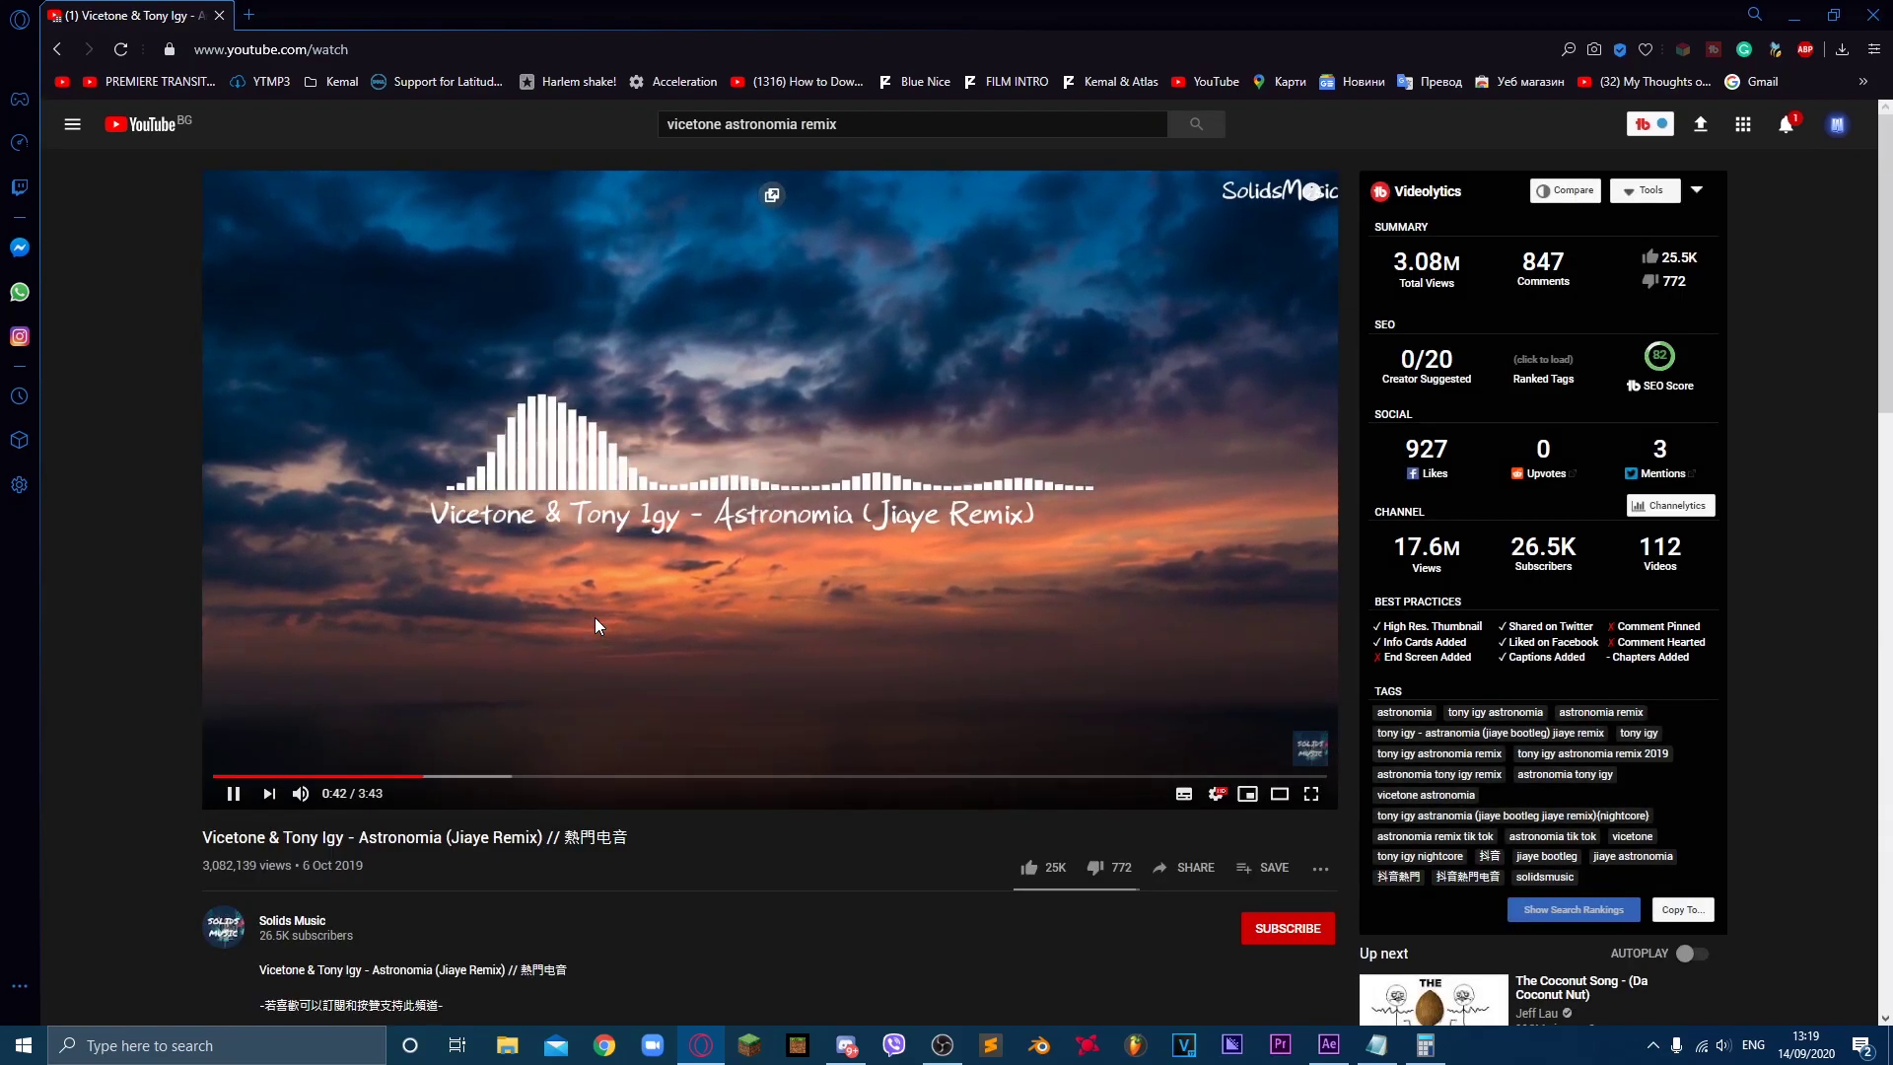
# Step: Skip ahead in the Vicetone & Tony Igy – Astronomia (Jiaye Remix) video to preview it, and pause playback
pyautogui.press('l')
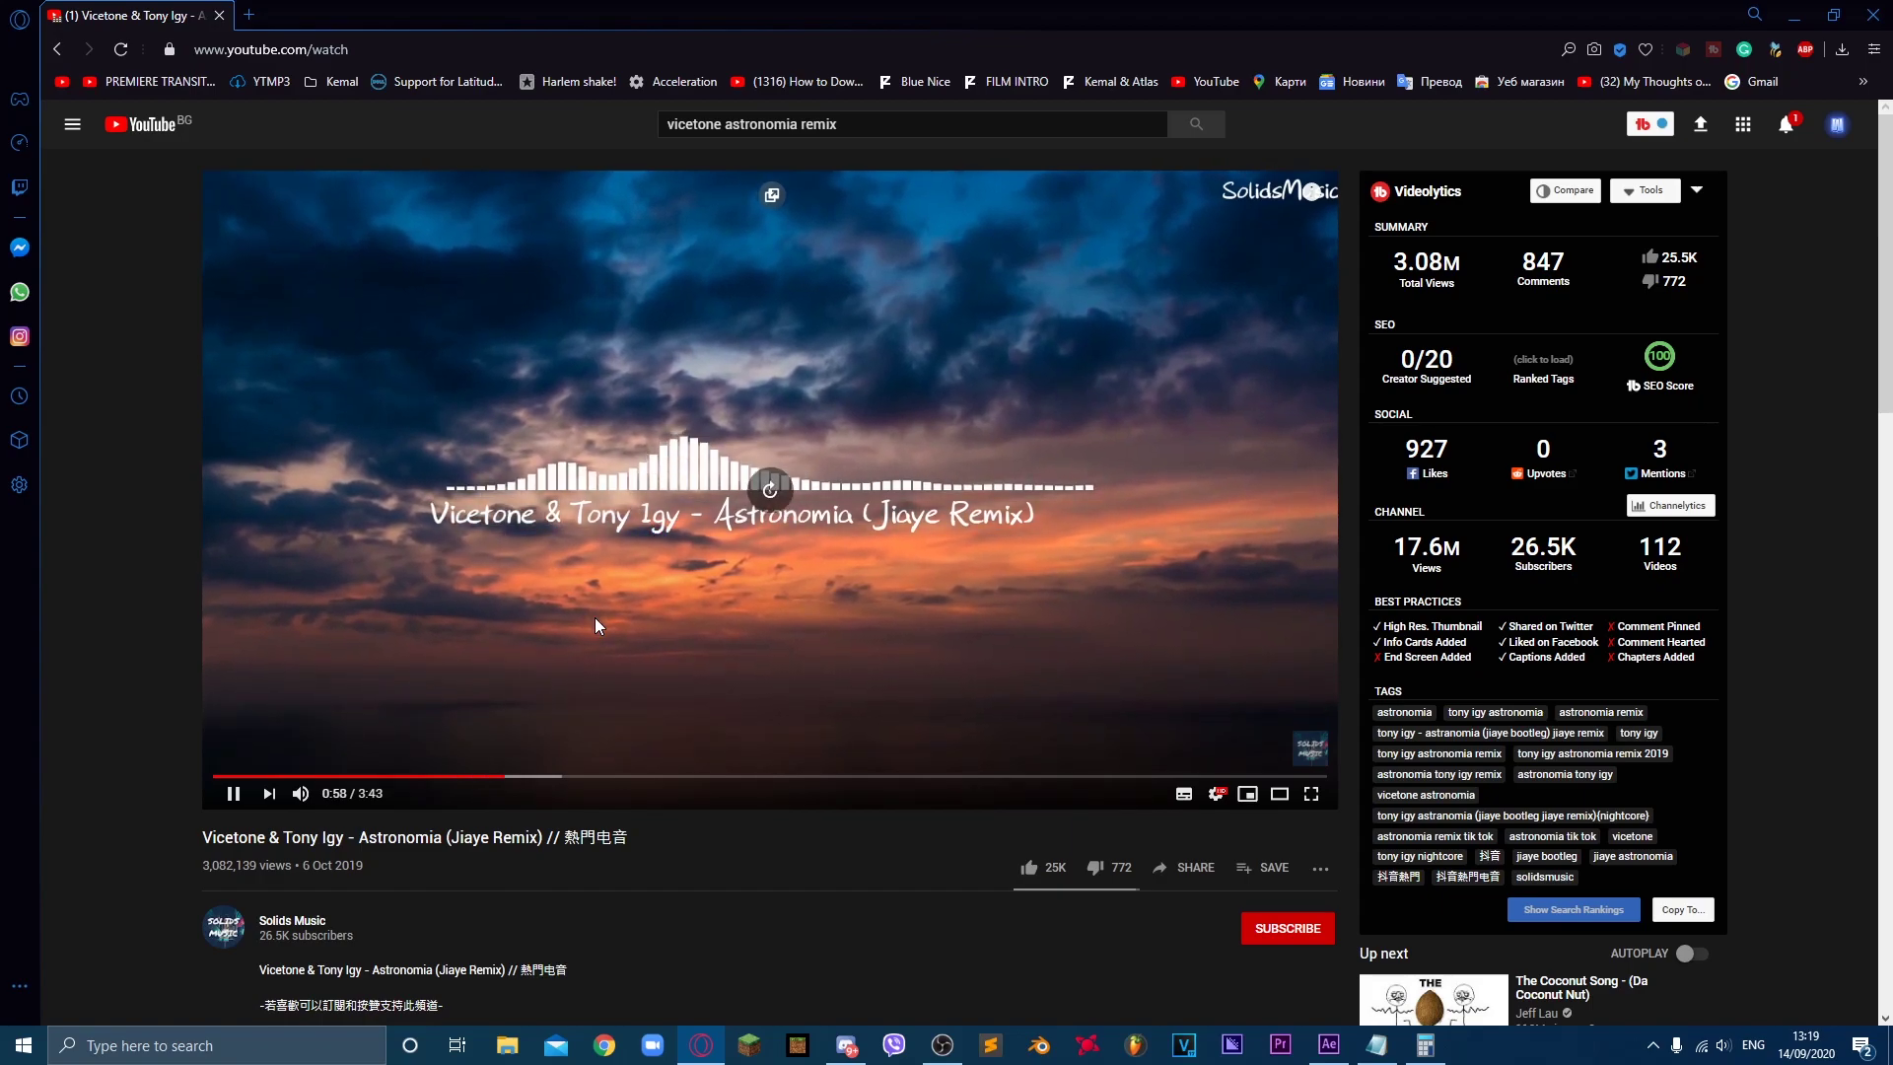
pyautogui.press('Right')
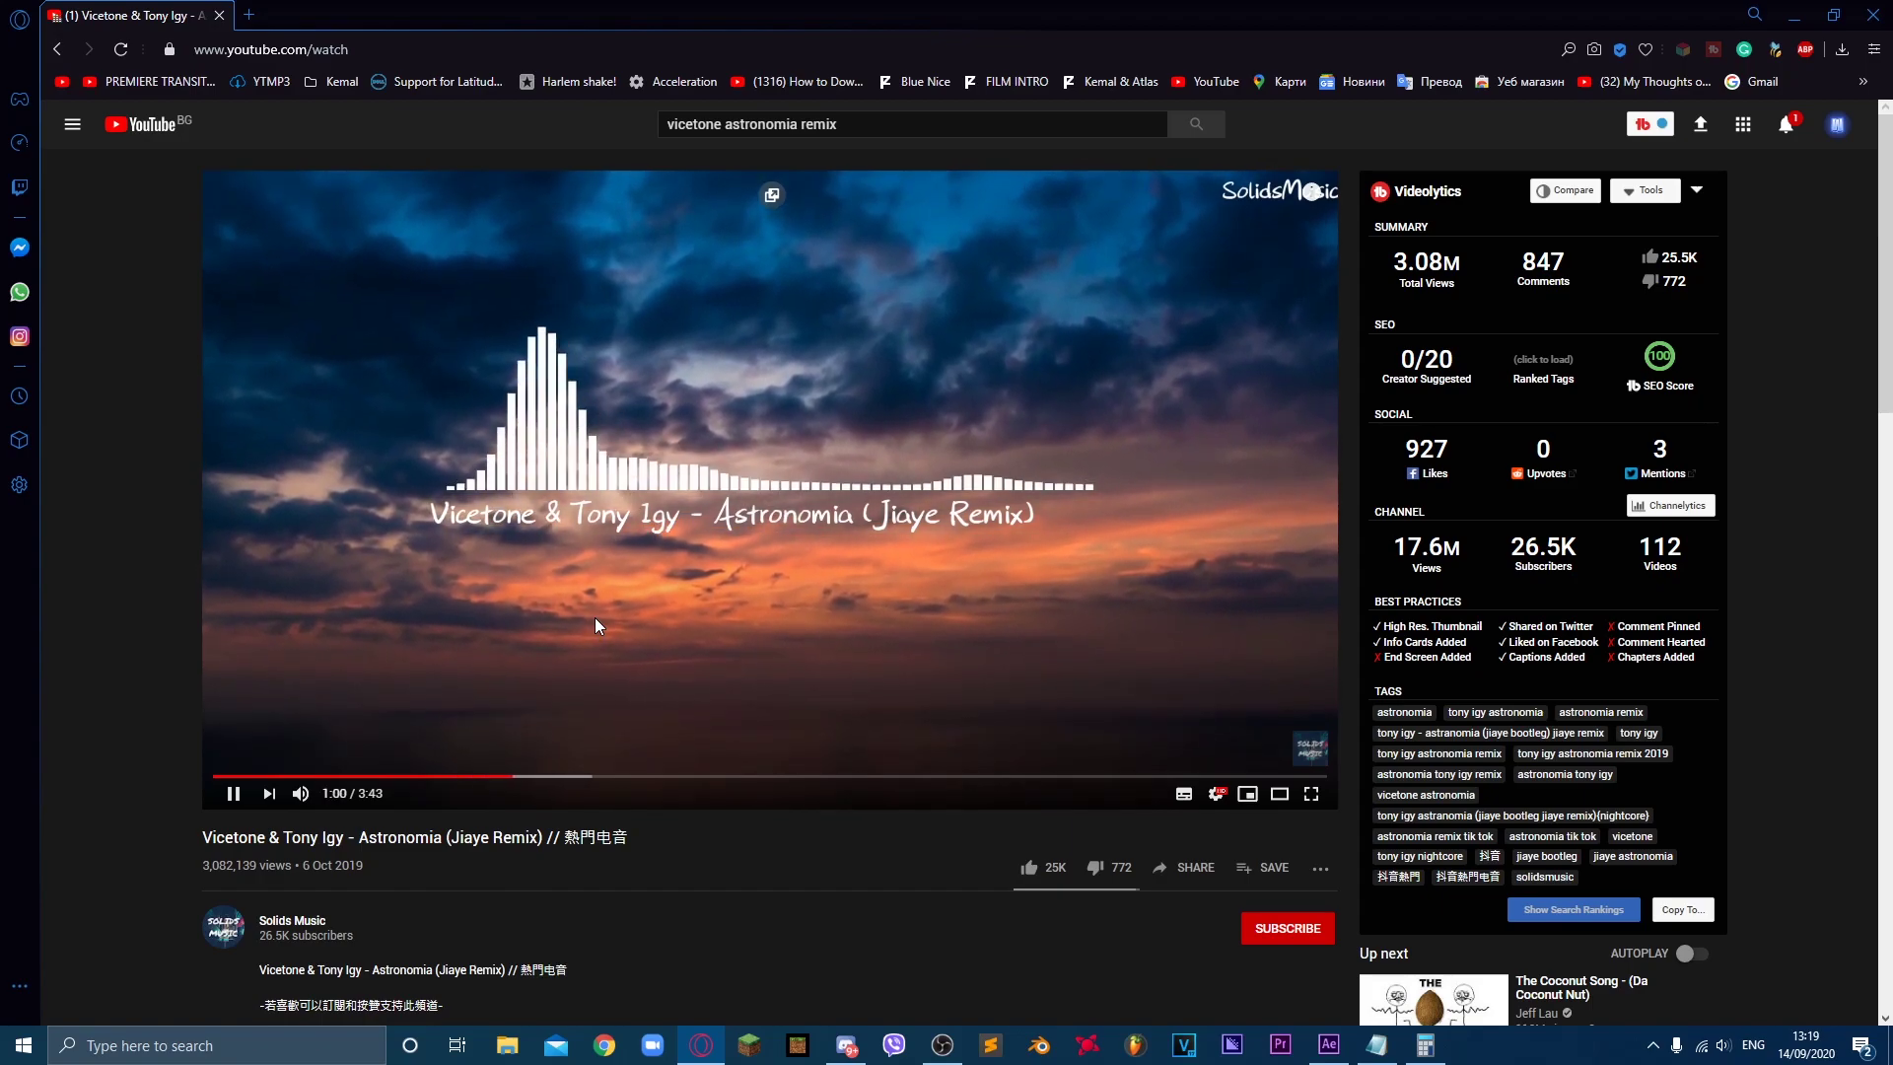
pyautogui.click(594, 617)
# Step: Search YouTube for "nuggety" and open the Nuggety channel
pyautogui.click(979, 122)
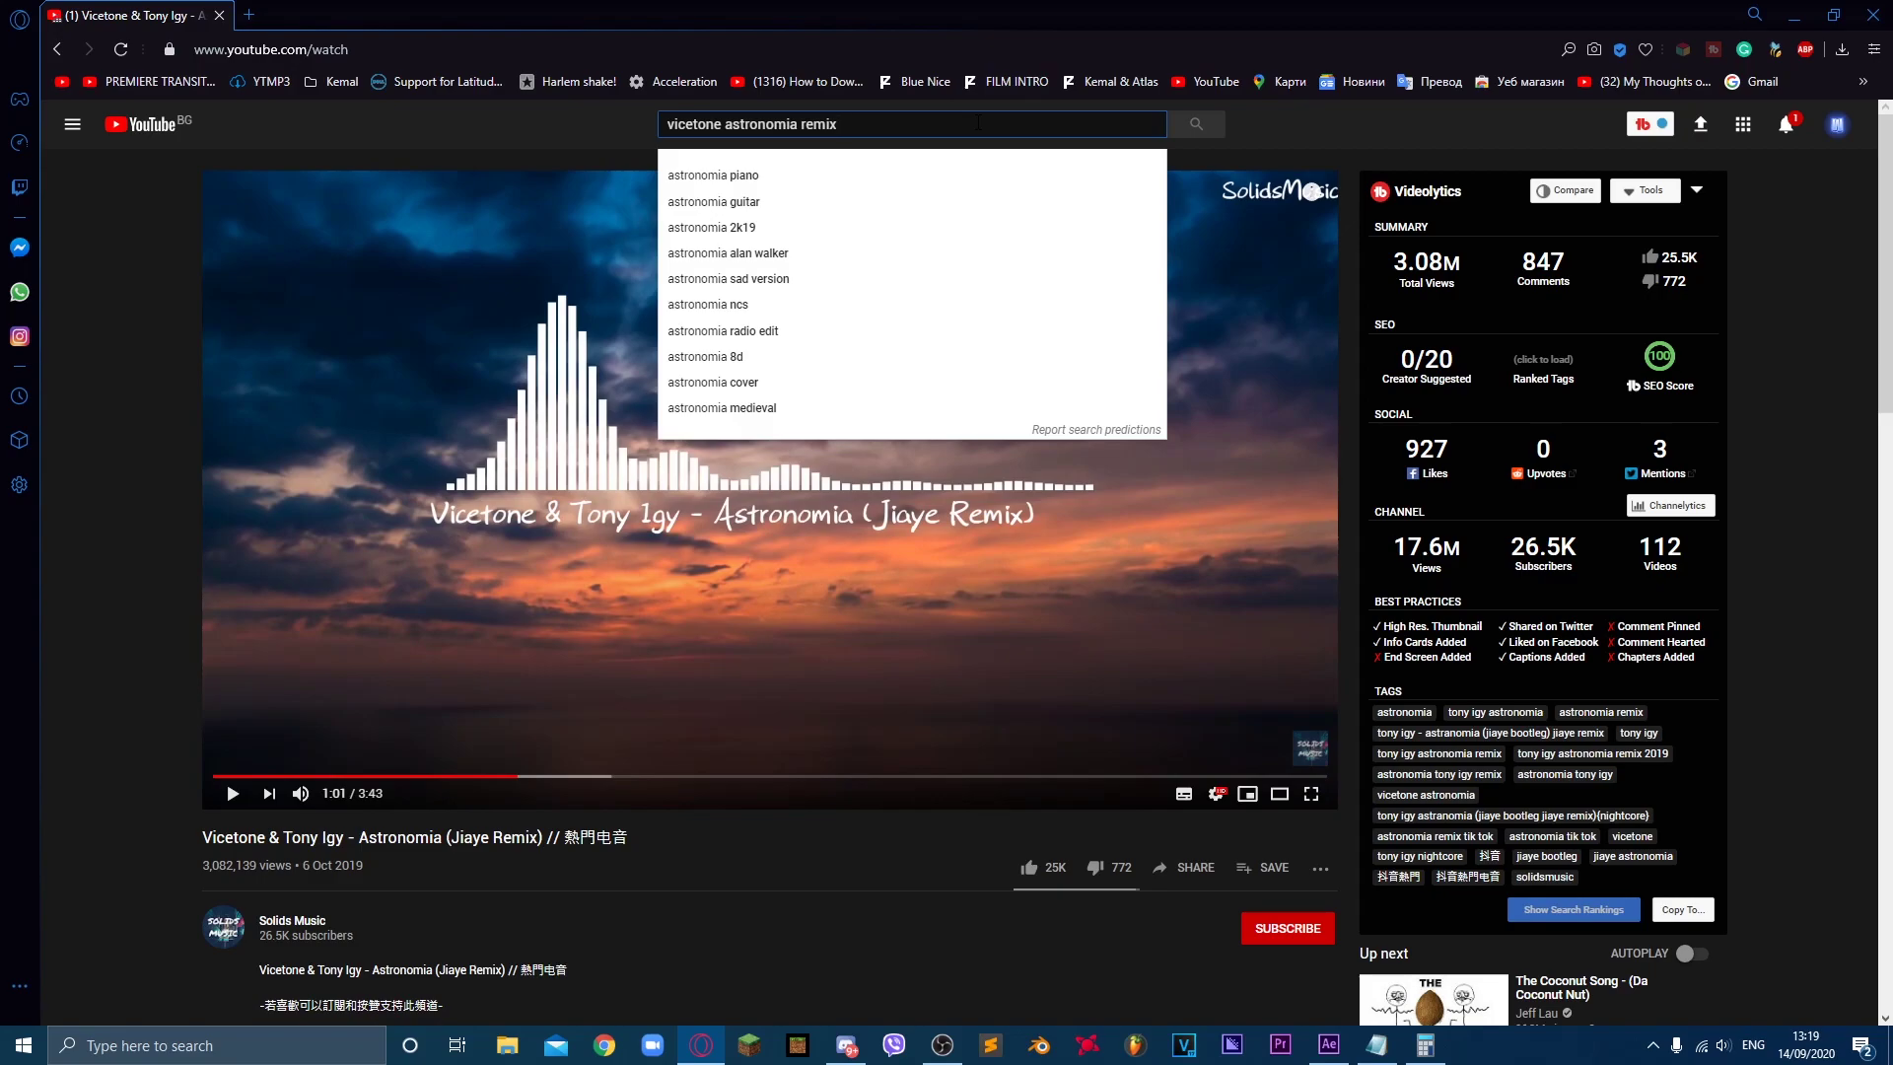
pyautogui.hotkey('ctrl', 'a')
pyautogui.press('BackSpace')
pyautogui.write('nugg')
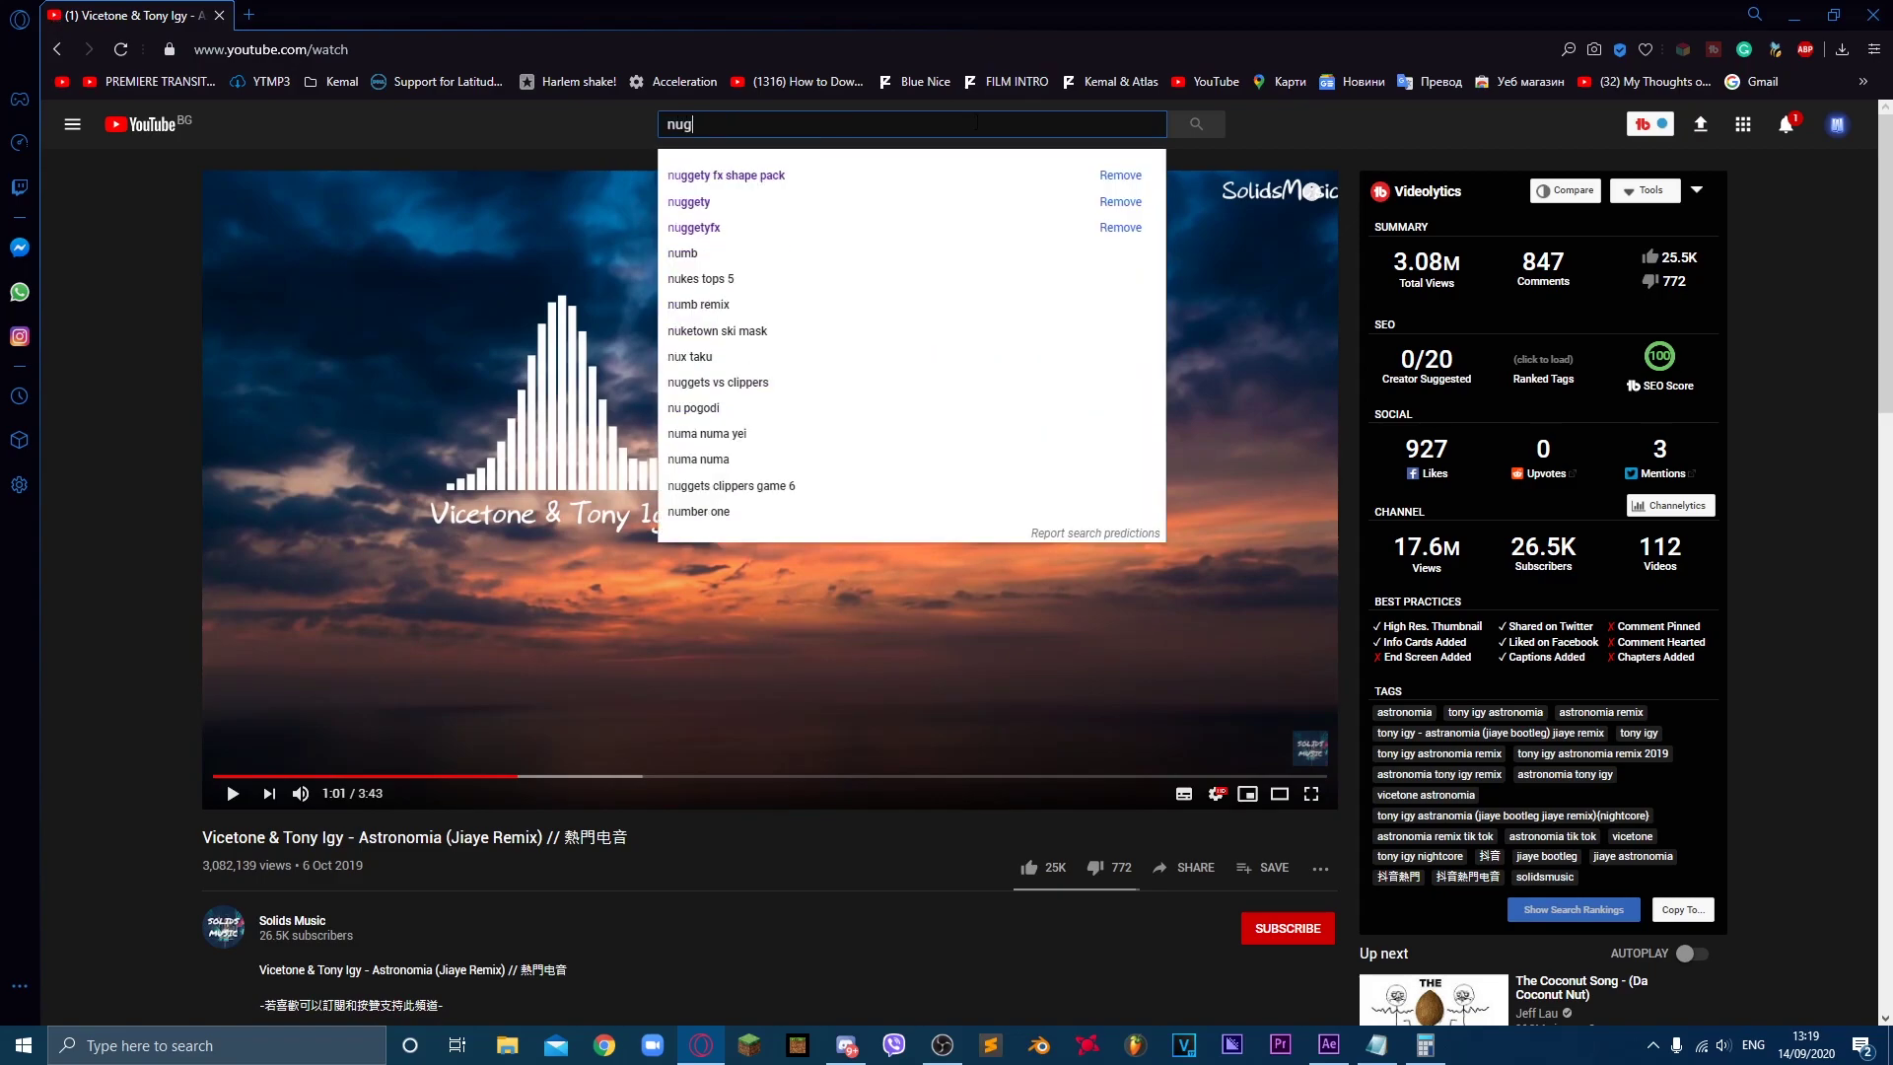
pyautogui.press('Down')
pyautogui.press('Down')
pyautogui.press('Return')
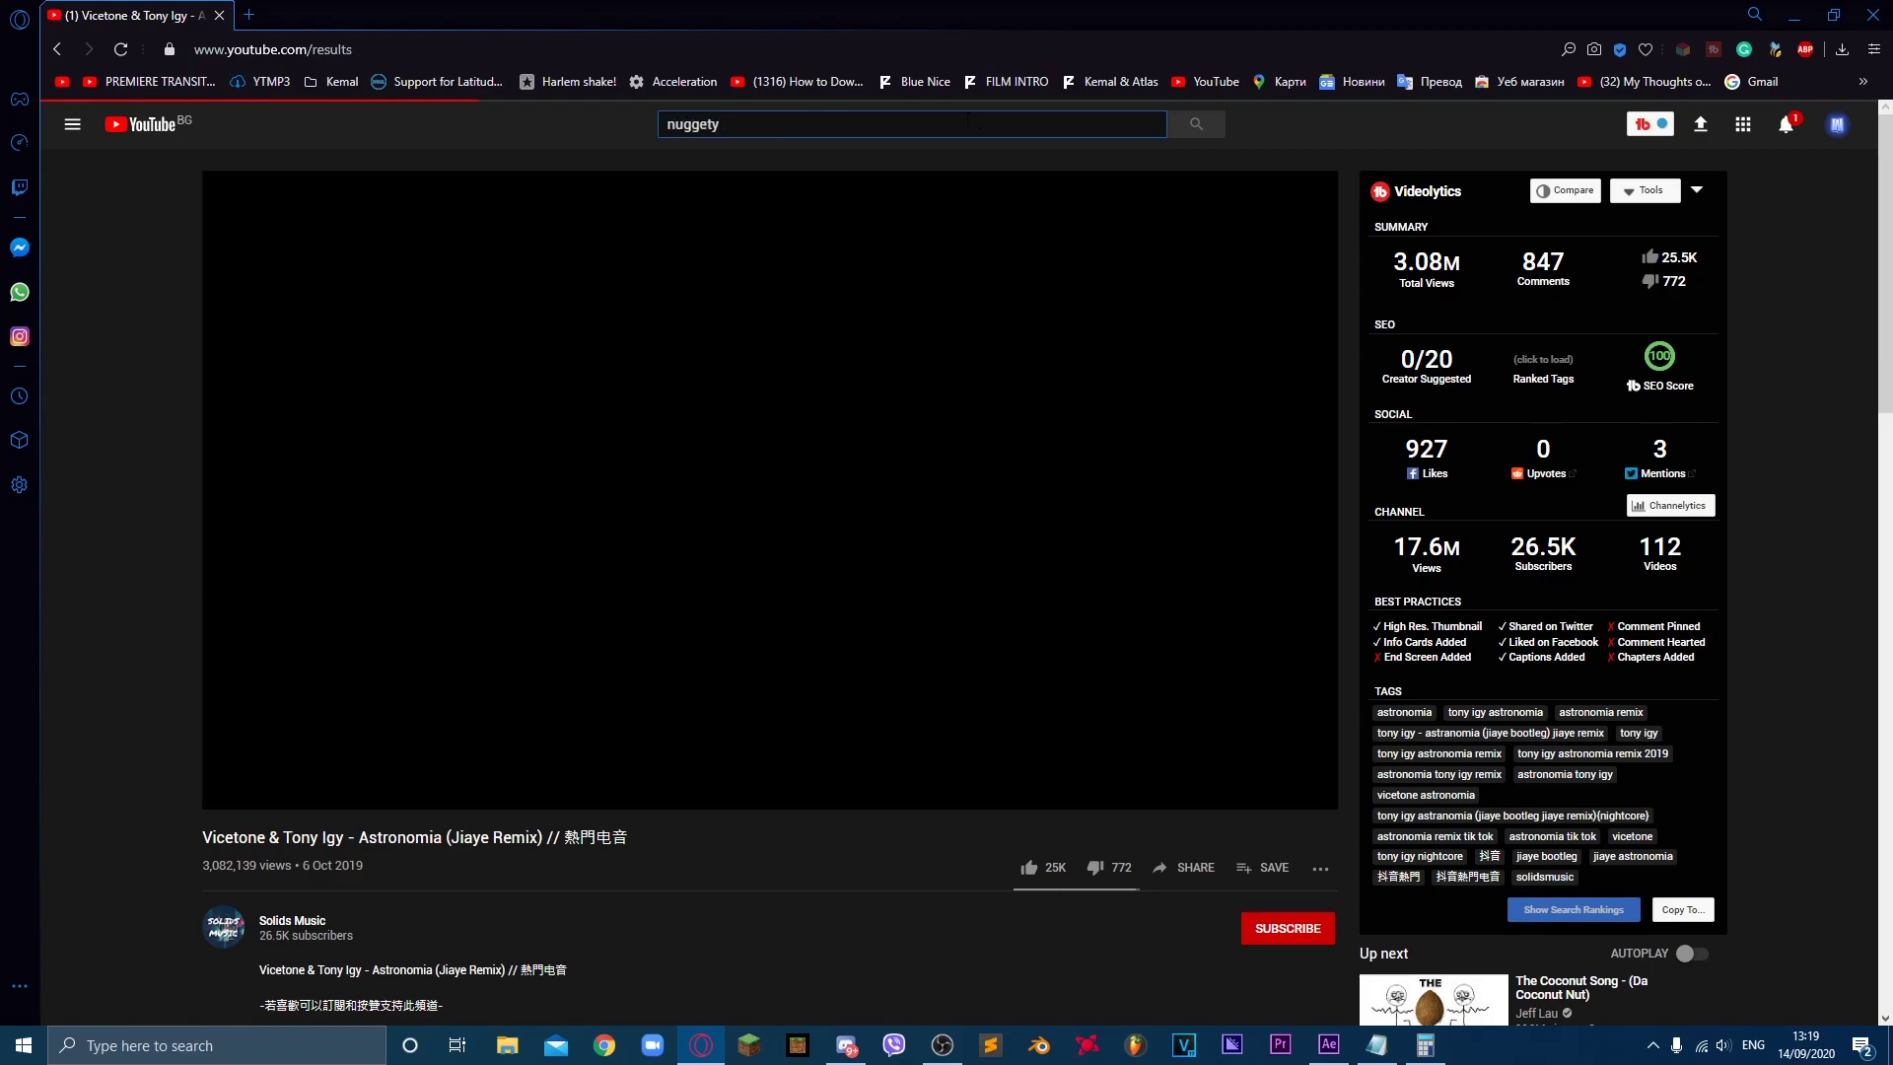
pyautogui.click(597, 242)
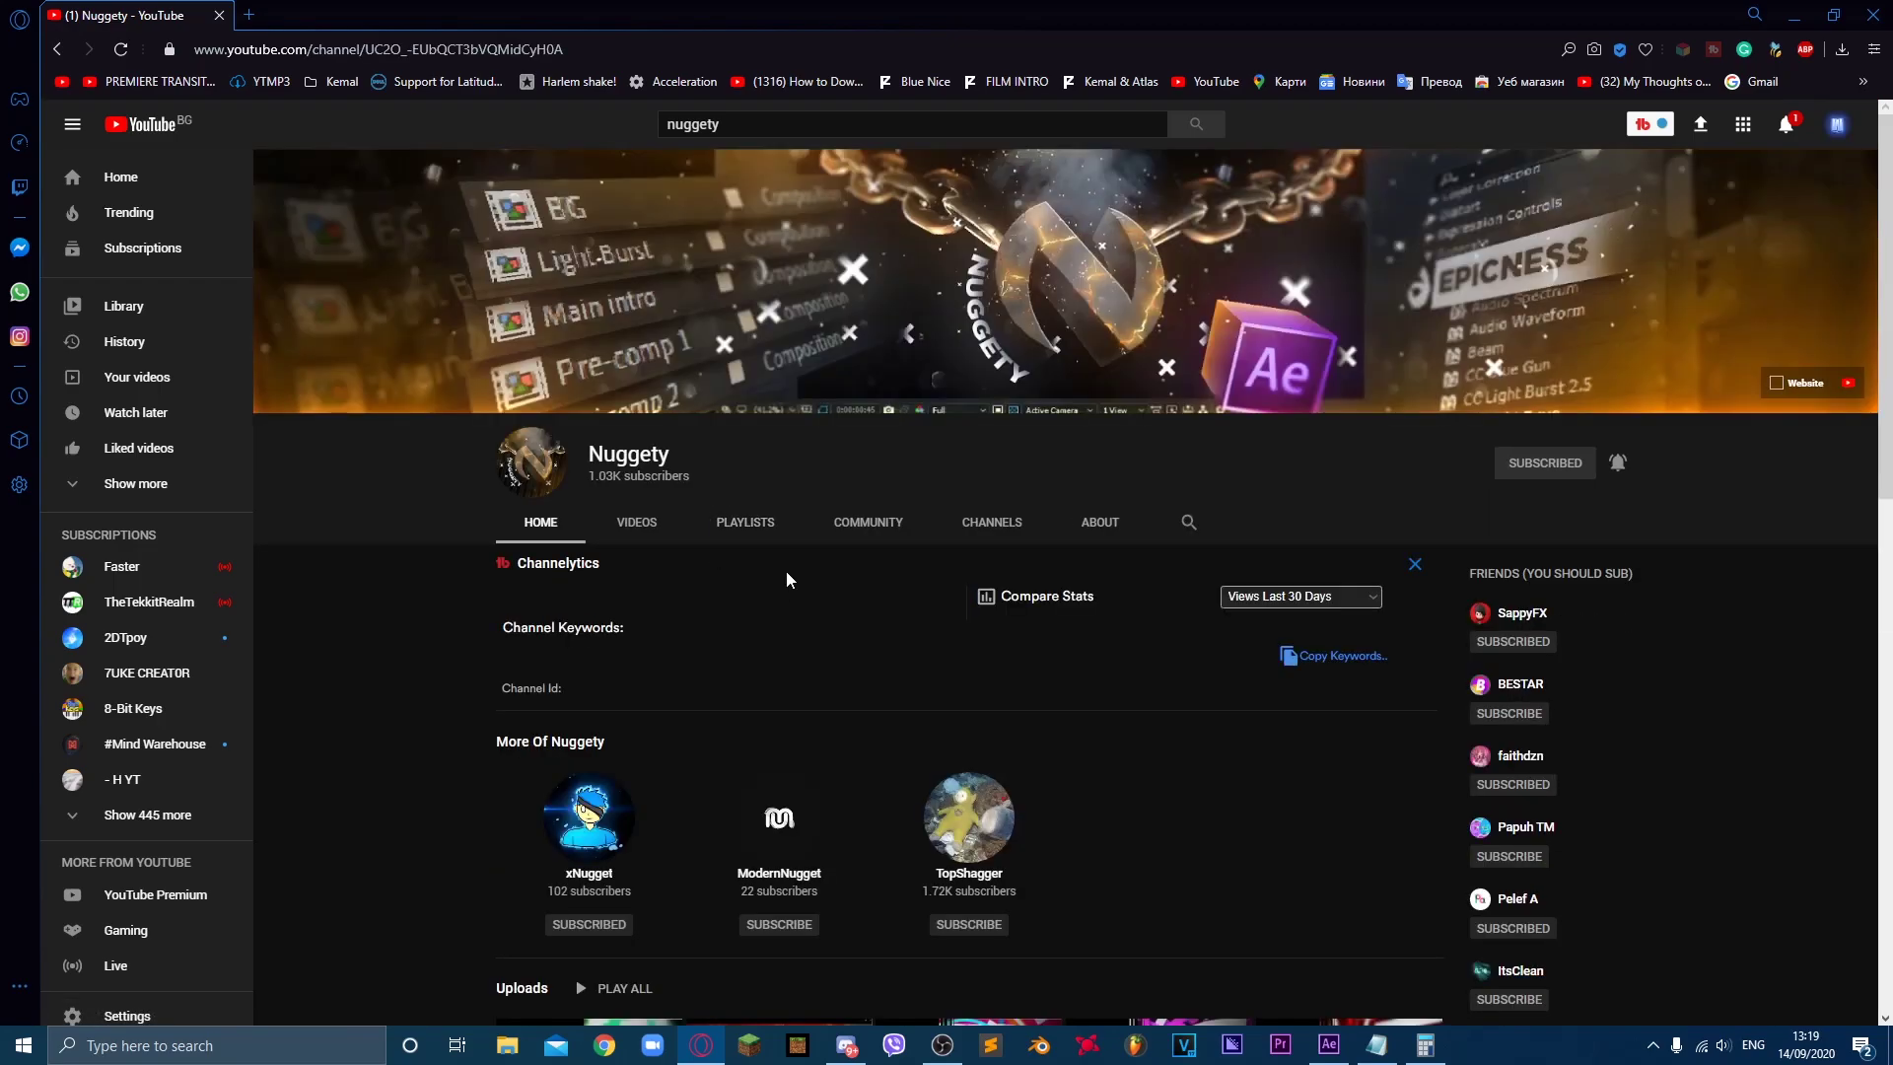
# Step: Browse the Nuggety channel's videos and open "[AE] Specular [Paid] | idk what to put here"
pyautogui.click(633, 519)
pyautogui.scroll(-4, 868, 592)
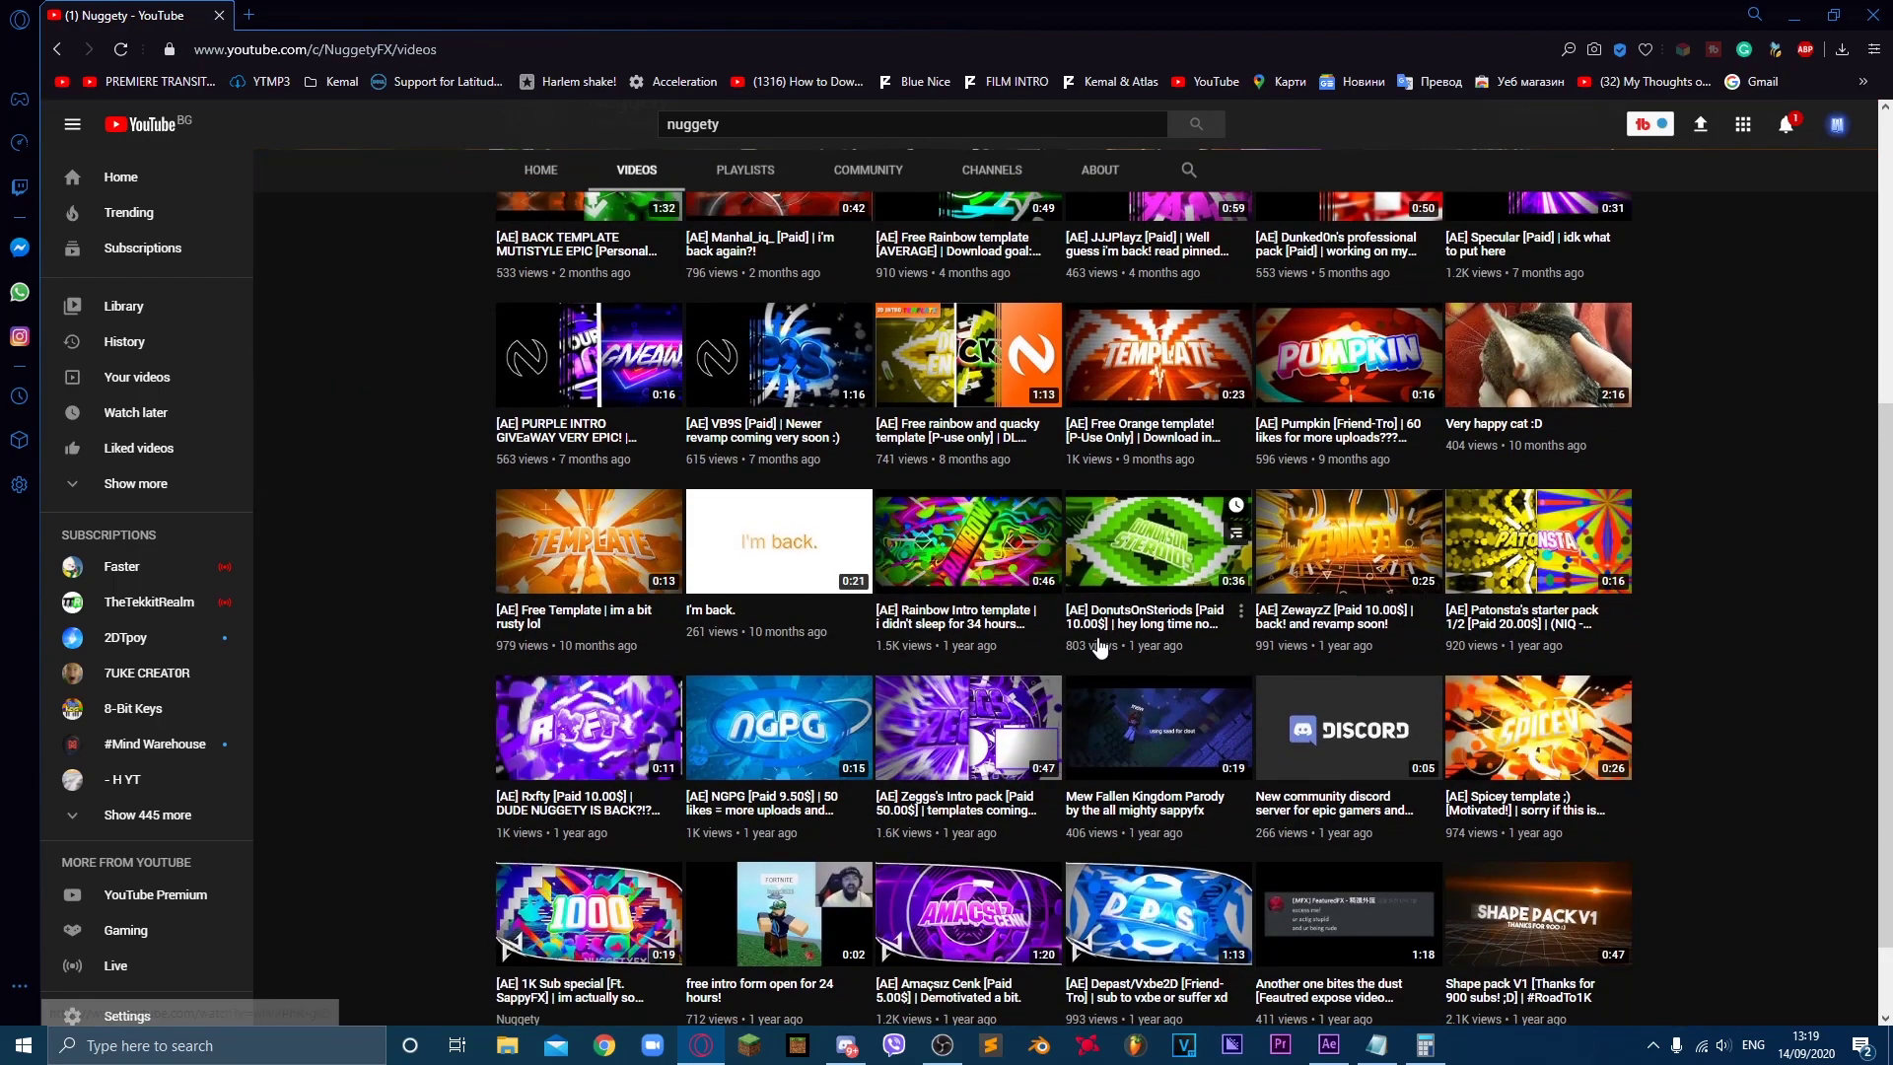
pyautogui.scroll(1, 1298, 669)
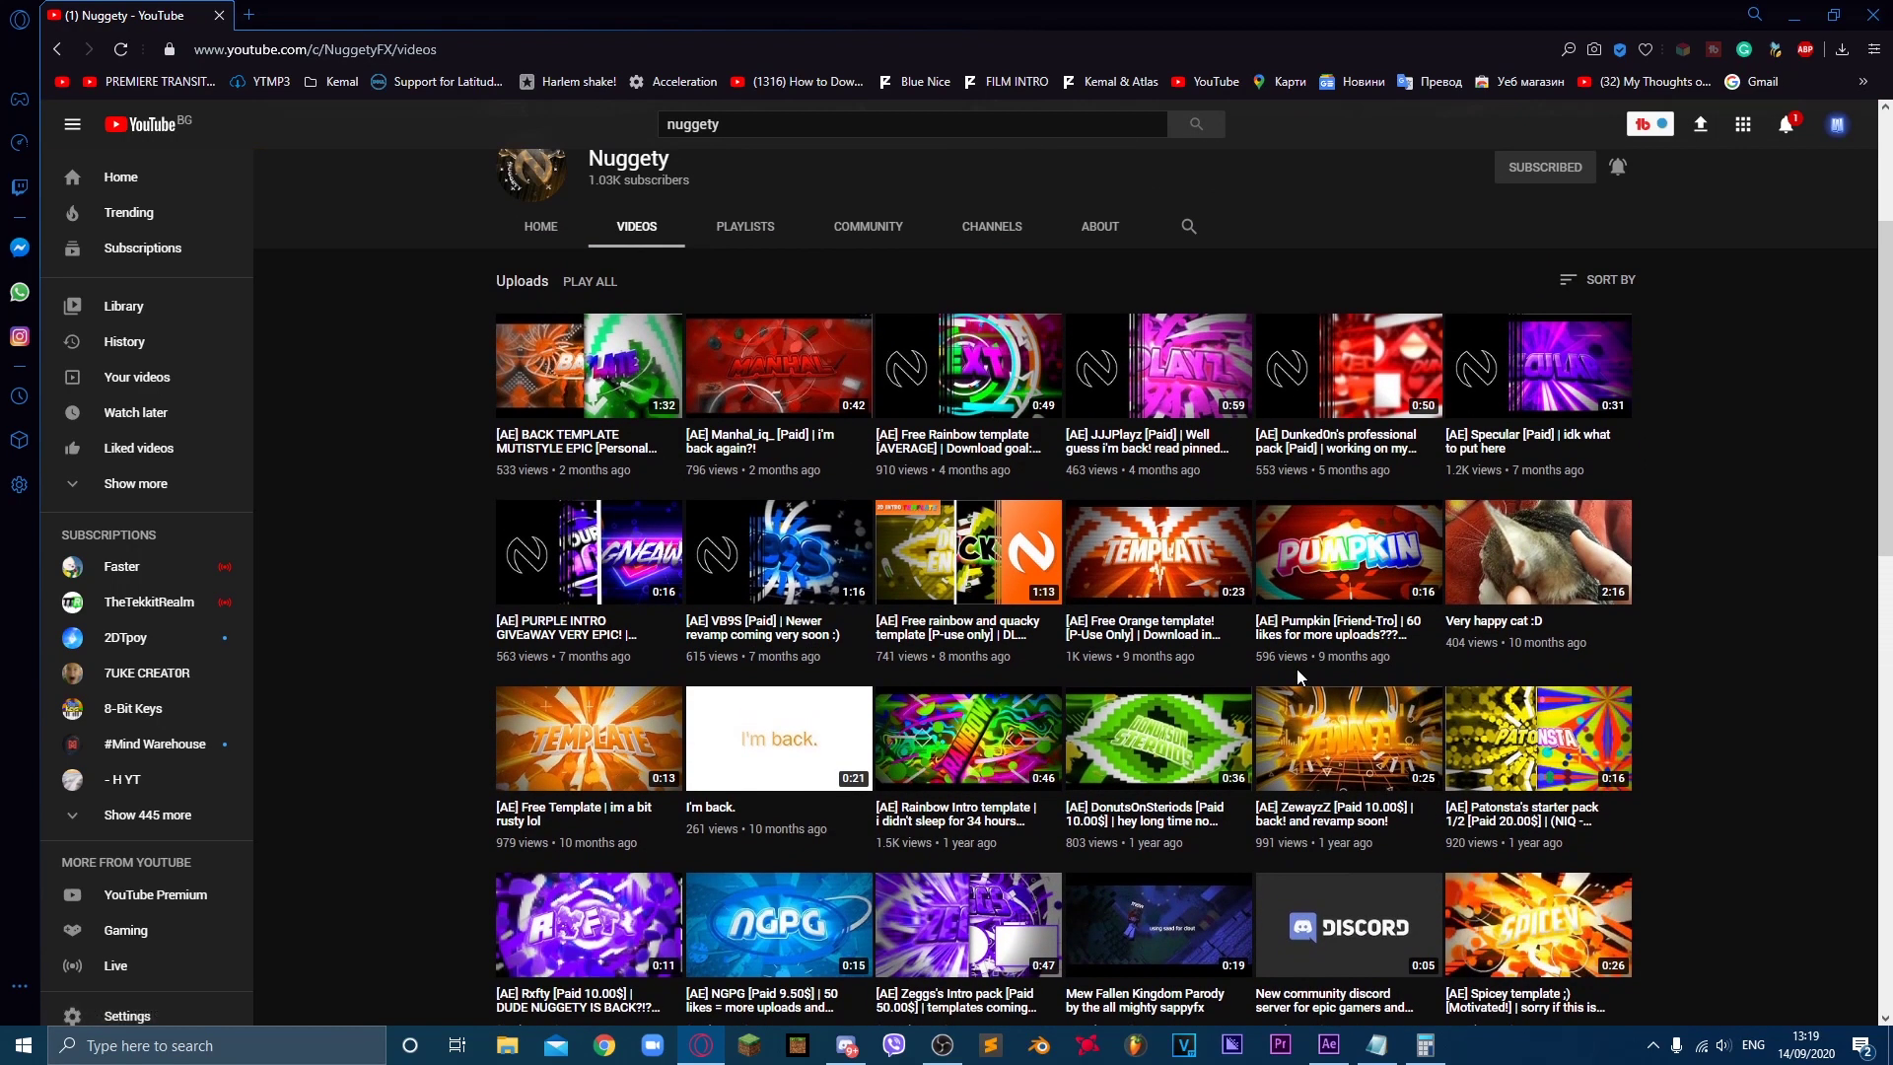
pyautogui.click(1488, 404)
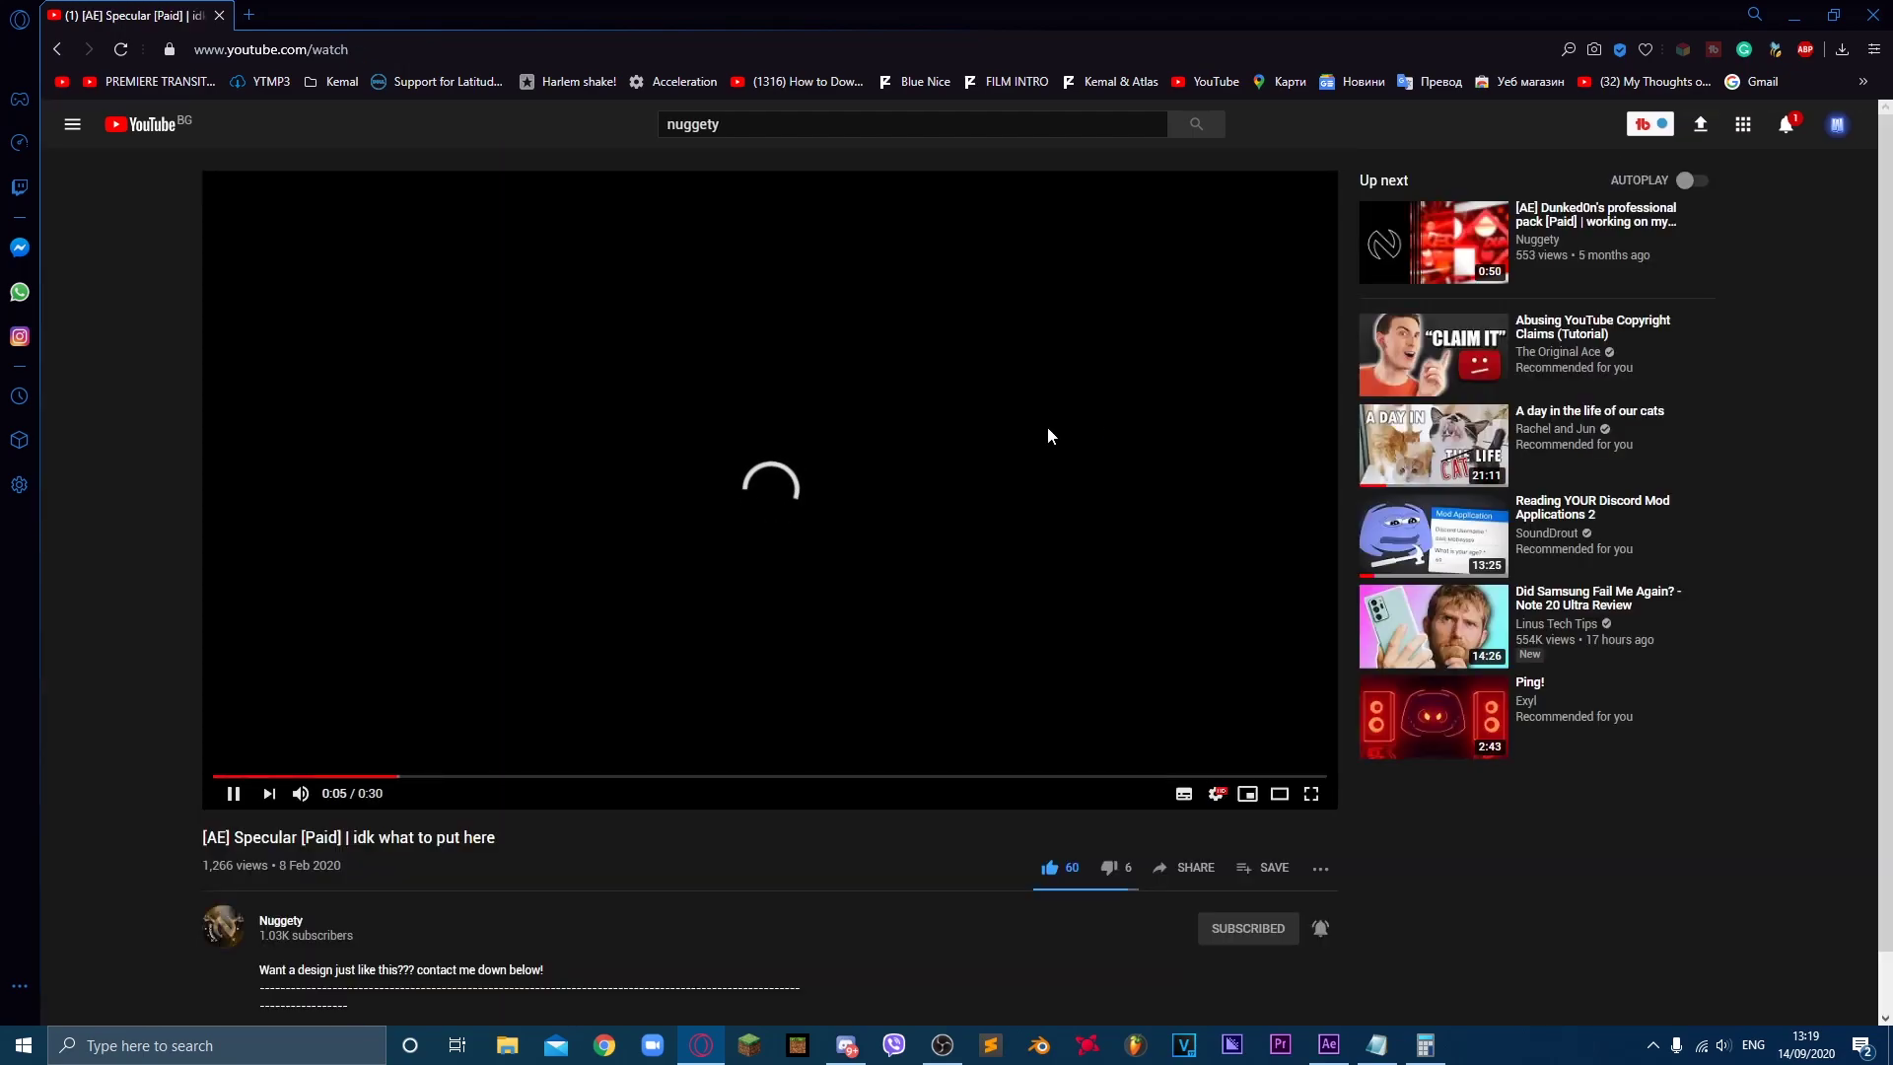
# Step: Pause the Specular video, expand its description and open the linked 32Stitches & Hoober – Astronomia song
pyautogui.click(1061, 430)
pyautogui.scroll(-4, 407, 779)
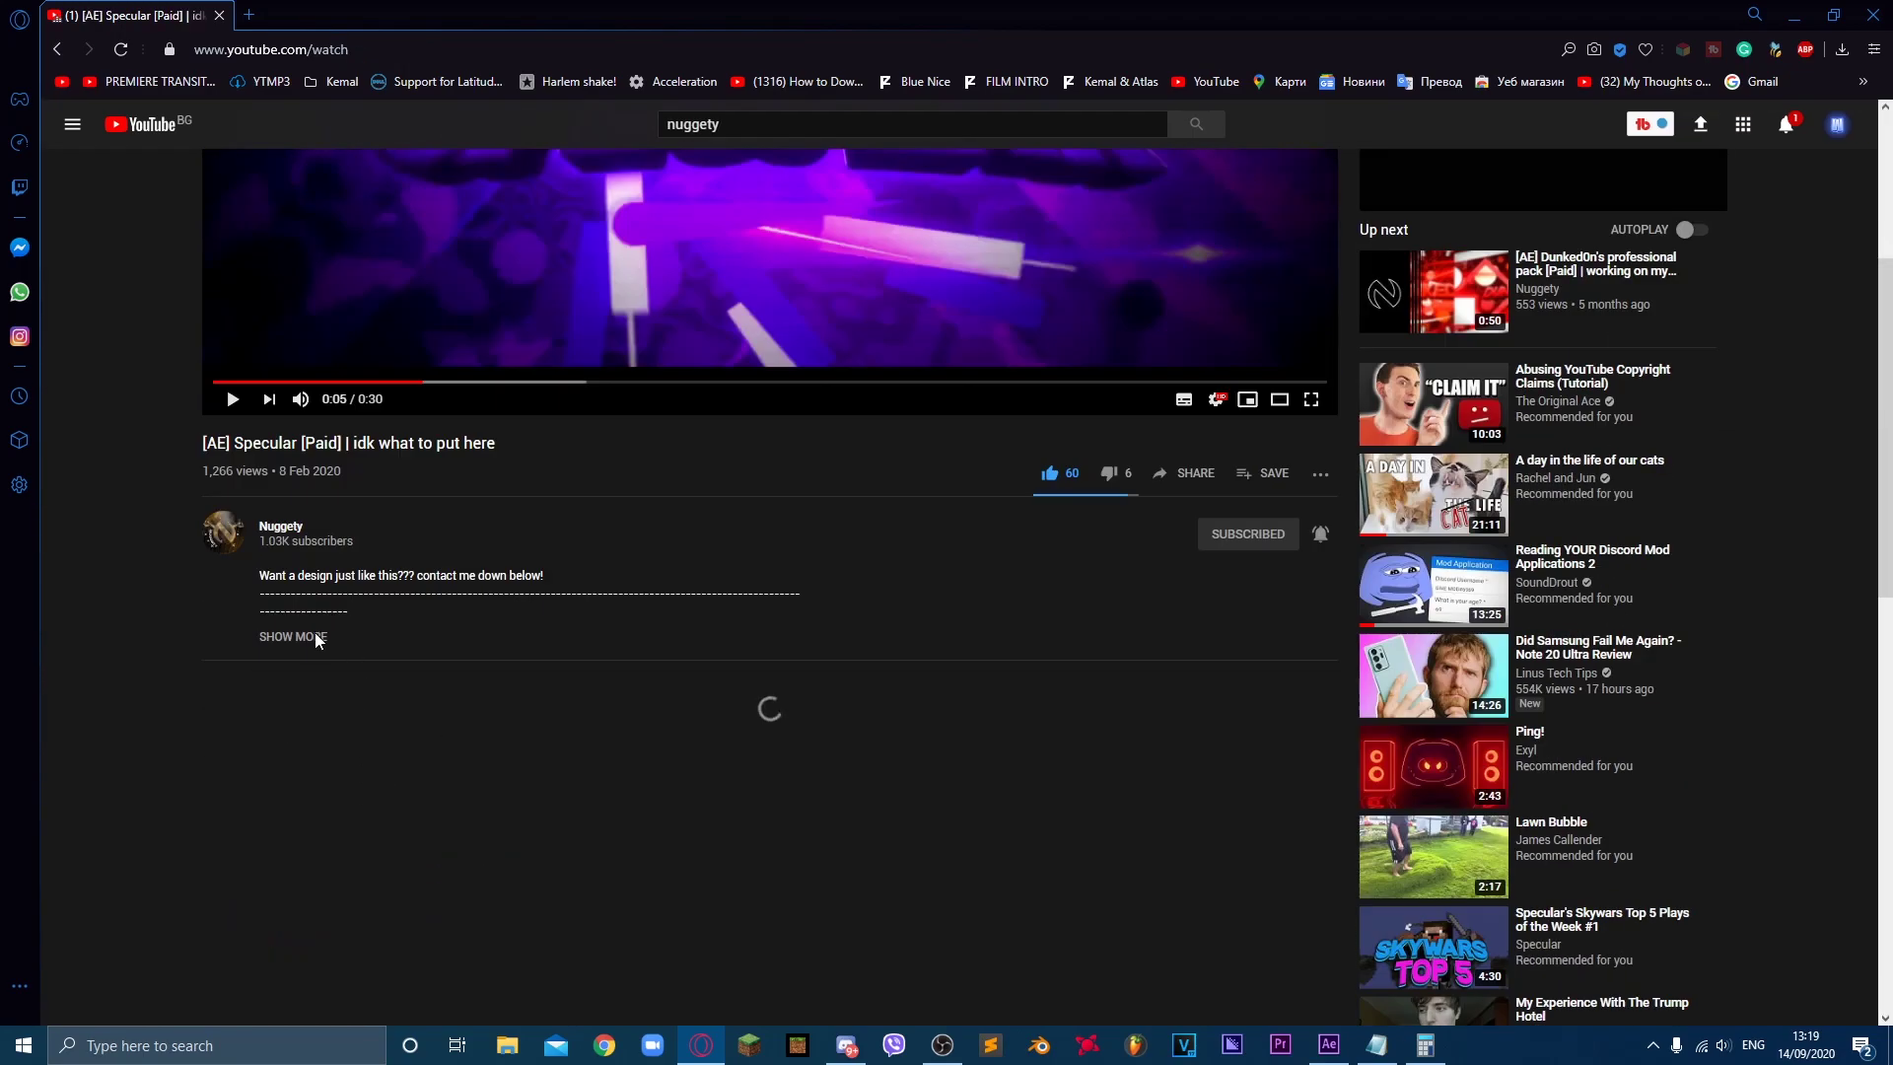
pyautogui.click(316, 637)
pyautogui.scroll(-2, 310, 641)
pyautogui.click(334, 564)
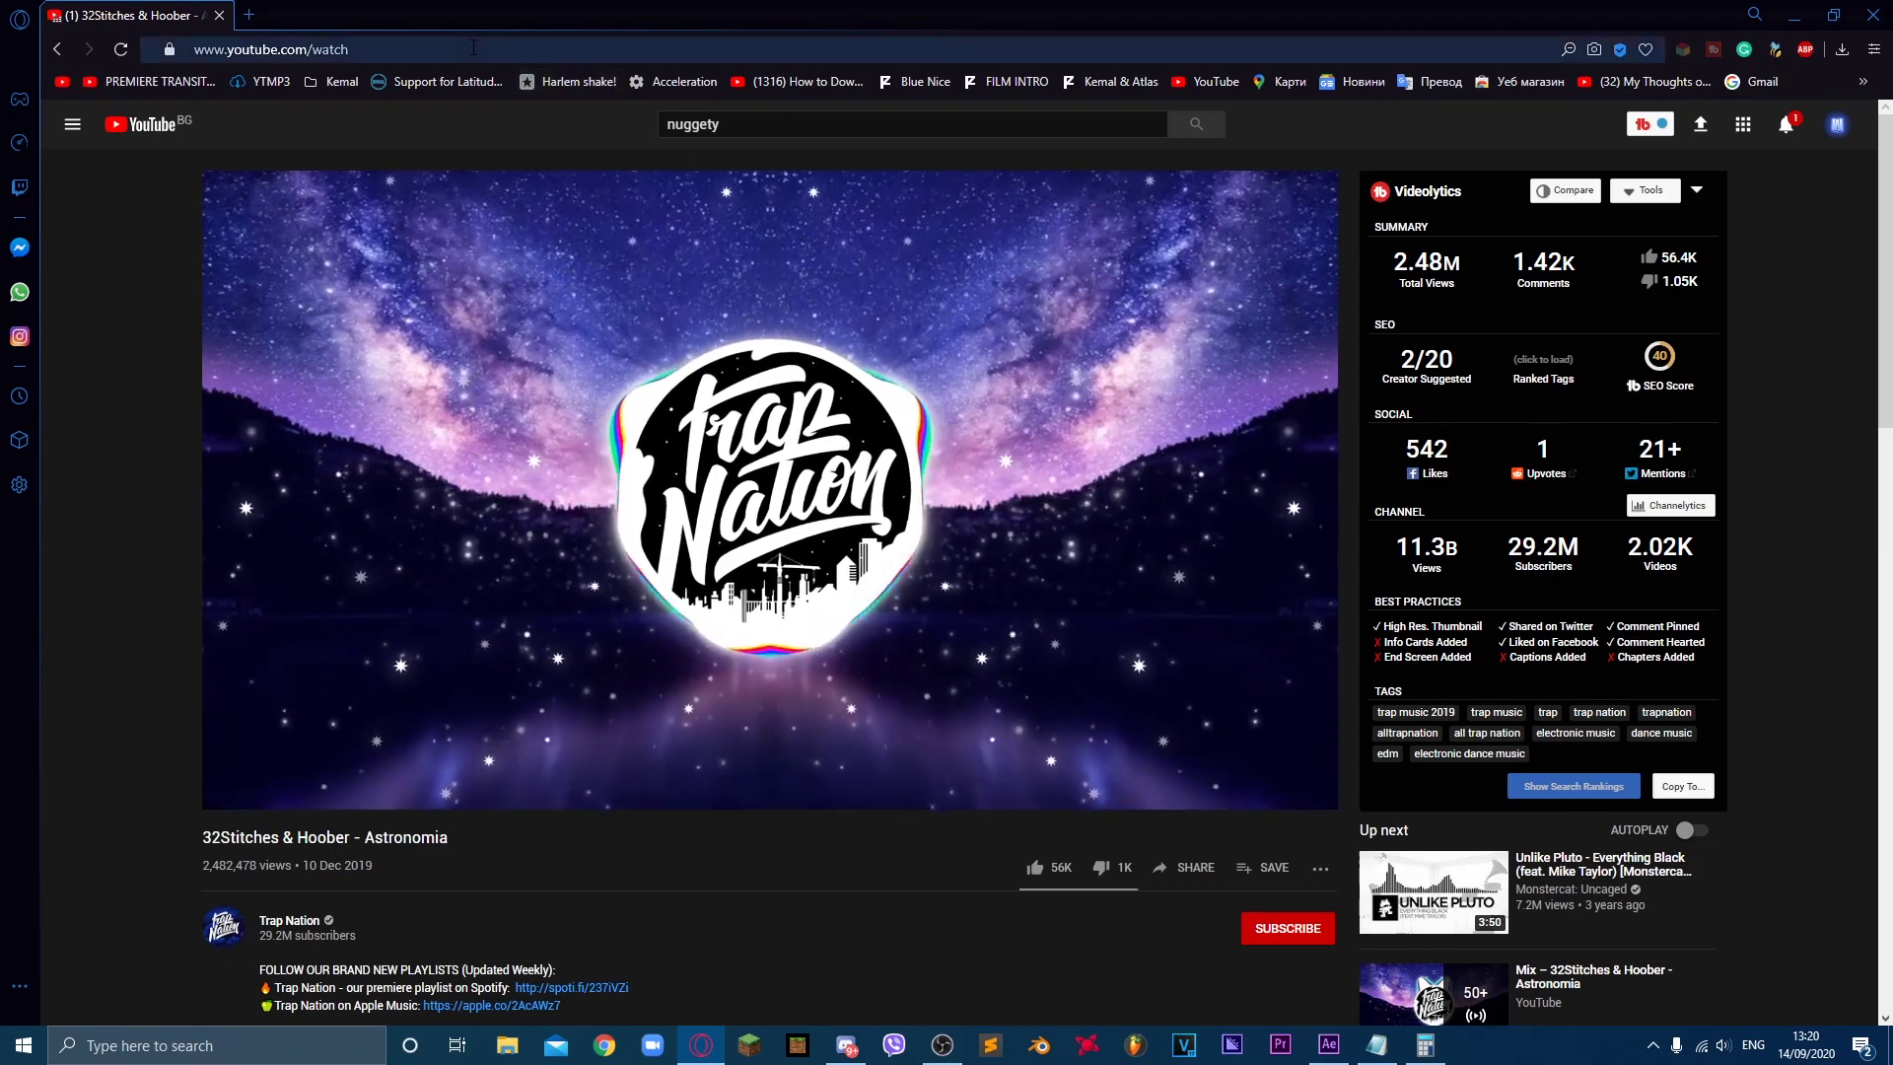
# Step: Convert the 32Stitches & Hoober – Astronomia video to mp3 on YtMP3, using the dark theme, and download the file
pyautogui.click(520, 316)
pyautogui.click(286, 81)
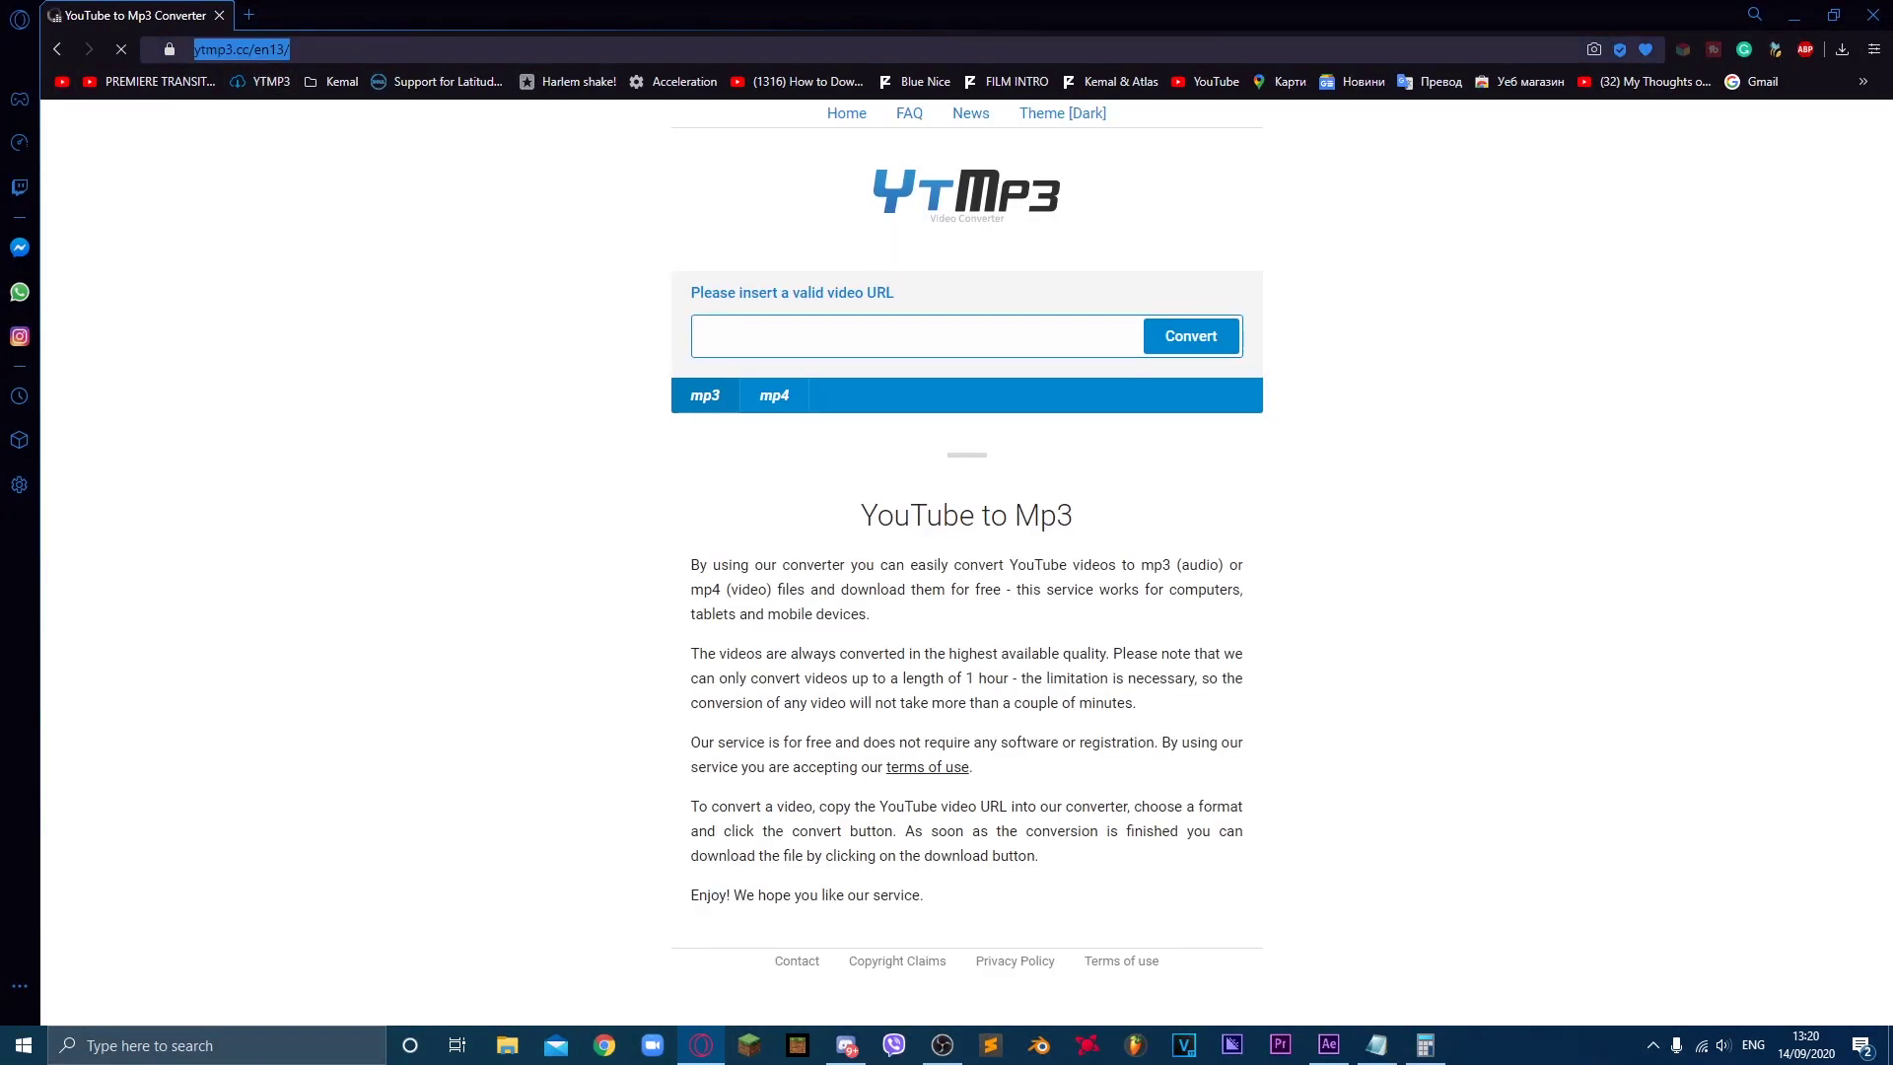
pyautogui.click(913, 345)
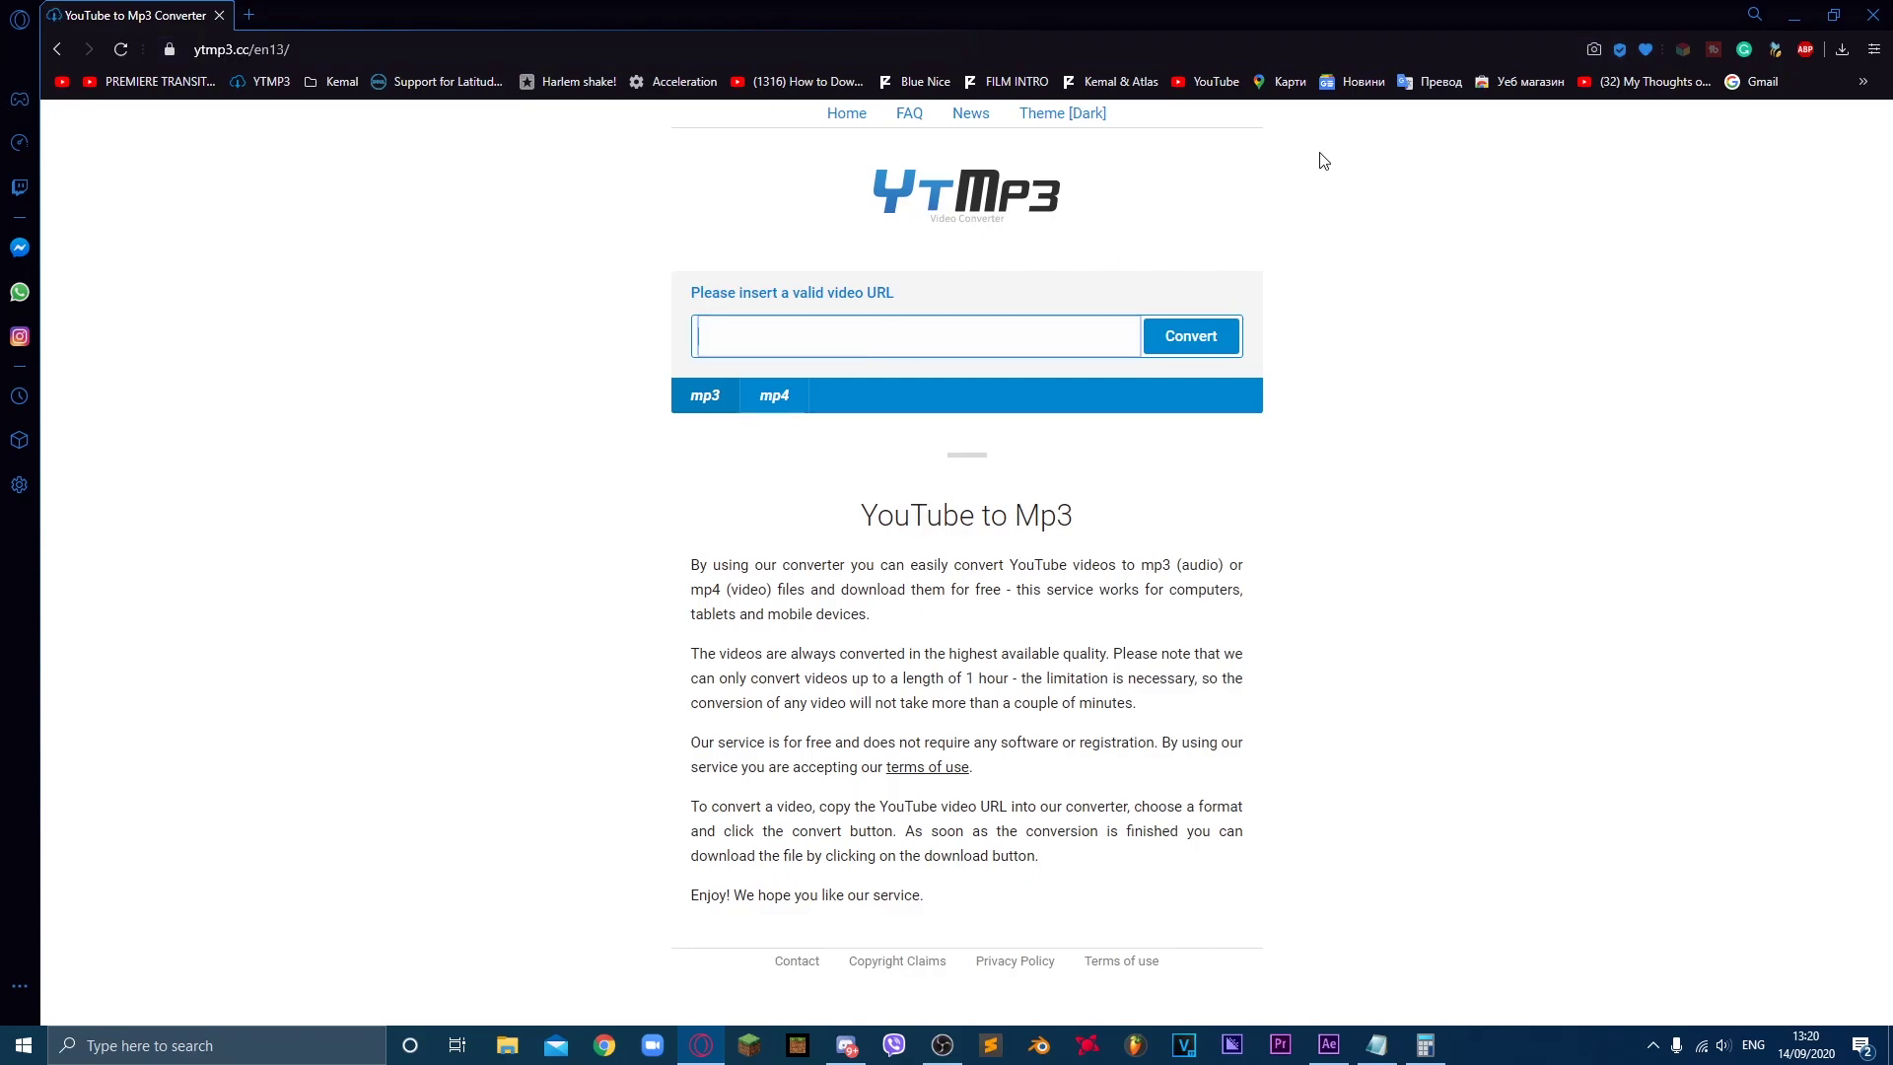
pyautogui.click(1047, 116)
pyautogui.hotkey('ctrl', 'v')
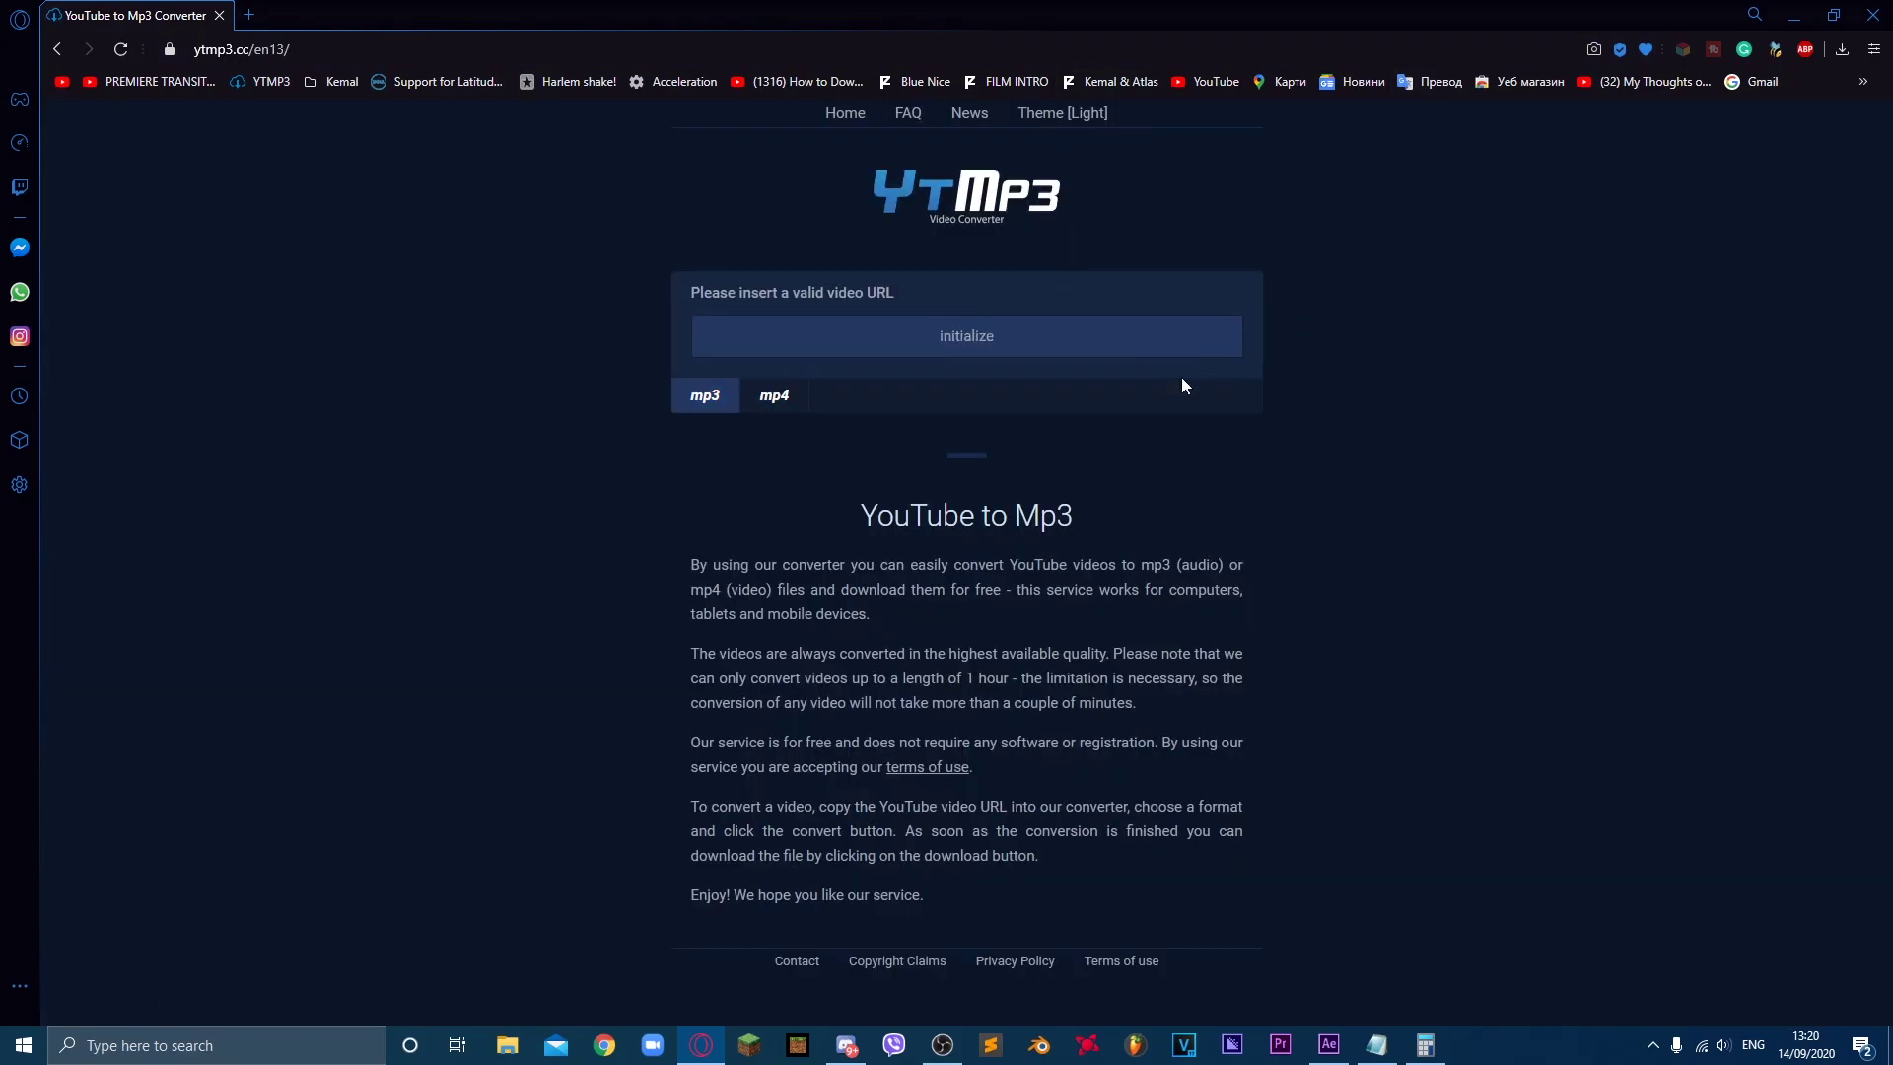
pyautogui.click(867, 336)
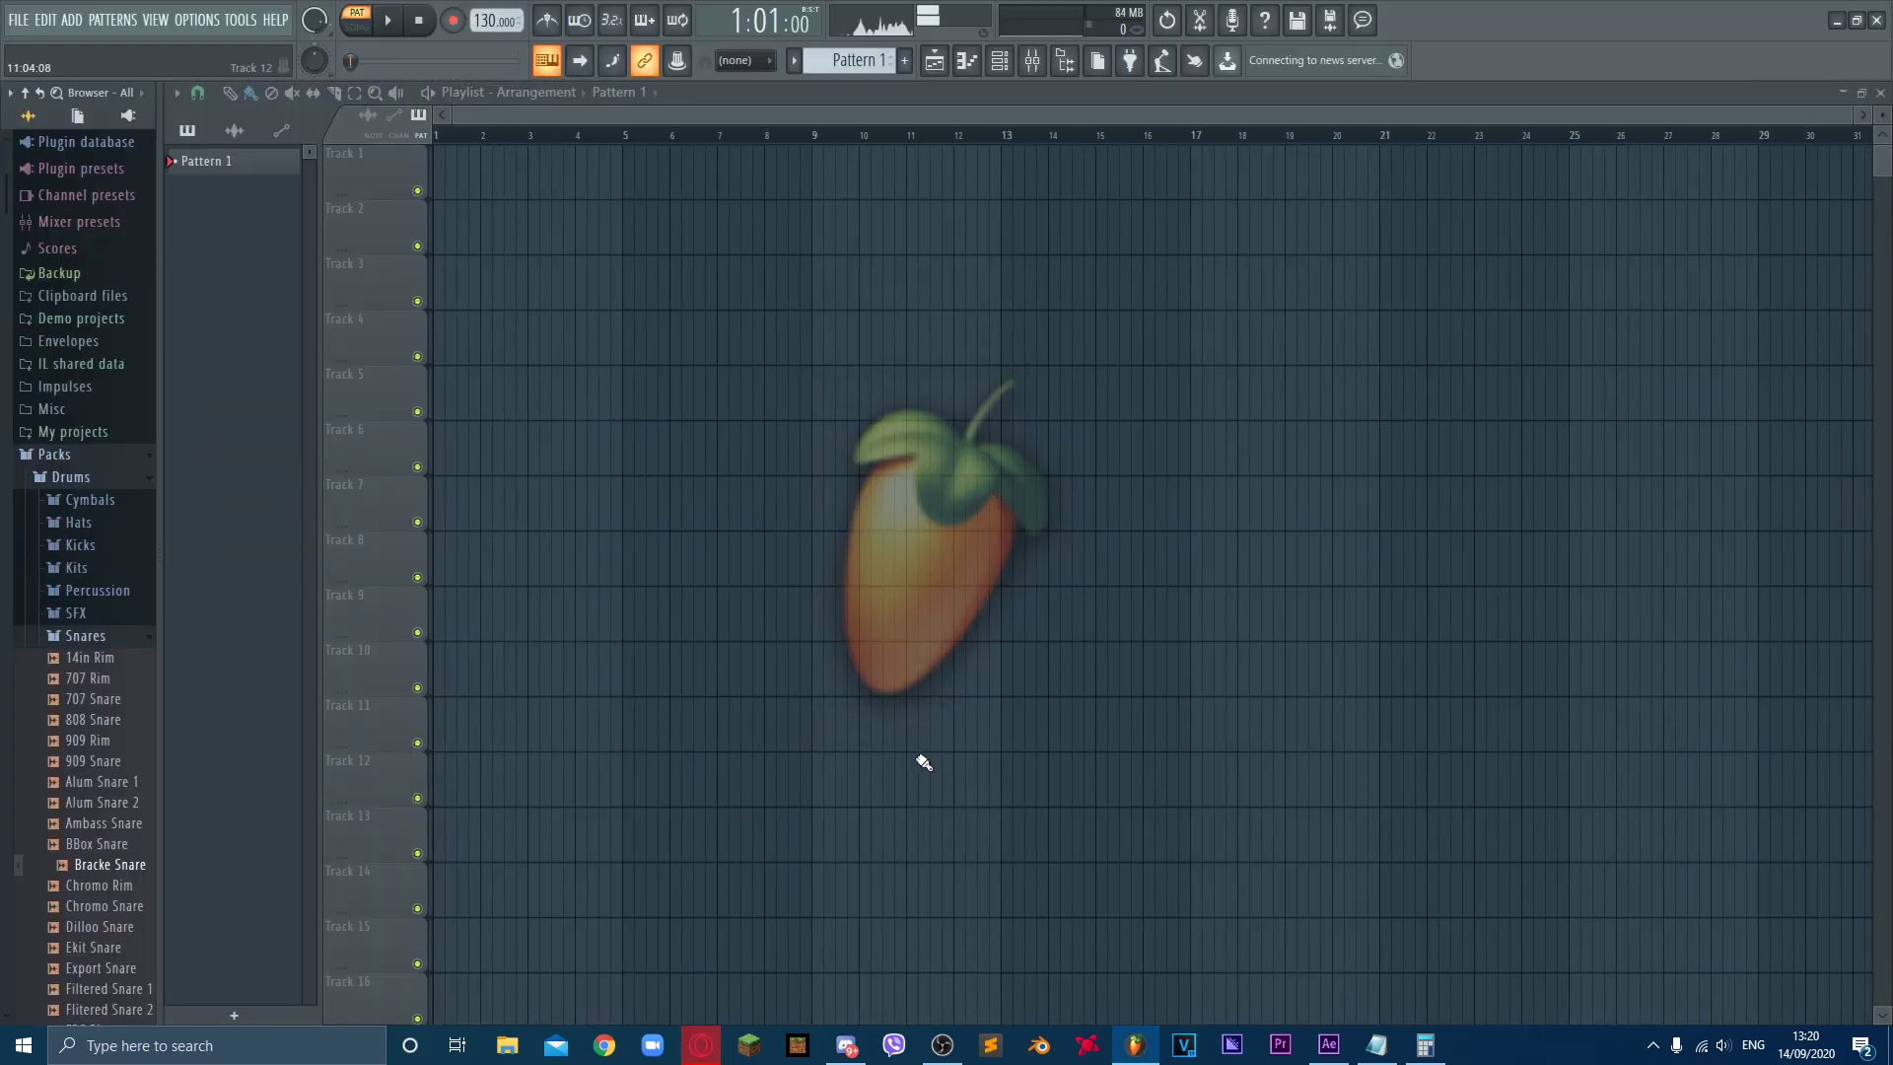
# Step: Bring the downloaded Astronomia mp3 into FL Studio and place it on Track 1 of the playlist
pyautogui.click(1879, 23)
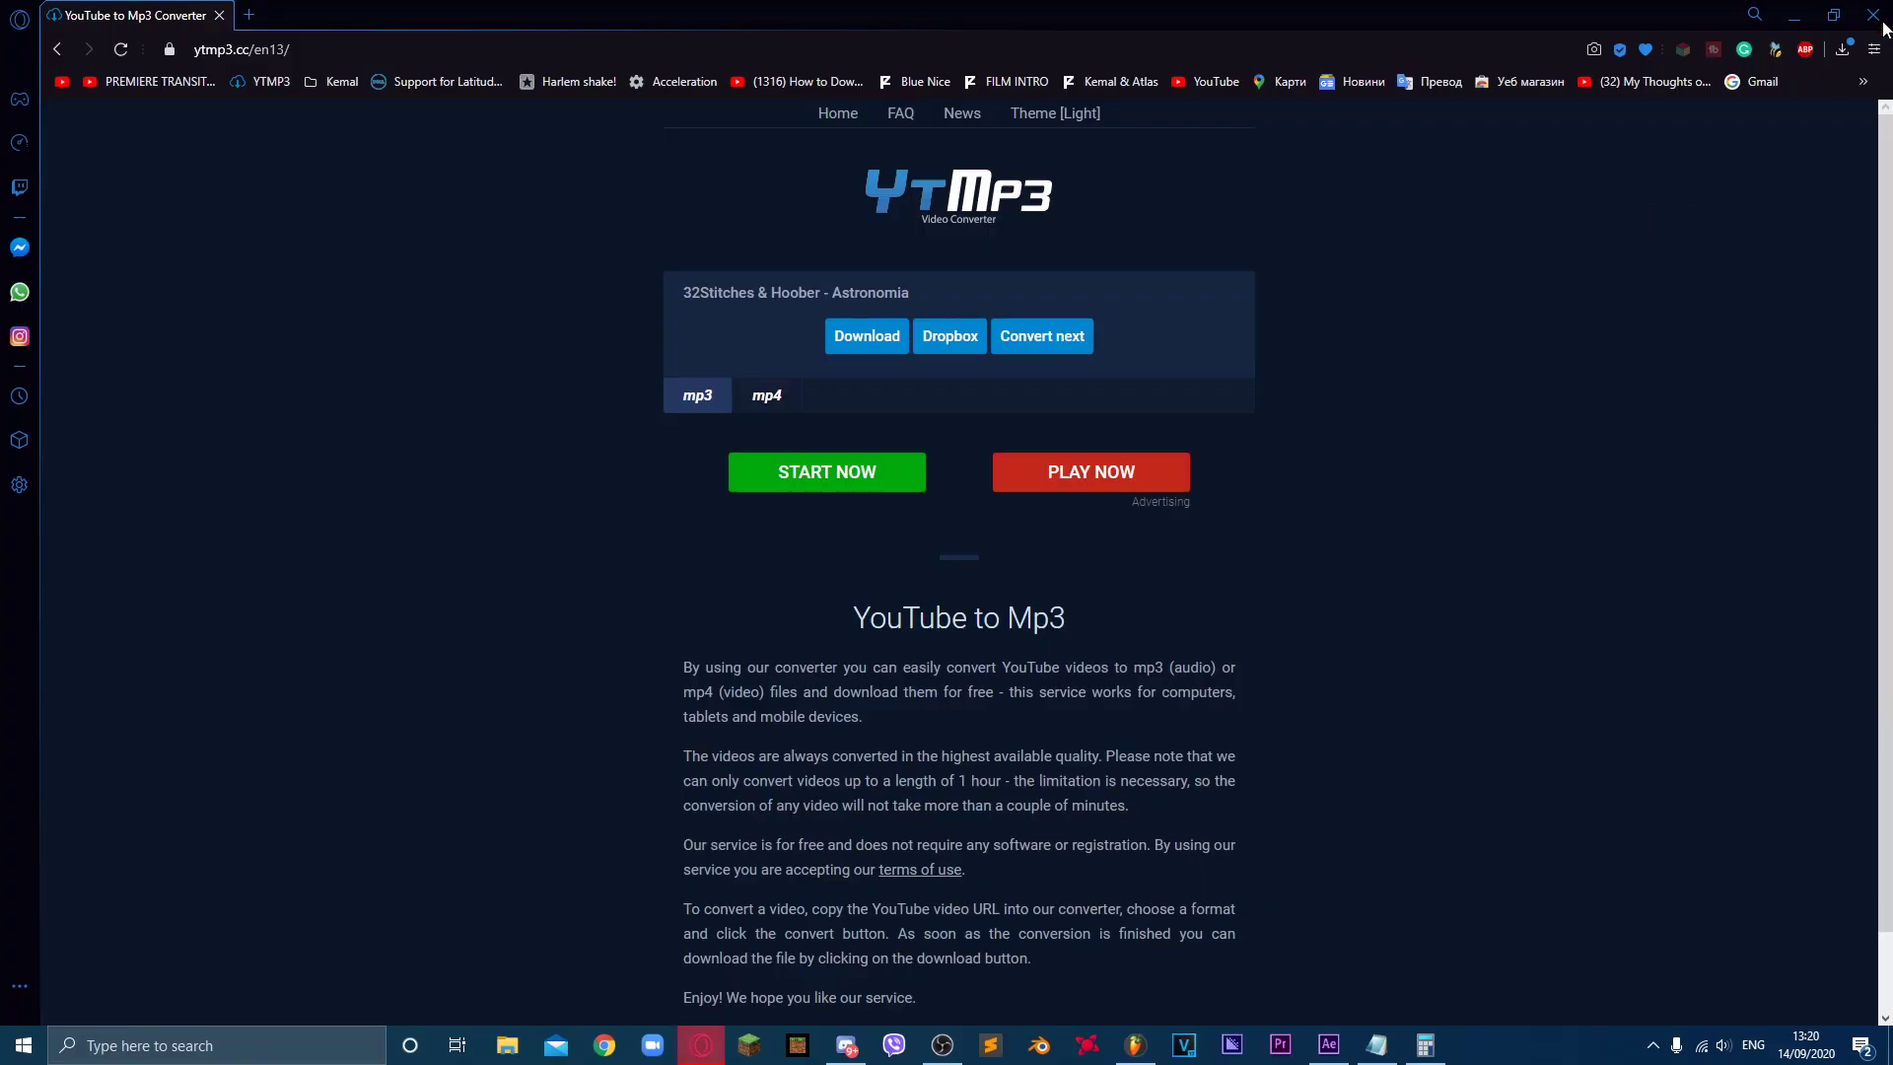
pyautogui.click(1842, 49)
pyautogui.moveTo(1778, 117); pyautogui.dragTo(533, 439)
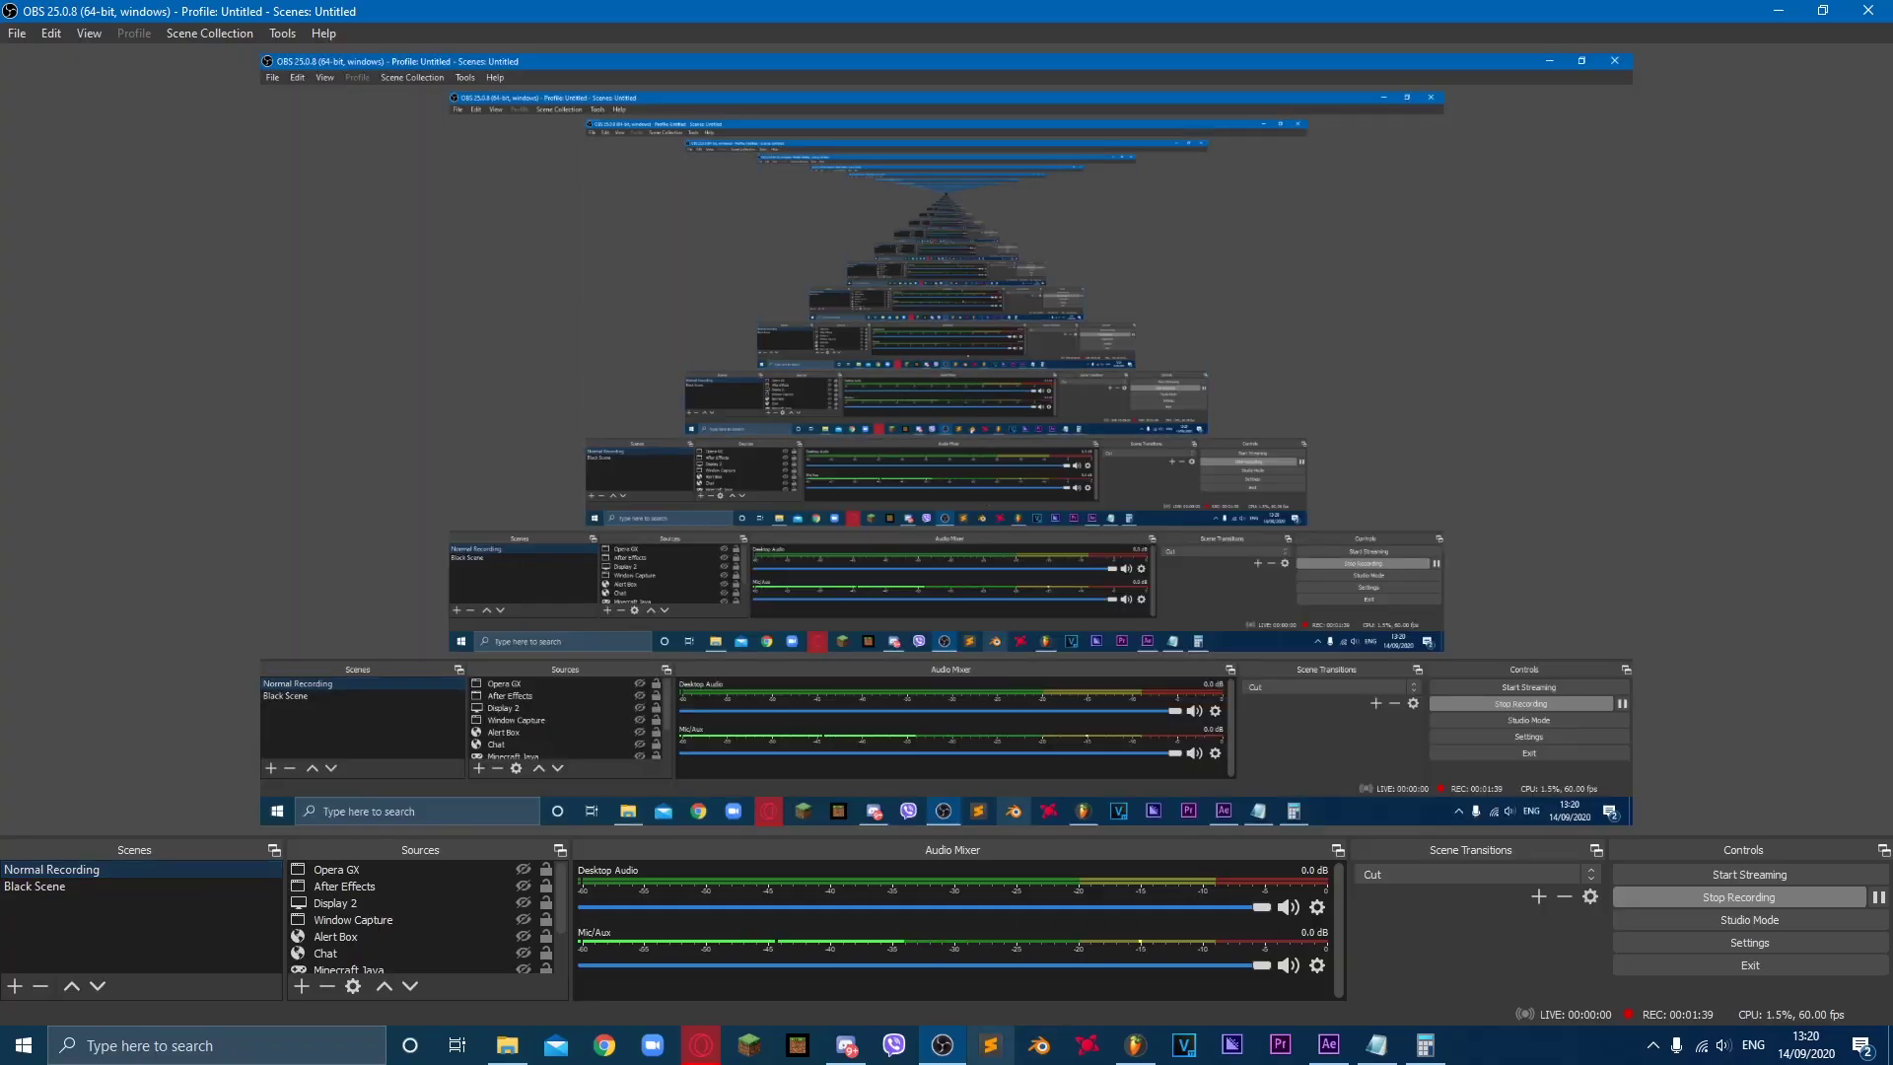
pyautogui.click(1136, 1045)
pyautogui.moveTo(219, 168); pyautogui.dragTo(507, 148)
pyautogui.click(1141, 436)
pyautogui.moveTo(229, 179); pyautogui.dragTo(544, 159)
# Step: Play the Astronomia clip from several positions in the playlist to locate the drop
pyautogui.click(706, 136)
pyautogui.scroll(-2, 927, 302)
pyautogui.scroll(-3, 1006, 351)
pyautogui.scroll(-3, 888, 444)
pyautogui.moveTo(515, 143)
pyautogui.mouseDown()
pyautogui.moveTo(637, 138)
pyautogui.moveTo(909, 203)
pyautogui.moveTo(691, 242)
pyautogui.mouseUp()
pyautogui.press('space')
pyautogui.press('space')
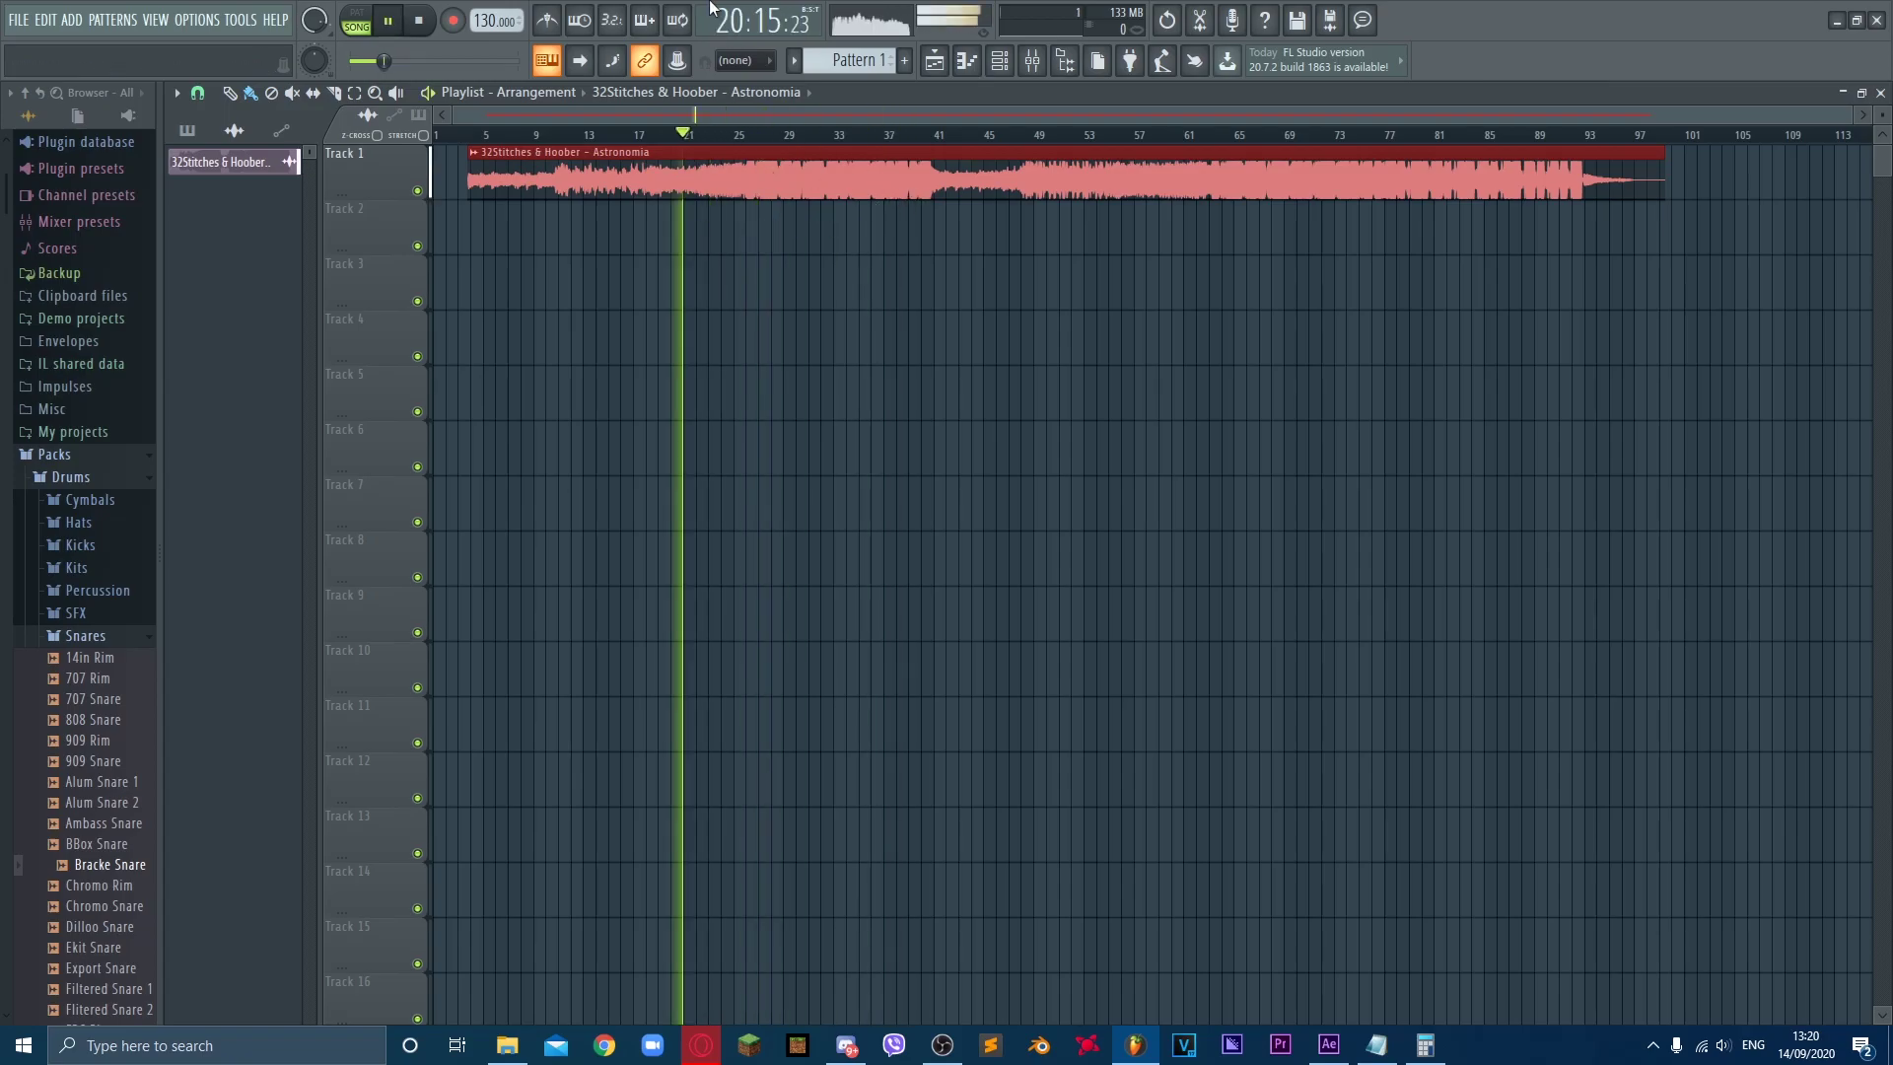
pyautogui.click(892, 140)
pyautogui.click(872, 139)
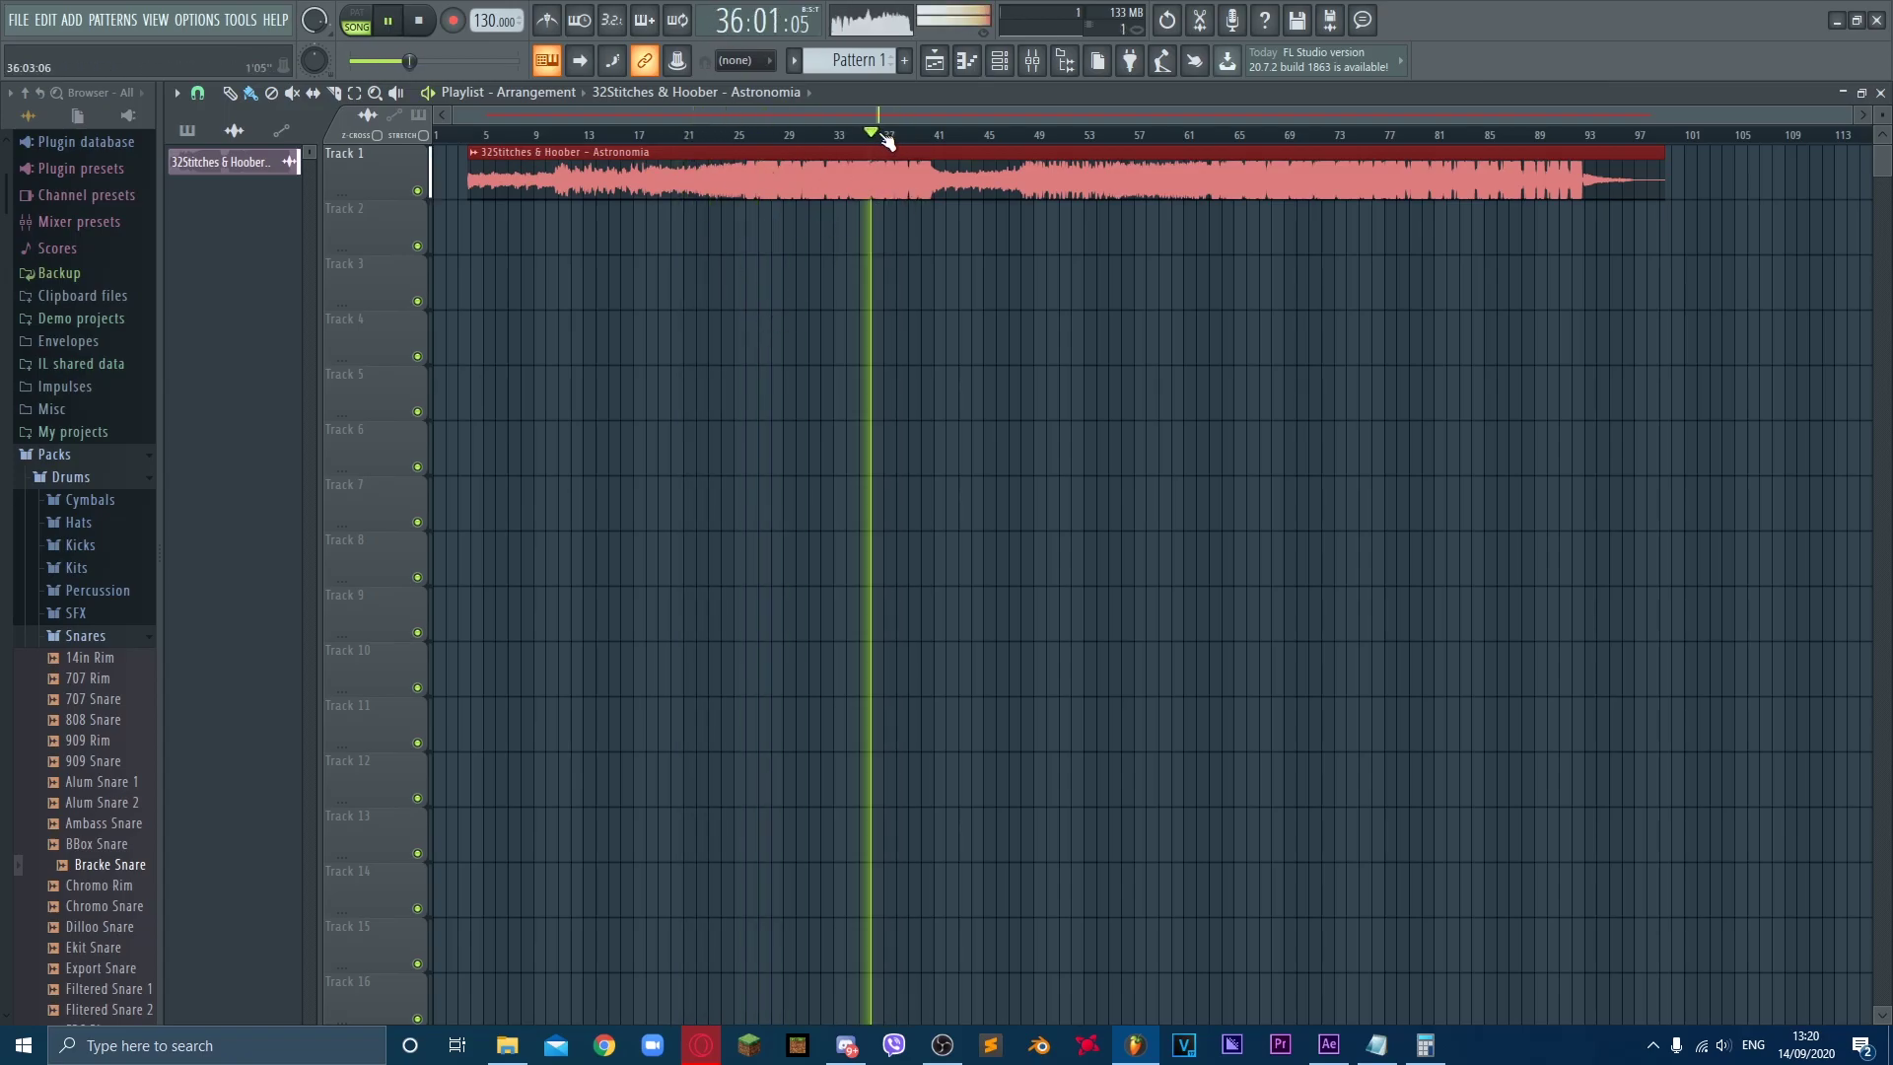
pyautogui.moveTo(769, 139)
pyautogui.mouseDown()
pyautogui.moveTo(757, 186)
pyautogui.moveTo(786, 192)
pyautogui.moveTo(746, 197)
pyautogui.mouseUp()
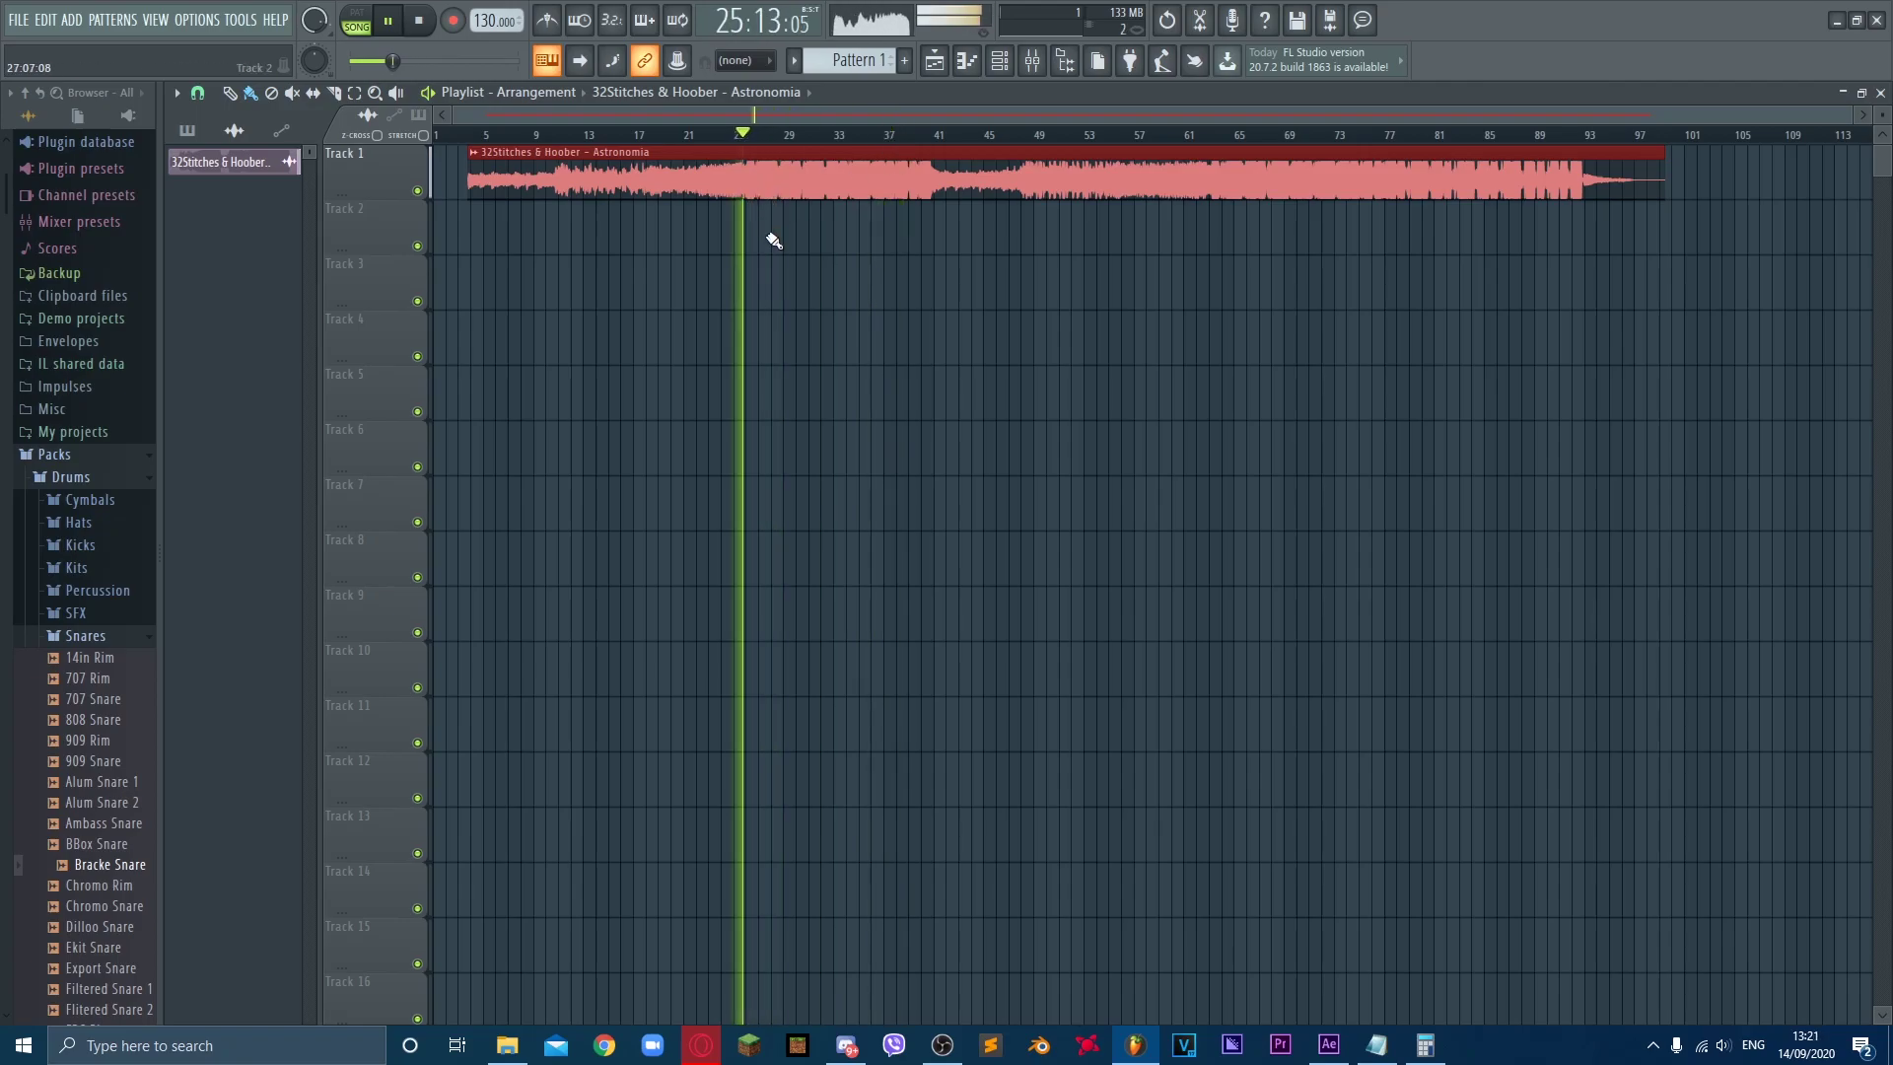
# Step: Find the exact start of the drop around bar 26 and slice the Track 1 clip near bar 24
pyautogui.scroll(8, 785, 238)
pyautogui.press('space')
pyautogui.click(785, 105)
pyautogui.hscroll(-5, 834, 111)
pyautogui.press('space')
pyautogui.moveTo(1252, 138); pyautogui.dragTo(1262, 142)
pyautogui.press('space')
# Step: Delete the part of the clip before the cut and move the remaining piece to the start of Track 1
pyautogui.scroll(-3, 1266, 157)
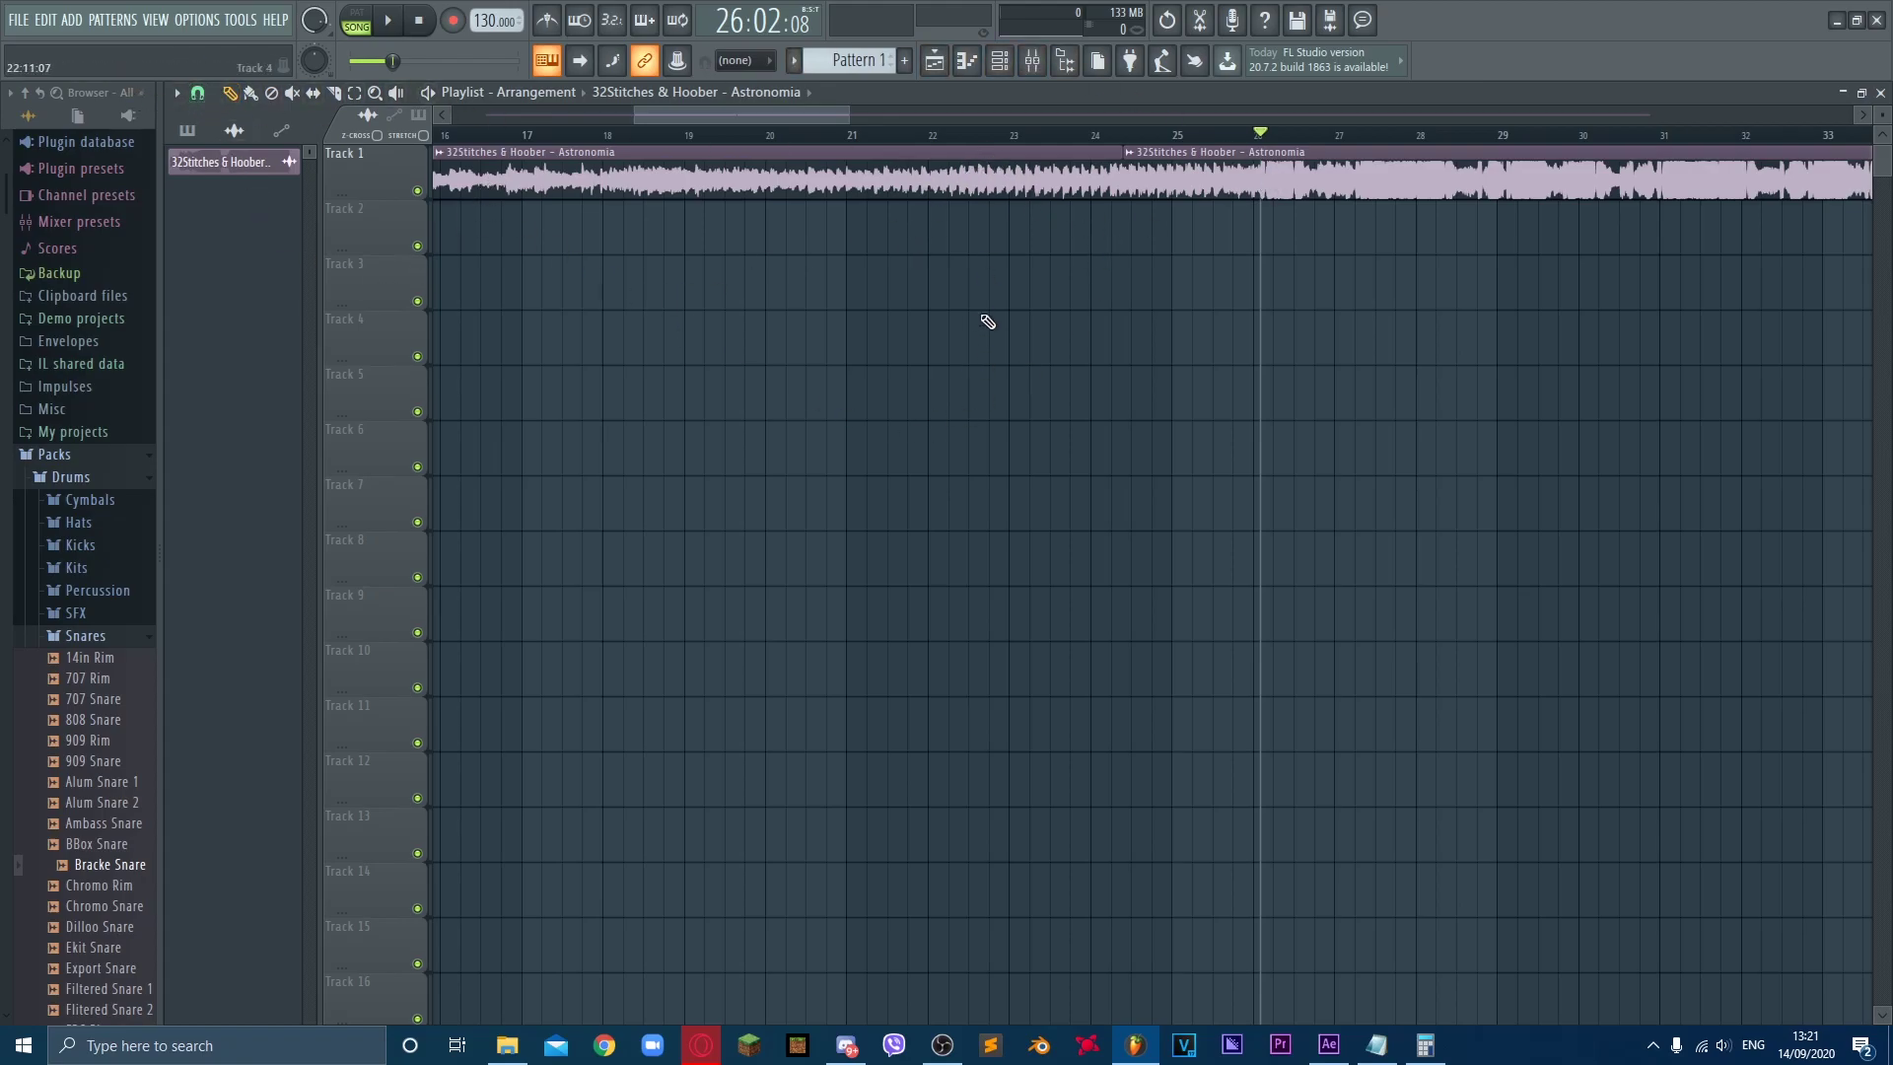
pyautogui.rightClick(969, 186)
pyautogui.moveTo(1056, 188); pyautogui.dragTo(40, 85)
# Step: Play the moved clip from the start and check the passage around bar 6 for a suitable transition point
pyautogui.press('space')
pyautogui.scroll(3, 655, 279)
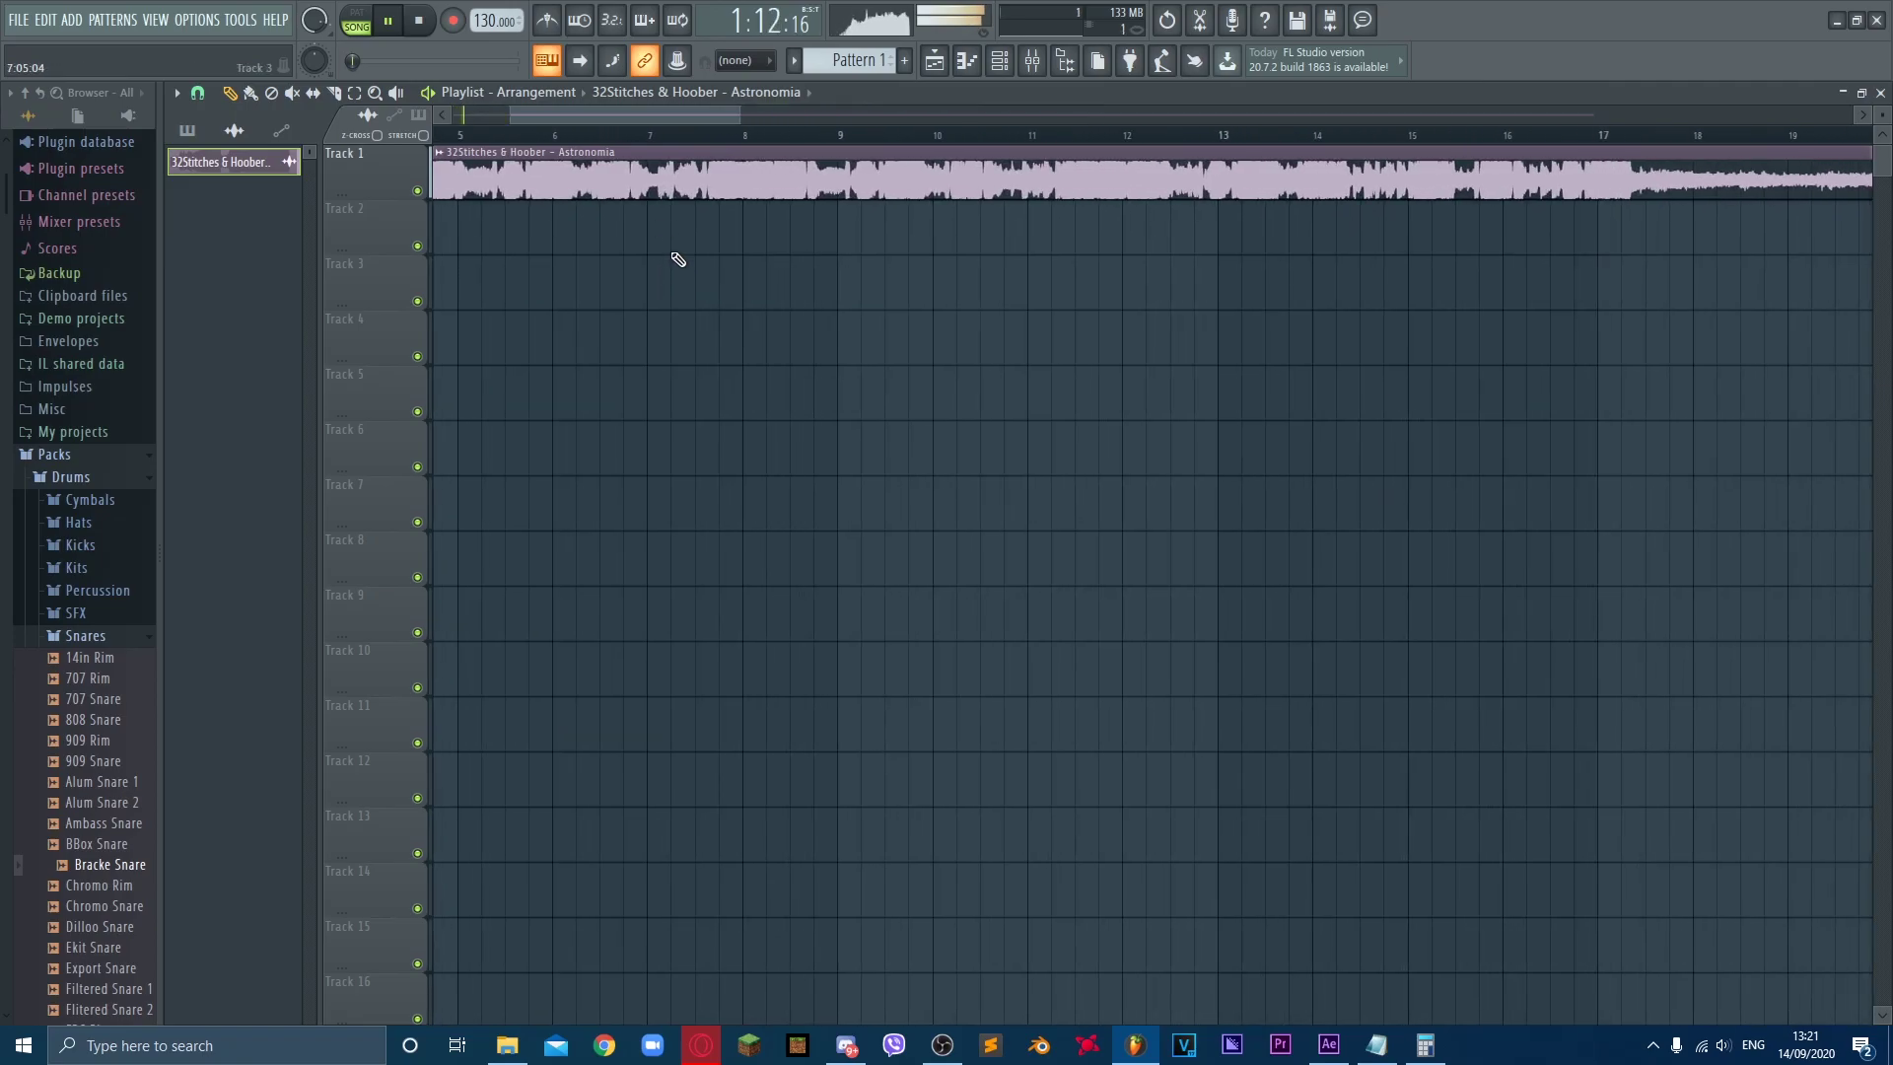
pyautogui.scroll(1, 620, 195)
pyautogui.scroll(2, 620, 196)
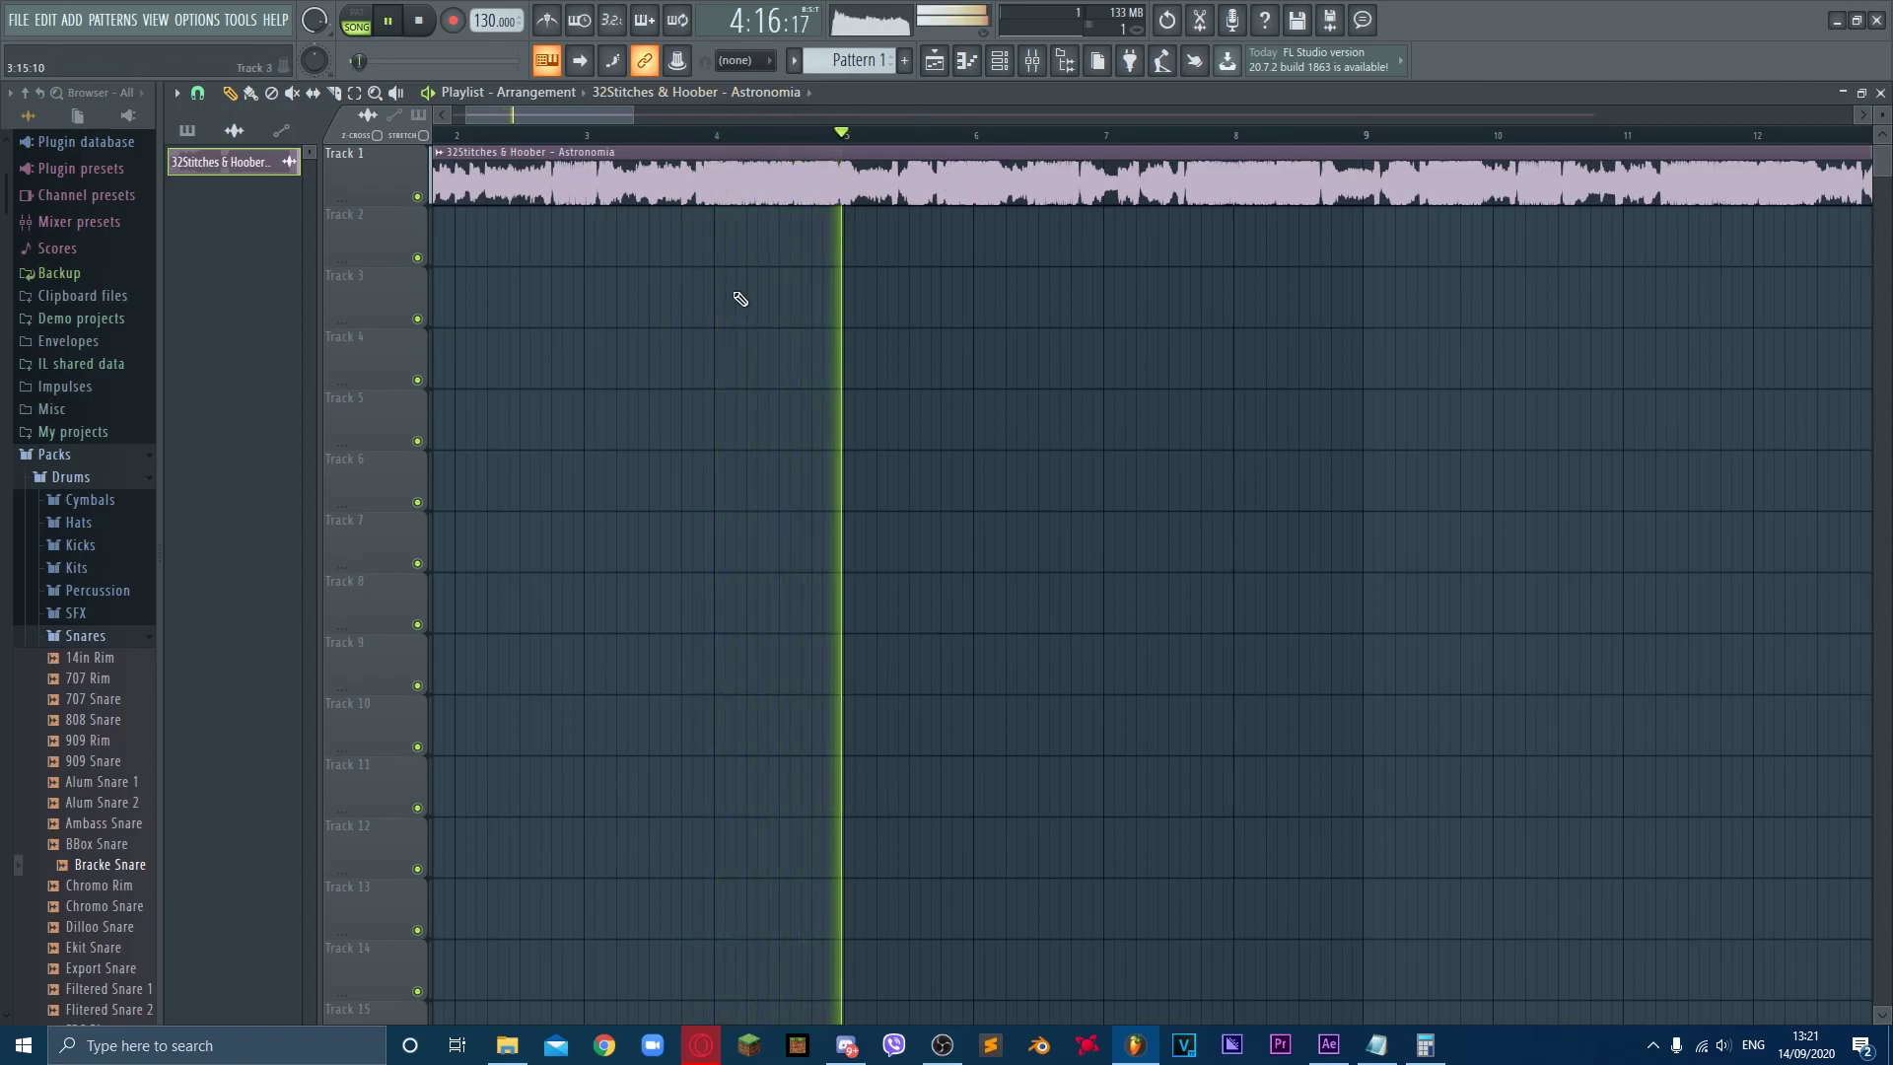
pyautogui.scroll(2, 862, 313)
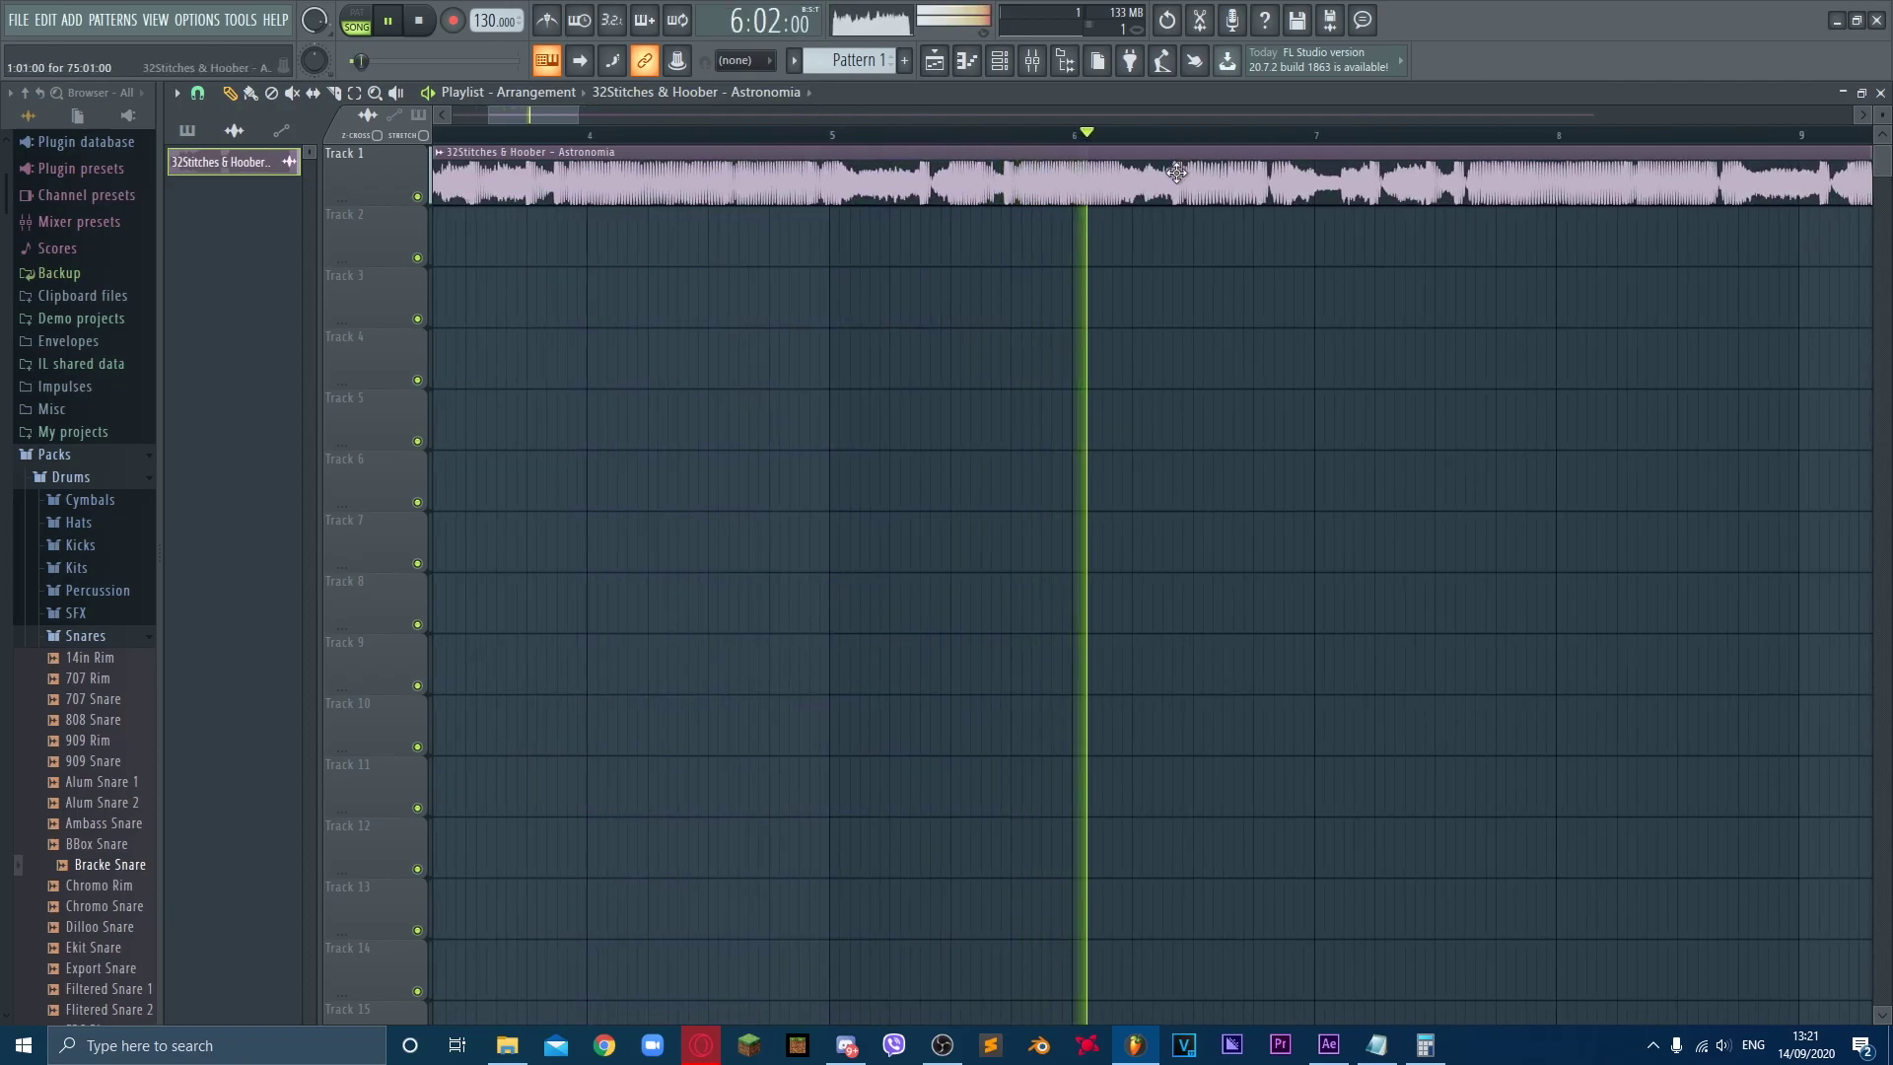
pyautogui.click(1167, 135)
pyautogui.press('space')
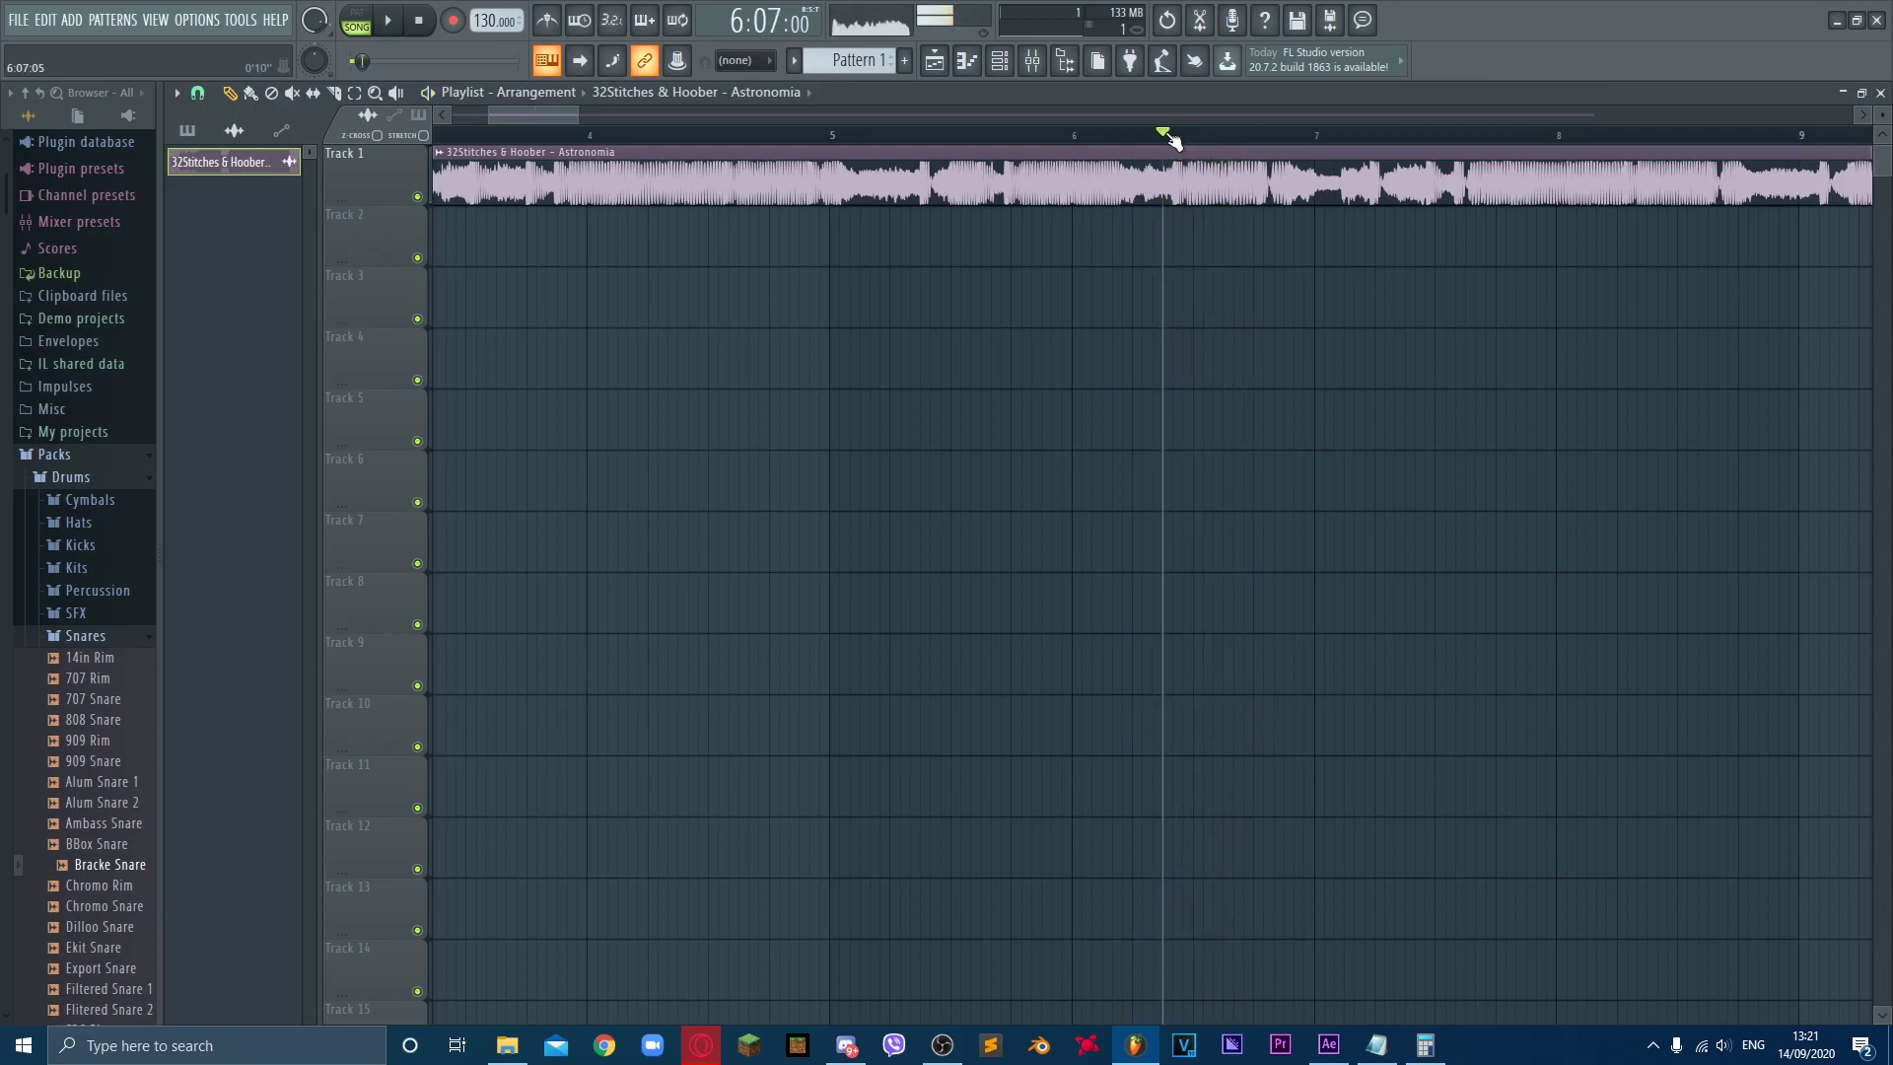
pyautogui.press('space')
pyautogui.press('space')
# Step: Slice the Track 1 clip just before bar 9, delete the remainder and play back the shortened clip
pyautogui.scroll(-3, 1172, 177)
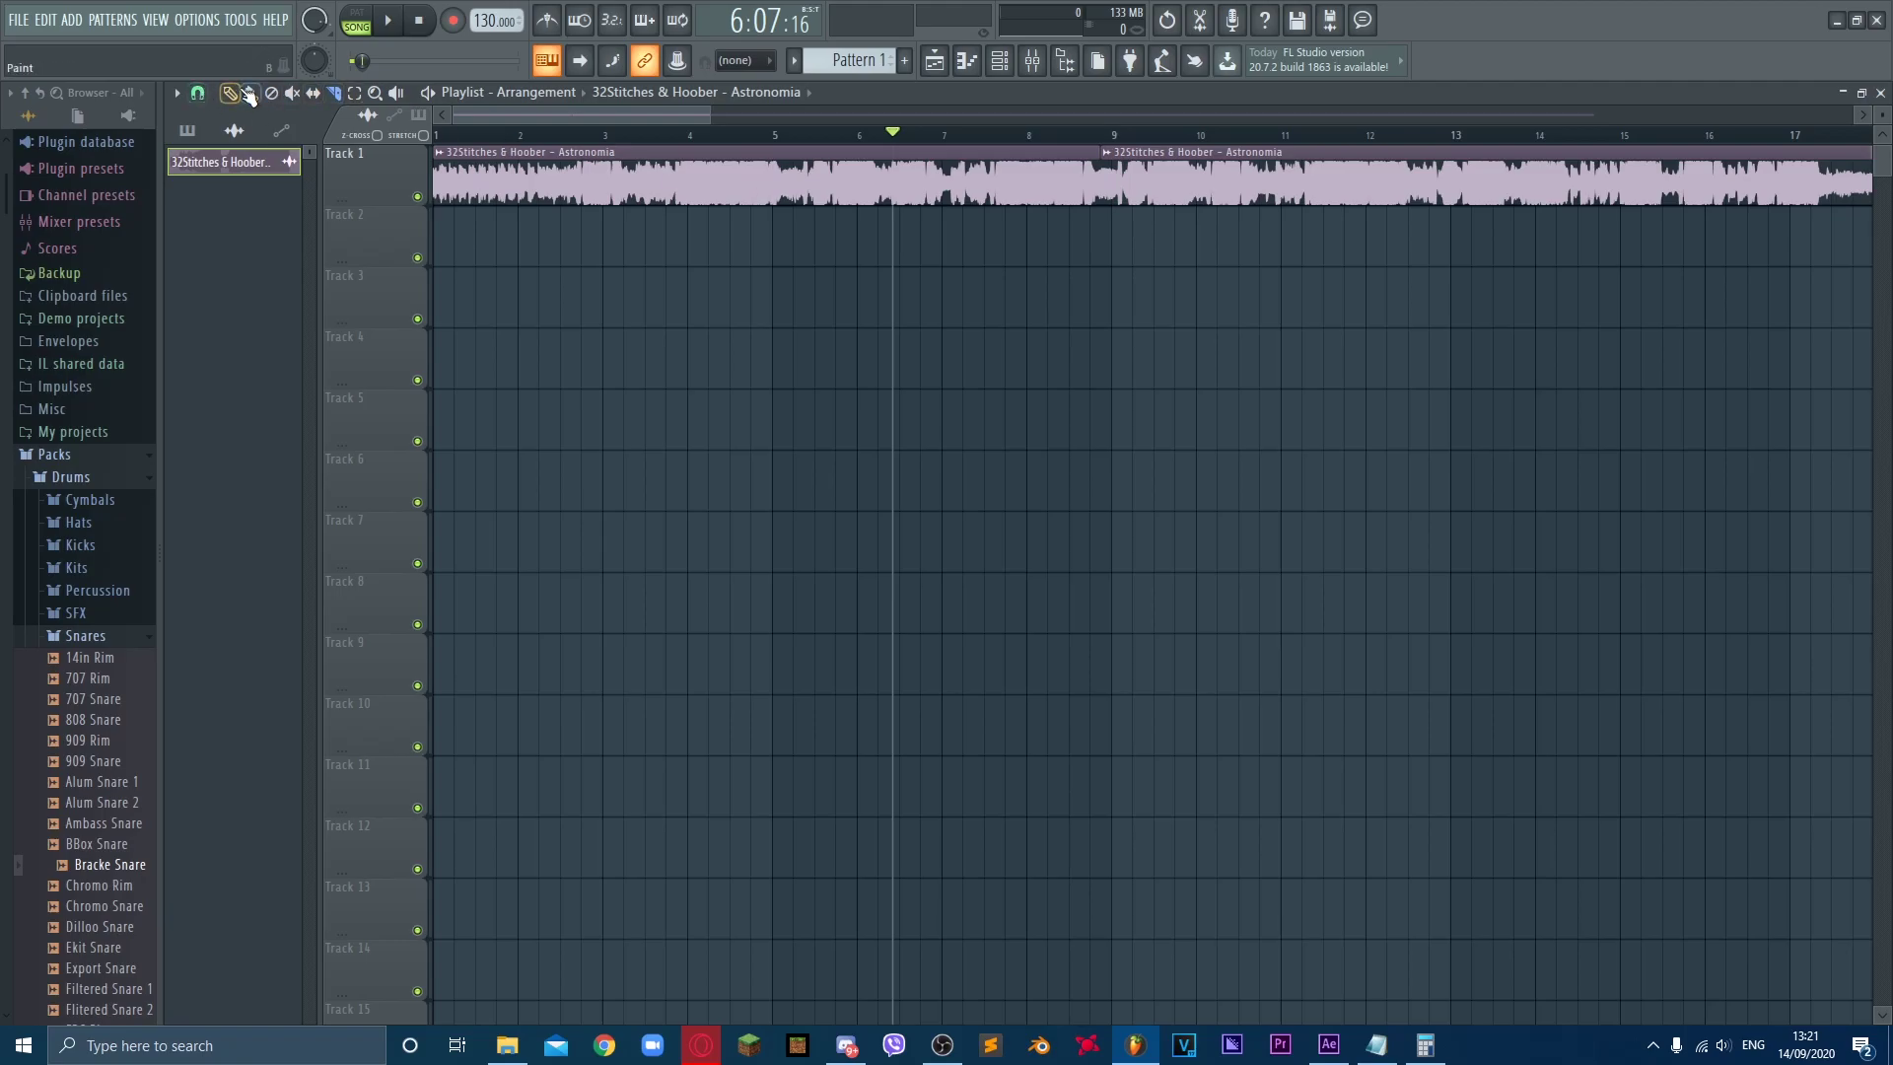
pyautogui.rightClick(1183, 177)
pyautogui.click(863, 135)
pyautogui.press('space')
pyautogui.scroll(-2, 1058, 170)
pyautogui.press('space')
# Step: Open the mixer and load Fruity Love Philter into the first effect slot of the Master track
pyautogui.click(1033, 64)
pyautogui.moveTo(1693, 491); pyautogui.dragTo(1336, 510)
pyautogui.moveTo(1105, 513); pyautogui.dragTo(589, 554)
pyautogui.click(1348, 557)
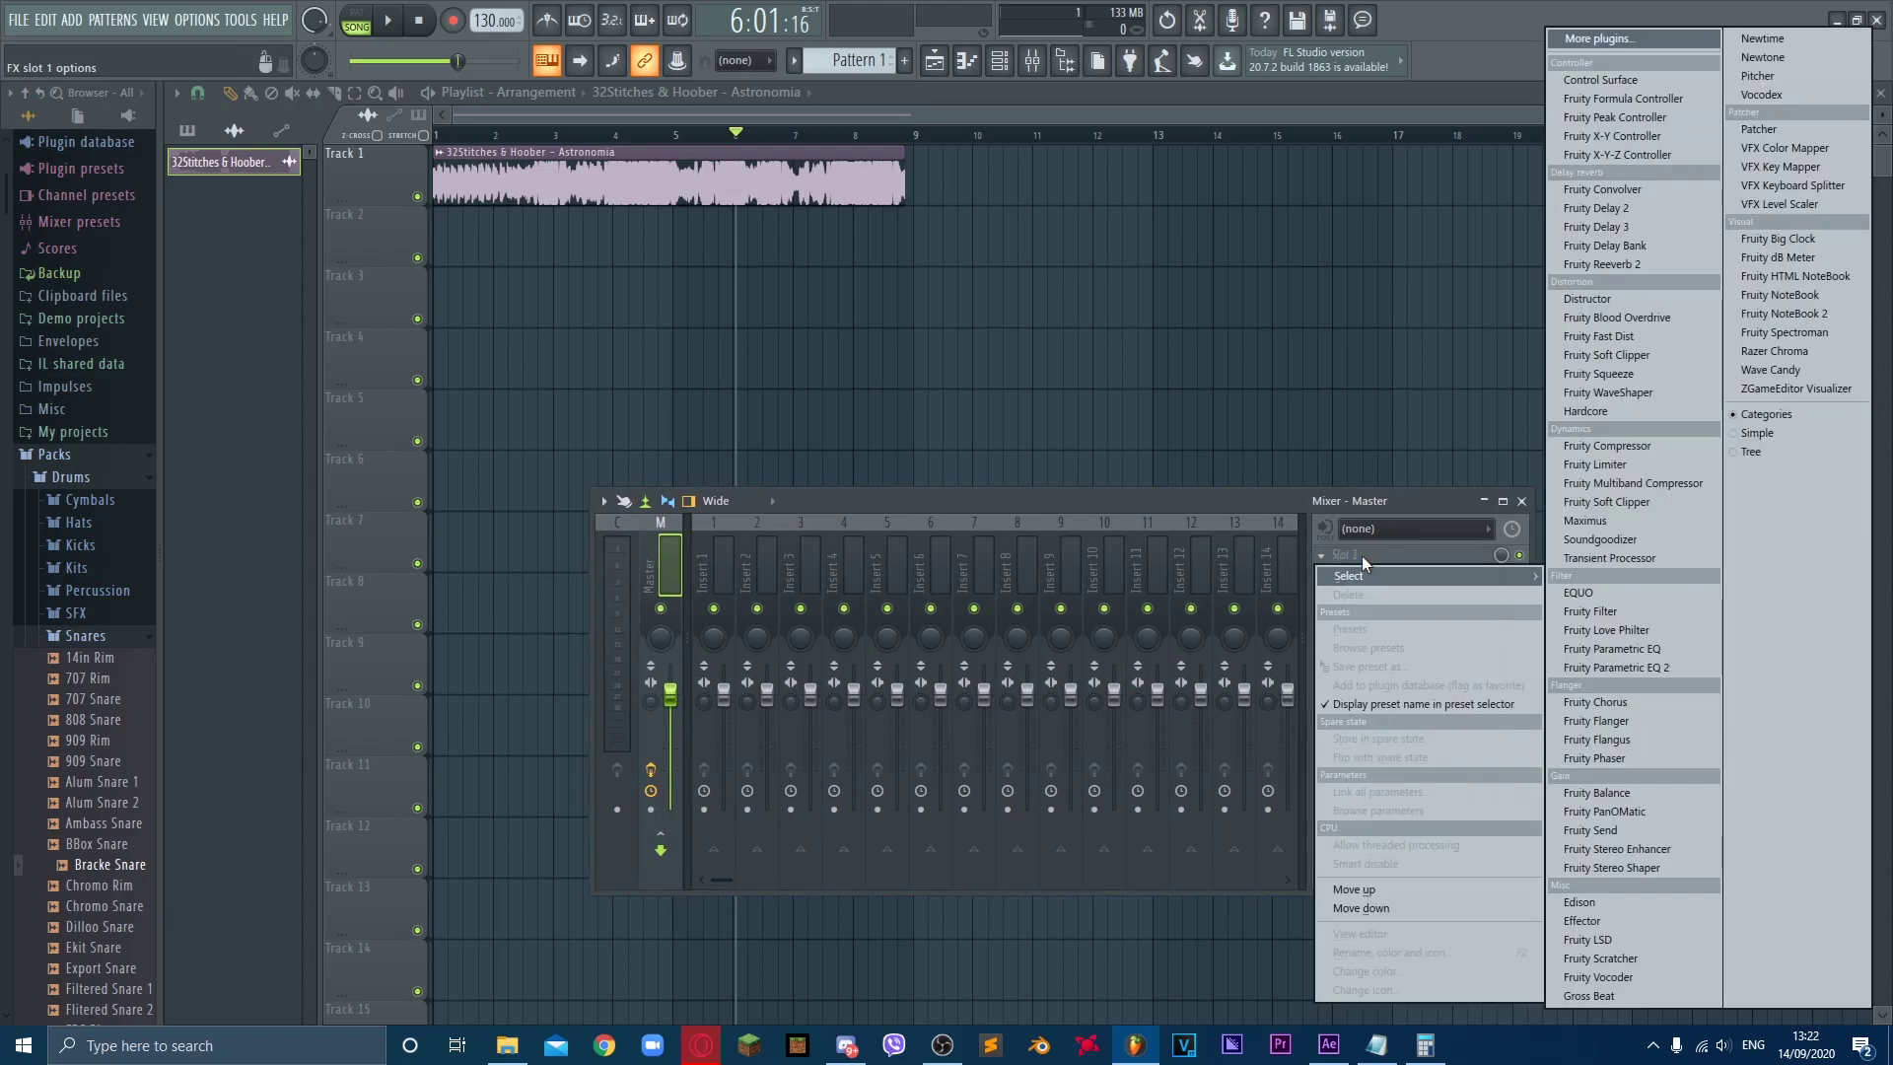
pyautogui.click(1296, 507)
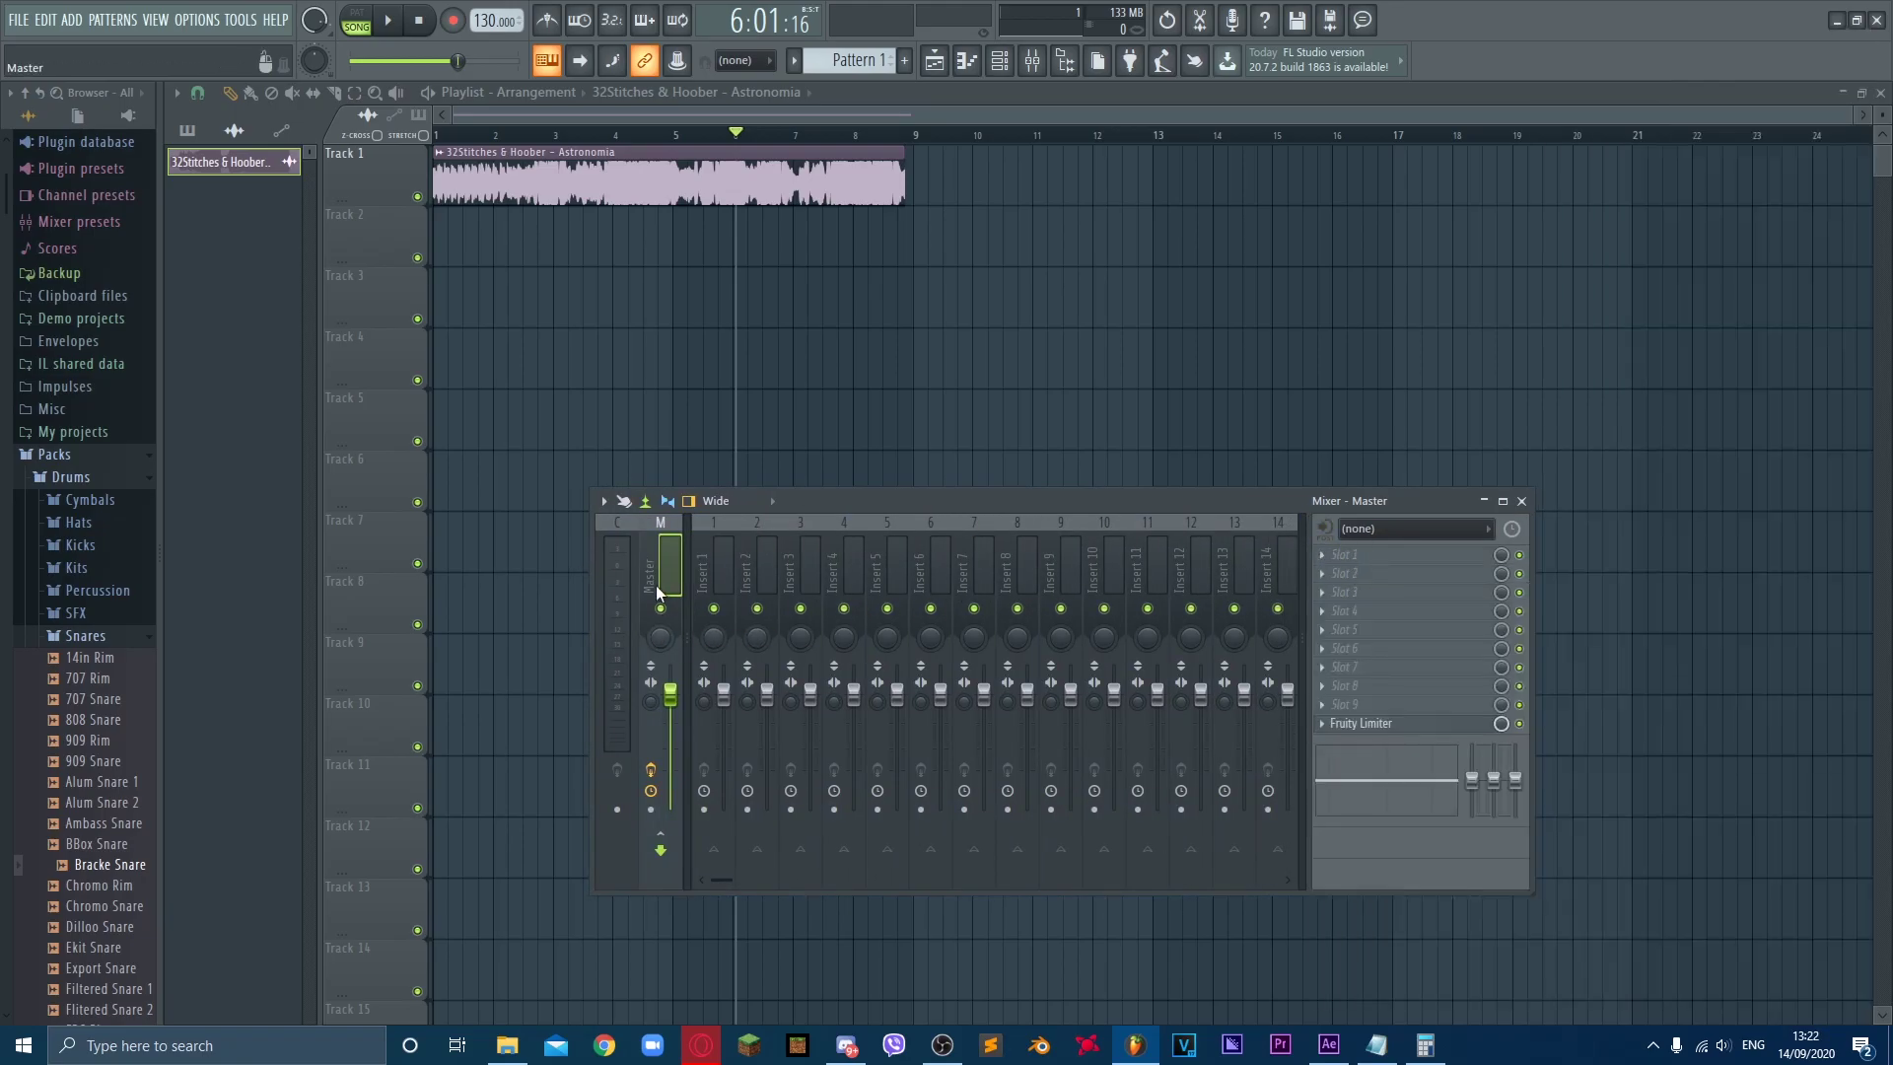
pyautogui.click(1392, 555)
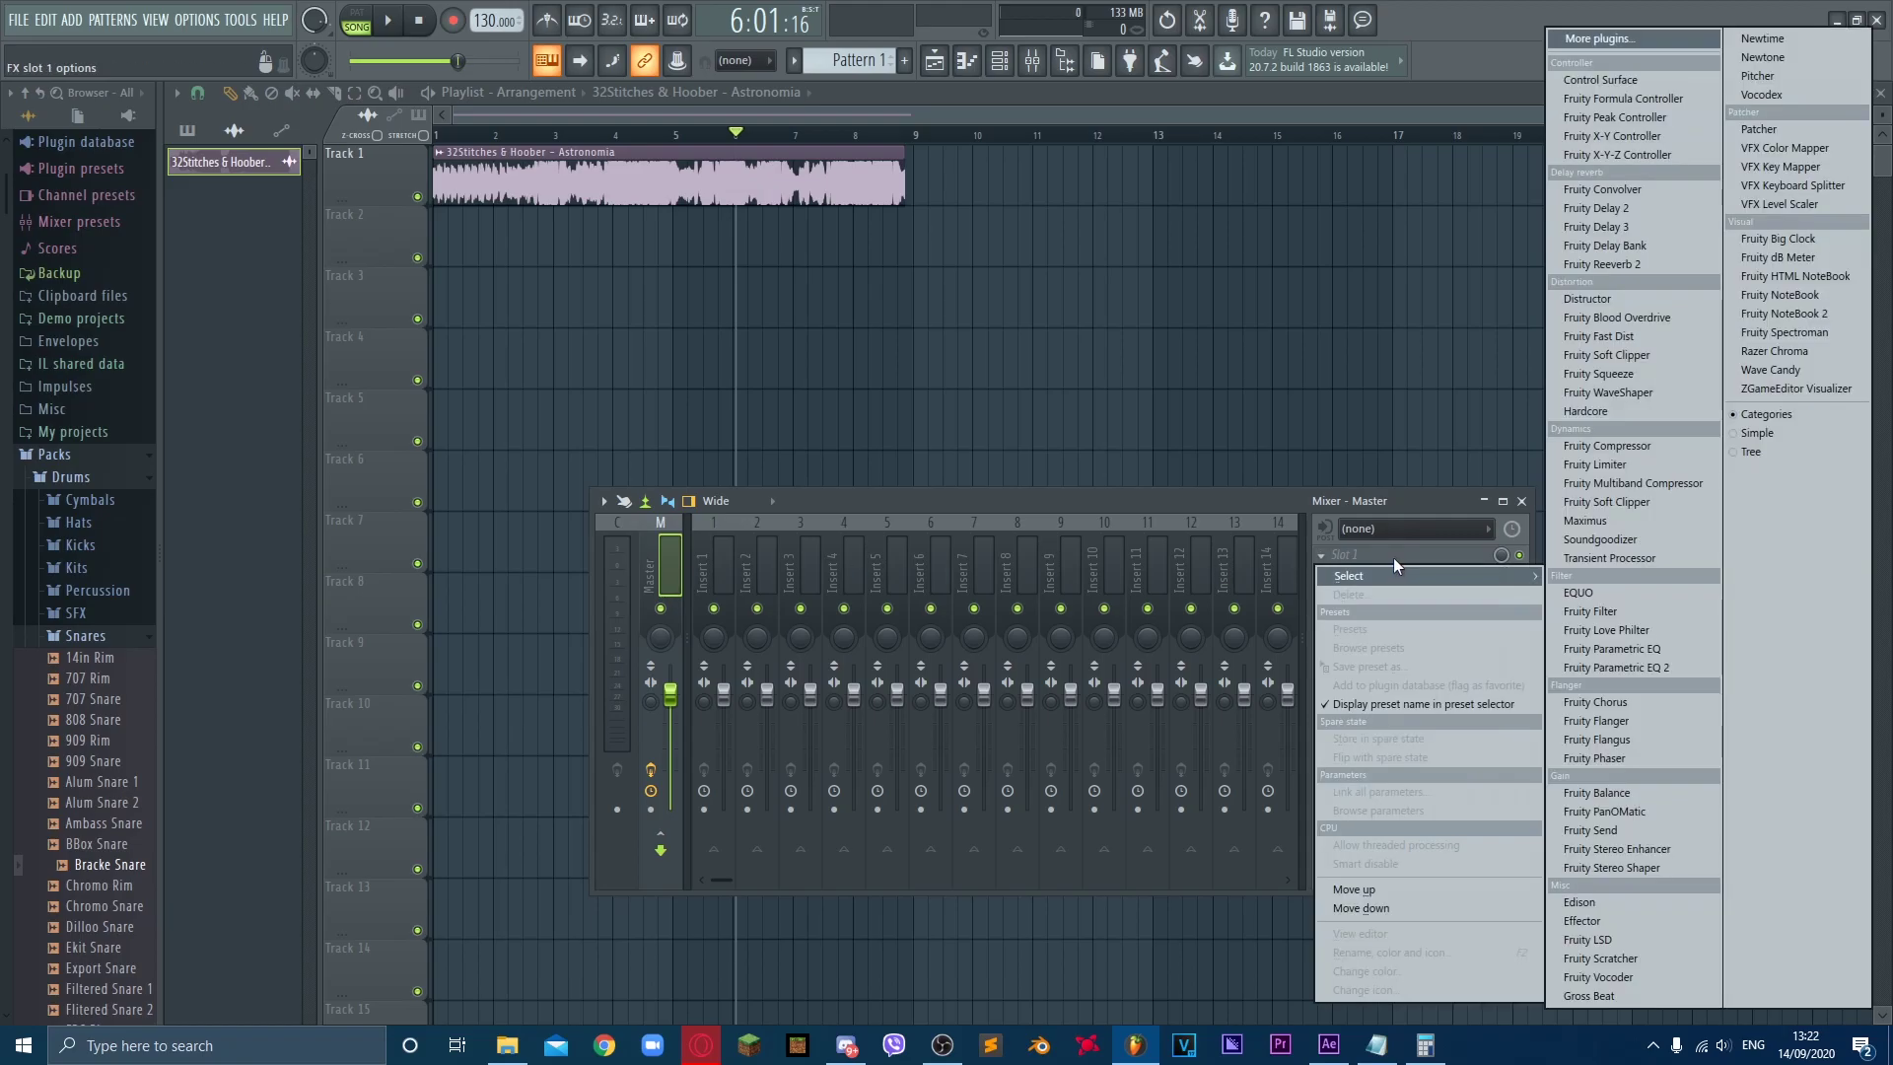
pyautogui.click(1622, 631)
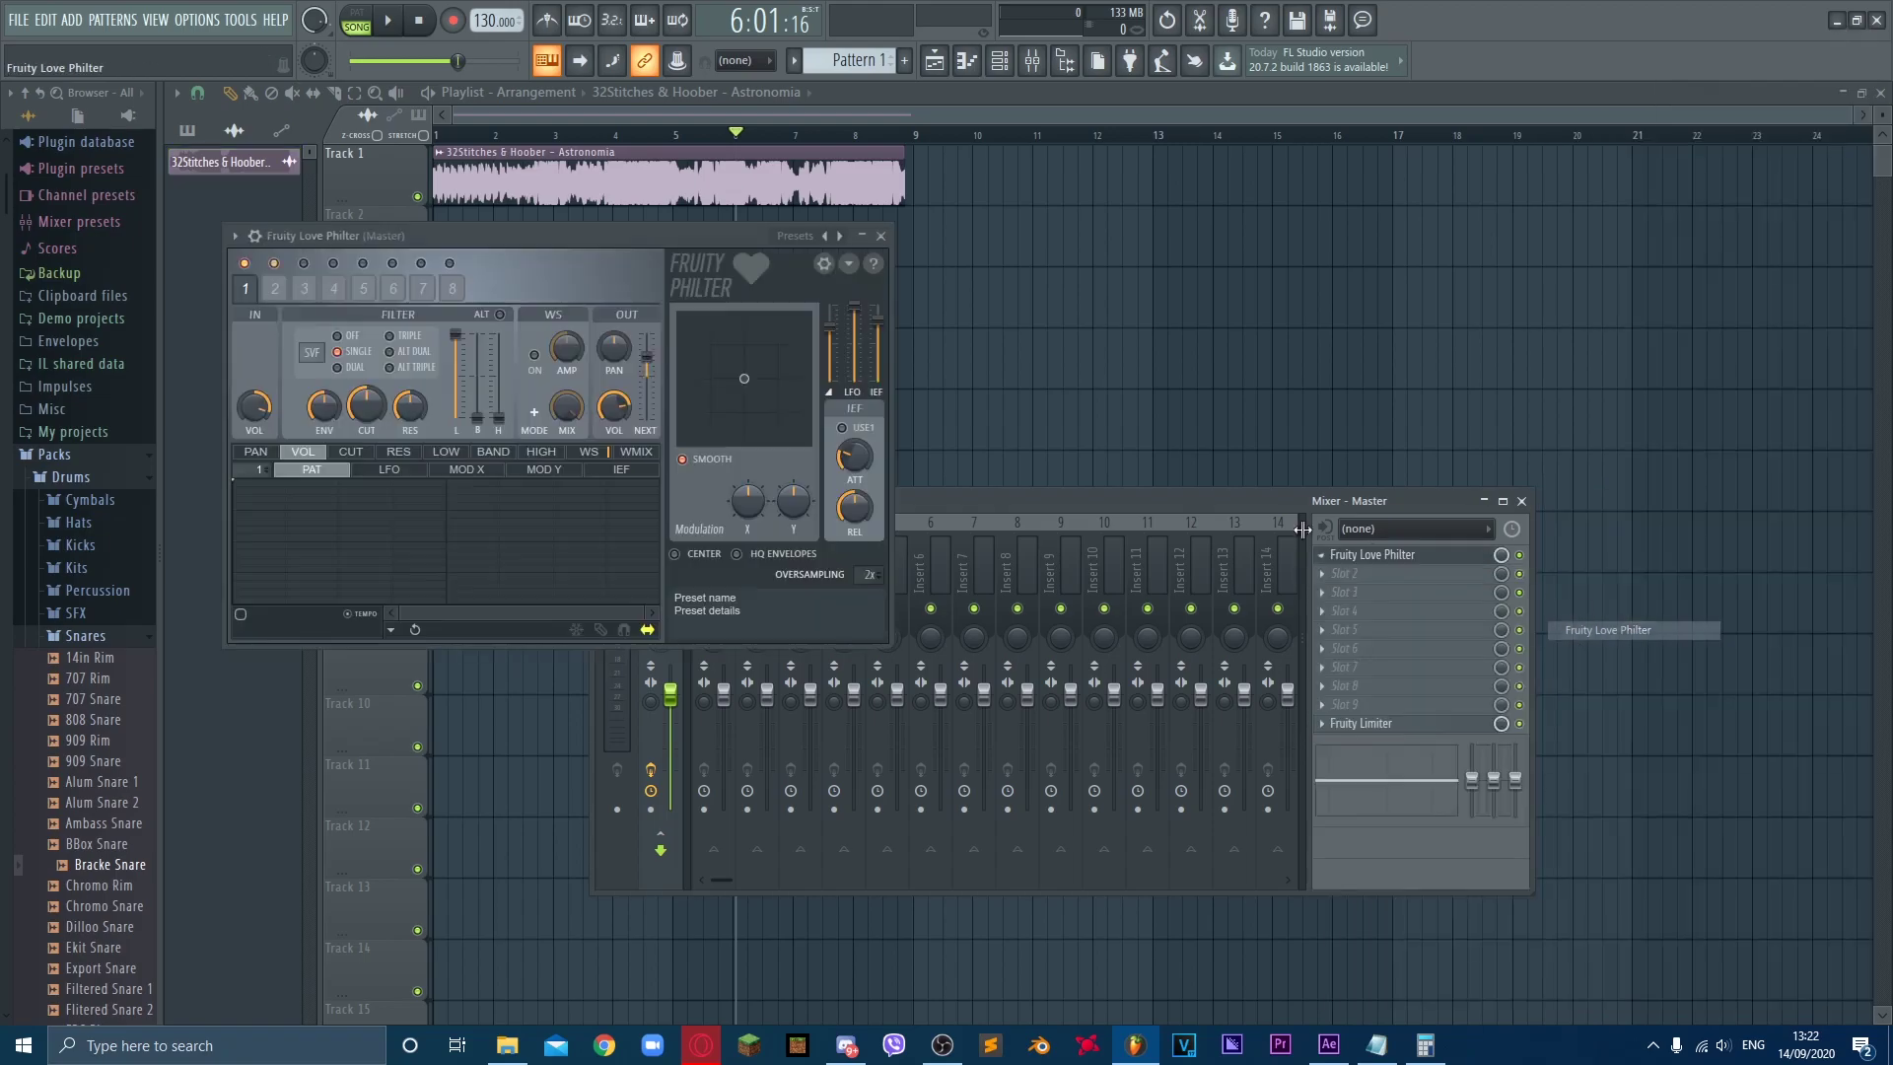
# Step: Create automation clips for Fruity Love Philter's Filter 1 cutoff envelope amount and cutoff frequency
pyautogui.rightClick(323, 409)
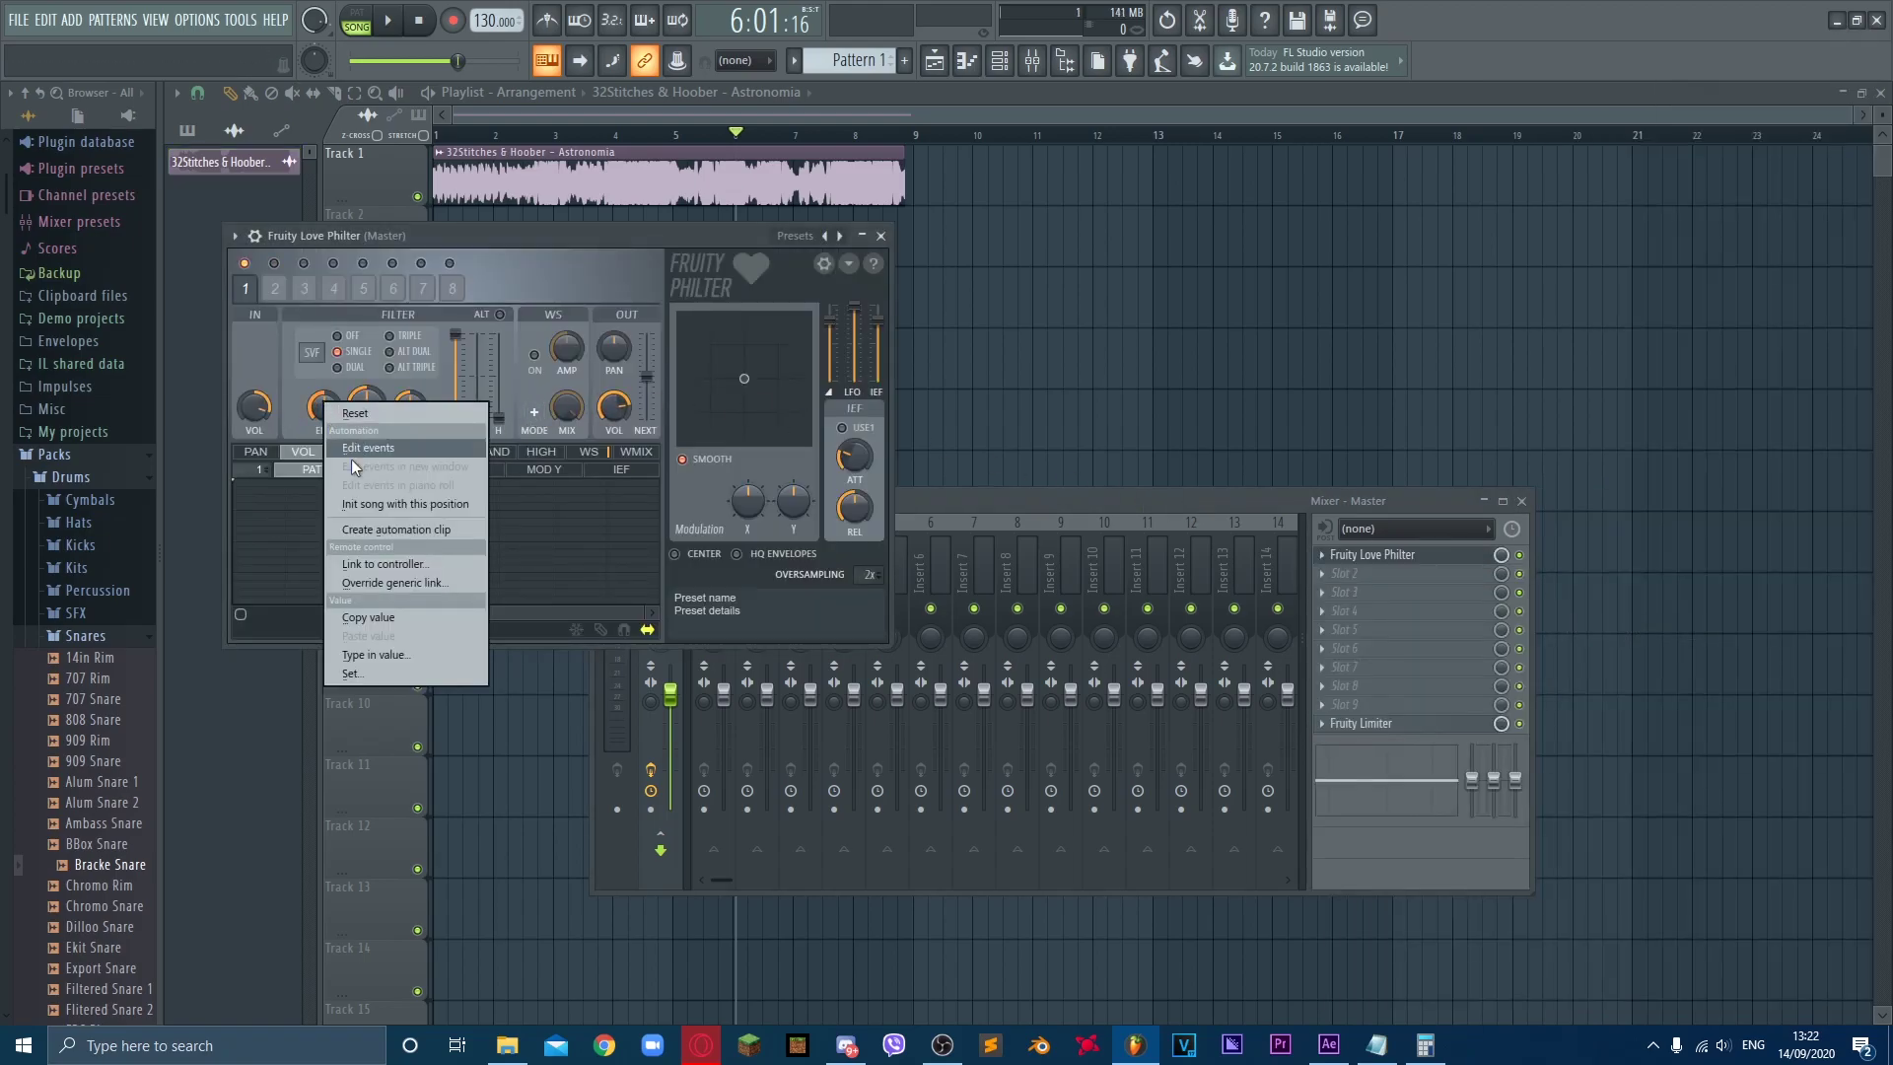
pyautogui.click(376, 533)
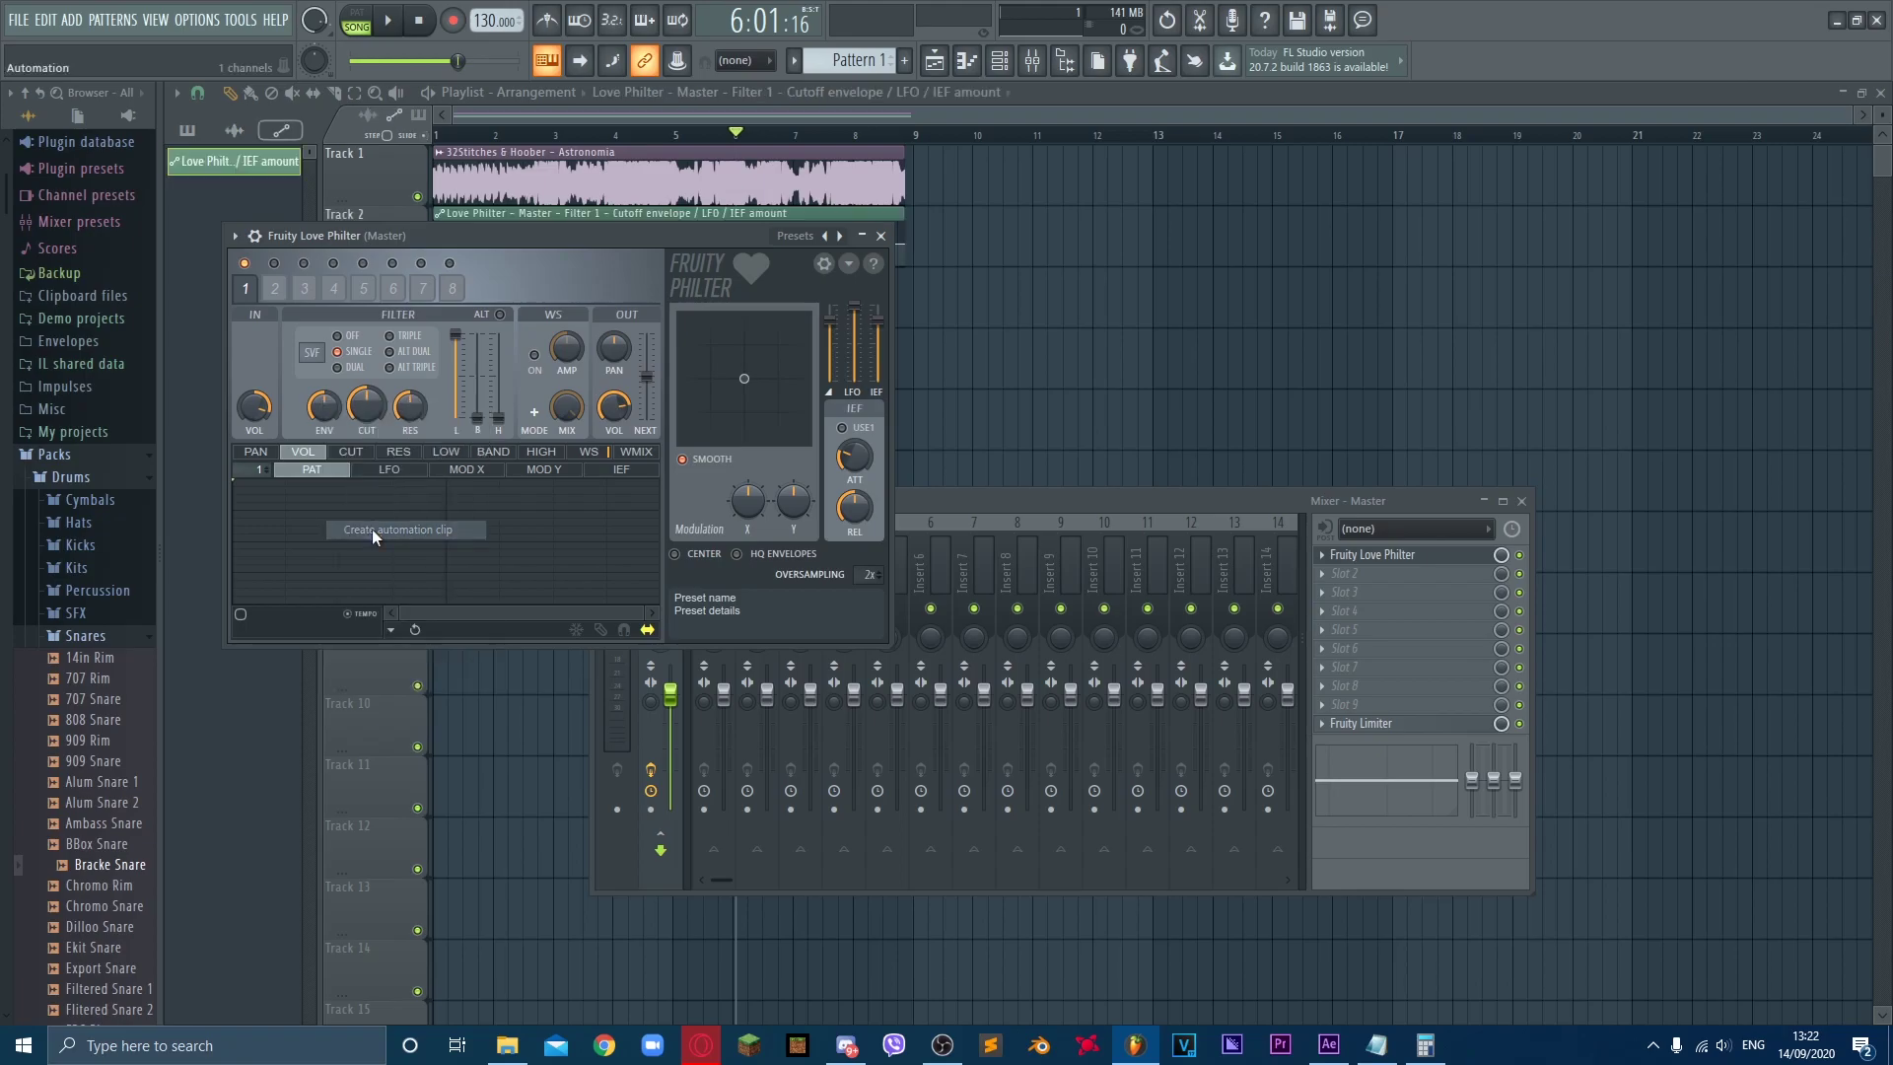
pyautogui.rightClick(373, 412)
pyautogui.click(424, 537)
pyautogui.moveTo(363, 228); pyautogui.dragTo(921, 460)
# Step: Add a control point at 2:11:16, where the drop begins, to both Love Philter cutoff automation clips
pyautogui.moveTo(582, 140); pyautogui.dragTo(541, 141)
pyautogui.press('space')
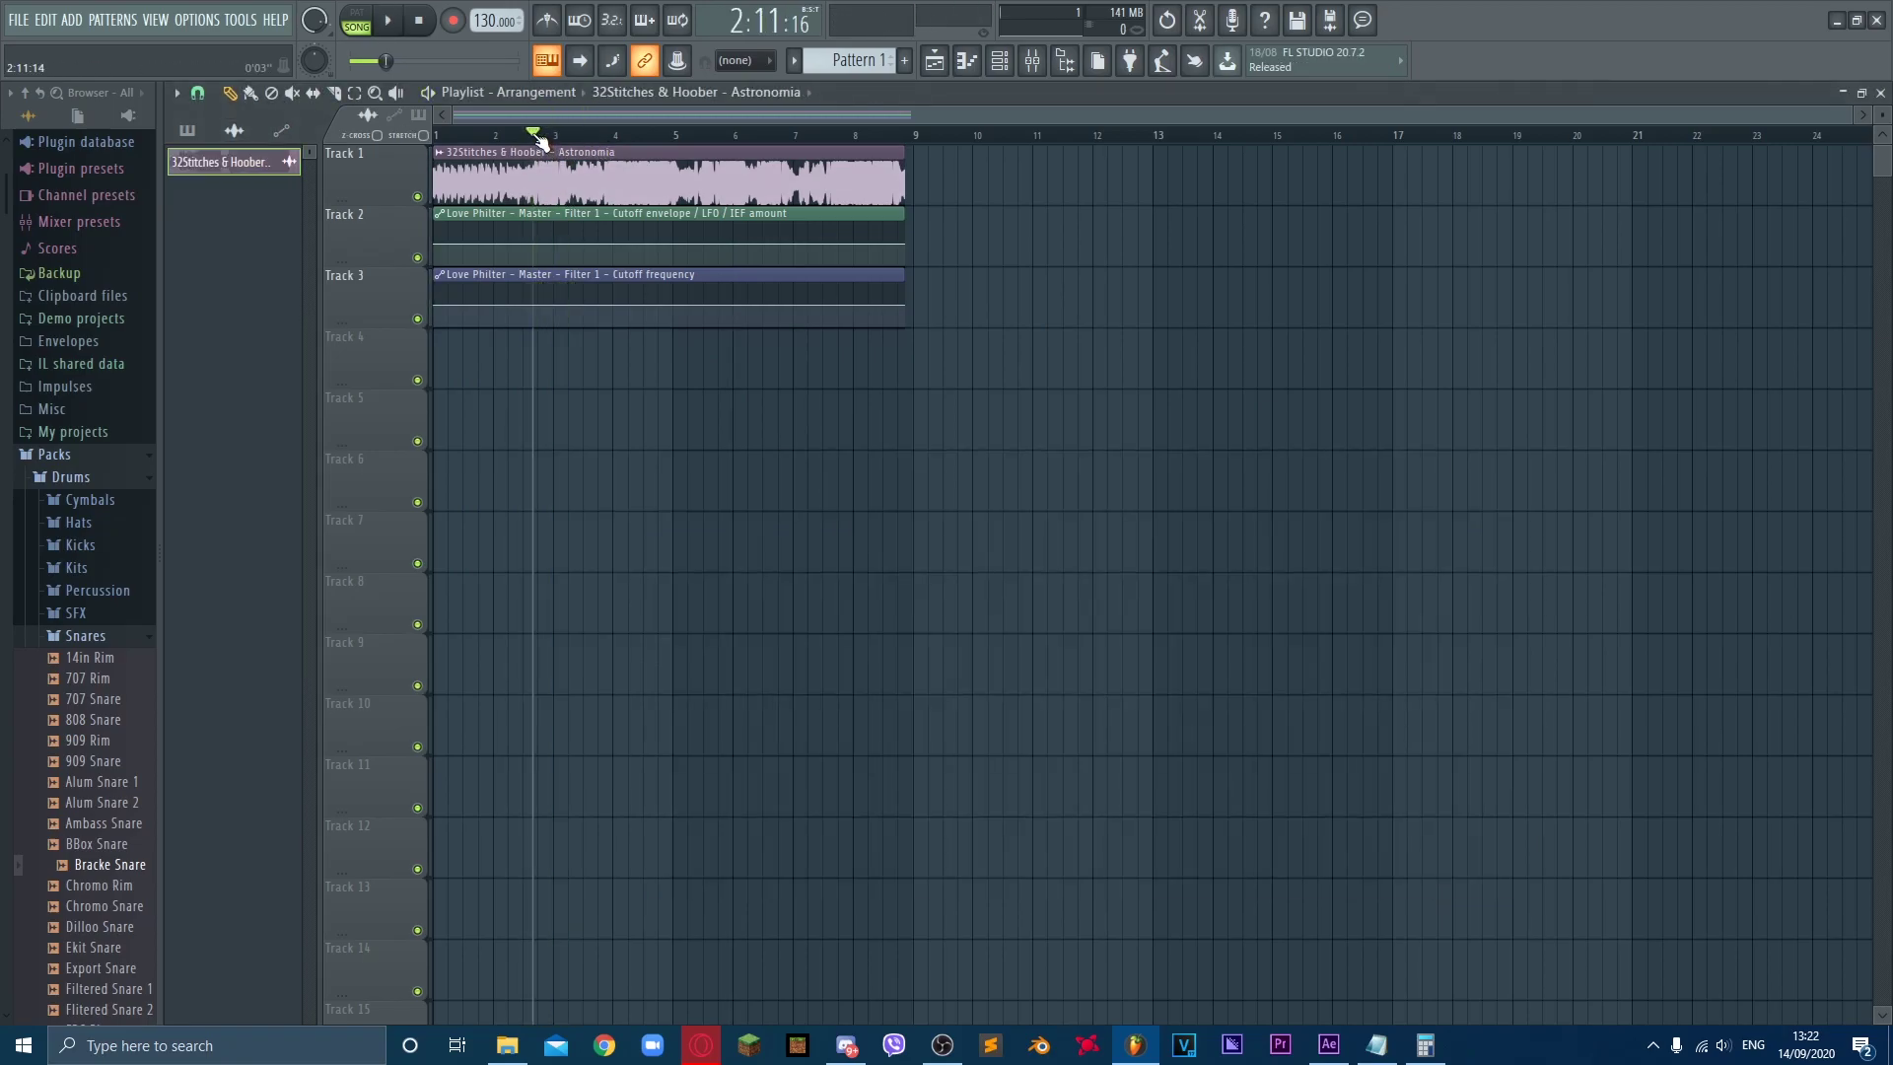
pyautogui.scroll(5, 617, 223)
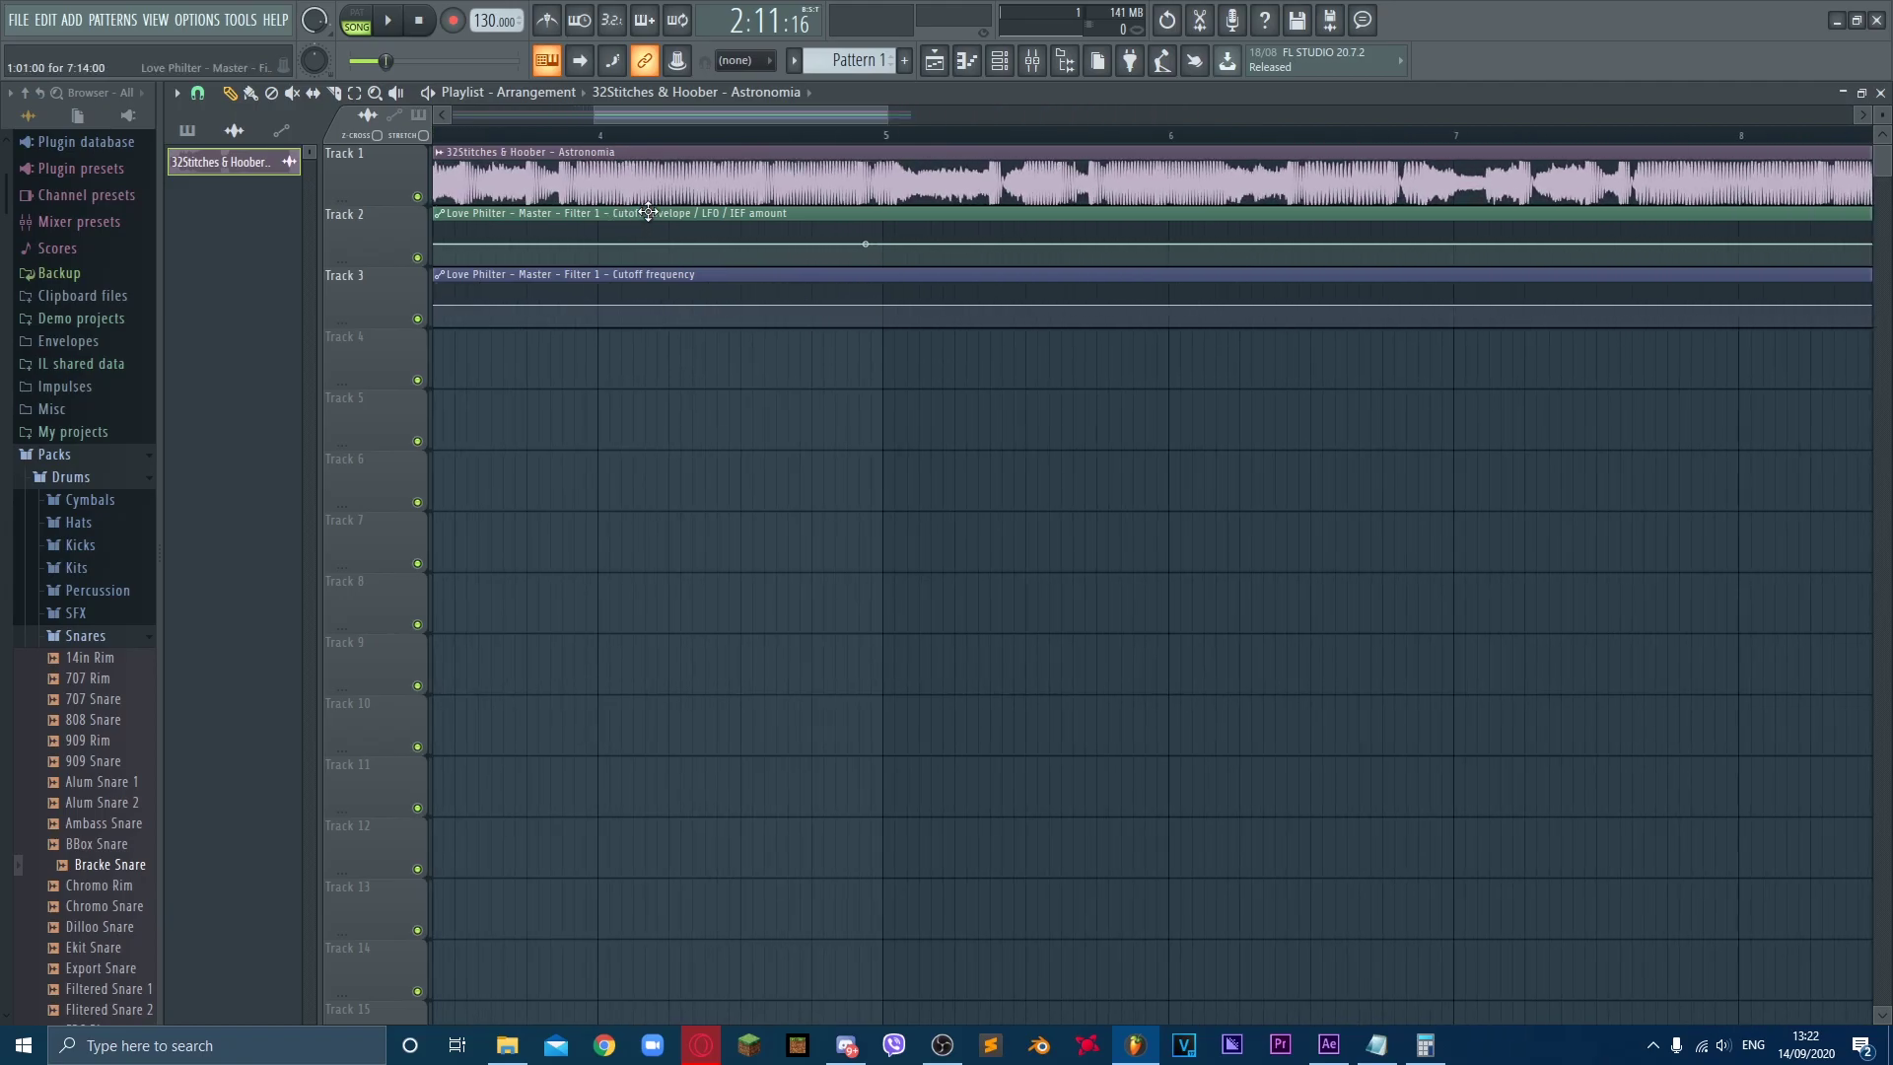
pyautogui.moveTo(732, 114); pyautogui.dragTo(591, 114)
pyautogui.scroll(2, 1007, 542)
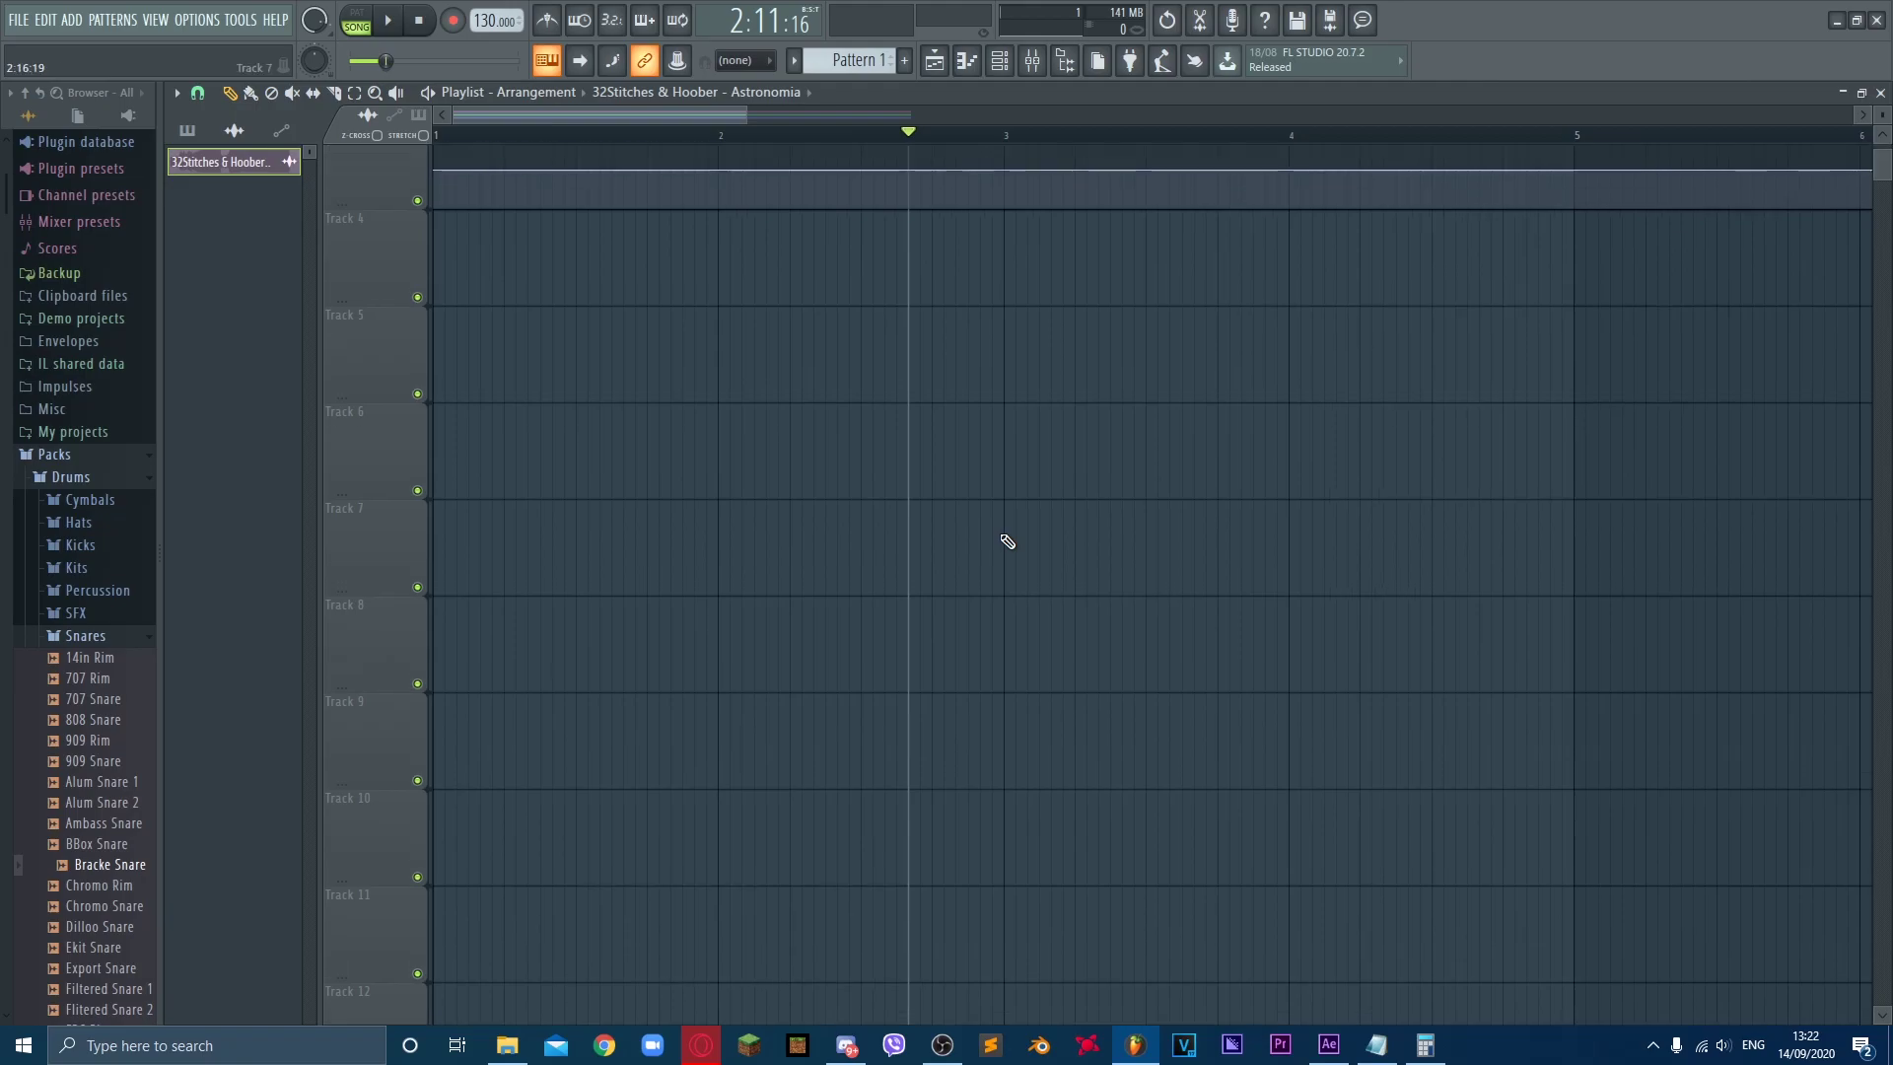
pyautogui.scroll(3, 1007, 541)
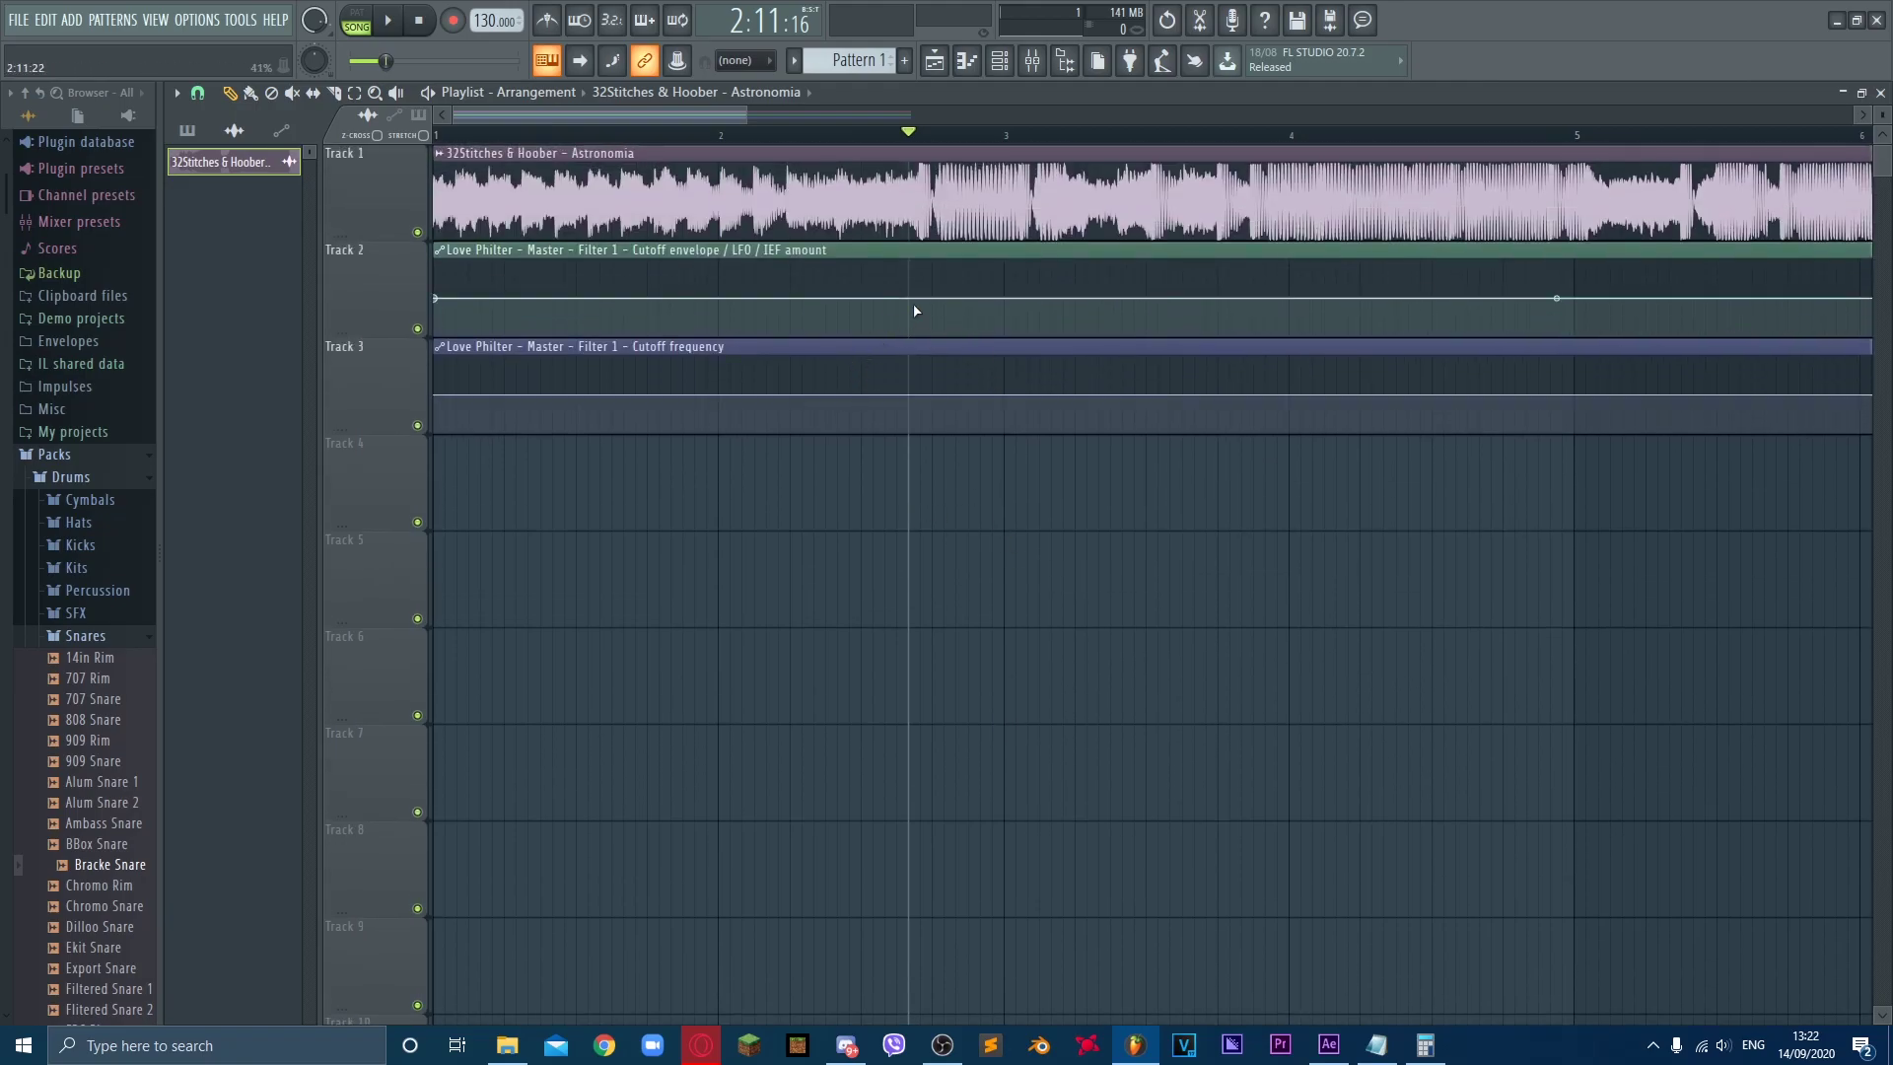
pyautogui.click(909, 298)
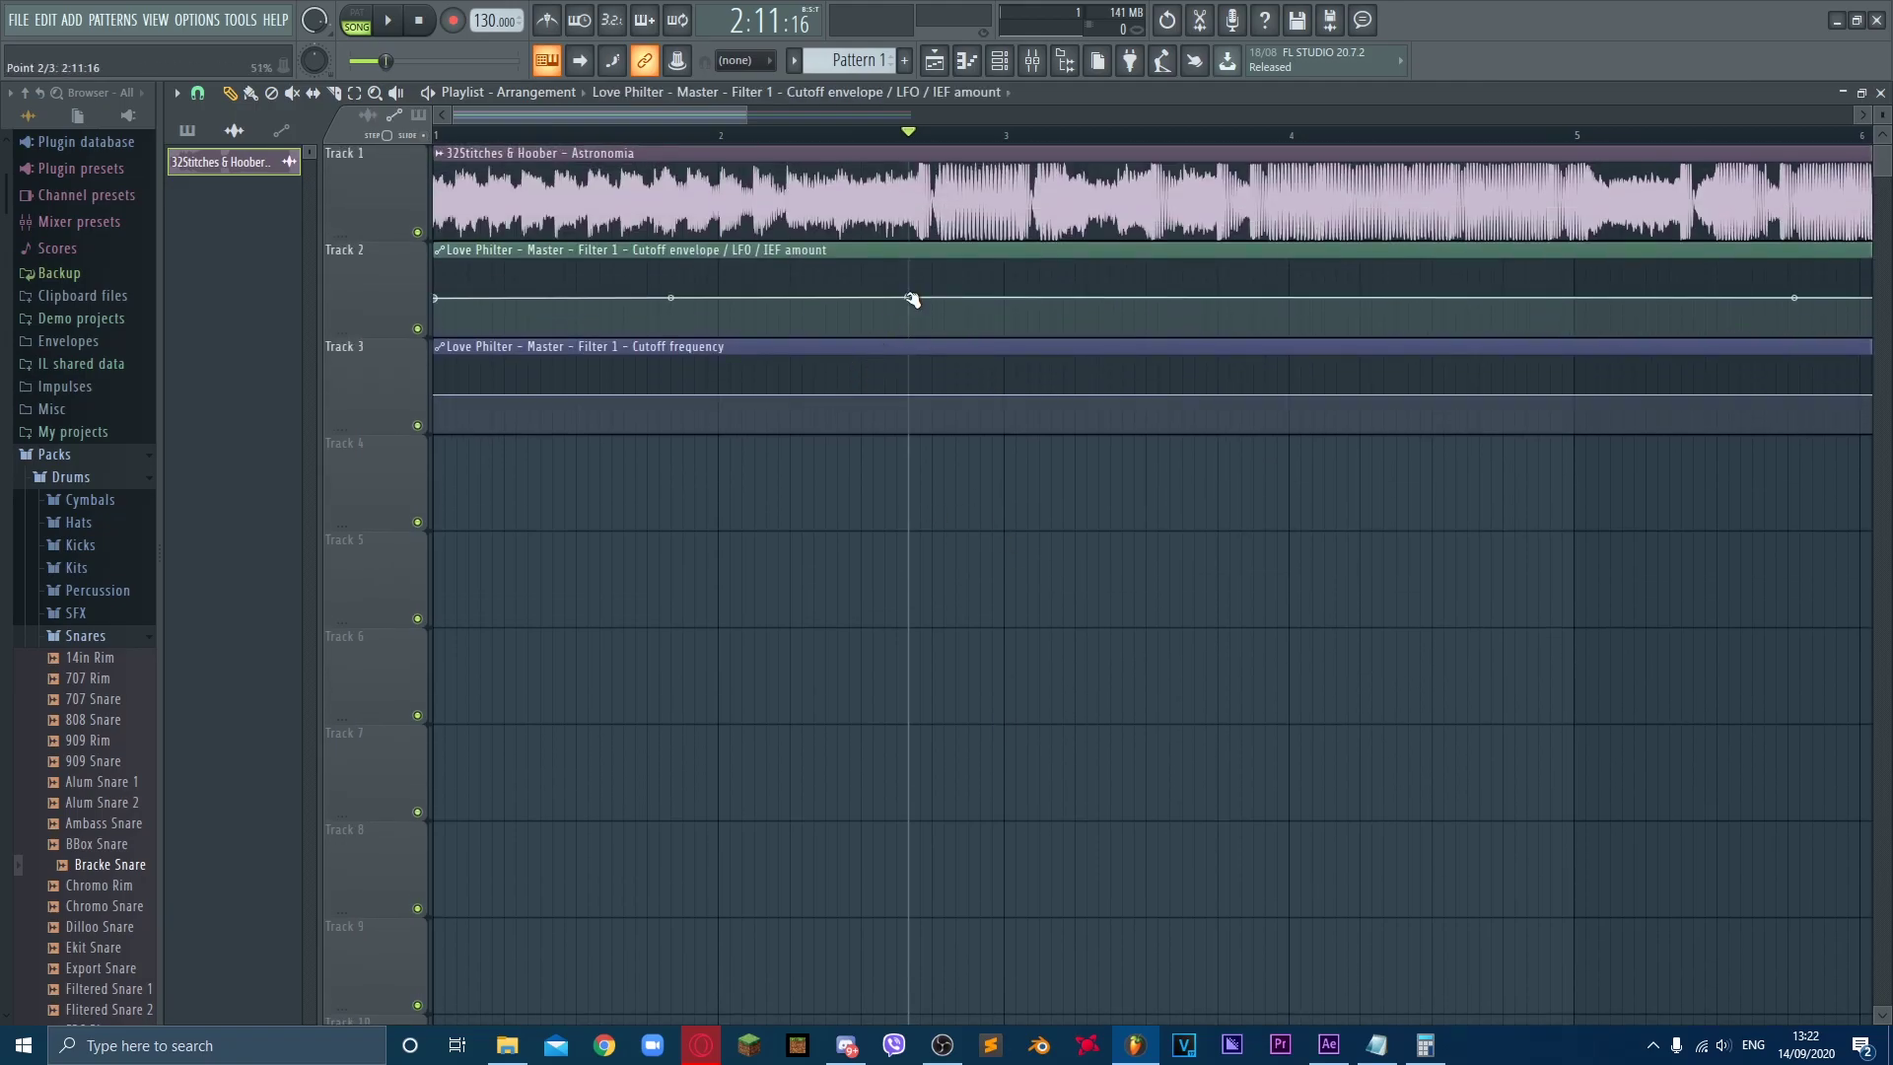
pyautogui.click(909, 397)
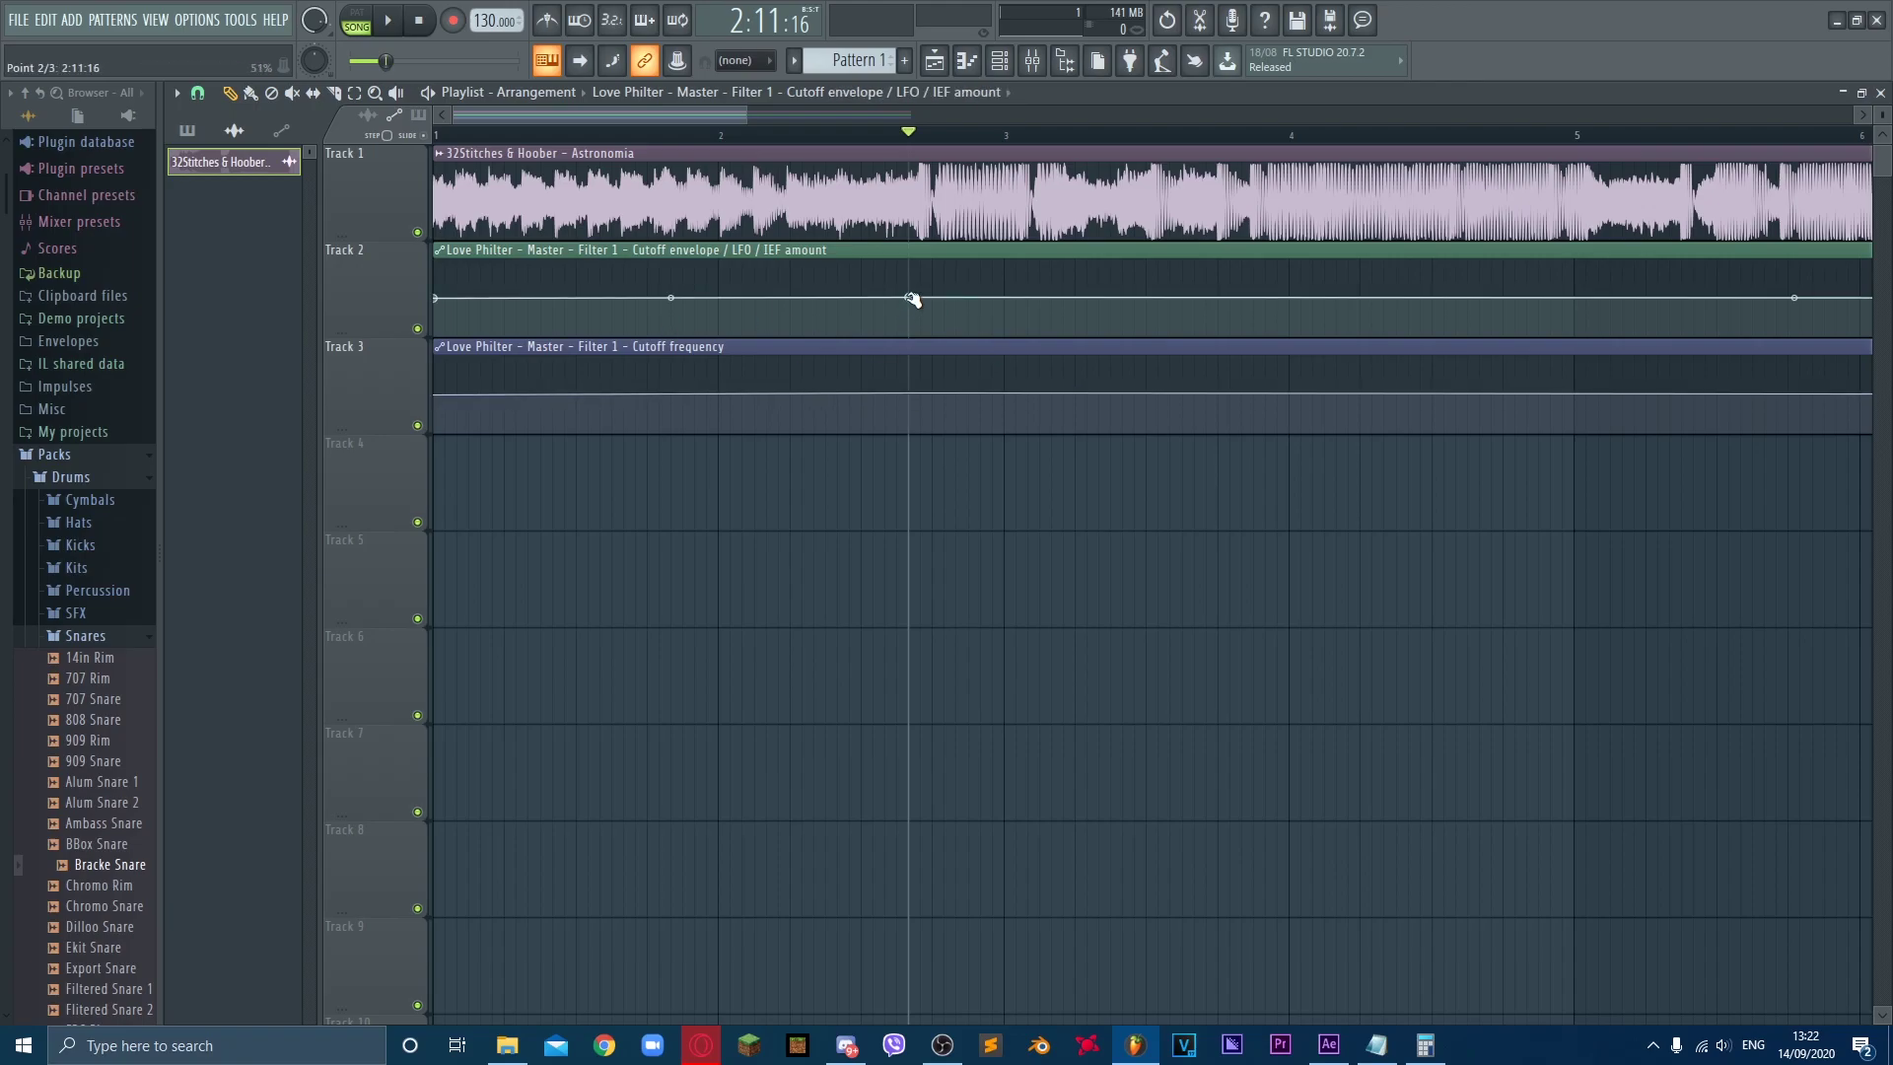
# Step: Shape both cutoff automation clips into a curved rise from zero at the start to maximum at 2:11:16
pyautogui.moveTo(909, 395); pyautogui.dragTo(917, 208)
pyautogui.moveTo(429, 298); pyautogui.dragTo(438, 433)
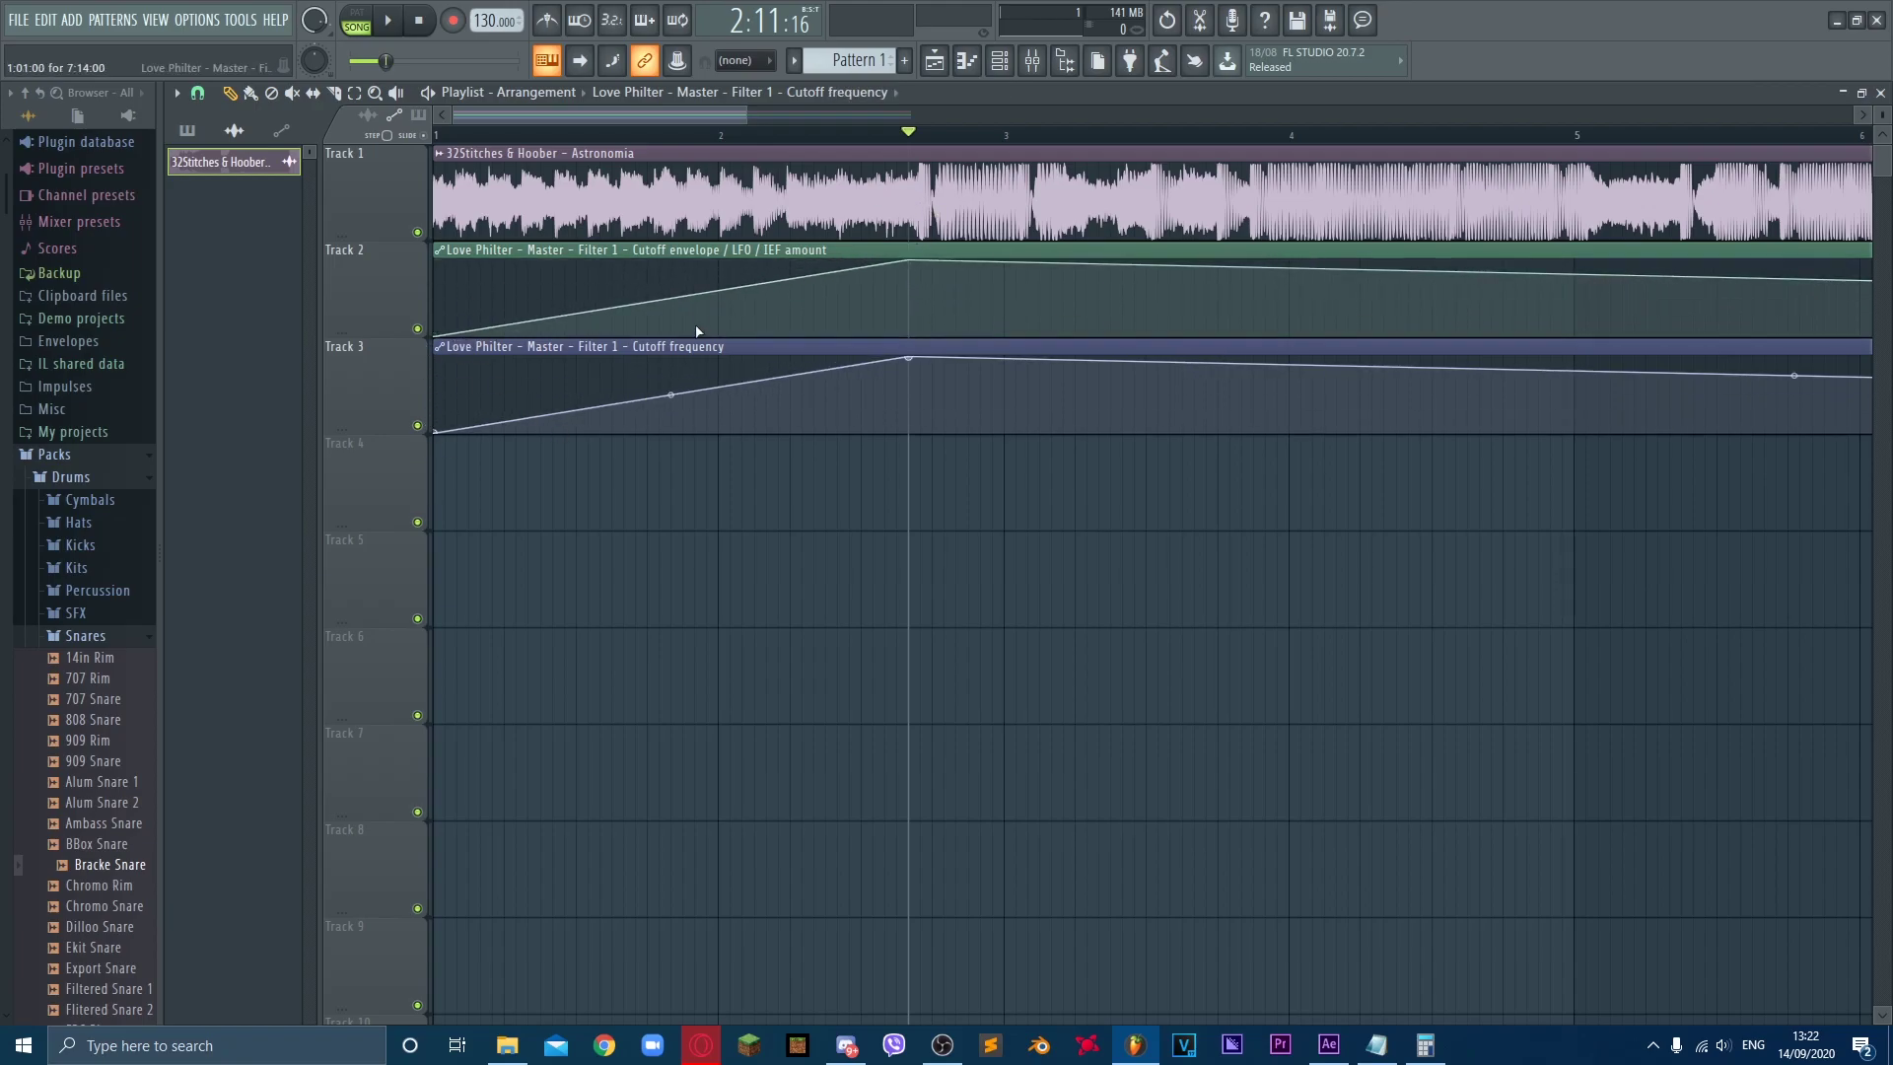
pyautogui.moveTo(670, 298); pyautogui.dragTo(675, 439)
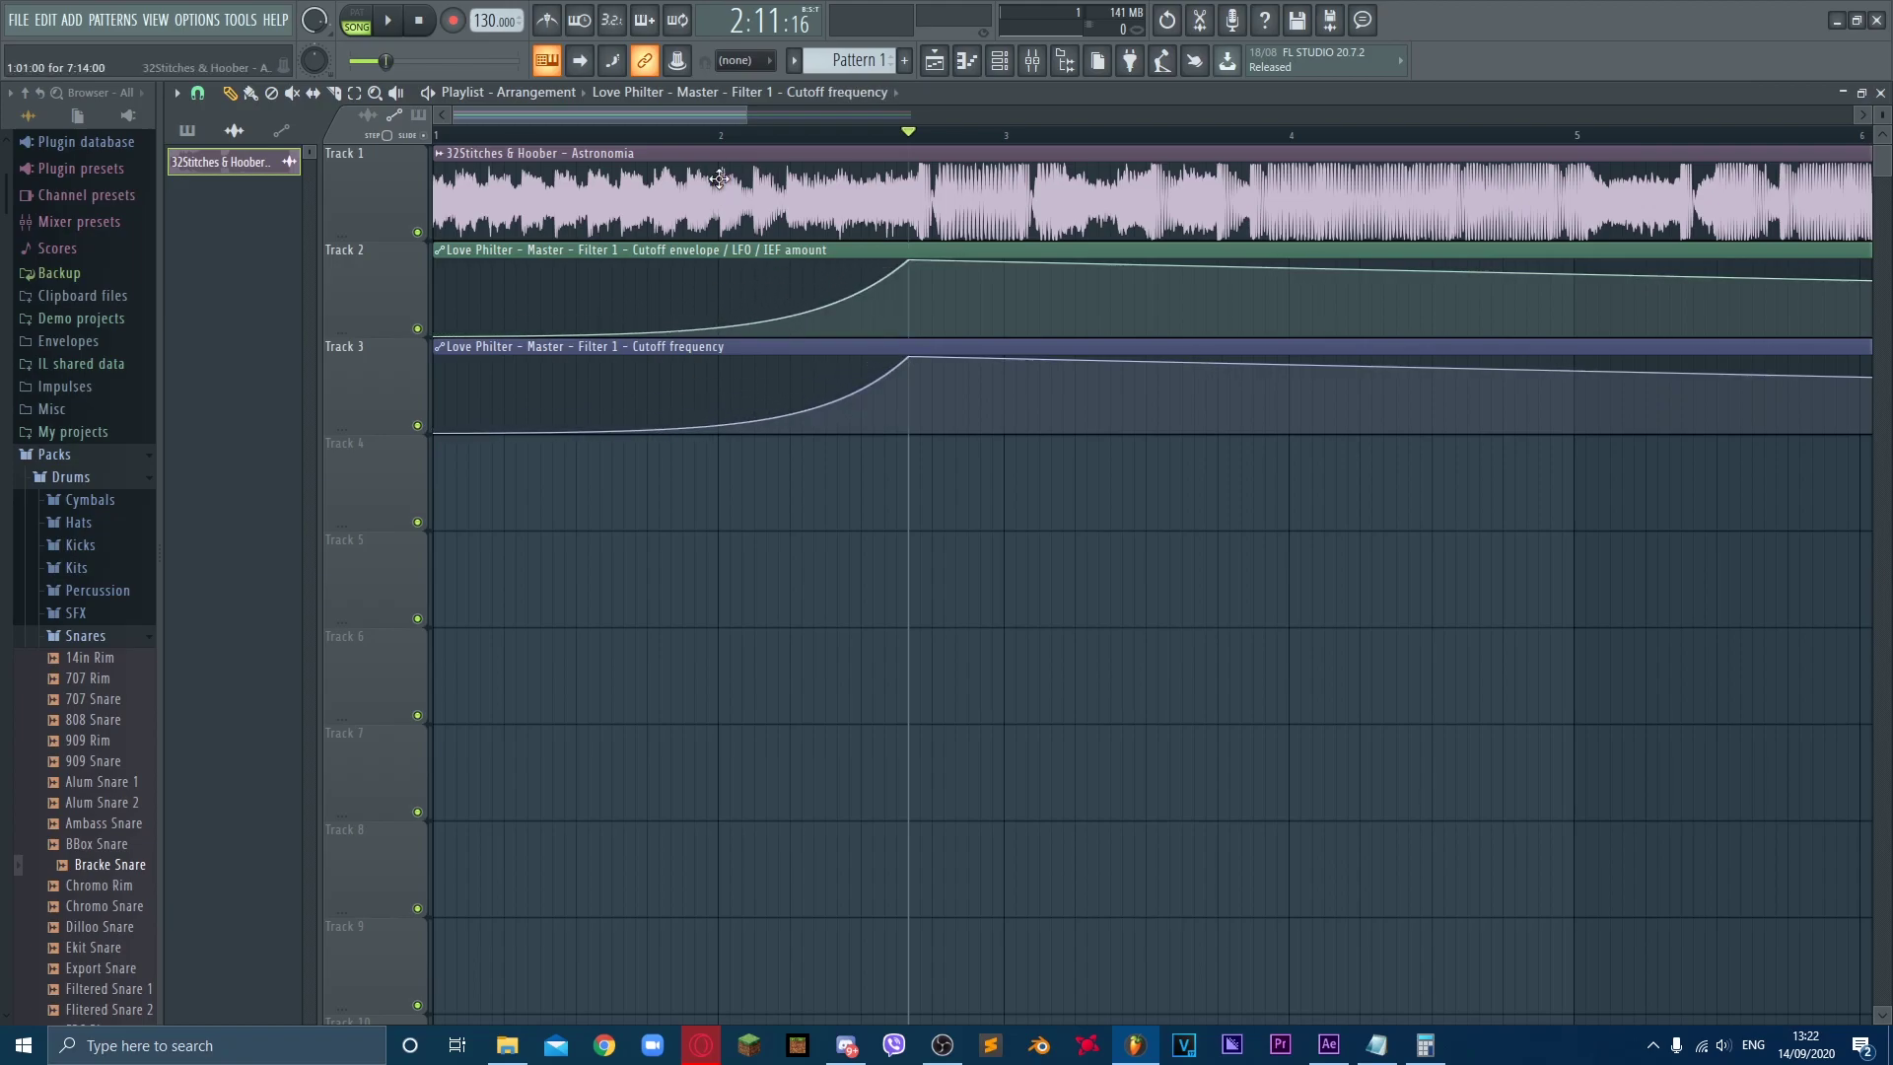
# Step: Play back the opening bars to check the filter build-up into the drop
pyautogui.press('space')
pyautogui.scroll(-3, 695, 414)
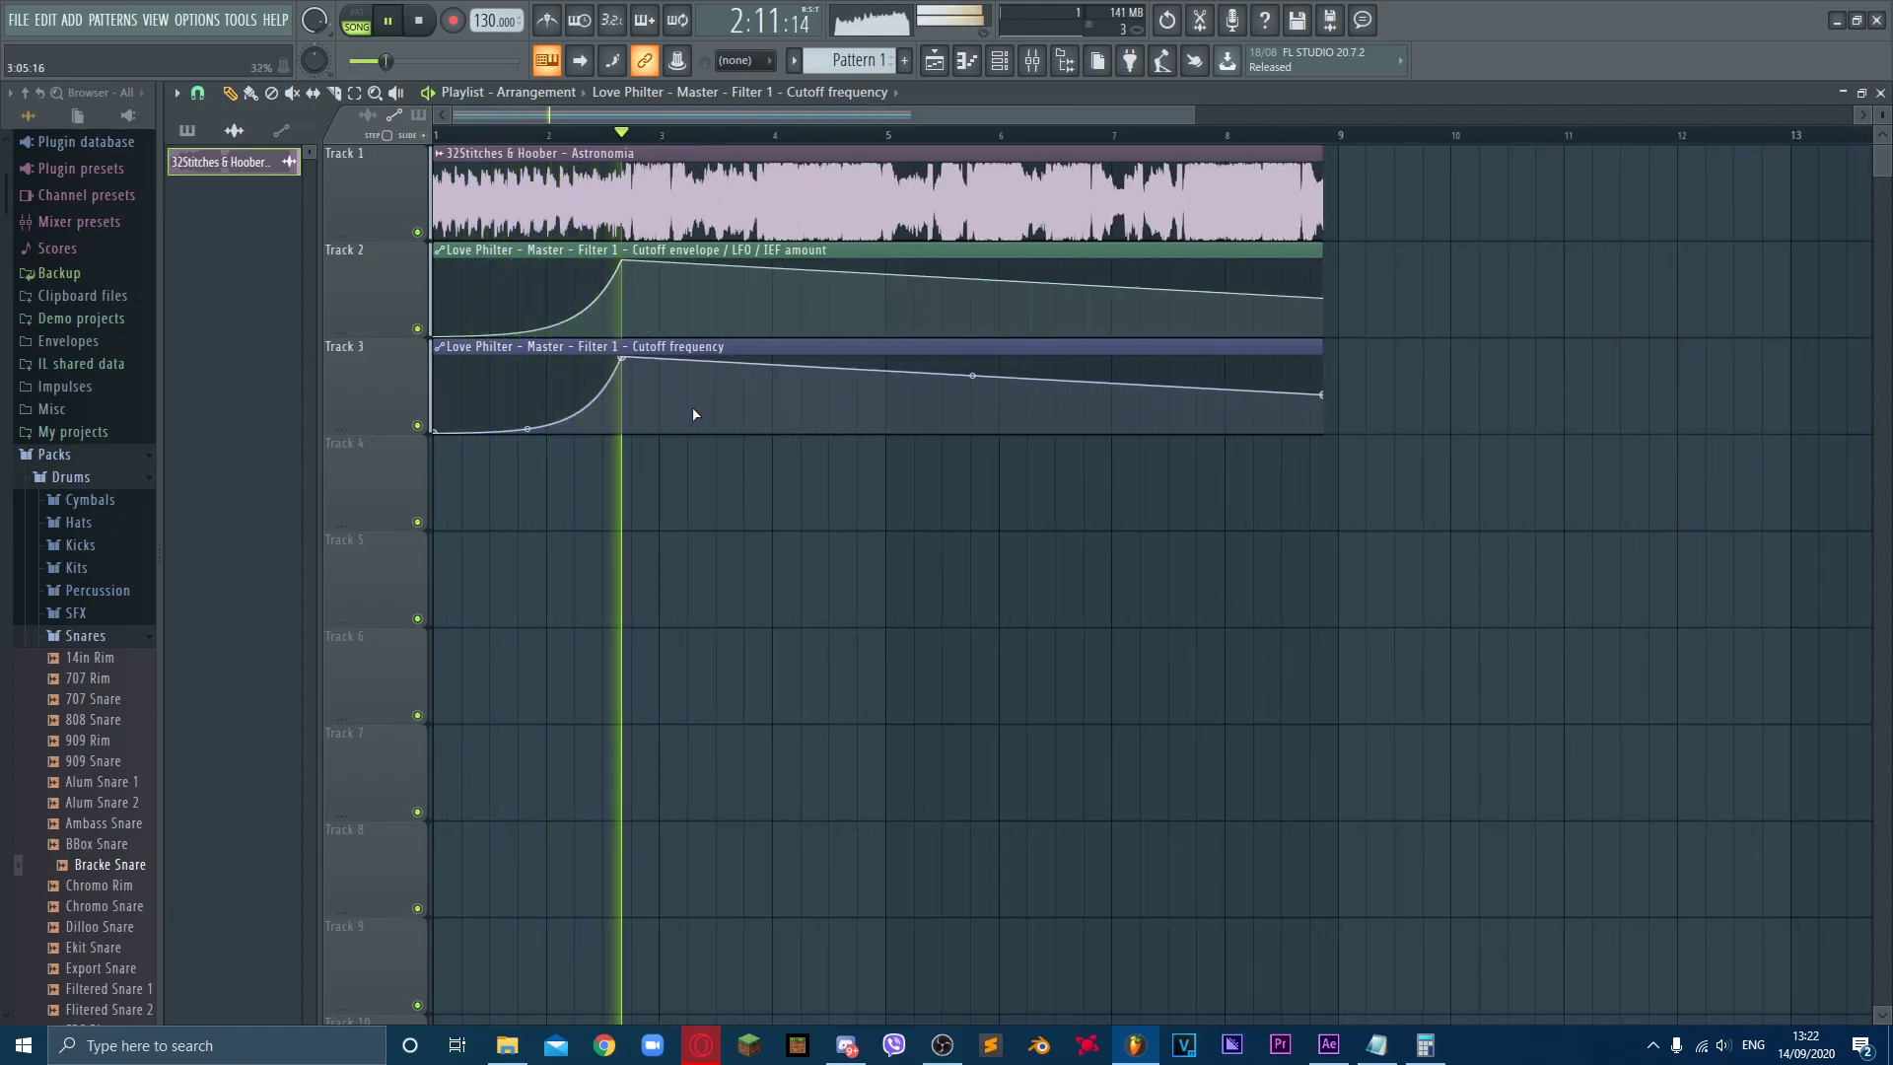
pyautogui.scroll(3, 695, 414)
pyautogui.press('space')
pyautogui.scroll(-3, 695, 414)
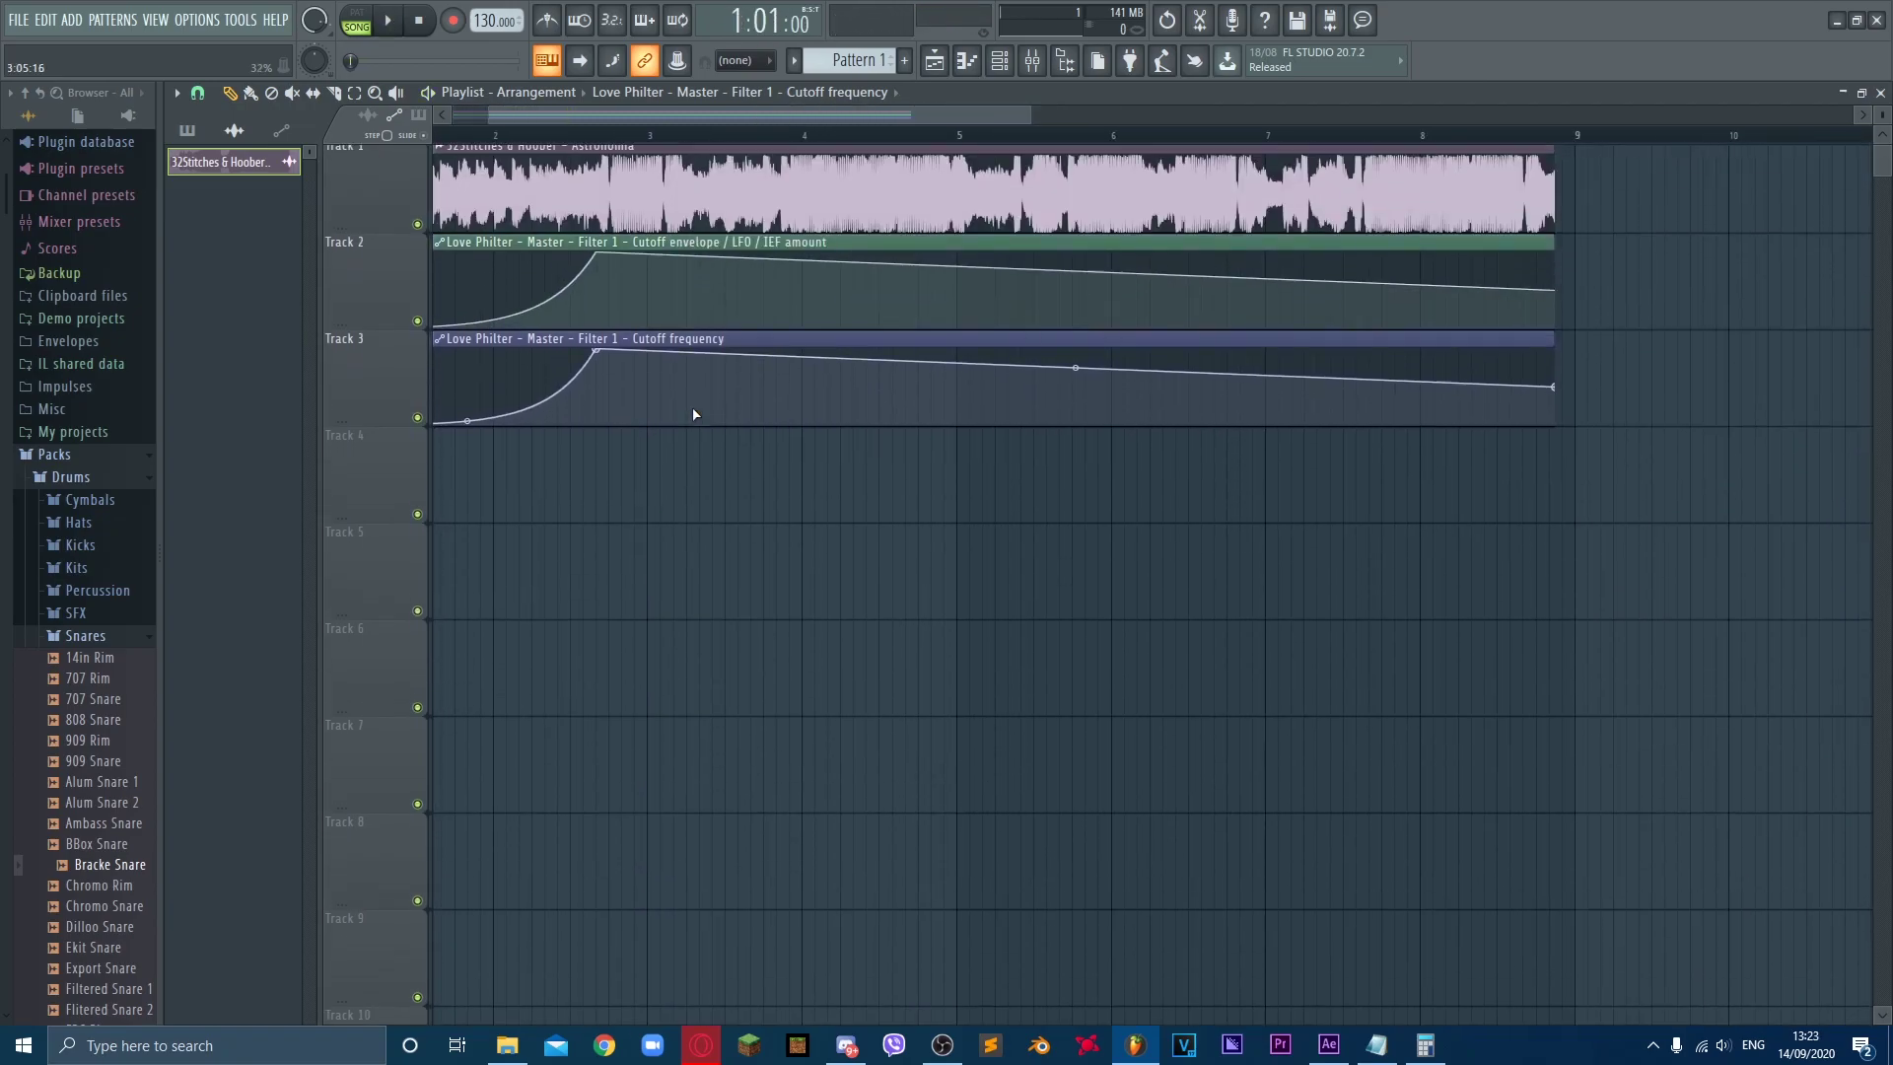
# Step: Play the passage from about bar 4 to find where the filter fade-out should begin
pyautogui.press('space')
pyautogui.click(856, 135)
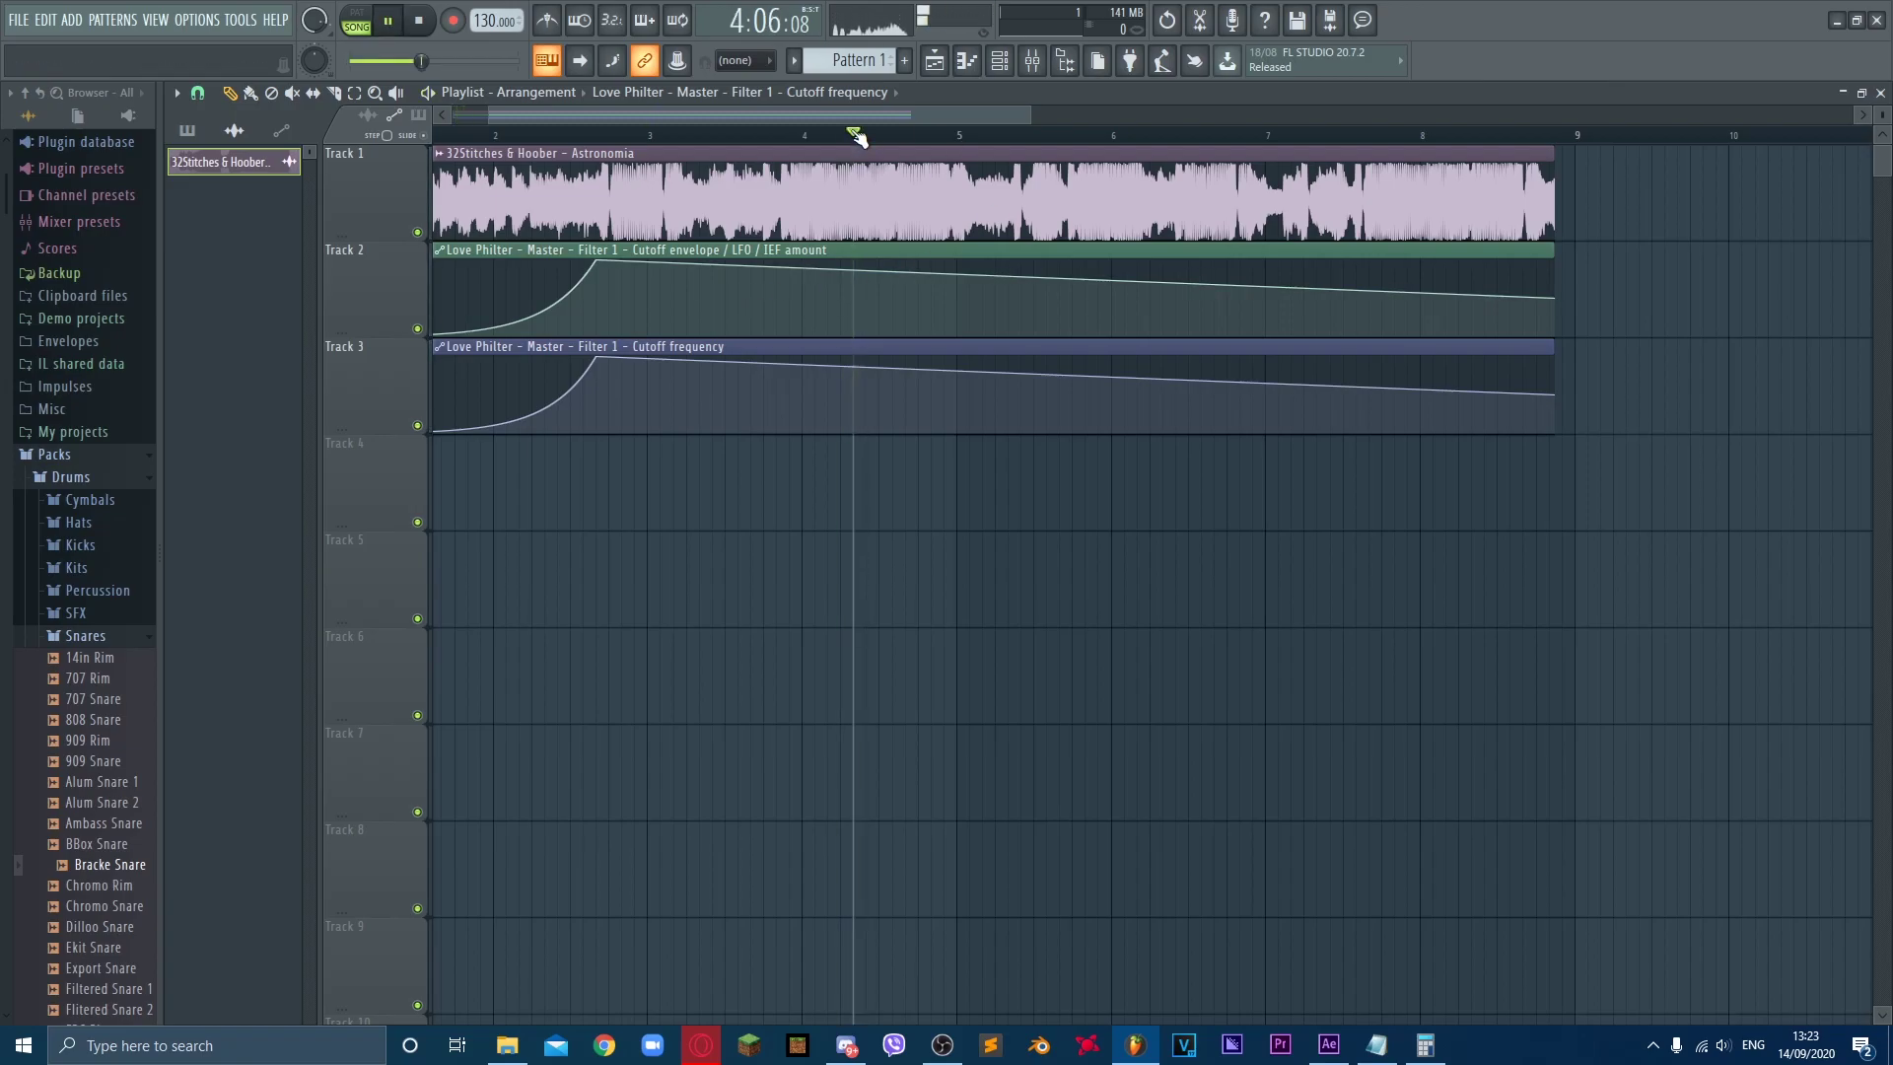
pyautogui.scroll(3, 1067, 269)
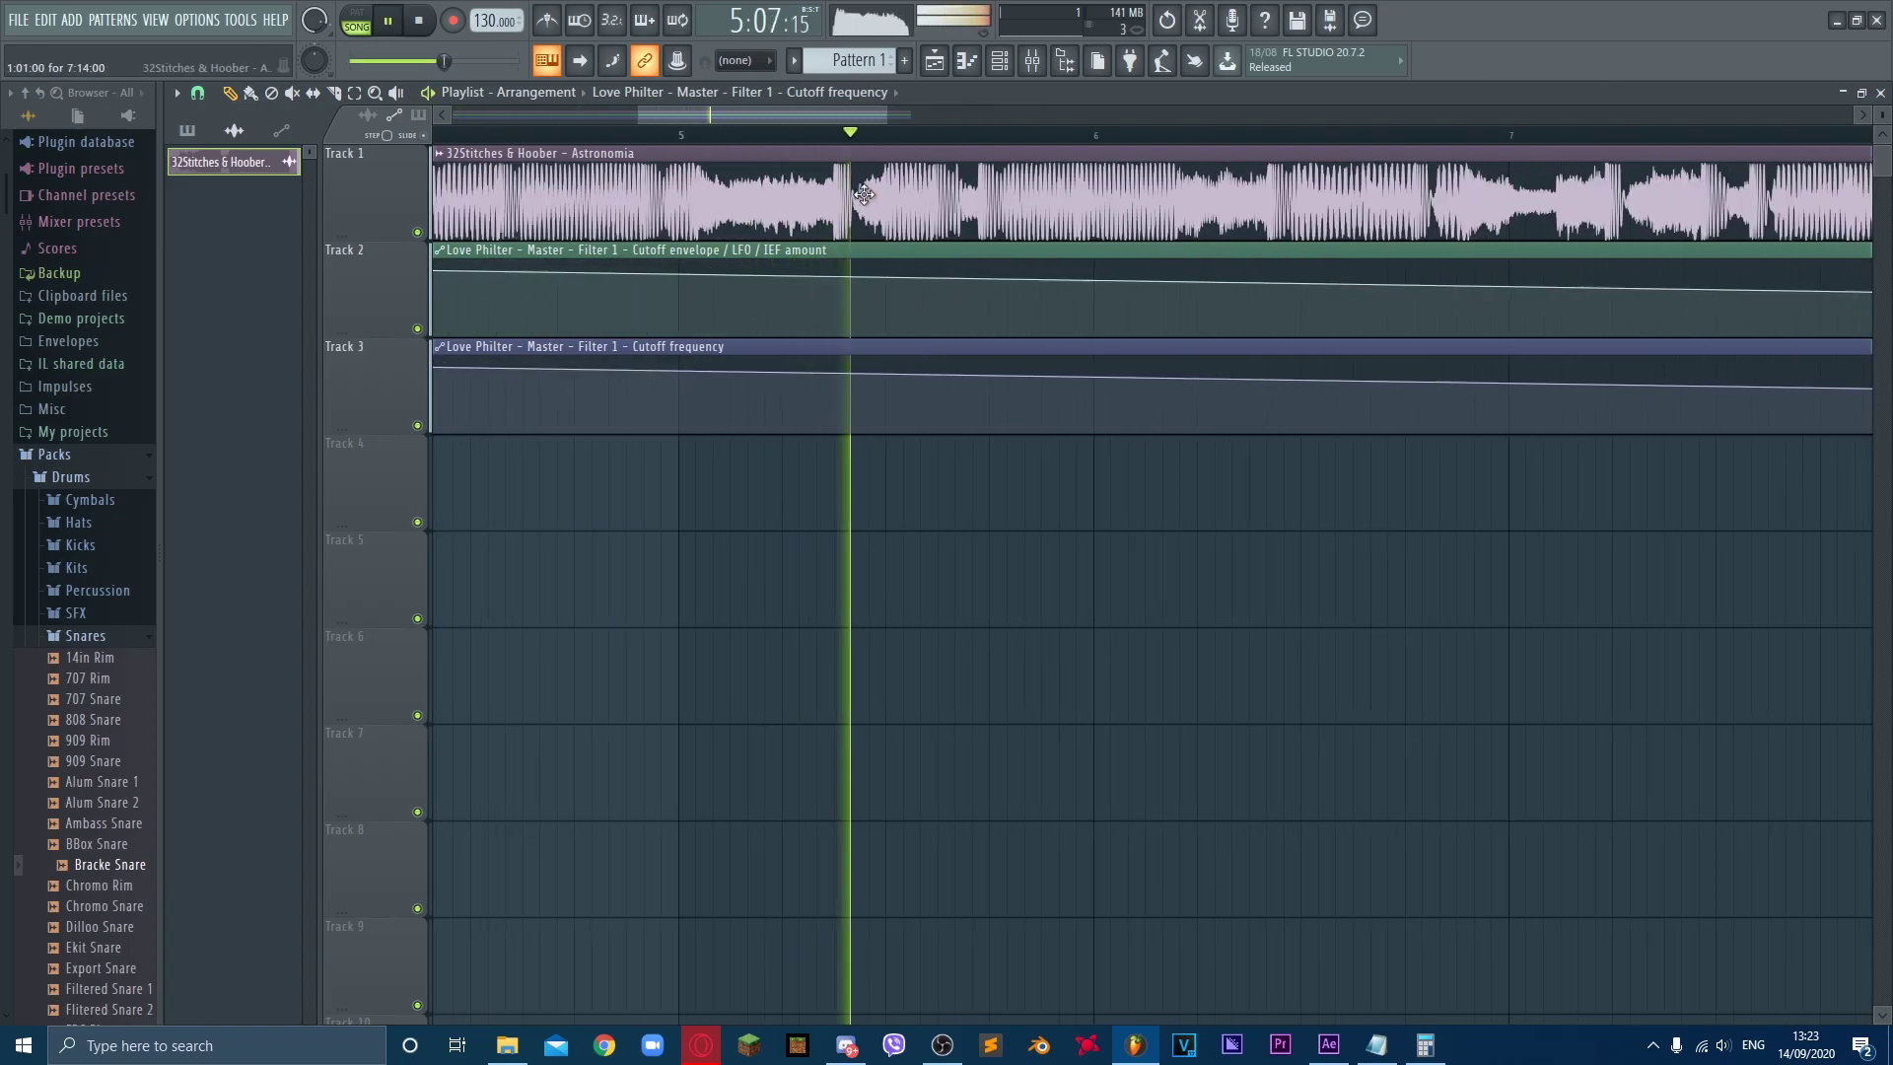
pyautogui.scroll(-2, 864, 195)
pyautogui.scroll(2, 865, 194)
pyautogui.press('space')
# Step: Hold both cutoff automation clips at maximum until 6:07:16, with a curved fall to zero at the clip ends
pyautogui.moveTo(1232, 272); pyautogui.dragTo(1245, 260)
pyautogui.moveTo(1247, 390); pyautogui.dragTo(1250, 477)
pyautogui.scroll(-3, 1238, 392)
pyautogui.moveTo(1250, 300); pyautogui.dragTo(1238, 391)
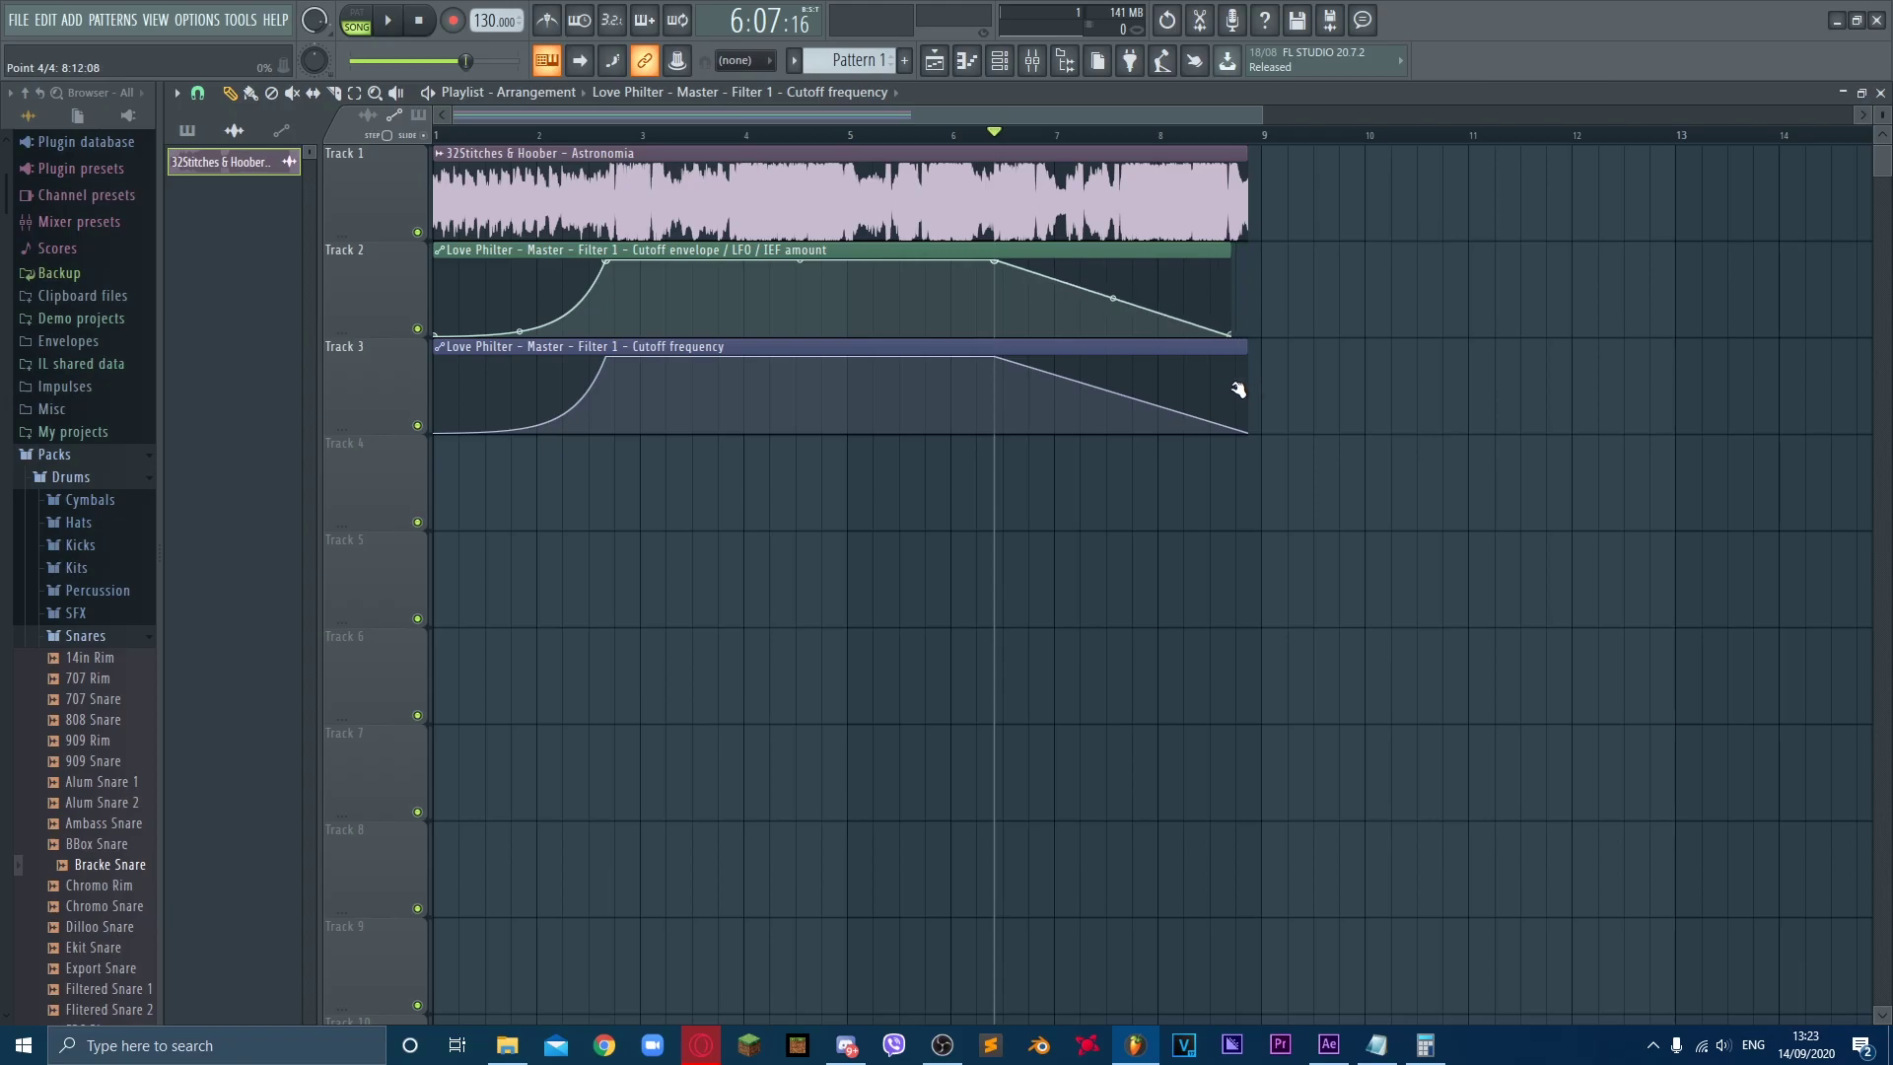
pyautogui.moveTo(1121, 297); pyautogui.dragTo(1120, 418)
# Step: Play back the filter fade-out from 6:07:16 to check the closing curve
pyautogui.press('space')
pyautogui.scroll(-3, 1120, 359)
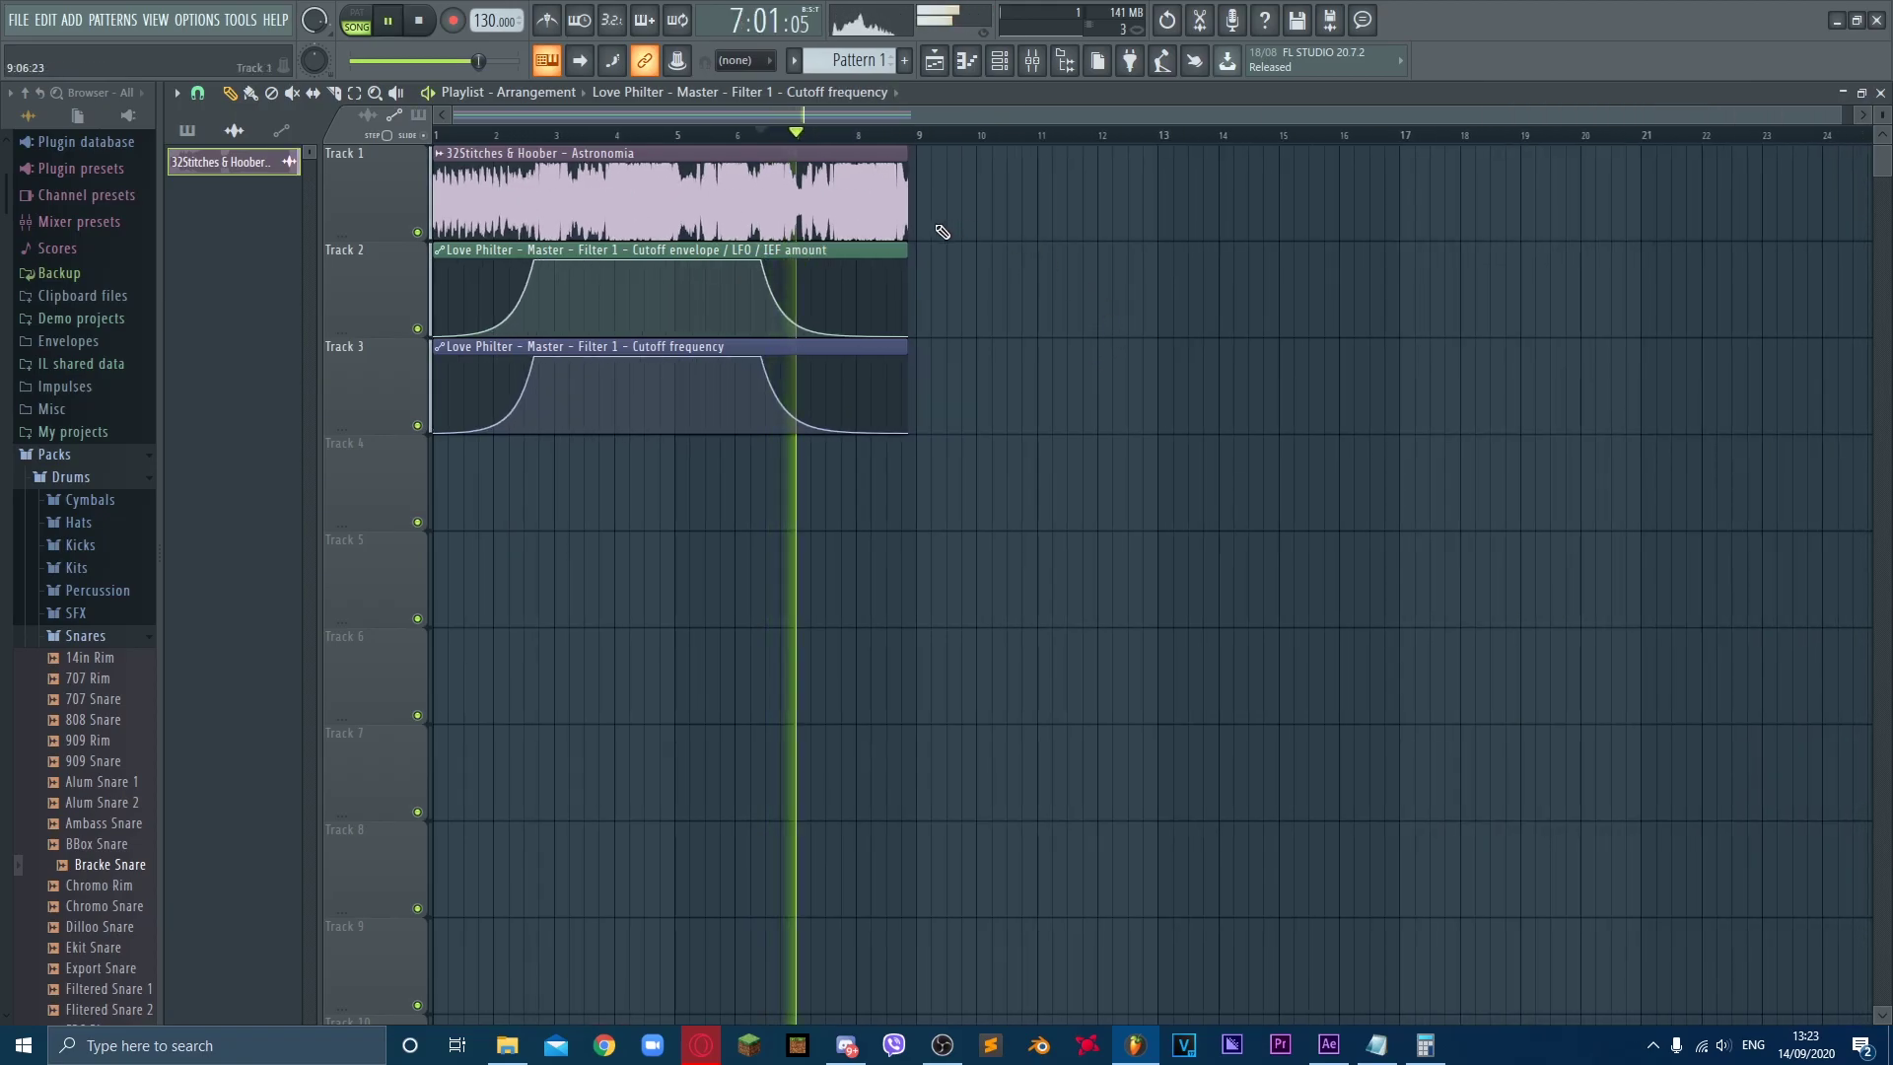
pyautogui.press('space')
pyautogui.scroll(4, 729, 118)
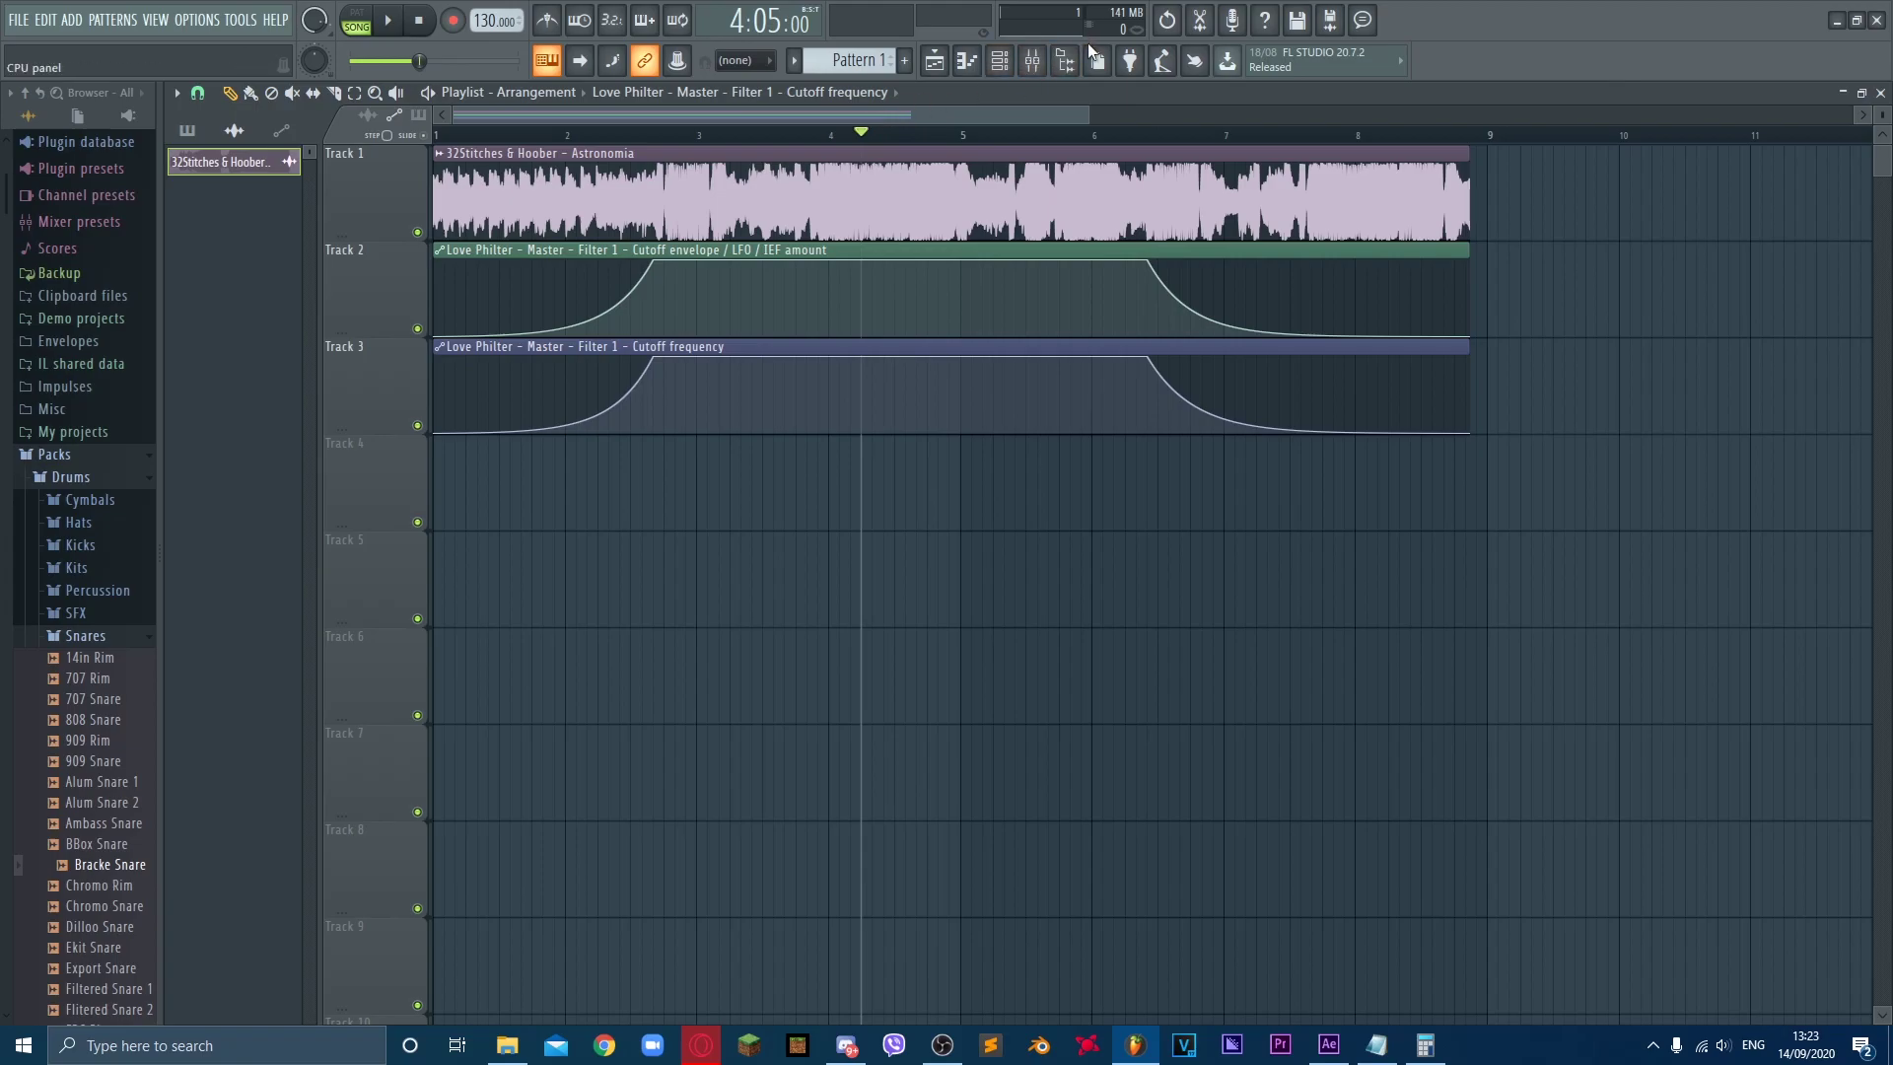
# Step: Load Fruity Reeverb 2 into the Master track's second effect slot, raise its wet level and set early reflection to 58%
pyautogui.click(1033, 62)
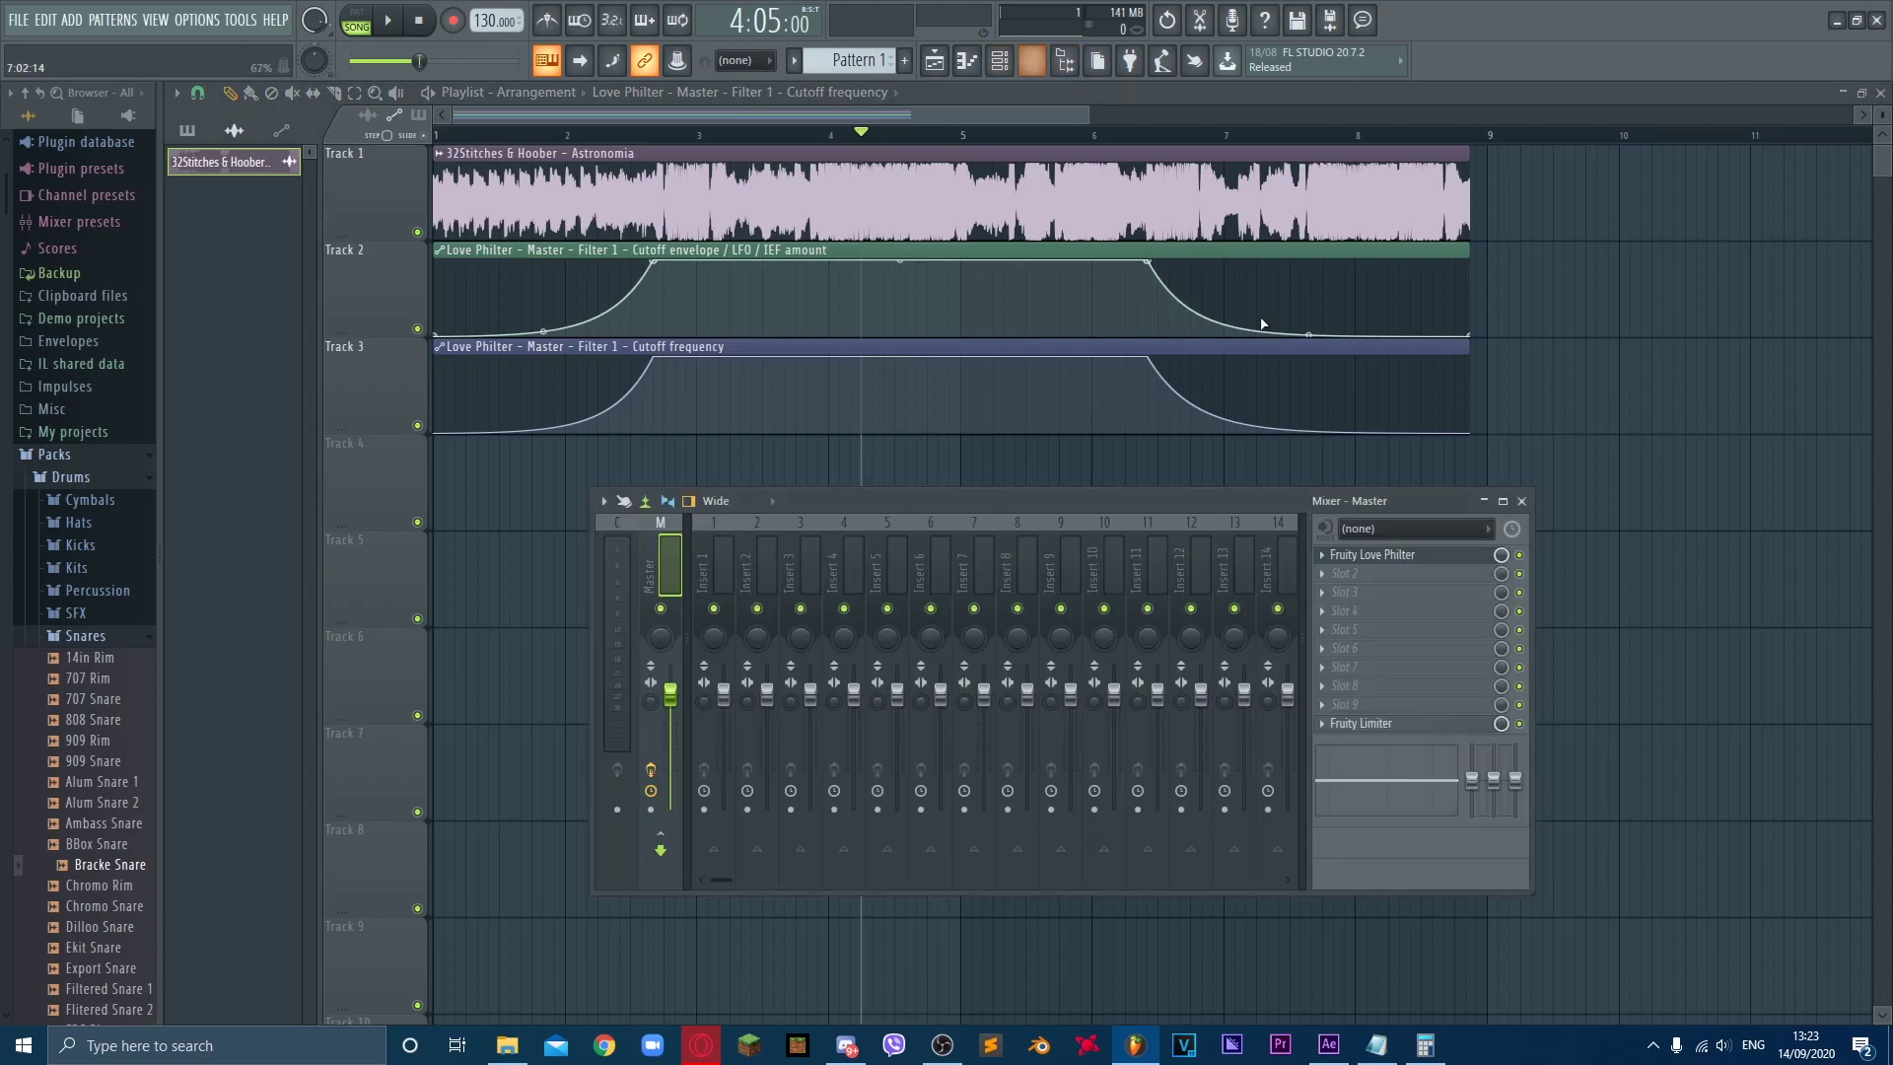
pyautogui.click(1357, 578)
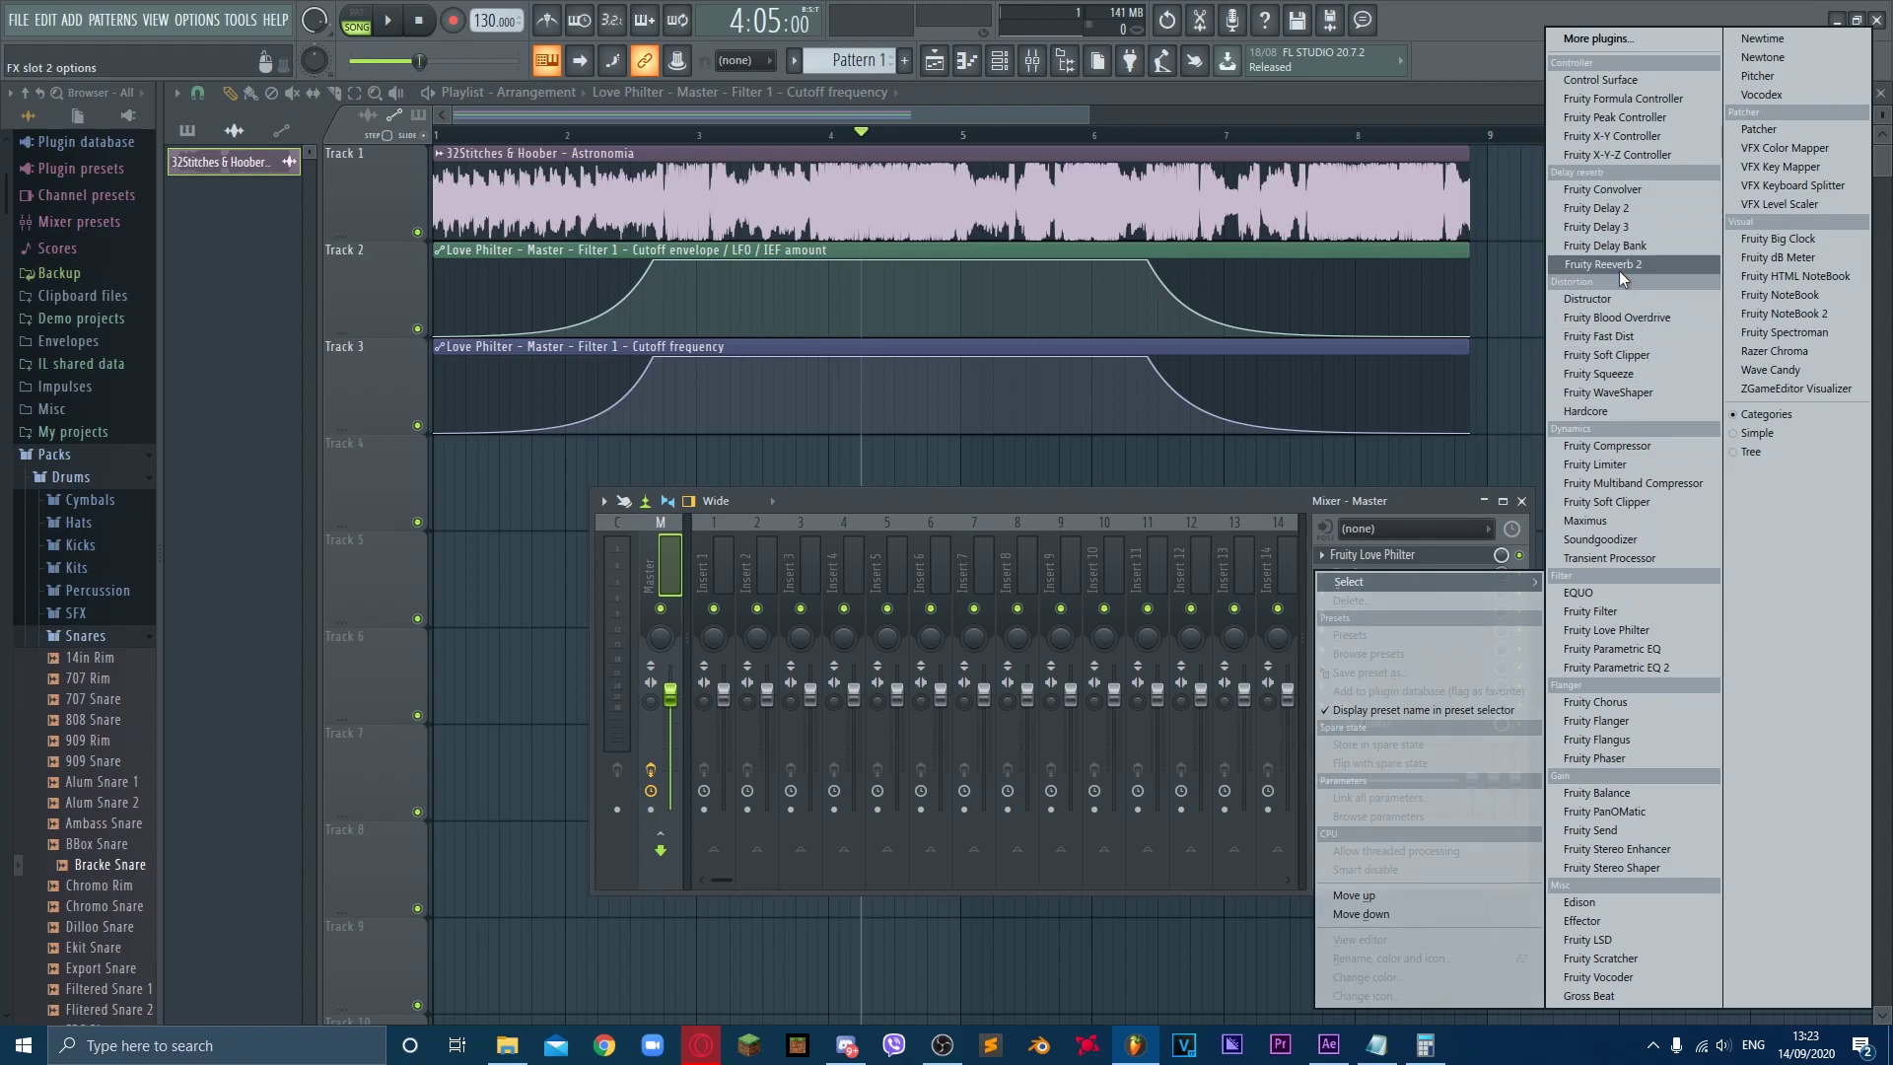
pyautogui.click(1595, 262)
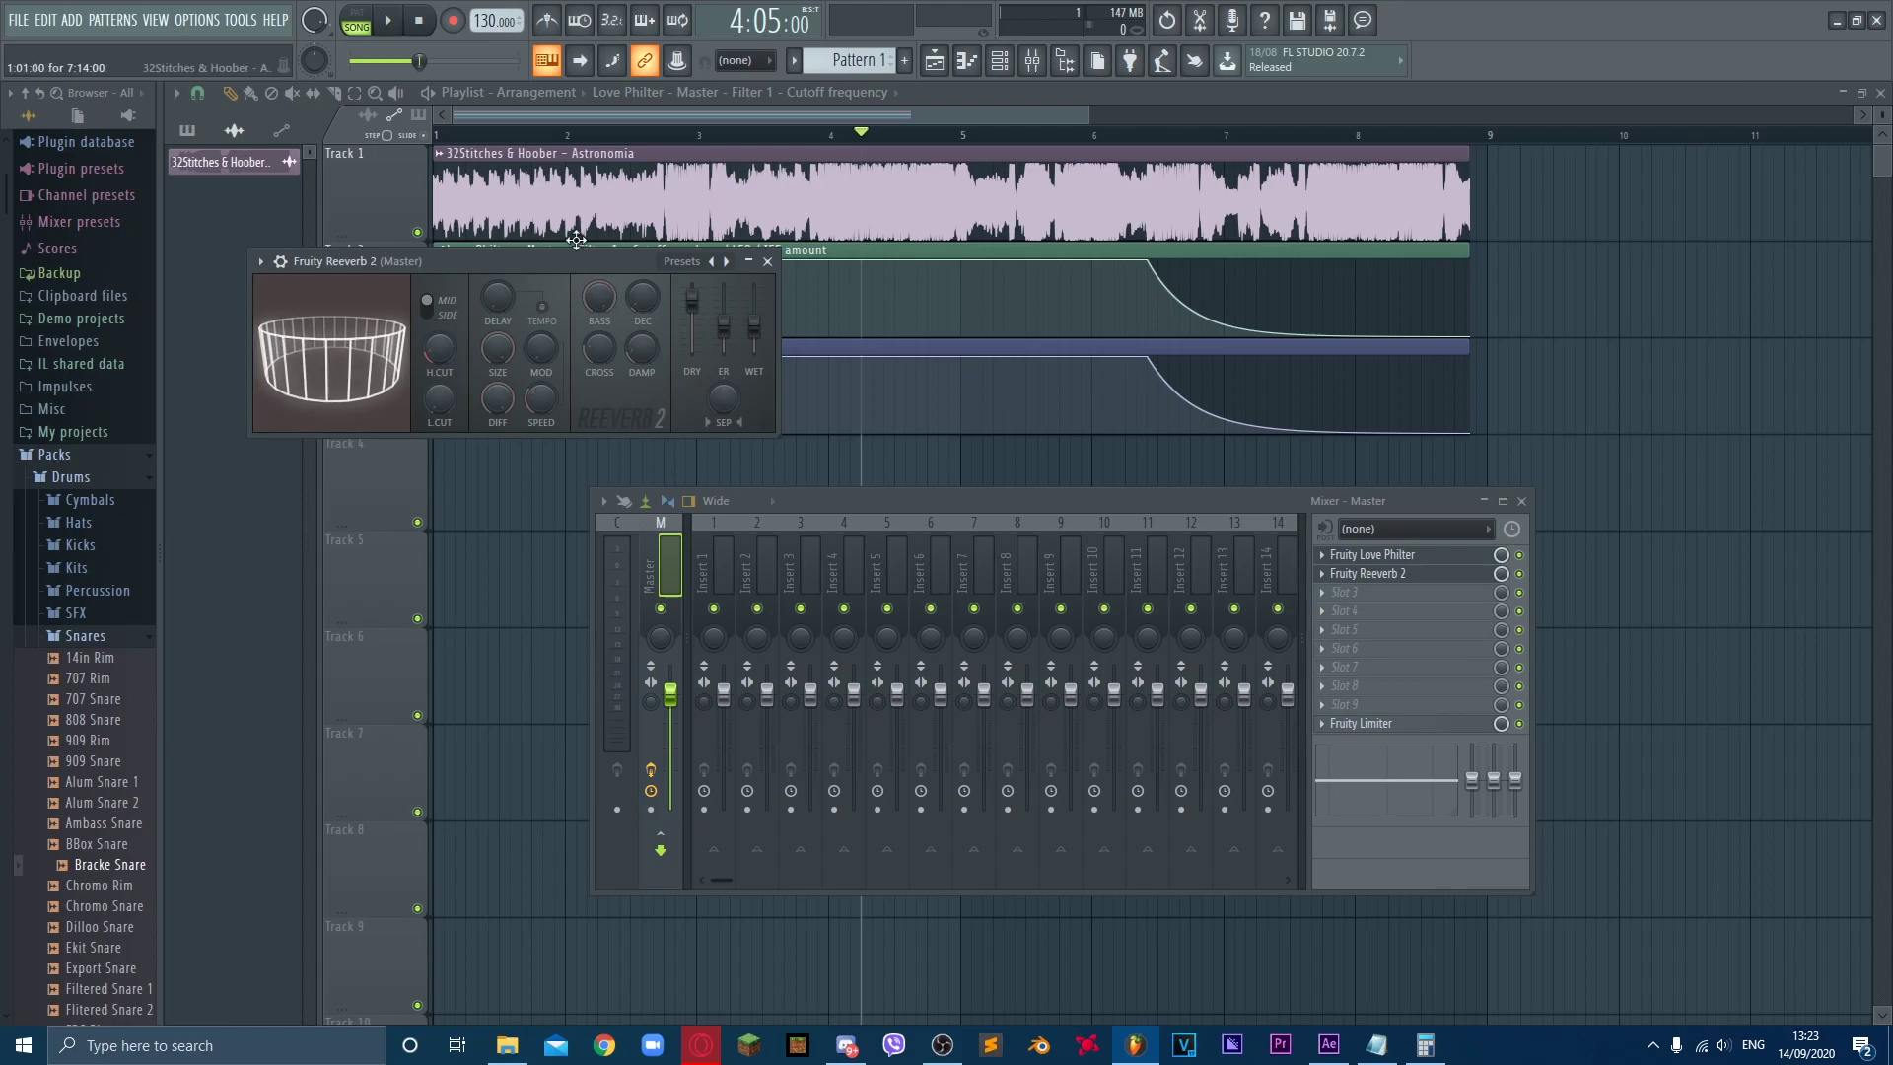
pyautogui.moveTo(754, 324); pyautogui.dragTo(754, 311)
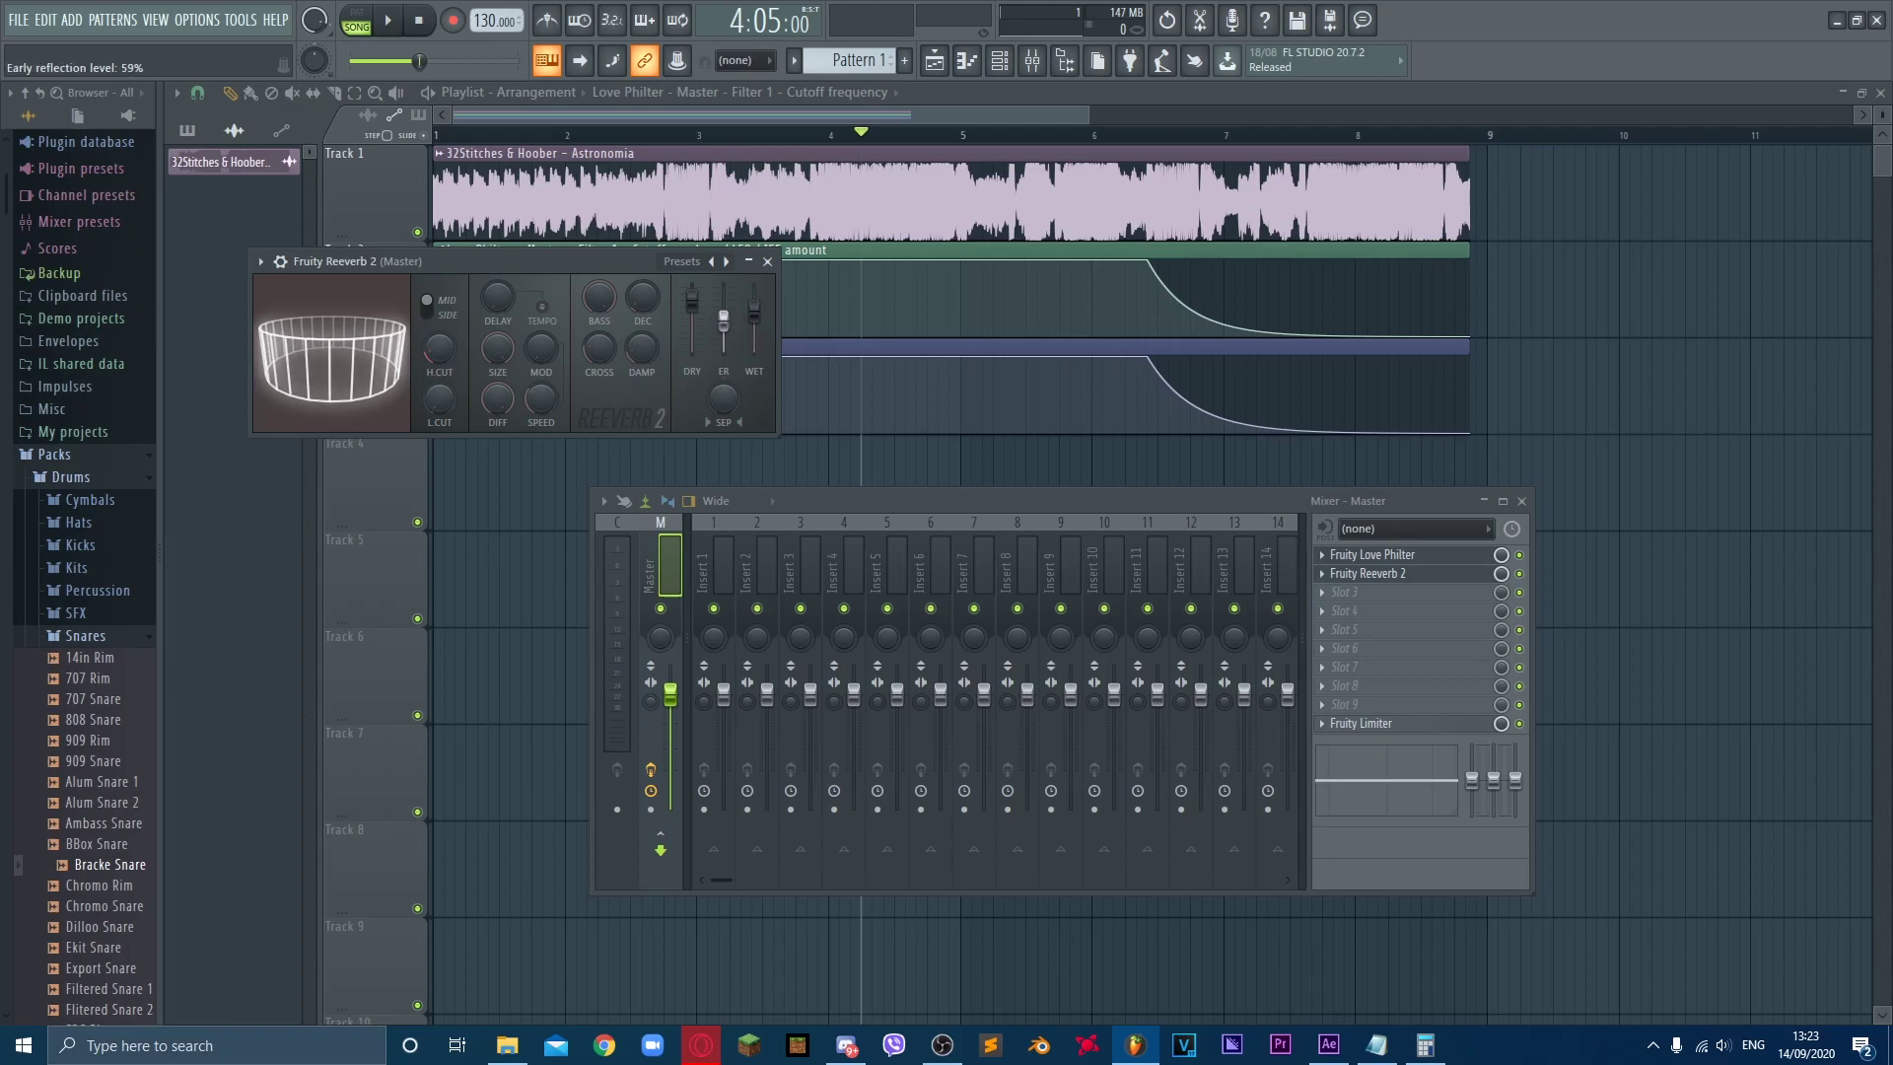
pyautogui.moveTo(724, 322); pyautogui.dragTo(724, 323)
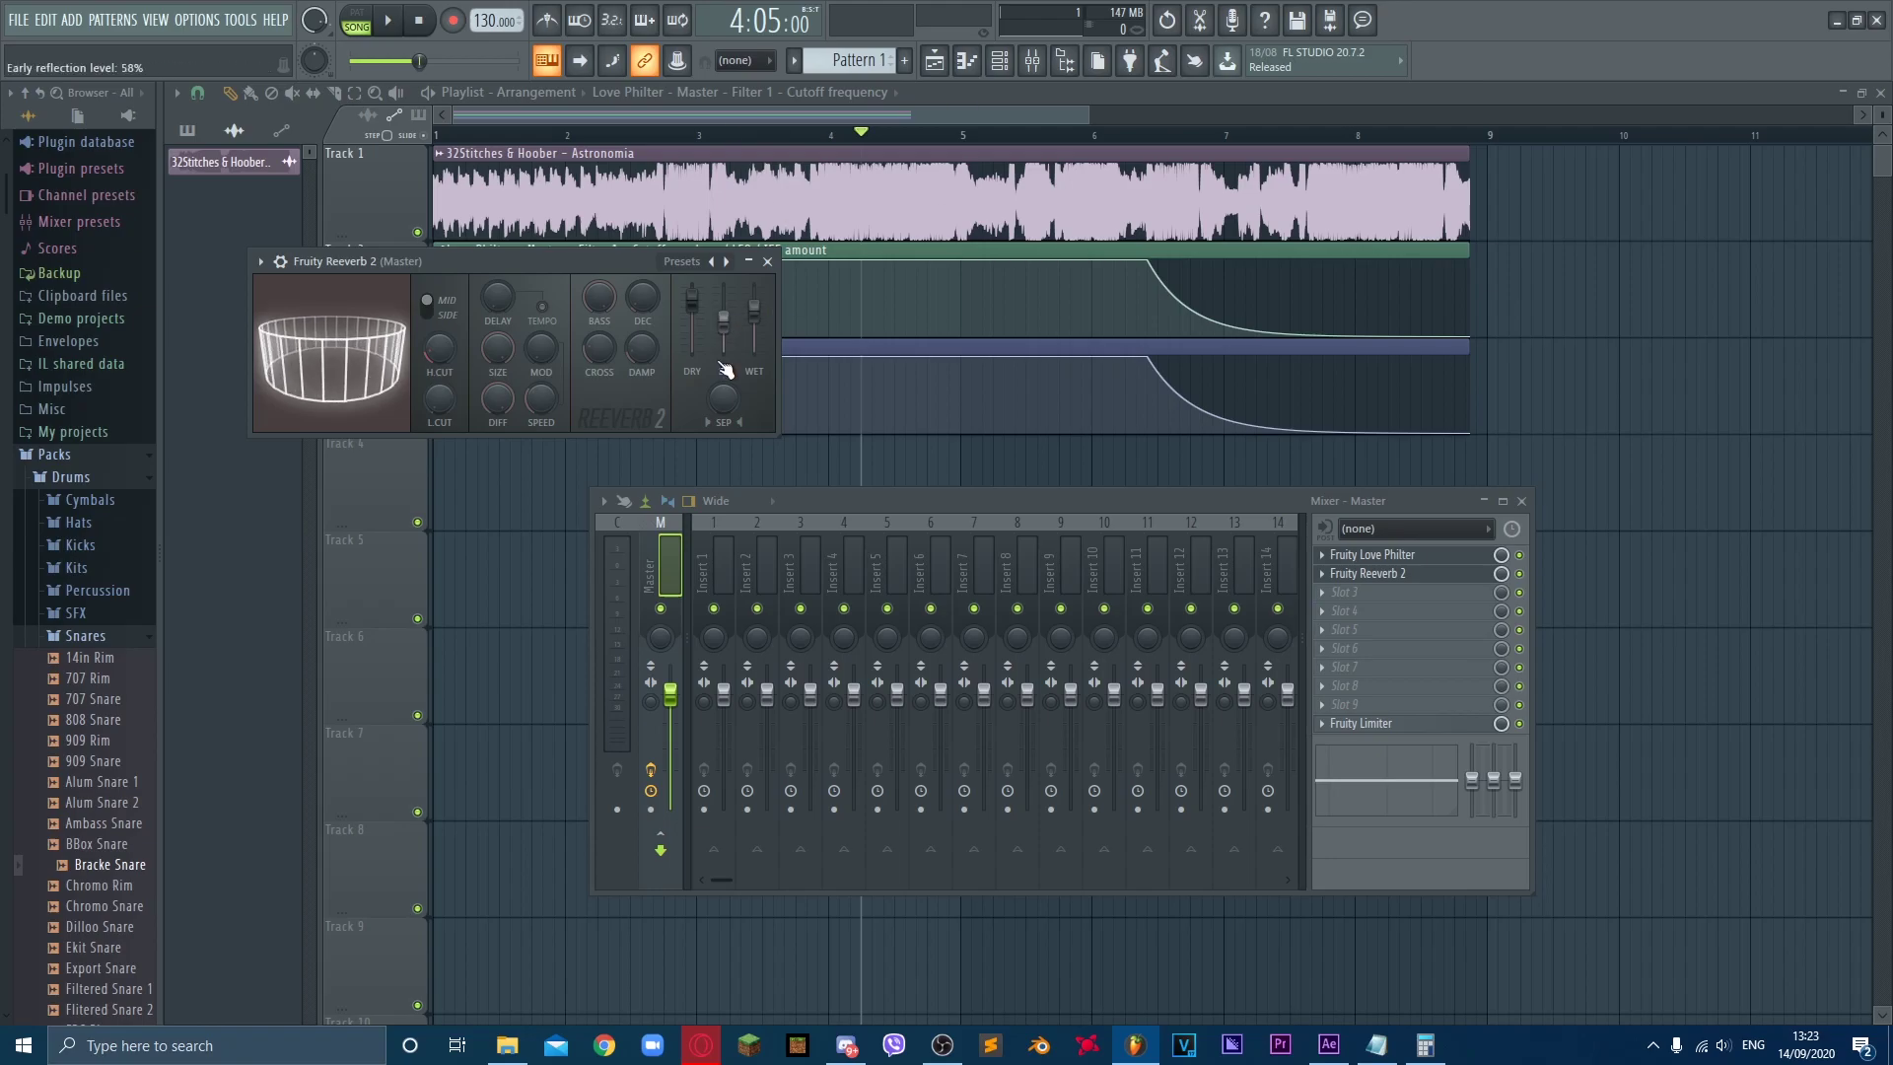
# Step: Play the arrangement from just before the drop to check how the reverb sounds
pyautogui.press('F12')
pyautogui.click(615, 135)
pyautogui.press('space')
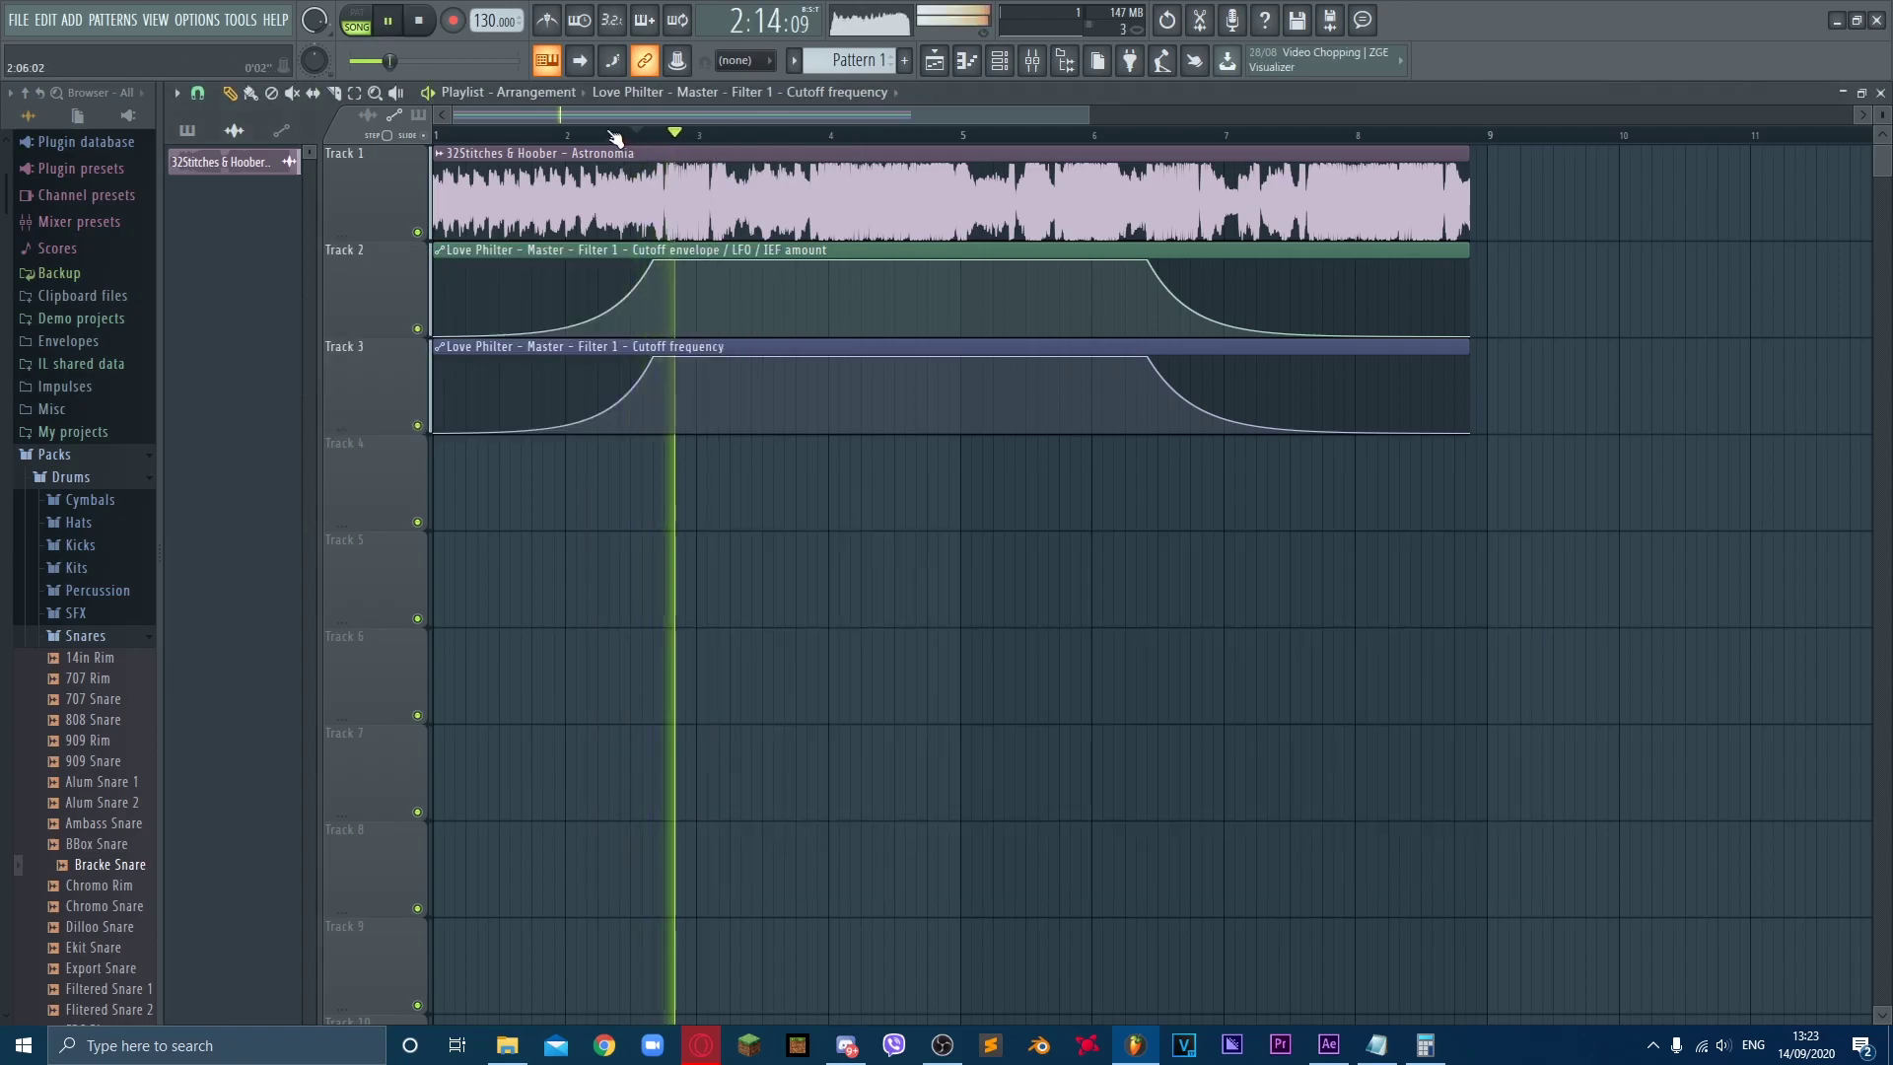
pyautogui.press('space')
pyautogui.press('space')
pyautogui.click(1039, 64)
pyautogui.press('F9')
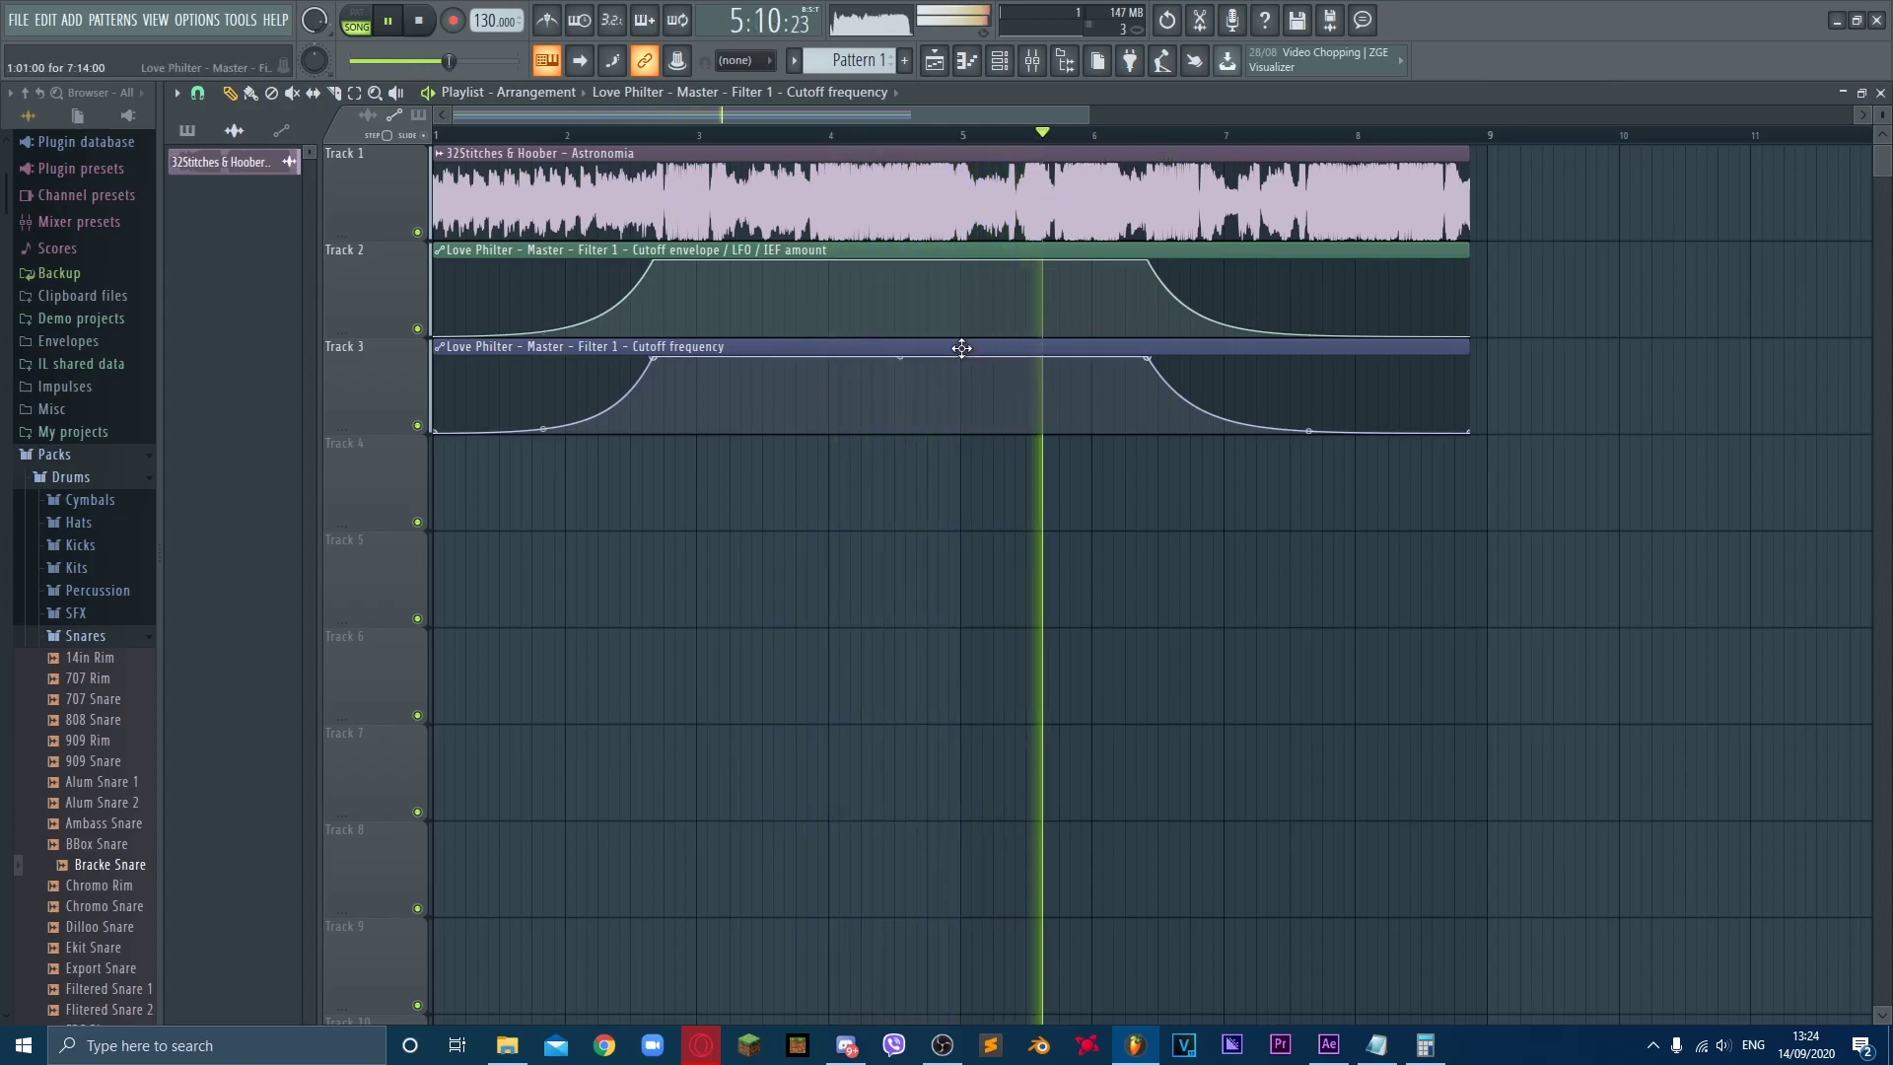
pyautogui.keyDown('ctrl'); pyautogui.scroll(-3, 962, 347); pyautogui.keyUp('ctrl')
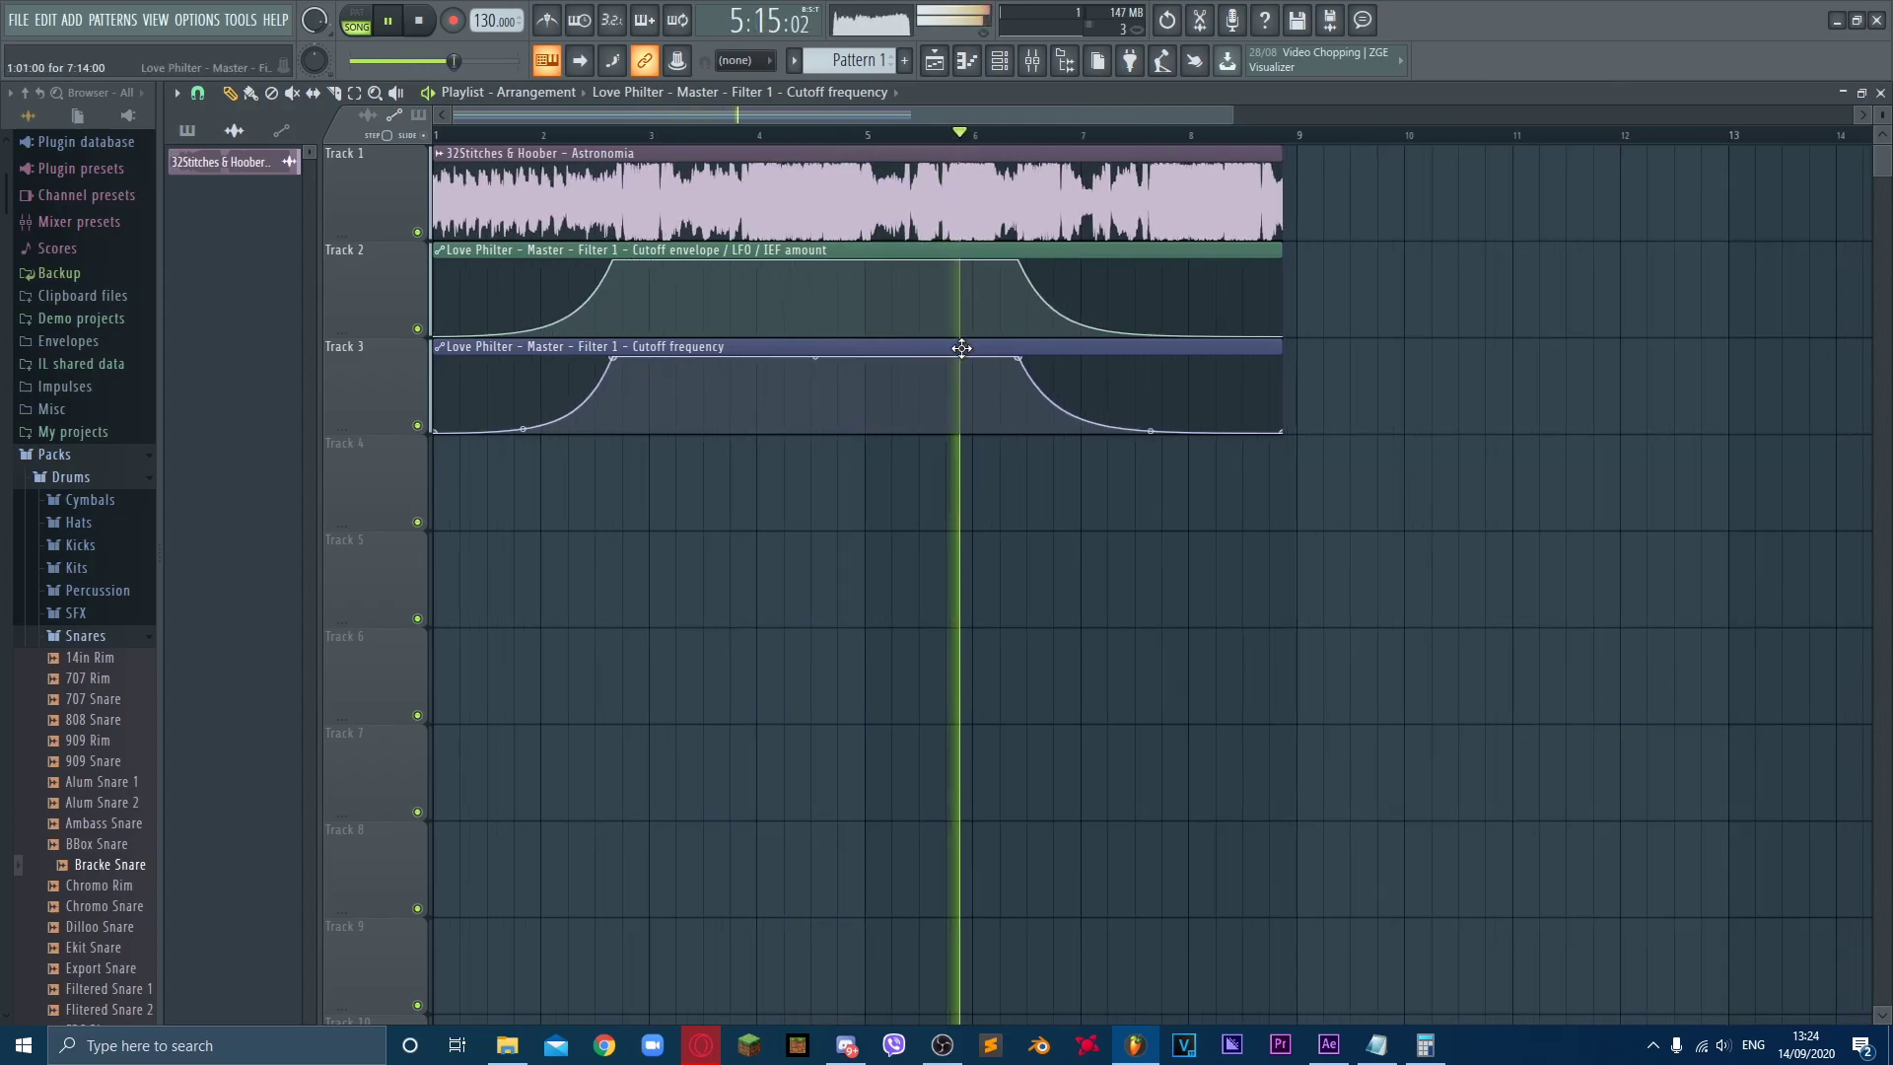
pyautogui.press('space')
# Step: Create an automation clip for Fruity Reeverb 2's wet level on the Master track
pyautogui.click(1032, 60)
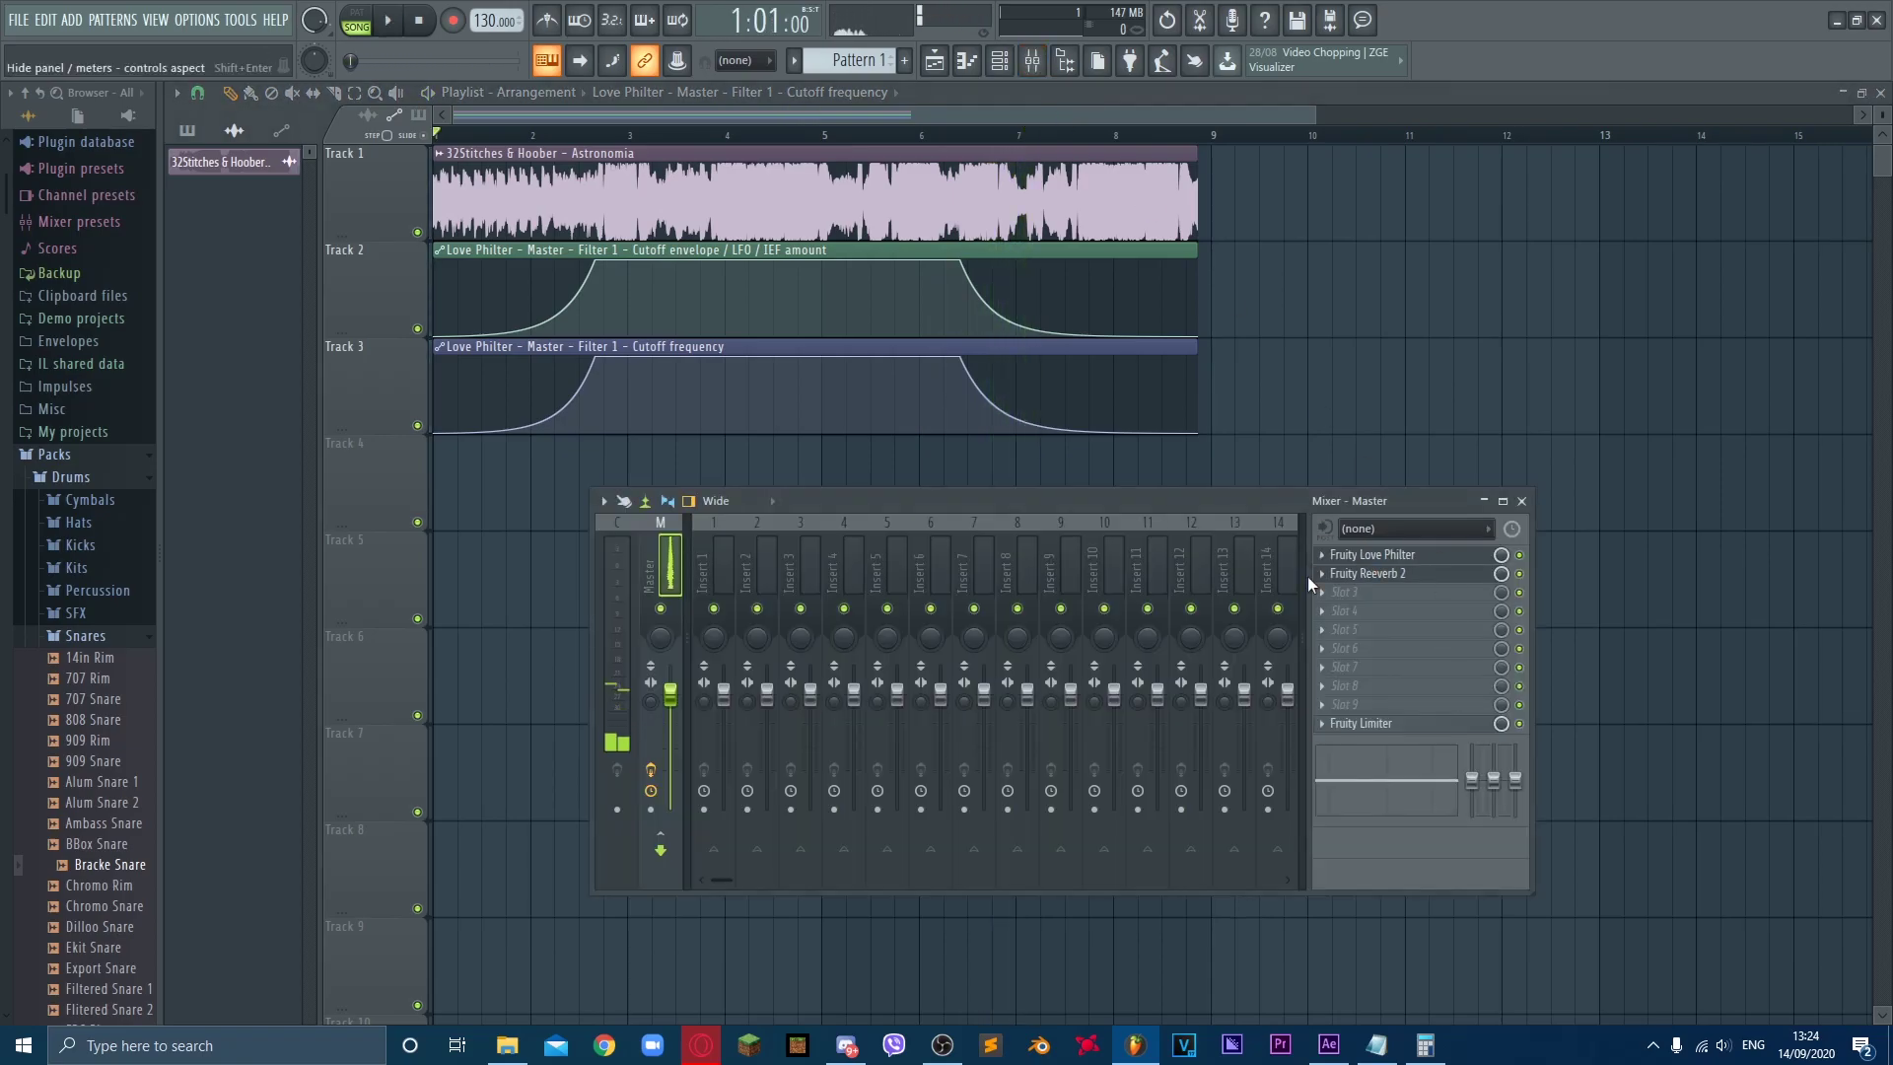
pyautogui.click(1365, 572)
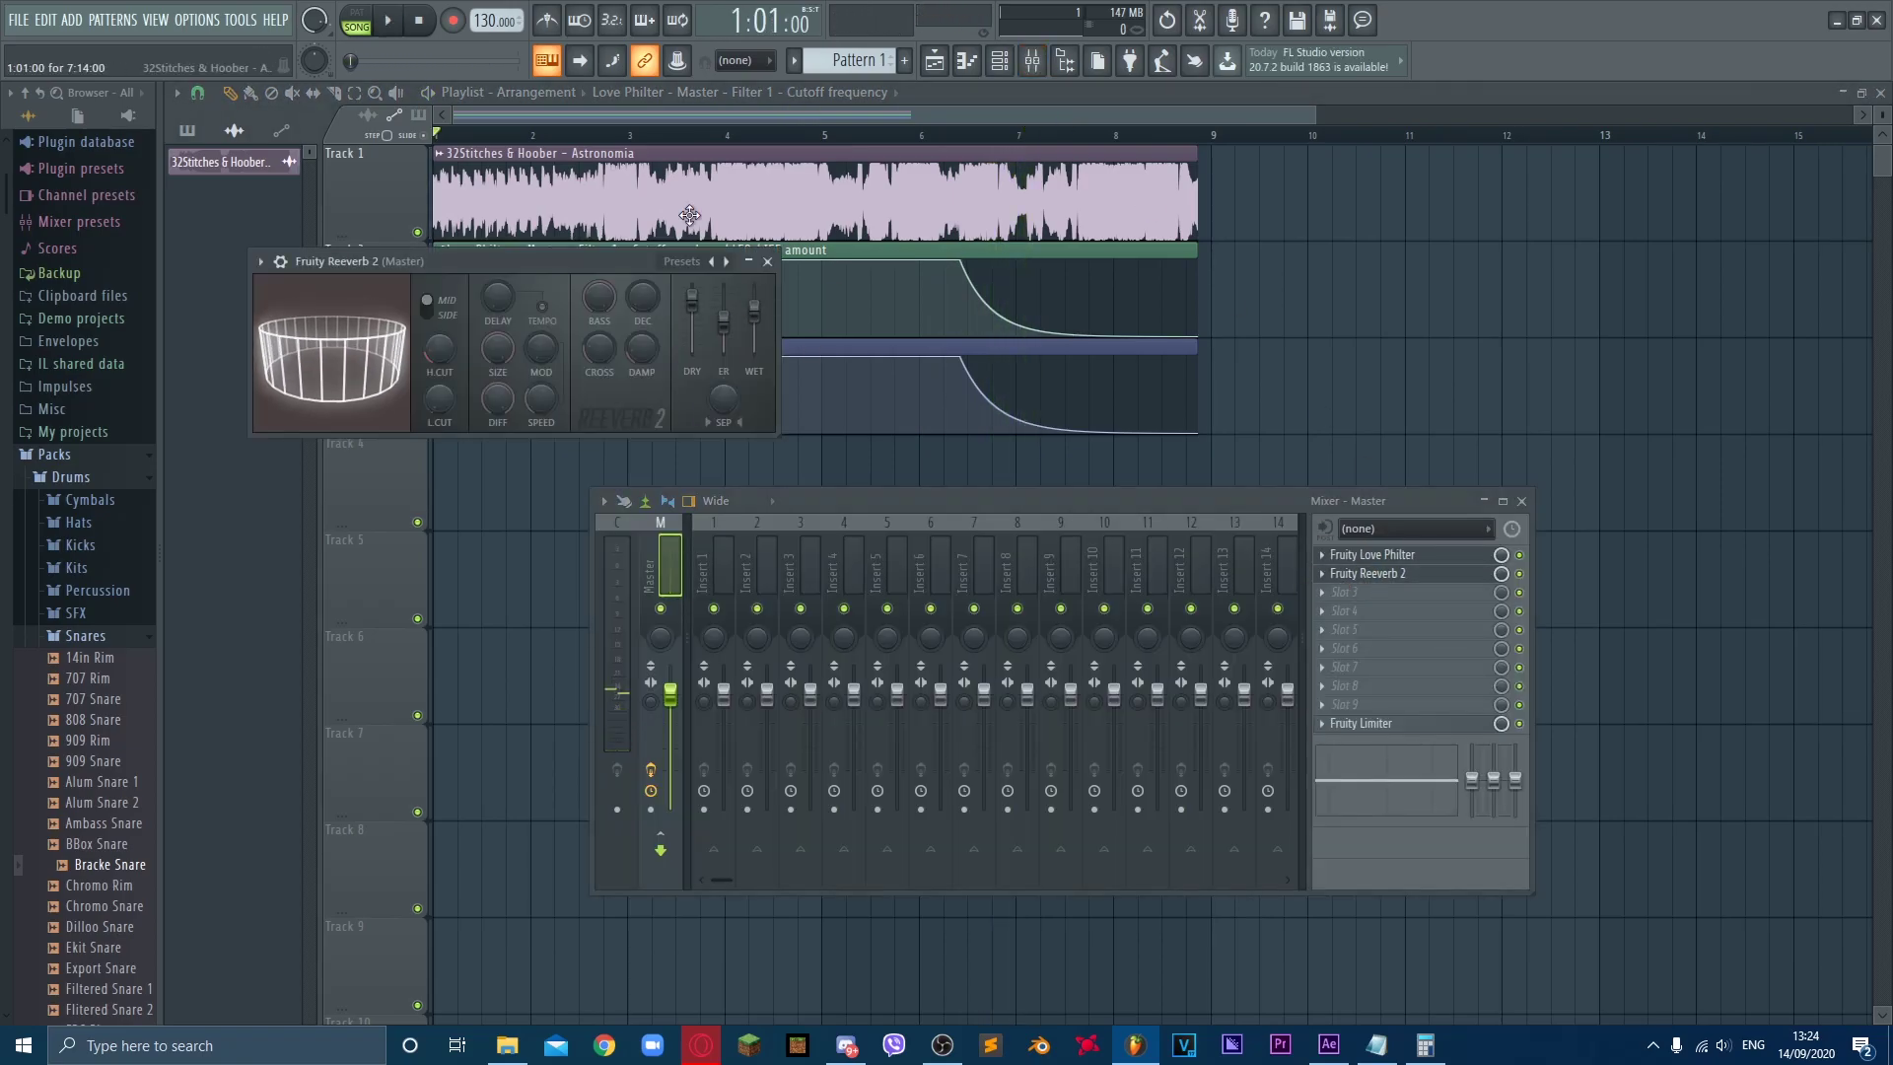
pyautogui.moveTo(564, 264); pyautogui.dragTo(673, 517)
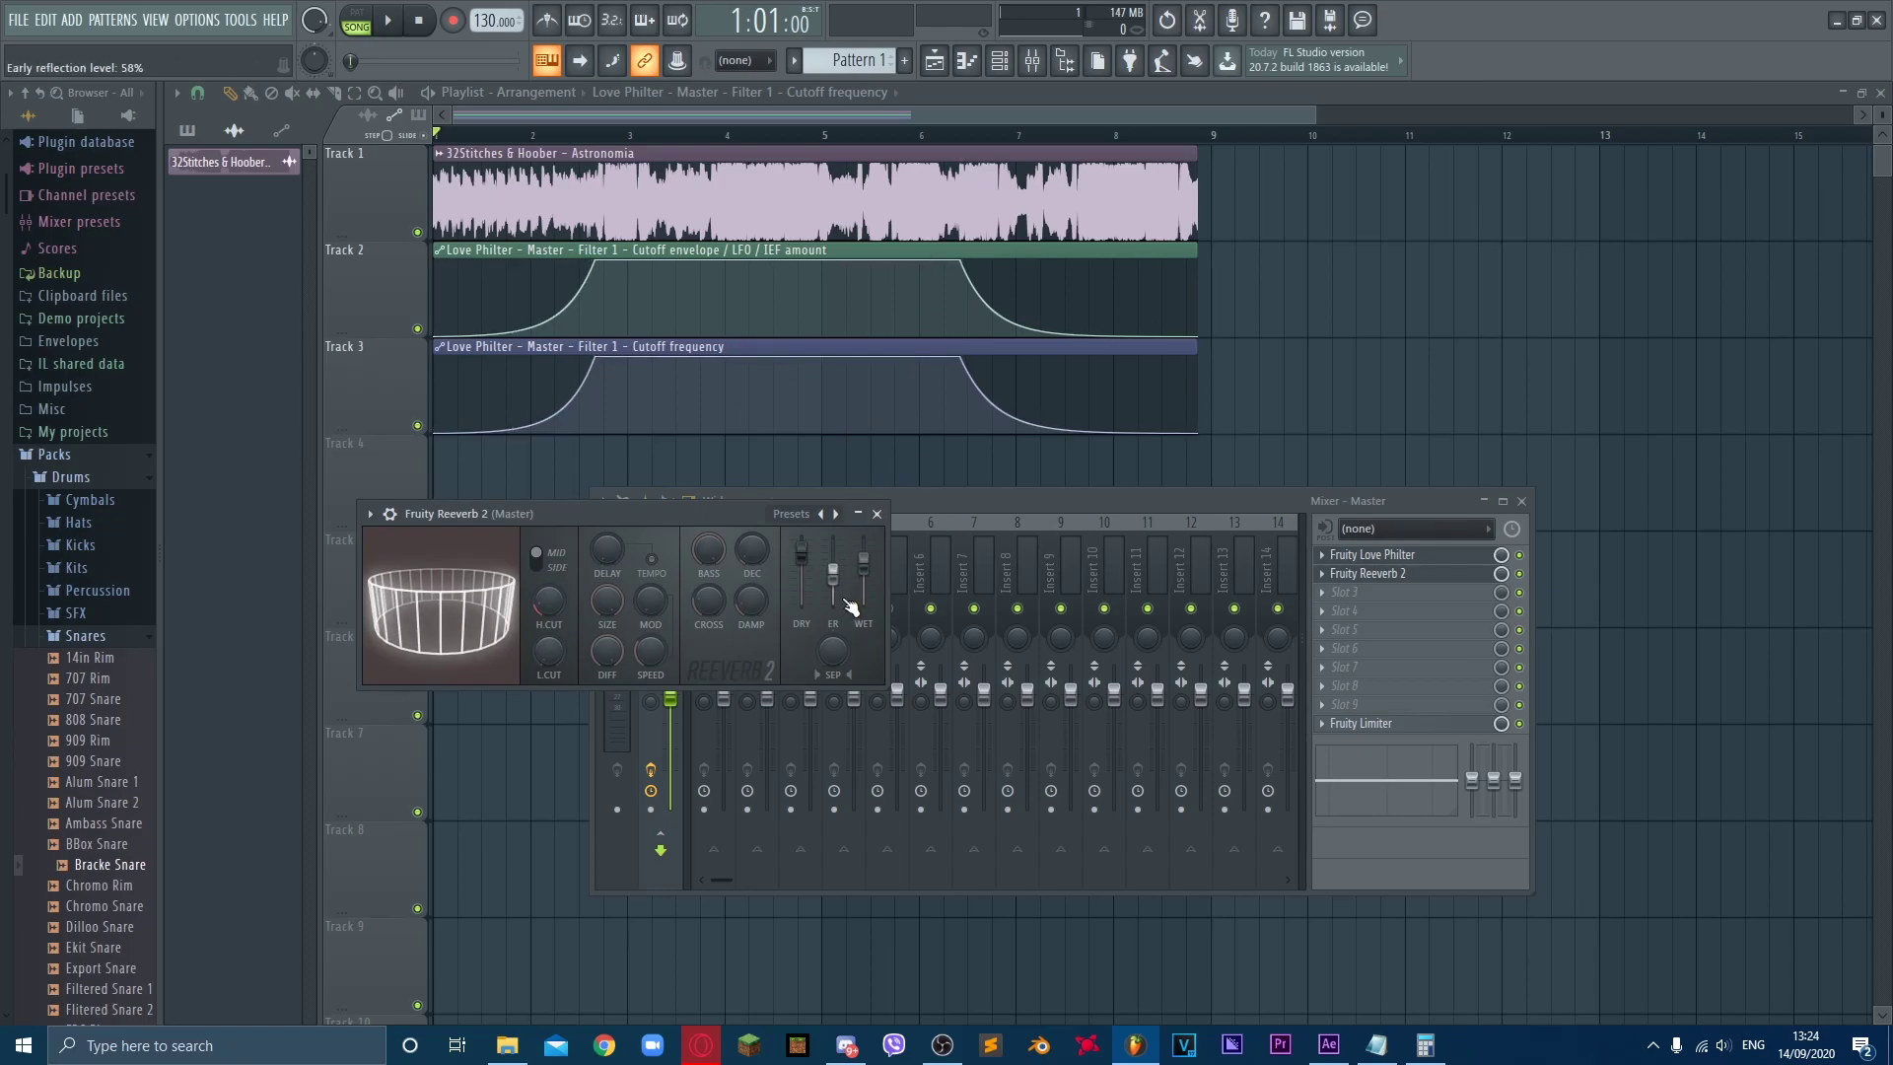
pyautogui.rightClick(864, 575)
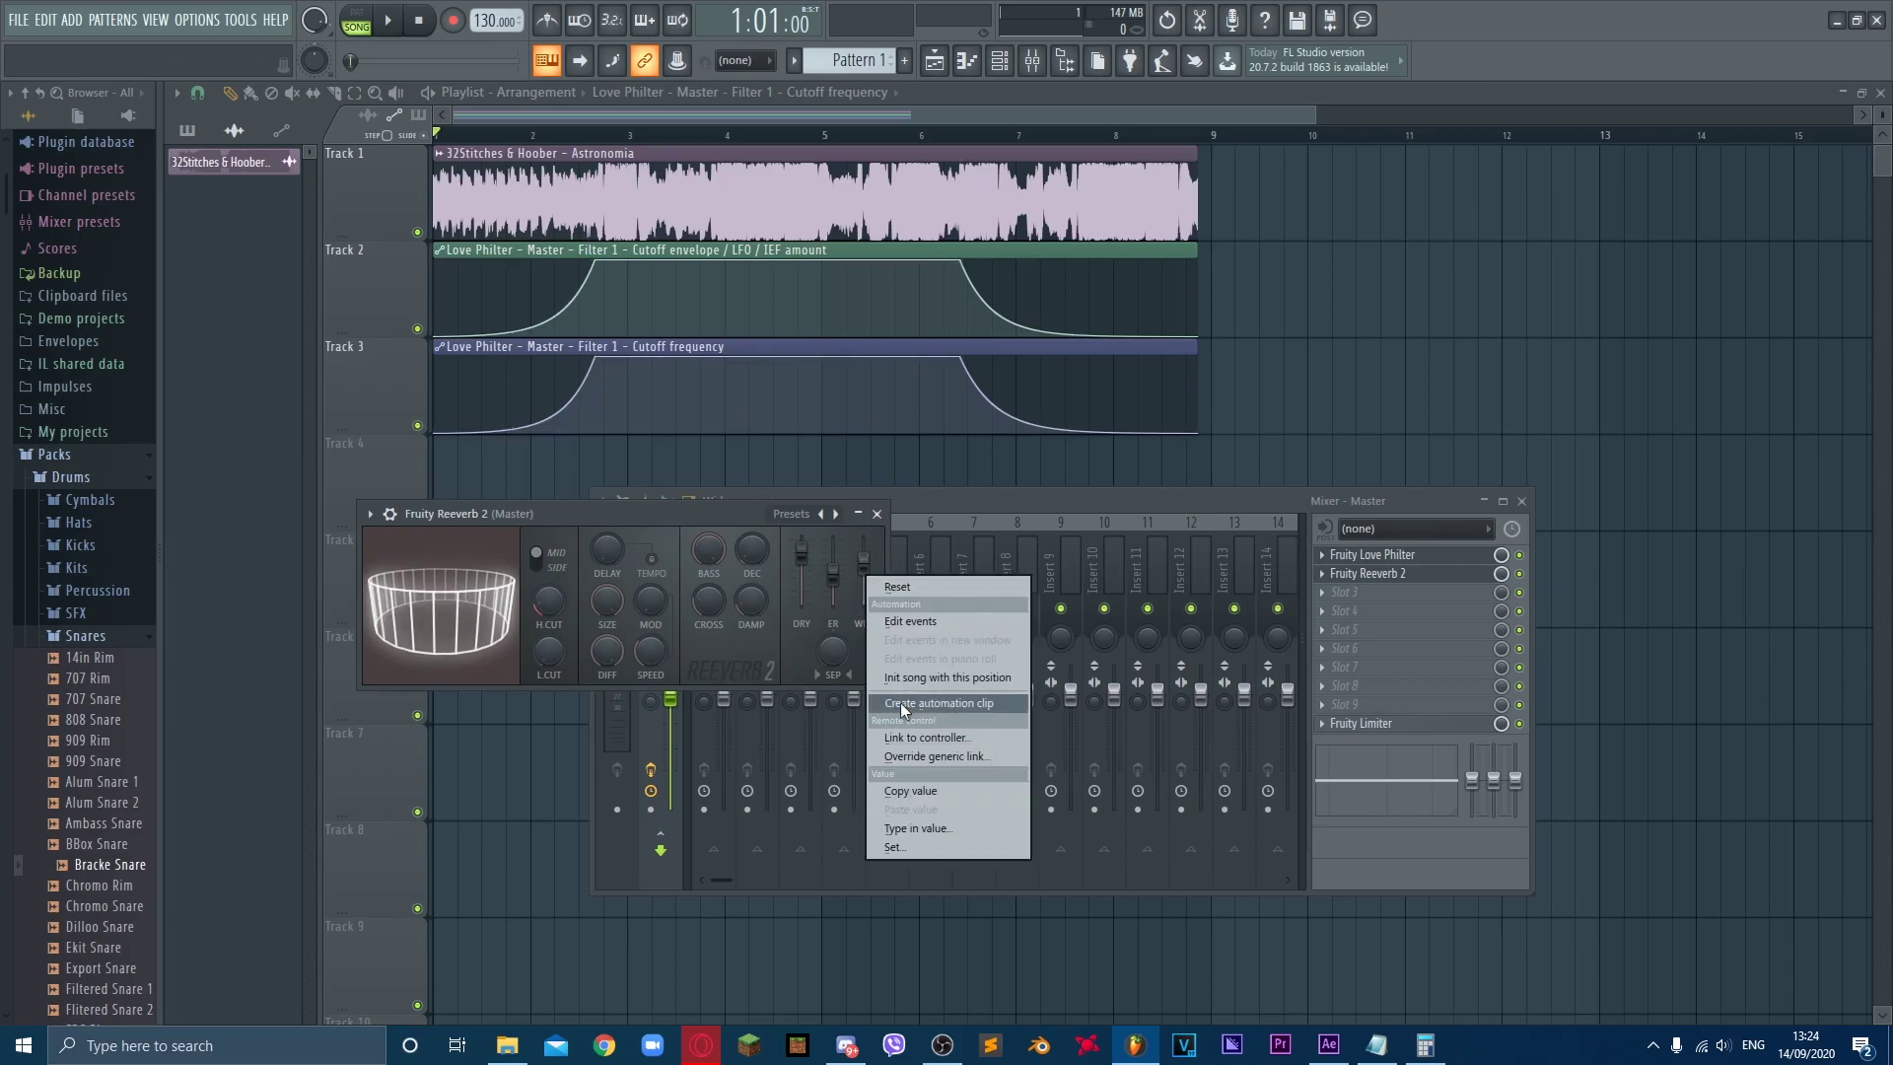
pyautogui.click(903, 704)
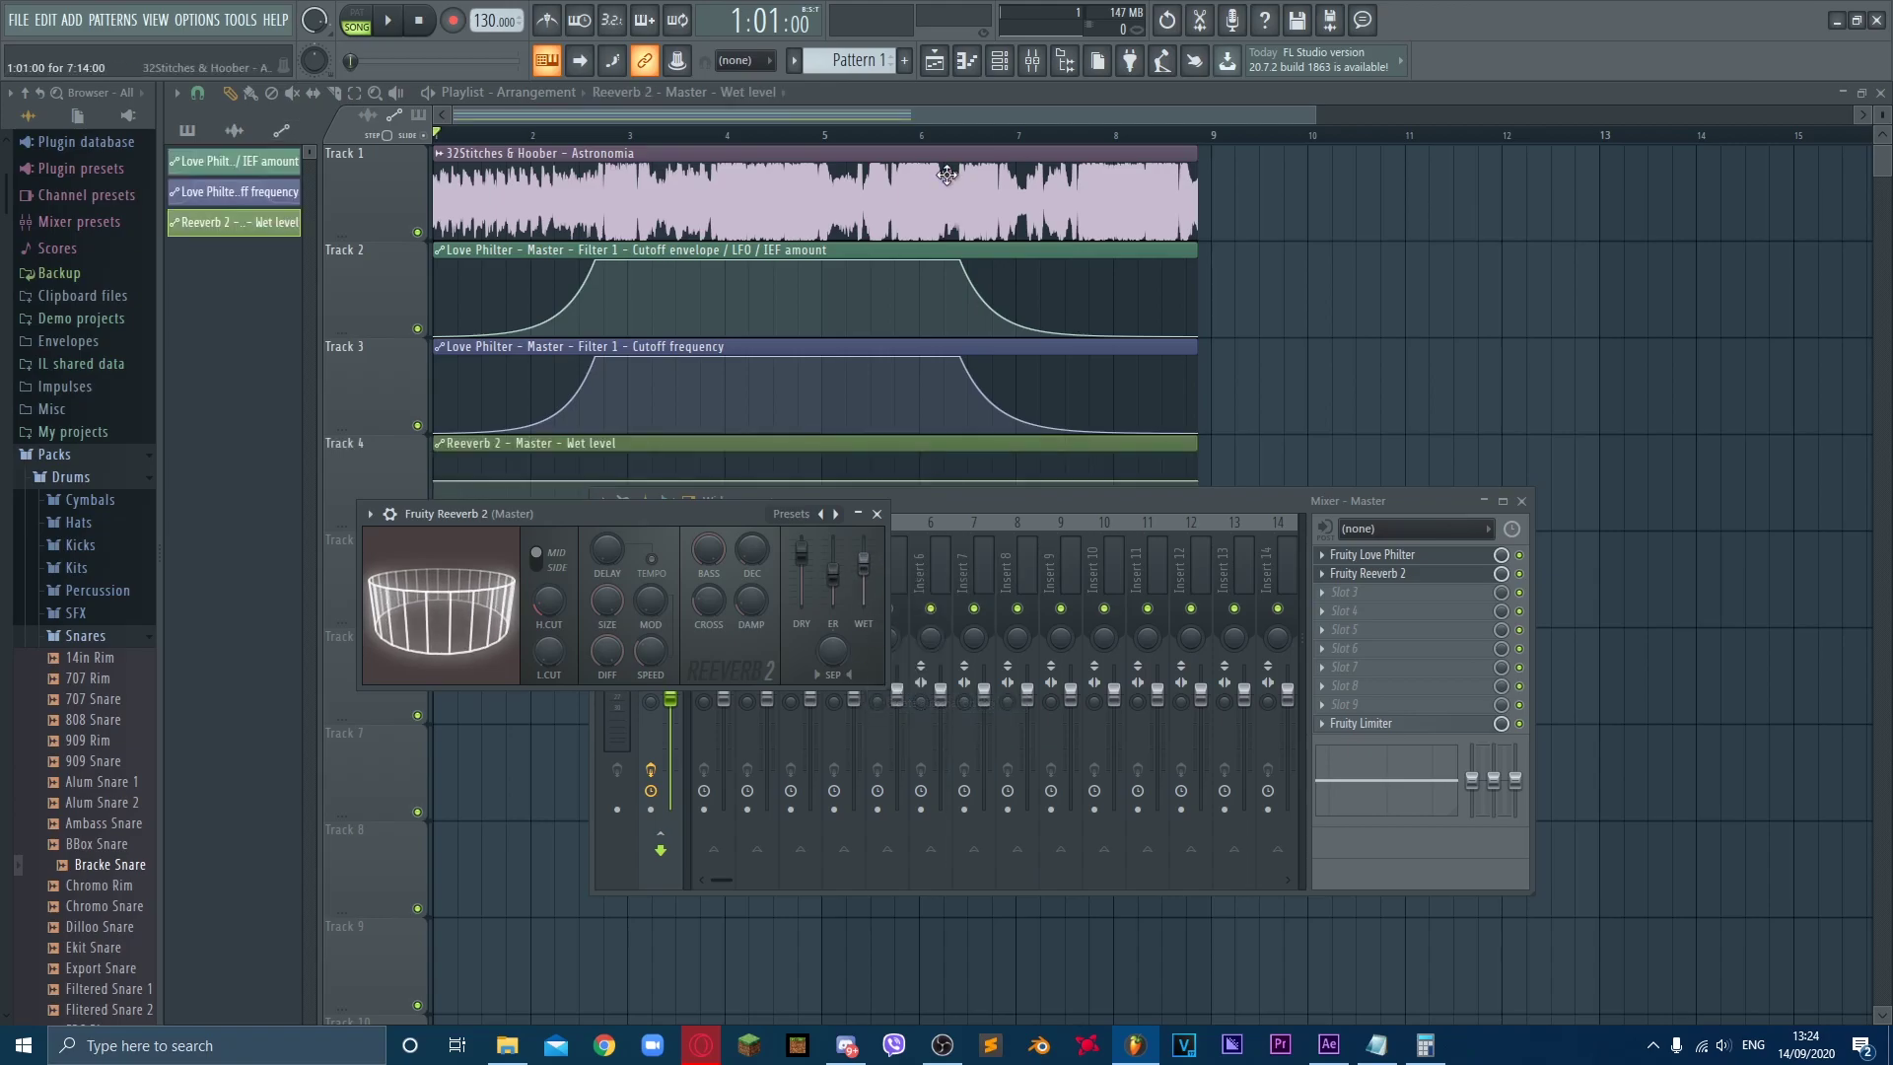
# Step: Slice the Reeverb 2 Wet level clip at 6:07:16 and delete the part before the cut
pyautogui.moveTo(948, 138); pyautogui.dragTo(967, 151)
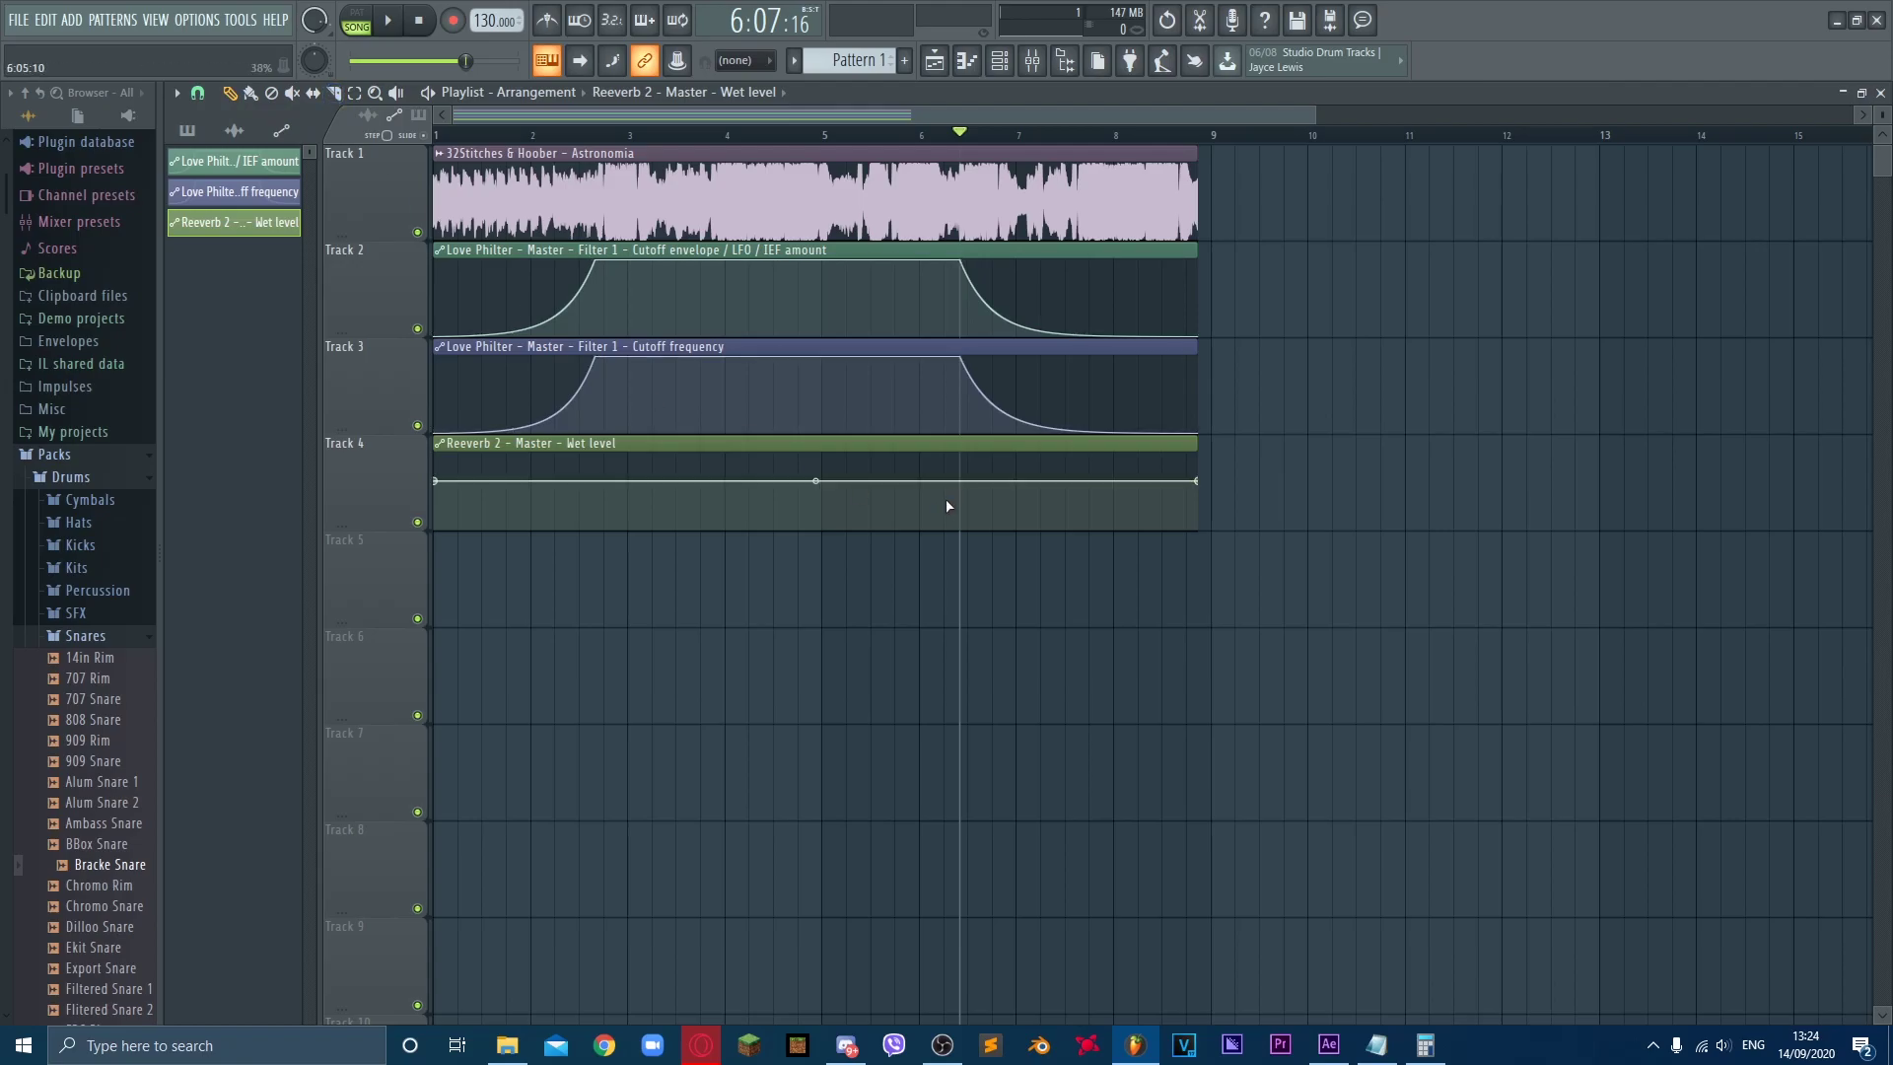
pyautogui.scroll(5, 945, 499)
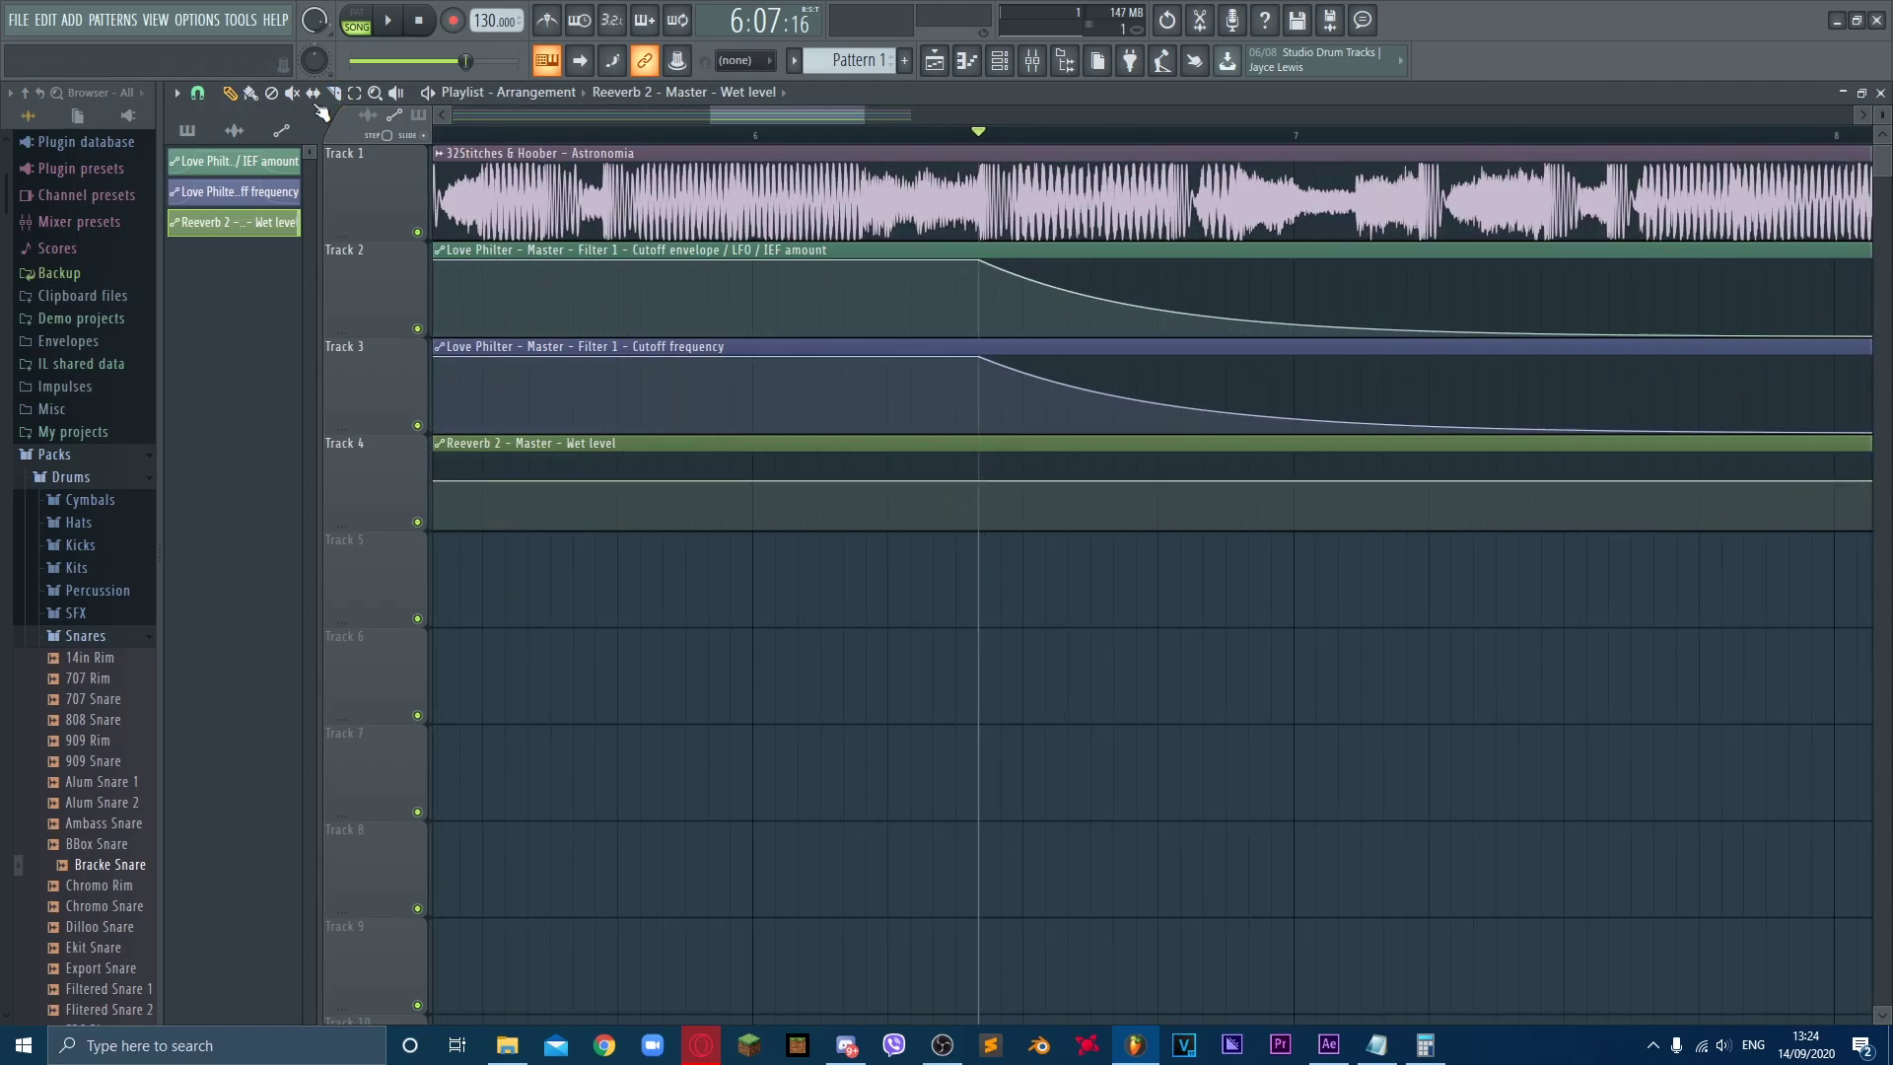
pyautogui.click(980, 446)
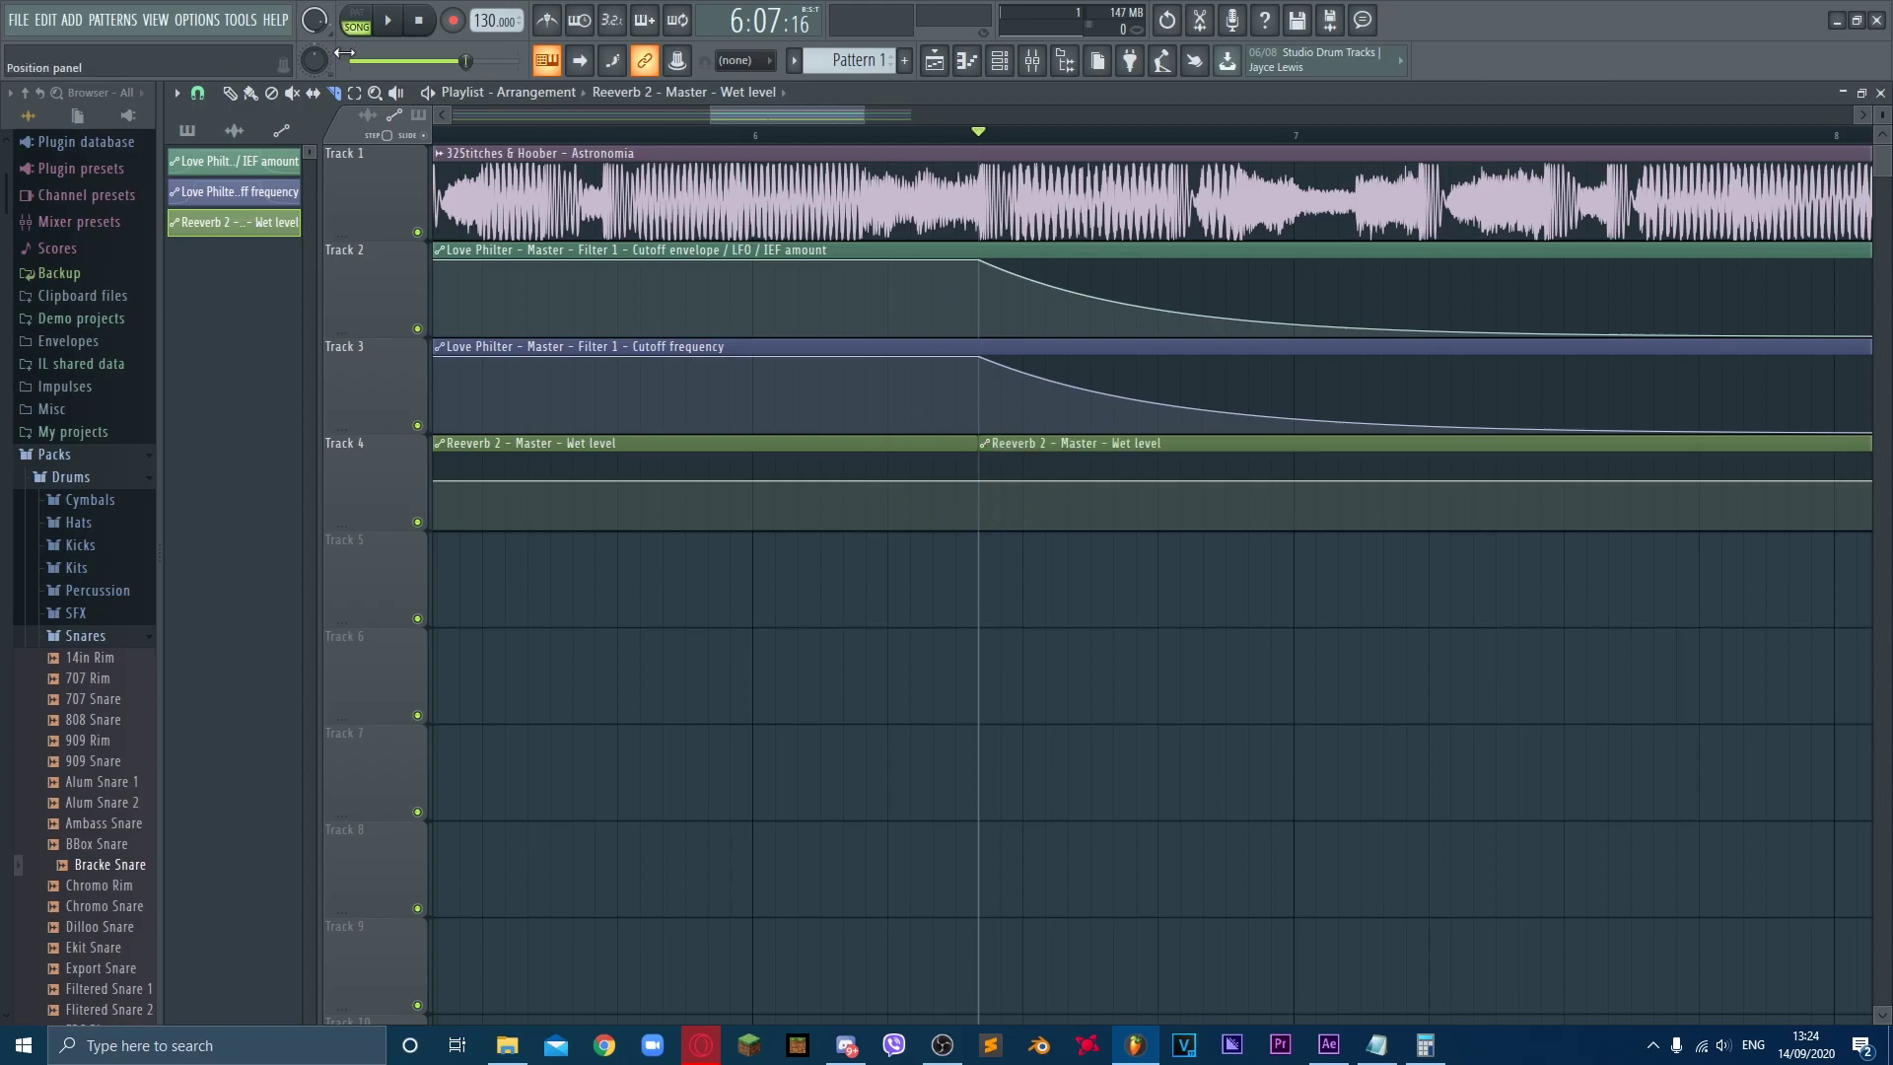
pyautogui.rightClick(739, 452)
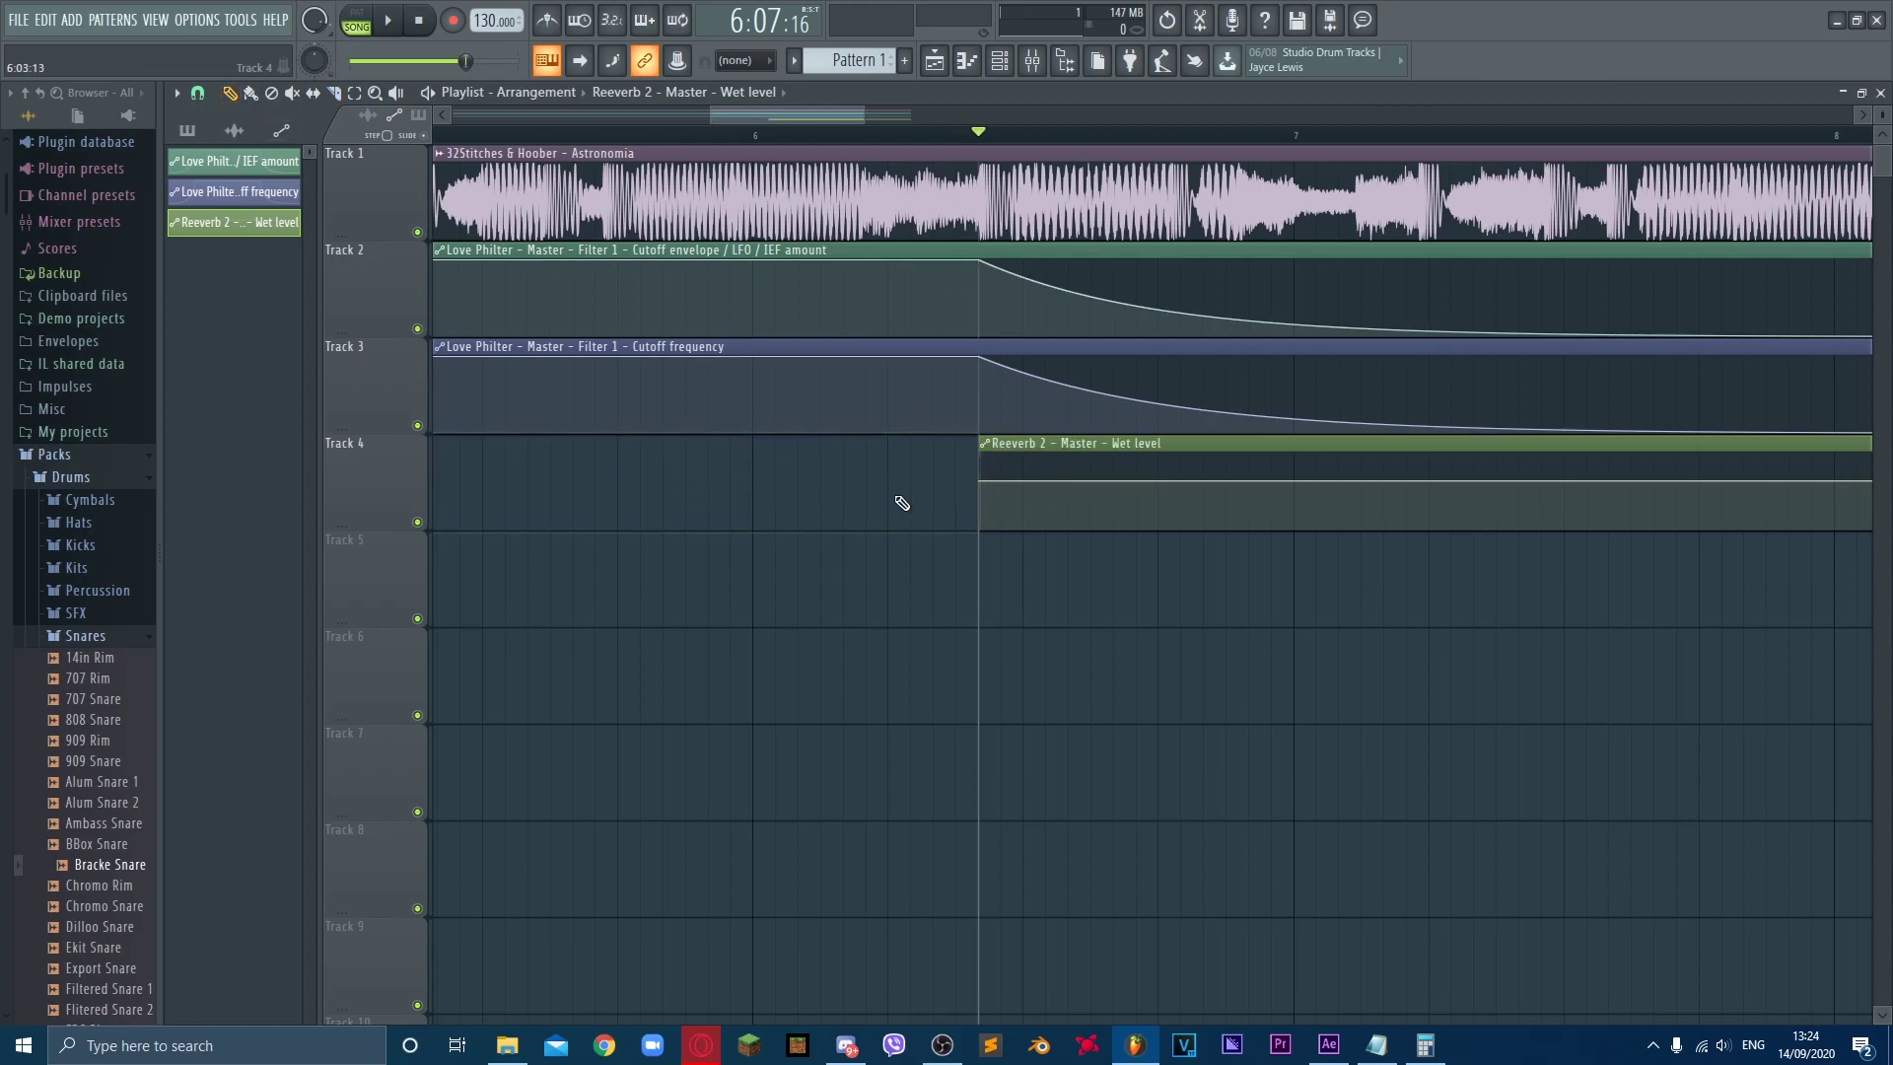
# Step: Add a control point at 6:07:16, at about 63%, at the start of the remaining Wet level clip
pyautogui.scroll(3, 967, 545)
pyautogui.scroll(3, 1085, 510)
pyautogui.scroll(3, 1084, 510)
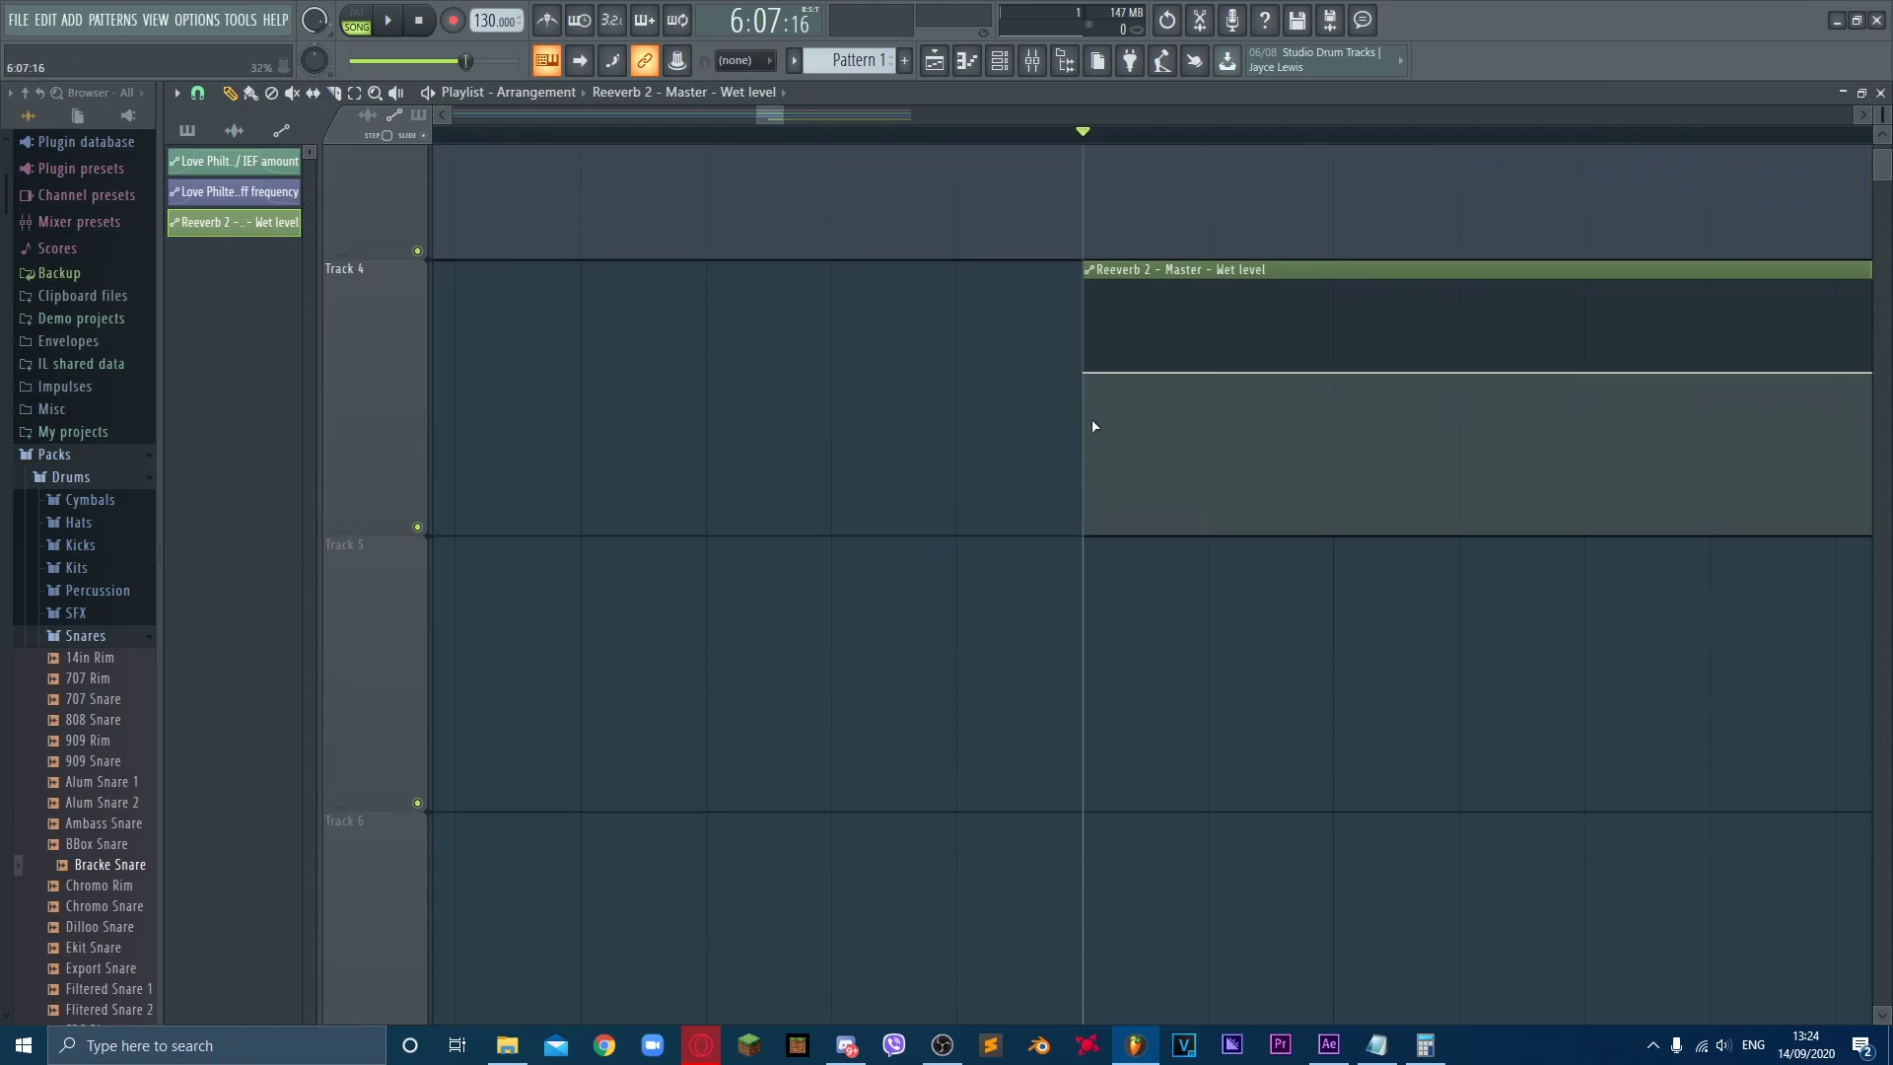
pyautogui.moveTo(1084, 385); pyautogui.dragTo(1084, 374)
pyautogui.scroll(-3, 1120, 406)
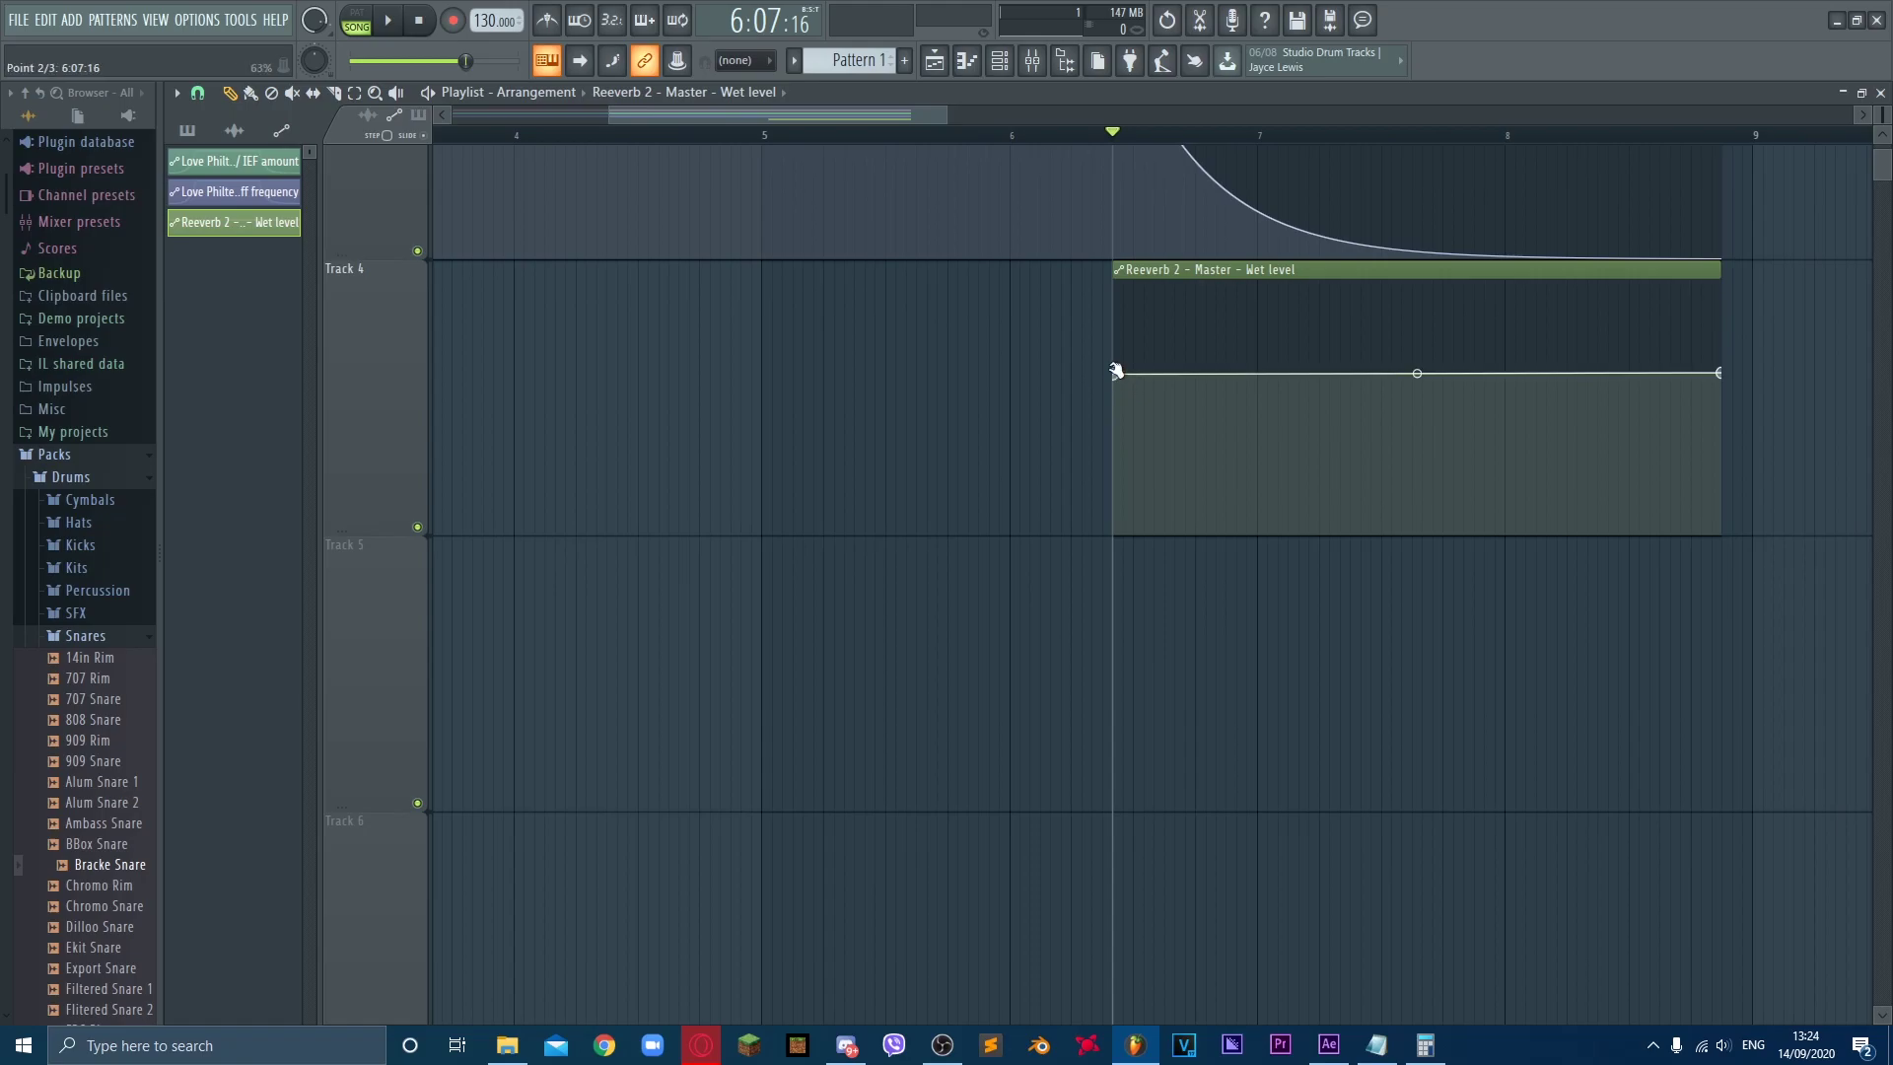
pyautogui.scroll(-2, 1120, 377)
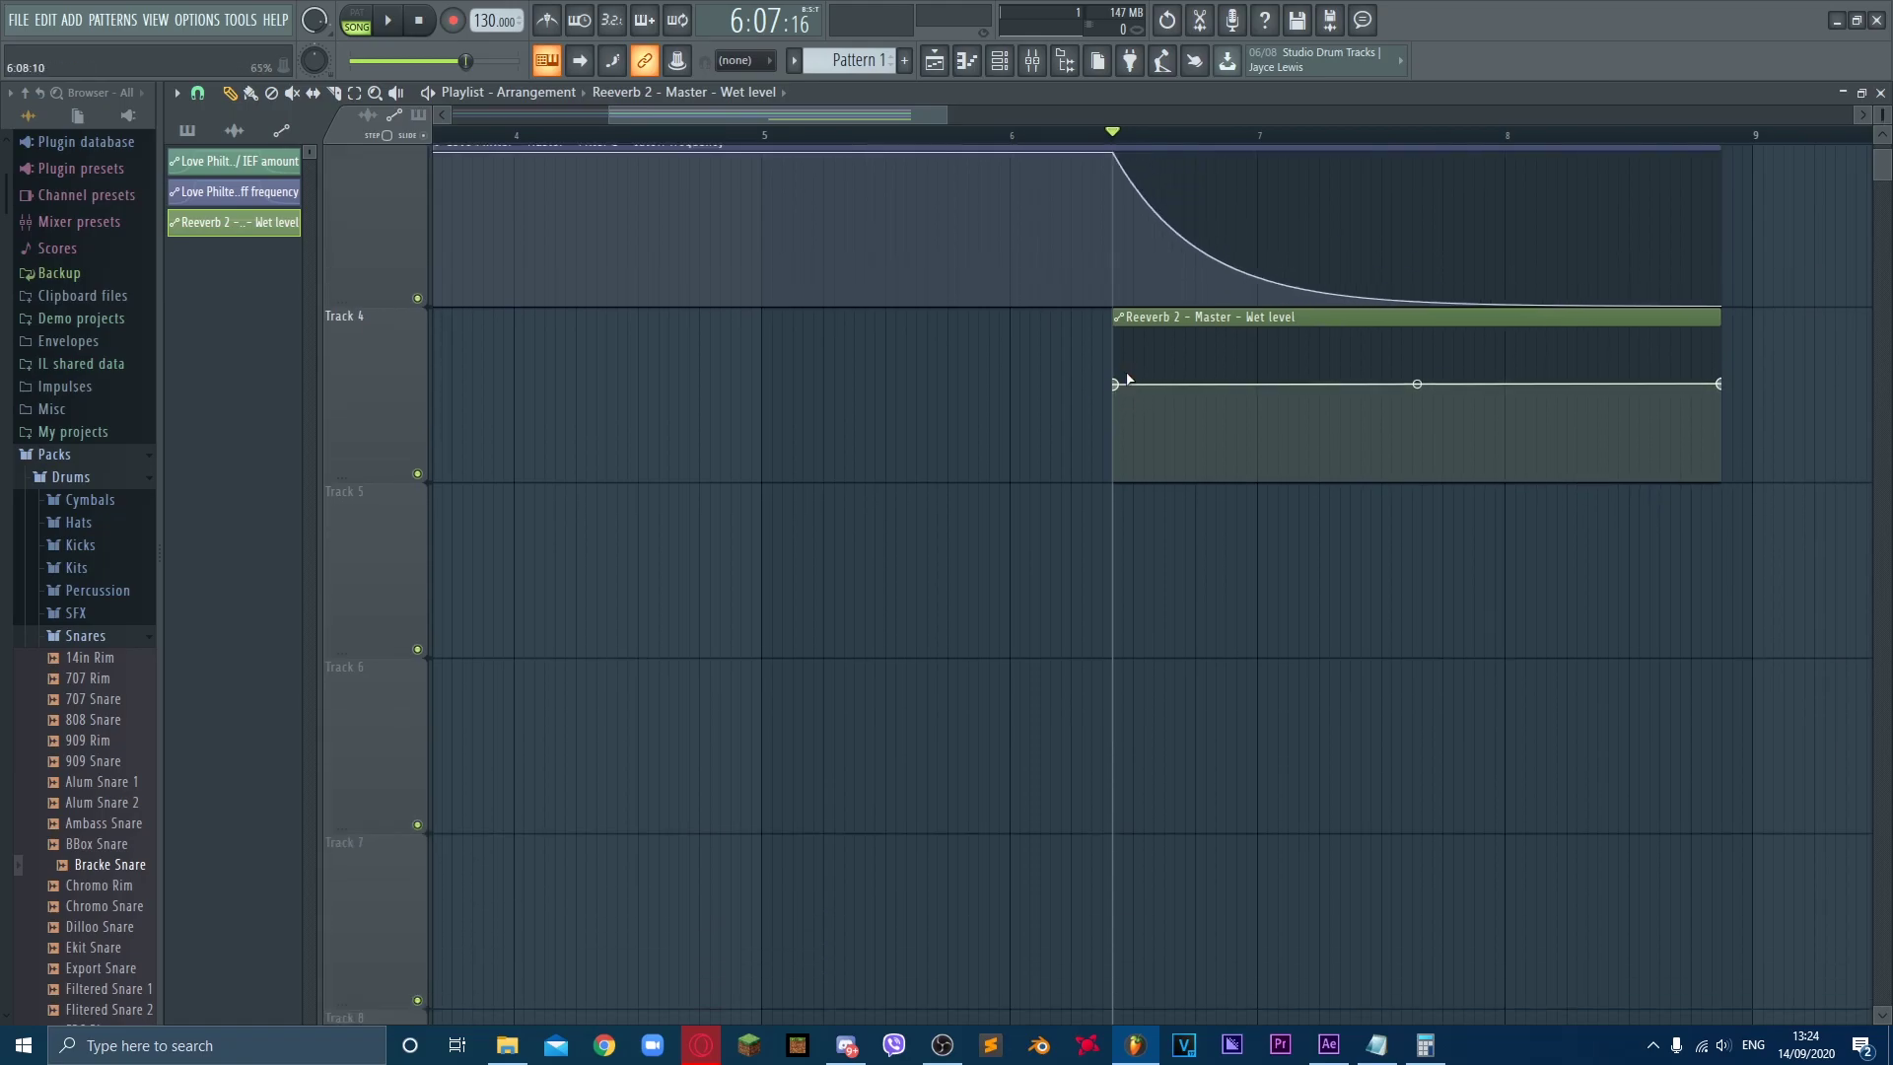
# Step: Move the Wet level clip's end point to just after bar 7, raise it along a curved rise, and trim the clip's end
pyautogui.scroll(-4, 1124, 382)
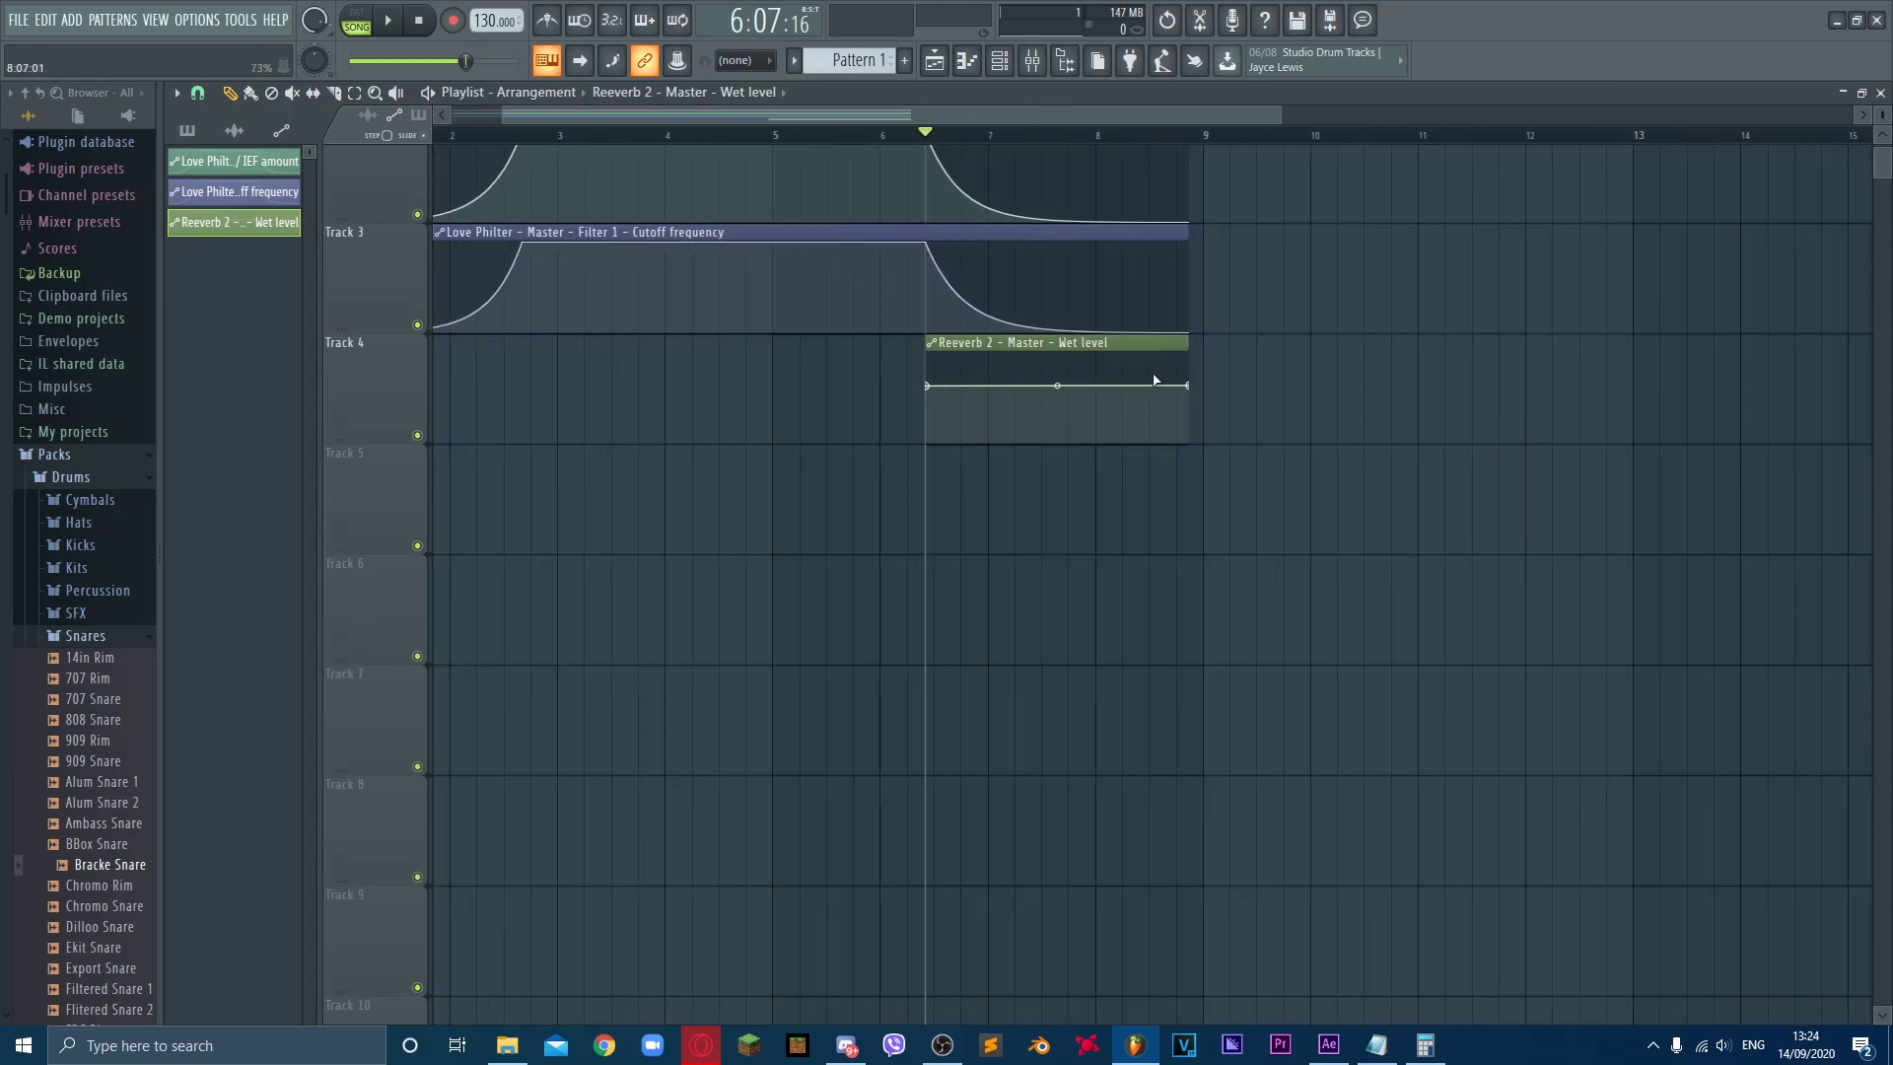
pyautogui.moveTo(1193, 390); pyautogui.dragTo(1016, 328)
pyautogui.moveTo(1186, 344); pyautogui.dragTo(1026, 436)
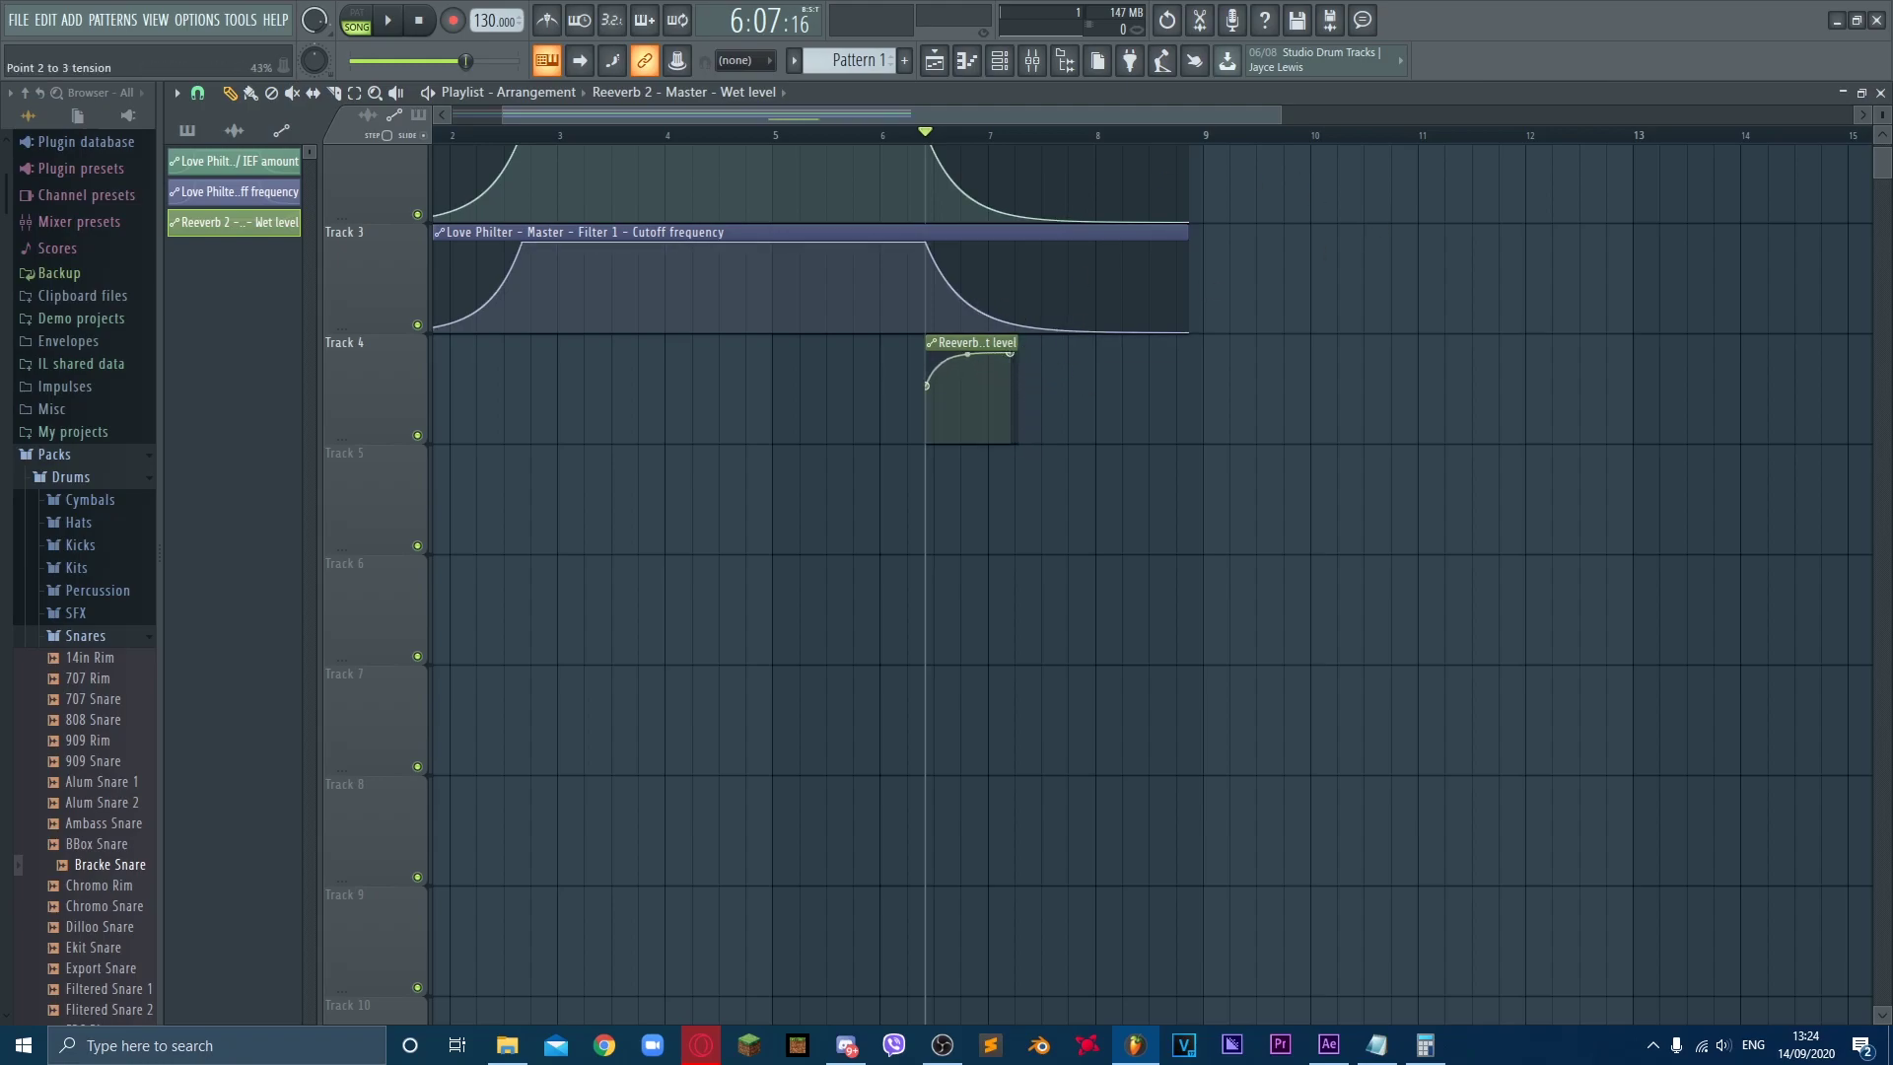
# Step: Play the arrangement from around bar 2 to check the filter and reverb automation
pyautogui.press('space')
pyautogui.scroll(-2, 967, 351)
pyautogui.scroll(2, 750, 114)
pyautogui.moveTo(848, 128); pyautogui.dragTo(589, 115)
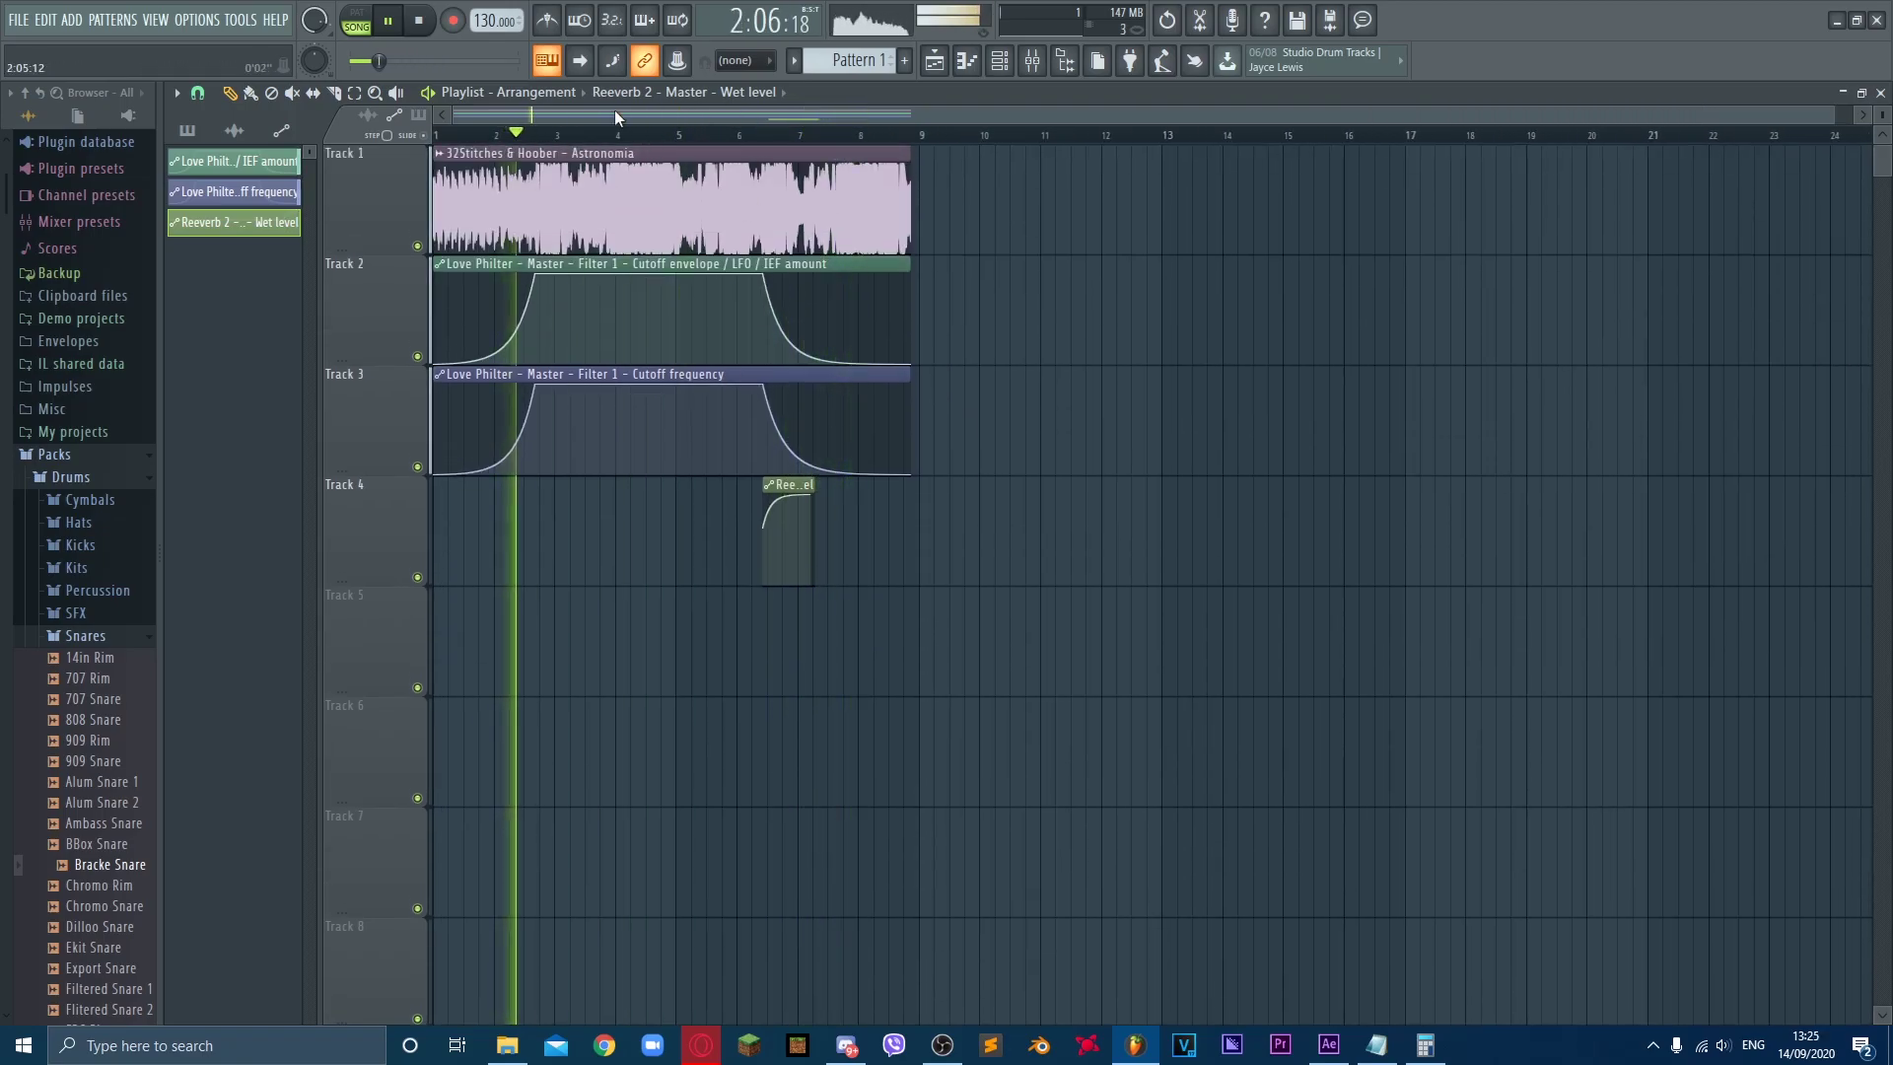
pyautogui.press('space')
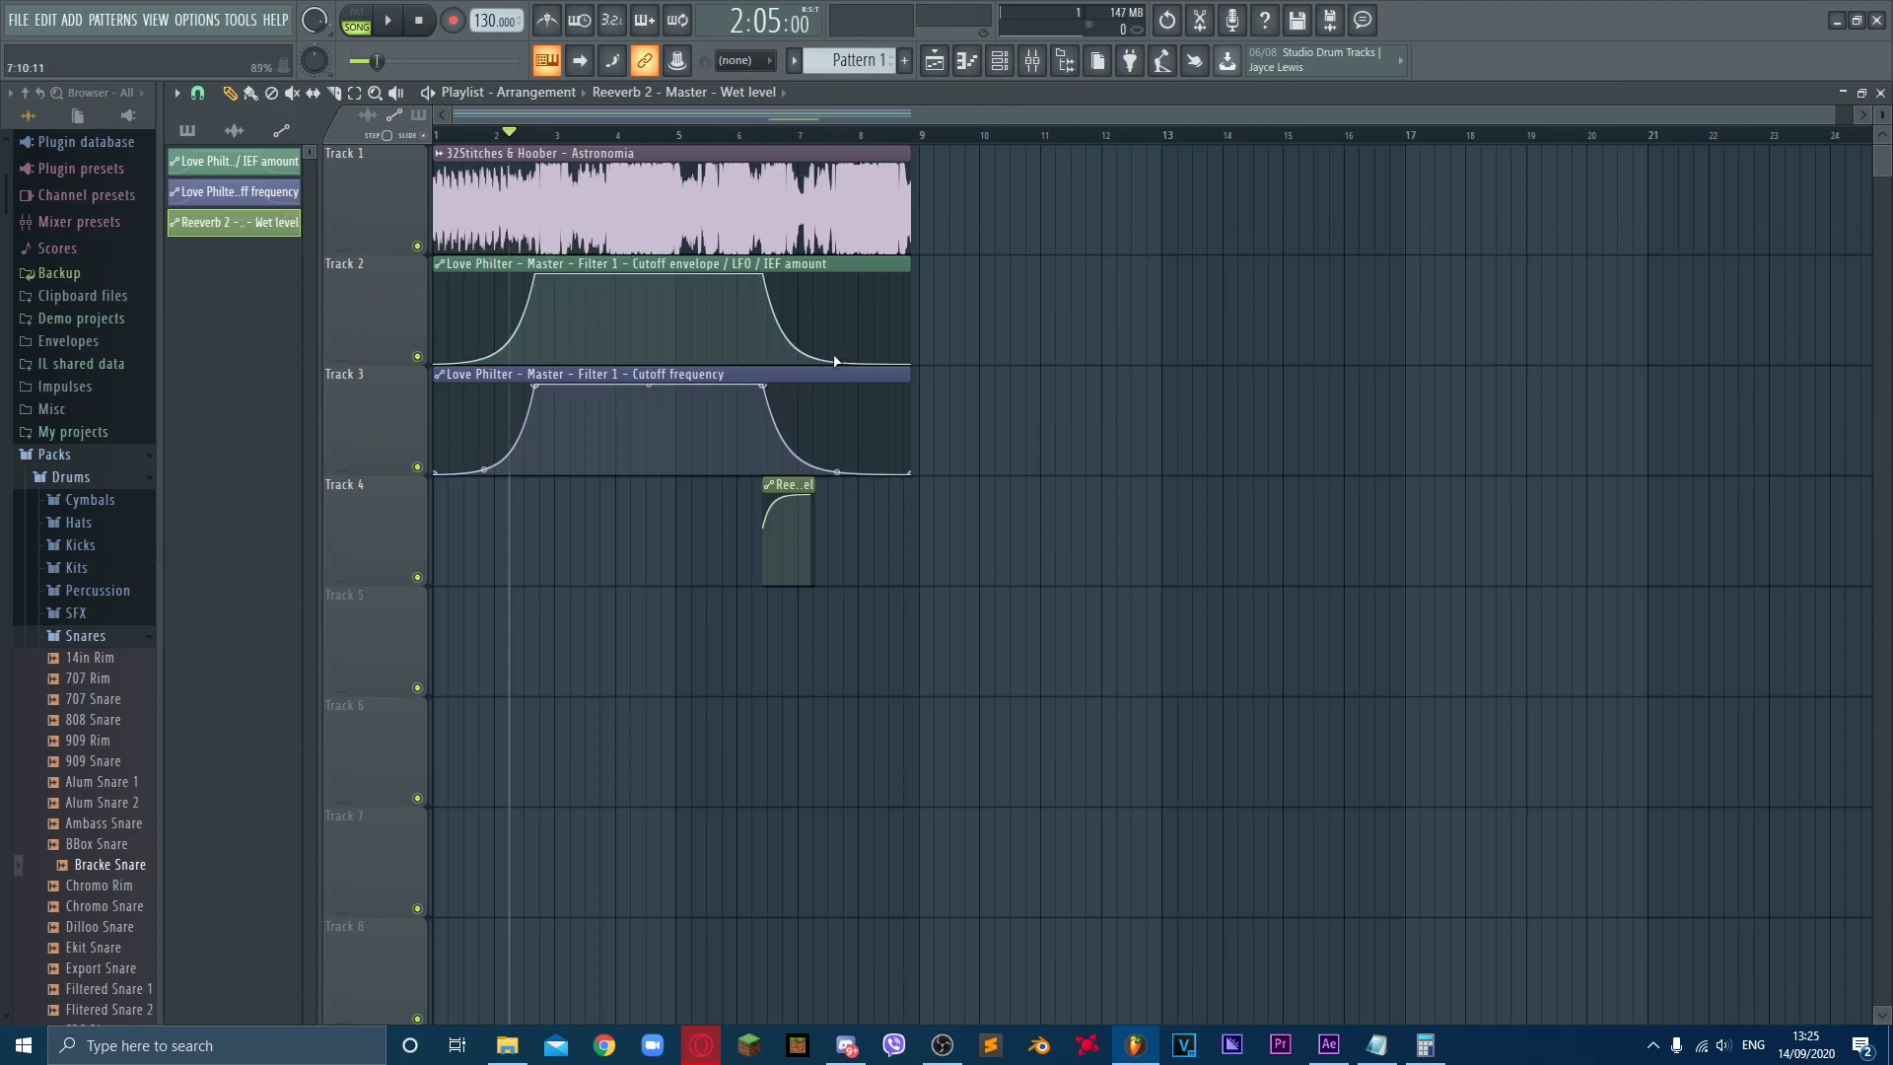
# Step: Load Fruity Parametric EQ 2 into the third effect slot of the Master track
pyautogui.click(1036, 66)
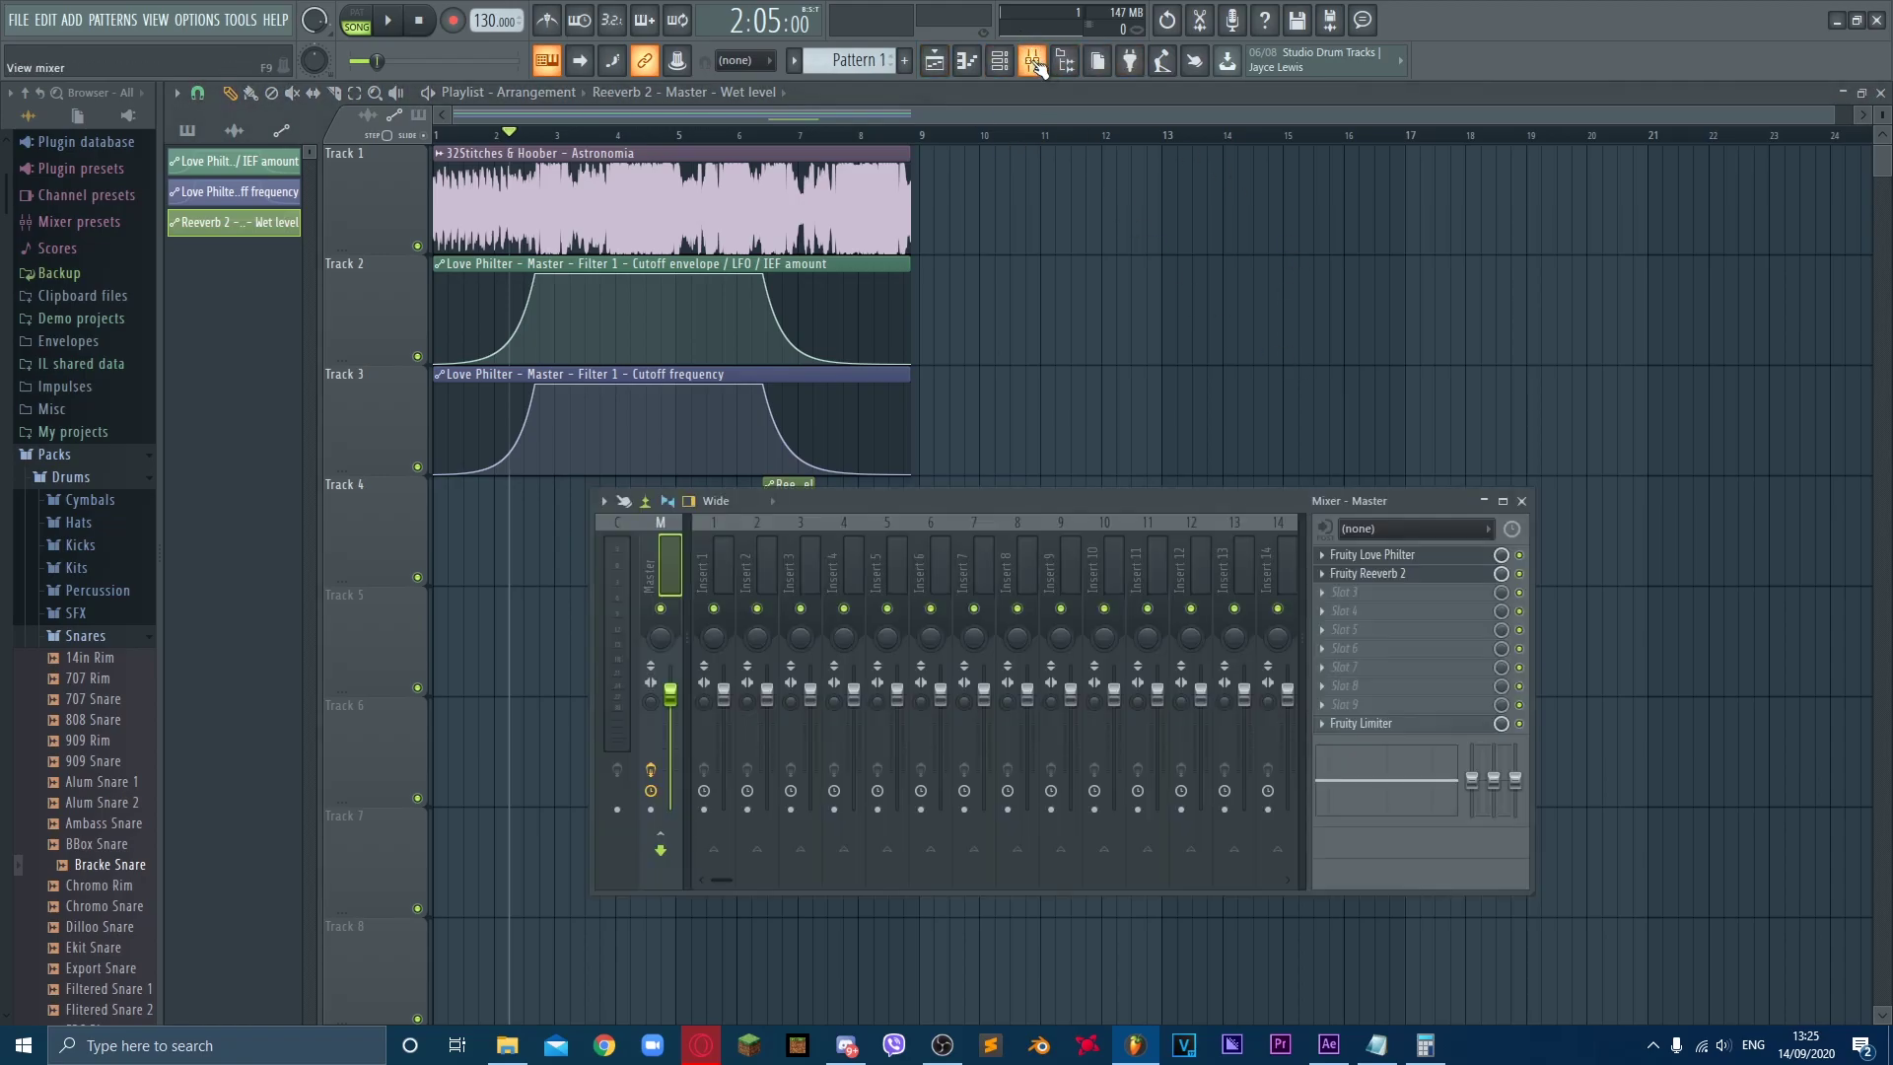
pyautogui.click(1352, 597)
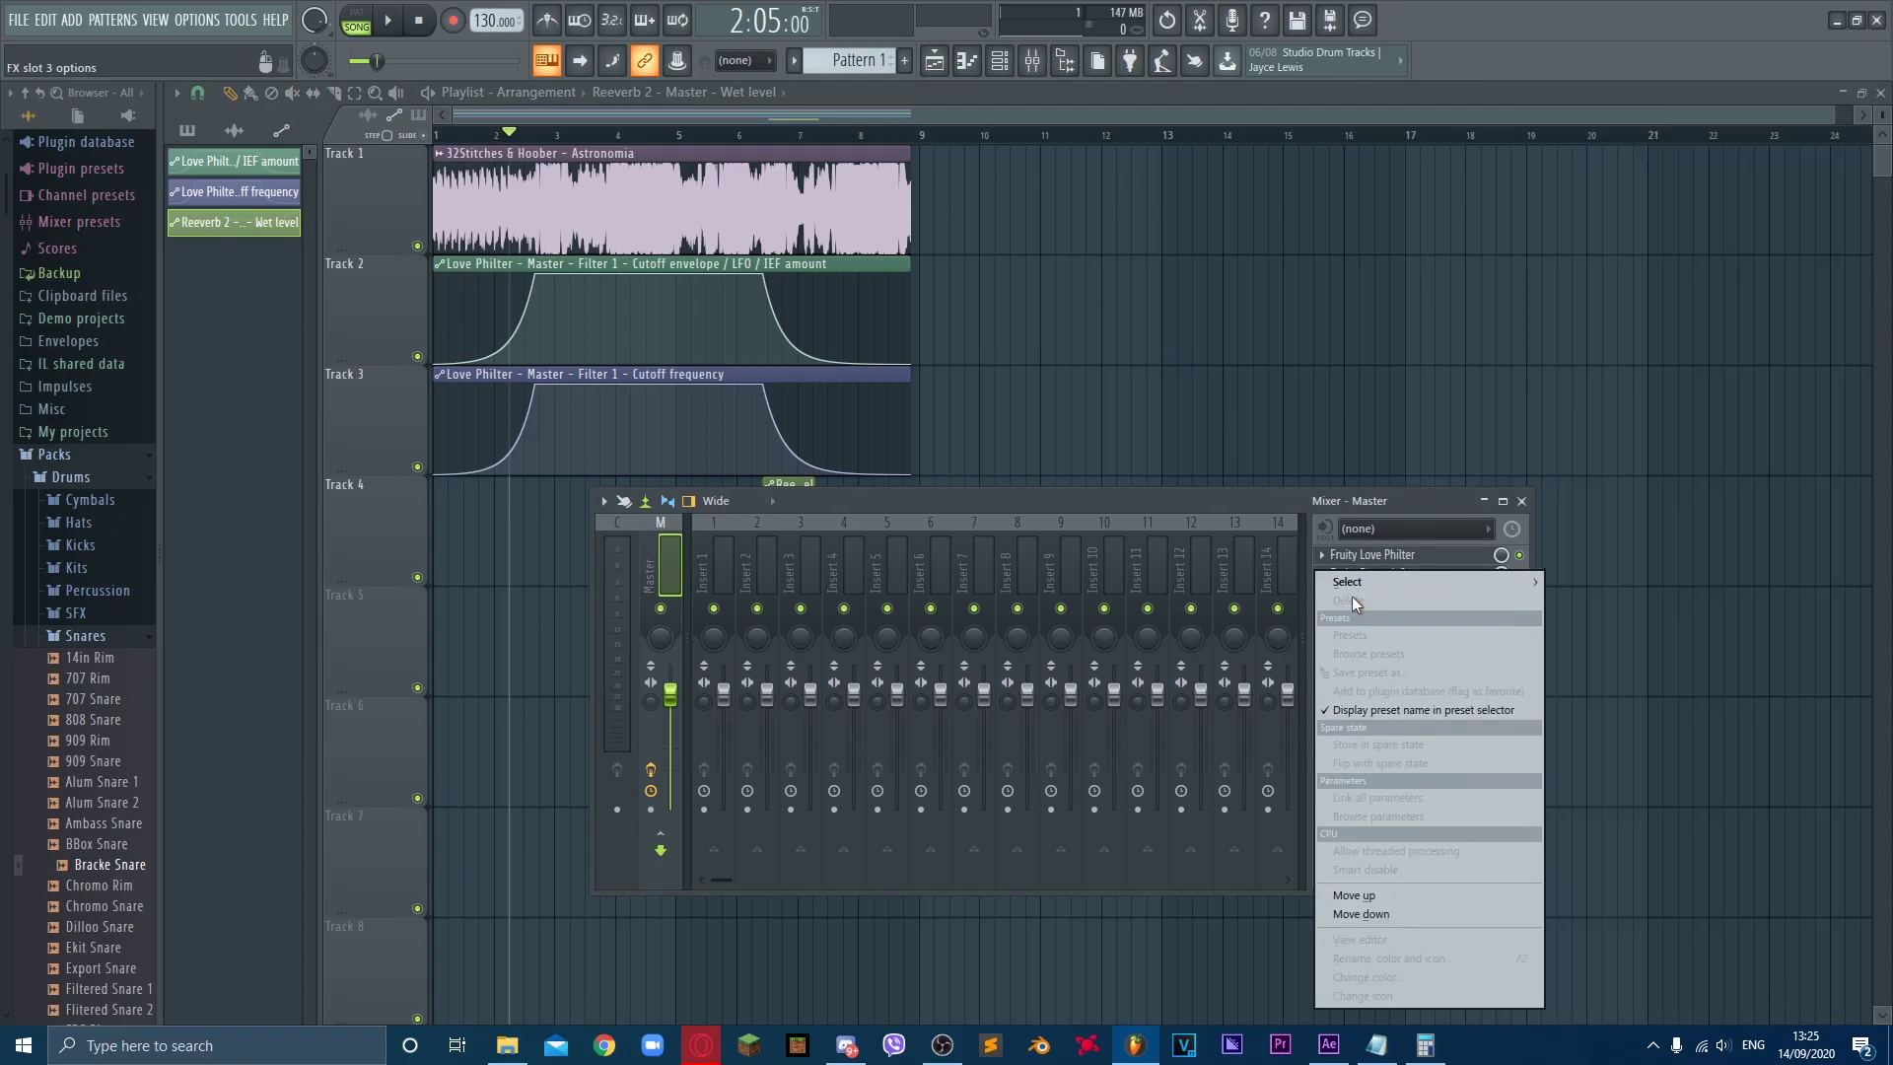
pyautogui.click(1321, 509)
pyautogui.click(1341, 591)
pyautogui.moveTo(1341, 590)
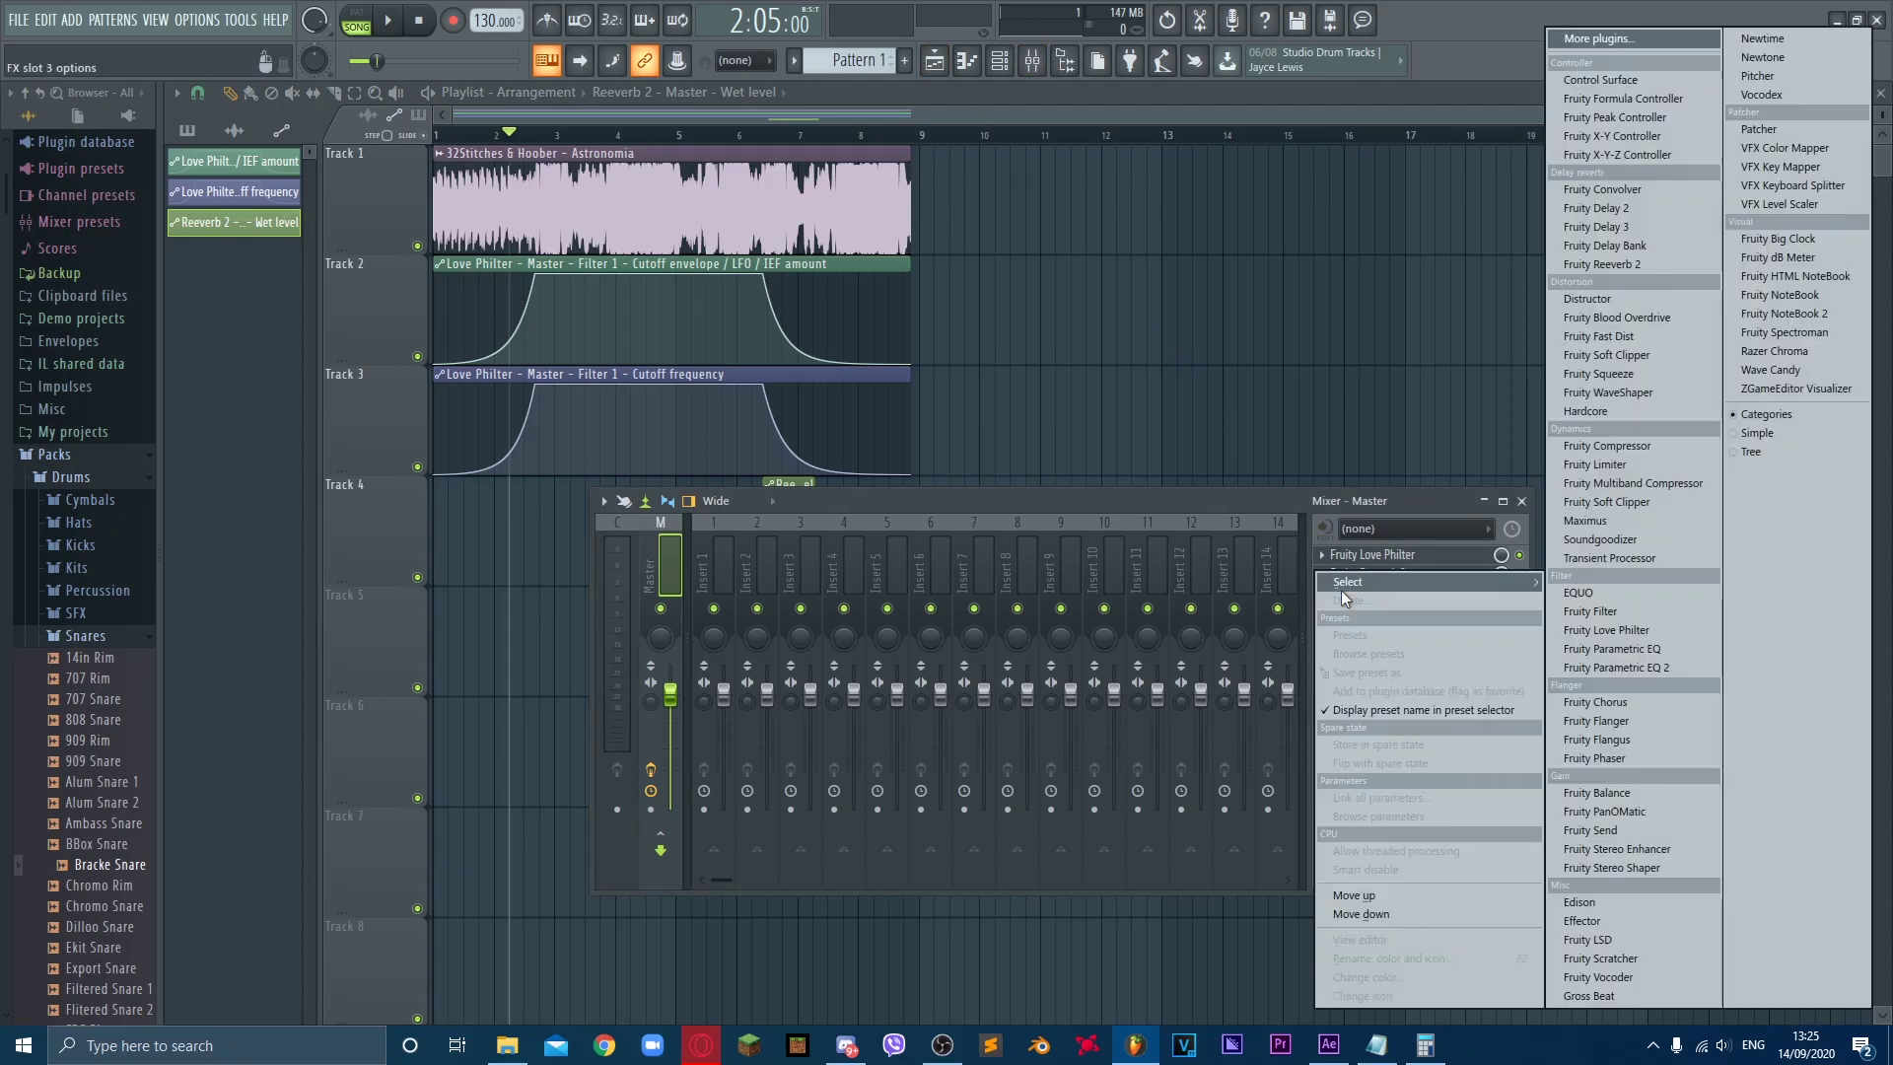
pyautogui.click(1643, 668)
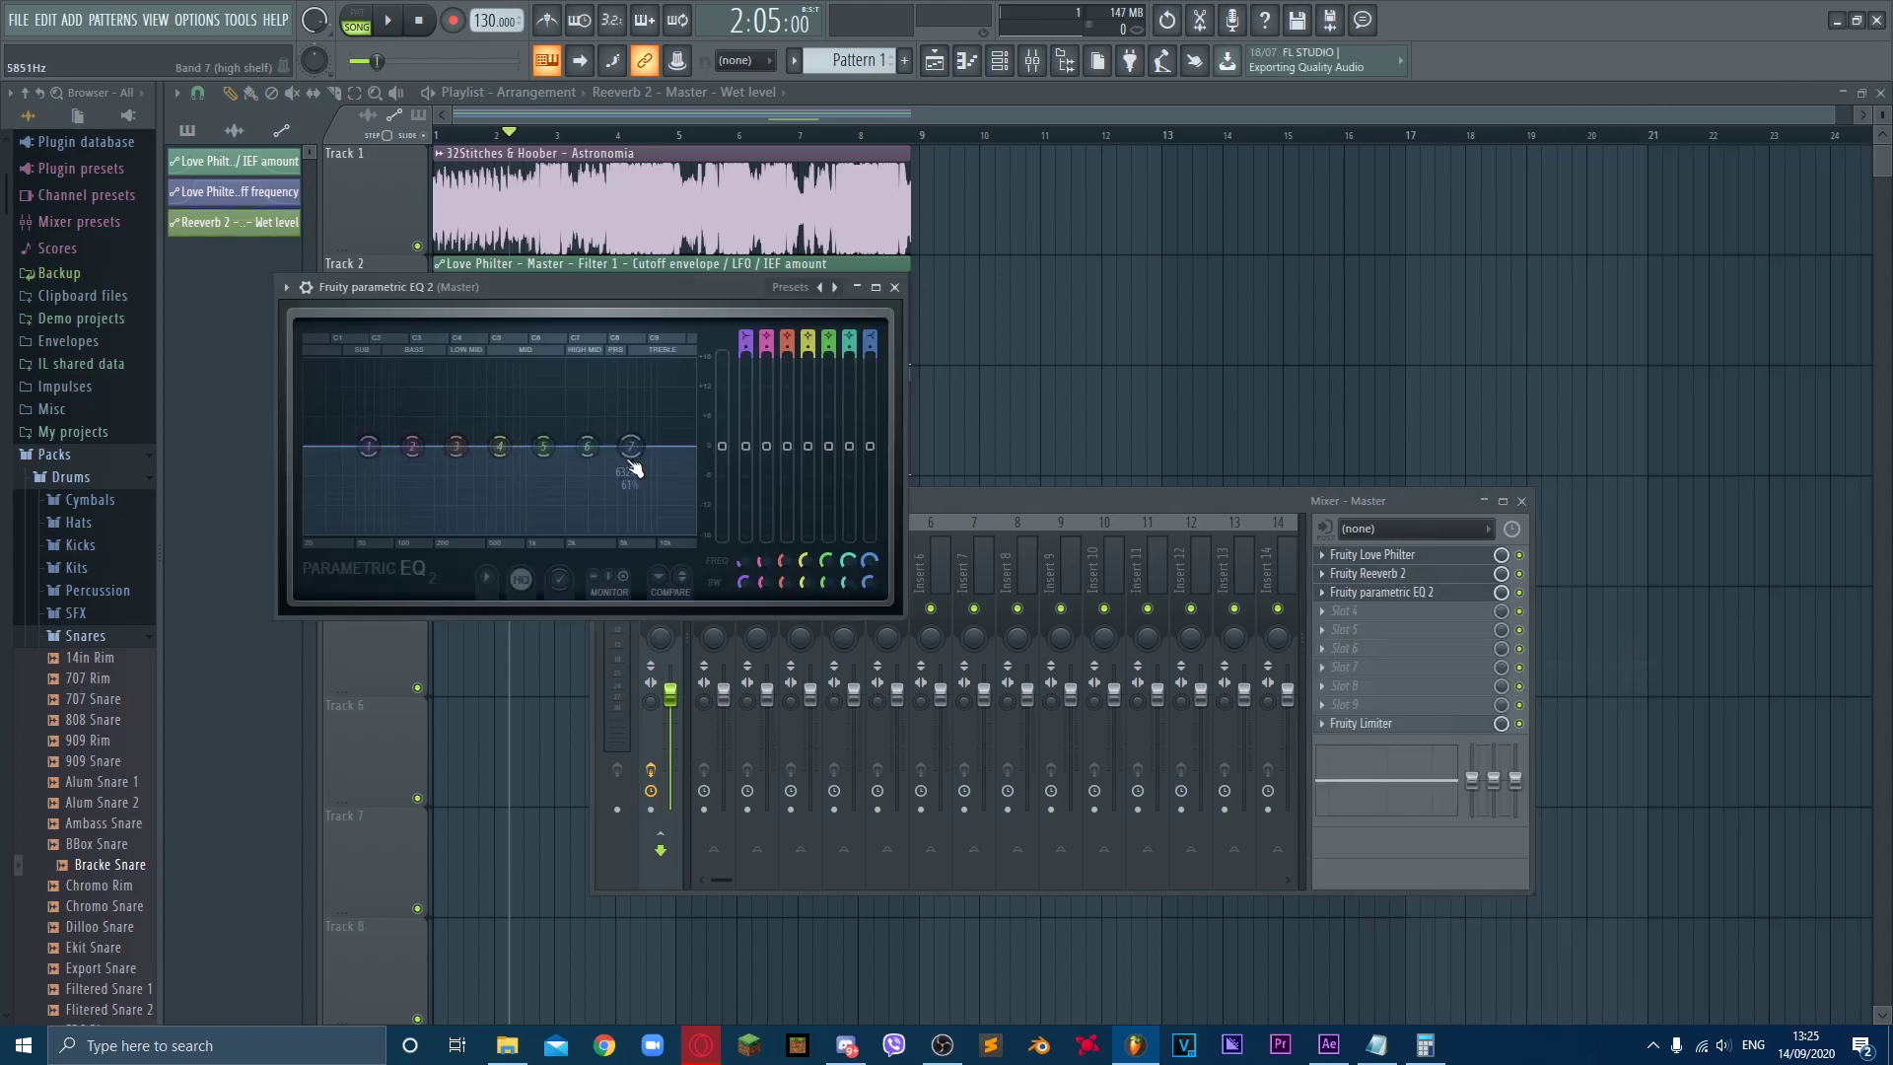
# Step: Boost EQ bands 1 and 7, raise bands 2 and 6 to 1.2 dB at 80 Hz and 3897 Hz, and play the result
pyautogui.moveTo(355, 457)
pyautogui.mouseDown()
pyautogui.moveTo(339, 407)
pyautogui.moveTo(396, 444)
pyautogui.moveTo(379, 445)
pyautogui.mouseUp()
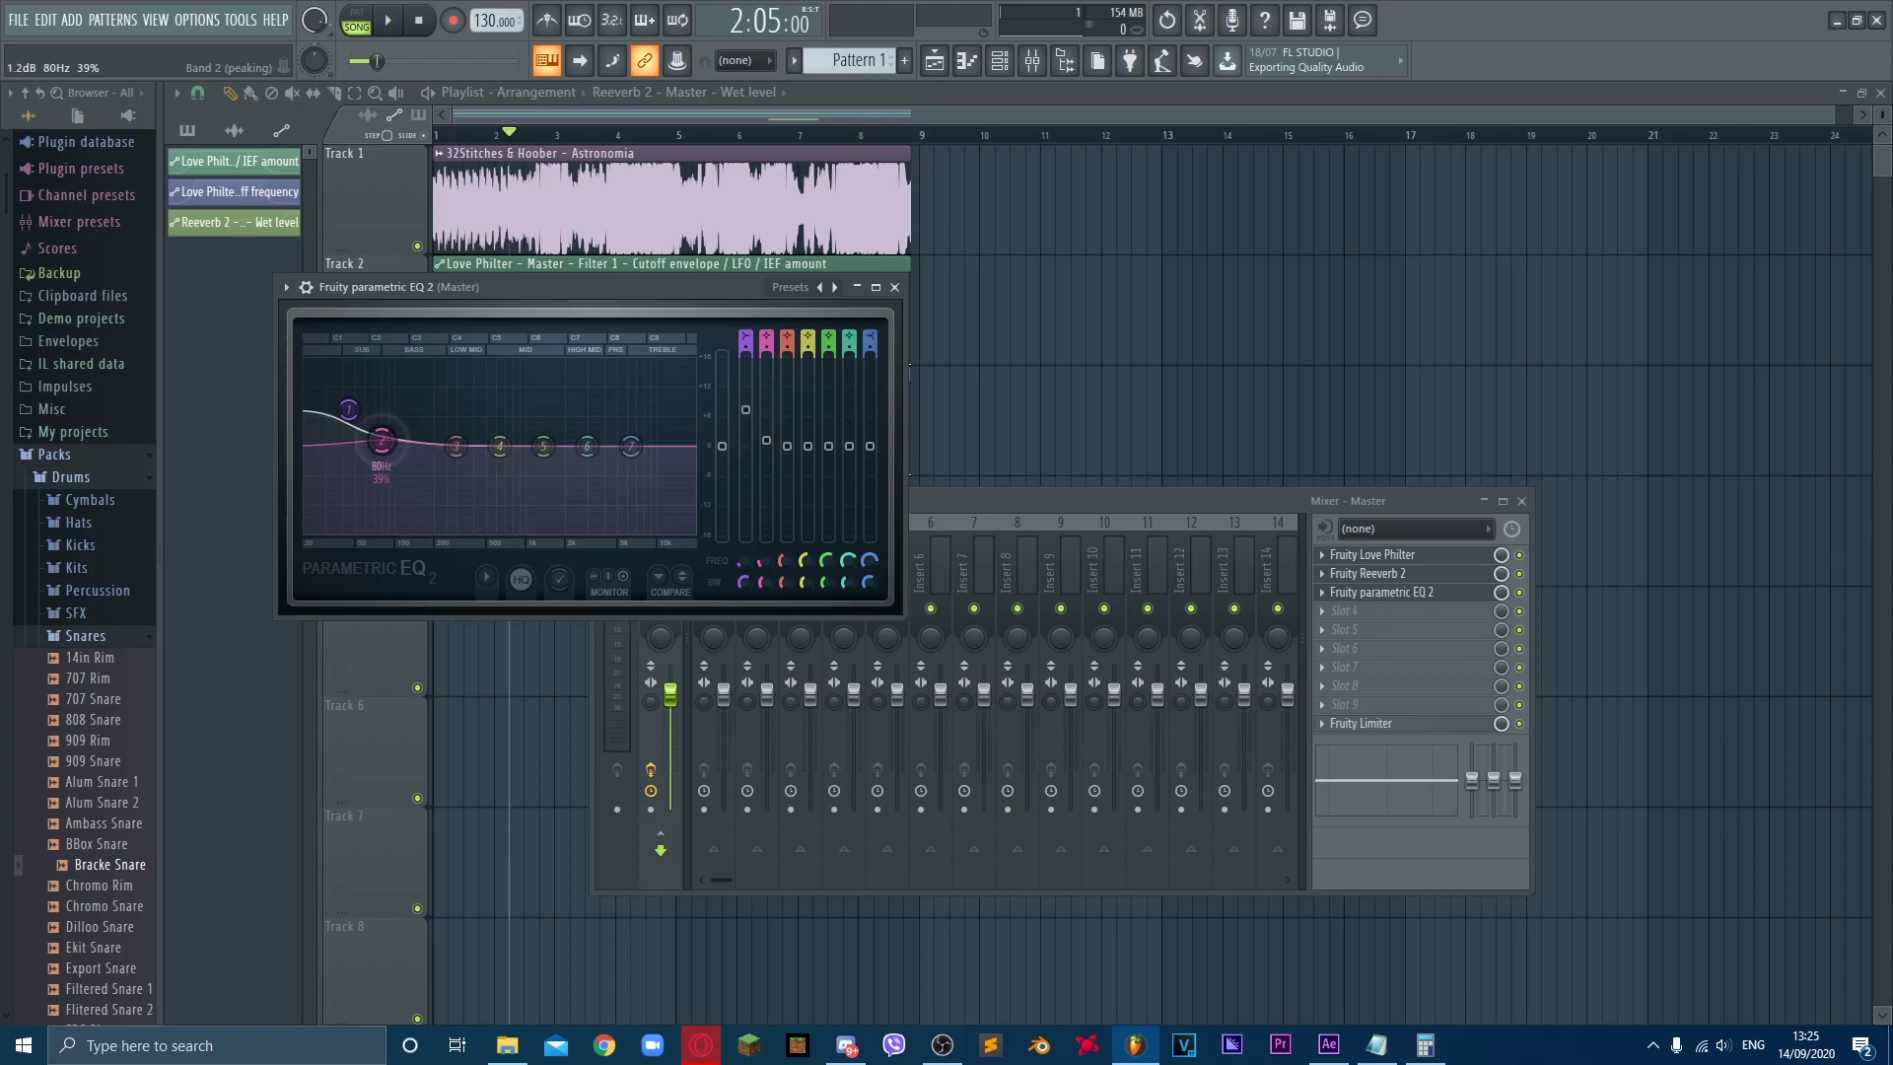
pyautogui.moveTo(632, 447)
pyautogui.mouseDown()
pyautogui.moveTo(645, 419)
pyautogui.moveTo(605, 441)
pyautogui.mouseUp()
pyautogui.click(590, 447)
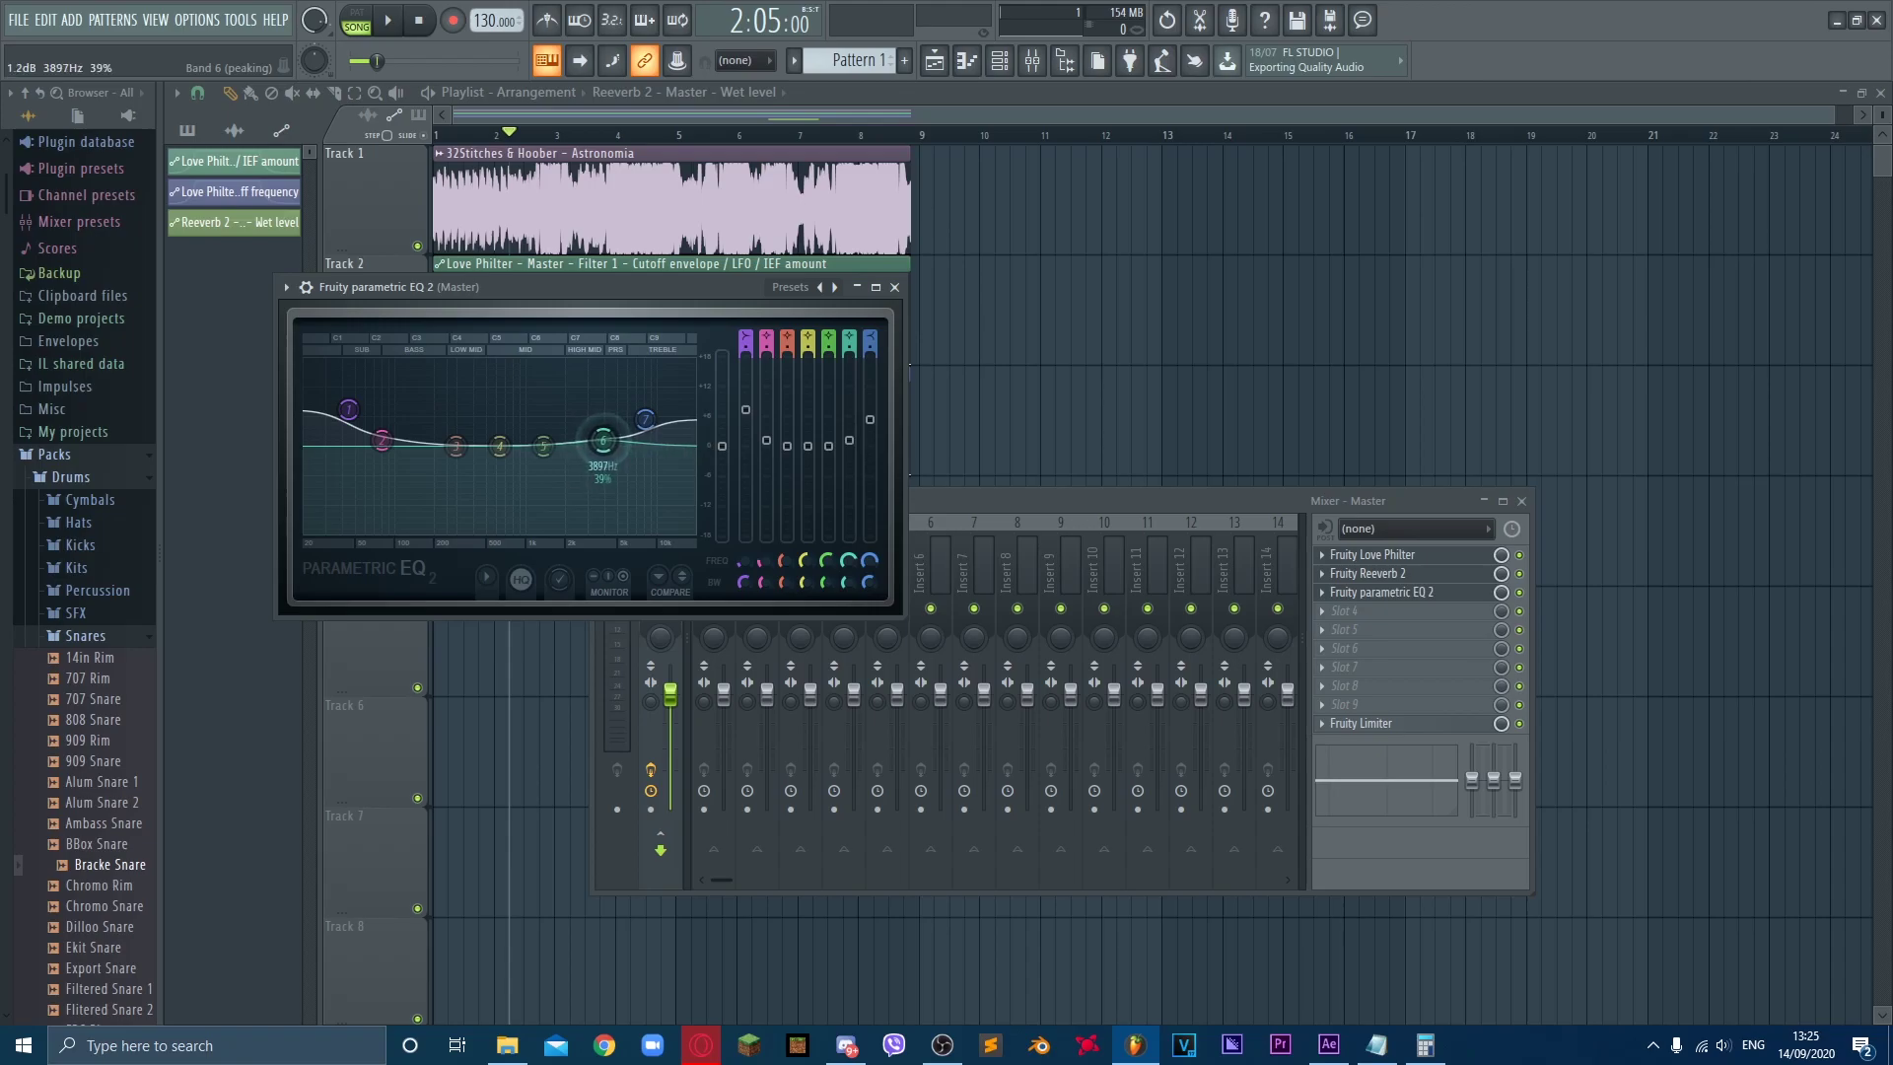
pyautogui.moveTo(600, 441); pyautogui.dragTo(641, 420)
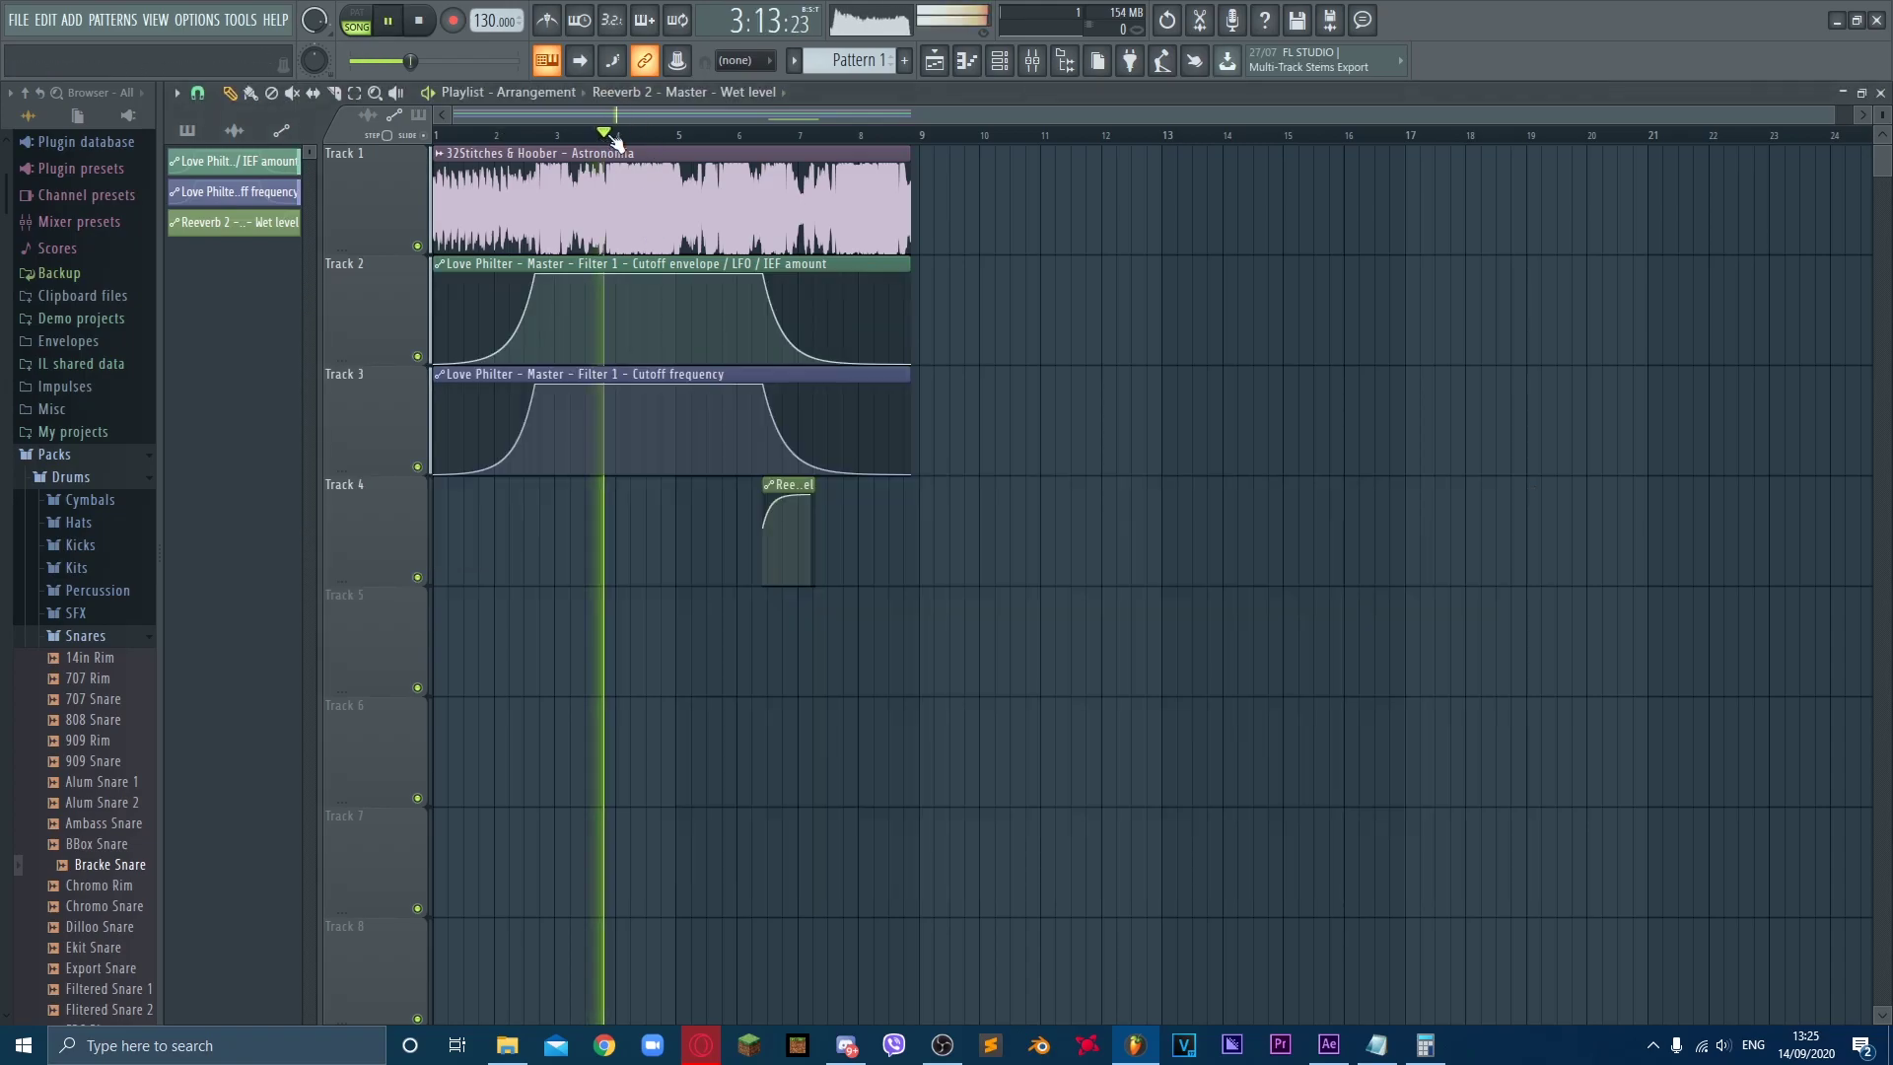
pyautogui.scroll(3, 754, 113)
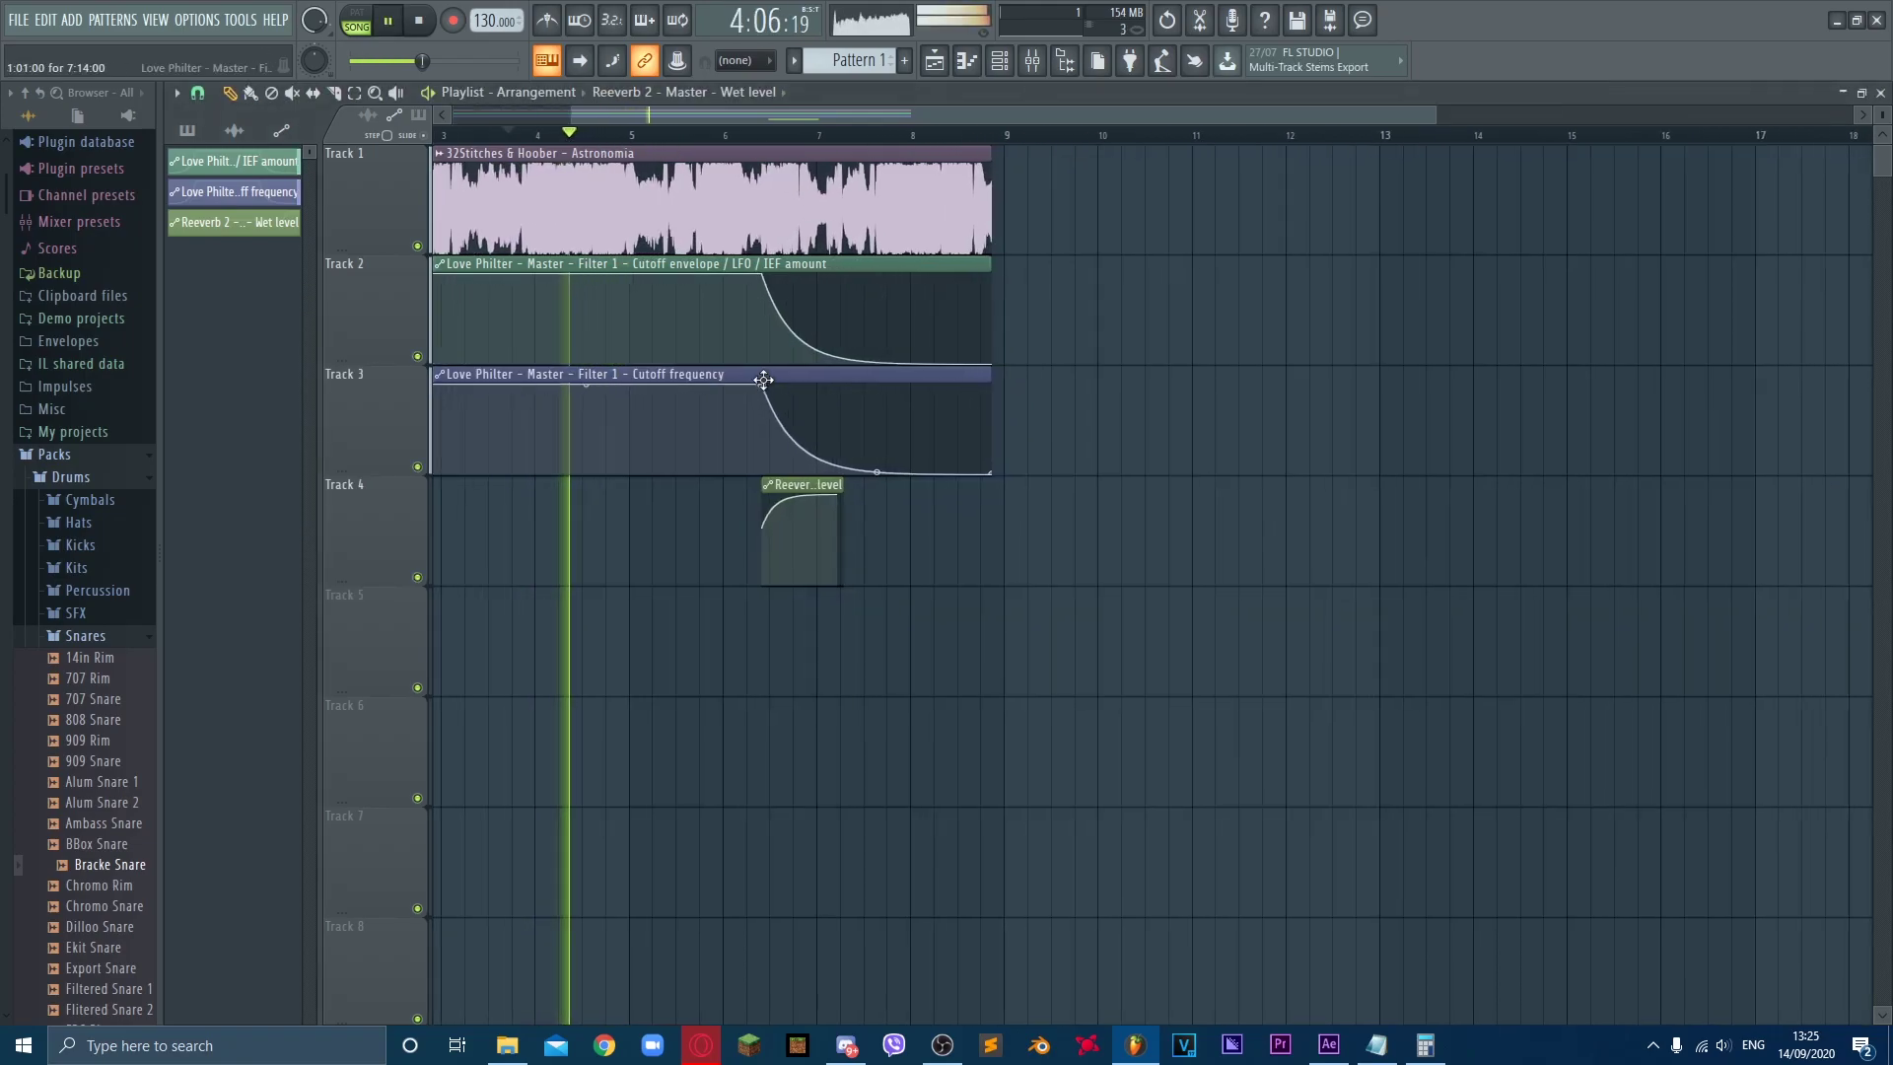
pyautogui.press('space')
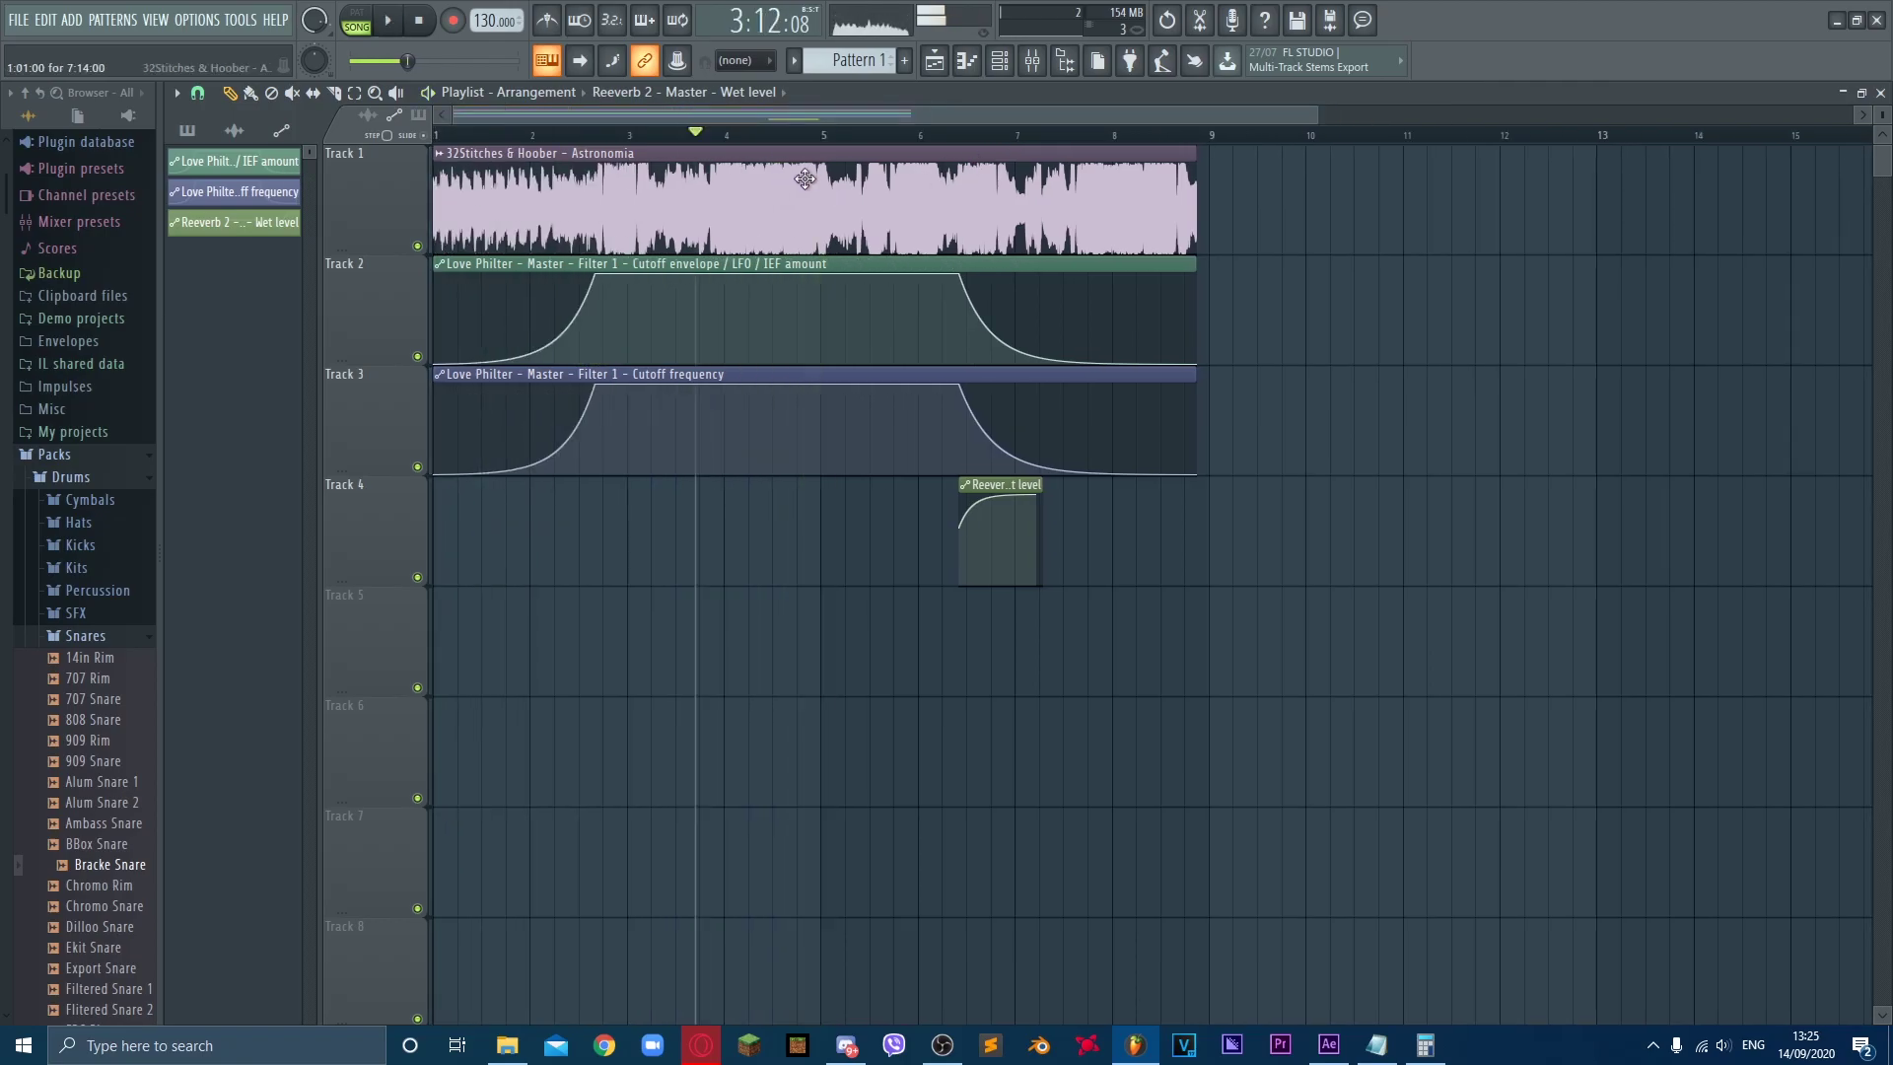
# Step: Create an automation clip for the Master track's volume
pyautogui.click(1041, 65)
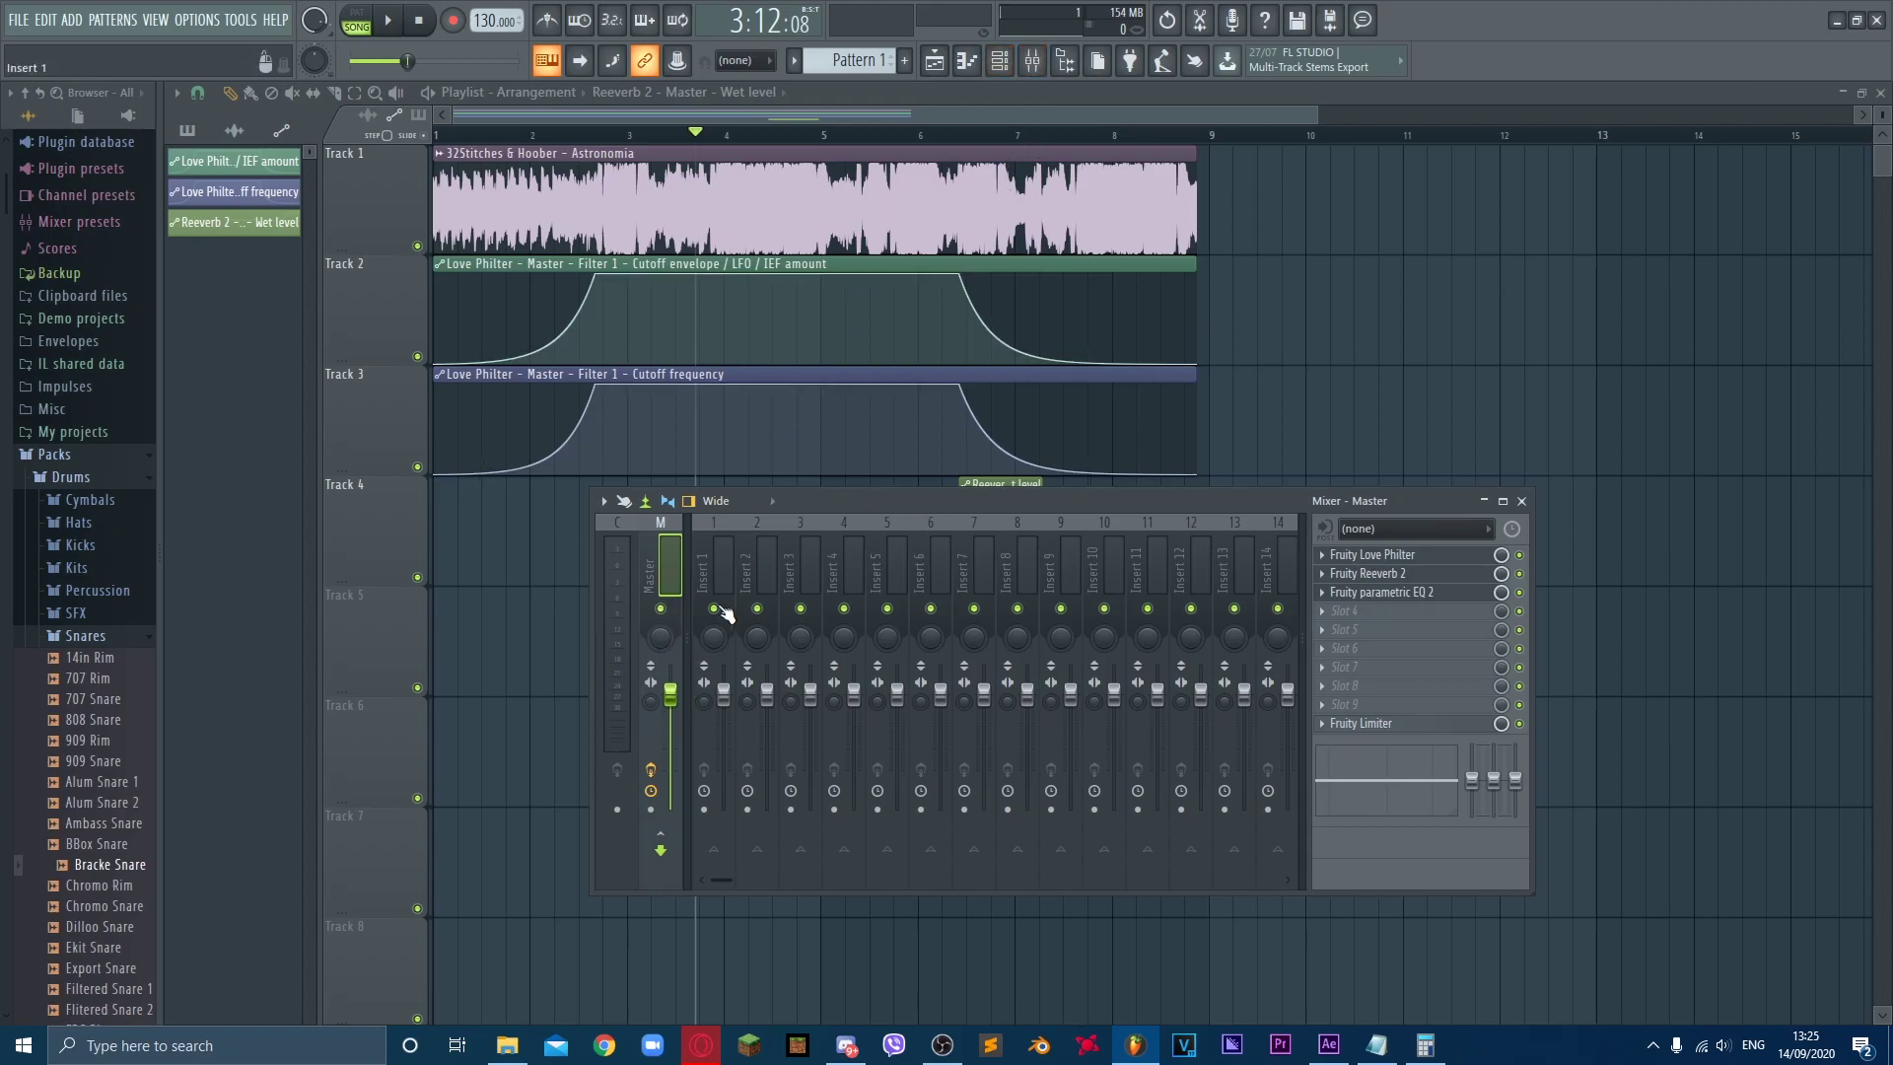
pyautogui.rightClick(671, 705)
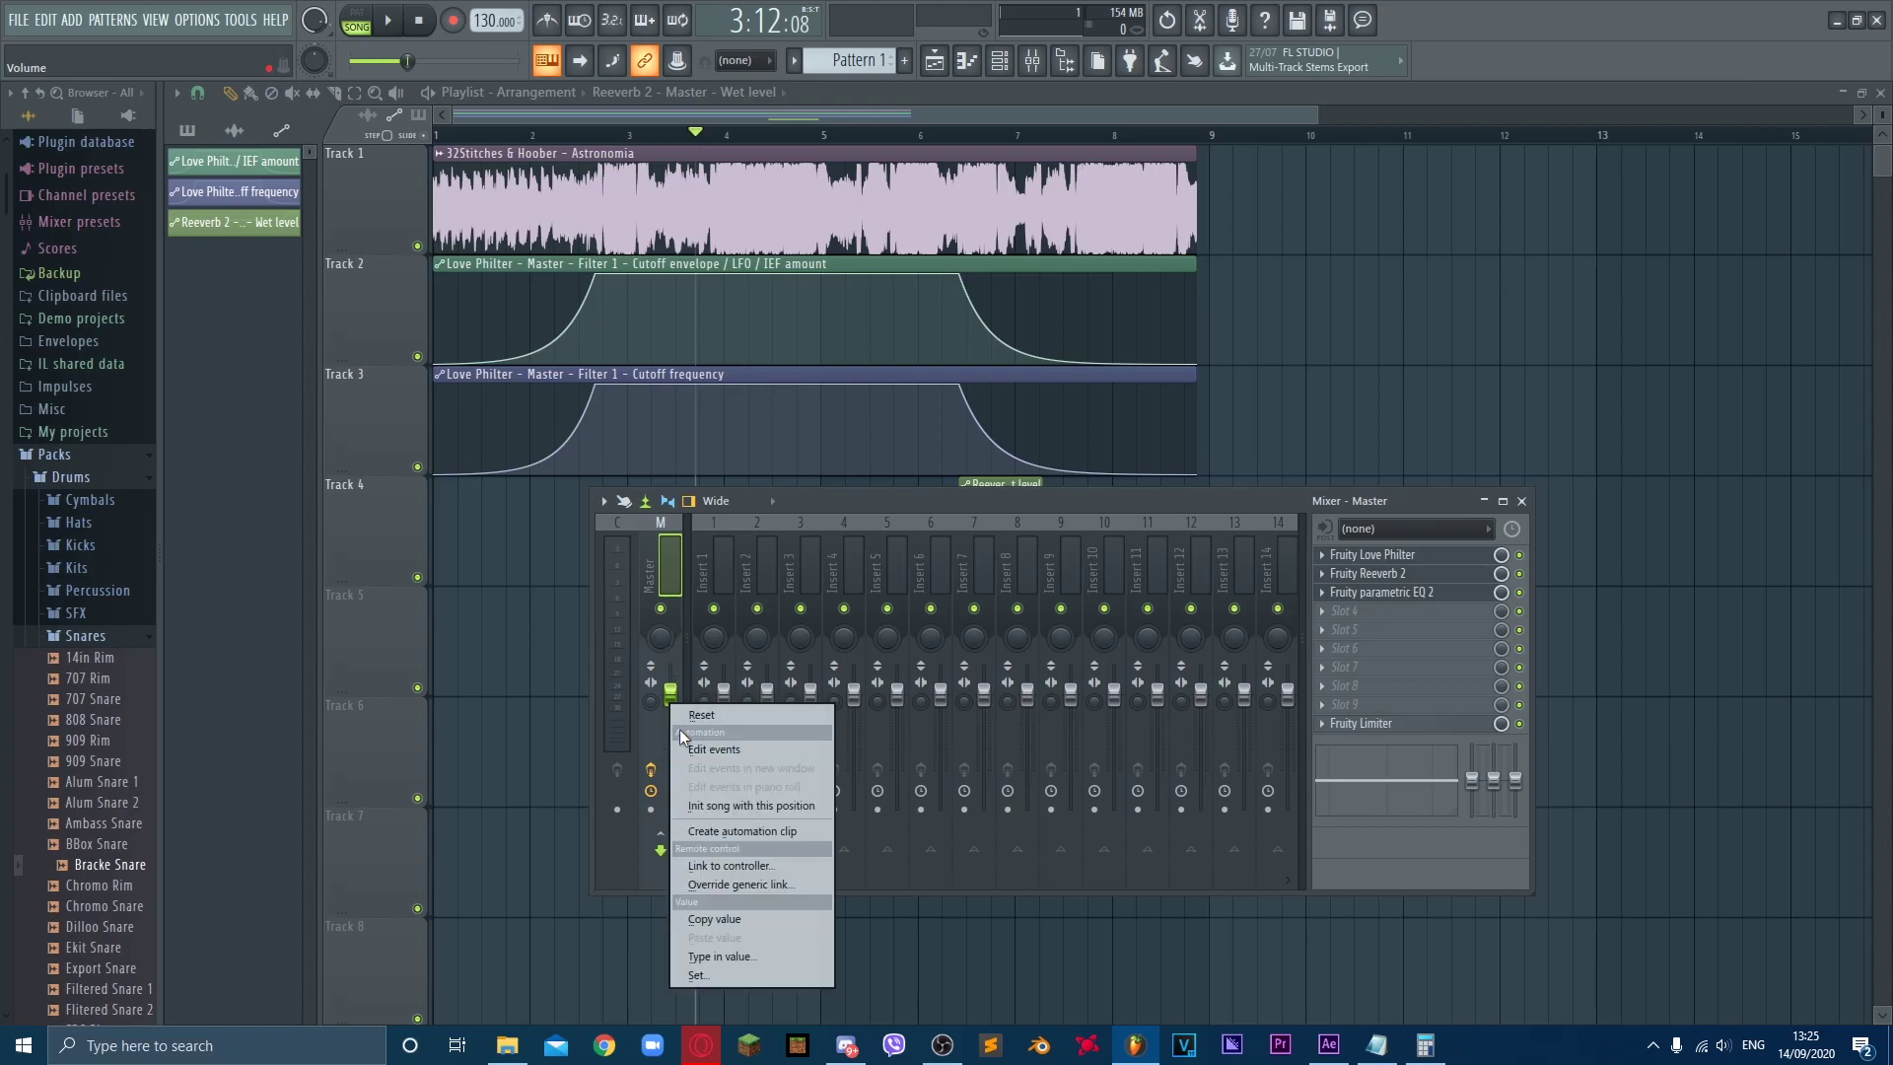
pyautogui.click(712, 831)
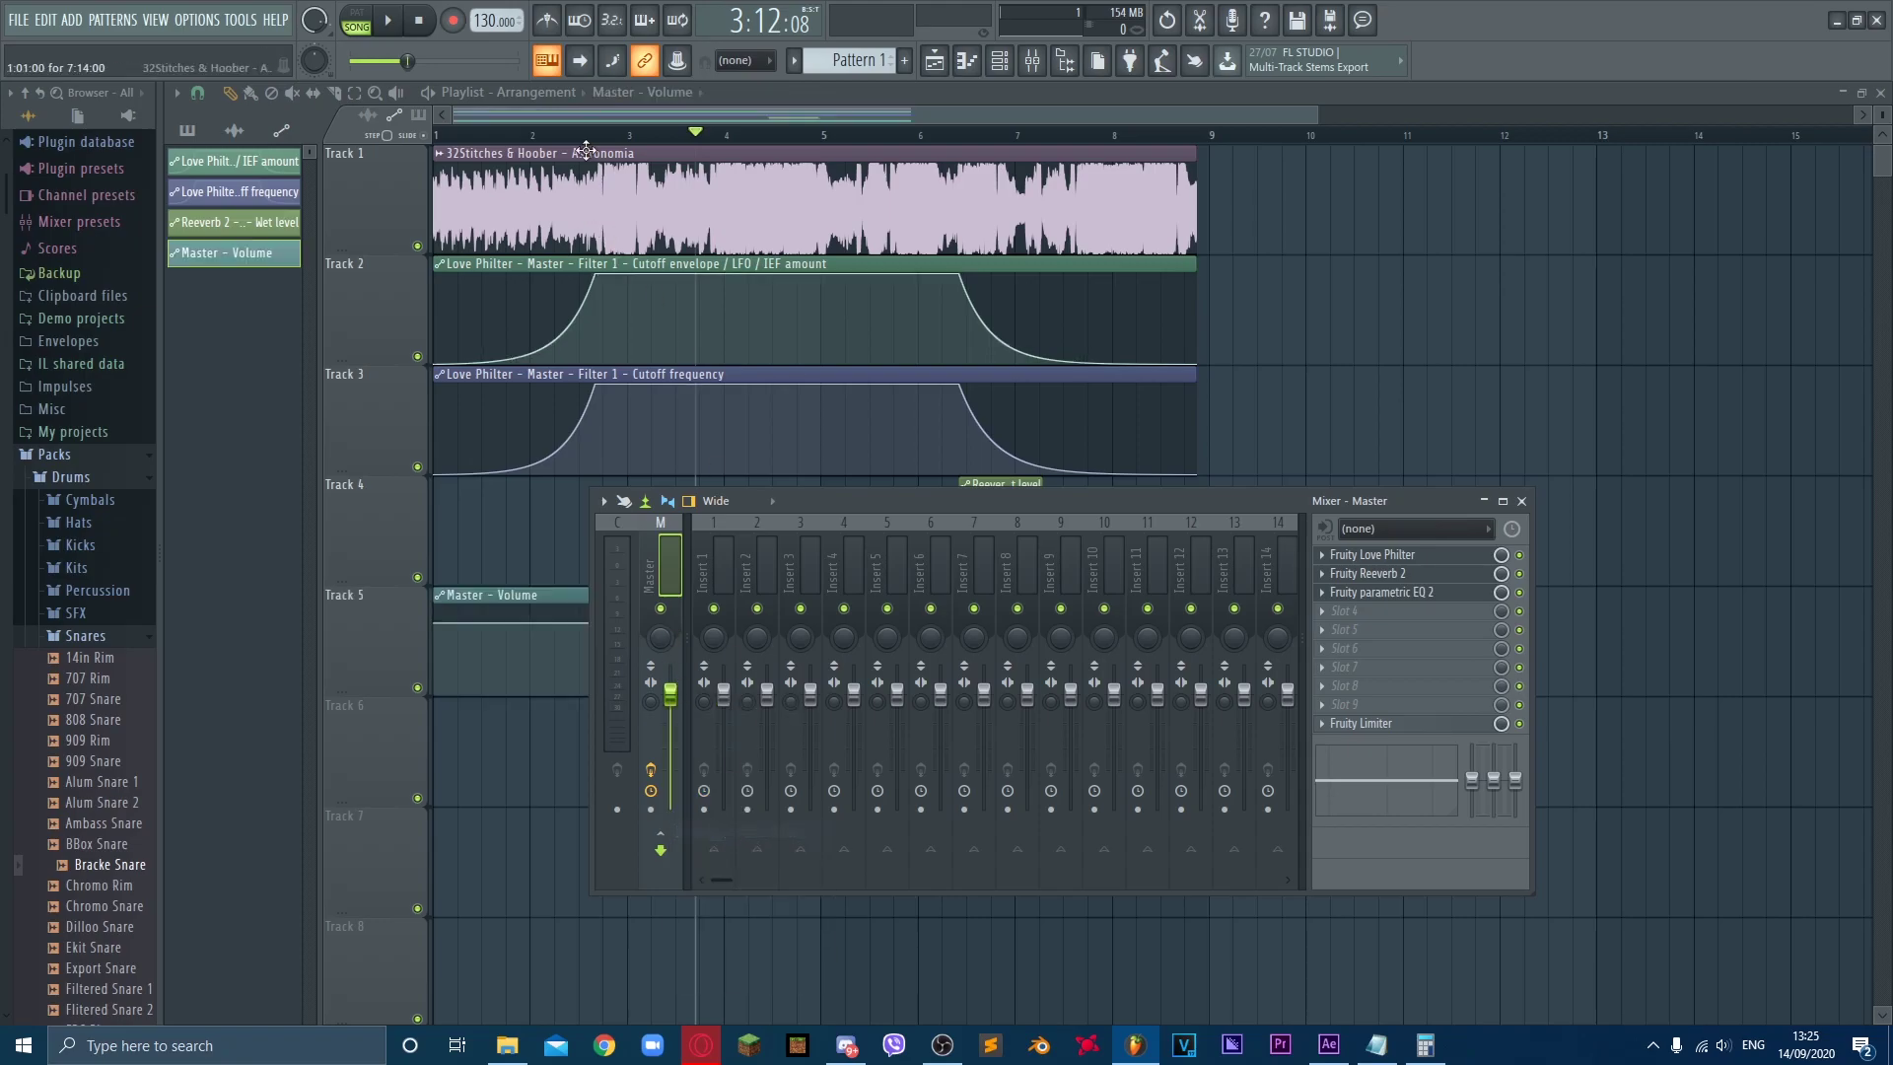
# Step: Shape a curved fade-in on the Master Volume clip, from 0% at the start to a new control point at 1:07:16
pyautogui.click(398, 204)
pyautogui.press('space')
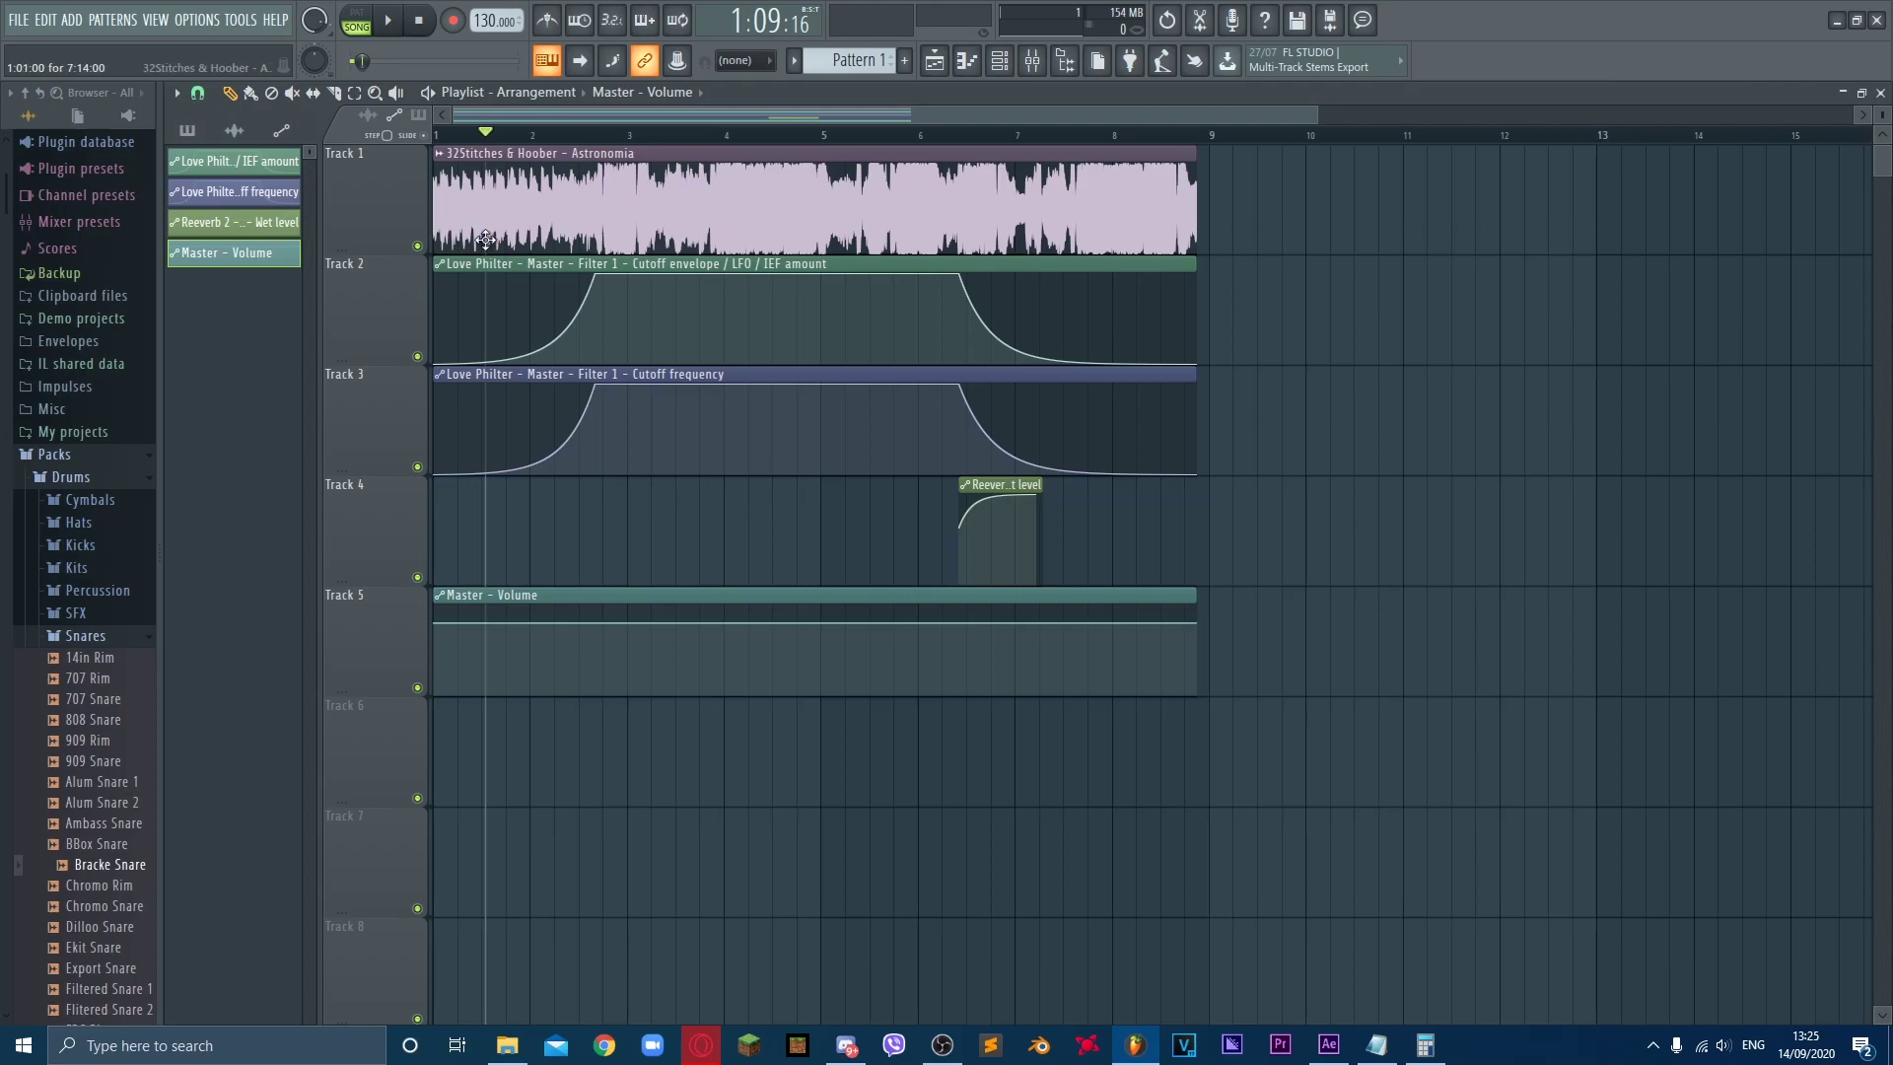
pyautogui.scroll(2, 638, 329)
pyautogui.scroll(2, 647, 393)
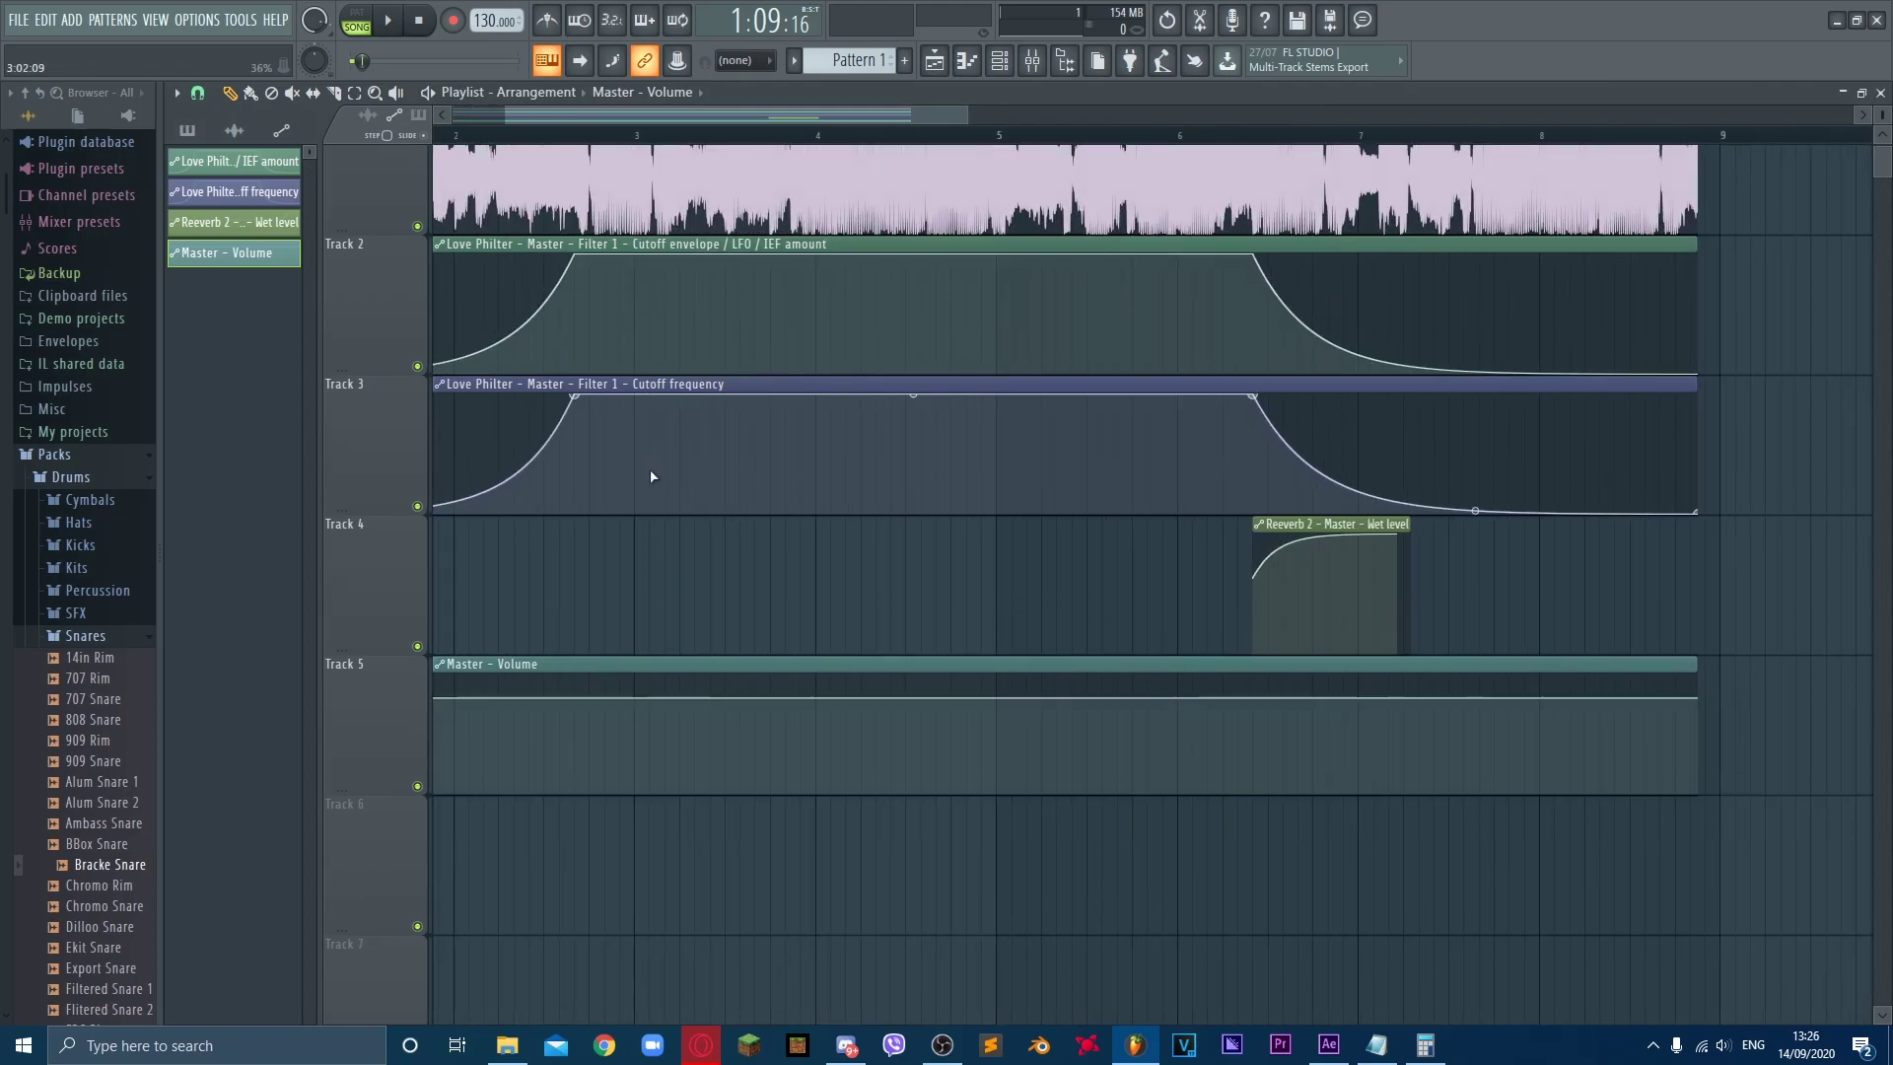
pyautogui.scroll(2, 651, 477)
pyautogui.scroll(1, 651, 477)
pyautogui.moveTo(570, 111); pyautogui.dragTo(485, 111)
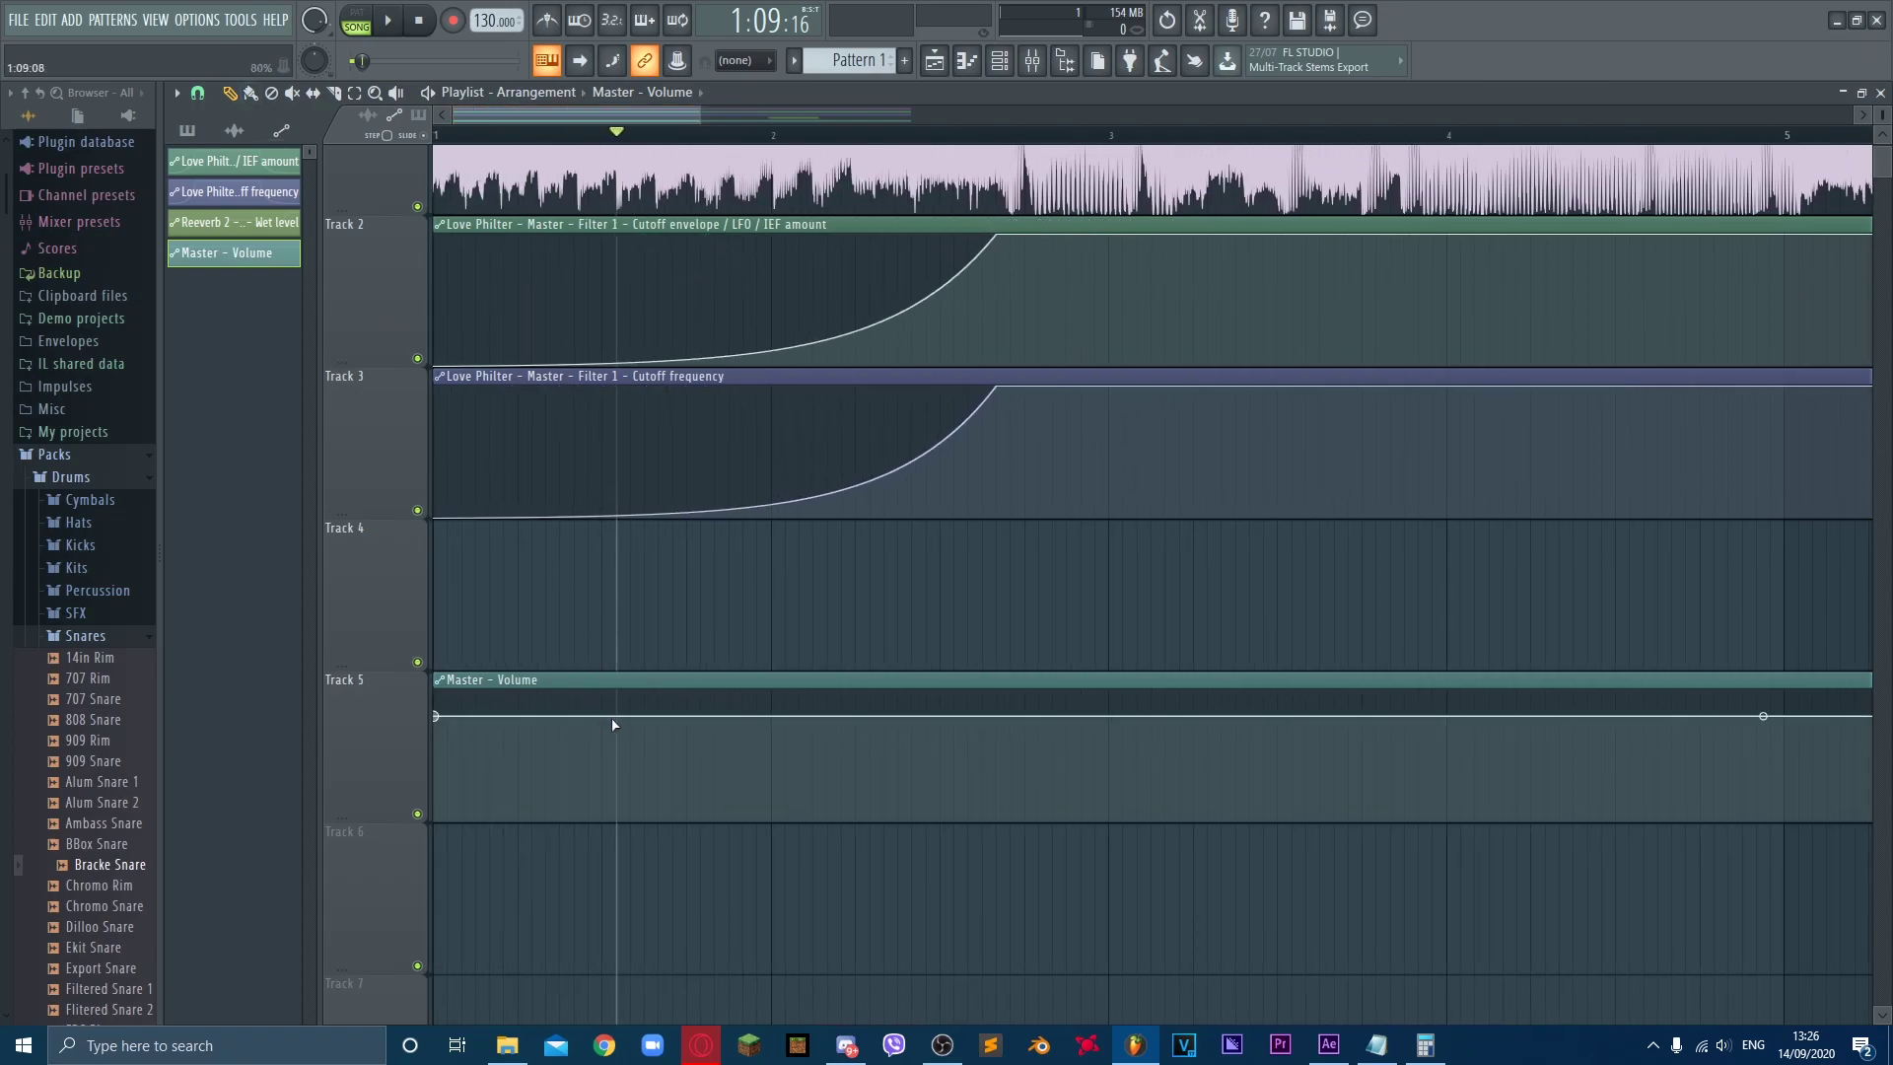
pyautogui.rightClick(575, 717)
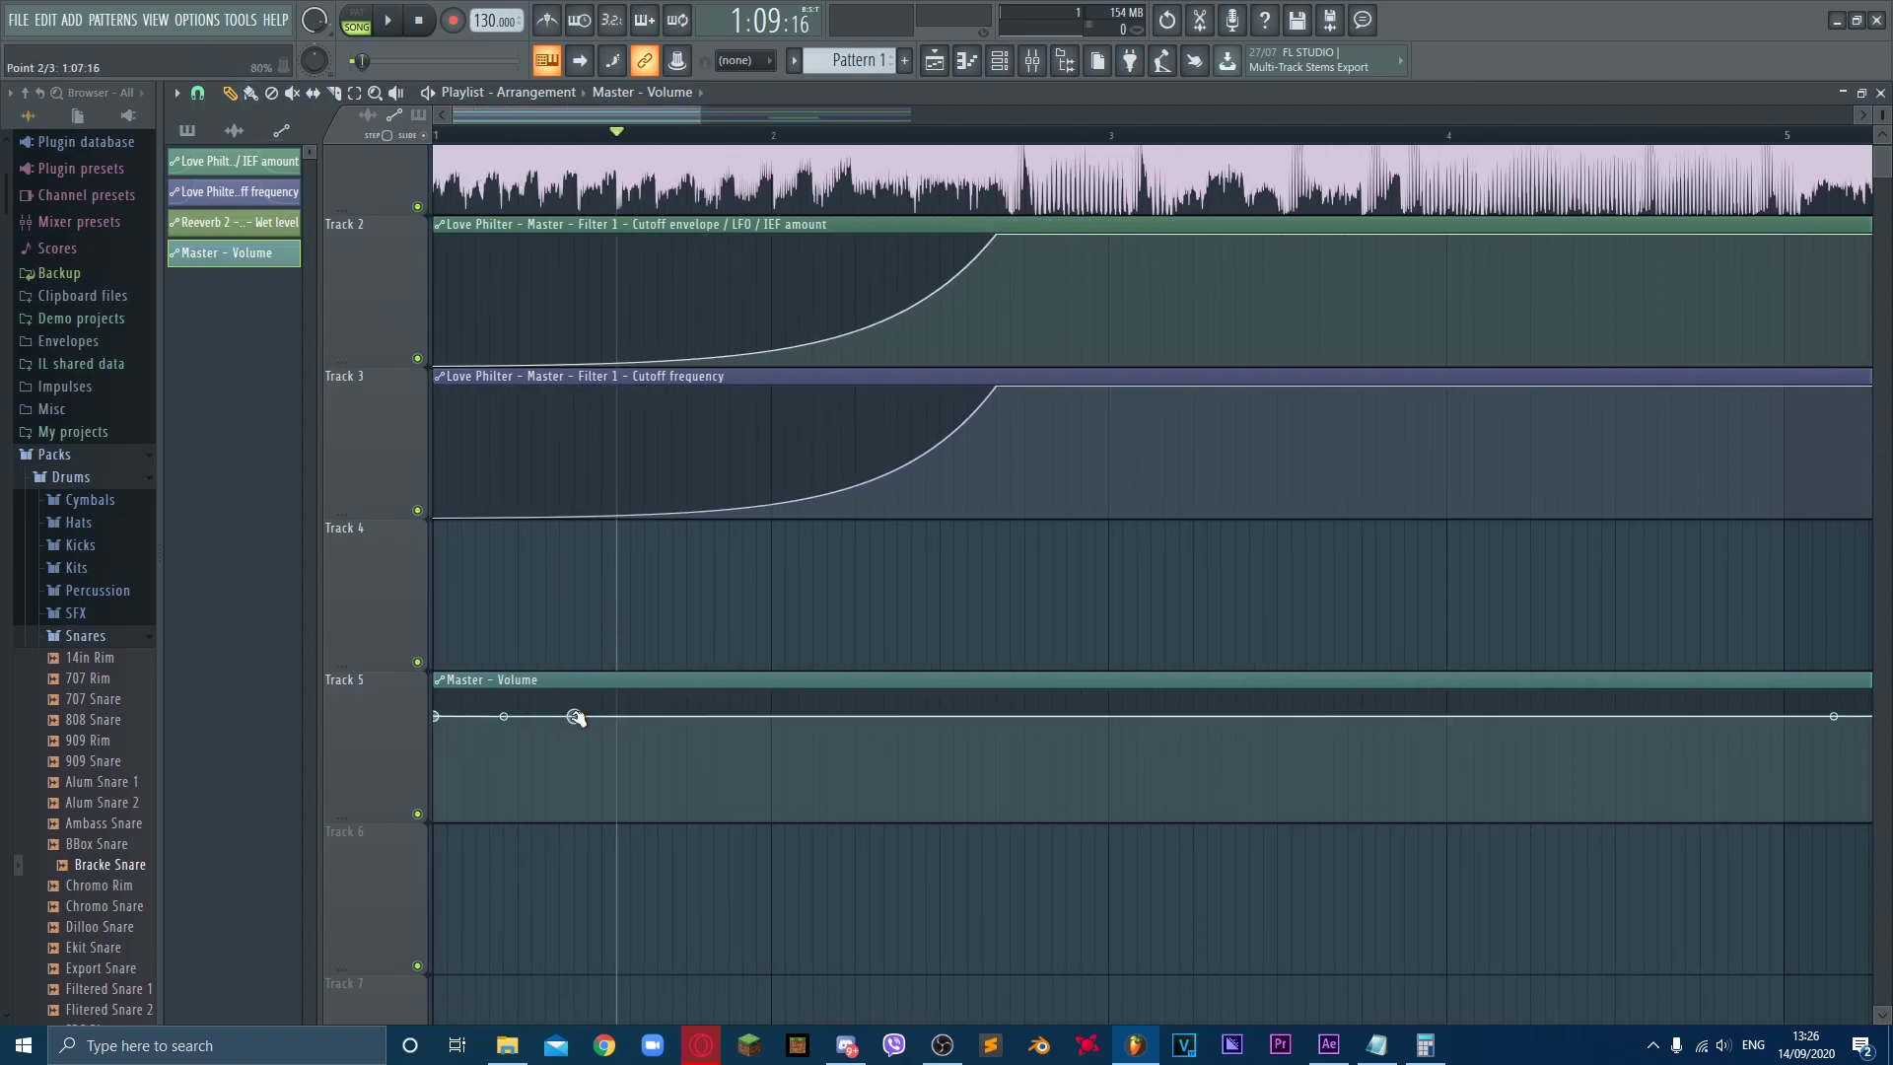
pyautogui.moveTo(439, 718); pyautogui.dragTo(435, 818)
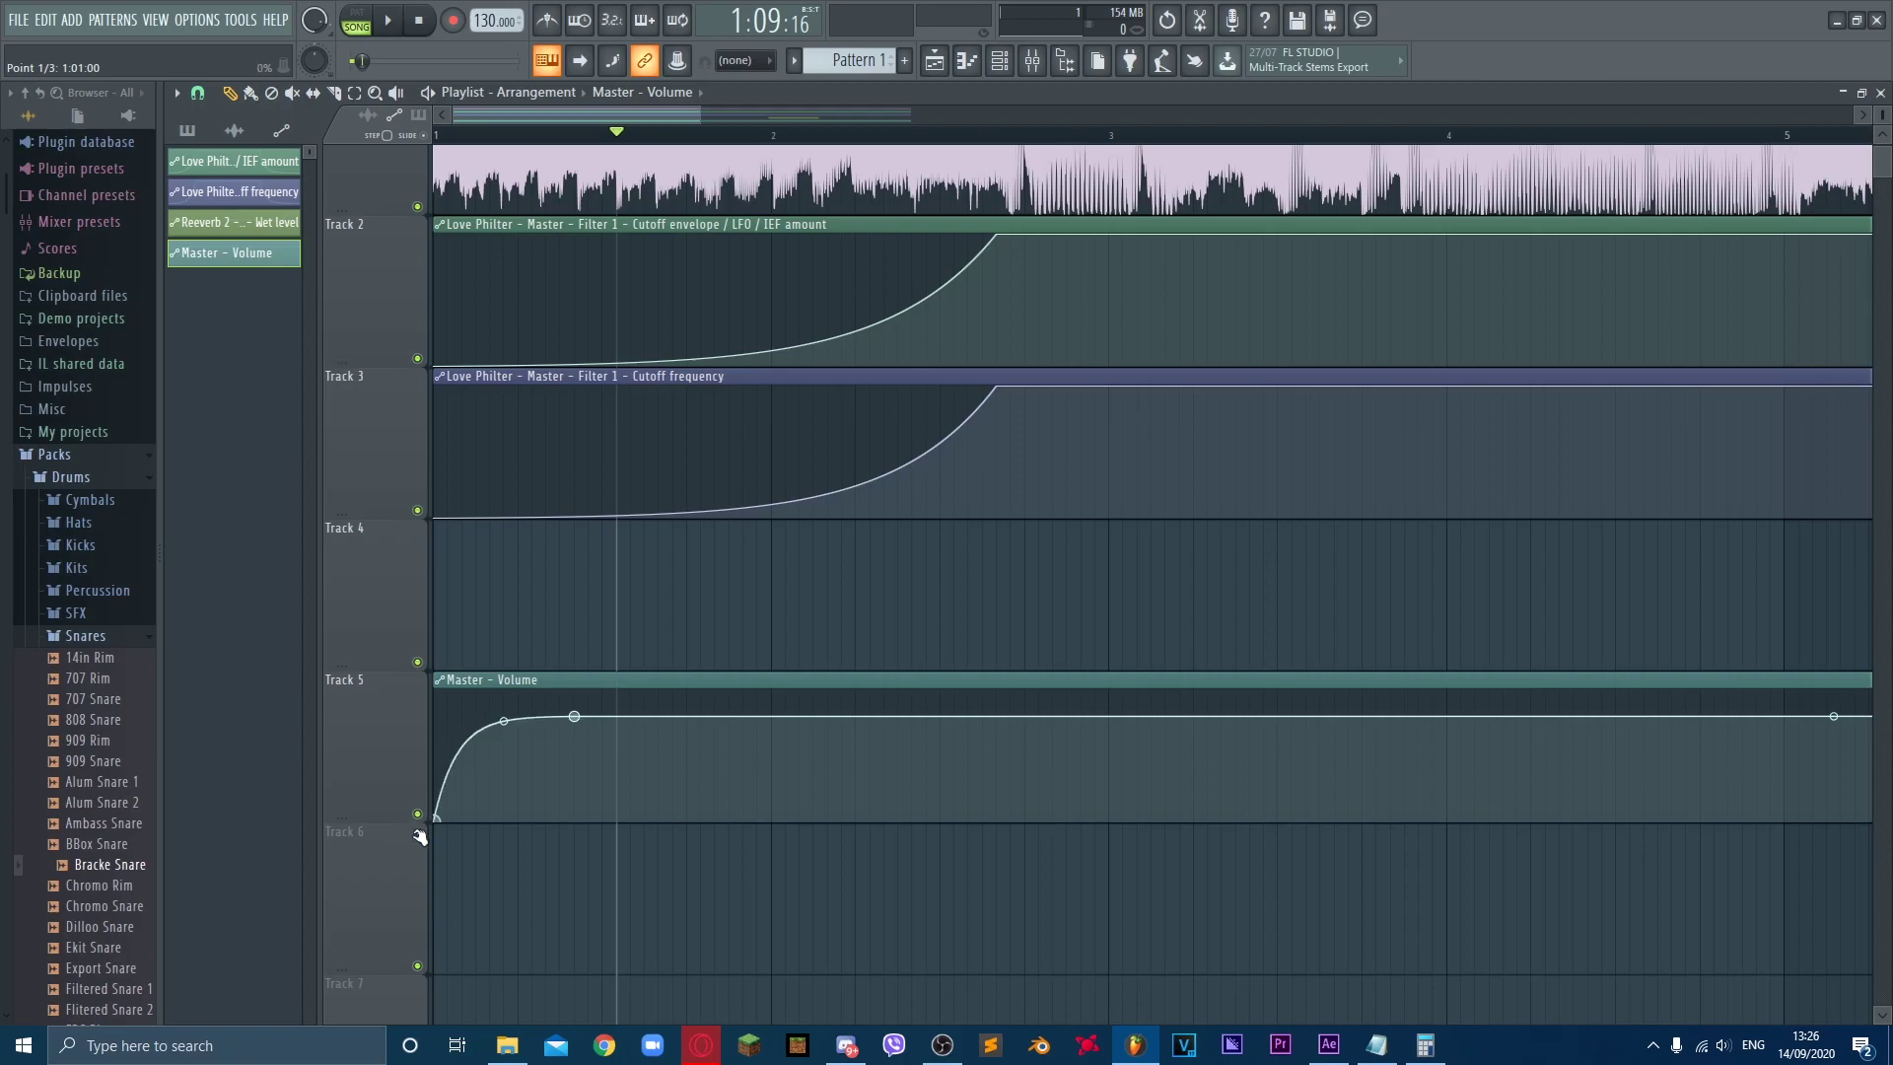
pyautogui.scroll(-2, 471, 742)
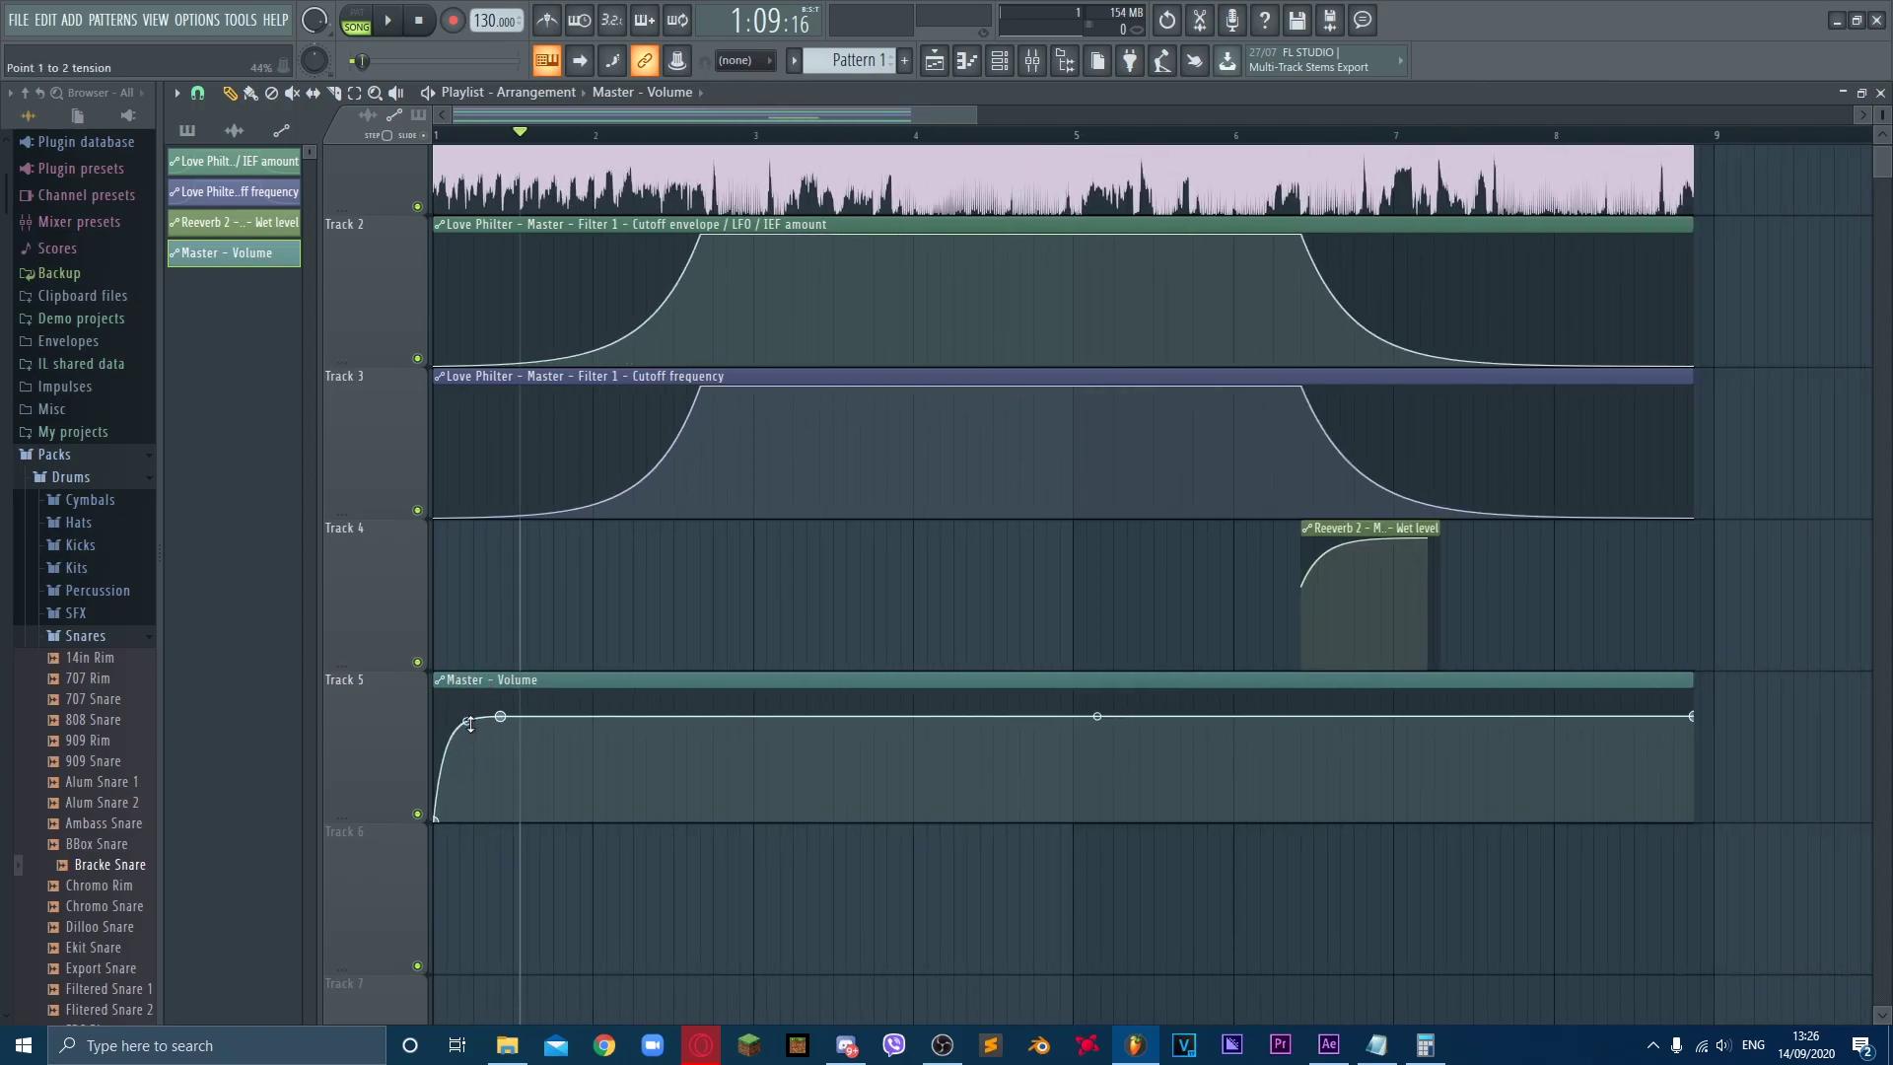
pyautogui.moveTo(469, 723); pyautogui.dragTo(467, 730)
# Step: Shape a curved fade-out on the Master Volume clip, from a new control point at 8:06:08 down to 0% at the end
pyautogui.moveTo(1725, 138); pyautogui.dragTo(1605, 198)
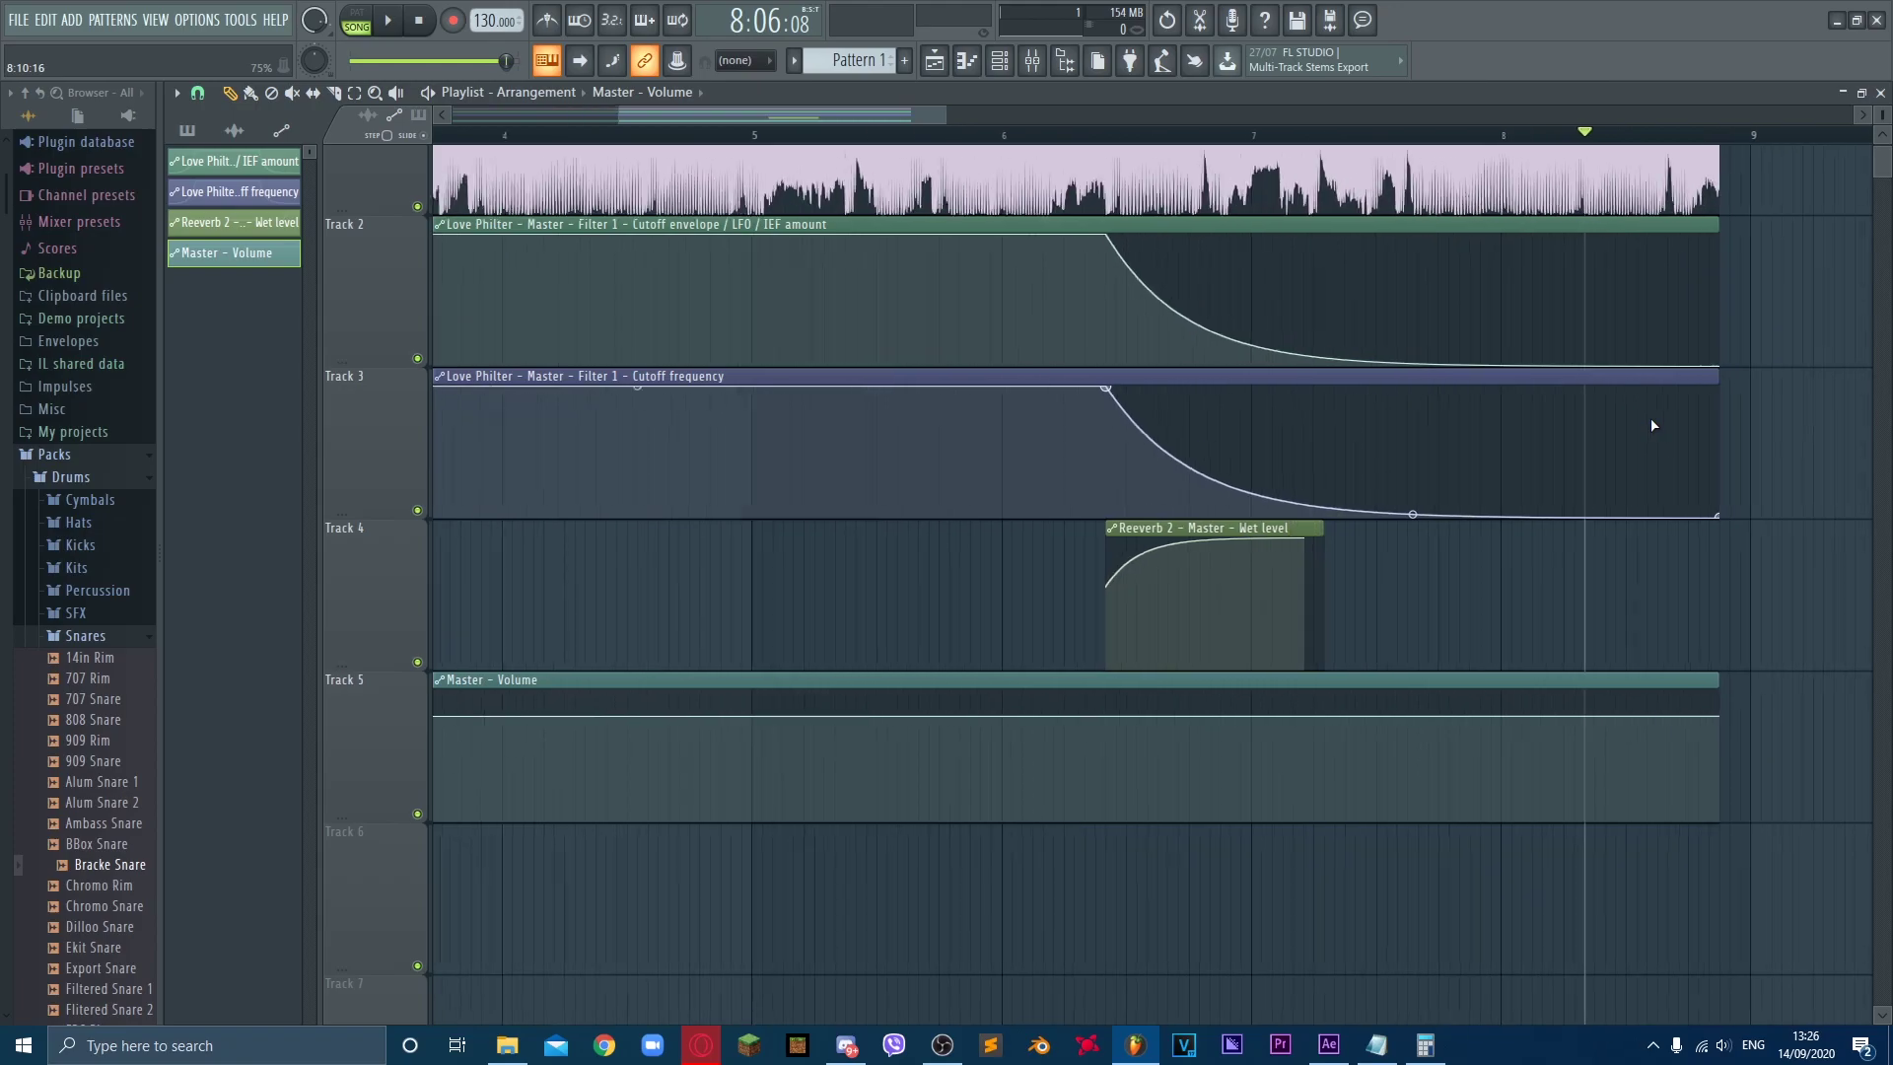
pyautogui.scroll(2, 1650, 417)
pyautogui.rightClick(1529, 714)
pyautogui.moveTo(1530, 713); pyautogui.dragTo(1529, 717)
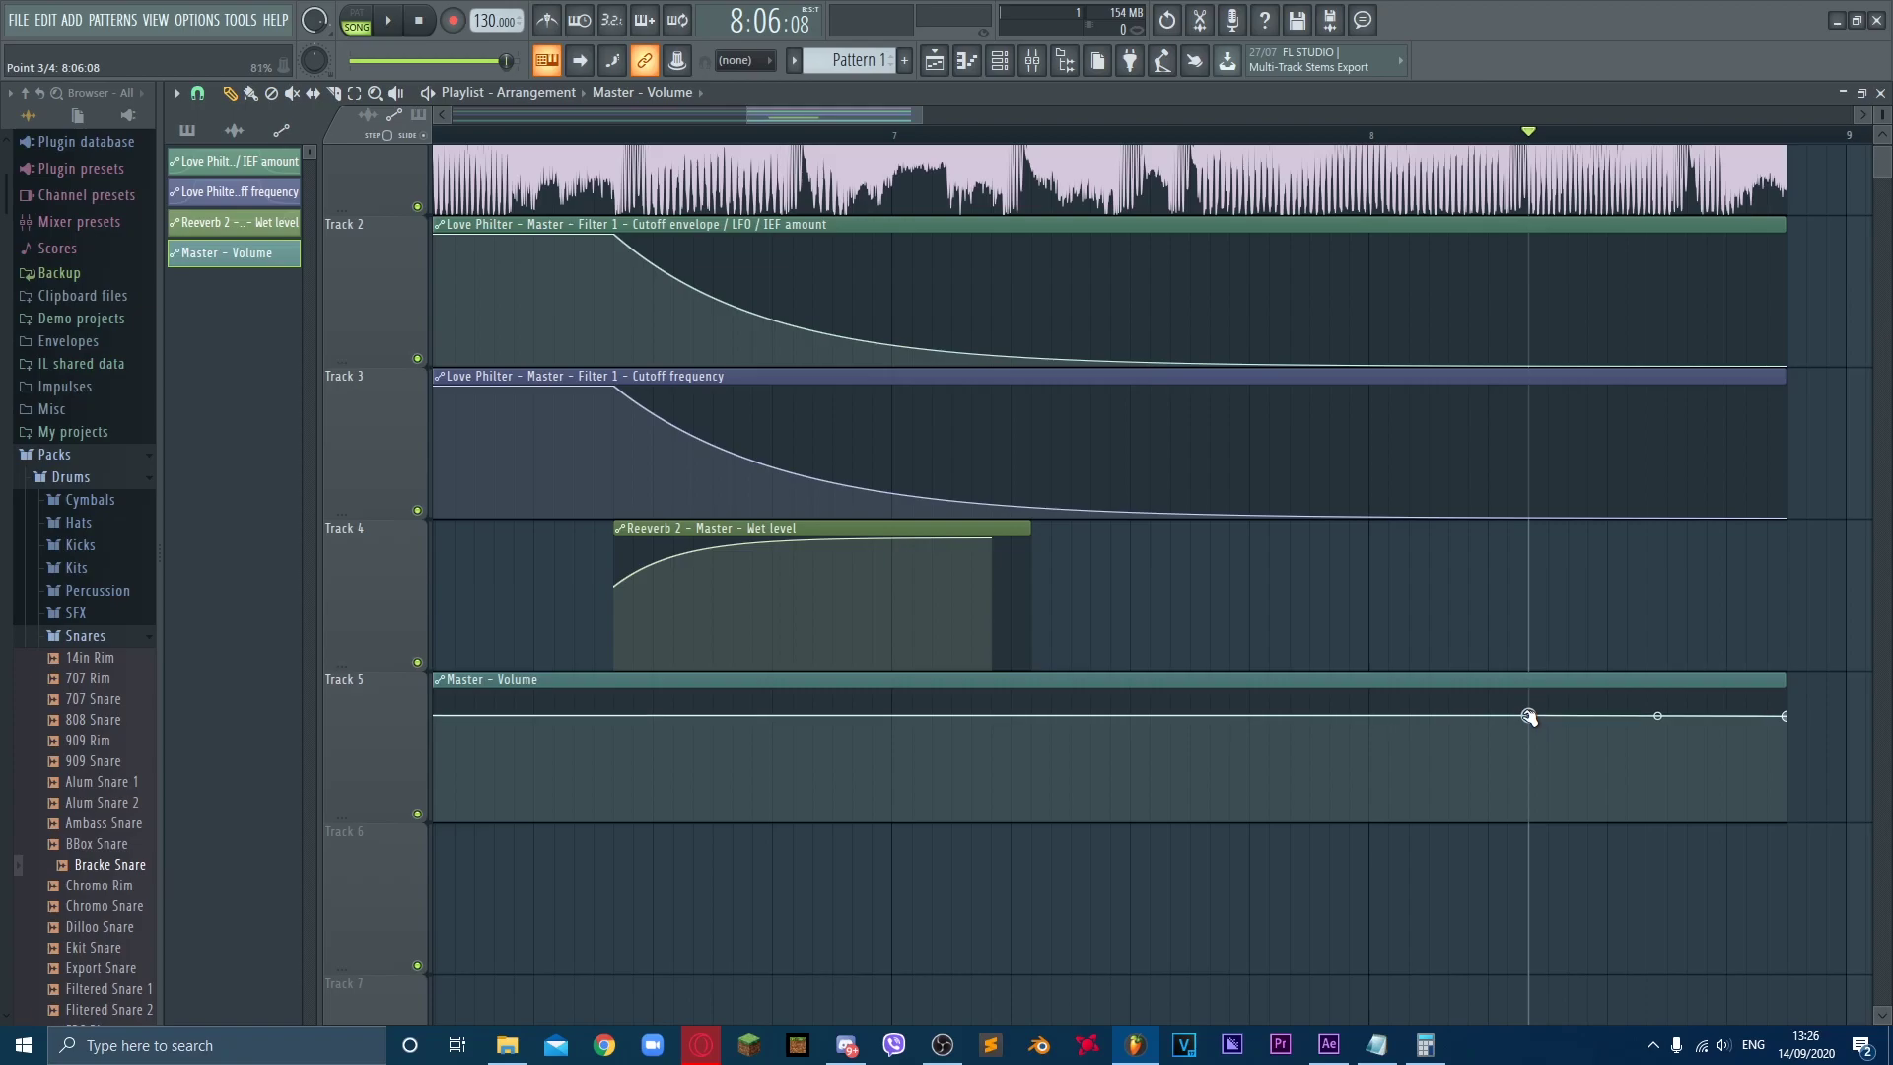
pyautogui.moveTo(1785, 716); pyautogui.dragTo(1788, 884)
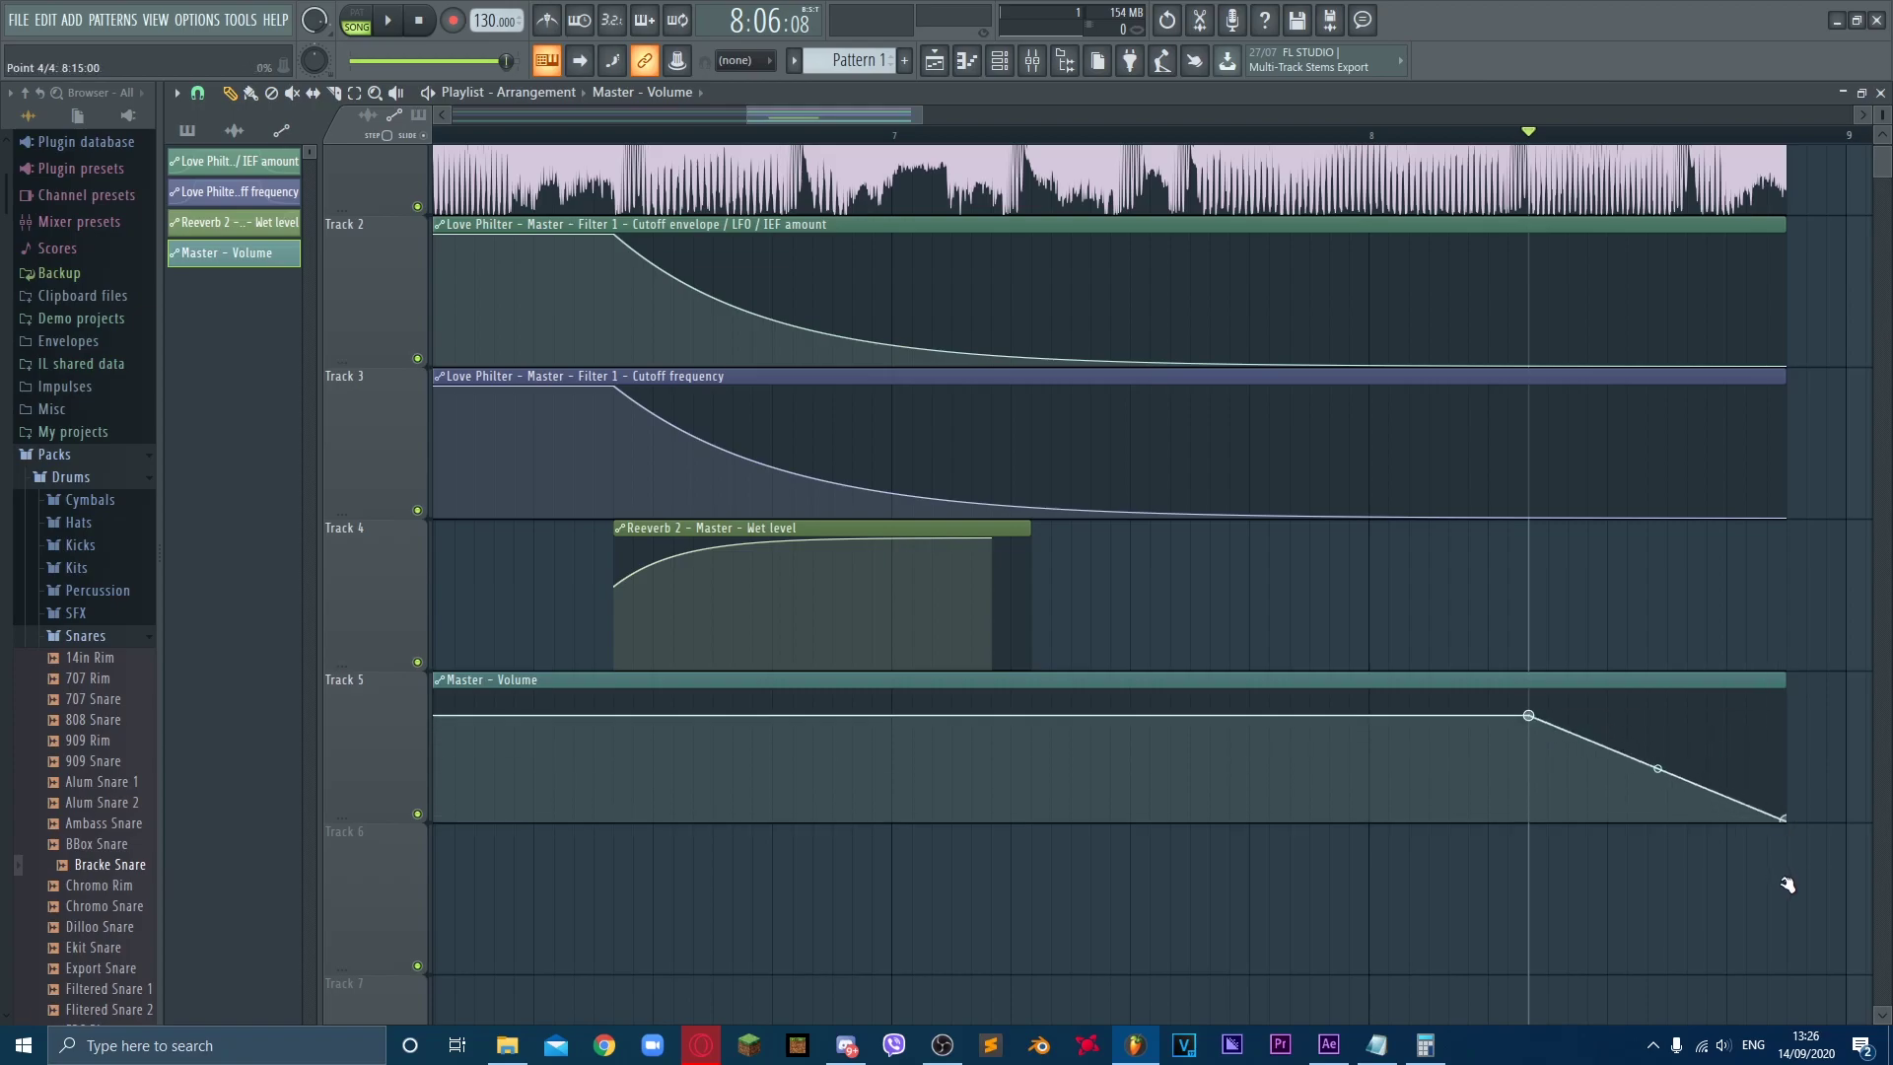
pyautogui.moveTo(1659, 769); pyautogui.dragTo(1659, 710)
# Step: Play the arrangement from just before bar 2 through the reverb section to check the automated result
pyautogui.scroll(-4, 1624, 794)
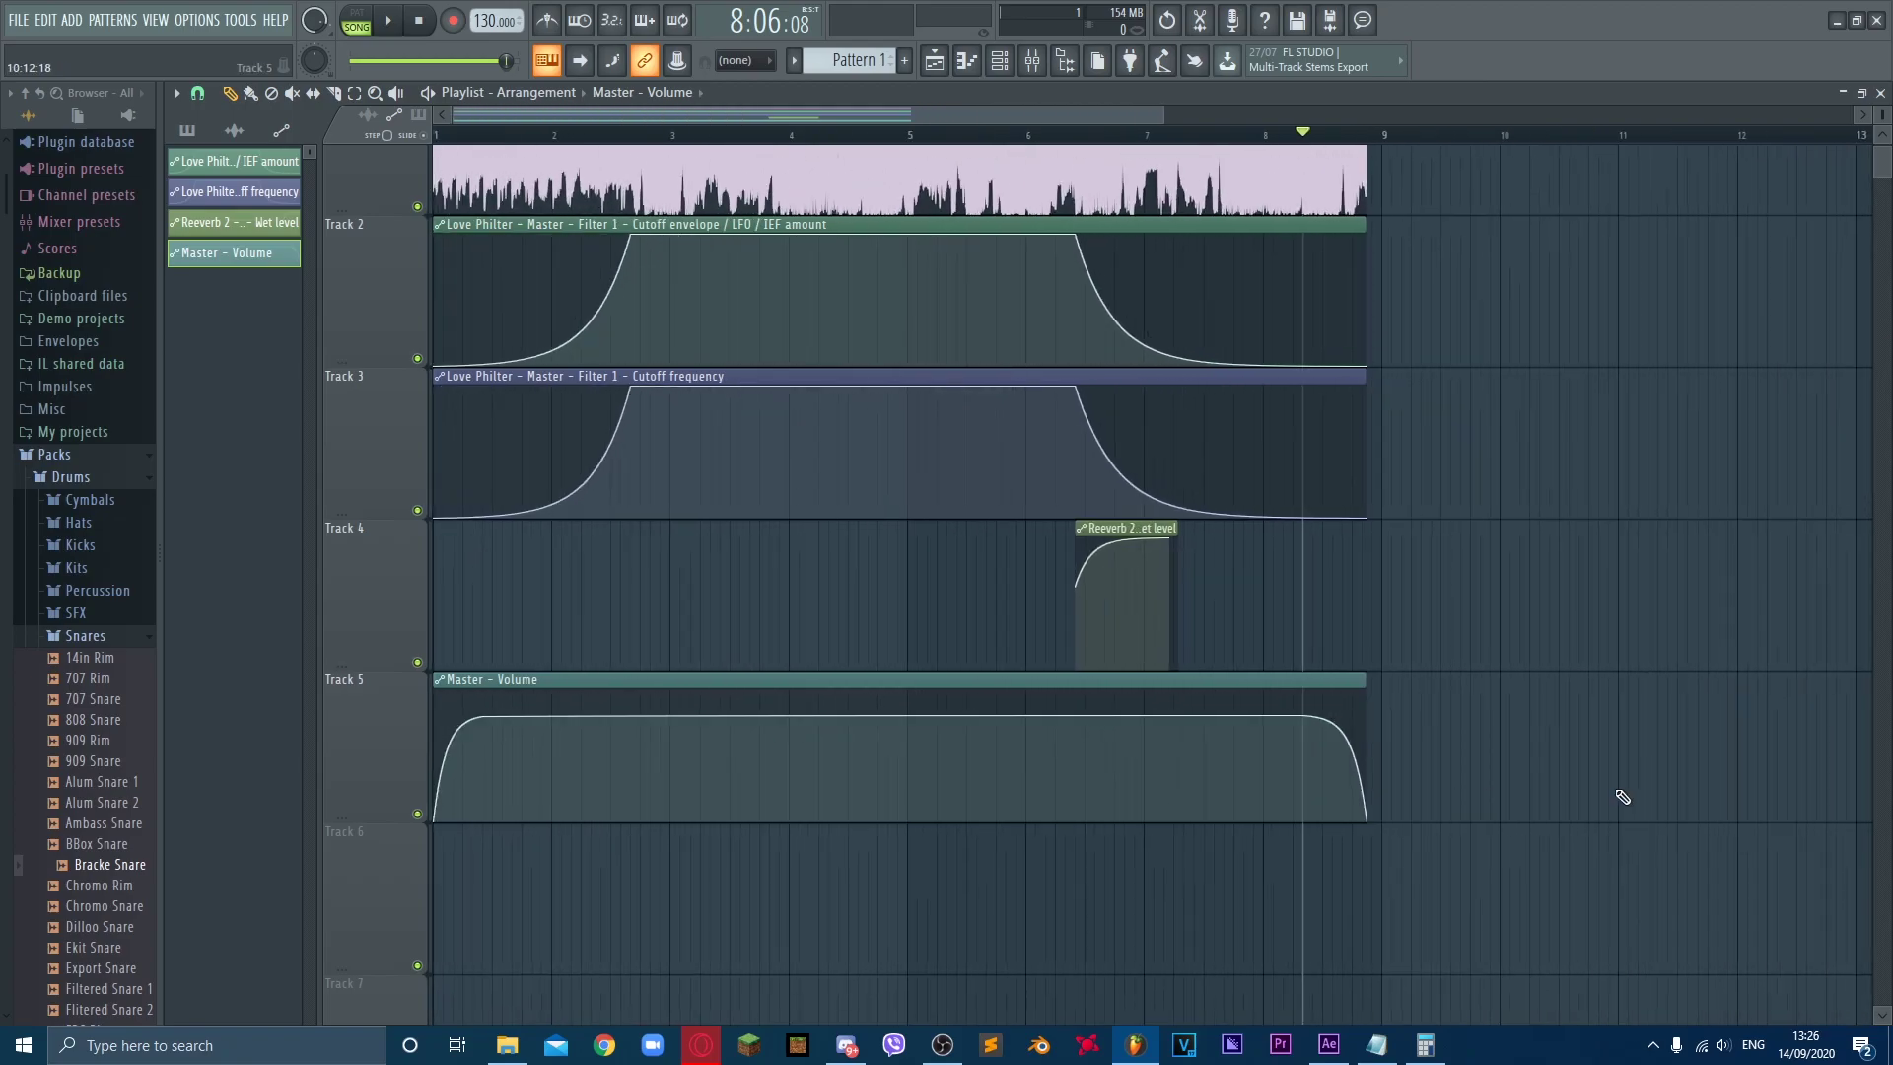
pyautogui.scroll(-1, 1624, 796)
pyautogui.scroll(-1, 1396, 694)
pyautogui.moveTo(599, 135)
pyautogui.mouseDown()
pyautogui.moveTo(932, 135)
pyautogui.moveTo(532, 136)
pyautogui.mouseUp()
pyautogui.press('space')
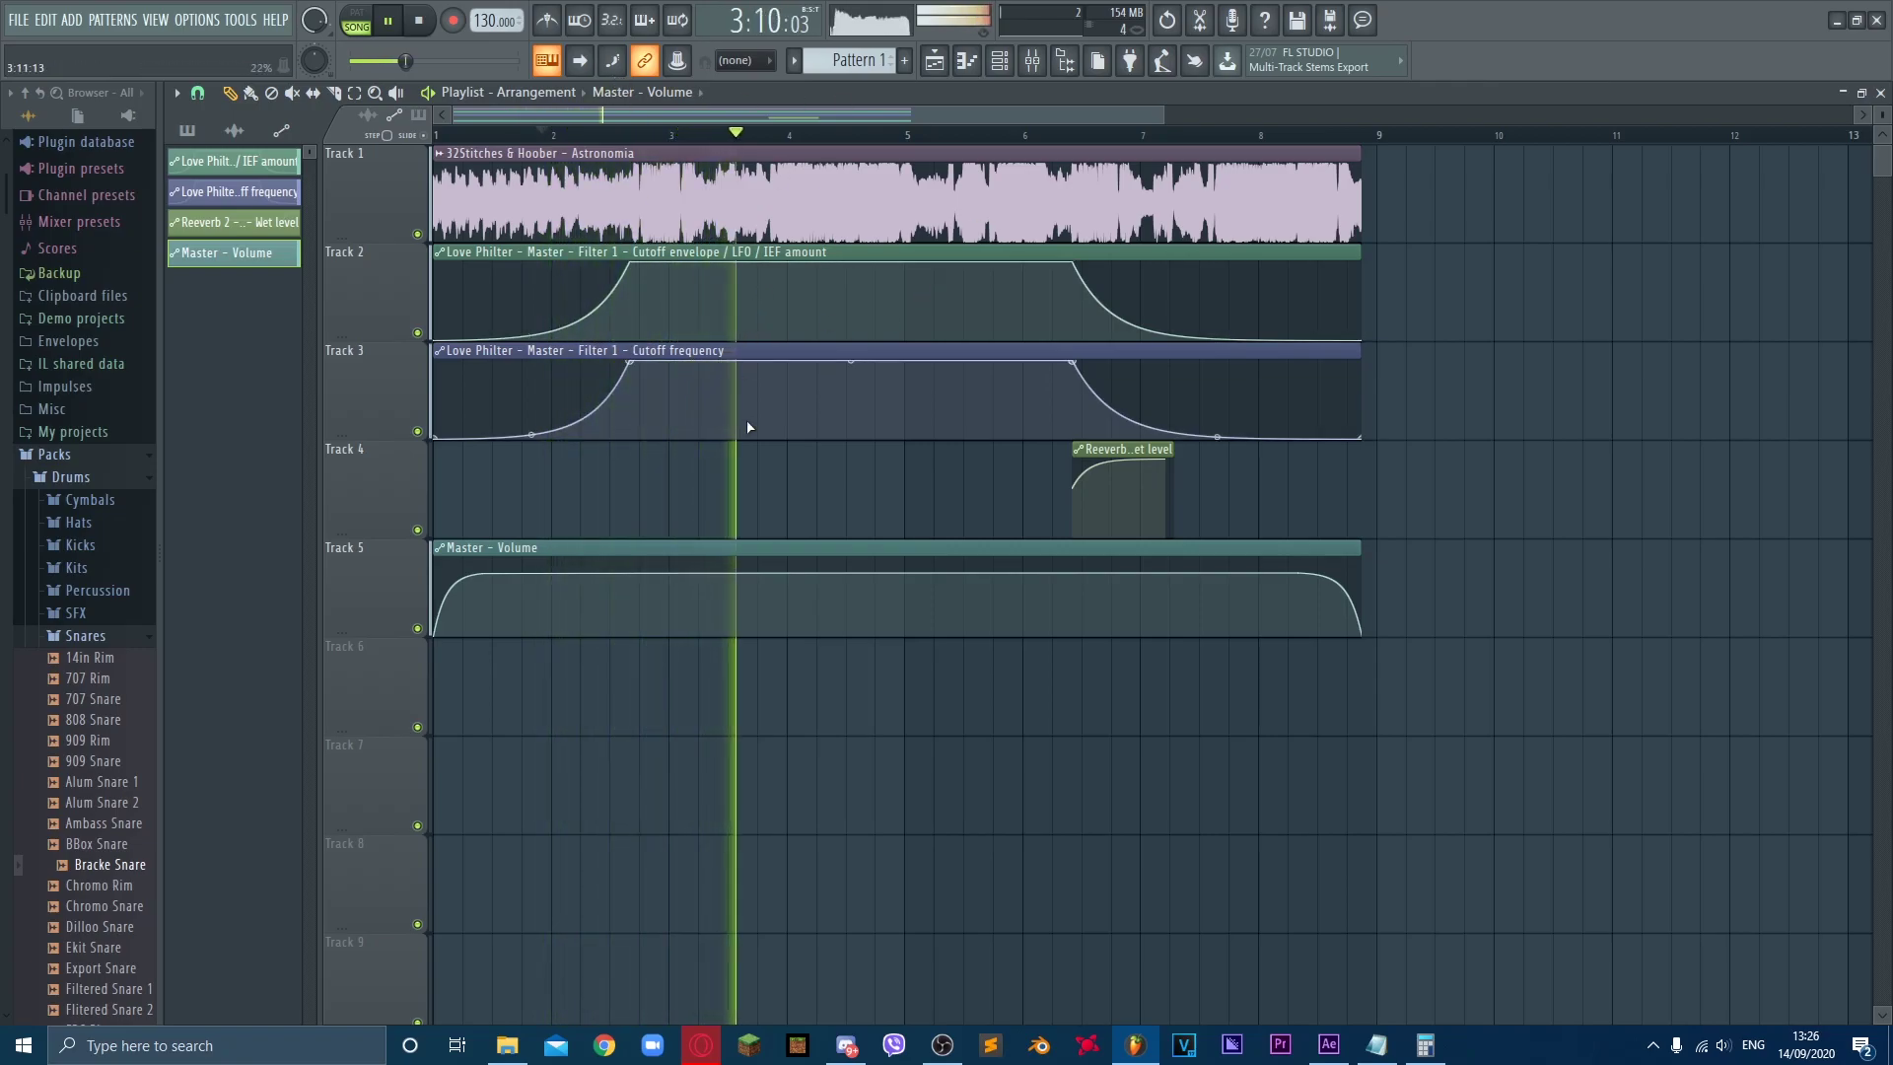
pyautogui.scroll(-2, 750, 427)
pyautogui.scroll(-1, 752, 428)
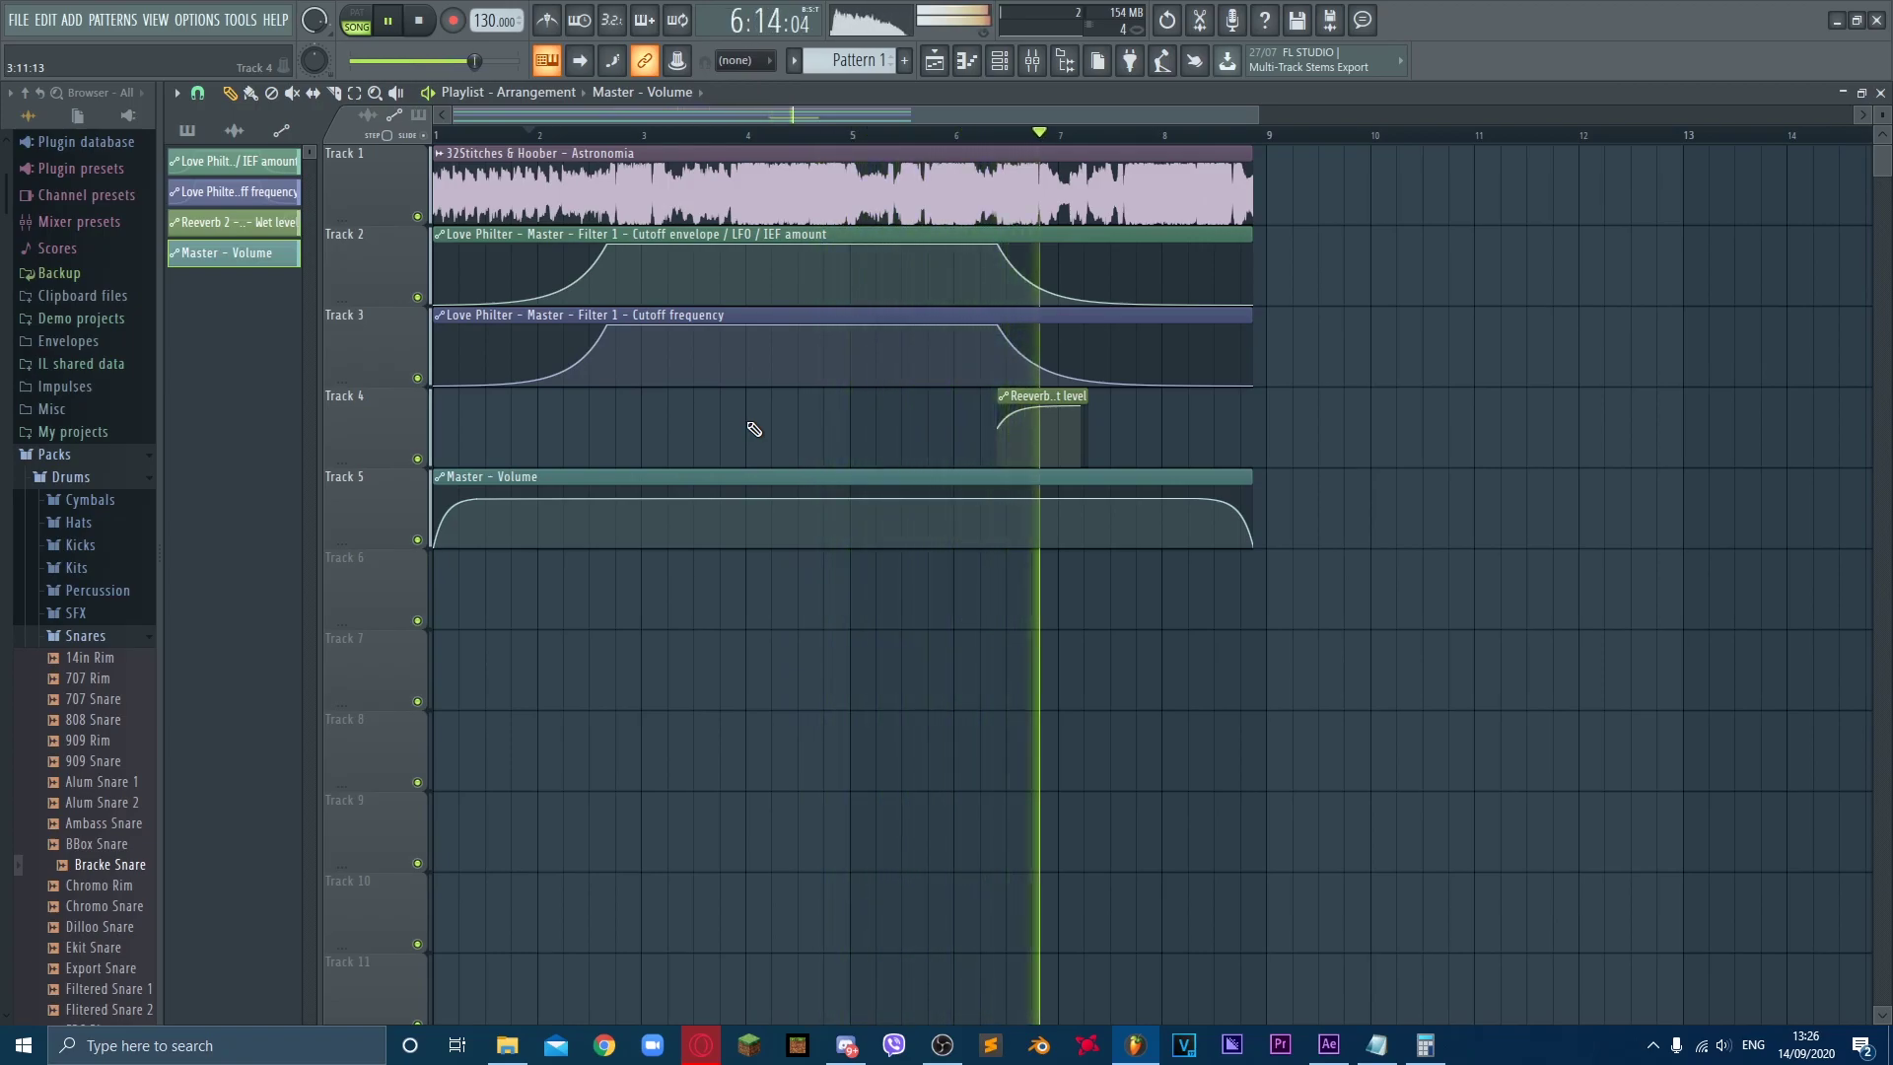
pyautogui.press('space')
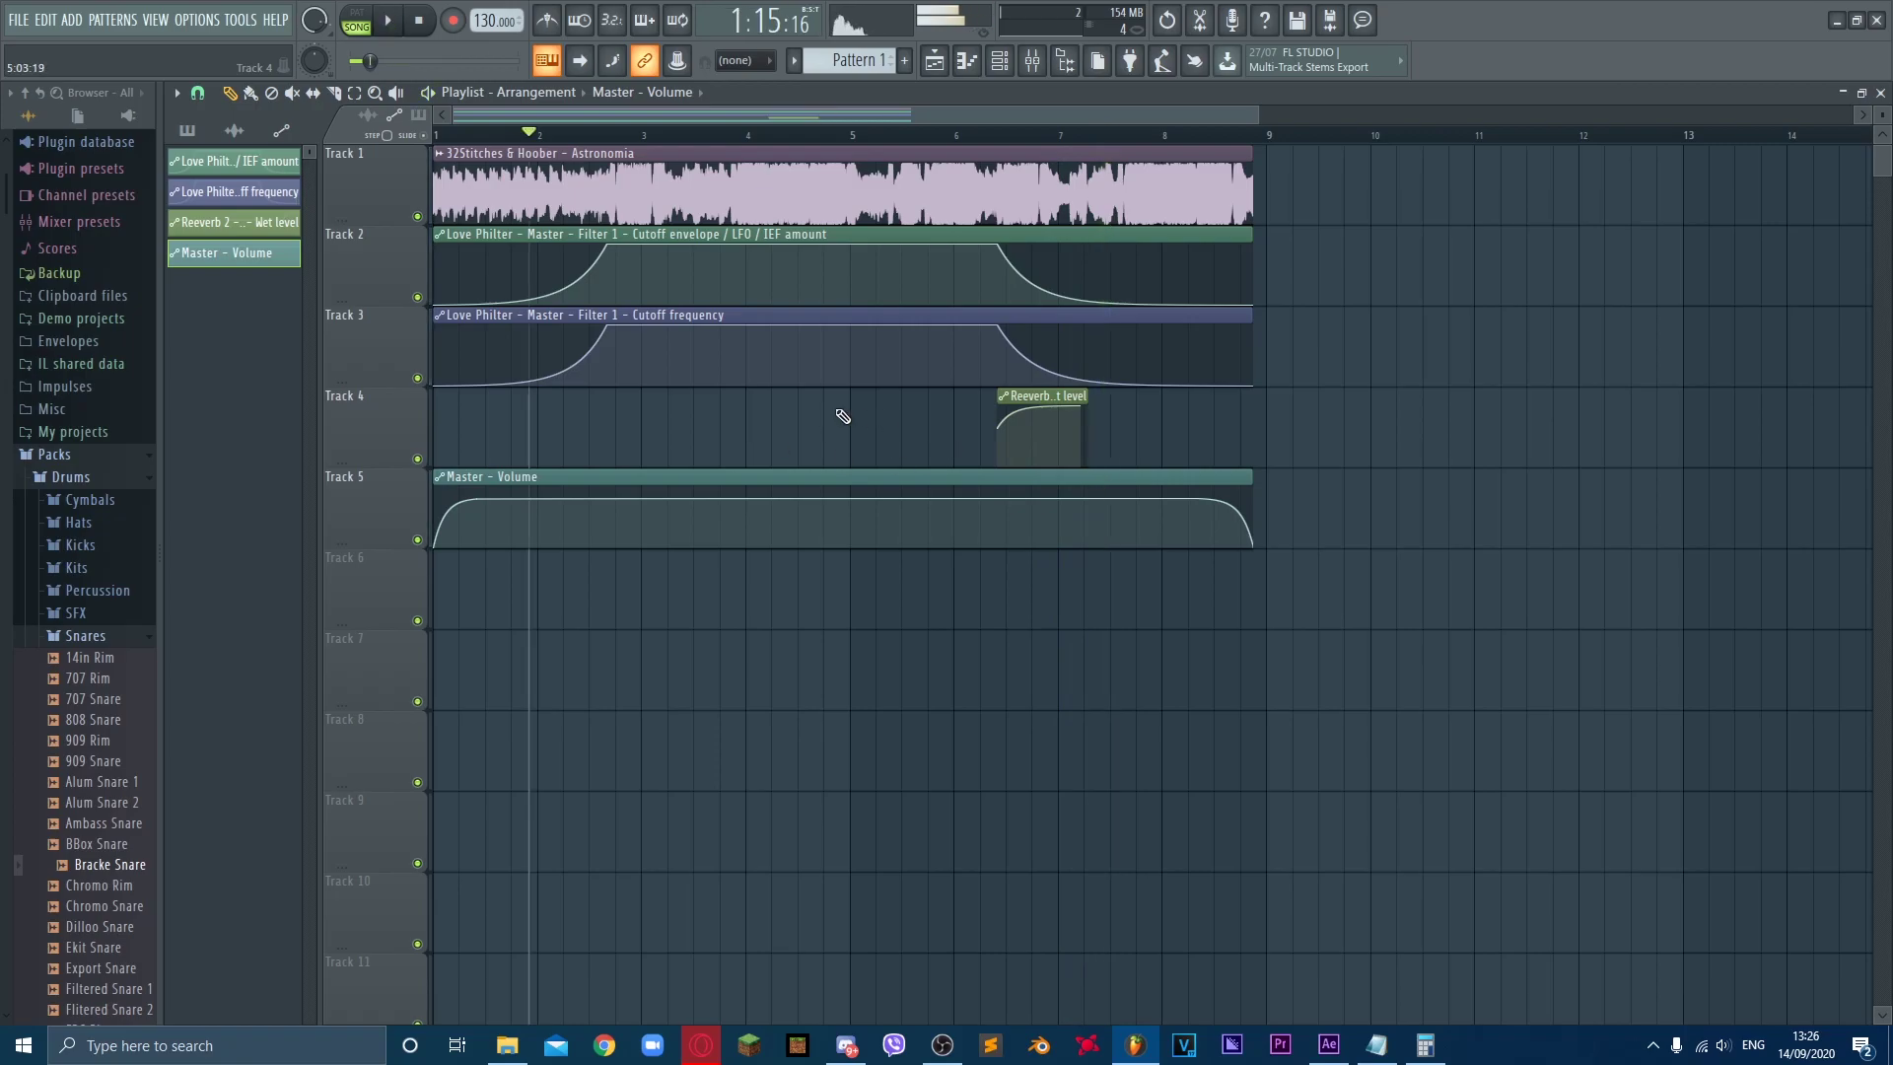
# Step: Export the full song as a 16-bit stereo WAV file named 600 Tutorial and start the render
pyautogui.click(19, 22)
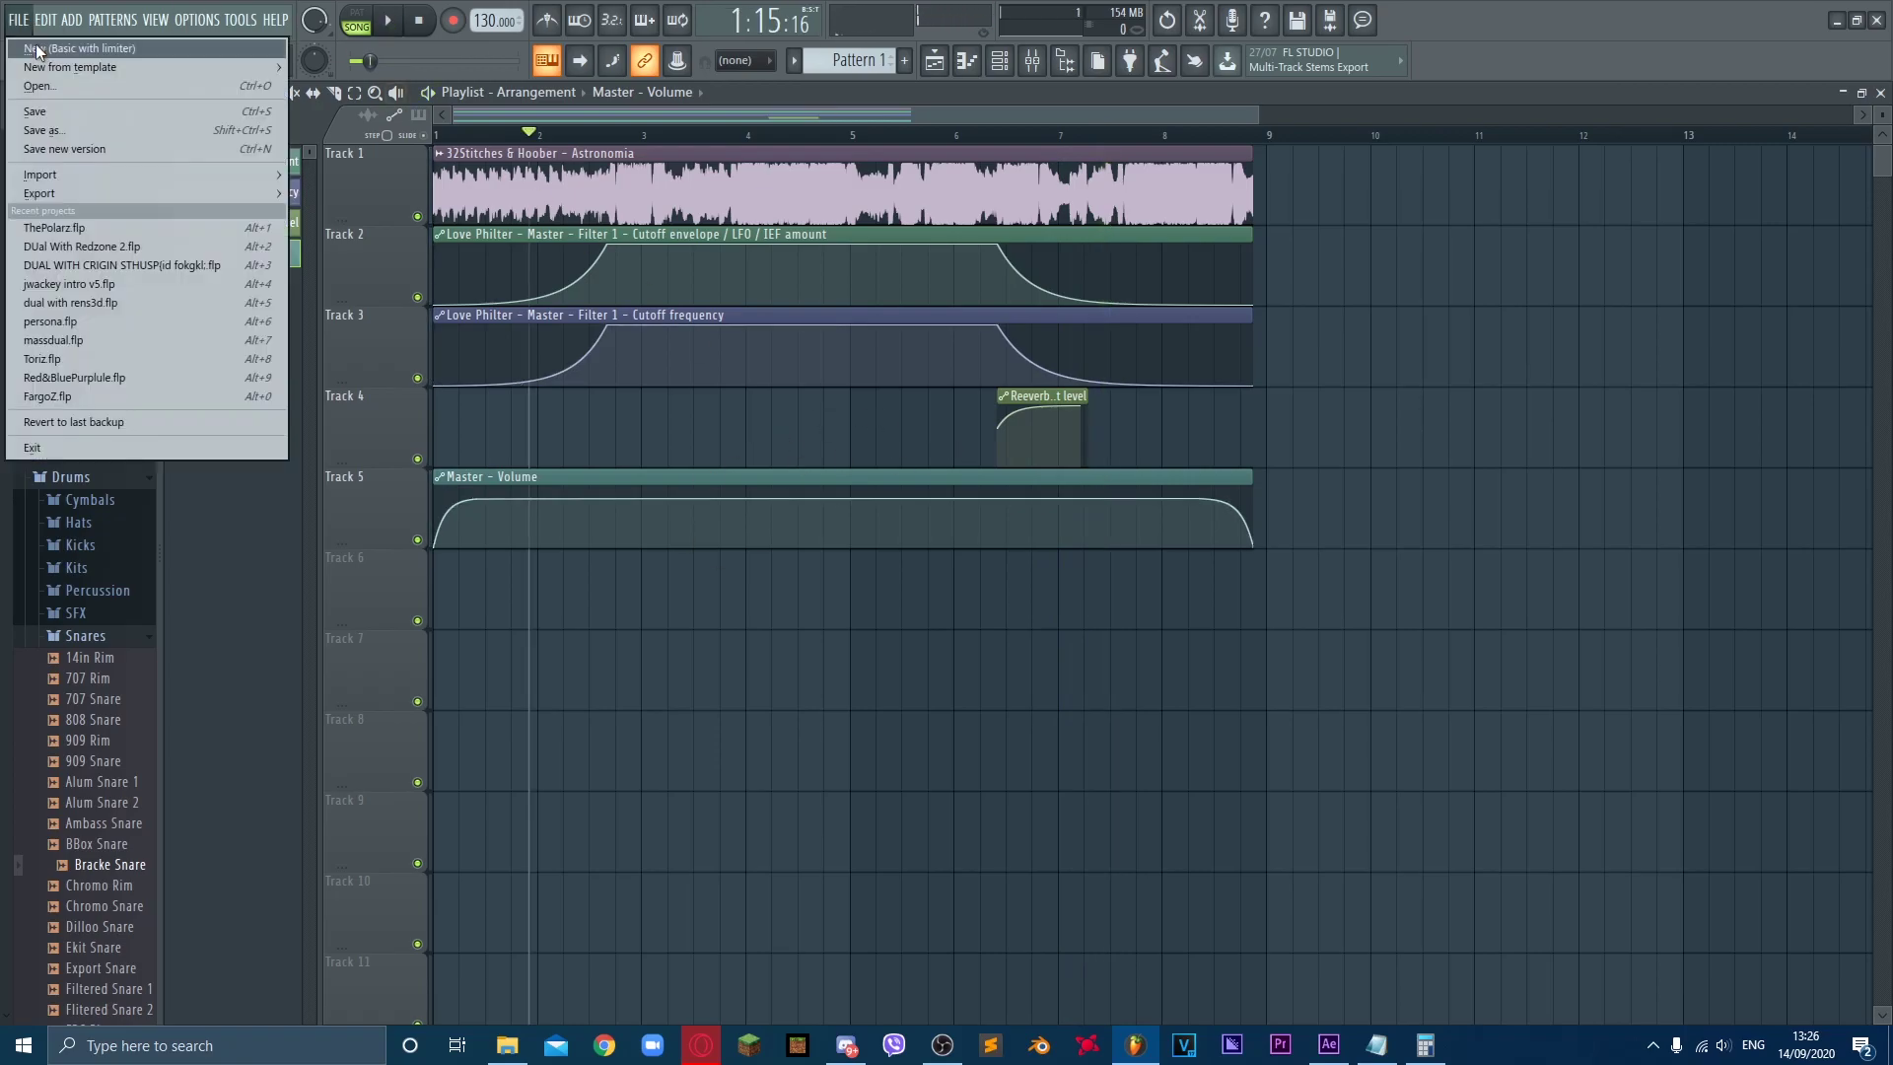
pyautogui.moveTo(73, 192)
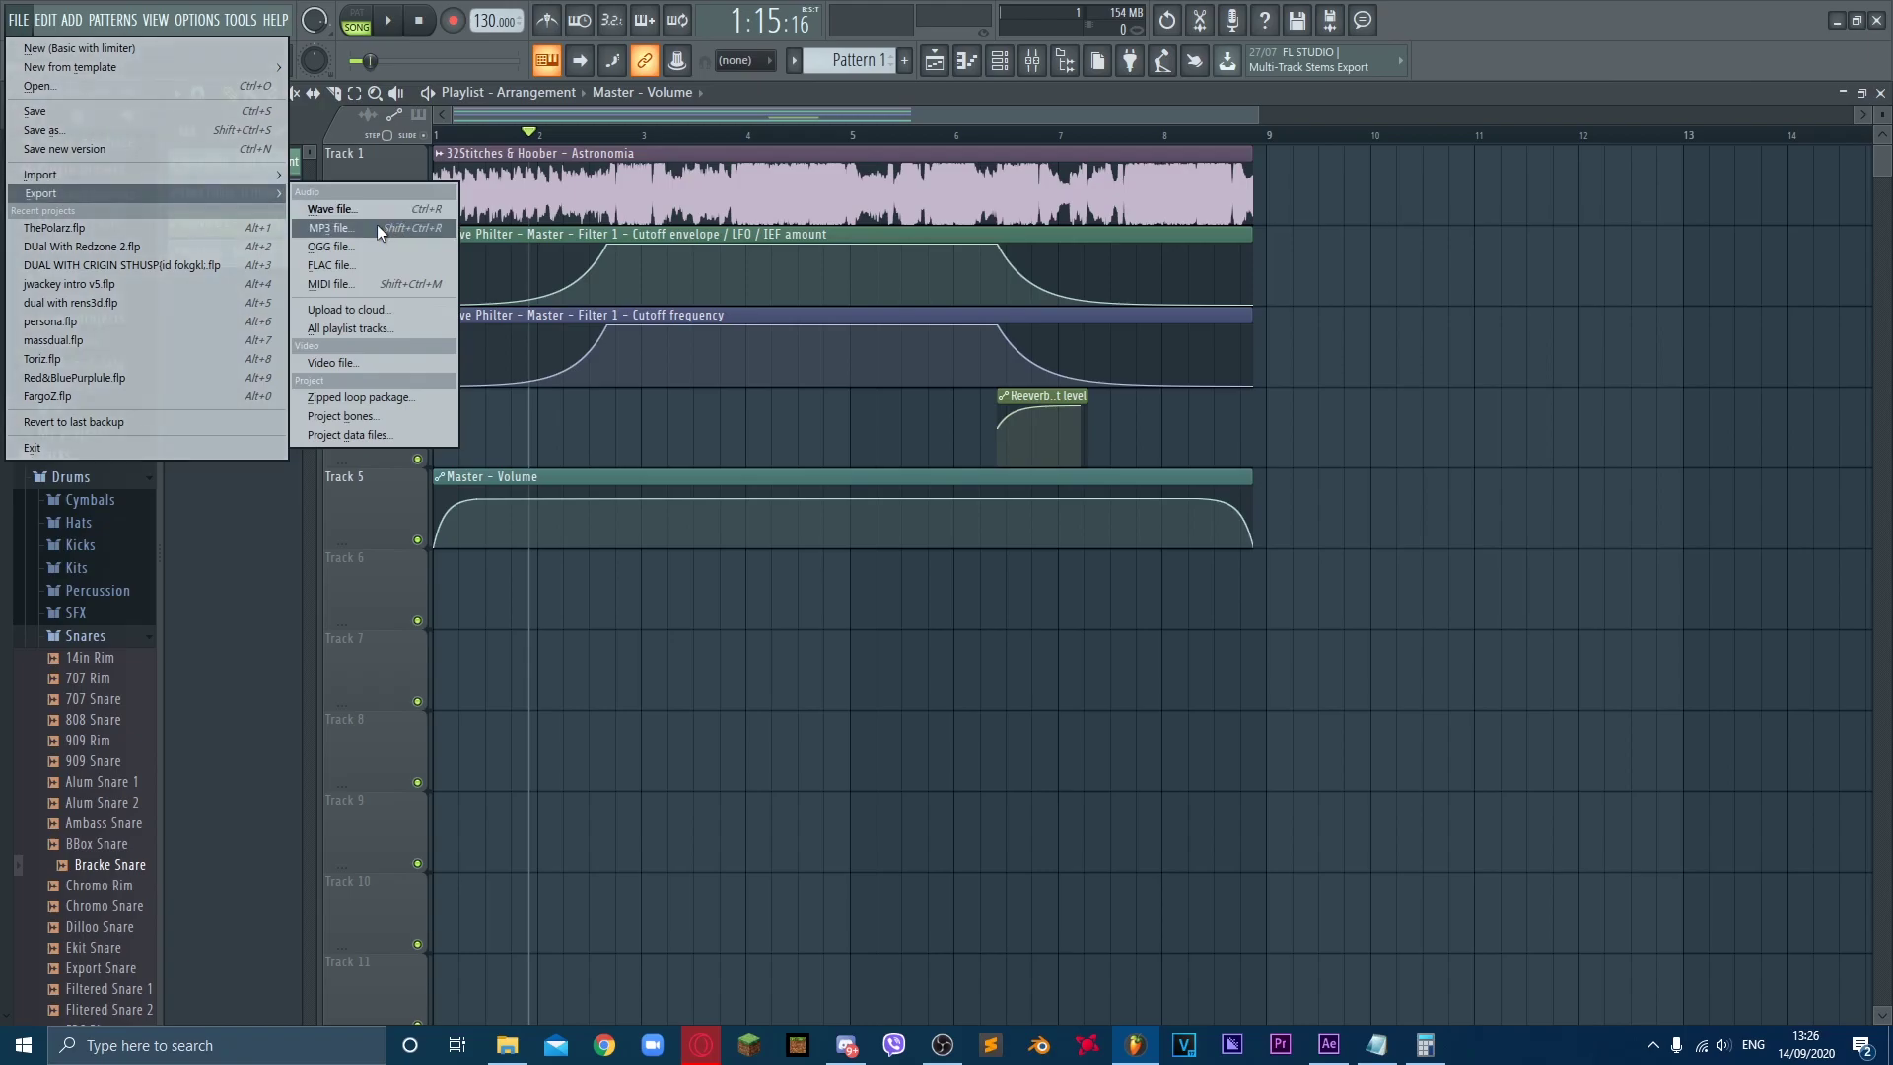
pyautogui.click(346, 205)
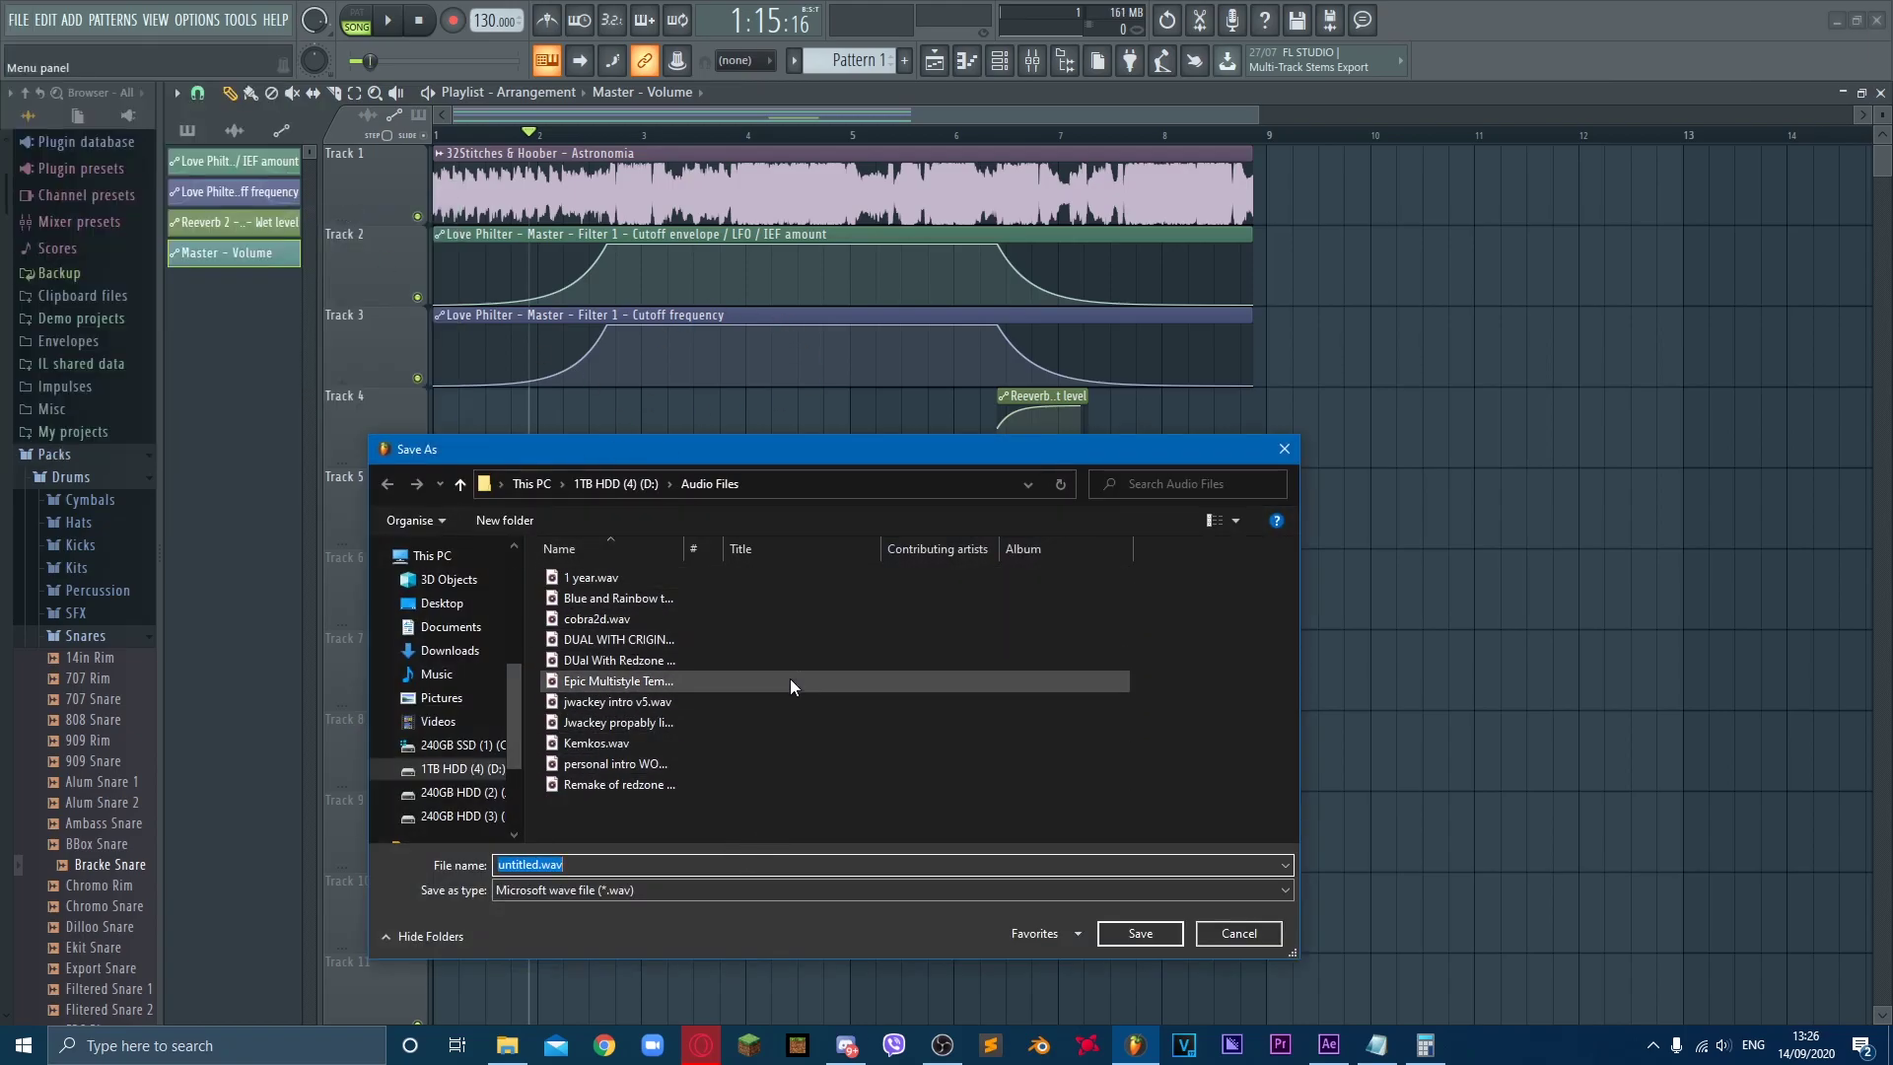
pyautogui.write('600 Tutorial')
pyautogui.press('Return')
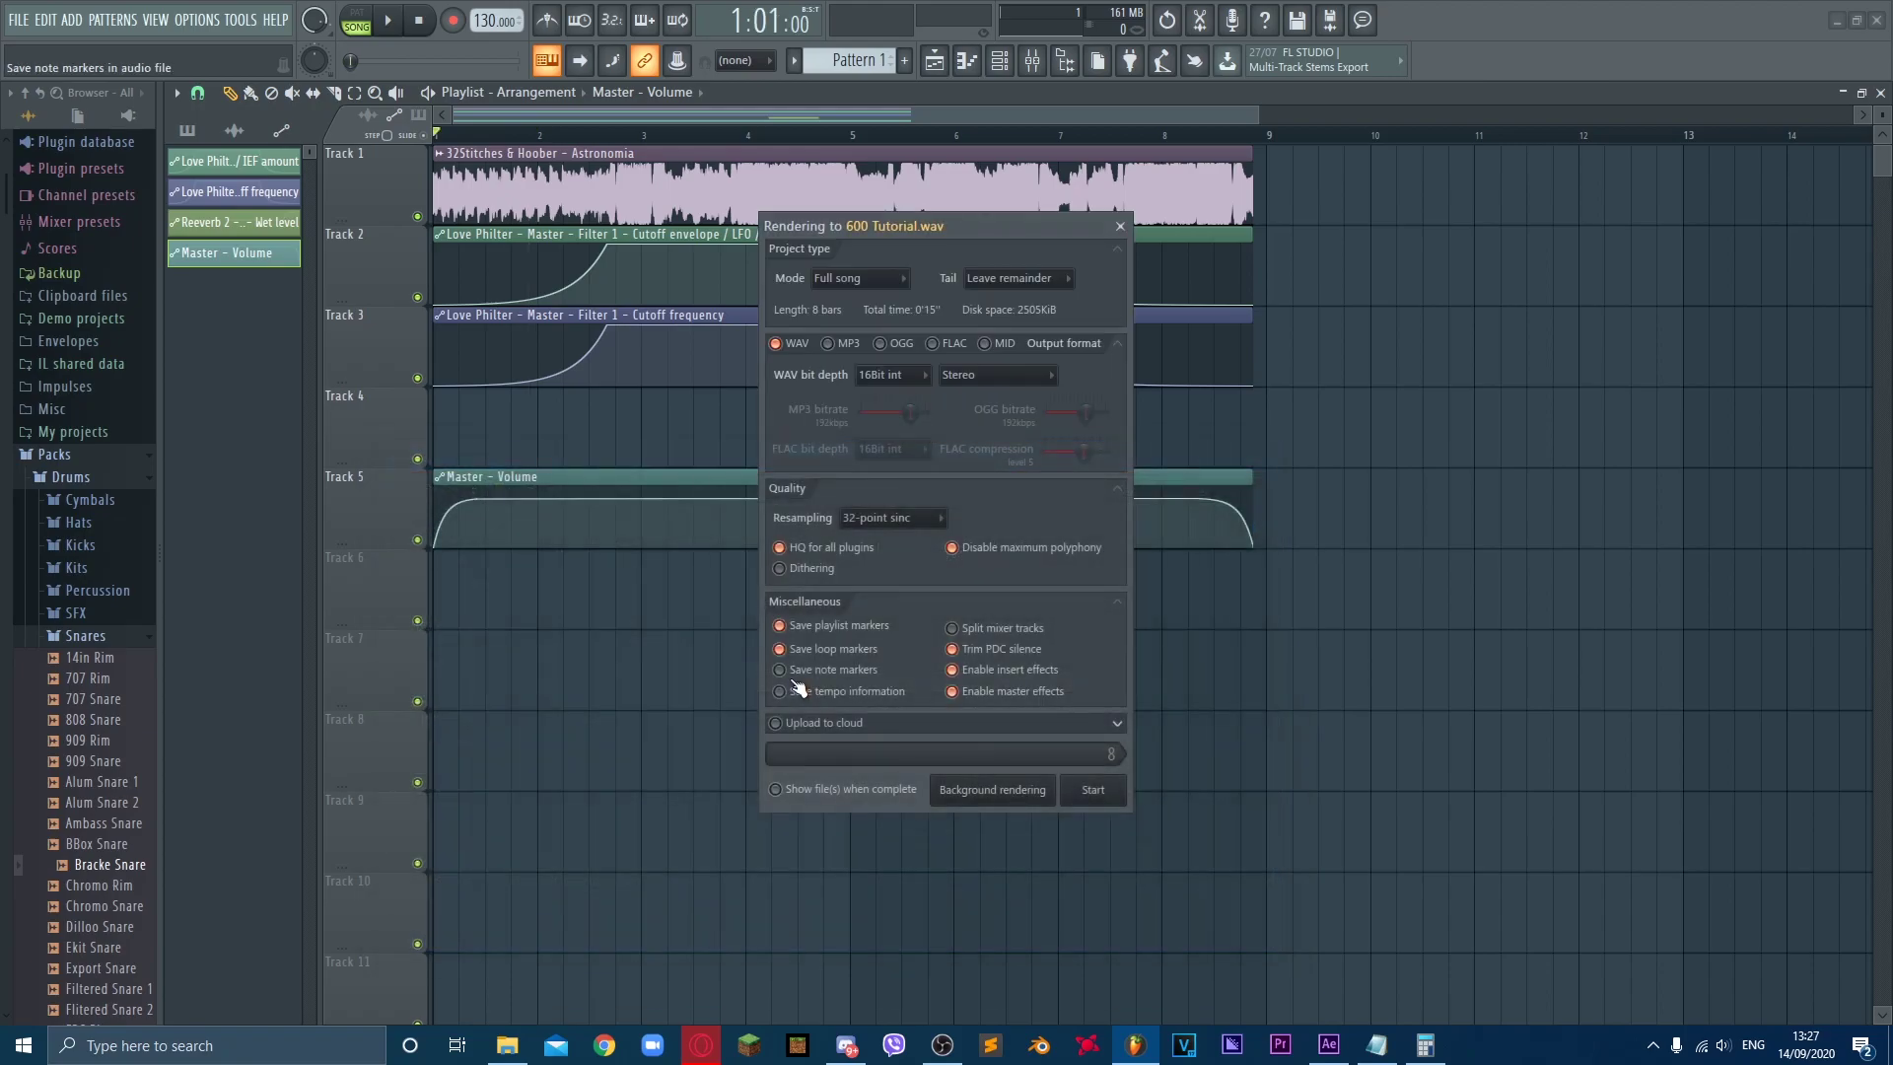
pyautogui.click(1095, 789)
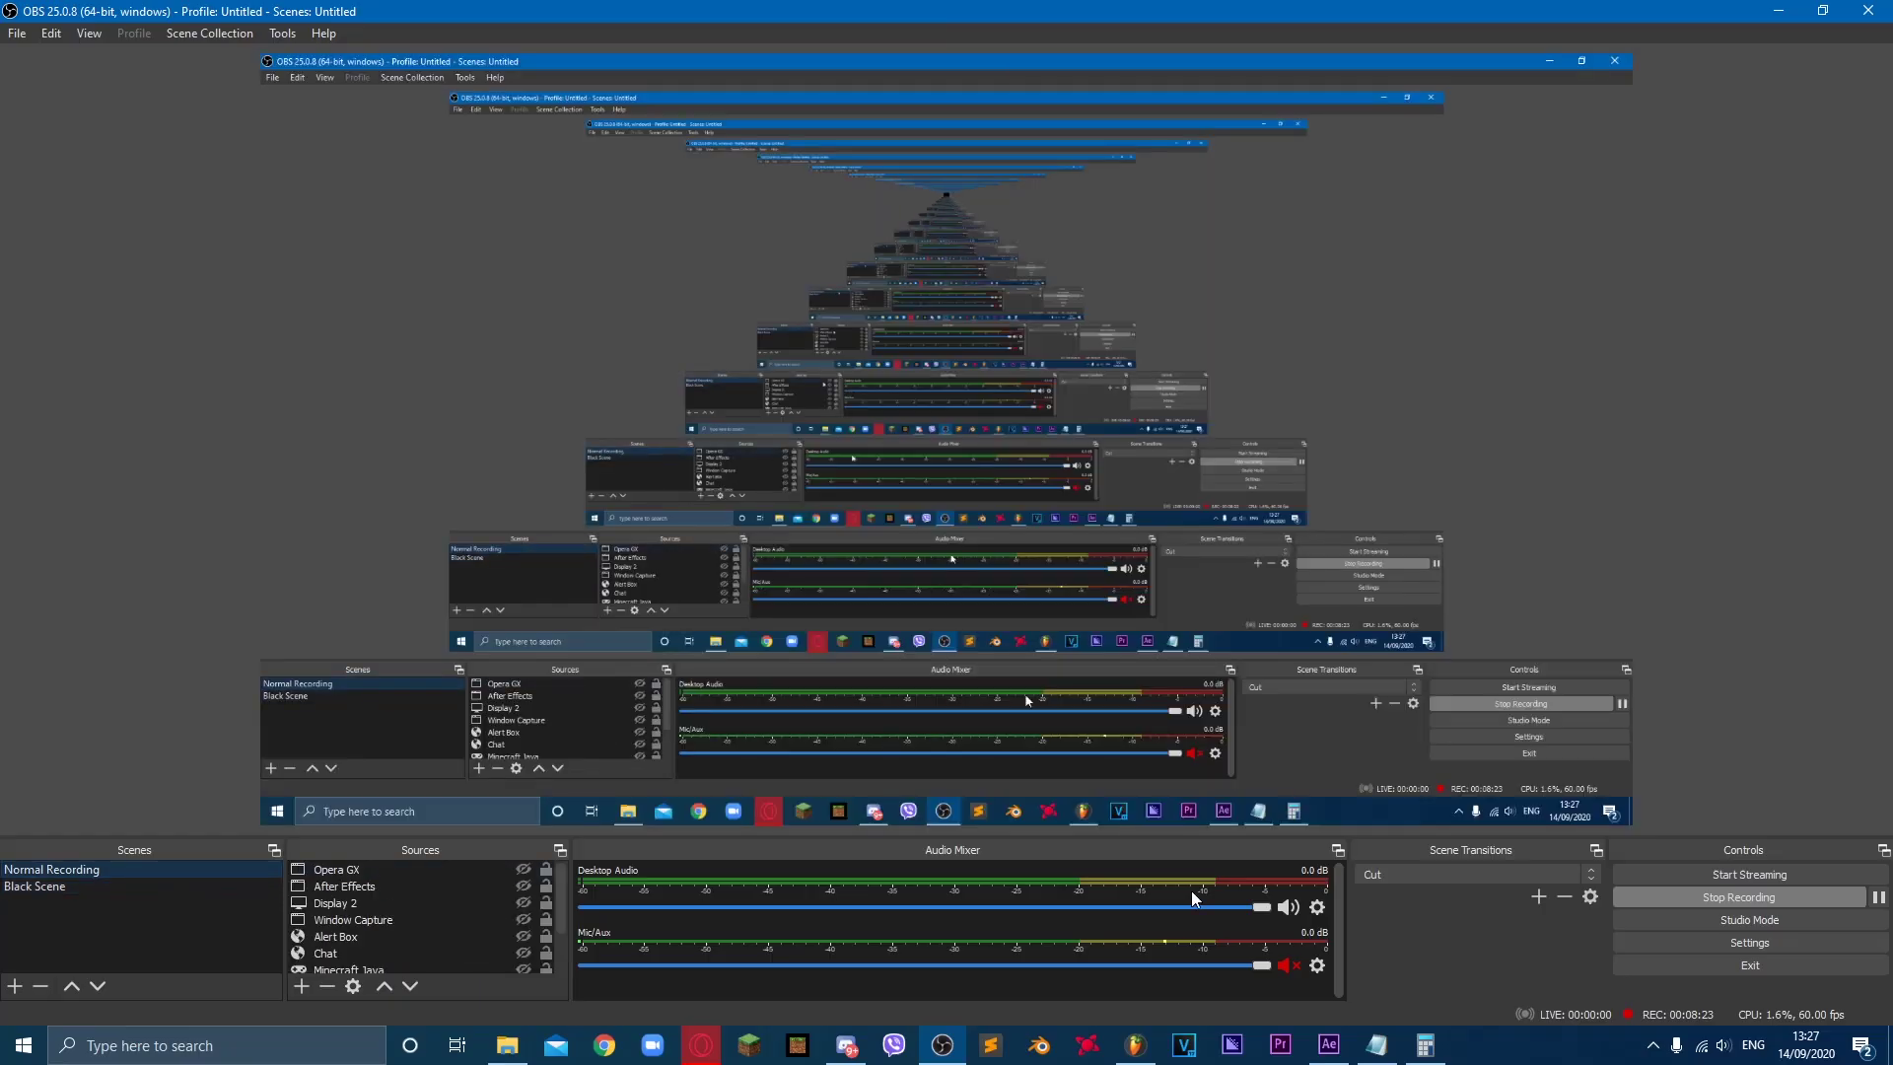
# Step: Switch to OBS and unmute the Mic/Aux audio source
pyautogui.click(1288, 966)
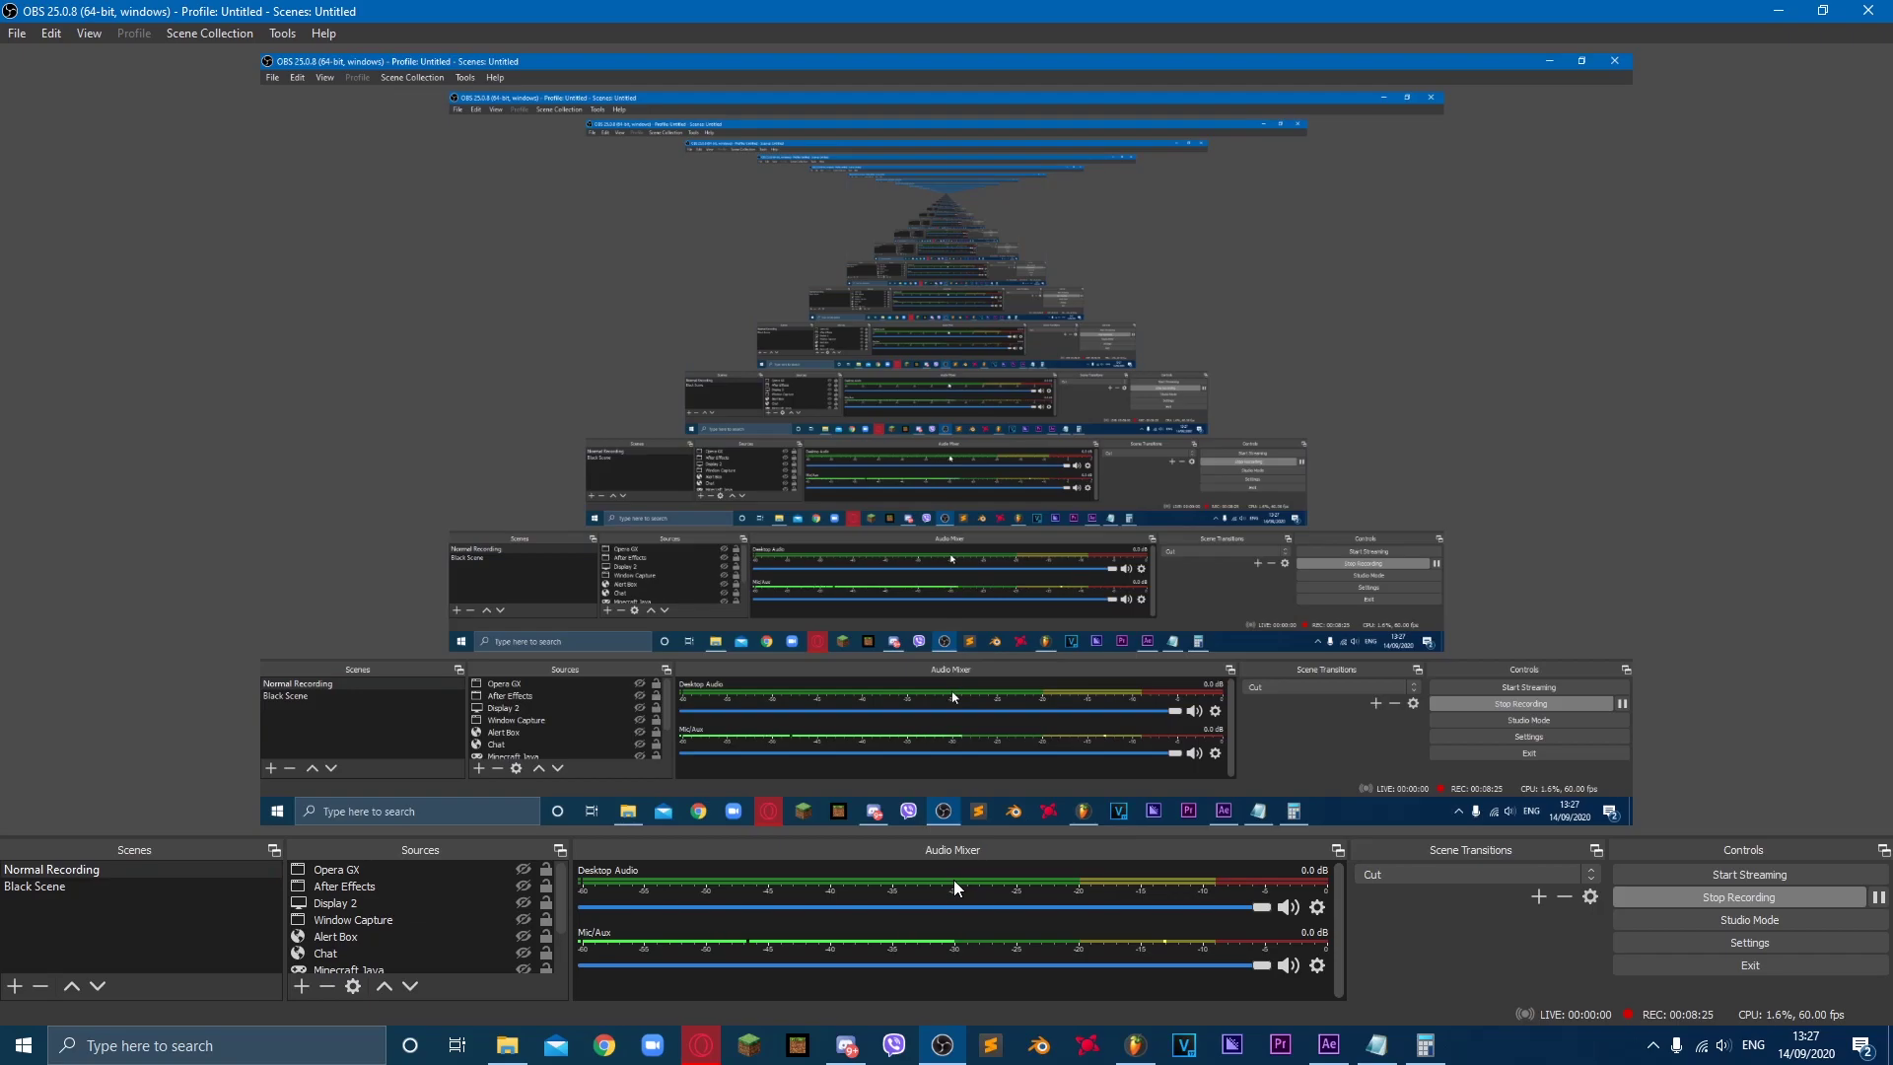
# Step: Switch to Adobe After Effects with its empty untitled project
pyautogui.click(1337, 1047)
pyautogui.click(90, 383)
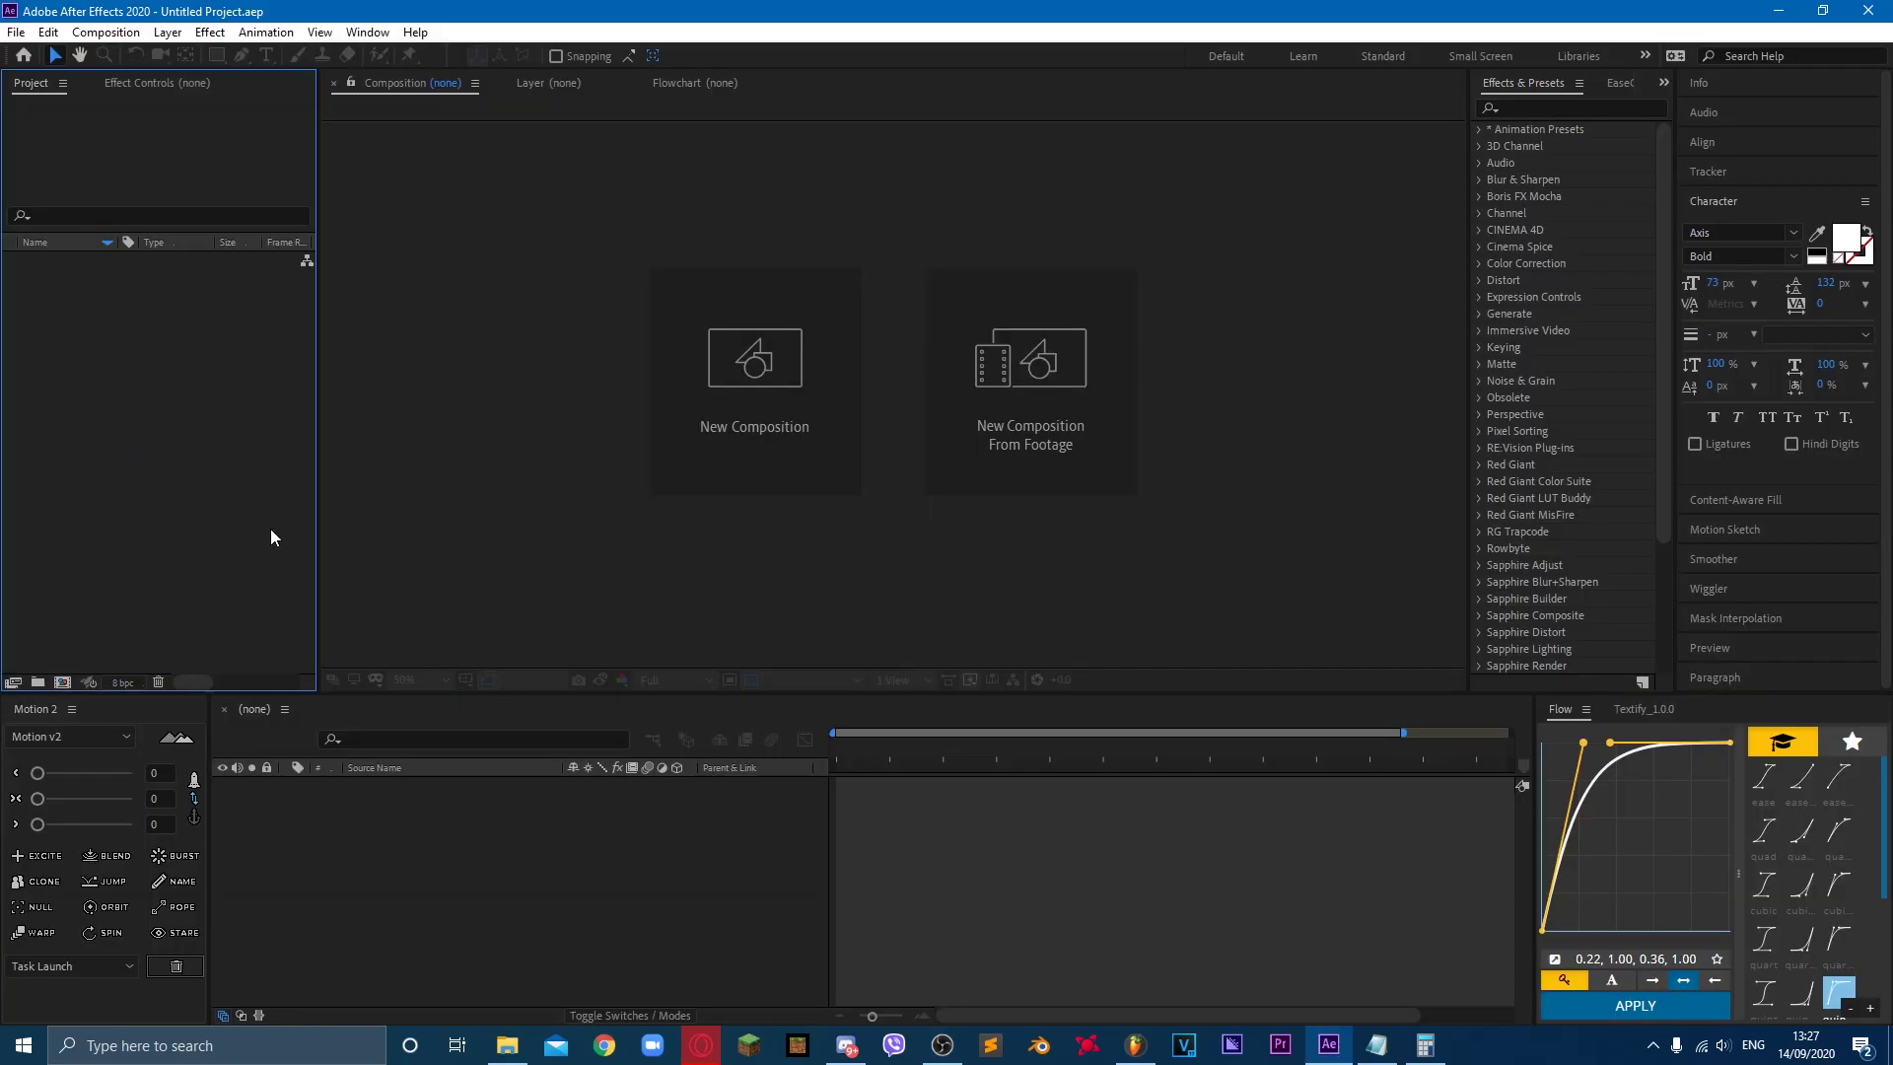
pyautogui.click(554, 853)
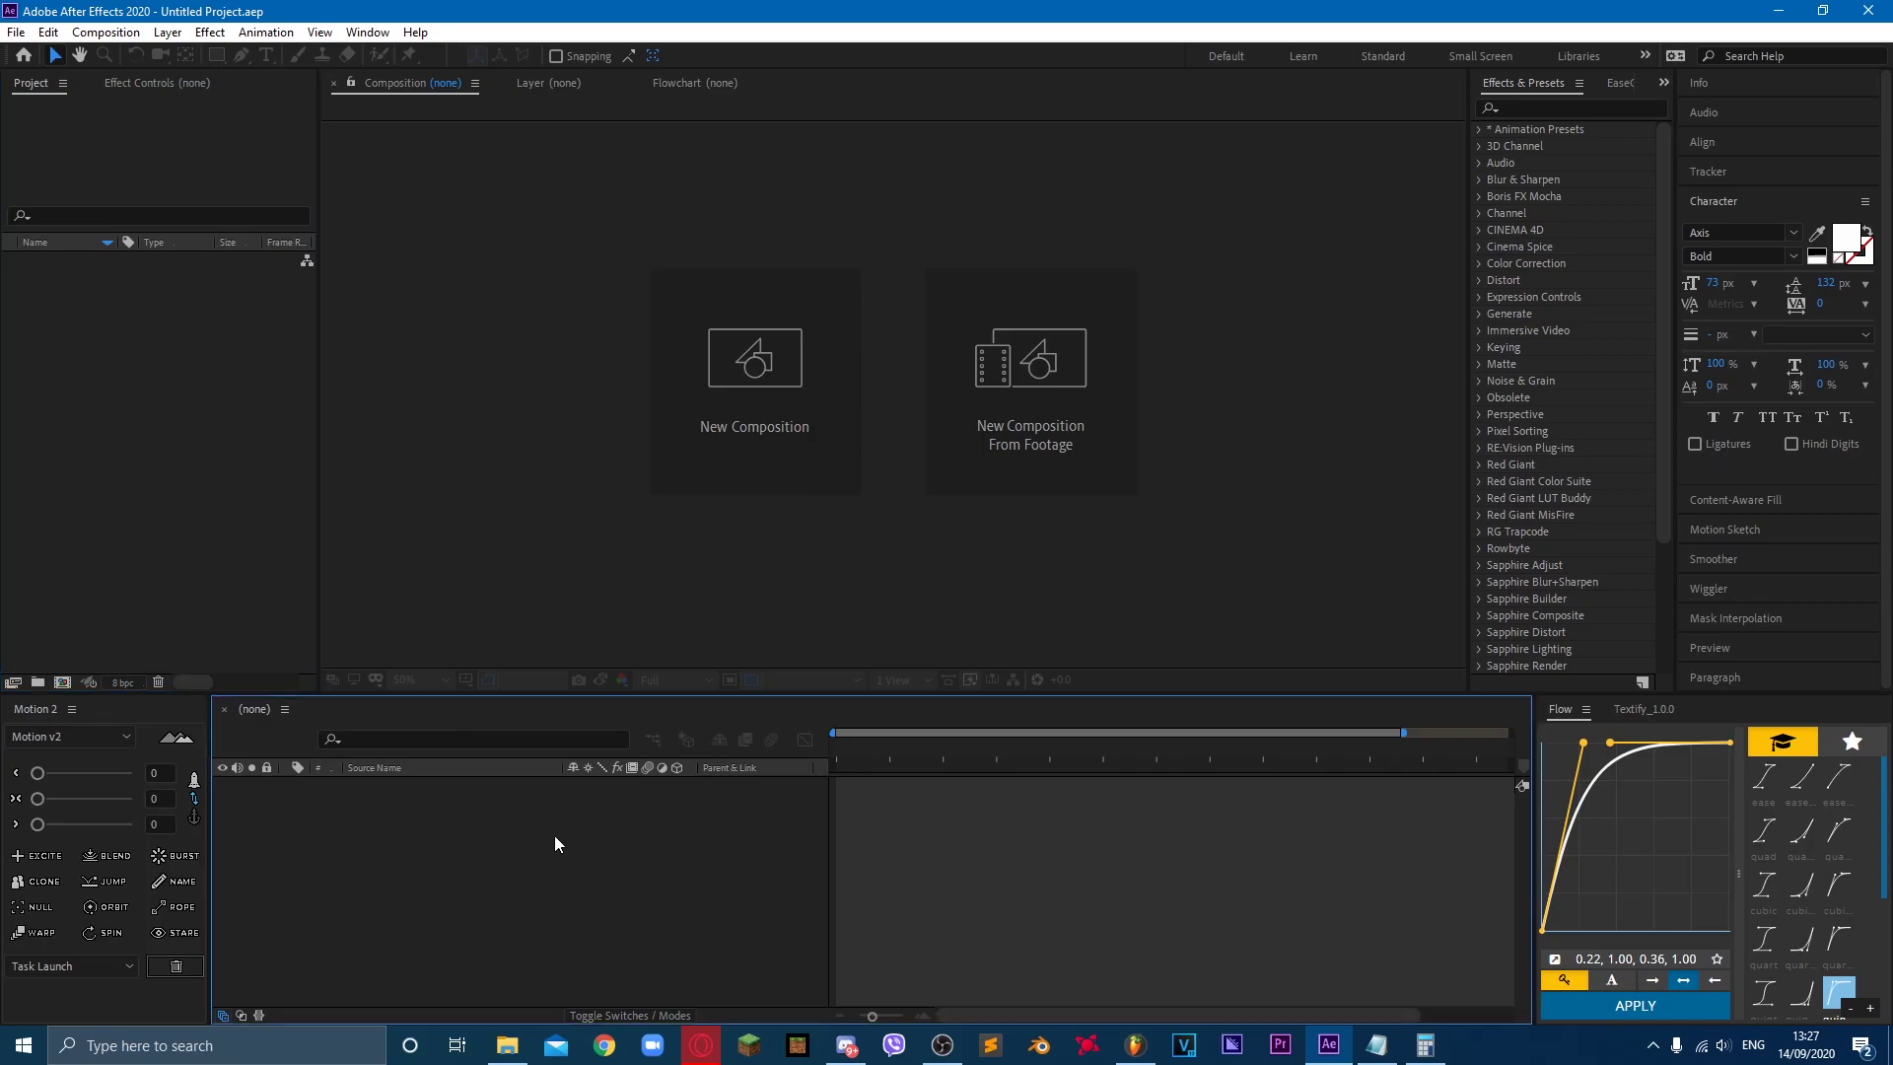
pyautogui.press('super')
pyautogui.scroll(-2, 552, 848)
pyautogui.press('super')
# Step: Switch to File Explorer and open the Audio Files folder on the 1TB HDD (D:) drive
pyautogui.click(510, 1048)
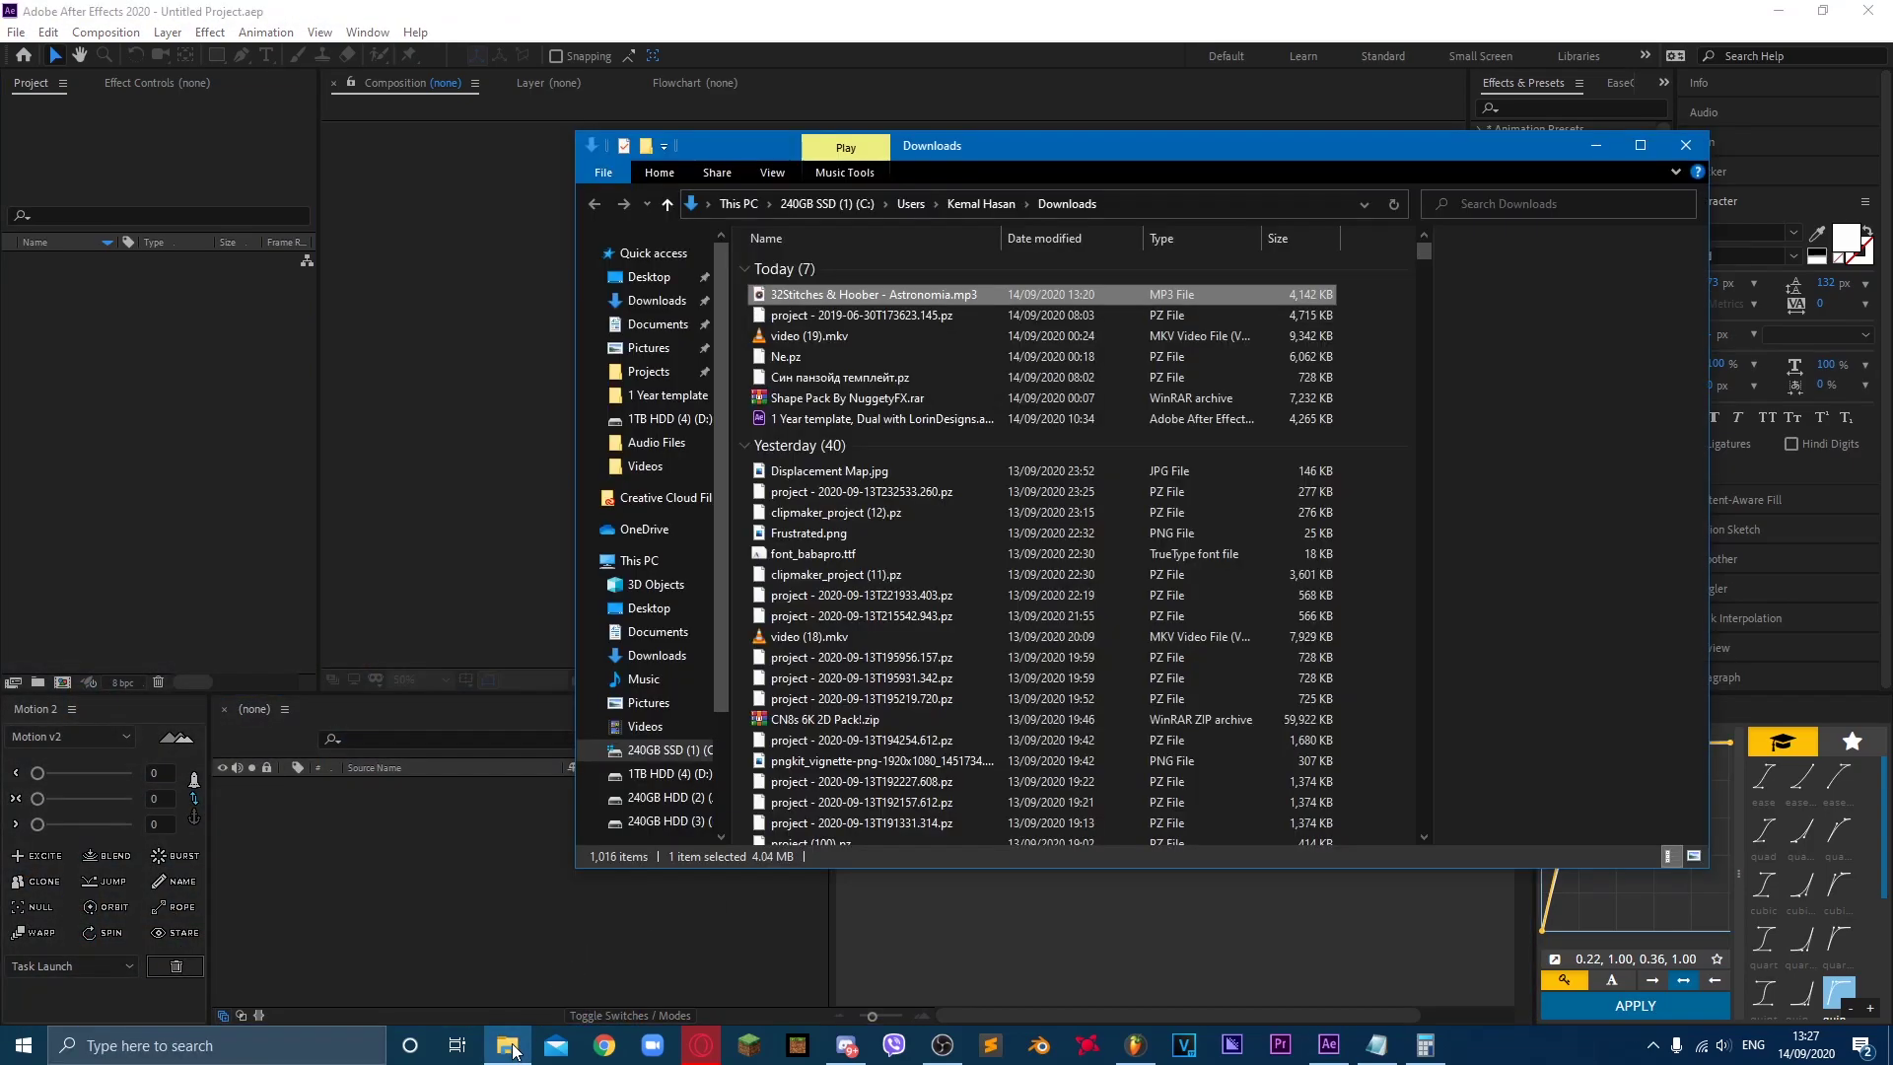
pyautogui.click(669, 774)
pyautogui.click(808, 451)
pyautogui.hscroll(1, 809, 452)
pyautogui.press('a')
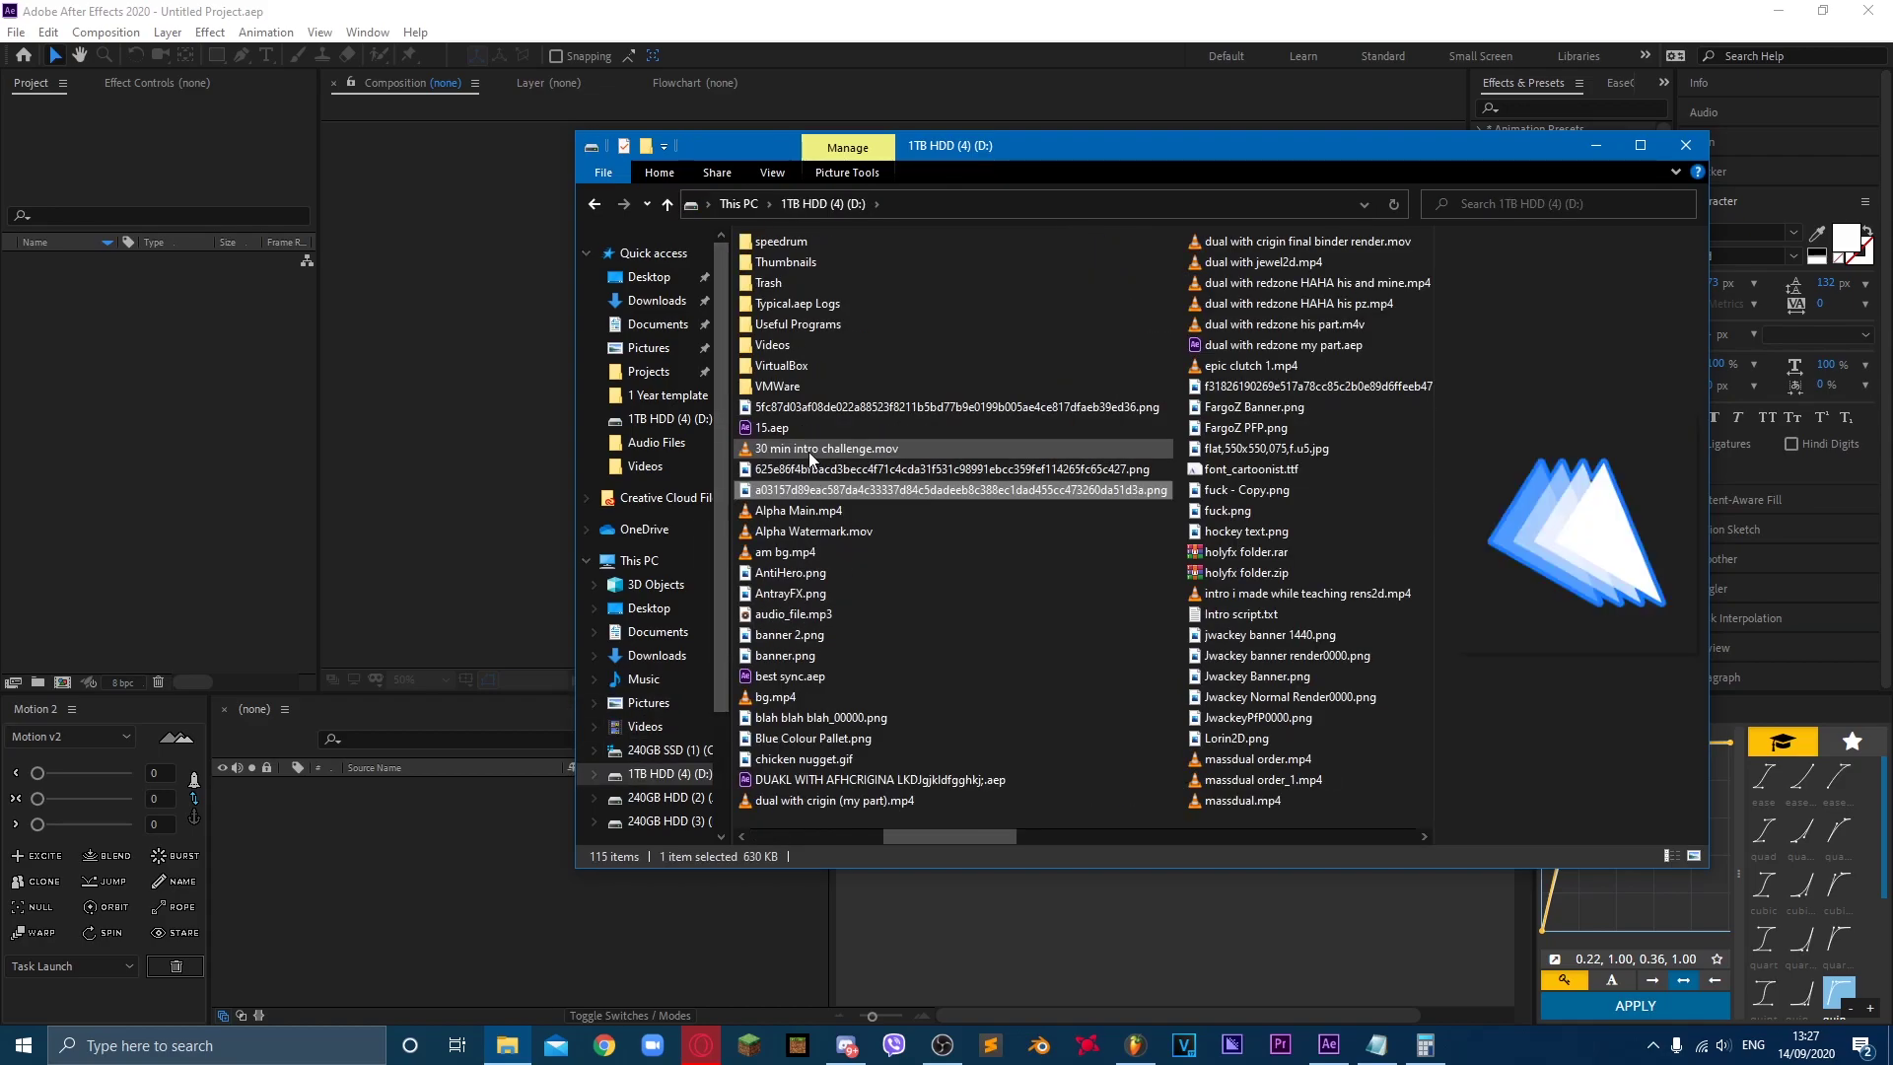
pyautogui.press('Down')
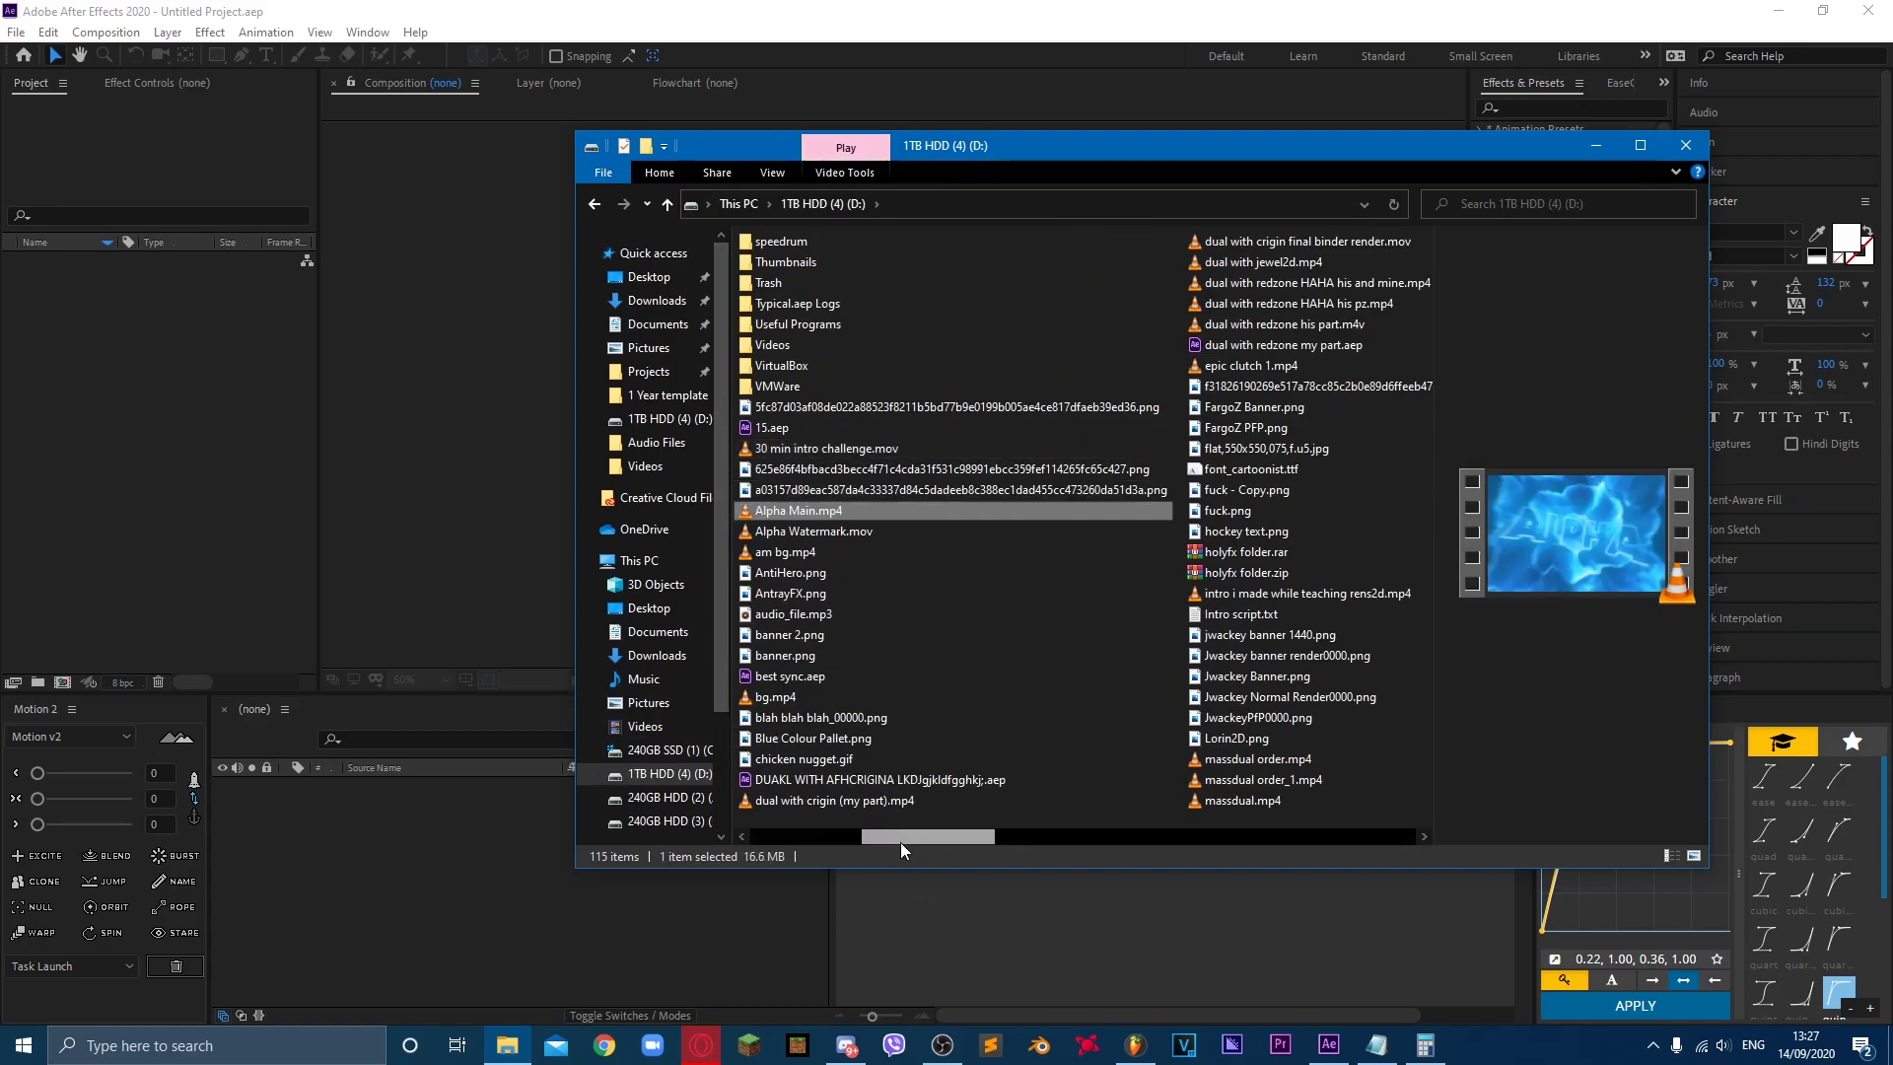
pyautogui.moveTo(903, 842); pyautogui.dragTo(794, 836)
pyautogui.doubleClick(818, 304)
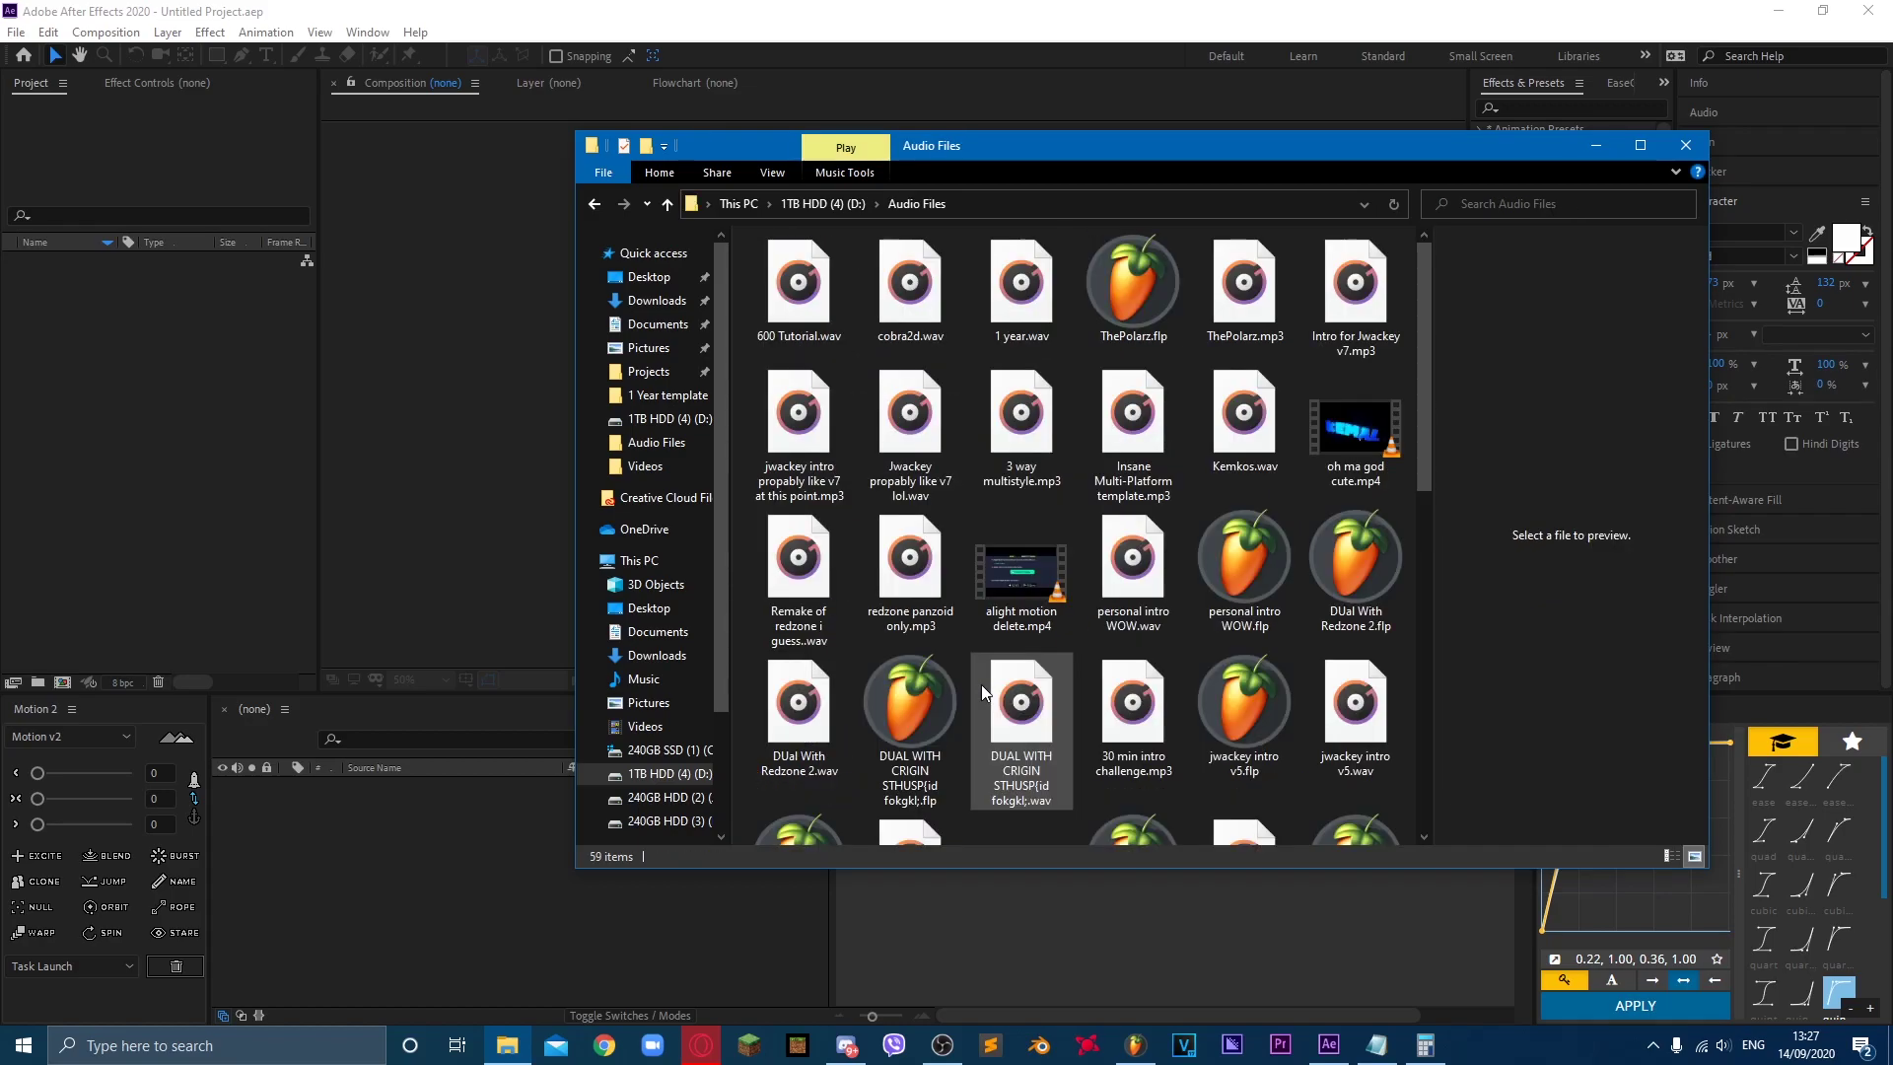
# Step: Import 600 Tutorial.wav from the Audio Files folder into the After Effects project
pyautogui.click(811, 294)
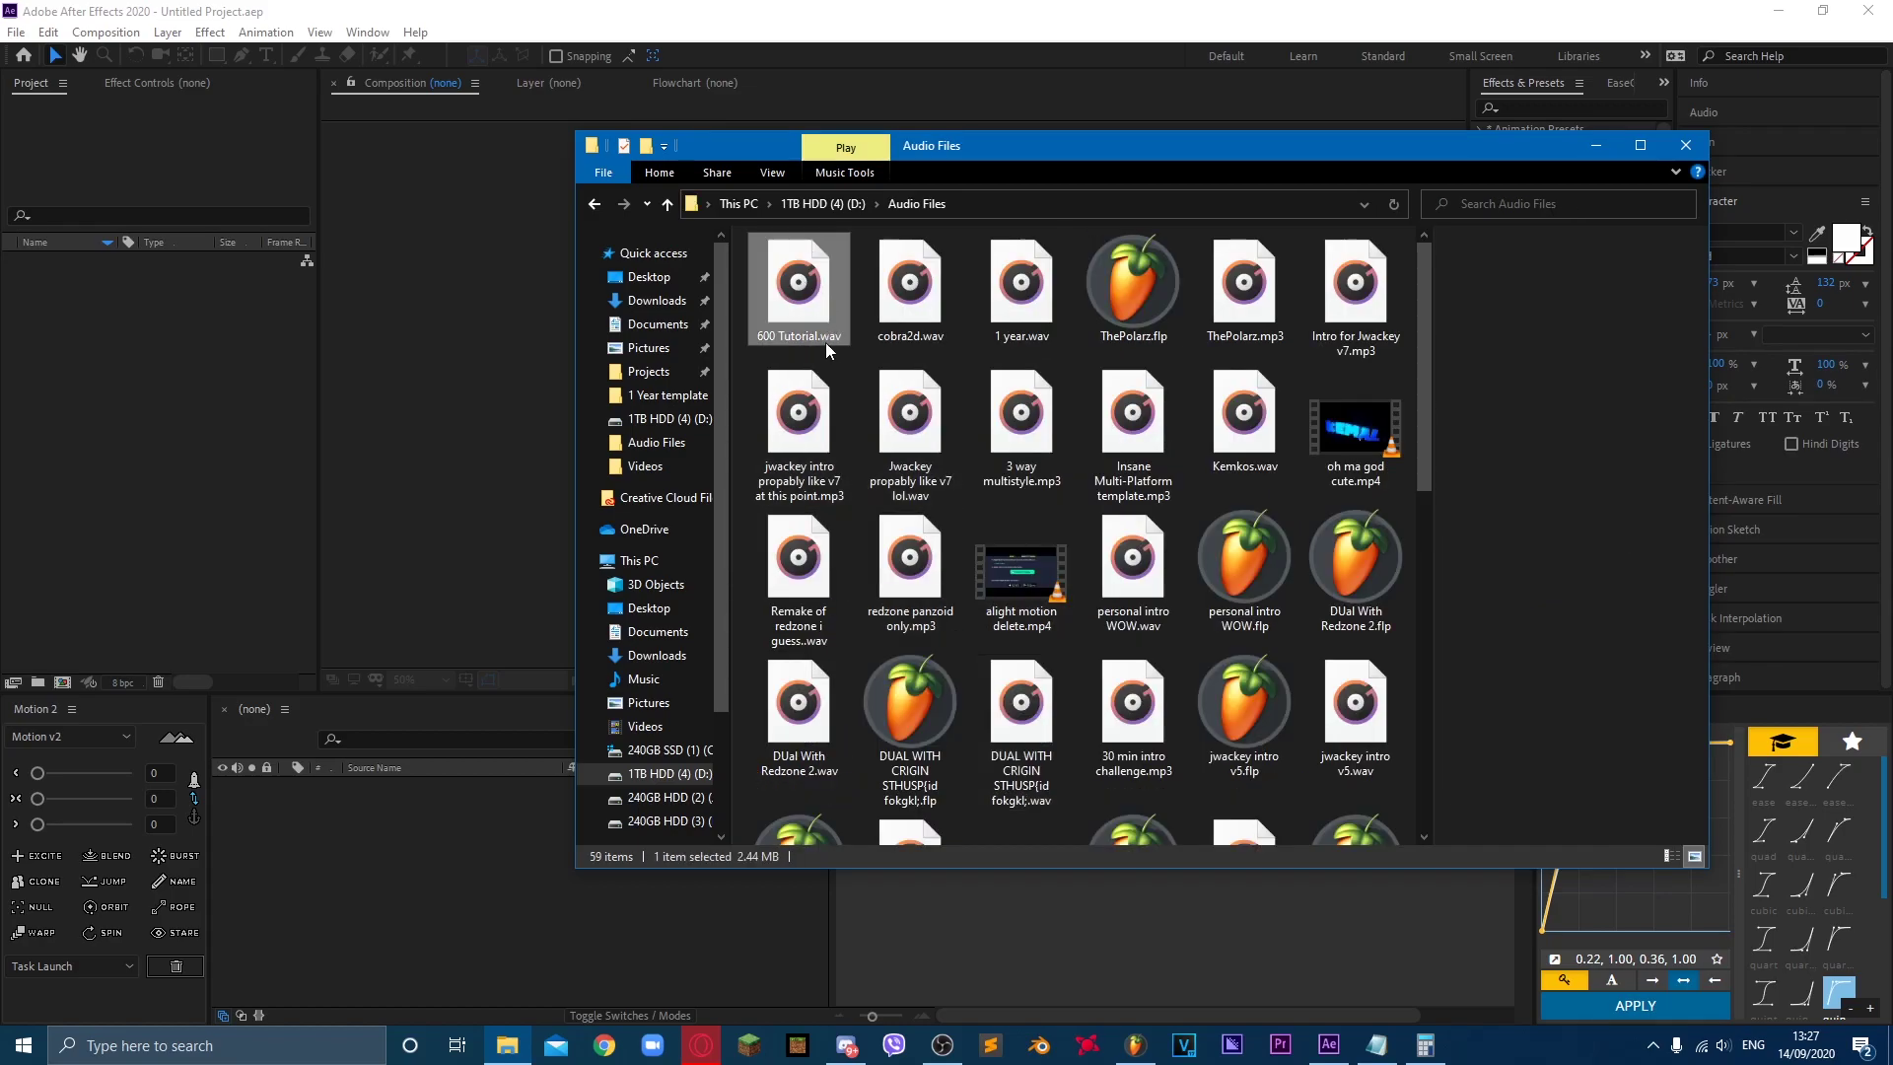
pyautogui.moveTo(826, 314); pyautogui.dragTo(103, 322)
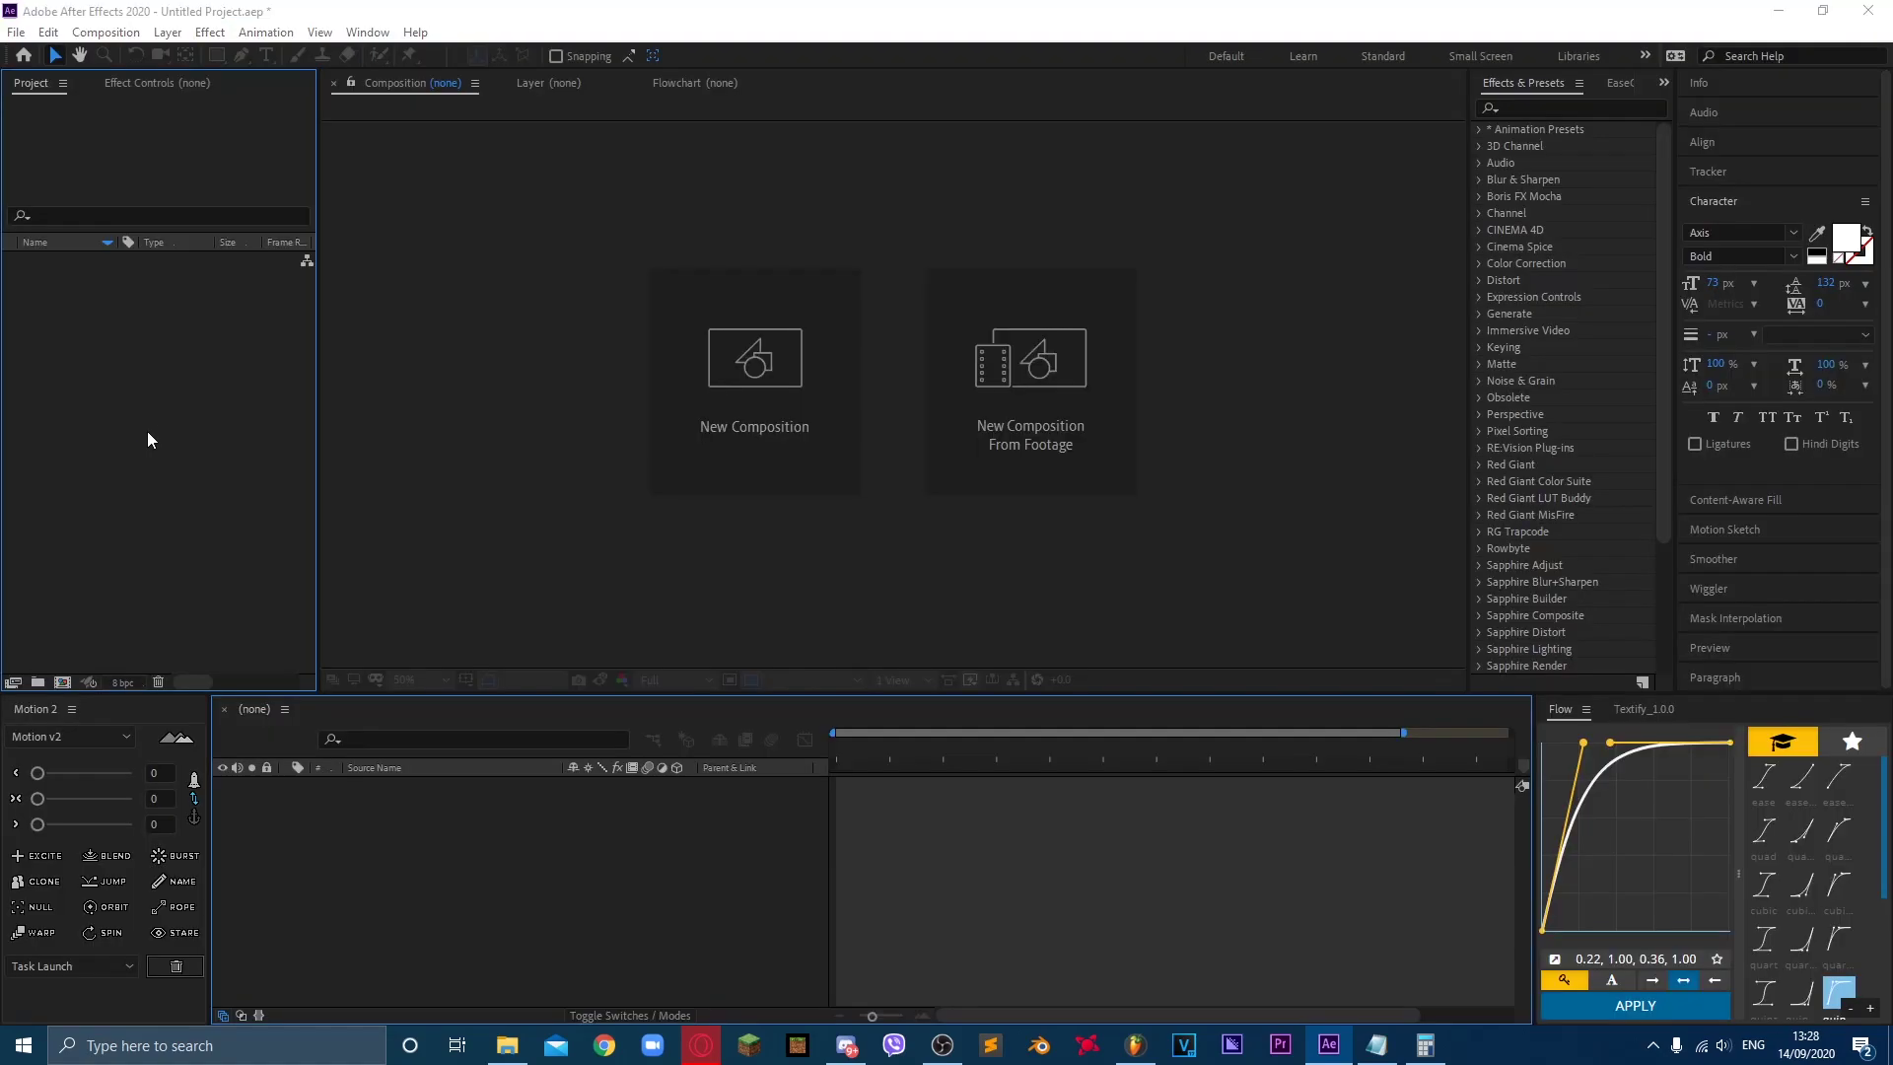
pyautogui.doubleClick(145, 430)
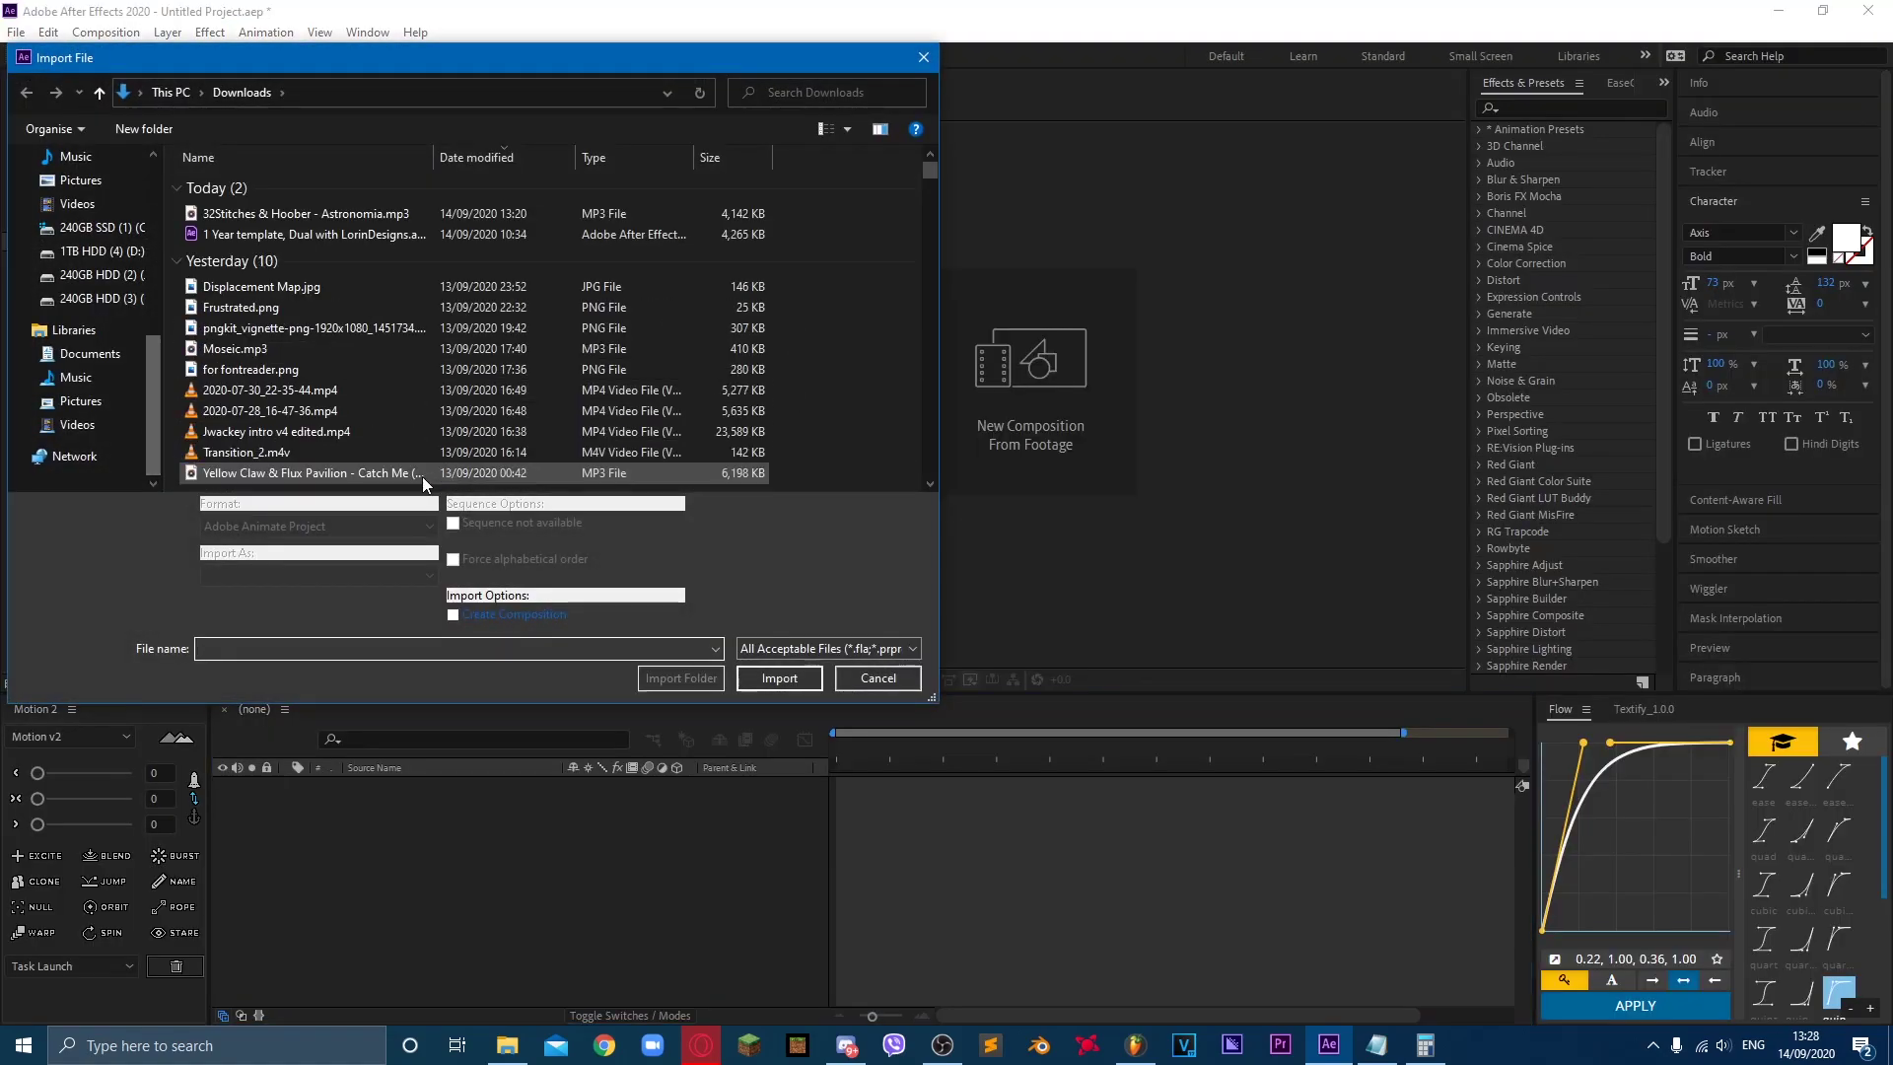
pyautogui.click(872, 684)
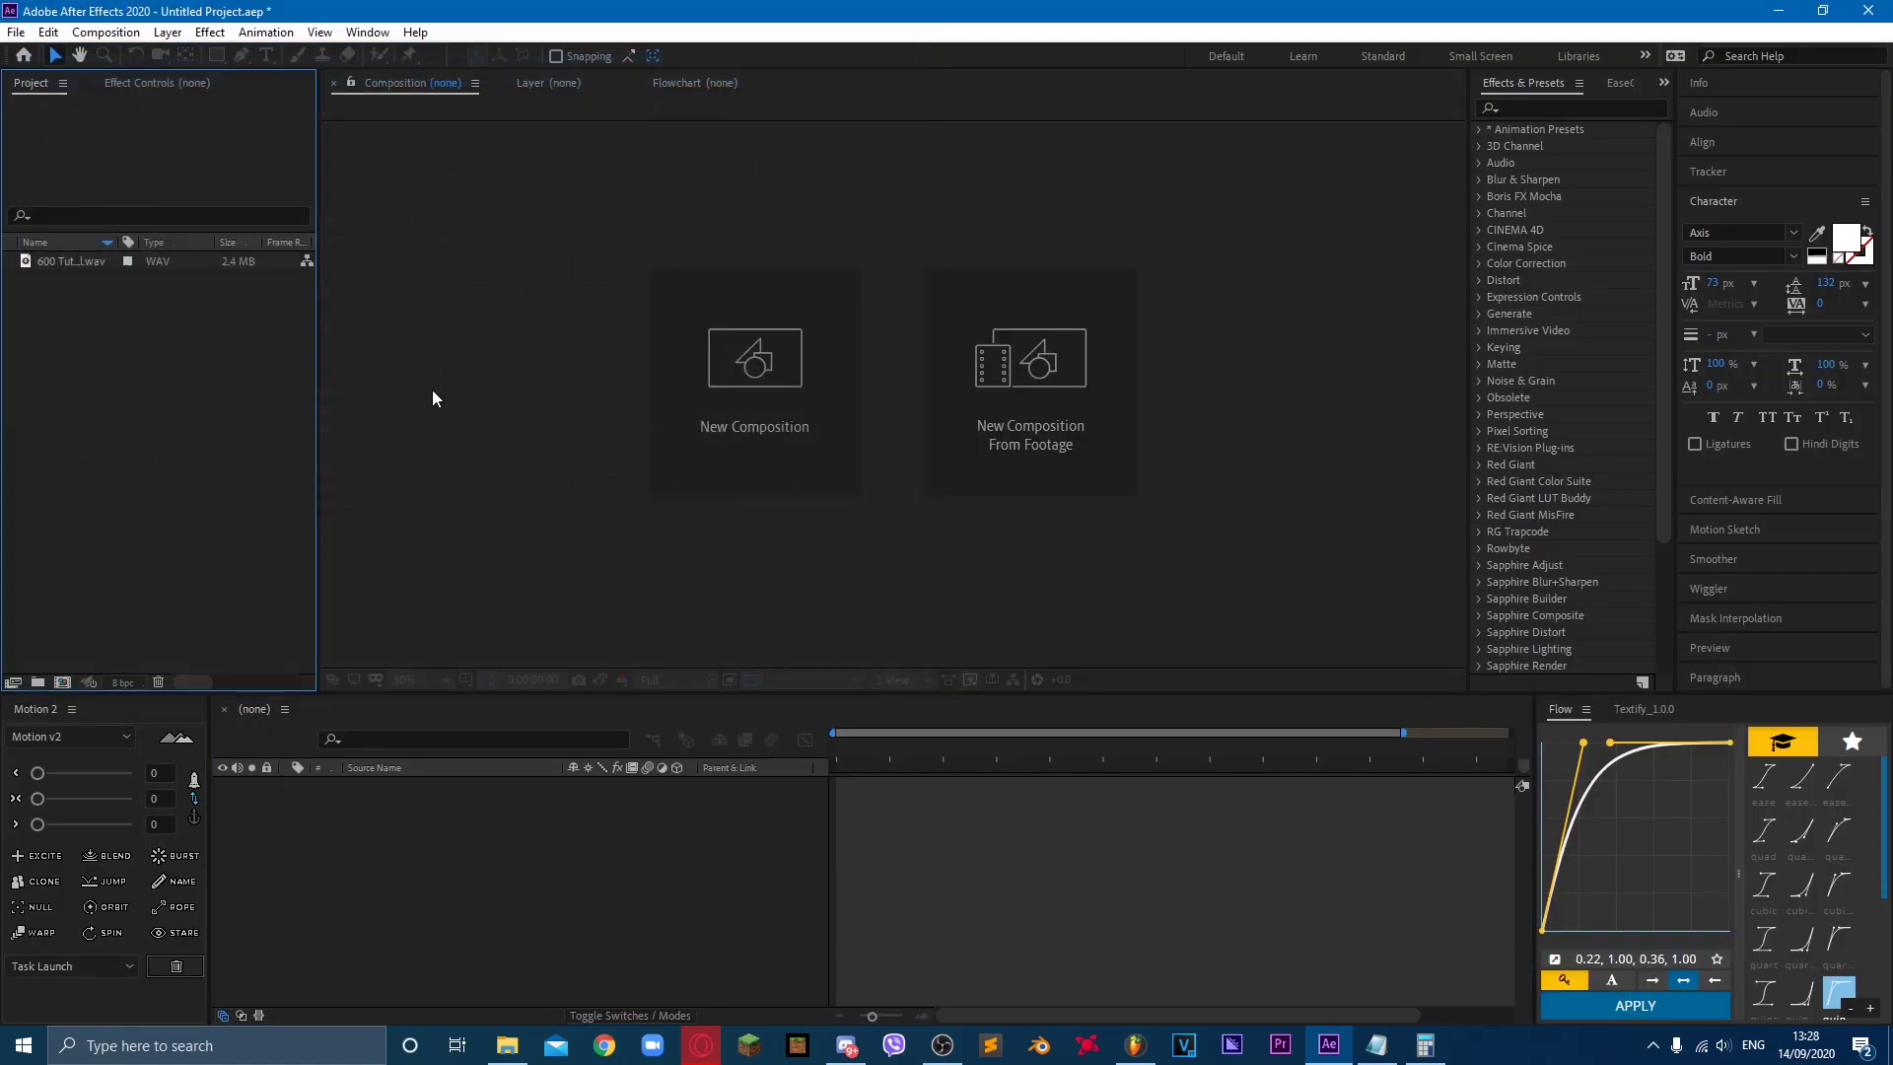
# Step: Create a composition from 600 Tutorial.wav, briefly preview it, and turn off the transparency grid
pyautogui.moveTo(61, 260); pyautogui.dragTo(66, 479)
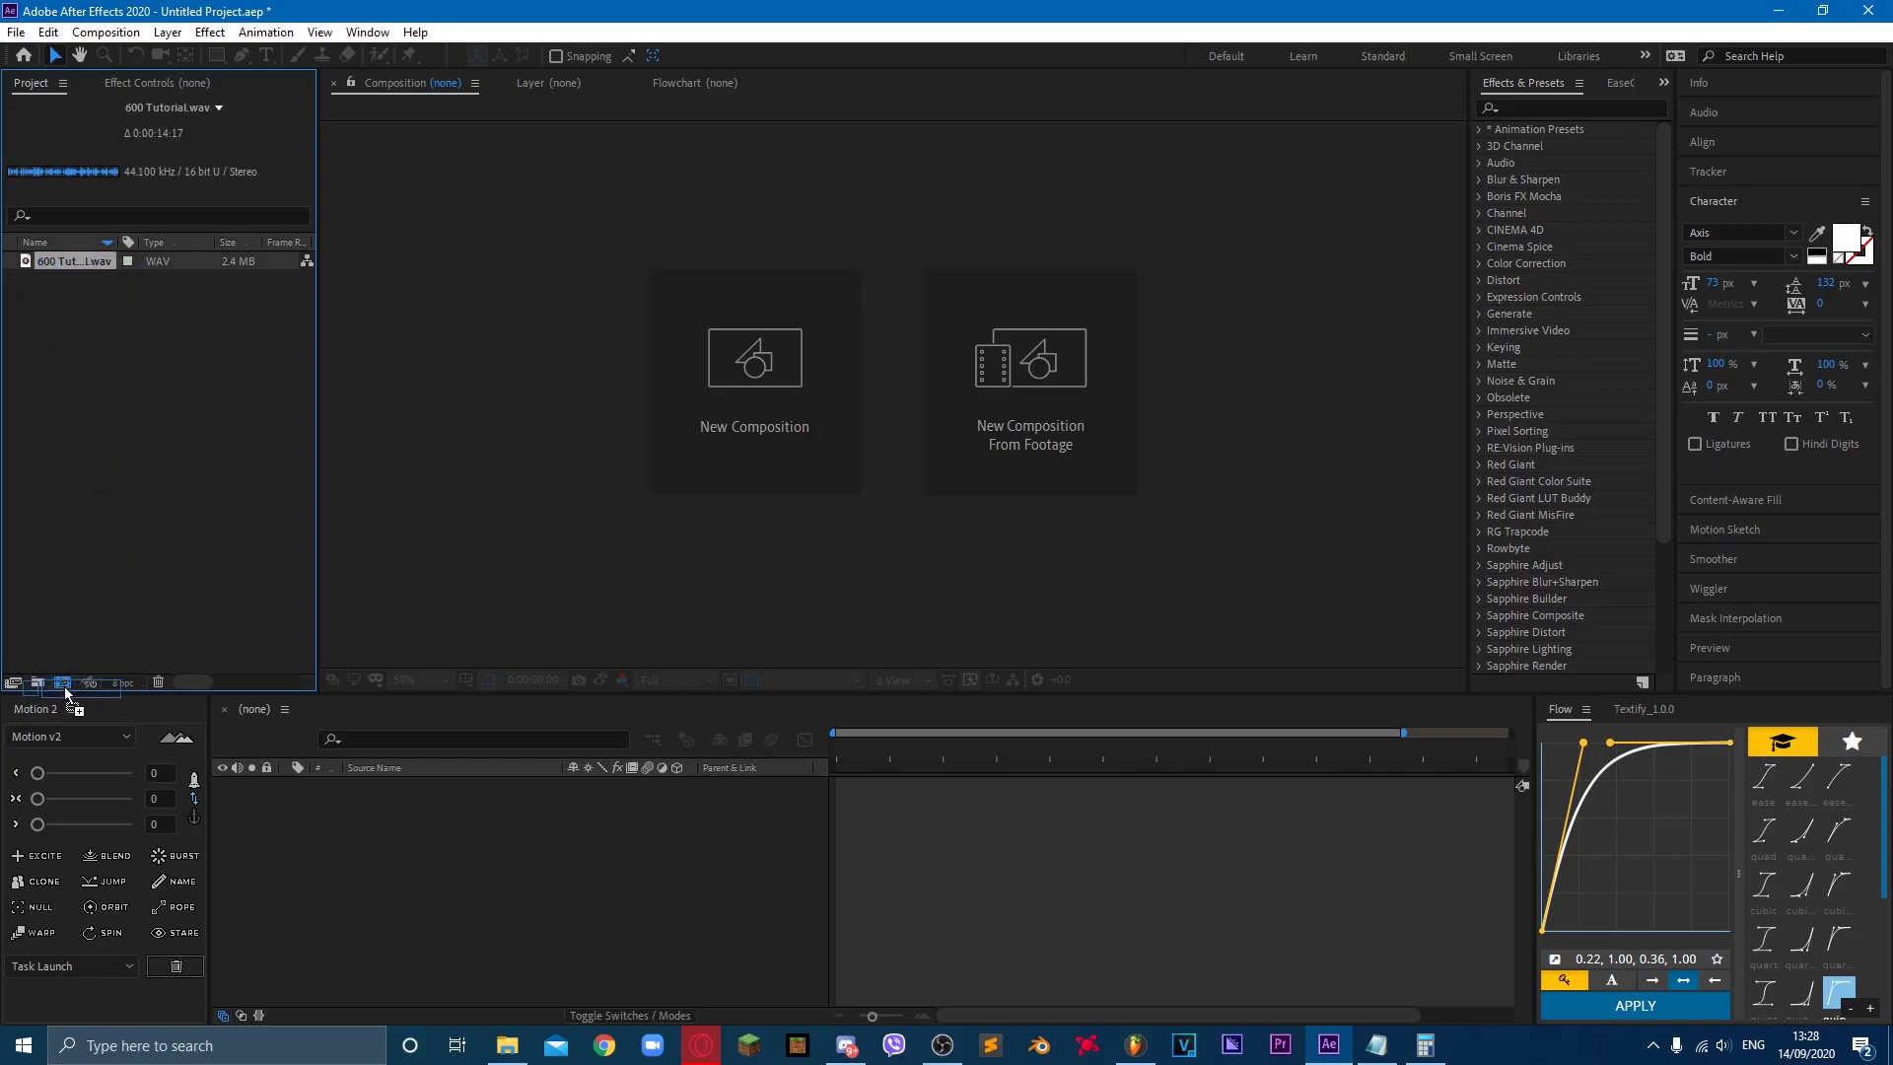
pyautogui.moveTo(61, 678); pyautogui.dragTo(61, 678)
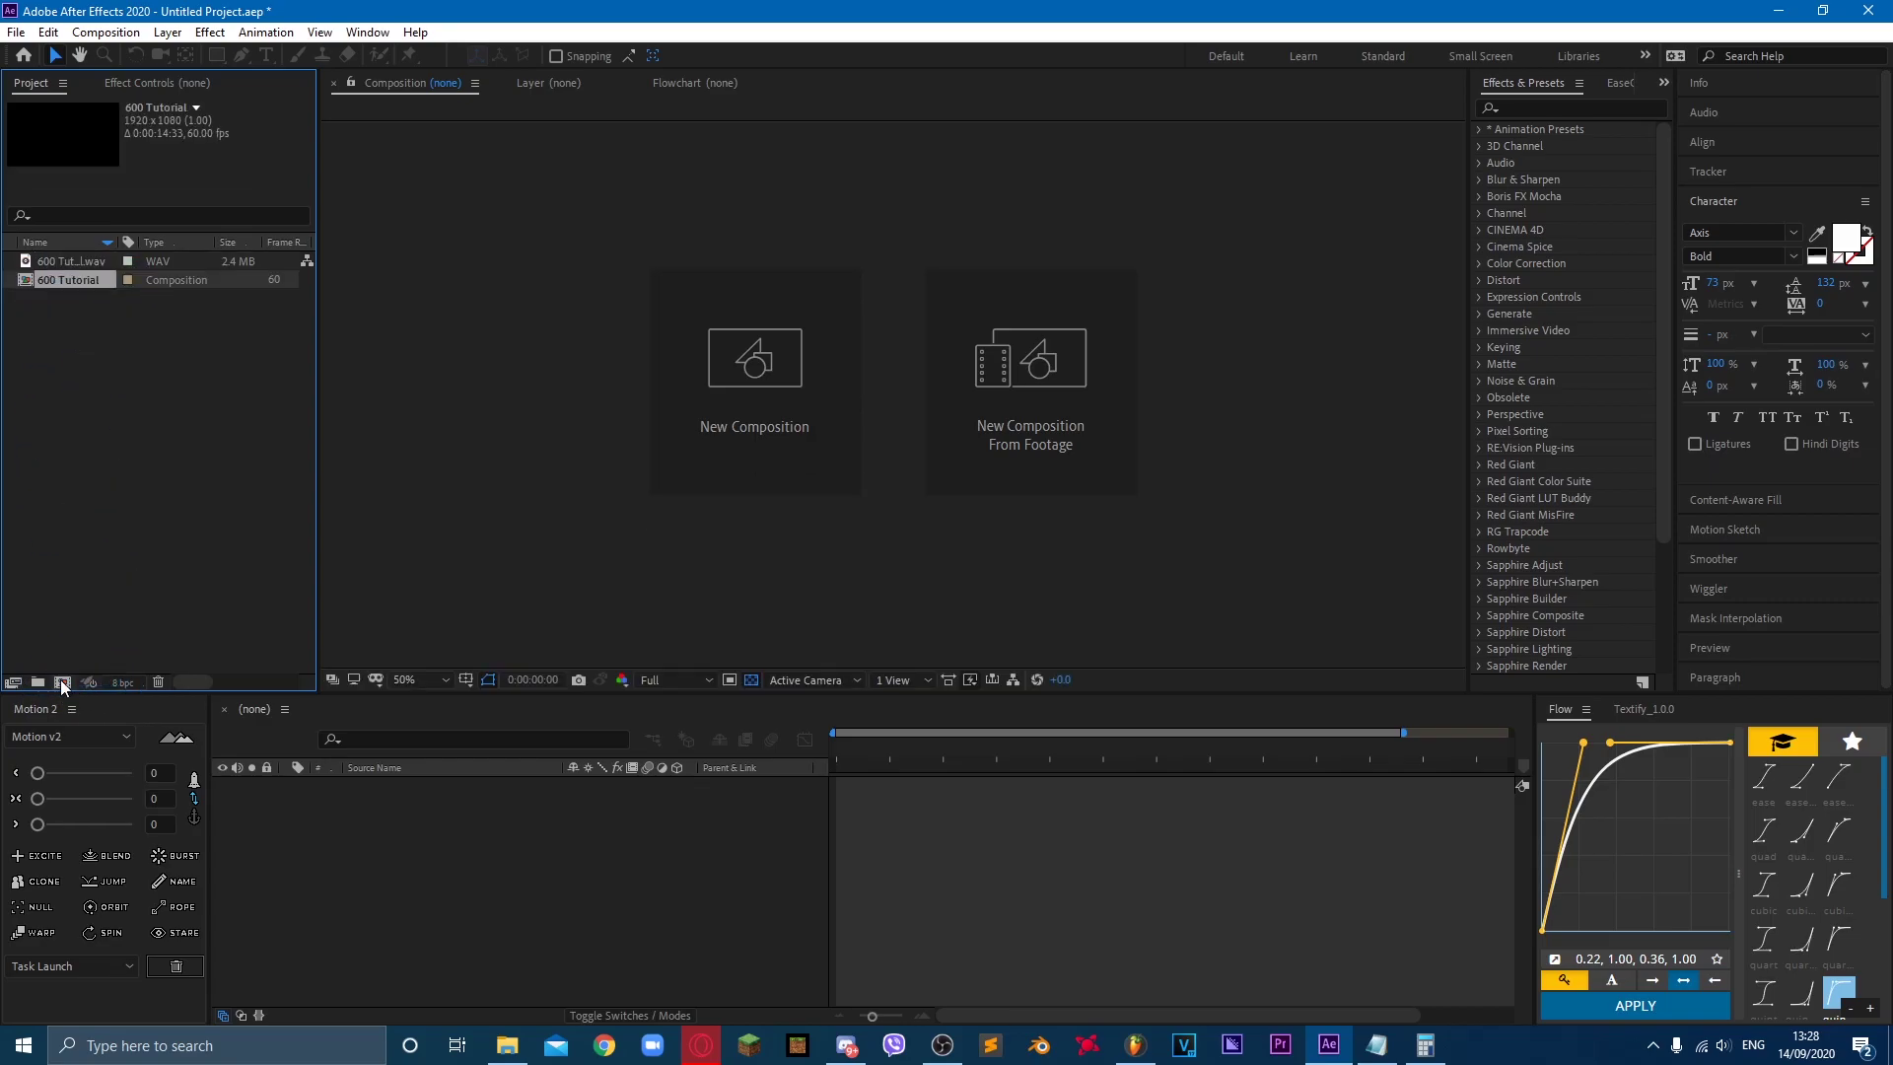
pyautogui.moveTo(882, 746); pyautogui.dragTo(954, 745)
pyautogui.press('space')
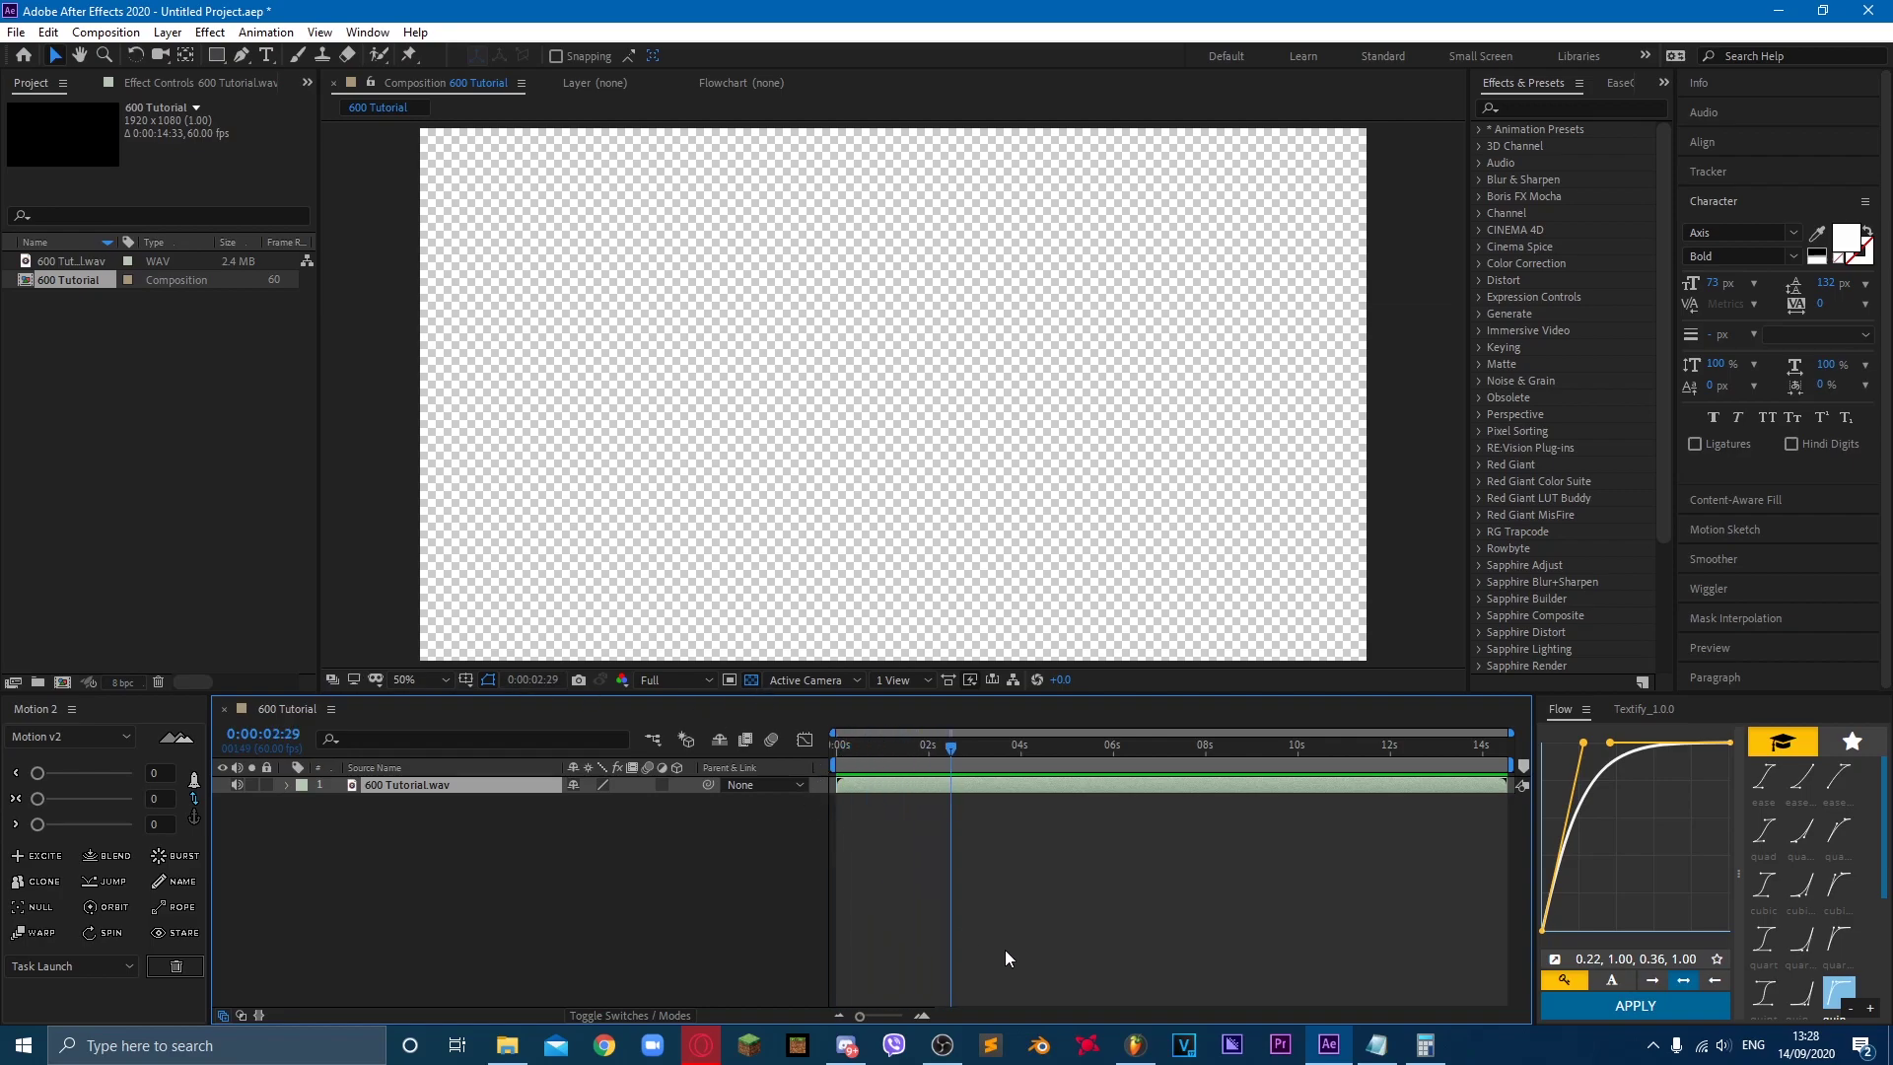
pyautogui.press('space')
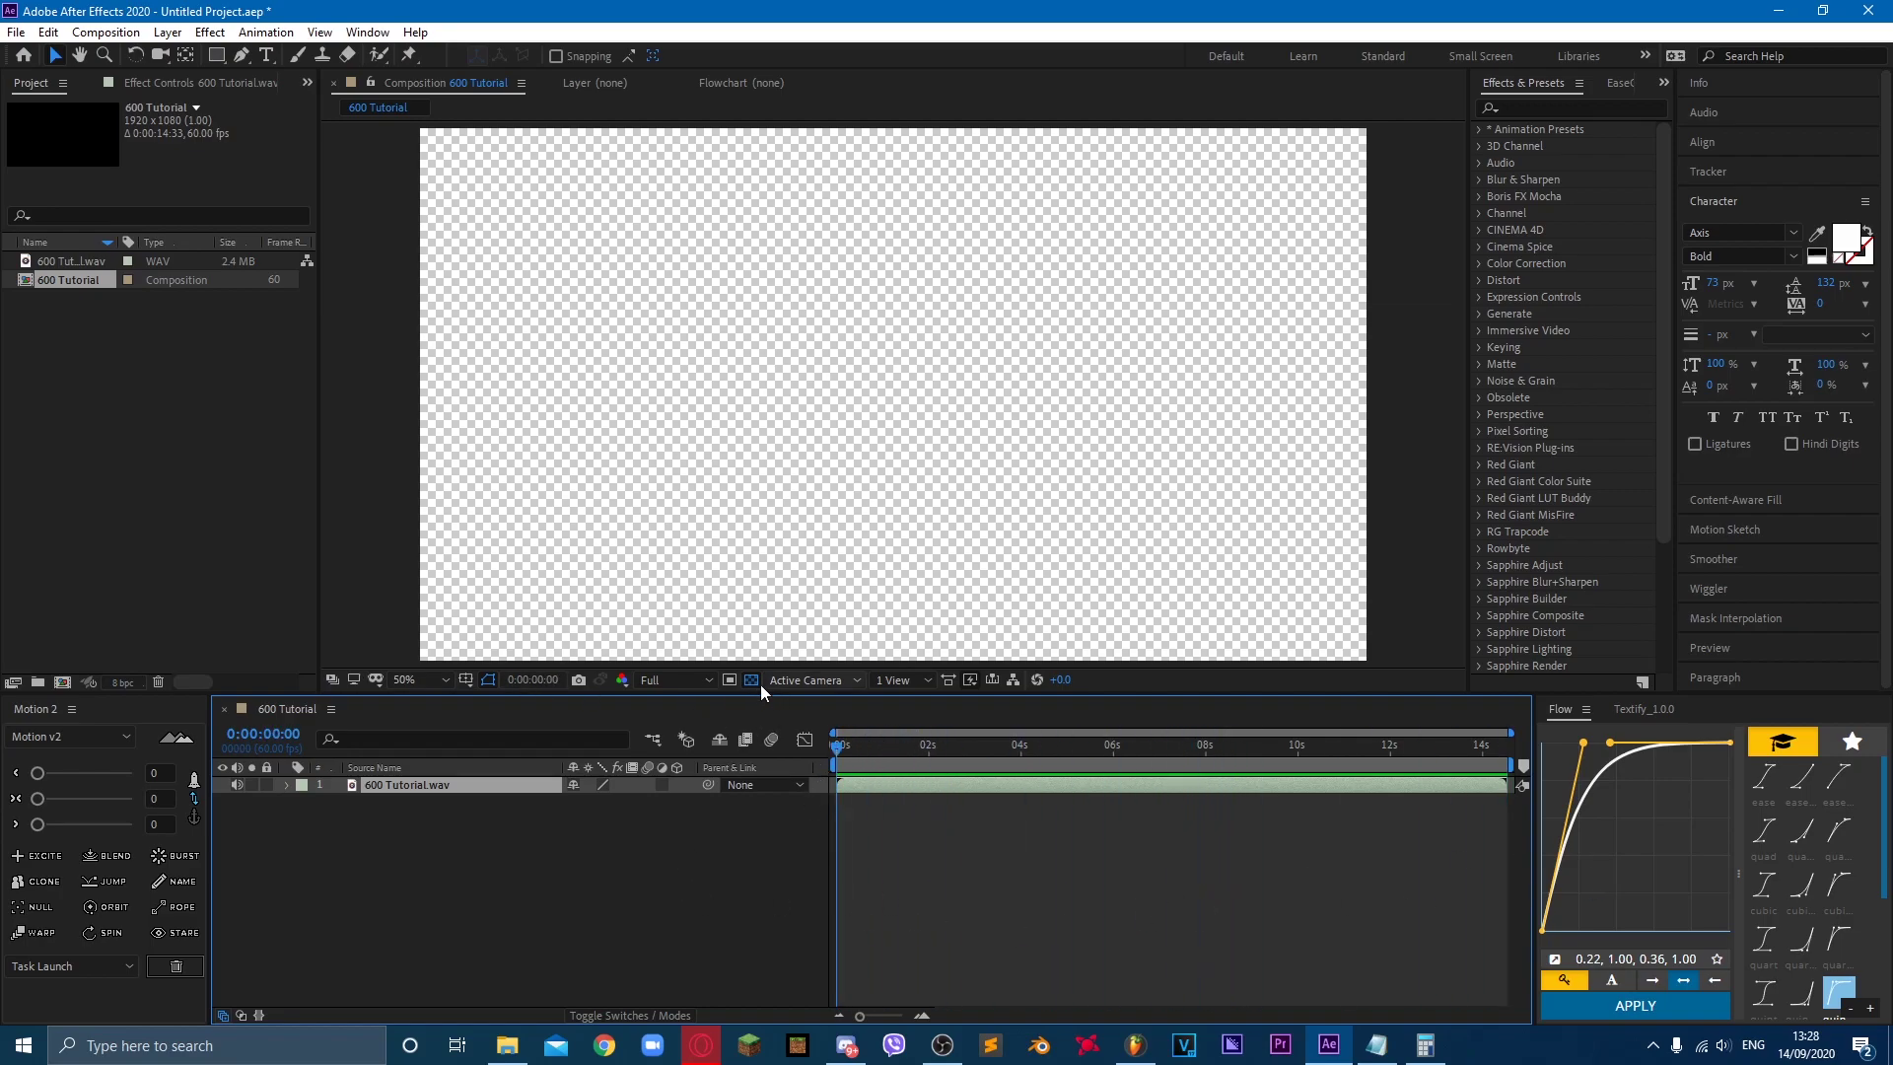
pyautogui.click(752, 680)
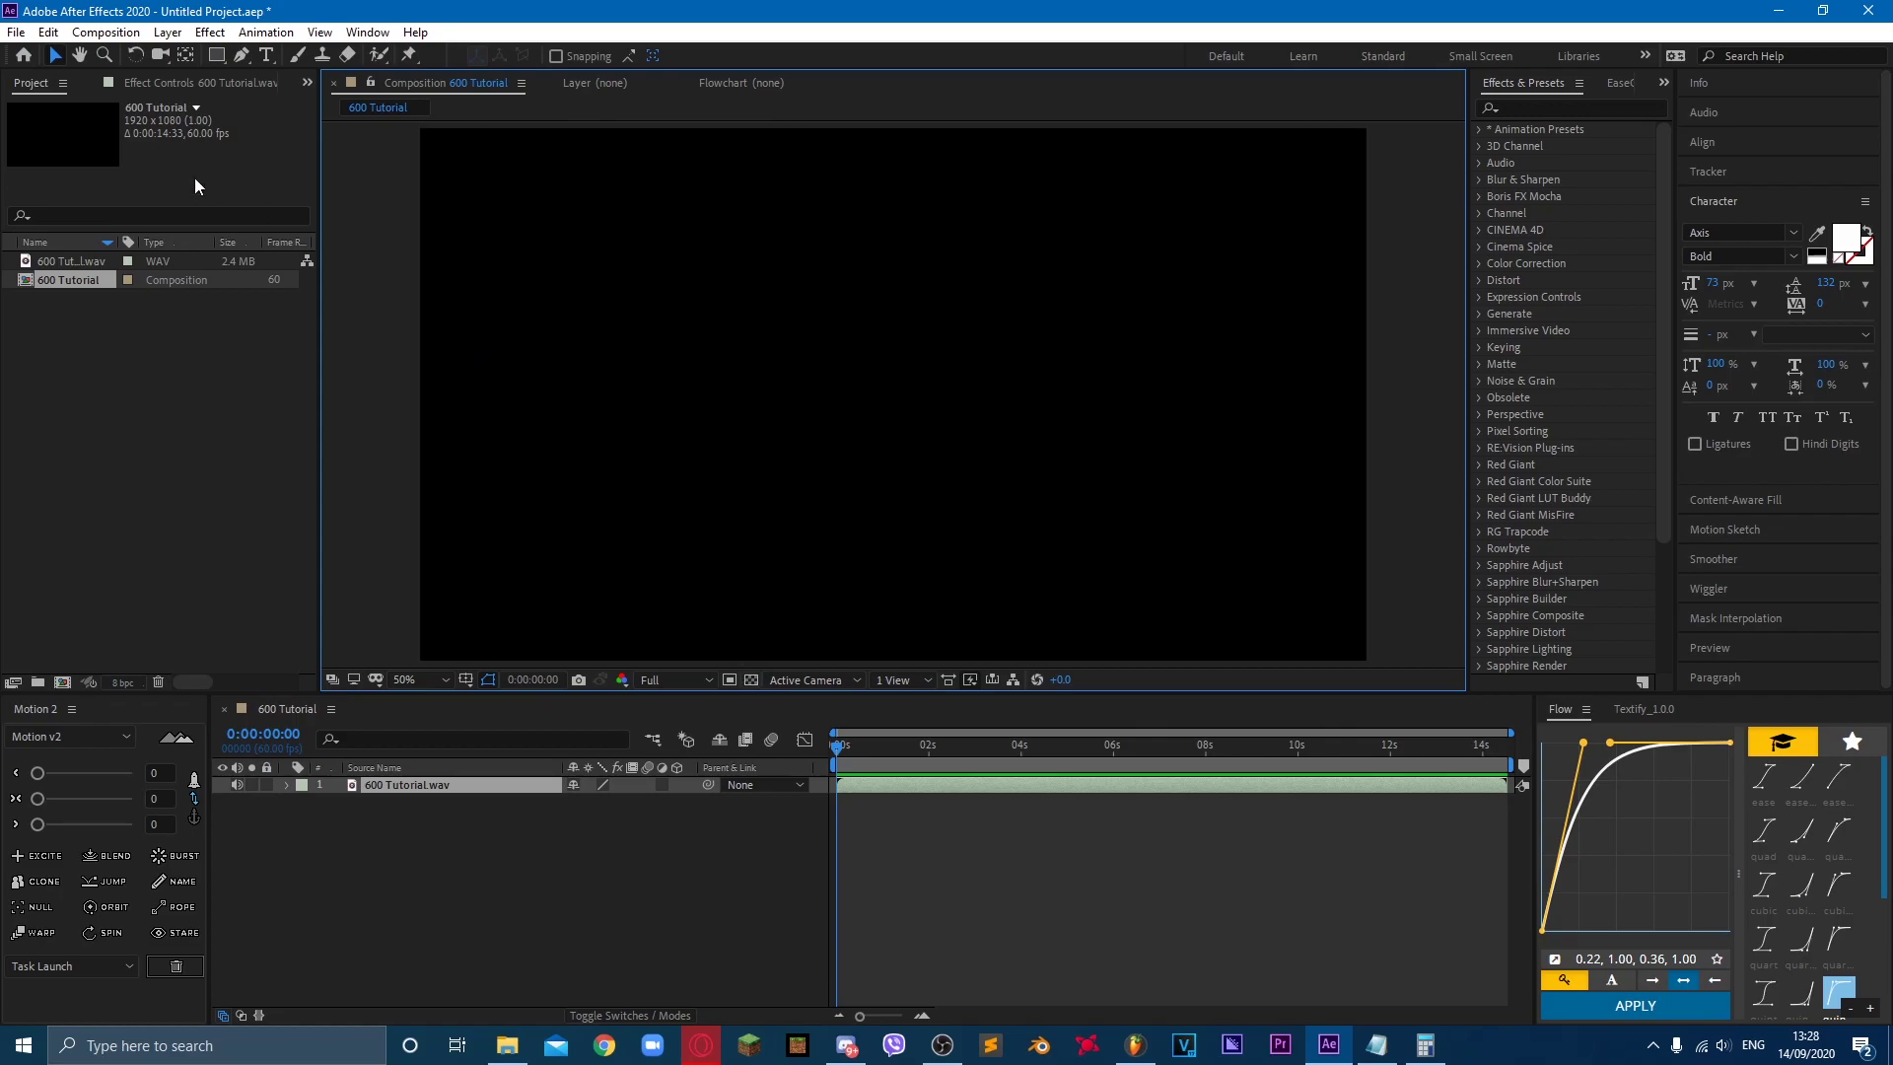
# Step: Open the 600 Tutorial composition's settings and examine its duration
pyautogui.click(107, 31)
pyautogui.click(309, 85)
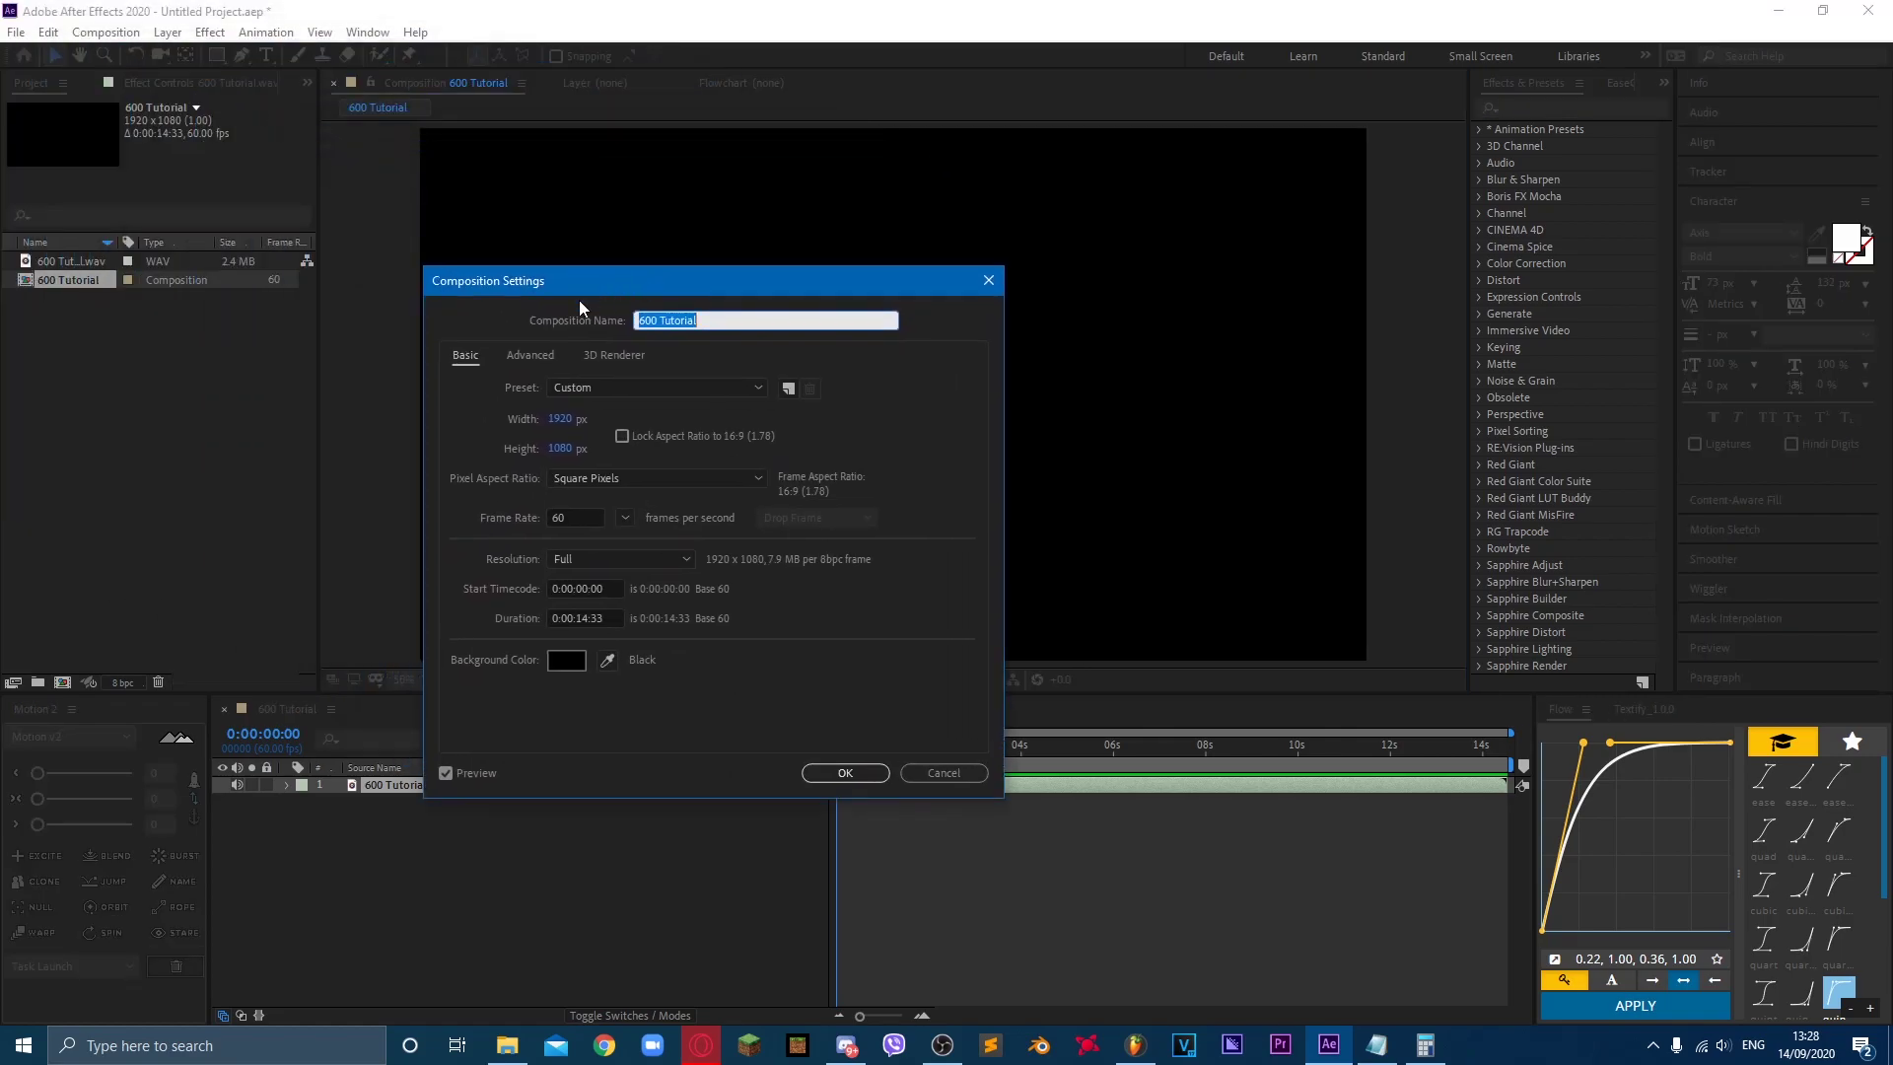
pyautogui.click(609, 615)
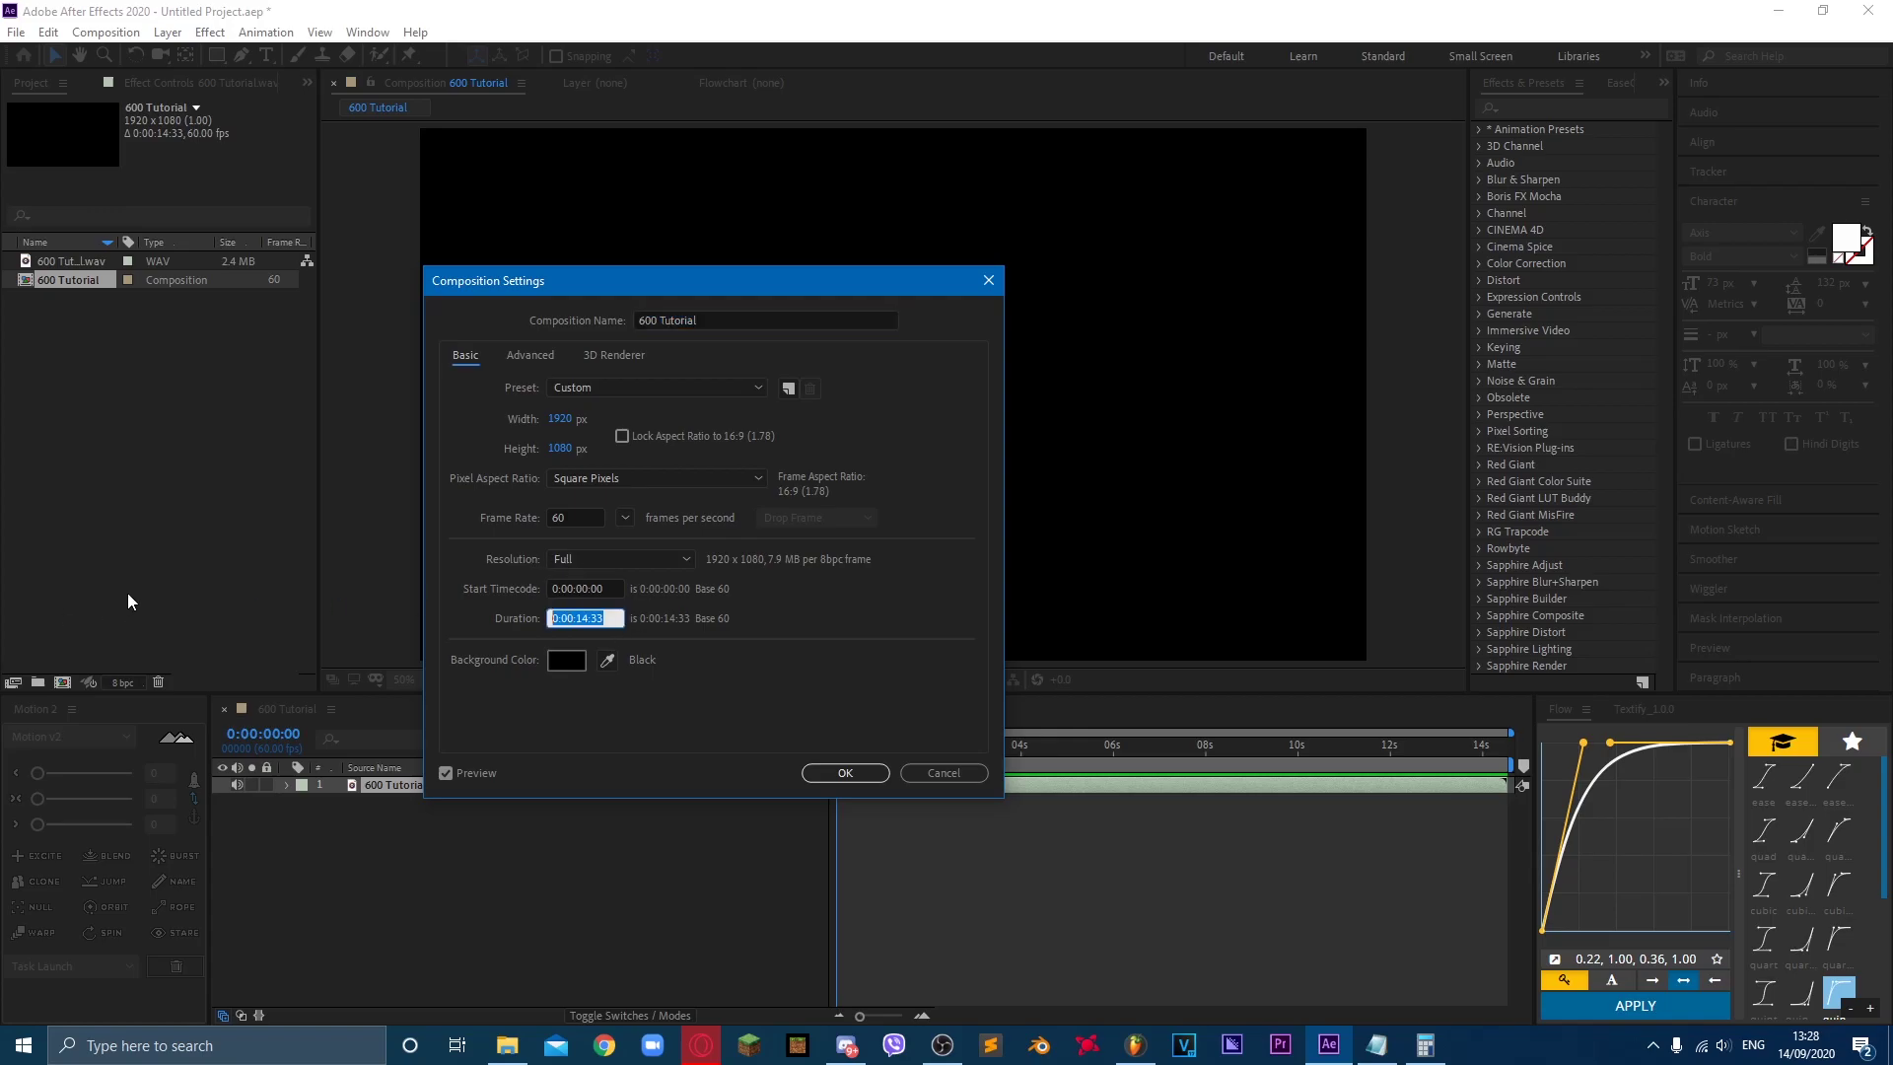
pyautogui.click(811, 618)
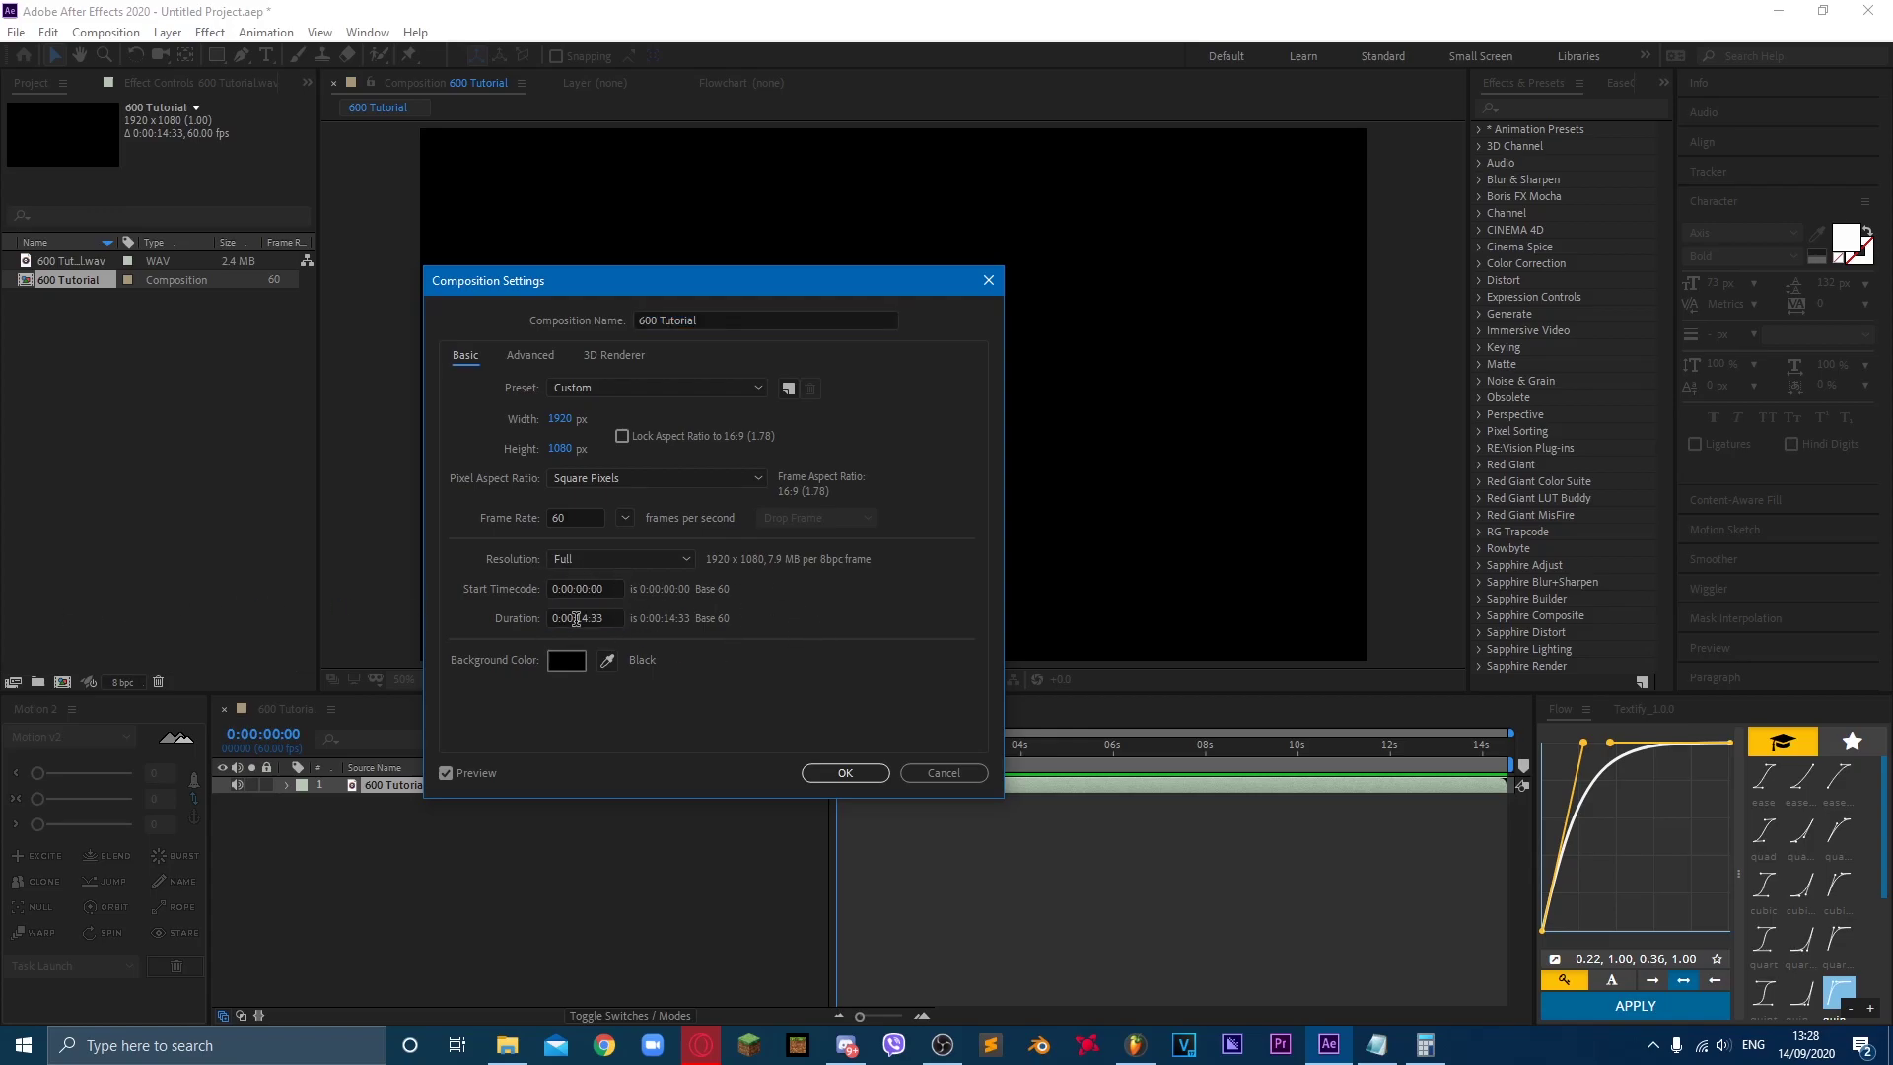
pyautogui.click(592, 618)
pyautogui.click(804, 635)
# Step: Try a 59.94 fps frame rate, return the composition to 60 fps, and apply the settings
pyautogui.click(625, 518)
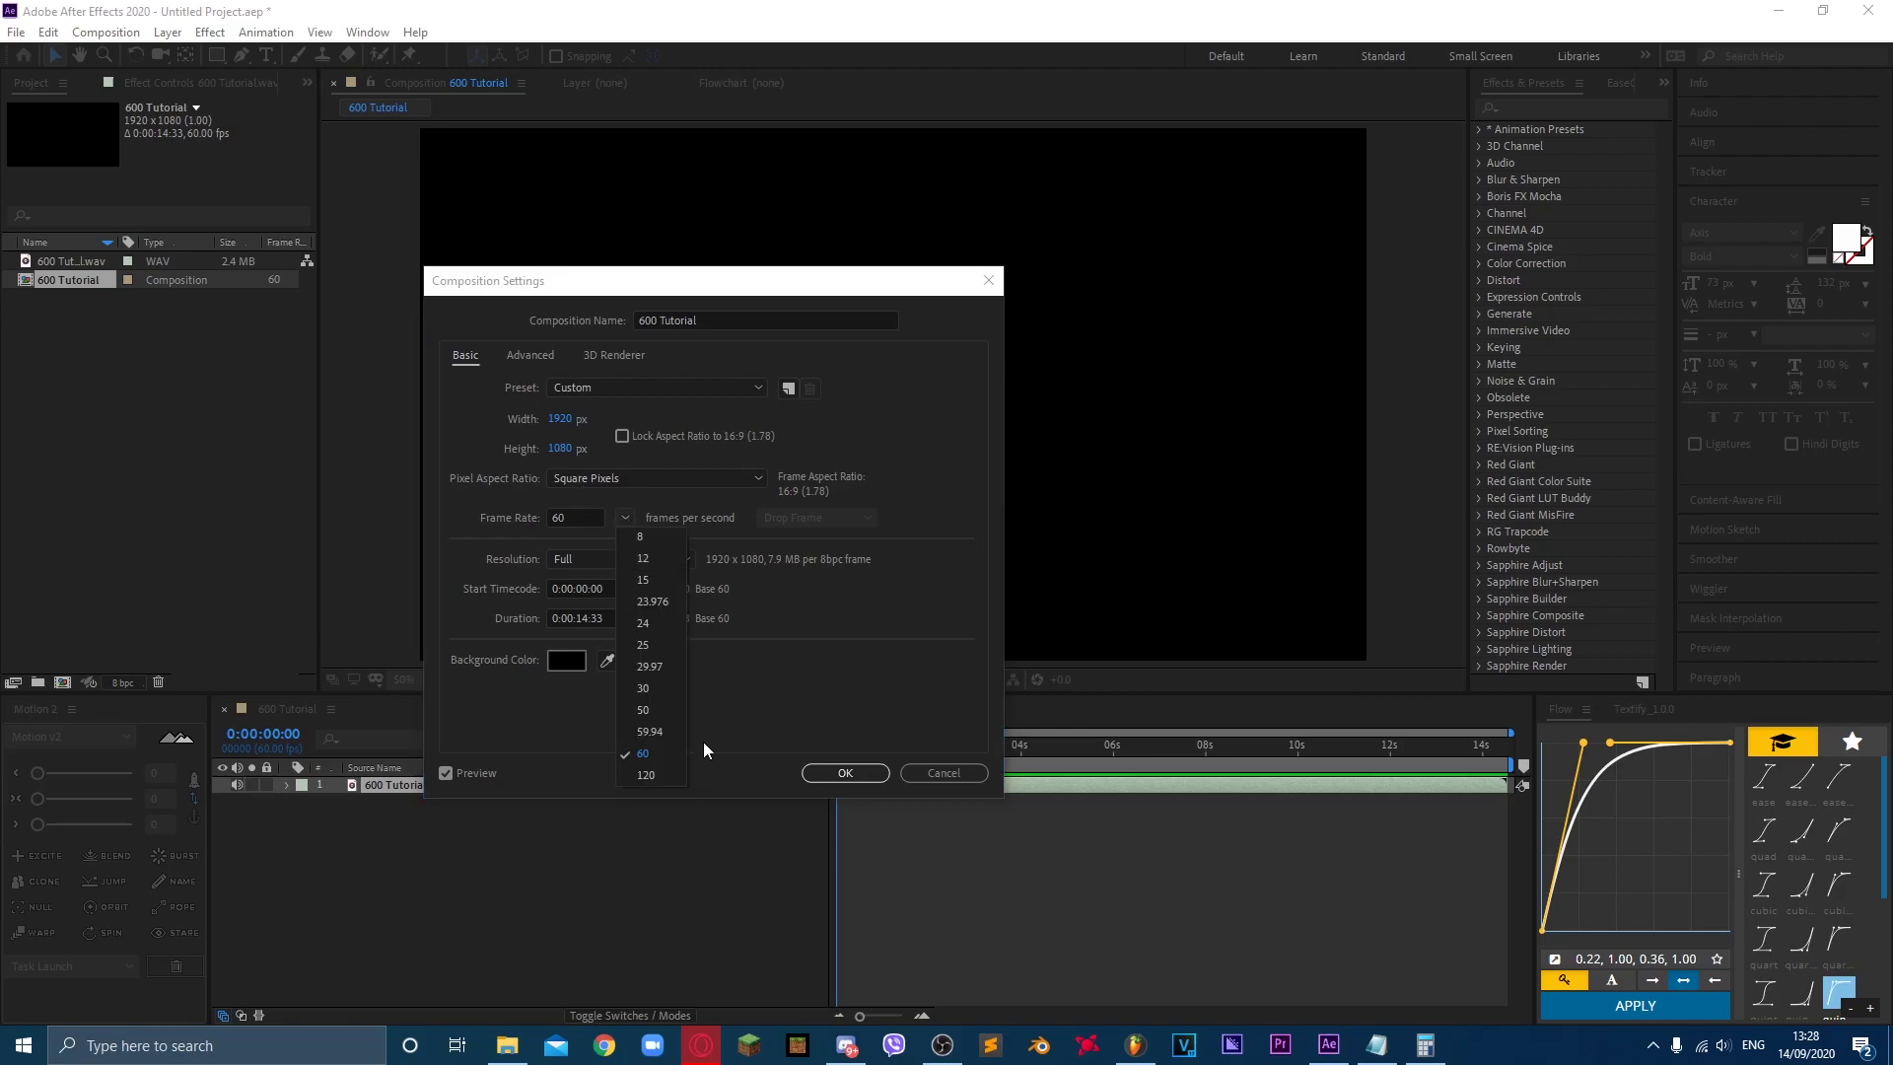
pyautogui.click(671, 755)
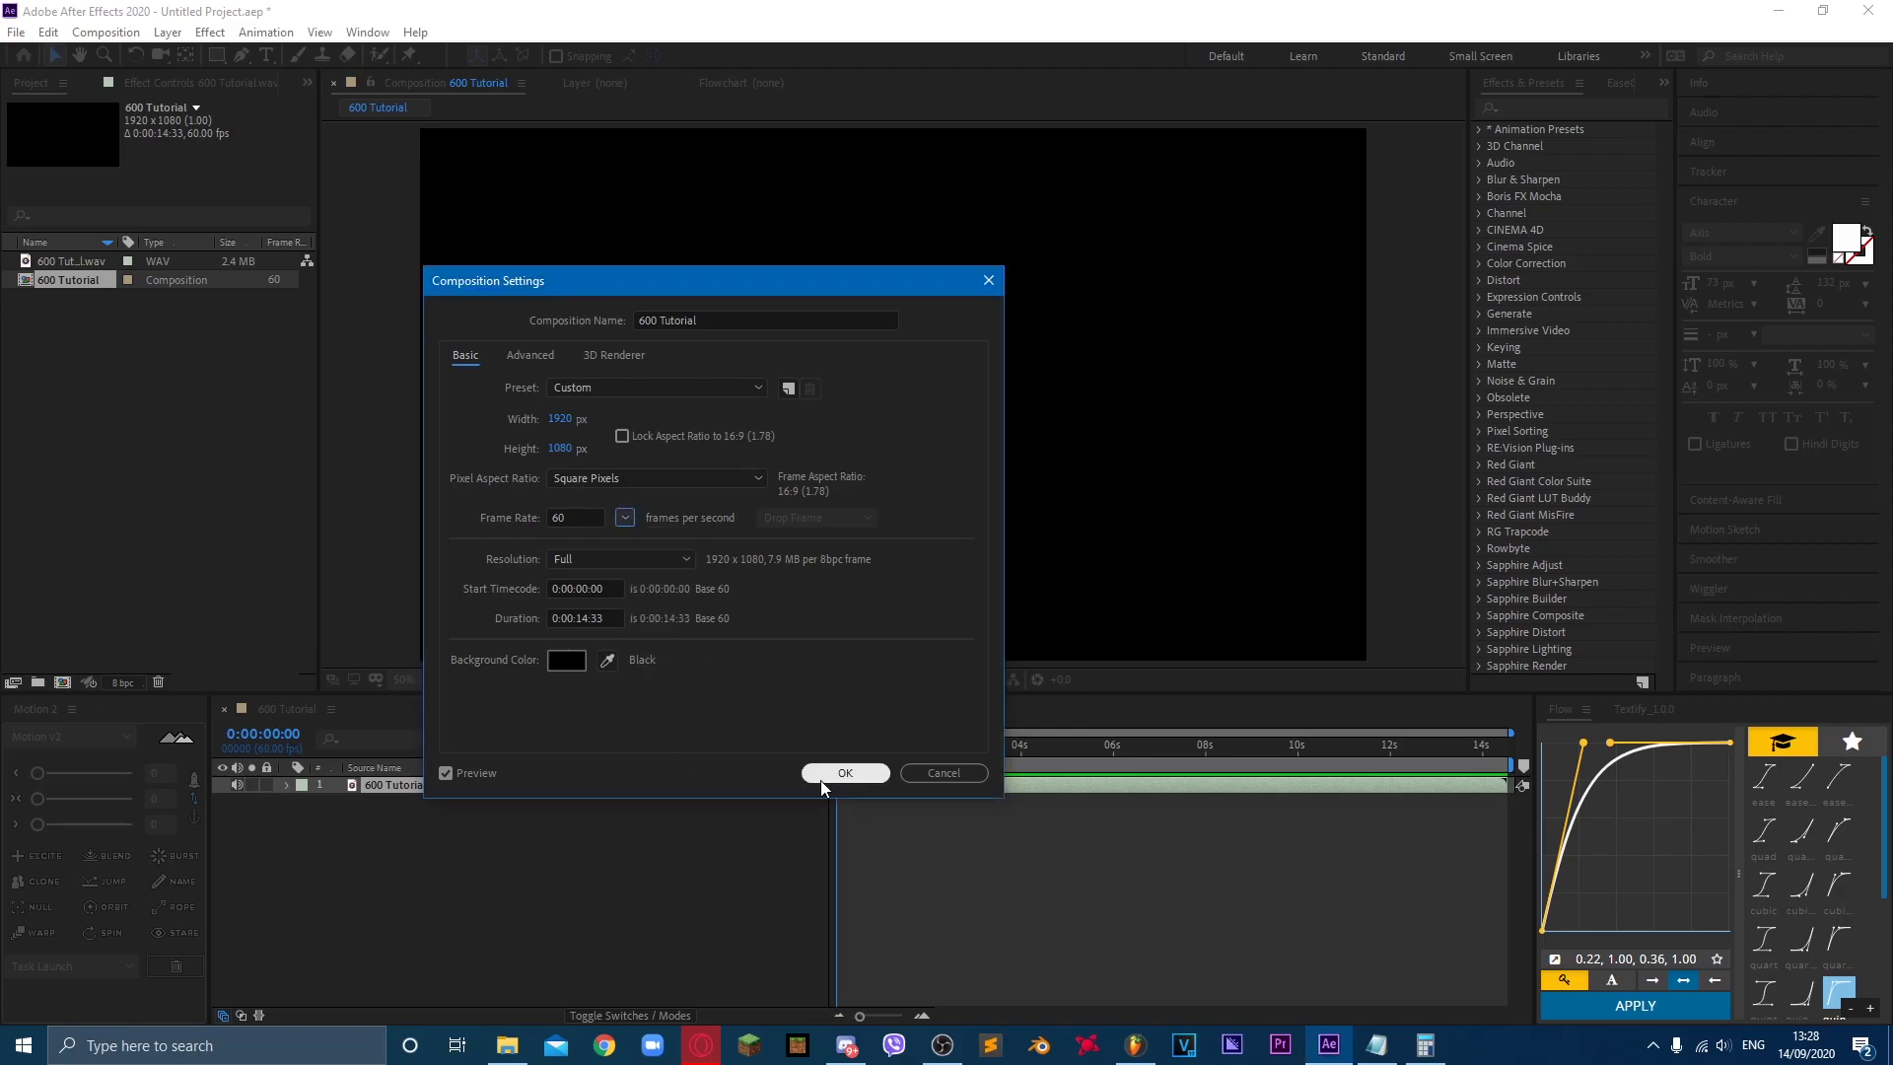
pyautogui.click(626, 517)
pyautogui.click(650, 734)
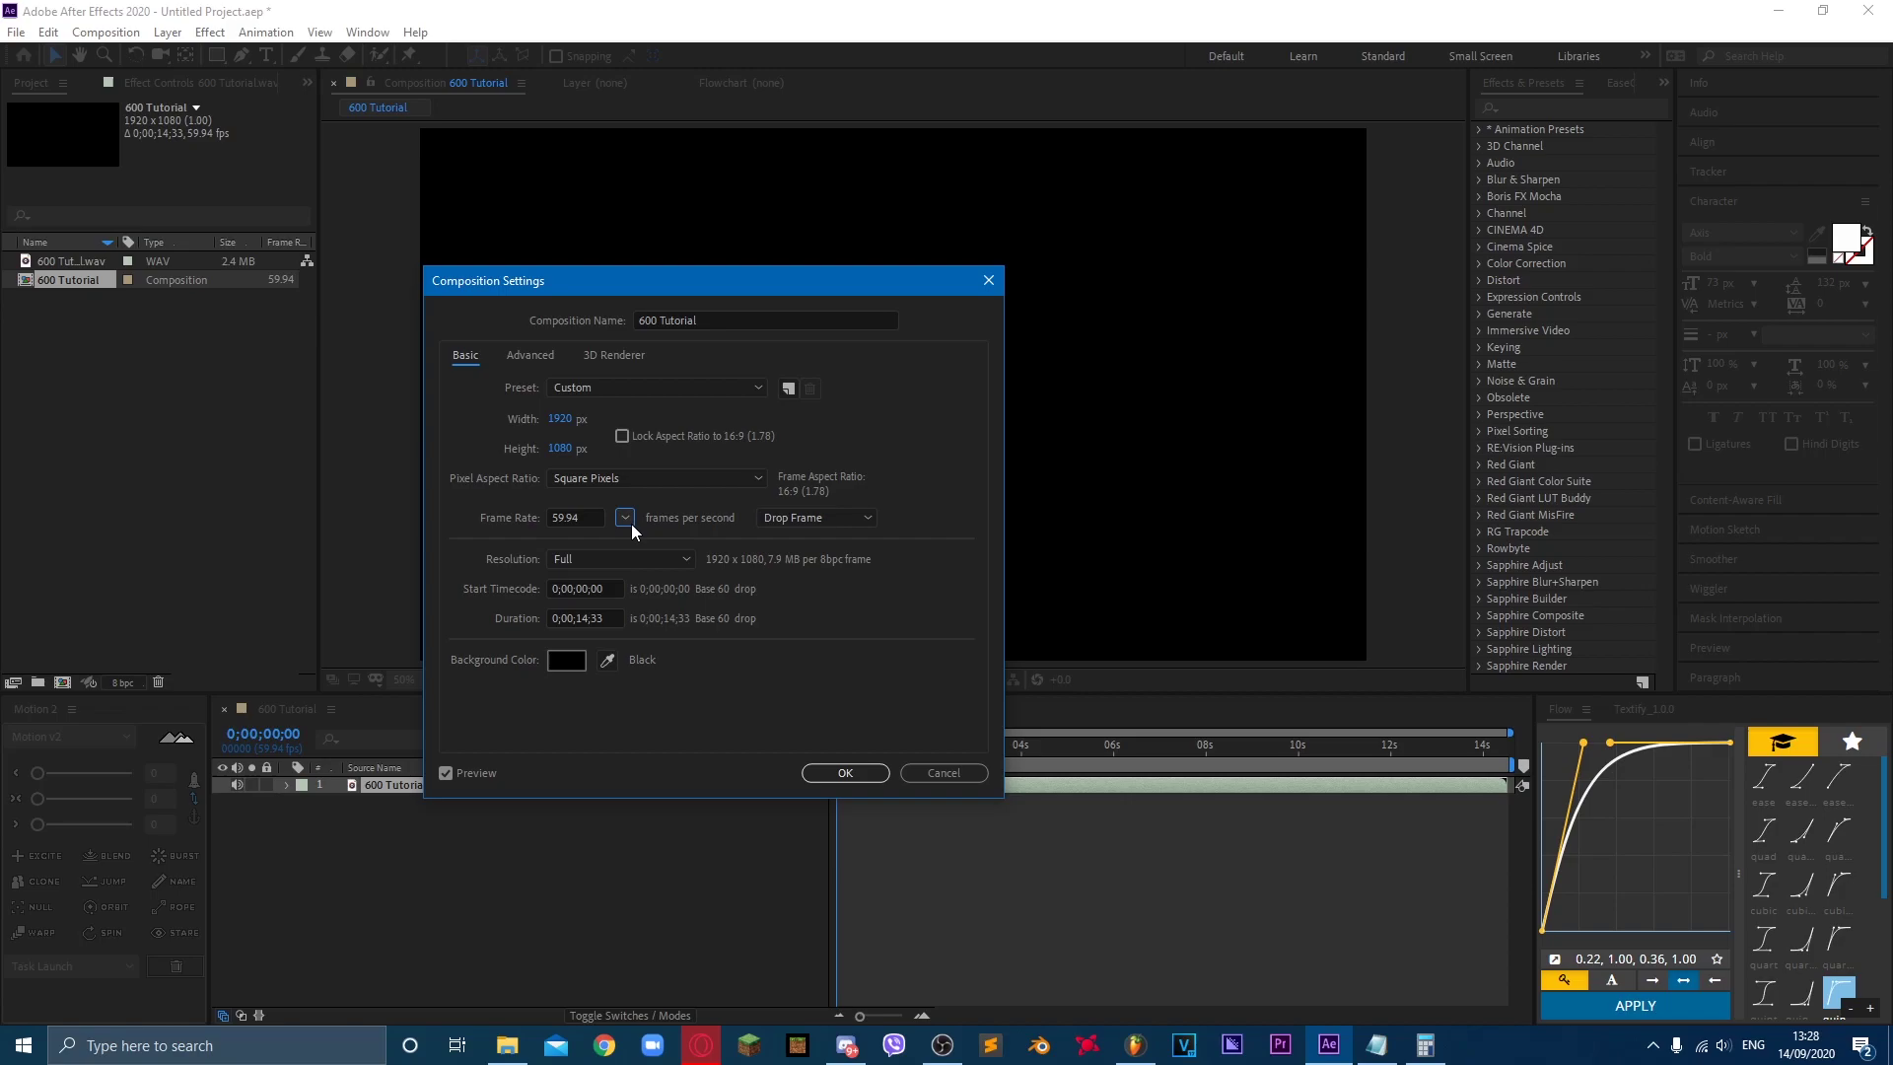
pyautogui.click(631, 521)
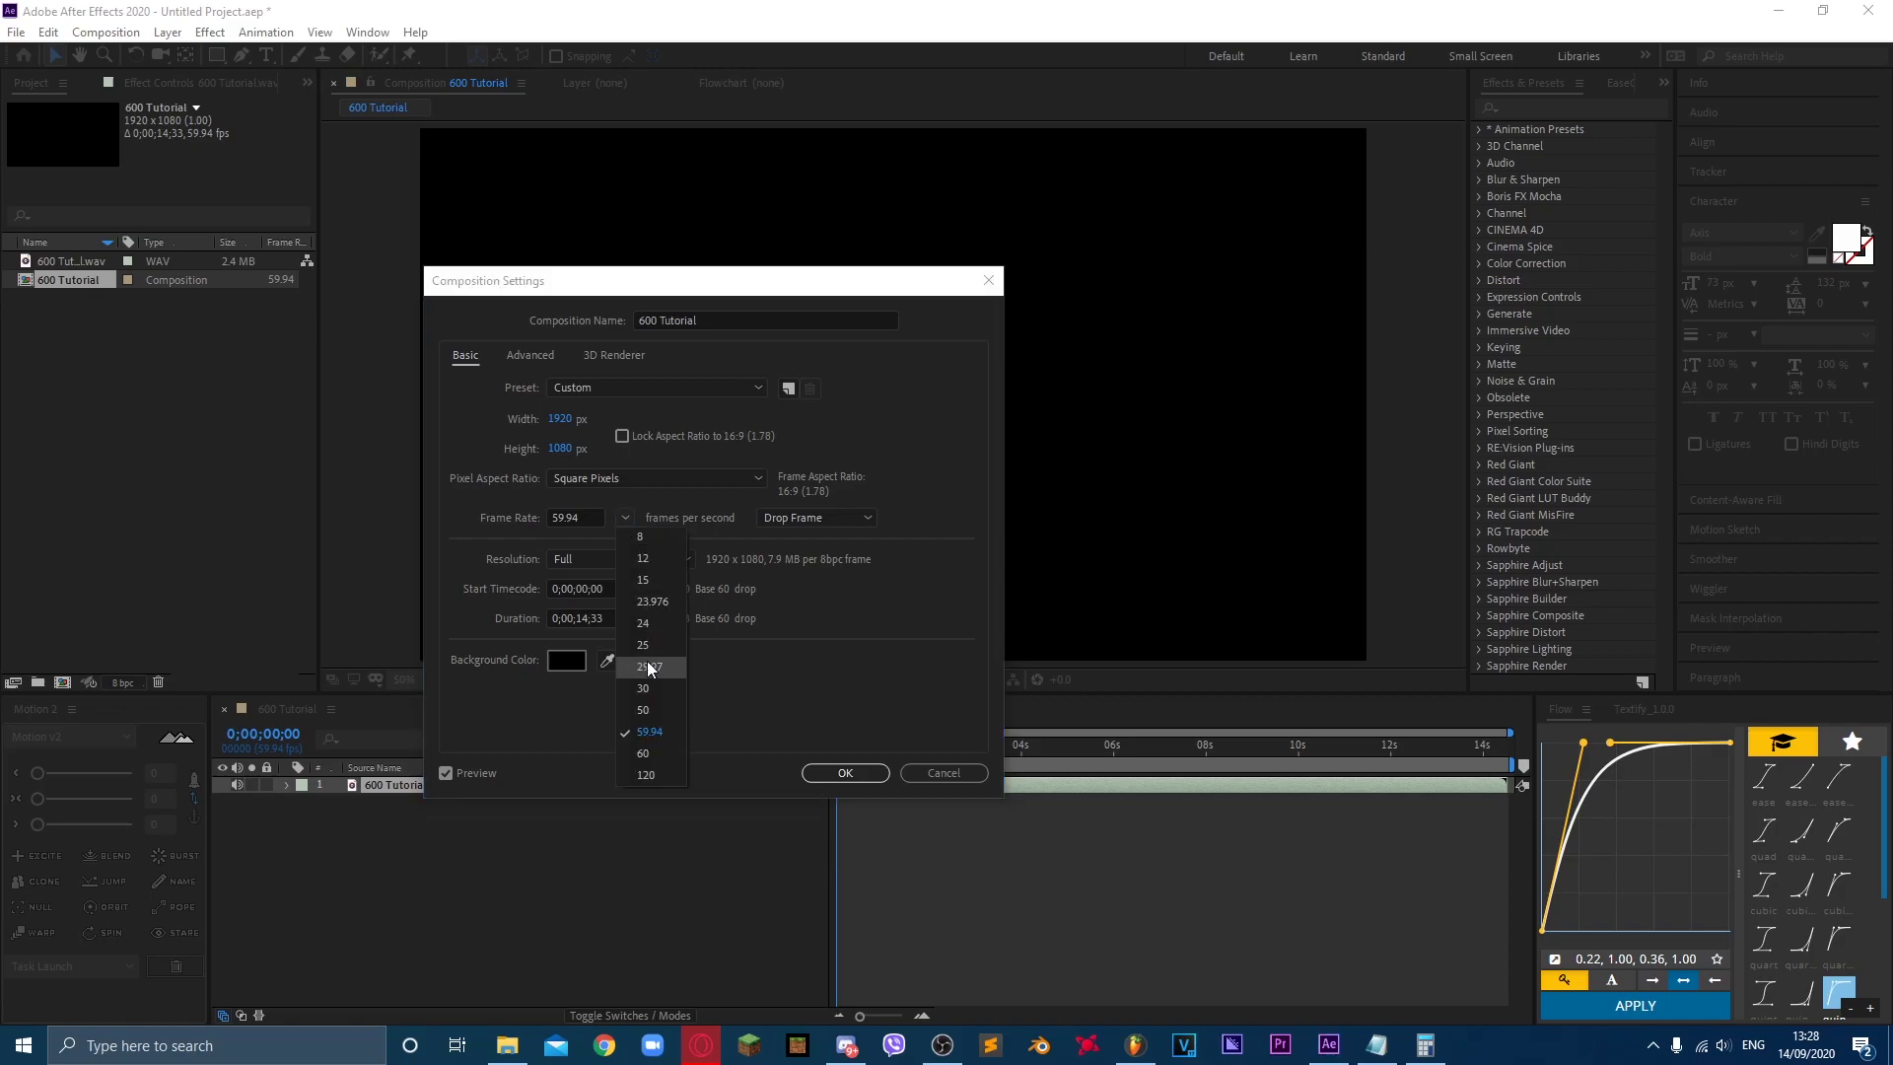
pyautogui.click(647, 753)
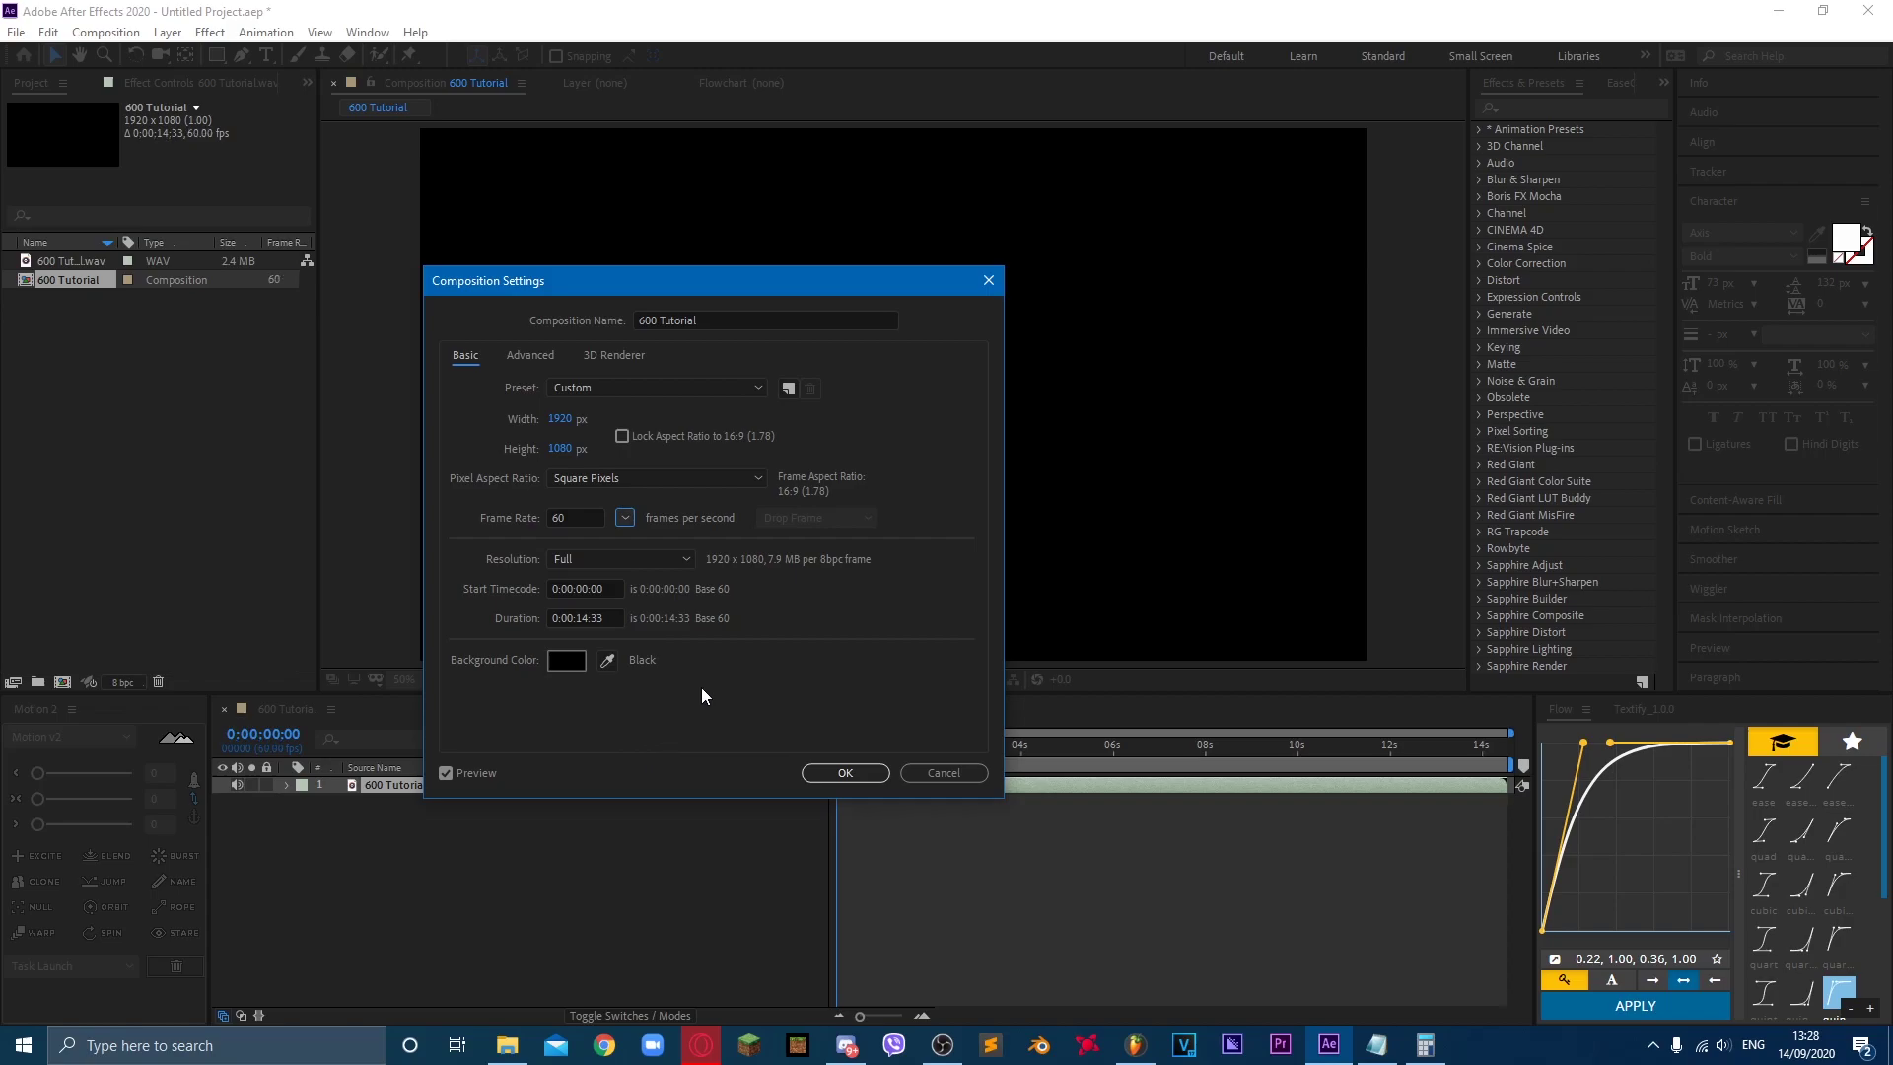
pyautogui.click(831, 779)
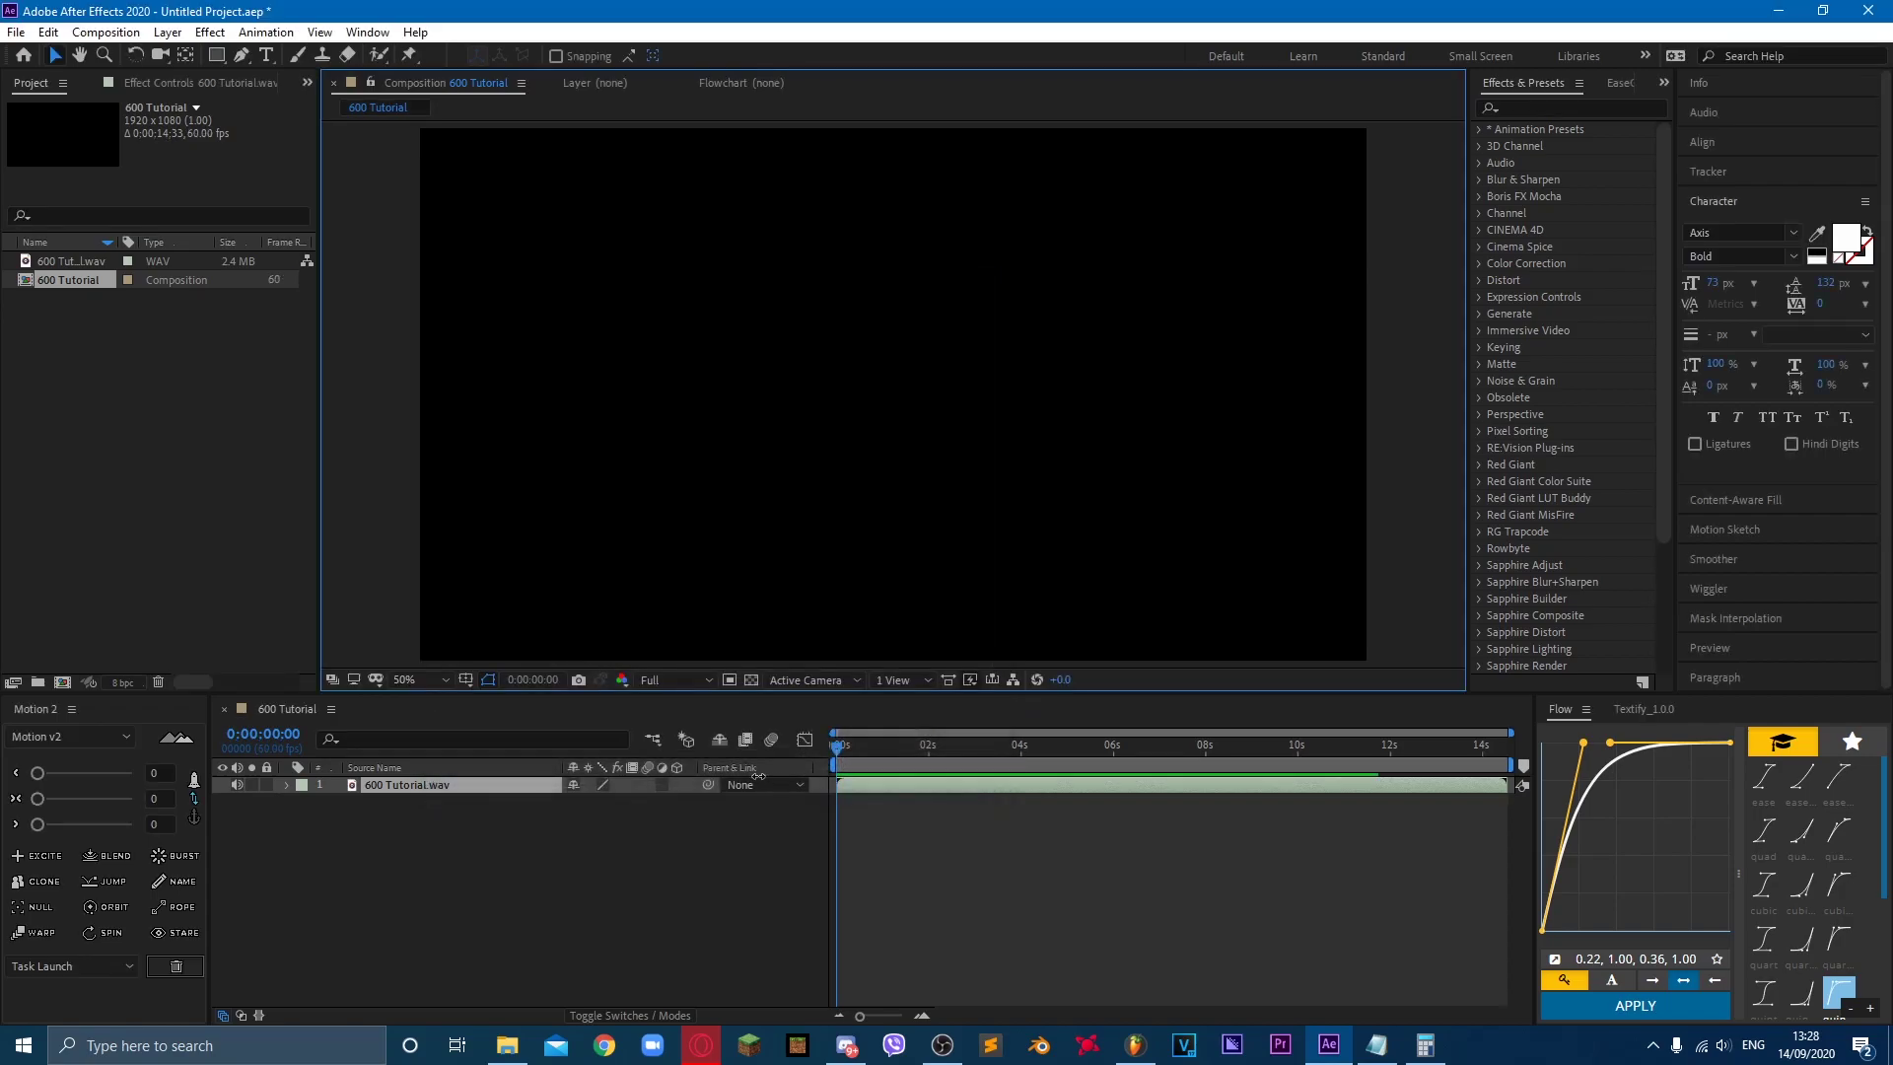
# Step: Select the audio layer, search the keyboard shortcuts for "audio", and inspect the commands assigned to the backslash key
pyautogui.click(469, 789)
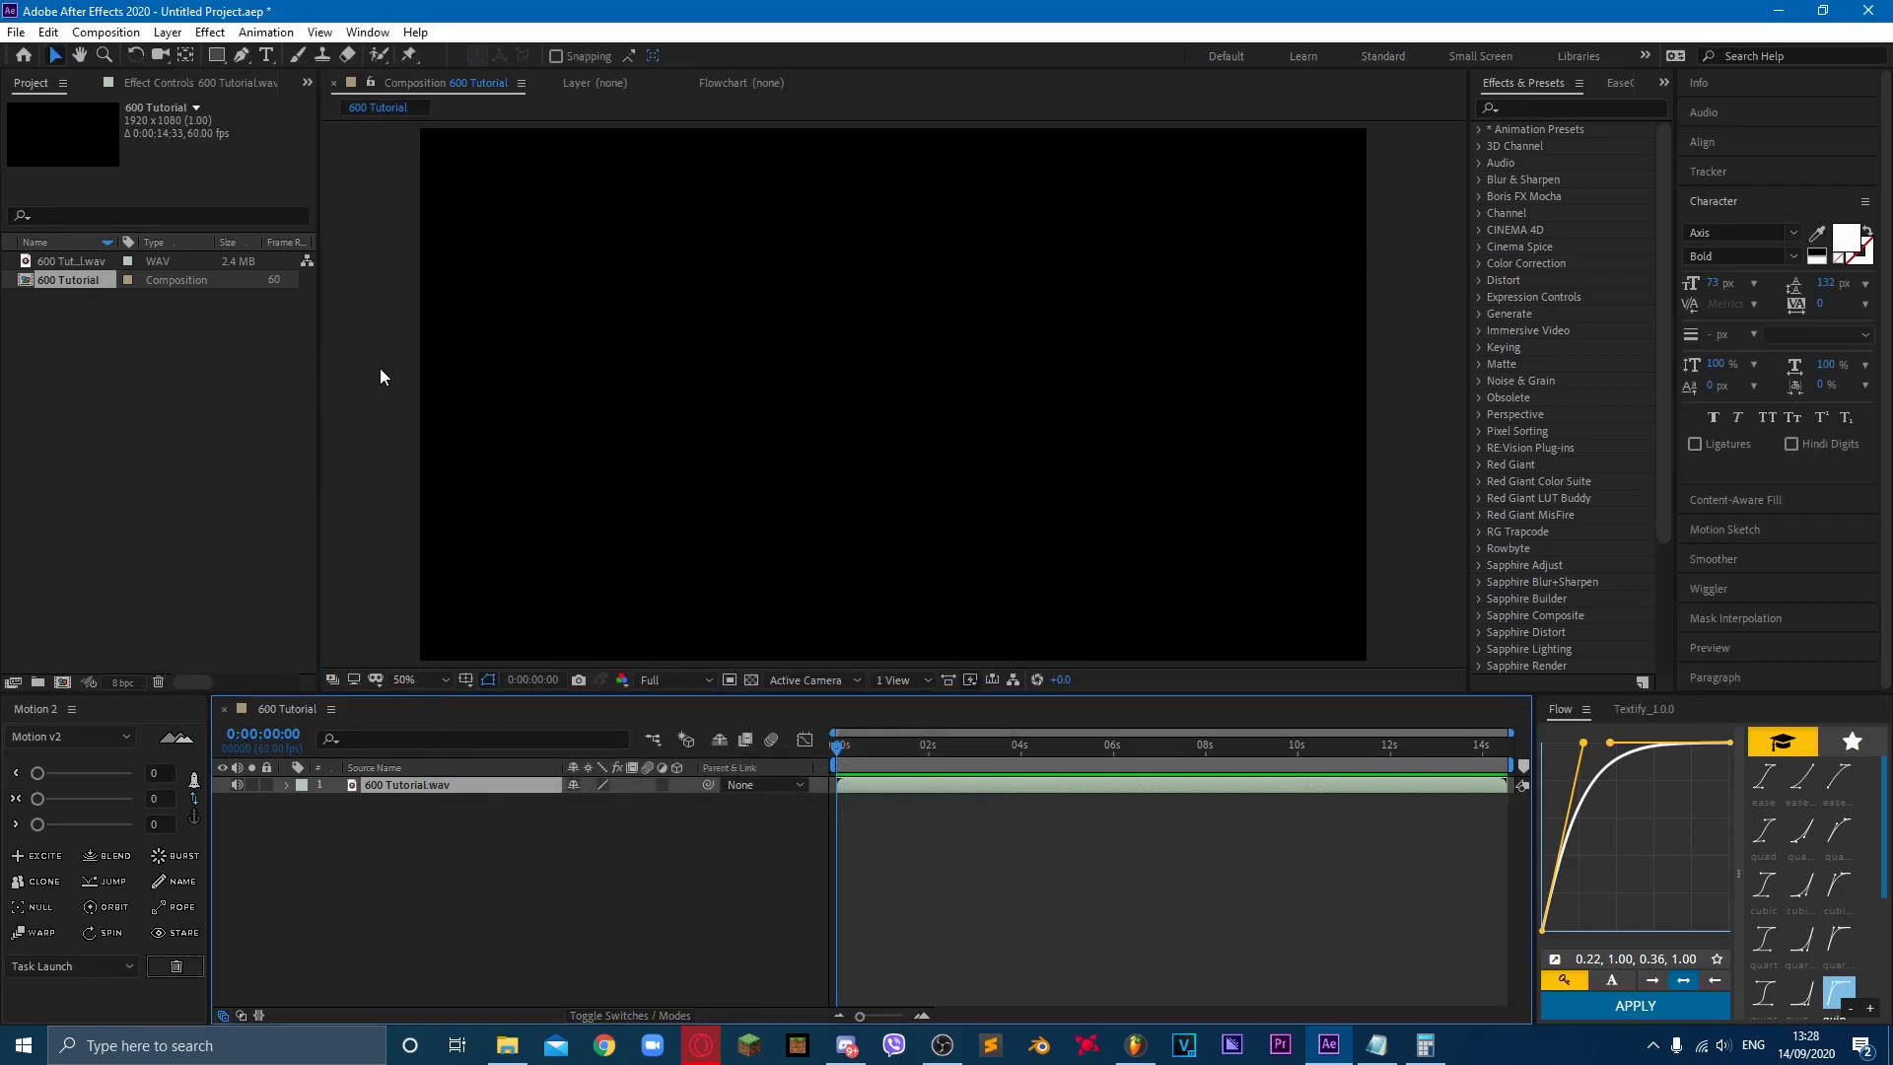
pyautogui.click(46, 32)
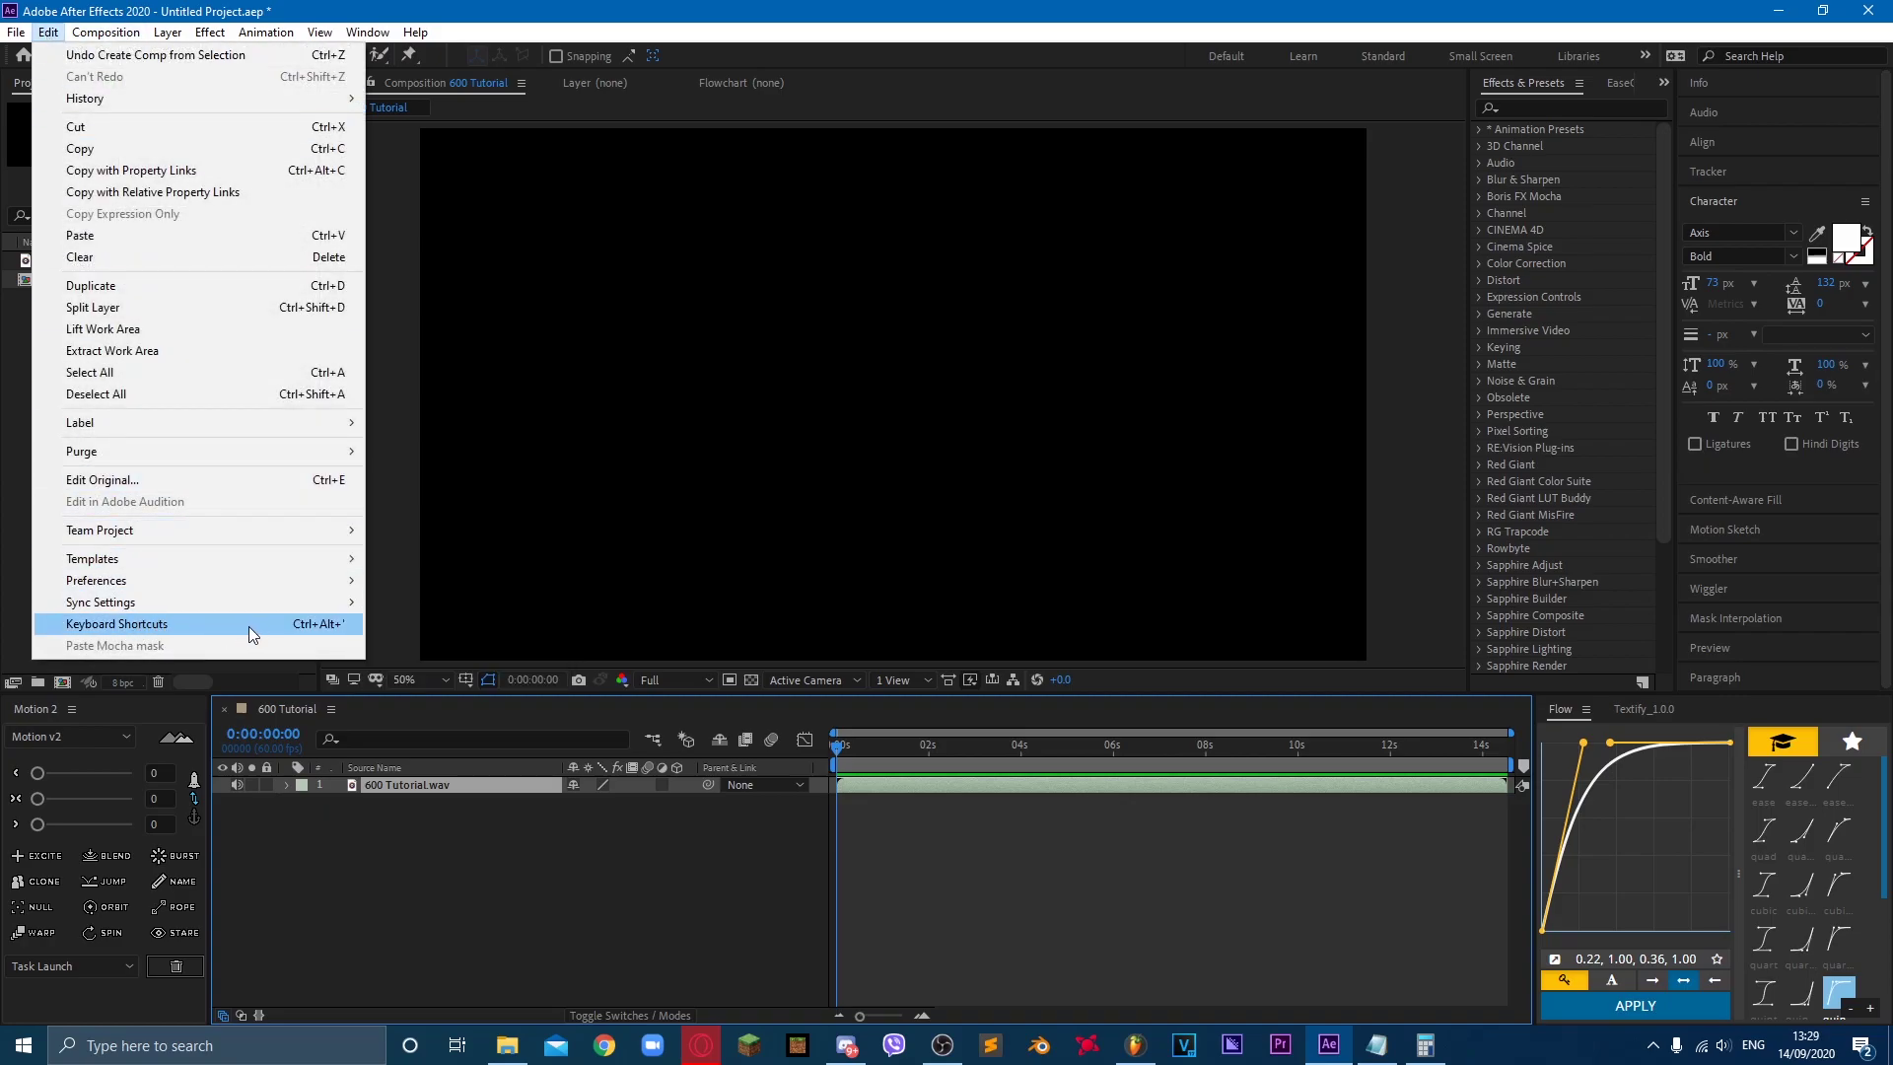
pyautogui.click(112, 625)
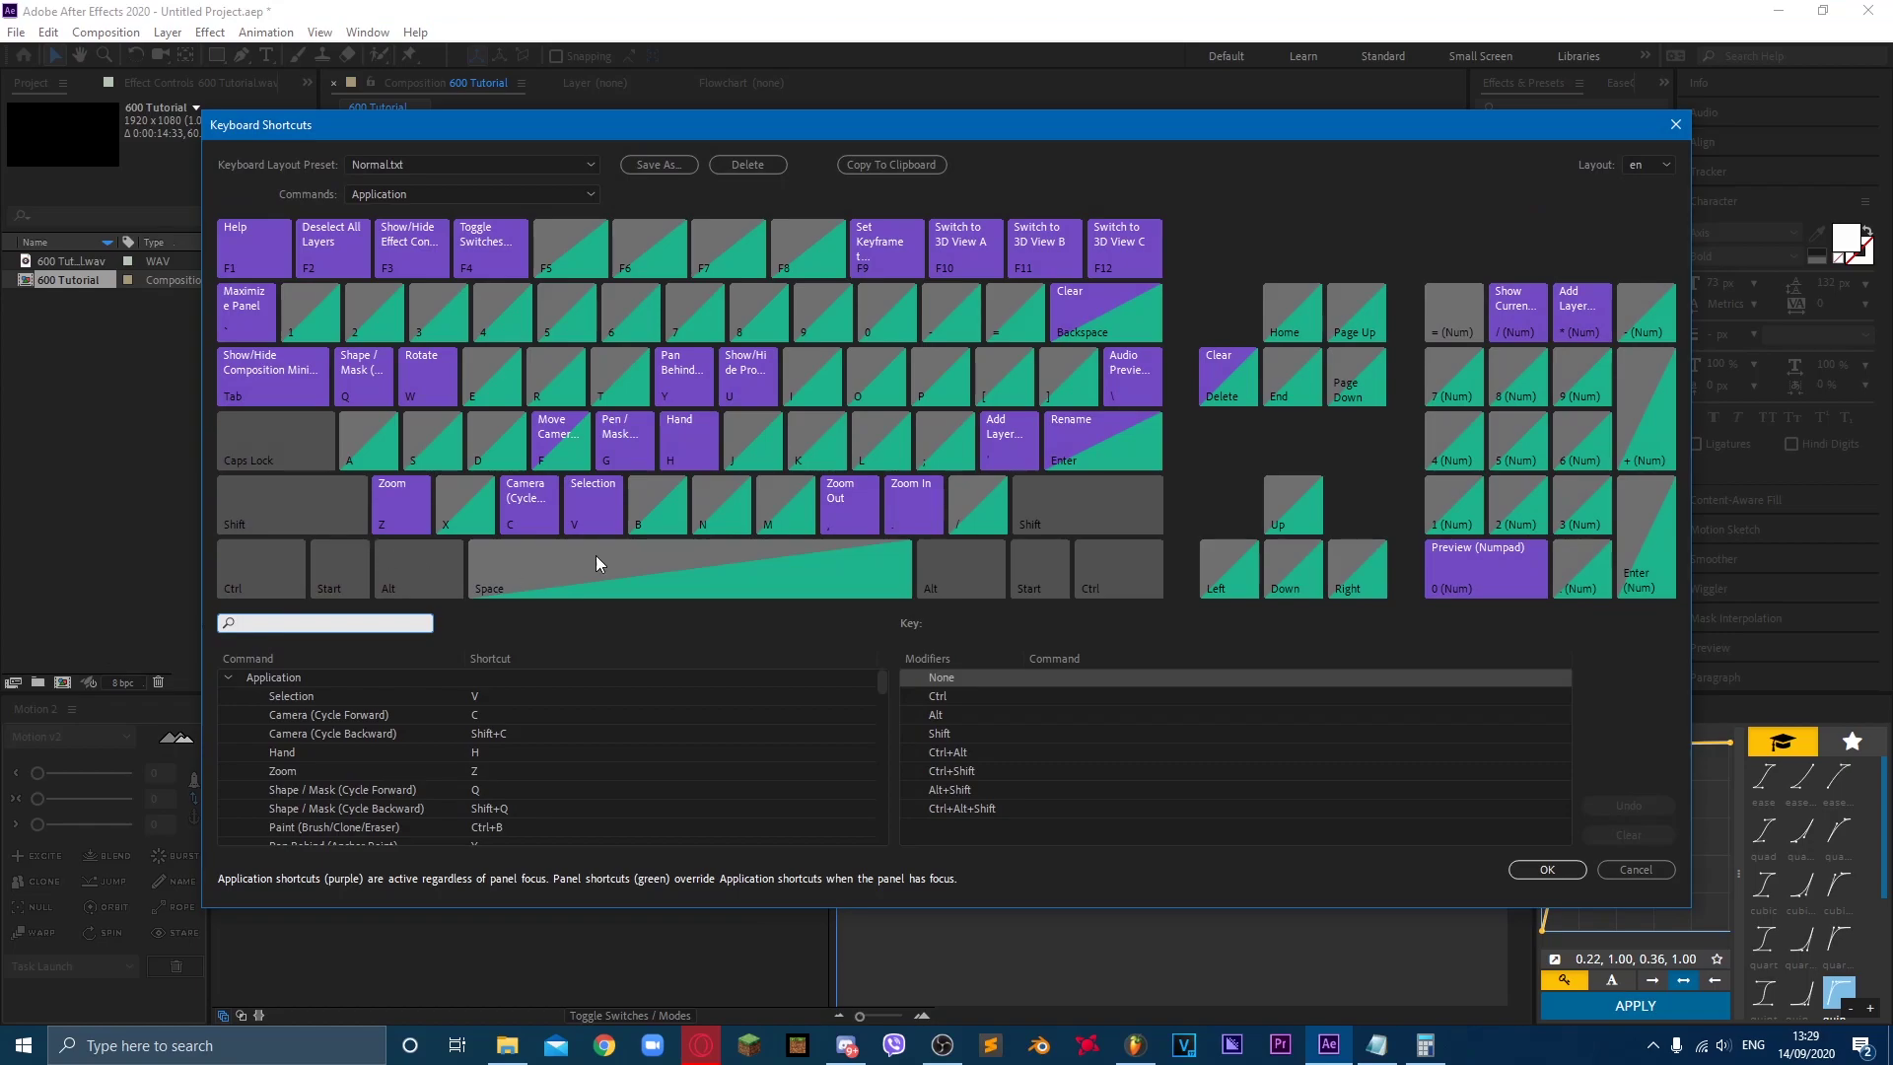
pyautogui.write('audio')
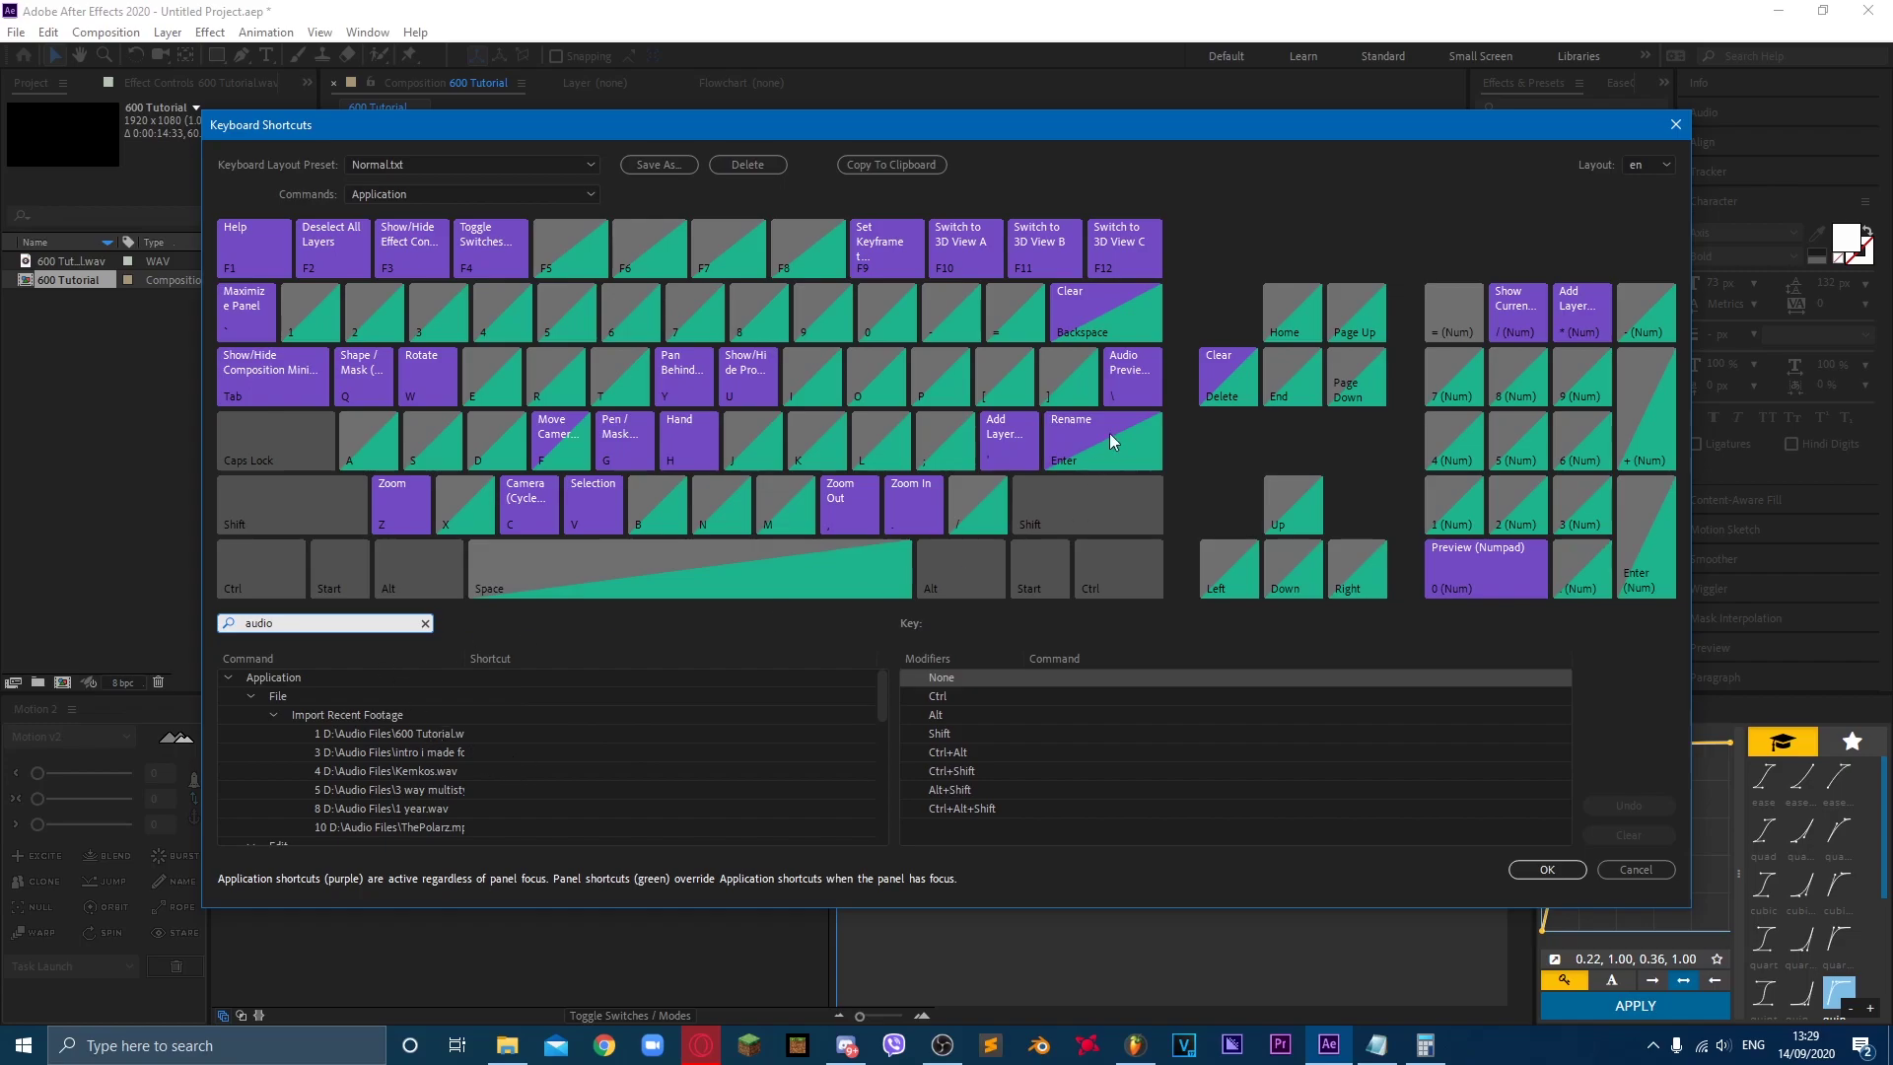
pyautogui.click(1123, 386)
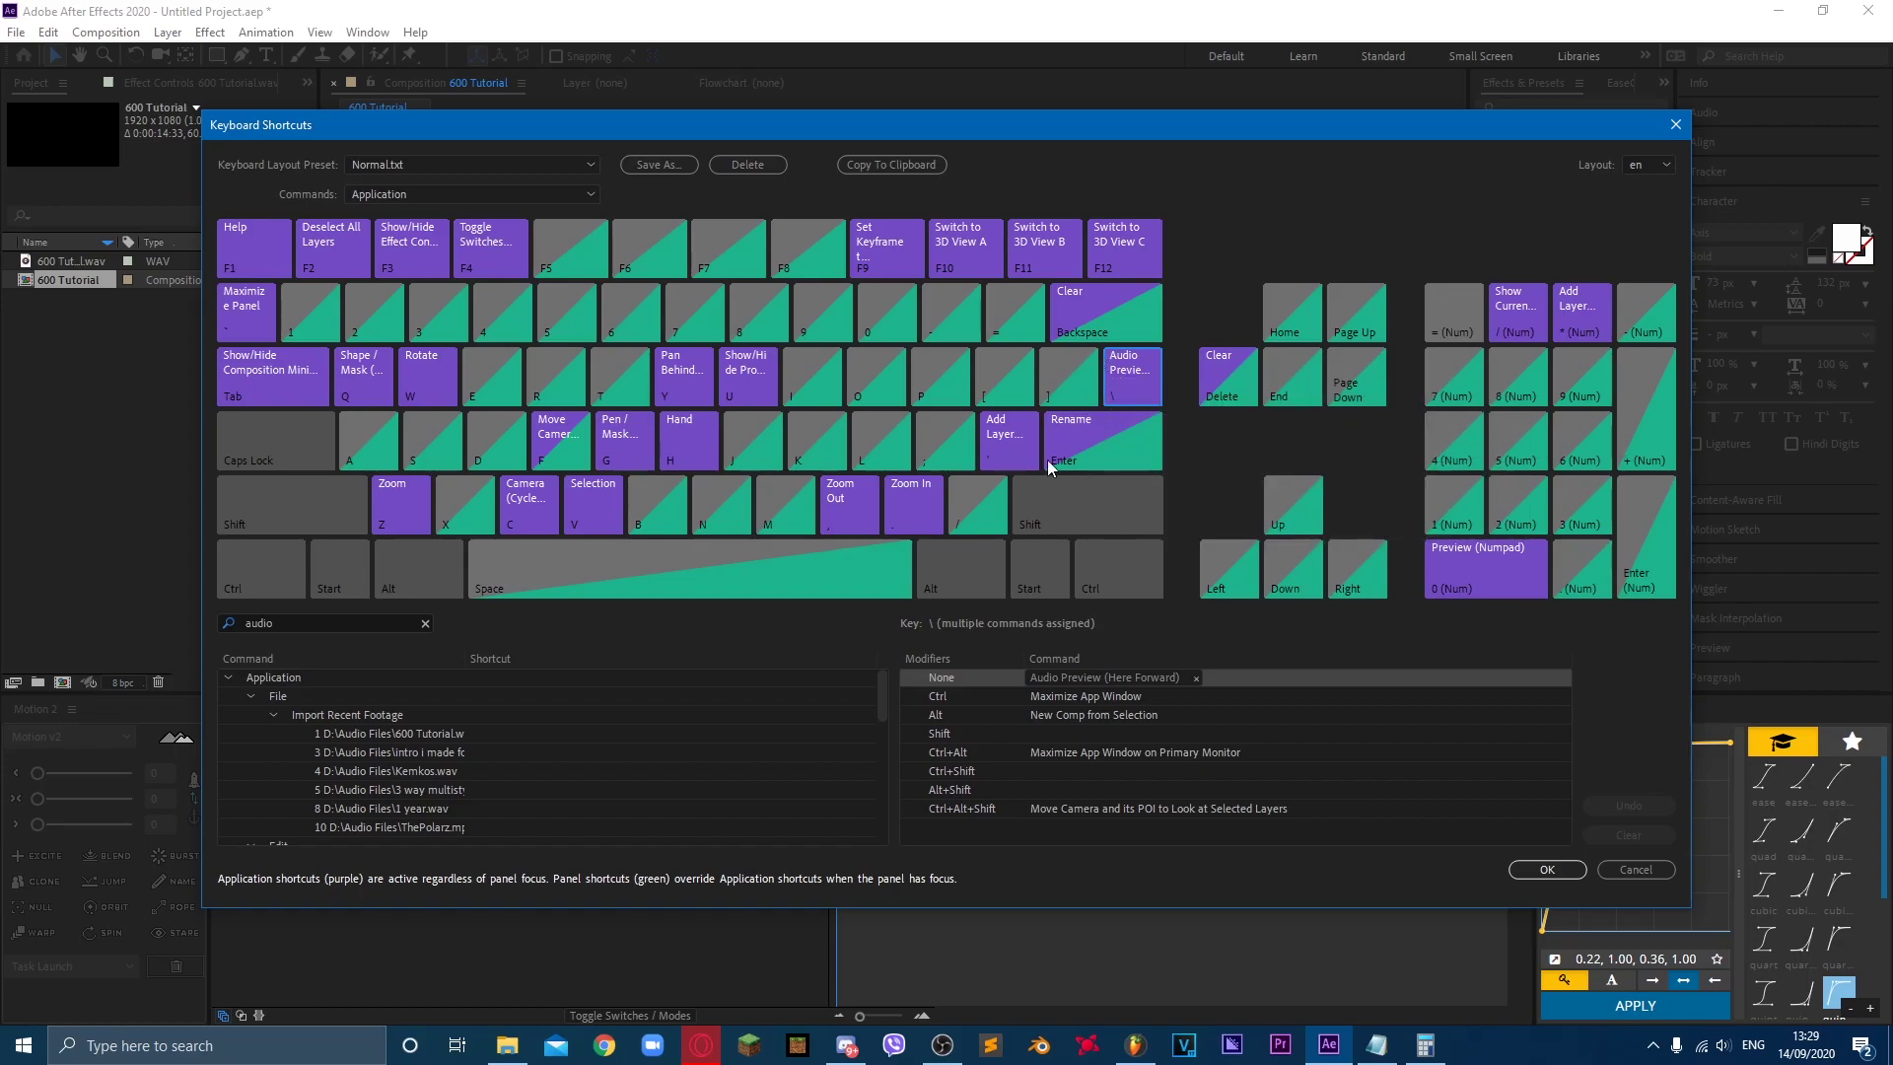
# Step: Inspect the apostrophe key's commands, look up the Add Layer Marker shortcut with "add la", and close the shortcuts without changes
pyautogui.press("'")
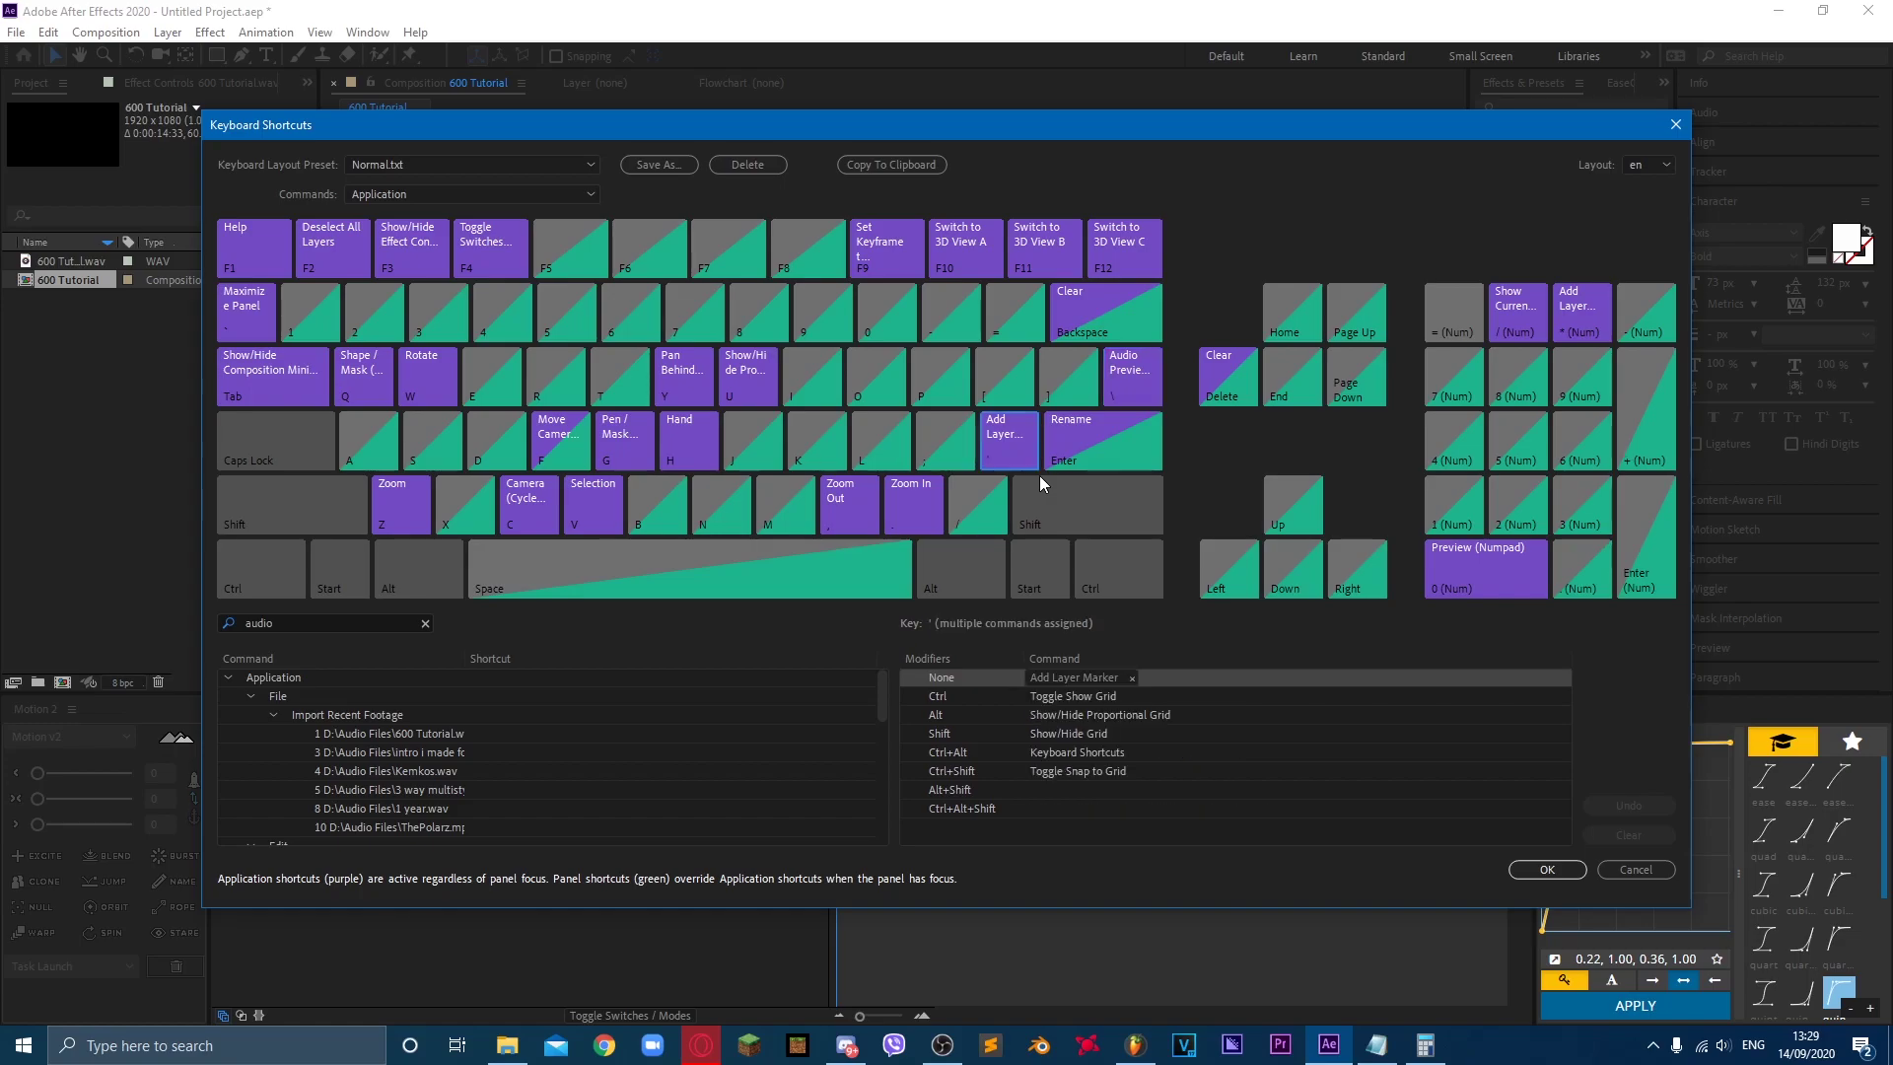
pyautogui.click(1039, 475)
pyautogui.click(425, 623)
pyautogui.write('ádd')
pyautogui.press('BackSpace')
pyautogui.press('BackSpace')
pyautogui.press('BackSpace')
pyautogui.write('add la')
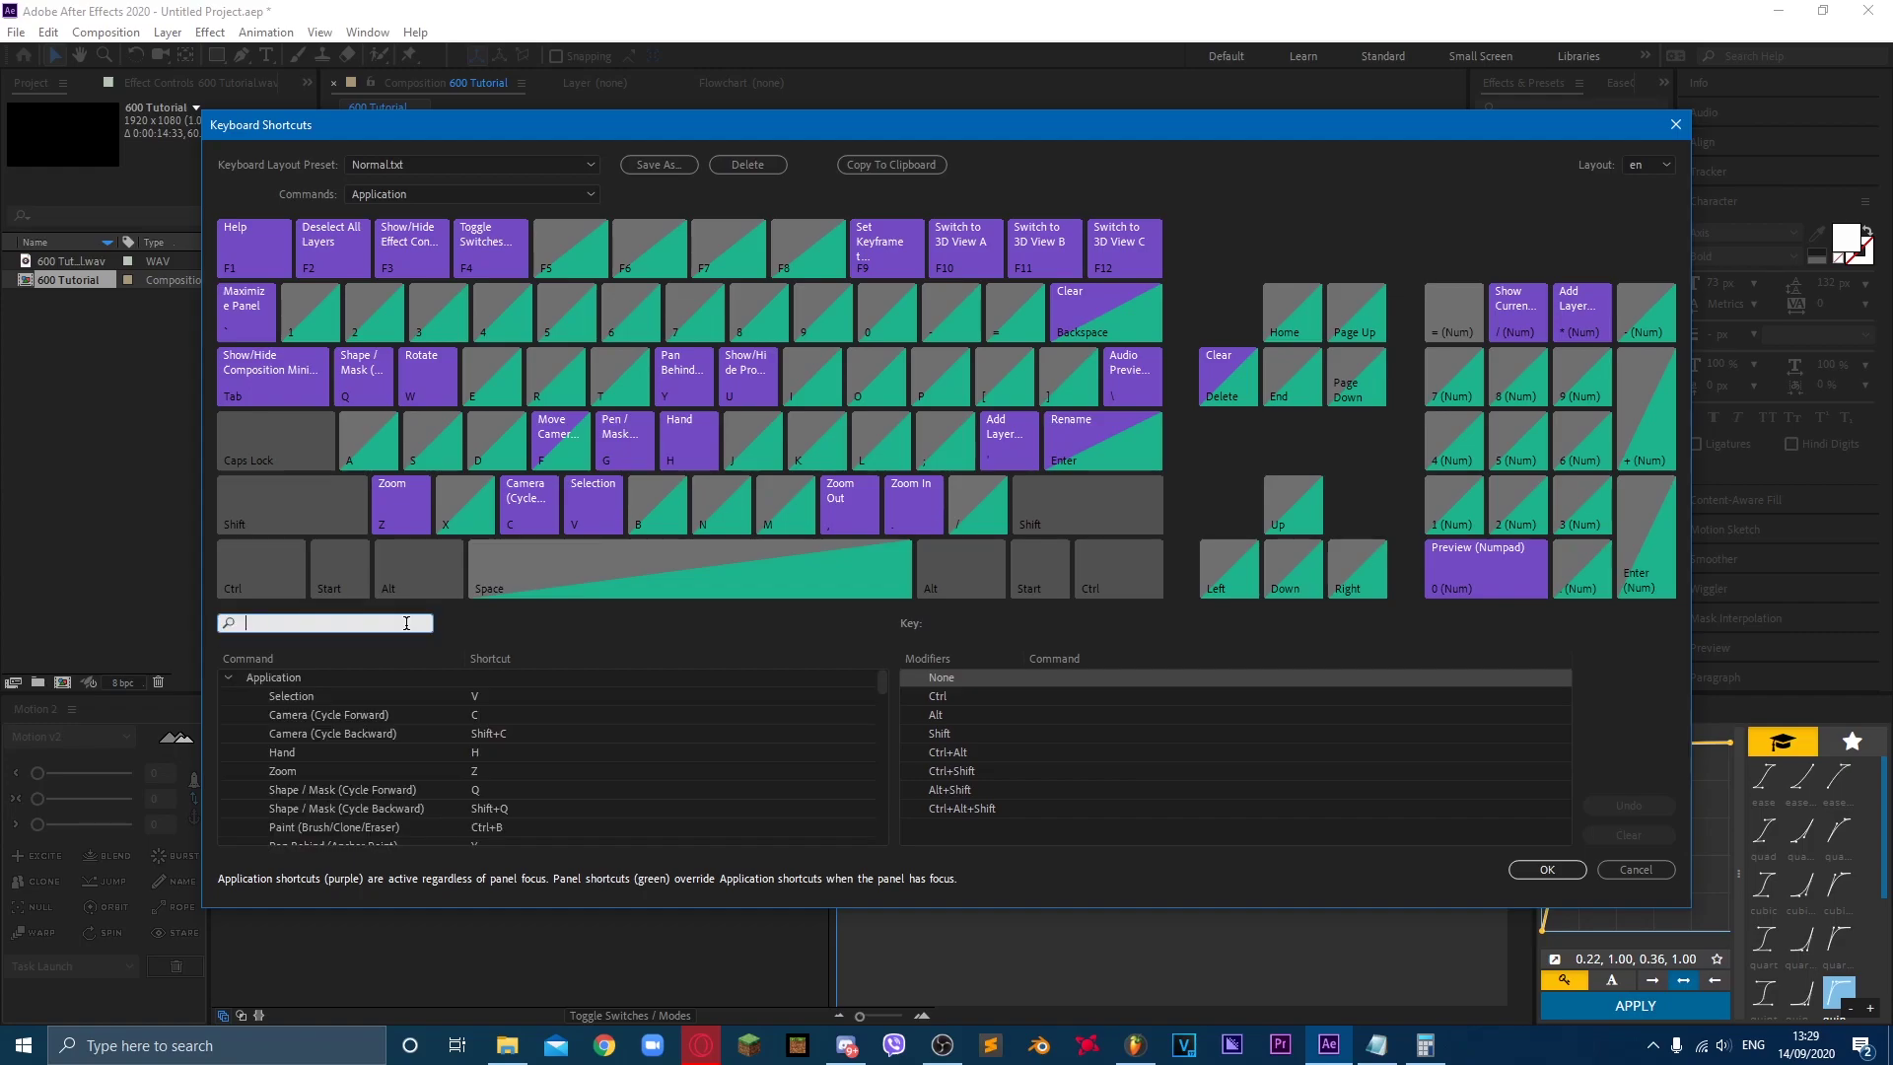
pyautogui.click(353, 732)
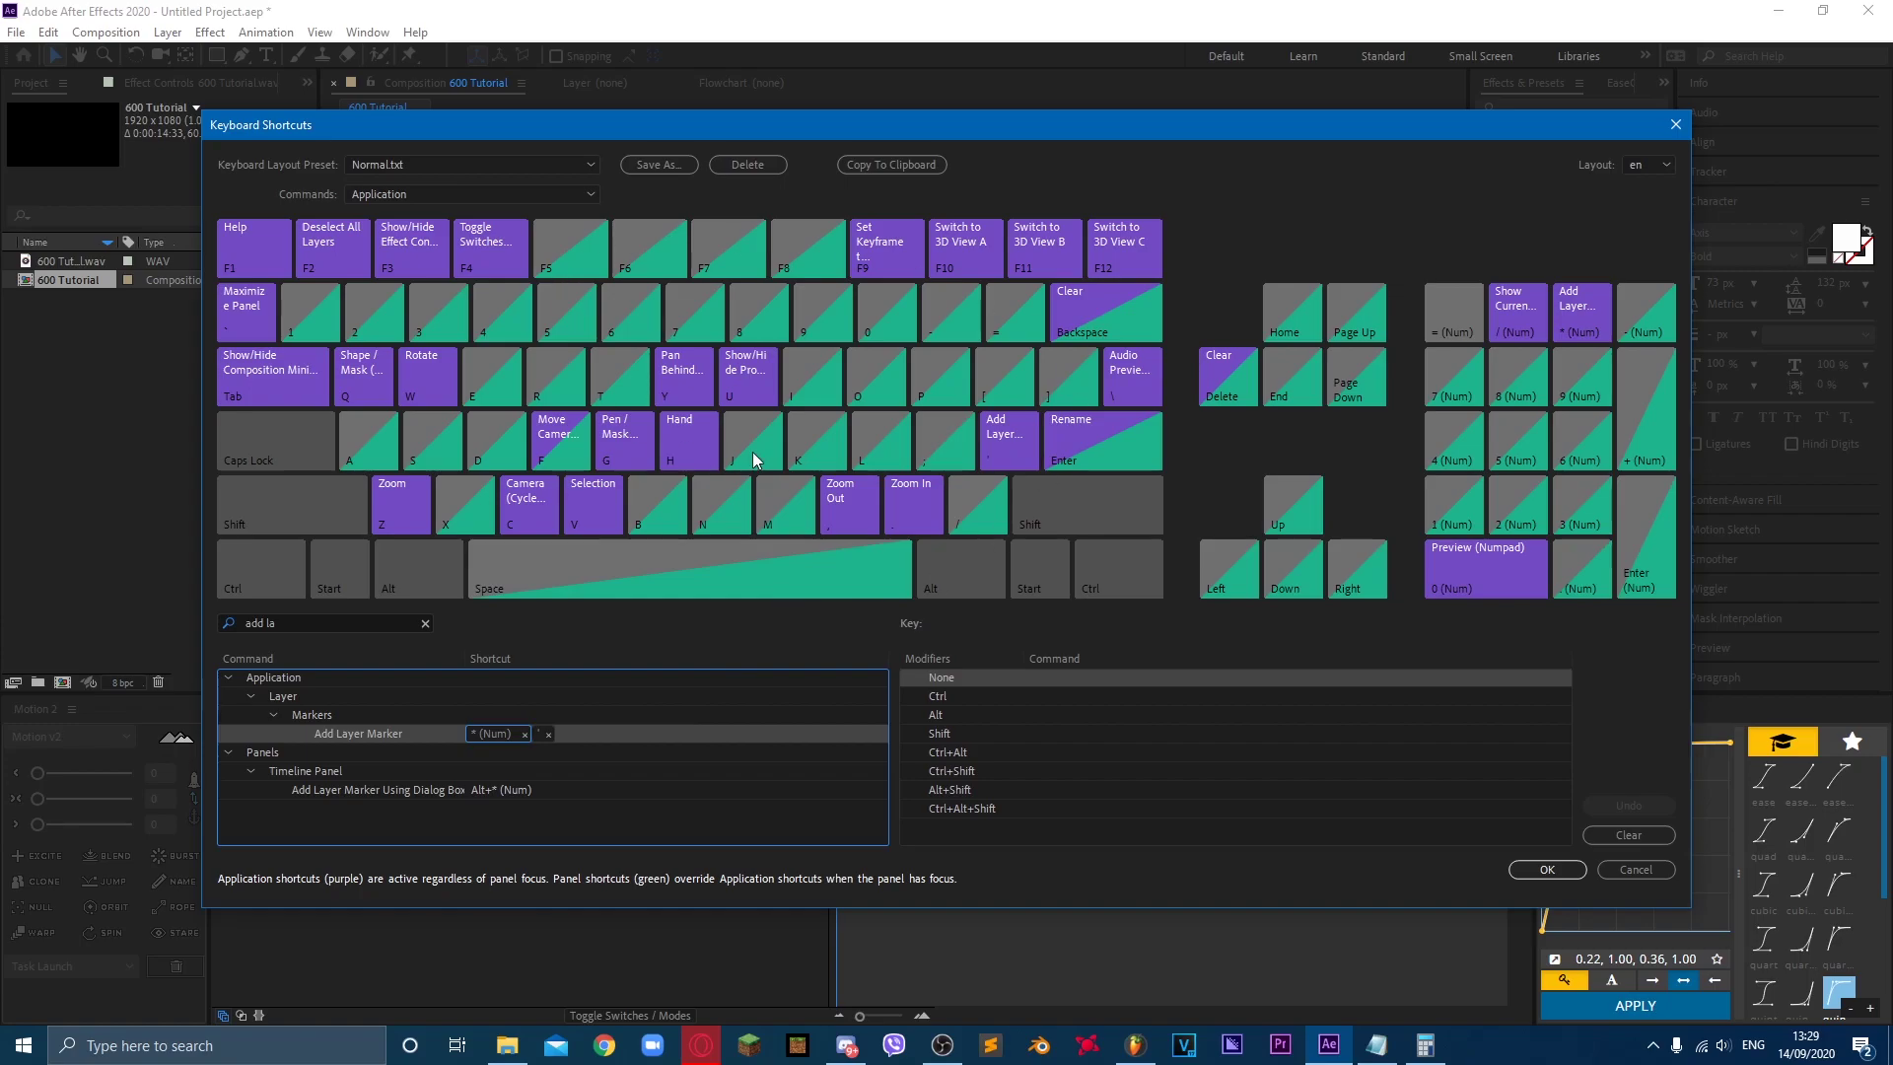
pyautogui.click(1632, 870)
# Step: Play the audio from the start and add layer markers on the beats of 600 Tutorial.wav, from about 3 to 10 seconds
pyautogui.moveTo(862, 743); pyautogui.dragTo(834, 817)
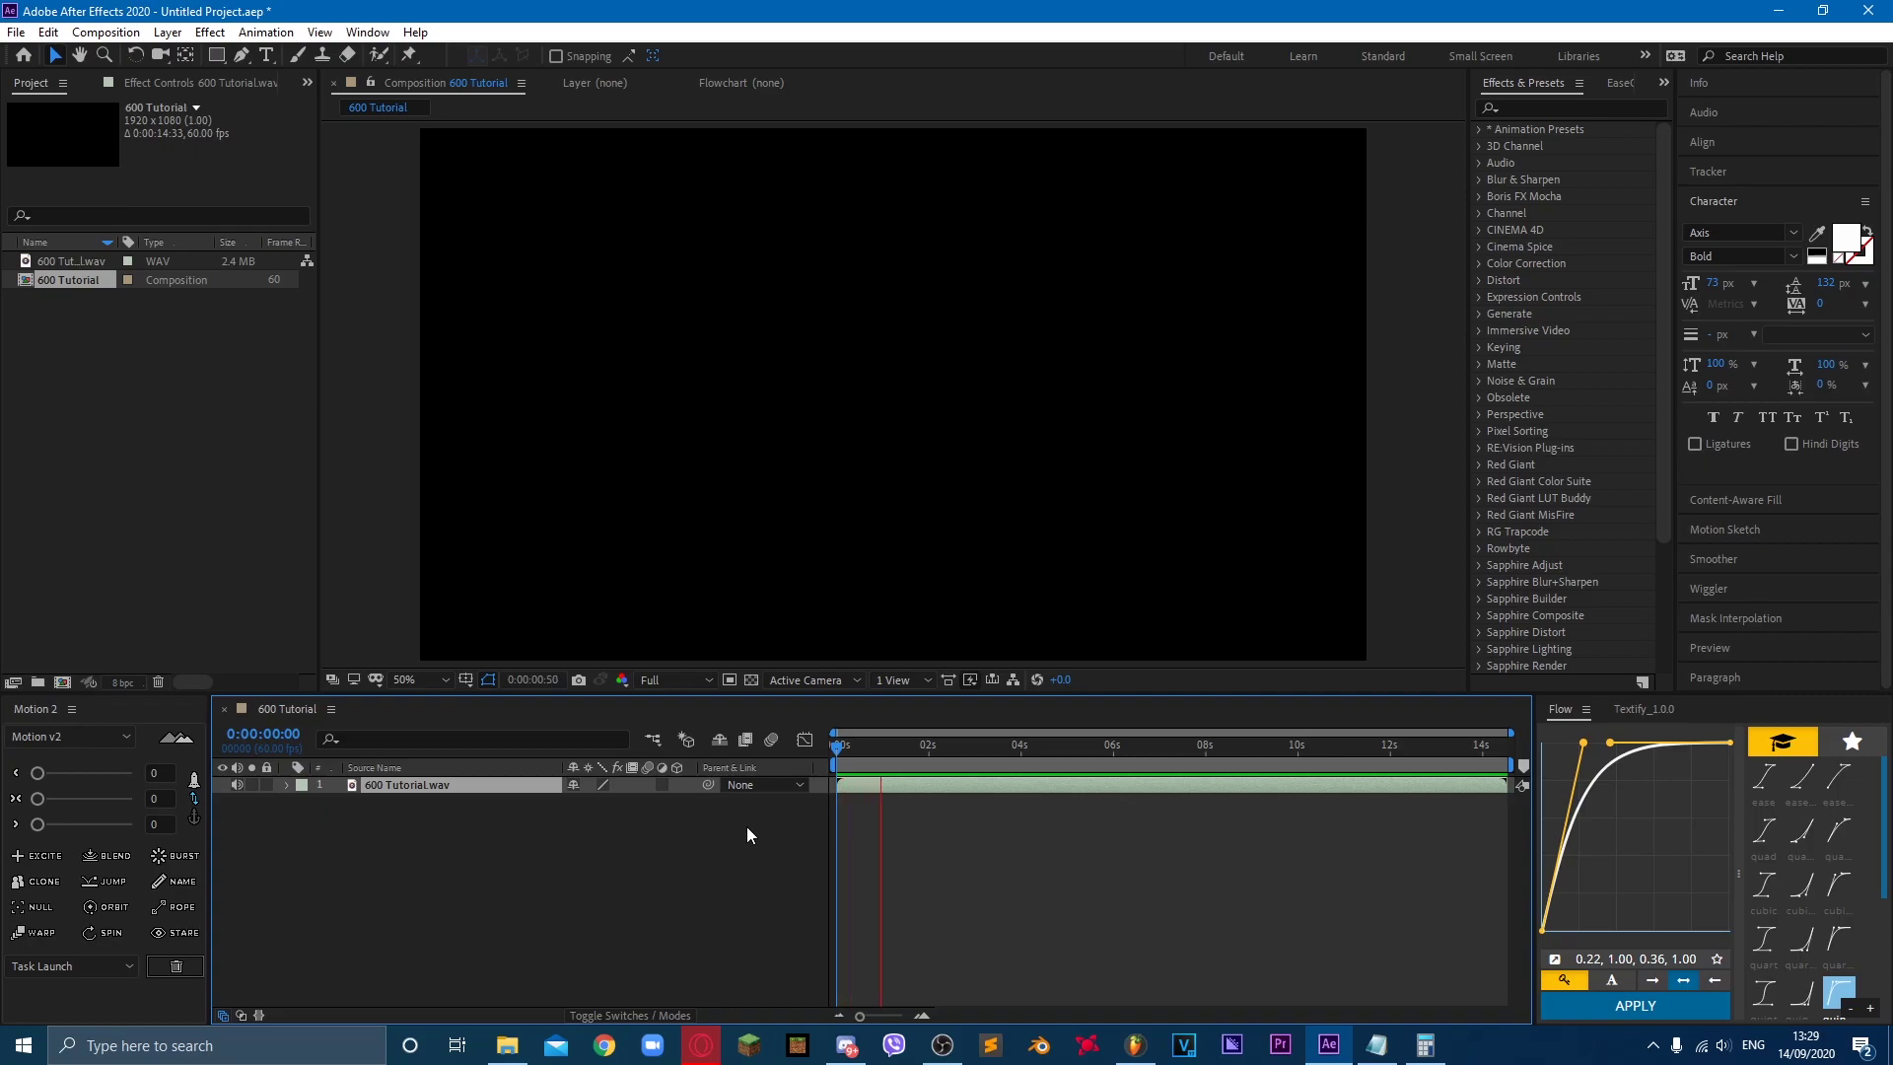
pyautogui.press('KP_Multiply')
pyautogui.press('KP_Multiply')
pyautogui.press('KP_Multiply')
pyautogui.press('KP_Multiply')
pyautogui.press('KP_Multiply')
pyautogui.press('KP_Multiply')
pyautogui.press('KP_Multiply')
pyautogui.press('KP_Multiply')
pyautogui.press('KP_Multiply')
pyautogui.press('KP_Multiply')
pyautogui.press('KP_Multiply')
pyautogui.press('KP_Multiply')
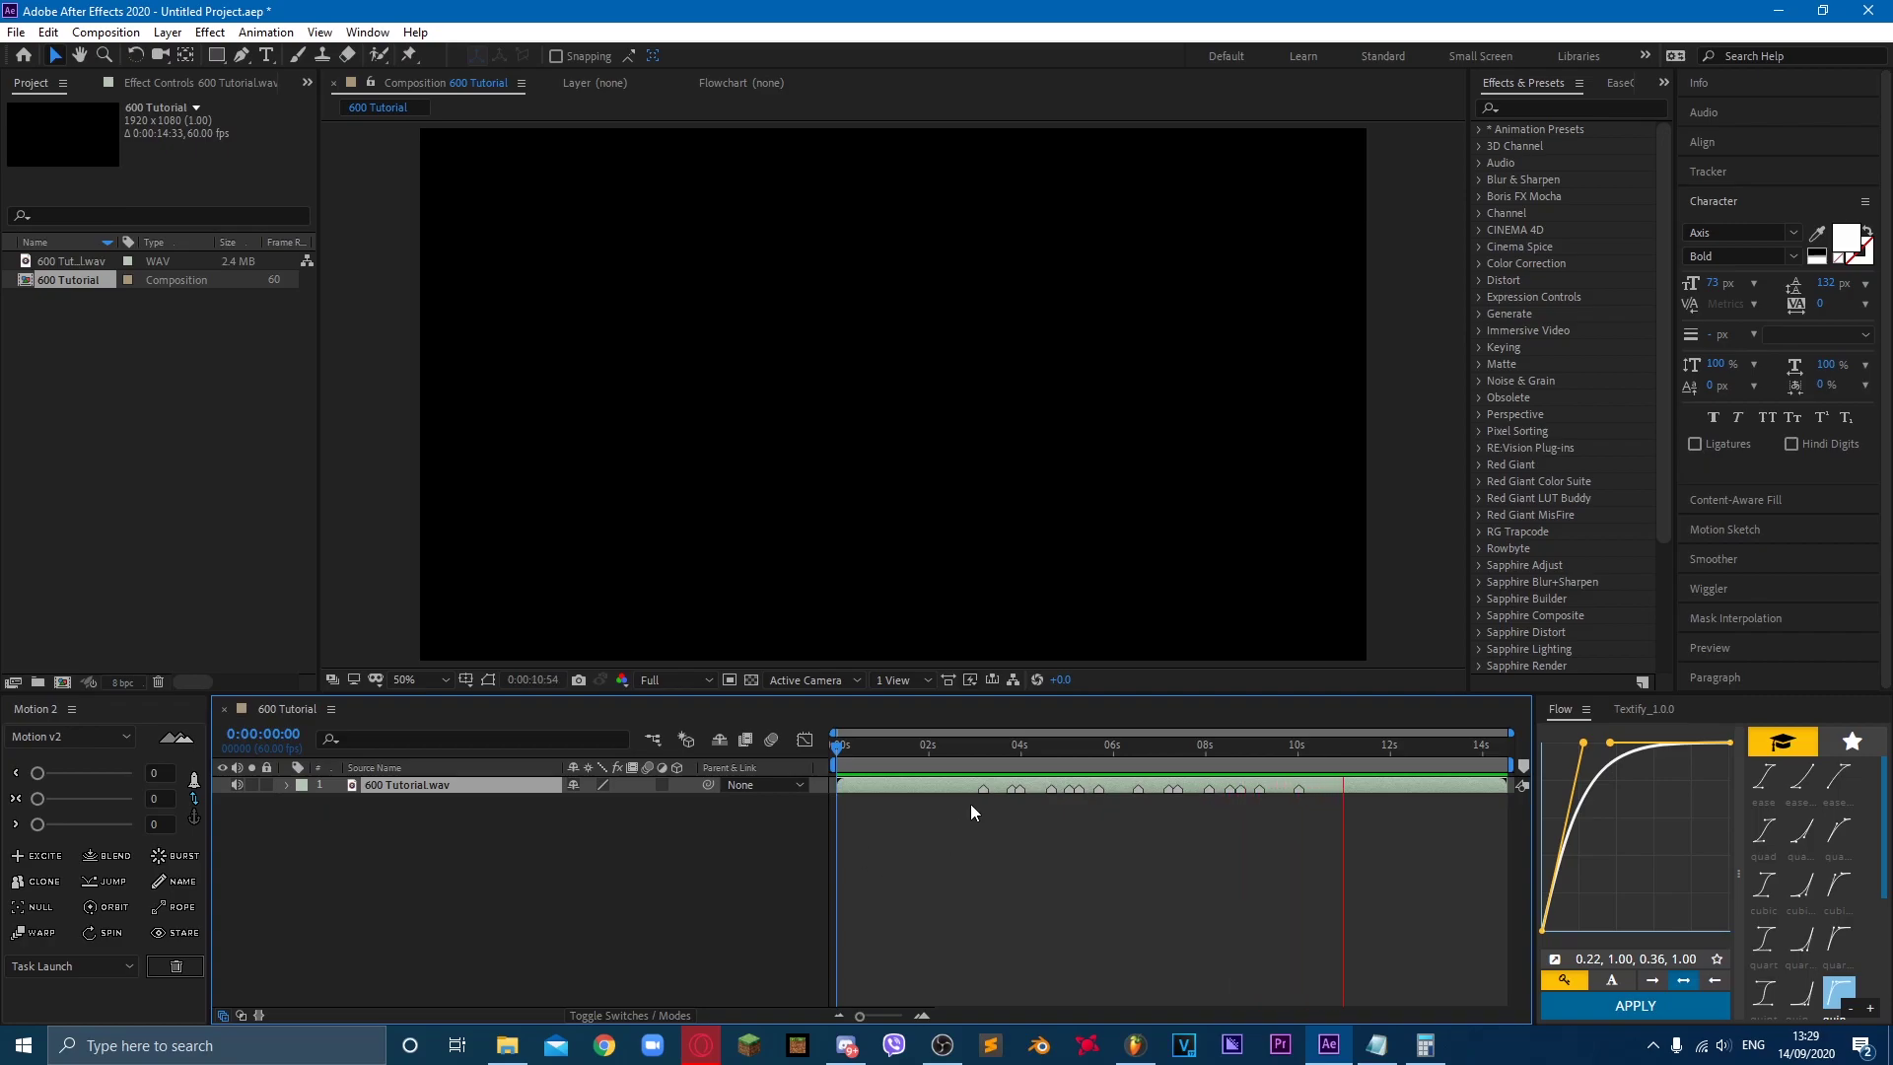
pyautogui.moveTo(972, 767); pyautogui.dragTo(861, 851)
pyautogui.press('space')
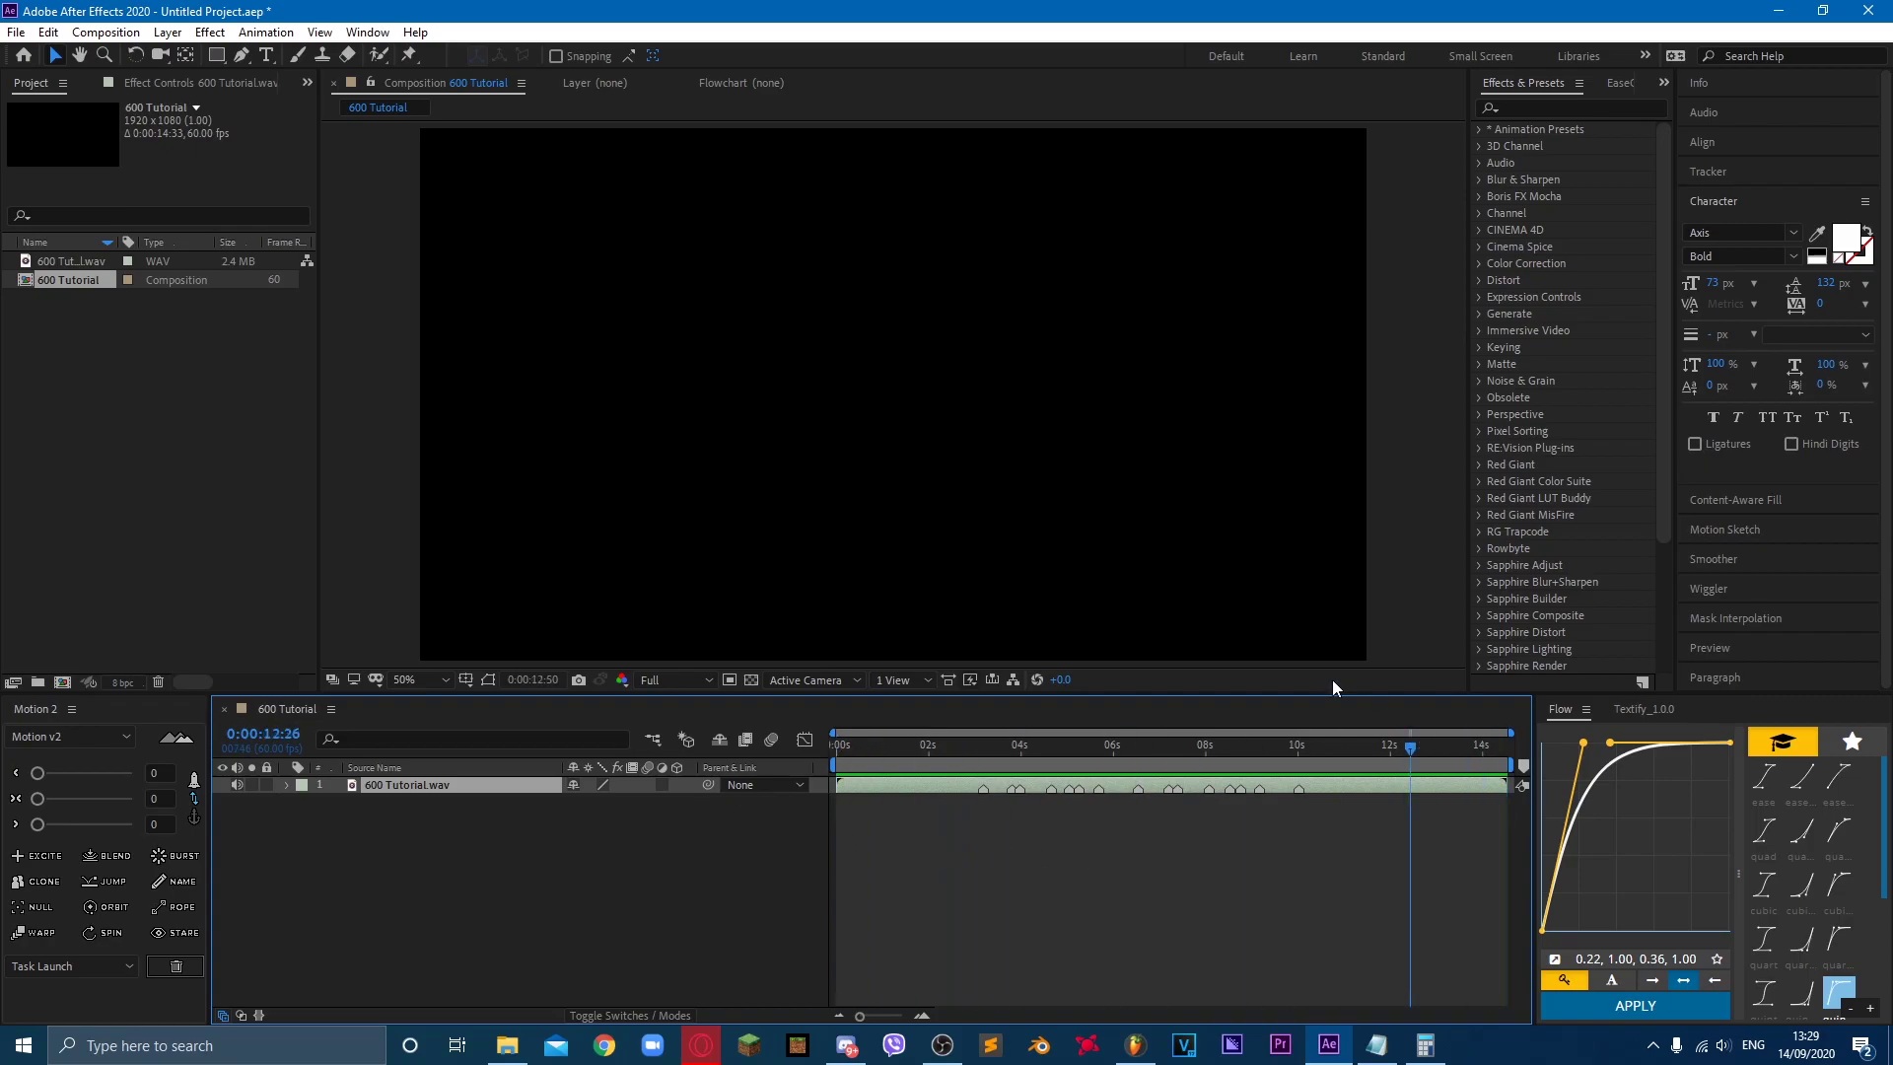
pyautogui.moveTo(1076, 947)
pyautogui.mouseDown()
pyautogui.moveTo(789, 892)
pyautogui.moveTo(1457, 878)
pyautogui.moveTo(1128, 698)
pyautogui.moveTo(889, 932)
pyautogui.moveTo(1203, 888)
pyautogui.moveTo(856, 785)
pyautogui.moveTo(1103, 950)
pyautogui.mouseUp()
pyautogui.moveTo(1102, 951); pyautogui.dragTo(1098, 943)
pyautogui.moveTo(1098, 936); pyautogui.dragTo(1023, 854)
# Step: Create a new 1920 x 1080, 60 fps composition named Text
pyautogui.hotkey('ctrl', 'n')
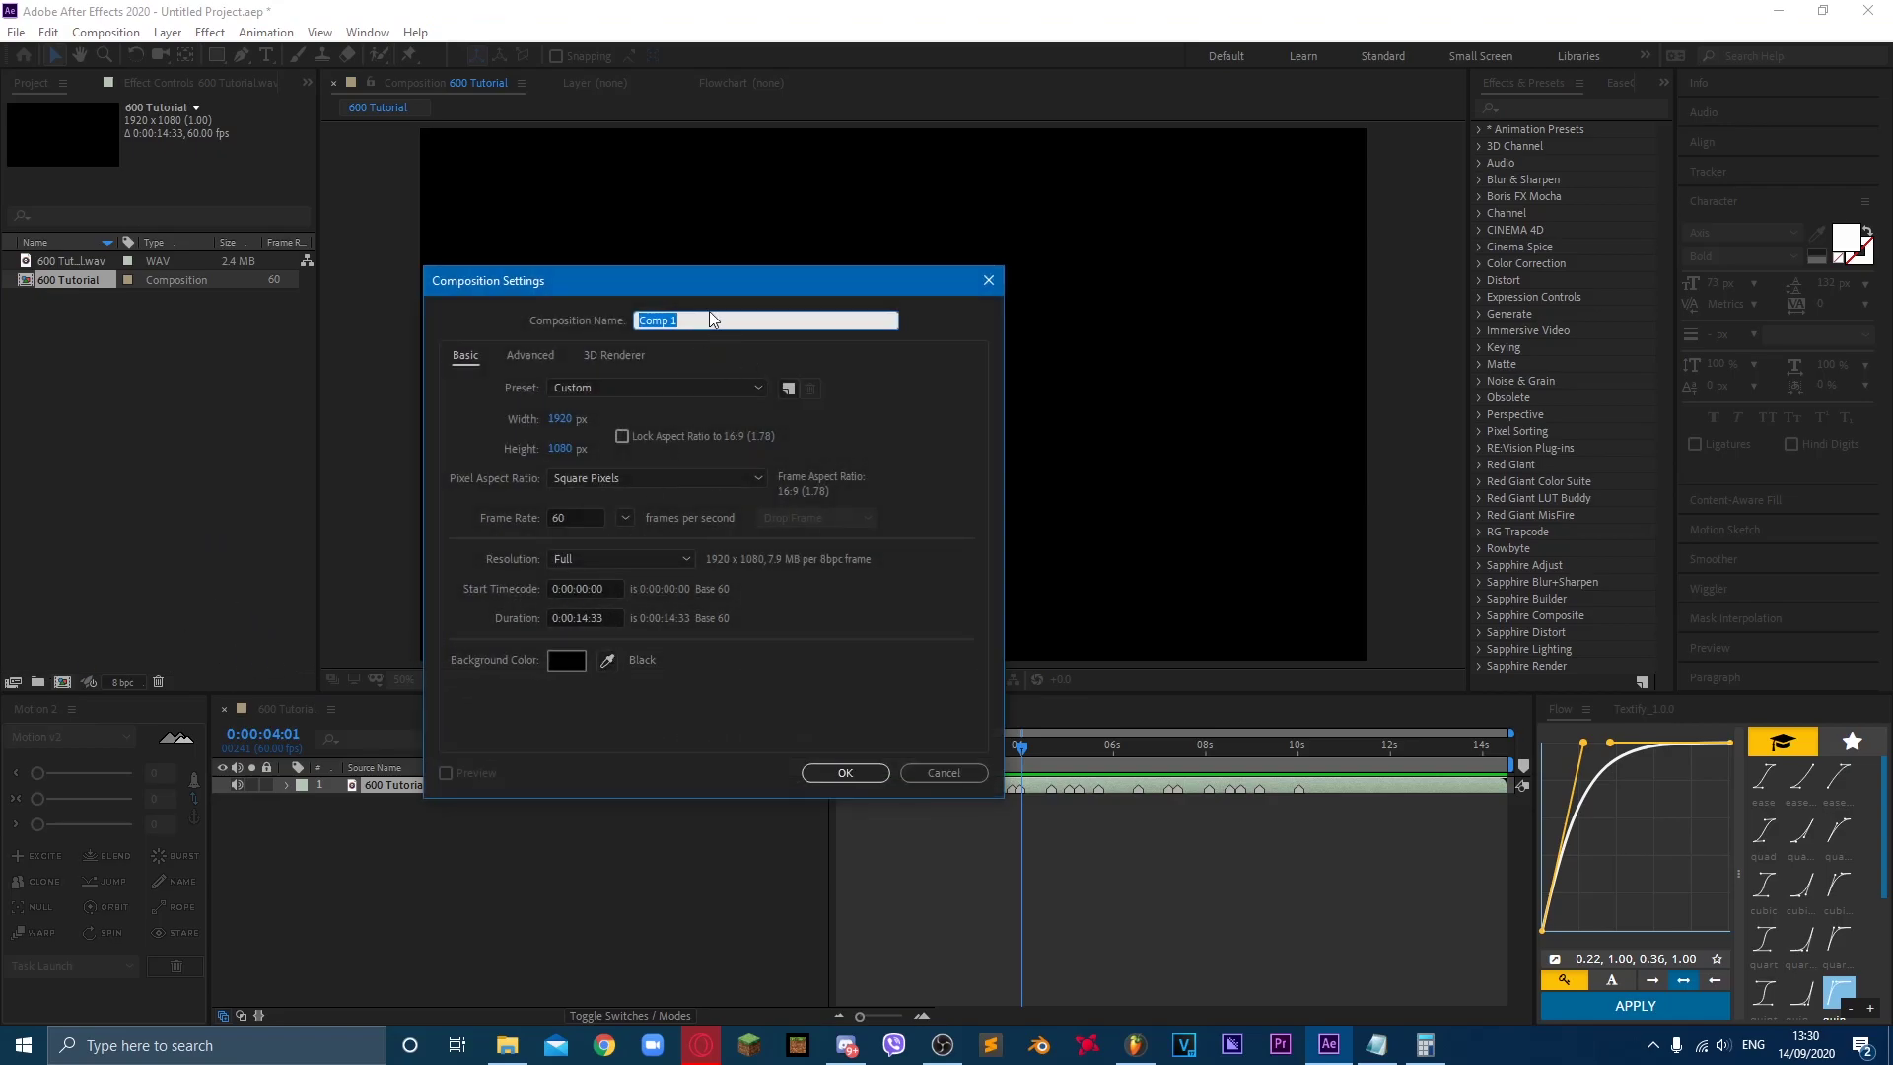
pyautogui.press('BackSpace')
pyautogui.write('Text')
pyautogui.press('Return')
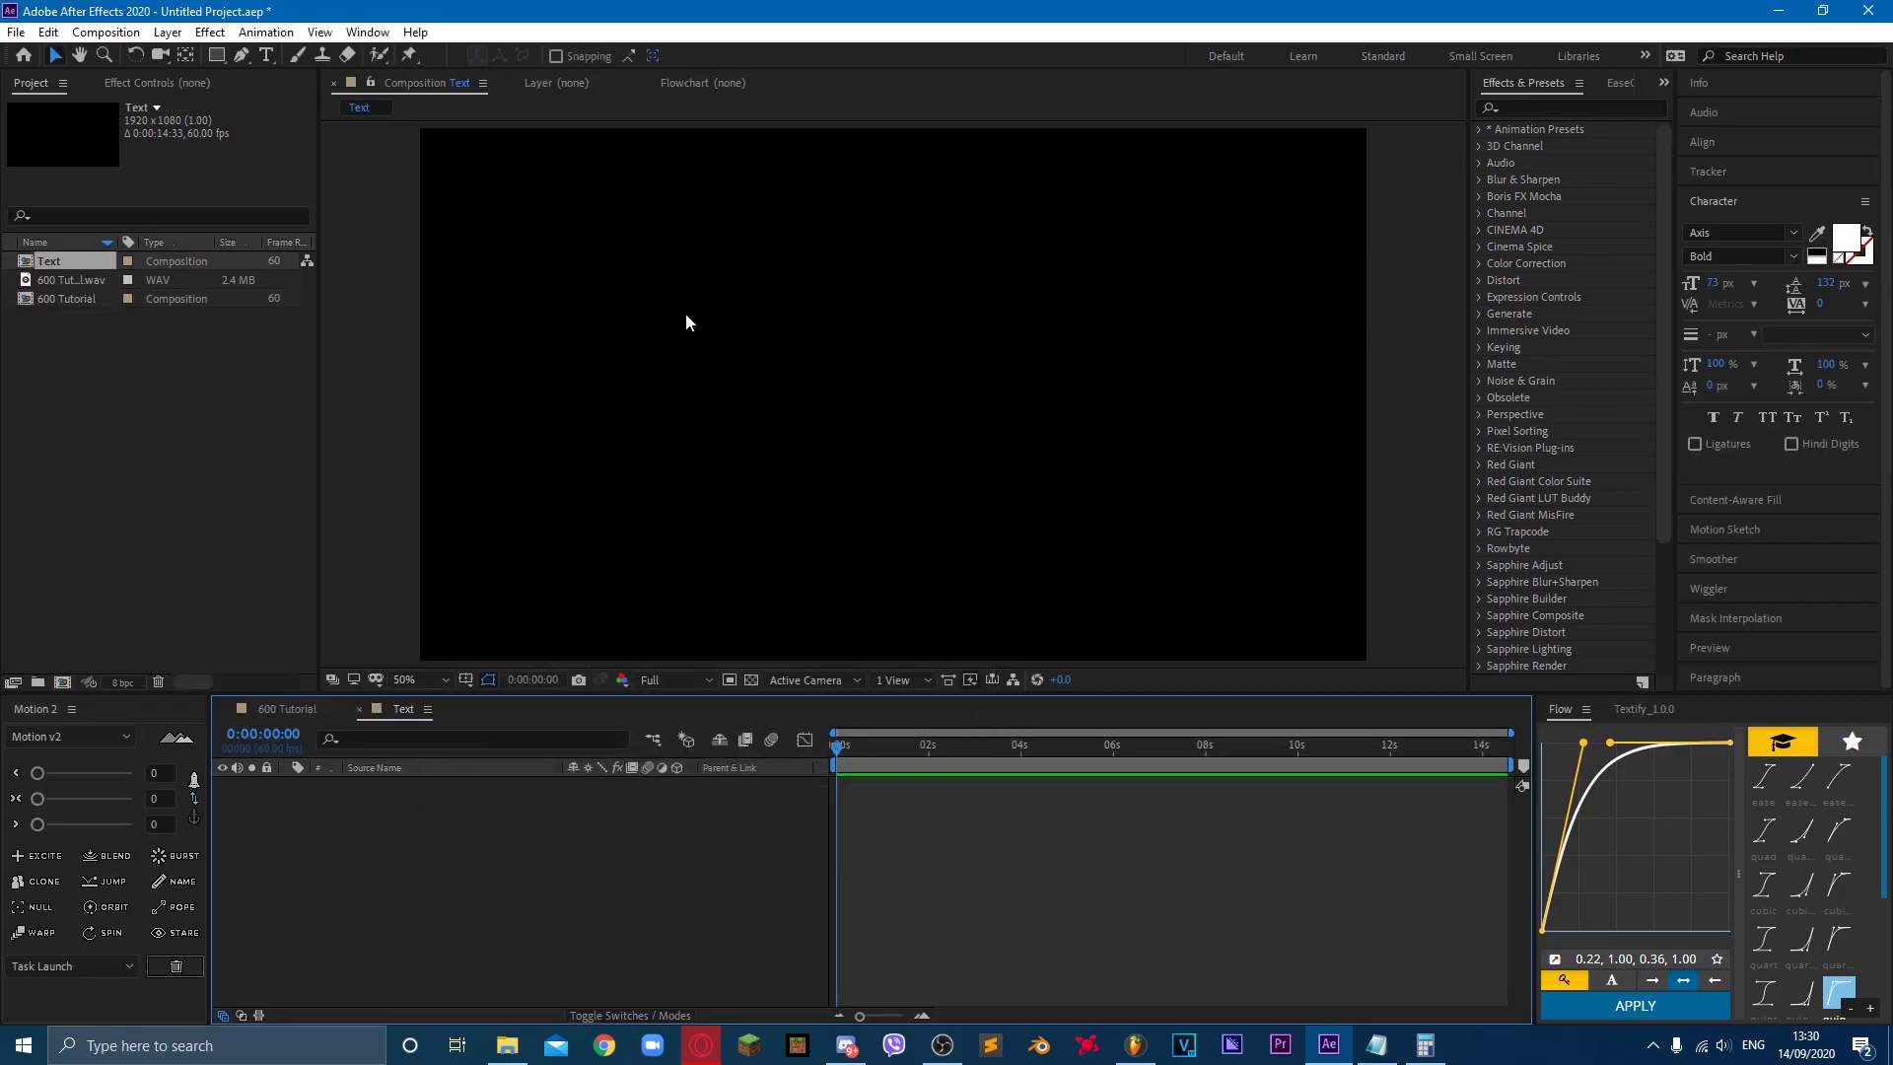
# Step: Add a horizontal text layer reading TUTORIAL in the Text composition and set its font size to 165 px
pyautogui.click(267, 55)
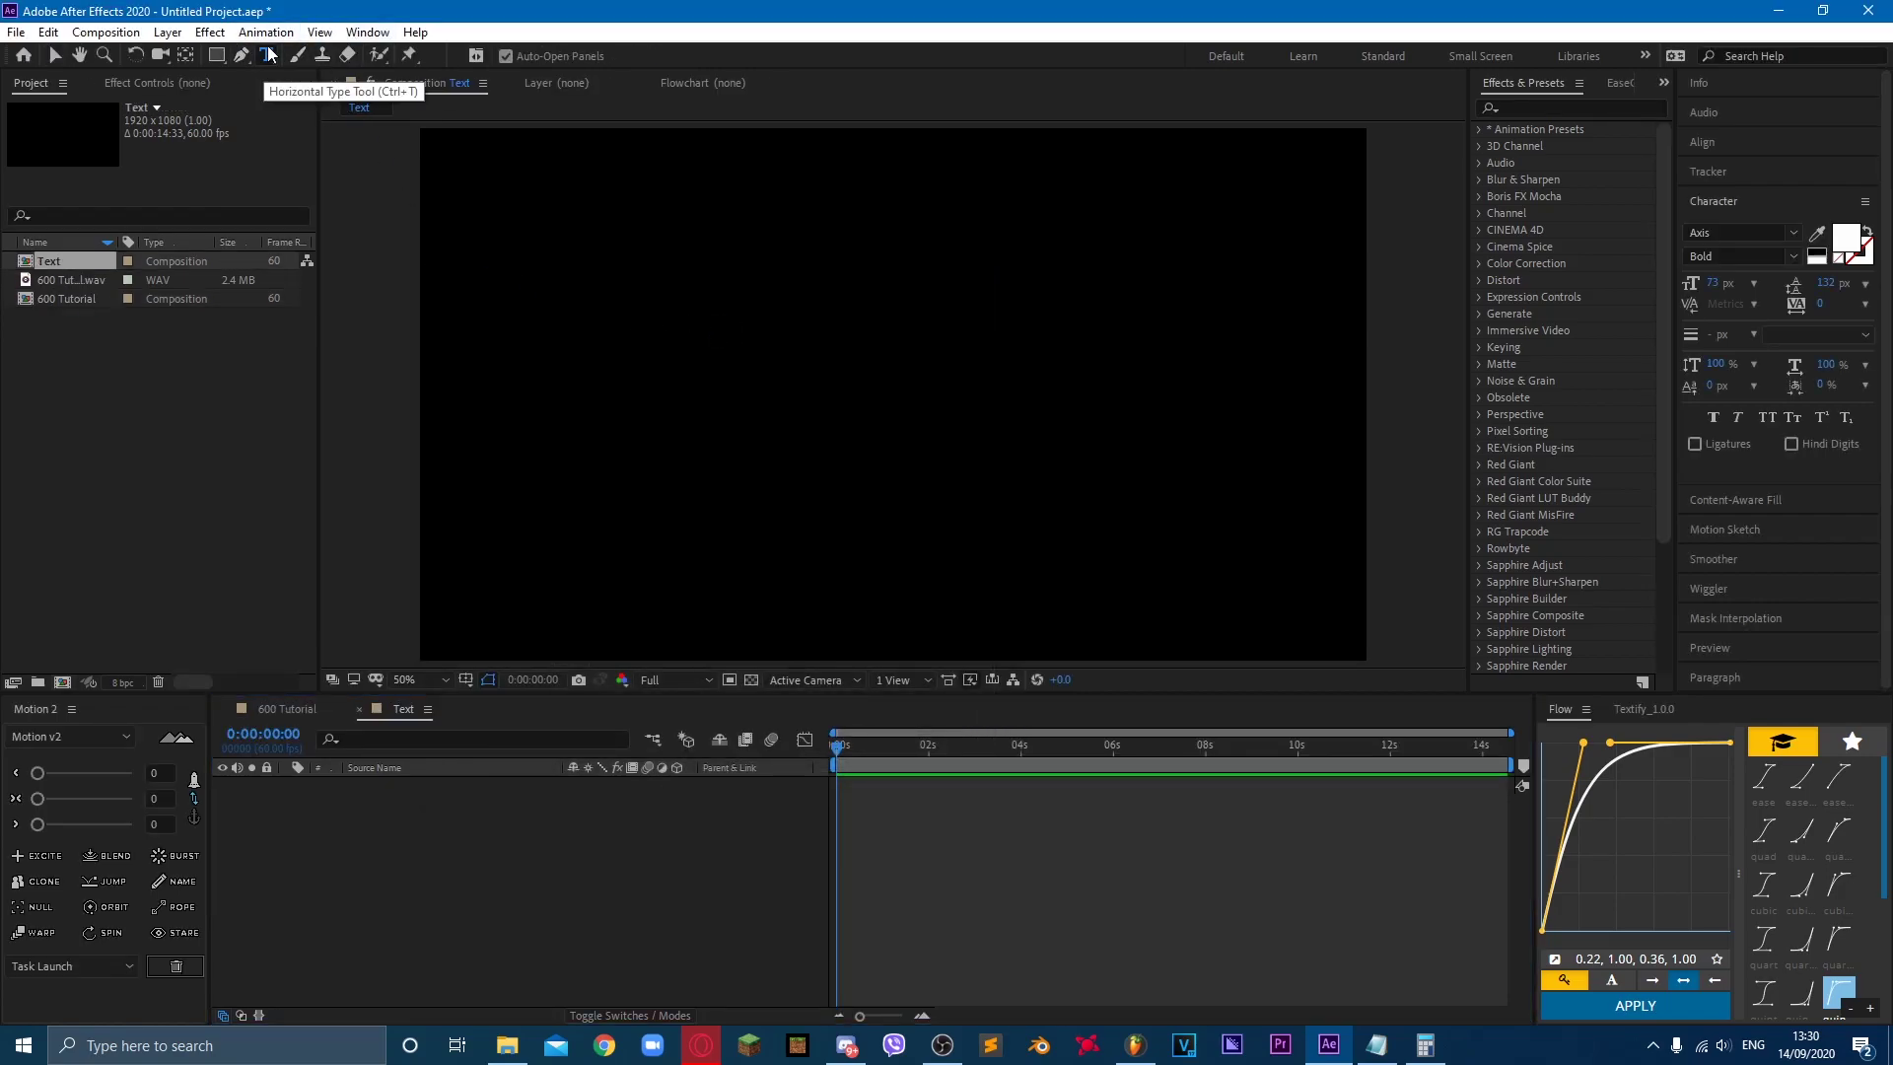
pyautogui.click(667, 391)
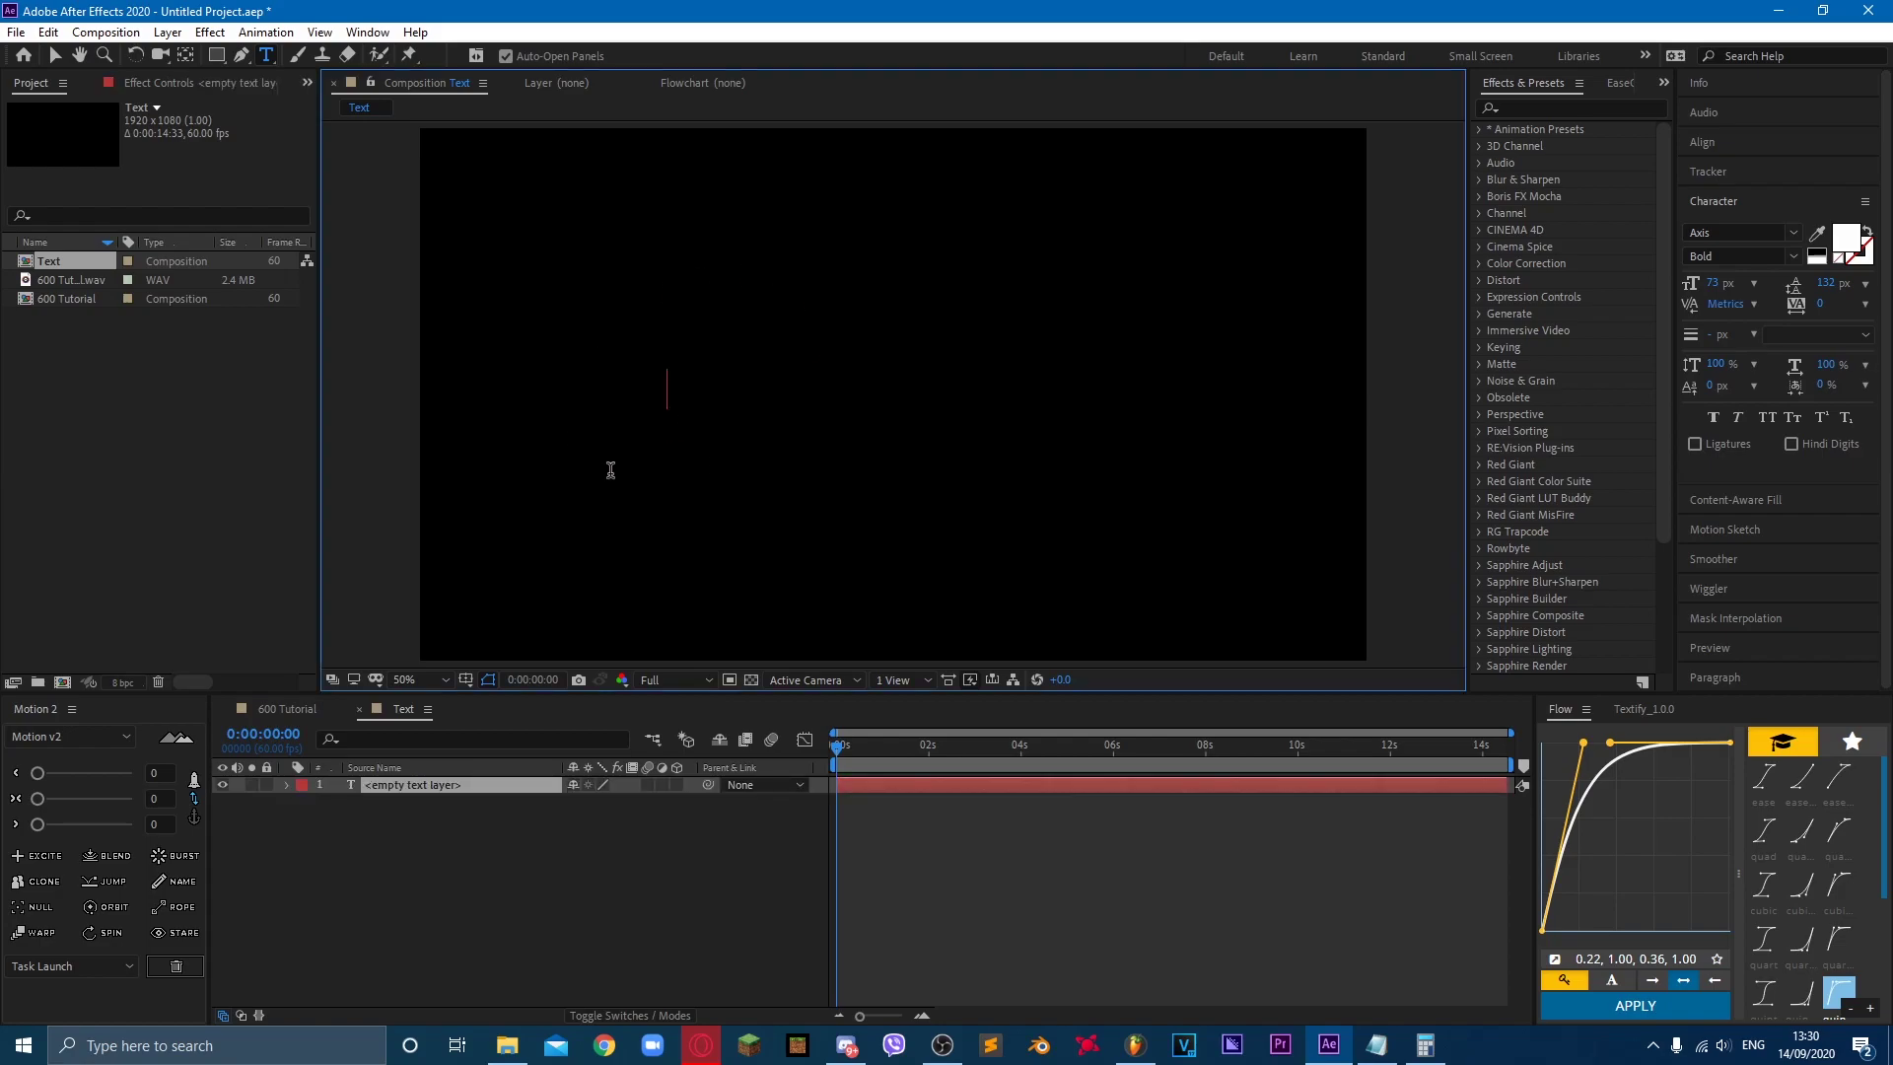
pyautogui.write('TUTORIAL')
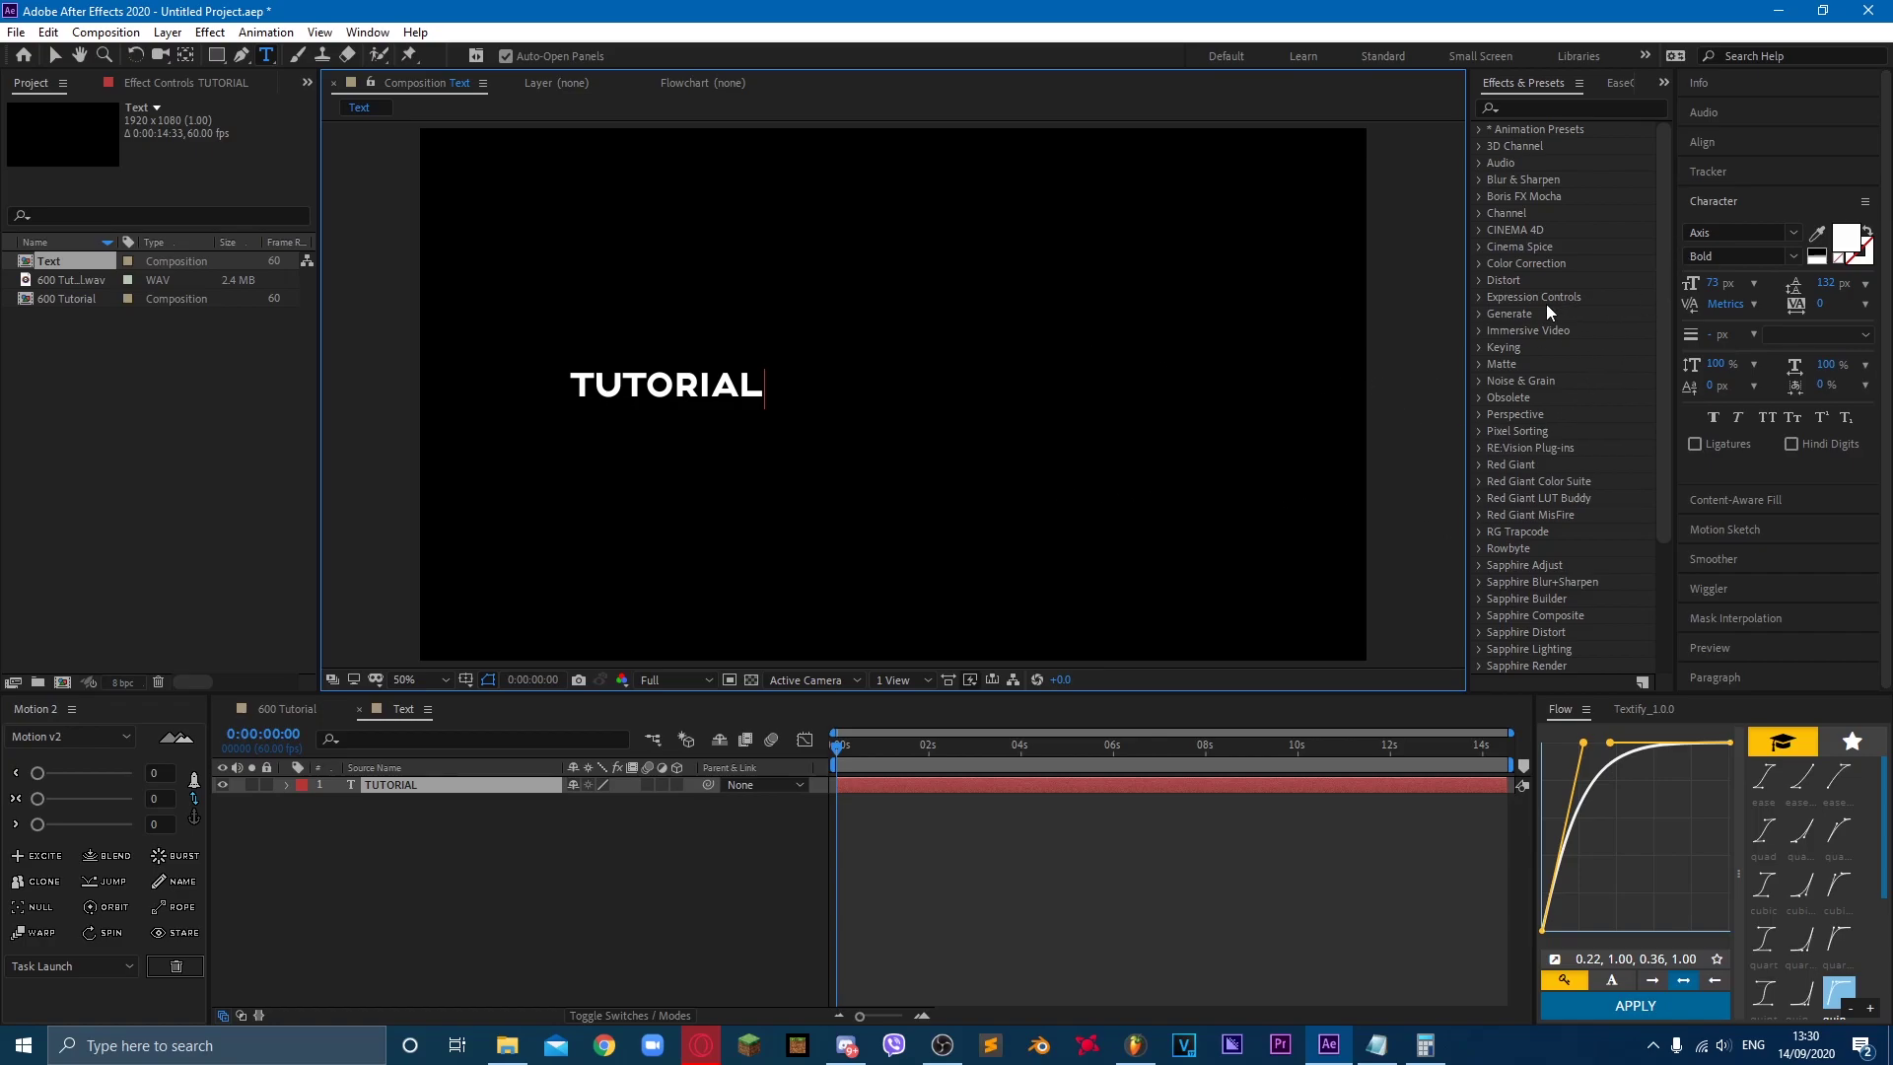
pyautogui.hotkey('ctrl', 'a')
pyautogui.moveTo(1716, 283); pyautogui.dragTo(1801, 286)
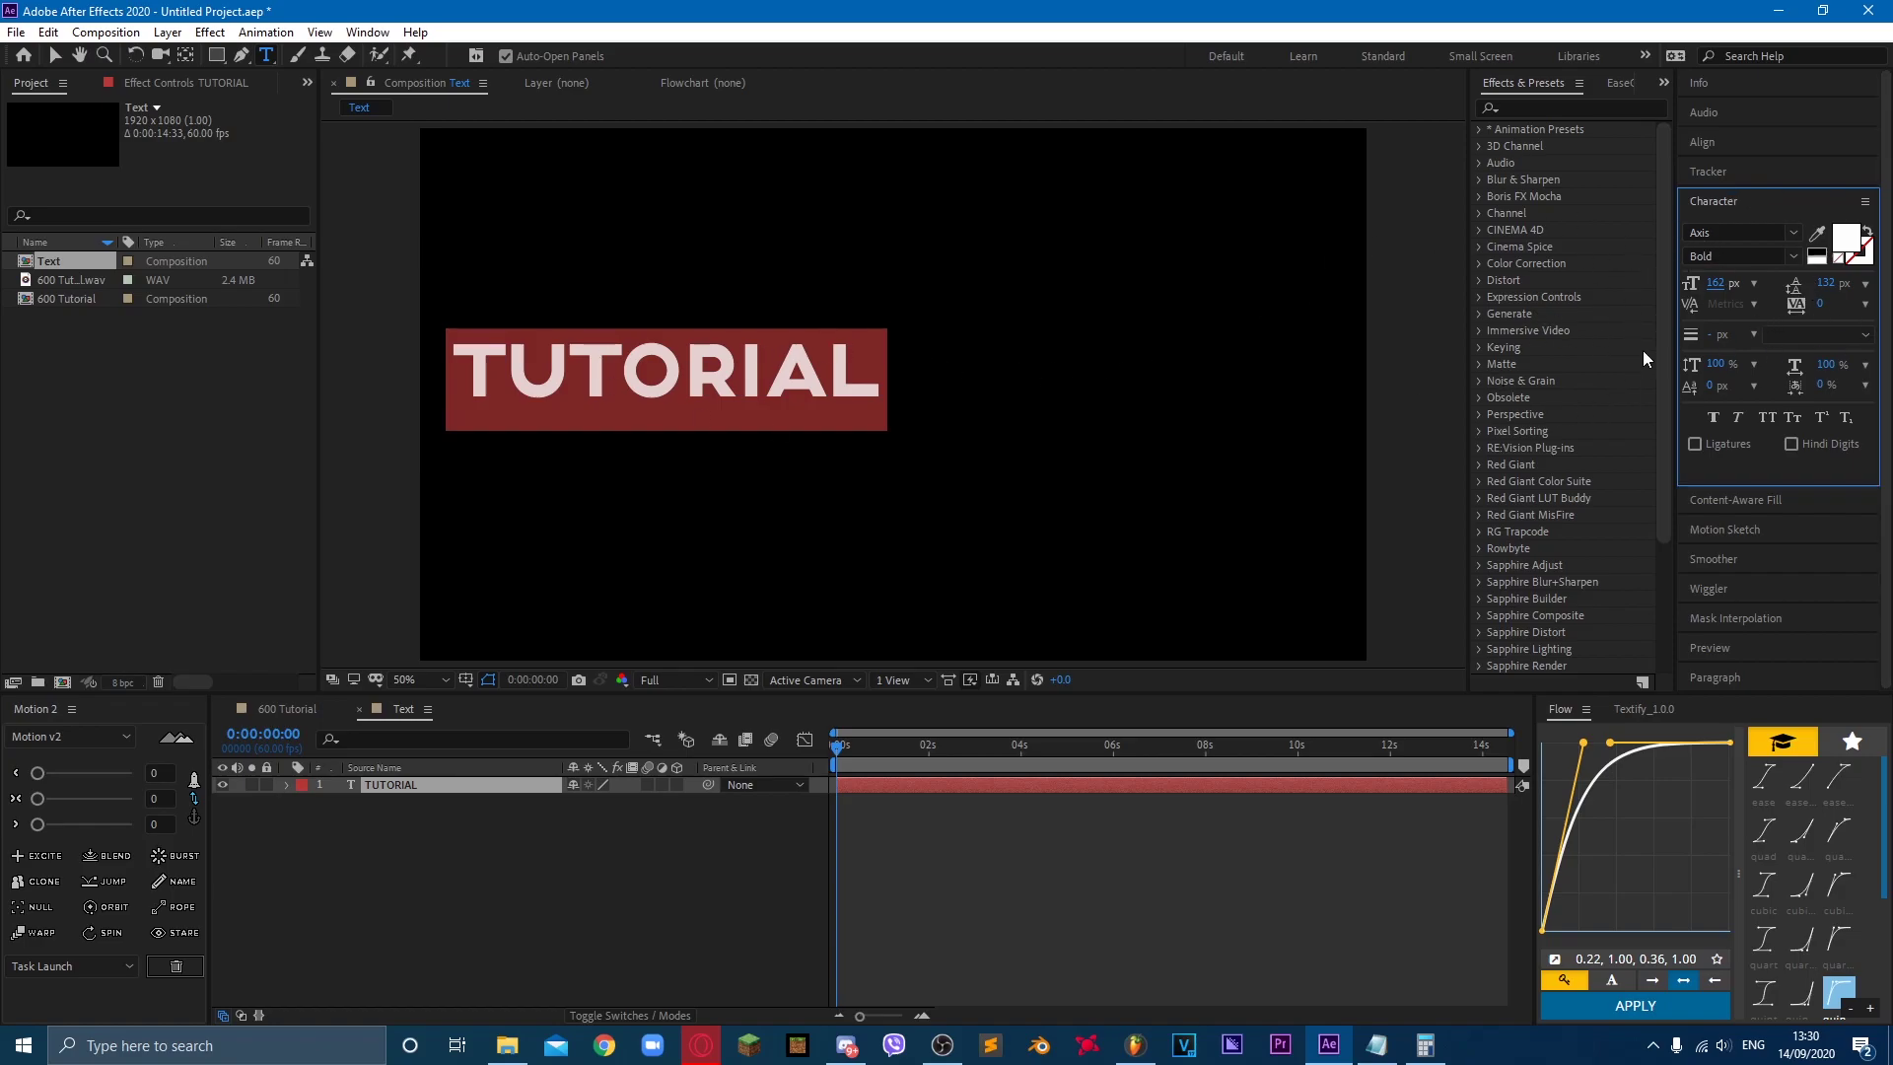
pyautogui.moveTo(1716, 283); pyautogui.dragTo(1743, 292)
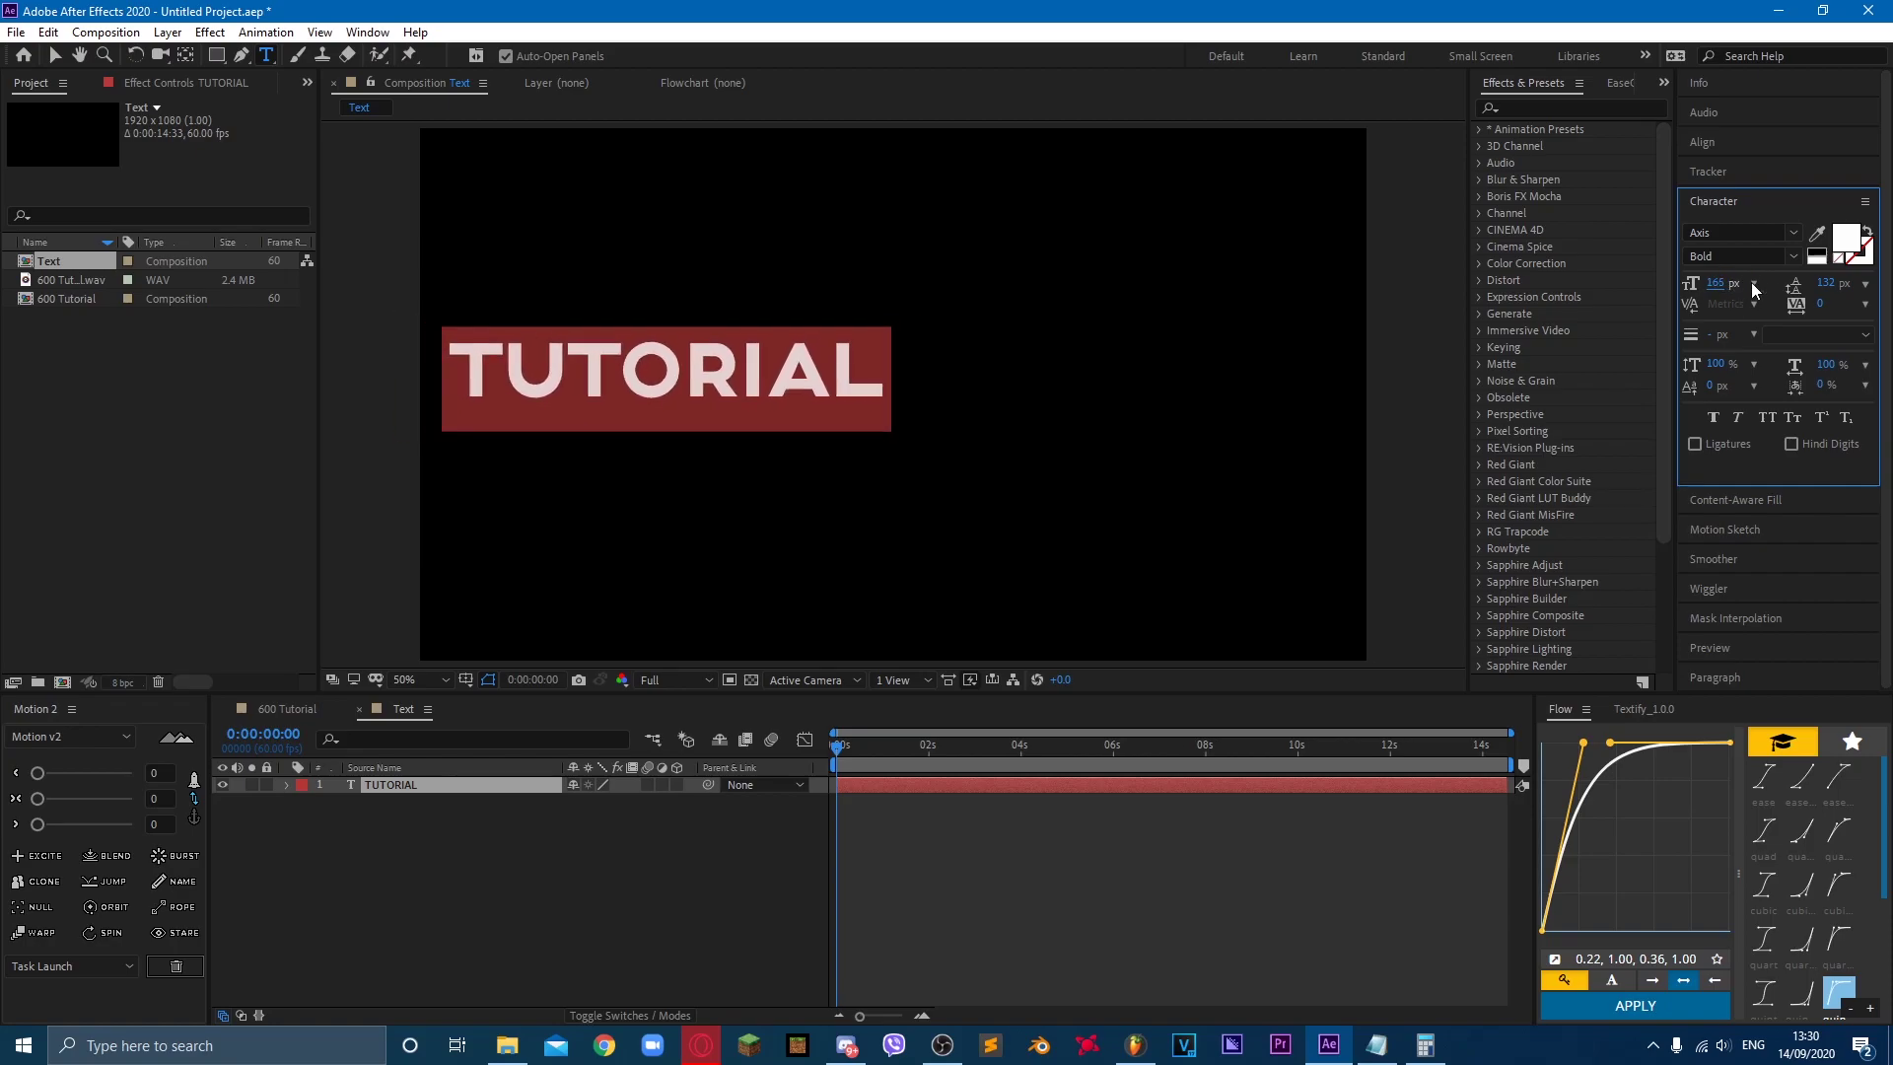
# Step: Change the TUTORIAL text's font to PRIMETIME Regular and enlarge it to 188 px
pyautogui.click(1790, 235)
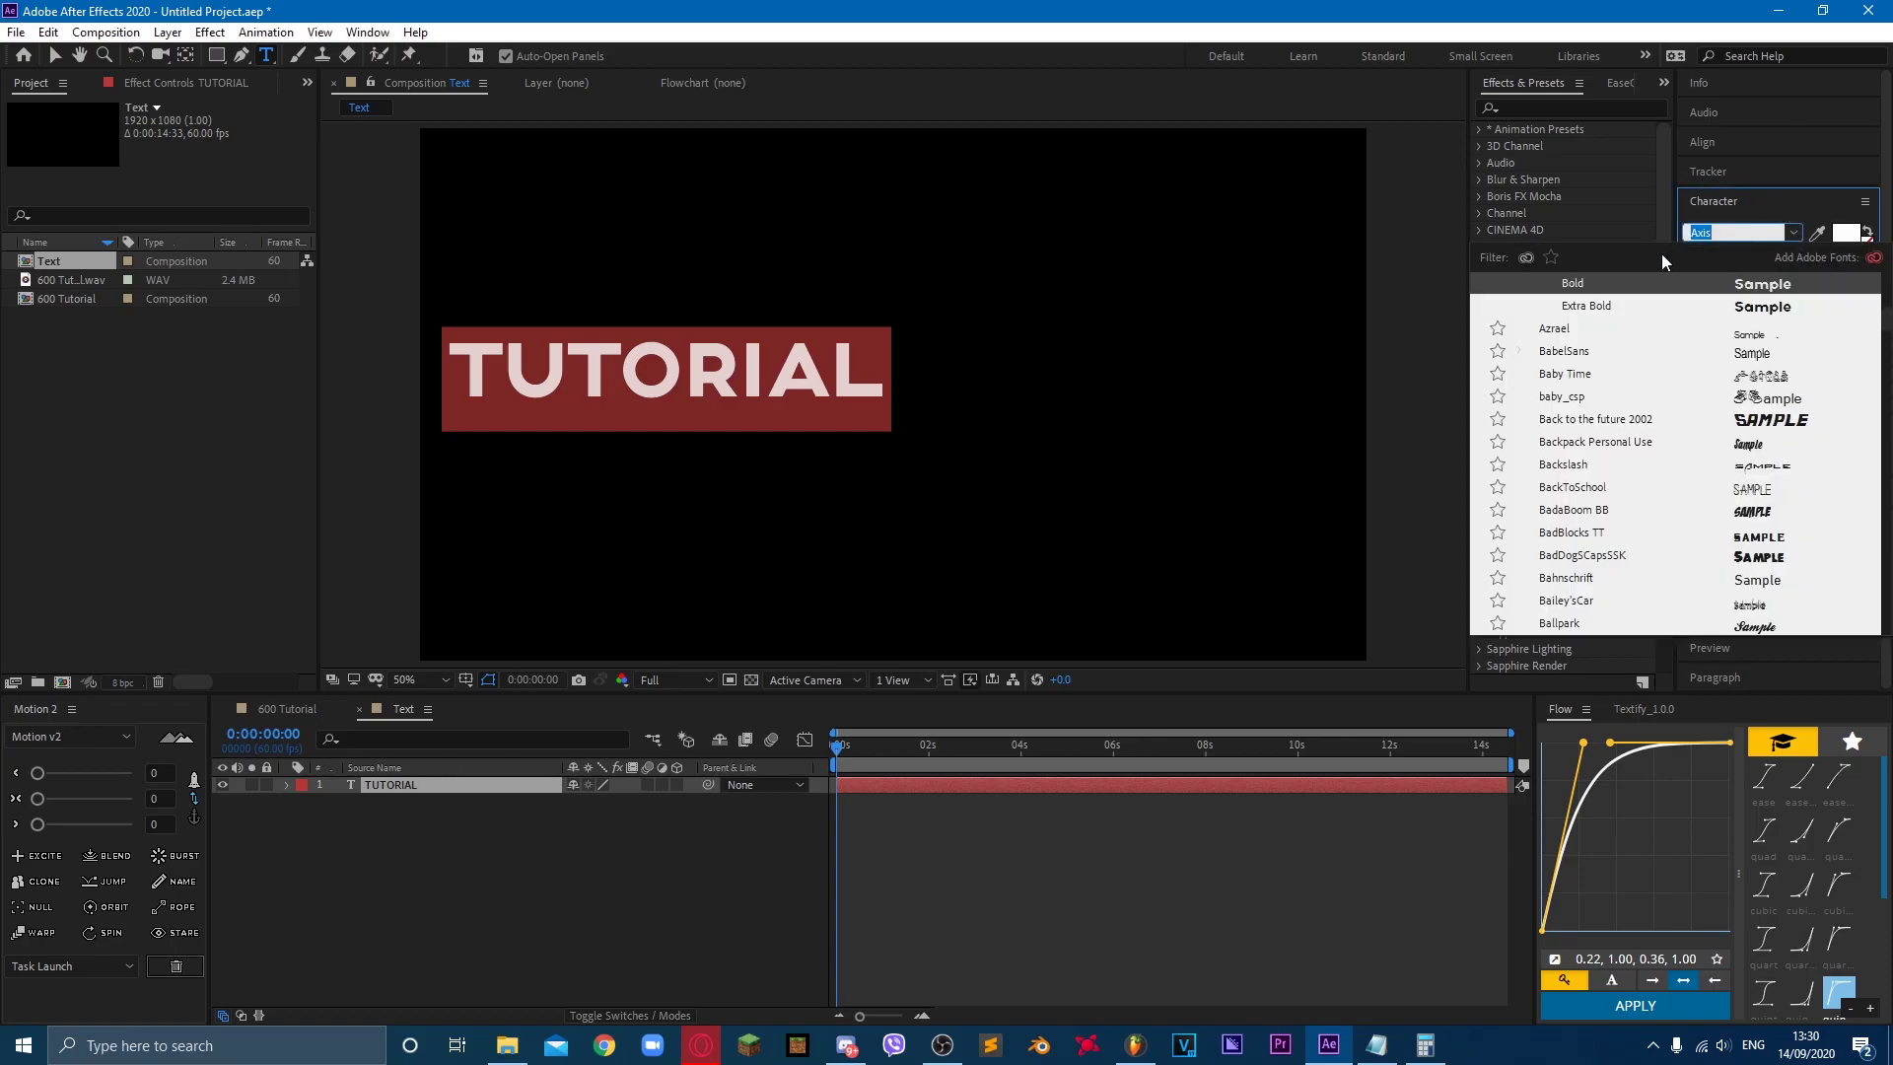
pyautogui.write('prime')
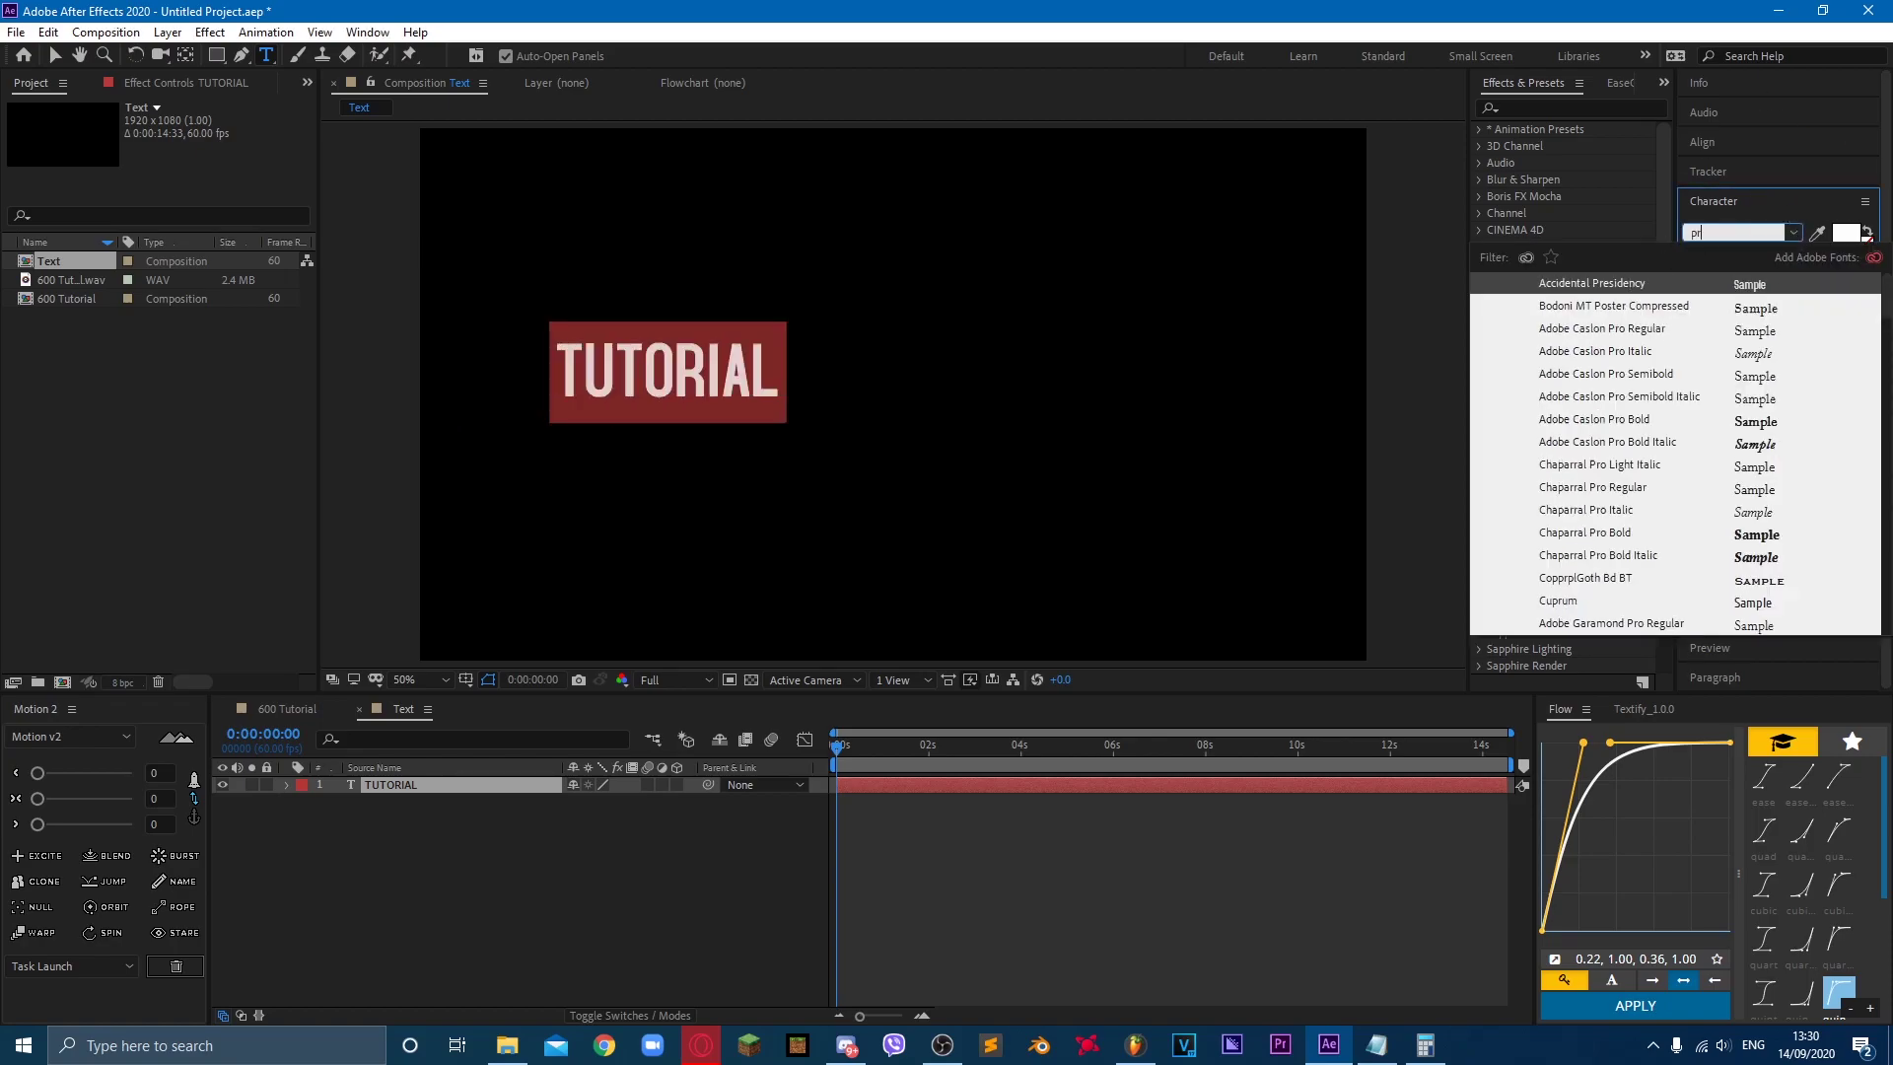
pyautogui.press('Down')
pyautogui.press('Down')
pyautogui.press('Return')
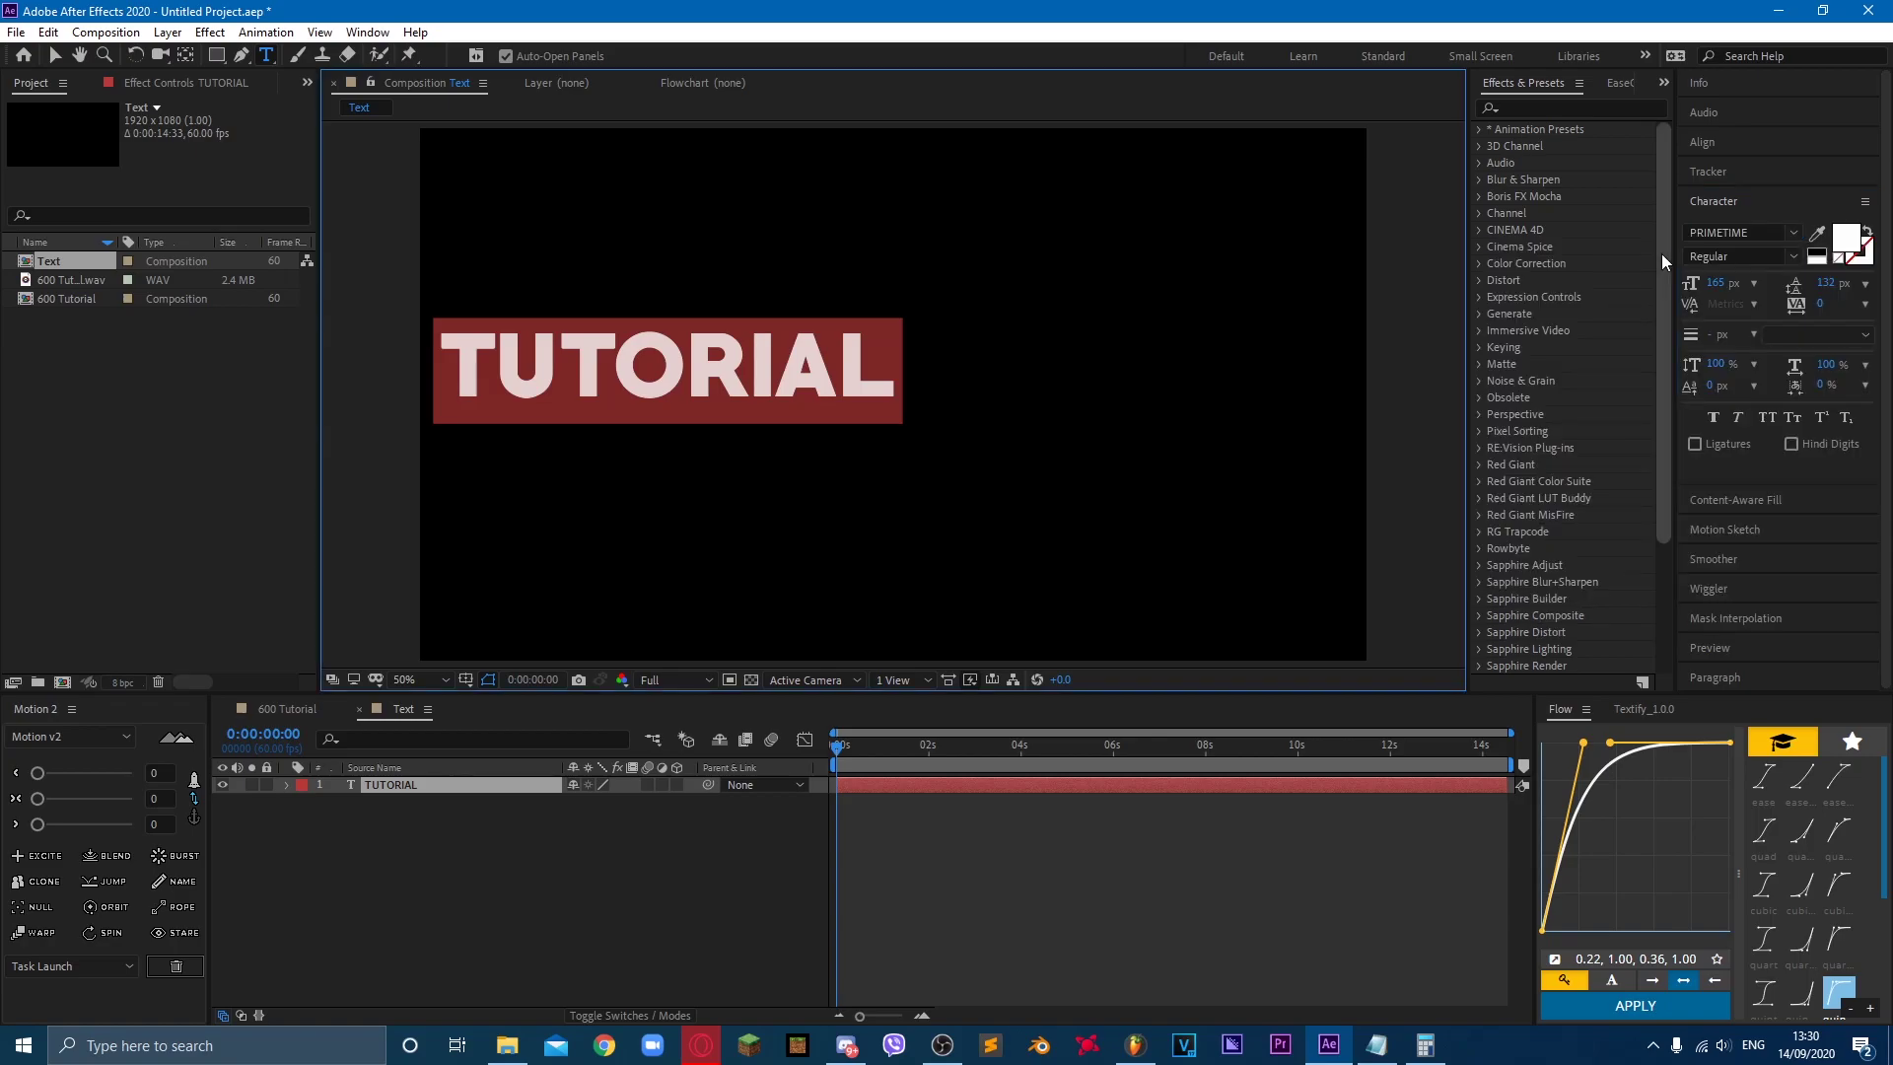
pyautogui.moveTo(1724, 292); pyautogui.dragTo(1738, 273)
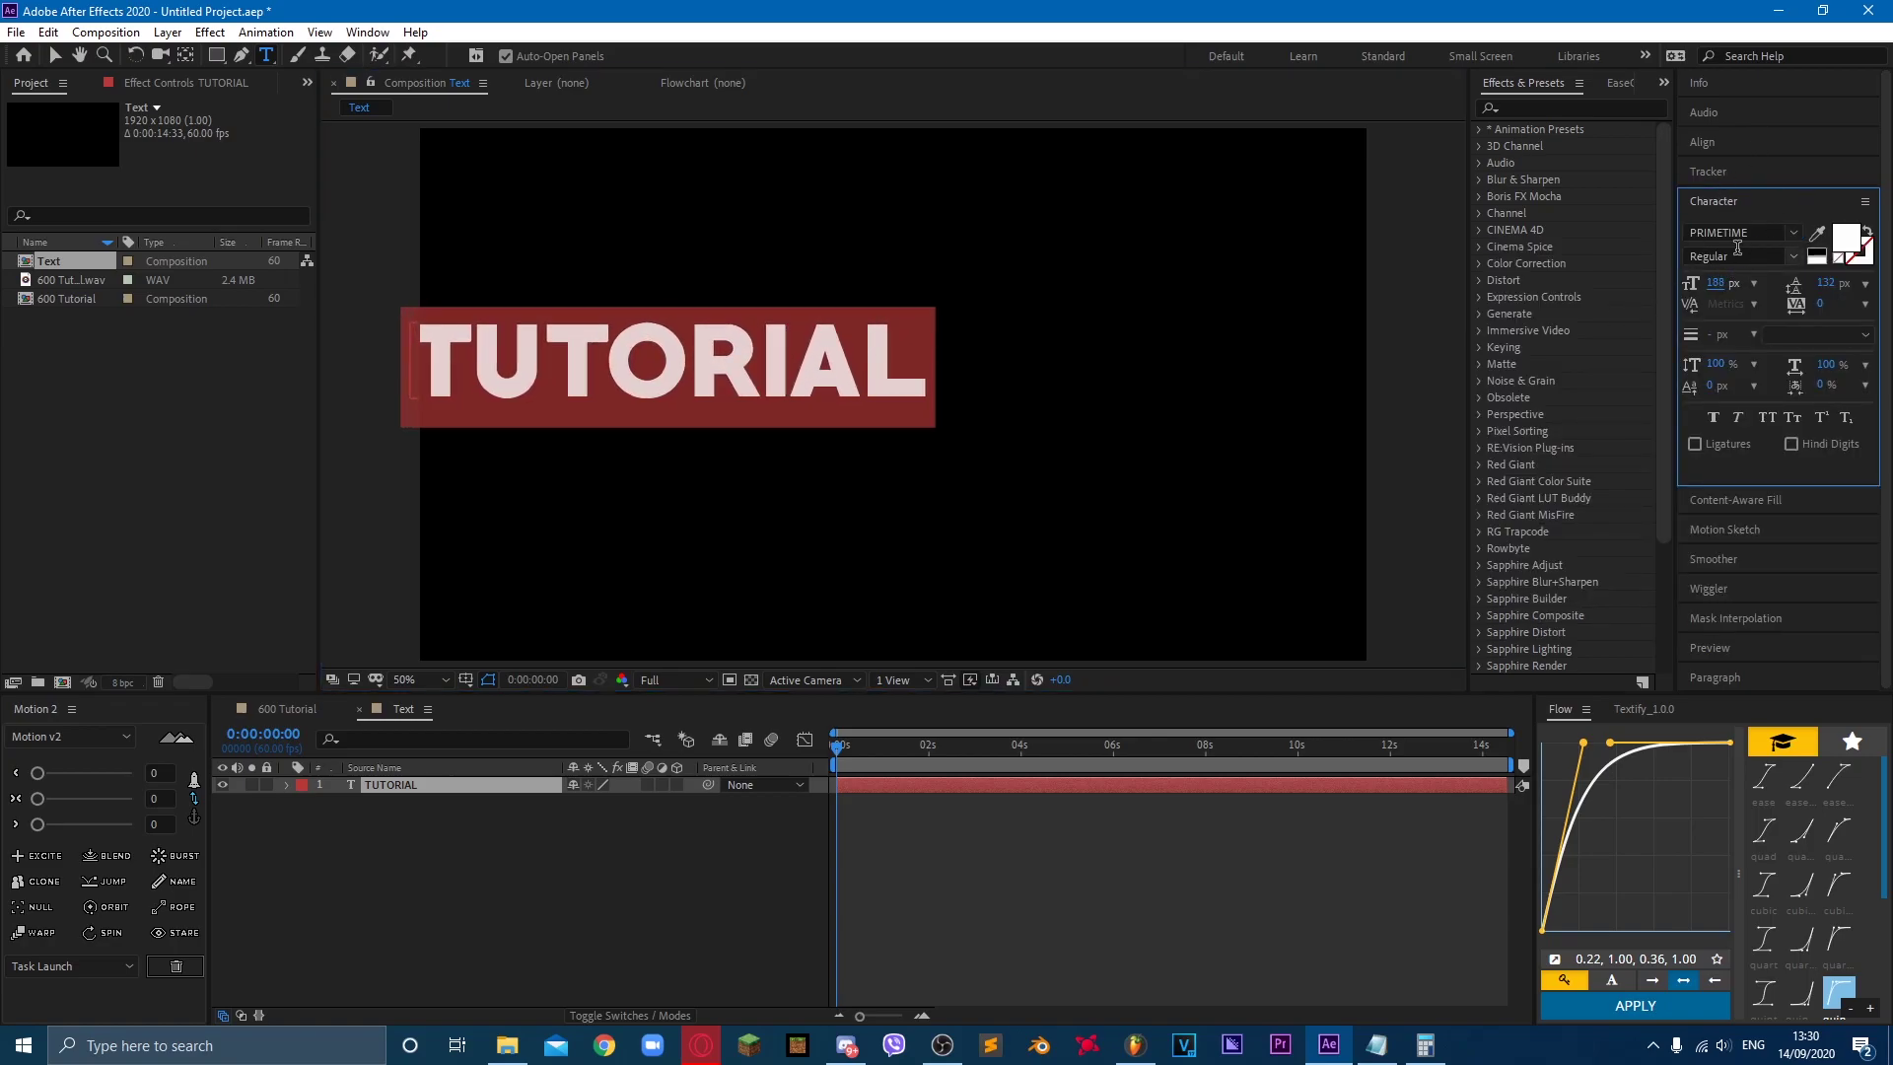
pyautogui.click(482, 786)
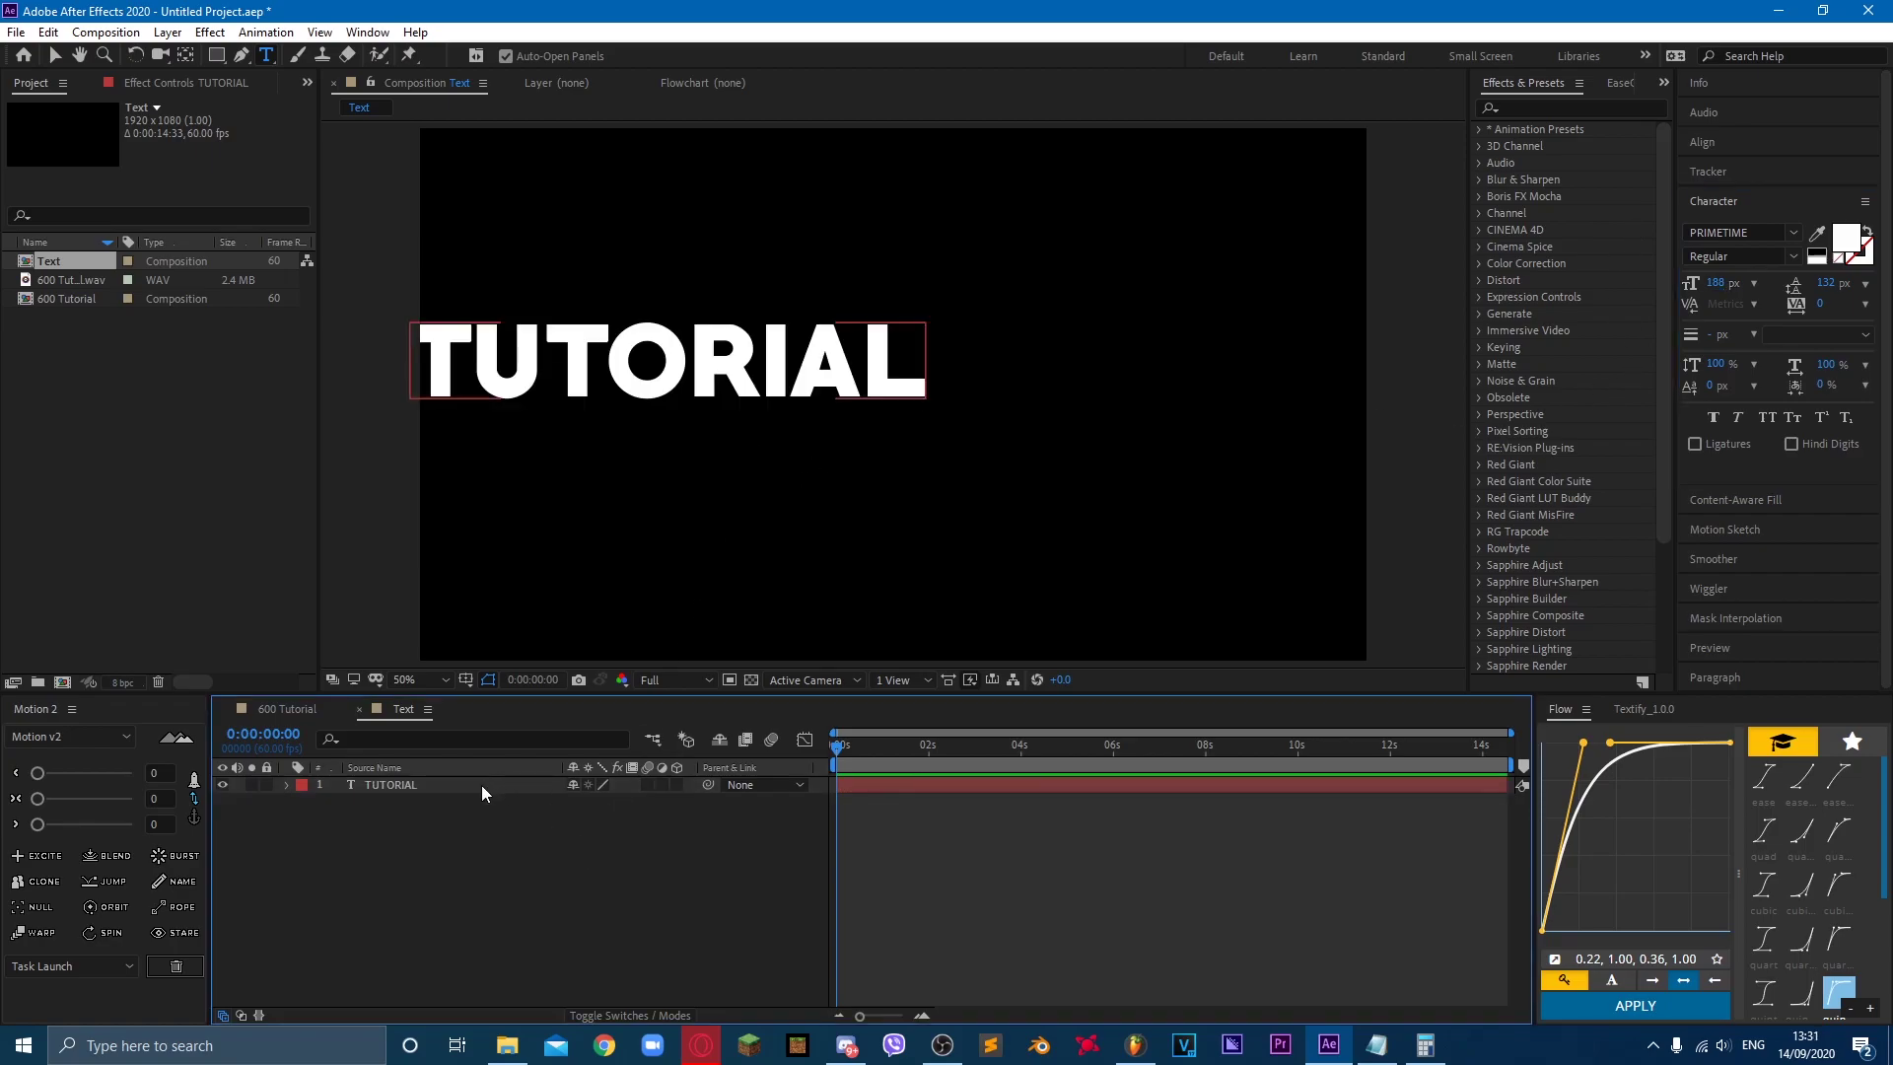
# Step: Move the TUTORIAL text to the middle of the frame and align it horizontally and vertically to the composition's centre
pyautogui.press('v')
pyautogui.moveTo(602, 367); pyautogui.dragTo(822, 397)
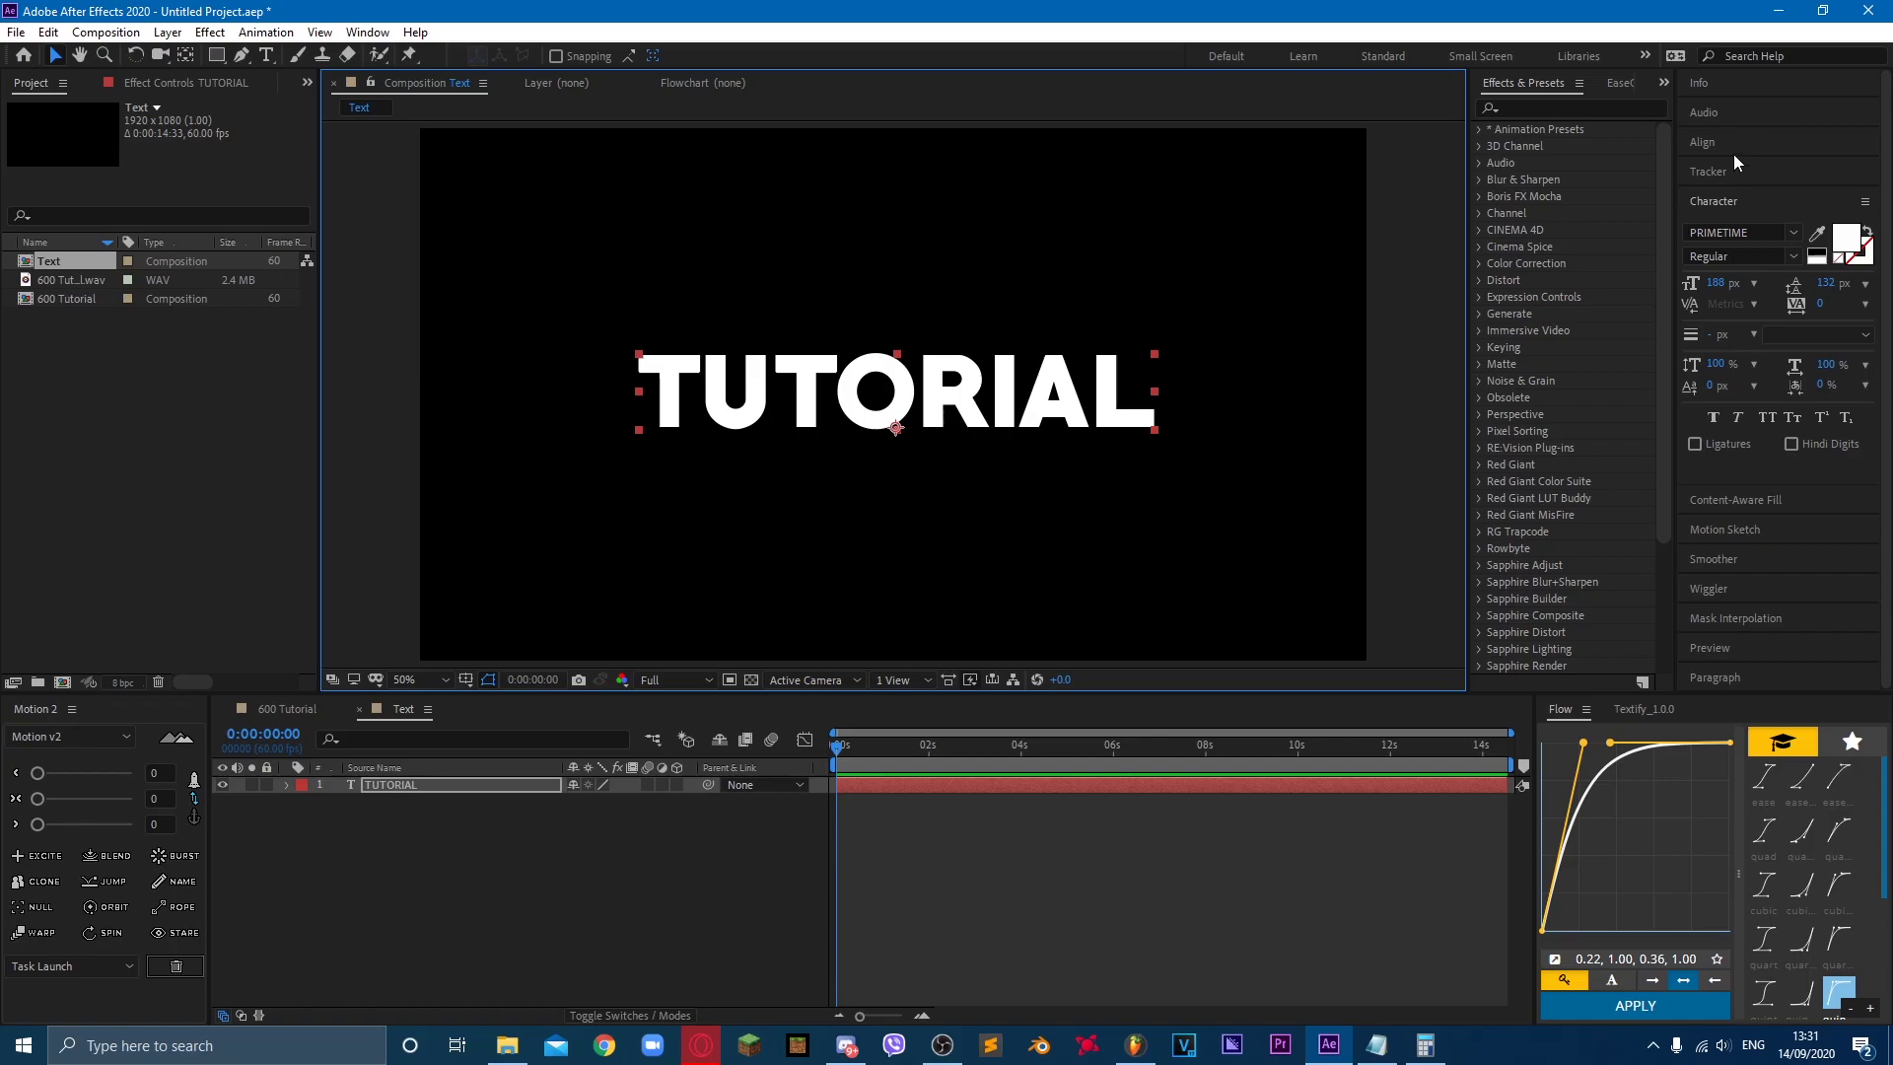
pyautogui.click(1706, 145)
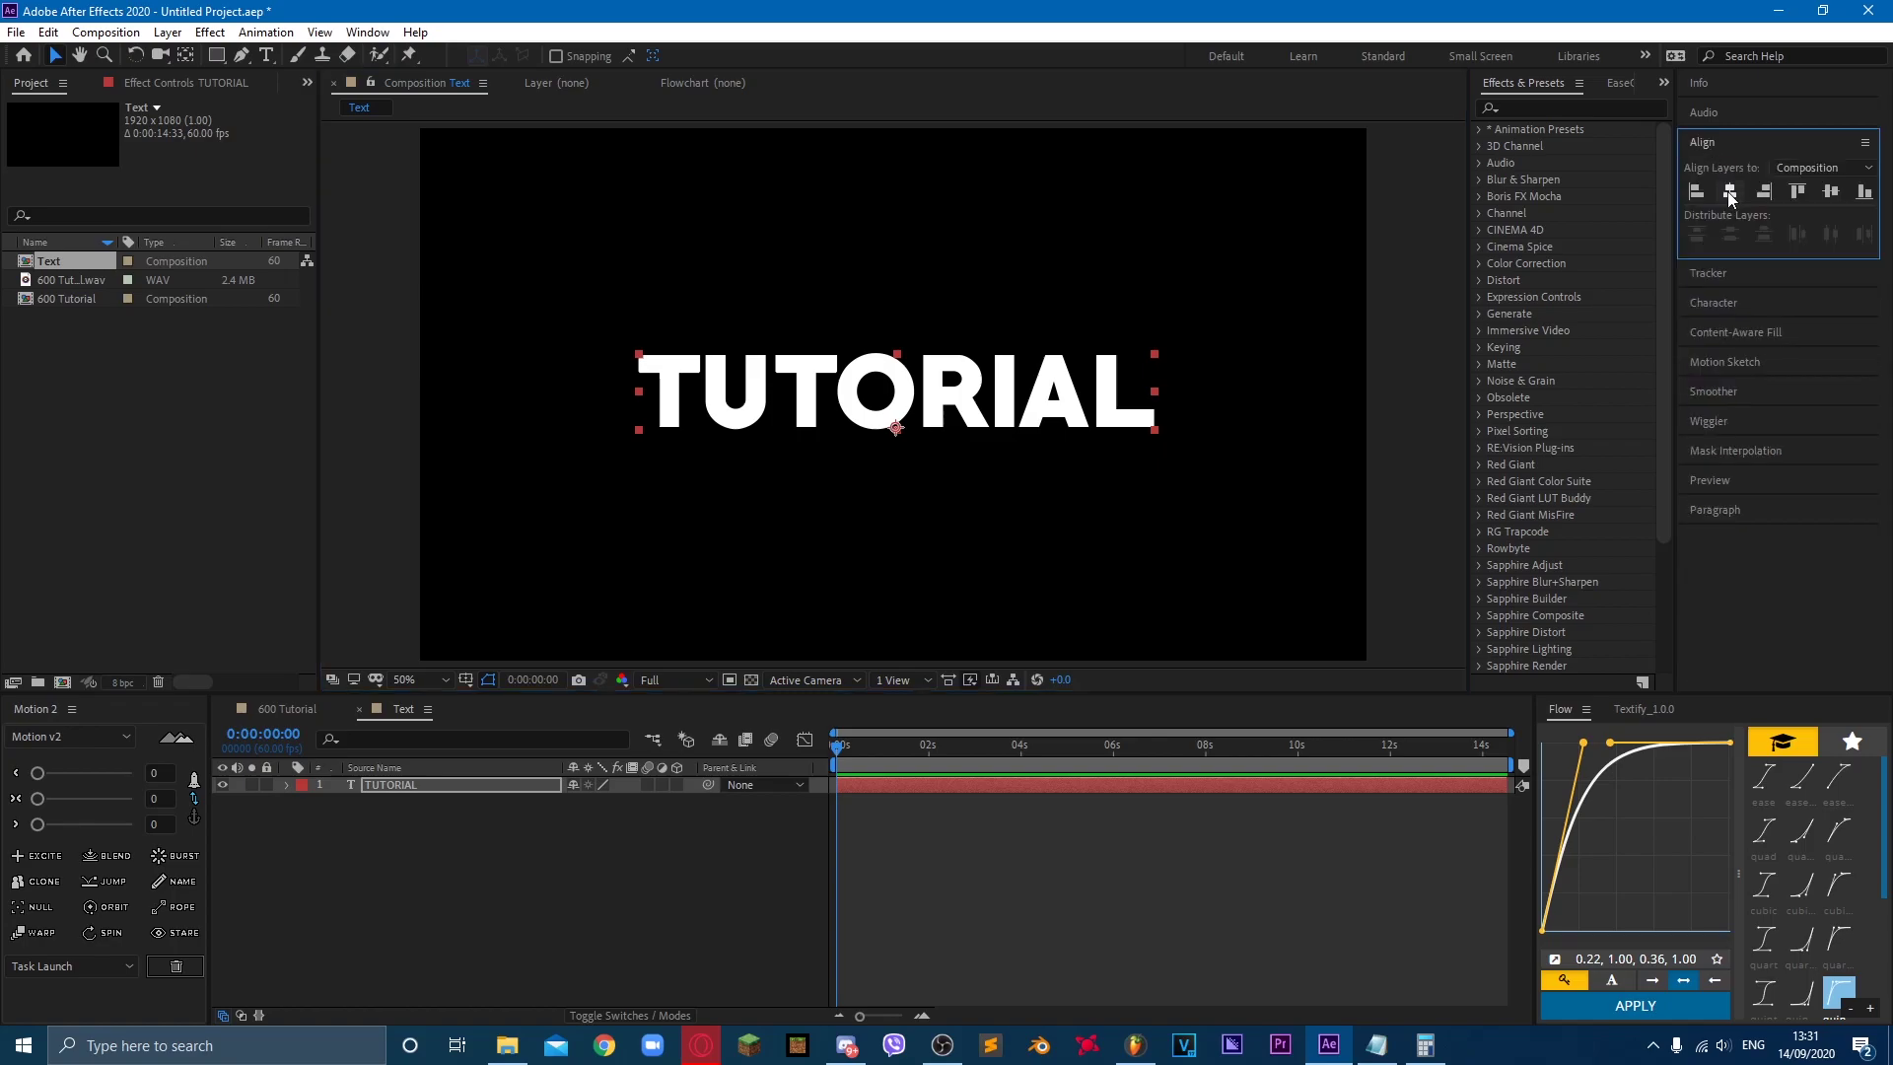
pyautogui.click(1729, 192)
pyautogui.click(1831, 191)
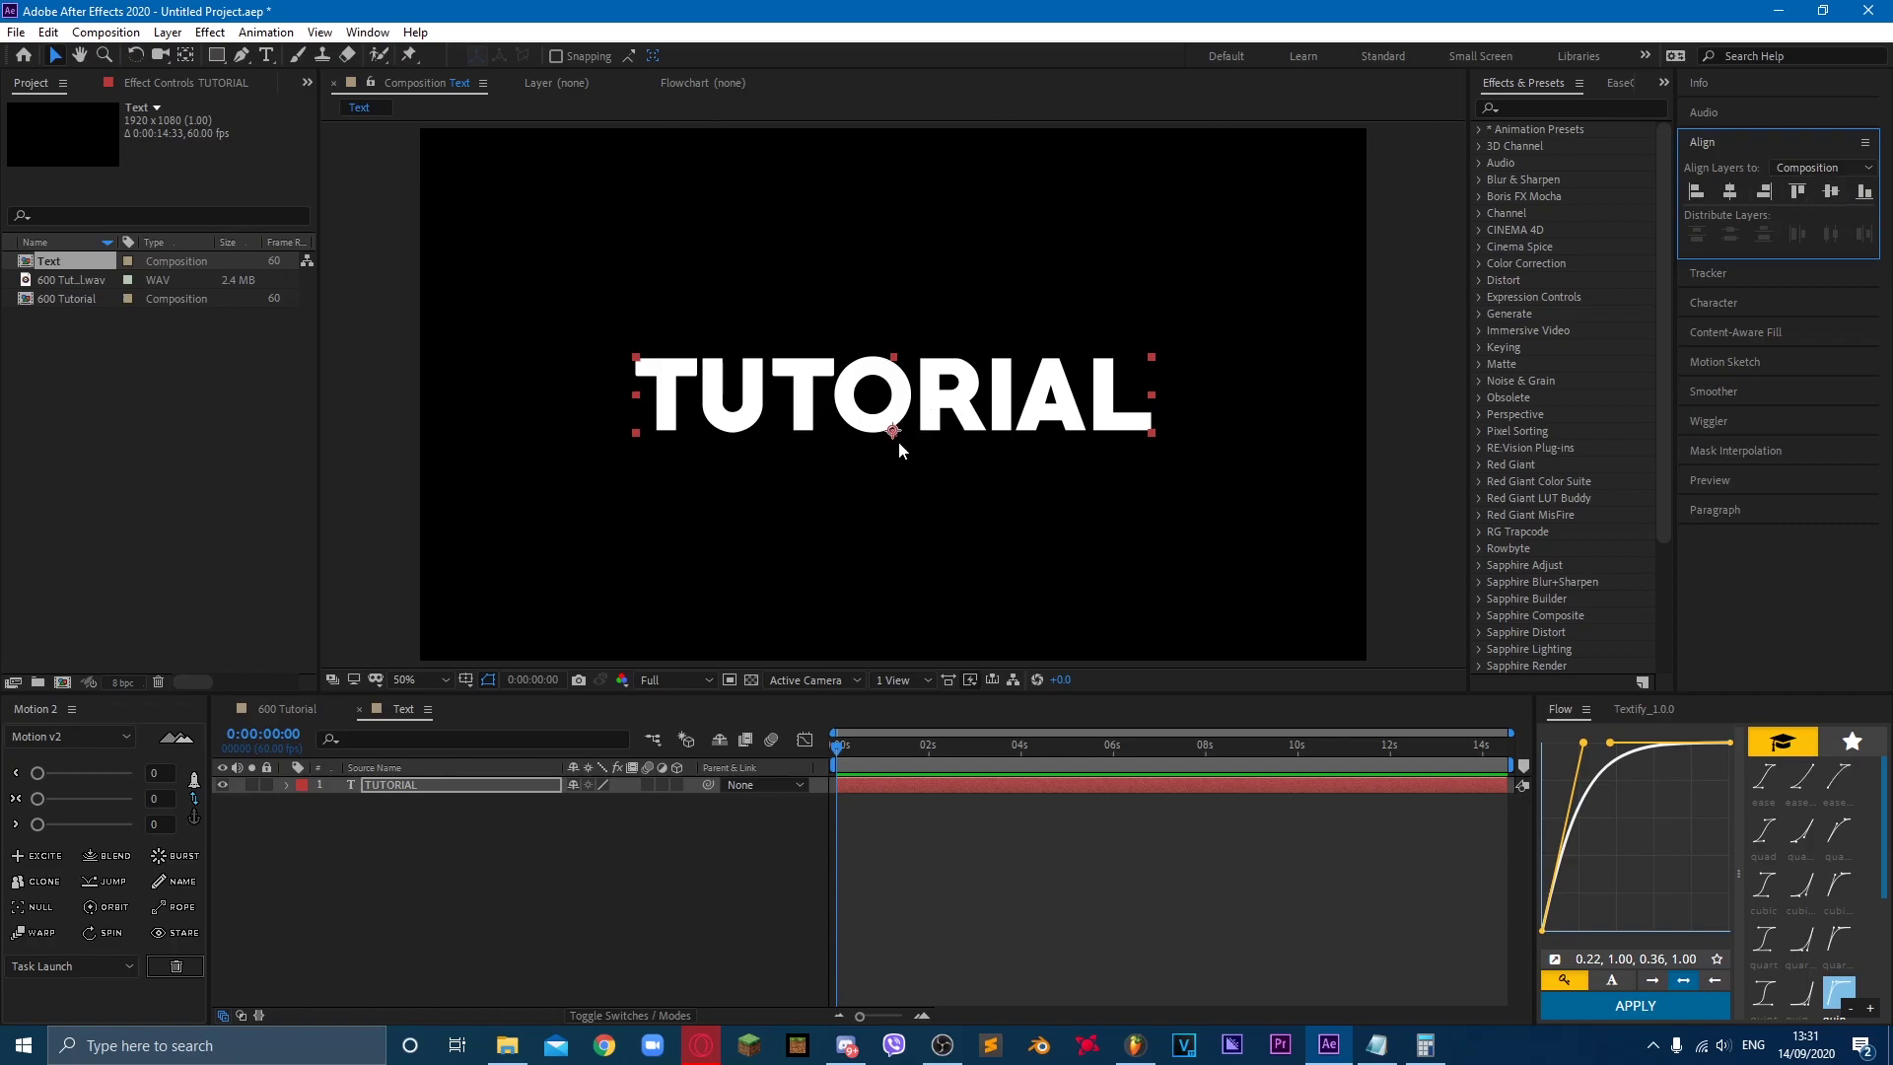
# Step: Move the TUTORIAL layer's anchor point to the middle of the text with the Pan Behind tool
pyautogui.click(193, 57)
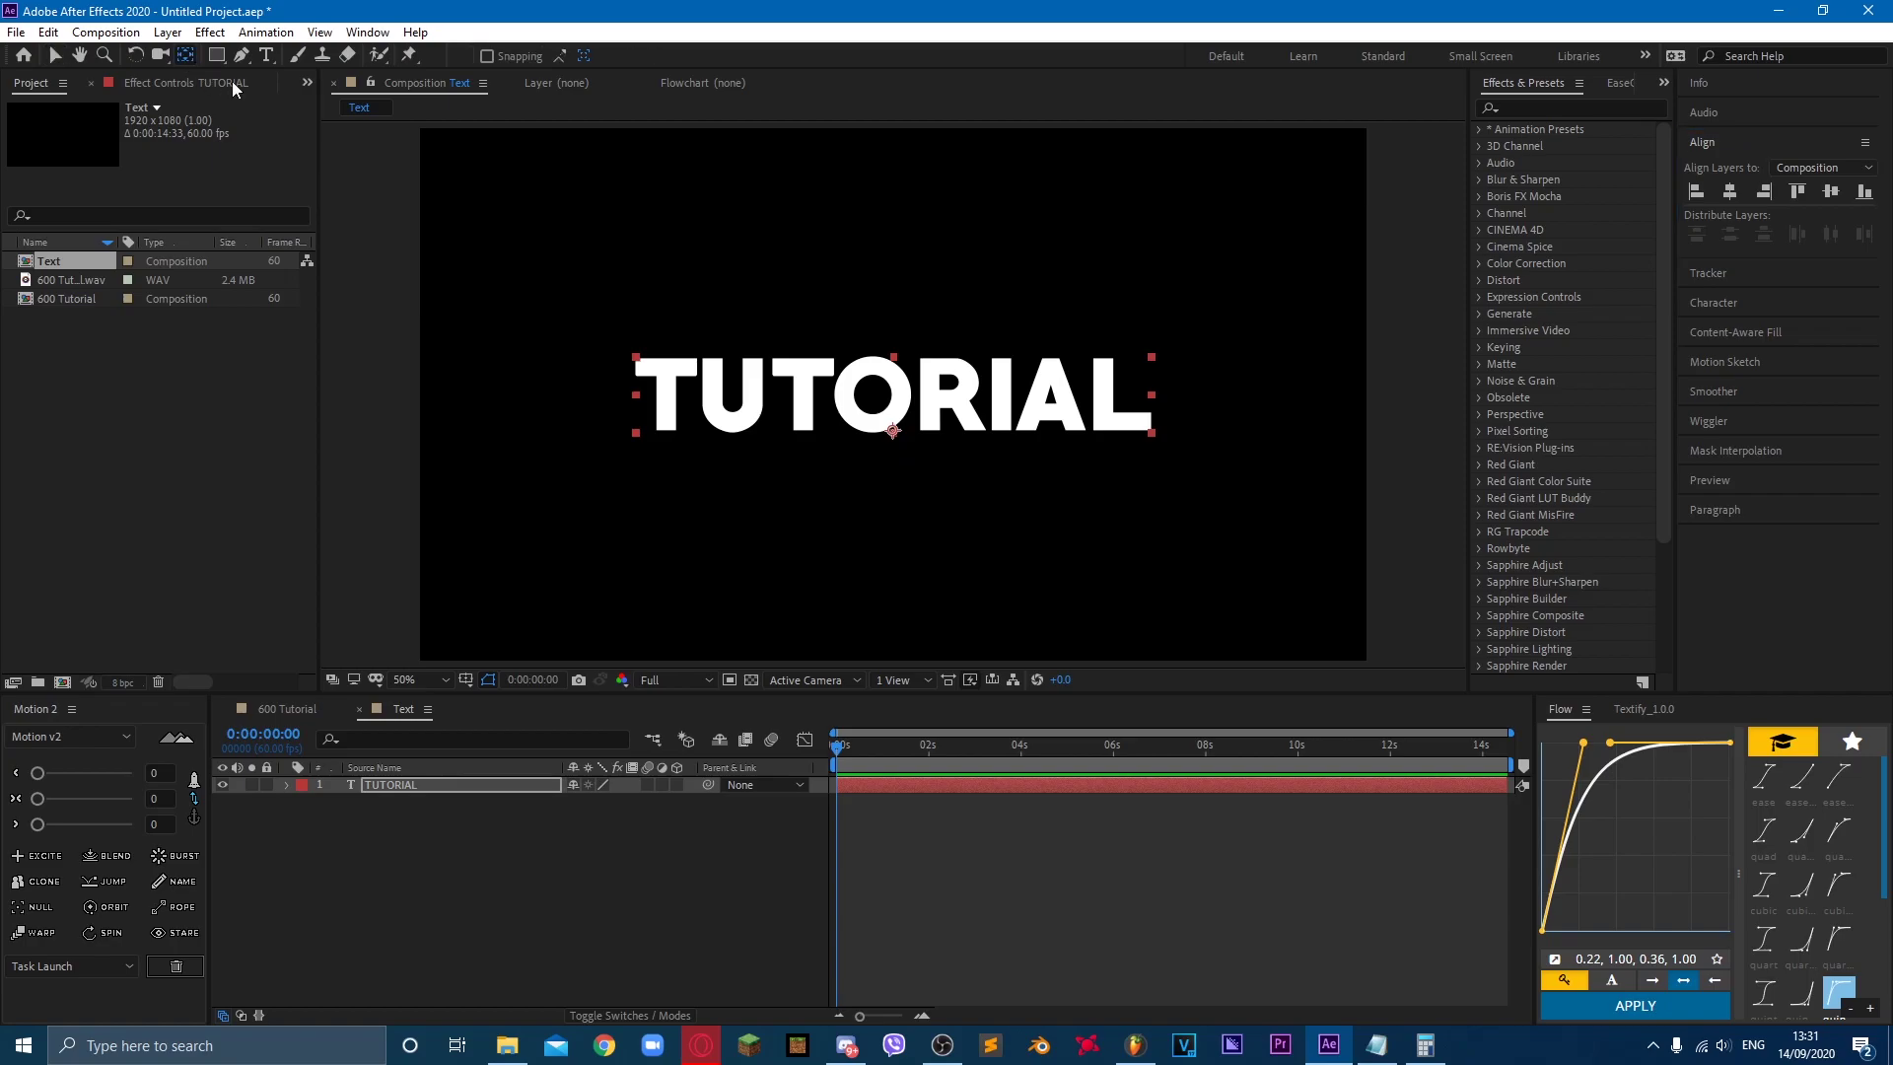
pyautogui.click(894, 431)
pyautogui.moveTo(894, 431); pyautogui.dragTo(899, 404)
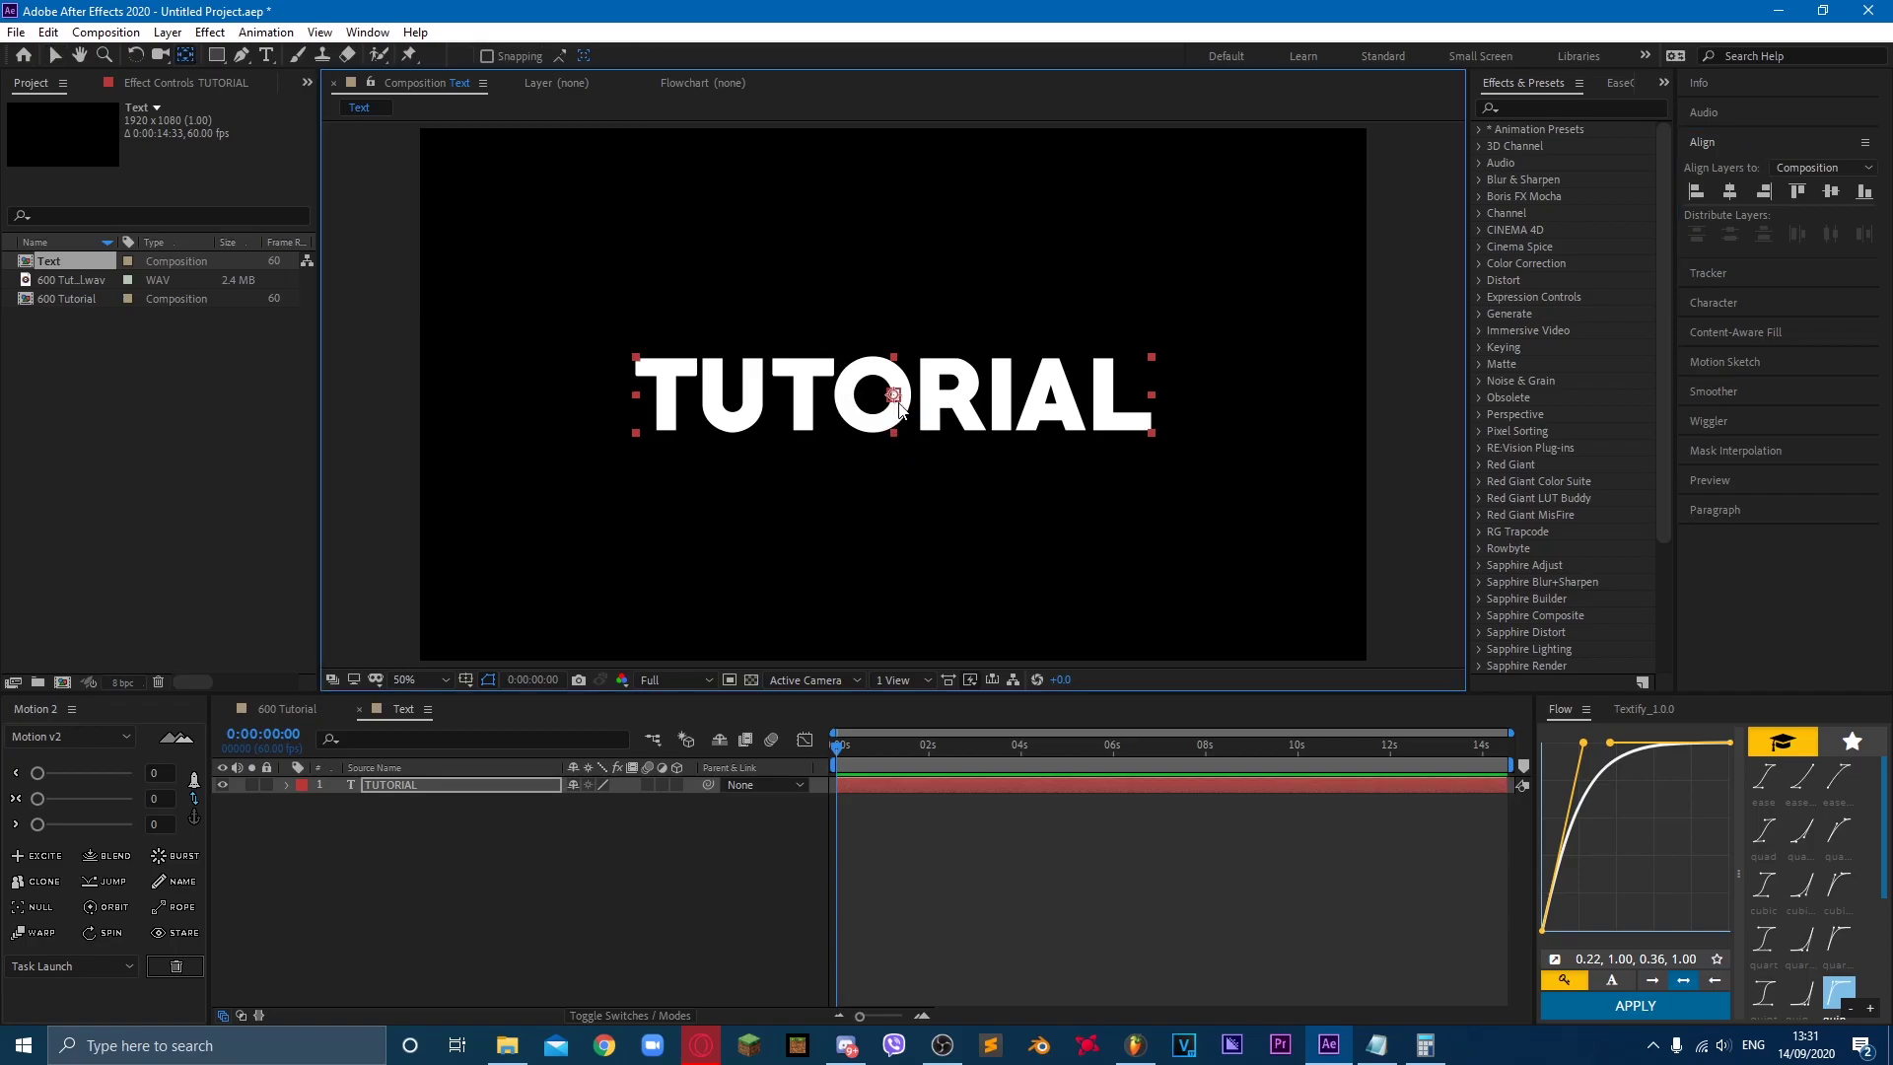
# Step: Centre the TUTORIAL layer's anchor point using the Motion 2 anchor point controls, leaving the layer selected
pyautogui.click(374, 821)
pyautogui.click(404, 784)
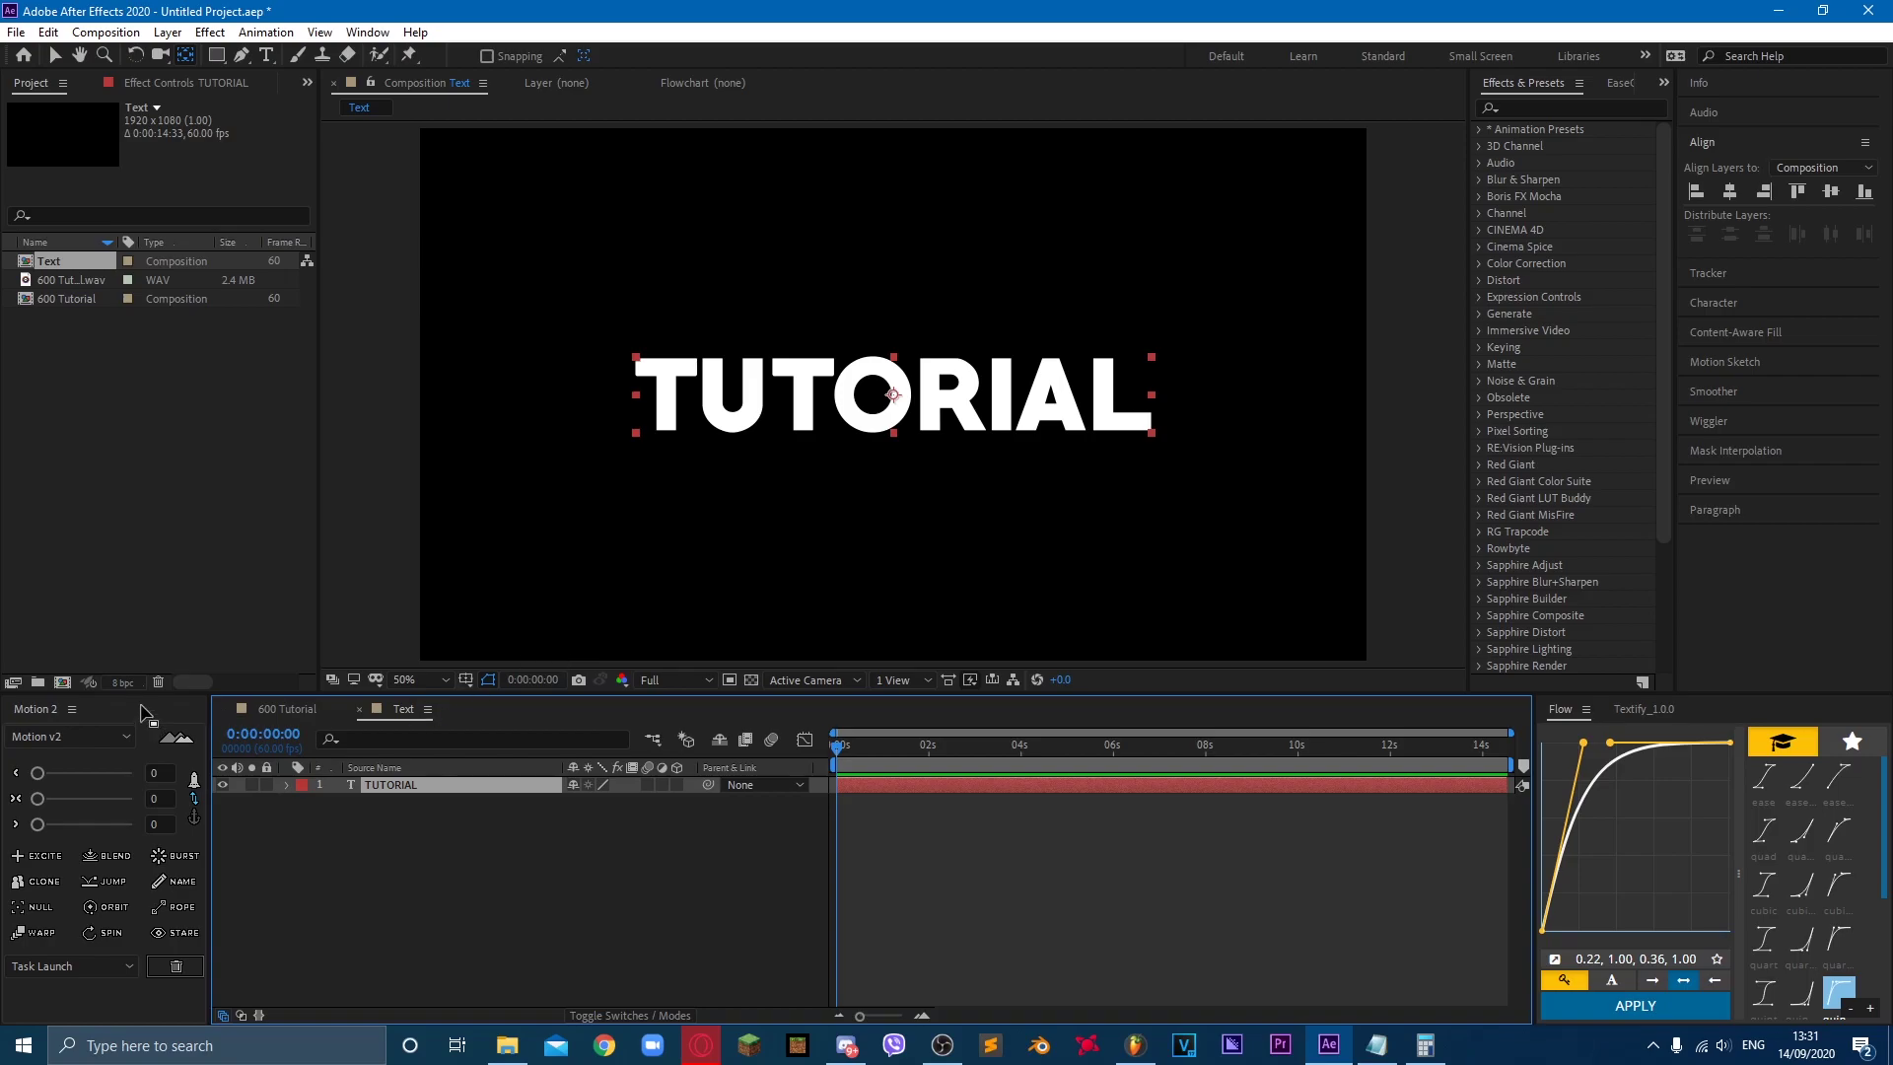
pyautogui.click(434, 996)
pyautogui.click(194, 799)
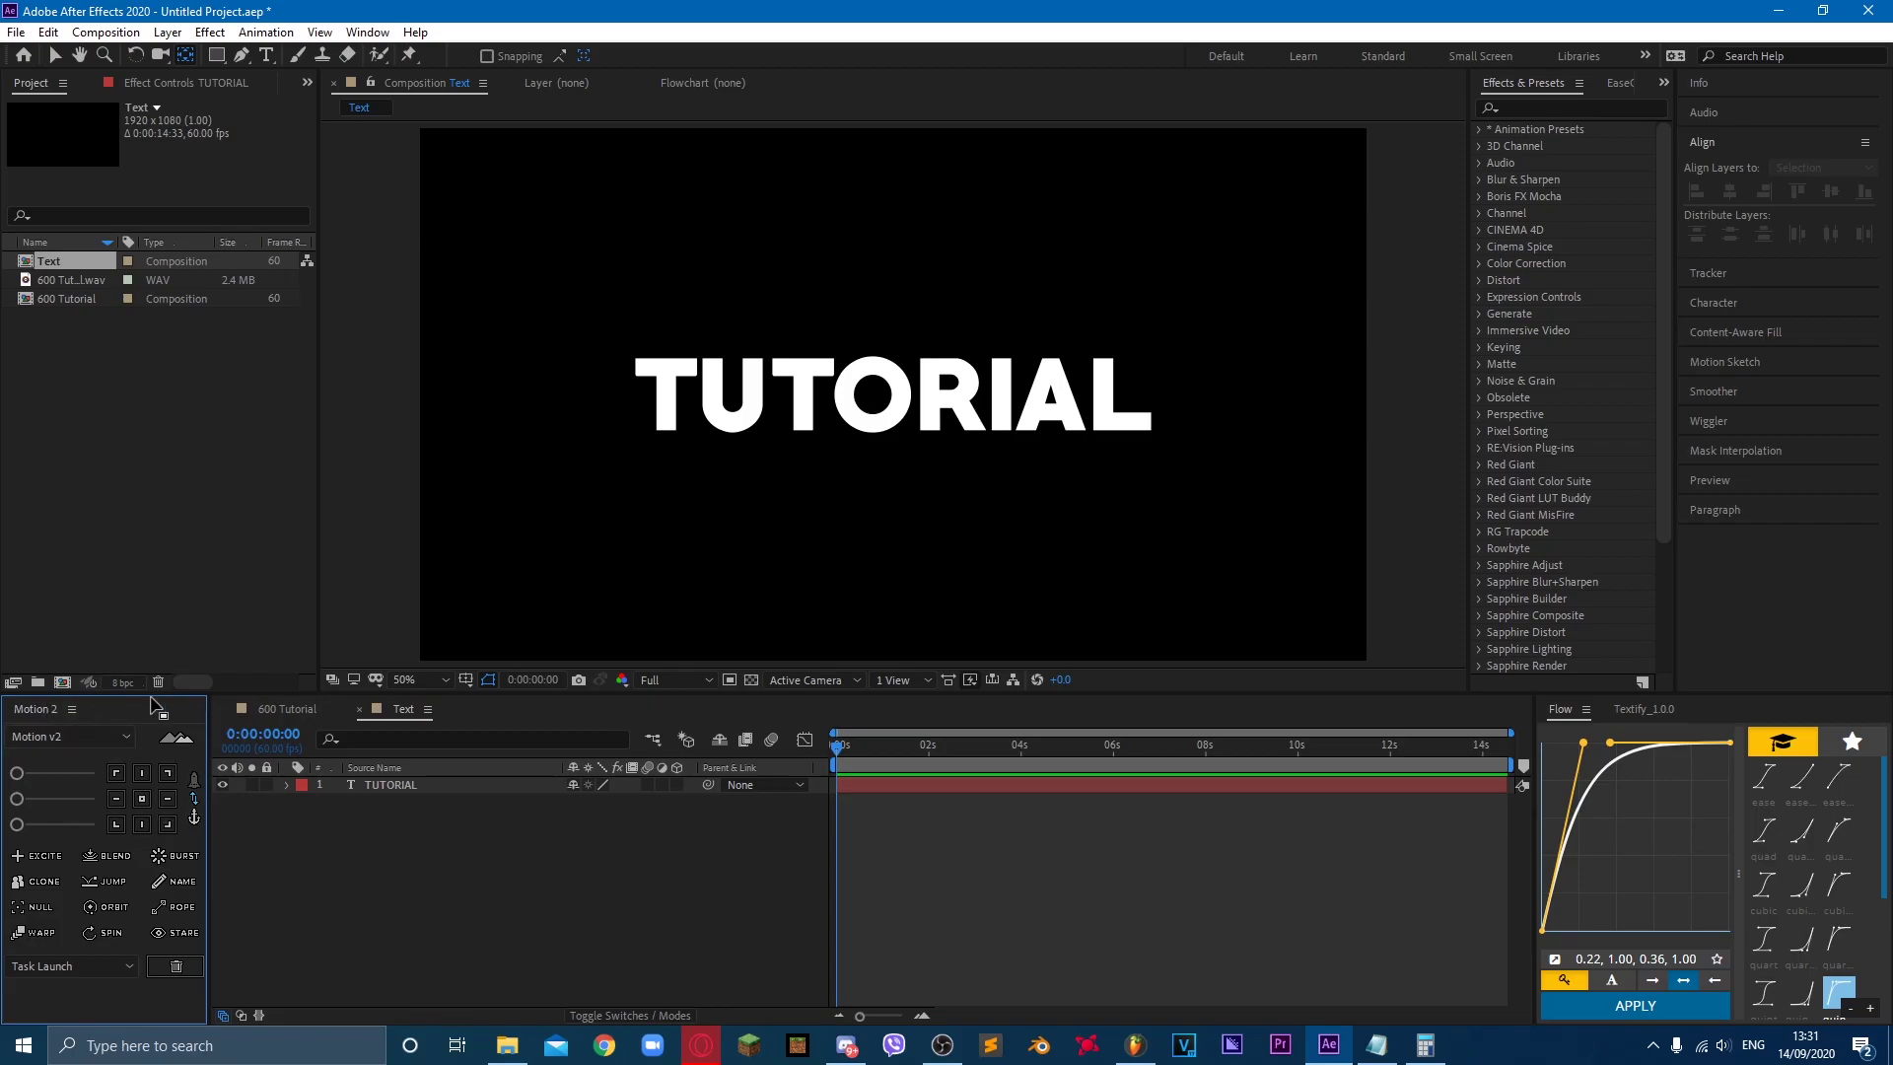
pyautogui.hotkey('ctrl', 'a')
pyautogui.click(142, 799)
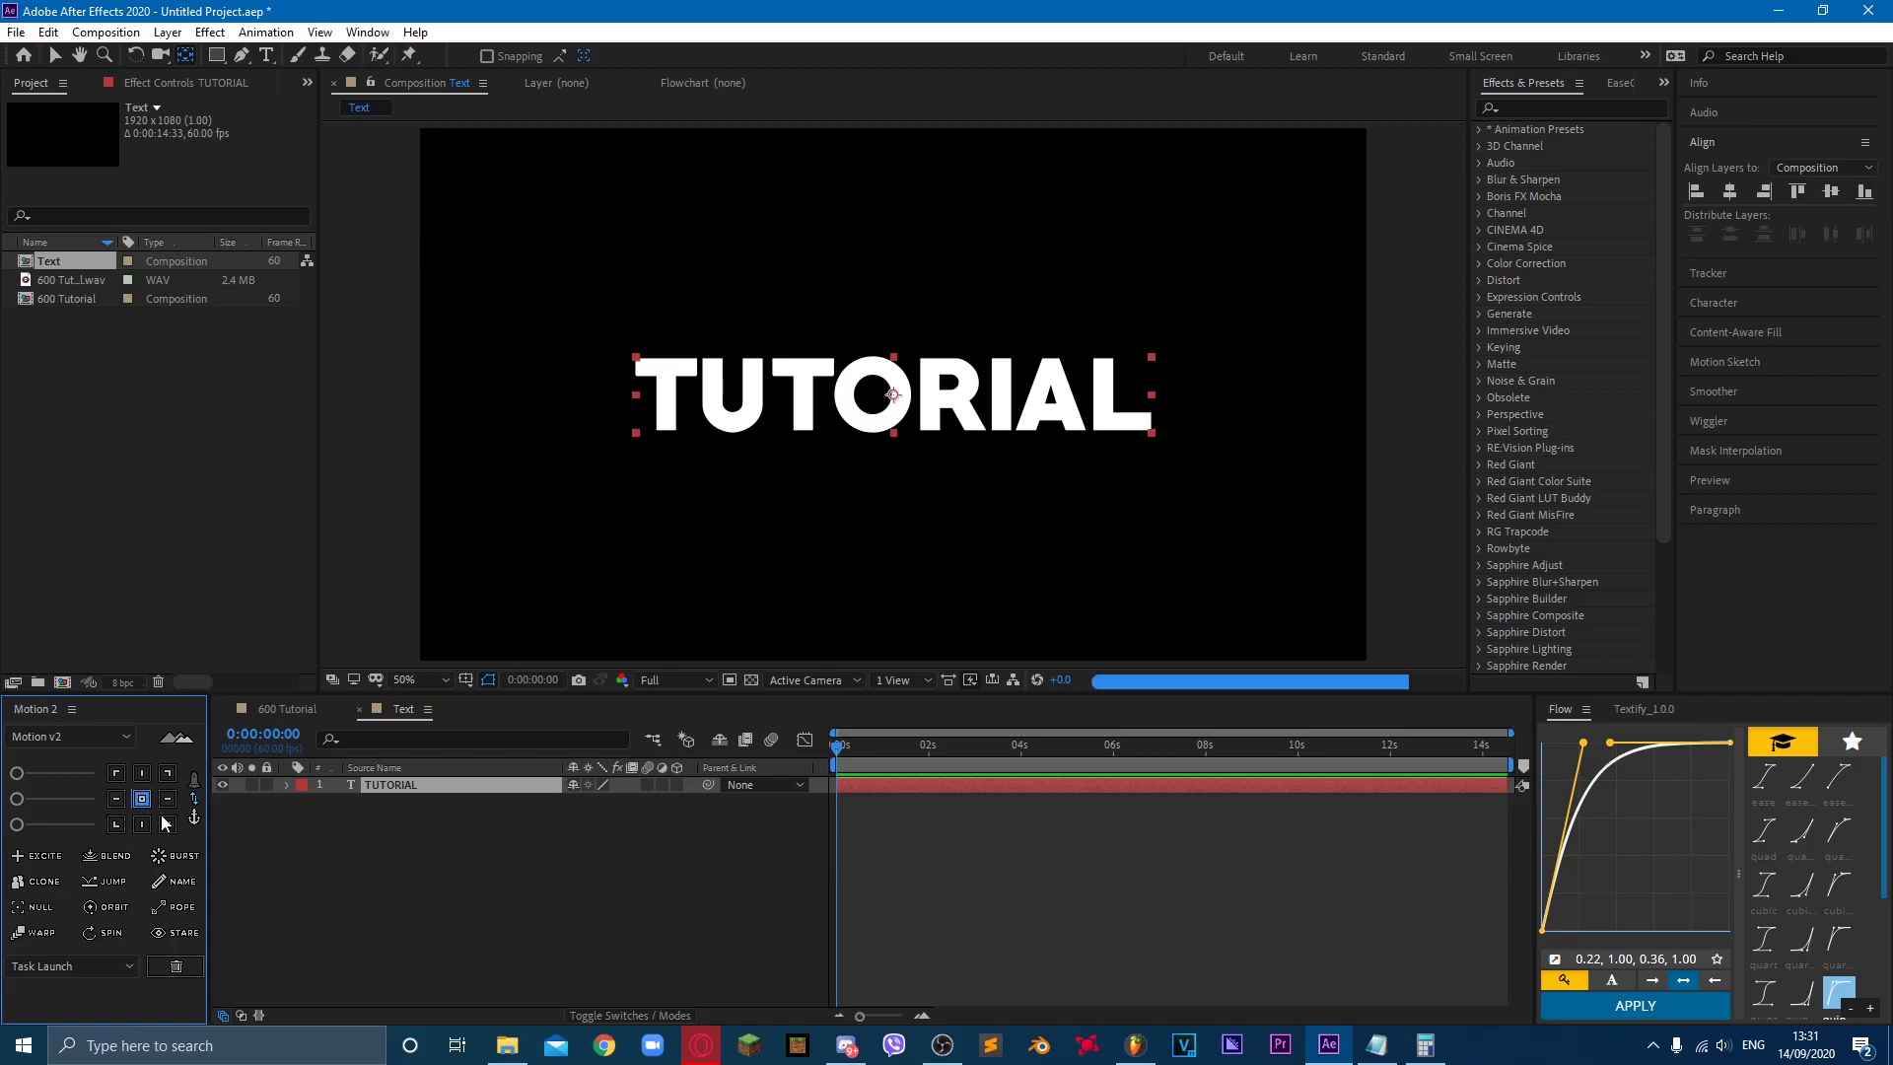
pyautogui.click(412, 784)
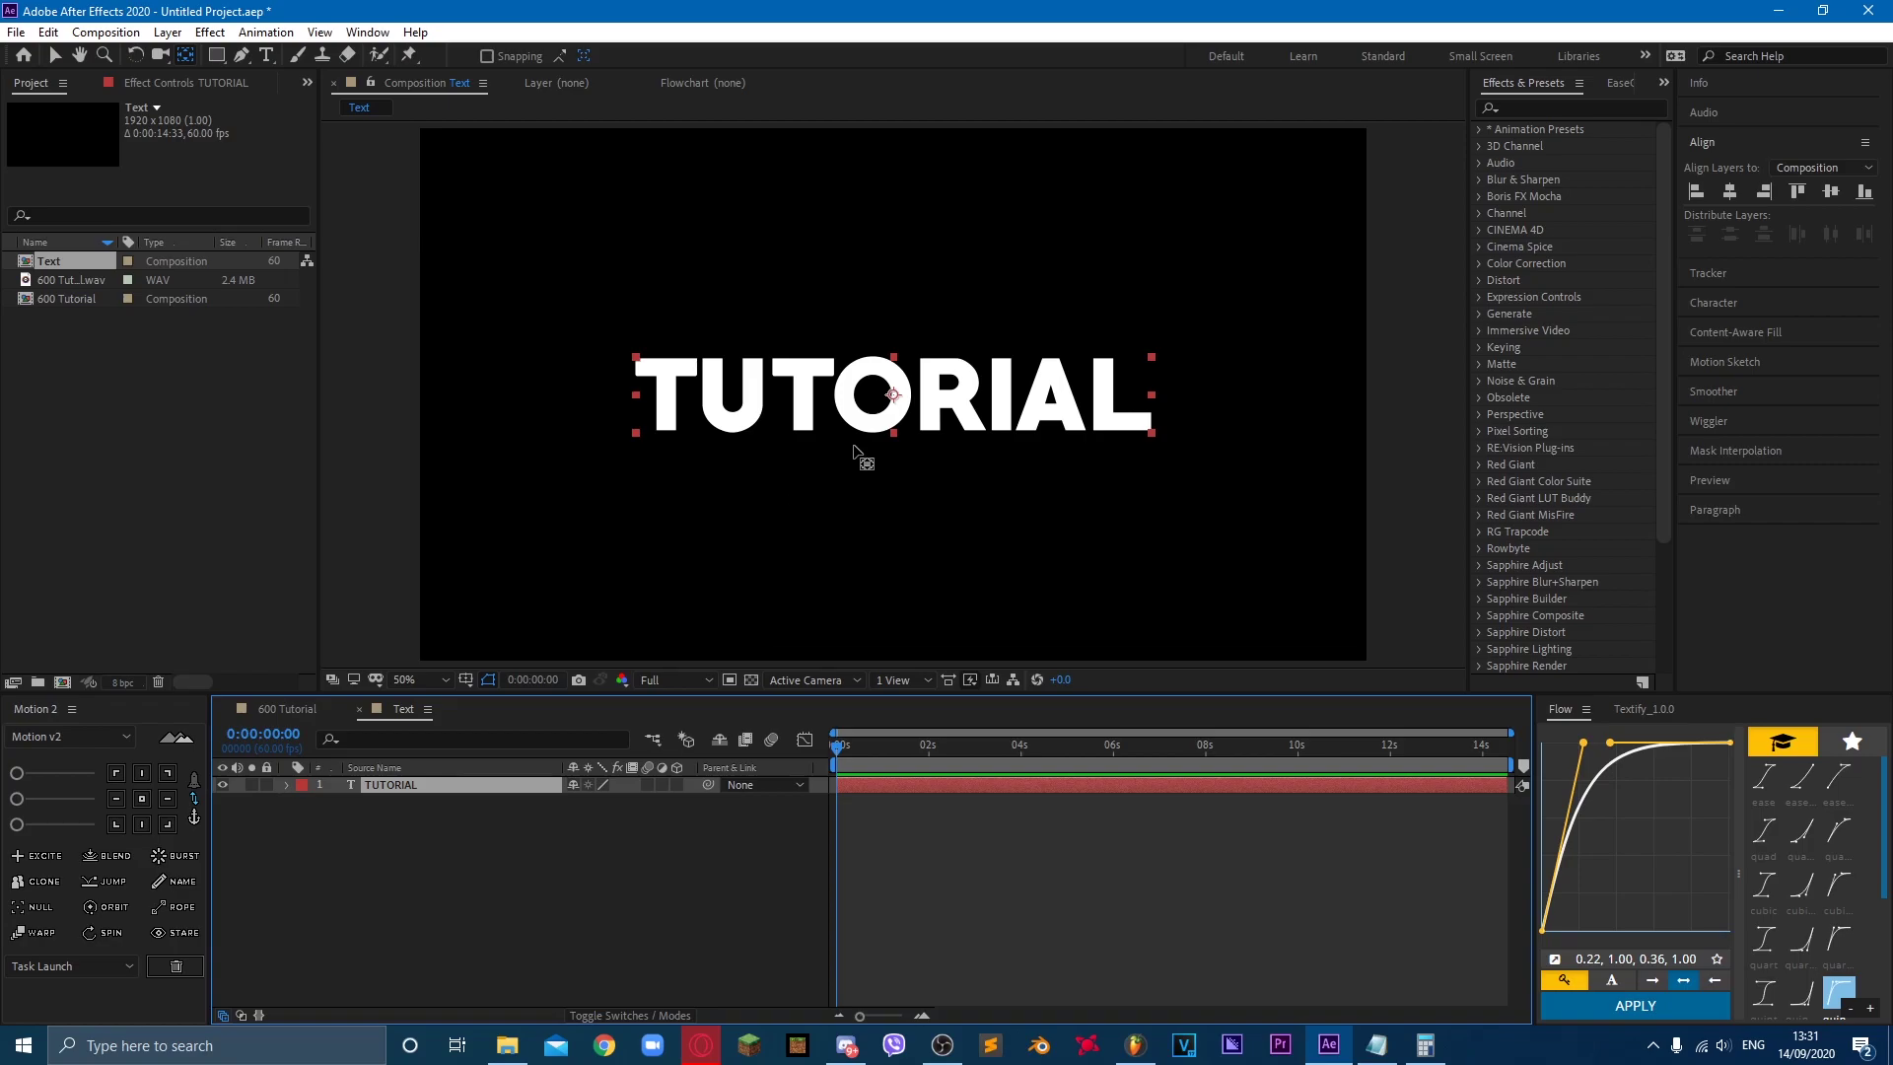
# Step: Search the effects for "grad" and apply Gradient Ramp to the TUTORIAL text
pyautogui.click(1570, 97)
pyautogui.press('g')
pyautogui.click(1566, 104)
pyautogui.write('grad')
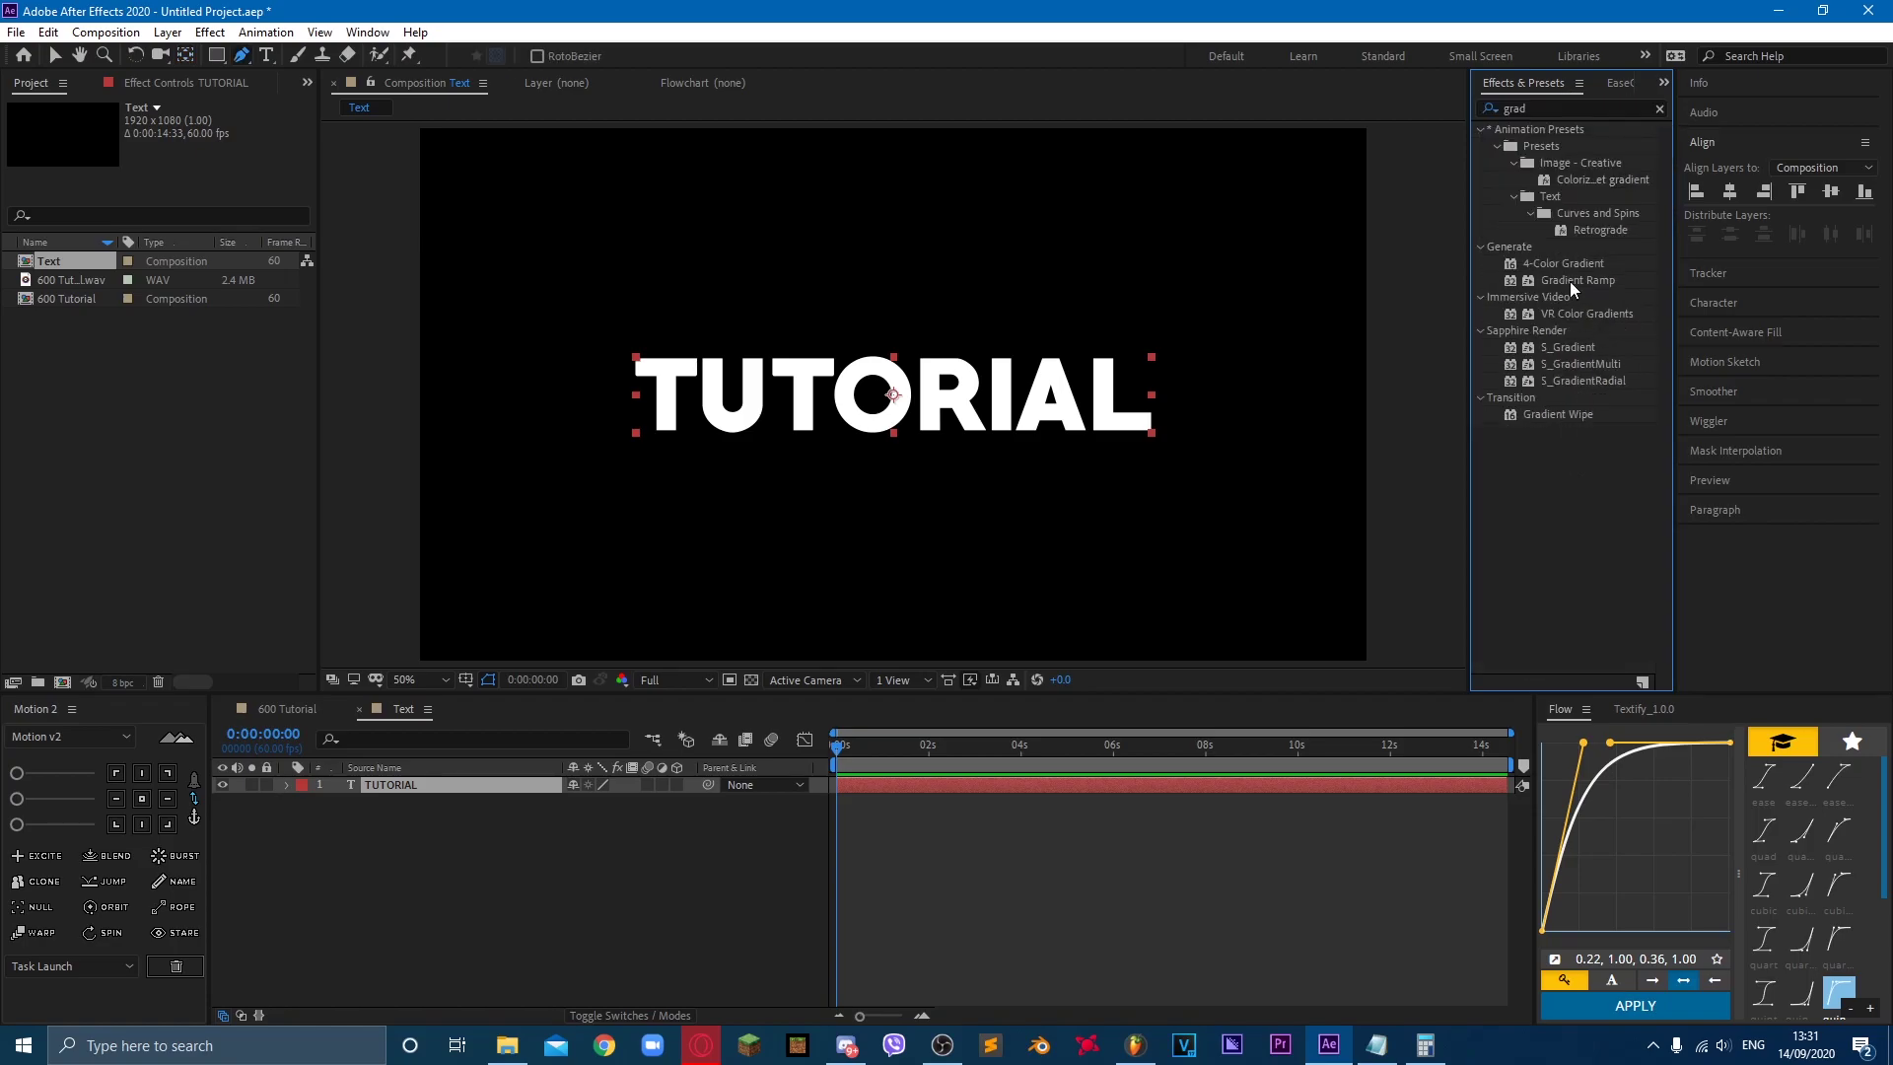
pyautogui.moveTo(1570, 281); pyautogui.dragTo(976, 395)
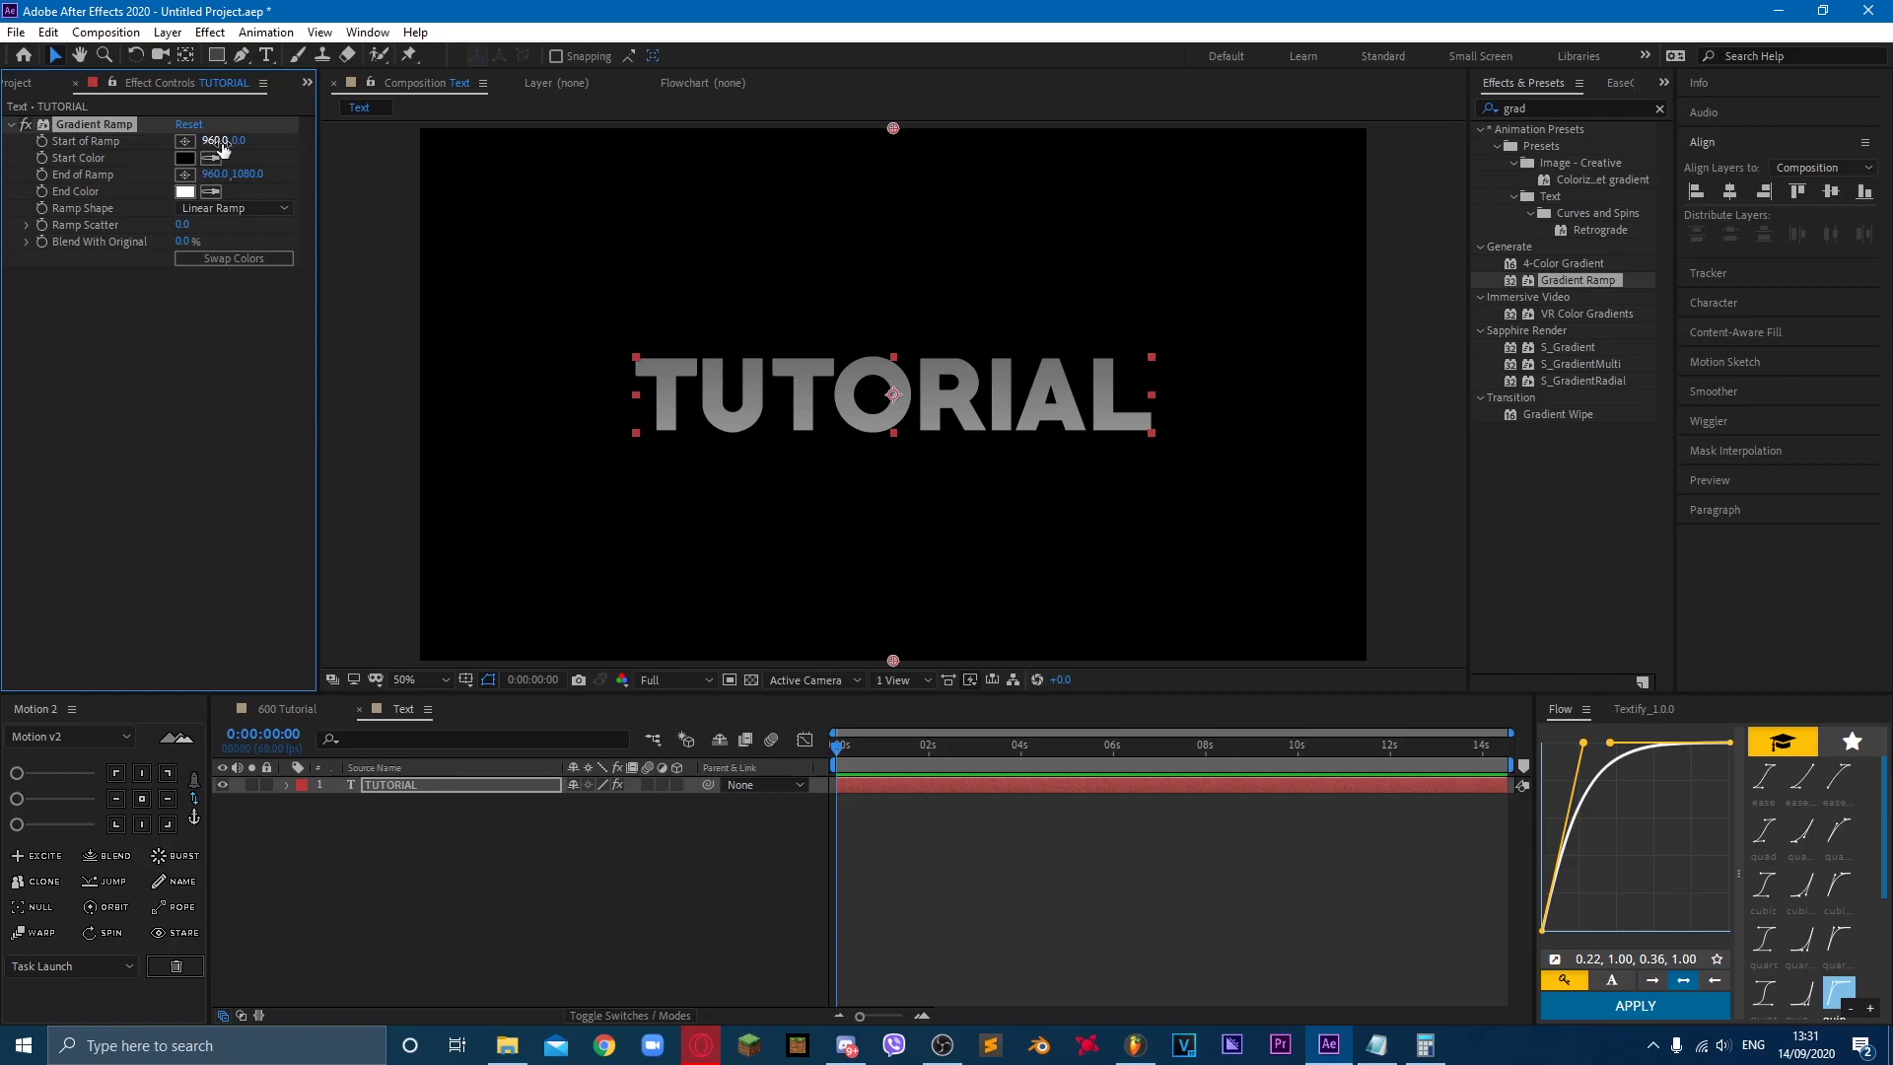
# Step: Fit the gradient to the text's height with Start of Ramp at 960, 462 and End of Ramp at 960, 626
pyautogui.moveTo(237, 140); pyautogui.dragTo(342, 131)
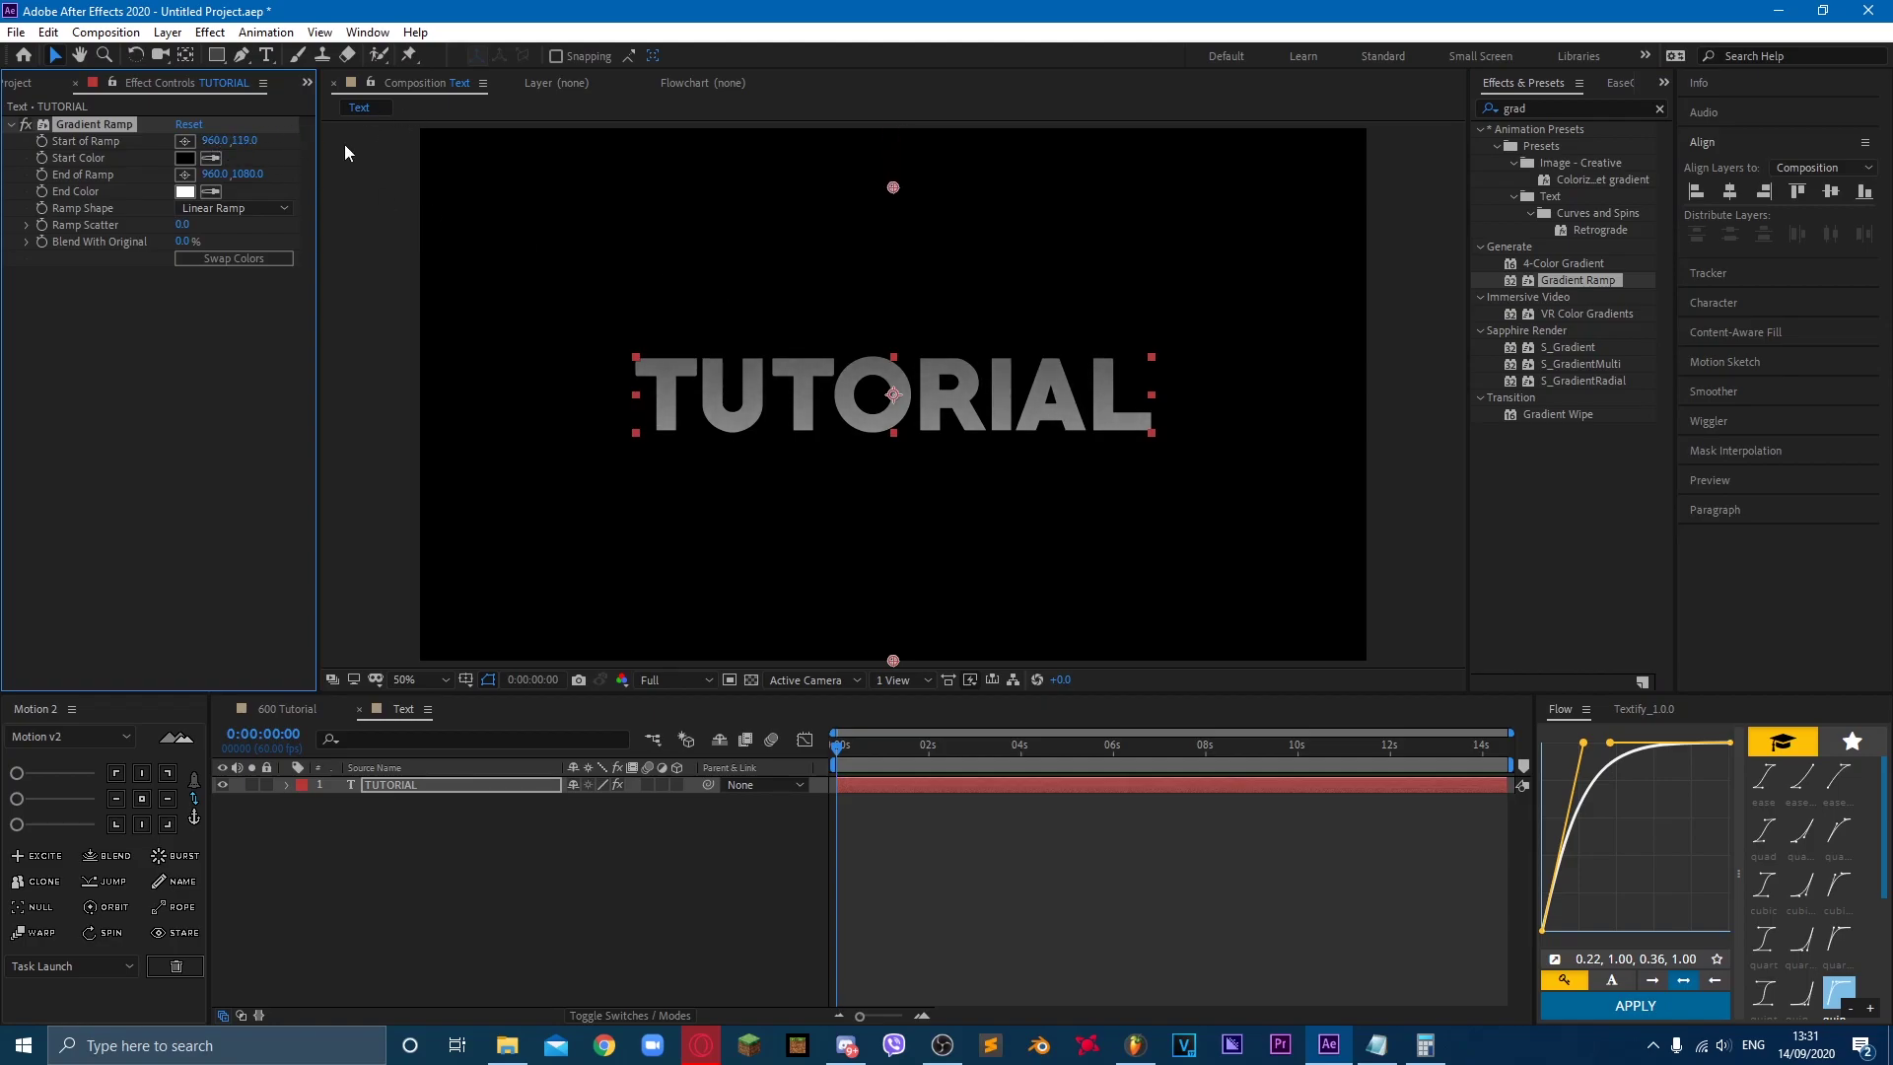
pyautogui.moveTo(247, 174); pyautogui.dragTo(128, 163)
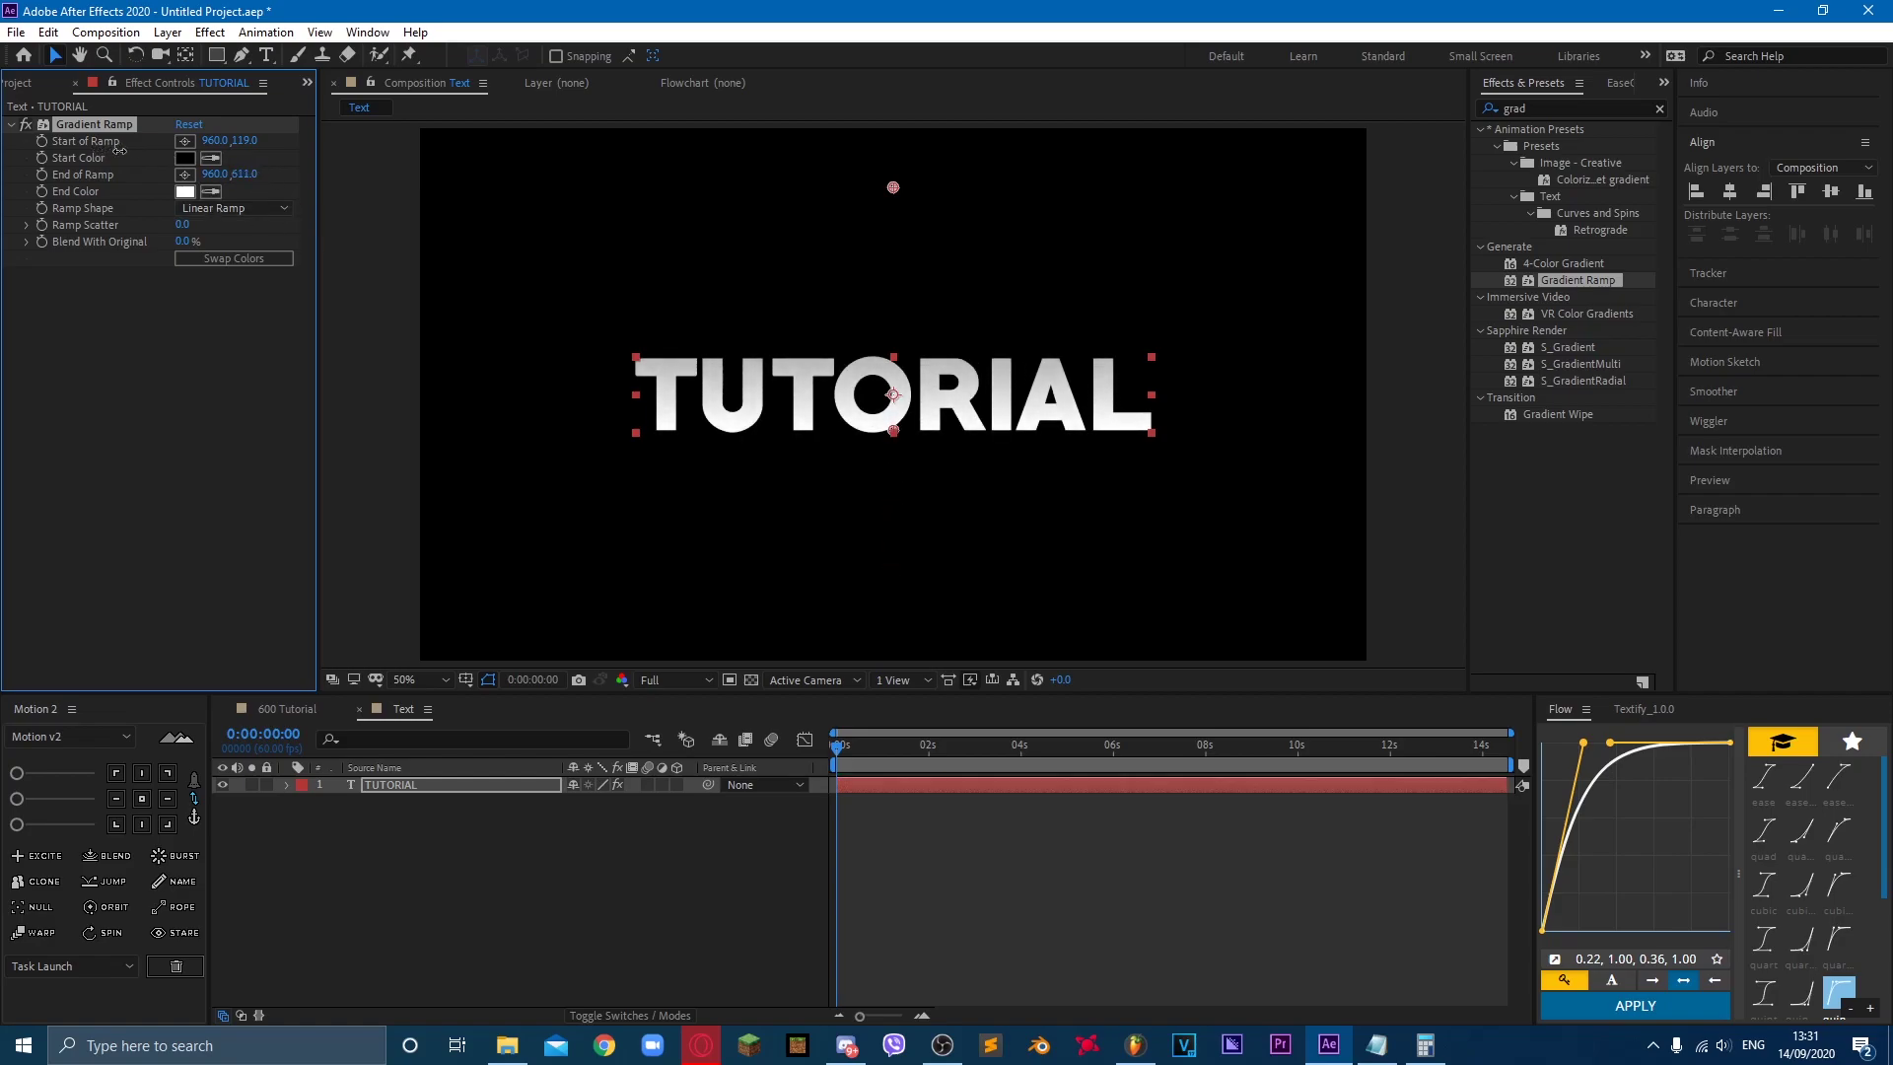
pyautogui.moveTo(244, 140); pyautogui.dragTo(553, 162)
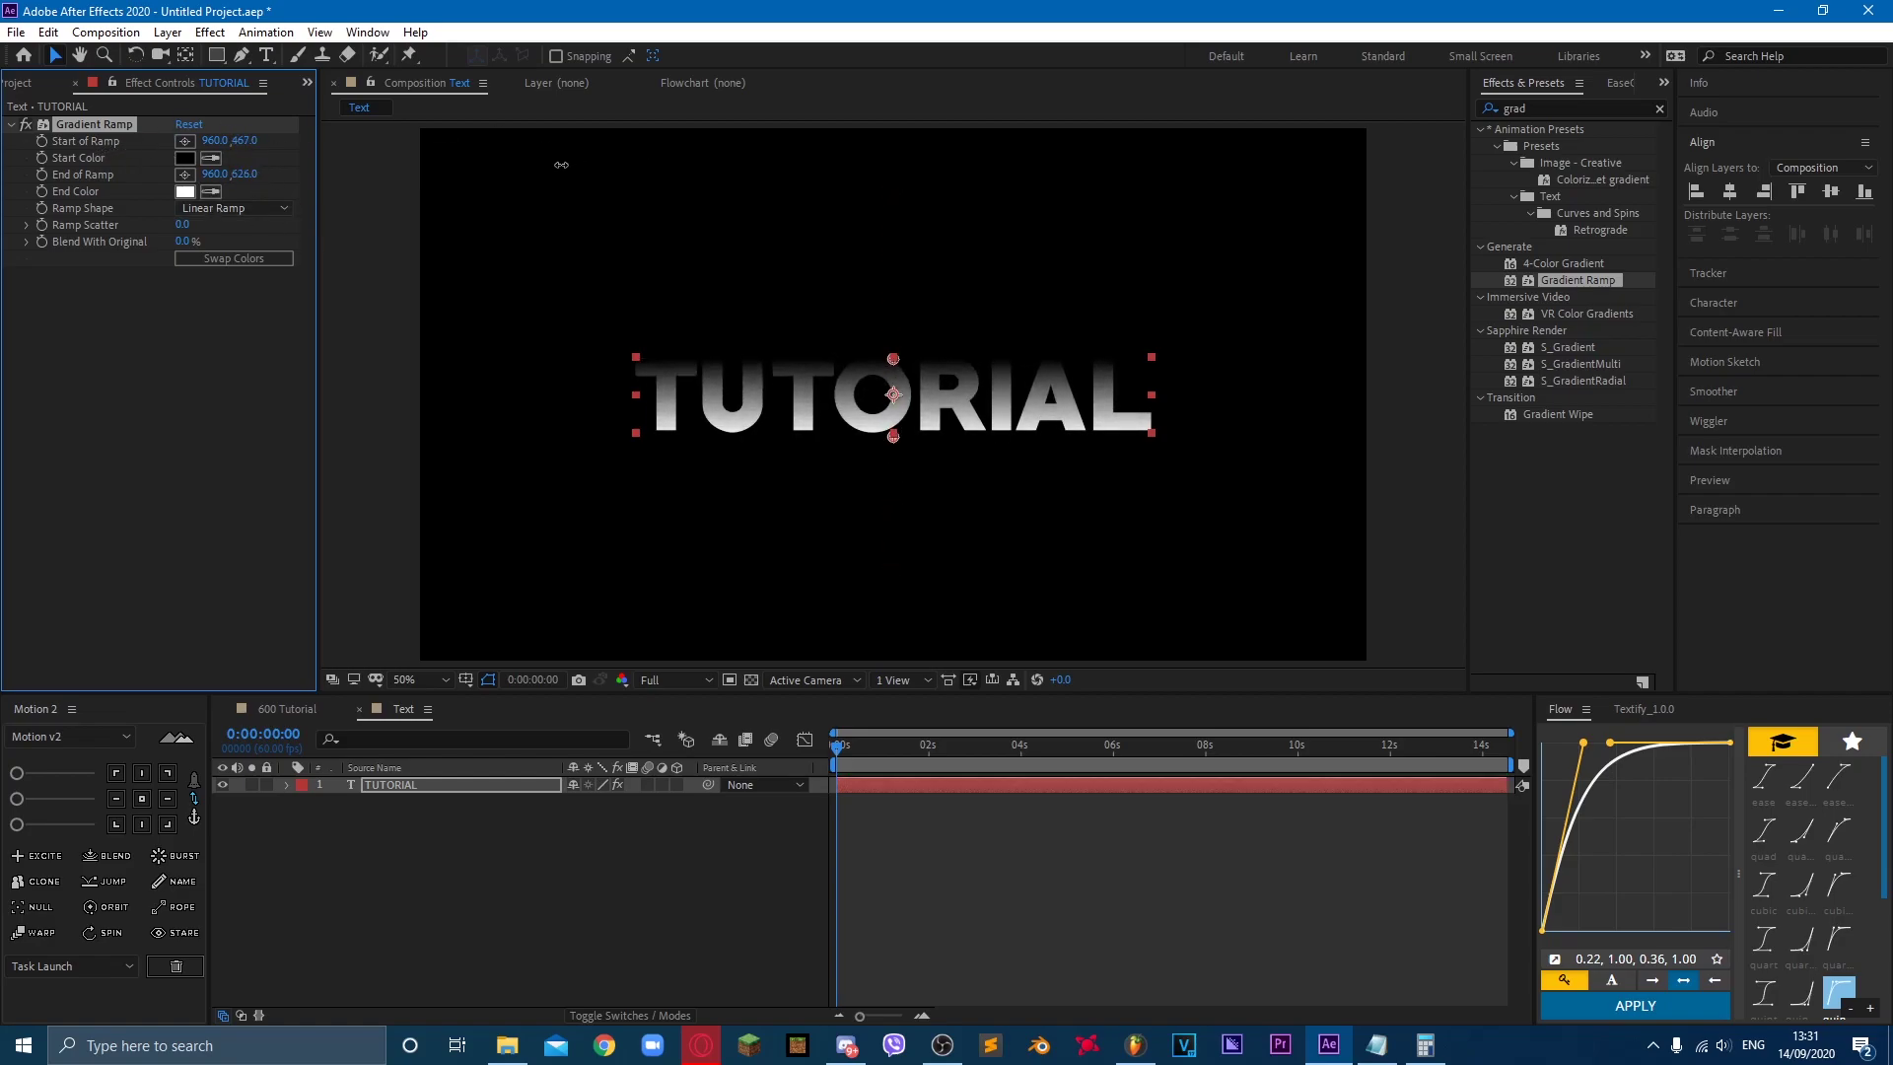
# Step: Recolour the ramp to run from white to bright green and set End of Ramp to 960, 666
pyautogui.click(272, 263)
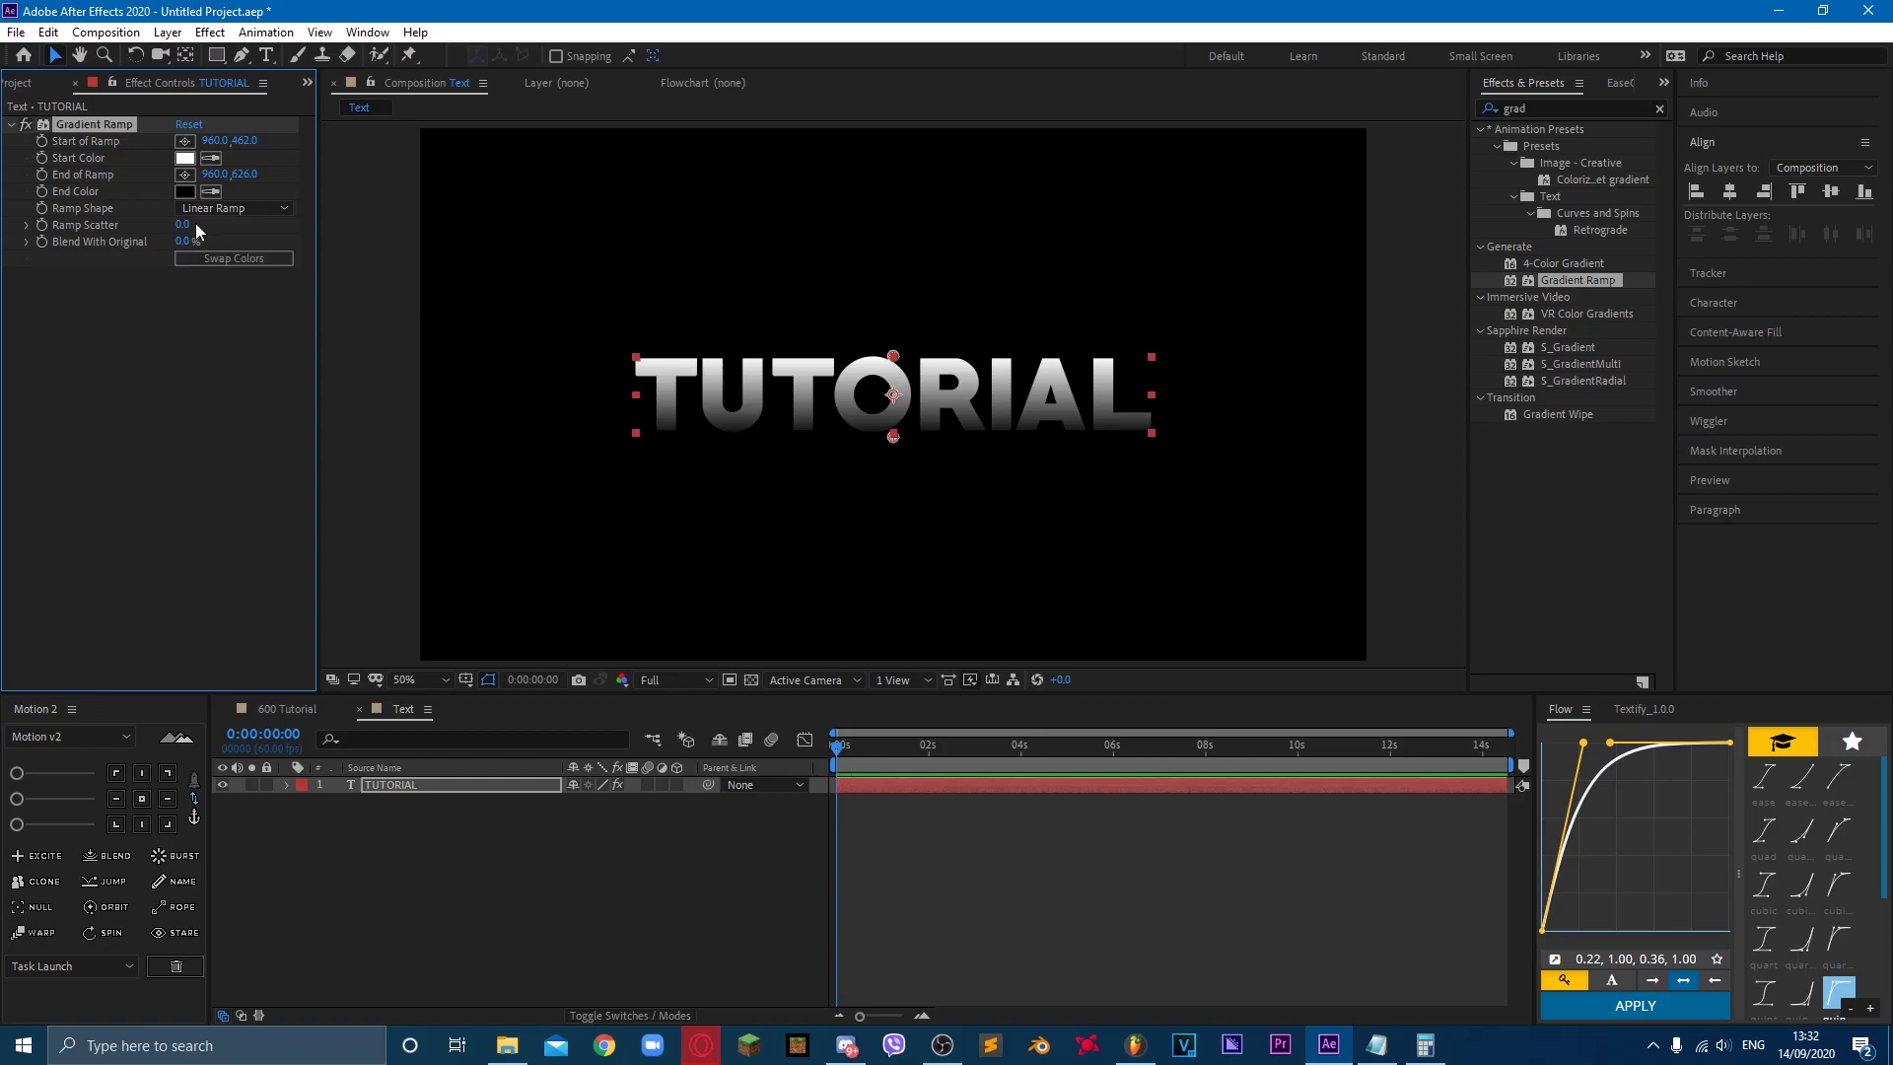
pyautogui.click(184, 192)
pyautogui.click(612, 109)
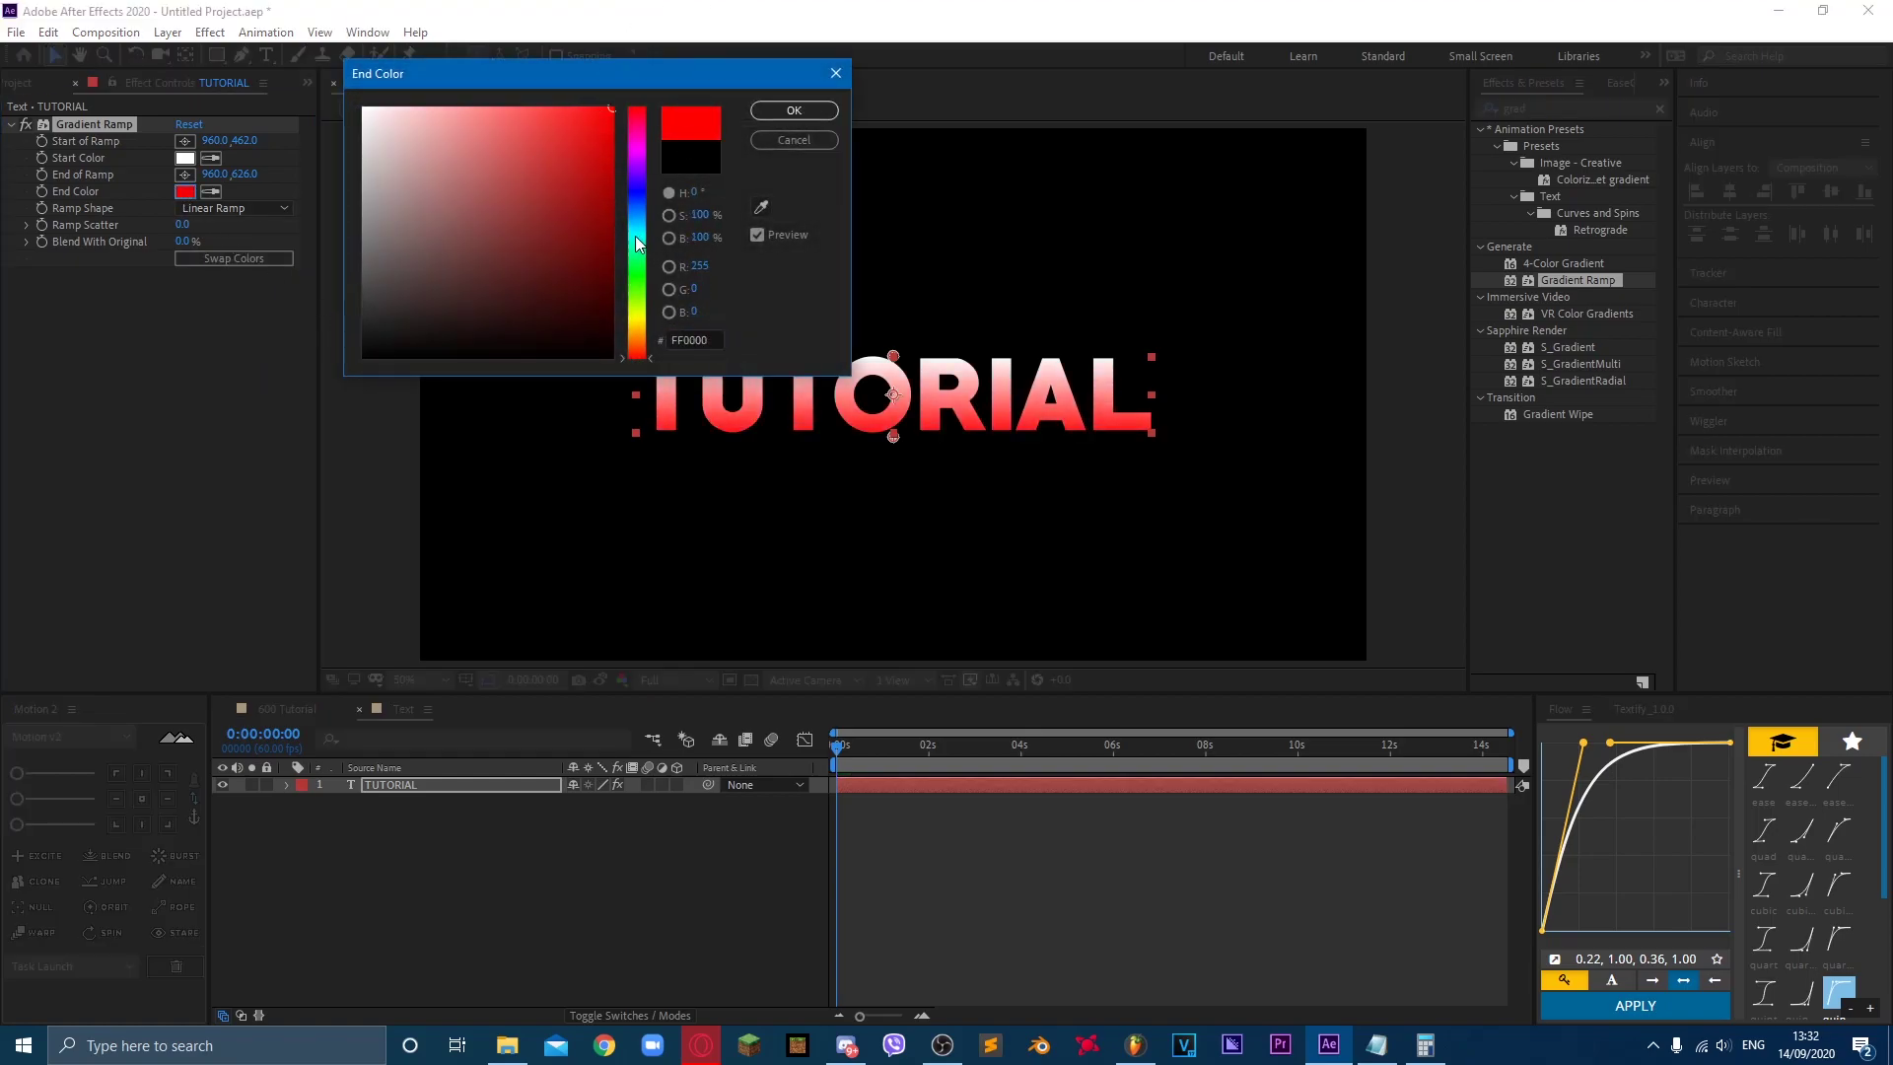
pyautogui.click(638, 298)
pyautogui.moveTo(649, 292); pyautogui.dragTo(649, 286)
pyautogui.click(822, 114)
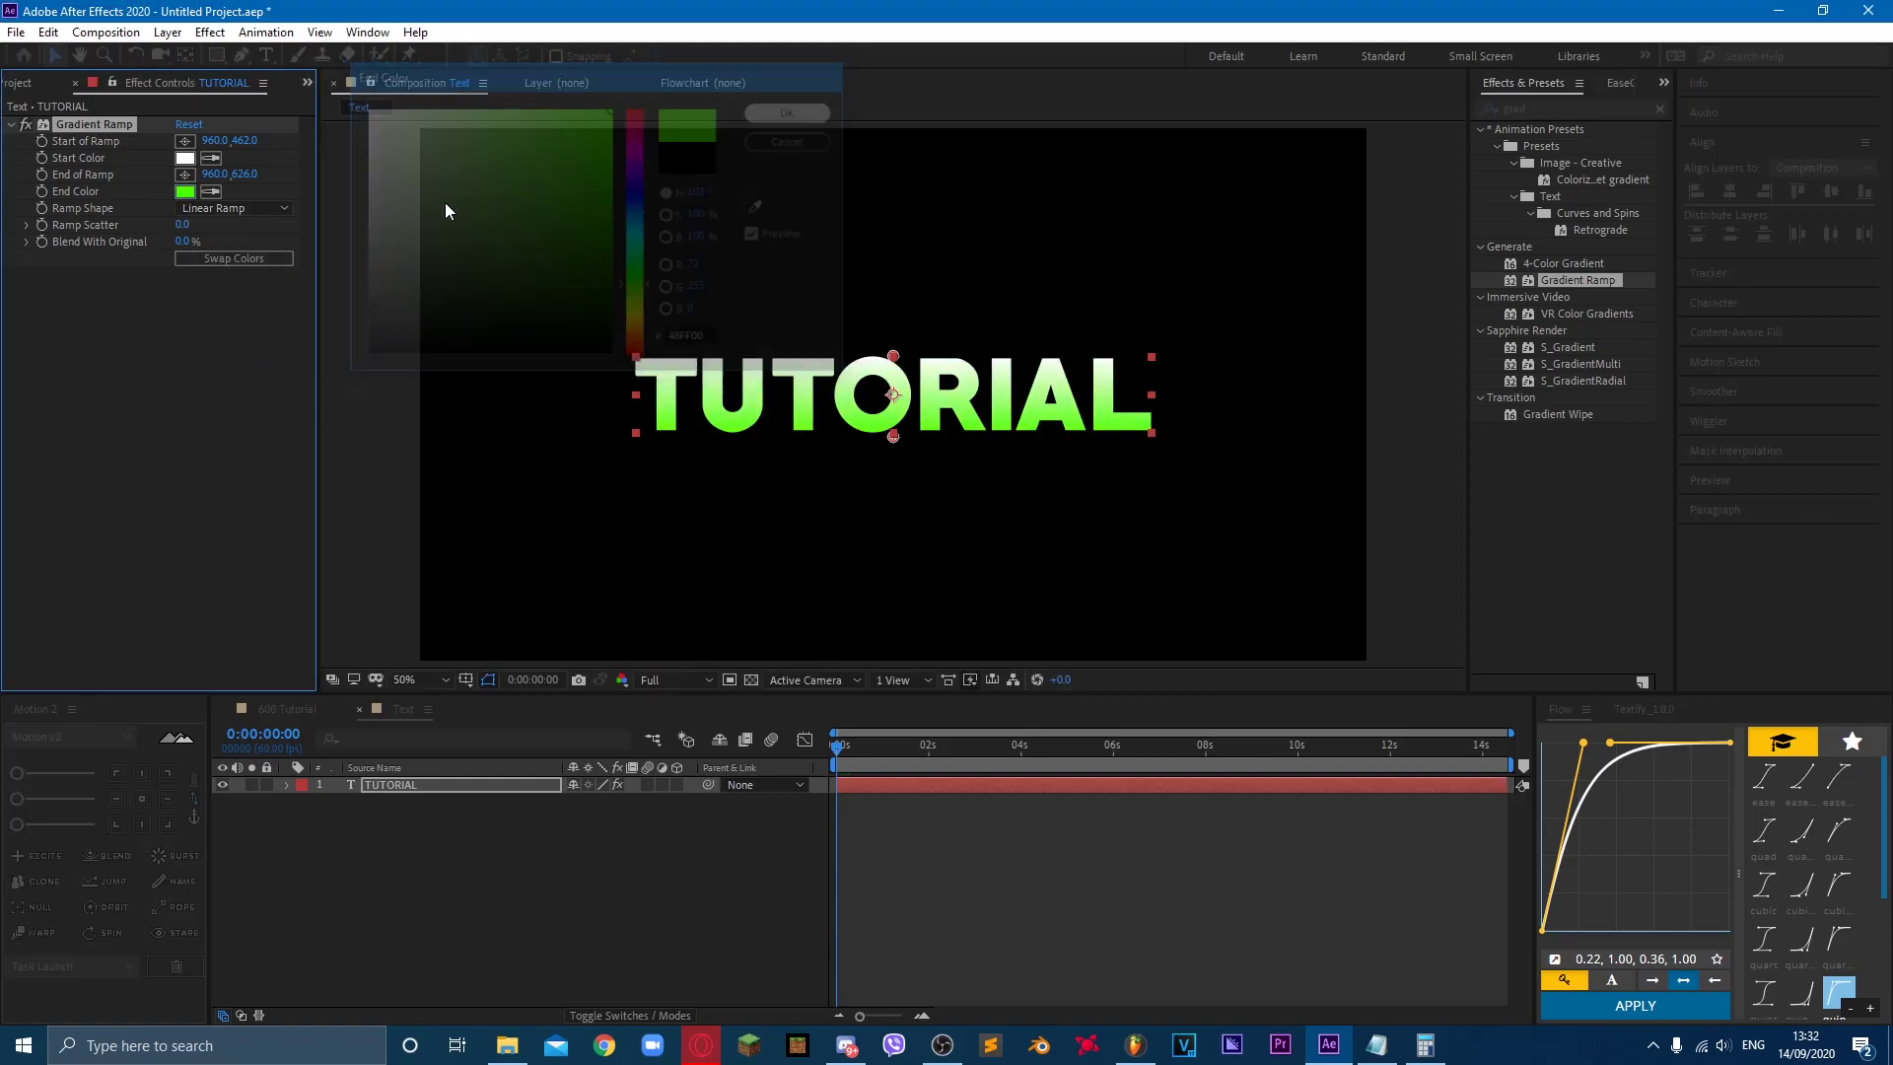
pyautogui.moveTo(250, 179)
pyautogui.mouseDown()
pyautogui.moveTo(352, 190)
pyautogui.moveTo(271, 194)
pyautogui.mouseUp()
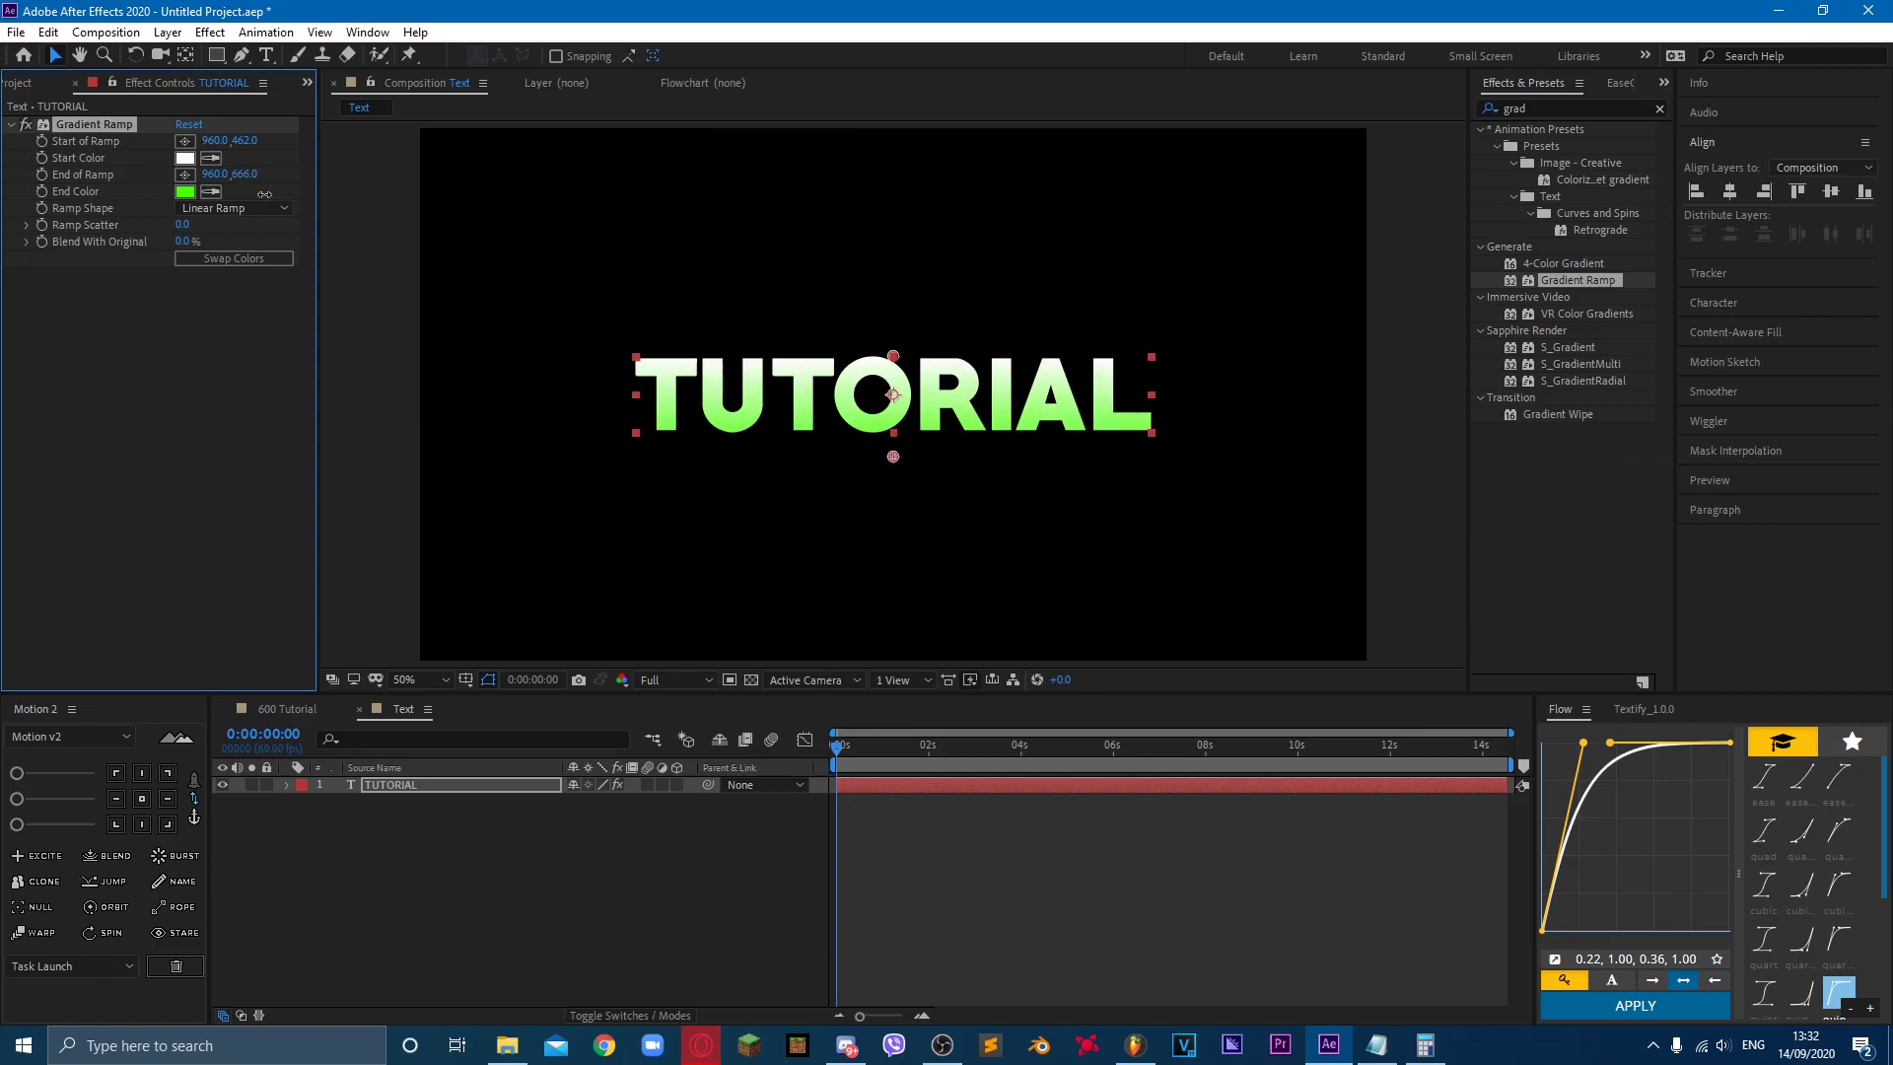
pyautogui.click(471, 845)
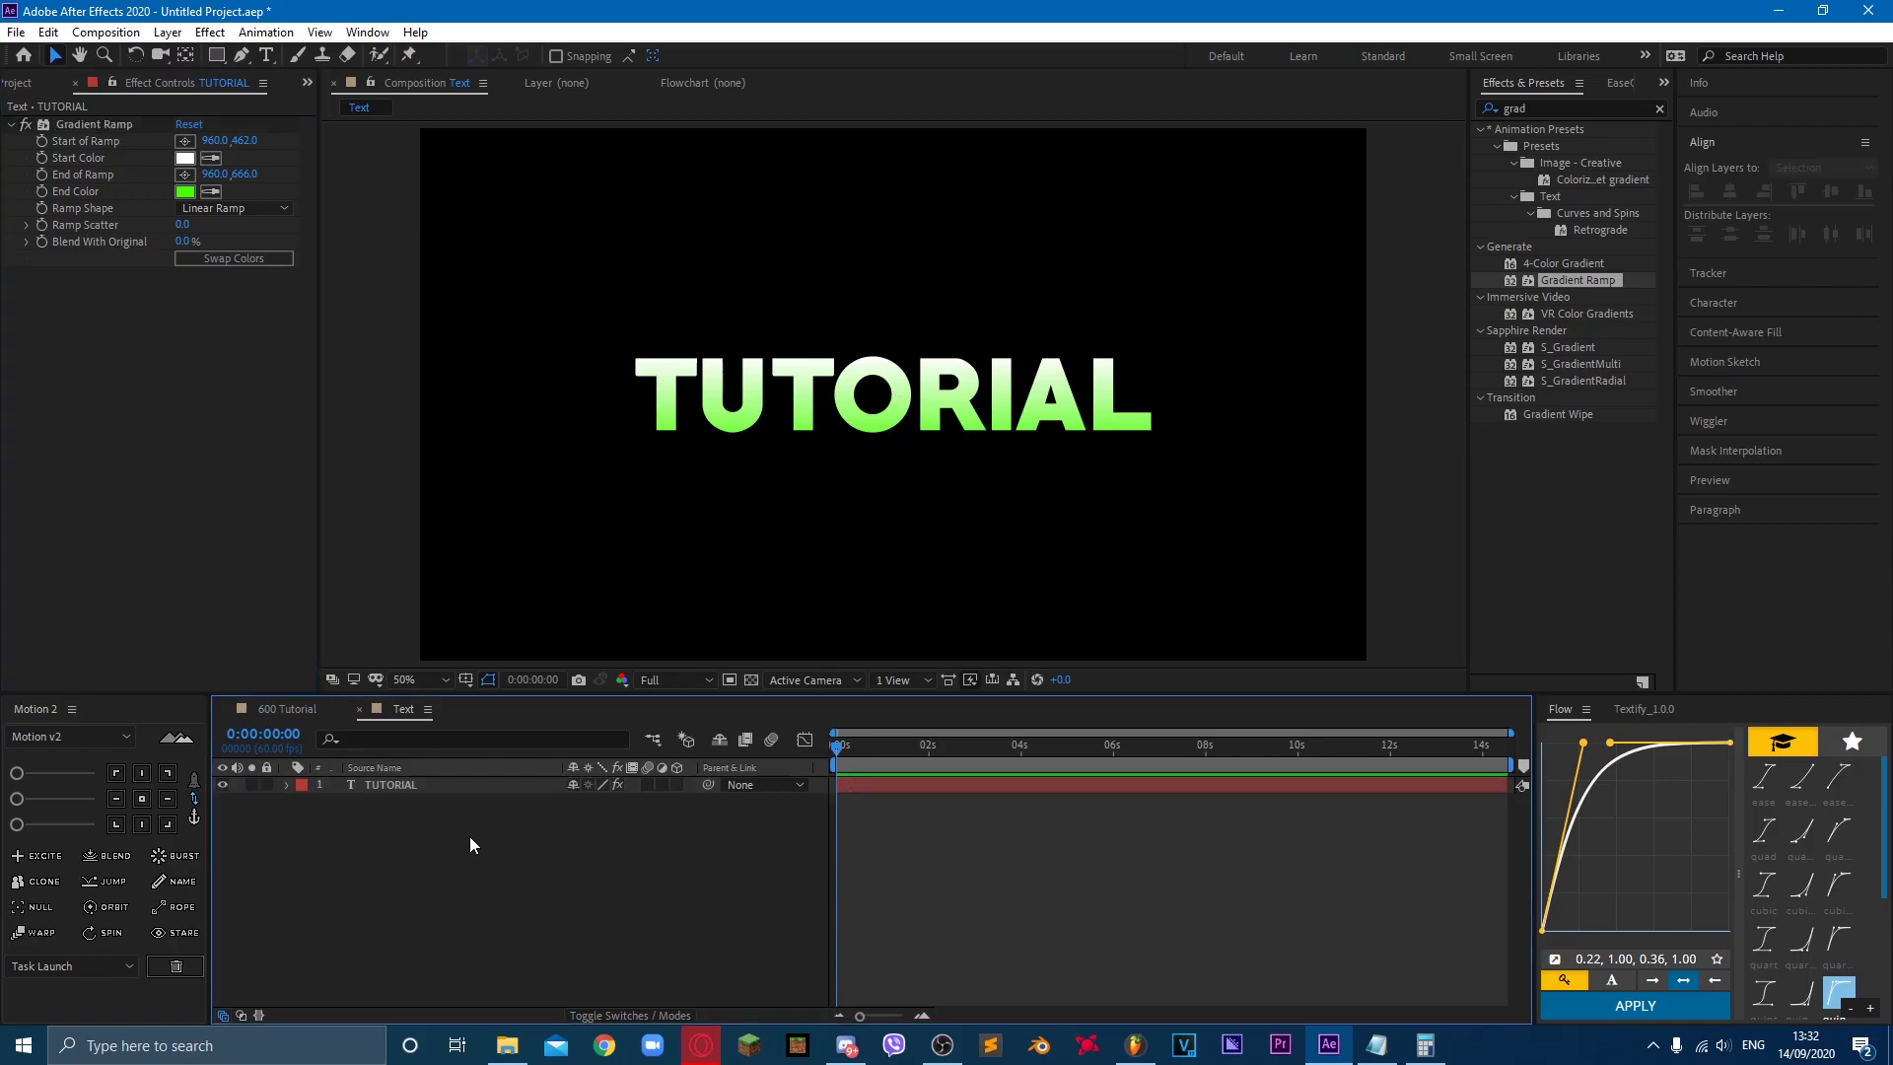
# Step: Add an Inner Glow layer style to the TUTORIAL layer
pyautogui.click(456, 783)
pyautogui.rightClick(455, 782)
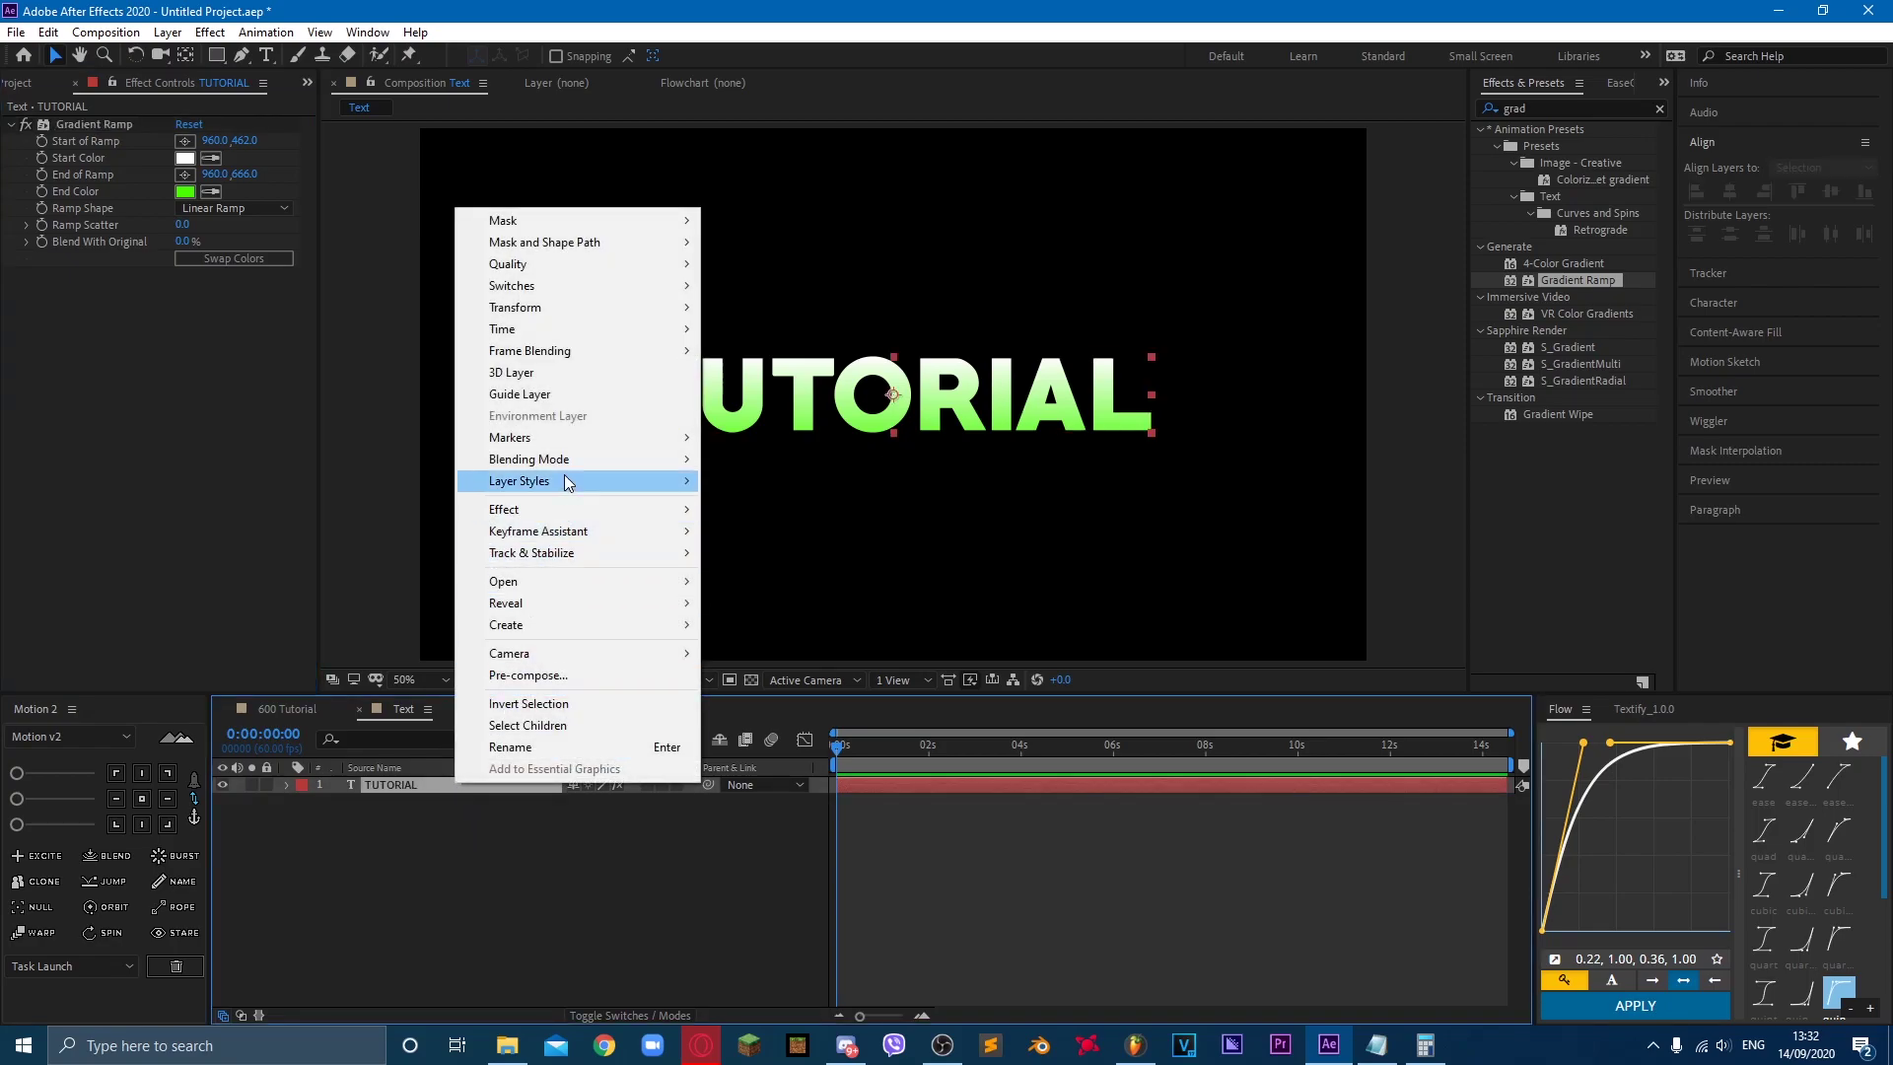
pyautogui.moveTo(571, 481)
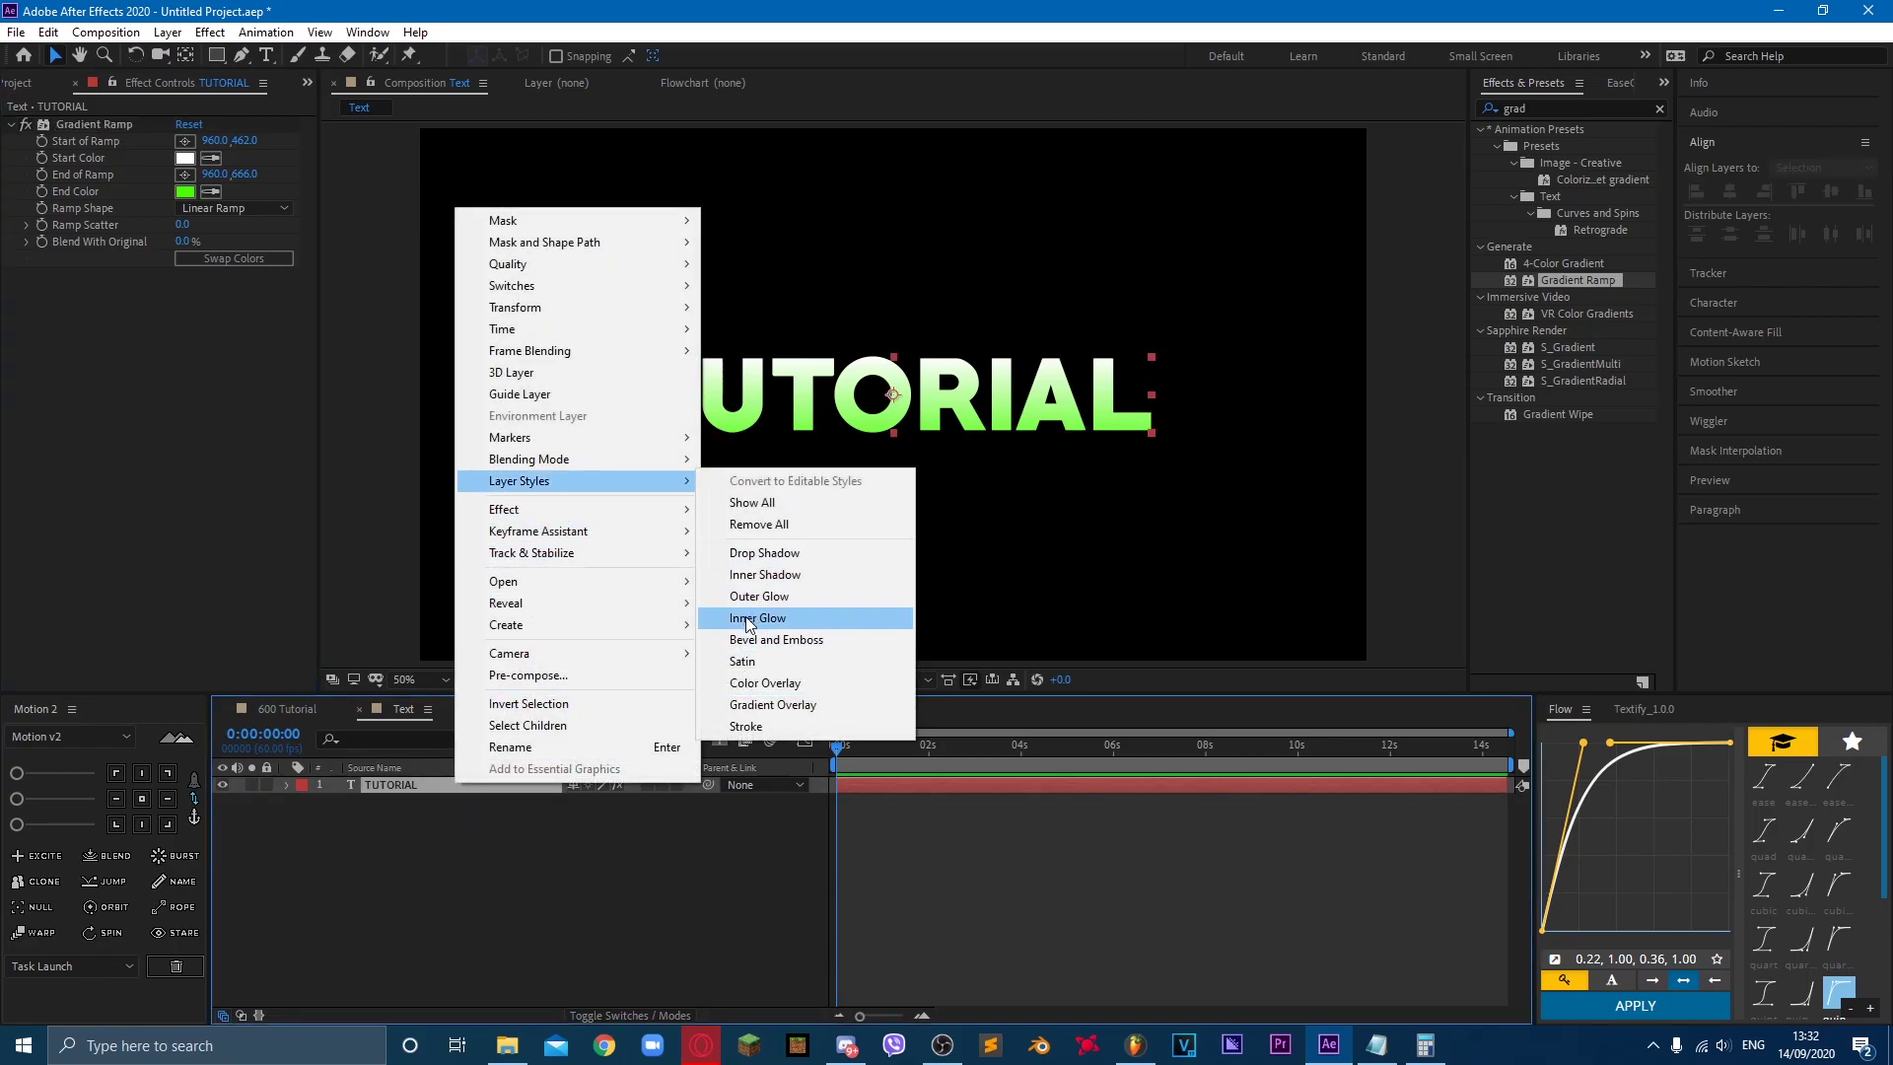
pyautogui.click(746, 621)
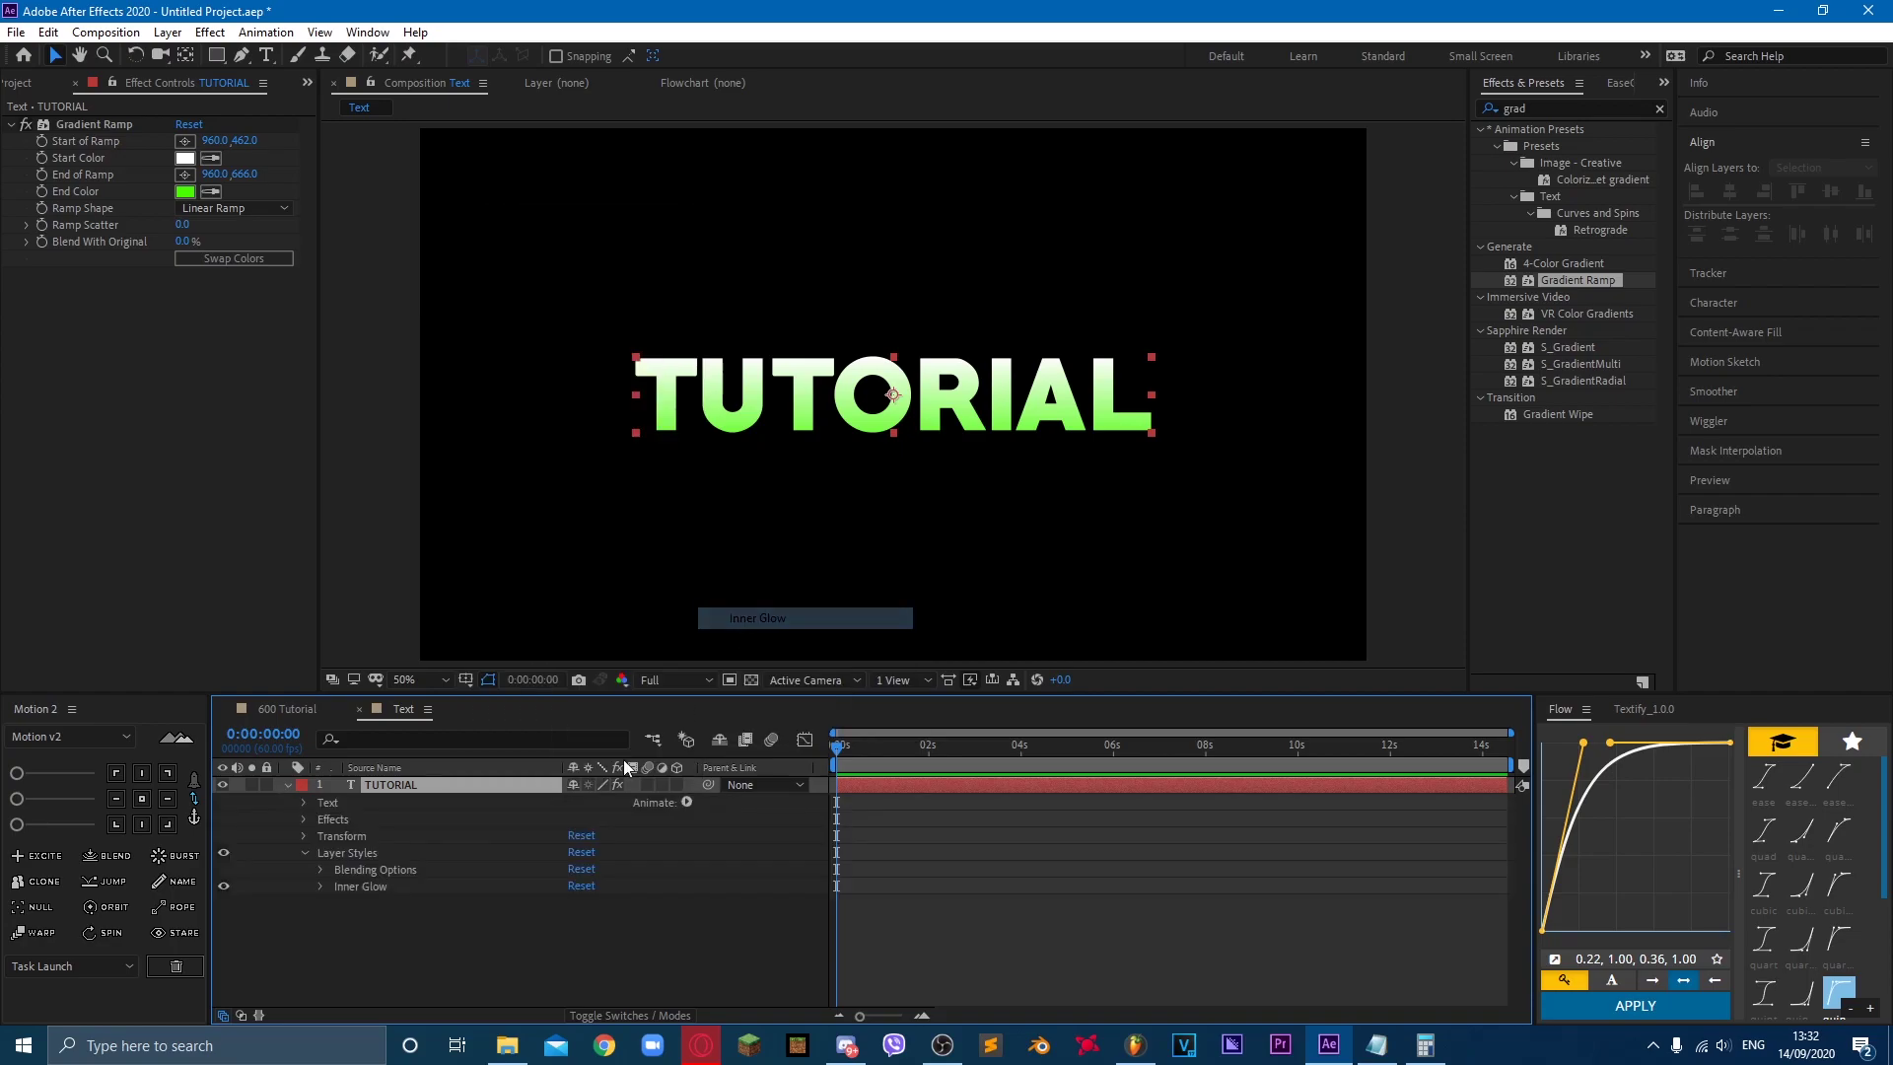
# Step: Change the Inner Glow colour of the TUTORIAL layer to white, FFFFFF
pyautogui.click(320, 885)
pyautogui.scroll(-2, 540, 921)
pyautogui.click(582, 868)
pyautogui.click(364, 109)
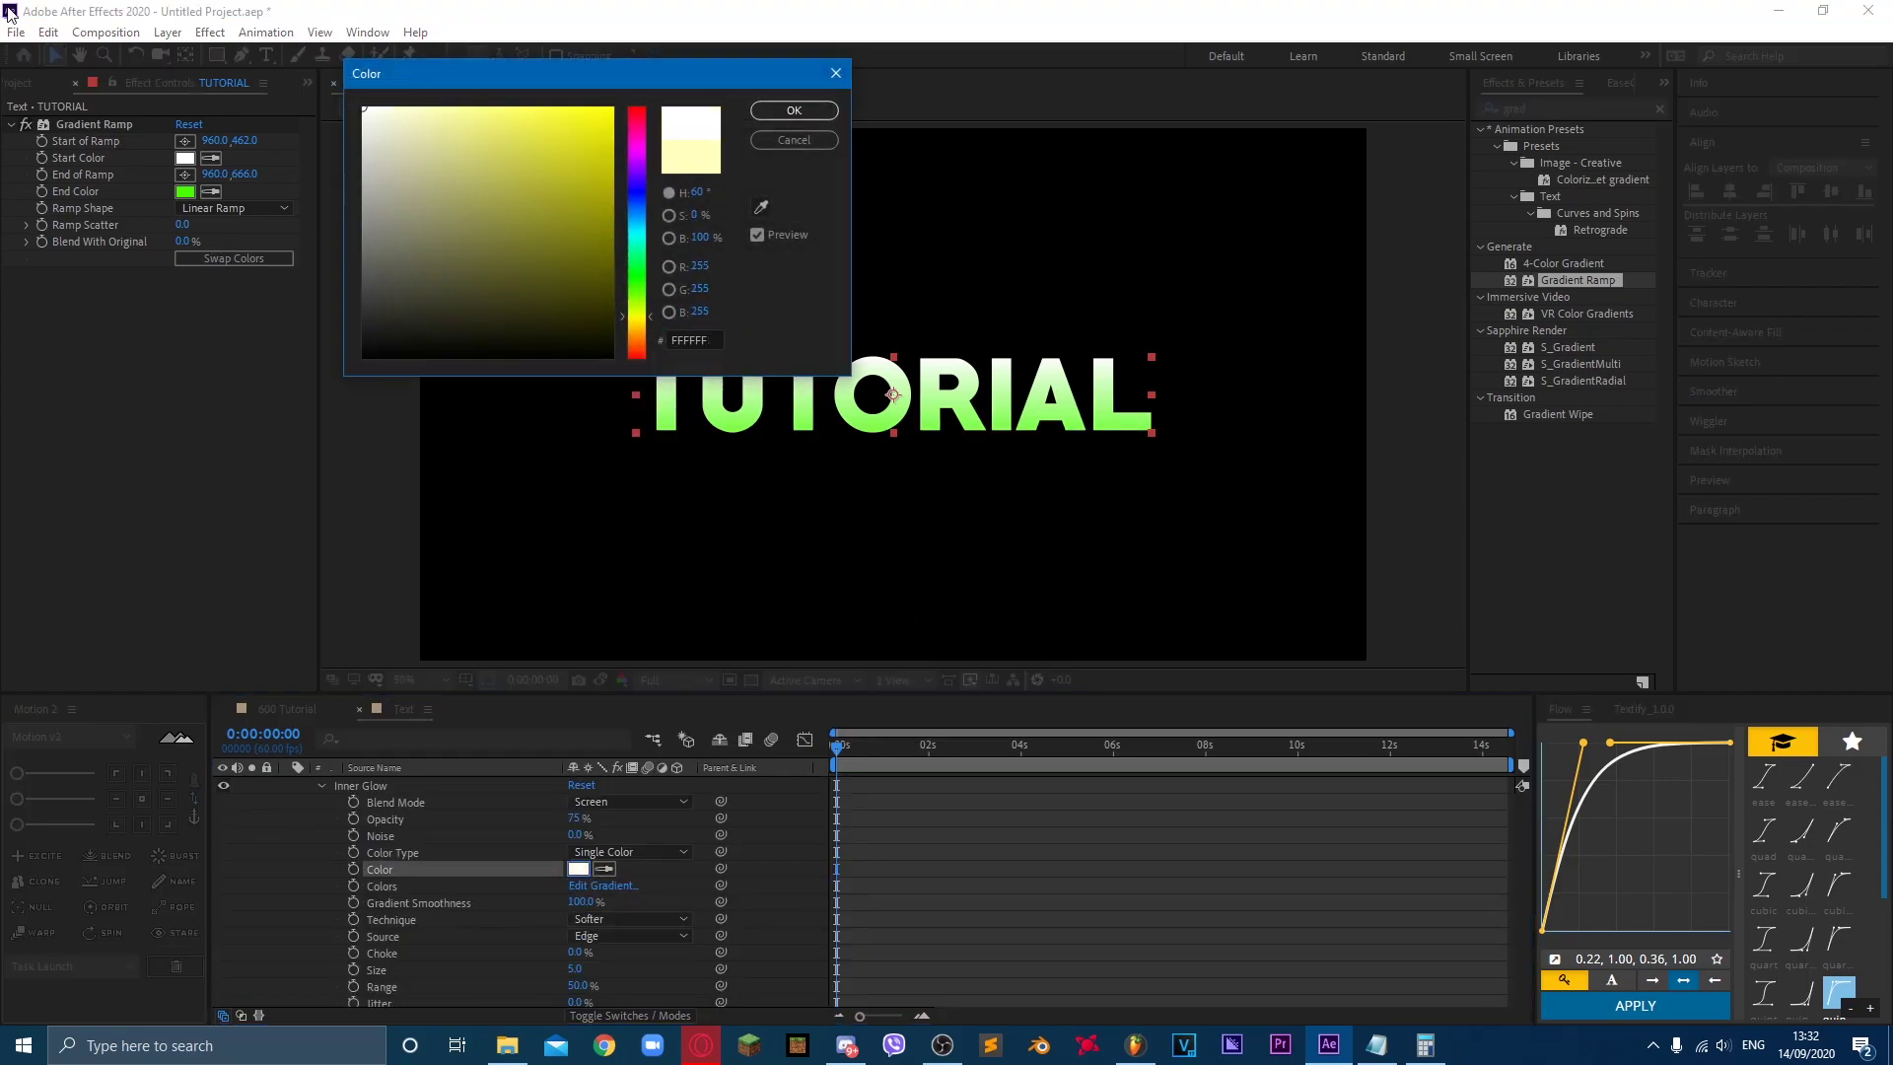
pyautogui.click(793, 111)
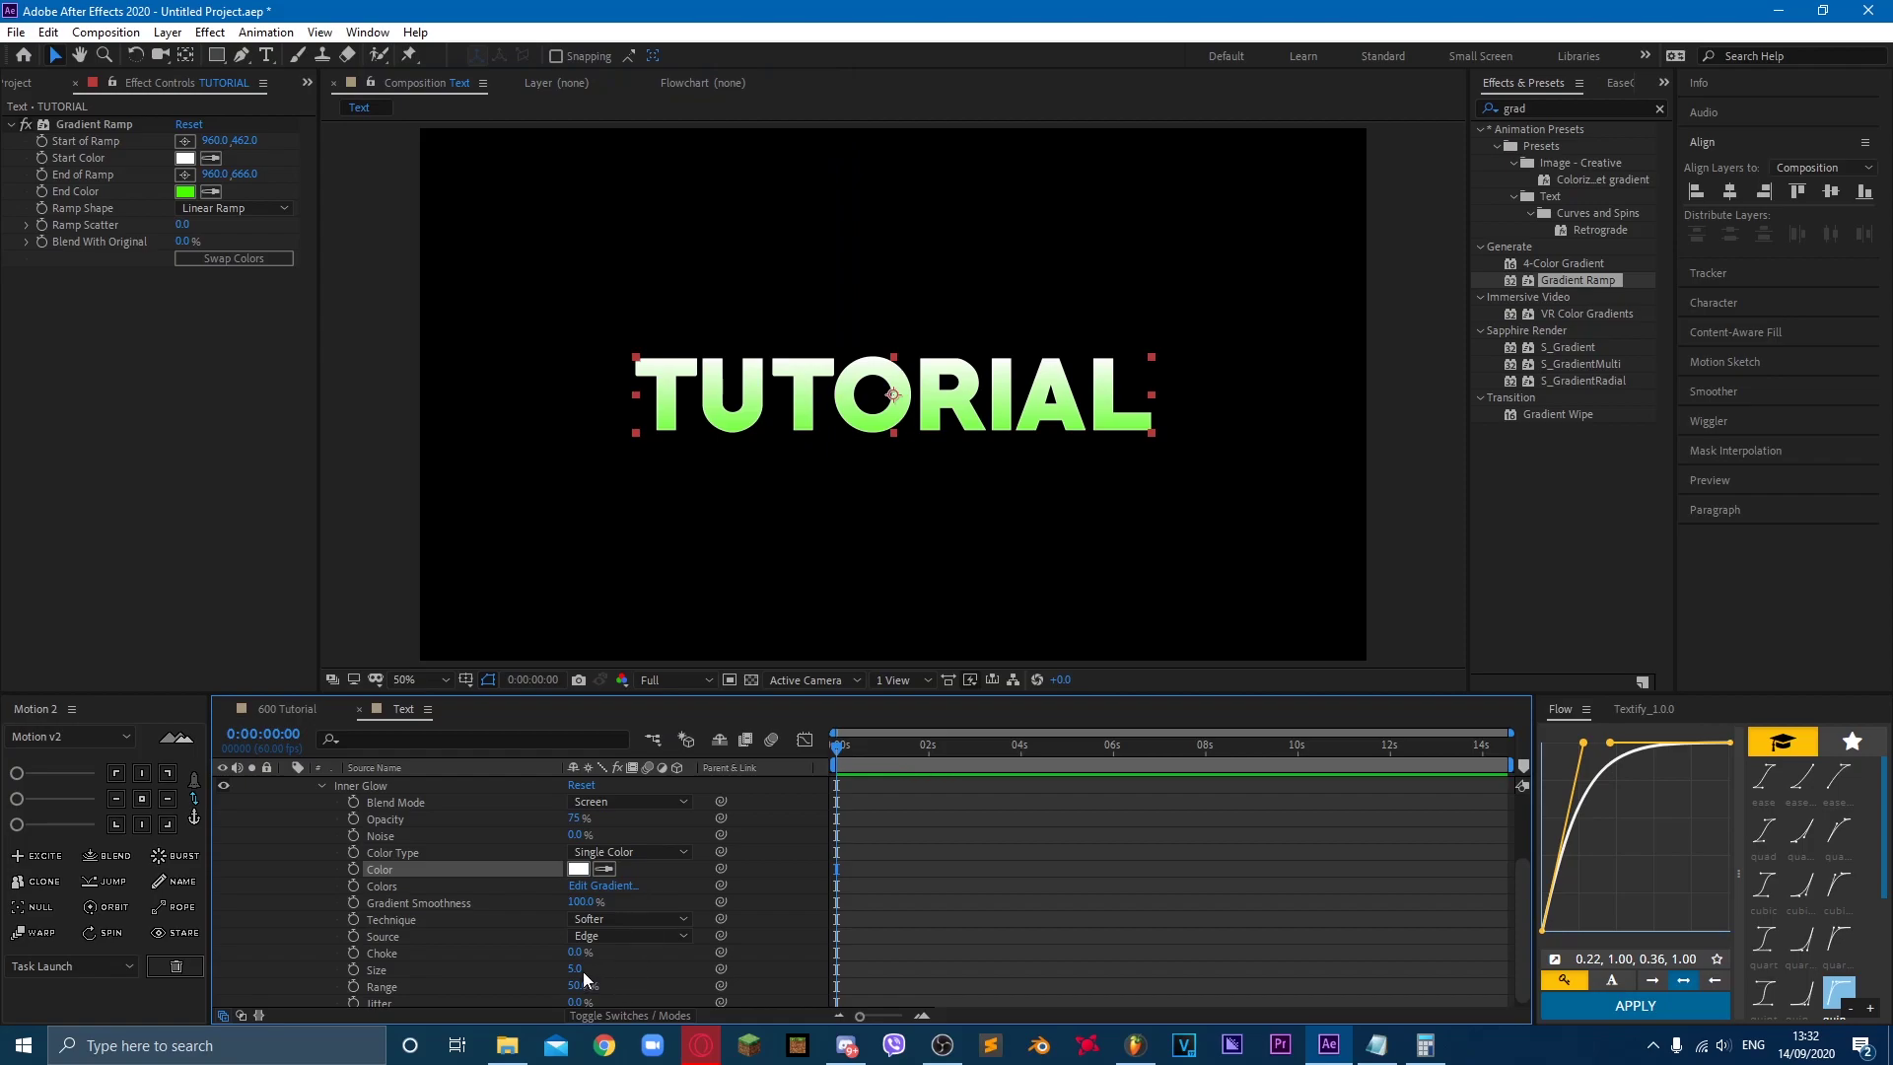
# Step: Increase the Inner Glow size to 31 while checking the letter edges up close
pyautogui.moveTo(575, 966); pyautogui.dragTo(617, 935)
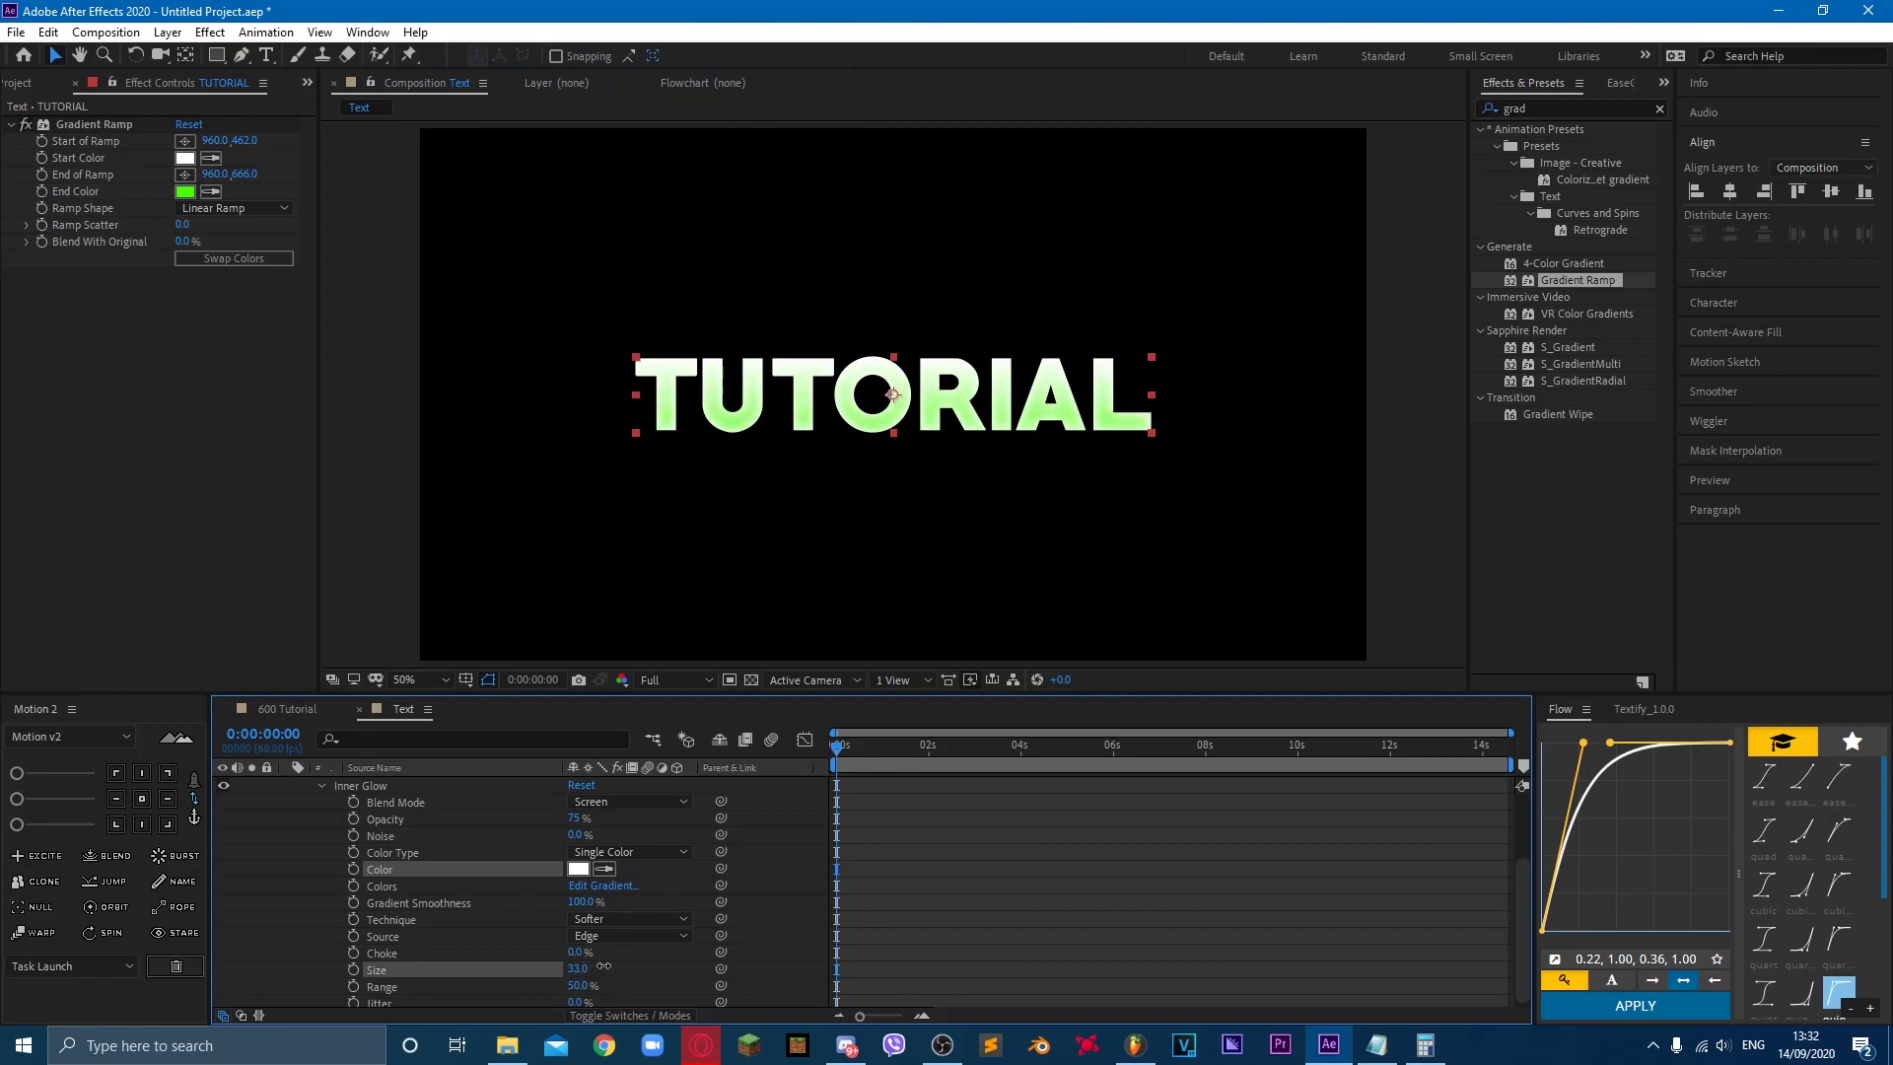
pyautogui.scroll(4, 789, 523)
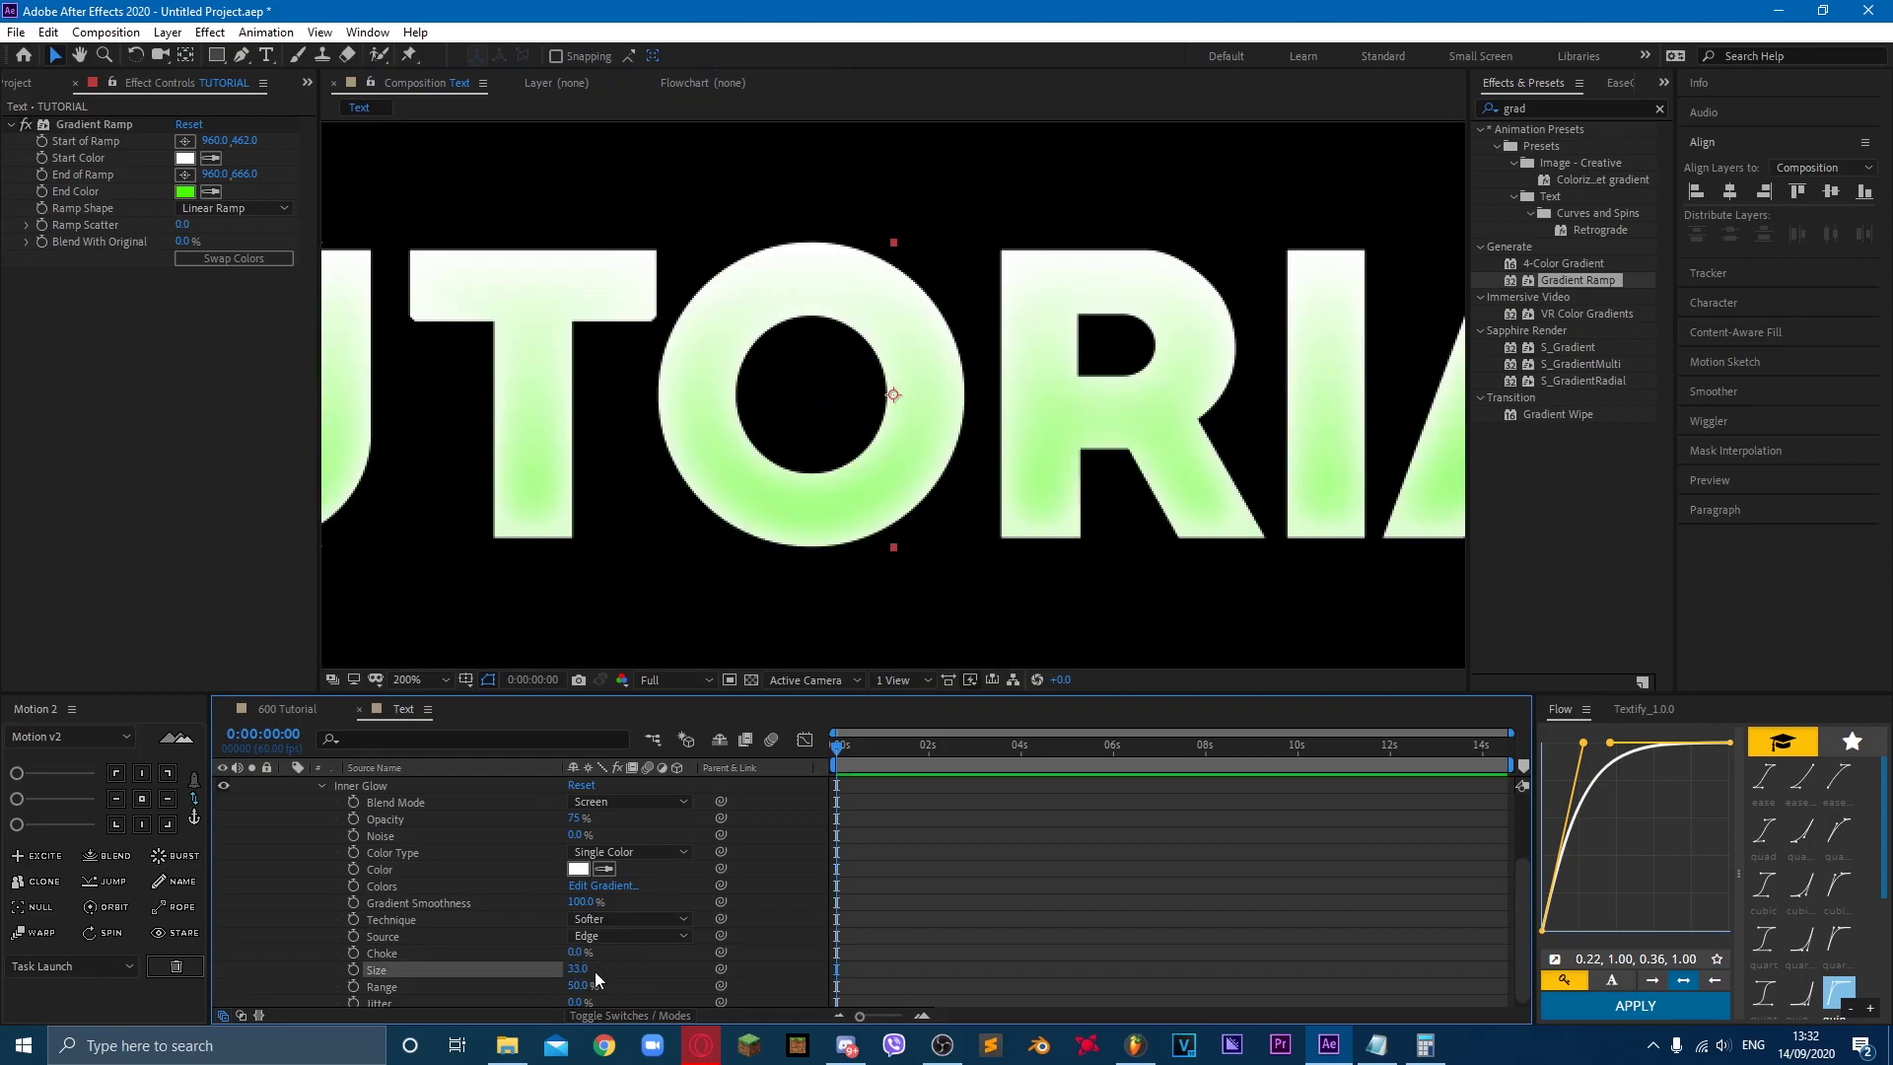
pyautogui.moveTo(577, 969); pyautogui.dragTo(522, 938)
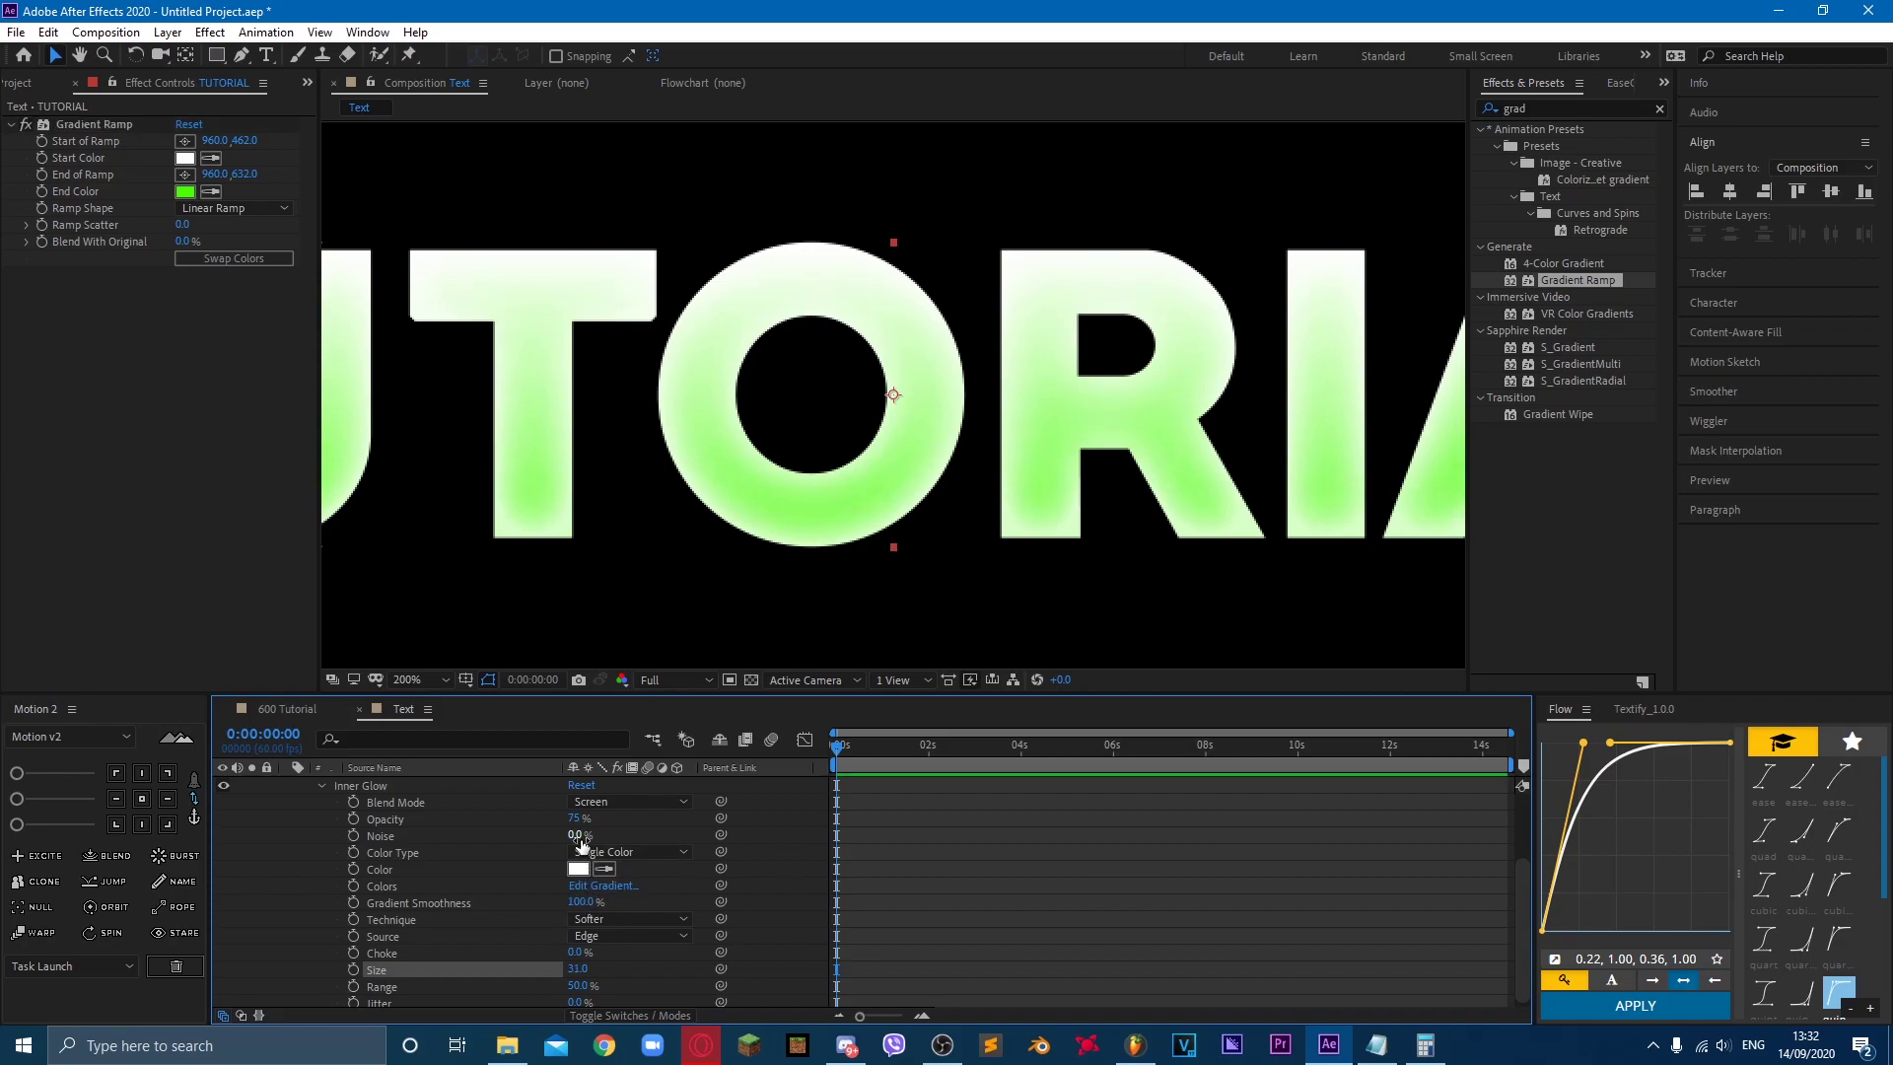
pyautogui.press(',')
pyautogui.press(',')
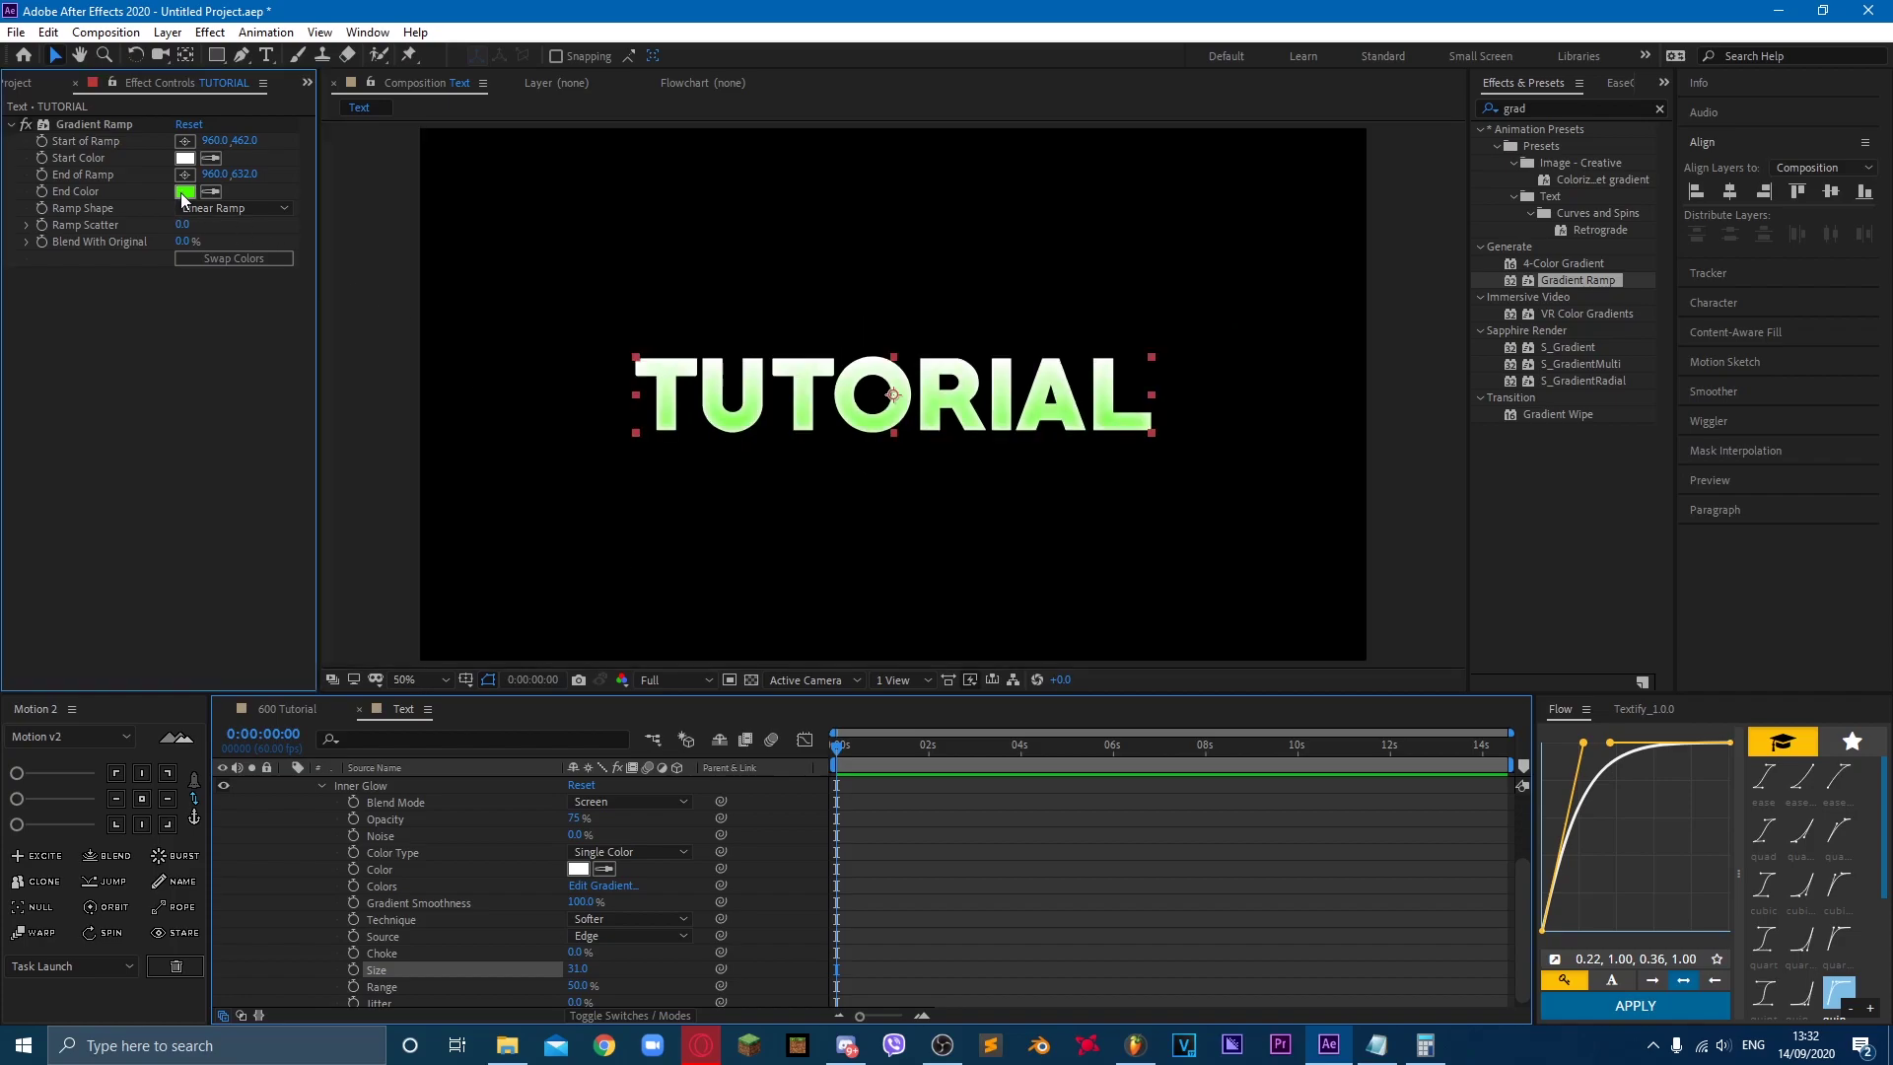
# Step: Darken the Gradient Ramp's end colour to green 35BC00 and set End of Ramp to 960, 624
pyautogui.click(185, 192)
pyautogui.click(612, 176)
pyautogui.moveTo(784, 177); pyautogui.dragTo(769, 173)
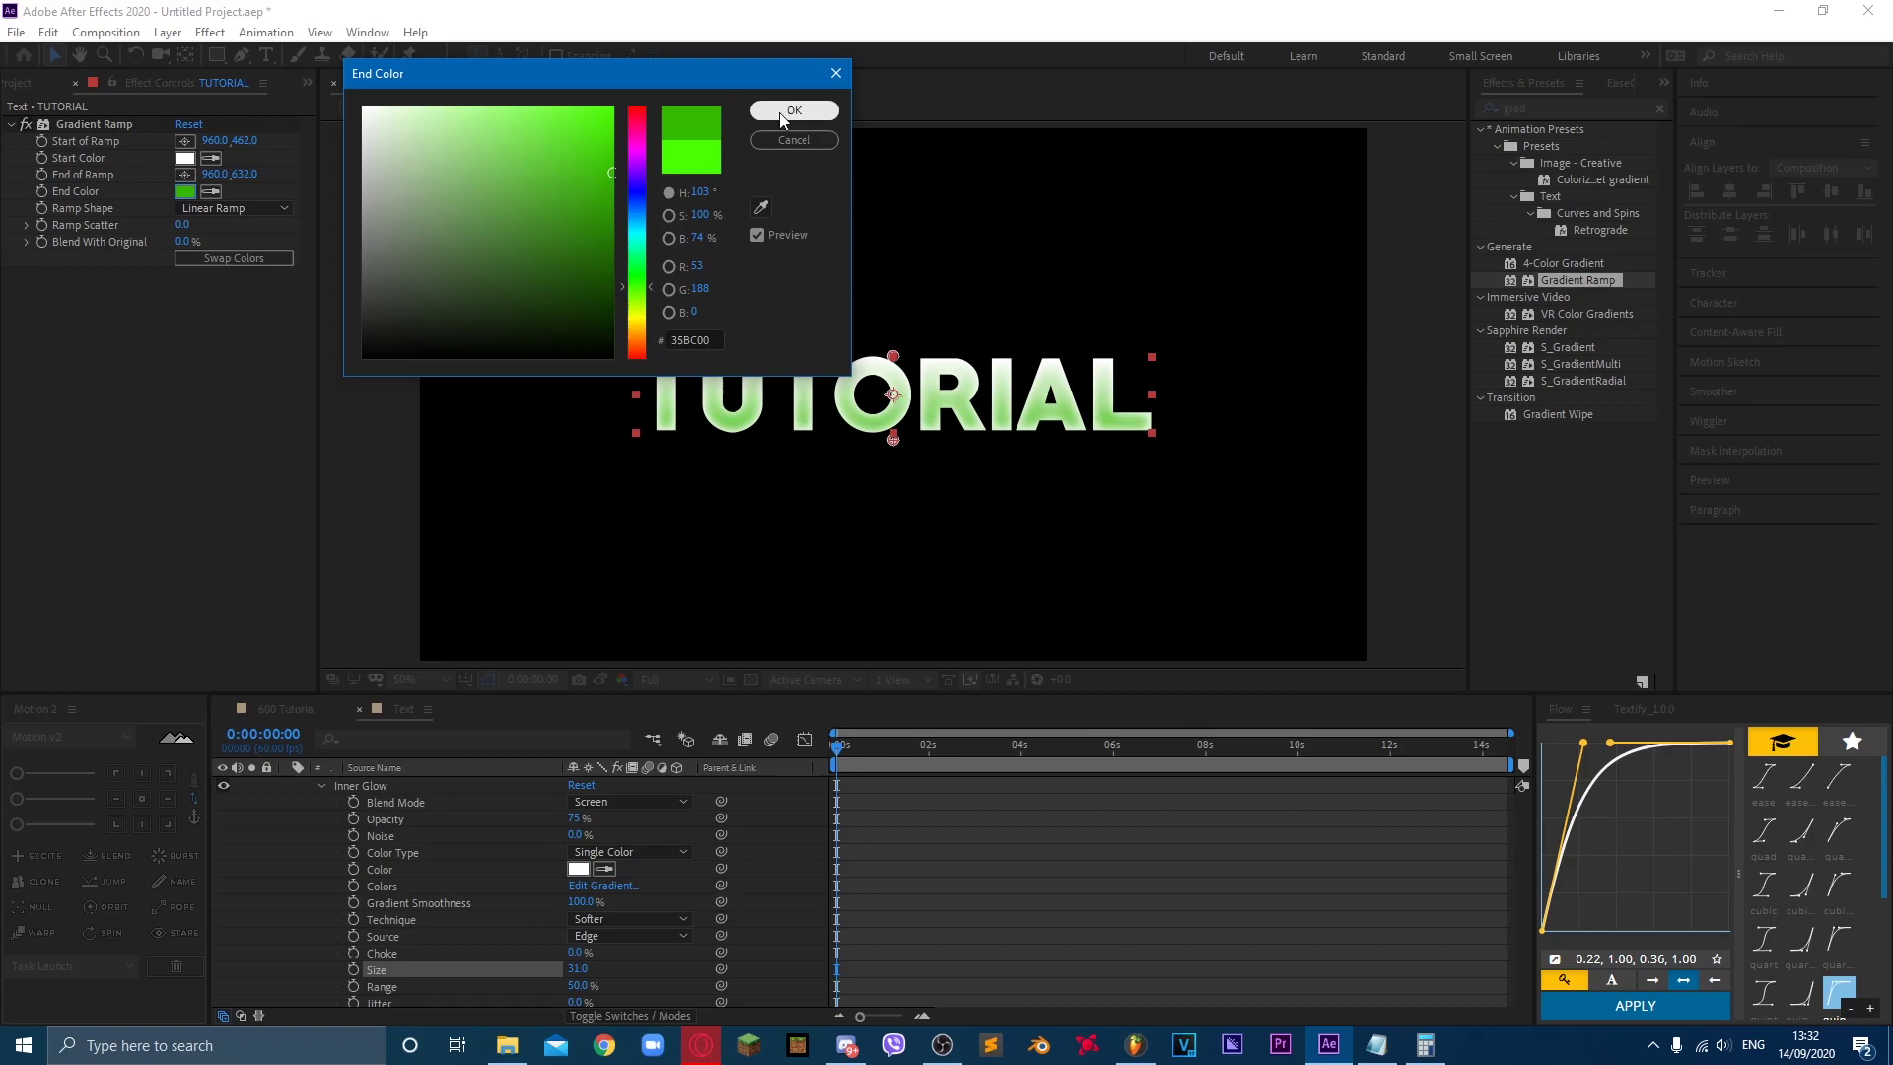
pyautogui.click(794, 110)
pyautogui.moveTo(247, 174); pyautogui.dragTo(238, 174)
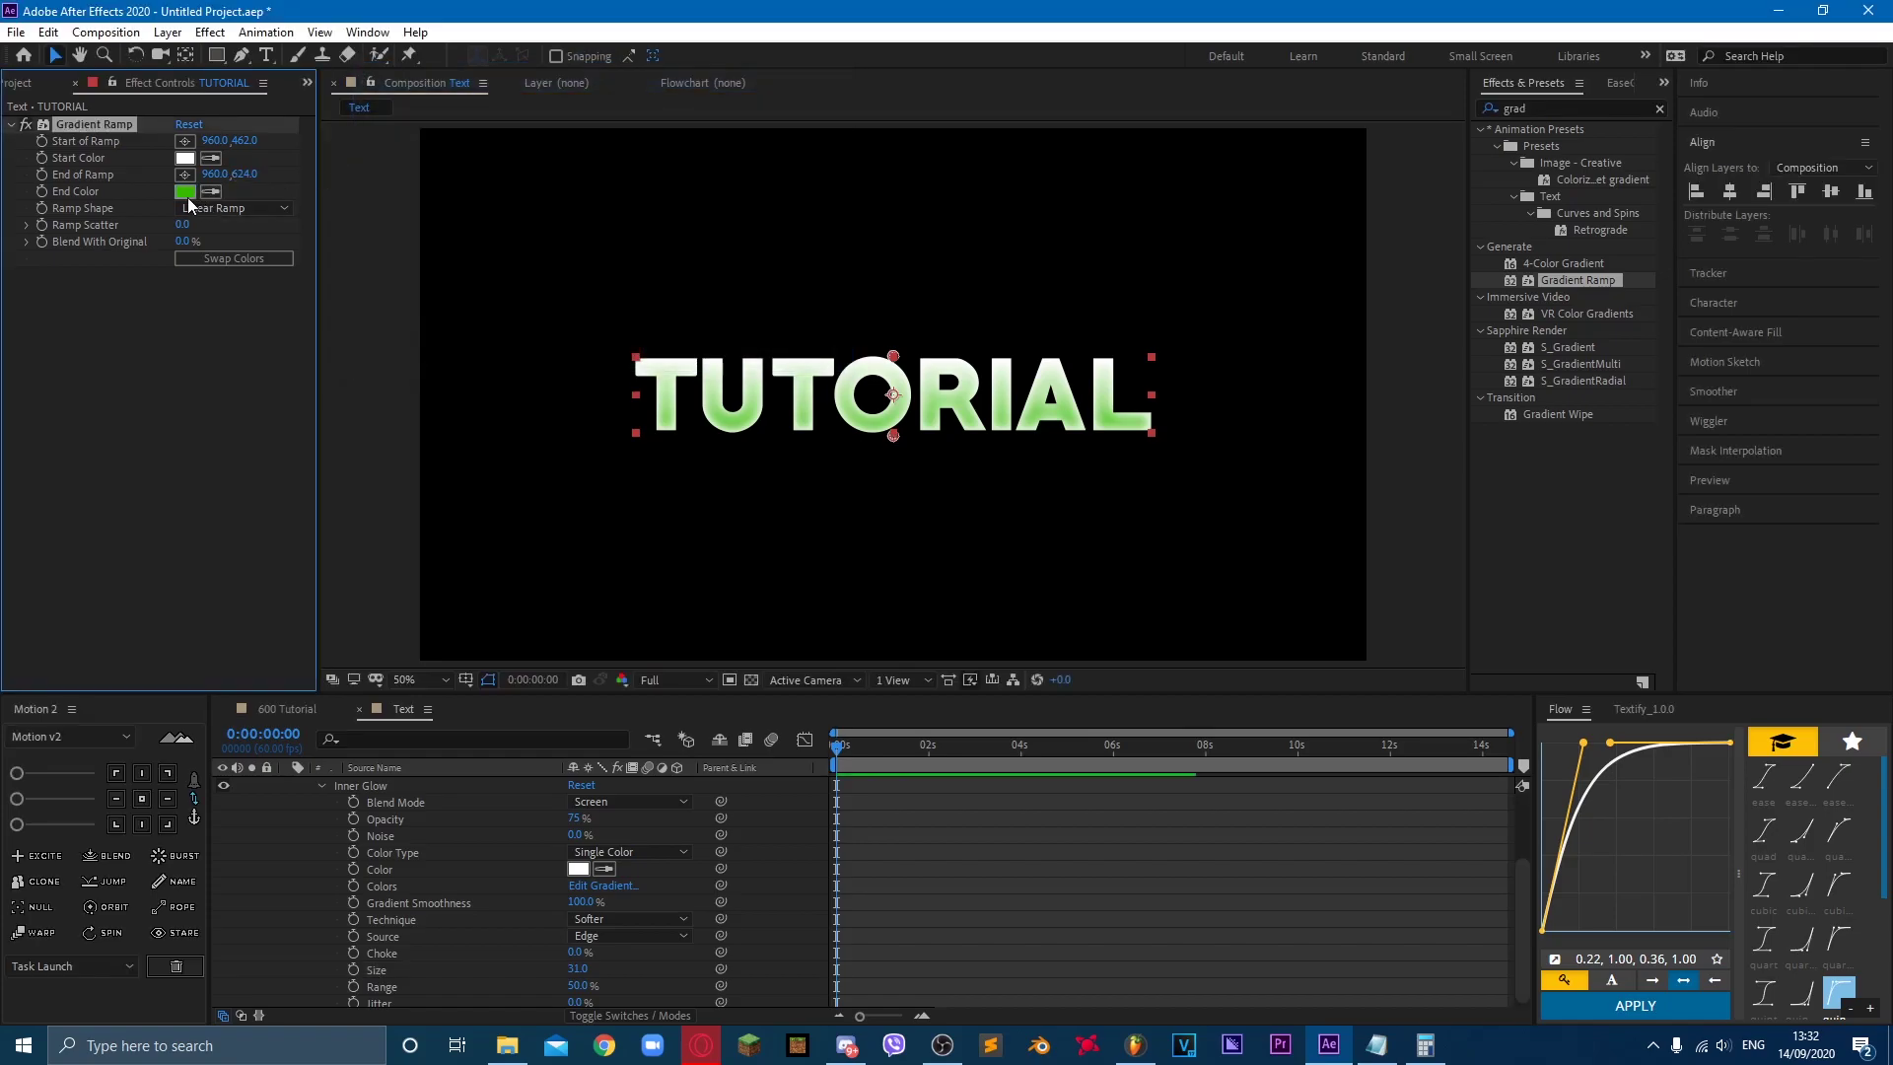
# Step: Darken the ramp's end colour further to 278900 and set Start of Ramp to 960, 480
pyautogui.click(184, 191)
pyautogui.moveTo(582, 266); pyautogui.dragTo(740, 222)
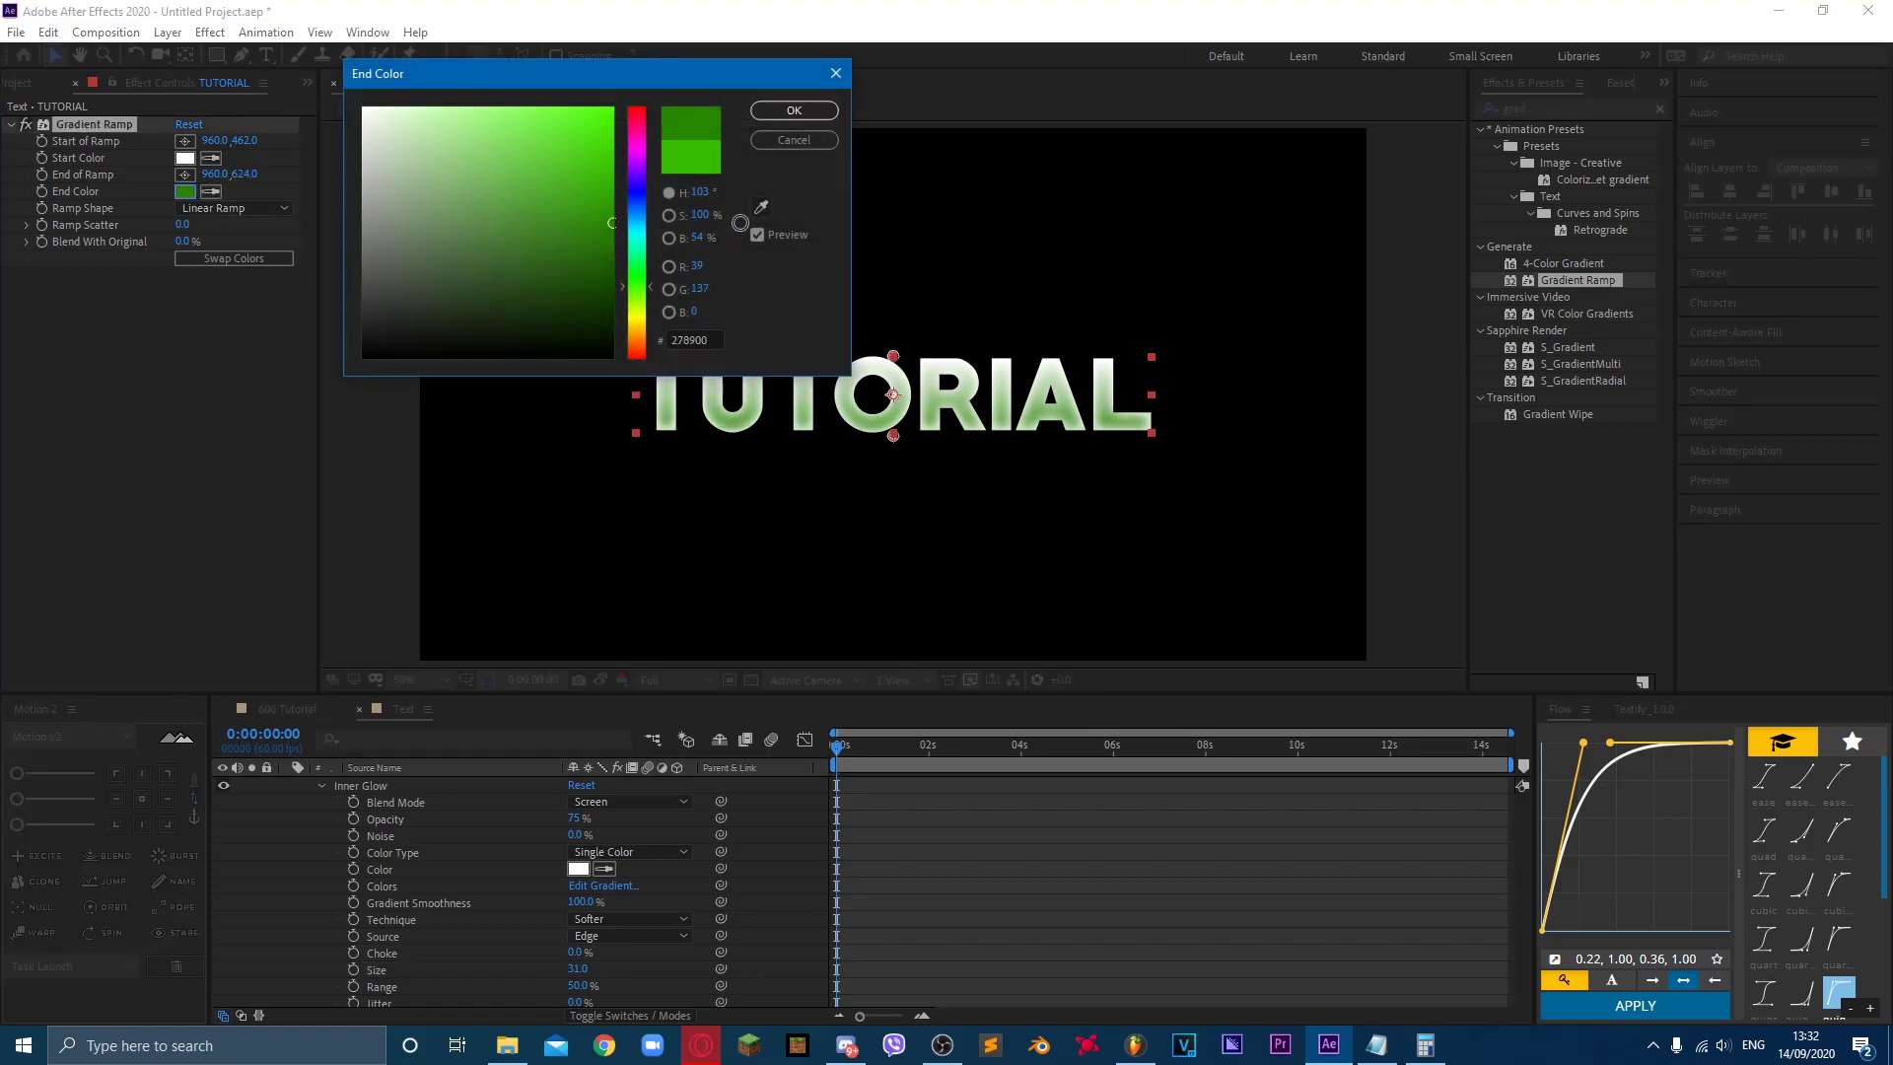
pyautogui.click(794, 110)
pyautogui.press('.')
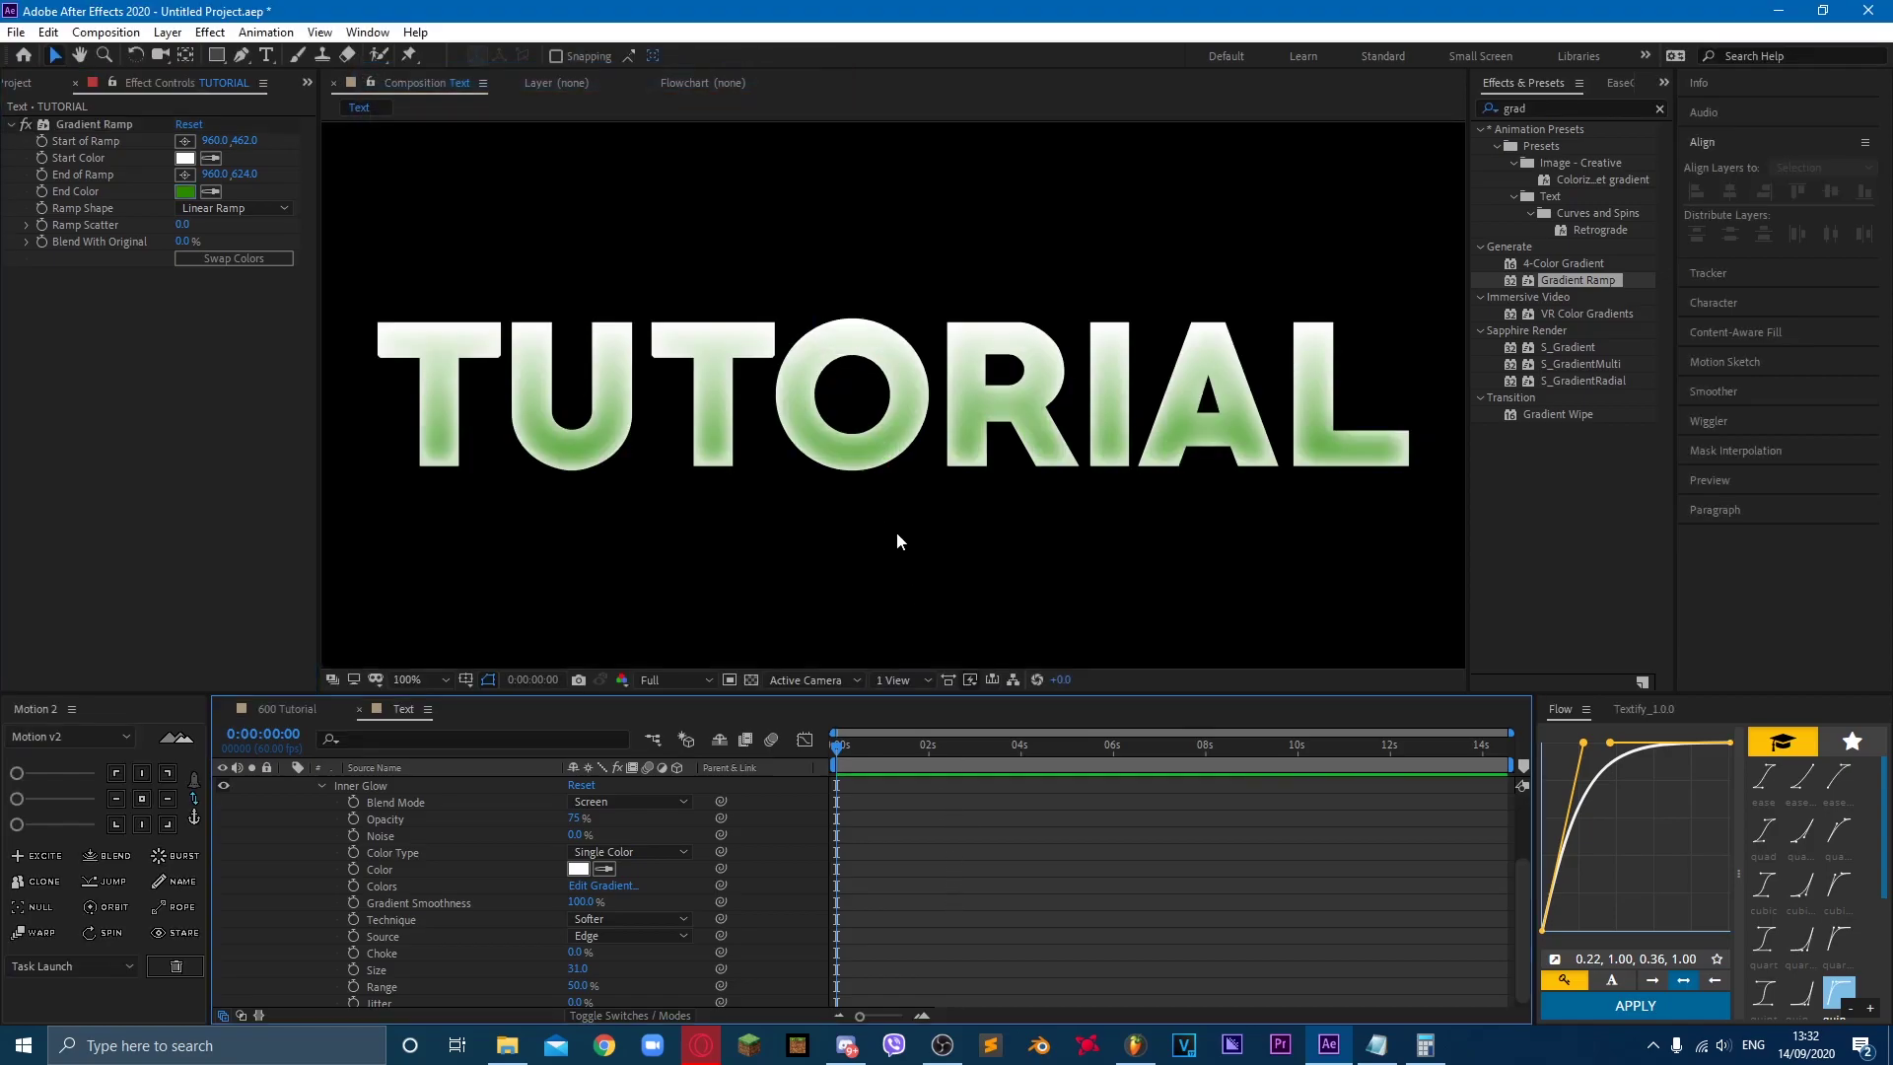
pyautogui.click(244, 122)
pyautogui.moveTo(243, 140)
pyautogui.mouseDown()
pyautogui.moveTo(290, 137)
pyautogui.moveTo(271, 138)
pyautogui.mouseUp()
pyautogui.press(',')
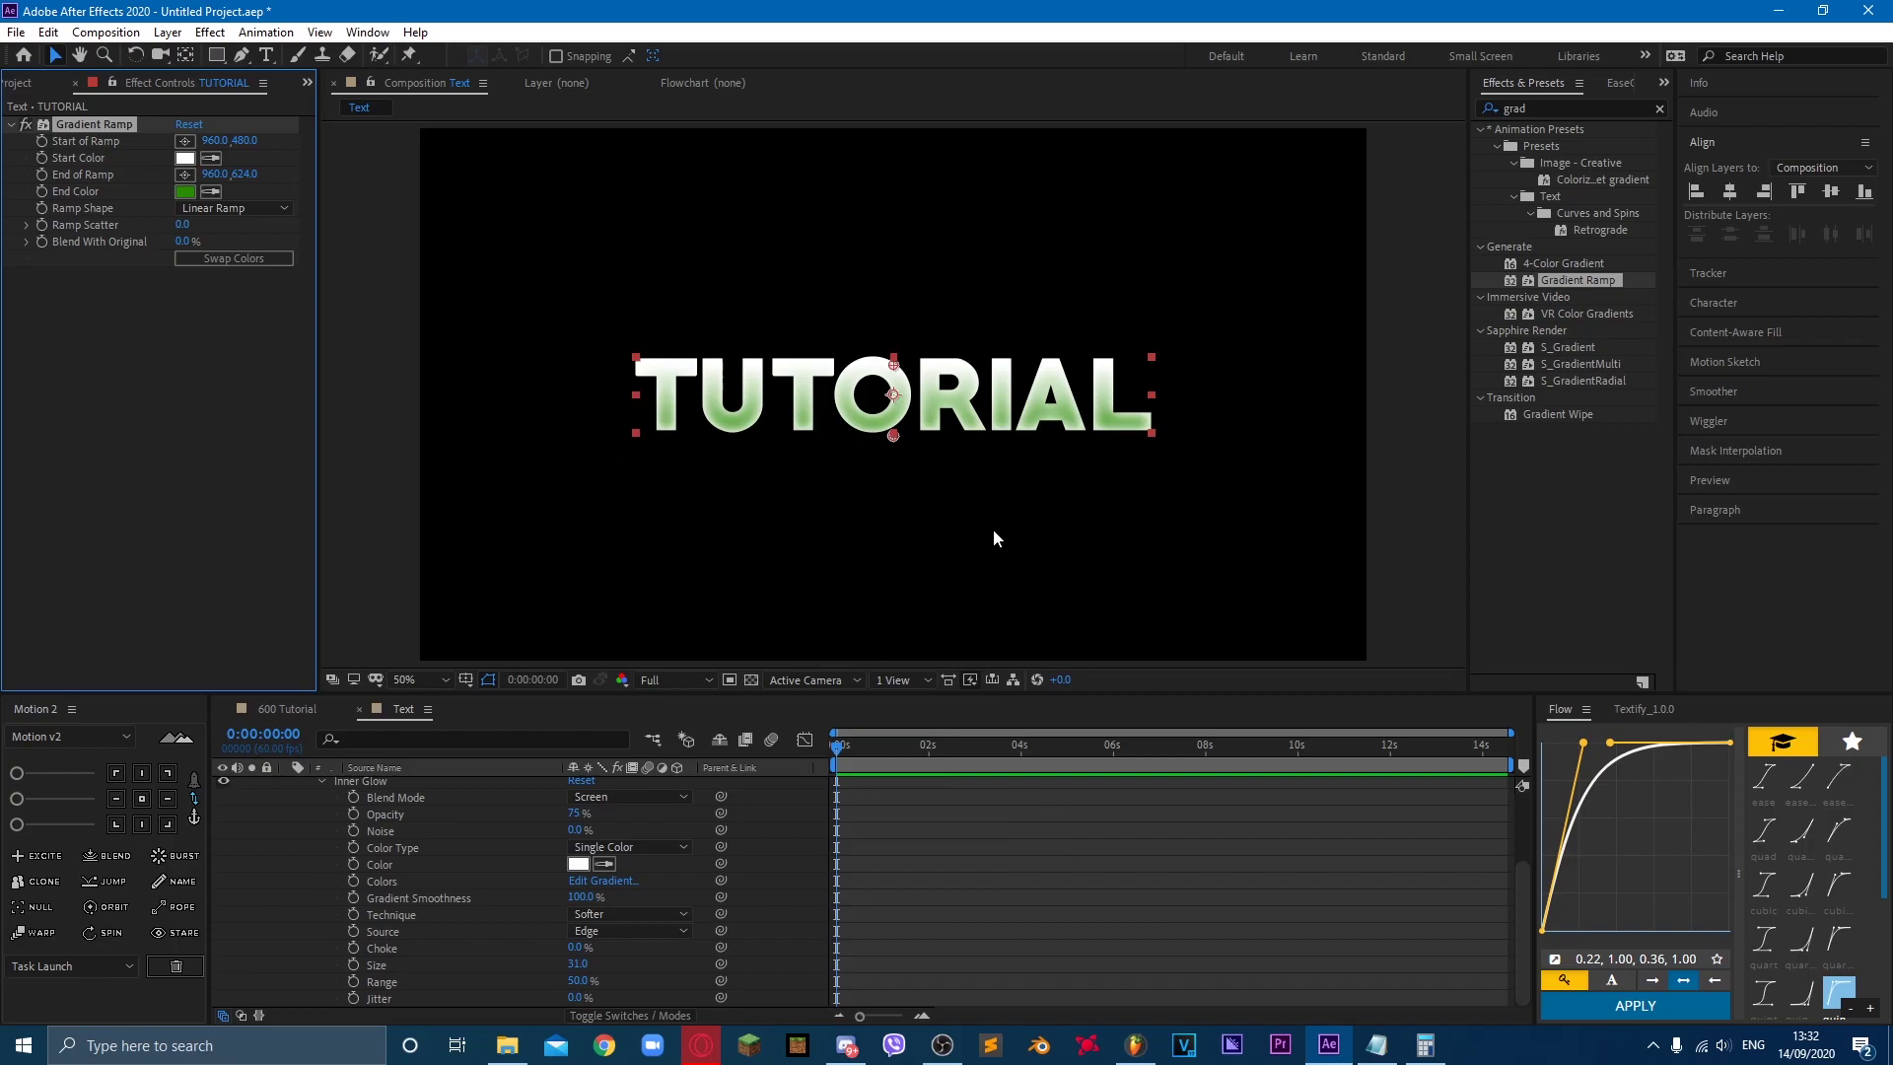
# Step: Add a Stroke layer style to the TUTORIAL text layer
pyautogui.scroll(3, 546, 902)
pyautogui.click(287, 785)
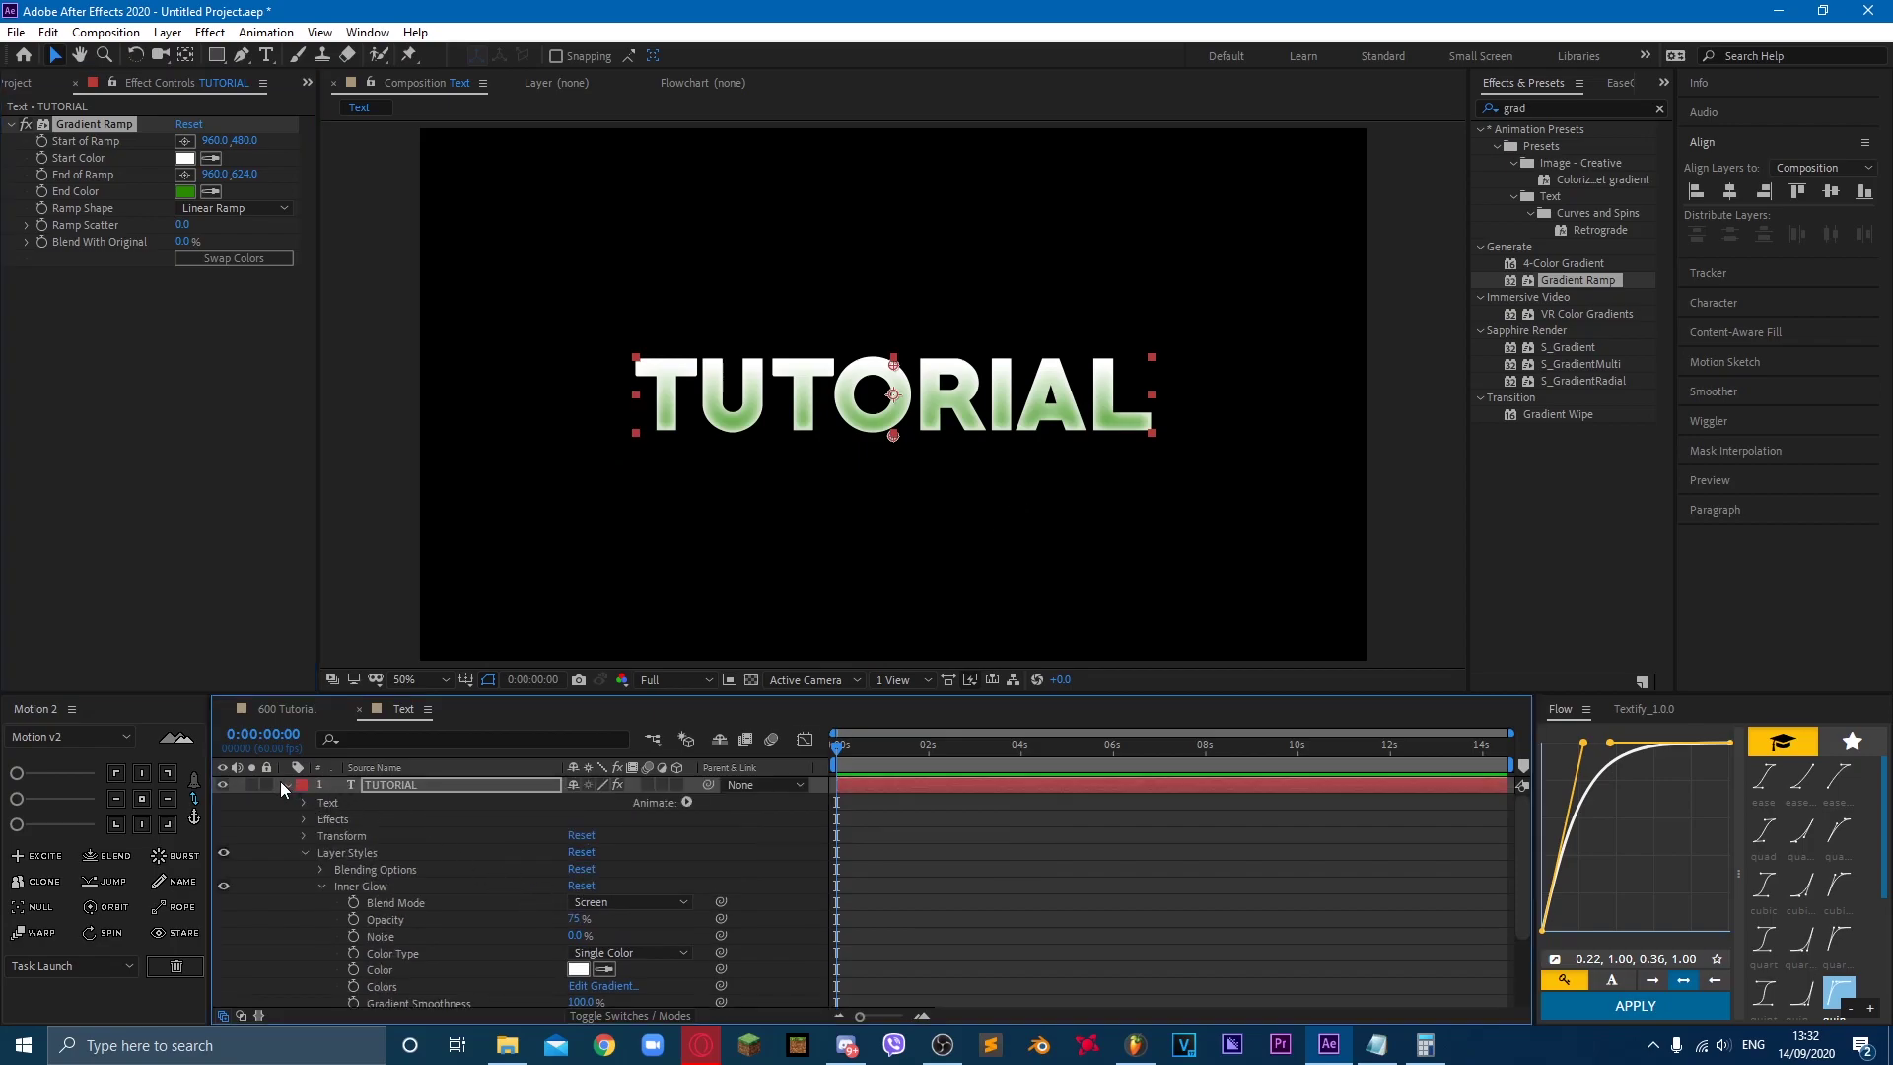
pyautogui.rightClick(383, 781)
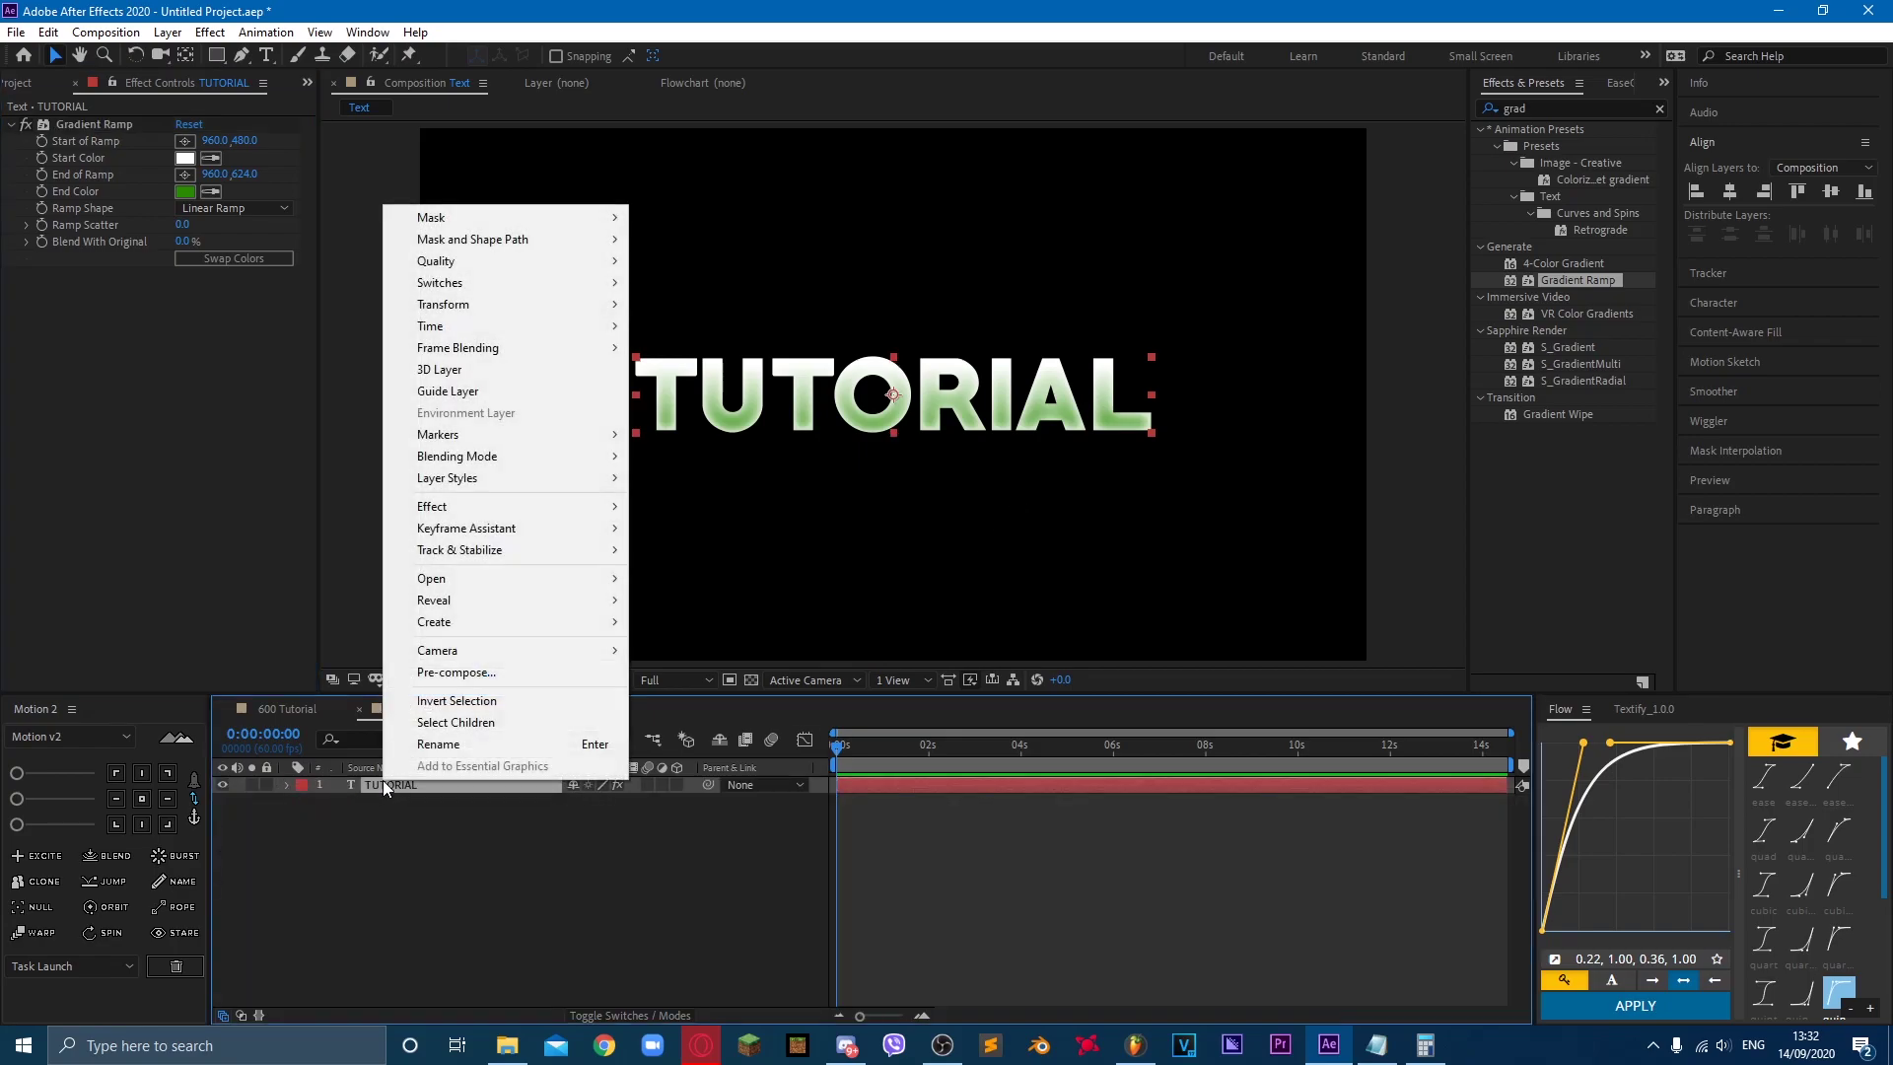
pyautogui.click(440, 871)
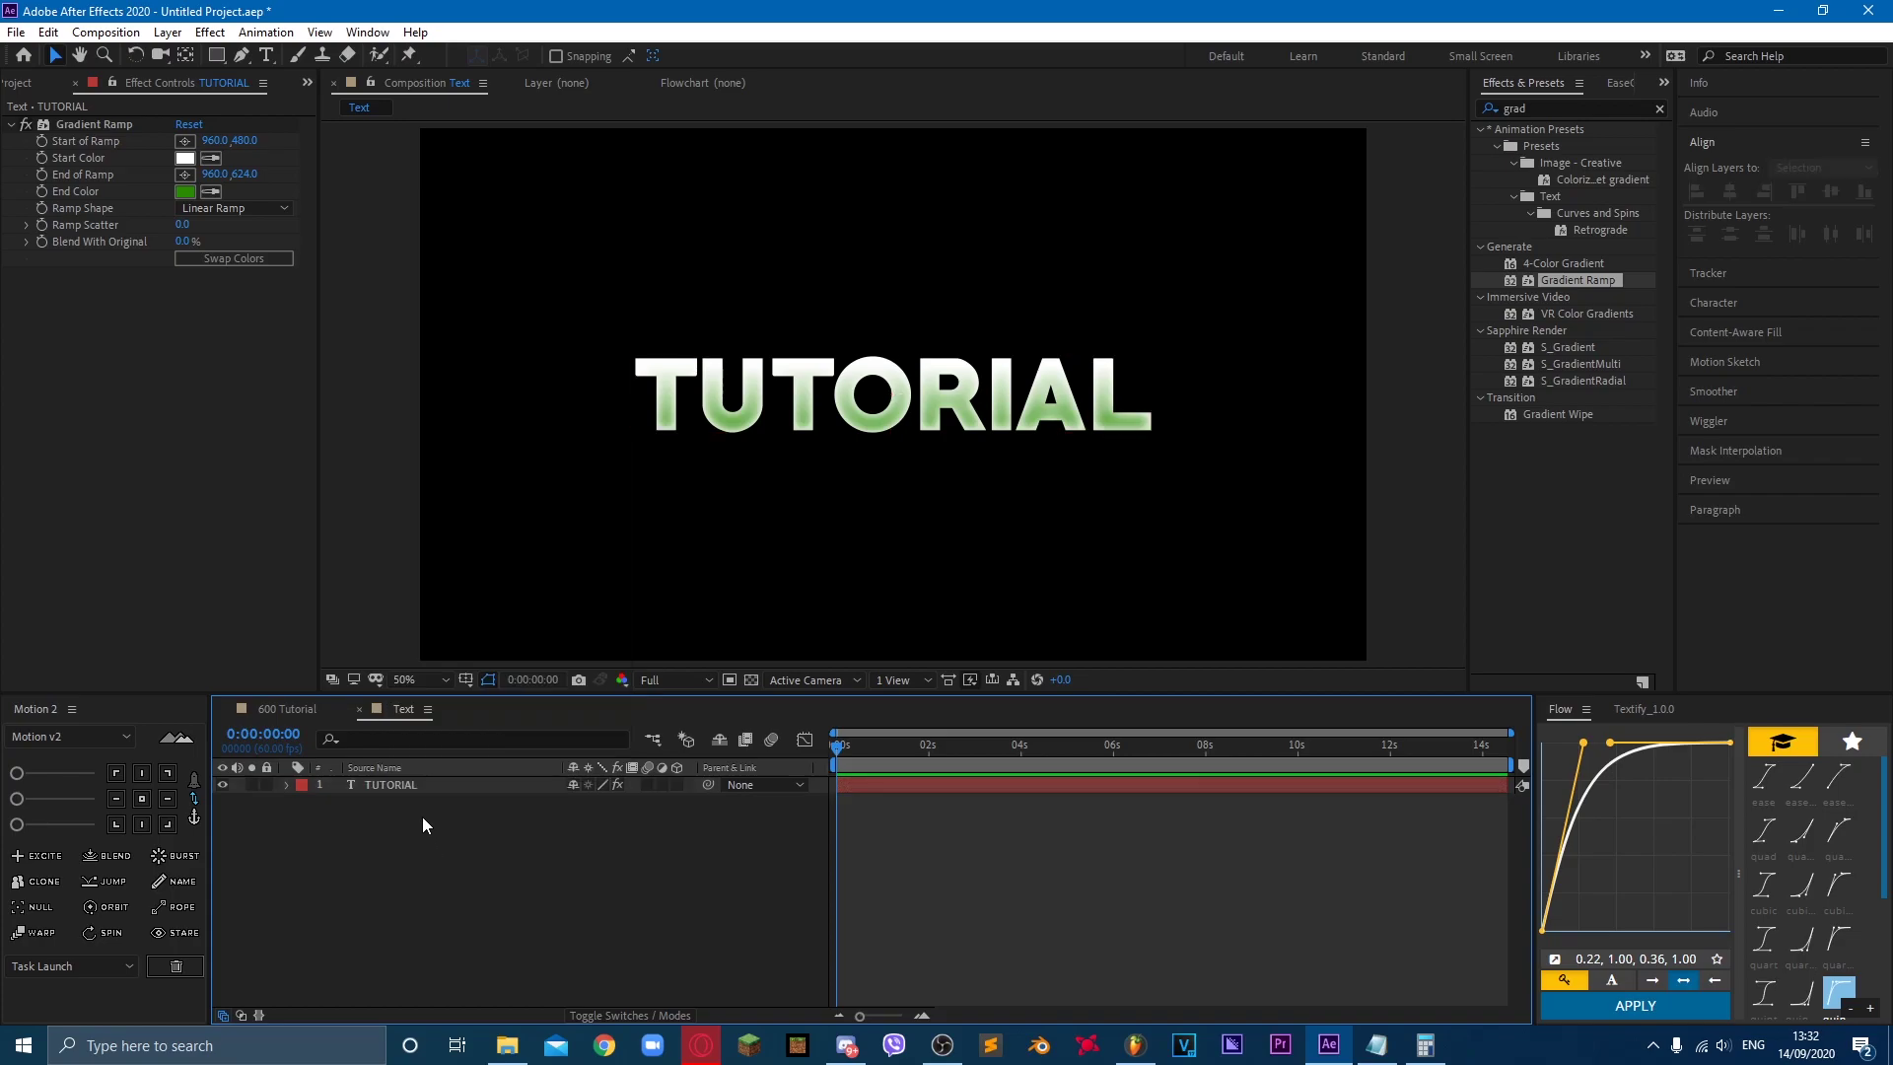
pyautogui.rightClick(398, 785)
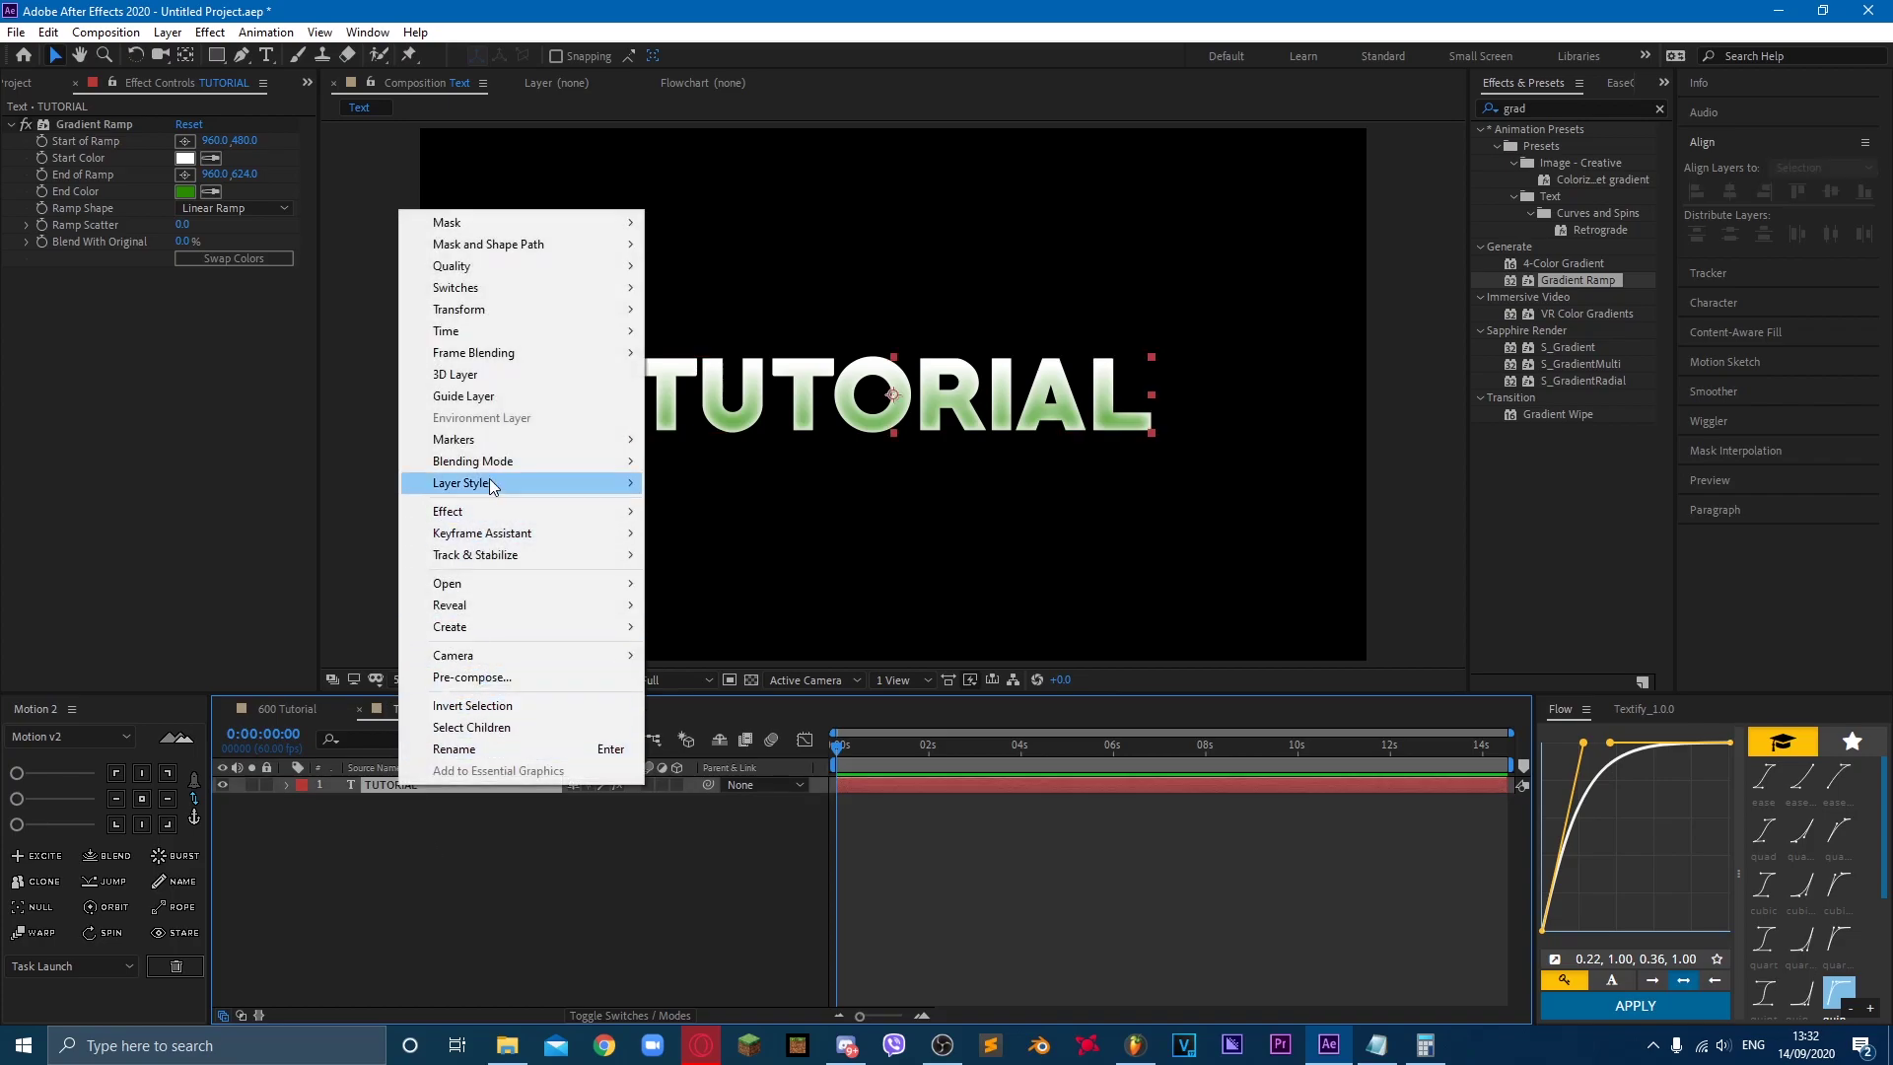
pyautogui.moveTo(489, 480)
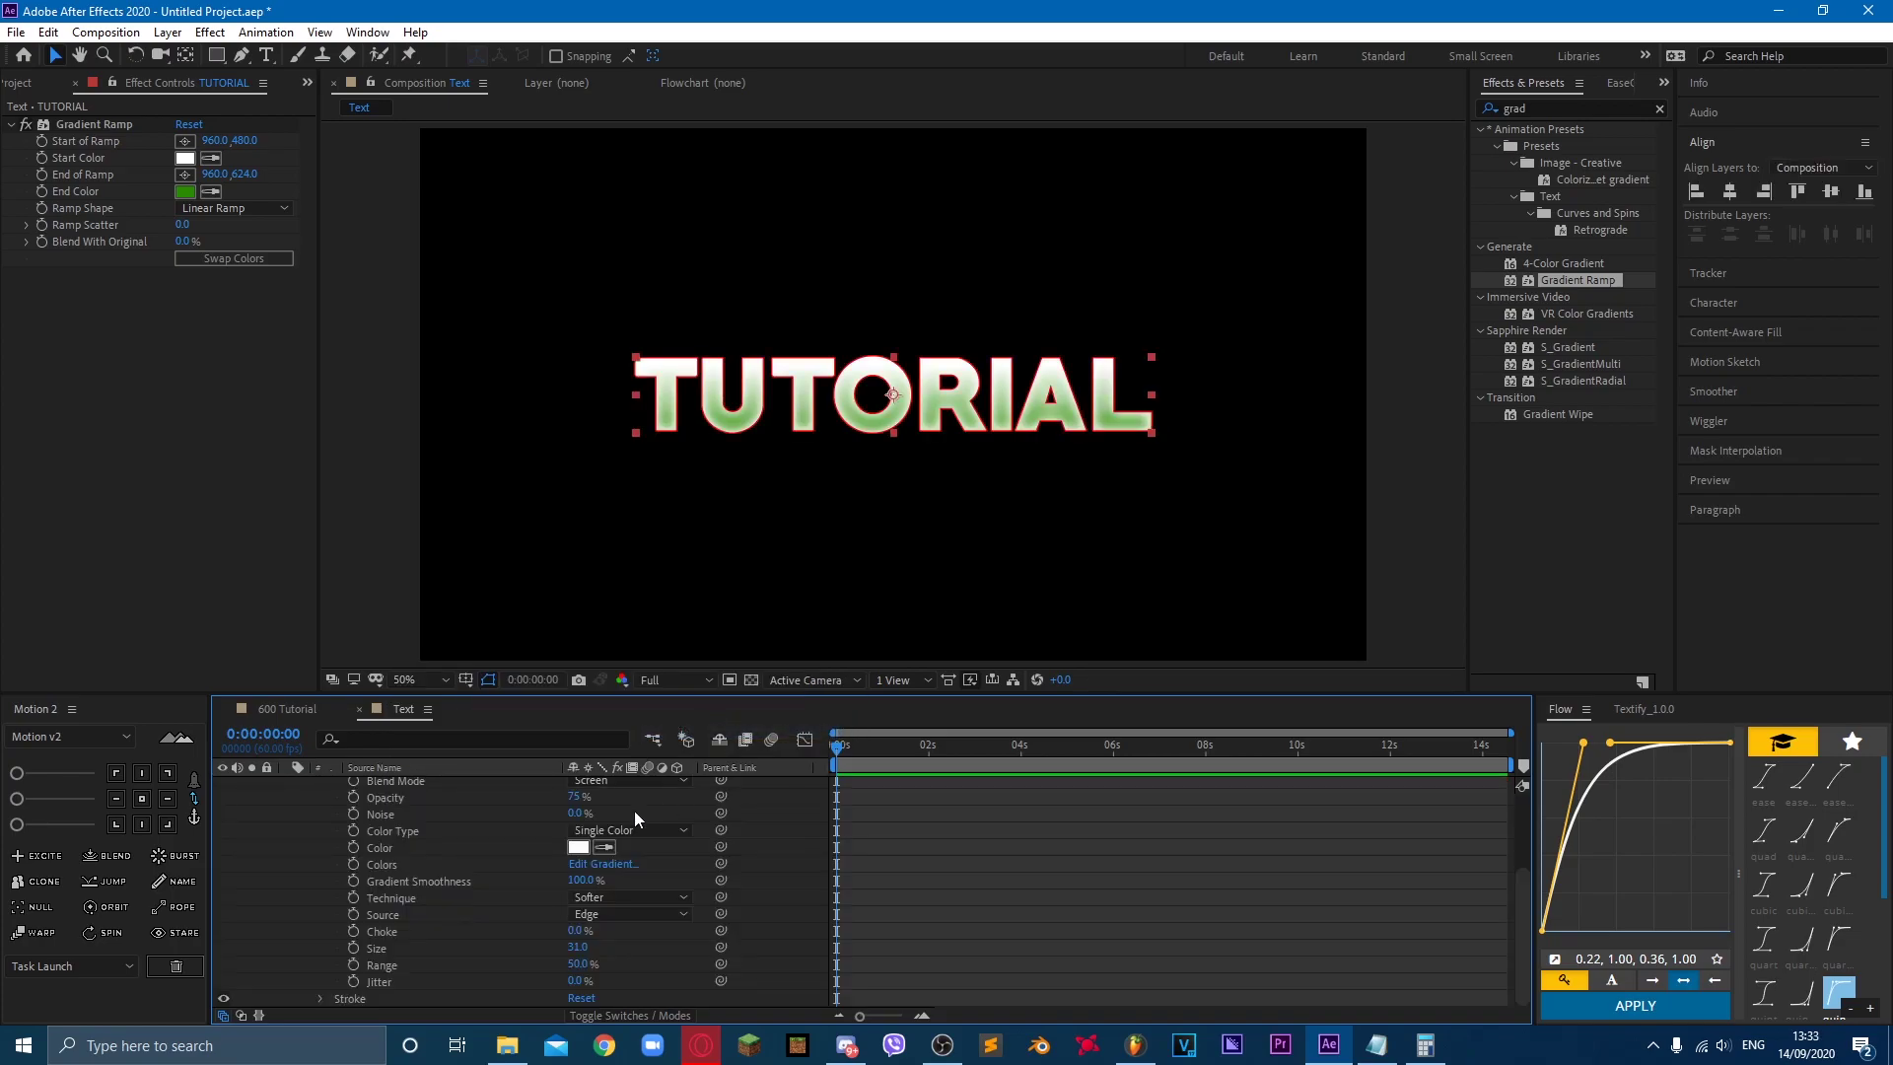
# Step: Recolour the TUTORIAL layer's Stroke to dark green 288E00
pyautogui.click(318, 1000)
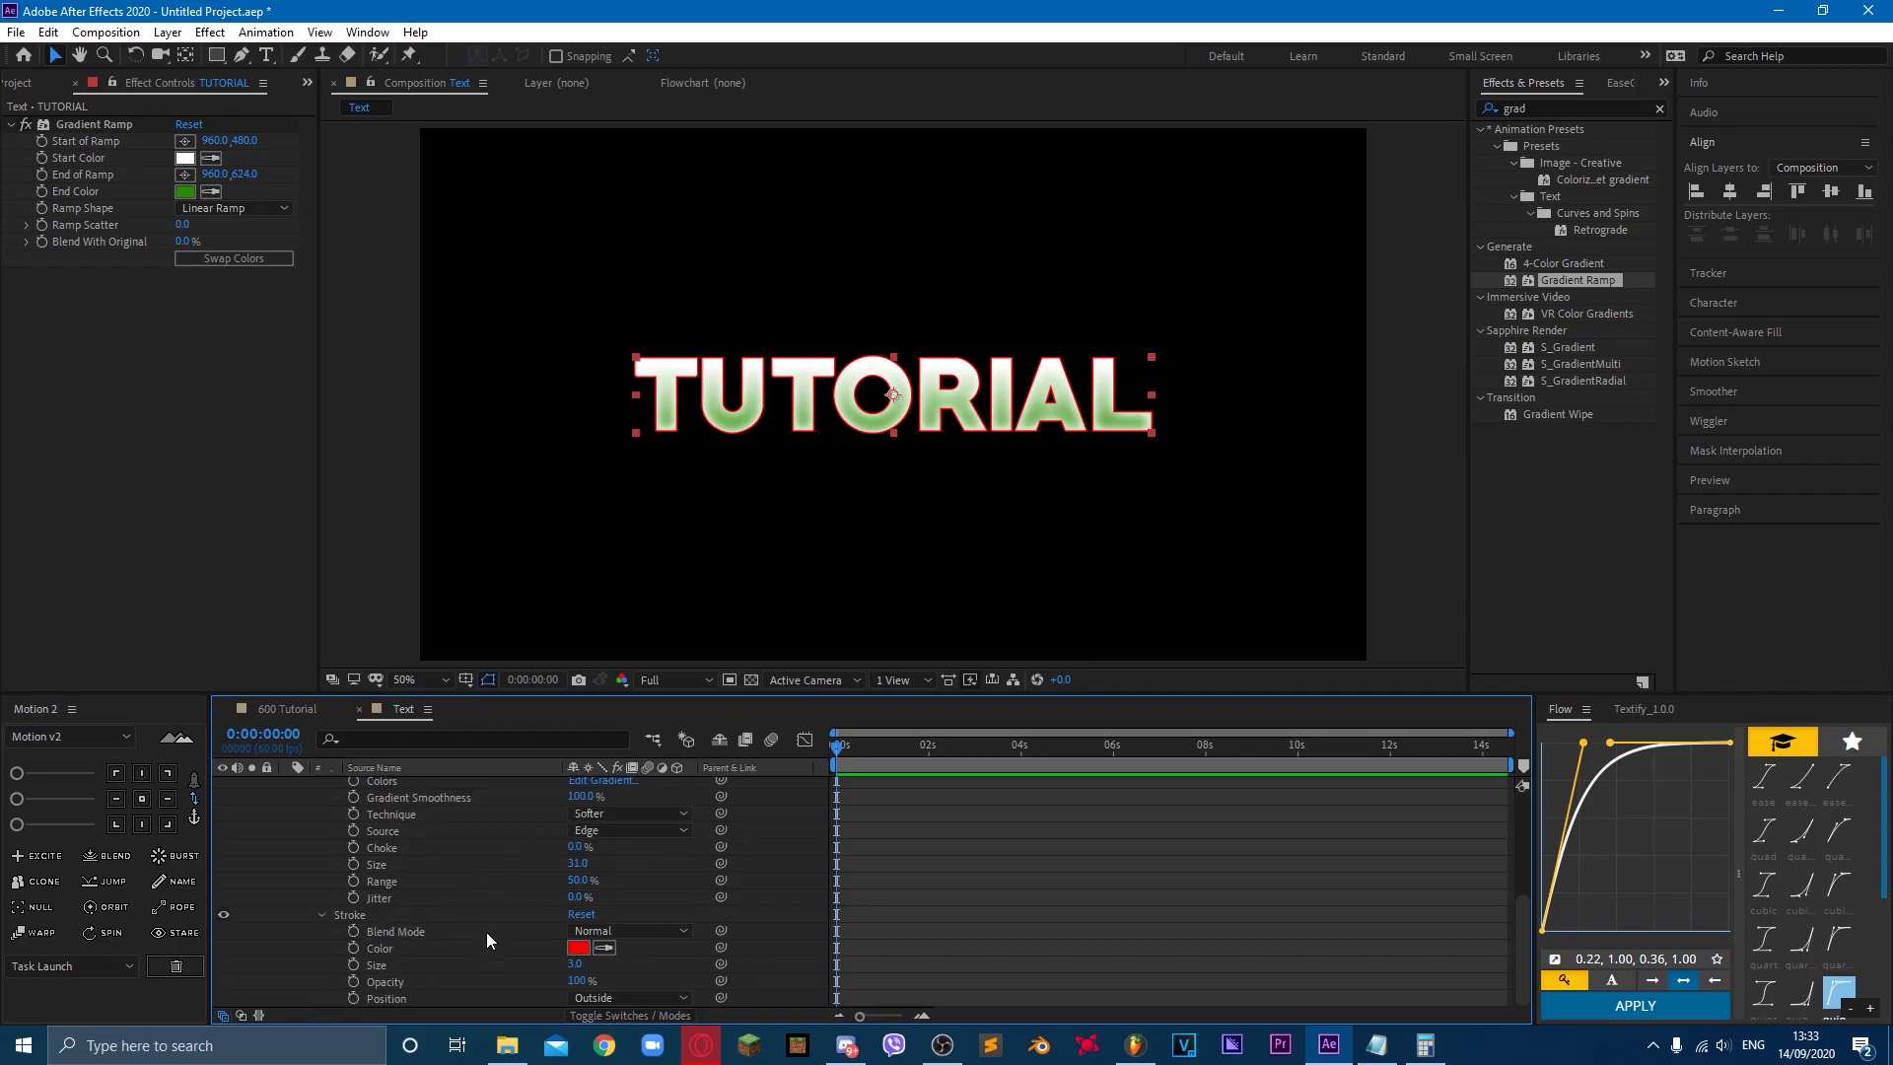
pyautogui.click(579, 949)
pyautogui.moveTo(636, 350); pyautogui.dragTo(649, 286)
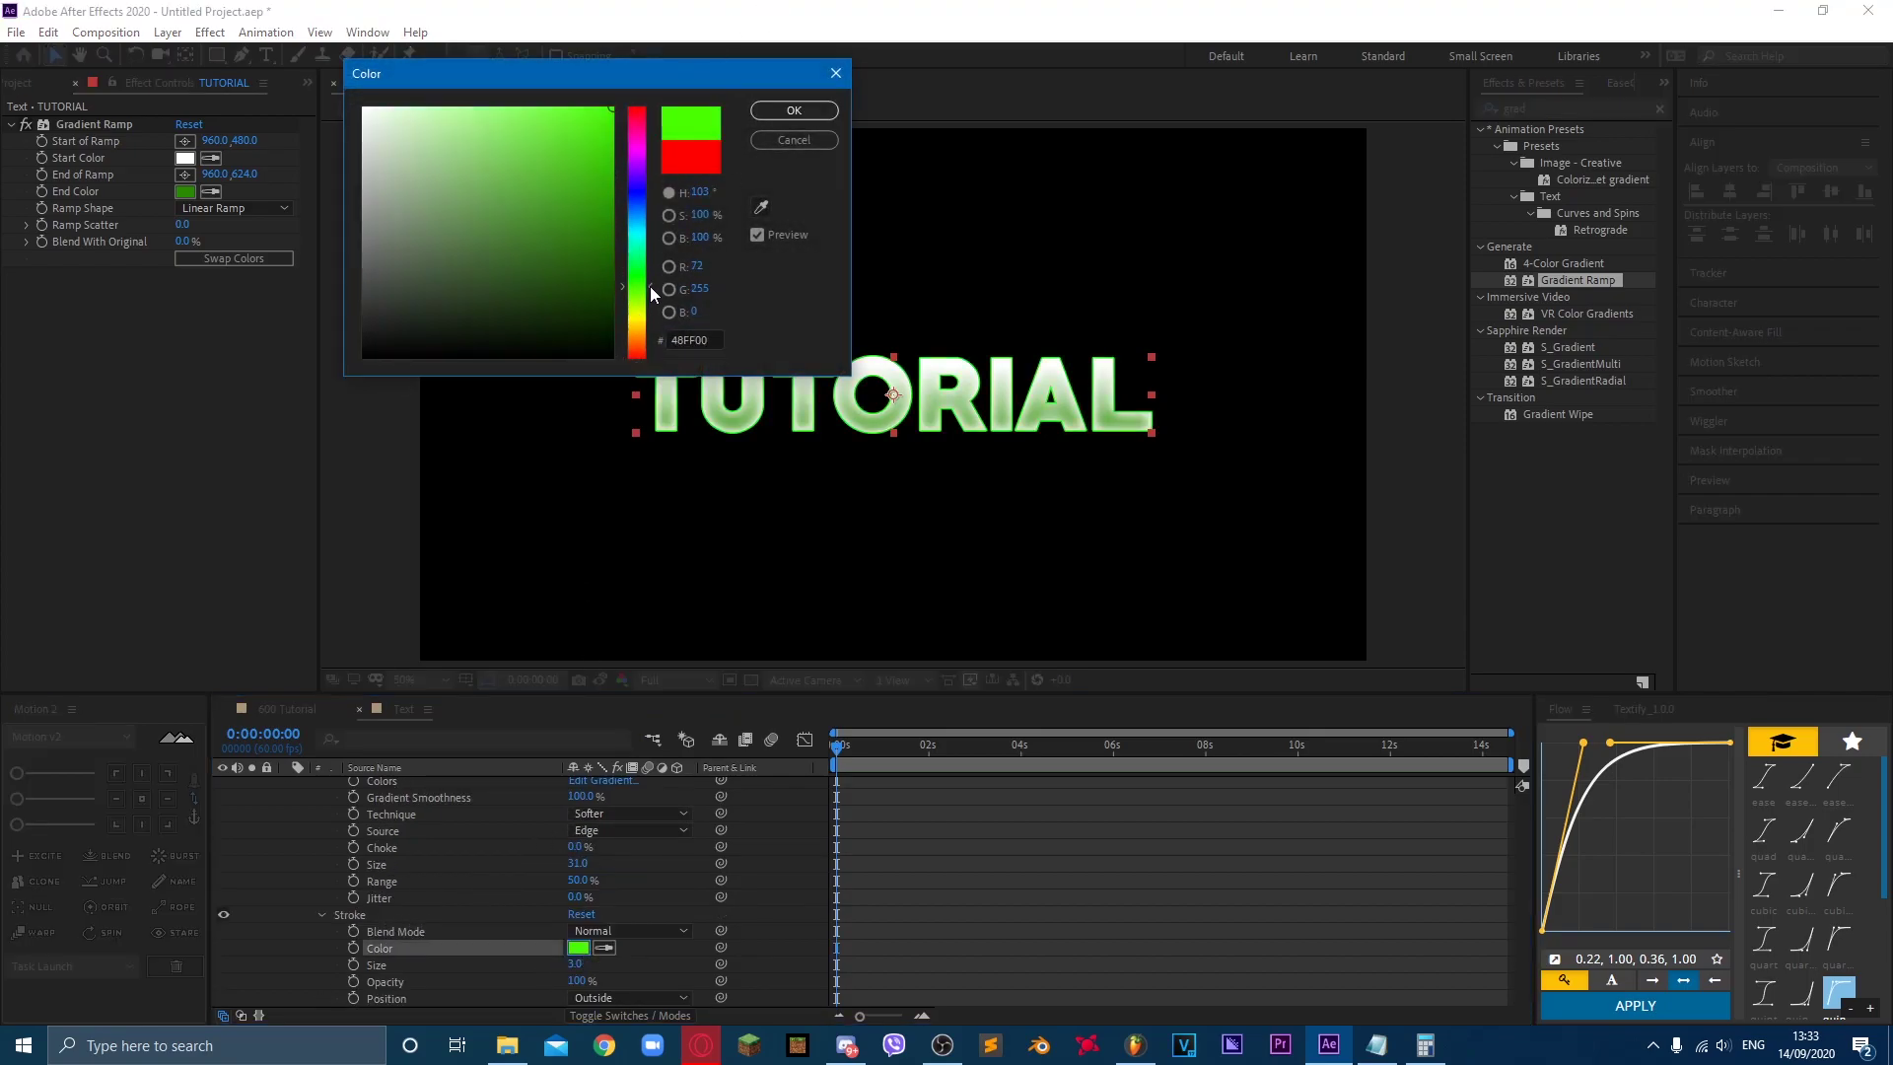
pyautogui.moveTo(568, 110)
pyautogui.mouseDown()
pyautogui.moveTo(760, 211)
pyautogui.moveTo(837, 215)
pyautogui.mouseUp()
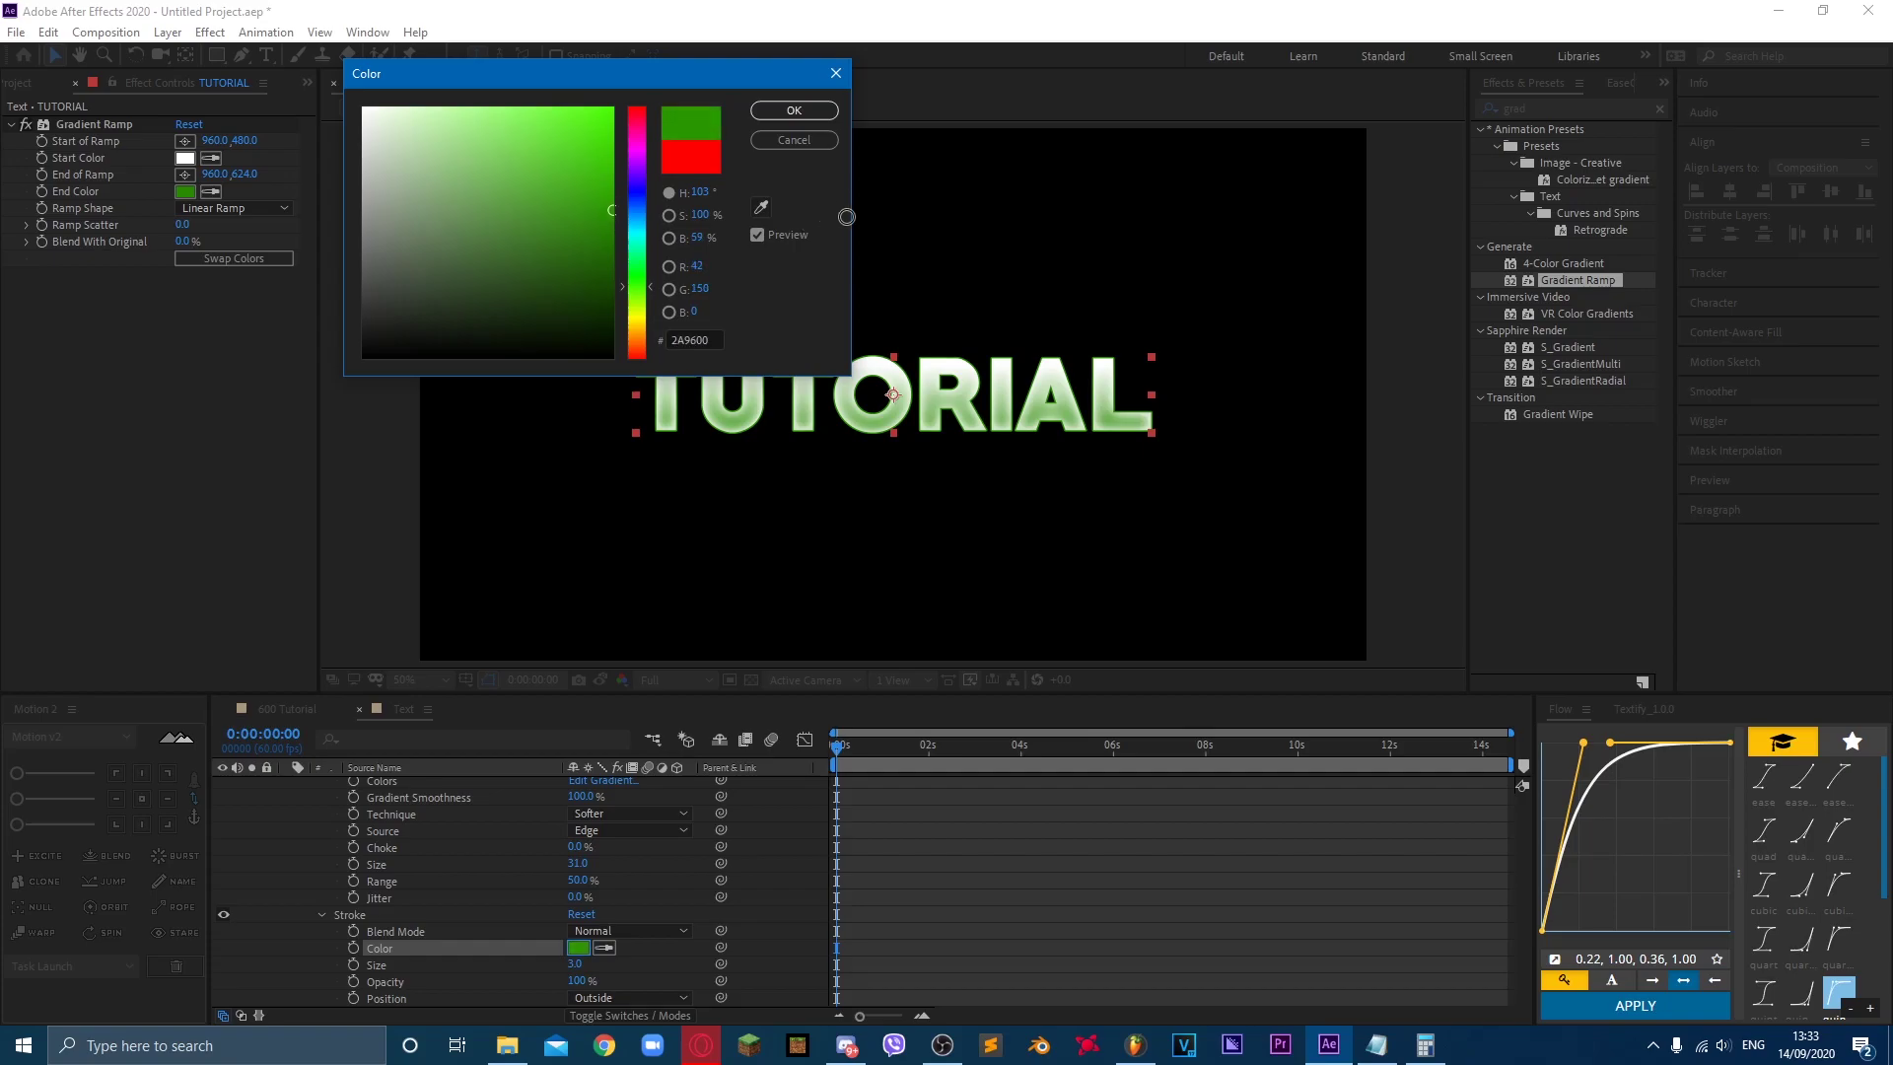
pyautogui.click(812, 110)
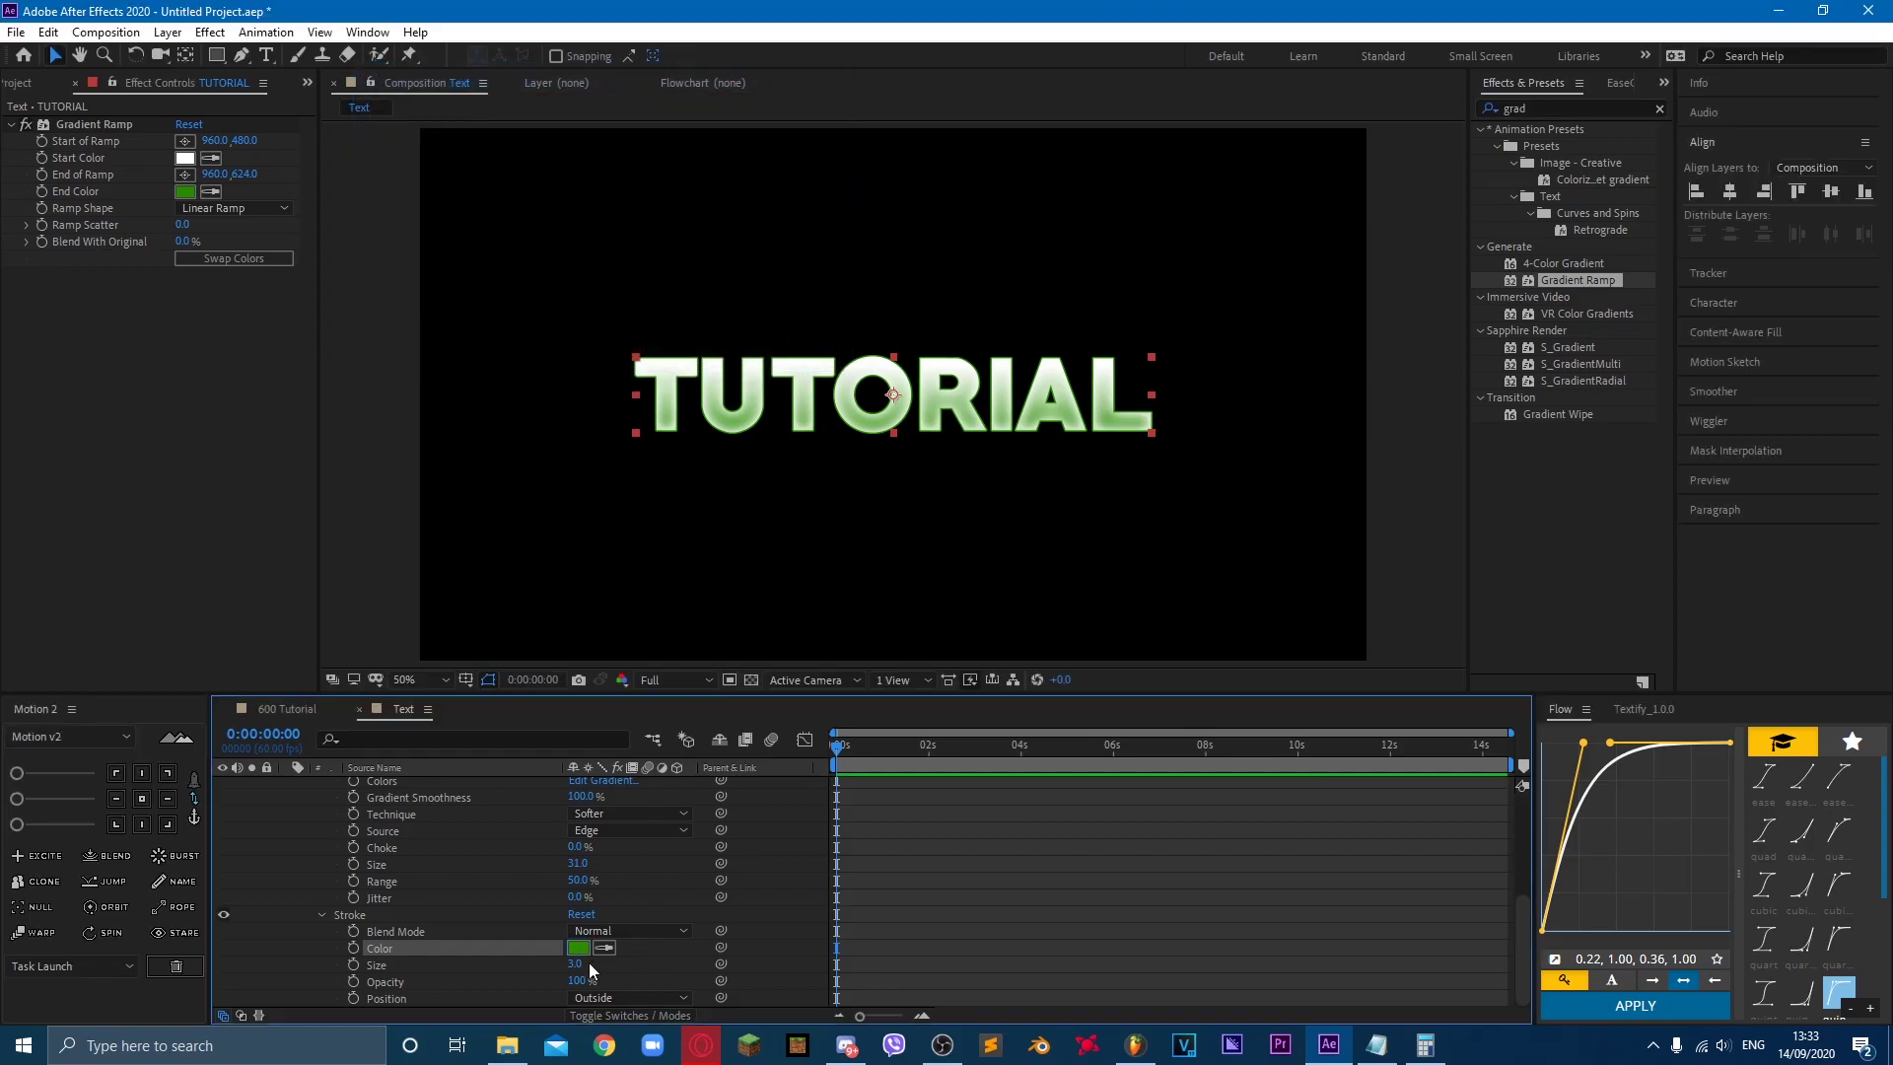
# Step: Thicken the Stroke to a size of 10.4 and fine-tune its dark green colour
pyautogui.moveTo(575, 963)
pyautogui.mouseDown()
pyautogui.moveTo(636, 962)
pyautogui.moveTo(552, 946)
pyautogui.moveTo(749, 927)
pyautogui.moveTo(313, 797)
pyautogui.moveTo(477, 881)
pyautogui.mouseUp()
pyautogui.click(935, 923)
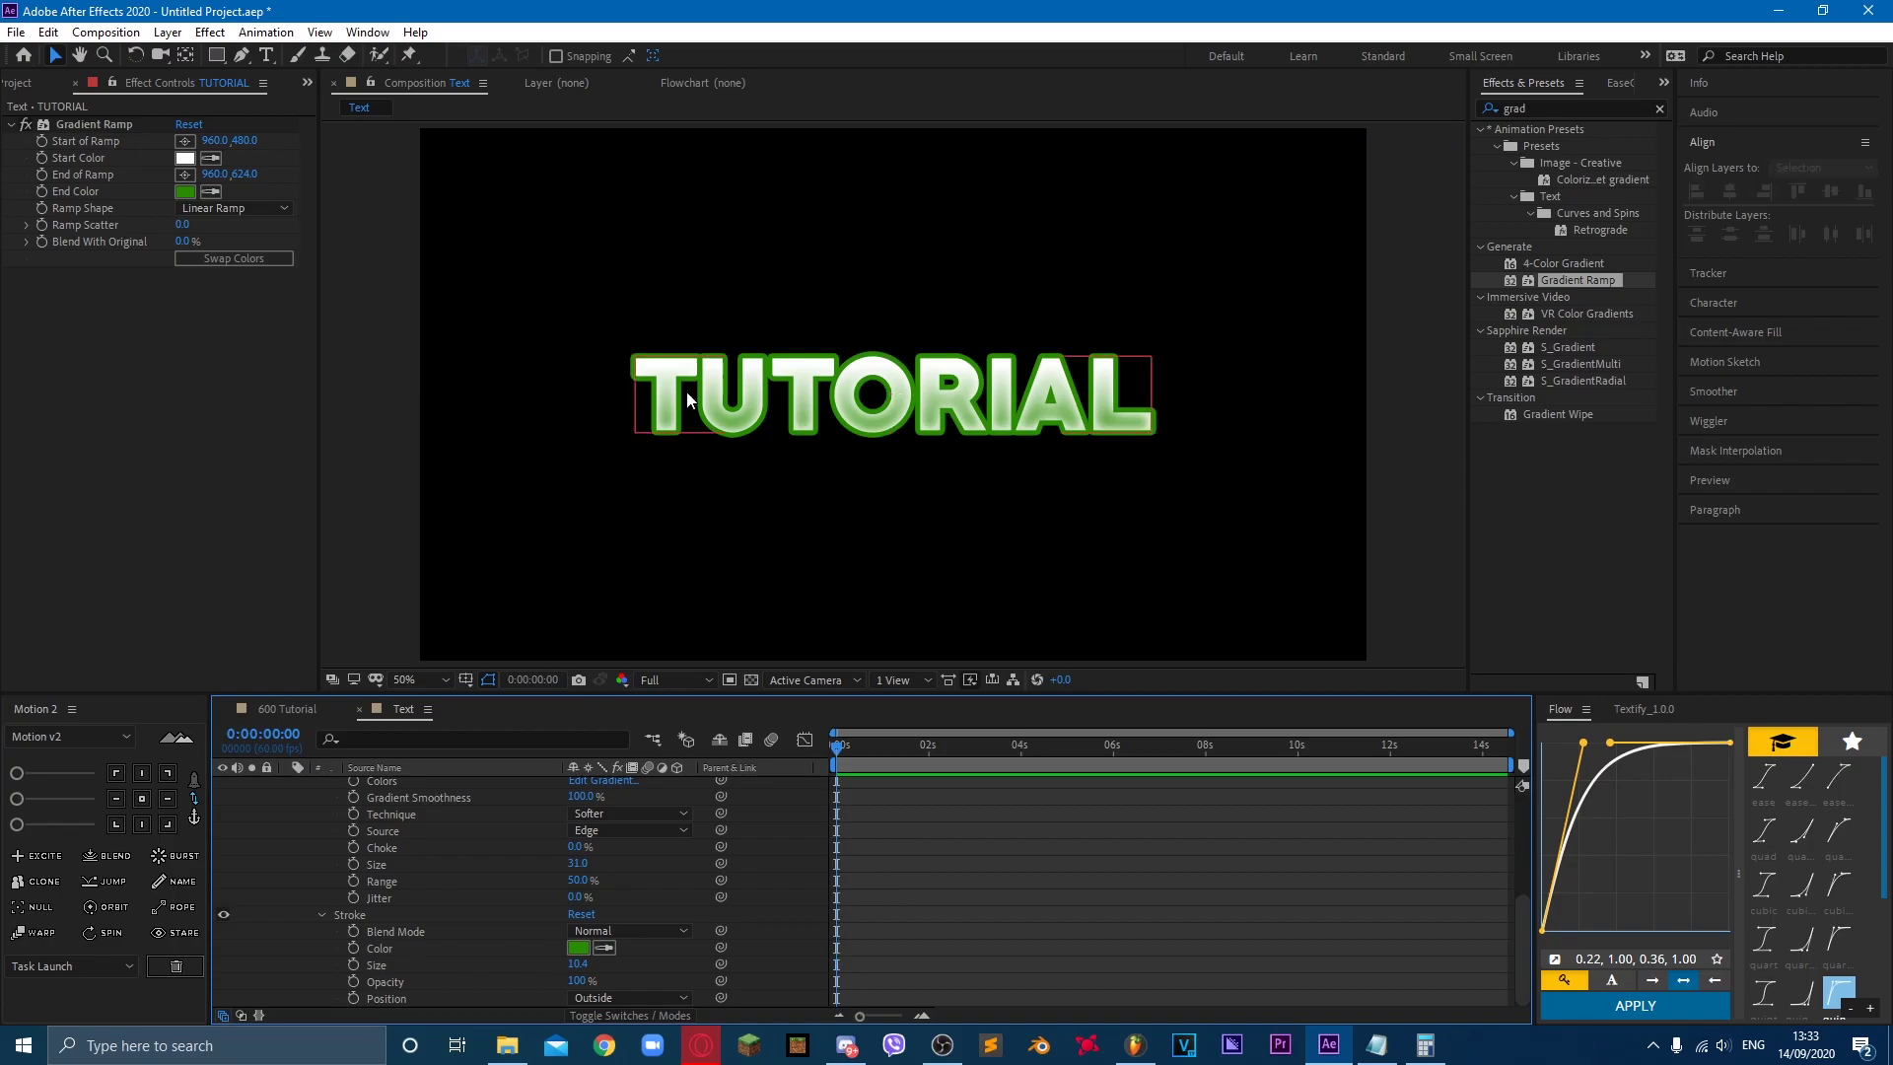
pyautogui.scroll(2, 671, 395)
pyautogui.click(585, 949)
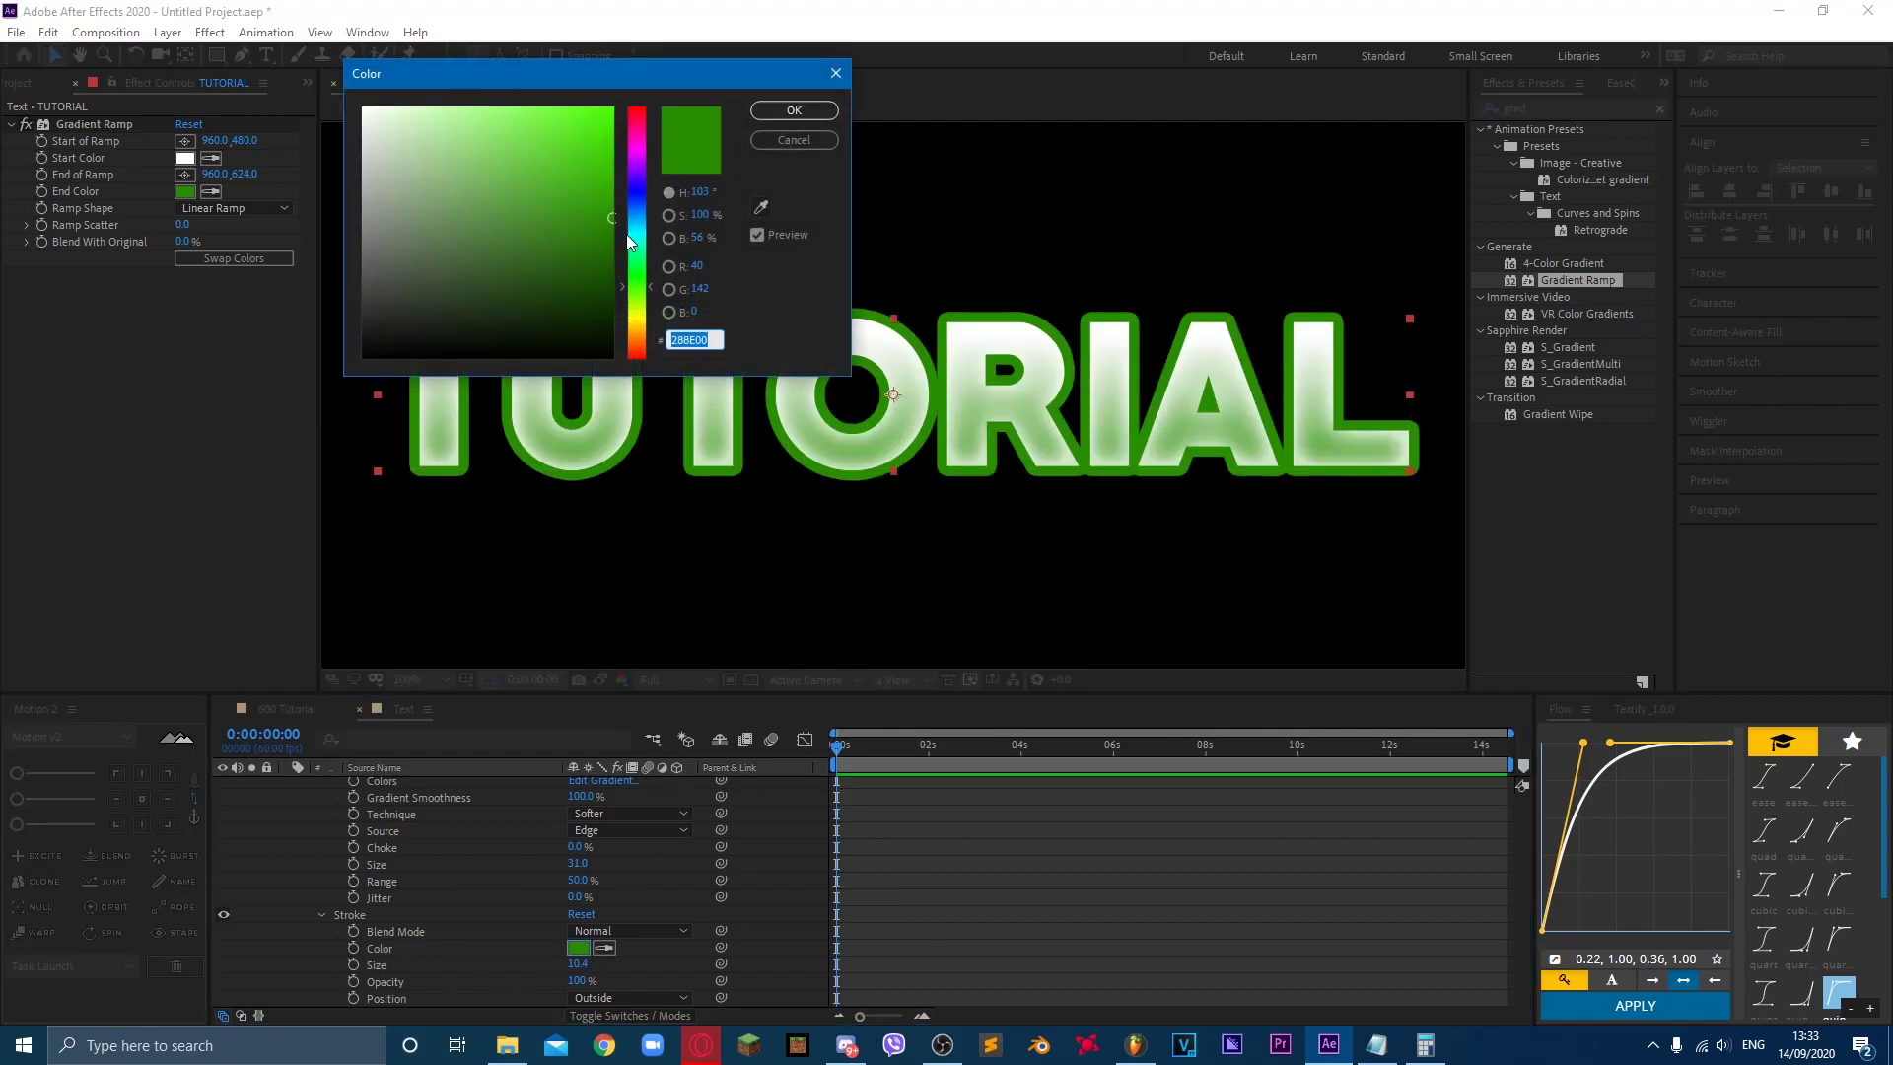
pyautogui.click(794, 110)
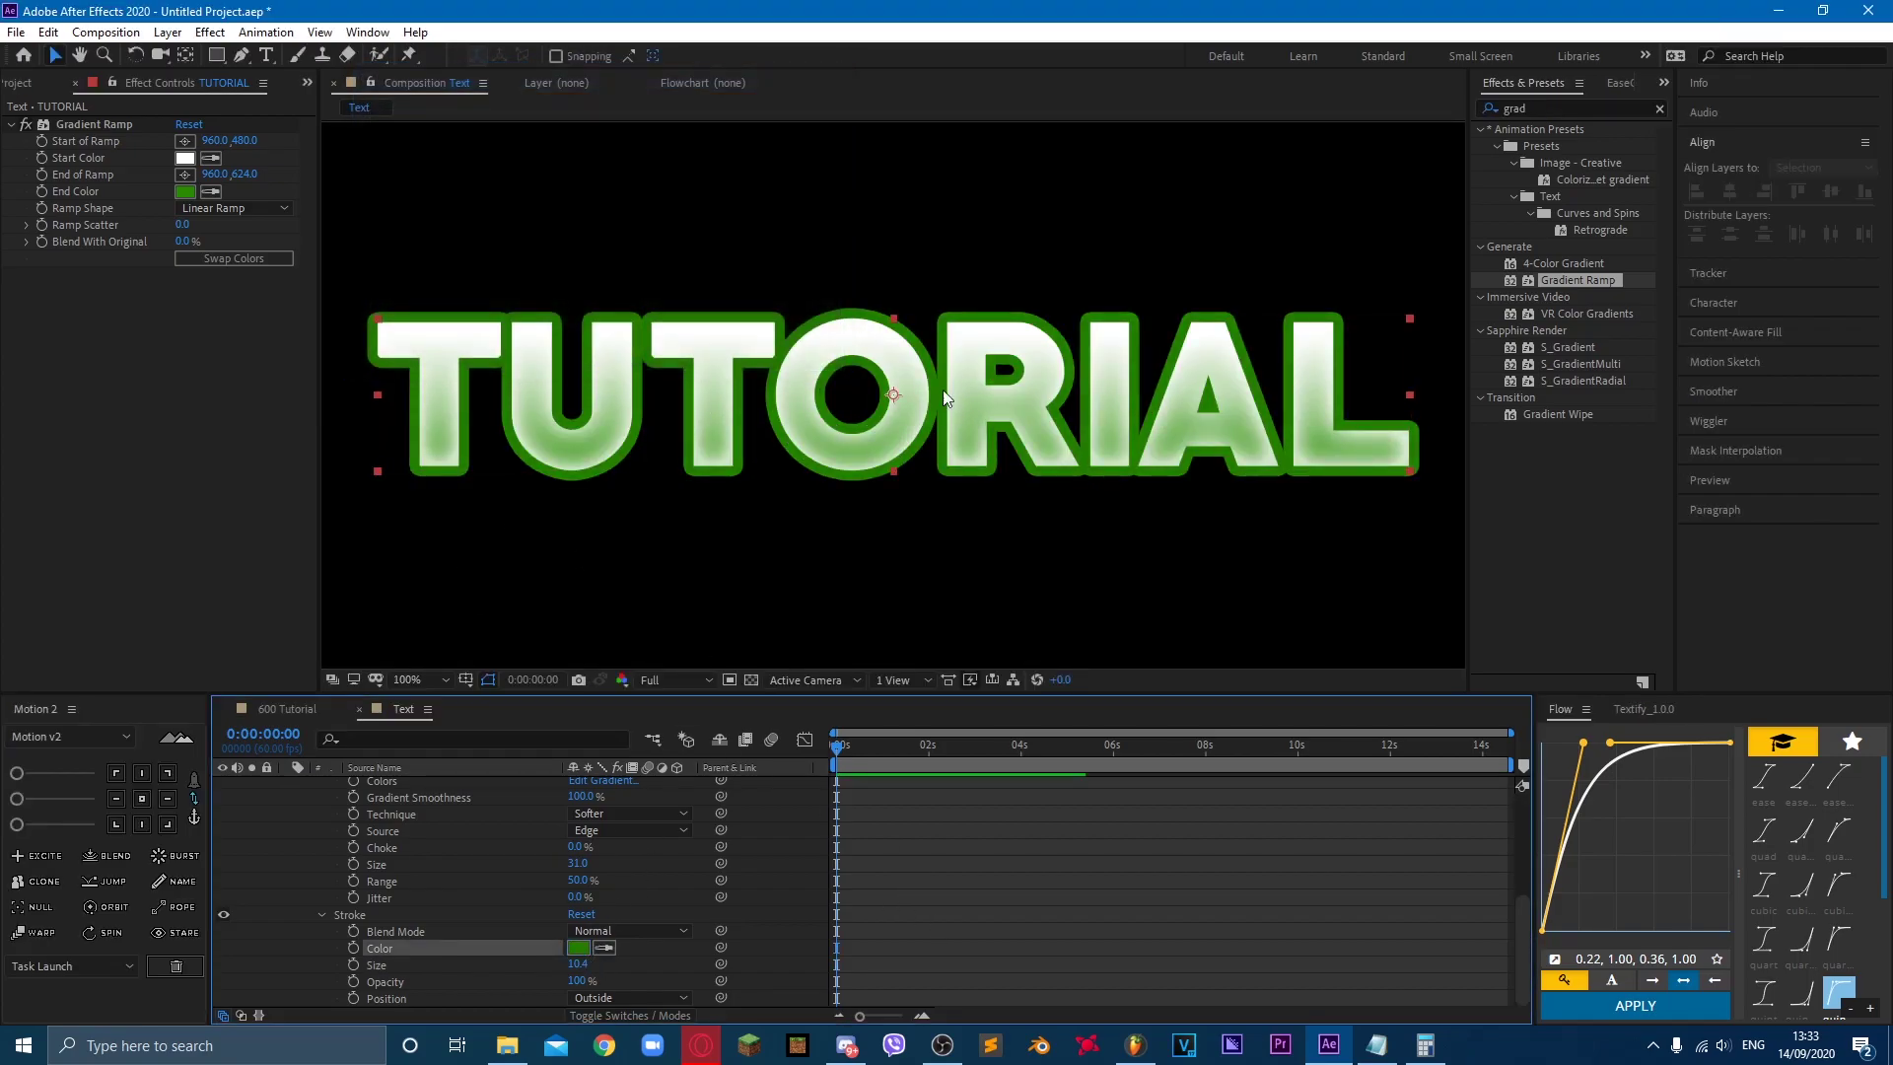
pyautogui.scroll(-2, 936, 375)
# Step: Pre-compose the TUTORIAL layer as TUTORIAL Comp 1, moving all attributes into the new composition
pyautogui.scroll(4, 521, 889)
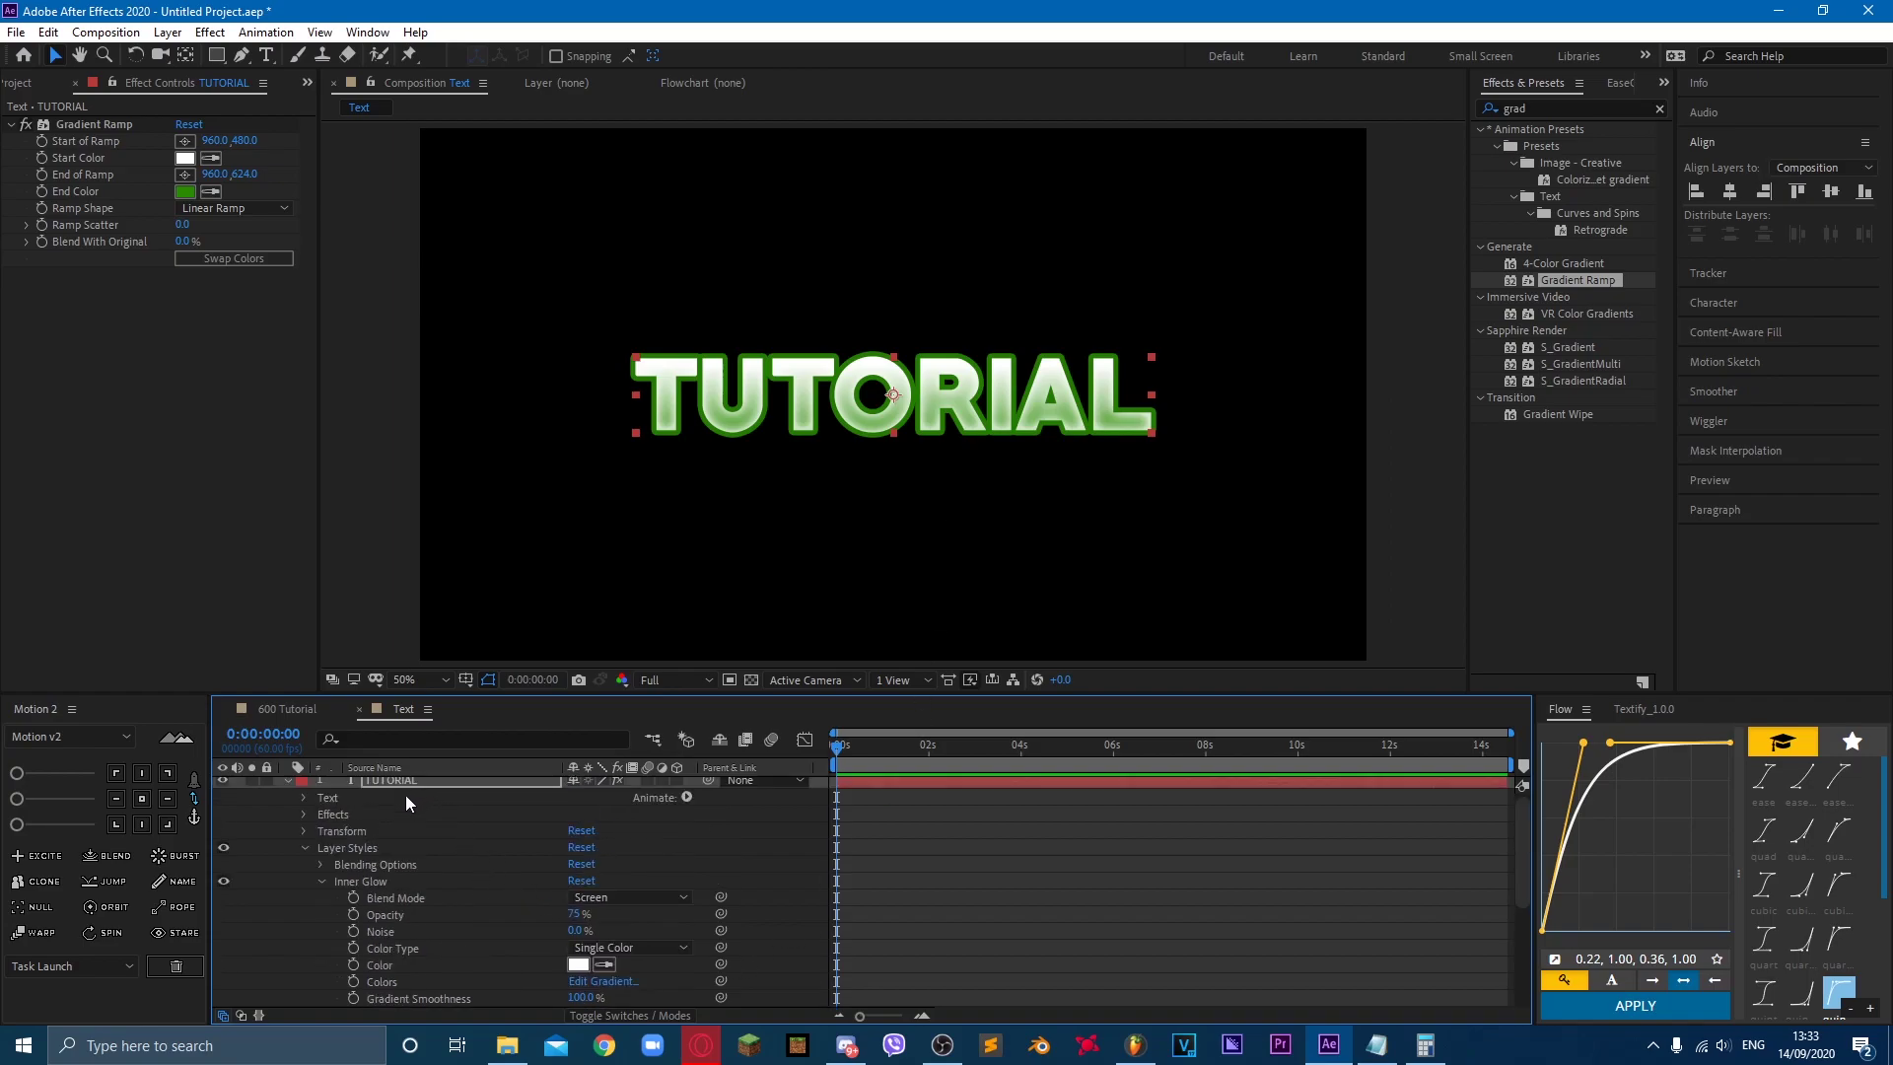
pyautogui.scroll(1, 405, 794)
pyautogui.click(320, 888)
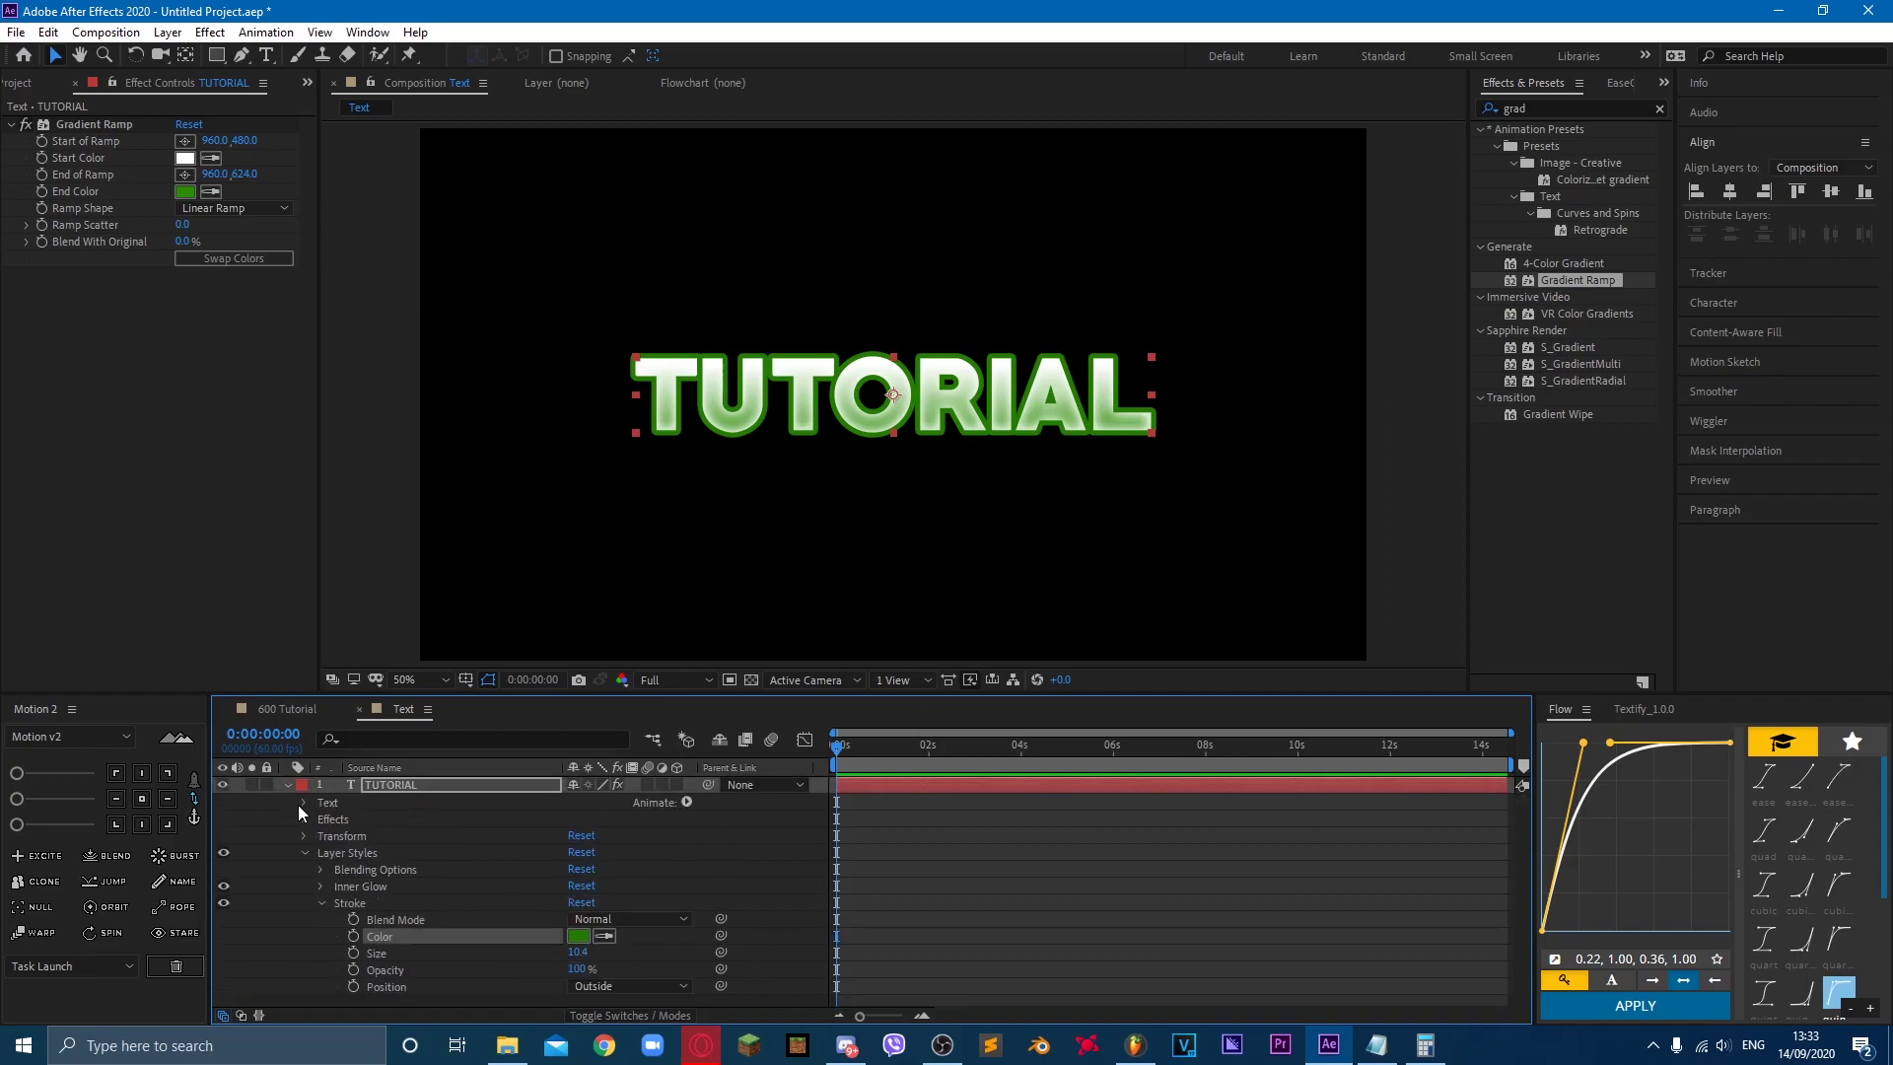
pyautogui.rightClick(392, 785)
pyautogui.click(424, 681)
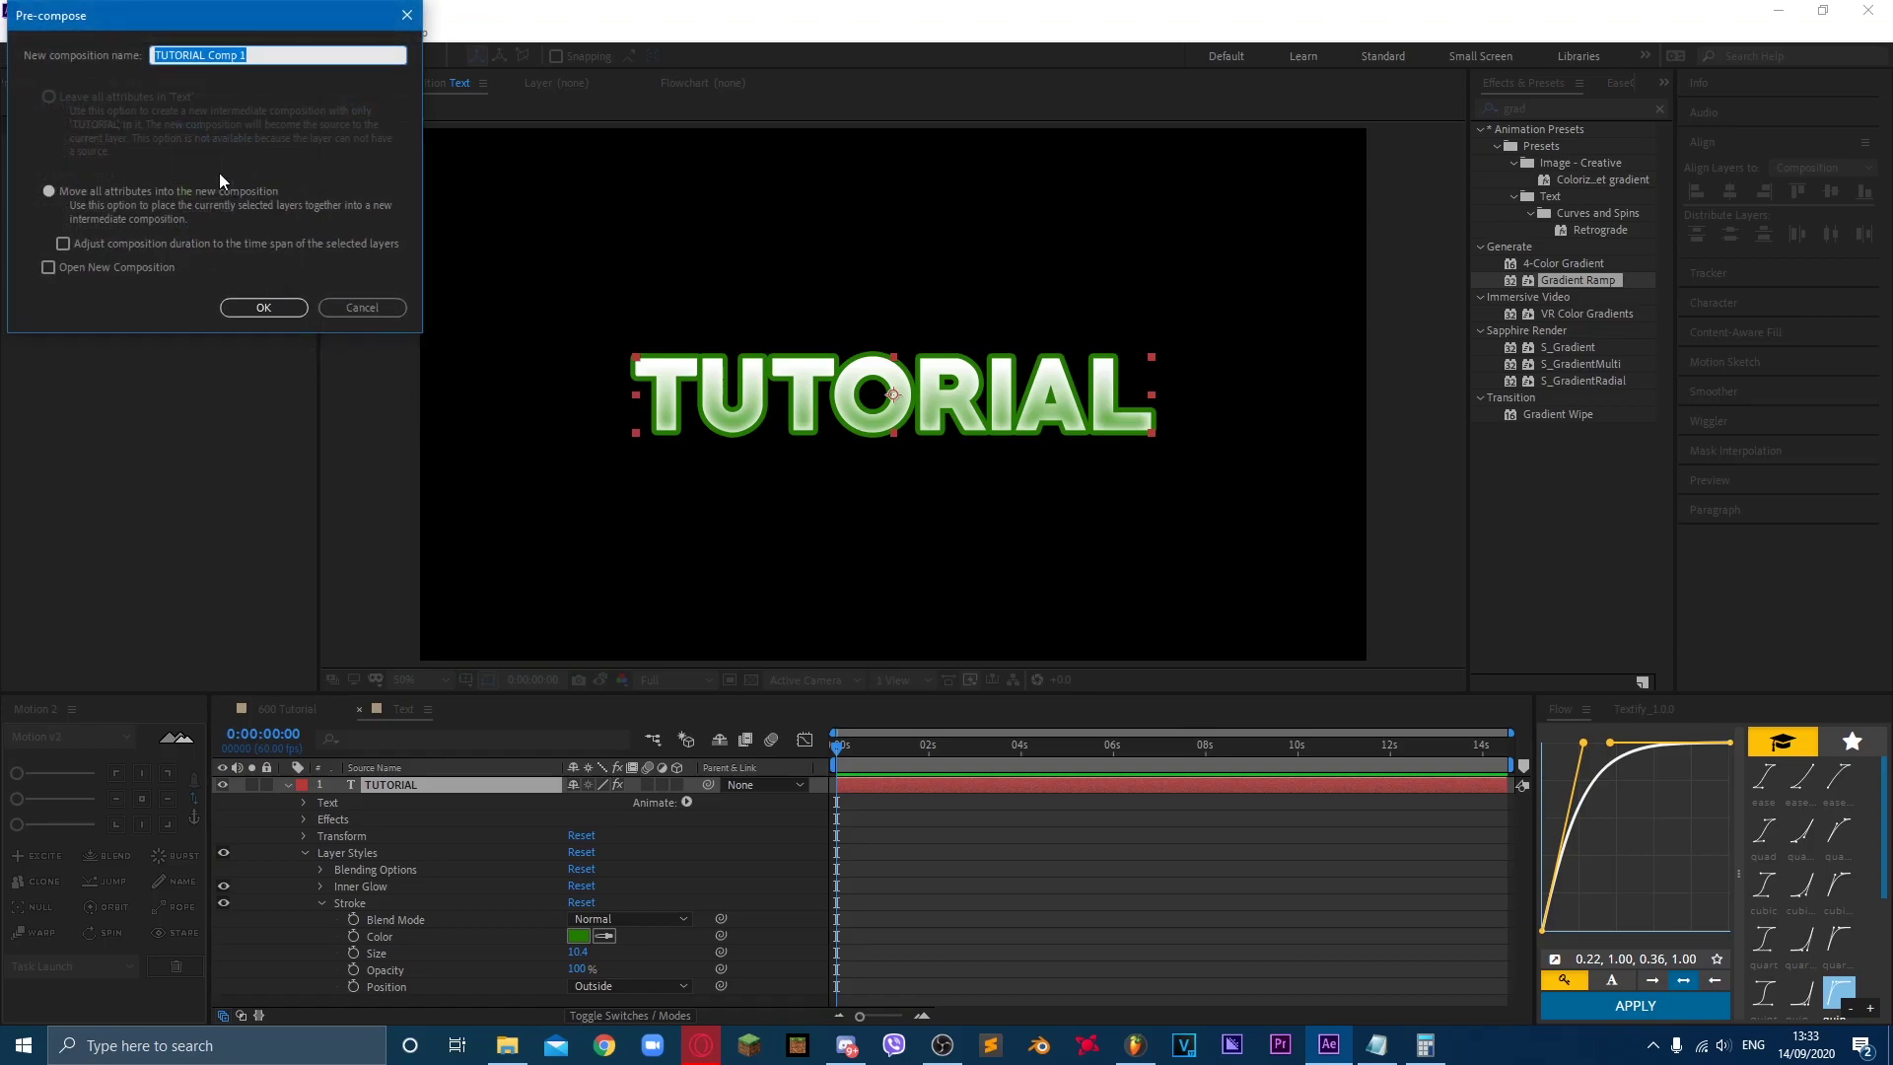
pyautogui.click(69, 192)
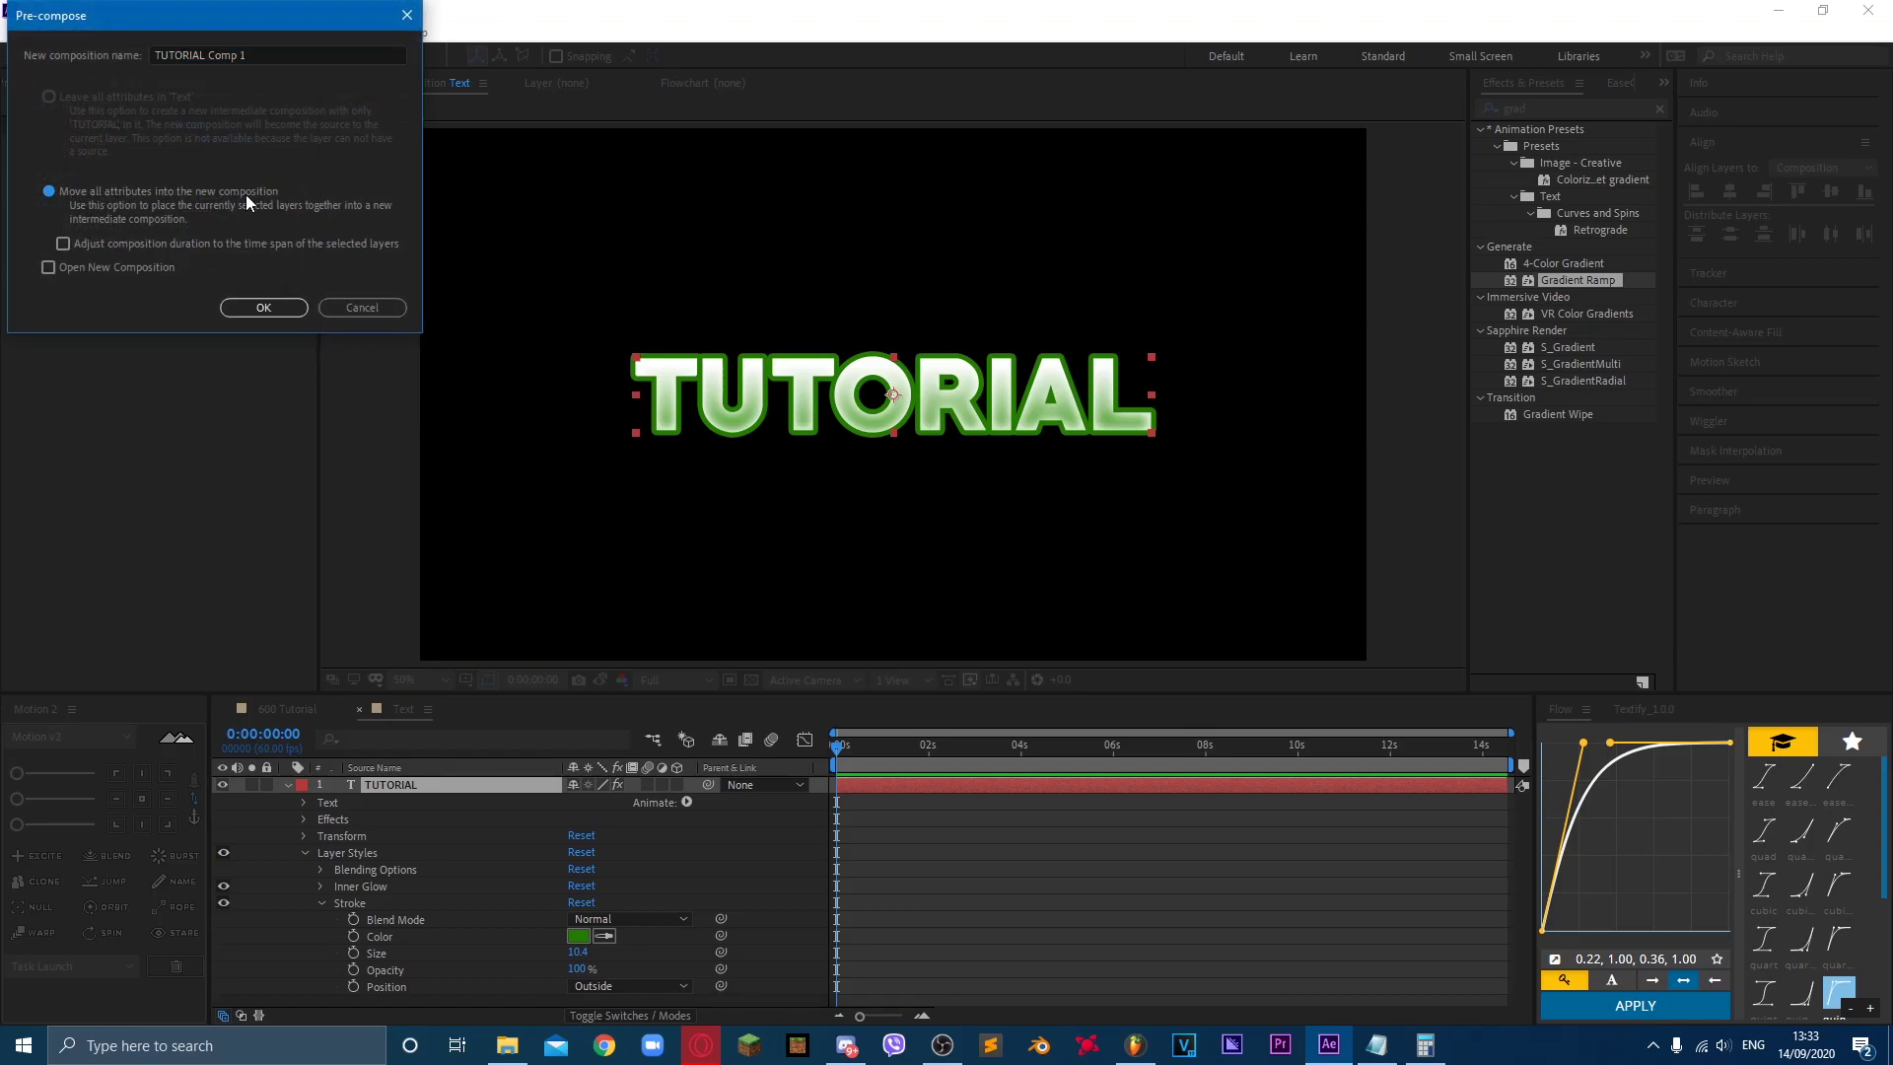
pyautogui.click(265, 307)
# Step: Search the effects for "echo" and apply Trapcode Echospace to the TUTORIAL Comp 1 layer
pyautogui.click(1581, 107)
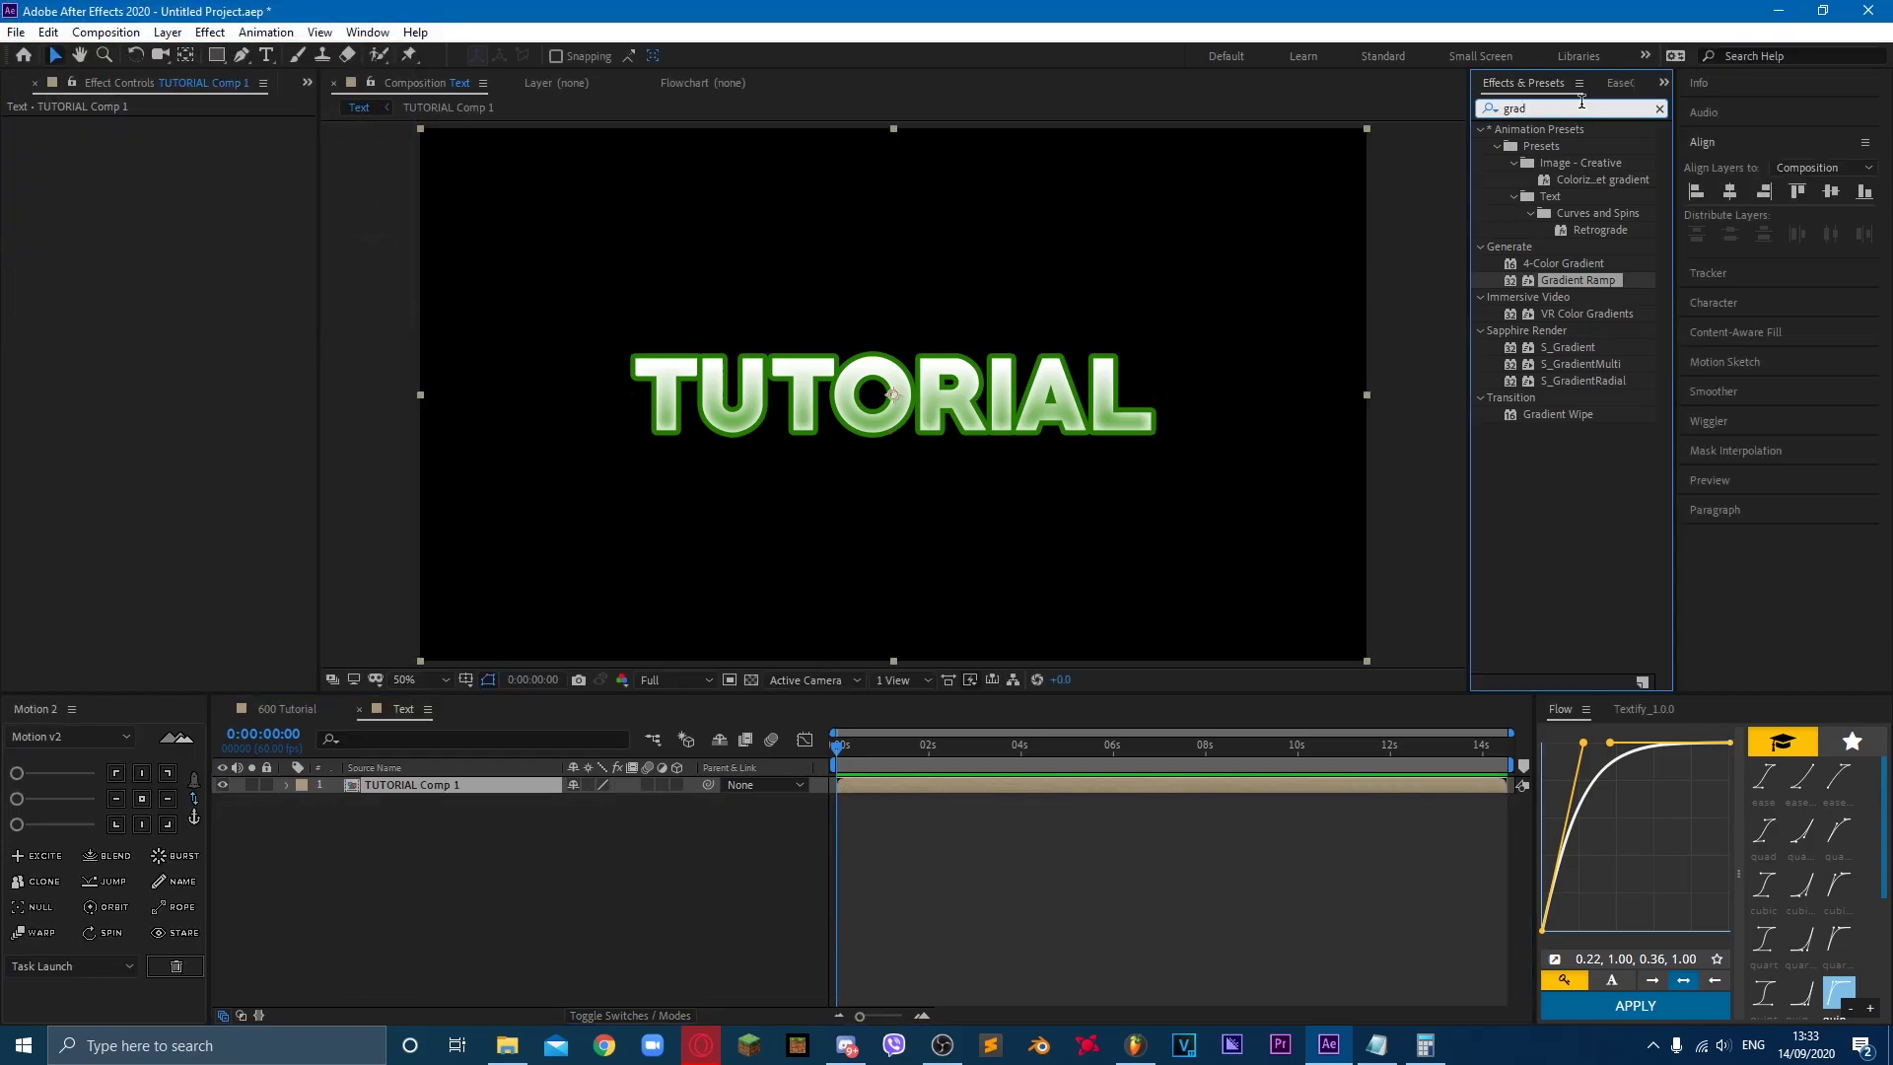
pyautogui.press('BackSpace')
pyautogui.press('BackSpace')
pyautogui.press('BackSpace')
pyautogui.press('BackSpace')
pyautogui.write('echo')
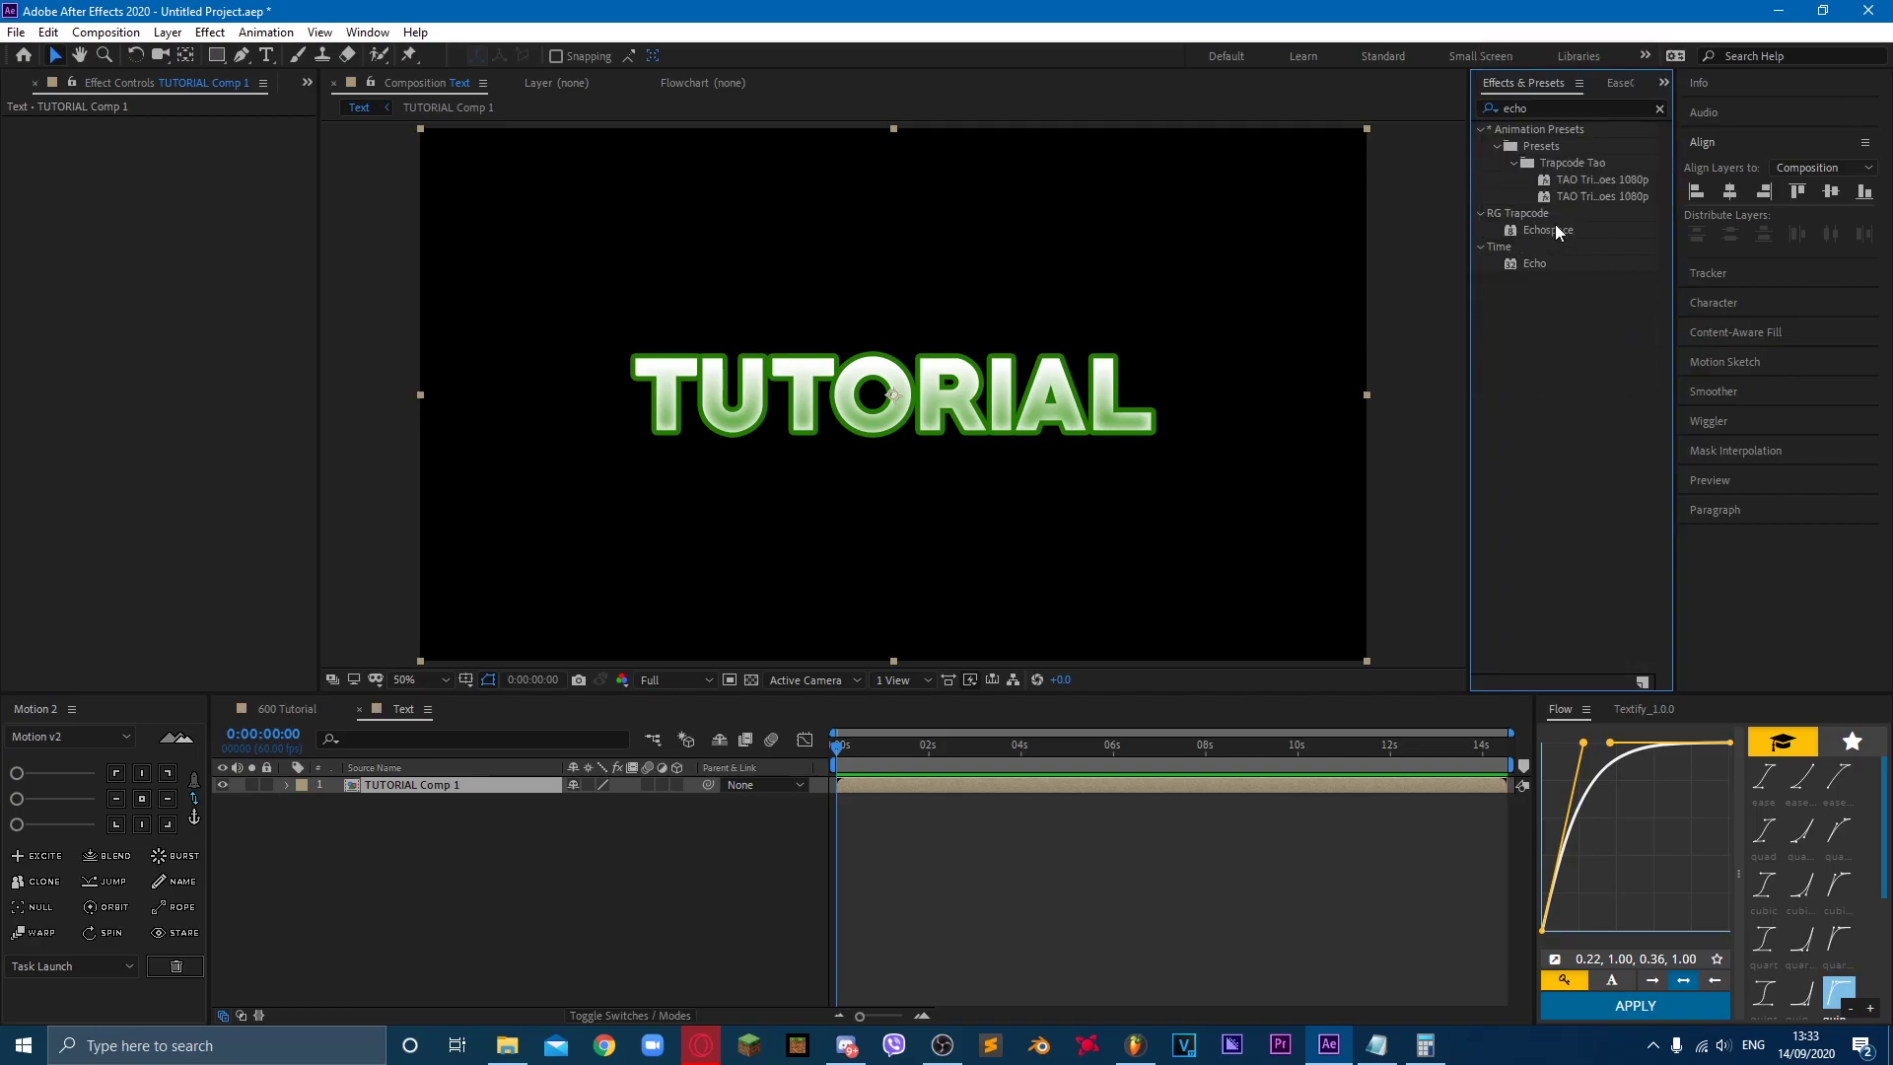
pyautogui.moveTo(1560, 237); pyautogui.dragTo(1222, 427)
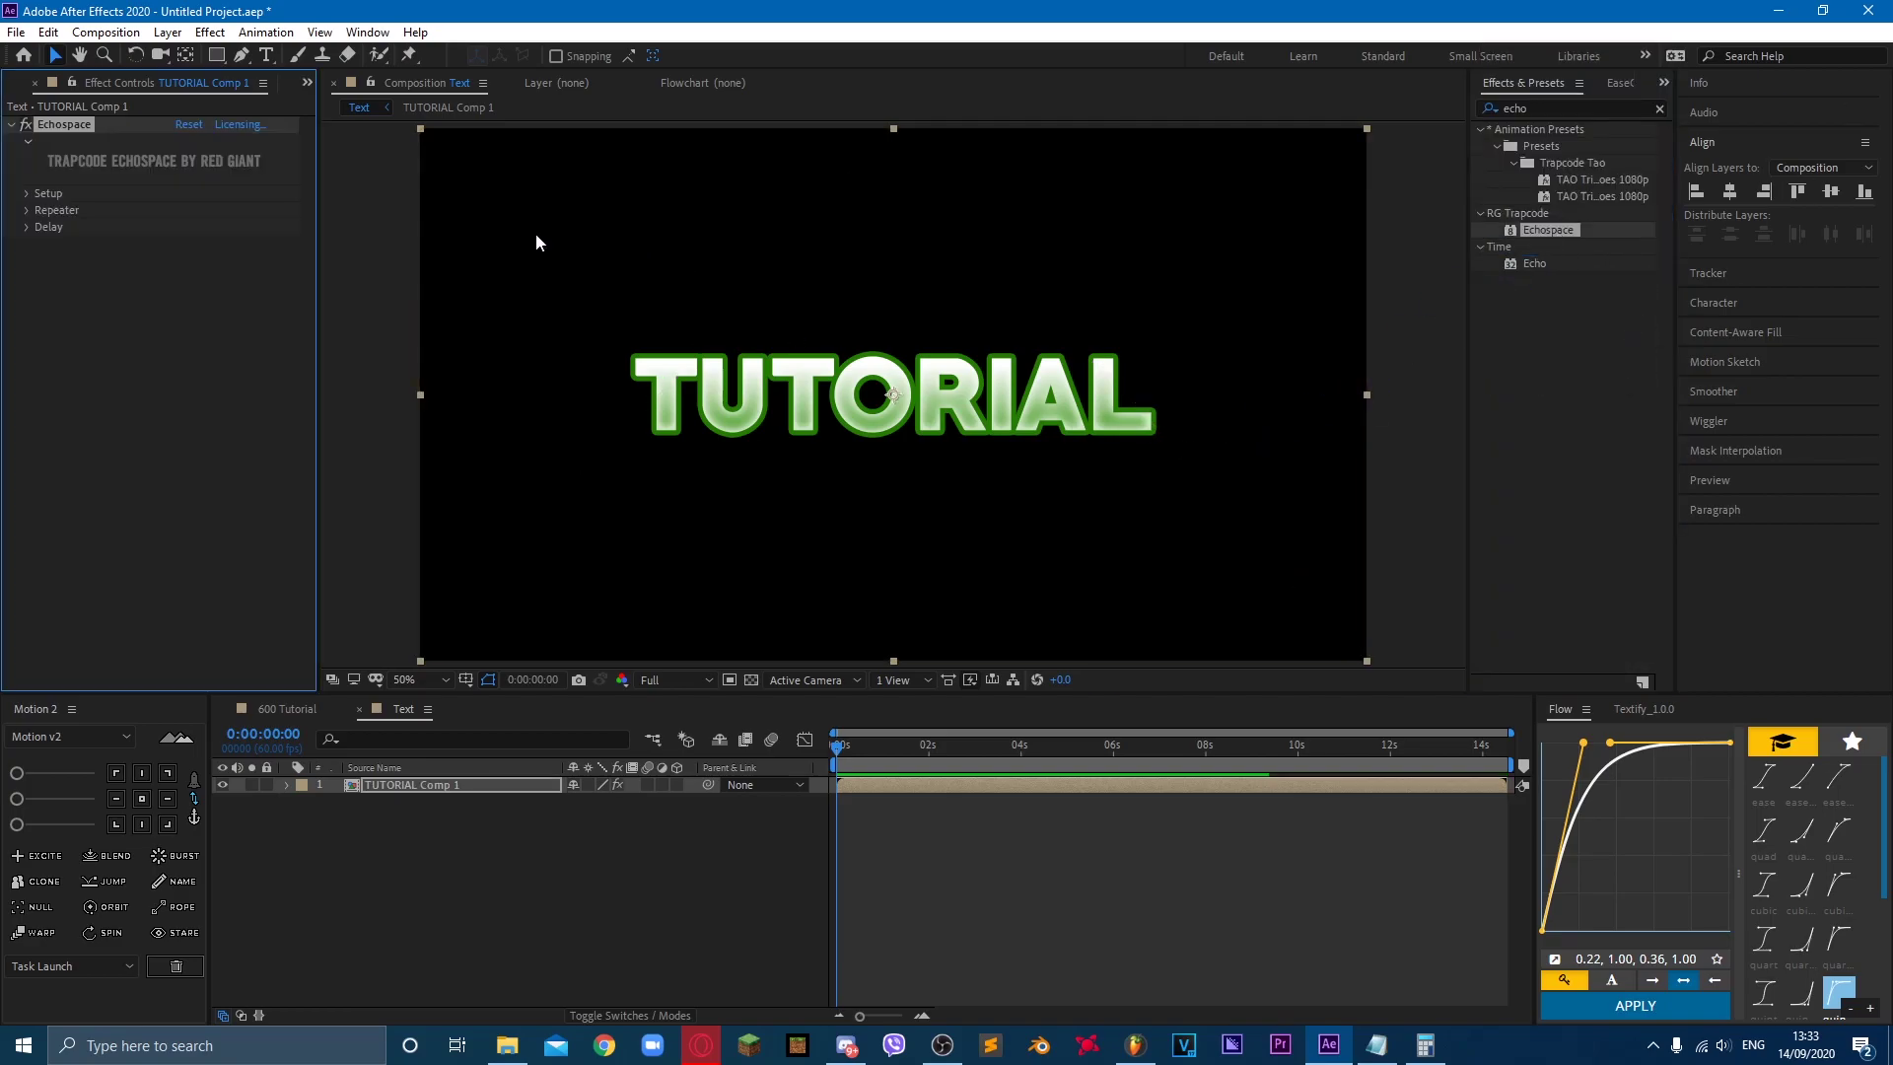
# Step: Generate the Echospace layer copies with the Repeat command and set the Repeater's Y Offset to 4.0
pyautogui.click(26, 195)
pyautogui.click(181, 283)
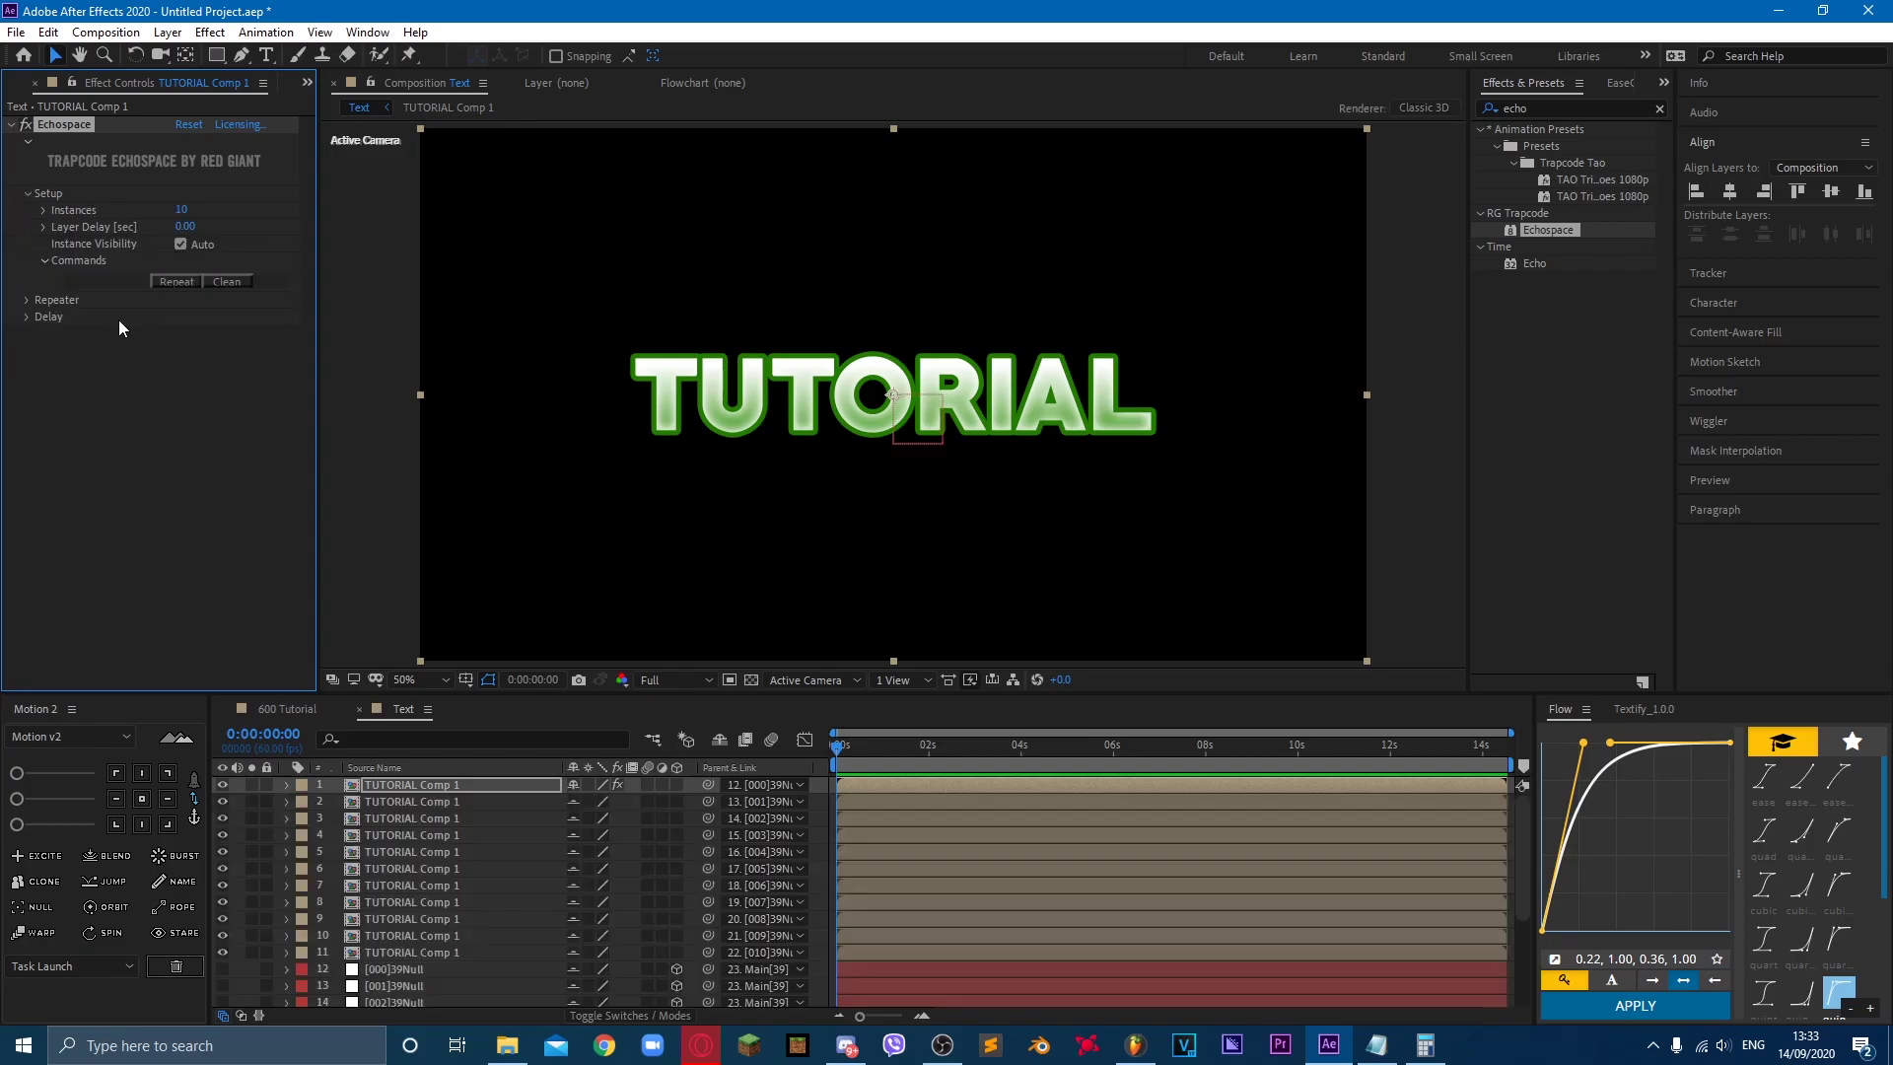
pyautogui.click(28, 300)
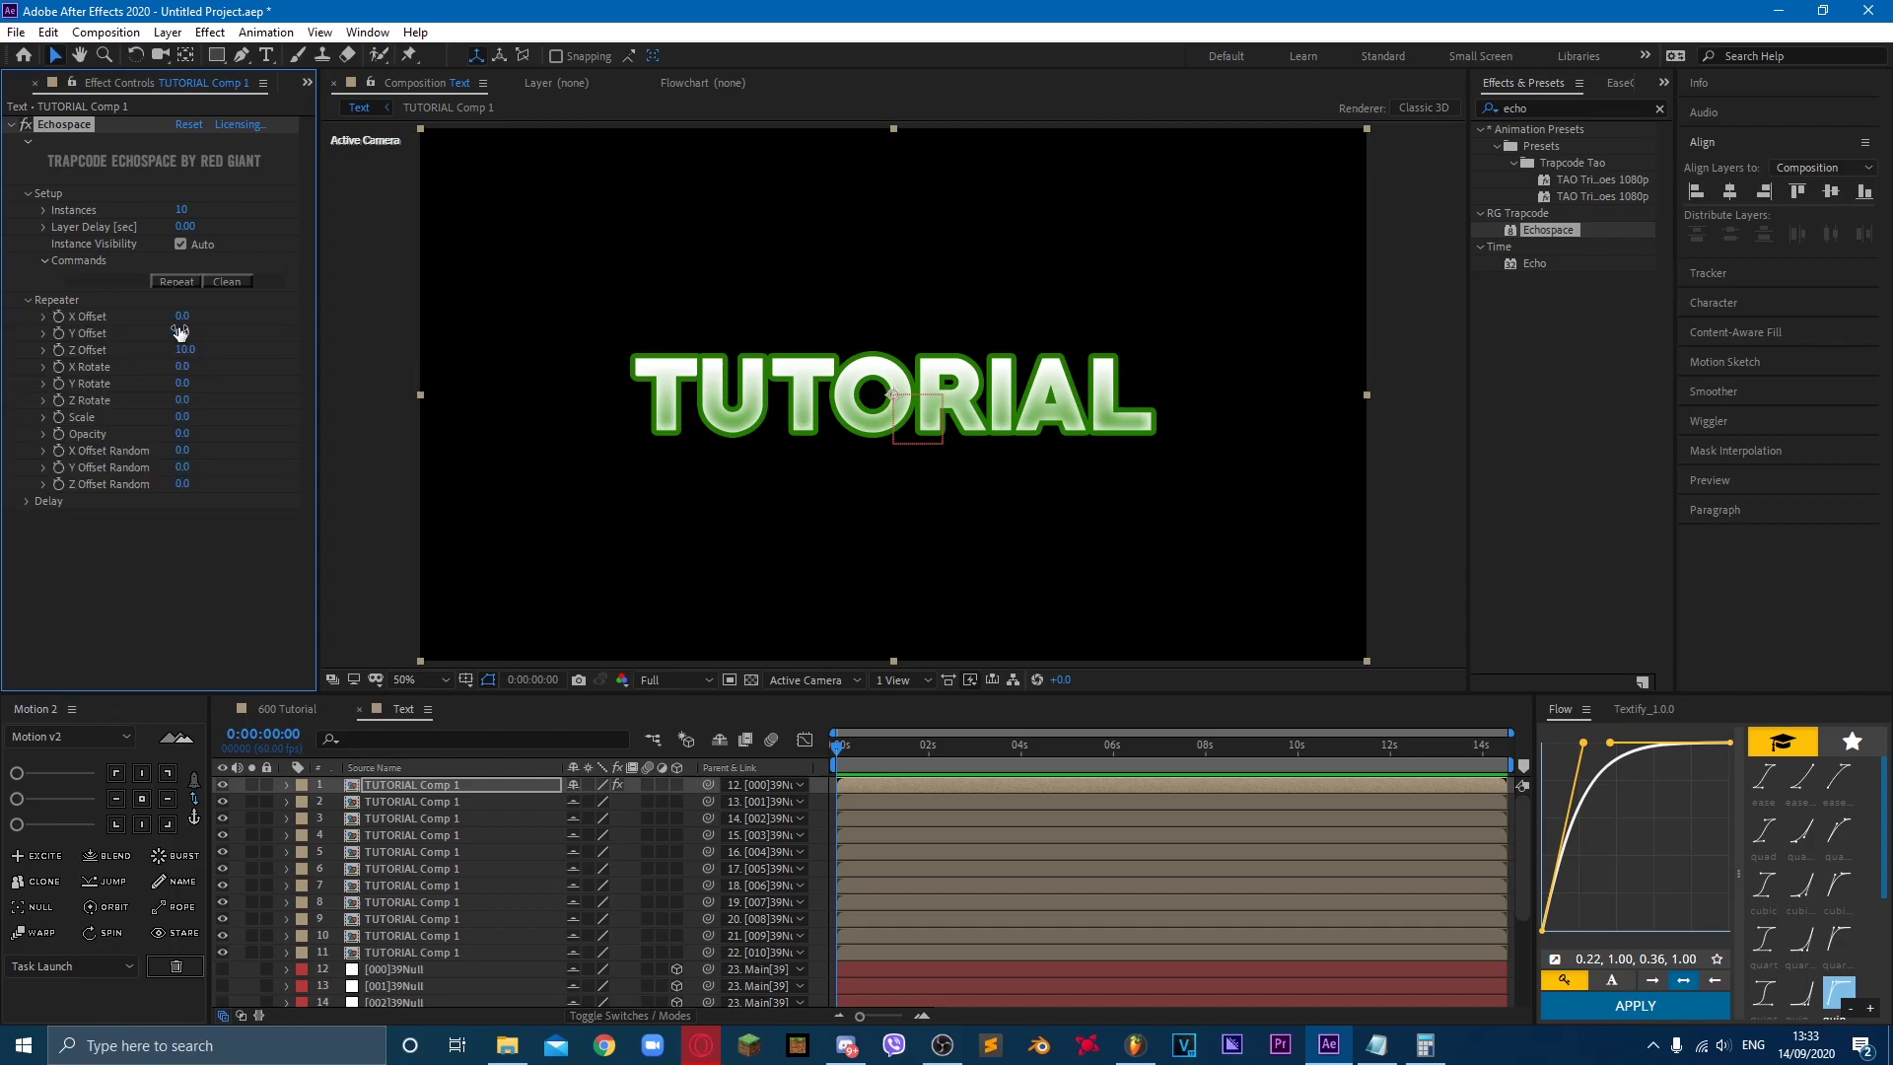
pyautogui.moveTo(180, 331); pyautogui.dragTo(240, 349)
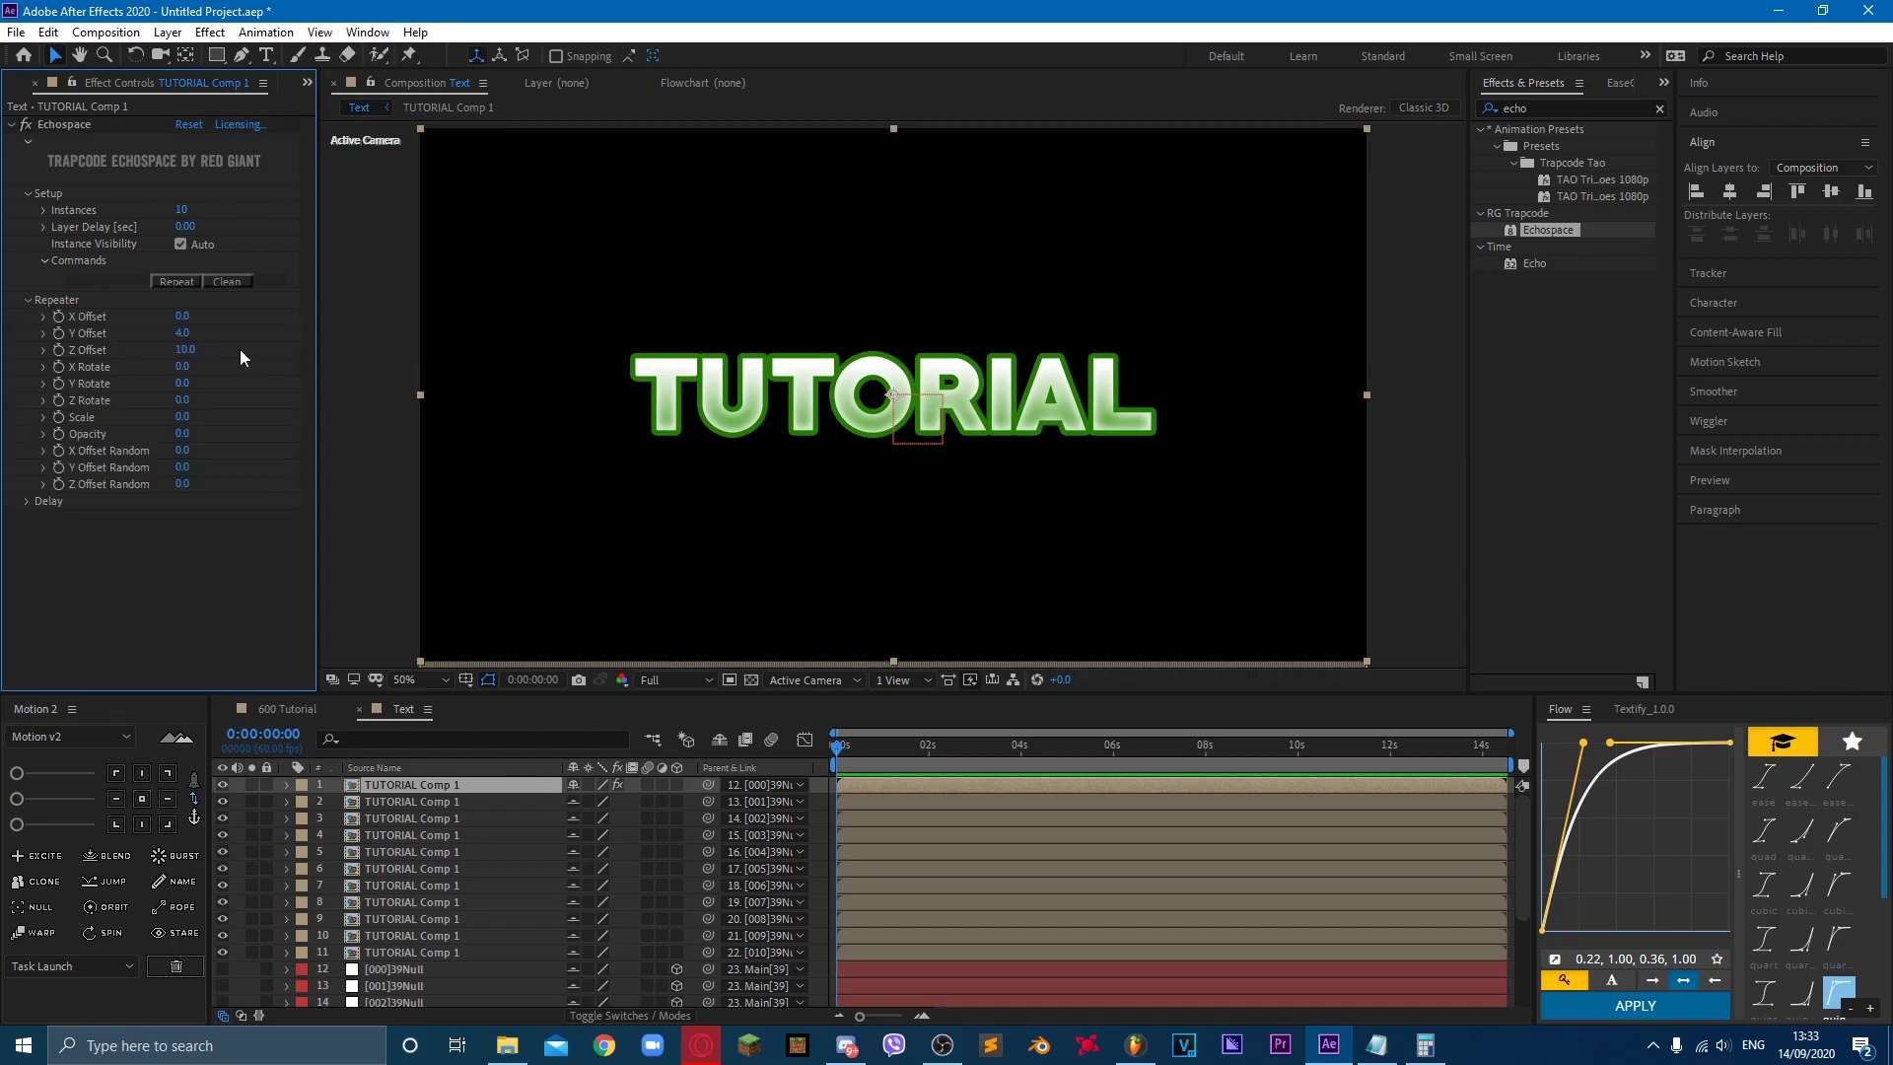
# Step: Set the Echospace Repeater's Scale to -0.8 so each copy of the title shrinks
pyautogui.click(184, 419)
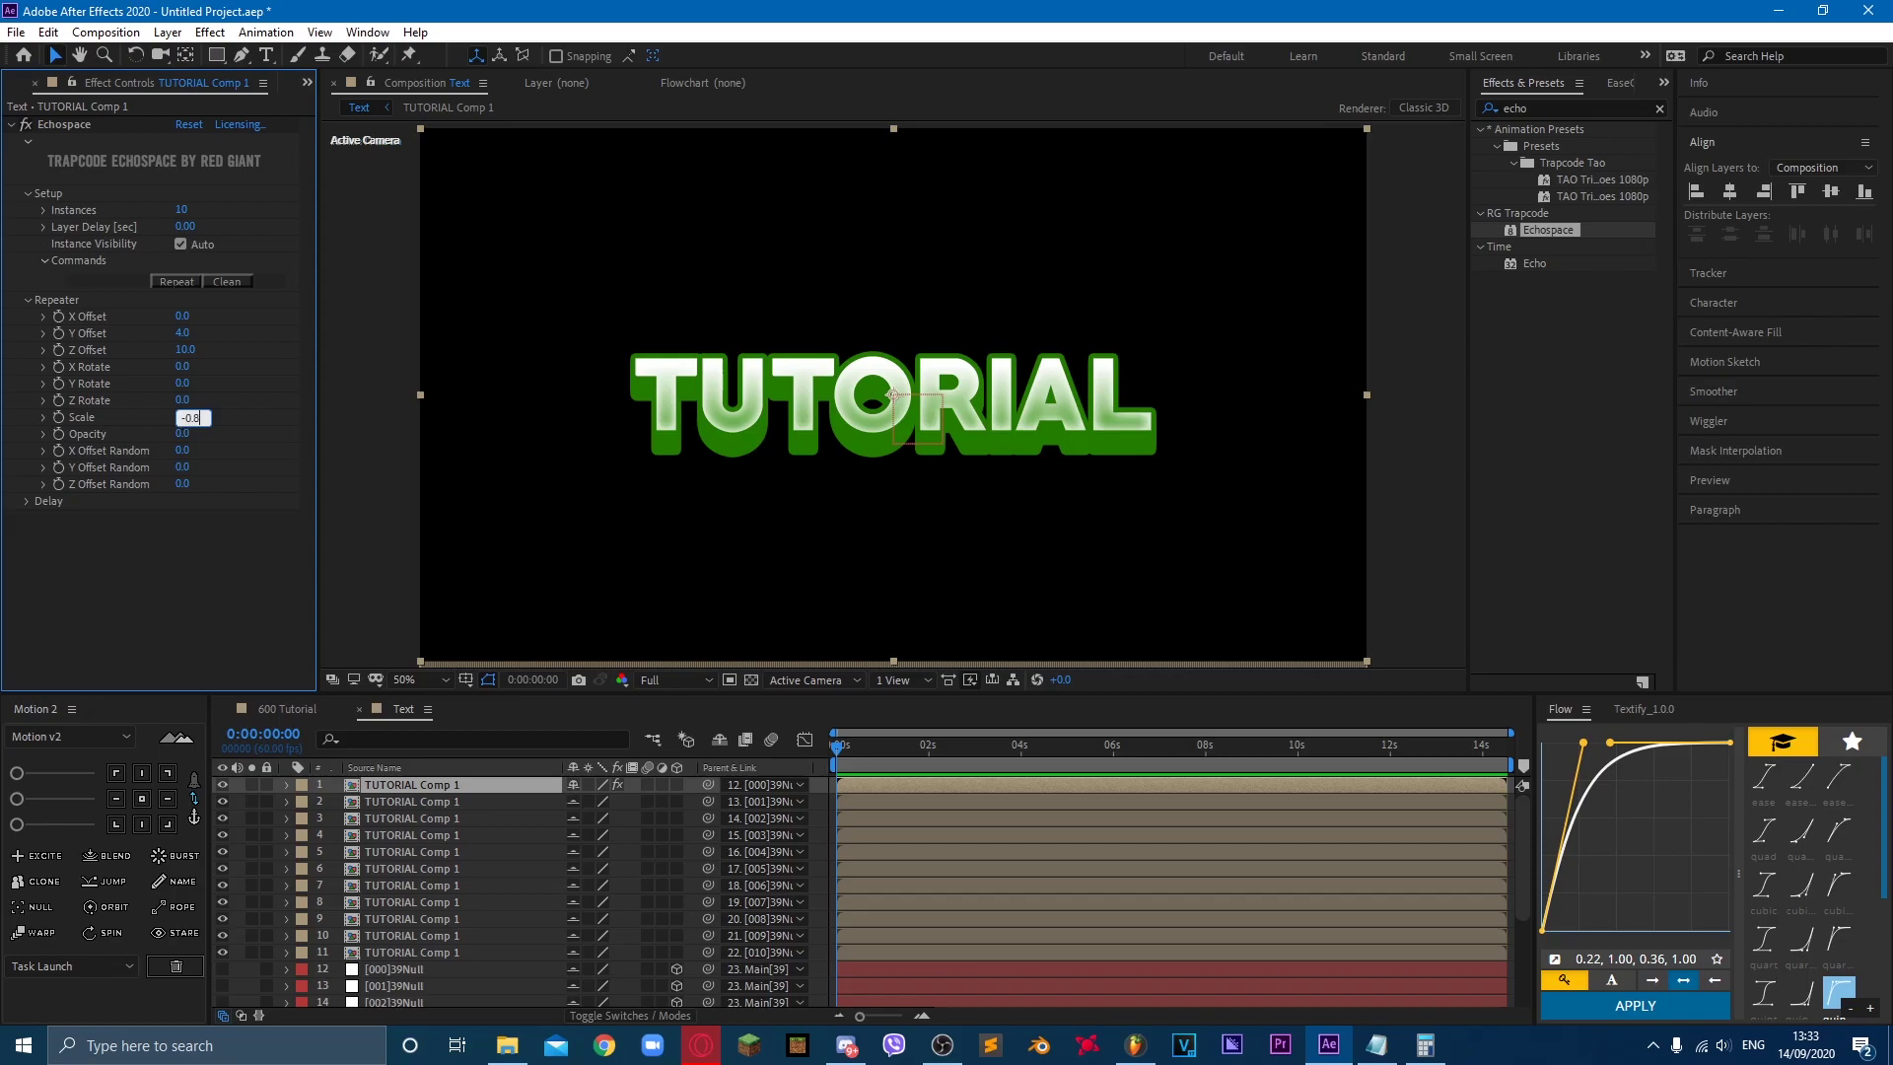
pyautogui.write('-0.8')
pyautogui.press('Return')
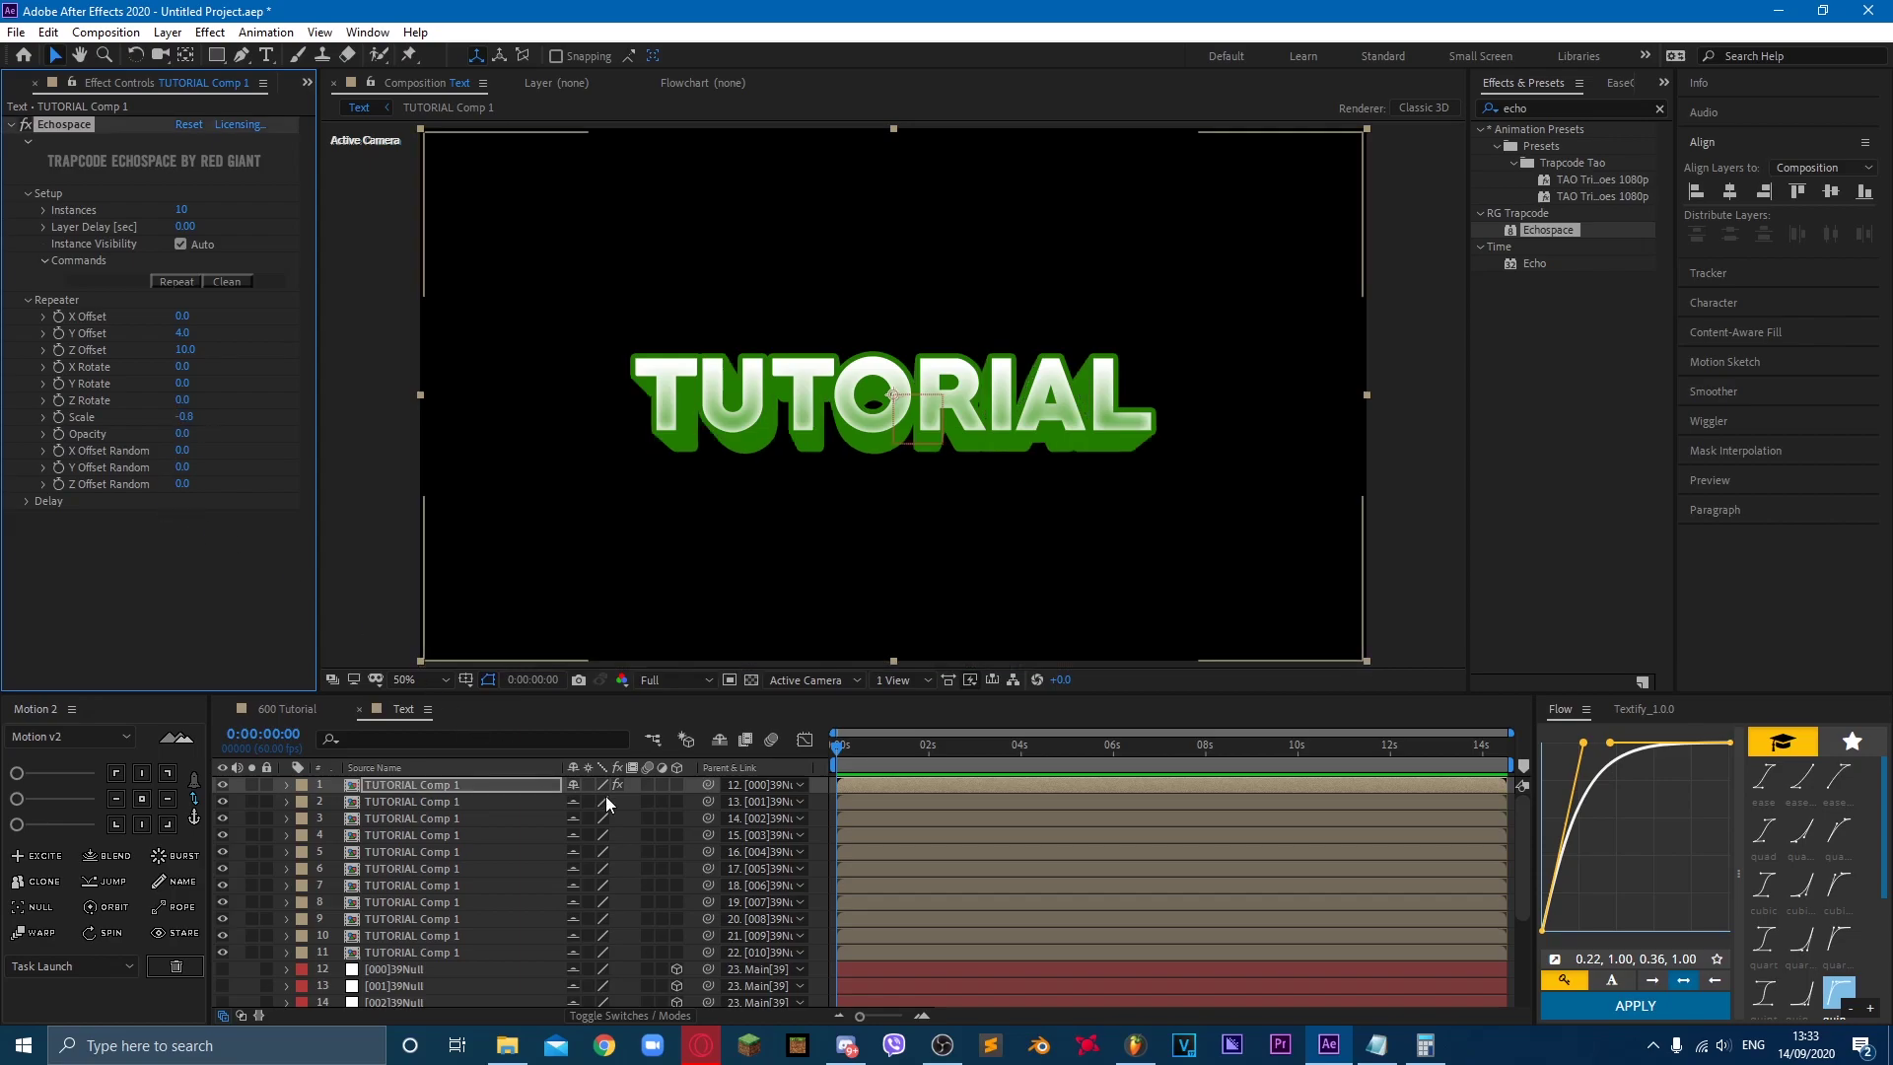
# Step: Add an adjustment layer and place it directly beneath the topmost TUTORIAL Comp 1 layer
pyautogui.rightClick(619, 814)
pyautogui.press('Escape')
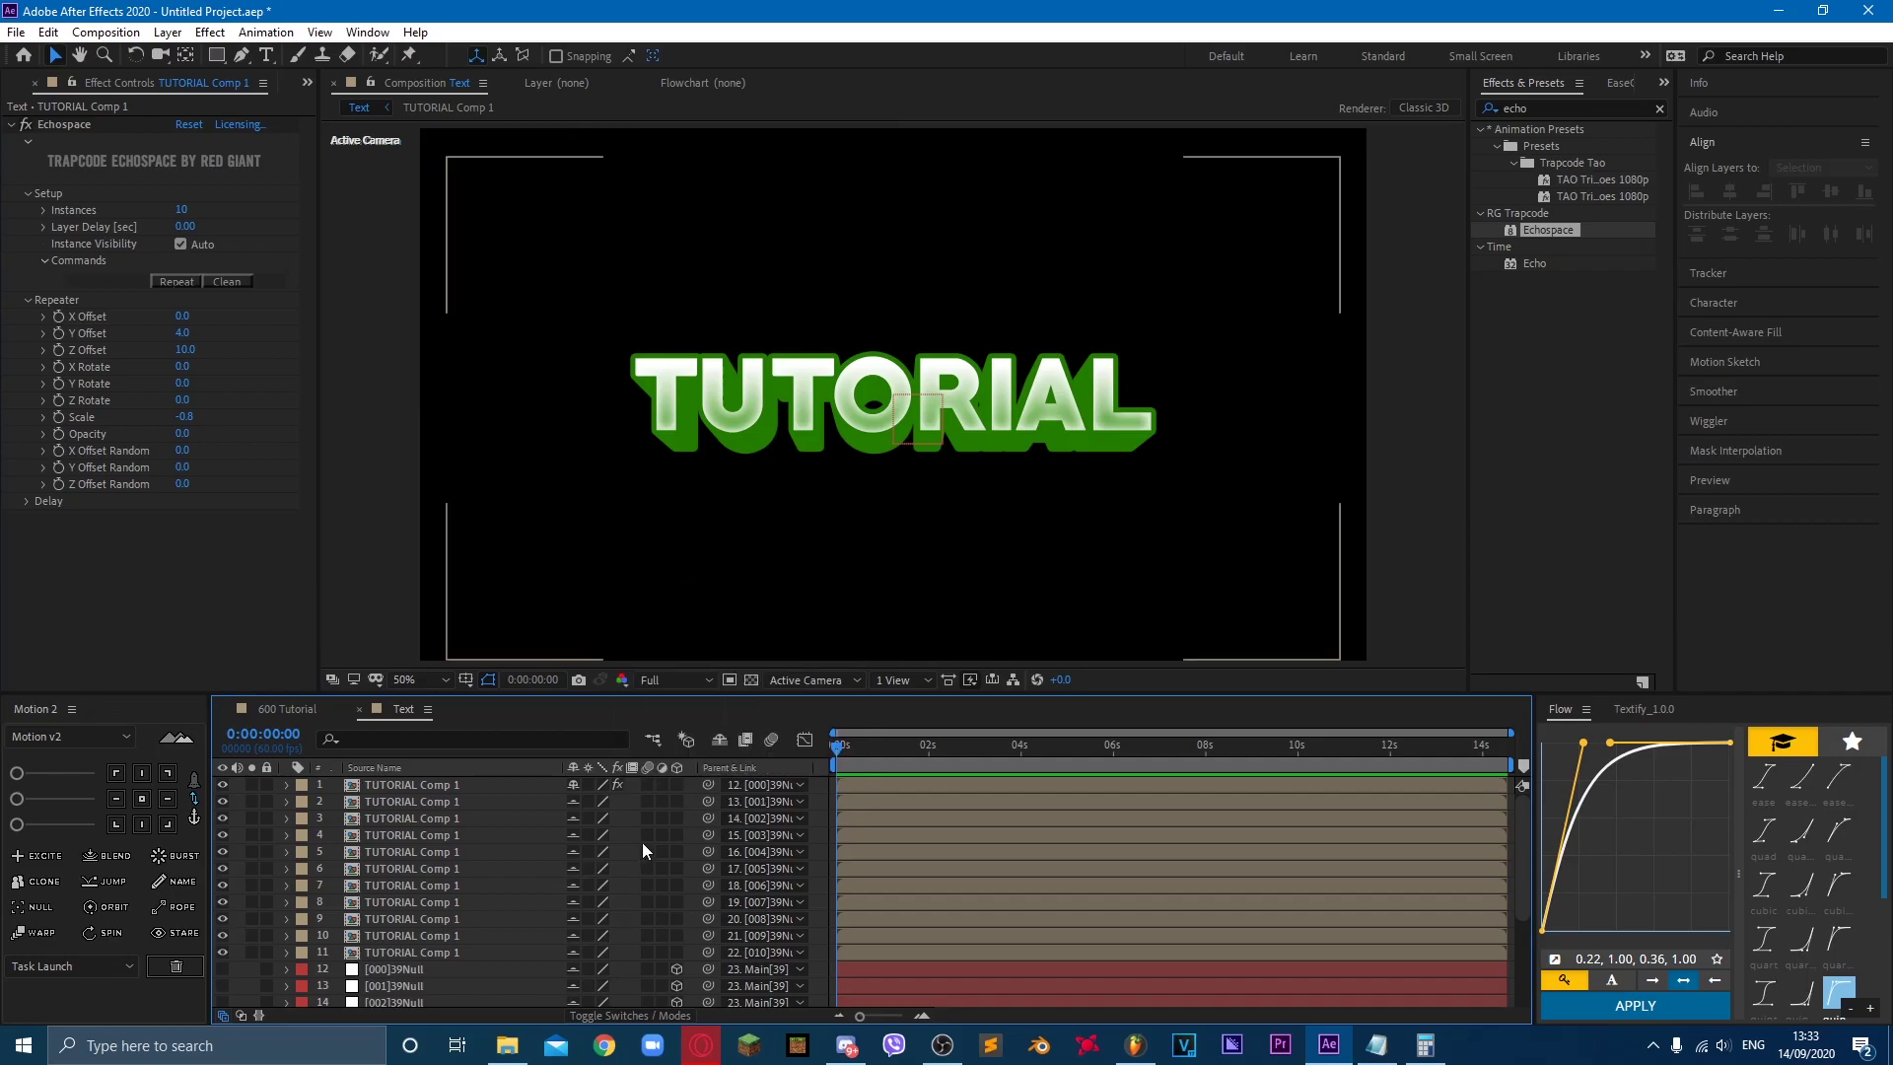
pyautogui.rightClick(627, 854)
pyautogui.moveTo(695, 649)
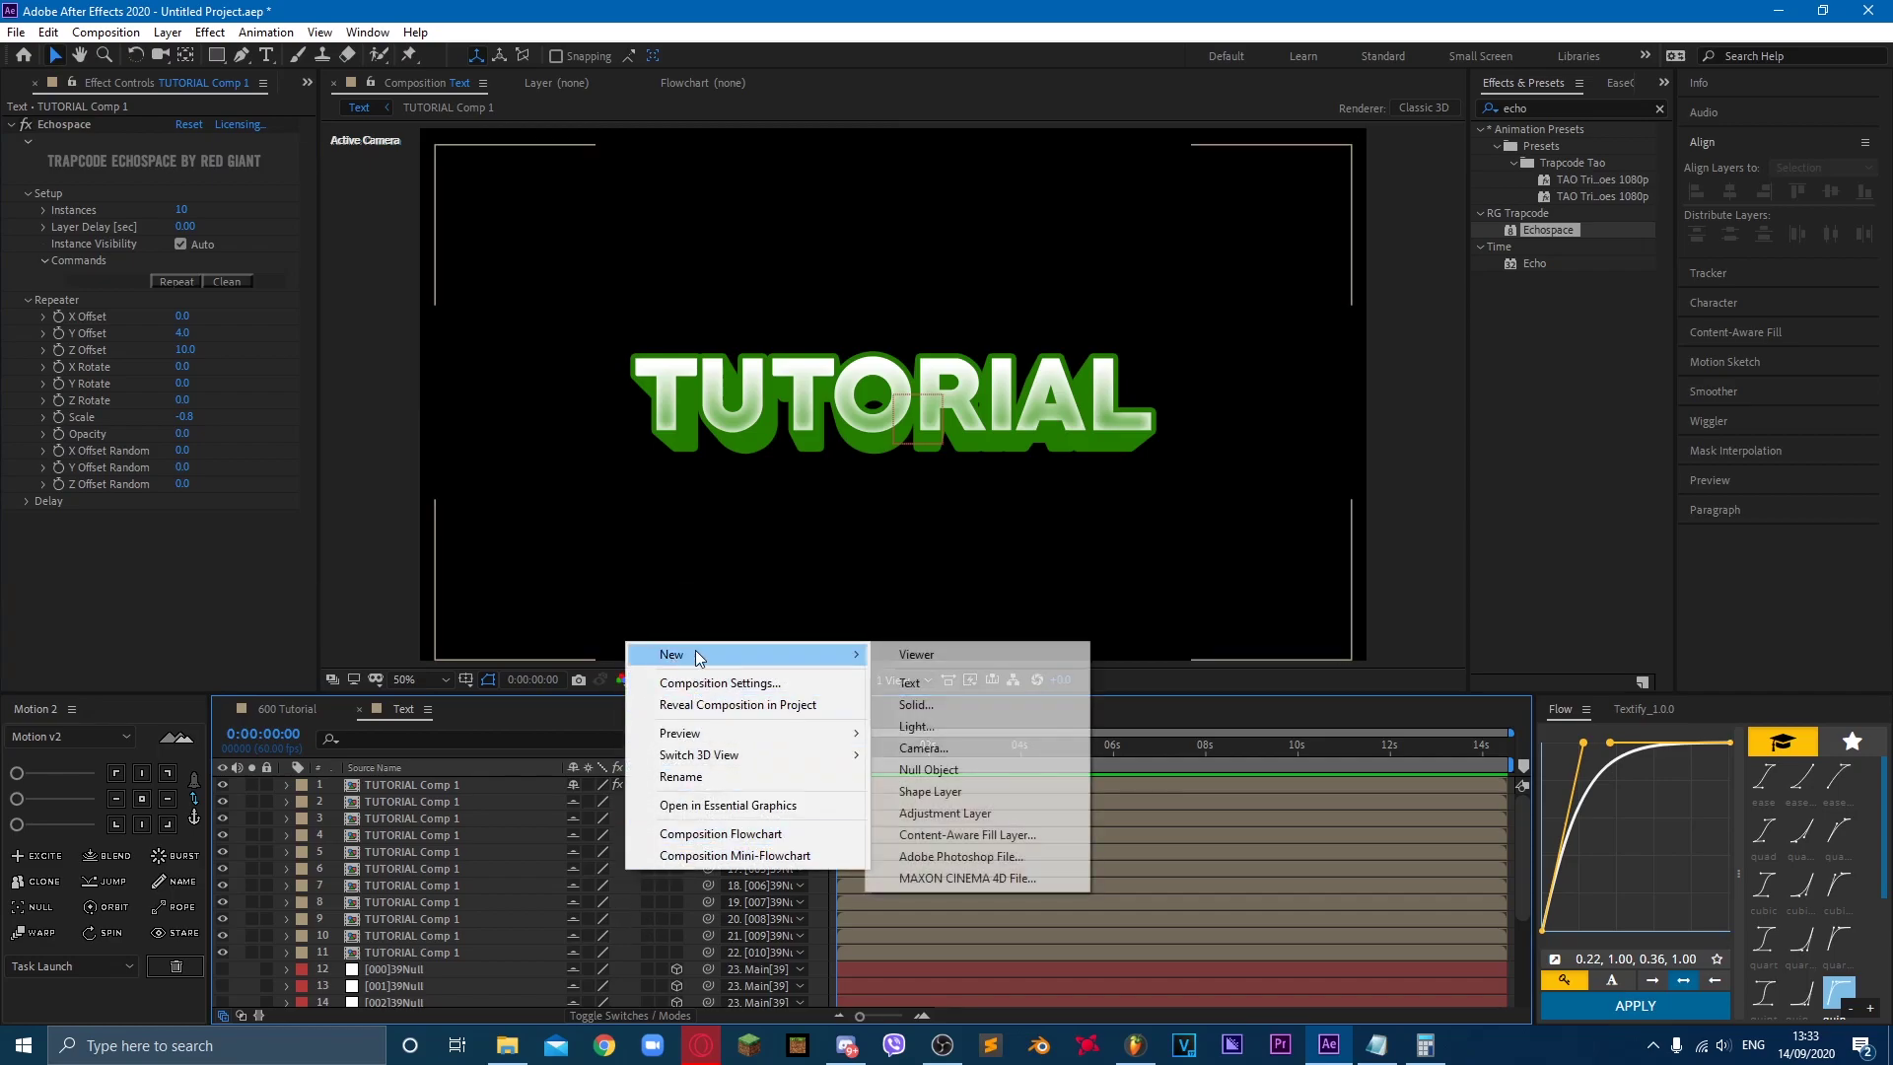
pyautogui.click(955, 816)
pyautogui.moveTo(413, 785); pyautogui.dragTo(422, 809)
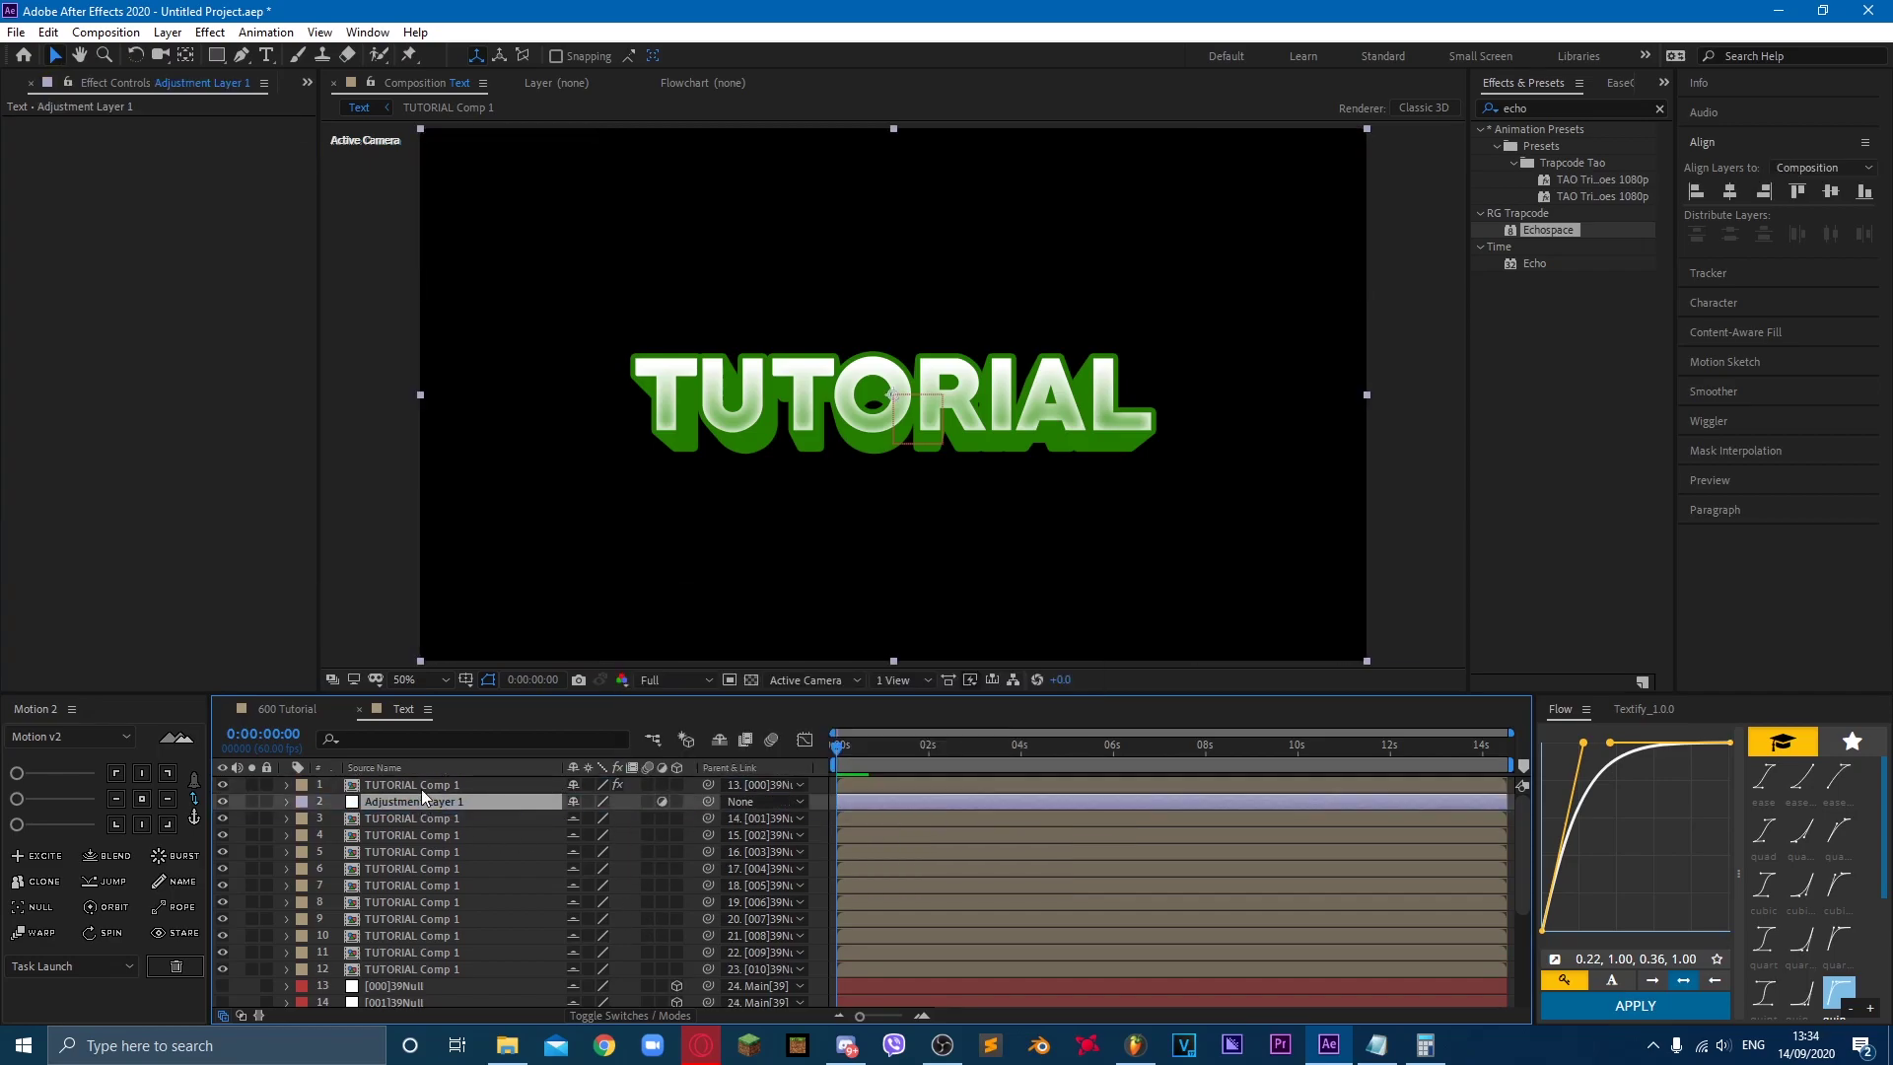
pyautogui.click(426, 801)
# Step: Search the effects for "hue" and apply Hue/Saturation to Adjustment Layer 1
pyautogui.click(1562, 106)
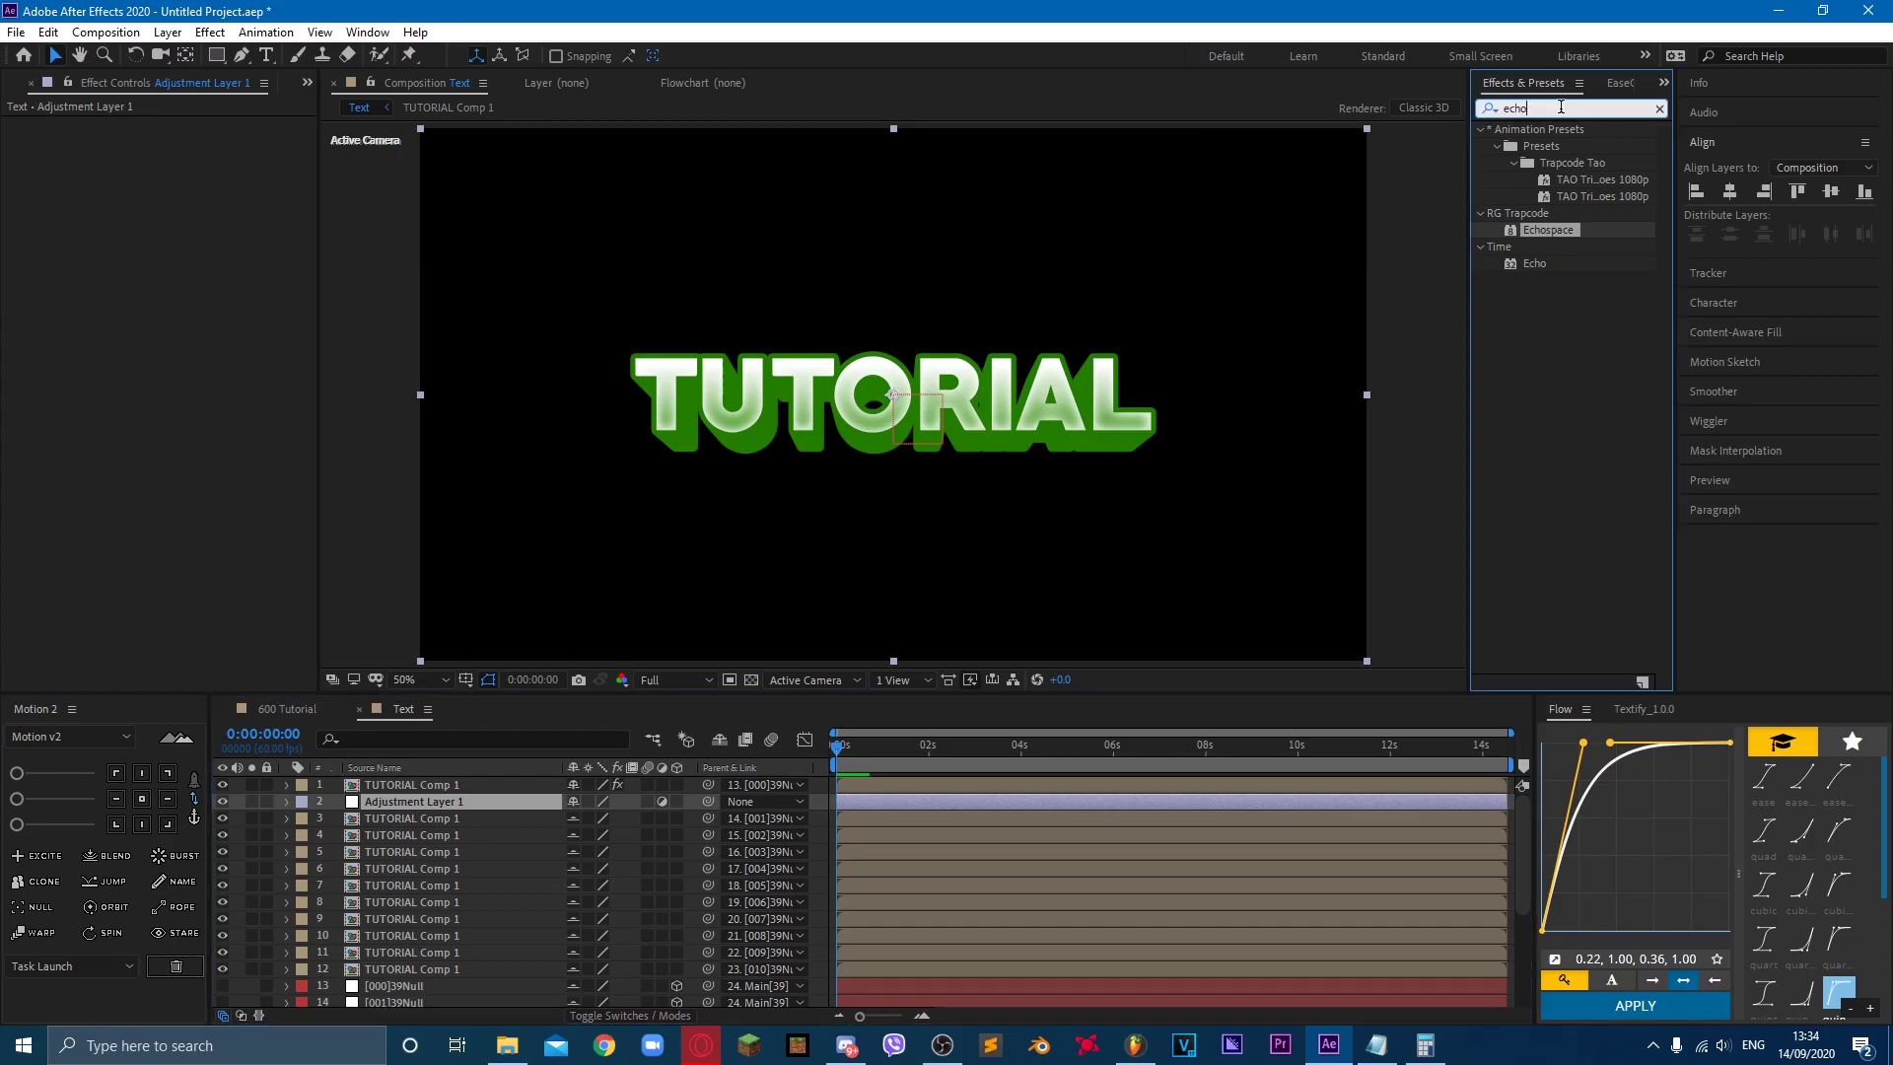
pyautogui.write('hue')
pyautogui.click(1545, 396)
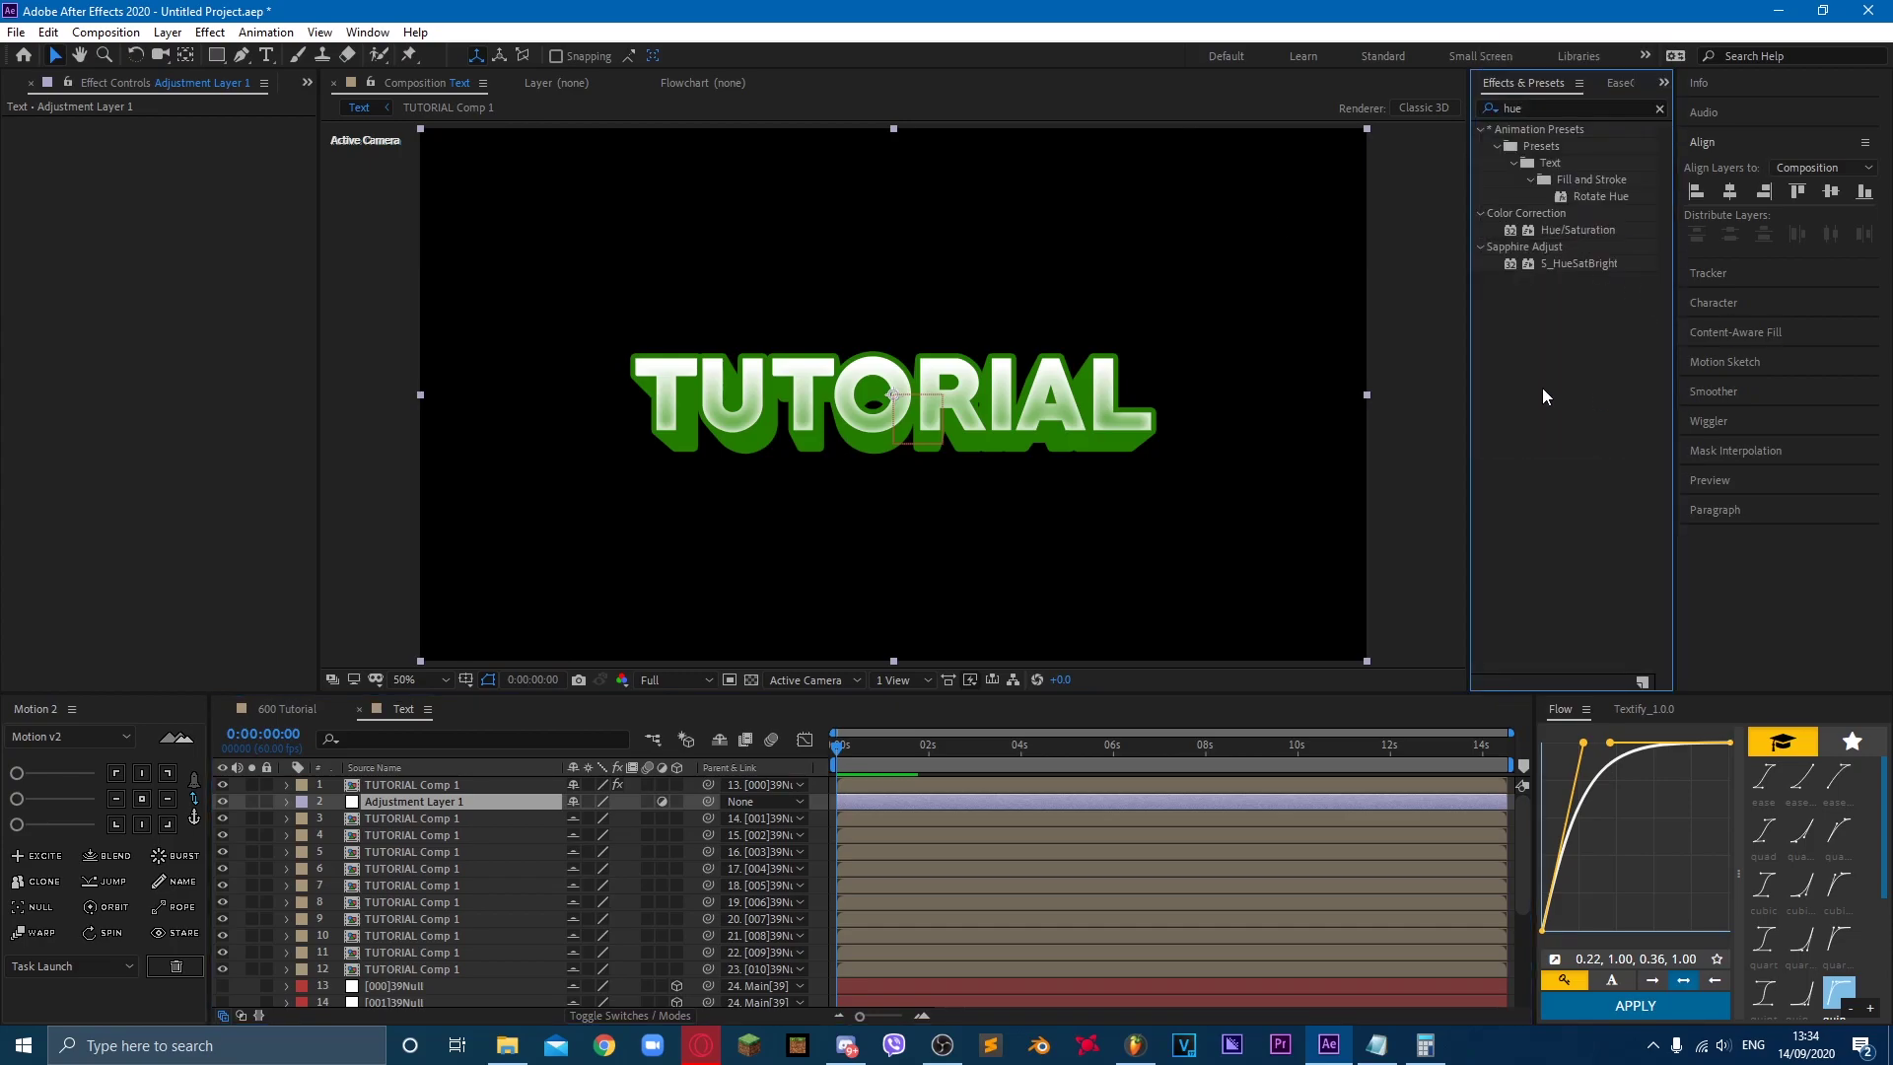
pyautogui.moveTo(1577, 230); pyautogui.dragTo(360, 266)
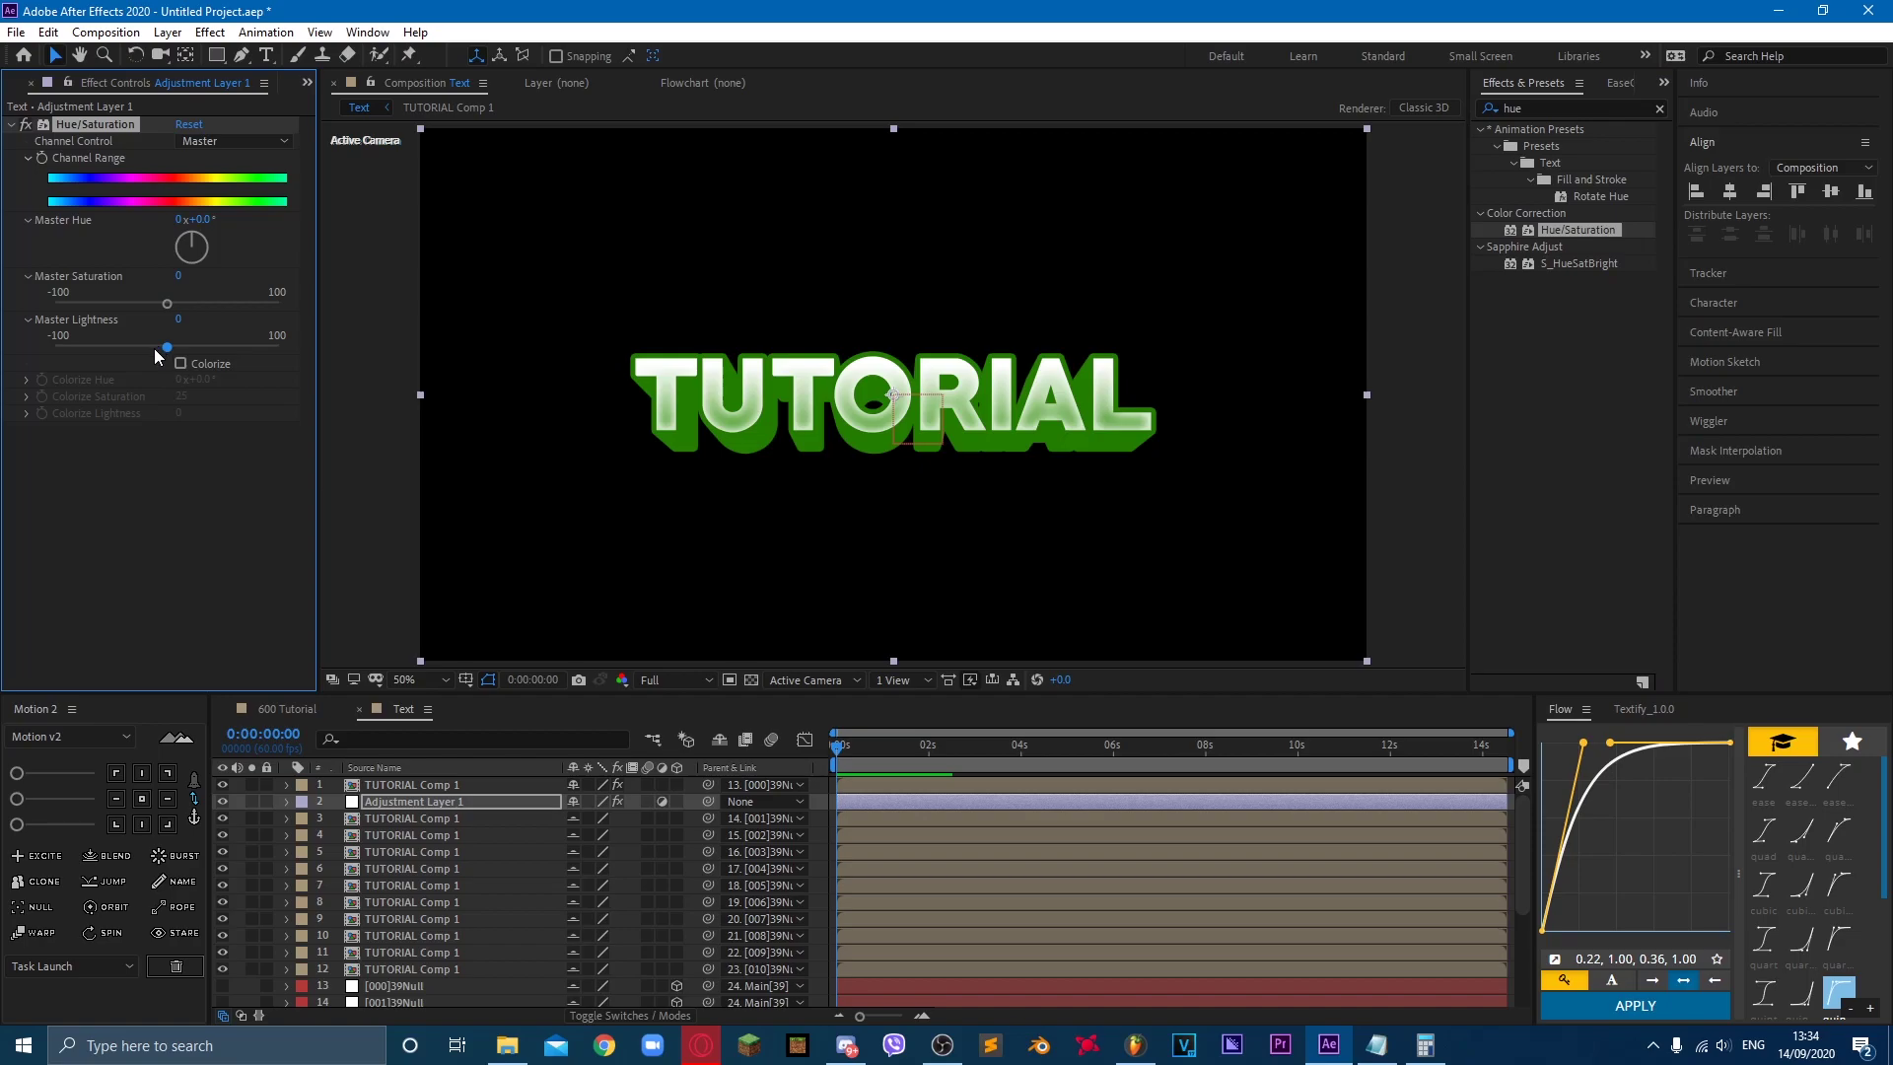
# Step: Set the Hue/Saturation Master Lightness to -36 to darken the extruded copies behind the title
pyautogui.moveTo(166, 349); pyautogui.dragTo(128, 357)
pyautogui.press('/')
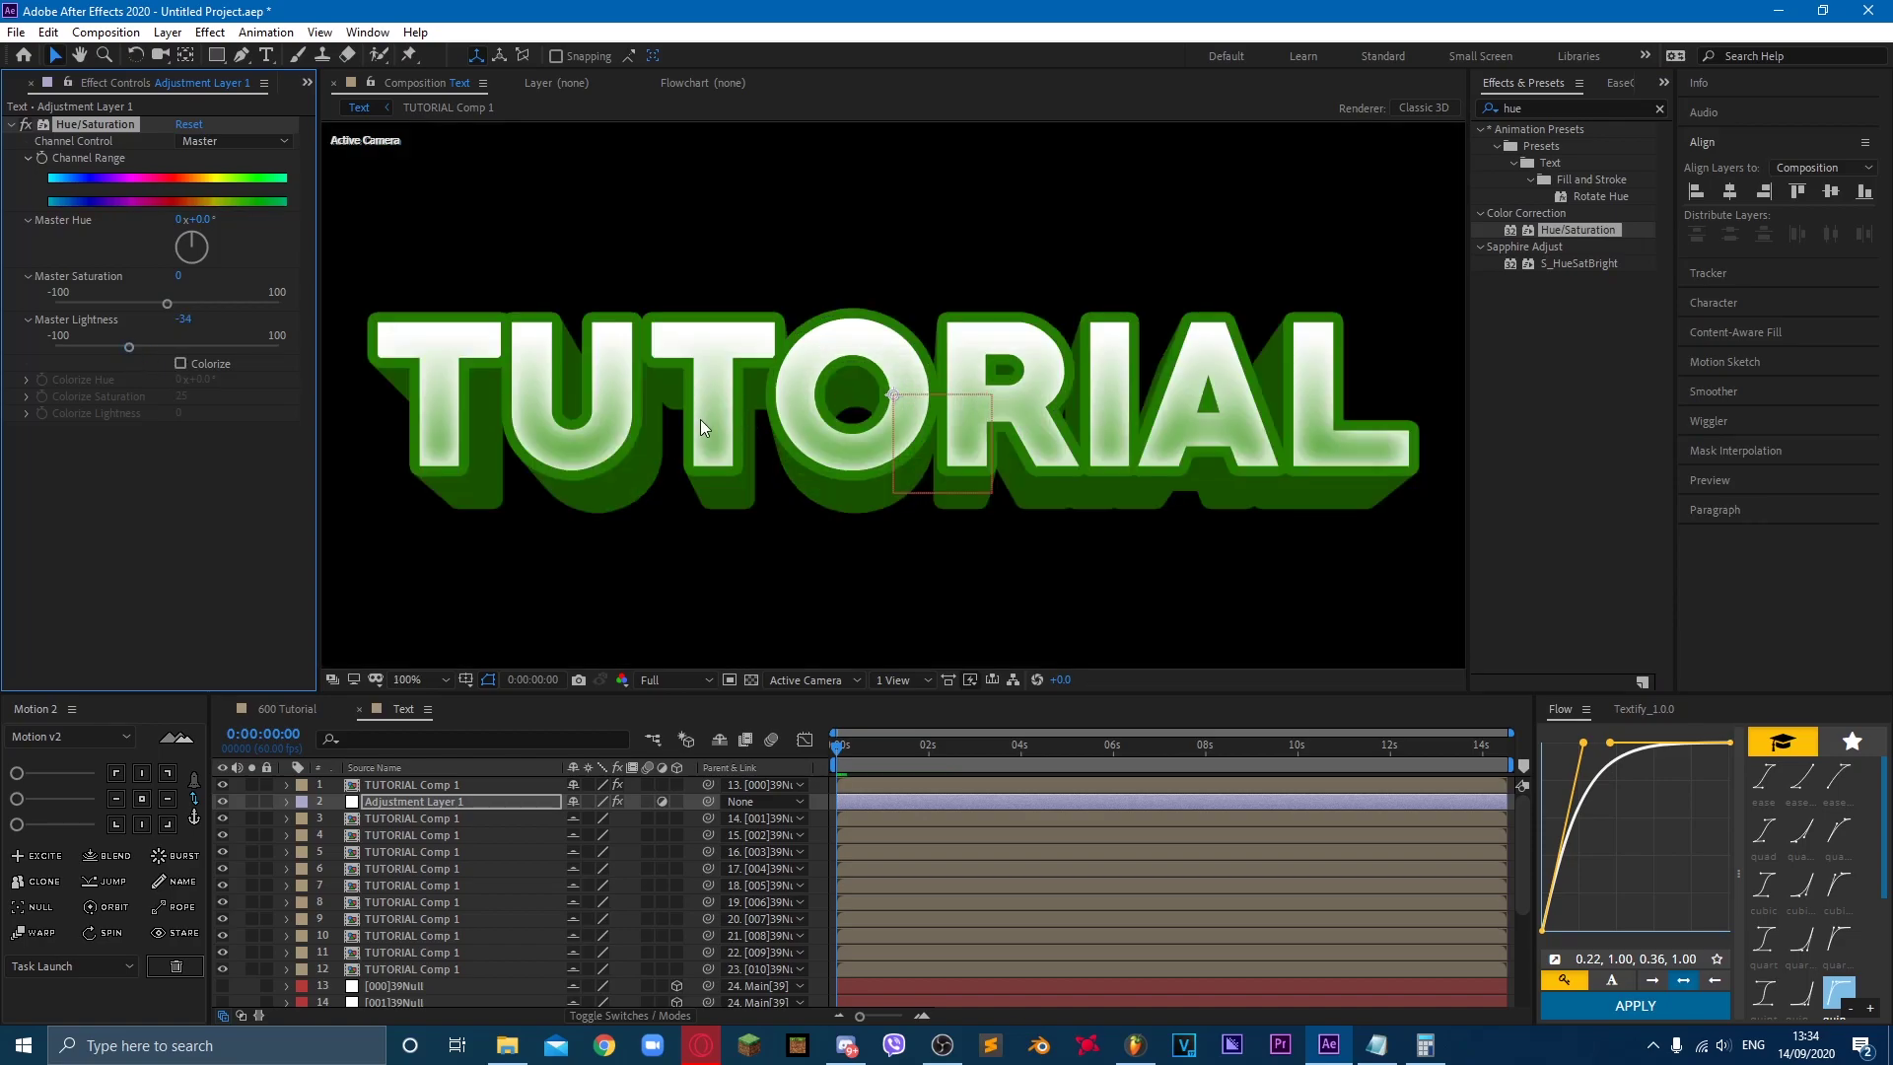
pyautogui.click(819, 834)
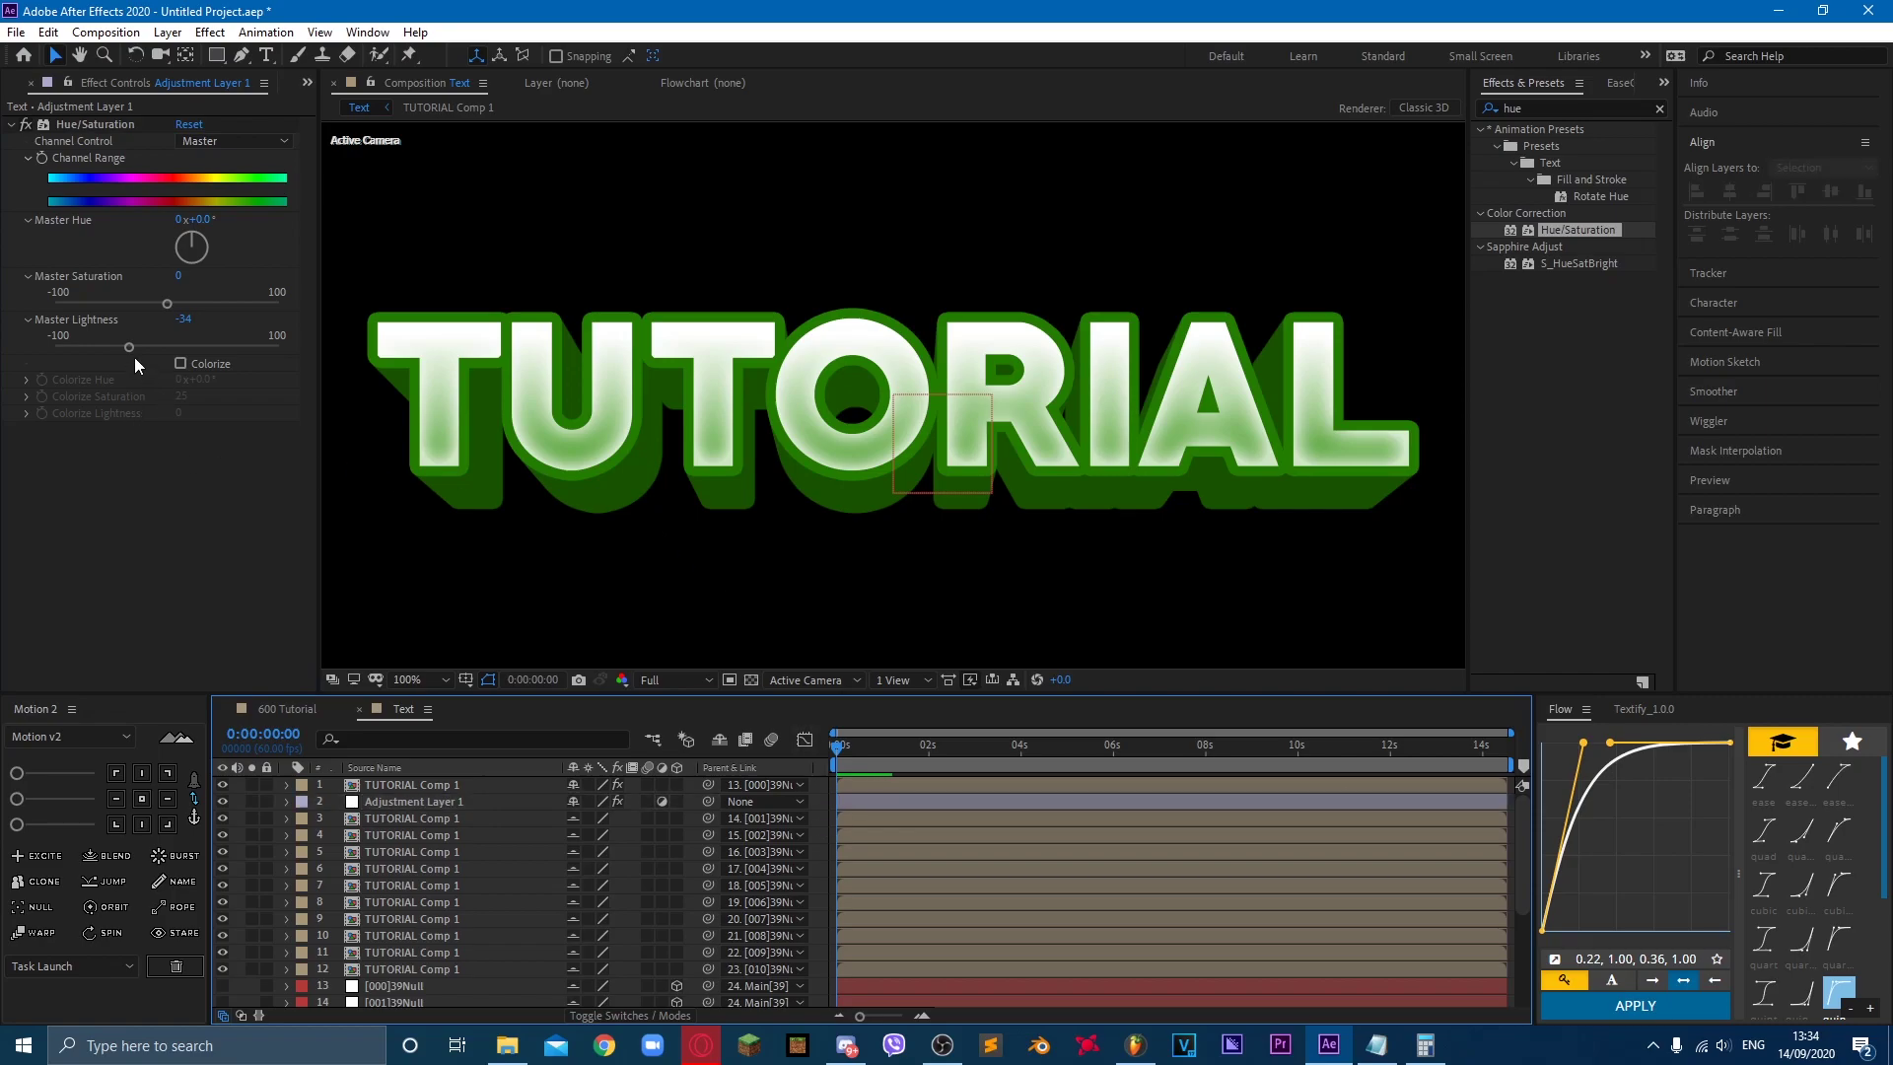
pyautogui.moveTo(132, 347); pyautogui.dragTo(127, 353)
pyautogui.scroll(-2, 761, 481)
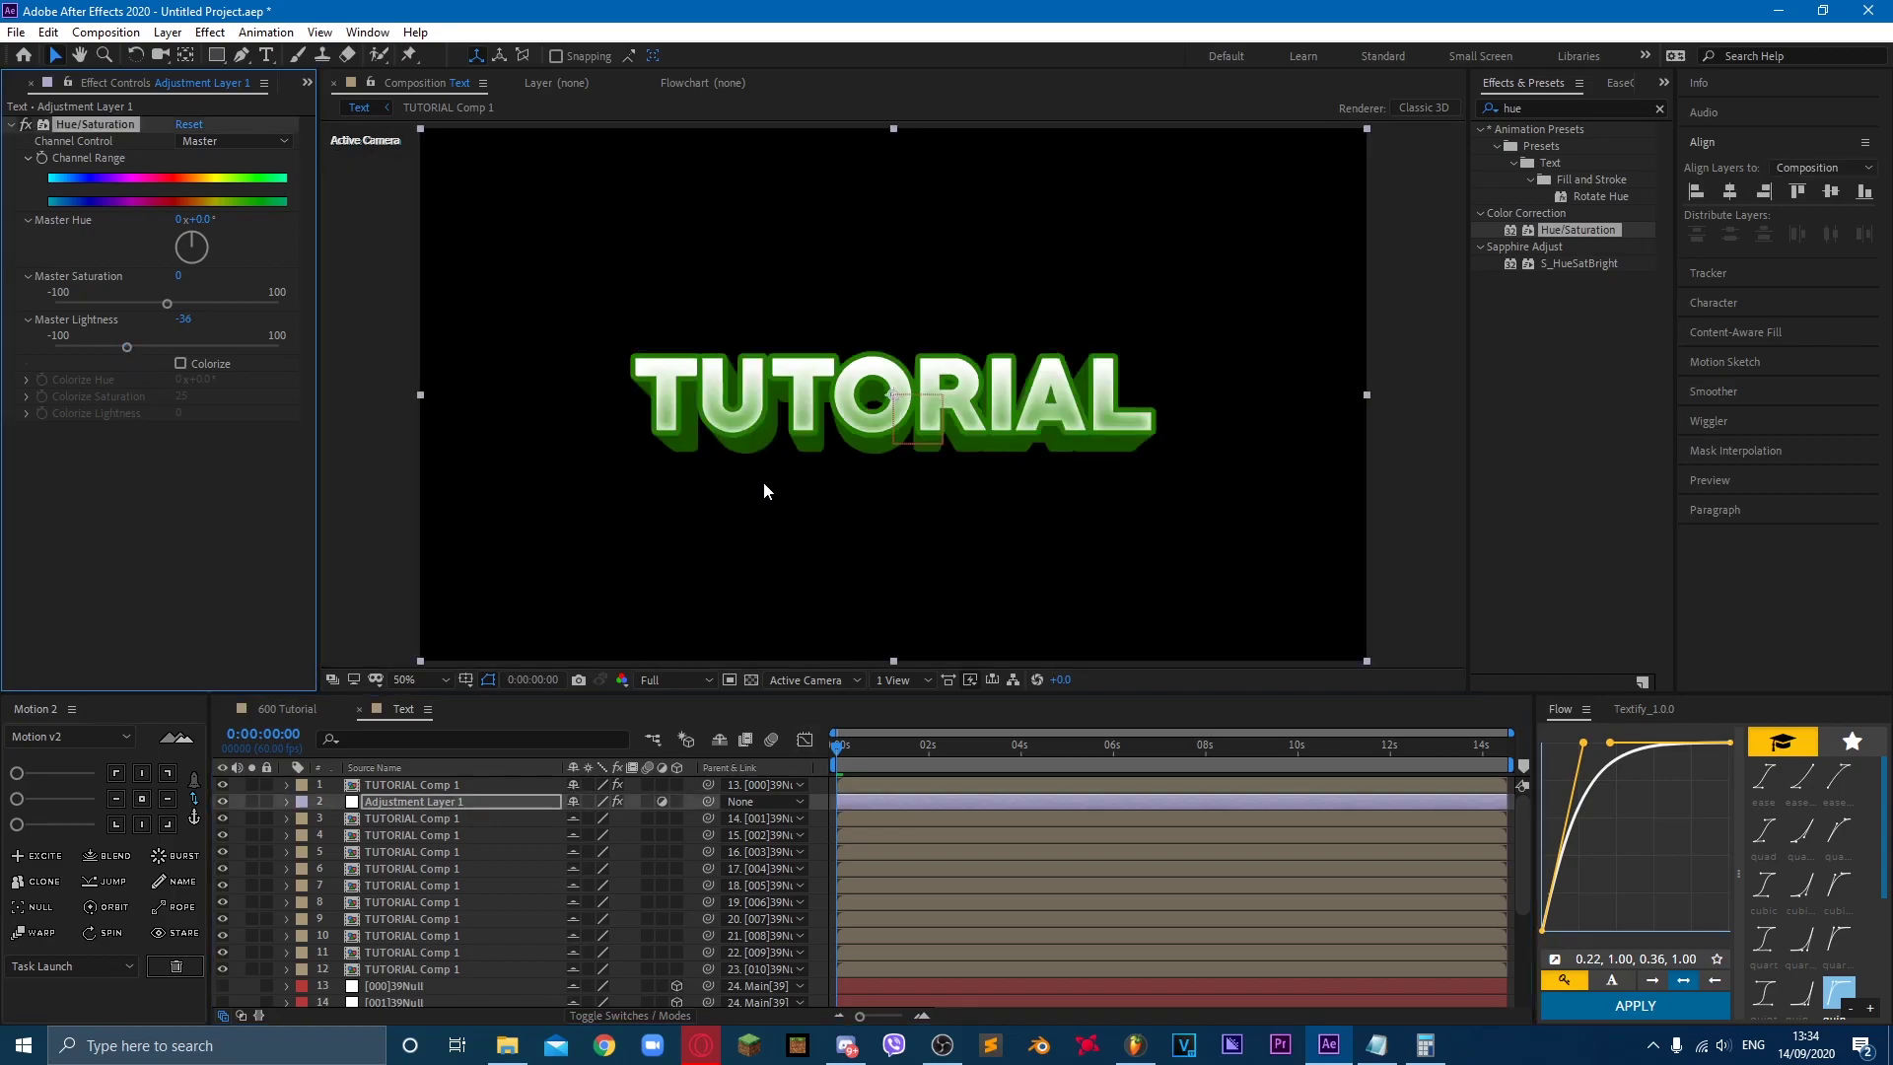
# Step: Add a second adjustment layer above all layers and apply the Distort effect Warp to it
pyautogui.click(824, 806)
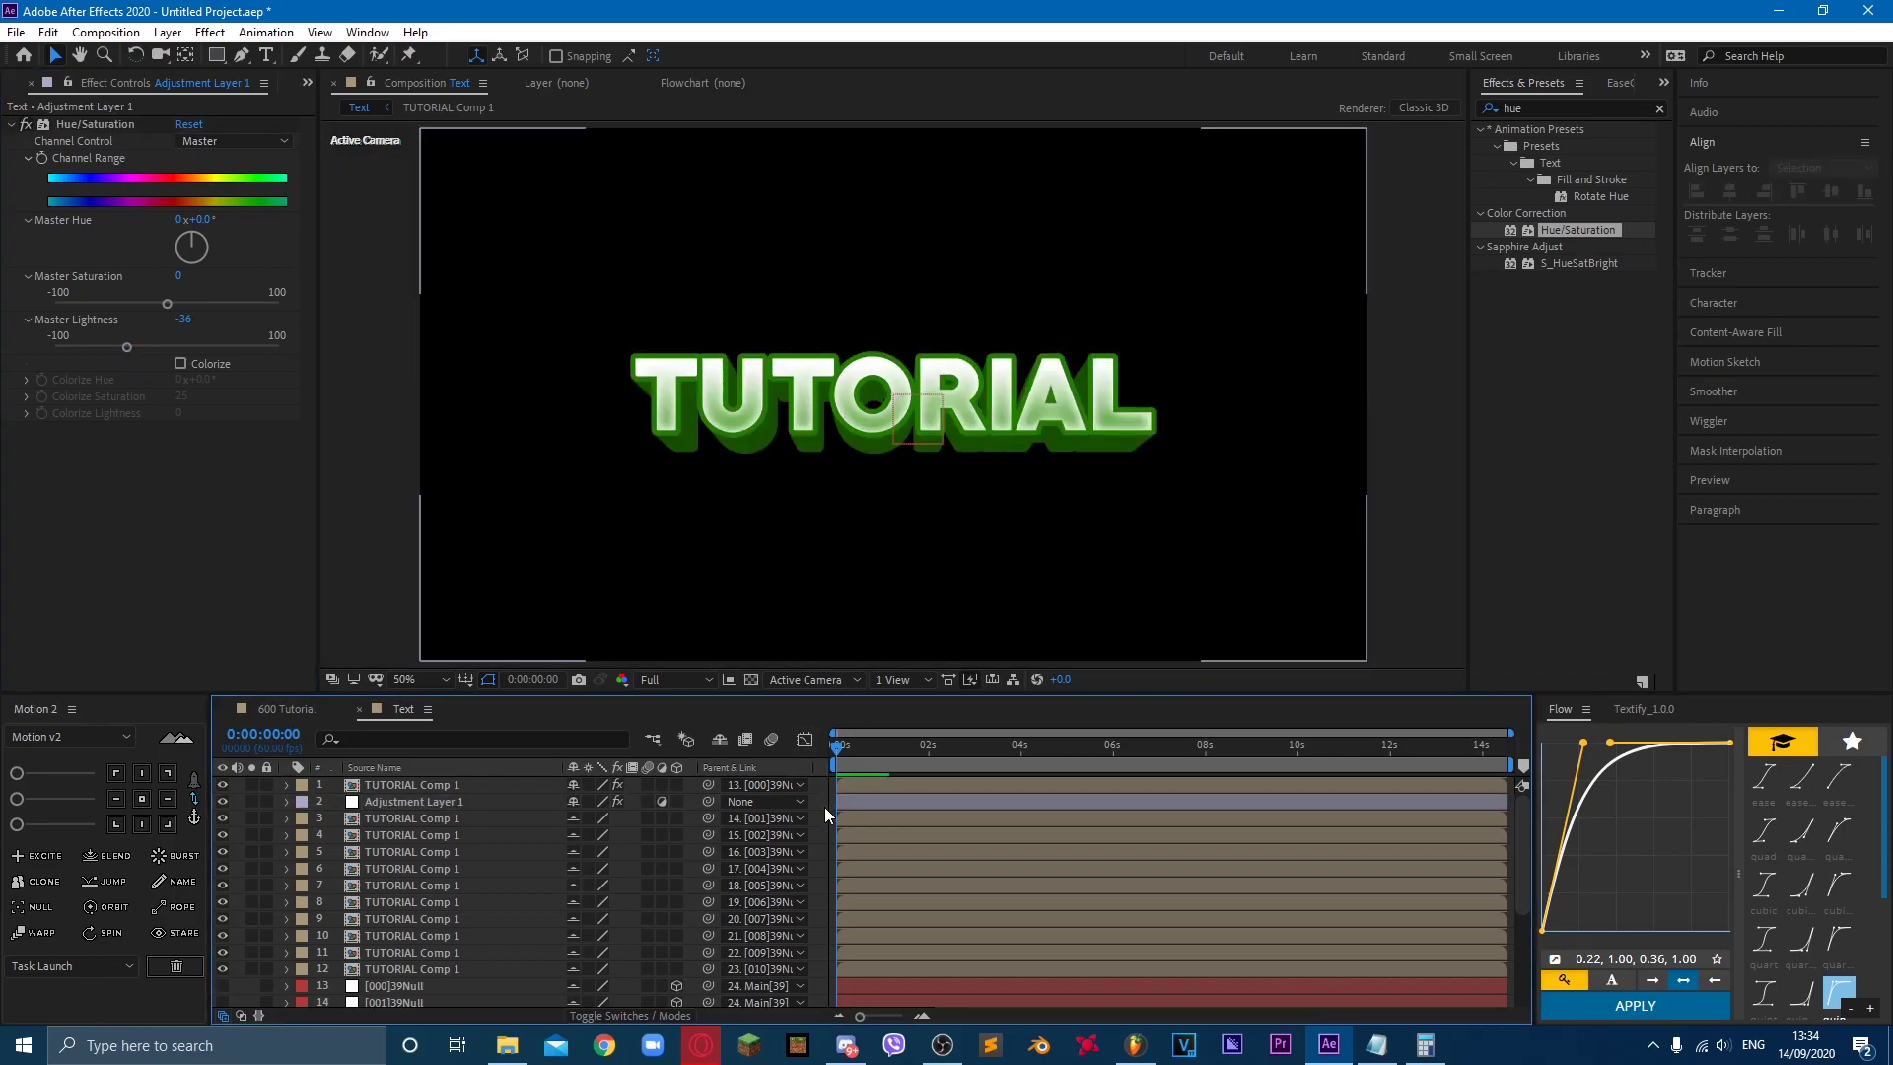
pyautogui.rightClick(820, 818)
pyautogui.moveTo(878, 602)
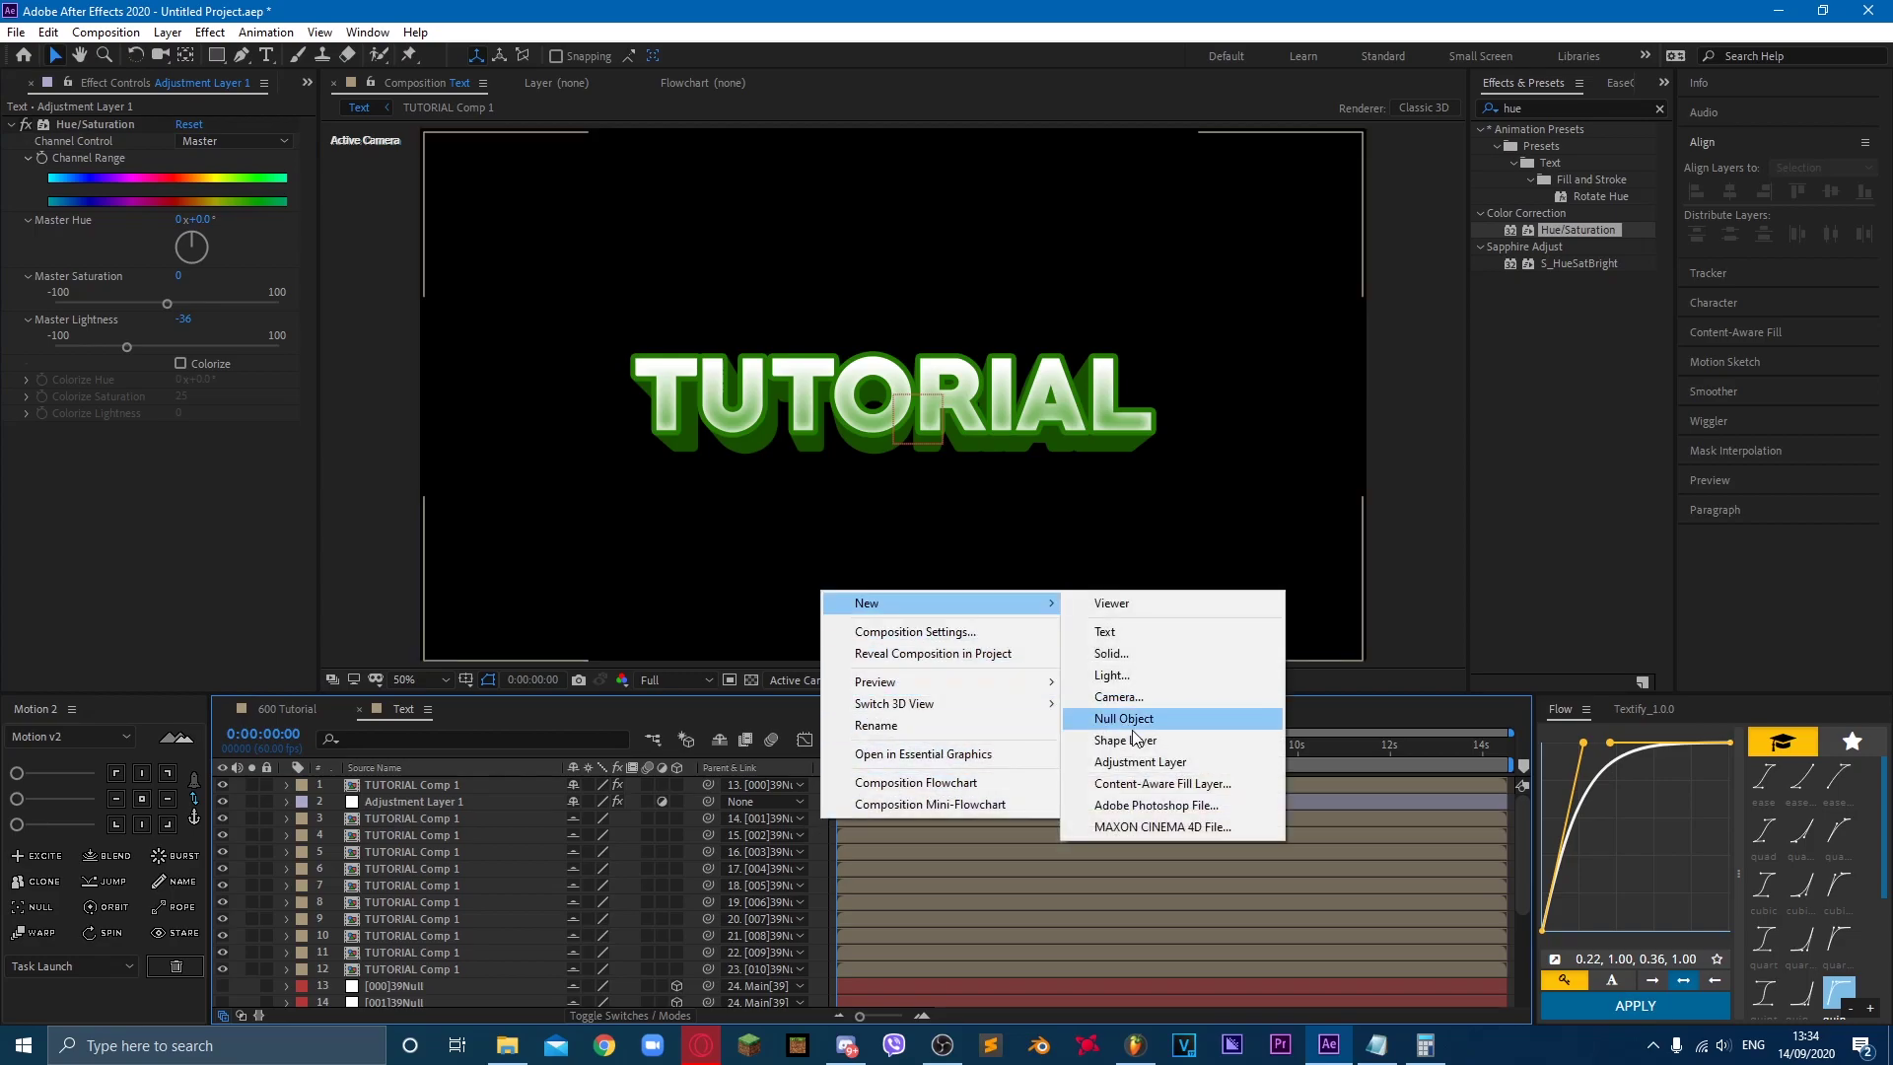
pyautogui.click(1142, 761)
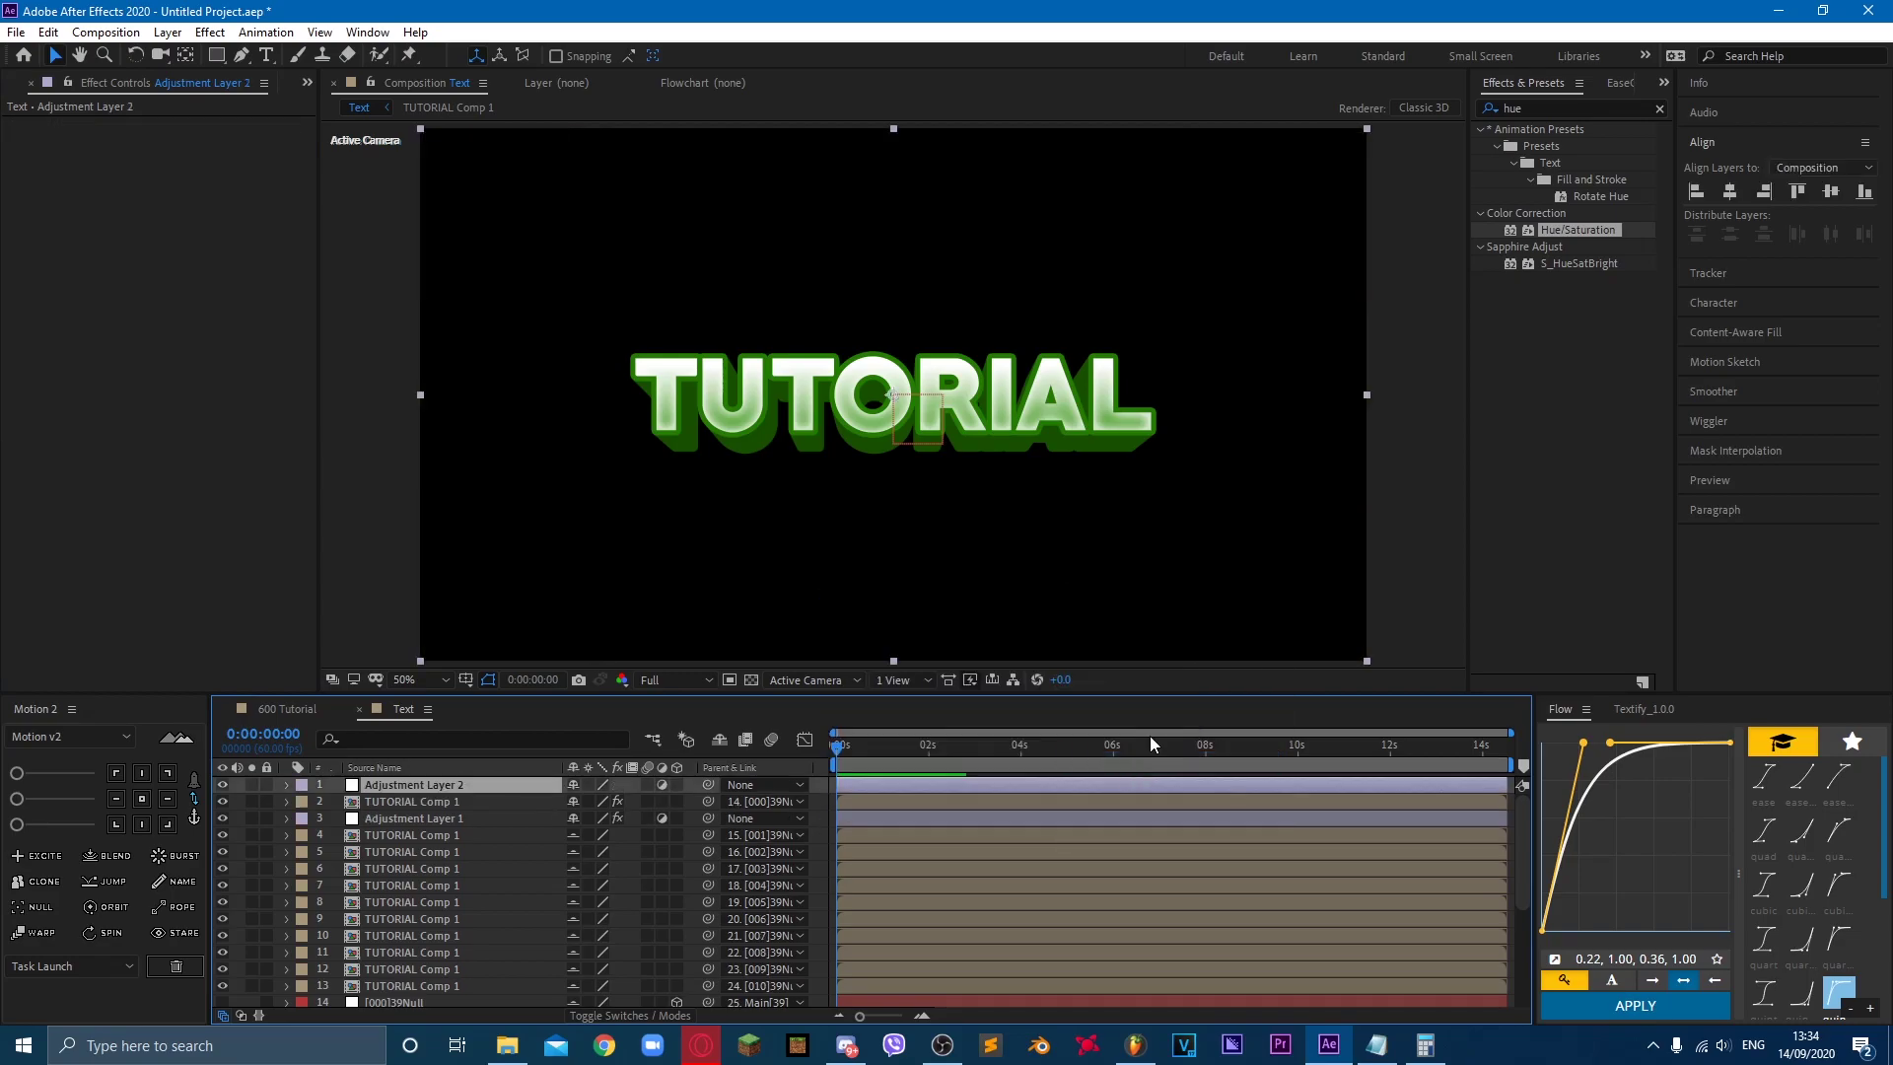
pyautogui.click(1573, 108)
pyautogui.write('warp')
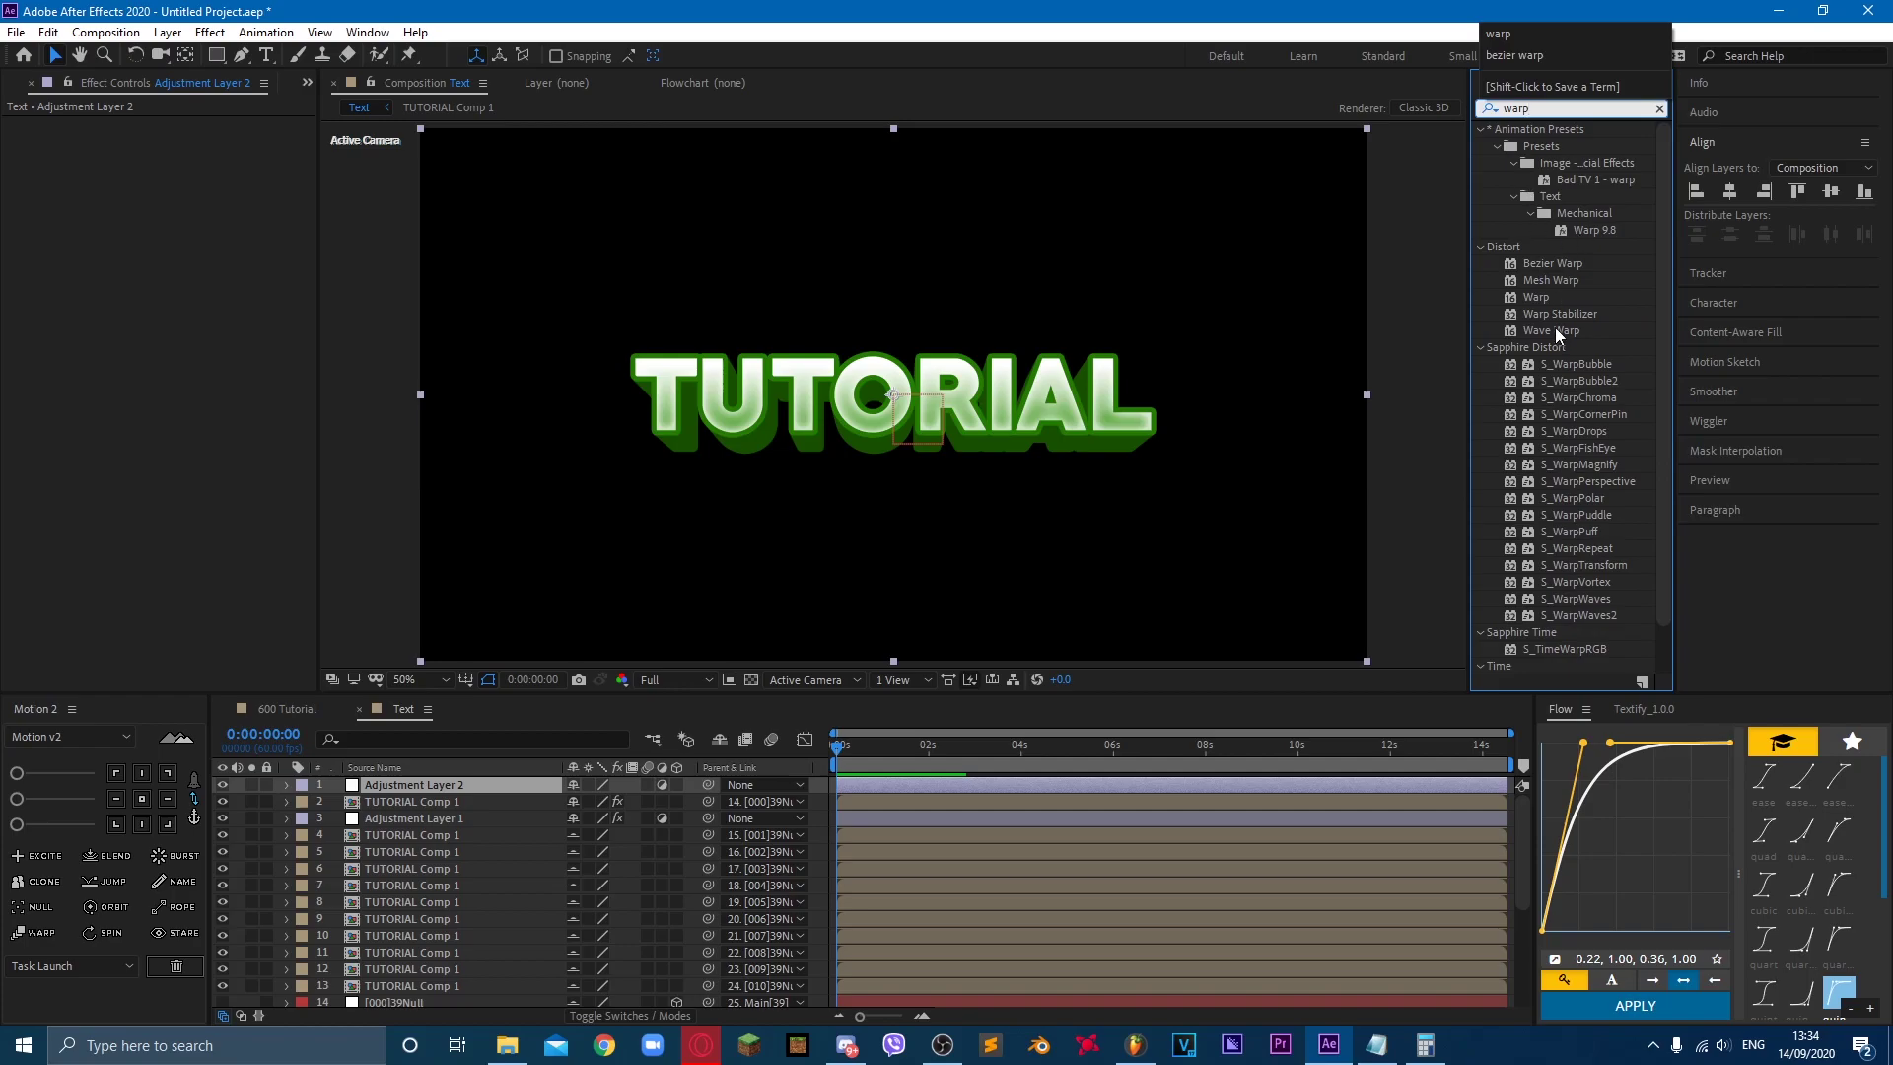
pyautogui.doubleClick(1535, 297)
# Step: Set the Arc warp's Bend to 0 and its Vertical Distortion to 17
pyautogui.click(181, 176)
pyautogui.press('Return')
pyautogui.moveTo(178, 208)
pyautogui.mouseDown()
pyautogui.moveTo(213, 206)
pyautogui.moveTo(197, 207)
pyautogui.mouseUp()
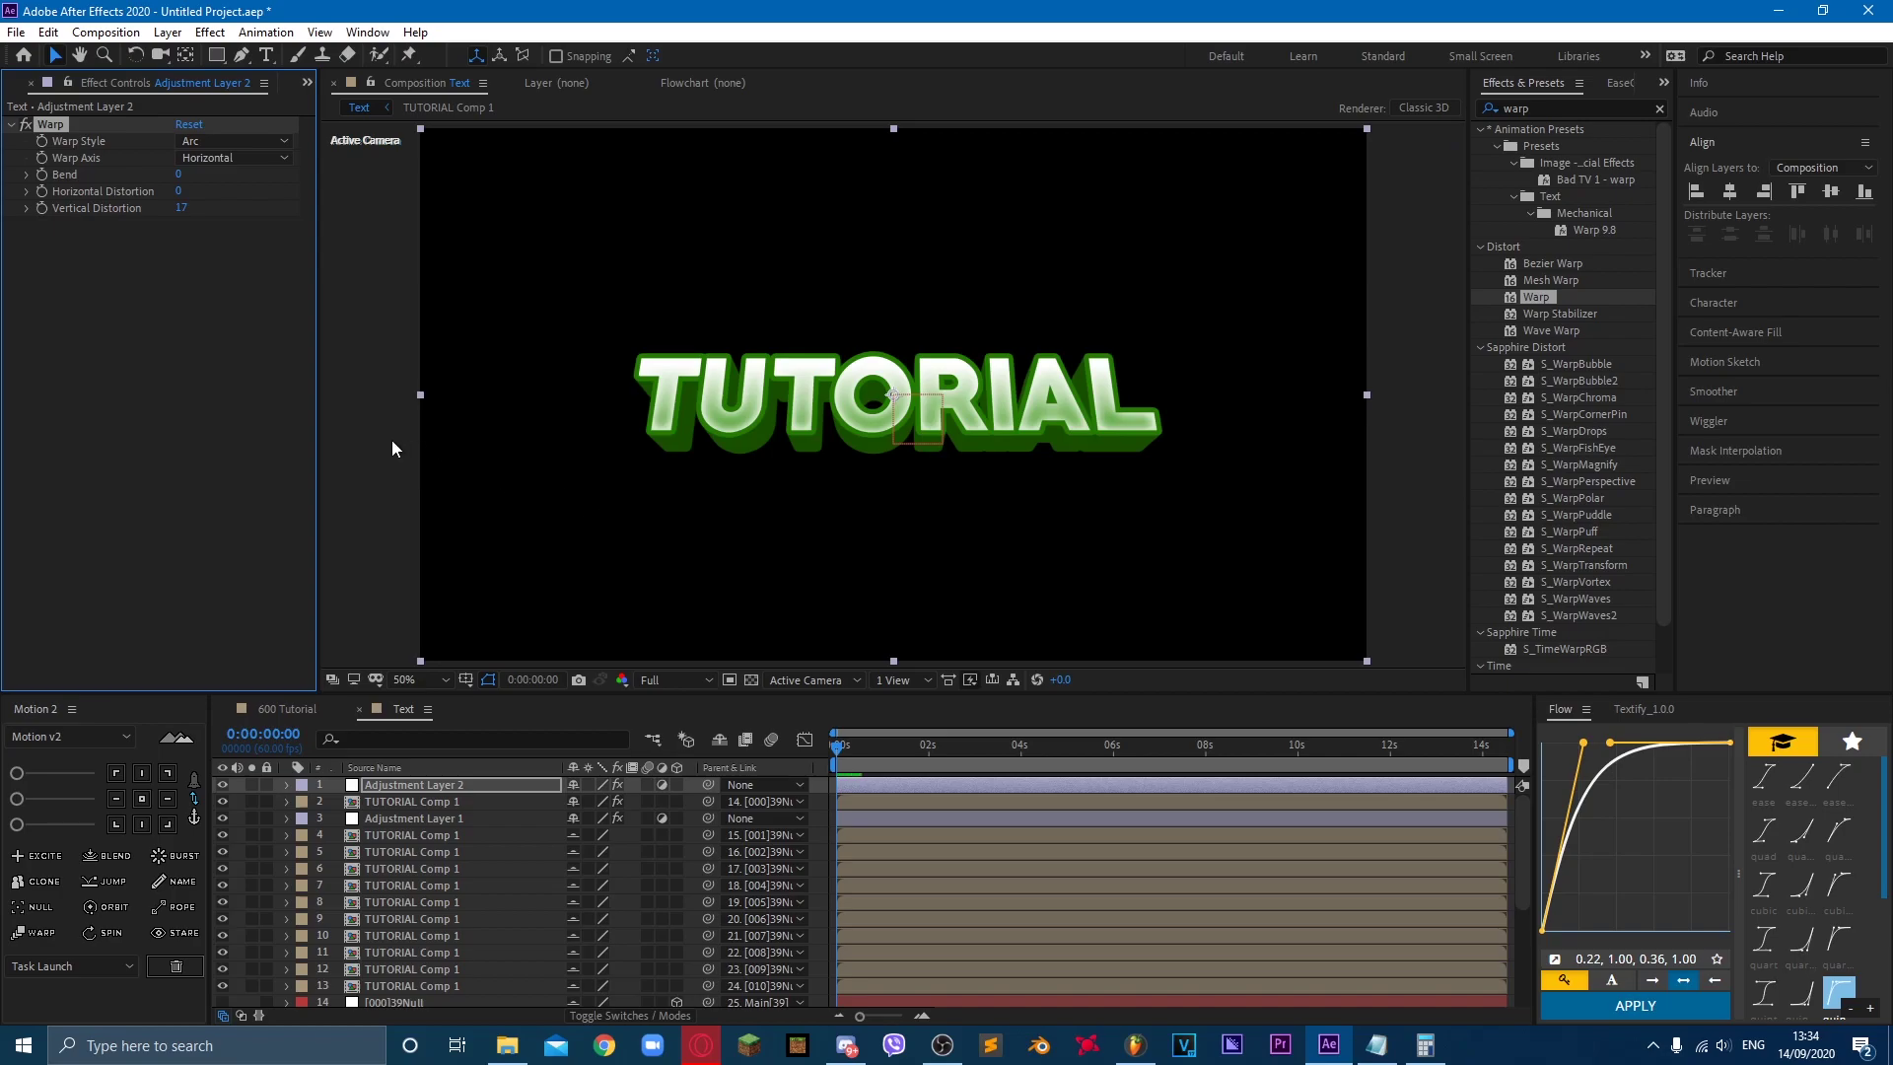
pyautogui.click(383, 431)
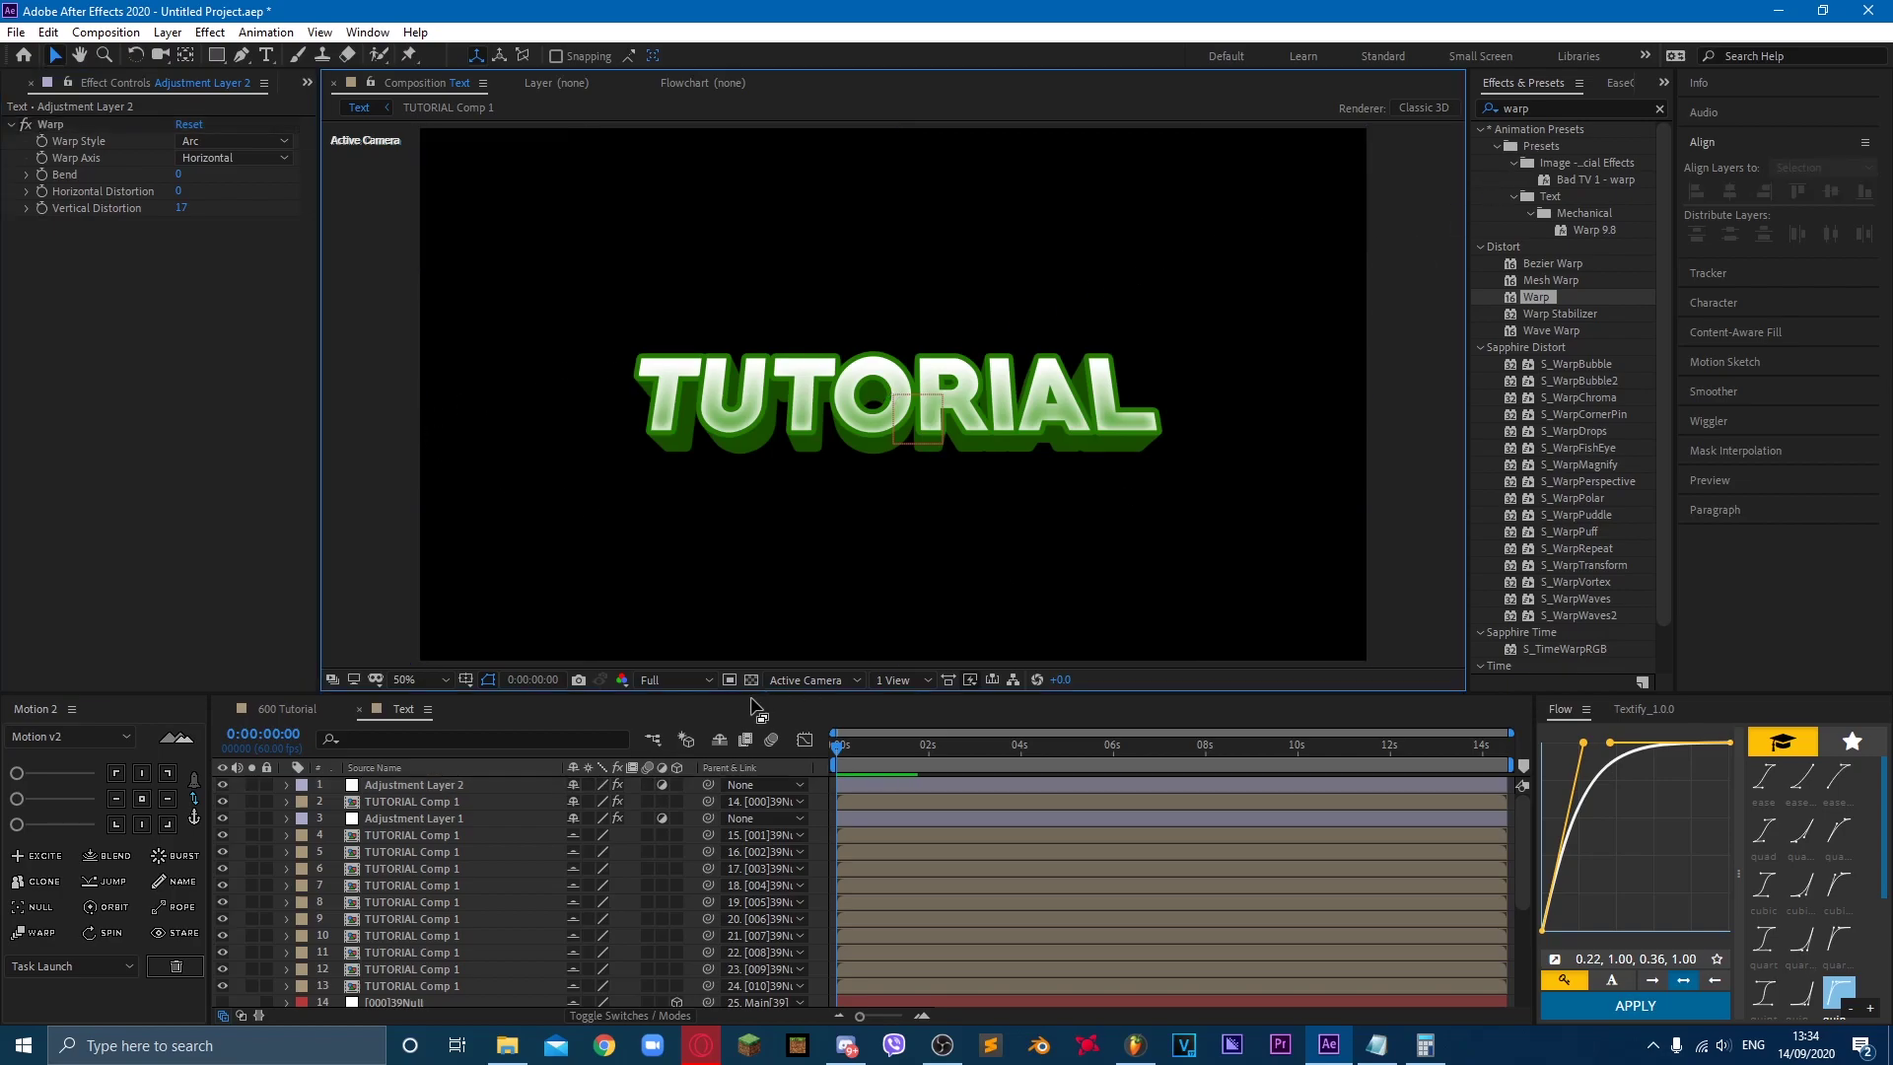
pyautogui.click(517, 784)
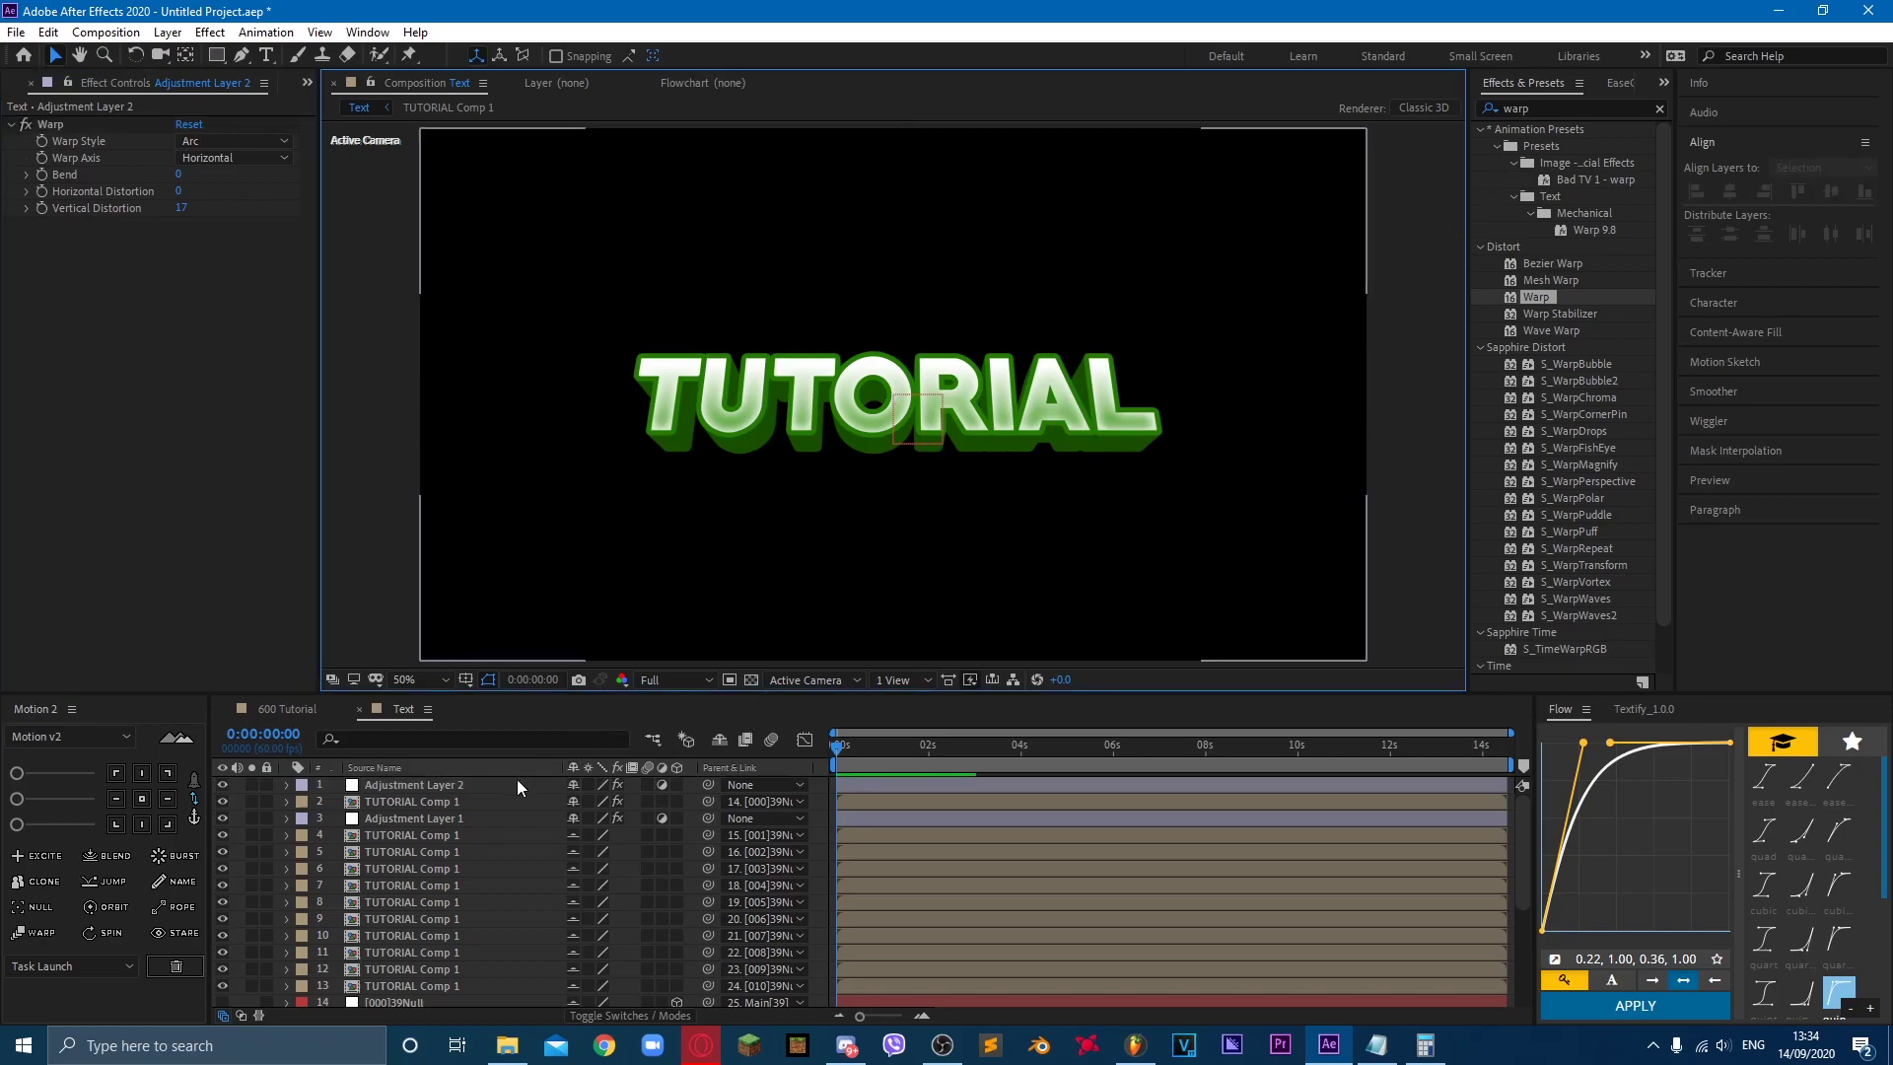
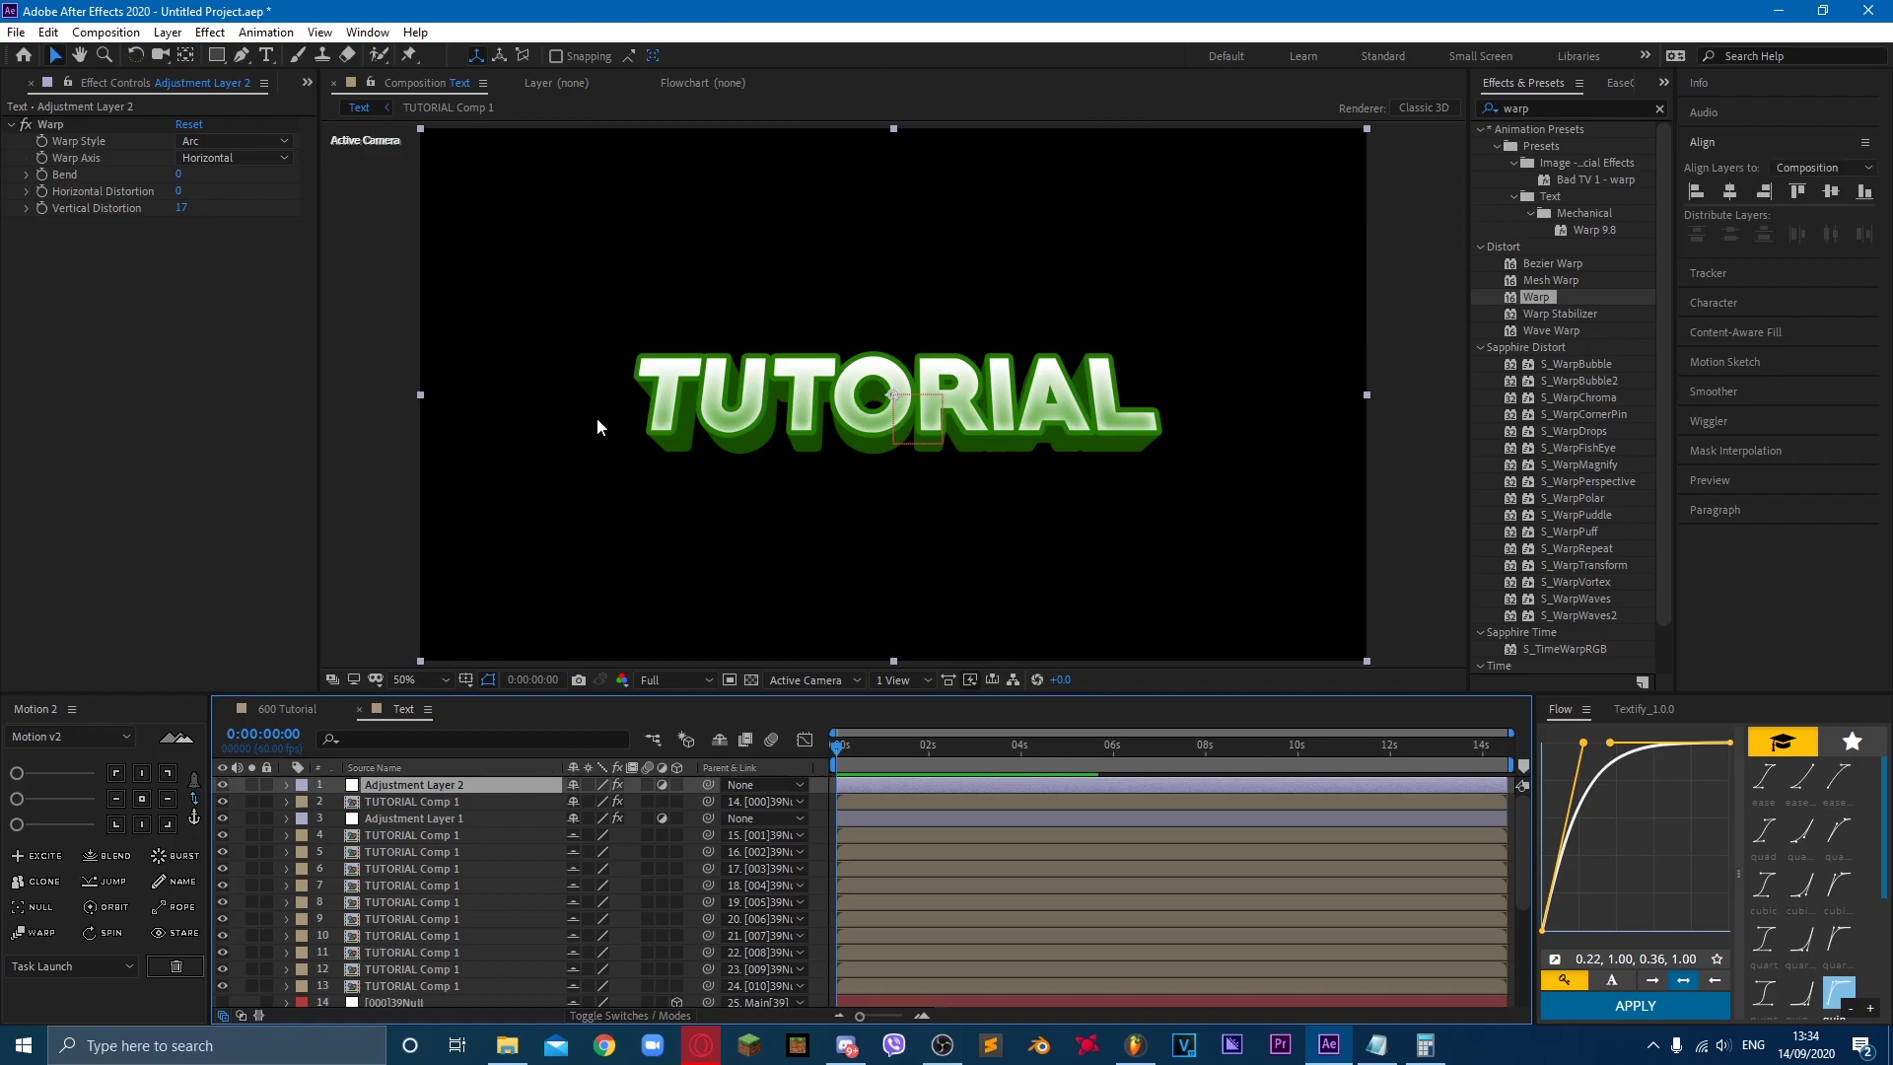
# Step: Pre-compose all layers of the Text composition as Pre-comp 1, moving all attributes into the new composition
pyautogui.click(466, 850)
pyautogui.hotkey('ctrl', 'a')
pyautogui.rightClick(466, 849)
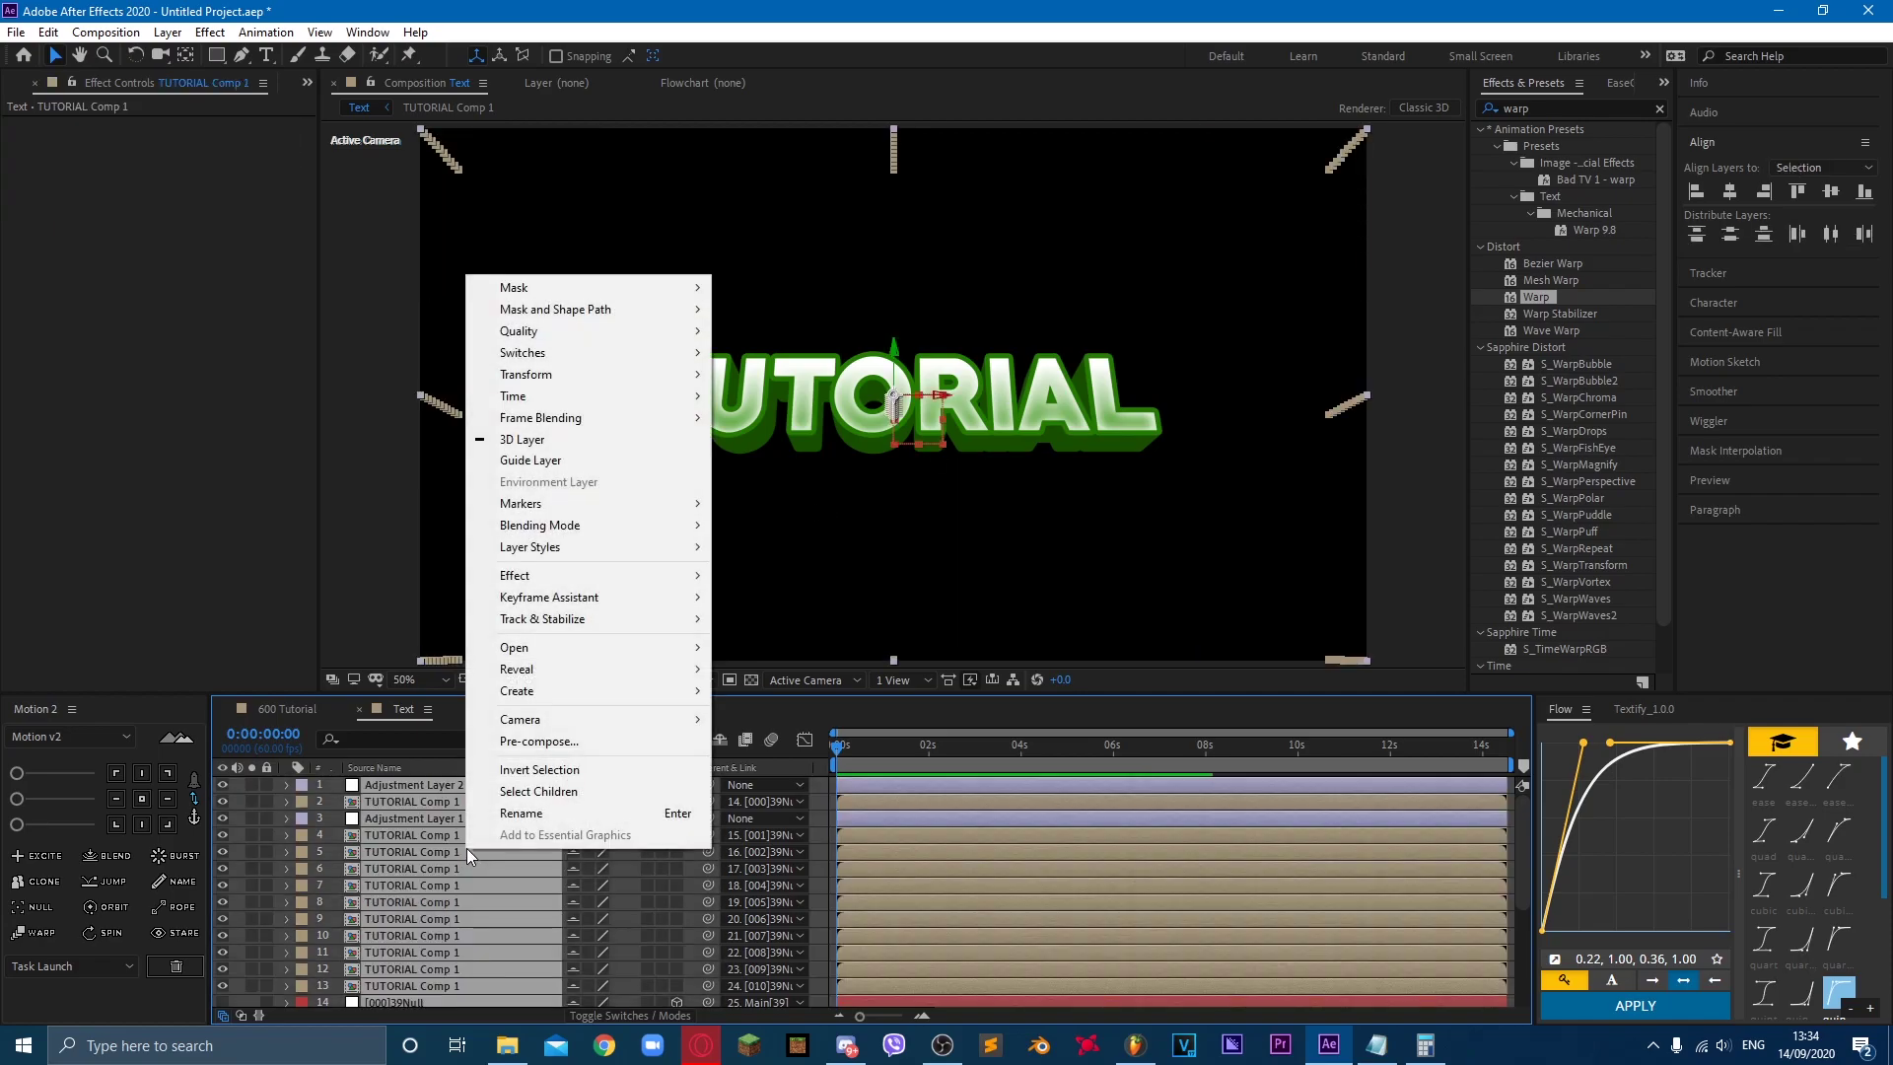
pyautogui.click(552, 741)
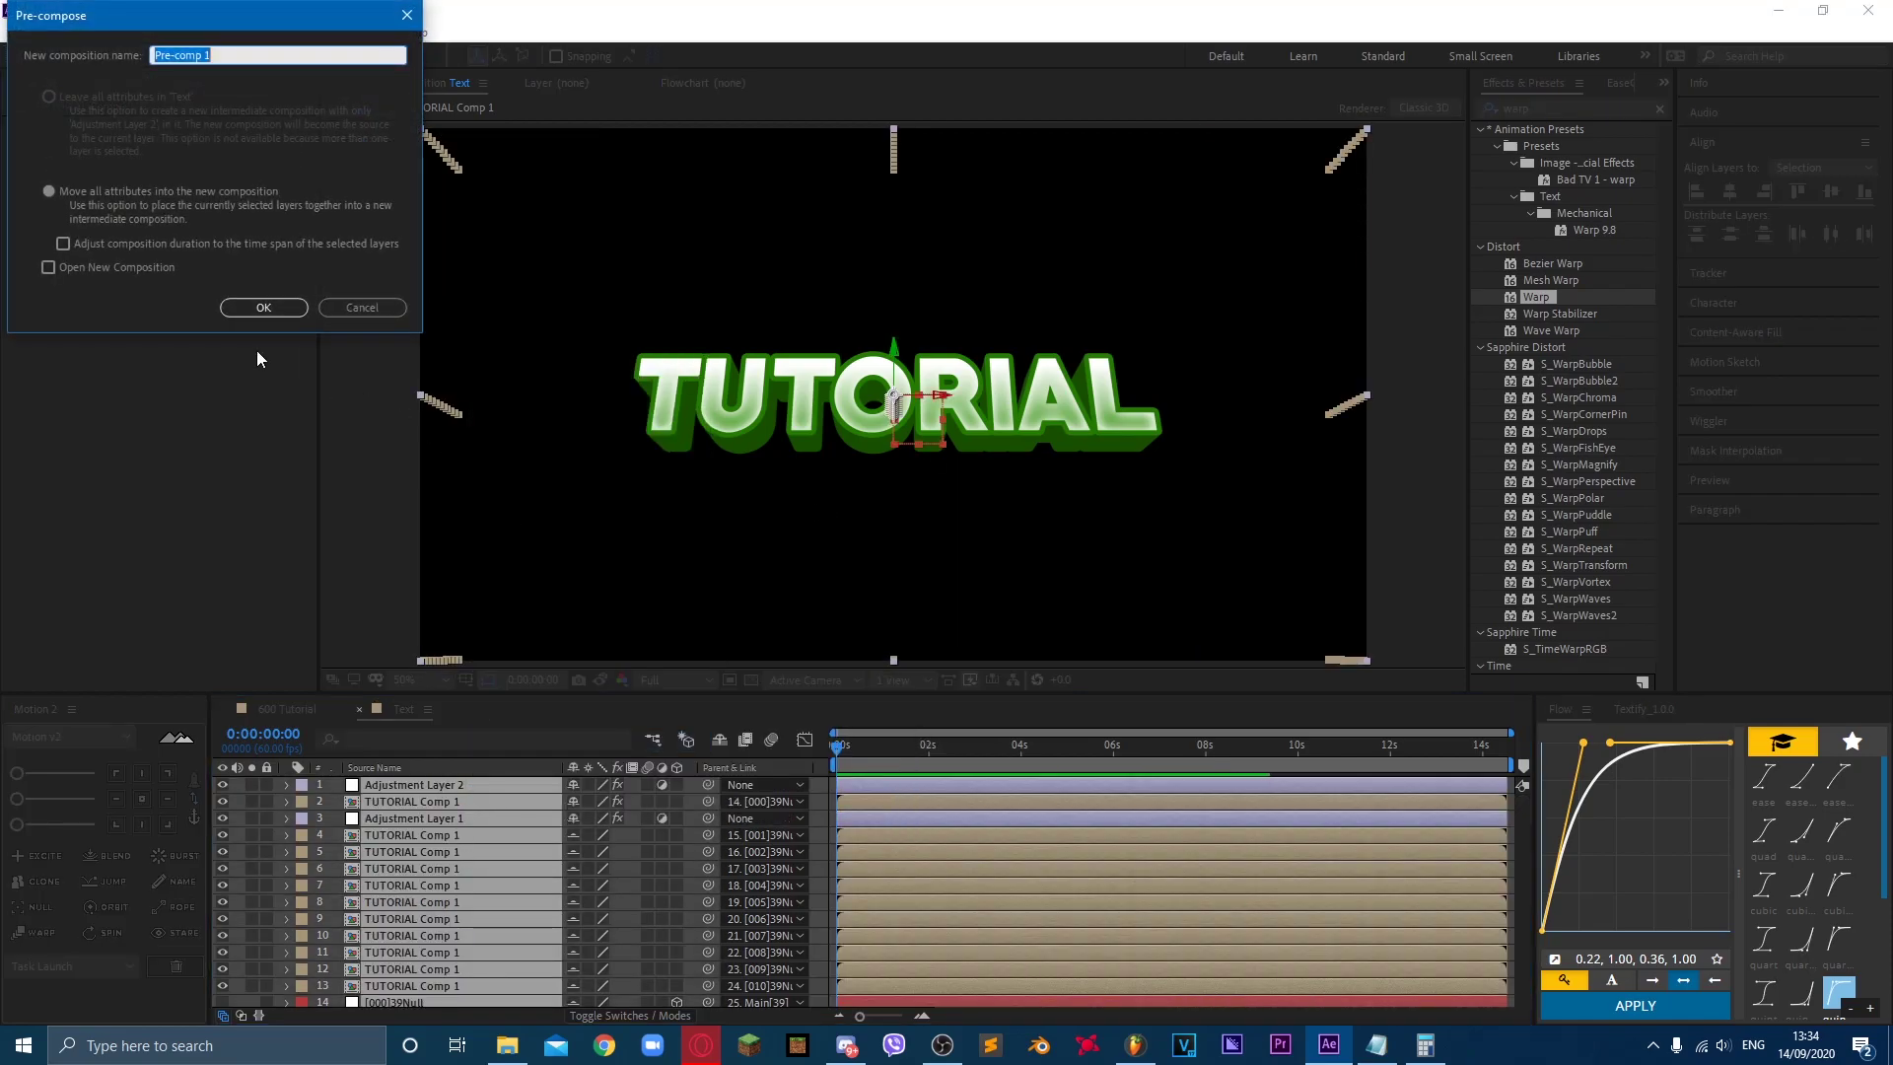
pyautogui.click(259, 308)
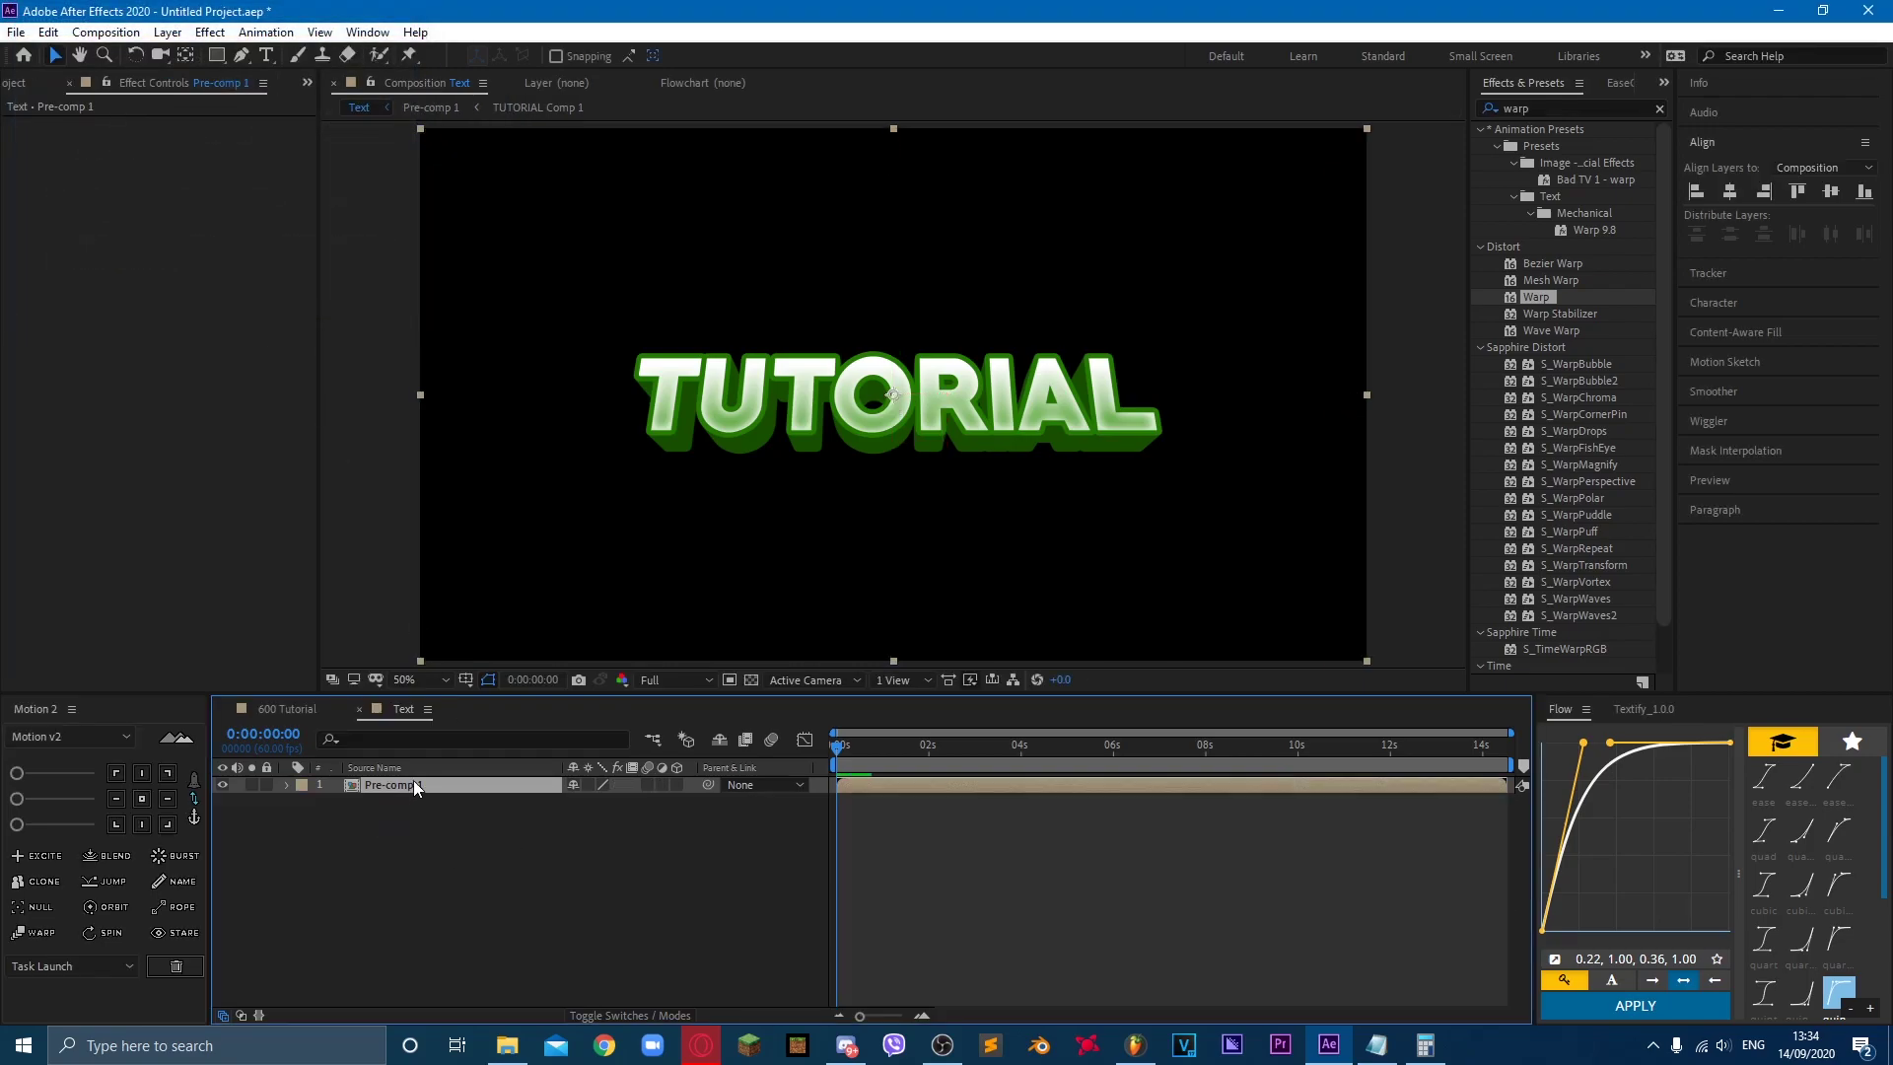
# Step: Add a Stroke layer style to Pre-comp 1 and set its color to white, FFFFFF
pyautogui.rightClick(412, 781)
pyautogui.moveTo(477, 478)
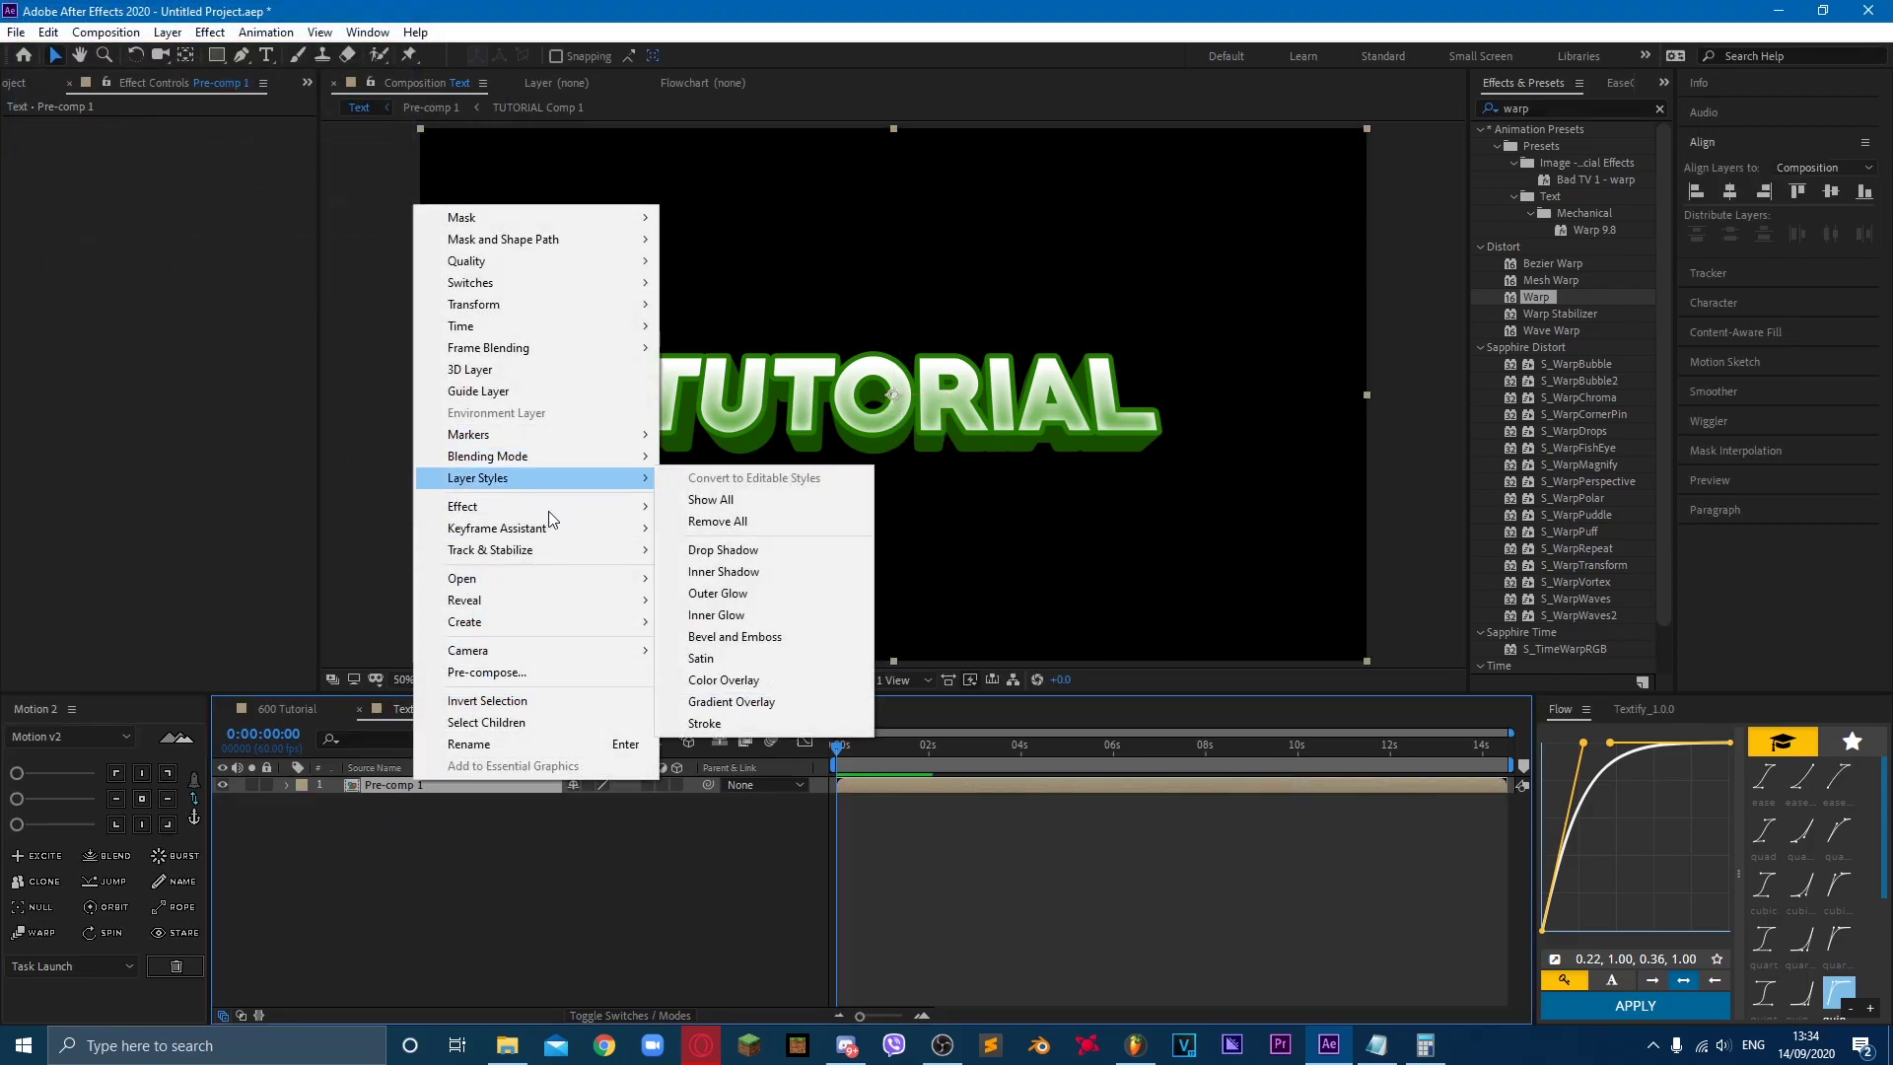
pyautogui.click(765, 728)
pyautogui.click(322, 853)
pyautogui.click(579, 885)
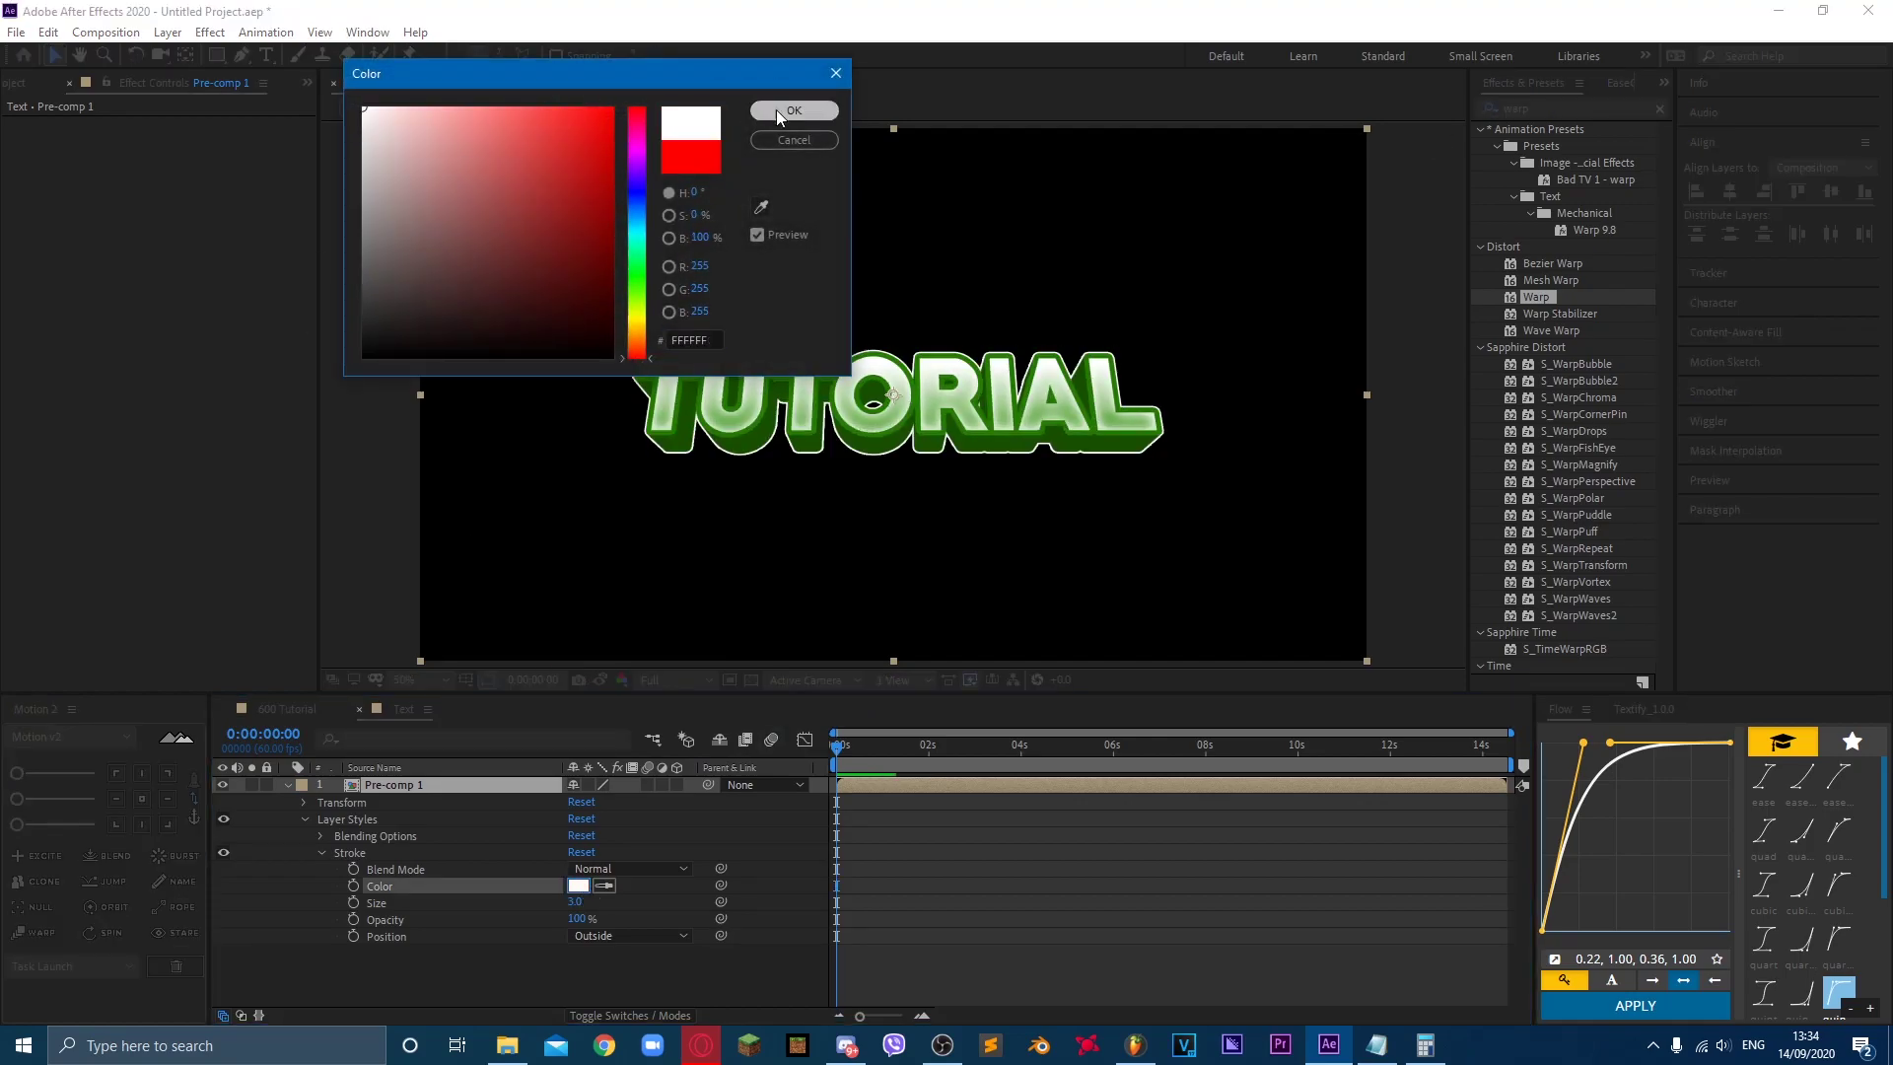
pyautogui.click(778, 109)
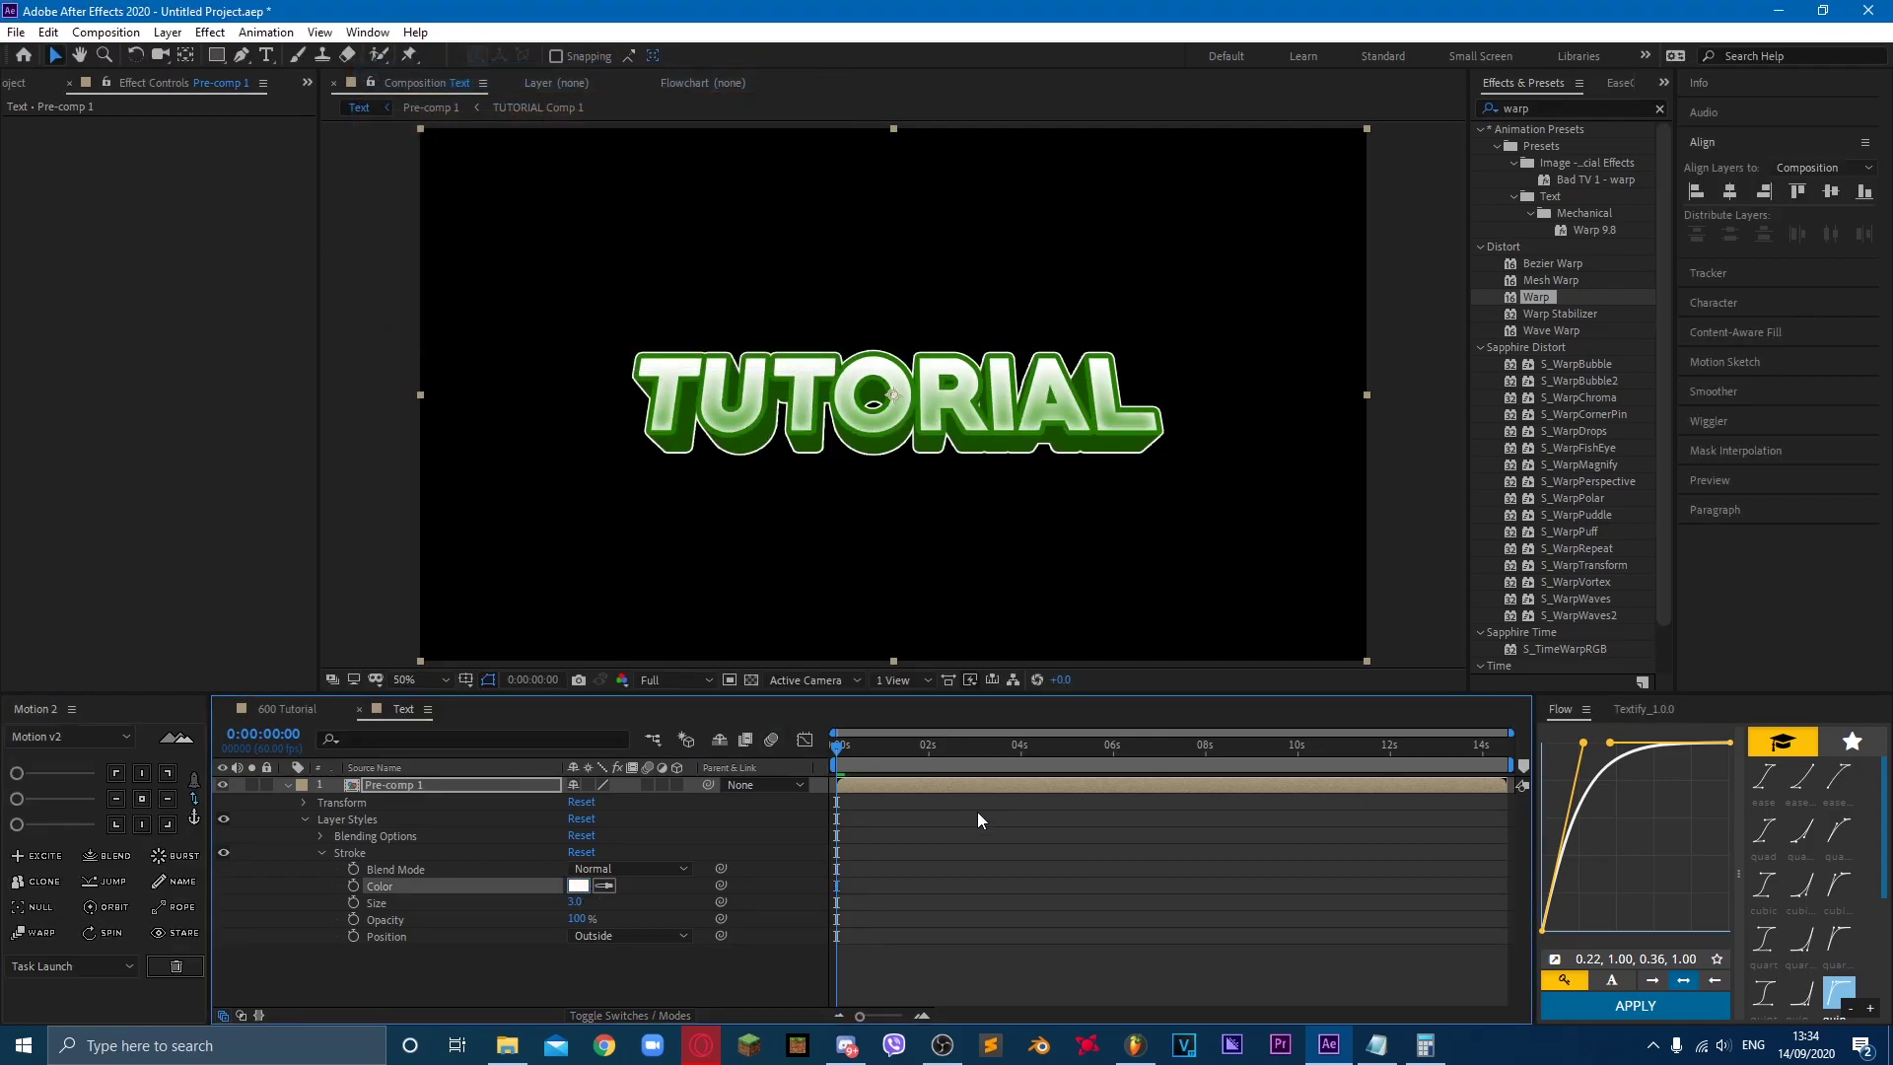
# Step: Add an Inner Glow layer style to Pre-comp 1 with color FFFFFF and size 20
pyautogui.rightClick(401, 794)
pyautogui.moveTo(517, 491)
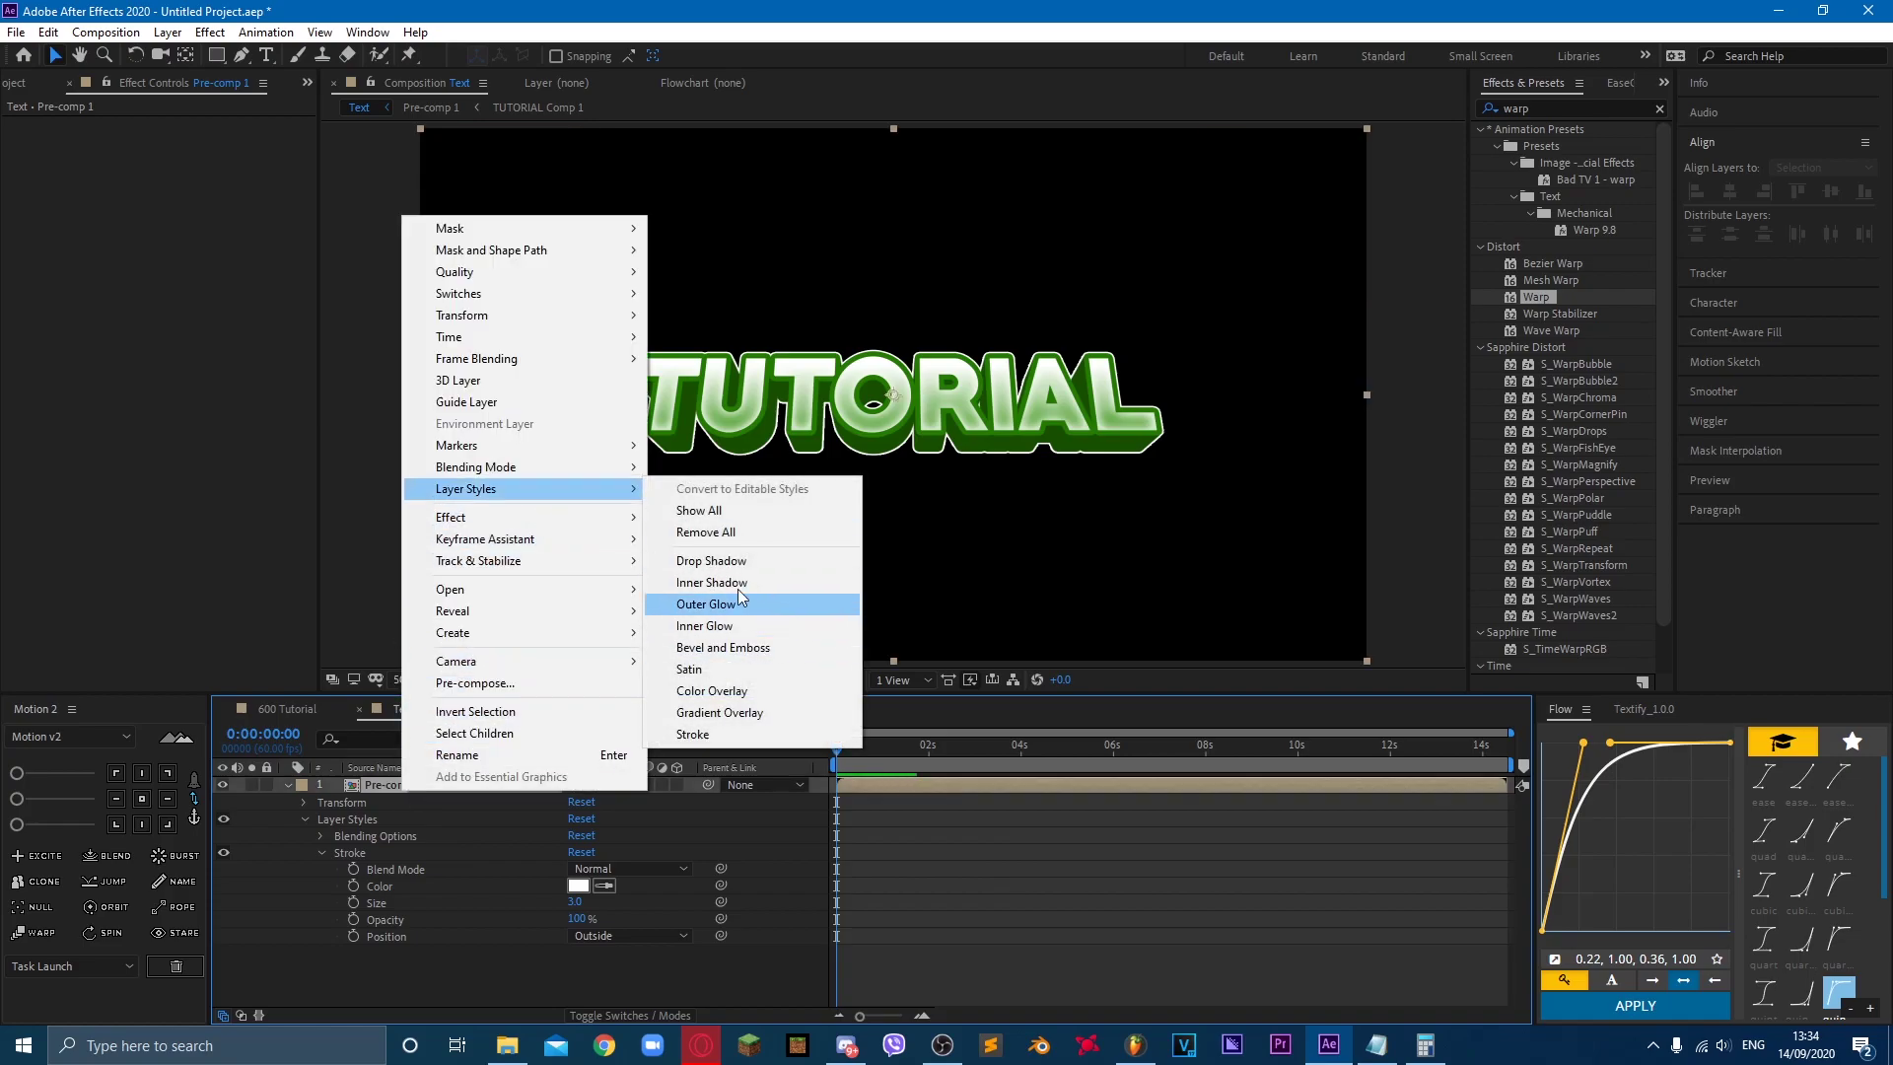
pyautogui.click(732, 628)
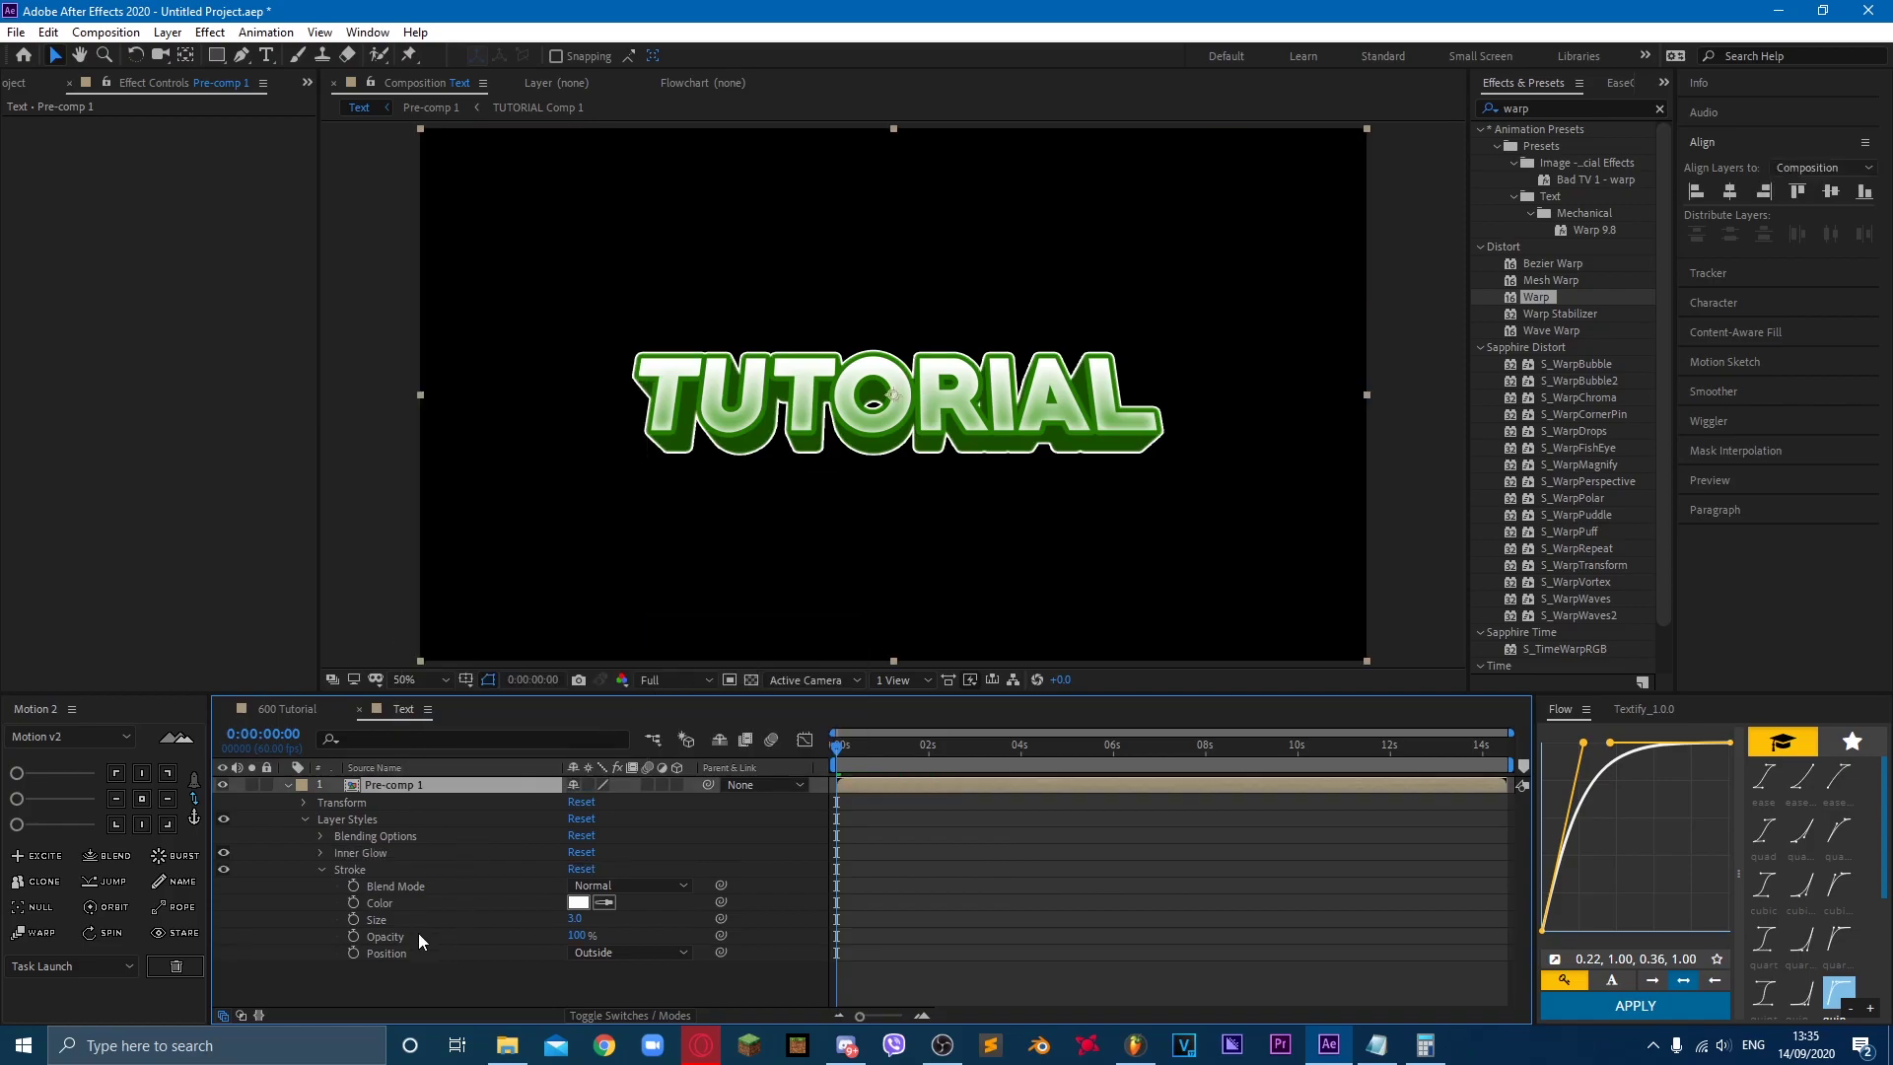
pyautogui.click(319, 852)
pyautogui.scroll(-2, 444, 868)
pyautogui.click(579, 868)
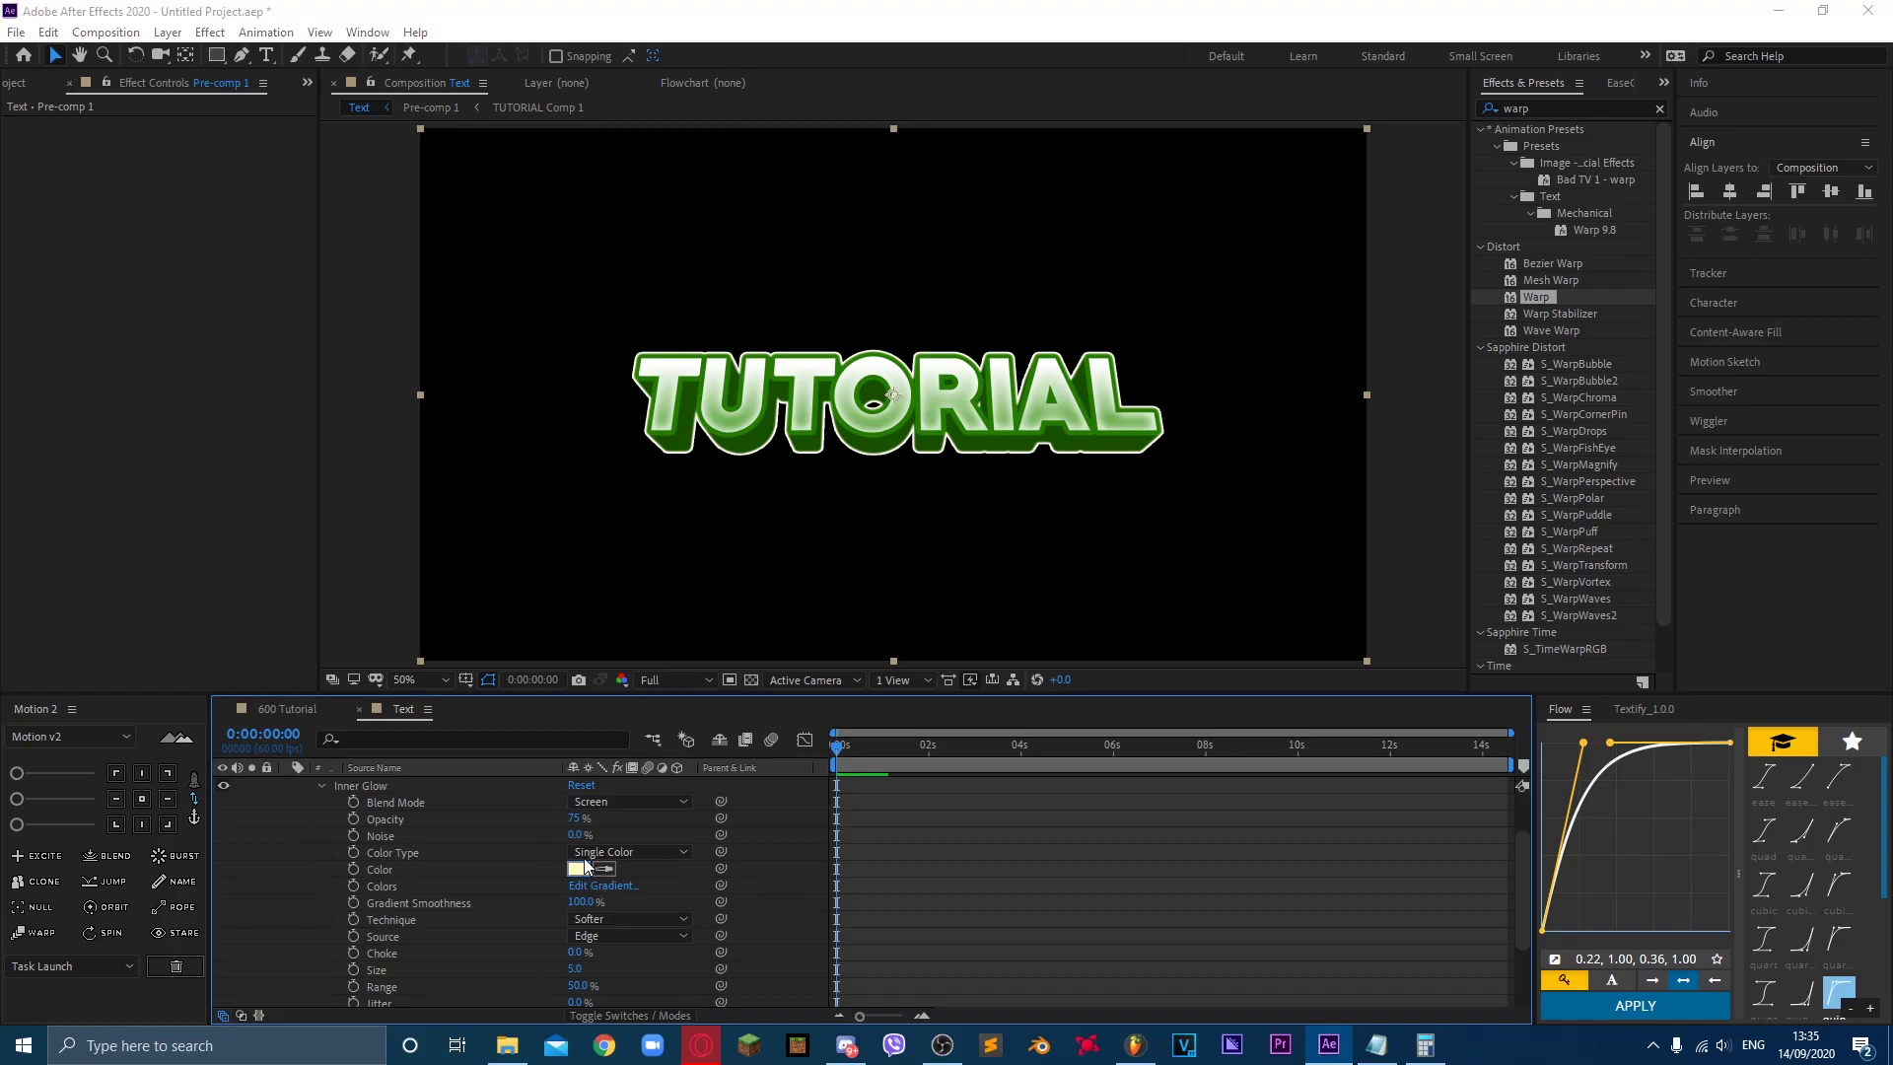
pyautogui.moveTo(450, 169); pyautogui.dragTo(362, 107)
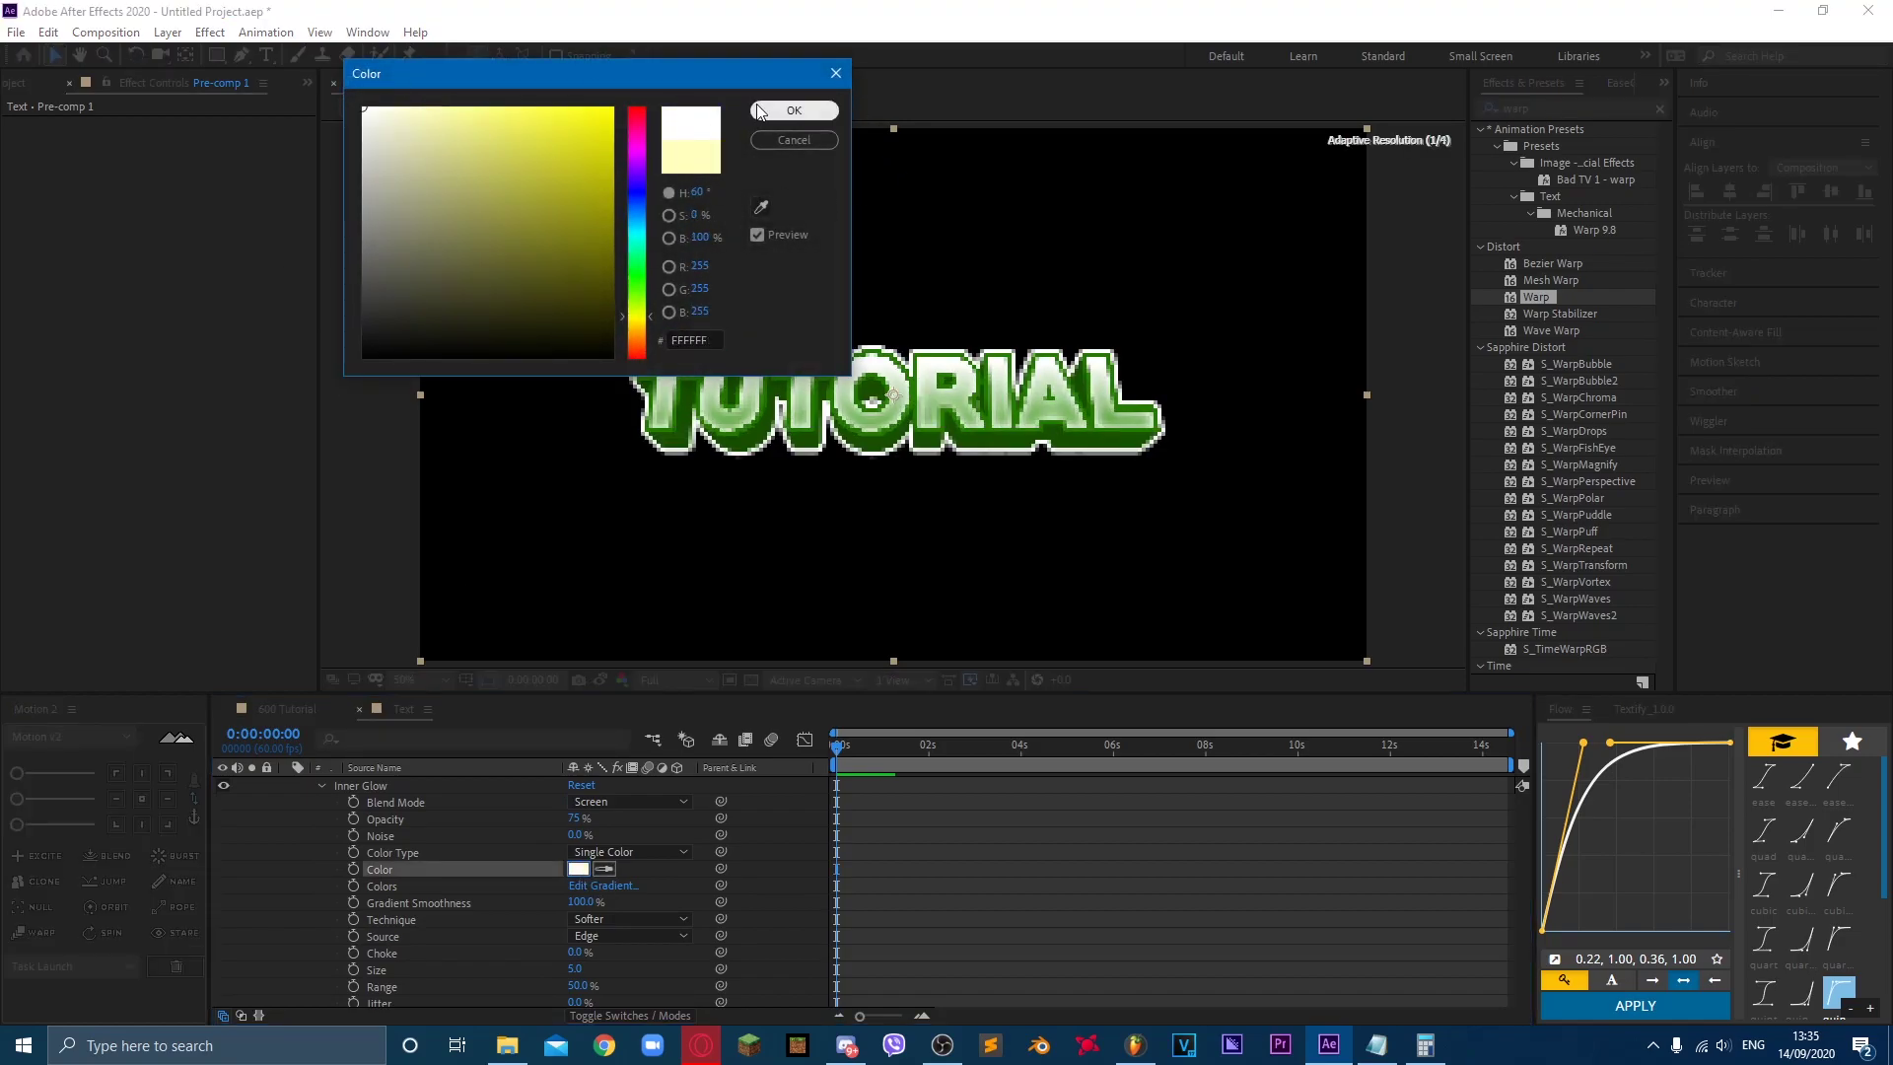
pyautogui.click(765, 111)
pyautogui.moveTo(576, 968); pyautogui.dragTo(585, 973)
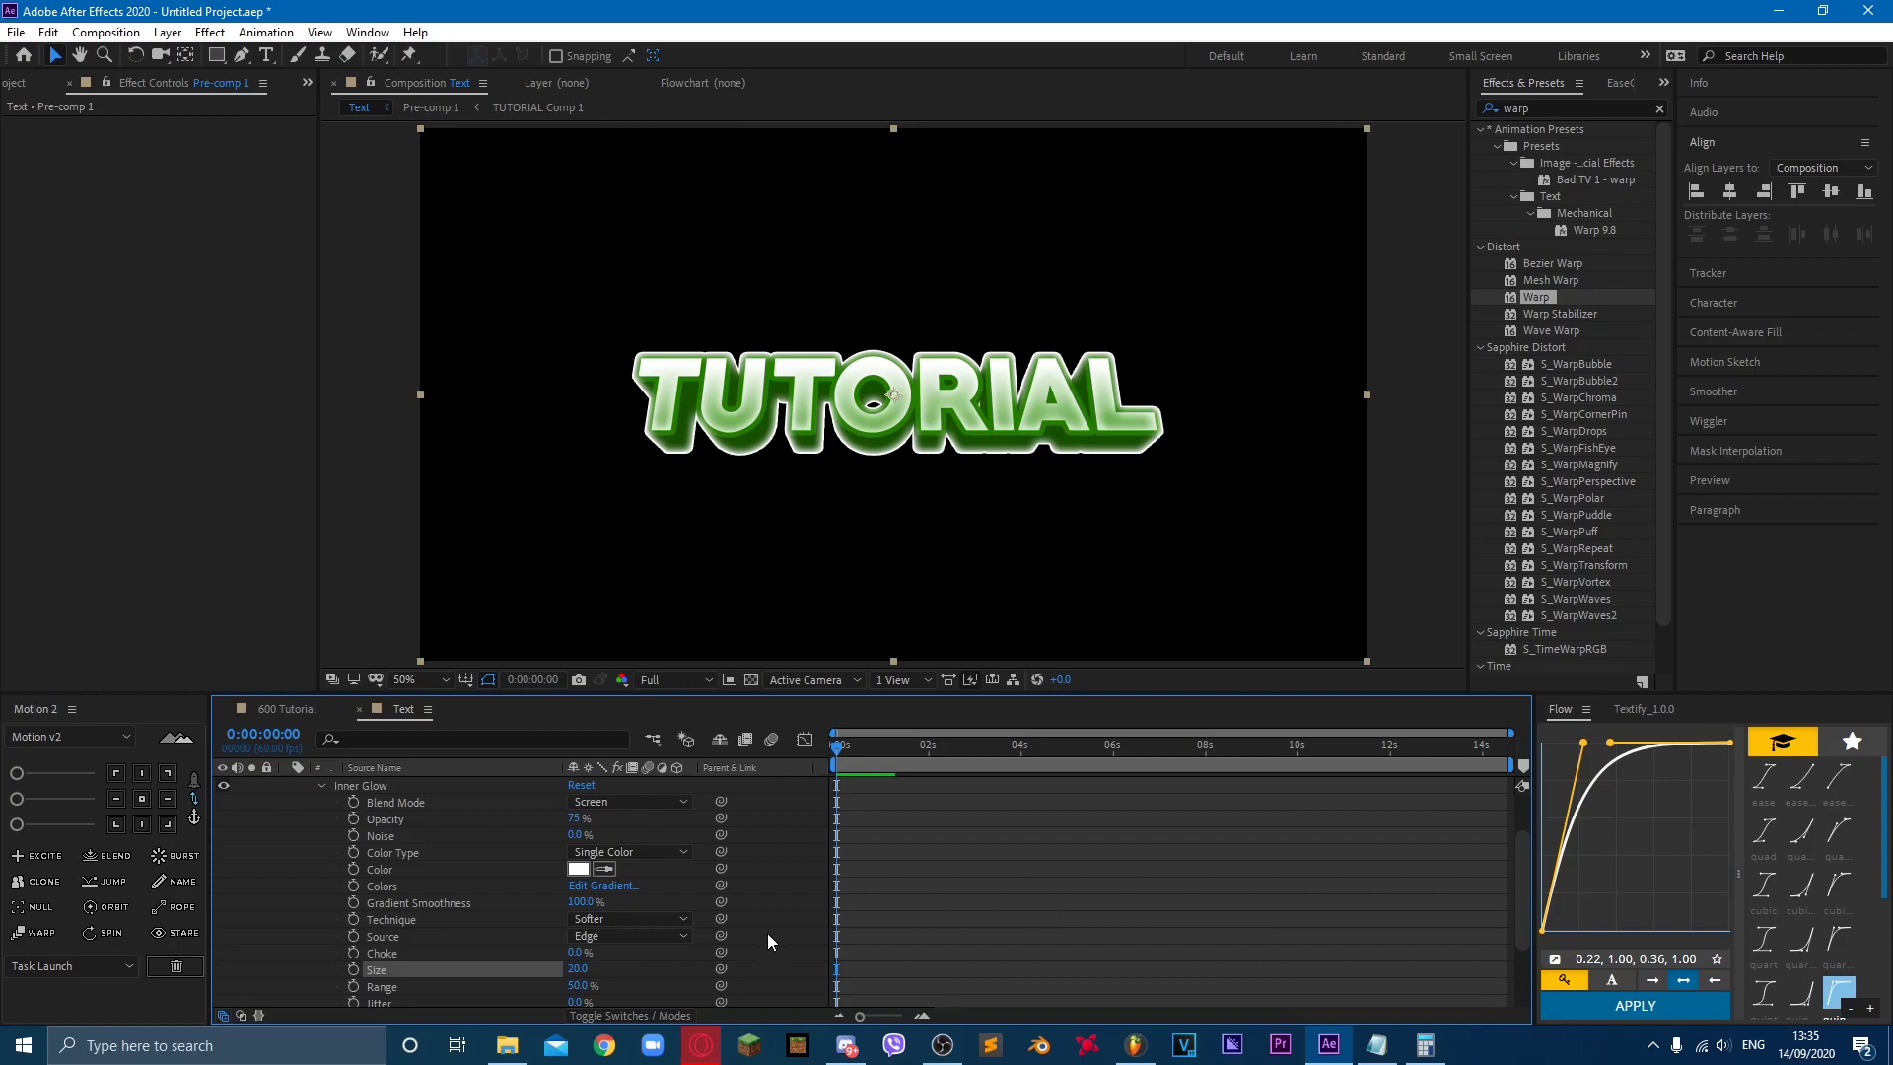
# Step: Delete the Stroke layer style from Pre-comp 1 and collapse the layer's properties
pyautogui.scroll(-3, 469, 957)
pyautogui.click(369, 913)
pyautogui.press('Delete')
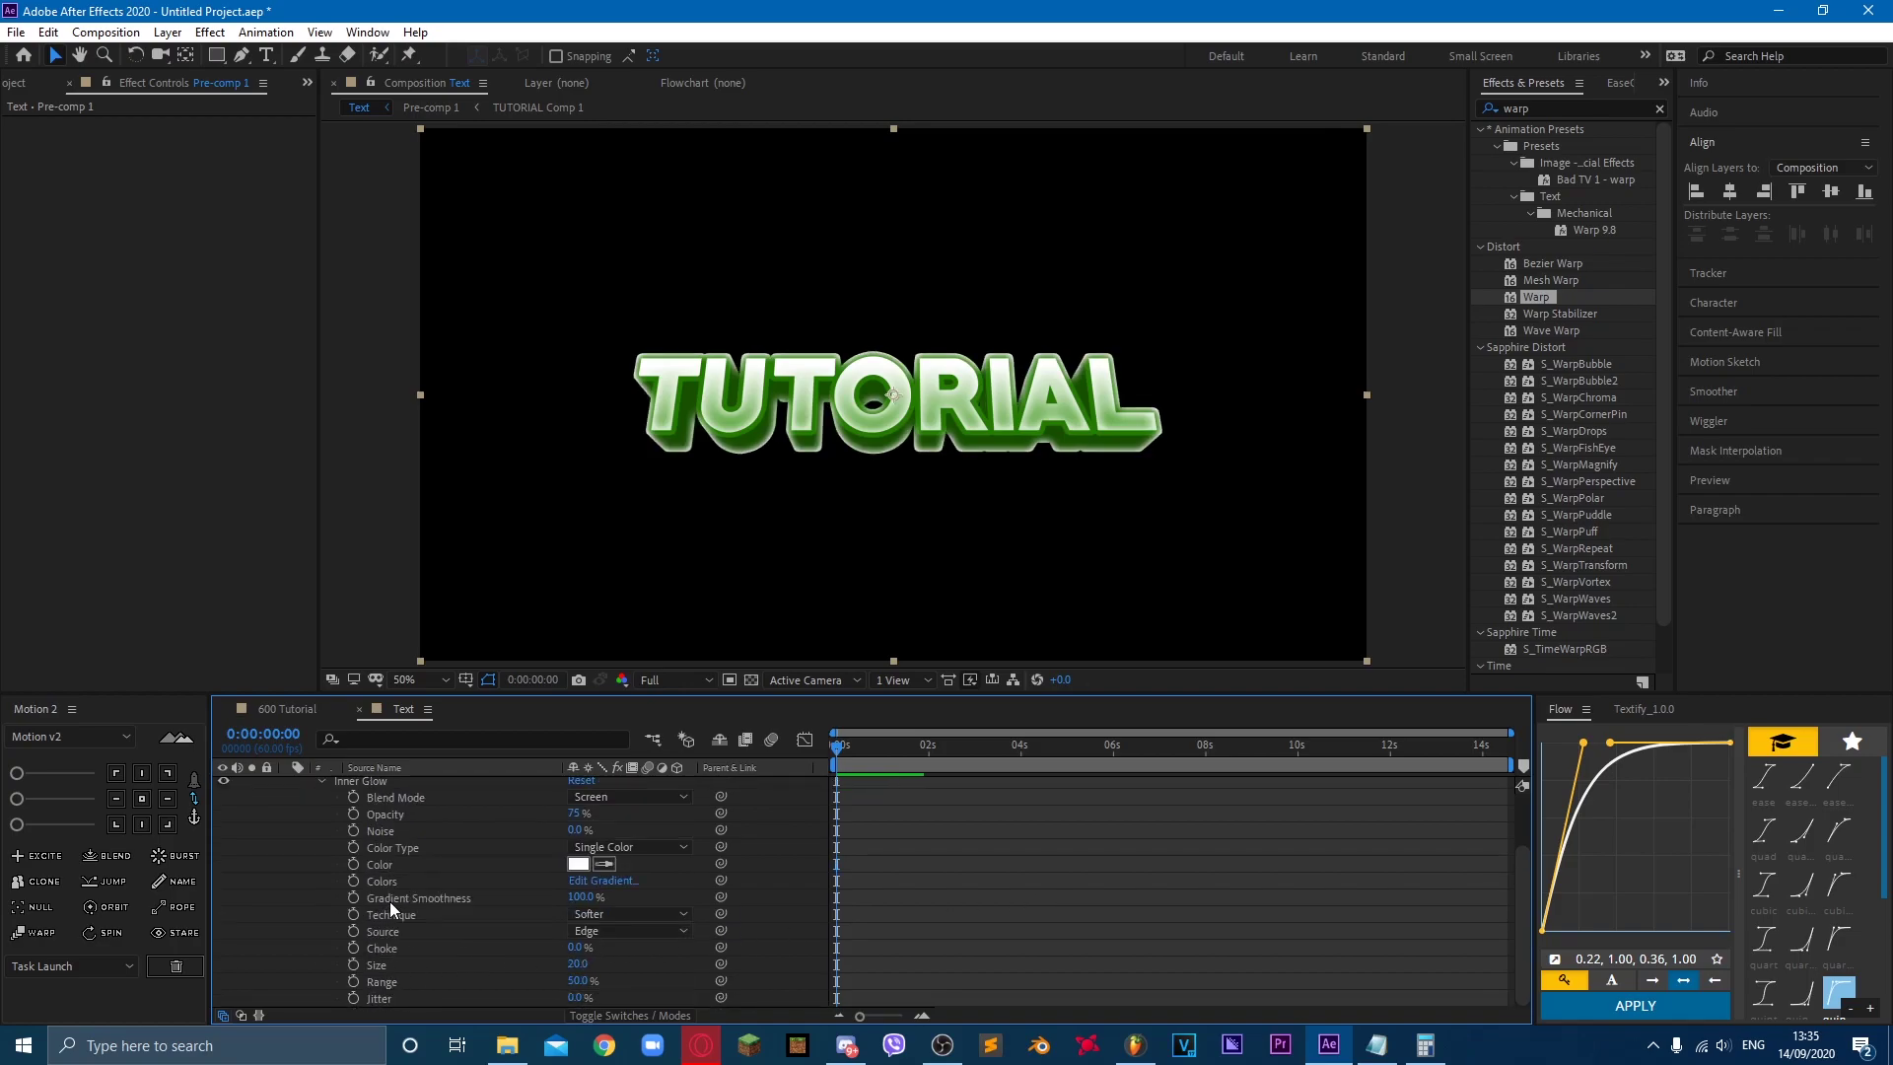
pyautogui.scroll(5, 444, 907)
pyautogui.click(282, 784)
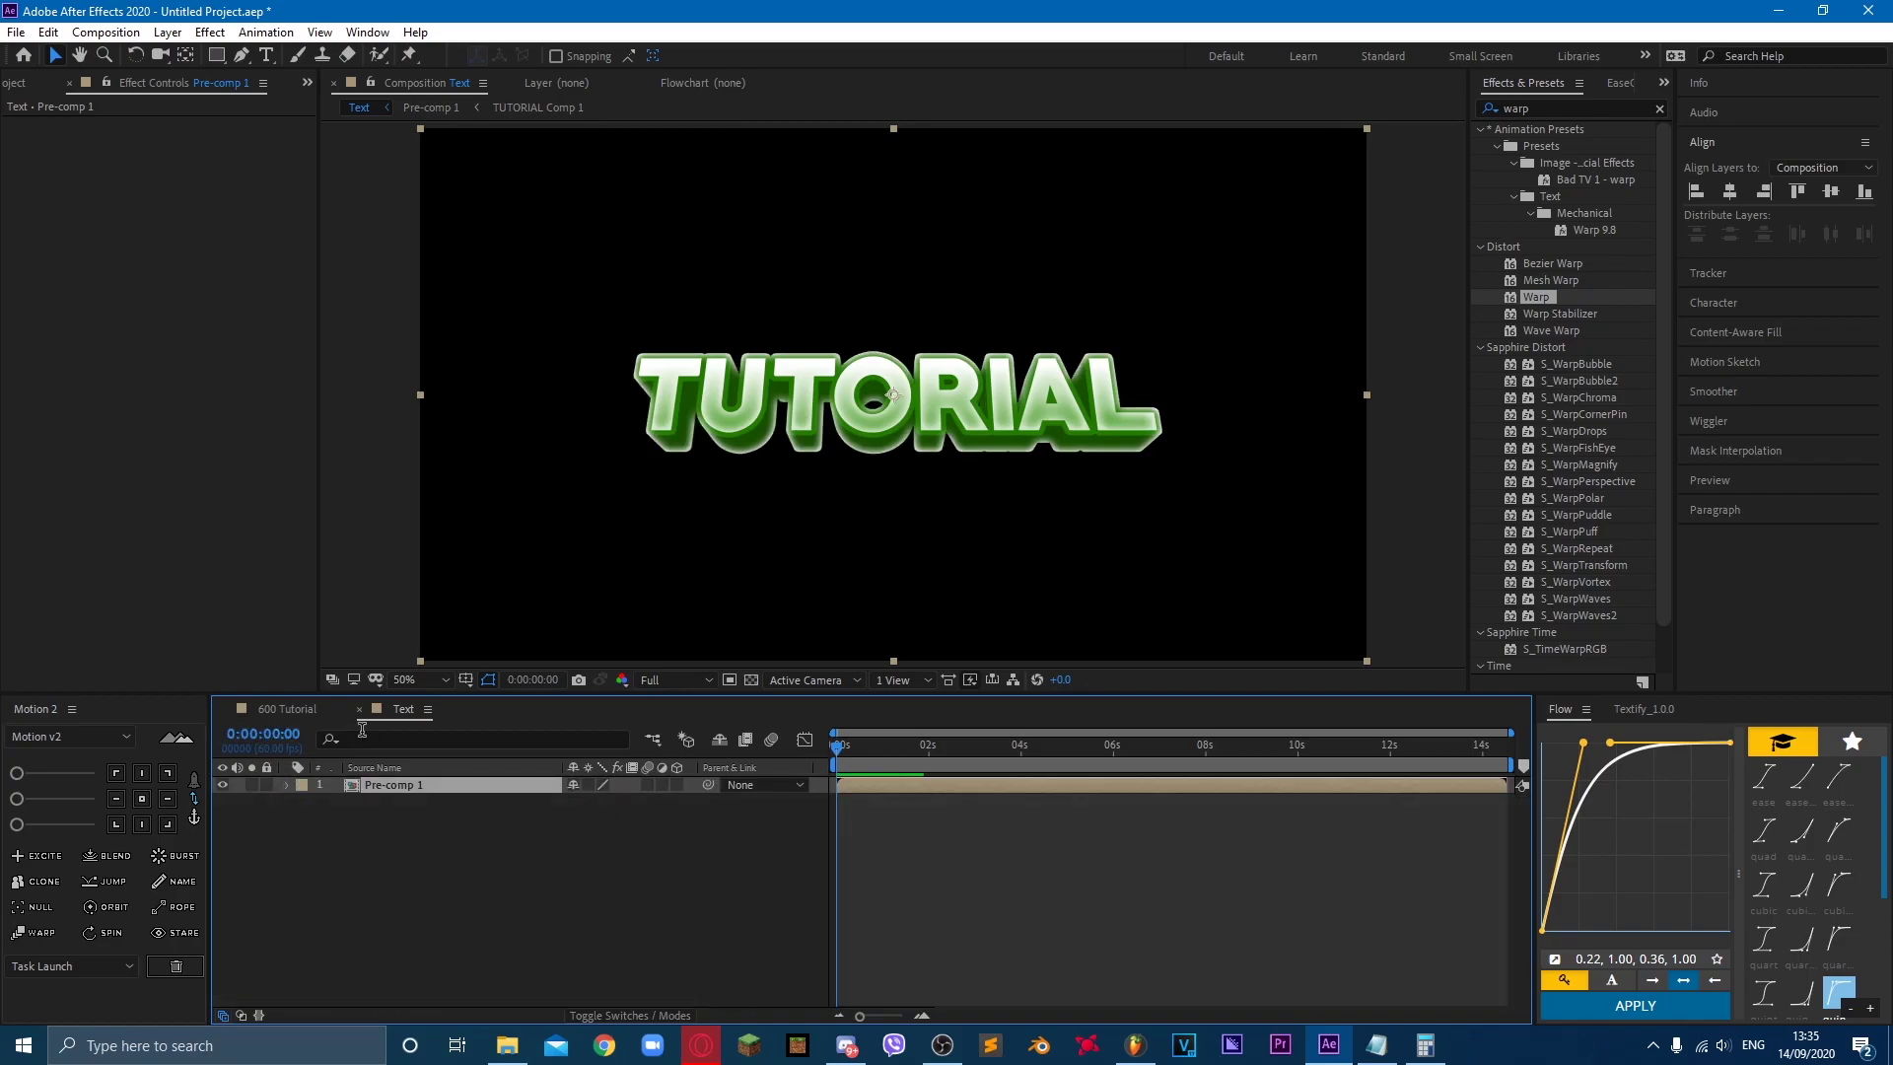
# Step: Auto-trace Pre-comp 1 by its alpha channel at the current frame, applying the masks to a new layer
pyautogui.click(459, 906)
pyautogui.click(424, 784)
pyautogui.click(168, 32)
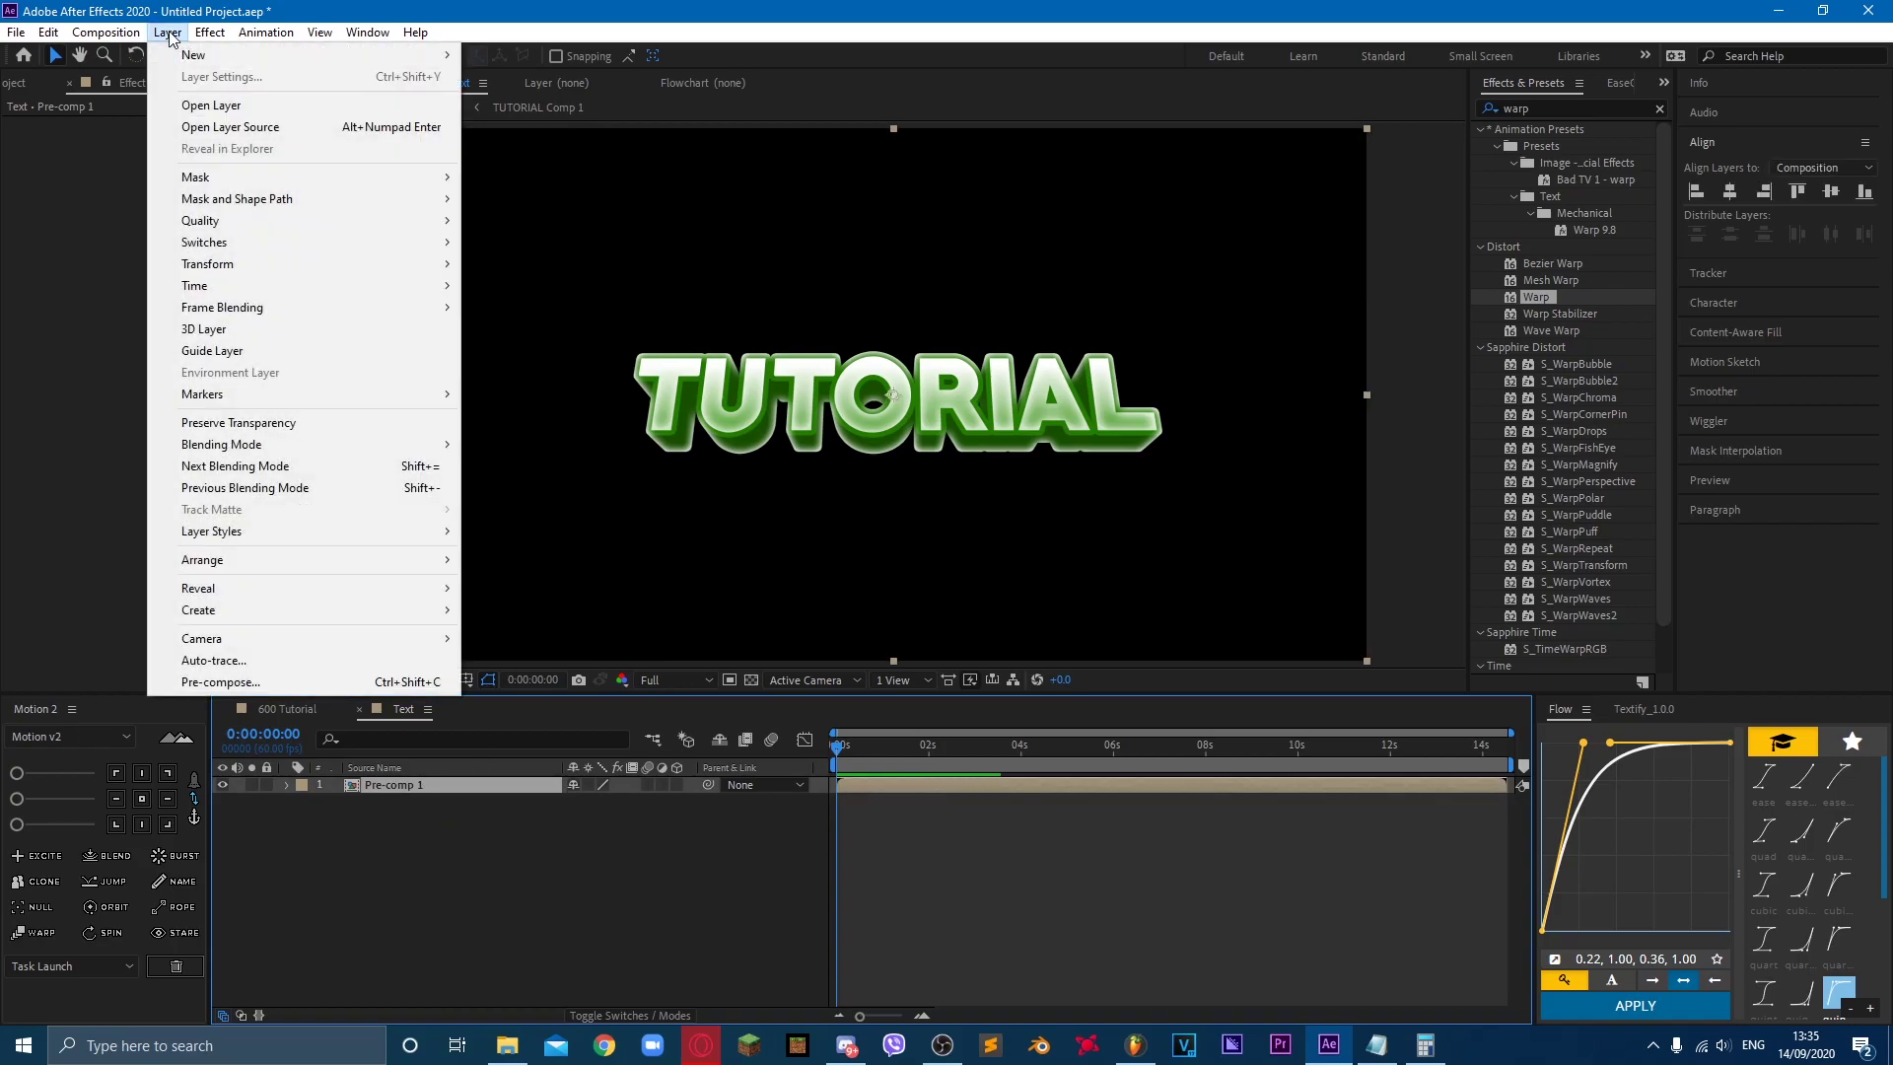
pyautogui.click(201, 660)
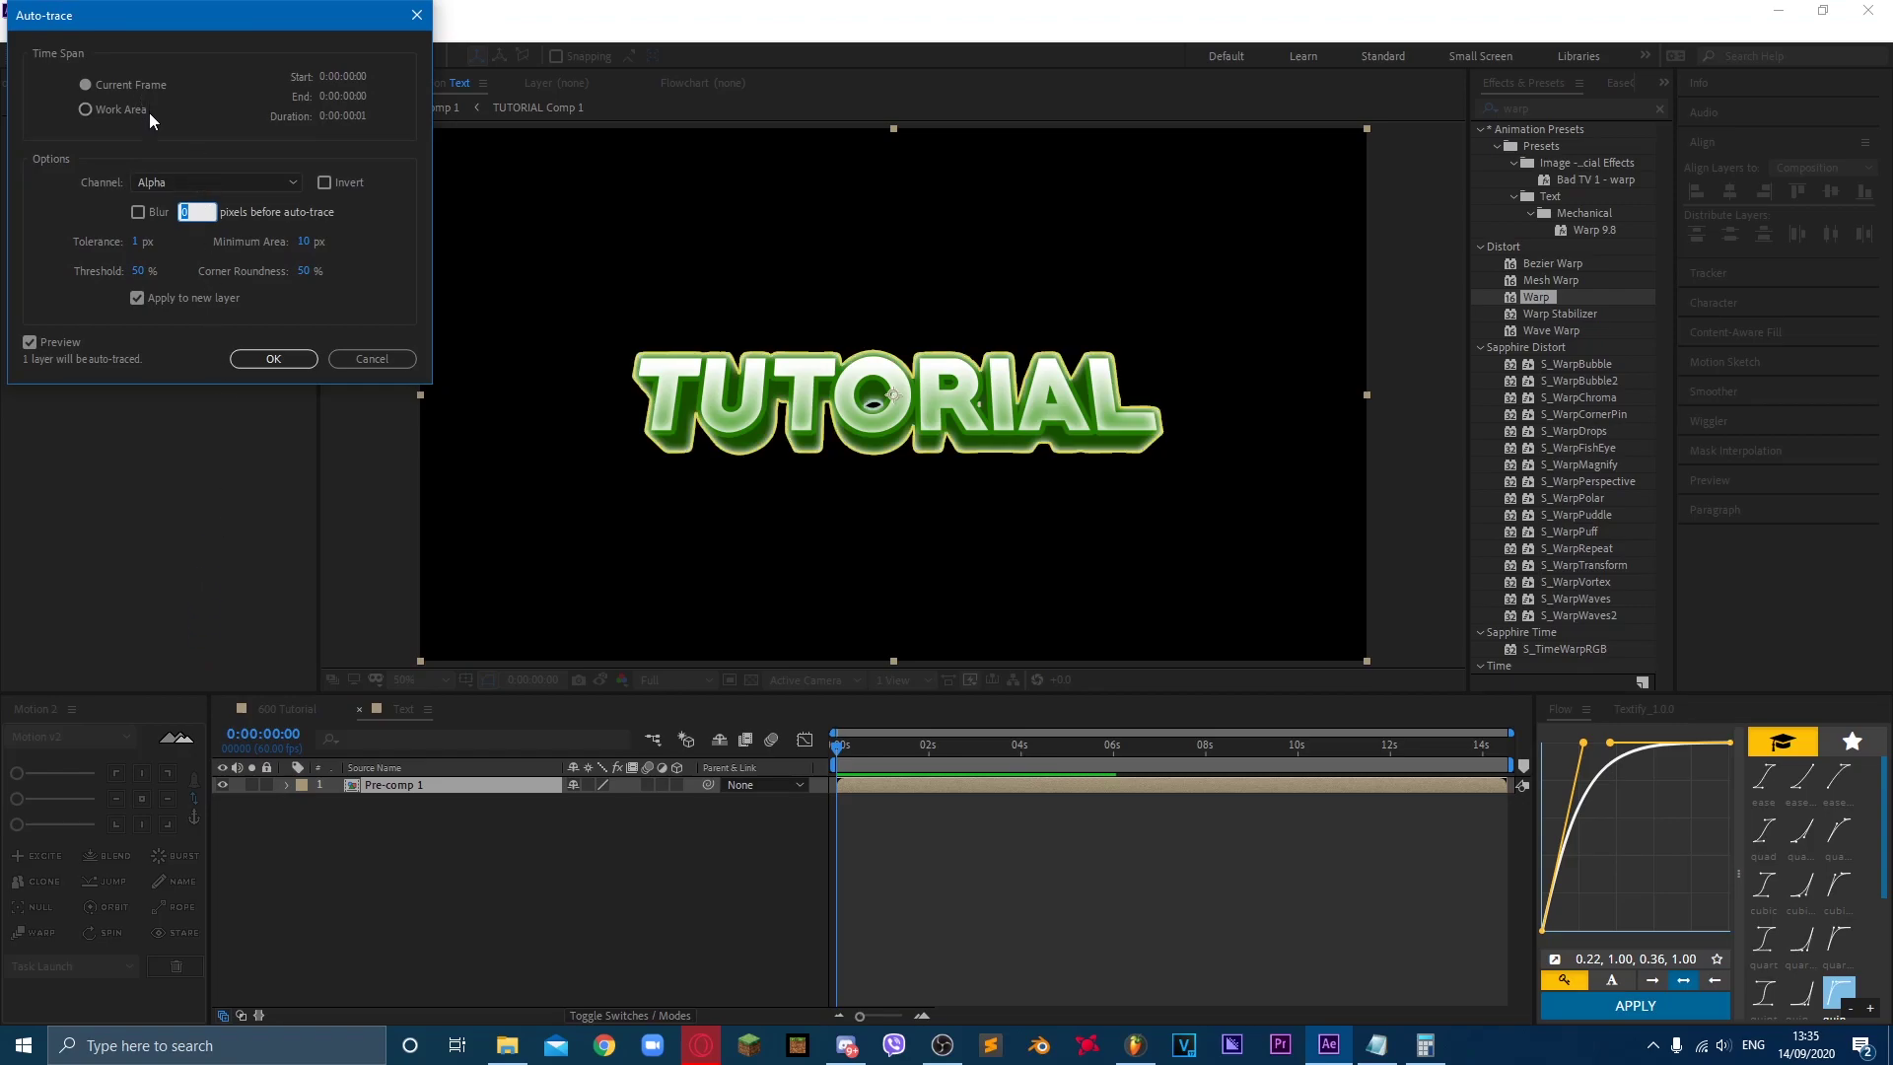
pyautogui.click(274, 360)
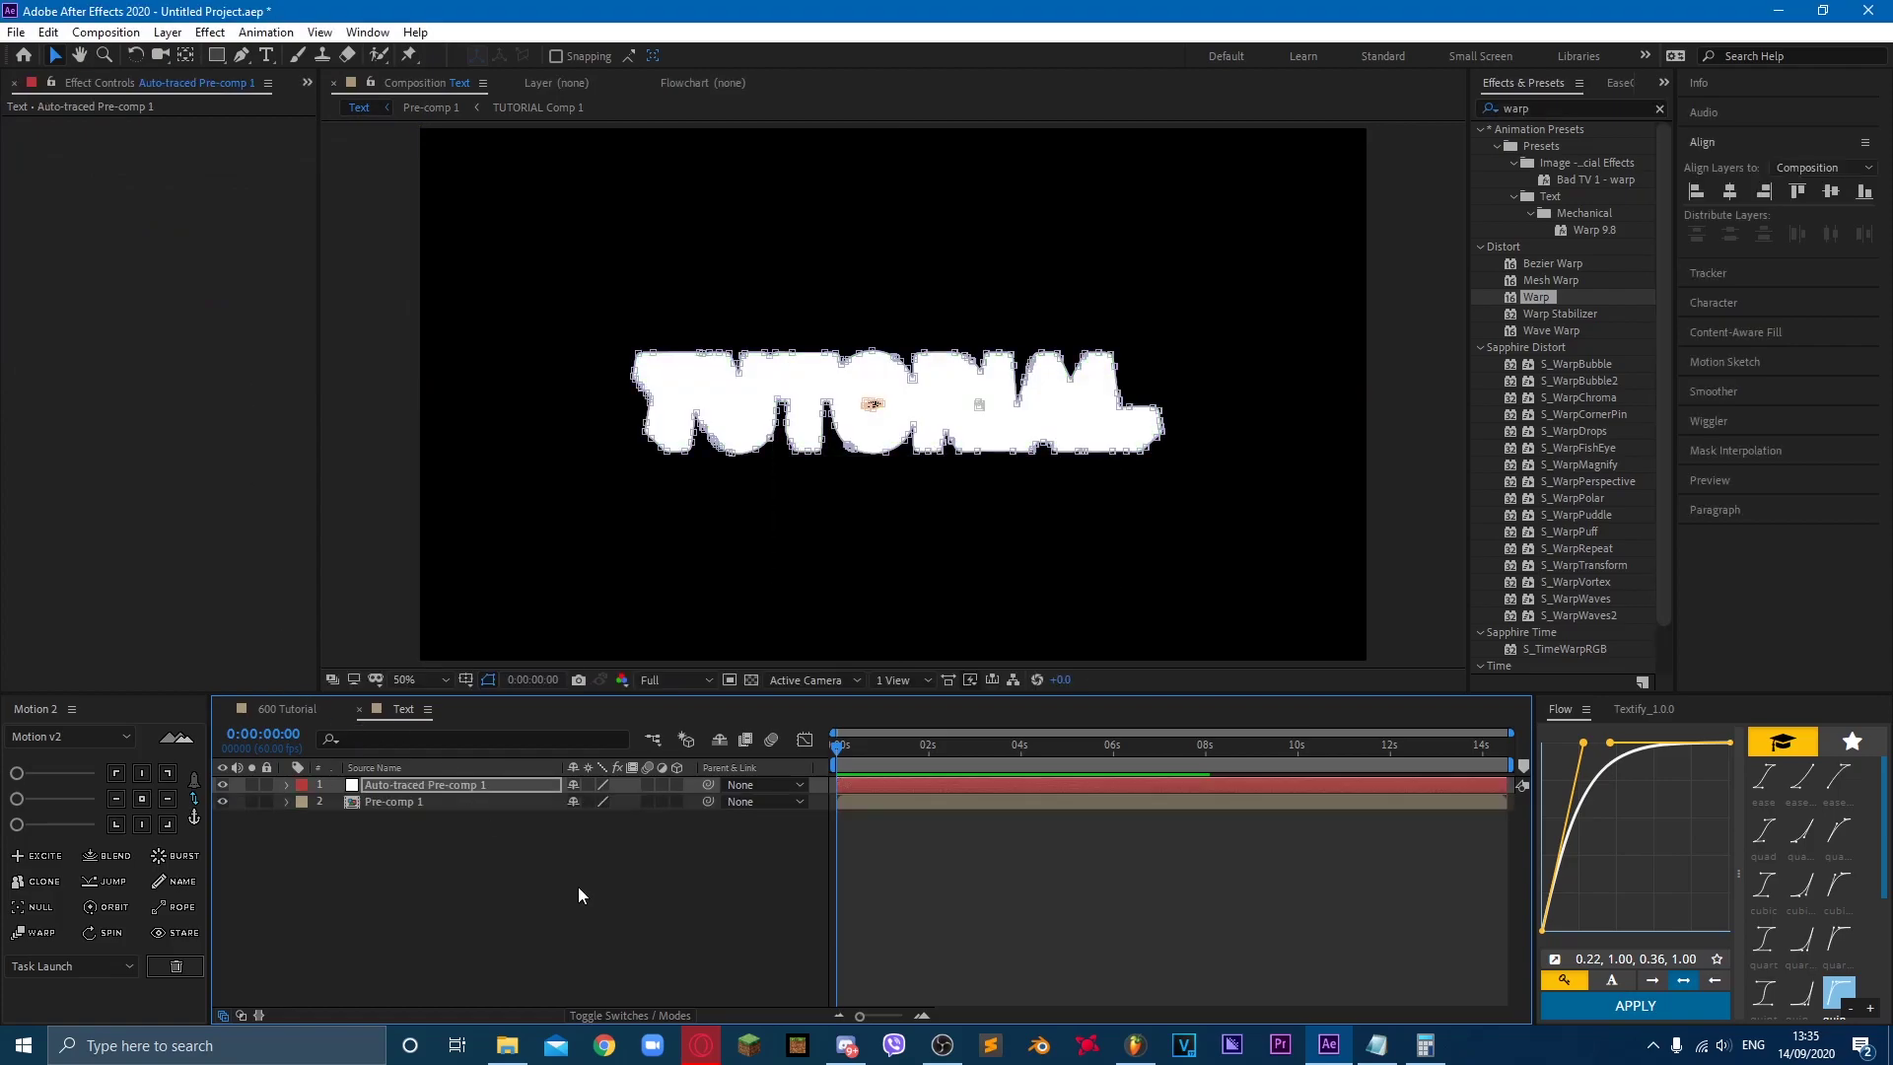
# Step: Apply the Saber effect to the Auto-traced Pre-comp 1 layer
pyautogui.click(438, 785)
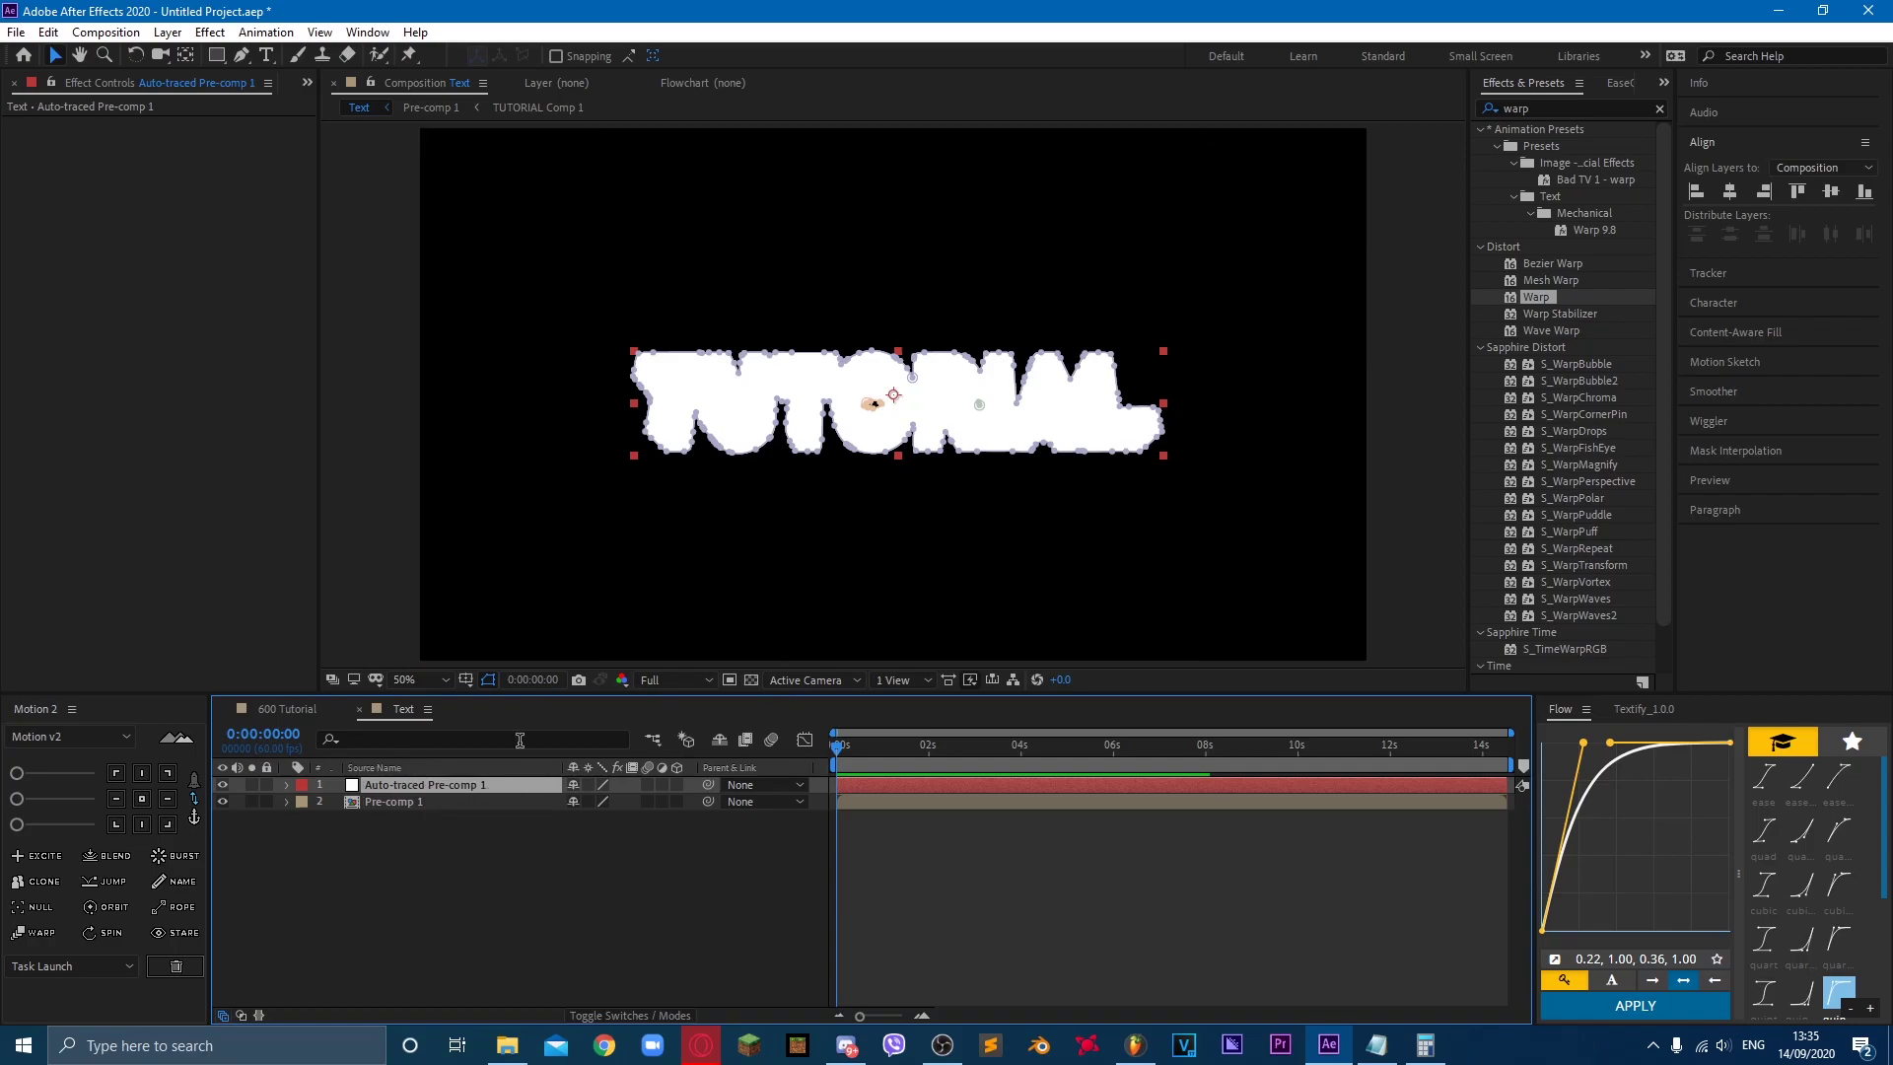
pyautogui.click(459, 837)
pyautogui.click(471, 783)
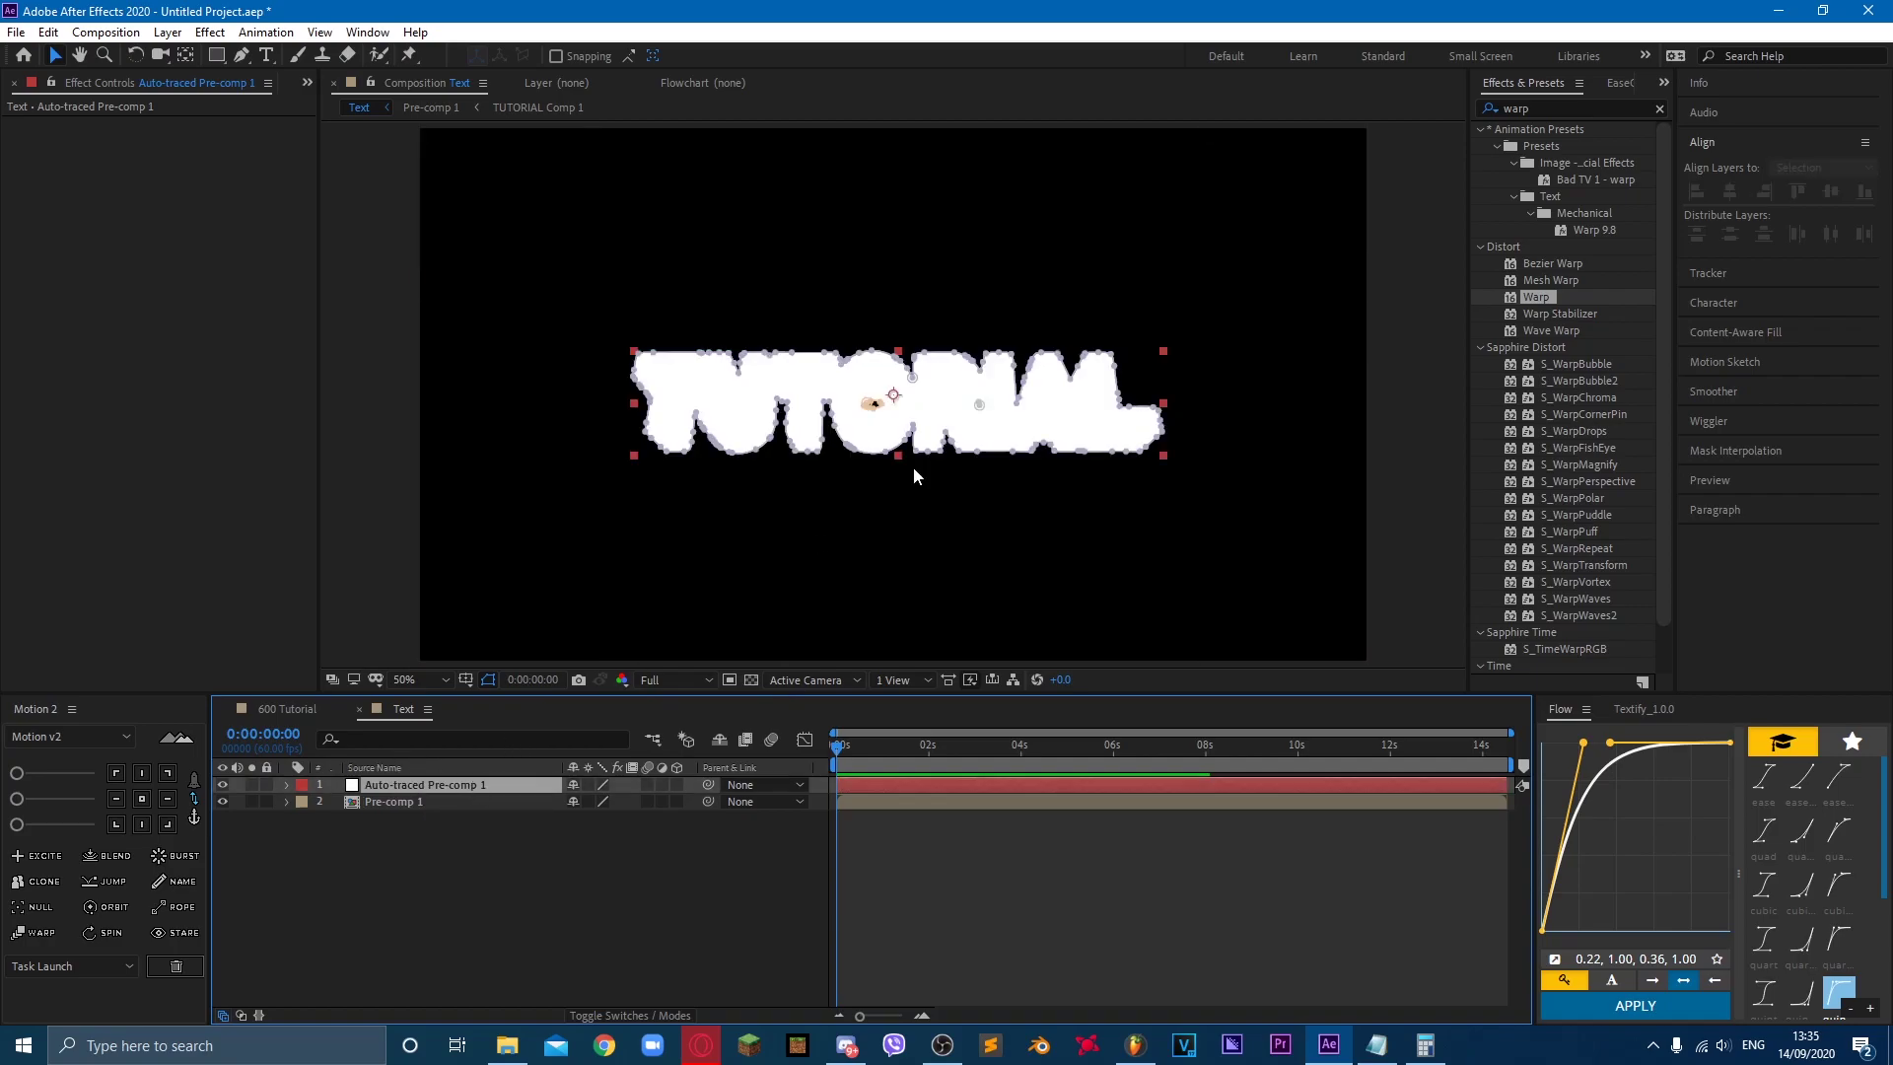
pyautogui.click(1551, 107)
pyautogui.write('sabet')
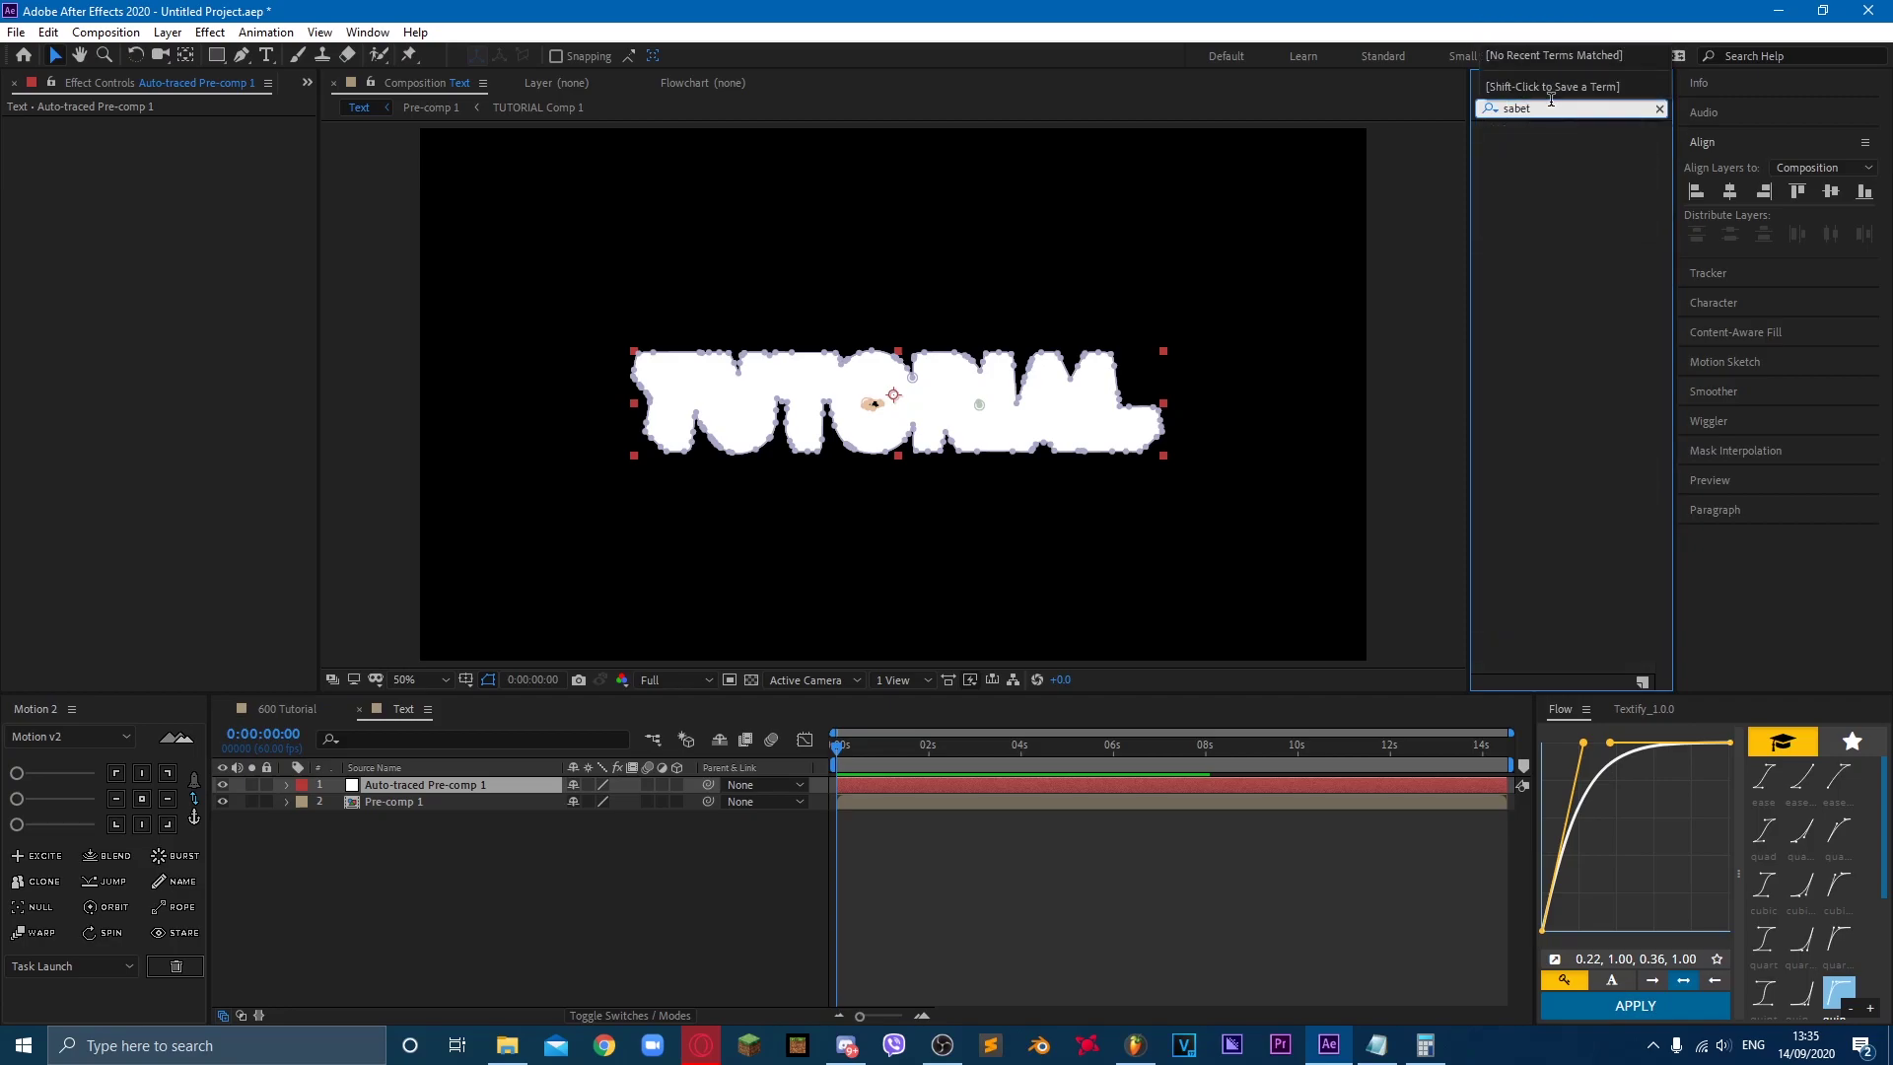
pyautogui.press('BackSpace')
pyautogui.write('r')
pyautogui.doubleClick(1538, 228)
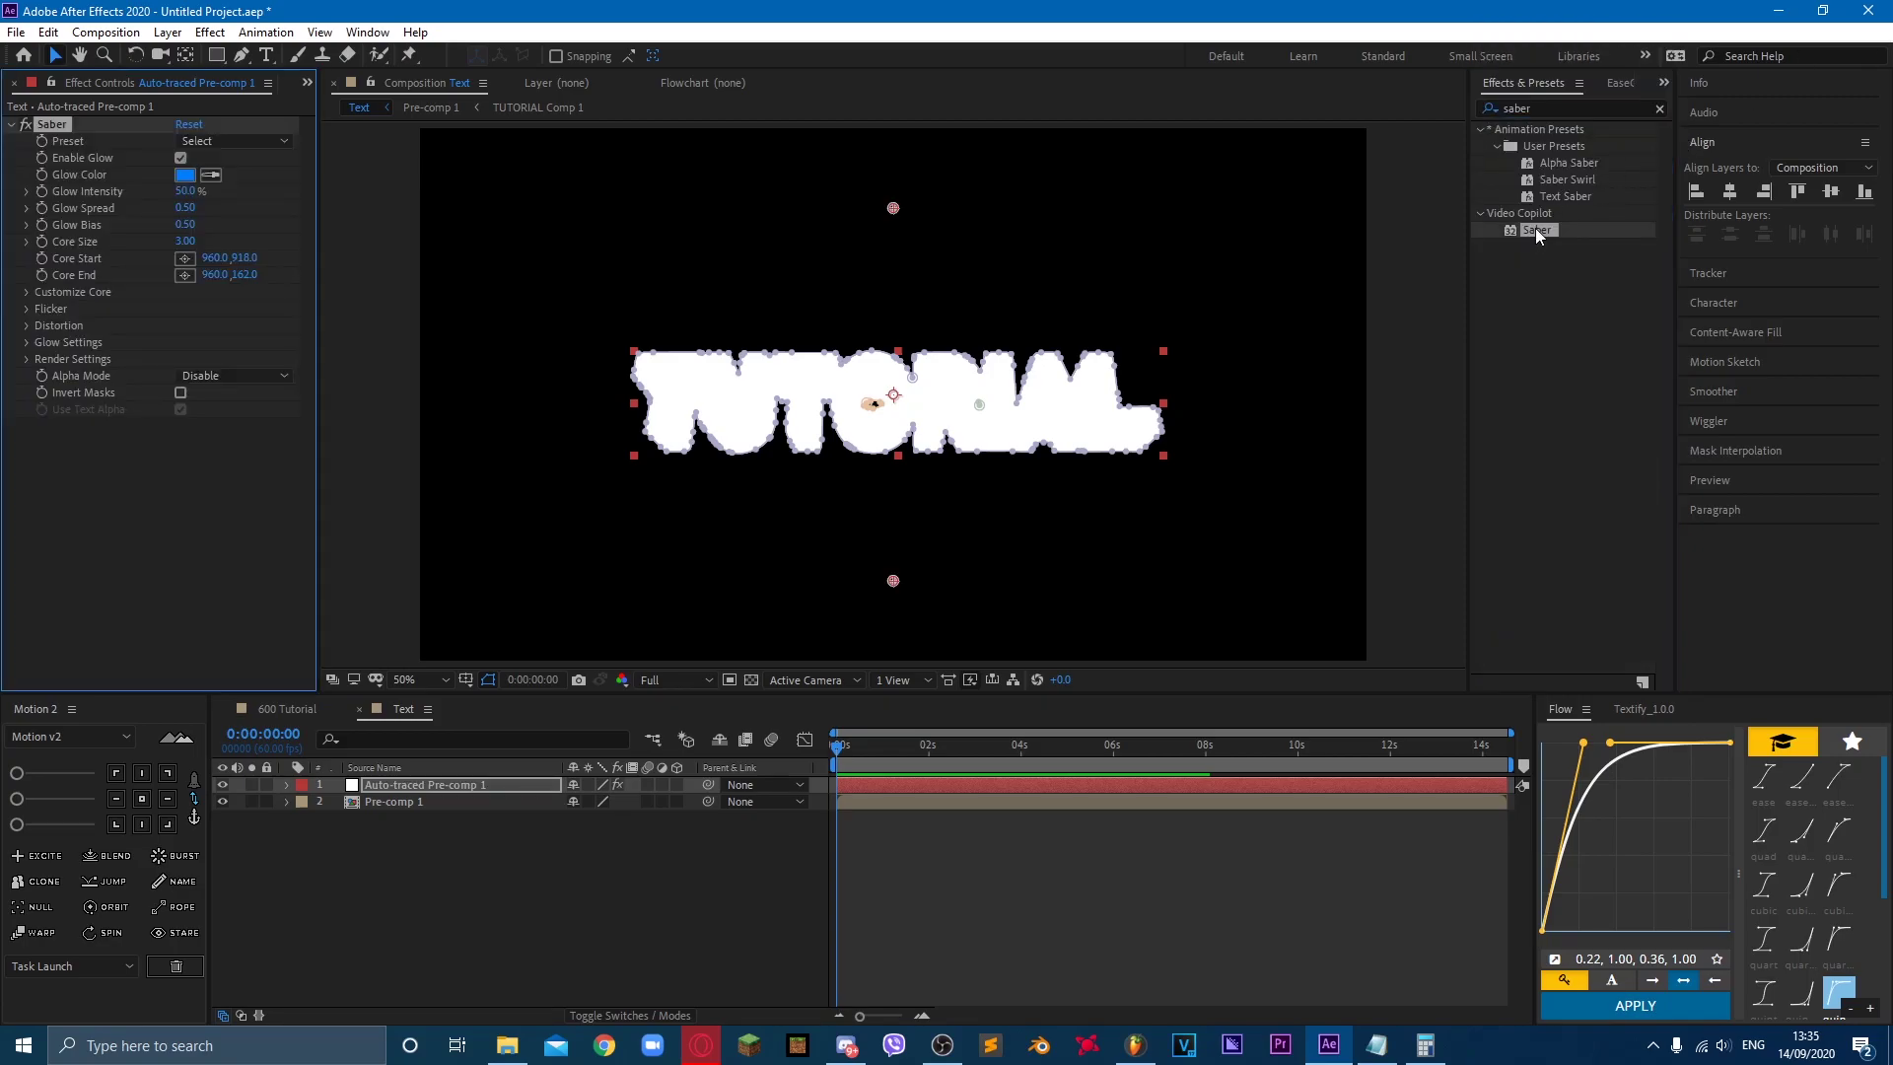
# Step: Customize the Saber core on the auto-traced layer by setting its core type to Layer Masks
pyautogui.click(25, 293)
pyautogui.click(242, 304)
pyautogui.click(237, 355)
# Step: Find Saber's render settings on Auto-traced Pre-comp 1 and set Composite Settings to Transparent
pyautogui.click(470, 781)
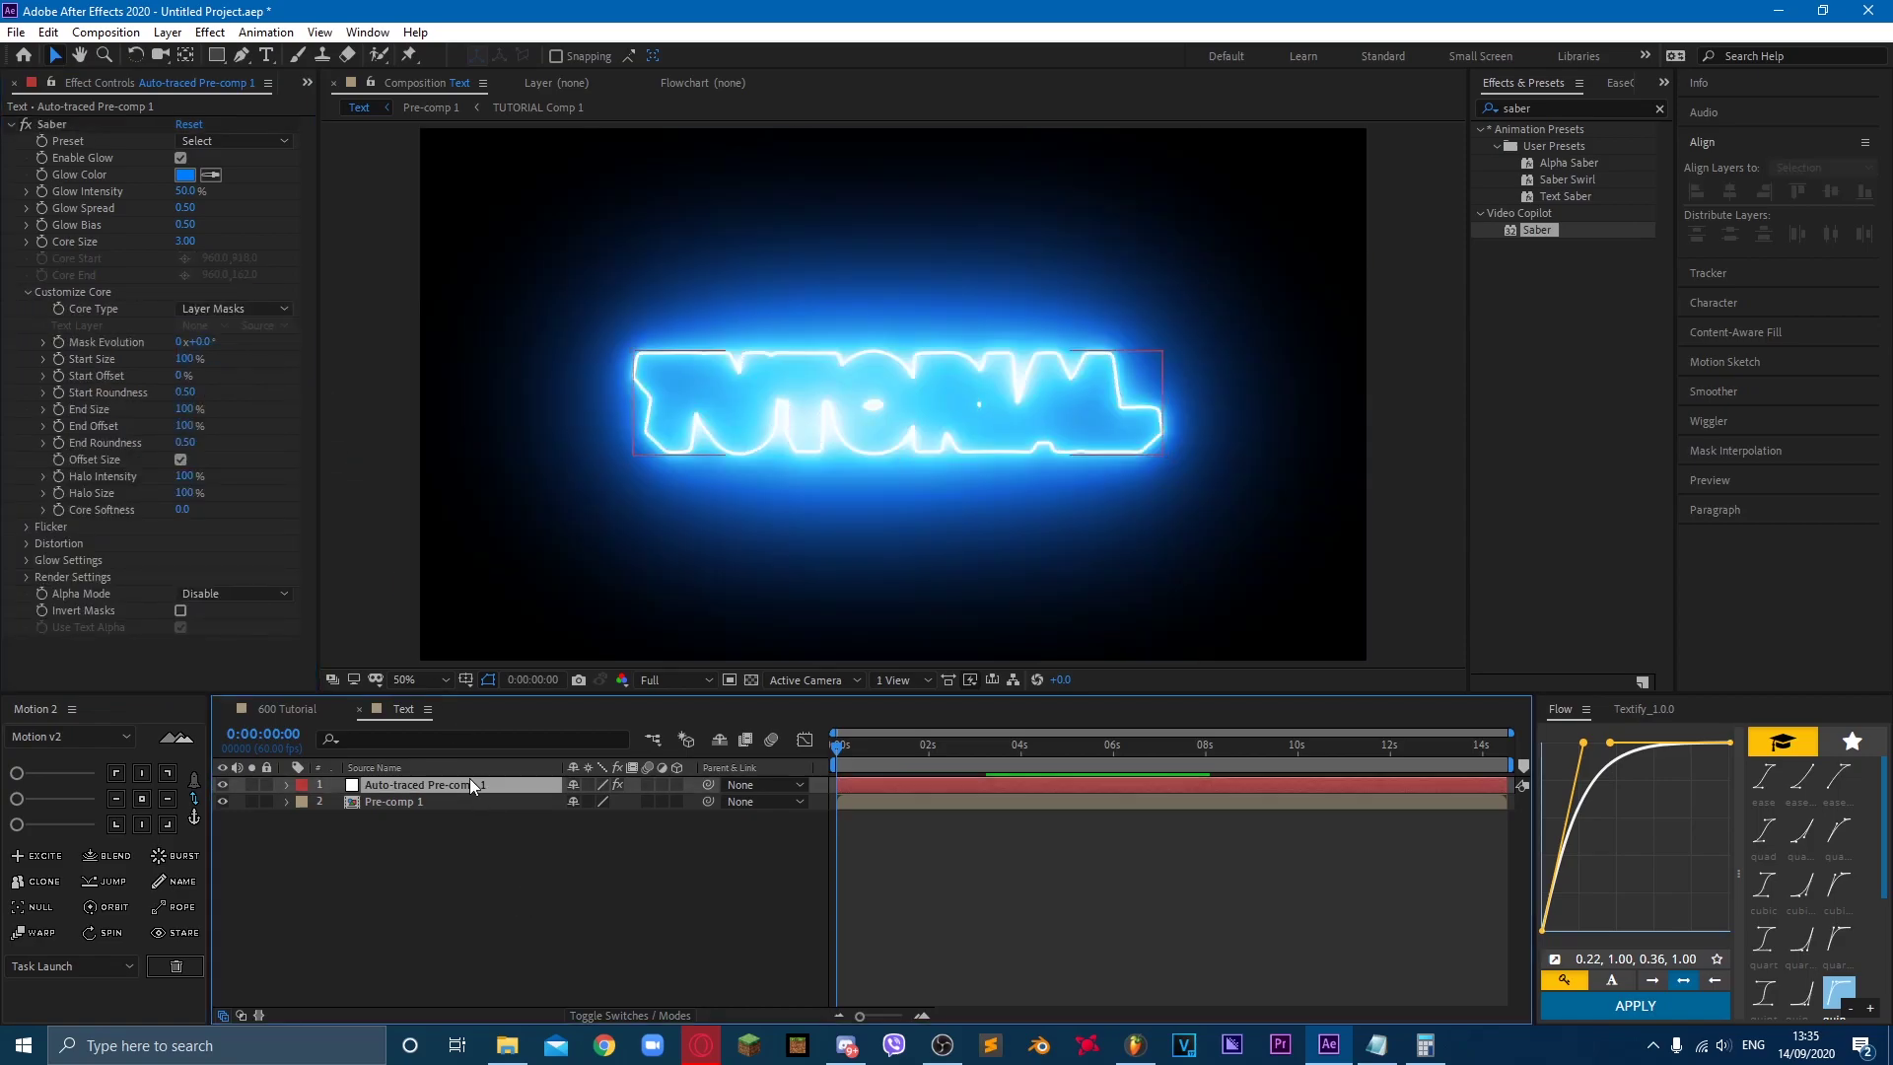
pyautogui.click(466, 739)
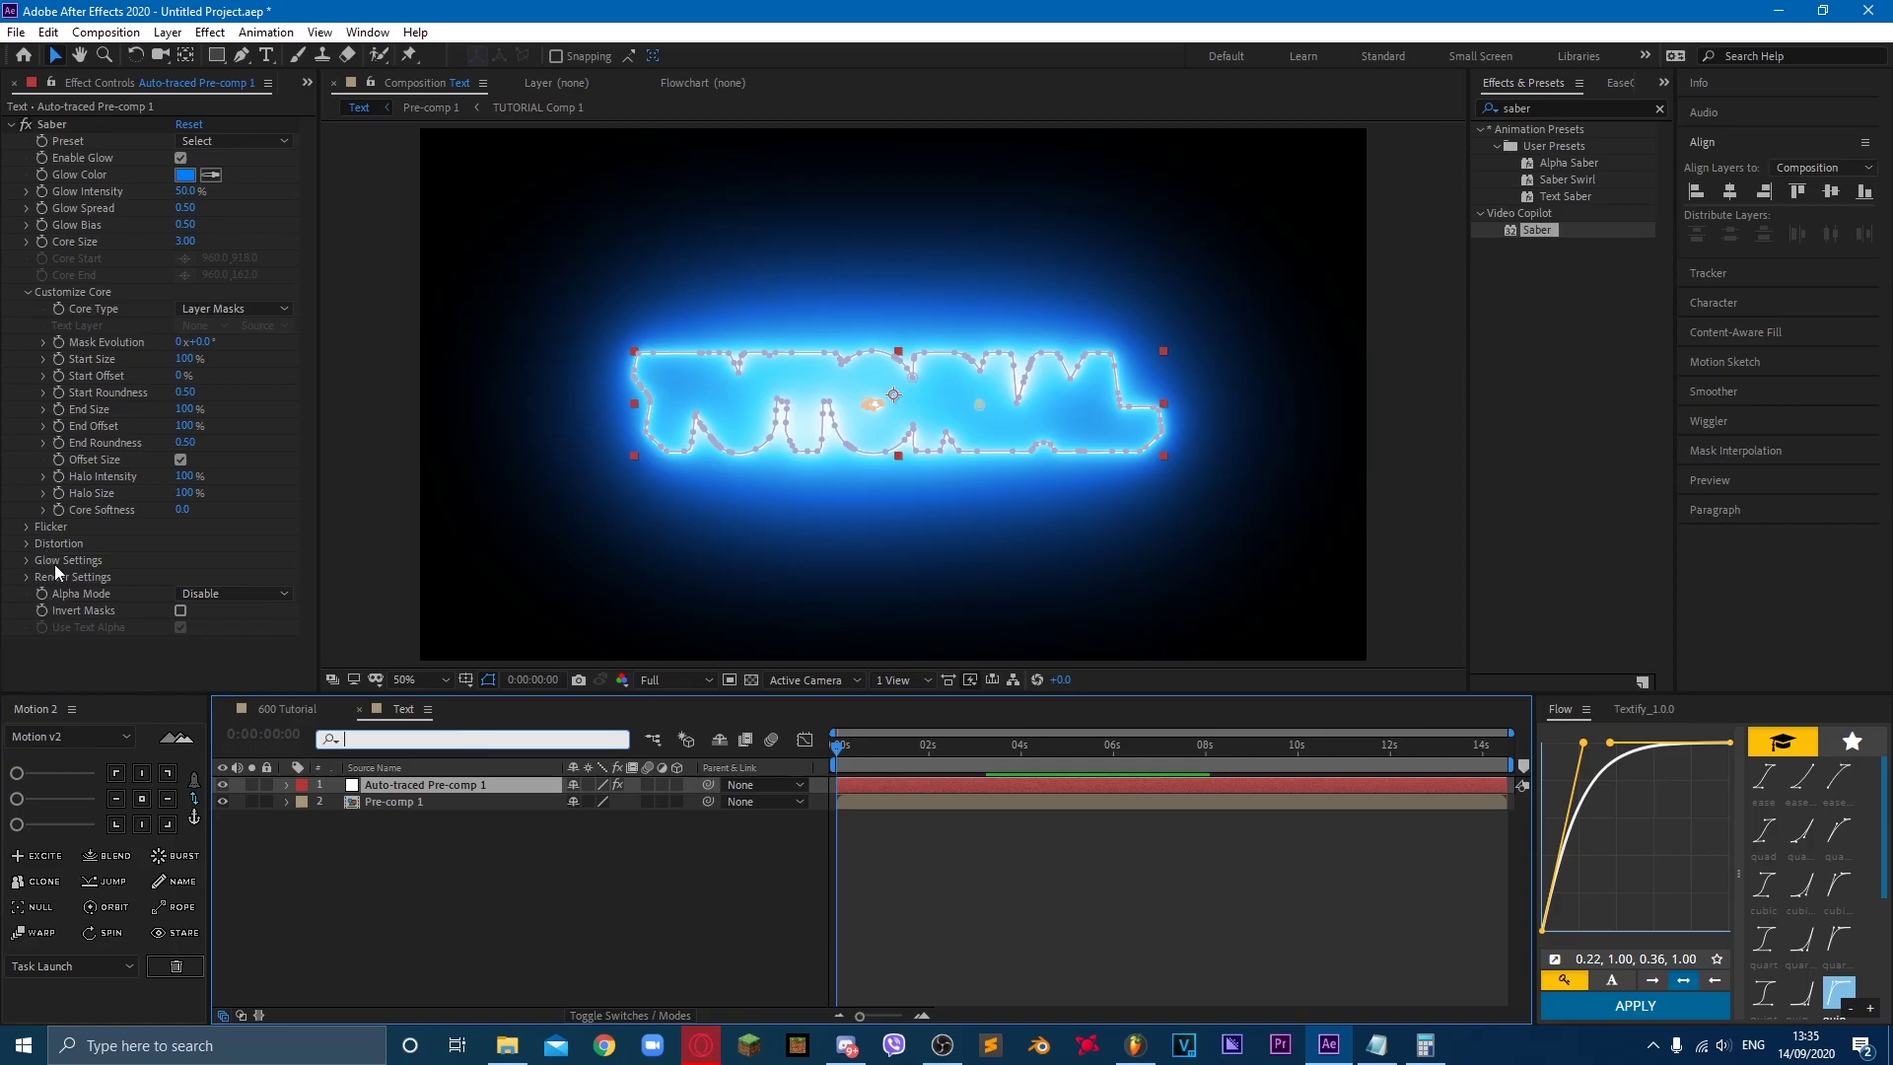
pyautogui.click(138, 560)
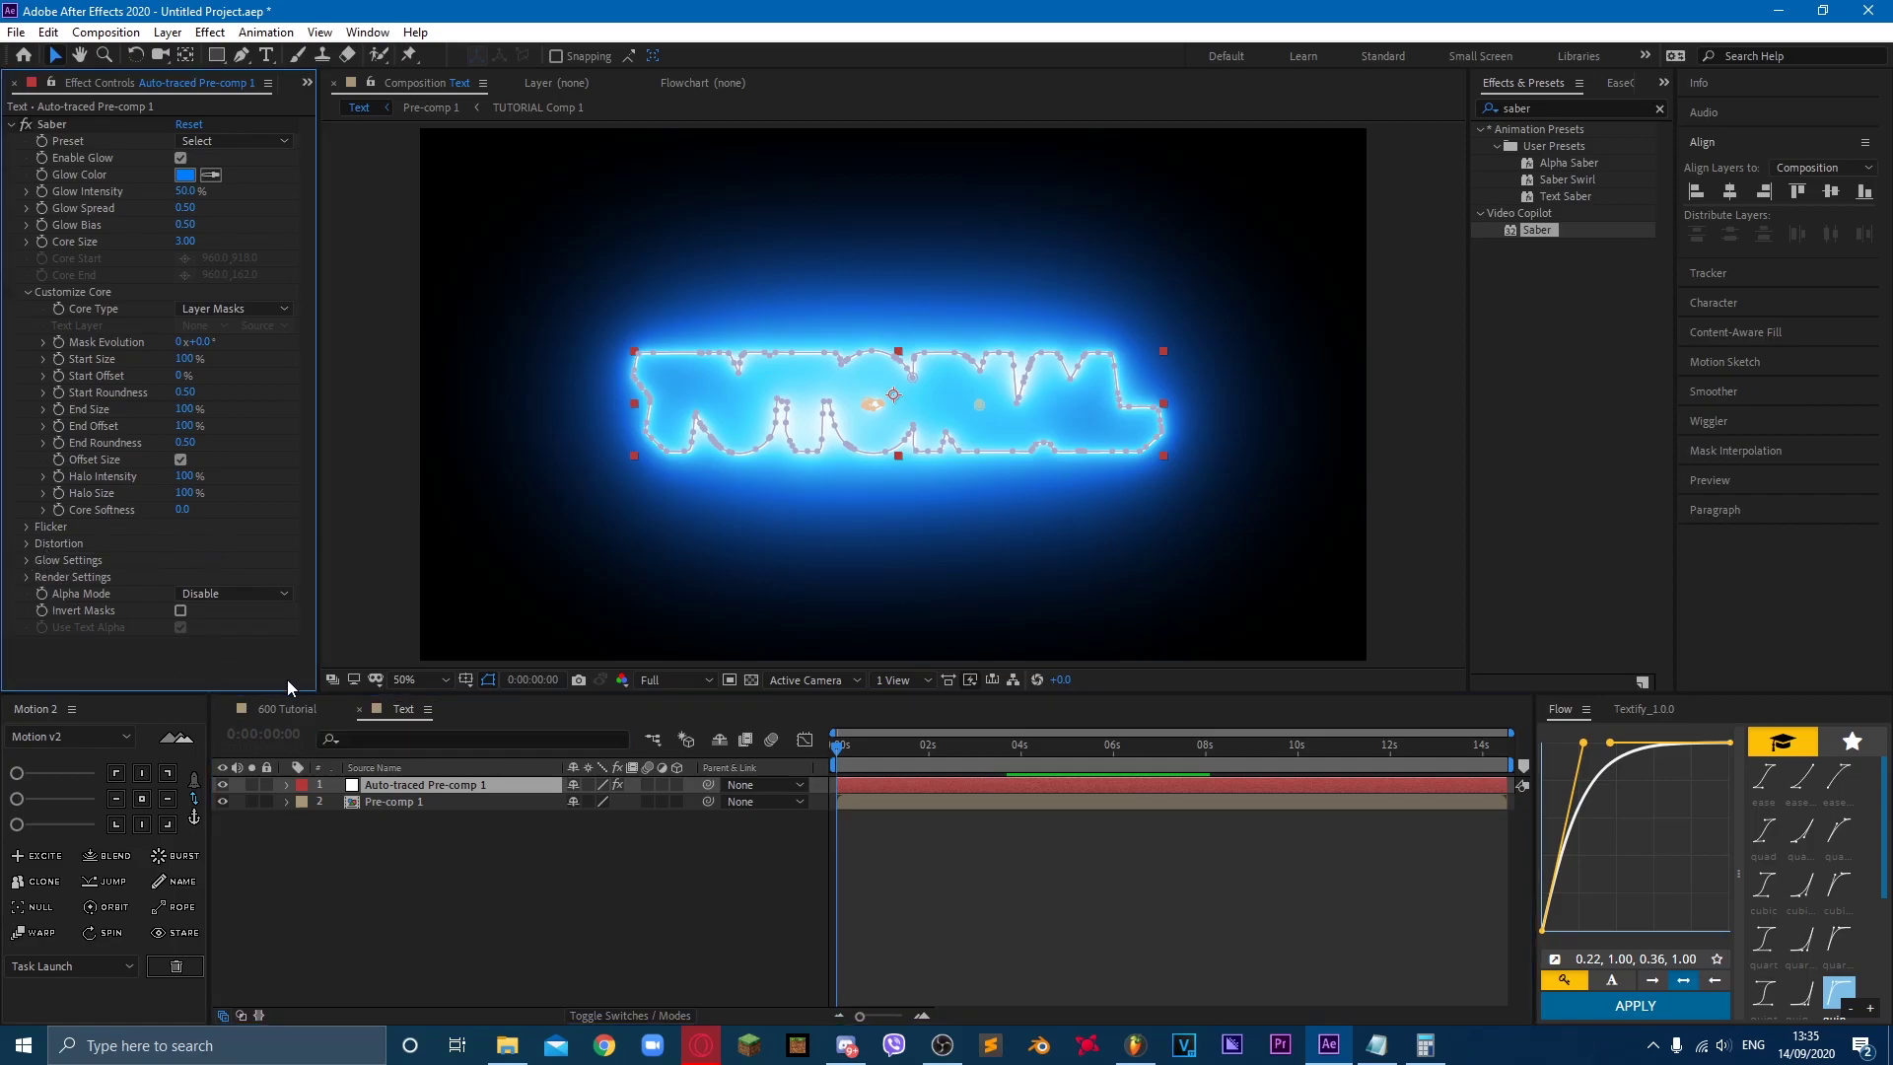
pyautogui.click(473, 739)
pyautogui.write('render')
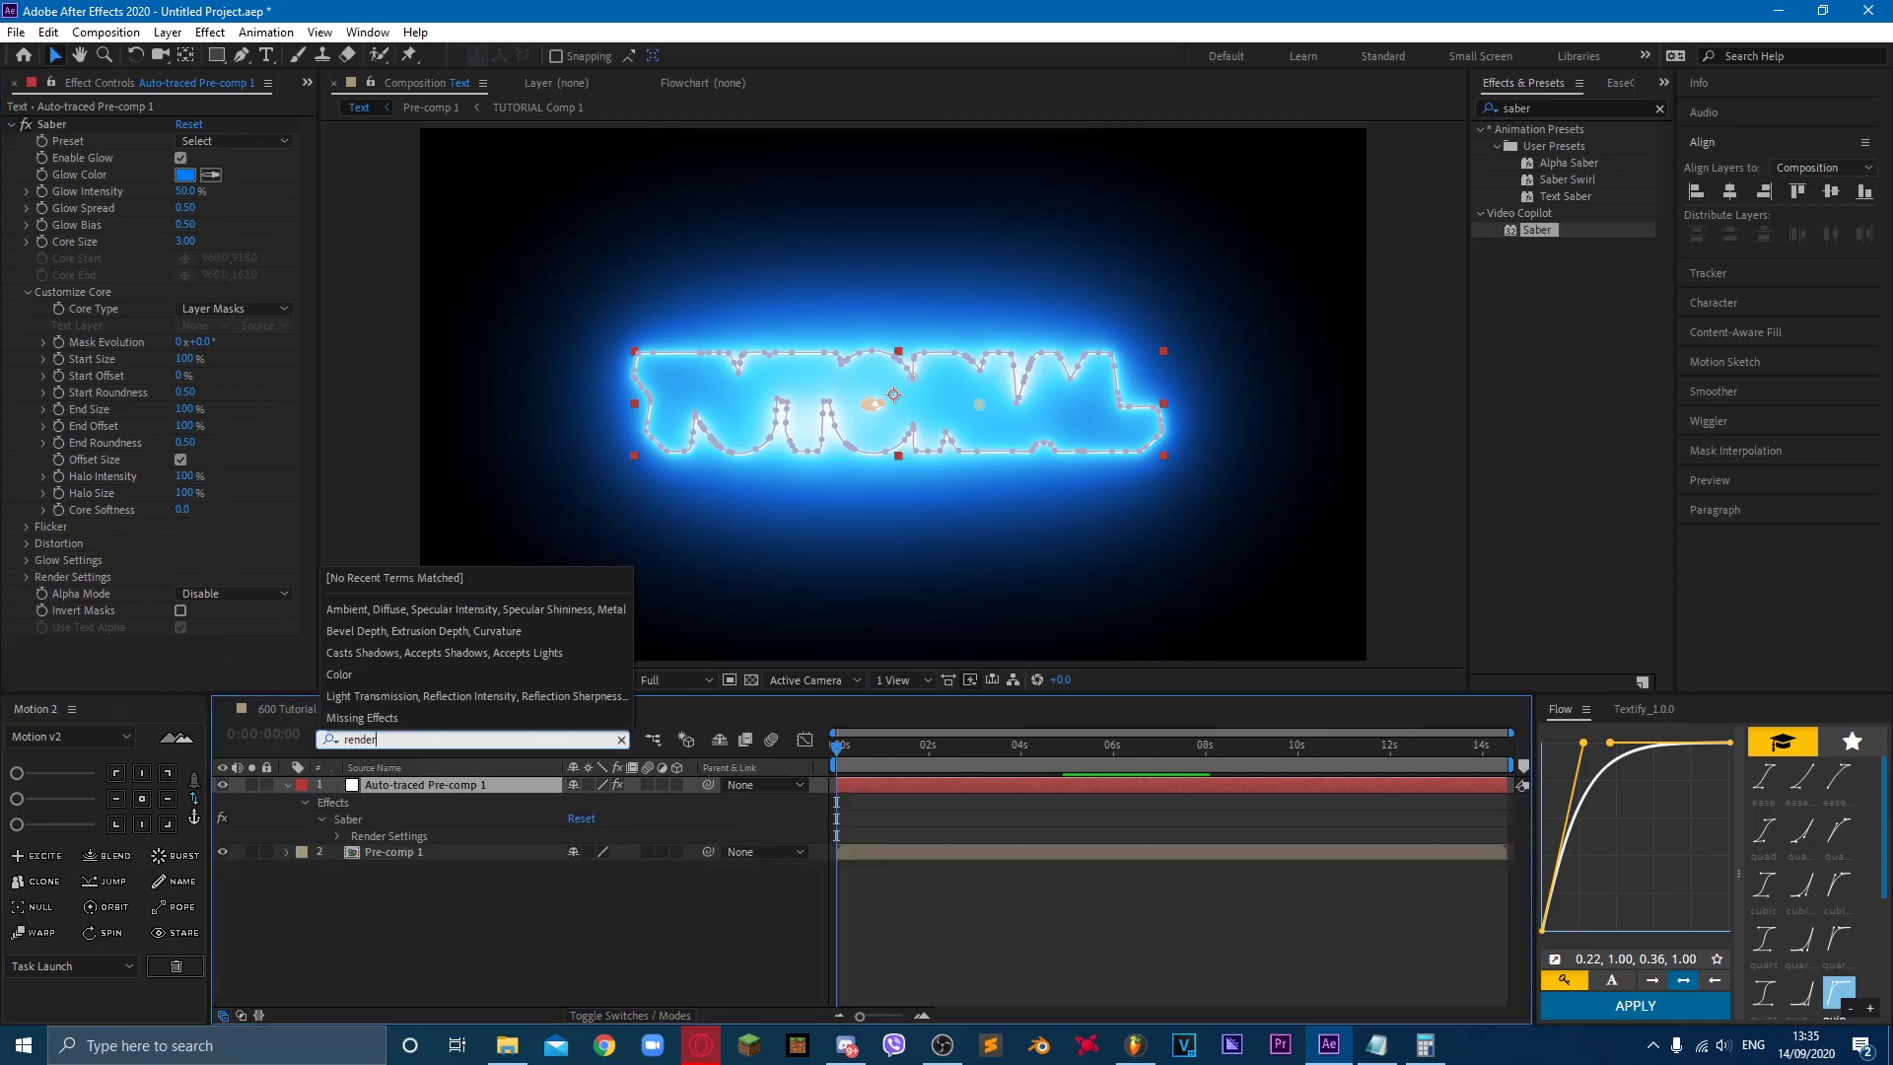
pyautogui.click(339, 834)
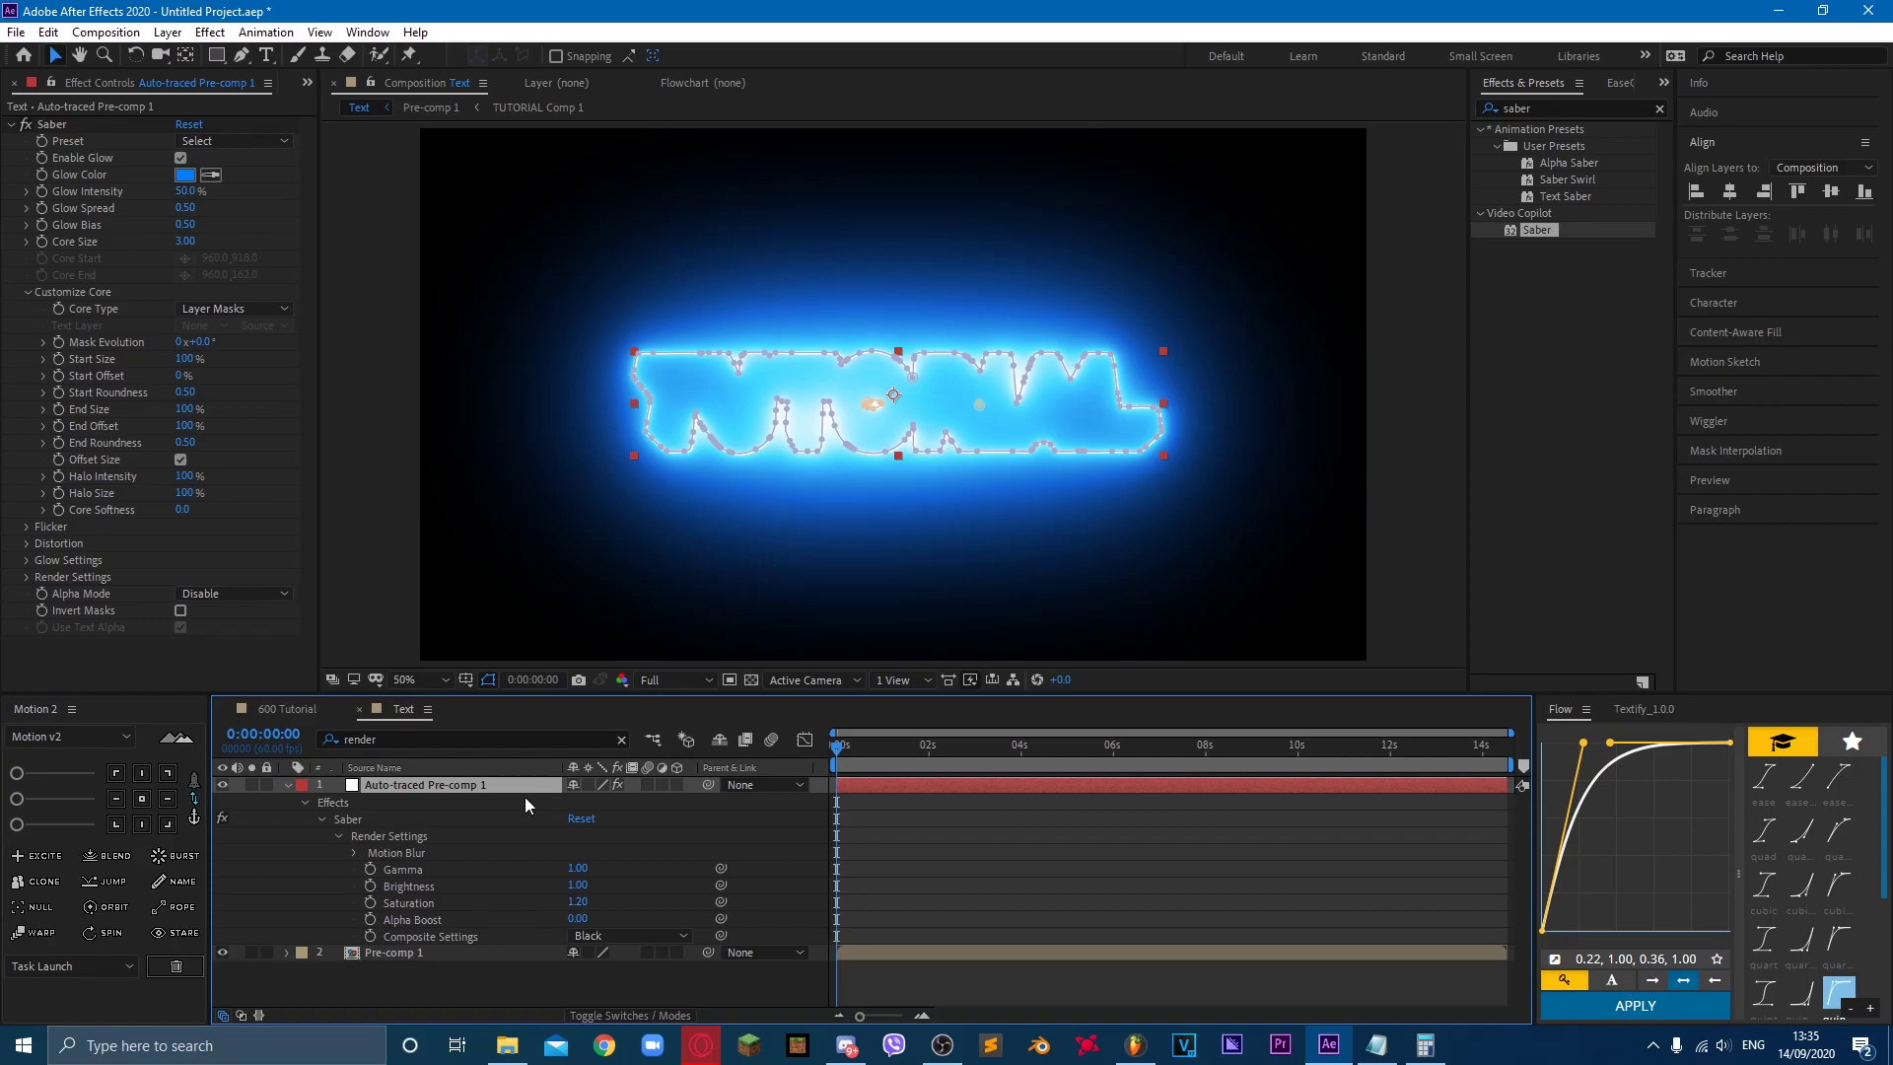
pyautogui.click(611, 934)
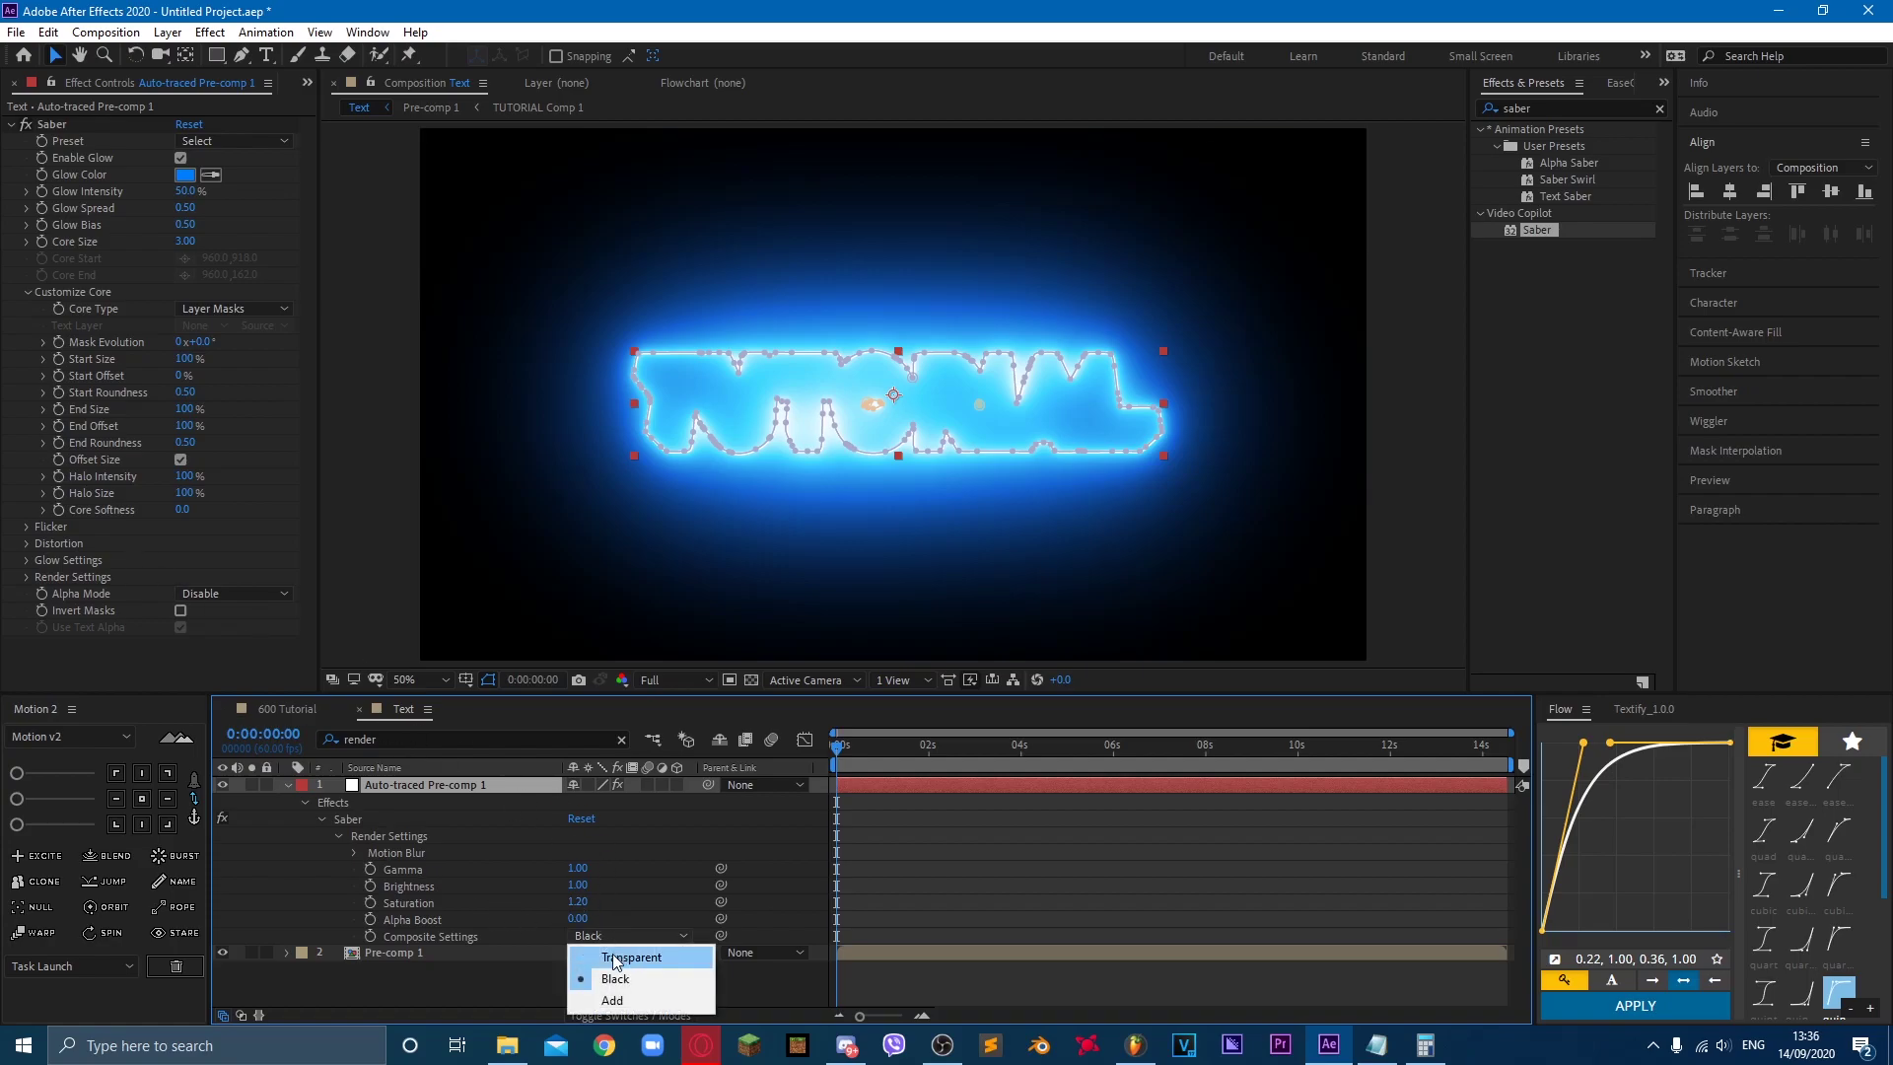
pyautogui.click(623, 955)
# Step: Move the Auto-traced Pre-comp 1 layer below Pre-comp 1 in the layer stack
pyautogui.click(908, 837)
pyautogui.moveTo(419, 784)
pyautogui.mouseDown()
pyautogui.moveTo(473, 919)
pyautogui.moveTo(470, 979)
pyautogui.mouseUp()
pyautogui.click(932, 901)
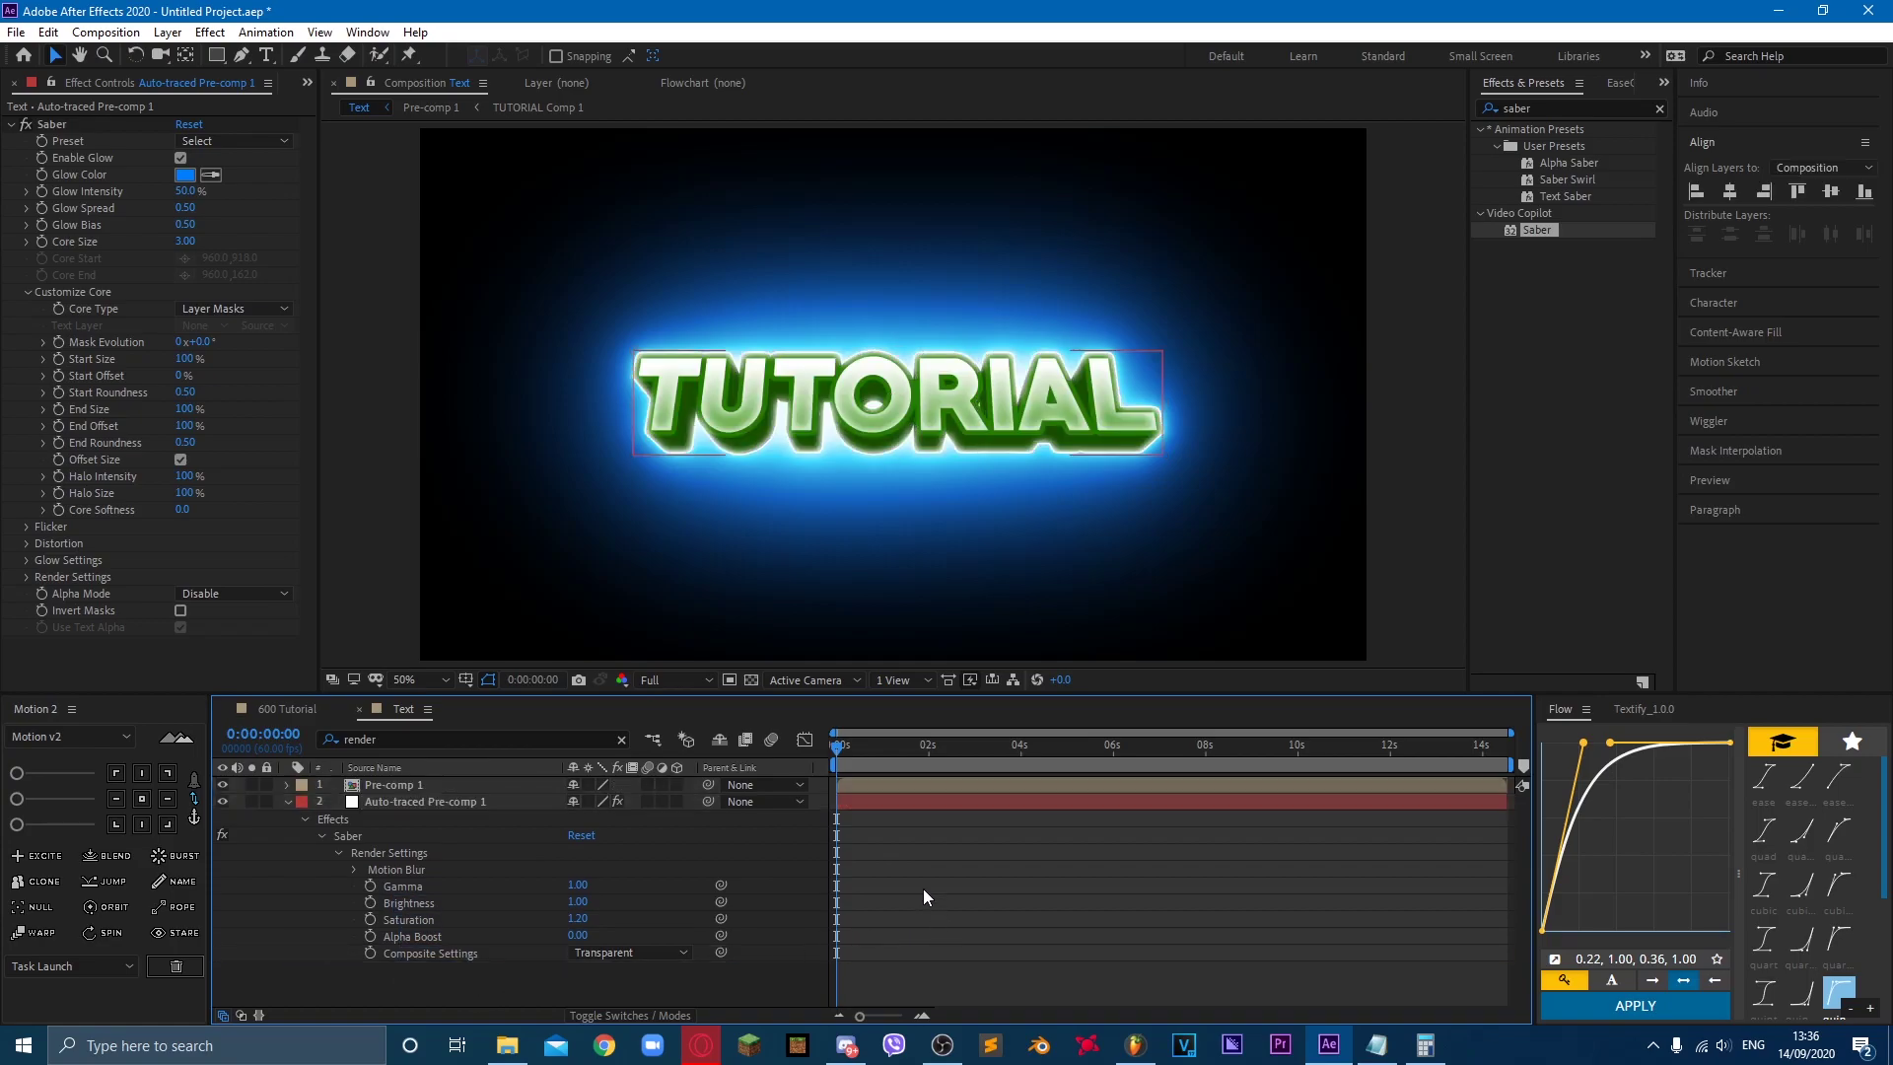
# Step: Set the Saber preset on Auto-traced Pre-comp 1 to Electric
pyautogui.click(376, 801)
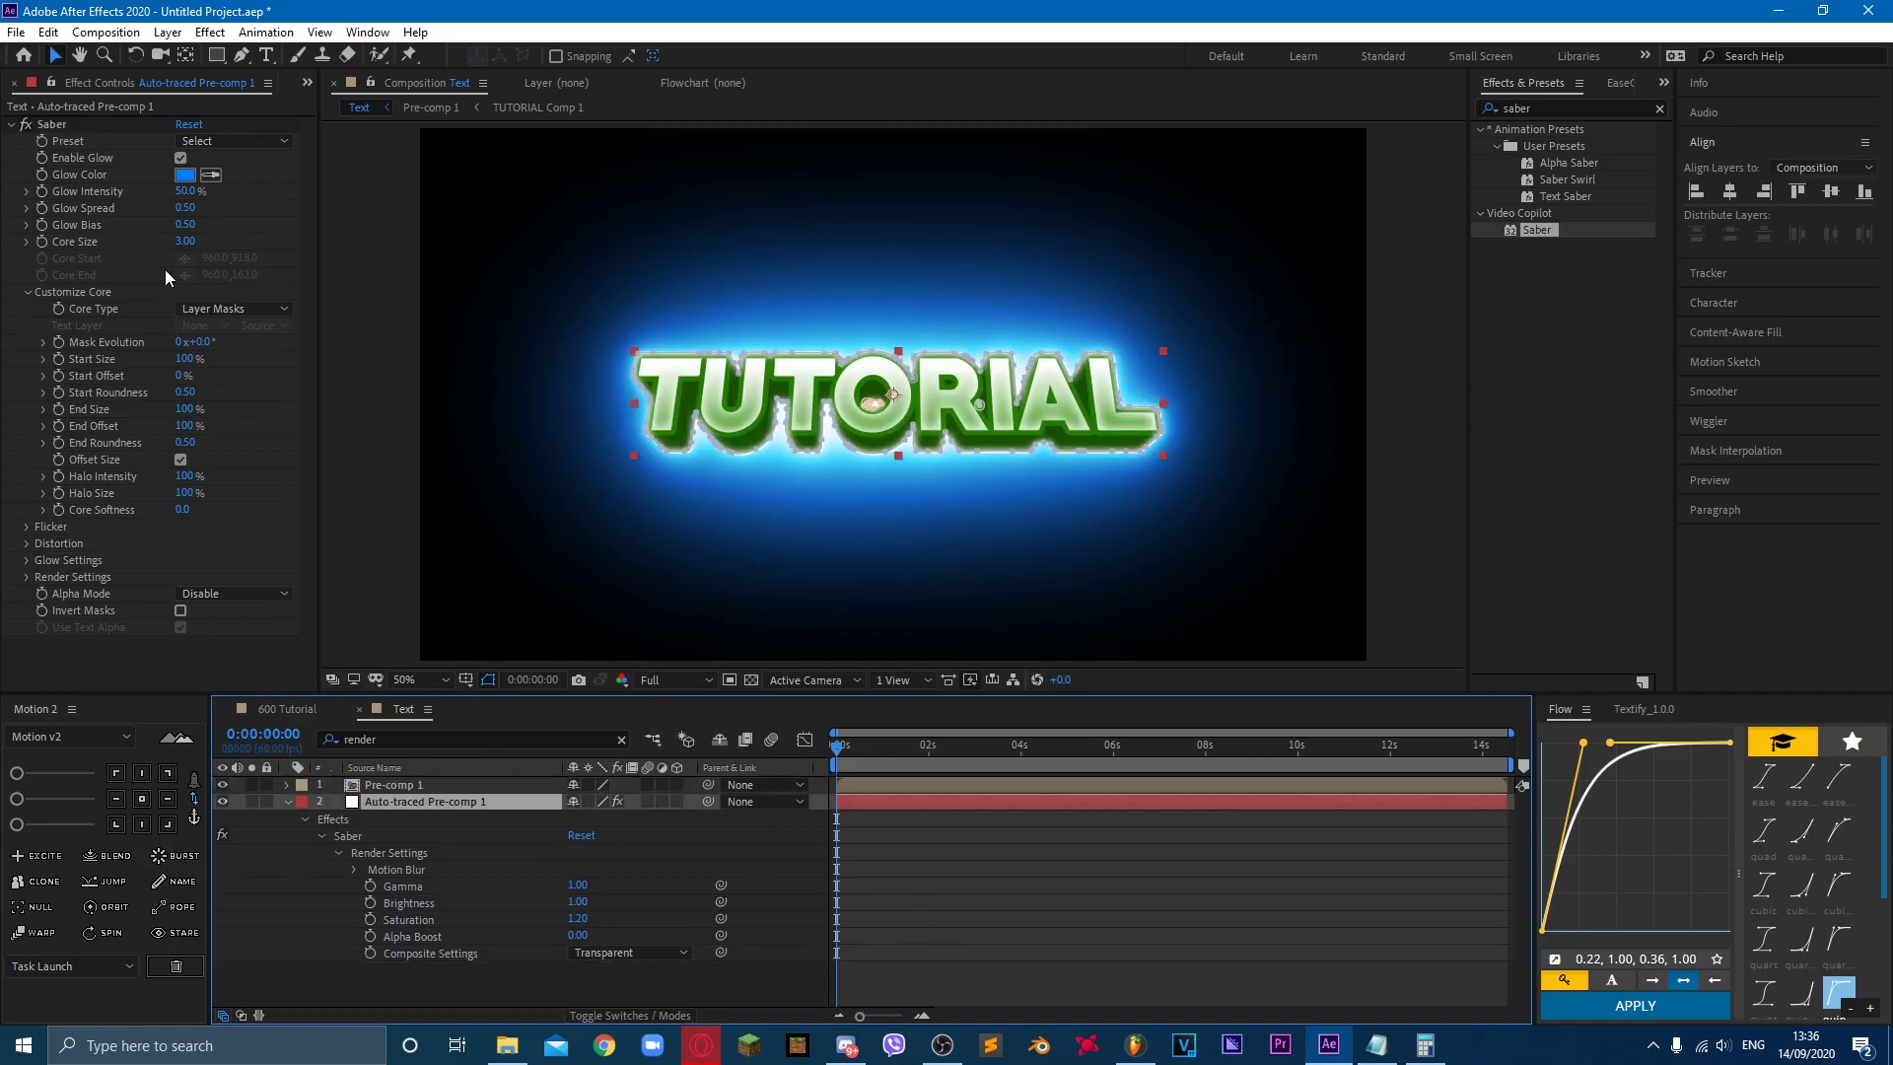
pyautogui.click(202, 143)
pyautogui.click(335, 160)
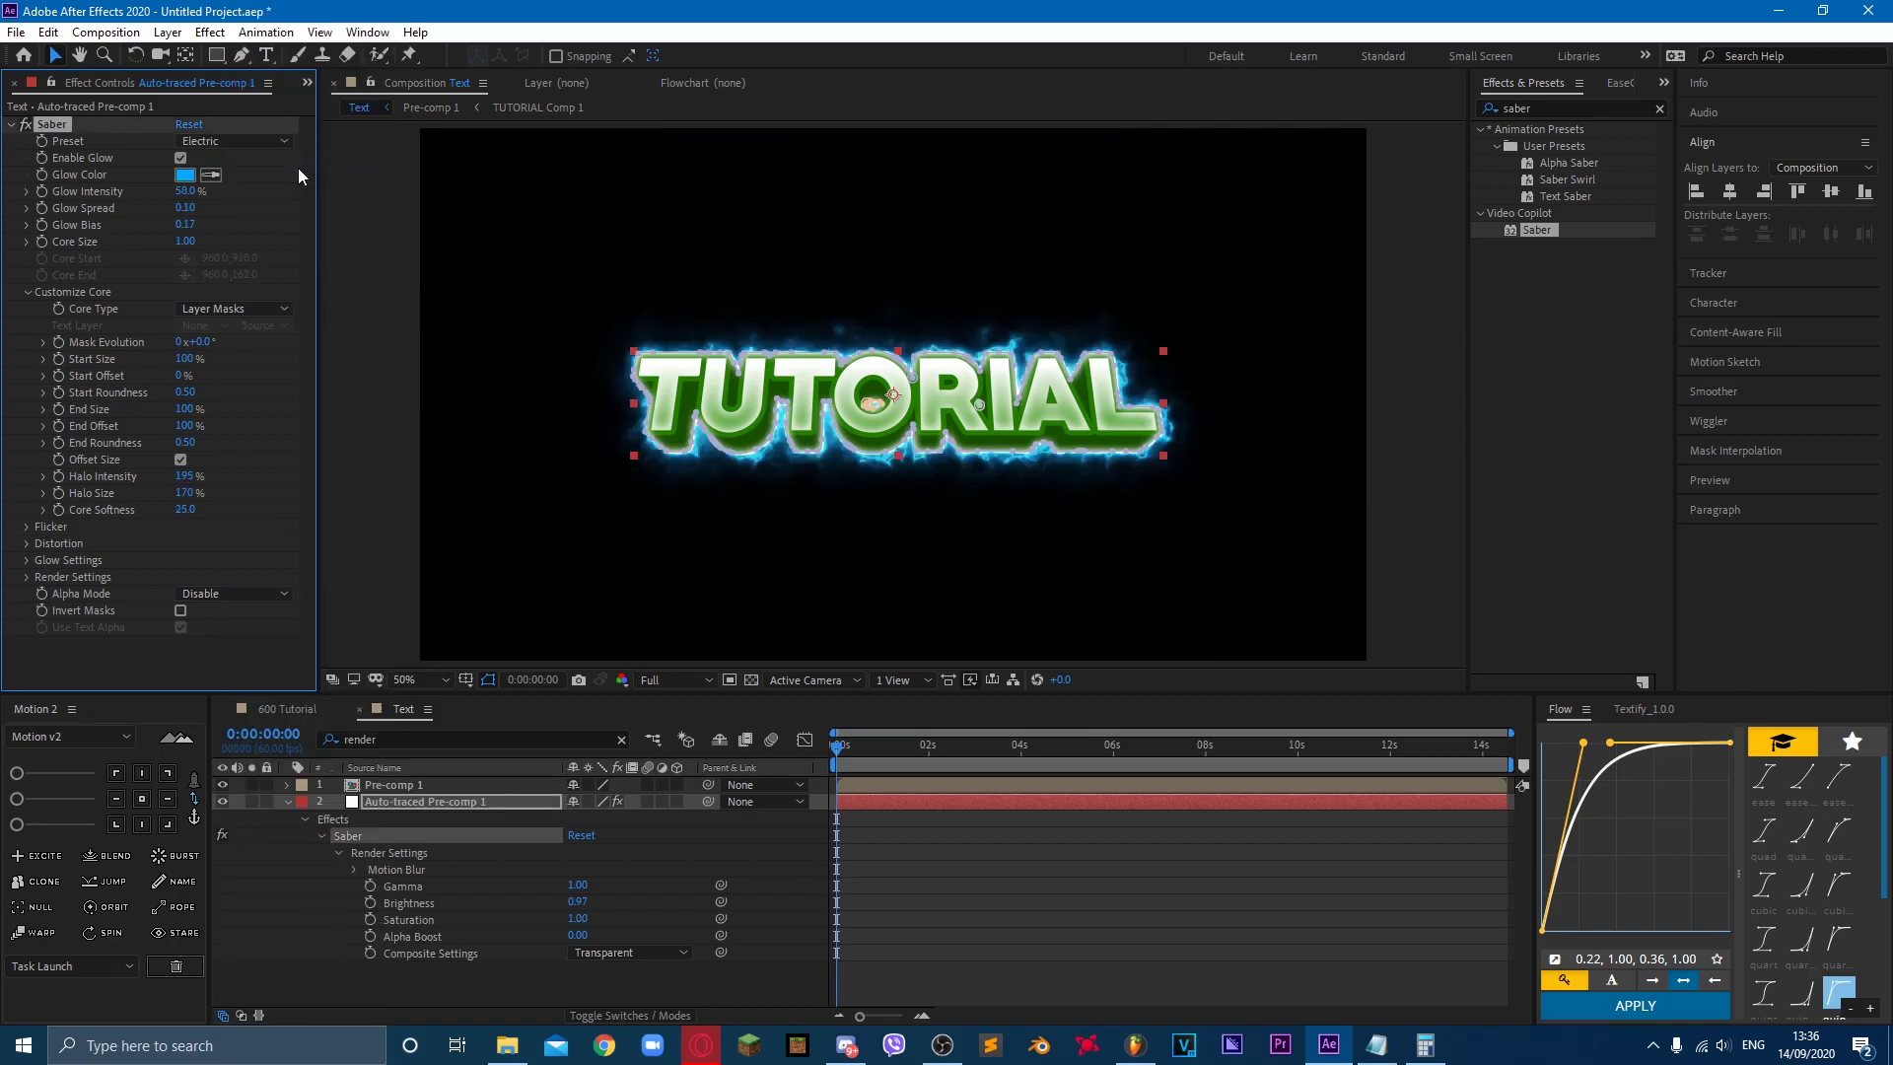
# Step: Set Saber's glow color to green, 01FF0D, collapse the layer's properties and preview the Text composition
pyautogui.click(186, 175)
pyautogui.moveTo(624, 253); pyautogui.dragTo(631, 277)
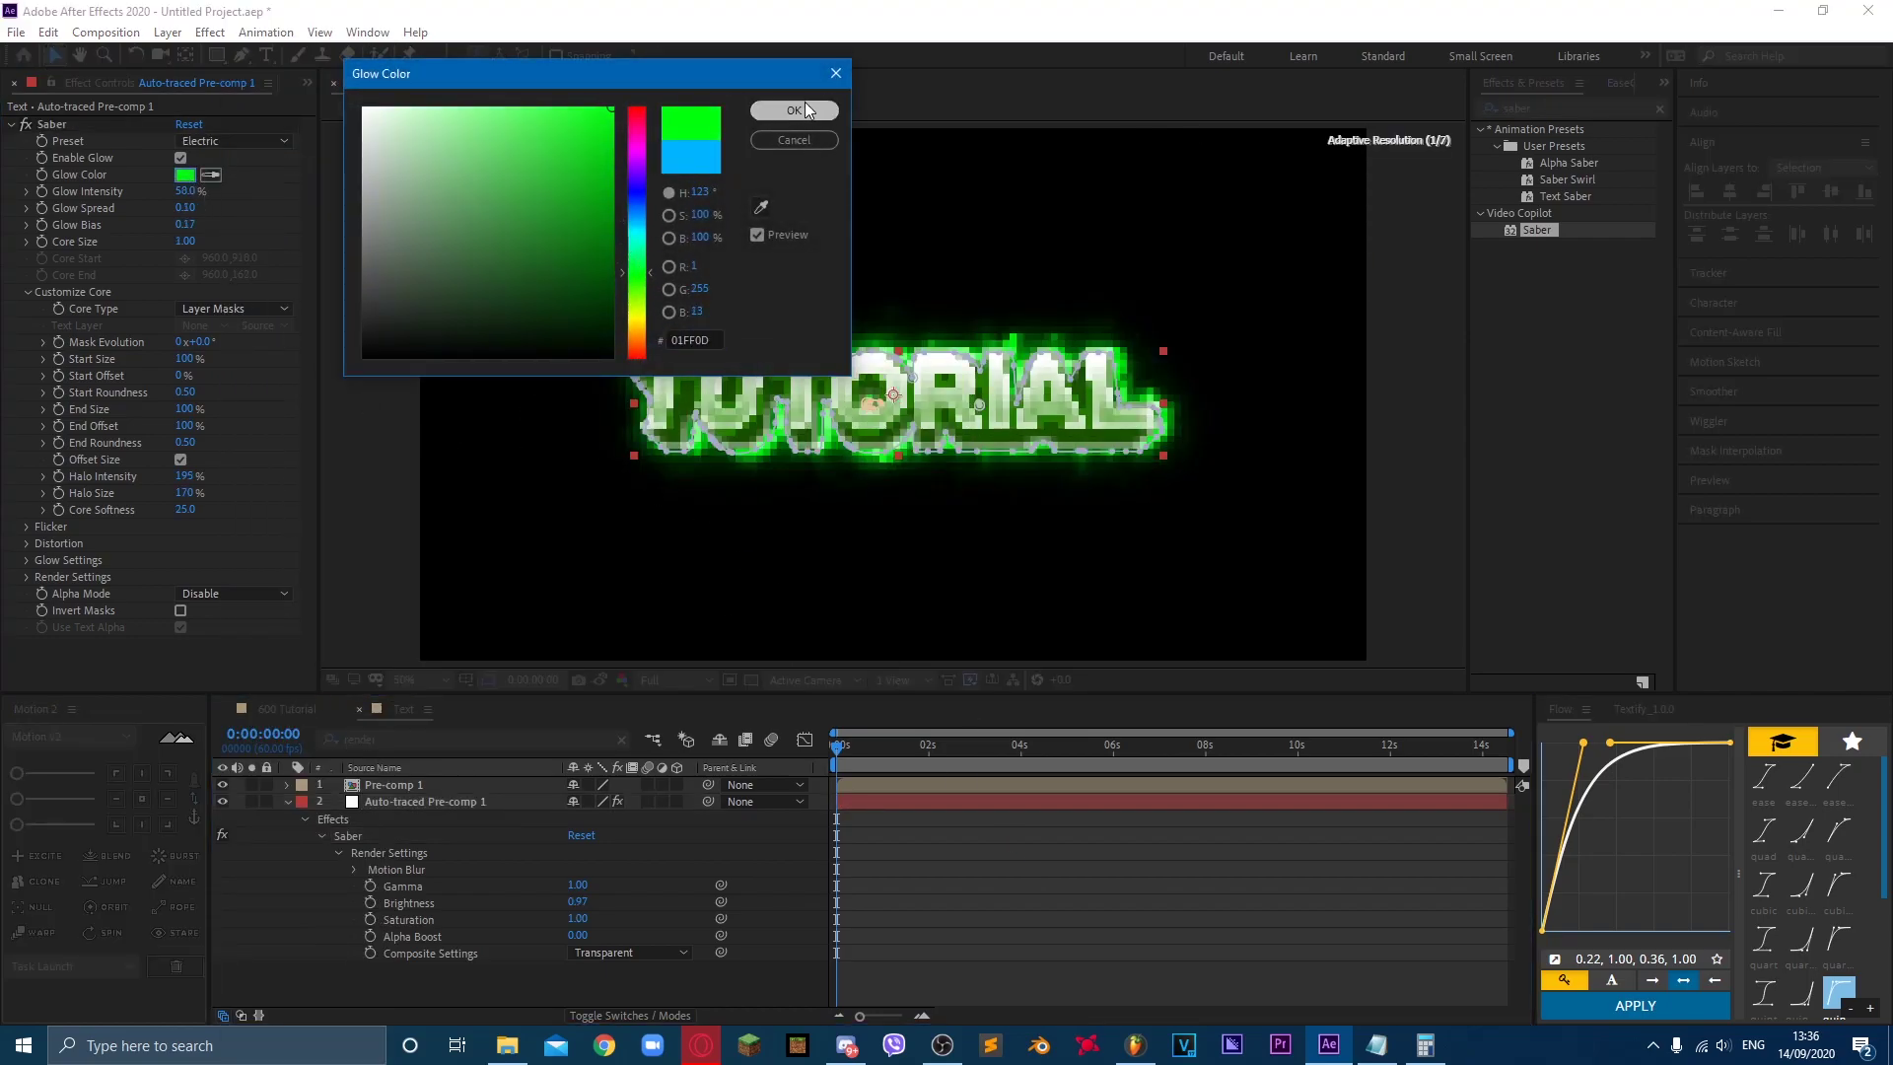
pyautogui.click(804, 104)
pyautogui.click(932, 875)
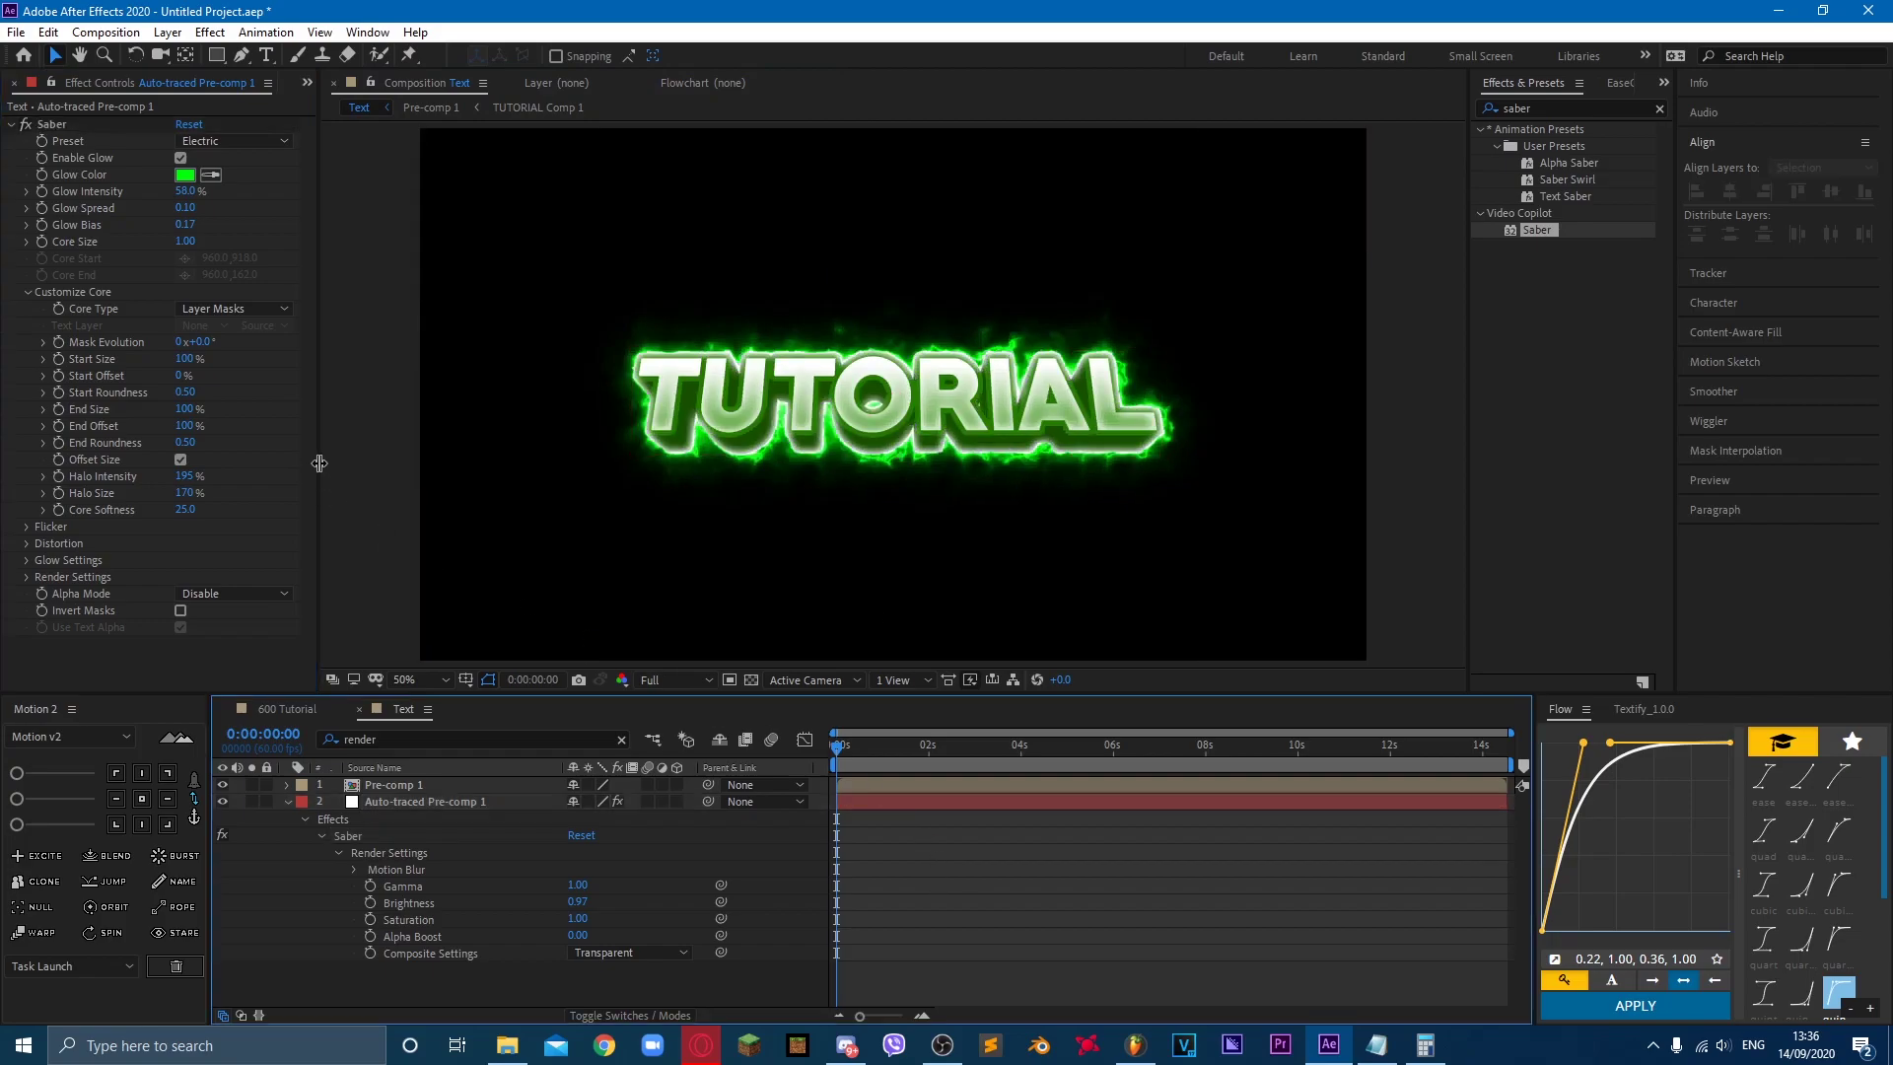
pyautogui.click(287, 801)
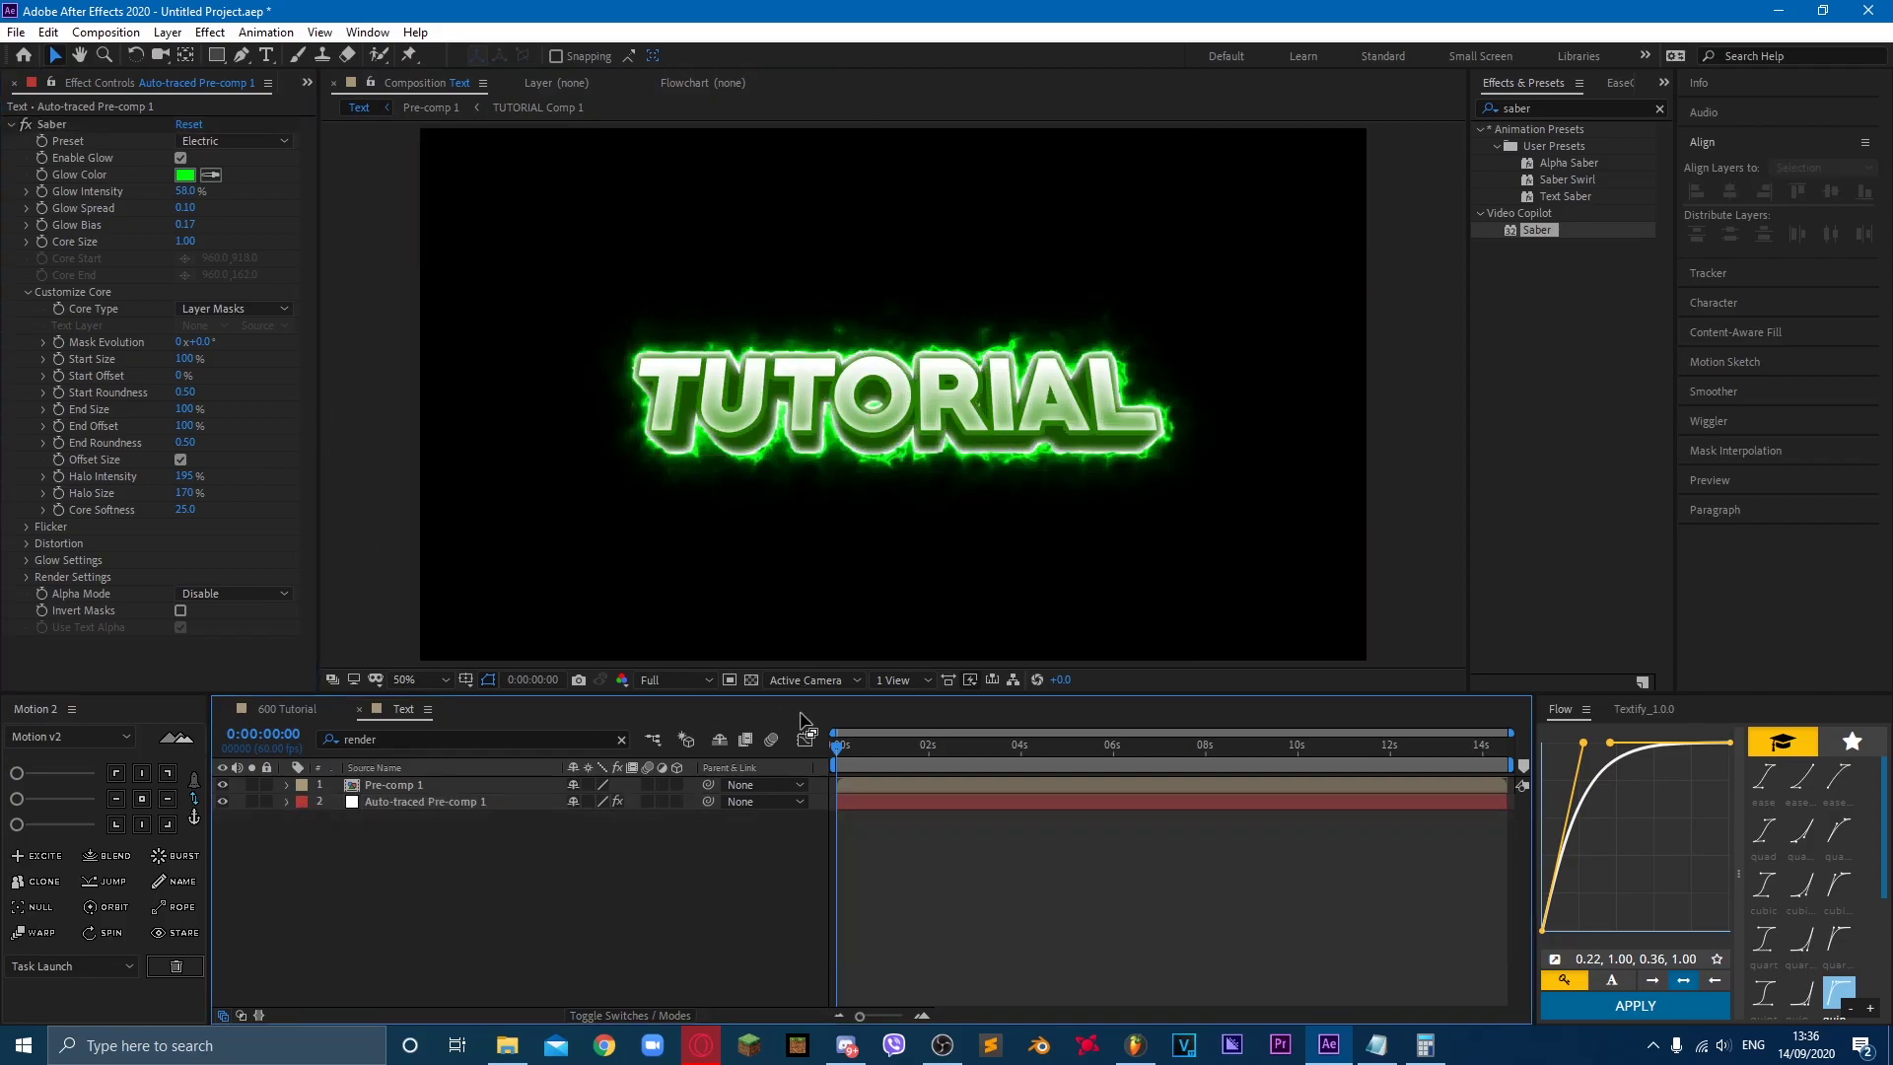
pyautogui.press('space')
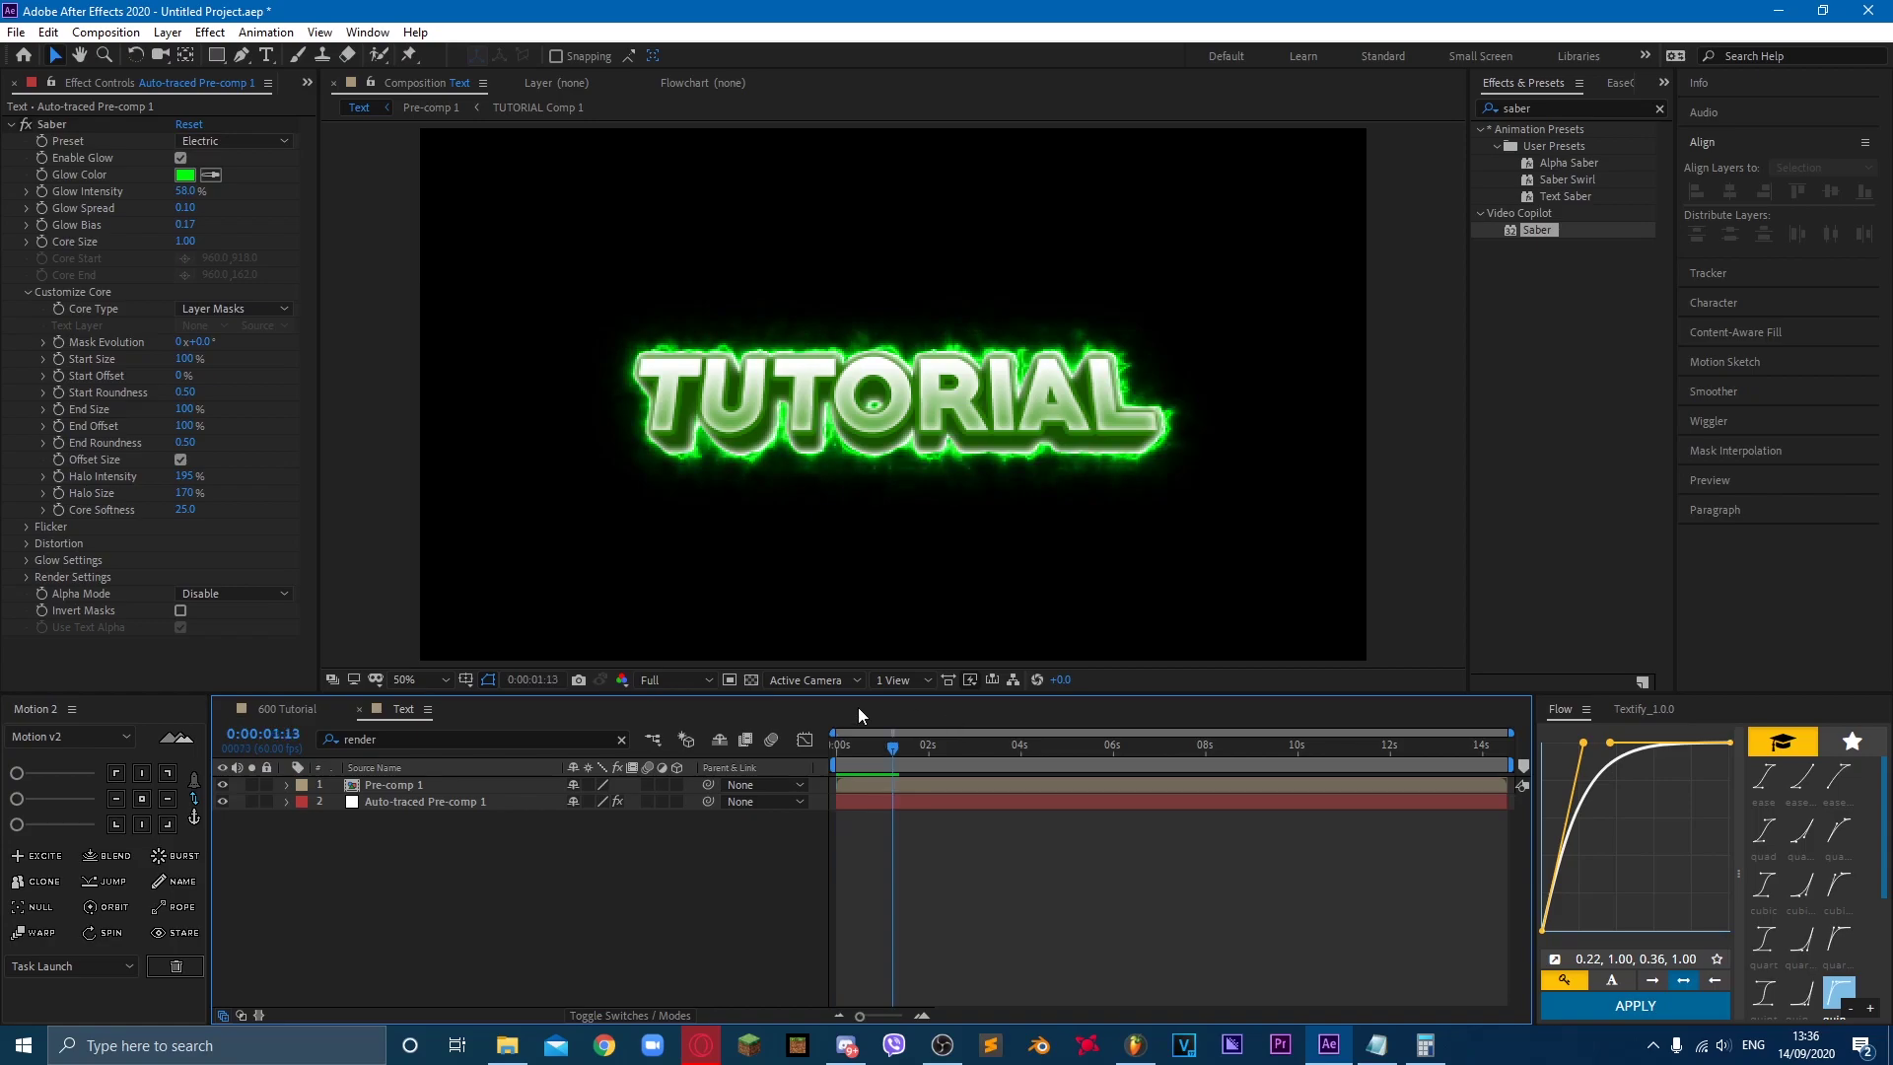
# Step: Add the Text composition to the 600 Tutorial composition above the audio layer and preview it
pyautogui.click(300, 716)
pyautogui.click(14, 89)
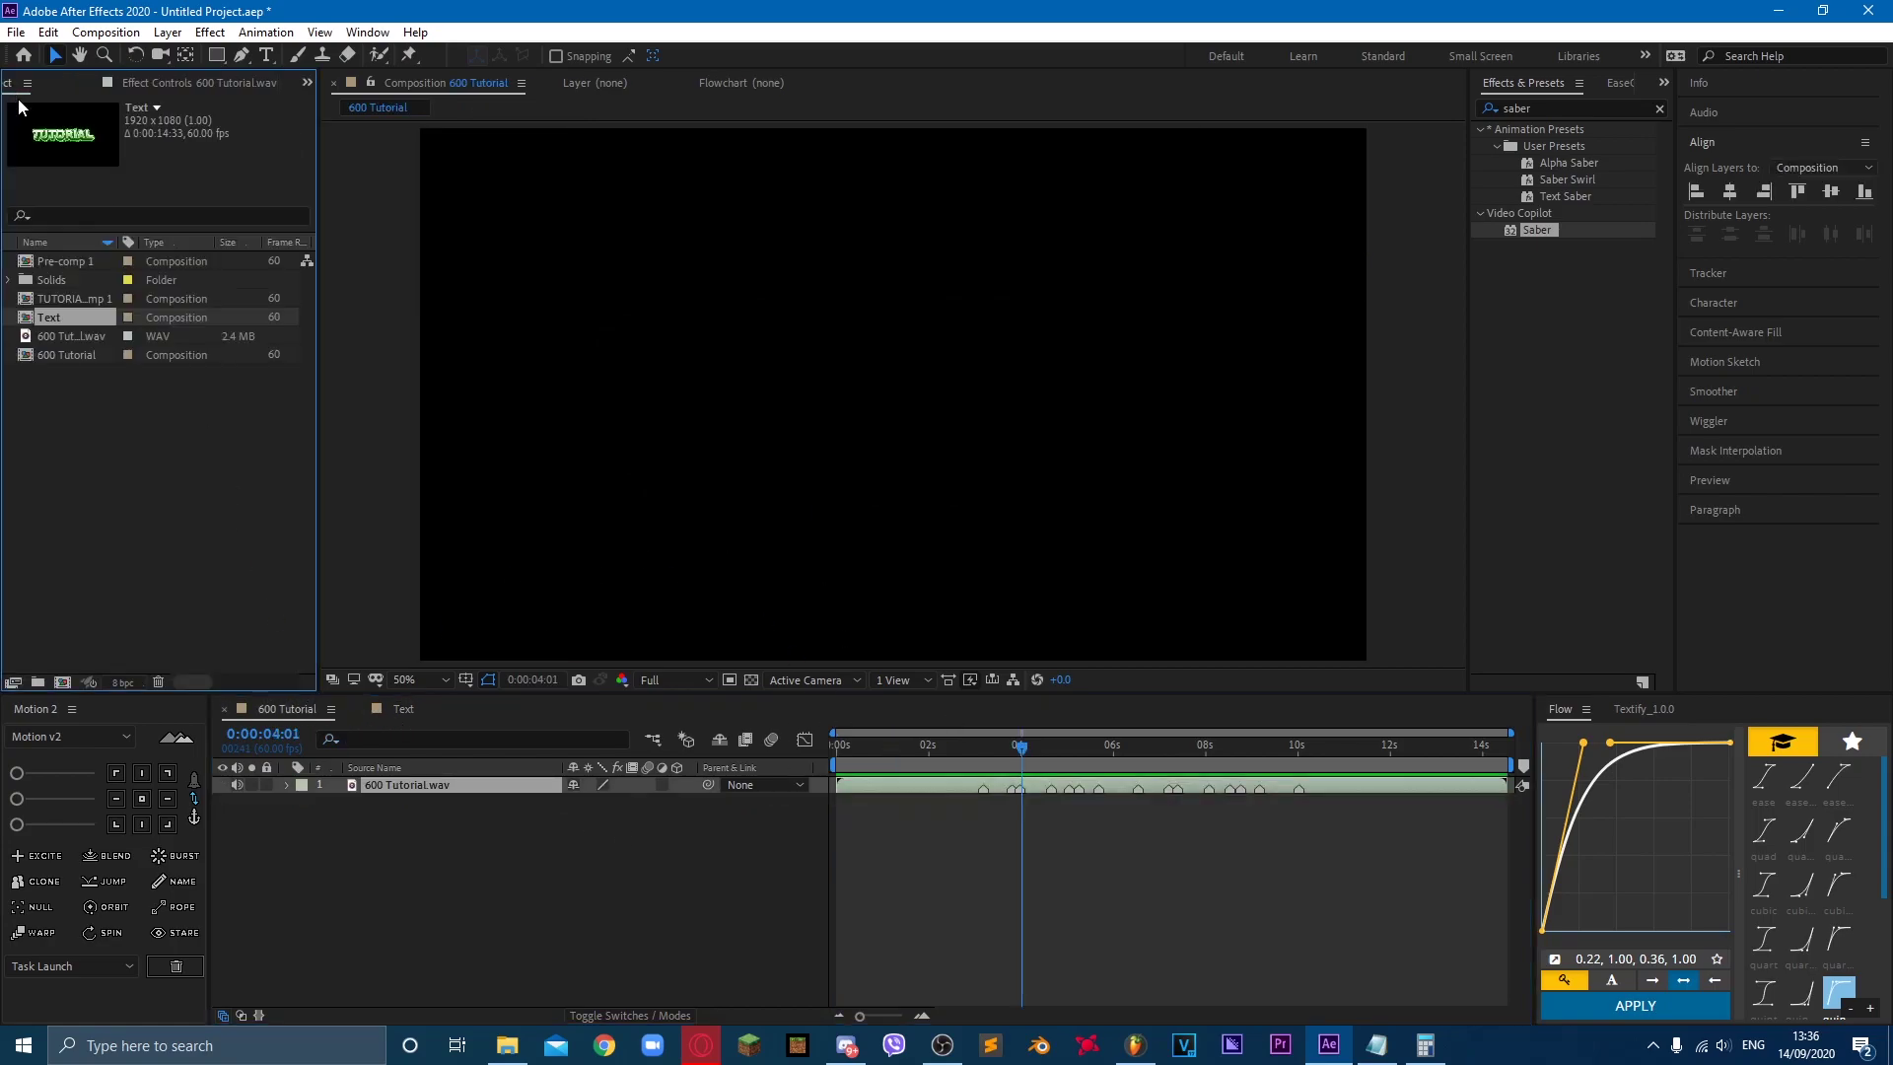
pyautogui.moveTo(128, 286); pyautogui.dragTo(445, 783)
pyautogui.press('space')
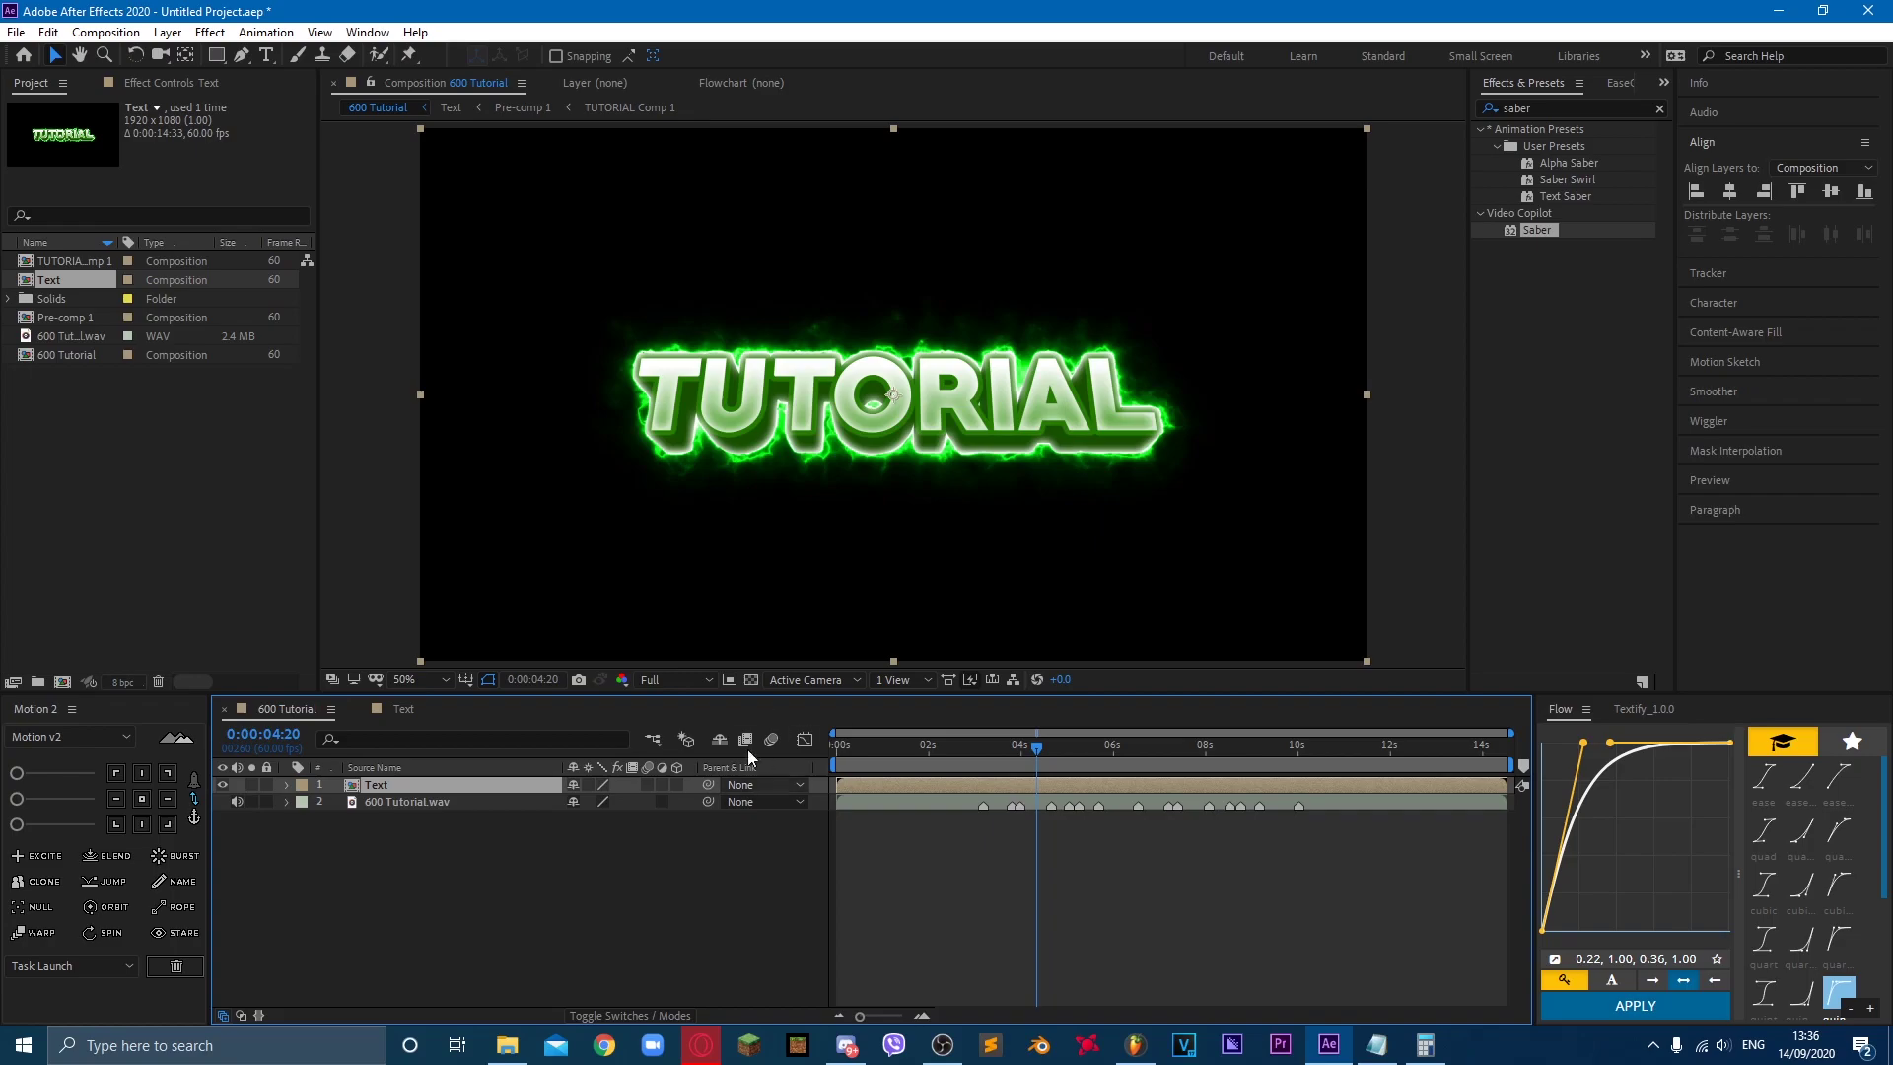
# Step: Show the transparency grid and apply the Drop Shadow effect to the Text layer
pyautogui.click(755, 678)
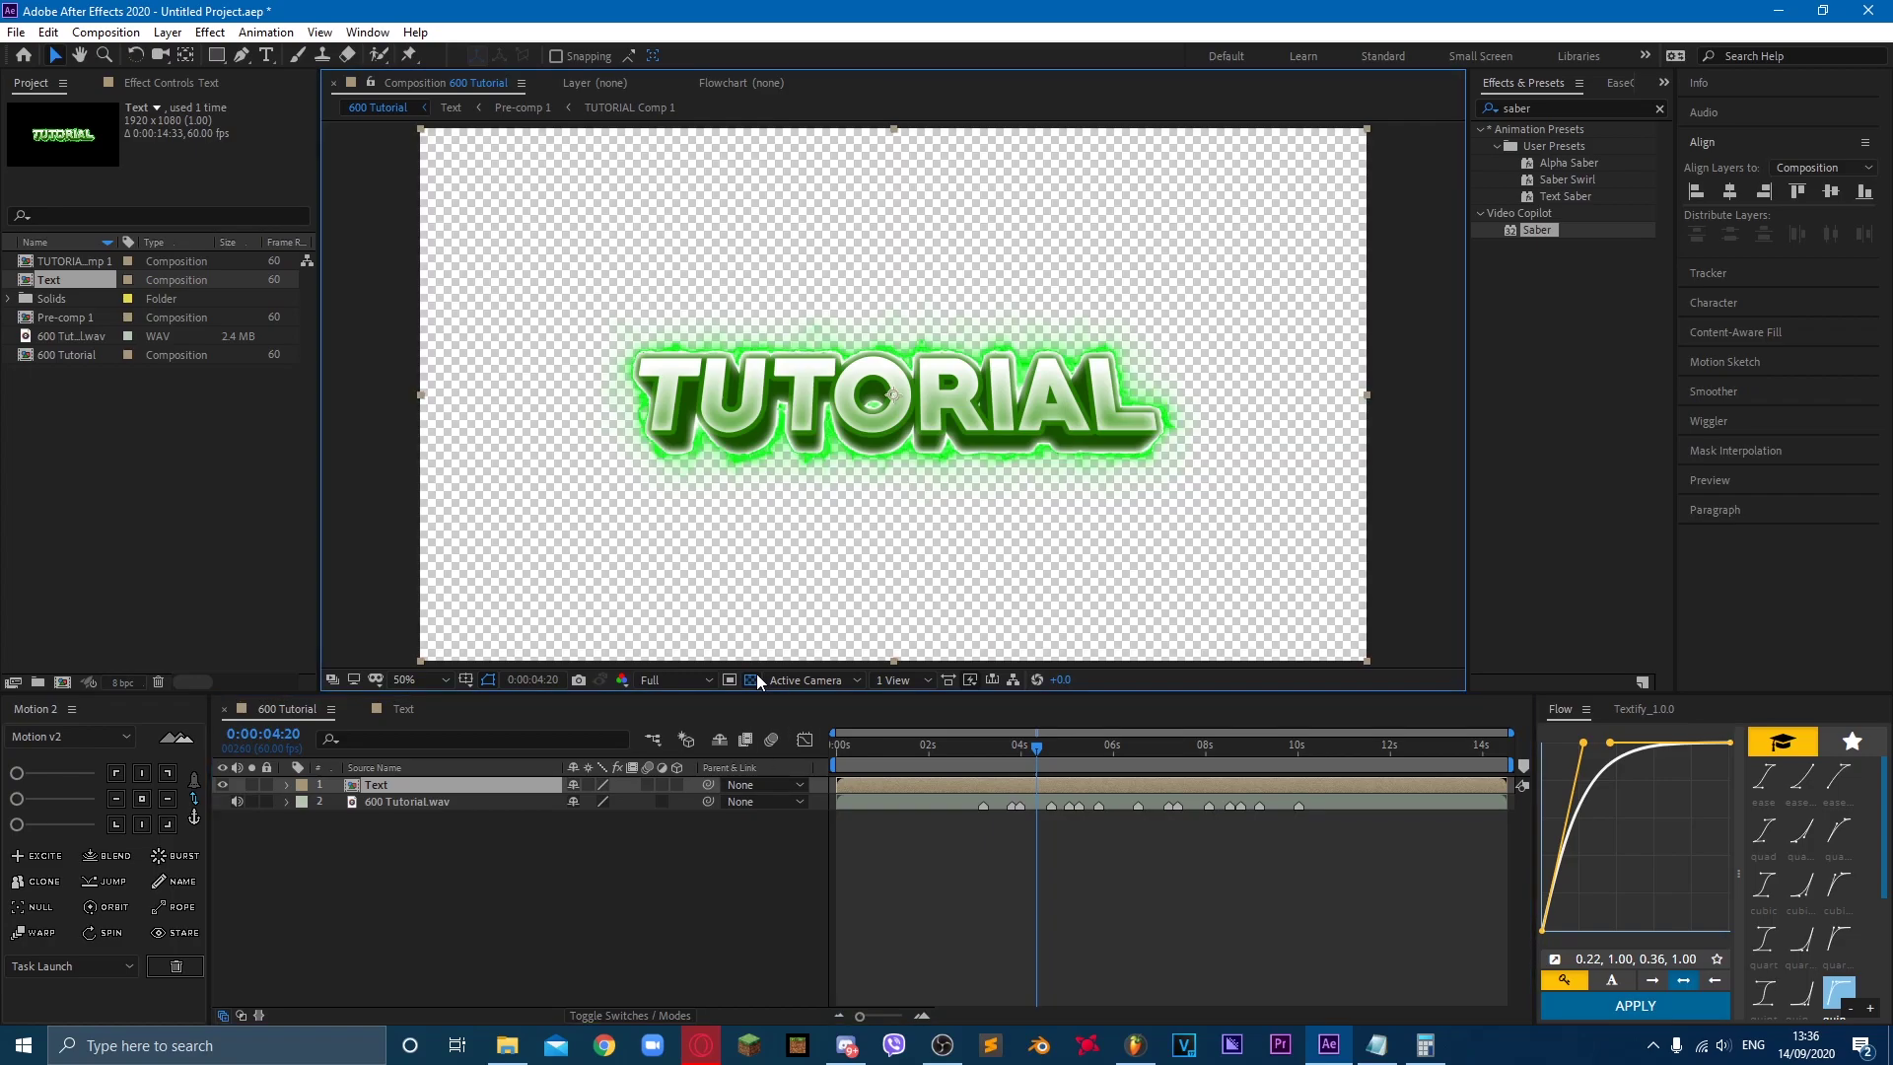
pyautogui.click(1576, 110)
pyautogui.write('drop')
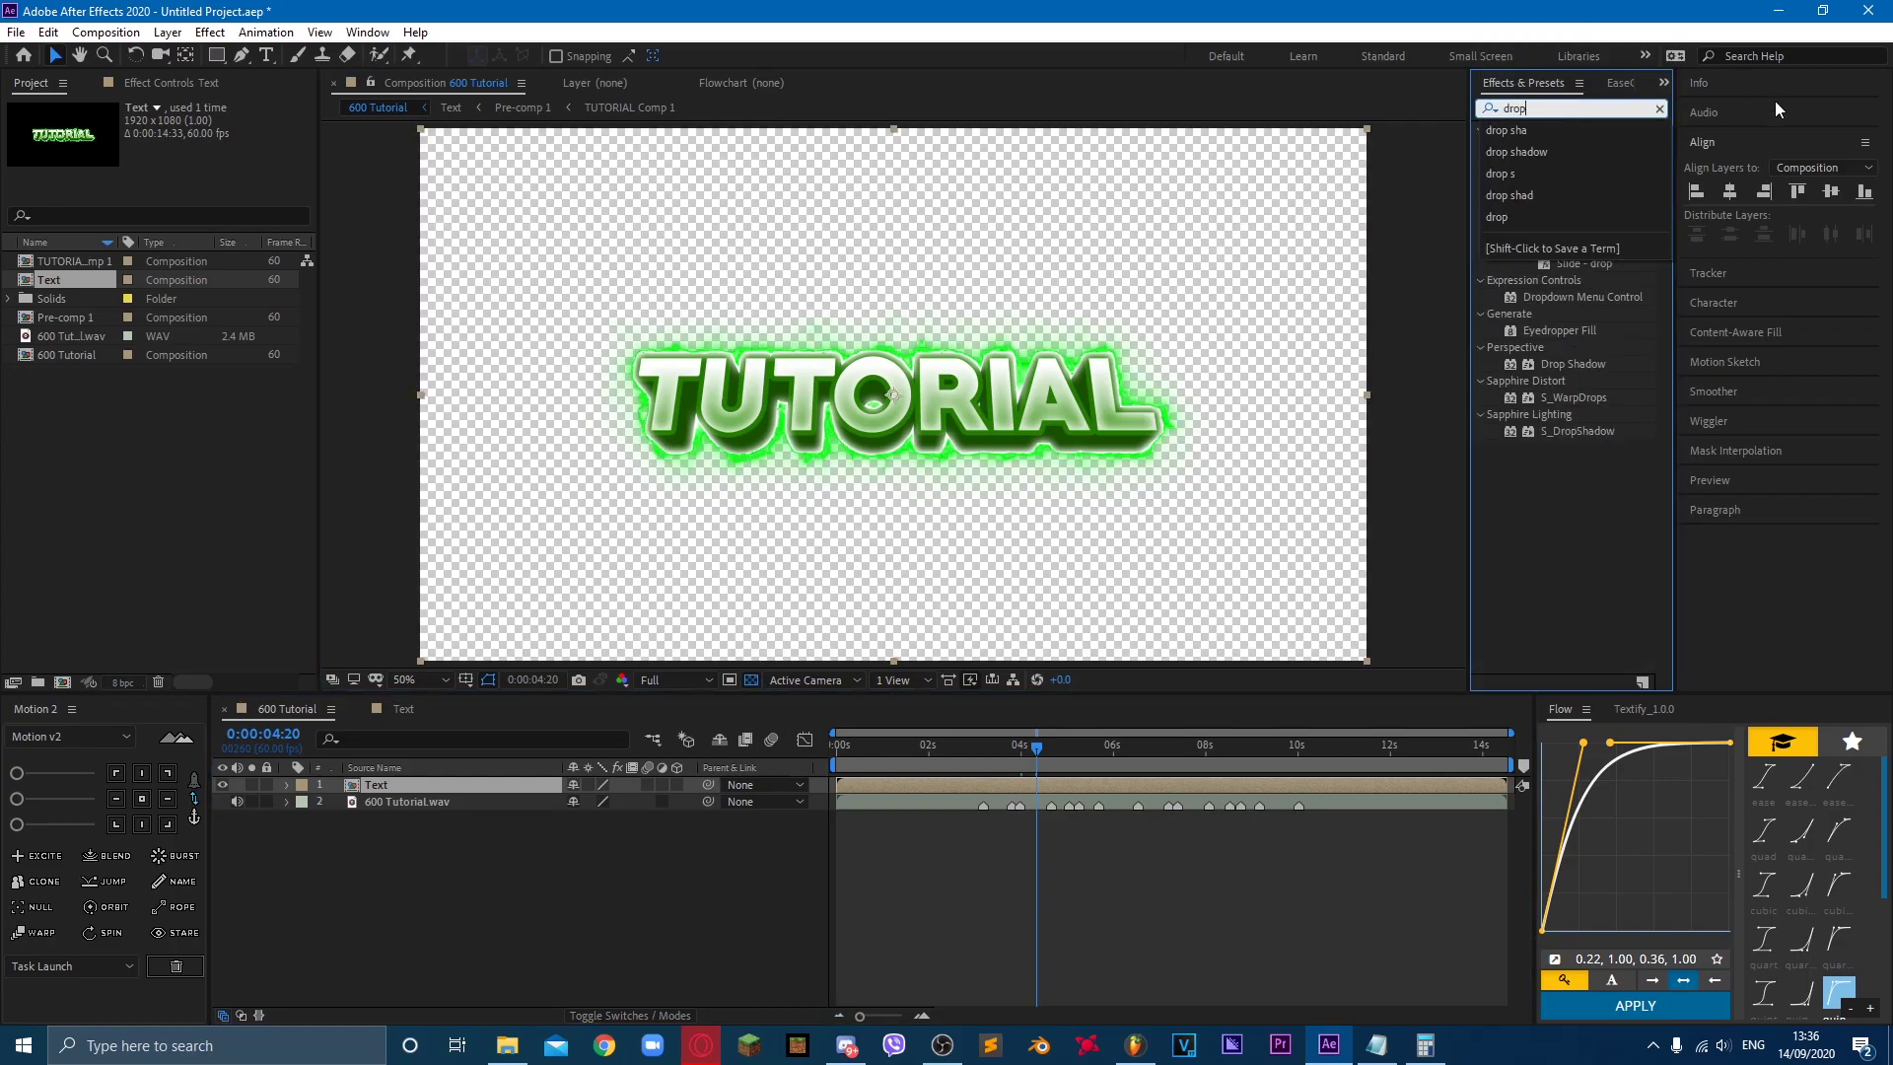
pyautogui.click(1554, 365)
pyautogui.doubleClick(1558, 361)
# Step: Set the Text layer's drop shadow to direction 180°, distance 23 and softness 34
pyautogui.click(205, 174)
pyautogui.write('180')
pyautogui.press('Return')
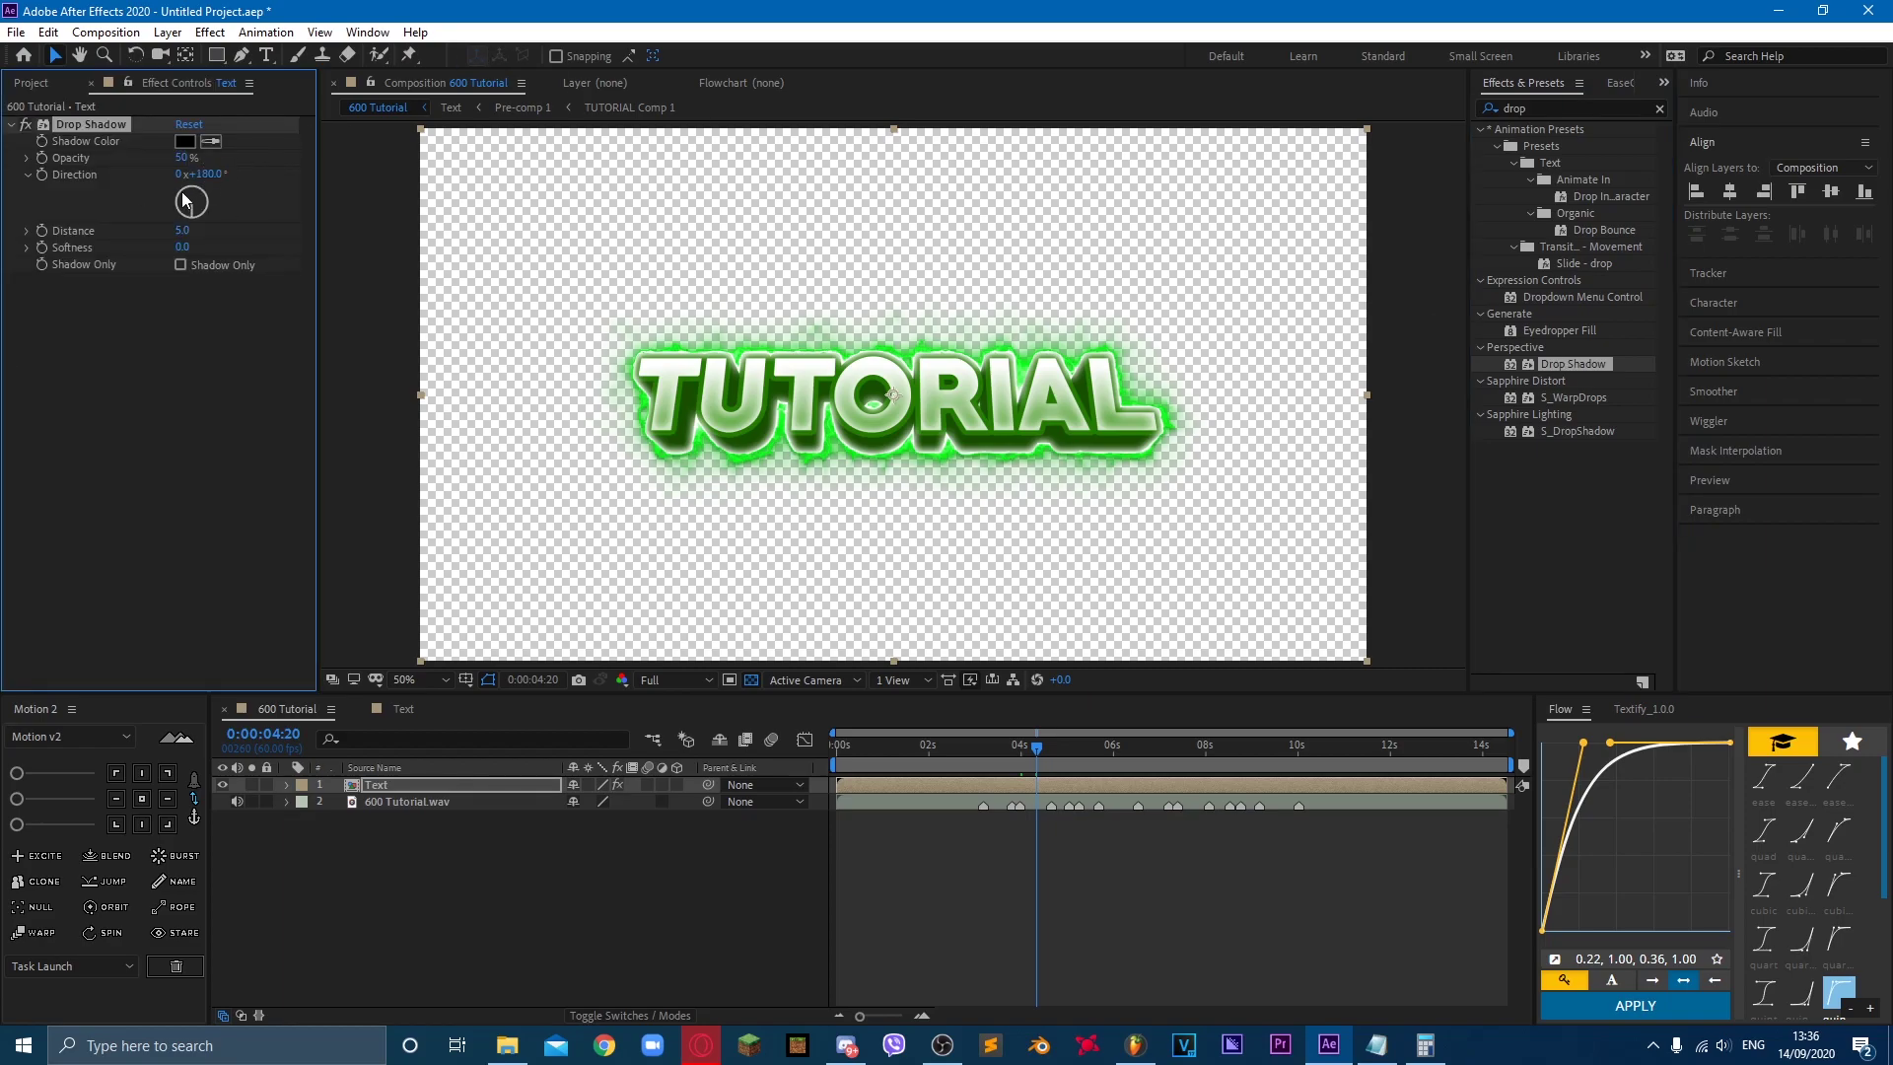
pyautogui.moveTo(182, 229); pyautogui.dragTo(209, 250)
# Step: Preview the title, turn off the transparency grid and set the current time to 0:00:05:04
pyautogui.press('space')
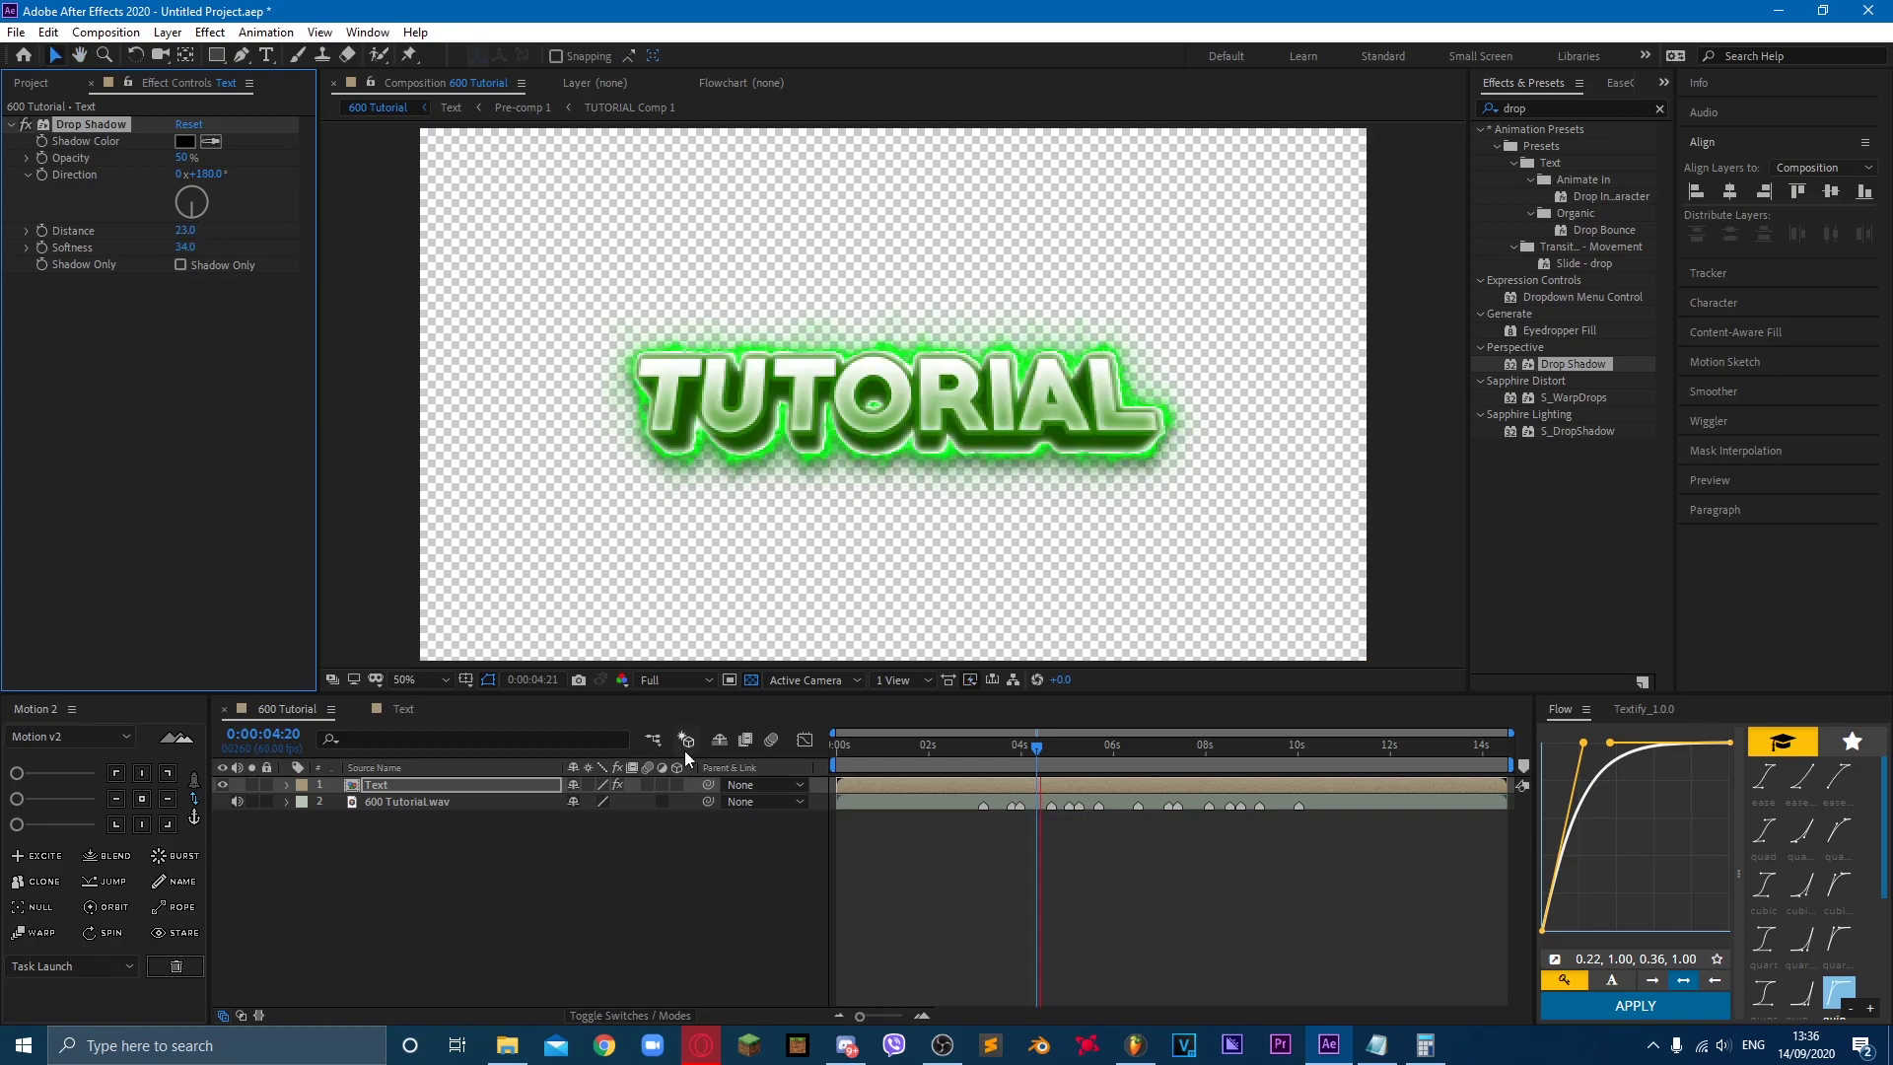
pyautogui.click(751, 680)
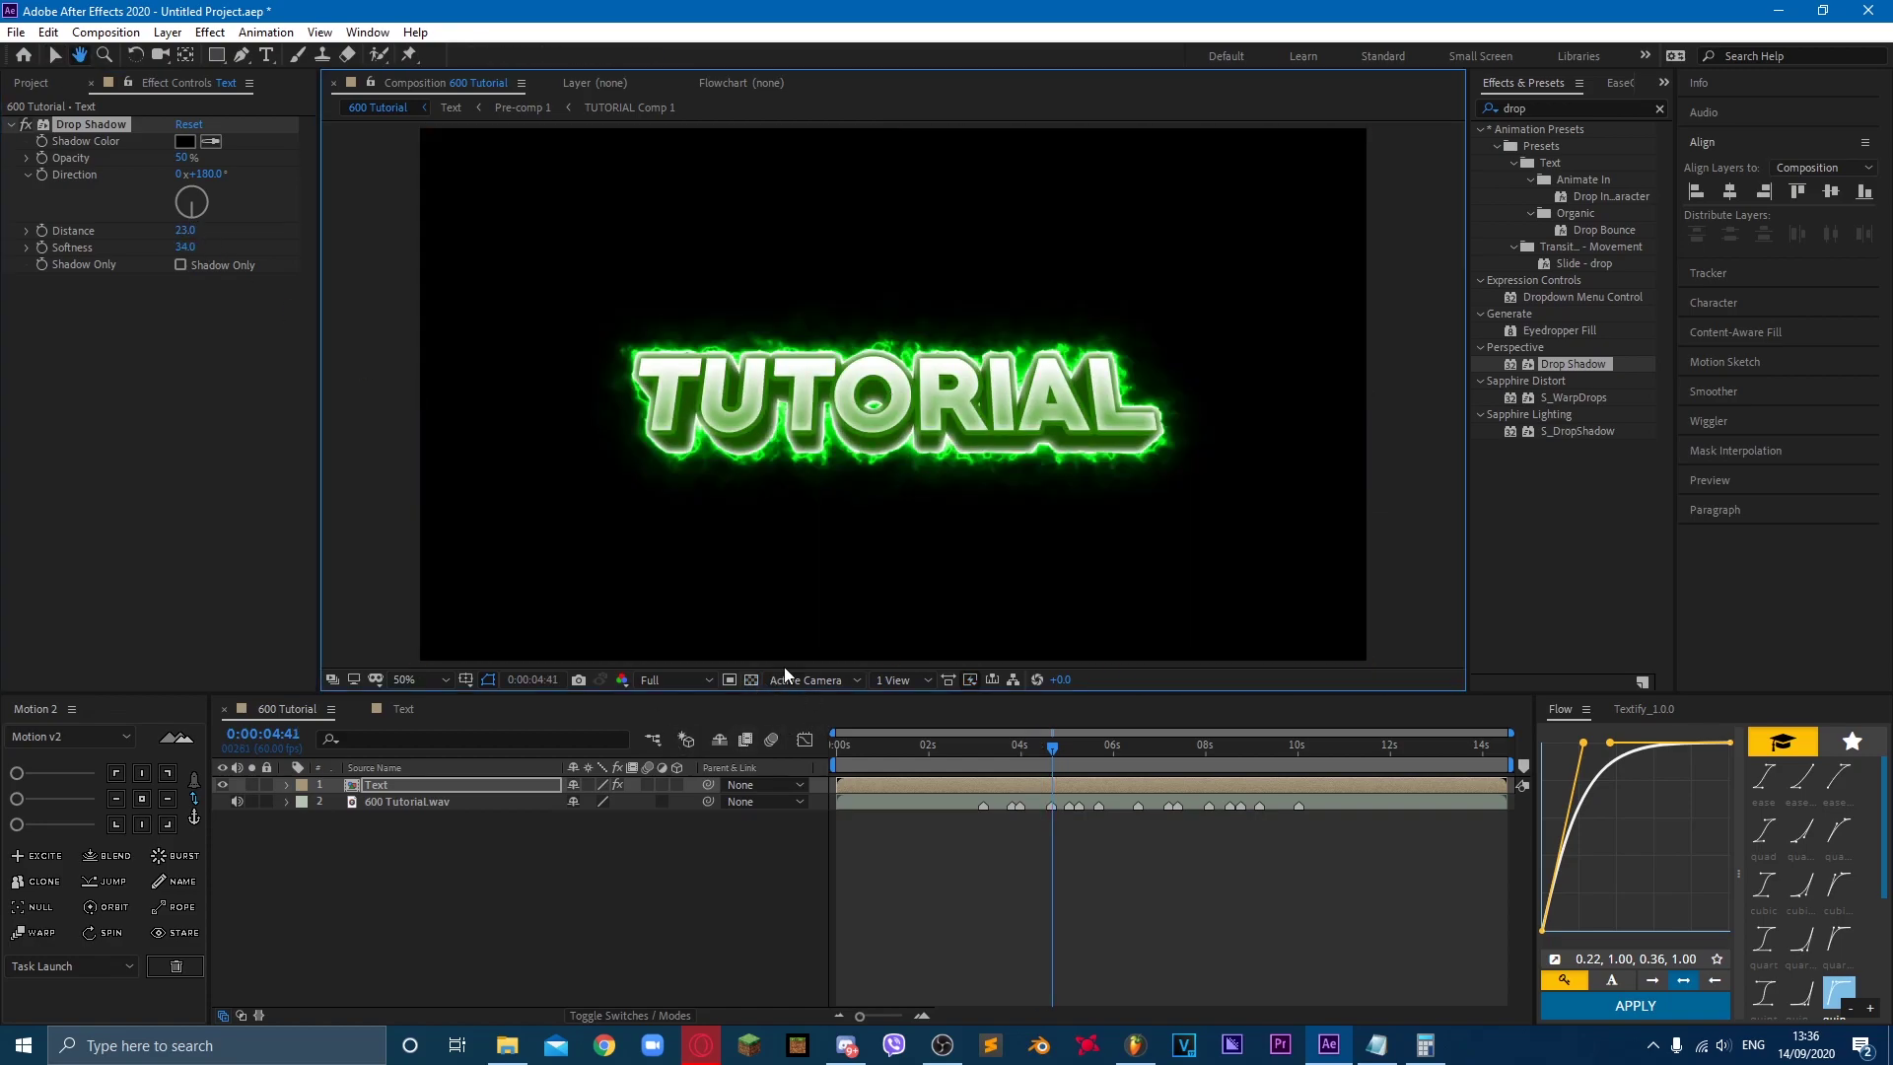
pyautogui.moveTo(1063, 755); pyautogui.dragTo(1070, 848)
pyautogui.click(495, 902)
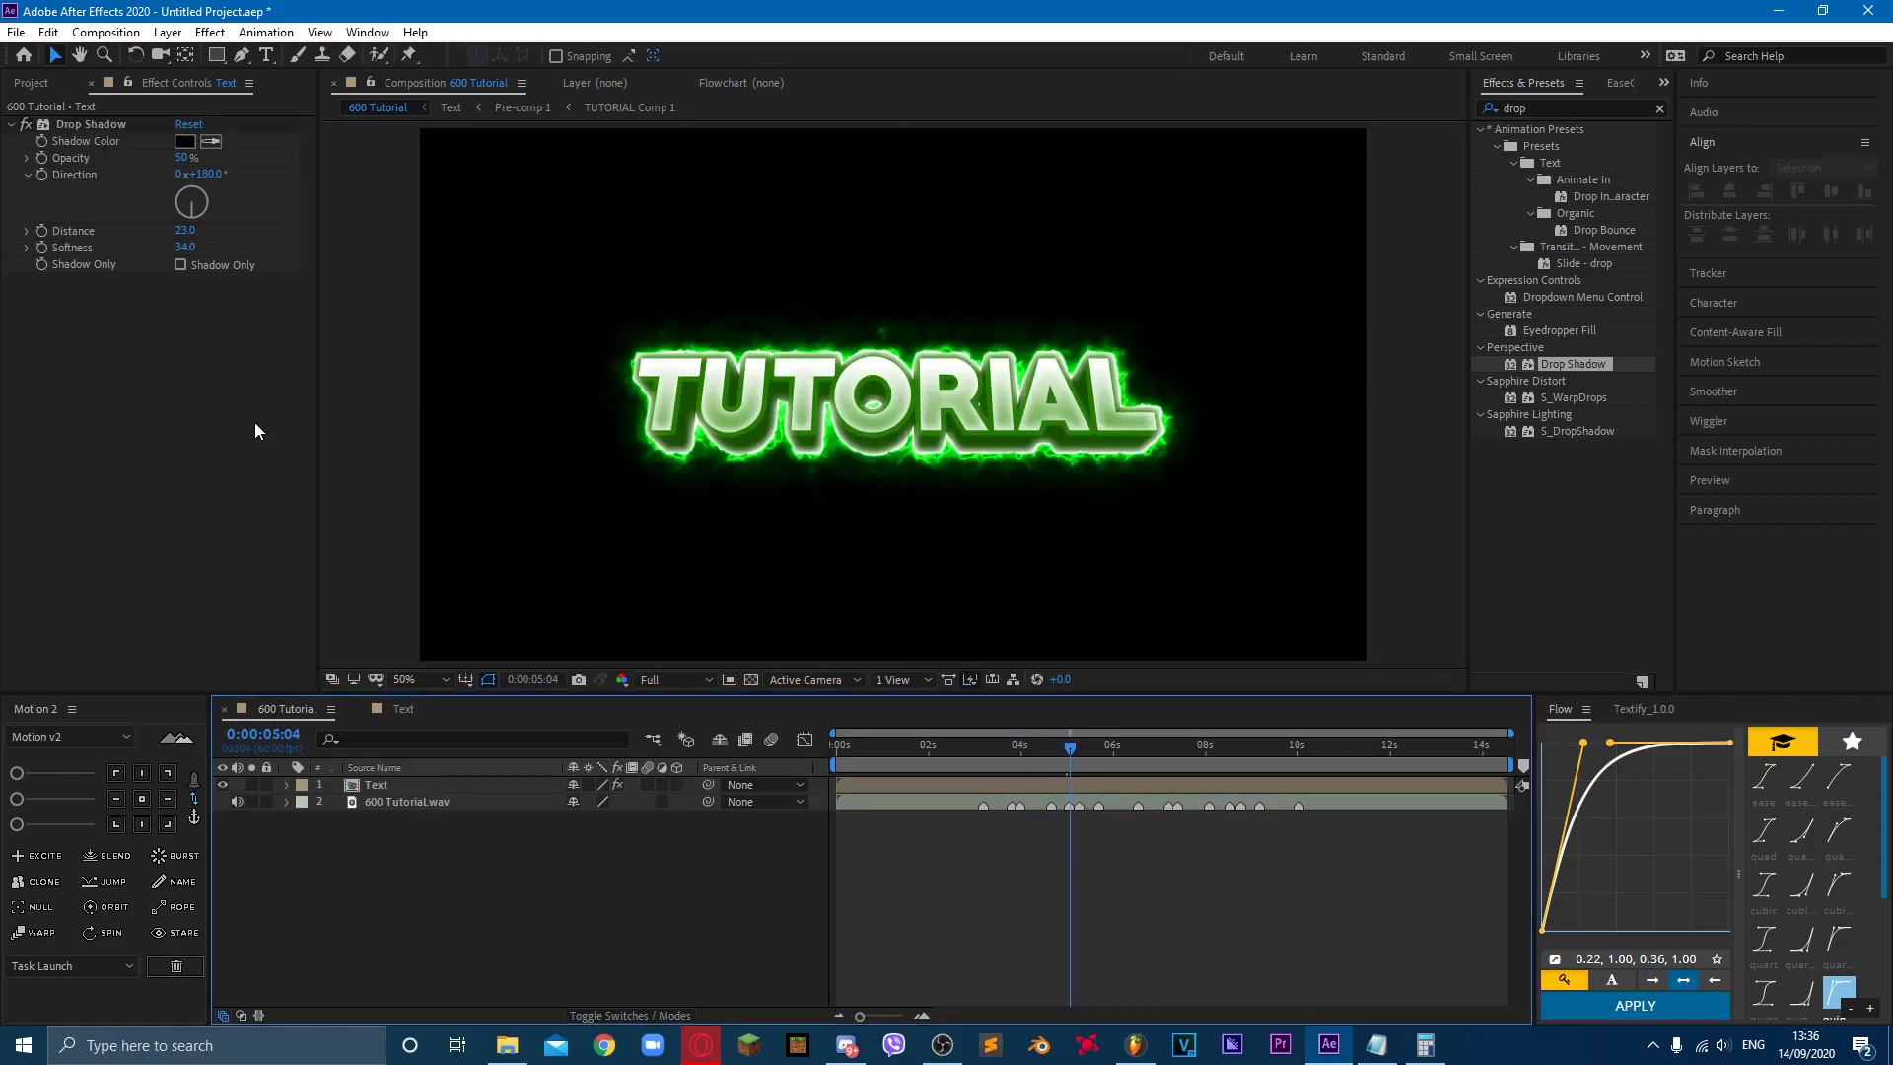
# Step: Save the project as 600 tutorial.aep in the D:\Projects folder
pyautogui.click(41, 87)
pyautogui.hotkey('ctrl', 's')
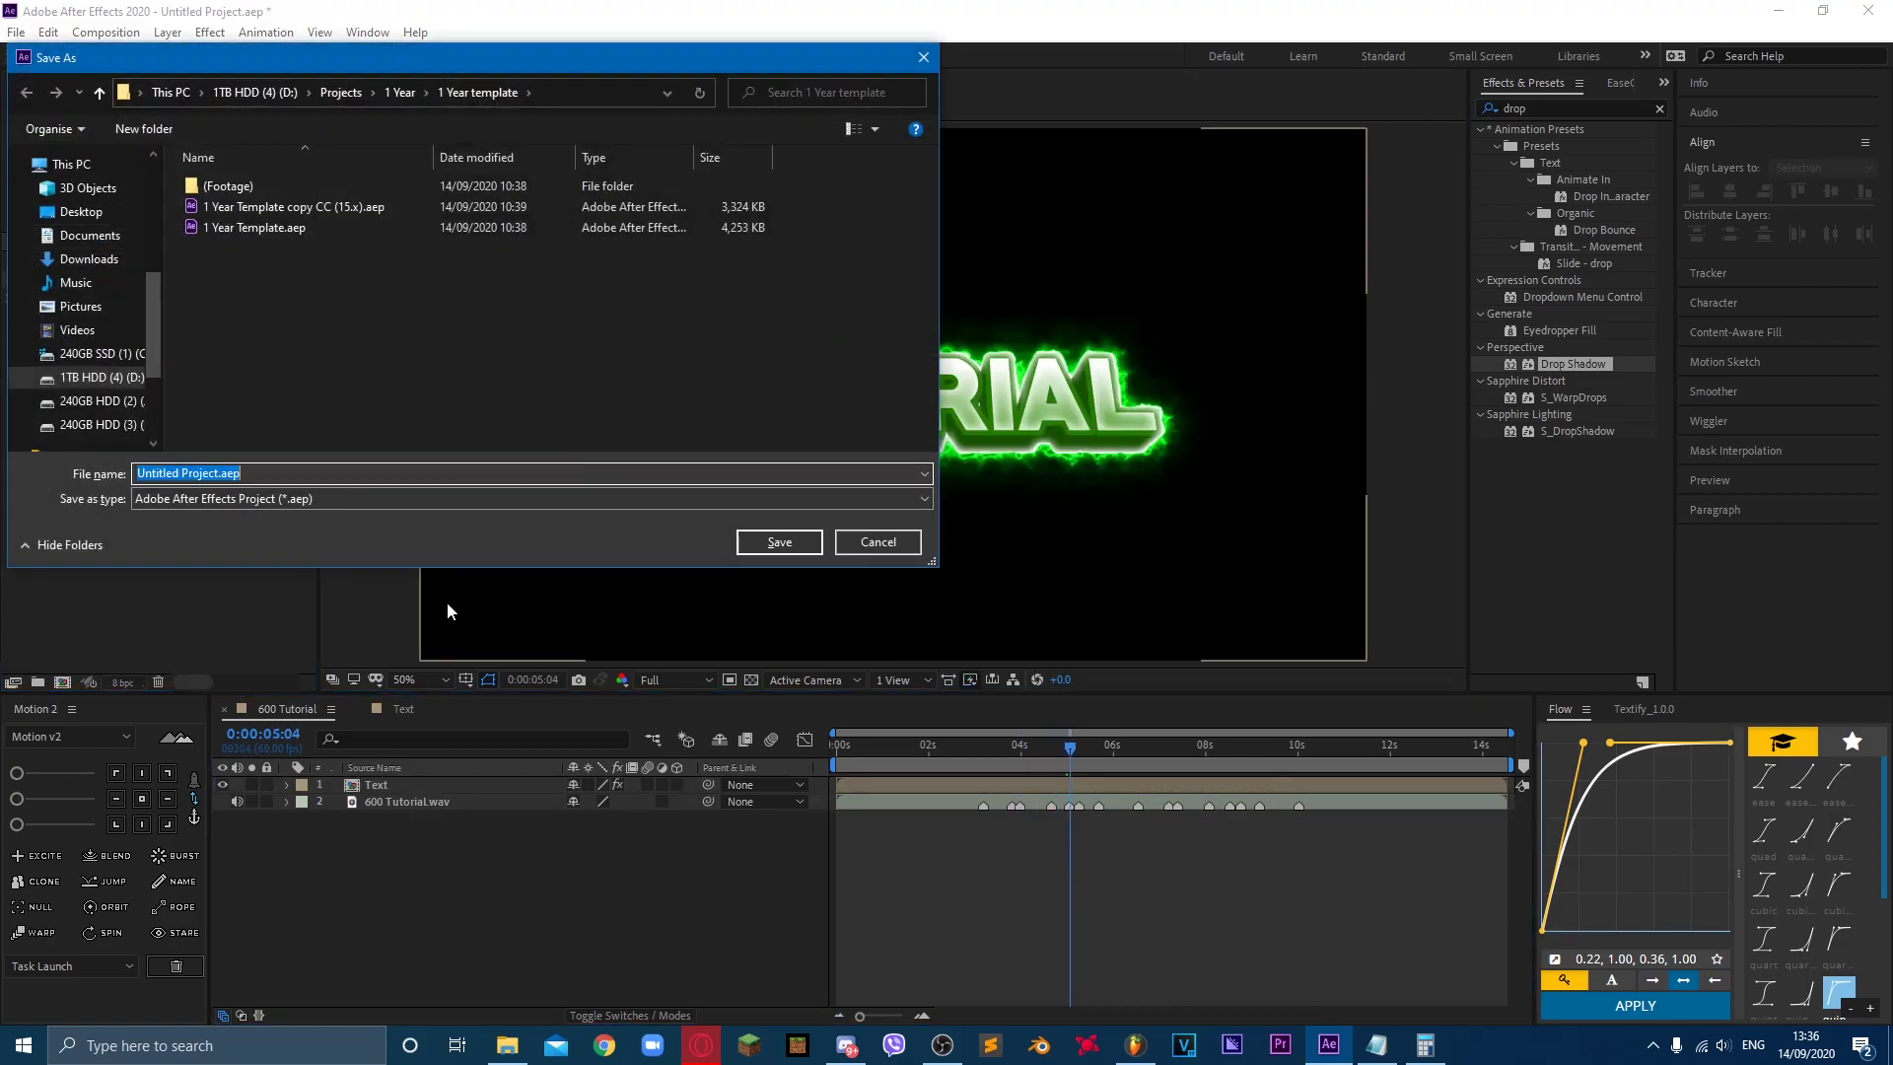
pyautogui.click(342, 93)
pyautogui.press('BackSpace')
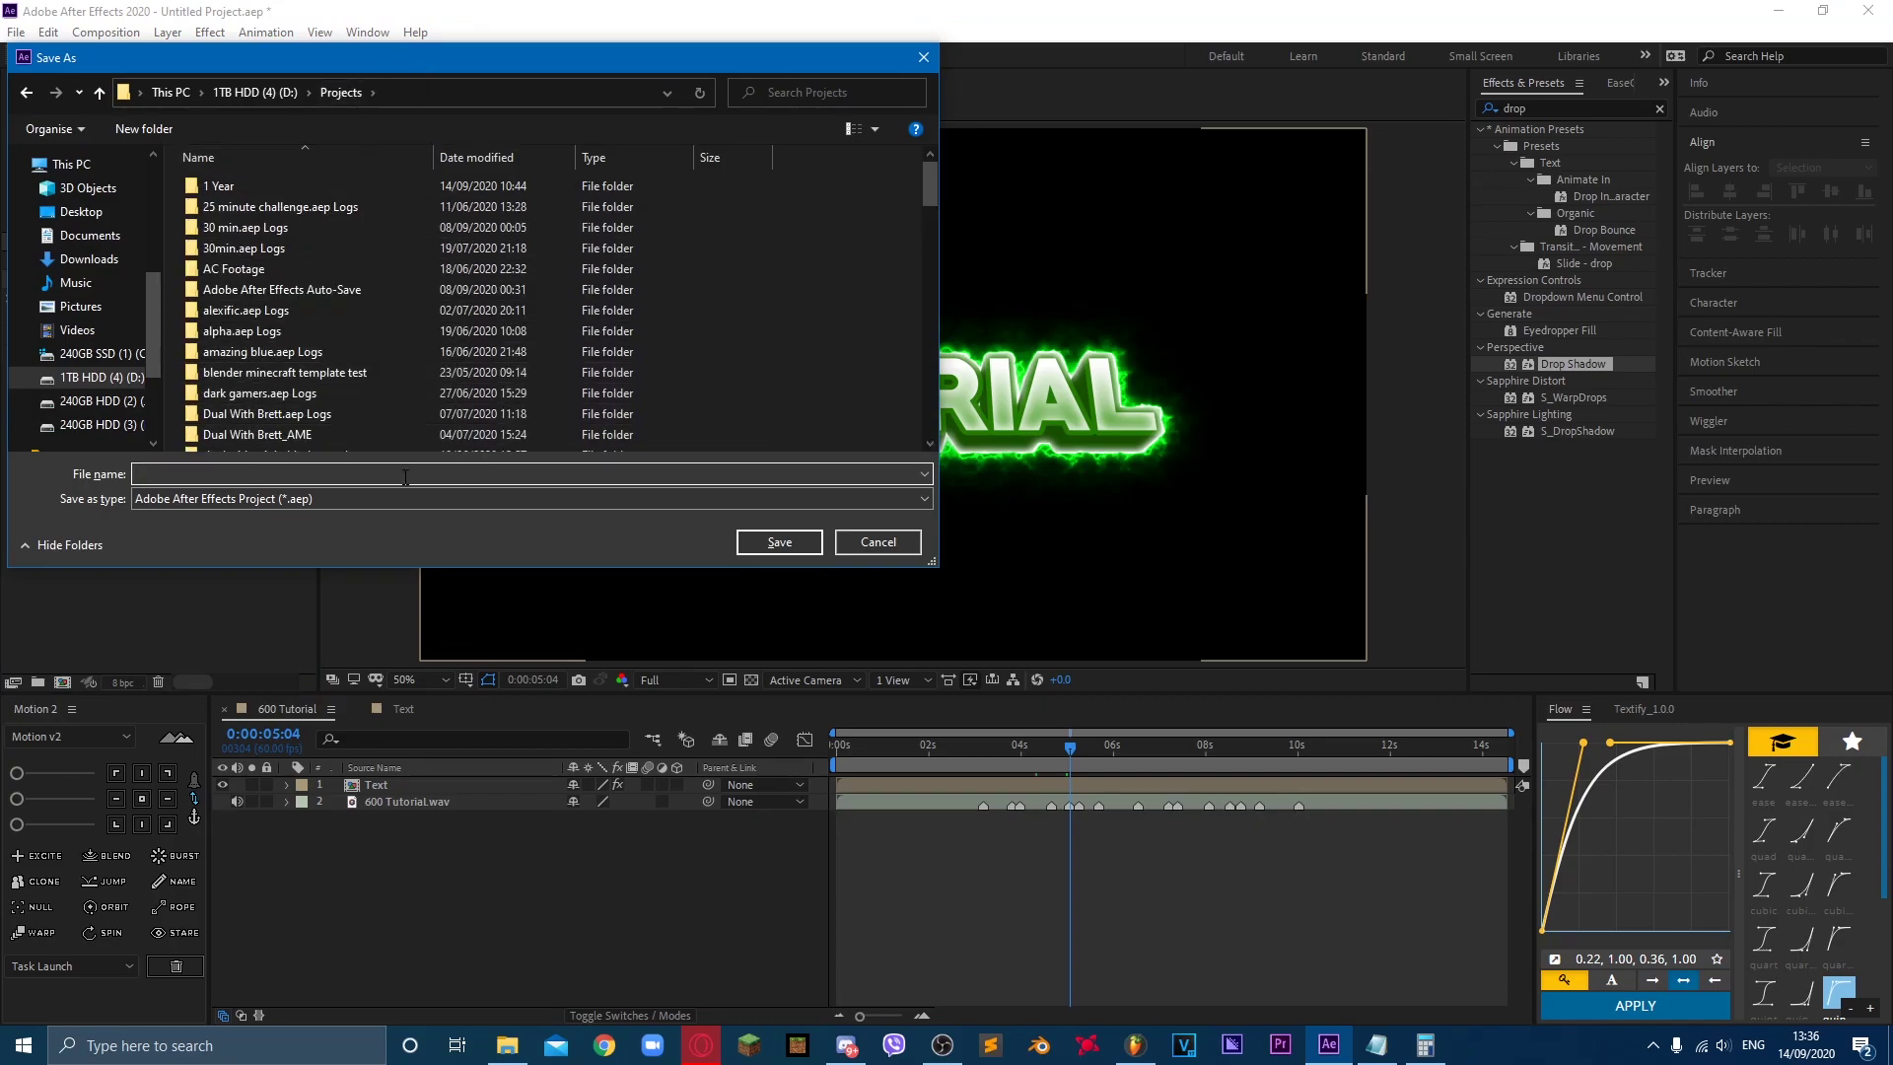
pyautogui.press('Return')
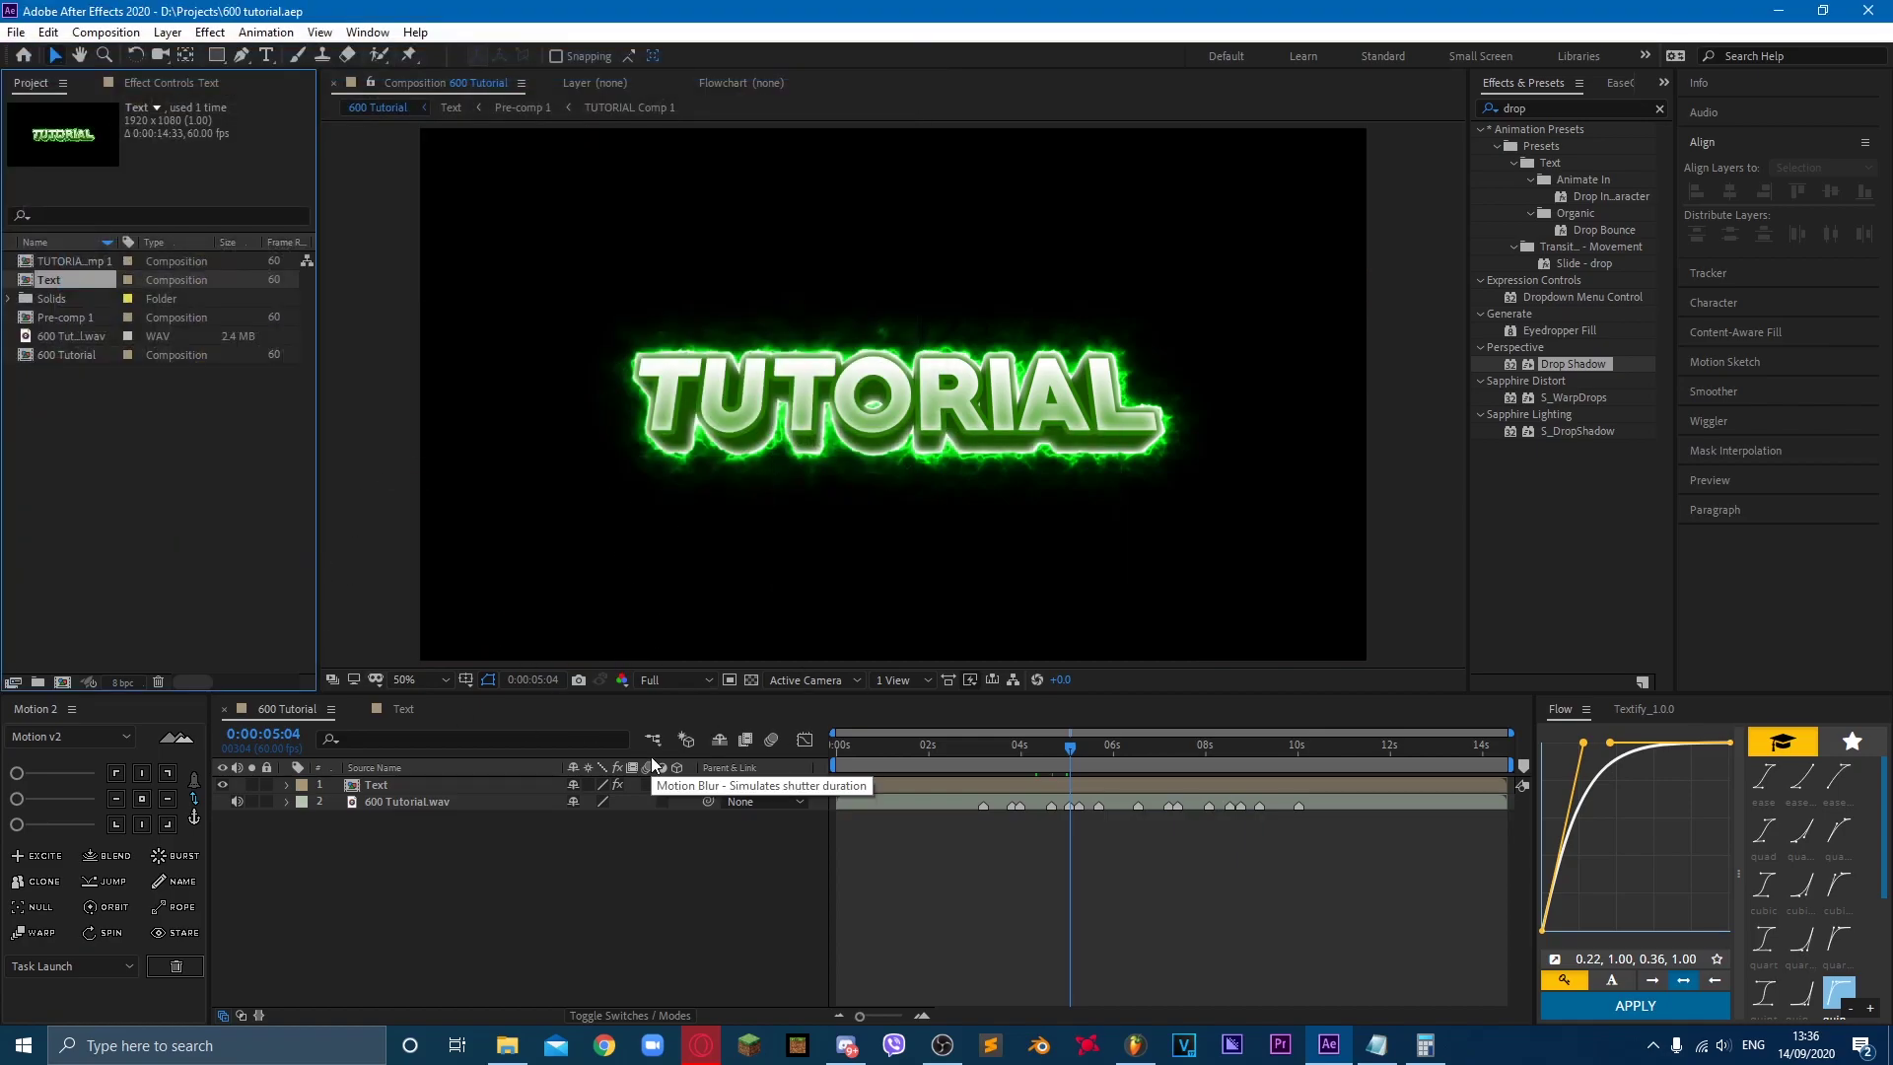
pyautogui.click(604, 914)
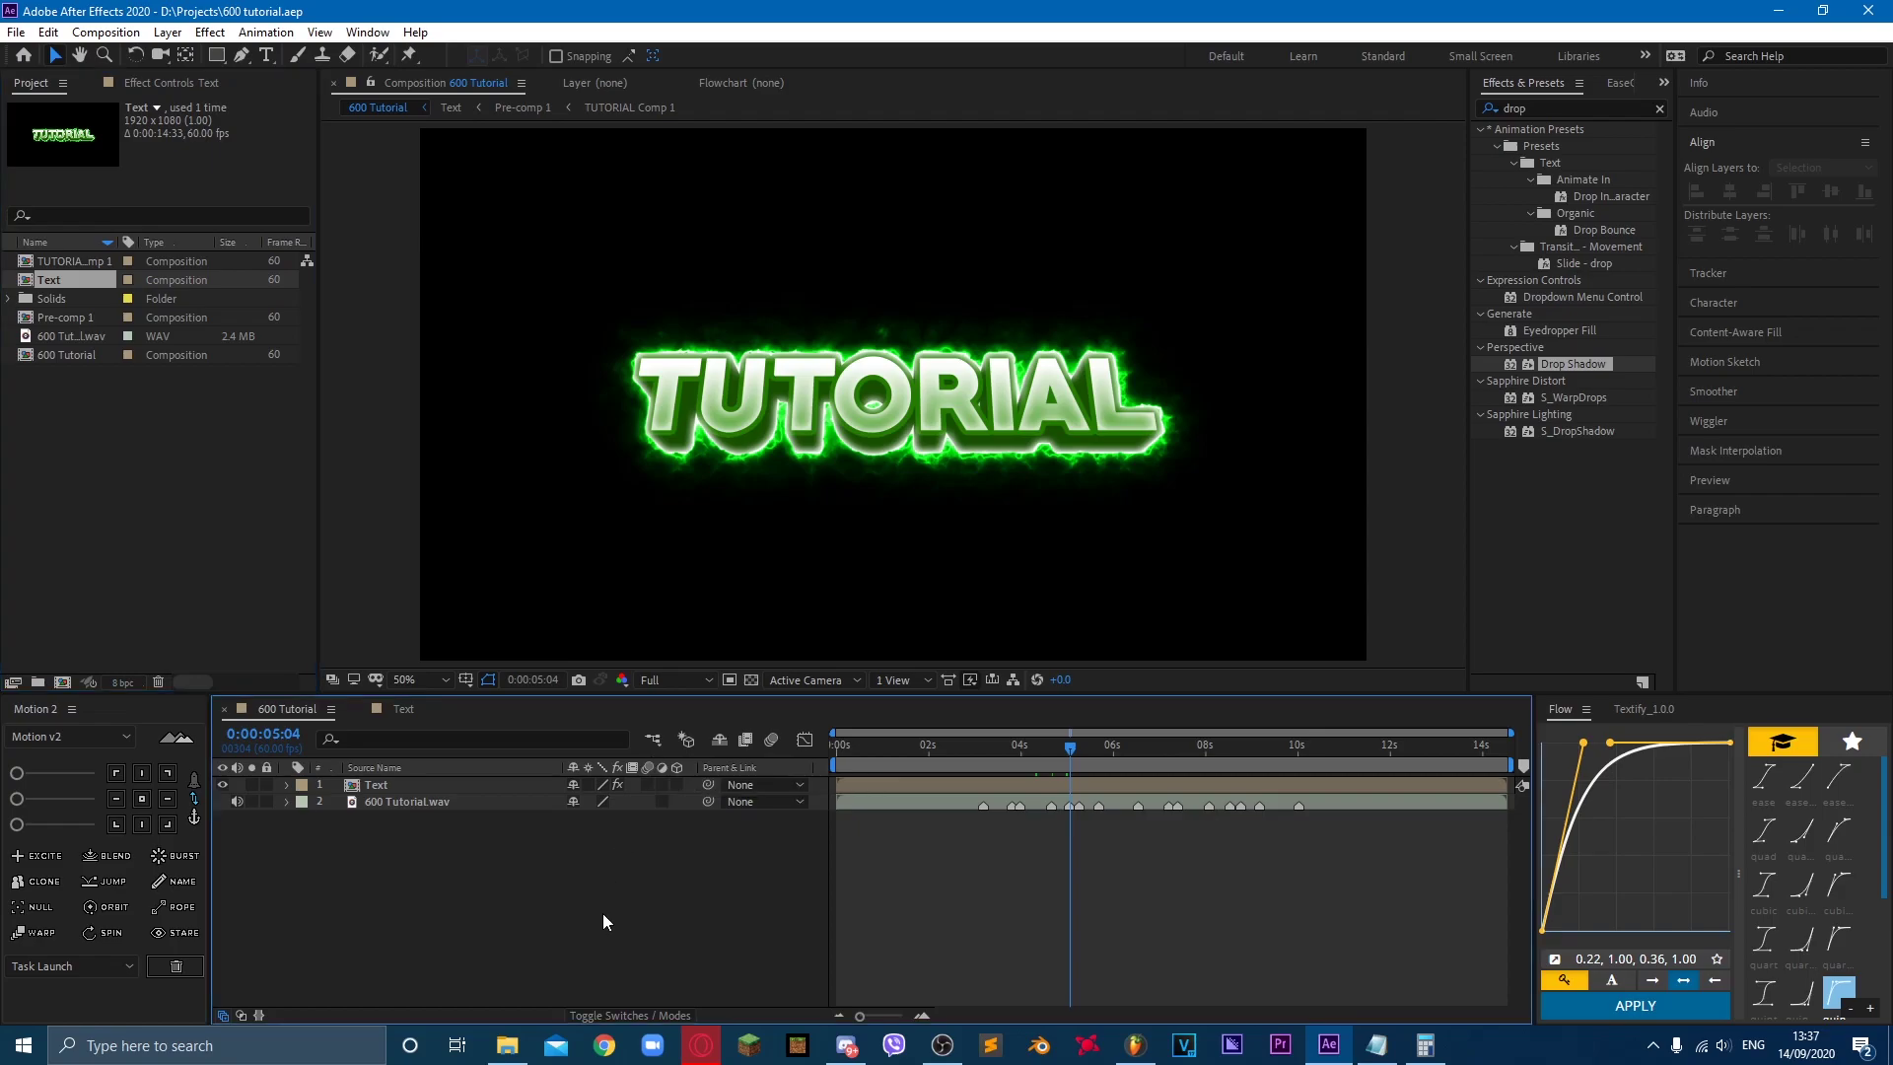
pyautogui.click(250, 536)
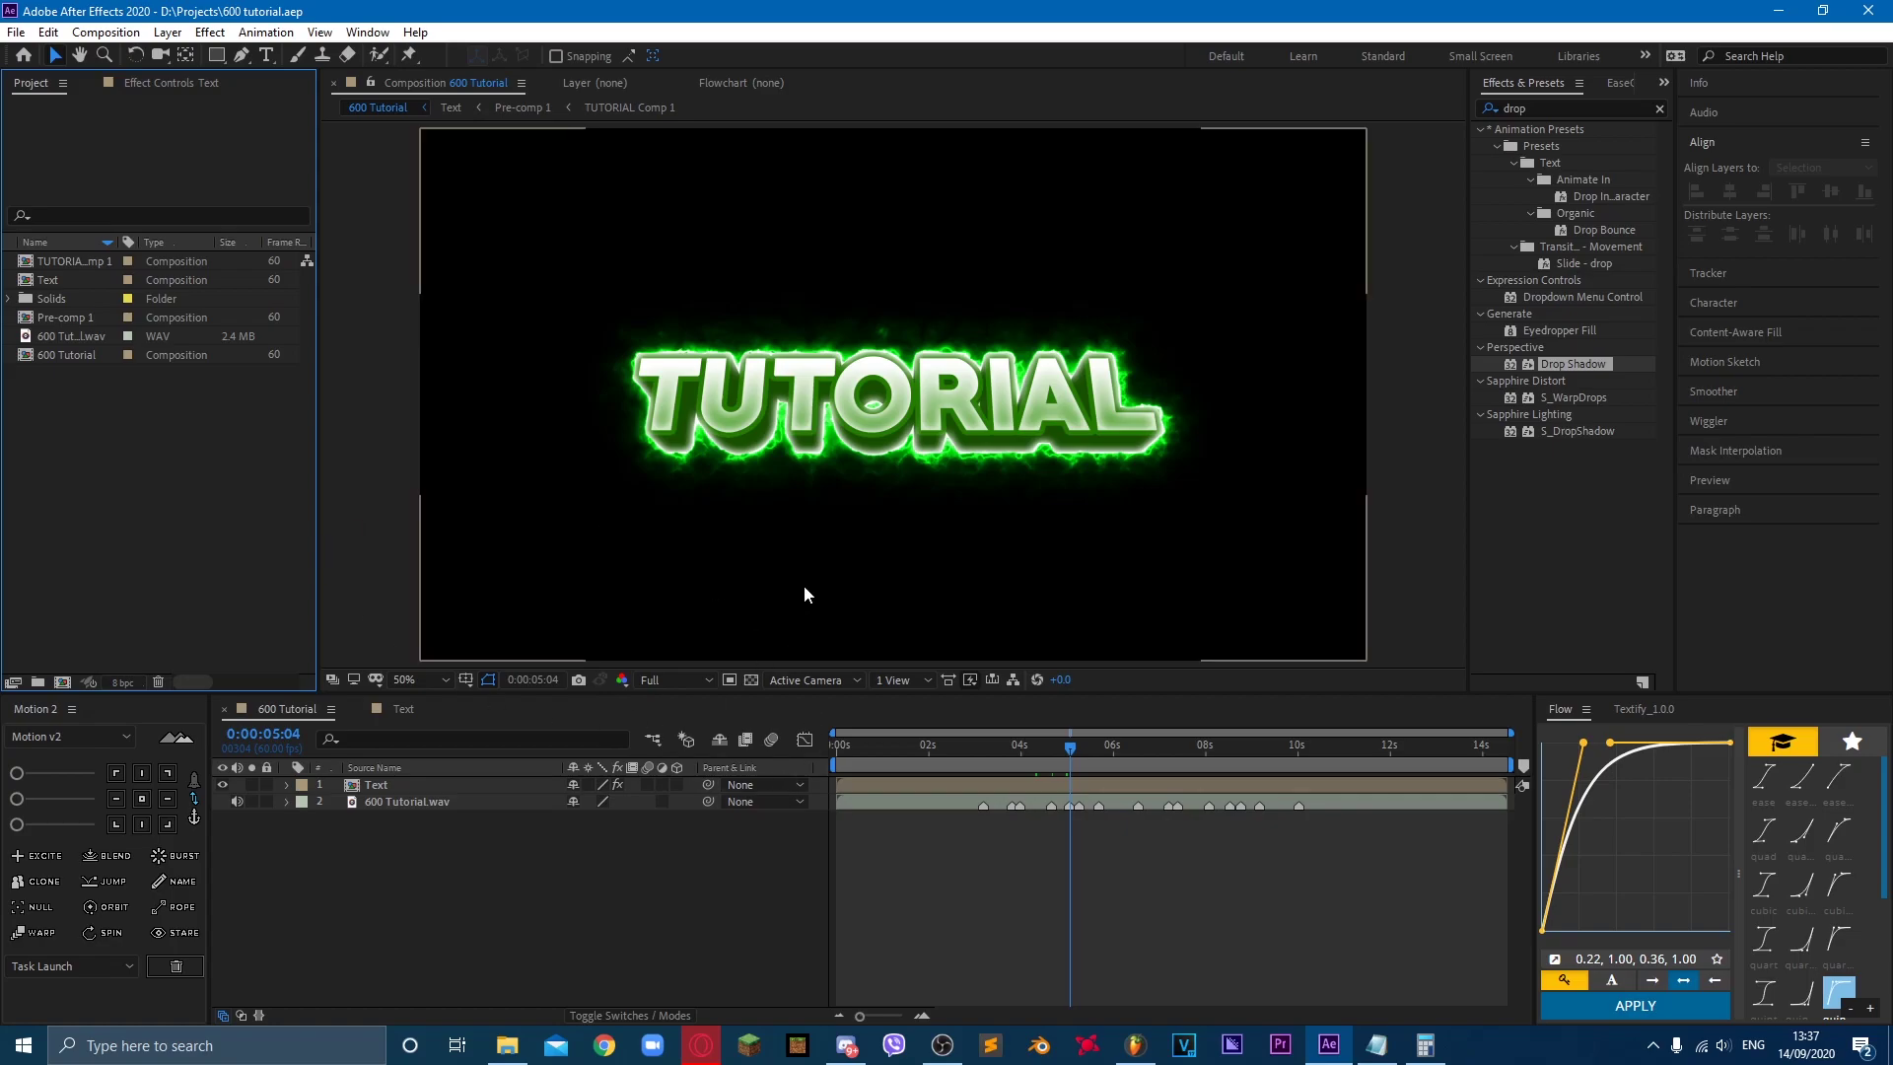
pyautogui.click(958, 495)
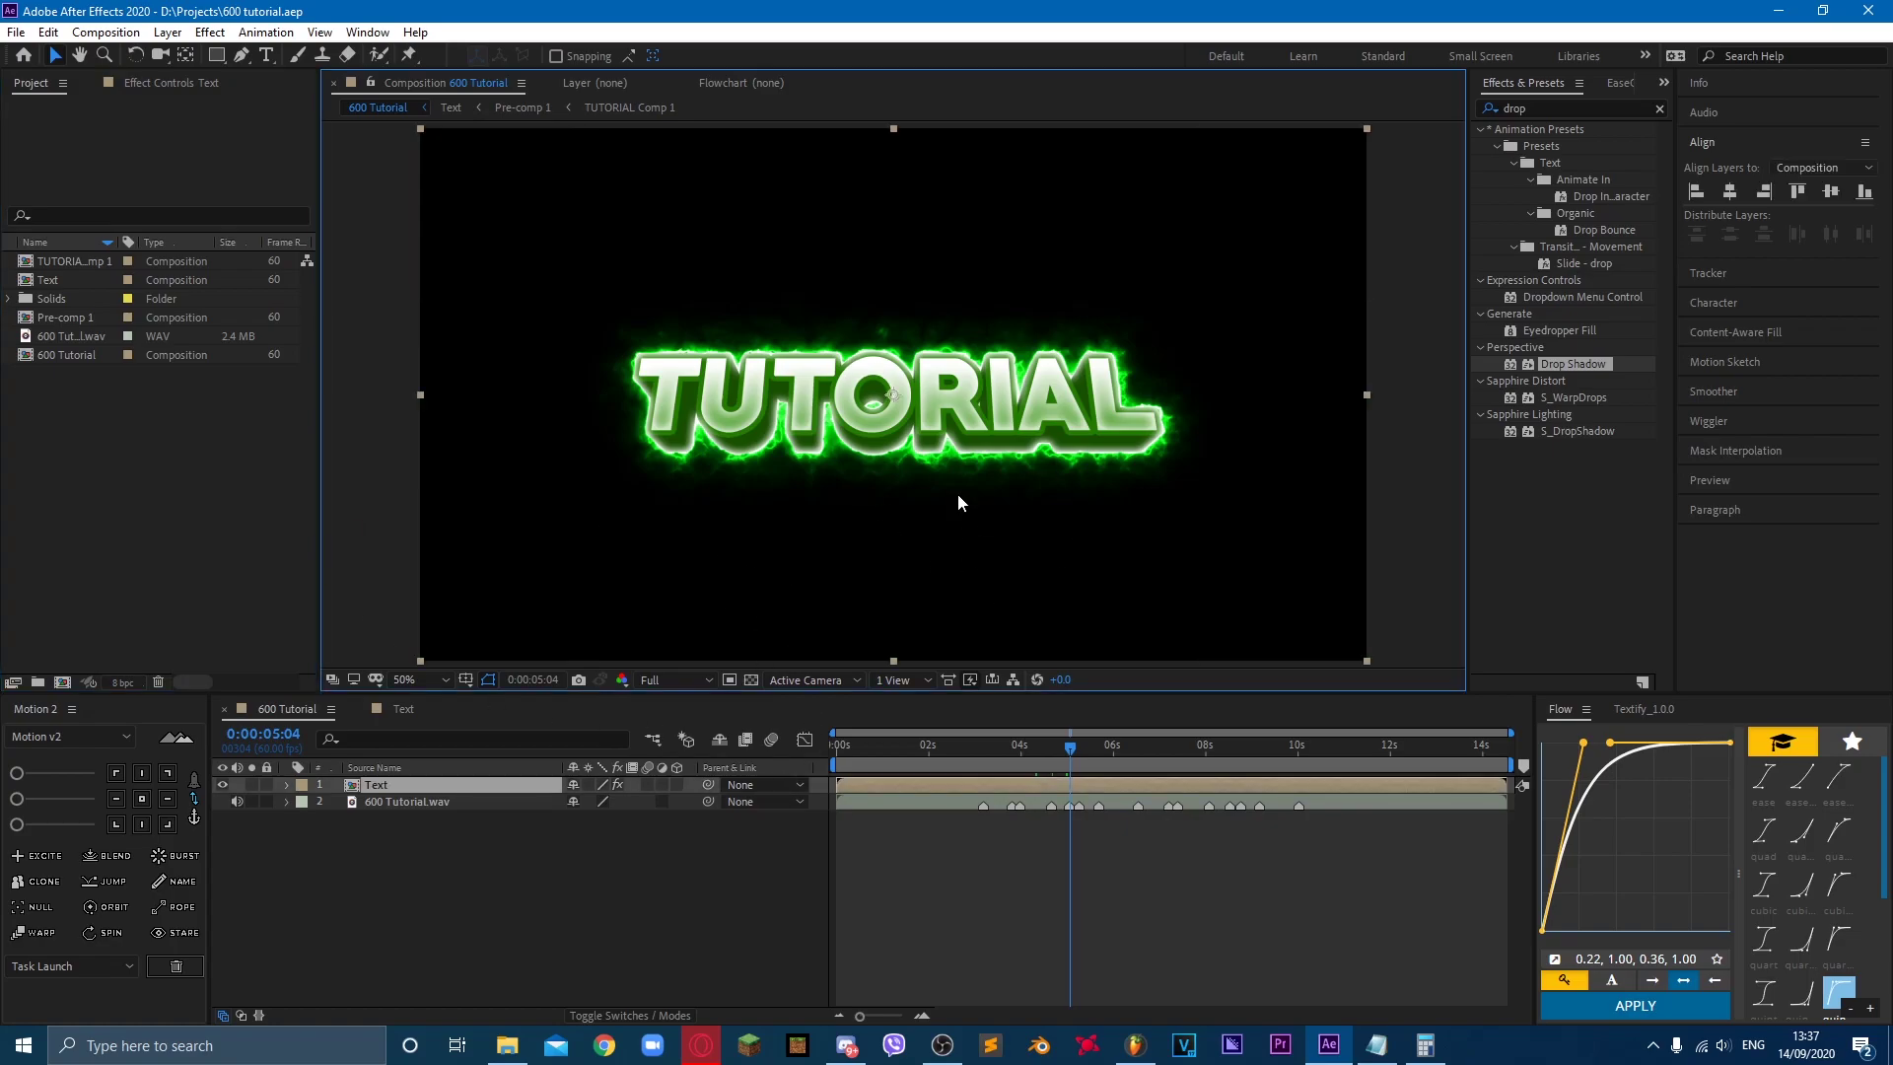
pyautogui.click(600, 893)
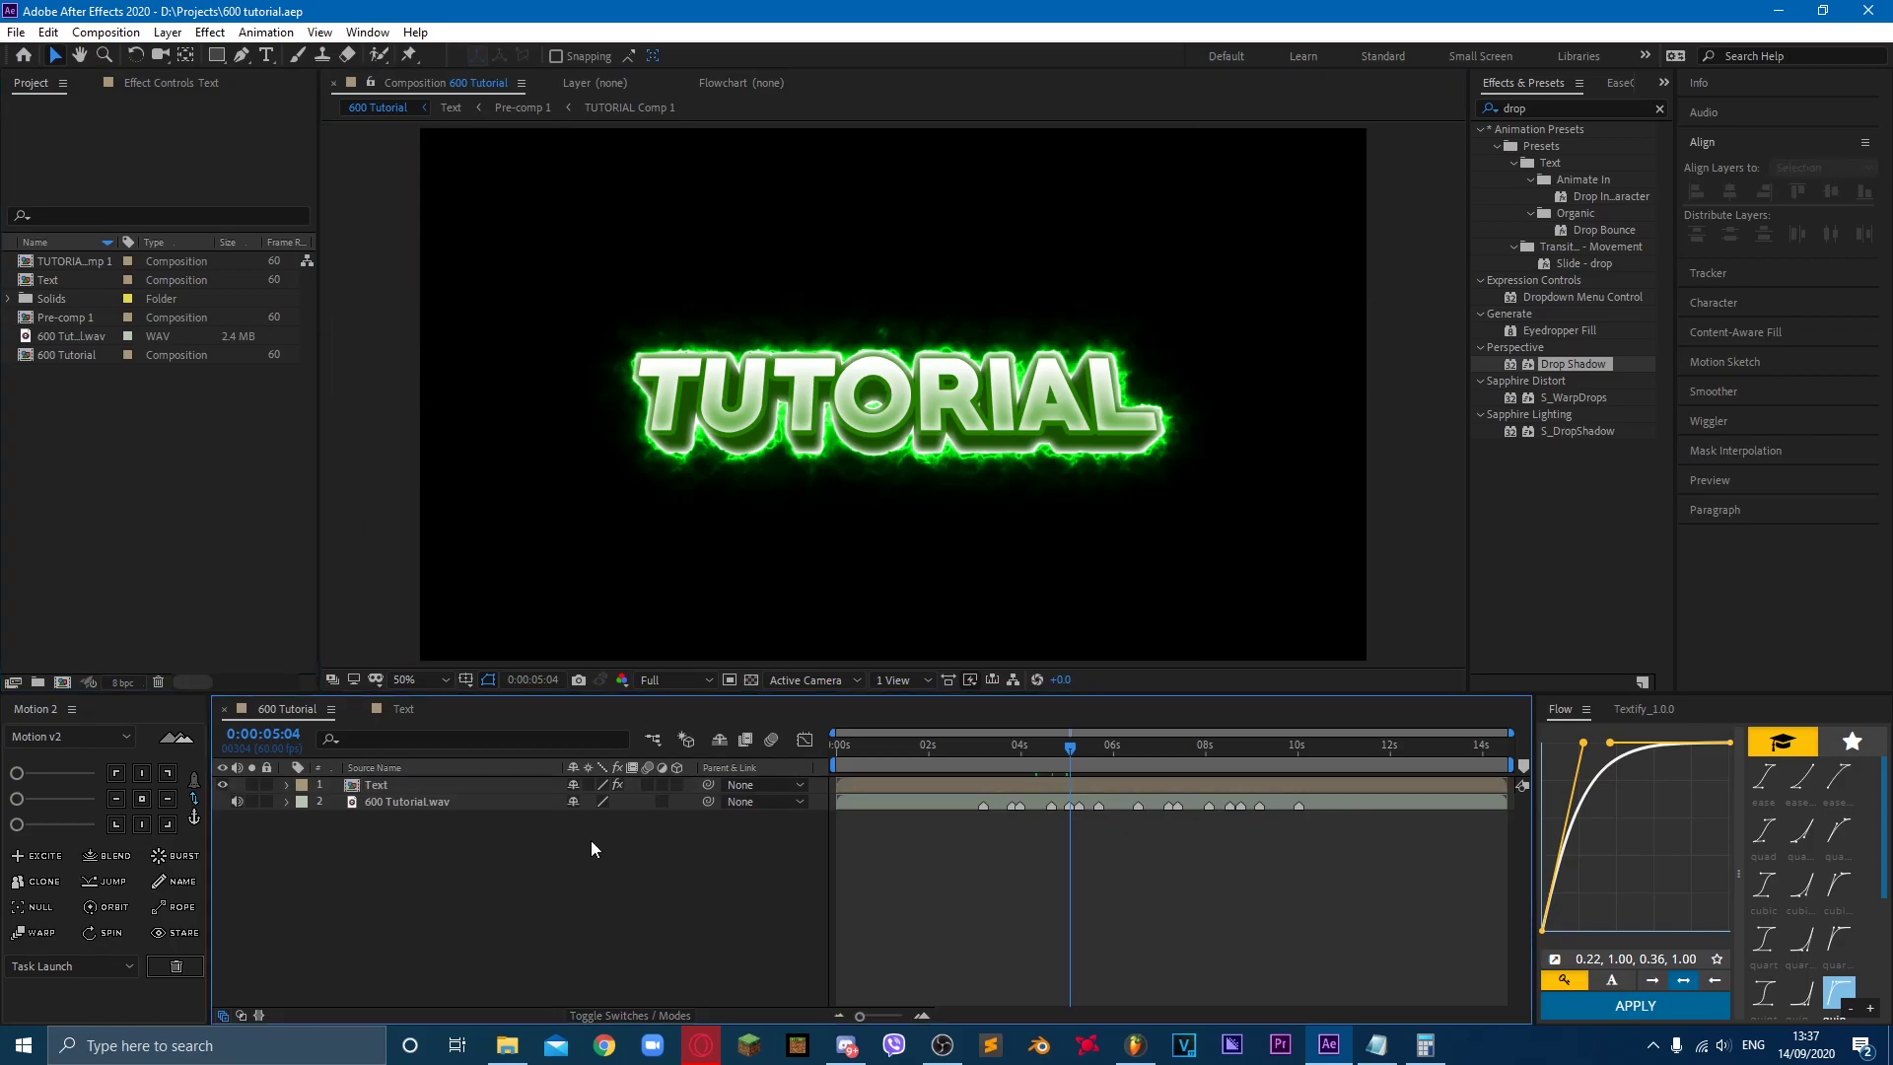
pyautogui.click(623, 499)
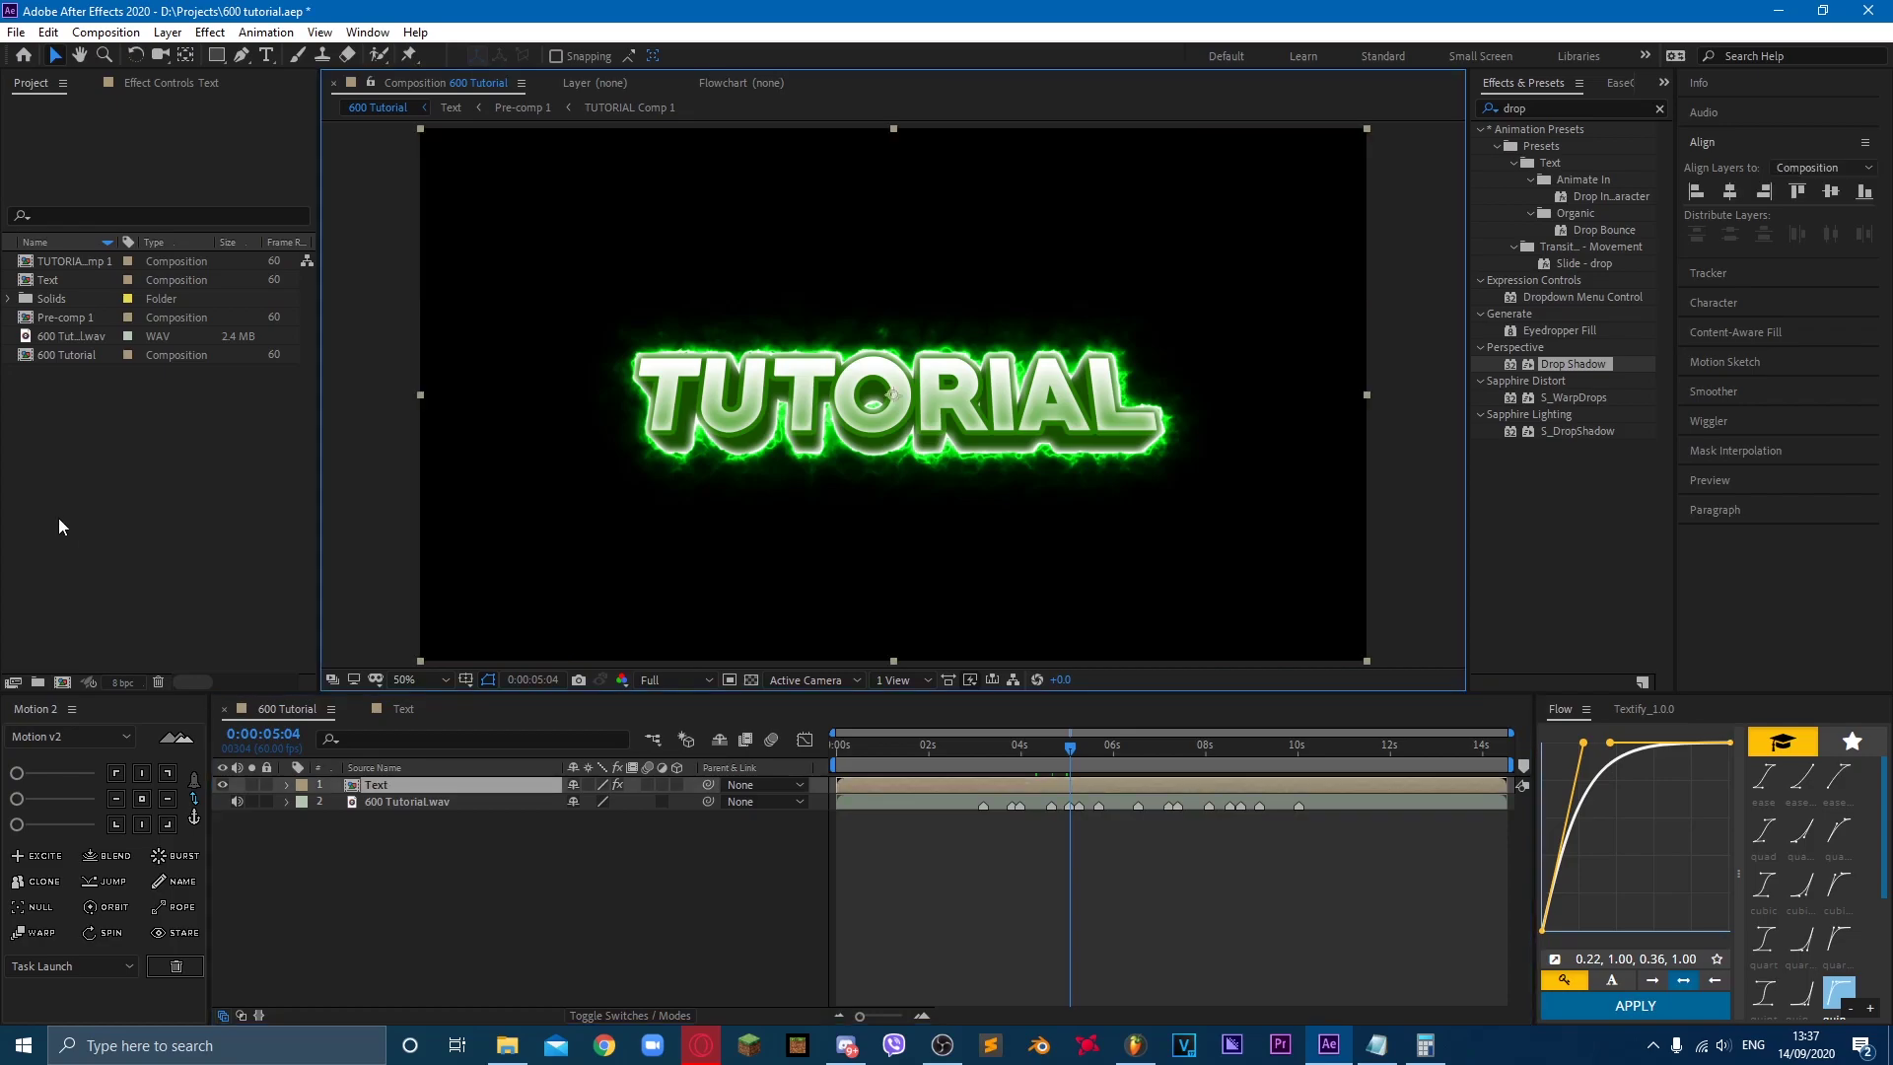
# Step: Create a new composition named BG
pyautogui.click(63, 683)
pyautogui.write('BG')
pyautogui.click(850, 773)
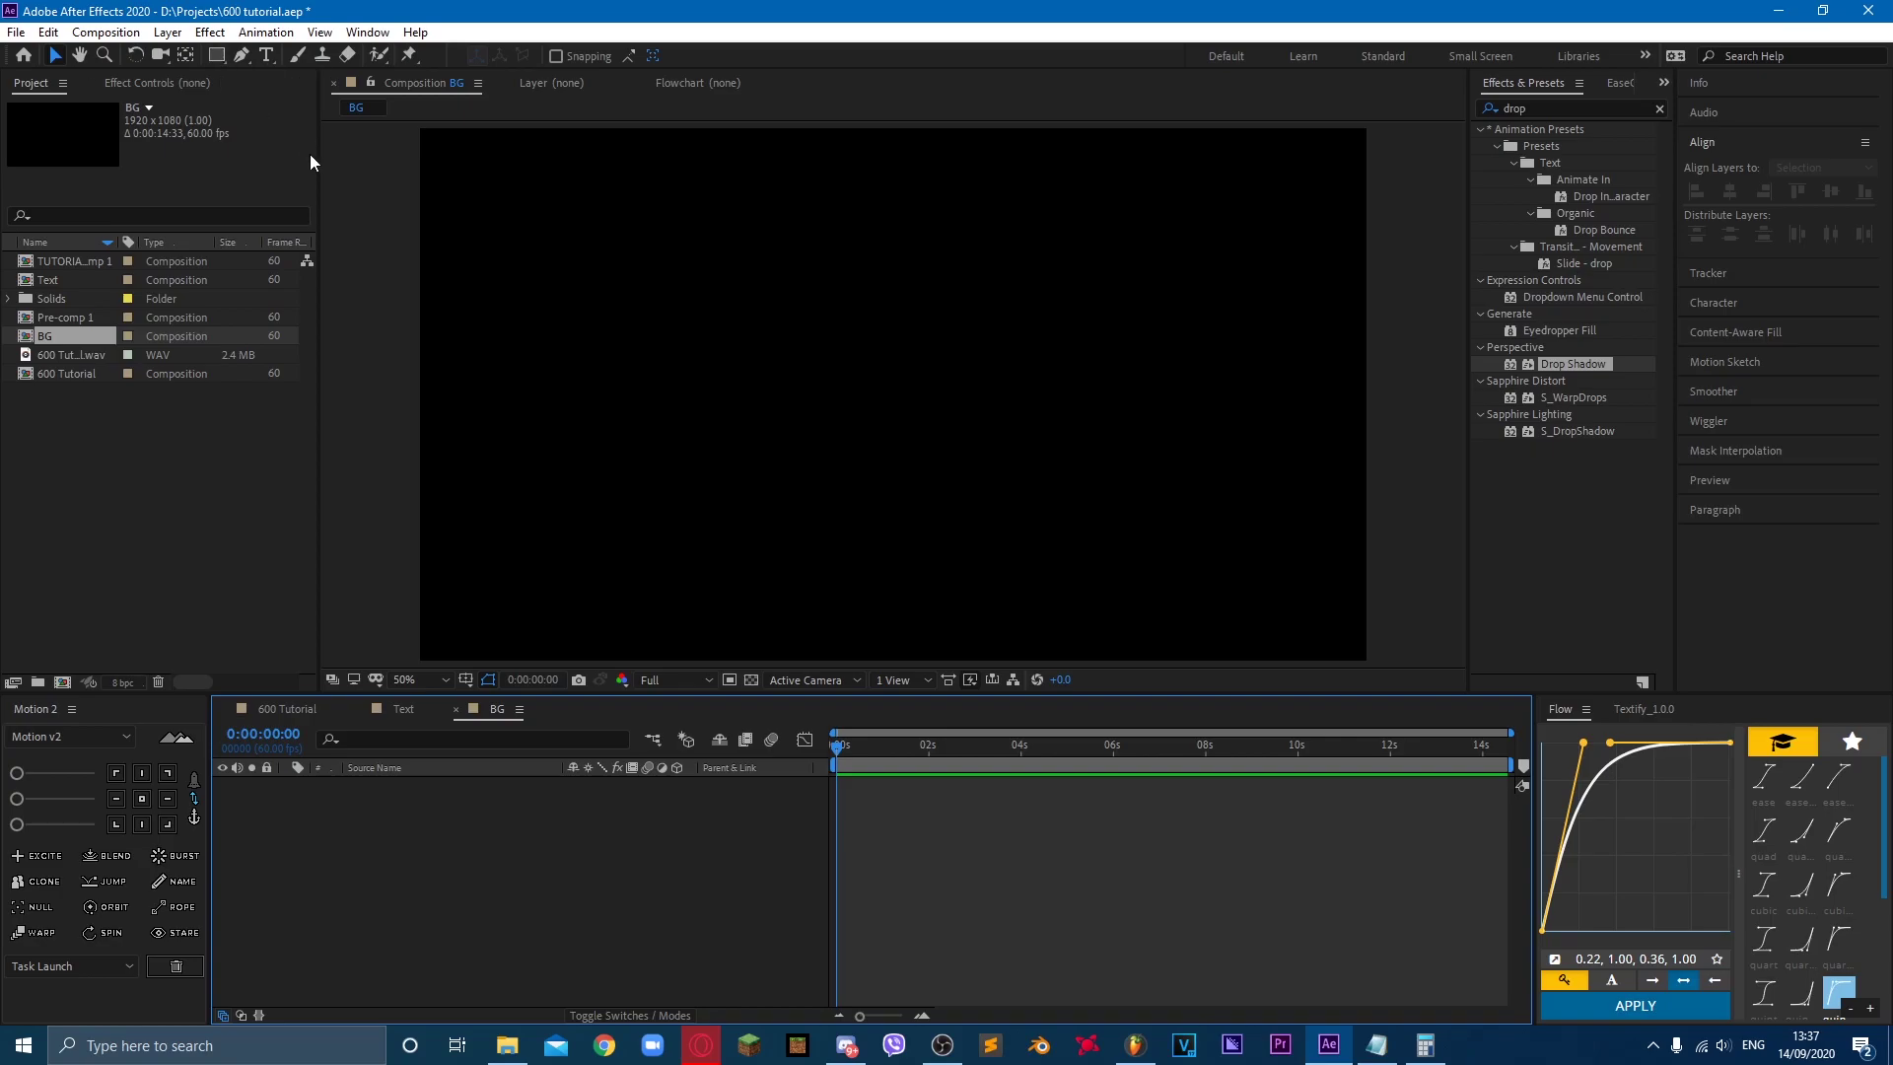
# Step: Draw a circle about 726 px in diameter in the BG composition and center it horizontally and vertically
pyautogui.moveTo(216, 54); pyautogui.dragTo(265, 99)
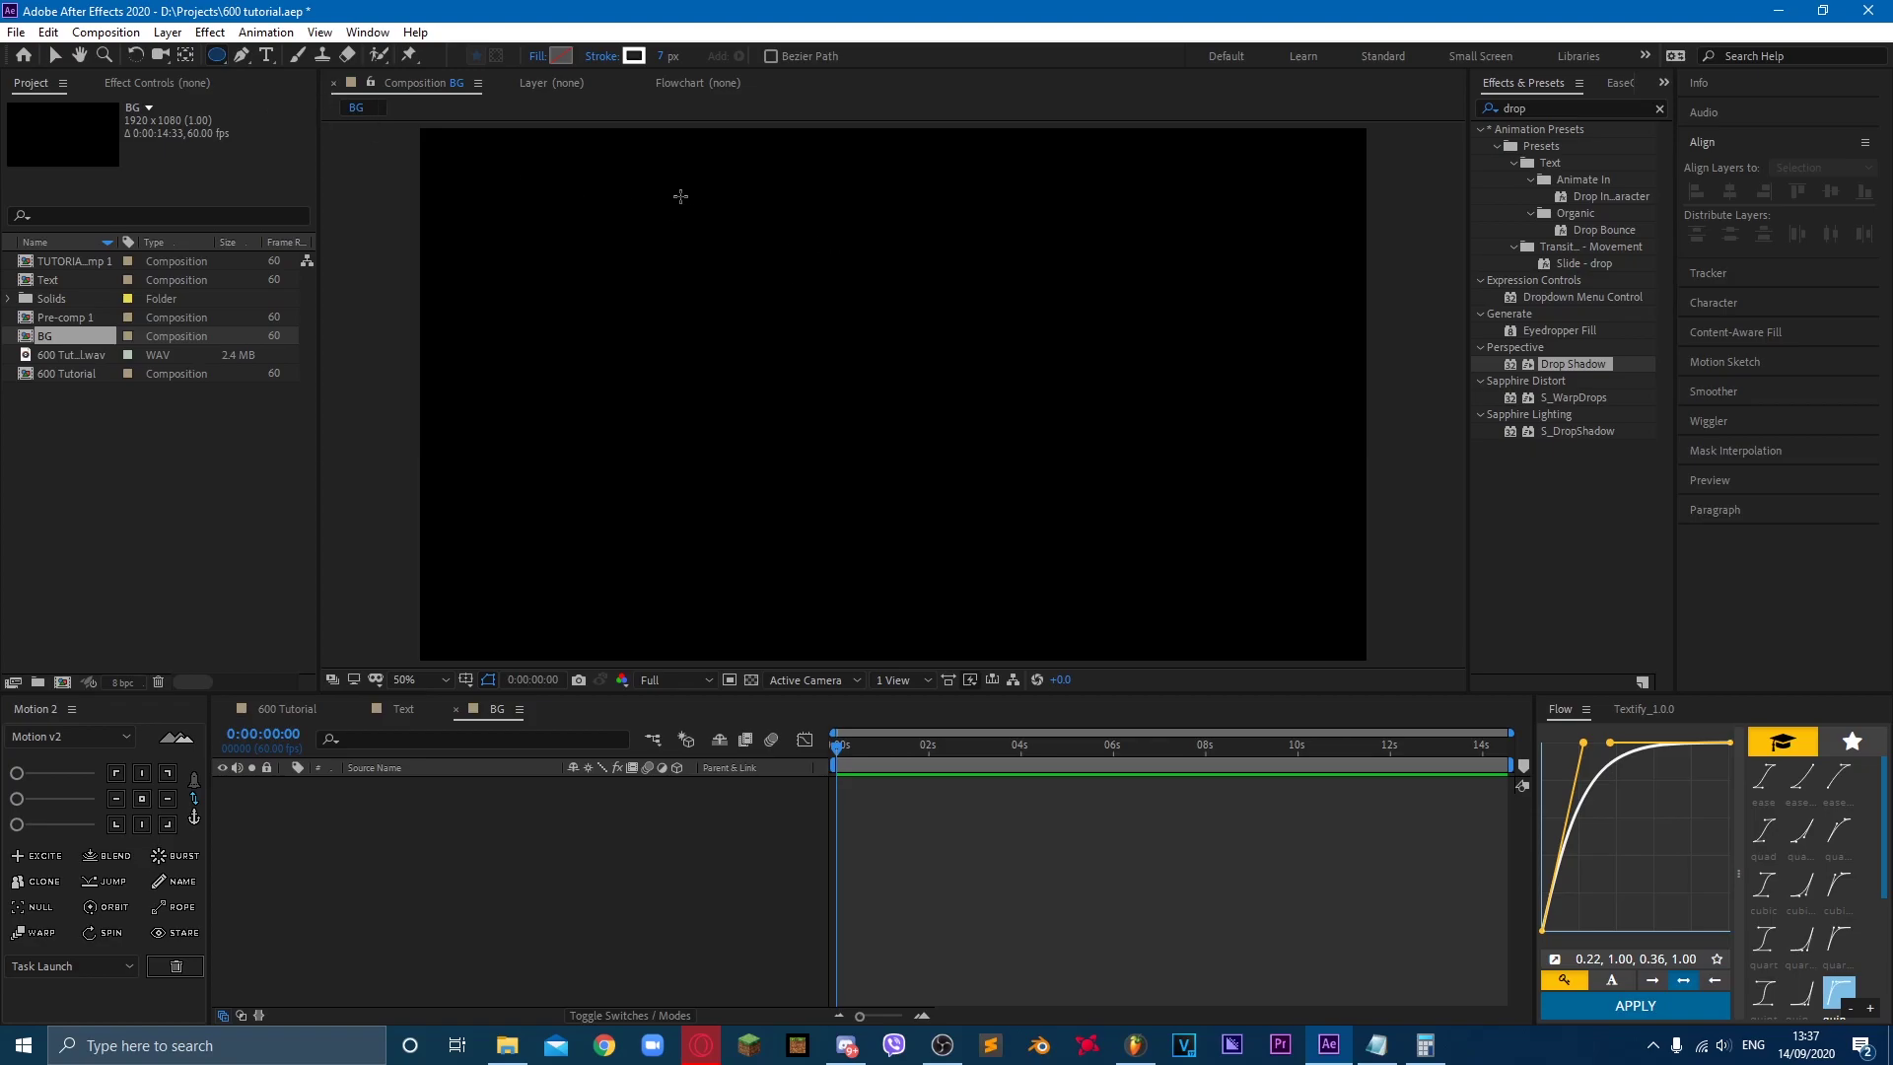
pyautogui.moveTo(667, 212); pyautogui.dragTo(1026, 571)
pyautogui.click(1822, 168)
pyautogui.click(1814, 183)
pyautogui.click(1729, 192)
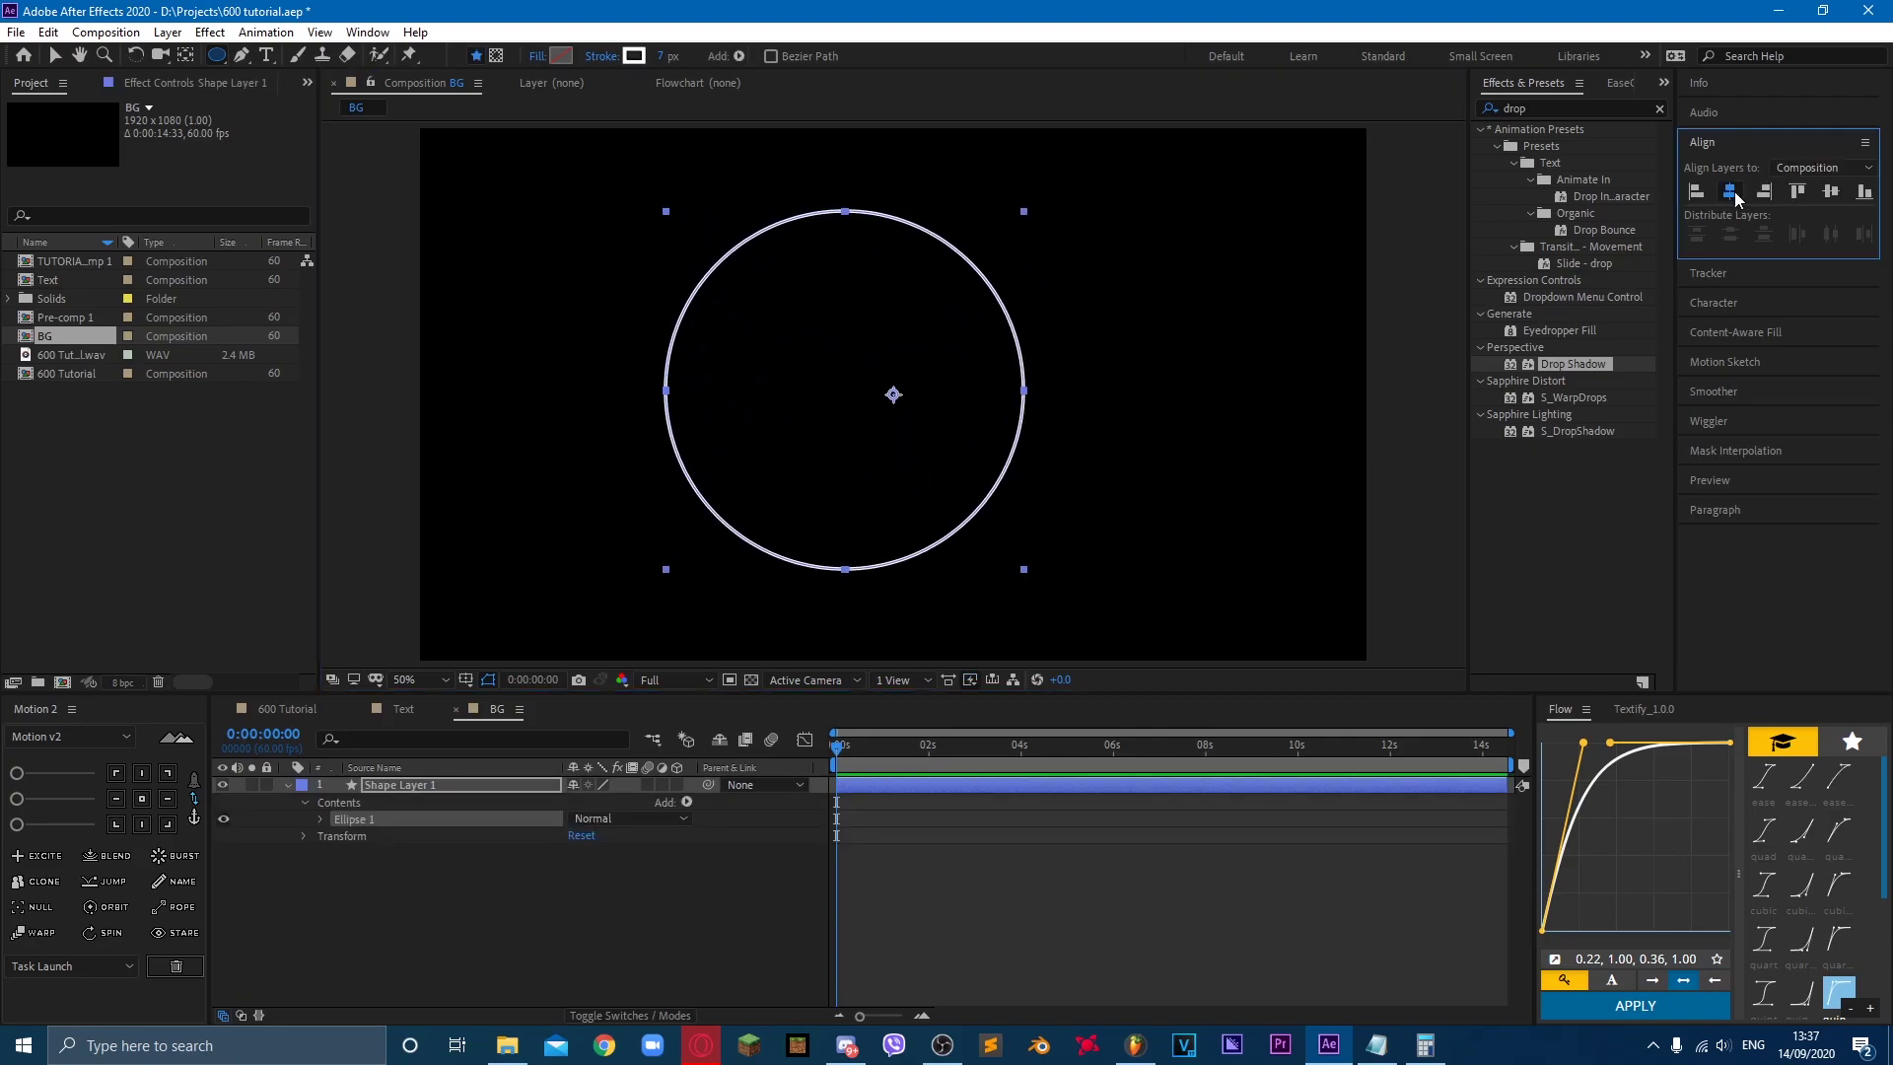
pyautogui.click(1830, 192)
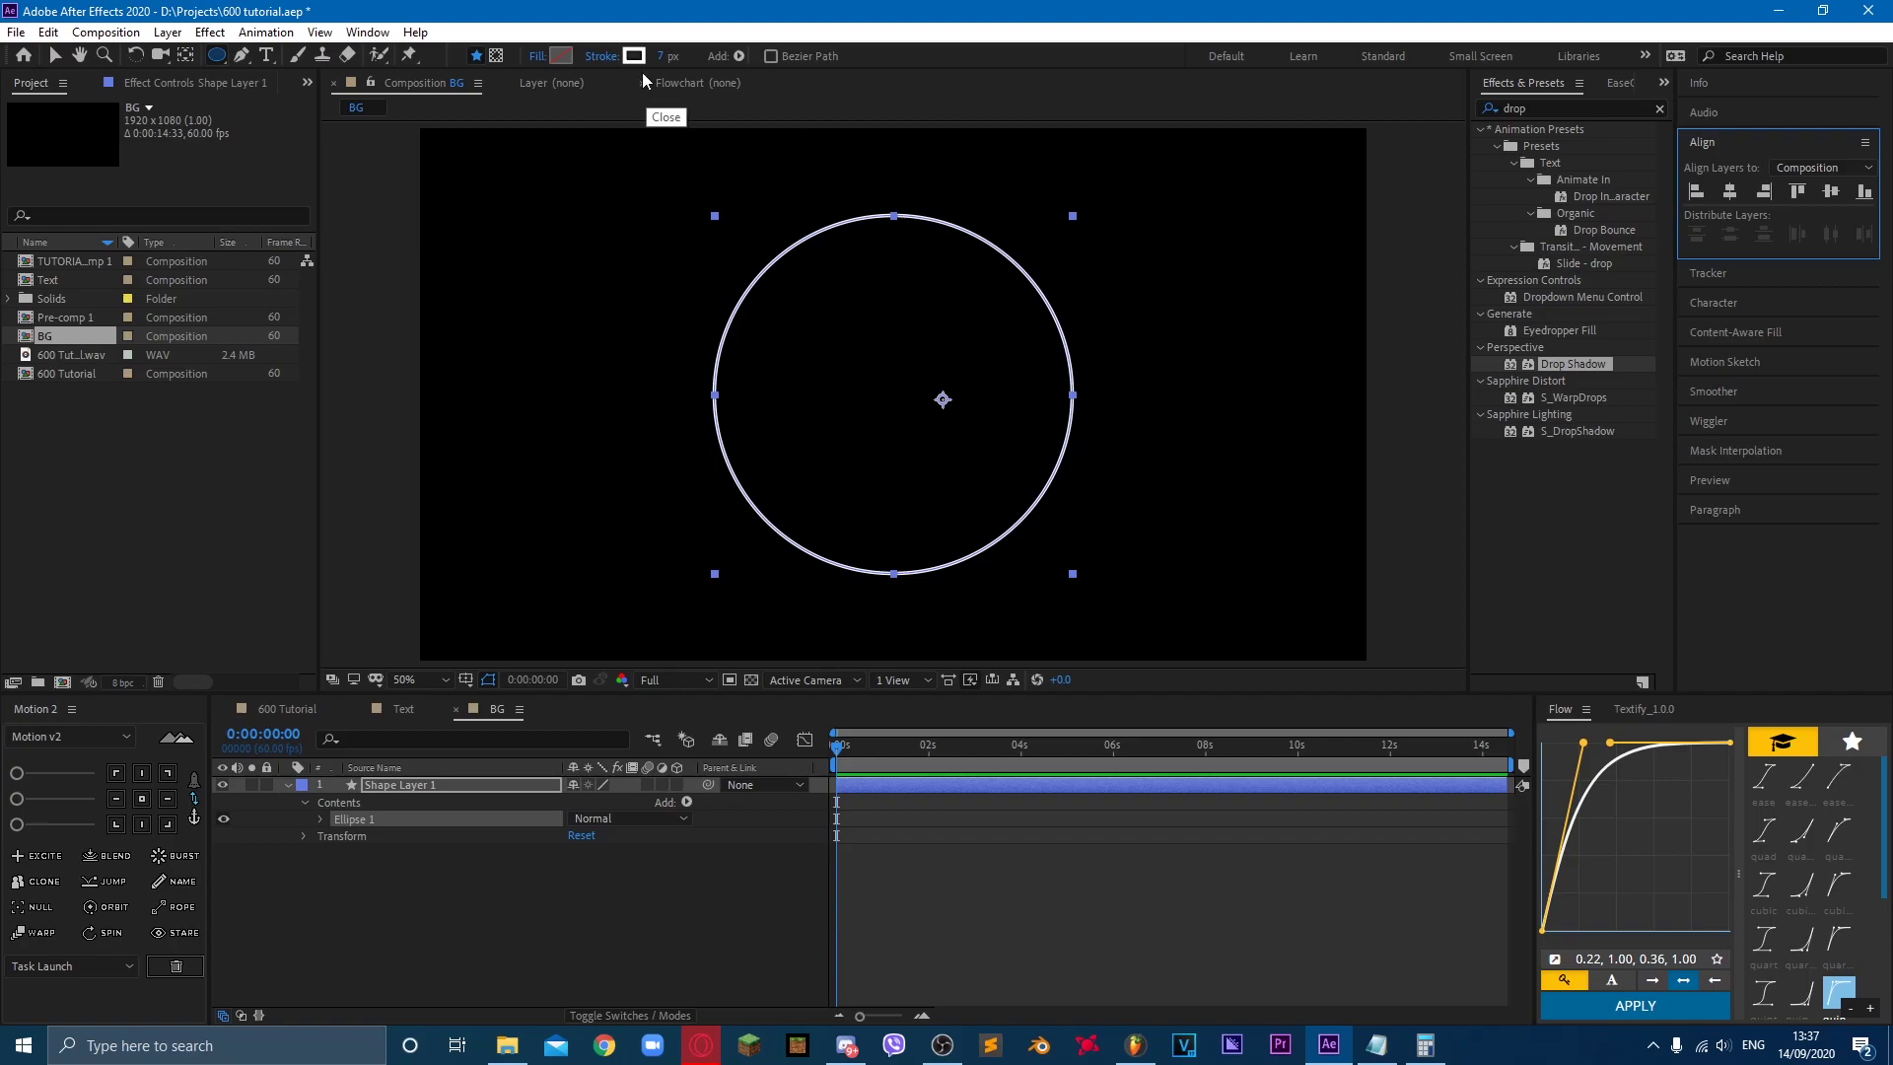
# Step: Set the circle's stroke width to 48 px and its fill to None
pyautogui.moveTo(659, 56); pyautogui.dragTo(700, 57)
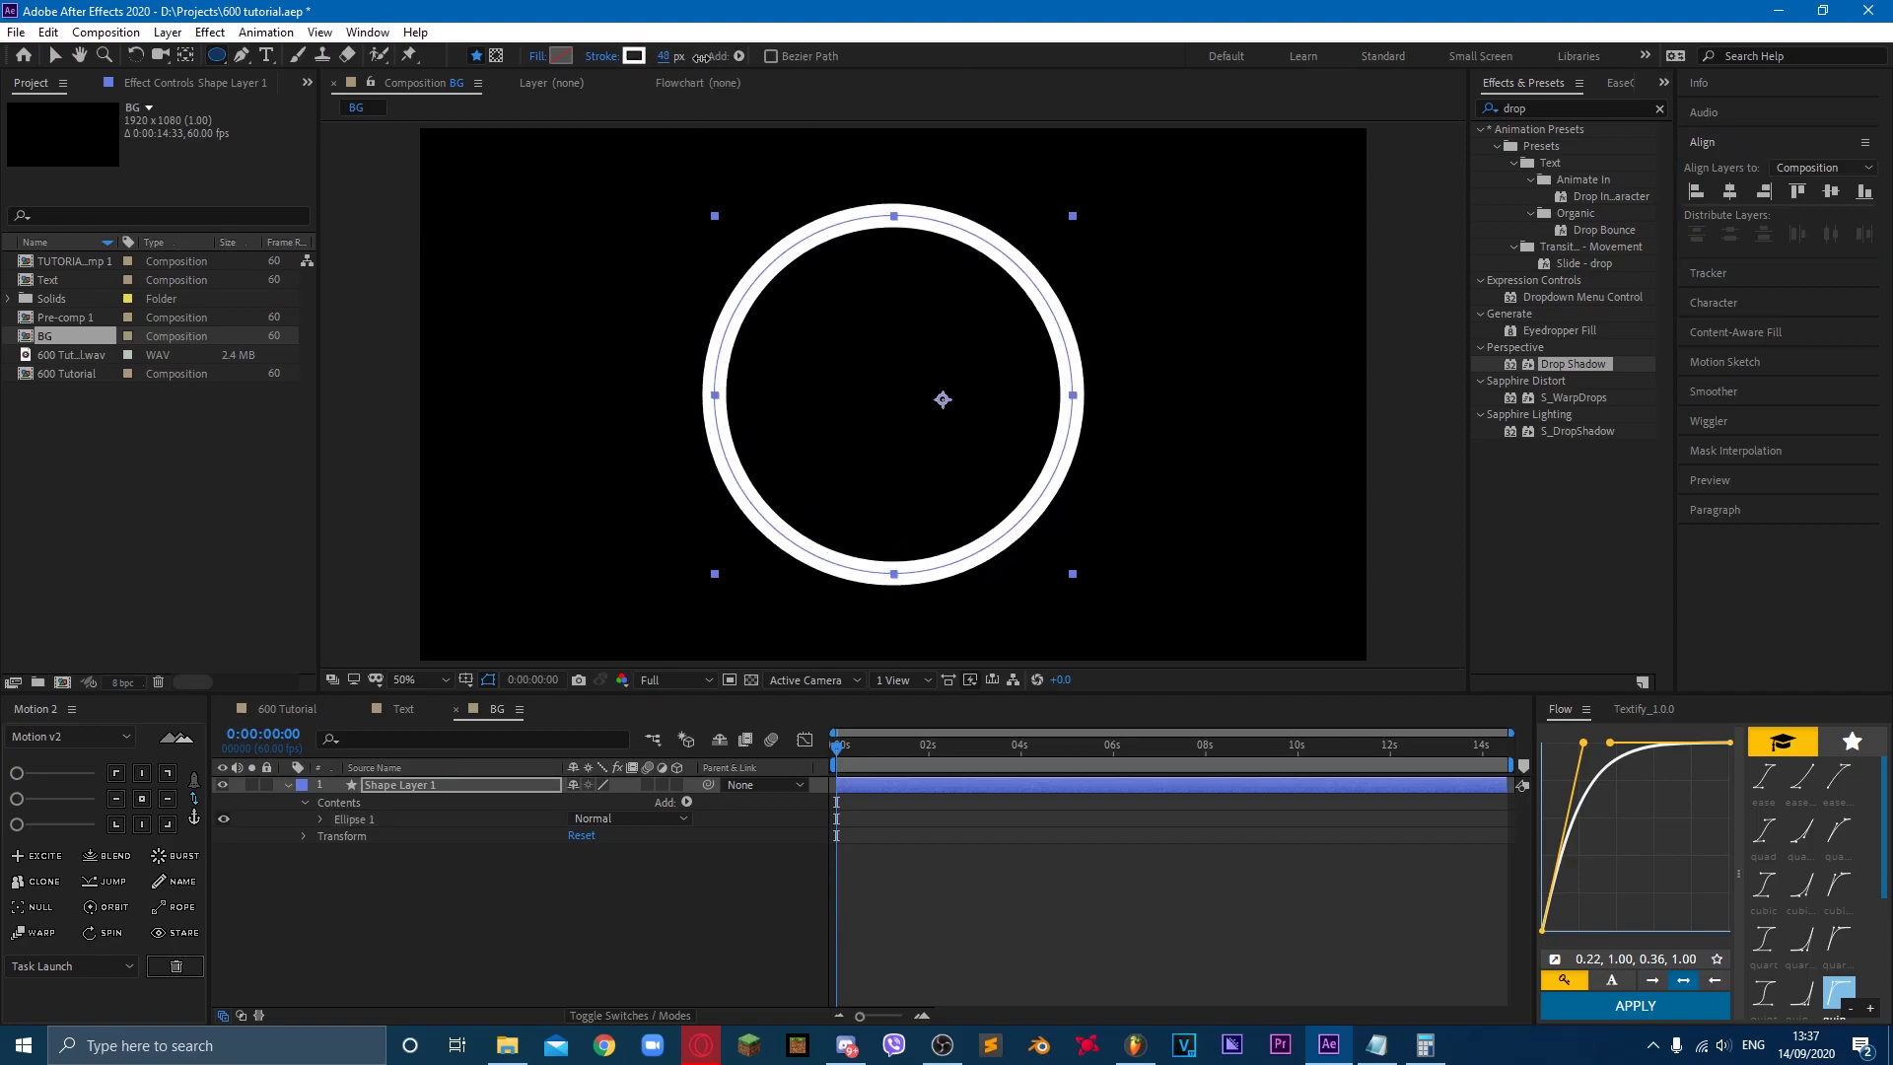
pyautogui.click(535, 57)
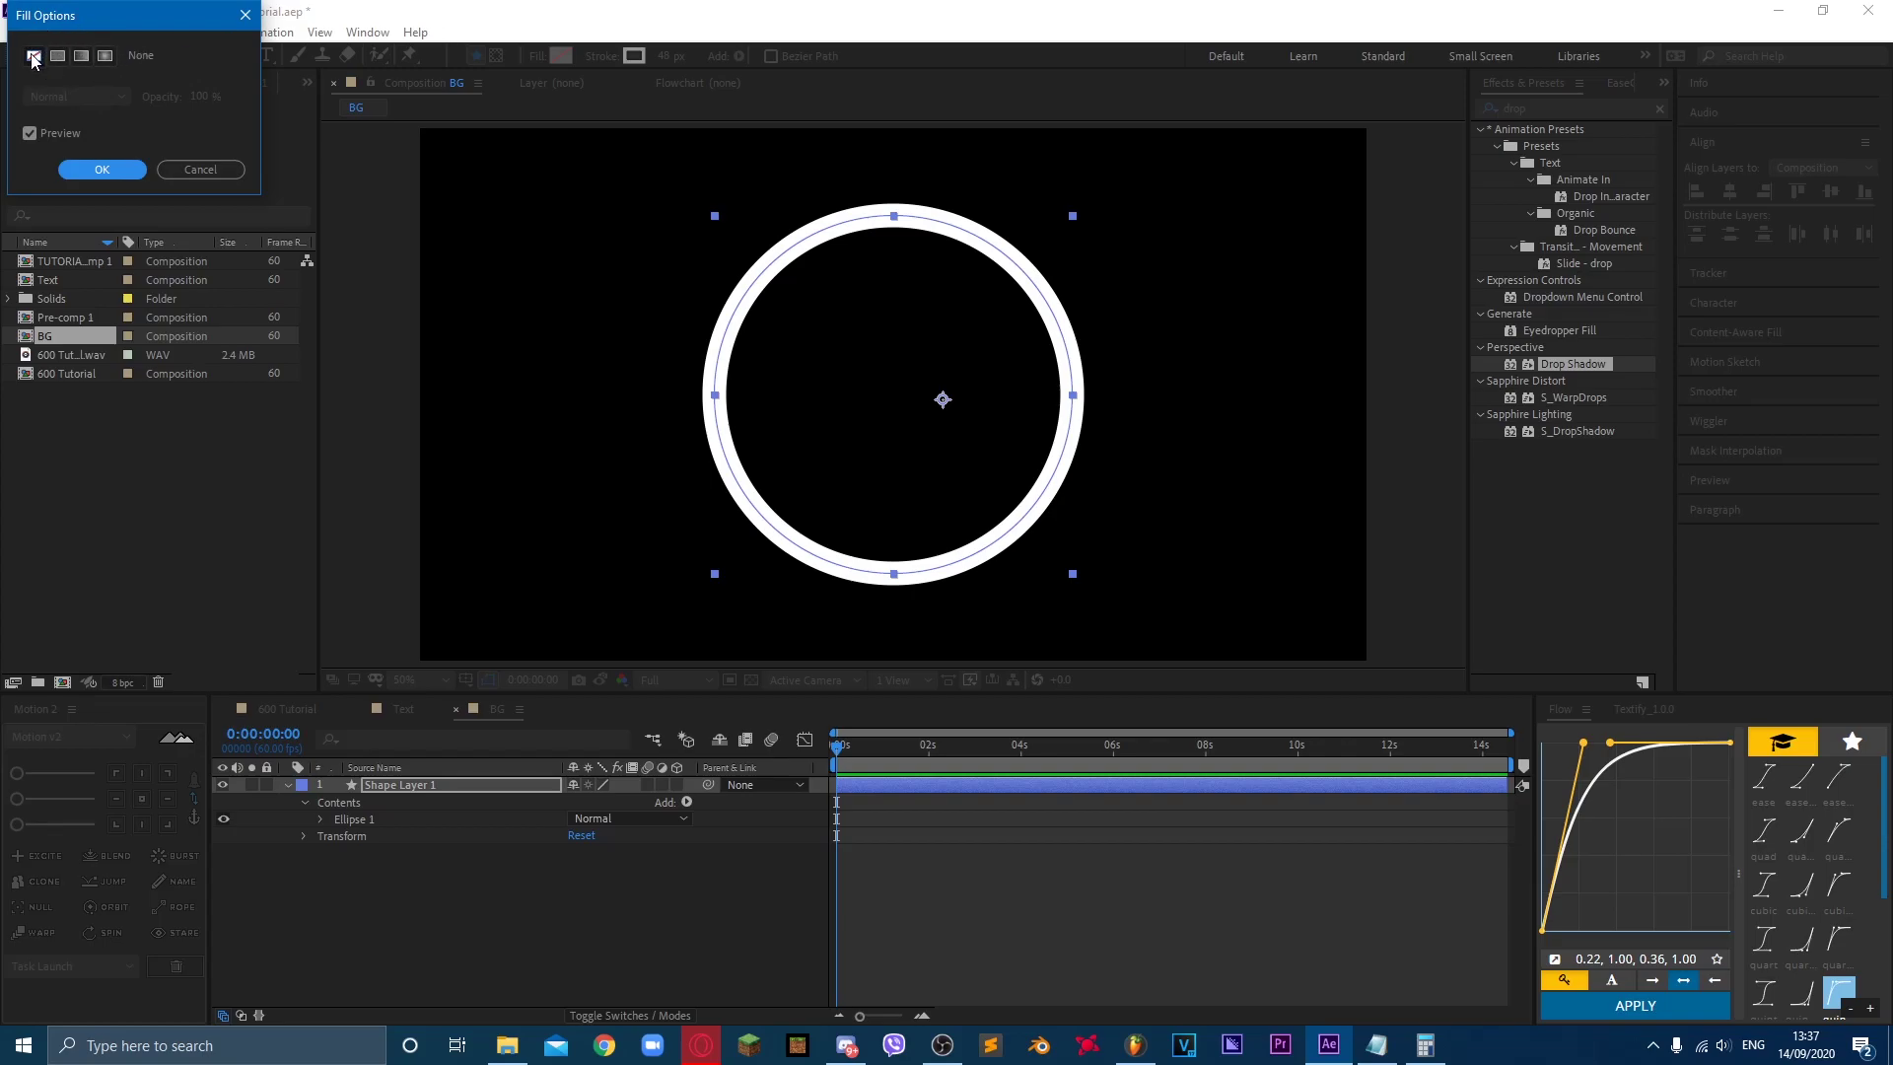
pyautogui.click(96, 169)
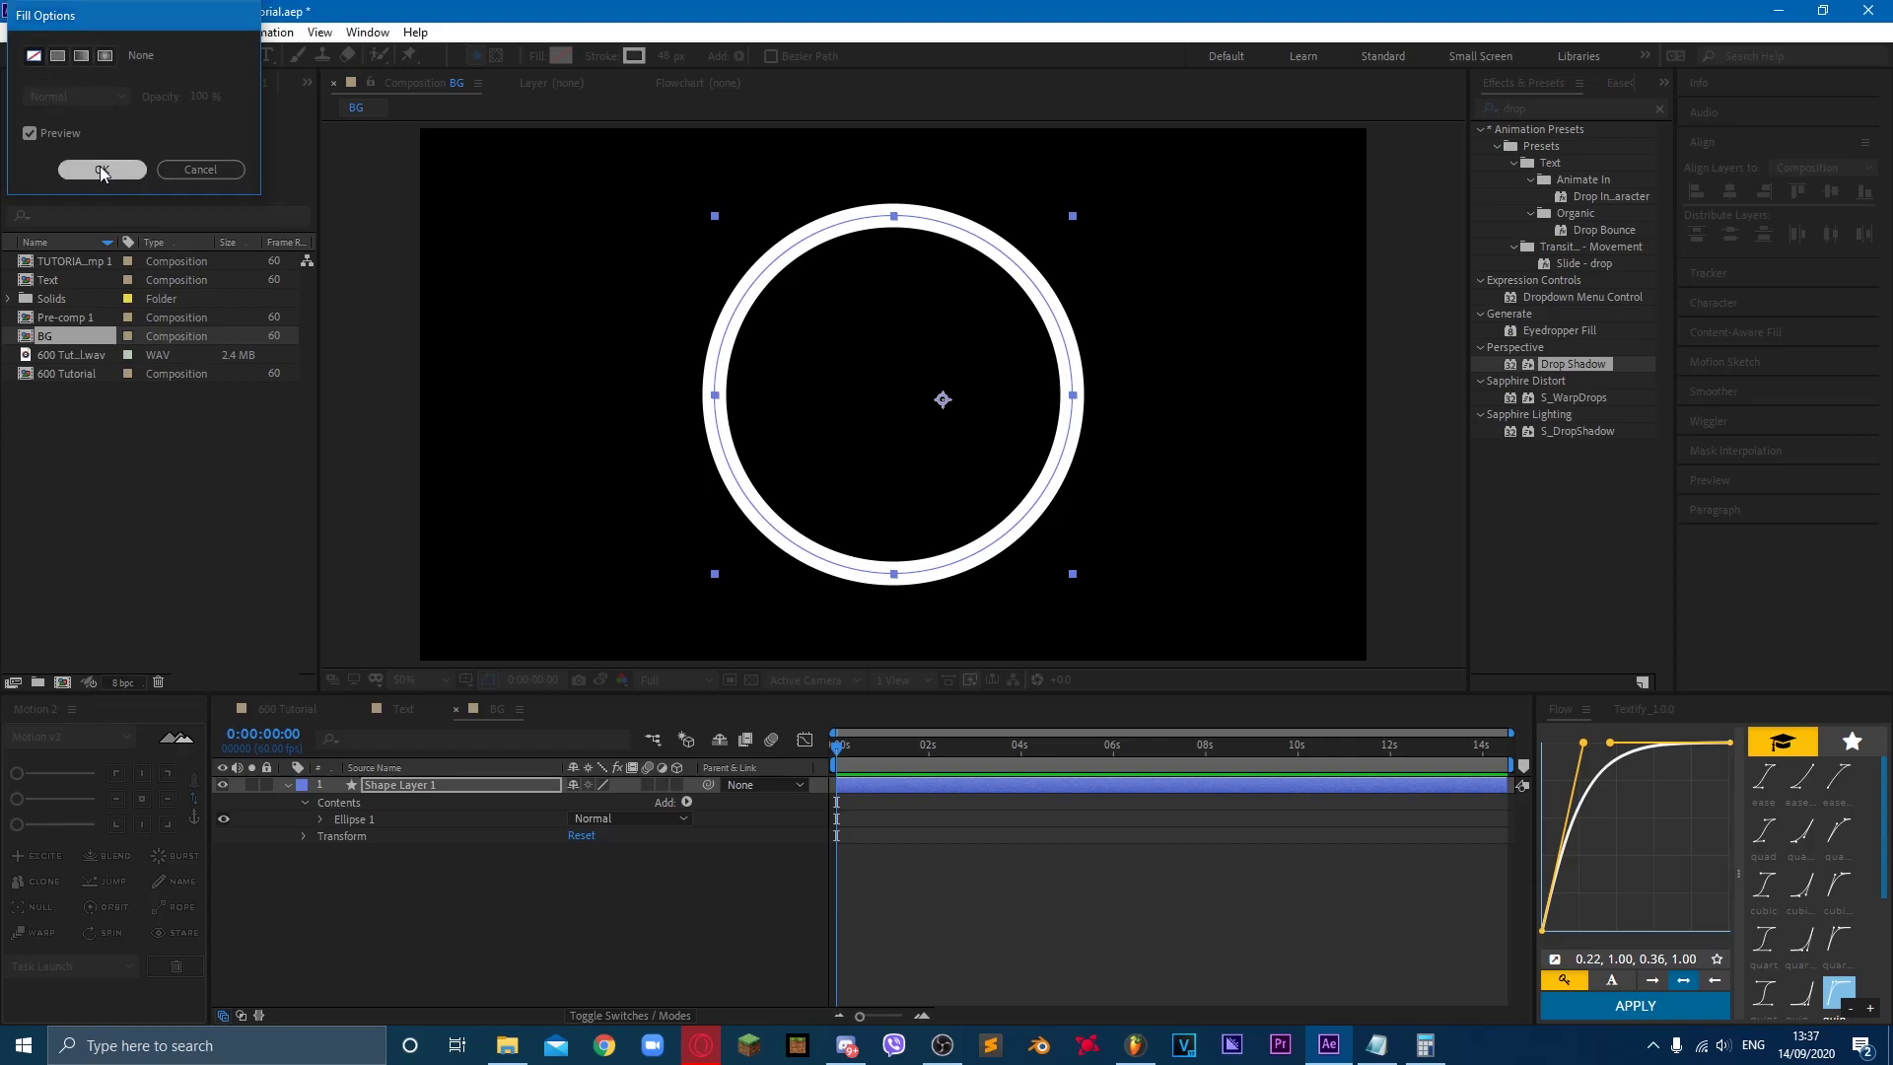
# Step: Cycle the circle's stroke type through gradient and none back to solid white, and set its width to 83 px
pyautogui.keyDown('alt'); pyautogui.click(632, 56); pyautogui.keyUp('alt')
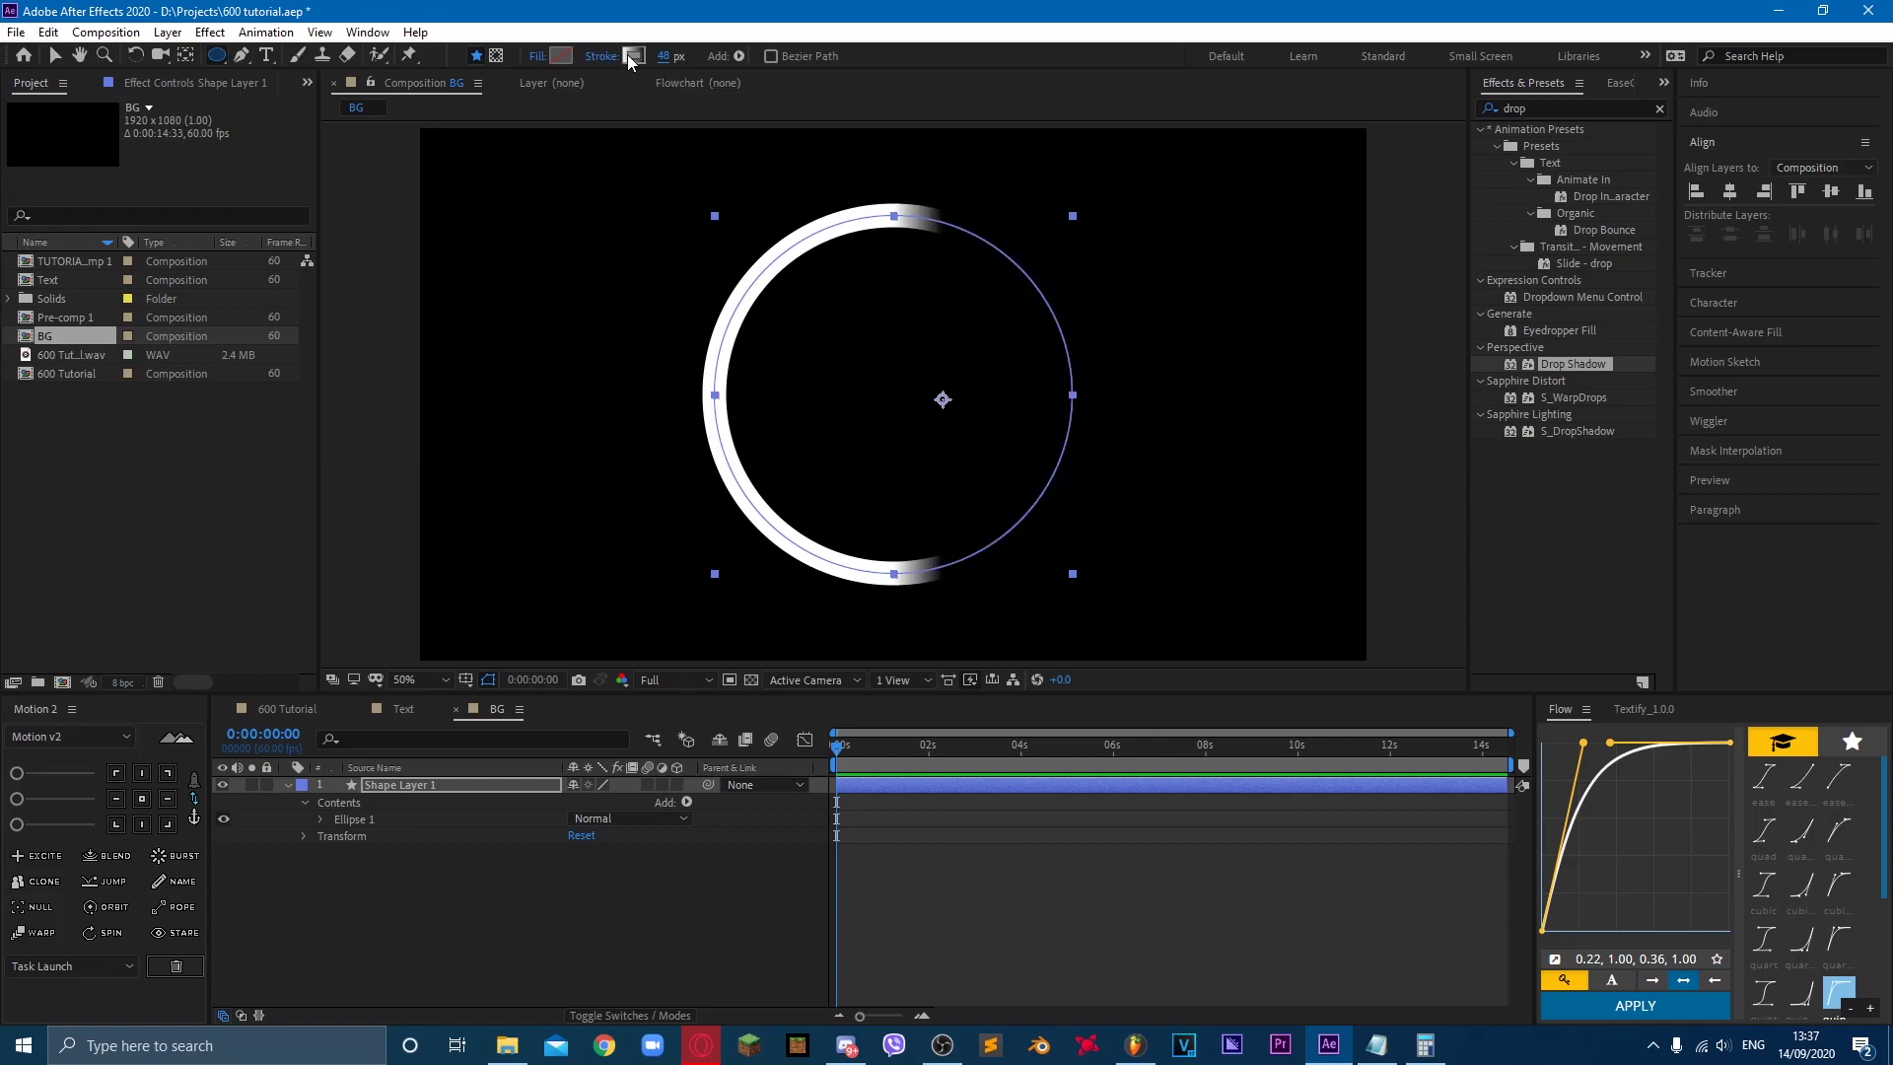
pyautogui.keyDown('alt'); pyautogui.click(632, 56); pyautogui.keyUp('alt')
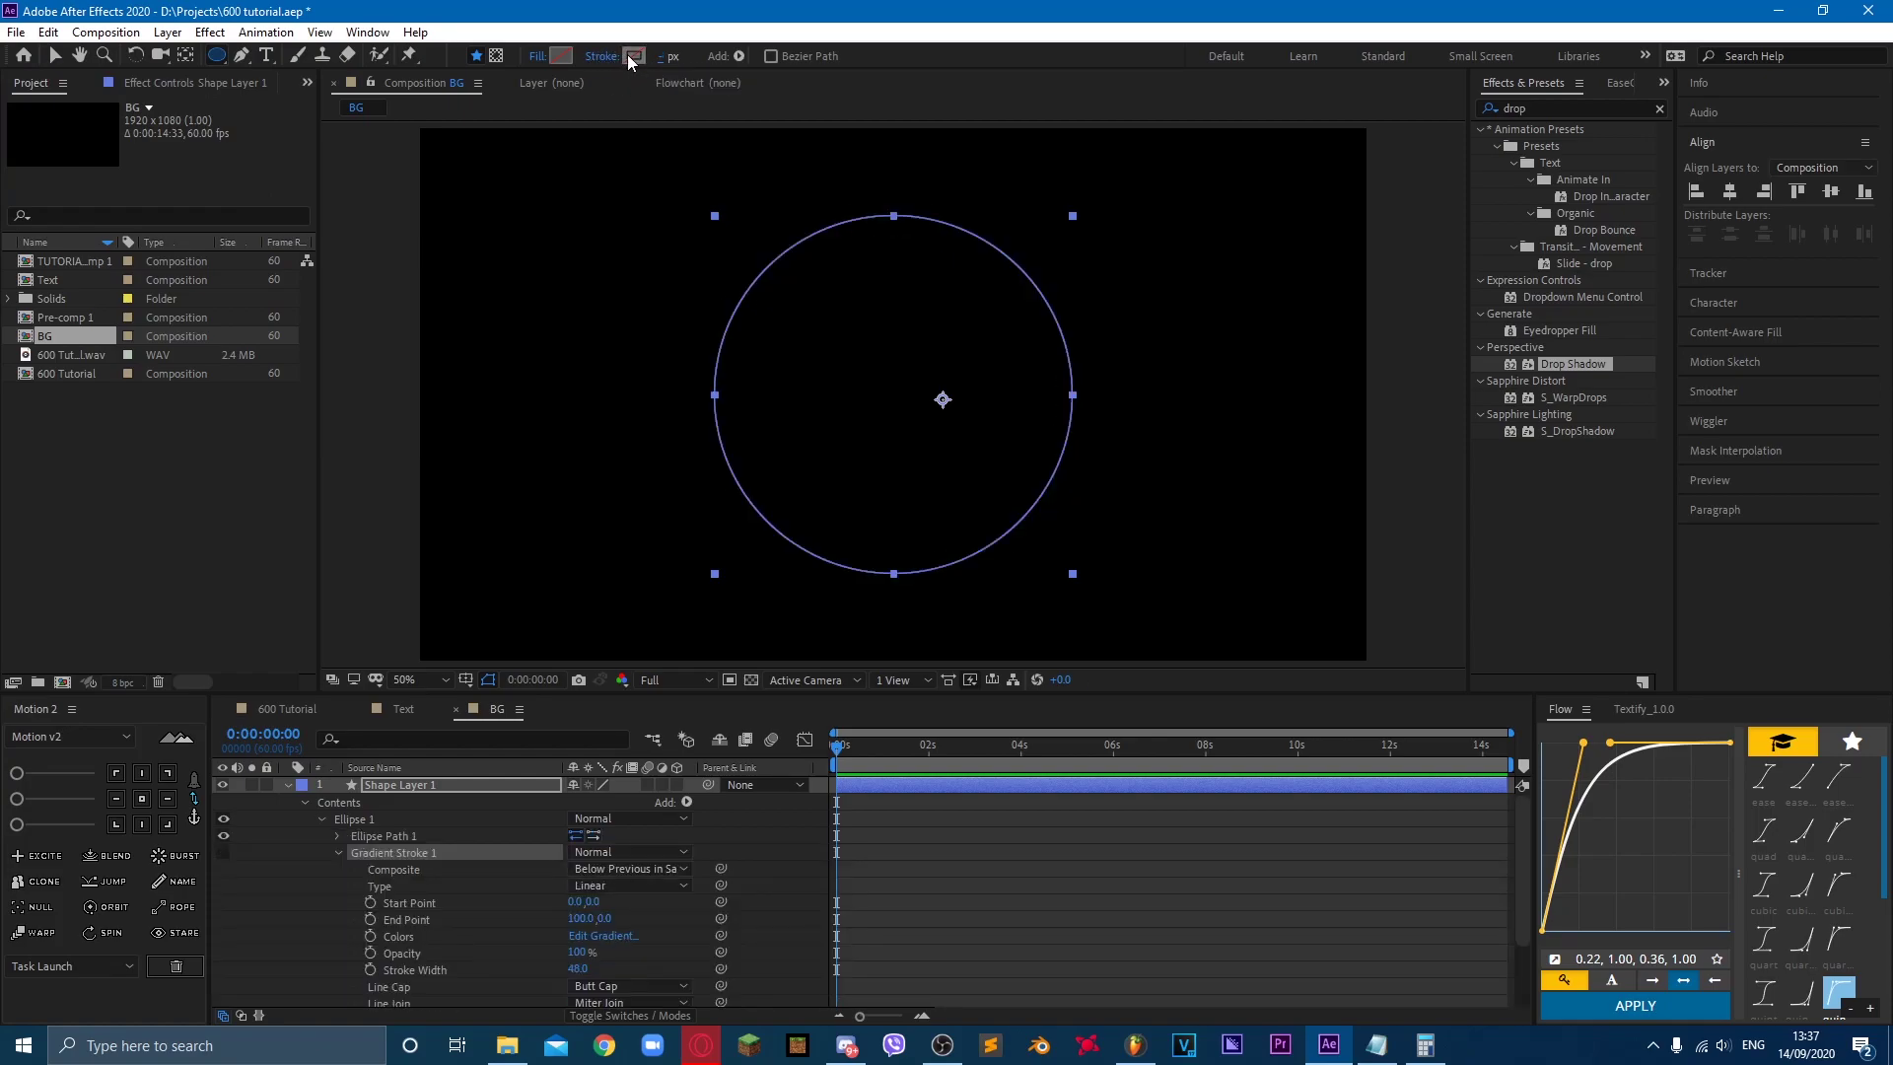
pyautogui.keyDown('alt'); pyautogui.click(628, 59); pyautogui.keyUp('alt')
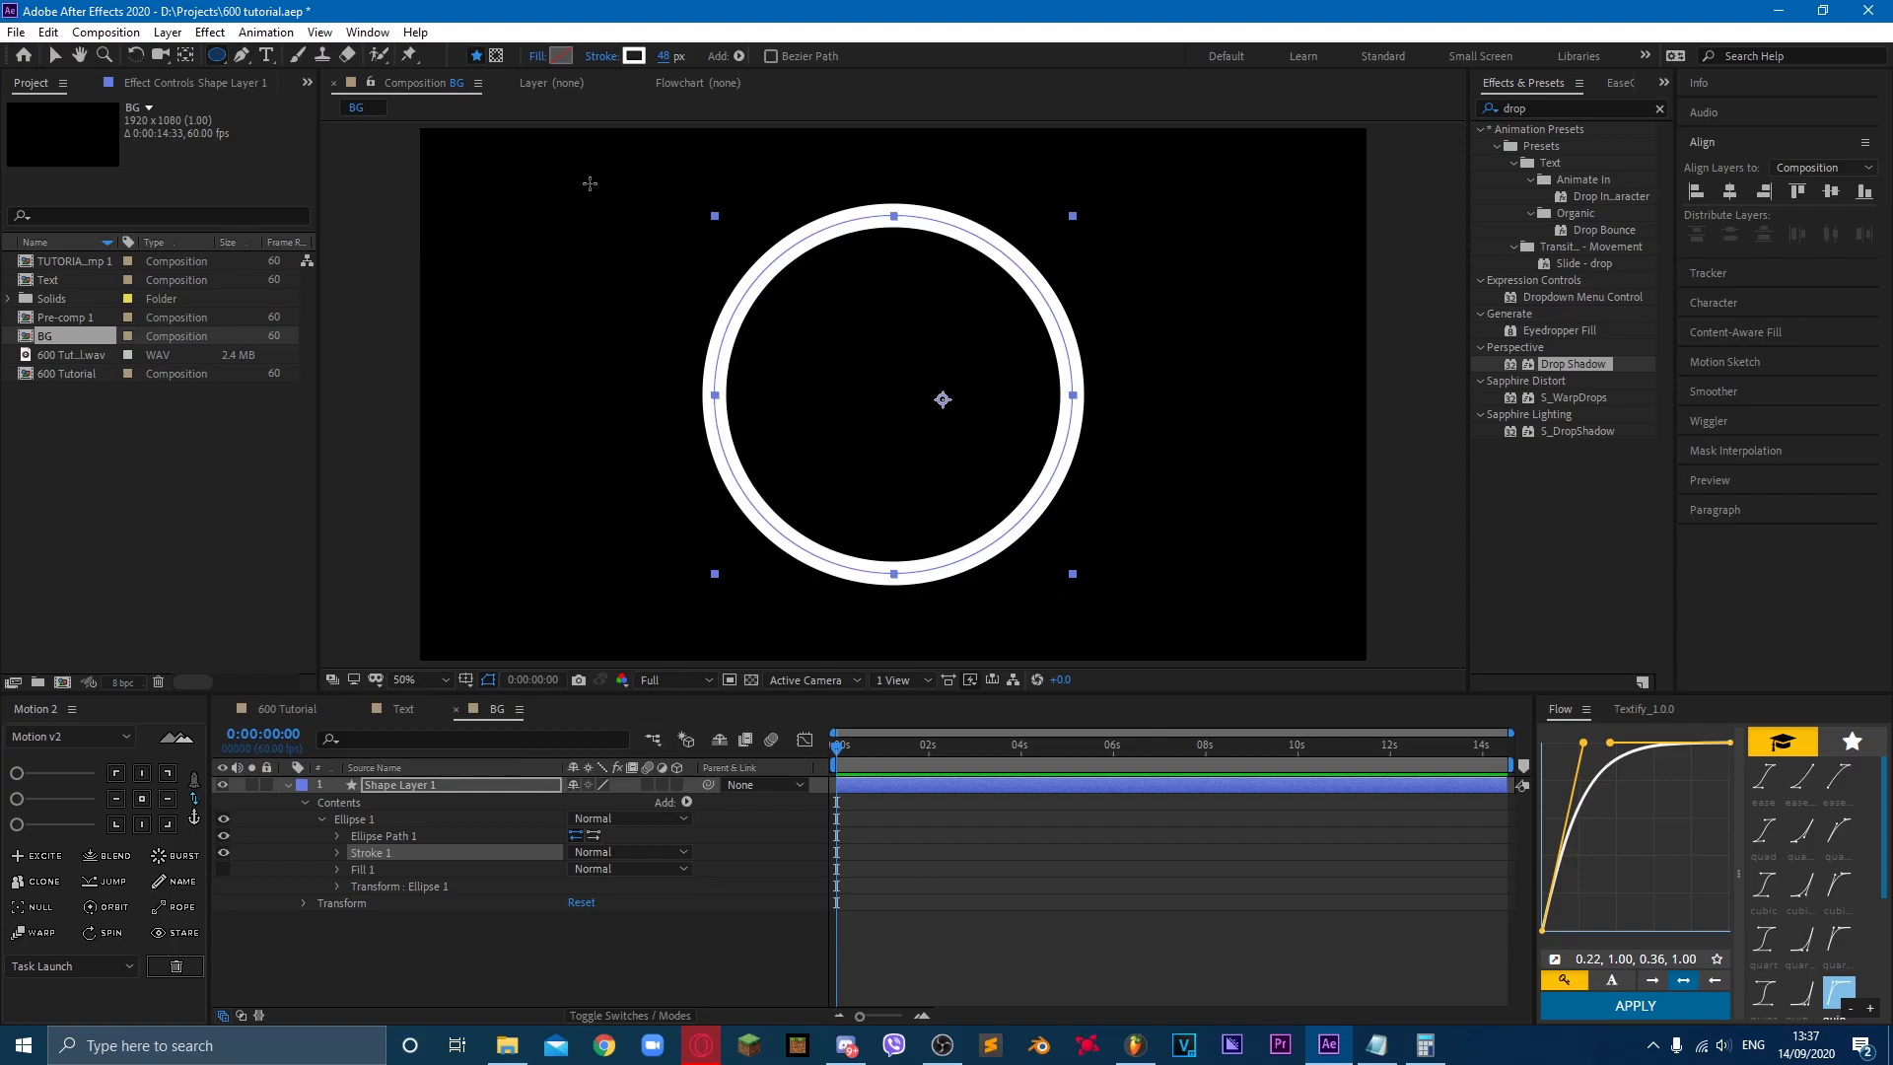
pyautogui.moveTo(677, 60); pyautogui.dragTo(699, 60)
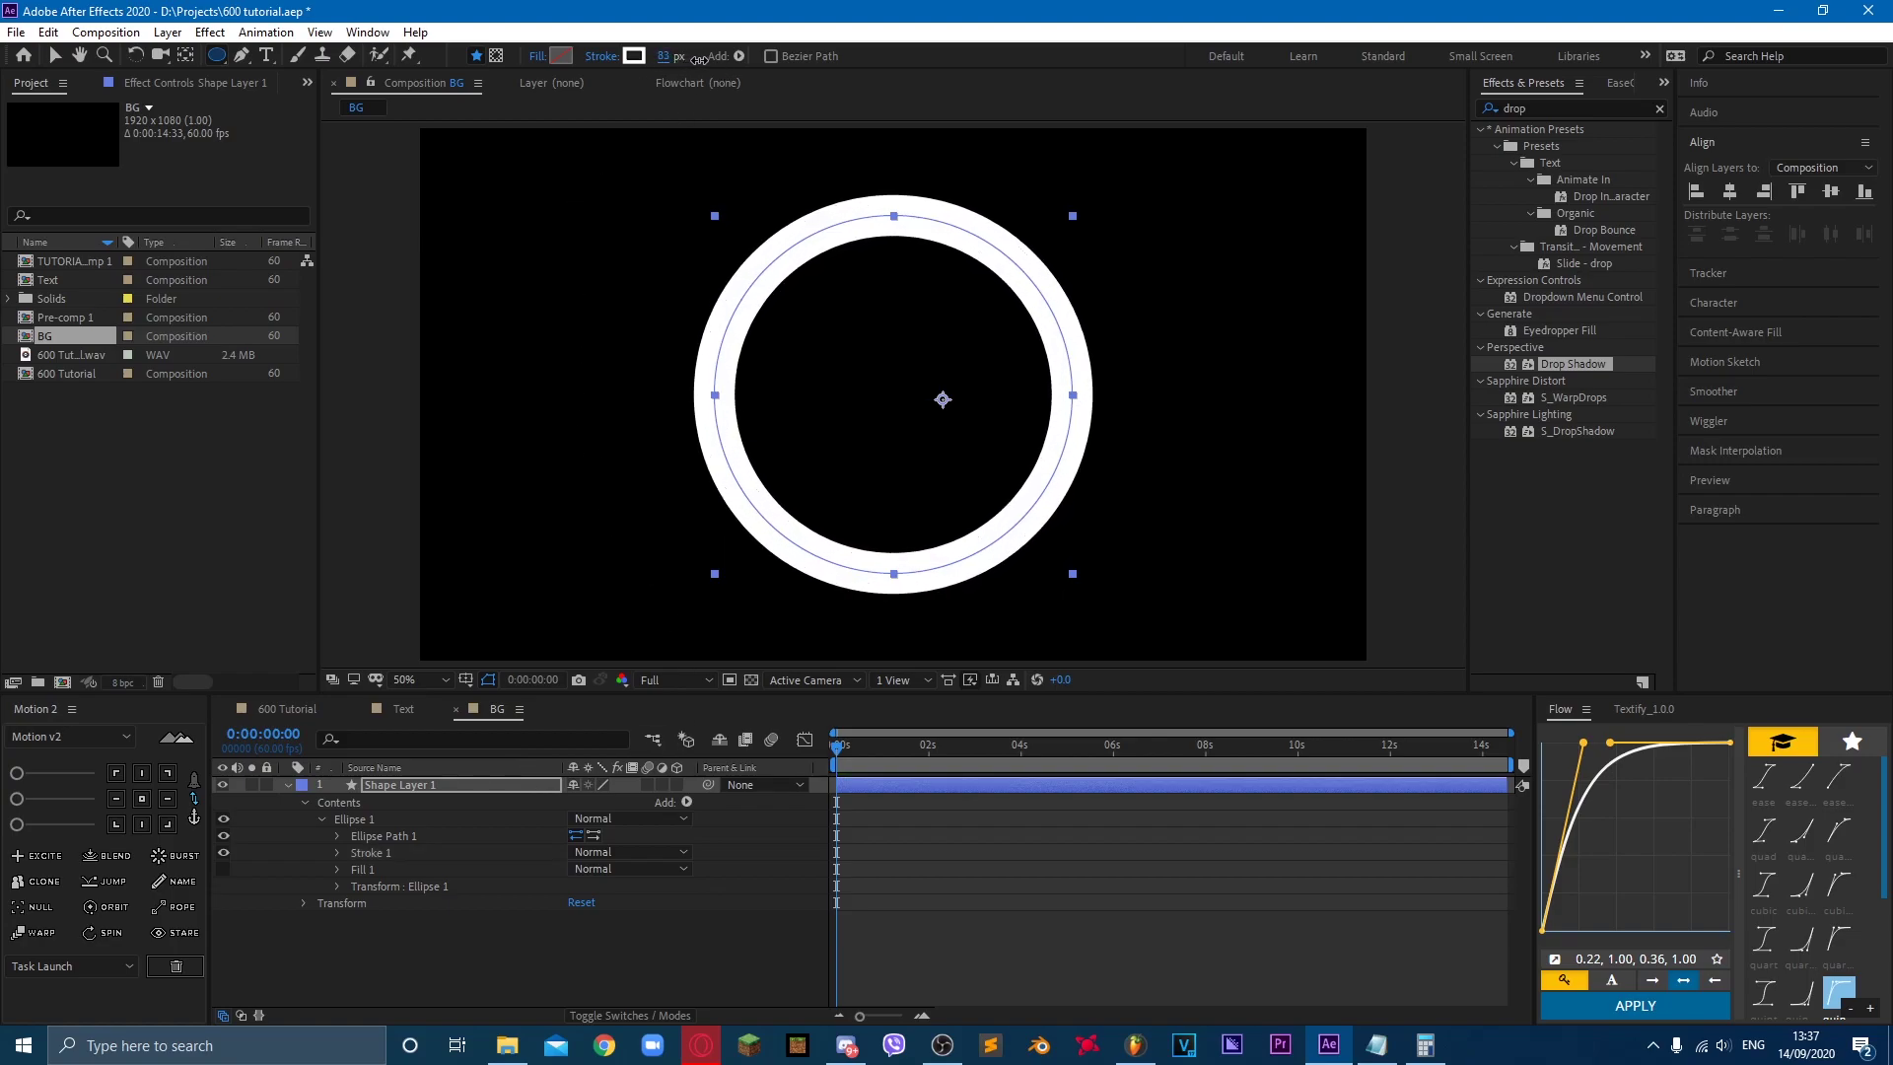
# Step: Find the ellipse's Size property and keyframe it at 0, 0 at the start of the composition
pyautogui.click(466, 740)
pyautogui.write('size')
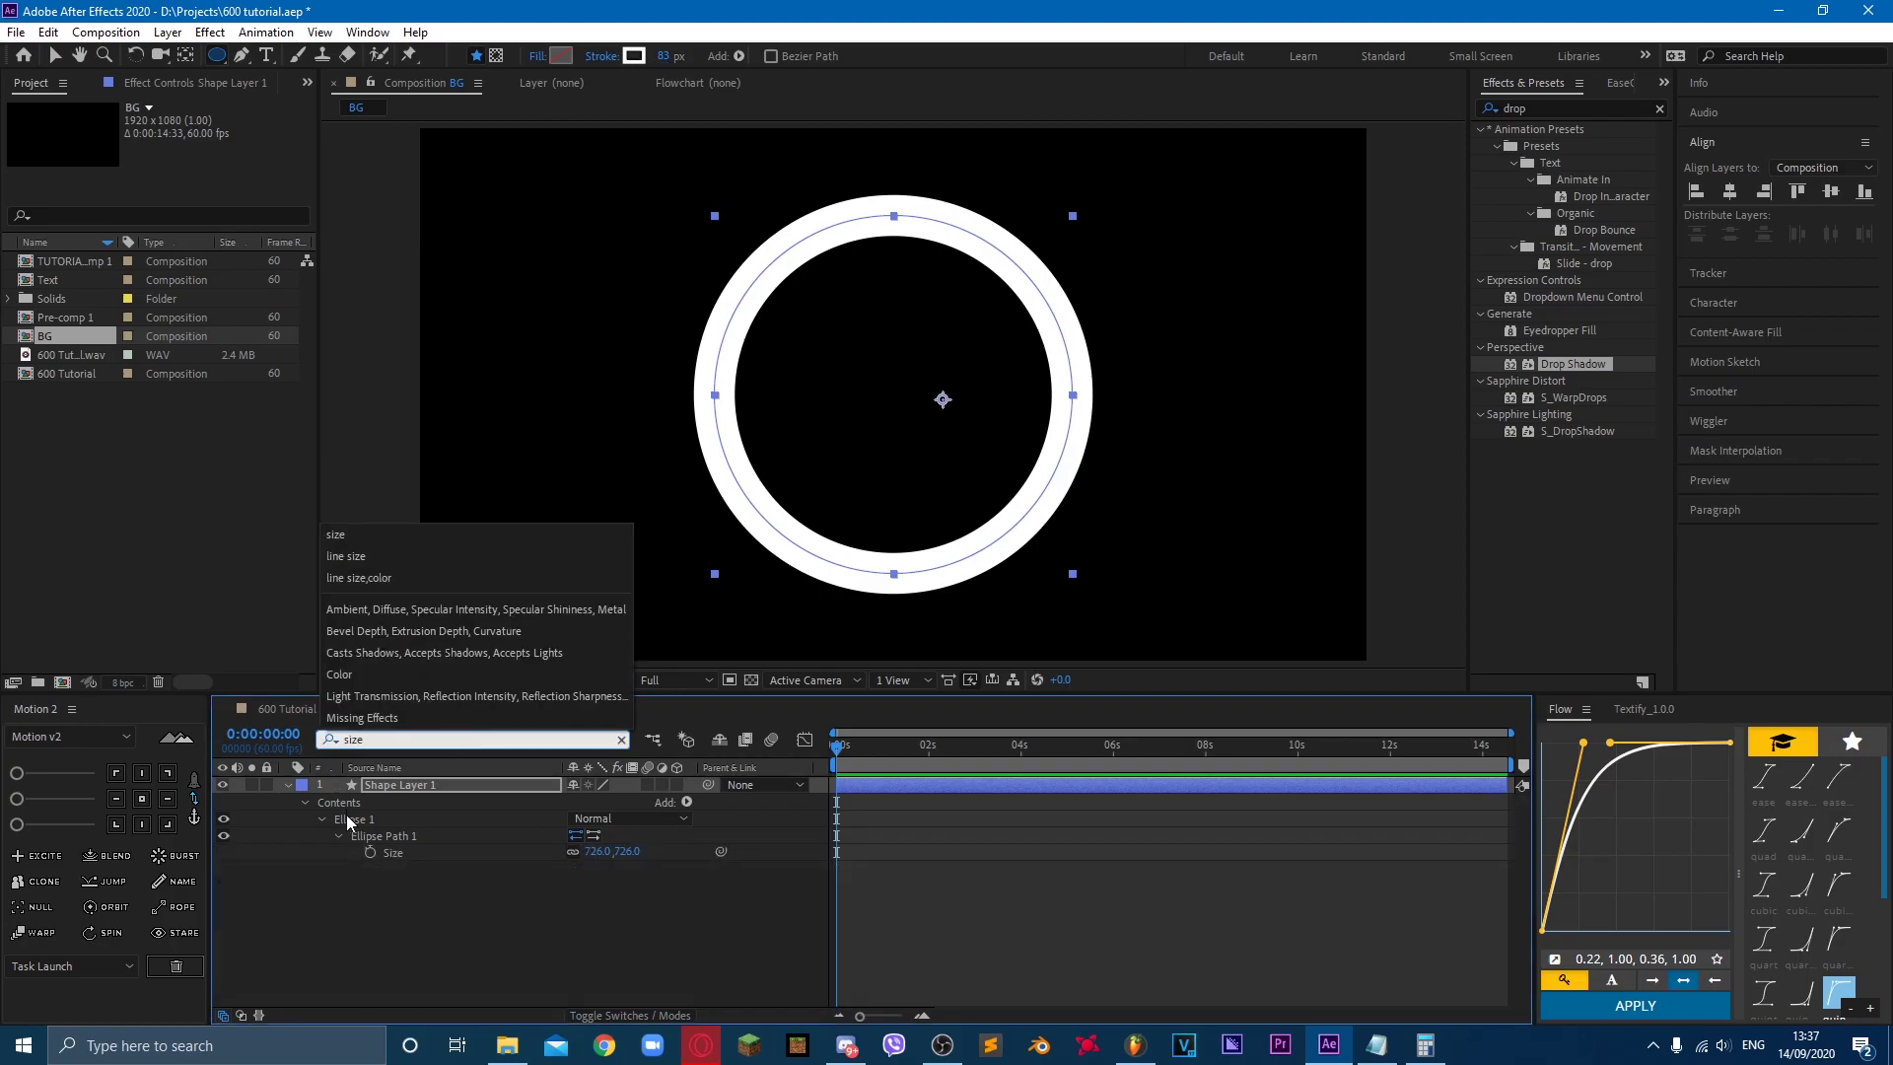
pyautogui.click(370, 854)
pyautogui.click(613, 851)
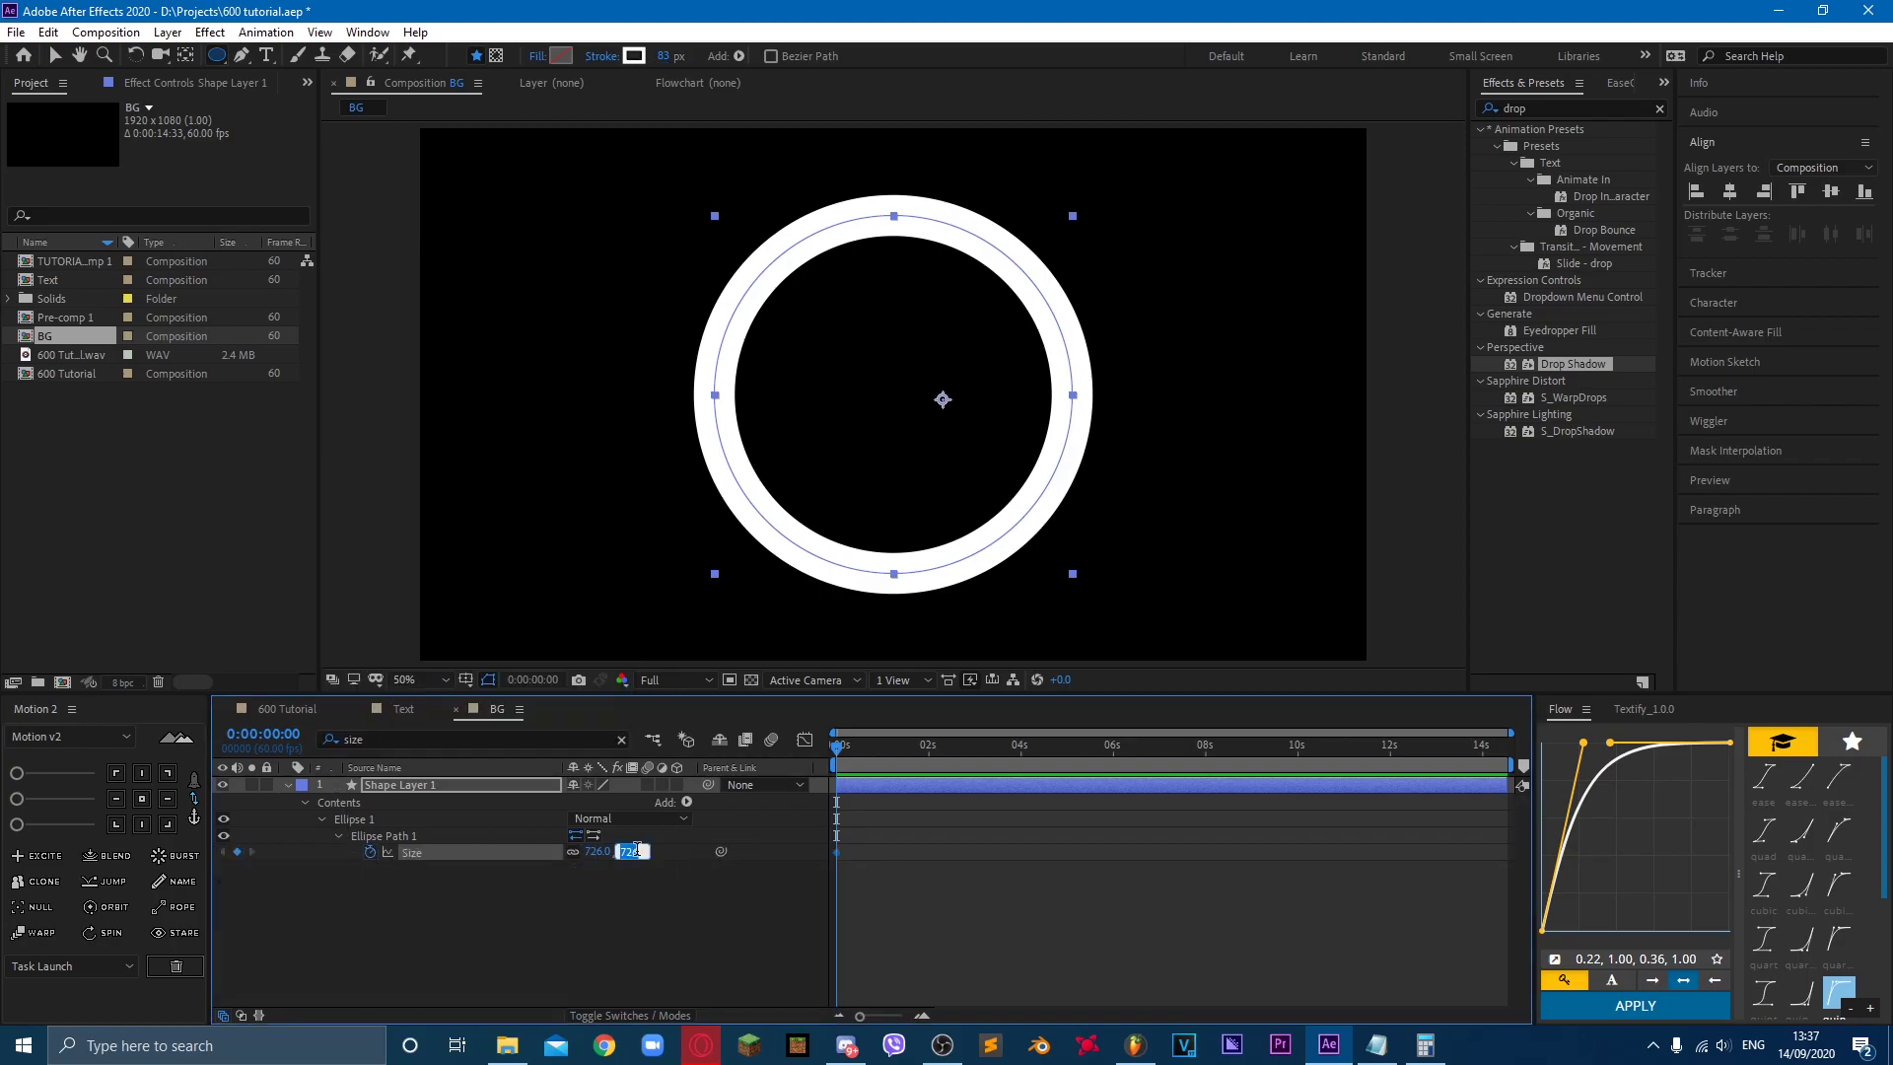
pyautogui.write('0')
pyautogui.press('Return')
# Step: Keyframe the ellipse's Size at 0:00:01:30 so the ring expands beyond the frame, and center the layer's anchor point
pyautogui.click(264, 740)
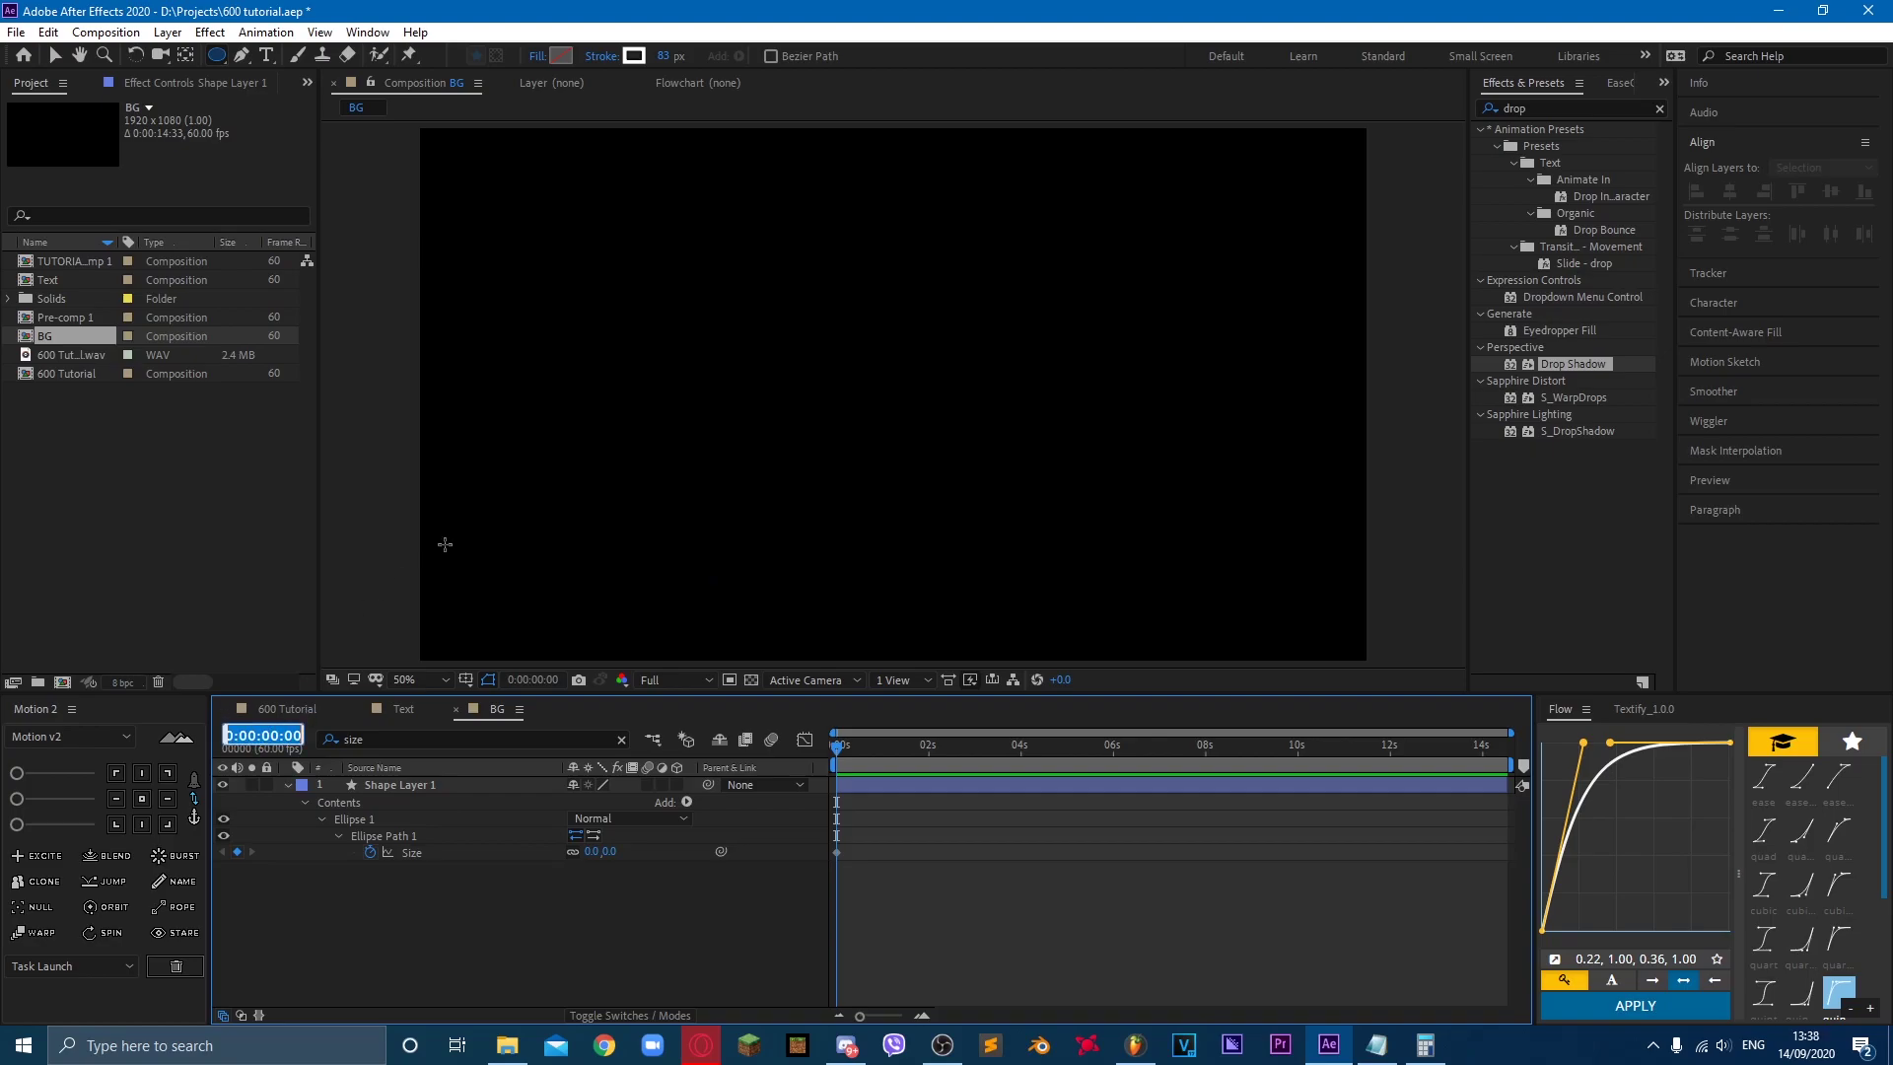
pyautogui.write('1:')
pyautogui.write('30')
pyautogui.press('Return')
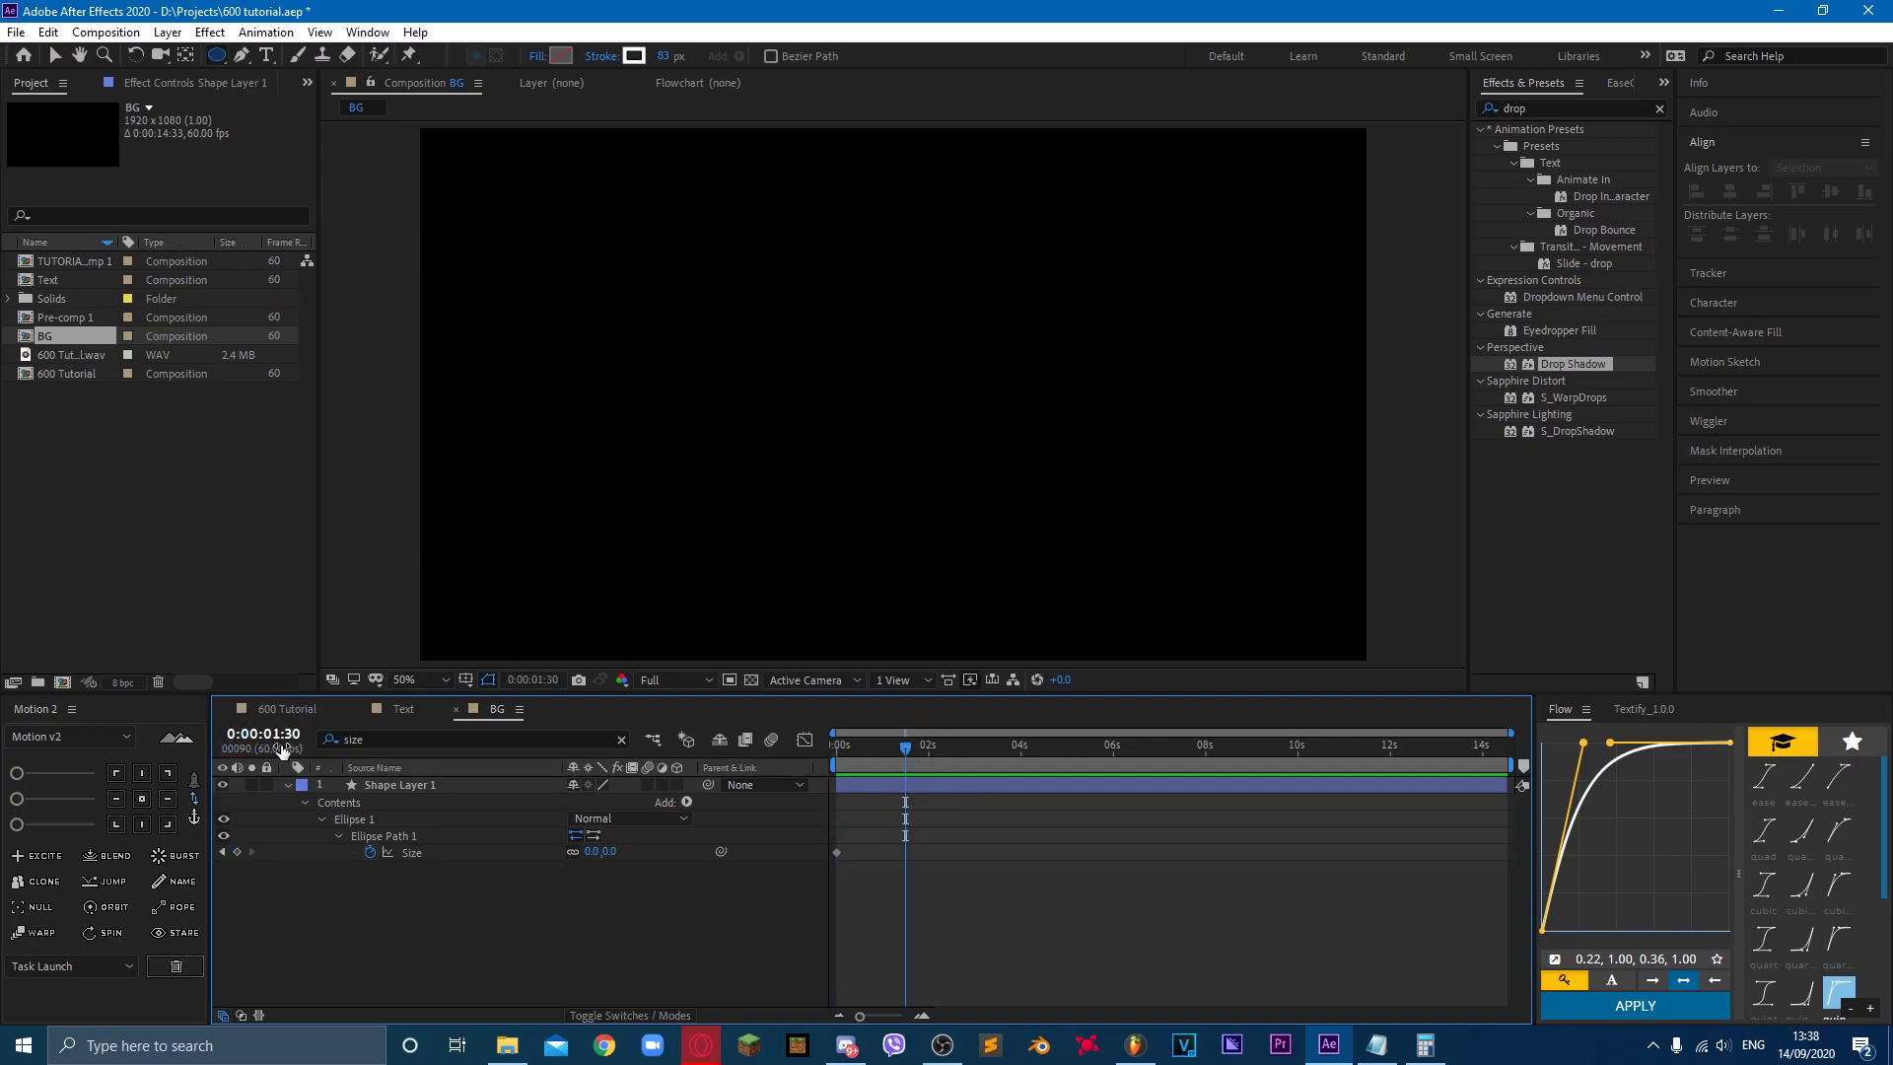
pyautogui.moveTo(614, 854); pyautogui.dragTo(591, 704)
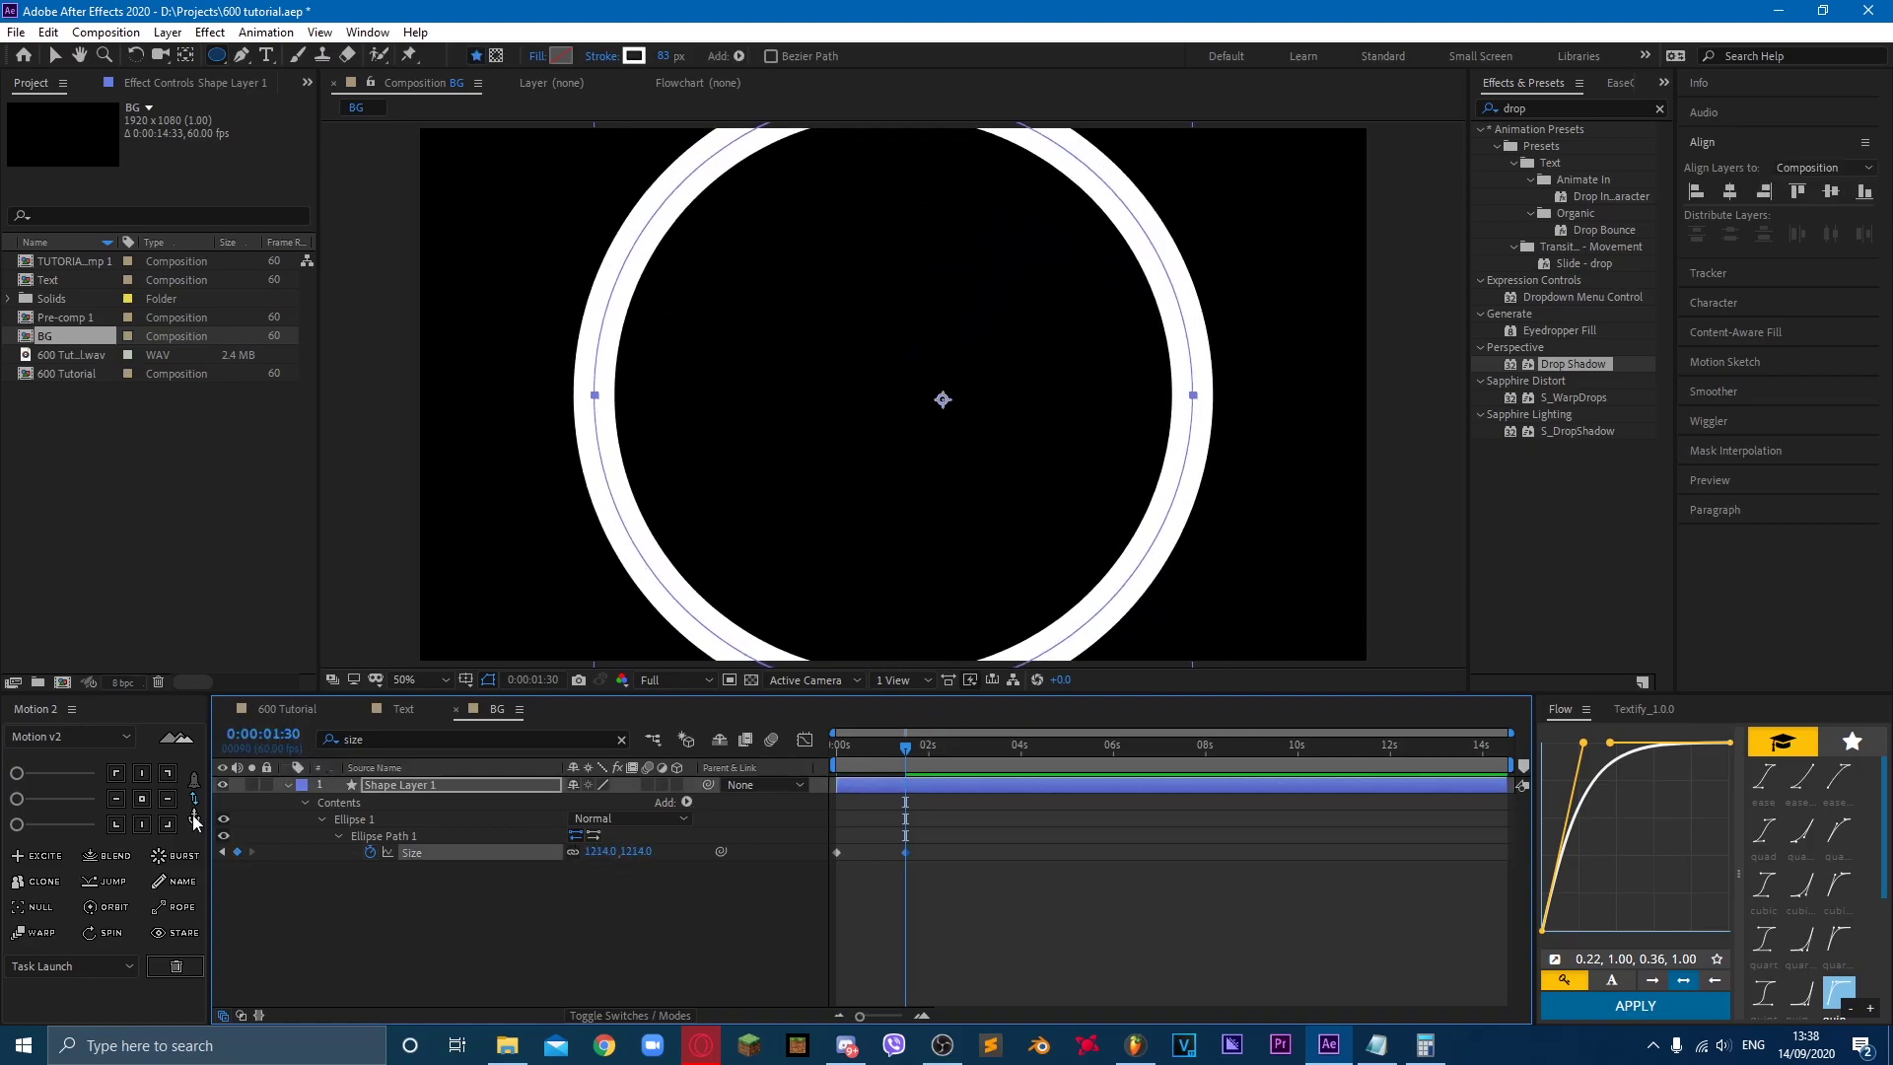
pyautogui.click(141, 798)
pyautogui.moveTo(636, 852); pyautogui.dragTo(811, 775)
# Step: Preview the expanding ring from the start and scrub back to 0:00:00:24
pyautogui.press('Home')
pyautogui.press('space')
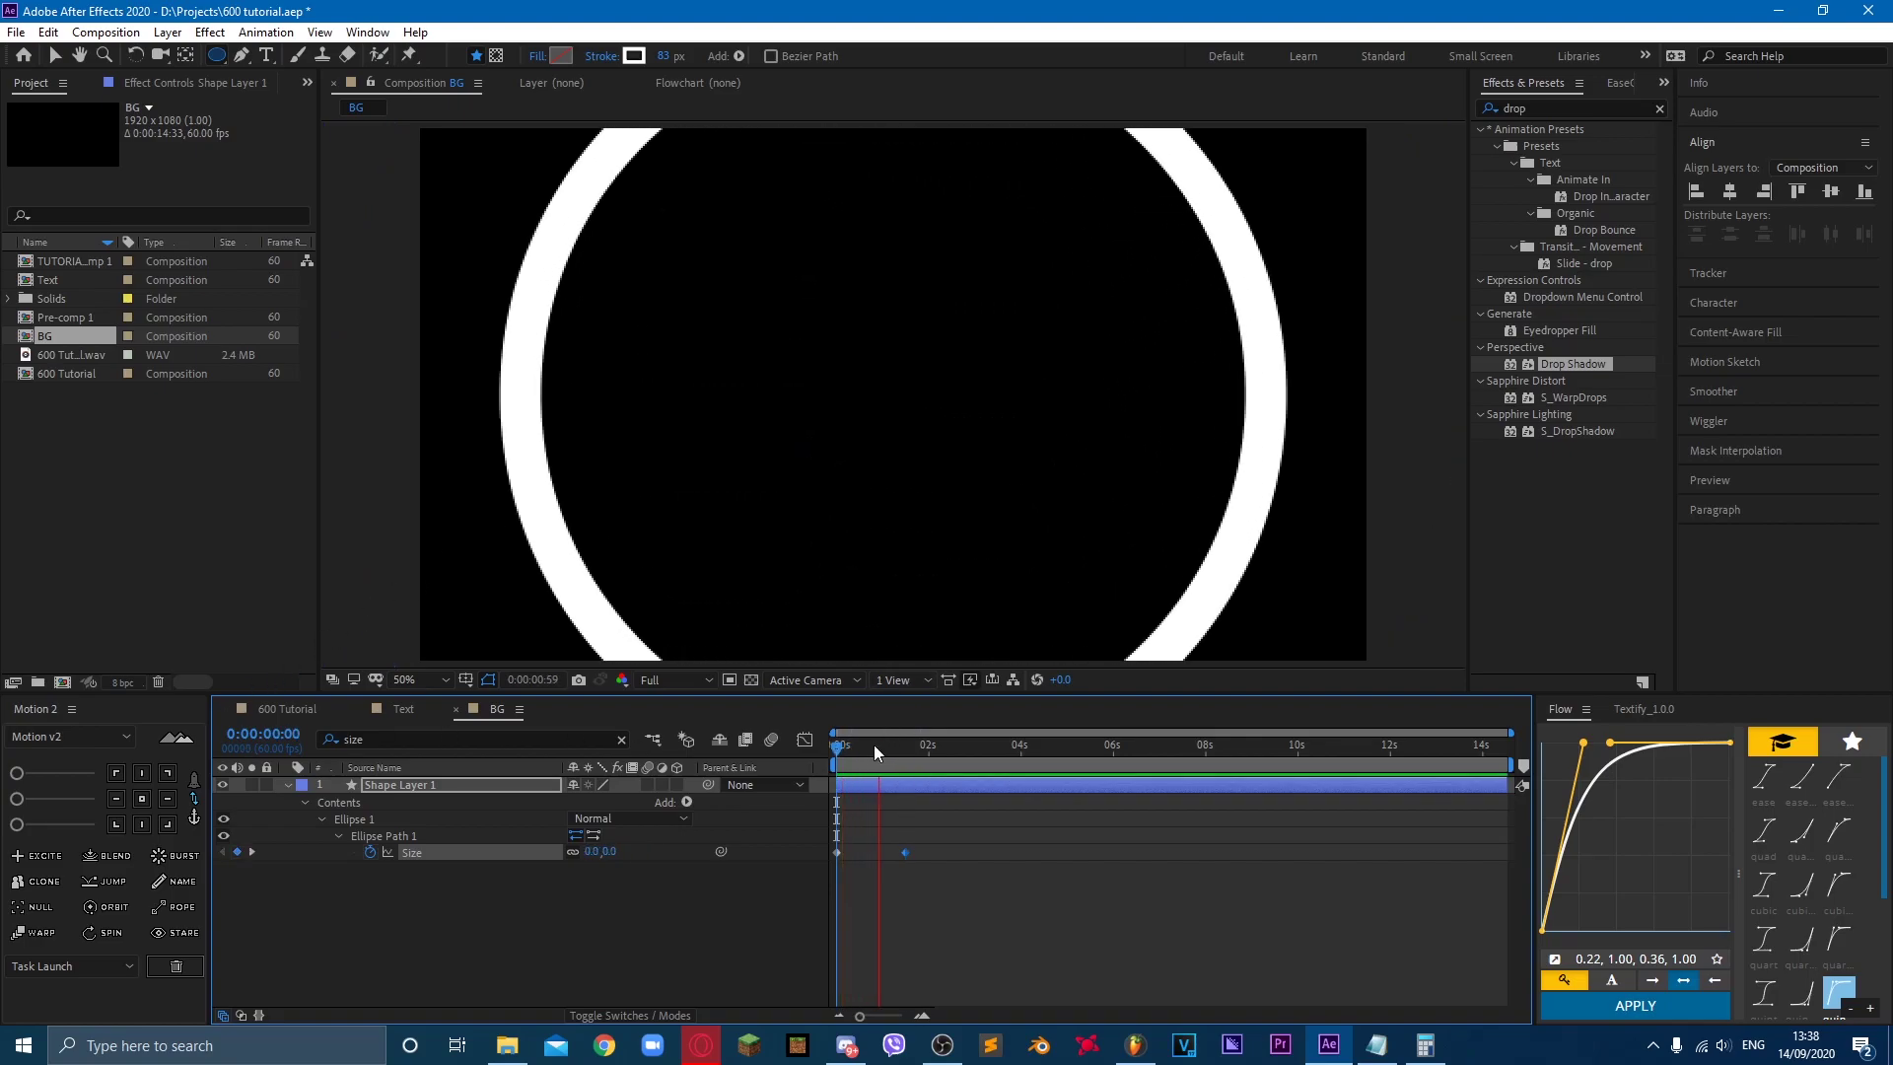
pyautogui.moveTo(875, 760)
pyautogui.mouseDown()
pyautogui.moveTo(839, 768)
pyautogui.moveTo(855, 761)
pyautogui.mouseUp()
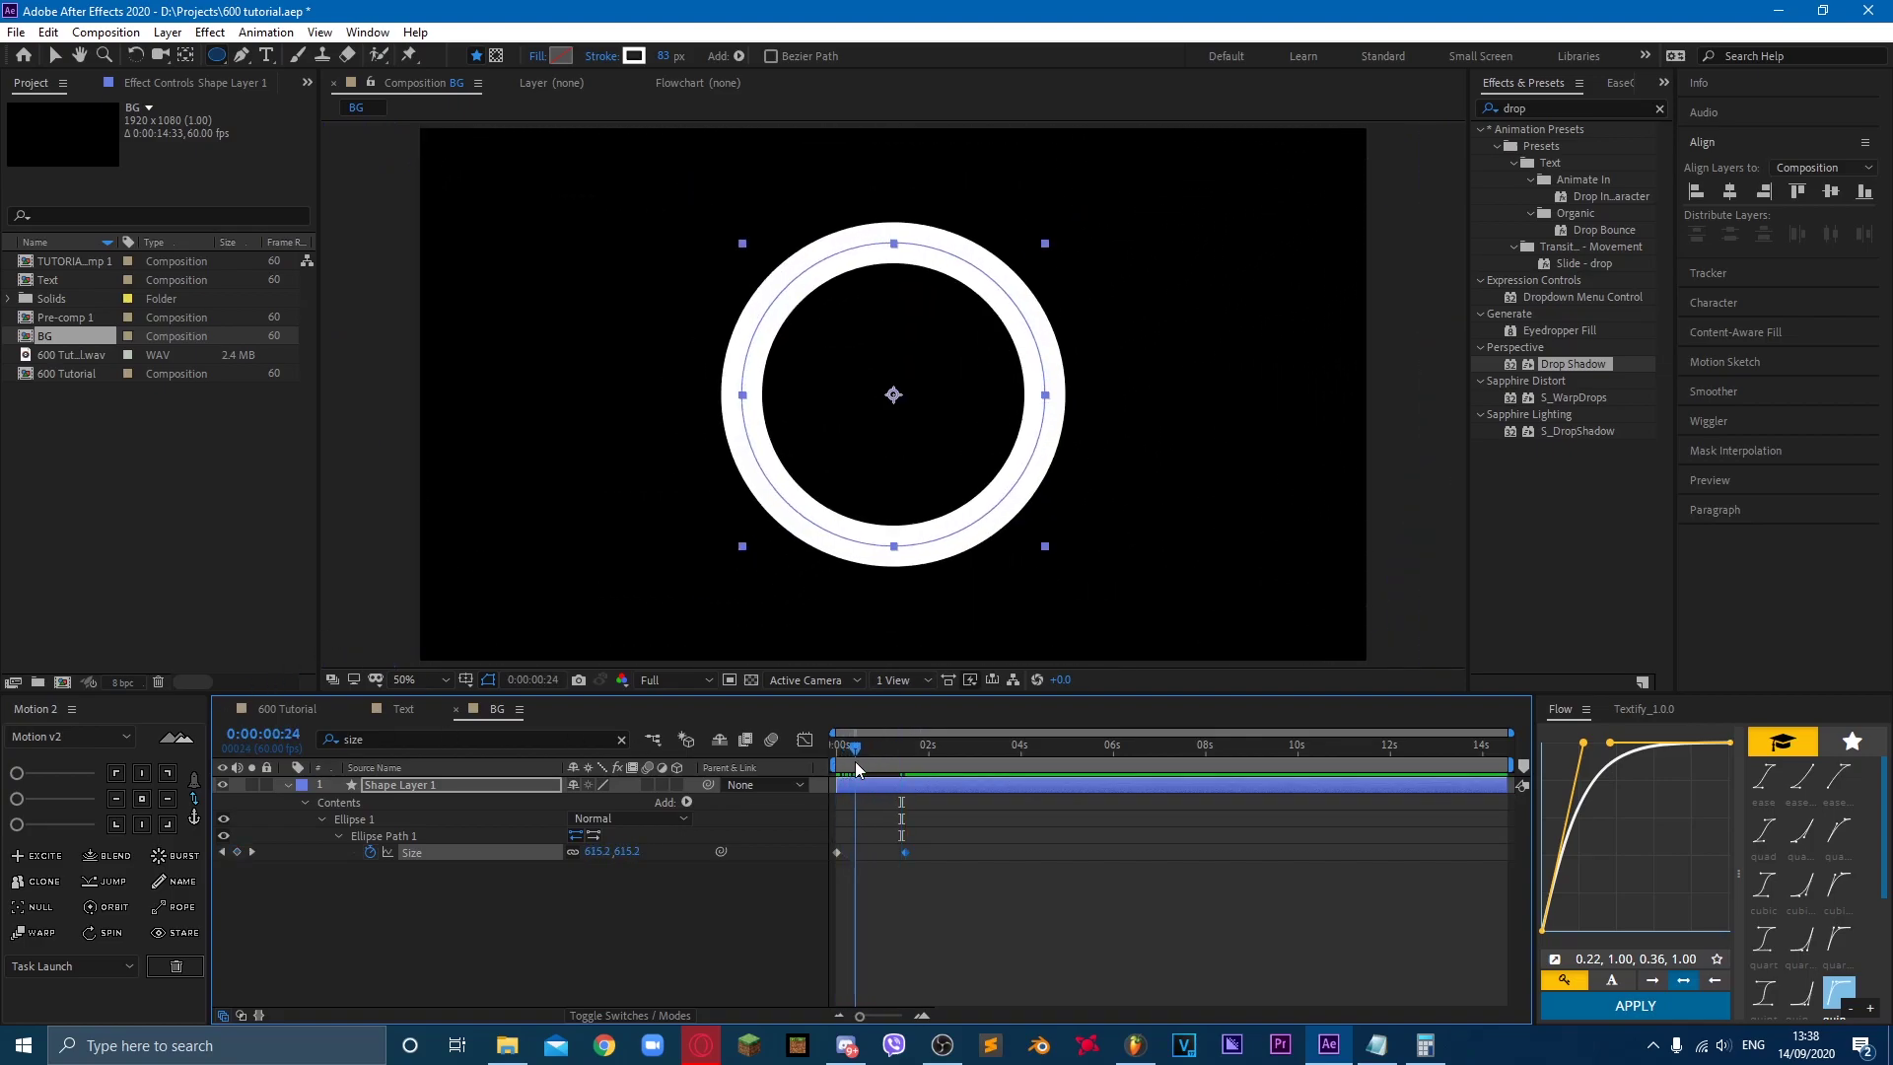
# Step: Duplicate the ring's shape layer and shift the copy to start at 0:00:00:30
pyautogui.click(414, 784)
pyautogui.hotkey('ctrl', 'd')
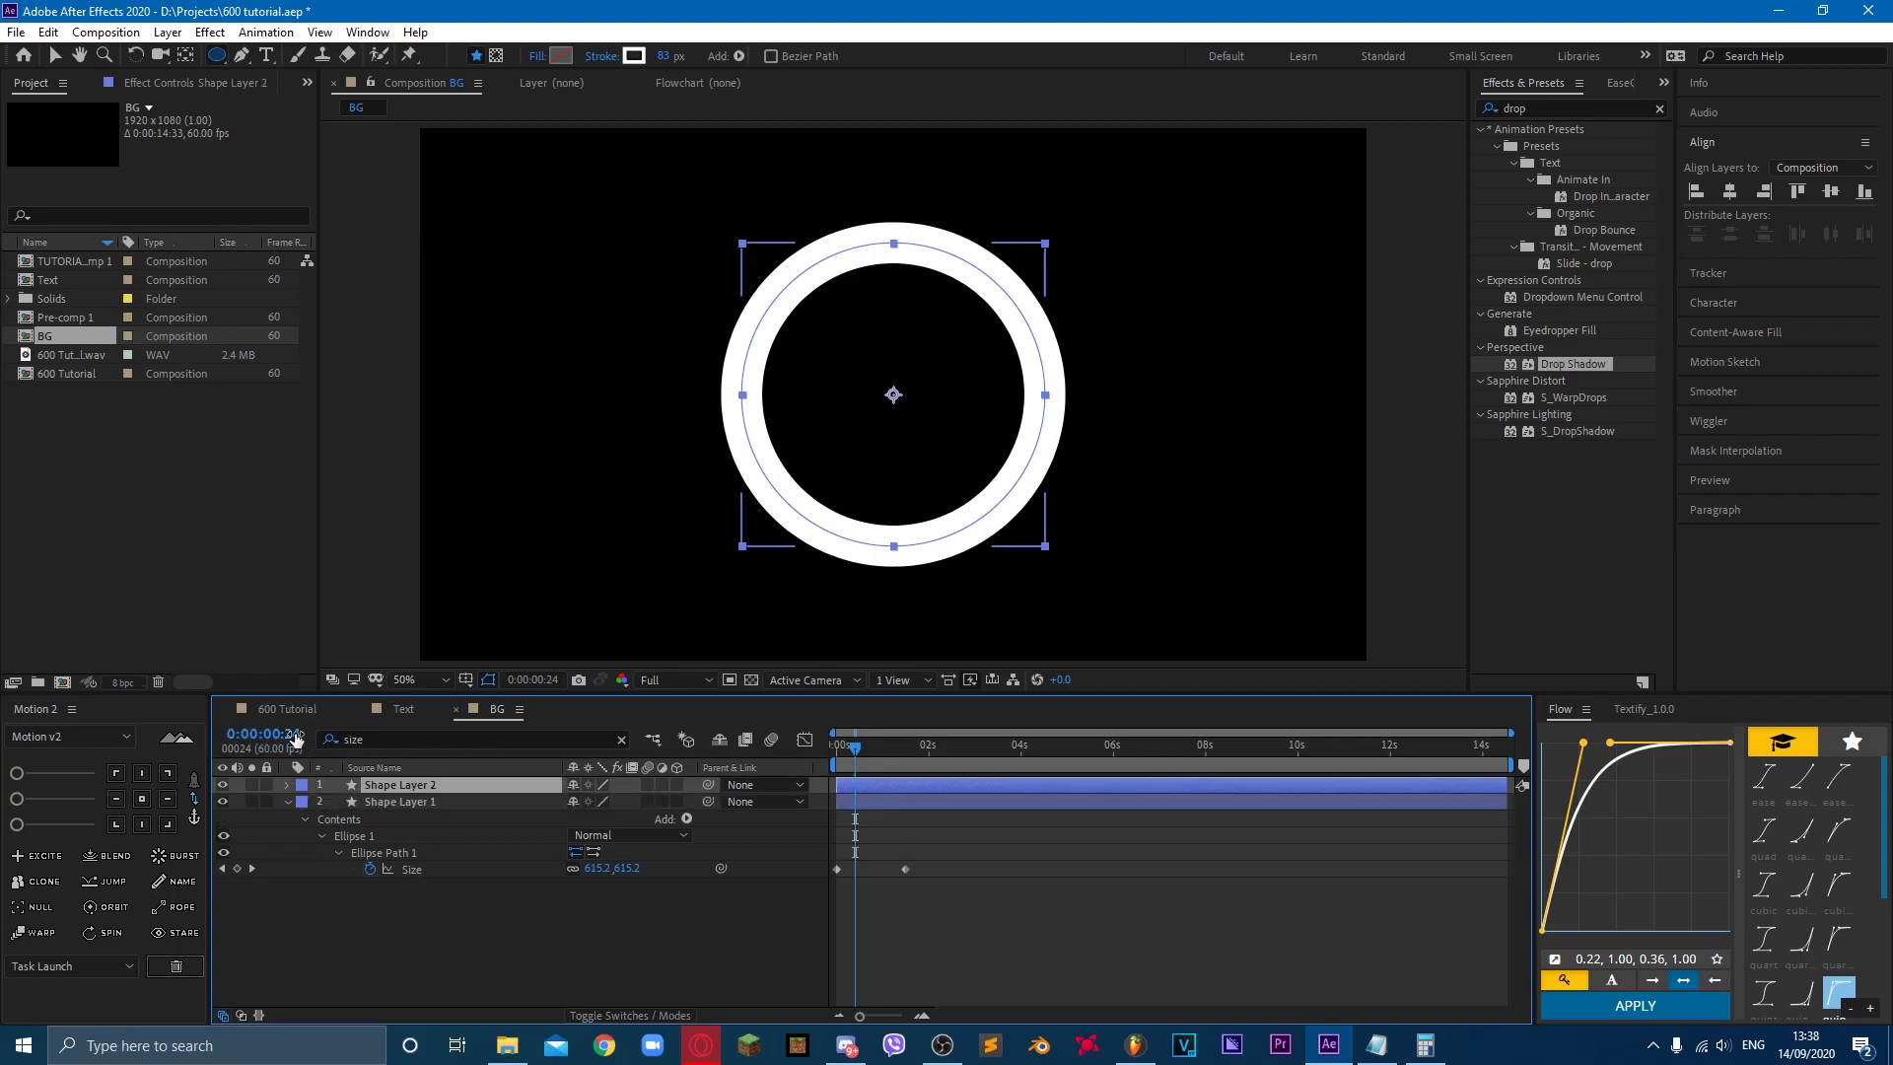
pyautogui.click(294, 734)
pyautogui.write('30')
pyautogui.press('Return')
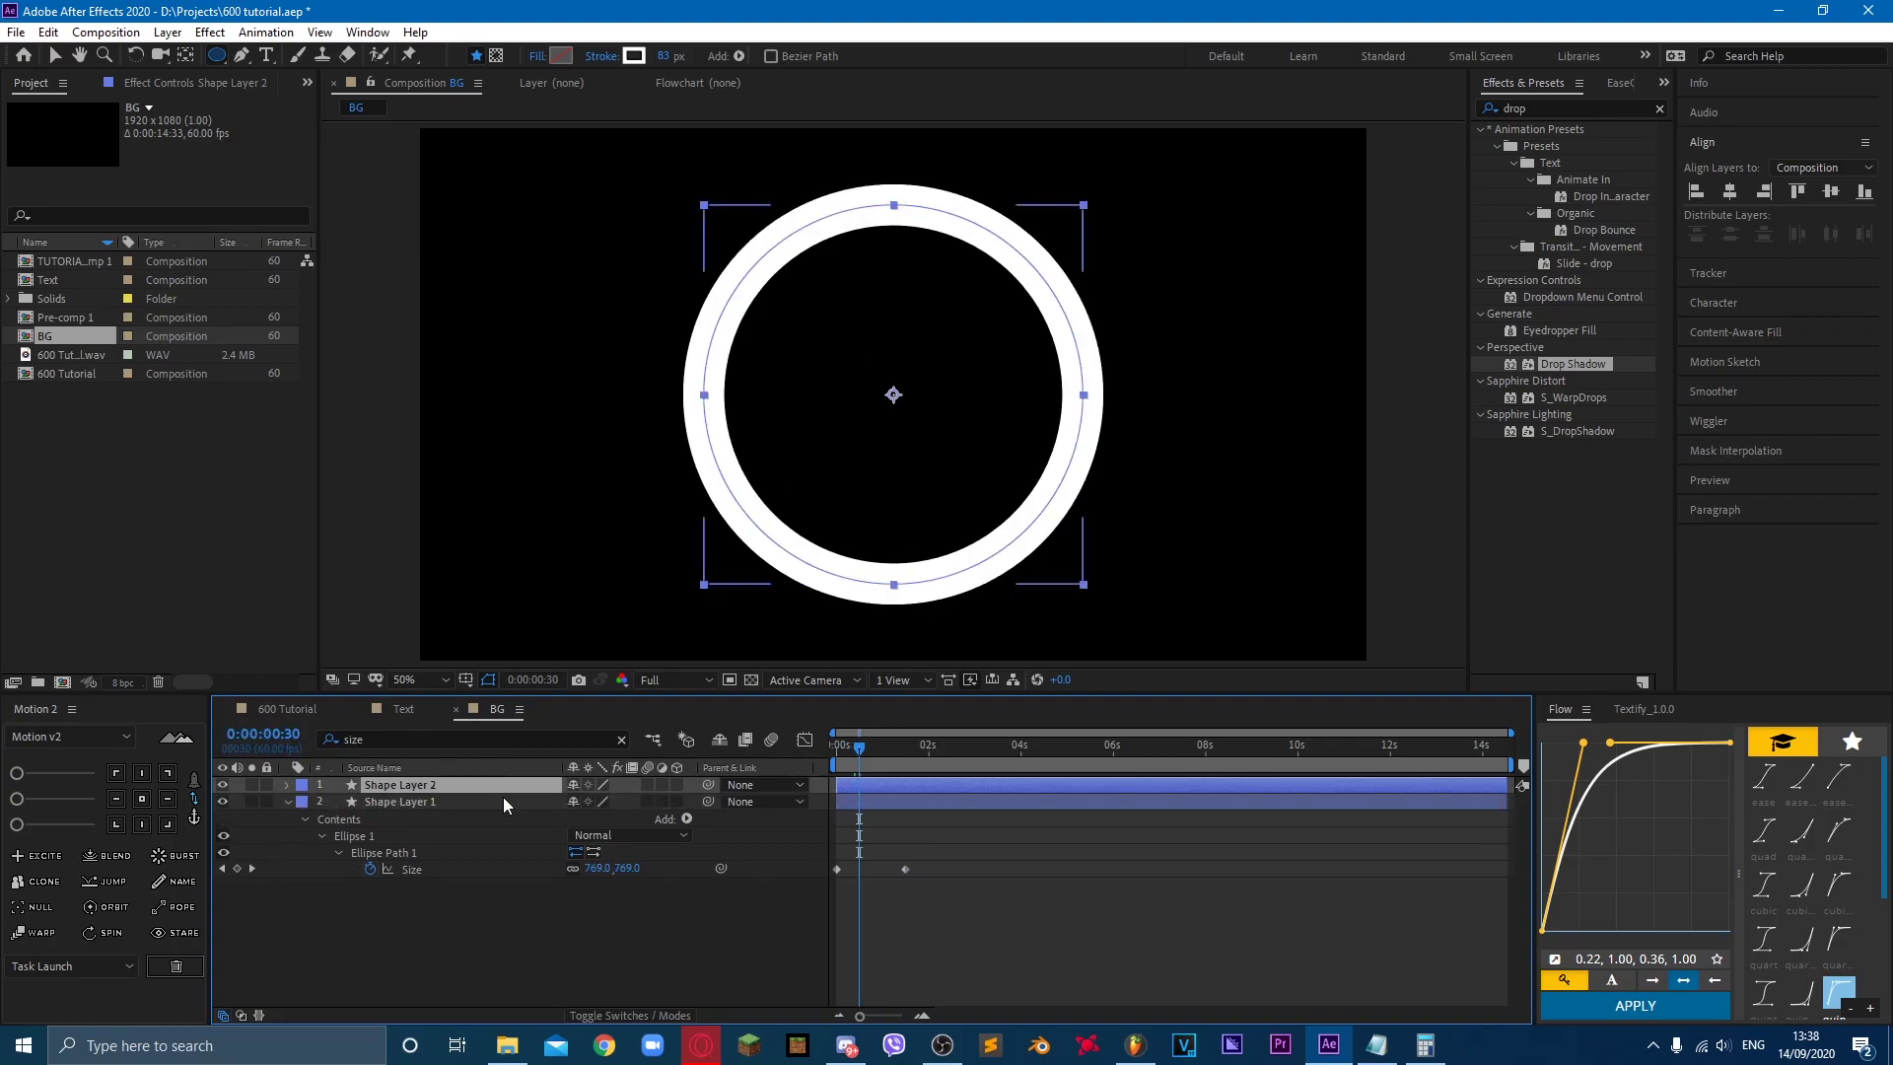
pyautogui.press('super')
pyautogui.write('[')
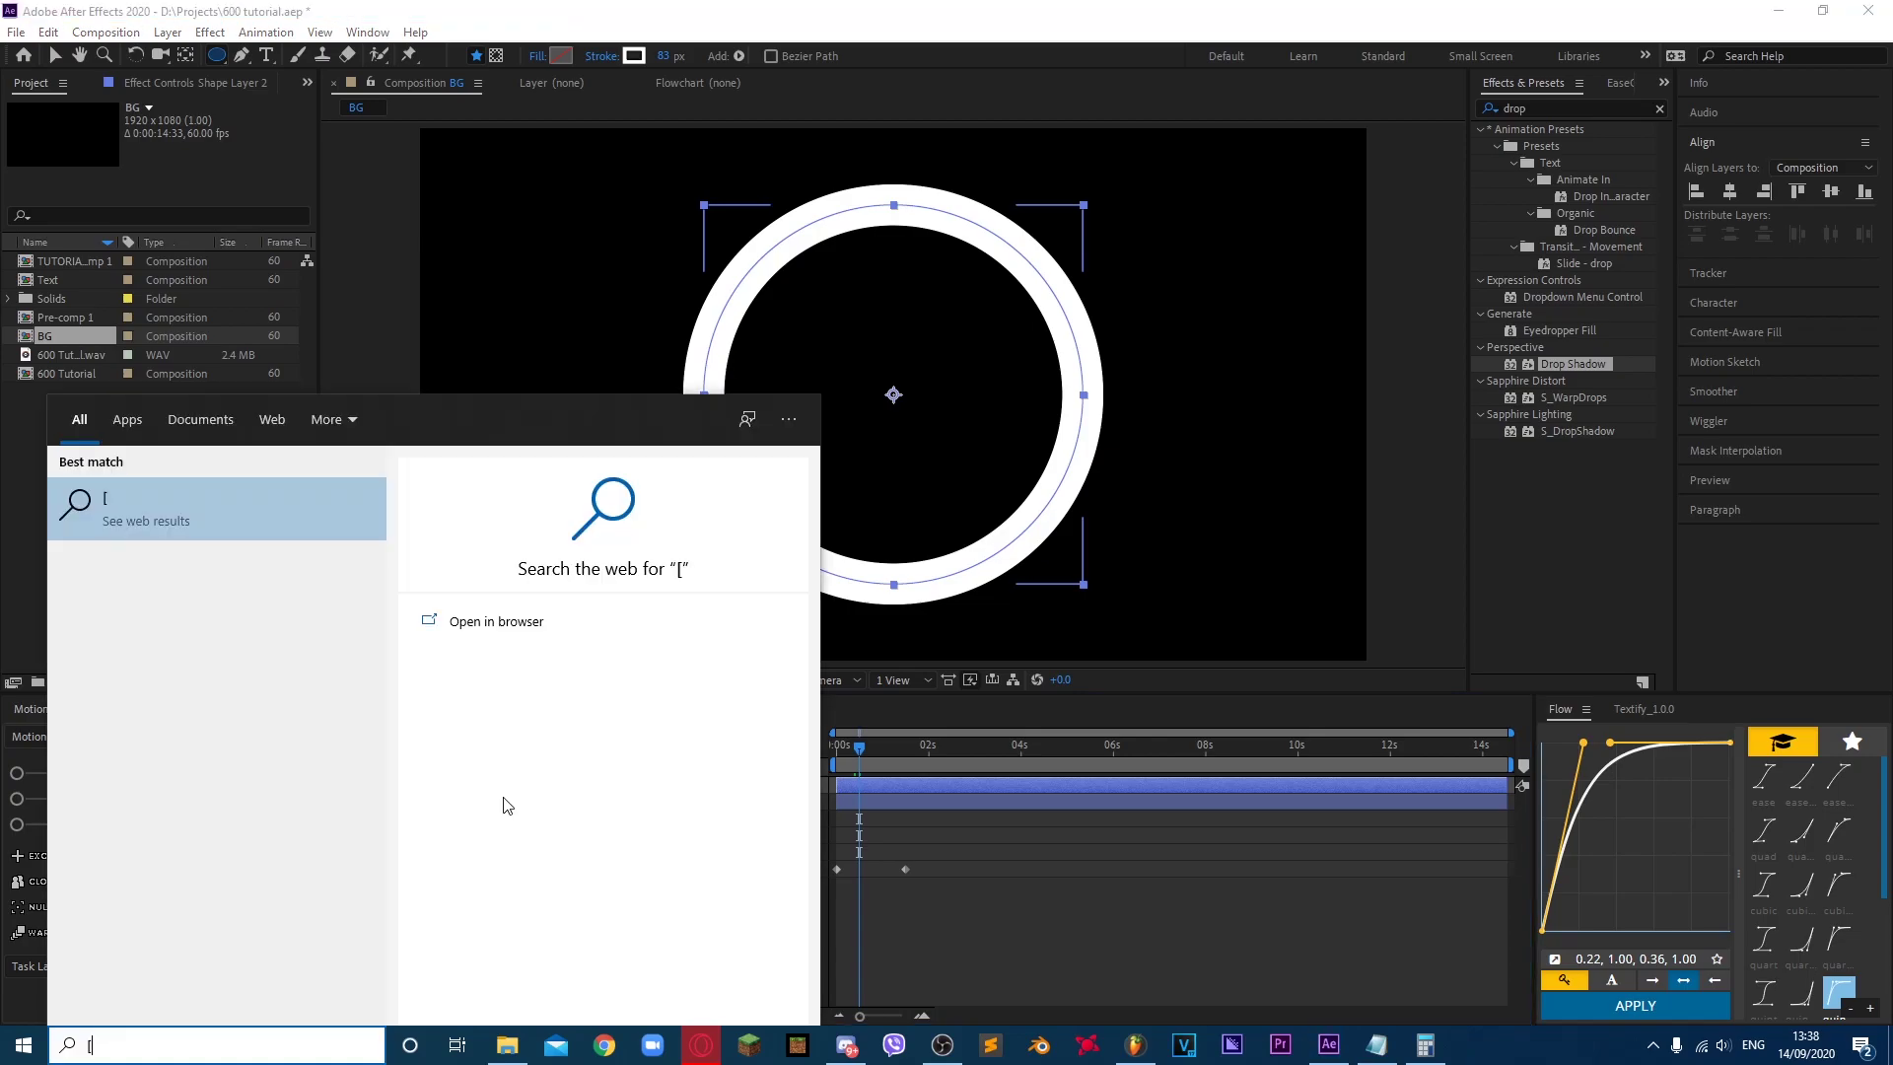
pyautogui.press('BackSpace')
pyautogui.press('Escape')
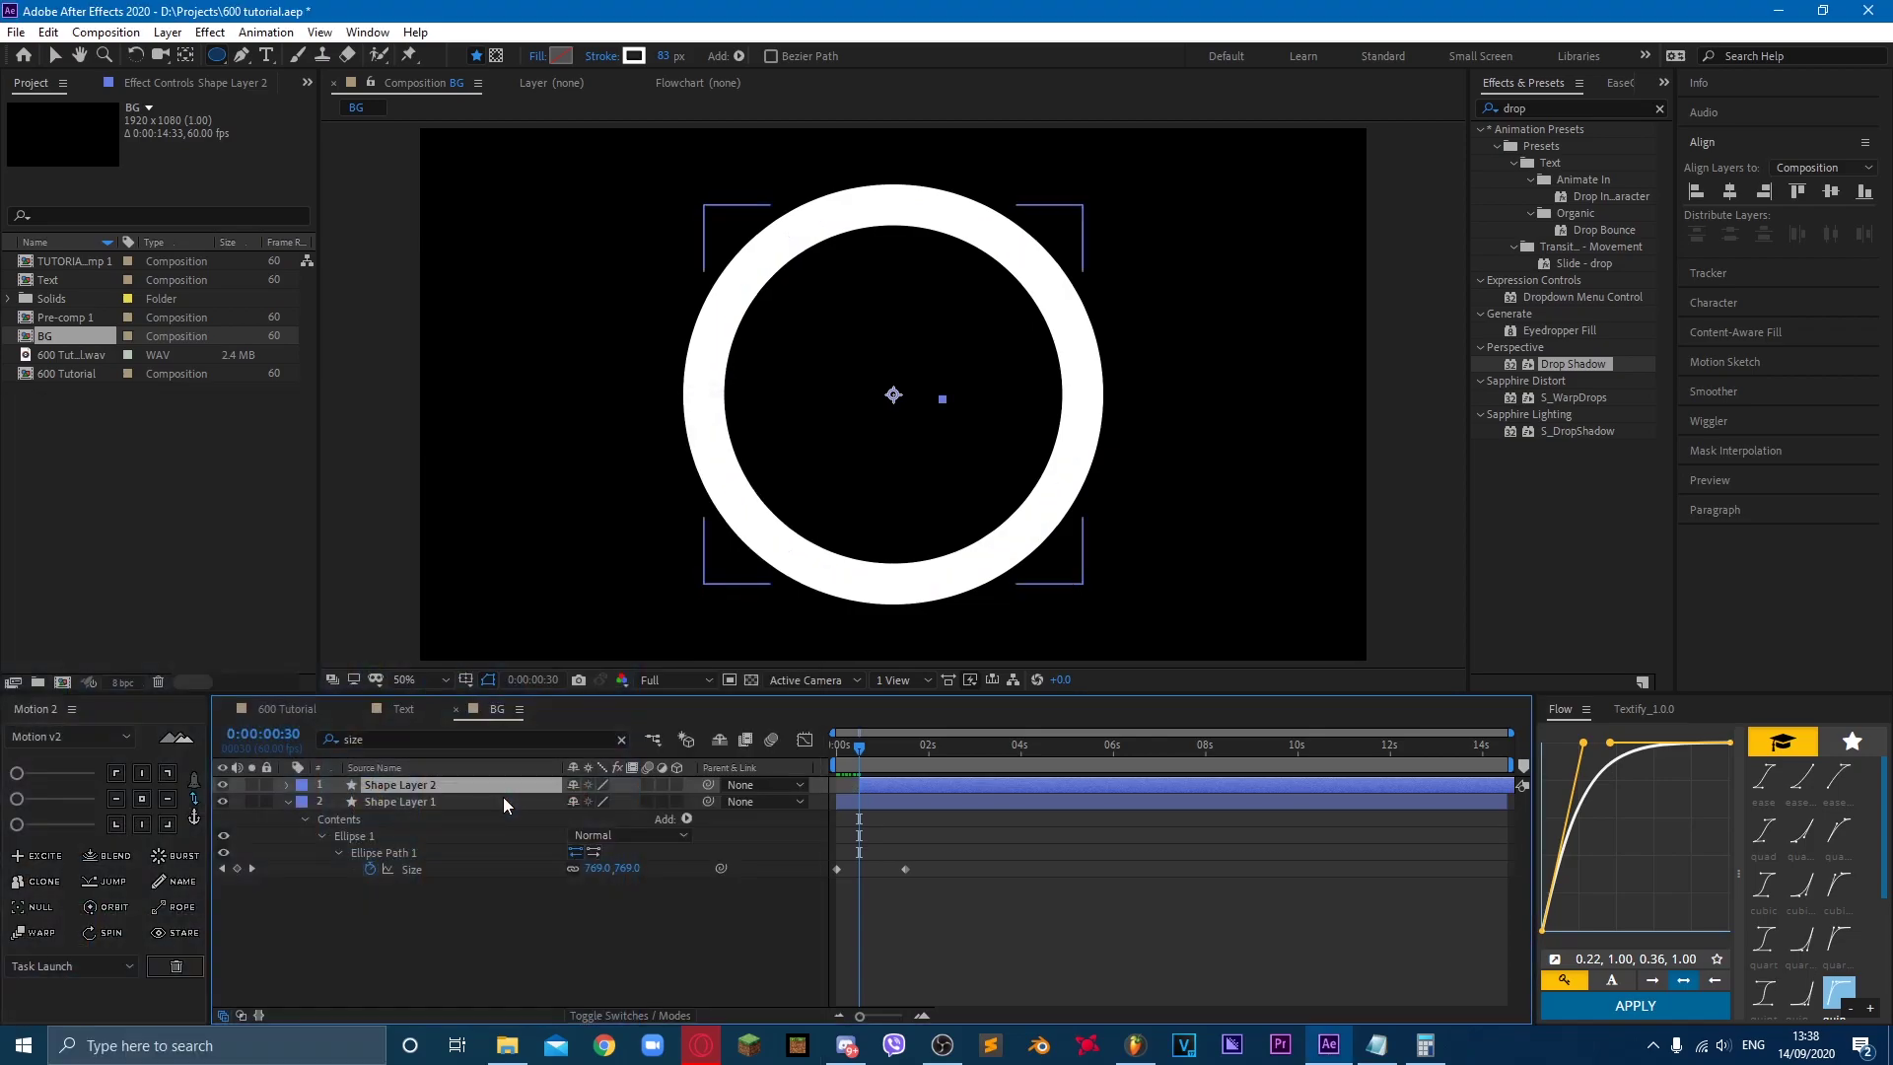
# Step: Preview the two staggered rings expanding from the start of the composition
pyautogui.press('space')
pyautogui.press('space')
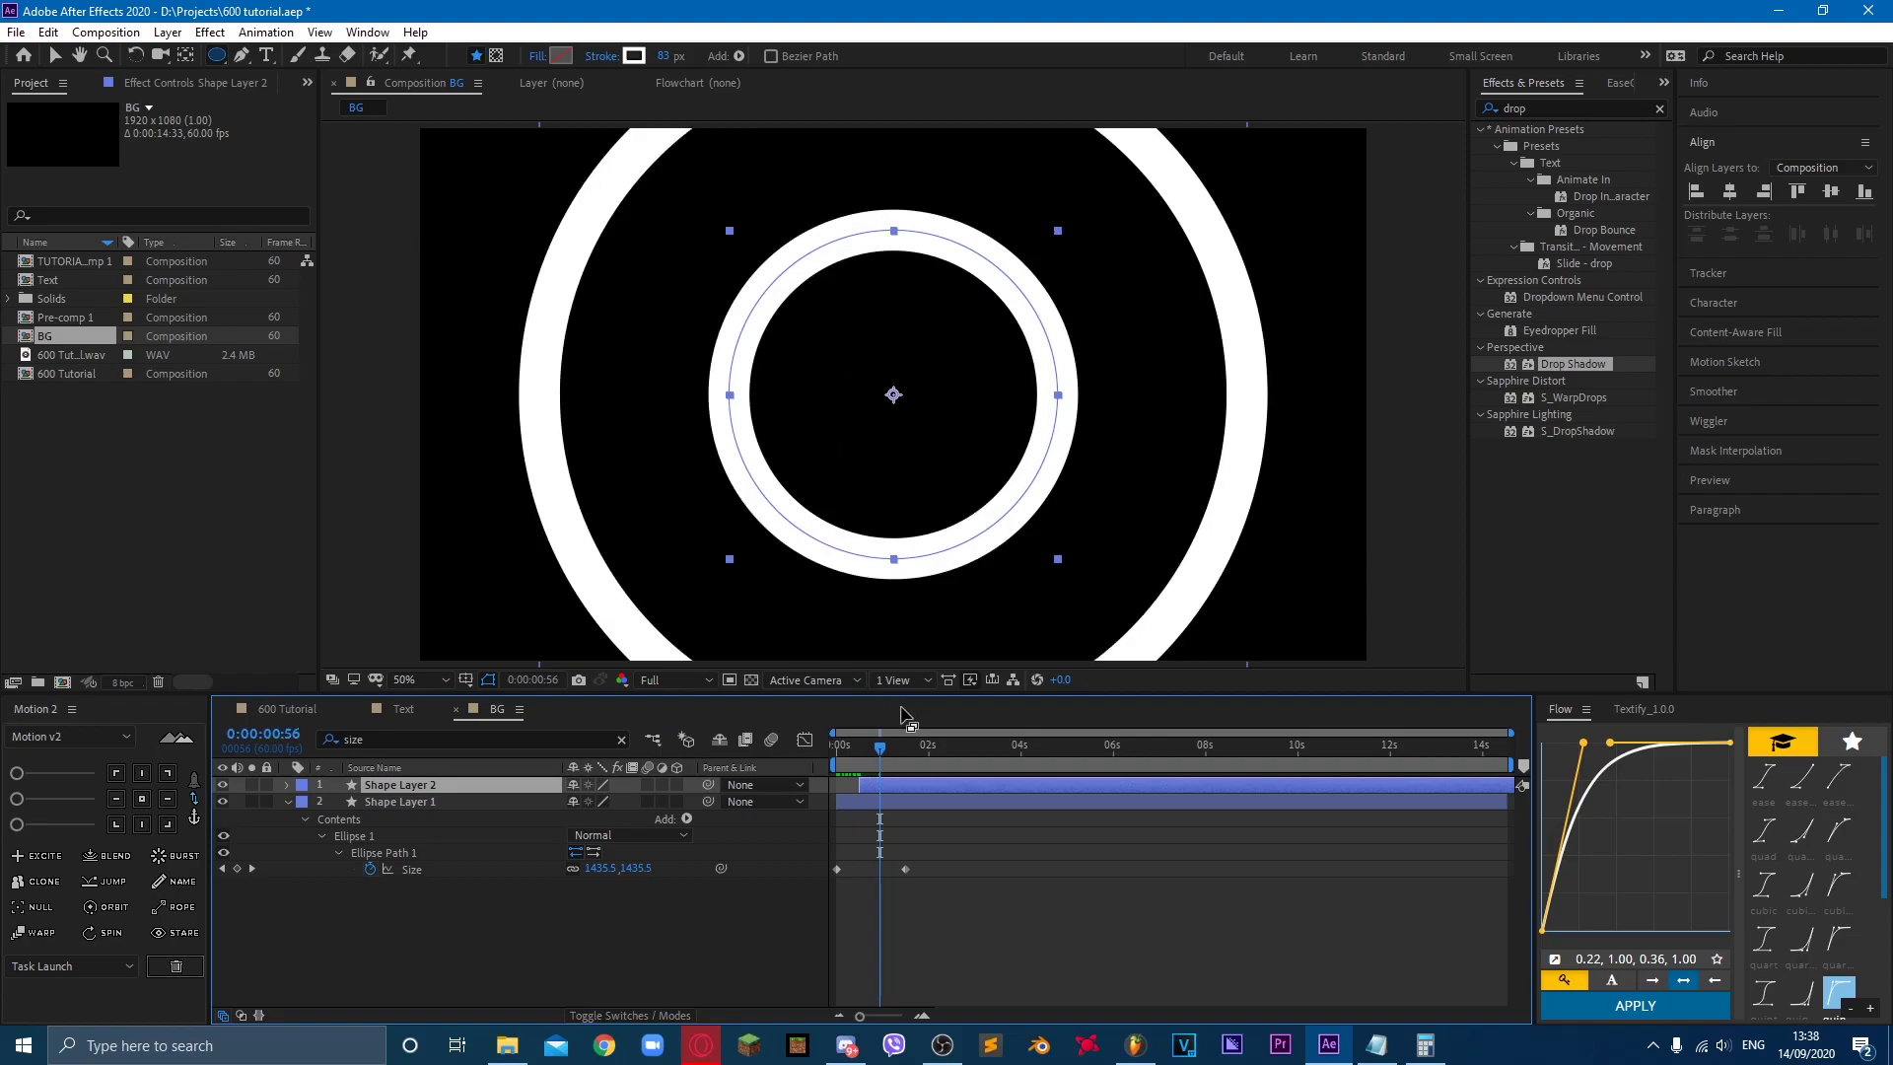
pyautogui.moveTo(880, 746); pyautogui.dragTo(743, 765)
pyautogui.press('space')
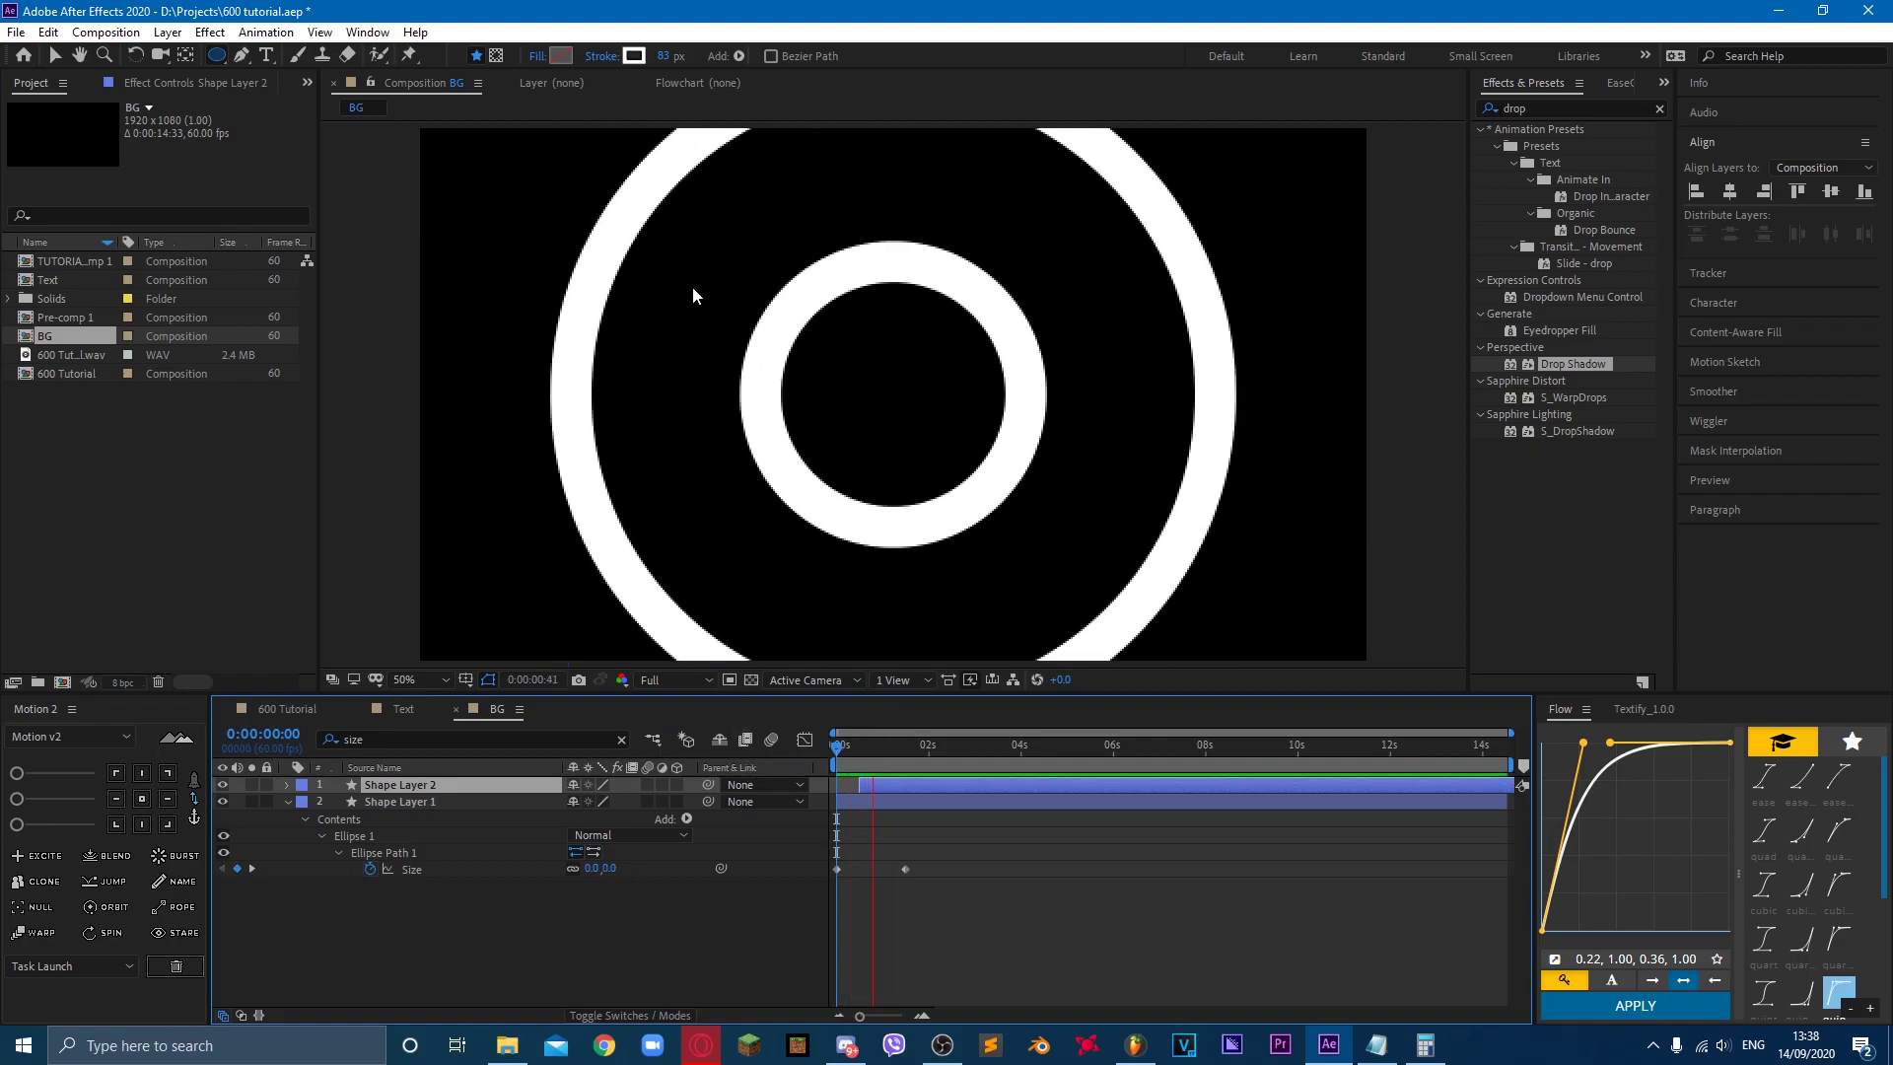
pyautogui.press('space')
# Step: Change the duplicate ring's stroke color to green (#00BE12)
pyautogui.click(633, 55)
pyautogui.moveTo(601, 119); pyautogui.dragTo(757, 49)
pyautogui.moveTo(638, 229); pyautogui.dragTo(643, 271)
pyautogui.moveTo(607, 158); pyautogui.dragTo(702, 169)
pyautogui.click(802, 115)
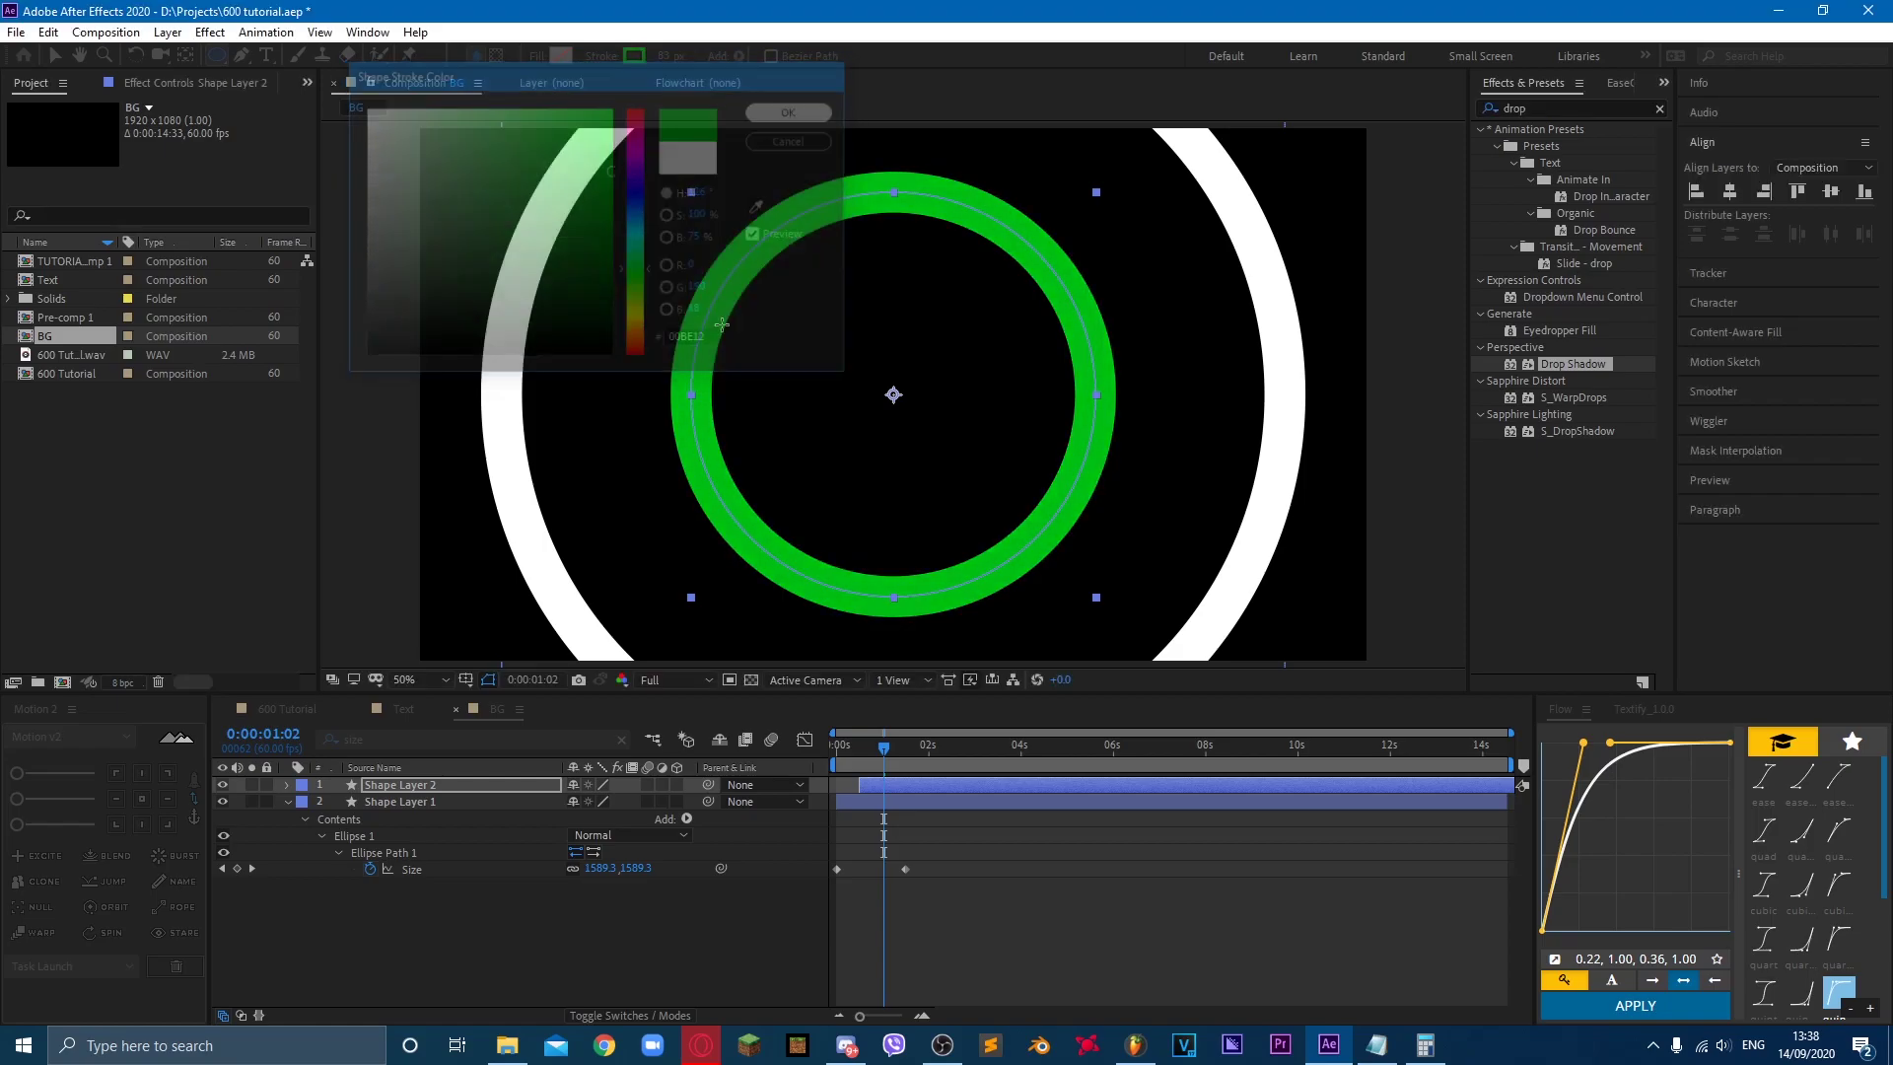
# Step: Apply the Venetian Blinds transition effect to the white ring on Shape Layer 1
pyautogui.click(456, 801)
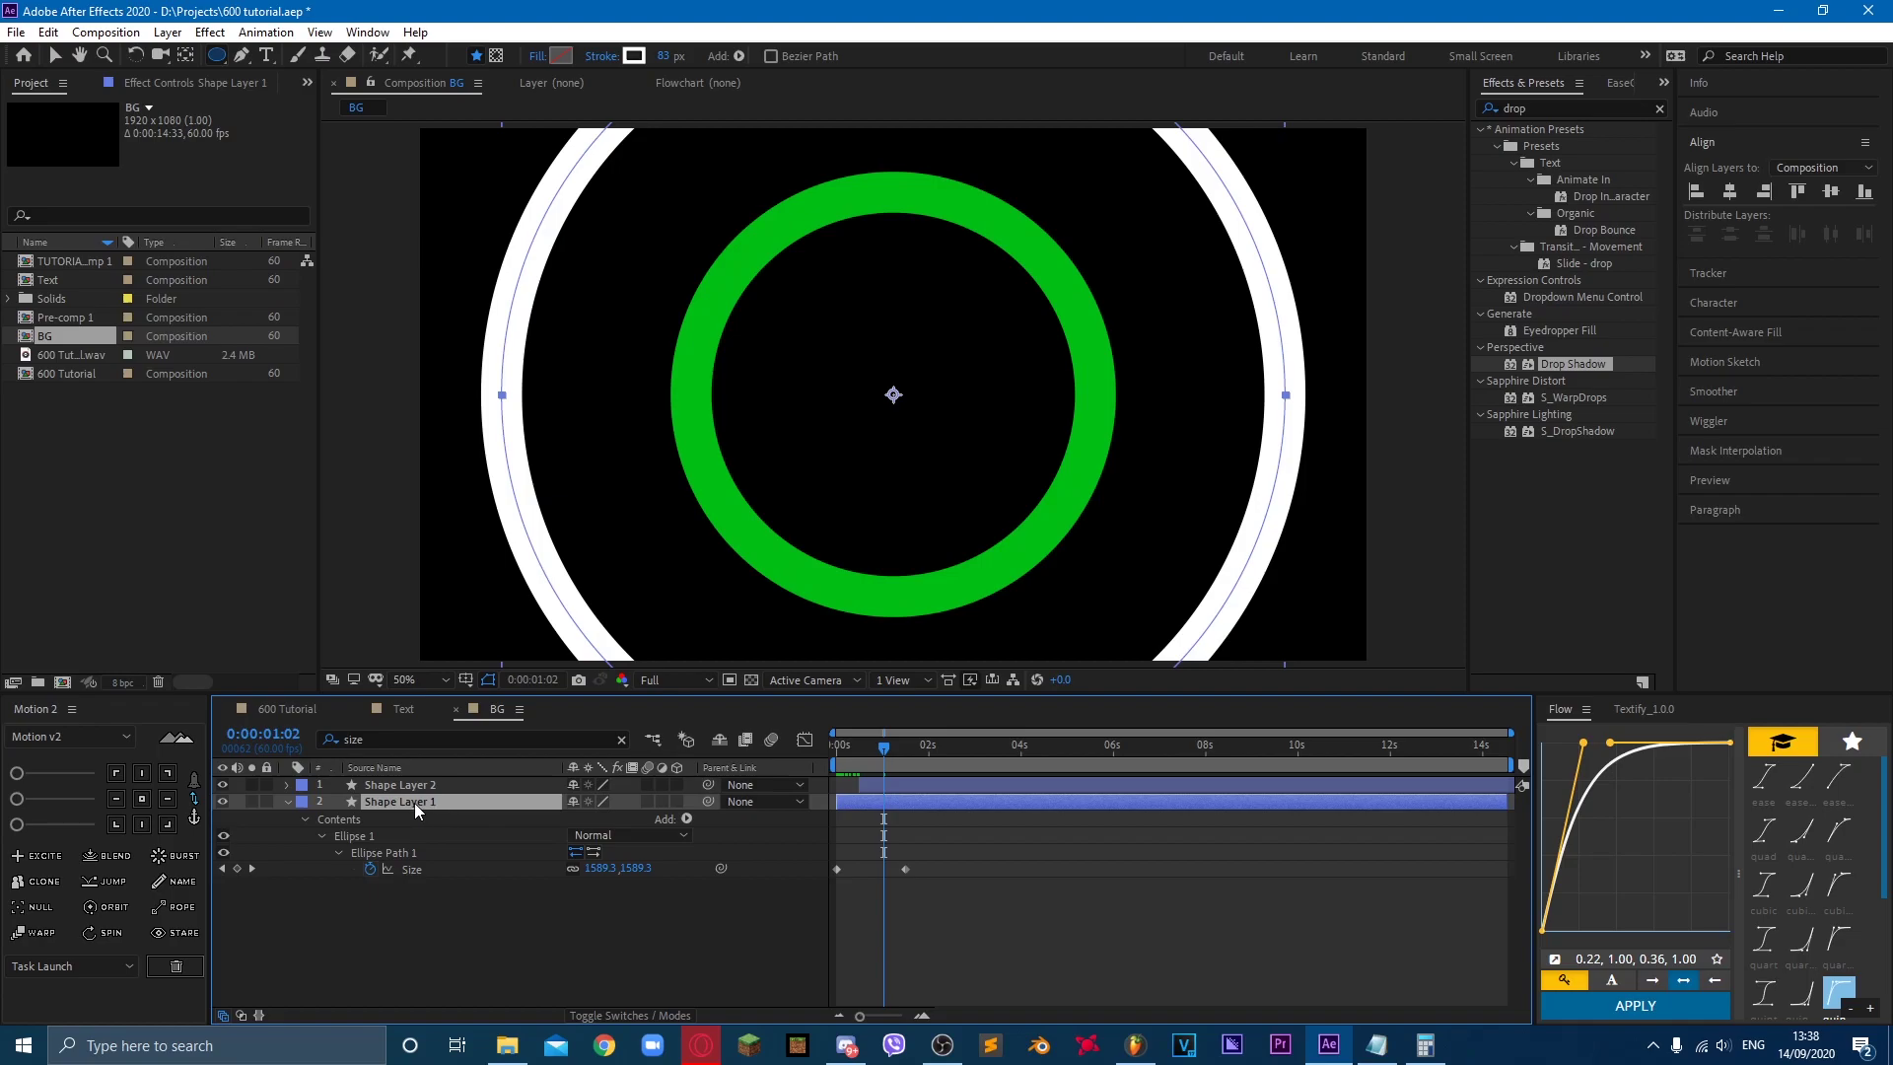
pyautogui.click(1573, 104)
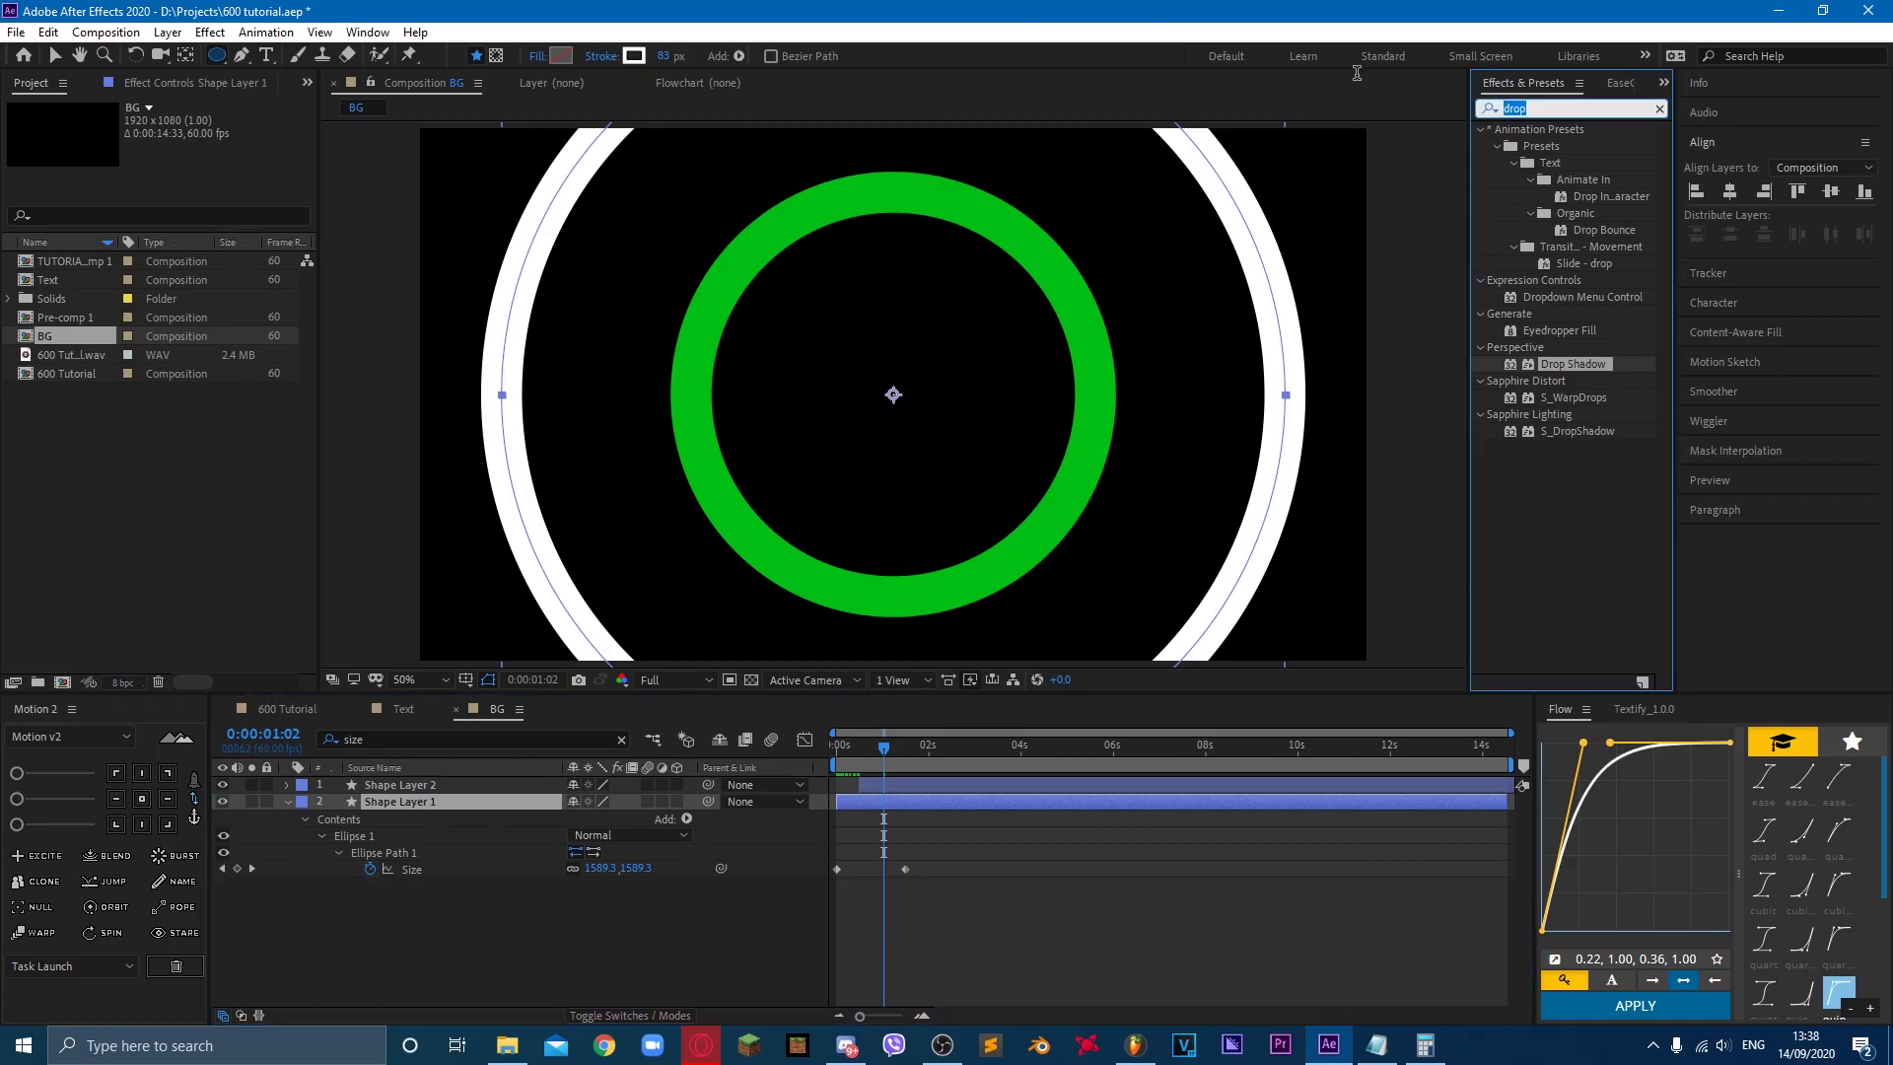
pyautogui.write('vene')
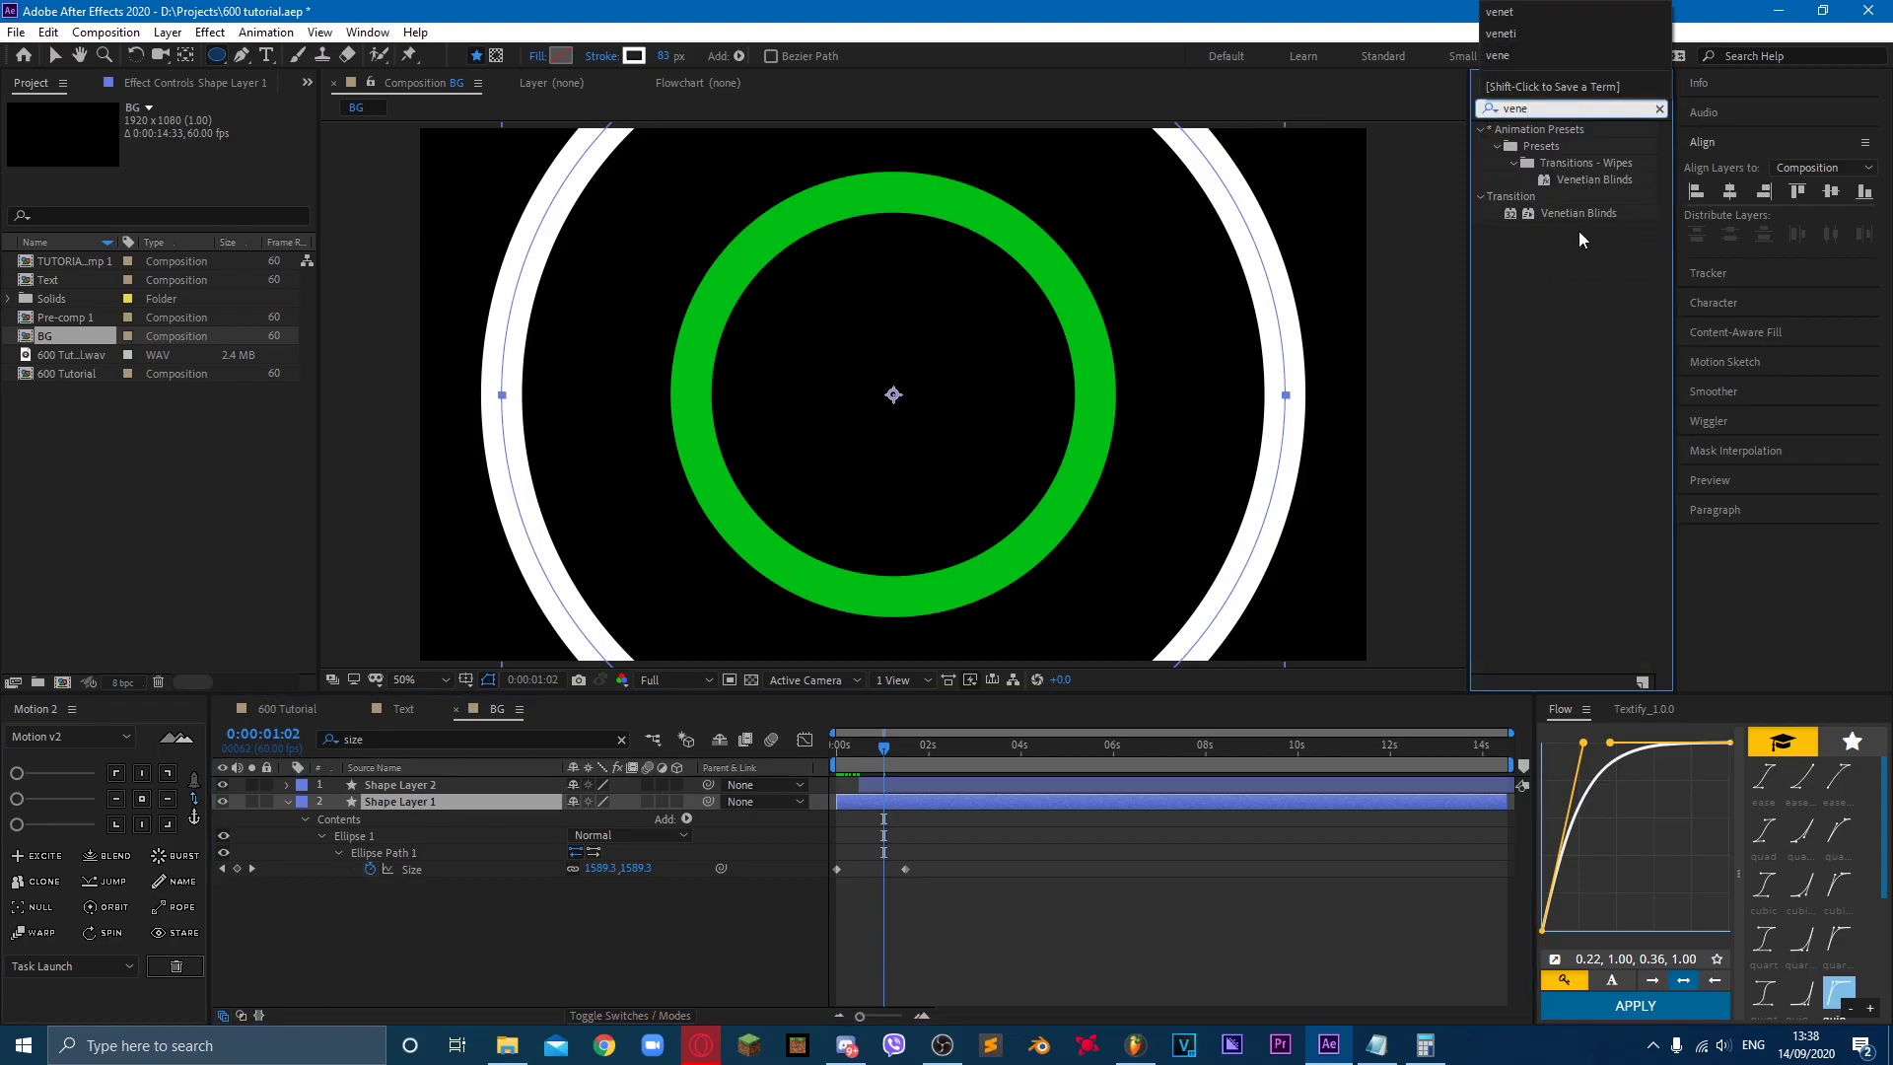
pyautogui.doubleClick(1576, 213)
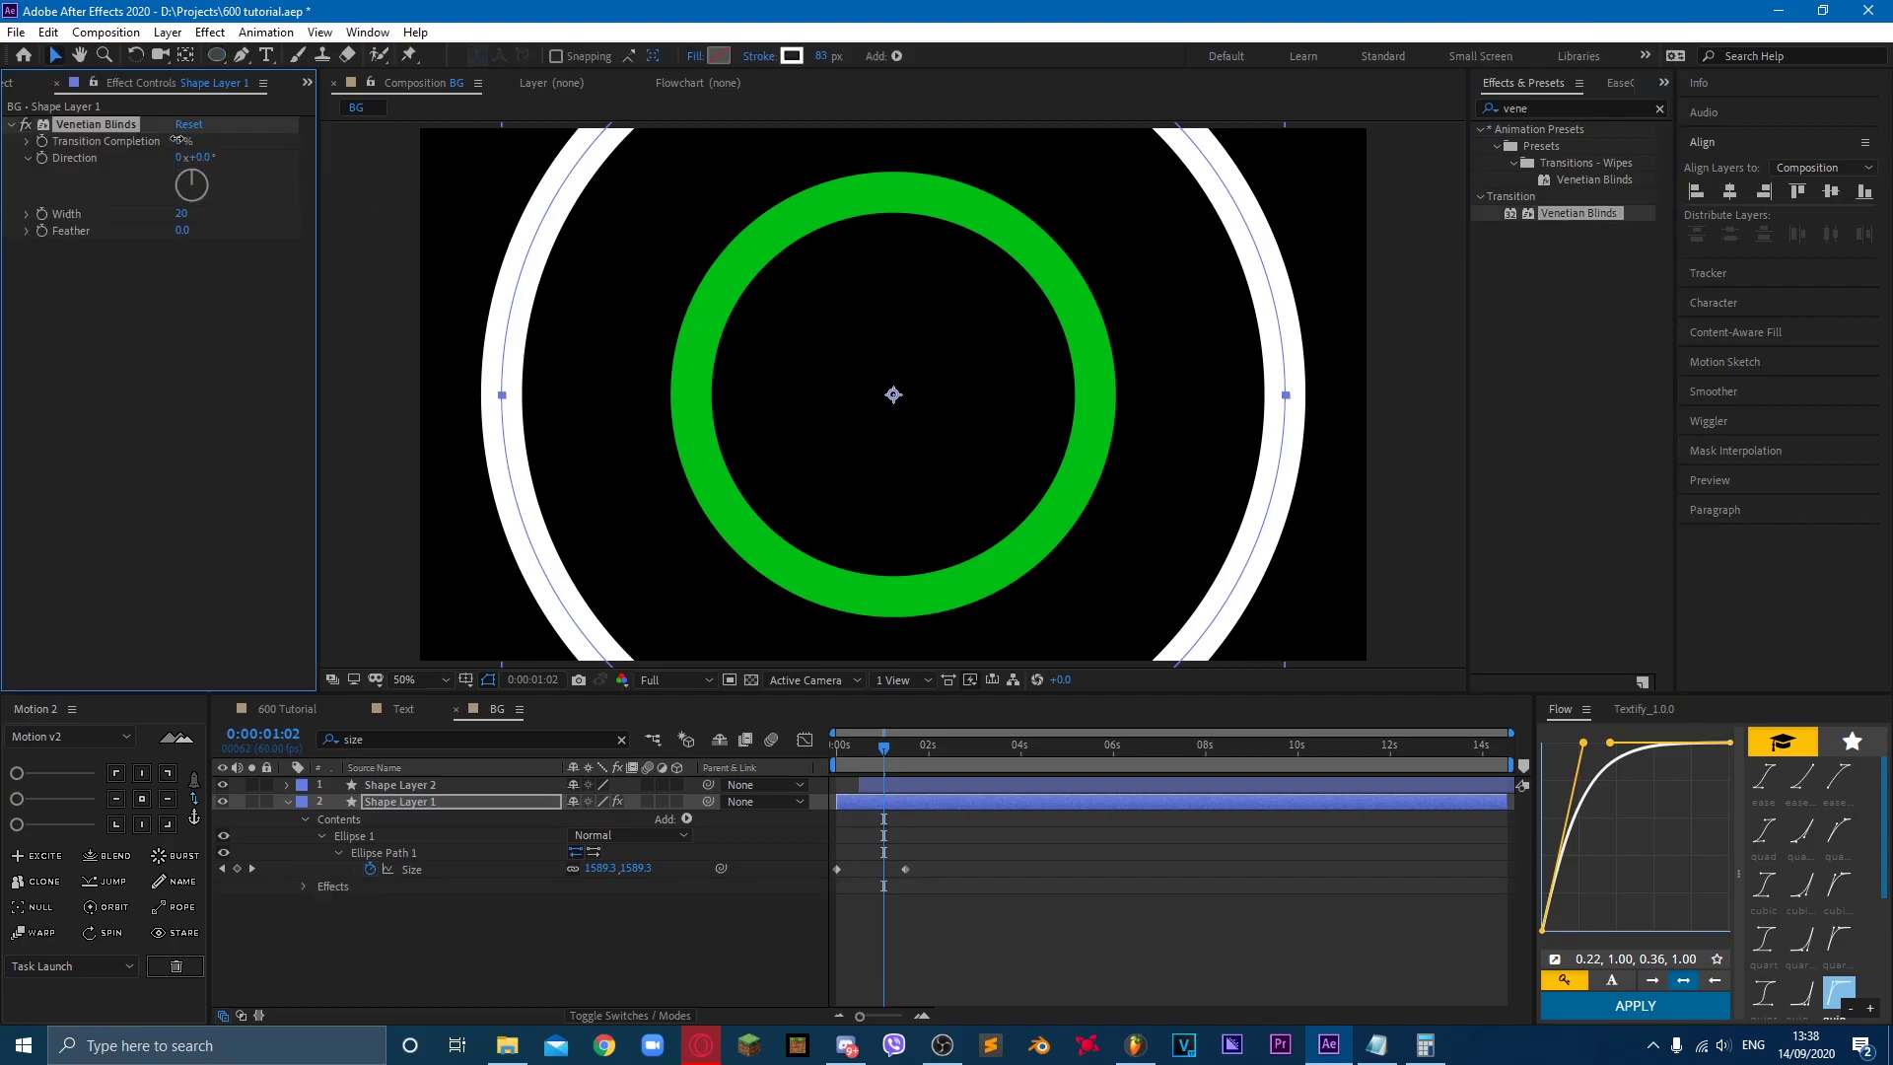
# Step: Set the Venetian Blinds effect to 44% transition completion, 90° direction and a width of 164
pyautogui.moveTo(181, 140); pyautogui.dragTo(205, 135)
pyautogui.moveTo(181, 214); pyautogui.dragTo(209, 200)
pyautogui.click(202, 158)
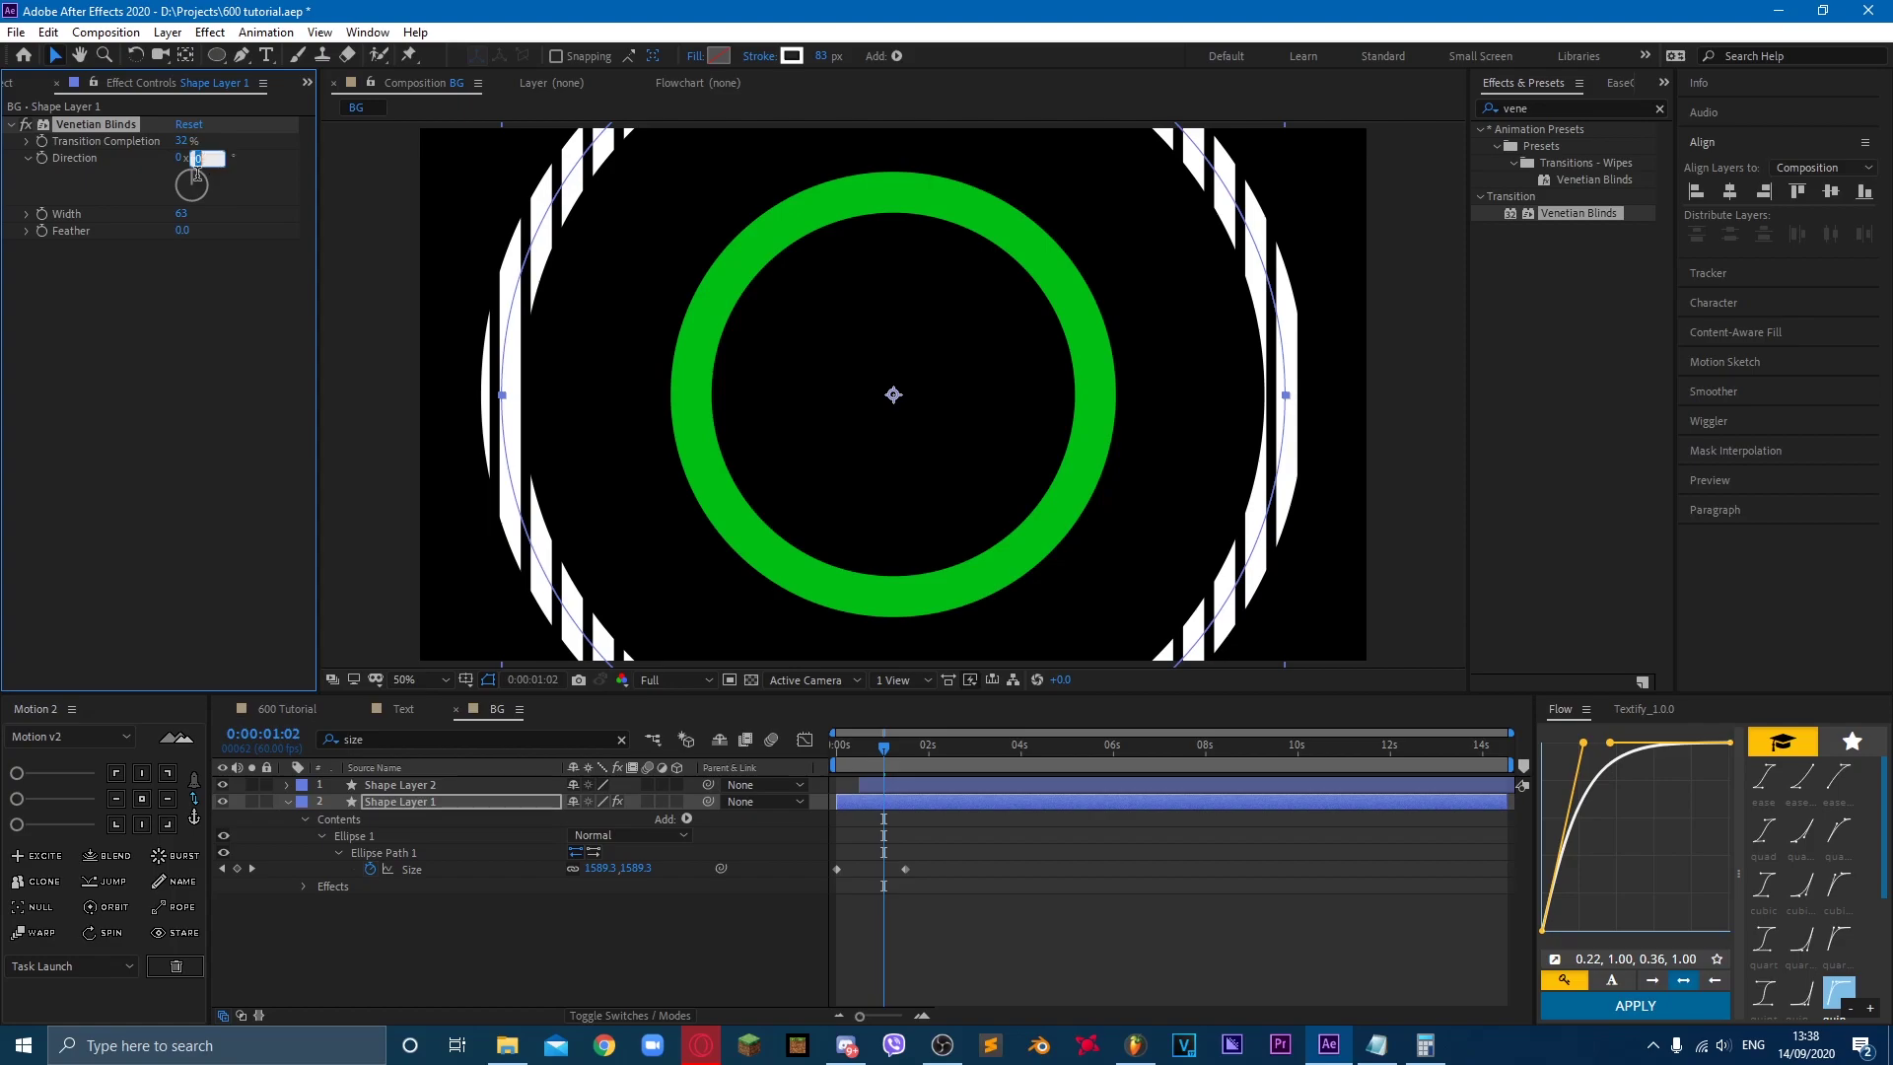
pyautogui.write('90')
pyautogui.press('Return')
pyautogui.moveTo(179, 140); pyautogui.dragTo(202, 138)
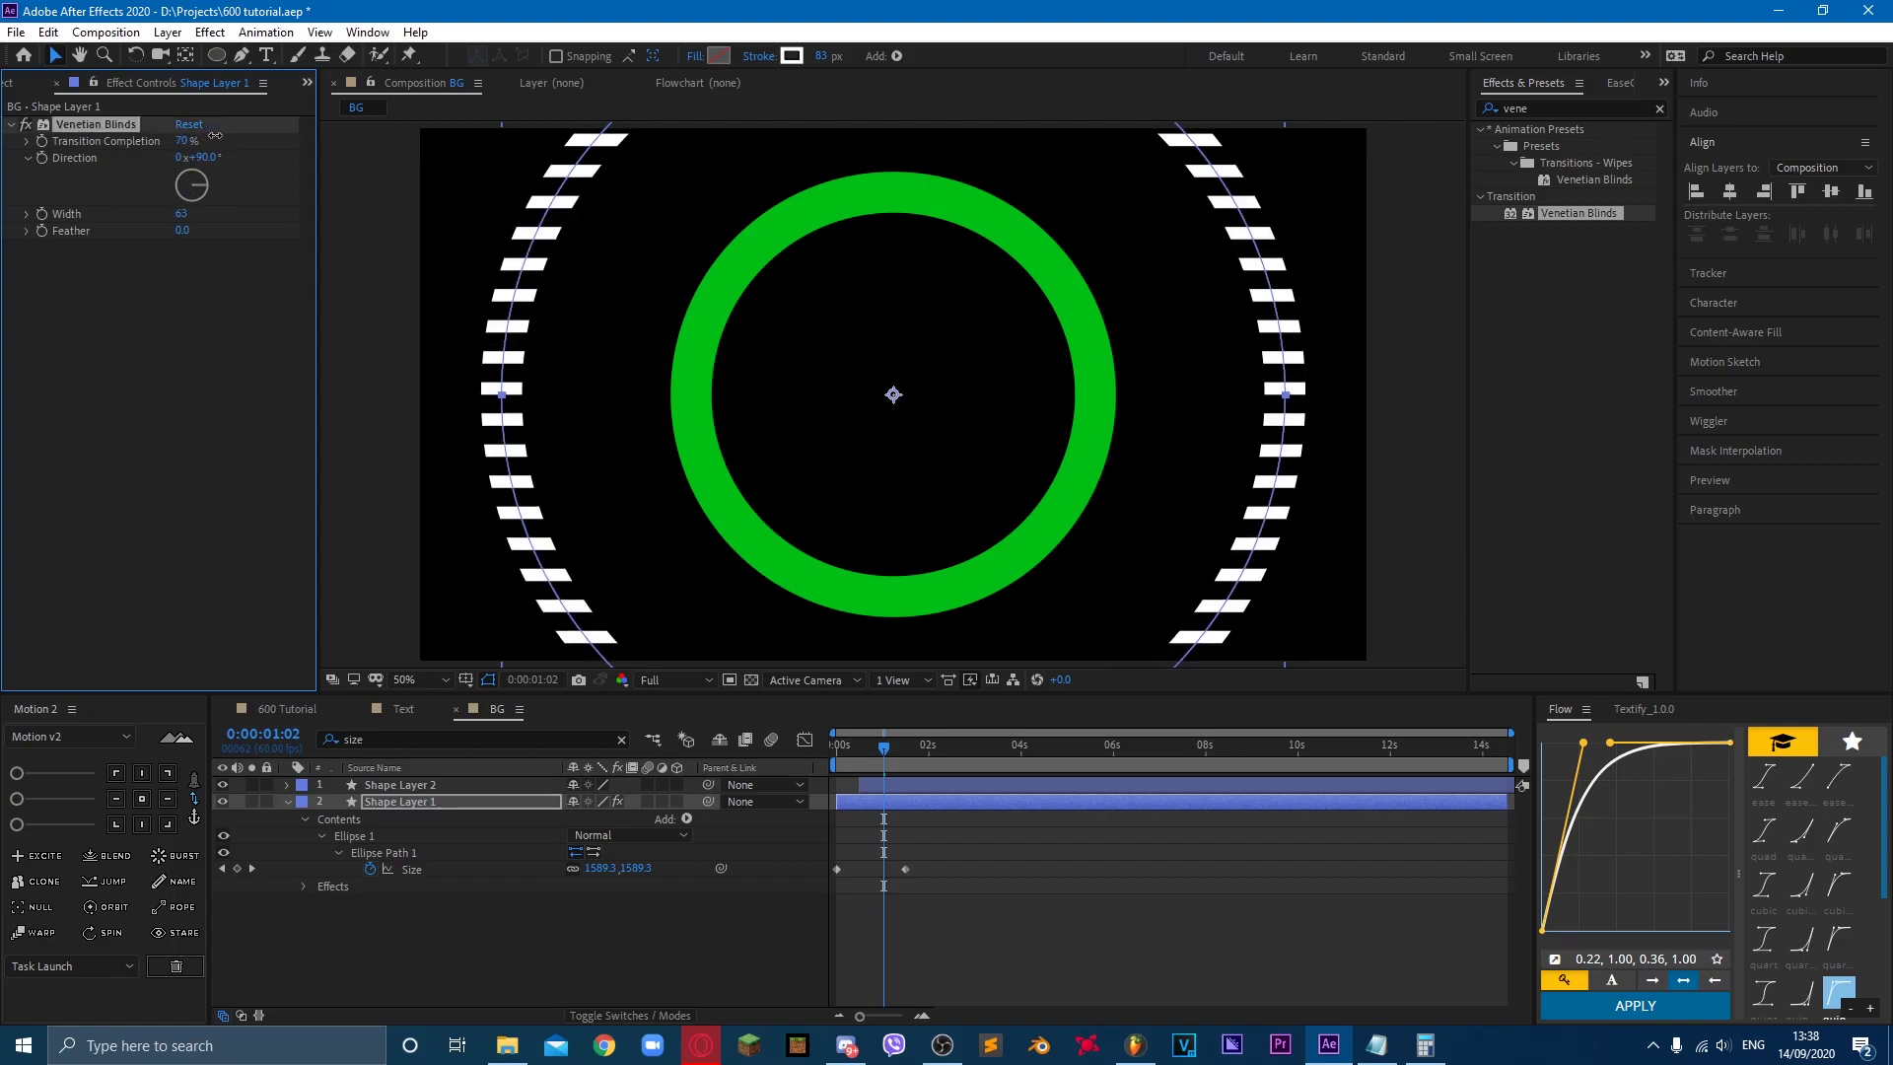
pyautogui.moveTo(183, 213); pyautogui.dragTo(283, 209)
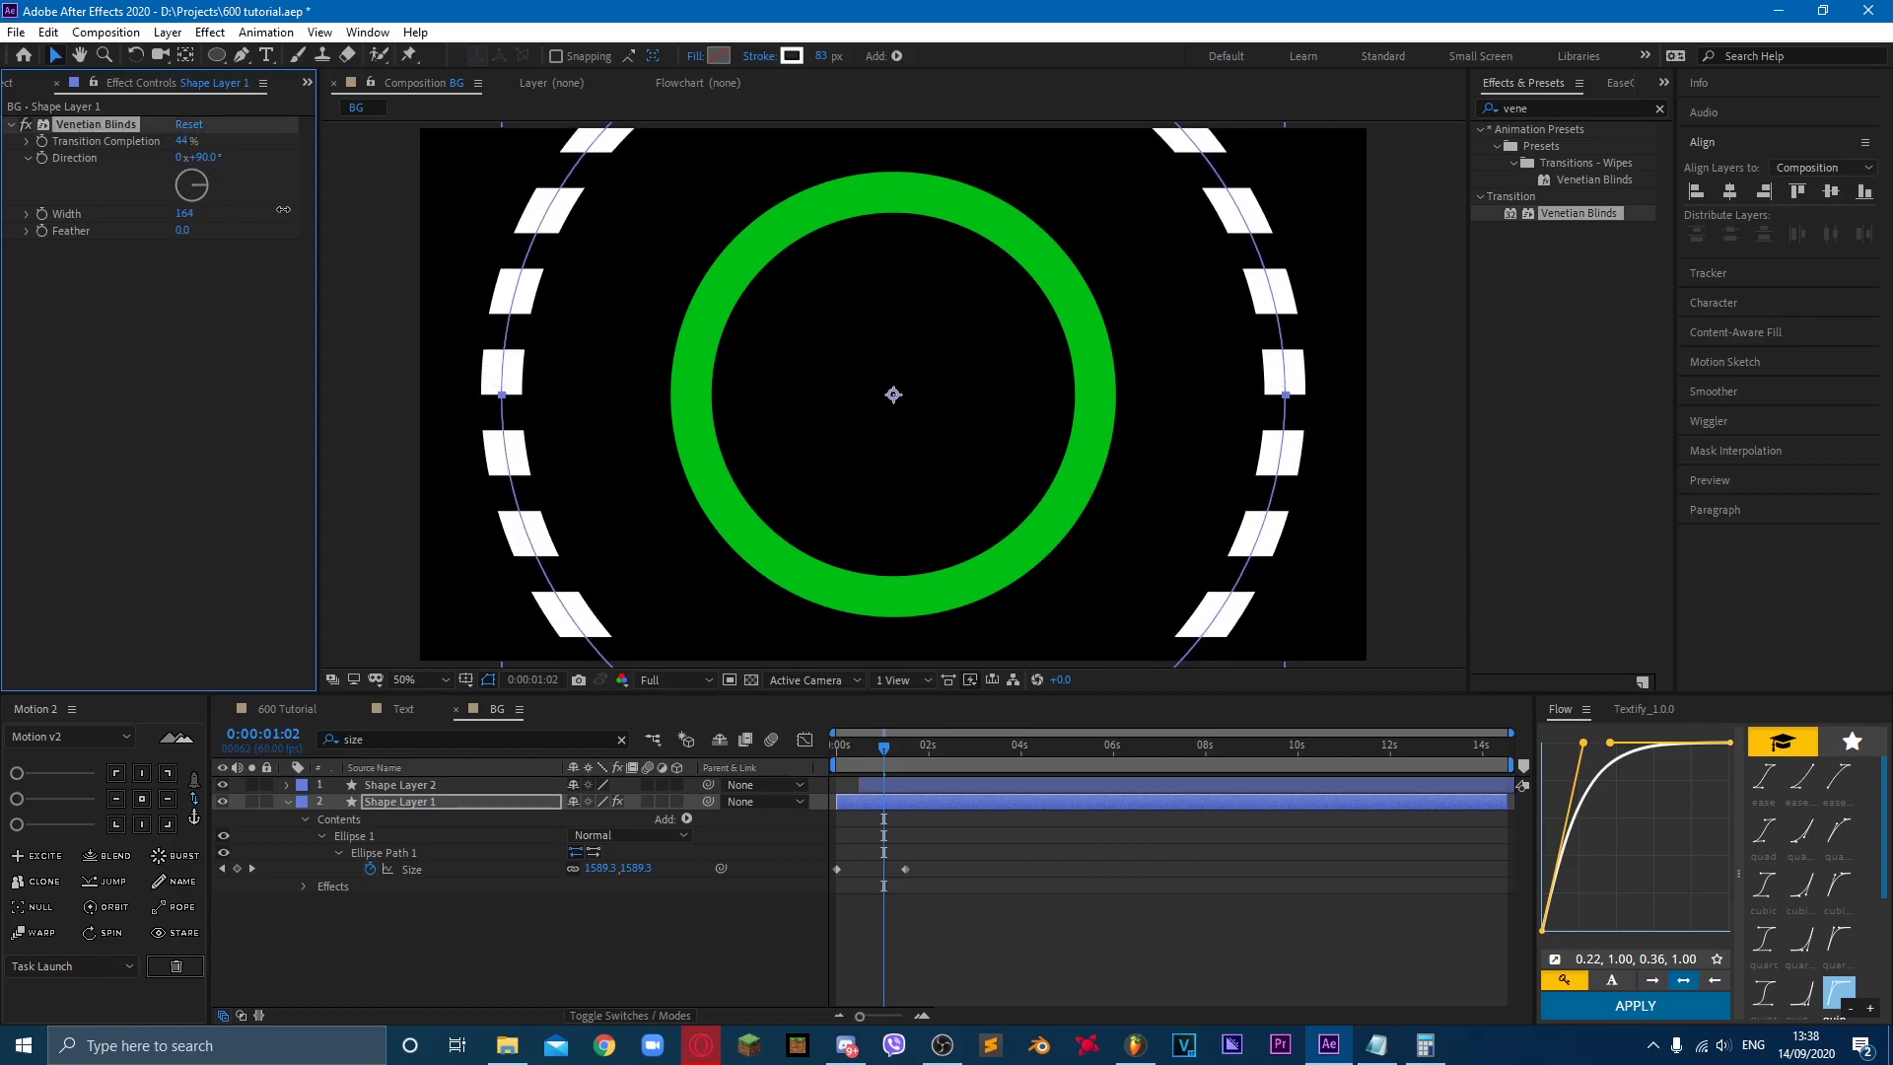
# Step: Preview the striped white ring and the green ring from the start, stopping near half a second
pyautogui.click(440, 723)
pyautogui.press('Home')
pyautogui.press('space')
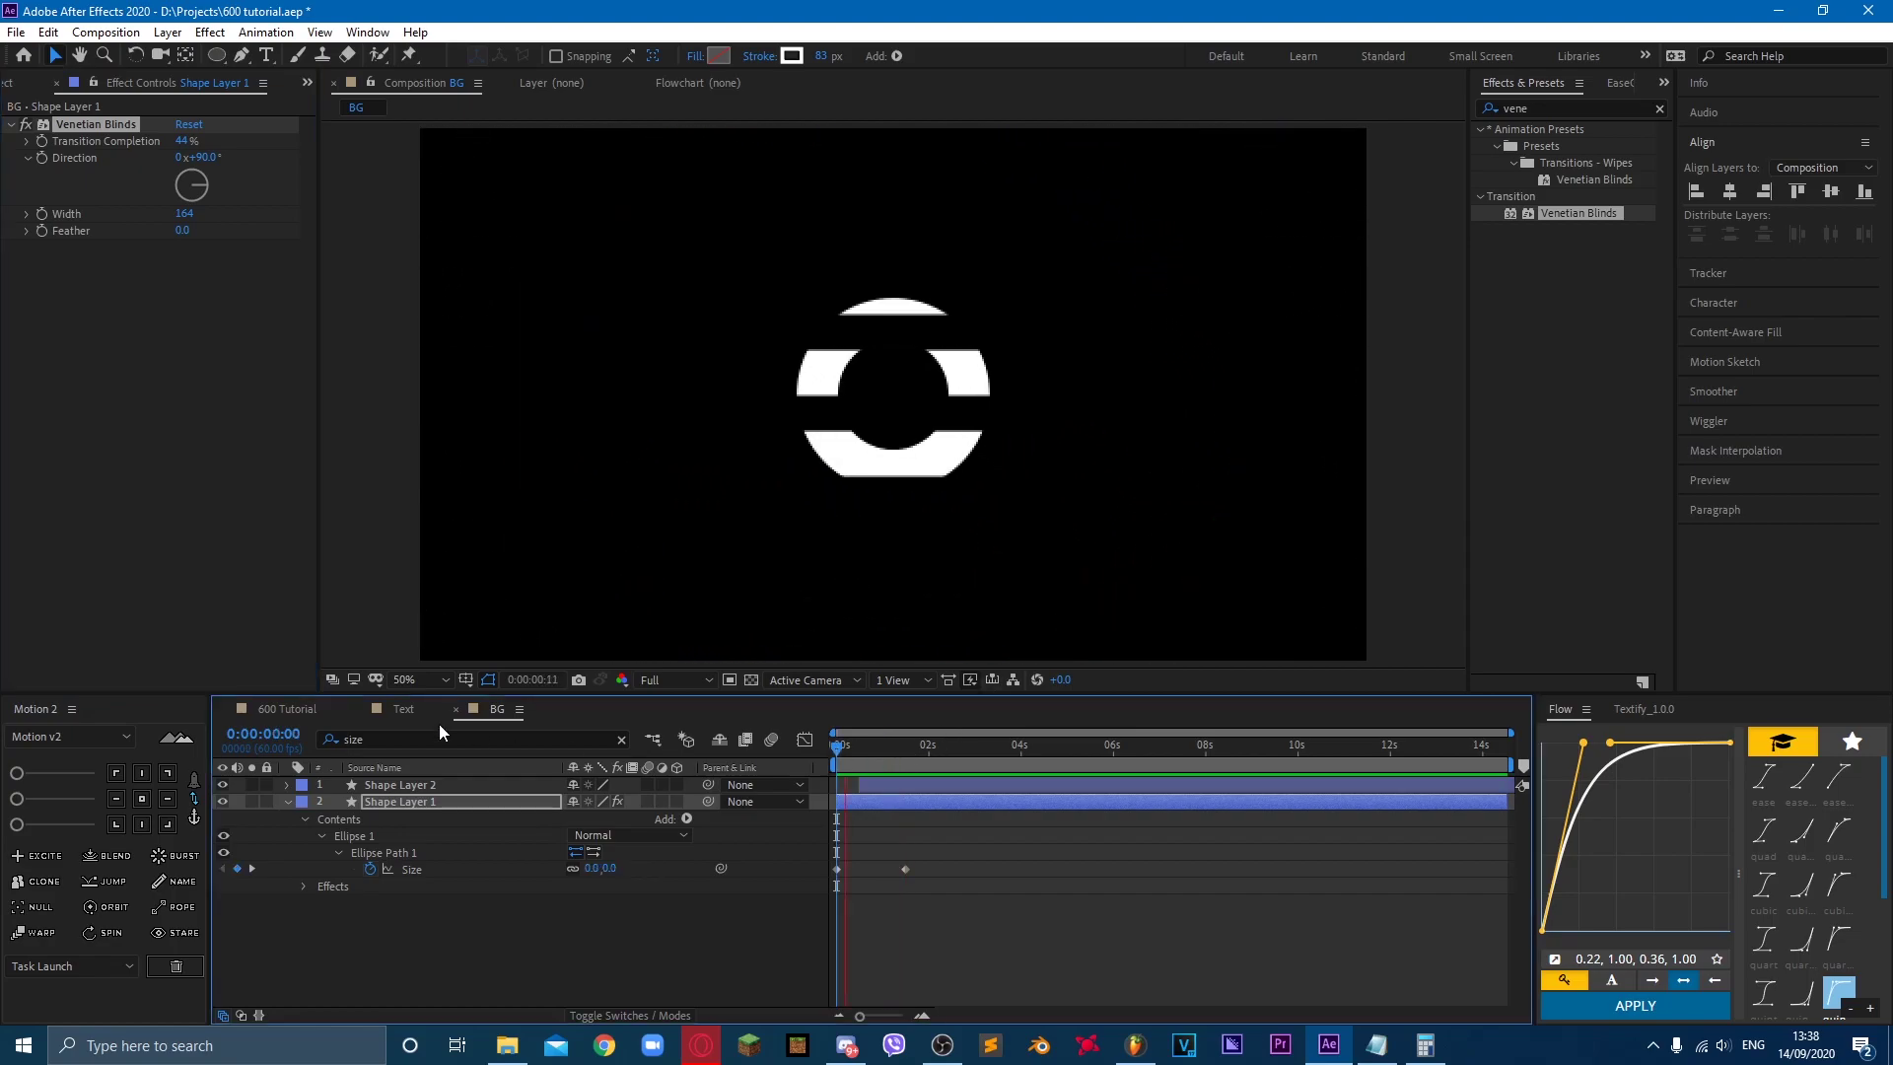
pyautogui.click(862, 747)
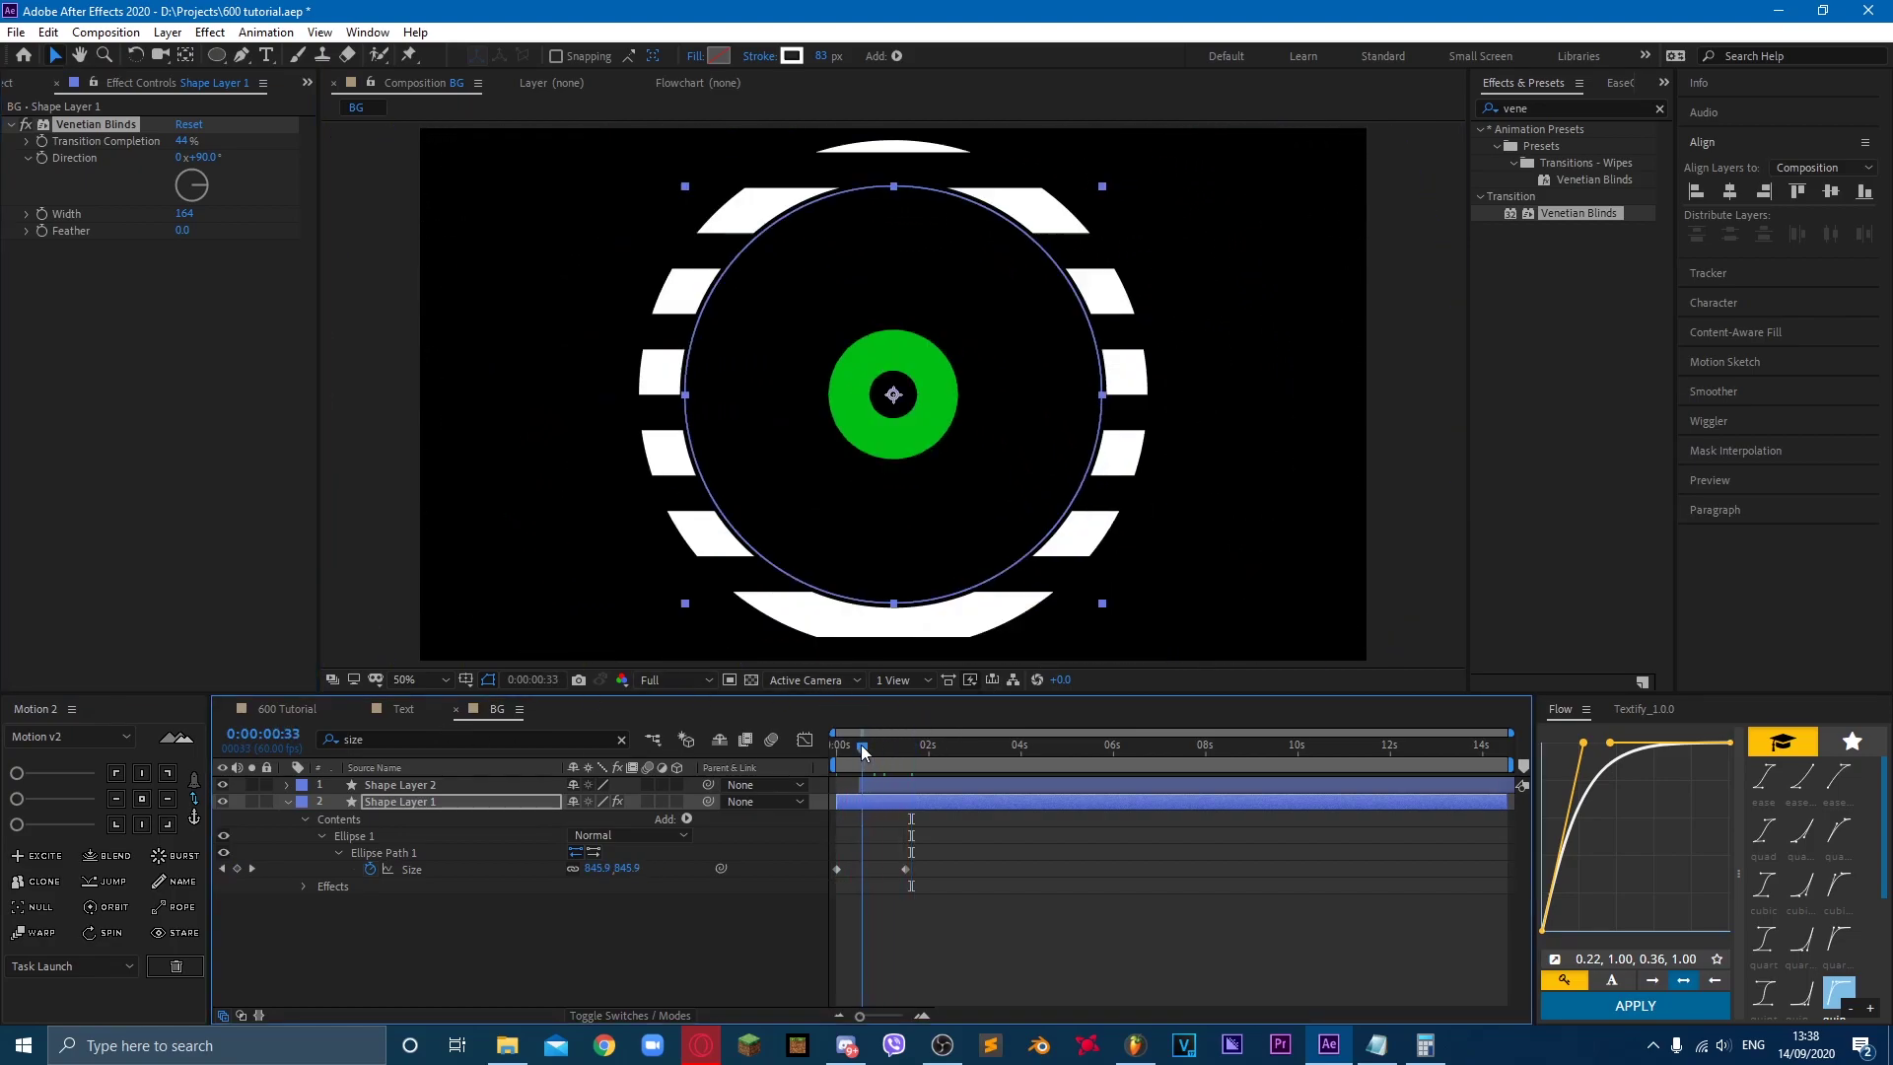
# Step: Pre-compose both ring shape layers together with the default settings
pyautogui.keyDown('shift'); pyautogui.click(416, 783); pyautogui.keyUp('shift')
pyautogui.rightClick(416, 783)
pyautogui.click(509, 675)
pyautogui.press('Return')
# Step: Apply the Echo effect to Pre-comp 2, set its echo time to -1 second and preview the rings
pyautogui.click(469, 784)
pyautogui.click(1580, 106)
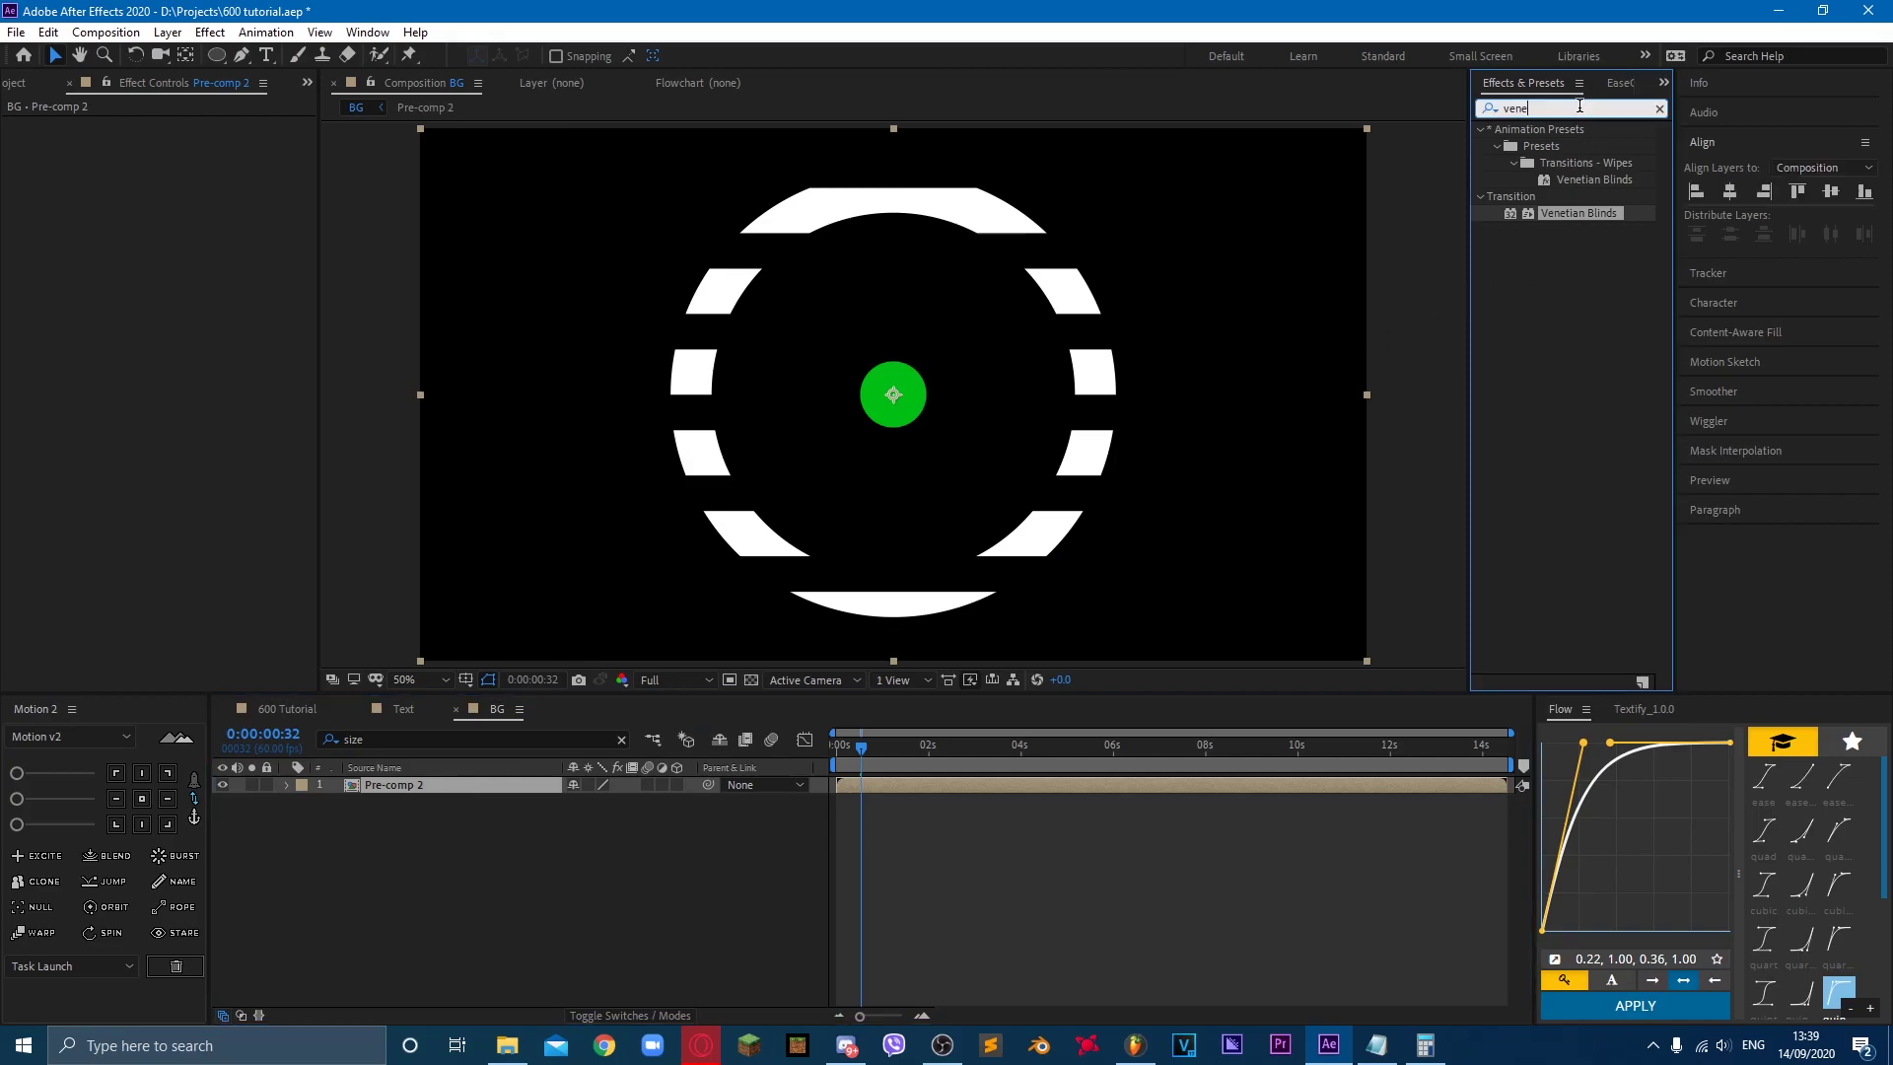
pyautogui.write('echo')
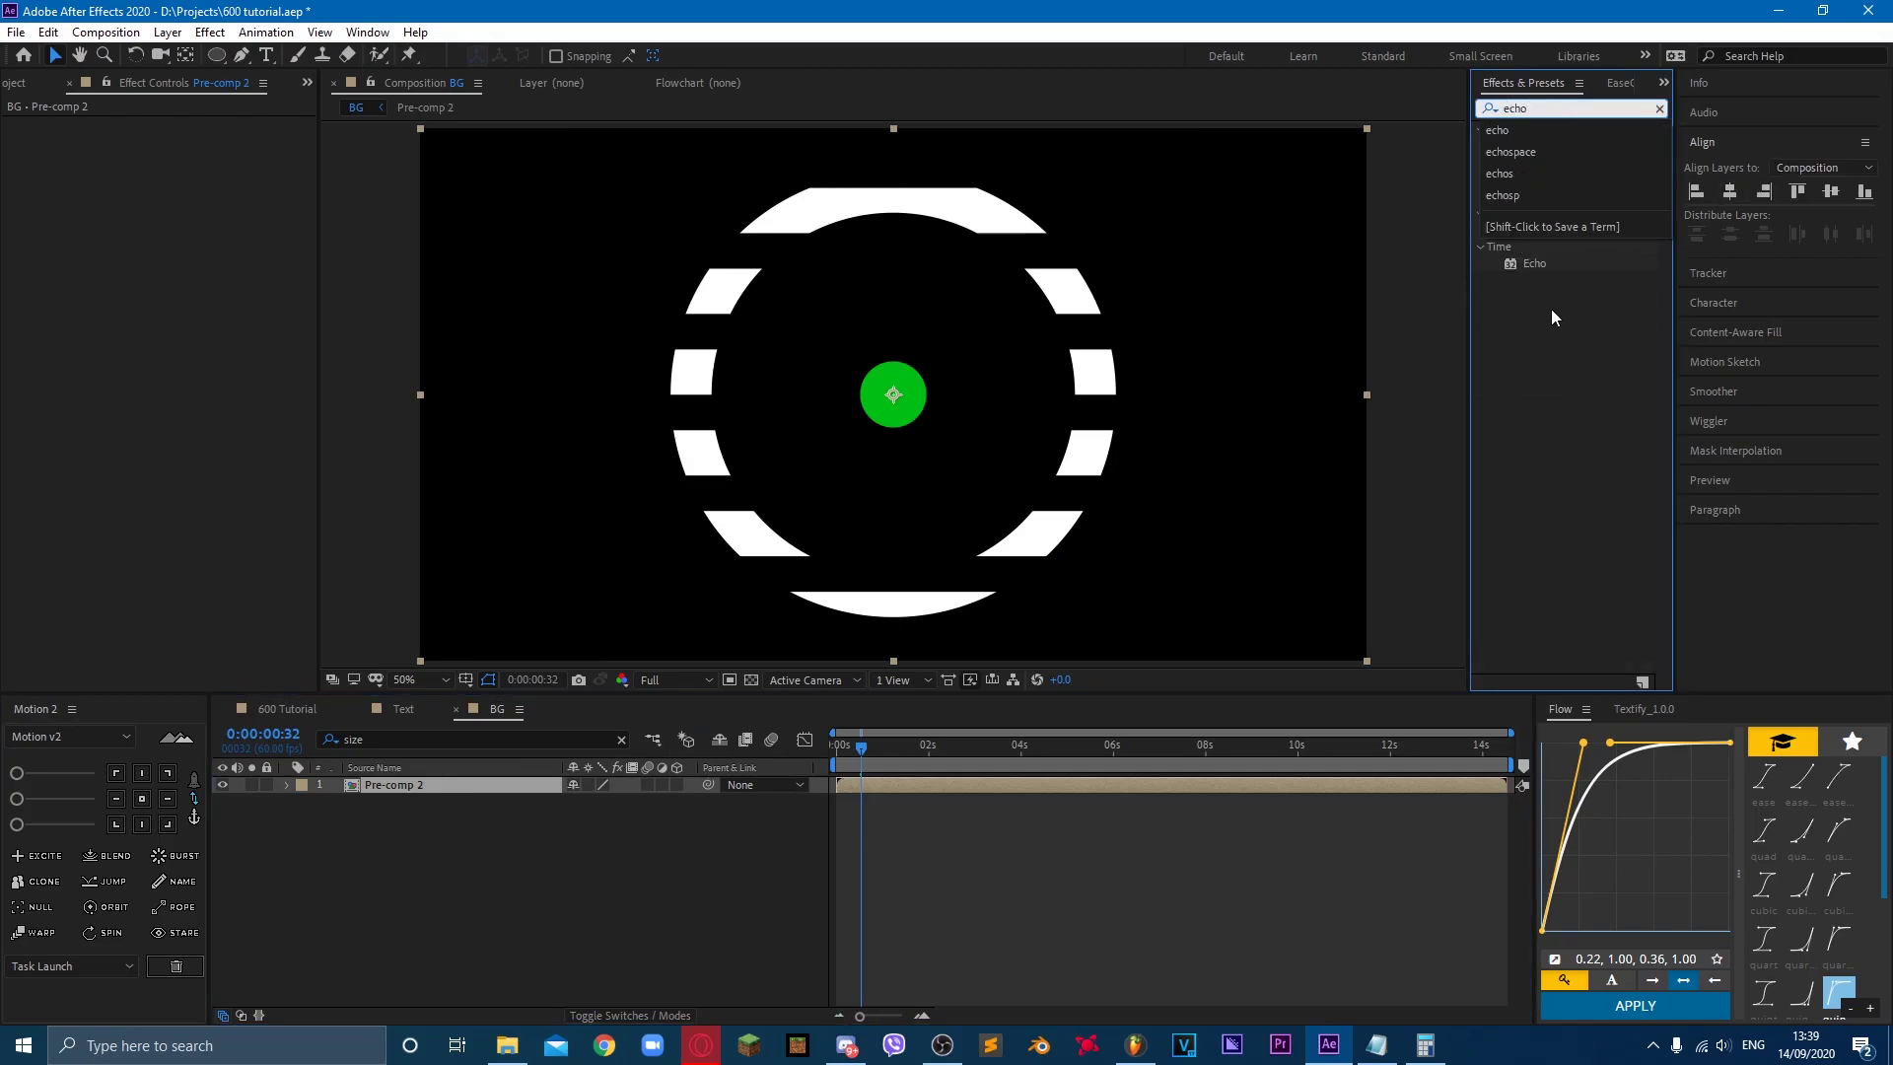
pyautogui.doubleClick(1534, 264)
pyautogui.click(189, 140)
pyautogui.write('-1')
pyautogui.press('Return')
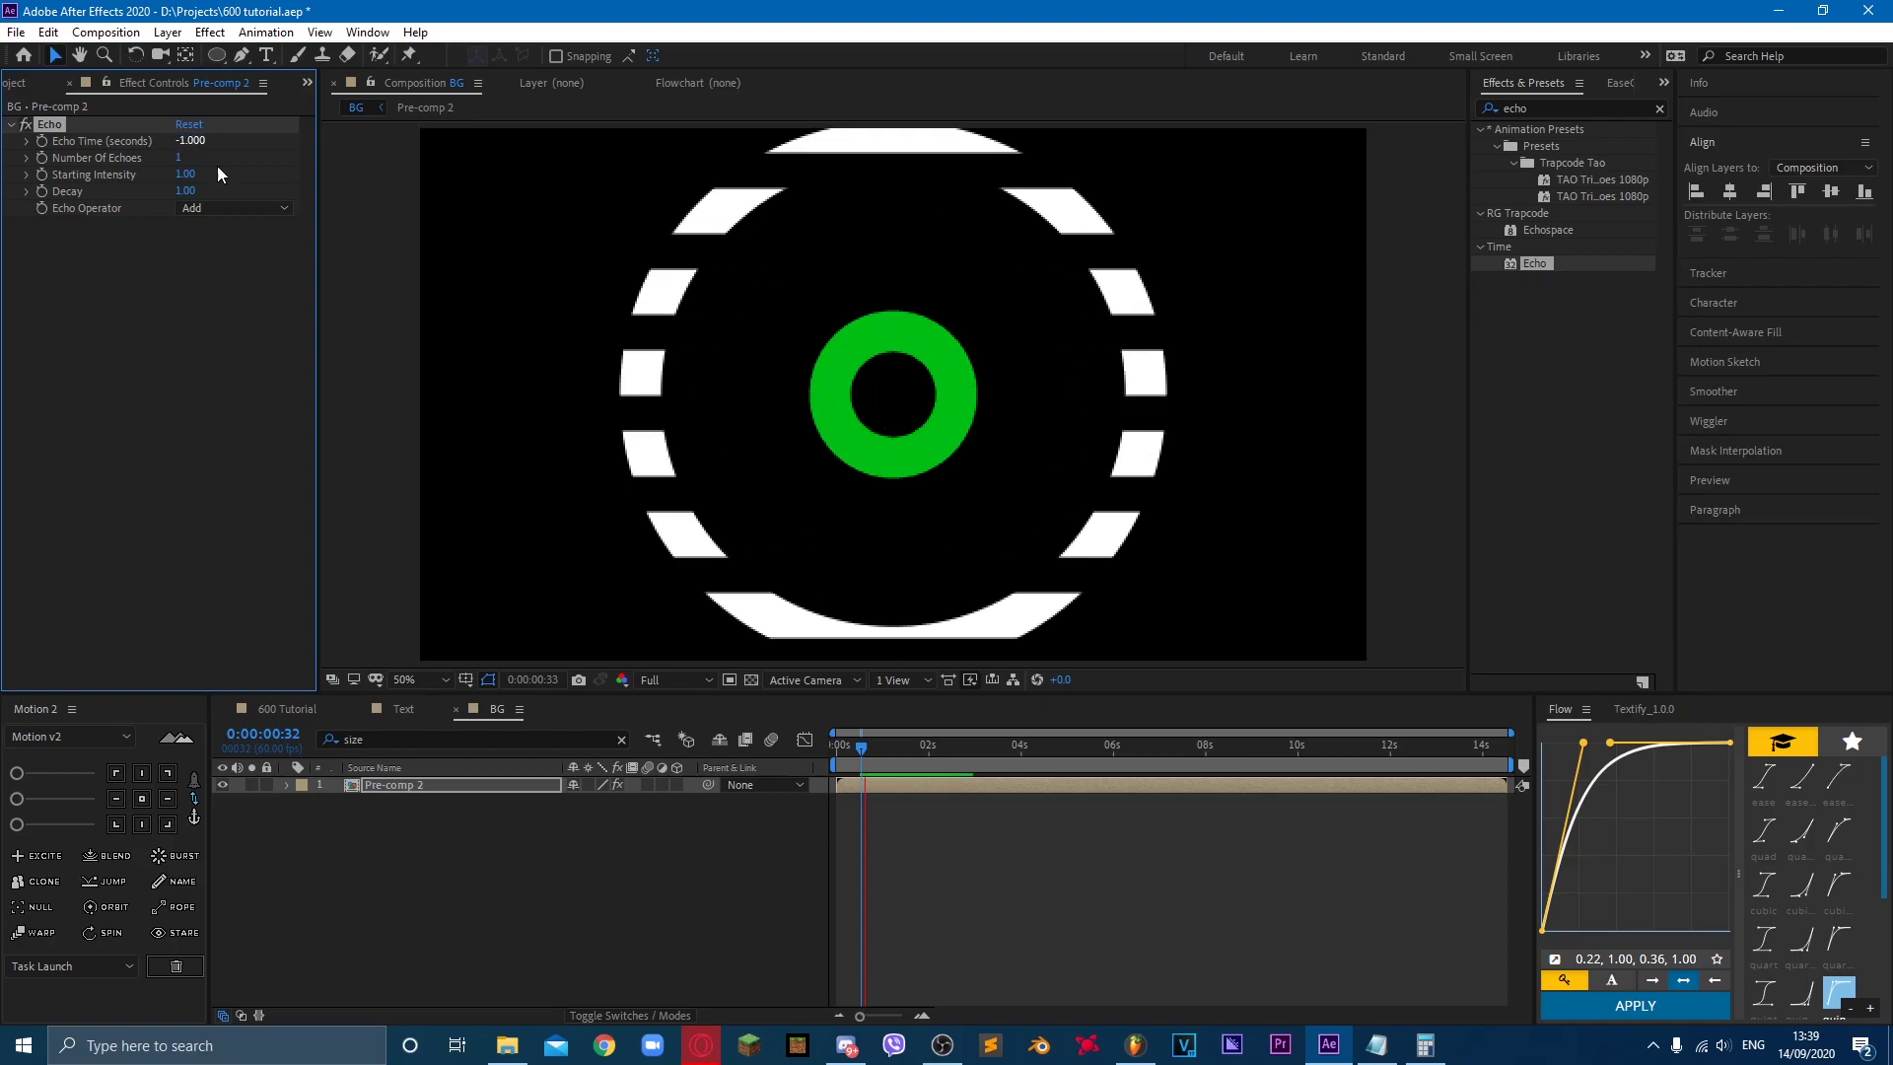
pyautogui.click(646, 741)
pyautogui.press('space')
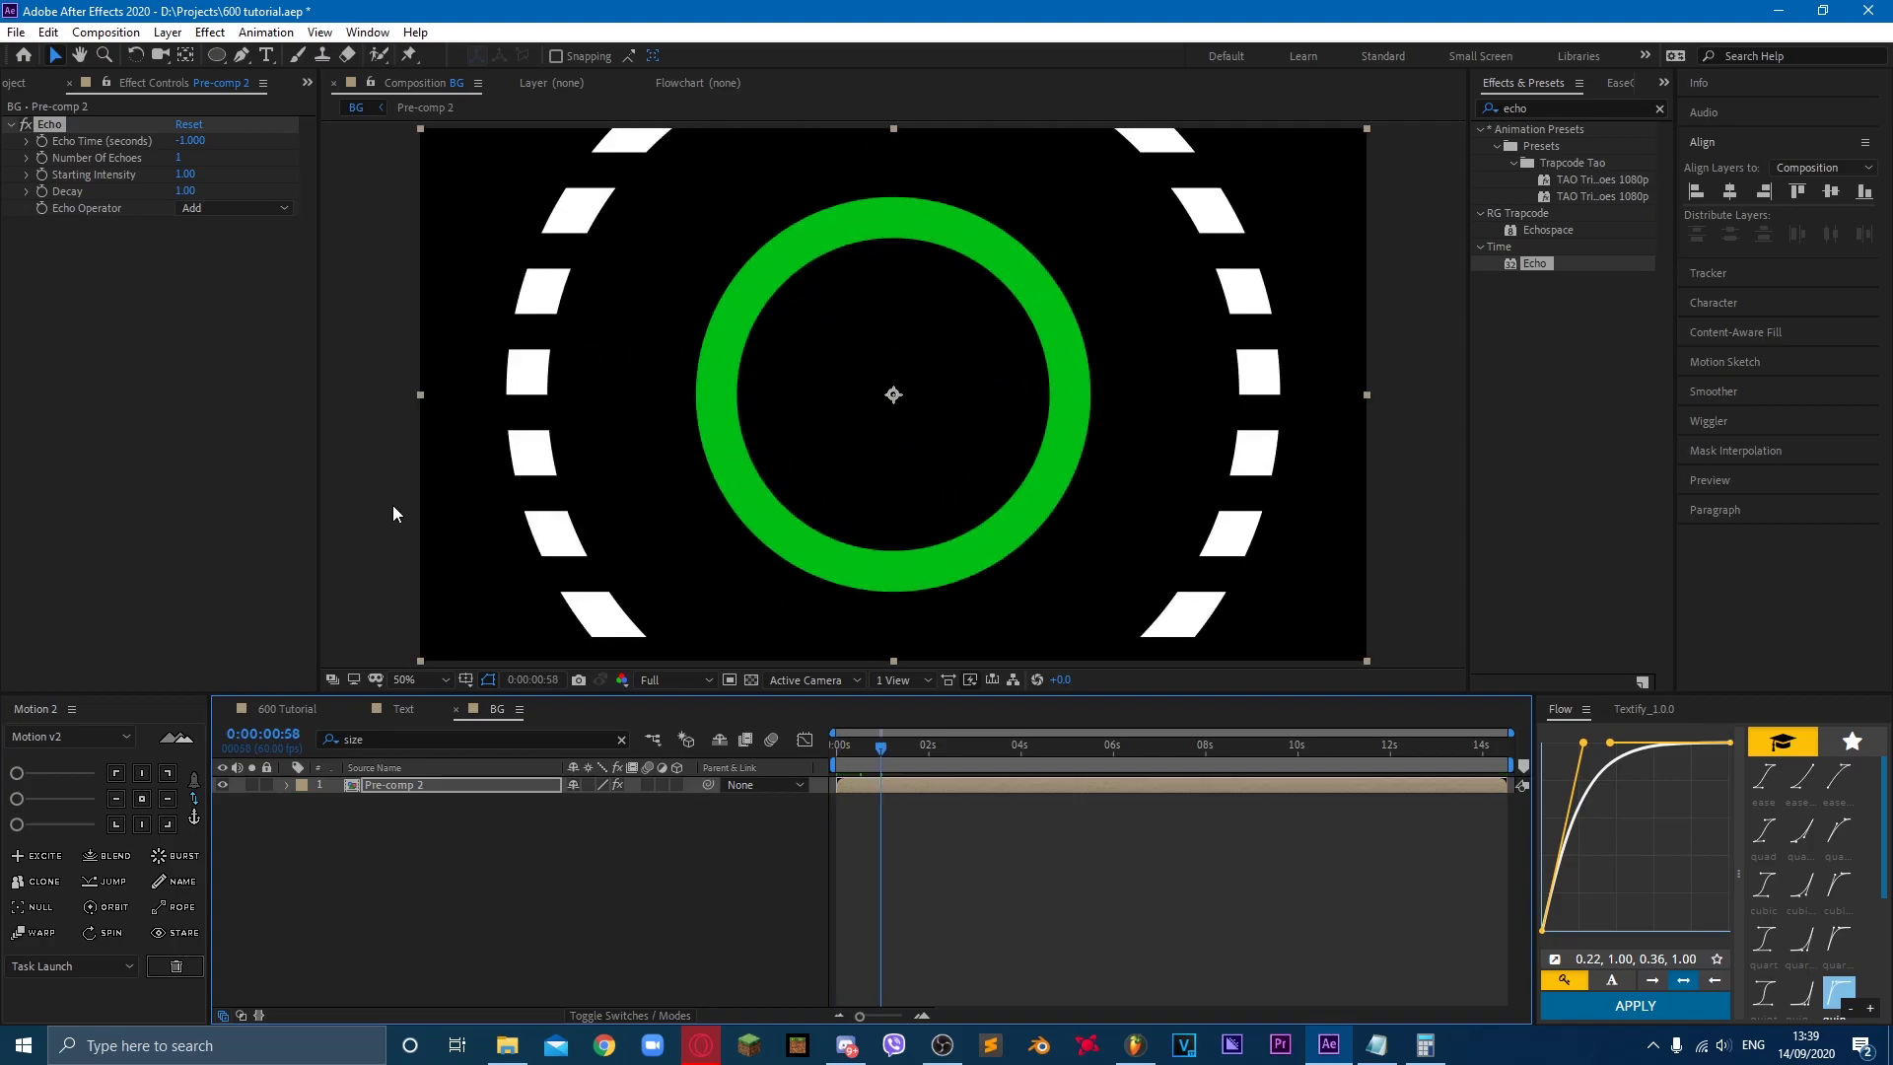
# Step: Set the Echo effect's number of echoes to 14 while parked at the composition's end, and preview the repeating rings
pyautogui.moveTo(882, 748); pyautogui.dragTo(1578, 730)
pyautogui.click(181, 159)
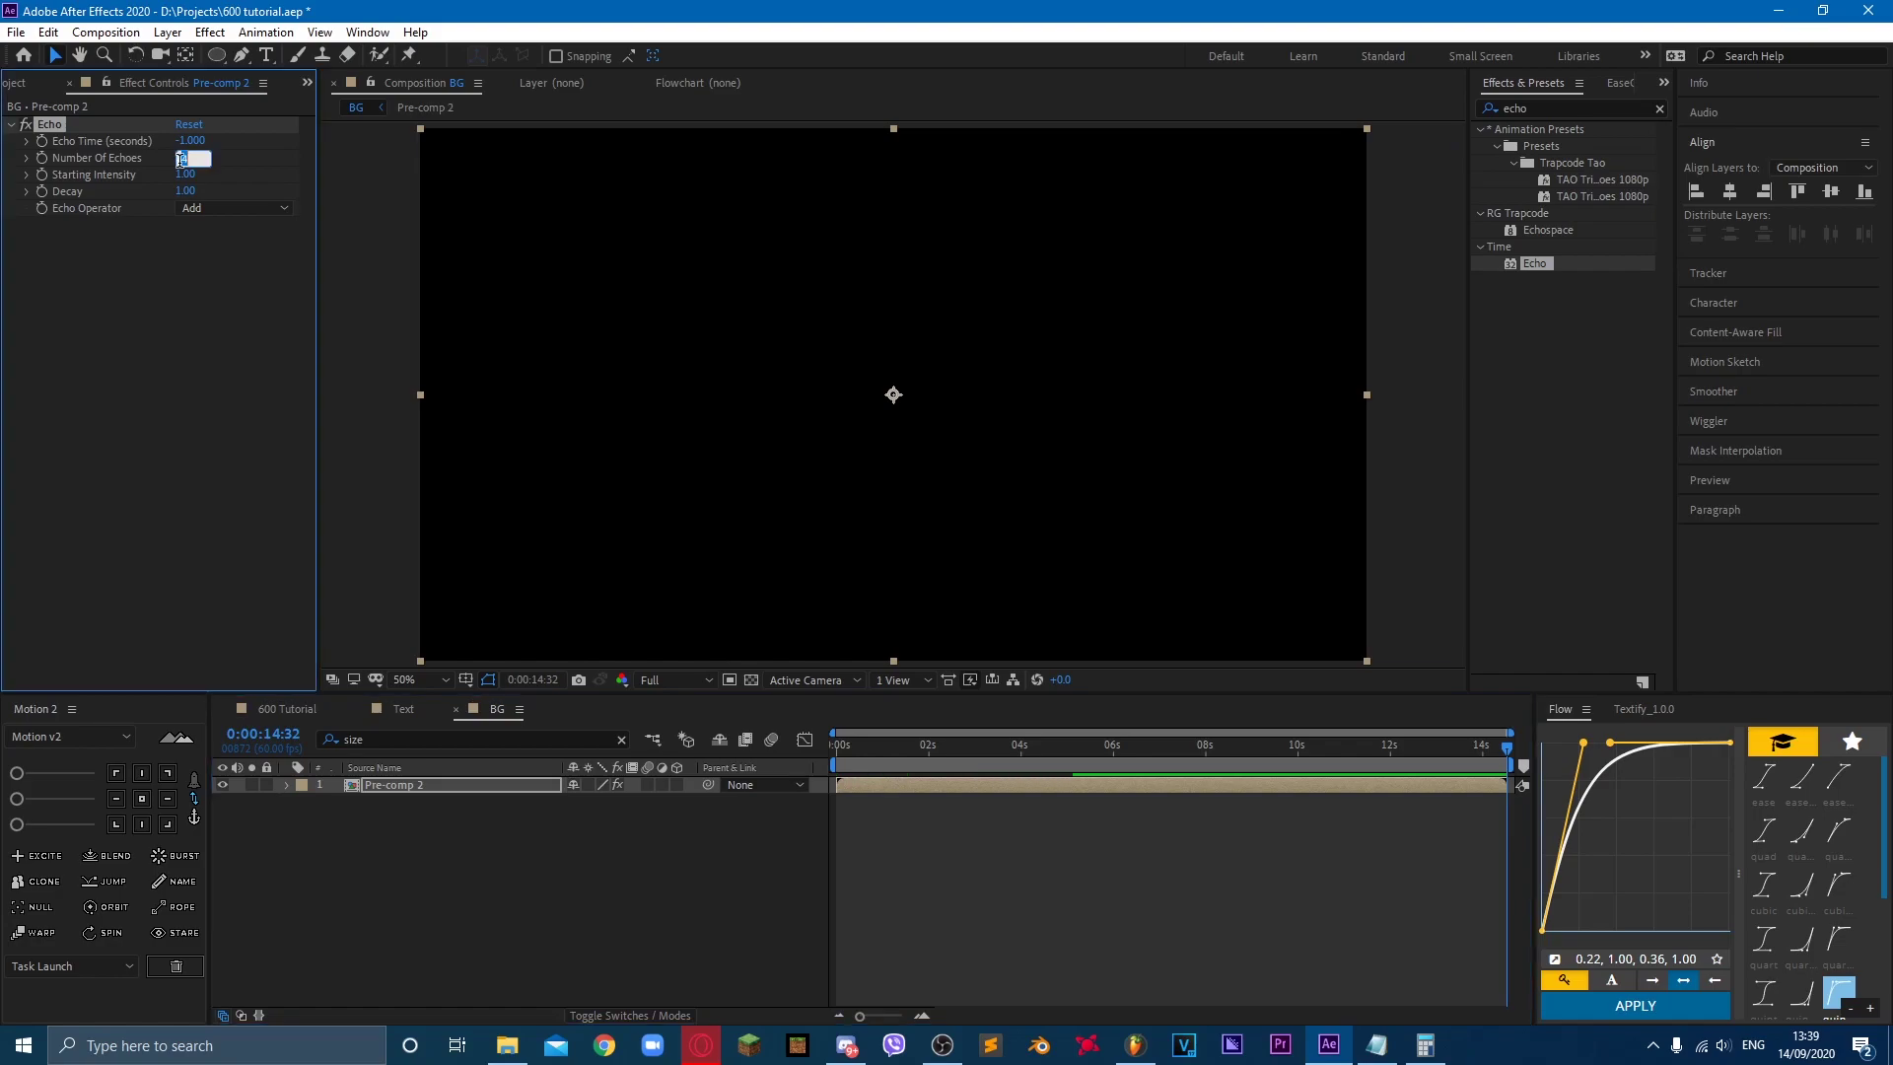
pyautogui.press('Up')
pyautogui.press('Up')
pyautogui.press('Up')
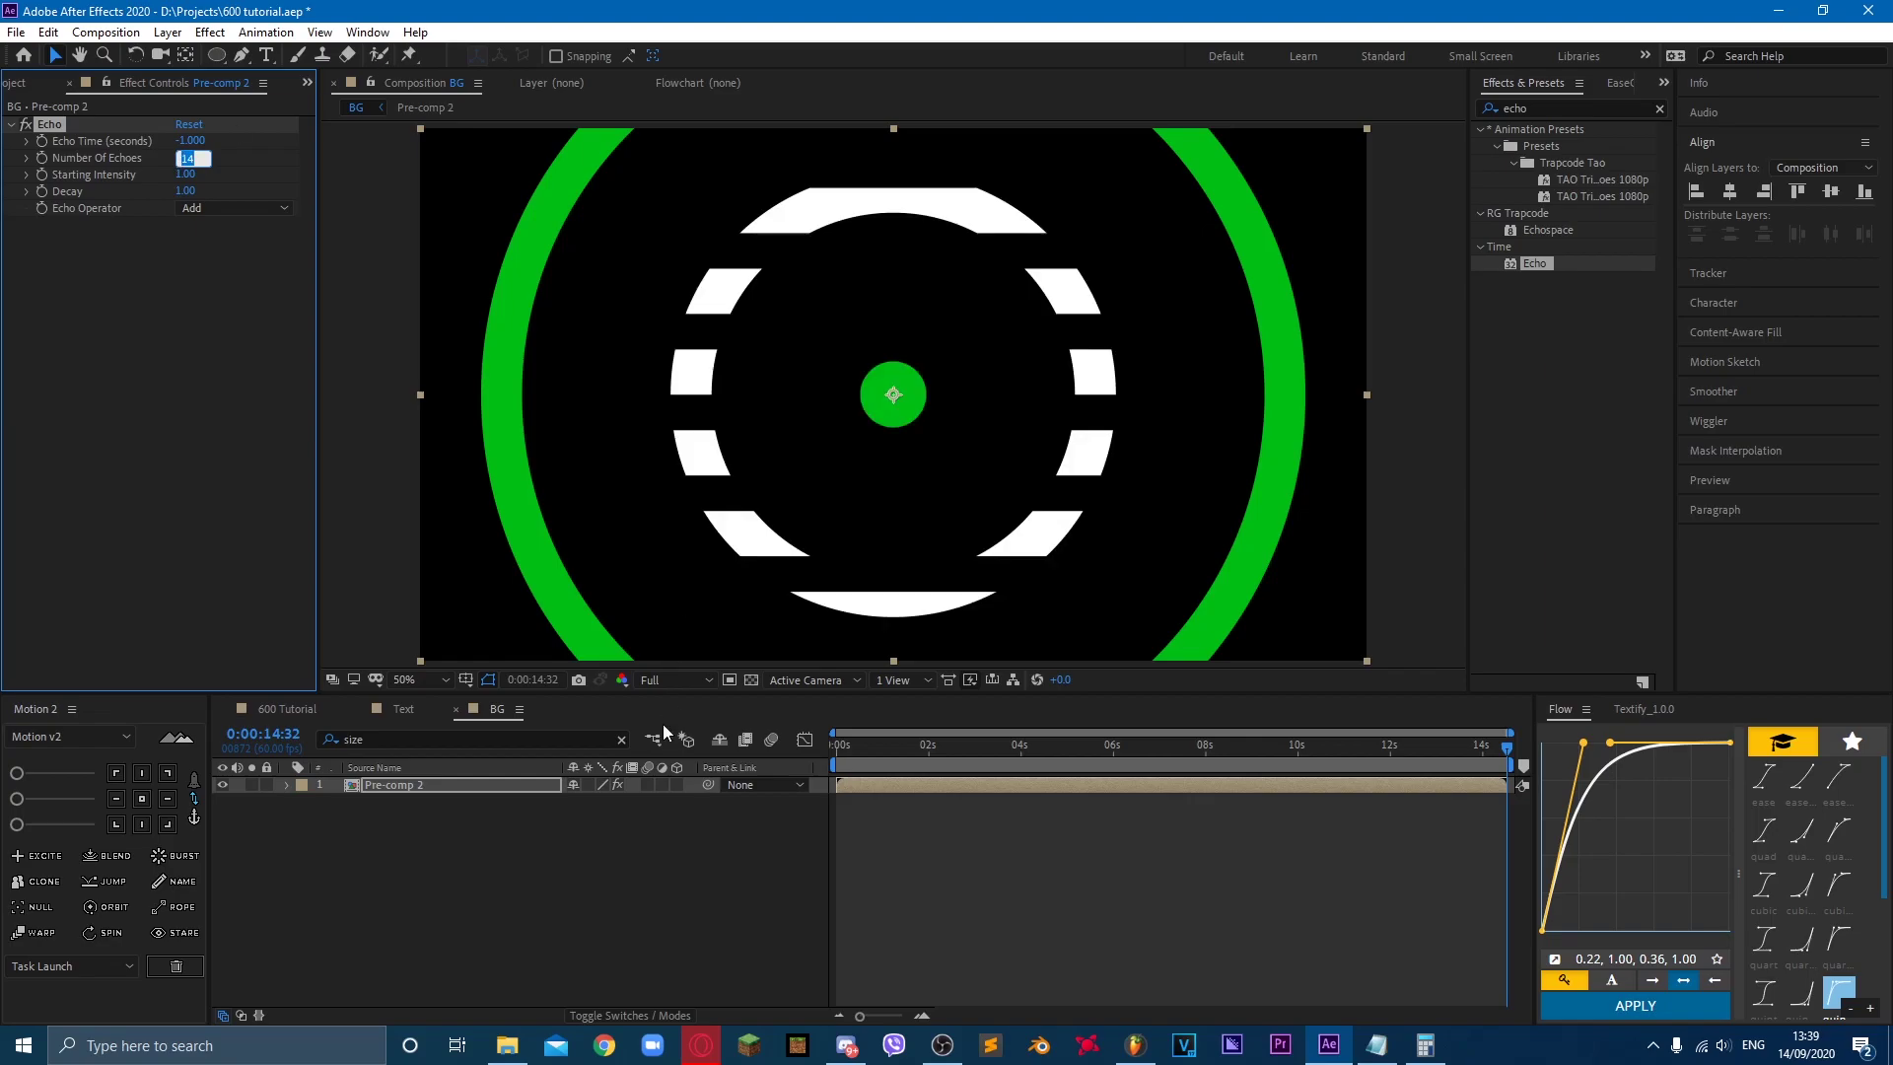
pyautogui.click(729, 886)
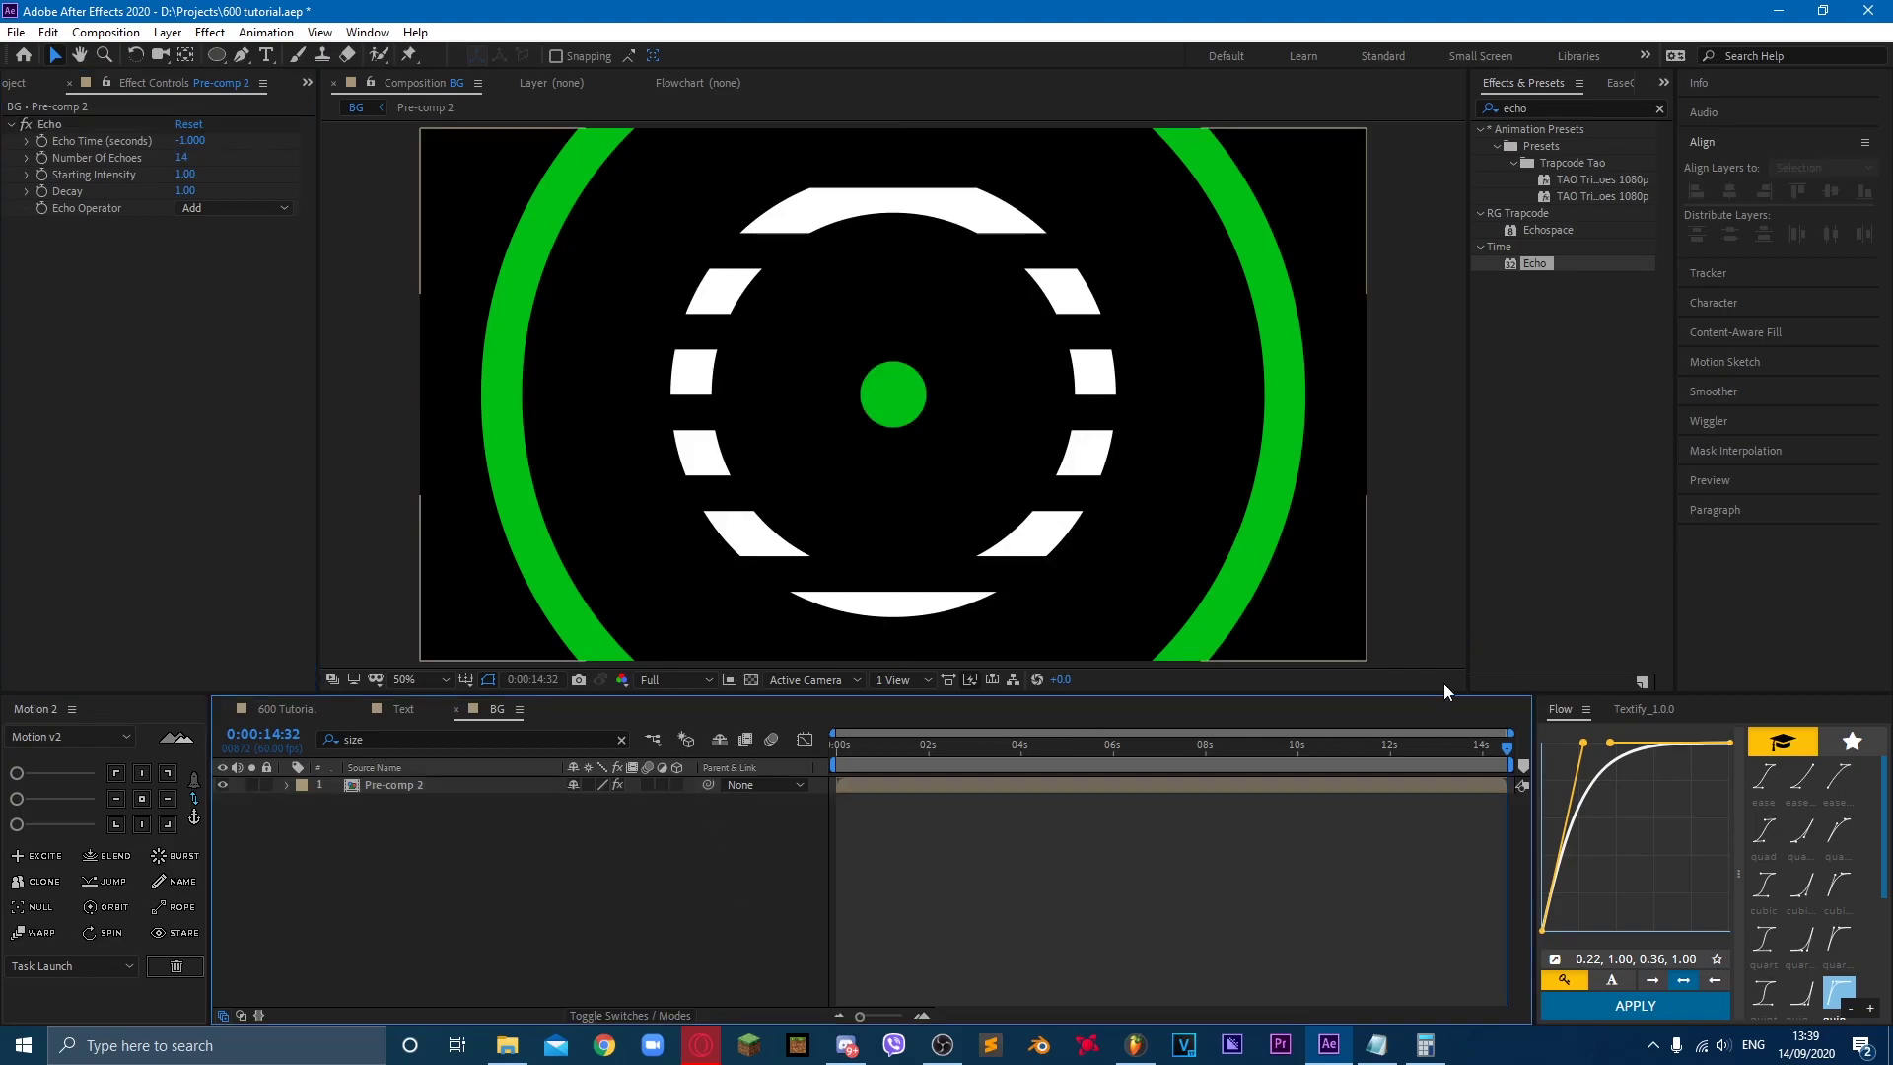
pyautogui.press('space')
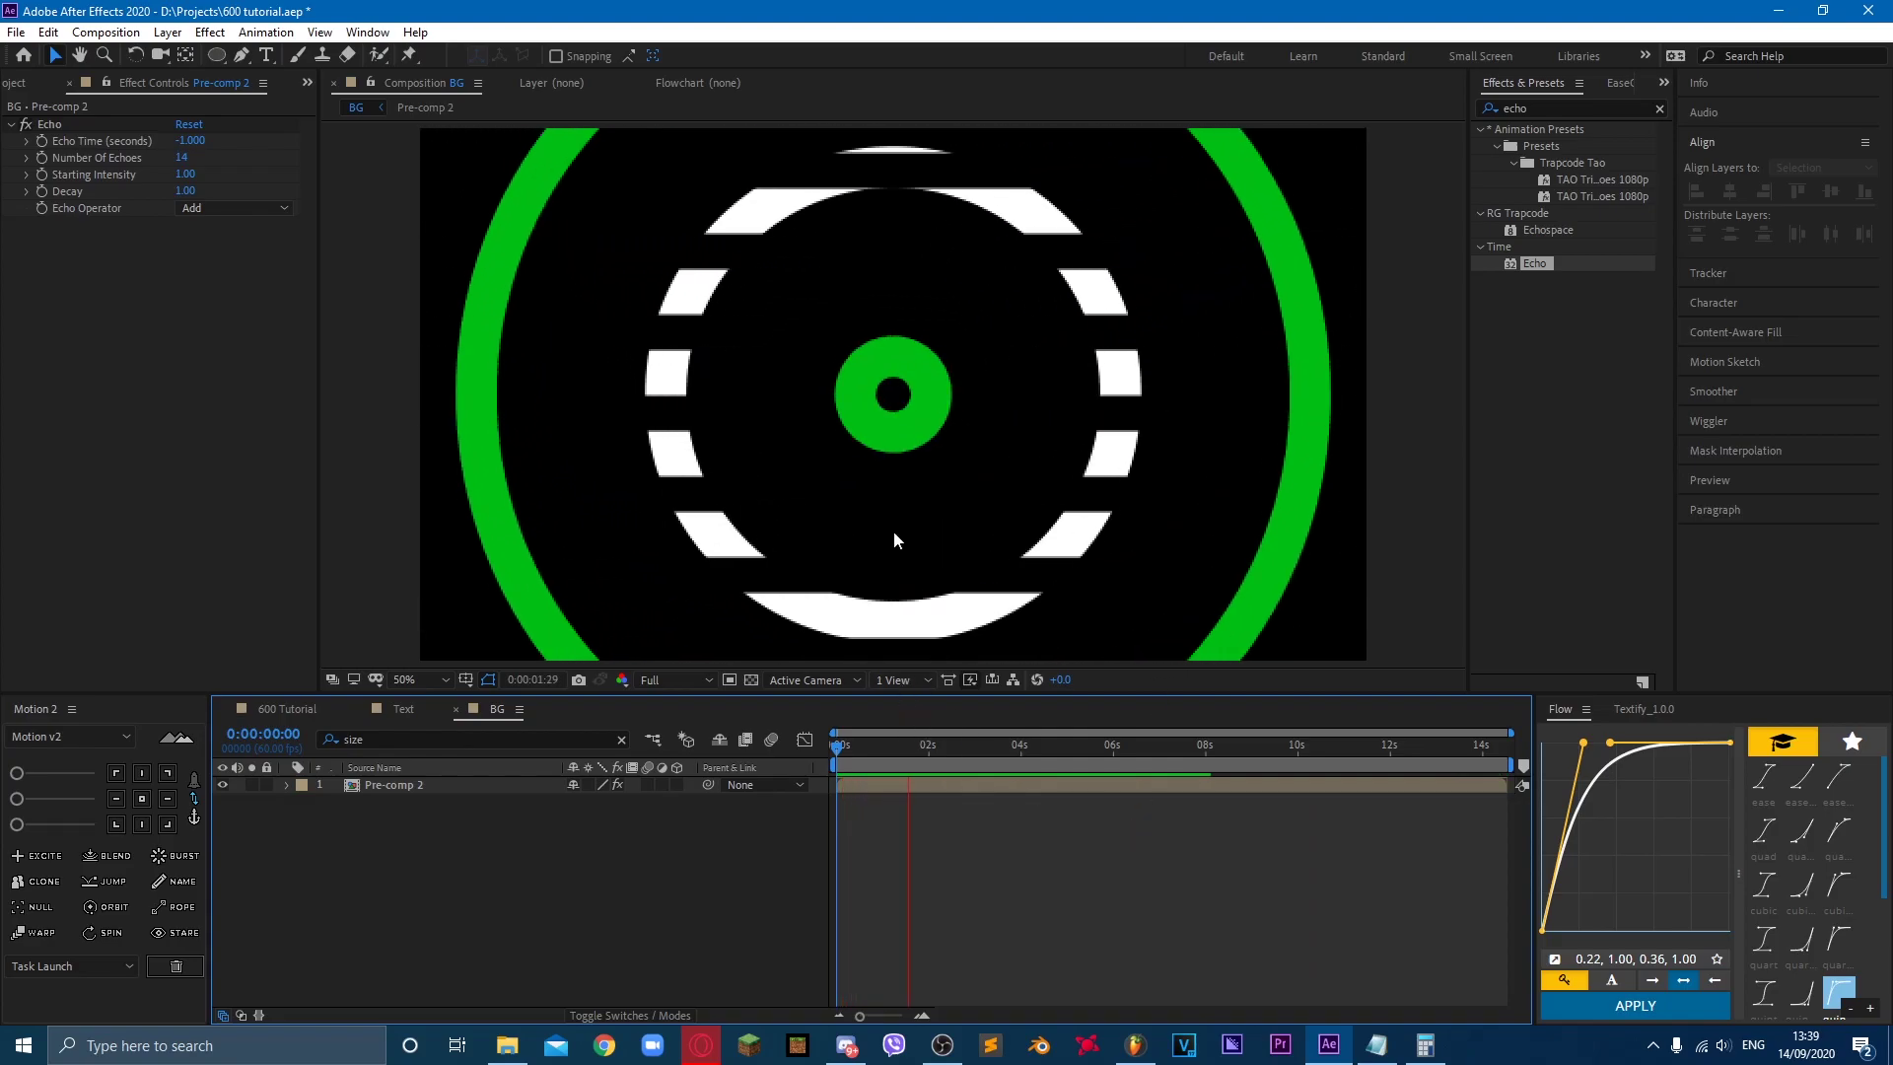
pyautogui.press('space')
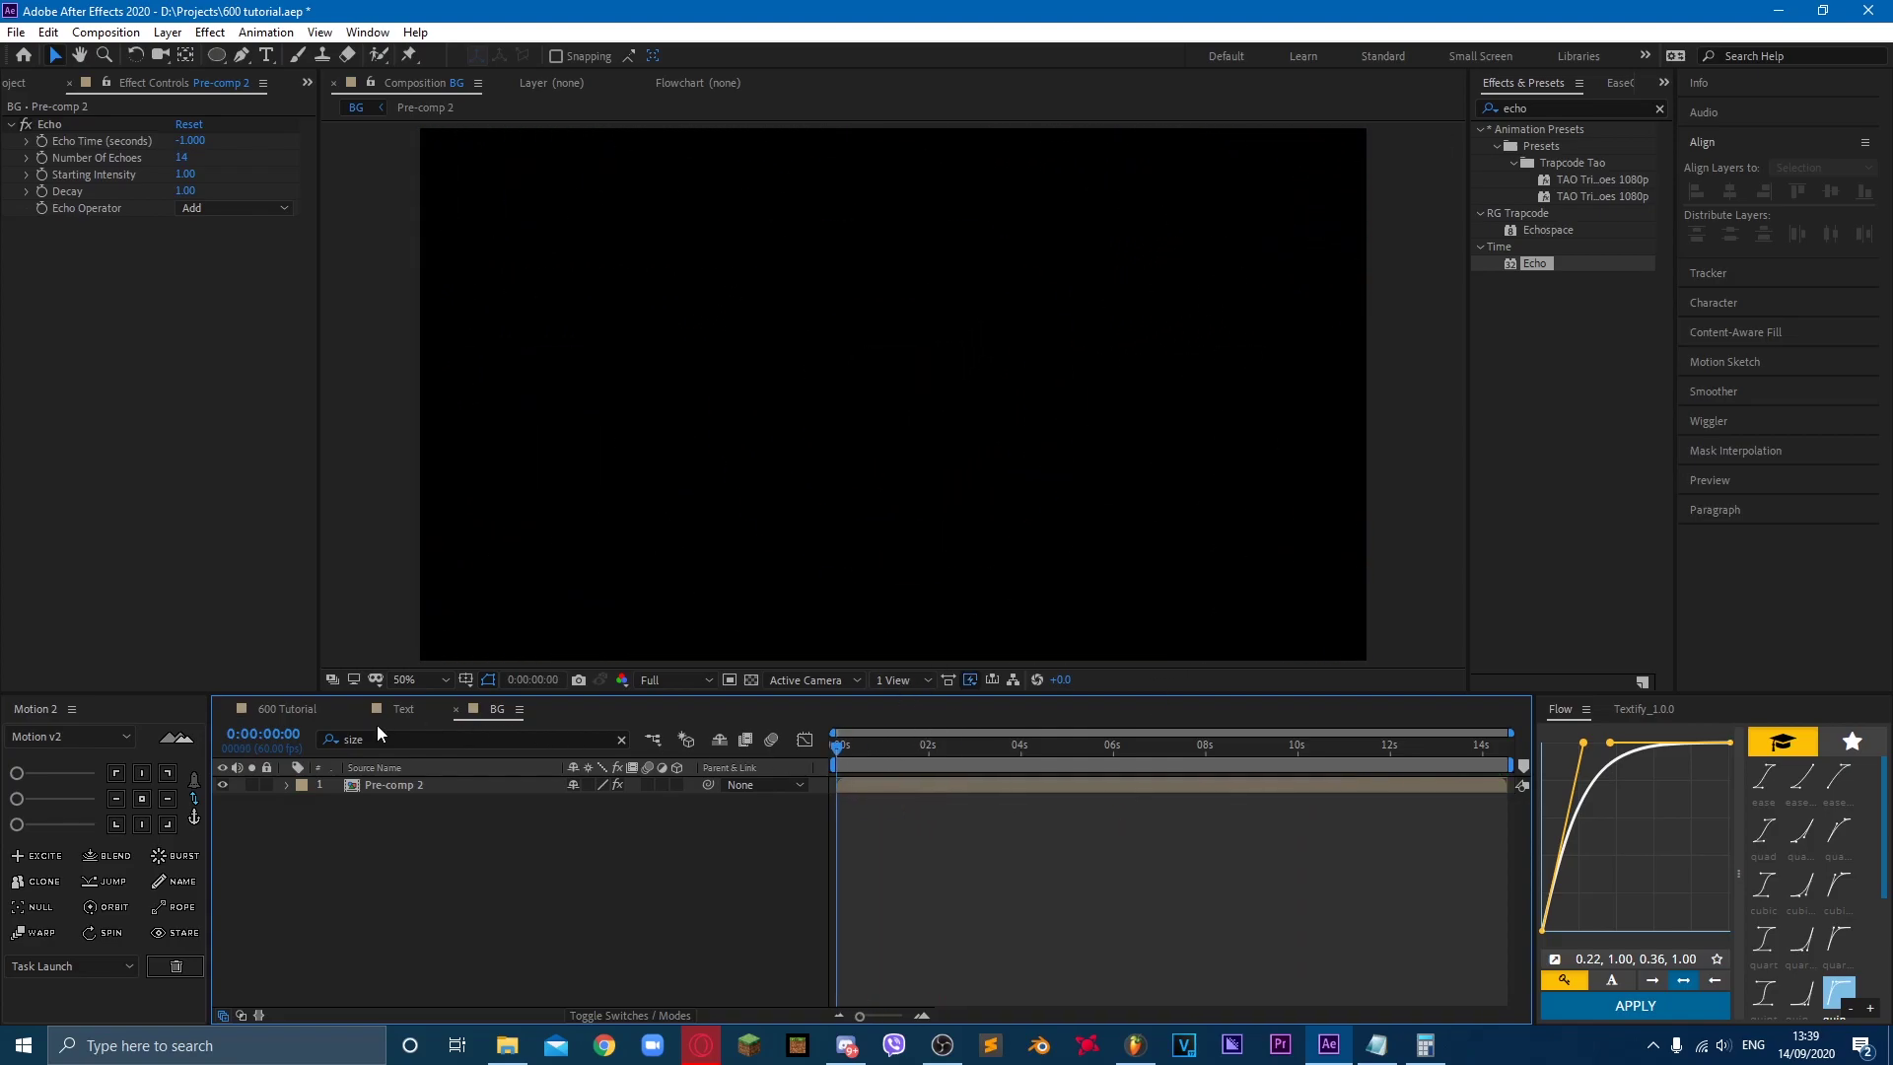
# Step: Create a full-size black solid (000000) and place it beneath Pre-comp 2 in the layer order
pyautogui.rightClick(442, 923)
pyautogui.moveTo(523, 710)
pyautogui.click(742, 759)
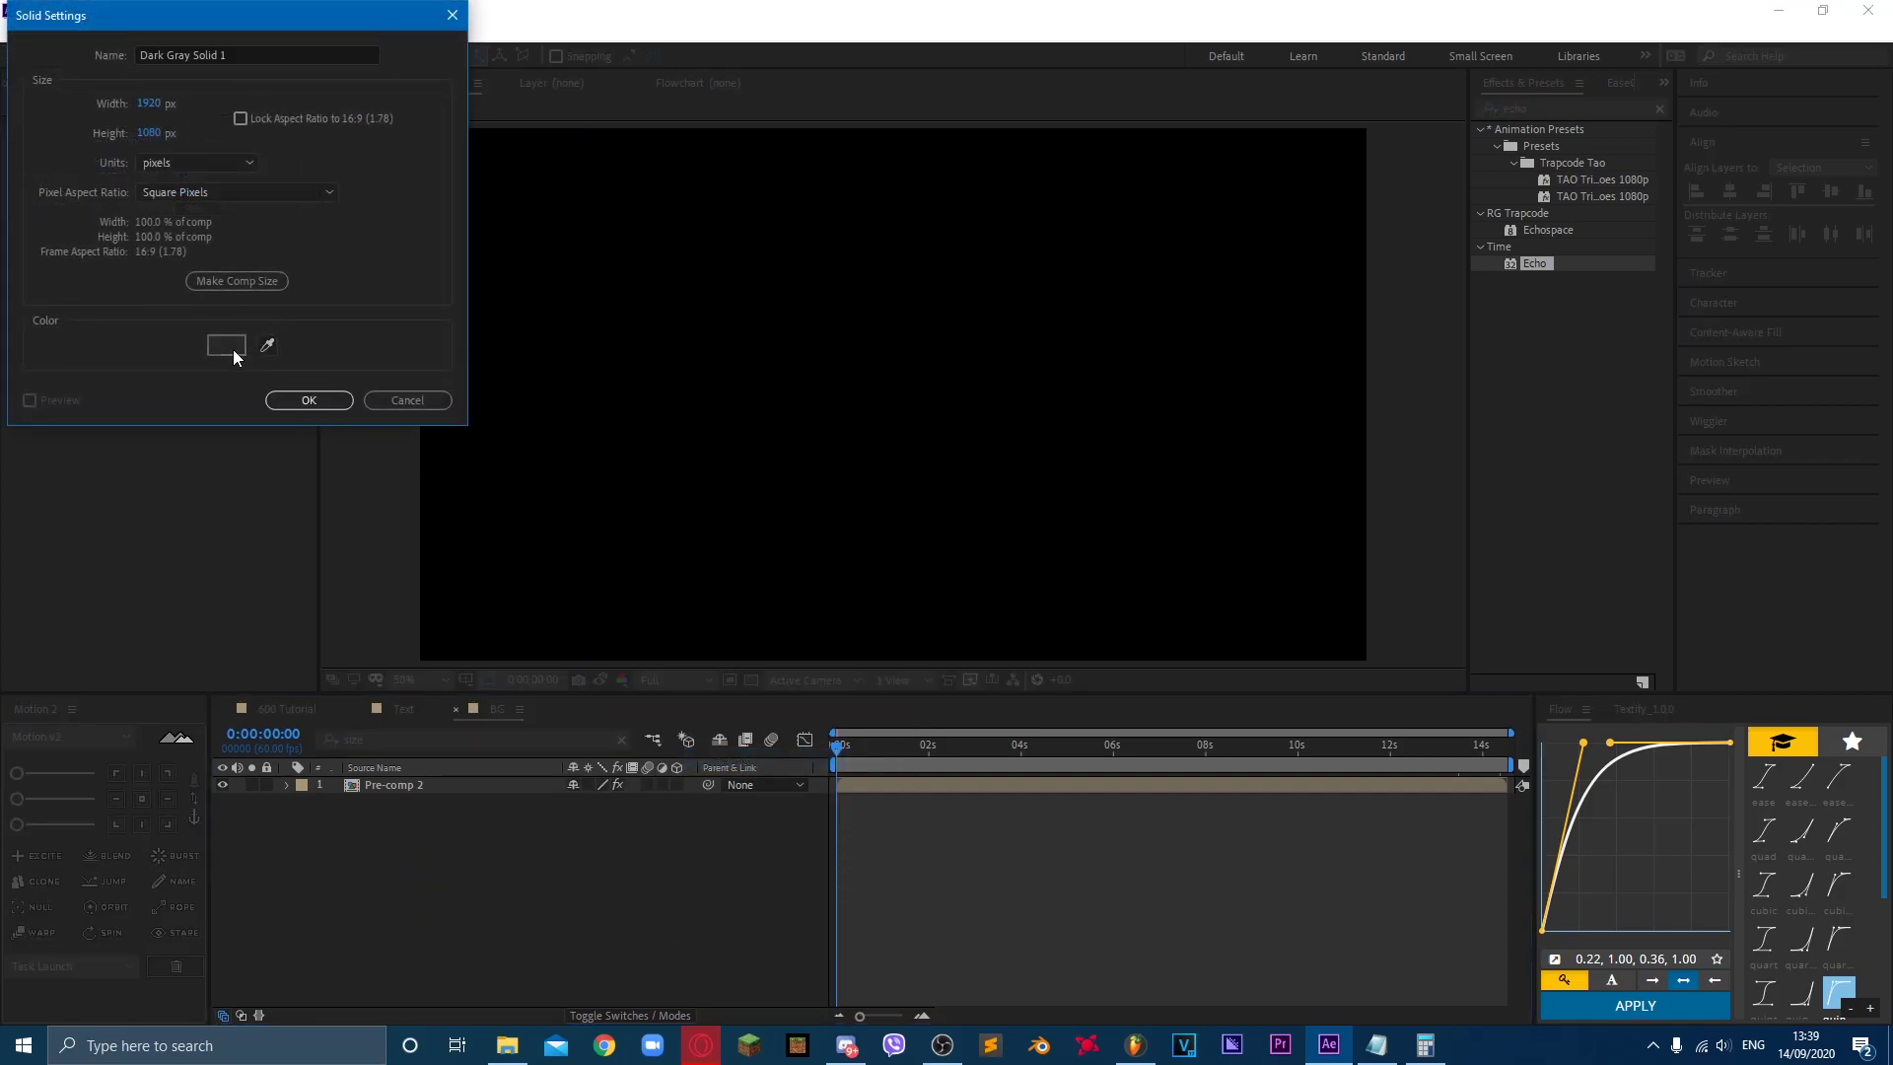
pyautogui.click(234, 357)
pyautogui.write('000000')
pyautogui.click(789, 115)
pyautogui.click(305, 401)
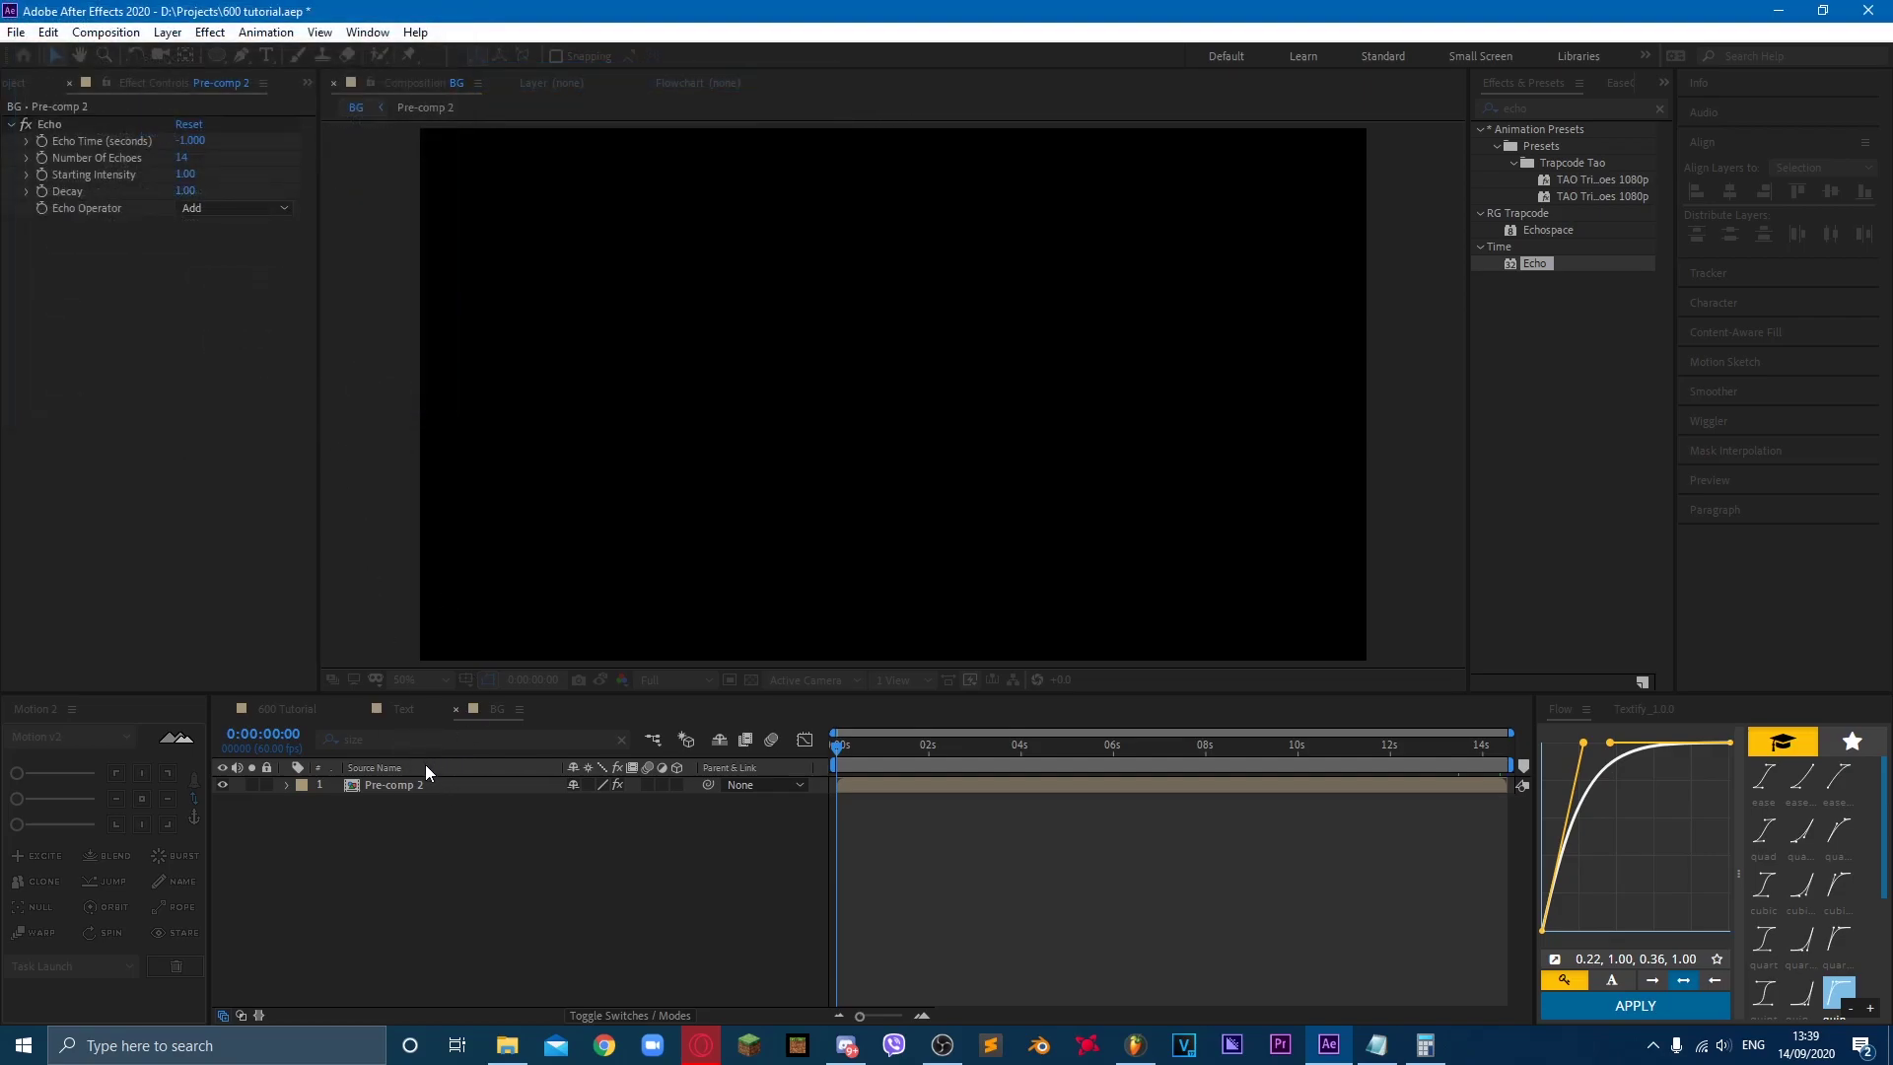
pyautogui.moveTo(414, 785); pyautogui.dragTo(424, 813)
# Step: Apply the Trapcode preset MIR 3 Large 3D Grid 1080p to Black Solid 1
pyautogui.click(1579, 108)
pyautogui.write('mir 3')
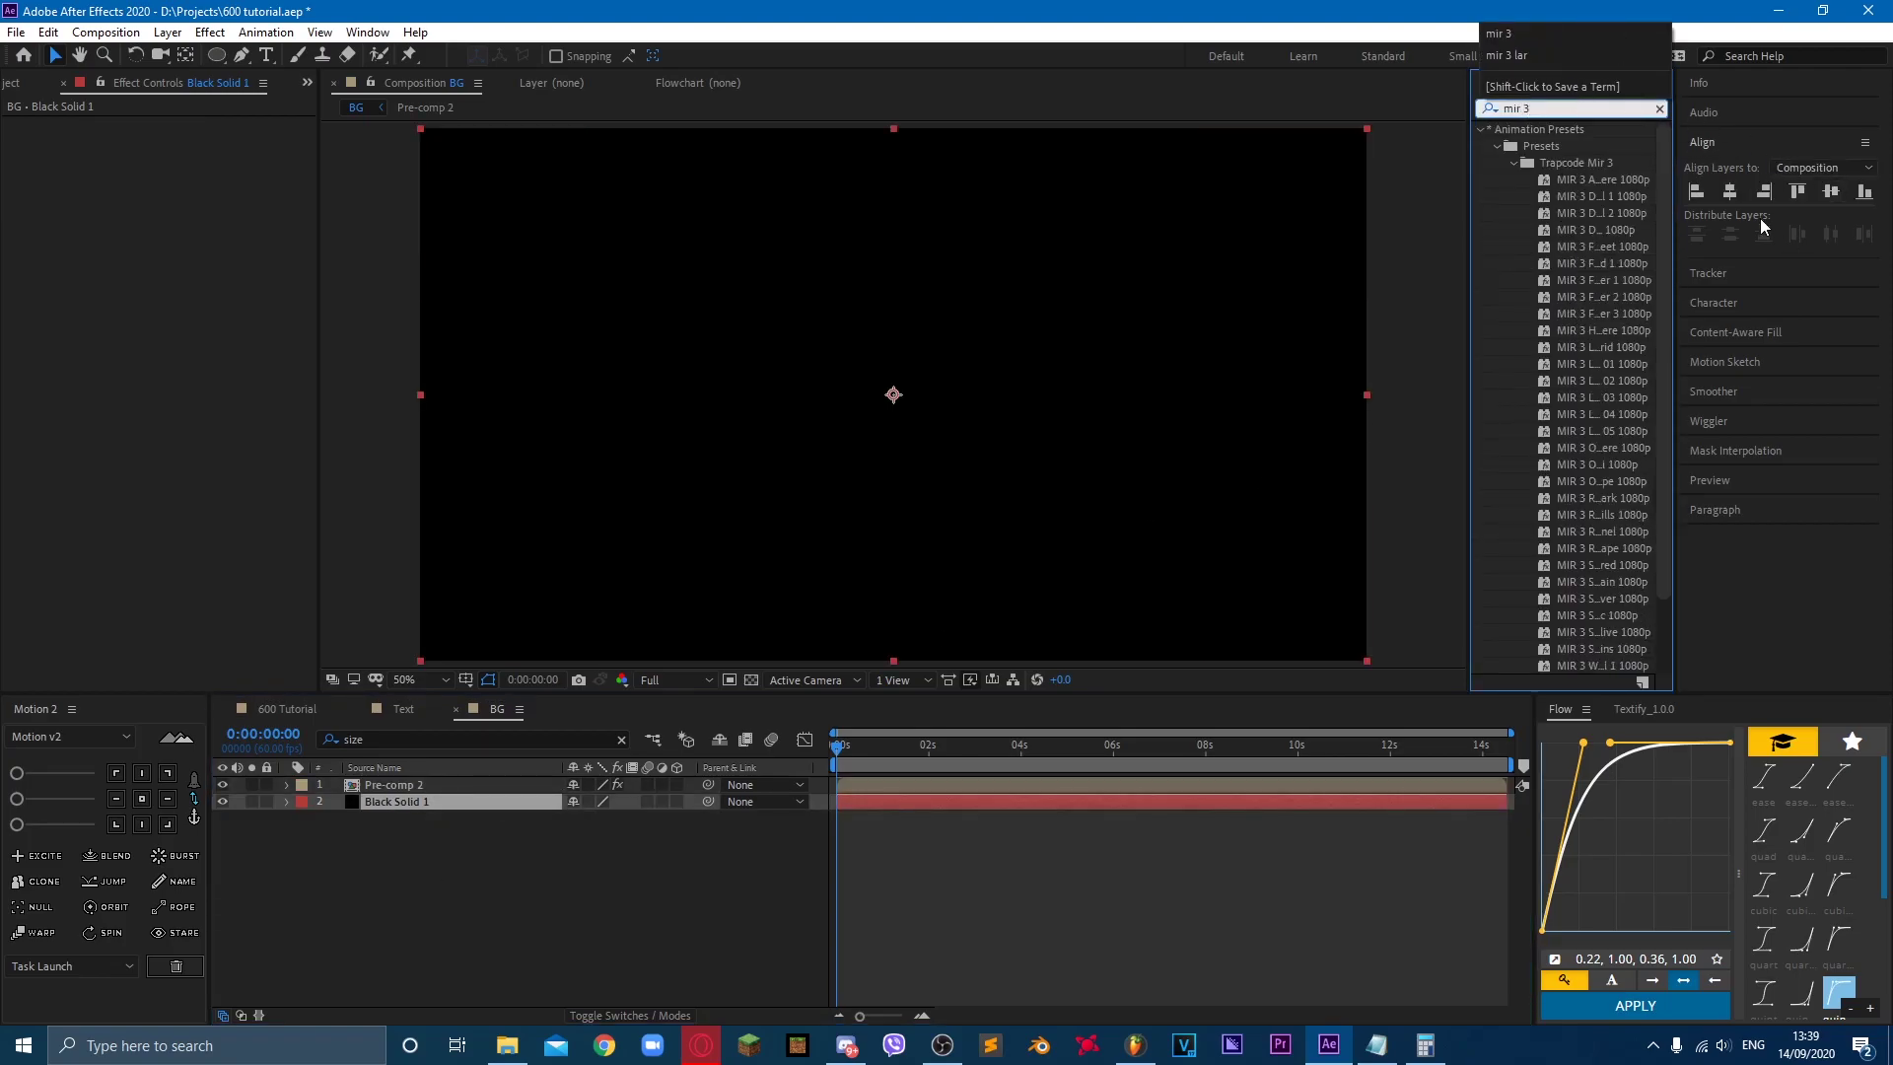
pyautogui.click(1589, 245)
pyautogui.press('`')
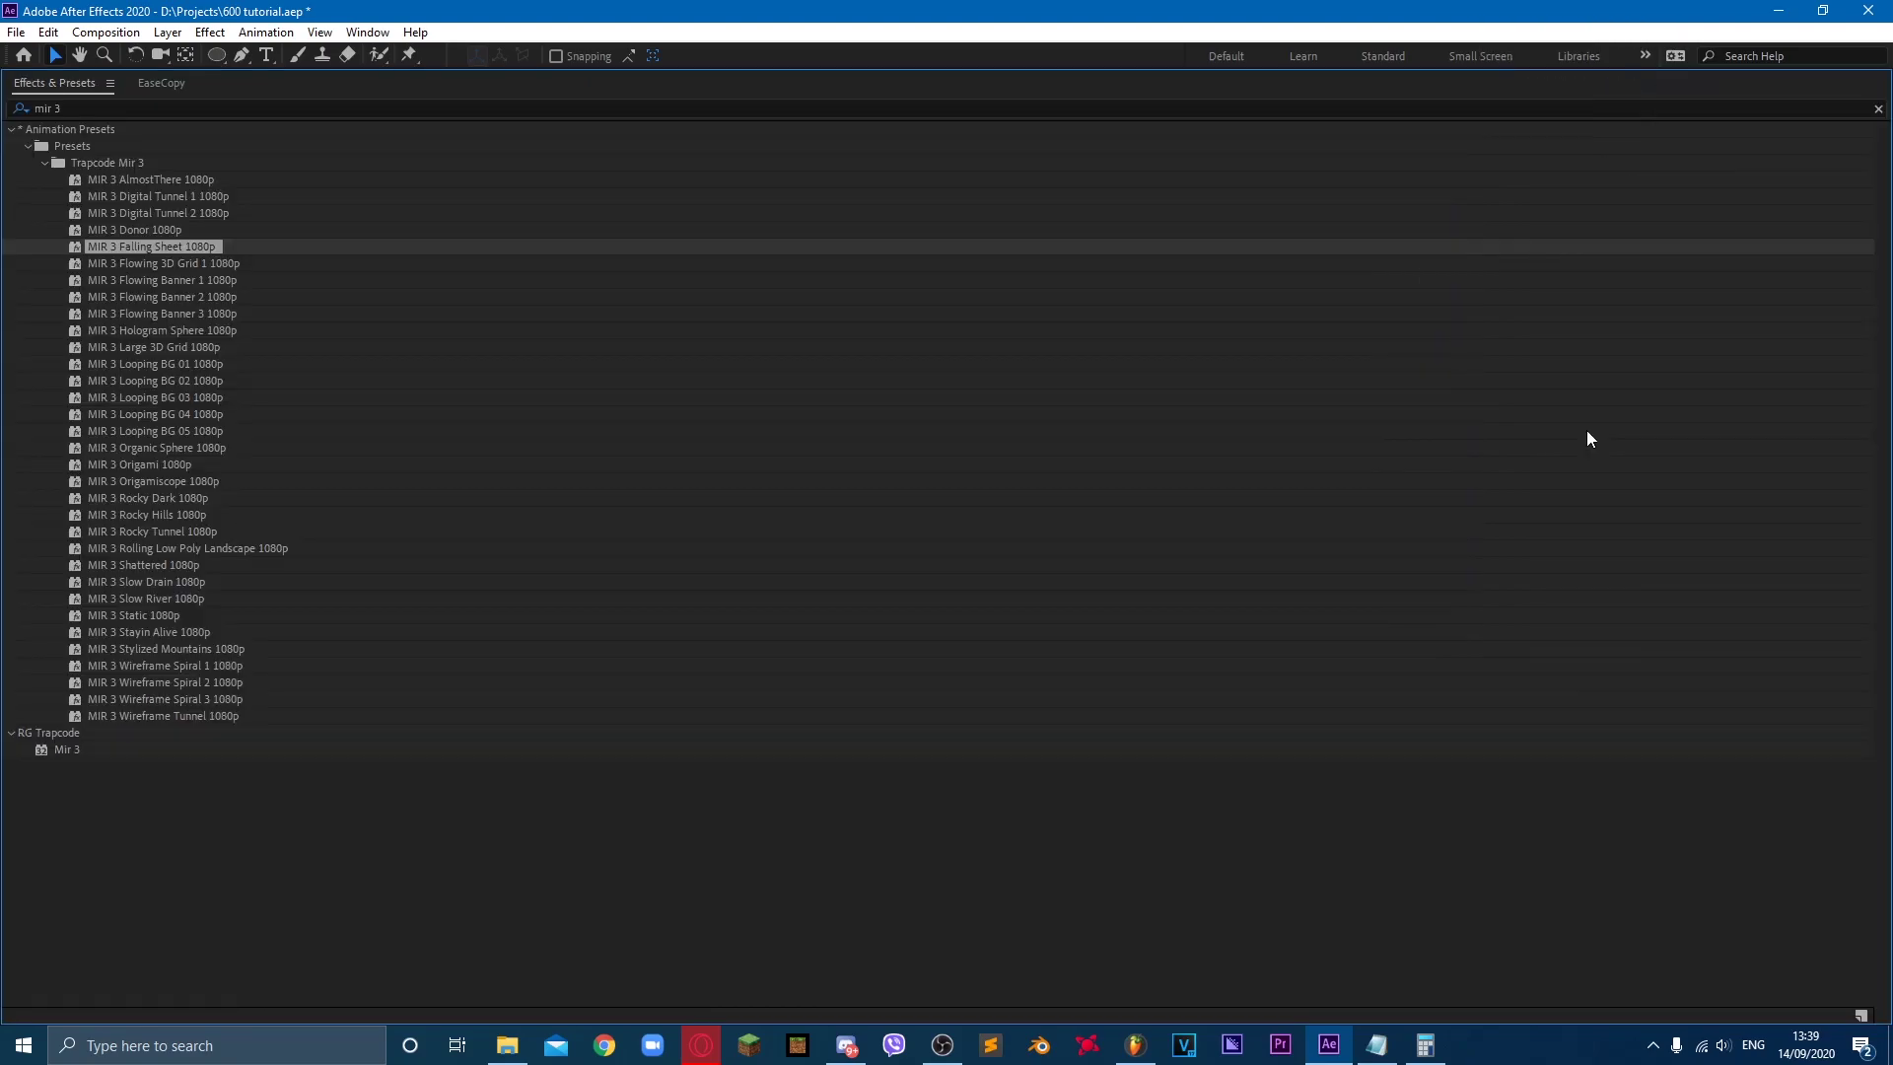
pyautogui.click(152, 347)
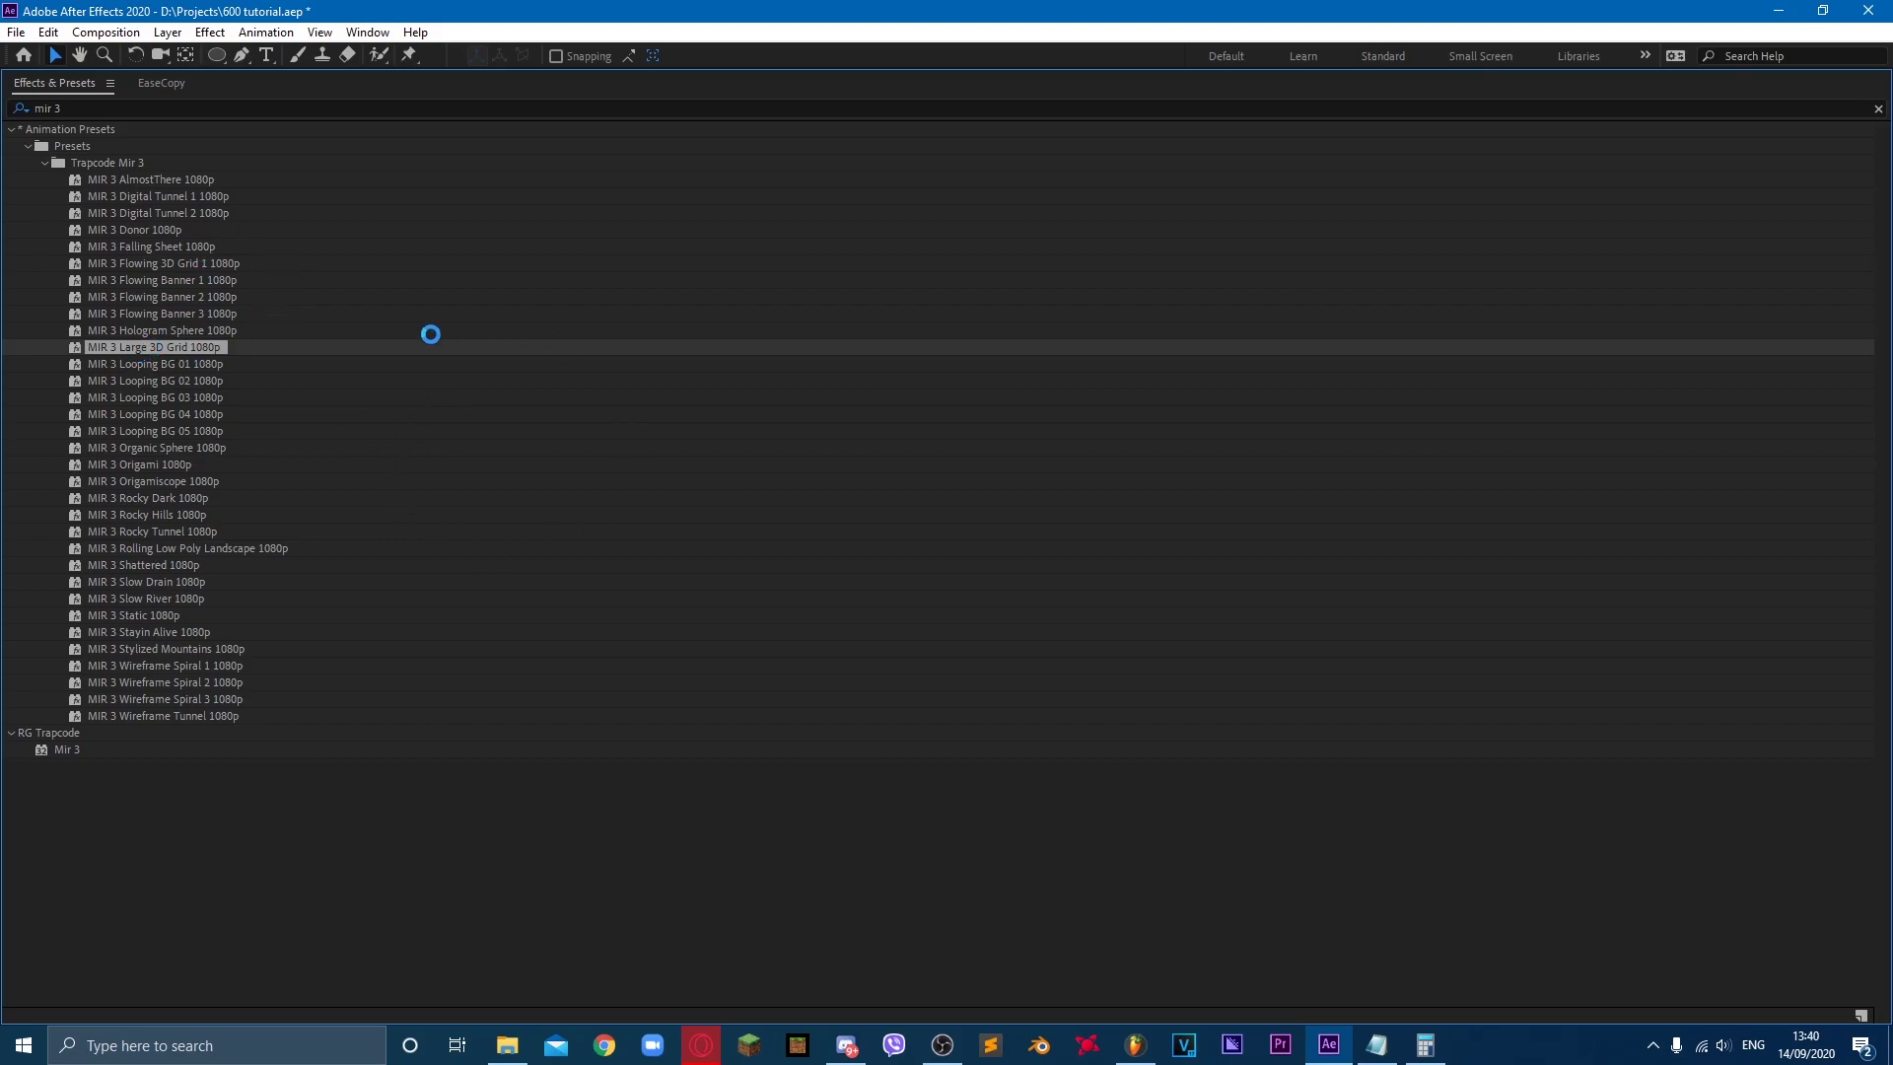
pyautogui.press('`')
pyautogui.press('`')
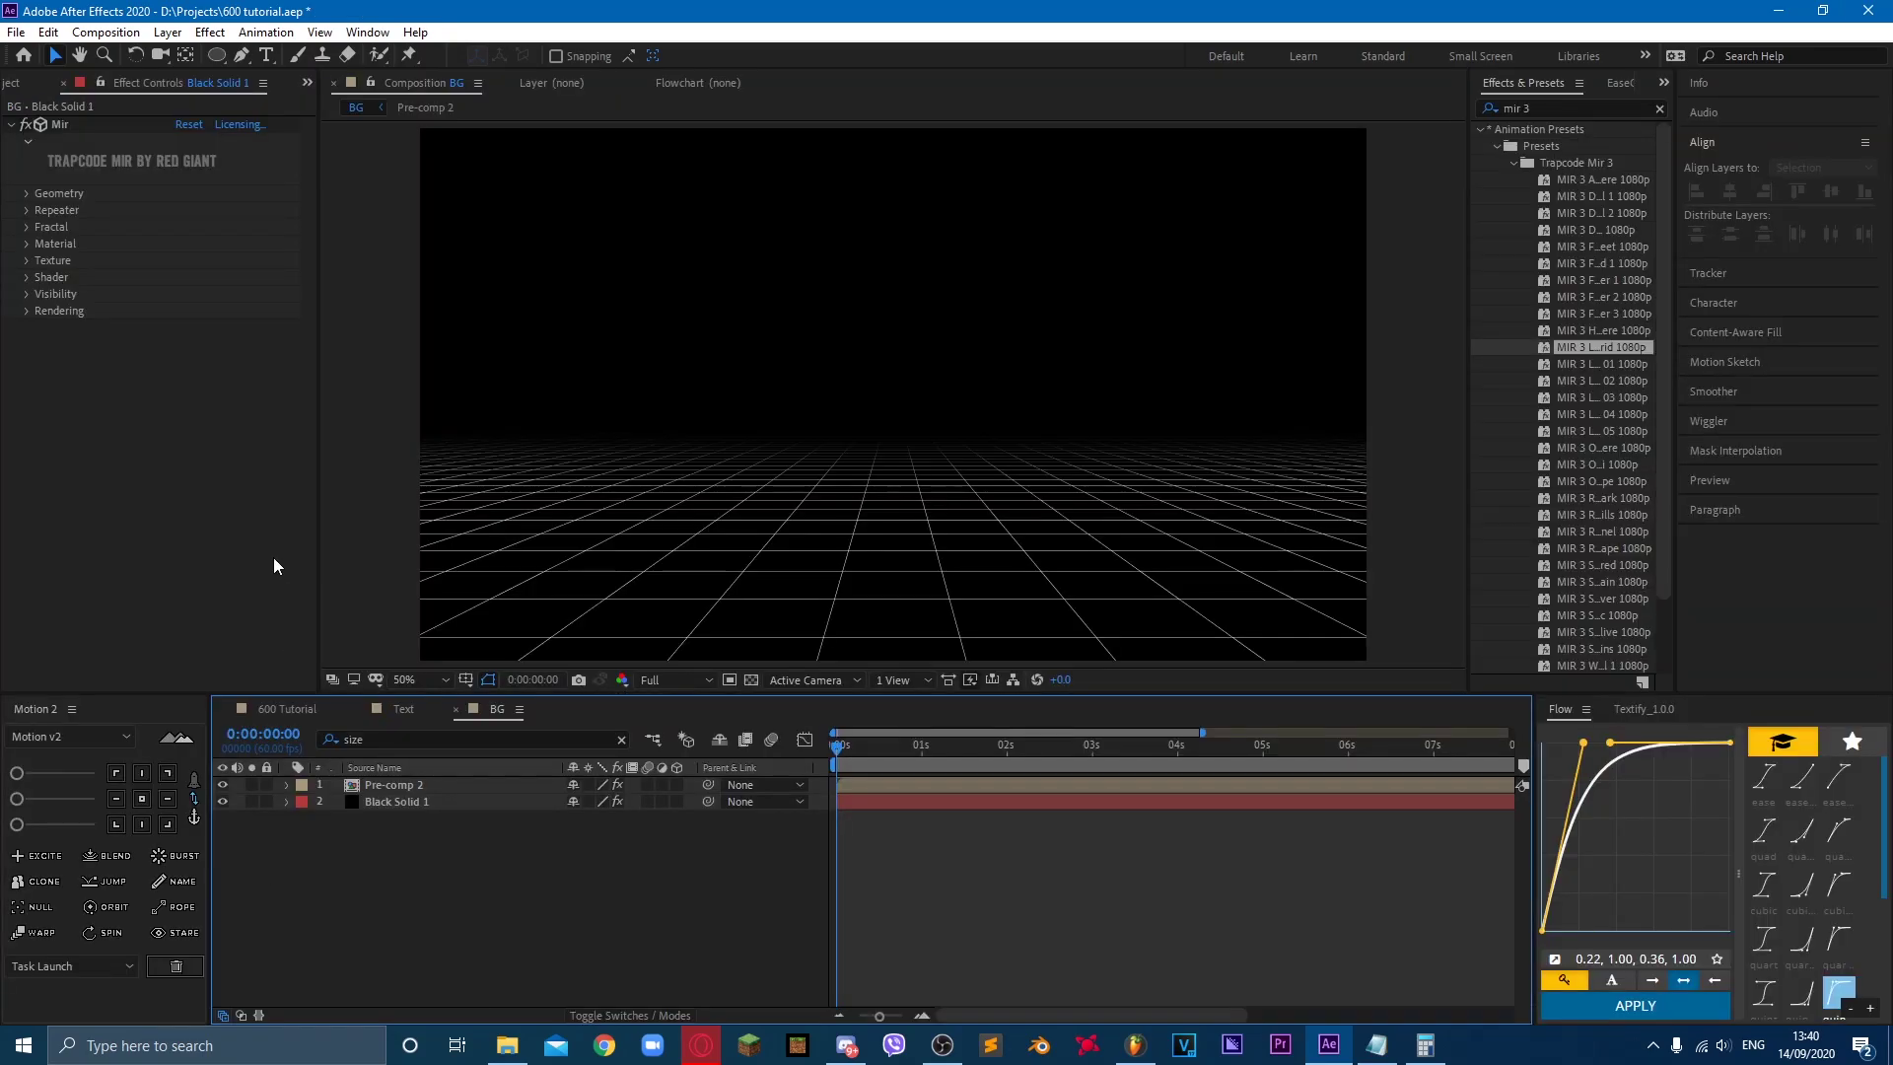
pyautogui.press('`')
pyautogui.press('`')
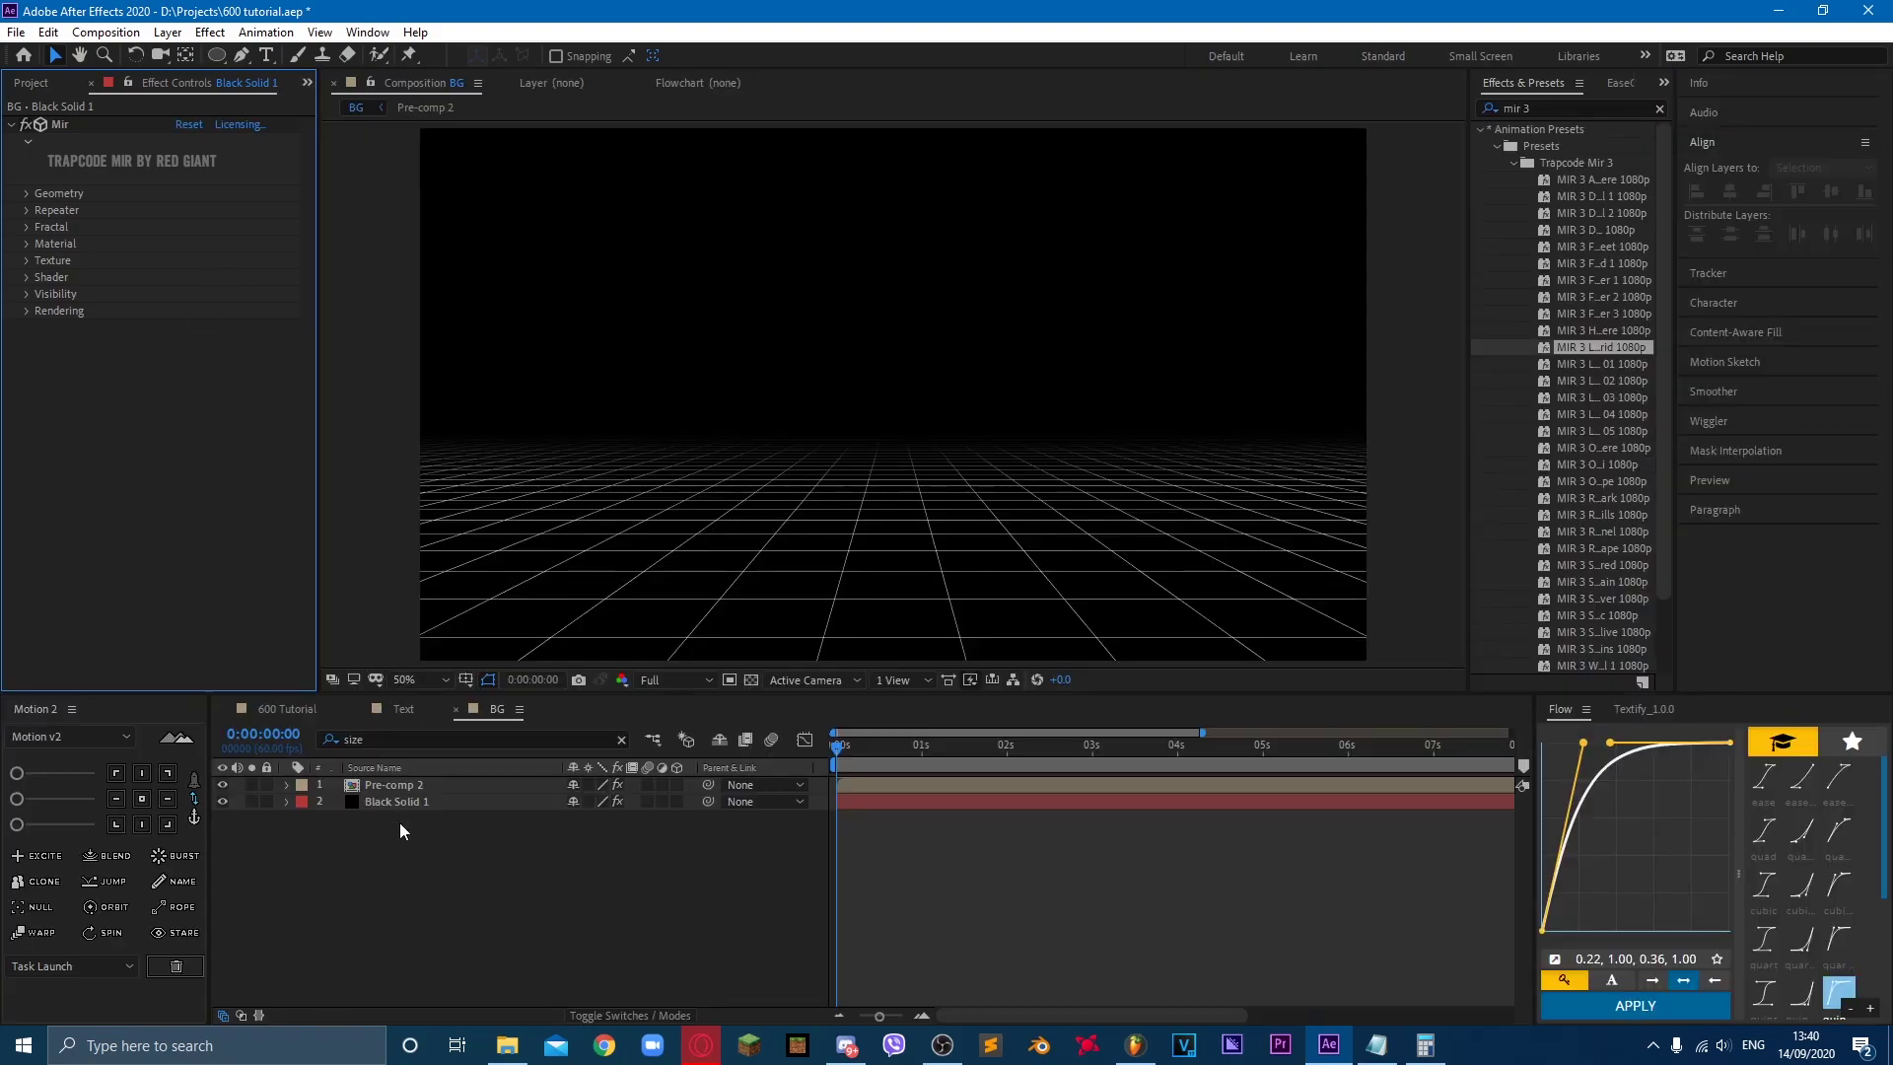
pyautogui.press('`')
pyautogui.press('`')
pyautogui.press('`')
pyautogui.press('`')
pyautogui.click(26, 194)
pyautogui.click(27, 194)
# Step: Find the Line Size property of Mir on Black Solid 1 and increase it to thicken the grid lines
pyautogui.click(389, 801)
pyautogui.click(397, 740)
pyautogui.write('ll')
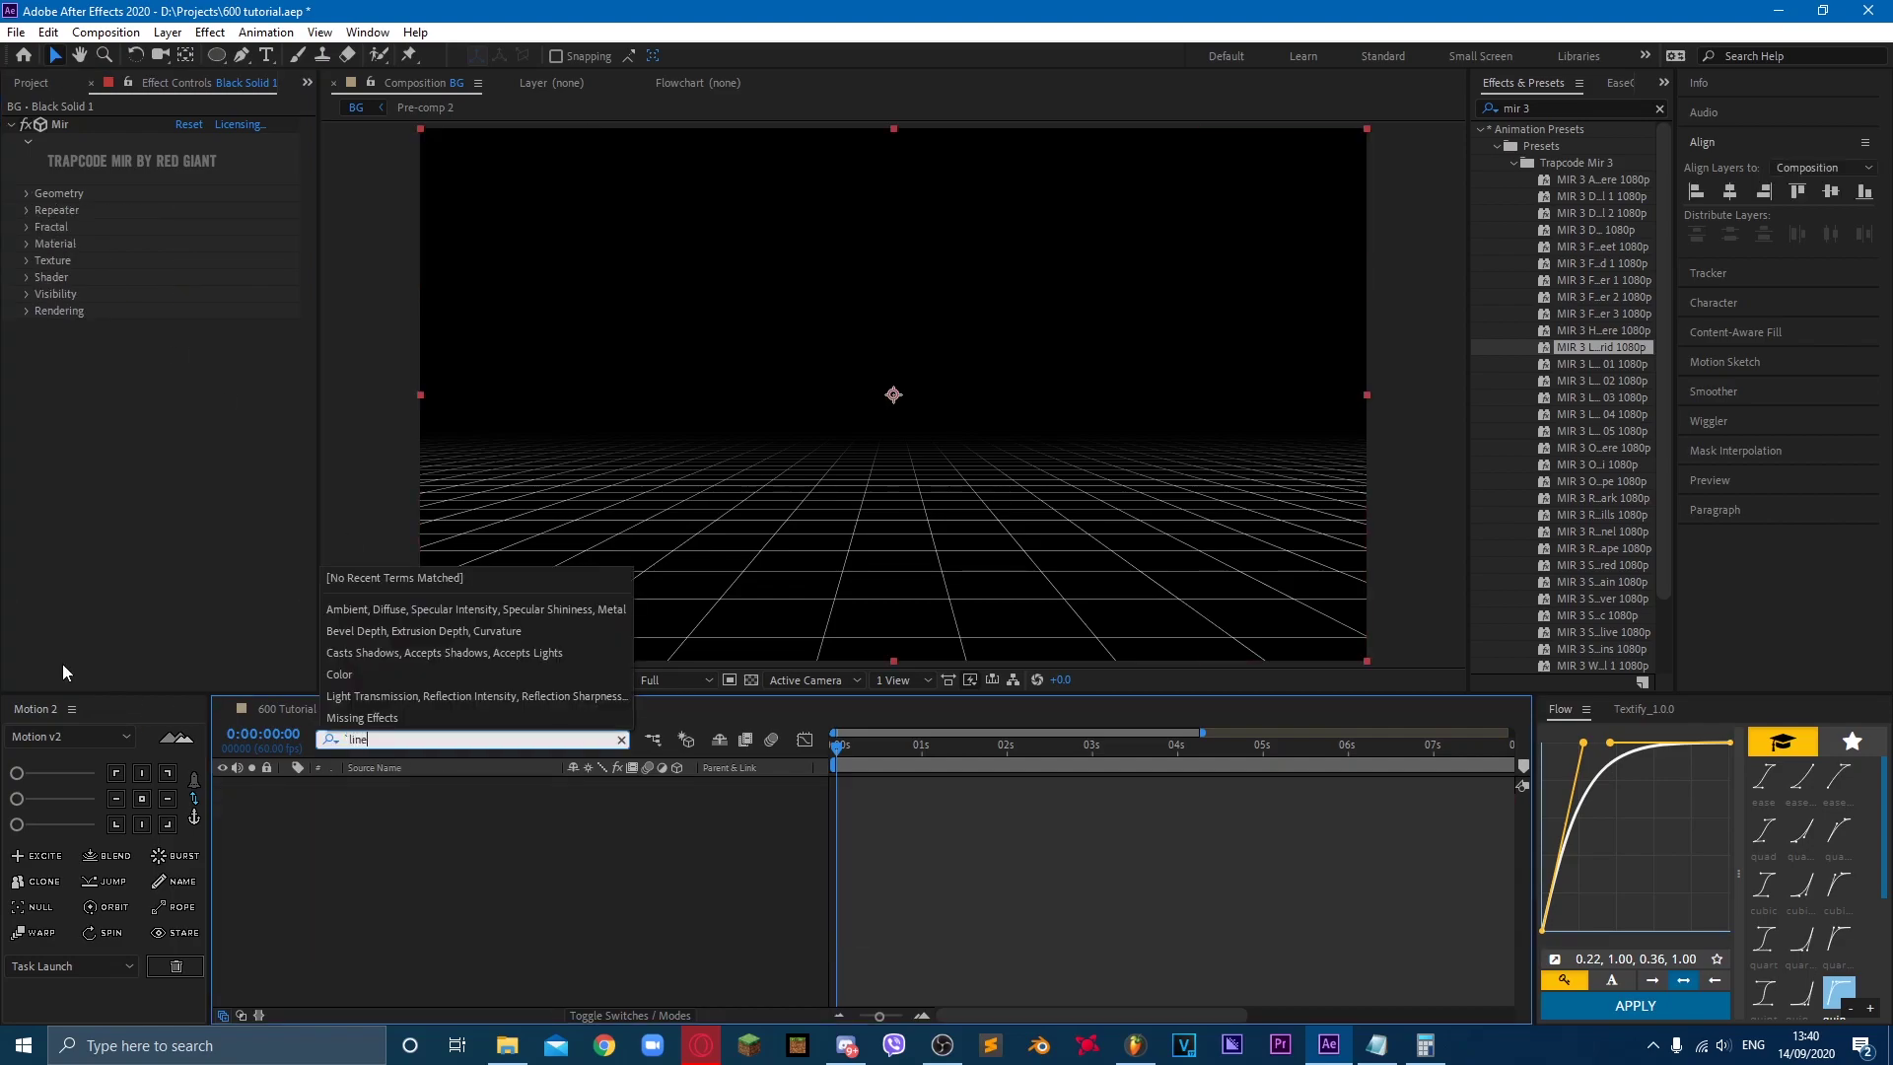
pyautogui.write('ine size')
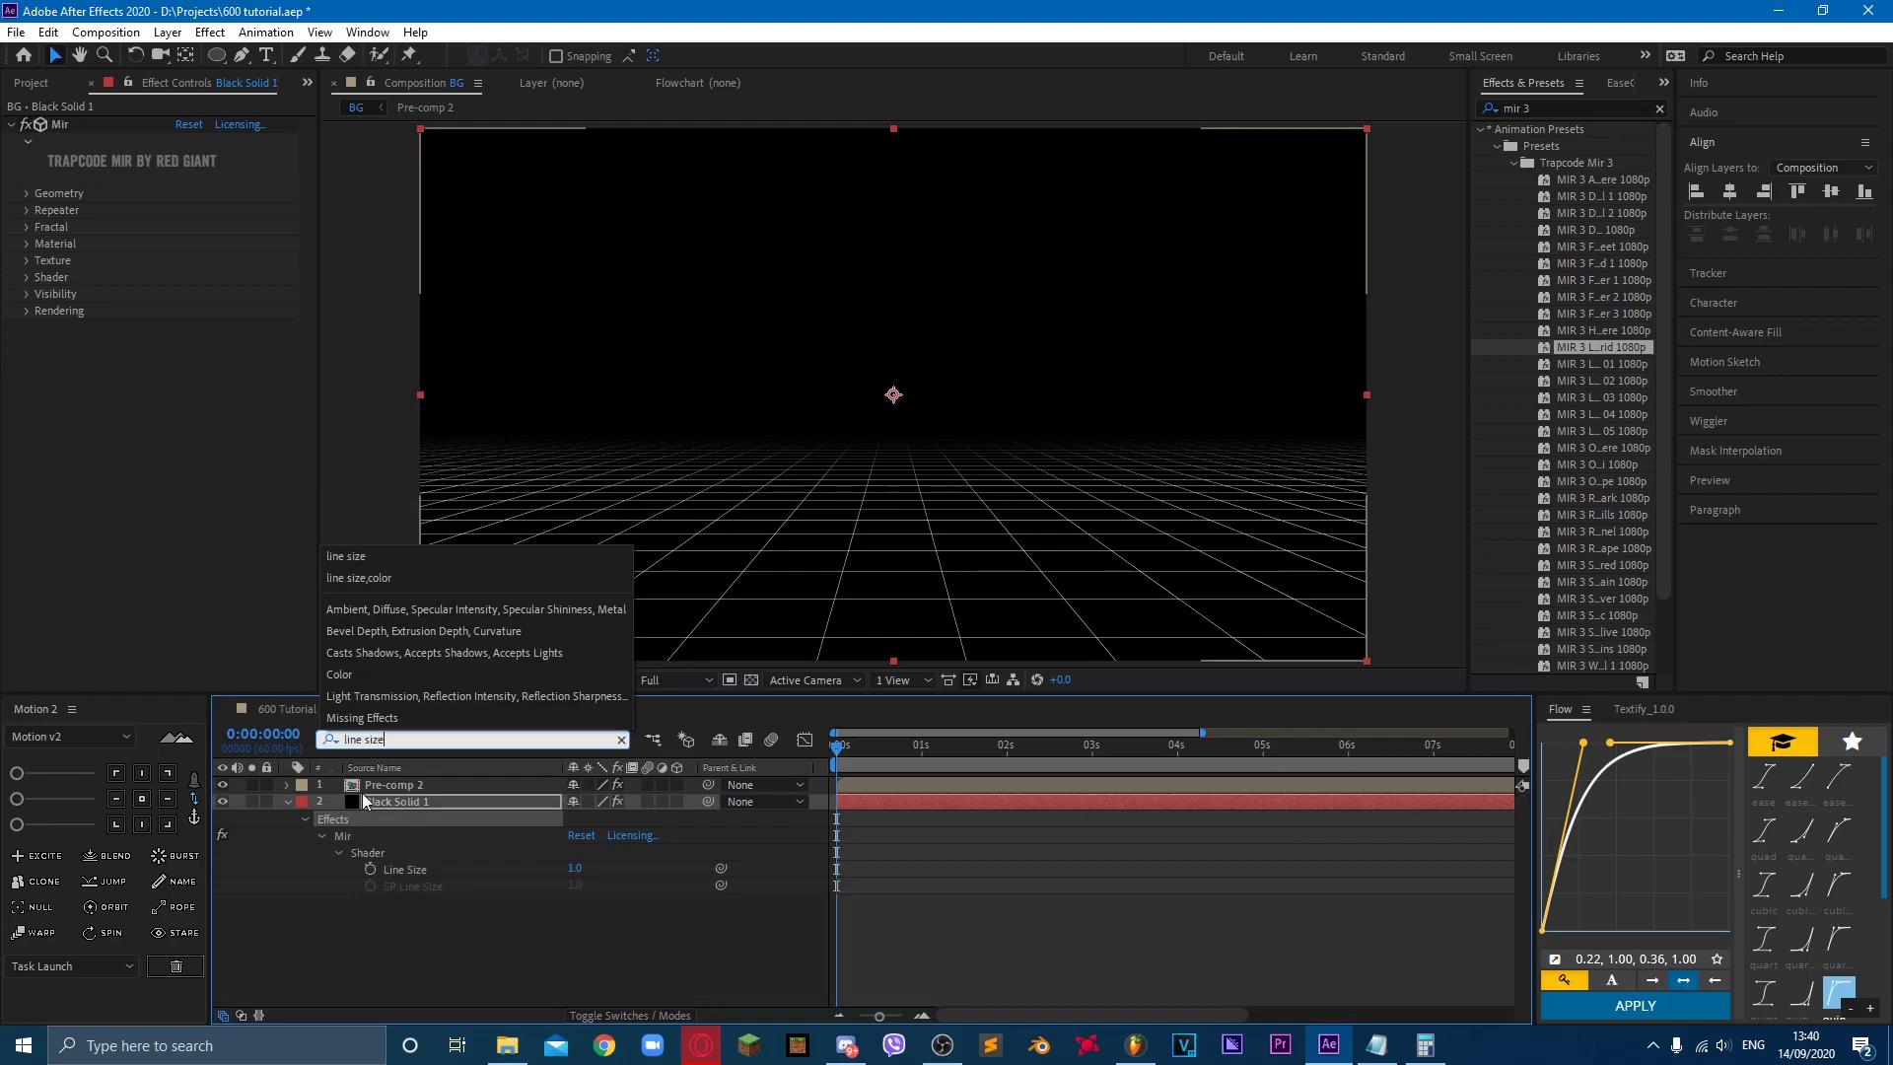
pyautogui.click(593, 854)
pyautogui.moveTo(575, 868)
pyautogui.mouseDown()
pyautogui.moveTo(627, 854)
pyautogui.moveTo(594, 864)
pyautogui.mouseUp()
pyautogui.click(1027, 901)
# Step: Duplicate the Black Solid 1 grid layer and rotate the copy 180°
pyautogui.click(408, 798)
pyautogui.hotkey('ctrl', 'd')
pyautogui.press('r')
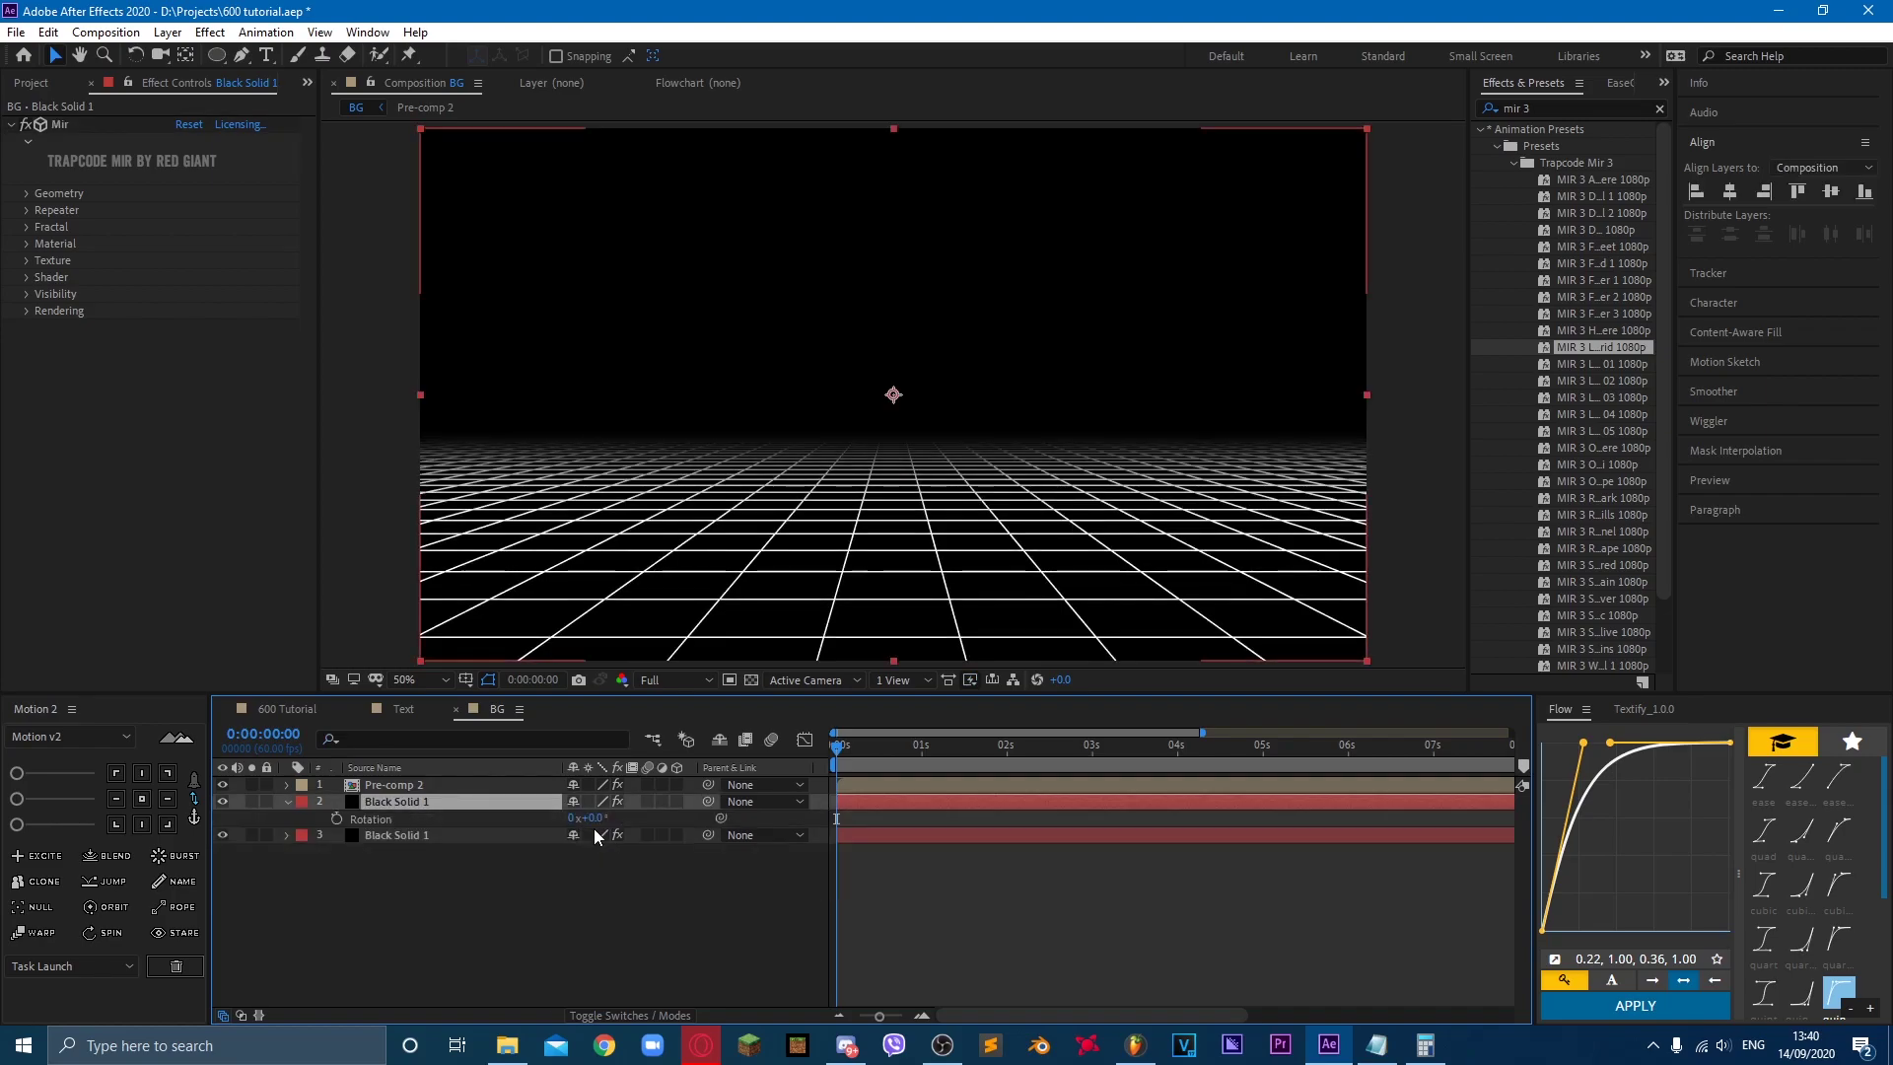
pyautogui.click(592, 818)
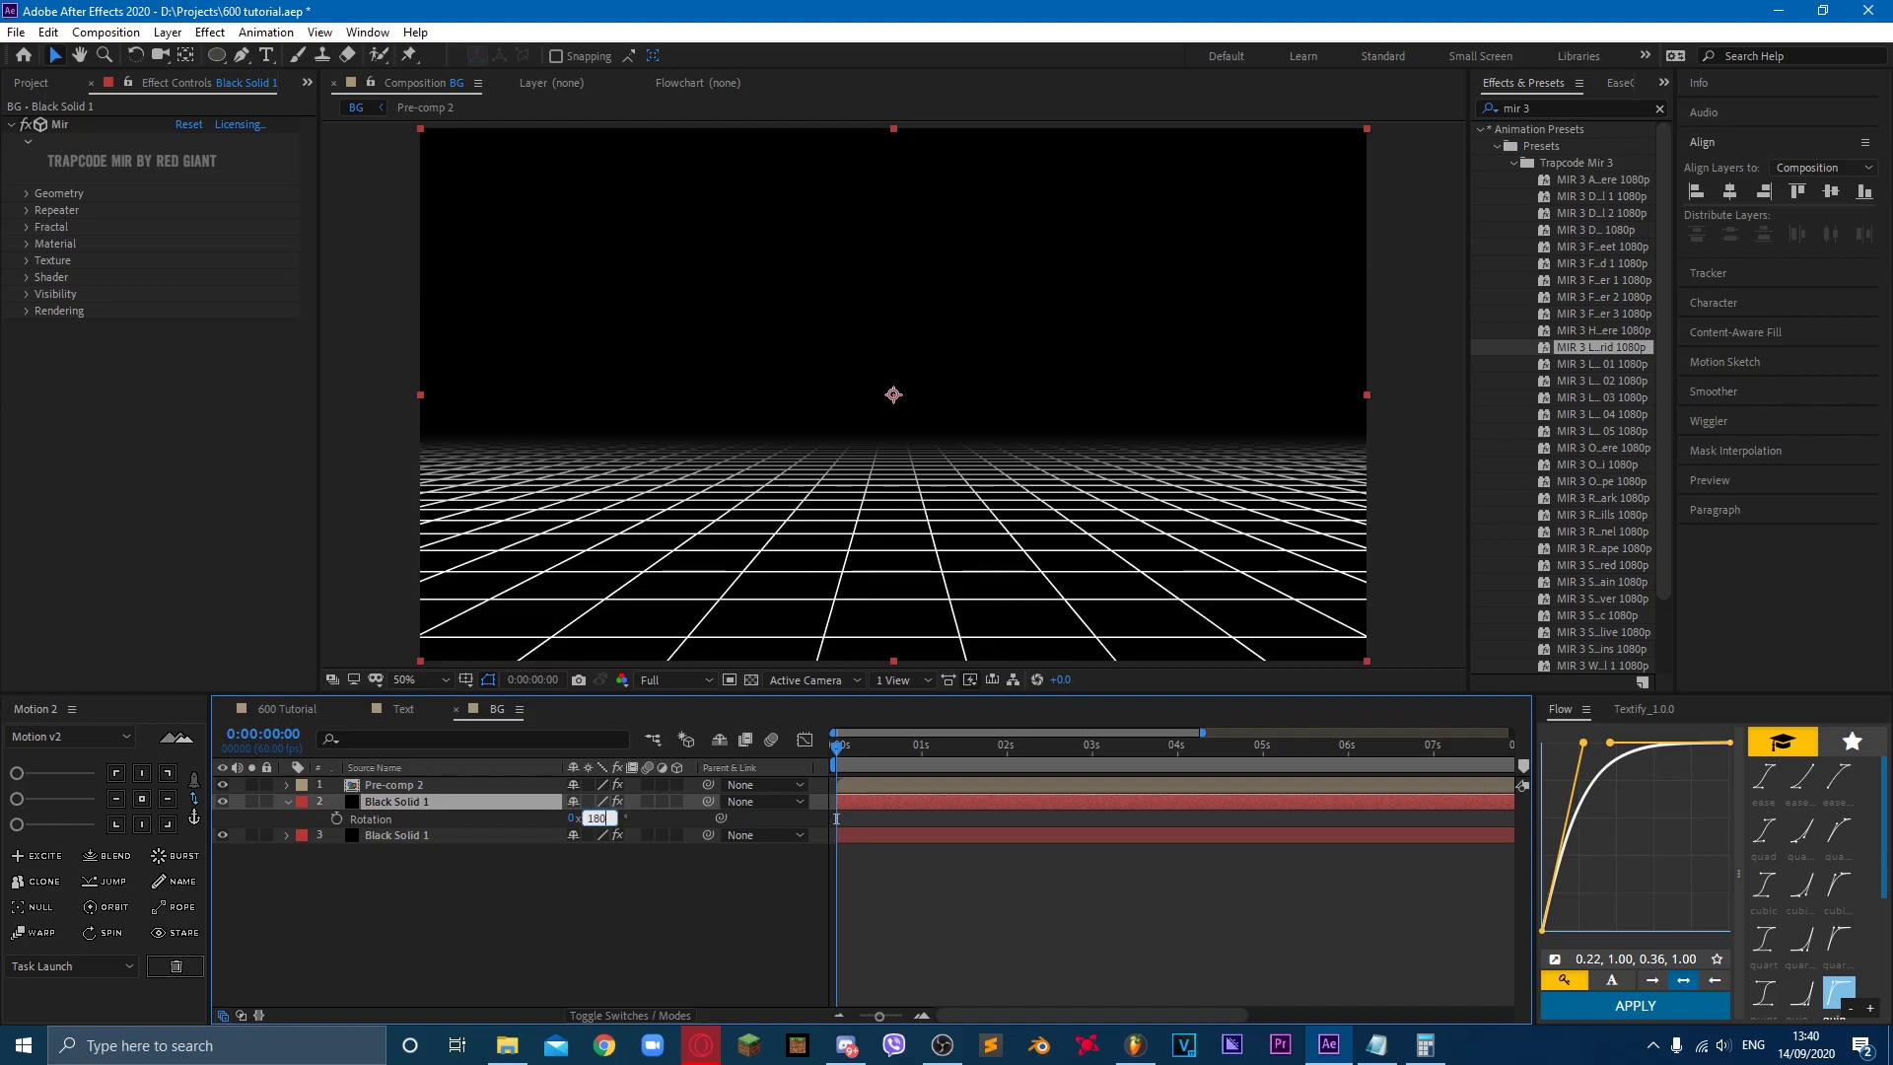
pyautogui.press('Return')
# Step: Change the Mir material color of the rotated grid copy to bright green
pyautogui.click(422, 799)
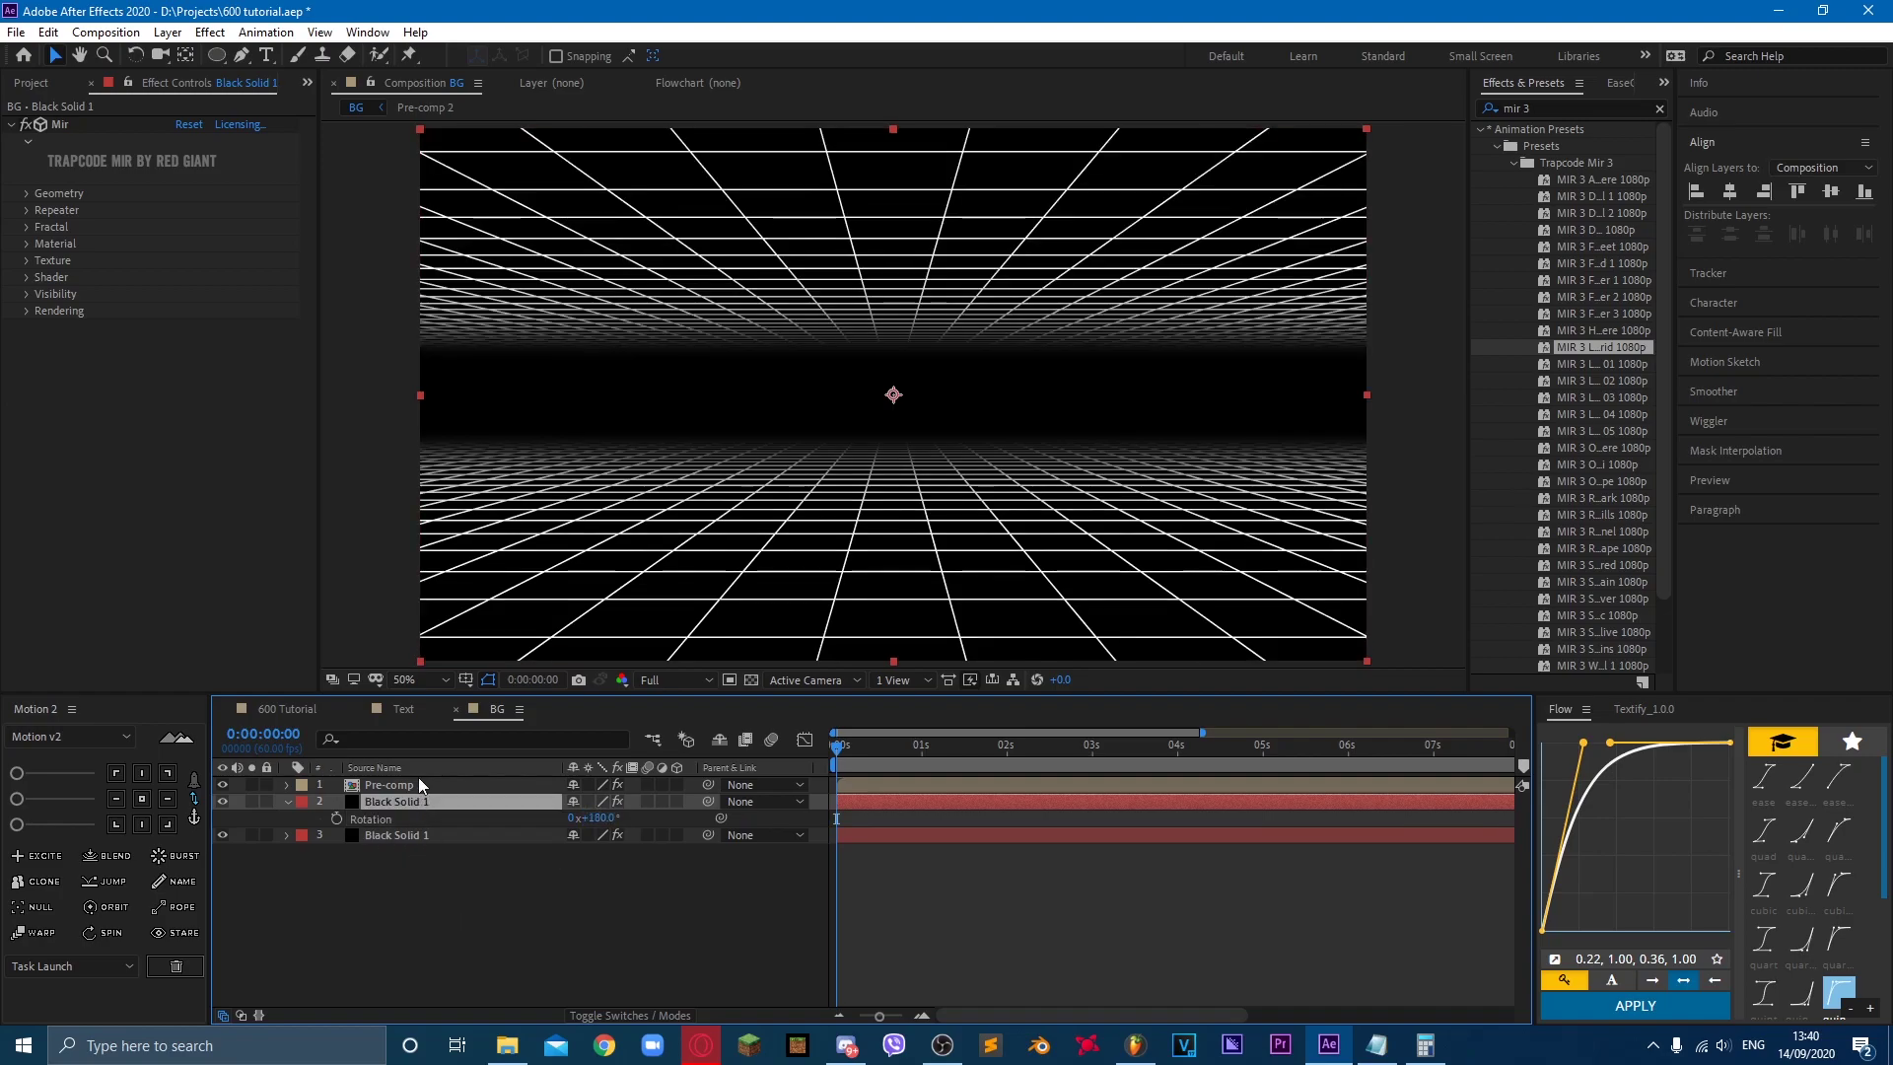
pyautogui.click(402, 739)
pyautogui.write('color')
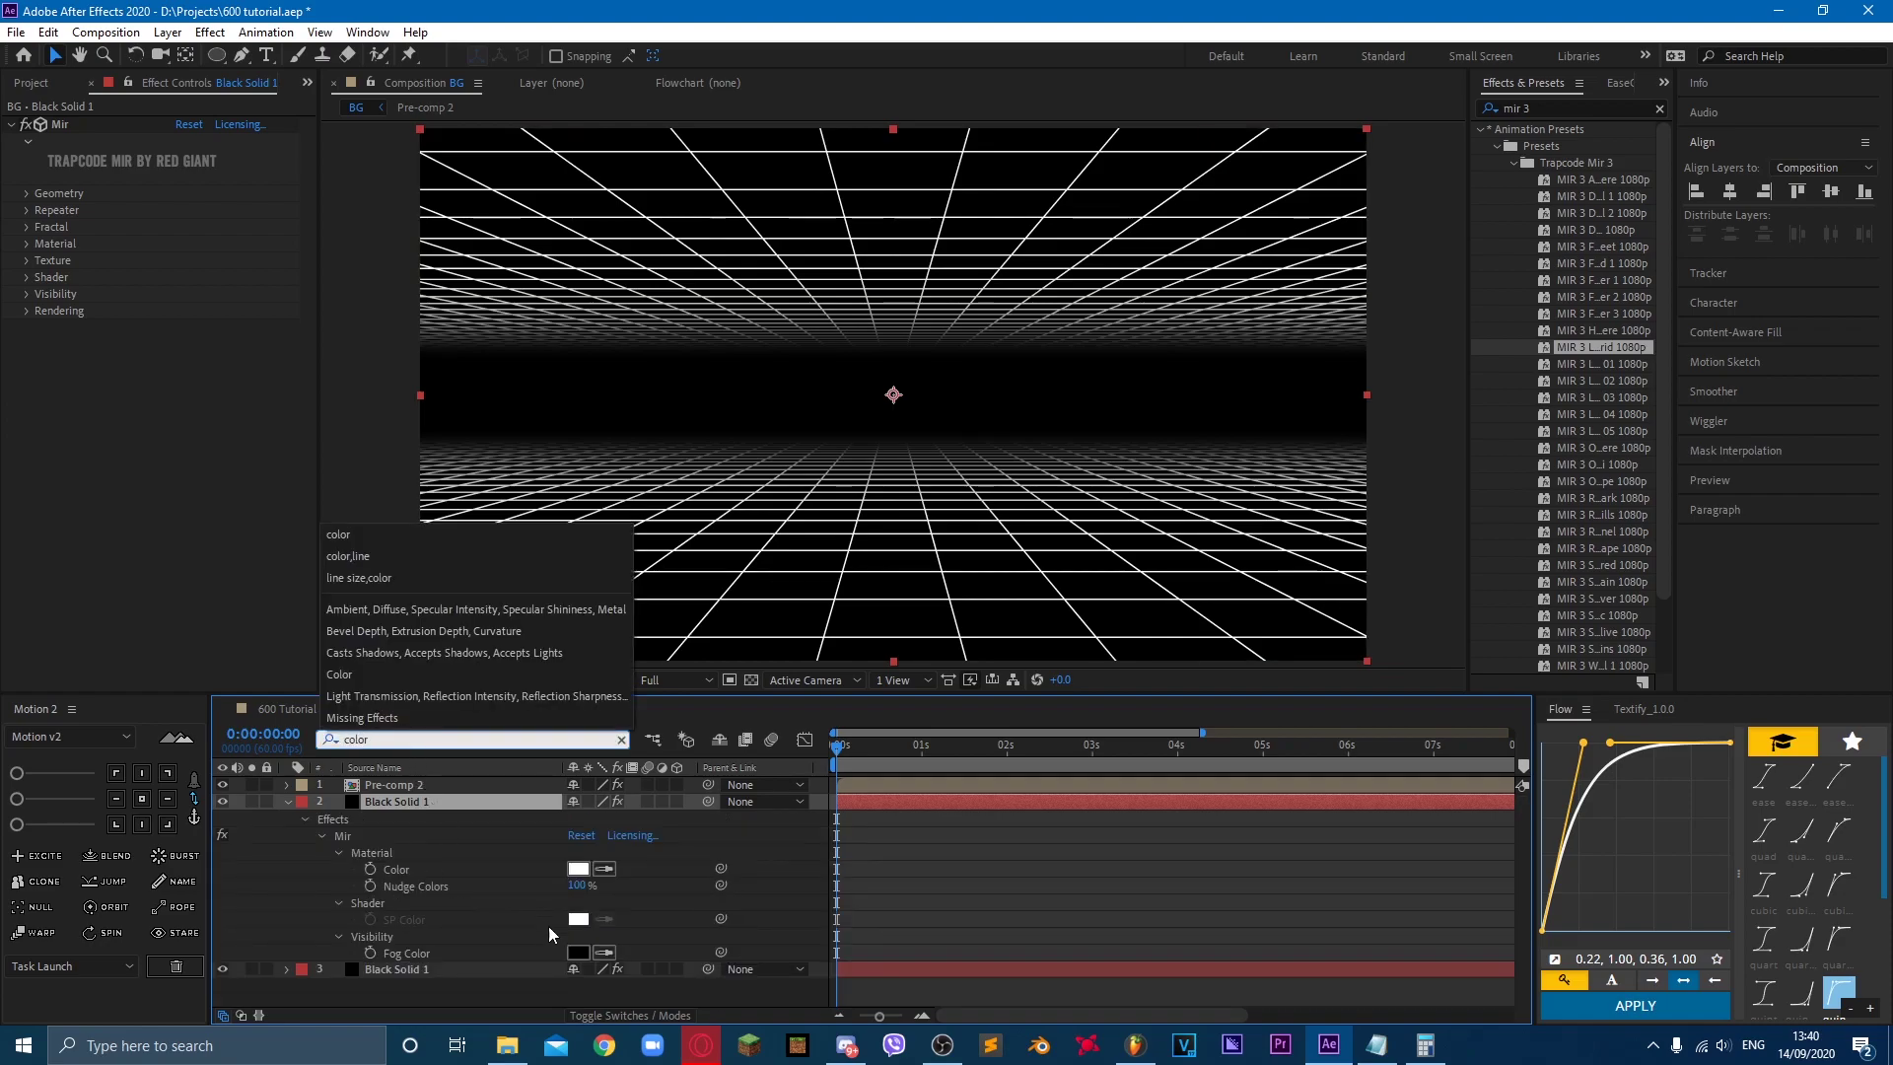
pyautogui.click(579, 867)
pyautogui.moveTo(542, 230); pyautogui.dragTo(612, 107)
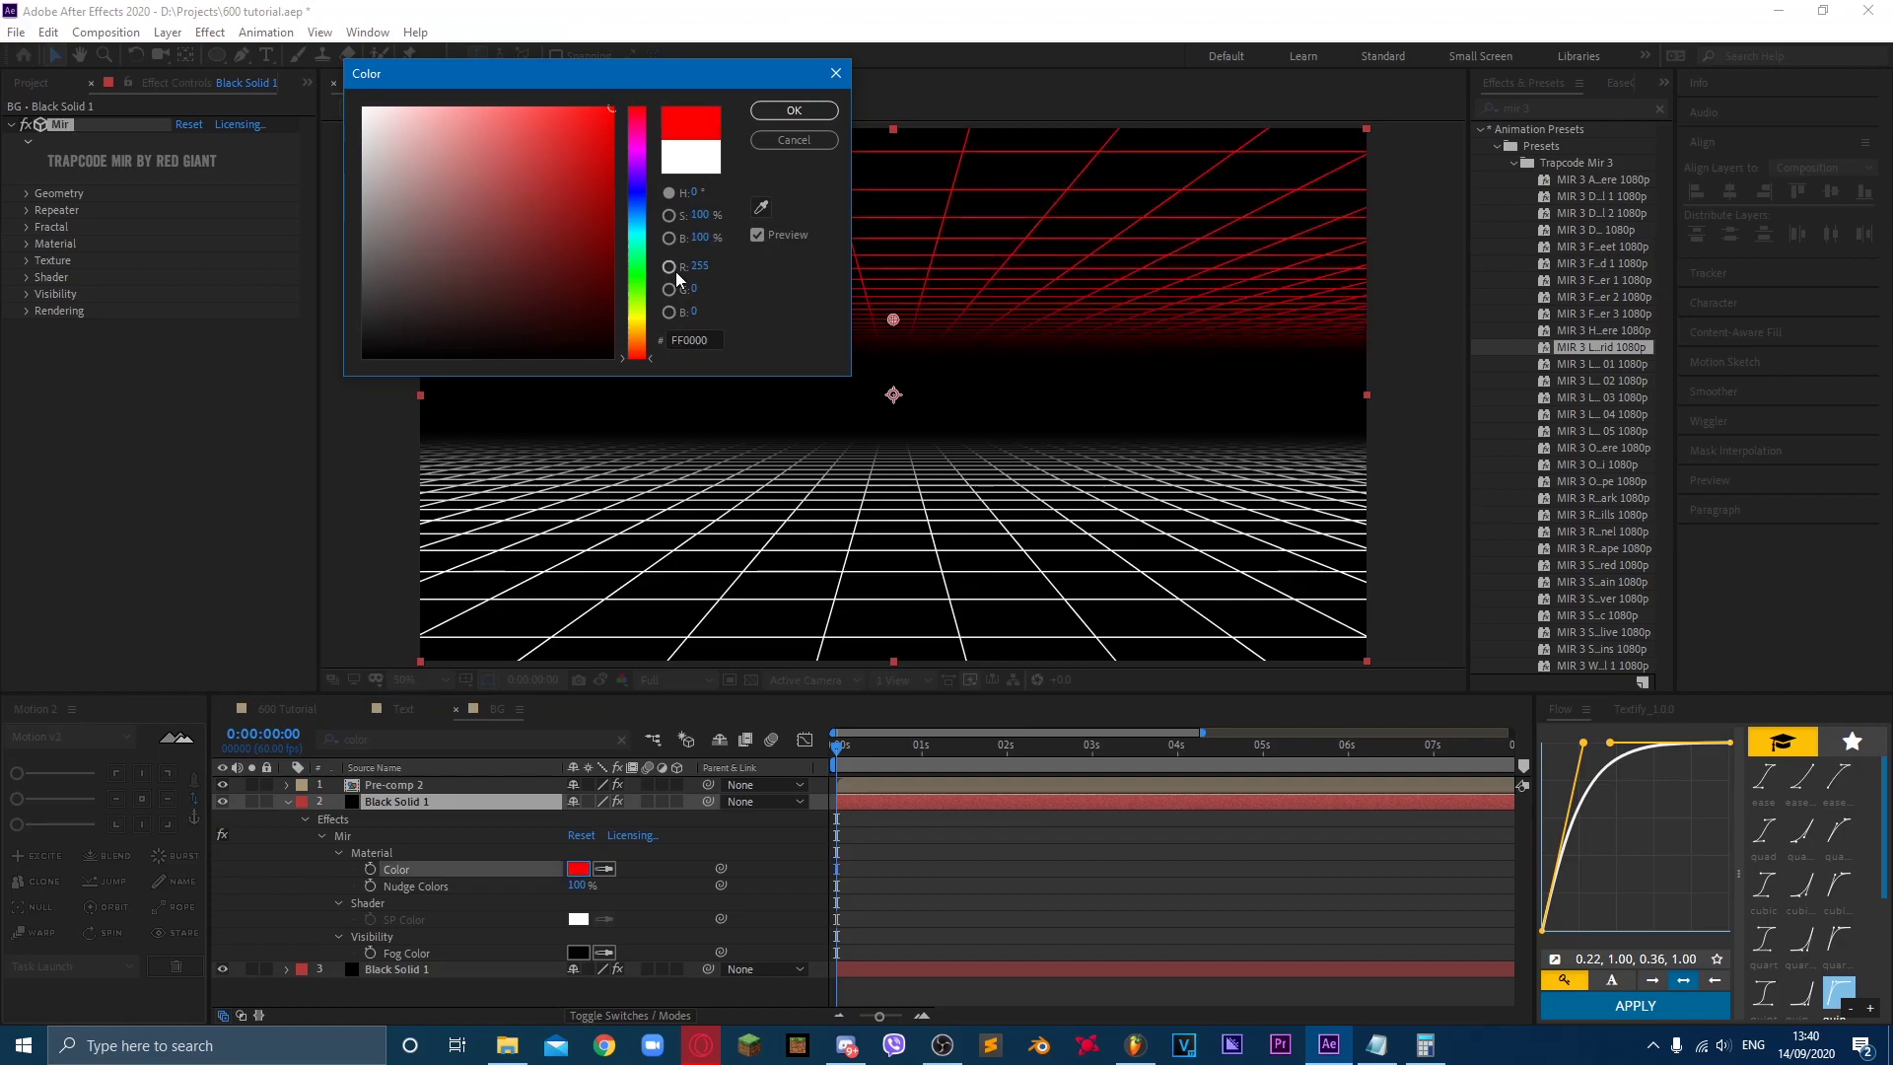
pyautogui.click(636, 264)
pyautogui.click(794, 111)
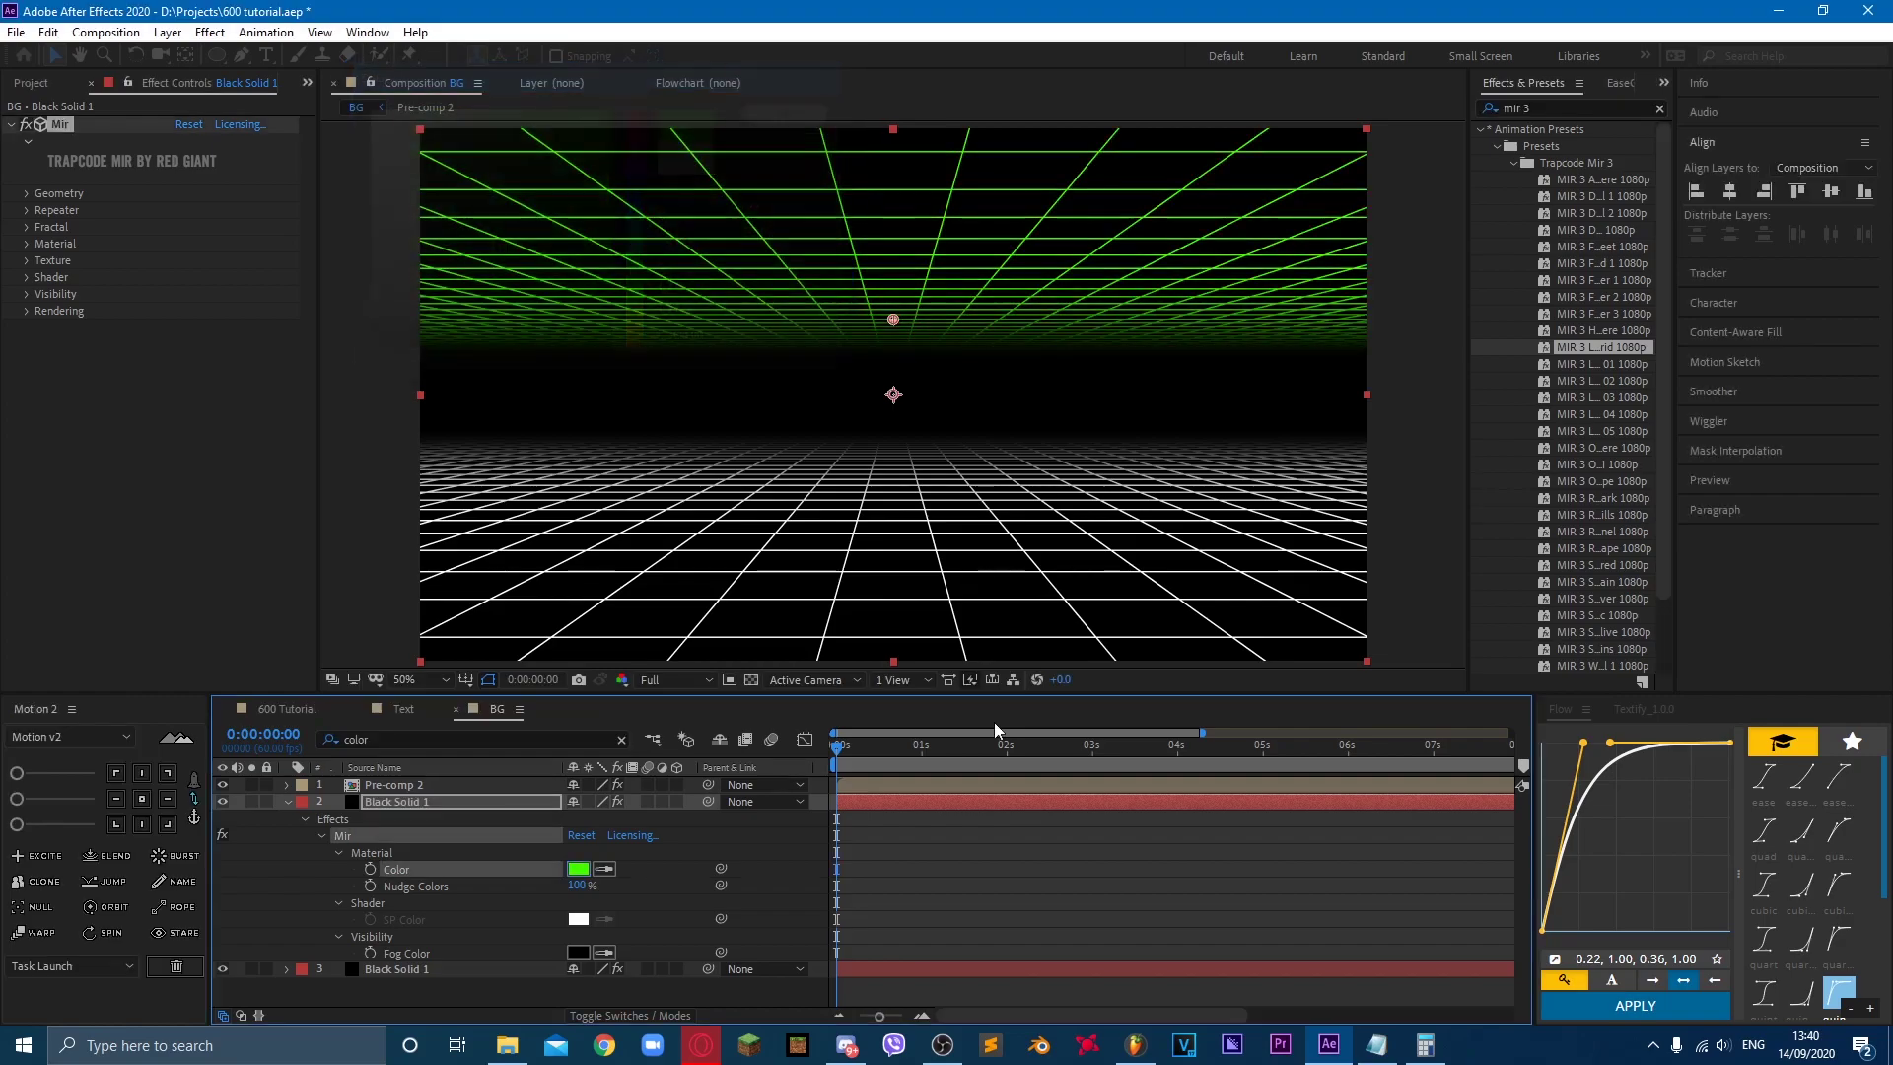
# Step: Preview the rings over both grids, and delete the rotated green grid copy
pyautogui.press('space')
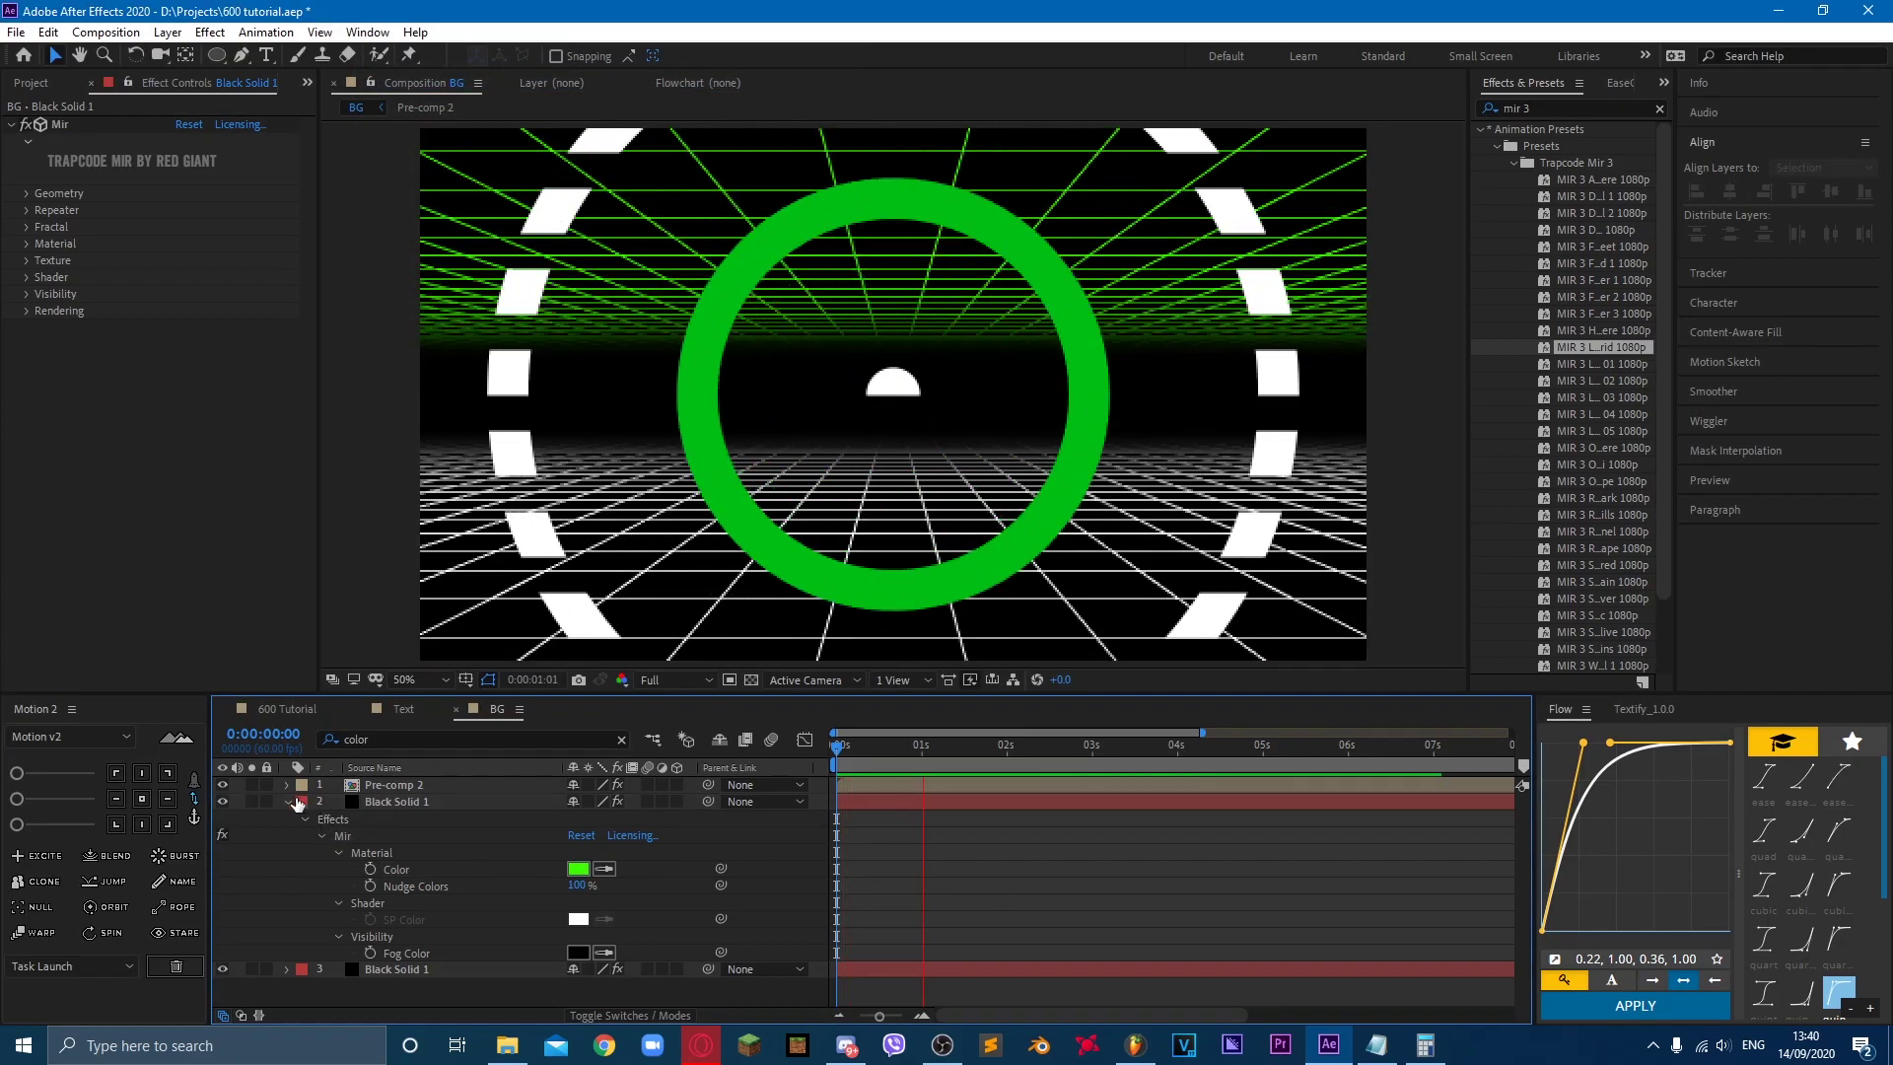
pyautogui.click(287, 801)
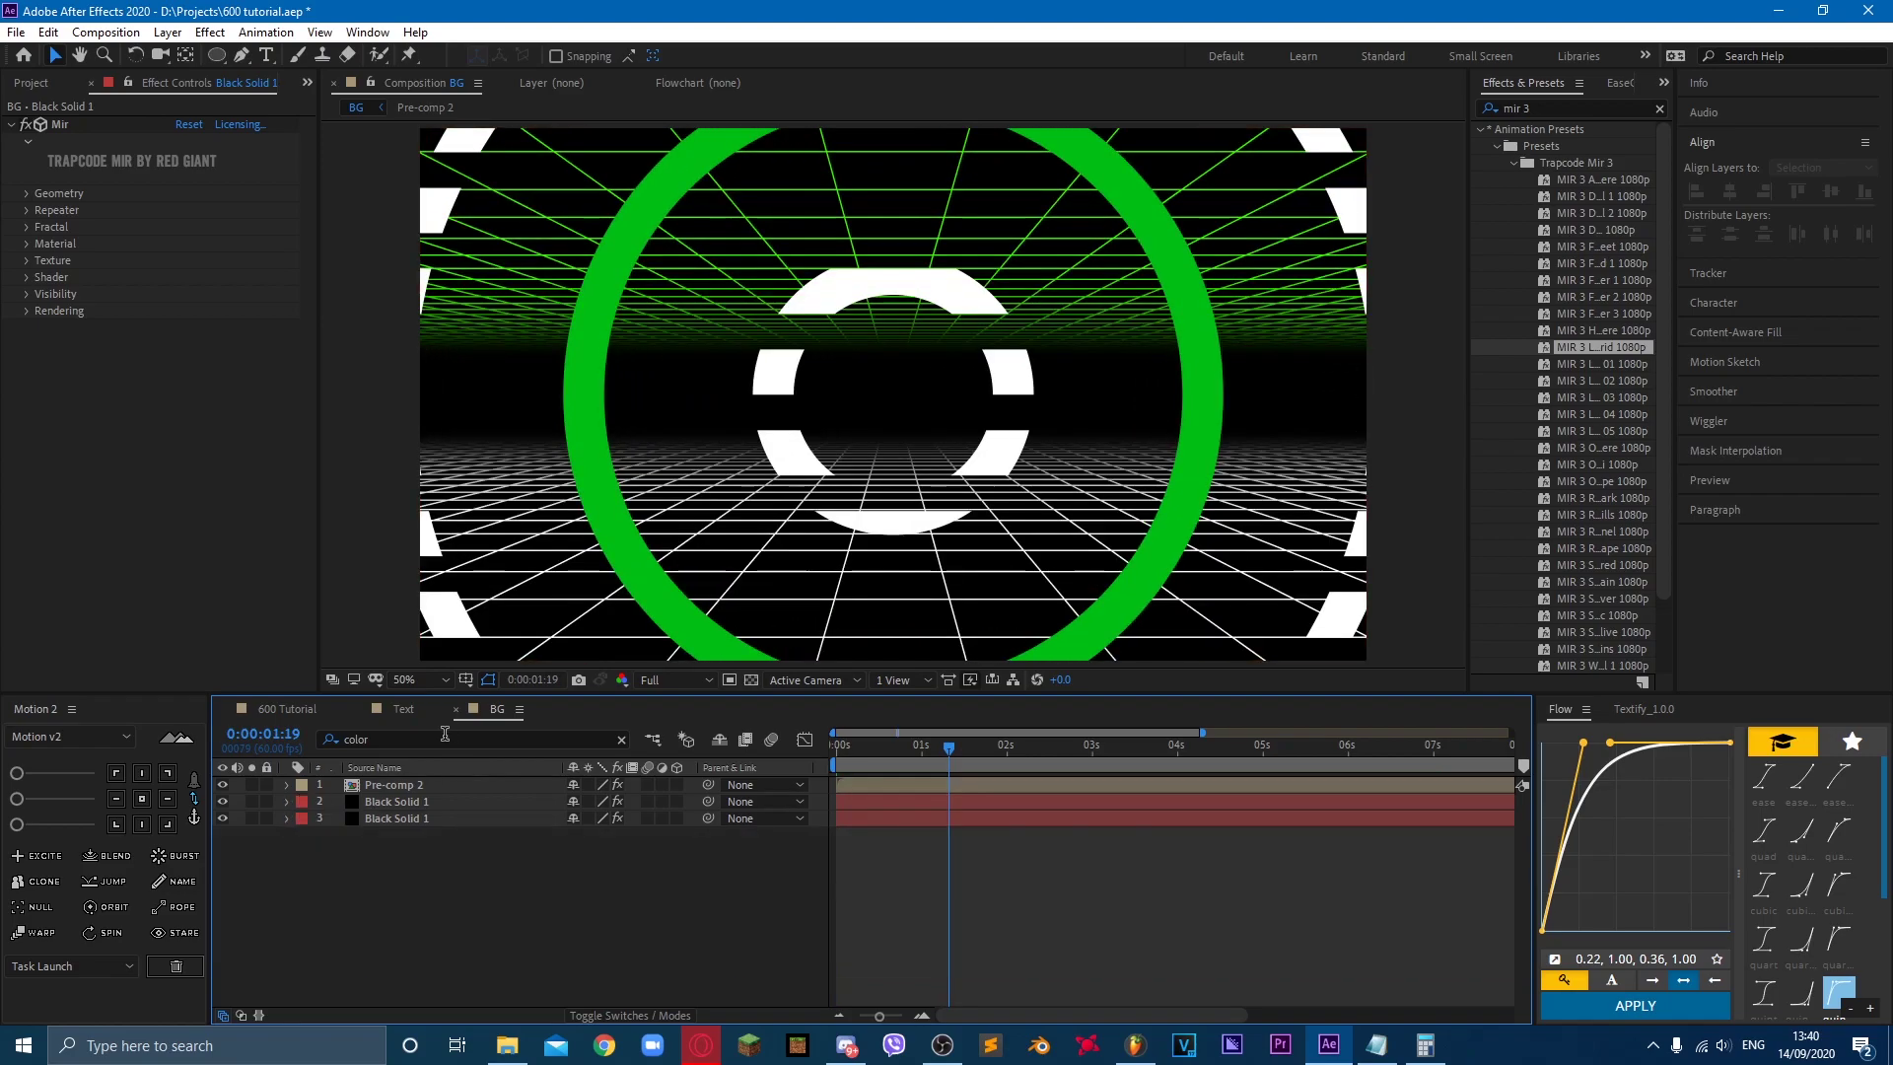
pyautogui.click(392, 801)
pyautogui.press('Delete')
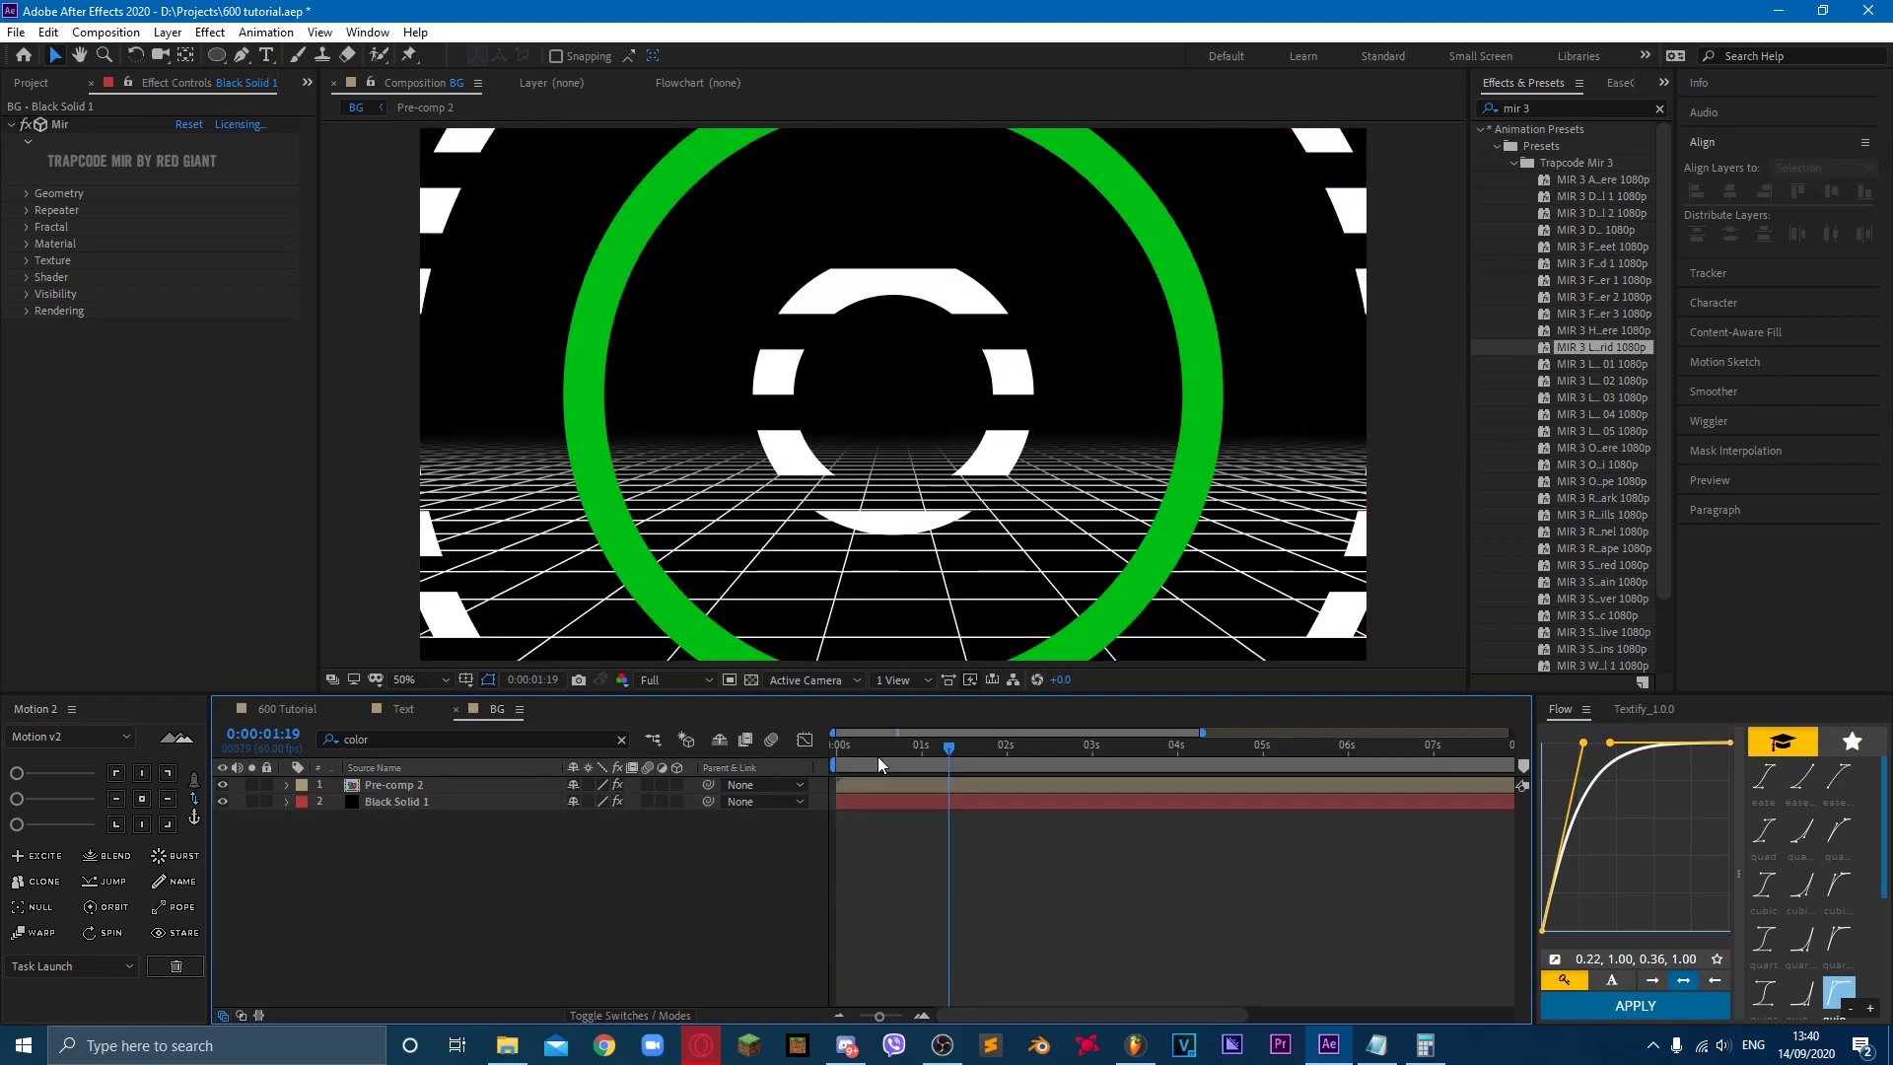
pyautogui.press('space')
# Step: Filter Black Solid 1's properties for the Mir scroll settings and try out the Scroll X value
pyautogui.click(416, 801)
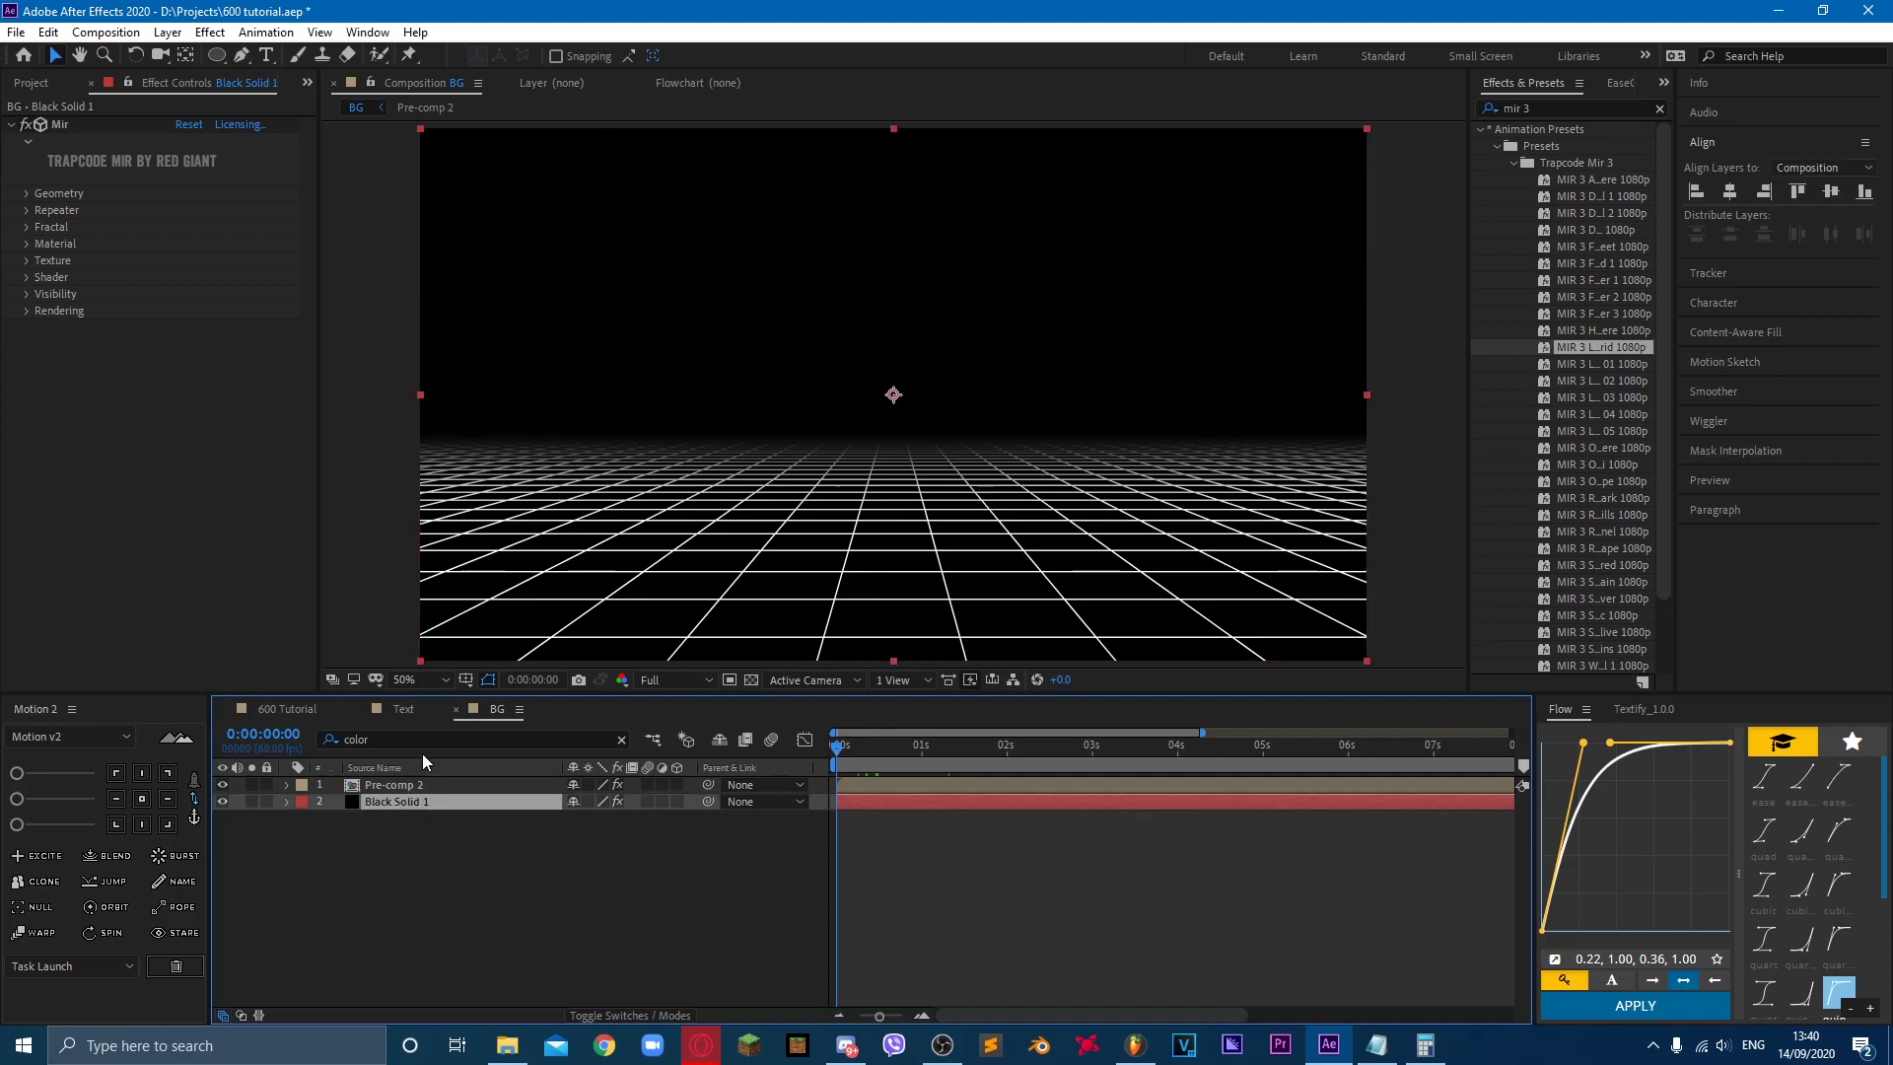
pyautogui.click(422, 740)
pyautogui.write('scro')
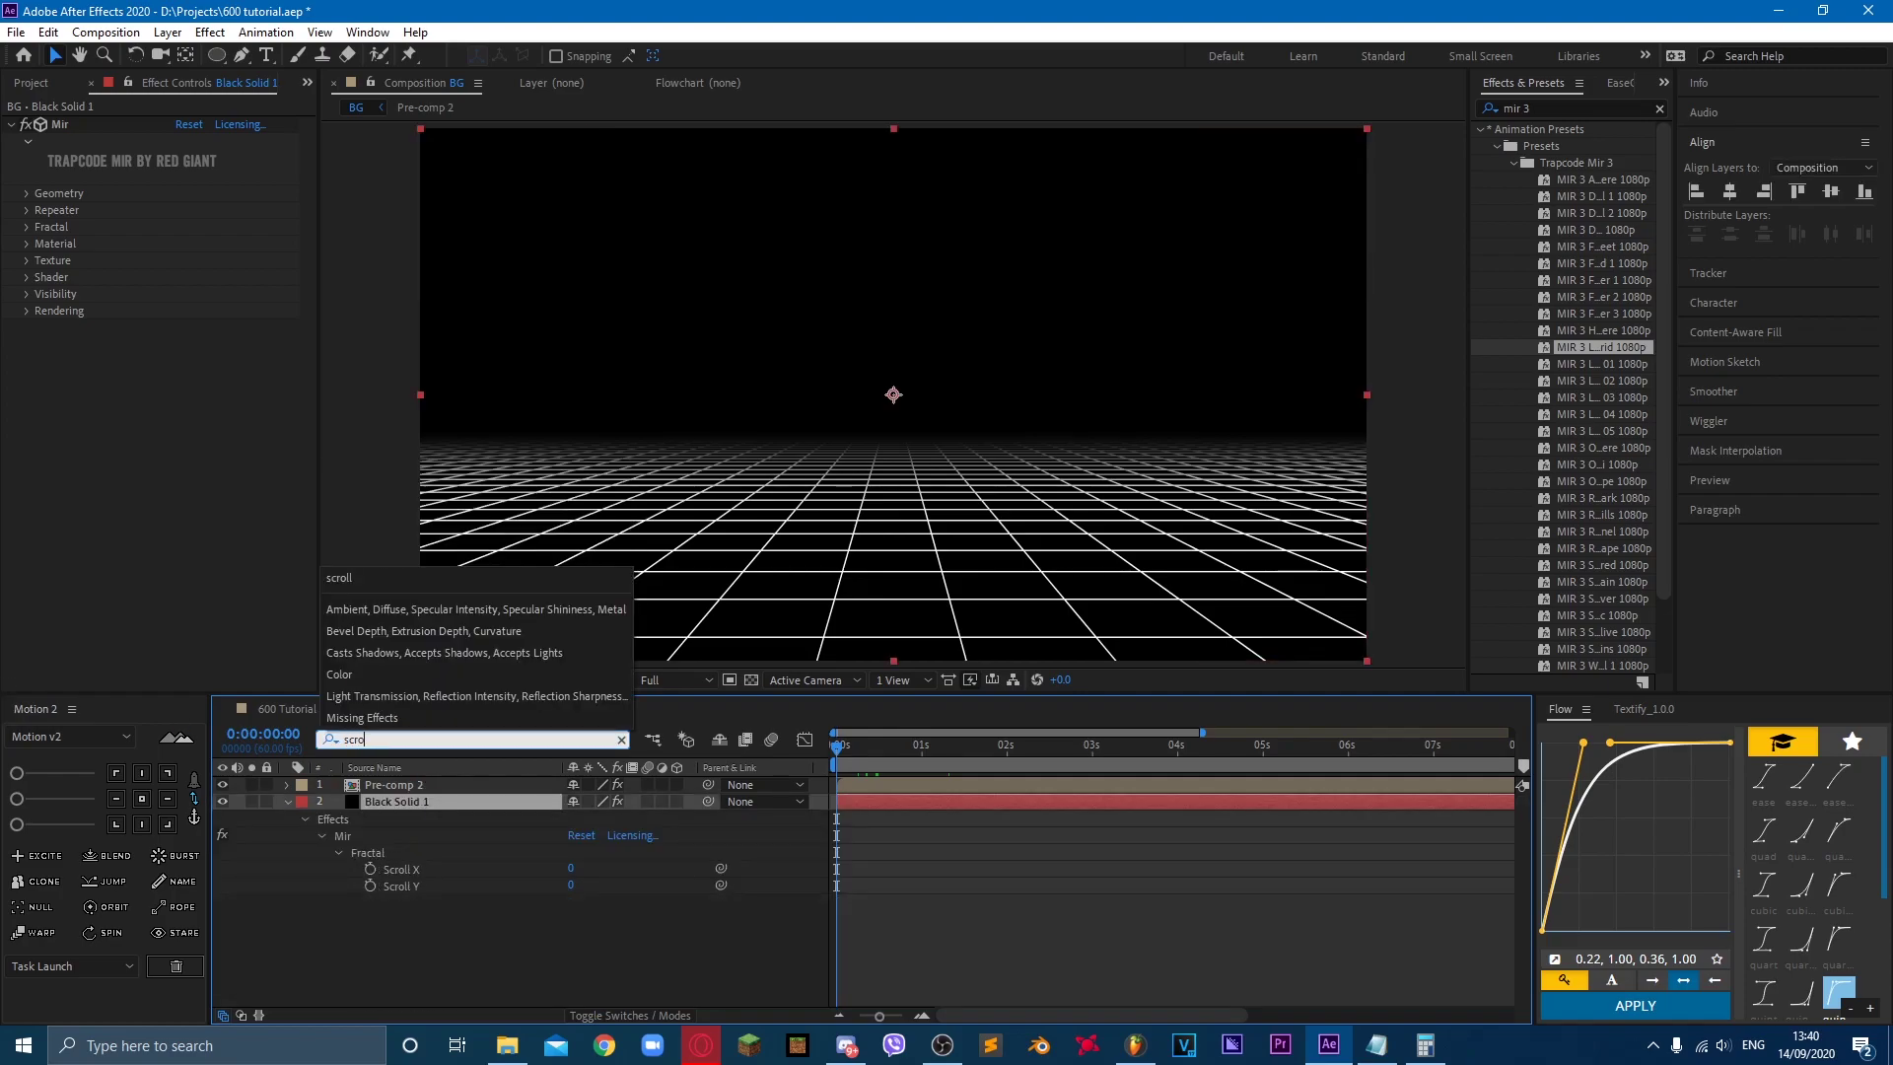
pyautogui.click(493, 919)
pyautogui.moveTo(569, 869); pyautogui.dragTo(951, 744)
pyautogui.click(802, 891)
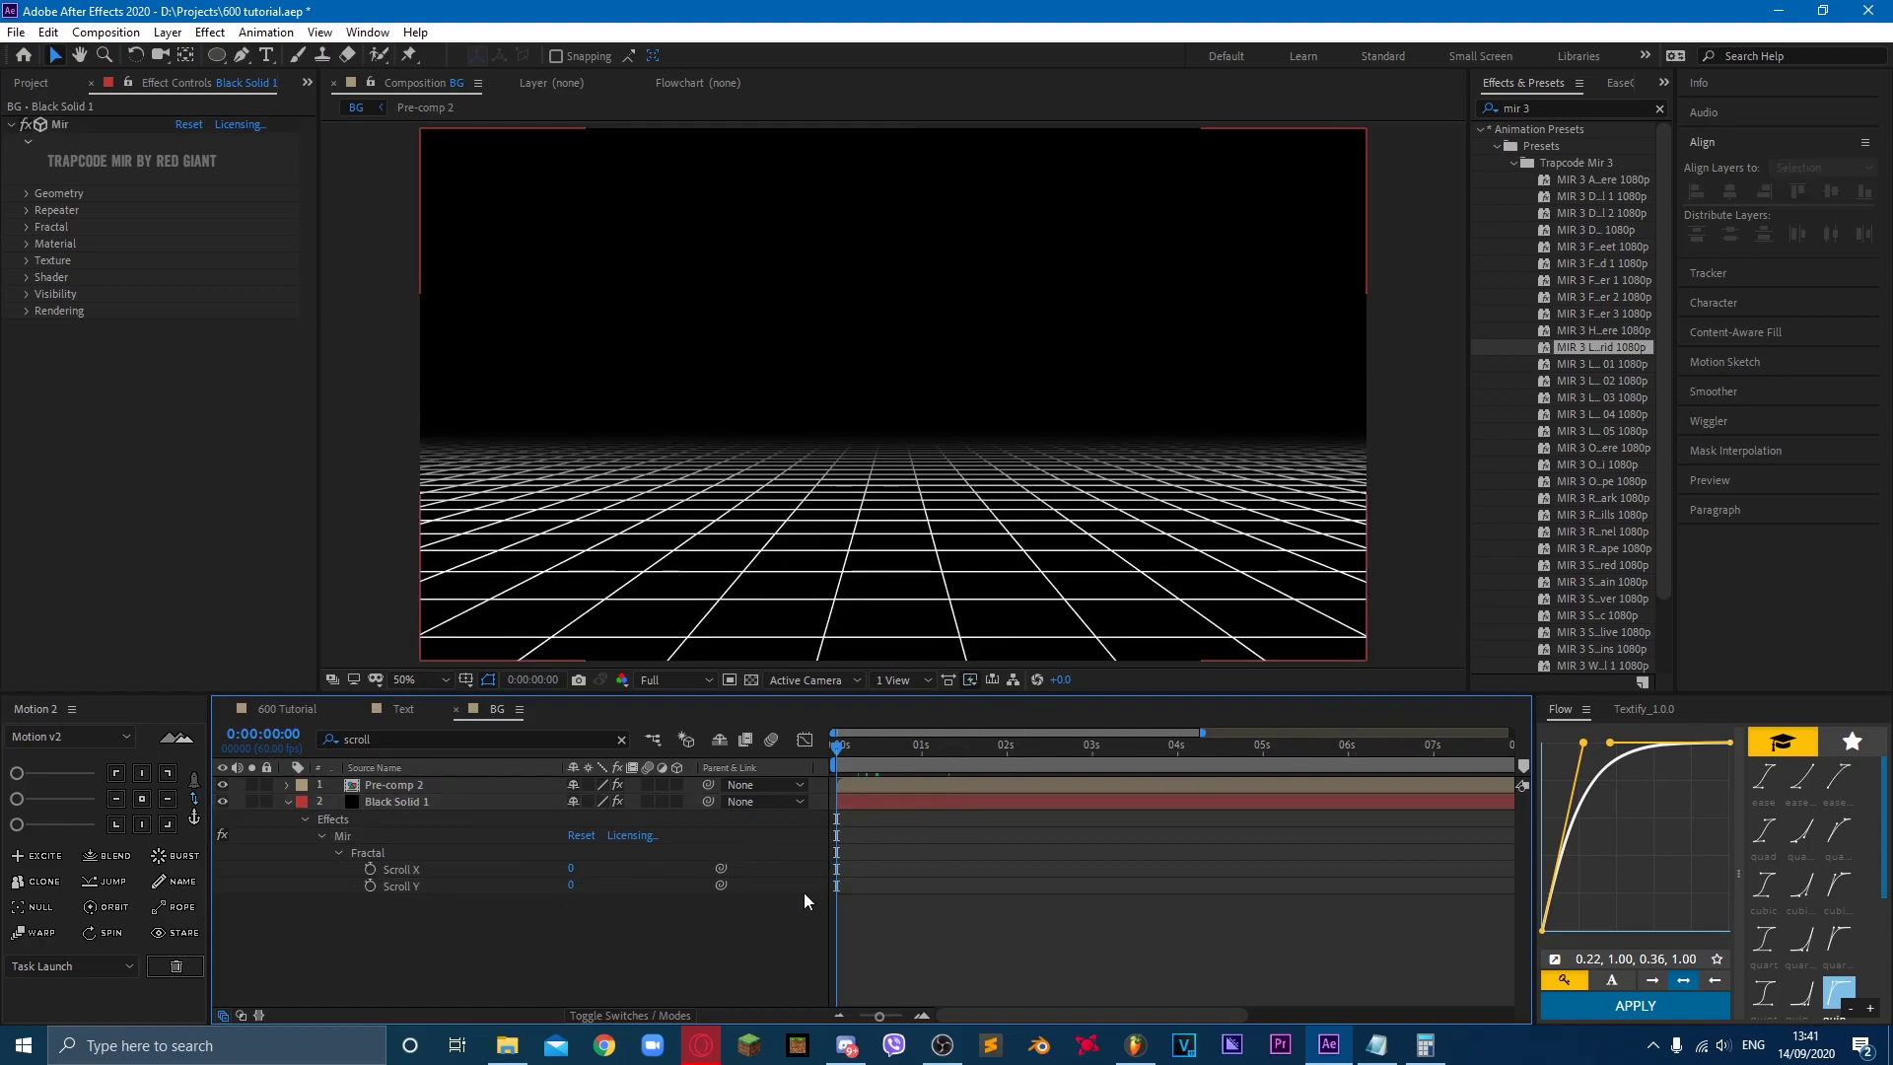
# Step: Add the expression time*100 to the Mir Scroll Y property of Black Solid 1 and preview the motion
pyautogui.keyDown('alt'); pyautogui.click(375, 887); pyautogui.keyUp('alt')
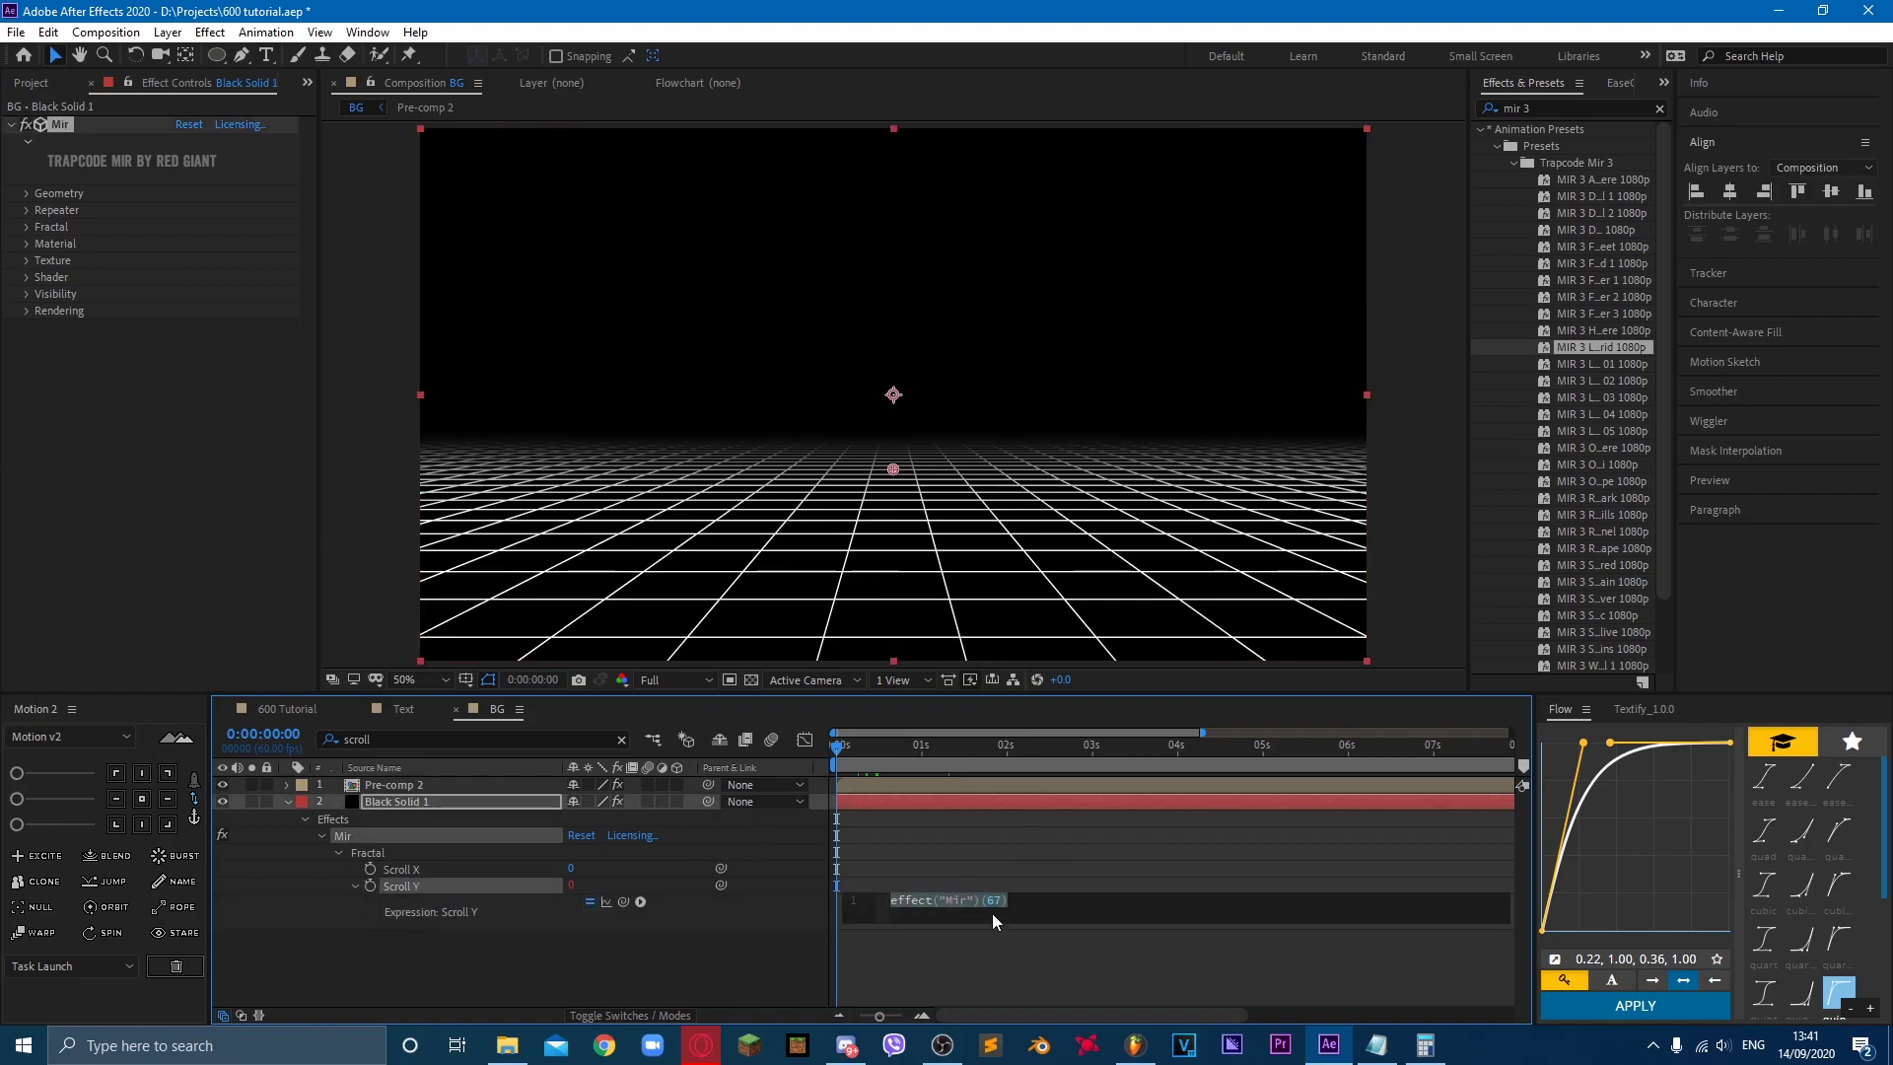
pyautogui.write('time')
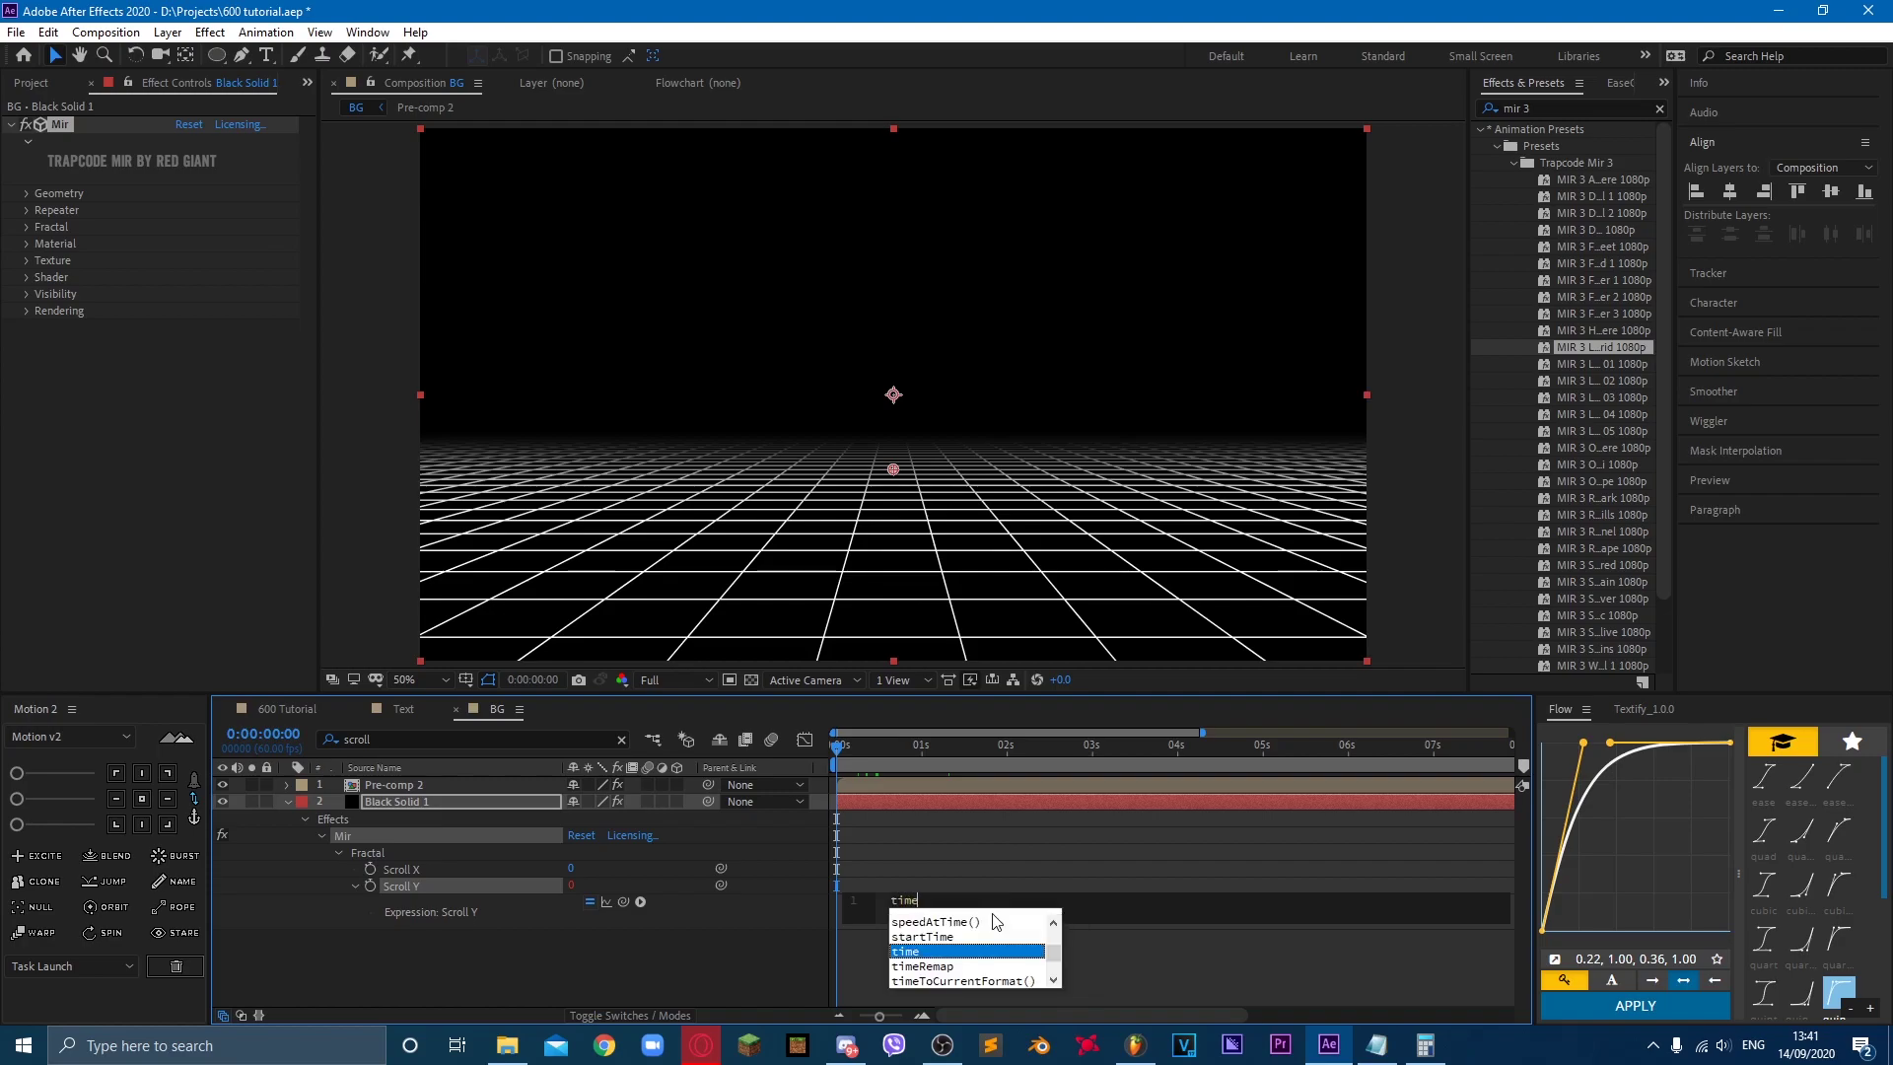
pyautogui.write('*')
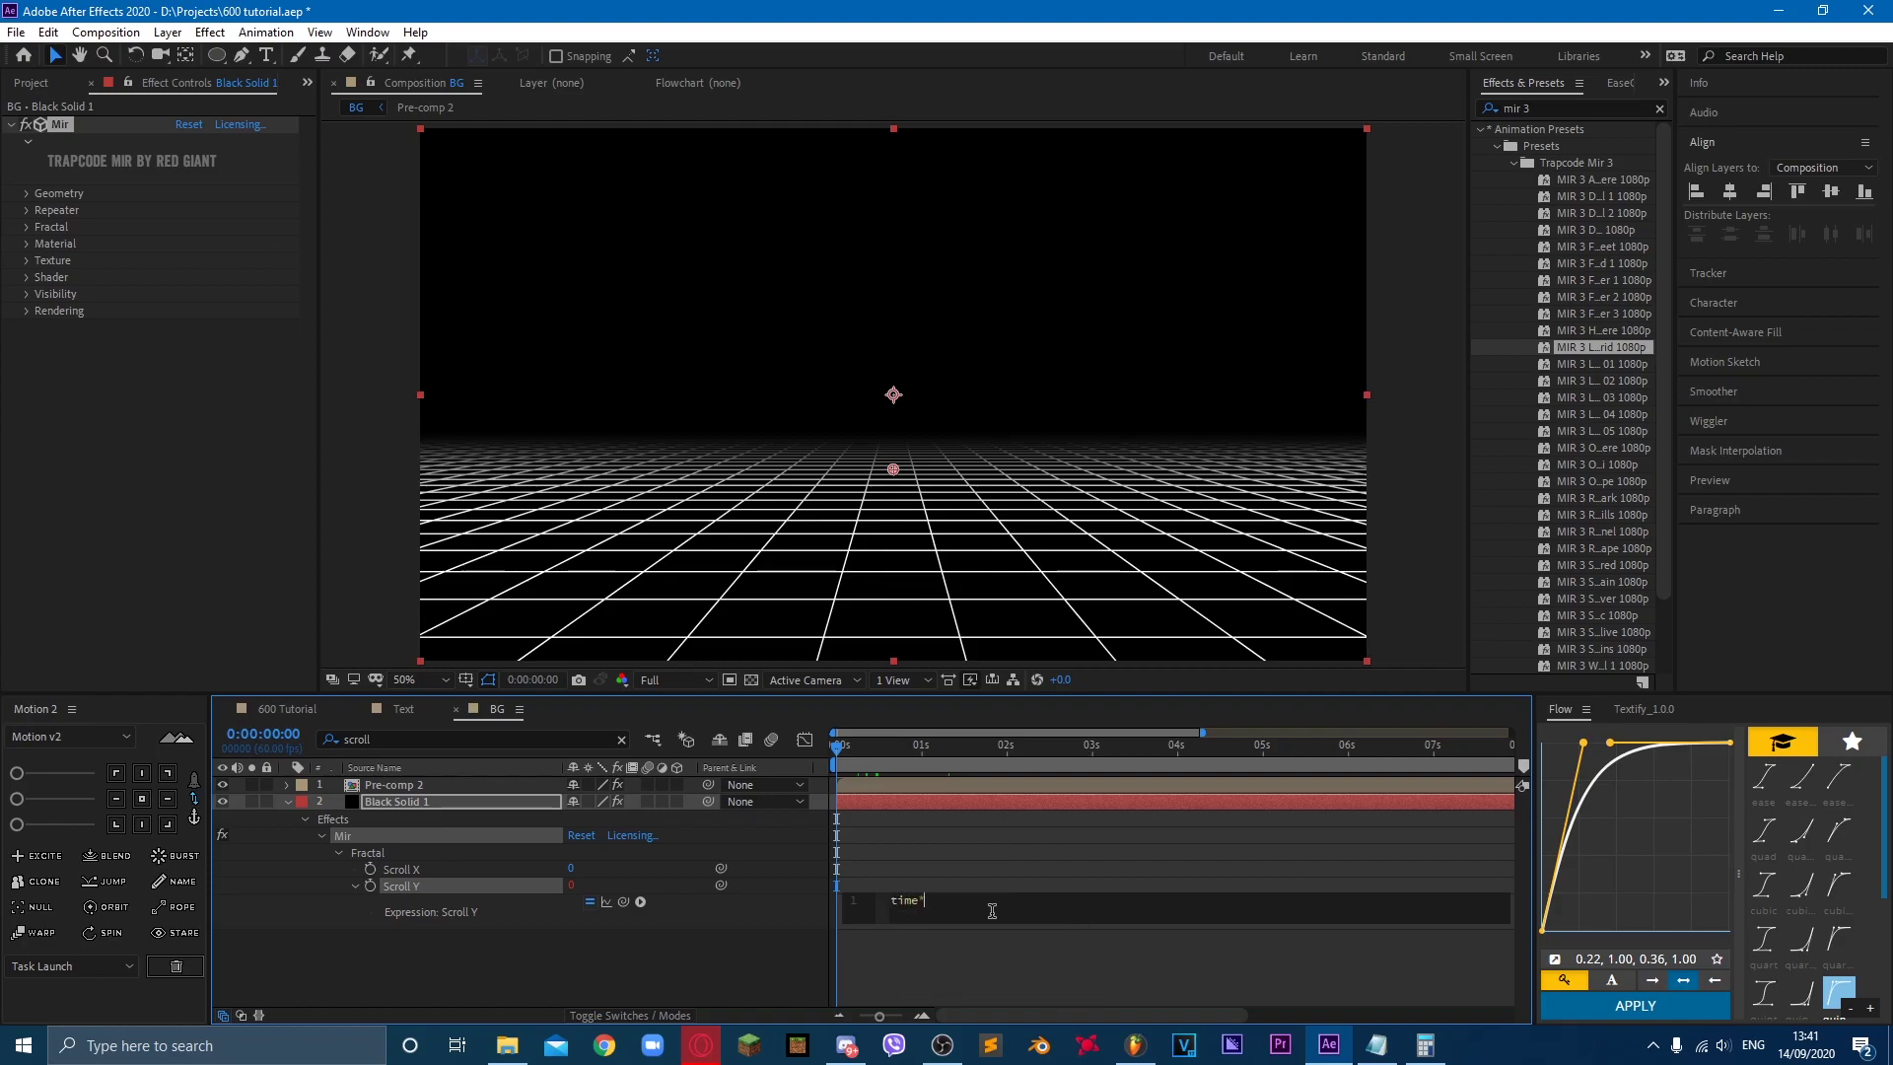
pyautogui.write('100')
pyautogui.click(990, 866)
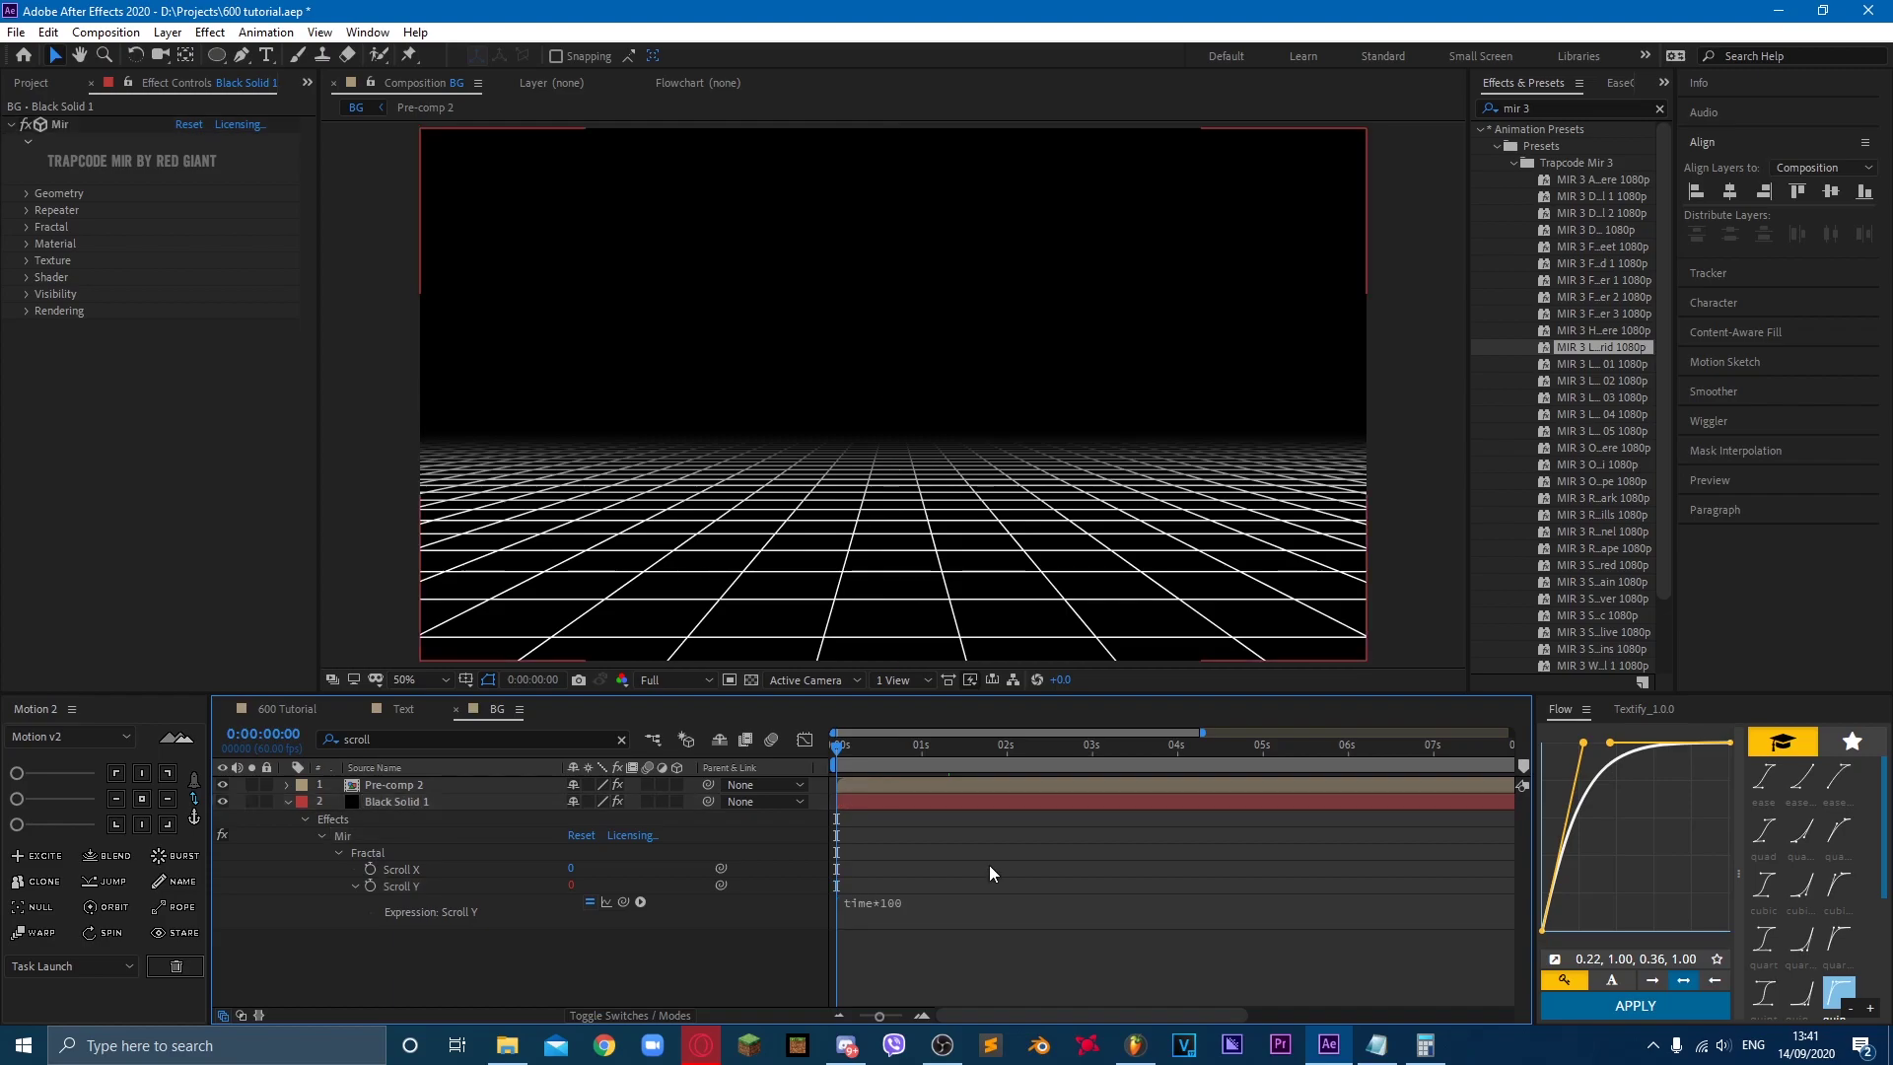
pyautogui.press('space')
# Step: Change the Scroll Y expression of Black Solid 1 to time*400 and preview the grid motion
pyautogui.click(962, 907)
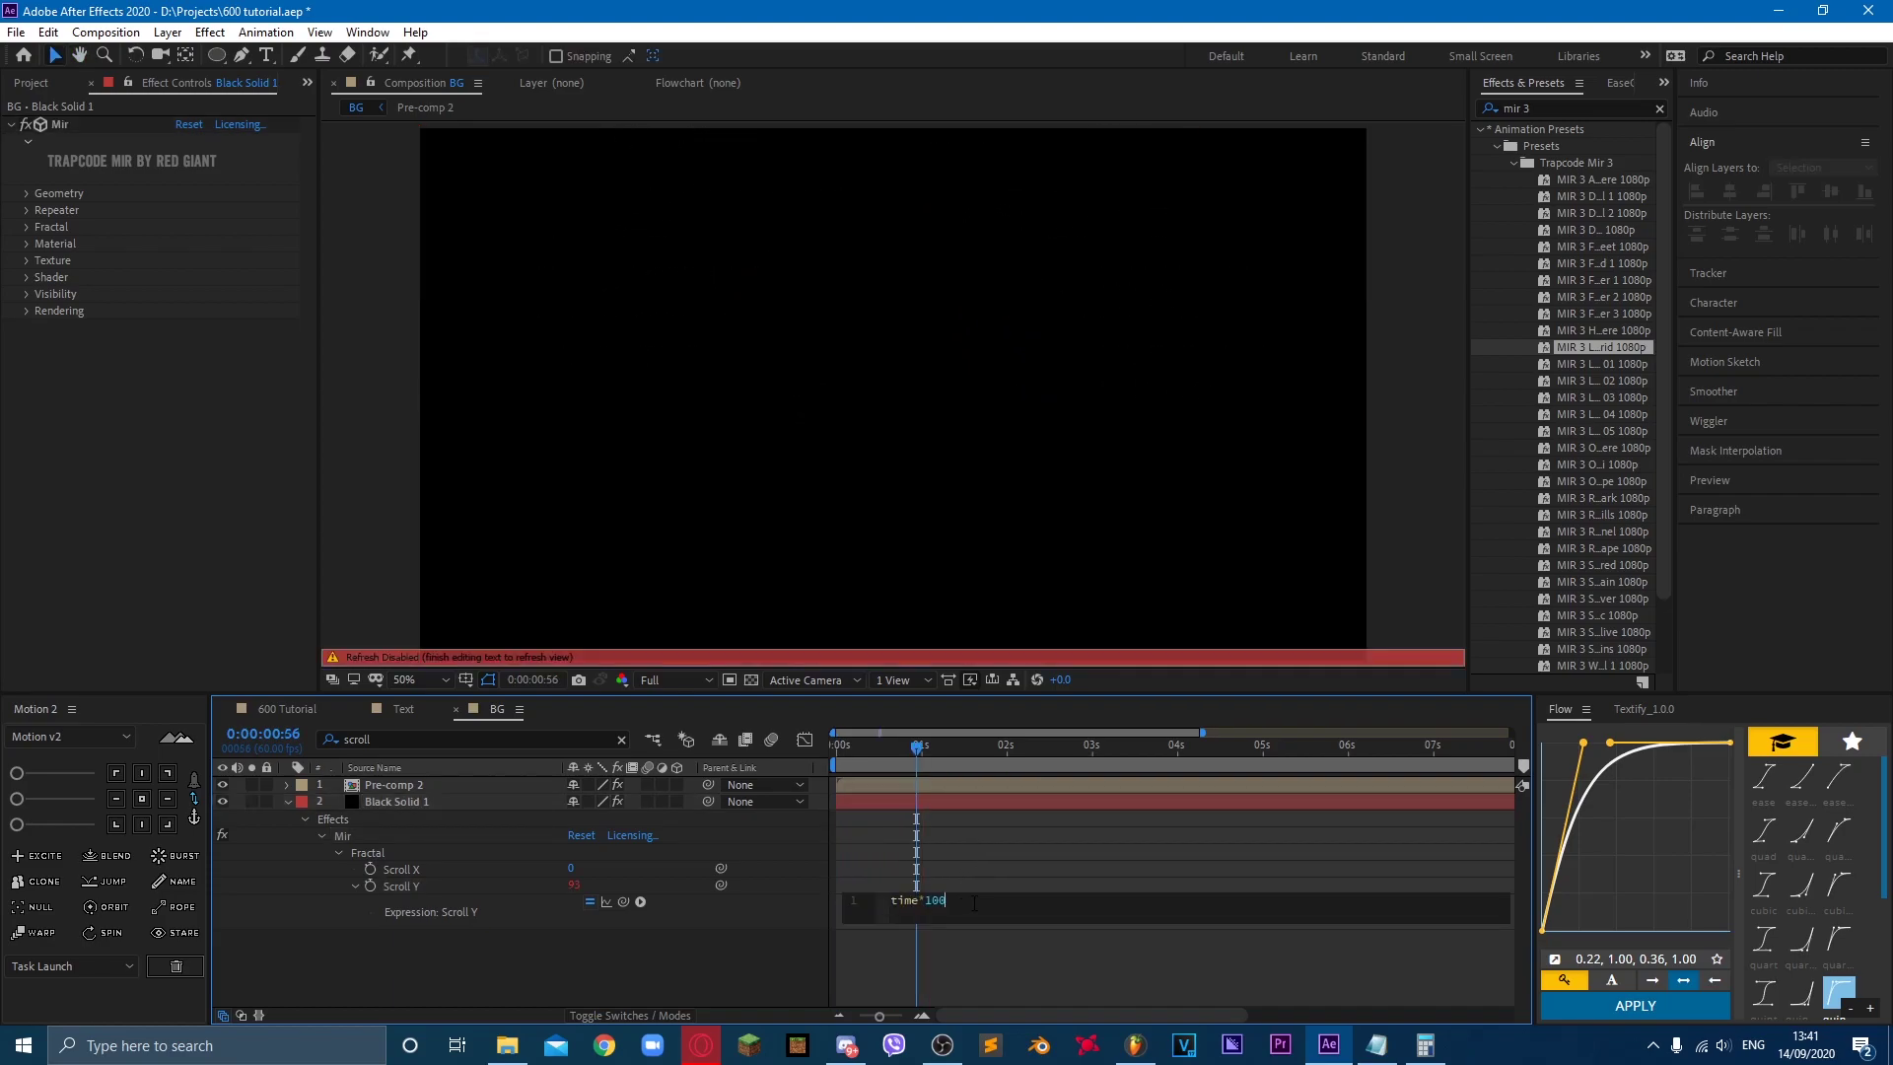
pyautogui.click(1038, 872)
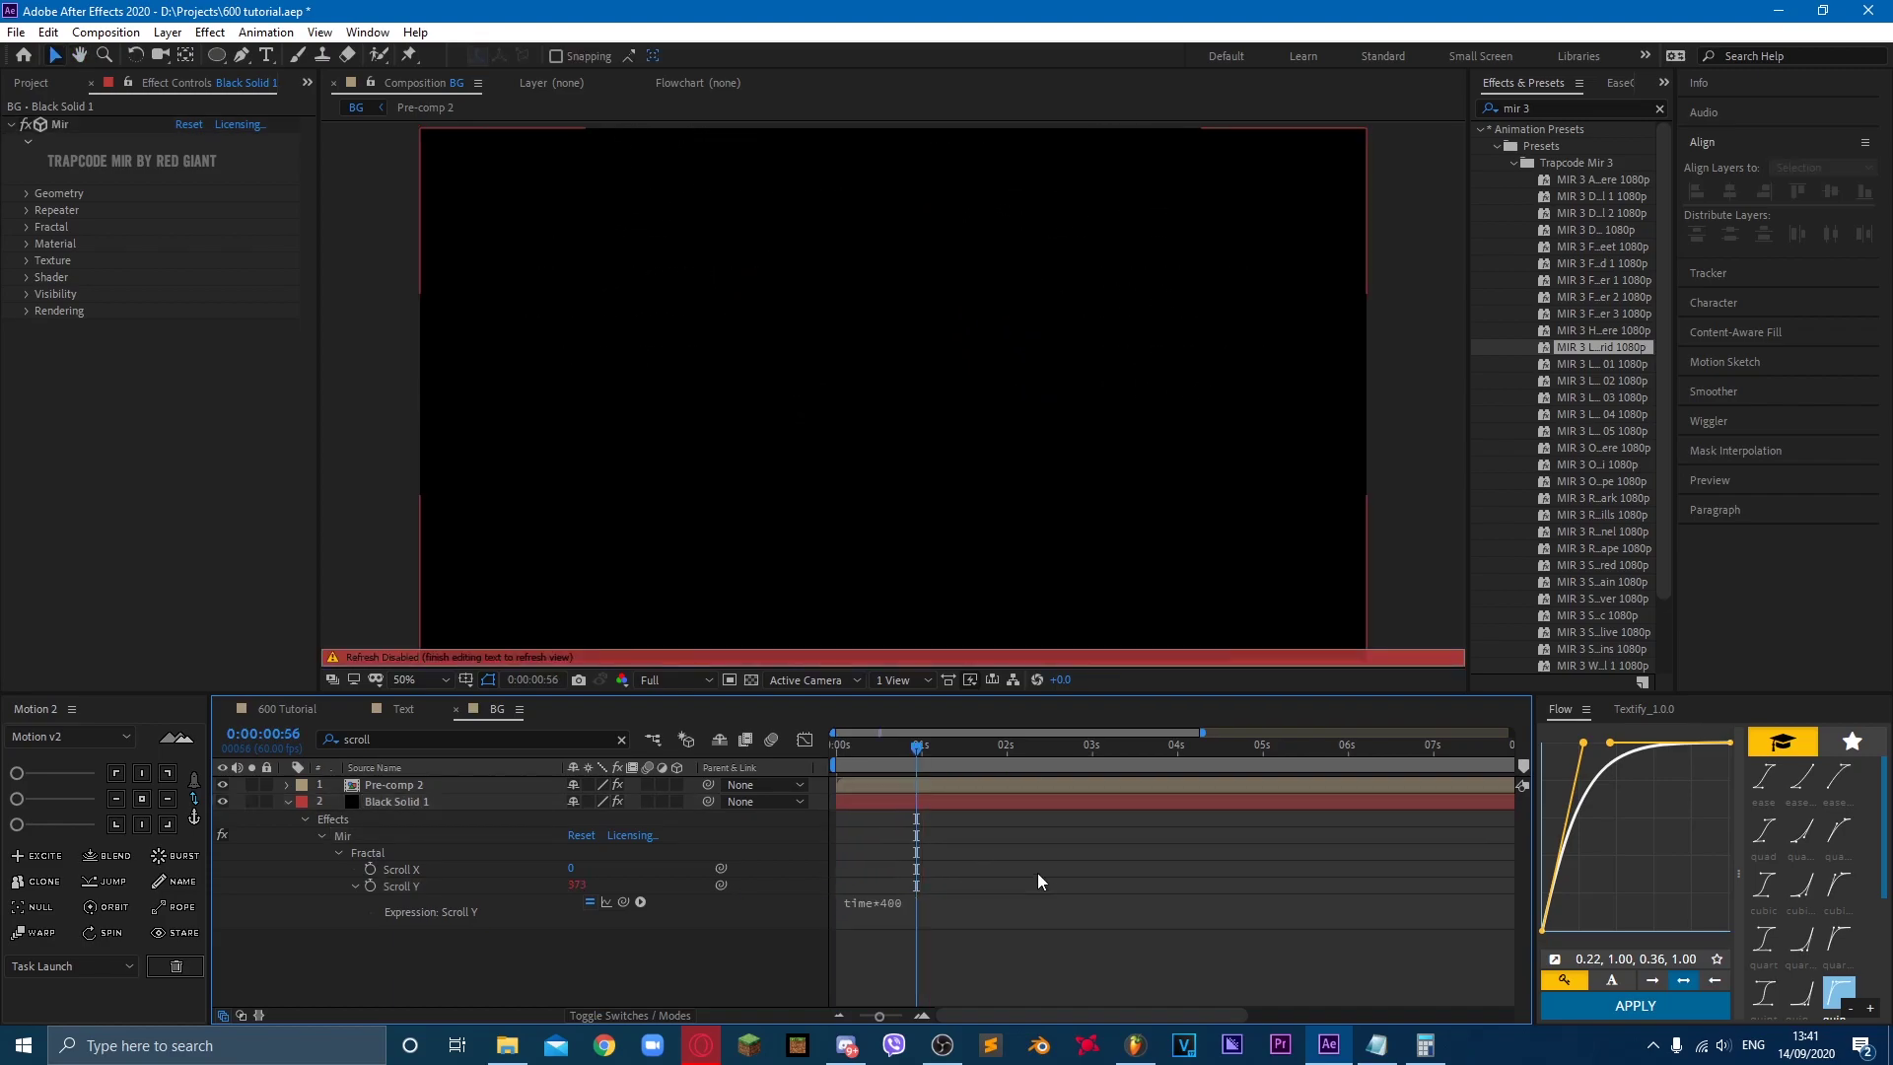
pyautogui.press('space')
# Step: Set the Scroll Y expression of Black Solid 1 to time*250 and preview the scrolling behind the rings
pyautogui.click(974, 909)
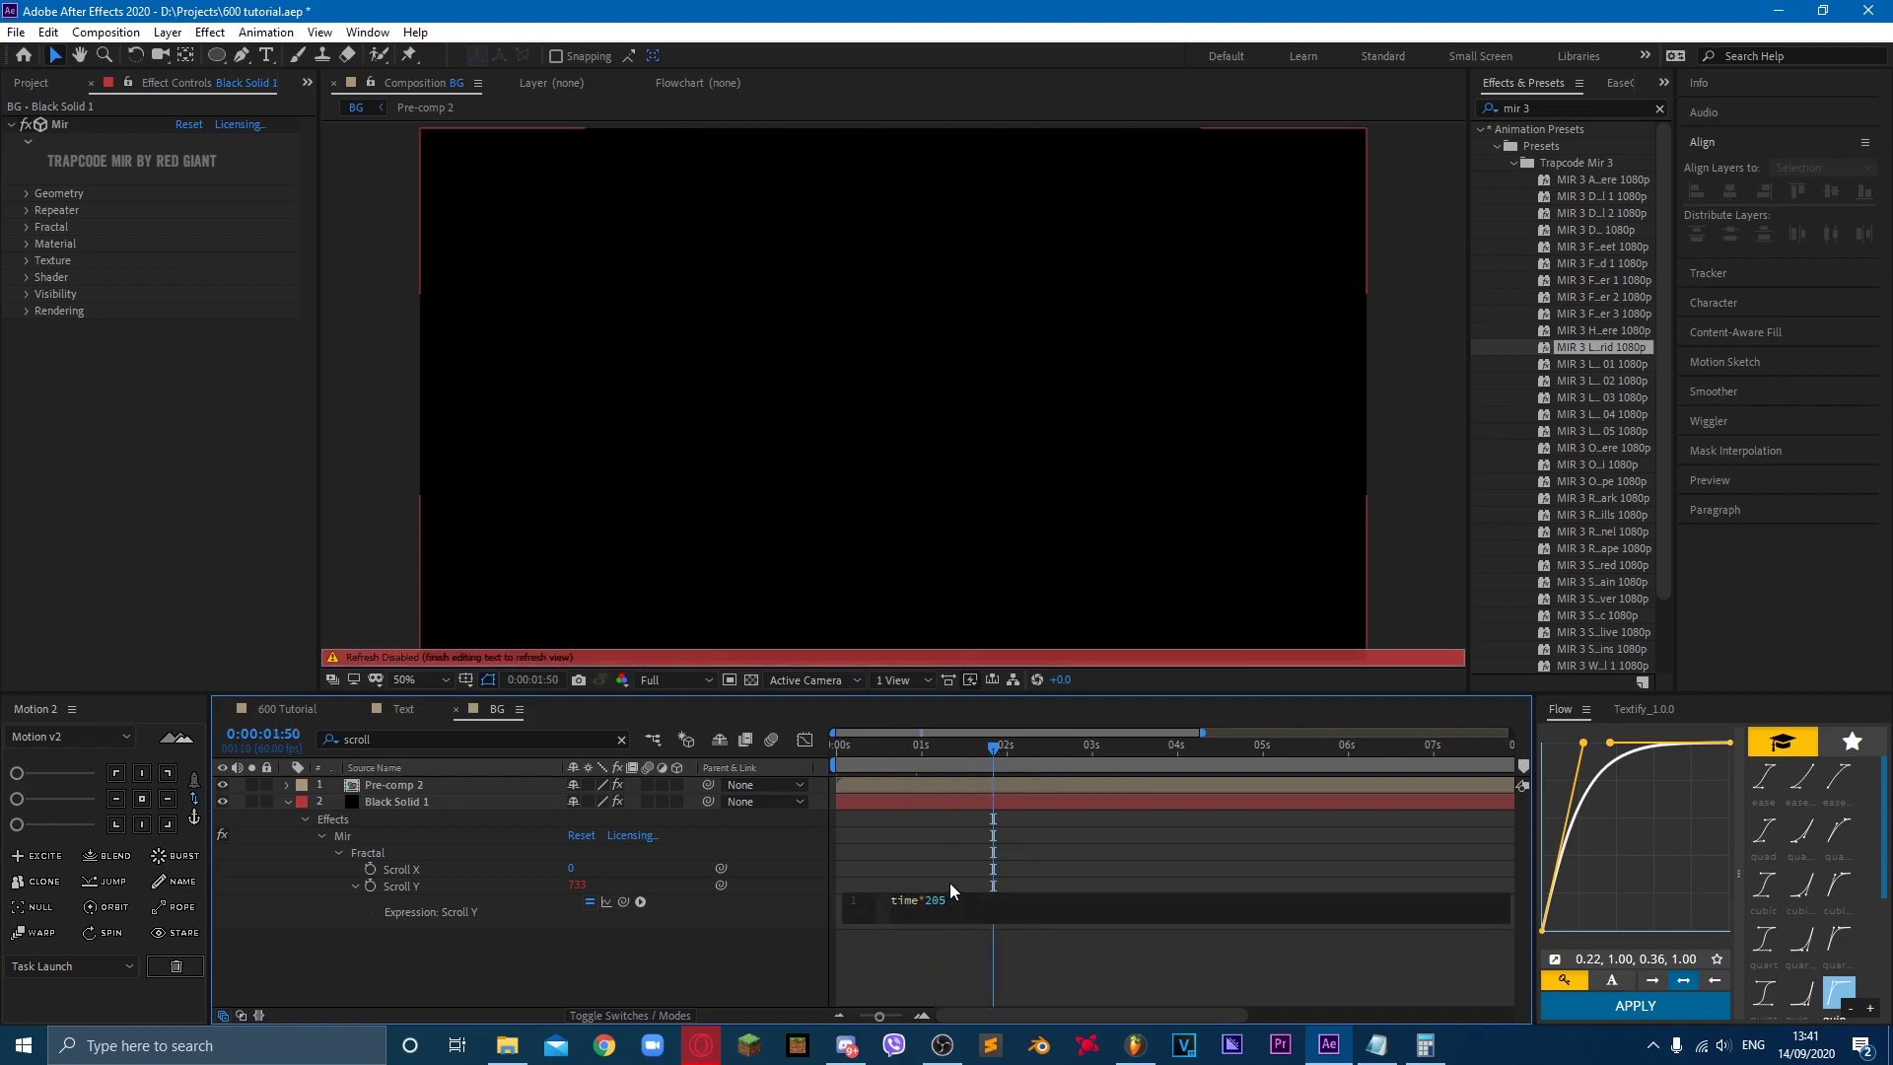
pyautogui.click(974, 848)
pyautogui.press('space')
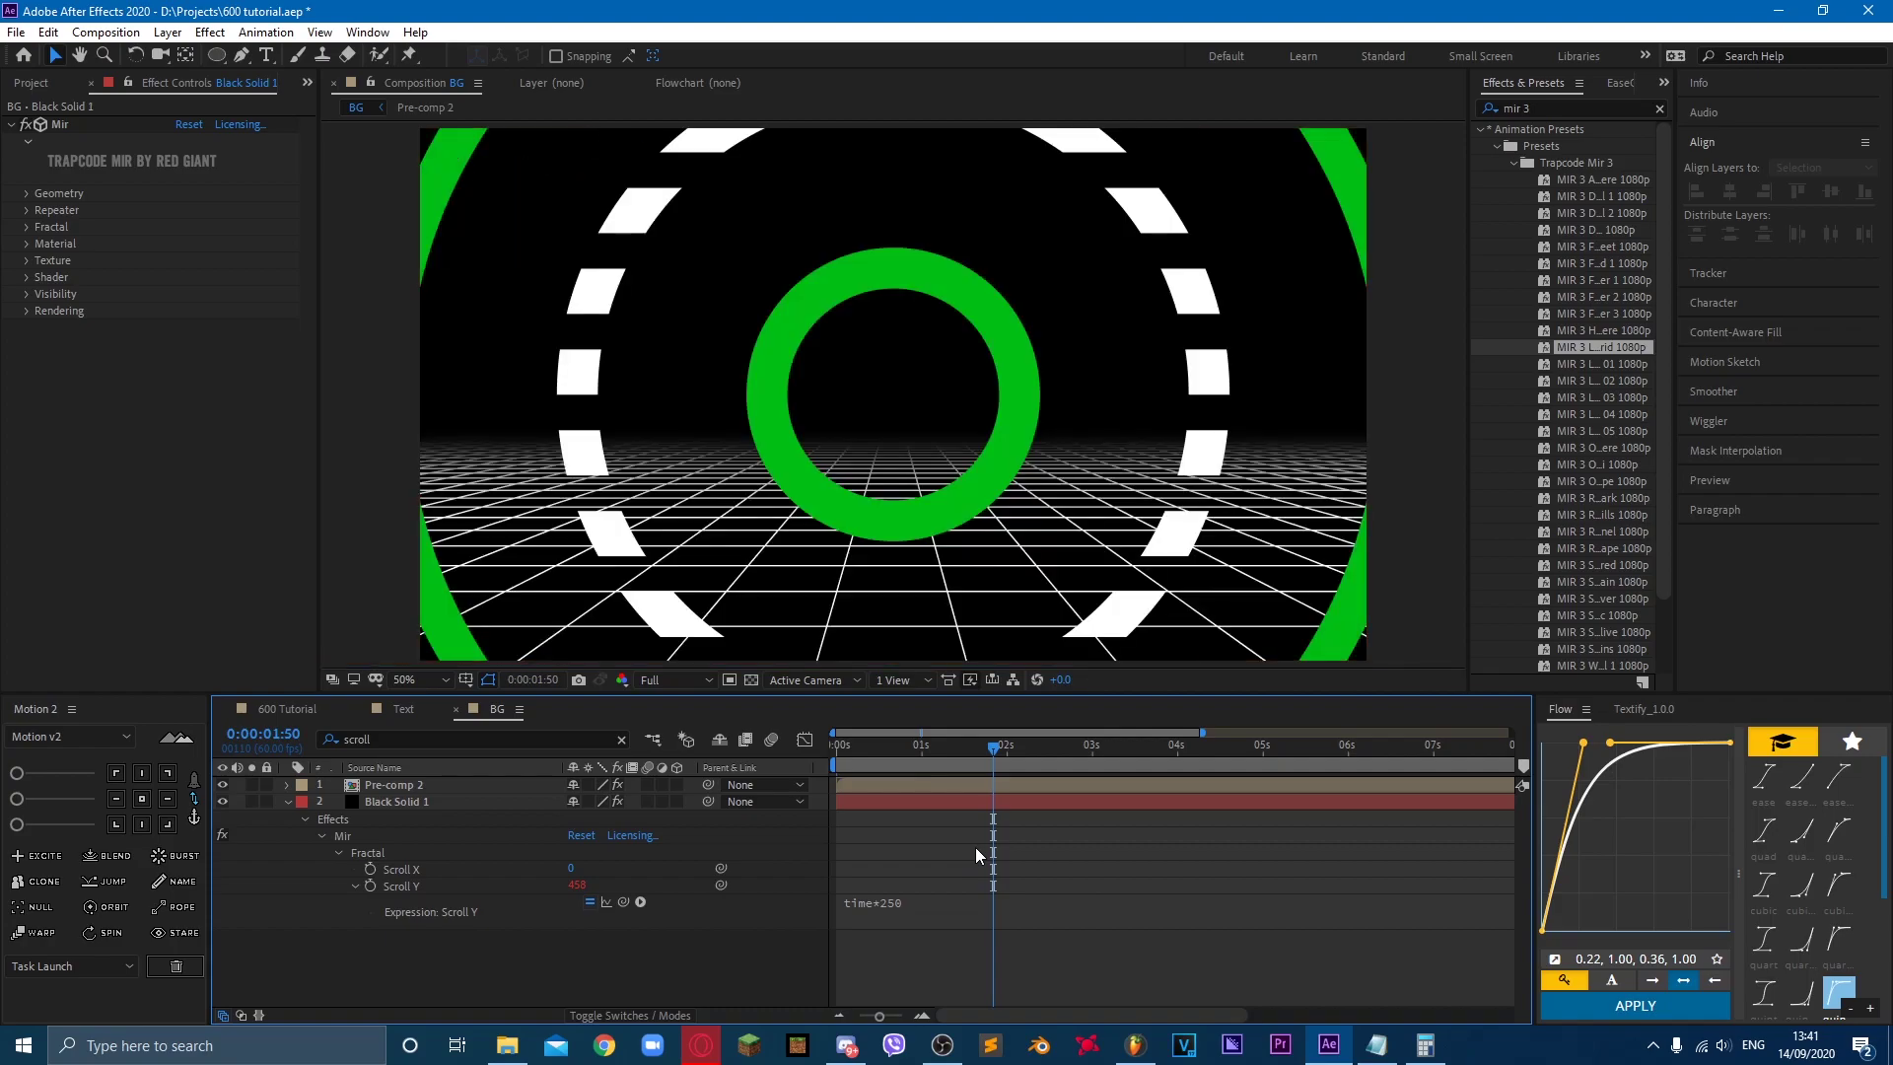
pyautogui.press('space')
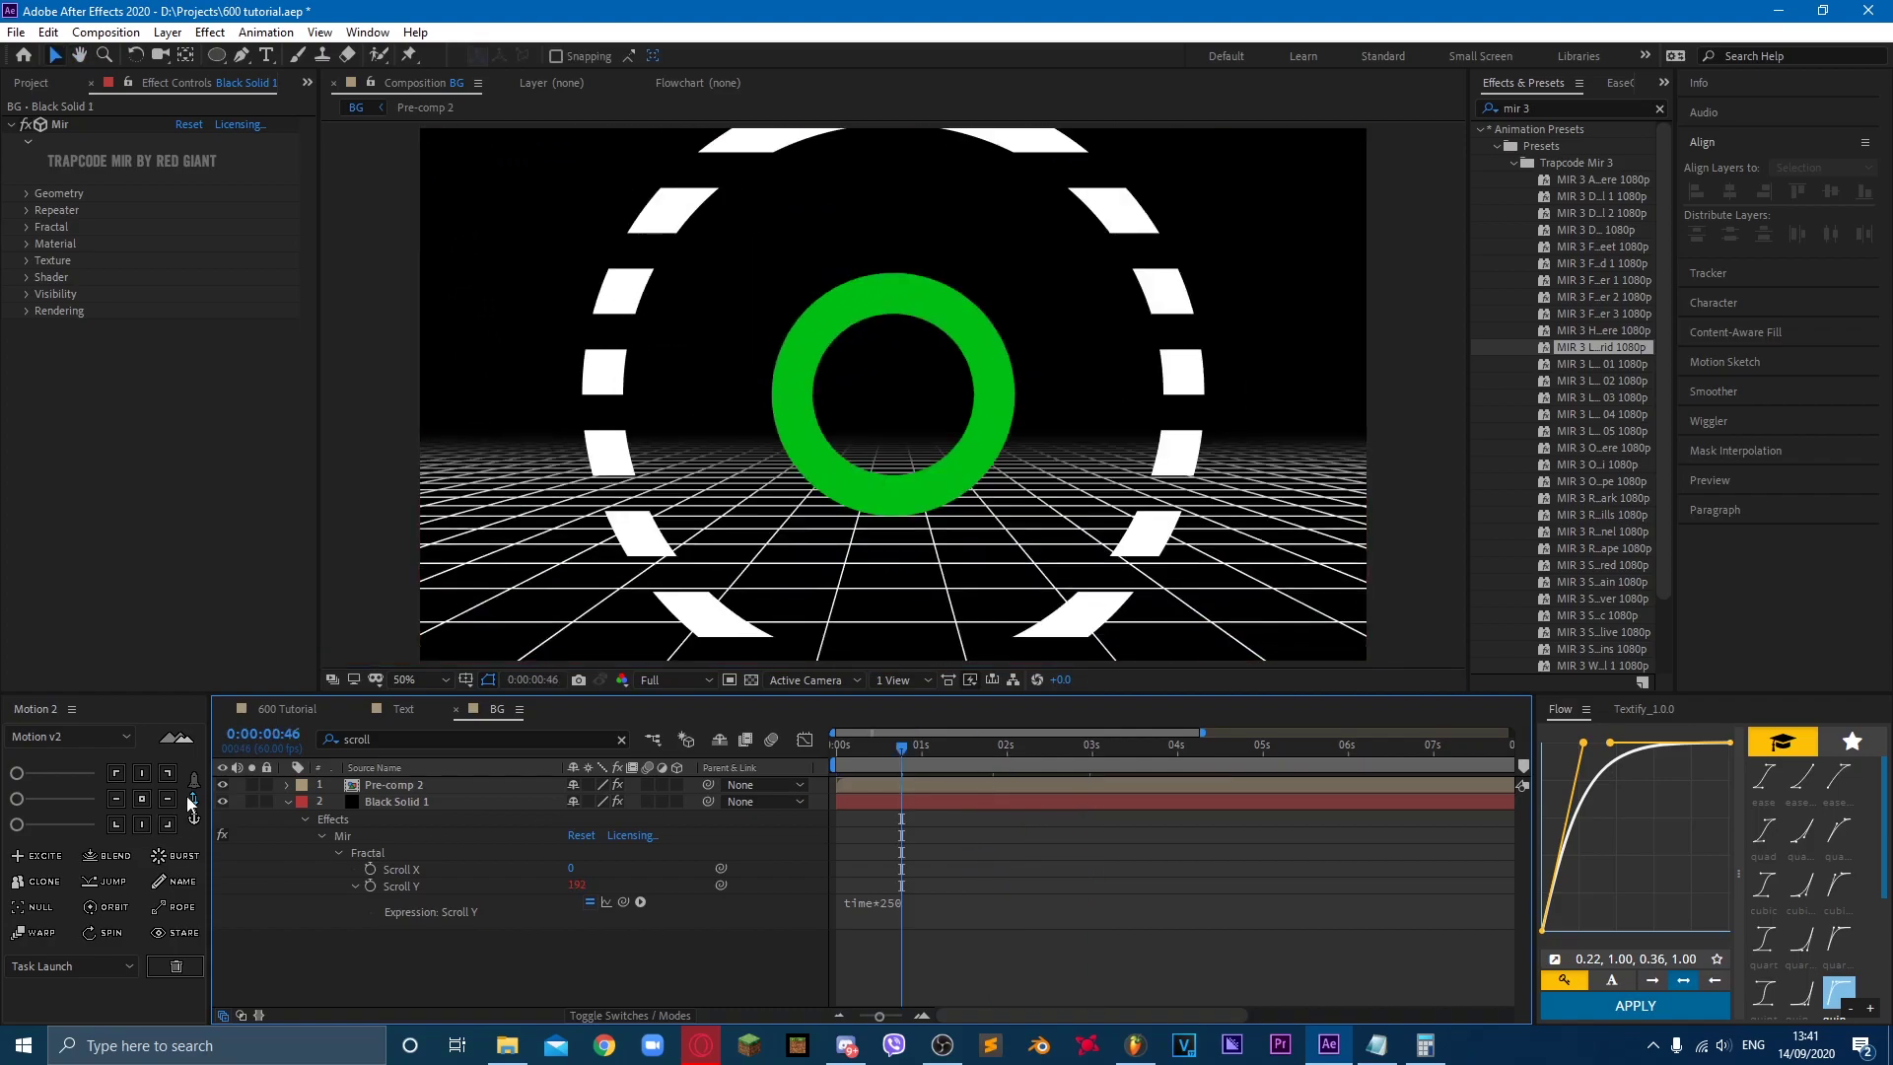
# Step: Hide Pre-comp 2, then duplicate Black Solid 1 and rotate the copy by 180°
pyautogui.click(222, 784)
pyautogui.click(398, 801)
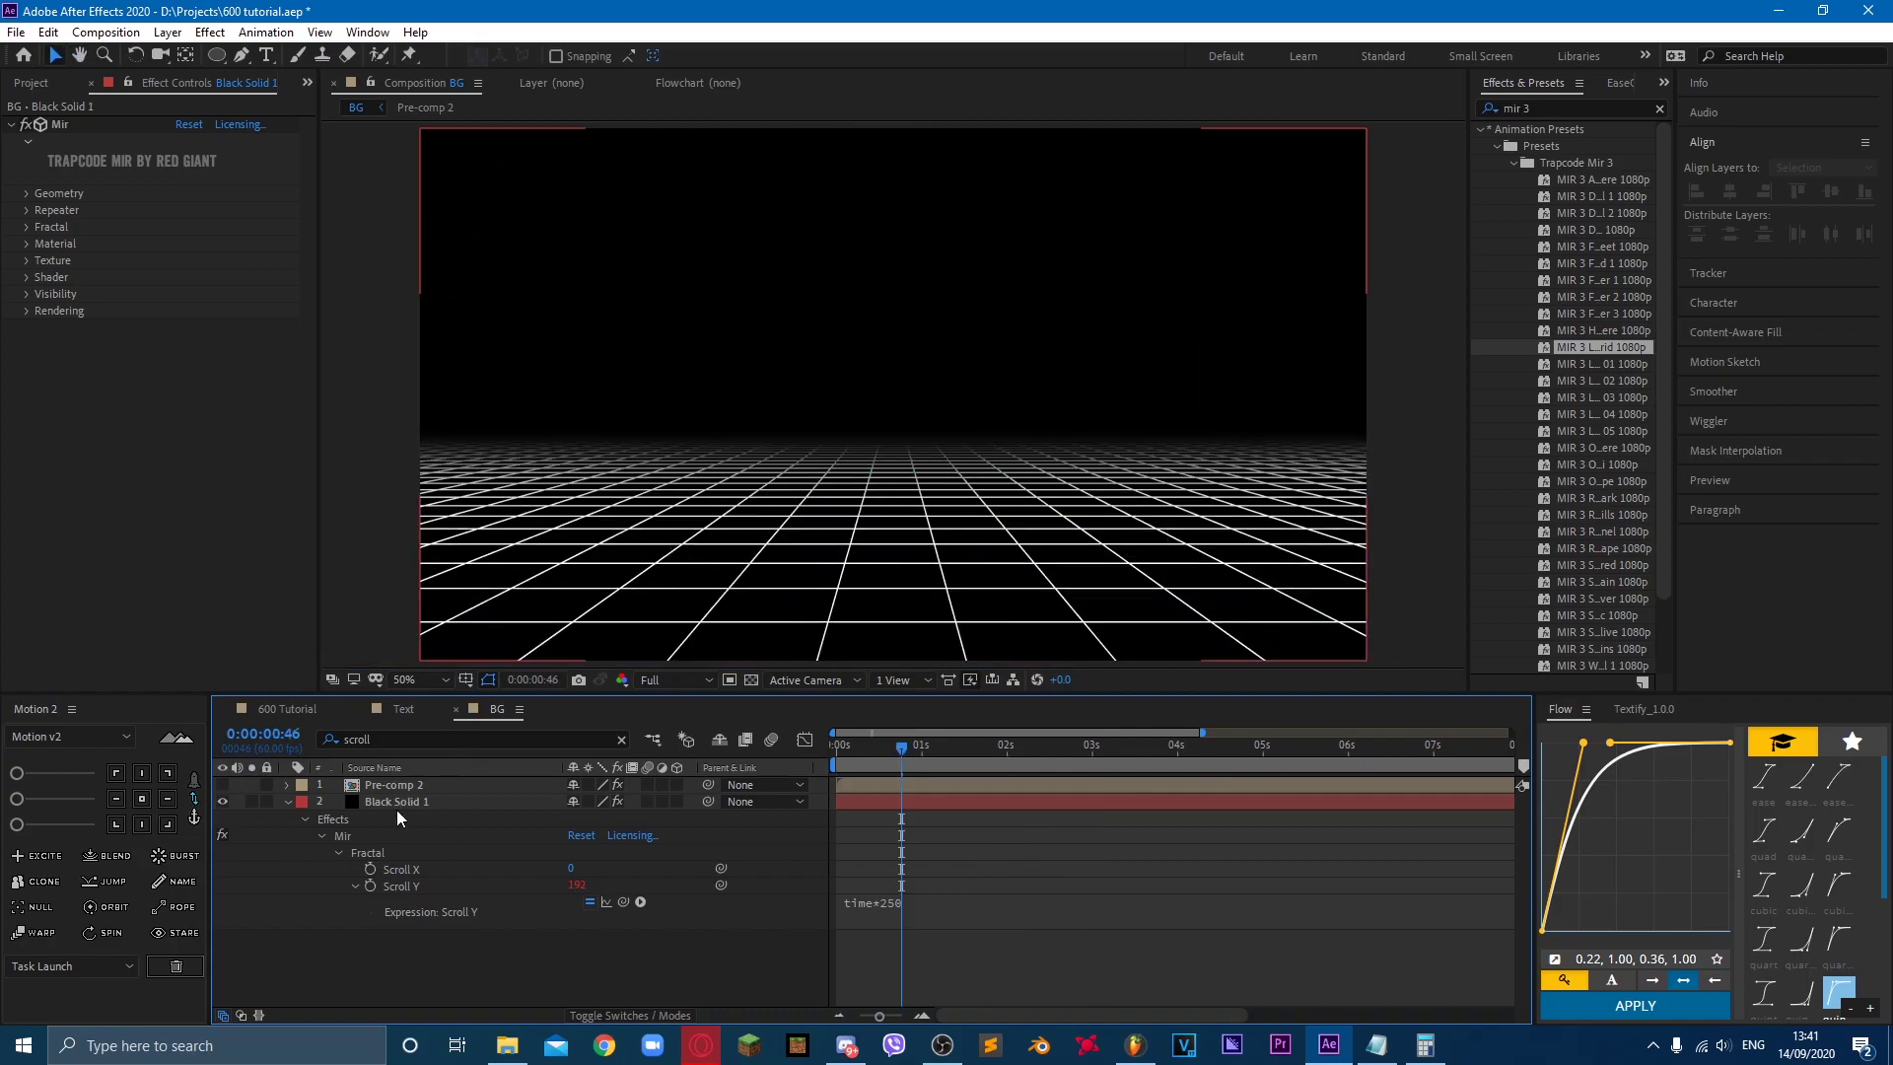
pyautogui.hotkey('ctrl', 'd')
pyautogui.press('r')
pyautogui.click(597, 818)
pyautogui.write('180')
pyautogui.press('Return')
# Step: Filter the rotated grid copy for its color properties and change the Mir material color to green
pyautogui.click(577, 738)
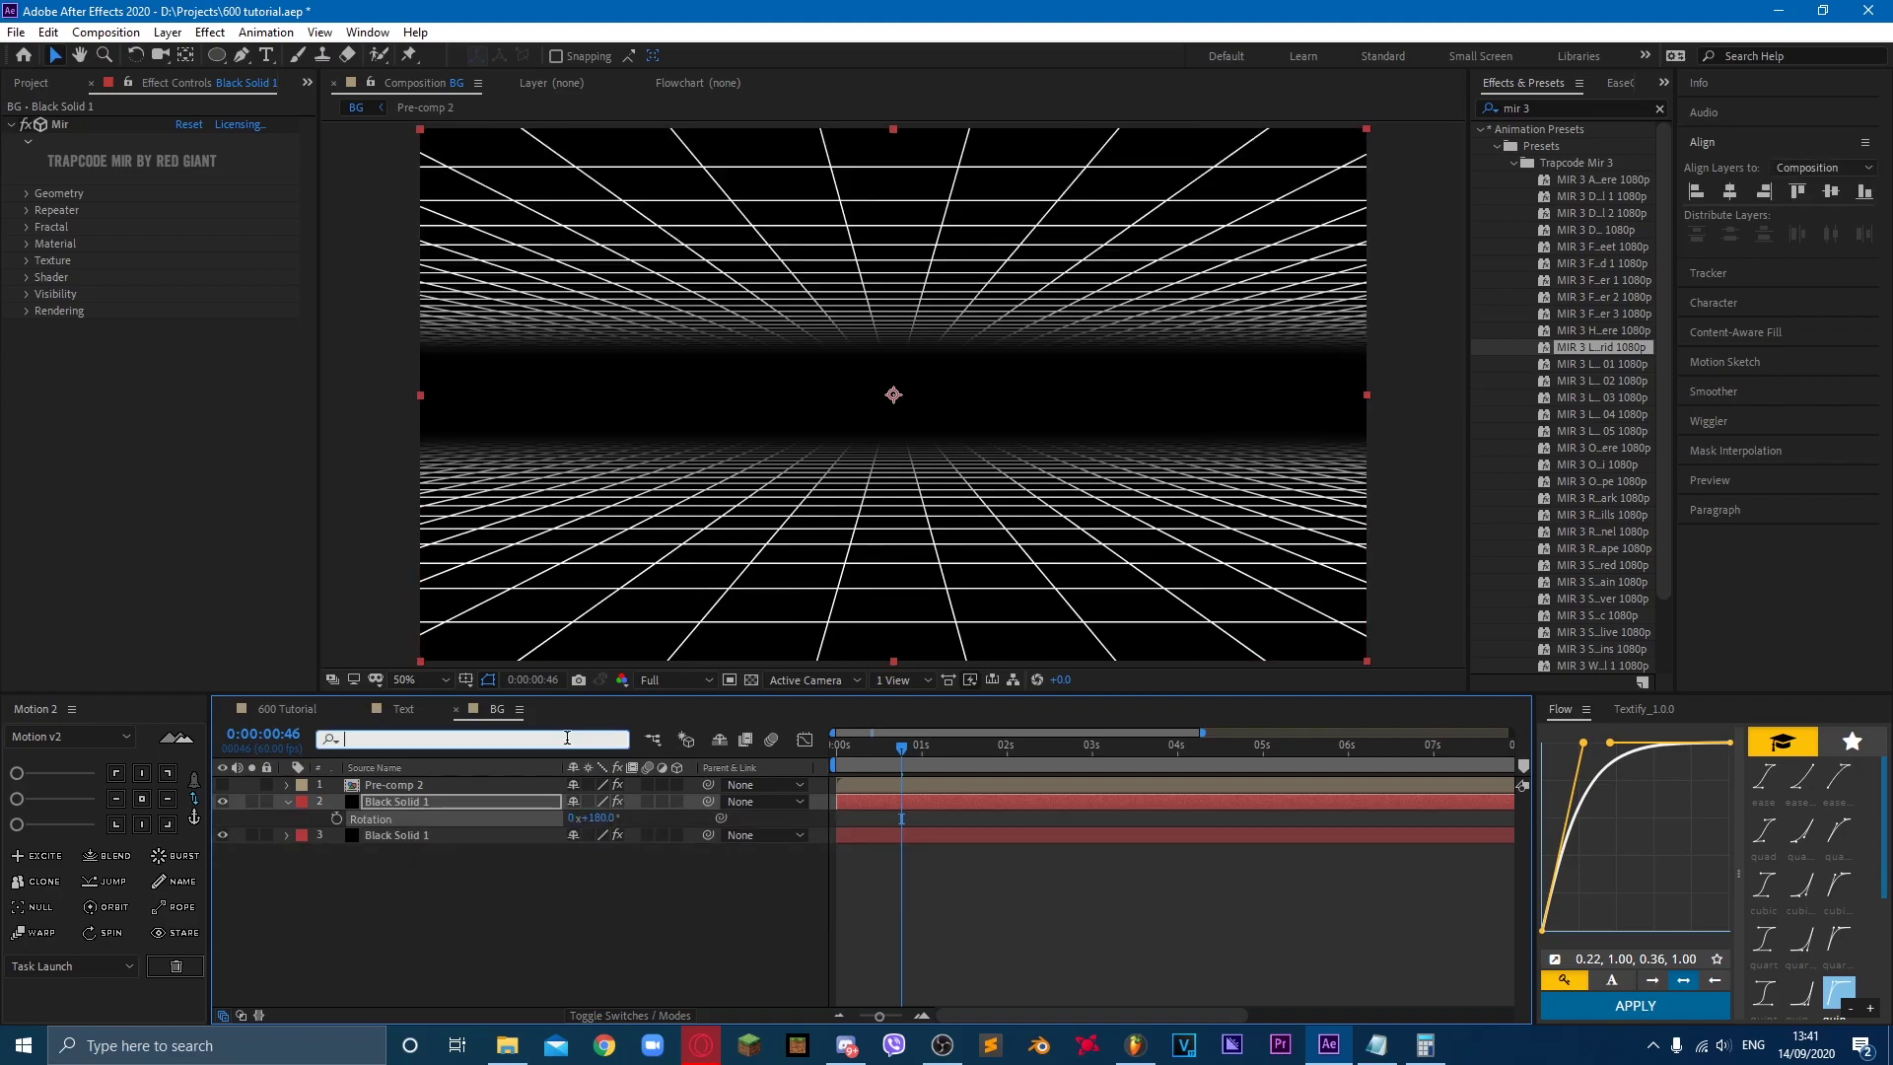
pyautogui.write('color')
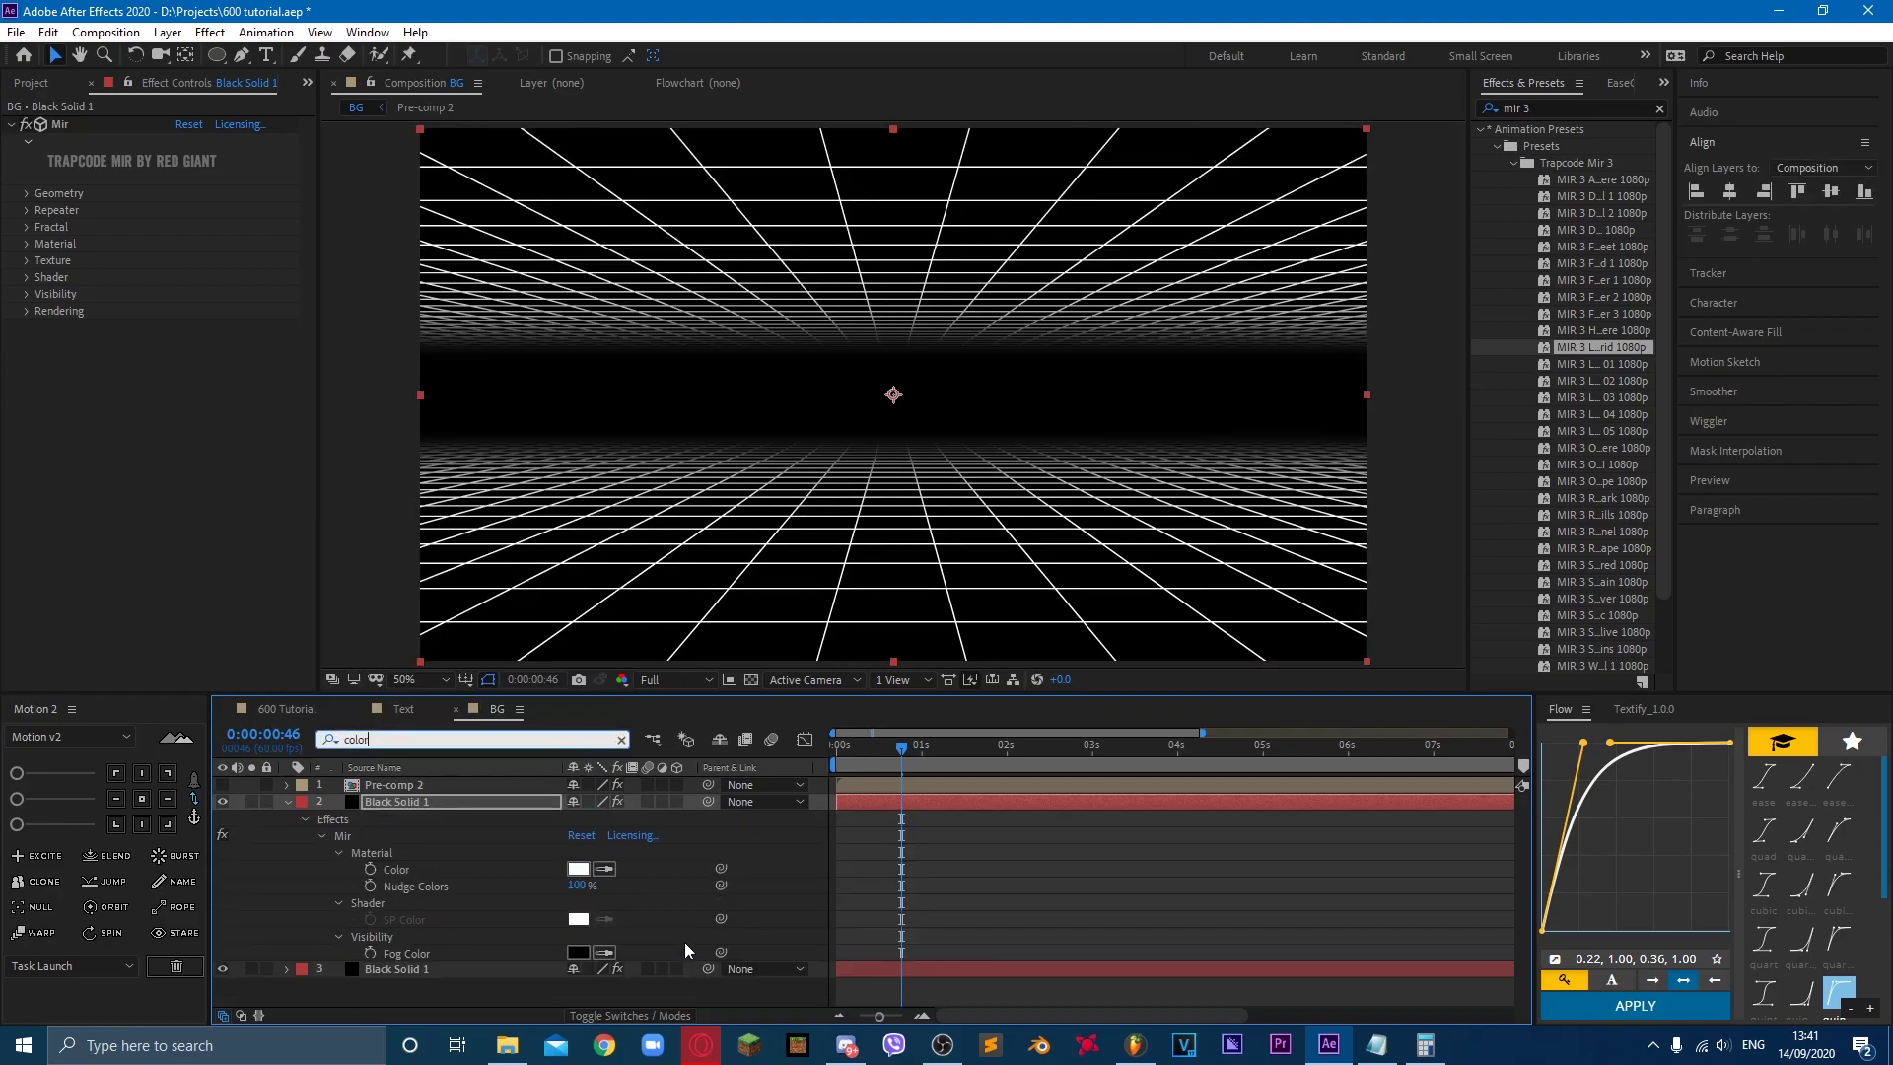
pyautogui.click(578, 869)
pyautogui.click(610, 111)
pyautogui.click(643, 289)
pyautogui.moveTo(648, 292); pyautogui.dragTo(648, 281)
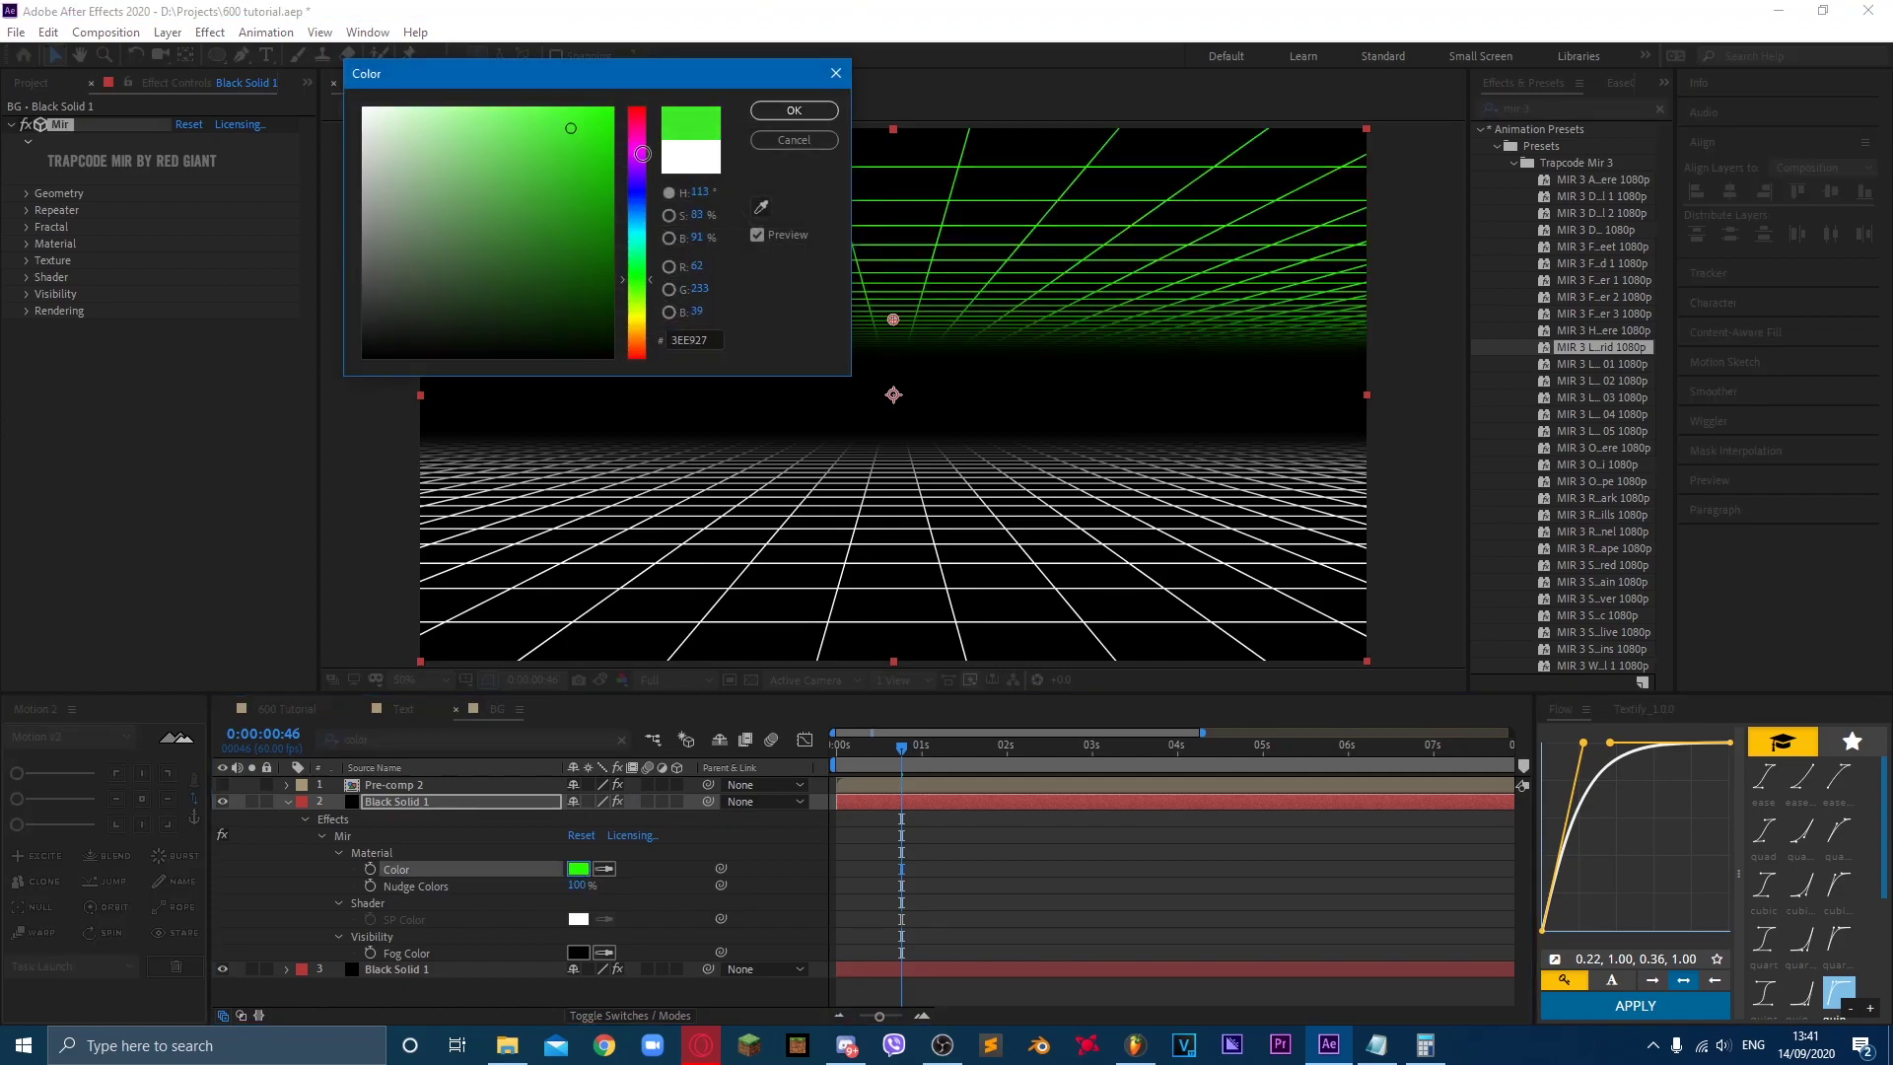
pyautogui.click(794, 110)
# Step: Preview the scrolling motion of the white and green grids together
pyautogui.press('space')
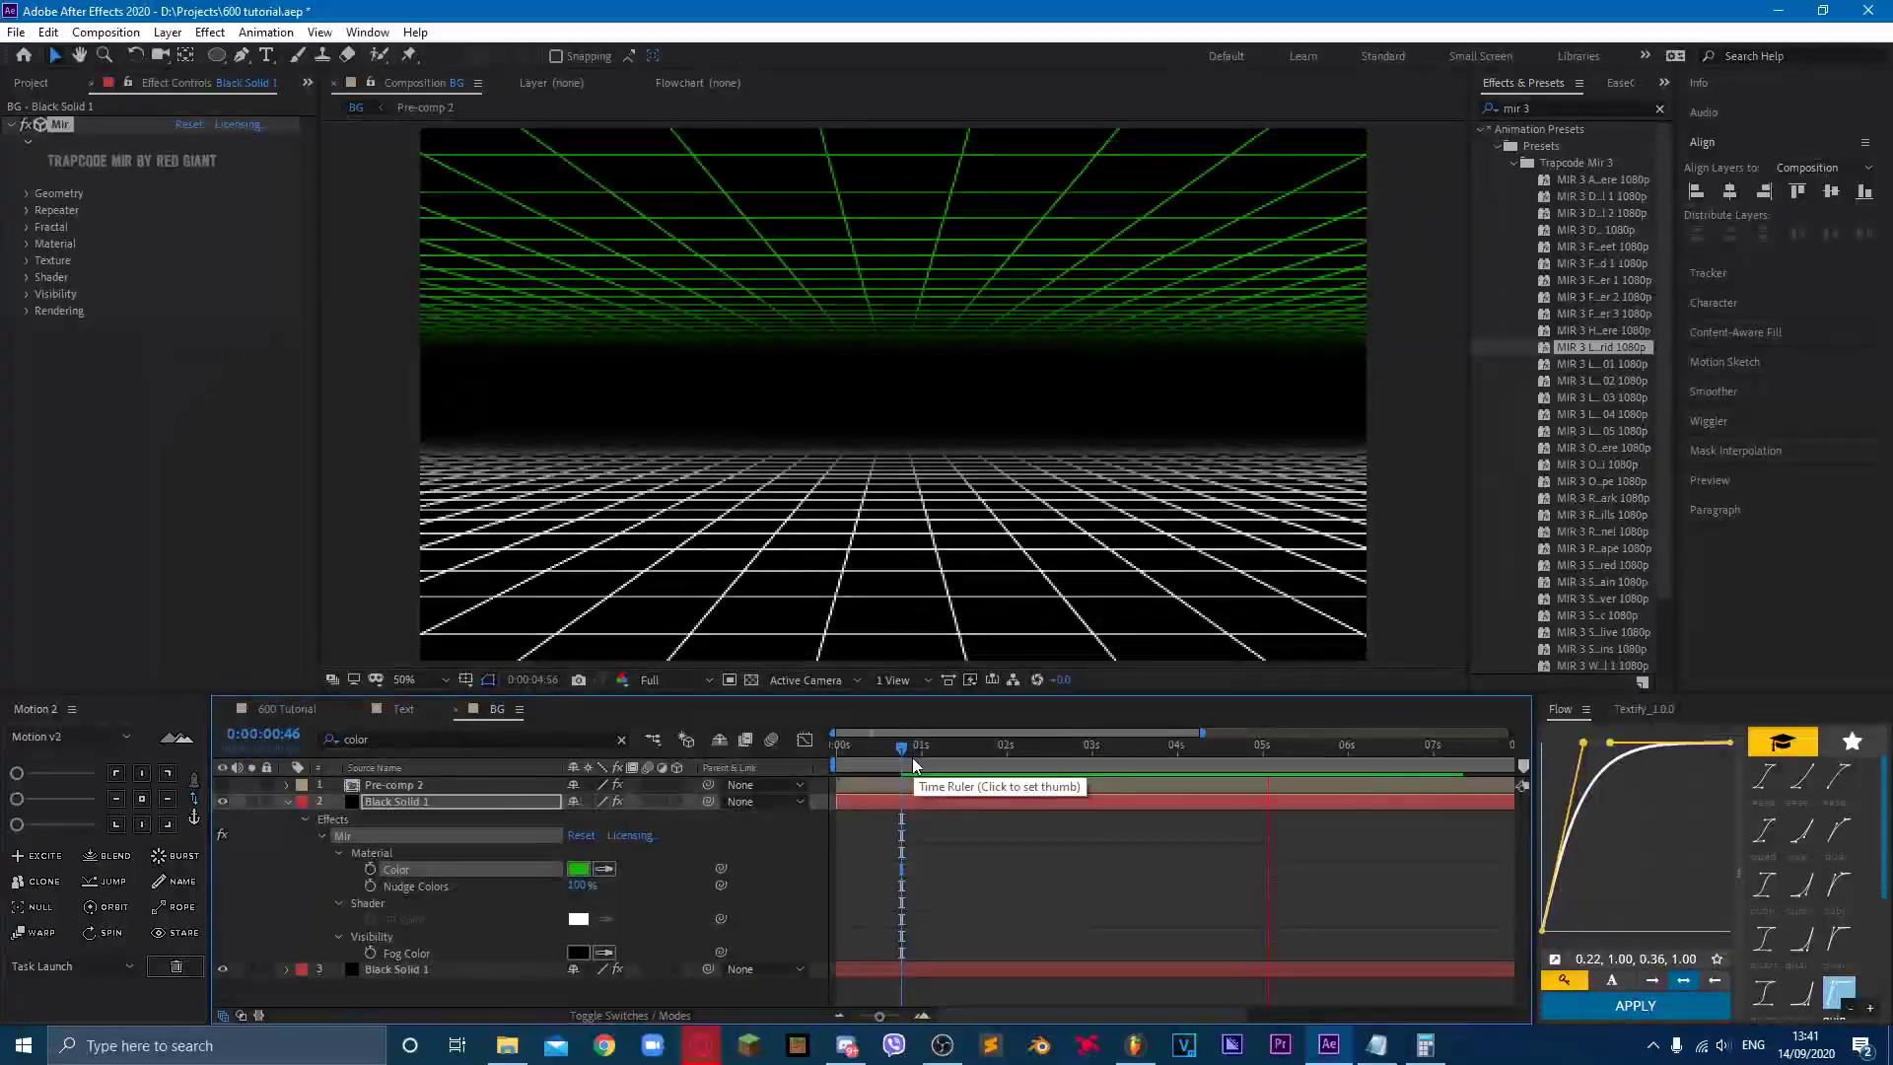
pyautogui.press('space')
pyautogui.press('space')
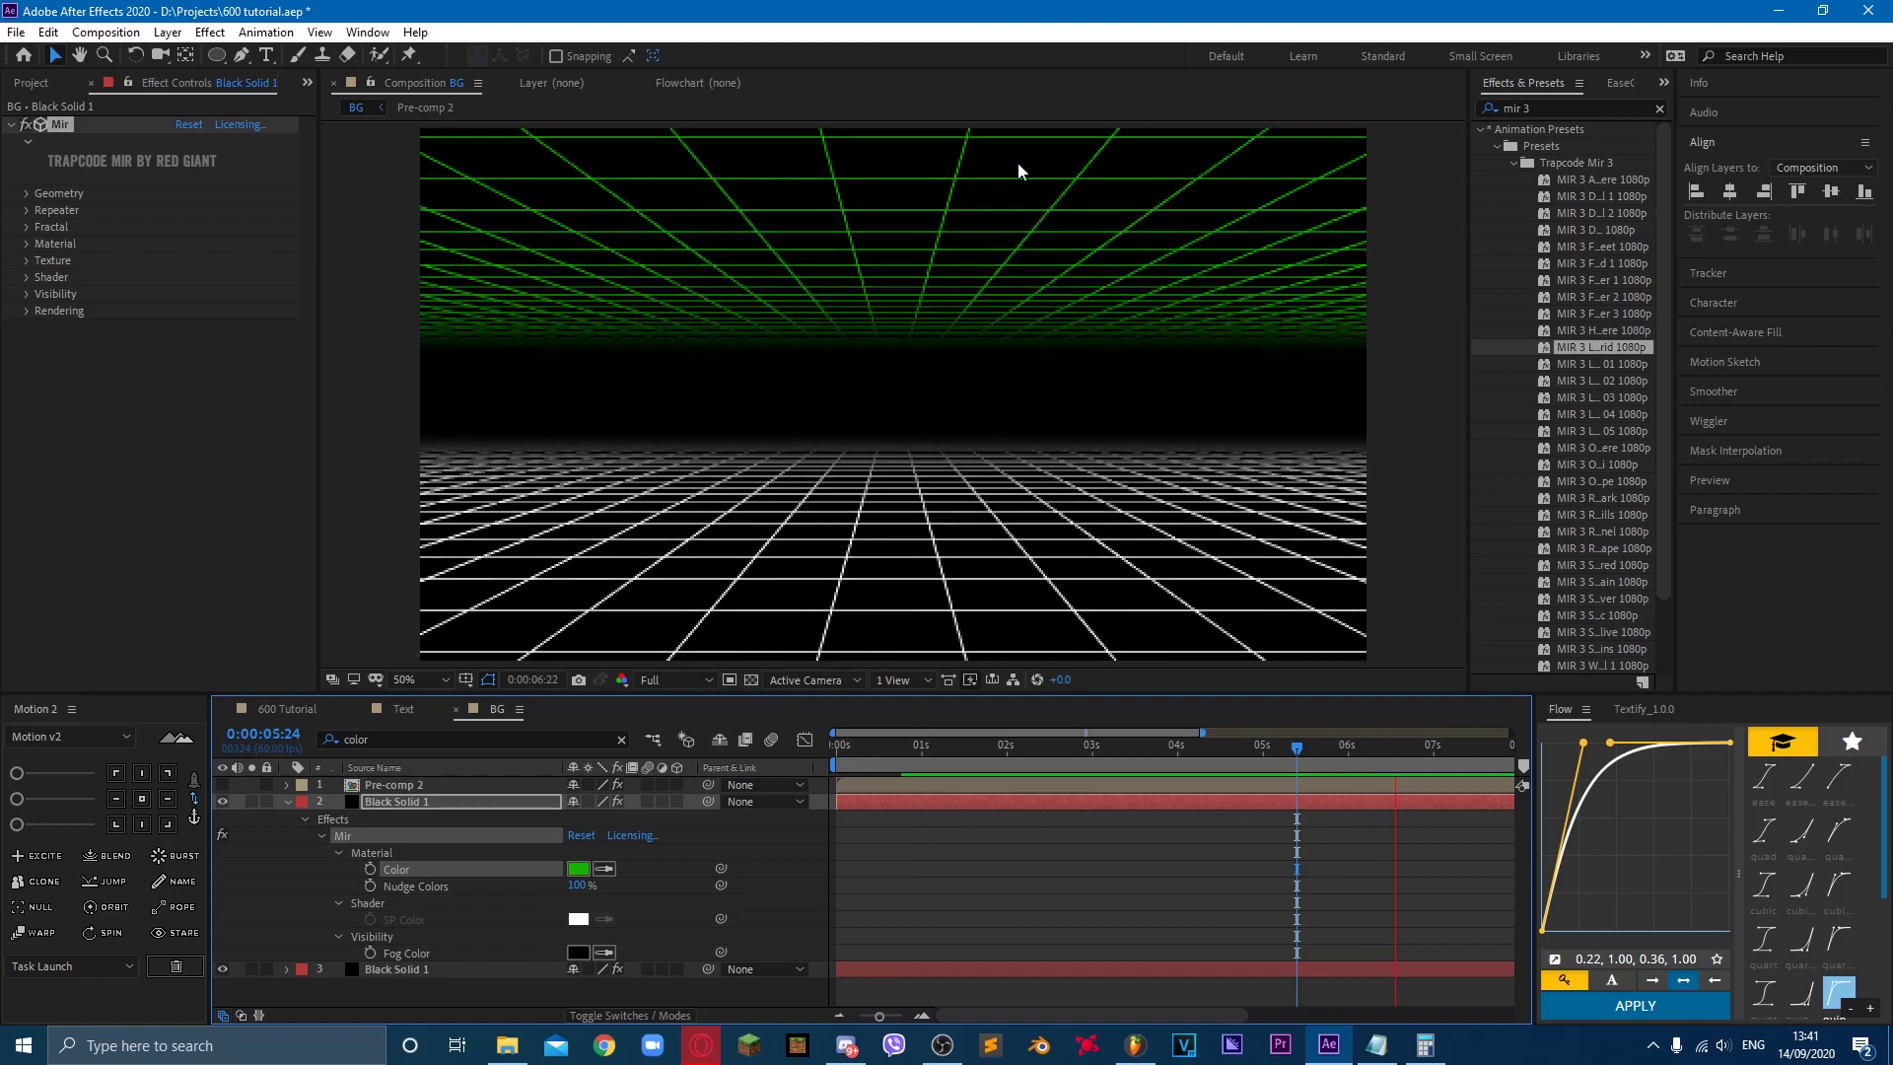
pyautogui.press('space')
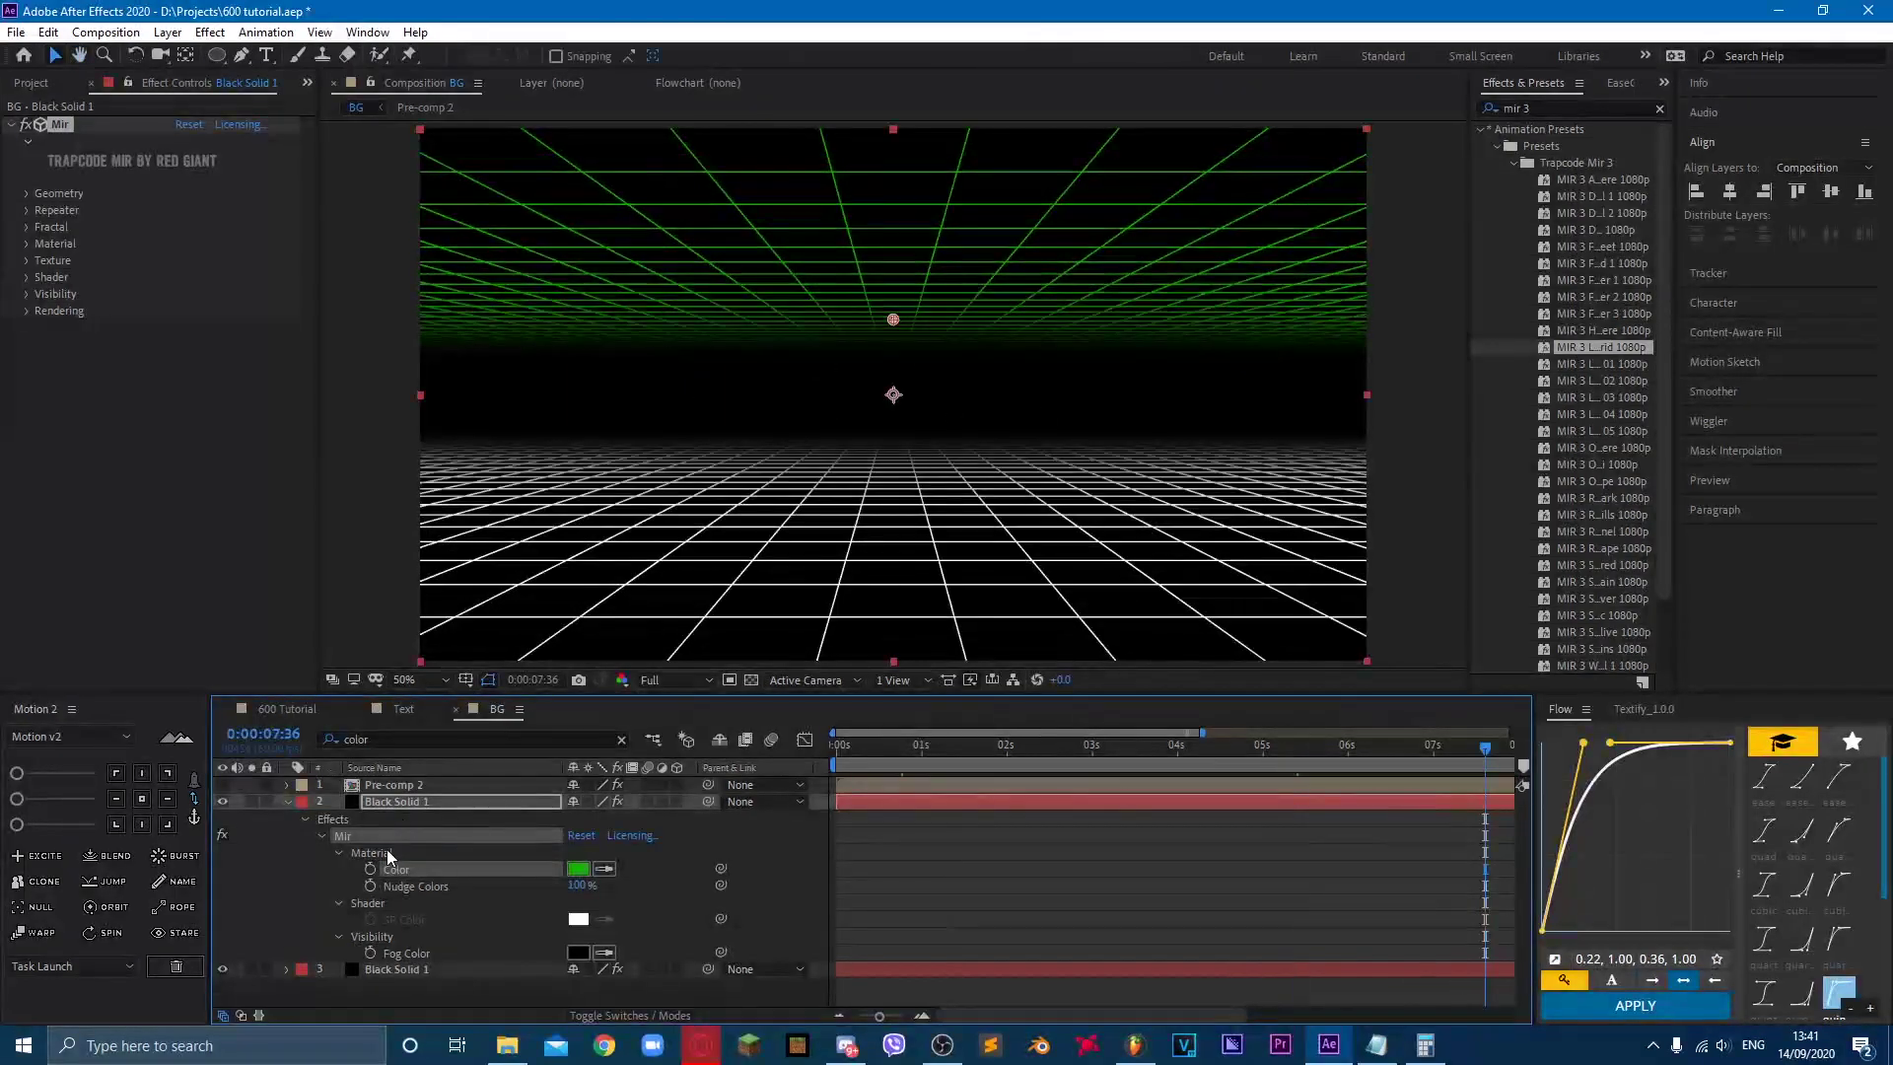
# Step: Filter the white grid layer for its scroll settings, change its Scroll Y expression to time*-250, and preview the motion
pyautogui.keyDown('ctrl'); pyautogui.click(410, 972); pyautogui.keyUp('ctrl')
pyautogui.press('Escape')
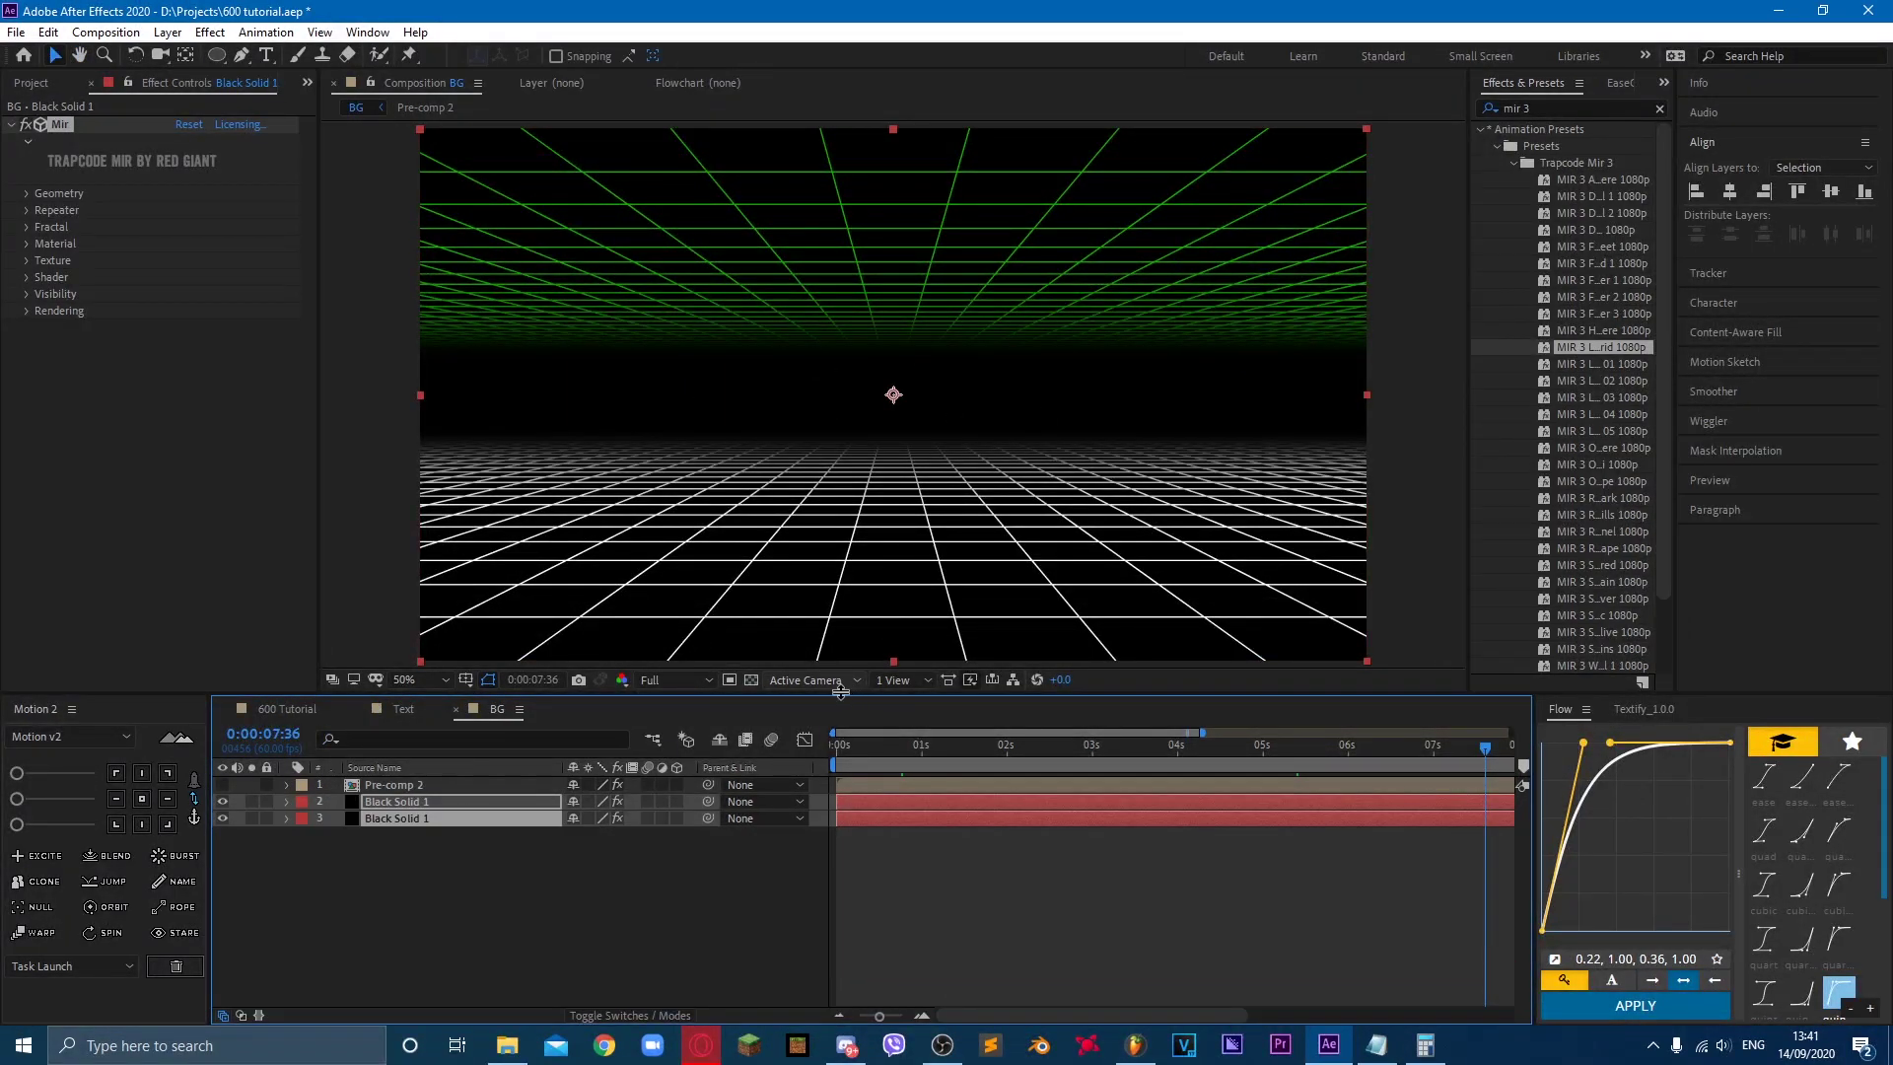
pyautogui.click(305, 866)
pyautogui.click(287, 818)
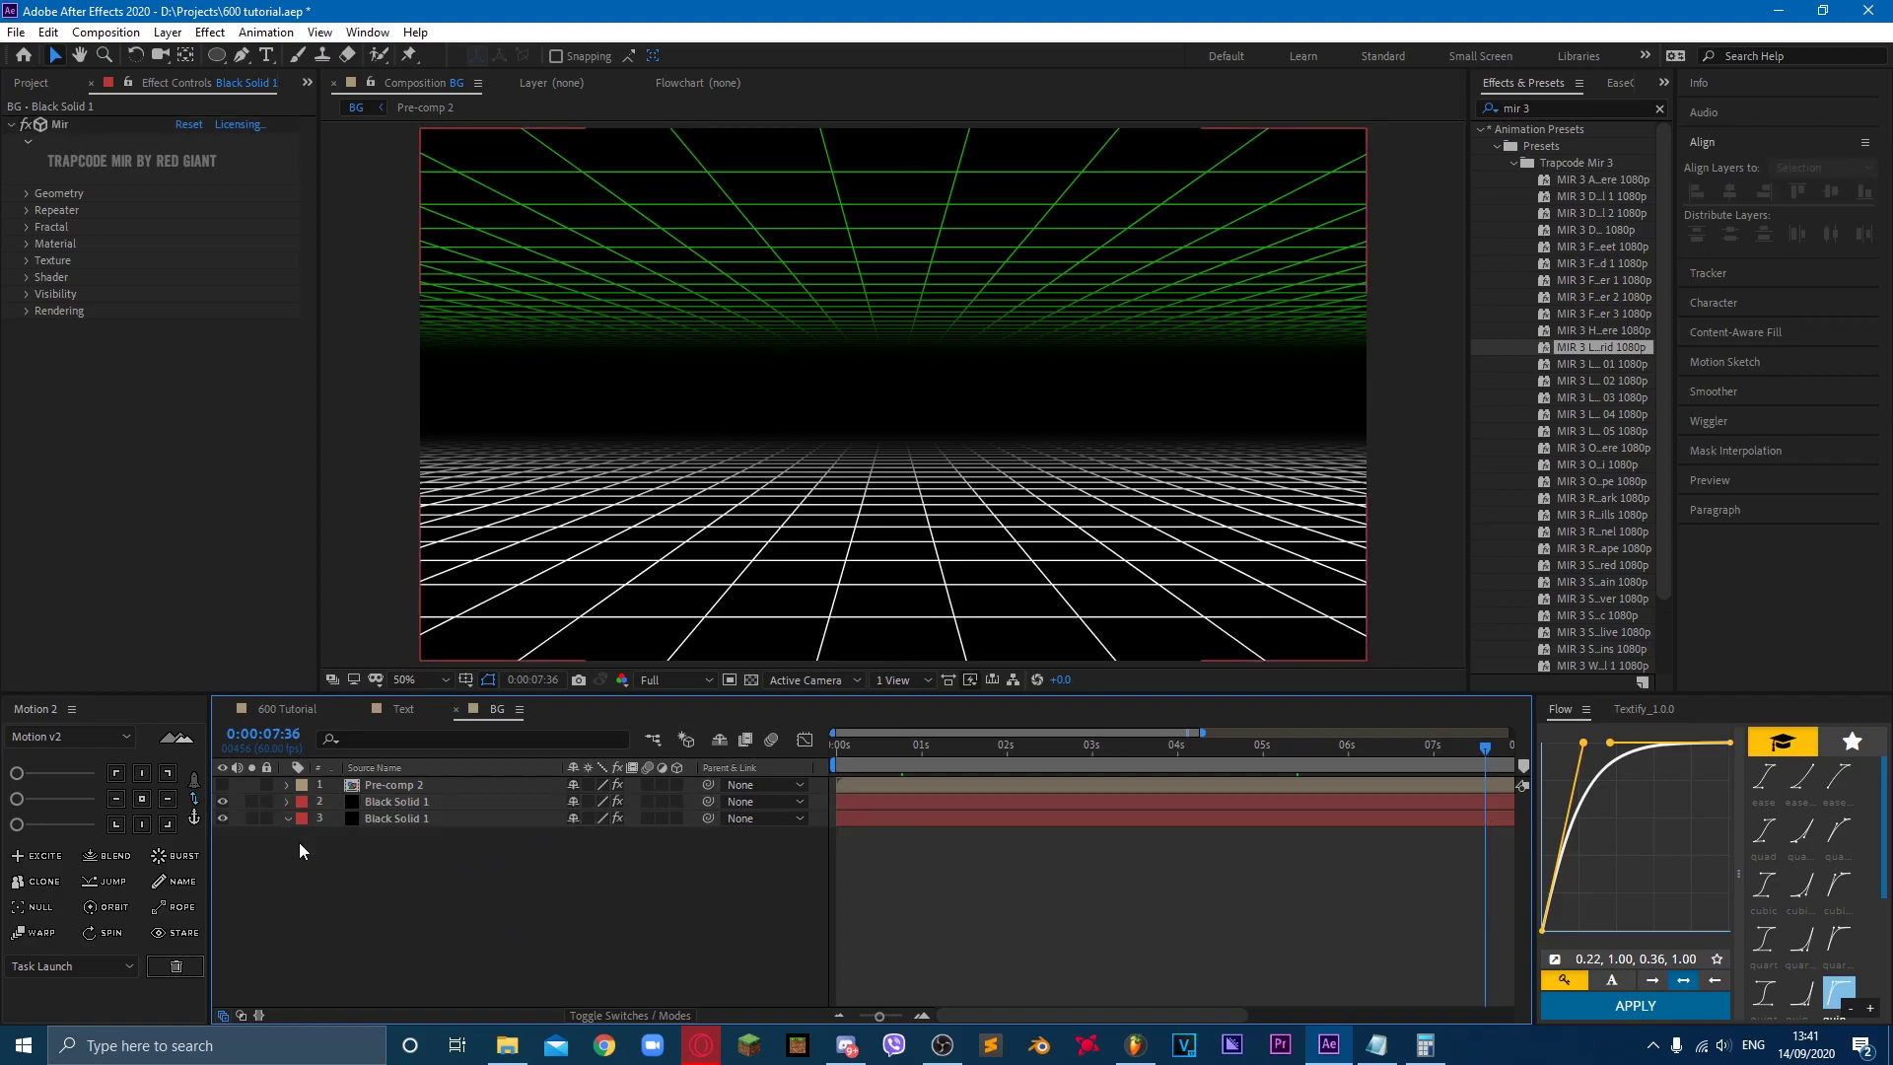
pyautogui.click(388, 830)
pyautogui.hotkey('ctrl', 'f')
pyautogui.write('scroll')
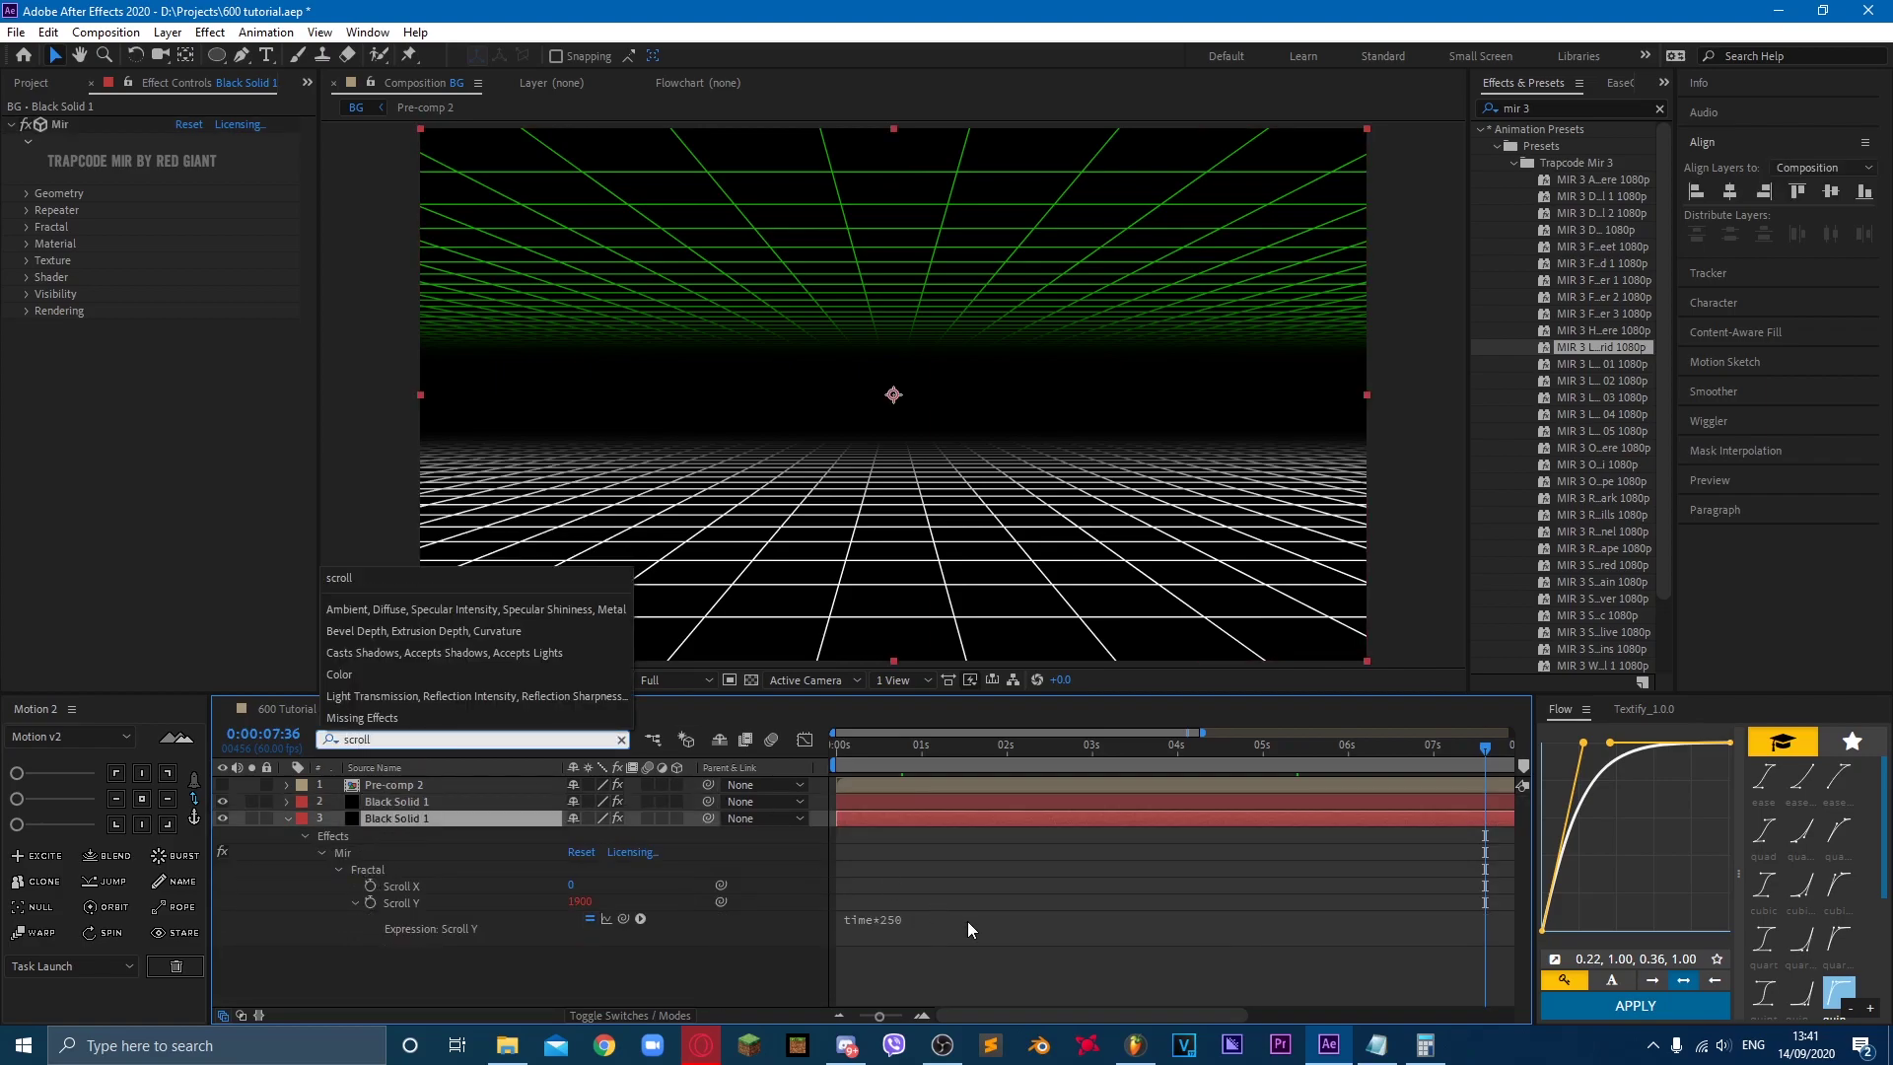
pyautogui.click(883, 914)
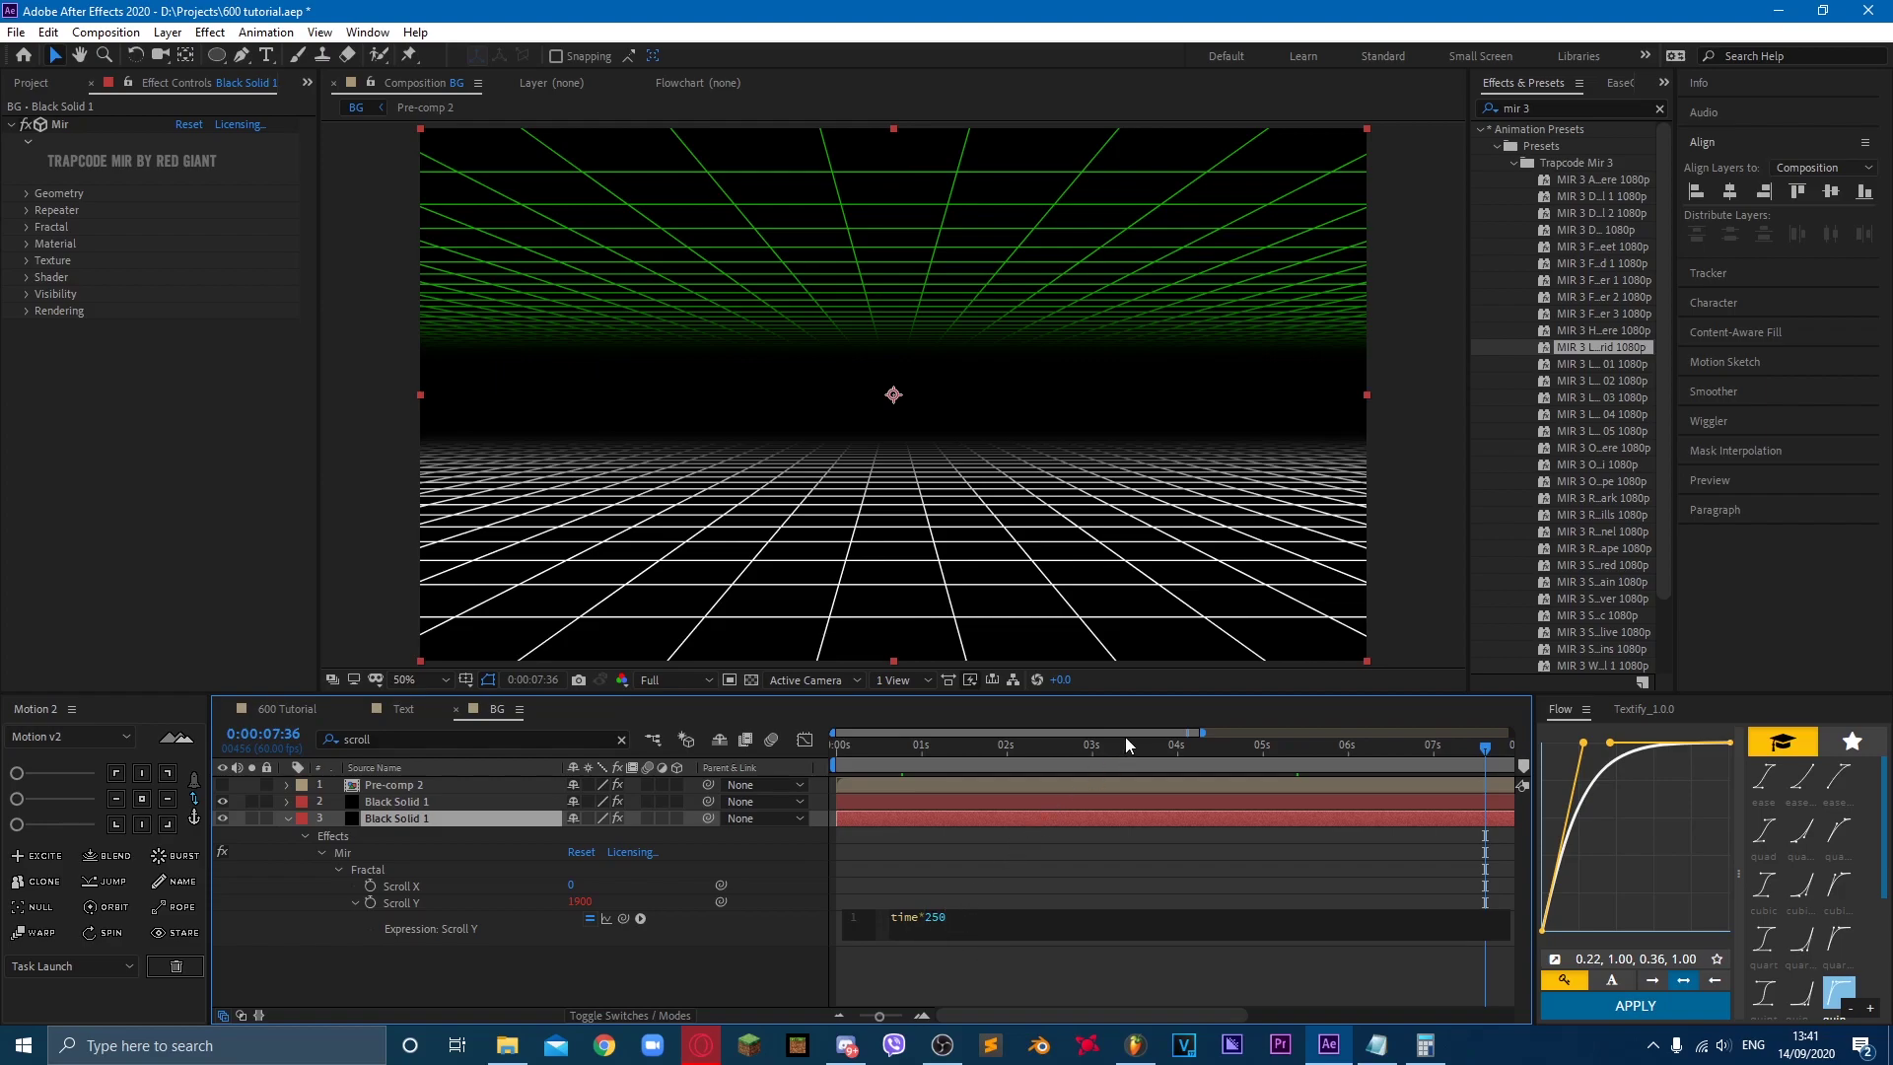
pyautogui.write('-')
pyautogui.click(1122, 885)
pyautogui.press('space')
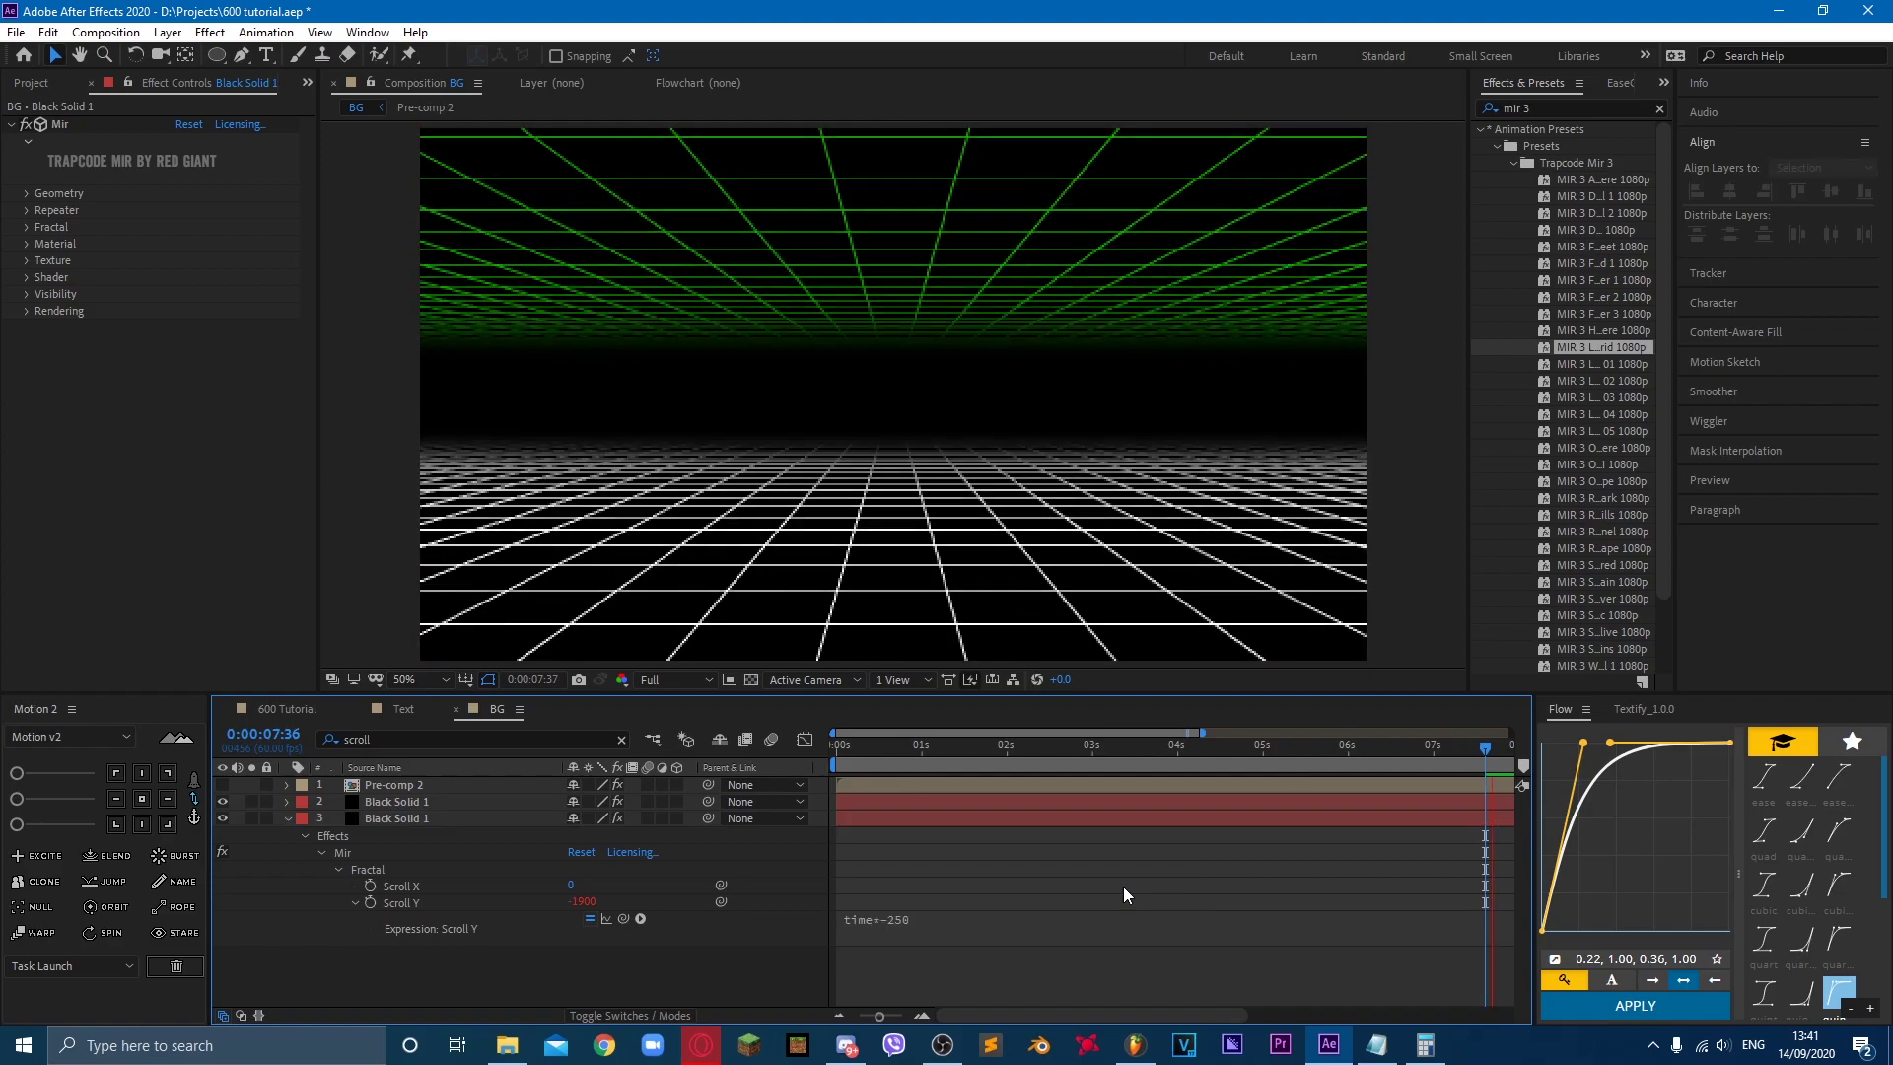
# Step: Change the Scroll Y expression of the green rotated grid to time*-250 and preview both grids
pyautogui.click(966, 913)
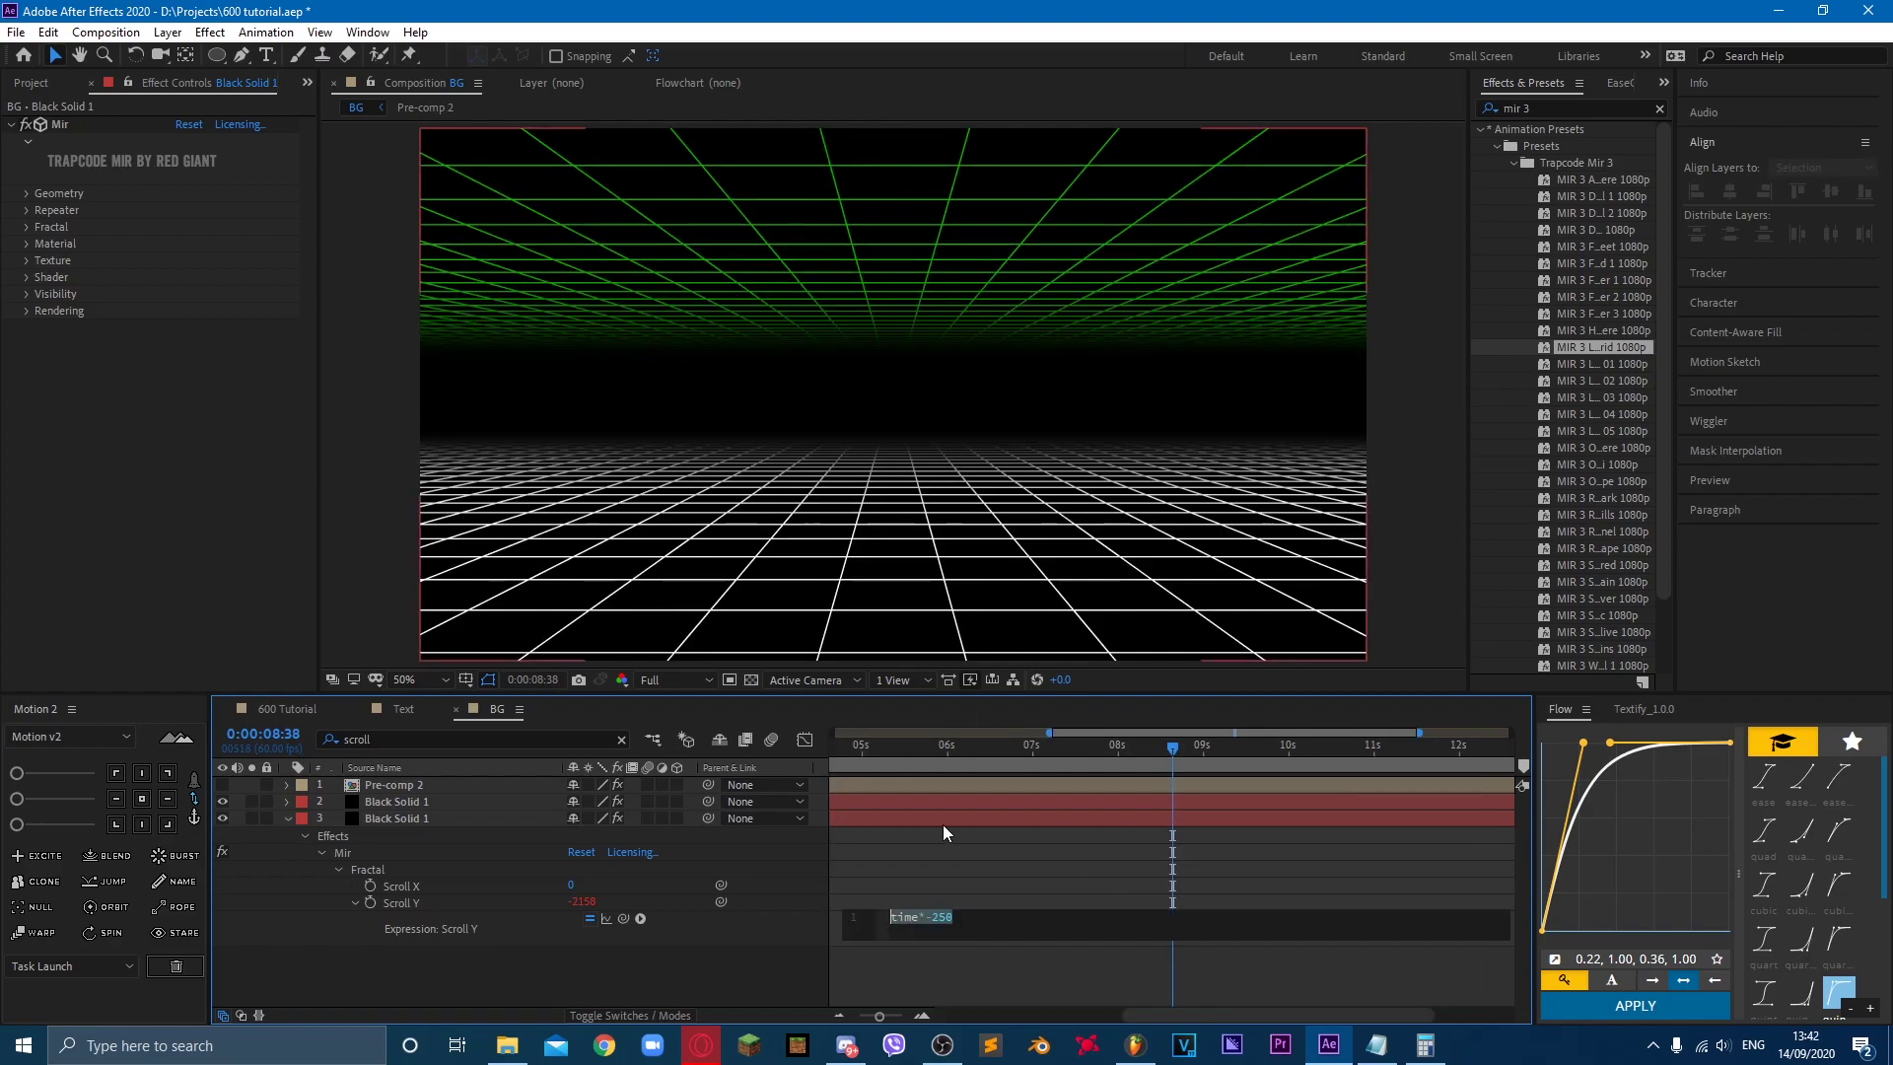
pyautogui.click(418, 801)
pyautogui.click(434, 739)
pyautogui.press('BackSpace')
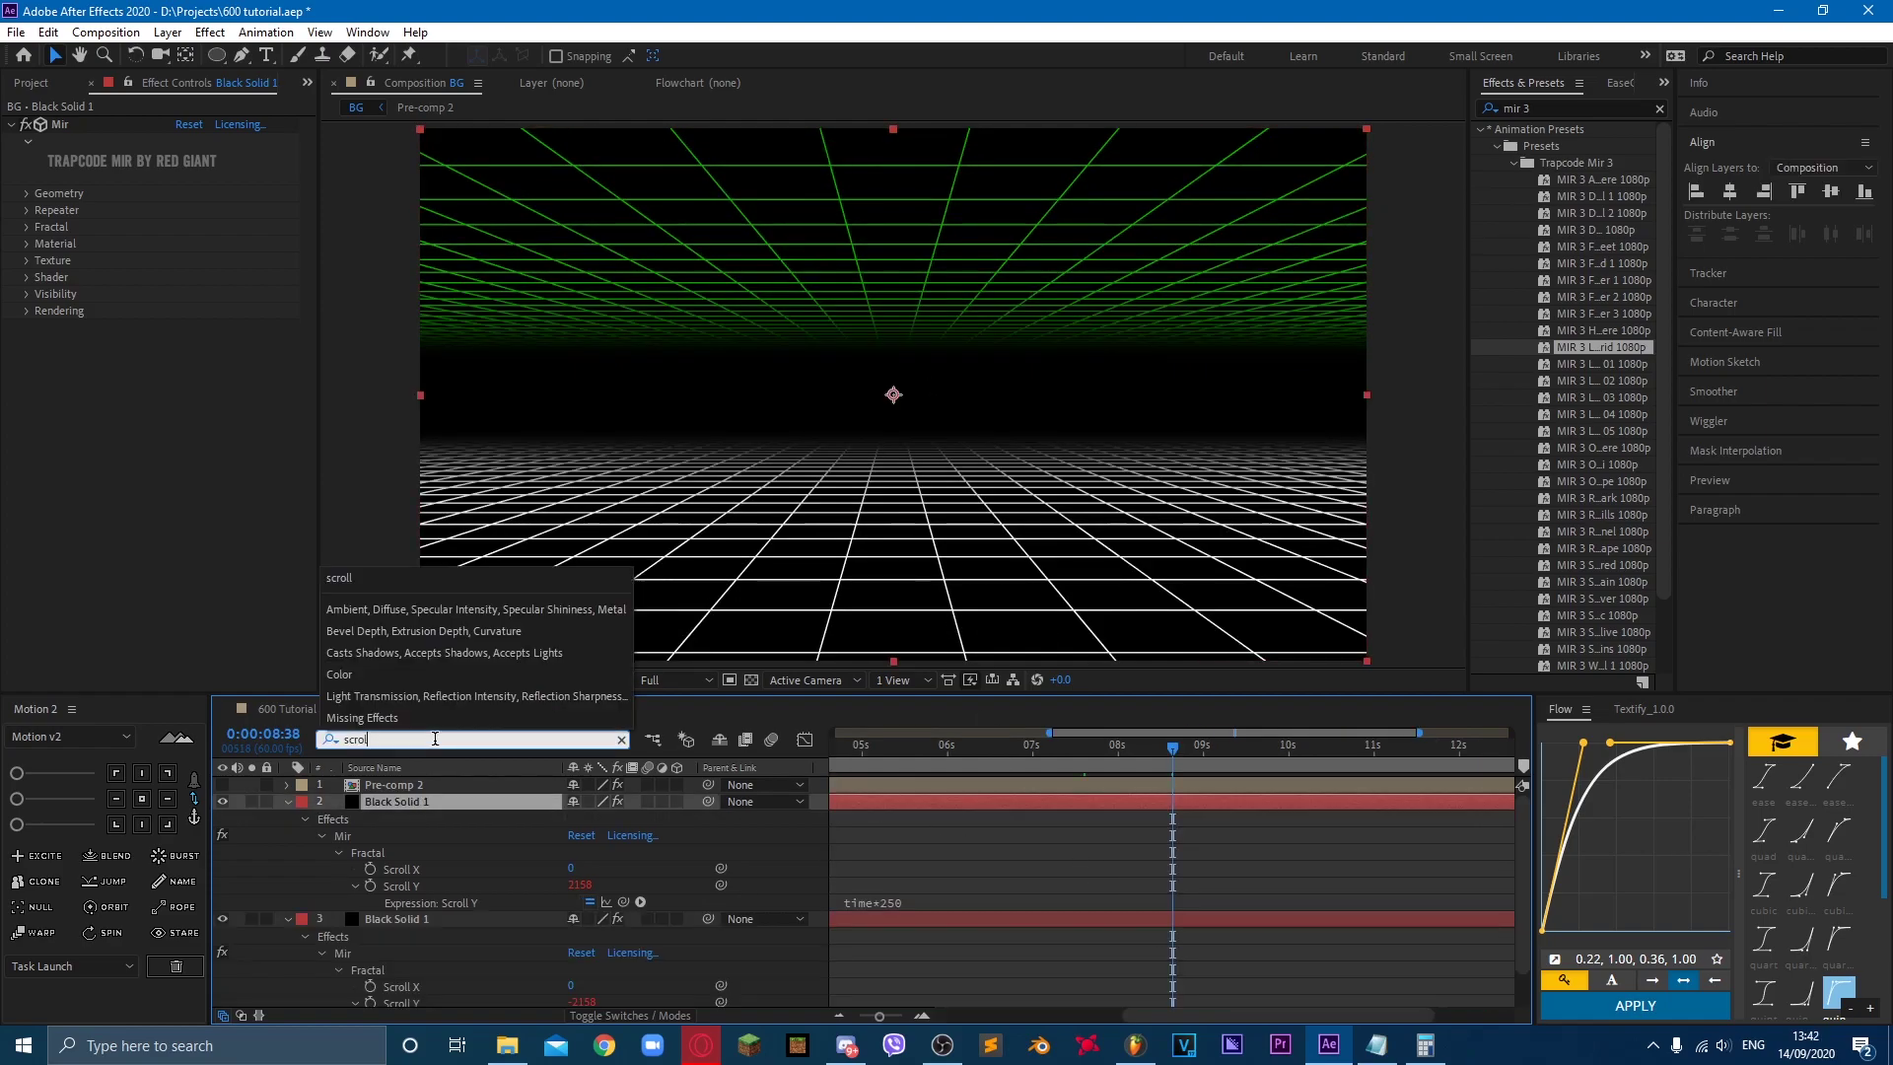
pyautogui.click(872, 903)
pyautogui.write('-')
pyautogui.click(921, 850)
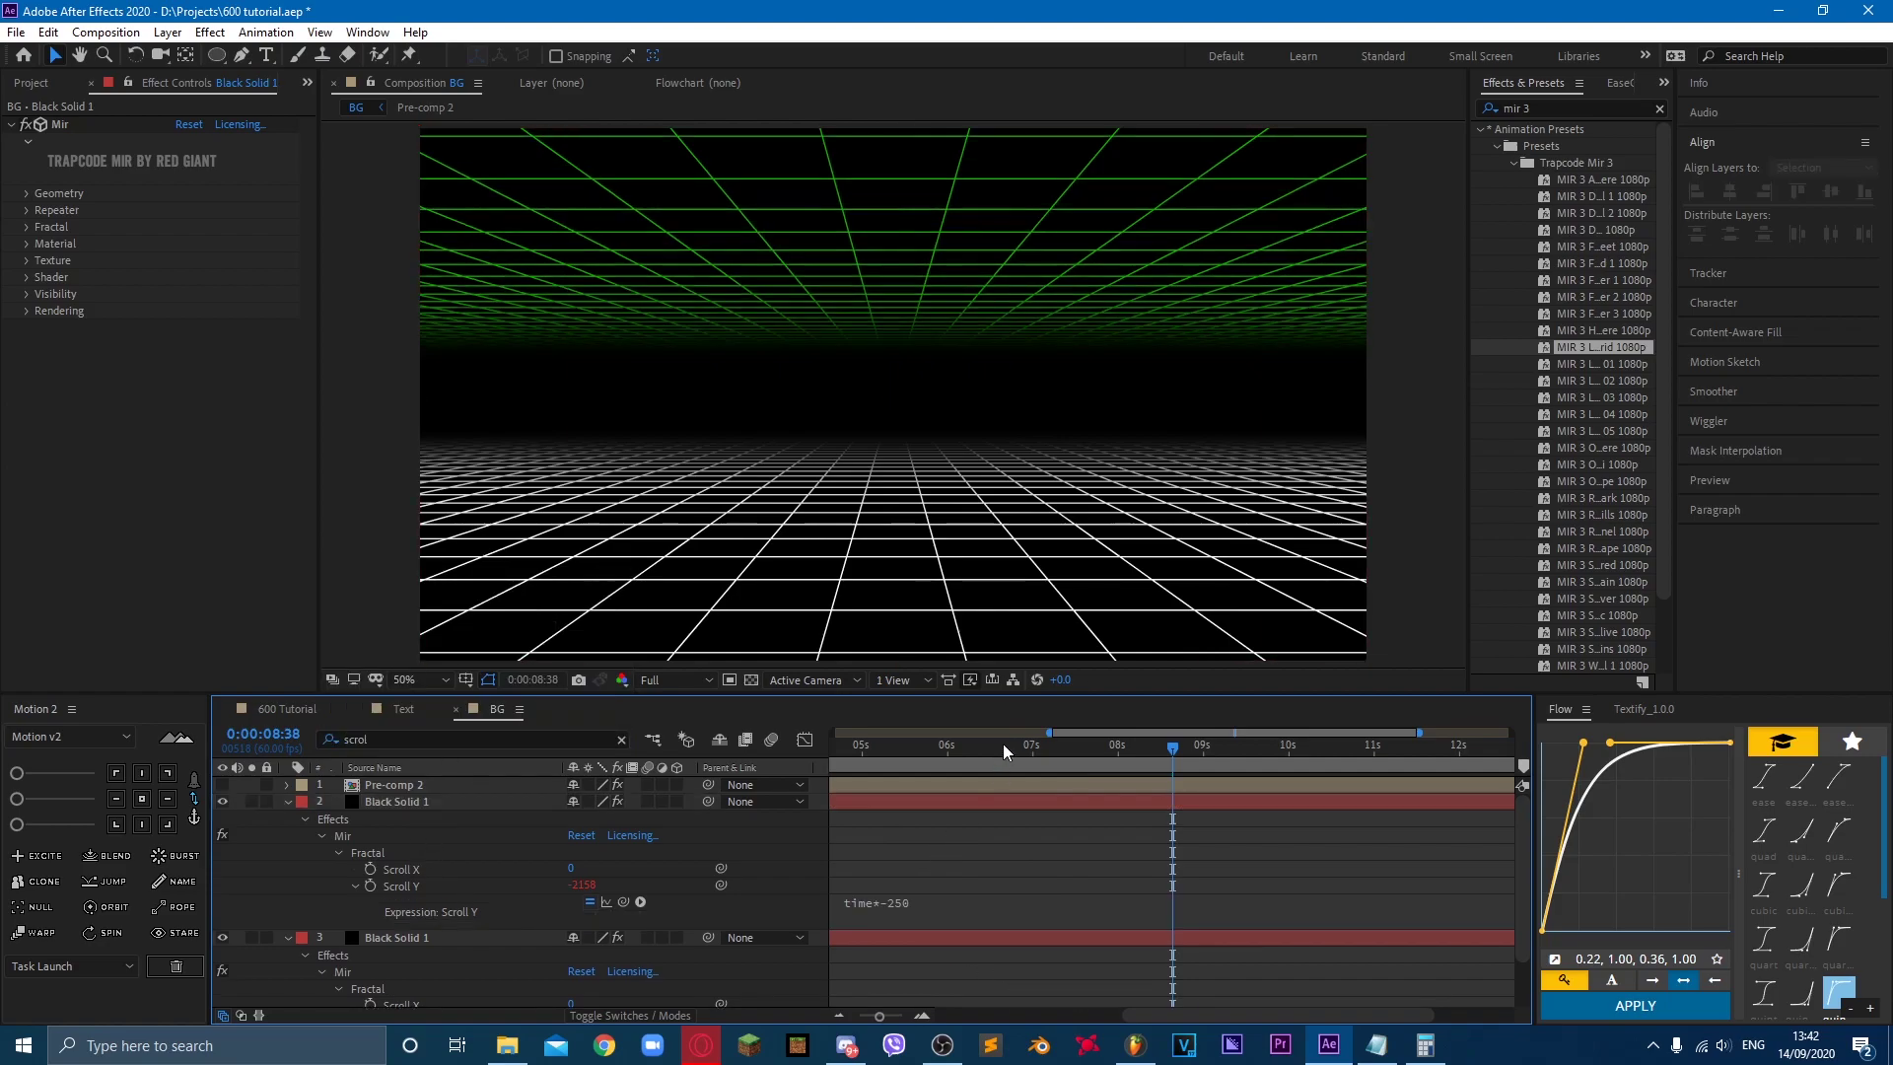
pyautogui.press('space')
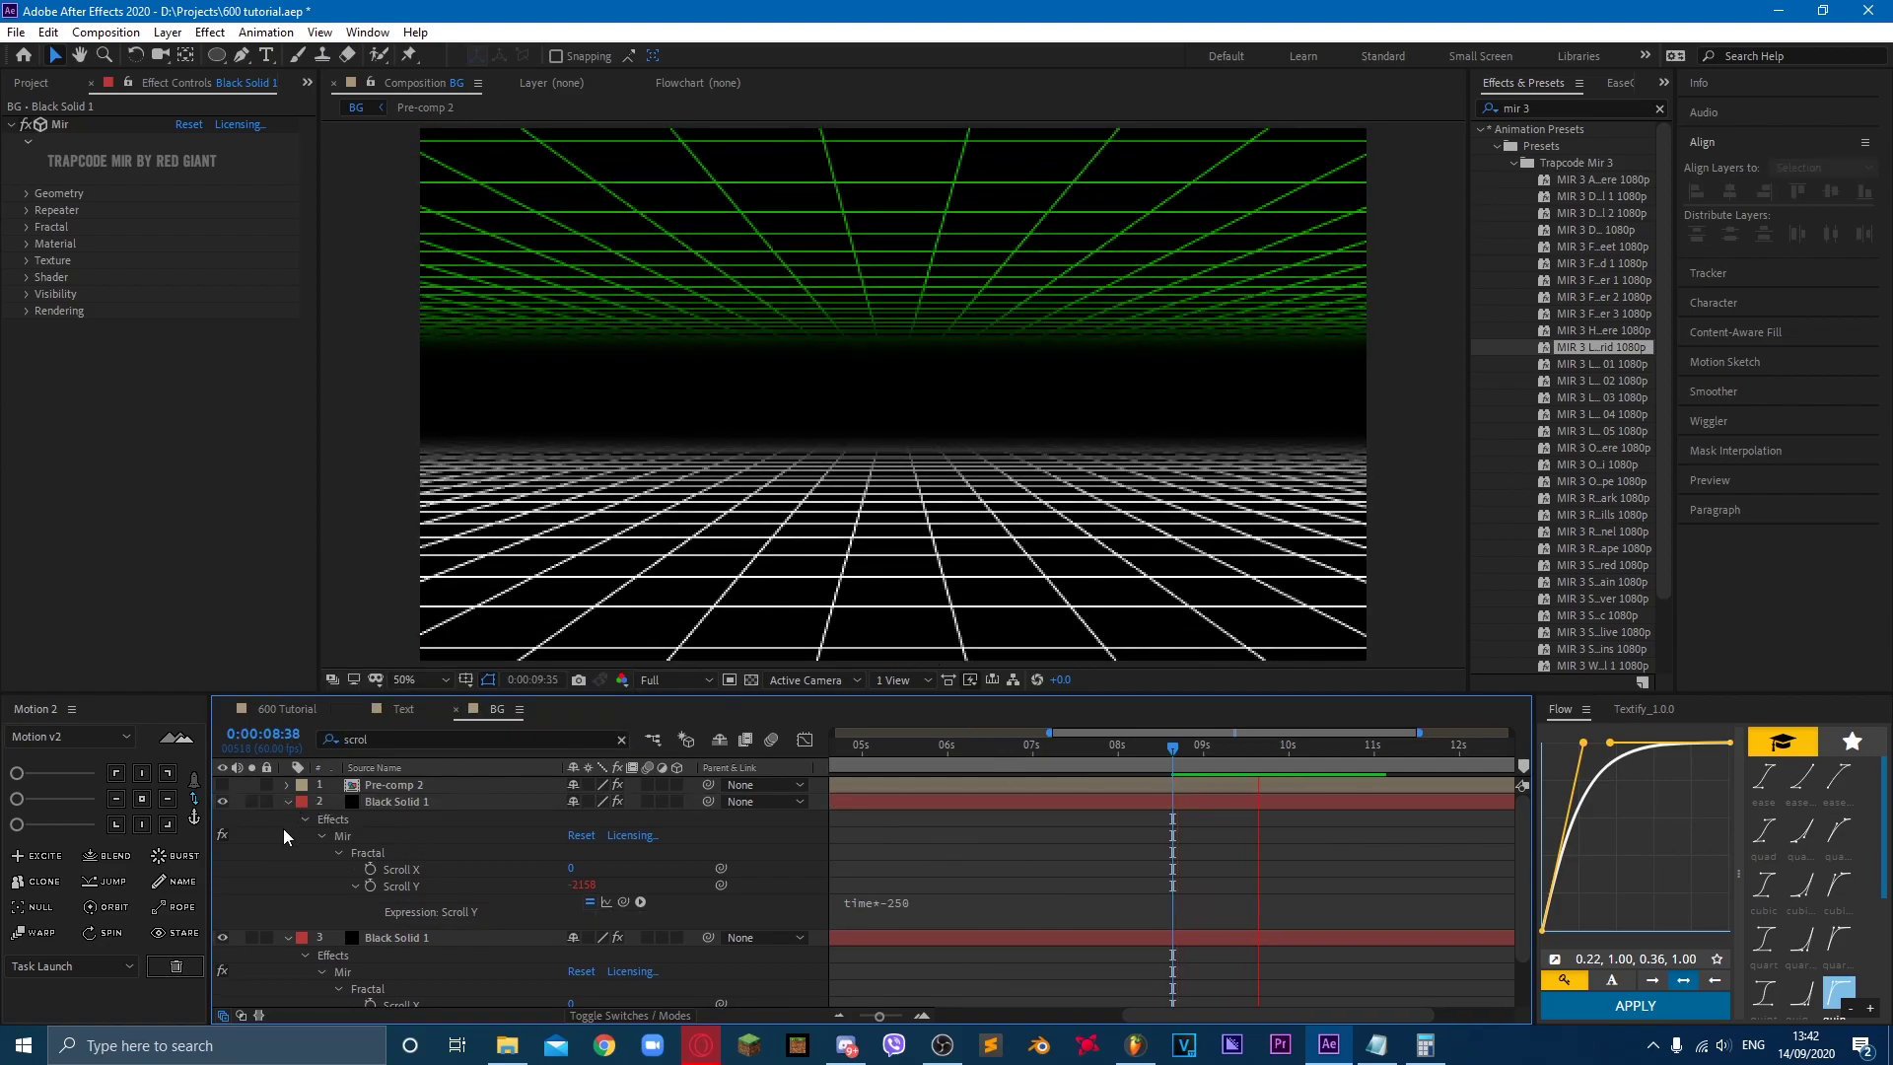
# Step: Collapse both grid layers, make Pre-comp 2 visible again, and lower its opacity to 18%
pyautogui.click(286, 803)
pyautogui.click(286, 819)
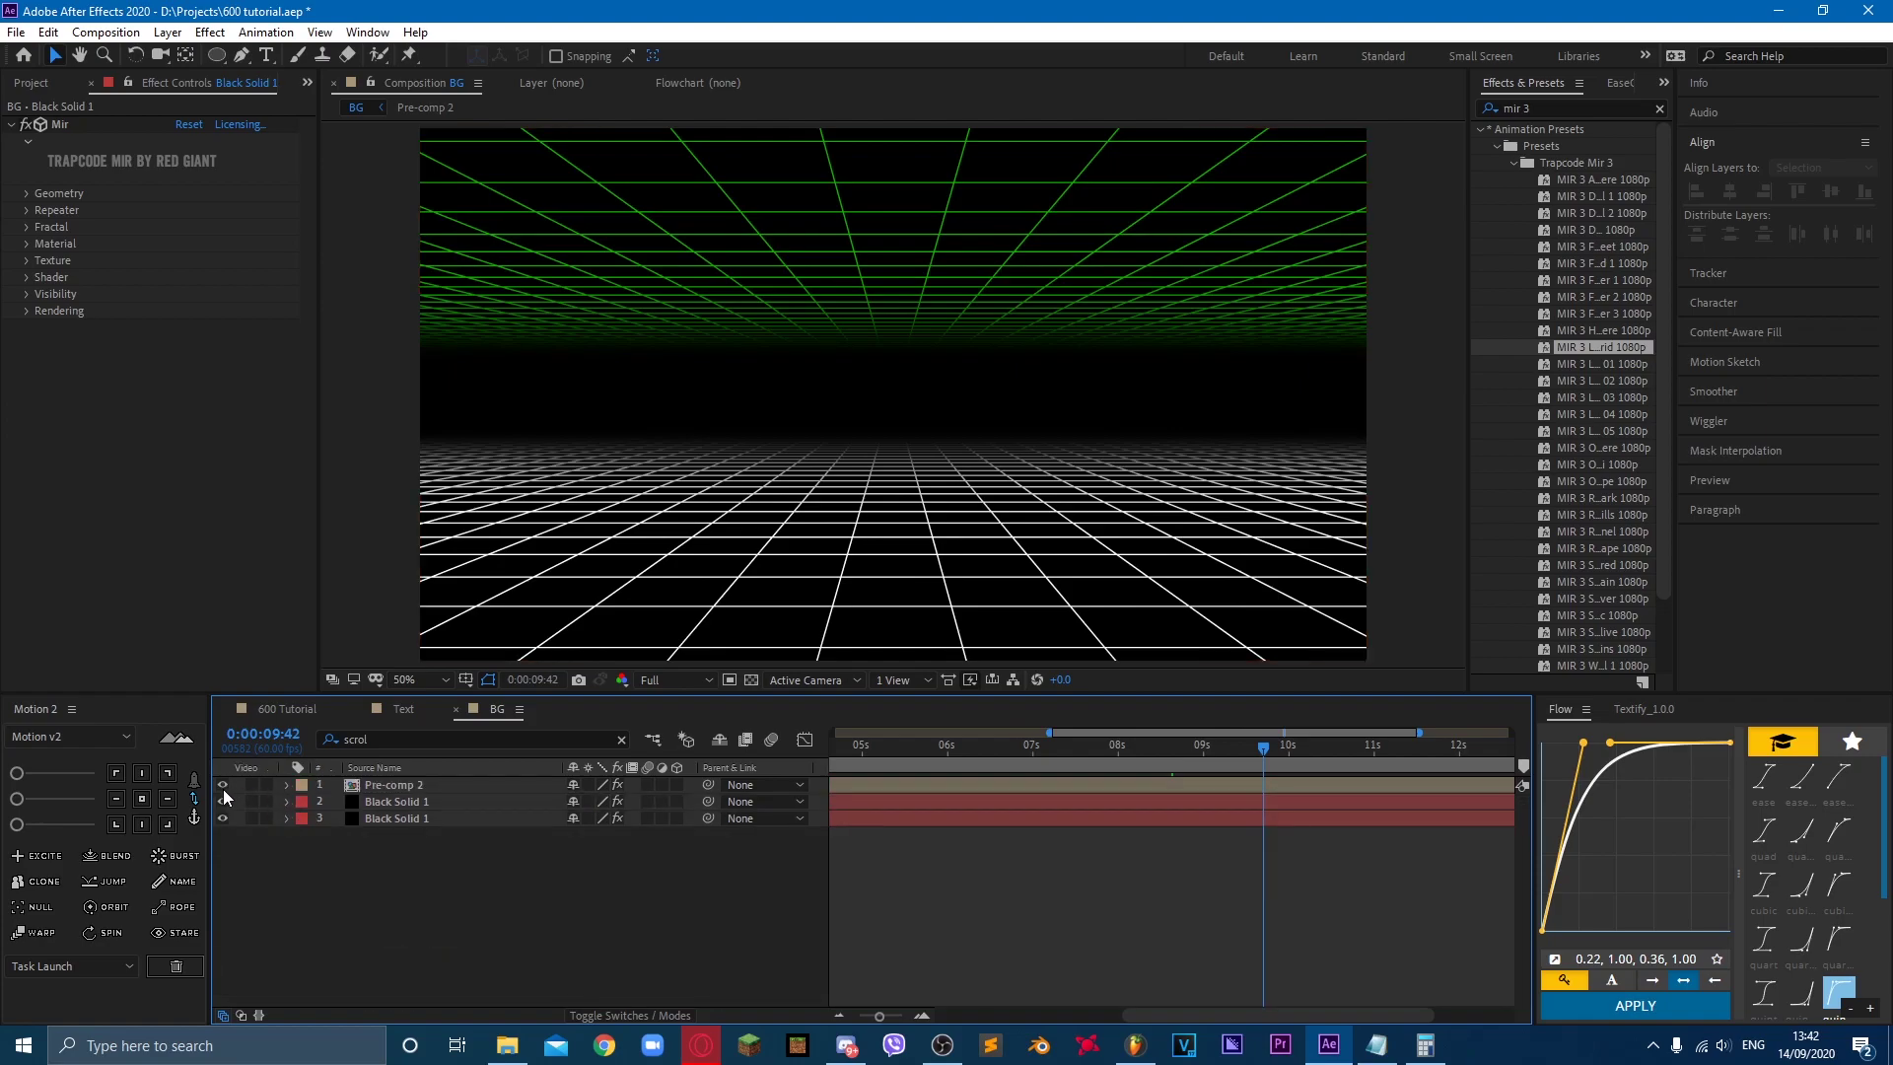
pyautogui.click(412, 789)
pyautogui.press('t')
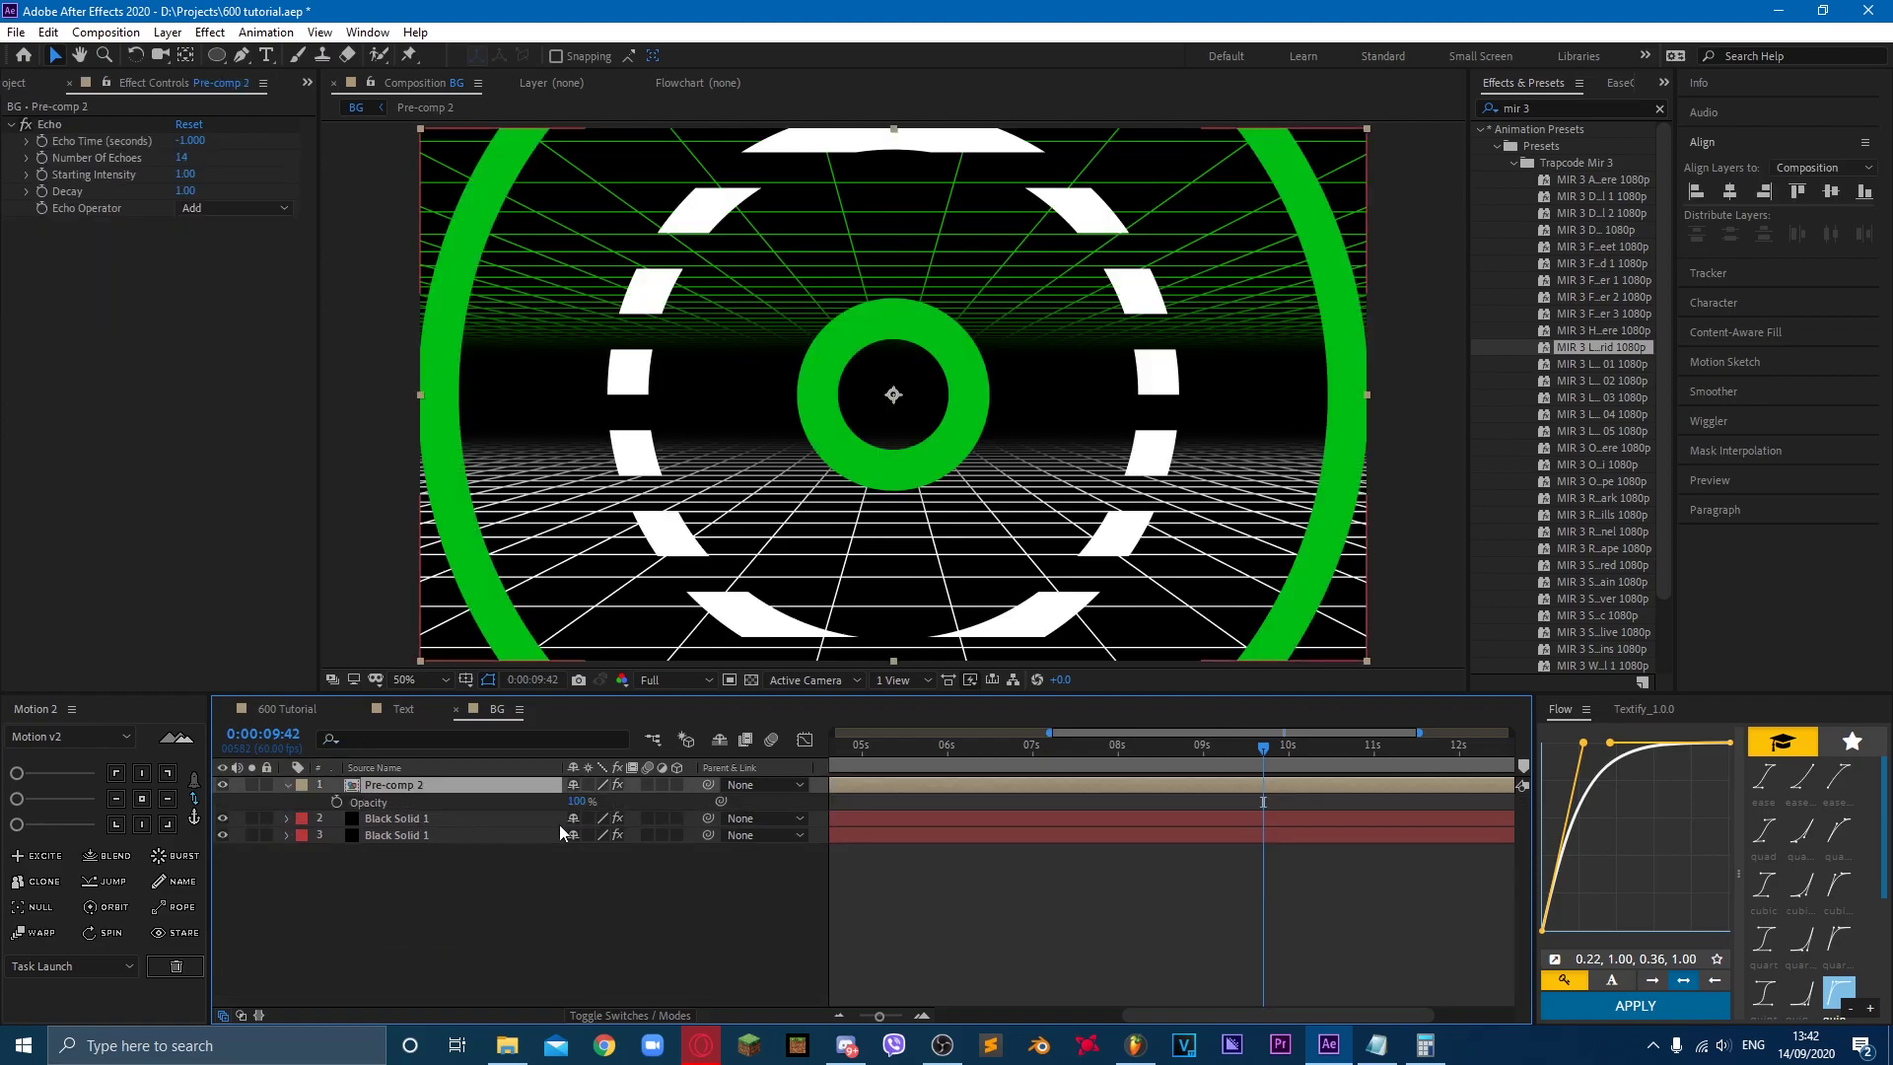
pyautogui.moveTo(577, 802); pyautogui.dragTo(494, 806)
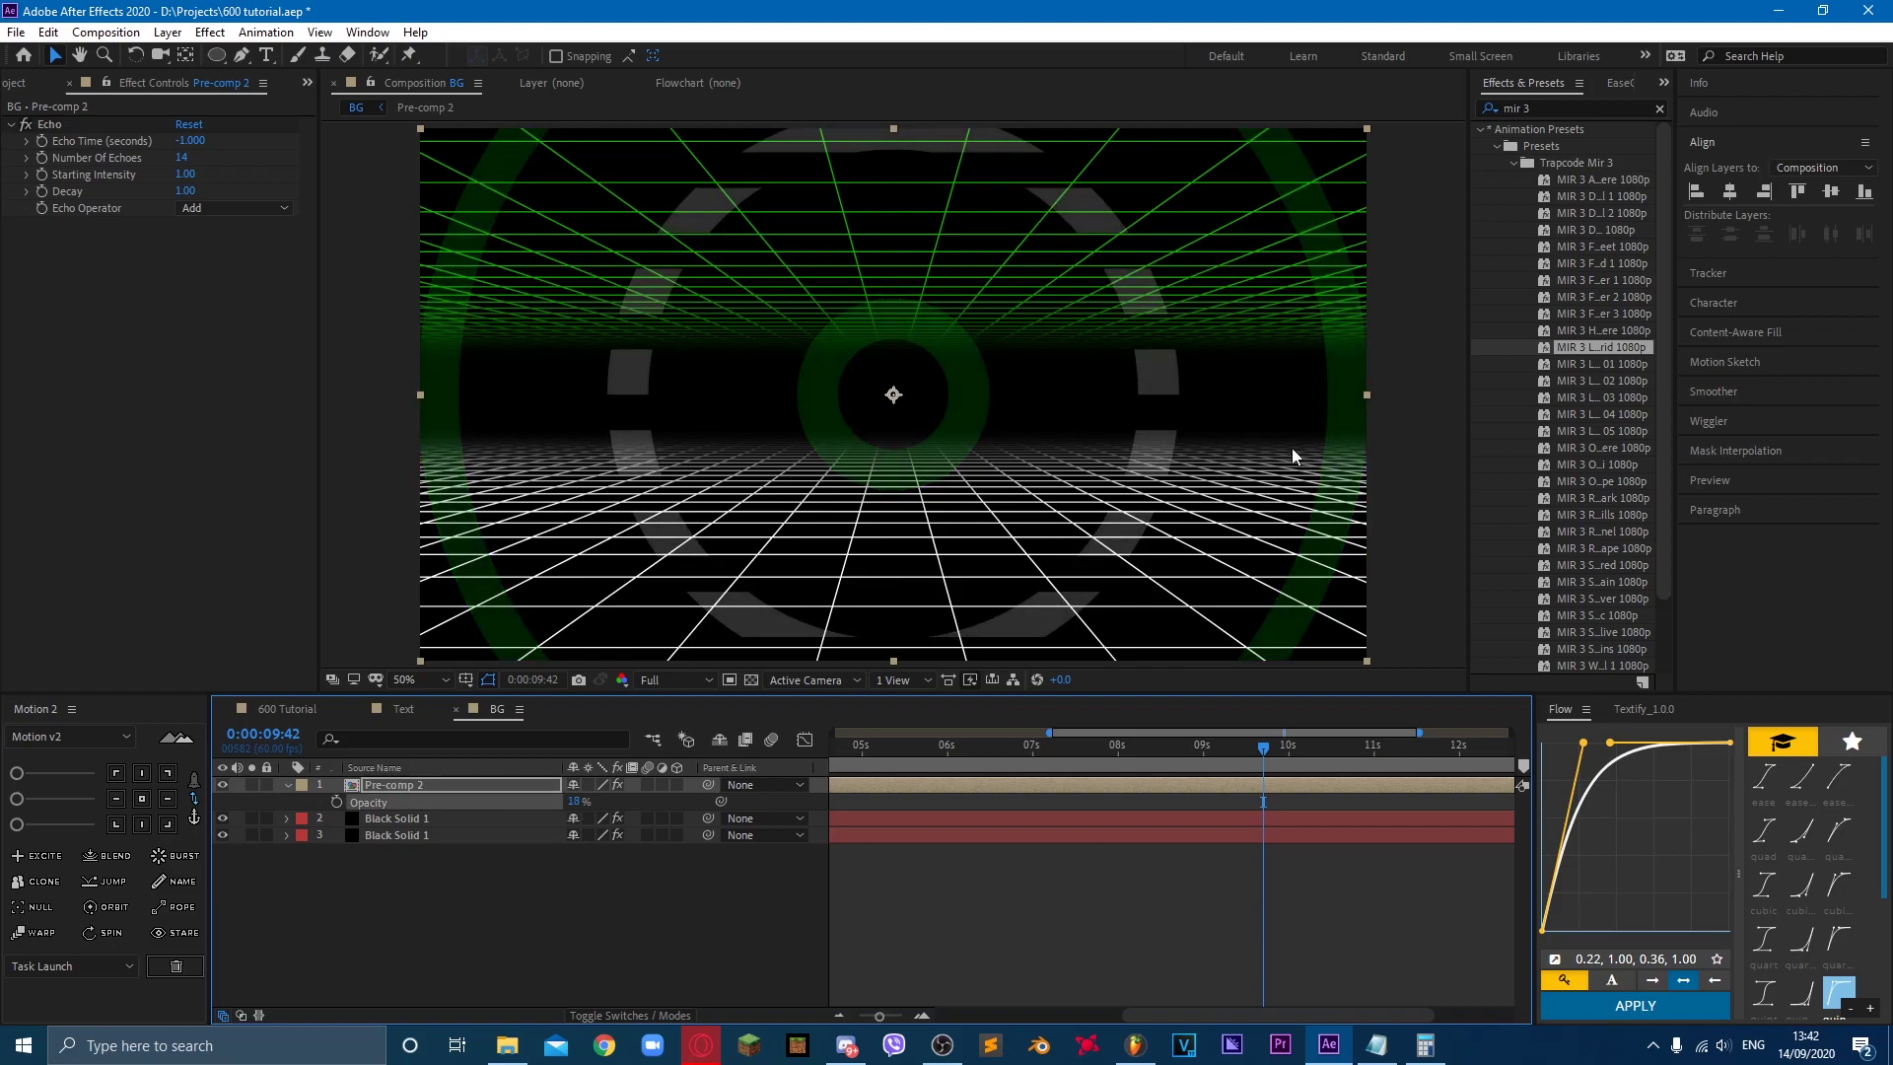
# Step: Apply a Drop Shadow effect to Pre-comp 2 with 25% opacity and a distance of 15
pyautogui.click(1571, 110)
pyautogui.write('drop')
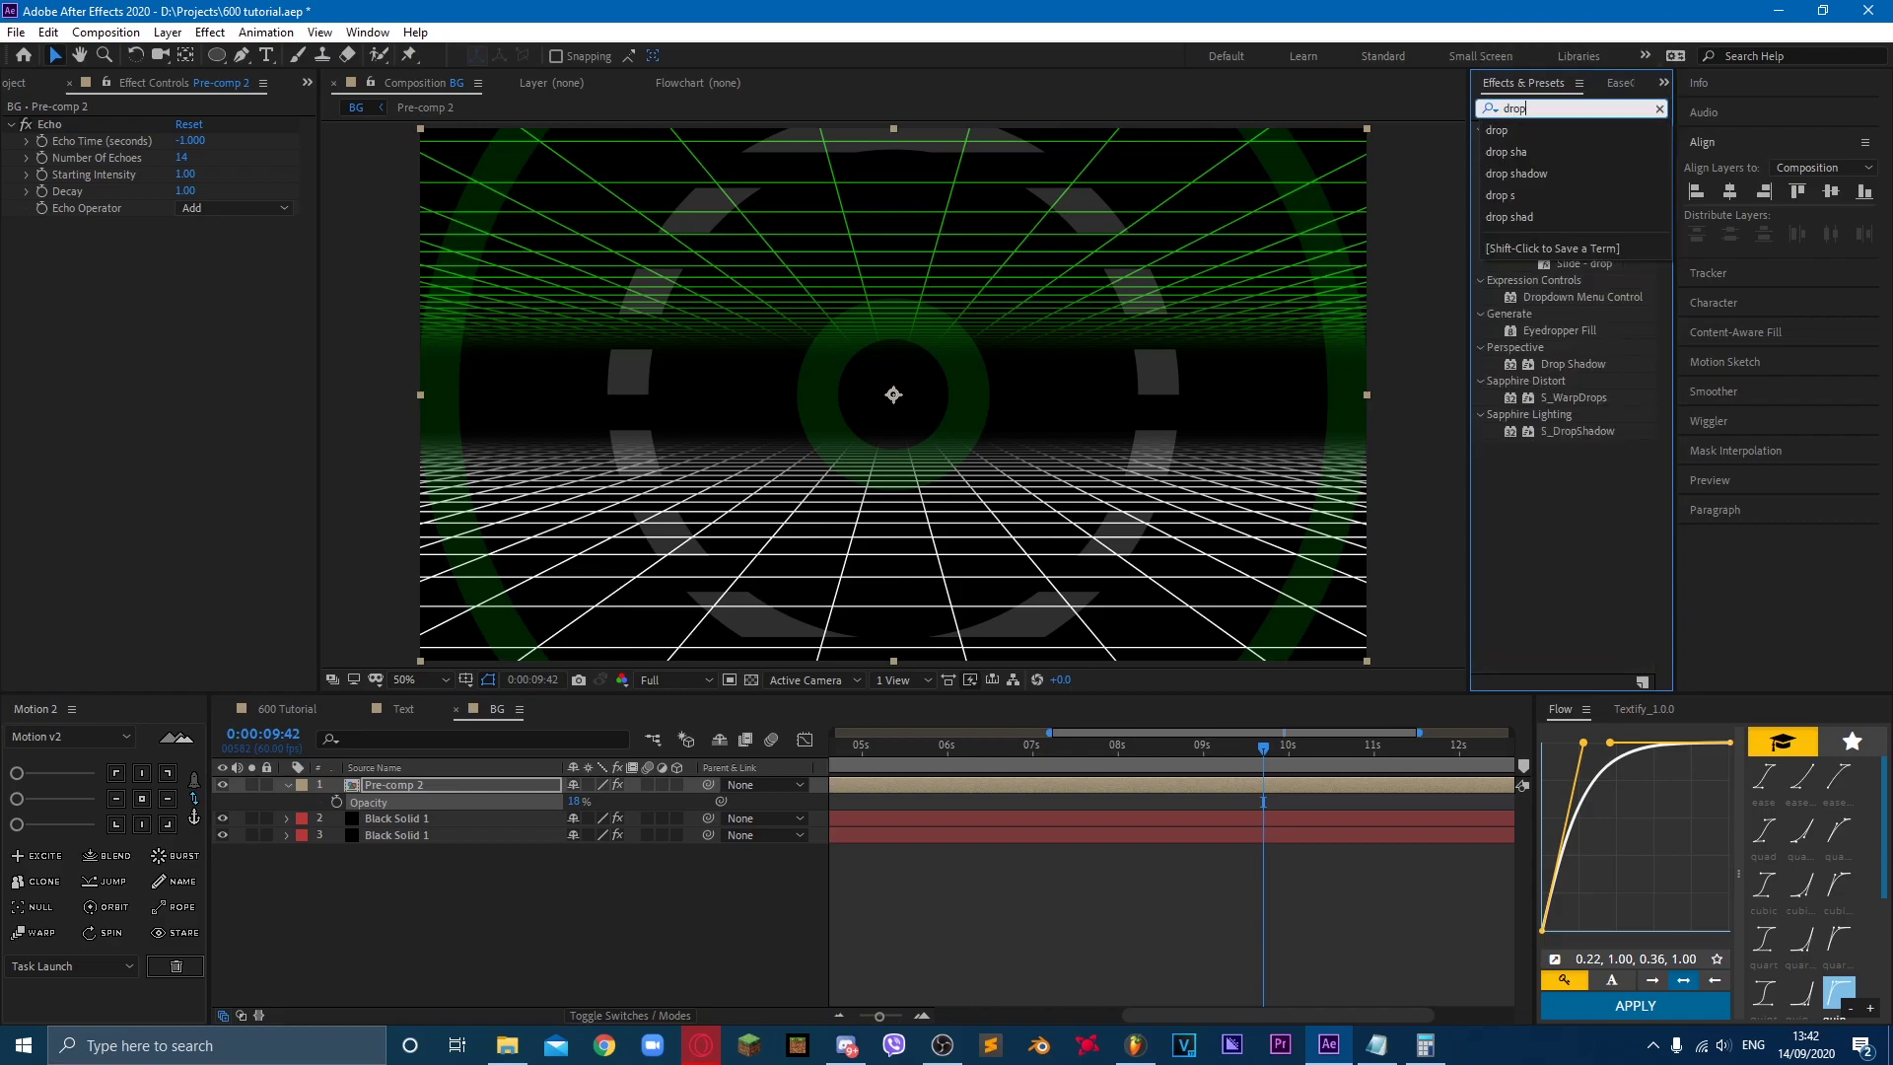
pyautogui.doubleClick(1573, 364)
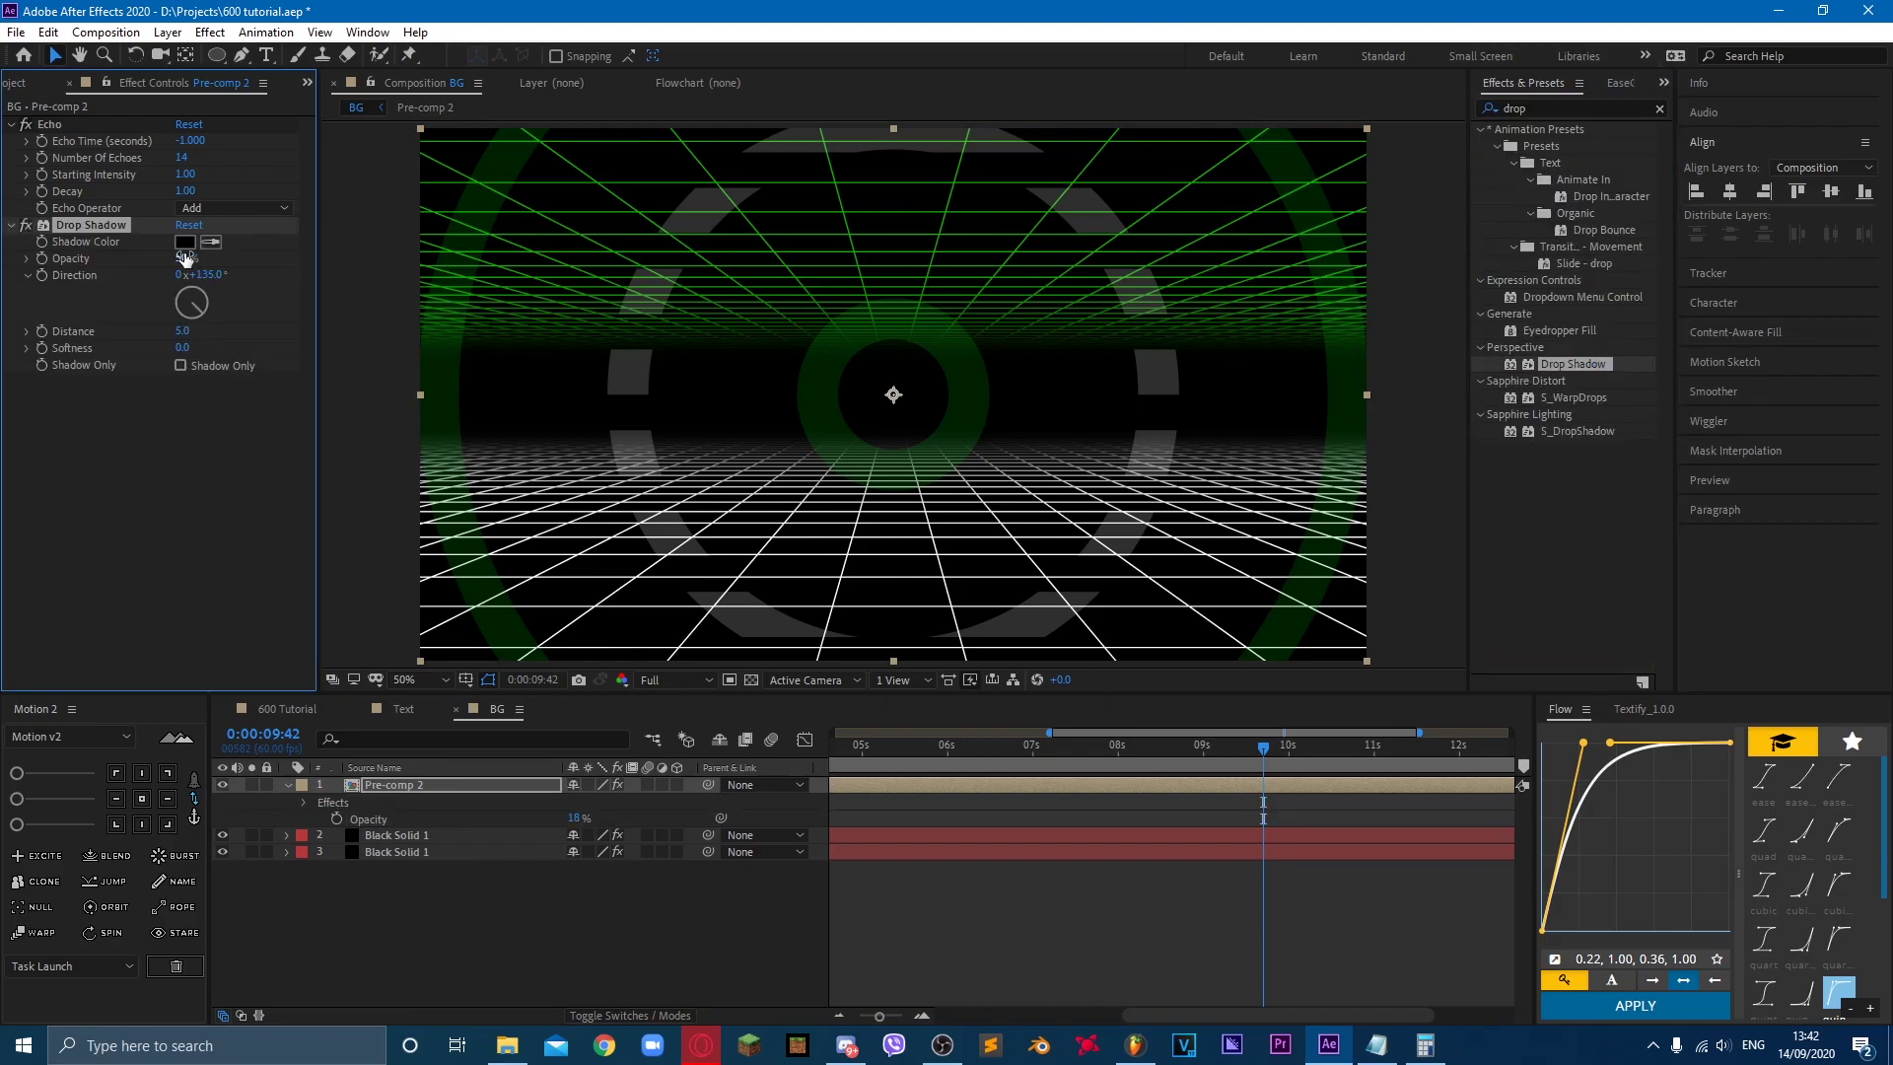
pyautogui.click(187, 259)
pyautogui.press('Return')
pyautogui.click(135, 541)
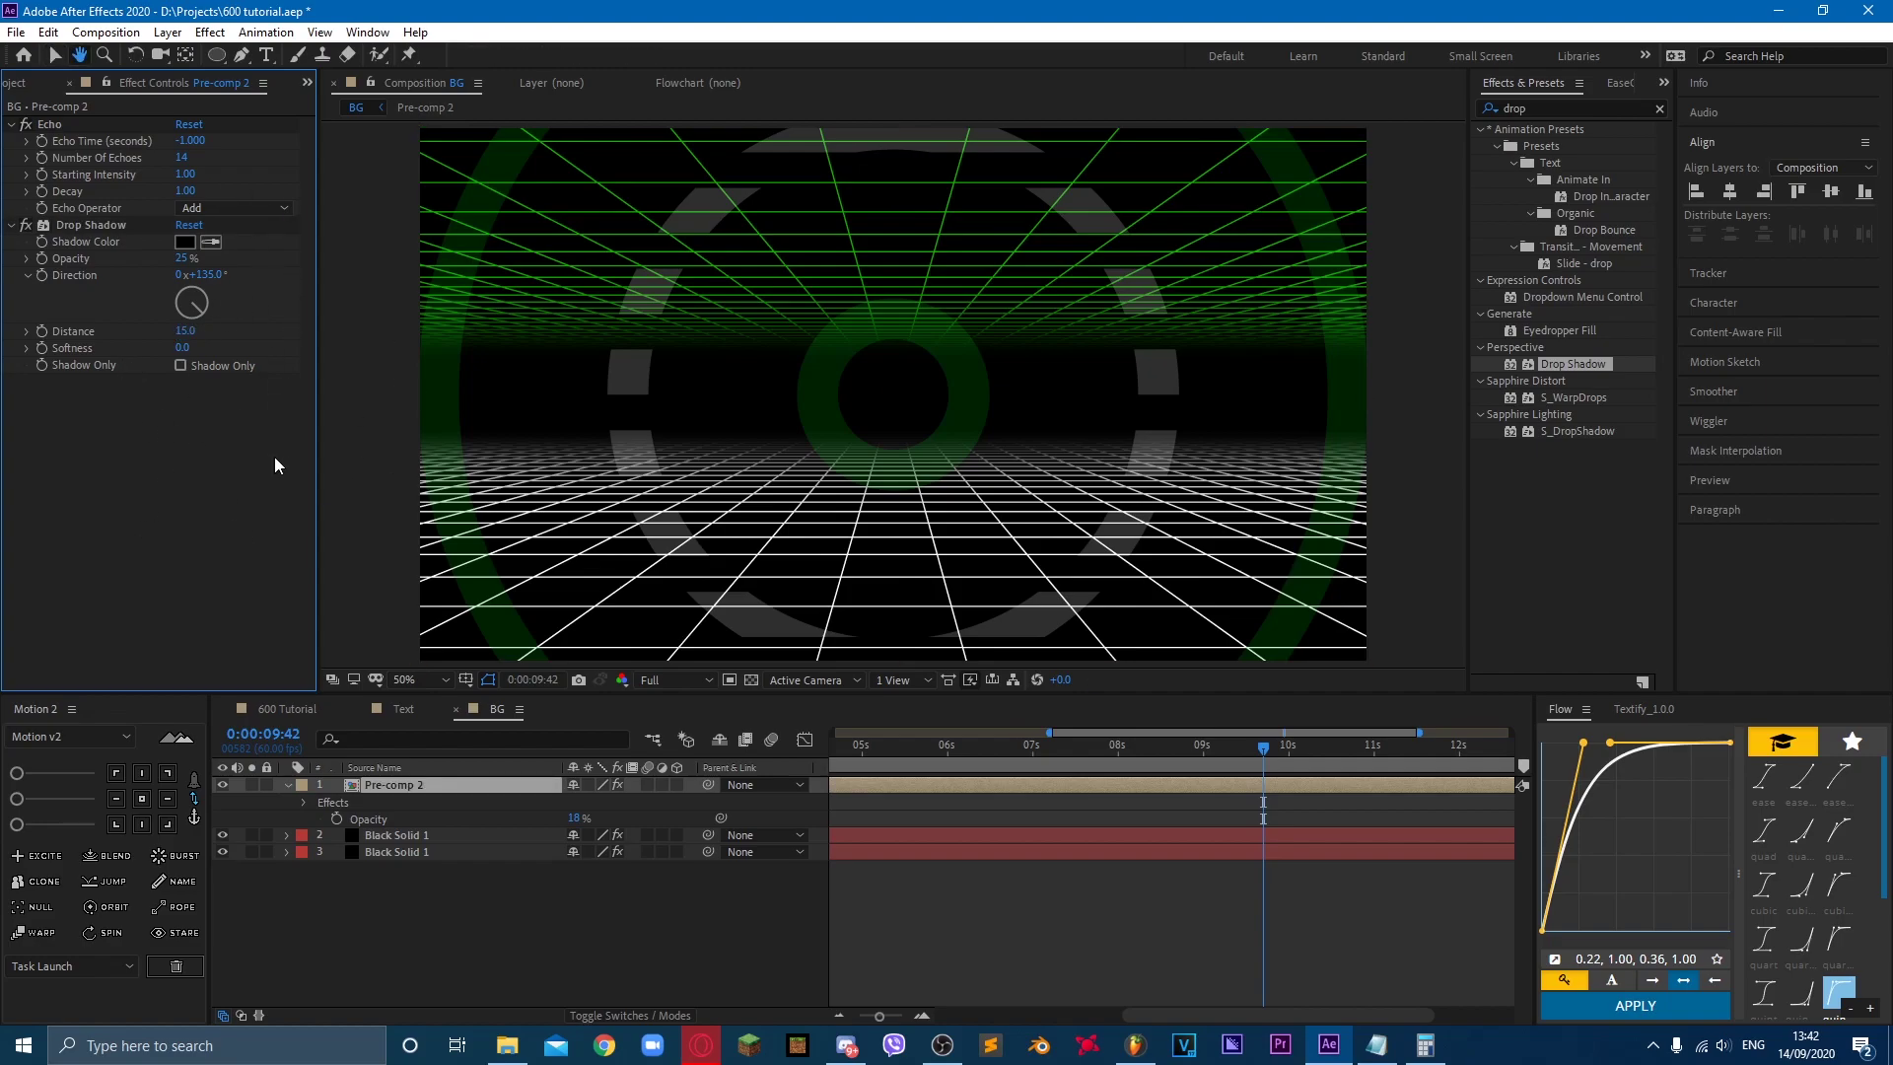
# Step: Preview the faded rings over the grids and reduce Pre-comp 2's opacity to 10%
pyautogui.press('space')
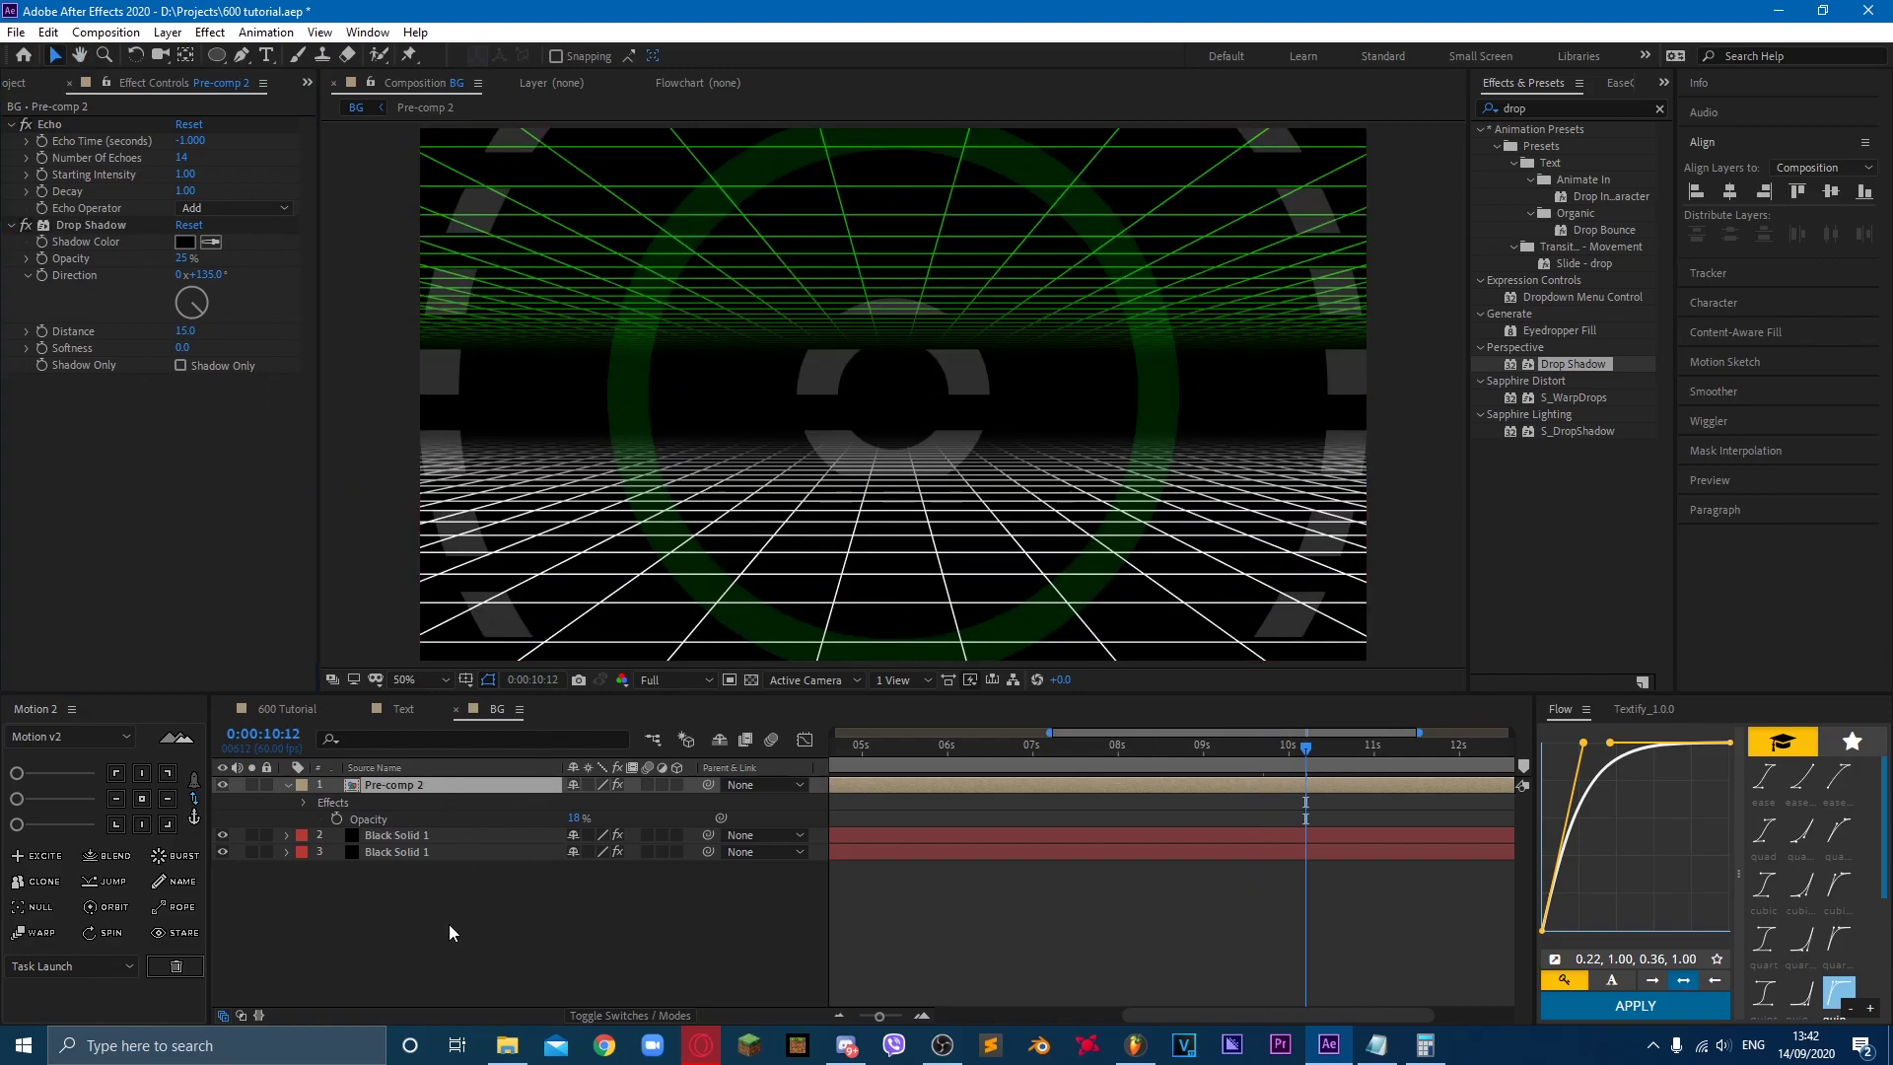
pyautogui.click(448, 932)
pyautogui.moveTo(573, 819); pyautogui.dragTo(573, 835)
pyautogui.click(482, 968)
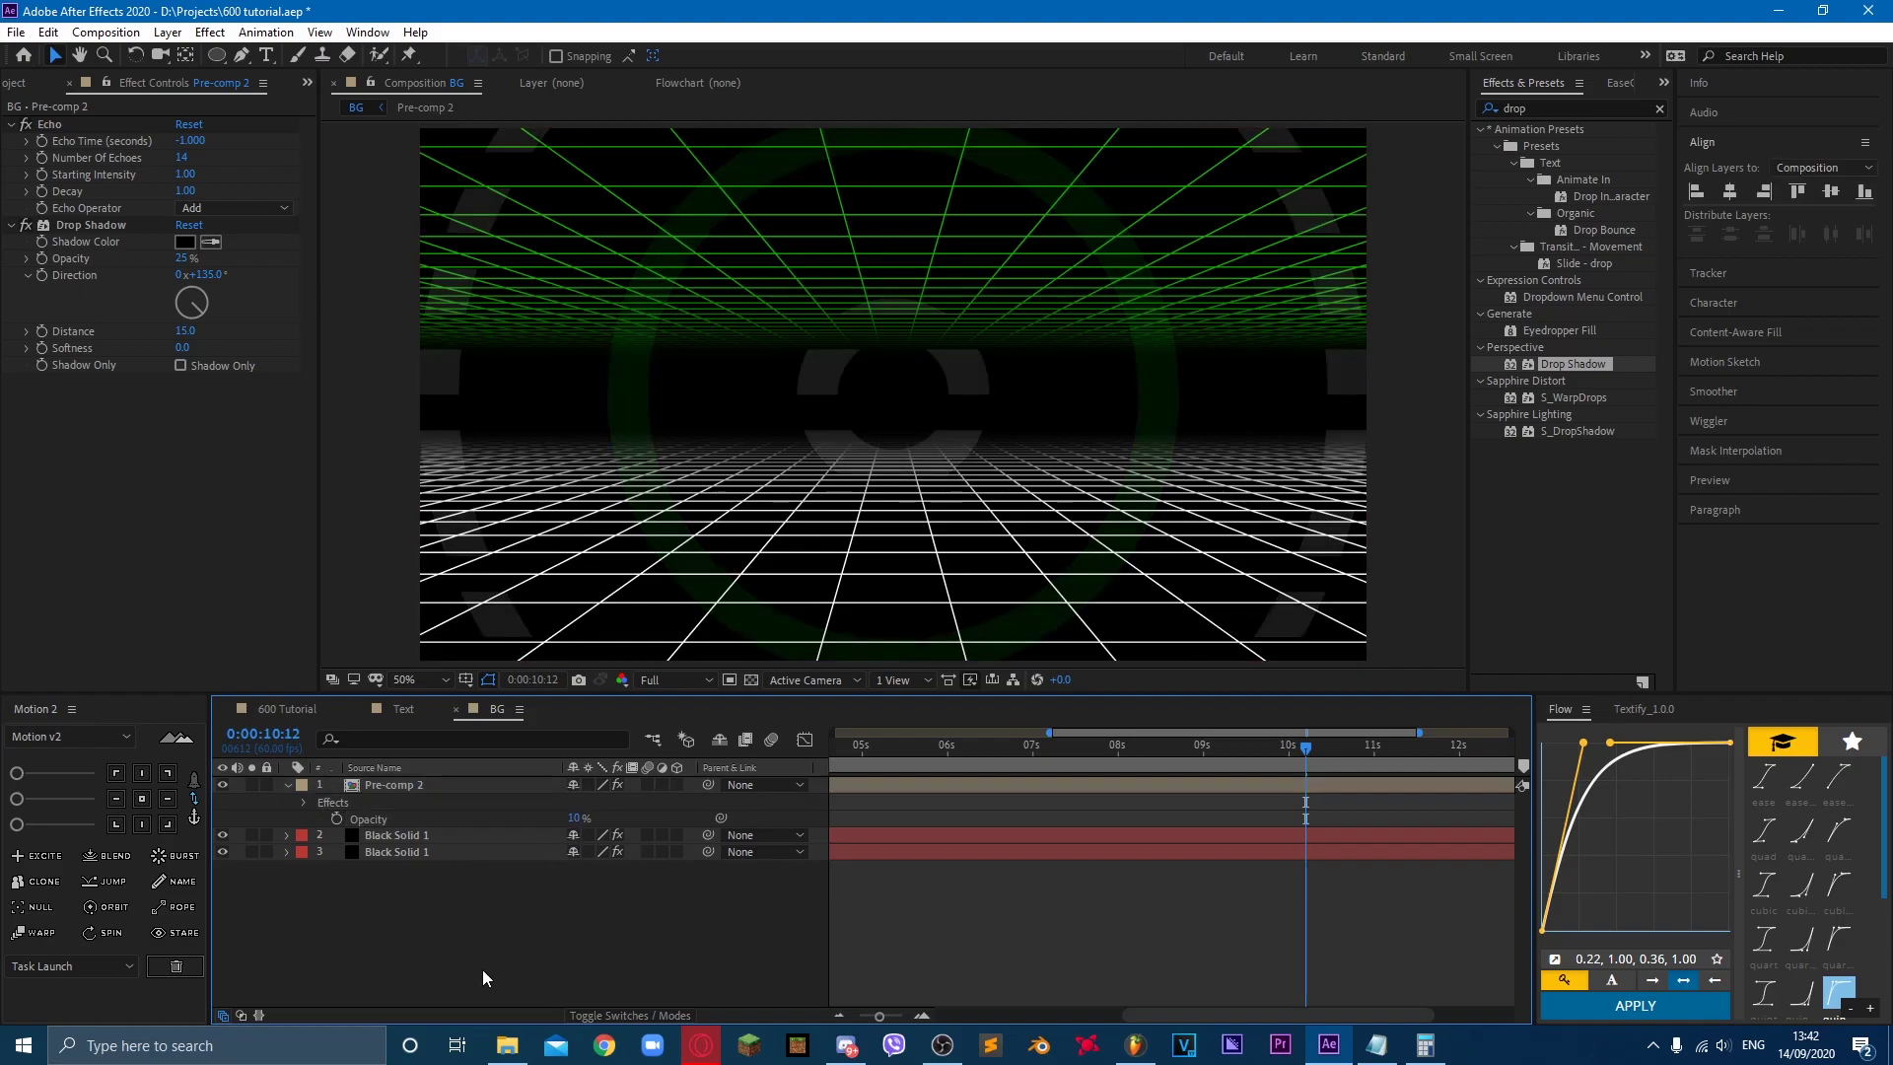
# Step: Create a new black solid and move it beneath all the other layers in the BG composition
pyautogui.rightClick(482, 917)
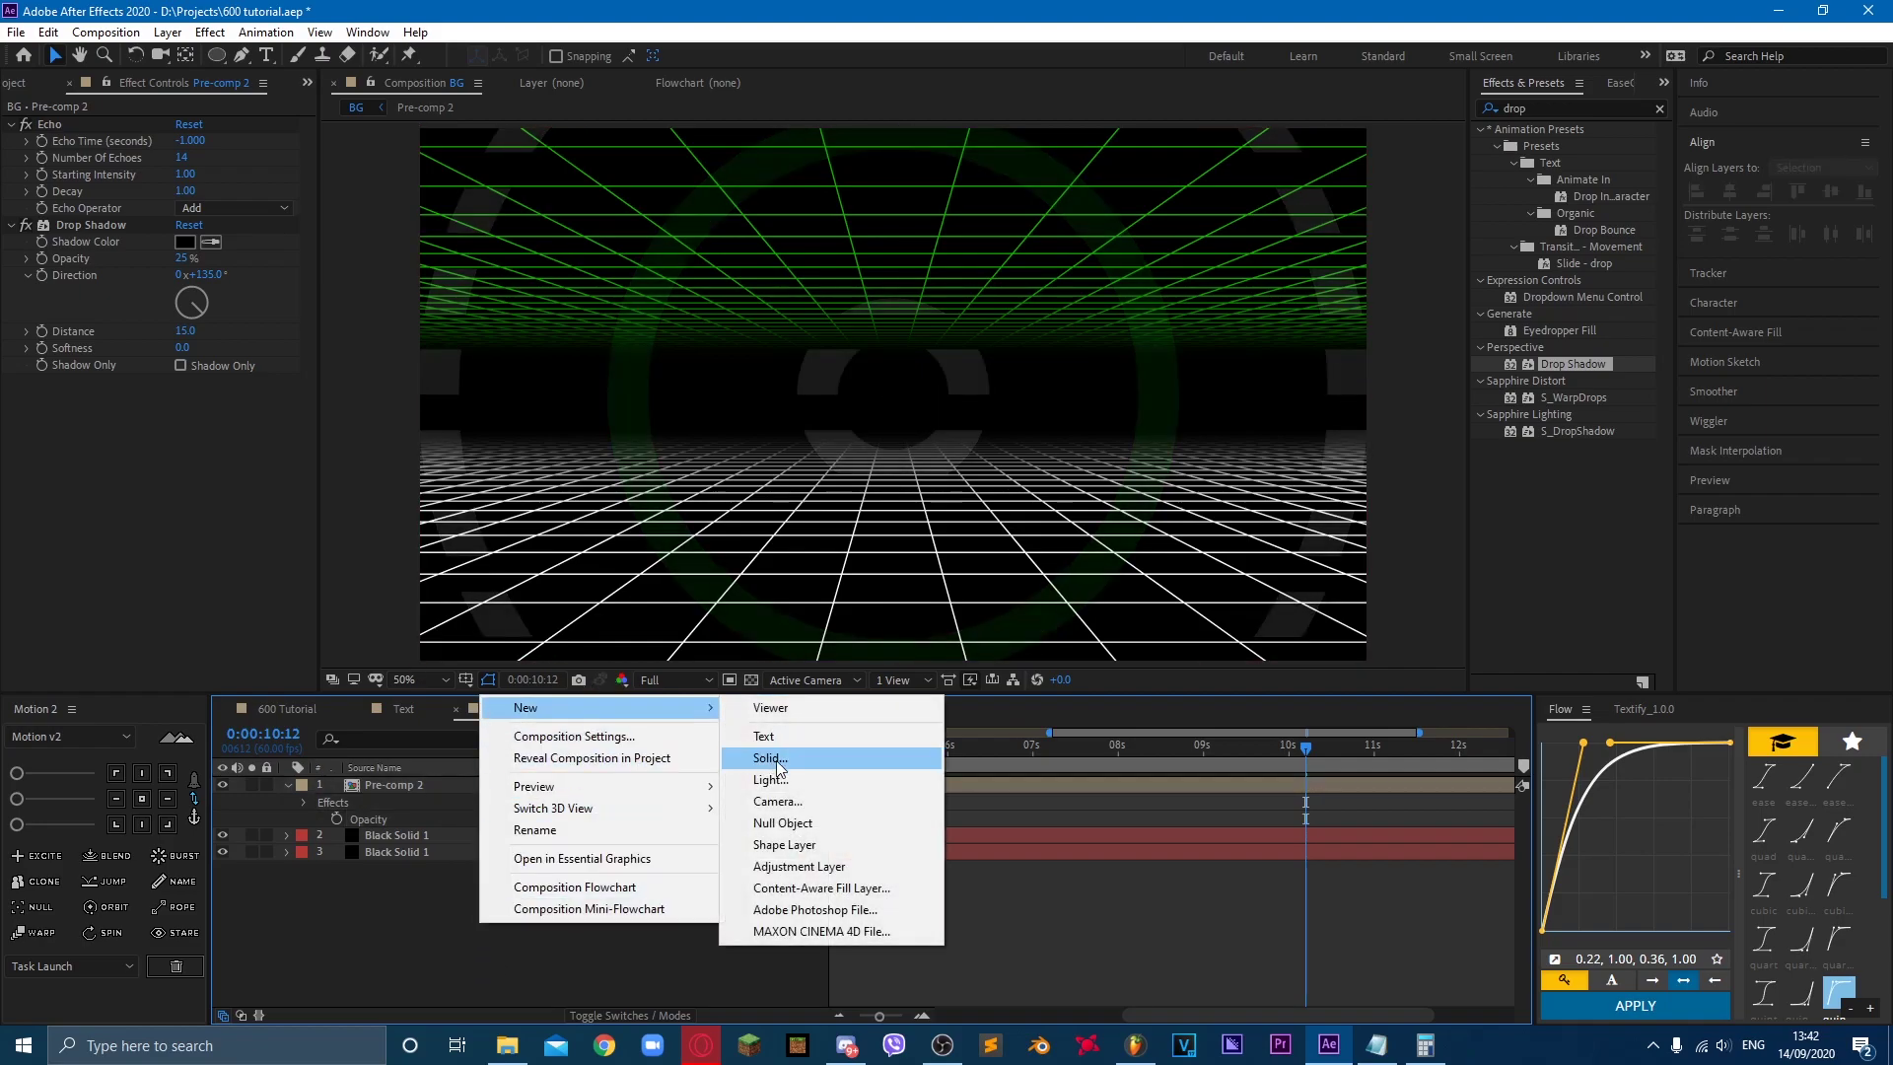
pyautogui.click(779, 762)
pyautogui.press('Return')
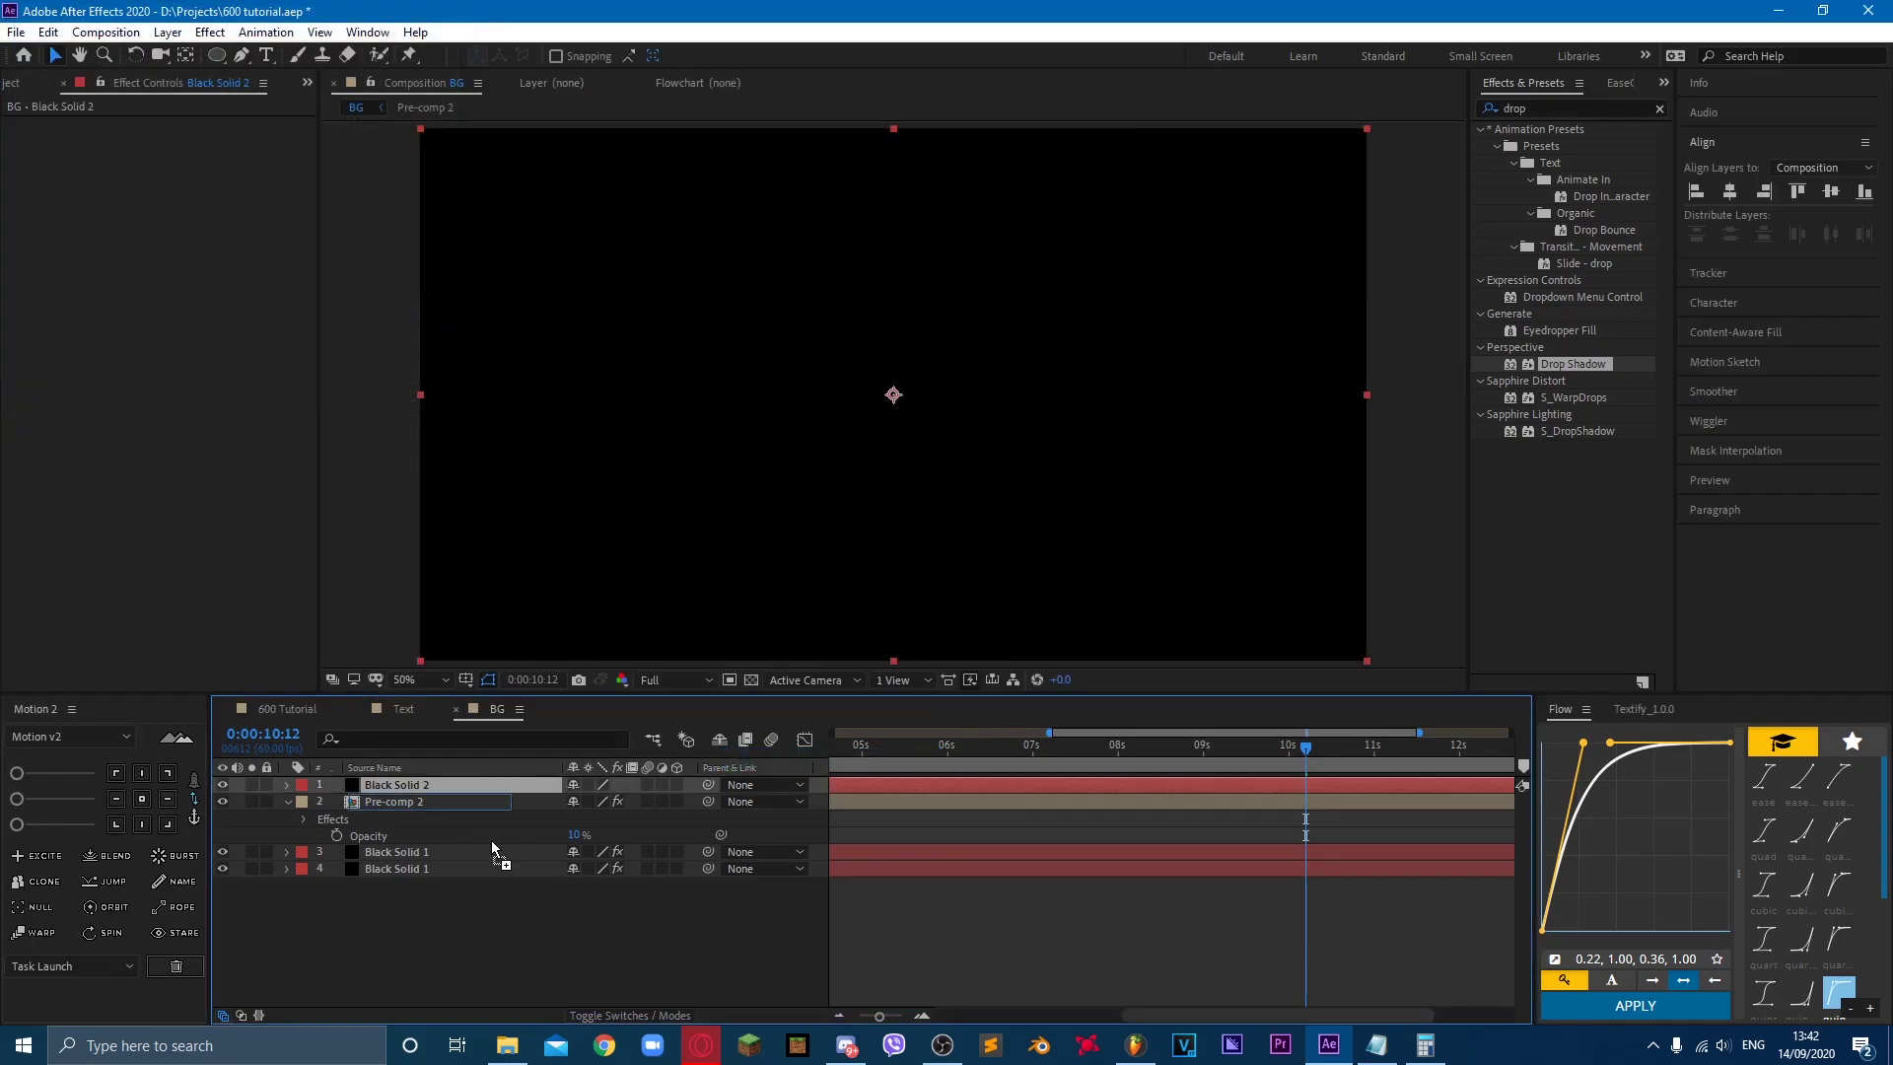
pyautogui.moveTo(463, 786); pyautogui.dragTo(453, 892)
# Step: Find the CC Star Burst effect and apply it to Black Solid 2
pyautogui.click(1538, 108)
pyautogui.press('BackSpace')
pyautogui.press('BackSpace')
pyautogui.press('BackSpace')
pyautogui.press('BackSpace')
pyautogui.write('cc st')
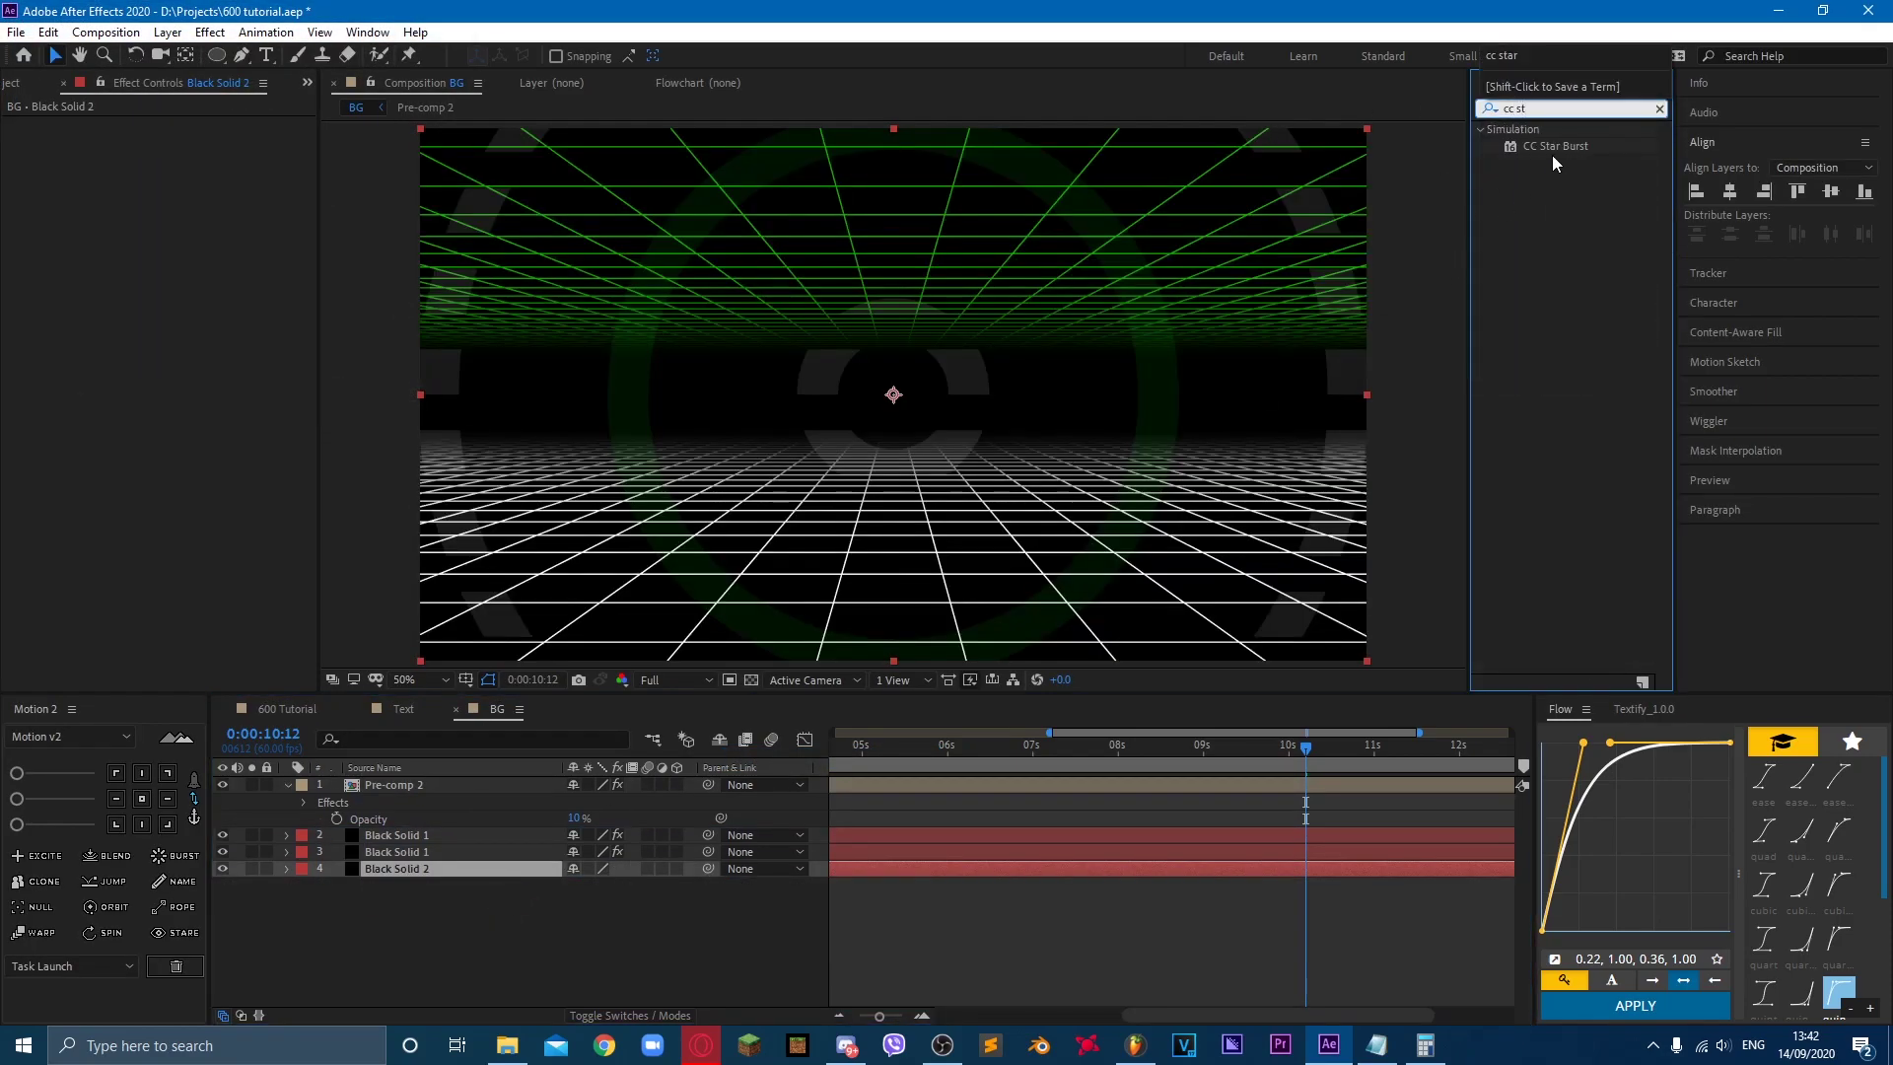
pyautogui.doubleClick(1556, 146)
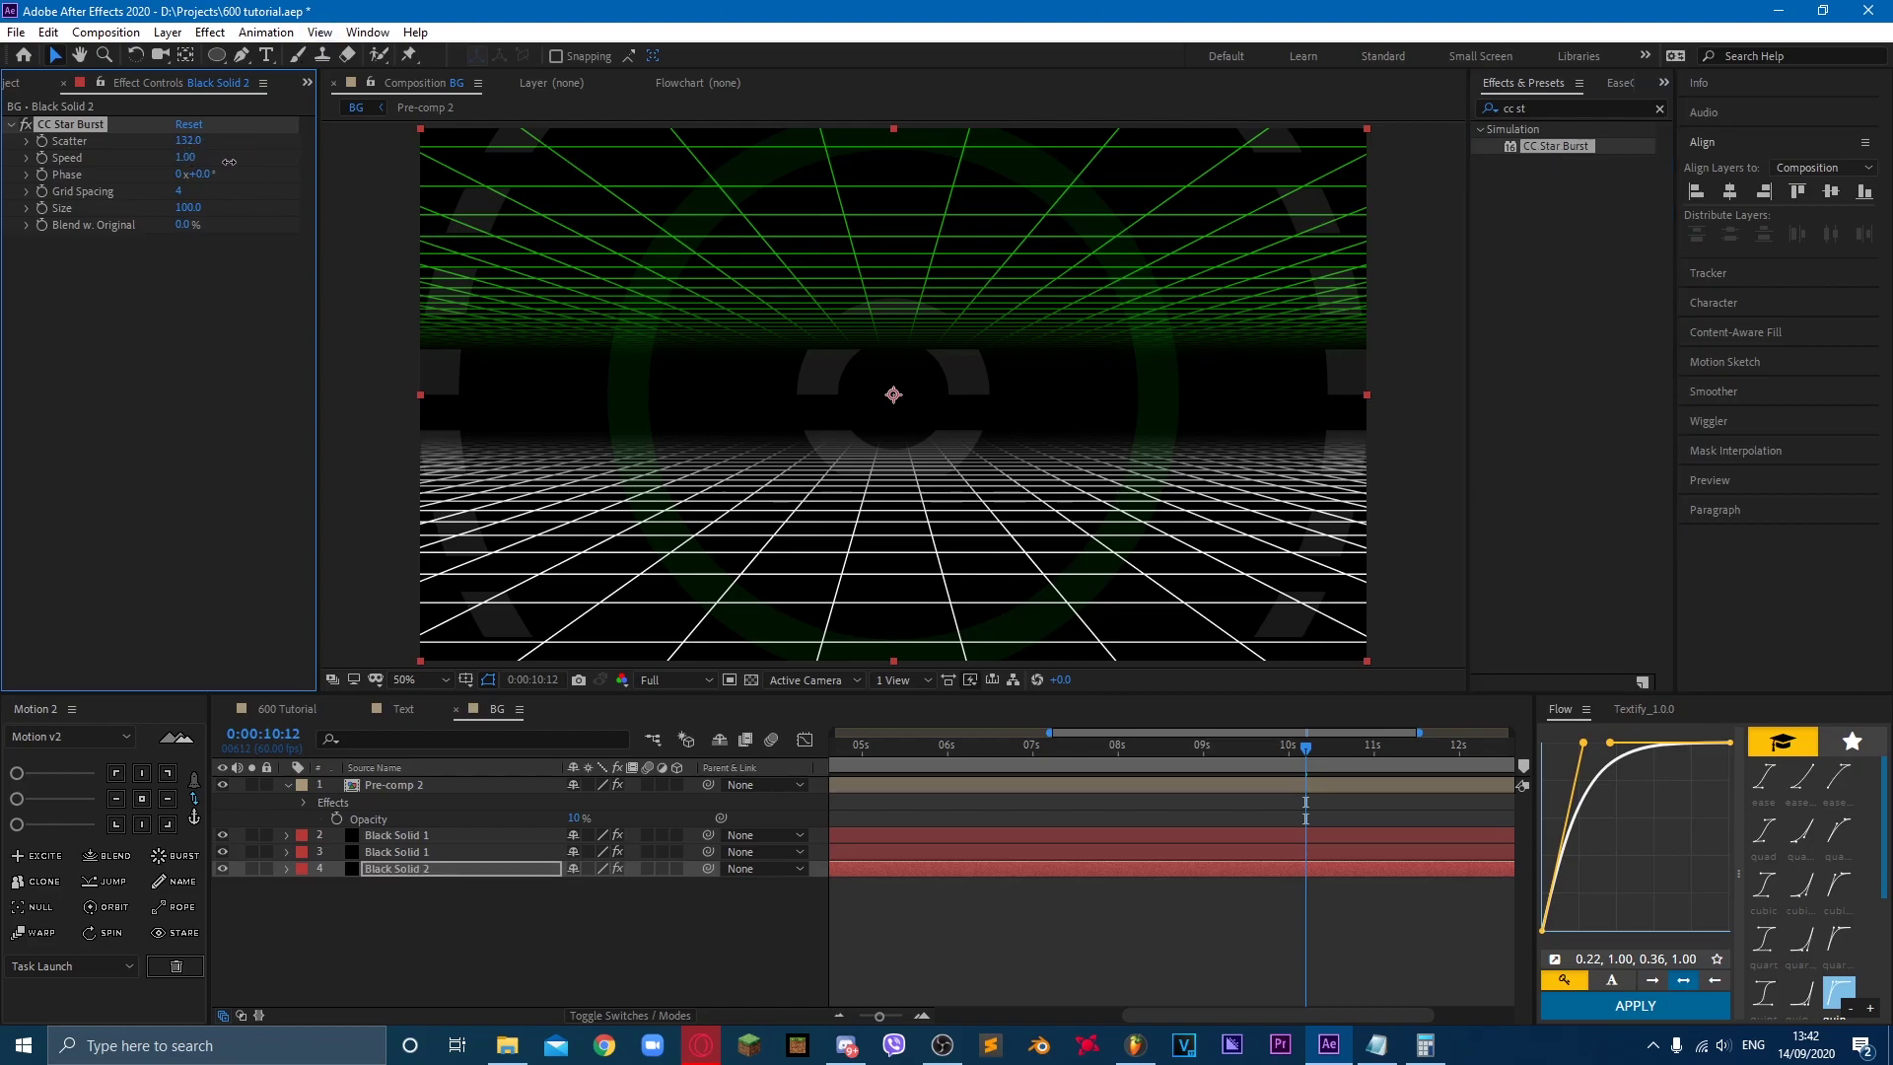
# Step: Hide the ring and grid layers and raise the CC Star Burst scatter to about 174
pyautogui.moveTo(223, 852); pyautogui.dragTo(223, 835)
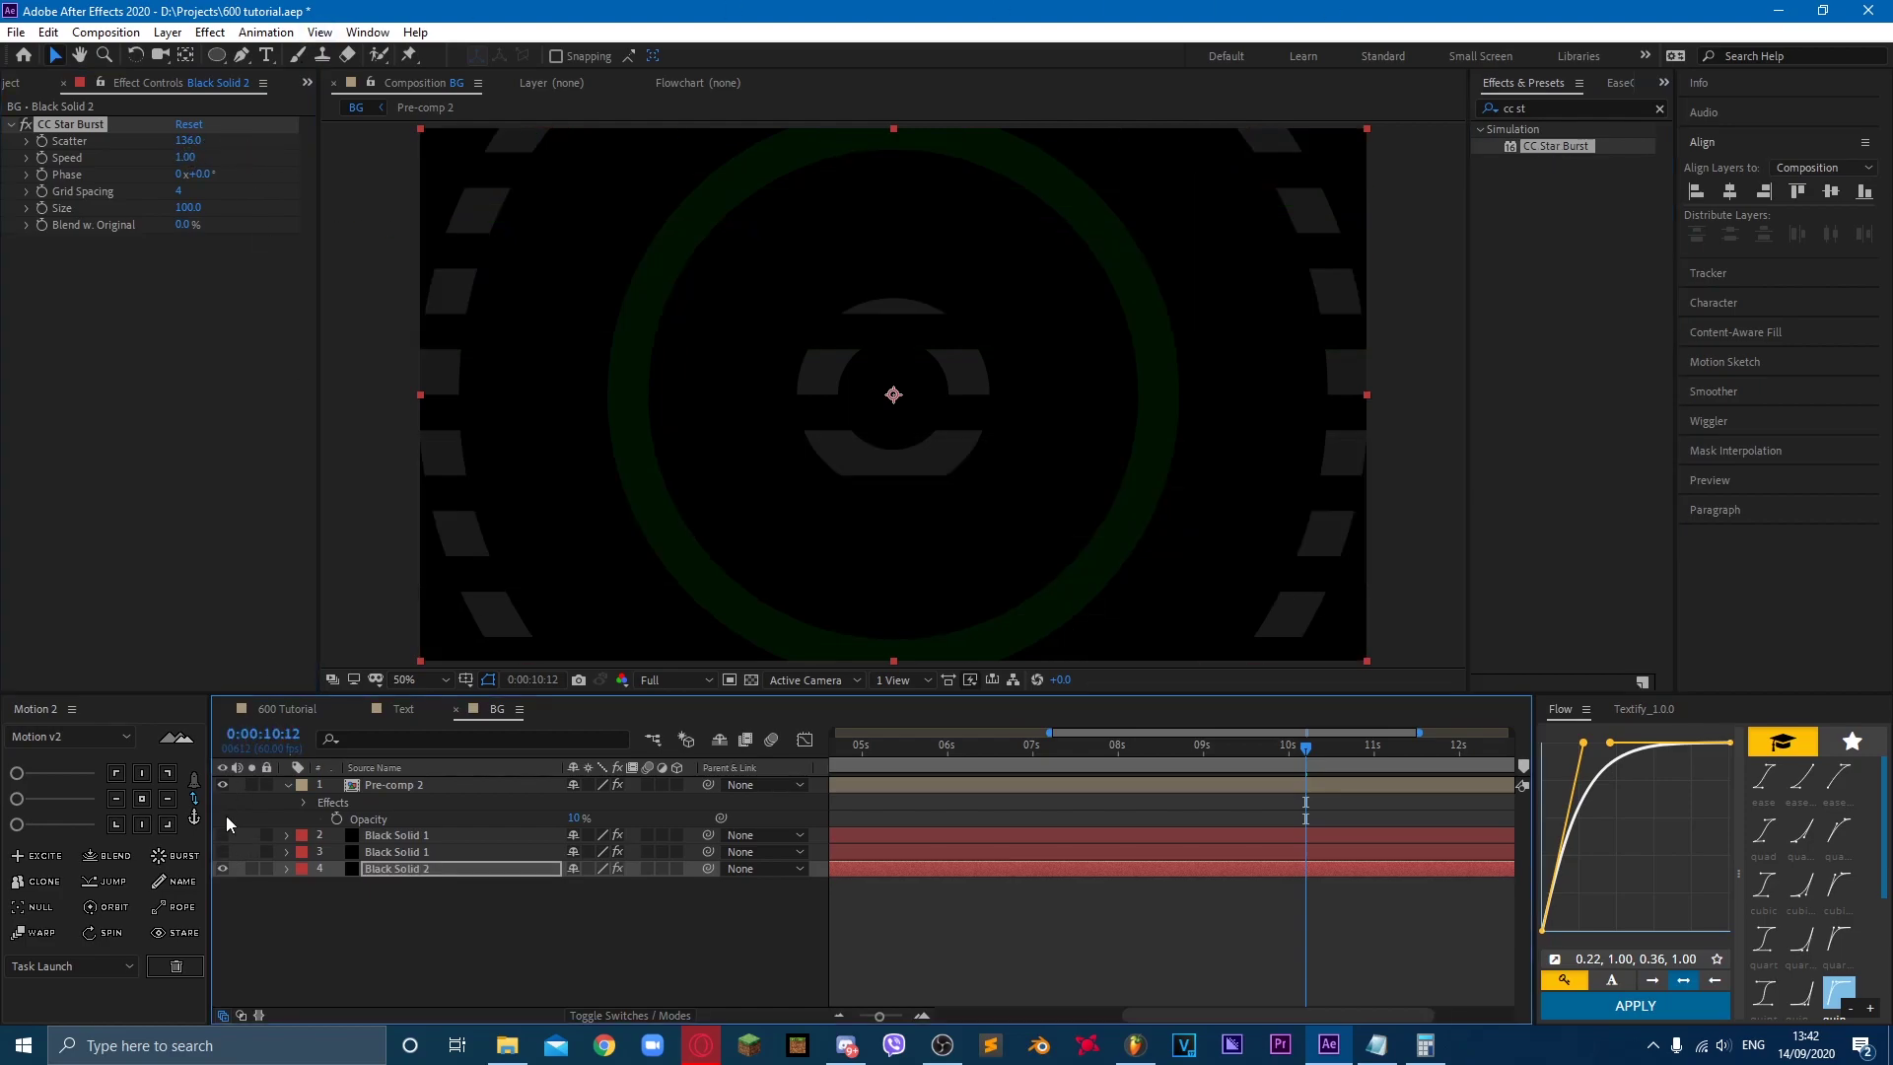
pyautogui.click(223, 785)
pyautogui.moveTo(193, 146); pyautogui.dragTo(230, 141)
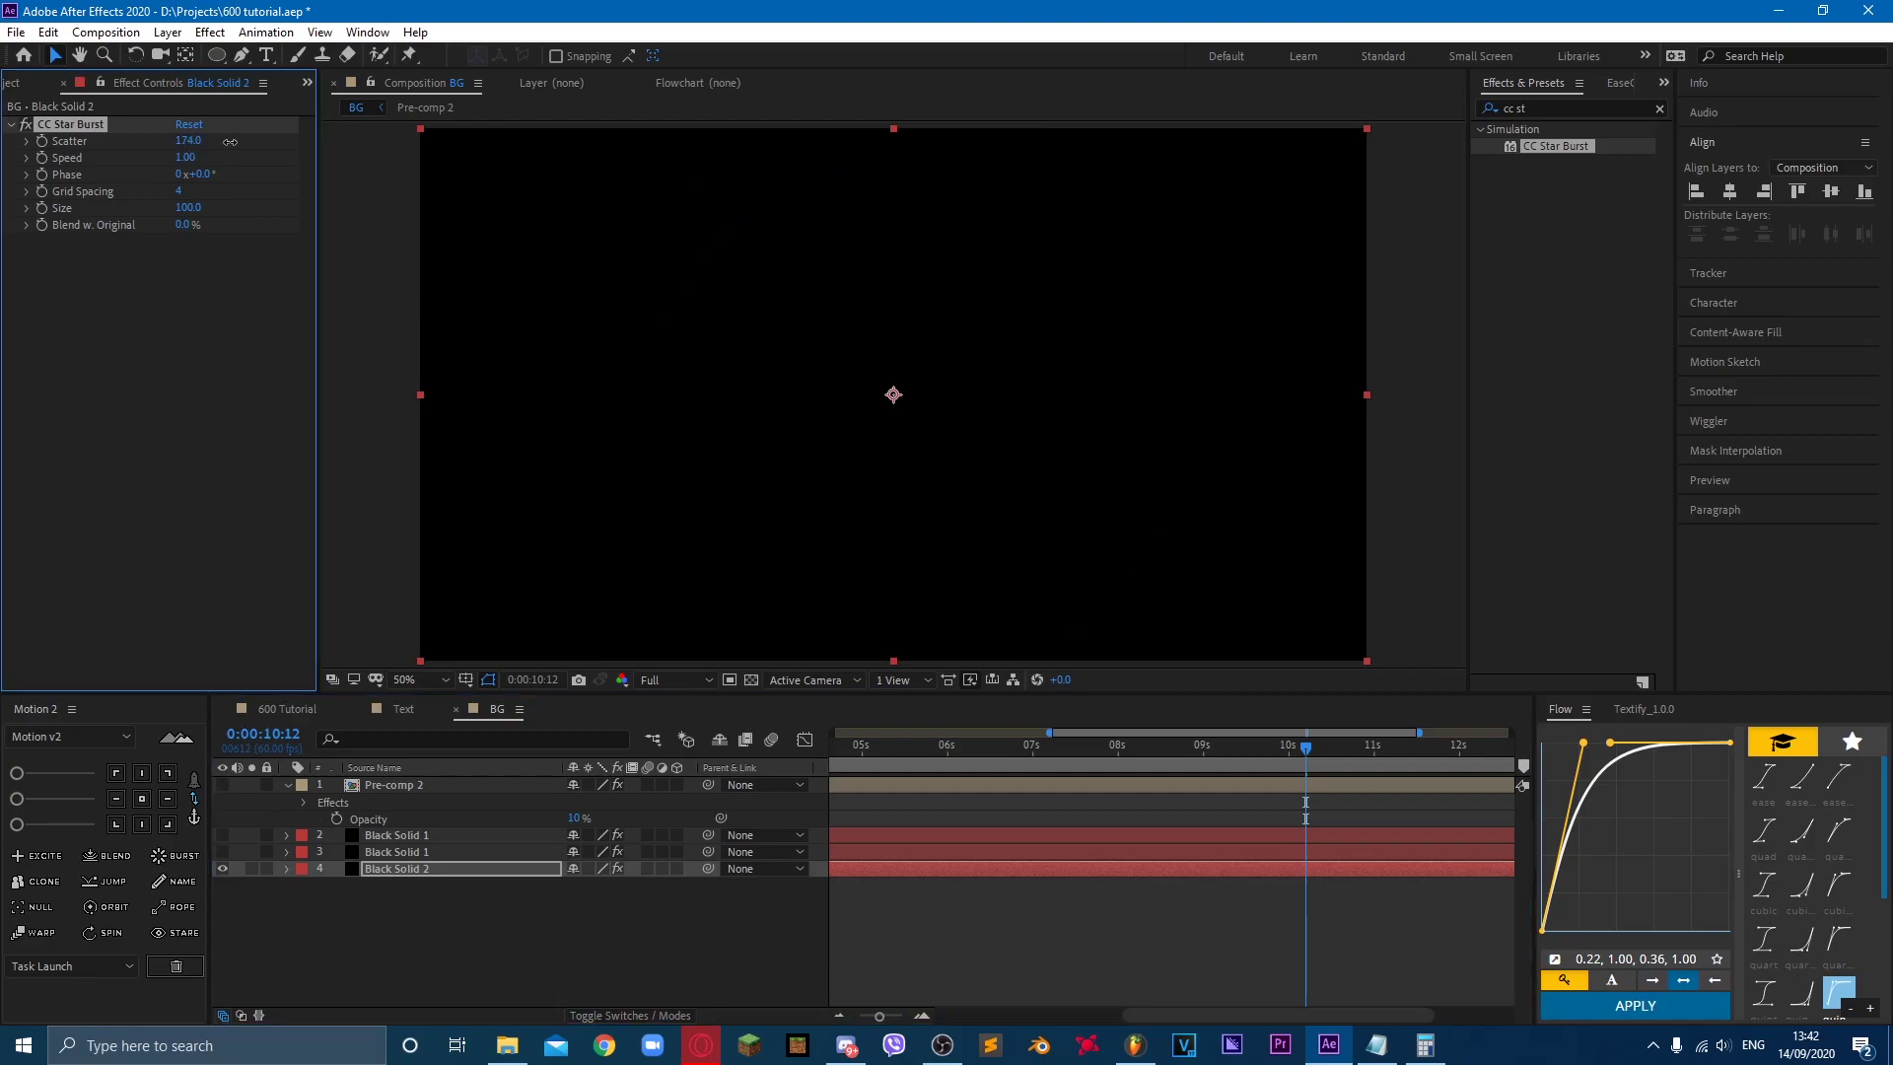
# Step: Change the color of the star burst solid from black to white
pyautogui.hotkey('ctrl', 'shift', 'y')
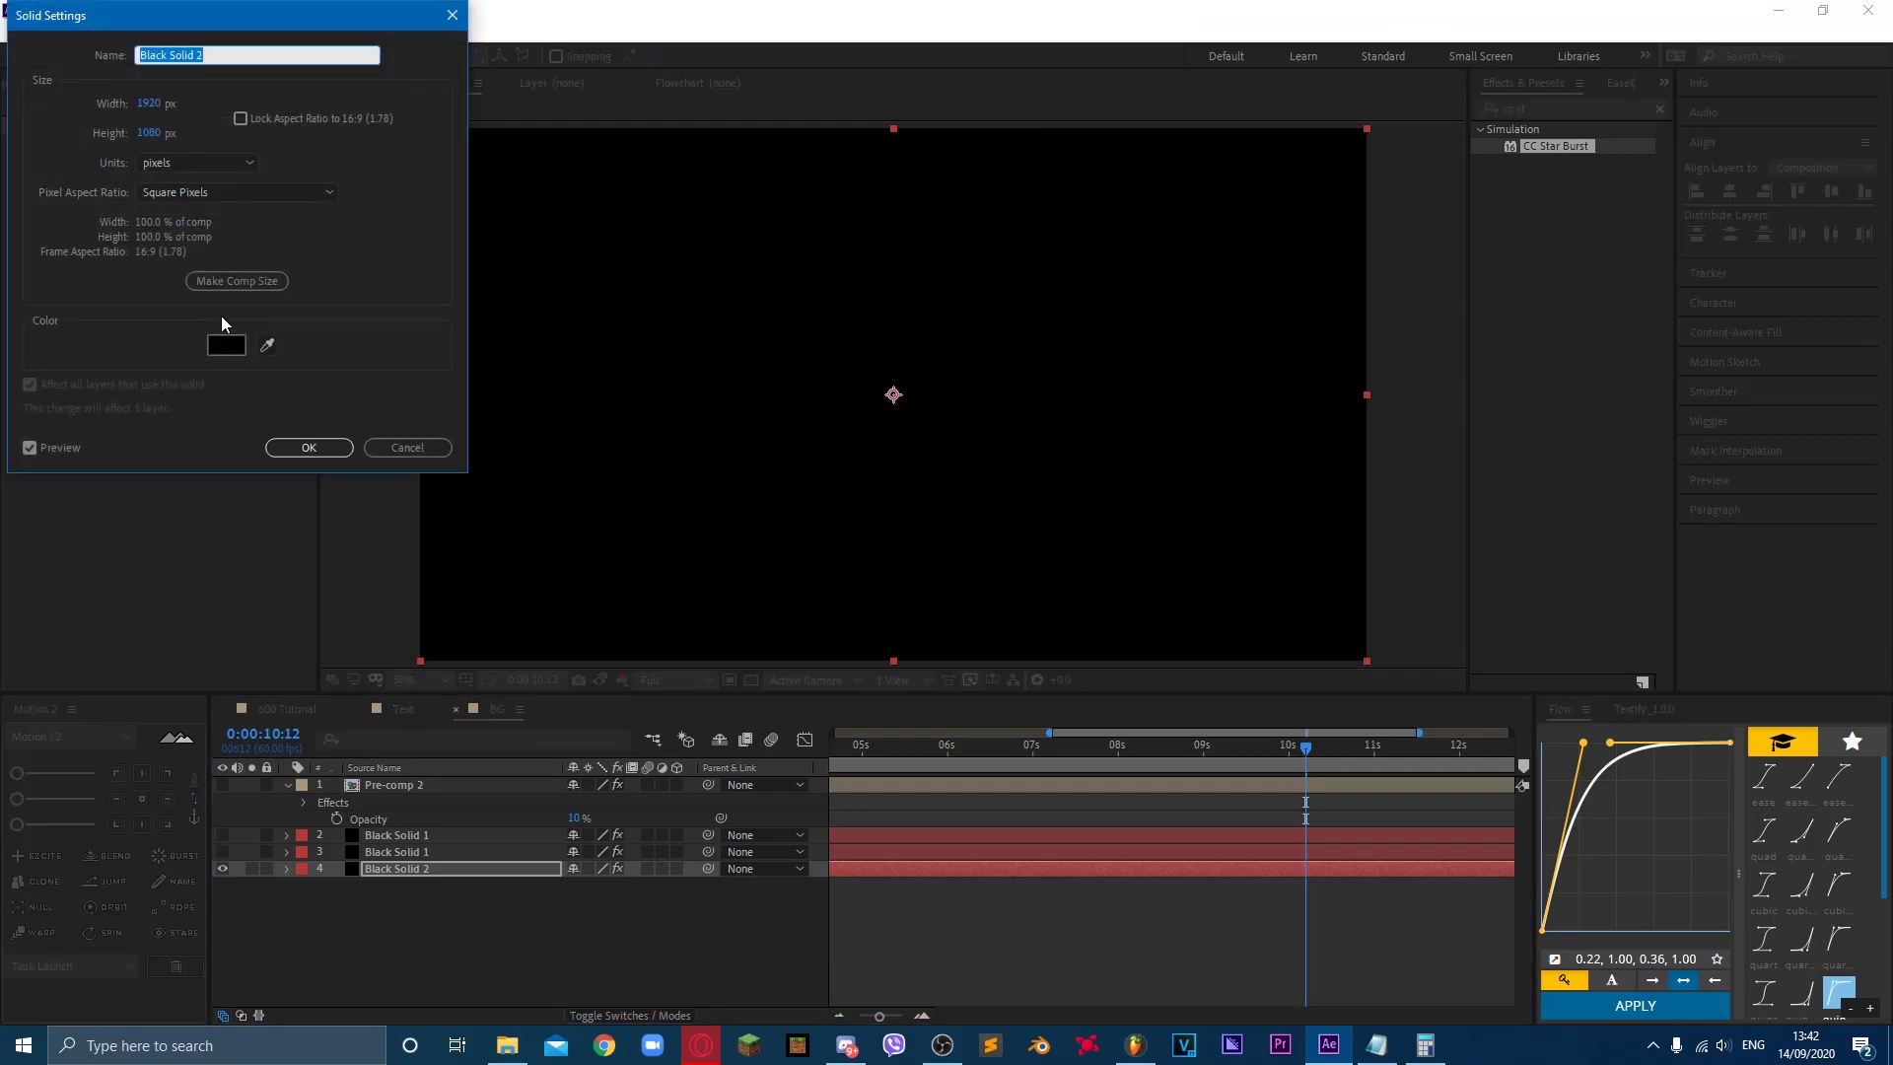
pyautogui.click(226, 344)
pyautogui.click(365, 108)
pyautogui.click(794, 111)
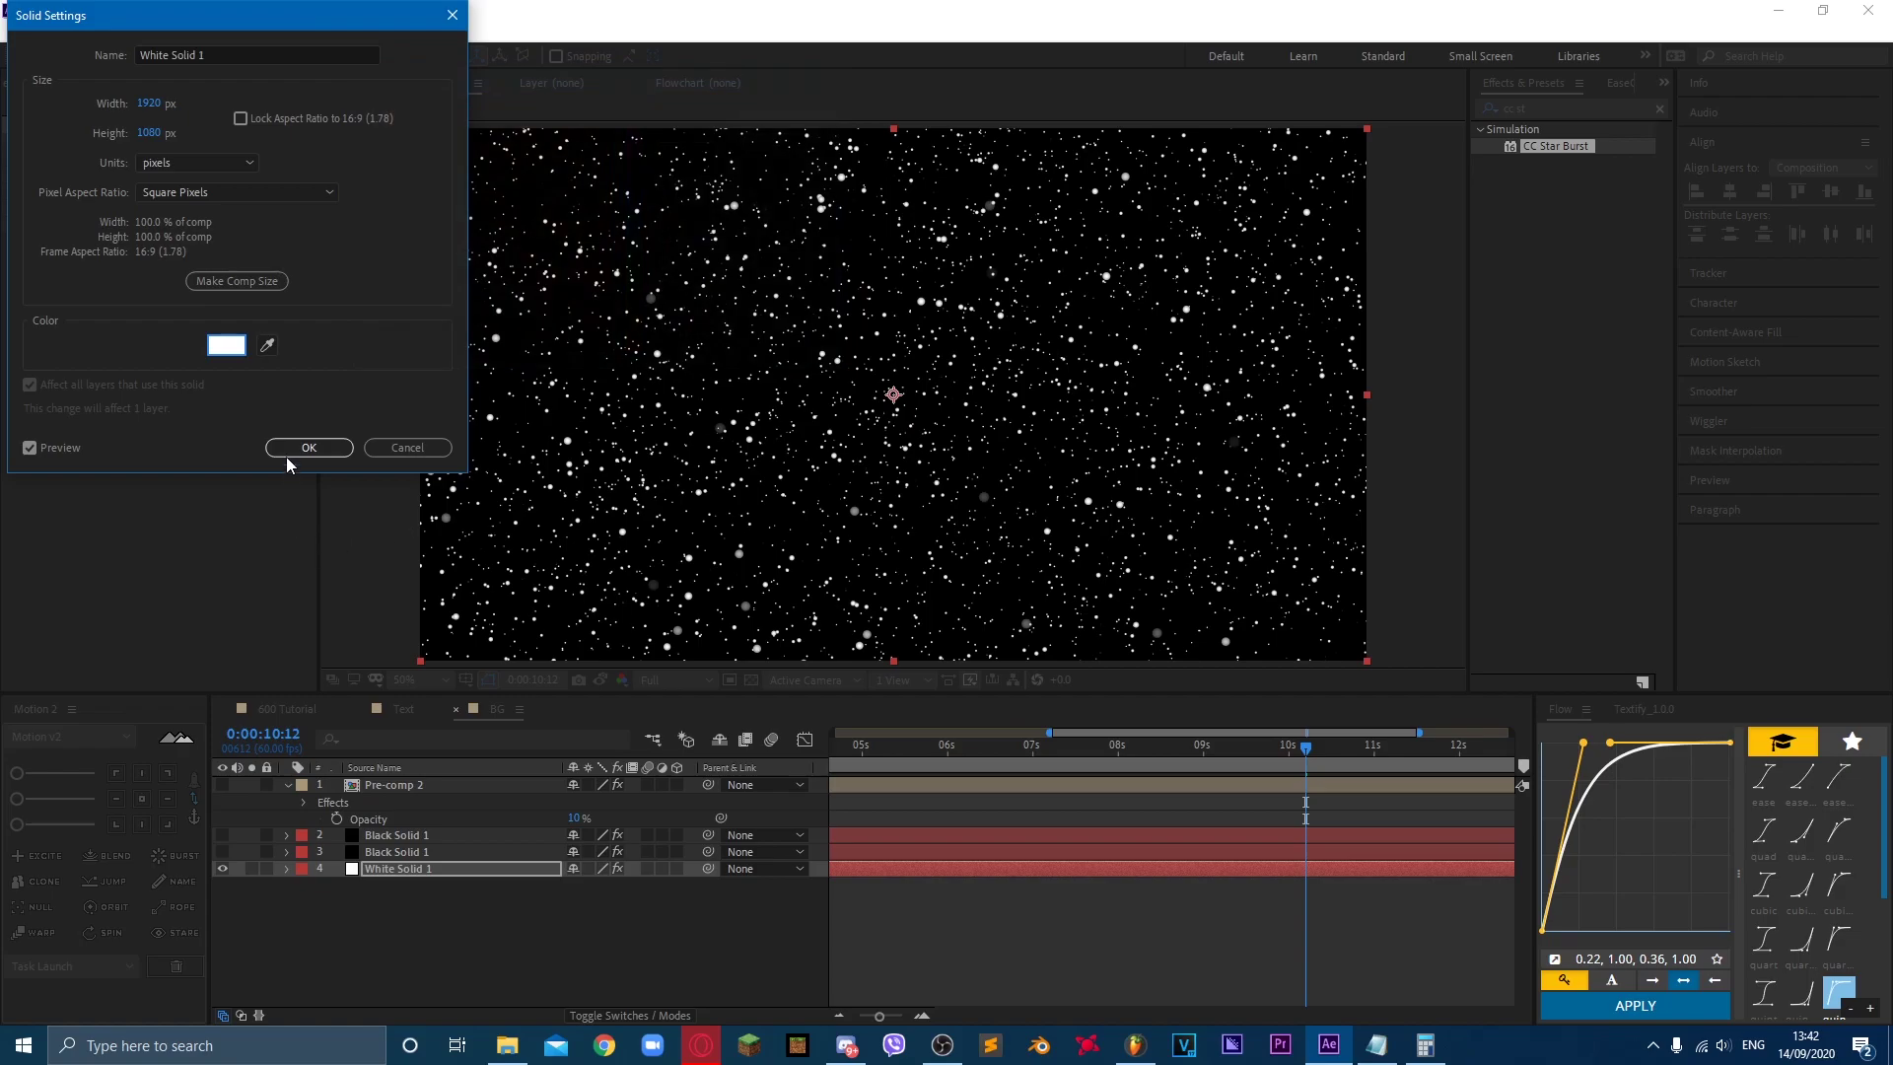
pyautogui.click(288, 448)
# Step: Set the CC Star Burst scatter to 572 and preview the star motion
pyautogui.moveTo(189, 140); pyautogui.dragTo(578, 96)
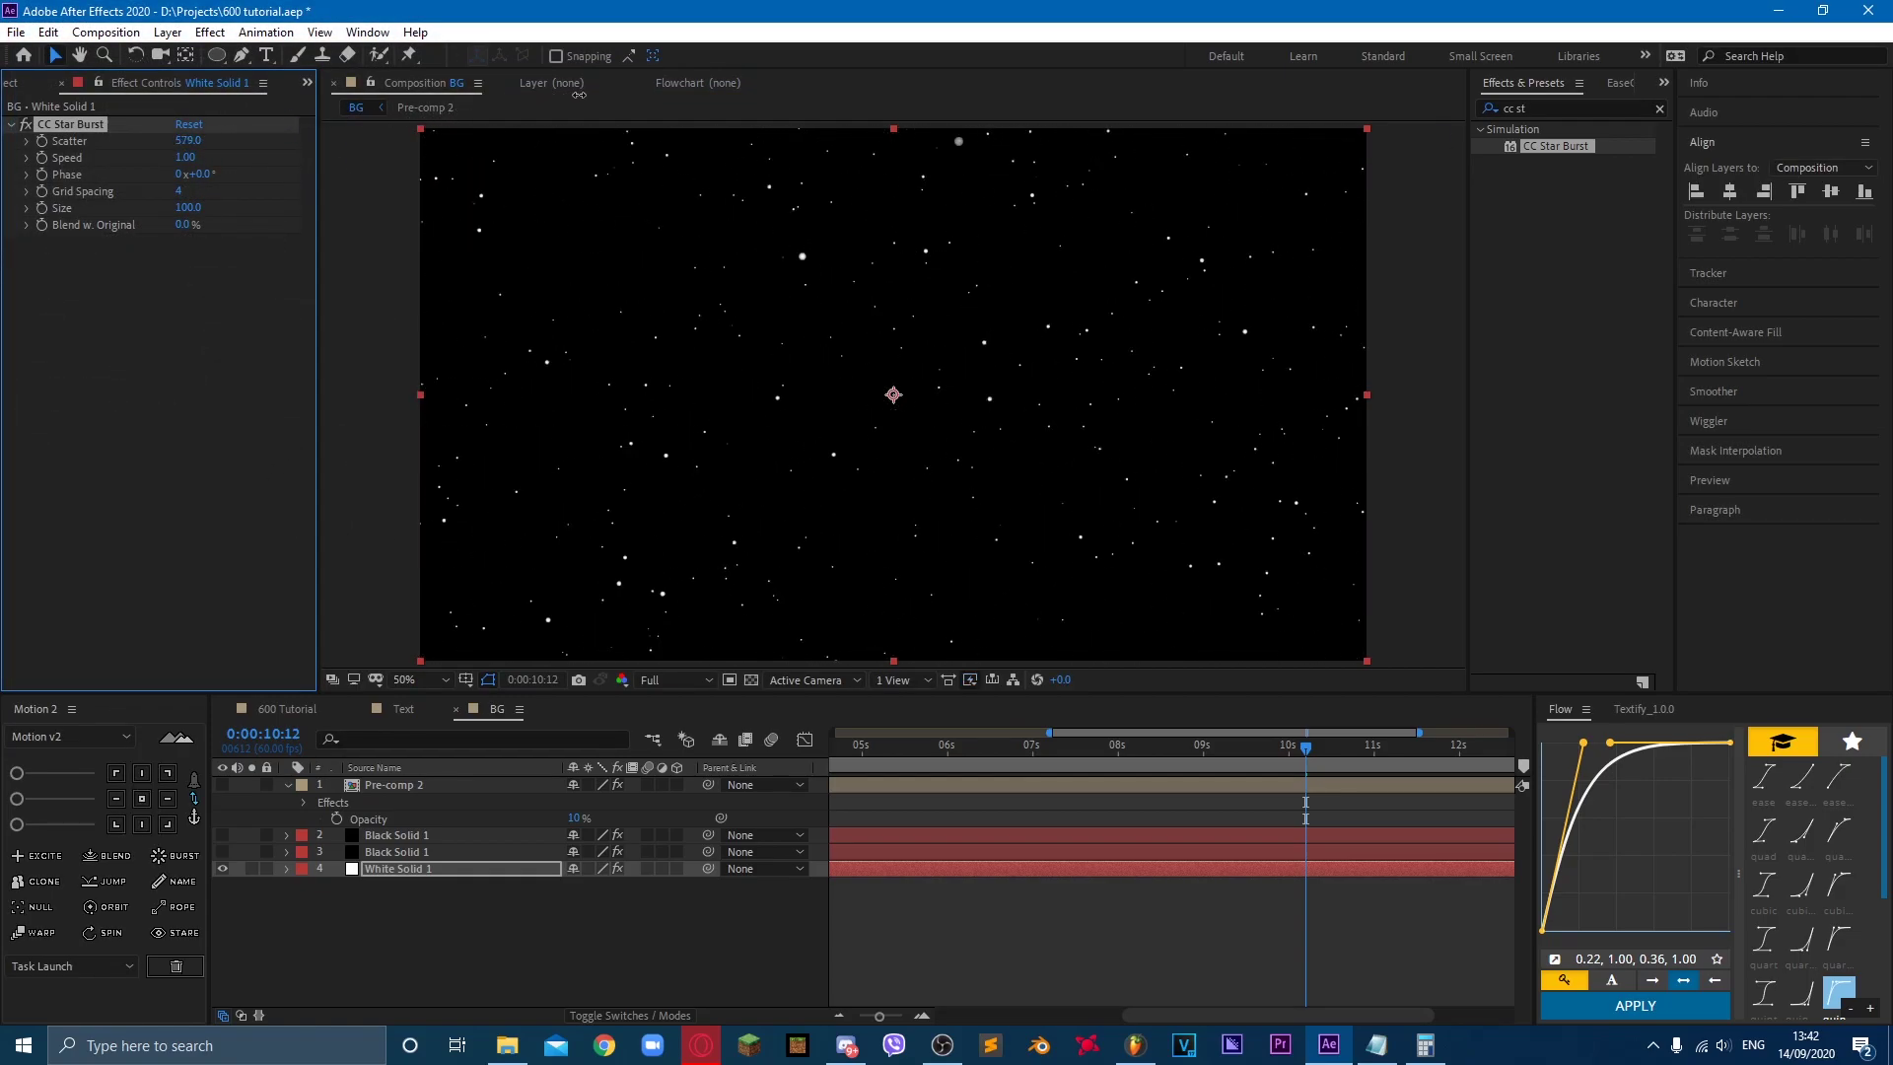
pyautogui.press('space')
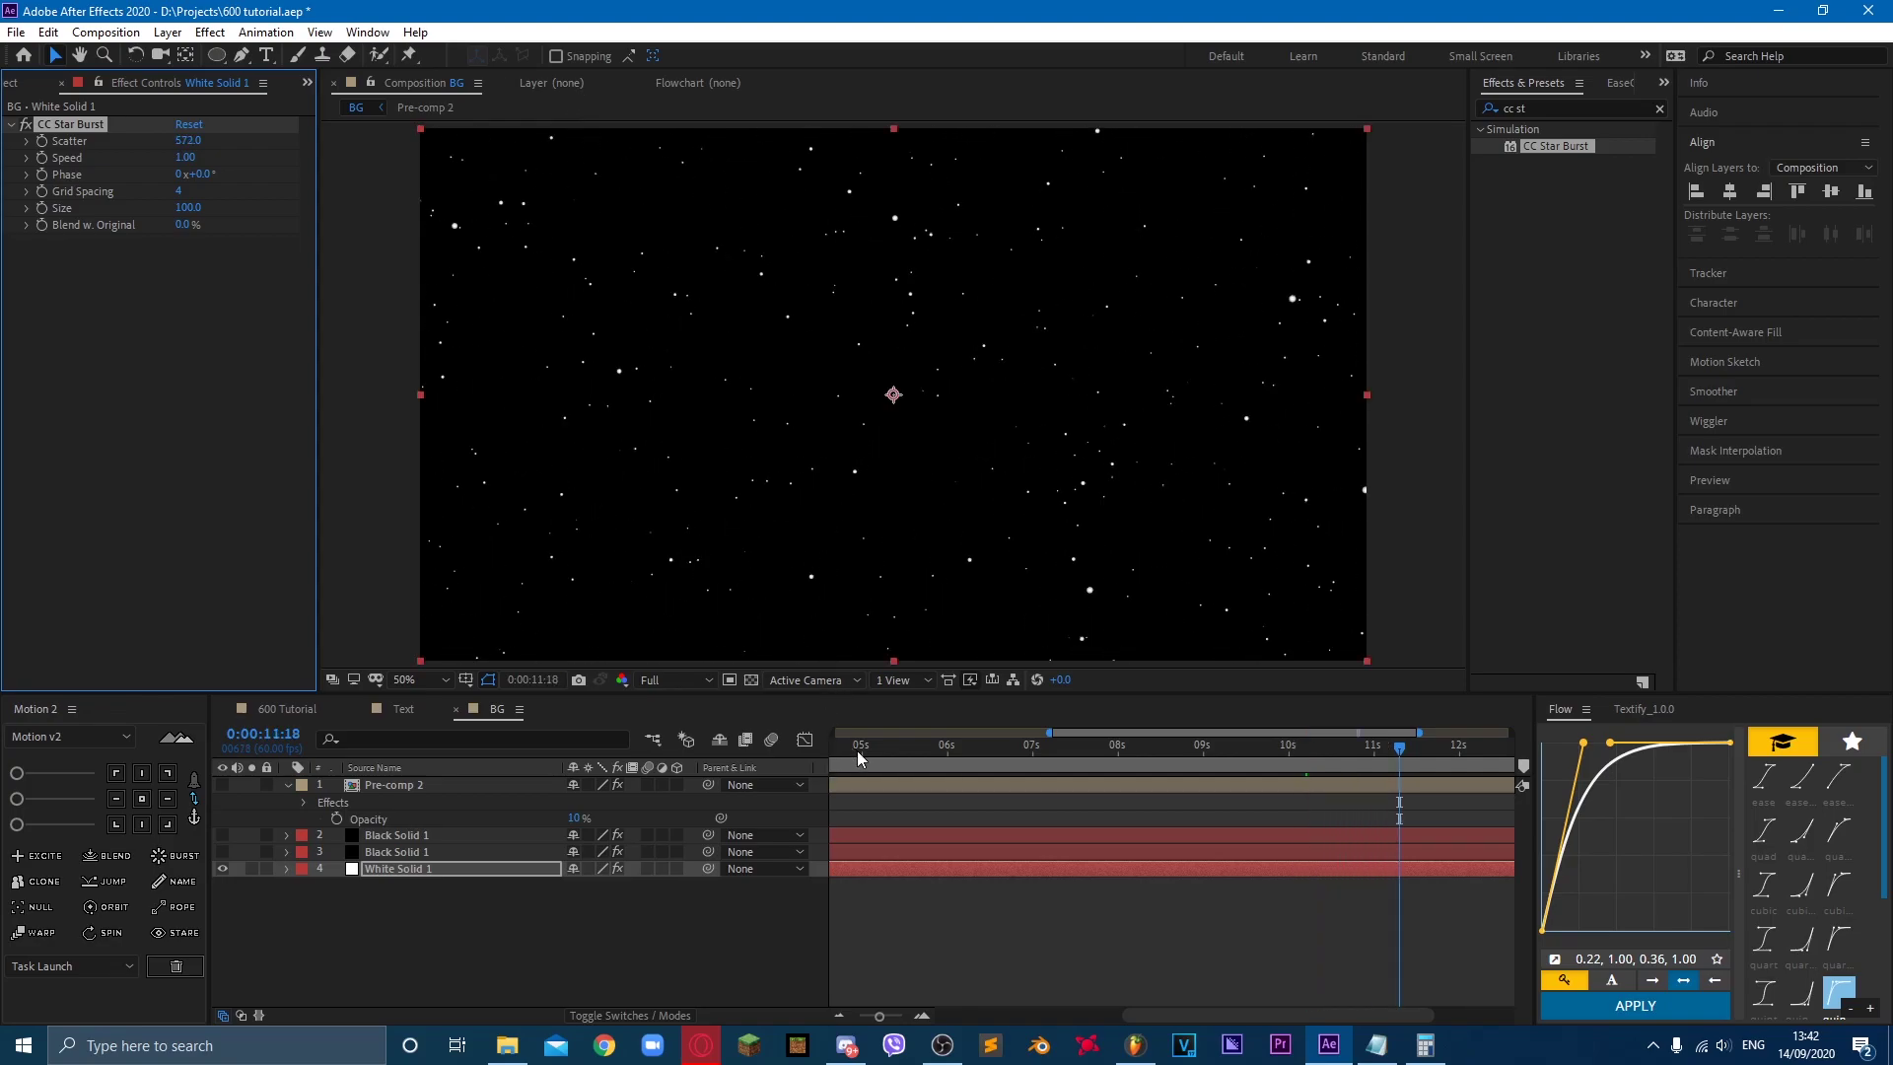
pyautogui.click(856, 749)
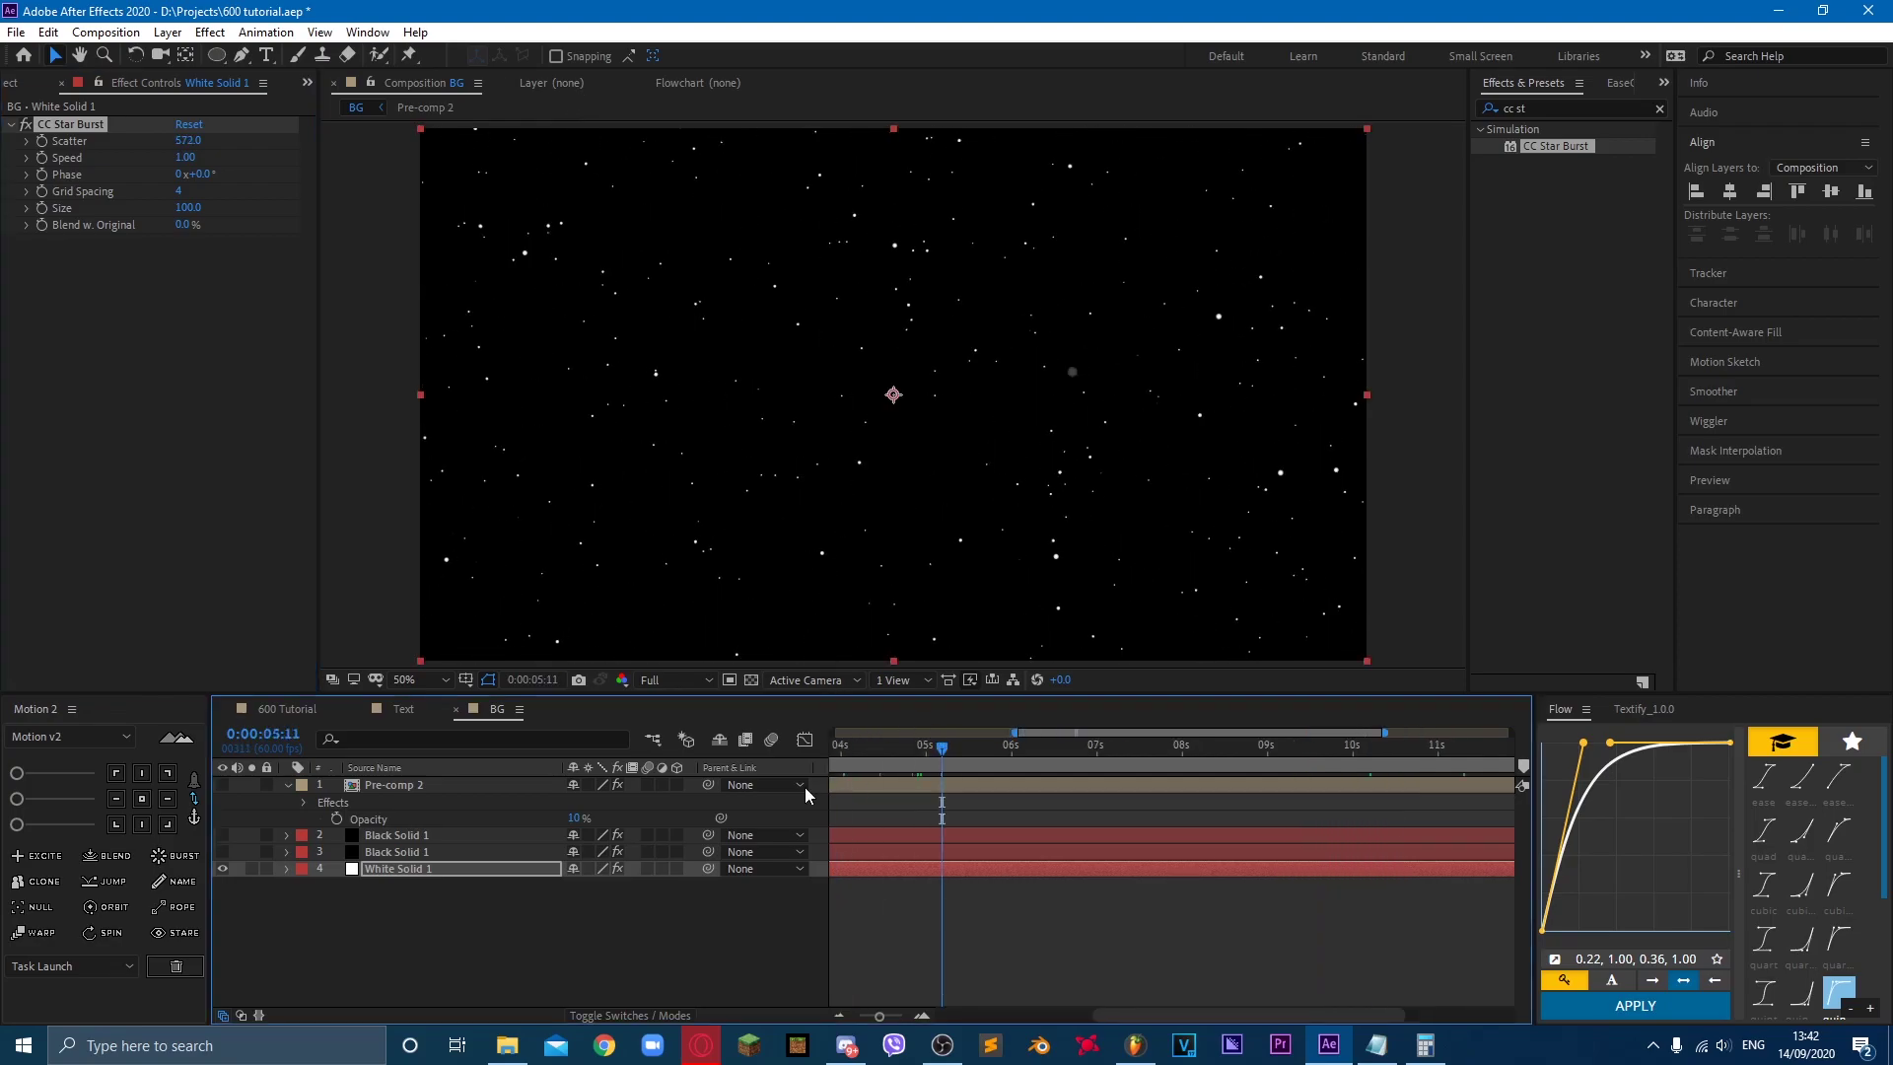
# Step: Show the ring and grid layers again and preview them together with the stars
pyautogui.click(222, 785)
pyautogui.click(435, 917)
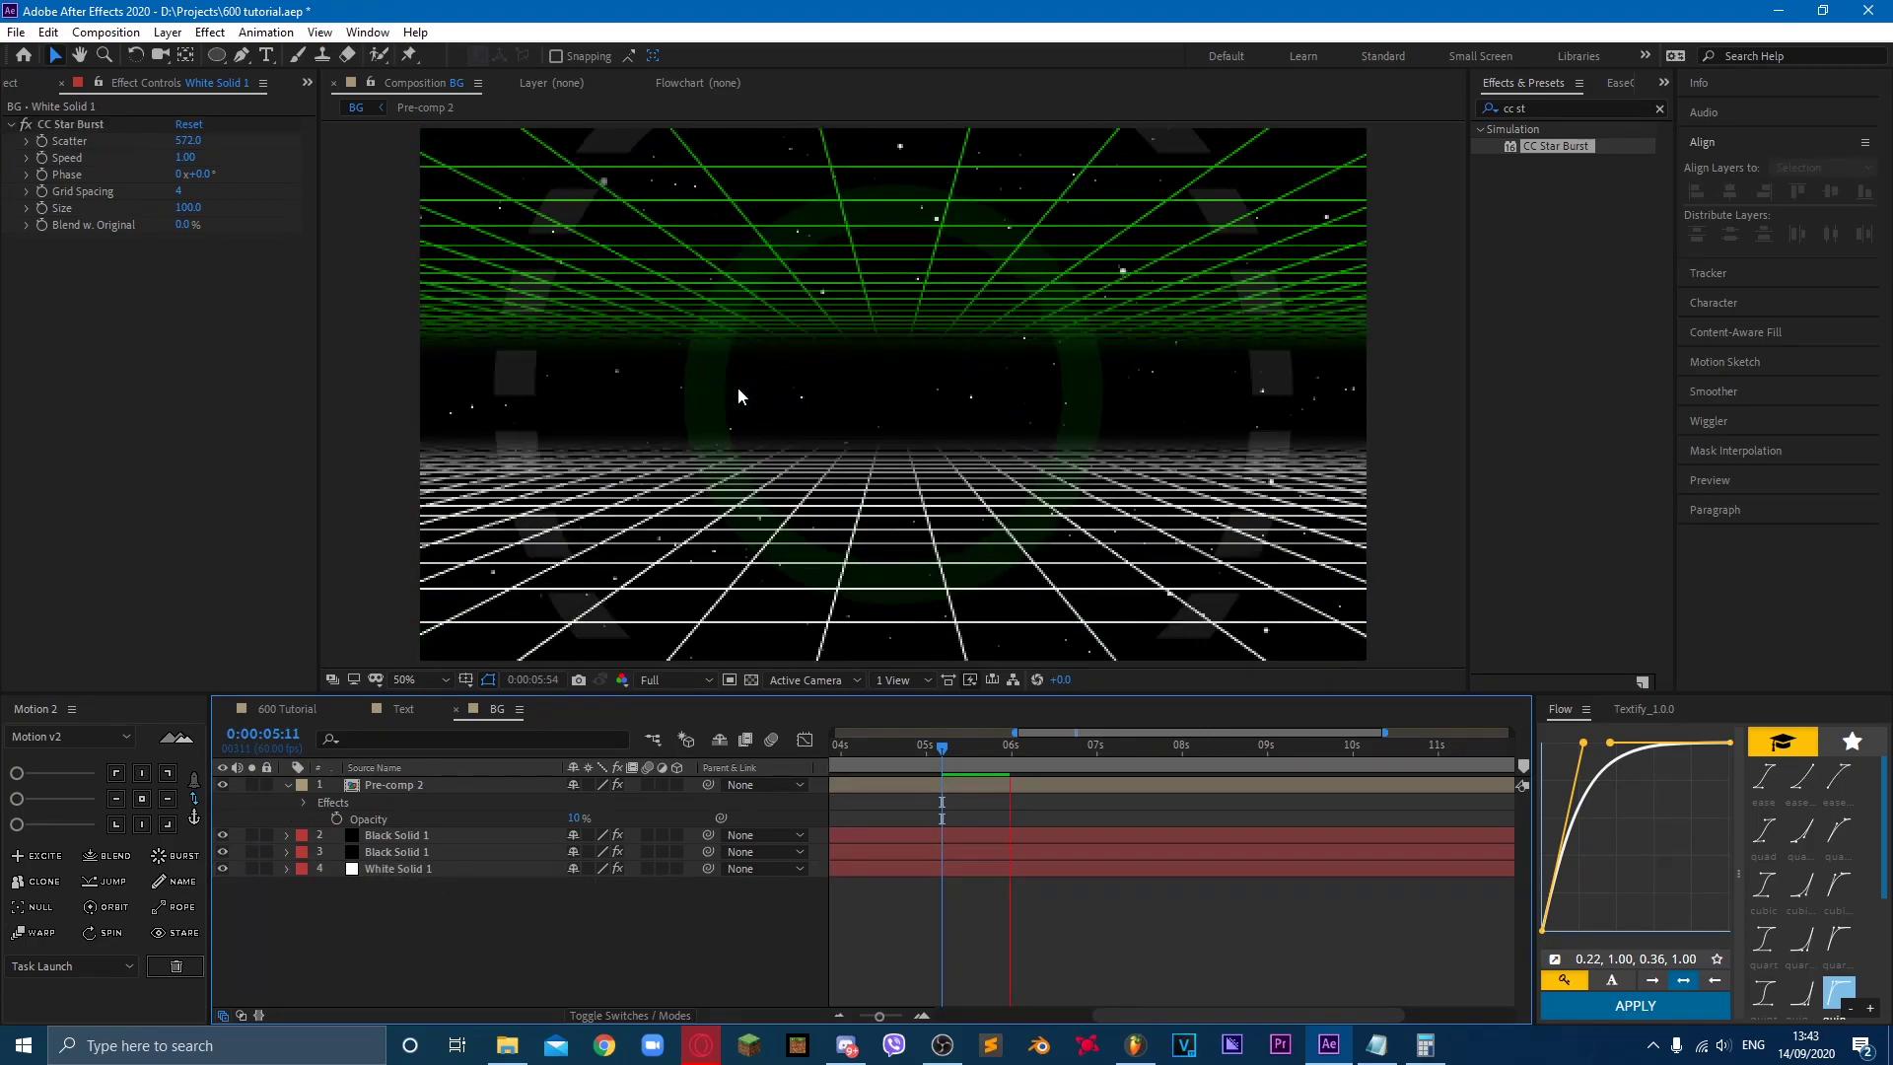
pyautogui.press('space')
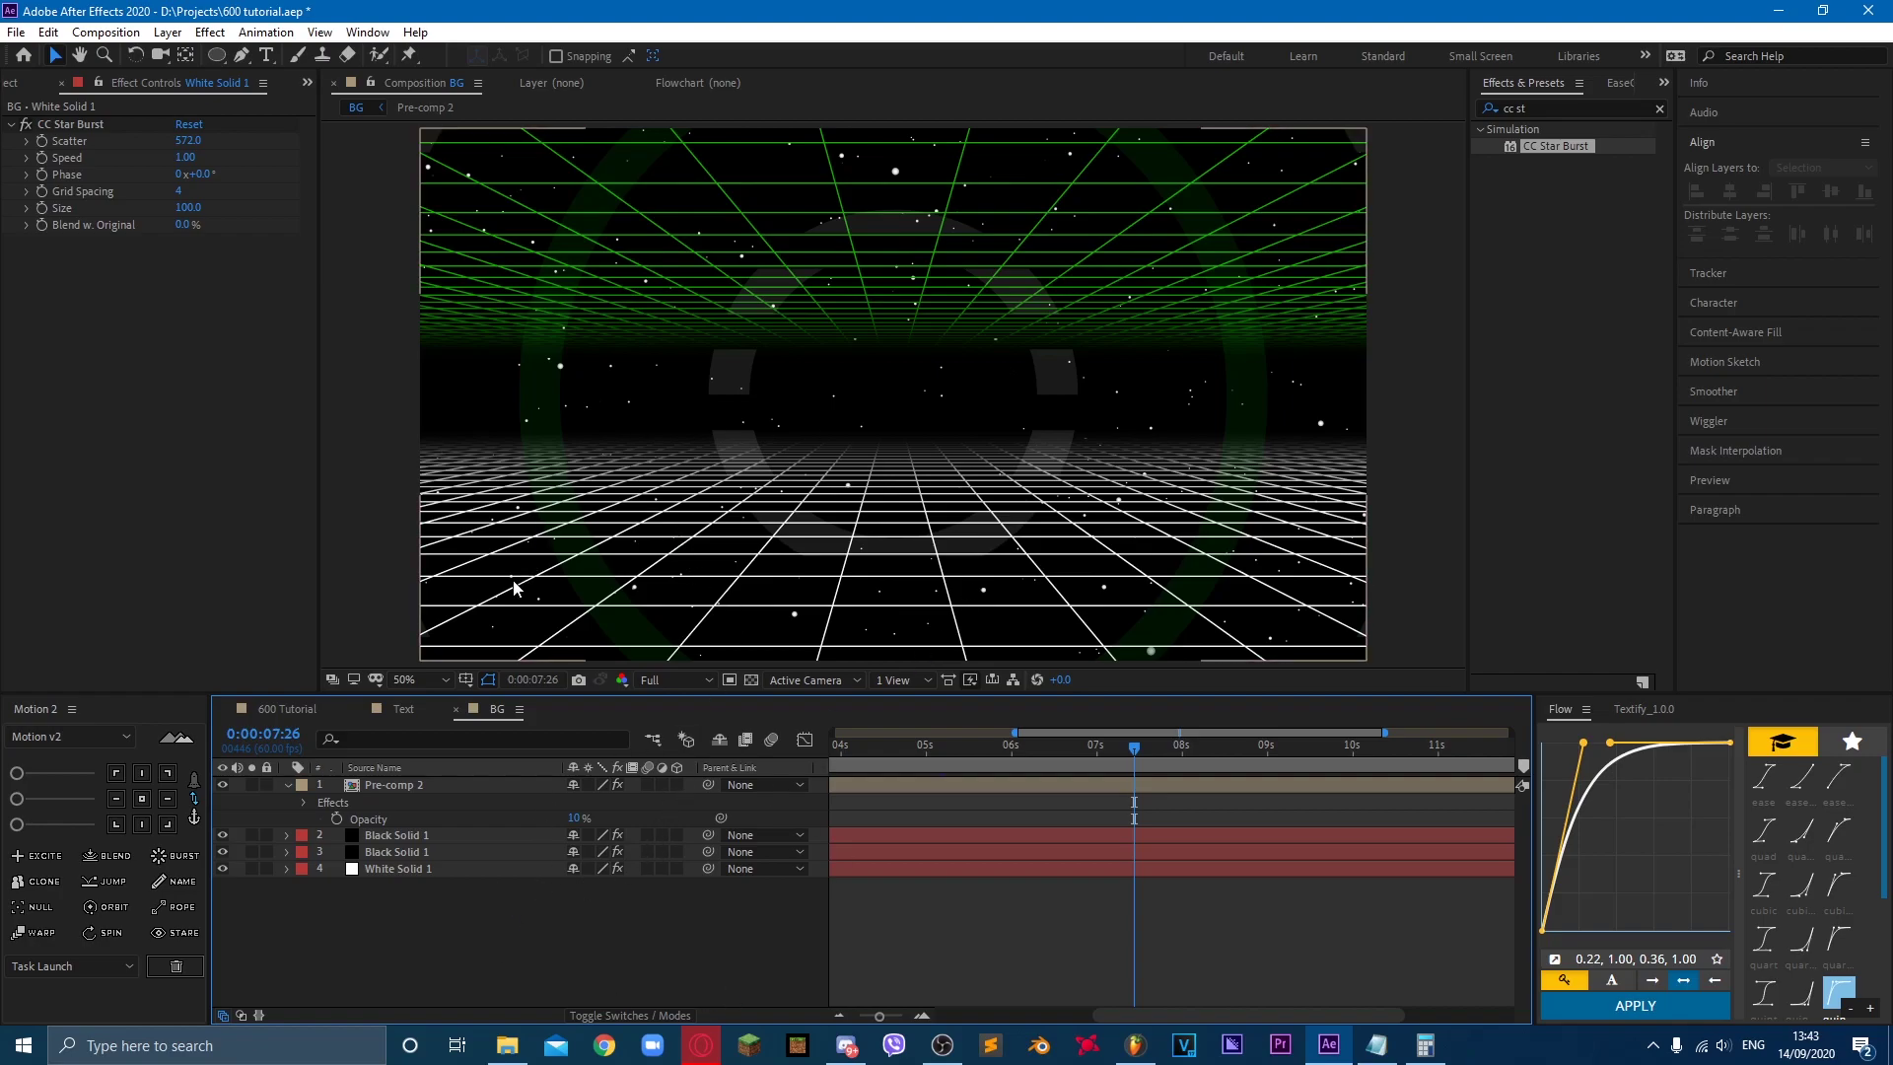
# Step: Create a new black solid and place it directly beneath Pre-comp 2 in the BG composition
pyautogui.rightClick(499, 930)
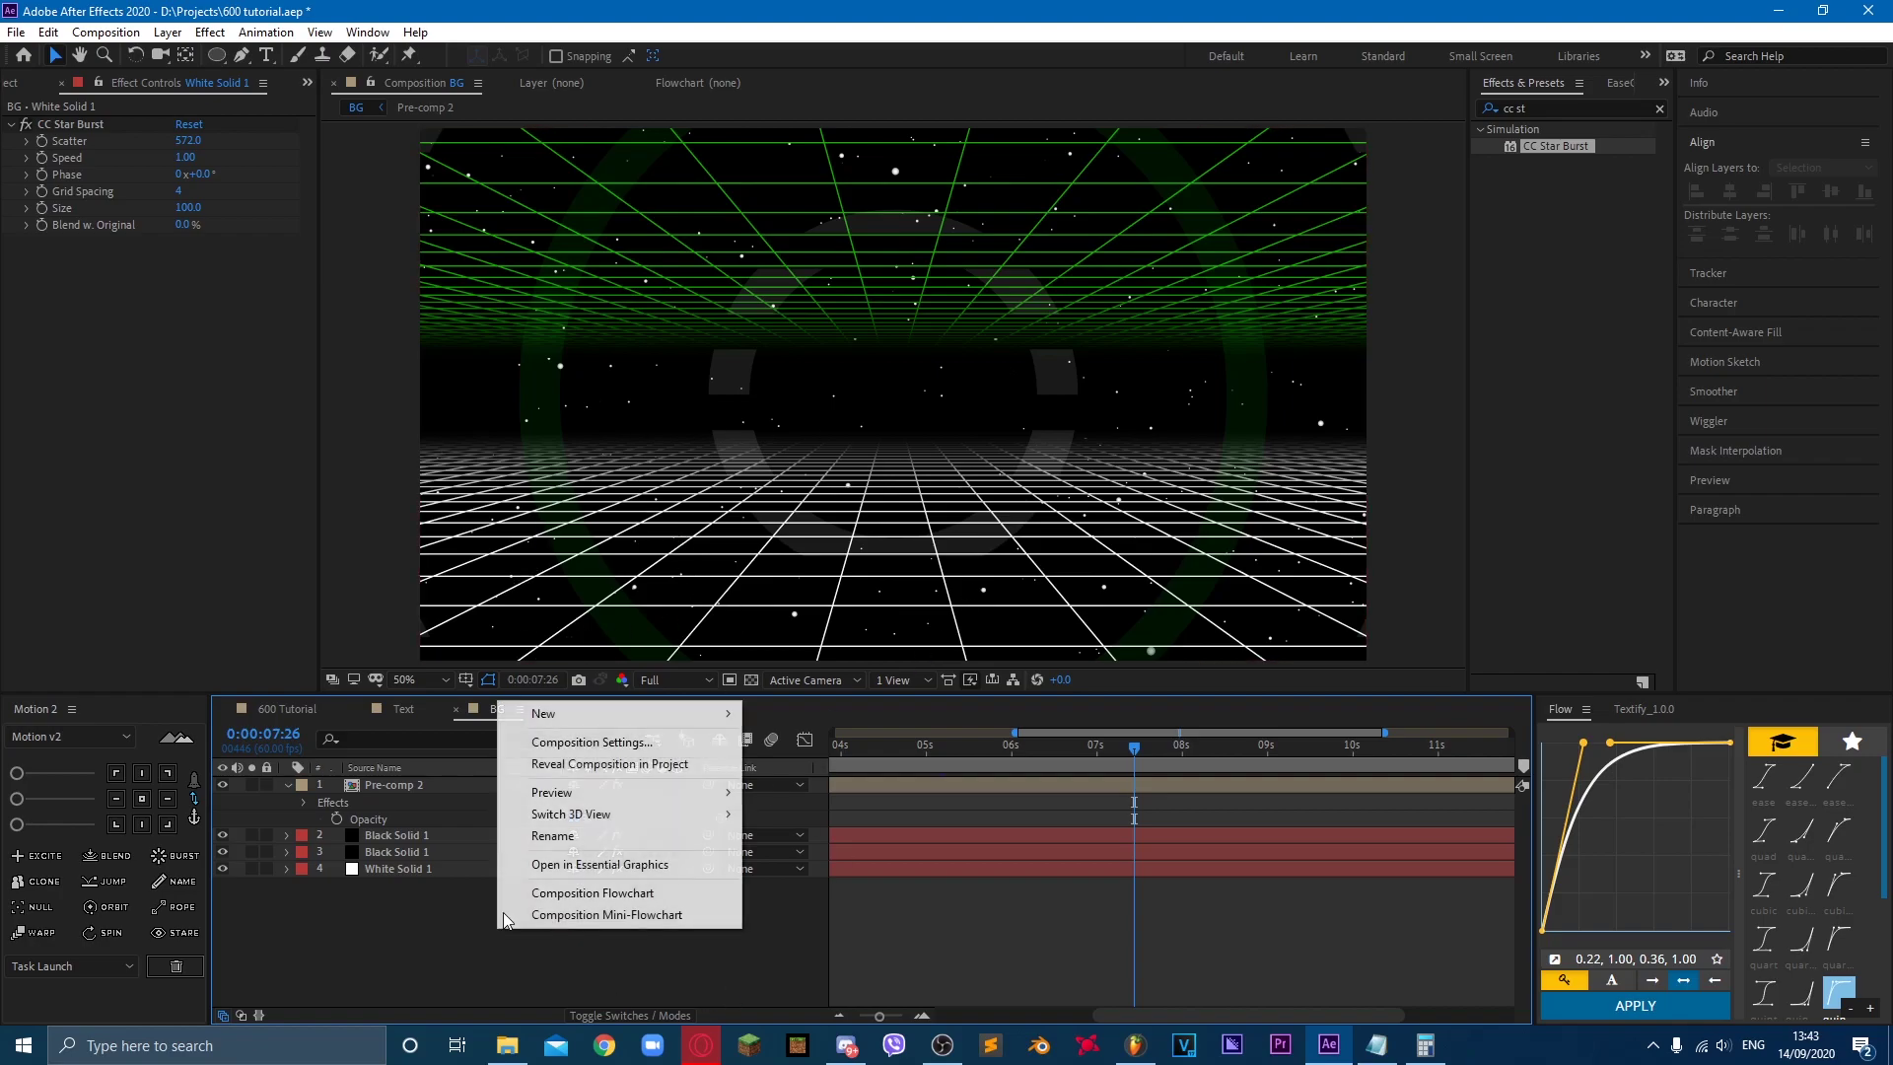
pyautogui.moveTo(572, 713)
pyautogui.click(788, 763)
pyautogui.click(226, 344)
pyautogui.click(794, 109)
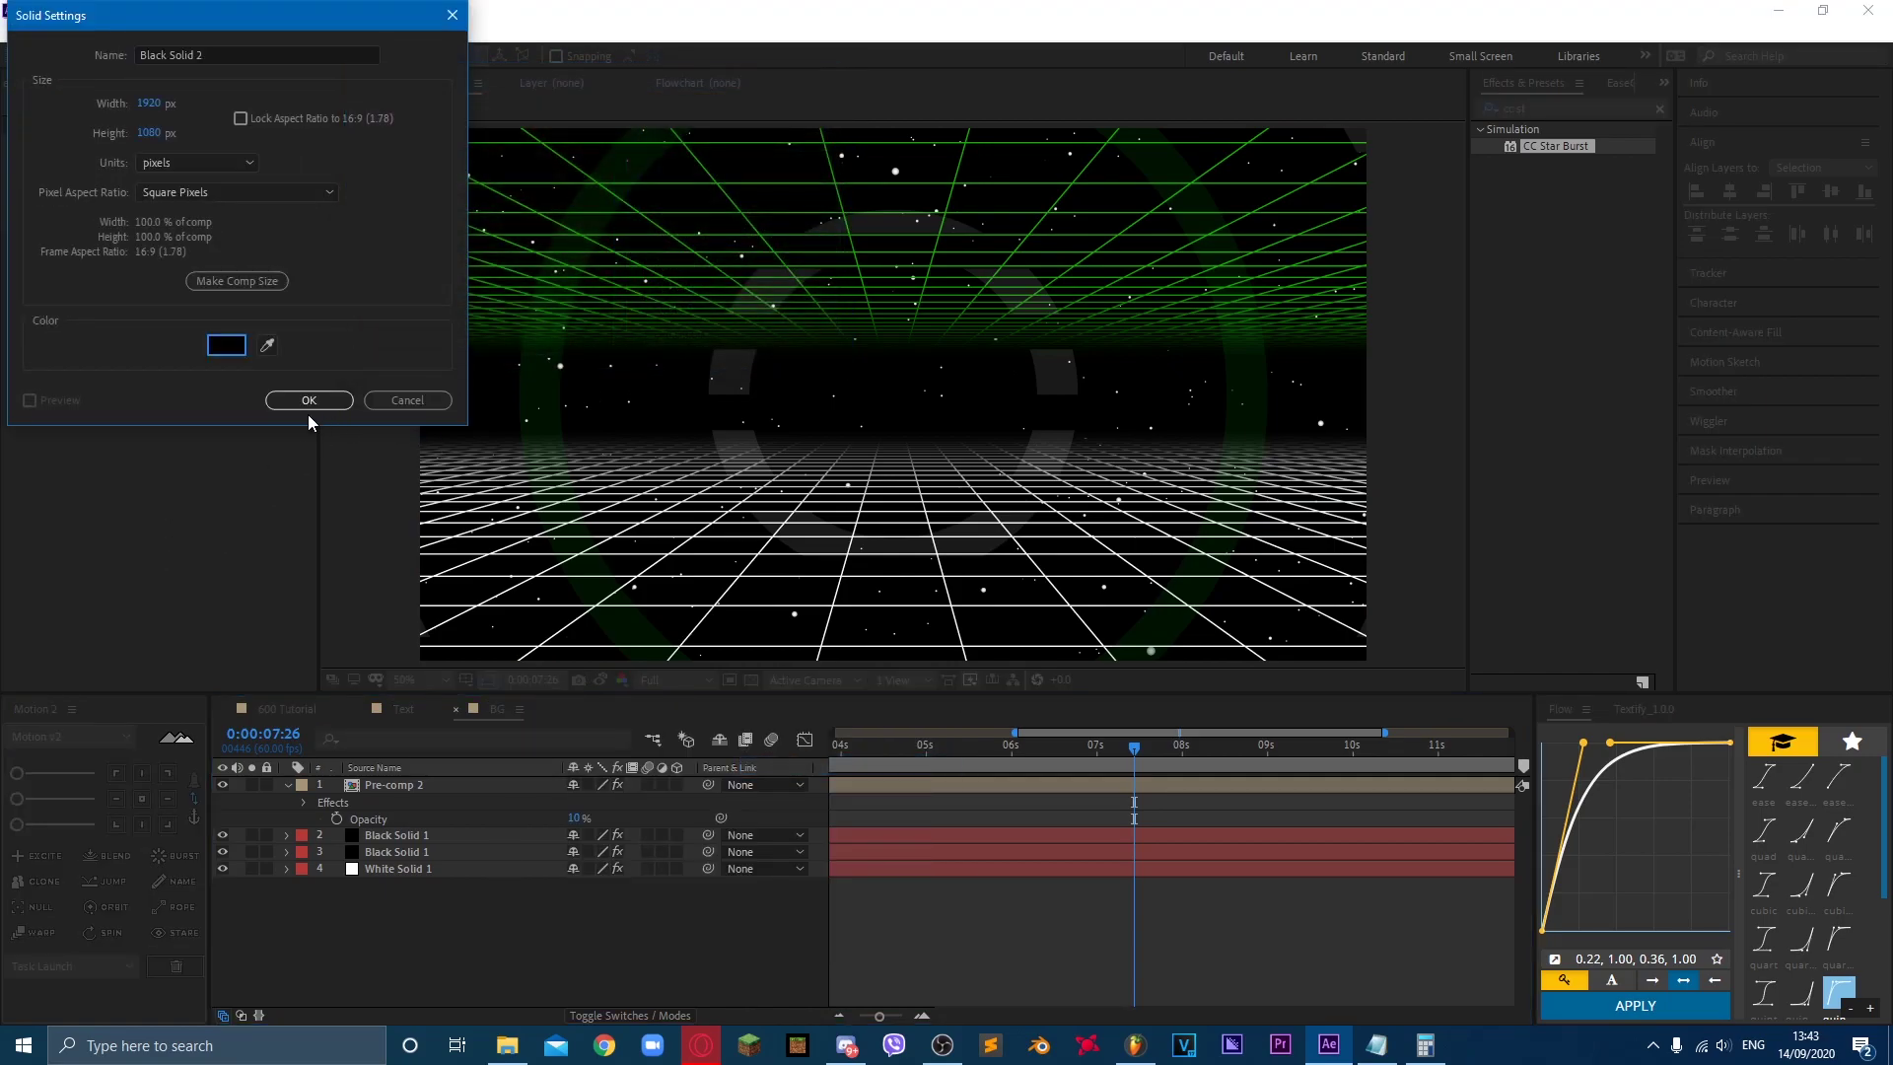
pyautogui.click(309, 399)
pyautogui.moveTo(471, 792); pyautogui.dragTo(483, 838)
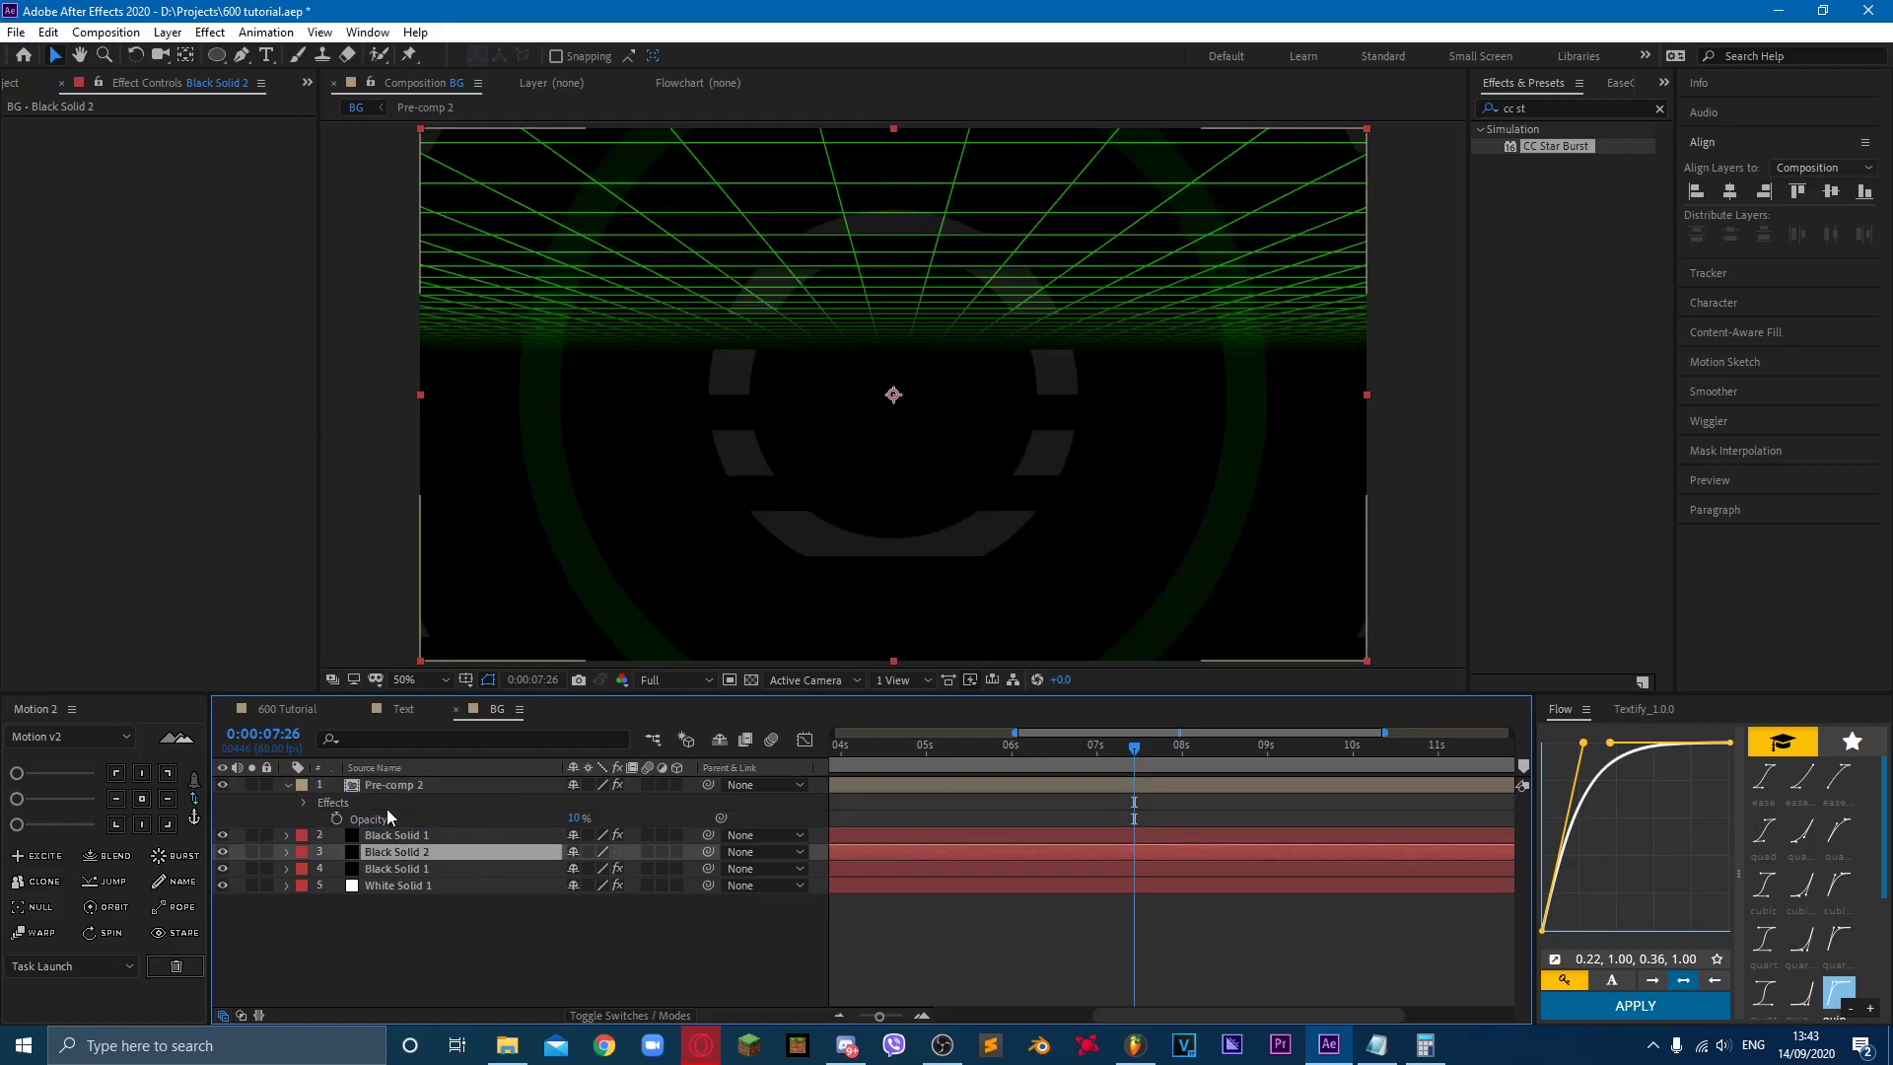
# Step: Find the Optical Flares effect and apply it to Black Solid 2
pyautogui.click(1569, 108)
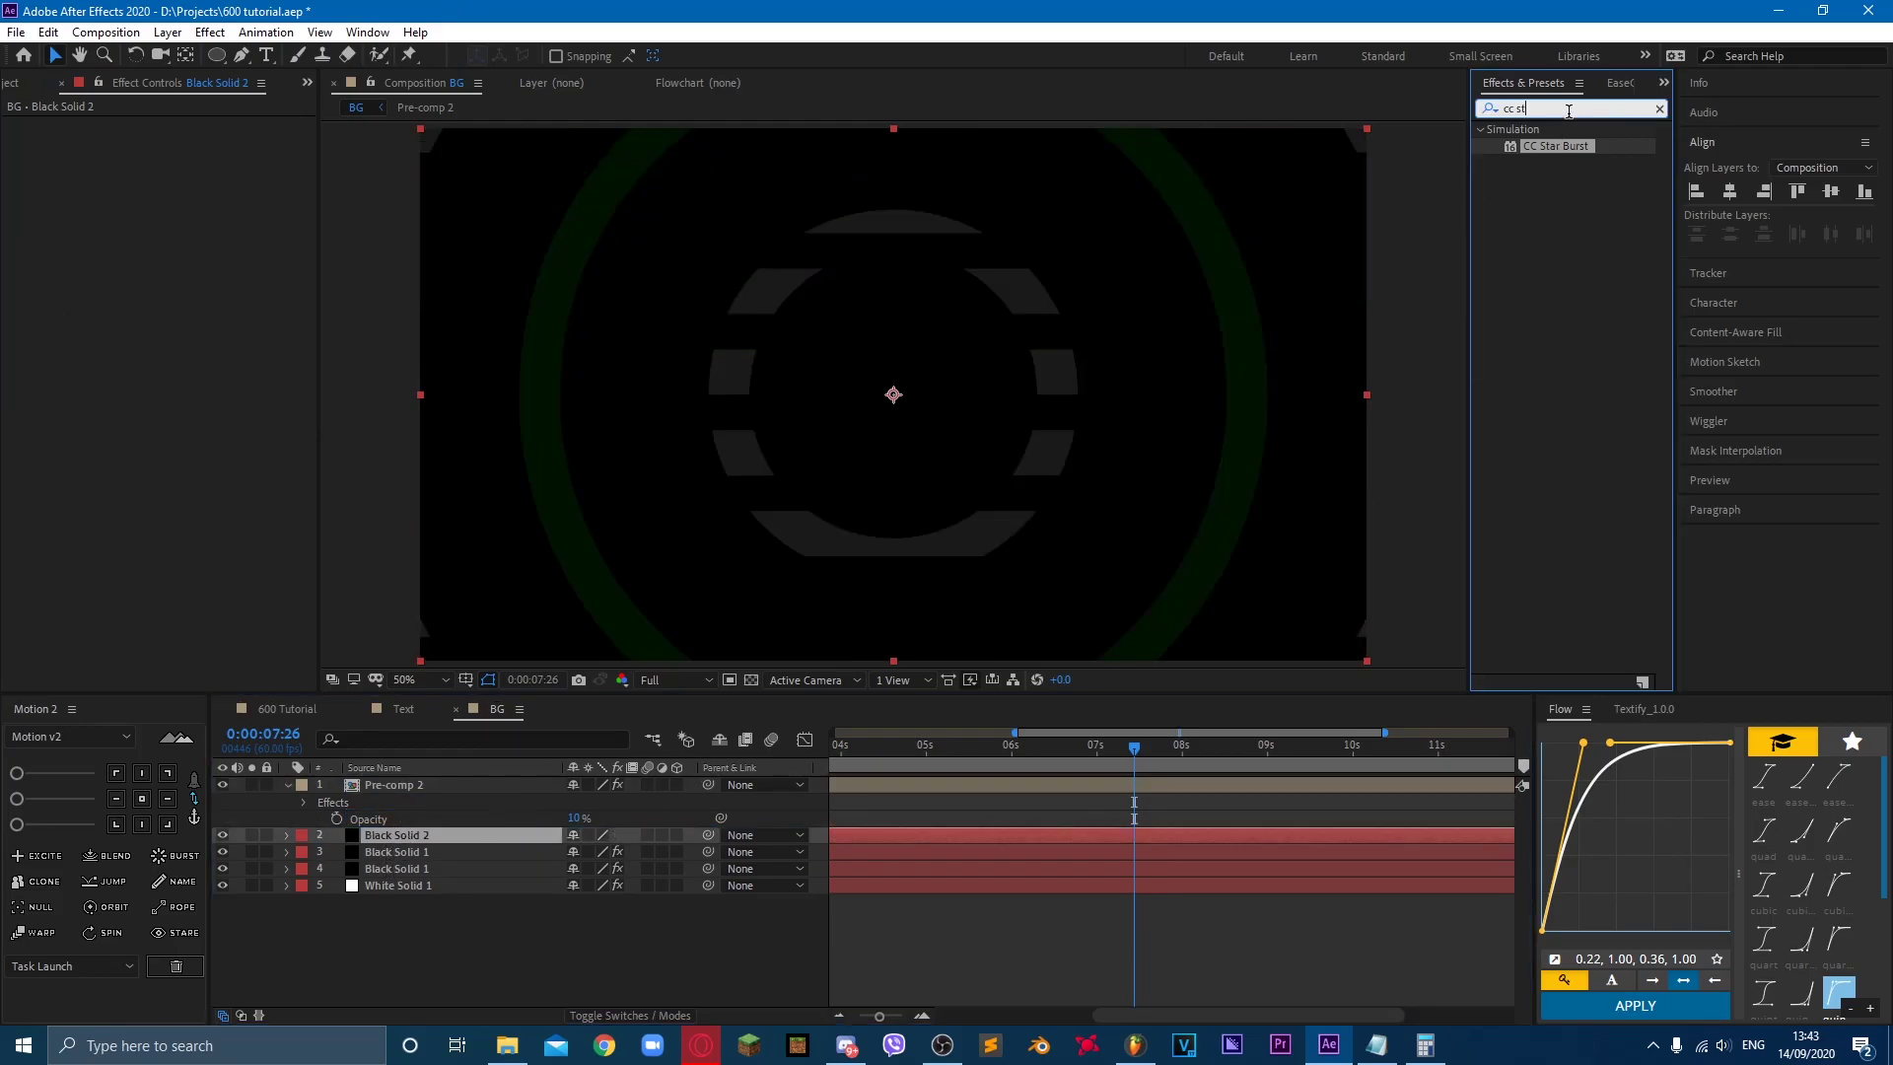
pyautogui.press('BackSpace')
pyautogui.press('BackSpace')
pyautogui.press('BackSpace')
pyautogui.press('BackSpace')
pyautogui.press('BackSpace')
pyautogui.write('optical')
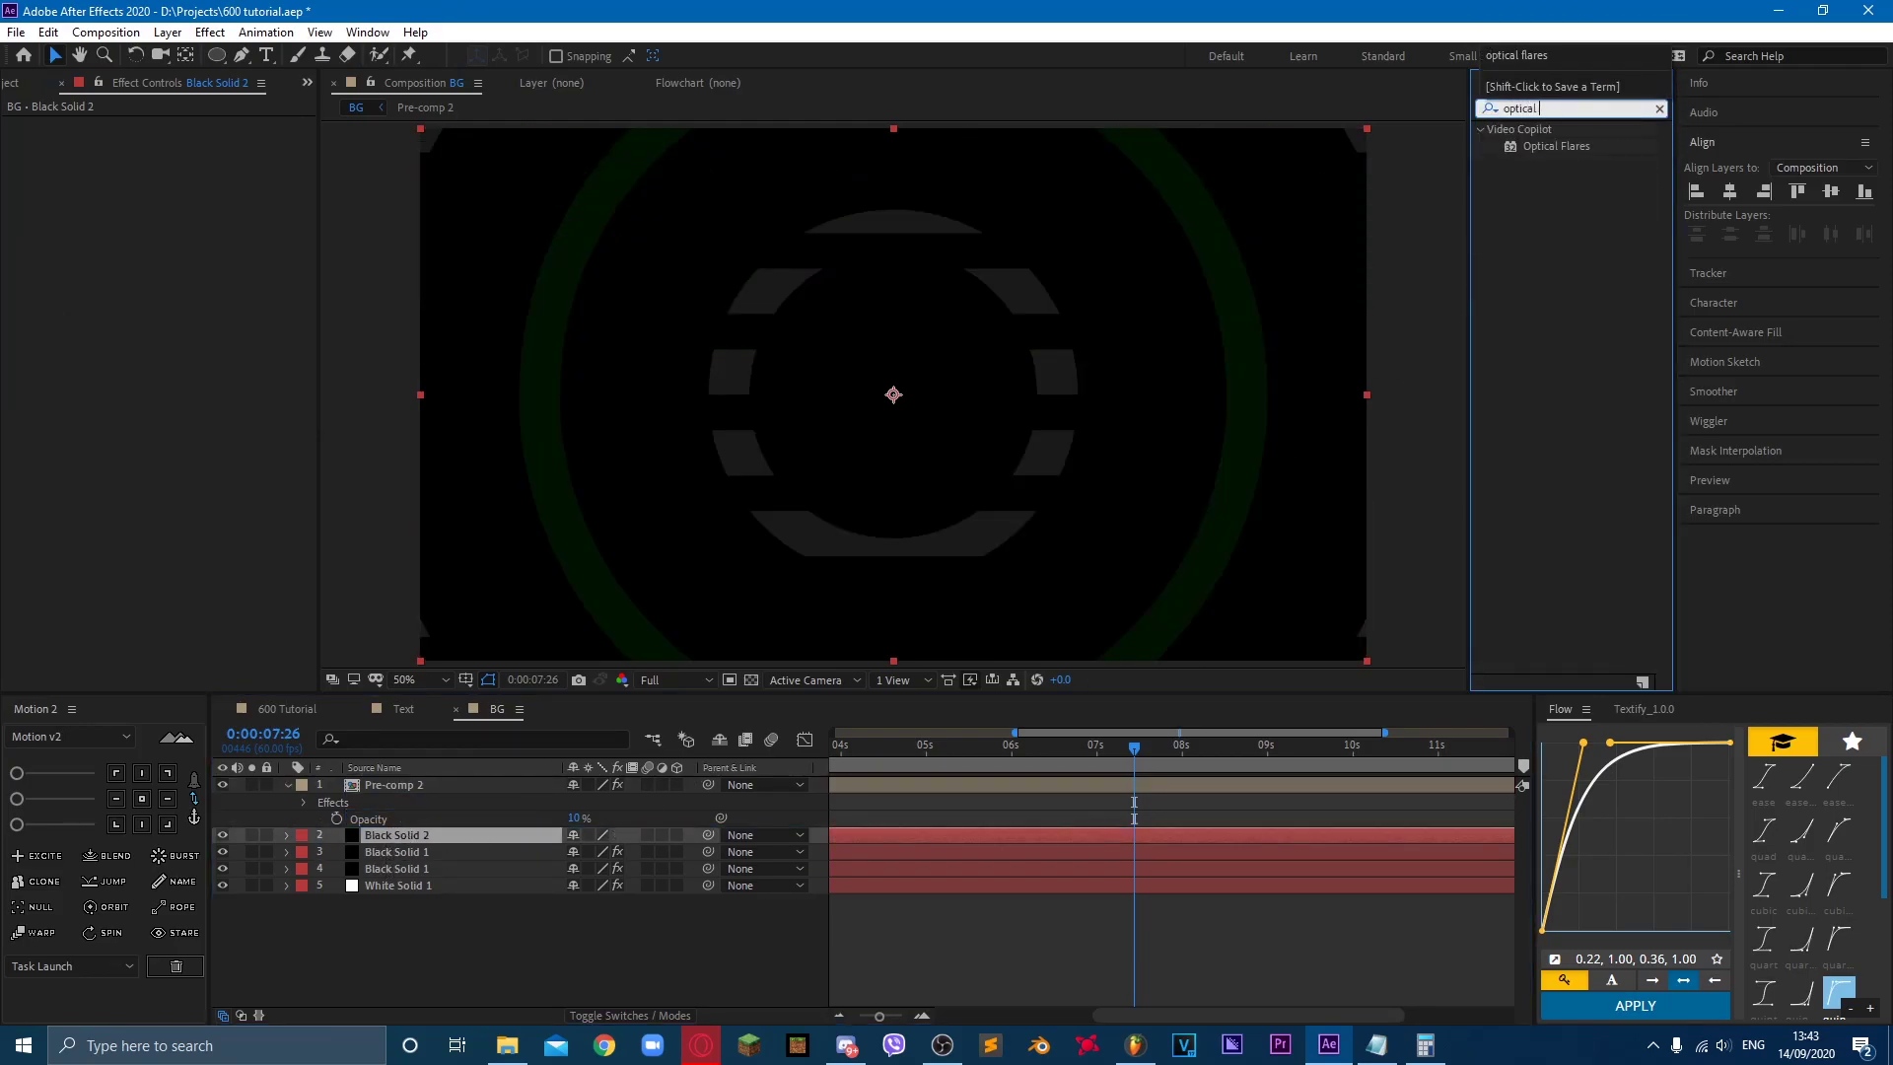
pyautogui.doubleClick(1567, 148)
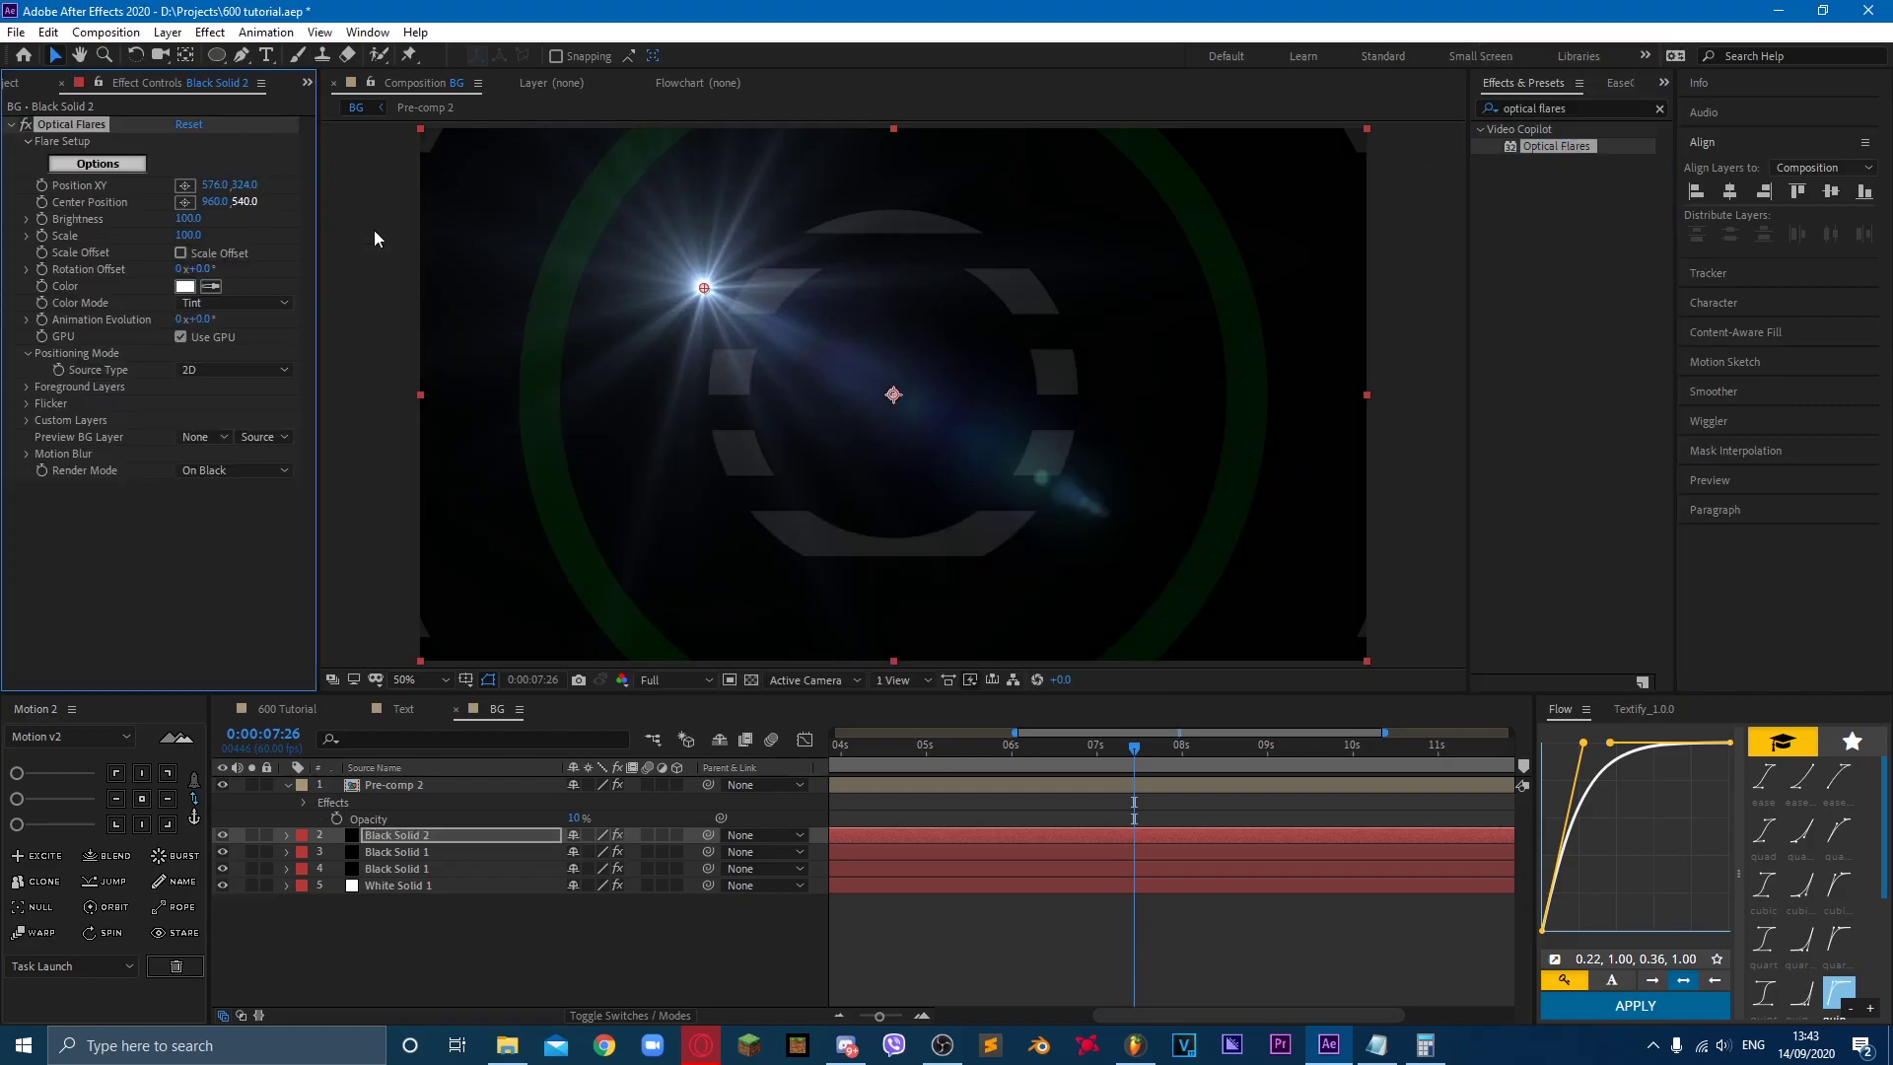
# Step: Move the flare to about 532, 318 and remove the Spike Ball and Glint objects from its stack
pyautogui.moveTo(704, 289); pyautogui.dragTo(682, 285)
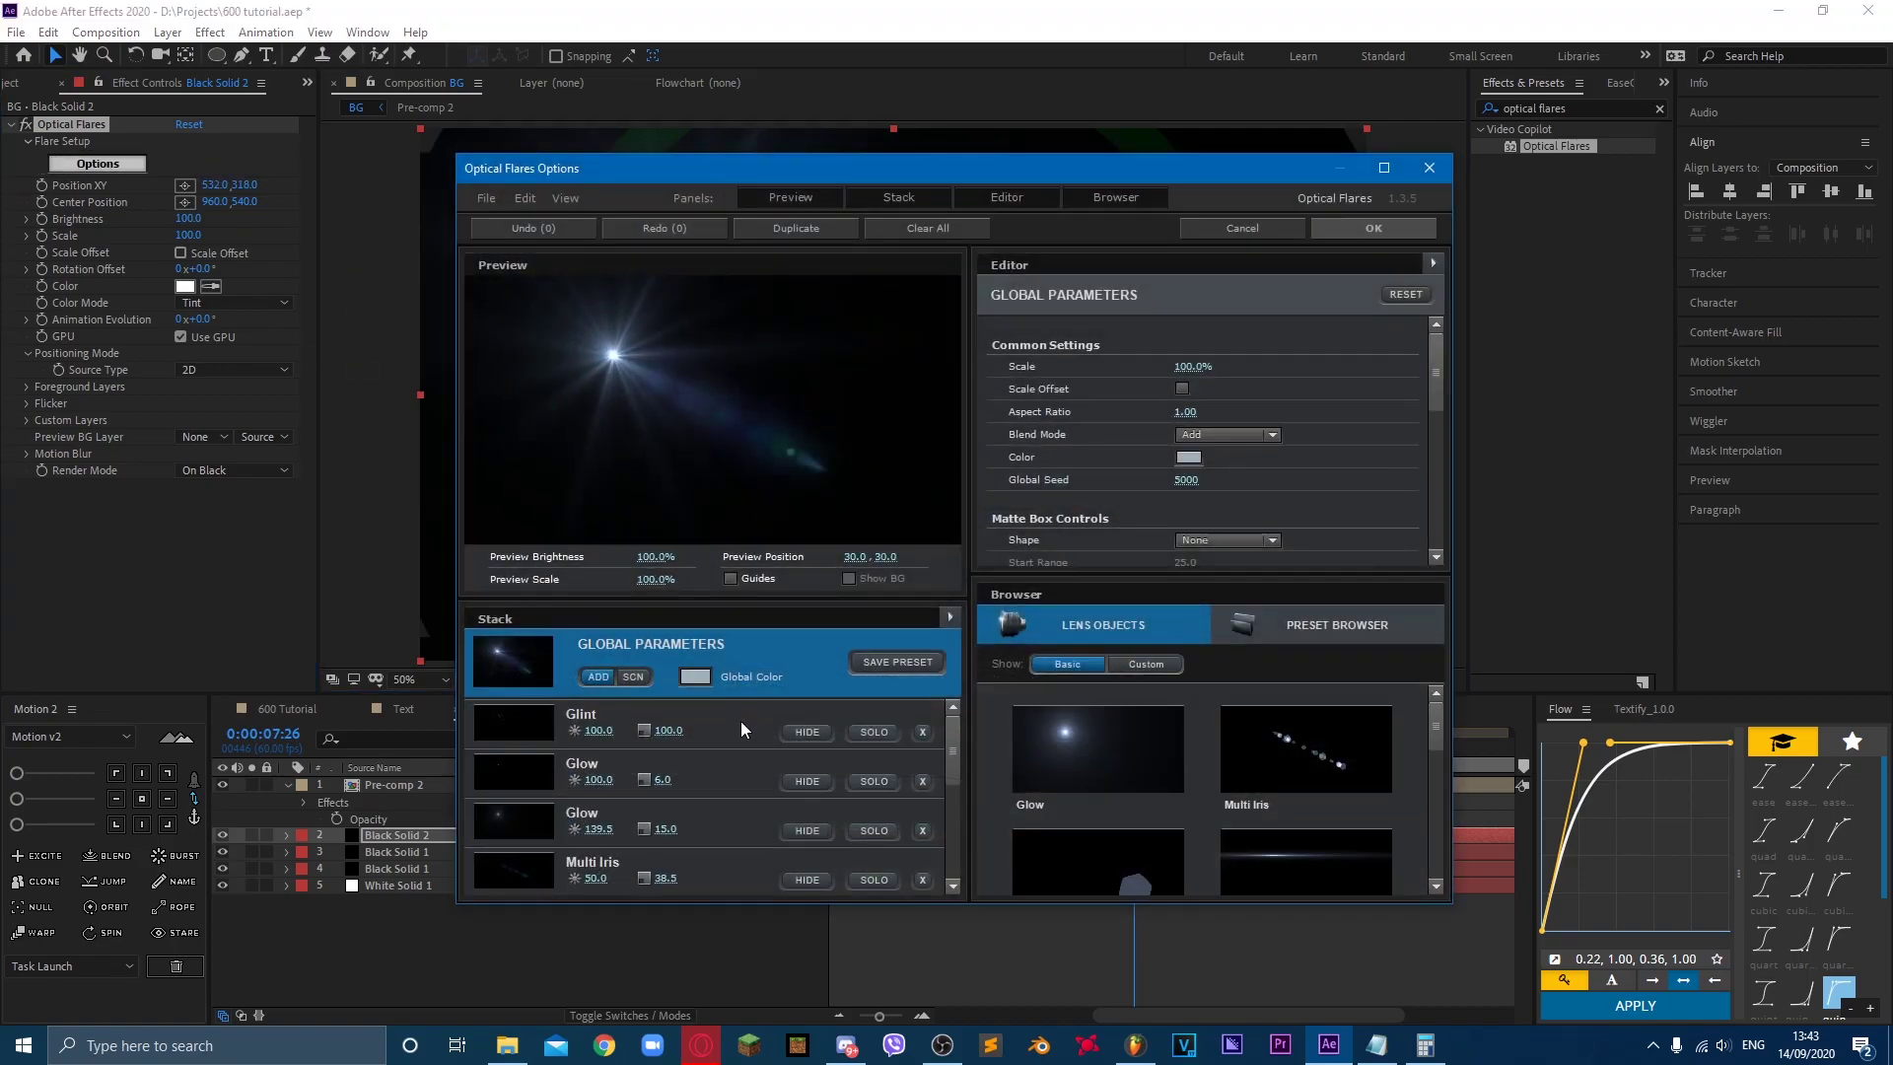
pyautogui.scroll(-4, 748, 788)
pyautogui.click(753, 852)
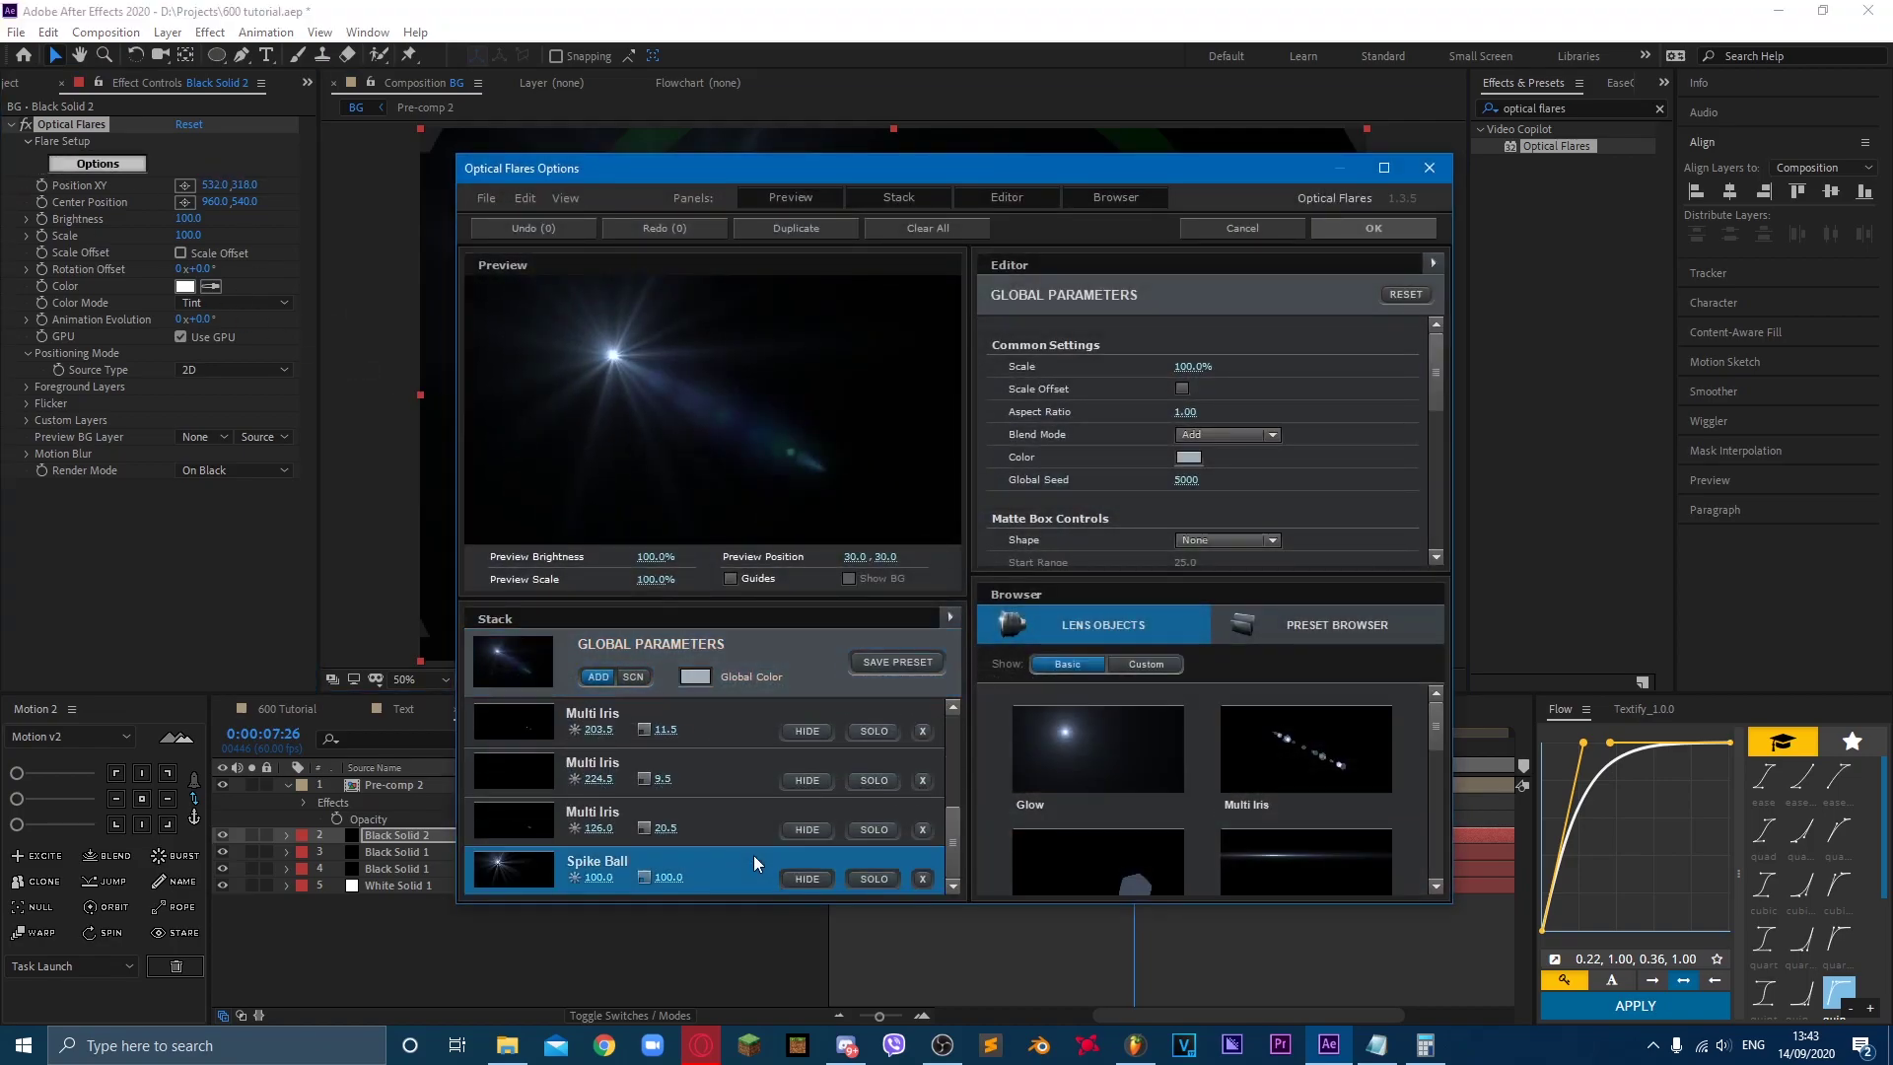
pyautogui.press('Delete')
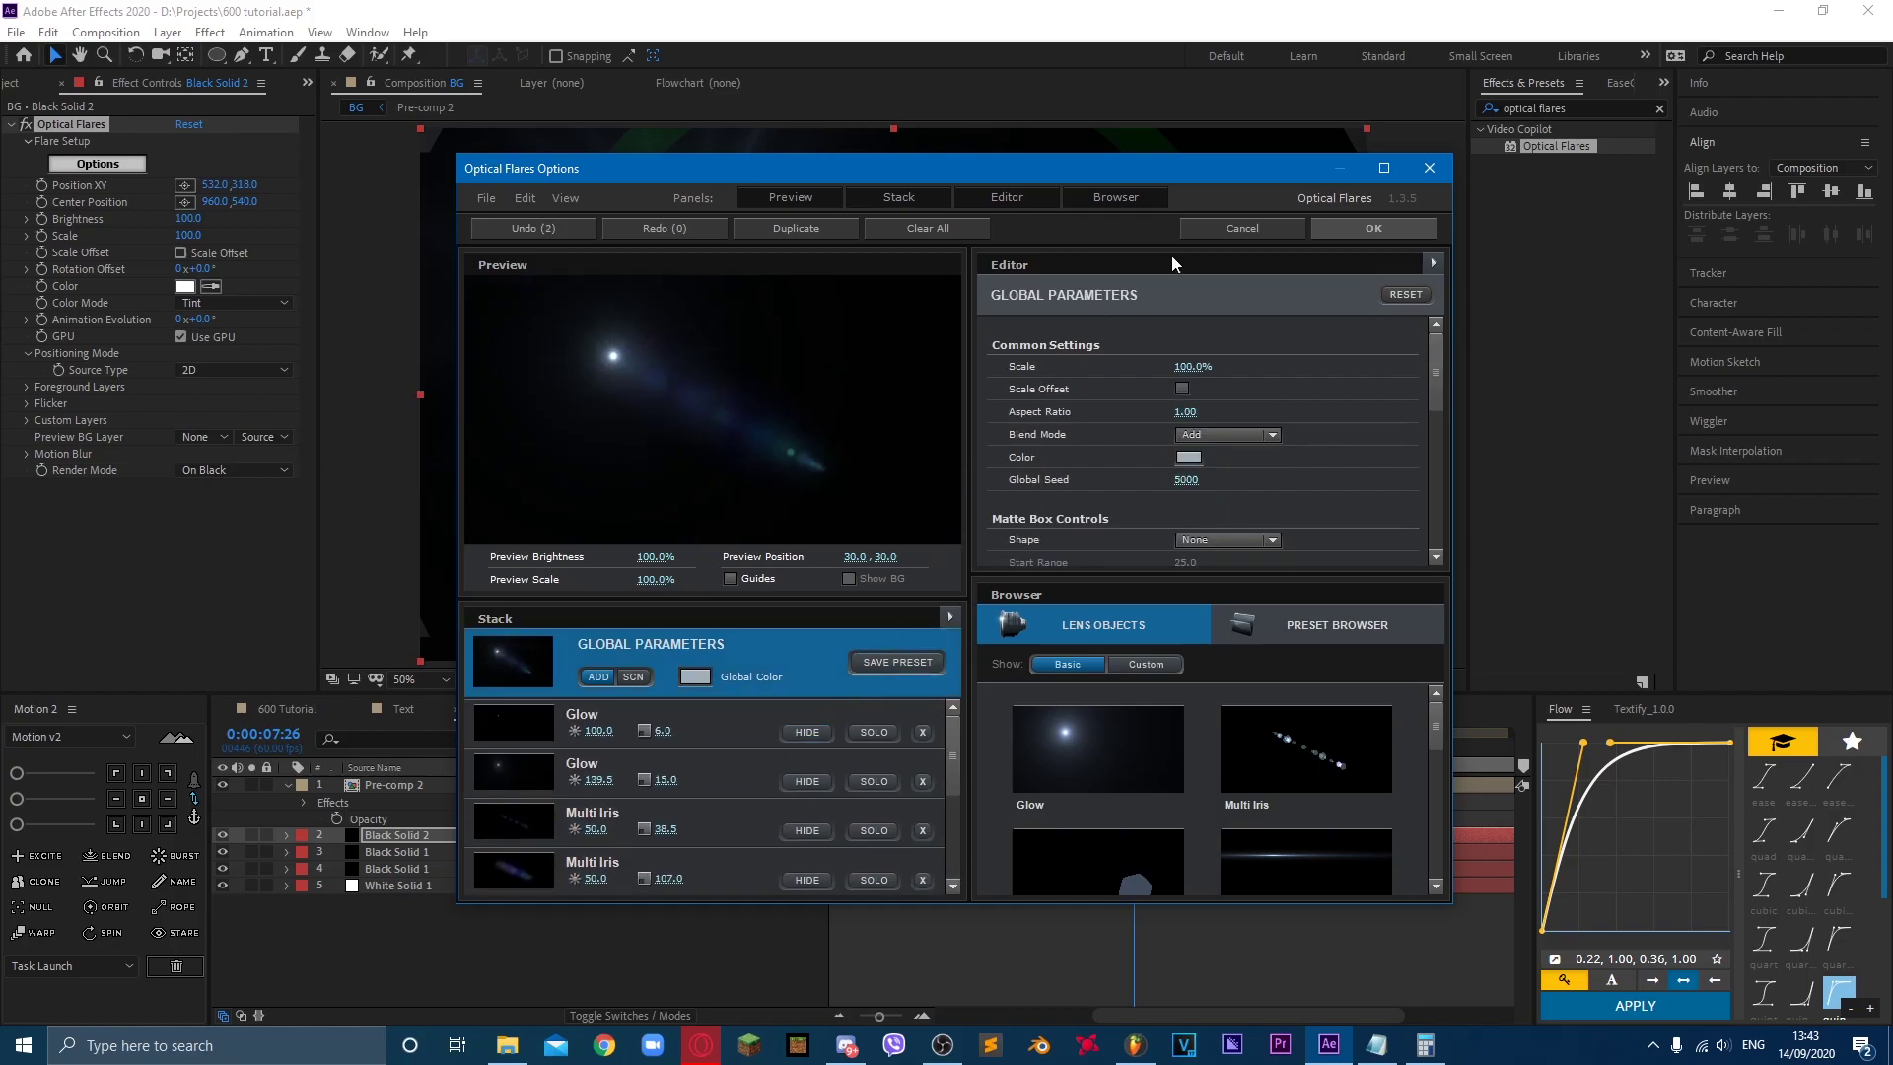
pyautogui.click(1374, 228)
# Step: Set the flare's brightness to 190 and move it to about 486, 302 above the middle ring
pyautogui.moveTo(680, 288); pyautogui.dragTo(663, 290)
pyautogui.moveTo(188, 218); pyautogui.dragTo(200, 218)
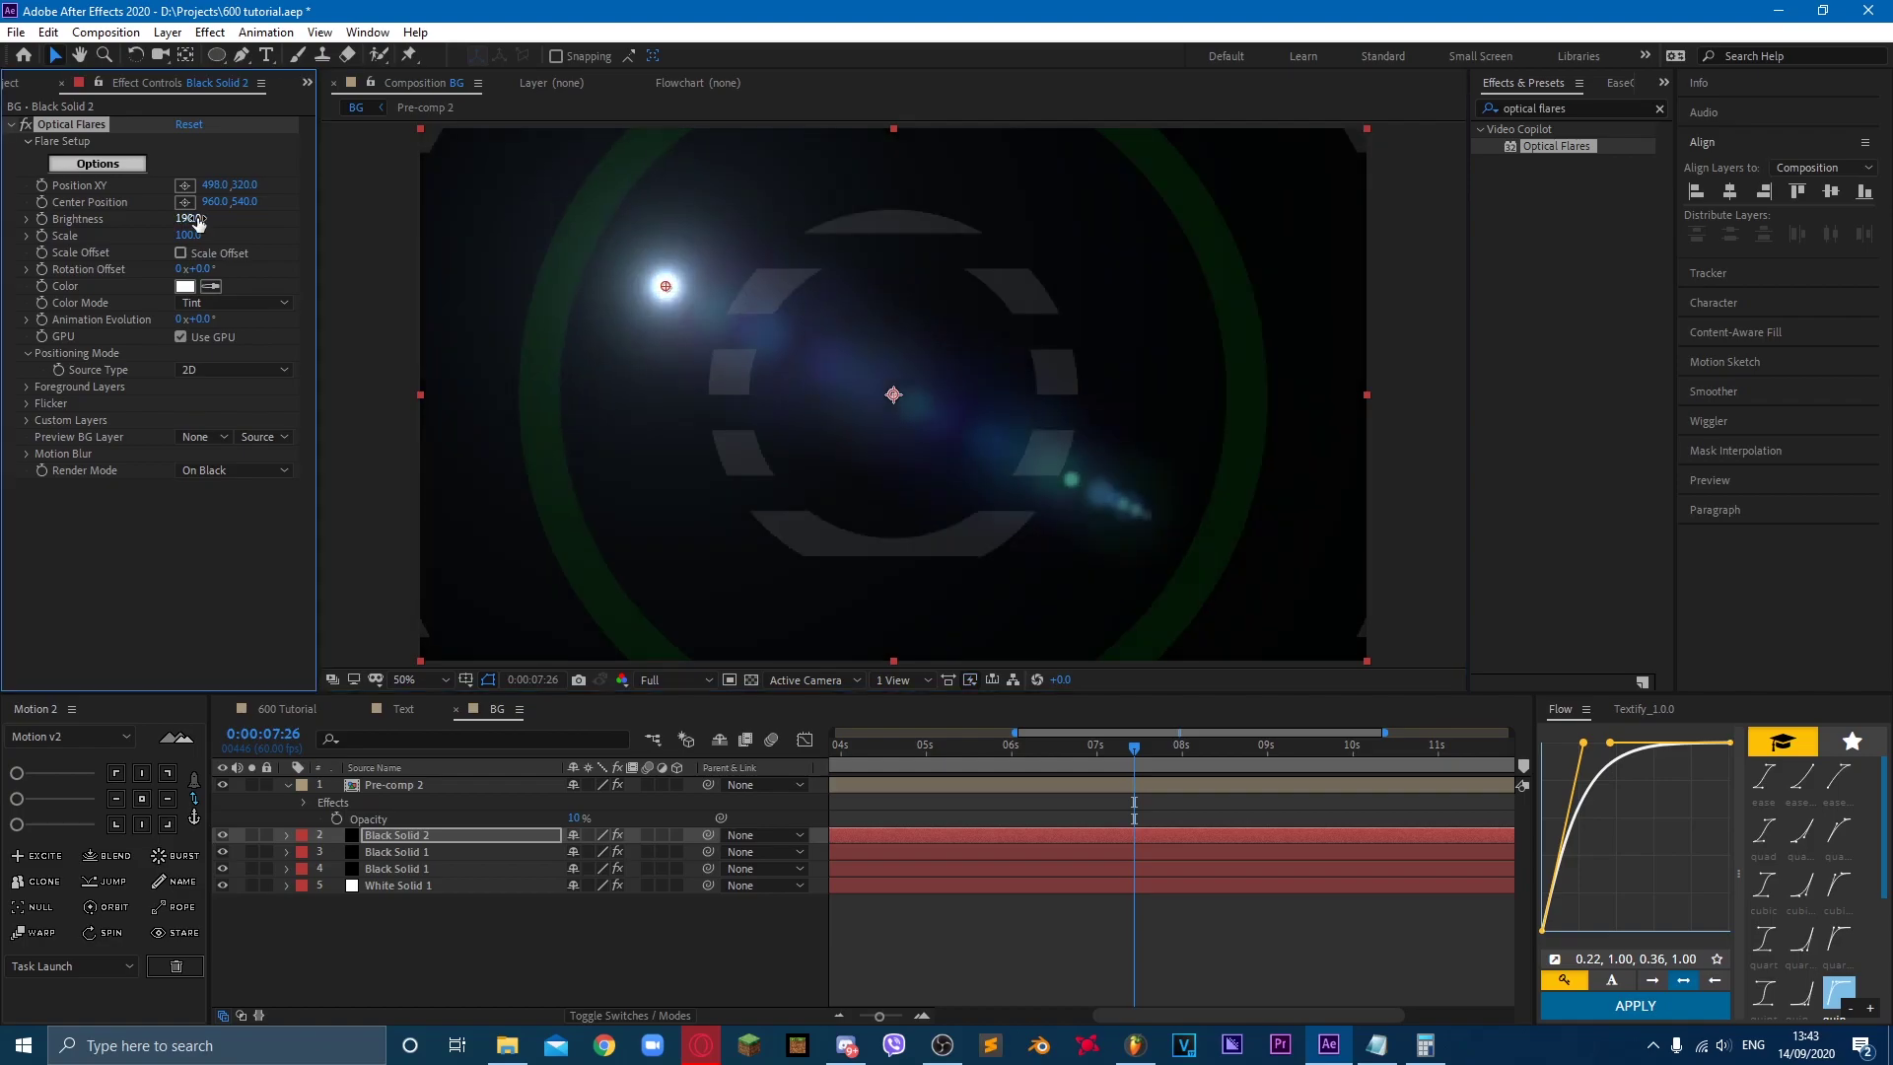
pyautogui.moveTo(666, 288); pyautogui.dragTo(660, 277)
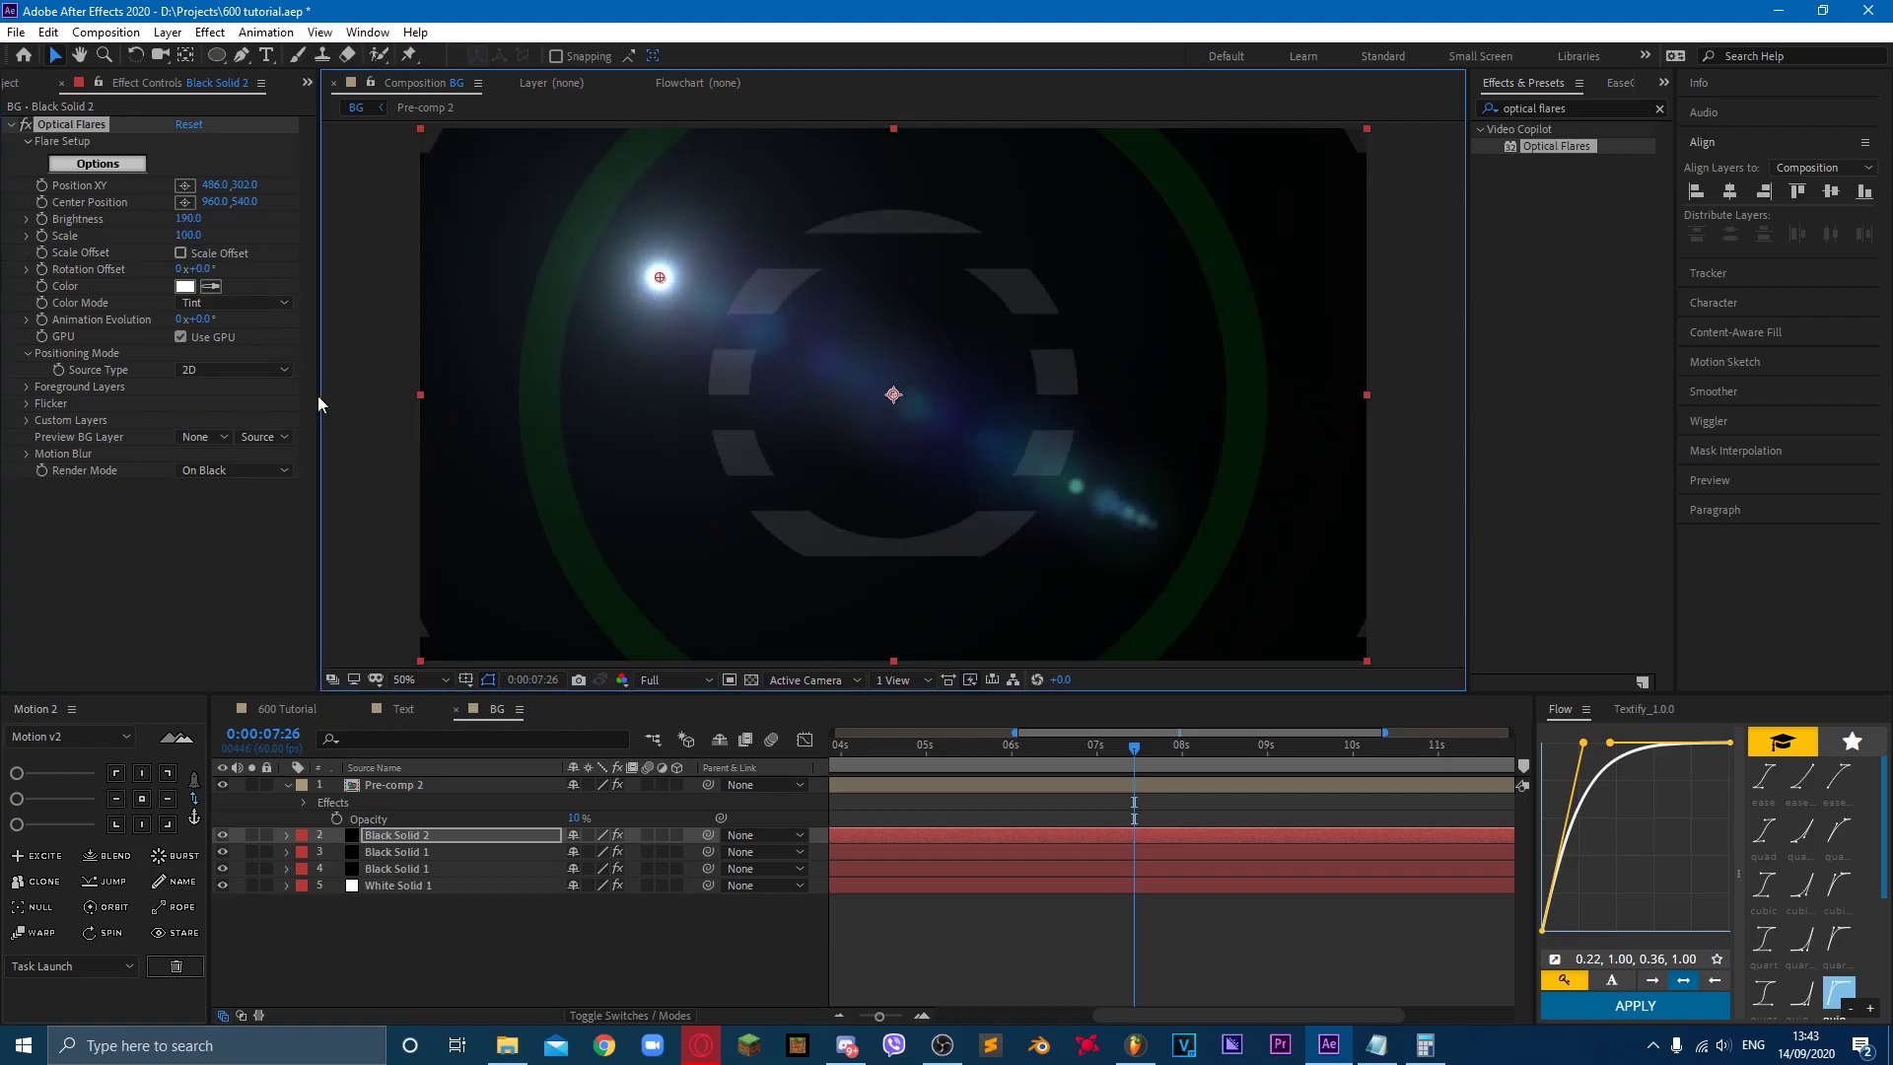
# Step: Set the Optical Flares render mode to On Transparent and select the Black Solid 2 layer
pyautogui.click(221, 474)
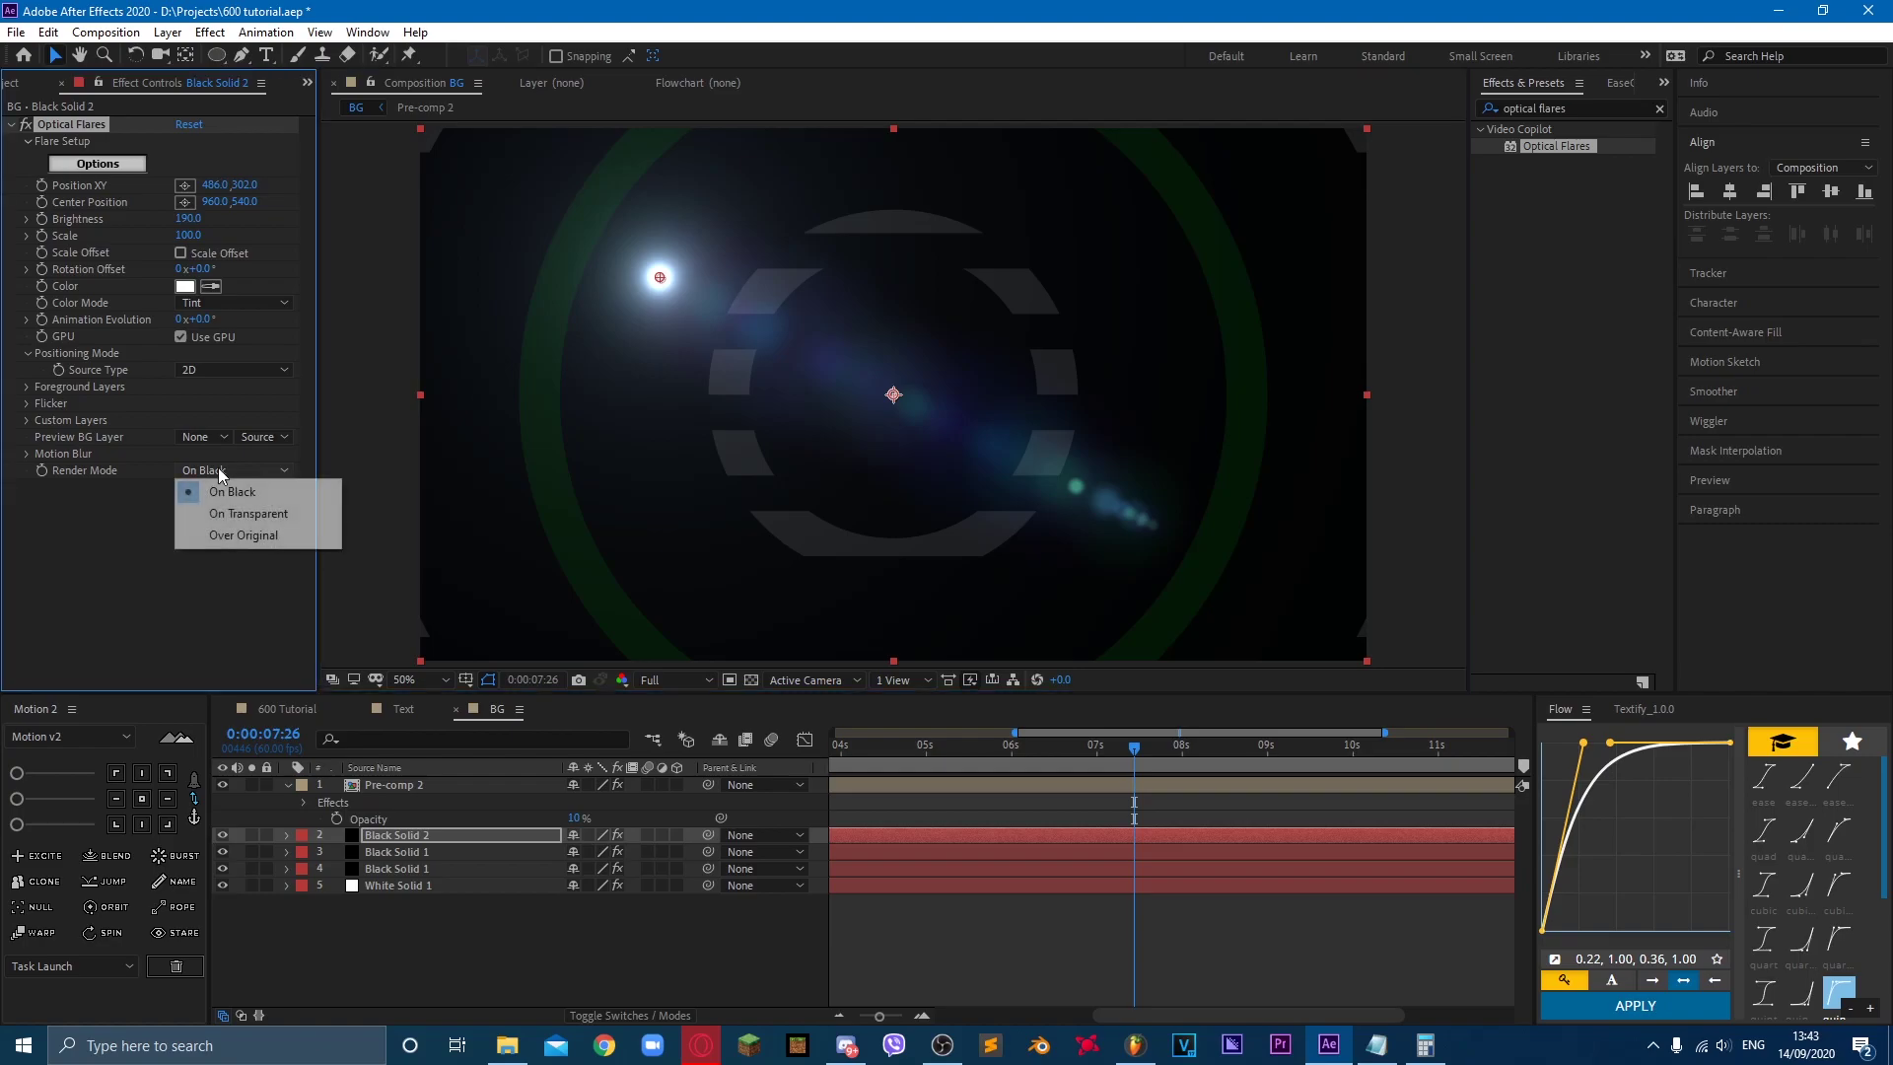
pyautogui.click(231, 523)
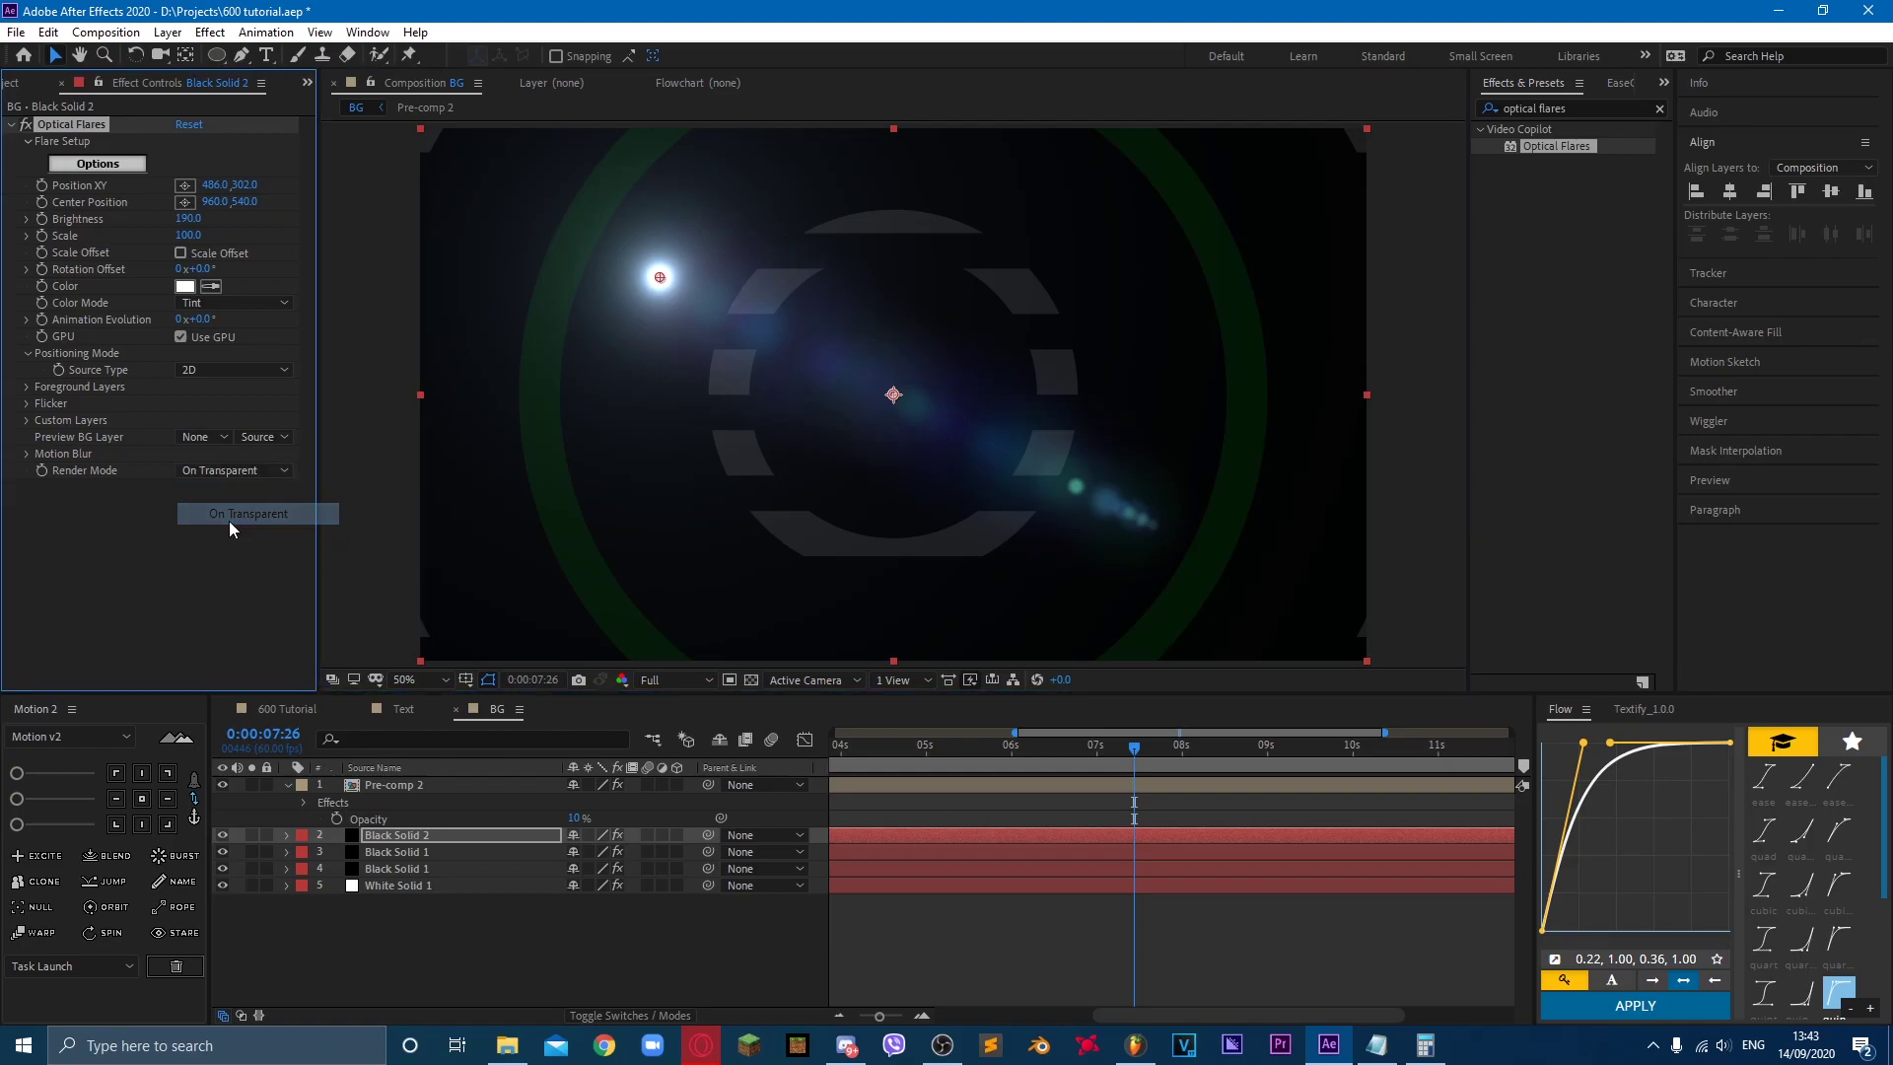
pyautogui.click(371, 837)
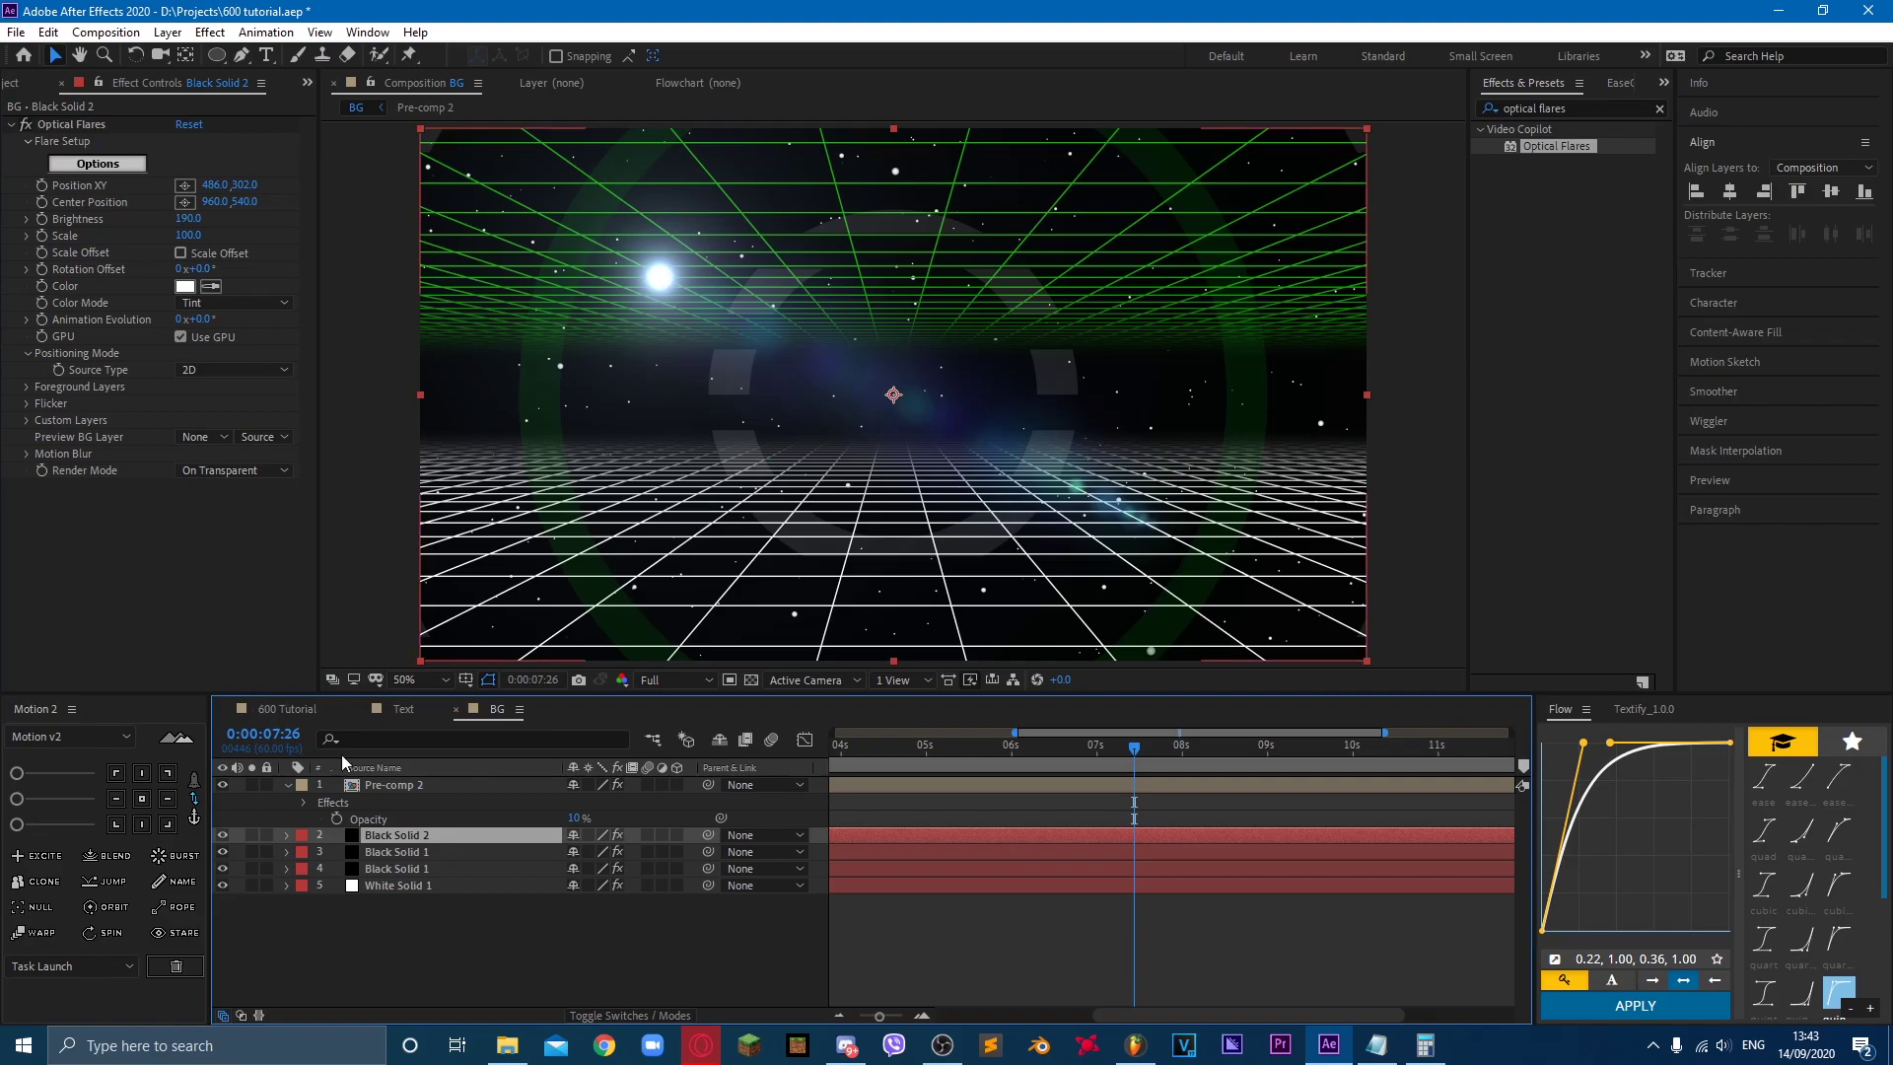
# Step: Duplicate the Black Solid 2 flare layer and move the copy's flare to about 1544, 304 in the upper right of the composition
pyautogui.hotkey('ctrl', 'd')
pyautogui.click(126, 124)
pyautogui.moveTo(665, 283); pyautogui.dragTo(1186, 285)
# Step: Tint the upper-right optical flare green (1EFF00) and set its brightness to 120
pyautogui.click(184, 286)
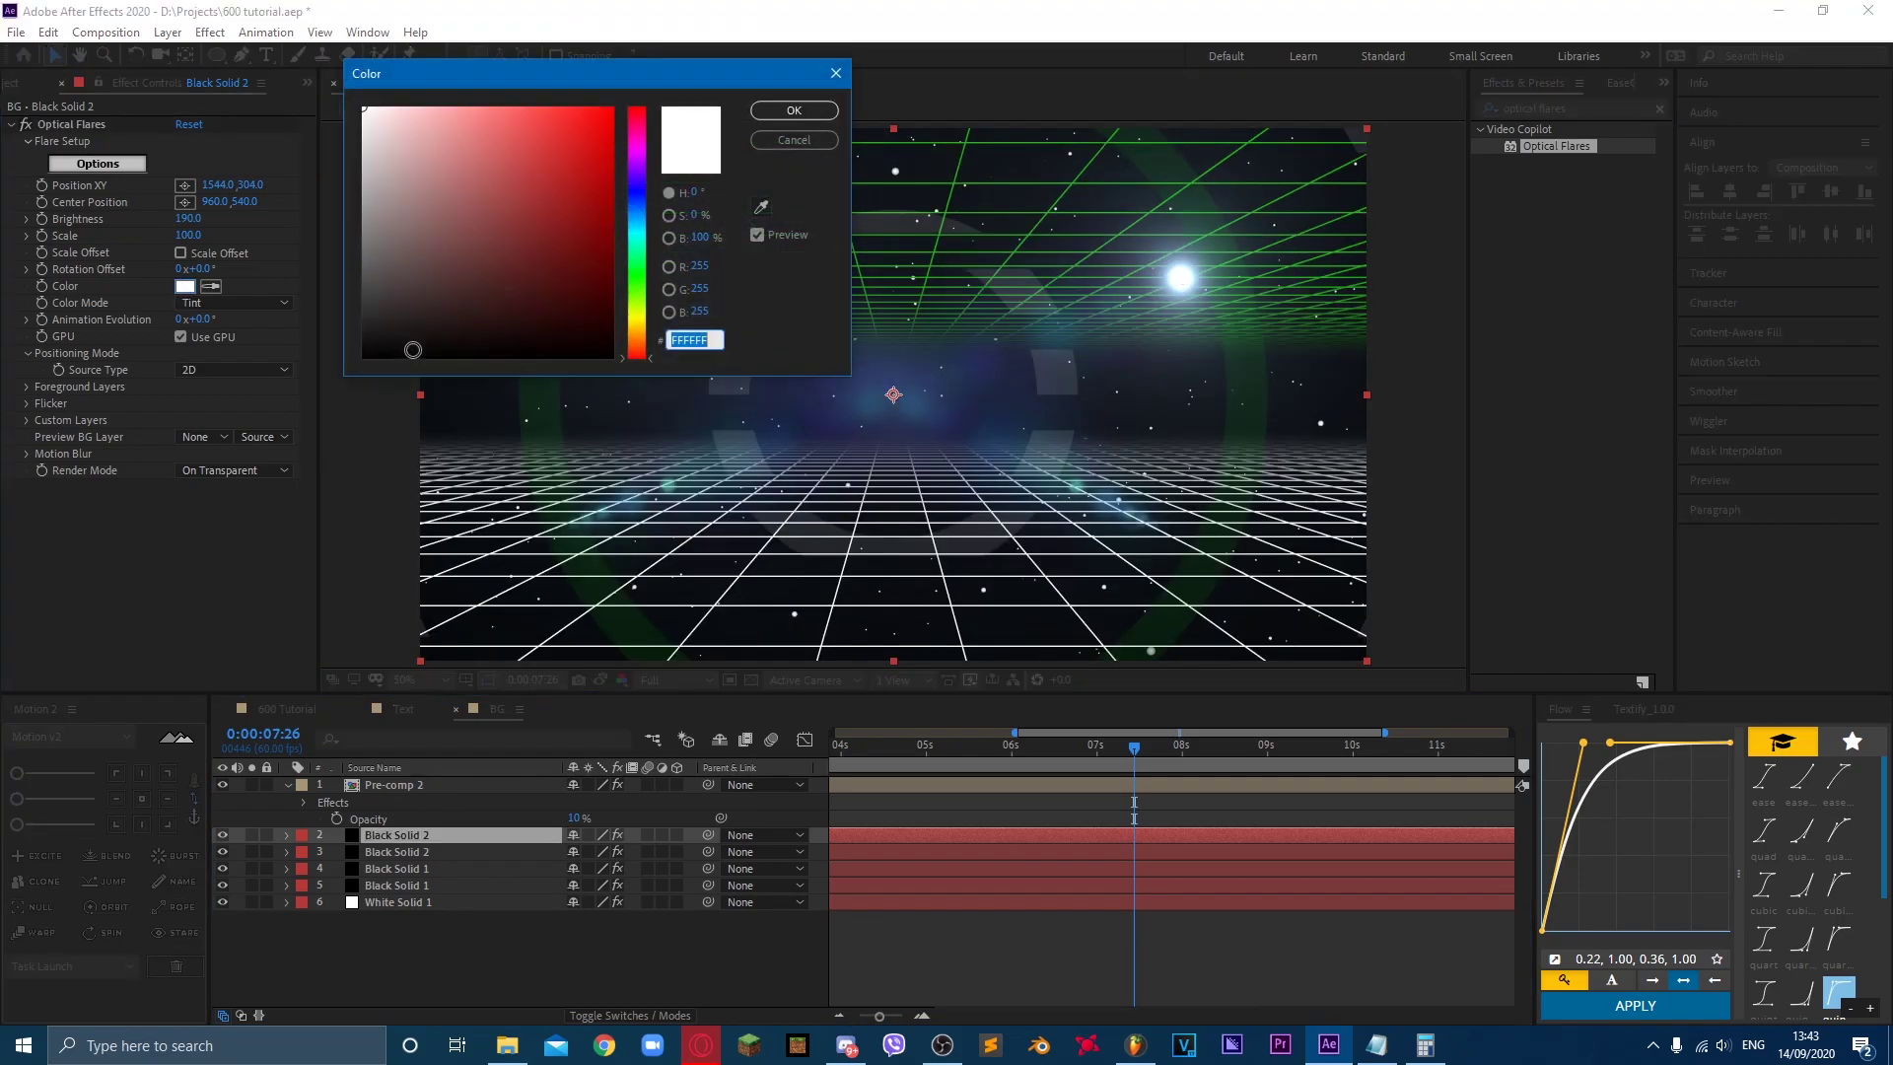
pyautogui.click(609, 110)
pyautogui.moveTo(636, 325); pyautogui.dragTo(637, 280)
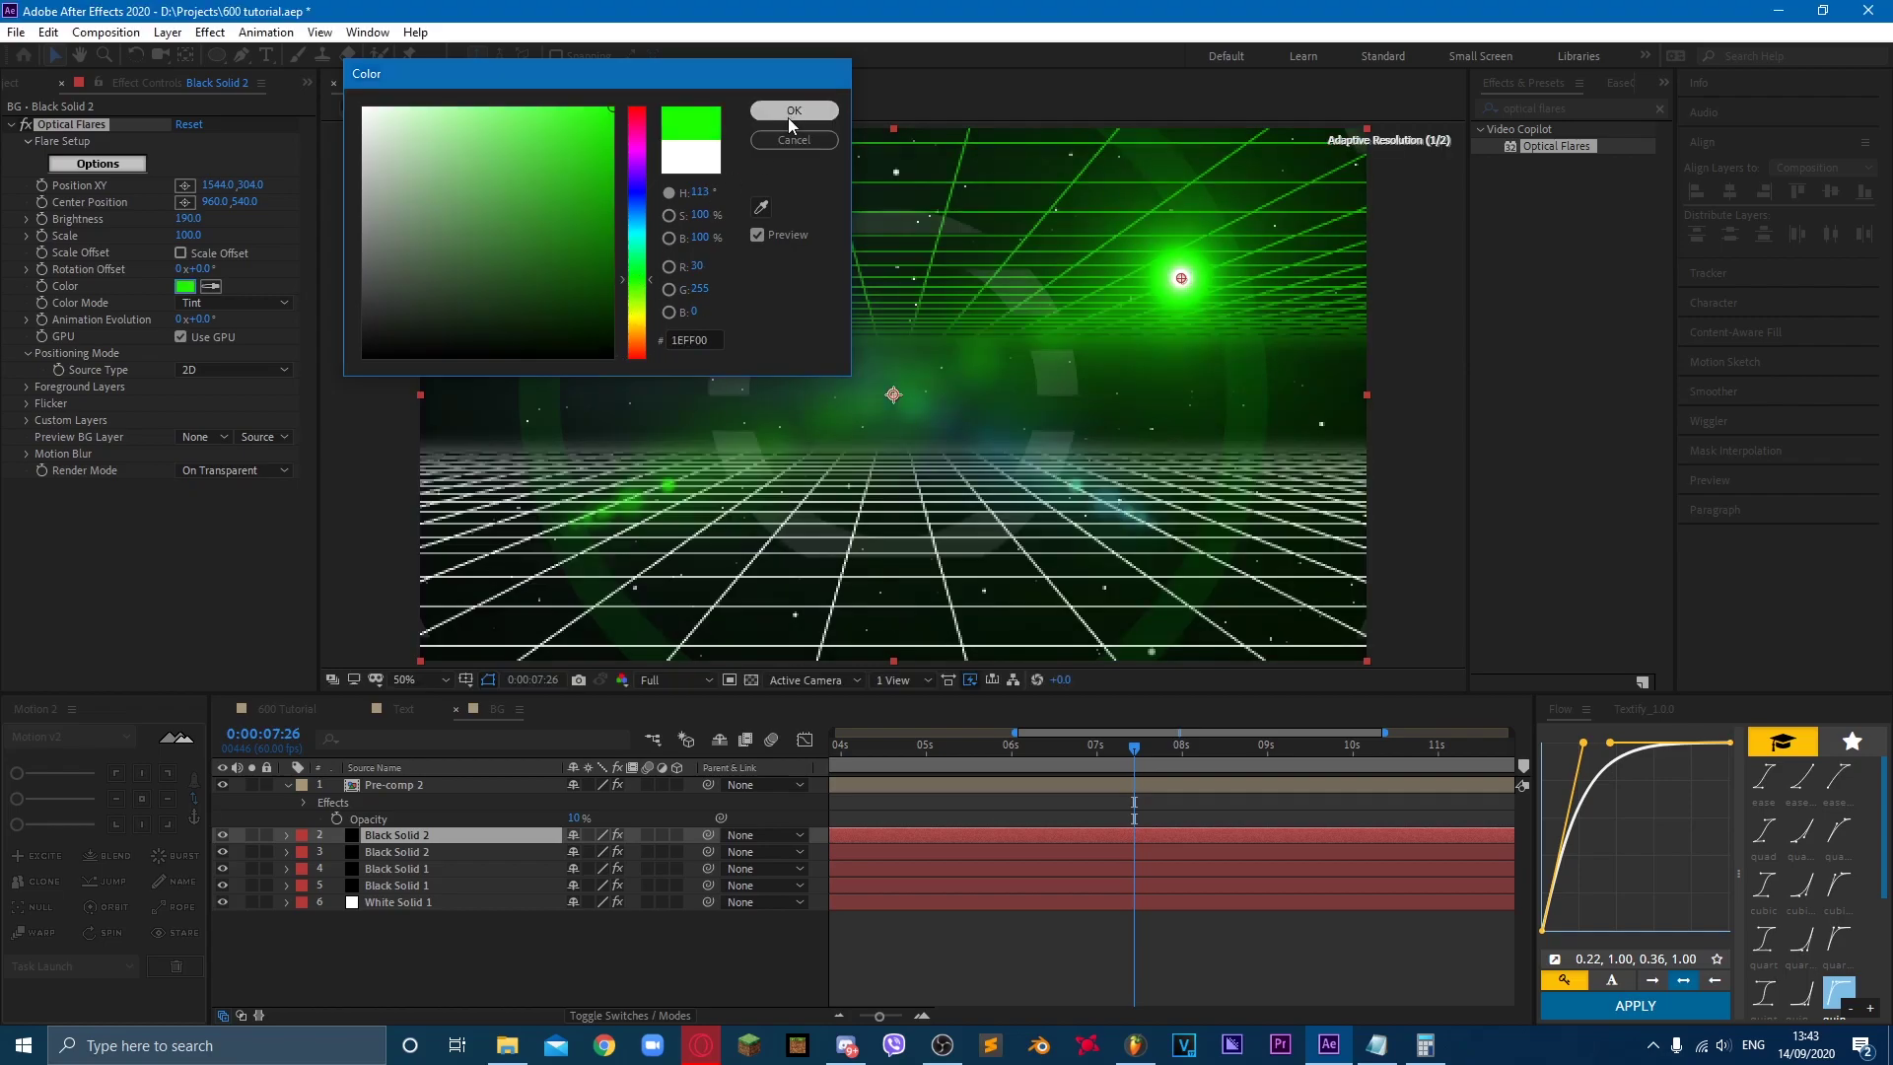
pyautogui.click(793, 111)
pyautogui.moveTo(188, 218); pyautogui.dragTo(188, 212)
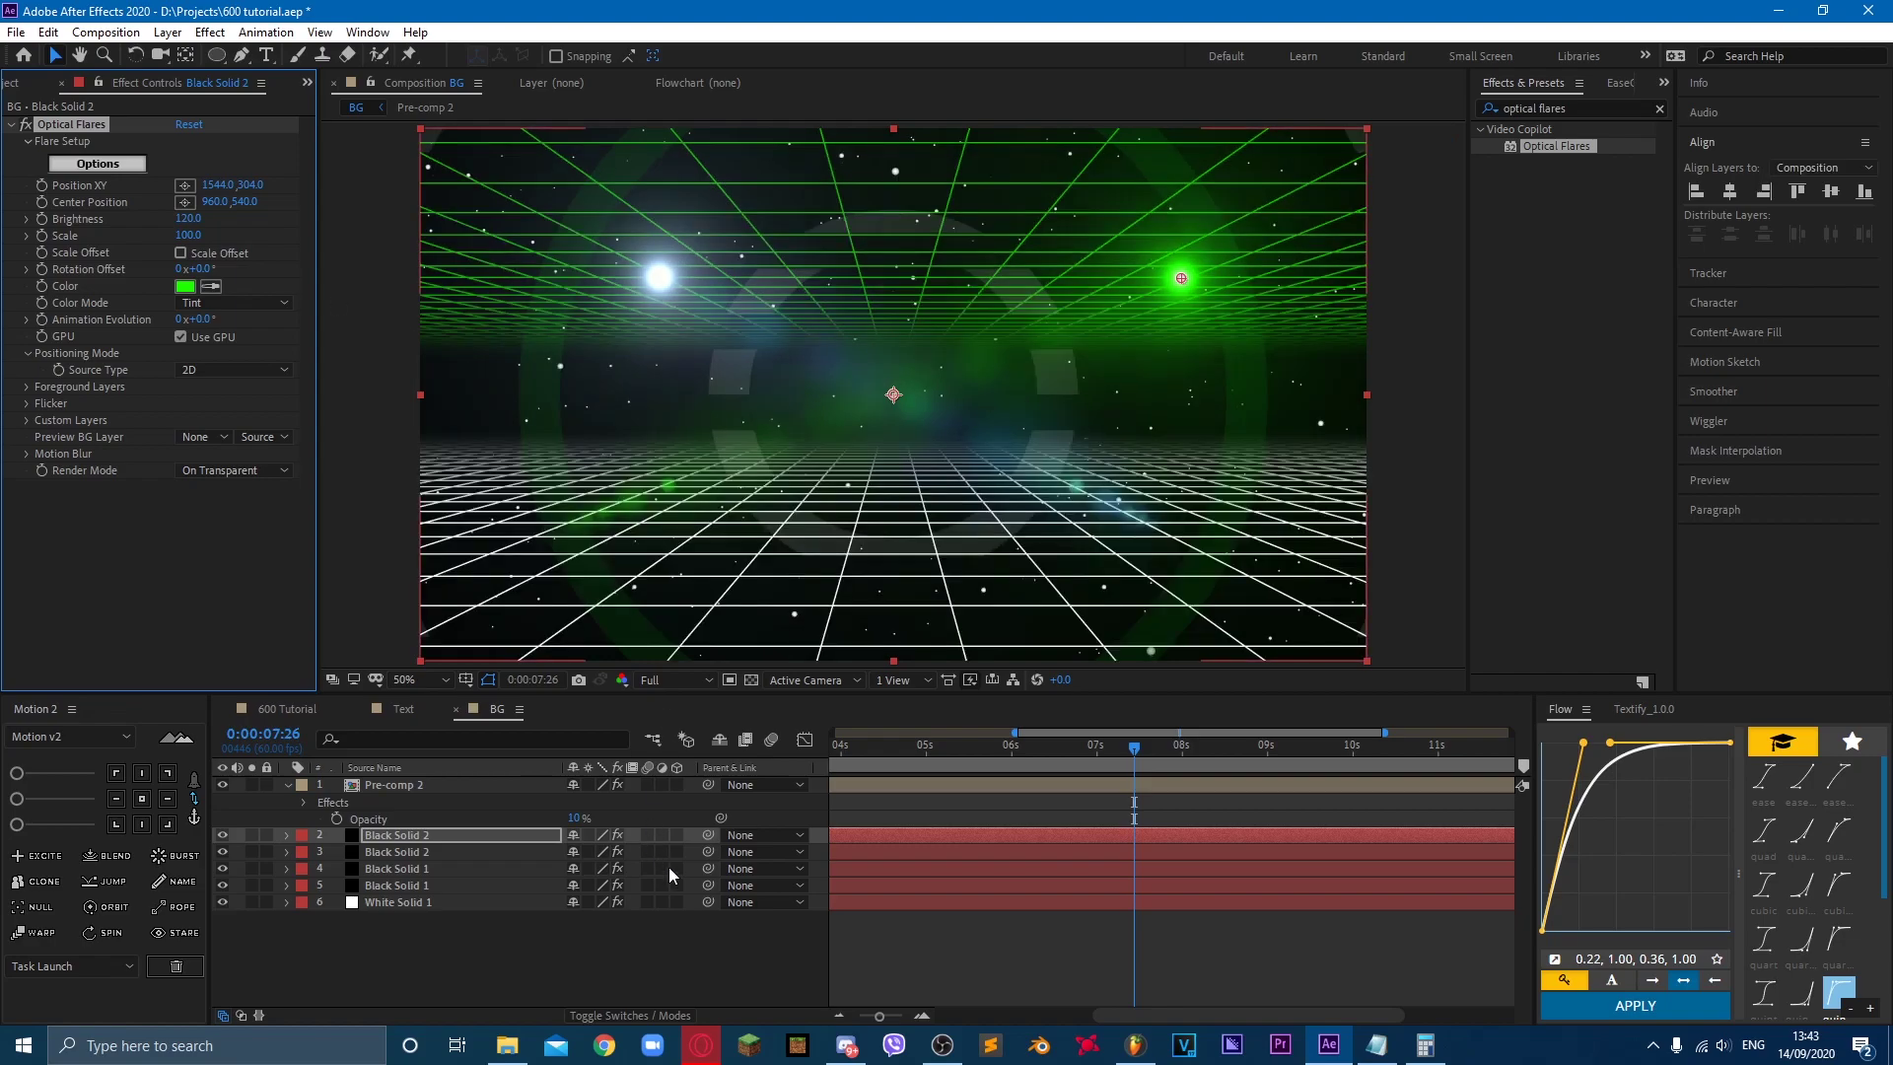
pyautogui.click(646, 938)
# Step: Duplicate the green flare layer and move the copy's flare to about 768, 818, below the composition's center
pyautogui.click(457, 832)
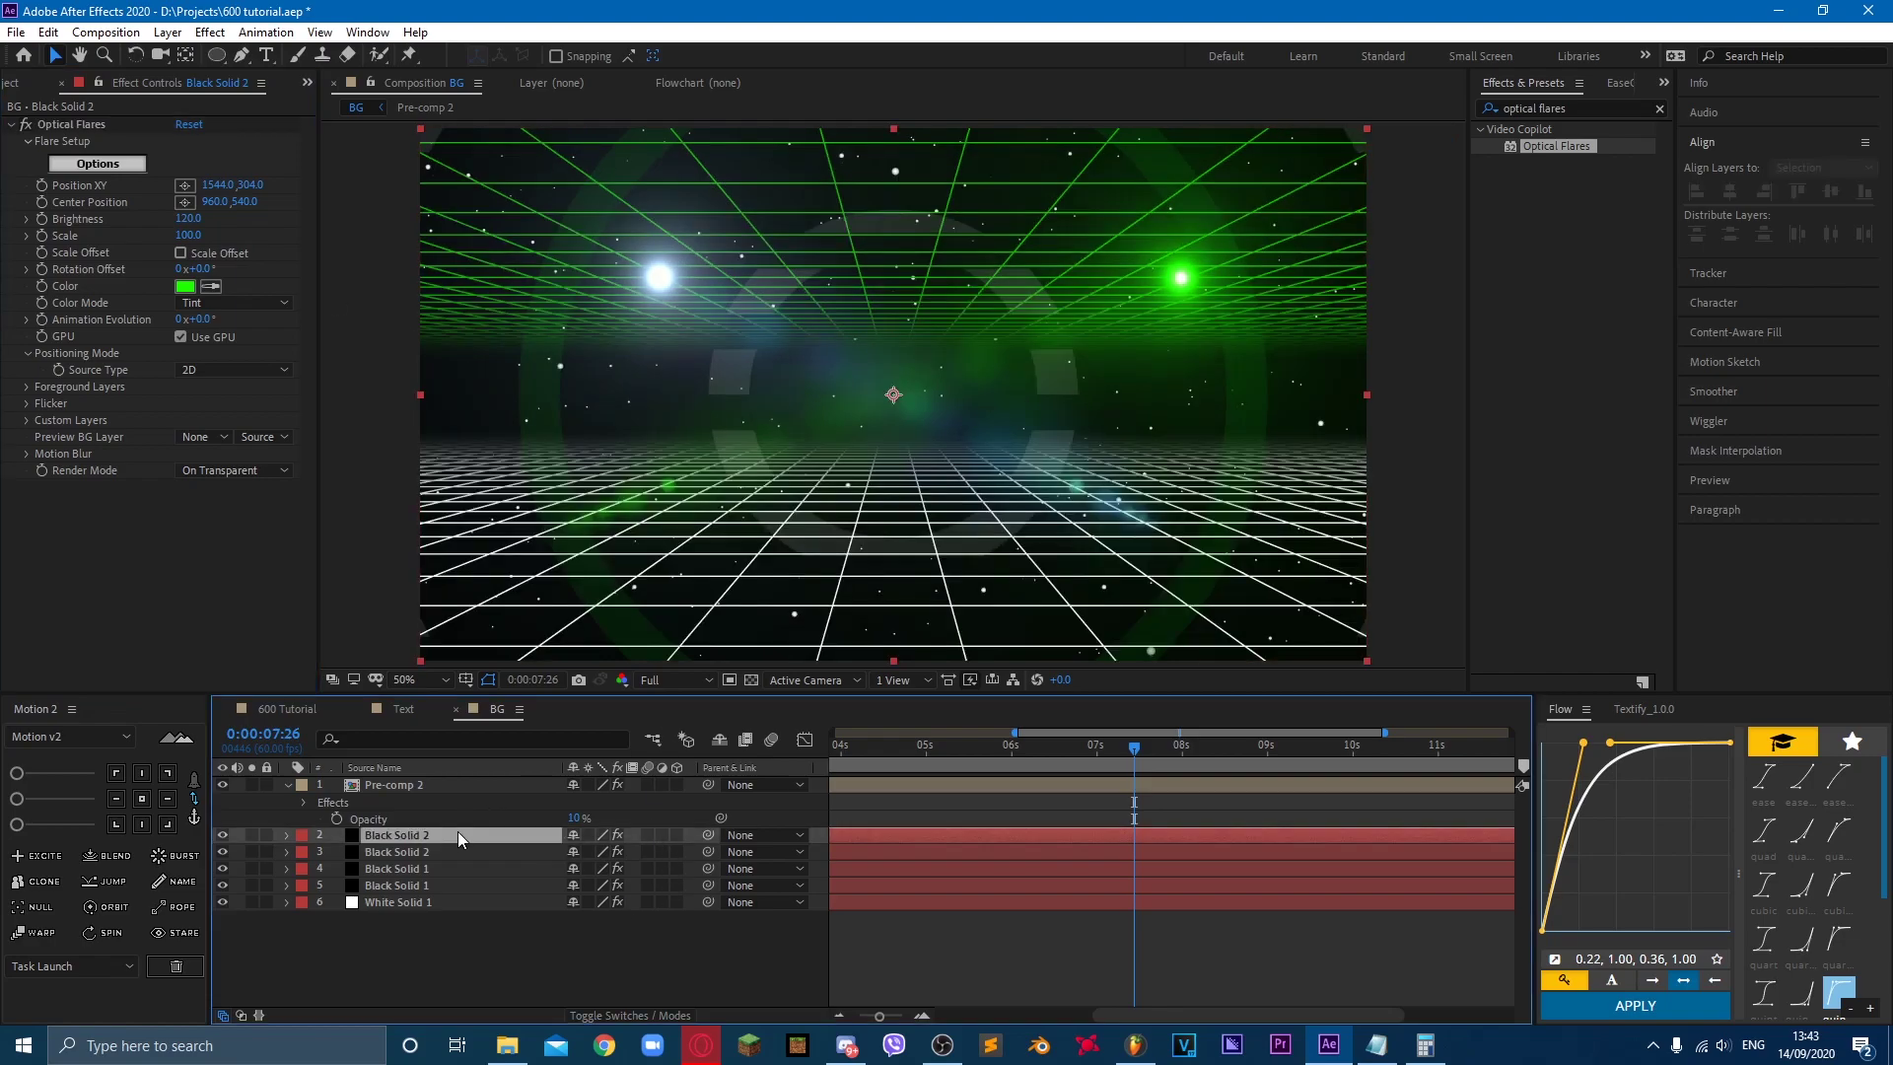
pyautogui.hotkey('ctrl', 'd')
pyautogui.click(114, 142)
pyautogui.click(103, 126)
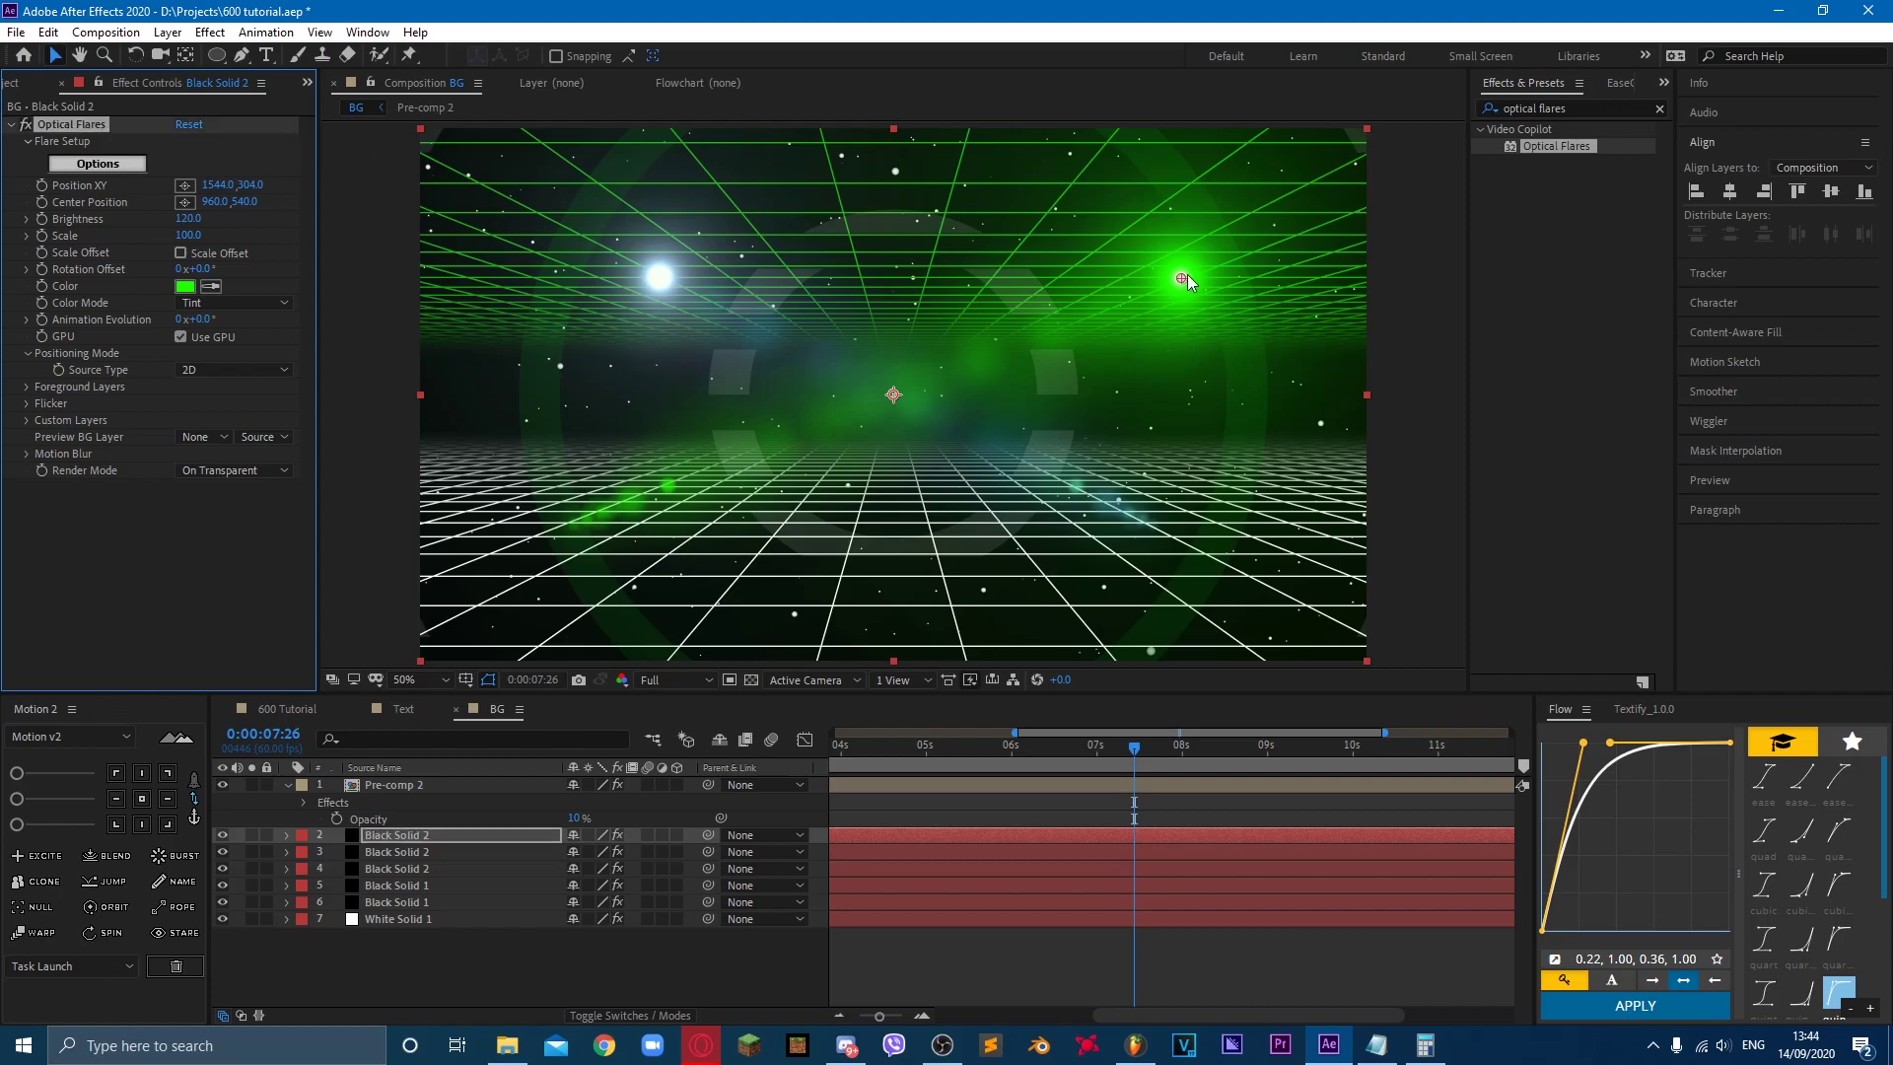
pyautogui.moveTo(1181, 279); pyautogui.dragTo(798, 534)
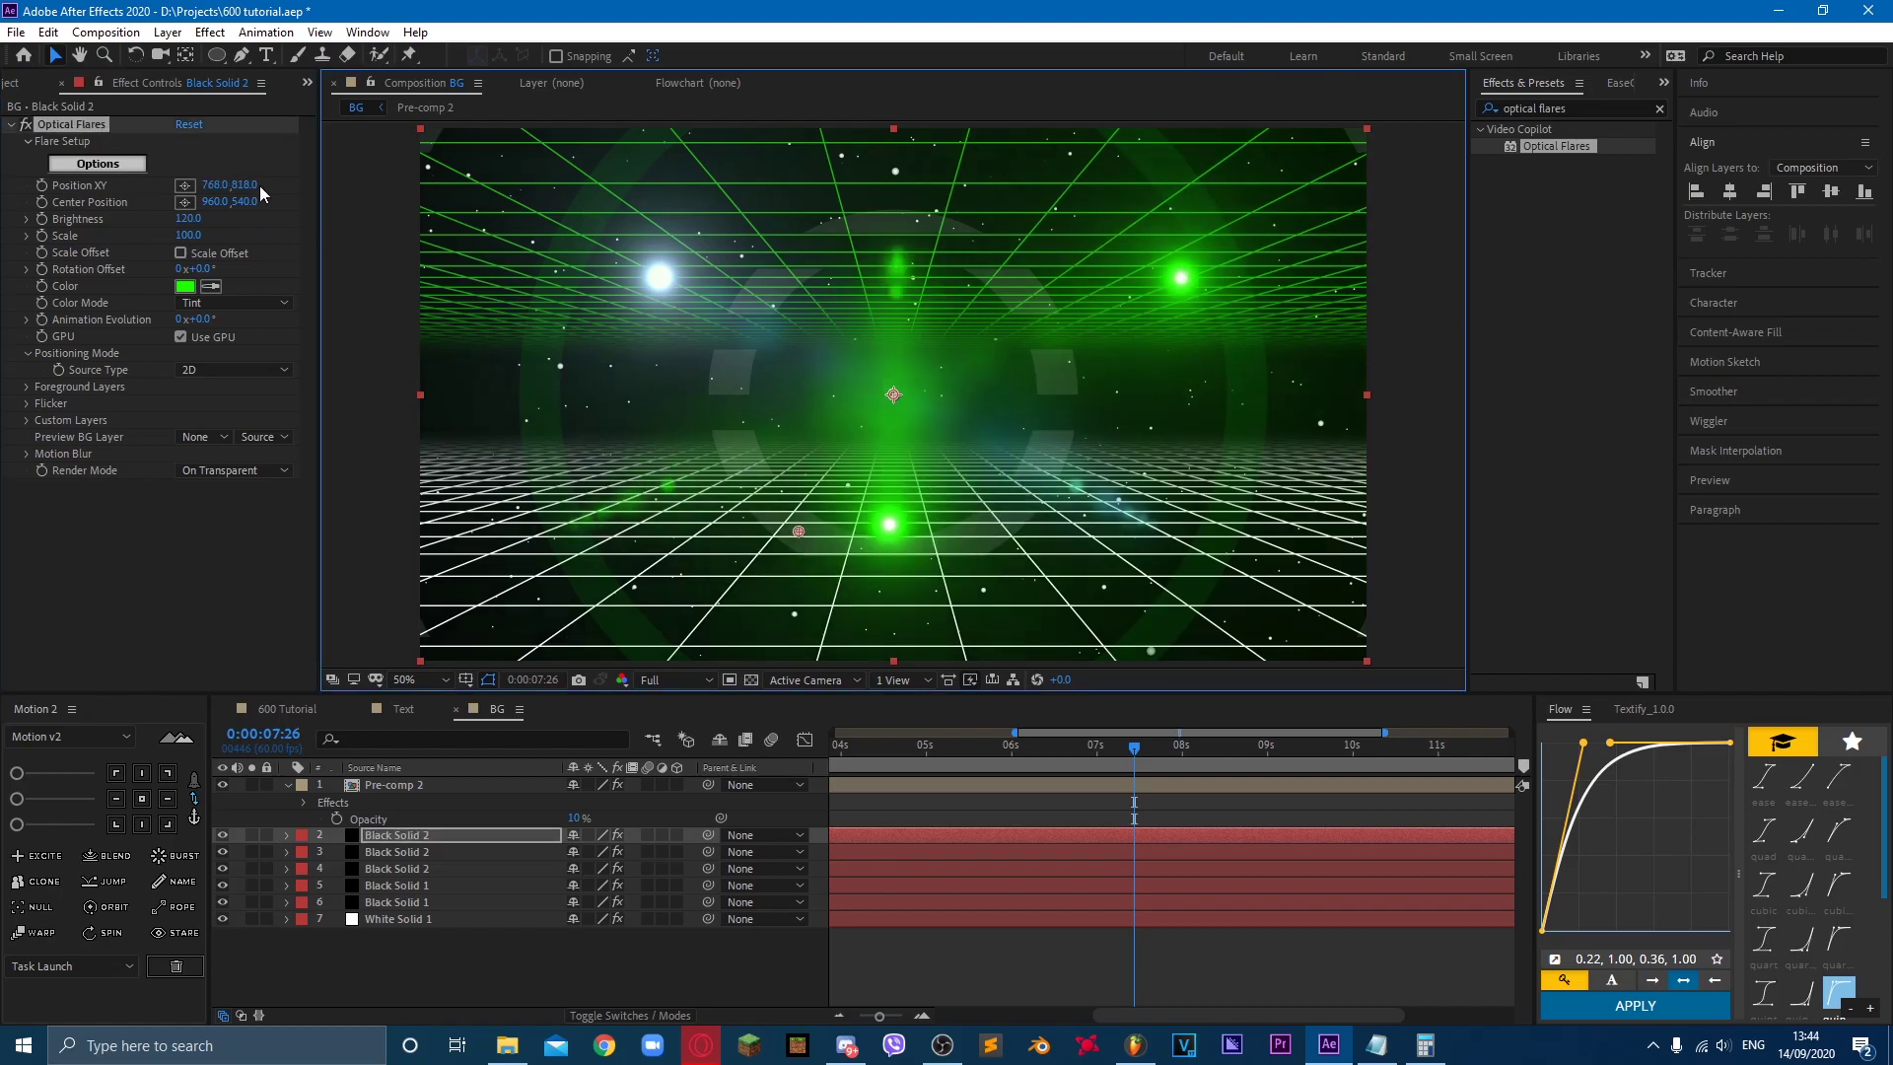
# Step: Set the lower optical flare's color to a near-white green tint
pyautogui.click(186, 285)
pyautogui.click(371, 107)
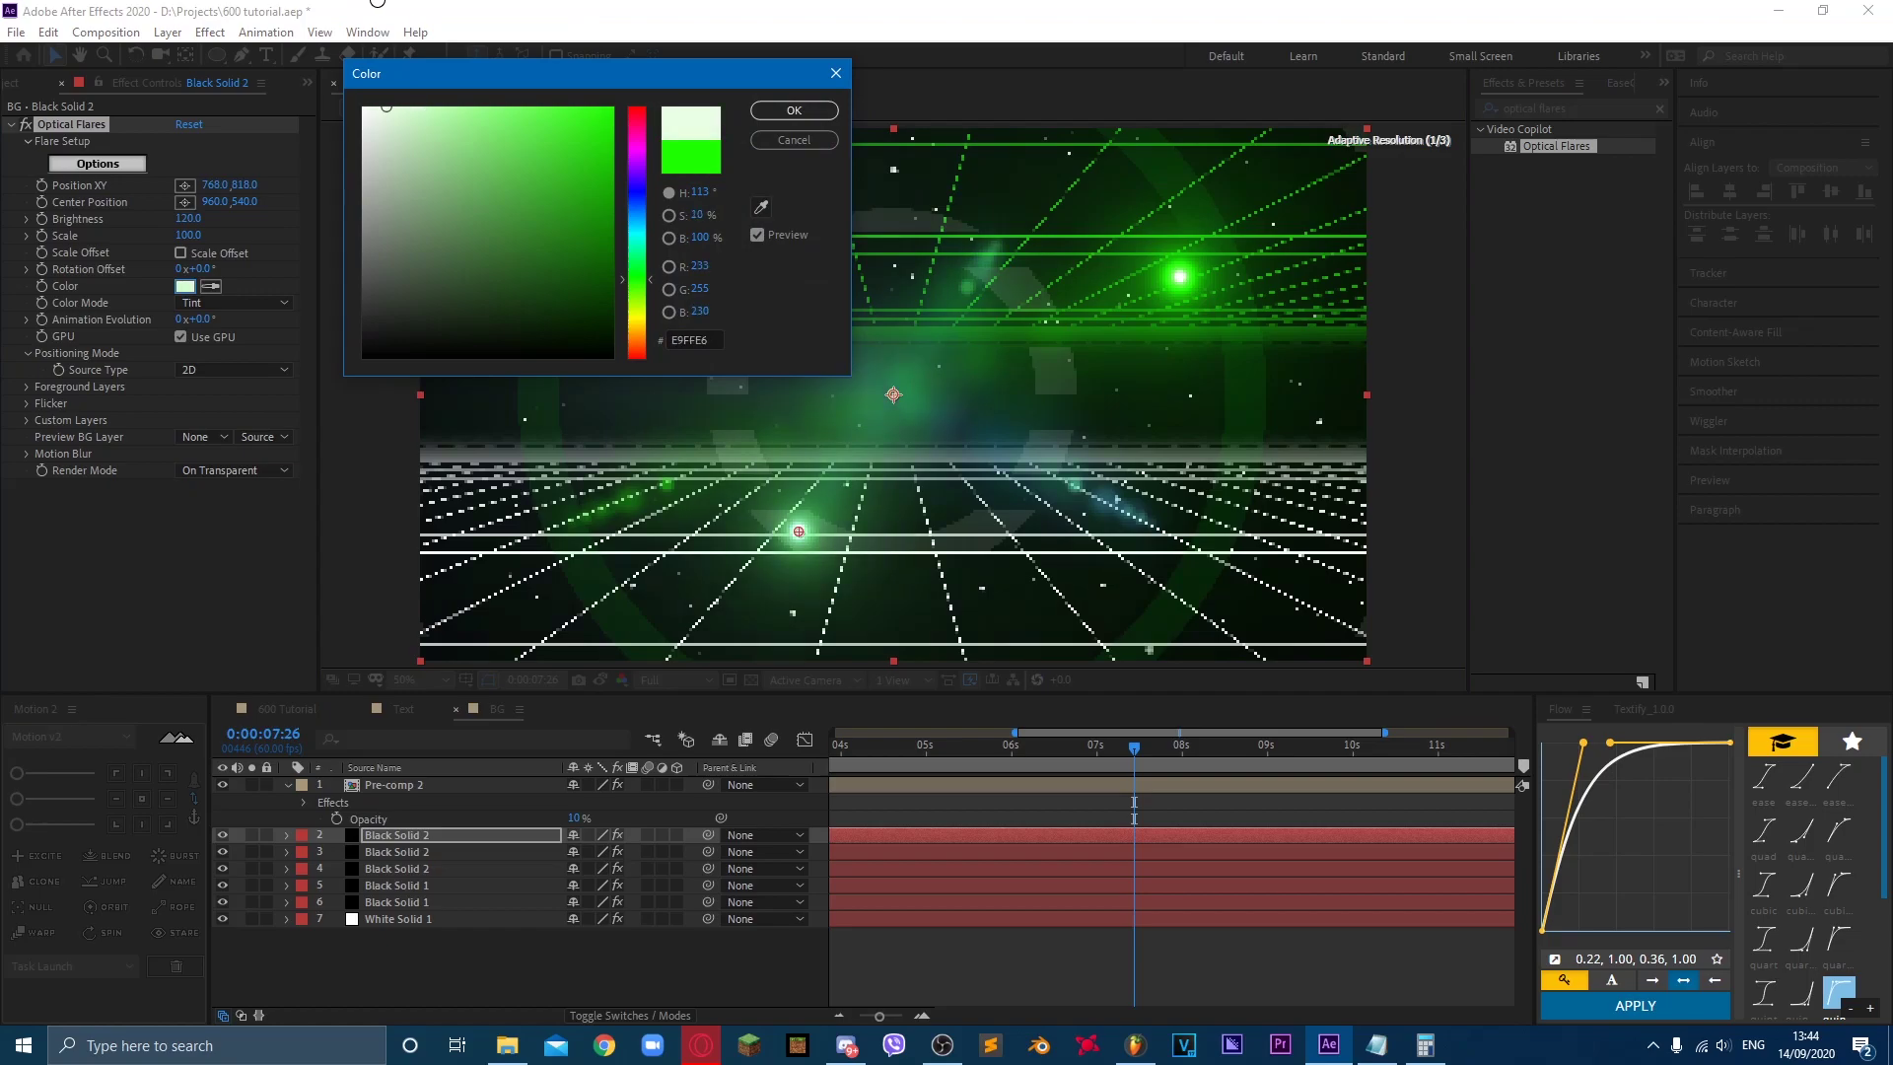
pyautogui.click(794, 110)
pyautogui.click(591, 976)
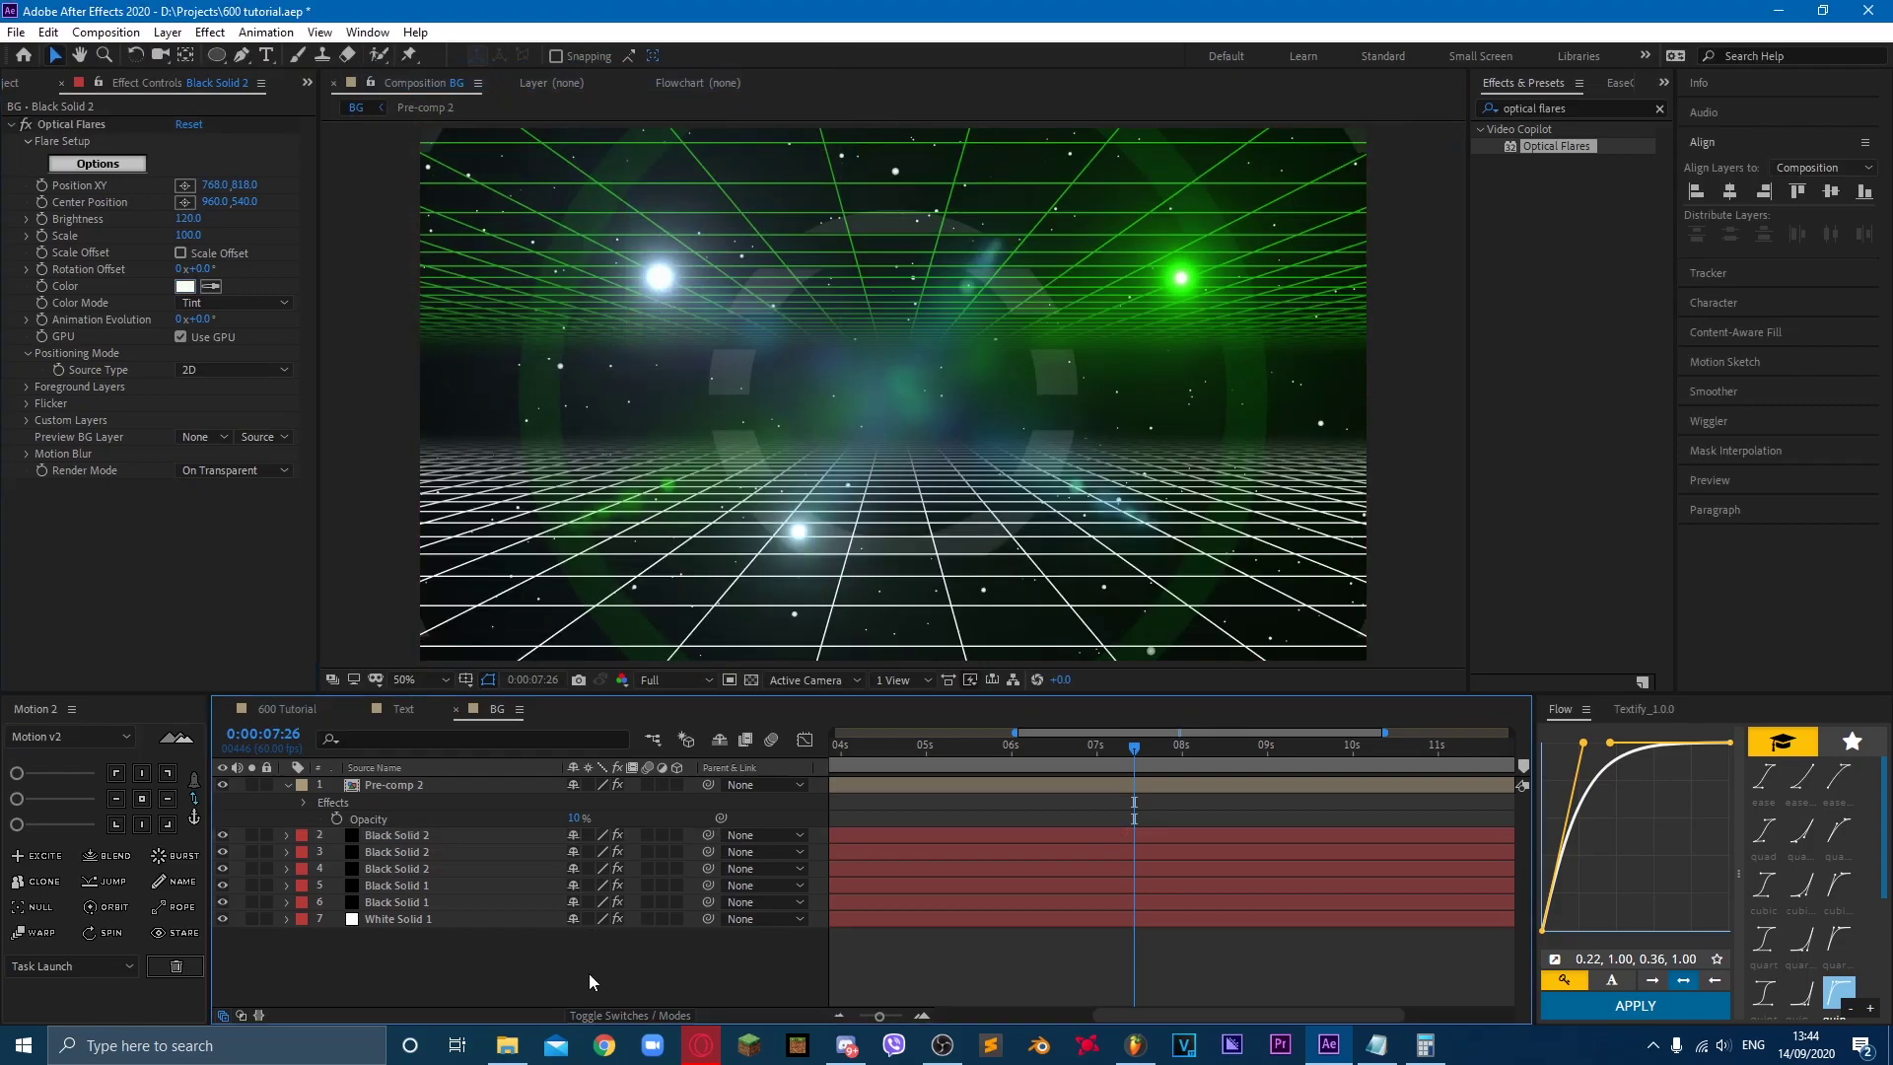
# Step: Pre-compose the three Black Solid 2 flare layers together
pyautogui.click(433, 837)
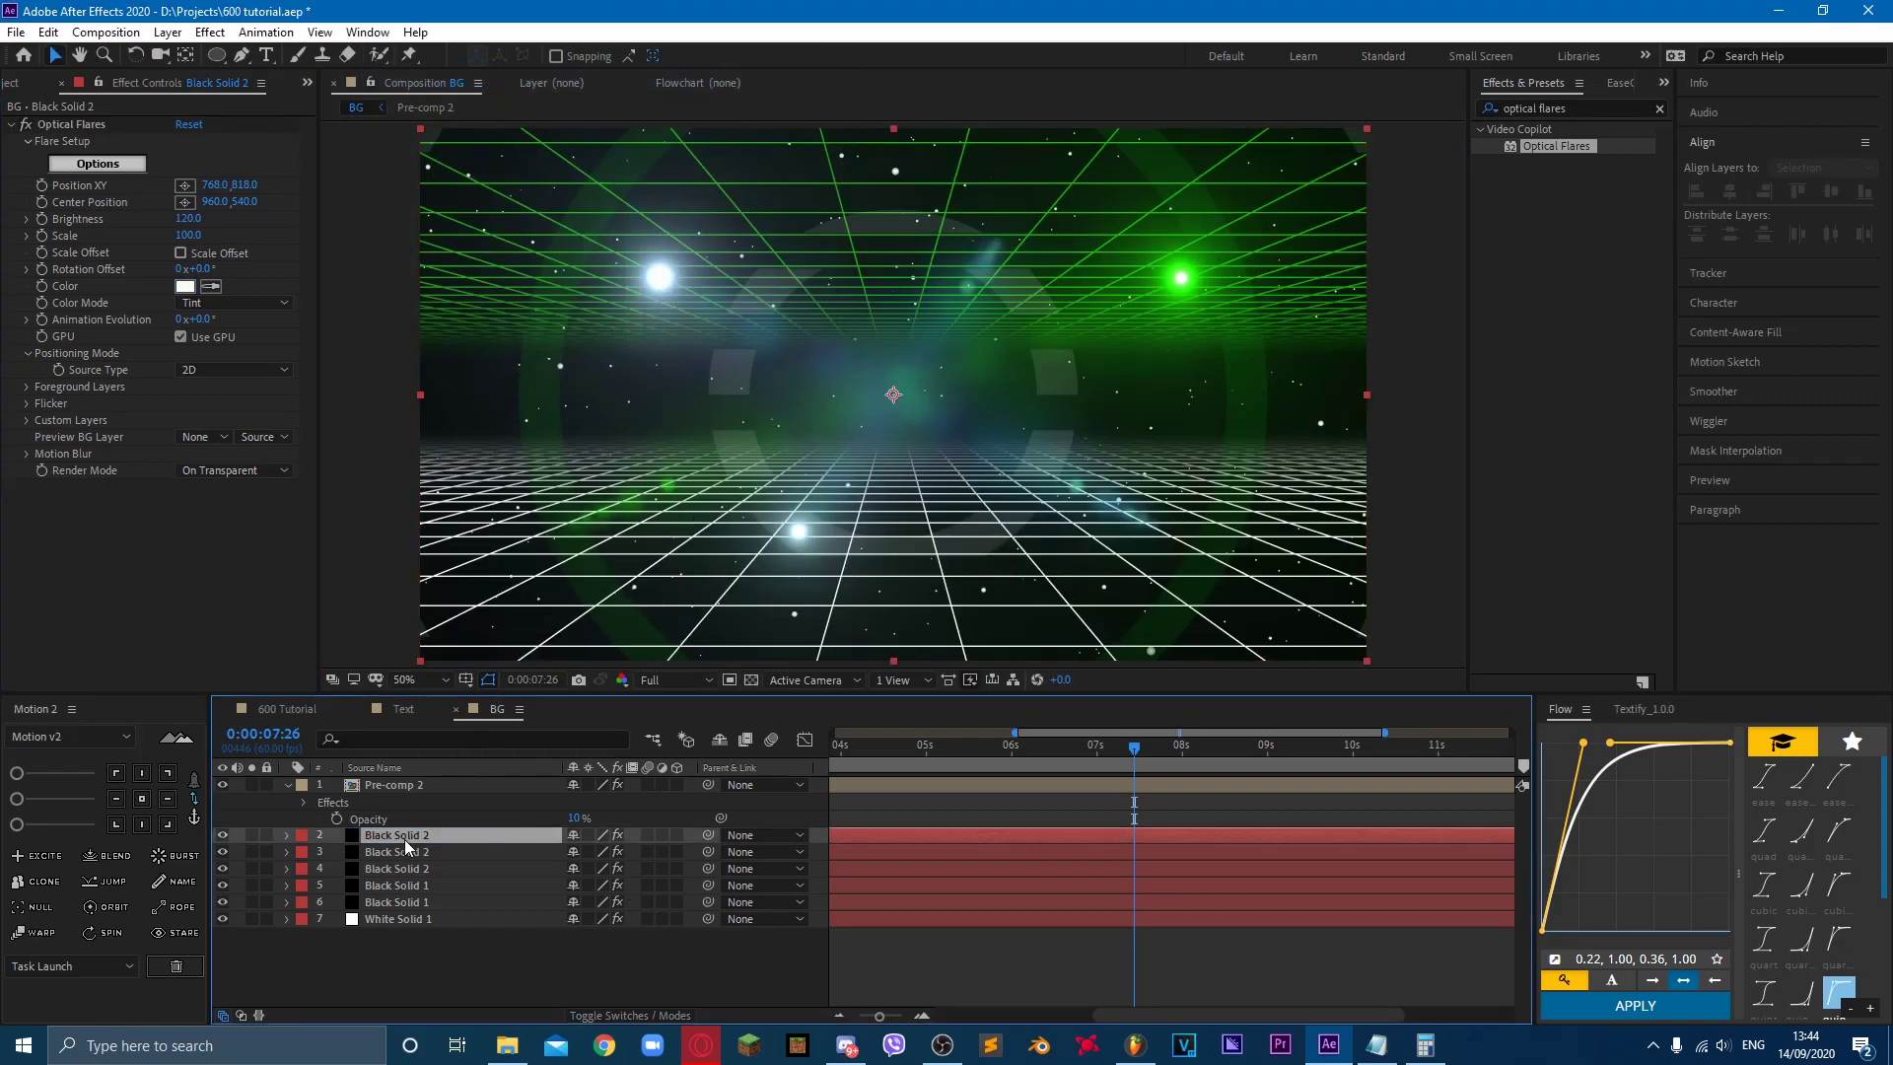
pyautogui.keyDown('shift'); pyautogui.click(443, 872); pyautogui.keyUp('shift')
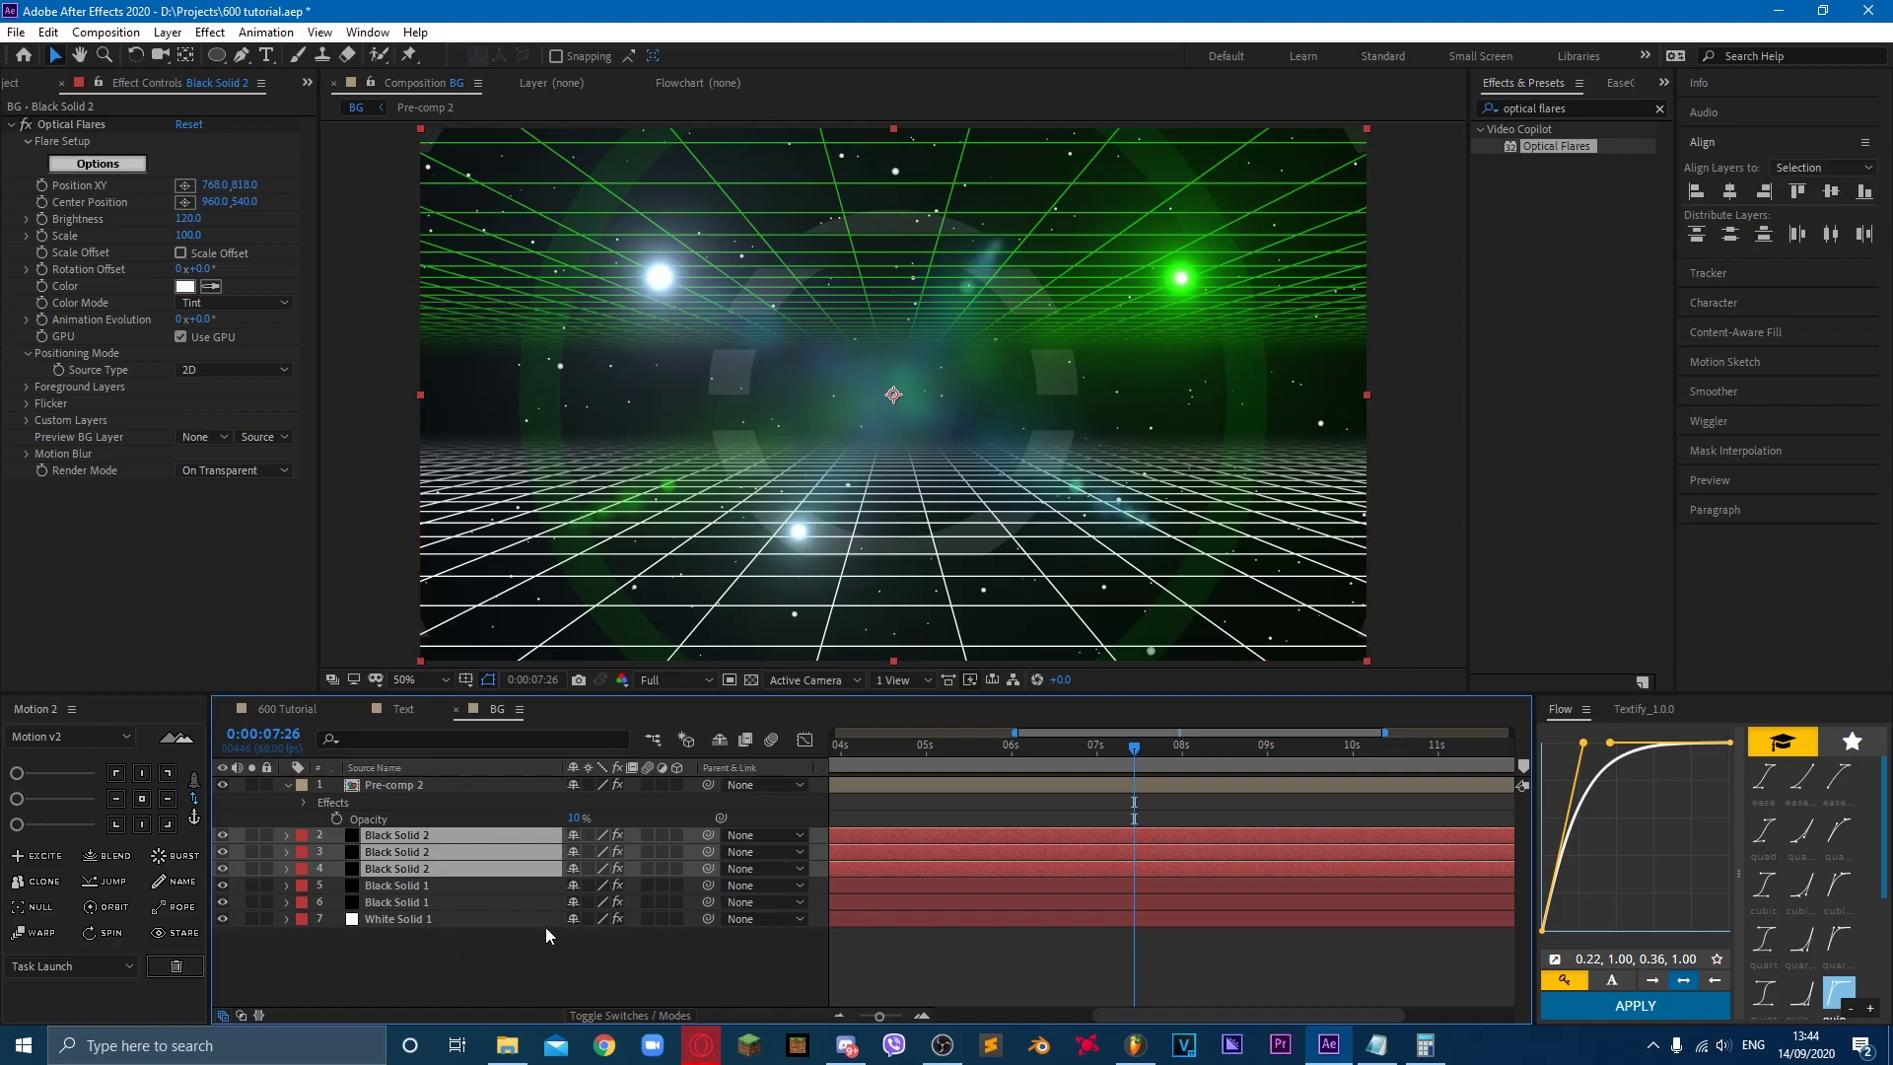
pyautogui.rightClick(440, 872)
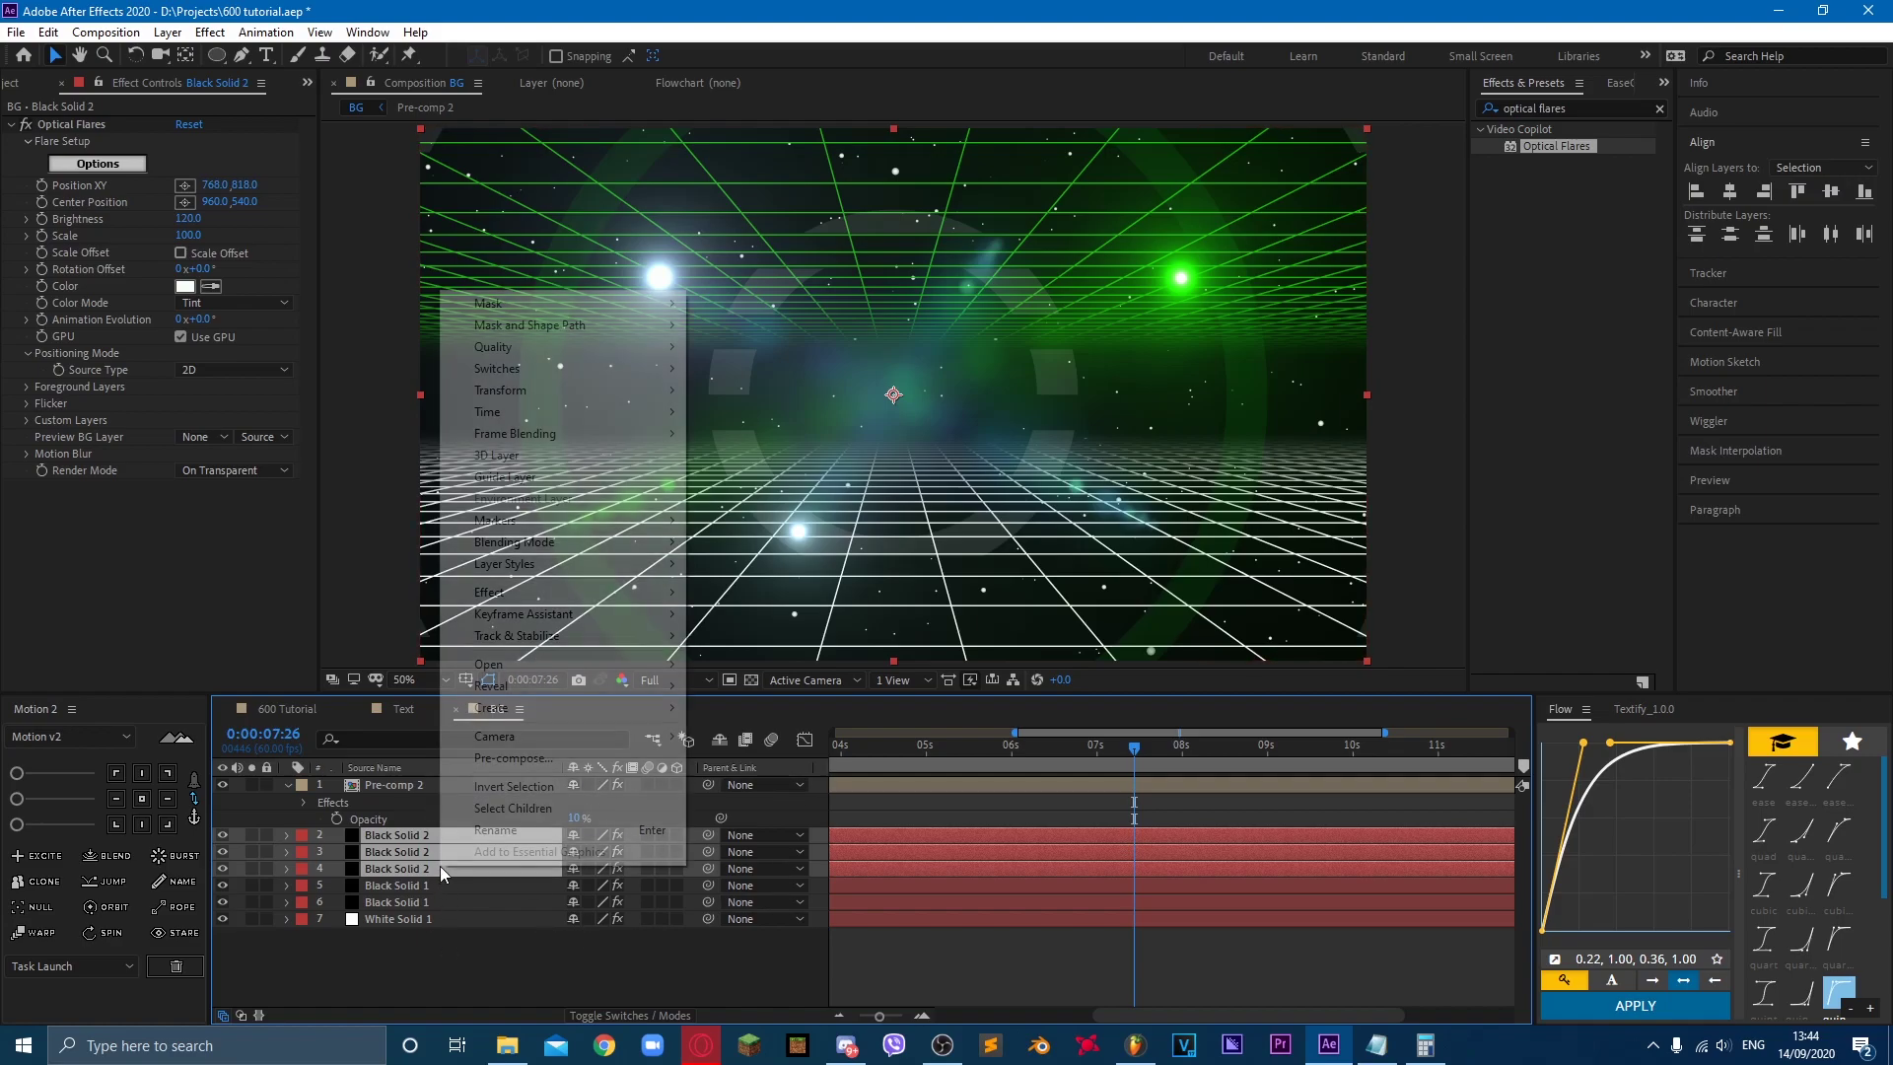
pyautogui.click(533, 757)
pyautogui.click(264, 308)
# Step: Find the Turbulent Displace effect and apply it to the Pre-comp 3 flare layer
pyautogui.click(1568, 109)
pyautogui.hotkey('ctrl', 'a')
pyautogui.press('BackSpace')
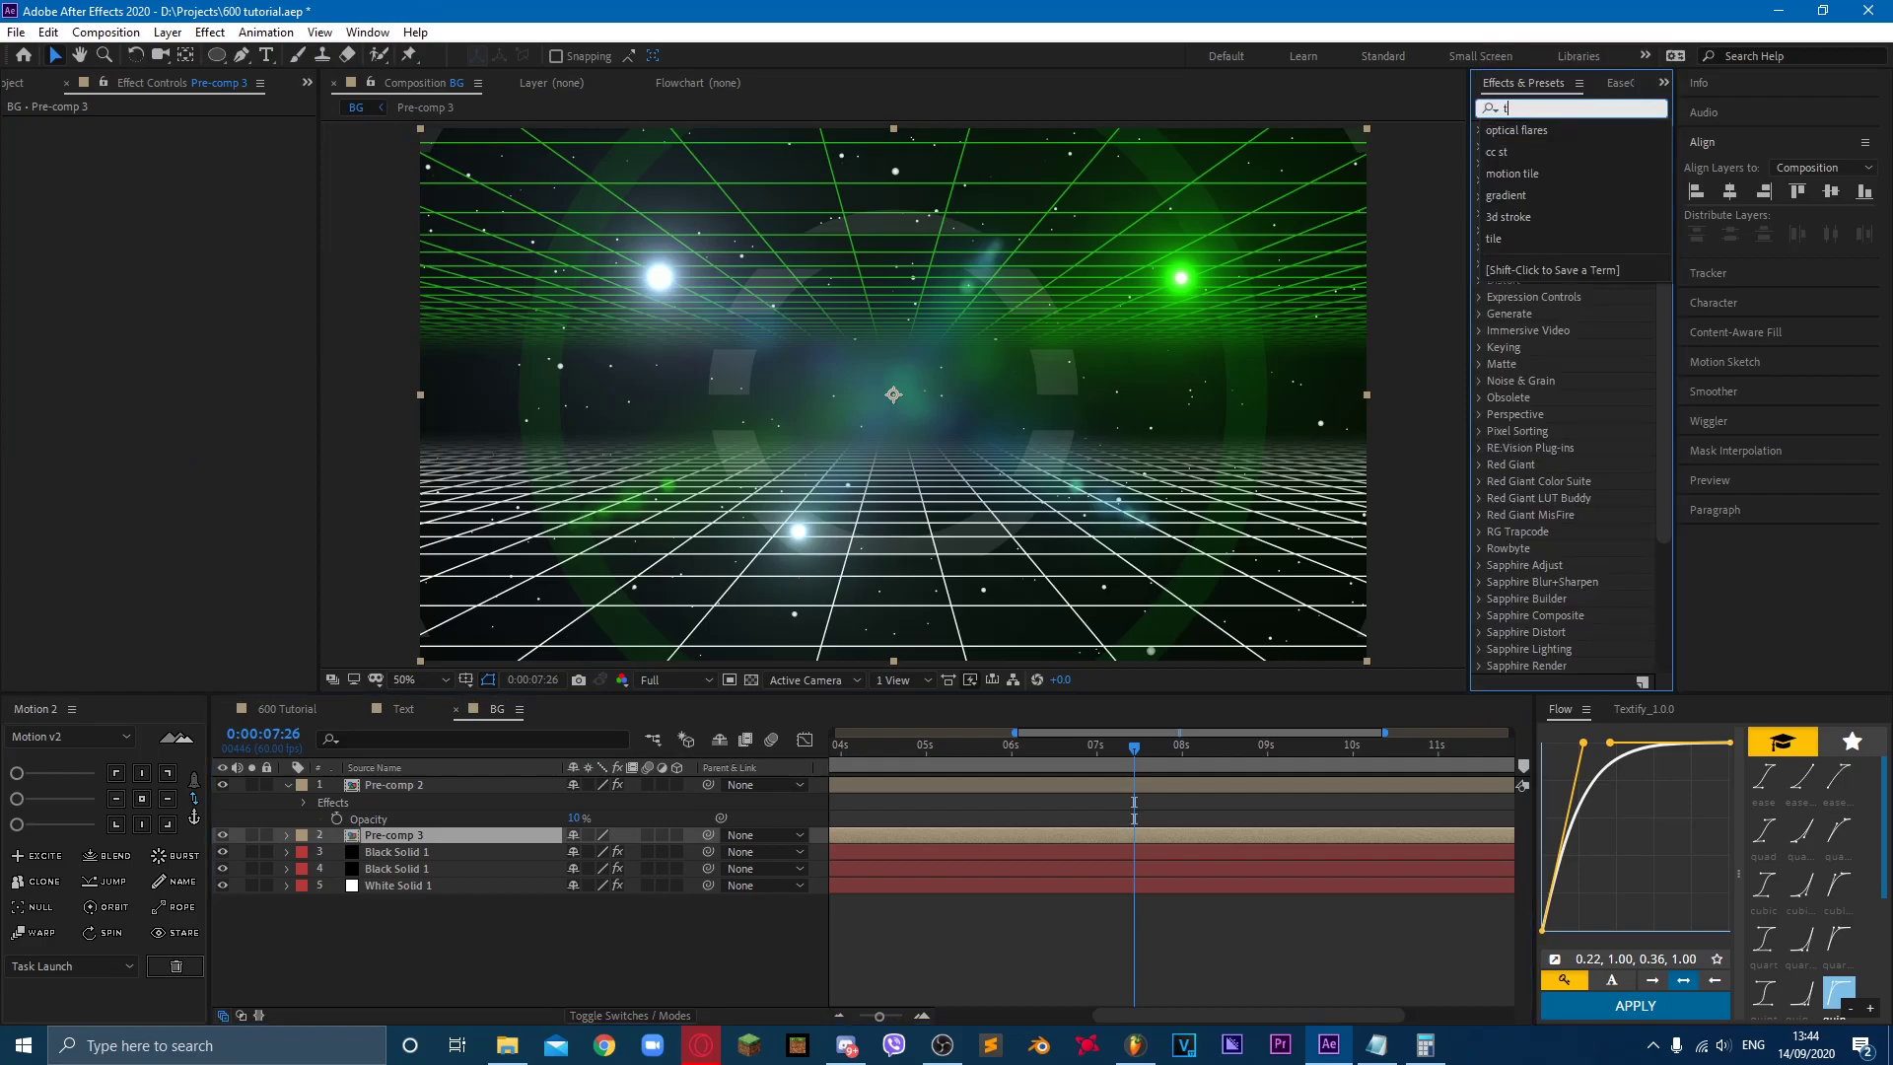
pyautogui.write('turbulent')
pyautogui.doubleClick(1543, 147)
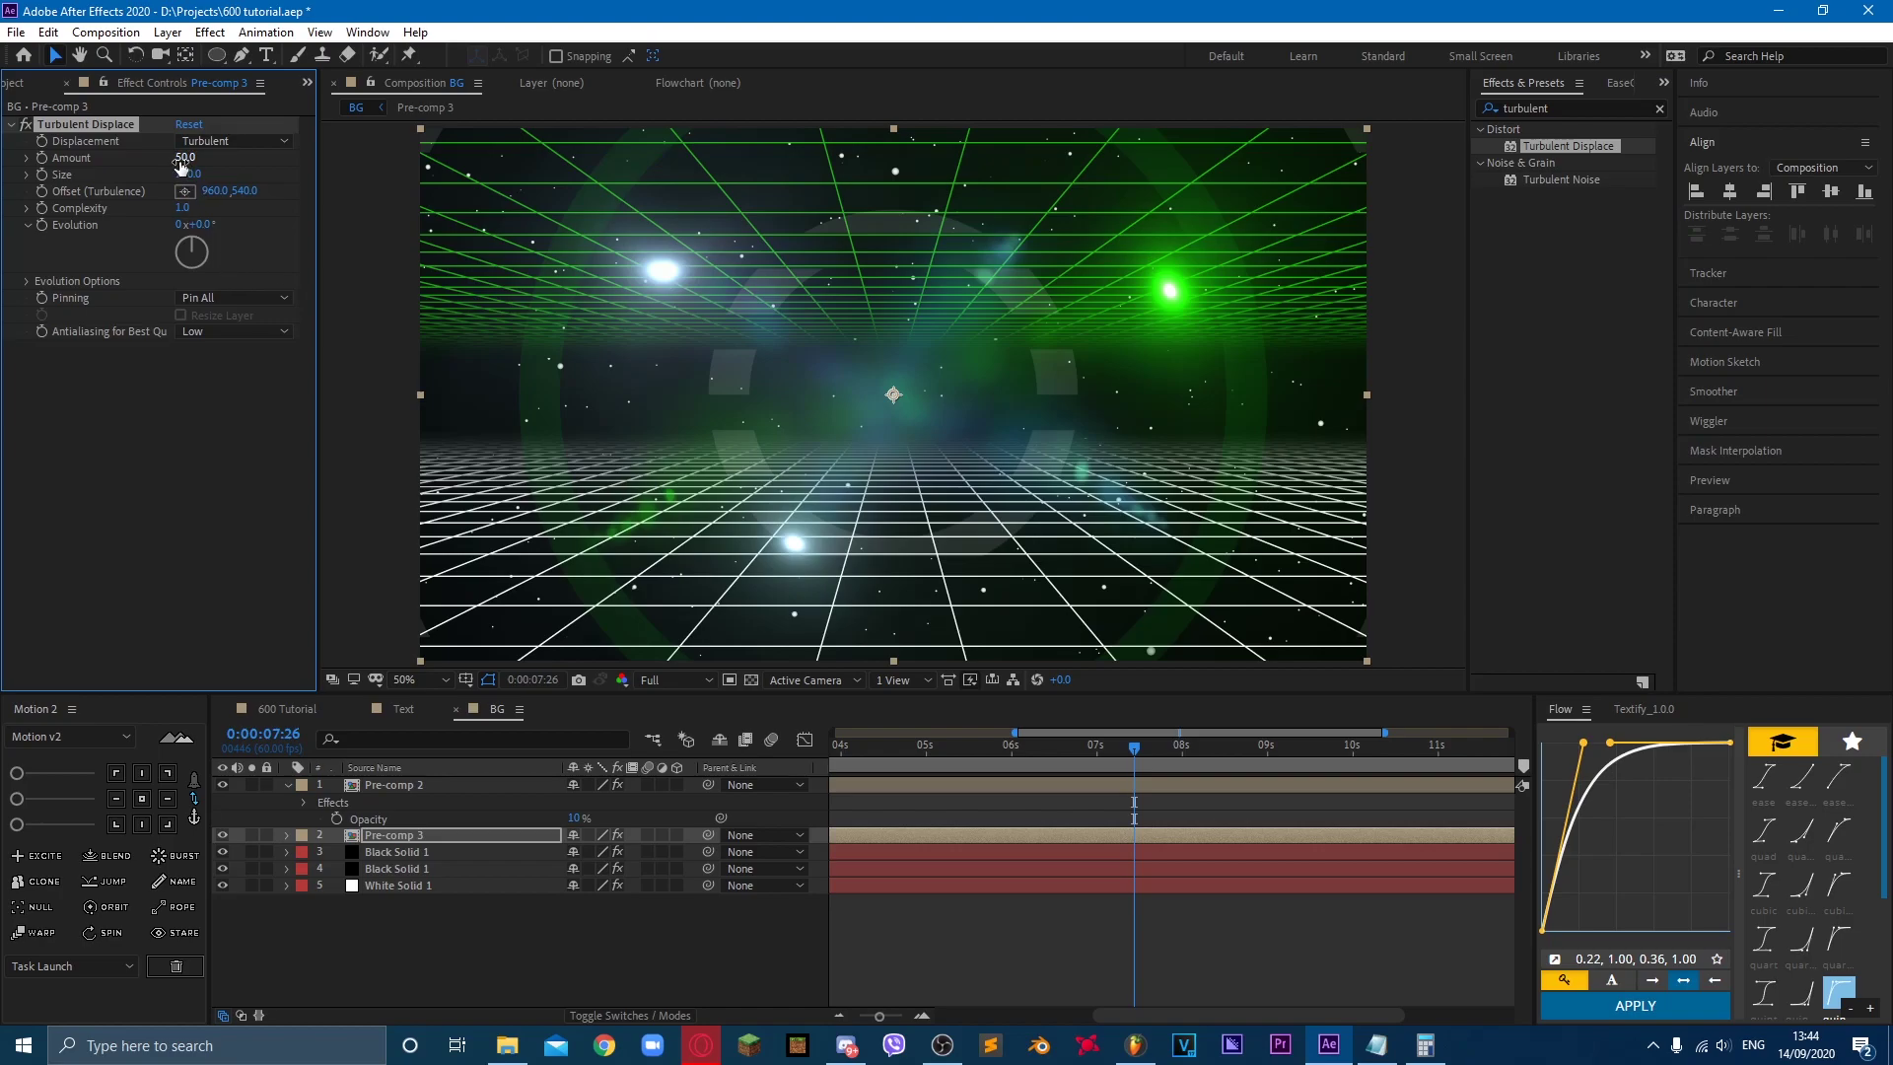
# Step: Set the Turbulent Displace amount to 233 and its size to 8 on Pre-comp 3
pyautogui.moveTo(188, 160); pyautogui.dragTo(109, 175)
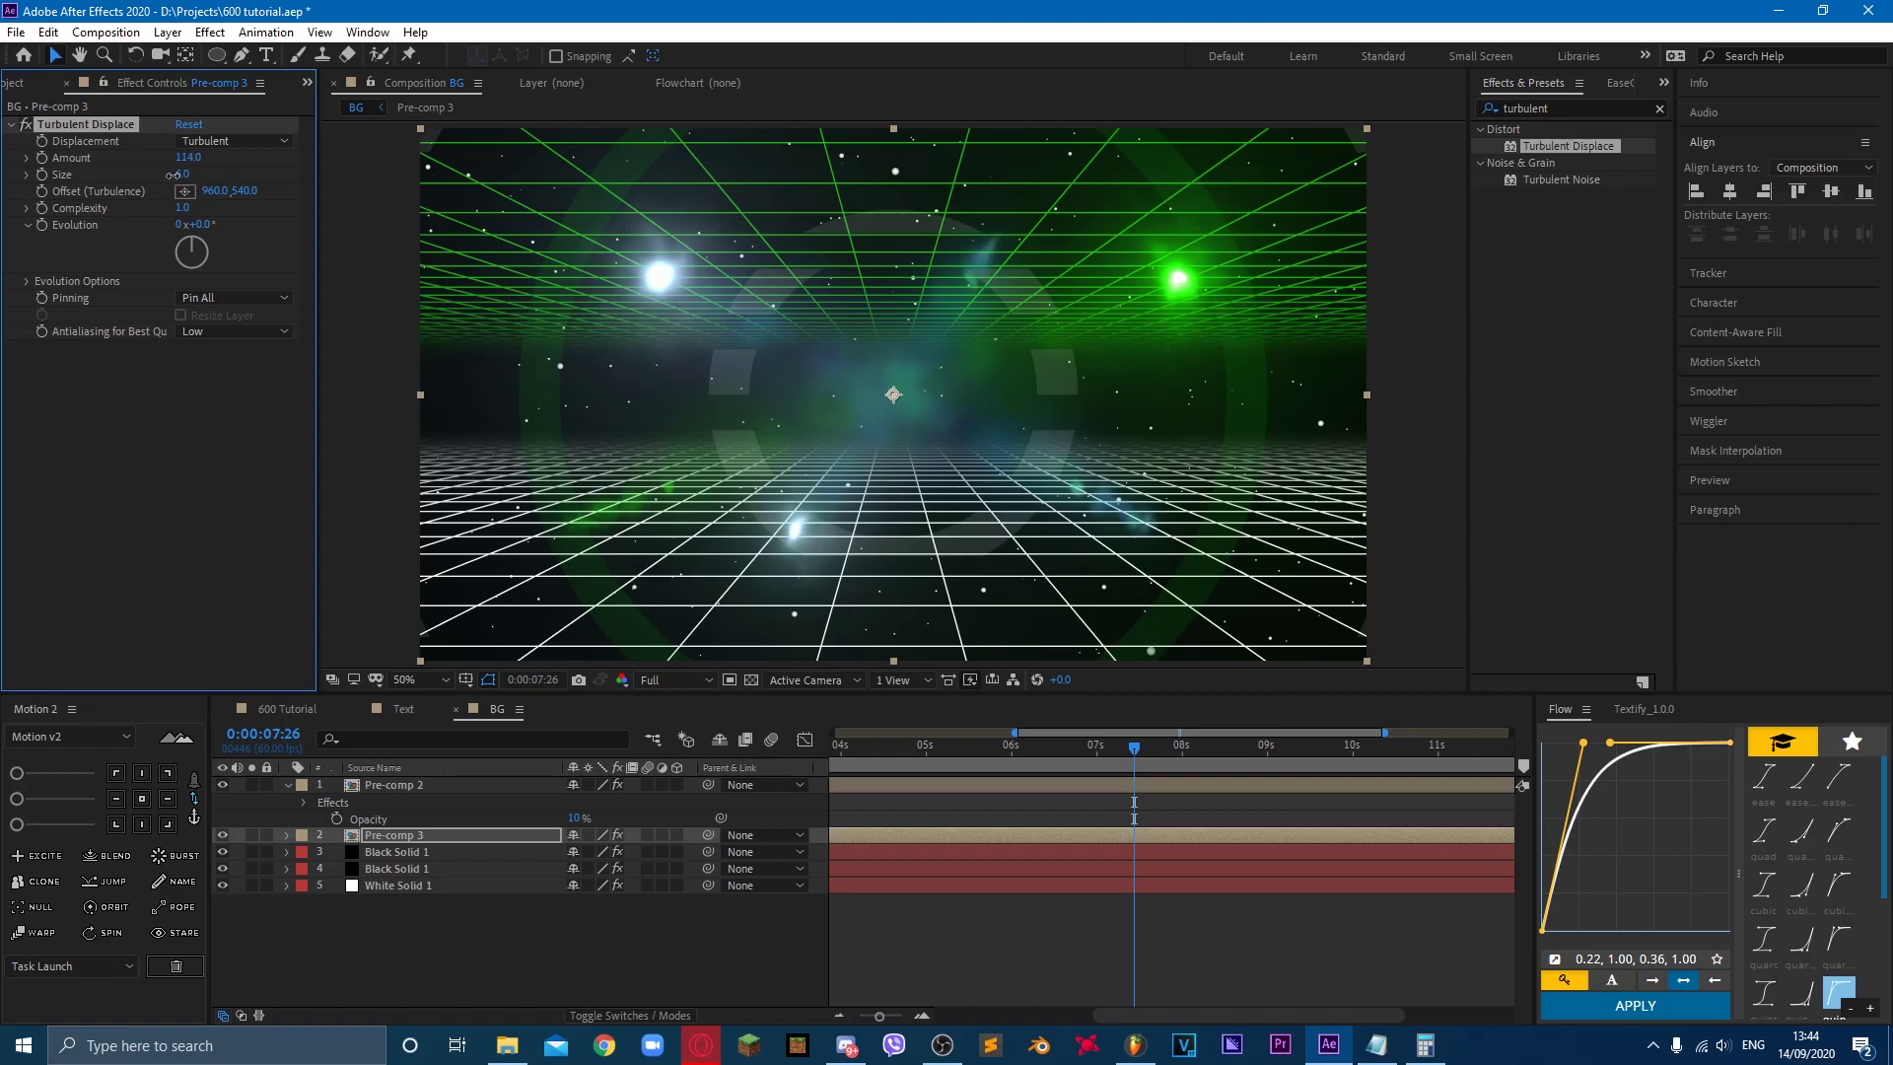
pyautogui.moveTo(185, 174); pyautogui.dragTo(179, 178)
pyautogui.moveTo(424, 142); pyautogui.dragTo(466, 163)
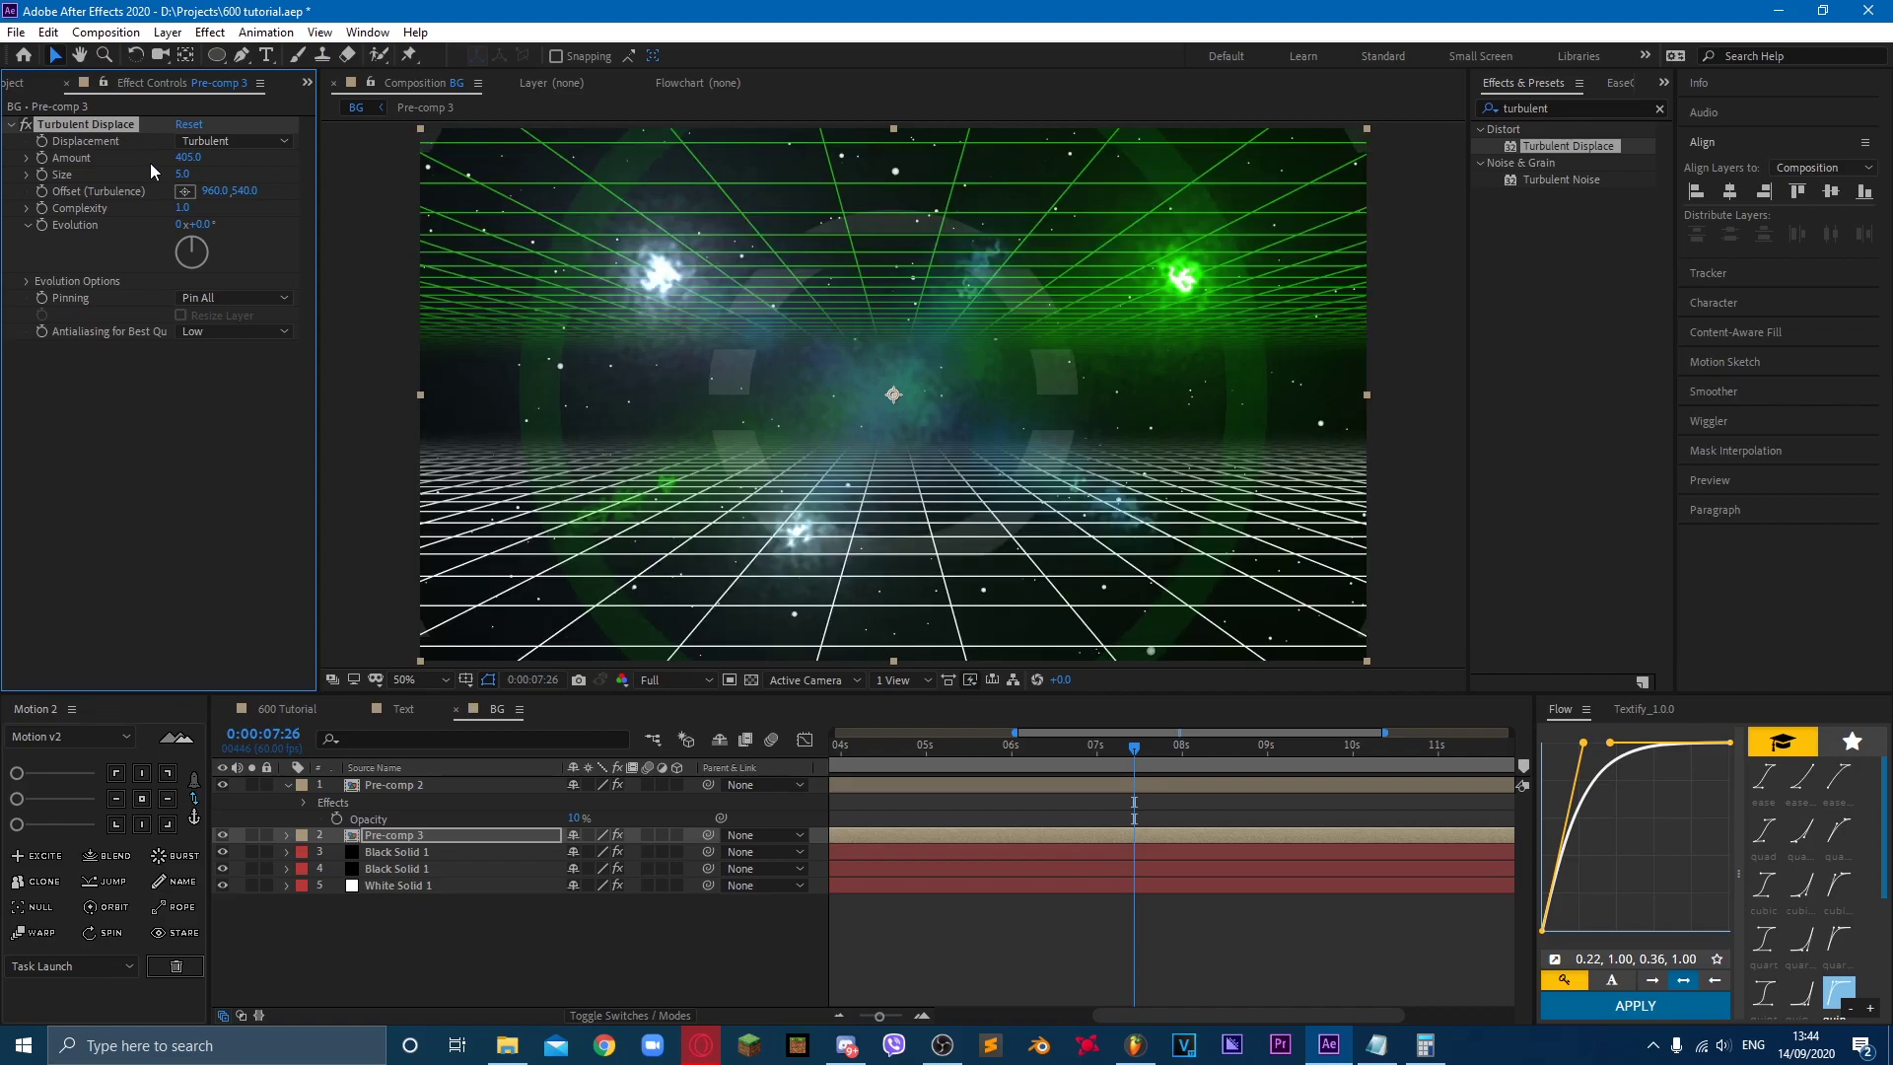
pyautogui.moveTo(193, 175); pyautogui.dragTo(5, 176)
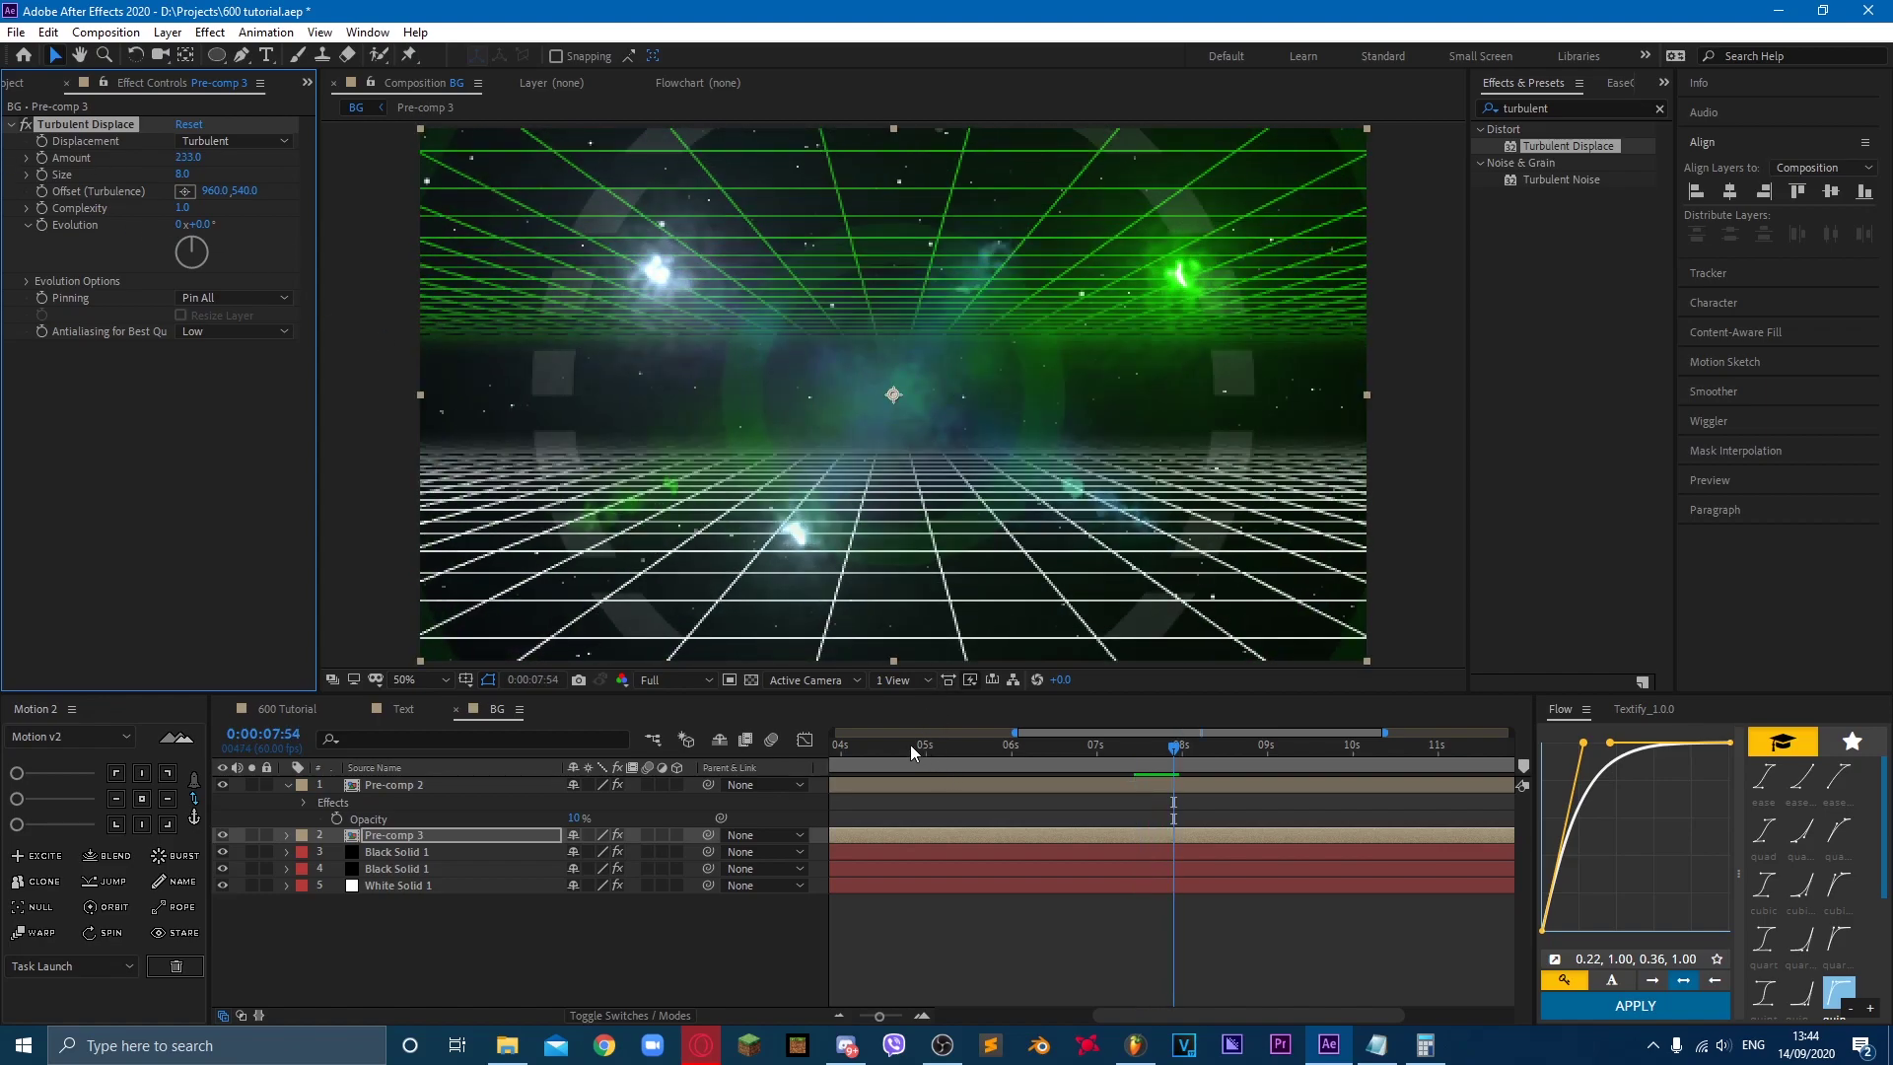
# Step: Return to the start of the composition and expand Pre-comp 3's Turbulent Displace properties in the timeline
pyautogui.click(909, 743)
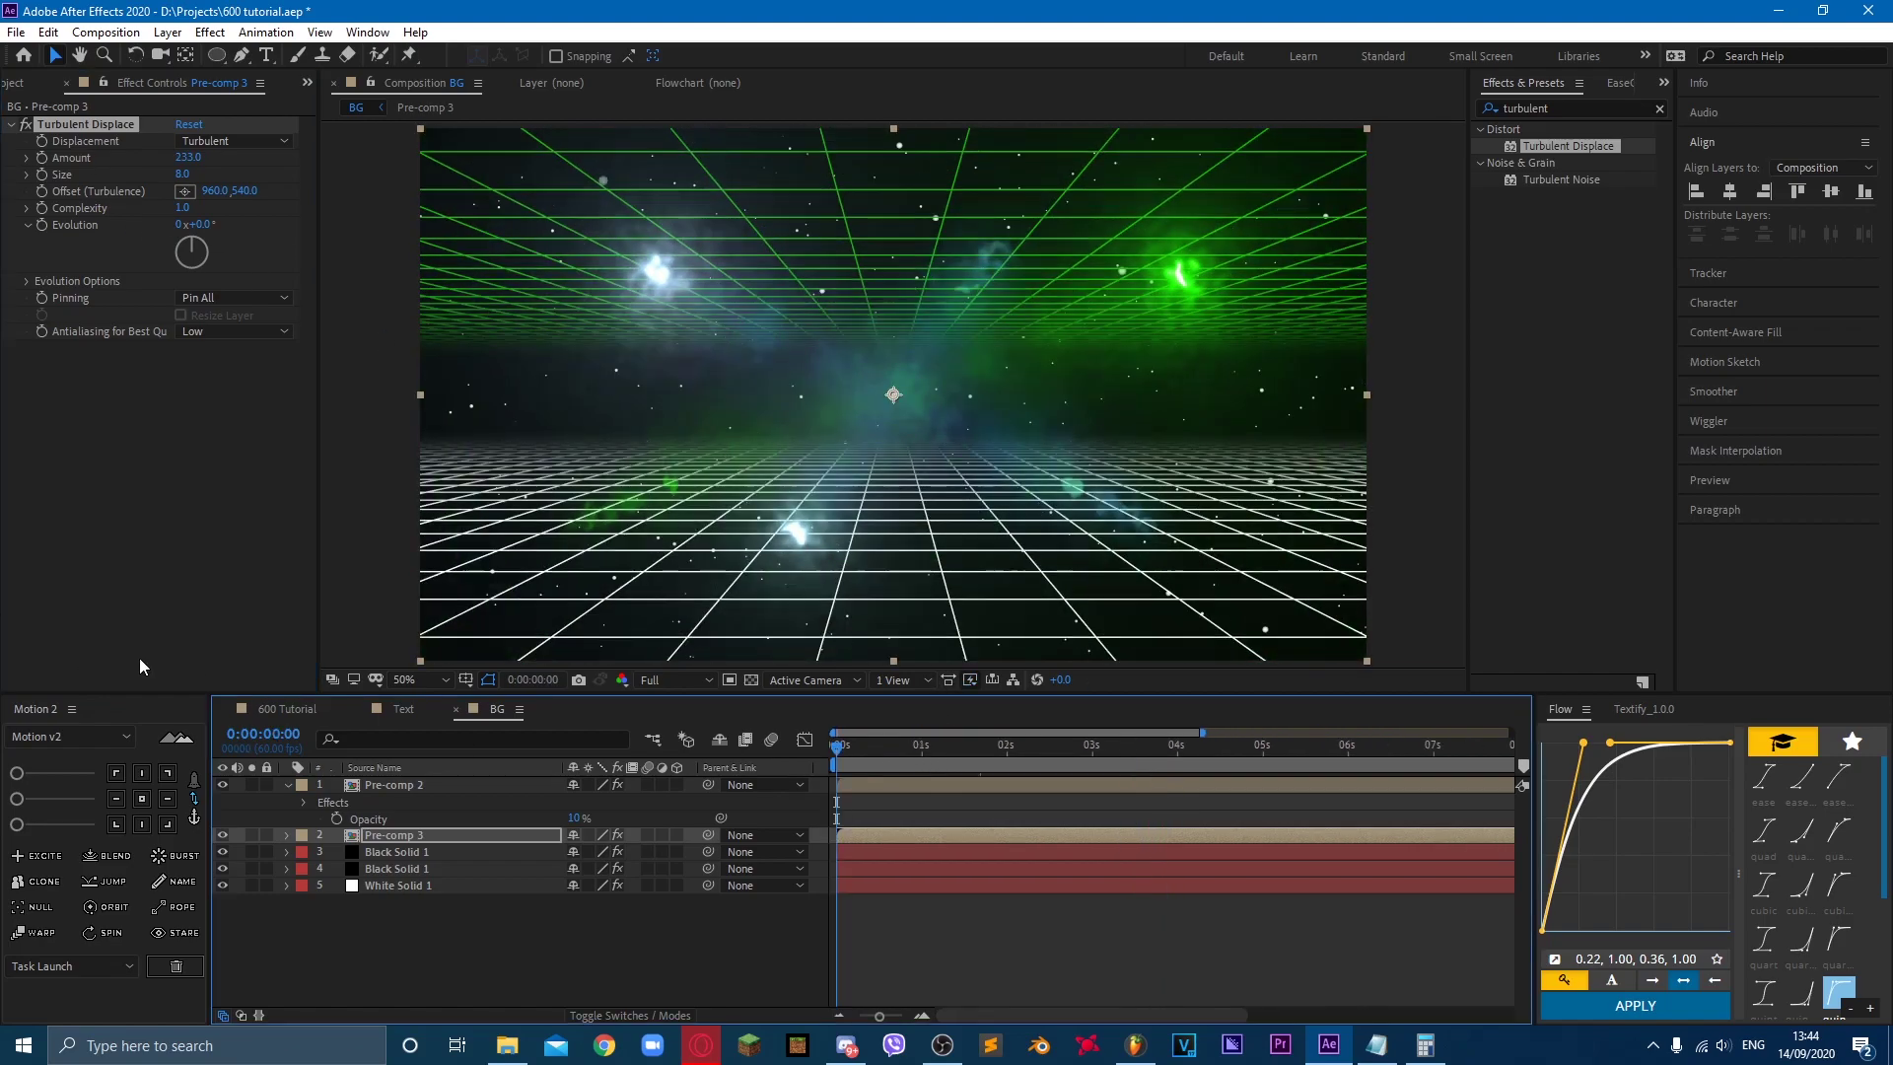
pyautogui.click(839, 1015)
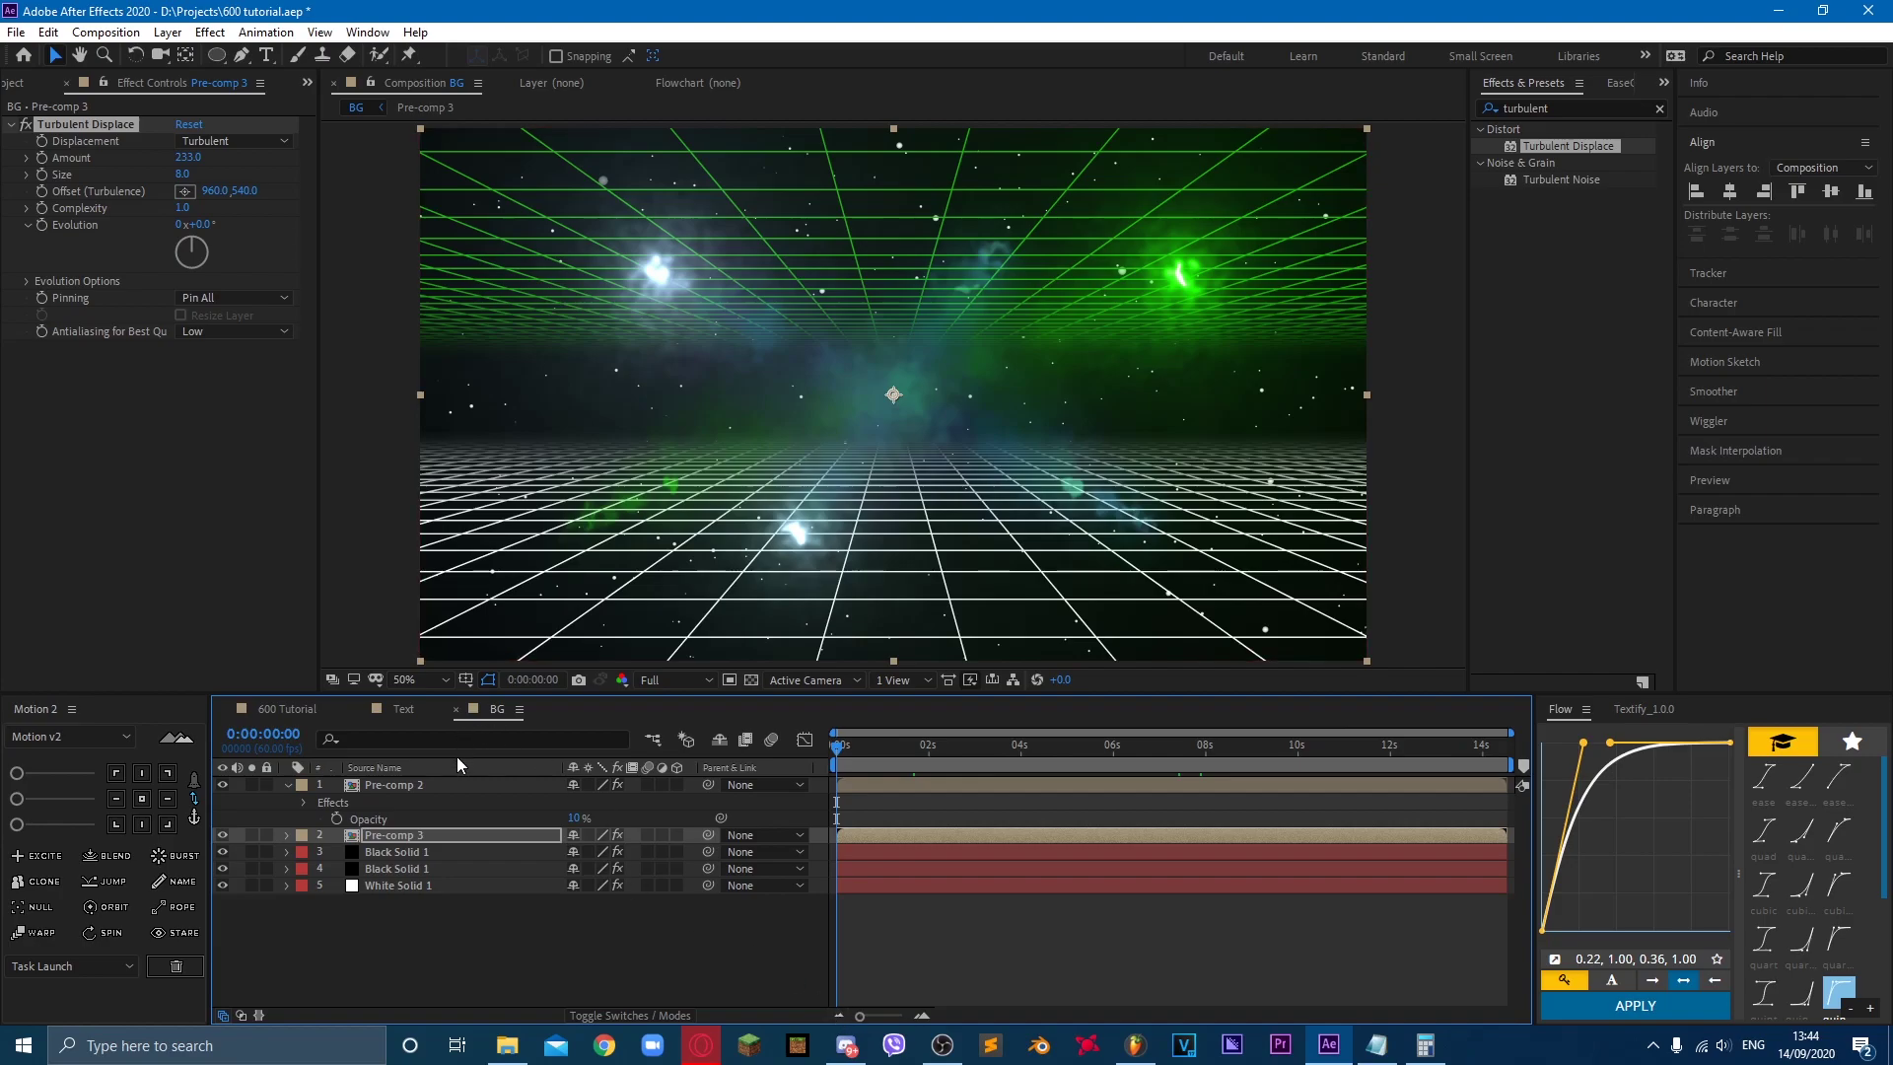
pyautogui.click(285, 836)
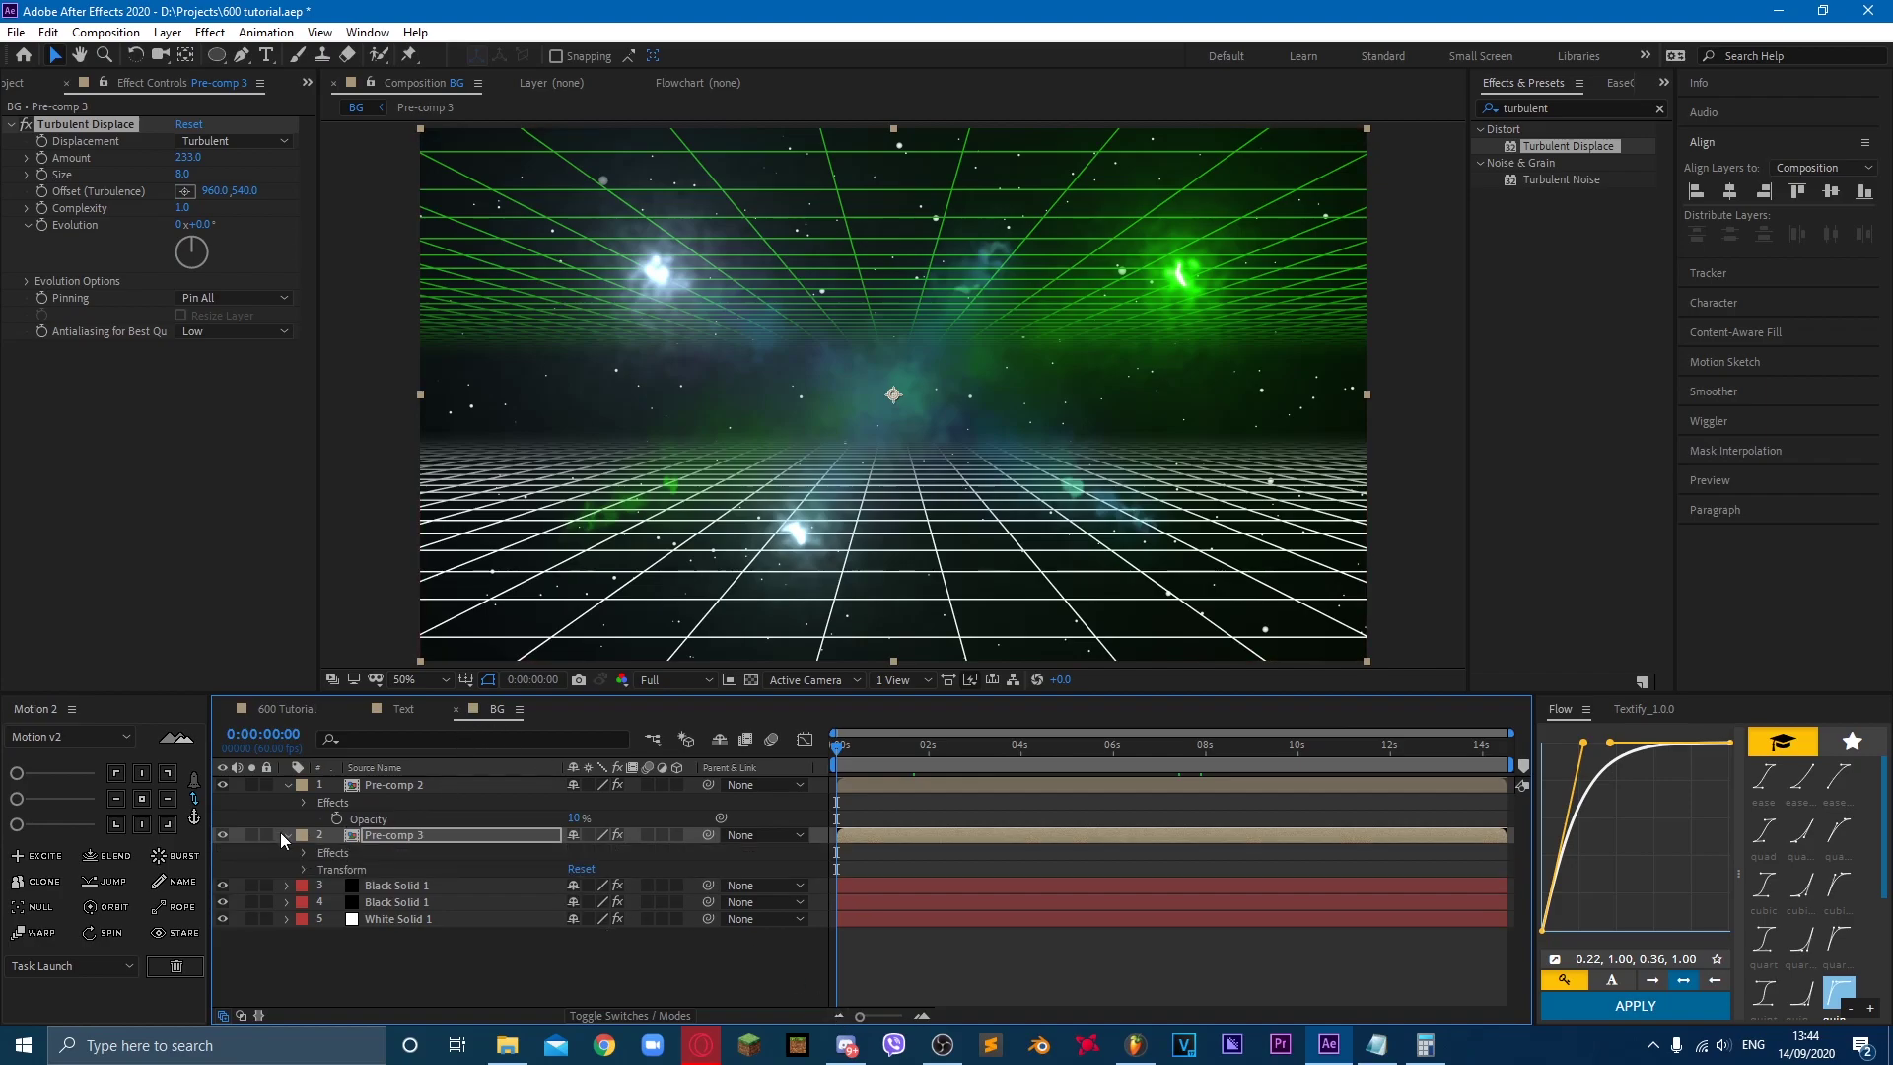
pyautogui.click(303, 853)
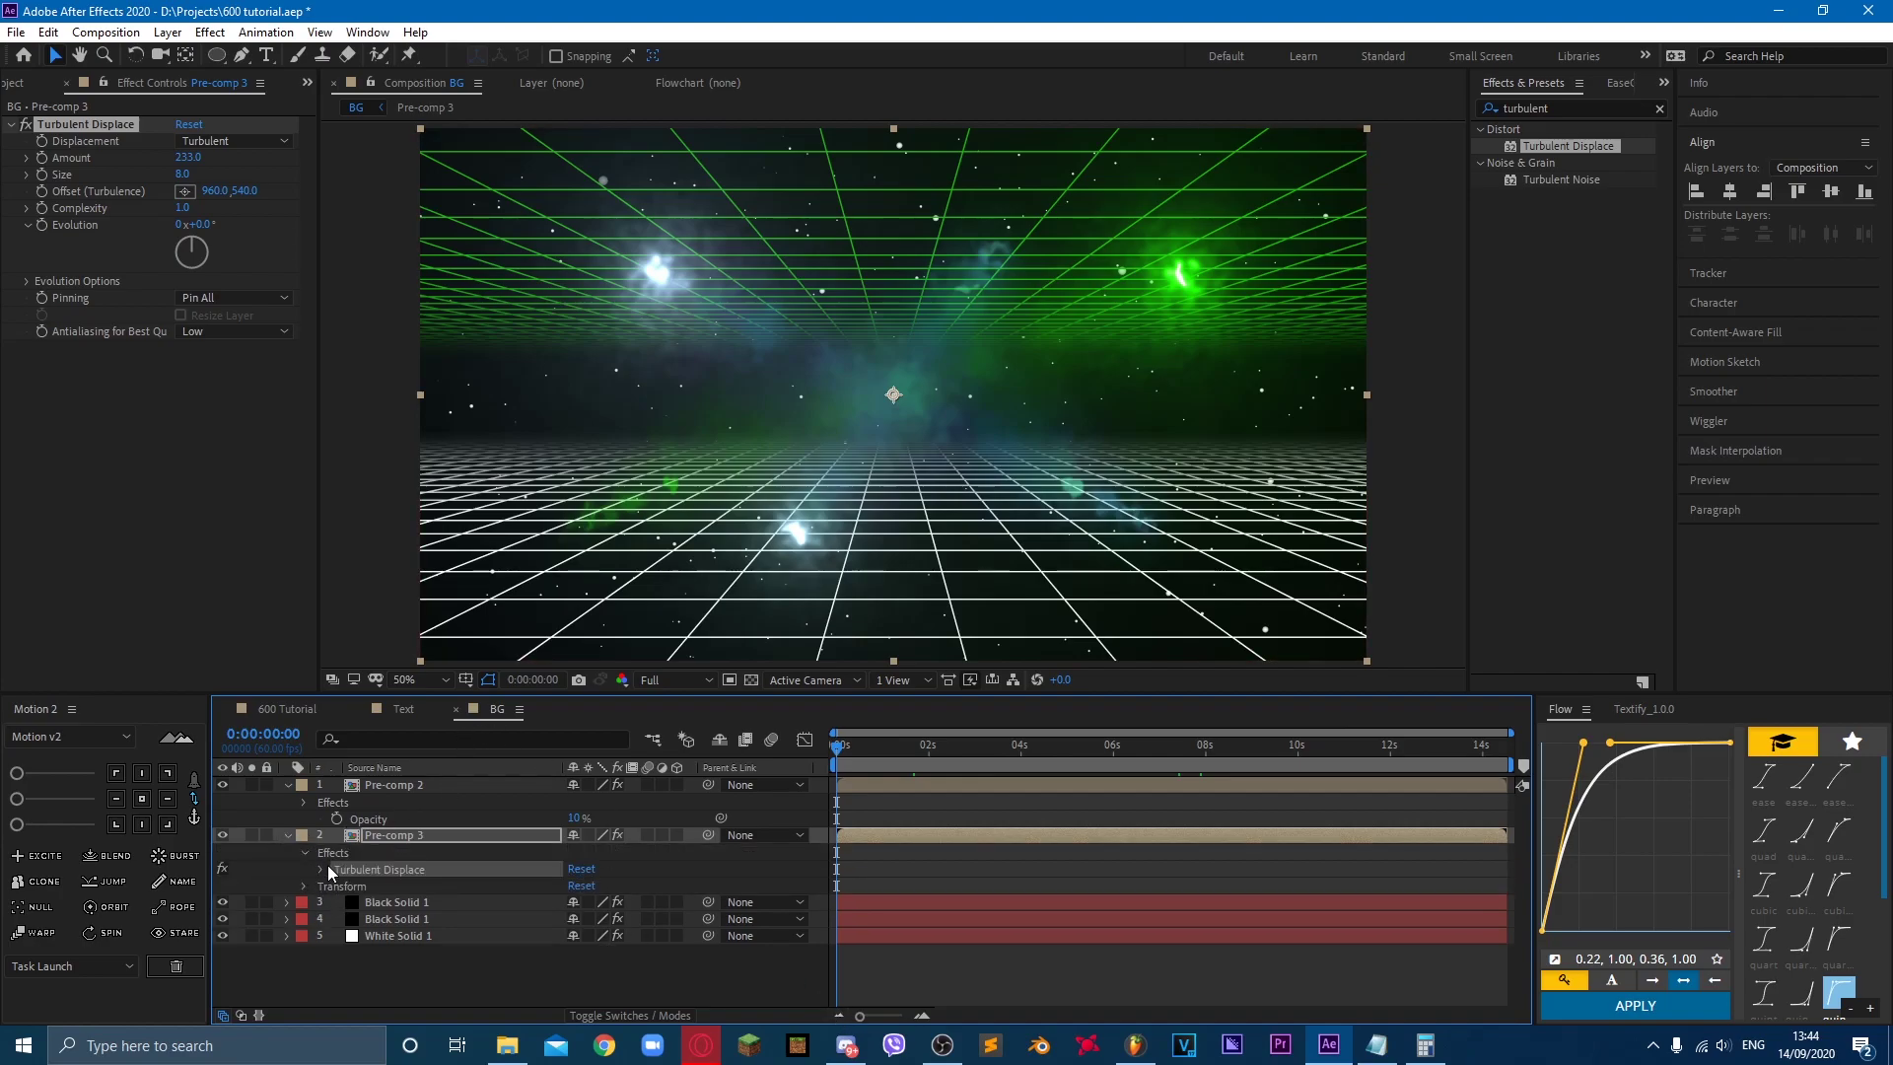
pyautogui.click(320, 869)
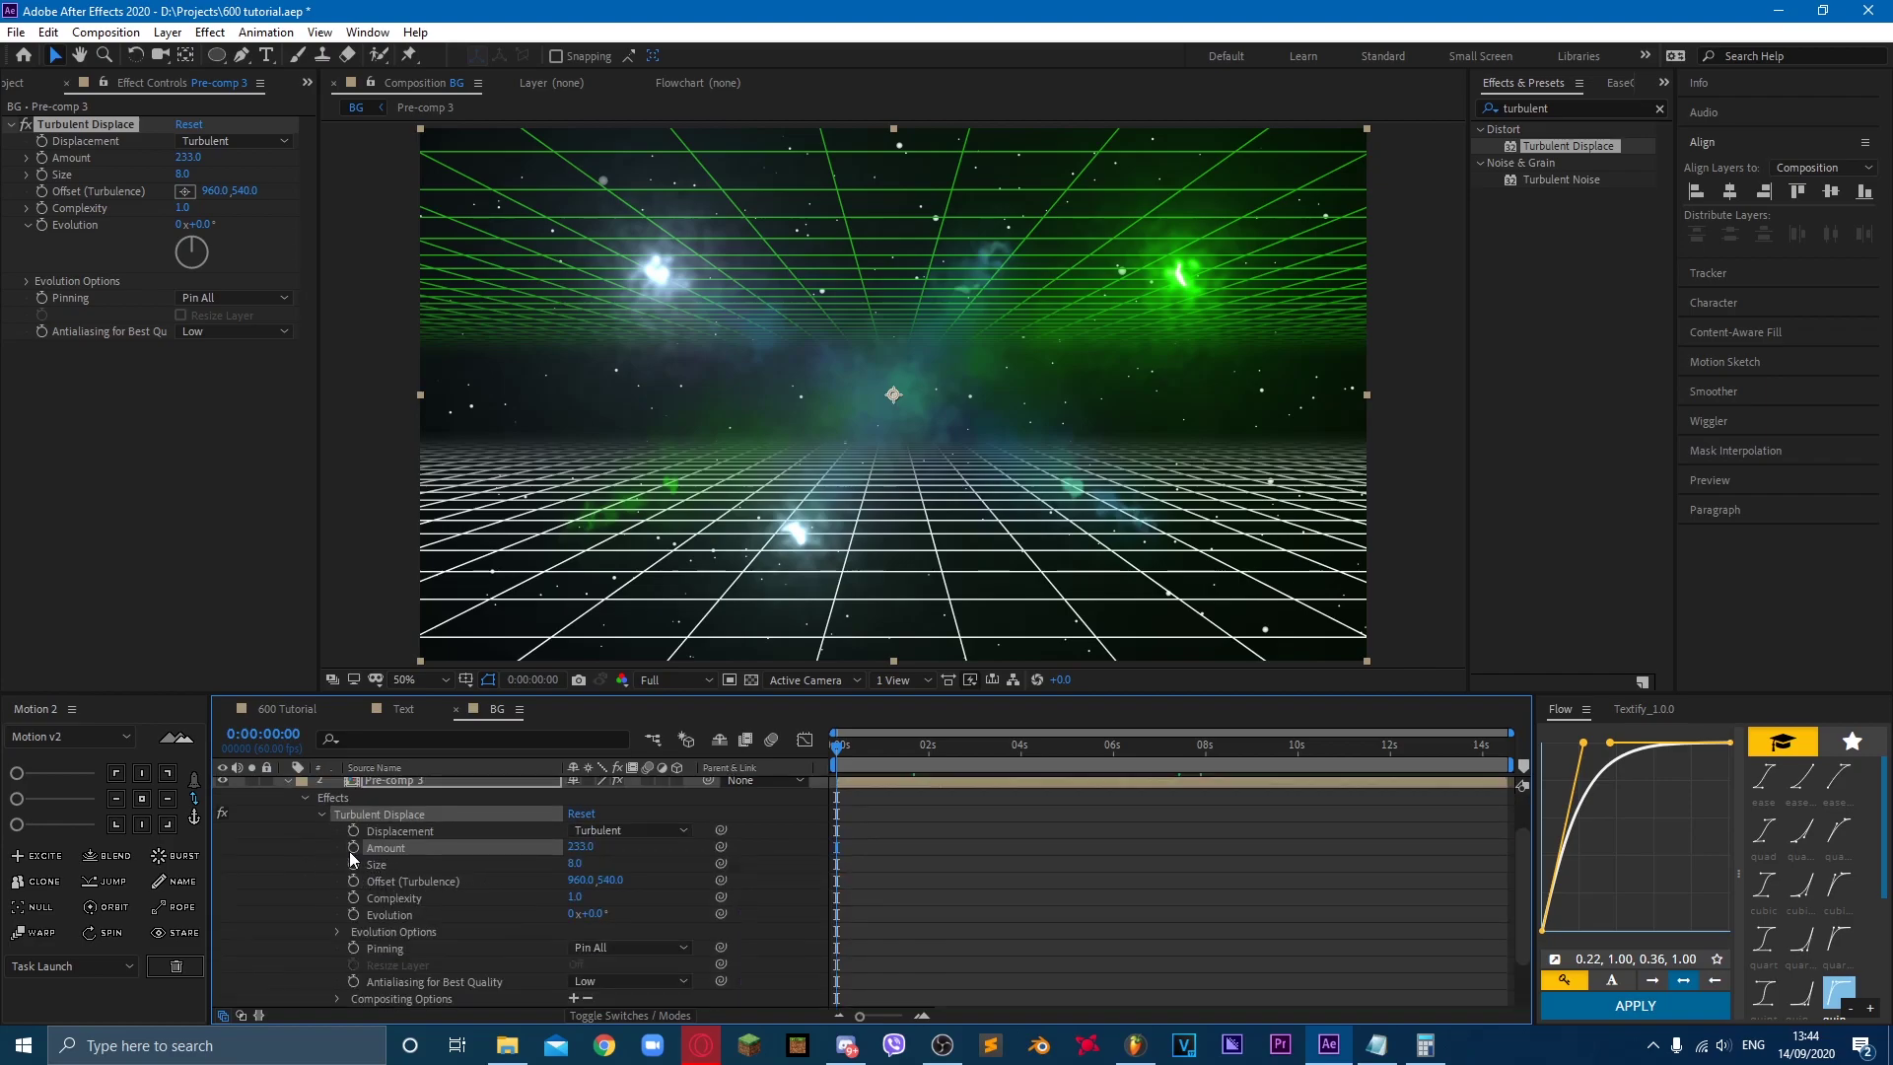
pyautogui.keyDown('alt'); pyautogui.click(353, 849); pyautogui.keyUp('alt')
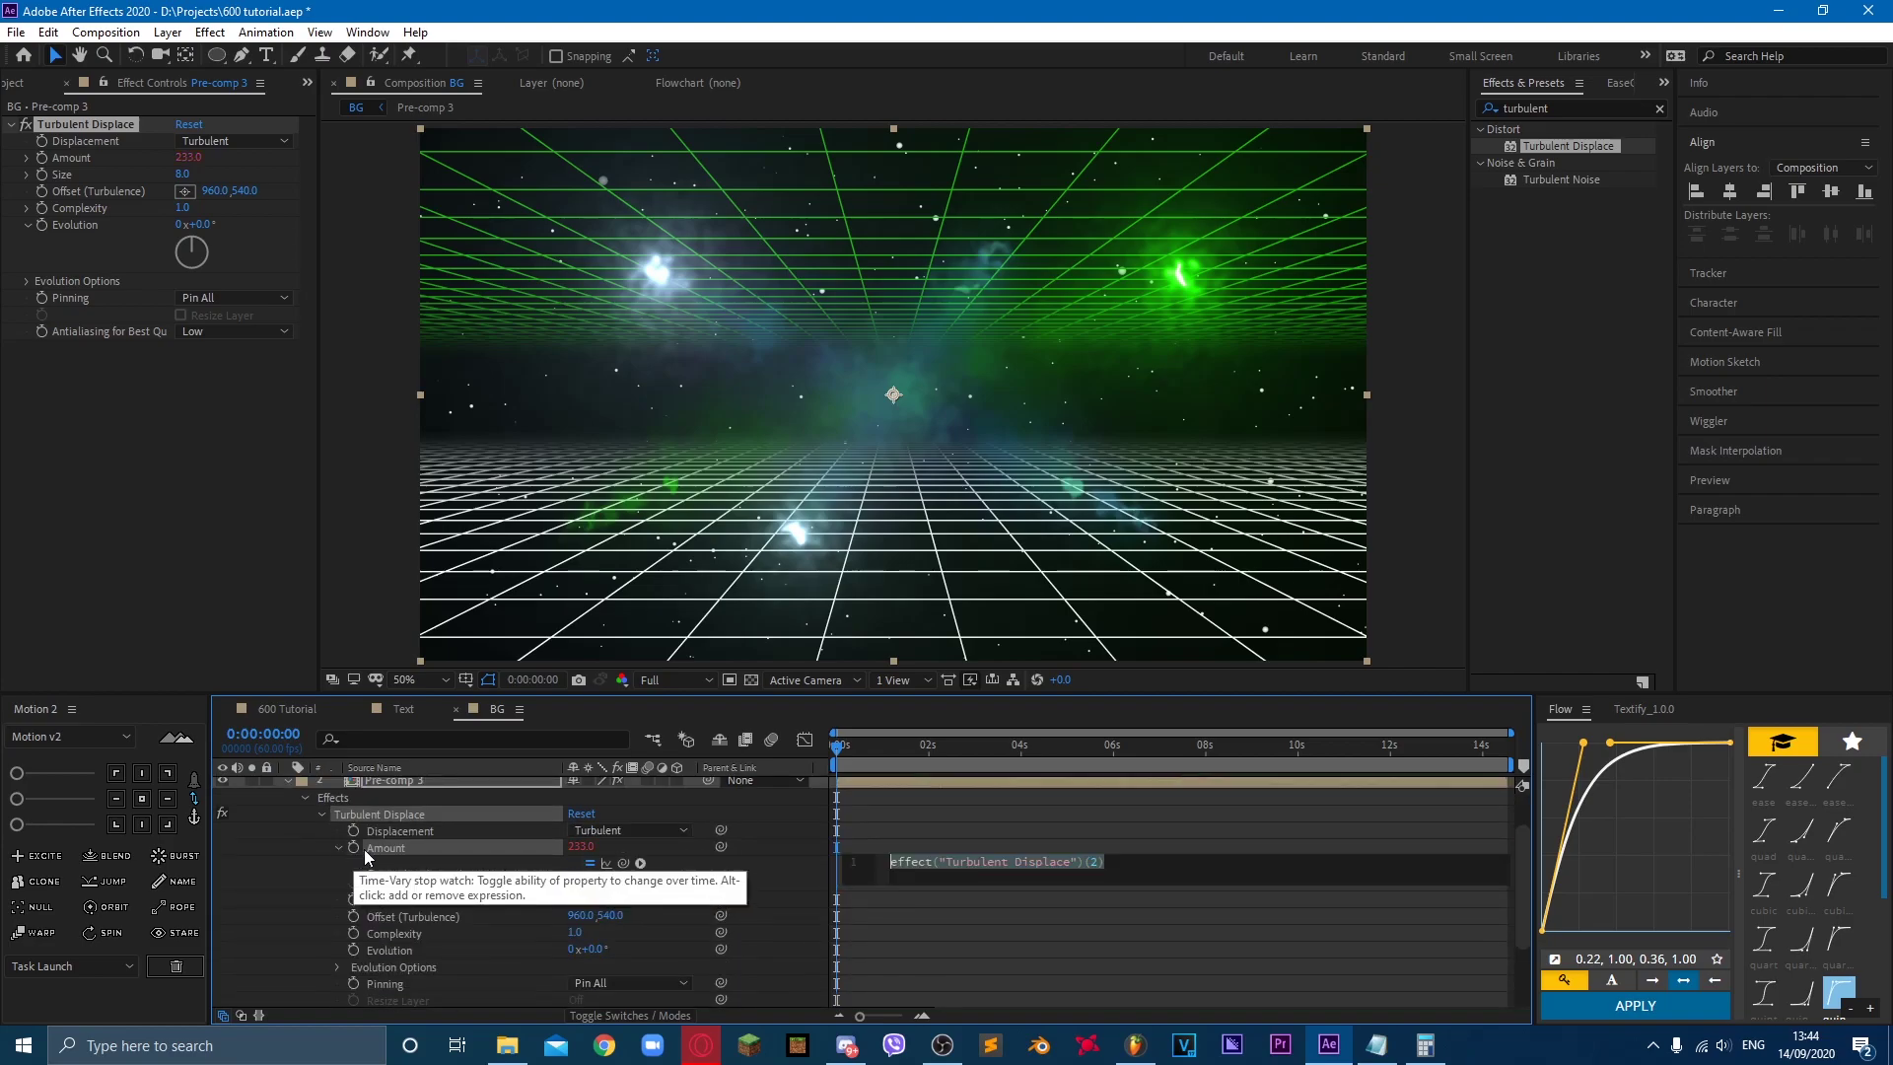
pyautogui.click(939, 808)
pyautogui.hotkey('ctrl', 'z')
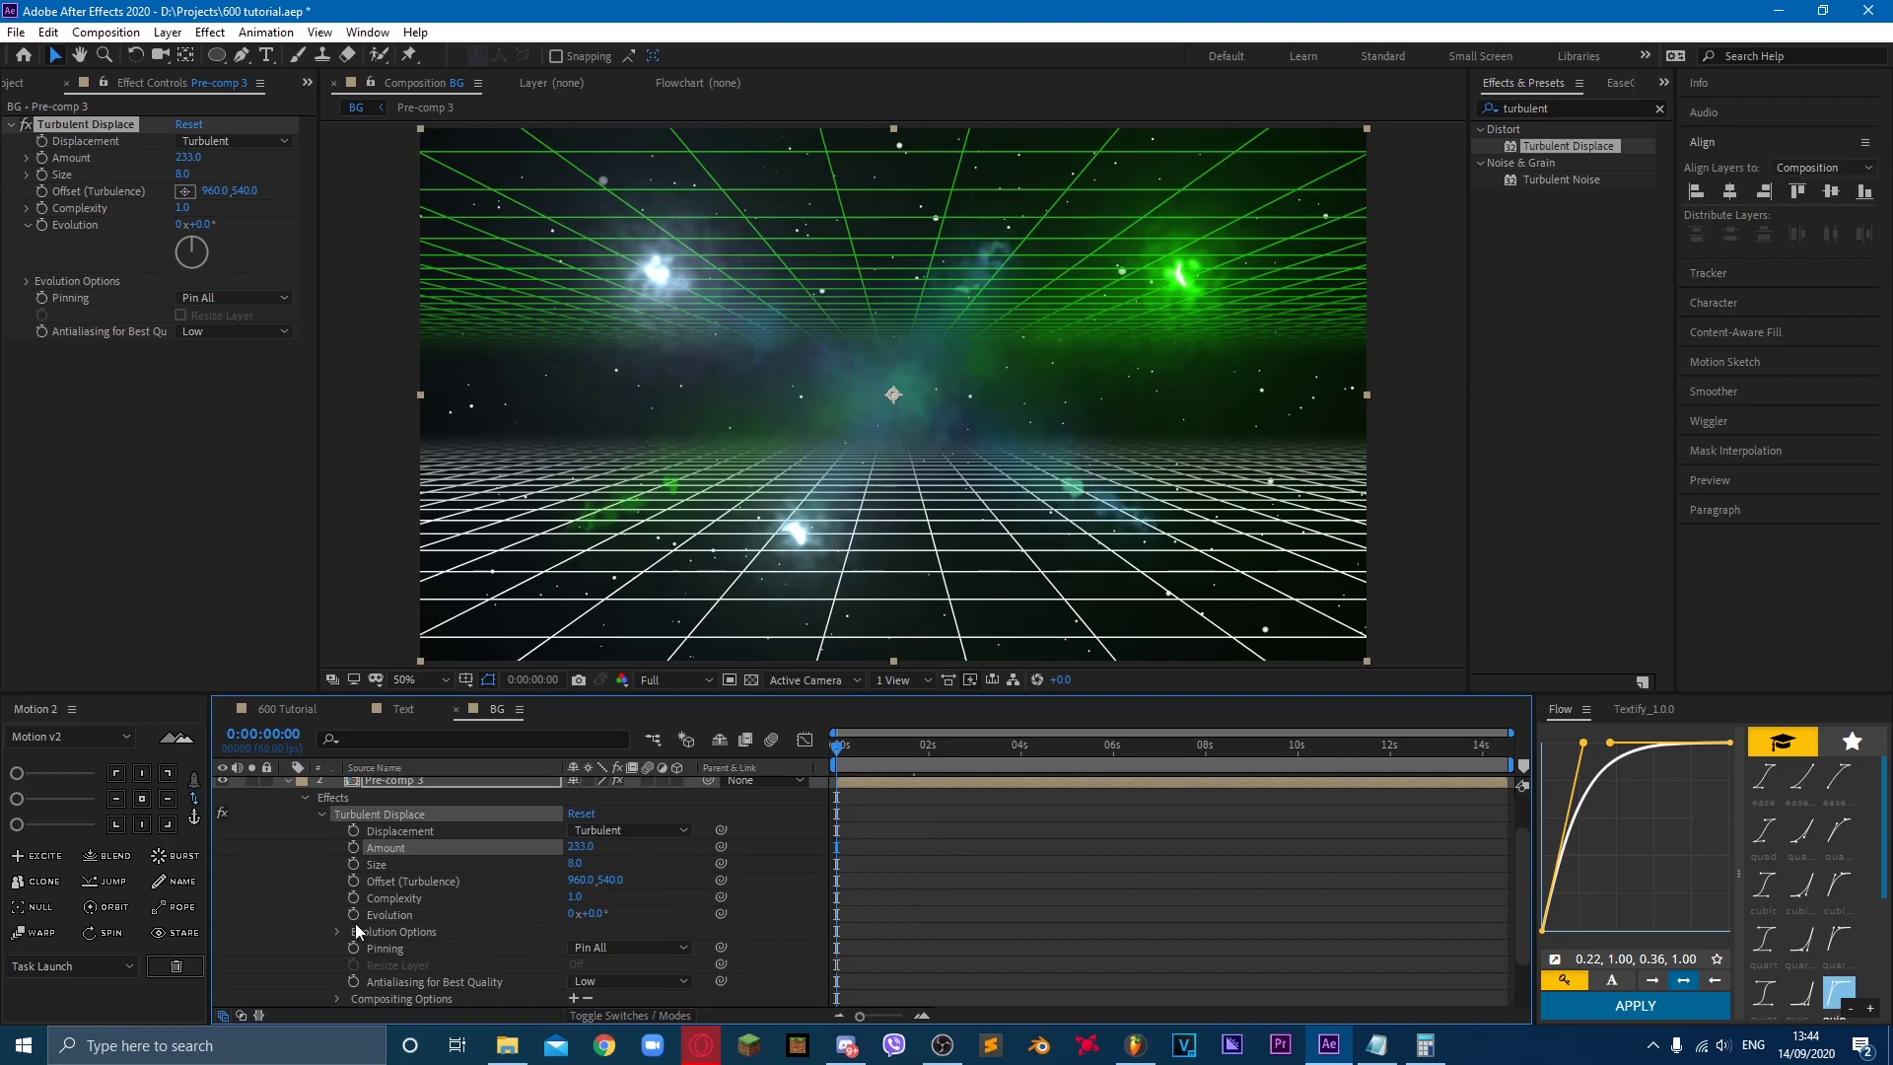
# Step: Add the expression "time * 20" to the Turbulent Displace Evolution property and preview the animation
pyautogui.keyDown('alt'); pyautogui.click(353, 914); pyautogui.keyUp('alt')
pyautogui.write('time *')
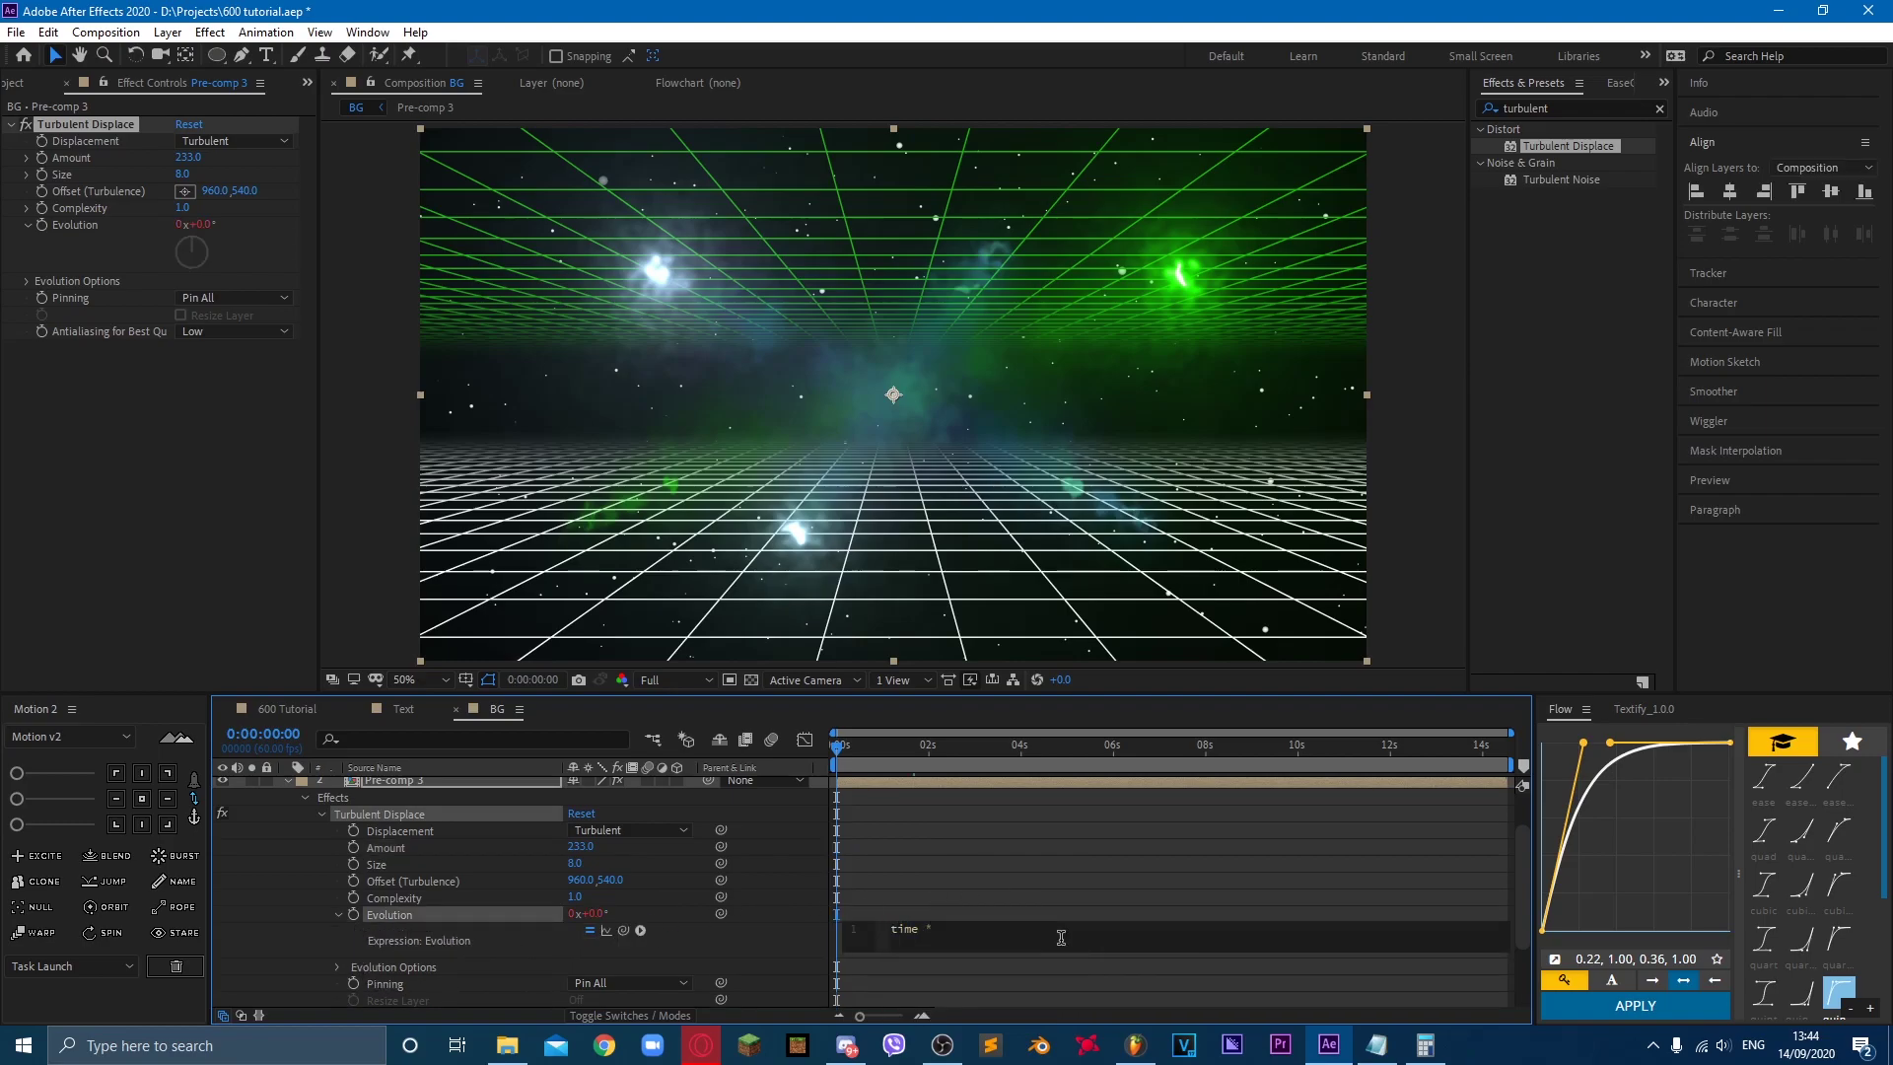
pyautogui.write(' 20')
pyautogui.click(1002, 893)
pyautogui.press('space')
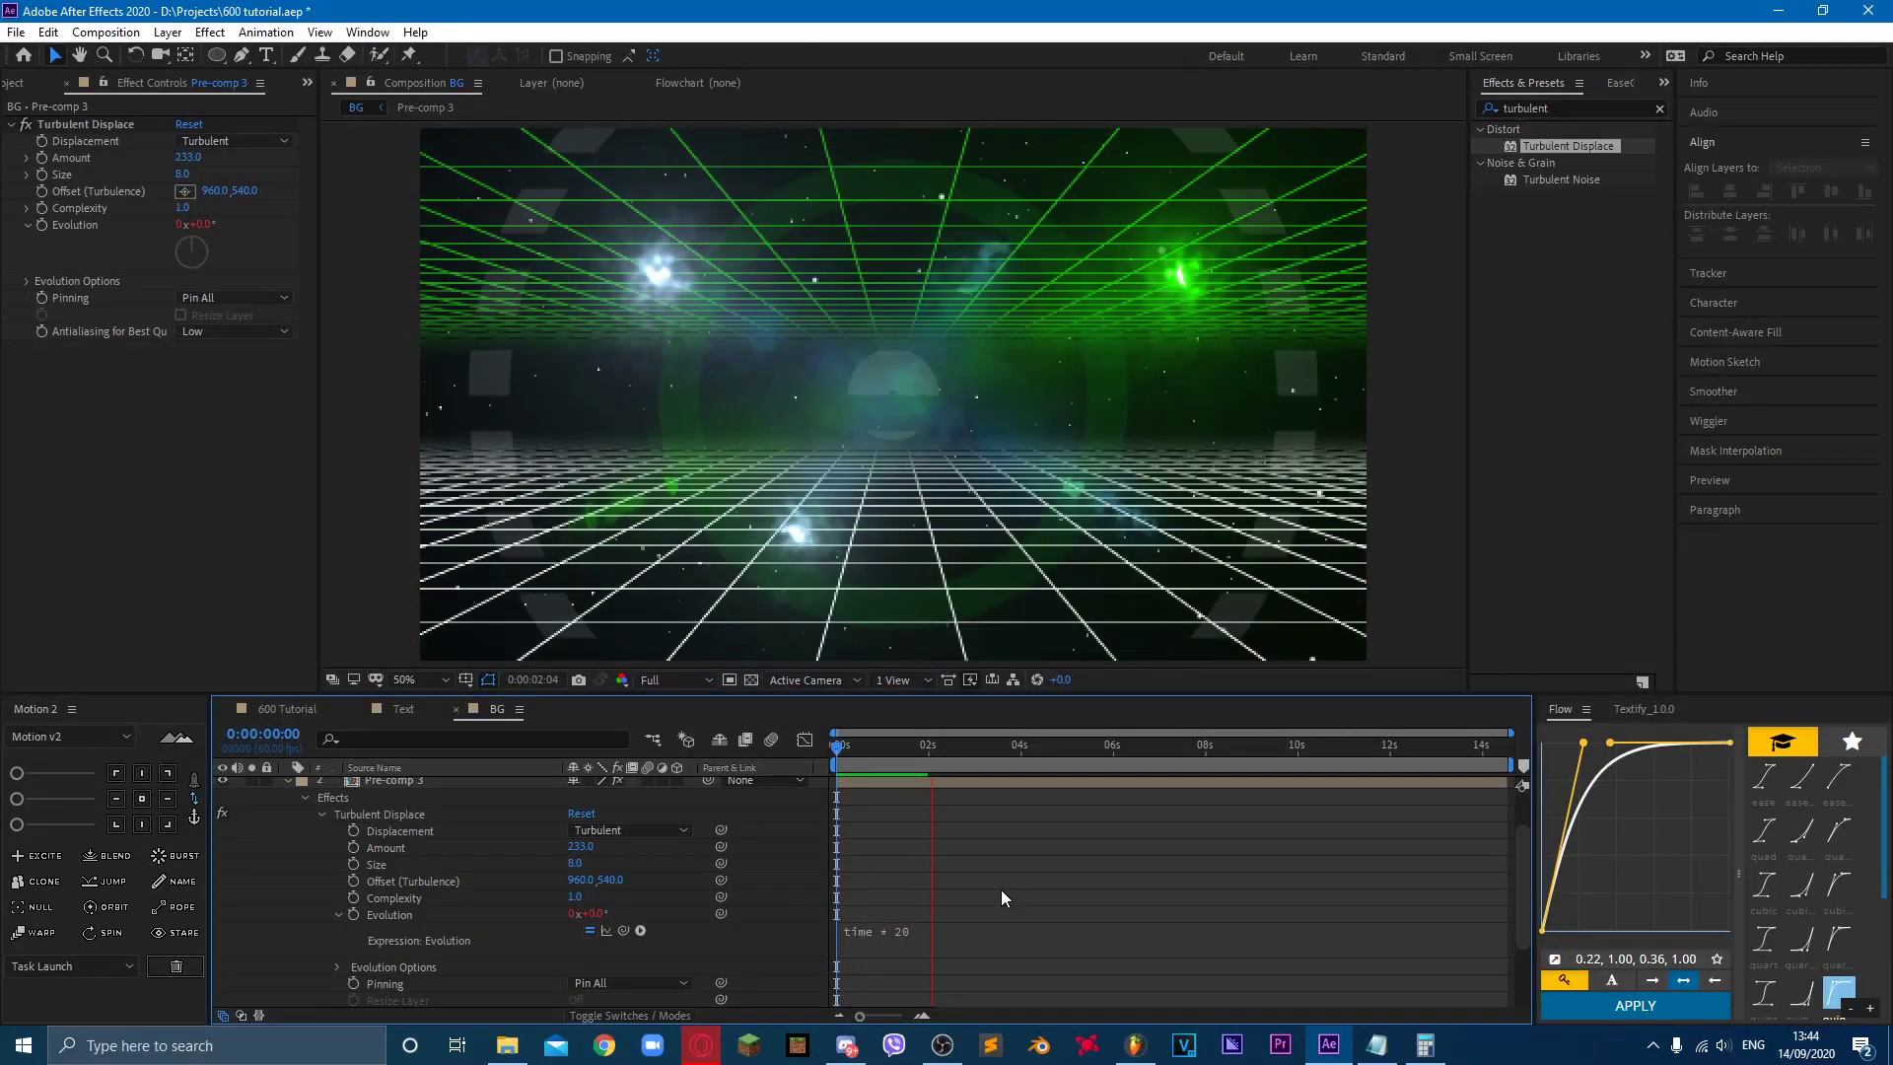
pyautogui.press('space')
# Step: Change the Evolution expression to "time * 500" and preview the faster flare distortion
pyautogui.click(930, 755)
pyautogui.click(955, 932)
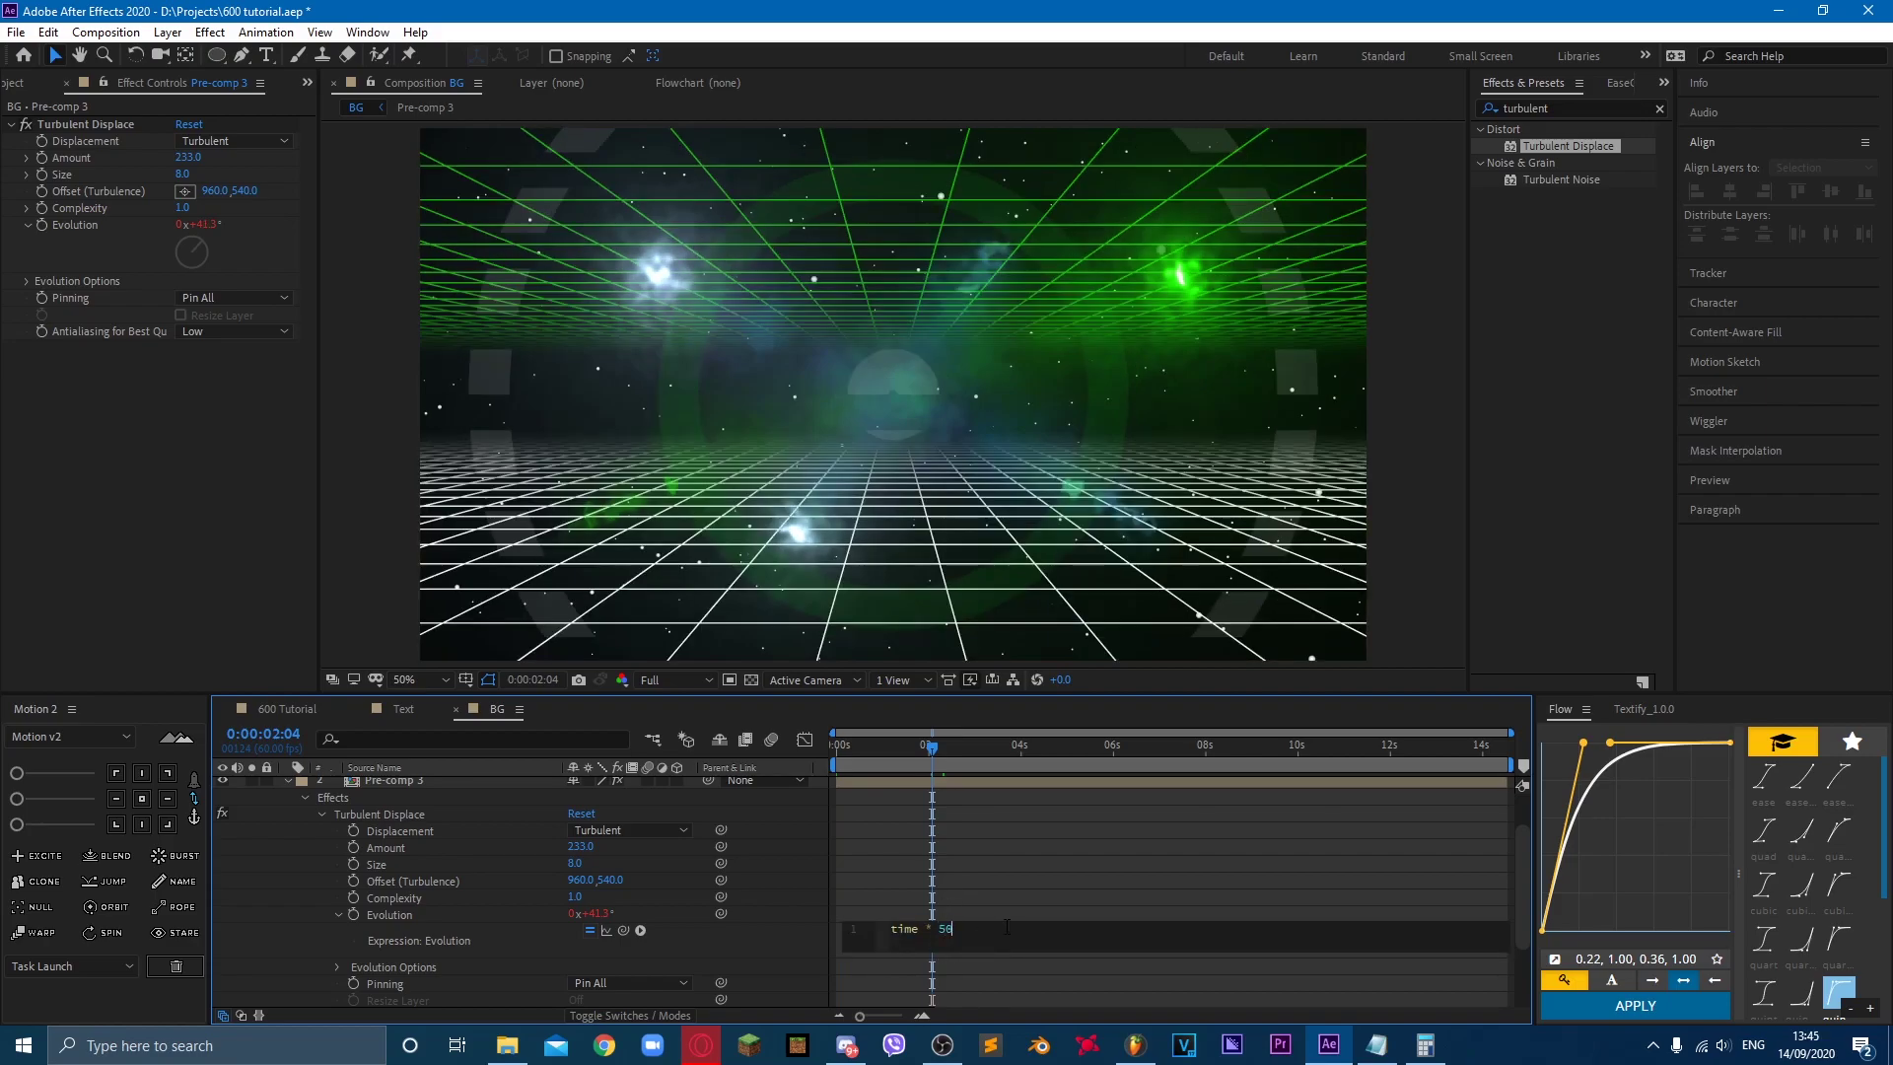
pyautogui.write('500')
pyautogui.click(890, 898)
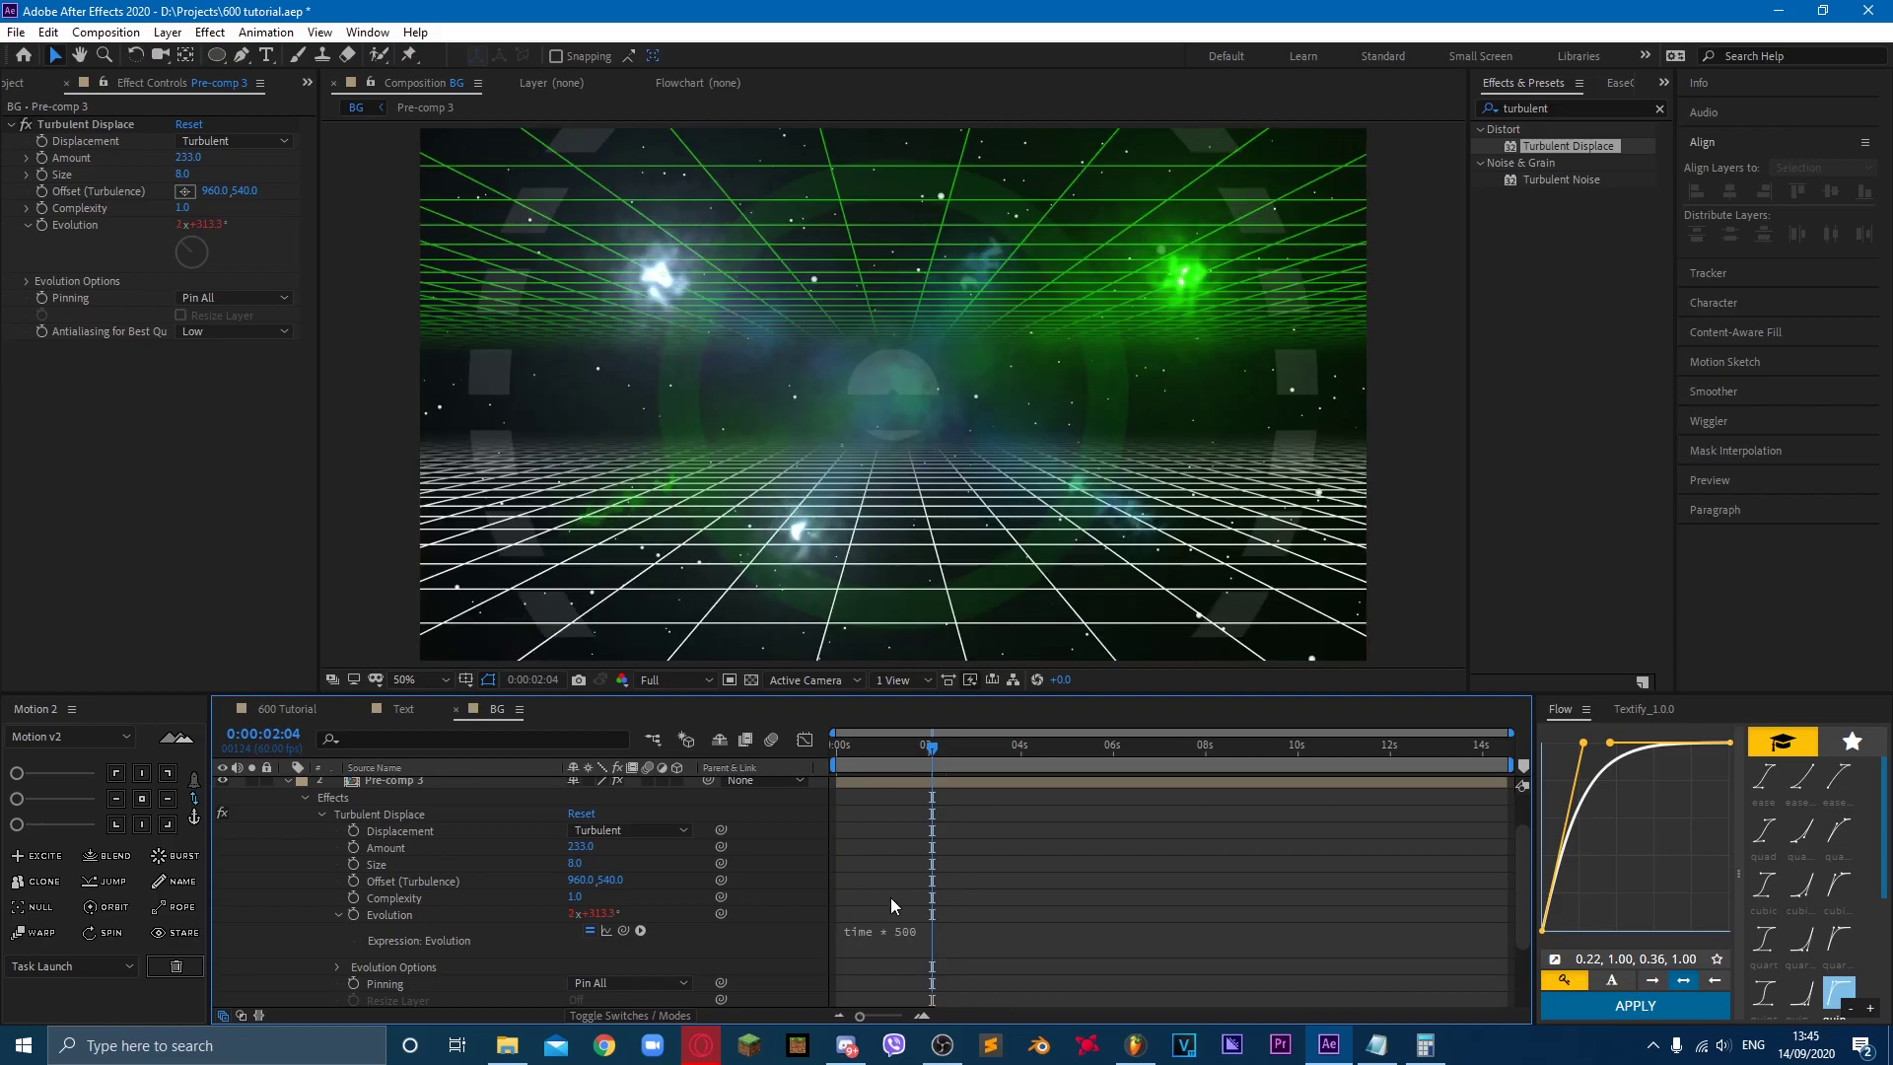
pyautogui.press('space')
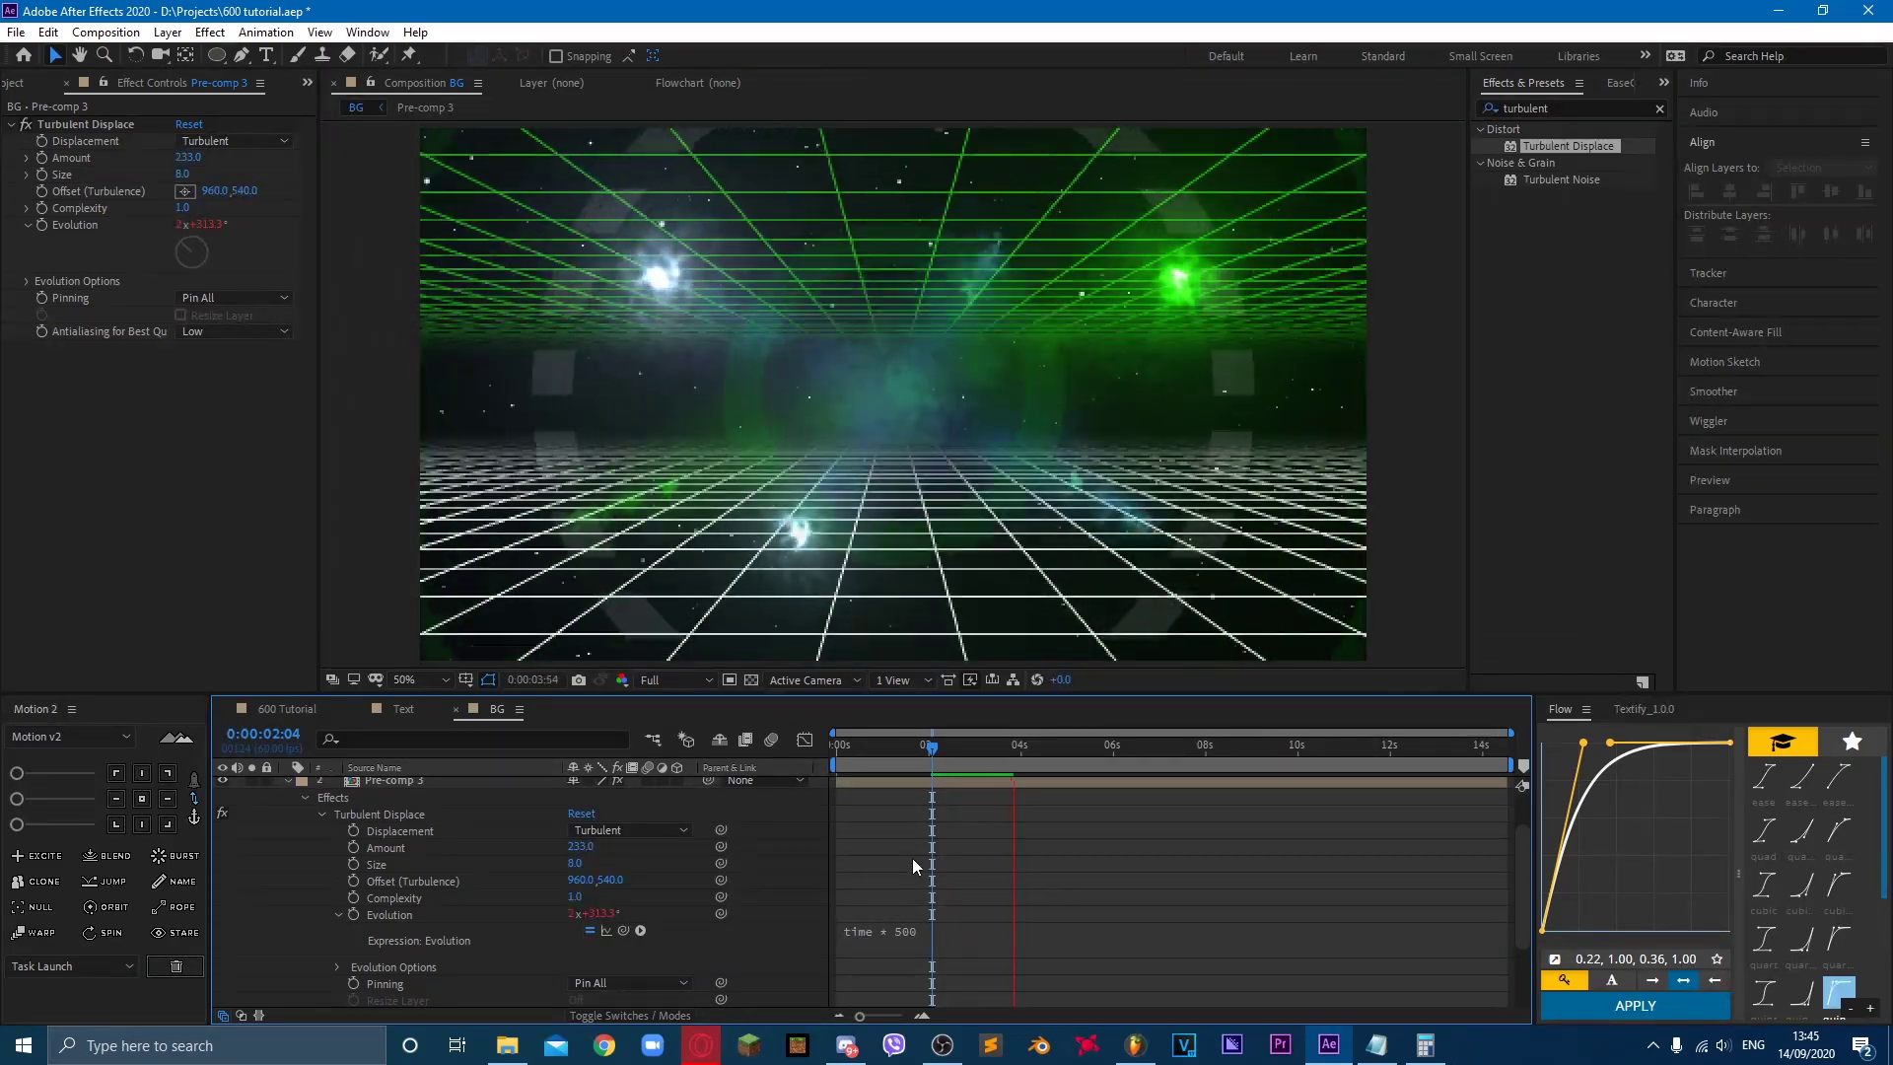
pyautogui.press('space')
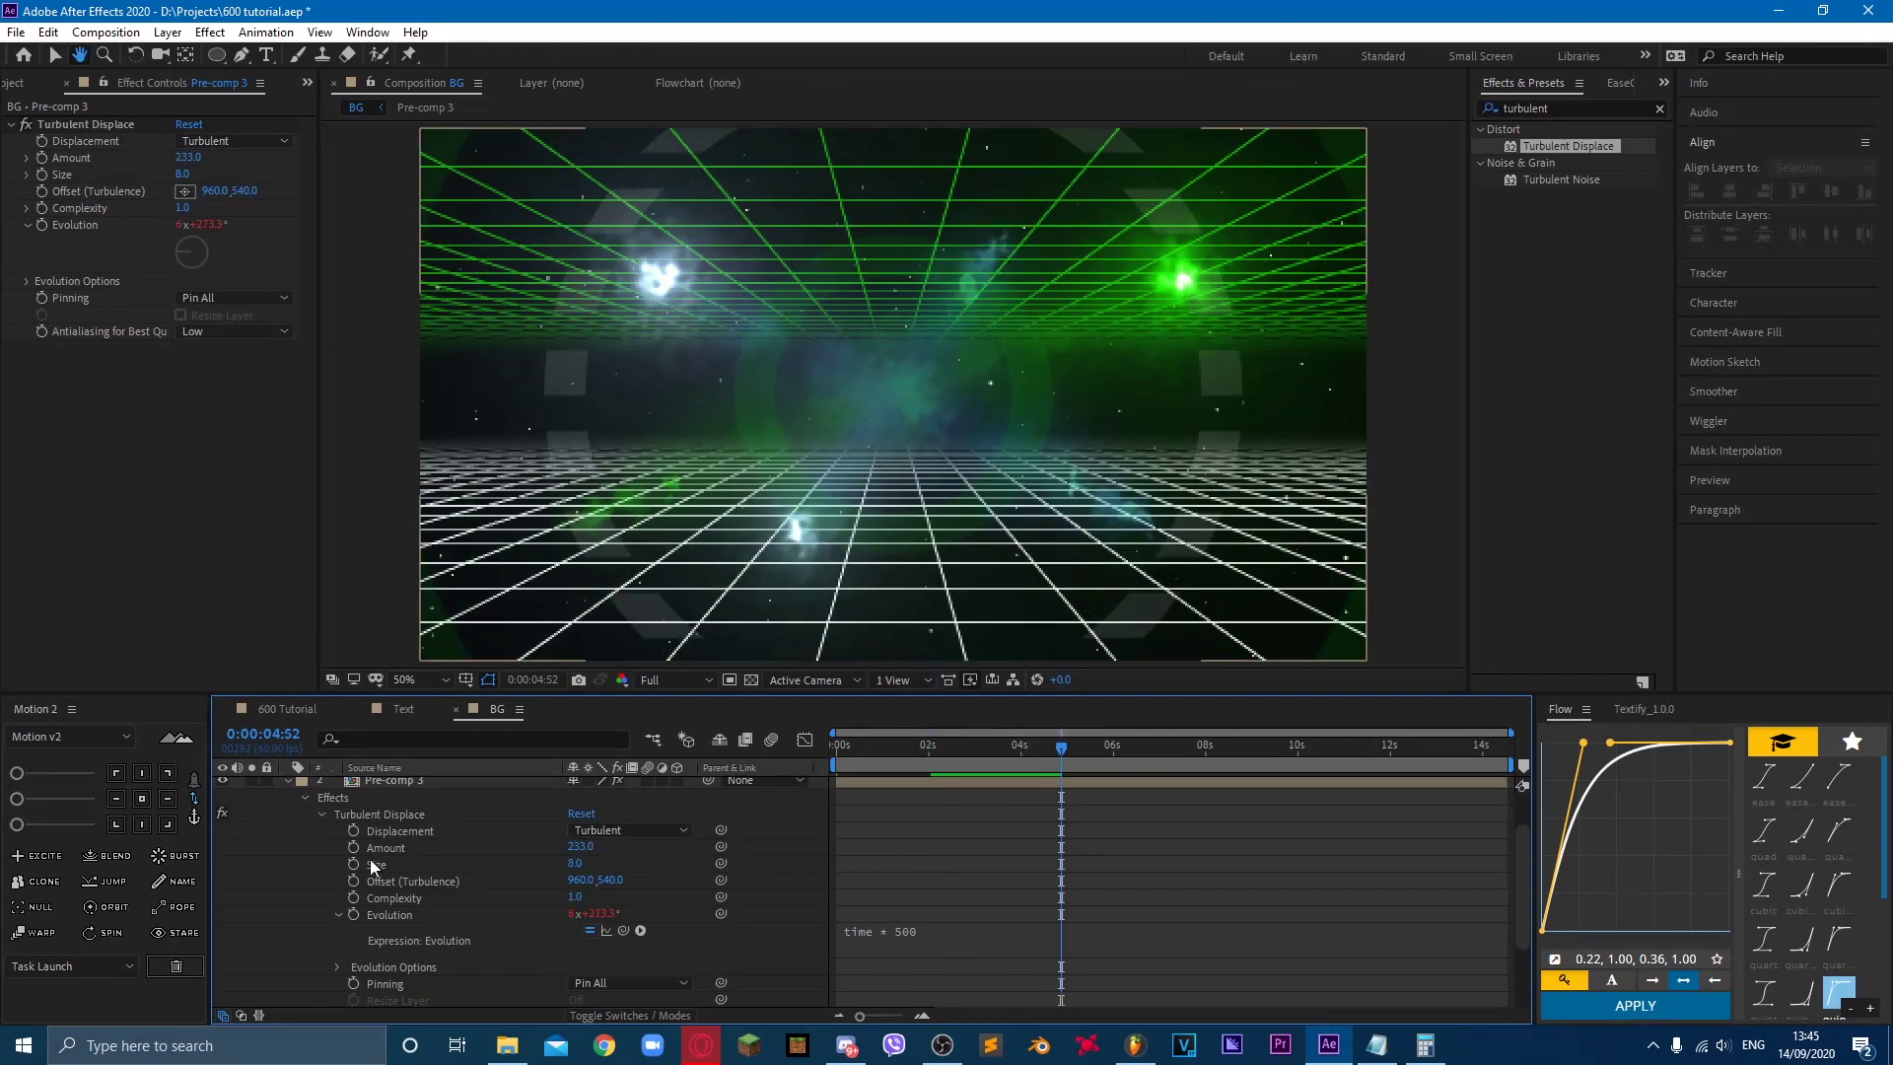
# Step: Collapse the expanded properties of the Pre-comp 3 and Pre-comp 2 layers
pyautogui.scroll(2, 371, 861)
pyautogui.click(287, 834)
pyautogui.click(287, 785)
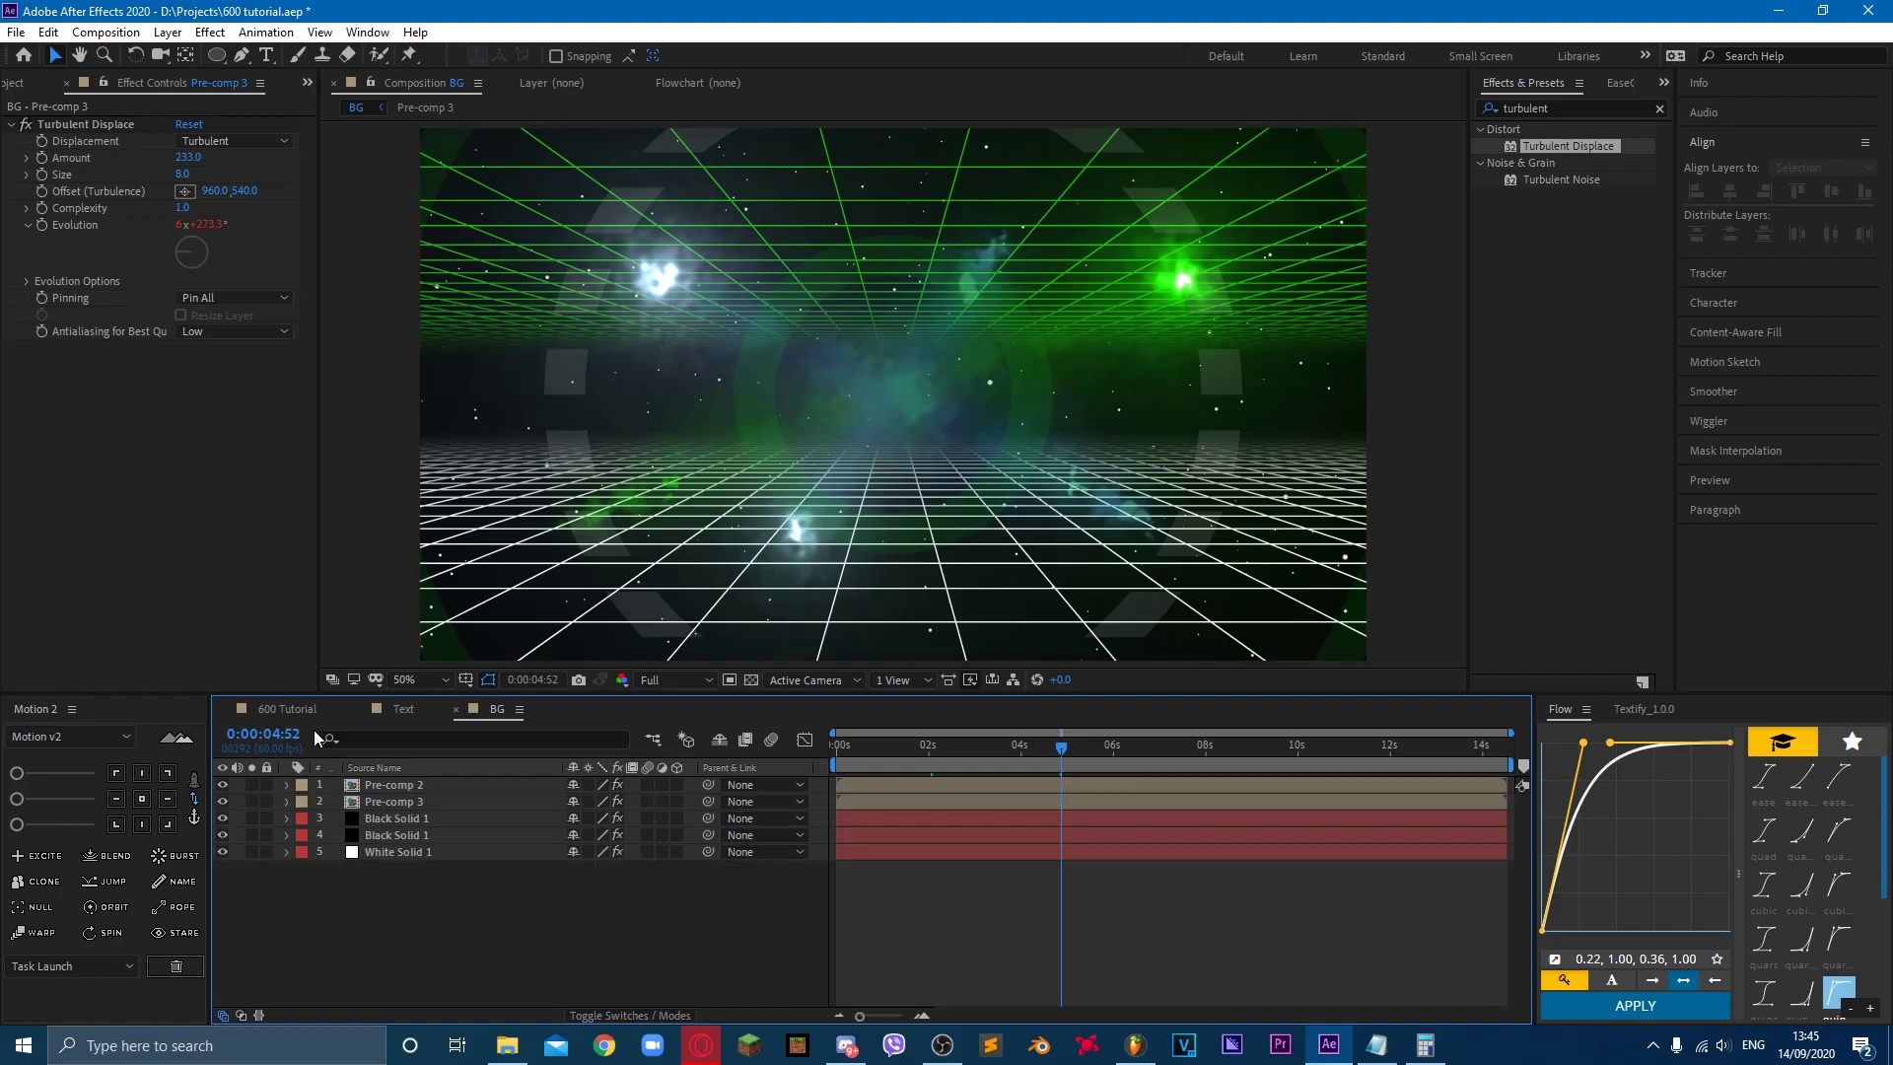
# Step: Open the 600 Tutorial composition and add the BG composition as a layer between Text and the audio track
pyautogui.click(287, 708)
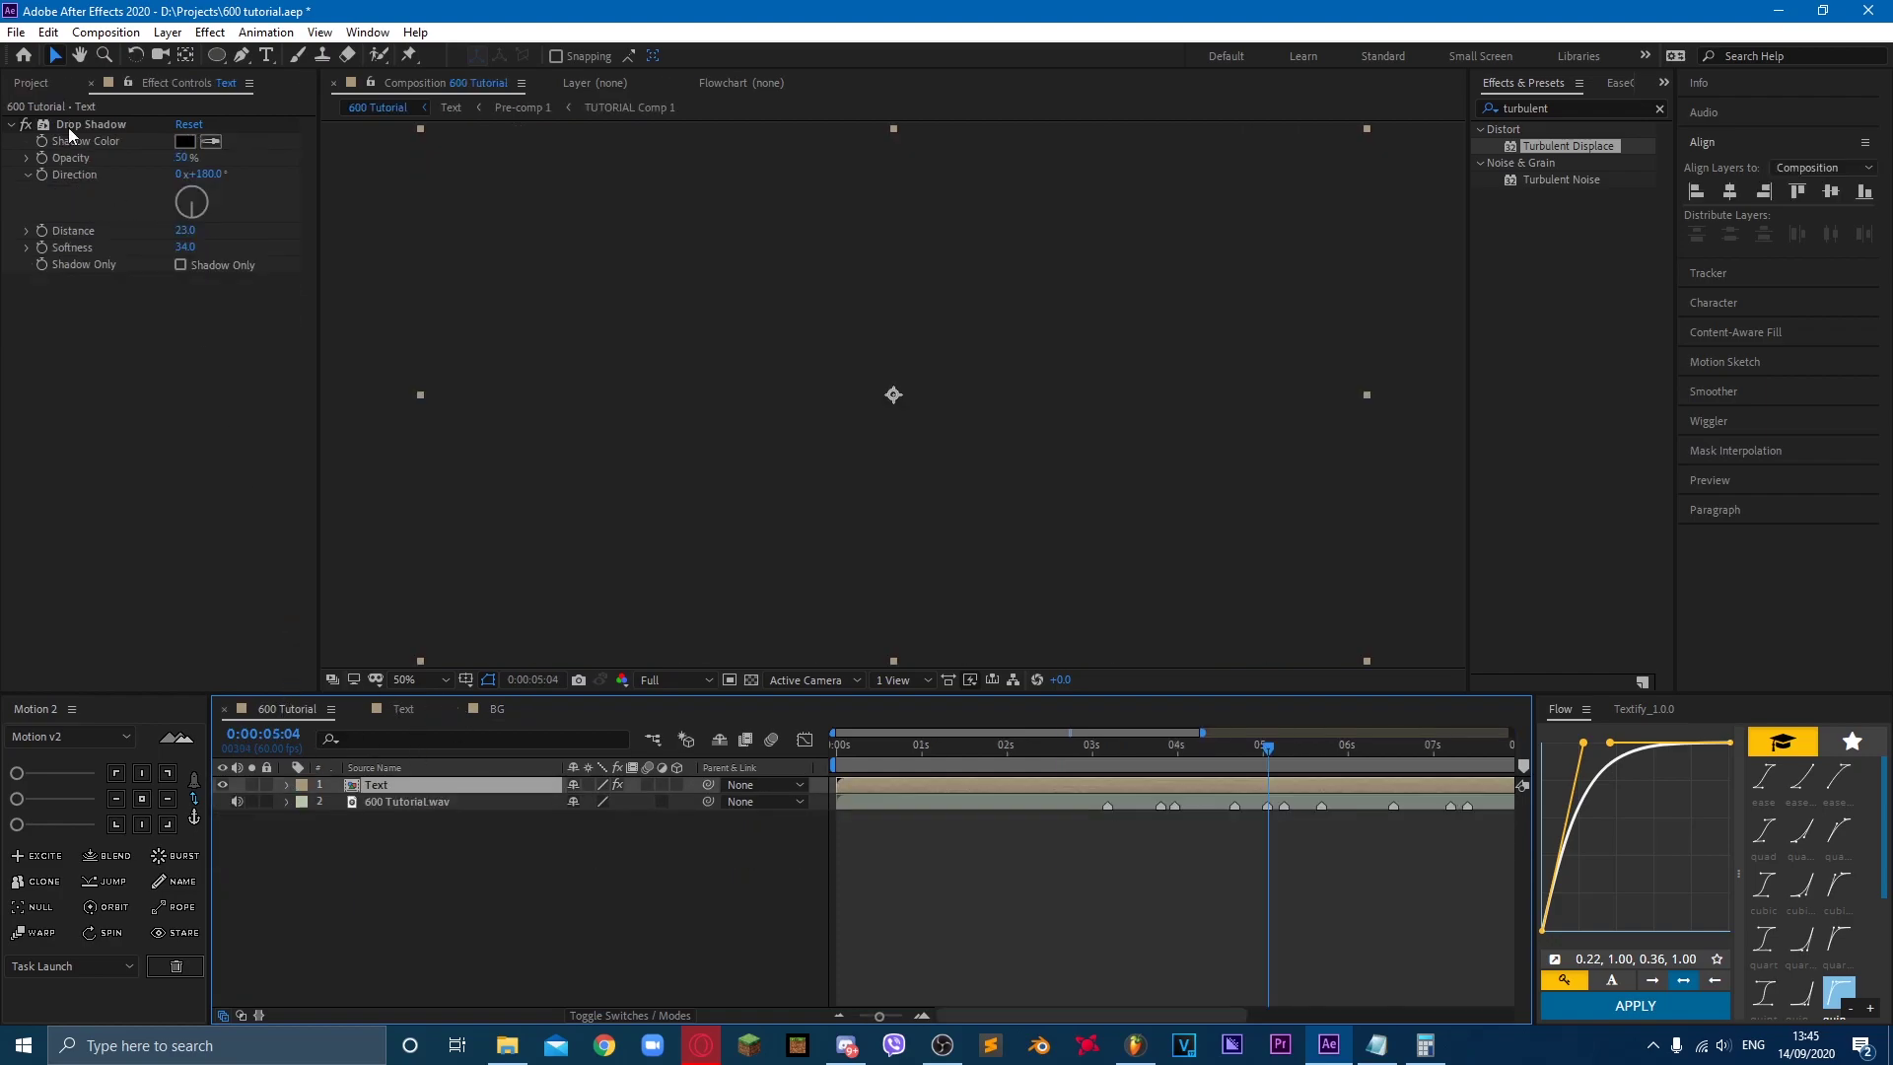
pyautogui.click(25, 82)
pyautogui.click(110, 84)
pyautogui.click(43, 87)
pyautogui.moveTo(63, 373); pyautogui.dragTo(455, 801)
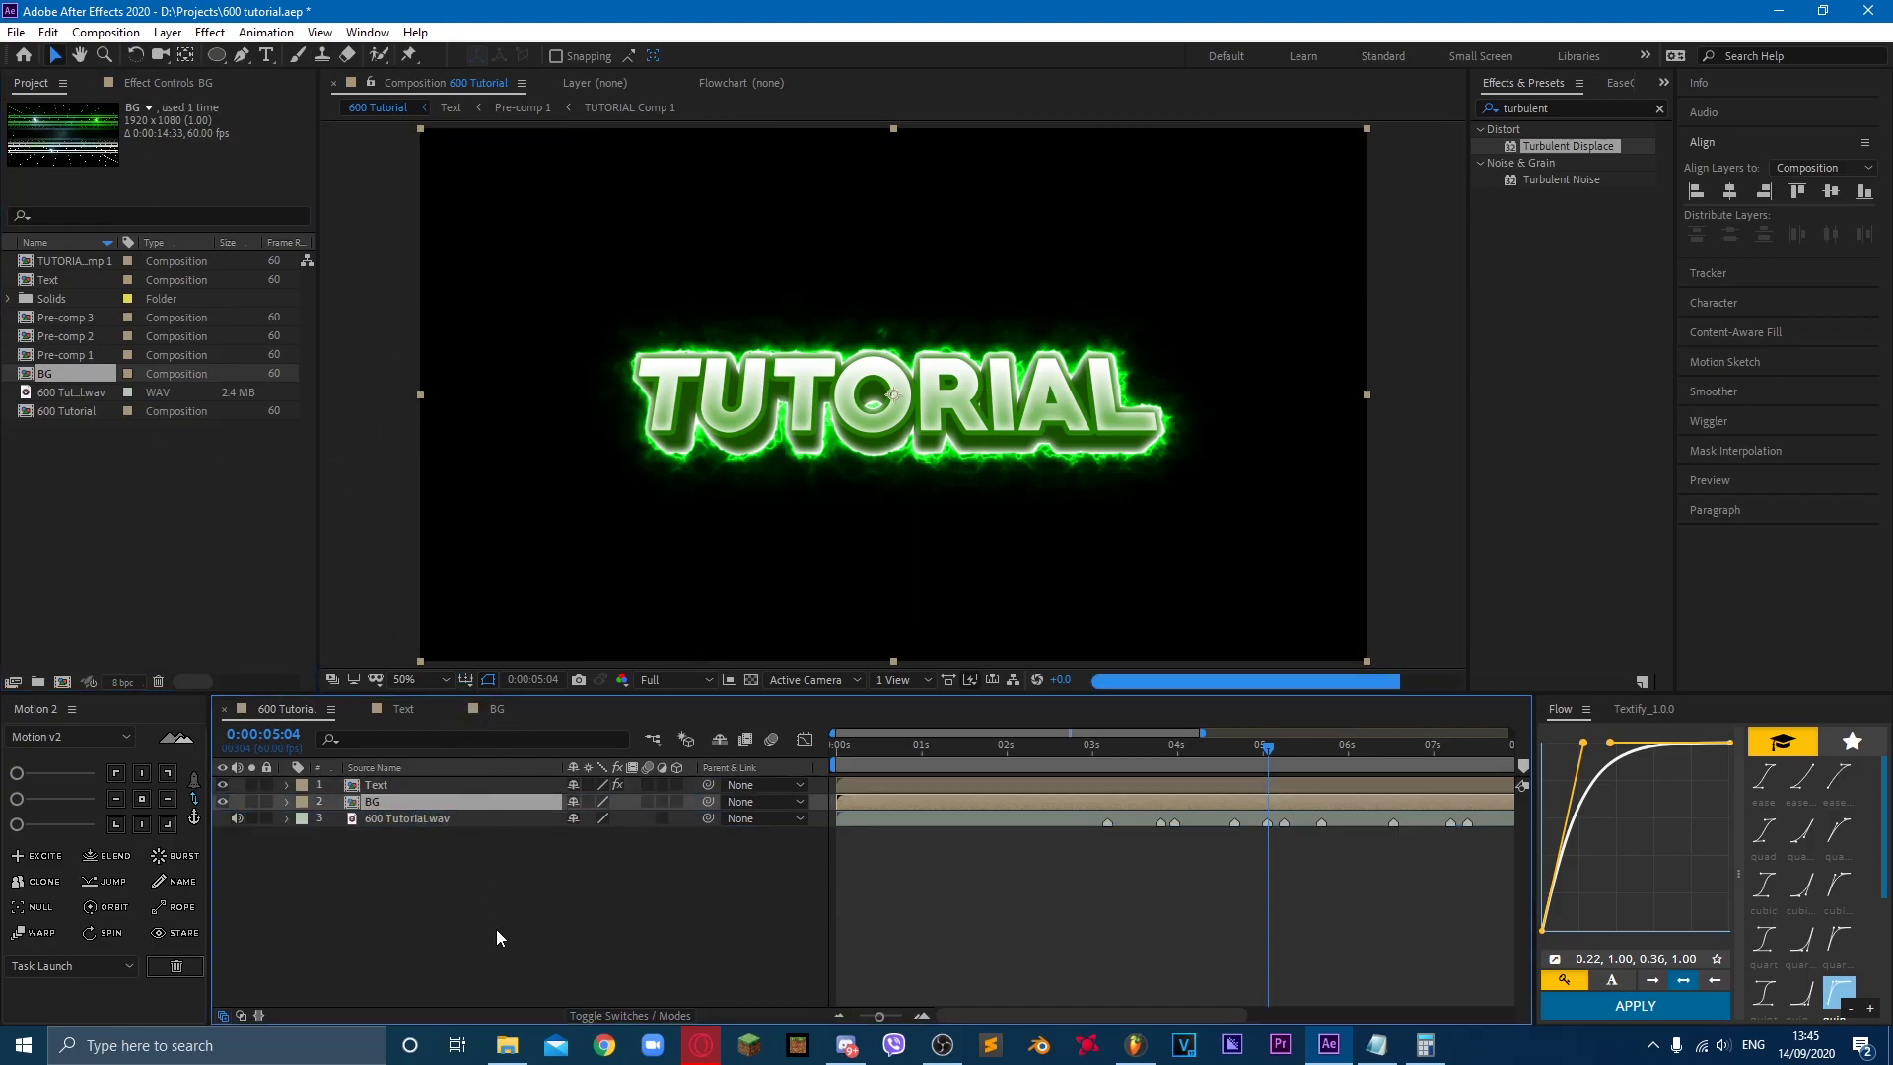
# Step: Enable time remapping on the BG layer and move the current time to the first audio marker at 0:00:03:11
pyautogui.click(835, 1018)
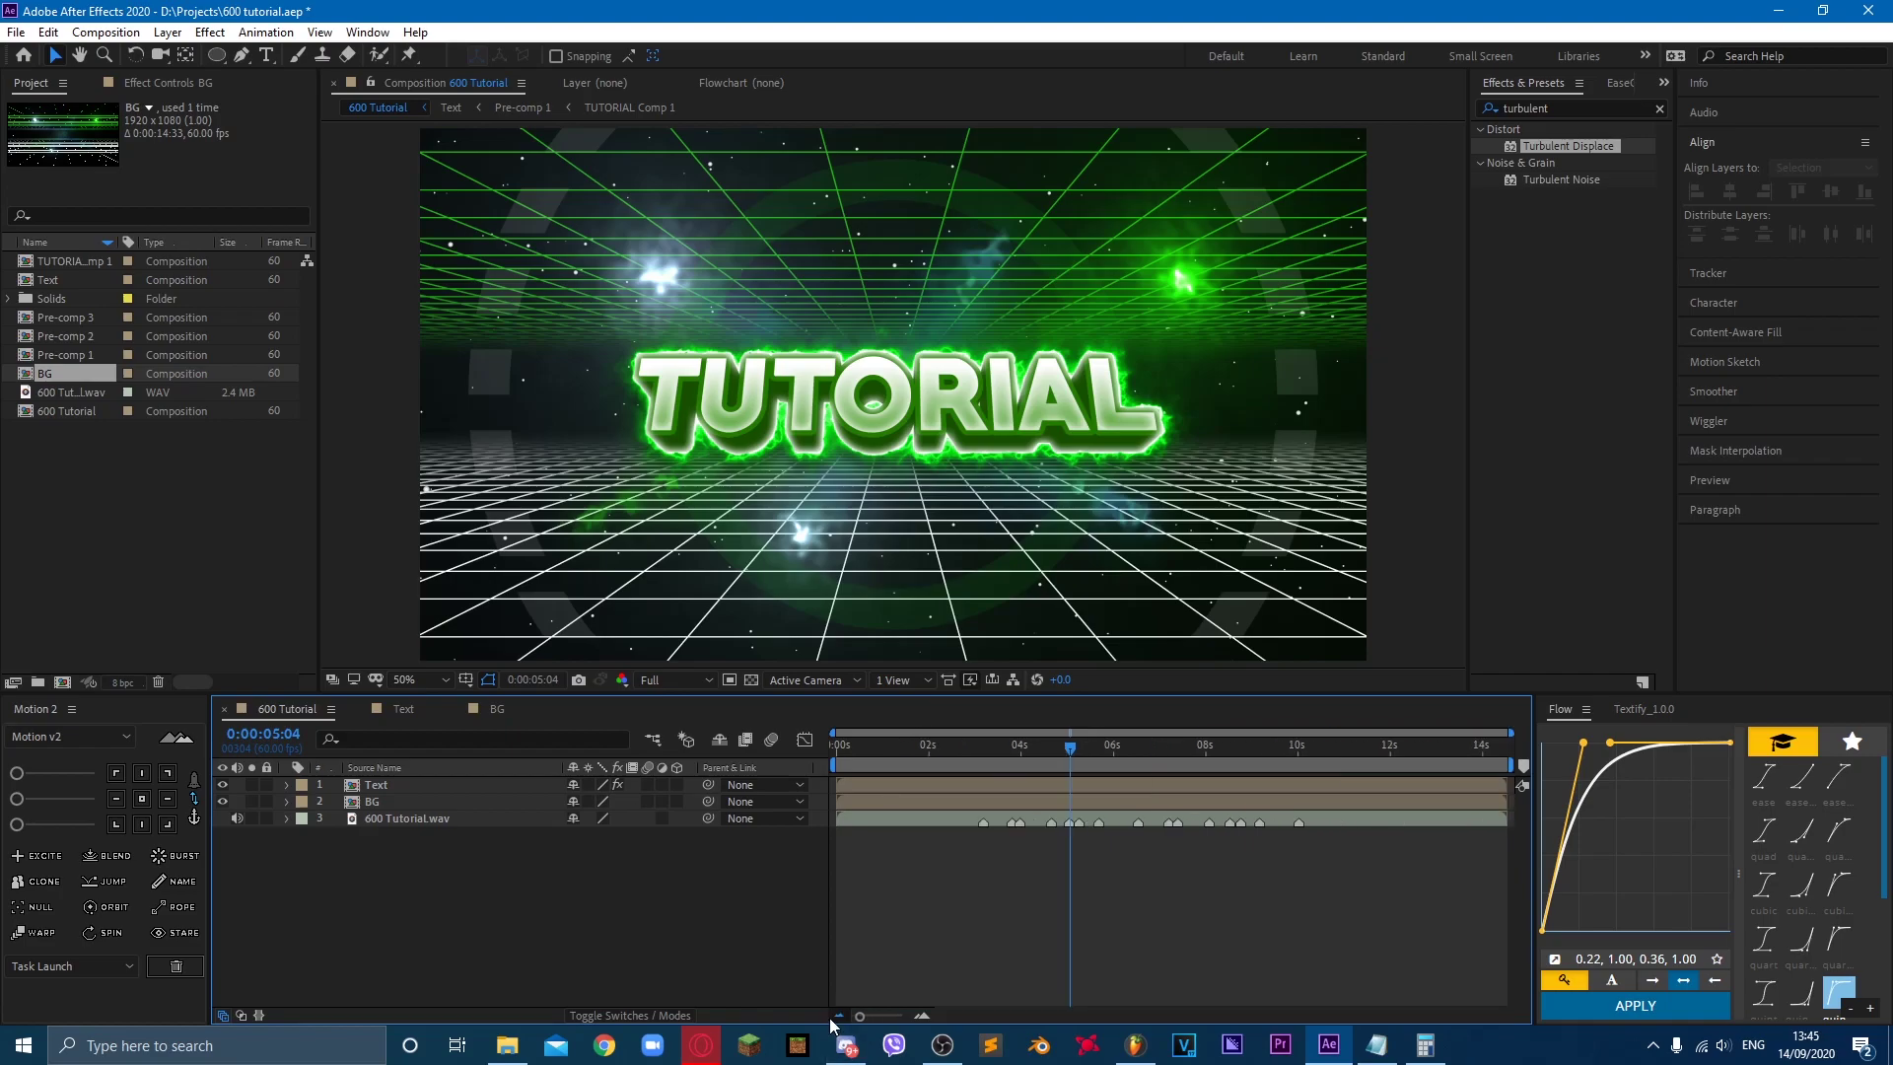
pyautogui.rightClick(373, 805)
pyautogui.moveTo(485, 340)
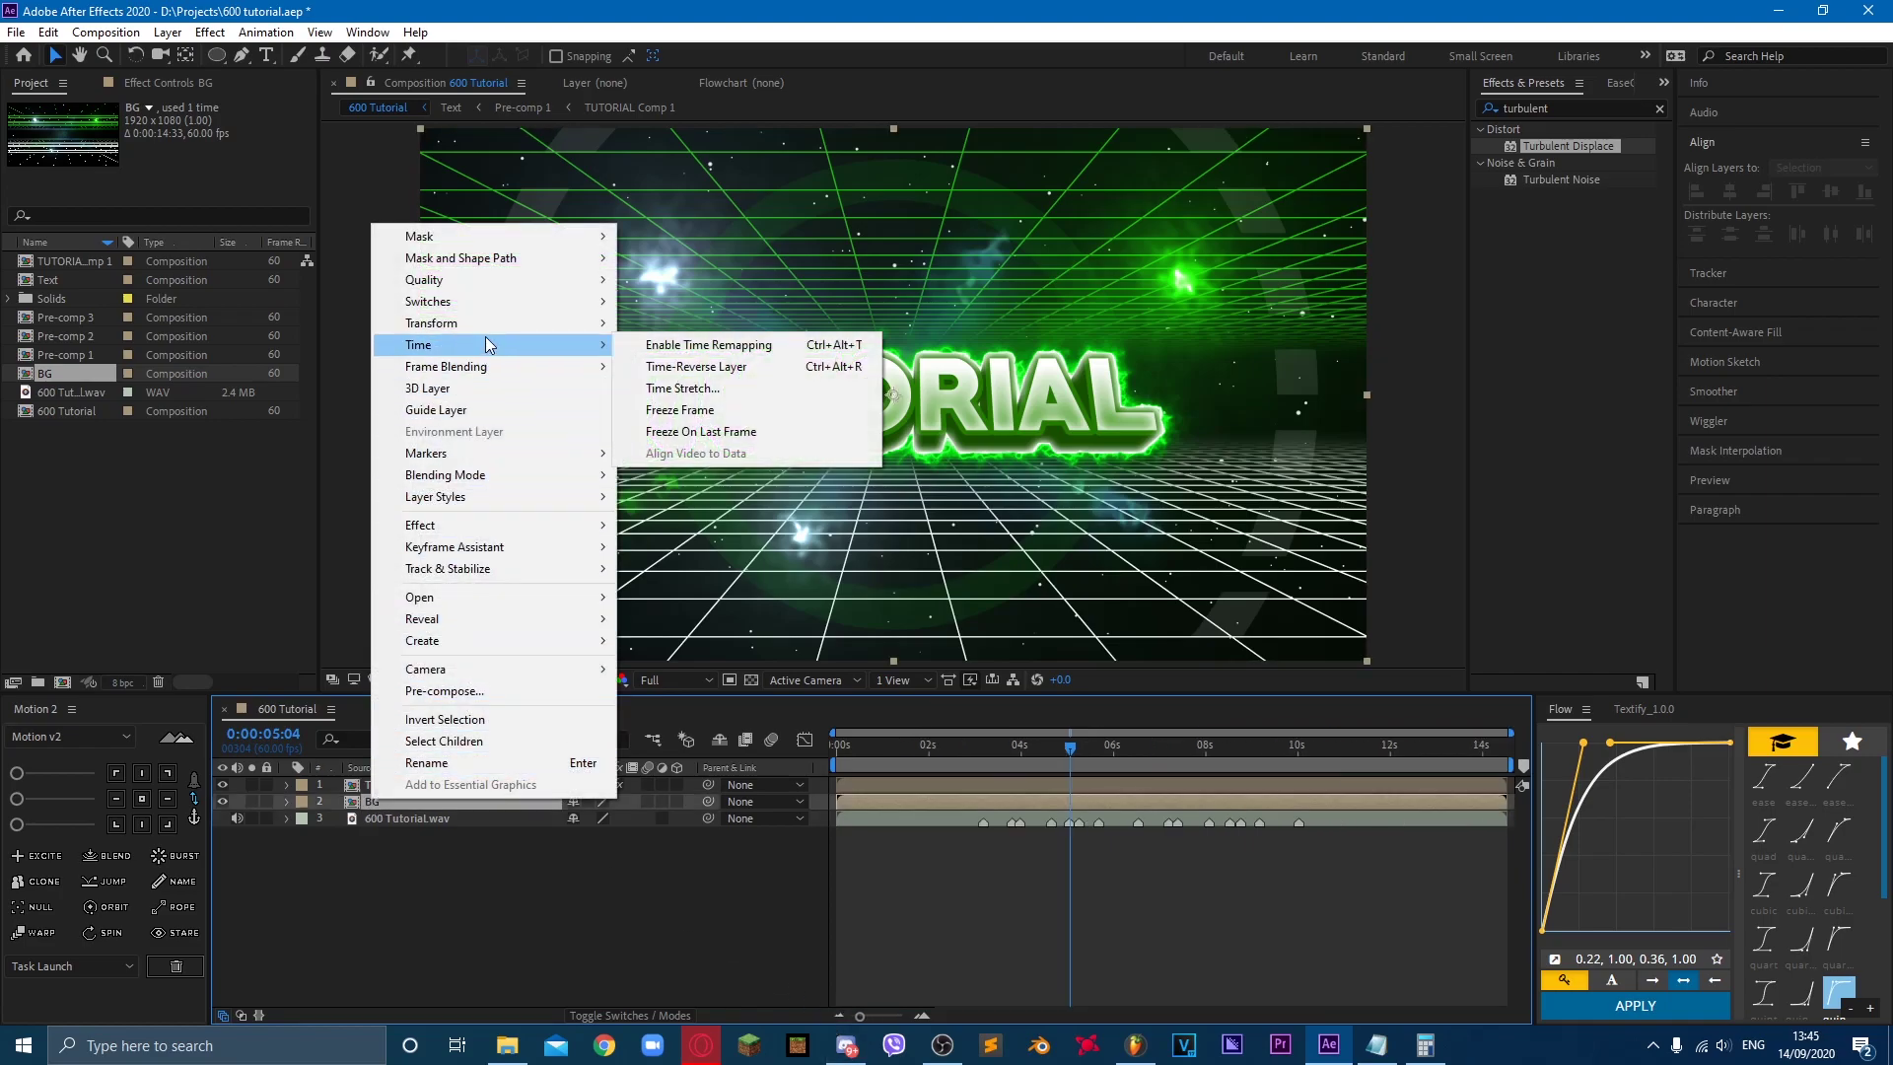
pyautogui.click(639, 345)
pyautogui.click(972, 762)
pyautogui.press('space')
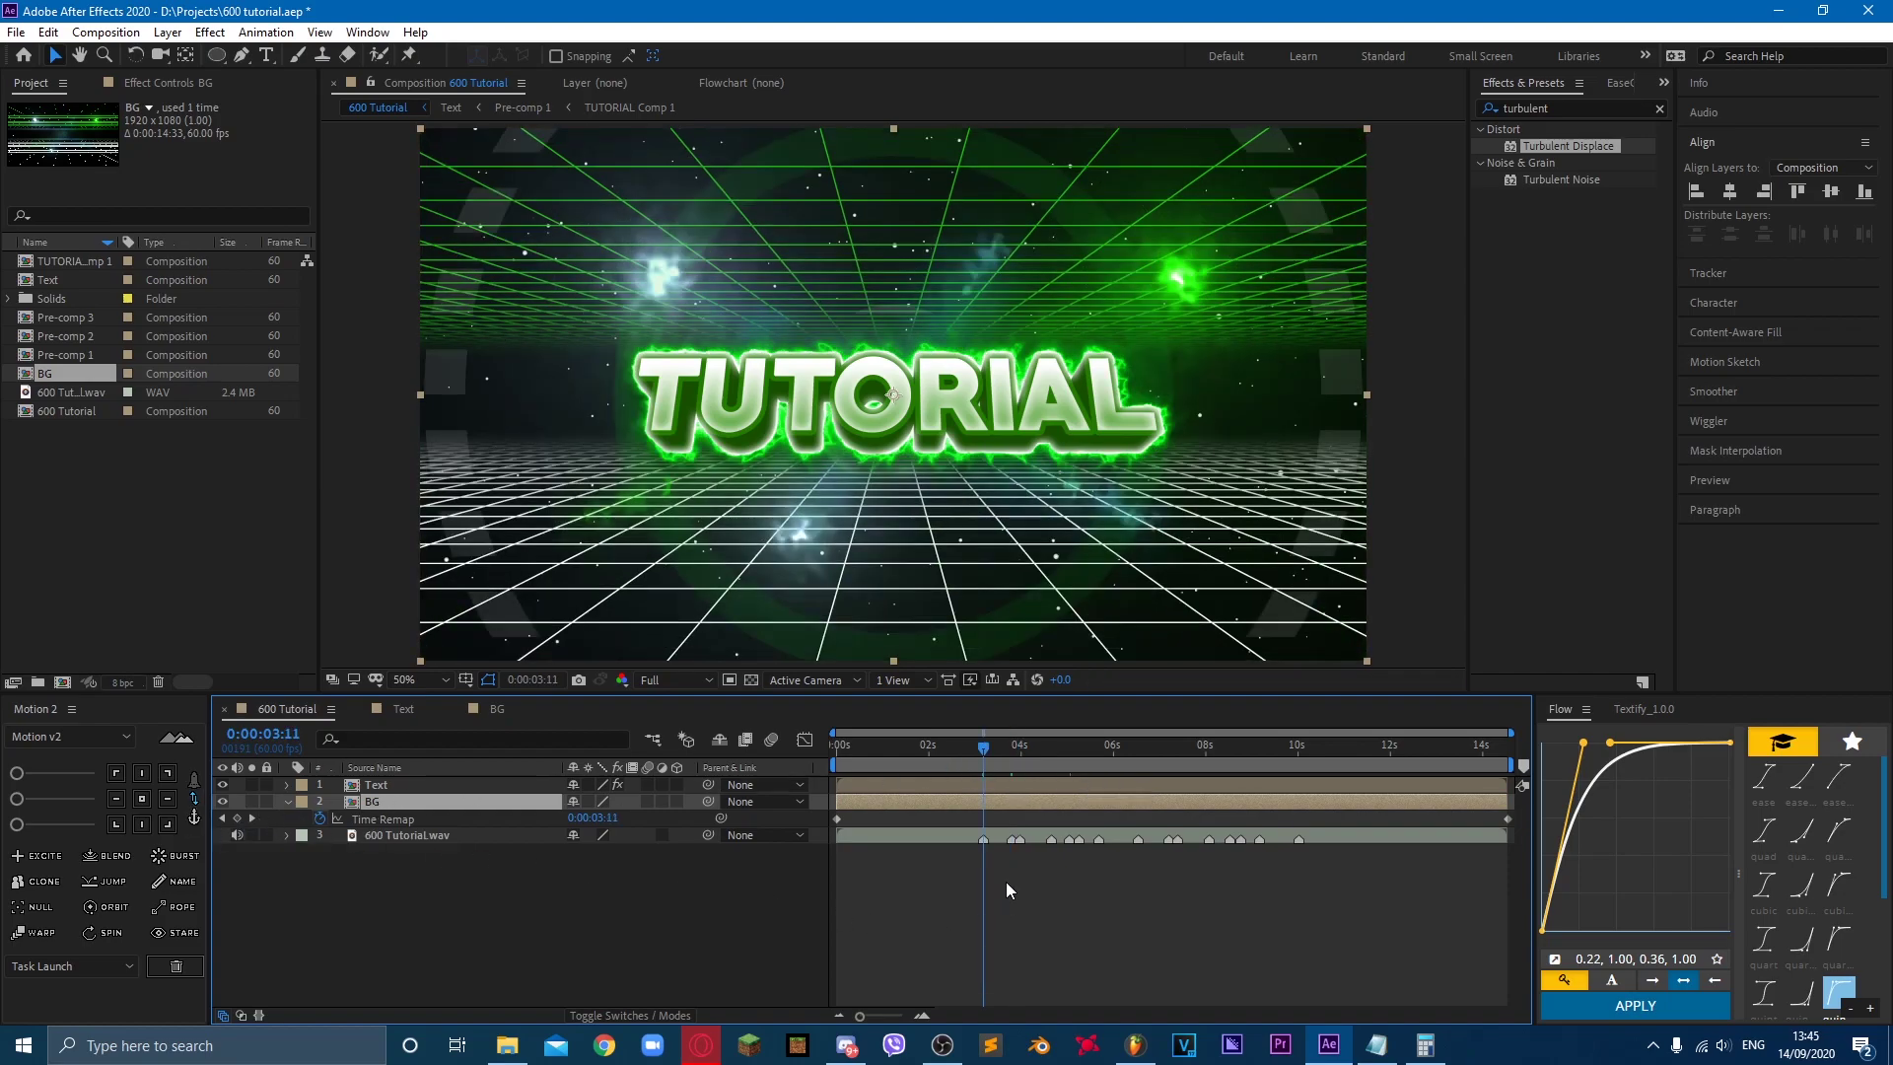
# Step: Add a Time Remap keyframe to the BG layer at each audio marker from 0:00:03:11 to 0:00:10:01
pyautogui.click(237, 818)
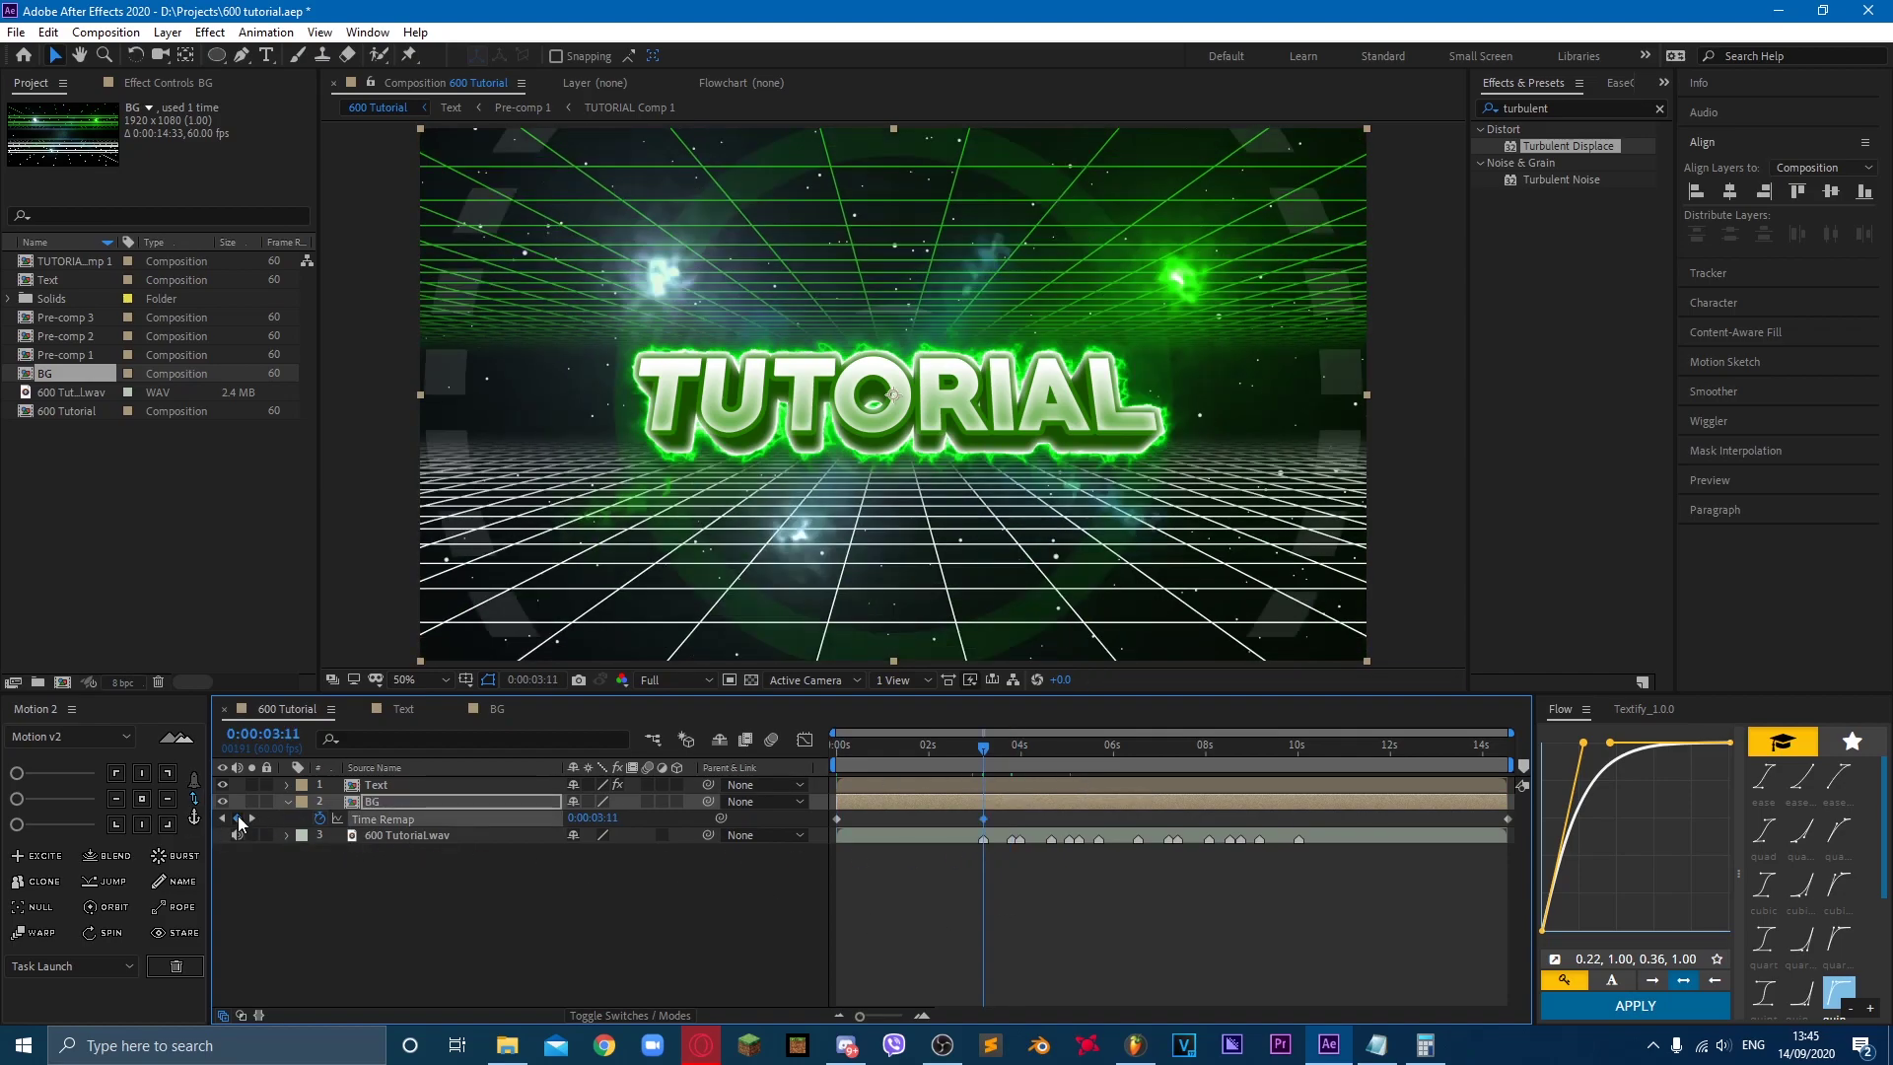
pyautogui.click(237, 819)
pyautogui.click(238, 818)
pyautogui.click(238, 819)
pyautogui.click(237, 818)
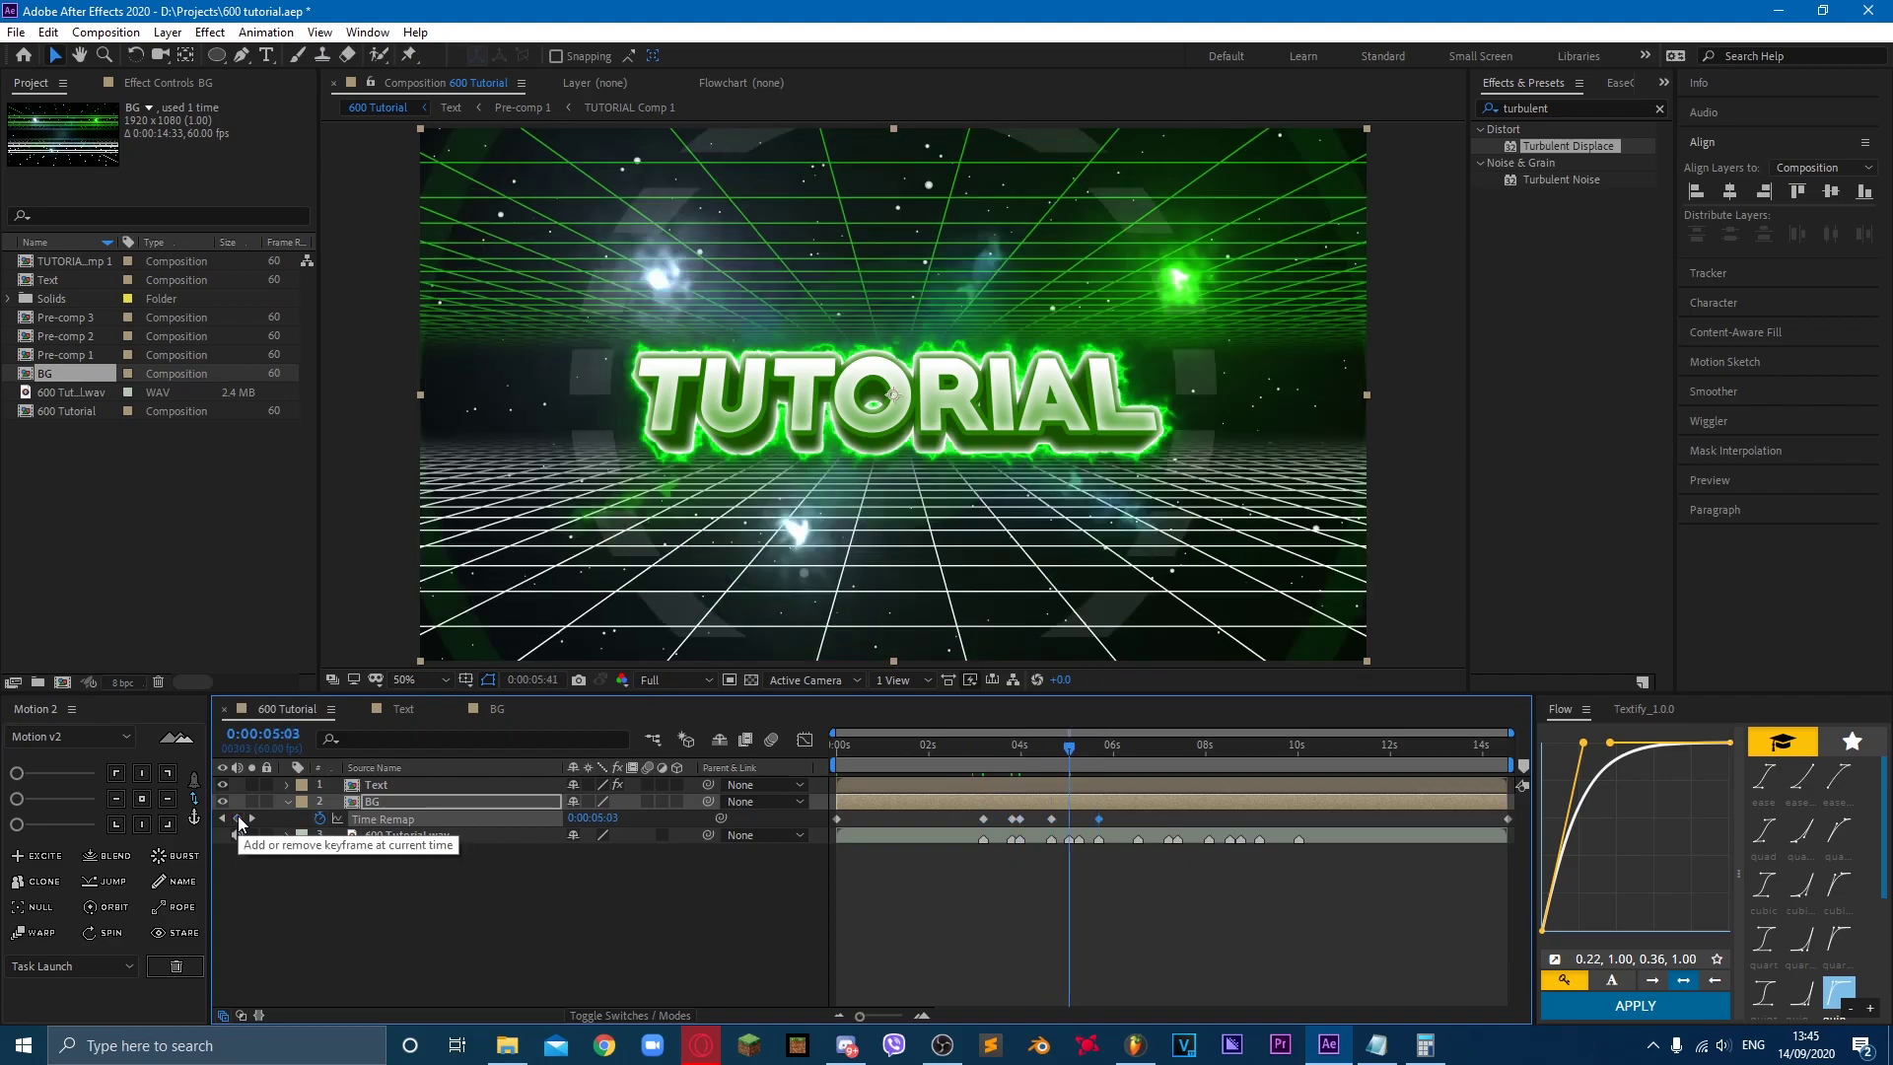
pyautogui.click(238, 818)
pyautogui.click(238, 819)
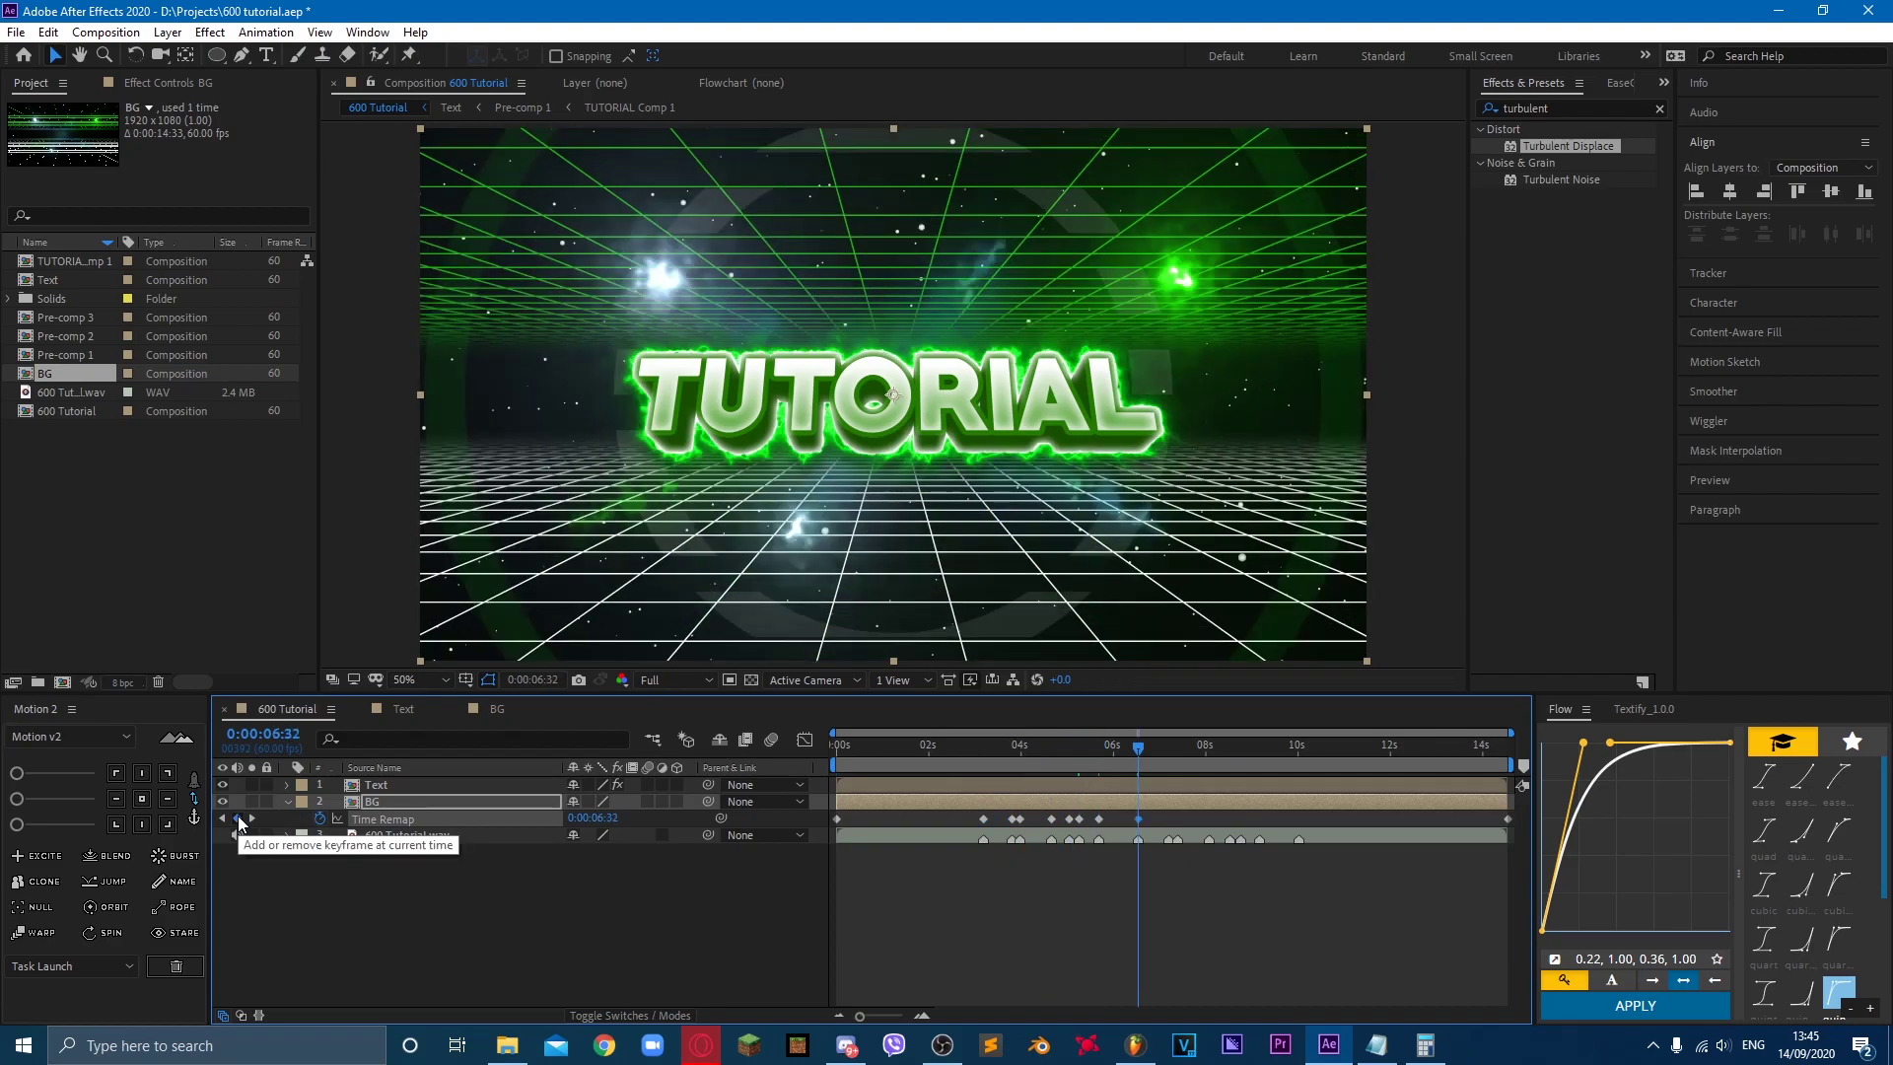
pyautogui.click(237, 818)
pyautogui.click(238, 819)
pyautogui.click(237, 819)
pyautogui.click(237, 819)
pyautogui.click(237, 818)
pyautogui.click(238, 818)
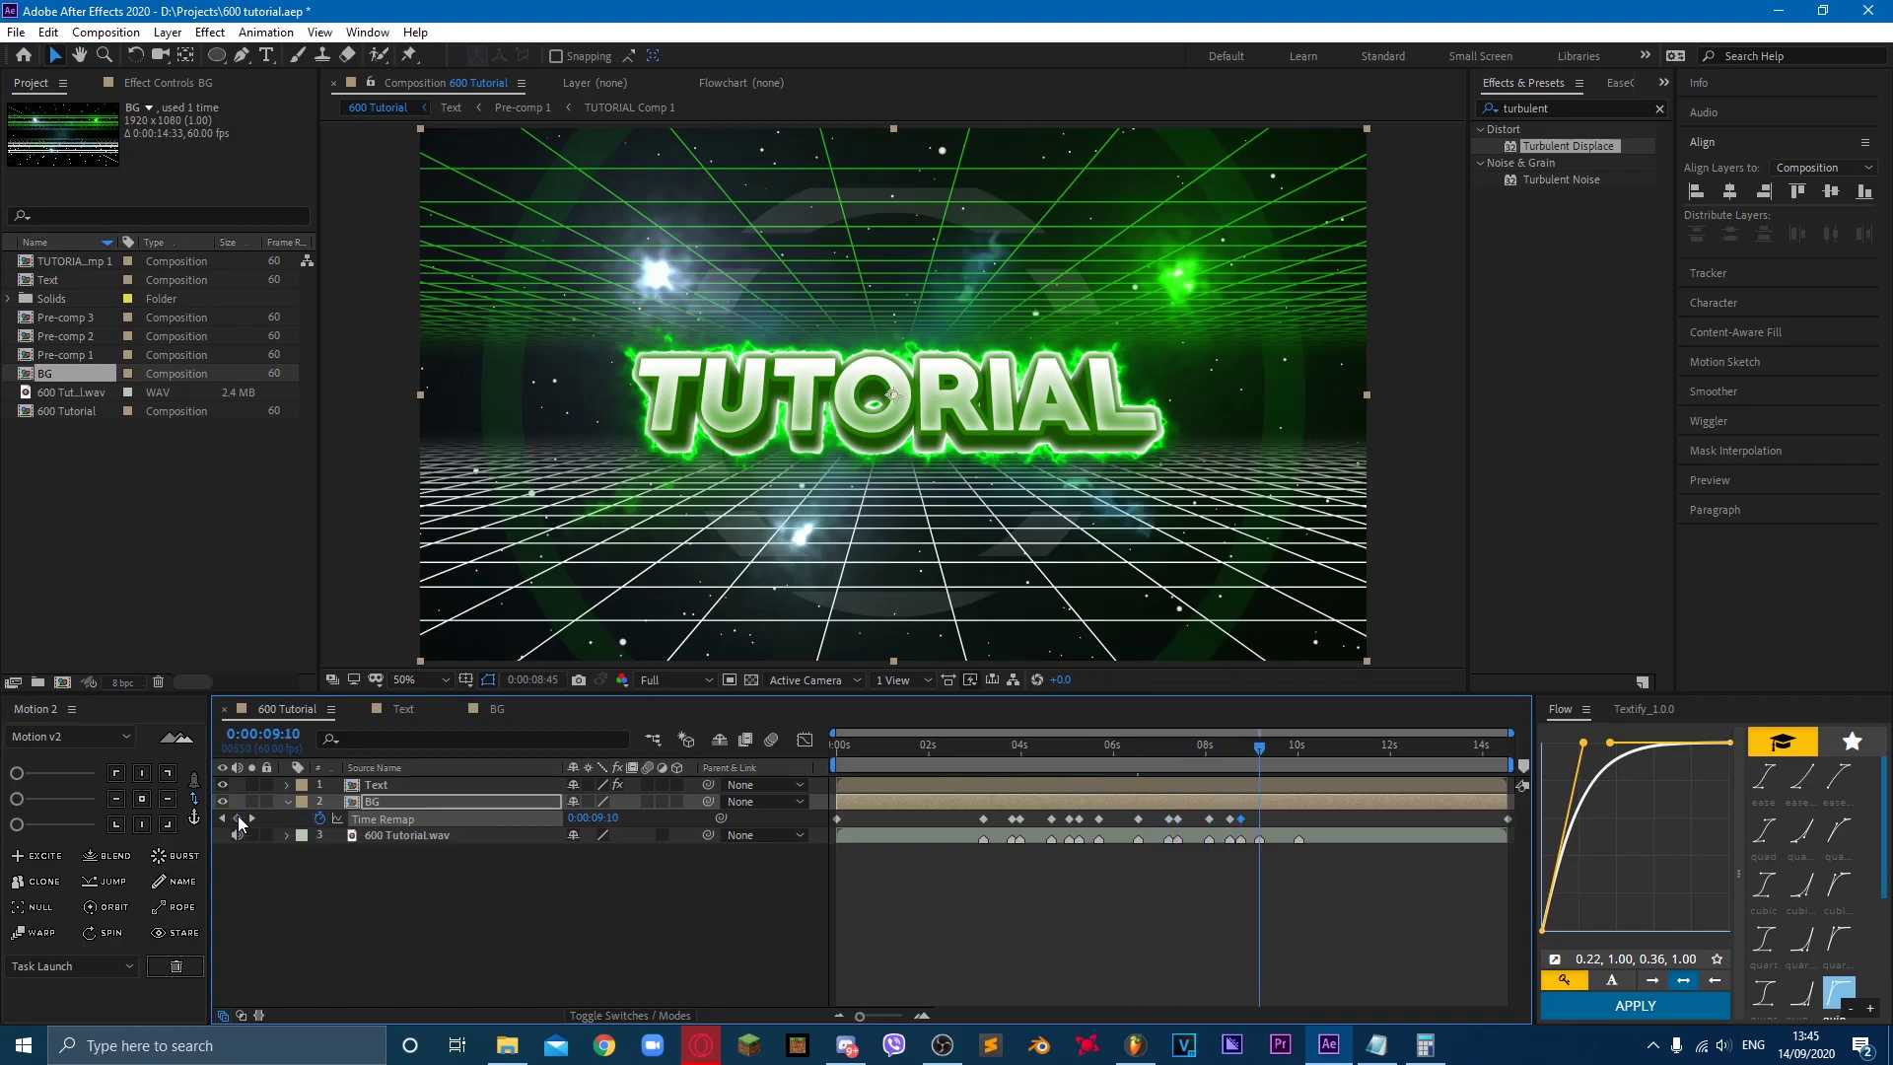
pyautogui.click(461, 909)
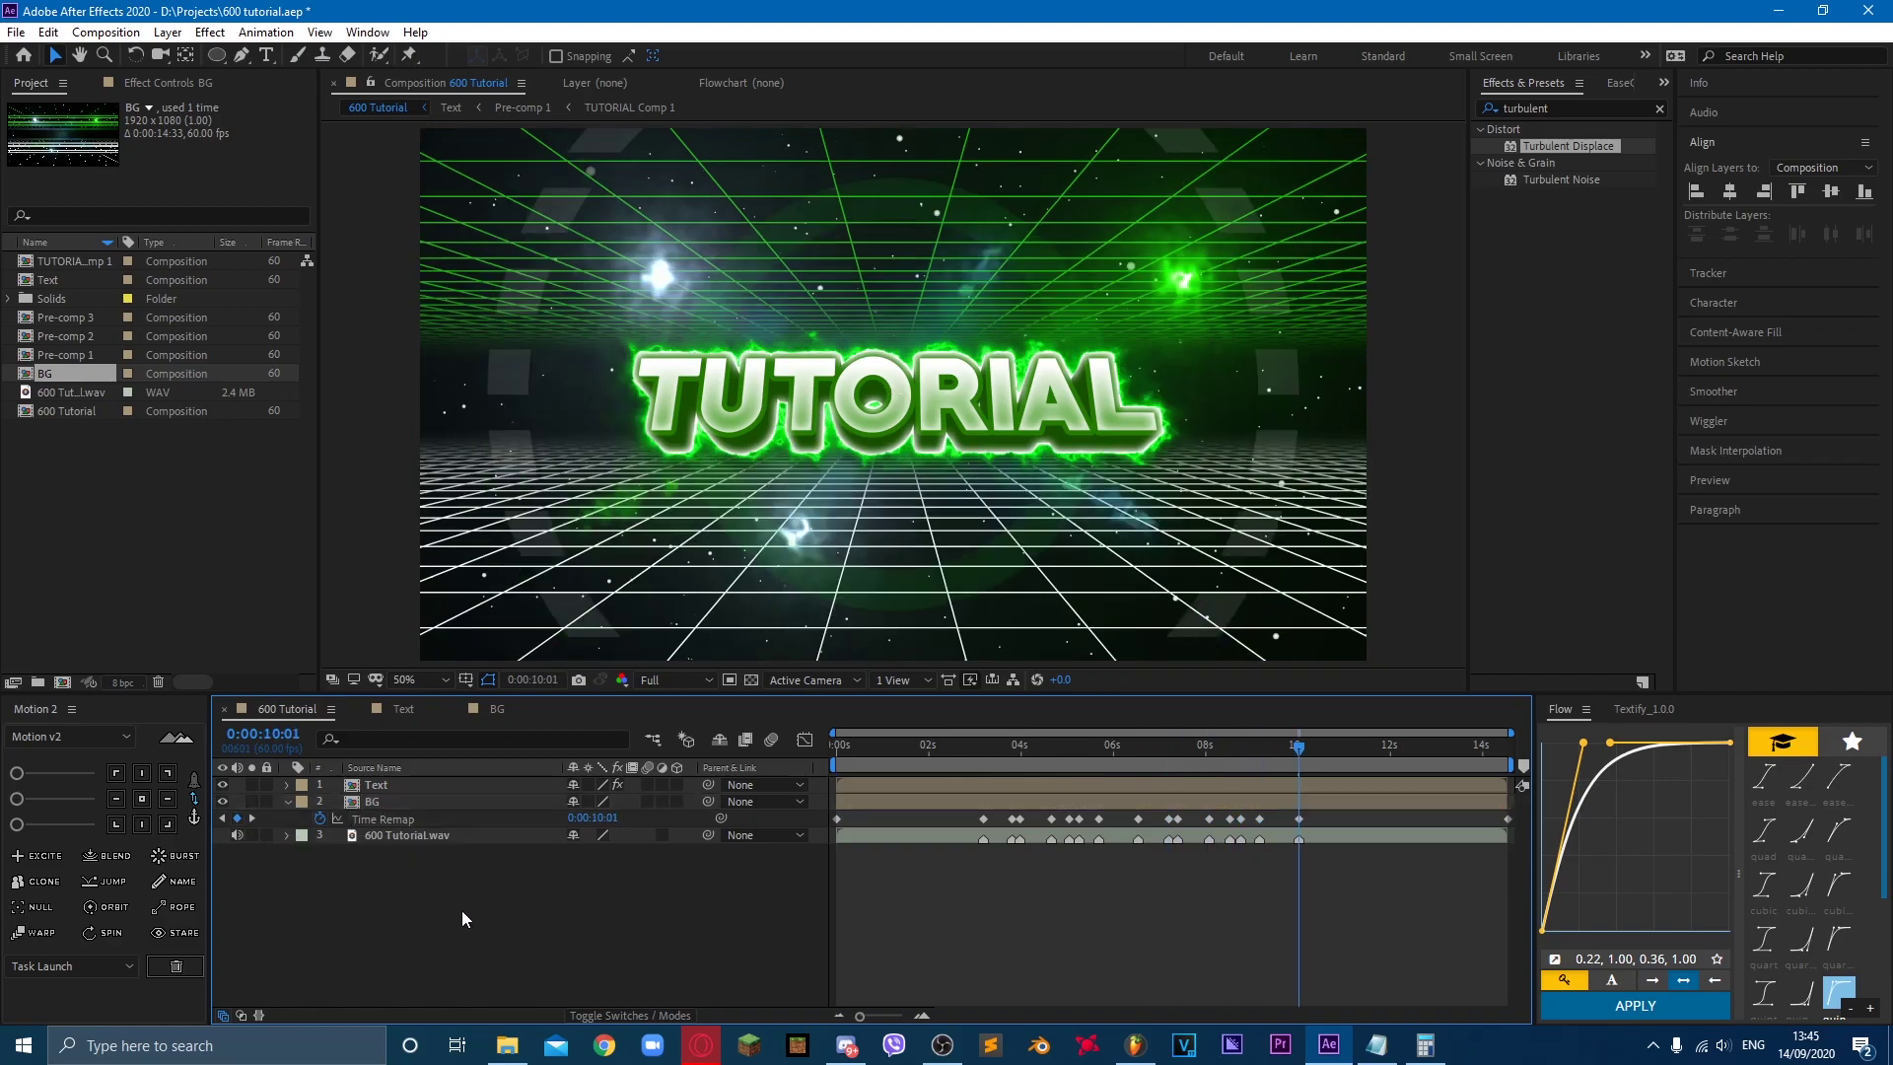
# Step: Apply Easy Ease to all Time Remap keyframes of the BG layer
pyautogui.click(406, 820)
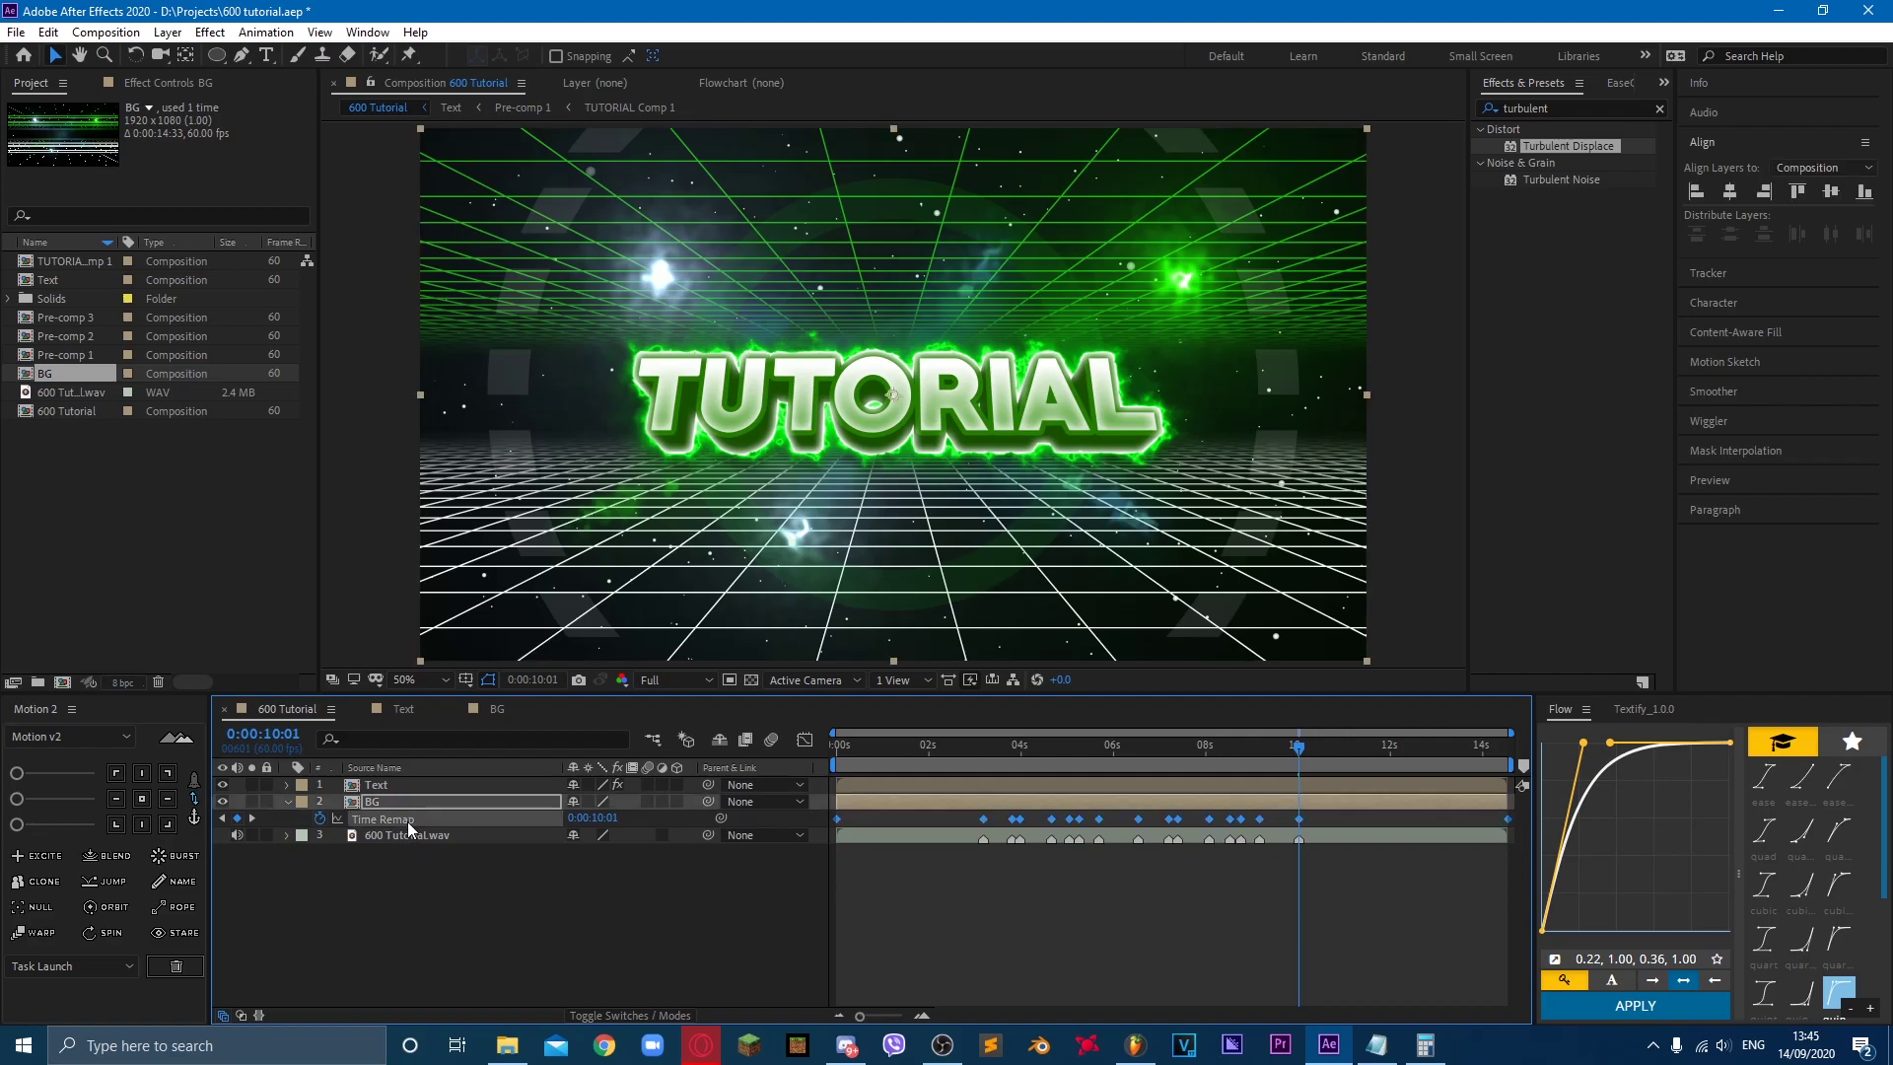
pyautogui.rightClick(1020, 817)
pyautogui.moveTo(1144, 799)
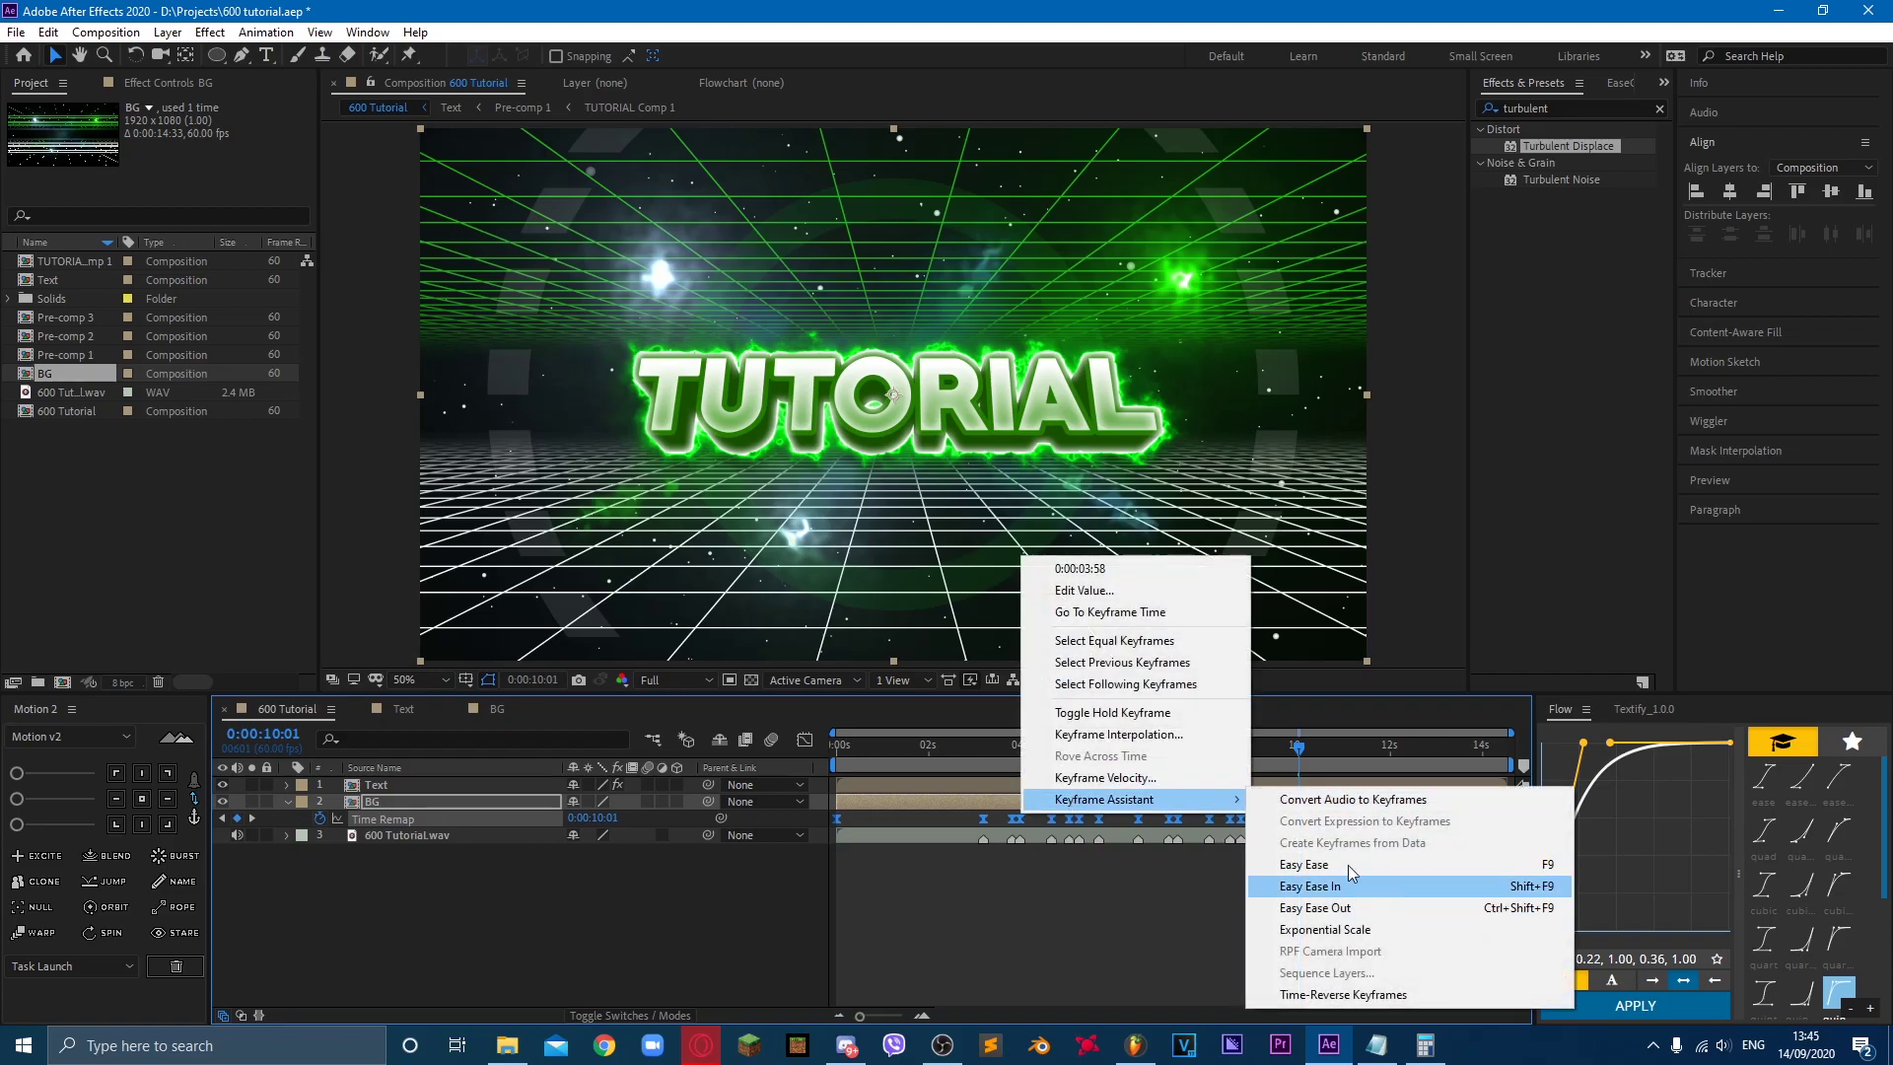
pyautogui.click(471, 883)
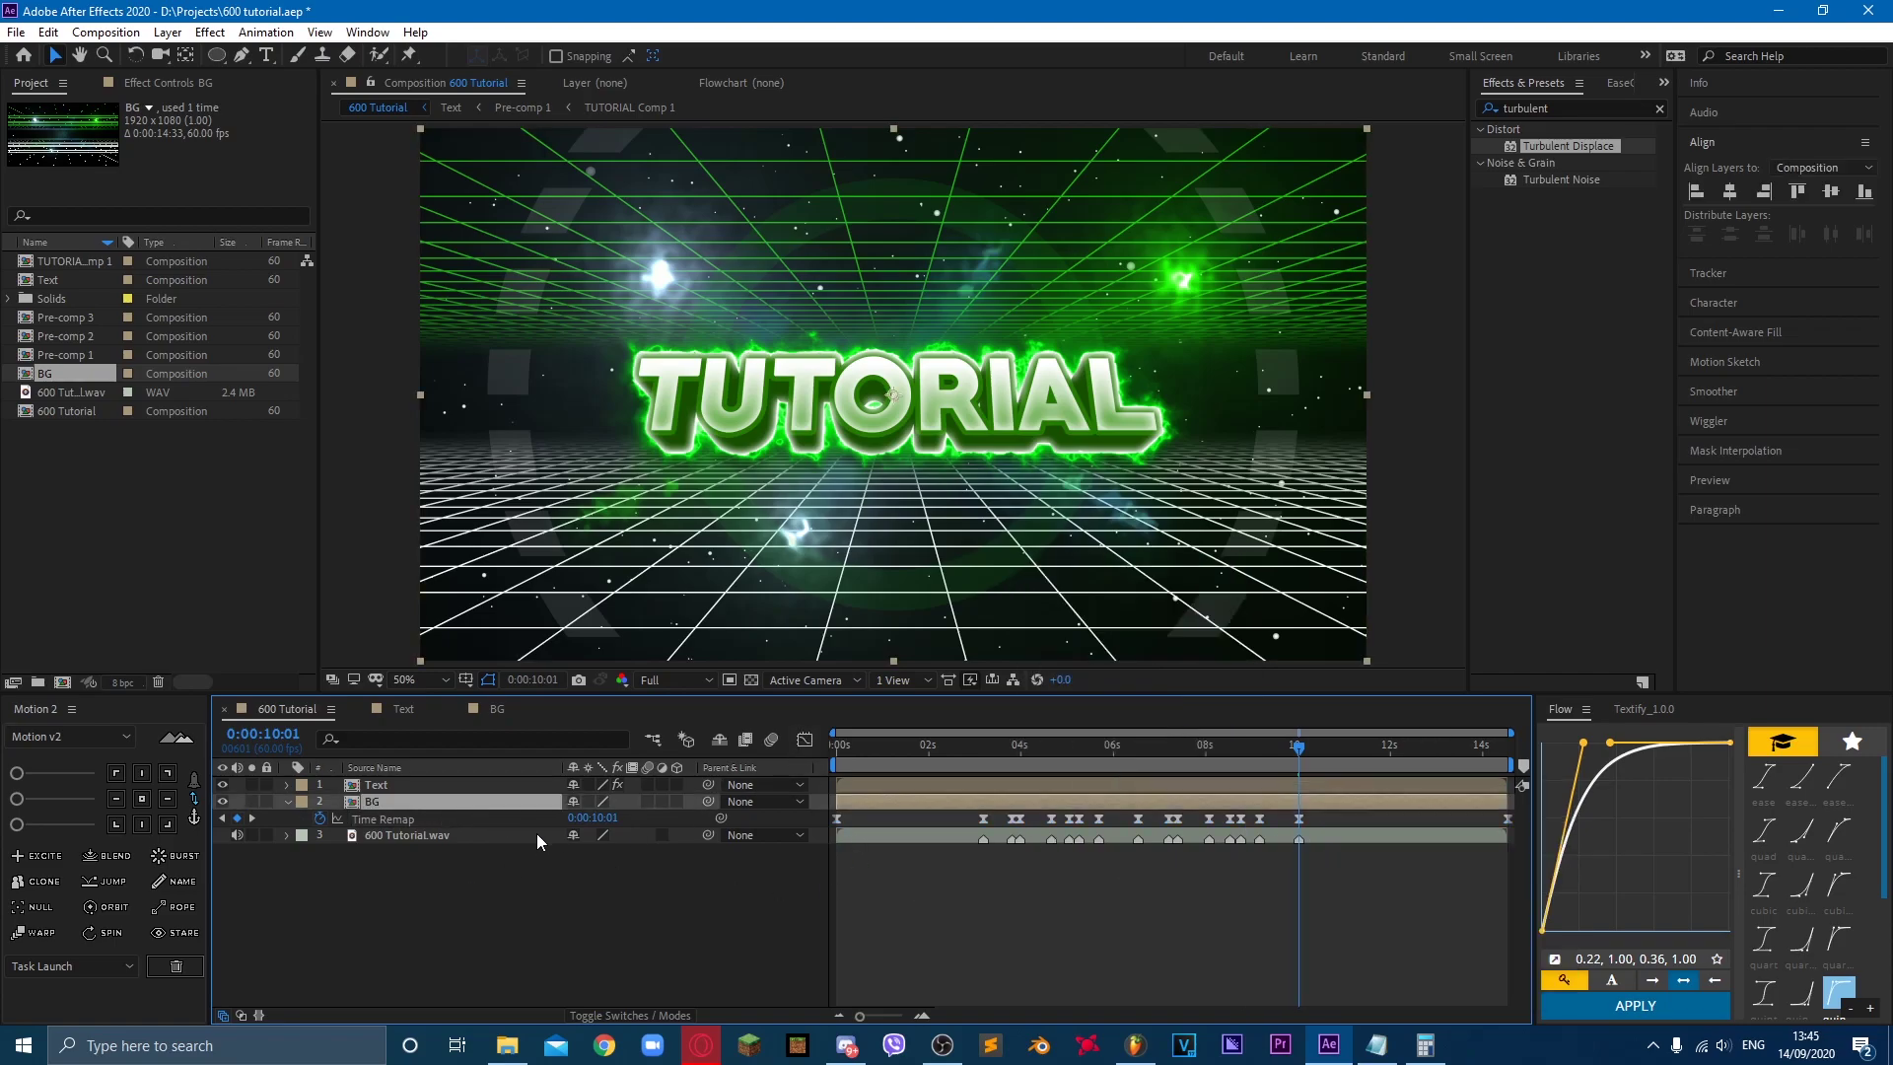
# Step: Show the BG layer's Time Remap curve in the Graph Editor as a value graph
pyautogui.click(507, 824)
pyautogui.click(805, 741)
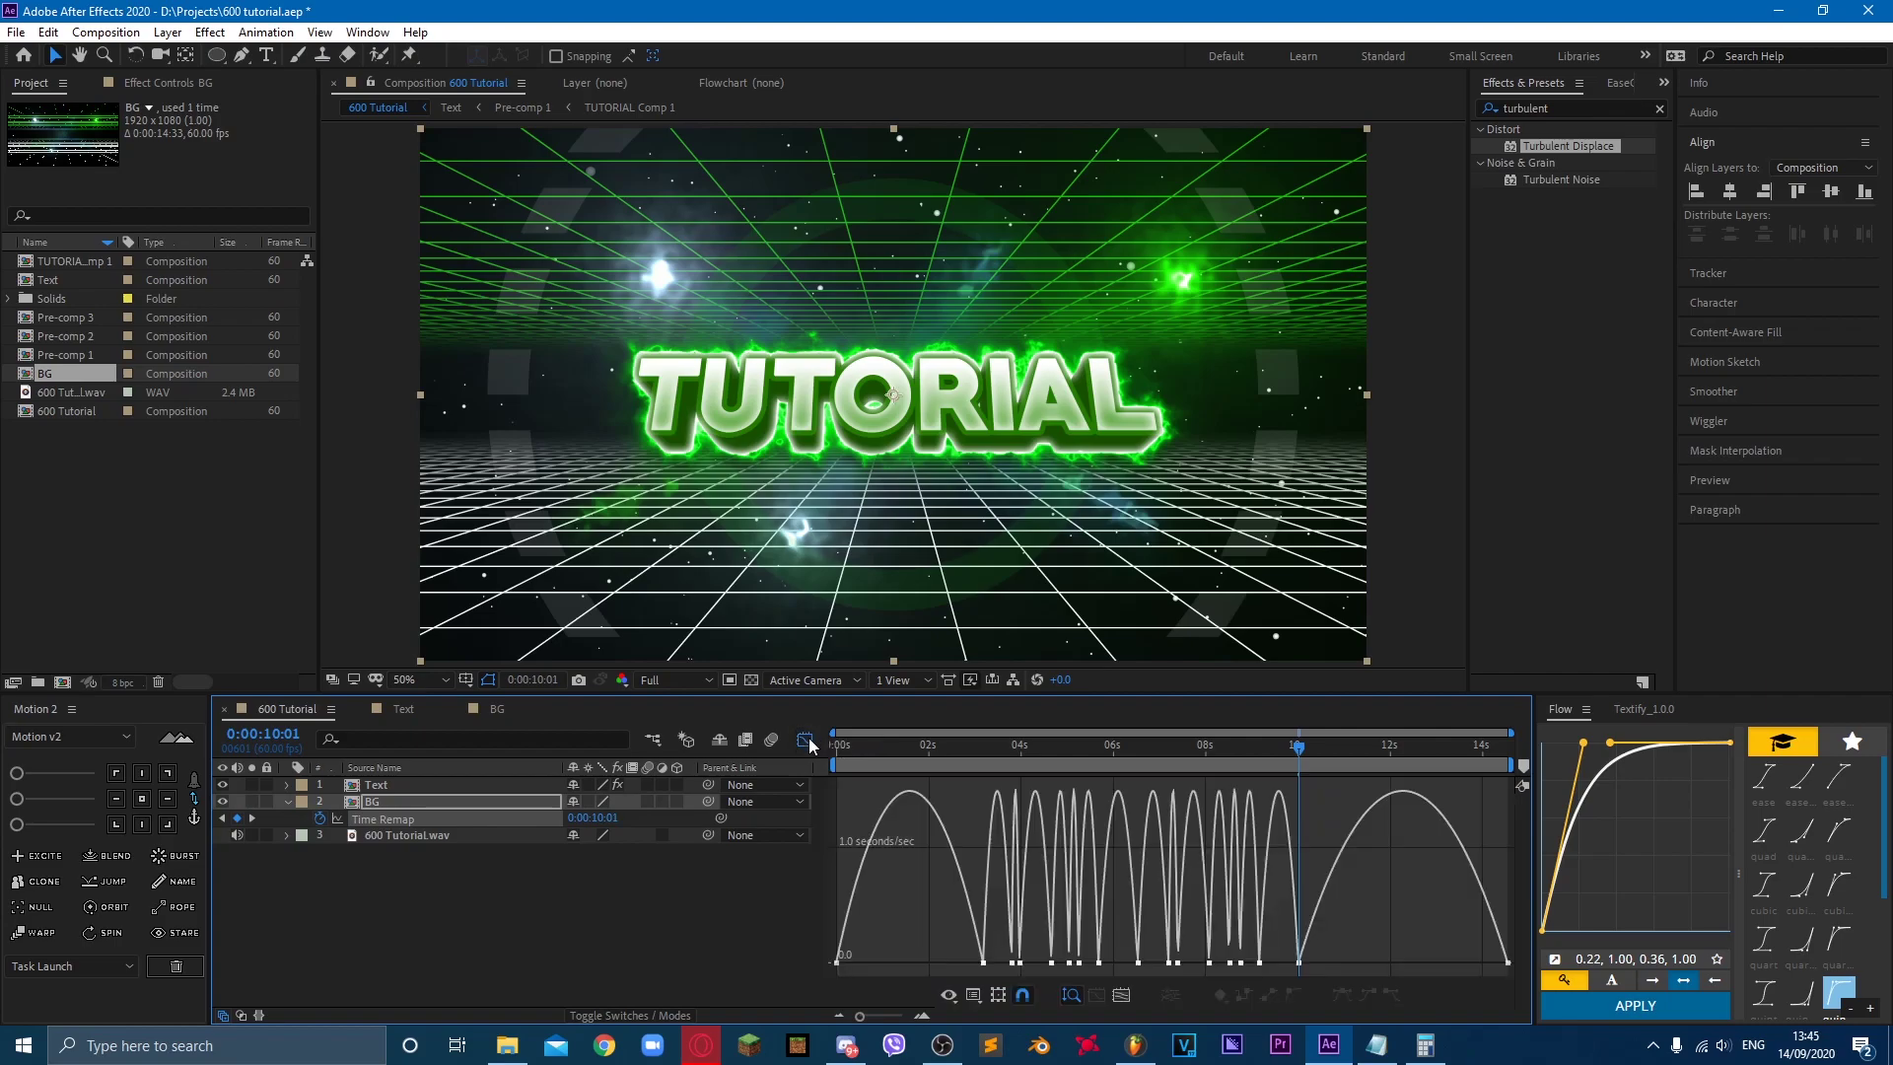
pyautogui.rightClick(910, 890)
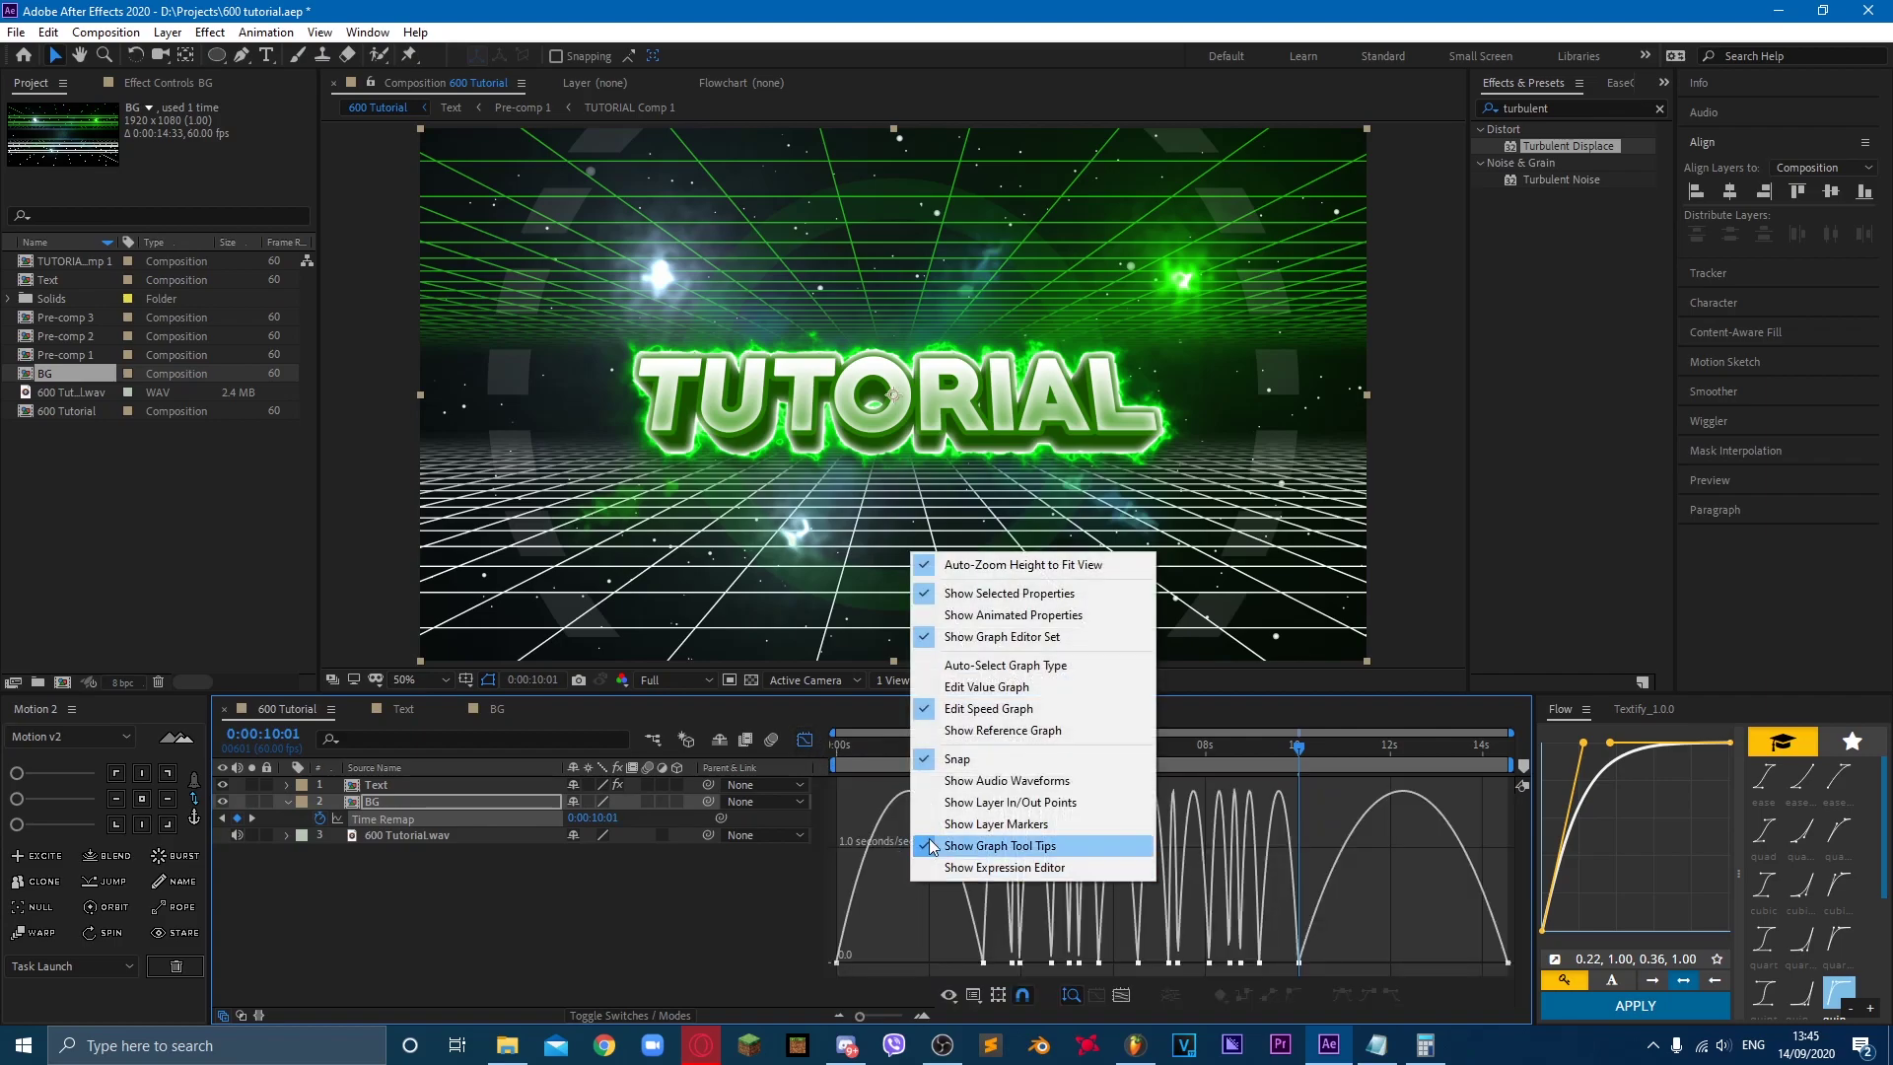
pyautogui.click(976, 693)
# Step: Select the Time Remap keyframes at the audio markers and convert them to Auto Bezier
pyautogui.moveTo(966, 943); pyautogui.dragTo(1305, 794)
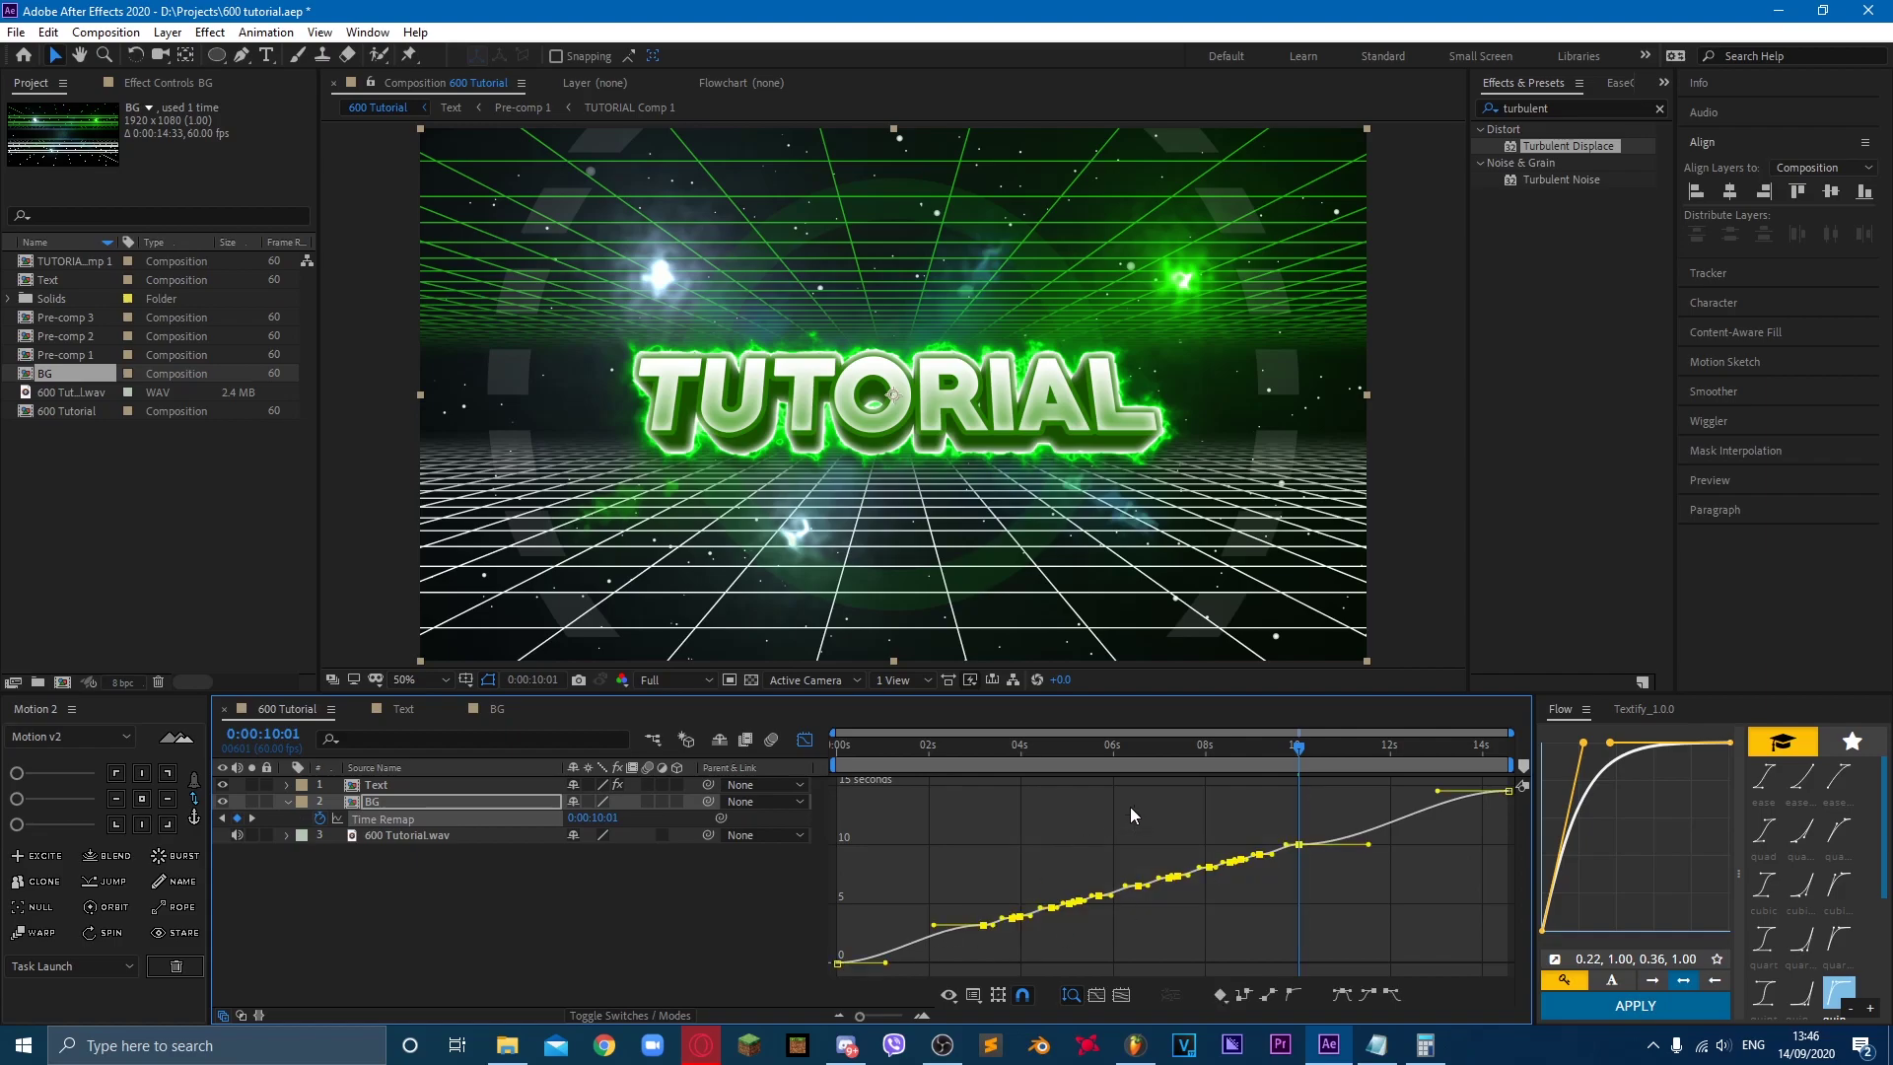
pyautogui.click(805, 740)
pyautogui.moveTo(954, 814); pyautogui.dragTo(1313, 836)
pyautogui.click(804, 740)
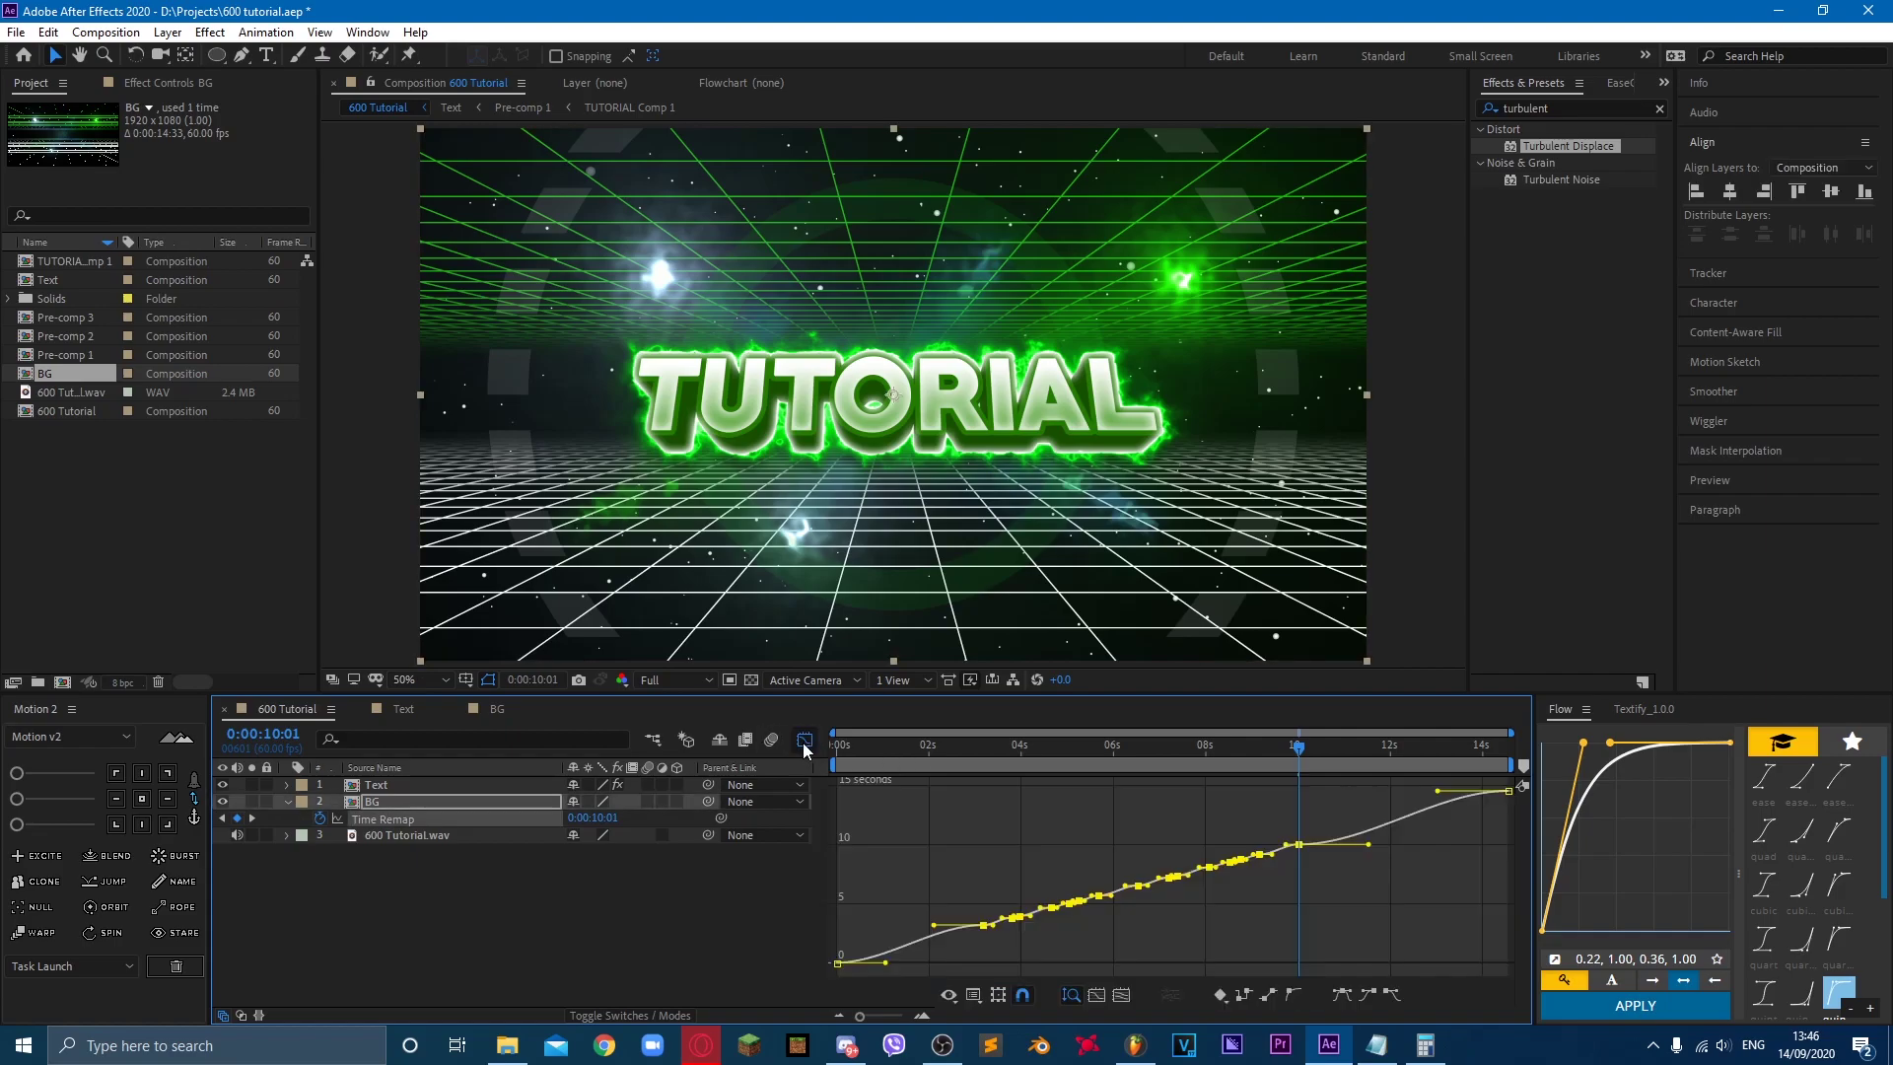
pyautogui.click(1296, 994)
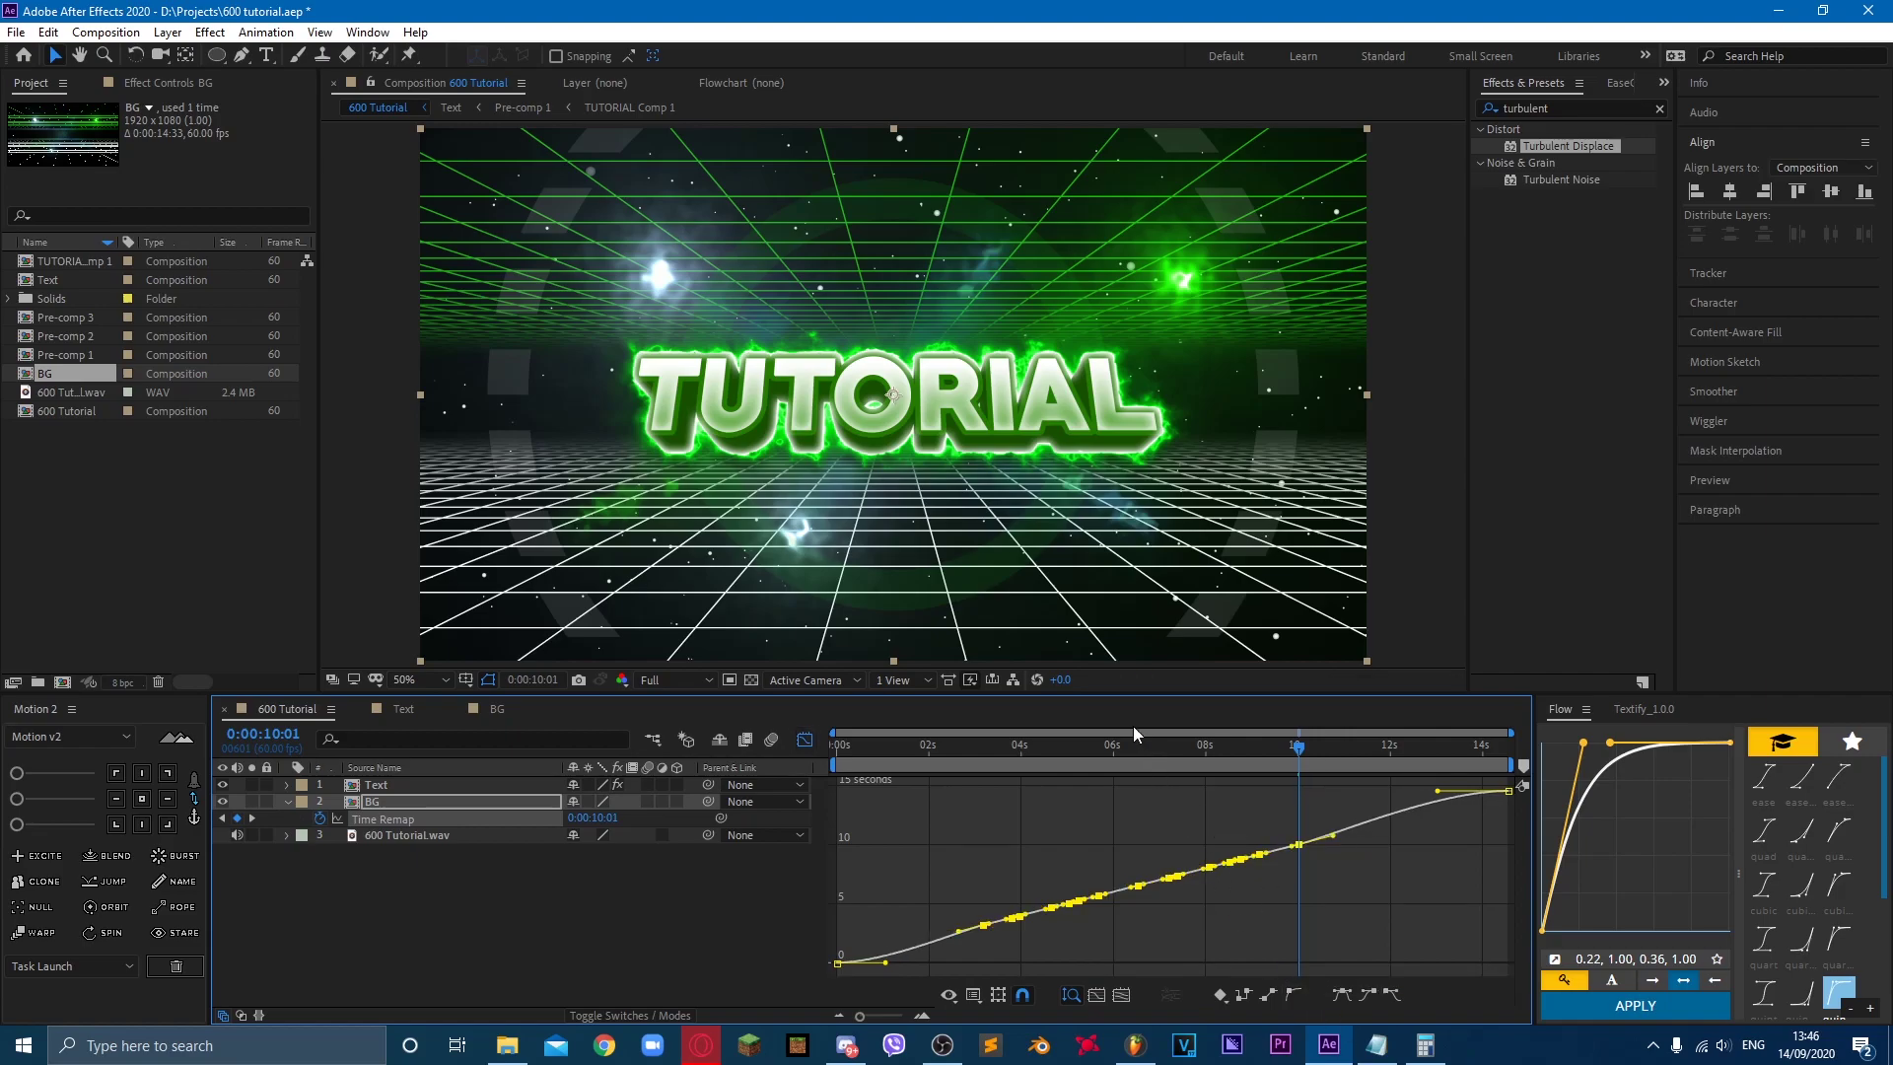
# Step: Steepen the handles of the selected marker keyframes in the Time Remap value graph and preview from 0:00:06:26
pyautogui.click(1133, 746)
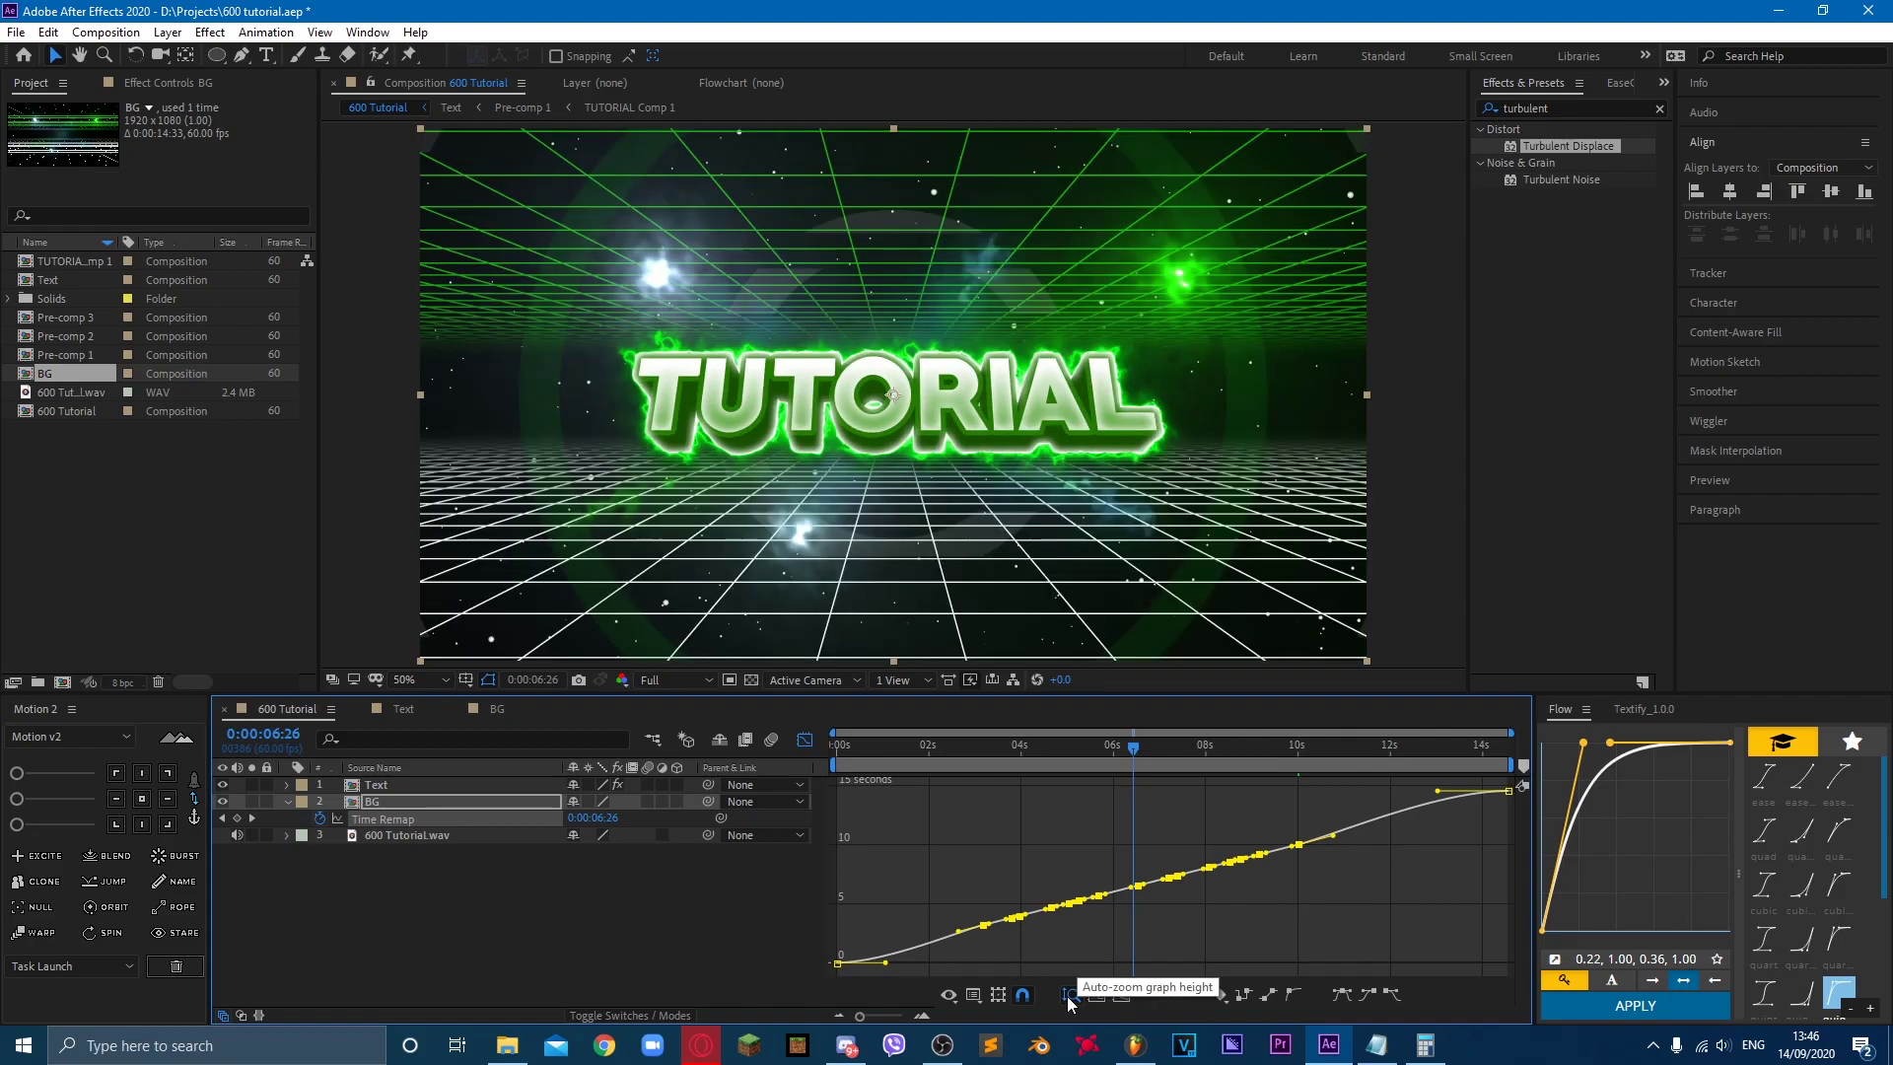
pyautogui.scroll(2, 1136, 926)
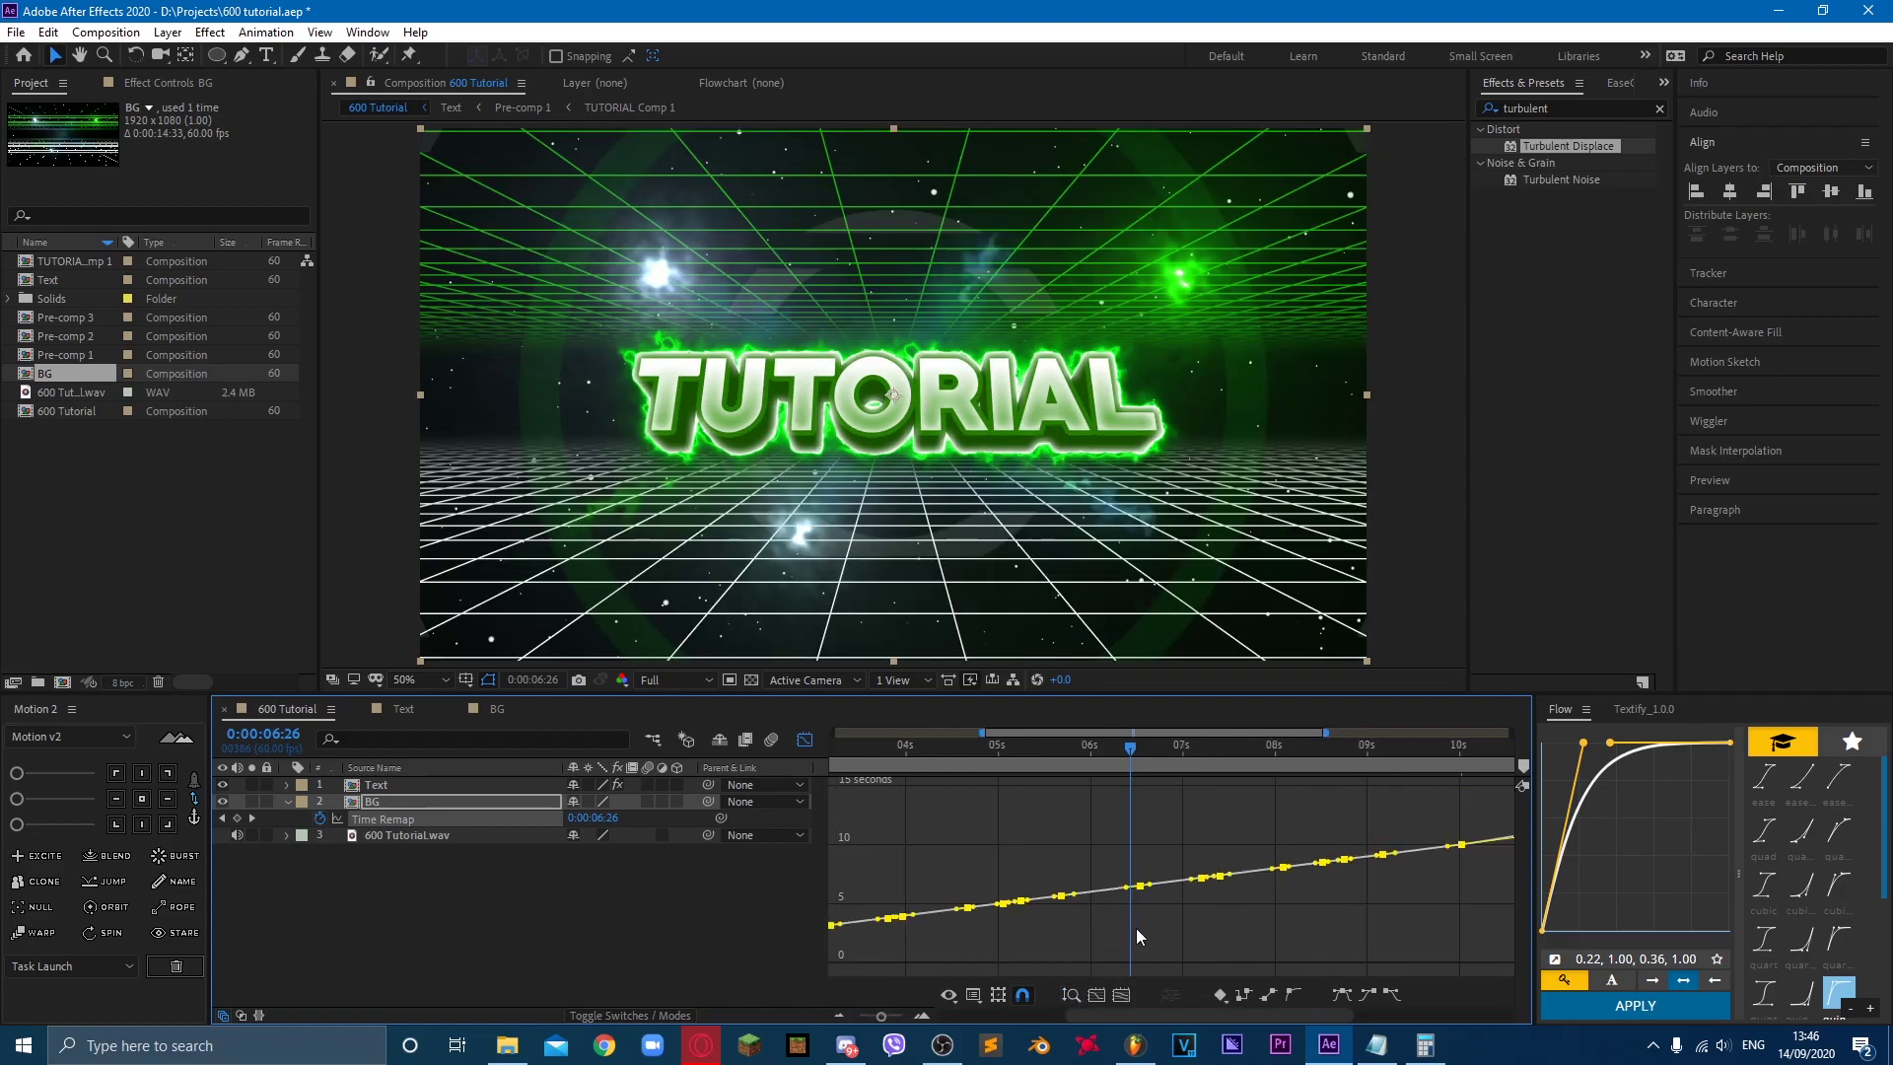
pyautogui.scroll(4, 1136, 927)
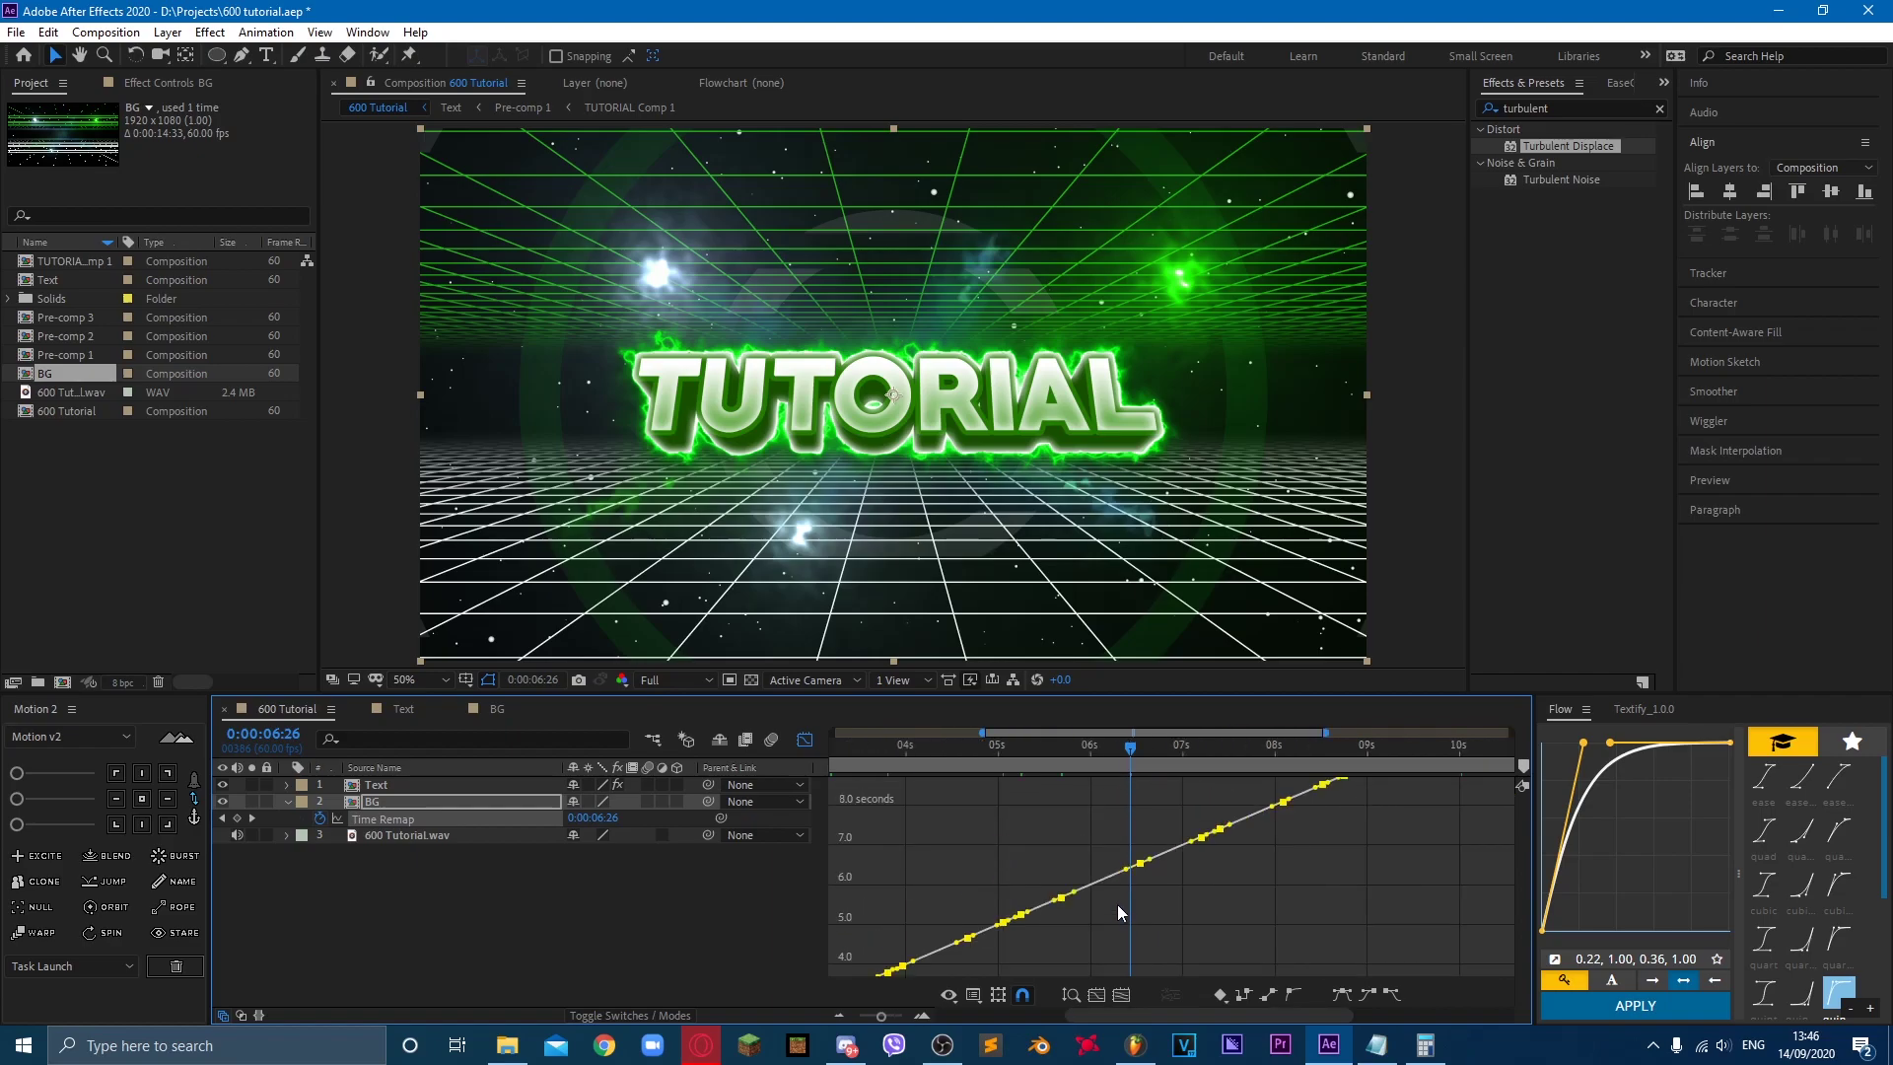
pyautogui.moveTo(1081, 859); pyautogui.dragTo(1069, 841)
pyautogui.press('space')
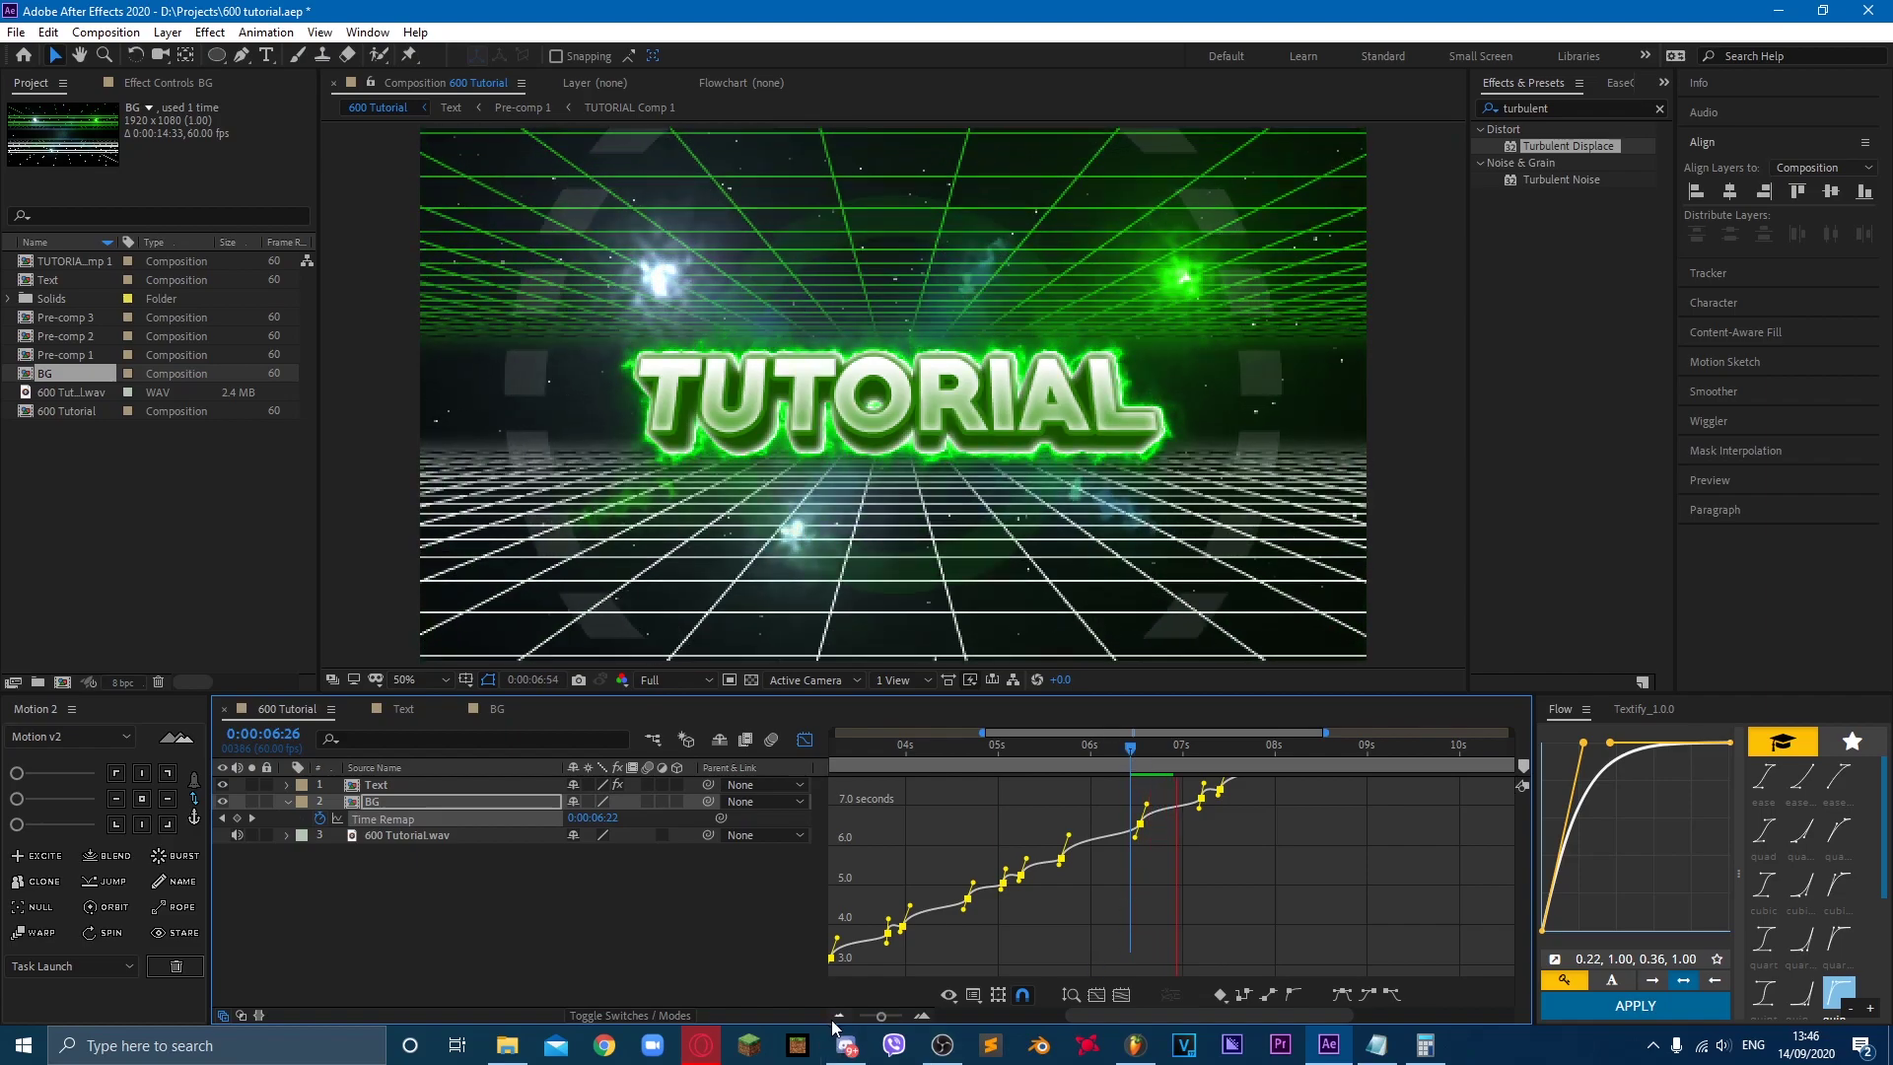
# Step: Preview the BG time remapping against the audio markers from 0:00:07:07 and from 0:00:06:47
pyautogui.press('-')
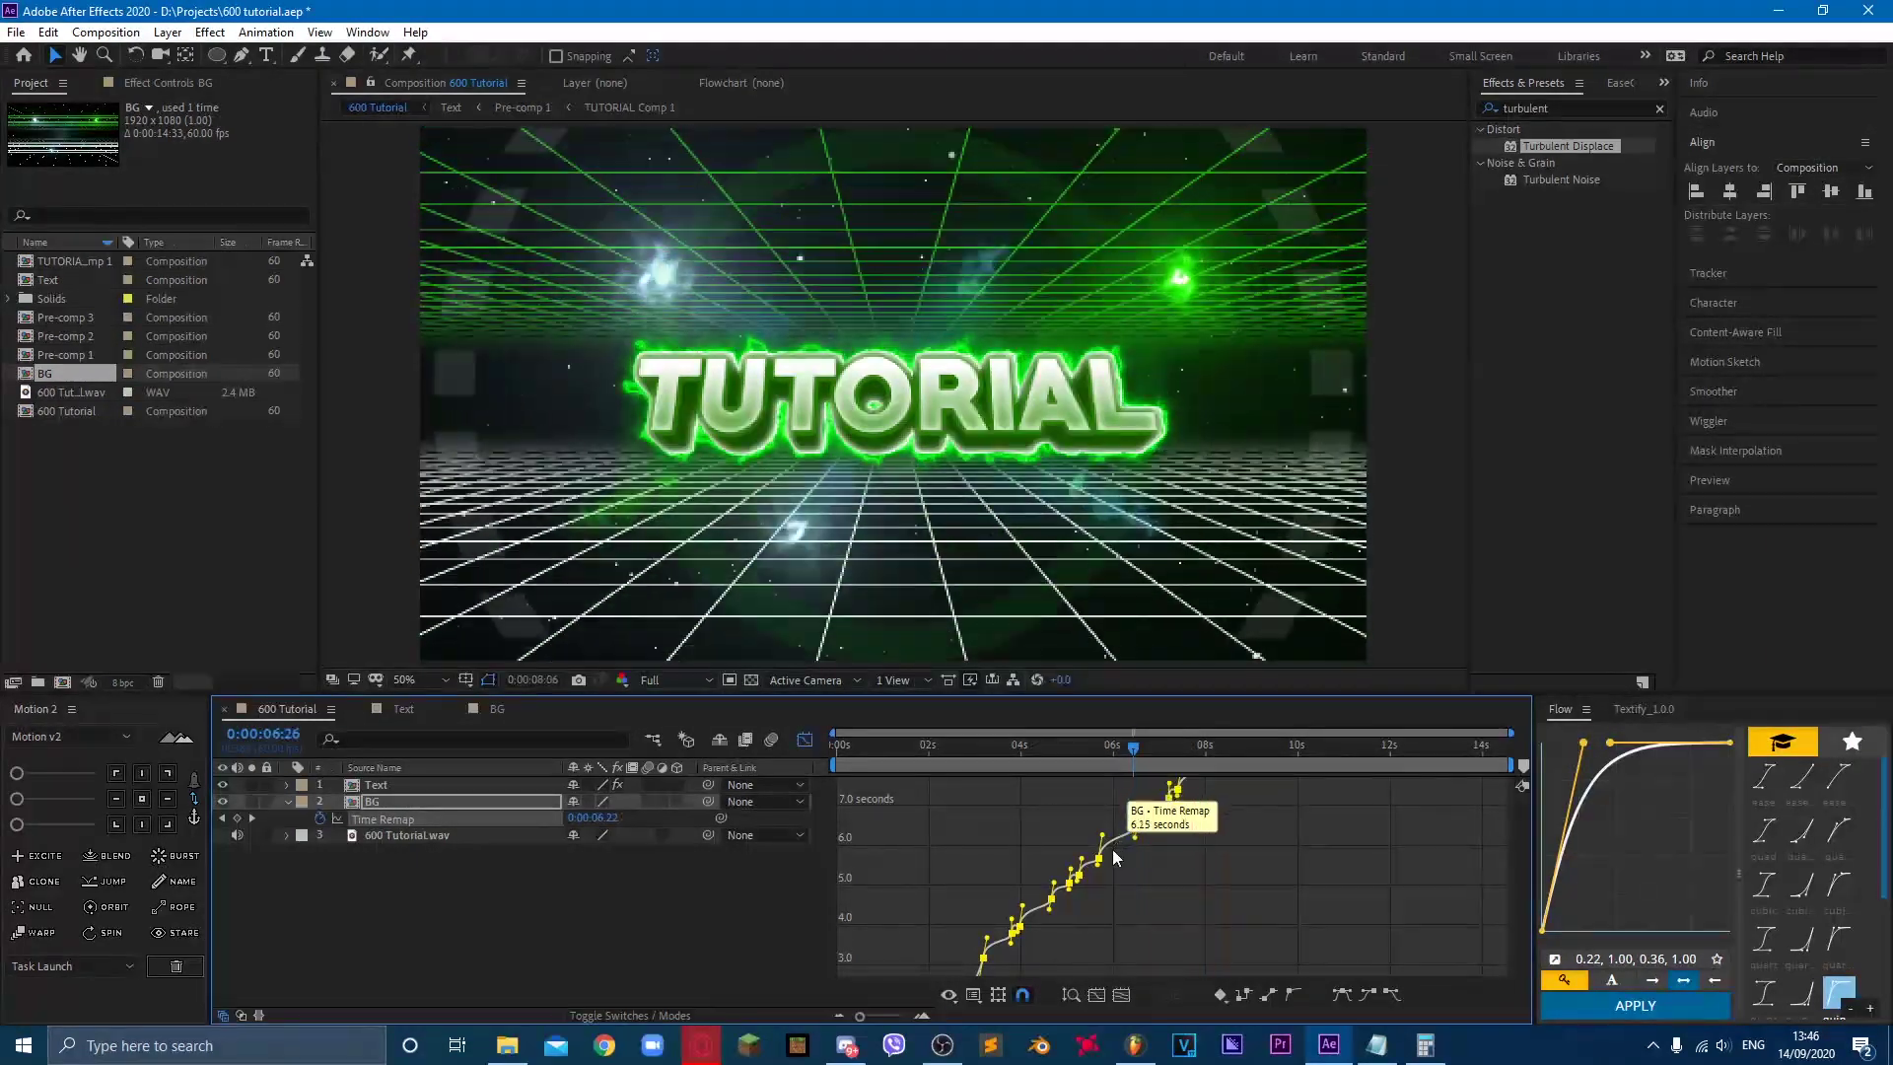
pyautogui.click(922, 1016)
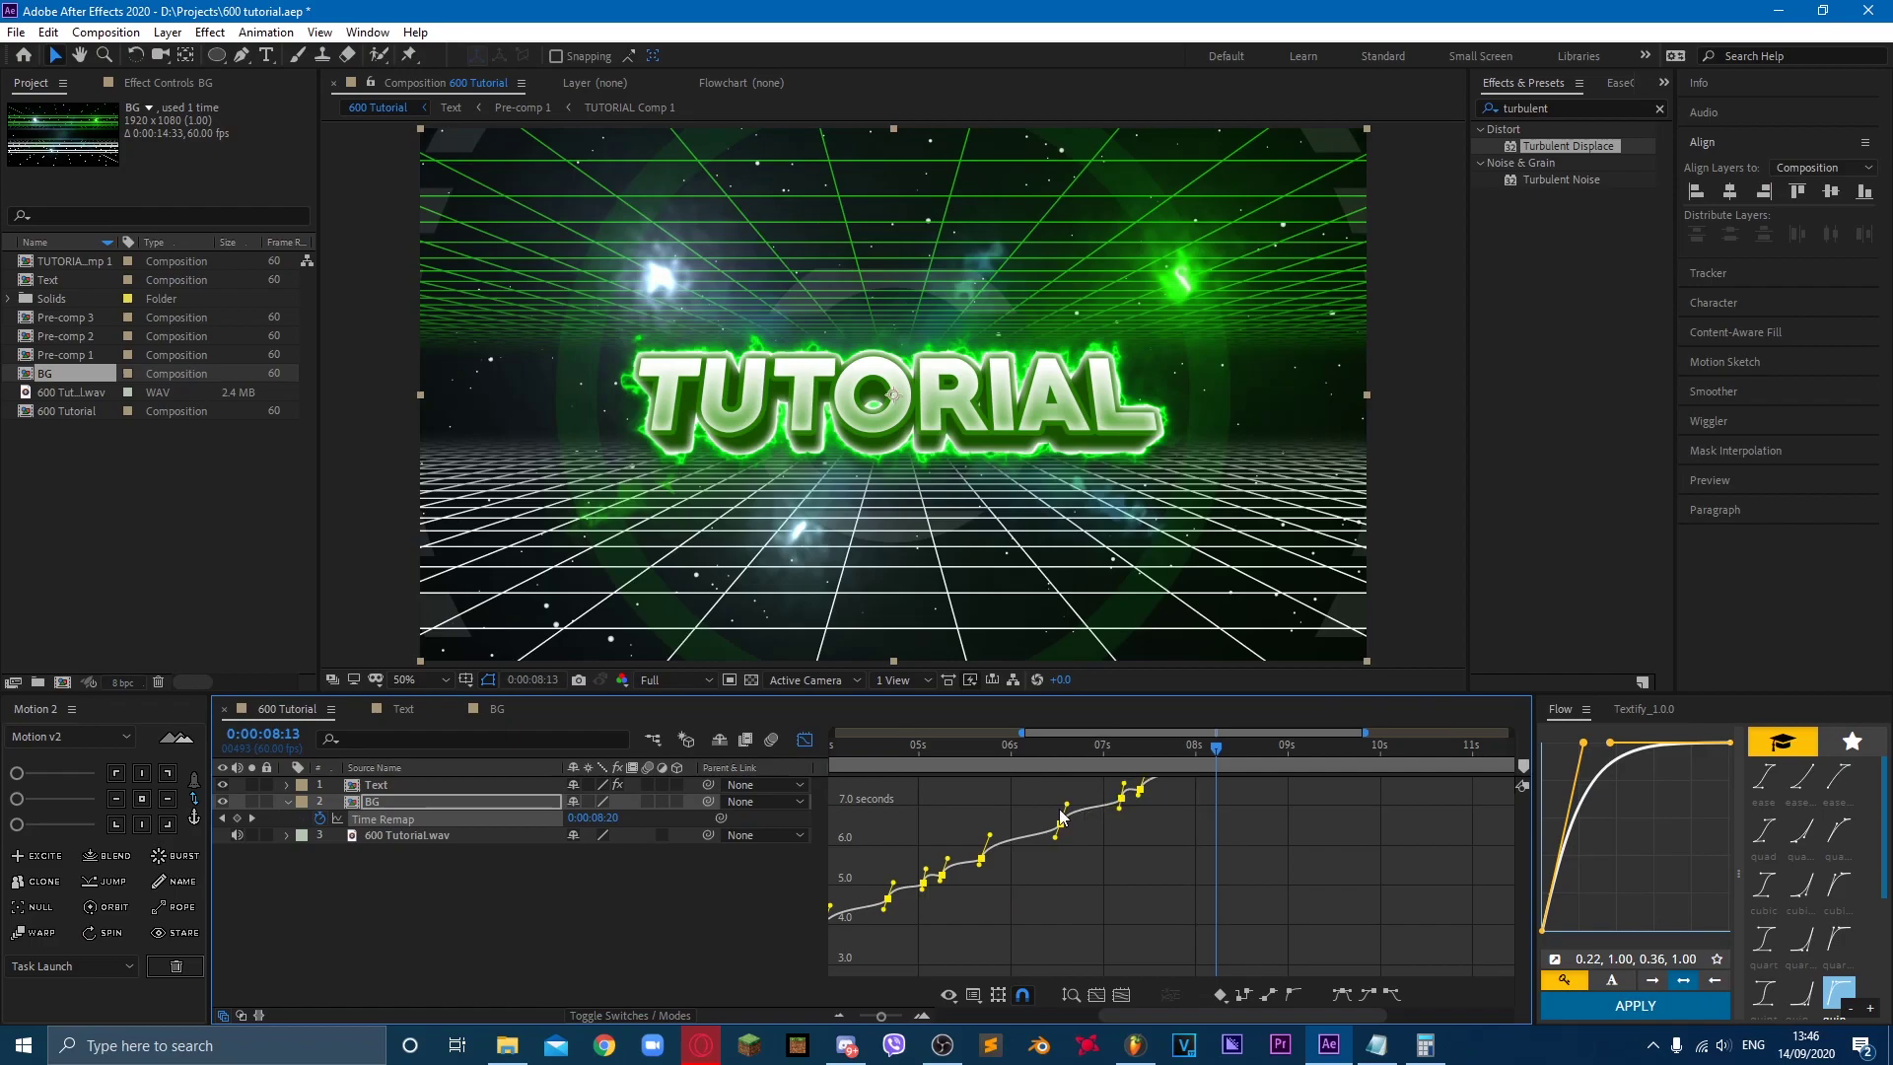
pyautogui.click(1116, 767)
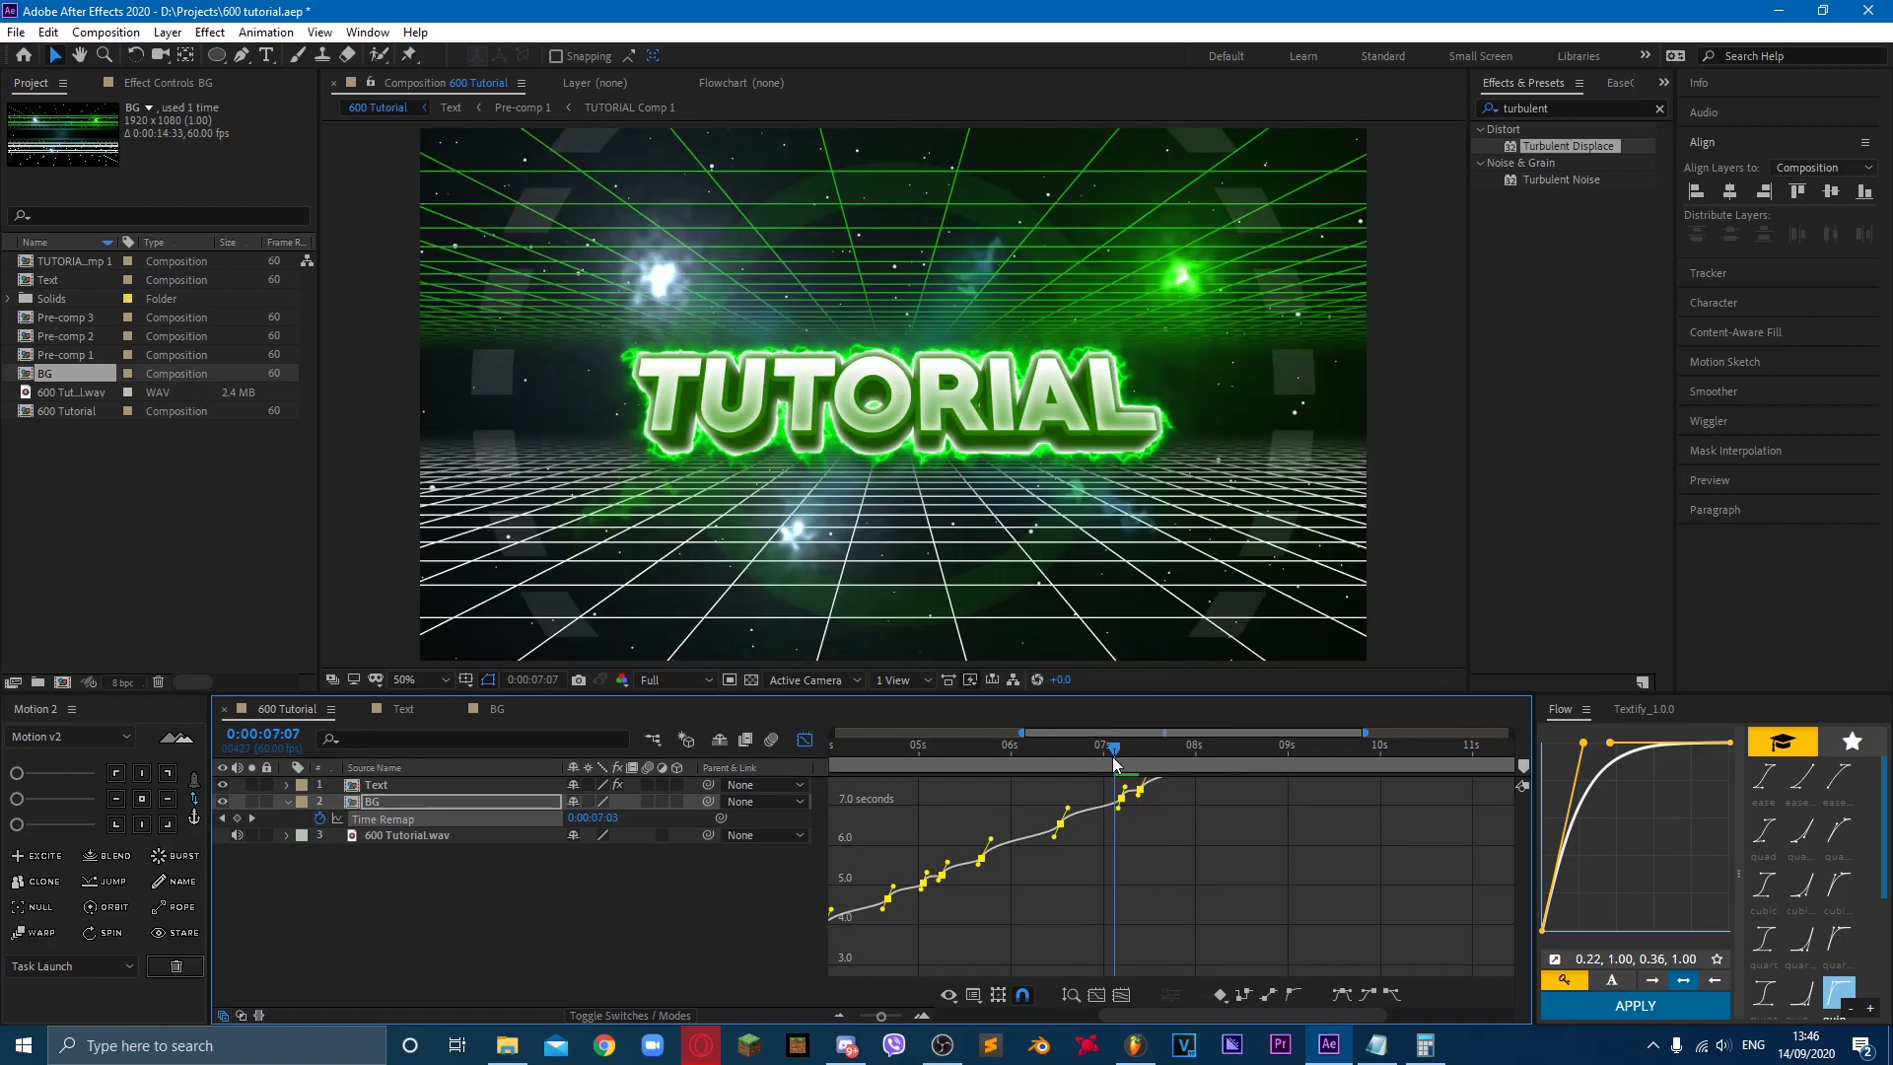
pyautogui.click(1110, 759)
pyautogui.press('-')
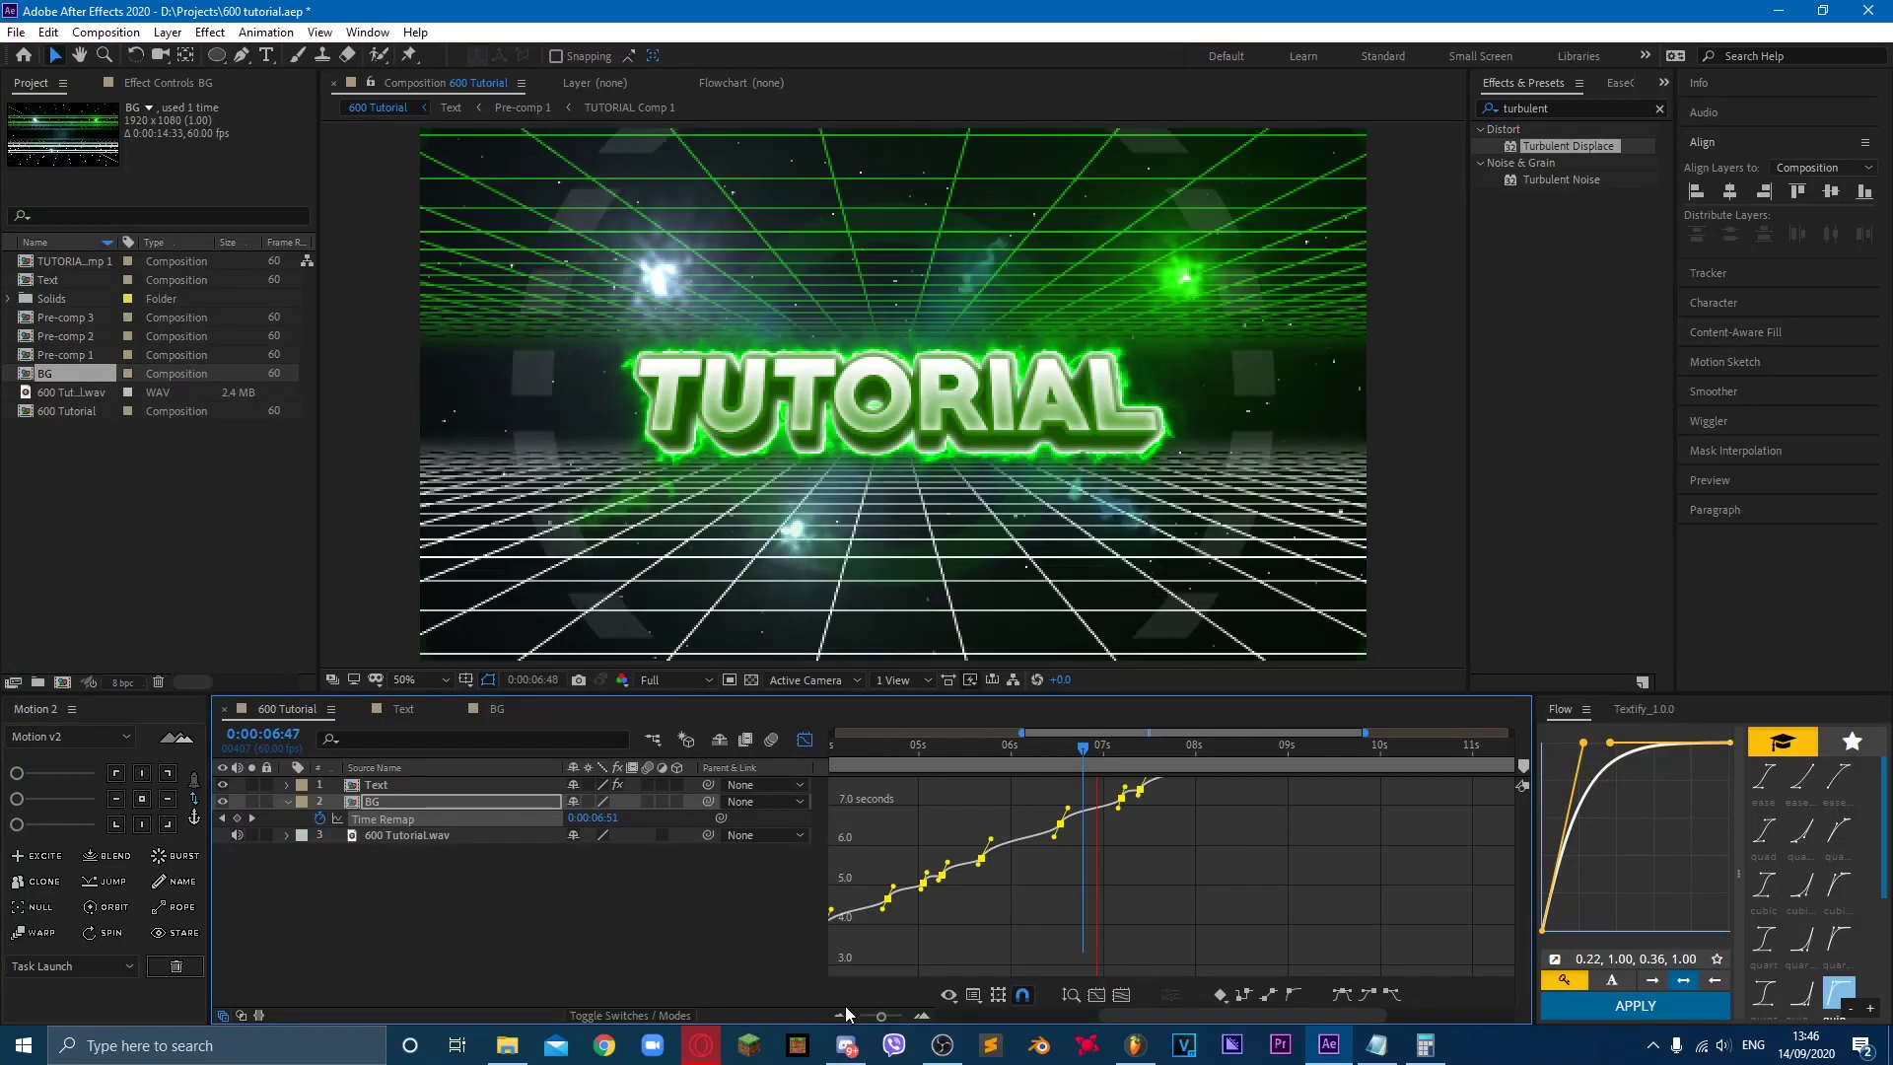
# Step: Reselect the marker keyframes and inspect the Time Remap curve around 0:00:04:40 with the graph height auto-fitted
pyautogui.click(1037, 914)
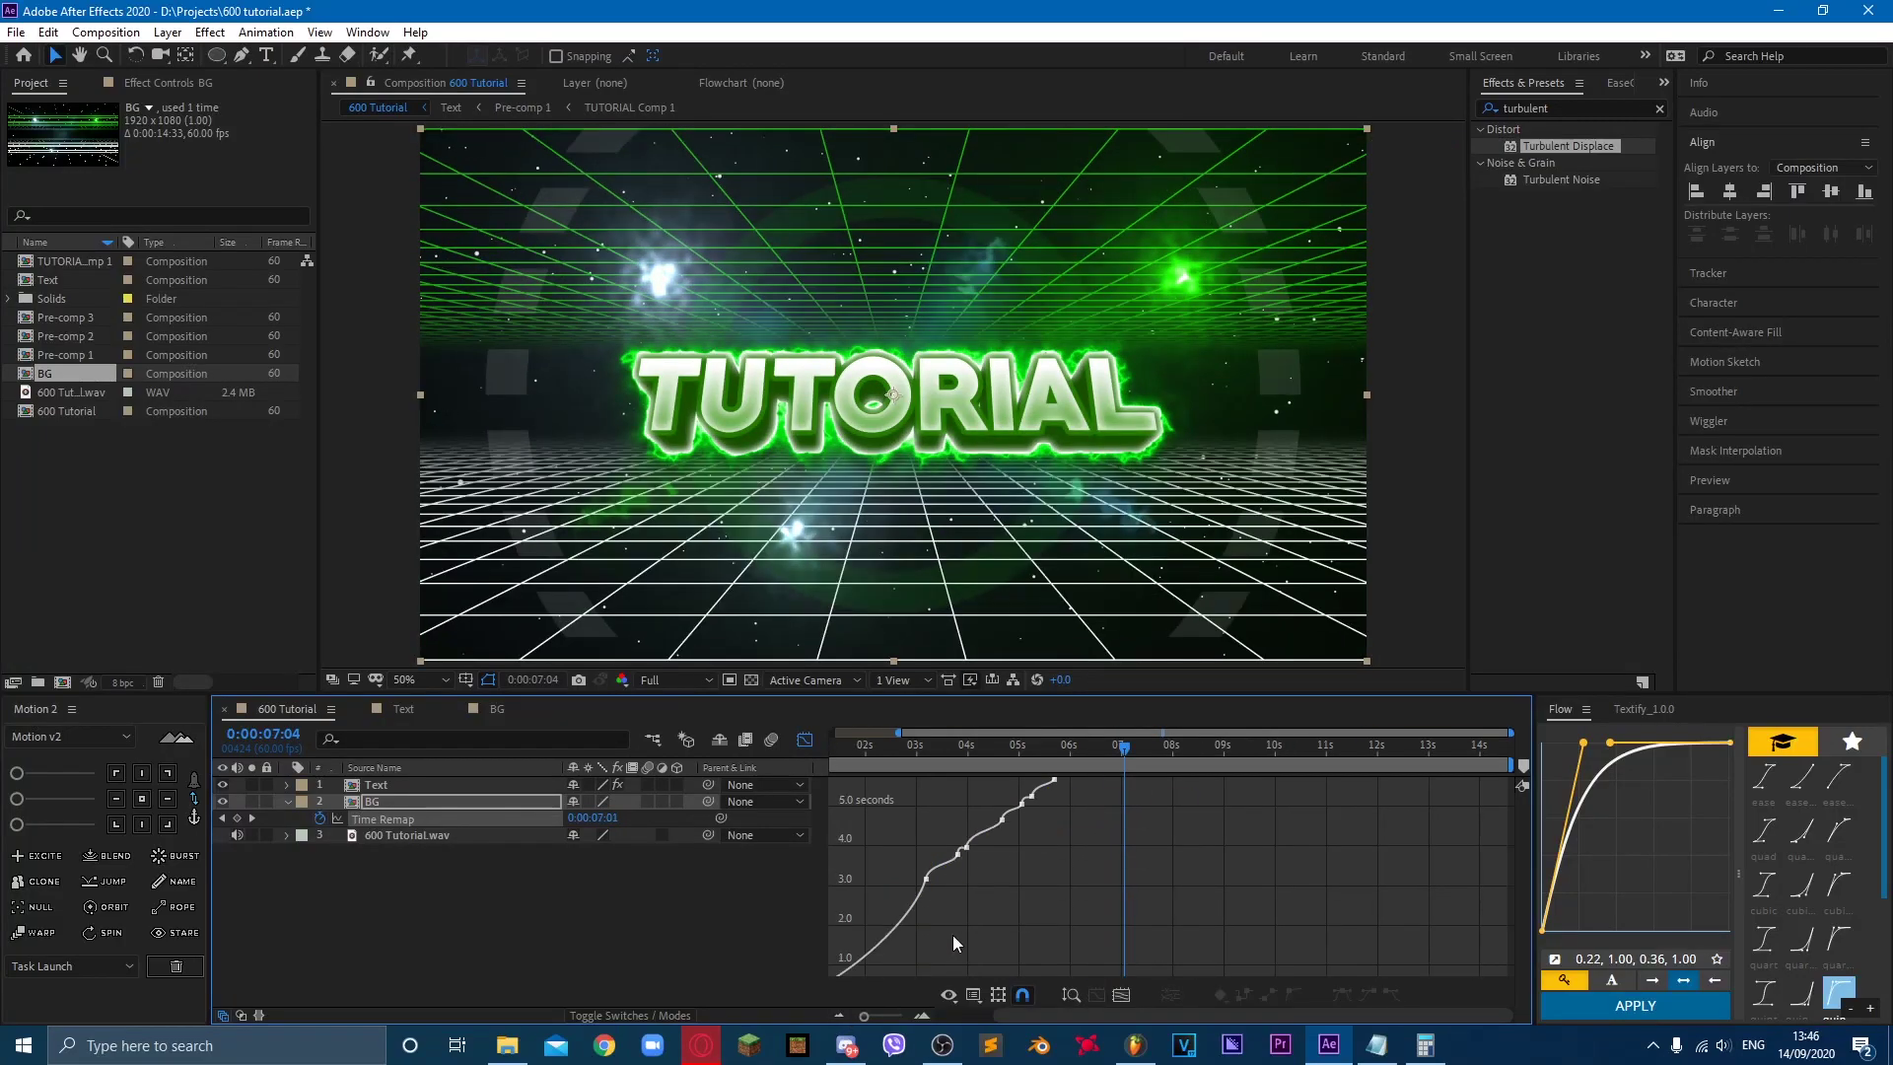
pyautogui.moveTo(905, 955); pyautogui.dragTo(1313, 828)
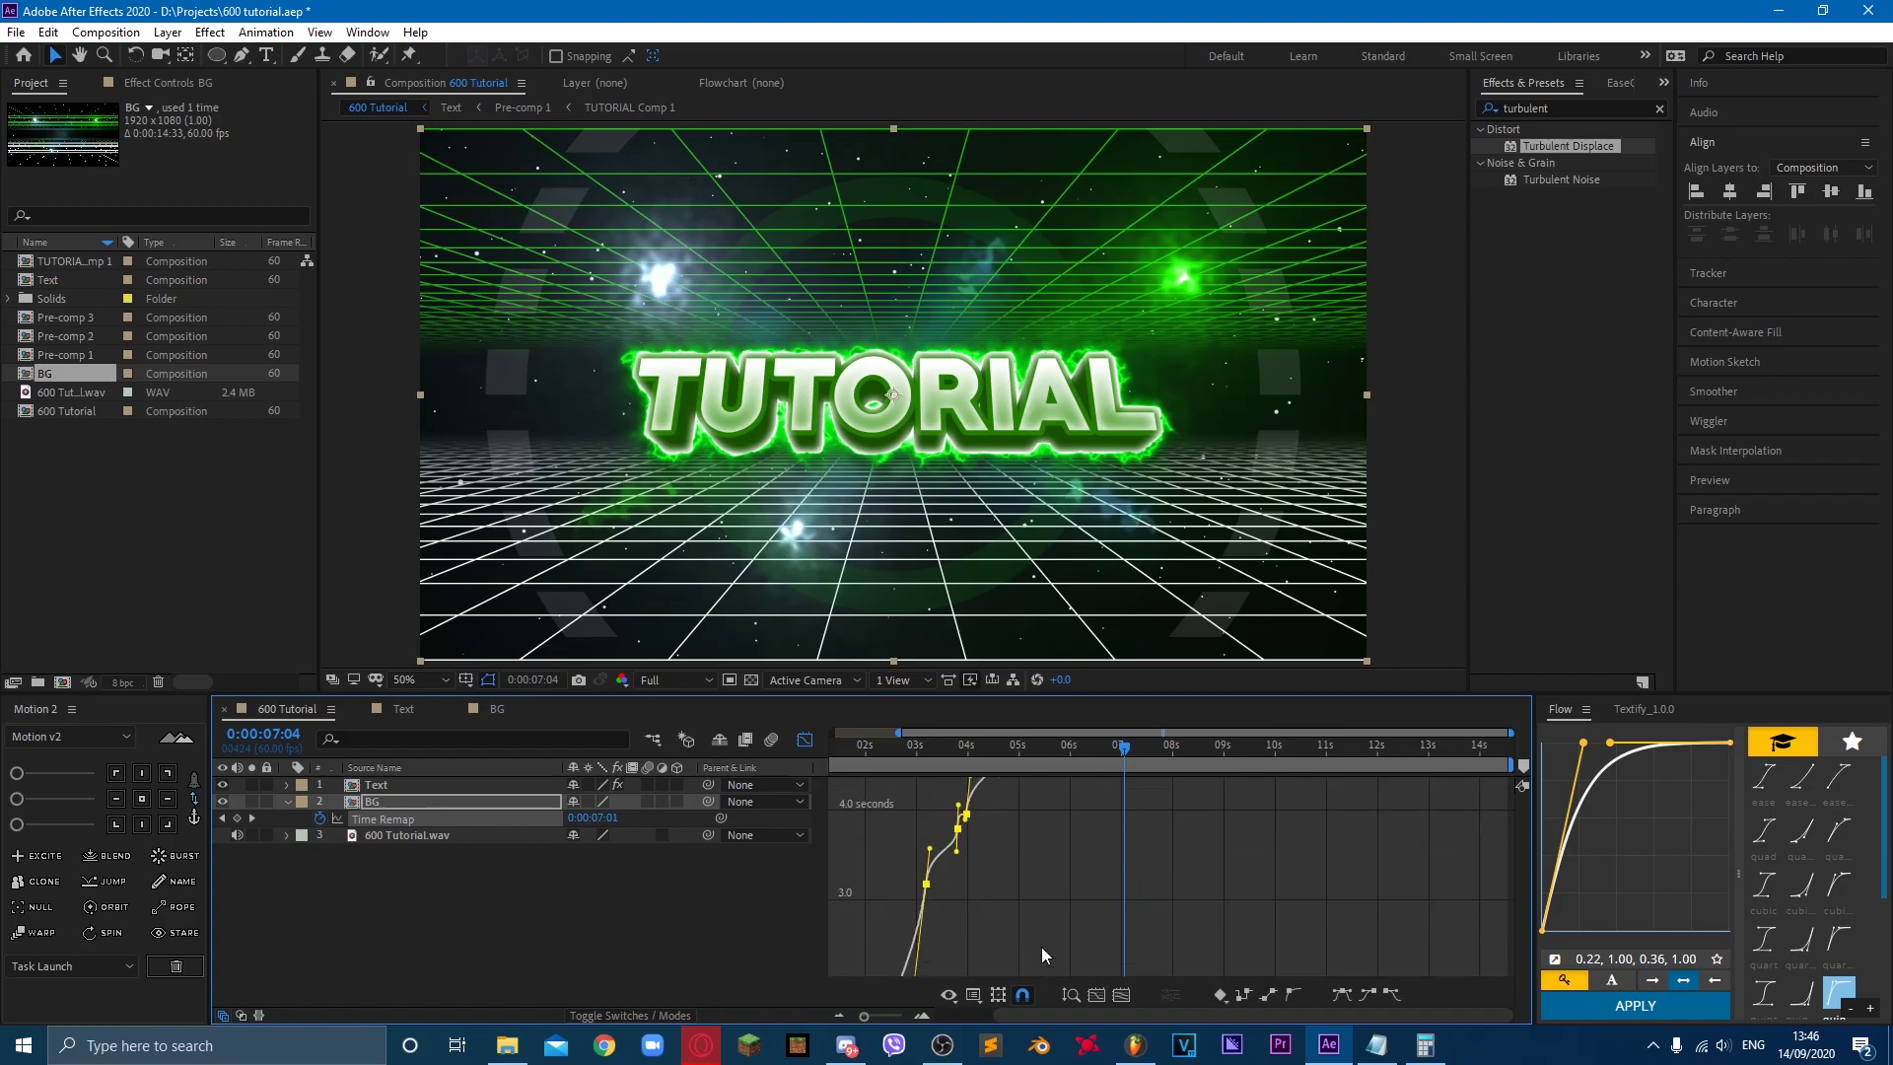
pyautogui.scroll(5, 1042, 952)
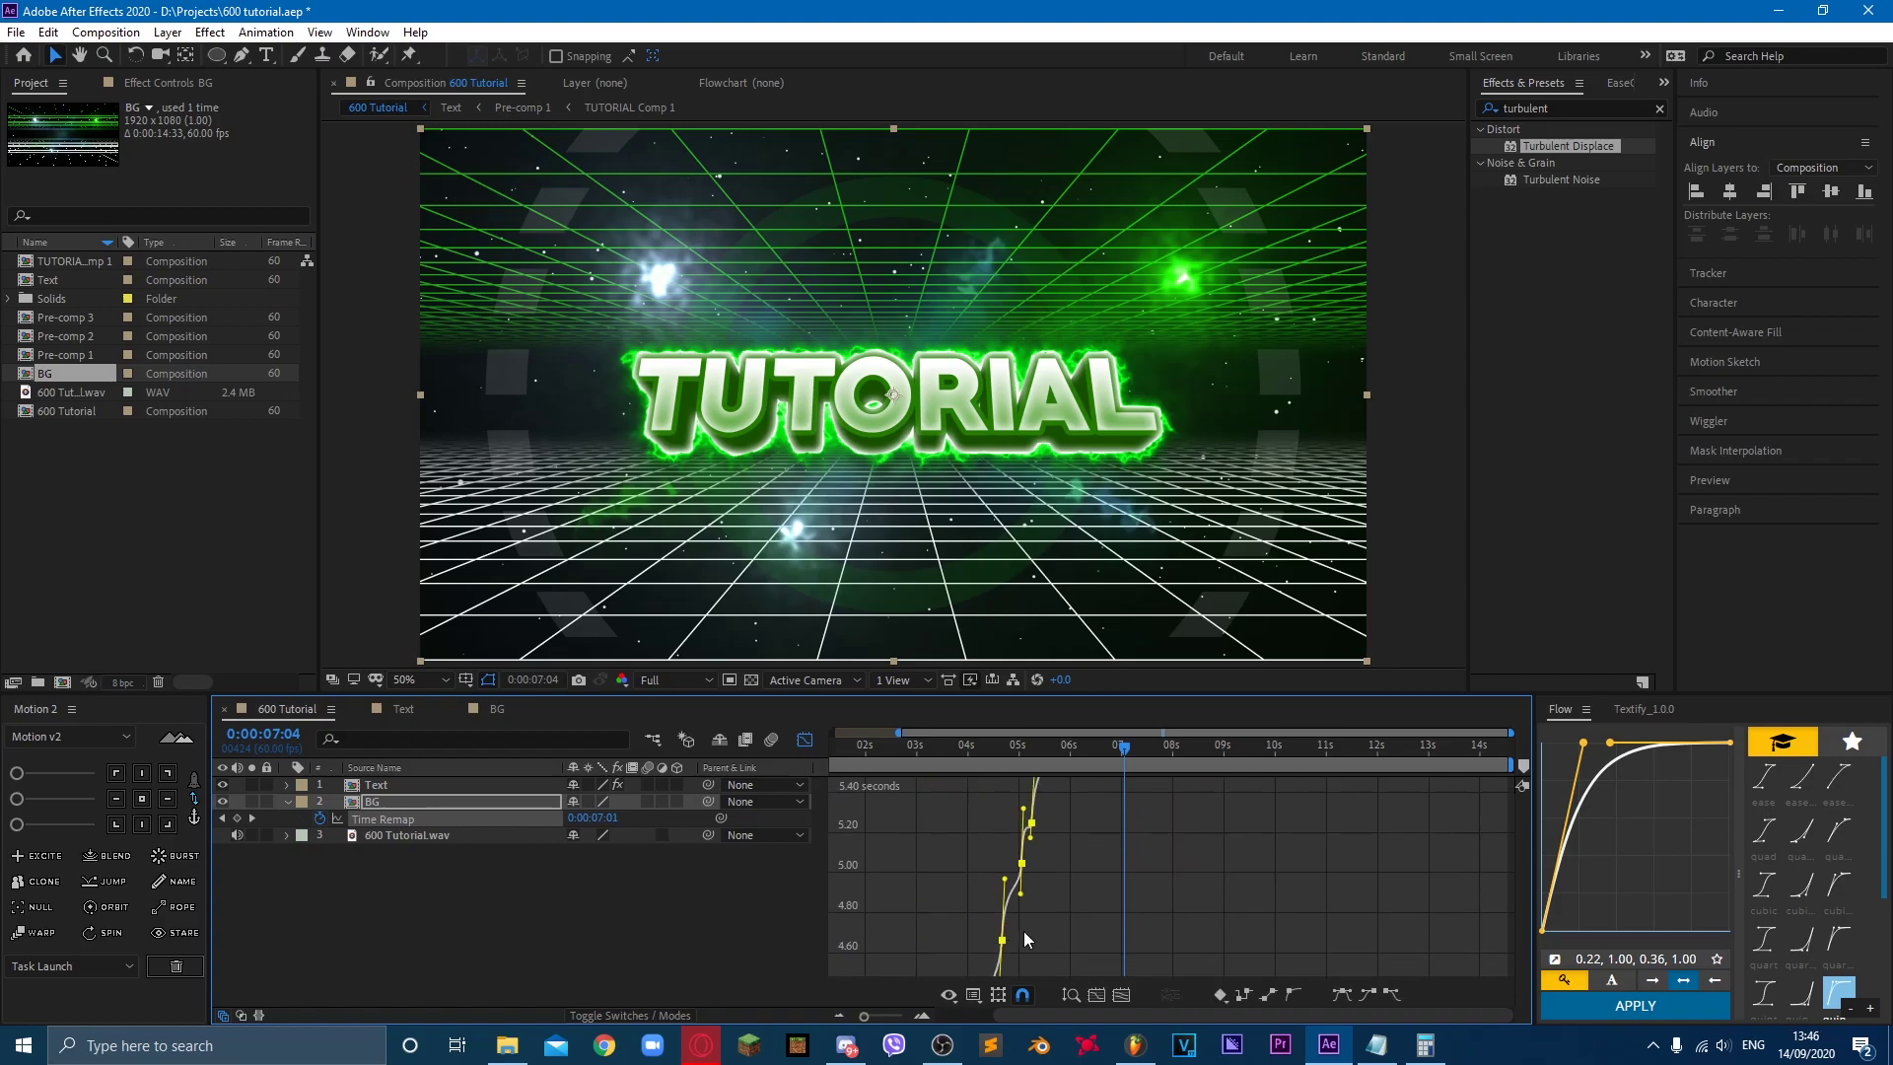
pyautogui.scroll(5, 1048, 819)
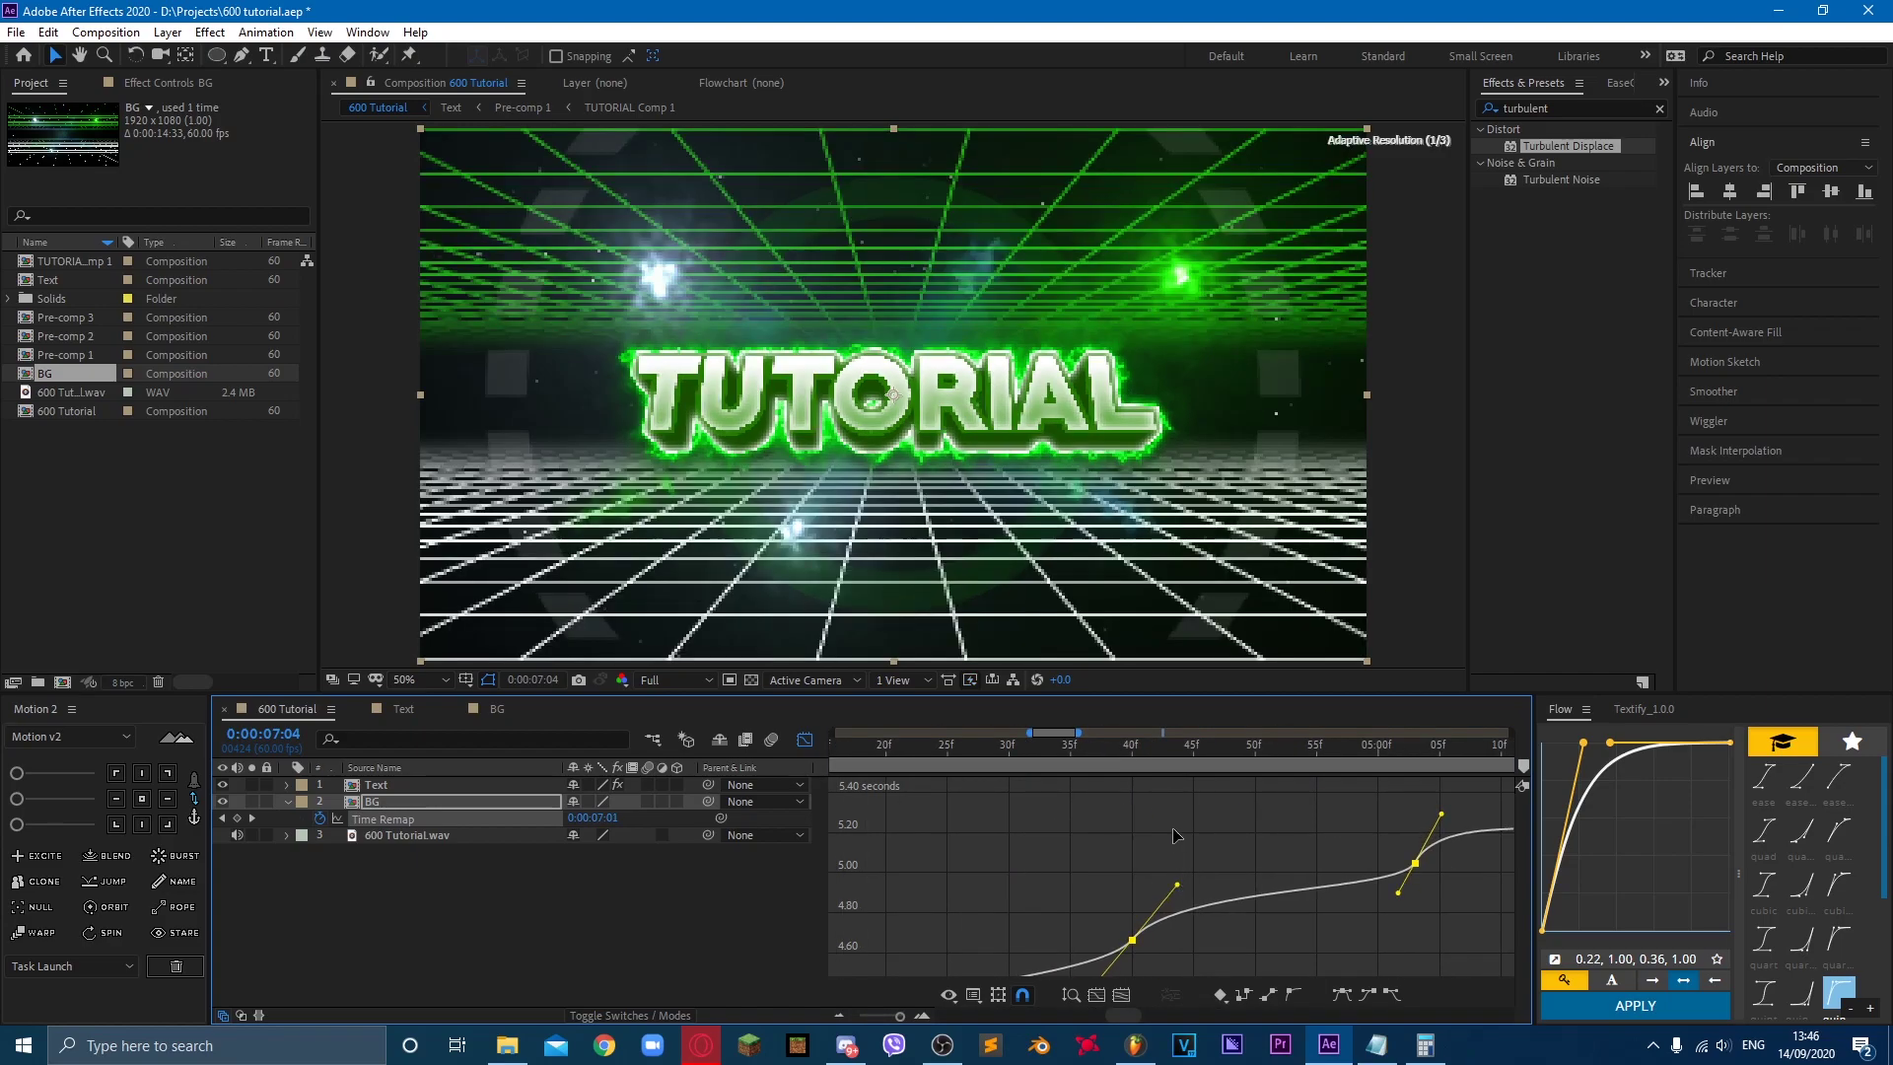
pyautogui.click(1139, 762)
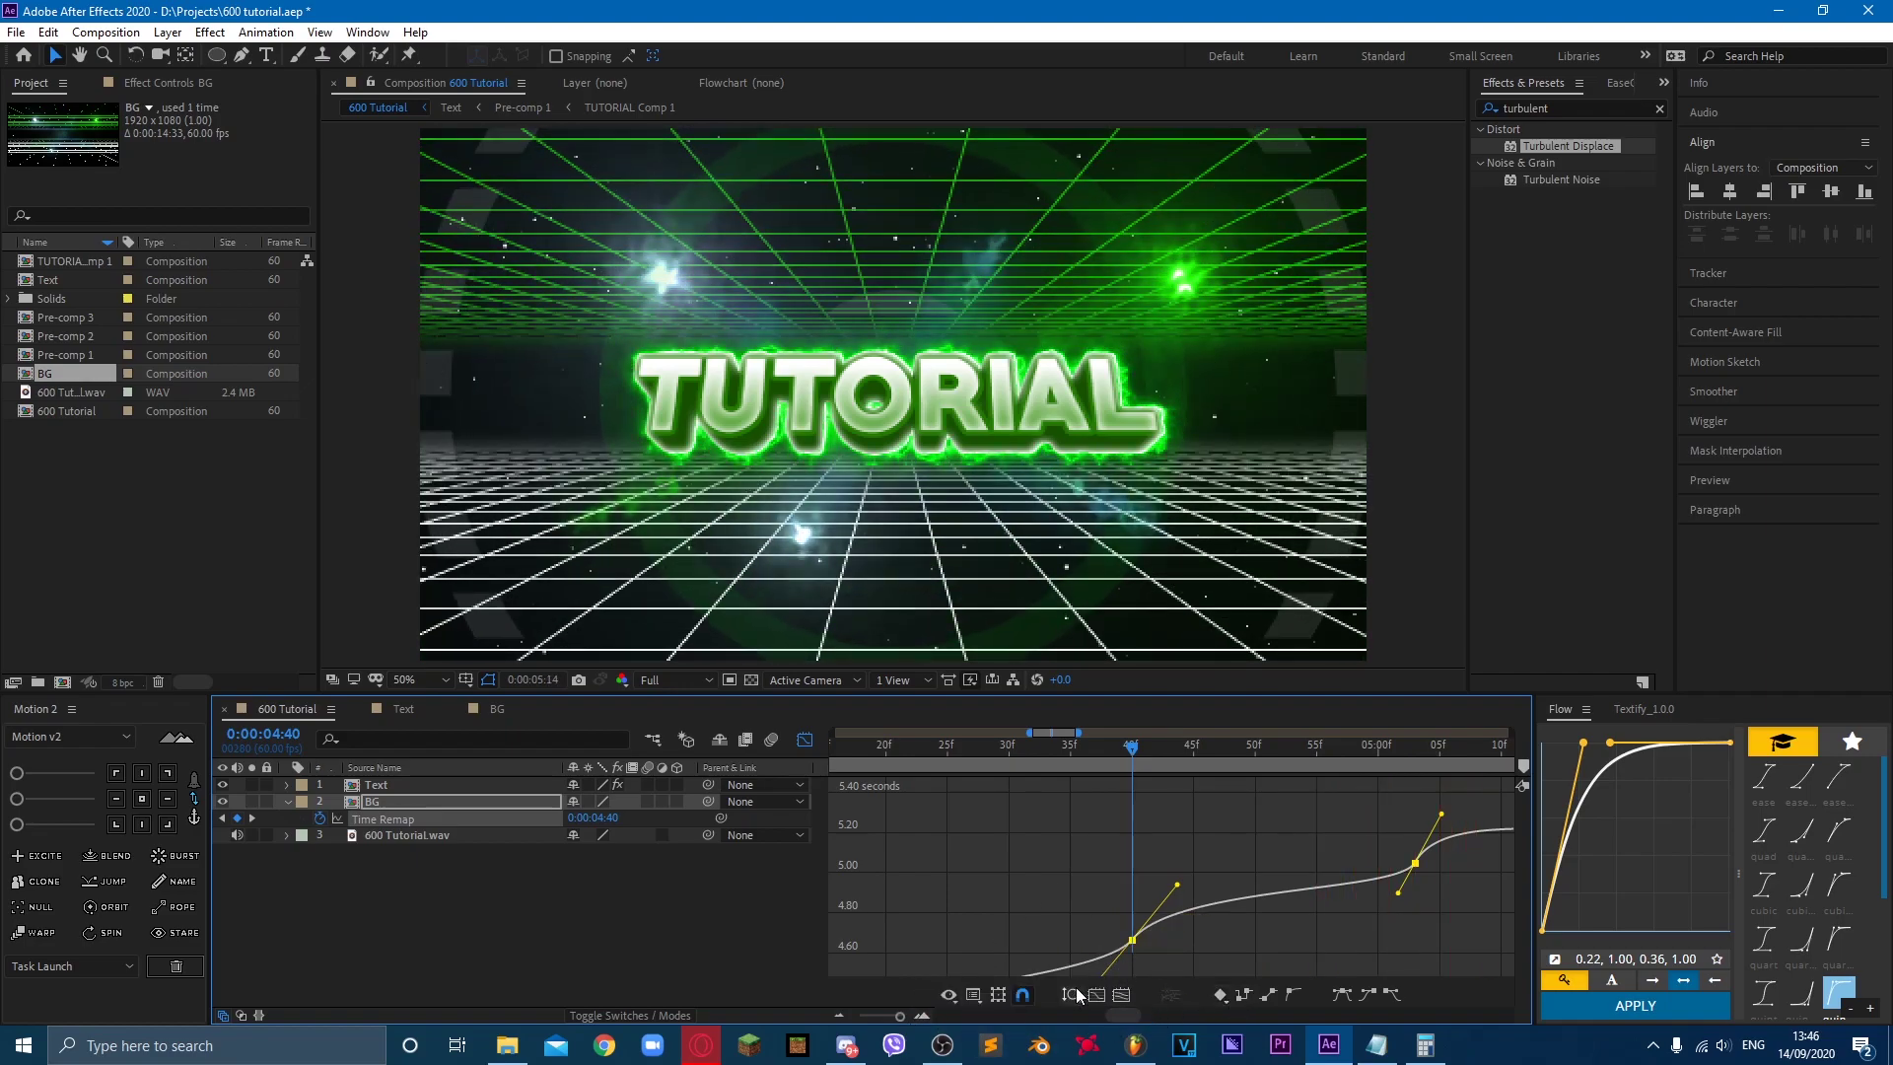
pyautogui.click(1069, 994)
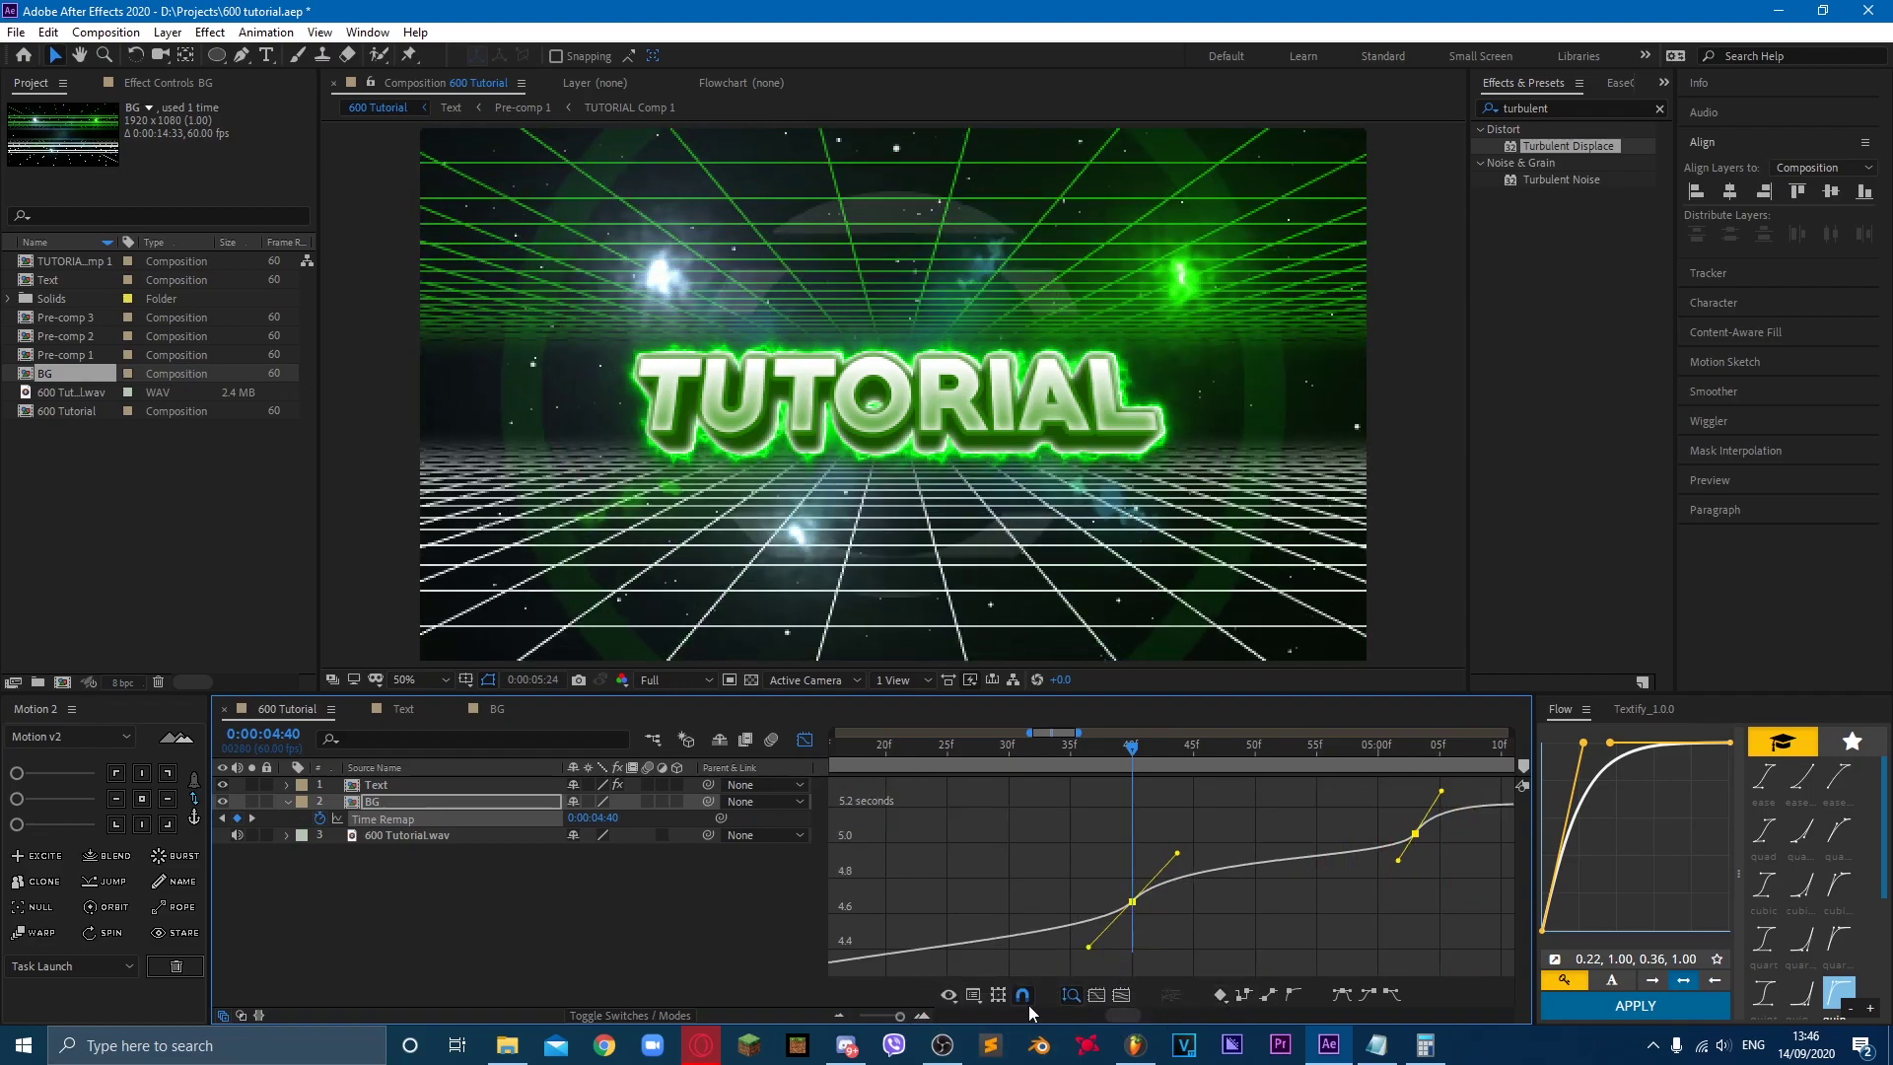
# Step: Preview the time-remapped background from 0:00:04:44 over the following audio markers
pyautogui.click(839, 1017)
pyautogui.click(1132, 754)
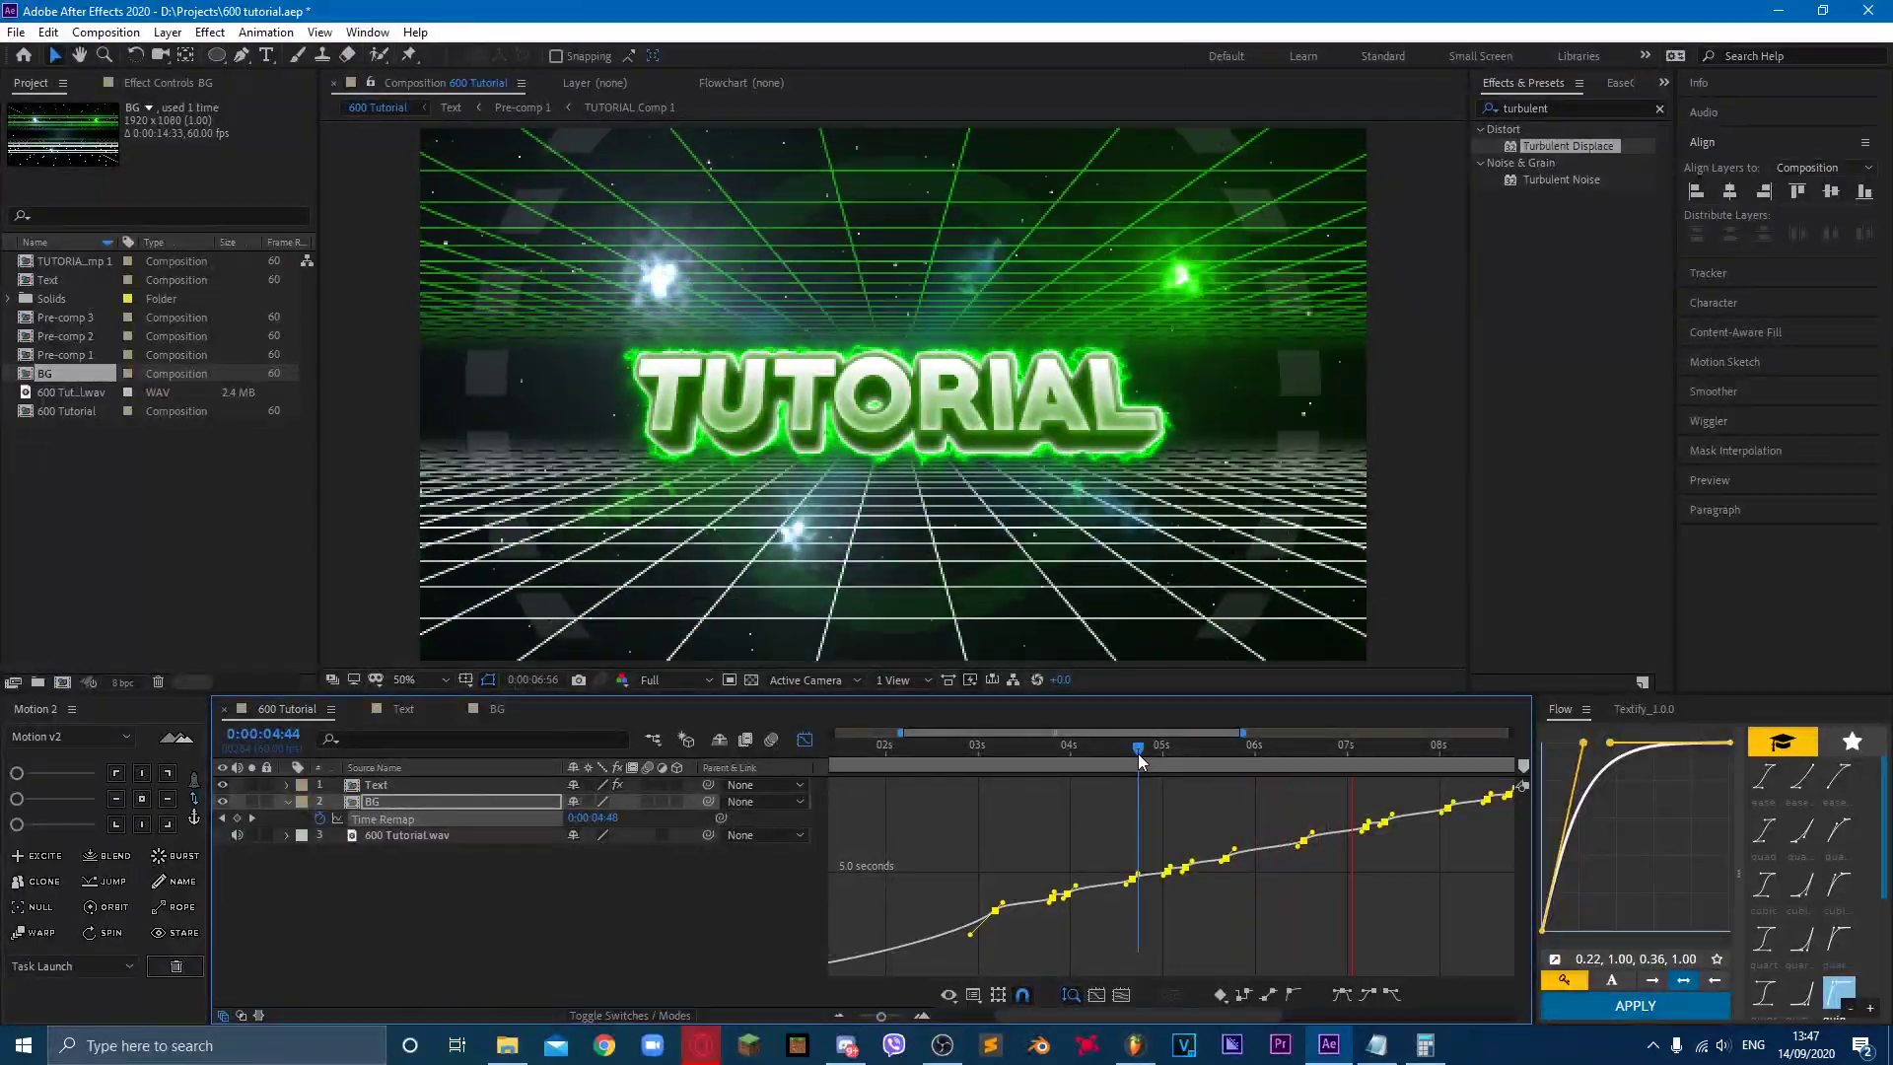
pyautogui.press('space')
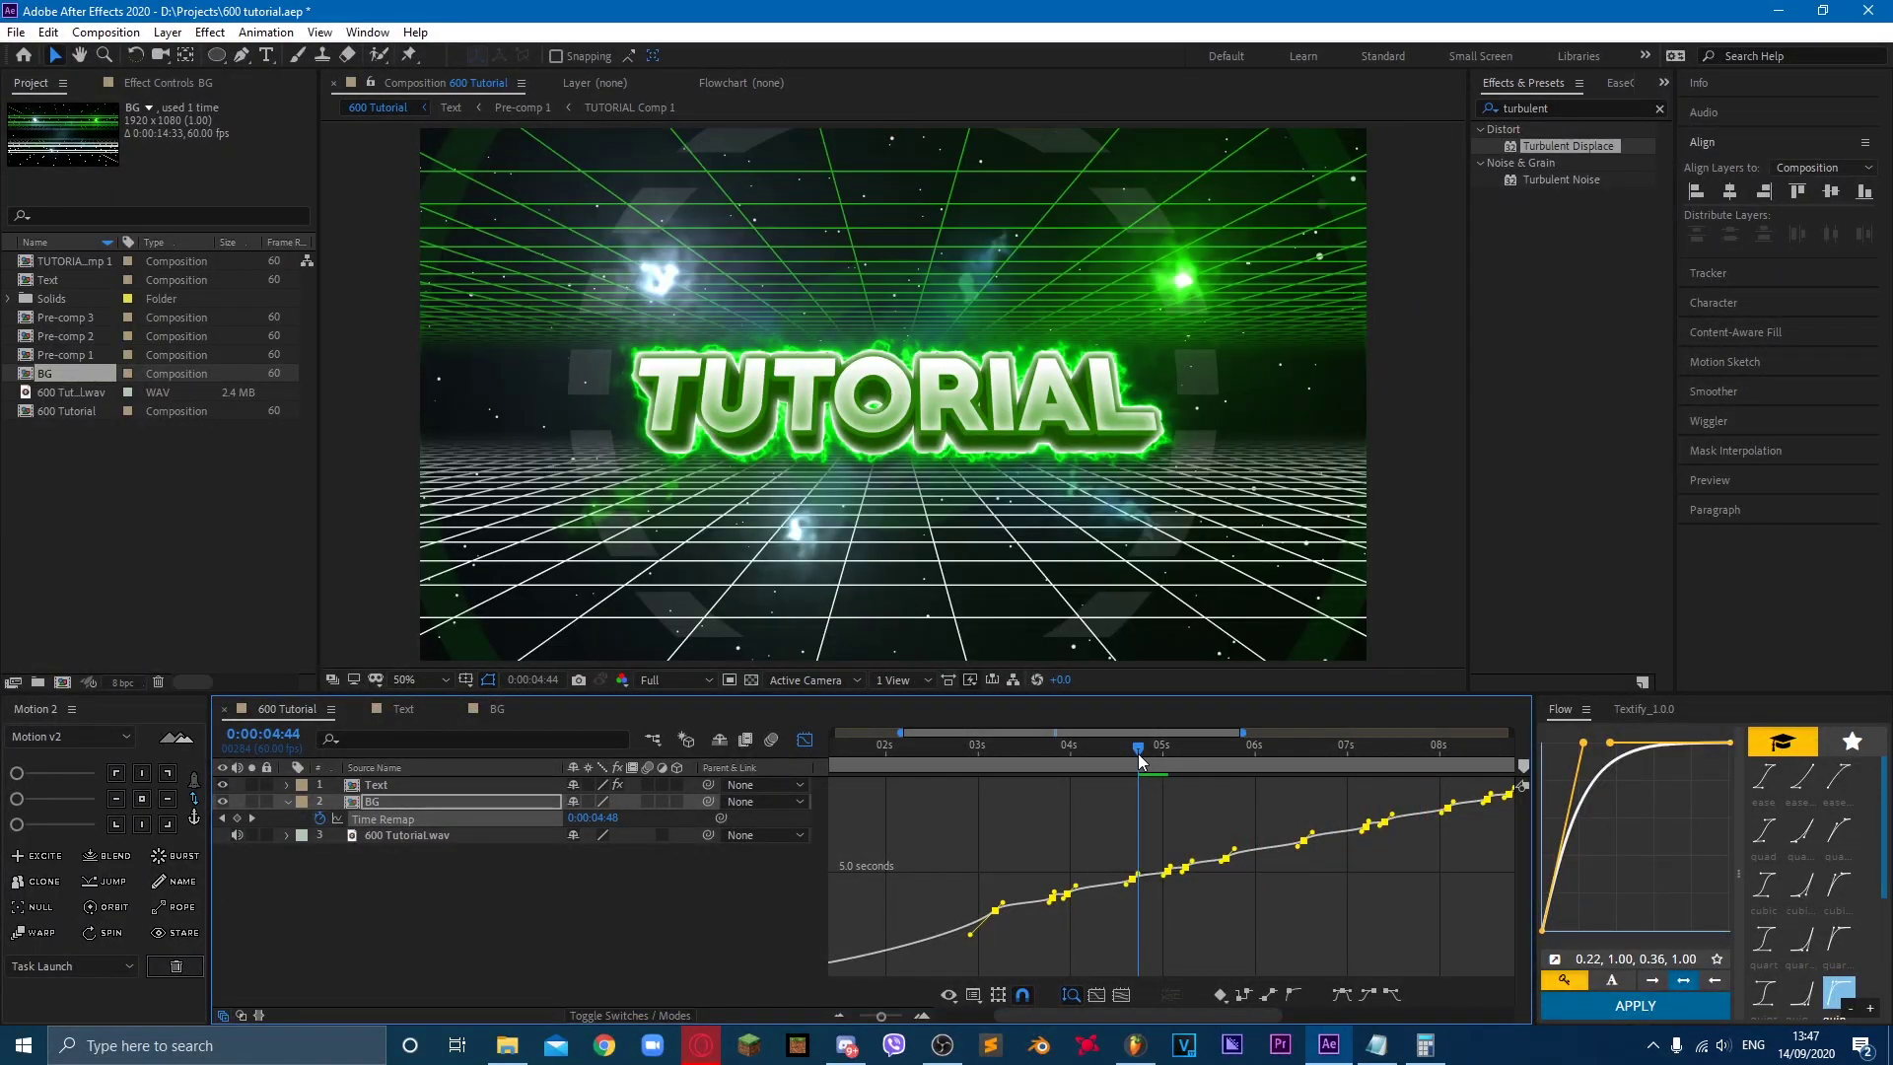
pyautogui.press('space')
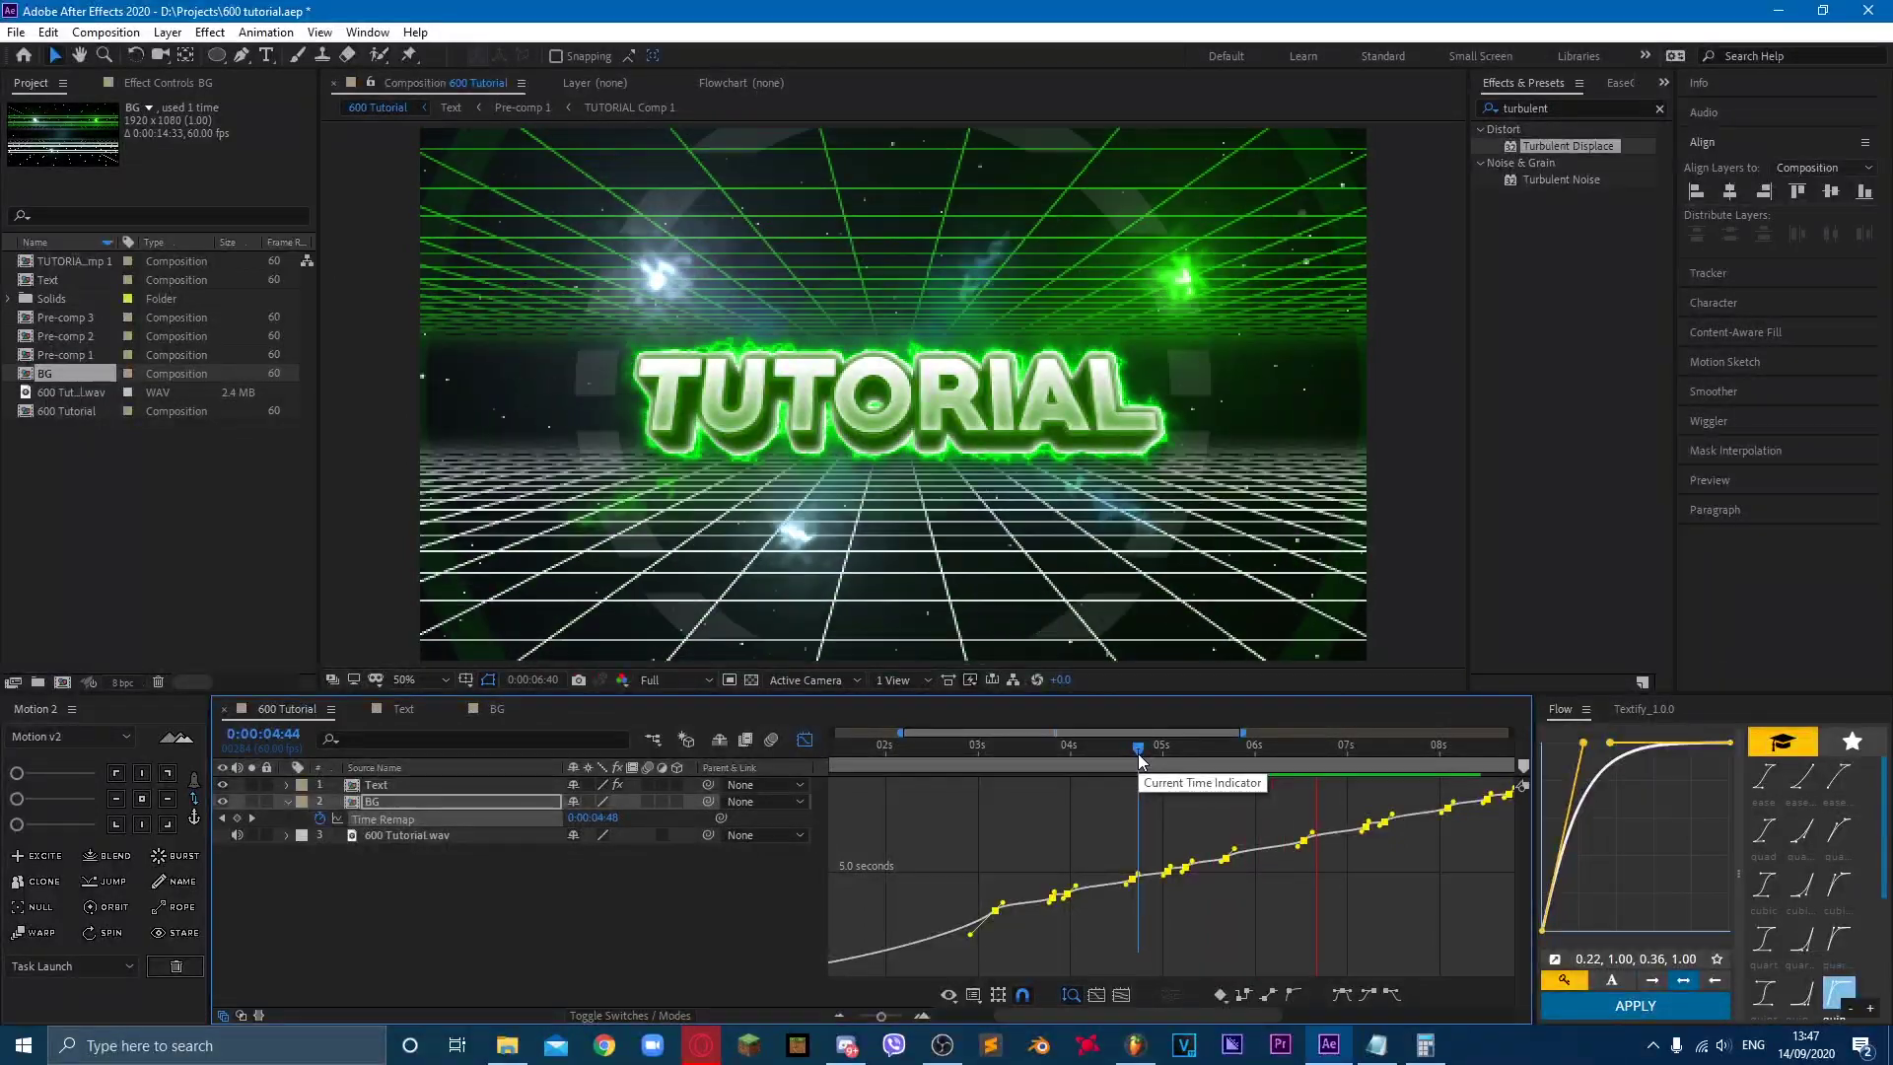
pyautogui.press('space')
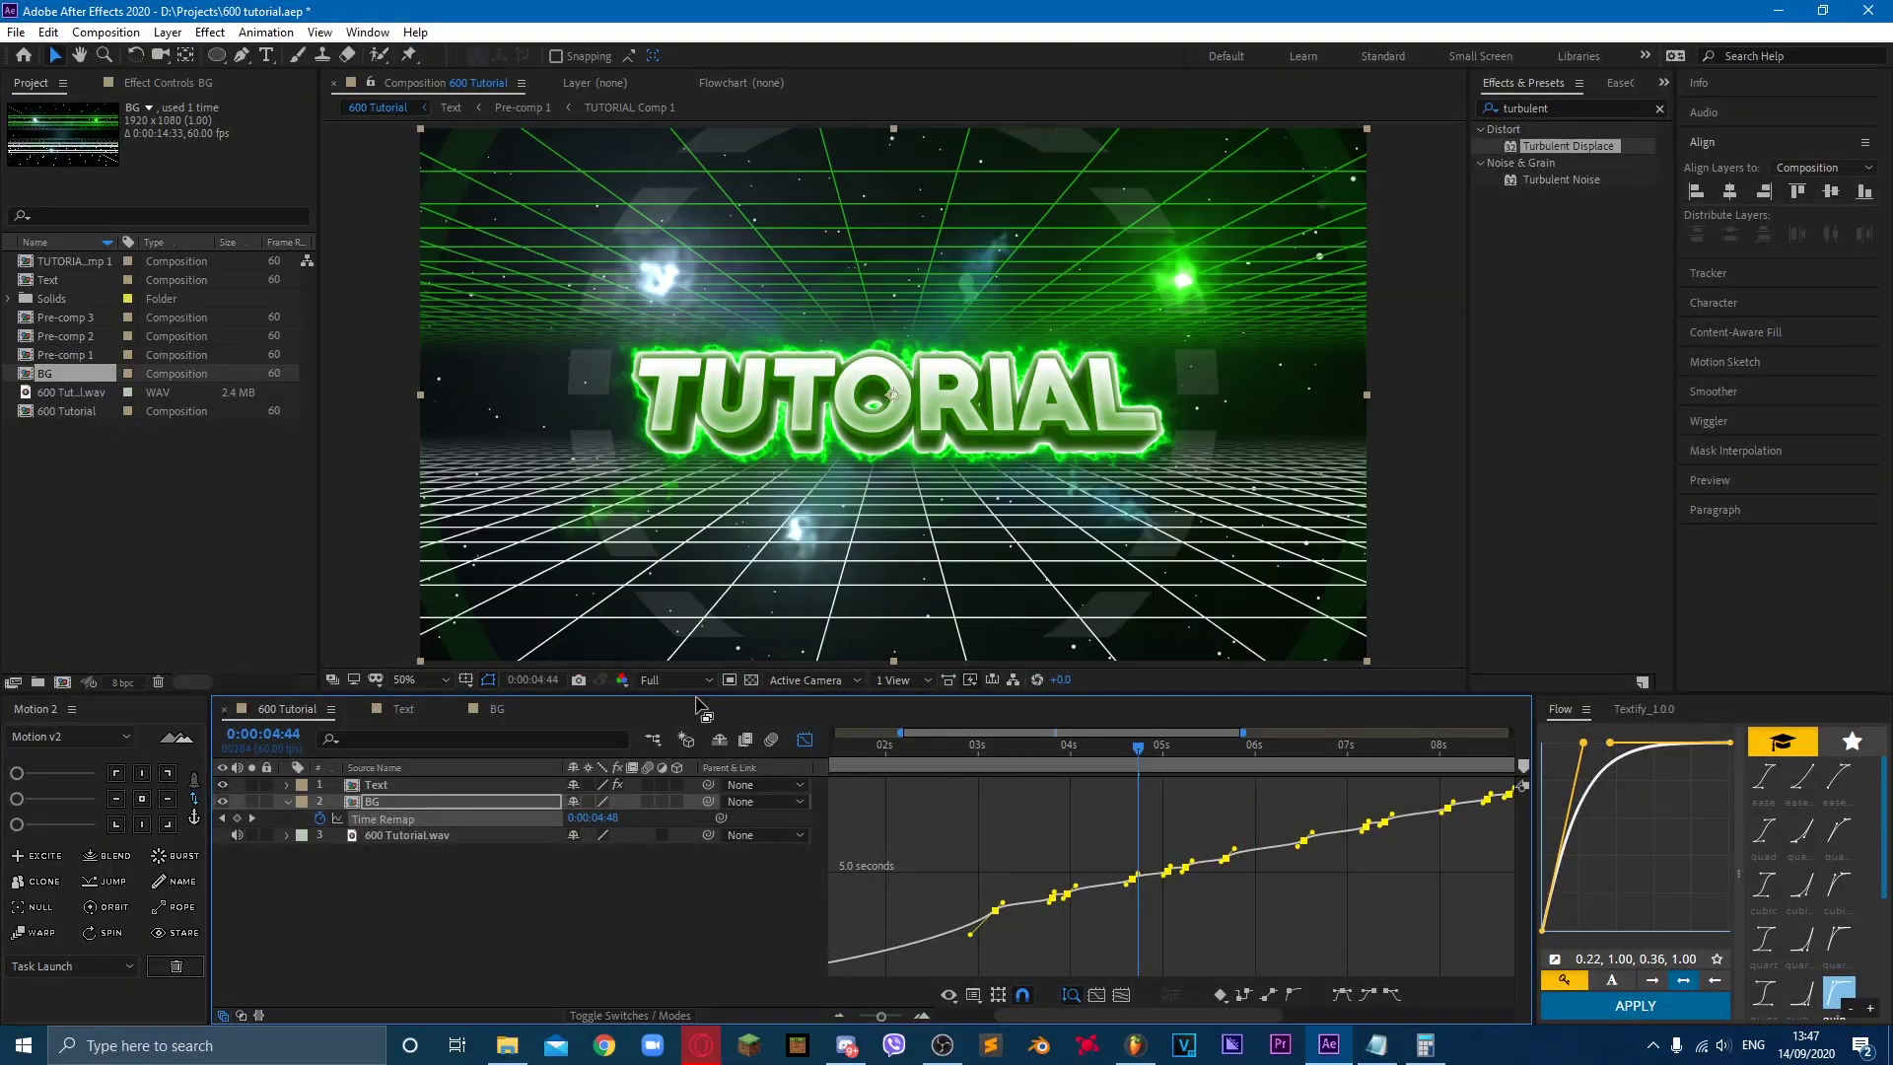
# Step: Close the Graph Editor, show the full timeline and return the current time to 0:00:00:00
pyautogui.click(800, 739)
pyautogui.click(837, 1016)
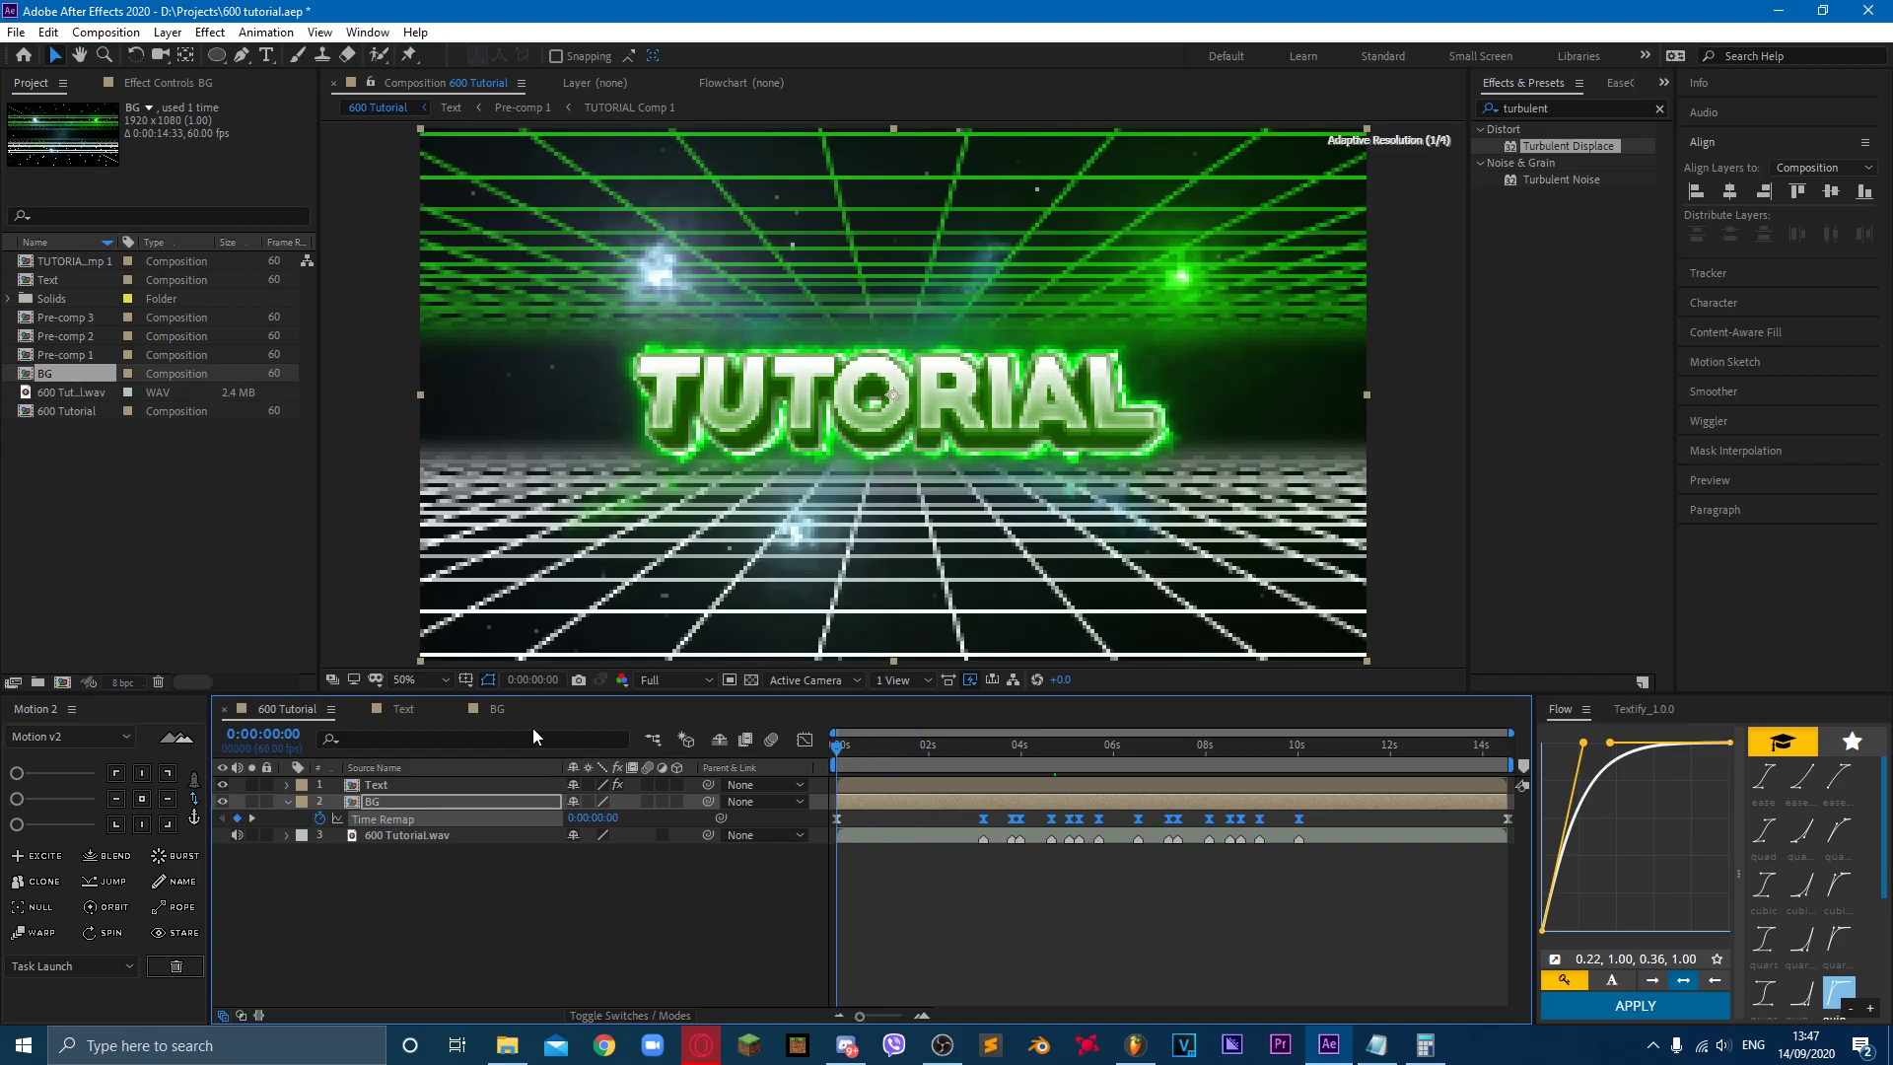
pyautogui.press('Home')
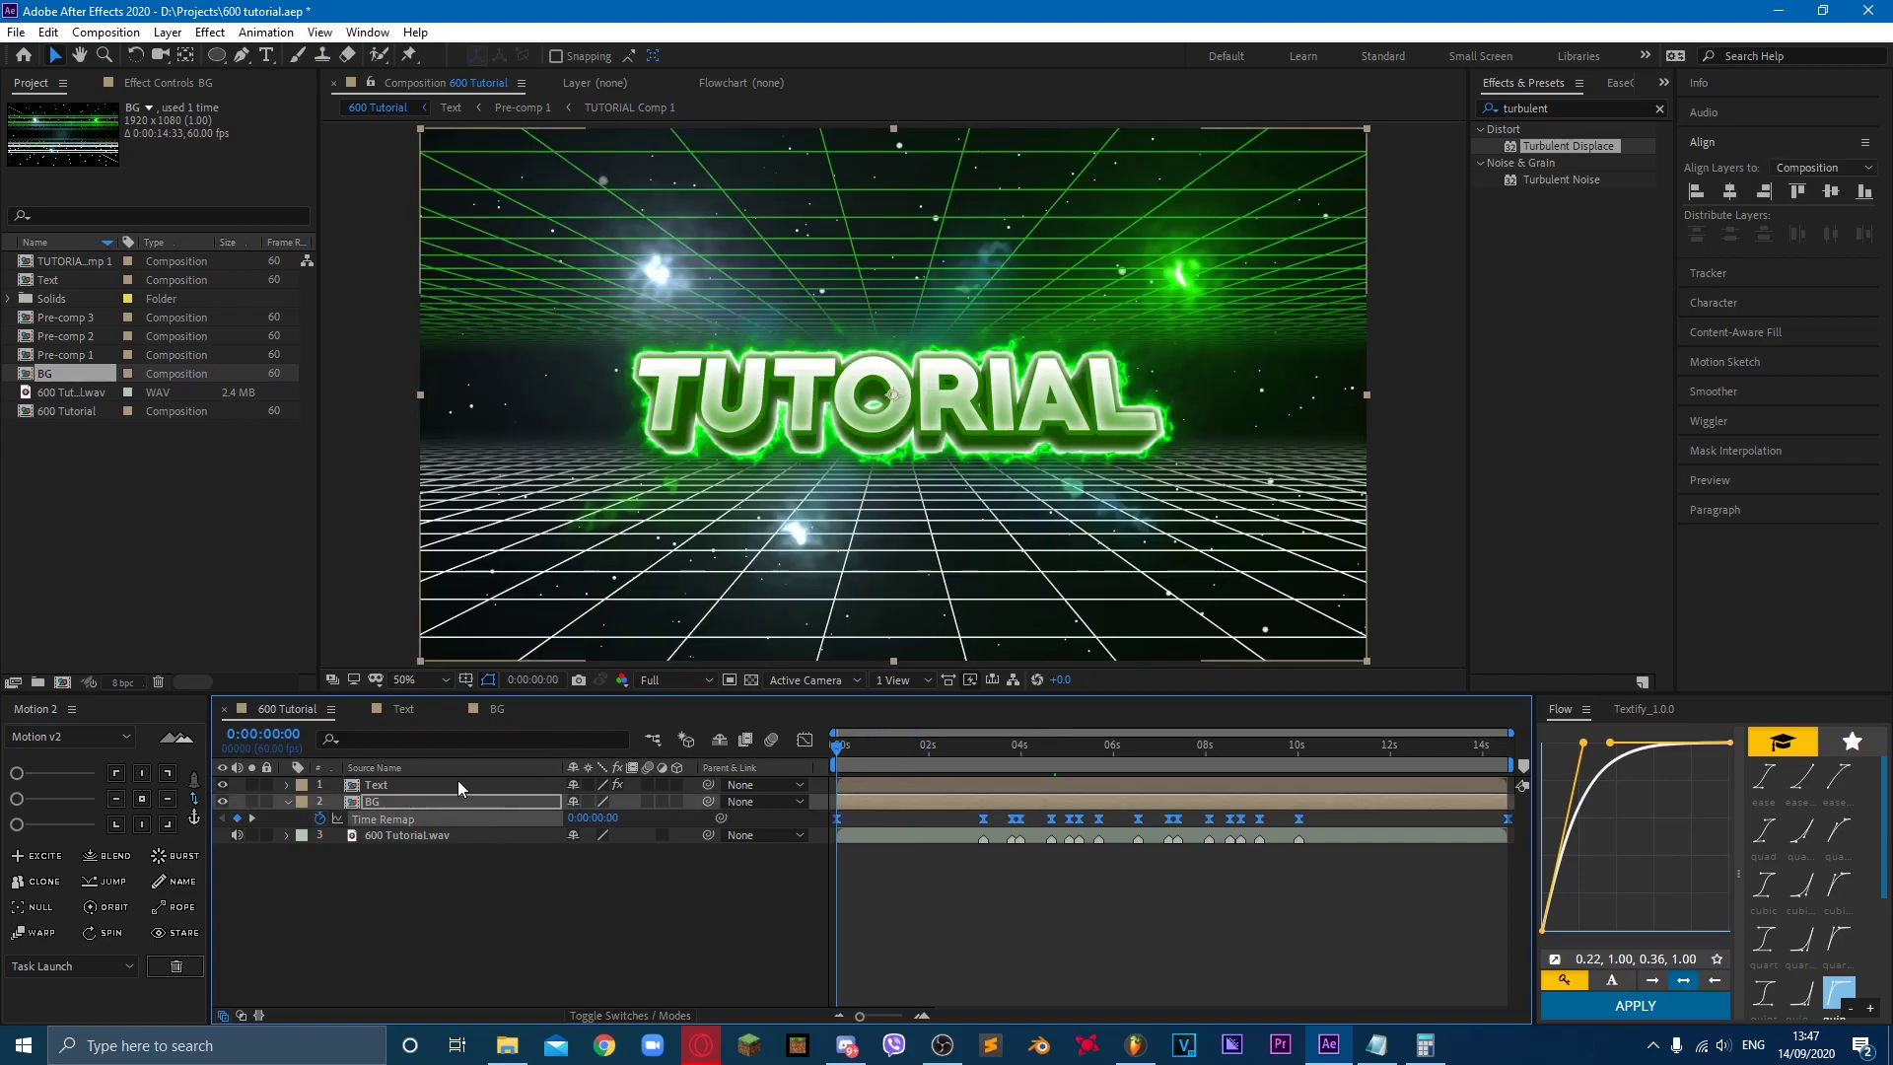
# Step: Pre-compose the Text layer as "Text Time Remap", moving all attributes into the new composition
pyautogui.rightClick(458, 779)
pyautogui.click(548, 663)
pyautogui.write('Text Time Remap')
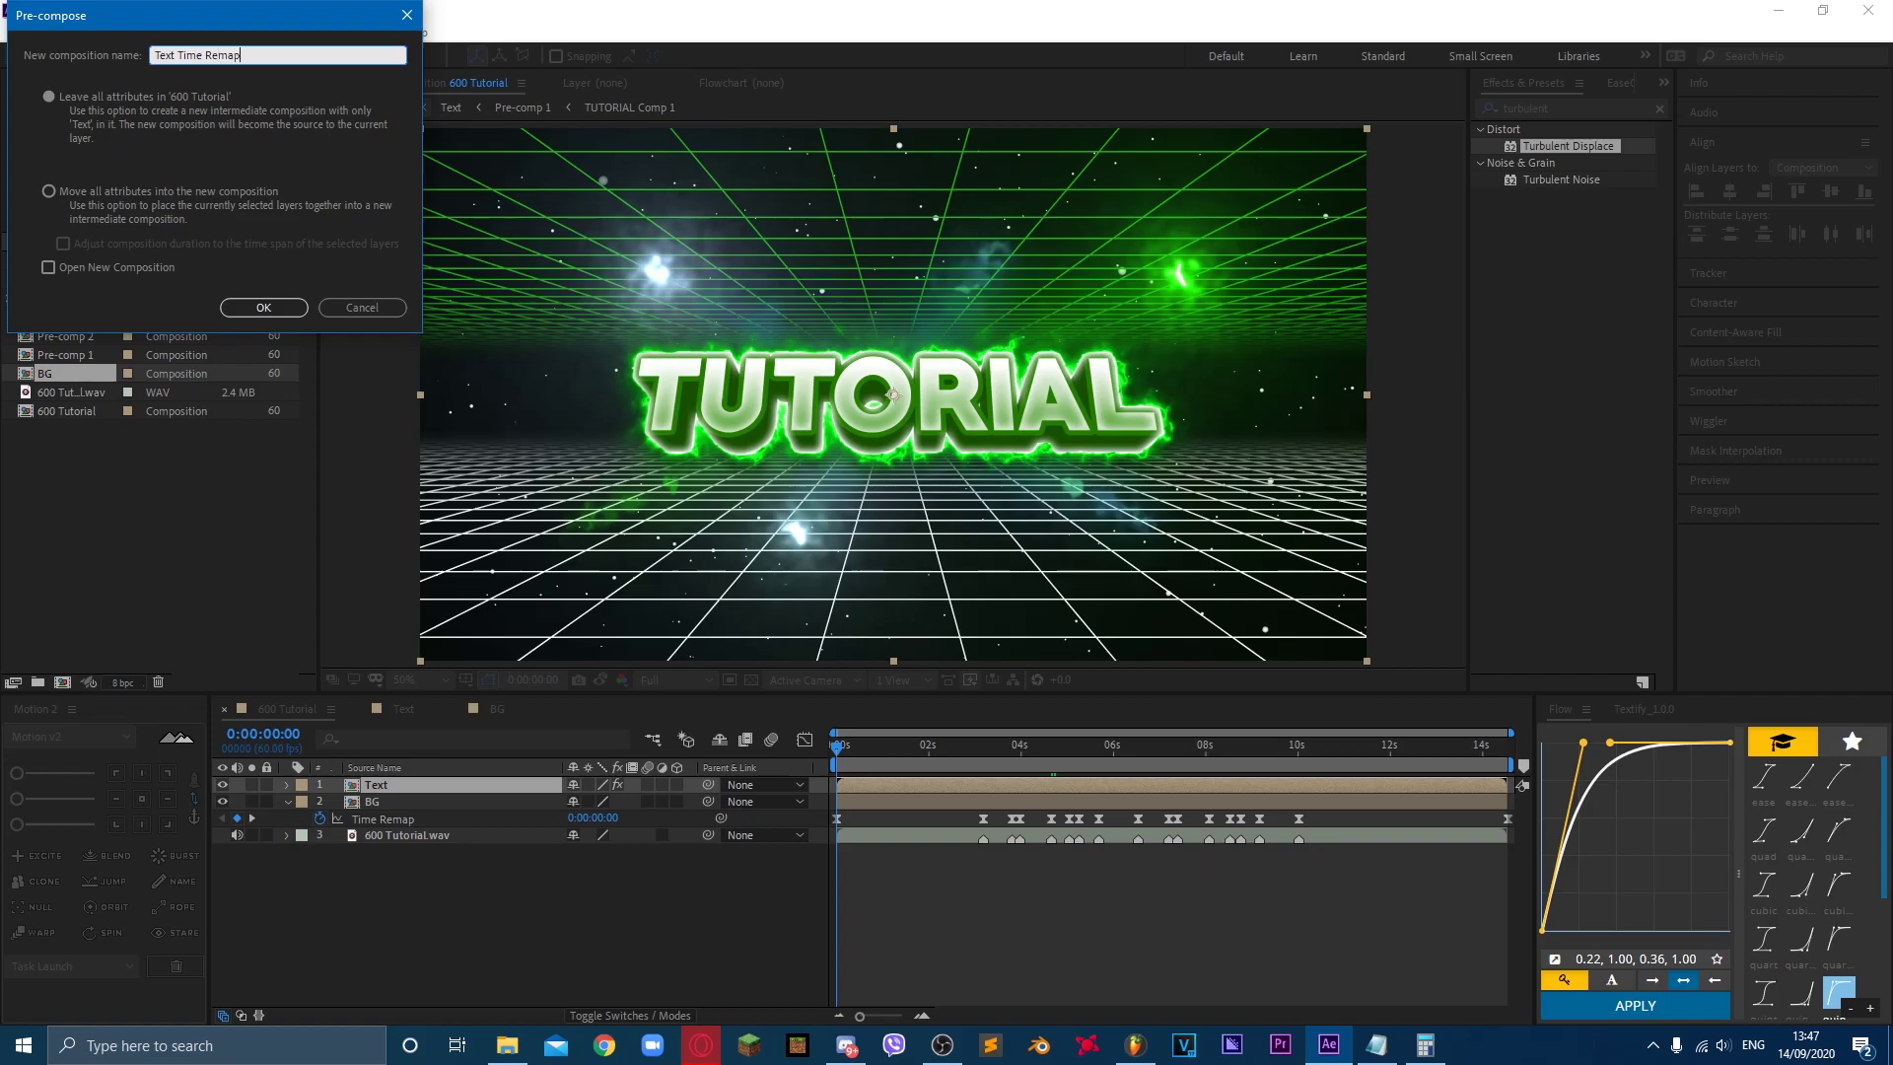
pyautogui.click(48, 192)
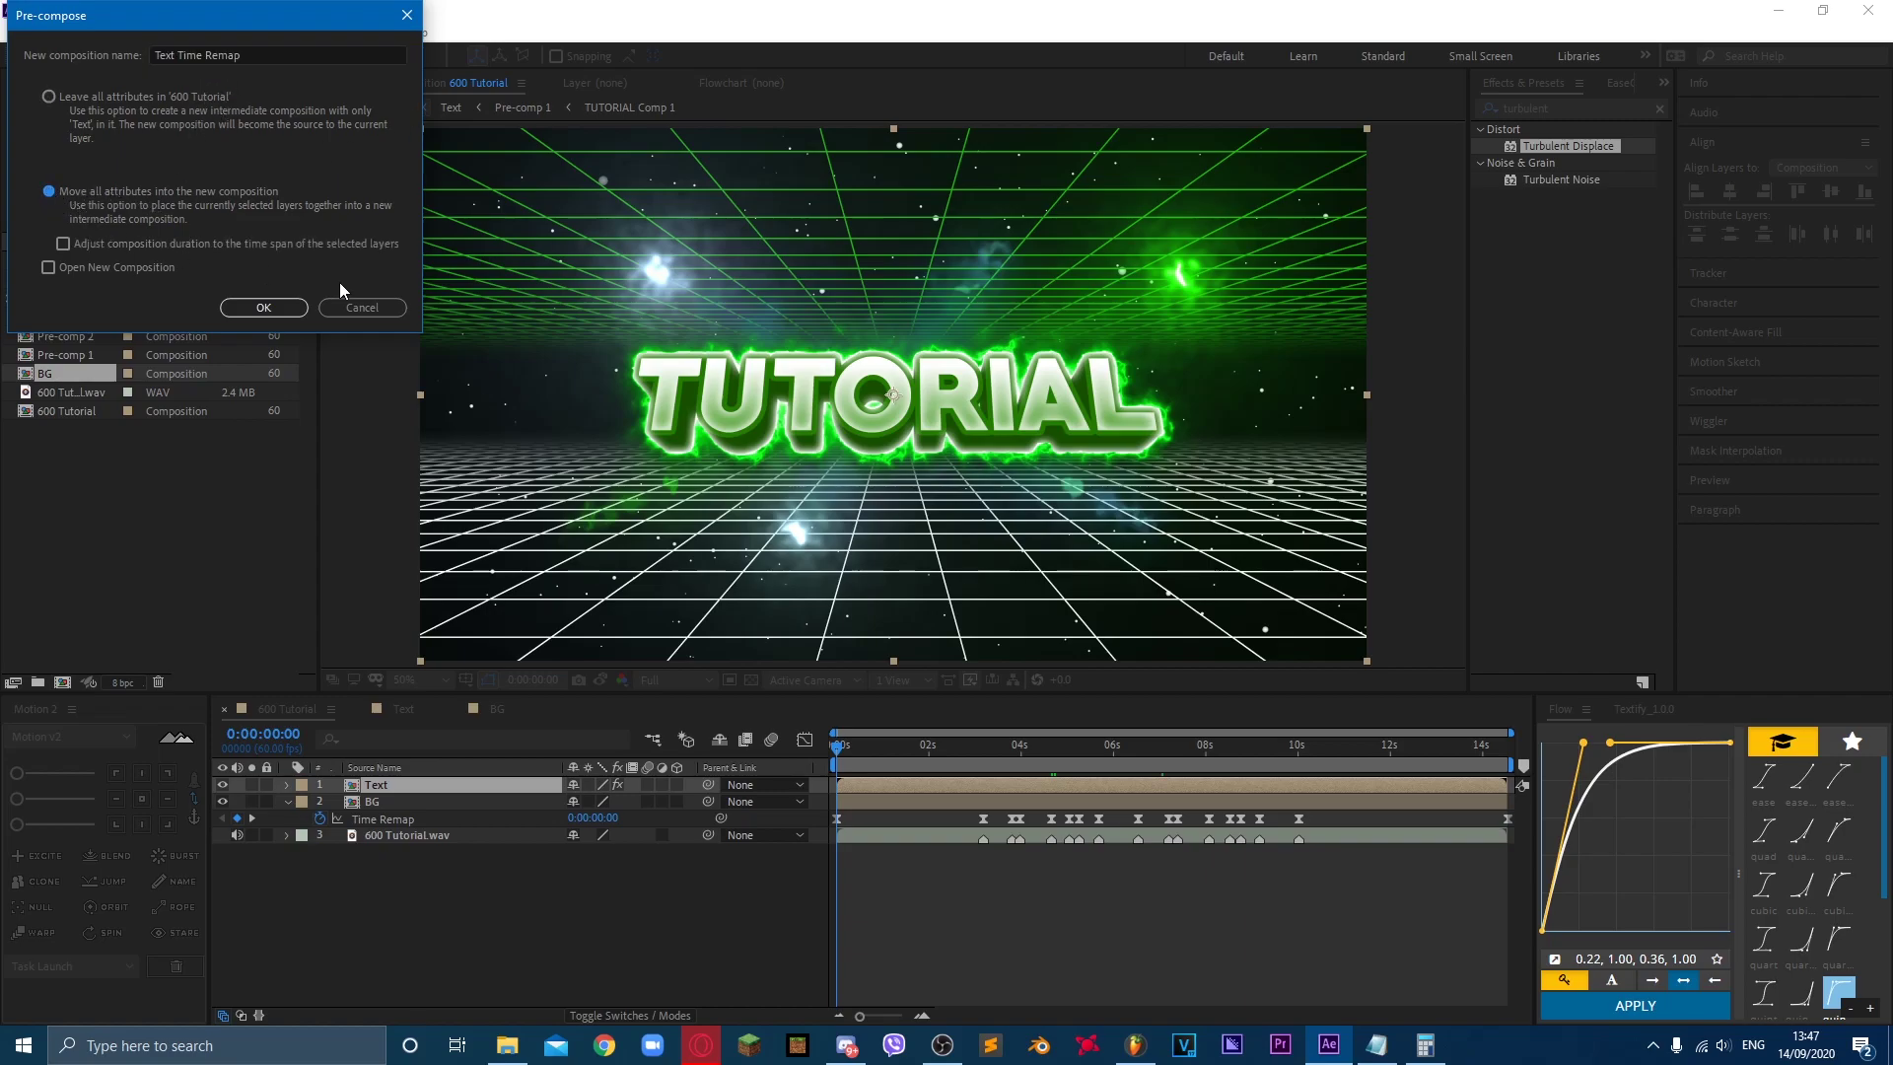
pyautogui.click(264, 308)
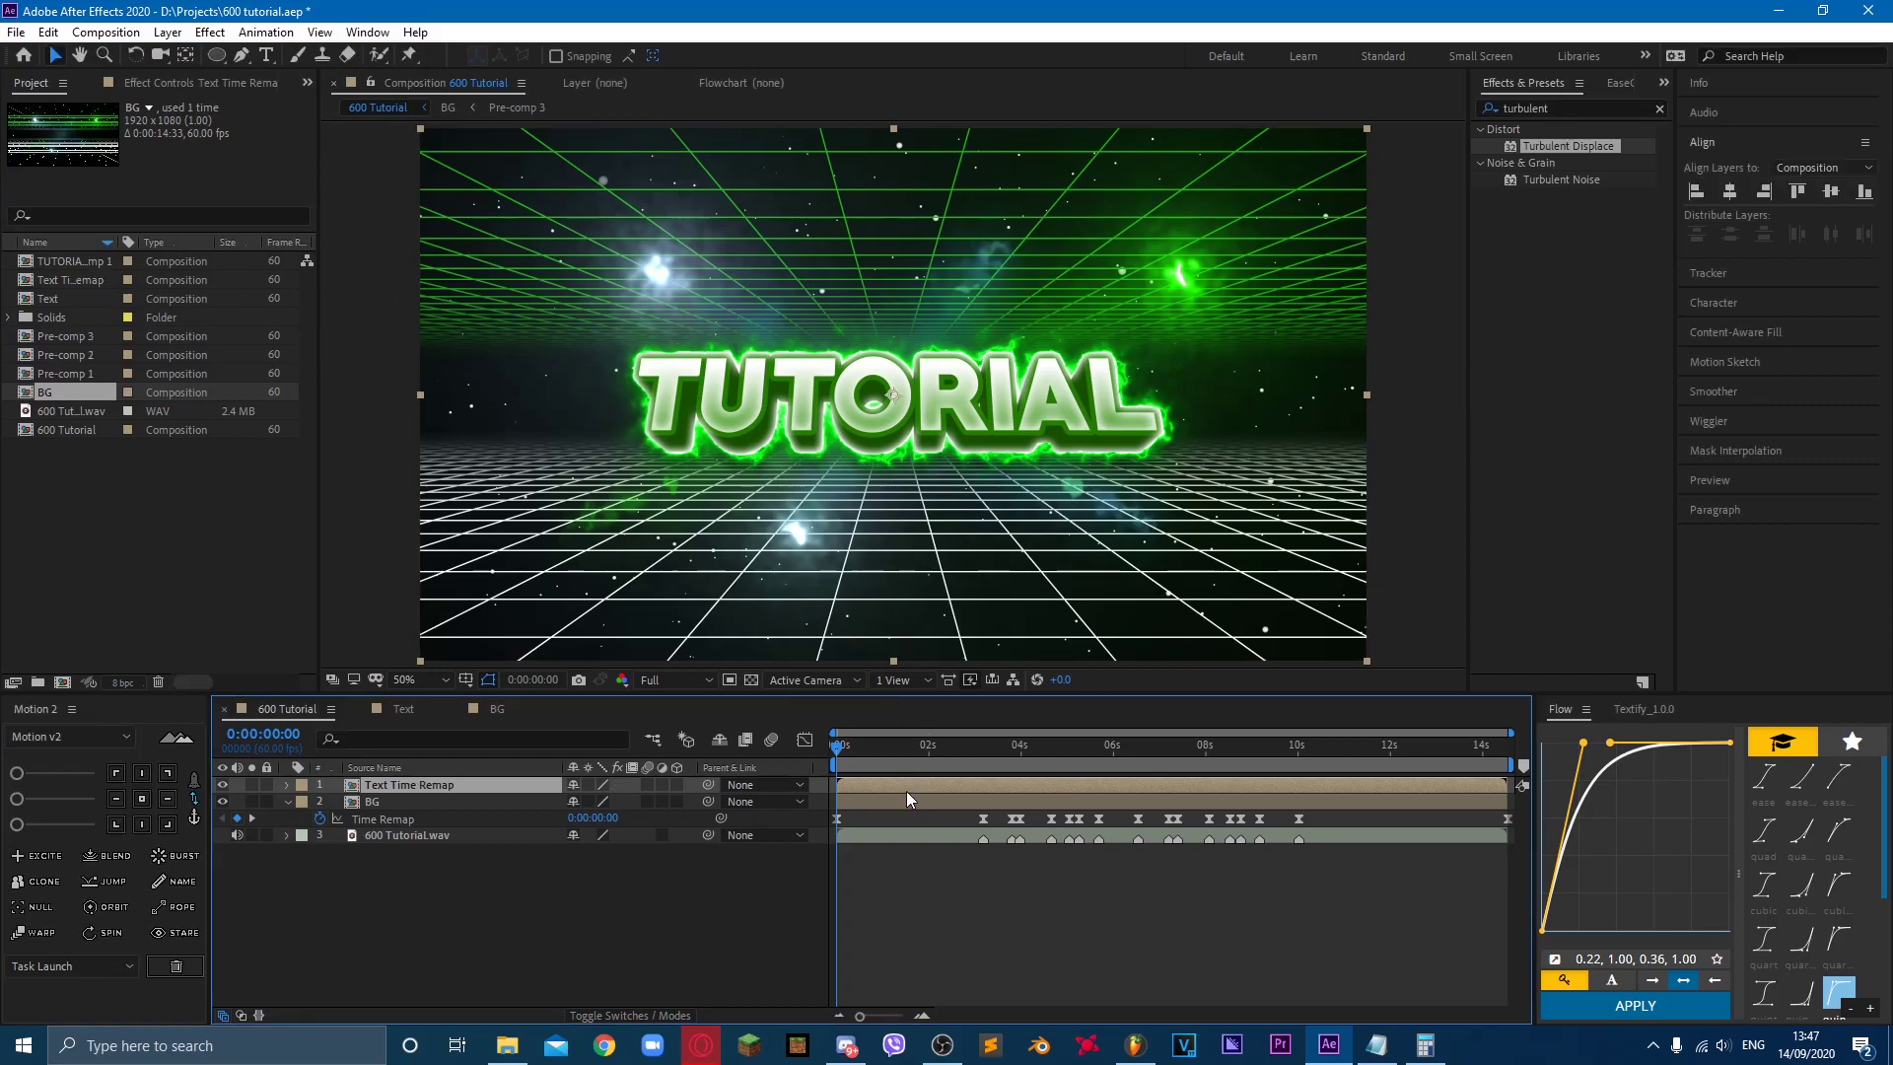
# Step: Paste the copied Time Remap keyframes onto the Text Time Remap layer and preview the animation from 0:00:03:07
pyautogui.hotkey('ctrl', 'v')
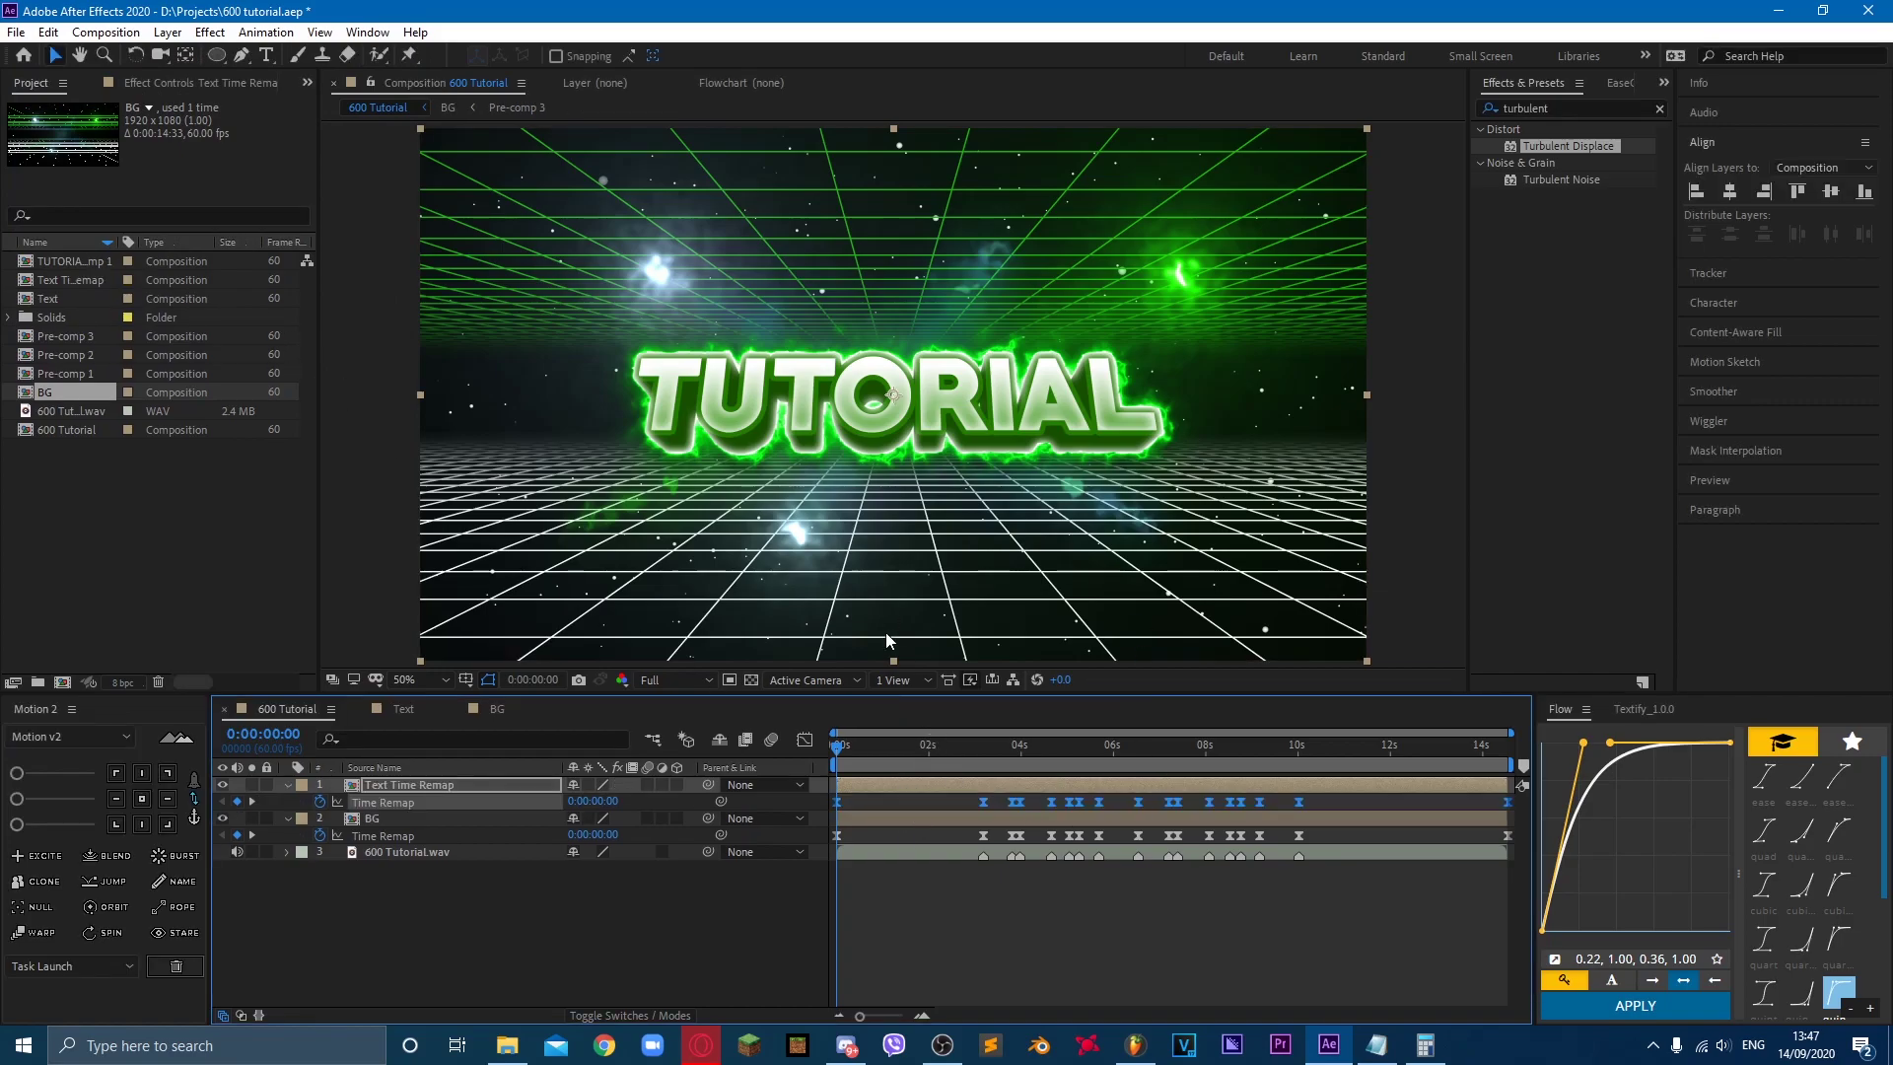
pyautogui.click(982, 744)
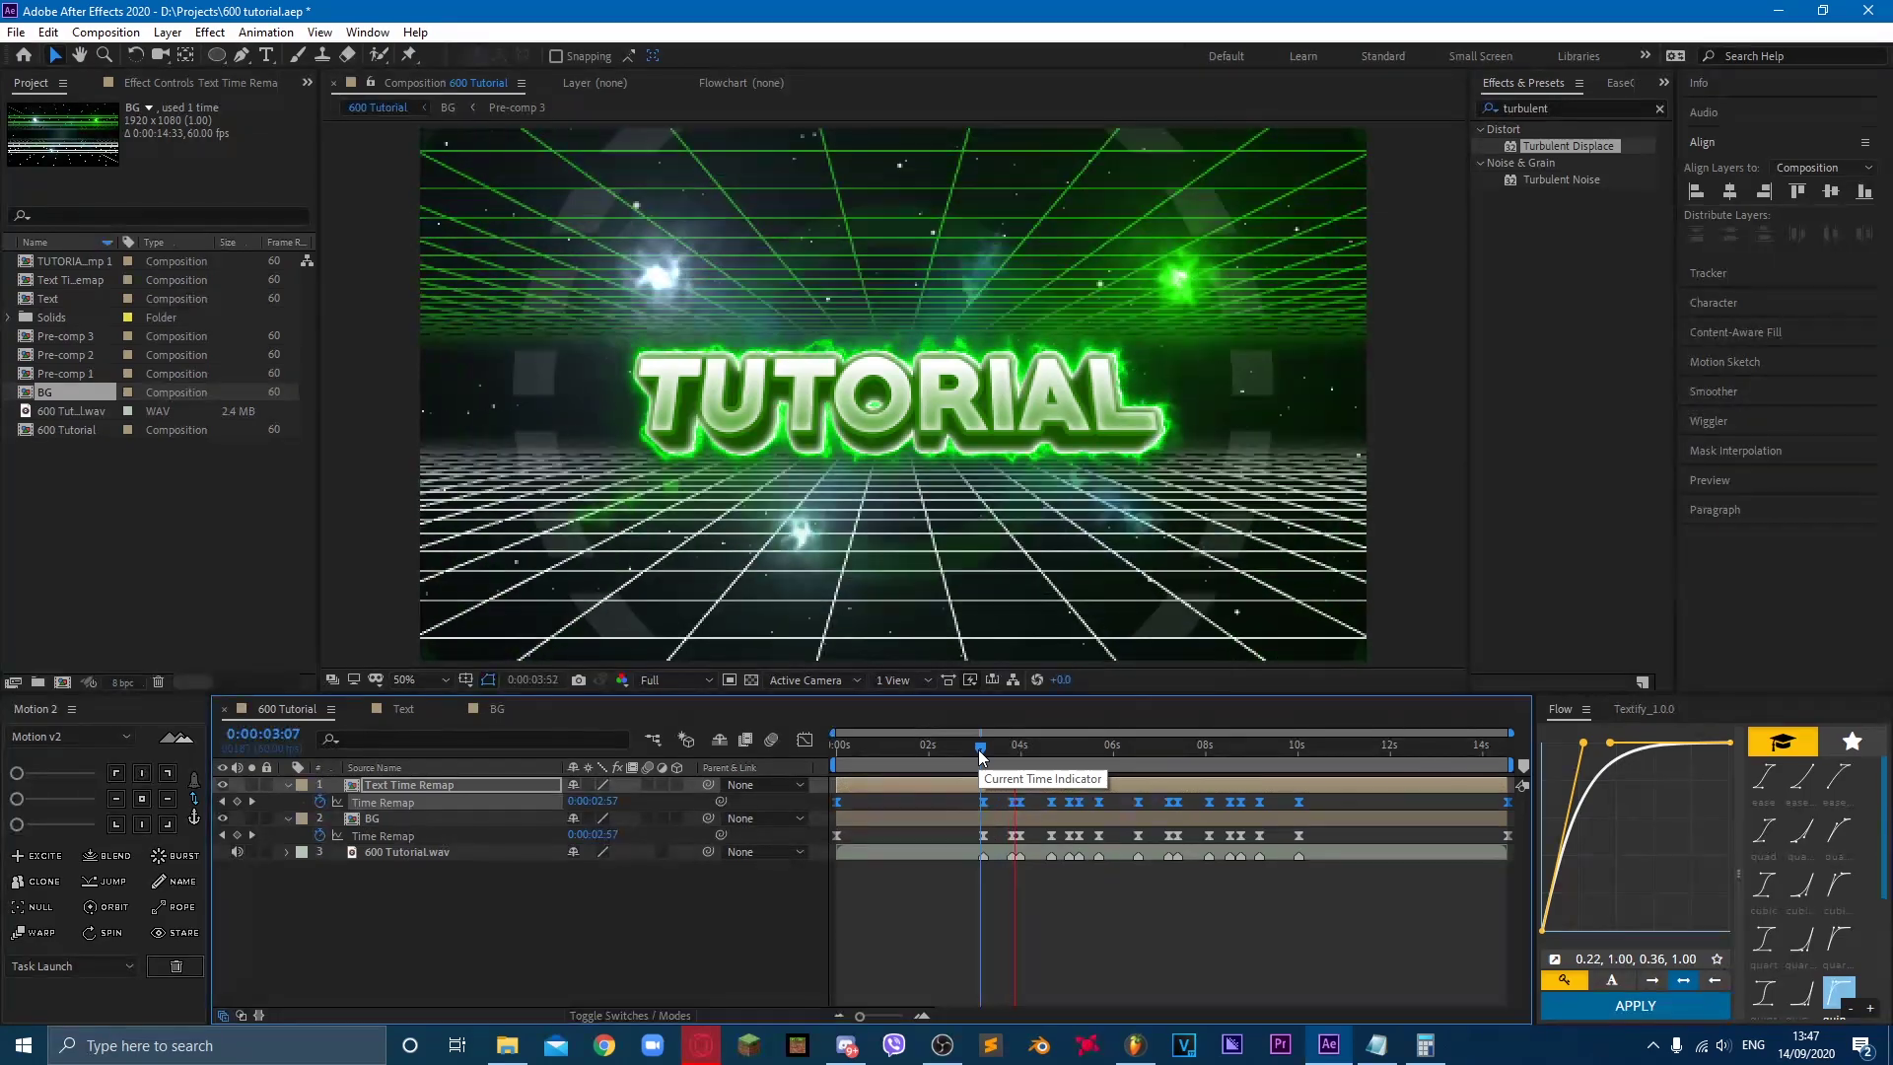
pyautogui.press('space')
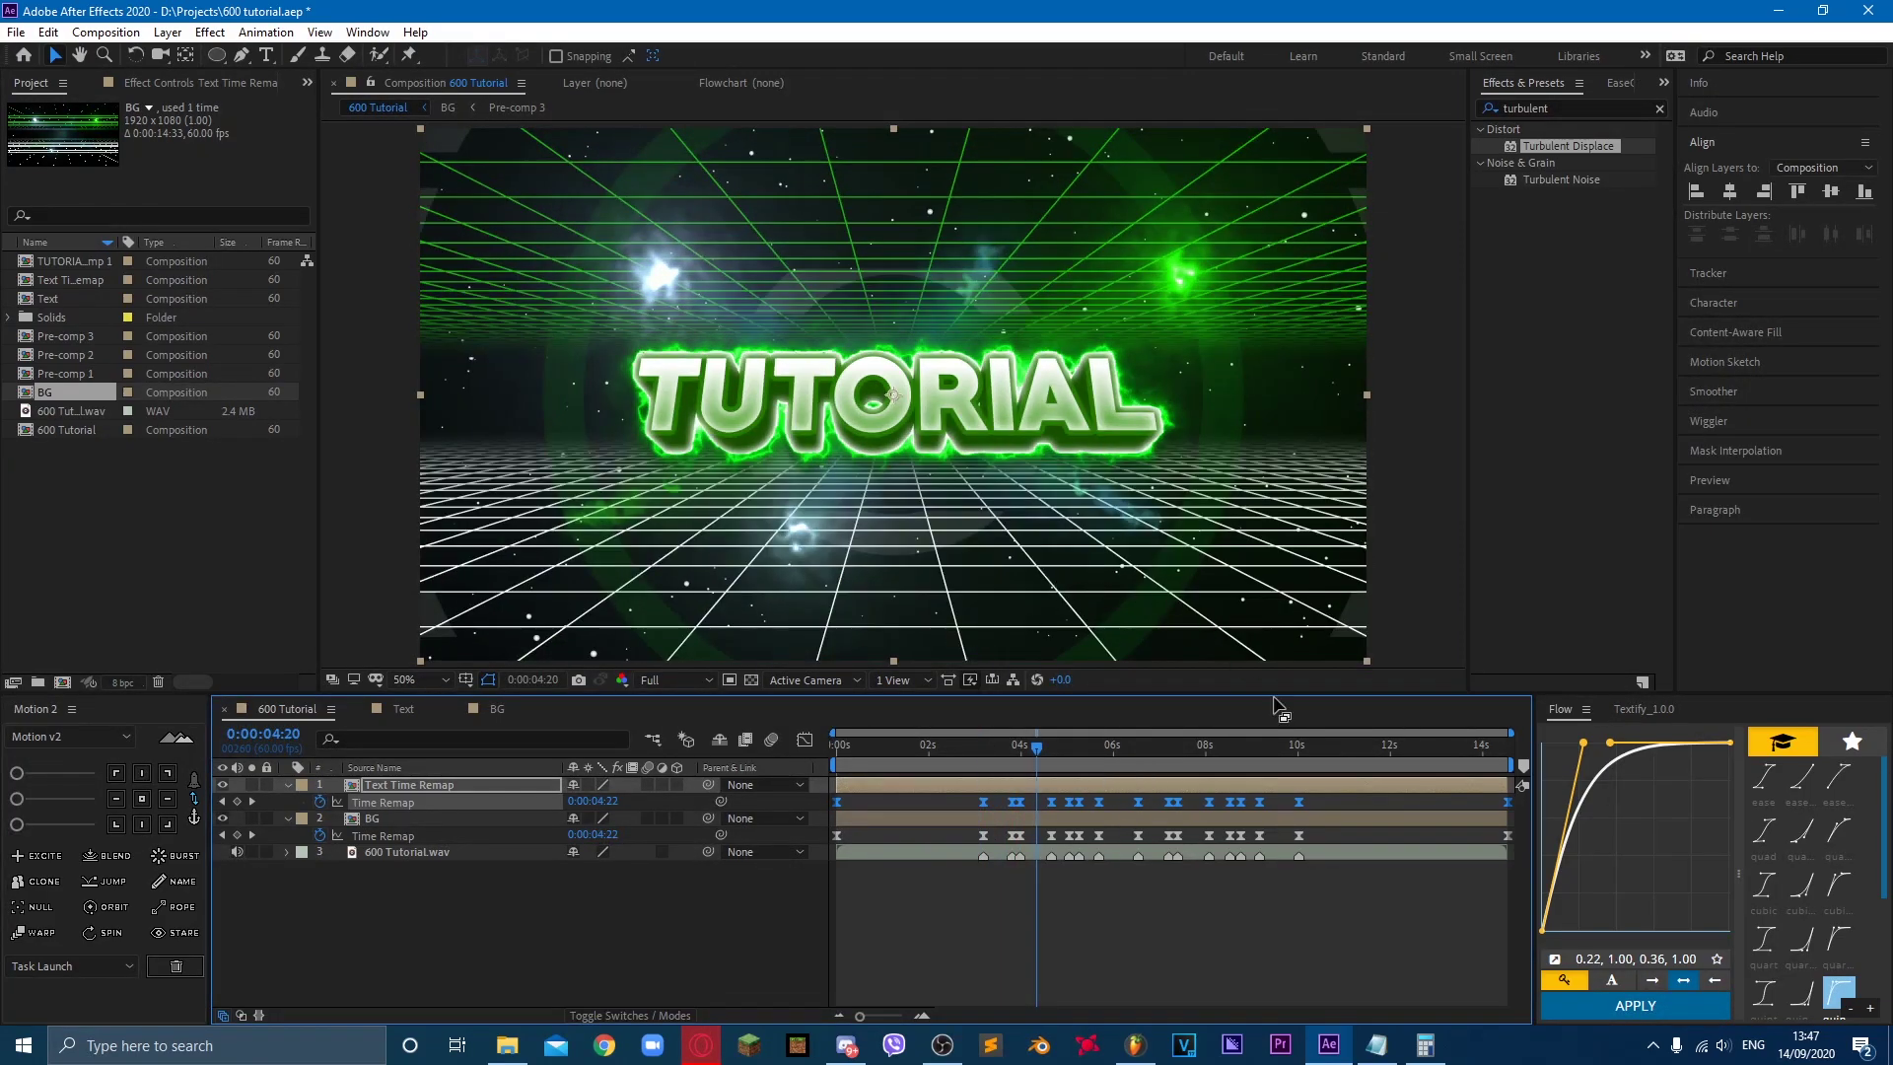
# Step: Add an adjustment layer on top of the 600 Tutorial composition and apply Magic Bullet Looks to it
pyautogui.click(584, 946)
pyautogui.rightClick(583, 944)
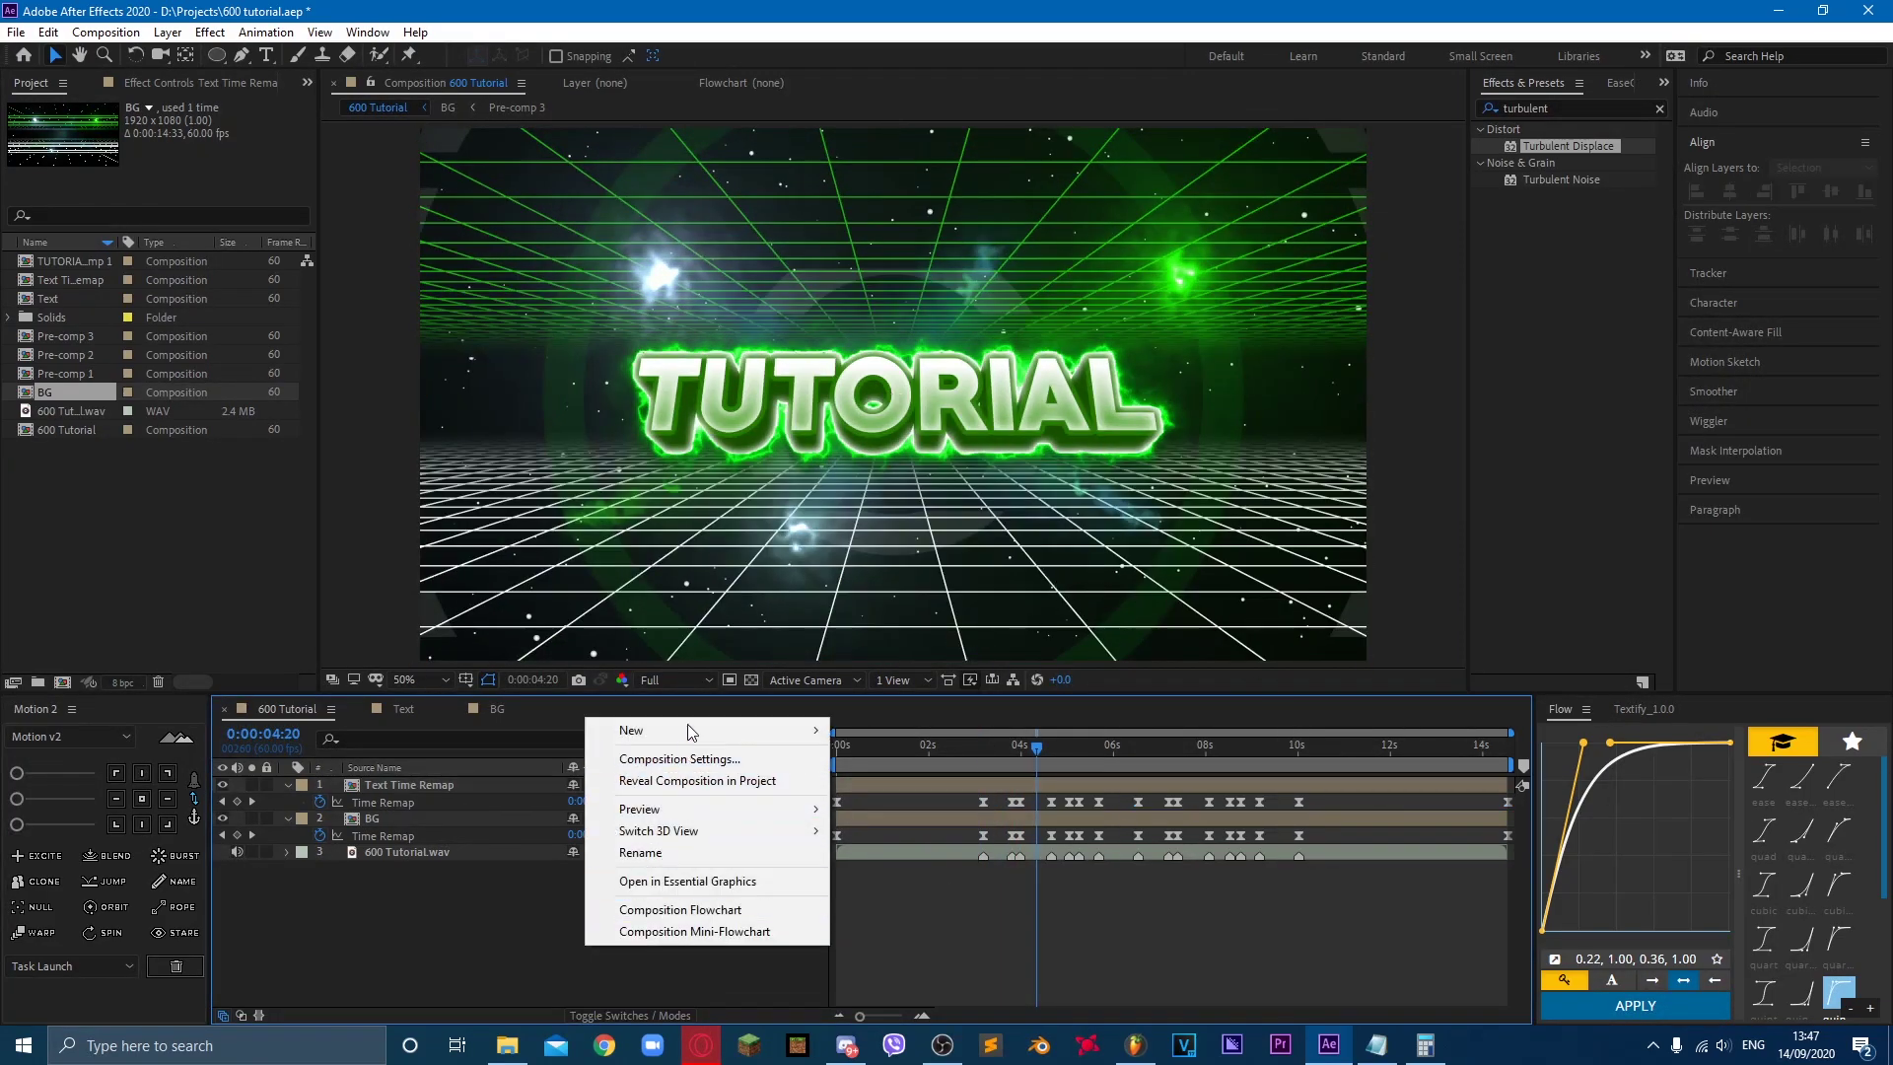
pyautogui.moveTo(697, 729)
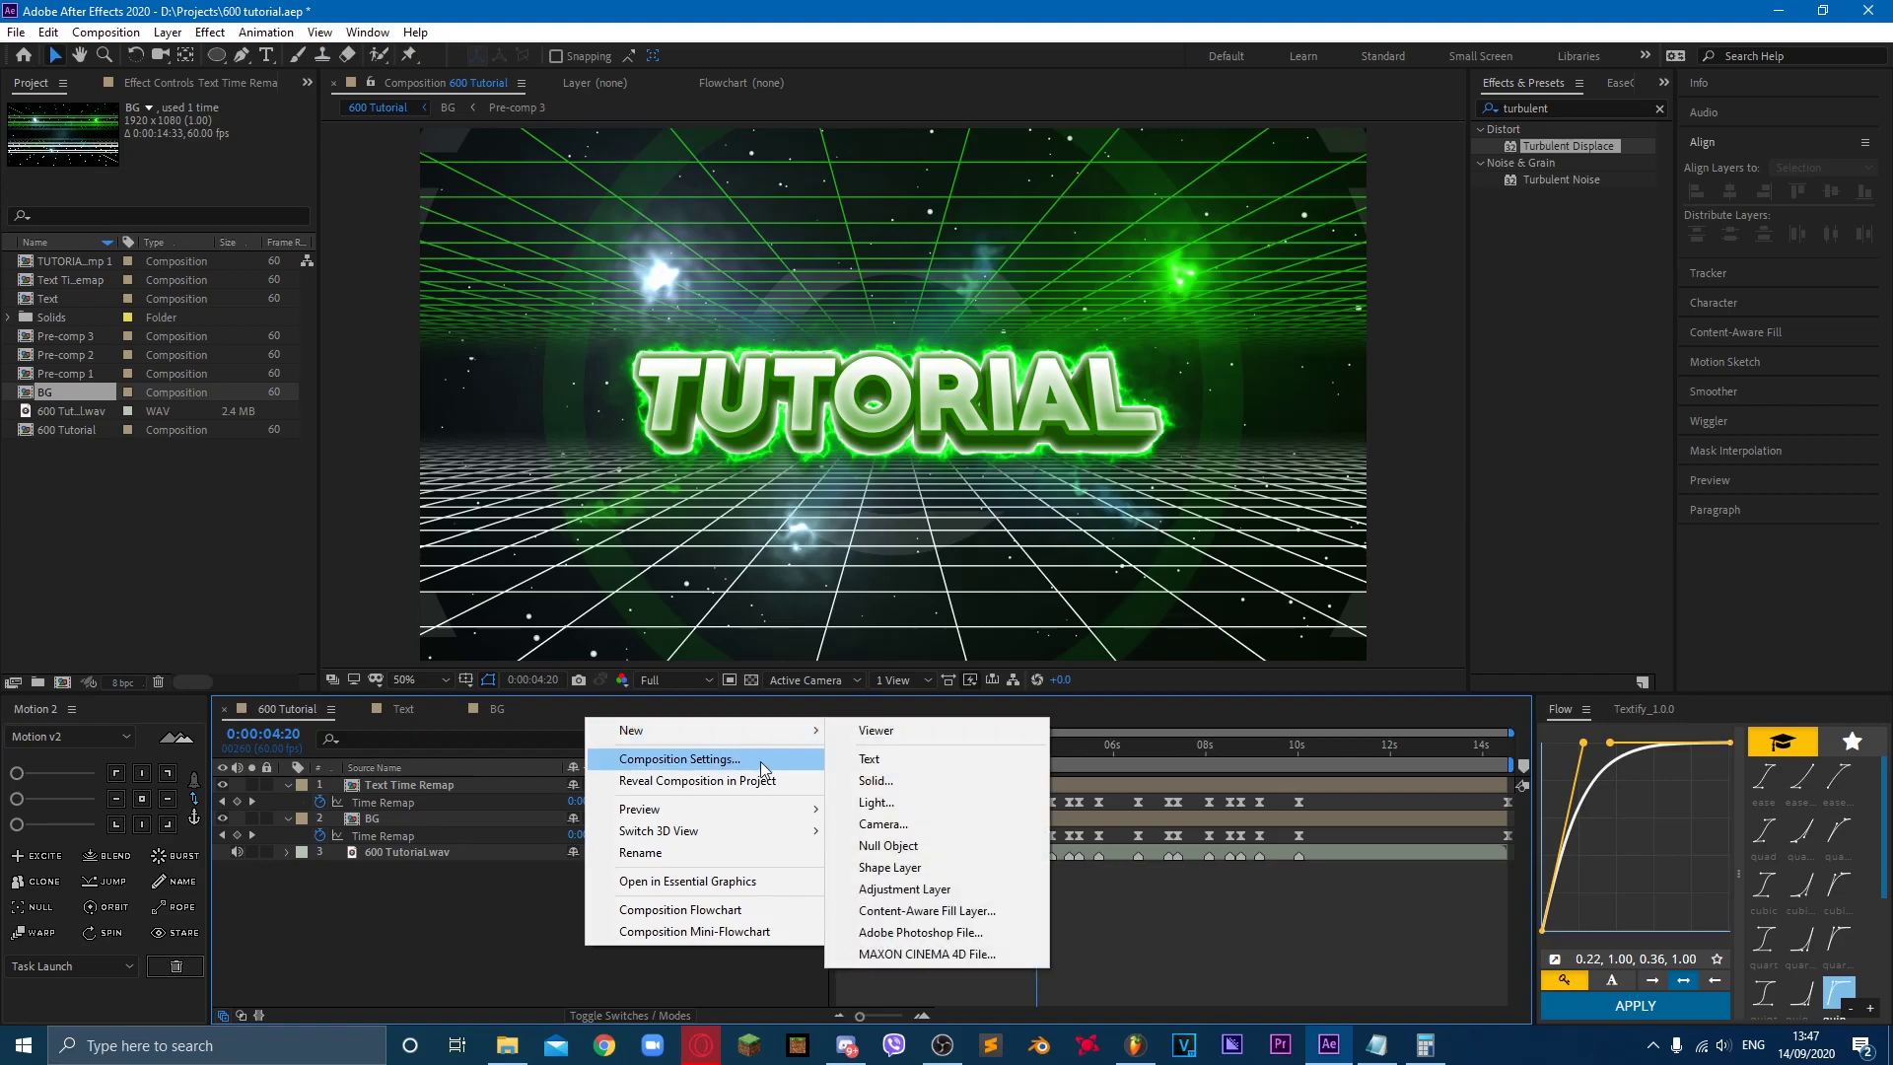
pyautogui.click(897, 889)
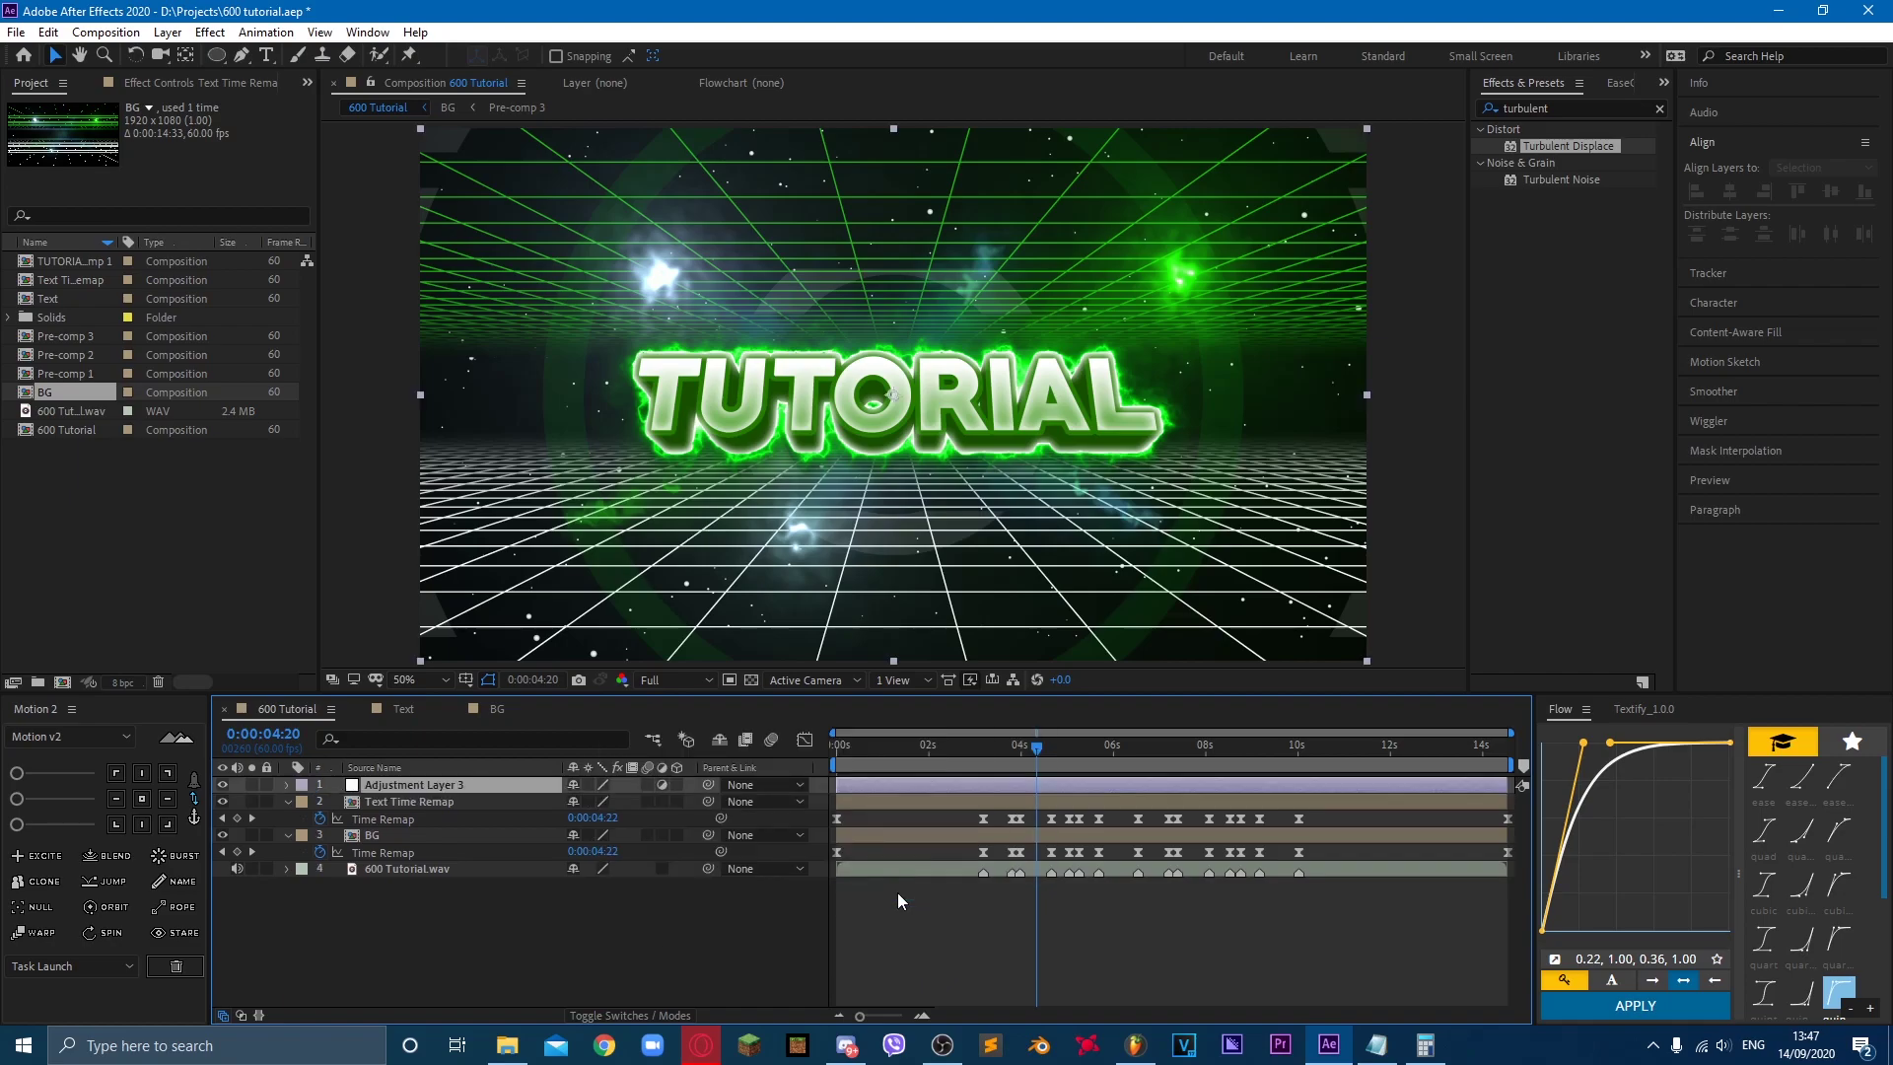
pyautogui.click(1583, 108)
pyautogui.write('magi')
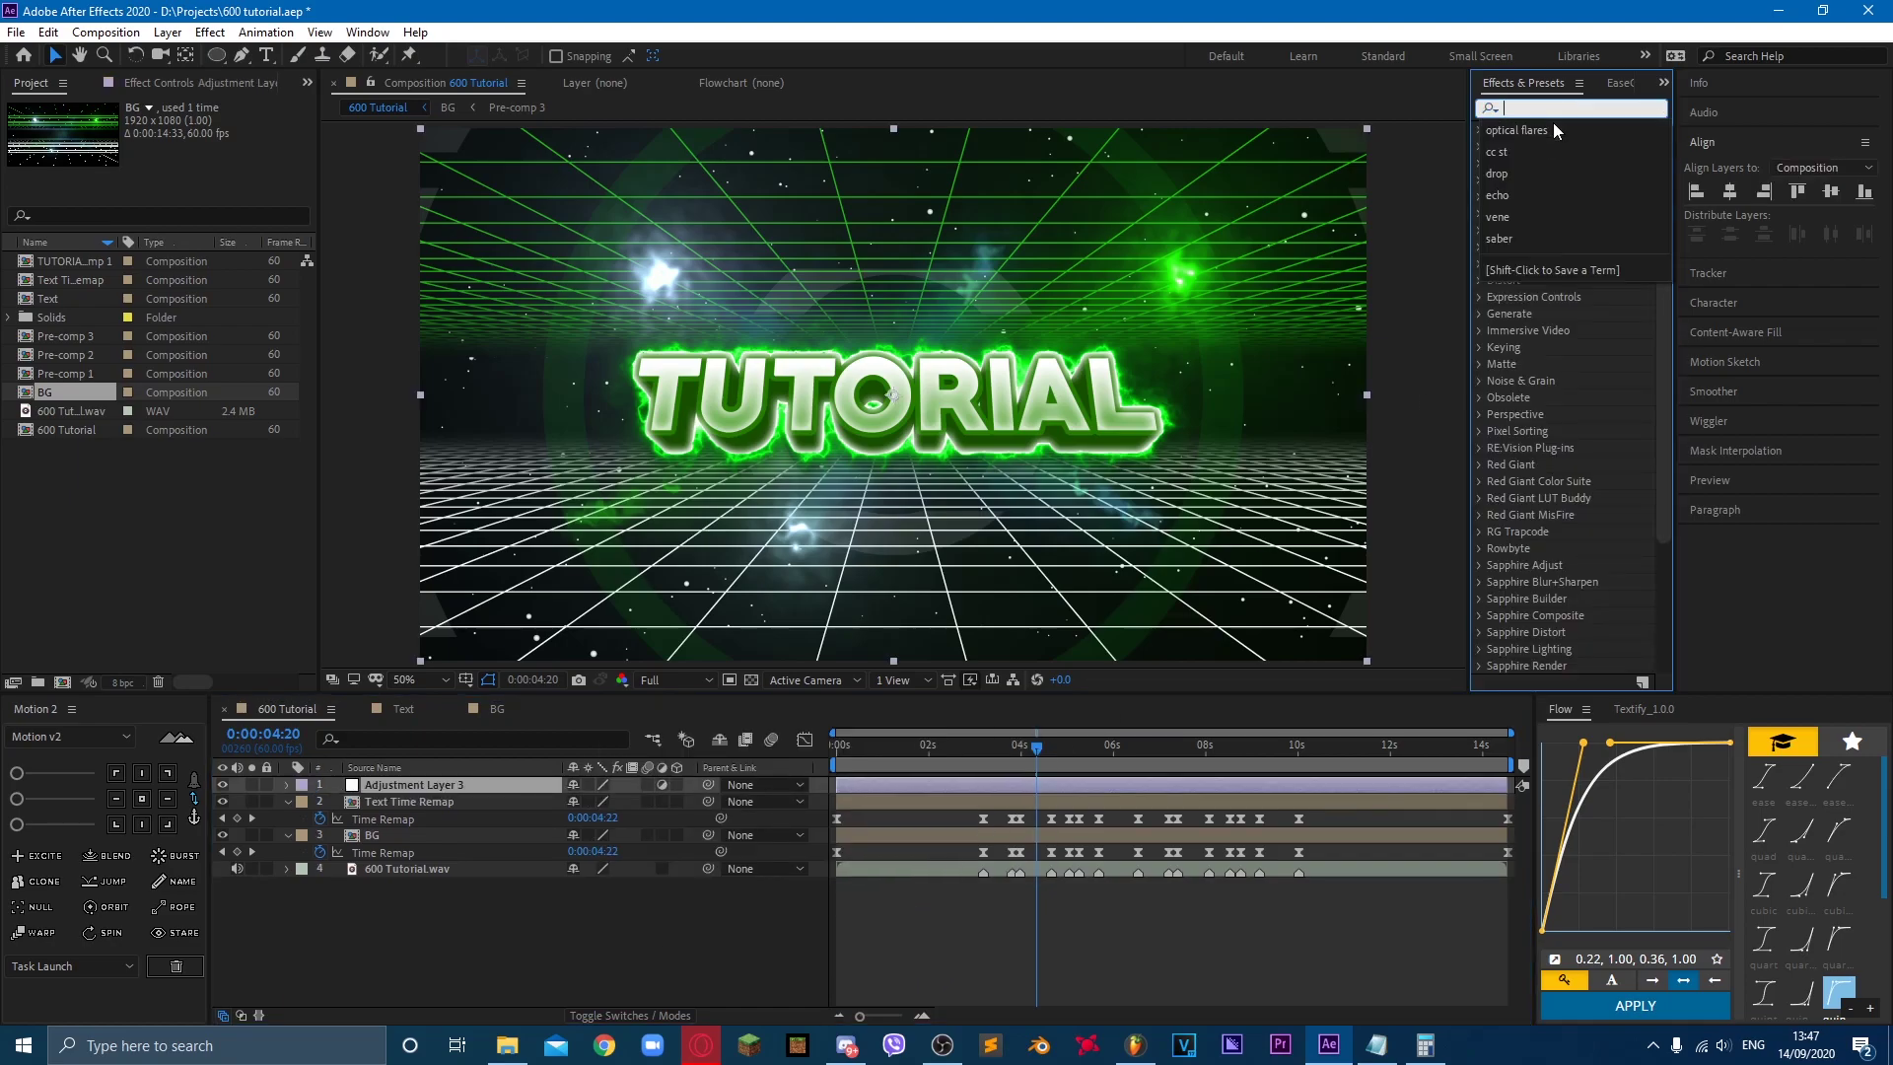
pyautogui.write('c')
pyautogui.doubleClick(1534, 148)
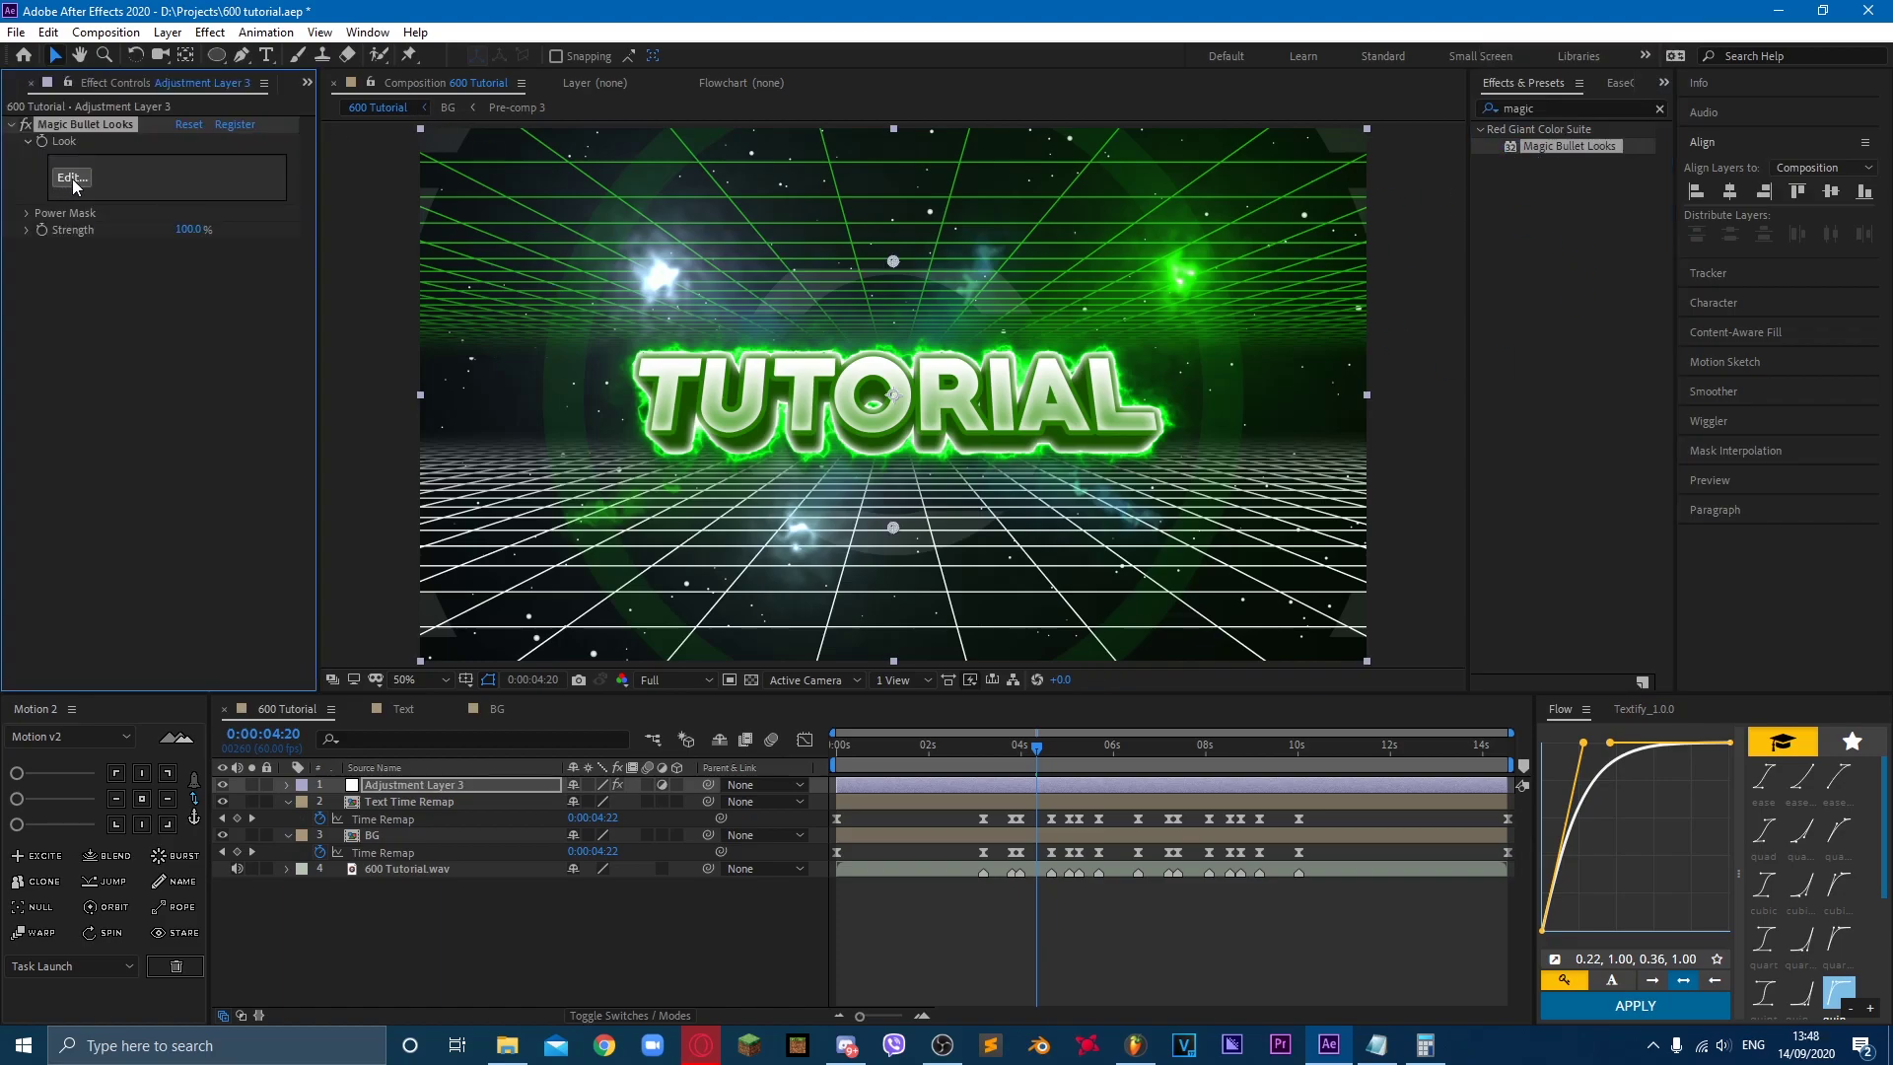
pyautogui.click(74, 186)
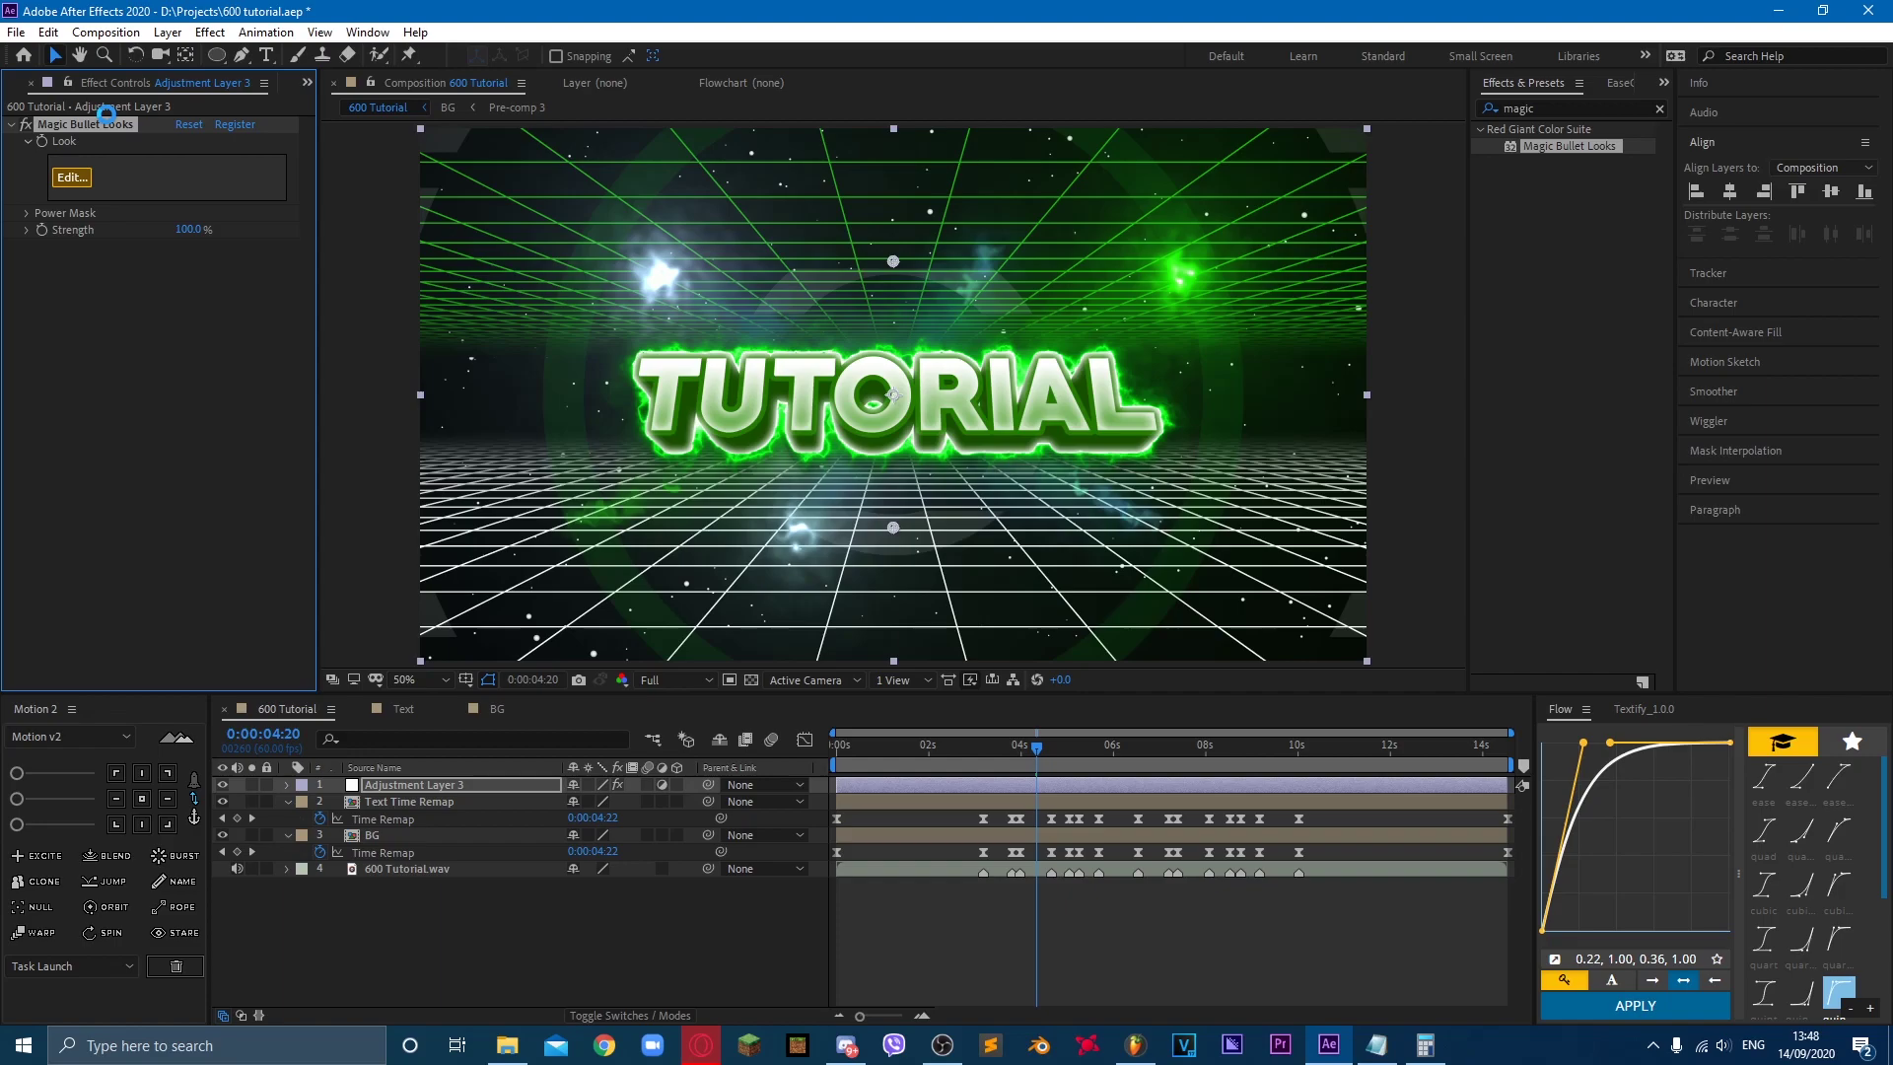
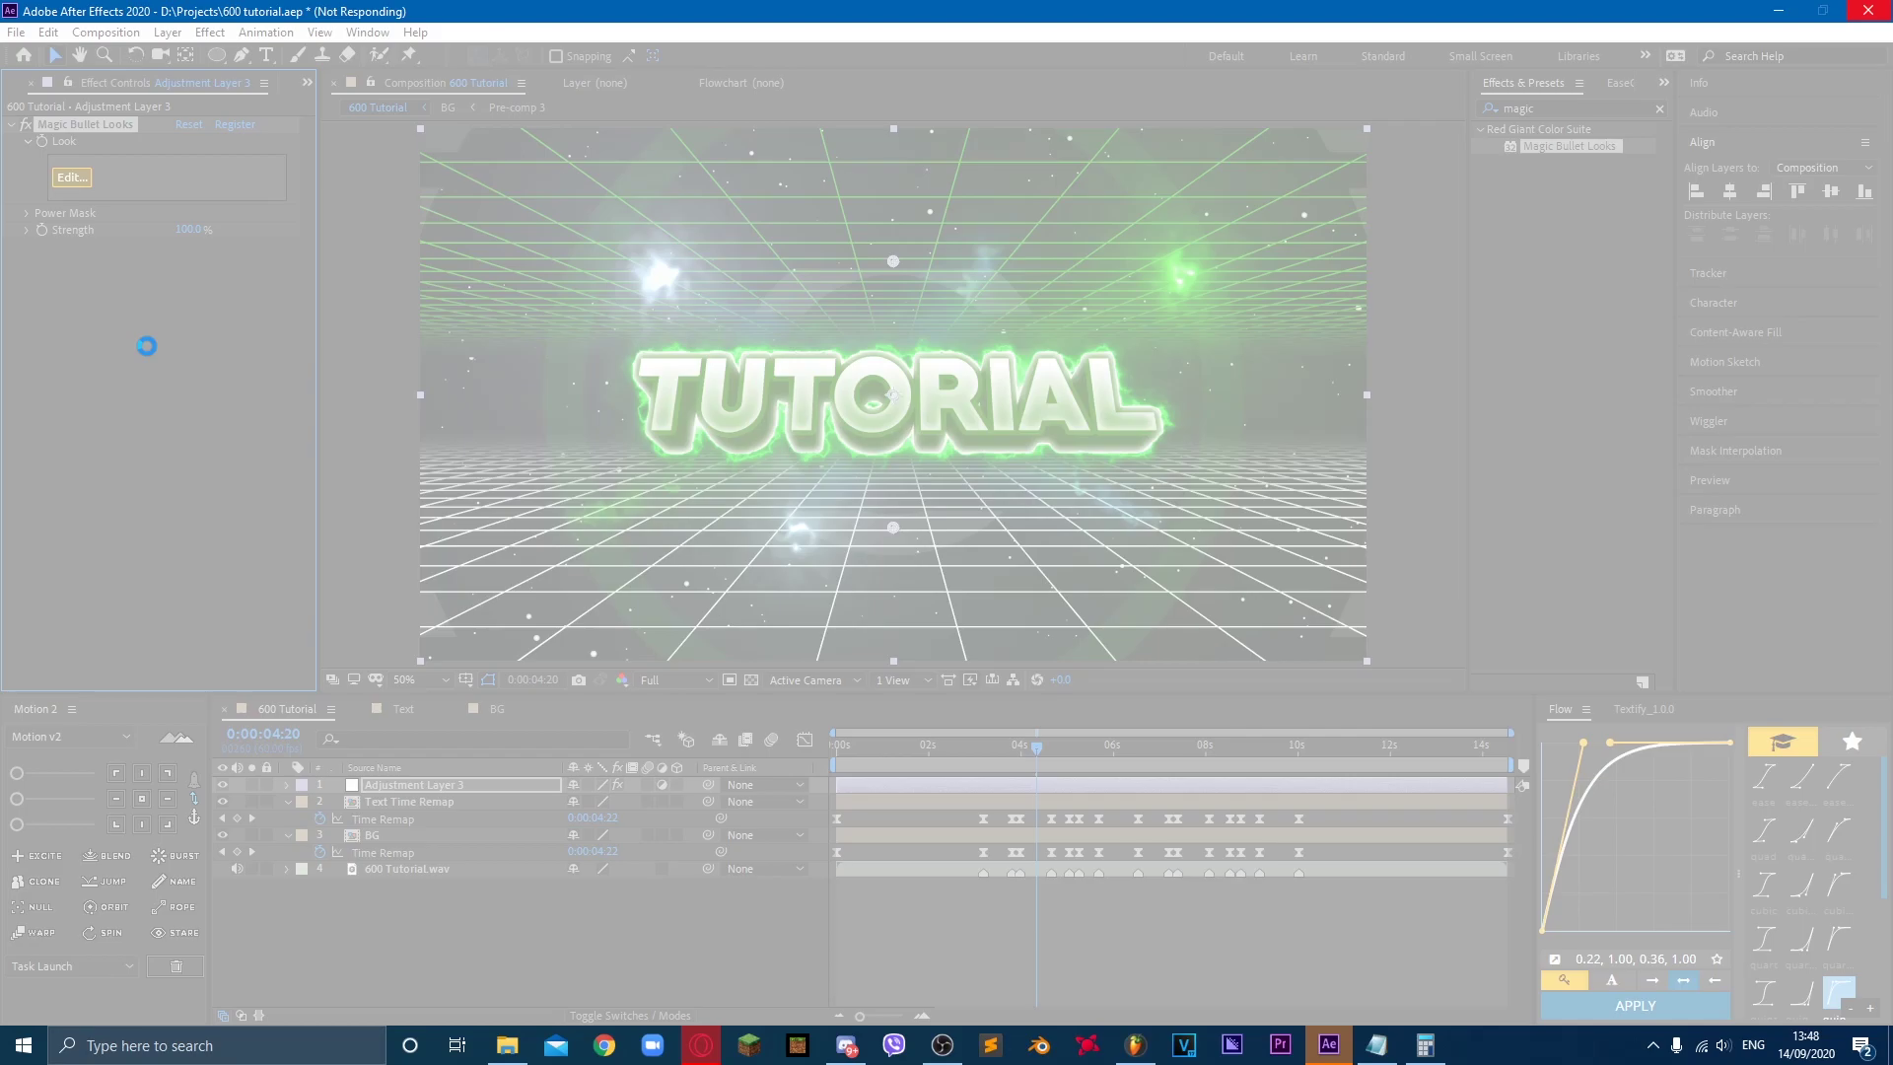
pyautogui.hotkey('ctrl', 'shift', 'Escape')
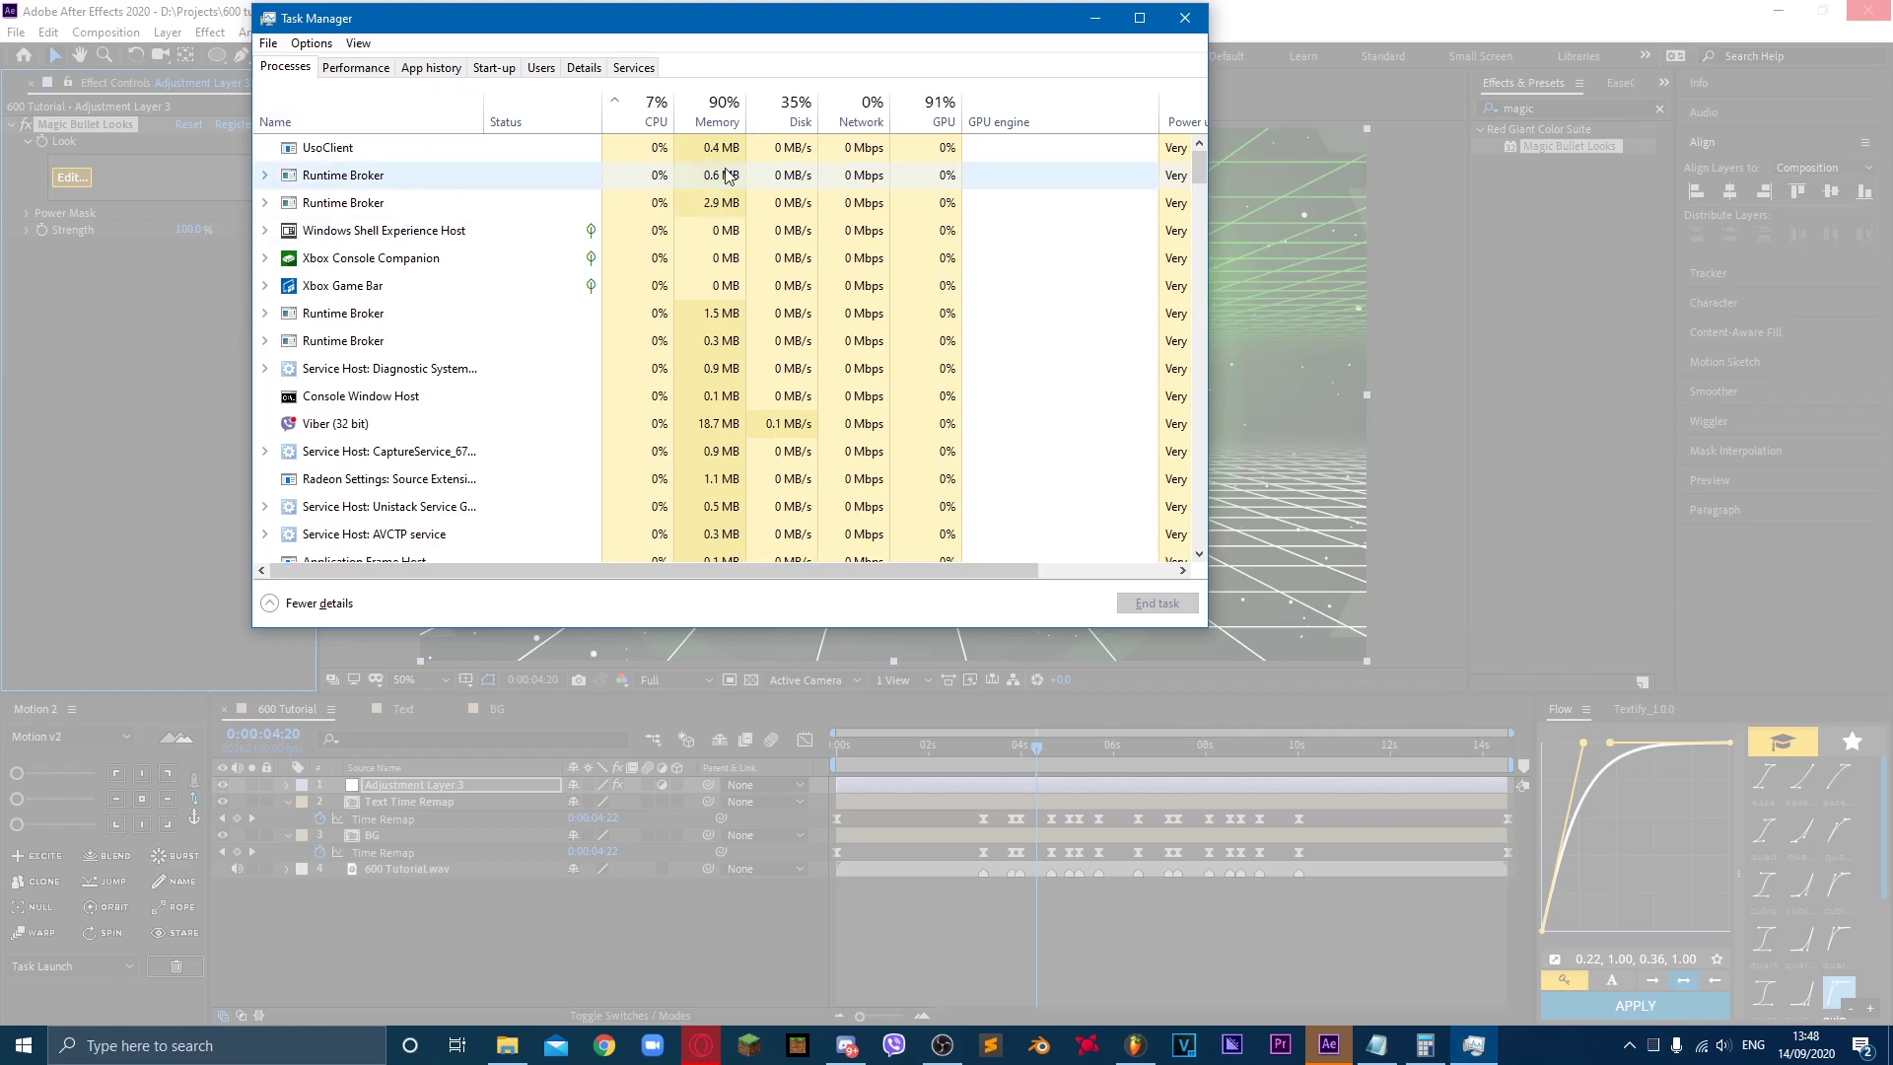
pyautogui.click(718, 122)
pyautogui.click(706, 148)
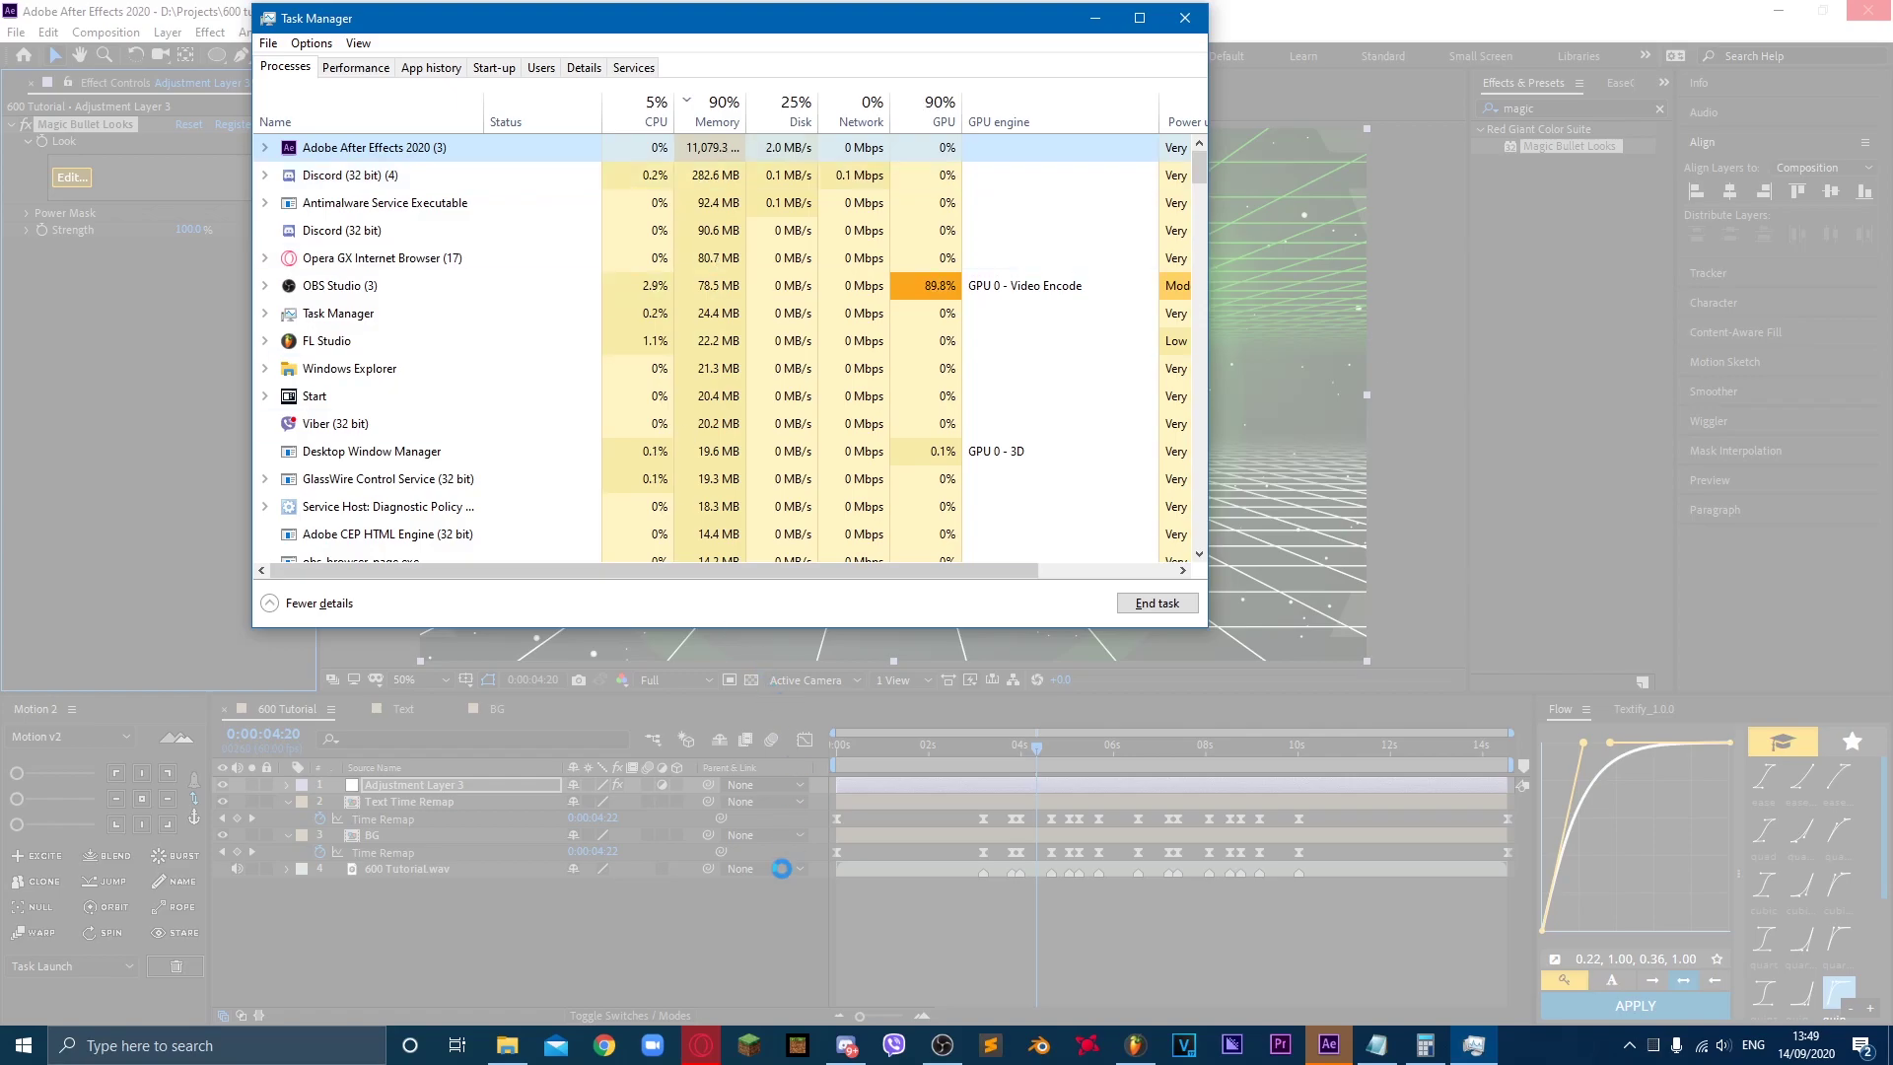
pyautogui.click(780, 867)
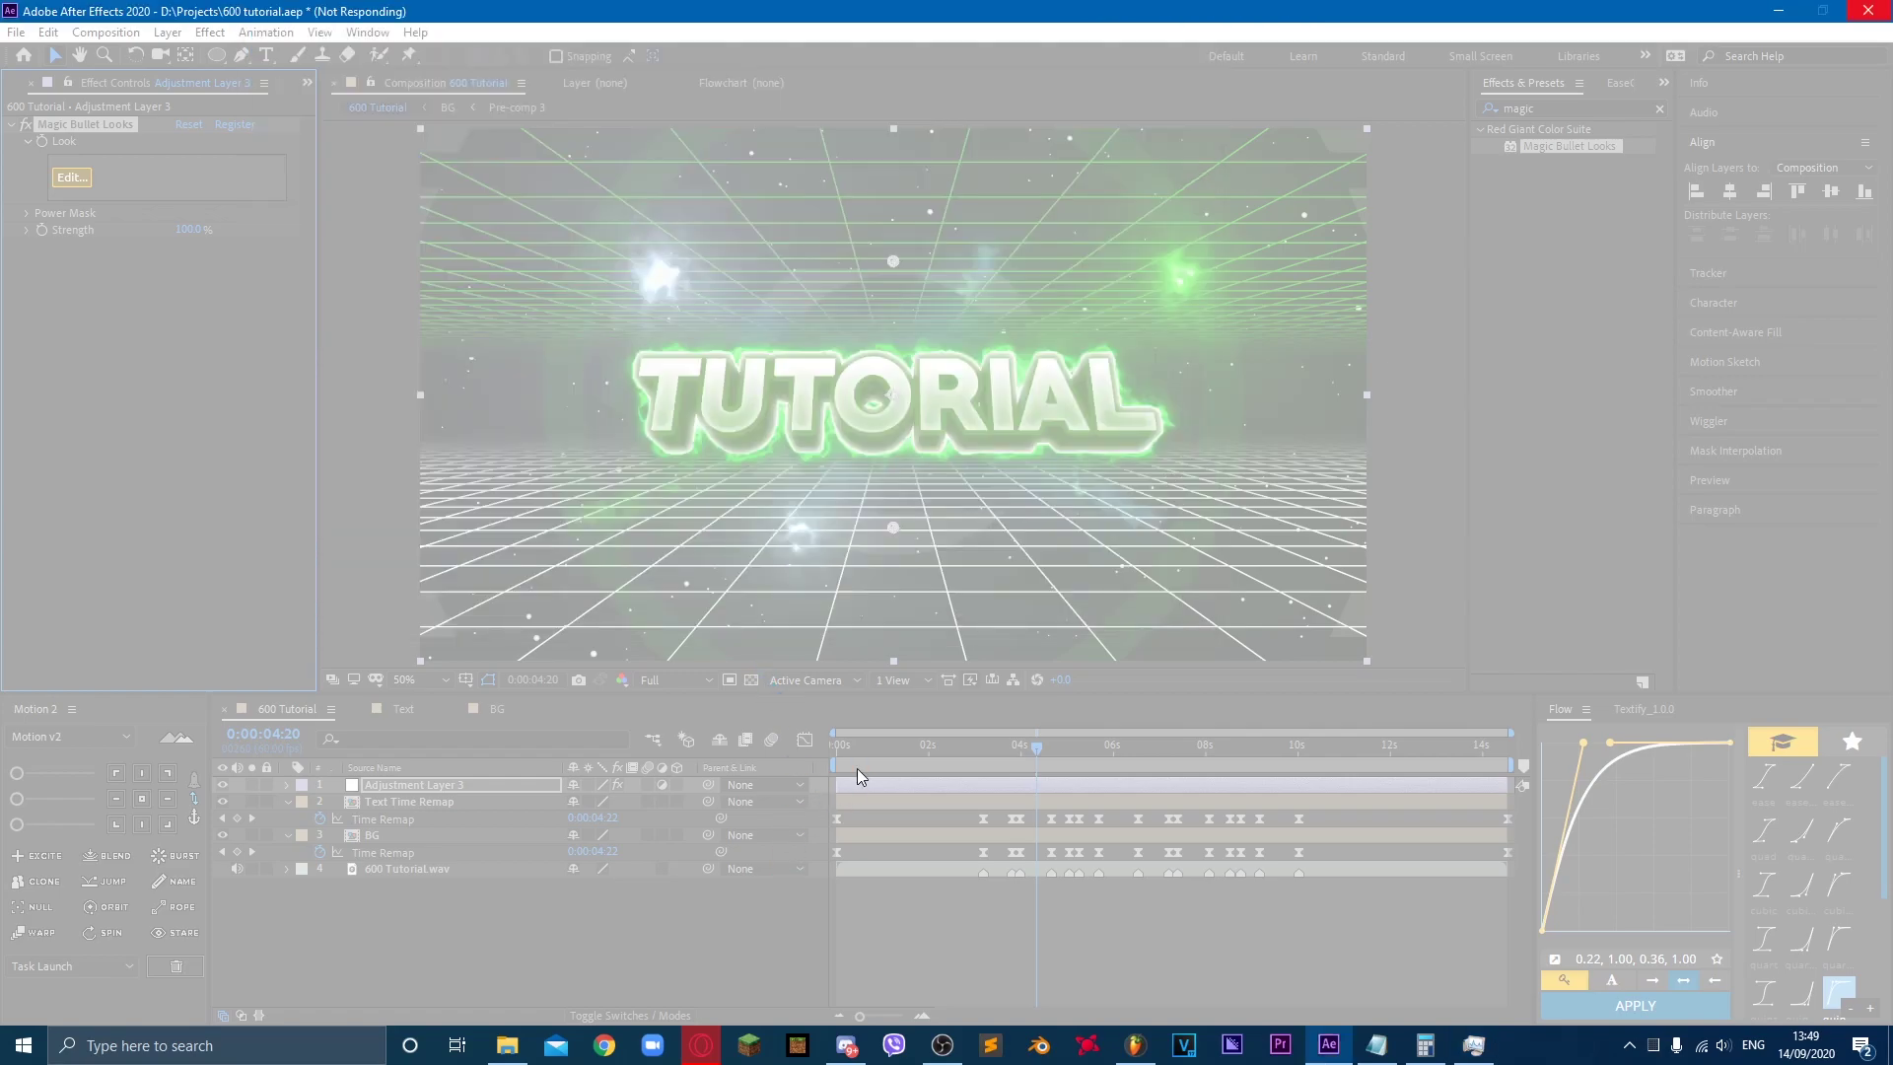
pyautogui.hotkey('alt', 'Tab')
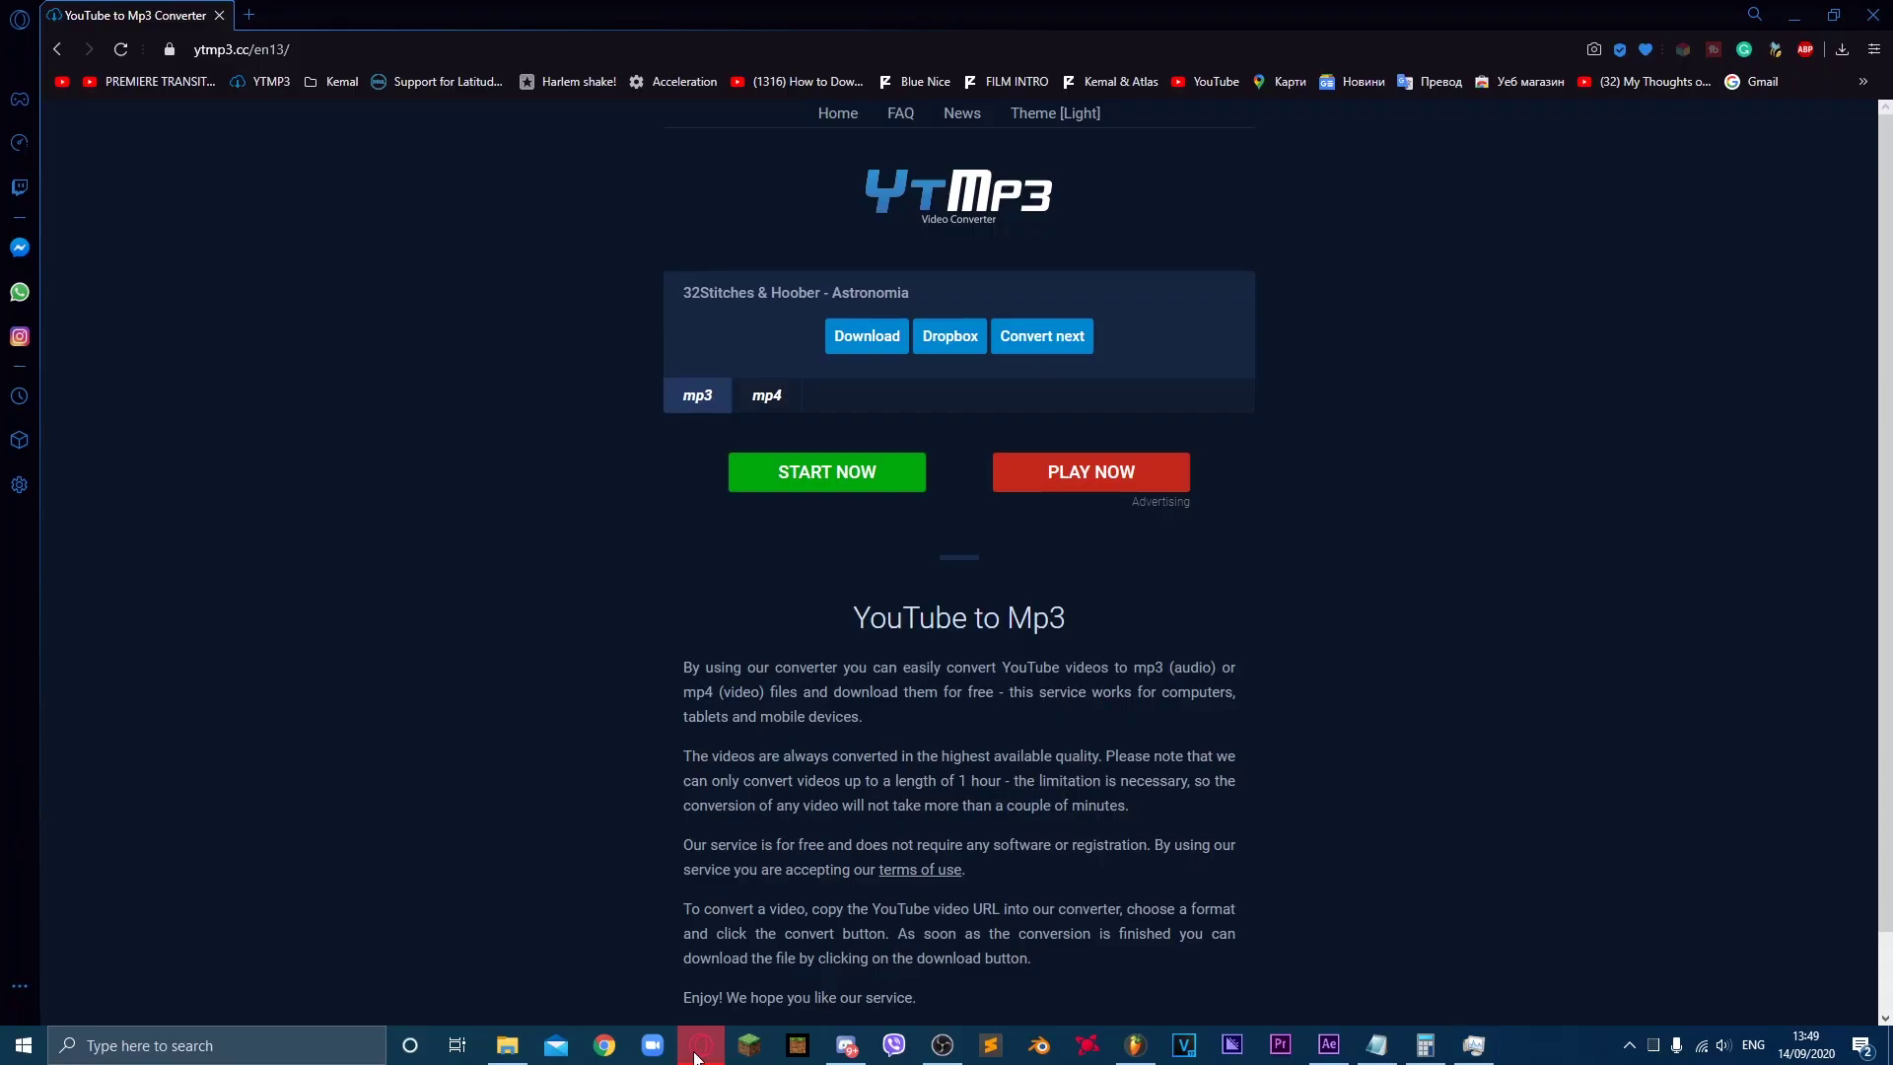
pyautogui.click(1328, 1045)
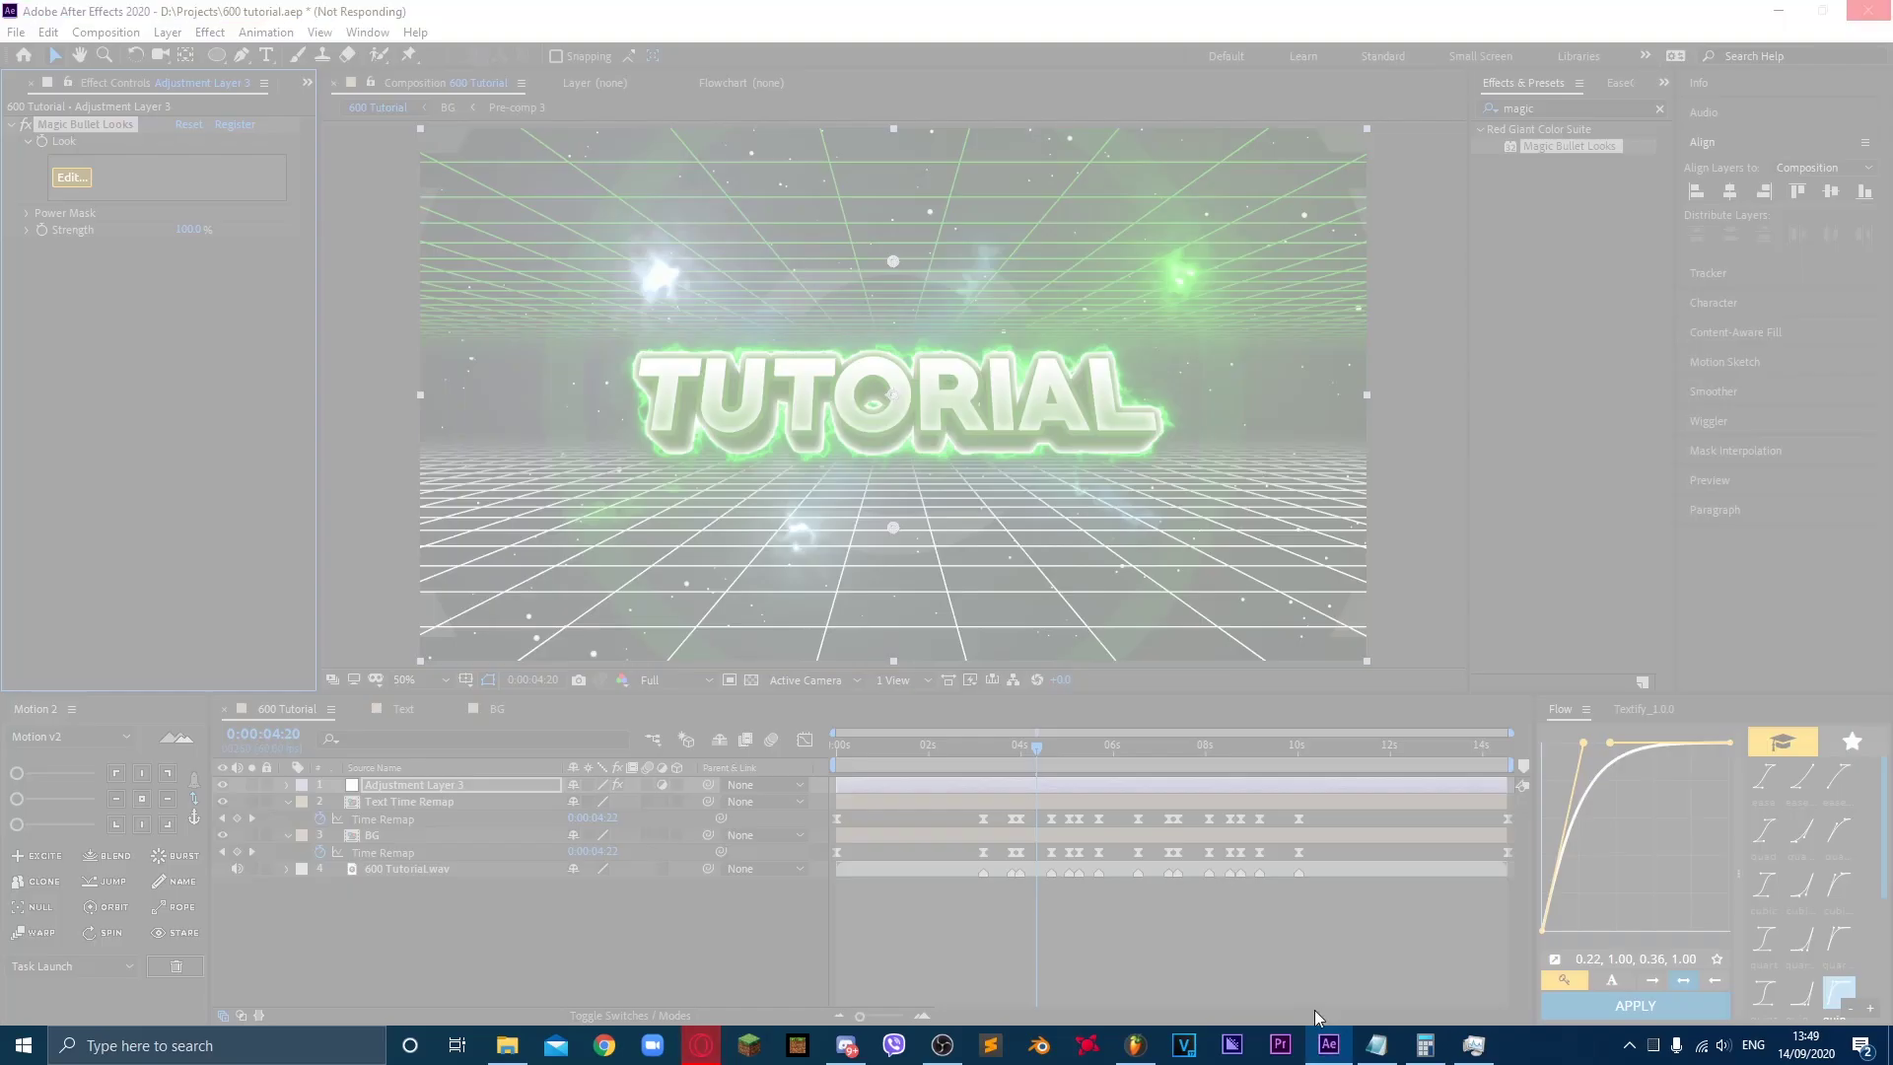
pyautogui.hotkey('alt', 'Tab')
pyautogui.hotkey('alt', 'Tab')
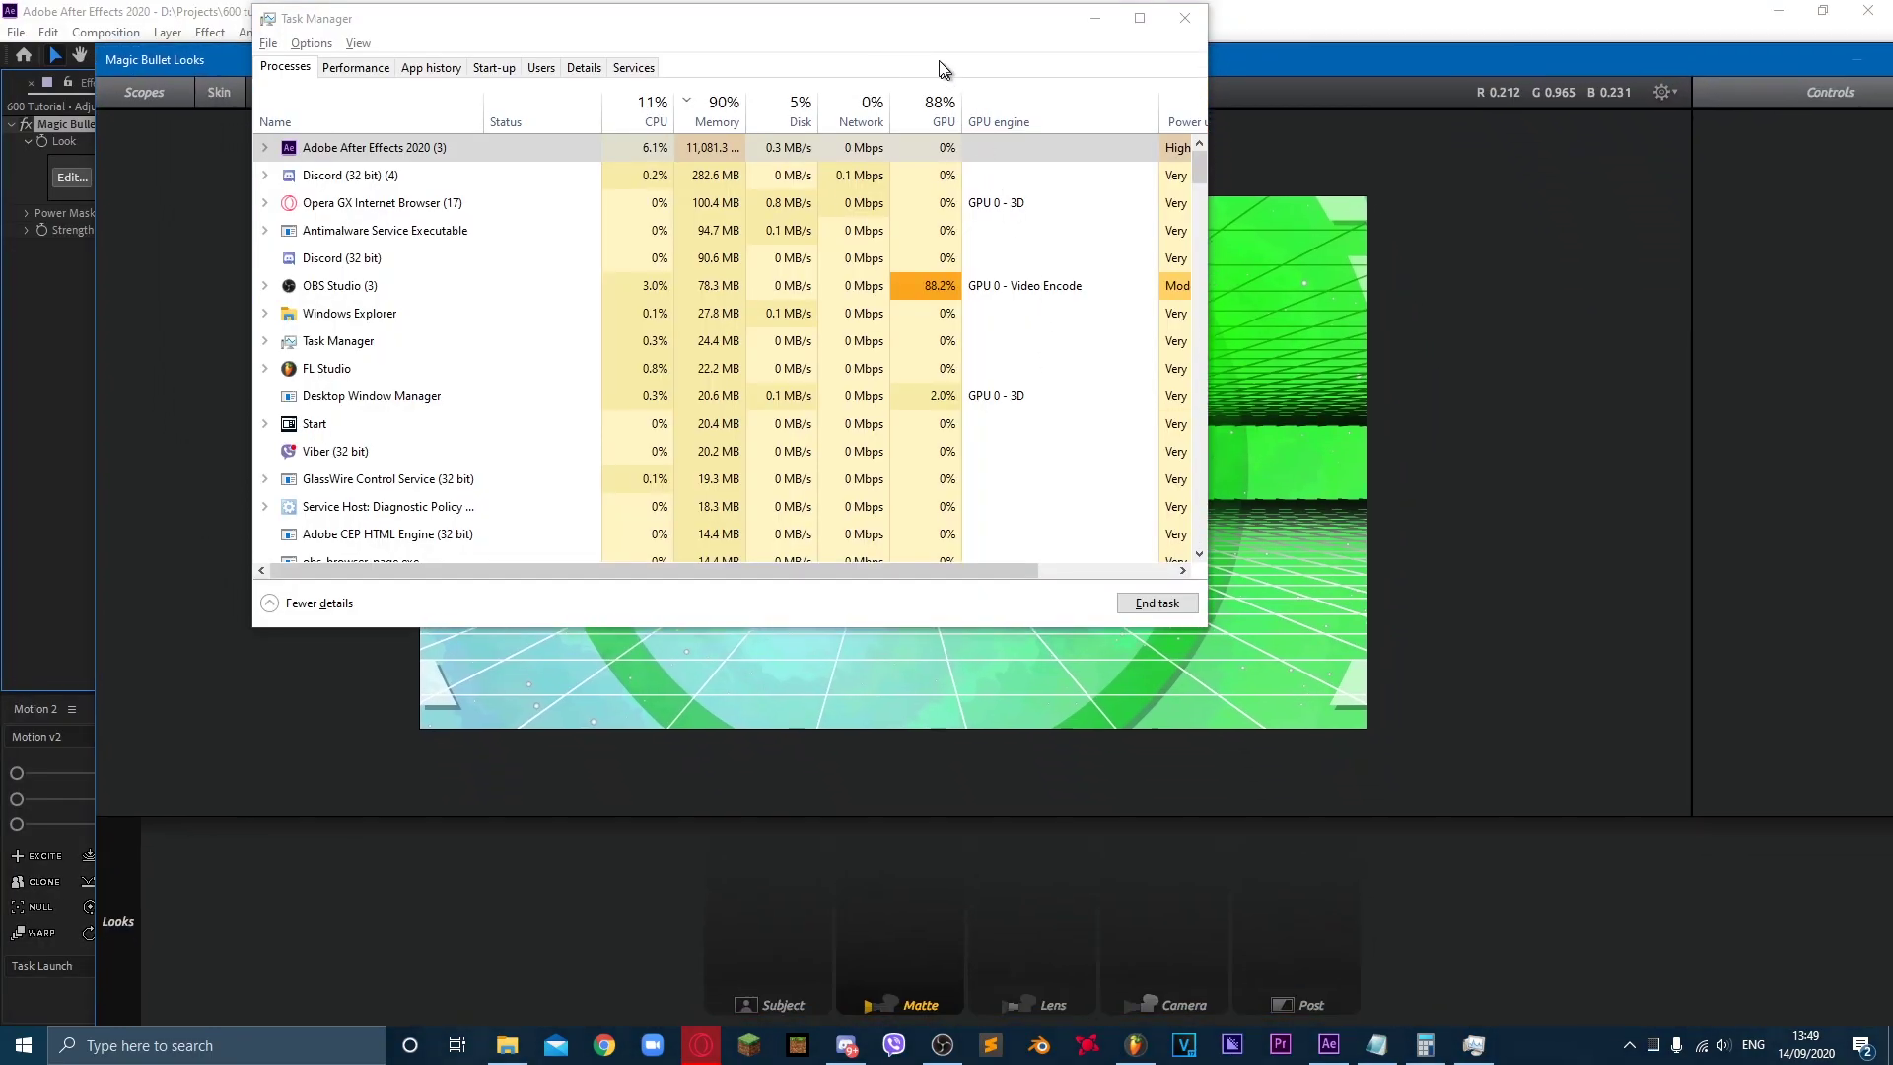
pyautogui.click(1094, 17)
pyautogui.doubleClick(1075, 56)
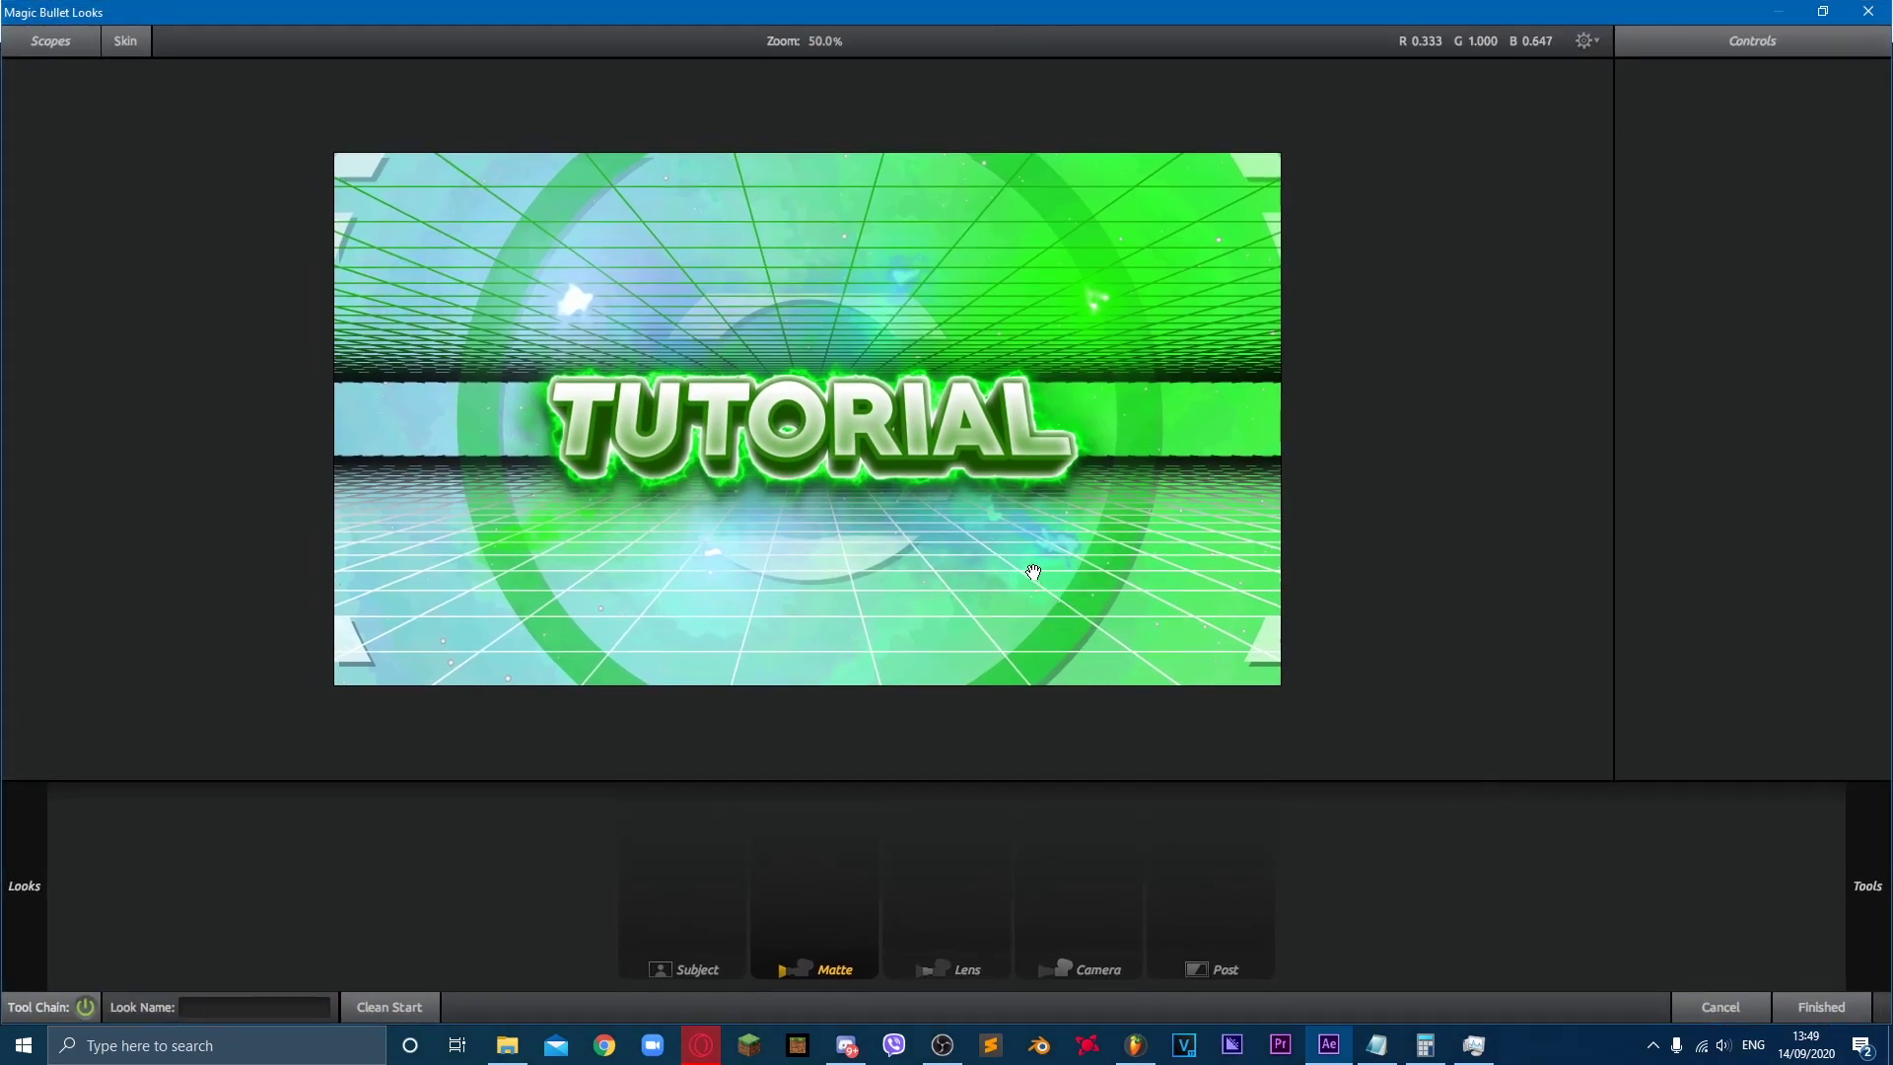
pyautogui.click(1718, 1007)
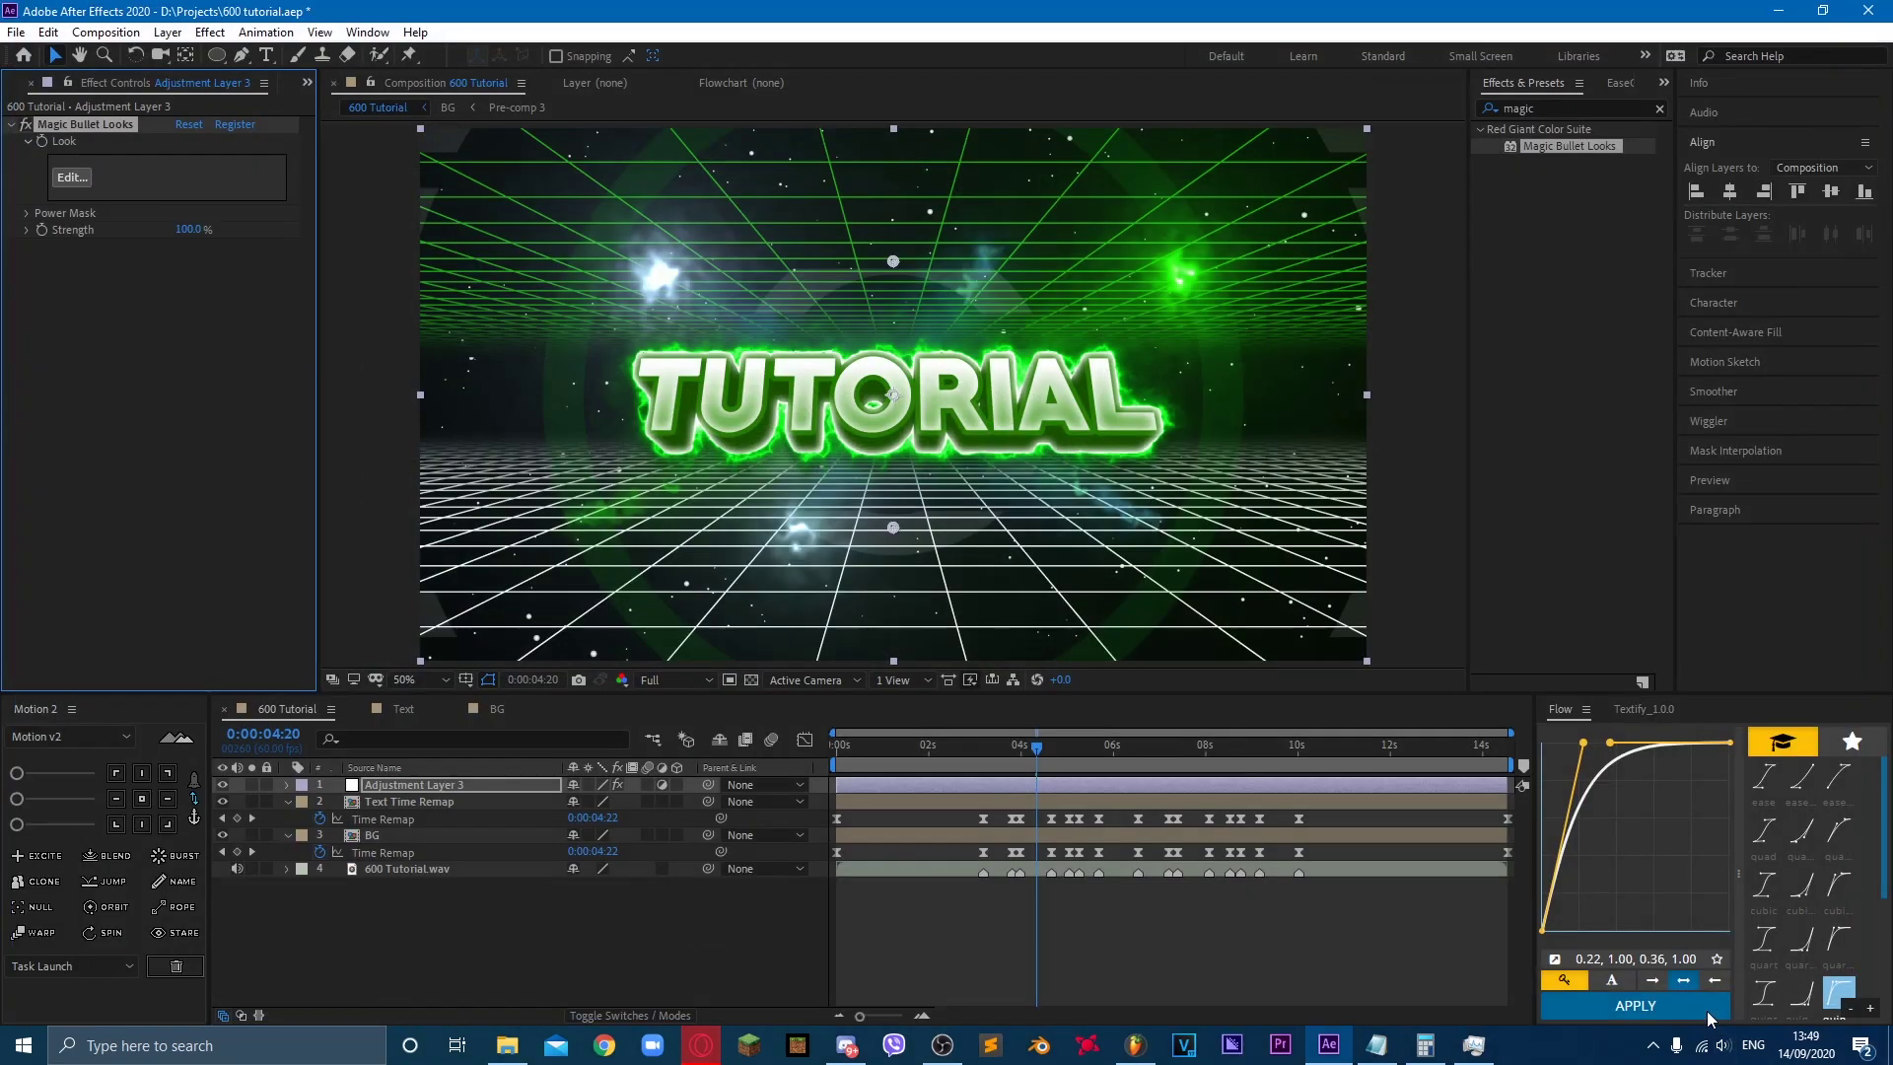
# Step: Open the BG composition and create a new black solid layer in it
pyautogui.doubleClick(393, 830)
pyautogui.rightClick(418, 913)
pyautogui.moveTo(533, 701)
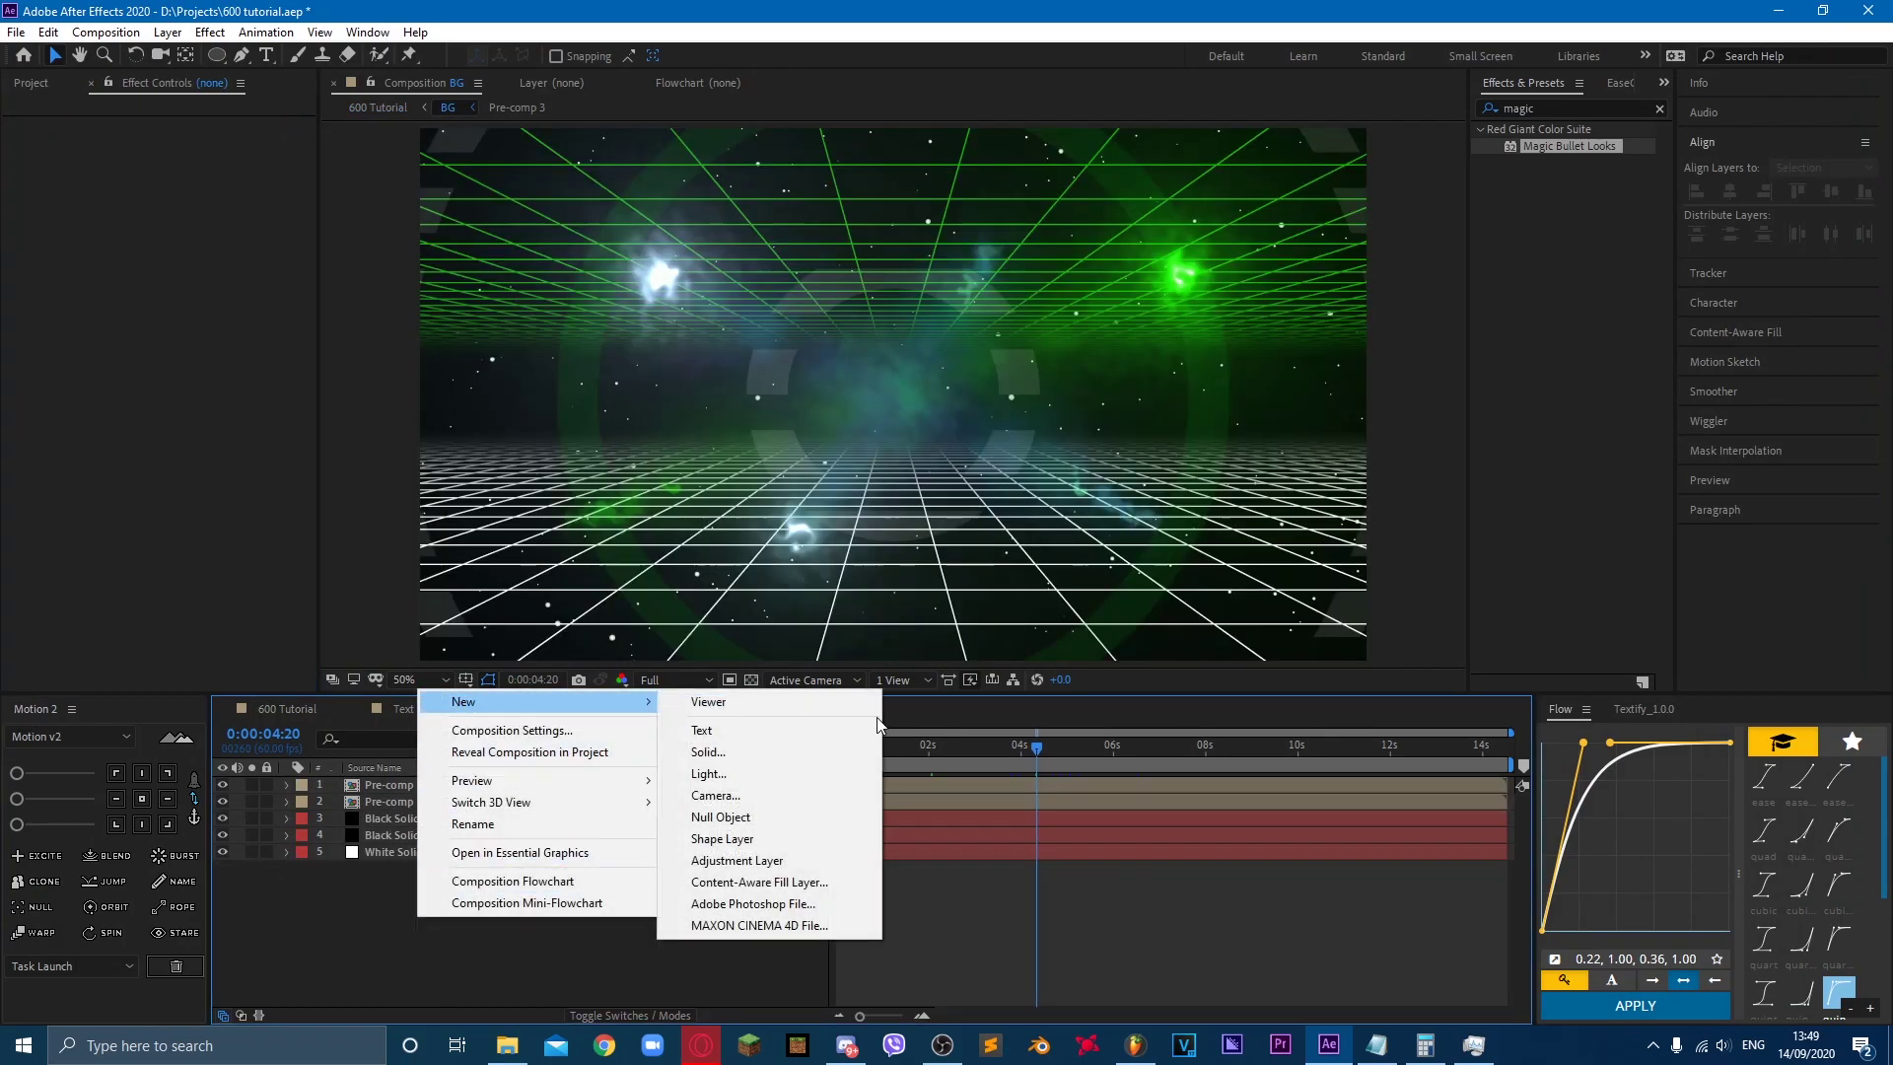
pyautogui.click(810, 753)
pyautogui.click(309, 404)
# Step: Move the new black solid beneath all other BG layers and toggle its visibility against the transparency grid to check the background fill
pyautogui.moveTo(448, 800); pyautogui.dragTo(471, 877)
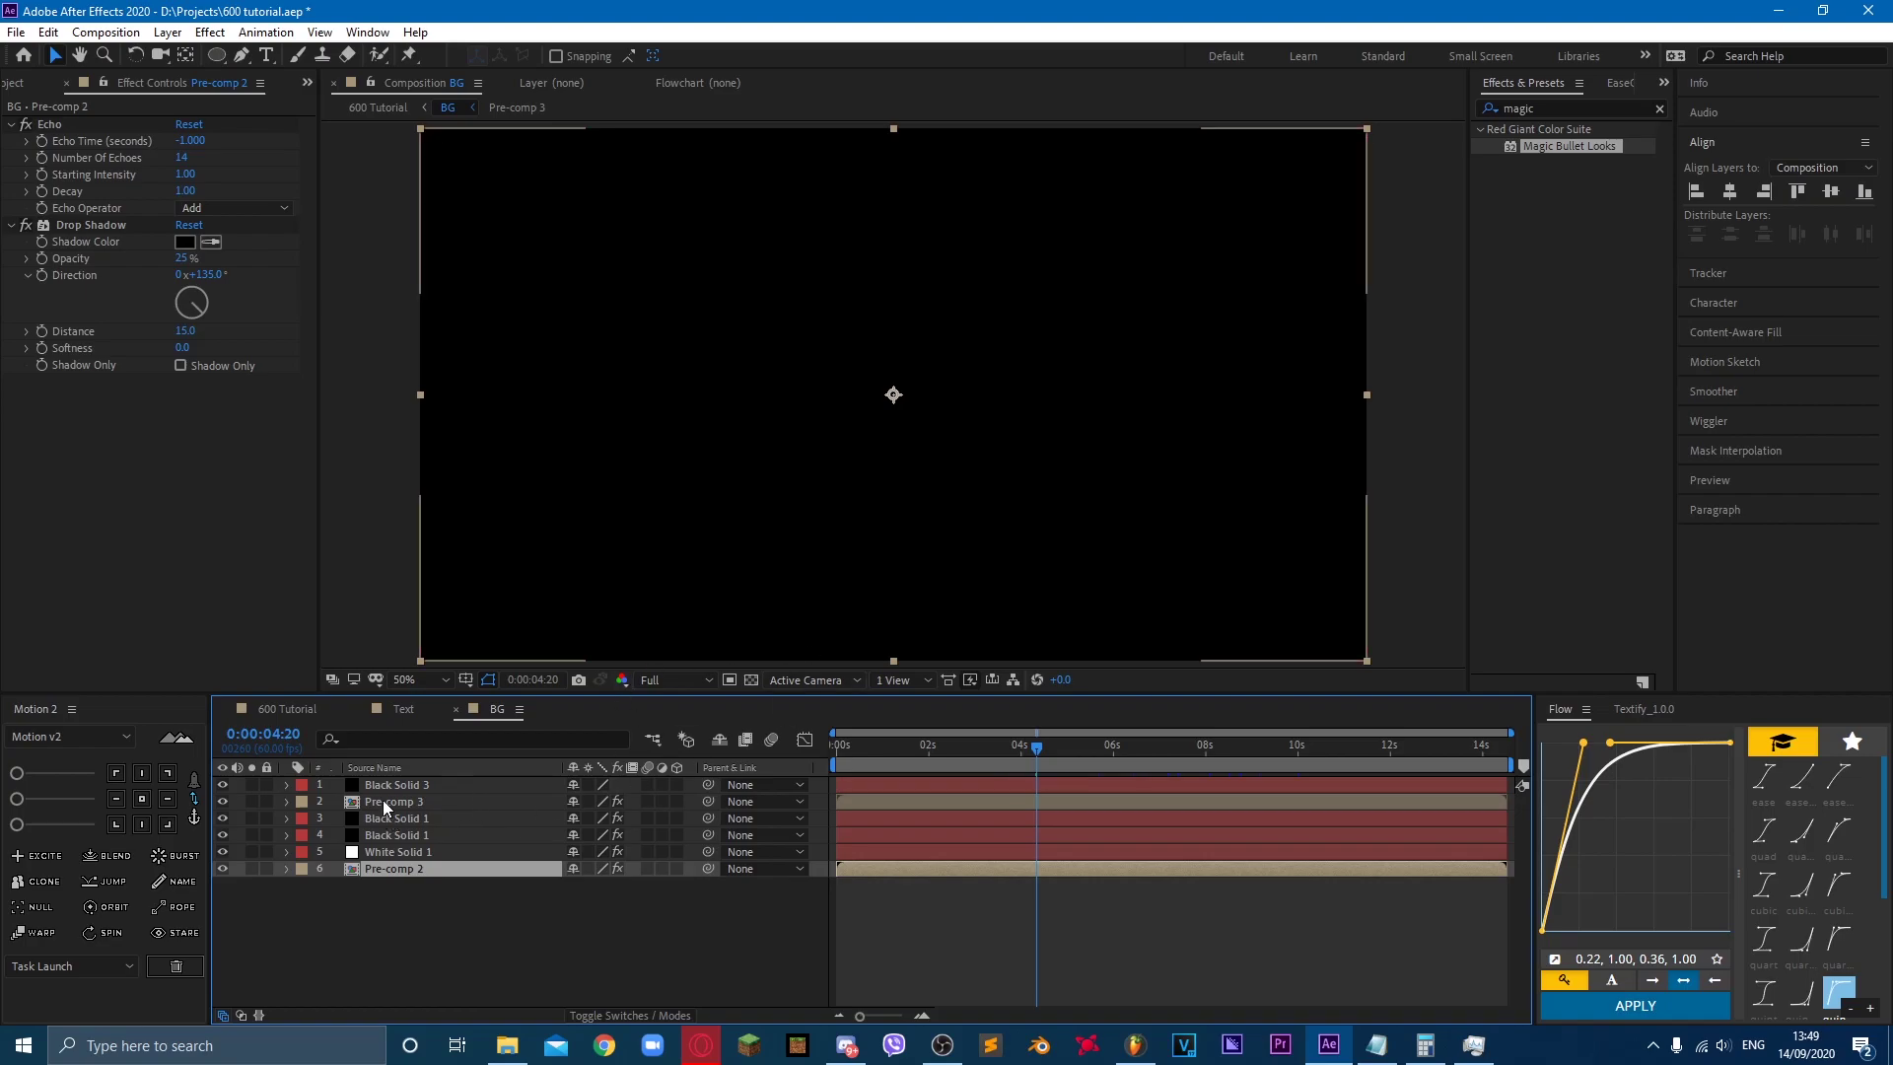
pyautogui.hotkey('ctrl', 'shift', ']')
pyautogui.moveTo(481, 801); pyautogui.dragTo(448, 886)
pyautogui.click(752, 680)
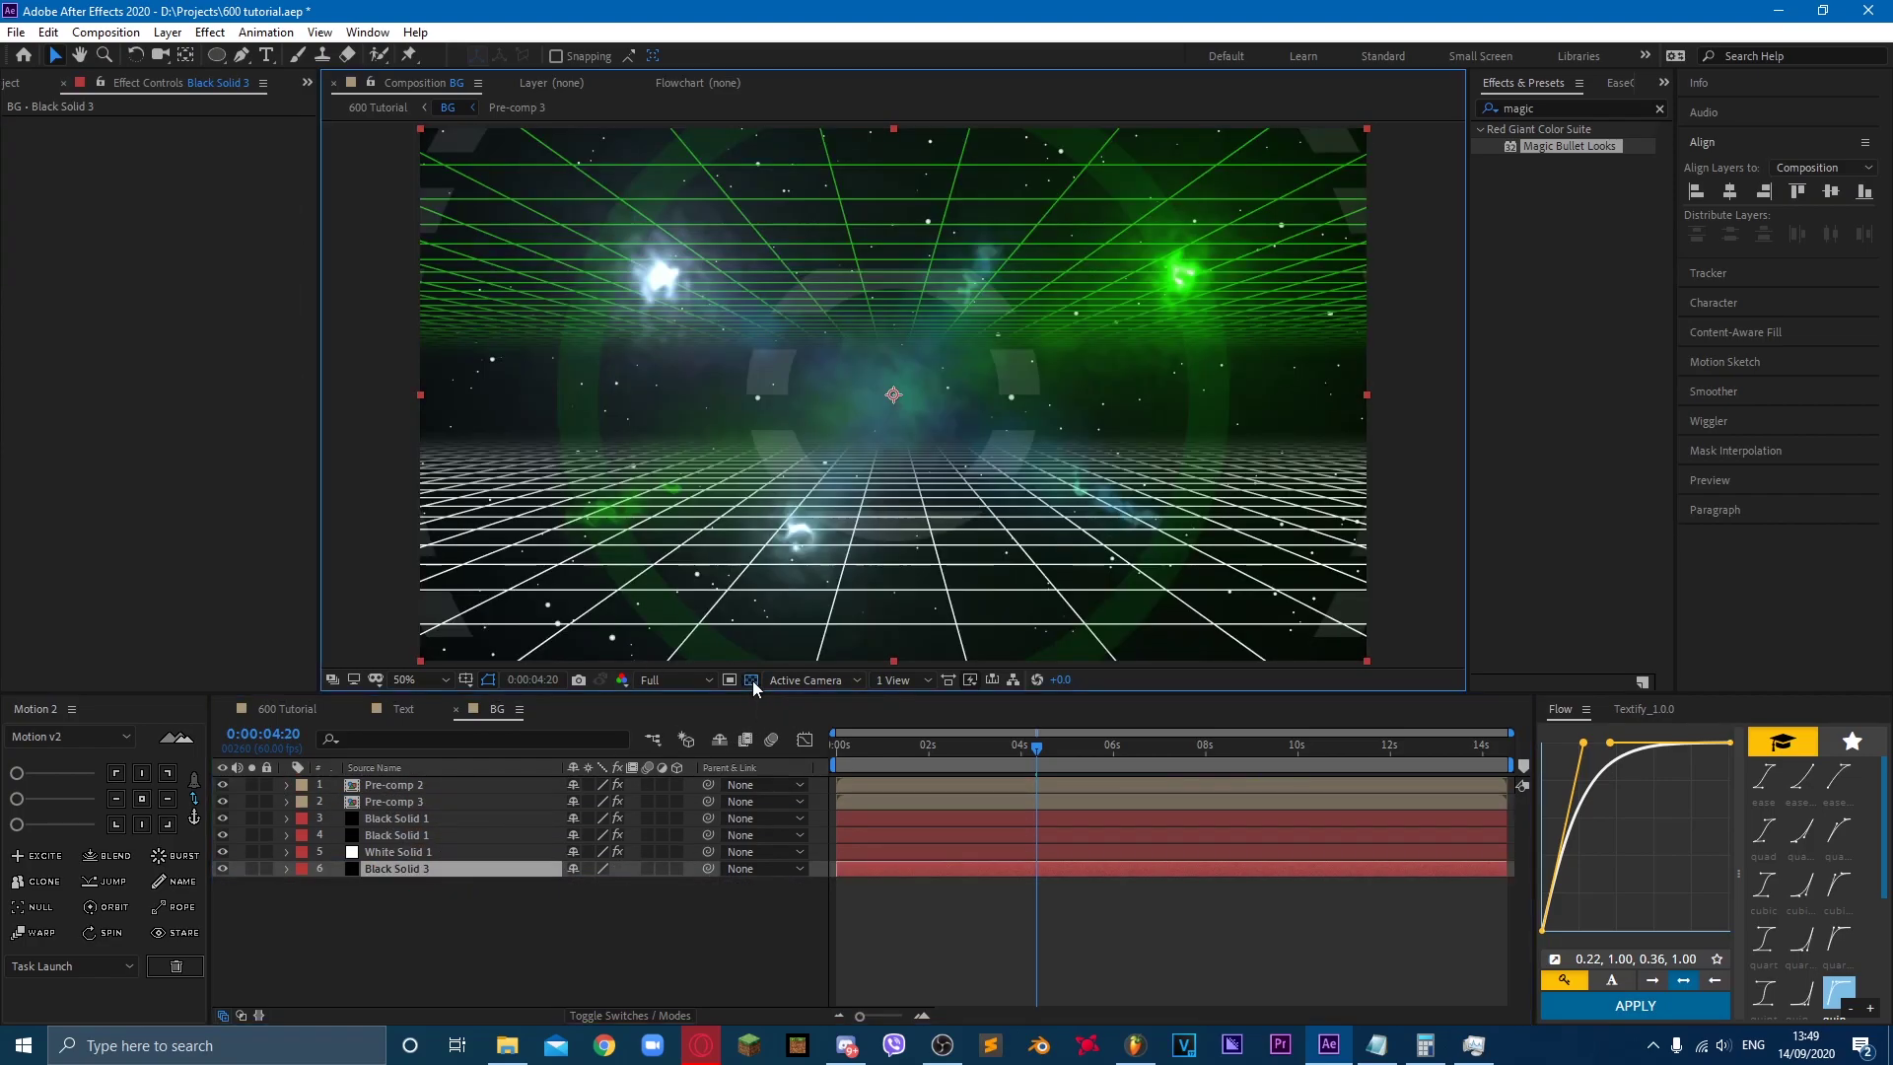
pyautogui.click(224, 869)
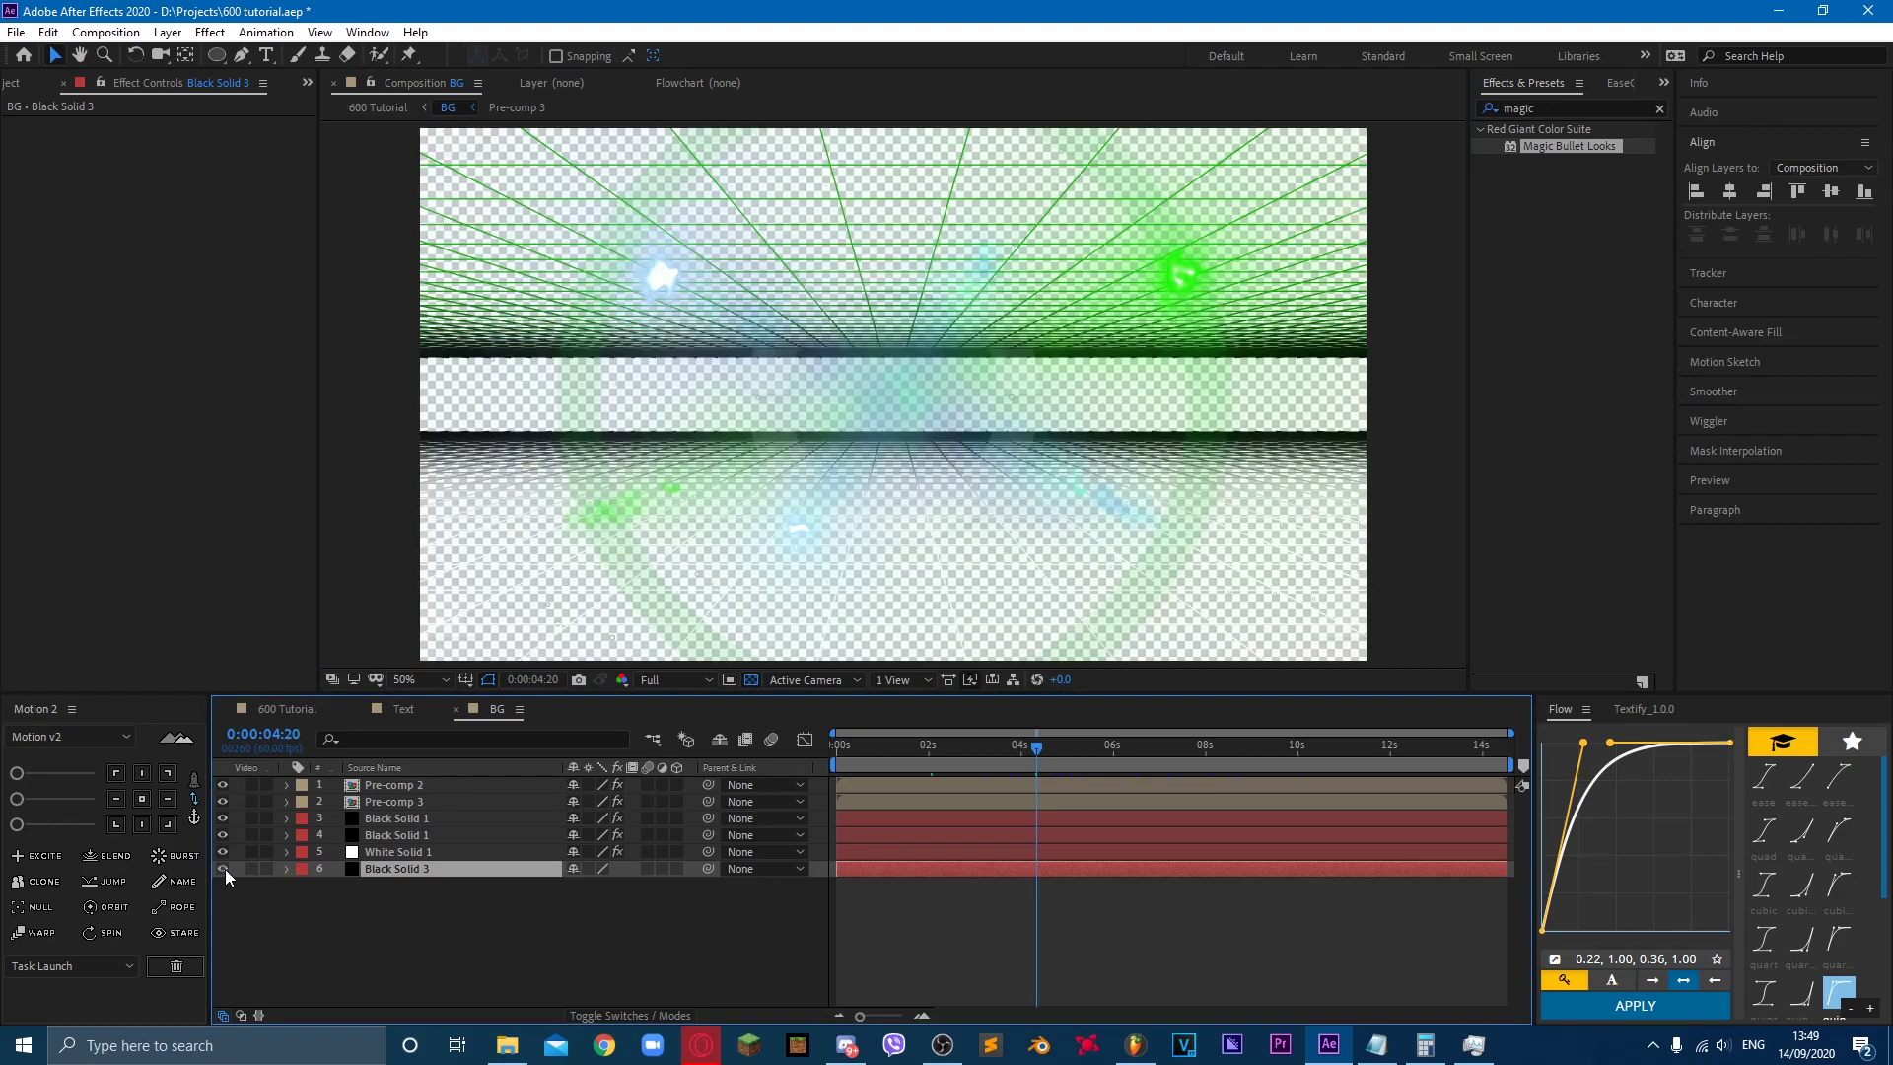
pyautogui.click(223, 869)
# Step: Reopen the Magic Bullet Looks editor for the 600 Tutorial adjustment layer and add an Exposure tool to the Subject stage
pyautogui.click(287, 708)
pyautogui.click(430, 785)
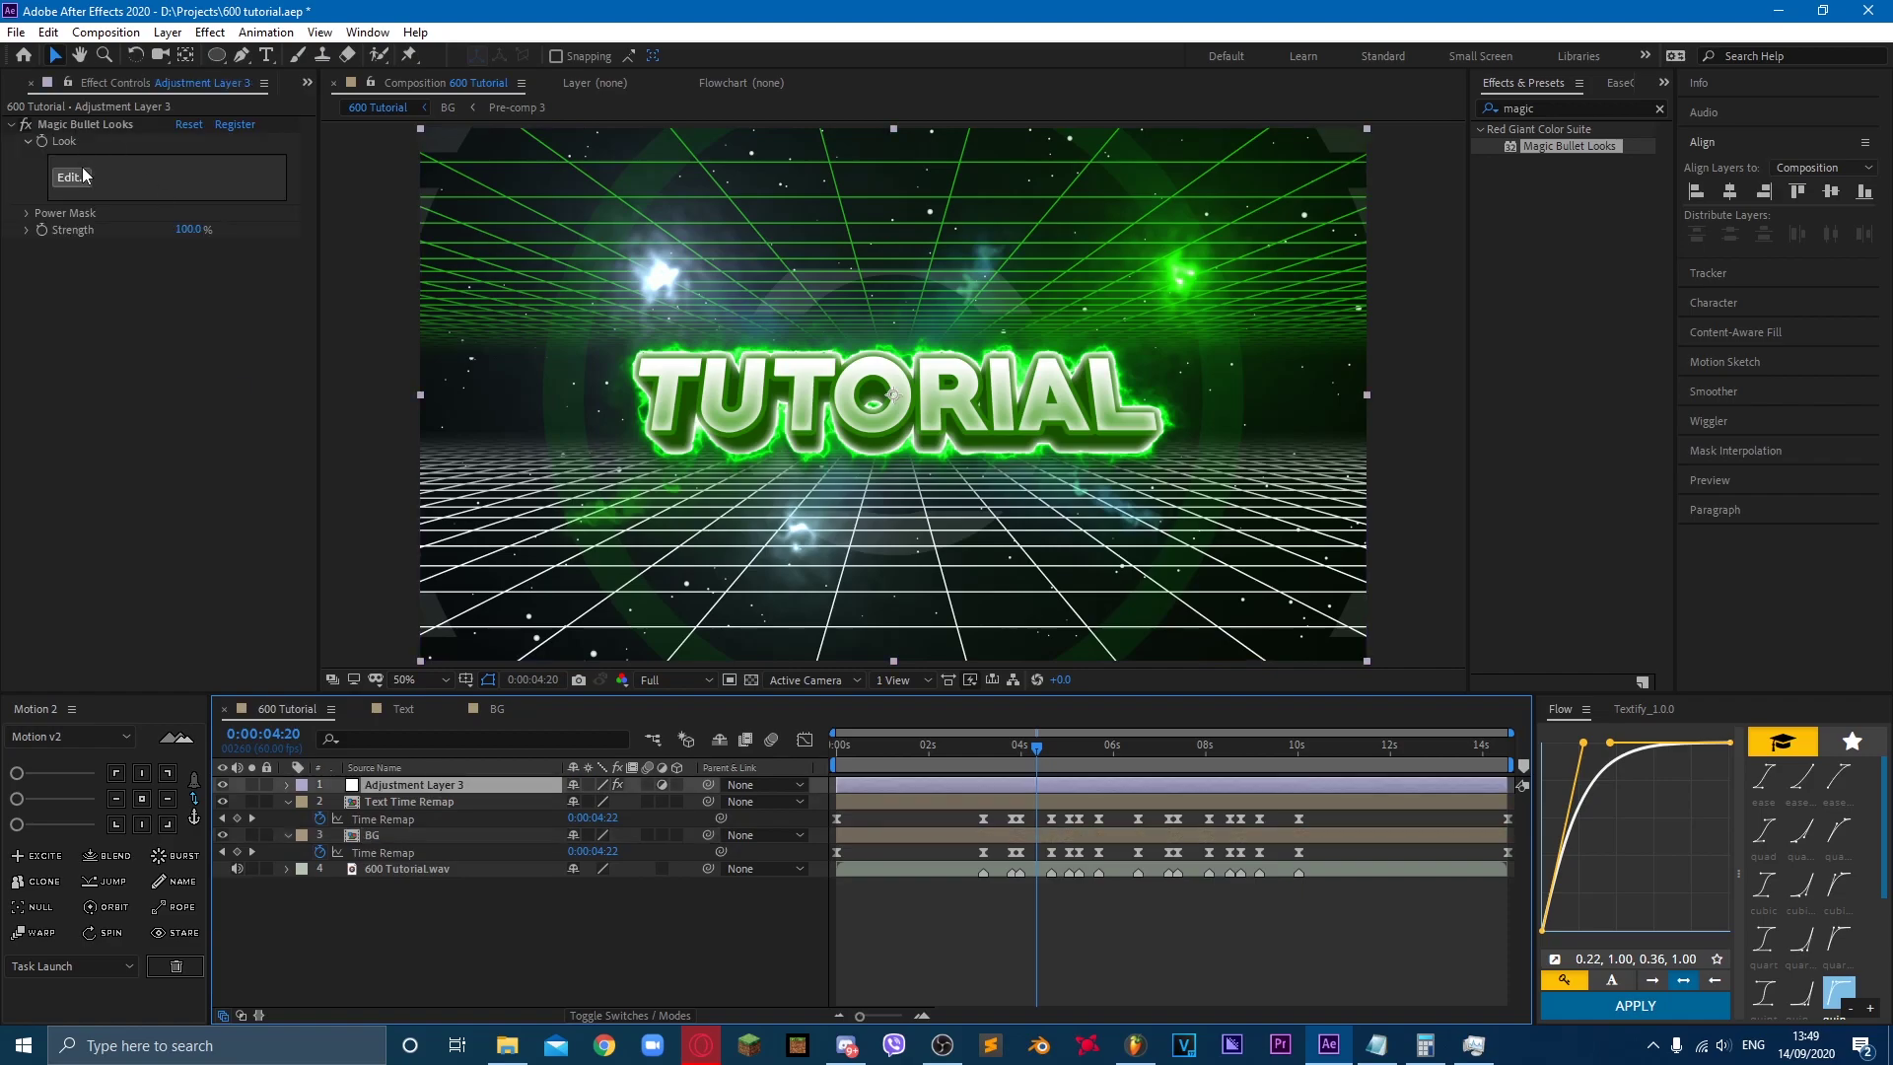
pyautogui.click(84, 174)
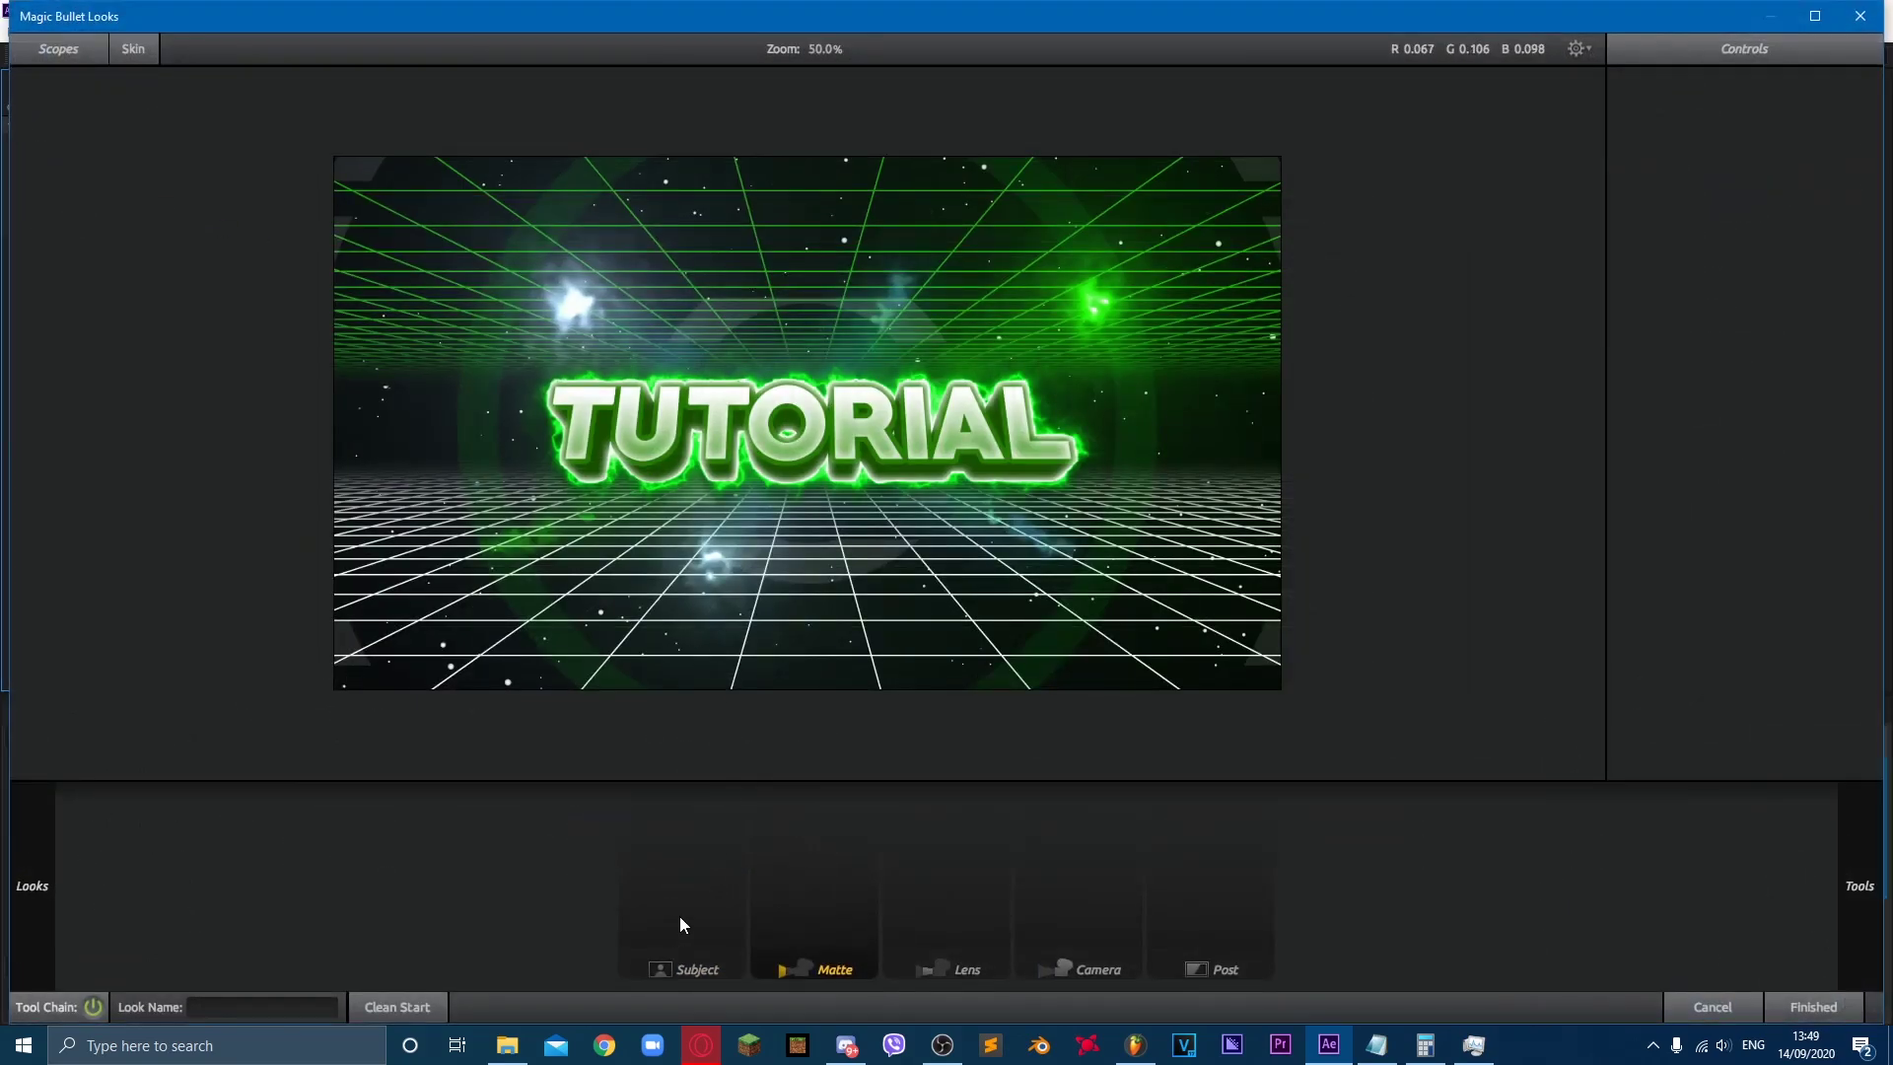
pyautogui.click(680, 916)
pyautogui.moveTo(1860, 893)
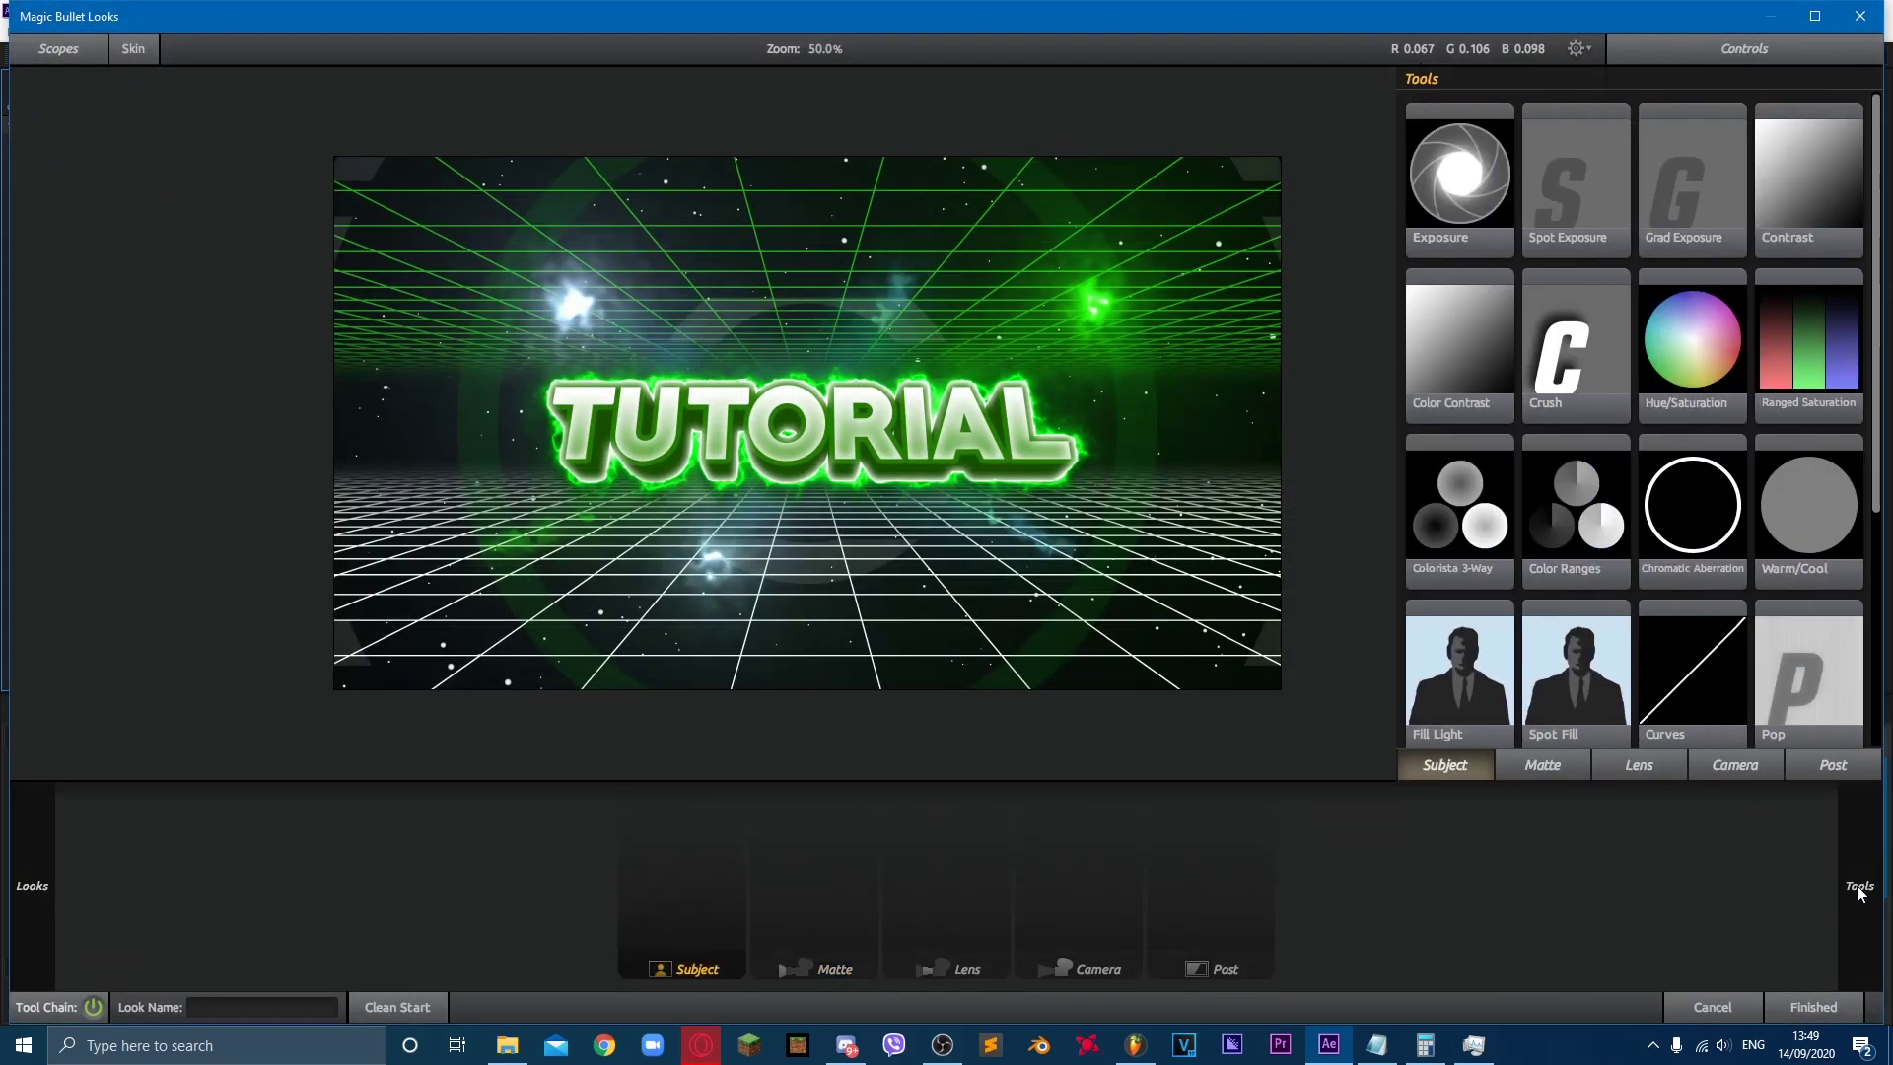
pyautogui.doubleClick(1462, 212)
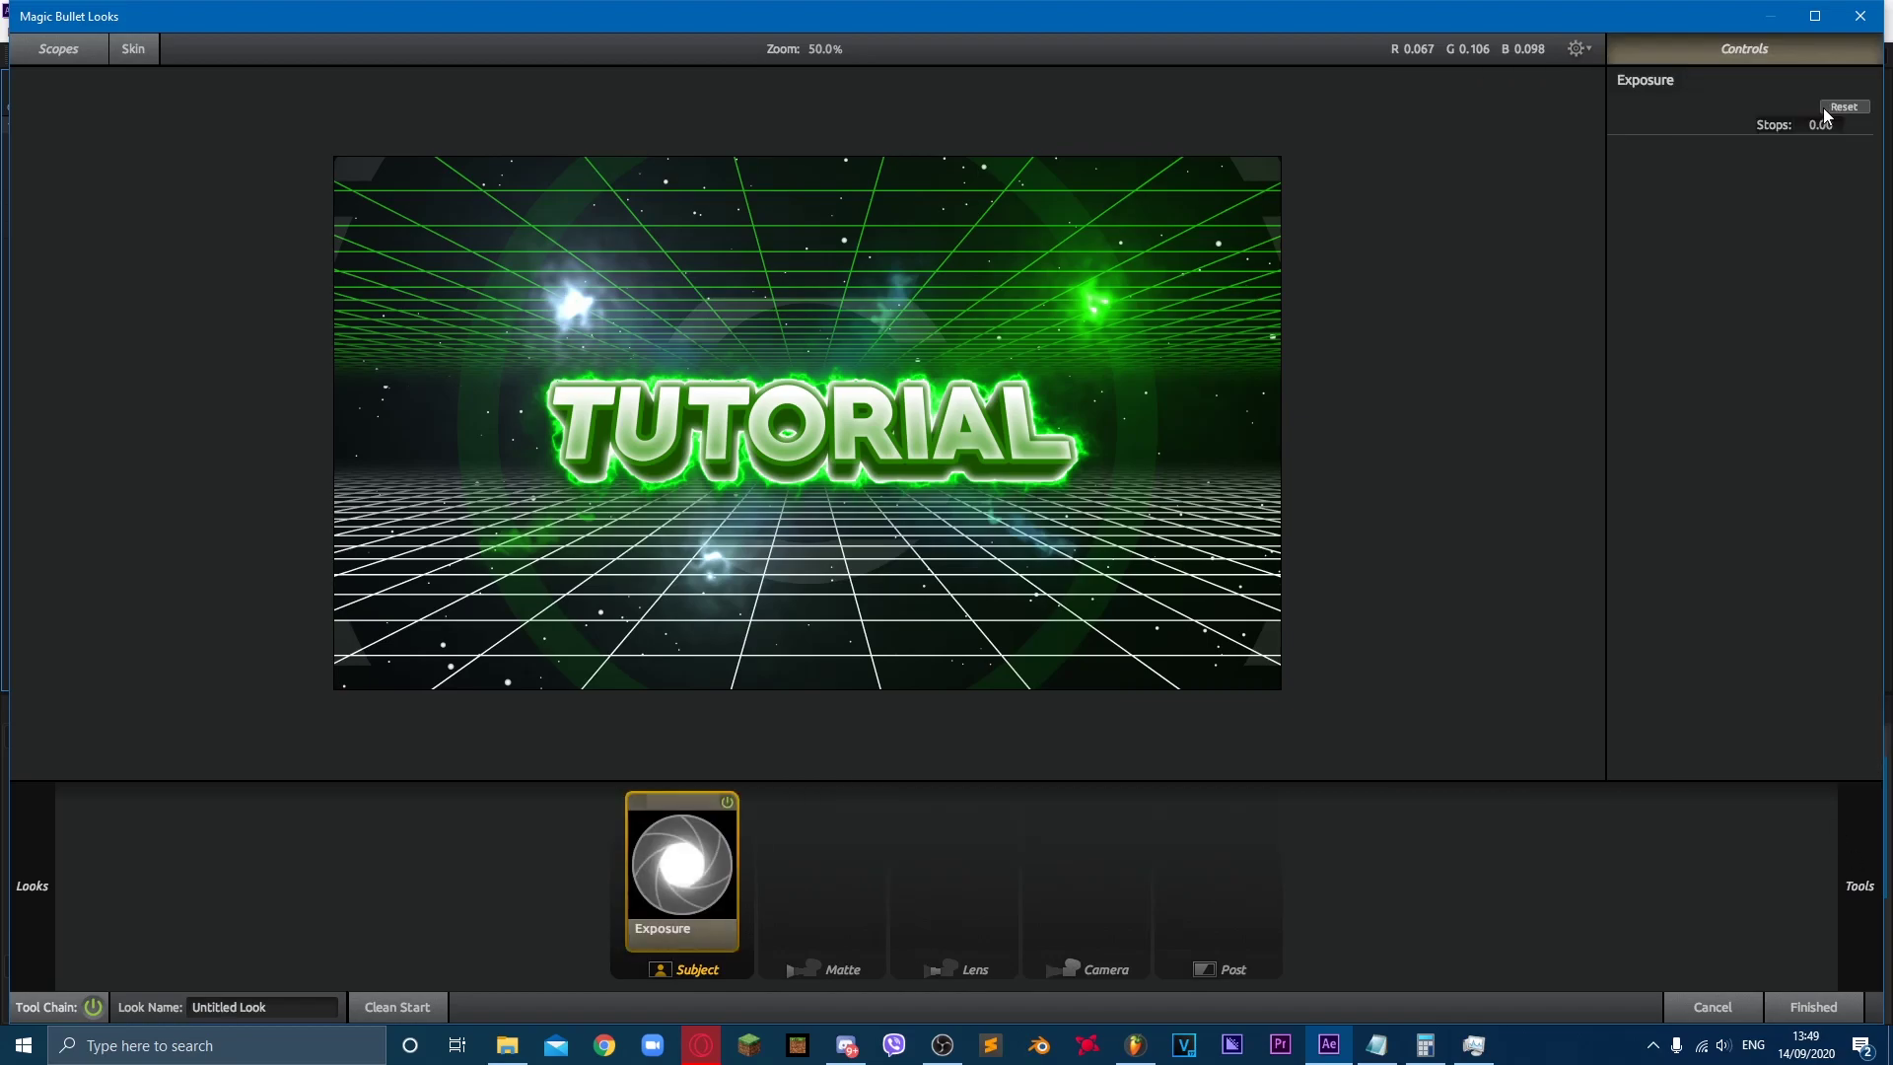
pyautogui.moveTo(1828, 119); pyautogui.dragTo(1826, 128)
# Step: Add the Contrast and Pop tools to the Subject stage of the look
pyautogui.moveTo(1884, 485)
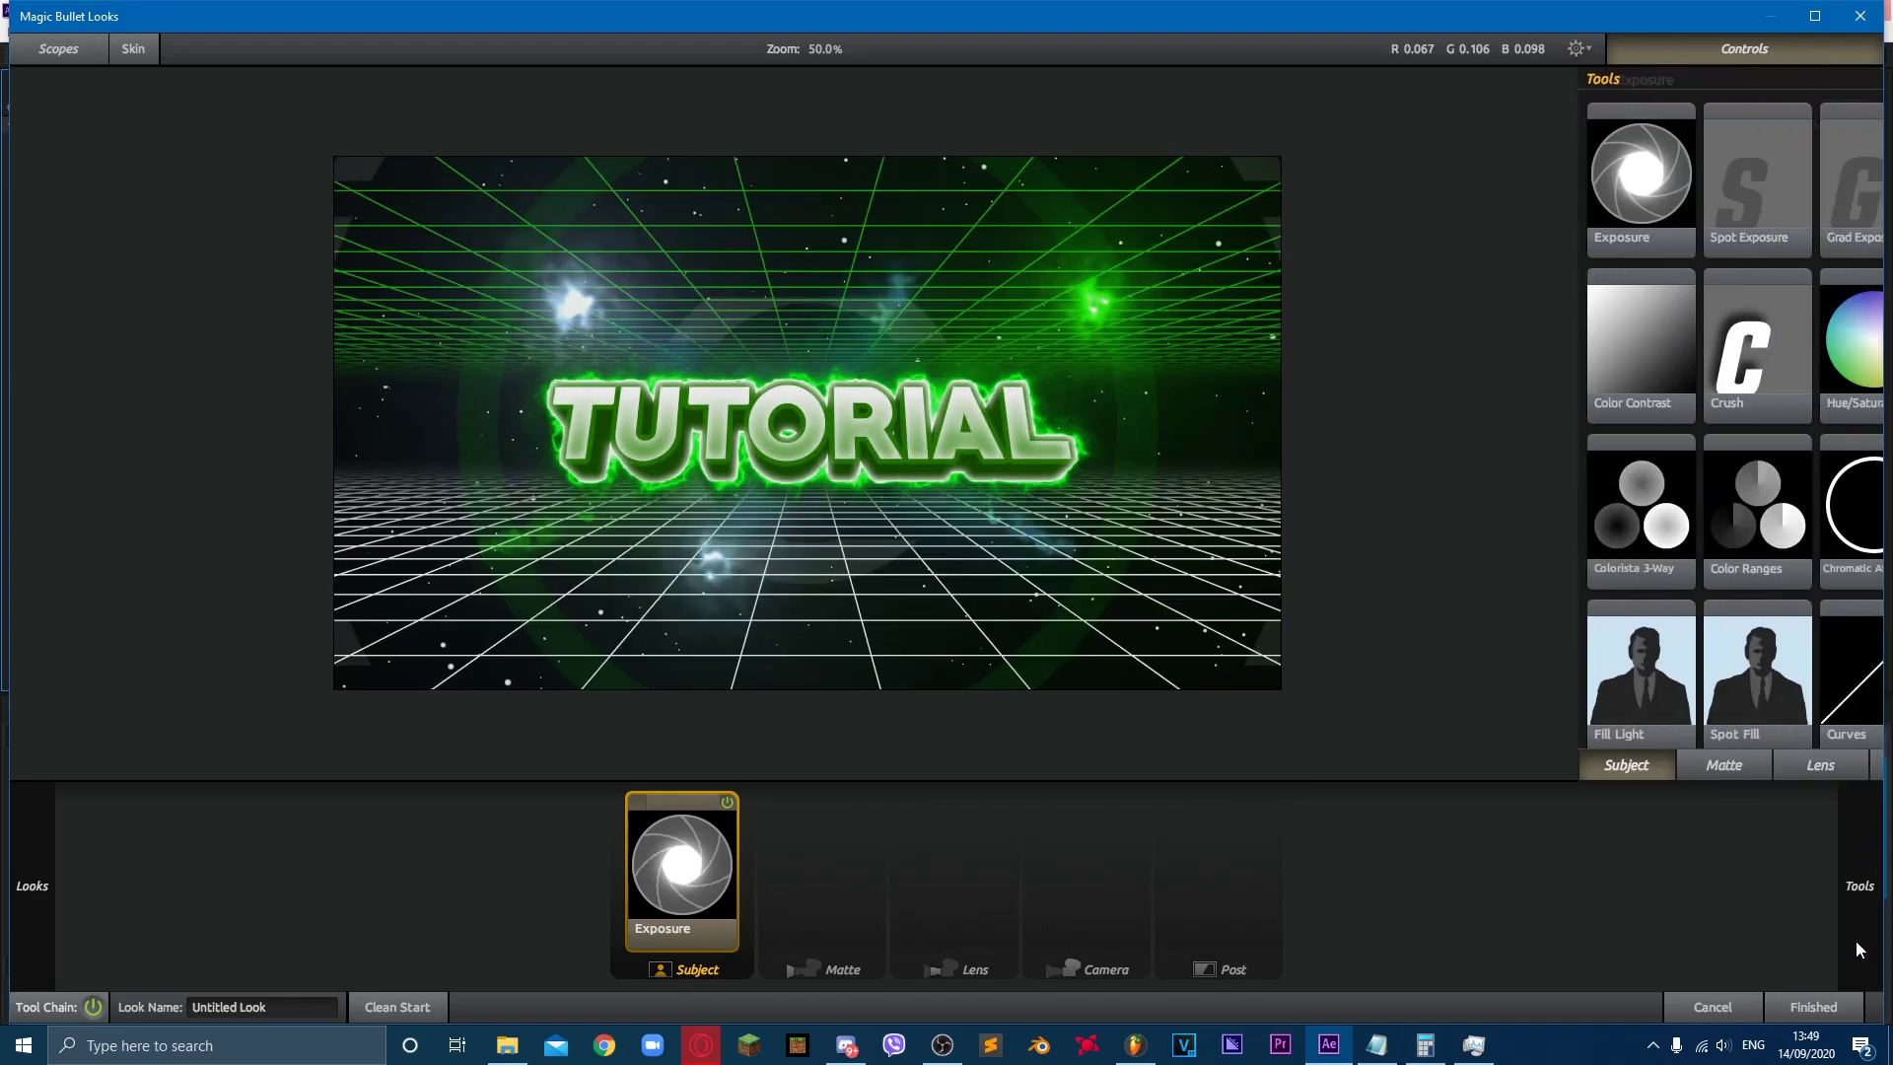
pyautogui.doubleClick(1809, 230)
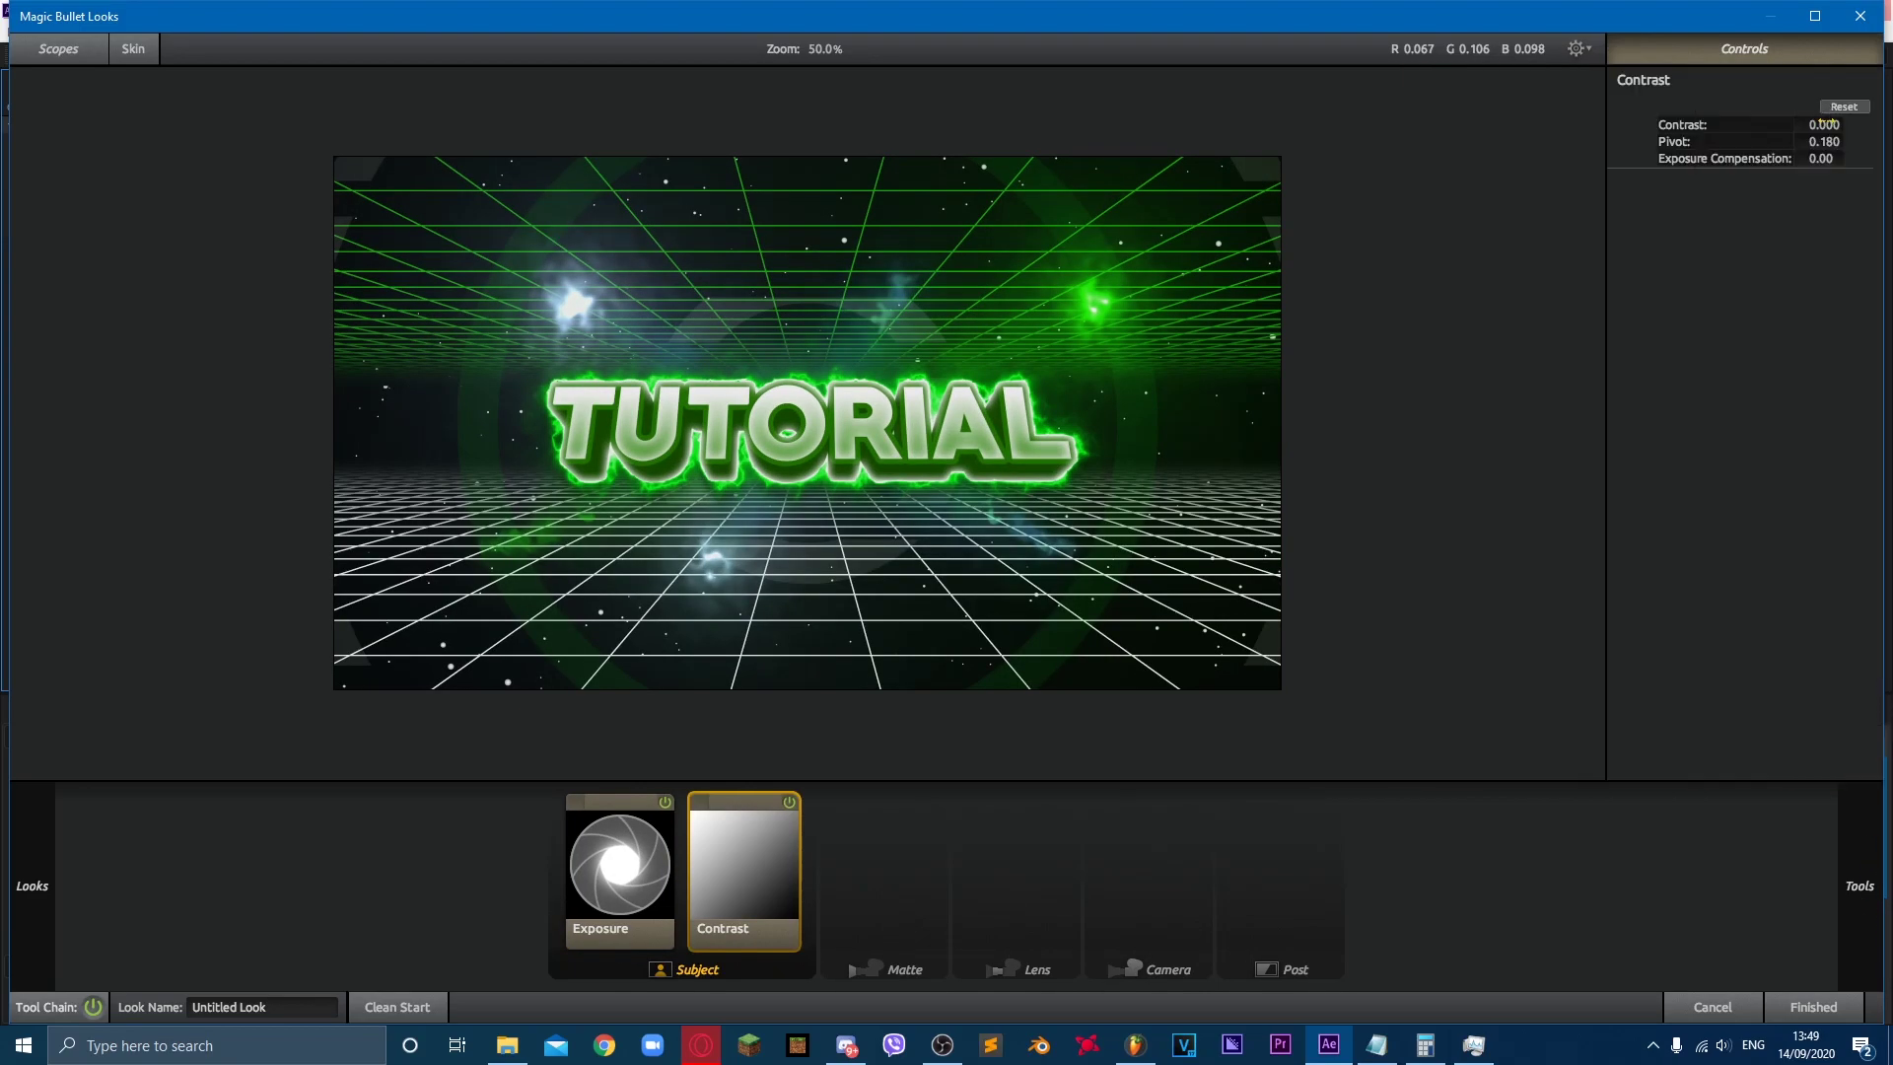
pyautogui.moveTo(1876, 786)
pyautogui.doubleClick(1809, 671)
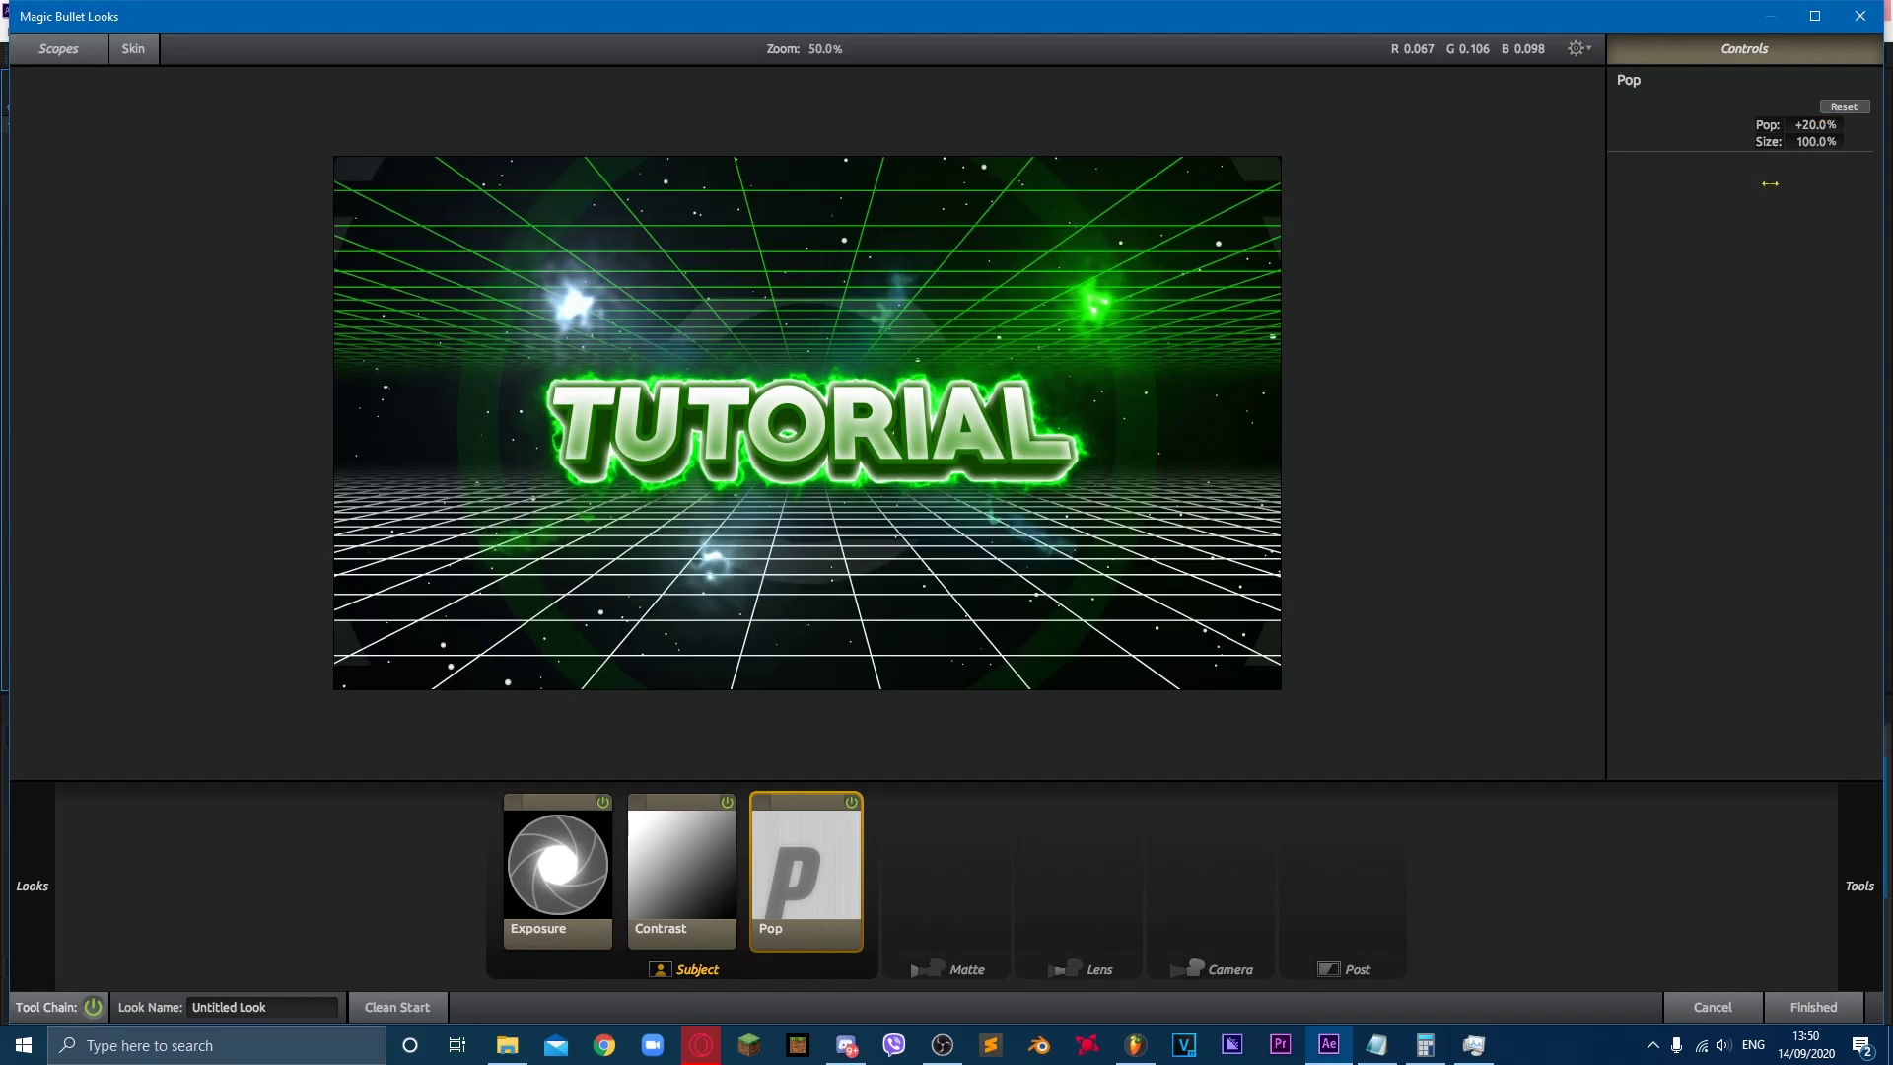
# Step: Add Diffusion tools to the Matte stage and tint the first one pale blue-violet, about R 0.782, G 0.724, B 0.999
pyautogui.click(973, 887)
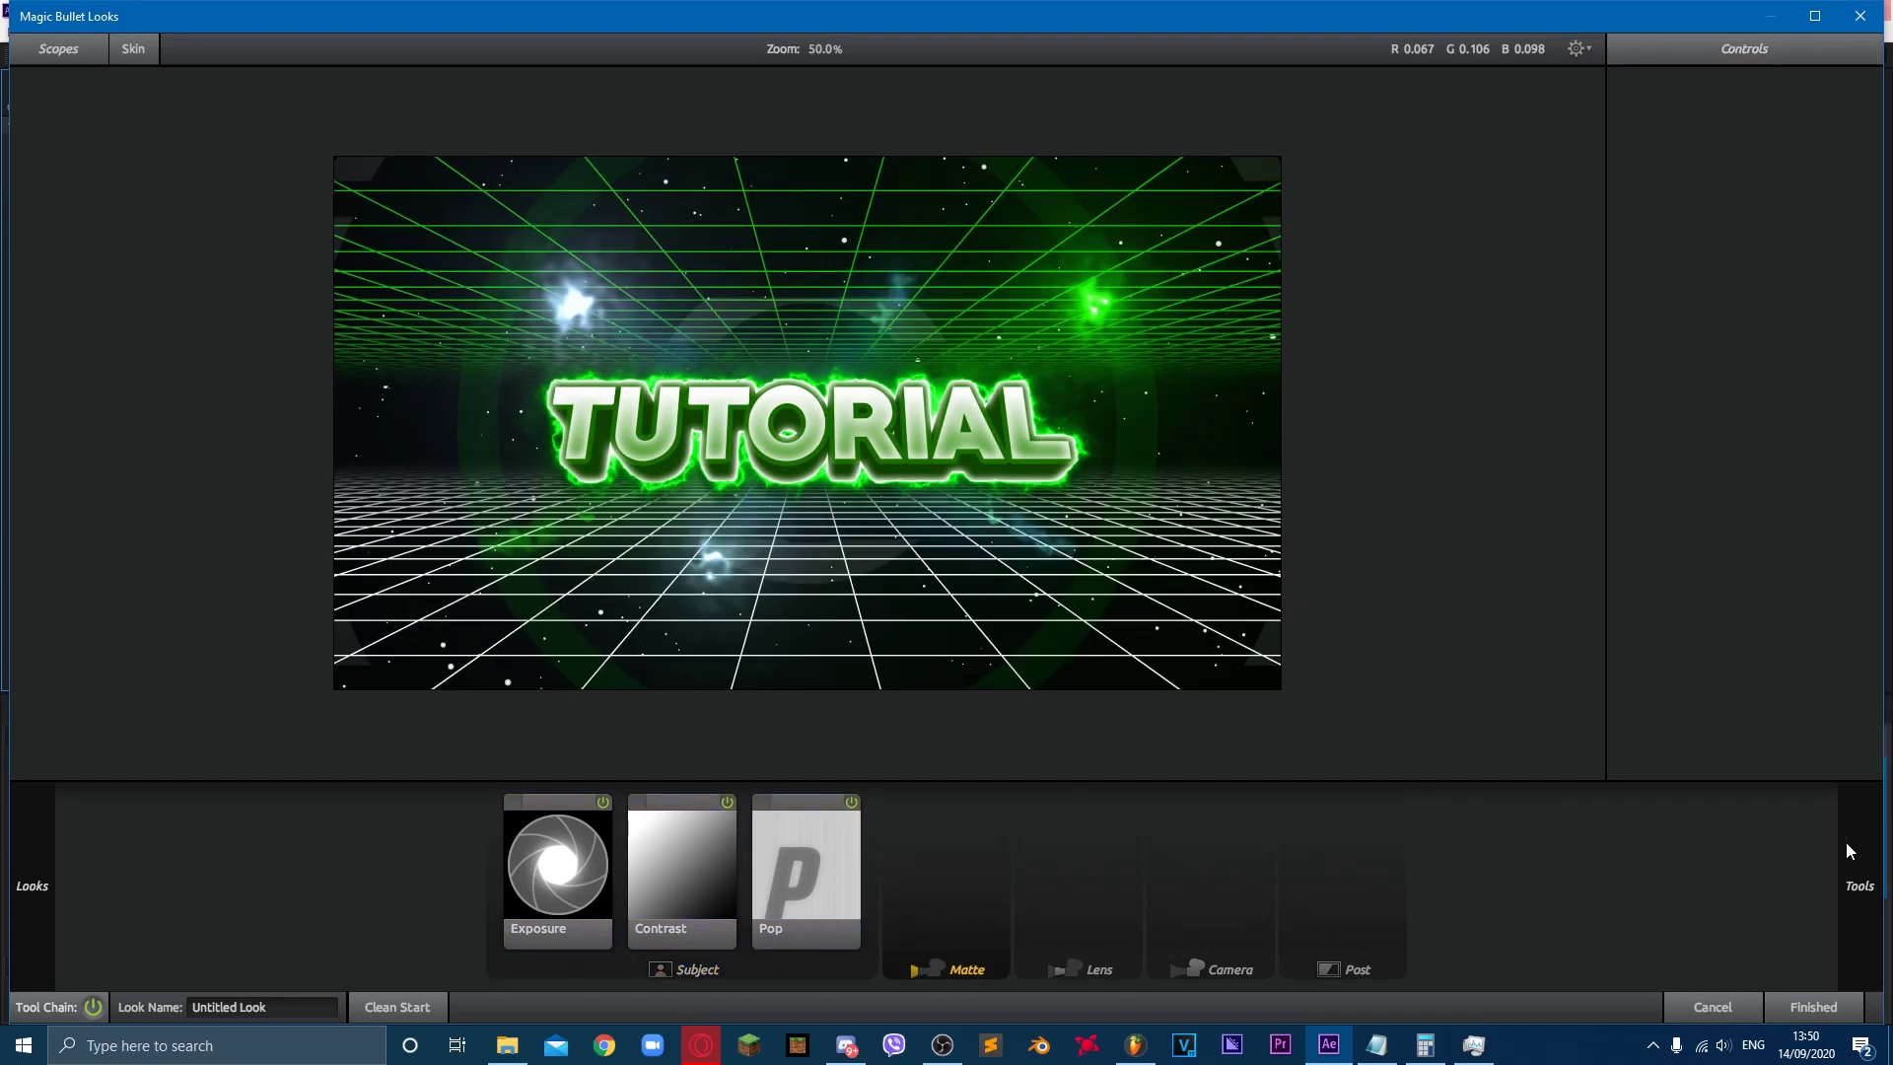
pyautogui.moveTo(1846, 842)
pyautogui.doubleClick(1811, 254)
pyautogui.moveTo(1873, 927)
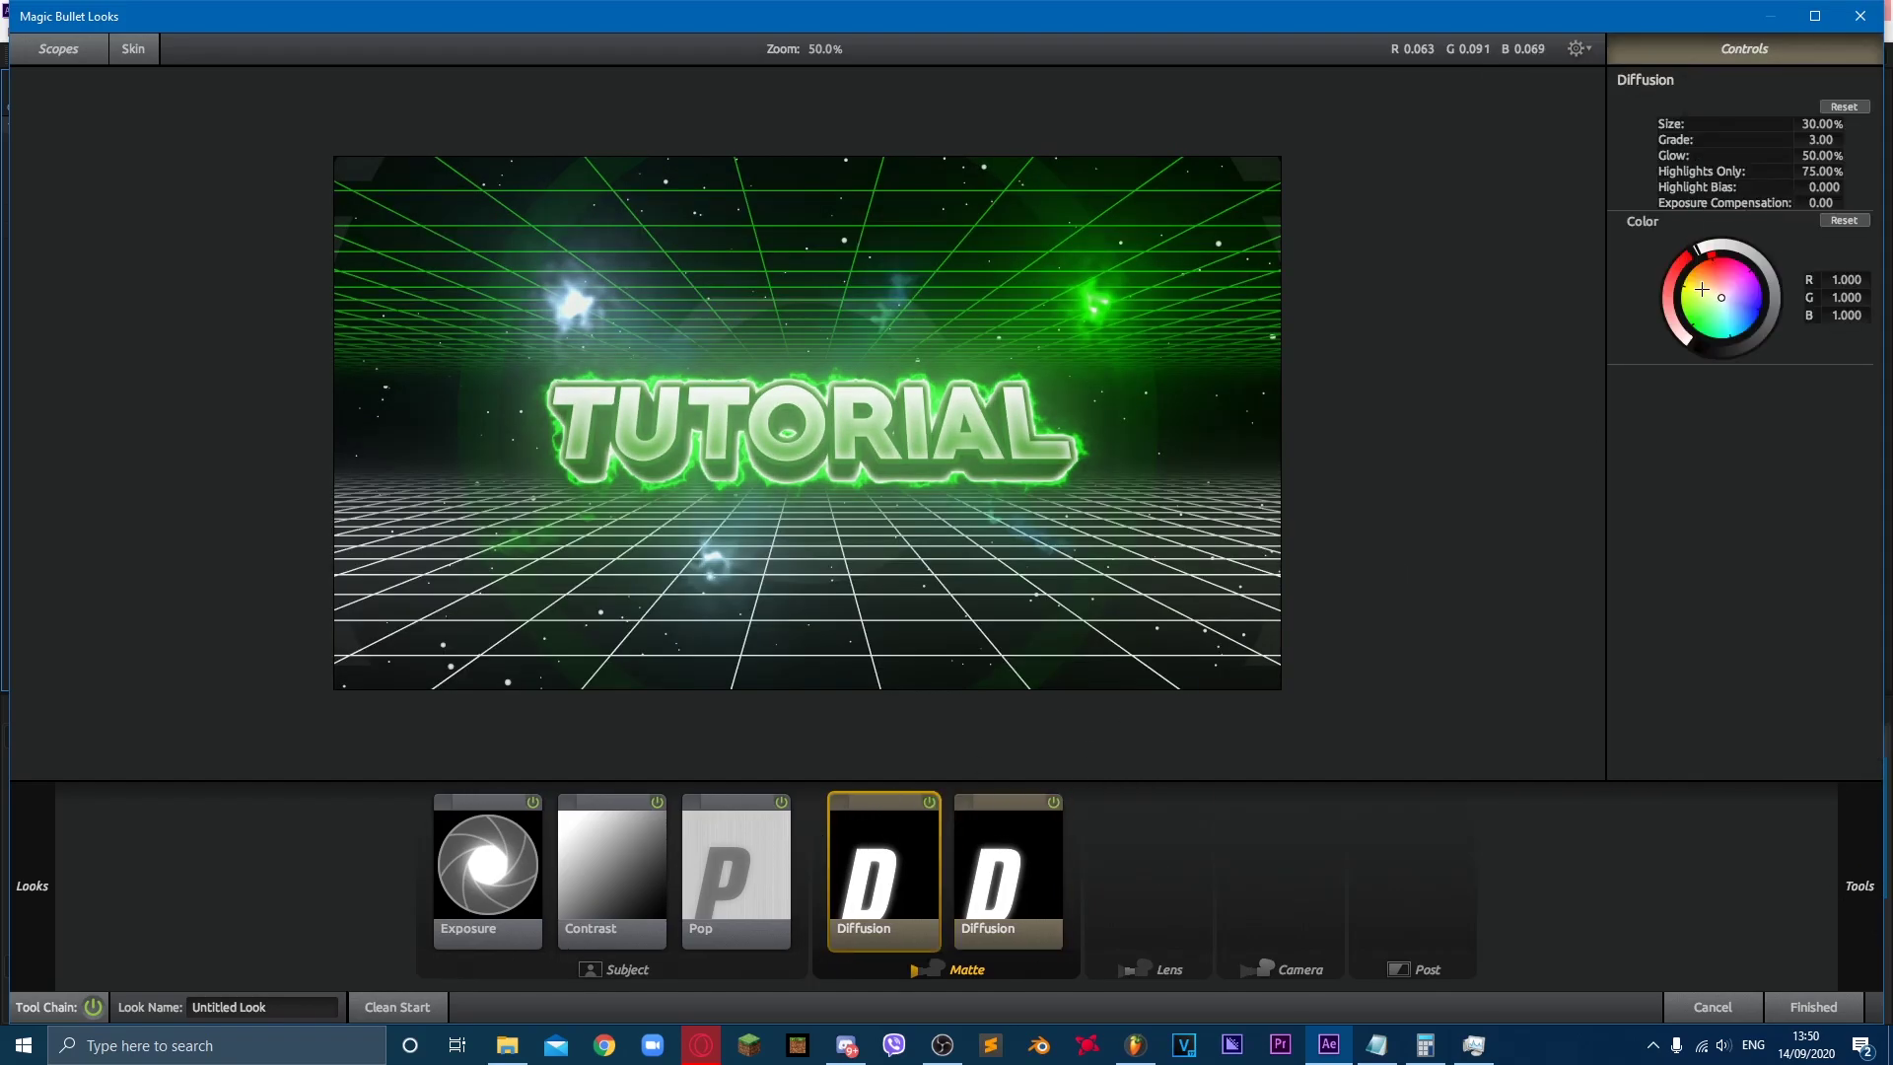
pyautogui.moveTo(1702, 289); pyautogui.dragTo(1743, 297)
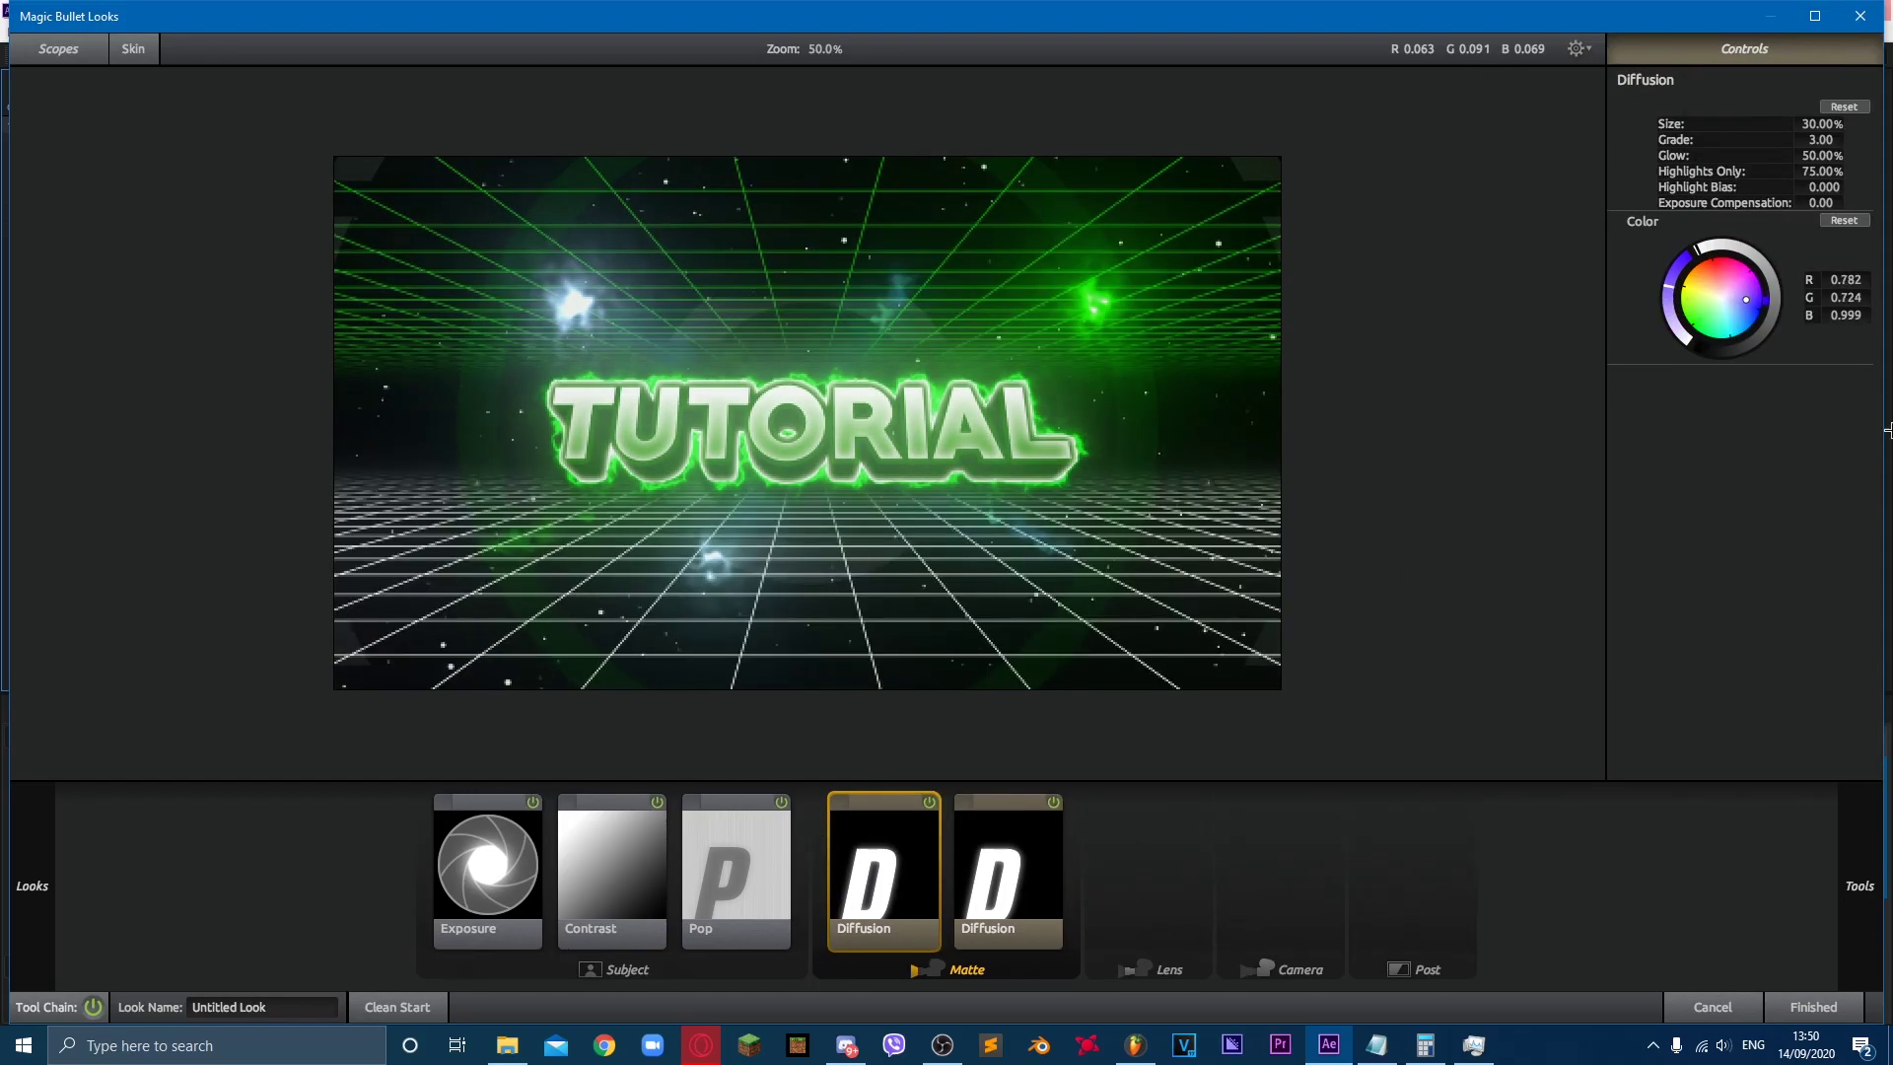
# Step: Tint the first Diffusion deep blue (R 0.027, G 0.153, B 0.999) with grade 4.05, and increase the second Diffusion's size
pyautogui.click(1758, 314)
pyautogui.moveTo(1817, 135); pyautogui.dragTo(1856, 140)
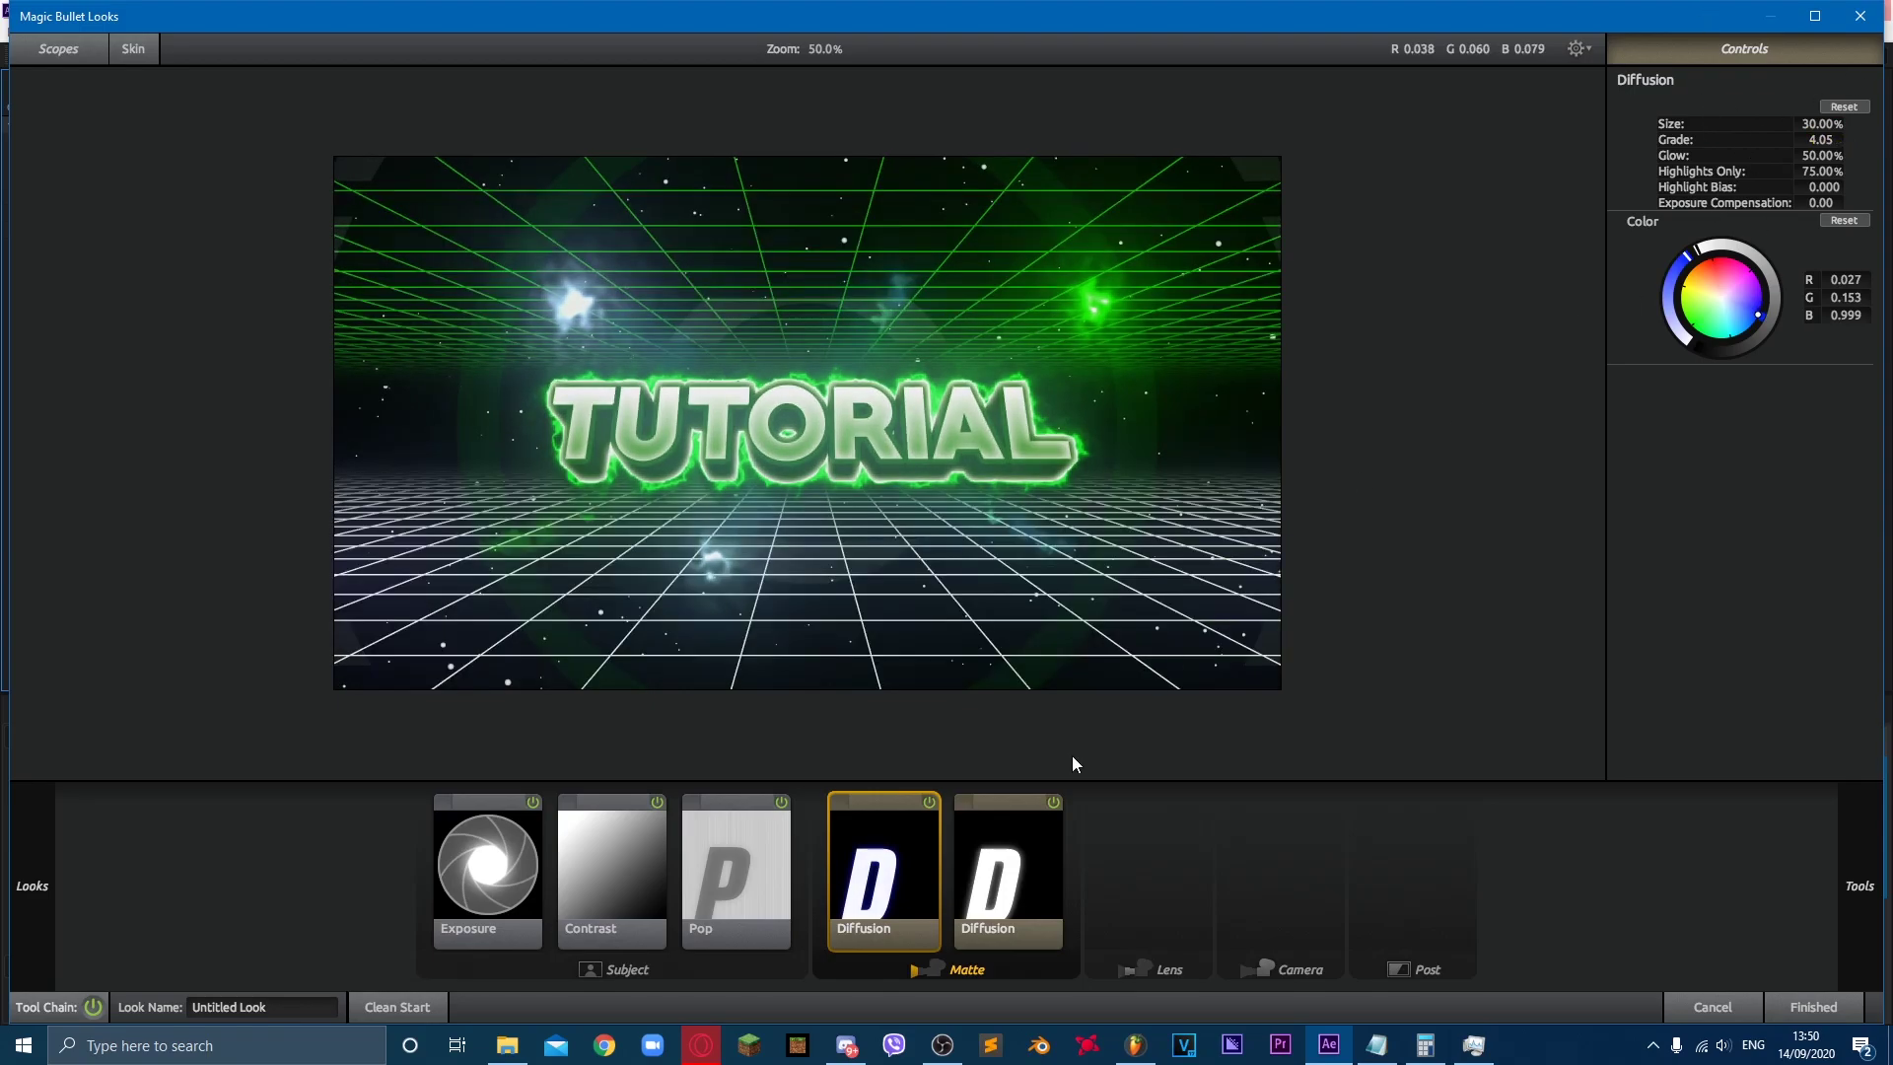
pyautogui.click(1015, 814)
pyautogui.moveTo(1823, 123)
pyautogui.mouseDown()
pyautogui.moveTo(1765, 125)
pyautogui.moveTo(1830, 139)
pyautogui.mouseUp()
# Step: Set the Exposure tool in the Subject stage to -0.1 stops
pyautogui.click(493, 848)
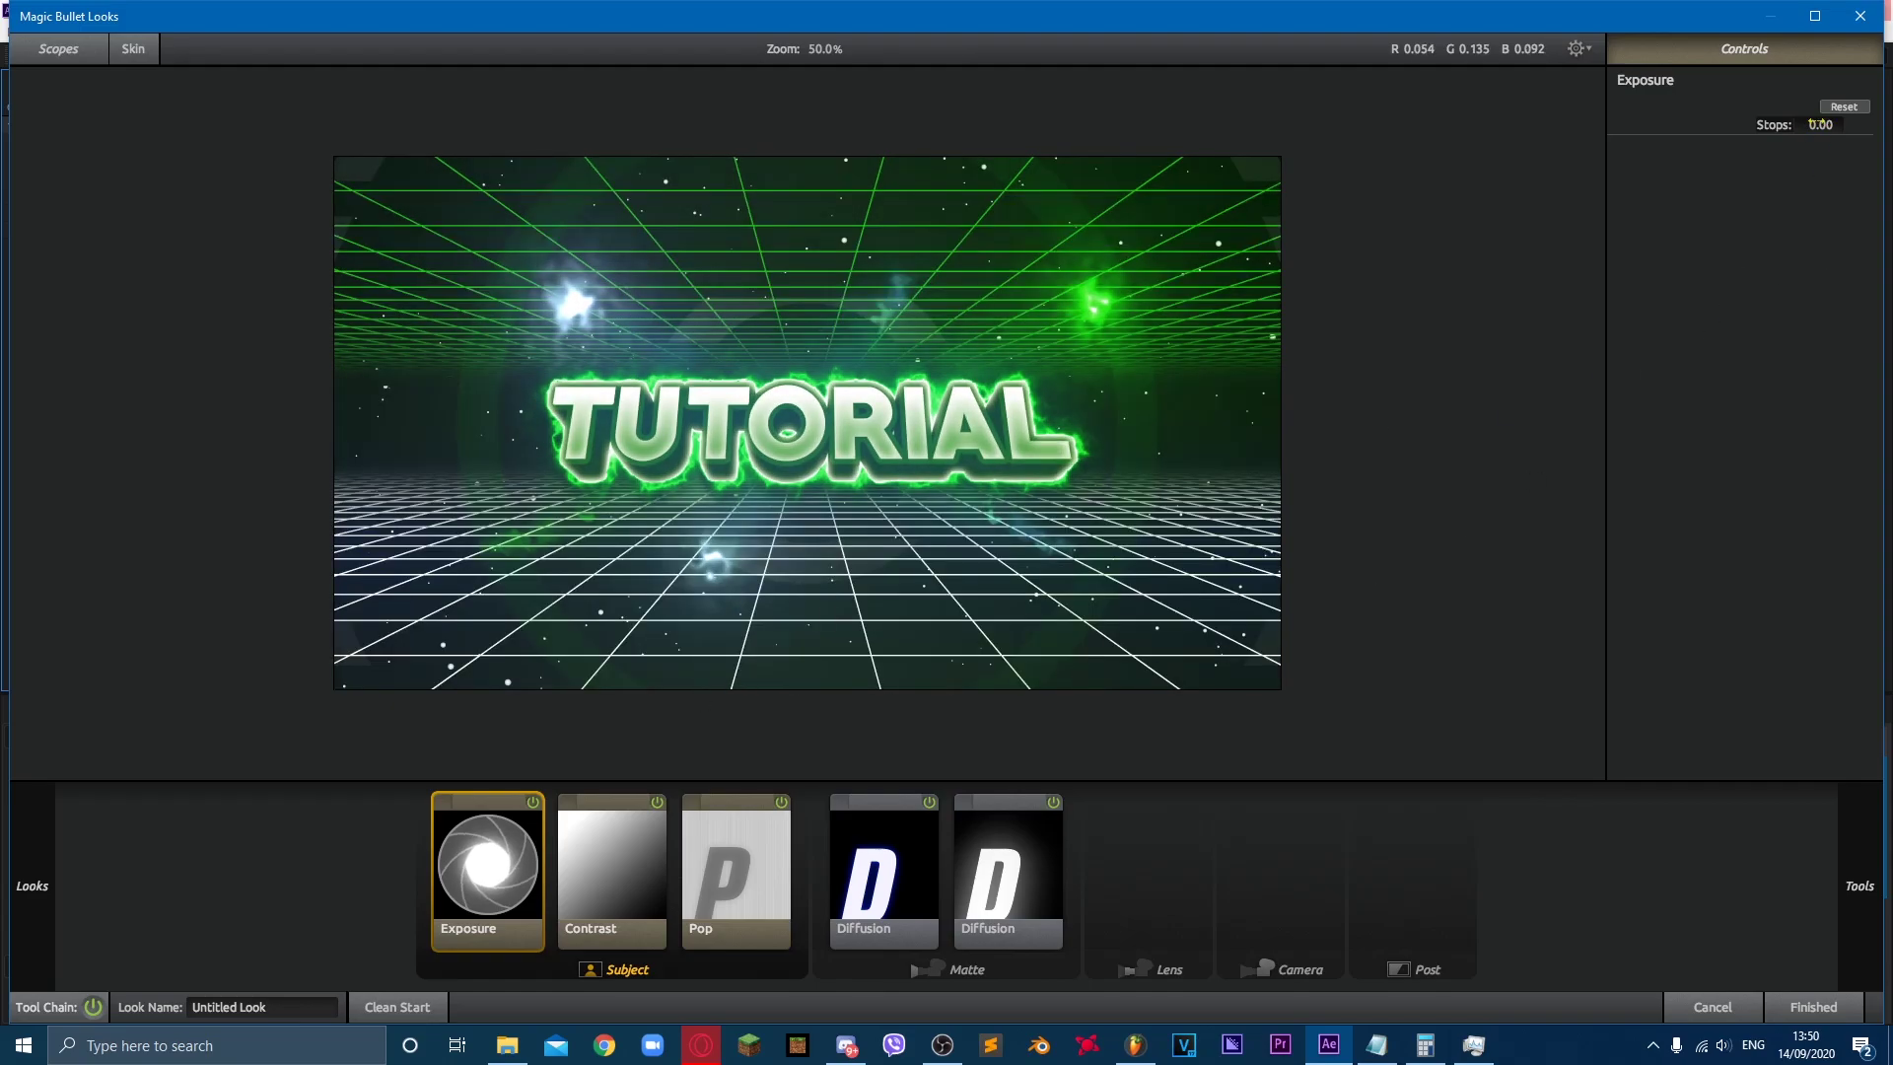
pyautogui.click(1818, 123)
pyautogui.write('0.75')
pyautogui.press('Return')
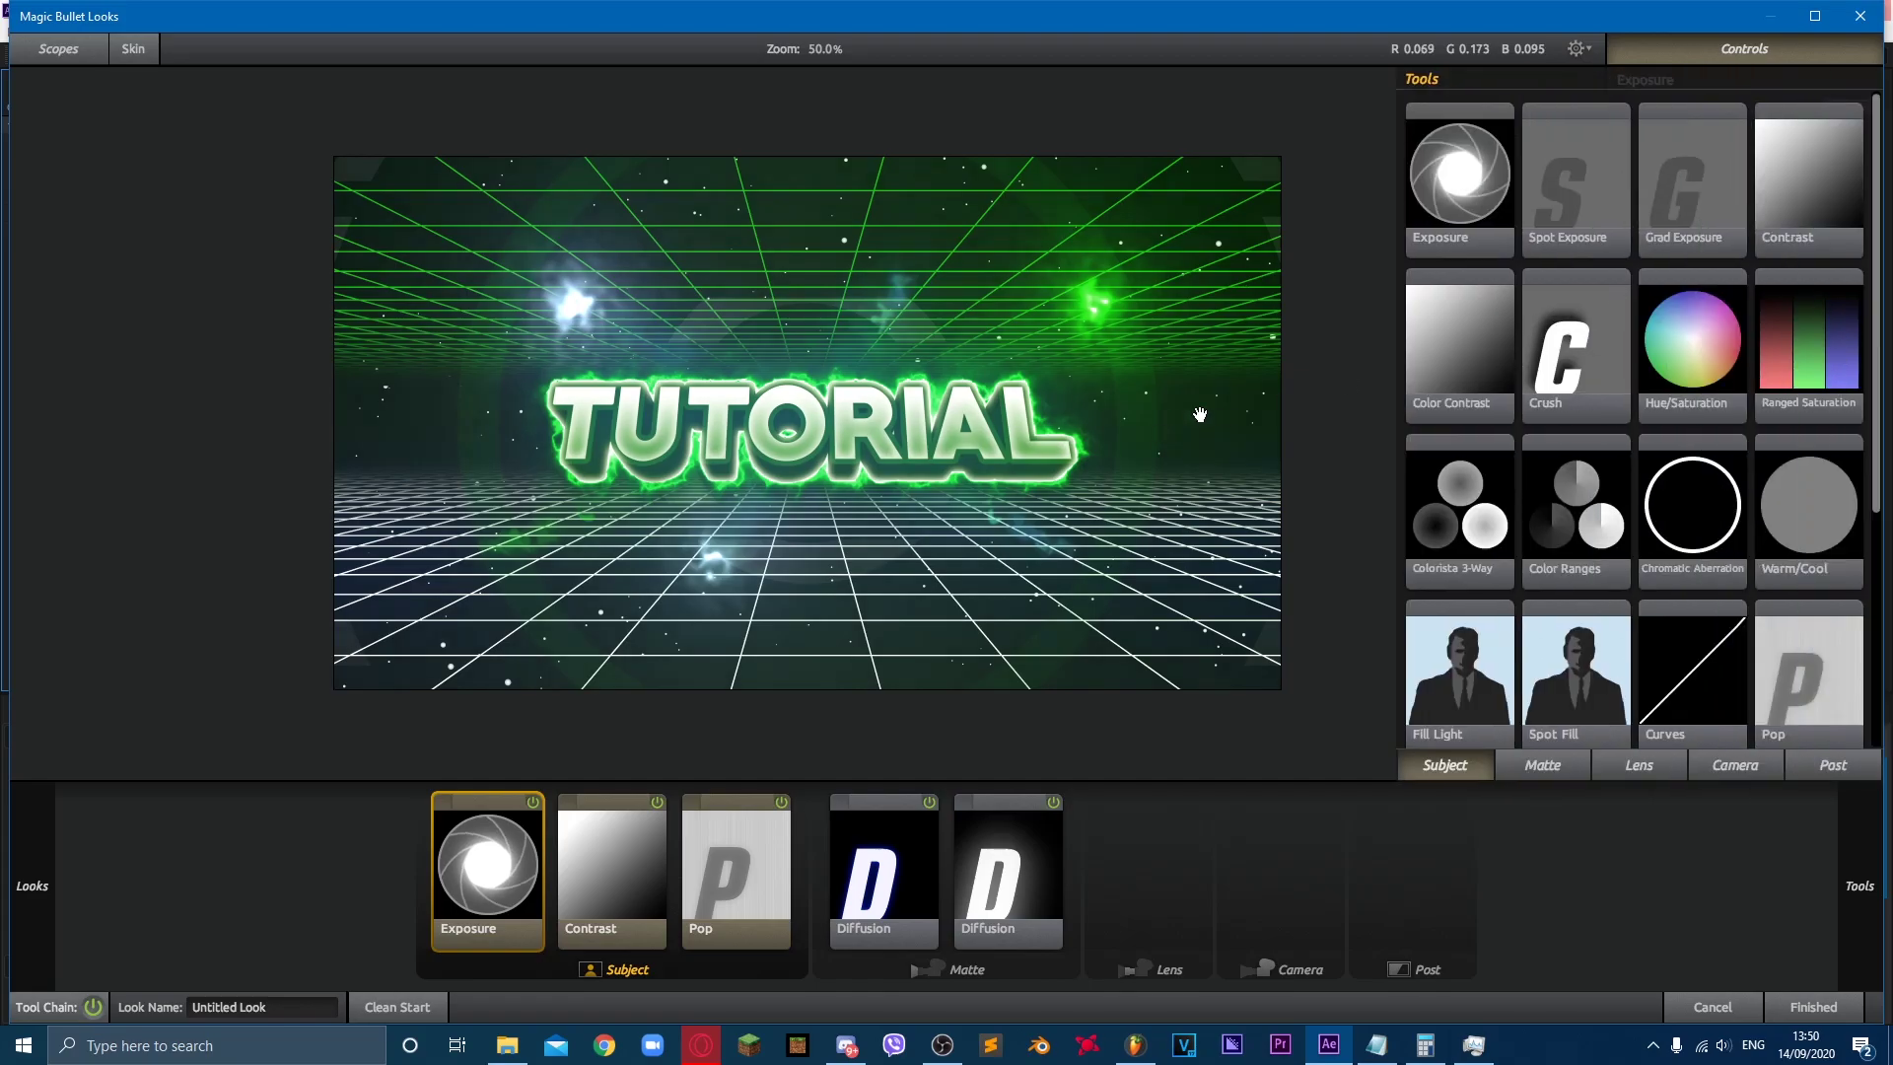
pyautogui.click(1811, 126)
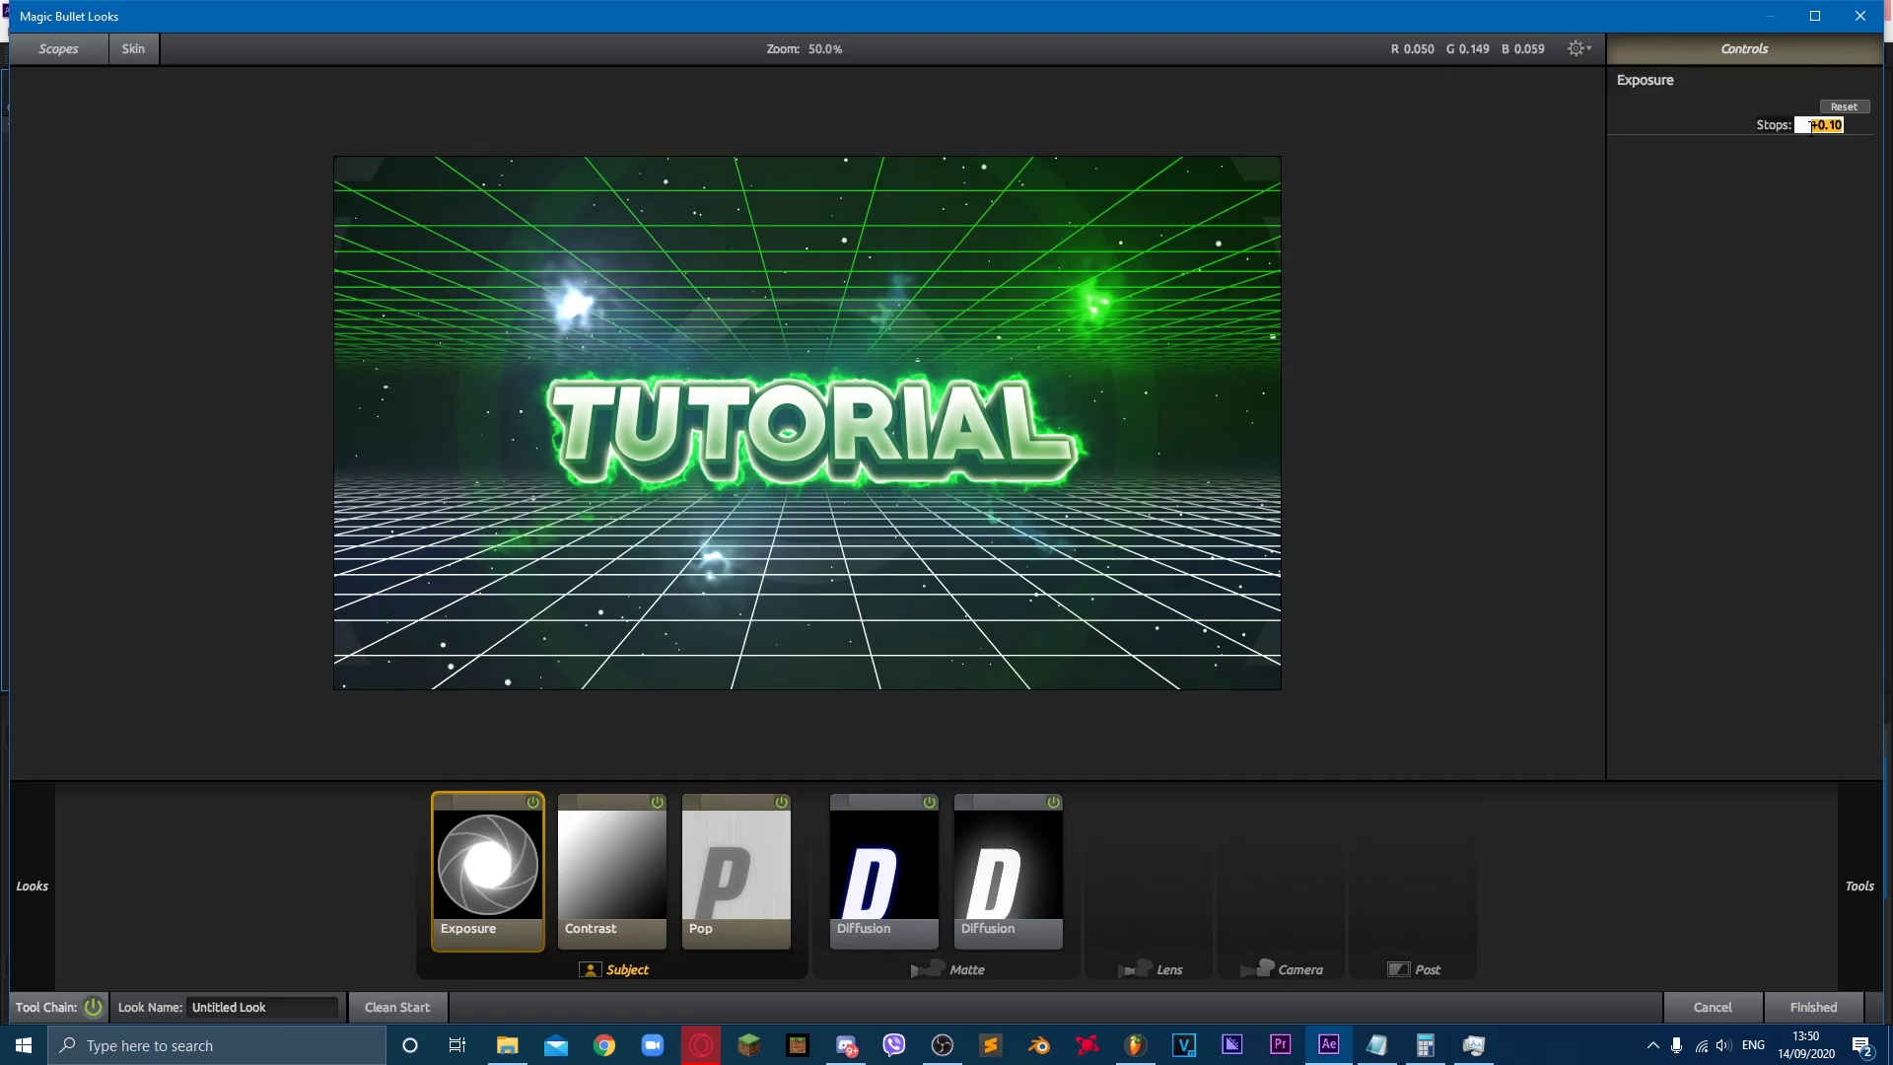
pyautogui.write('-0')
pyautogui.write('.1')
pyautogui.press('Return')
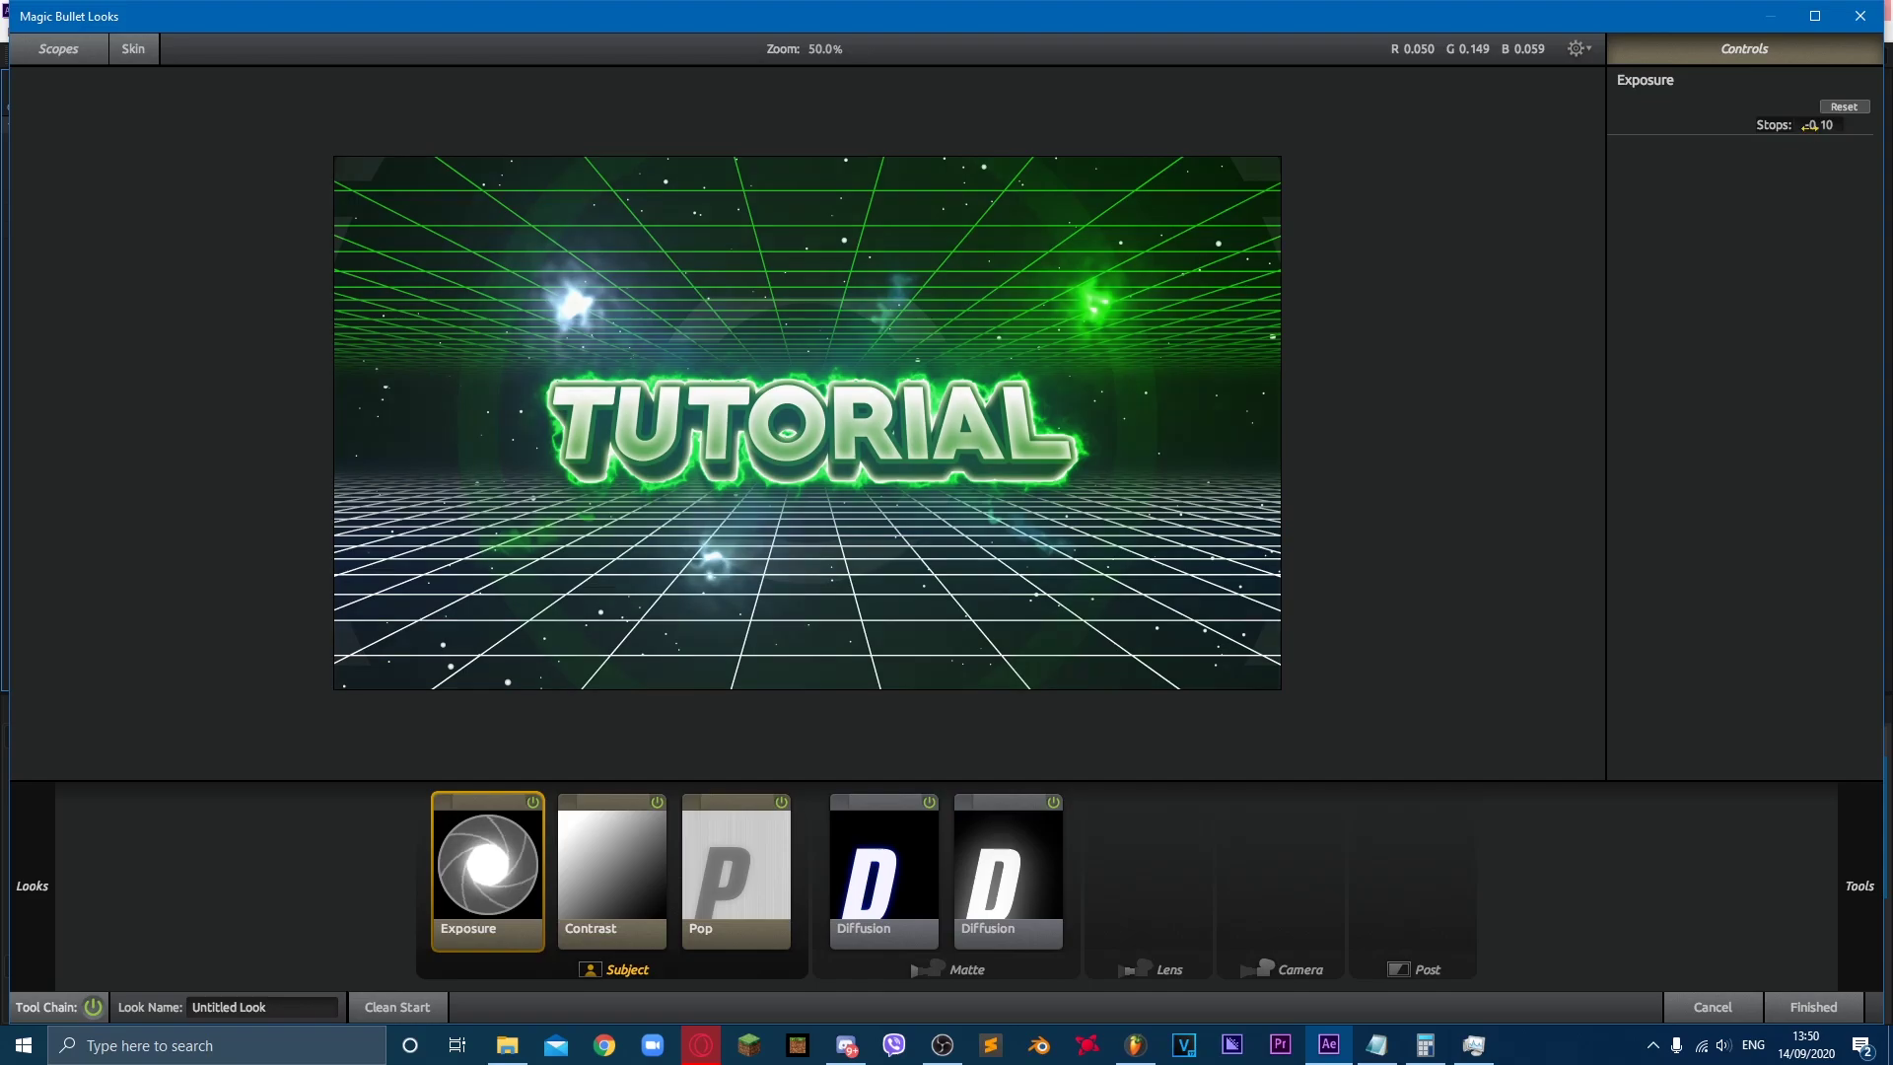
# Step: Try a Lightflex tool with a shifted colour in the Matte stage and remove it from the tool chain
pyautogui.click(1057, 952)
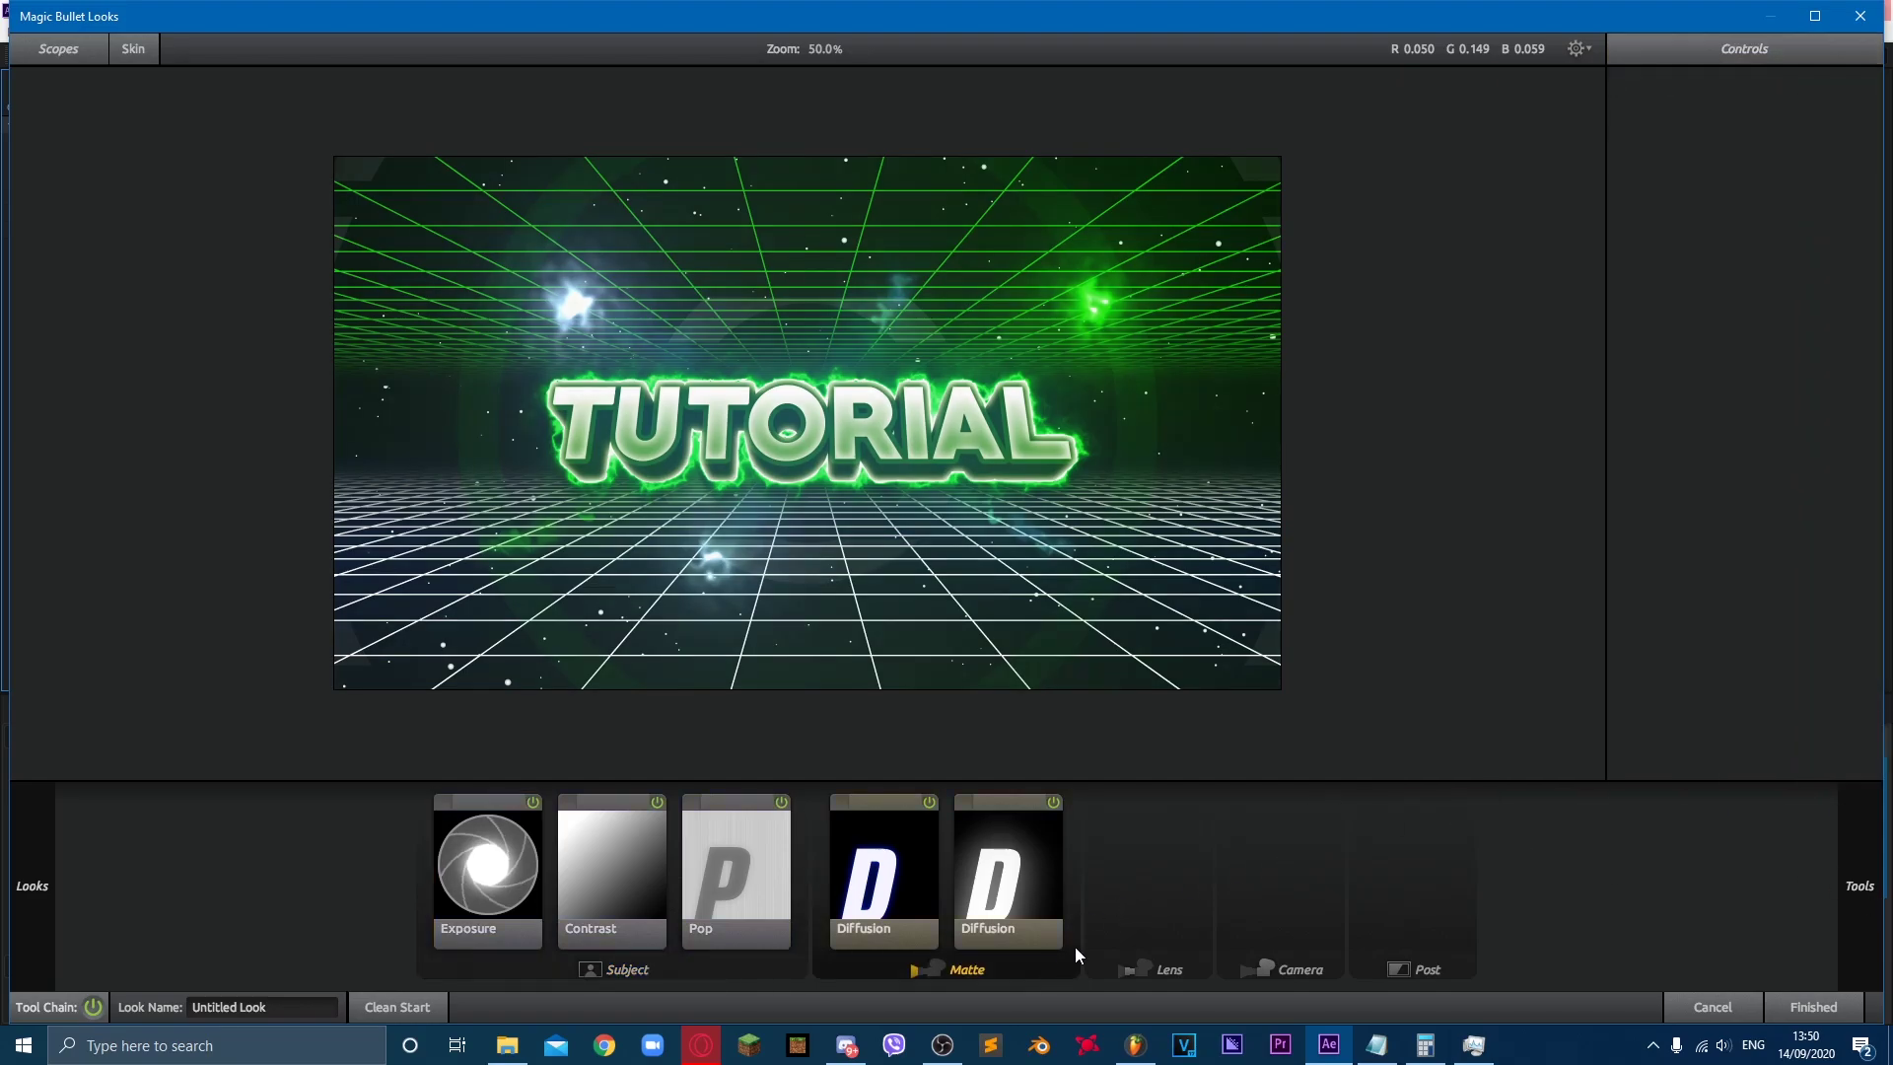
pyautogui.moveTo(1878, 944)
pyautogui.doubleClick(1814, 349)
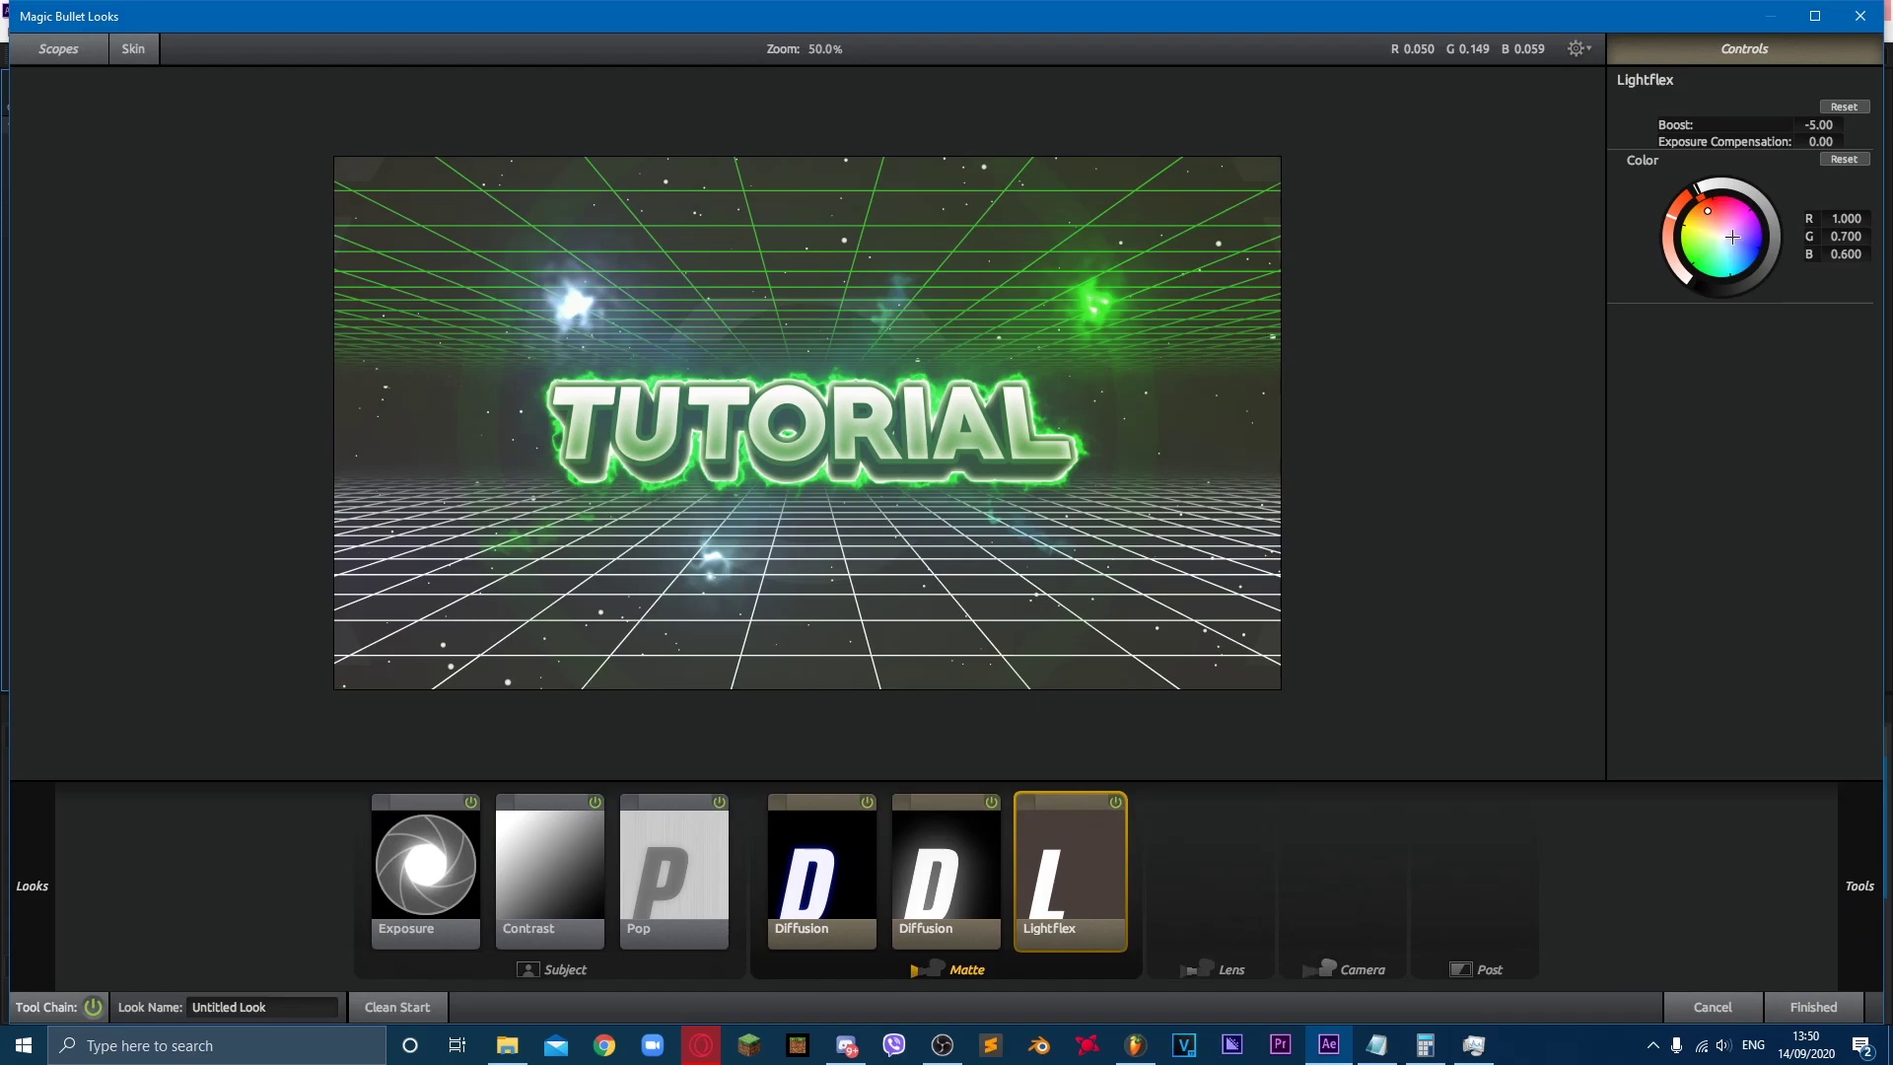
pyautogui.moveTo(1725, 245)
pyautogui.mouseDown()
pyautogui.moveTo(1887, 231)
pyautogui.moveTo(1751, 251)
pyautogui.moveTo(1751, 213)
pyautogui.moveTo(1783, 231)
pyautogui.moveTo(1701, 254)
pyautogui.mouseUp()
pyautogui.moveTo(1018, 854); pyautogui.dragTo(1071, 785)
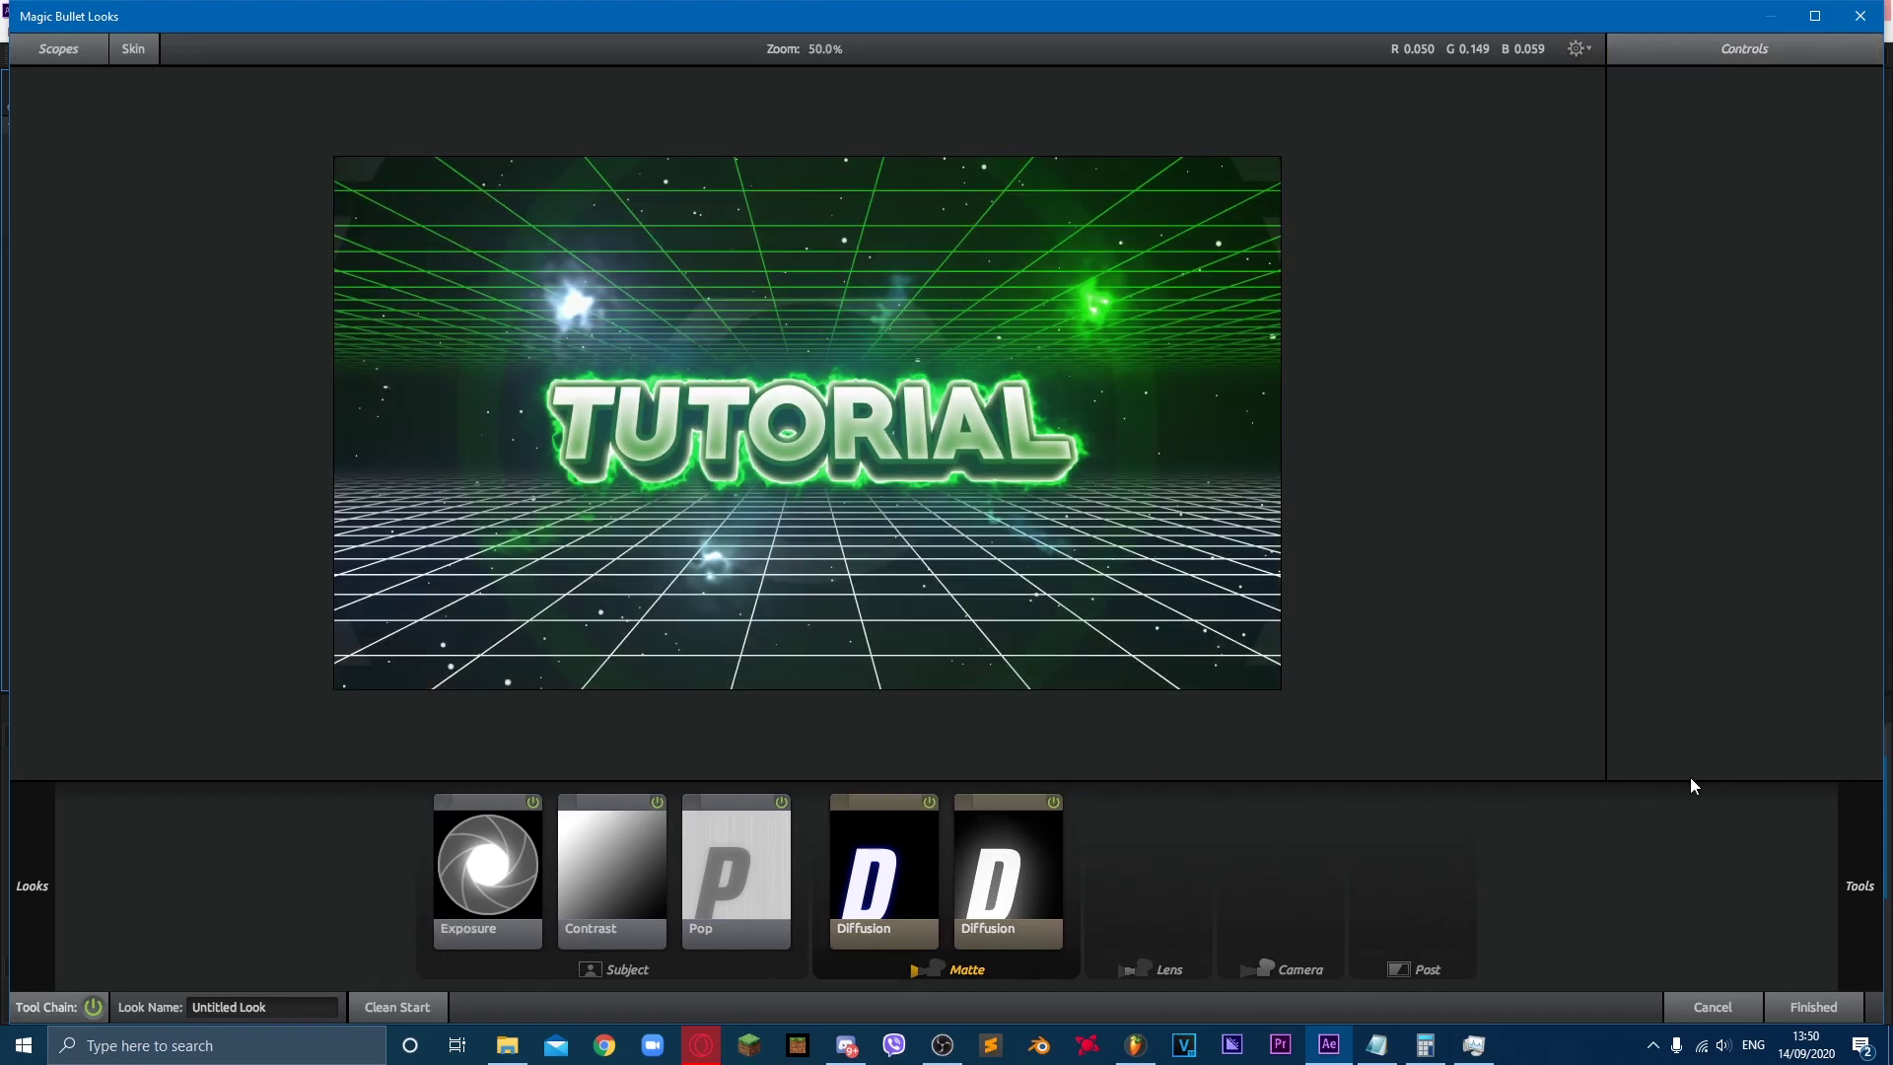
# Step: Add a Warm/Cool tool to the Matte stage with Warm/Cool at about +0.270 and Tint at about -0.135
pyautogui.moveTo(1862, 827)
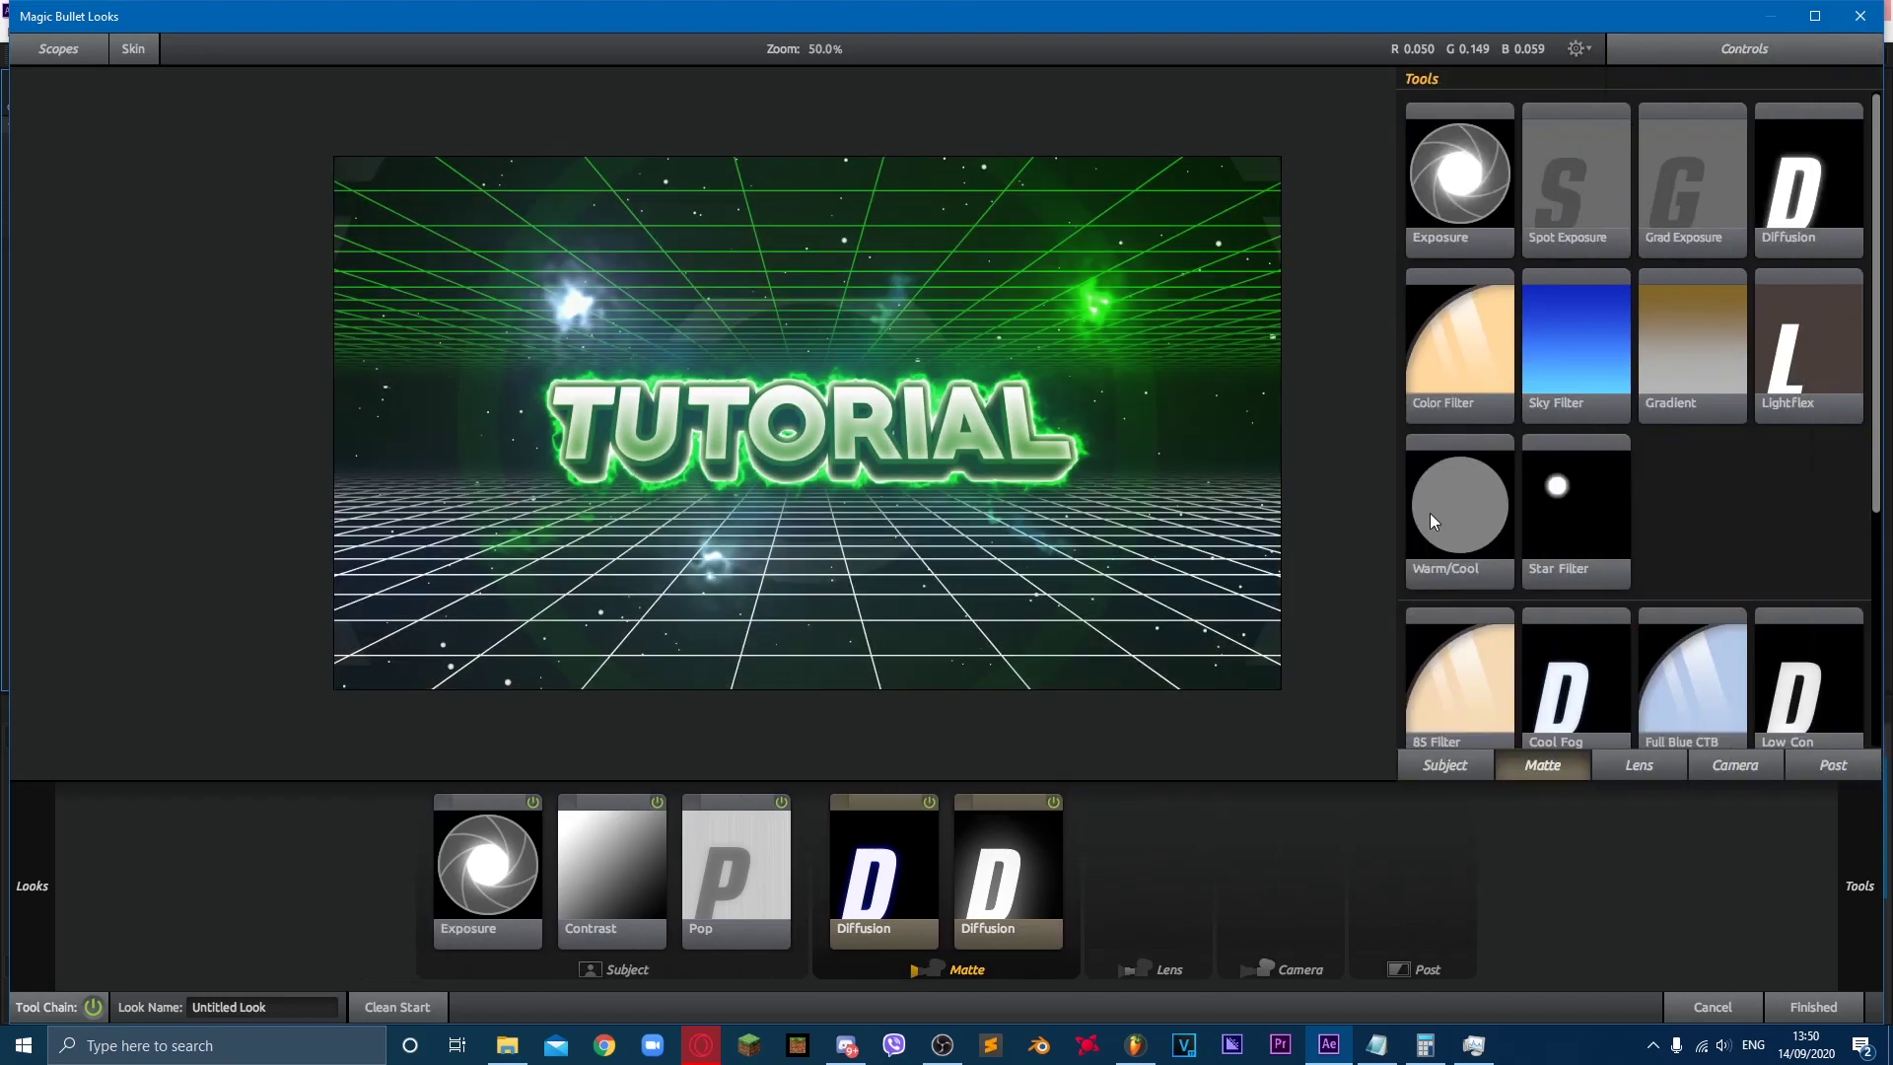
pyautogui.doubleClick(1435, 508)
pyautogui.moveTo(1721, 242)
pyautogui.mouseDown()
pyautogui.moveTo(1704, 232)
pyautogui.moveTo(1765, 256)
pyautogui.mouseUp()
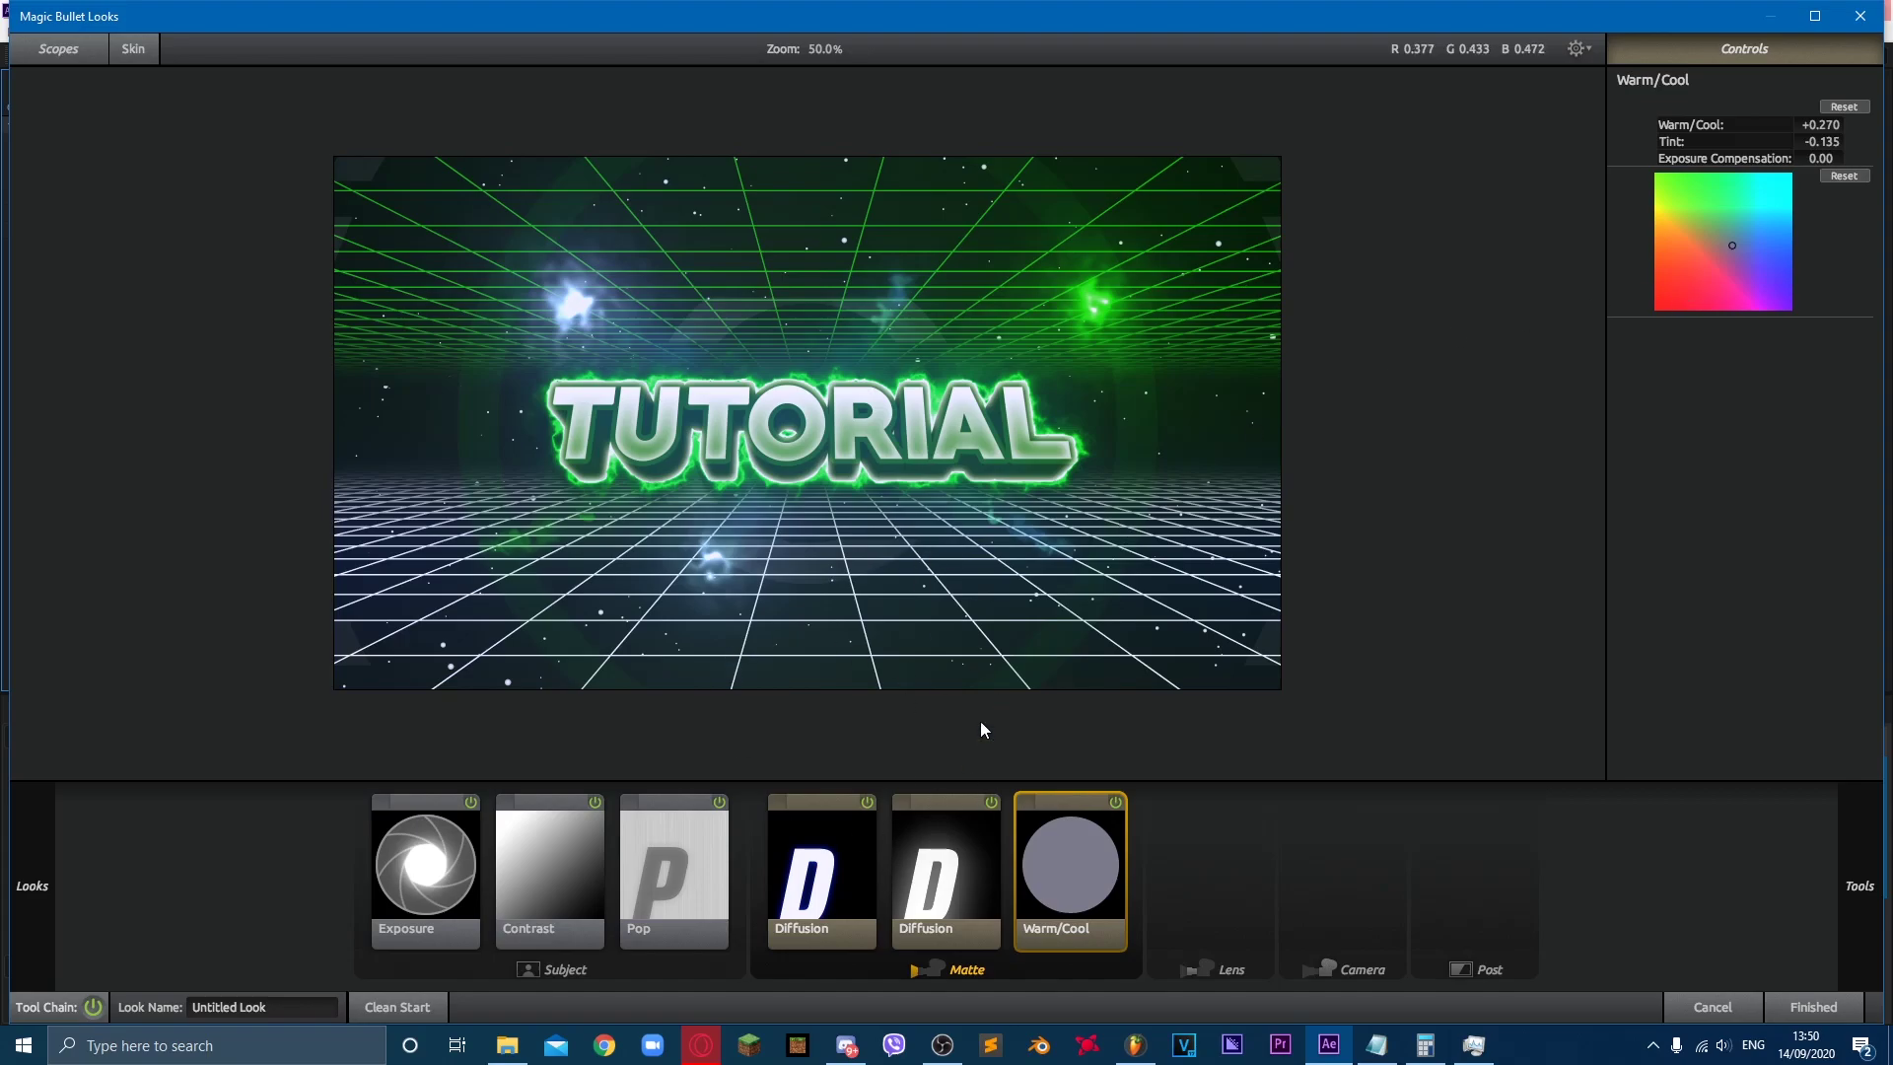
# Step: Add a Vignette tool to the Lens stage and fine-tune its settings
pyautogui.click(1215, 864)
pyautogui.moveTo(1881, 885)
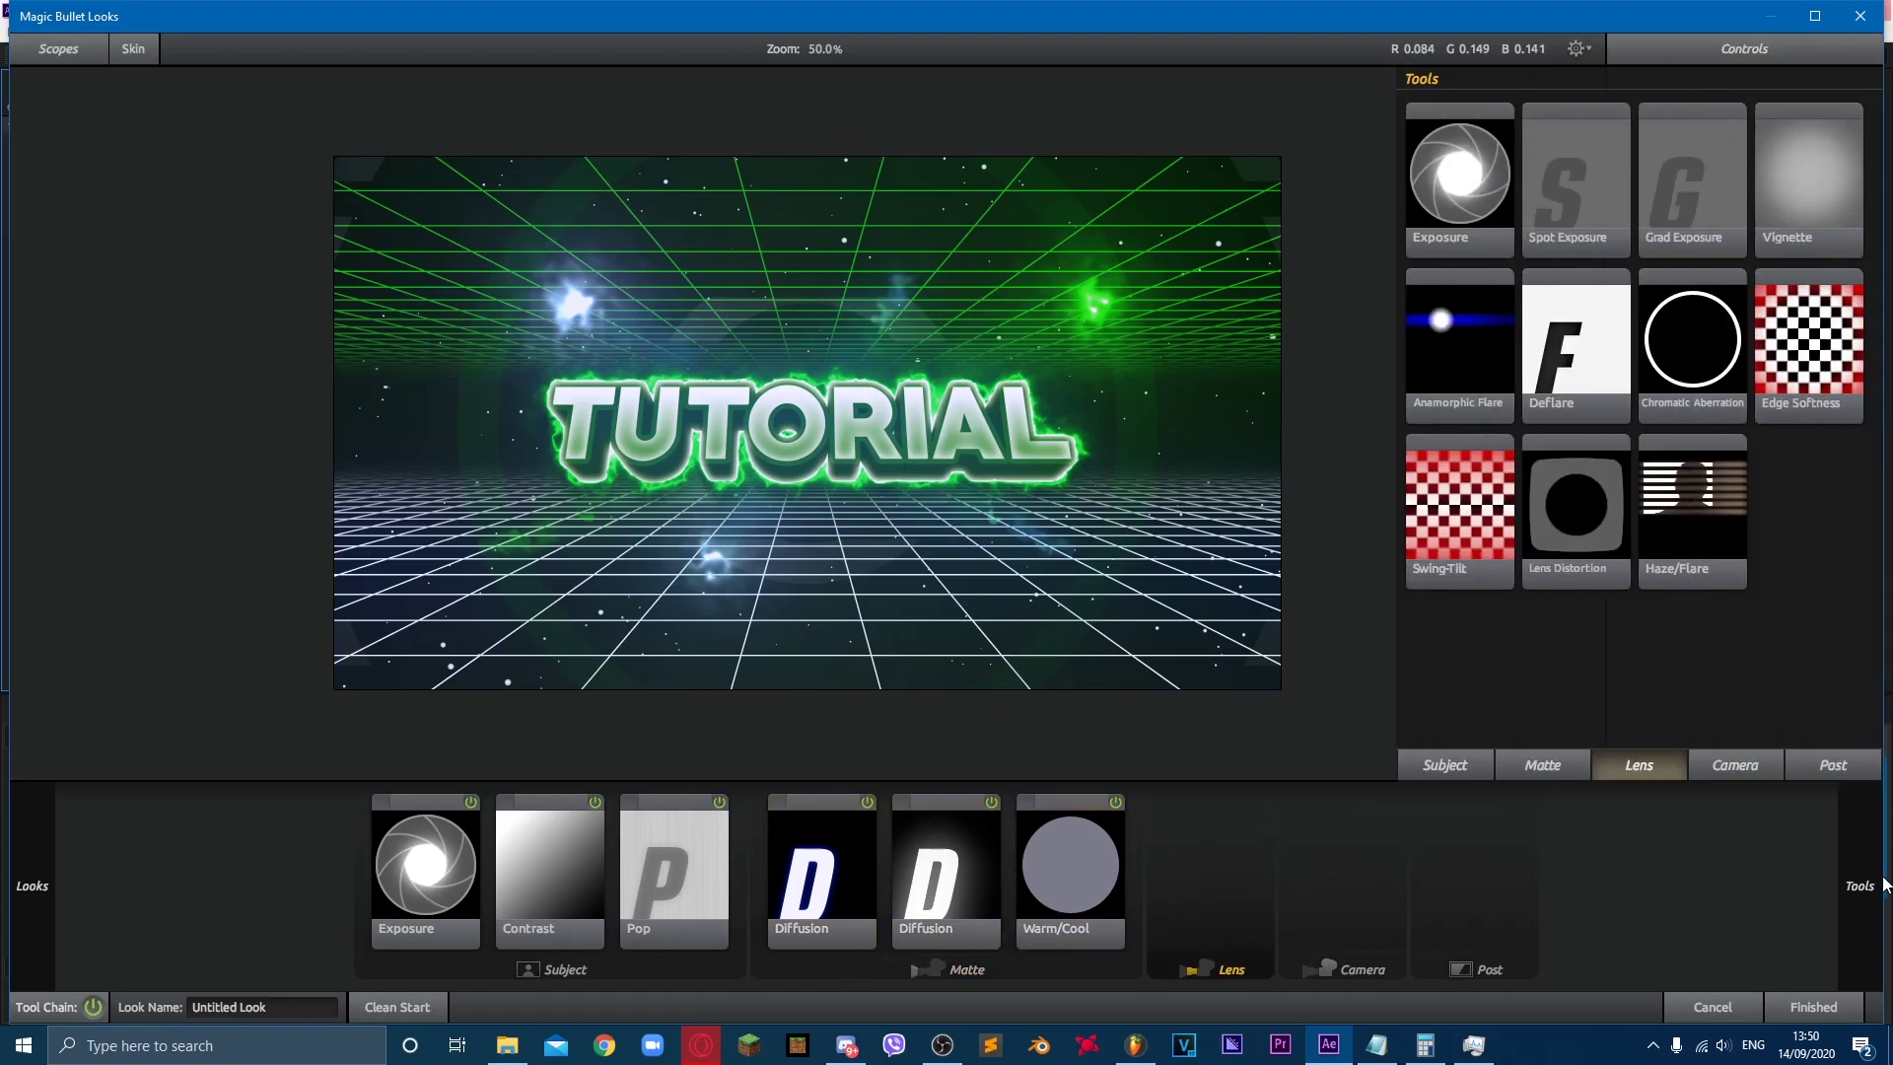
pyautogui.click(1789, 195)
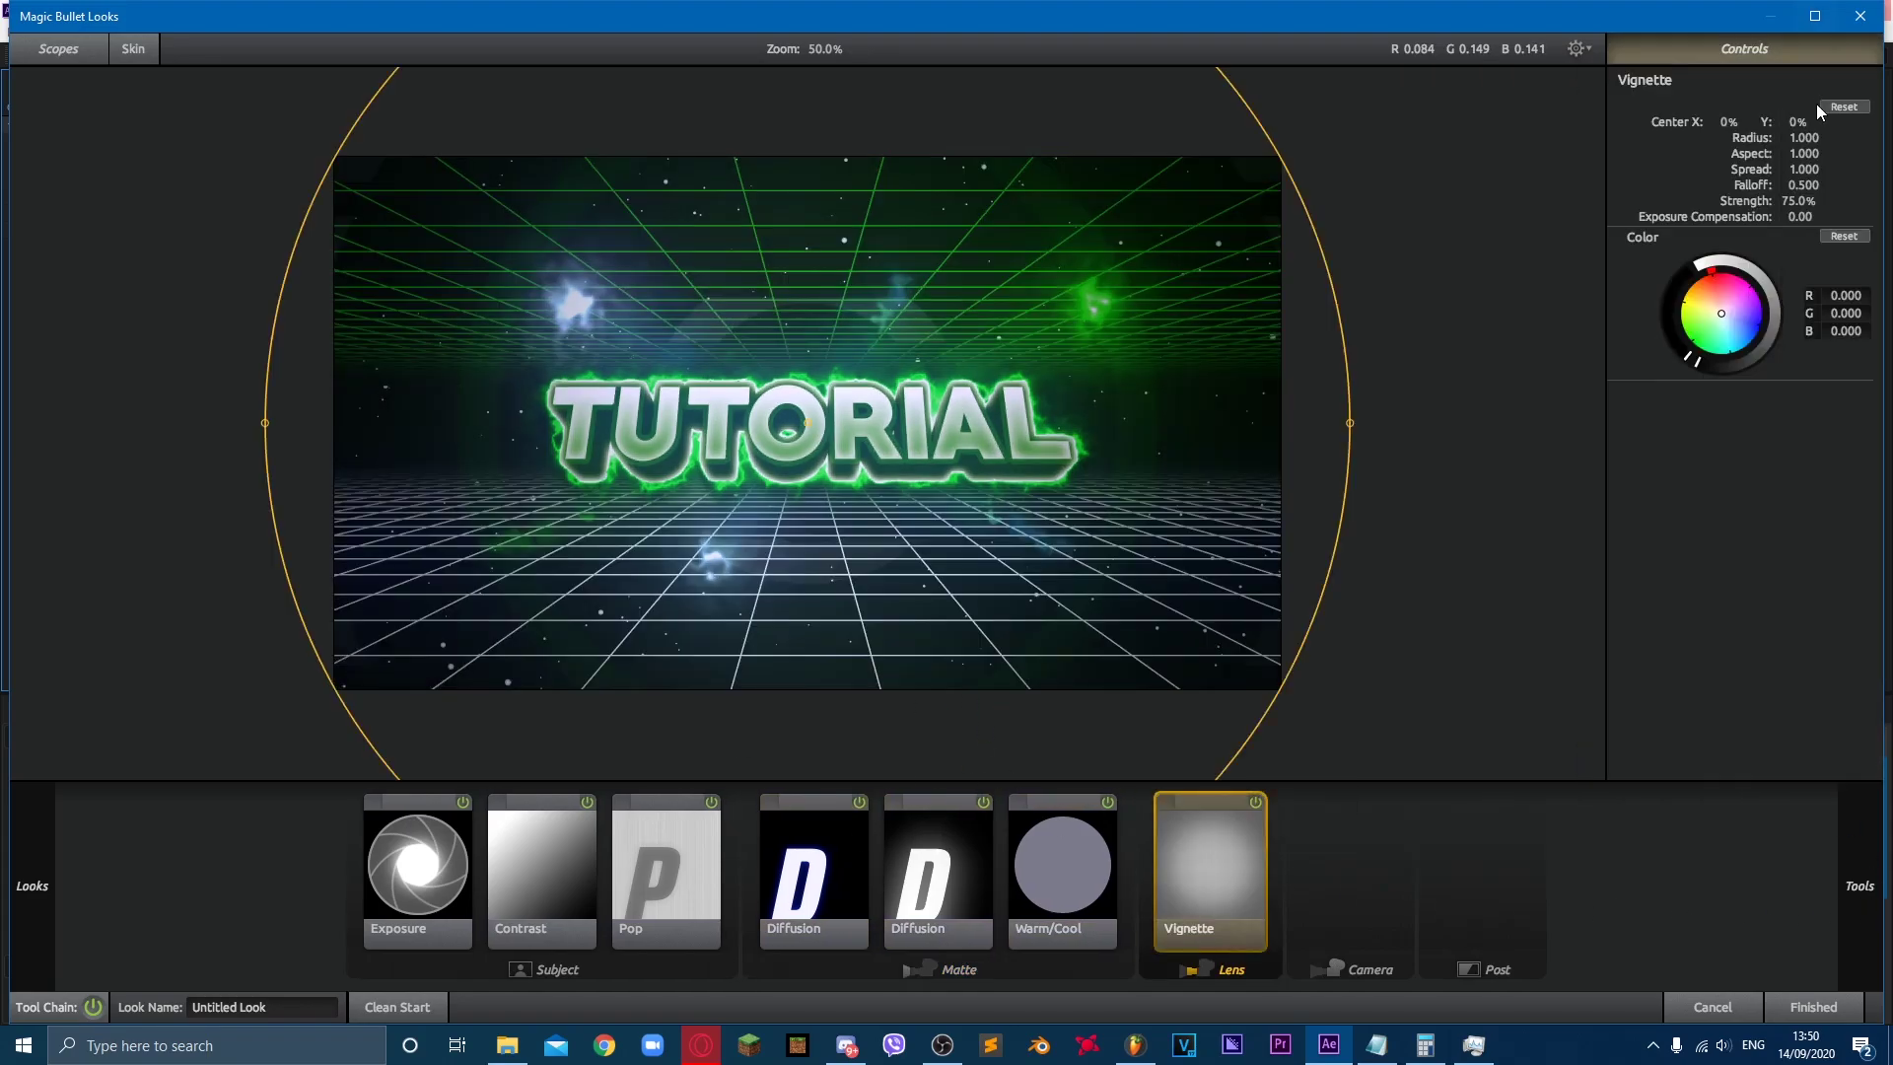
pyautogui.moveTo(1805, 190); pyautogui.dragTo(1848, 138)
# Step: Add Edge Softness and Lens Distortion tools ahead of the Vignette, adjusting the edge softness and setting the distortion to about -37%
pyautogui.moveTo(1885, 792)
pyautogui.moveTo(1794, 325); pyautogui.dragTo(1163, 858)
pyautogui.moveTo(1855, 183); pyautogui.dragTo(1879, 185)
pyautogui.moveTo(1885, 697)
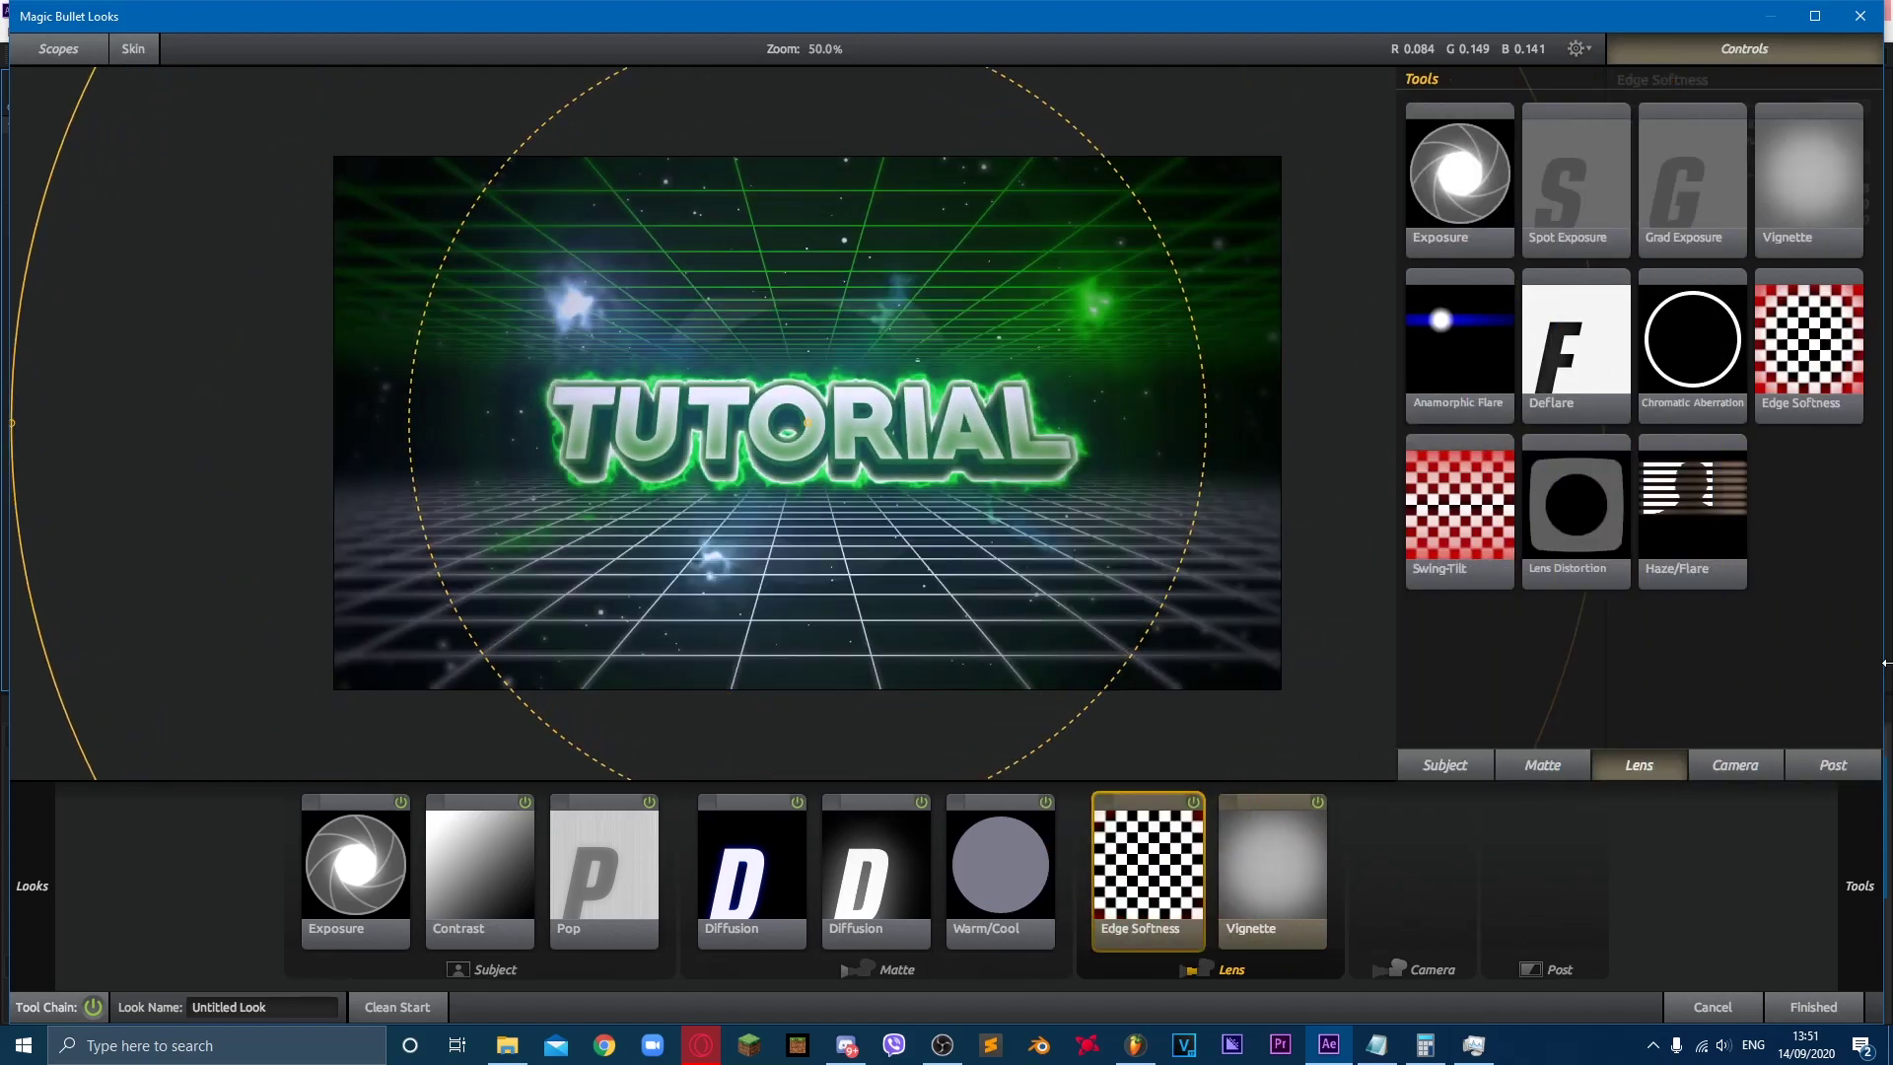
pyautogui.moveTo(1581, 492); pyautogui.dragTo(1134, 876)
pyautogui.moveTo(1815, 125); pyautogui.dragTo(1752, 128)
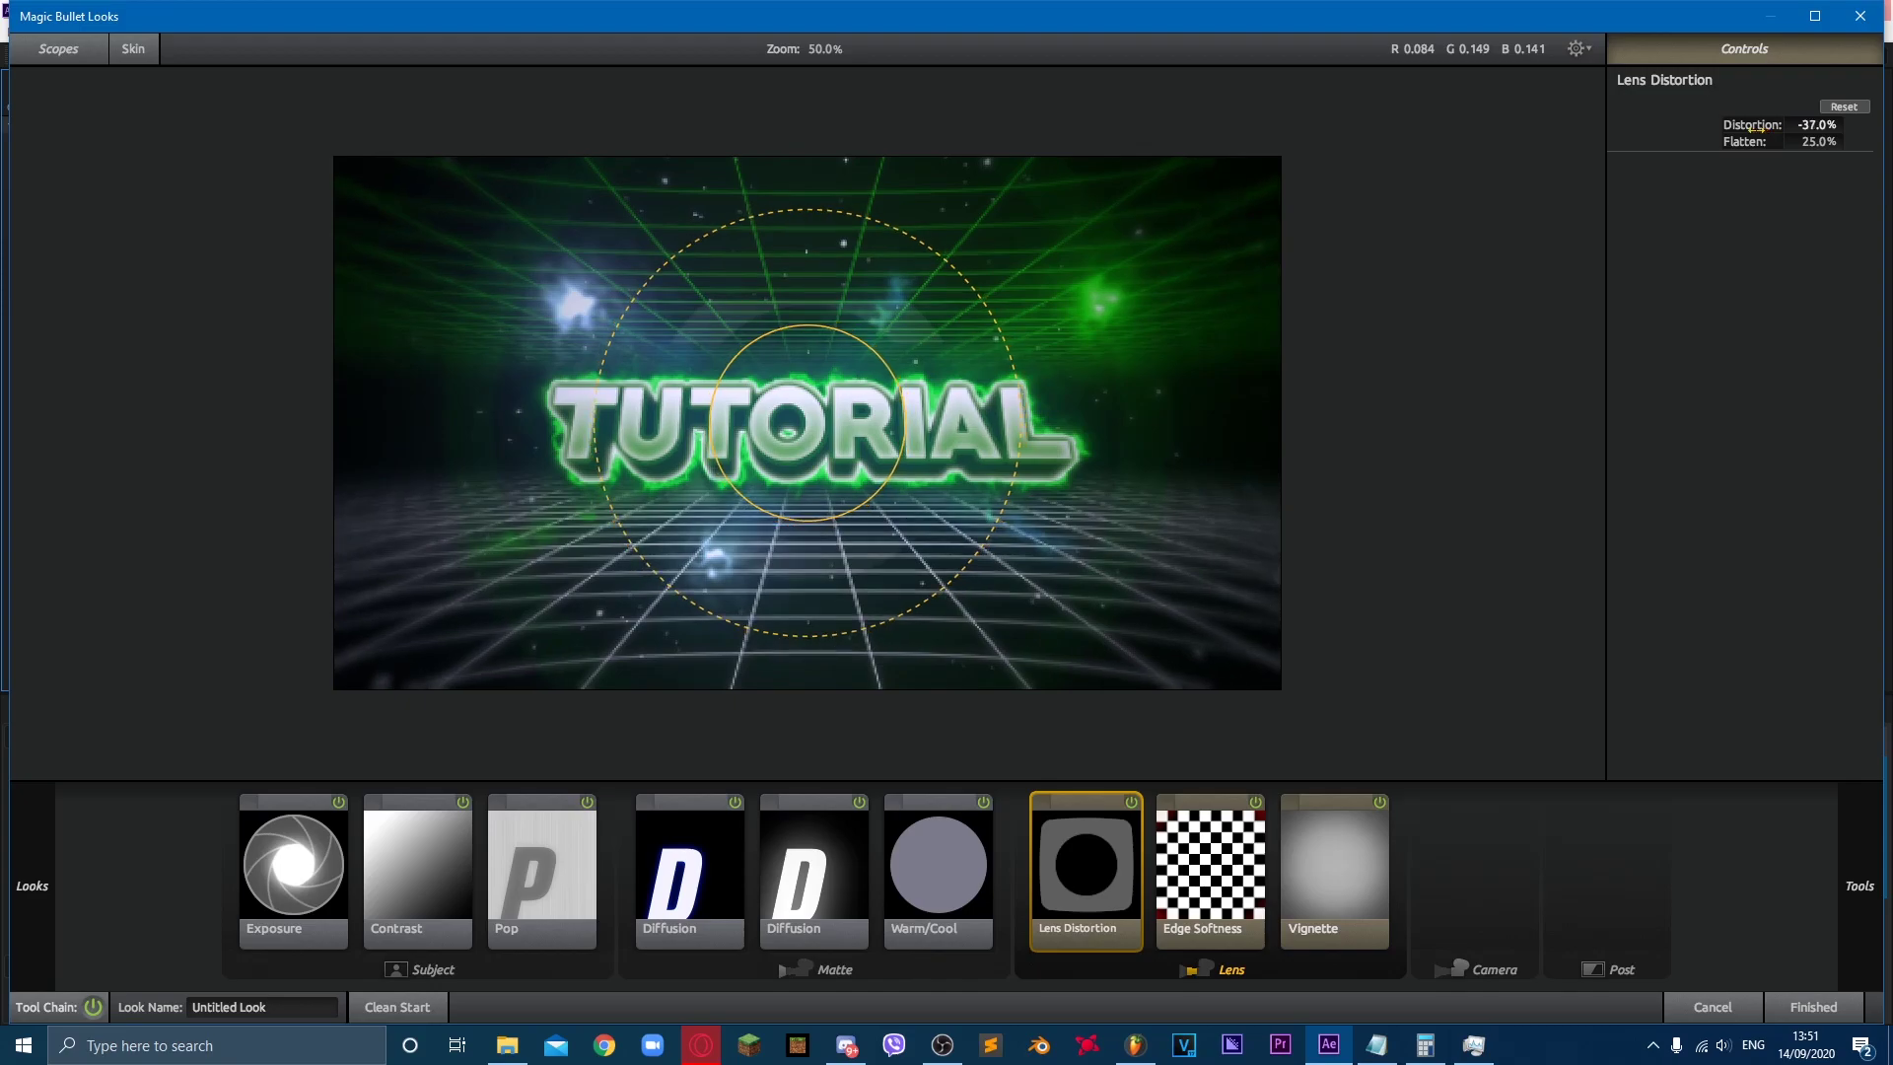
# Step: Add a Chromatic Aberration tool to the Lens stage with Red/Cyan at +3 and Blue/Yellow at -3
pyautogui.moveTo(1847, 917)
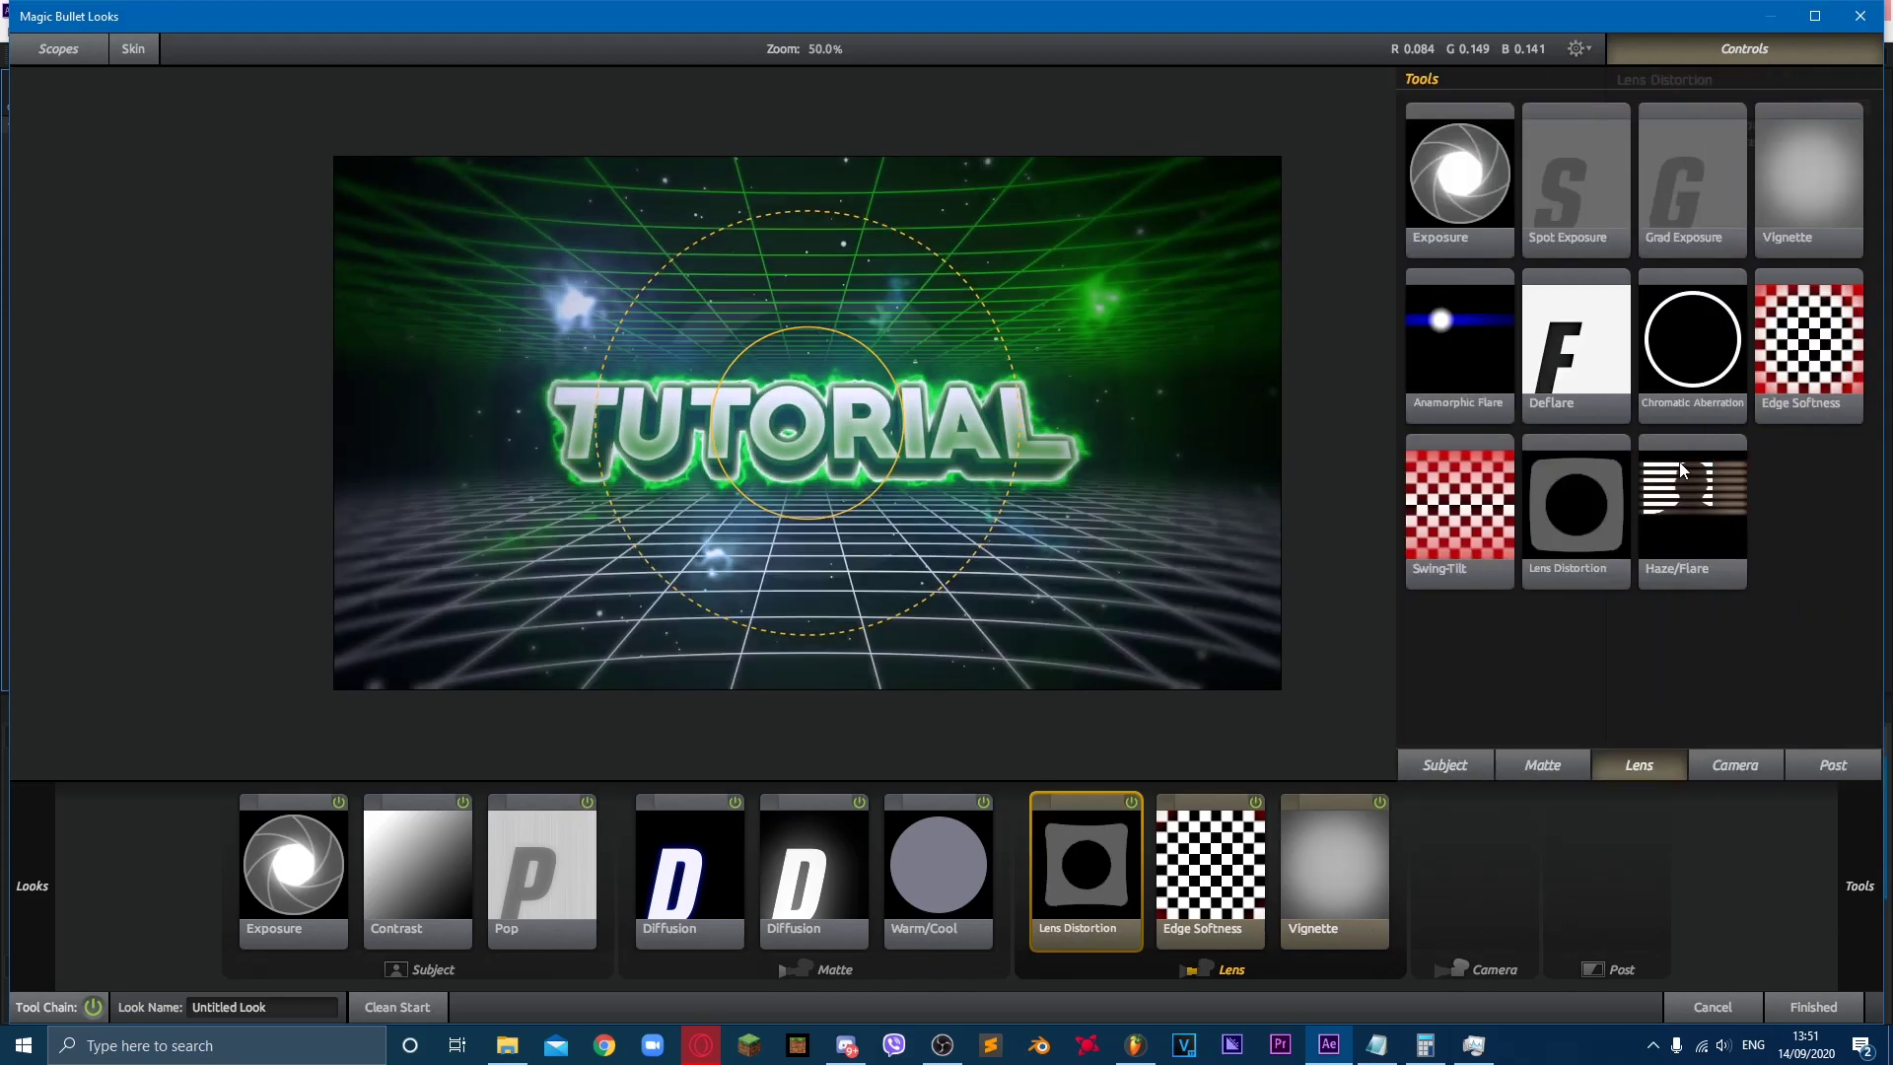
pyautogui.doubleClick(1662, 364)
pyautogui.click(1809, 124)
pyautogui.write('3')
pyautogui.click(1838, 157)
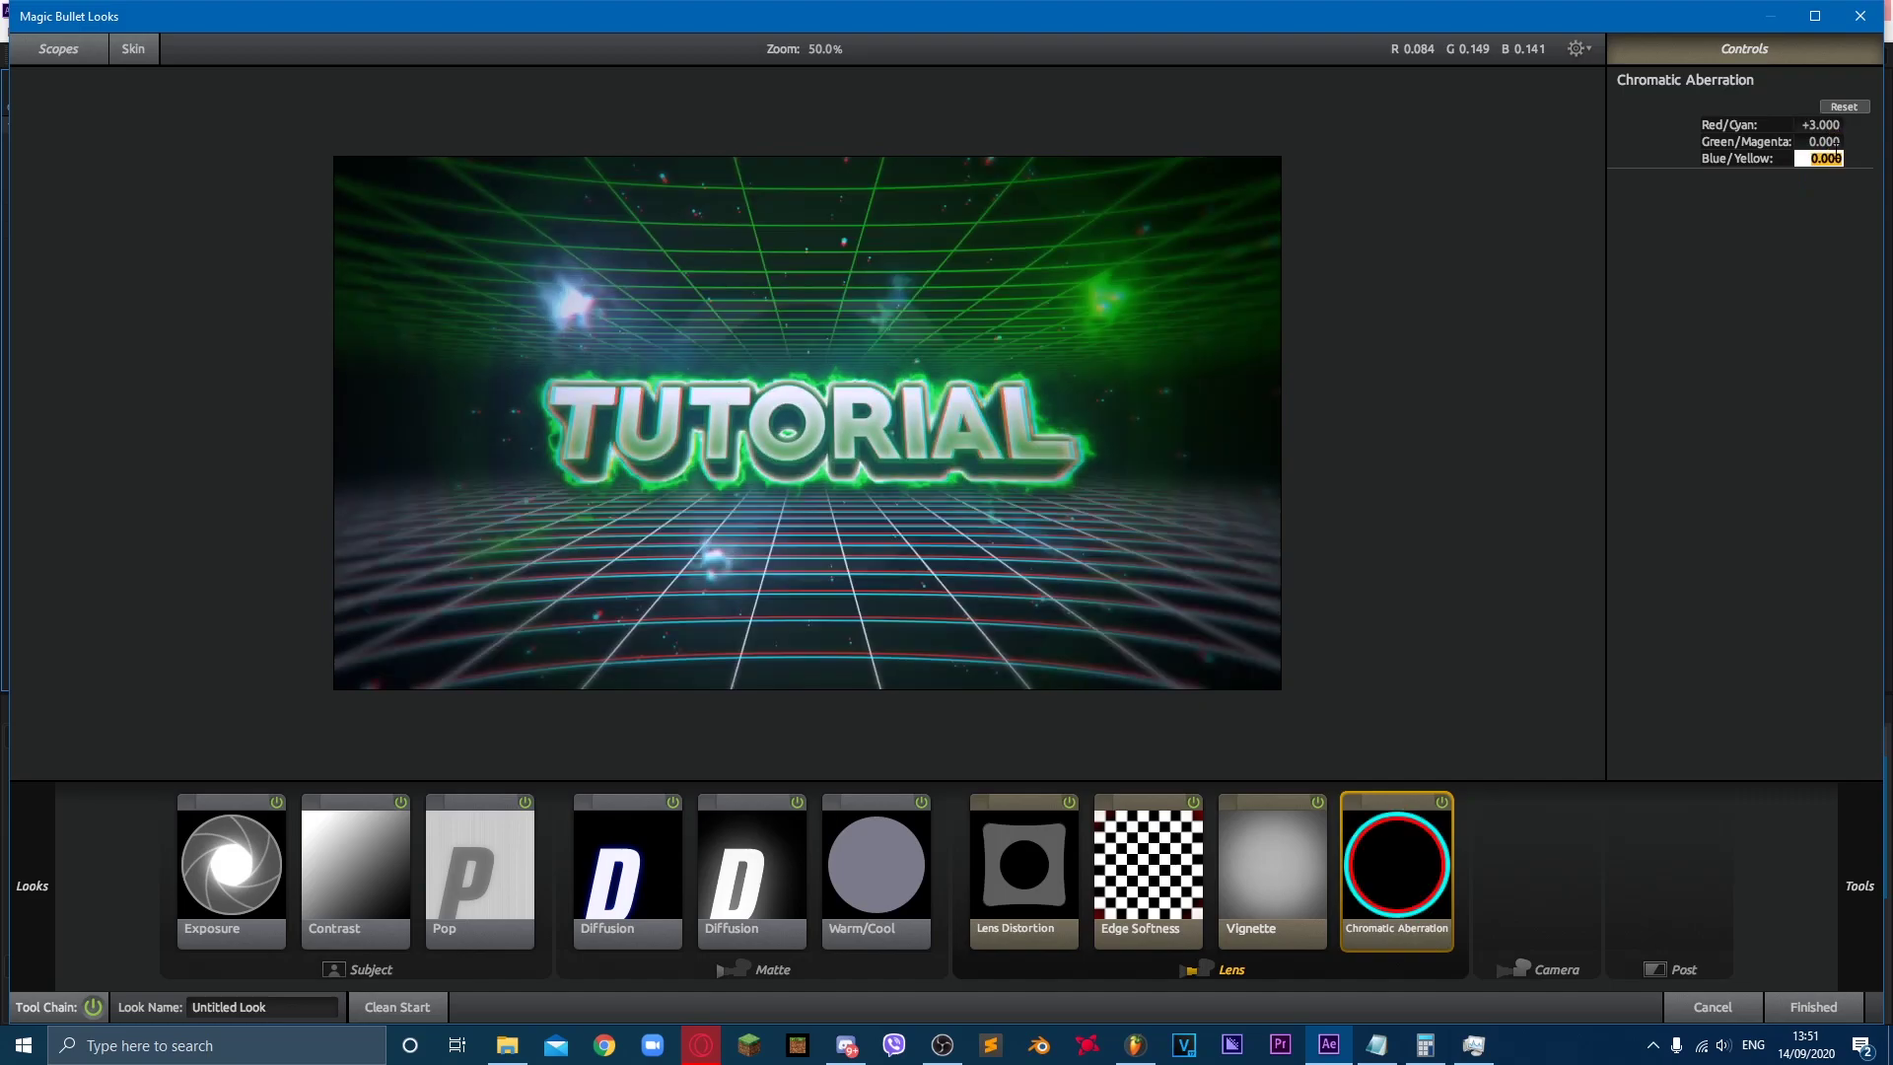
pyautogui.write('-3')
pyautogui.press('Return')
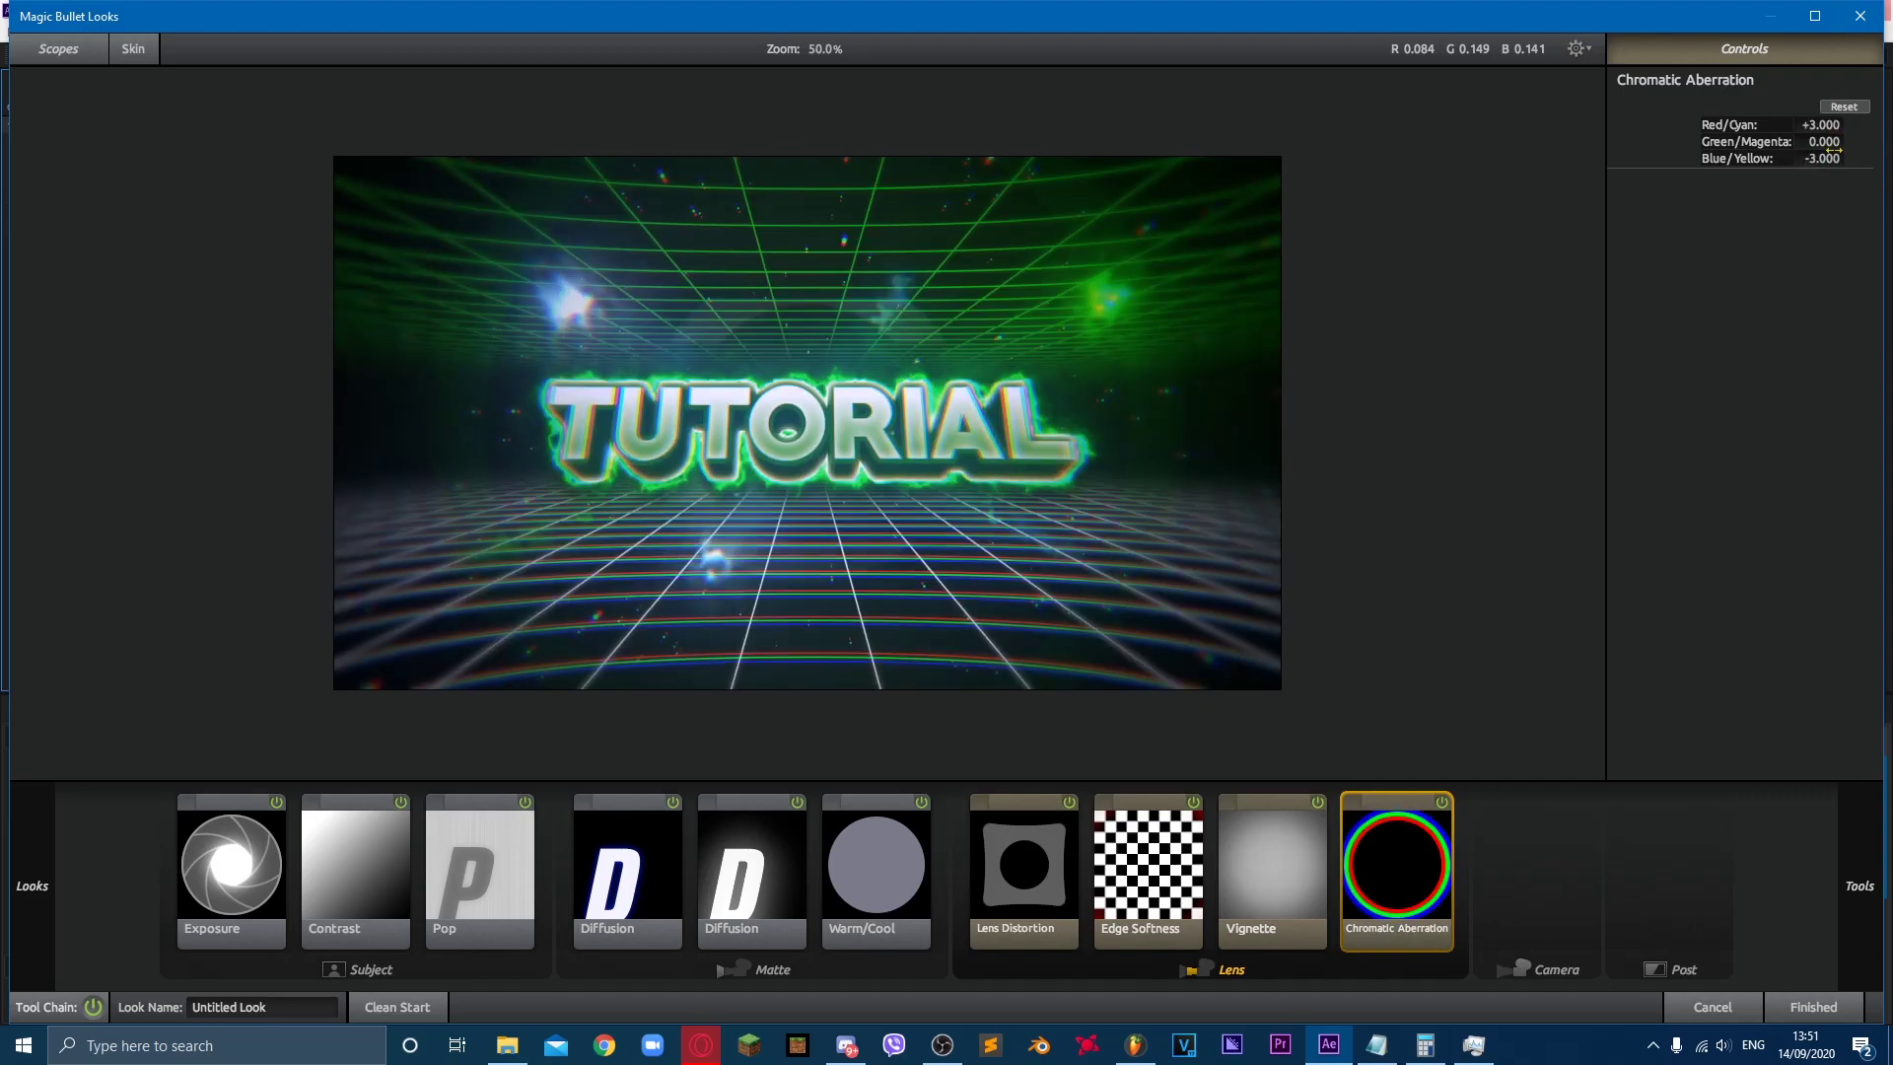
# Step: Reduce the chromatic aberration to Red/Cyan +2 and Blue/Yellow -2
pyautogui.click(1822, 124)
pyautogui.write('2')
pyautogui.press('Return')
pyautogui.click(1822, 158)
pyautogui.write('-')
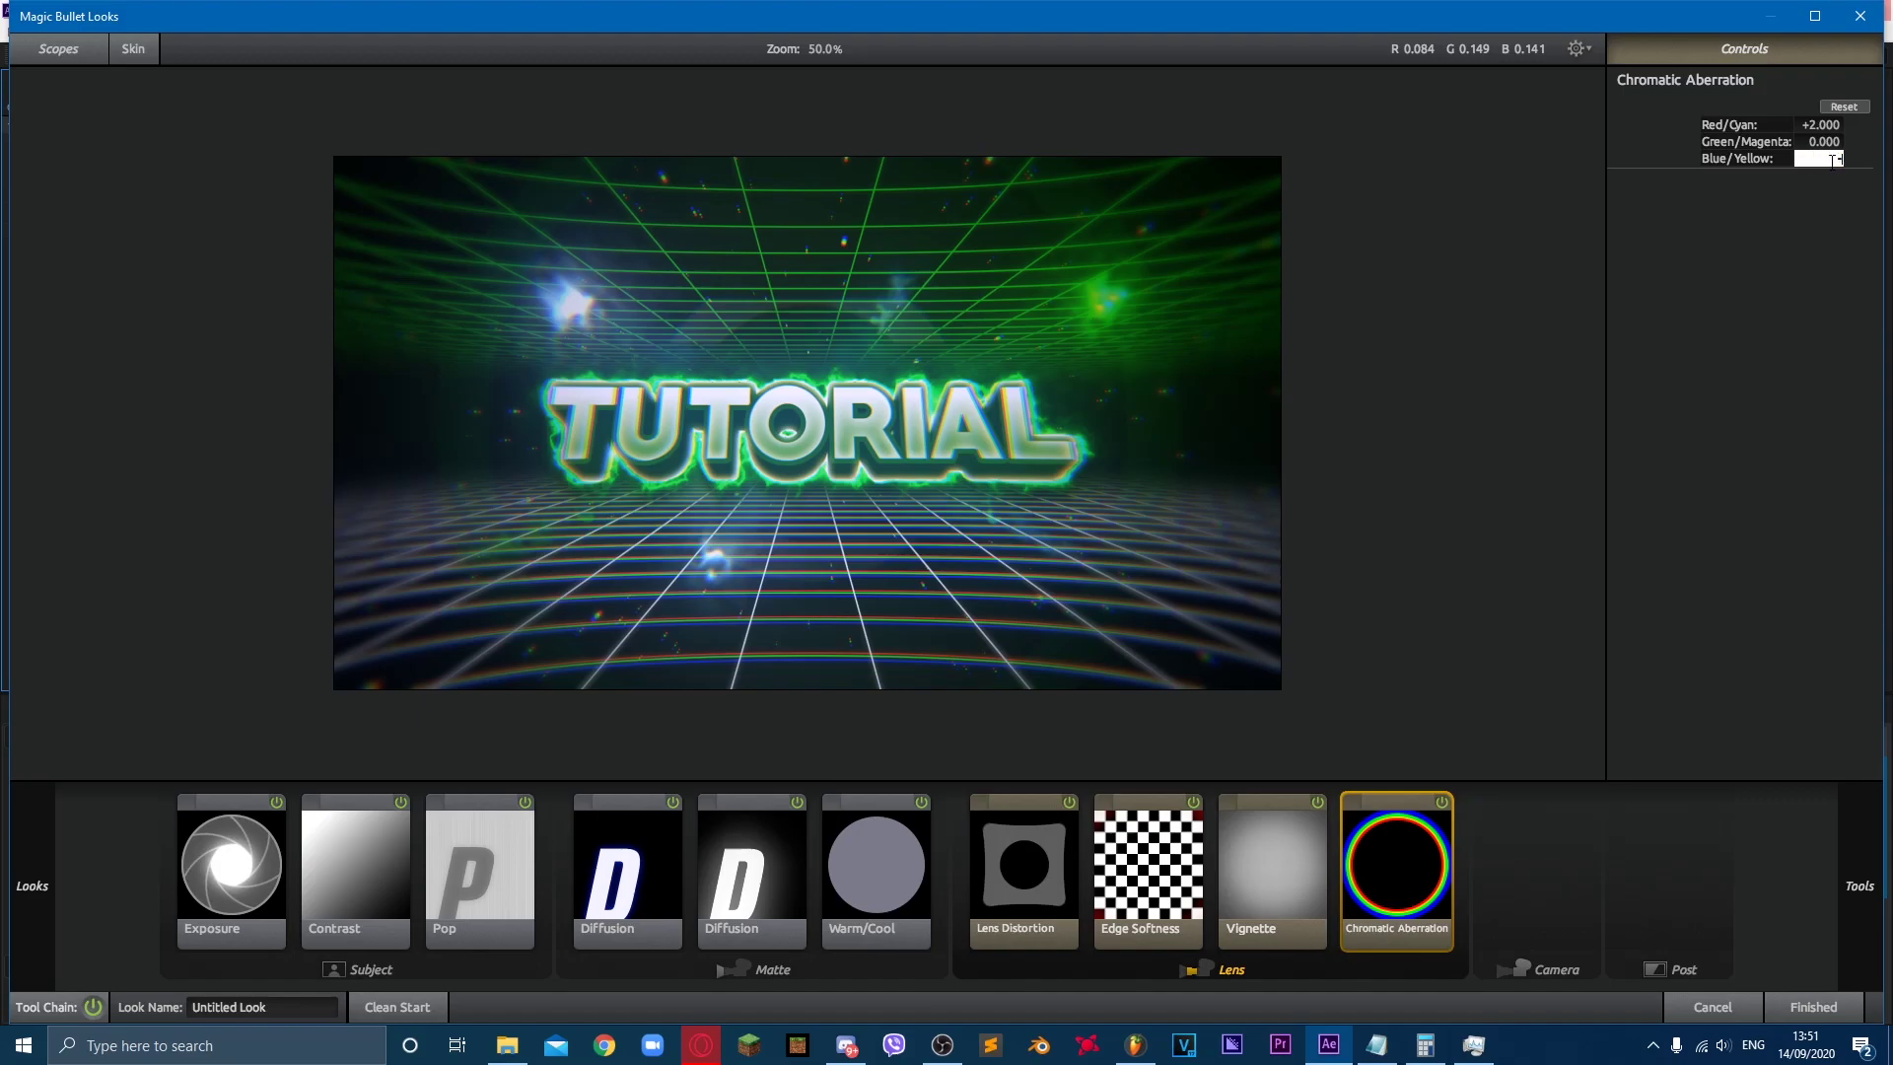
pyautogui.write('2')
pyautogui.press('Return')
# Step: Add a Shutter Streak tool to the Camera stage
pyautogui.click(1533, 897)
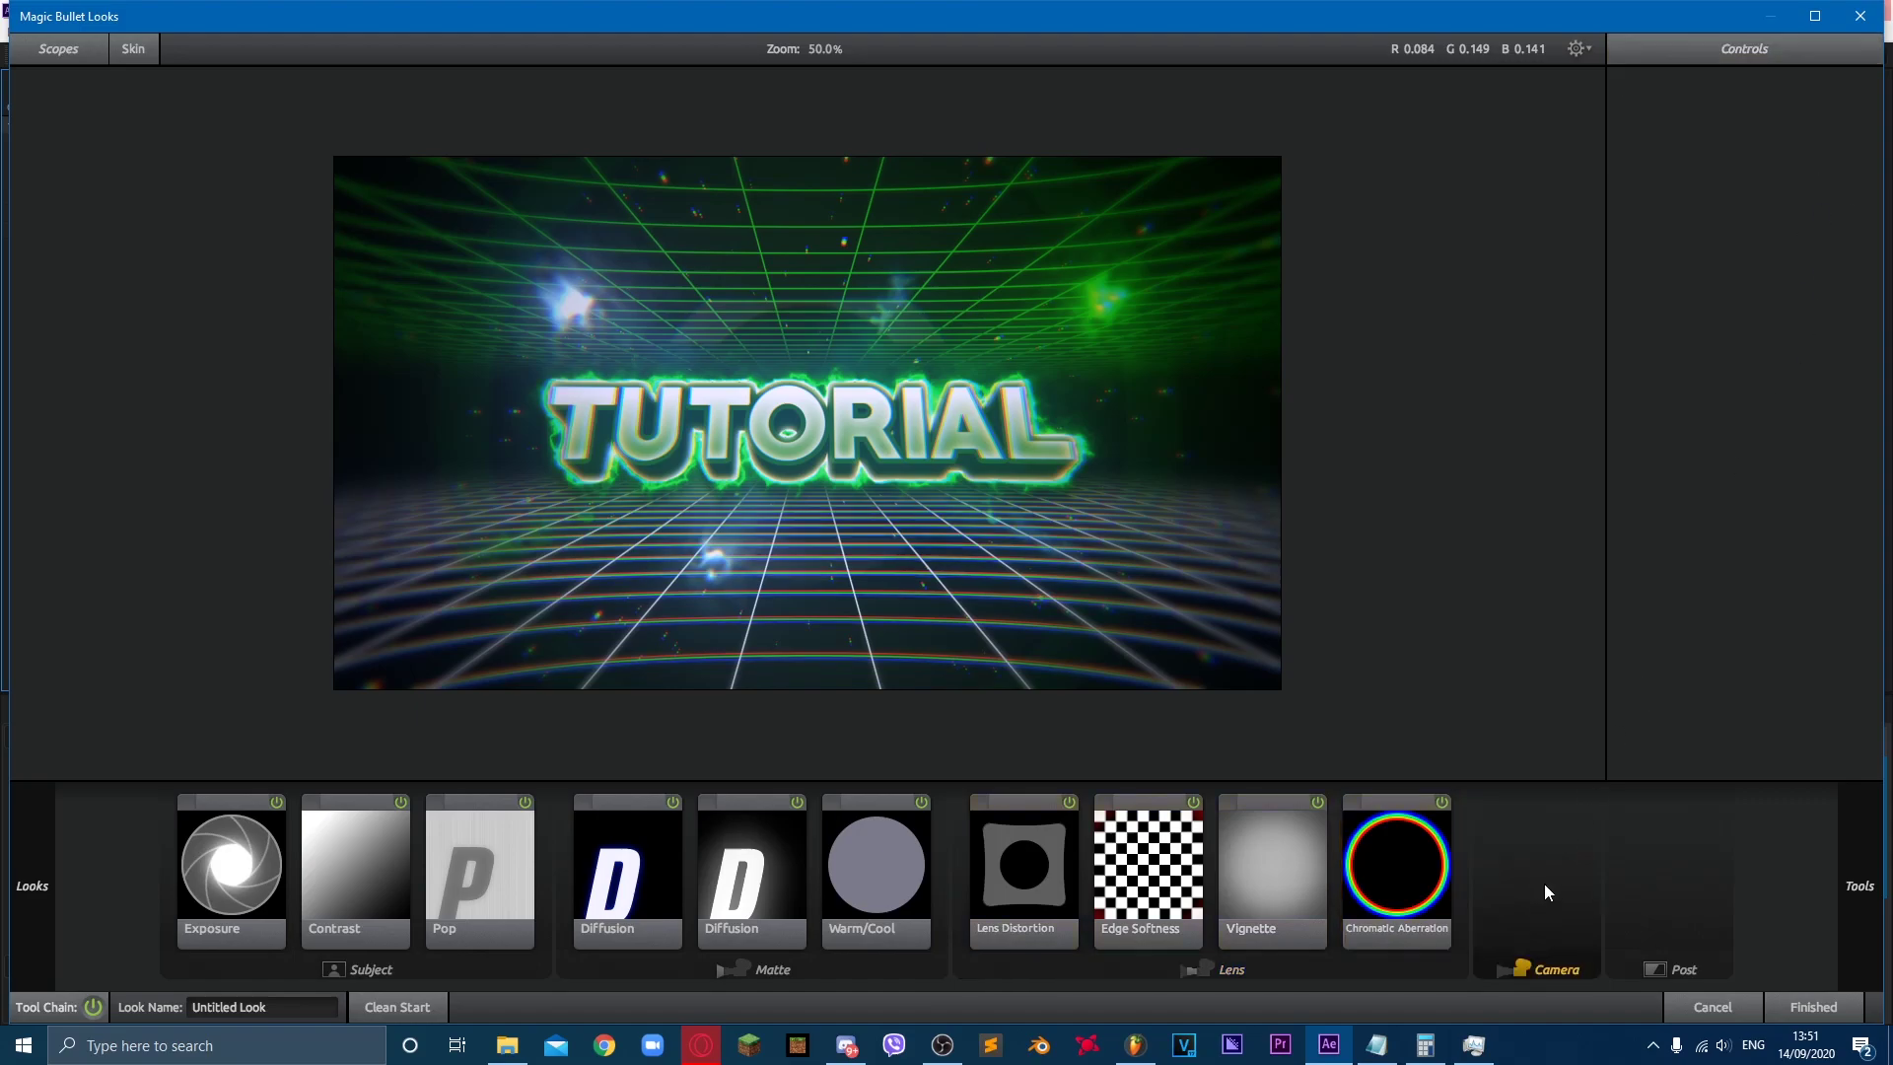
pyautogui.moveTo(1881, 865)
pyautogui.scroll(-1, 1768, 461)
pyautogui.moveTo(1692, 276); pyautogui.dragTo(1536, 873)
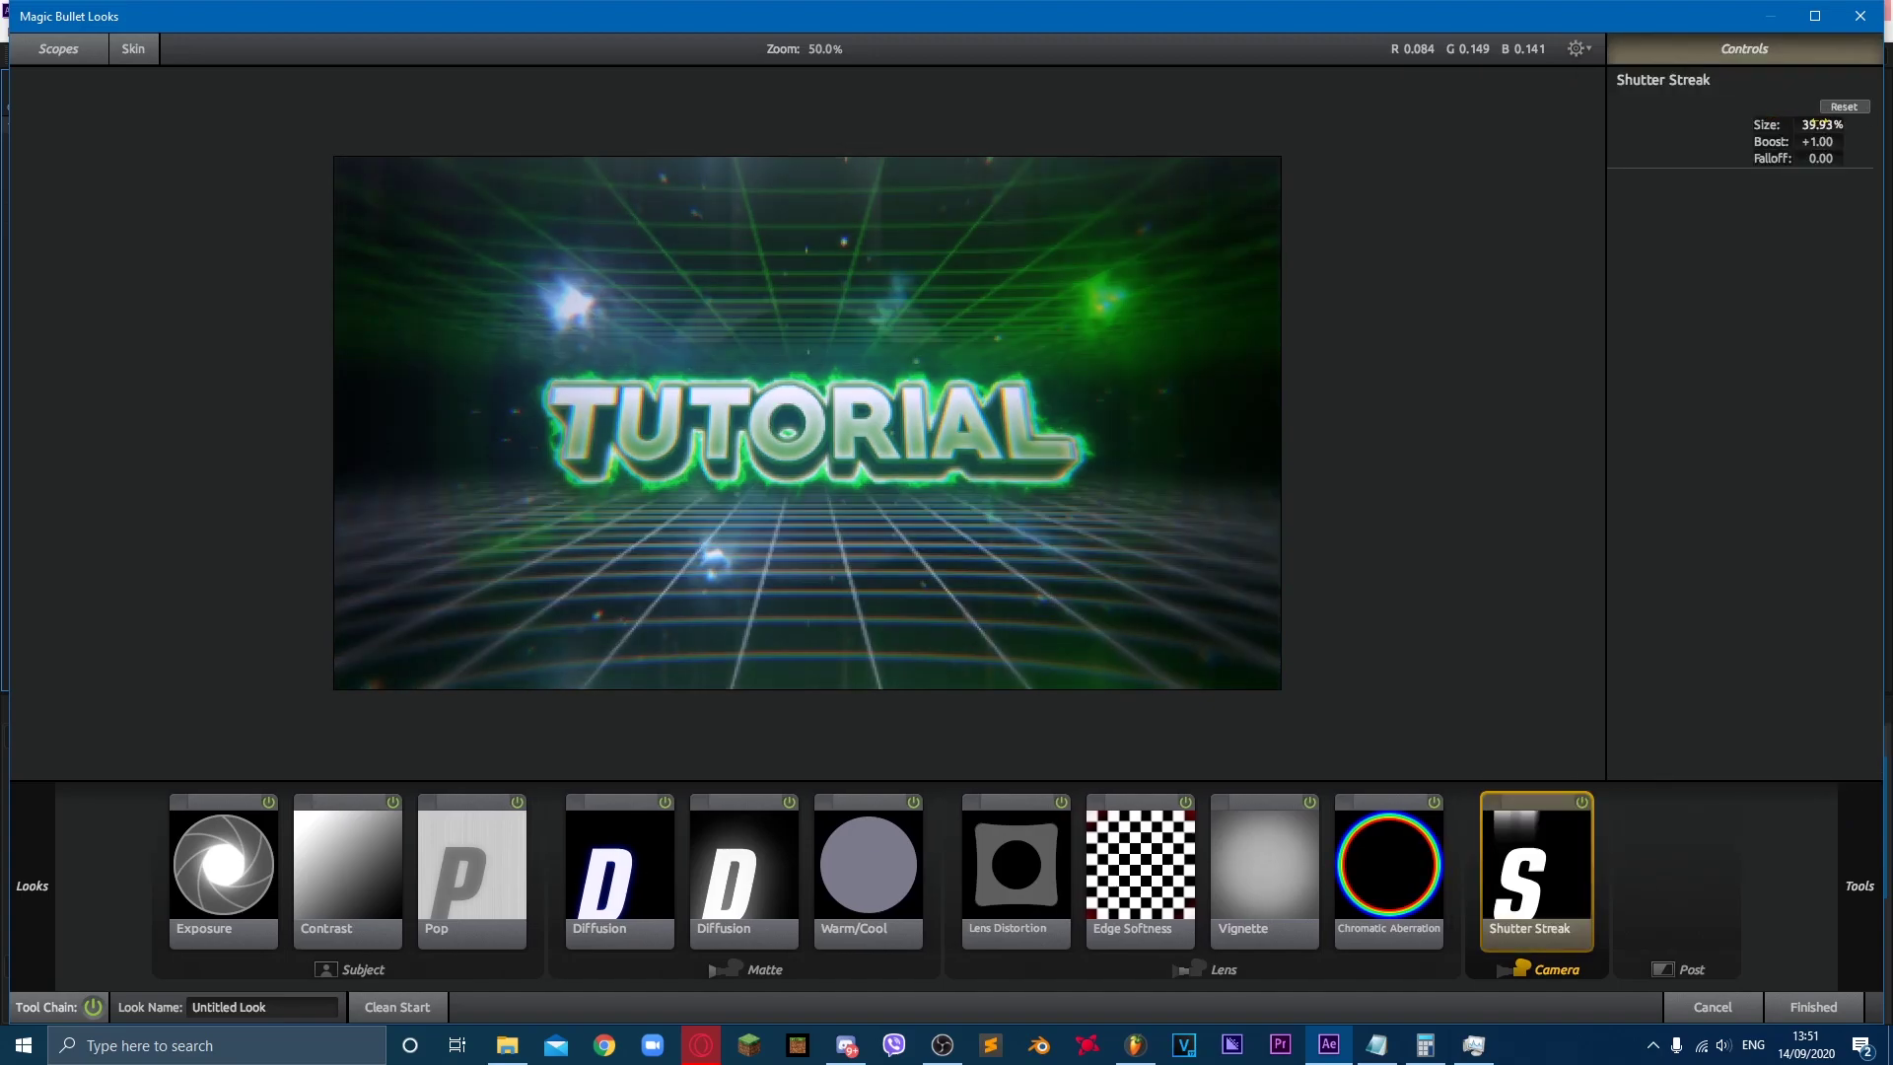
# Step: Add a Shoulder tool after Shutter Streak and set its rolloff start to about 0.965
pyautogui.moveTo(1883, 893)
pyautogui.scroll(-2, 1819, 647)
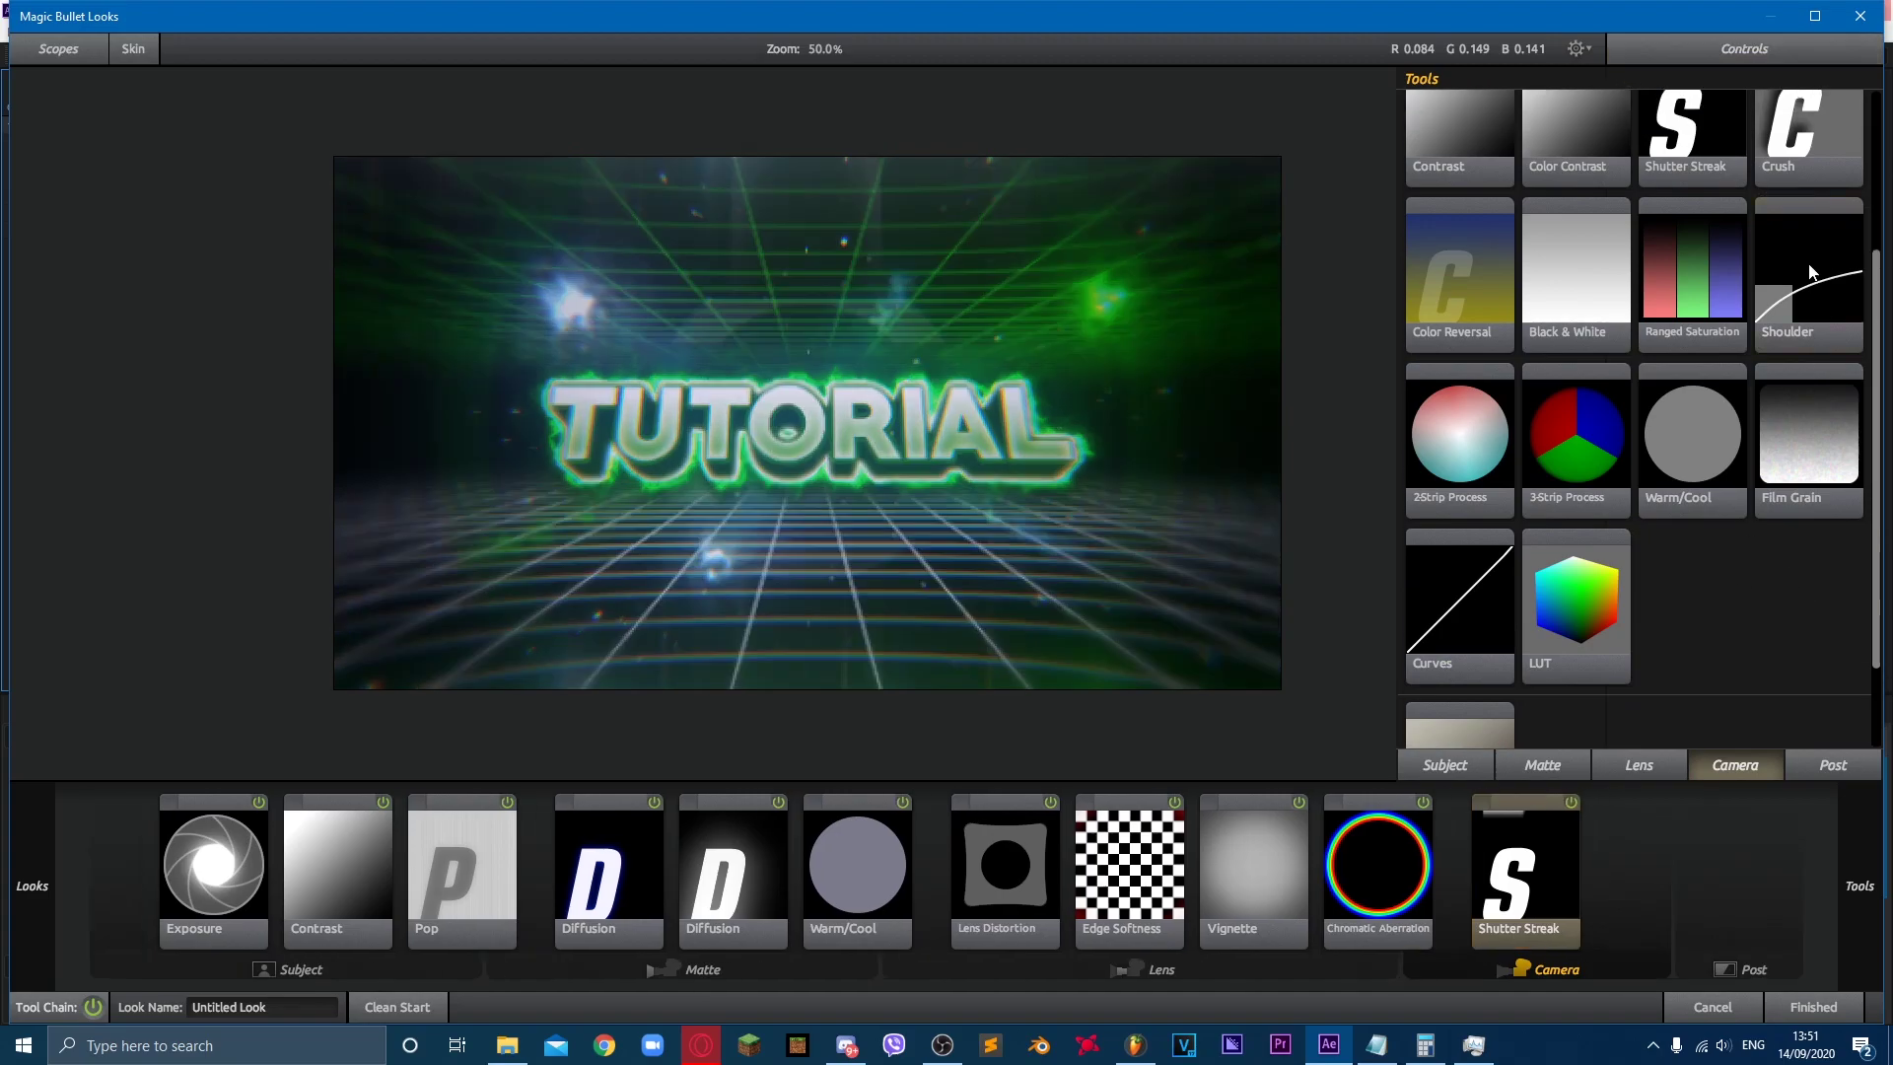
pyautogui.doubleClick(1825, 259)
pyautogui.moveTo(1812, 124)
pyautogui.mouseDown()
pyautogui.moveTo(1838, 125)
pyautogui.moveTo(1806, 125)
pyautogui.mouseUp()
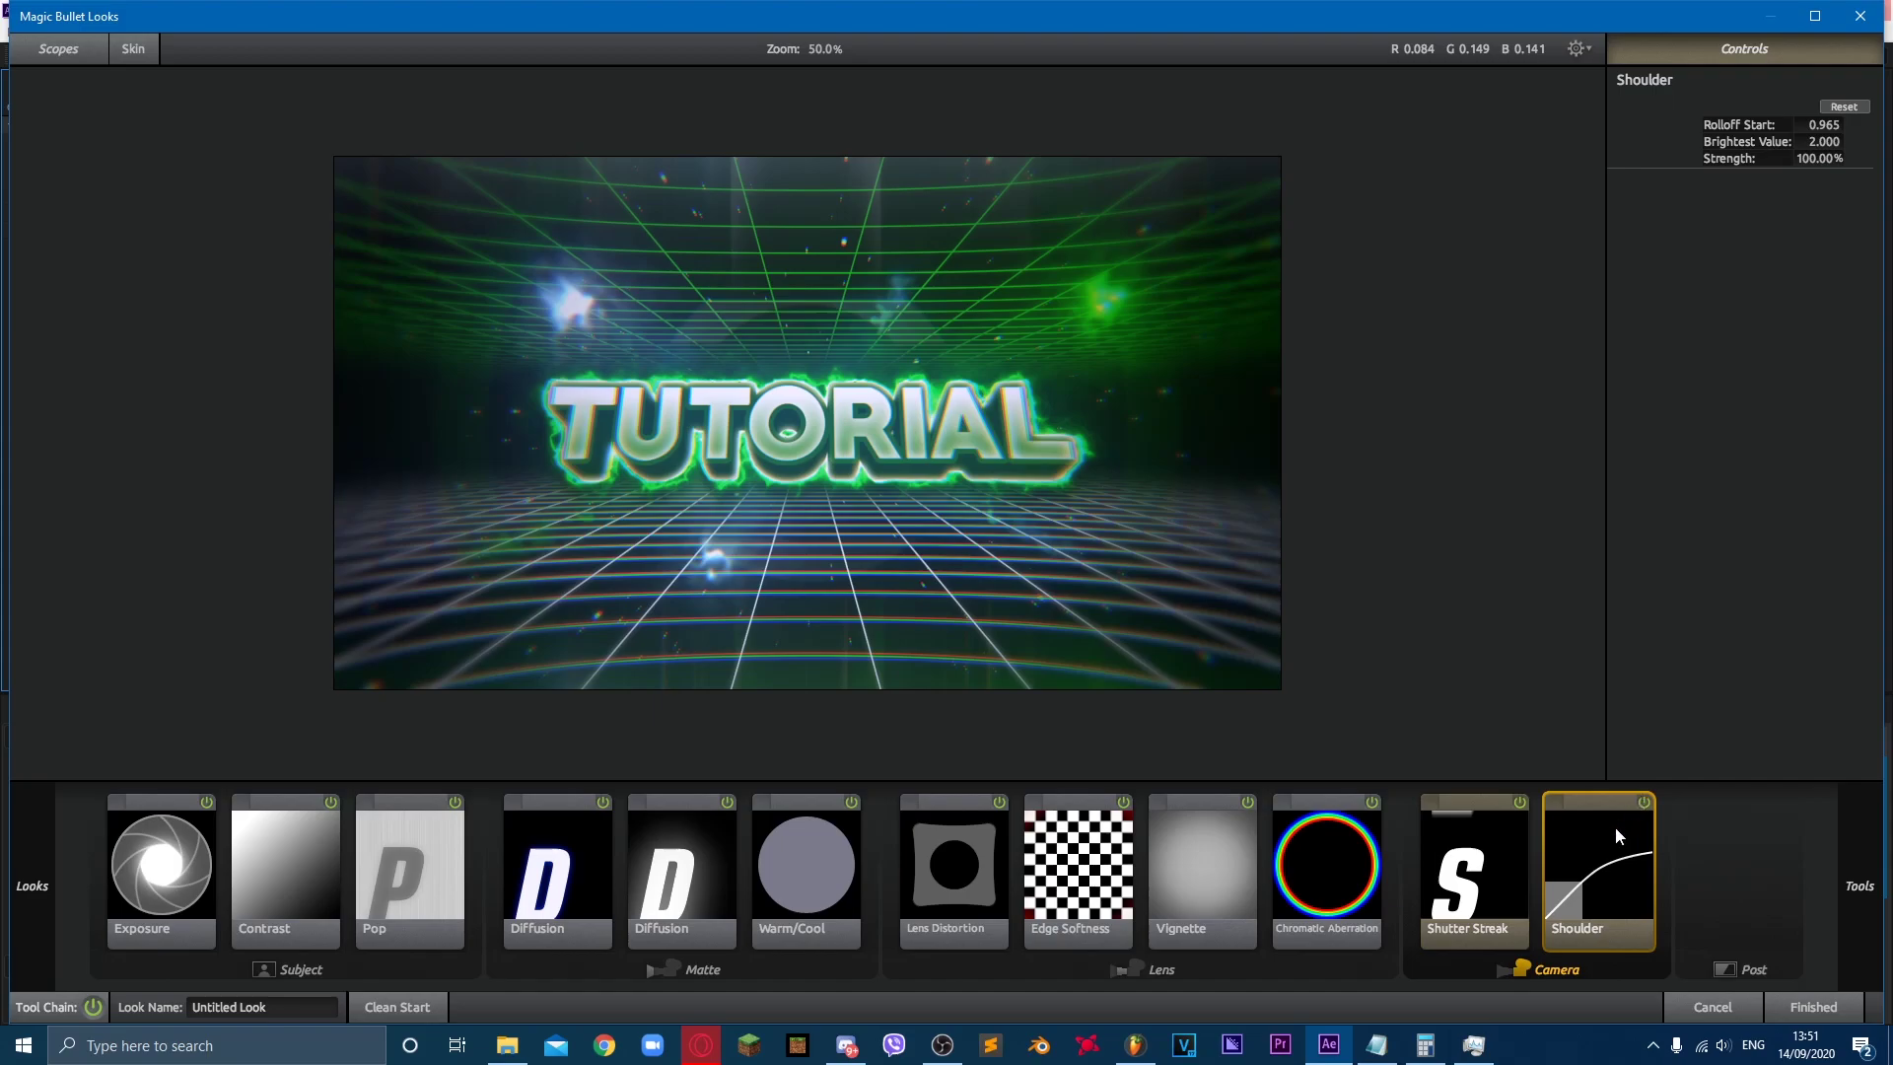
# Step: Add an S Curve tool to the Post stage, lower the curve's midpoint handle, and apply the finished look
pyautogui.click(1807, 854)
pyautogui.moveTo(1881, 867)
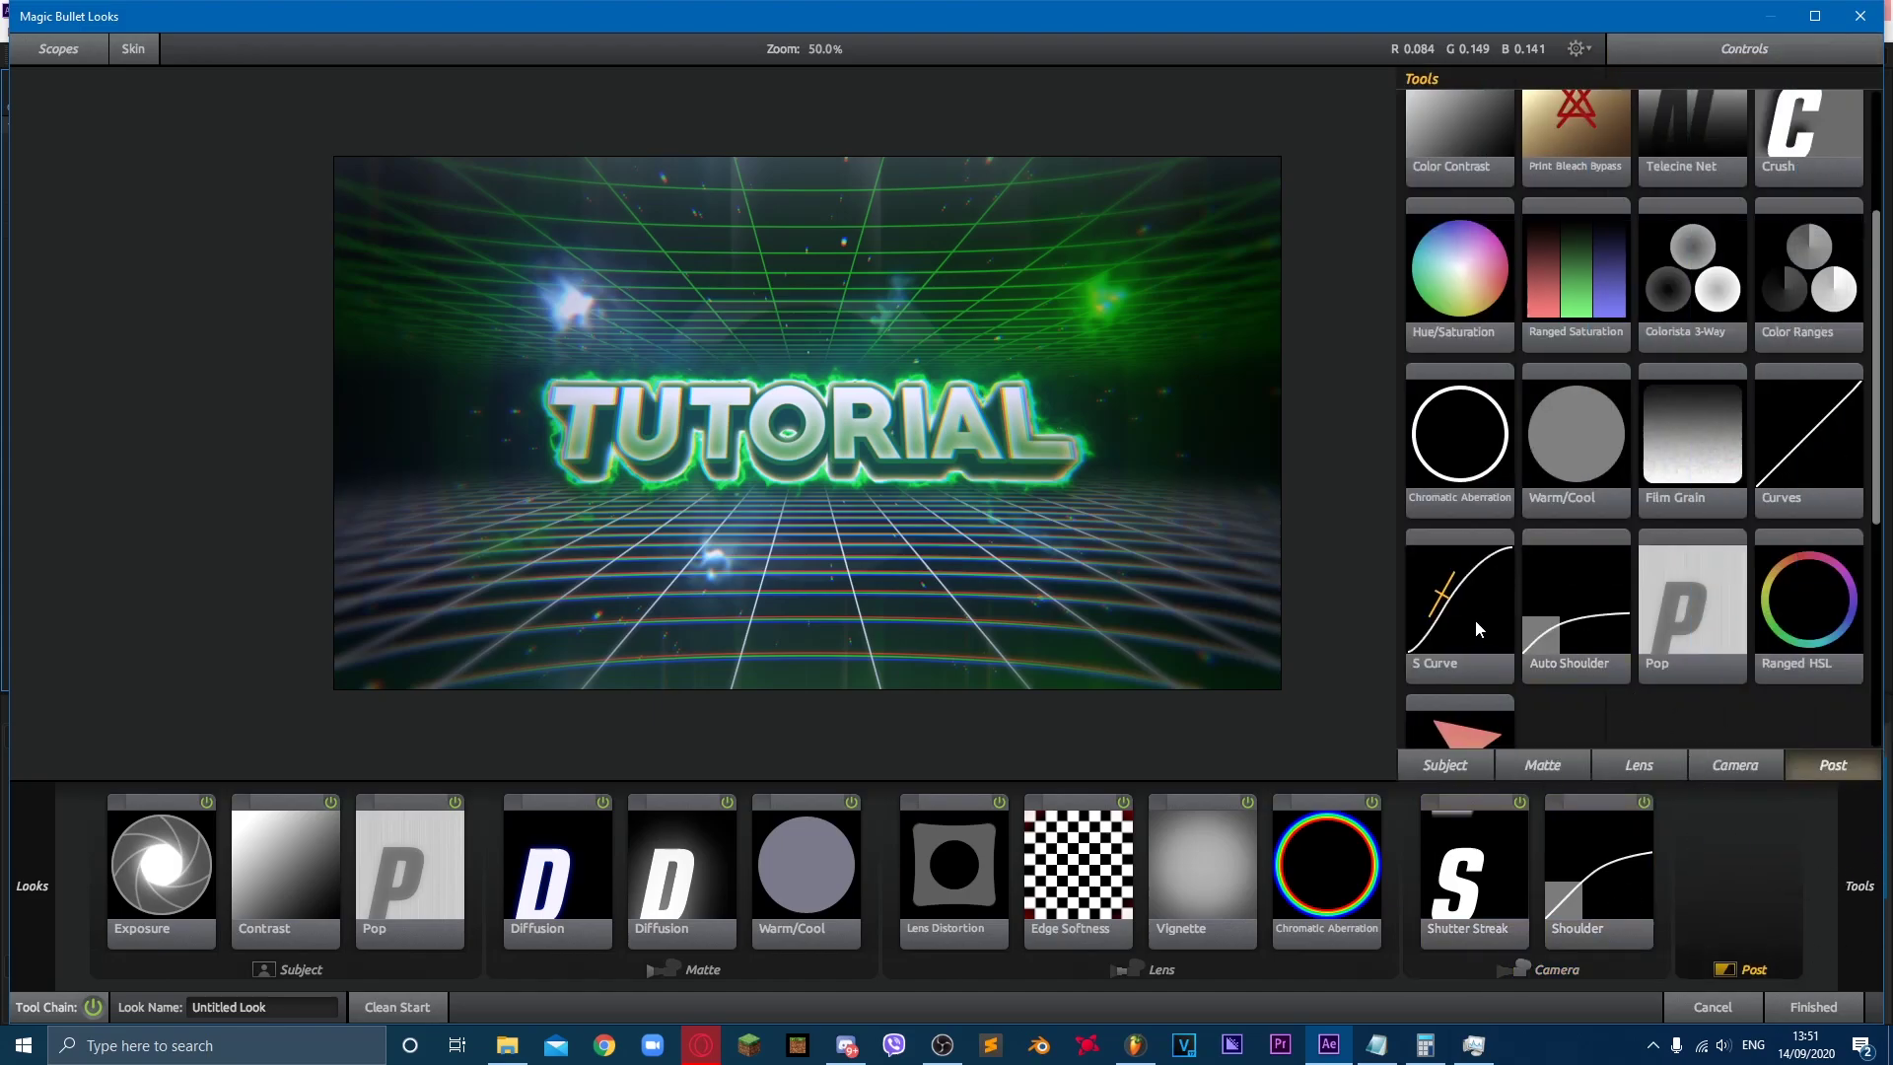
pyautogui.scroll(2, 1481, 621)
pyautogui.scroll(-2, 1485, 609)
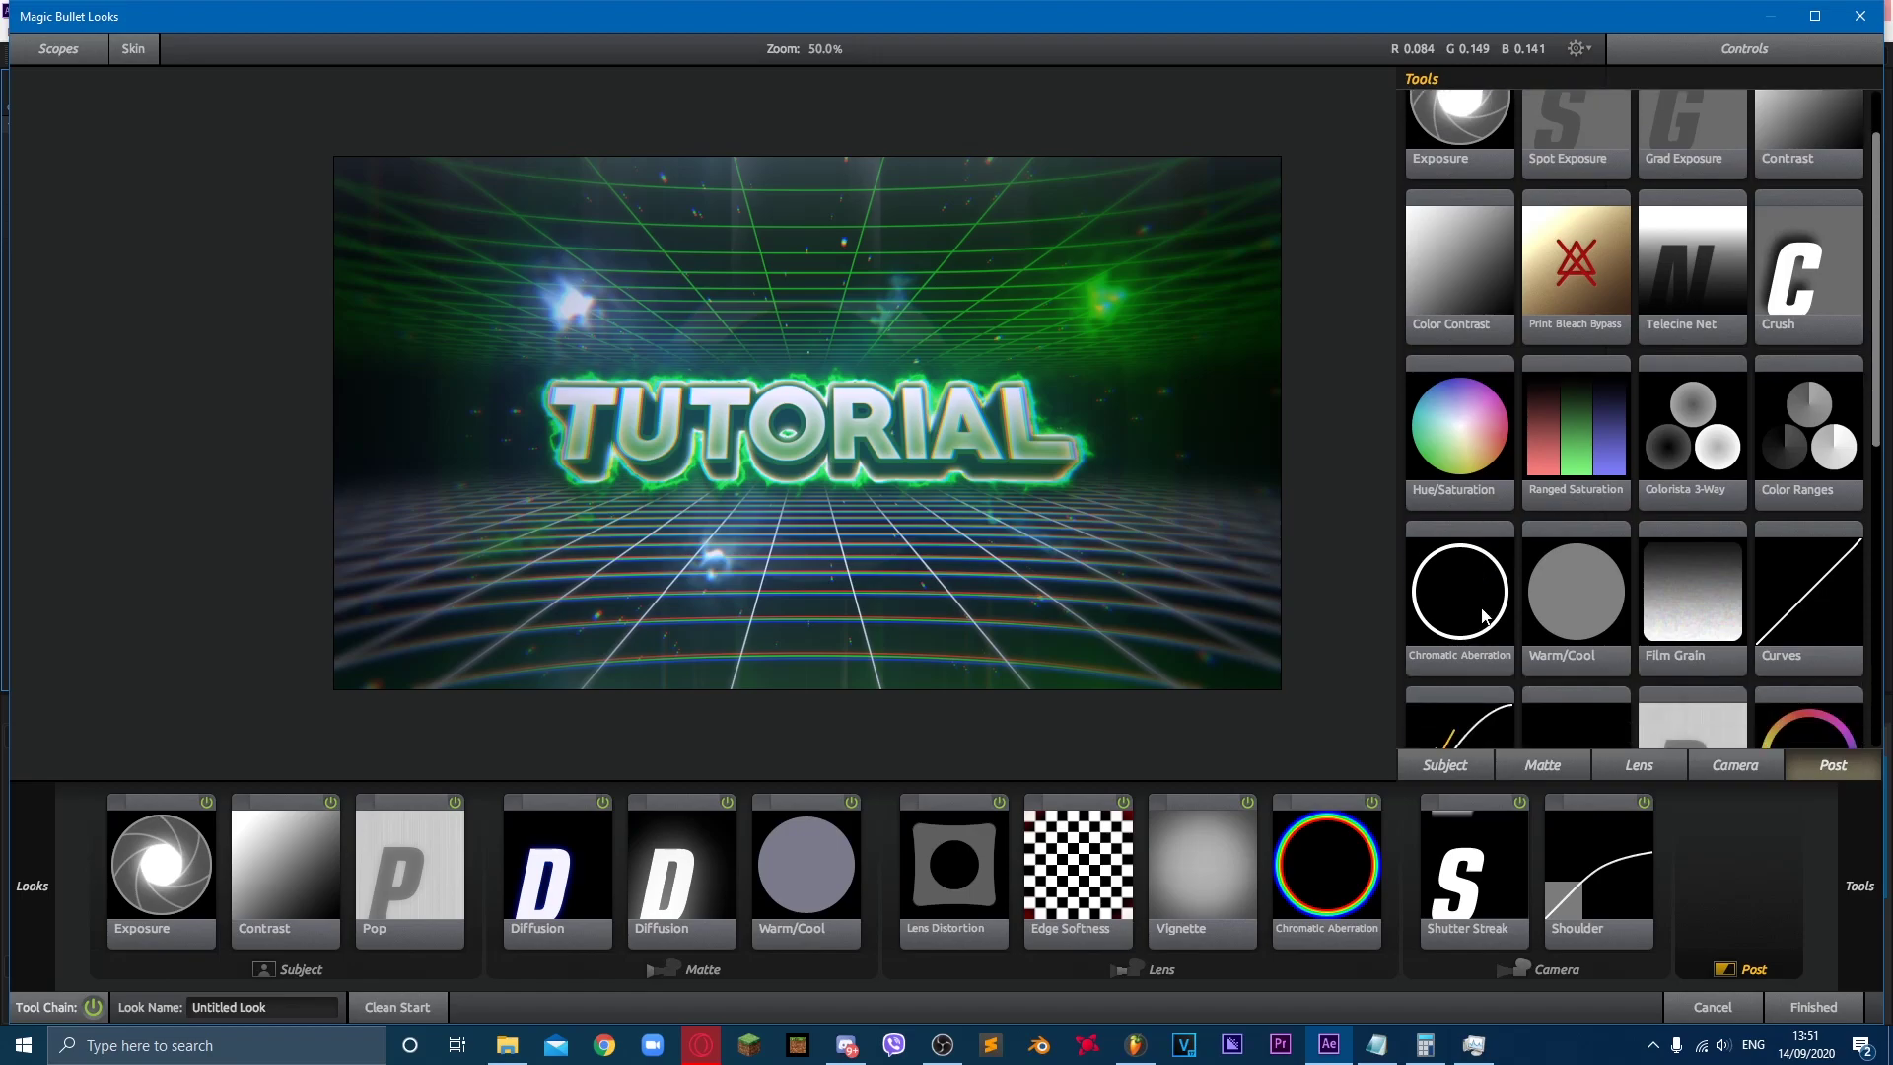
pyautogui.doubleClick(1481, 607)
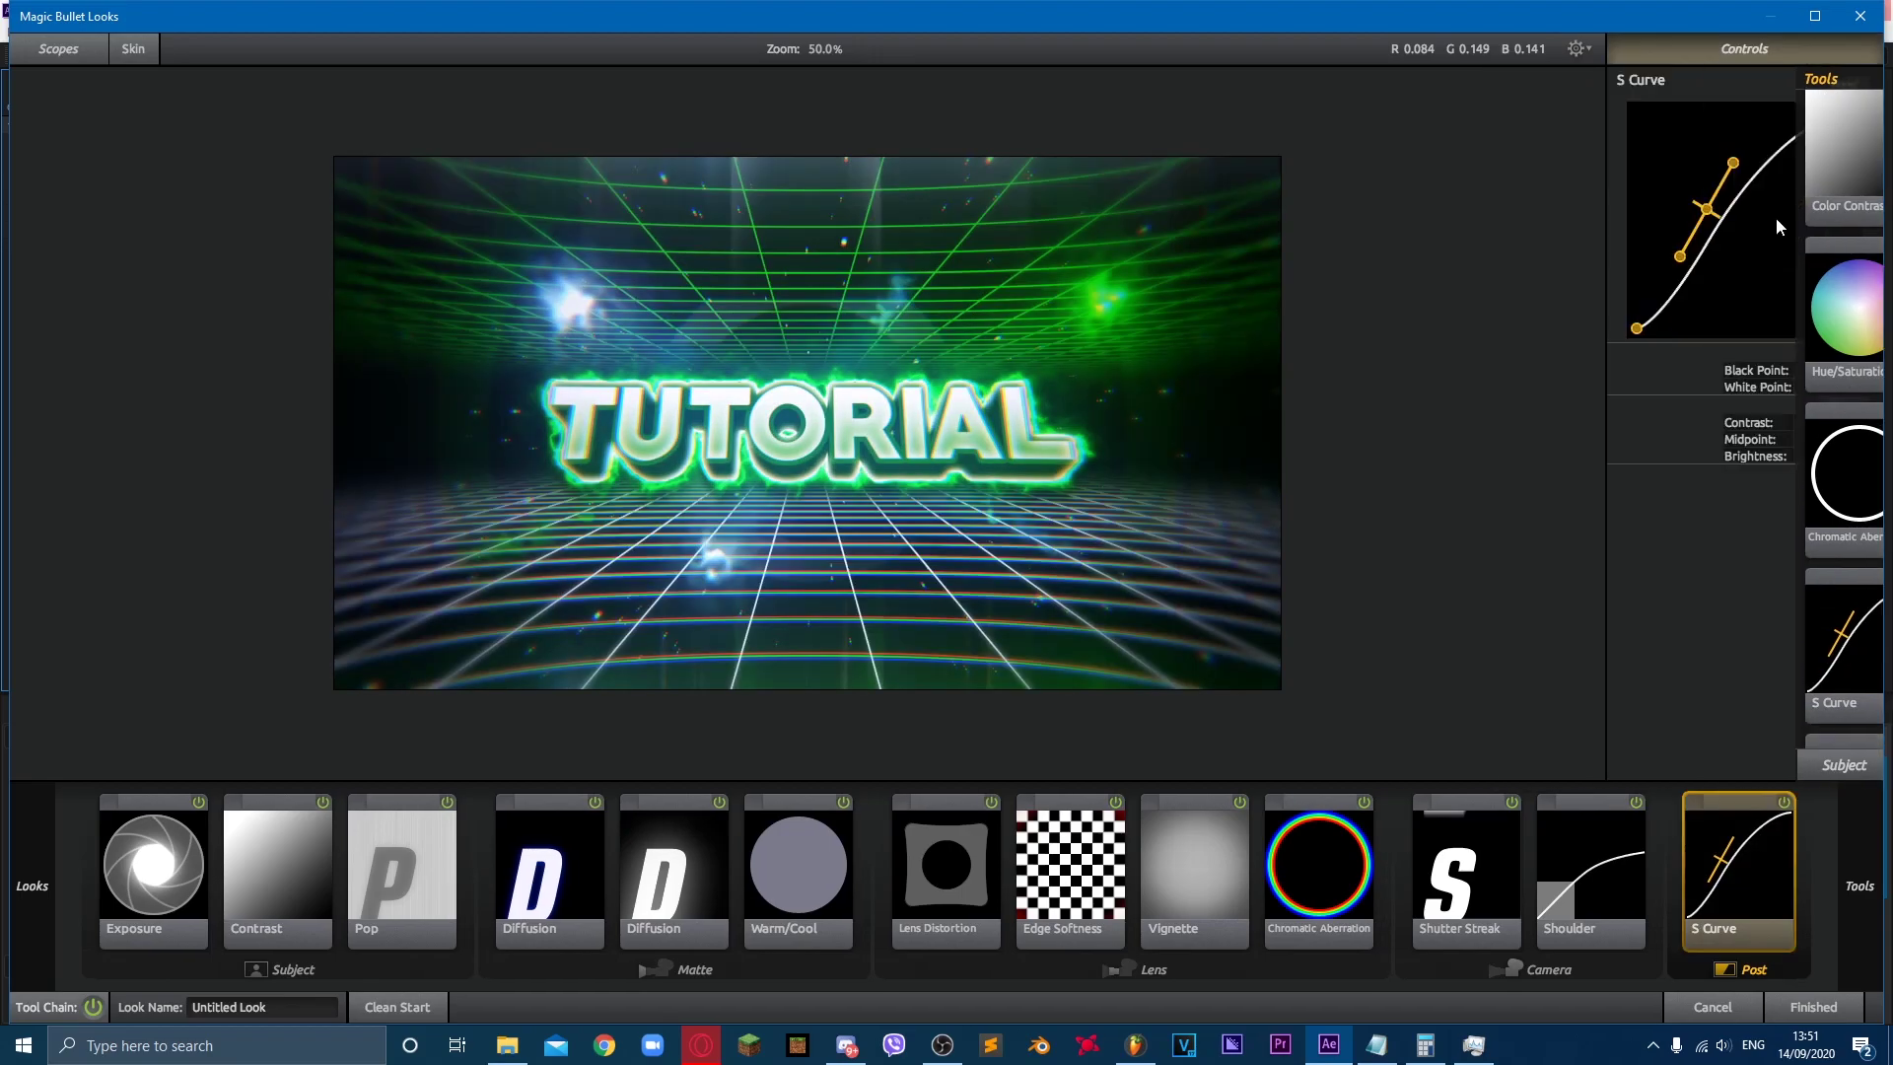
pyautogui.moveTo(1707, 215); pyautogui.dragTo(1721, 230)
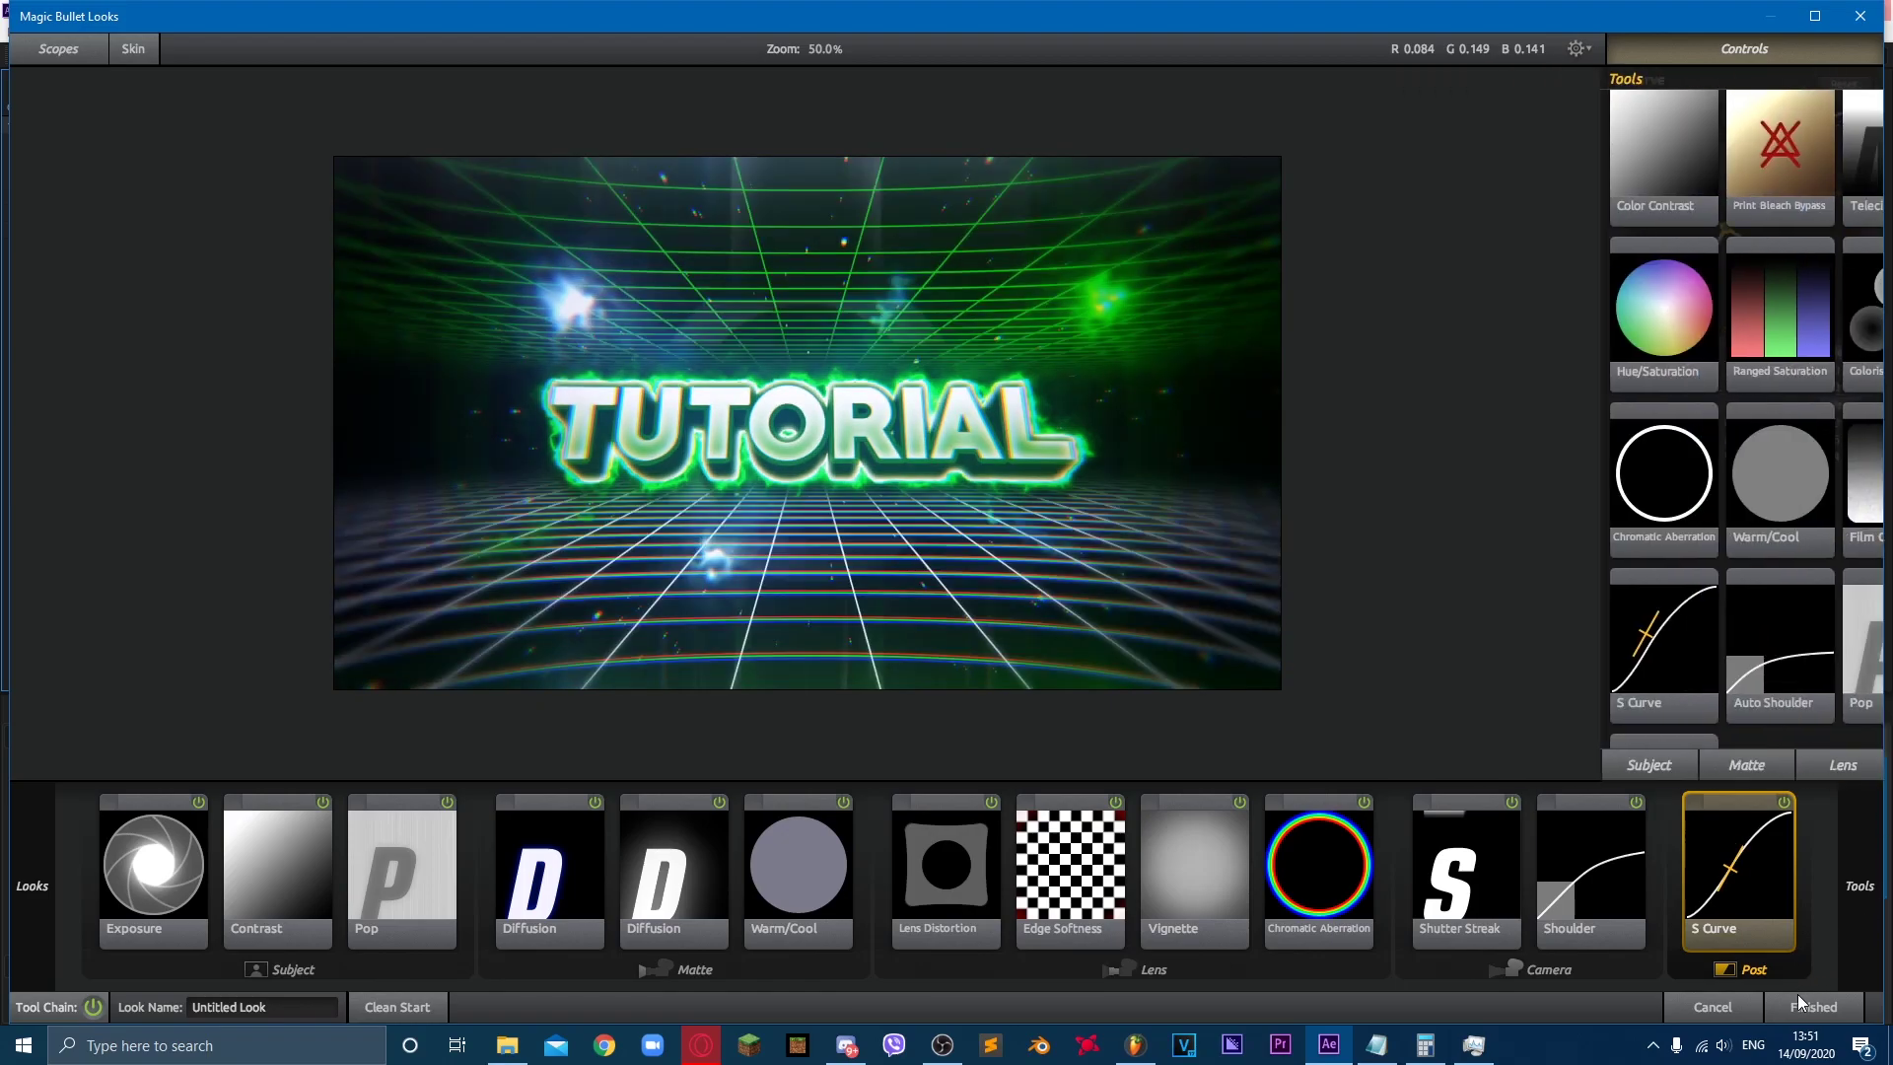
pyautogui.click(1814, 1007)
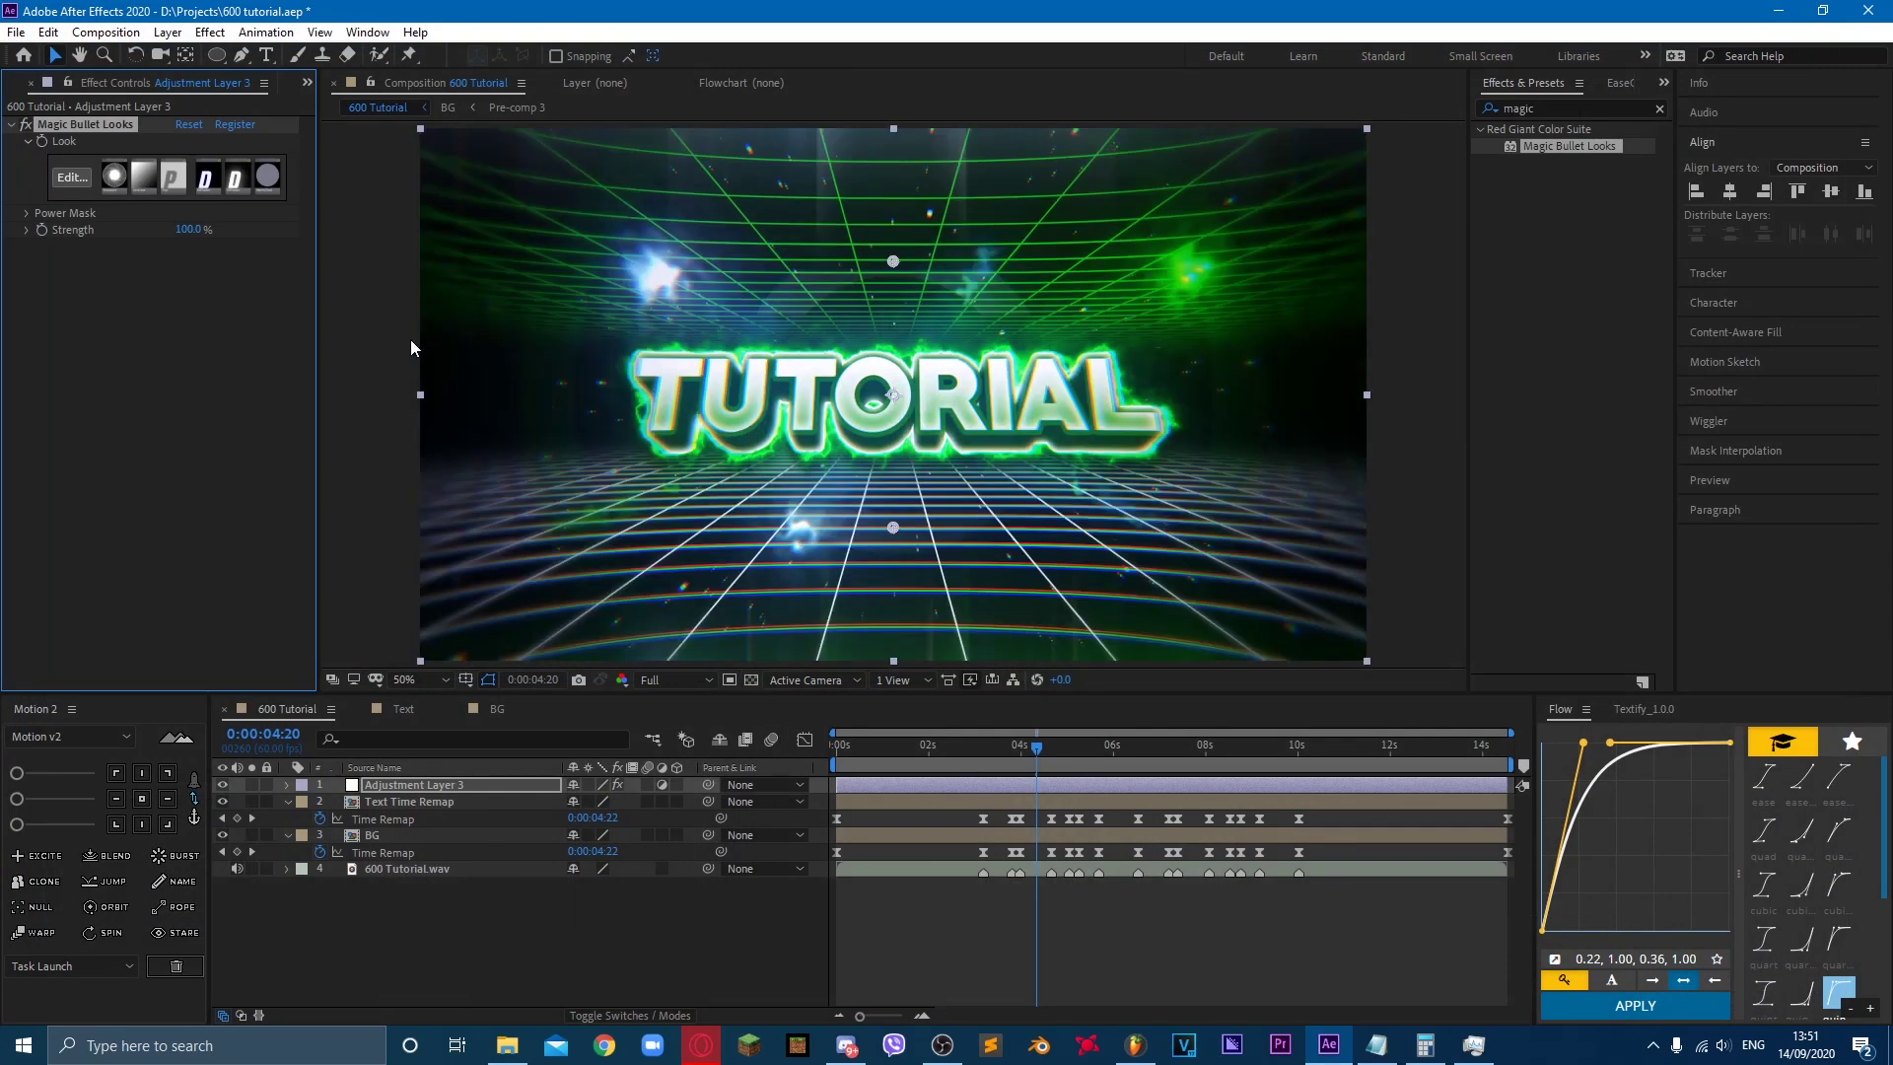
# Step: Reopen the look, retint the first Diffusion green (about R 0.163, G 0.999, B 0.027), fine-tune its grade, and apply the changes
pyautogui.click(71, 178)
pyautogui.click(657, 880)
pyautogui.click(538, 877)
pyautogui.click(1688, 320)
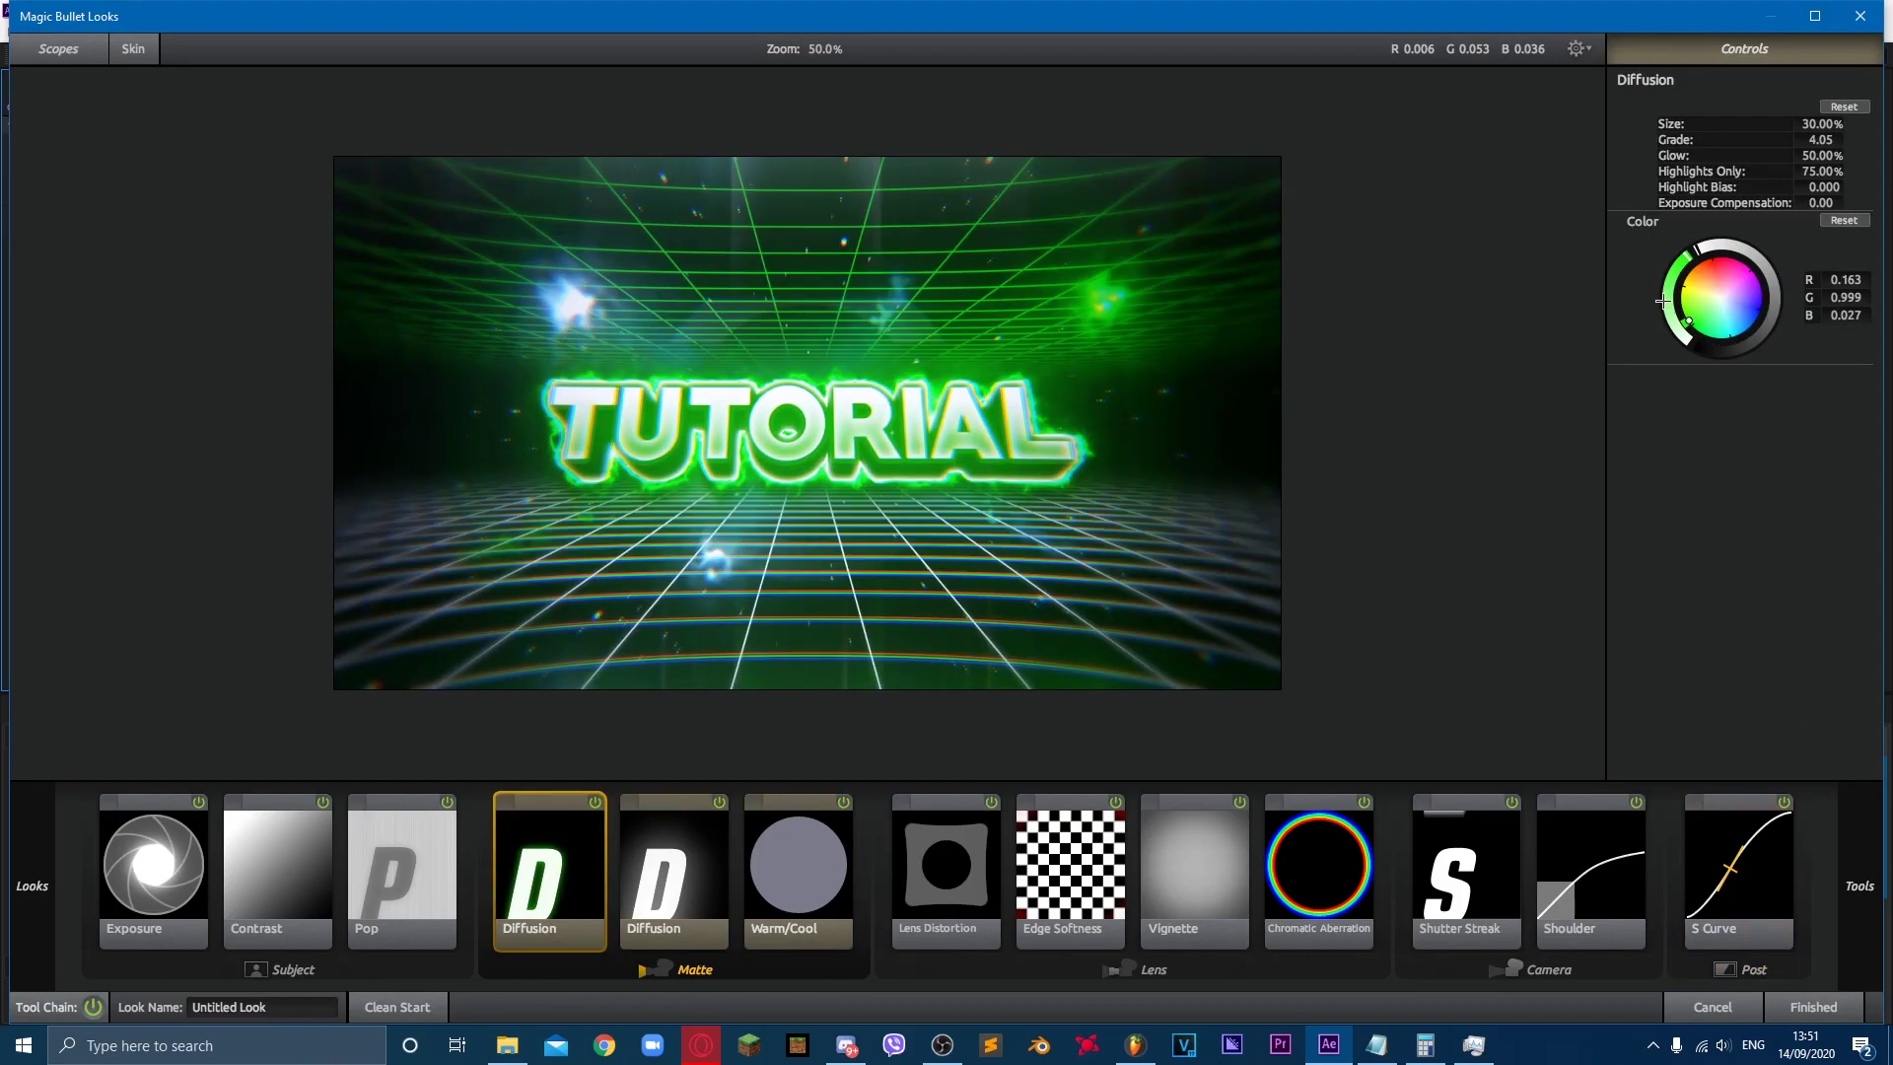
pyautogui.moveTo(1815, 139); pyautogui.dragTo(1821, 139)
pyautogui.click(1796, 1004)
# Step: Reopen the look, raise the Vignette strength to 100%, and apply the changes
pyautogui.click(71, 177)
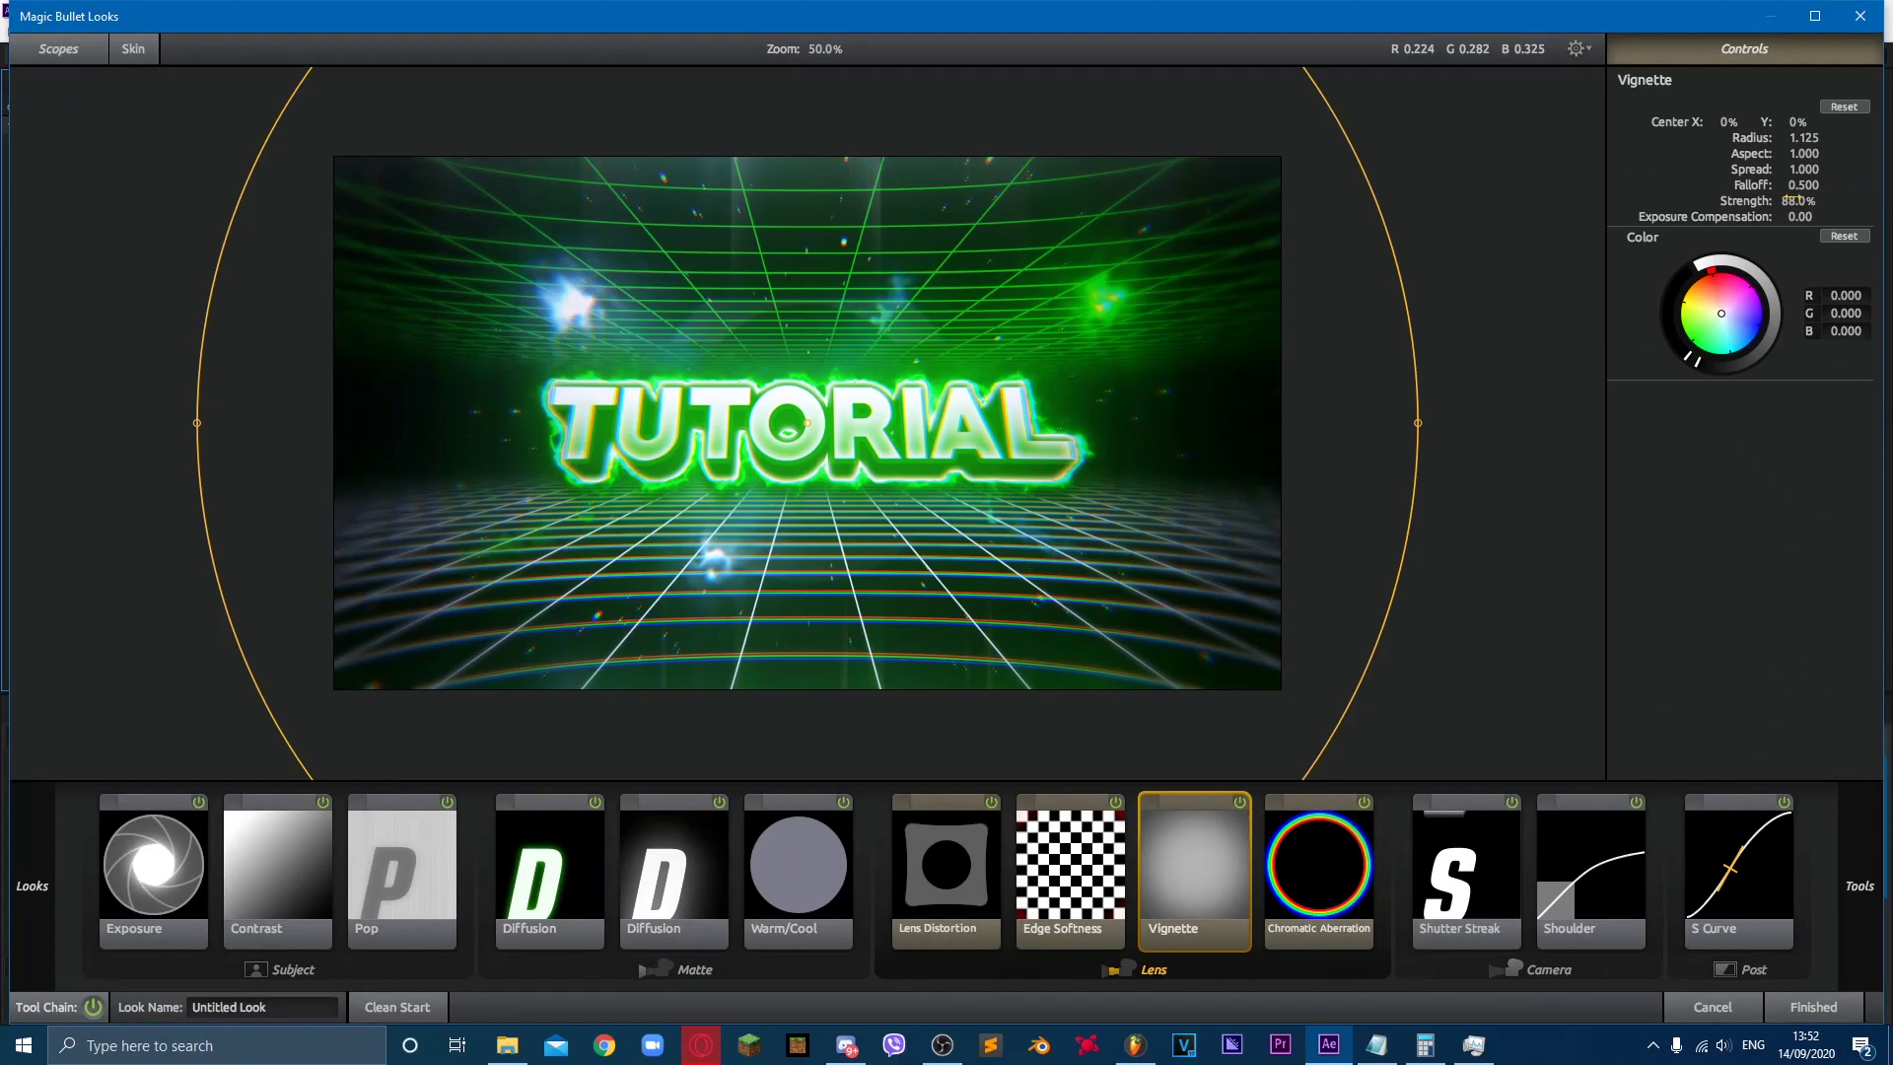
pyautogui.moveTo(1793, 197); pyautogui.dragTo(1816, 196)
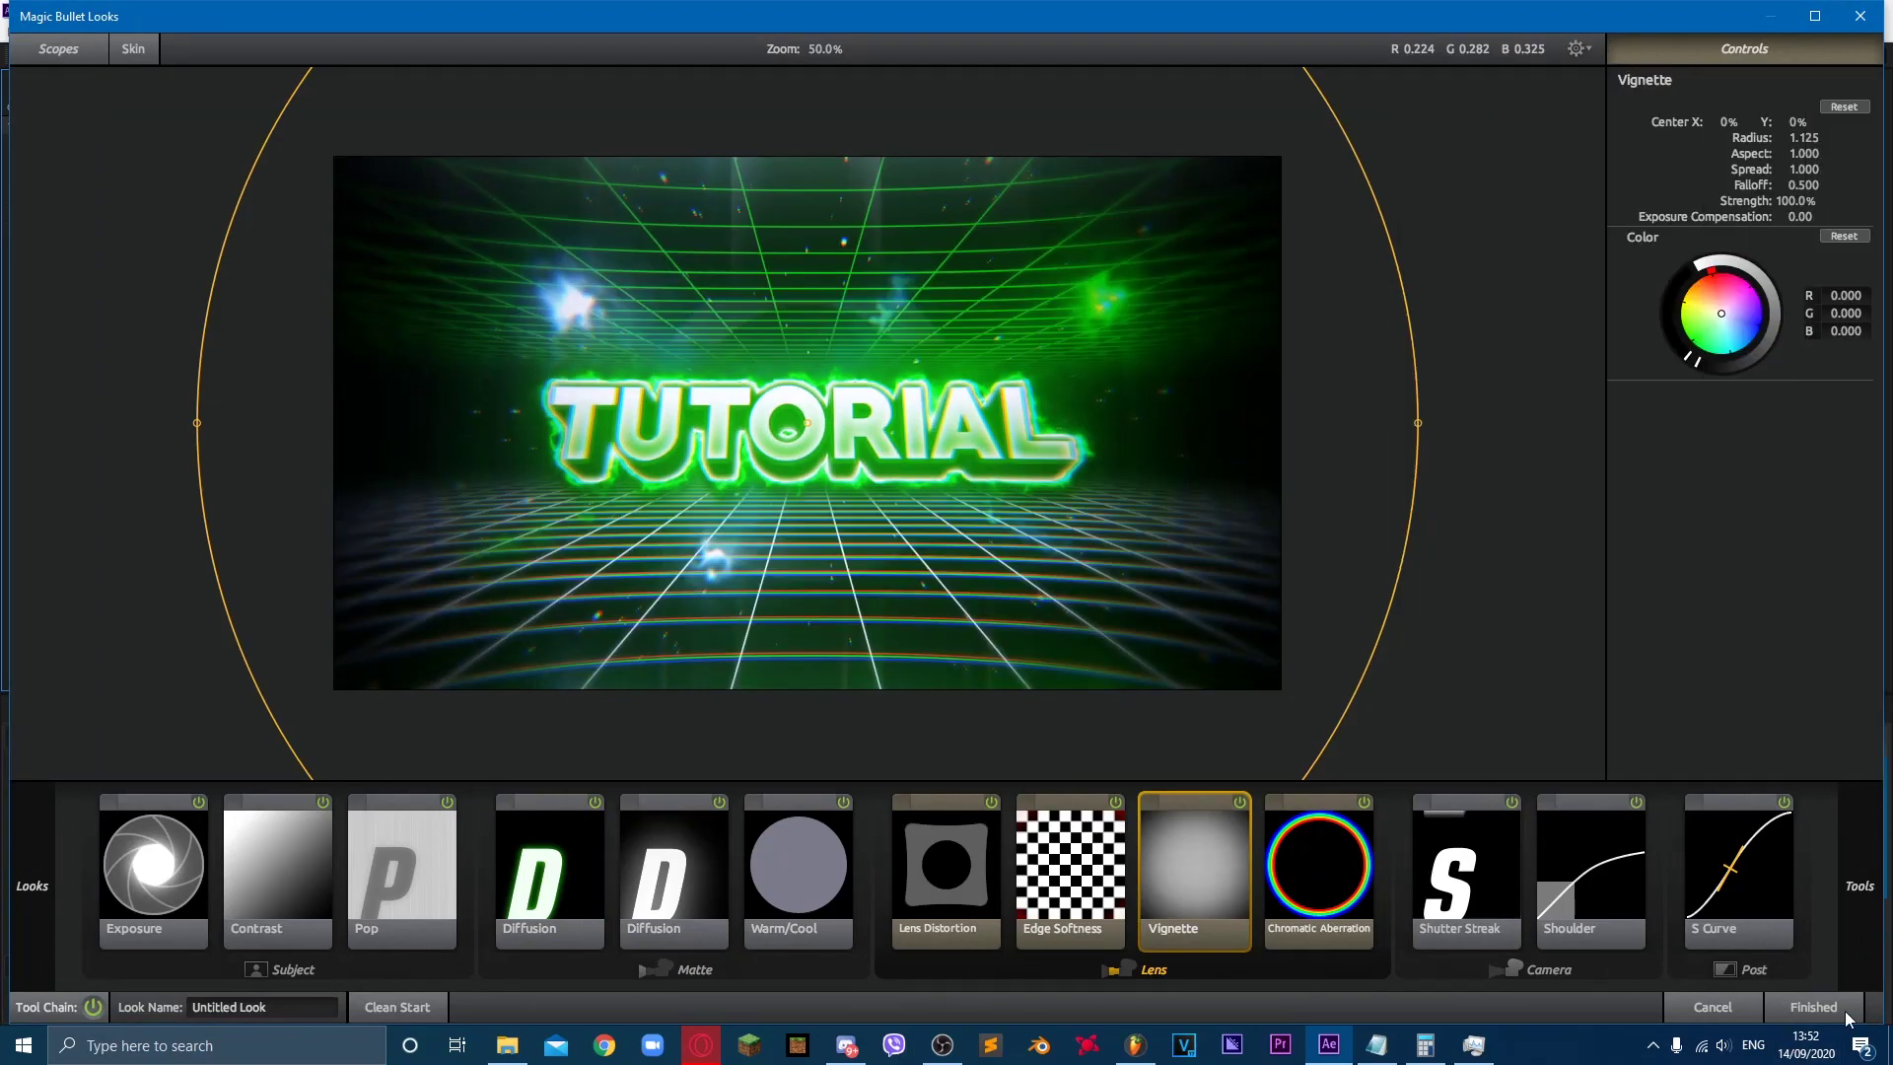
pyautogui.click(1849, 1016)
# Step: Find the Trapcode Shine effect and apply it to the adjustment layer below Magic Bullet Looks
pyautogui.click(1577, 108)
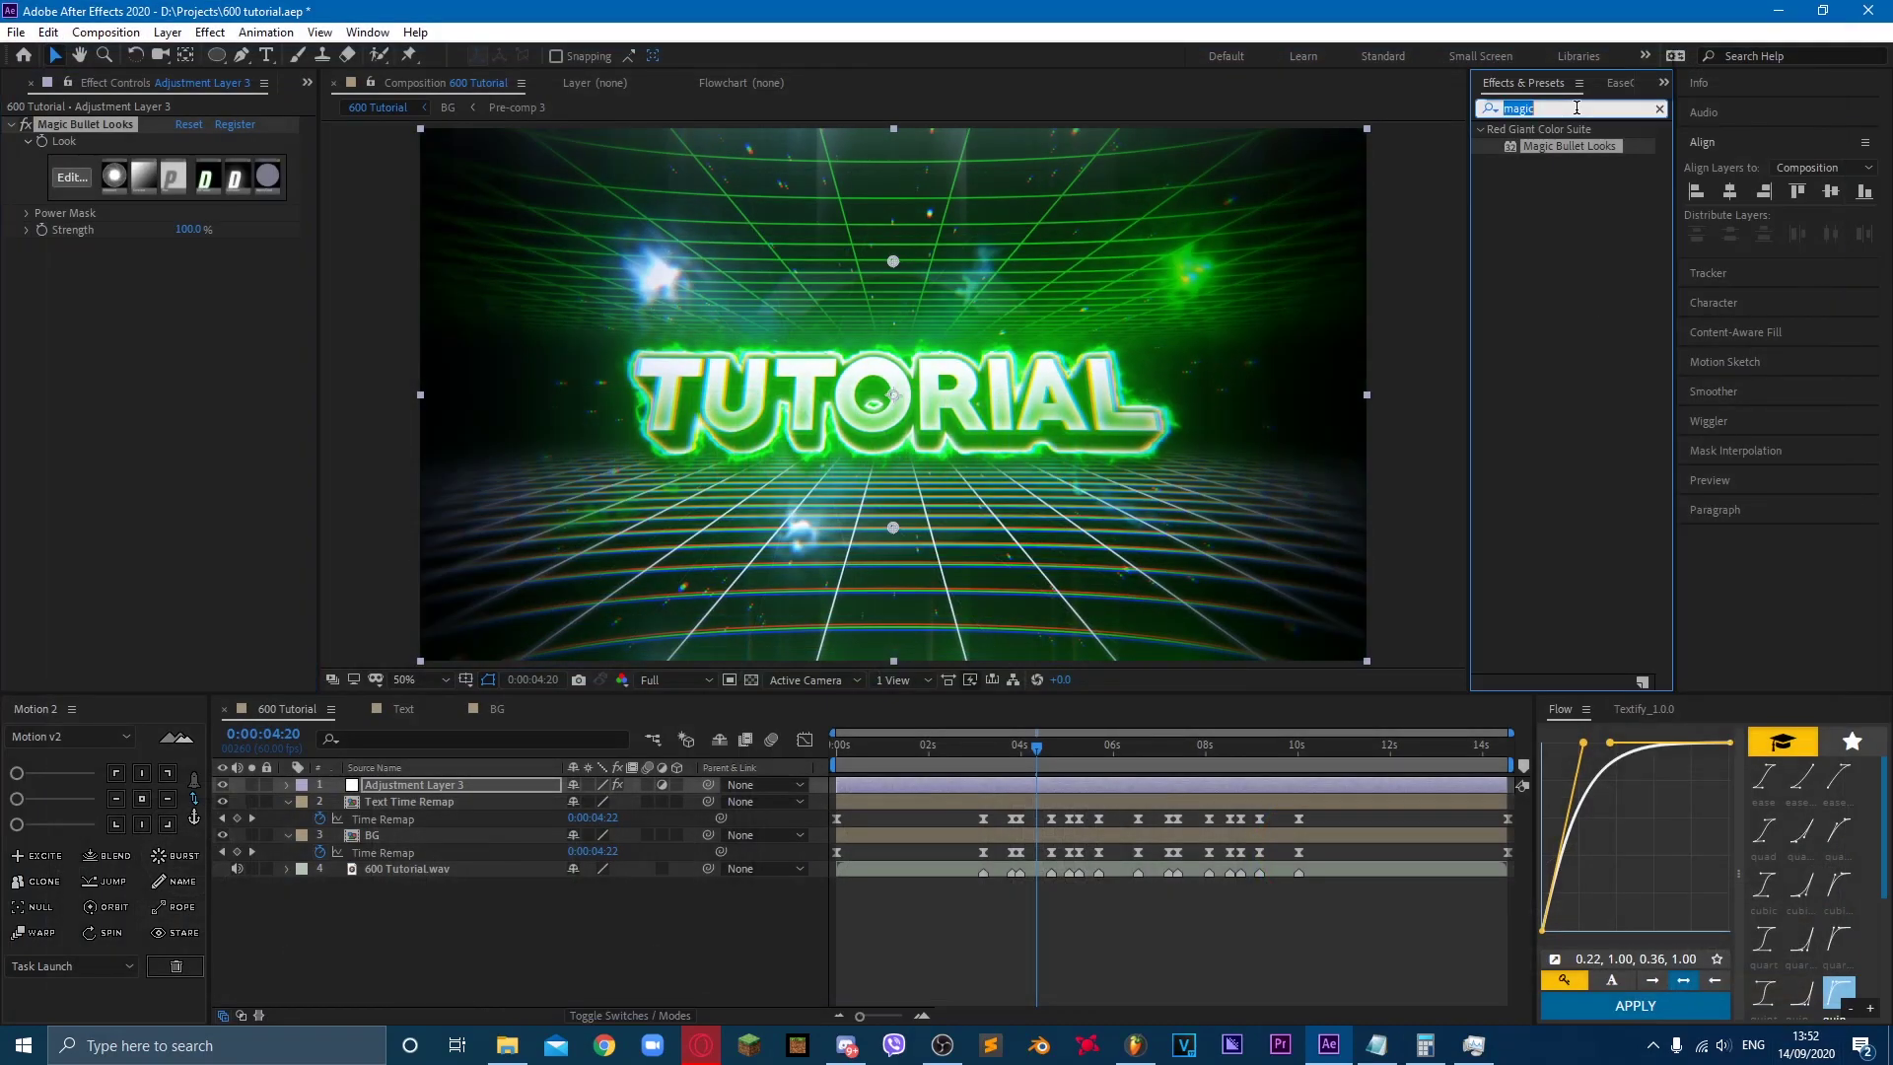
pyautogui.write('shine')
pyautogui.click(1536, 145)
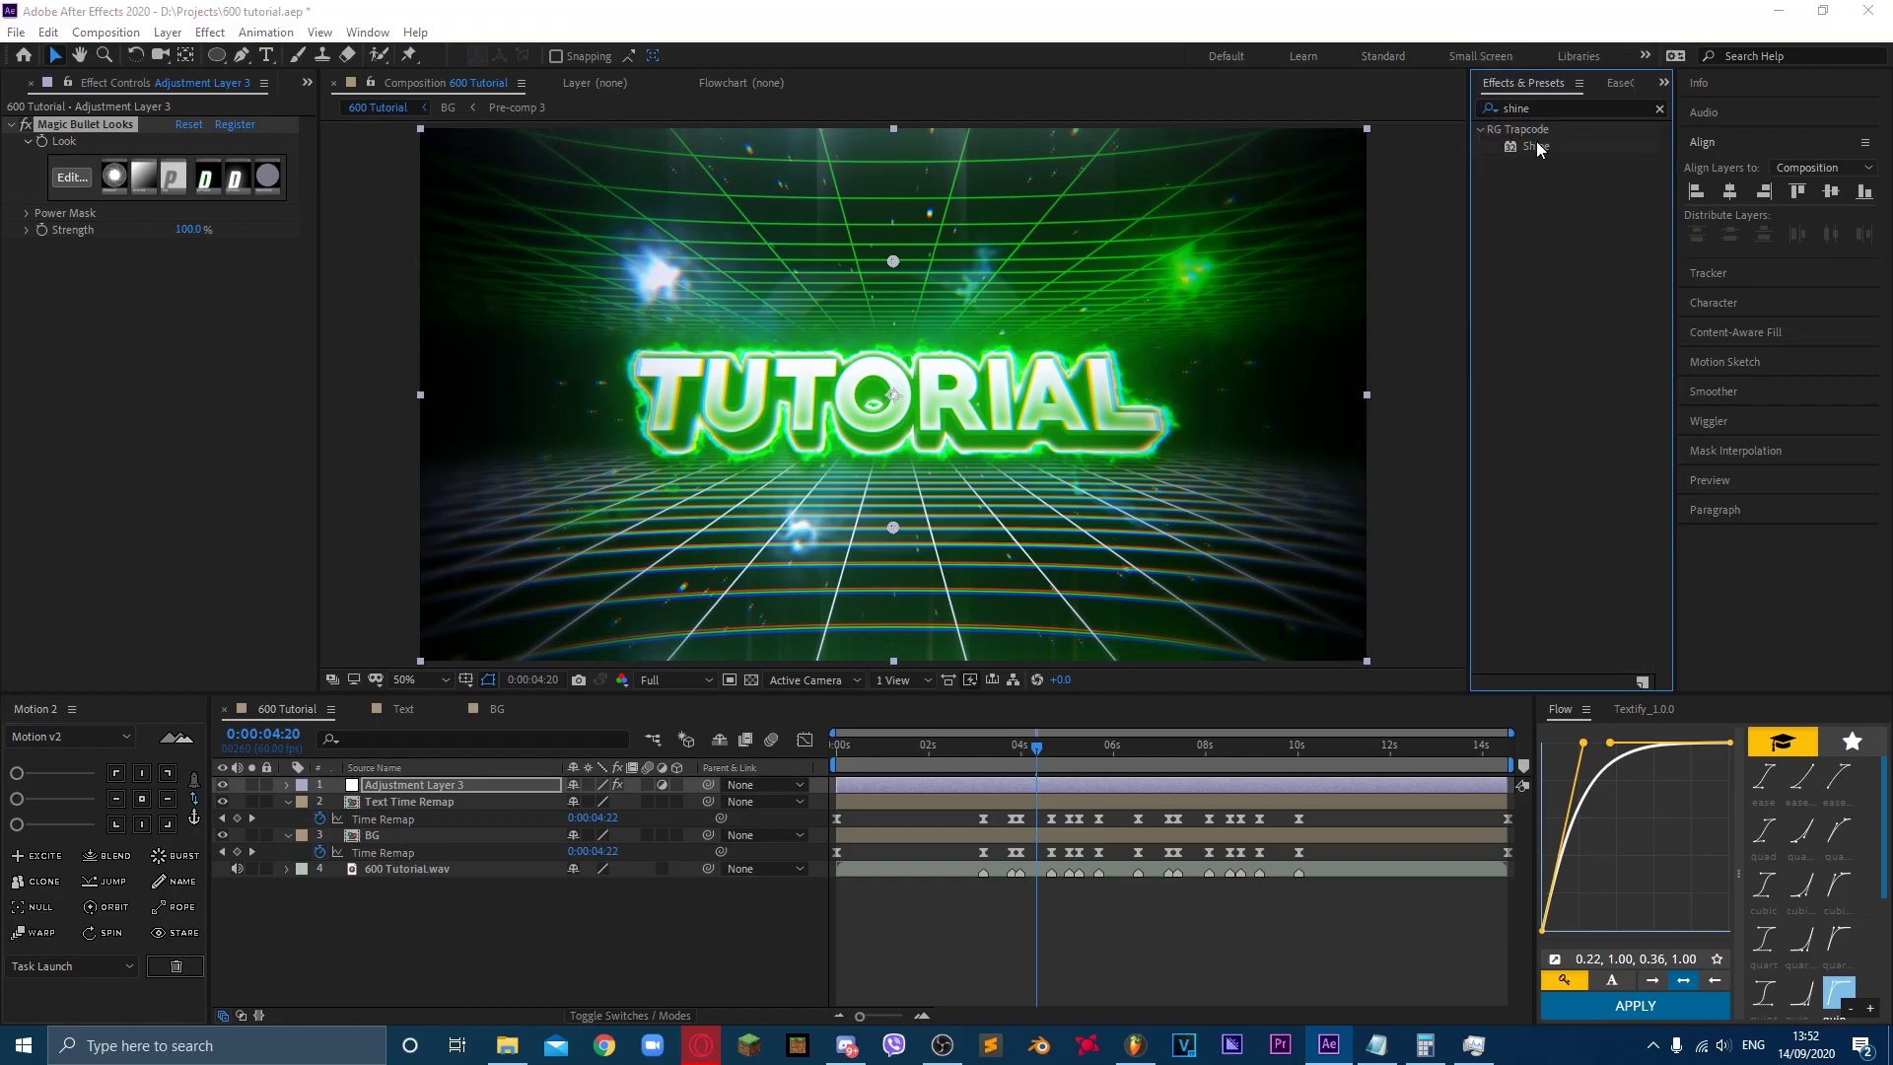
pyautogui.press('Escape')
pyautogui.moveTo(1536, 138); pyautogui.dragTo(150, 265)
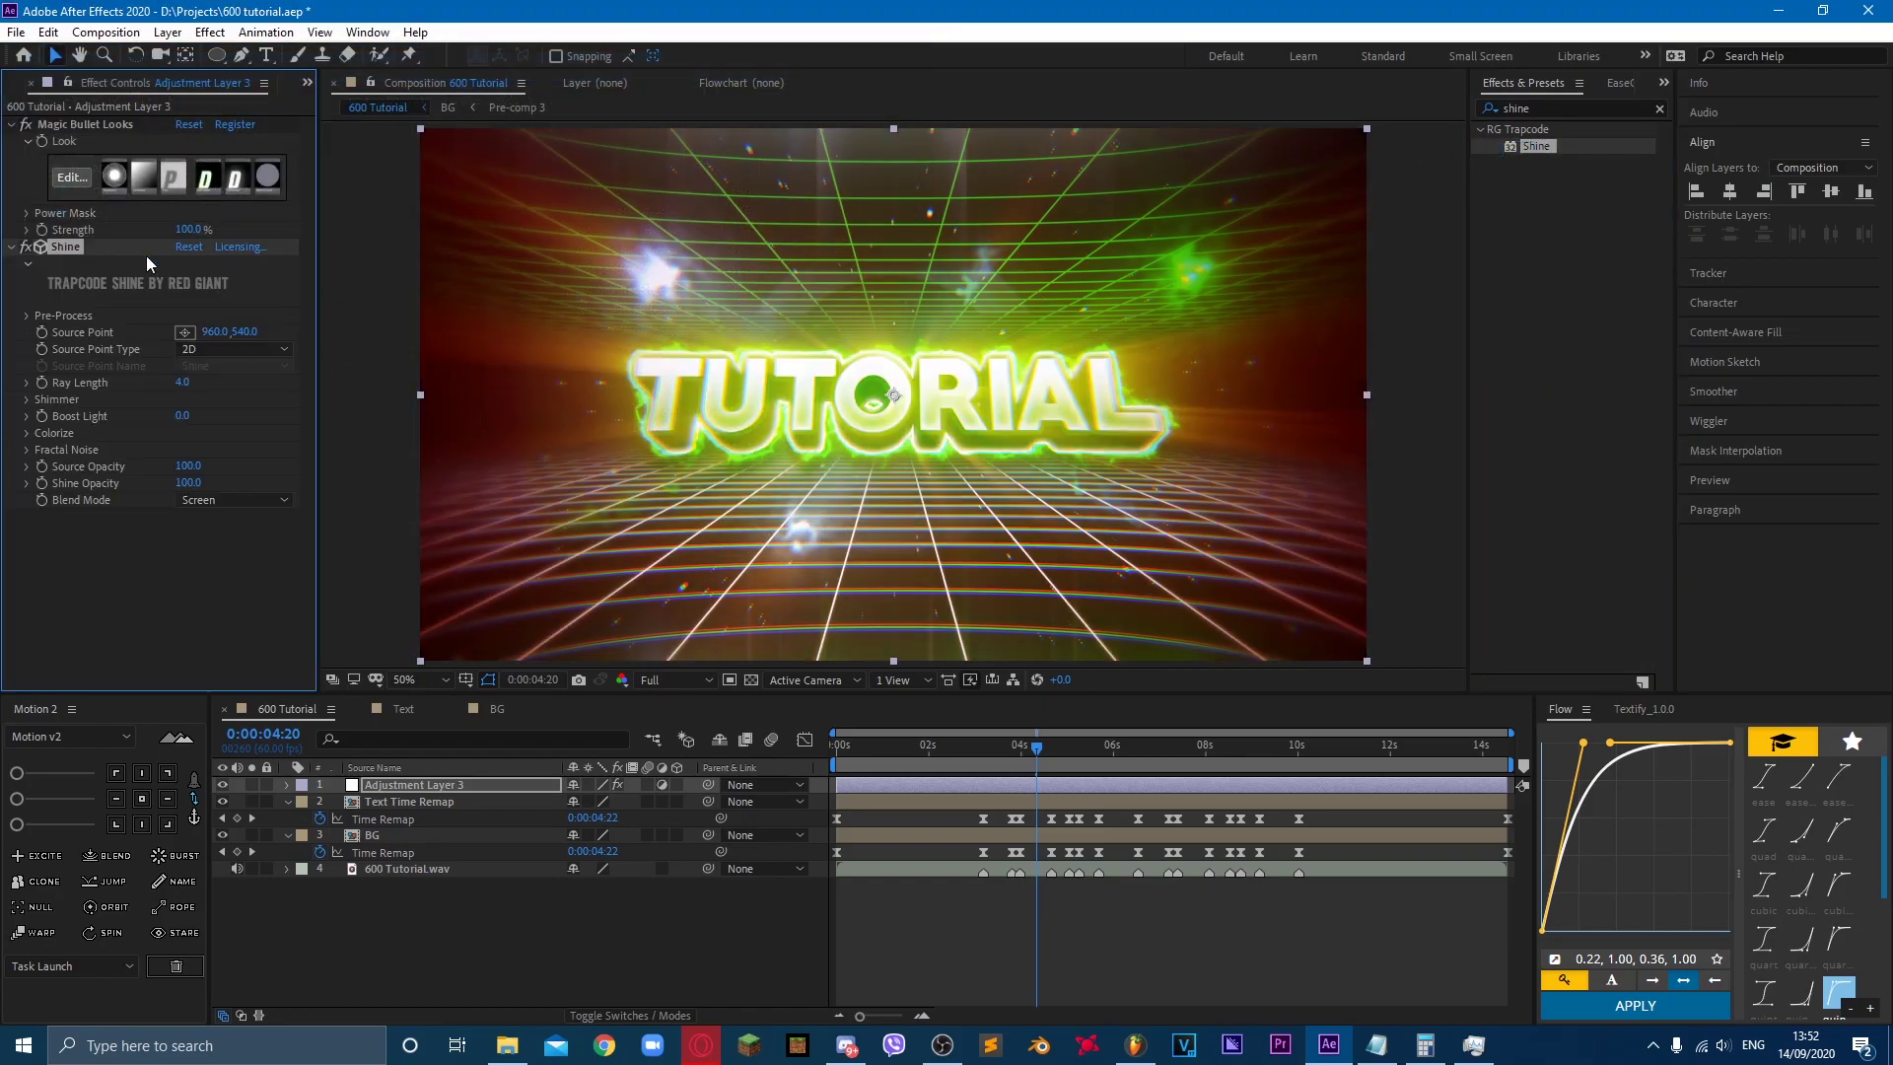
# Step: Colorize Shine with One Color in green and place the effect above Magic Bullet Looks
pyautogui.click(27, 433)
pyautogui.click(198, 450)
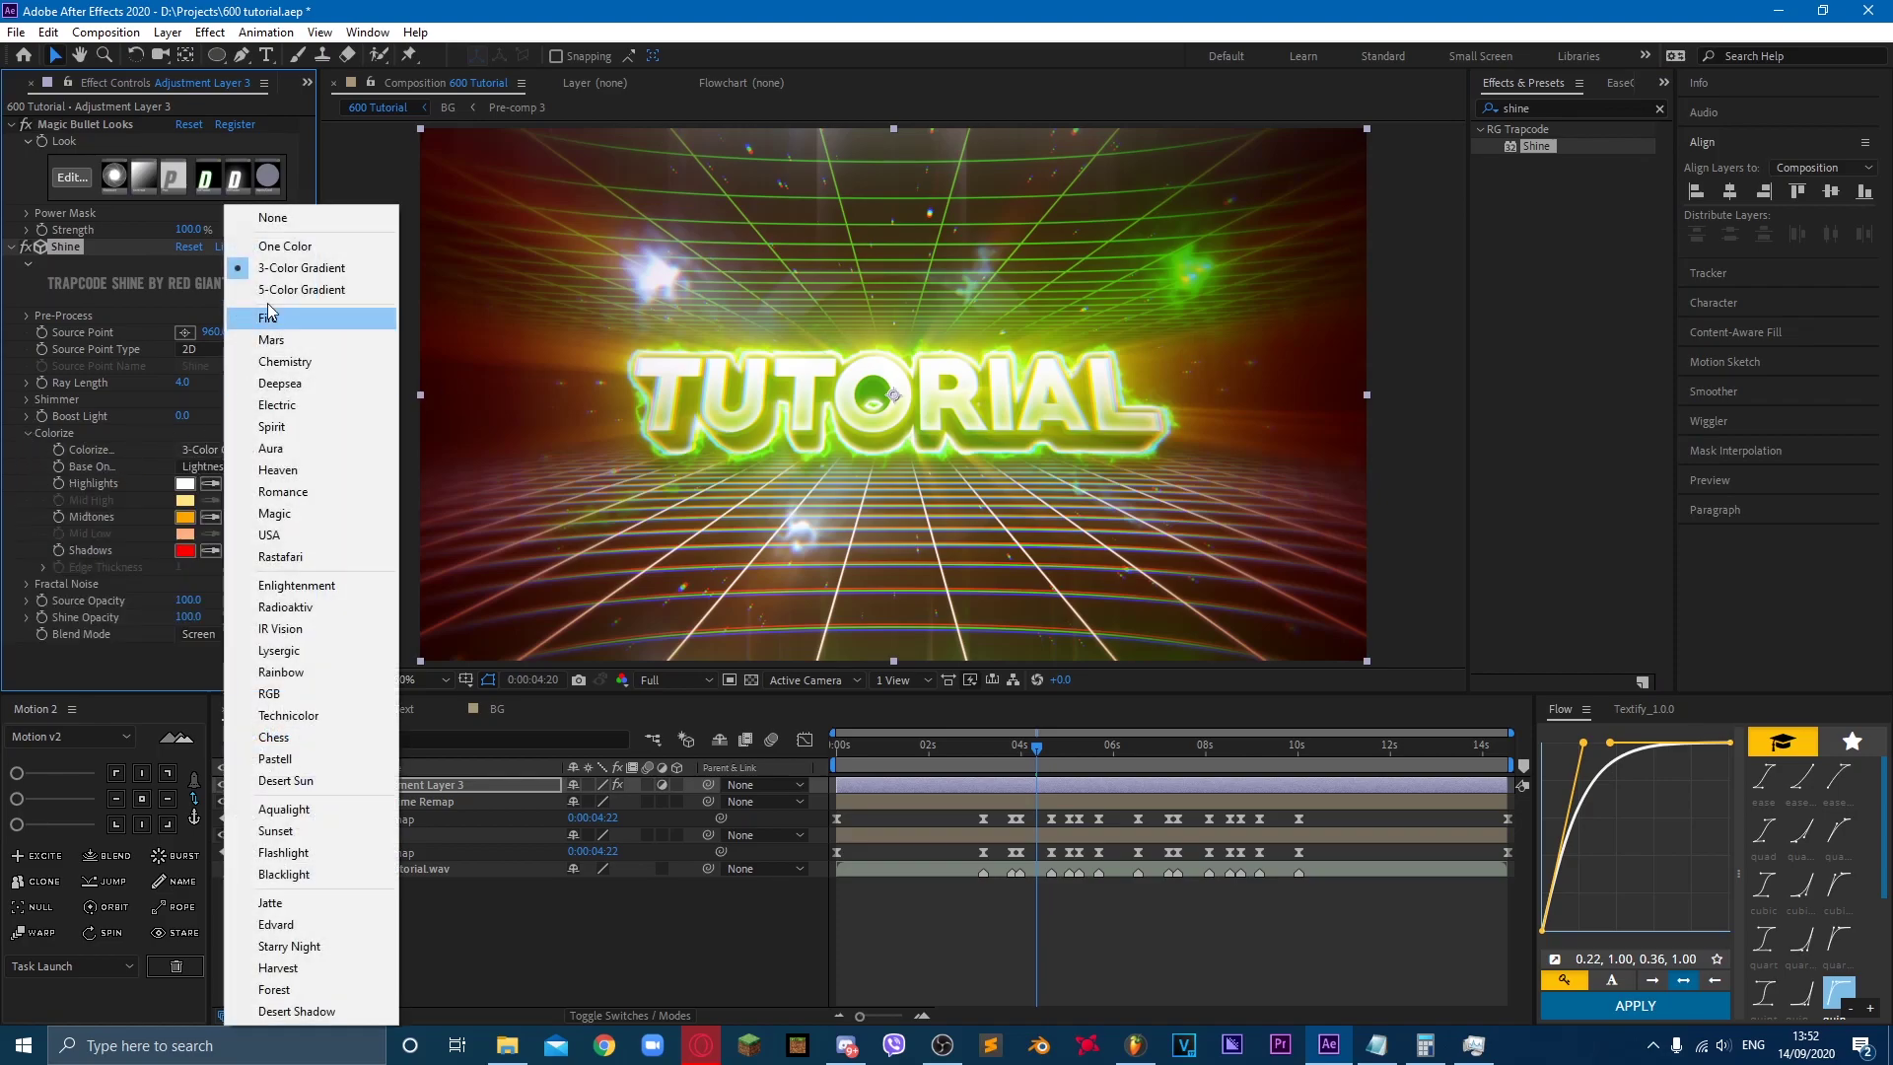
pyautogui.click(276, 246)
pyautogui.click(185, 516)
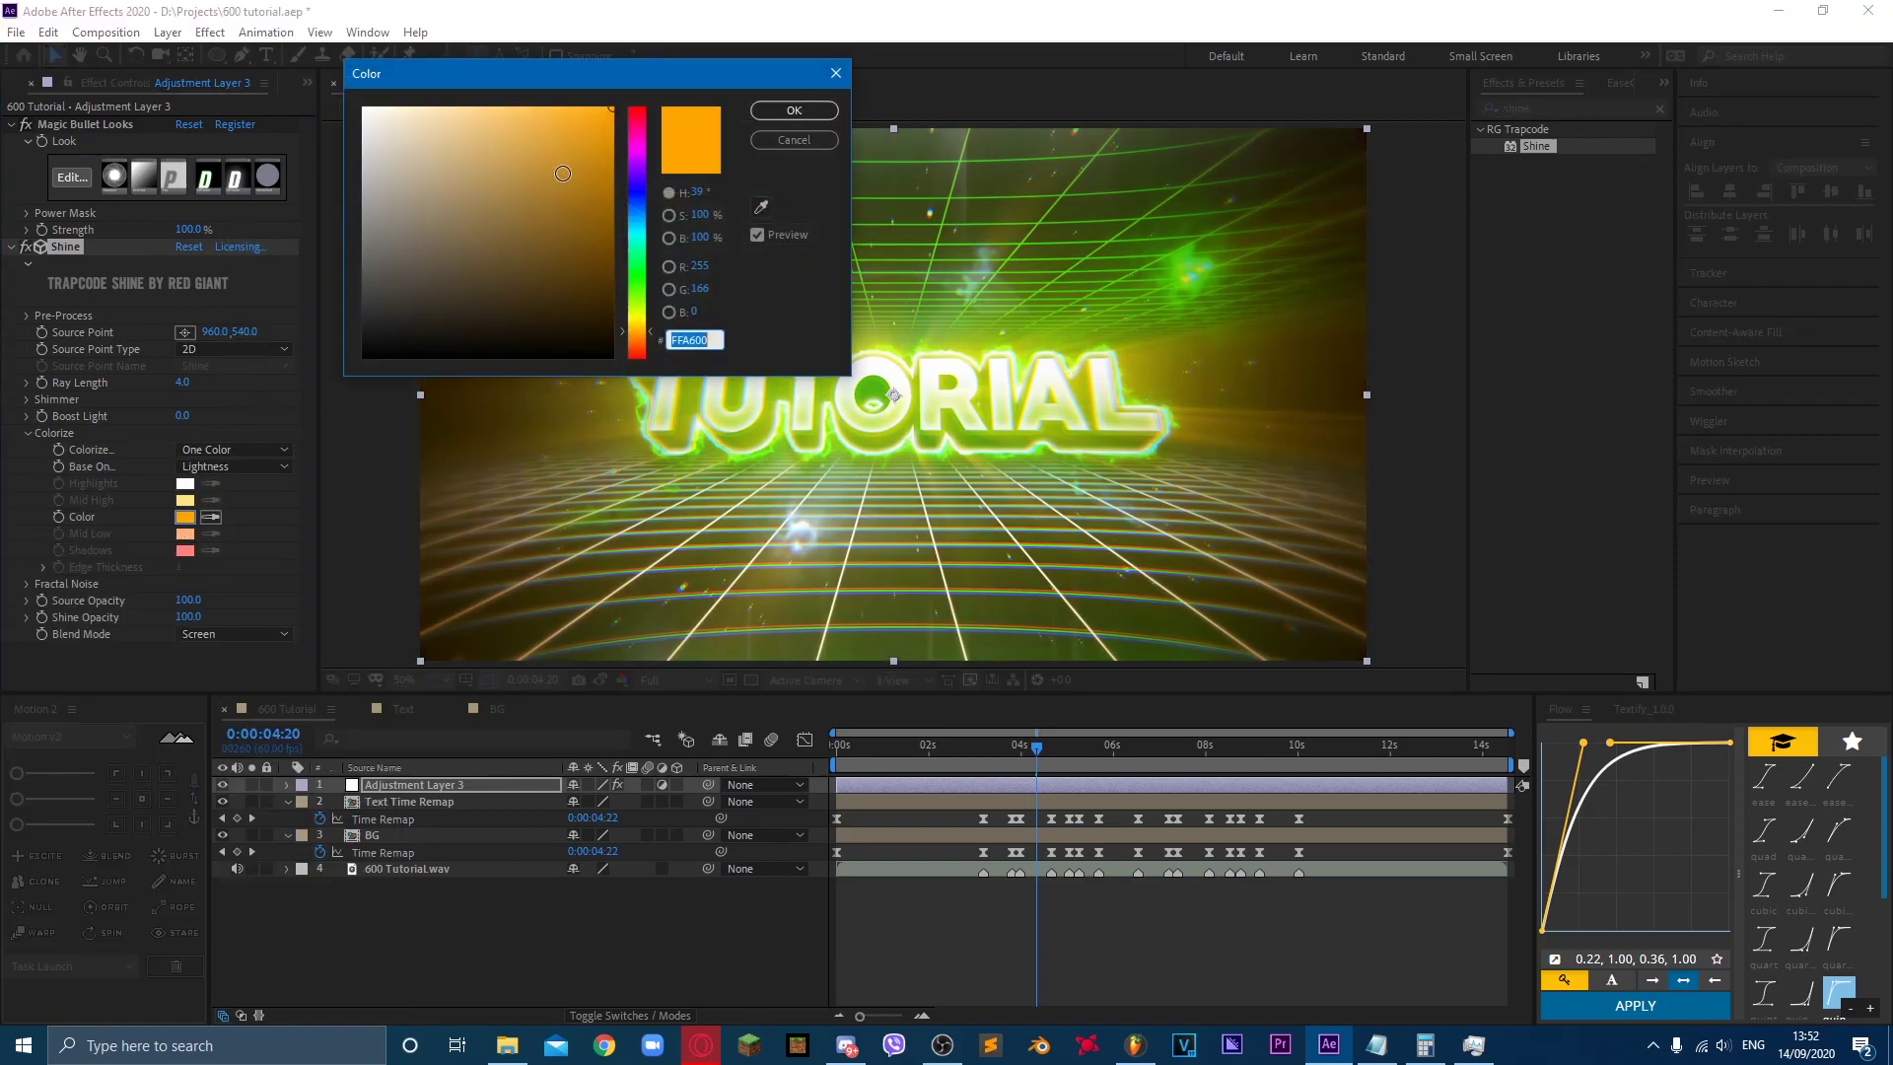
pyautogui.click(636, 285)
pyautogui.click(793, 110)
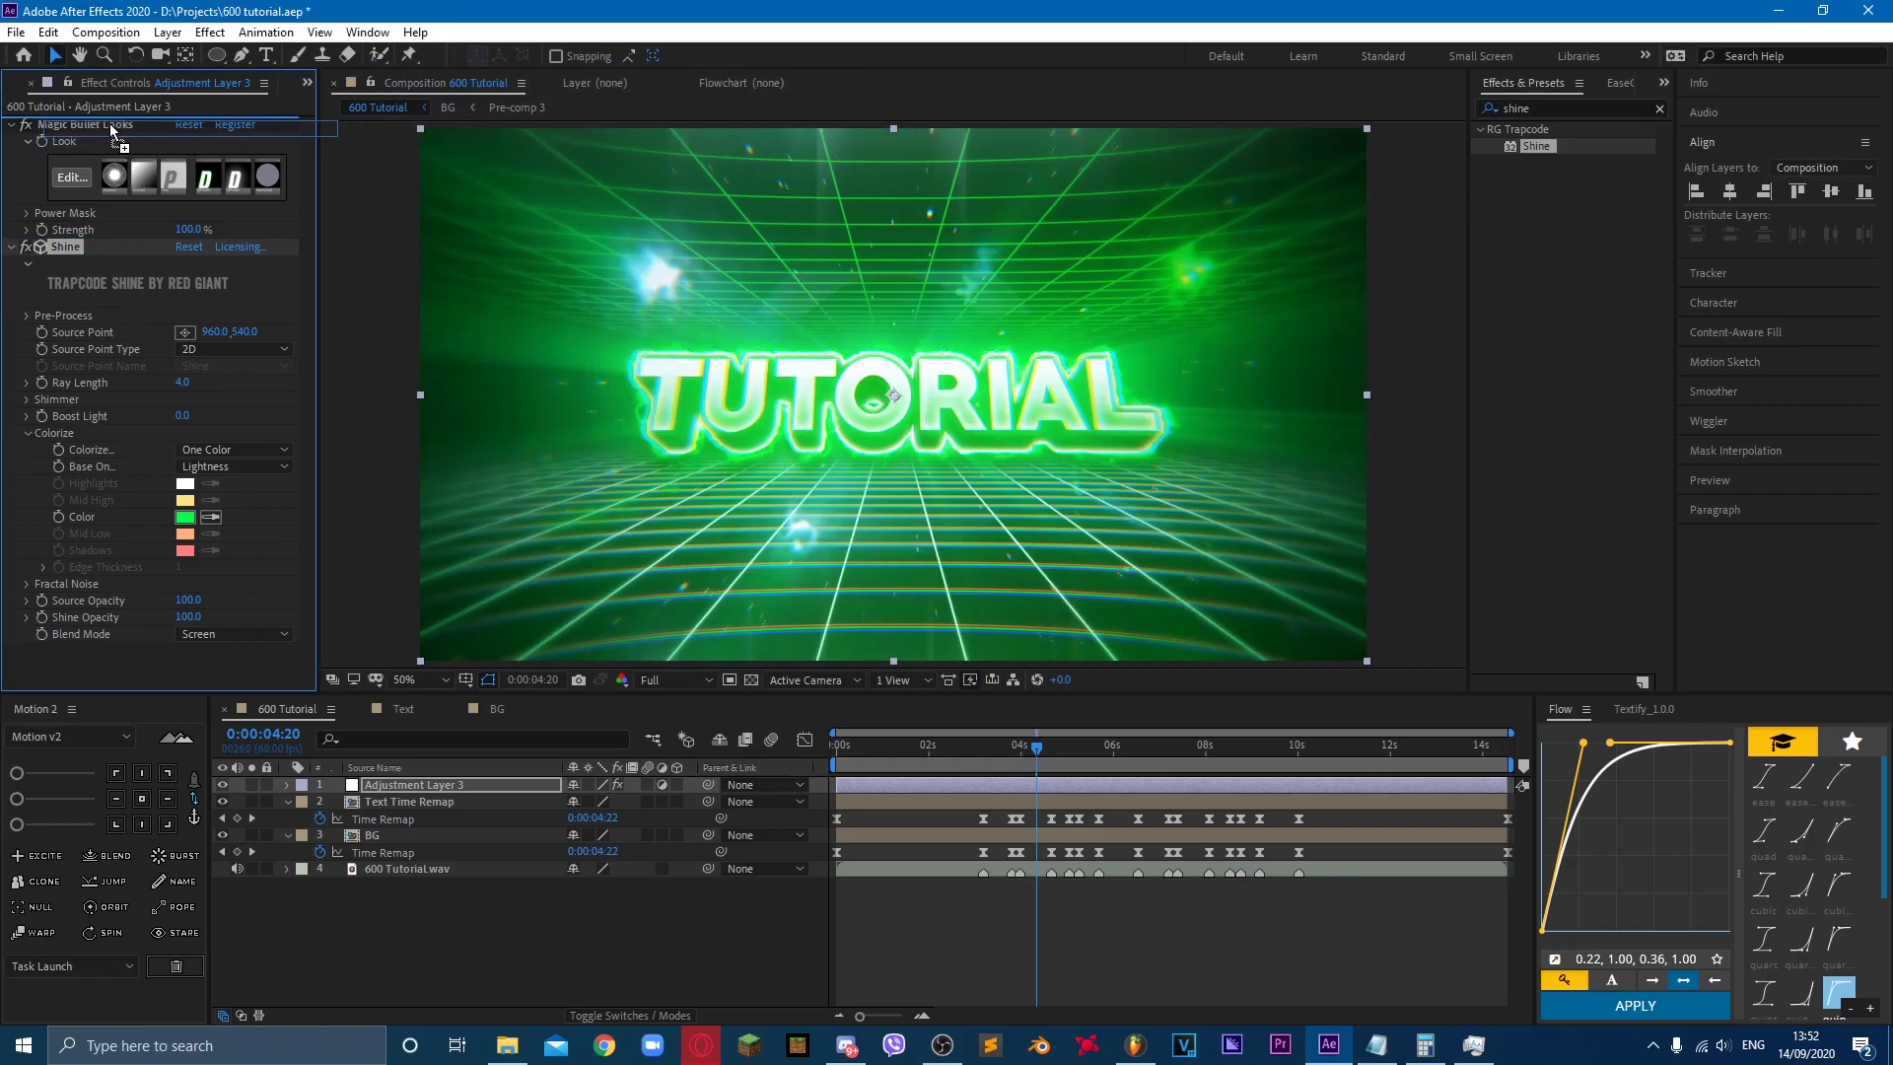
pyautogui.moveTo(110, 122); pyautogui.dragTo(111, 138)
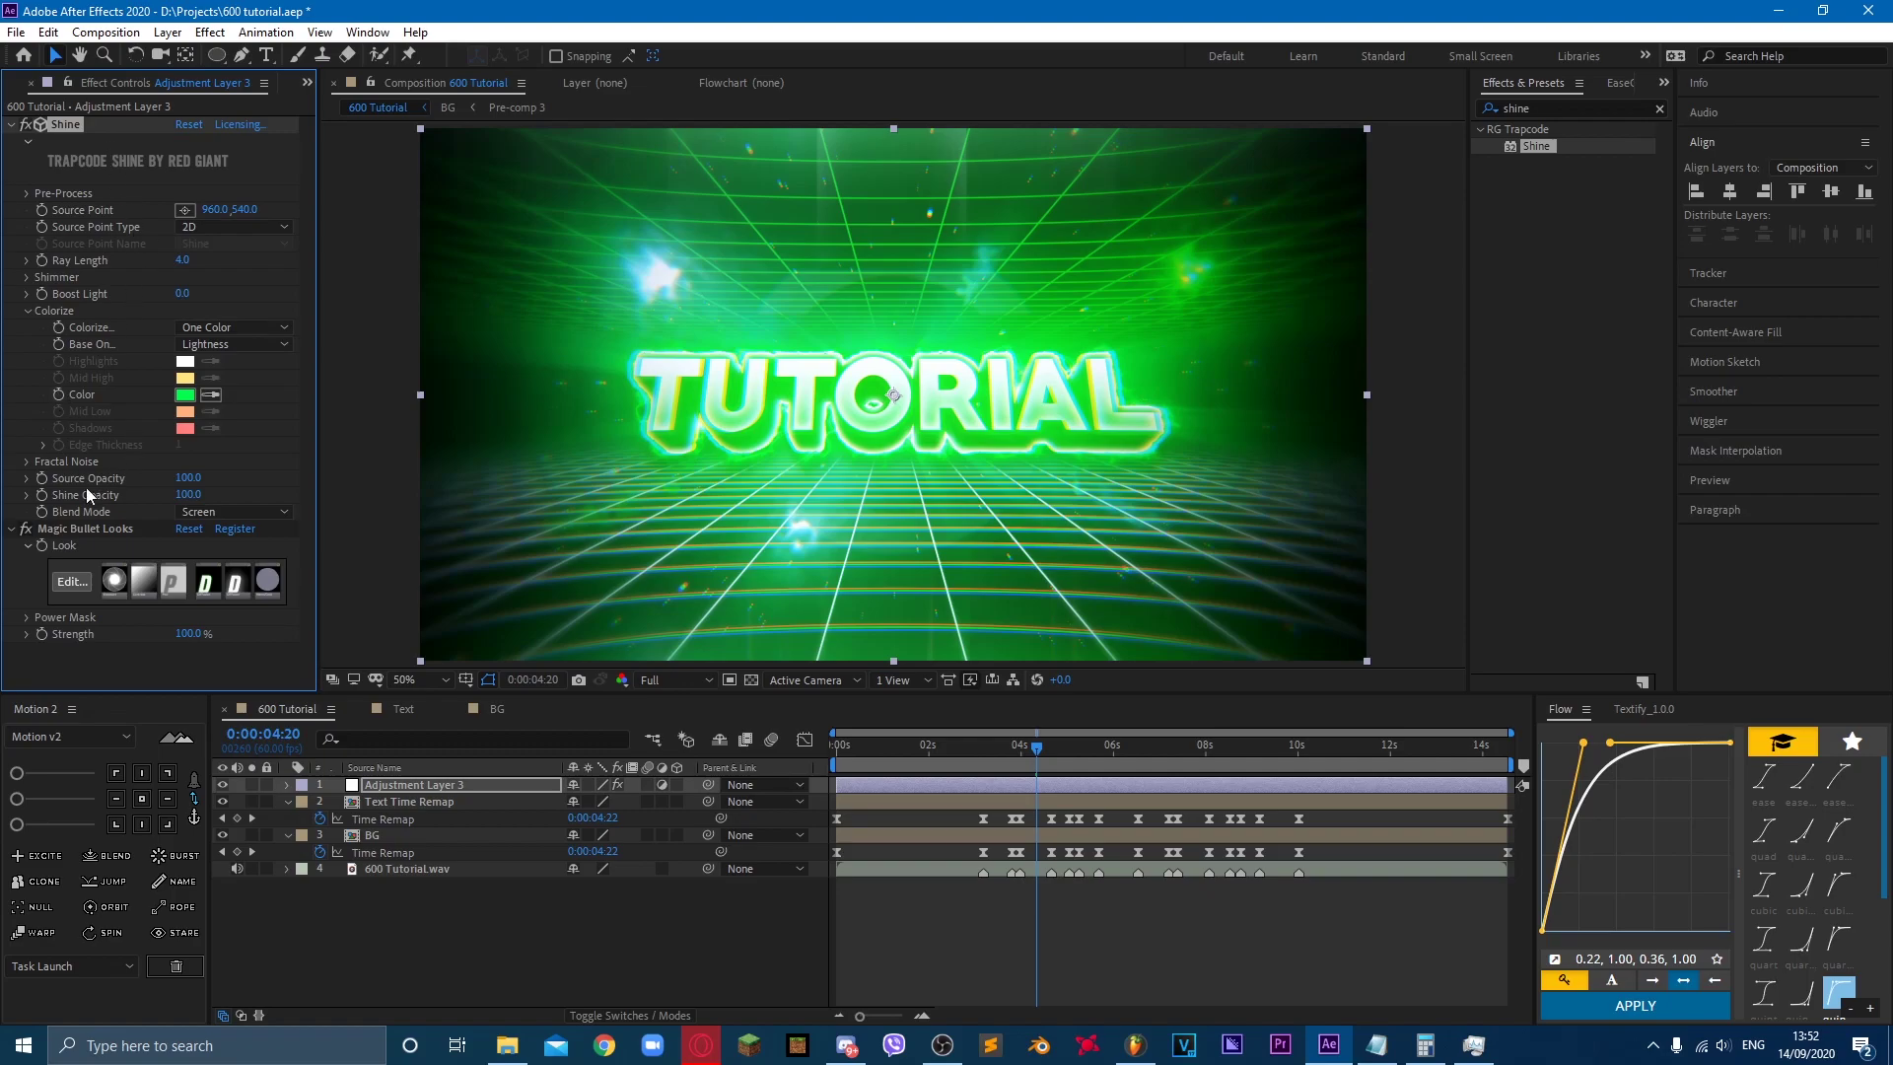
# Step: Try Shine Opacity at 59, restore it to 100, and compare the frame with Magic Bullet Looks off and on
pyautogui.moveTo(186, 494); pyautogui.dragTo(150, 489)
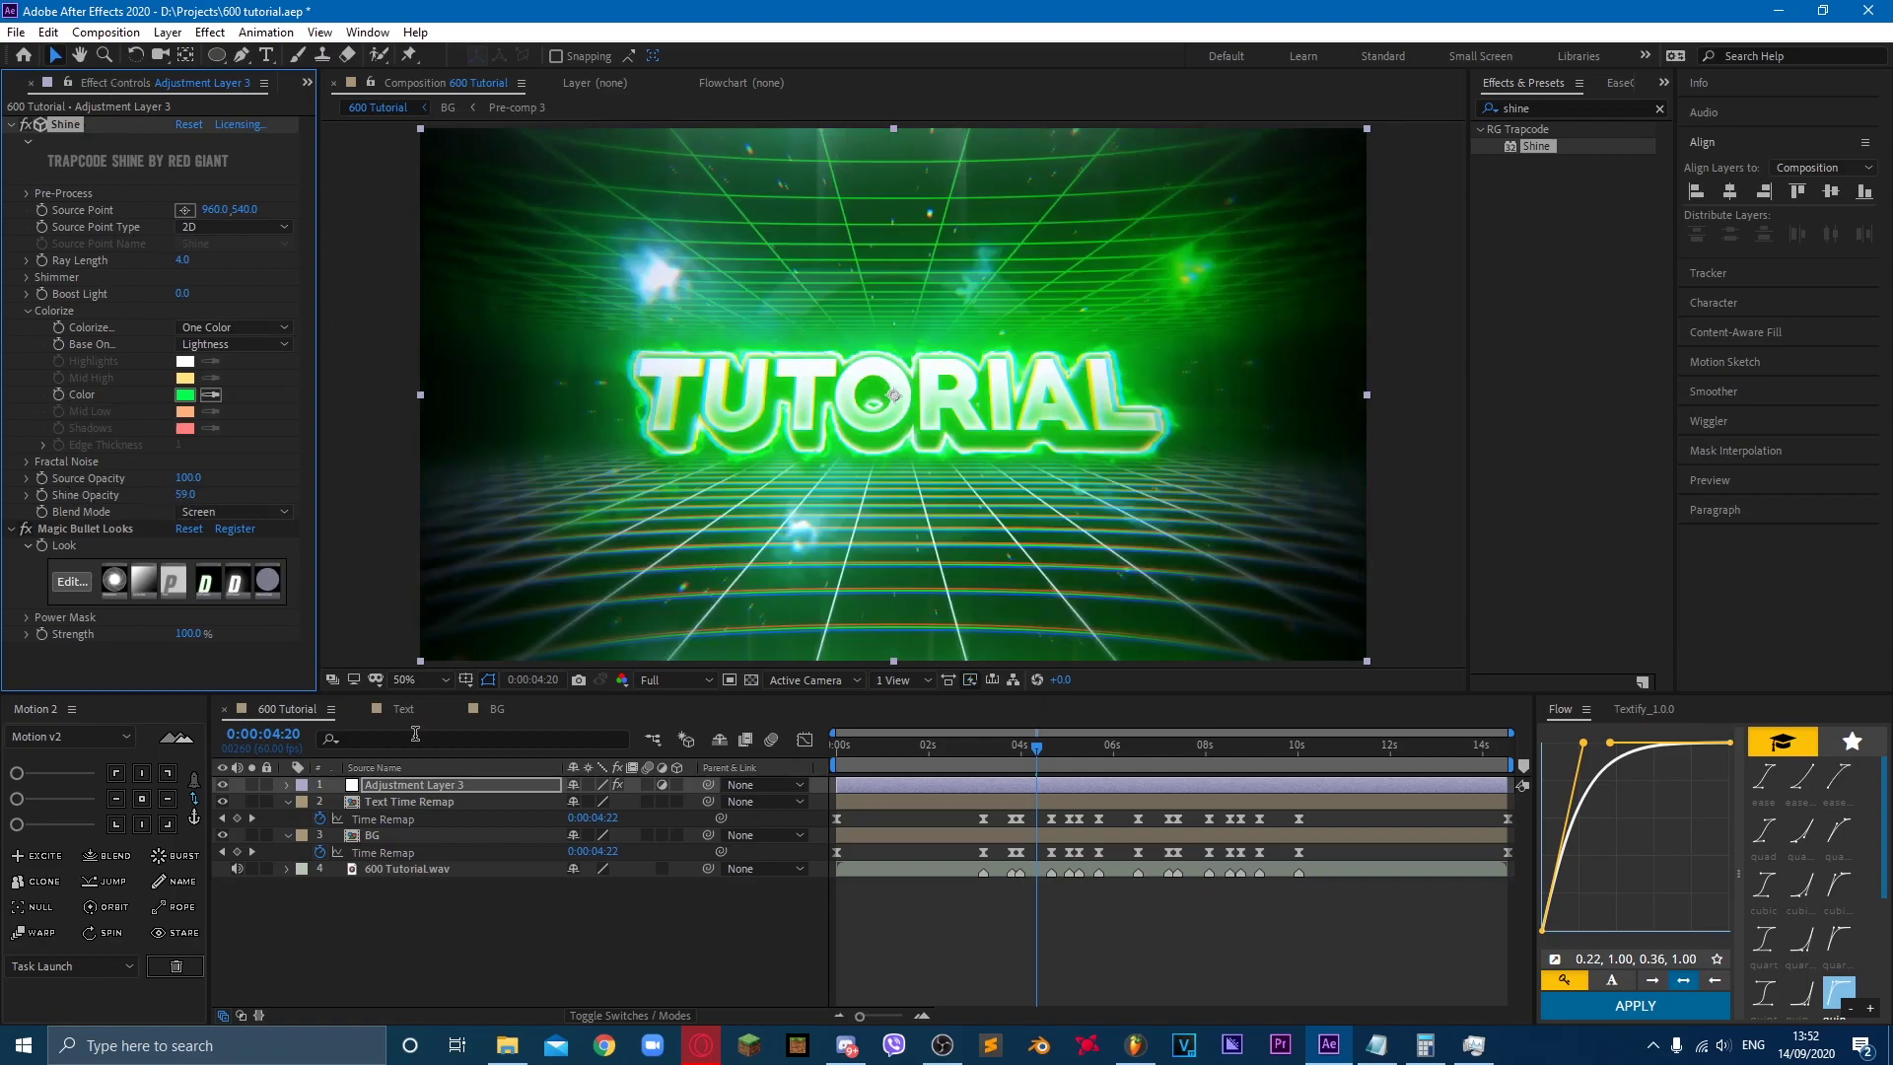
pyautogui.moveTo(185, 494); pyautogui.dragTo(225, 493)
pyautogui.click(30, 531)
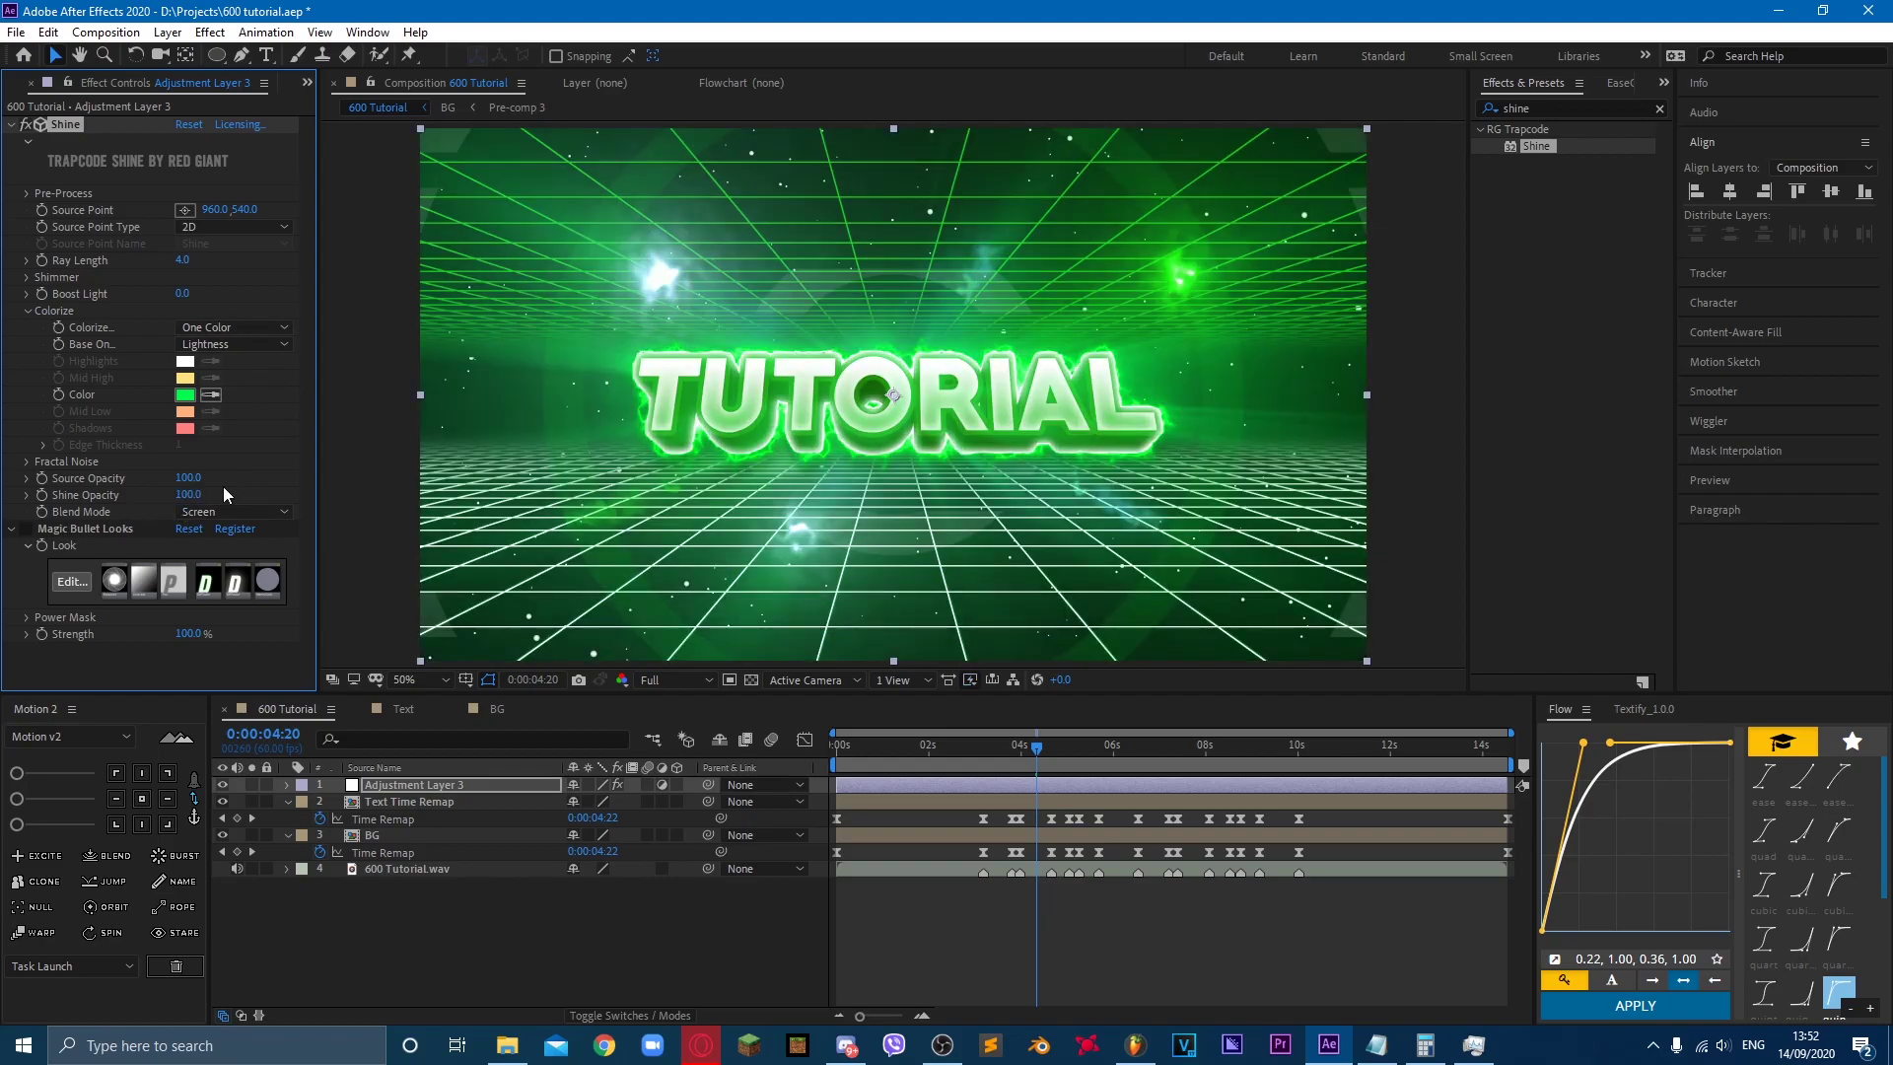
pyautogui.click(27, 530)
# Step: Cut Magic Bullet Looks from Adjustment Layer 3 and paste it onto a new adjustment layer
pyautogui.click(72, 581)
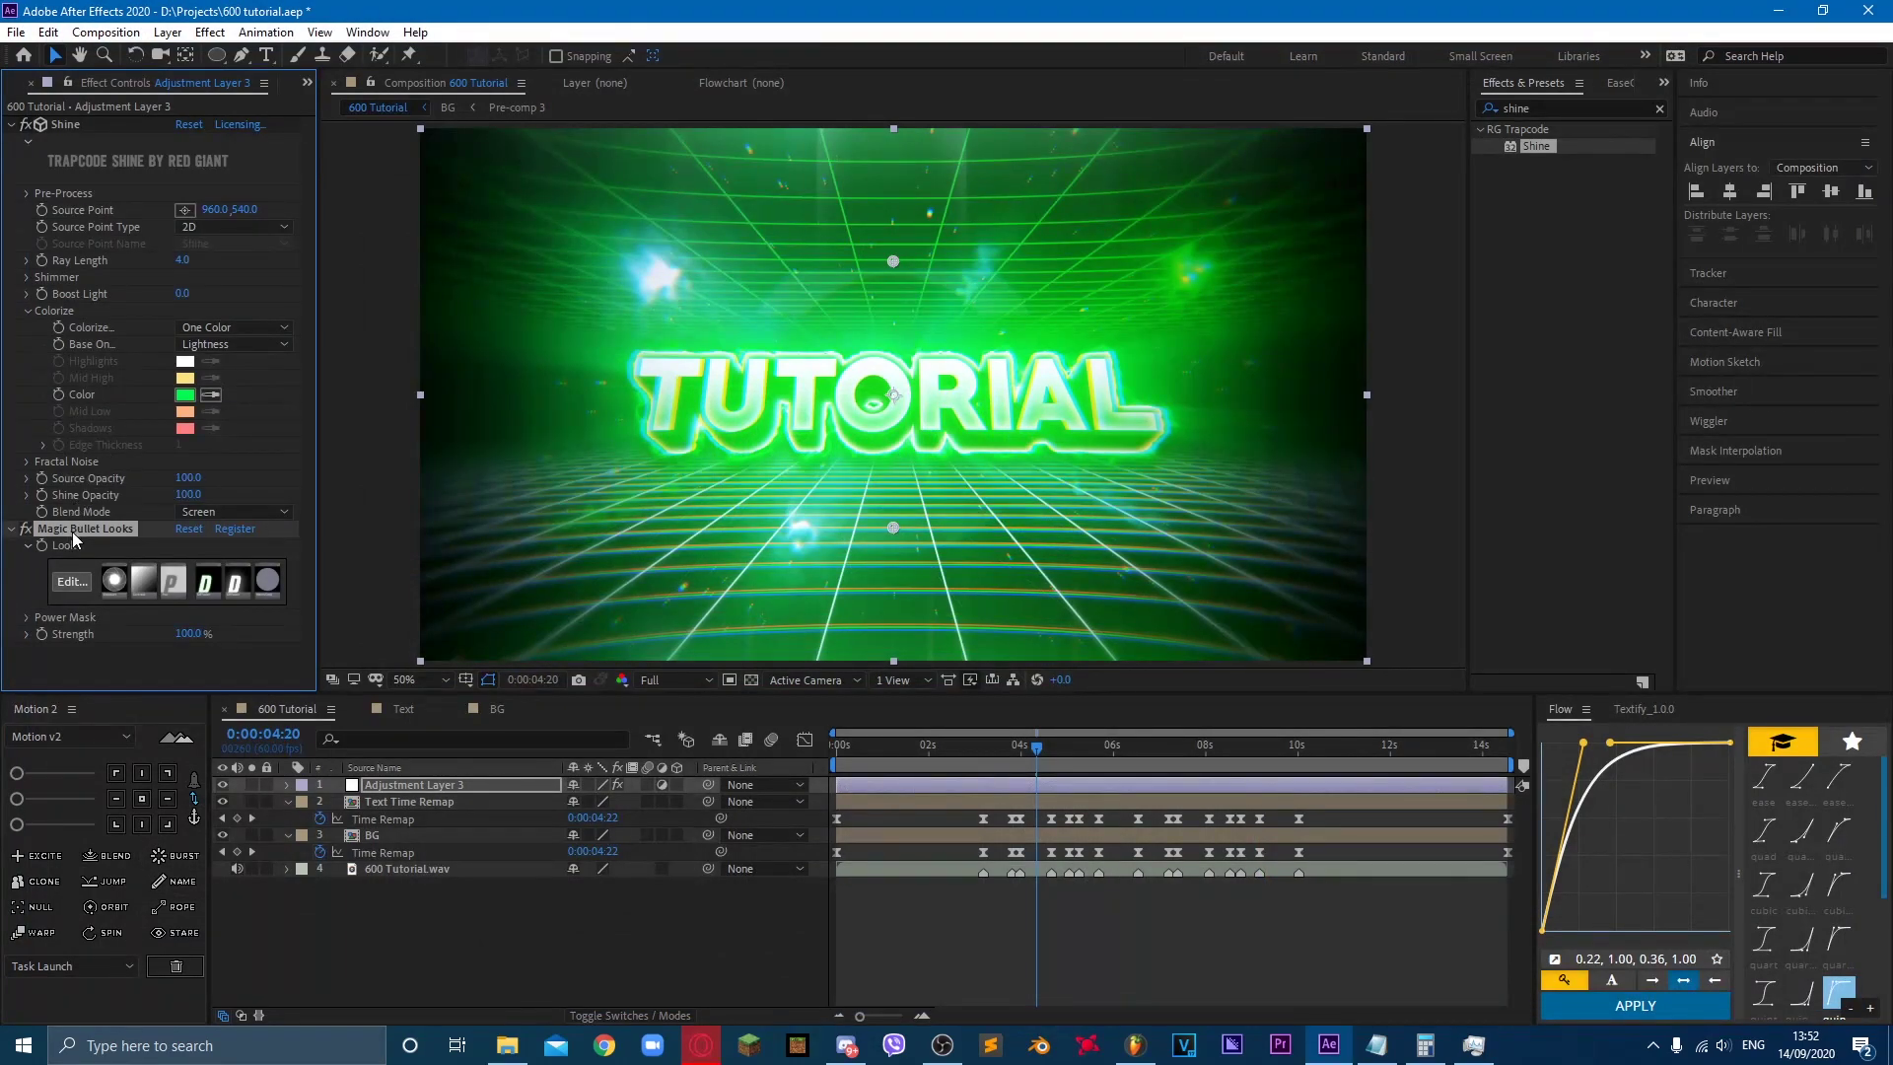
pyautogui.press('Delete')
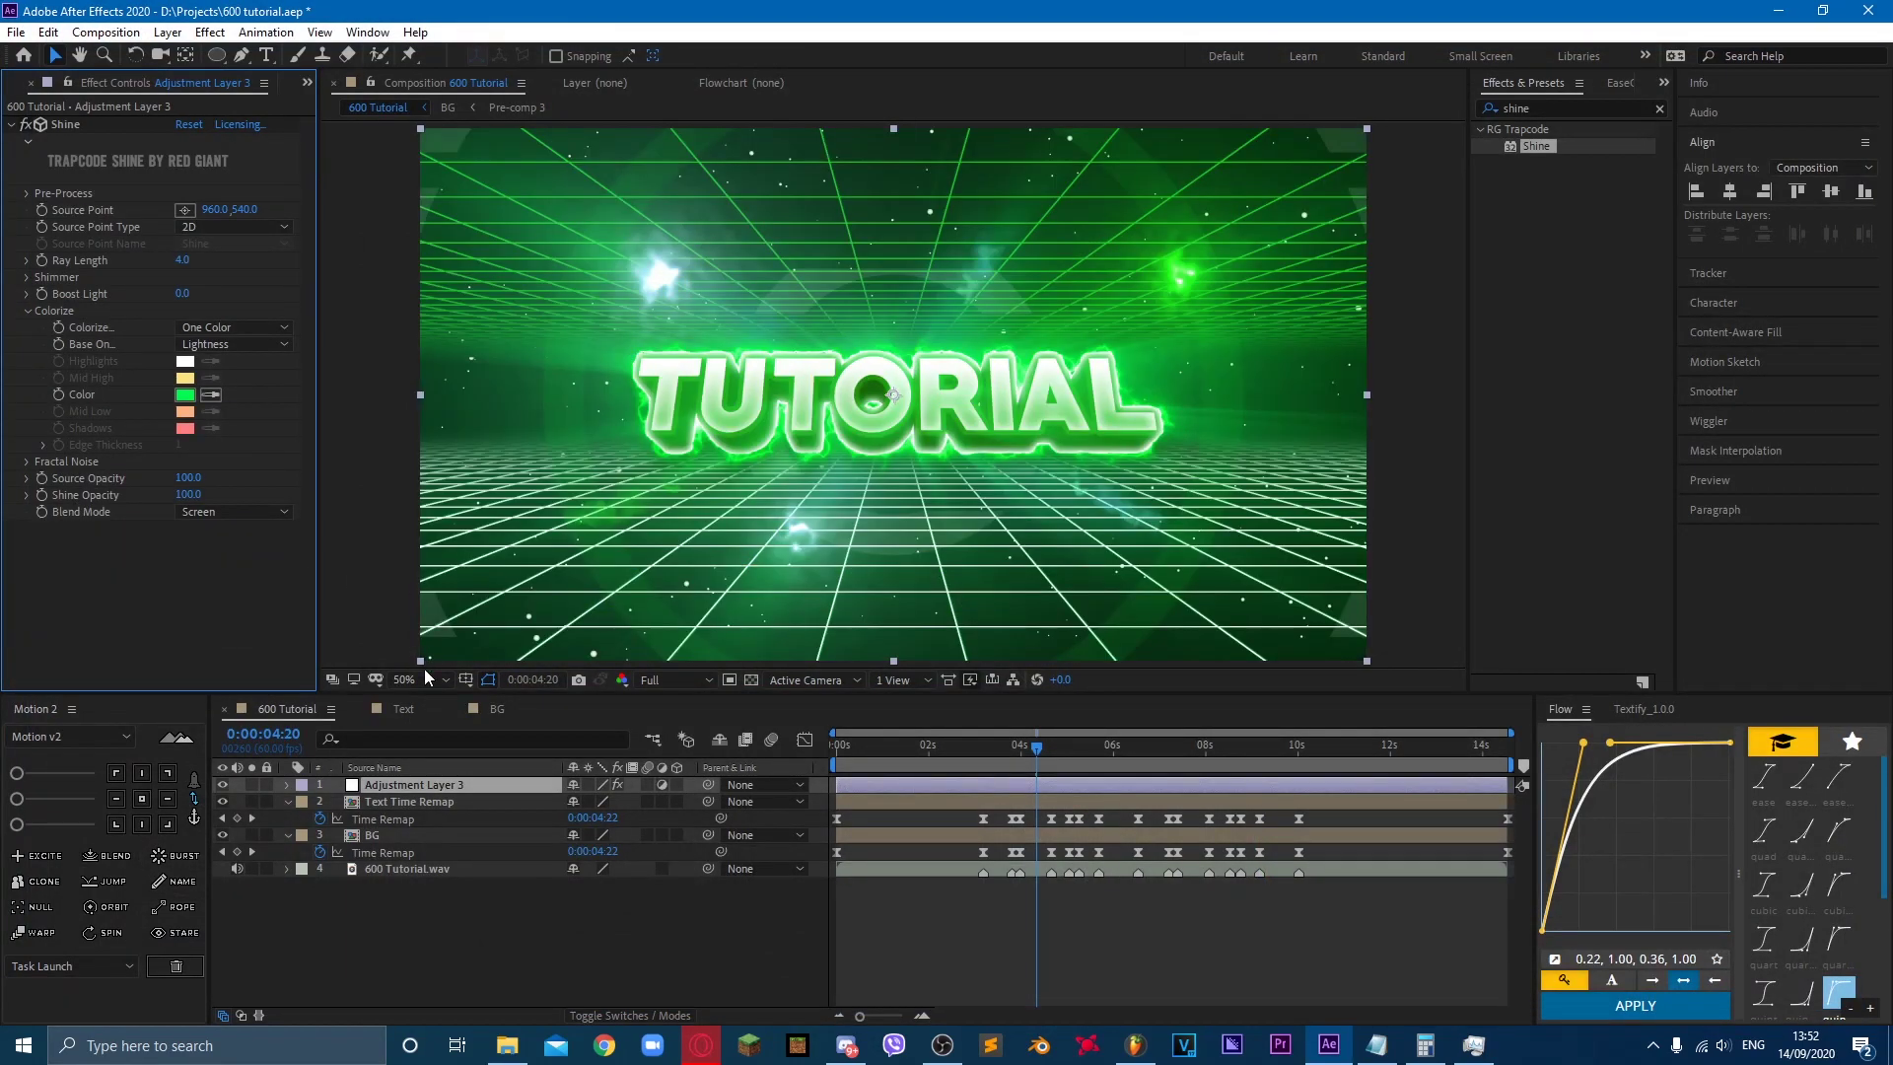
pyautogui.rightClick(485, 942)
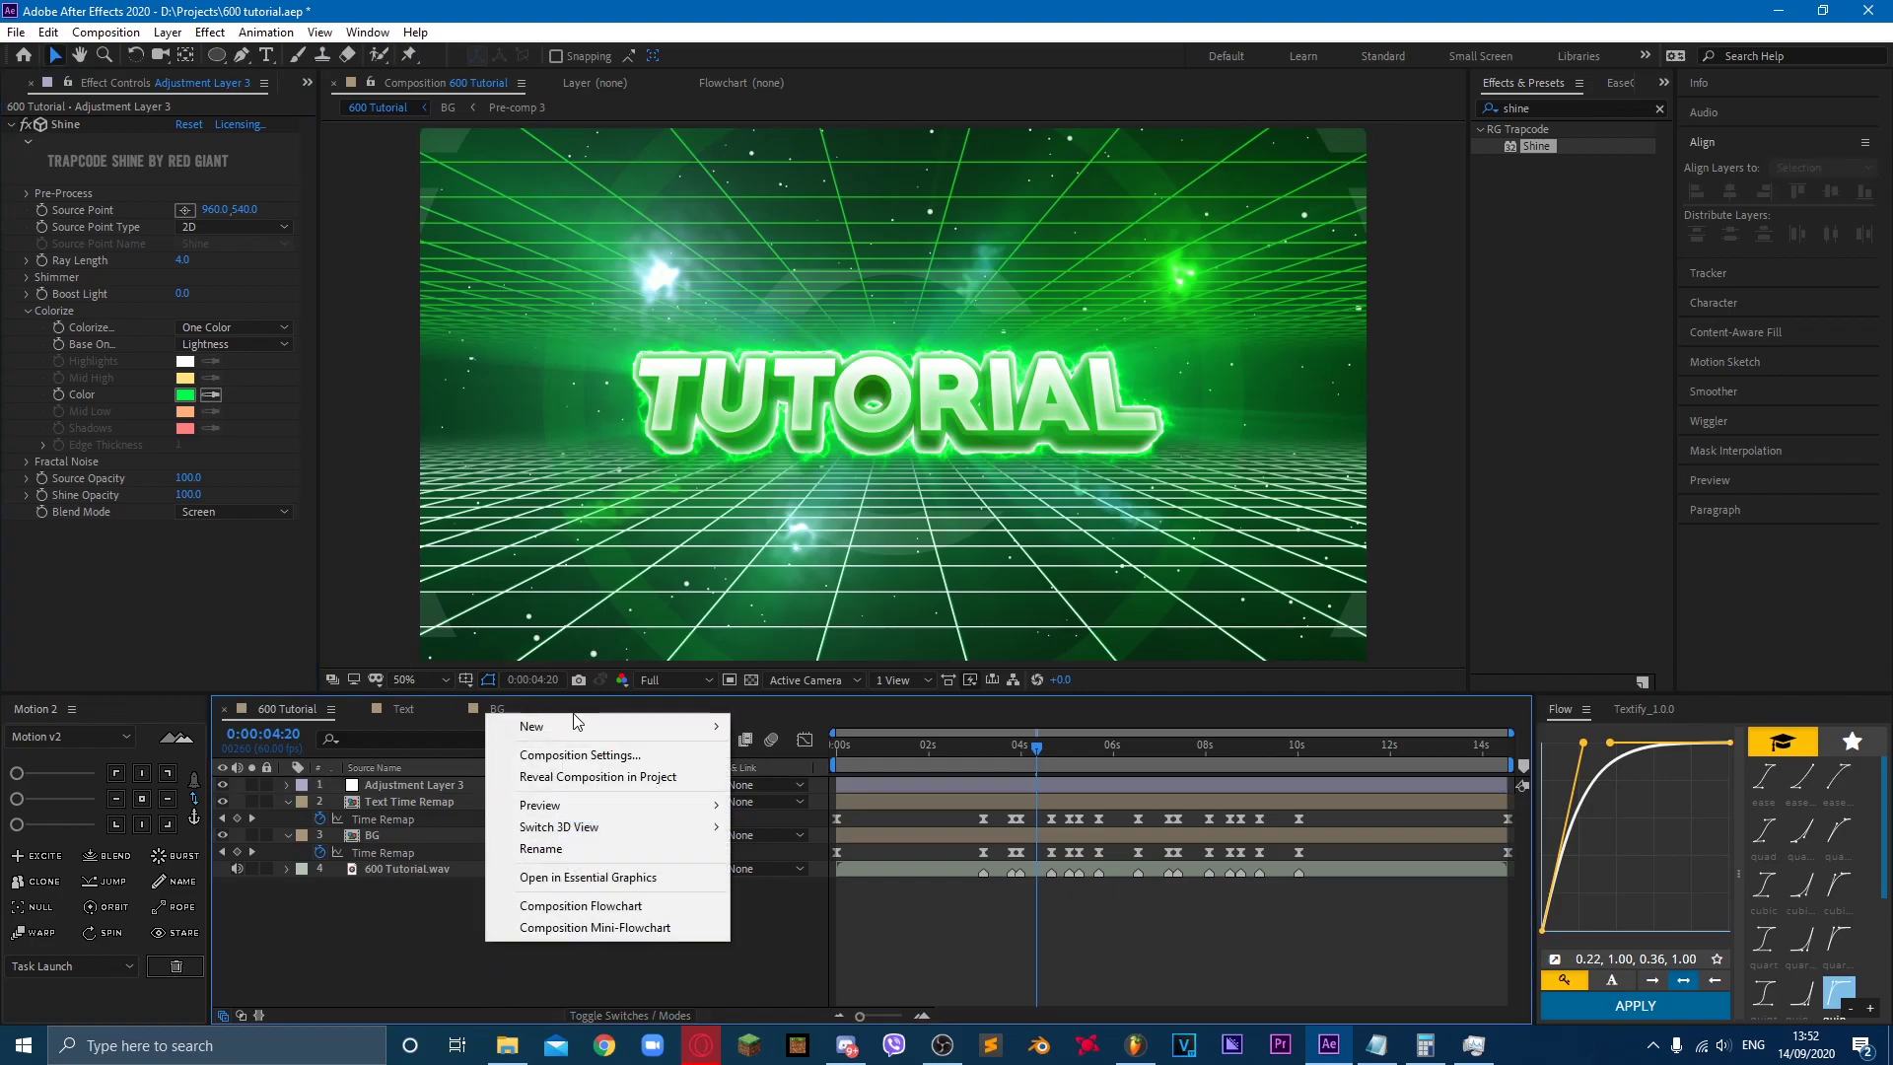
pyautogui.moveTo(552, 725)
pyautogui.click(854, 884)
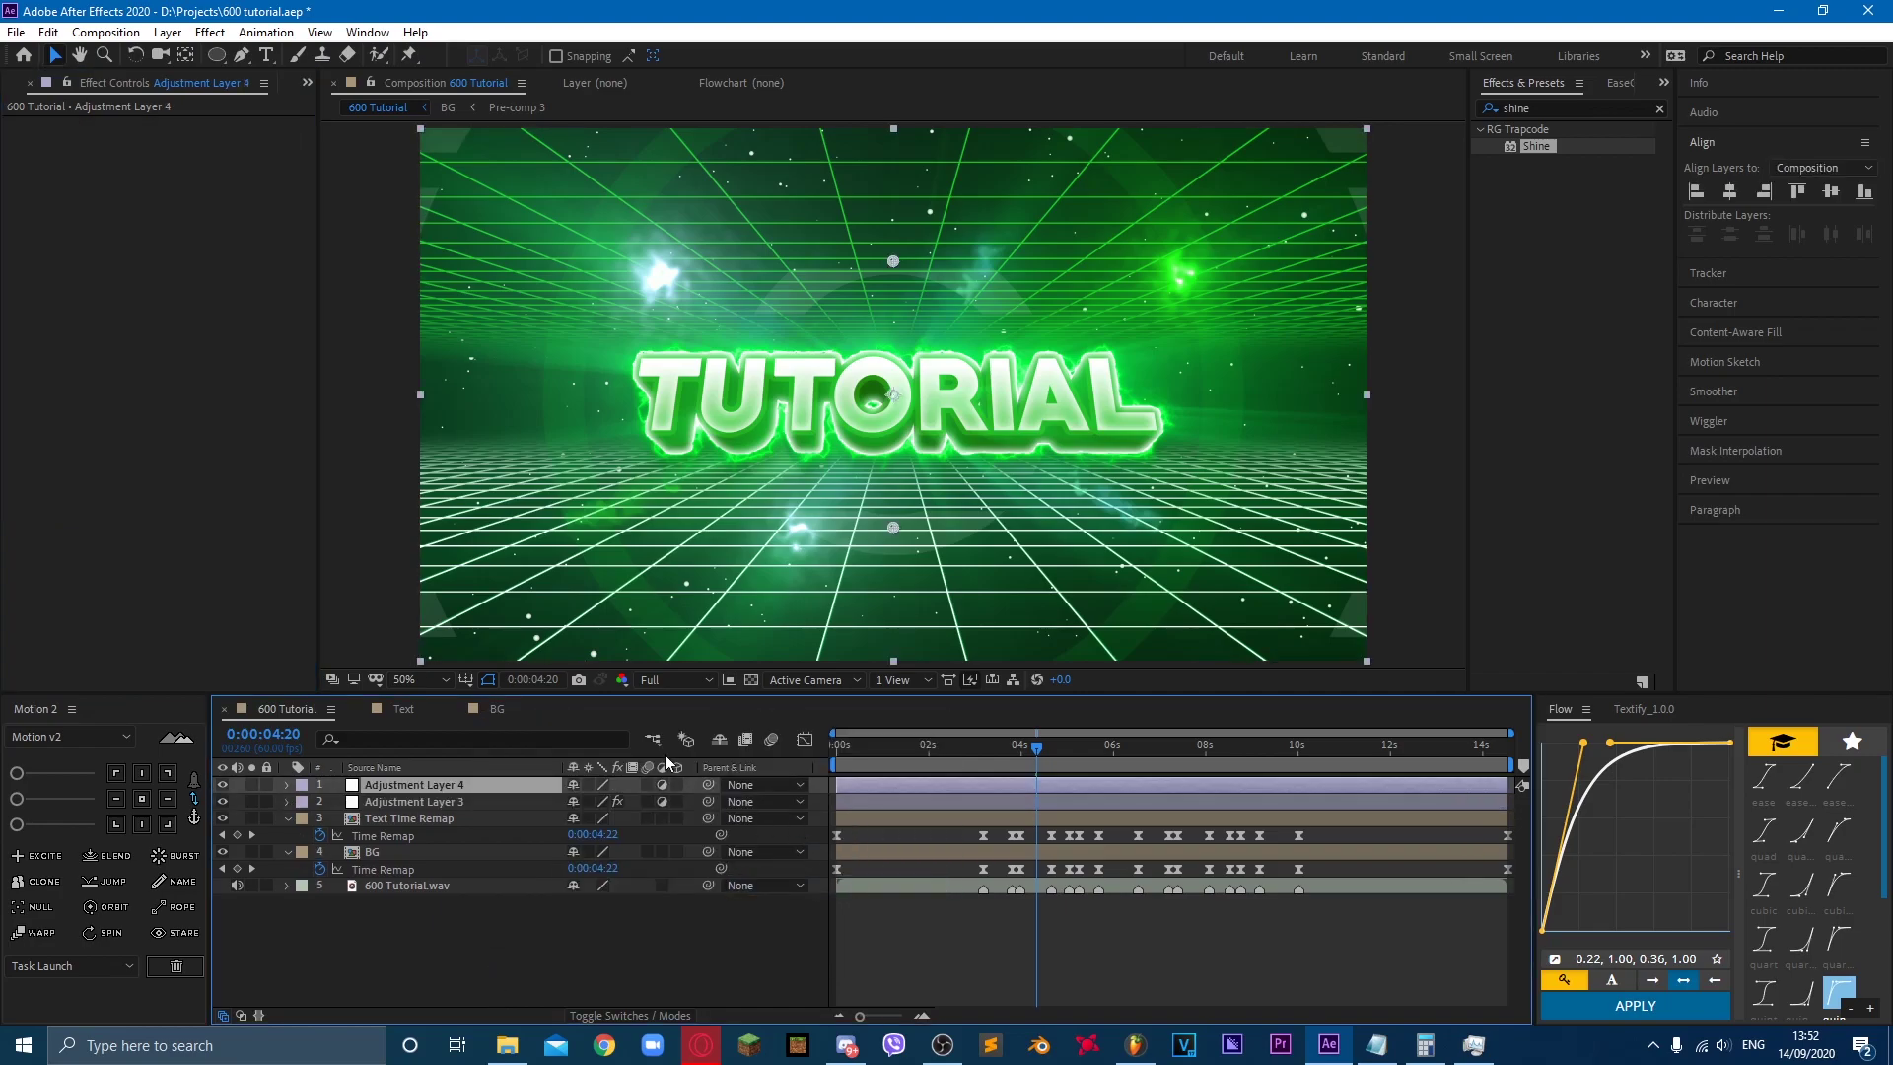
pyautogui.hotkey('ctrl', 'v')
# Step: Reopen the look for editing and remove the second Diffusion tool from the Matte stage
pyautogui.click(73, 183)
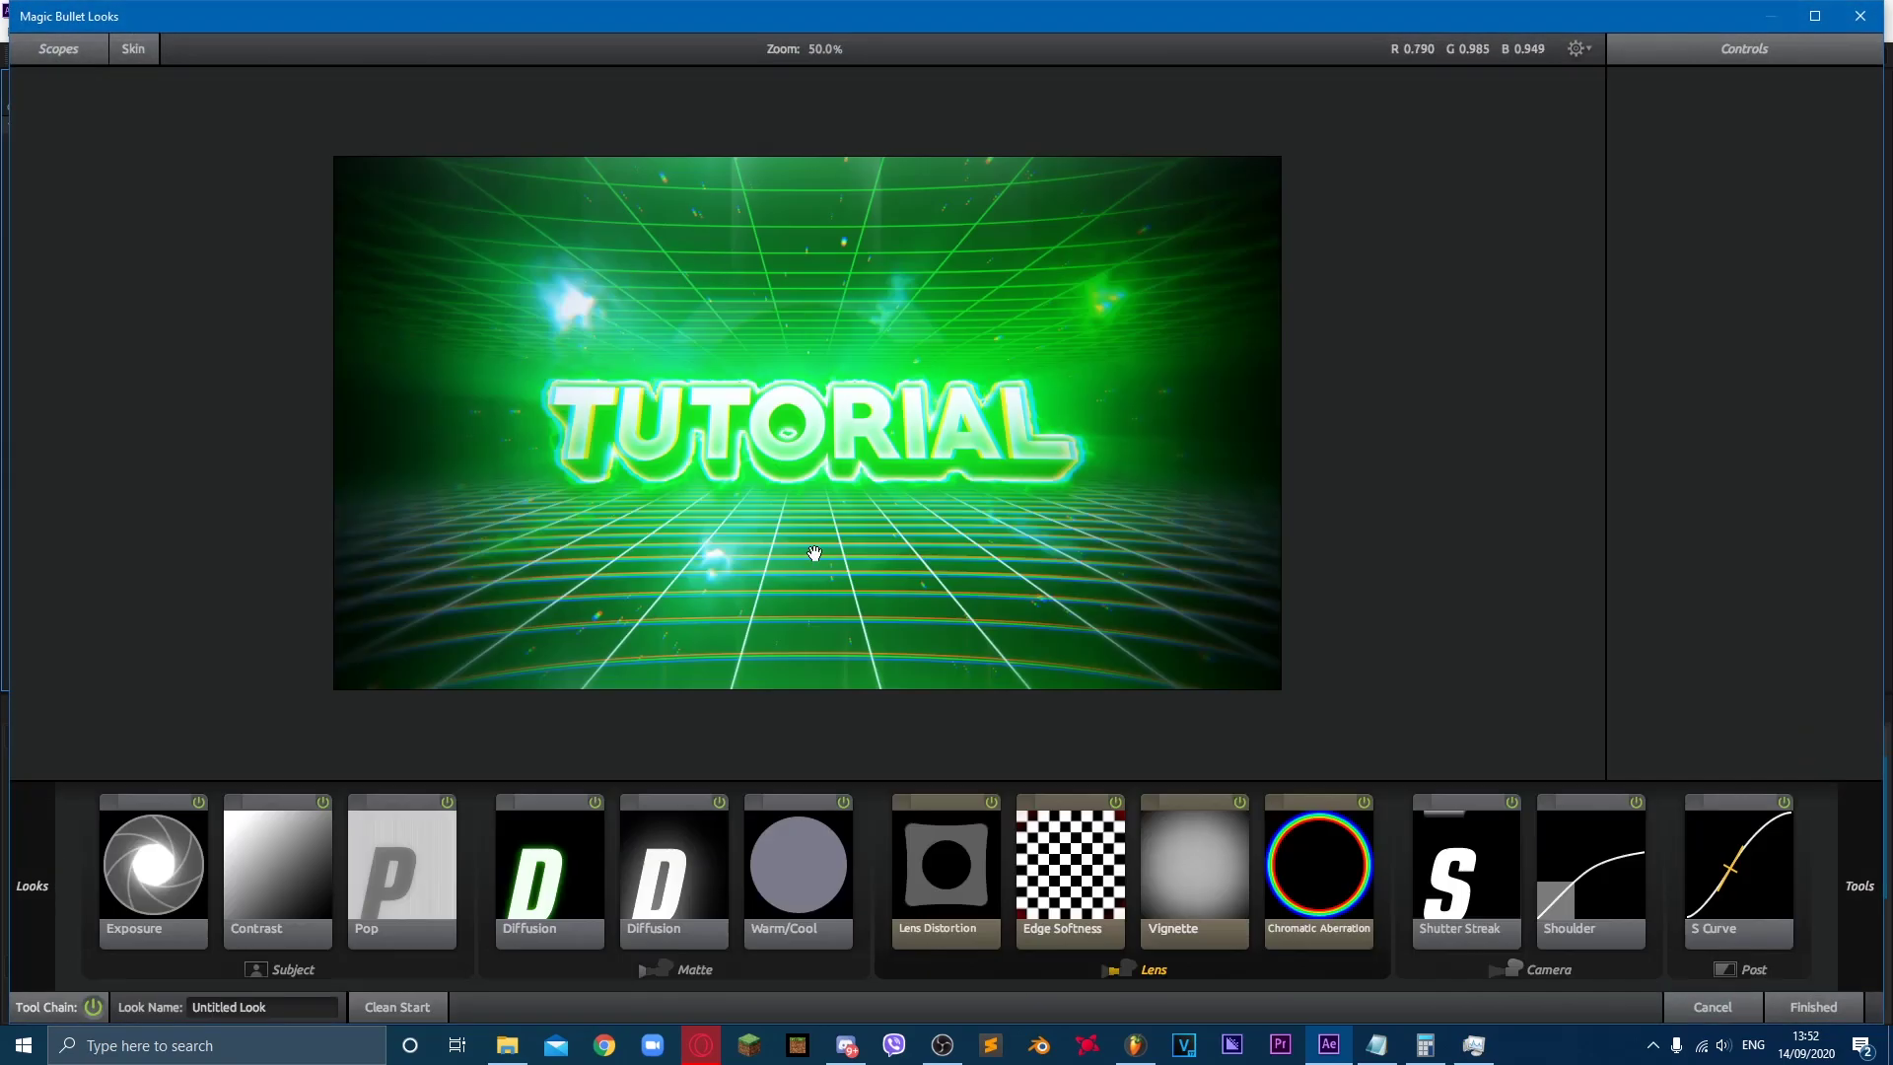
pyautogui.click(570, 871)
pyautogui.click(700, 858)
pyautogui.press('Delete')
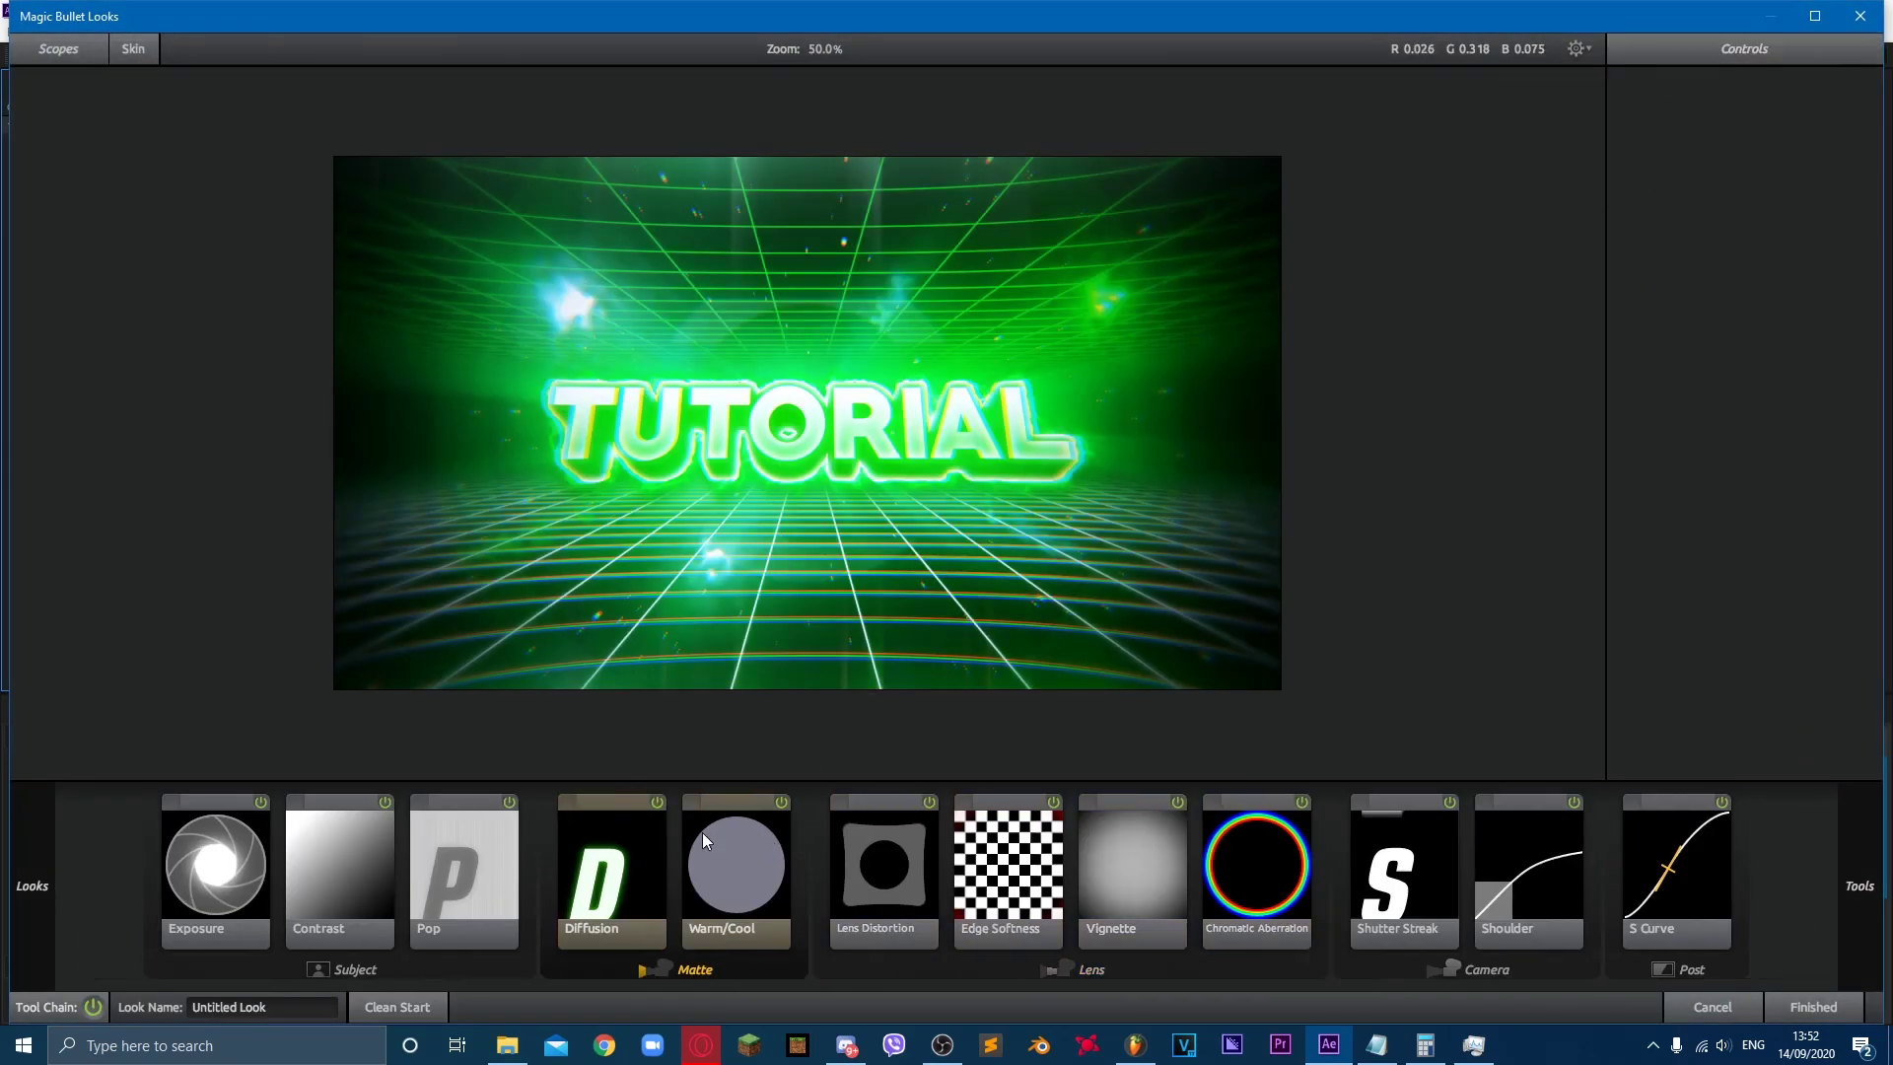
pyautogui.click(617, 909)
pyautogui.moveTo(1812, 140); pyautogui.dragTo(1772, 432)
# Step: Lower the S Curve's midpoint handle to Midpoint 0.736 and Brightness 0.025, and apply the finished look
pyautogui.click(1632, 826)
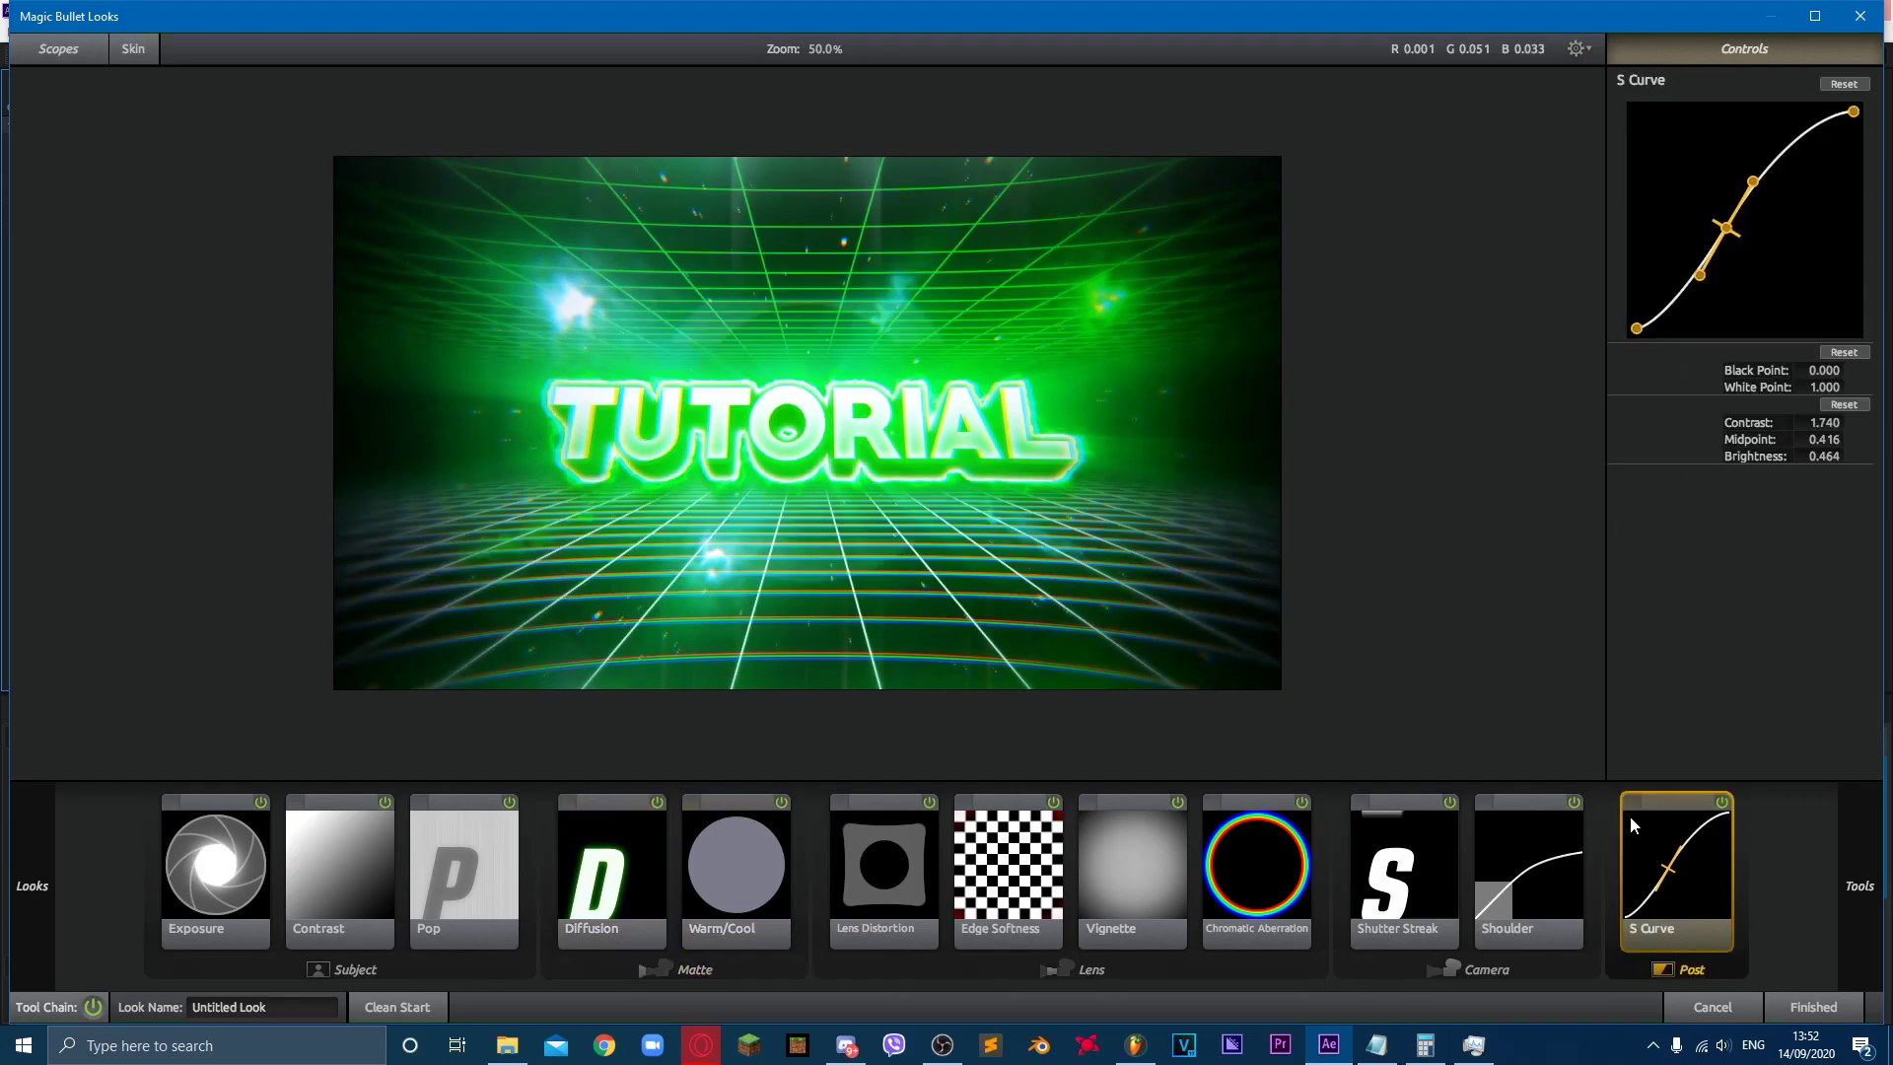
pyautogui.moveTo(1725, 229); pyautogui.dragTo(1800, 400)
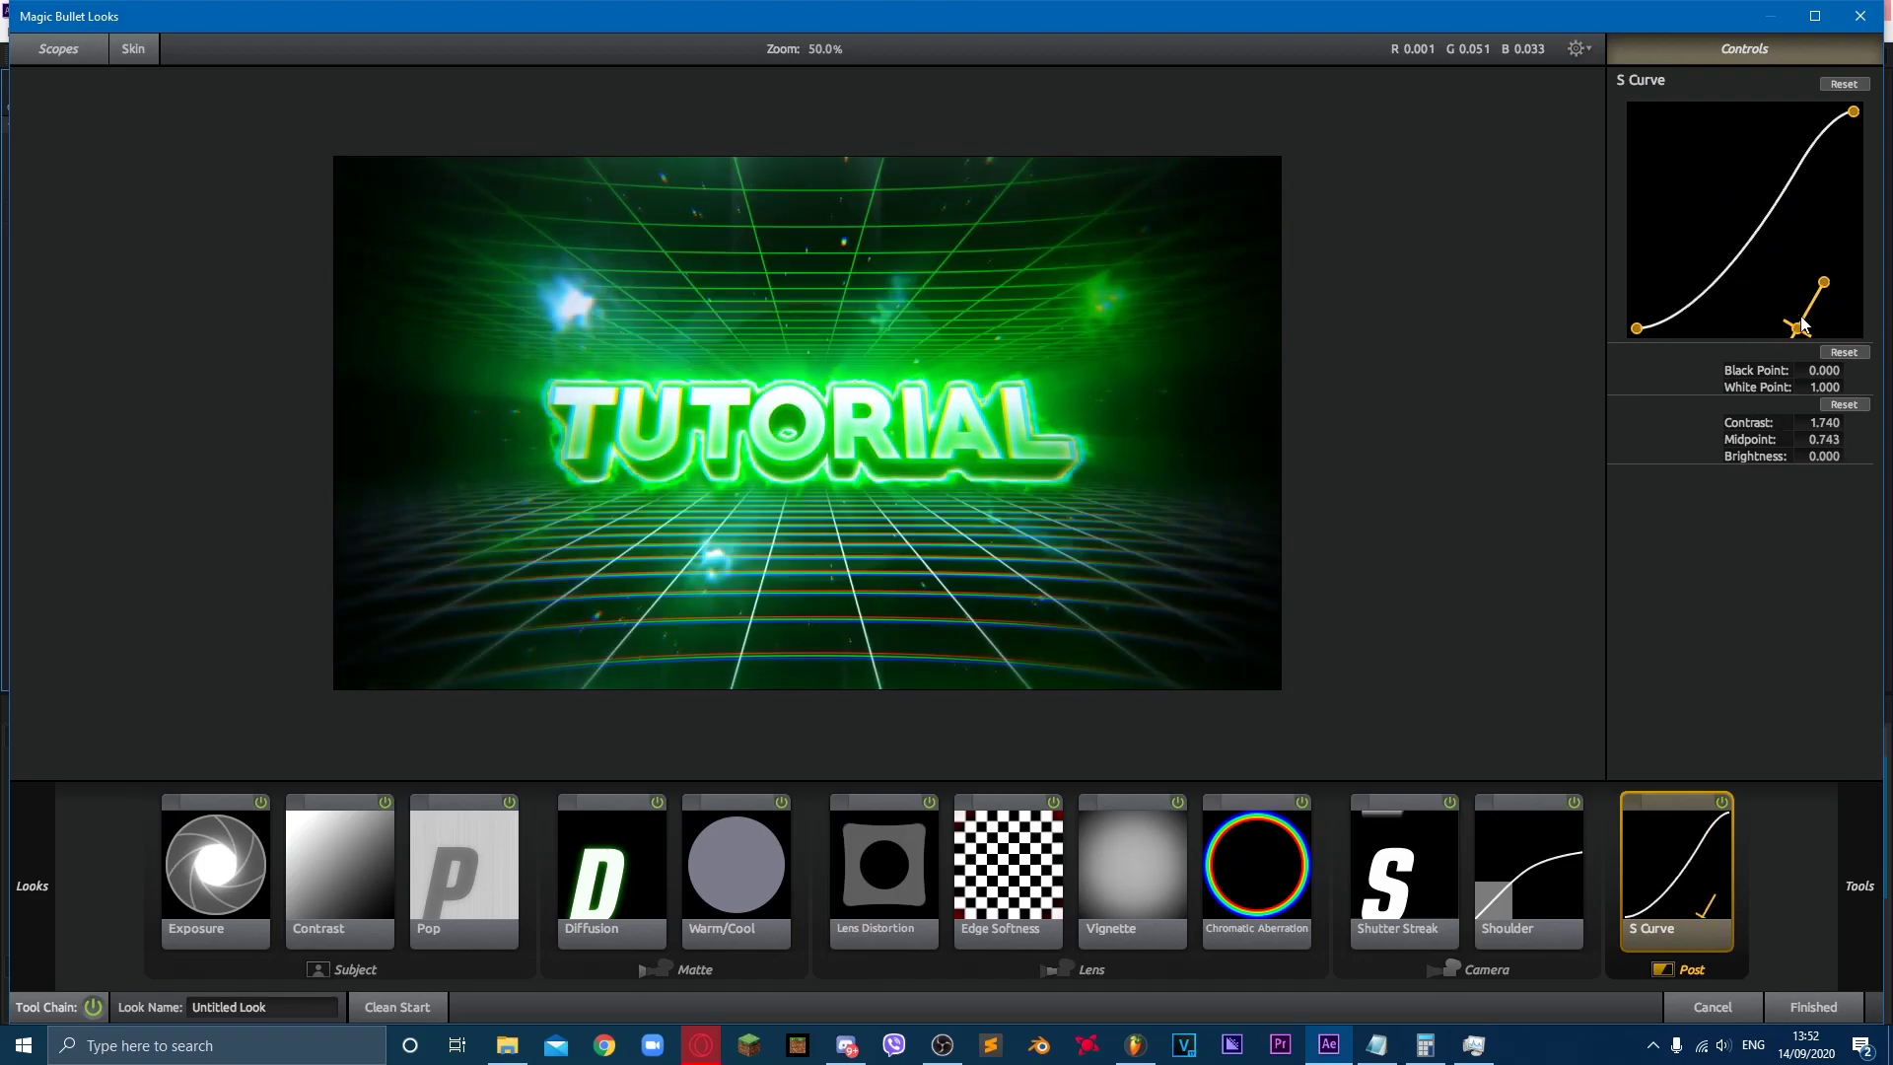
pyautogui.moveTo(1799, 328); pyautogui.dragTo(1799, 308)
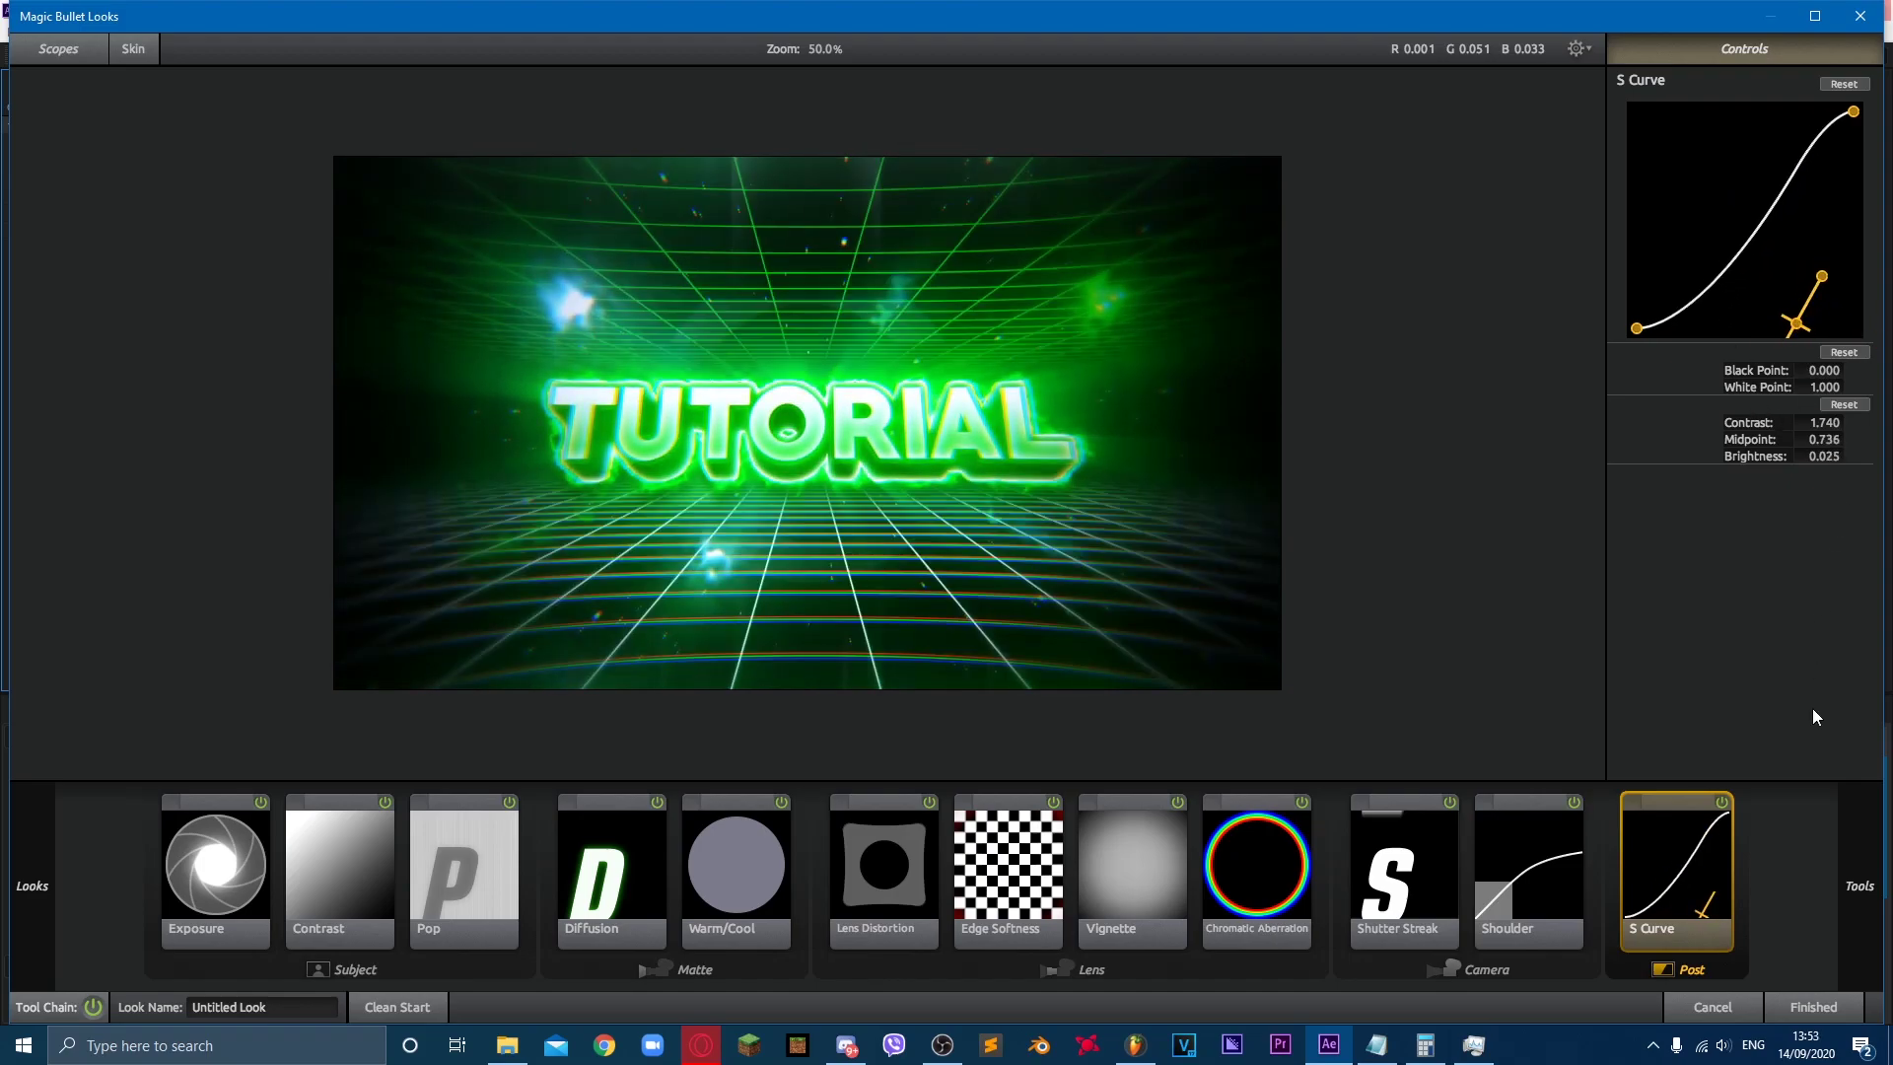
pyautogui.click(1838, 1013)
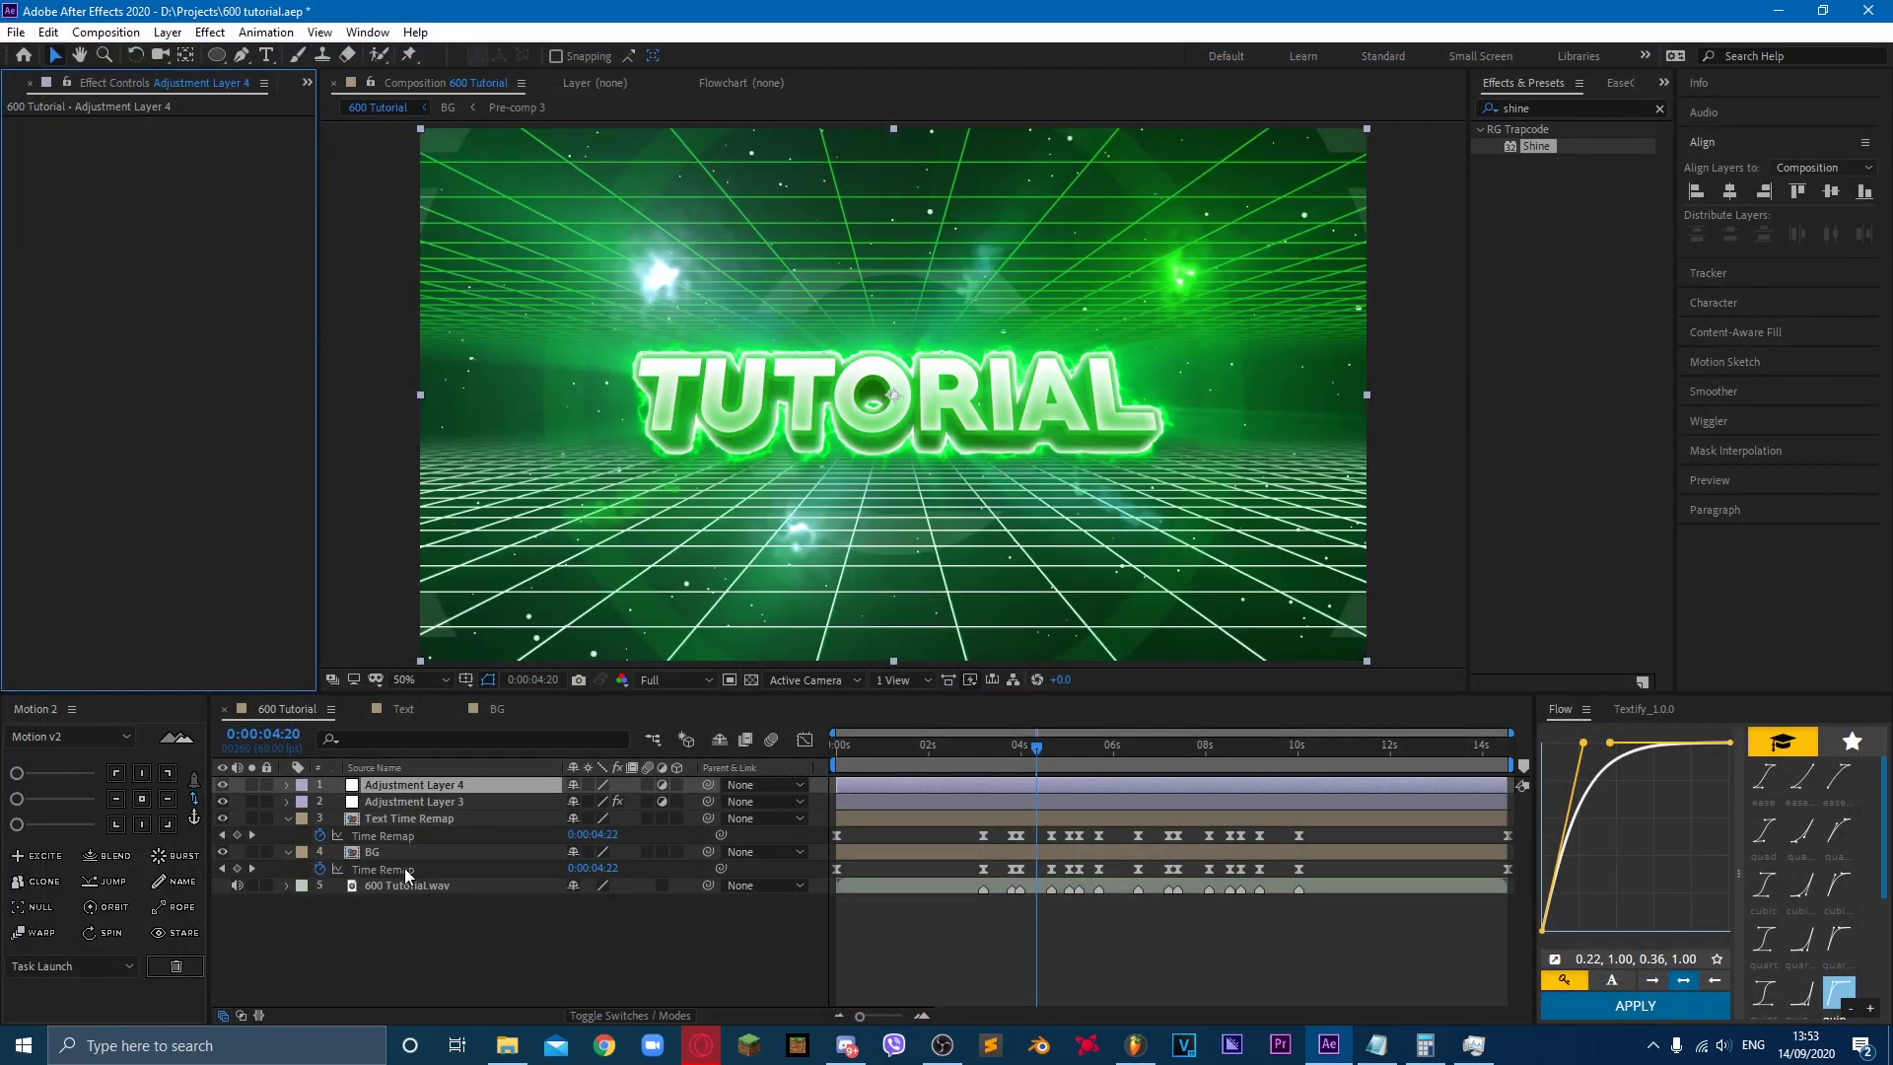
# Step: Move the edited look back onto Adjustment Layer 3 and delete the empty Adjustment Layer 4
pyautogui.click(423, 801)
pyautogui.click(426, 785)
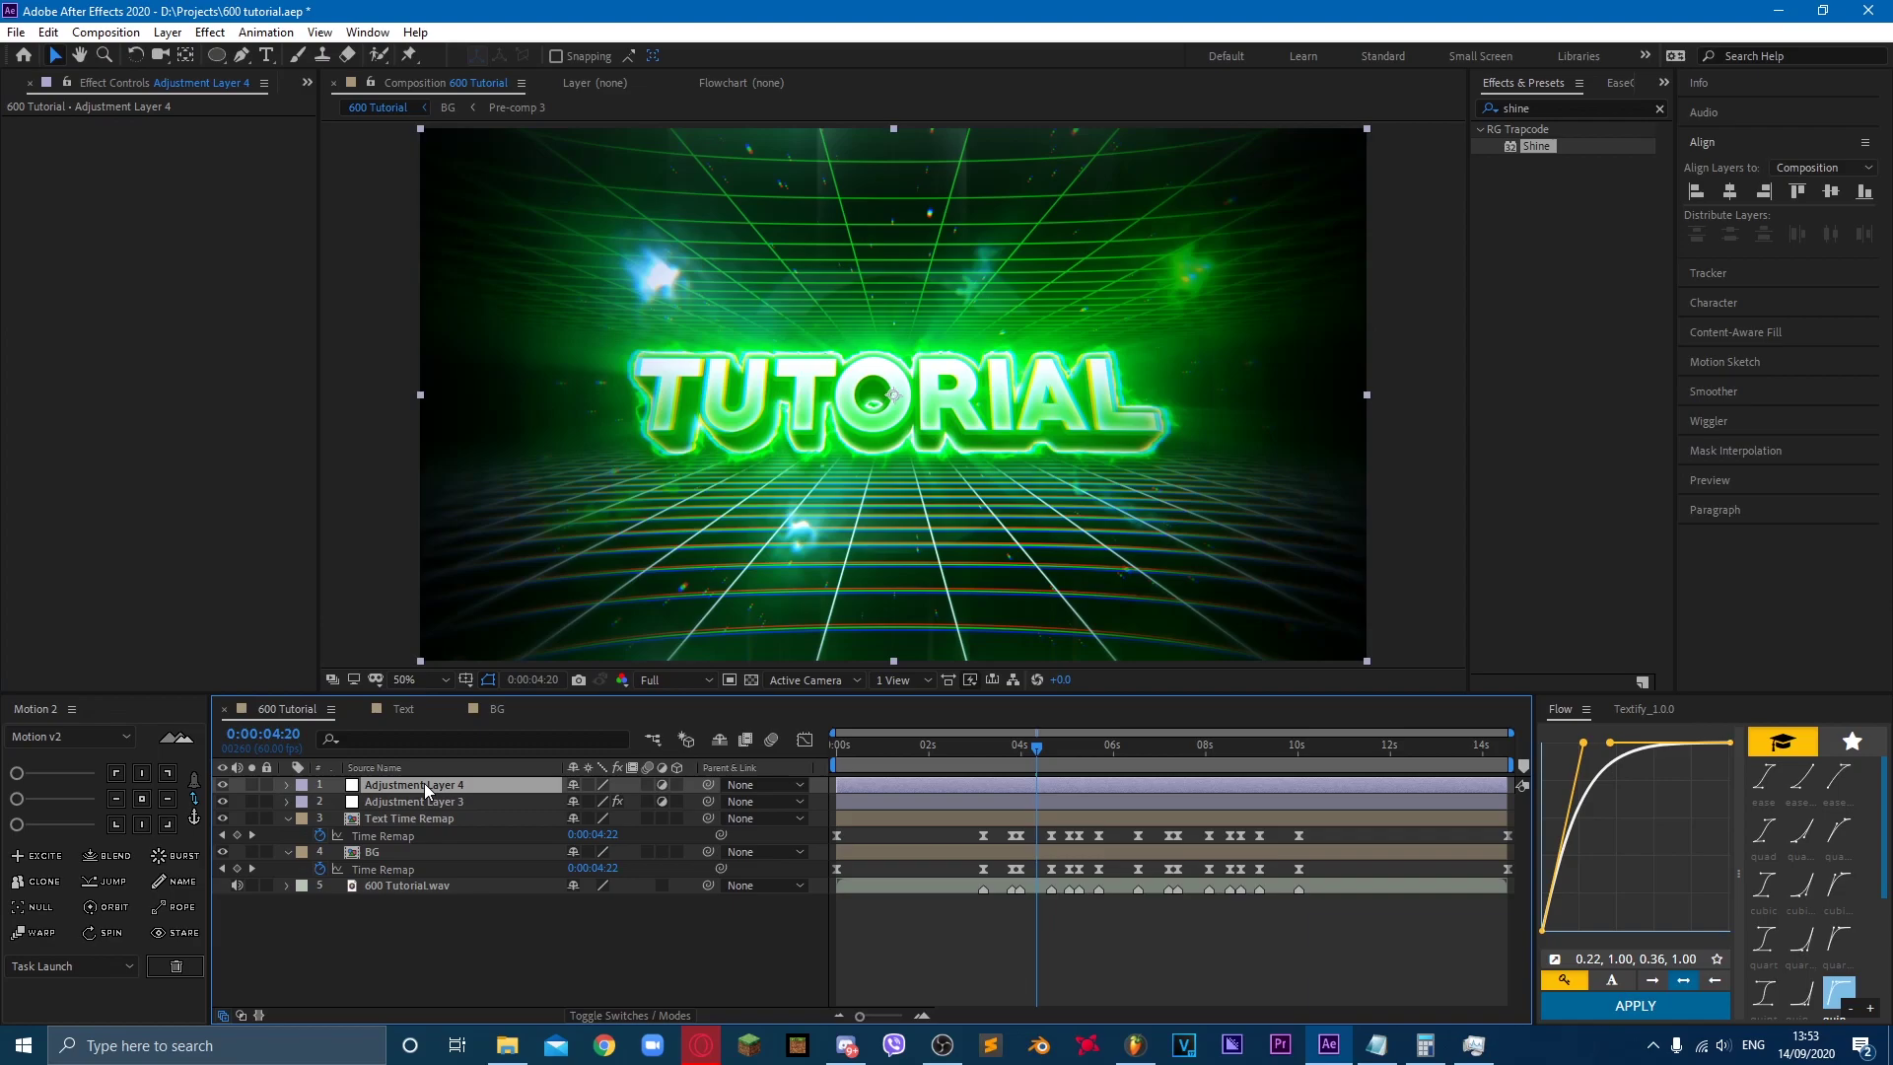
pyautogui.press('Delete')
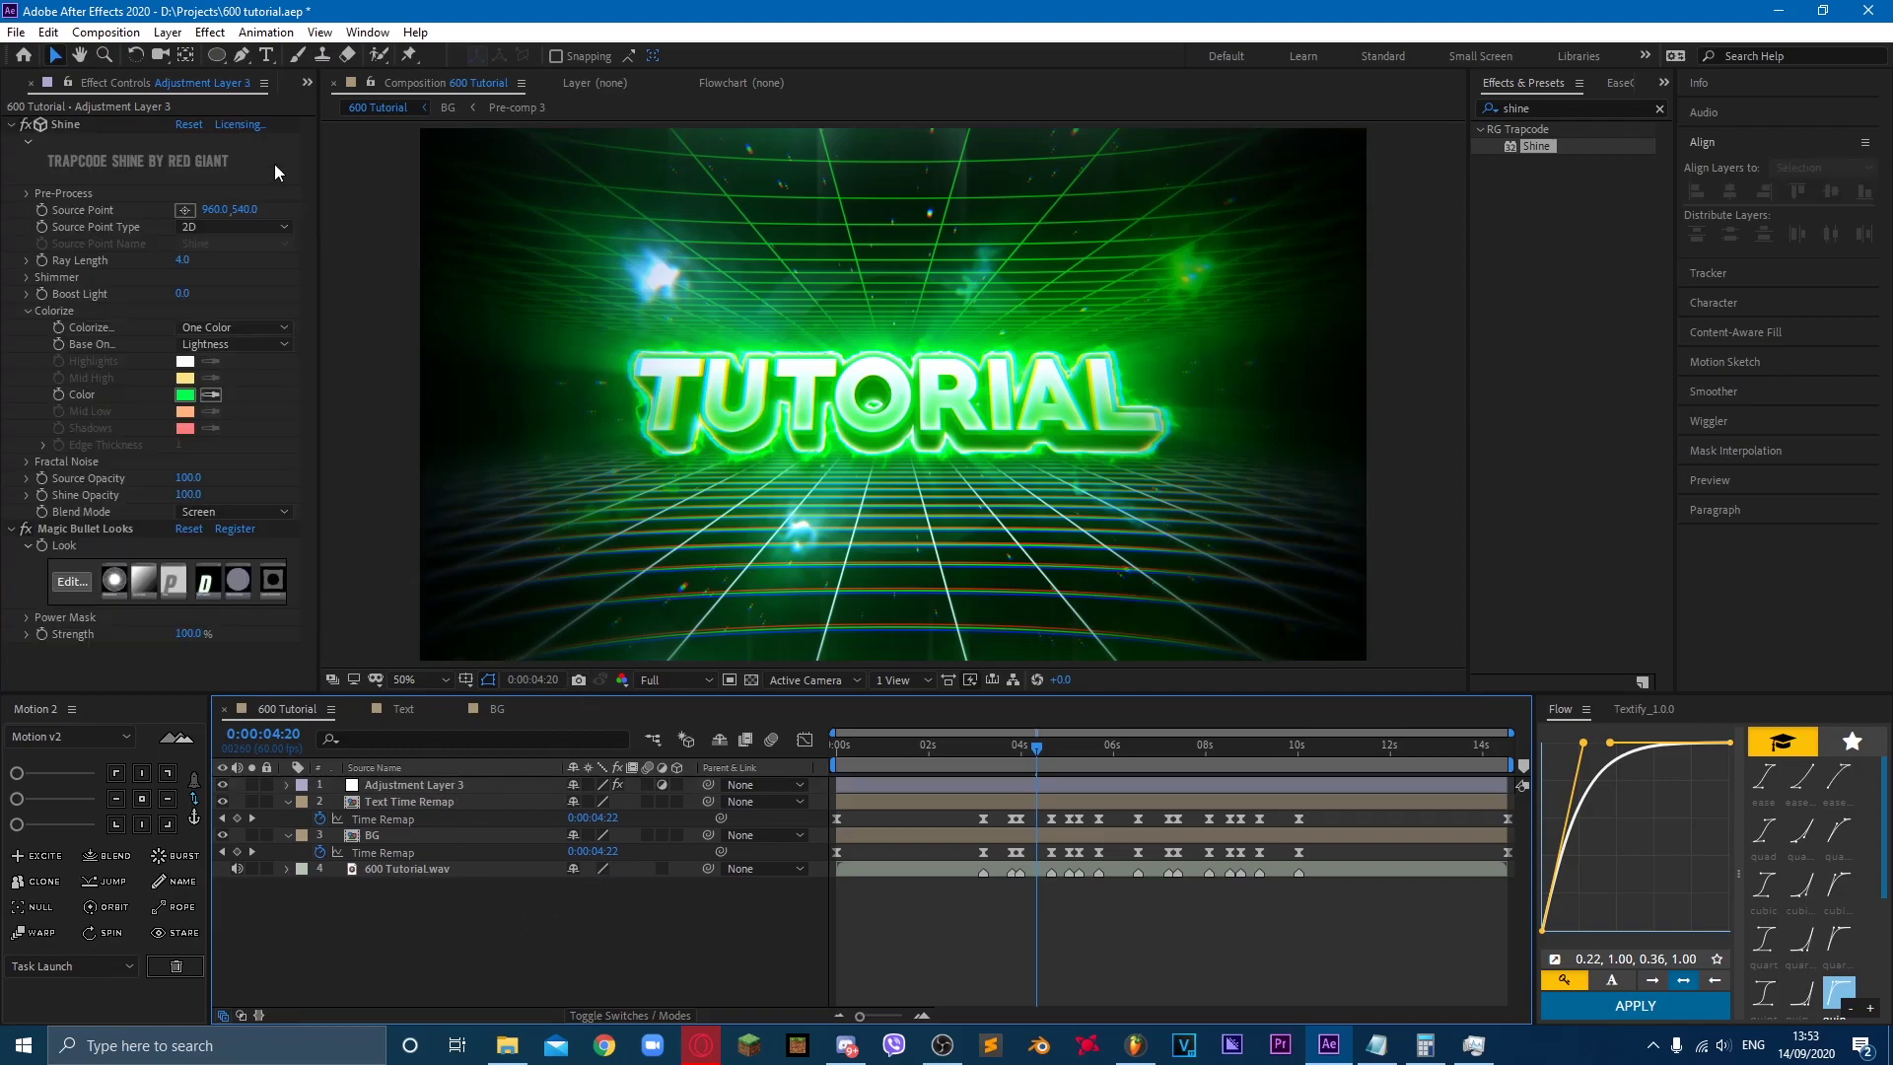
# Step: Create a new adjustment layer and name it Sync
pyautogui.rightClick(519, 991)
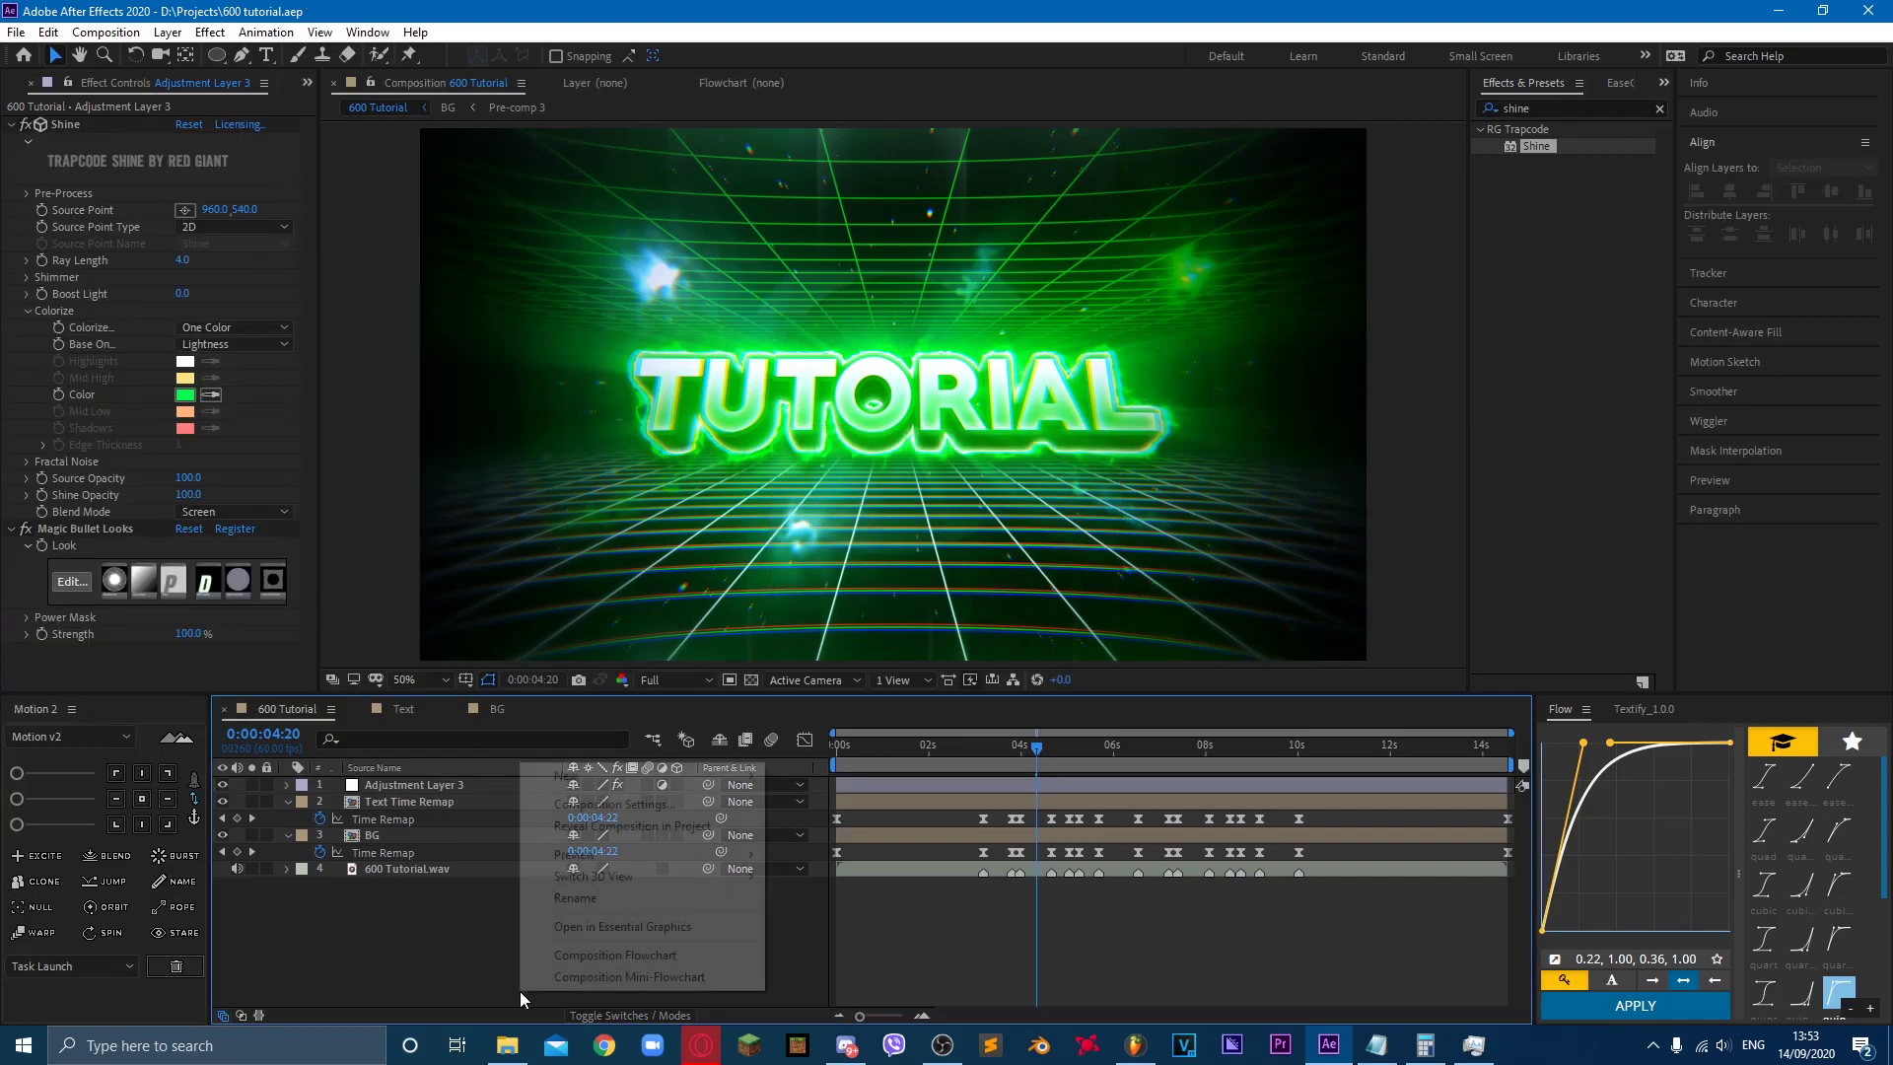
pyautogui.moveTo(690, 776)
pyautogui.click(833, 927)
pyautogui.press('Return')
pyautogui.write('Sync')
# Step: Rename Adjustment Layer 3 to CG and place the Sync layer directly below it
pyautogui.rightClick(511, 795)
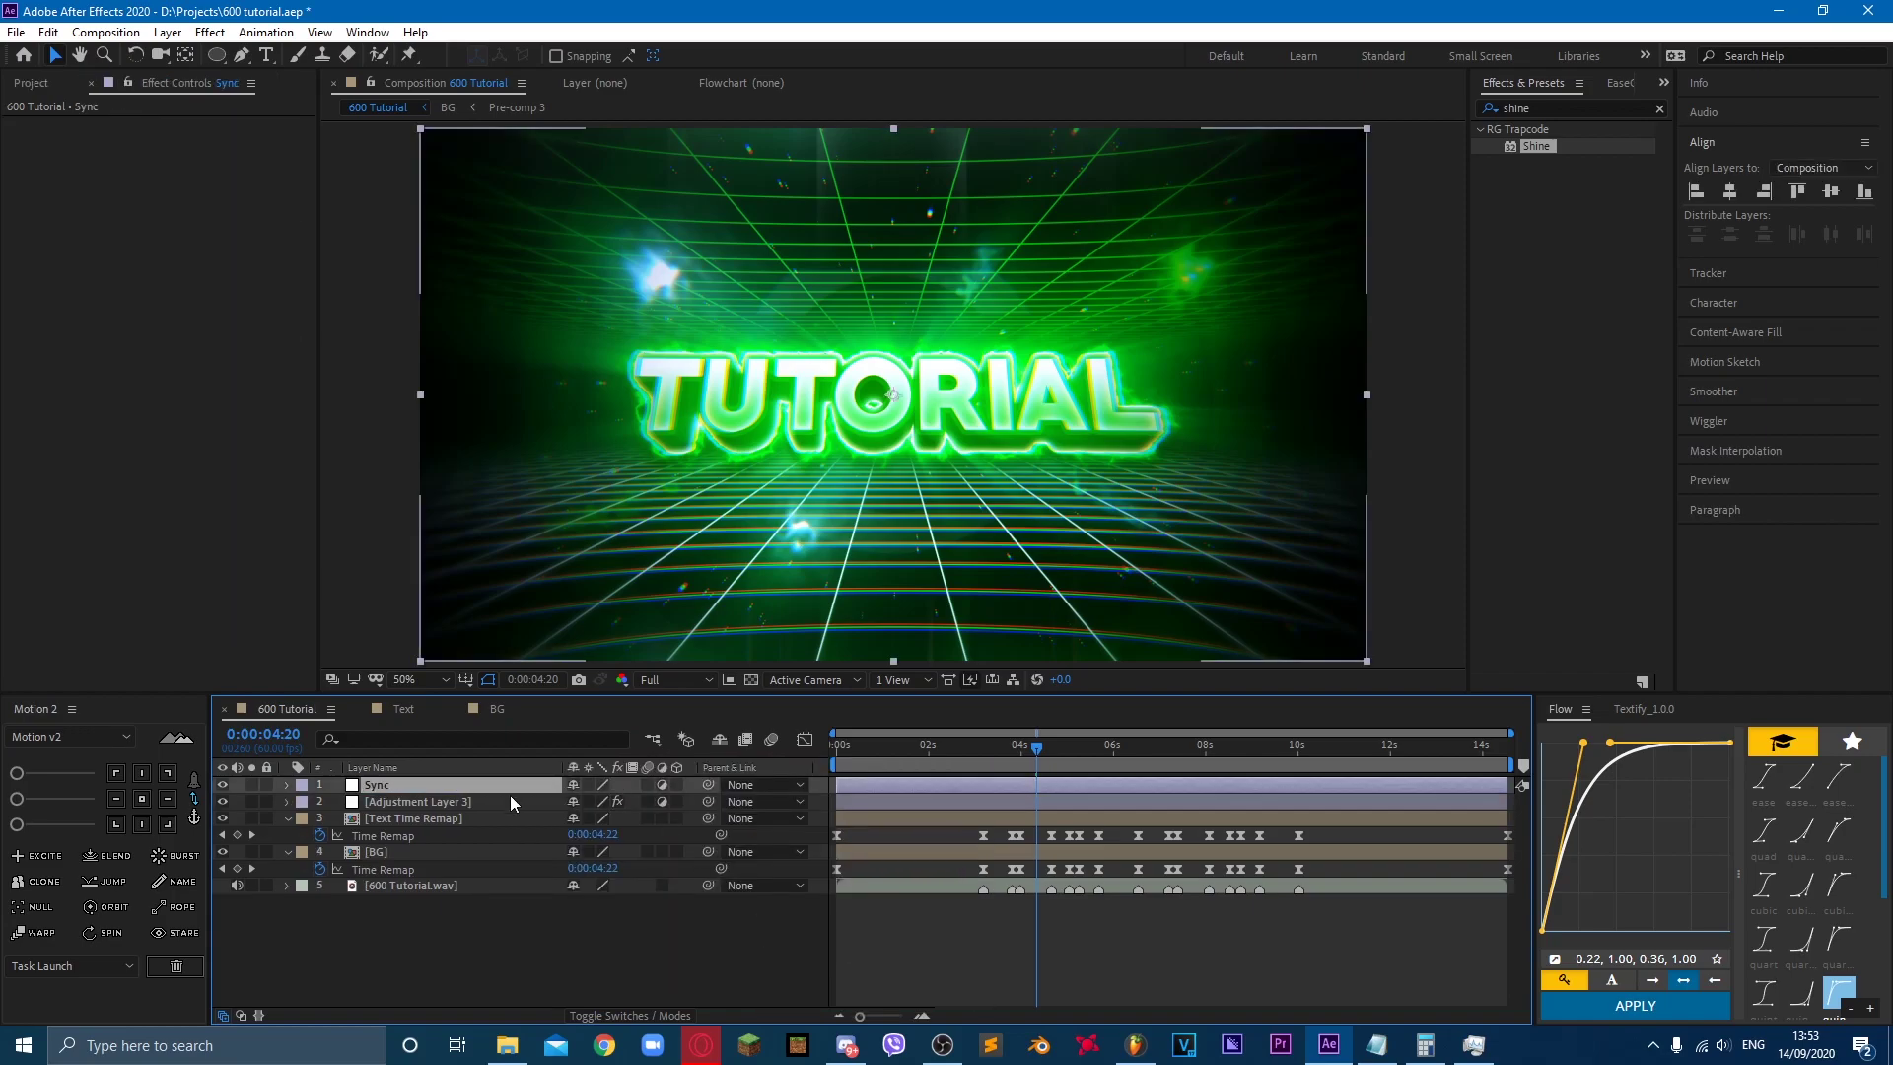
pyautogui.click(471, 791)
pyautogui.press('Return')
pyautogui.write('CG')
pyautogui.click(410, 850)
pyautogui.click(402, 803)
pyautogui.moveTo(398, 783); pyautogui.dragTo(421, 817)
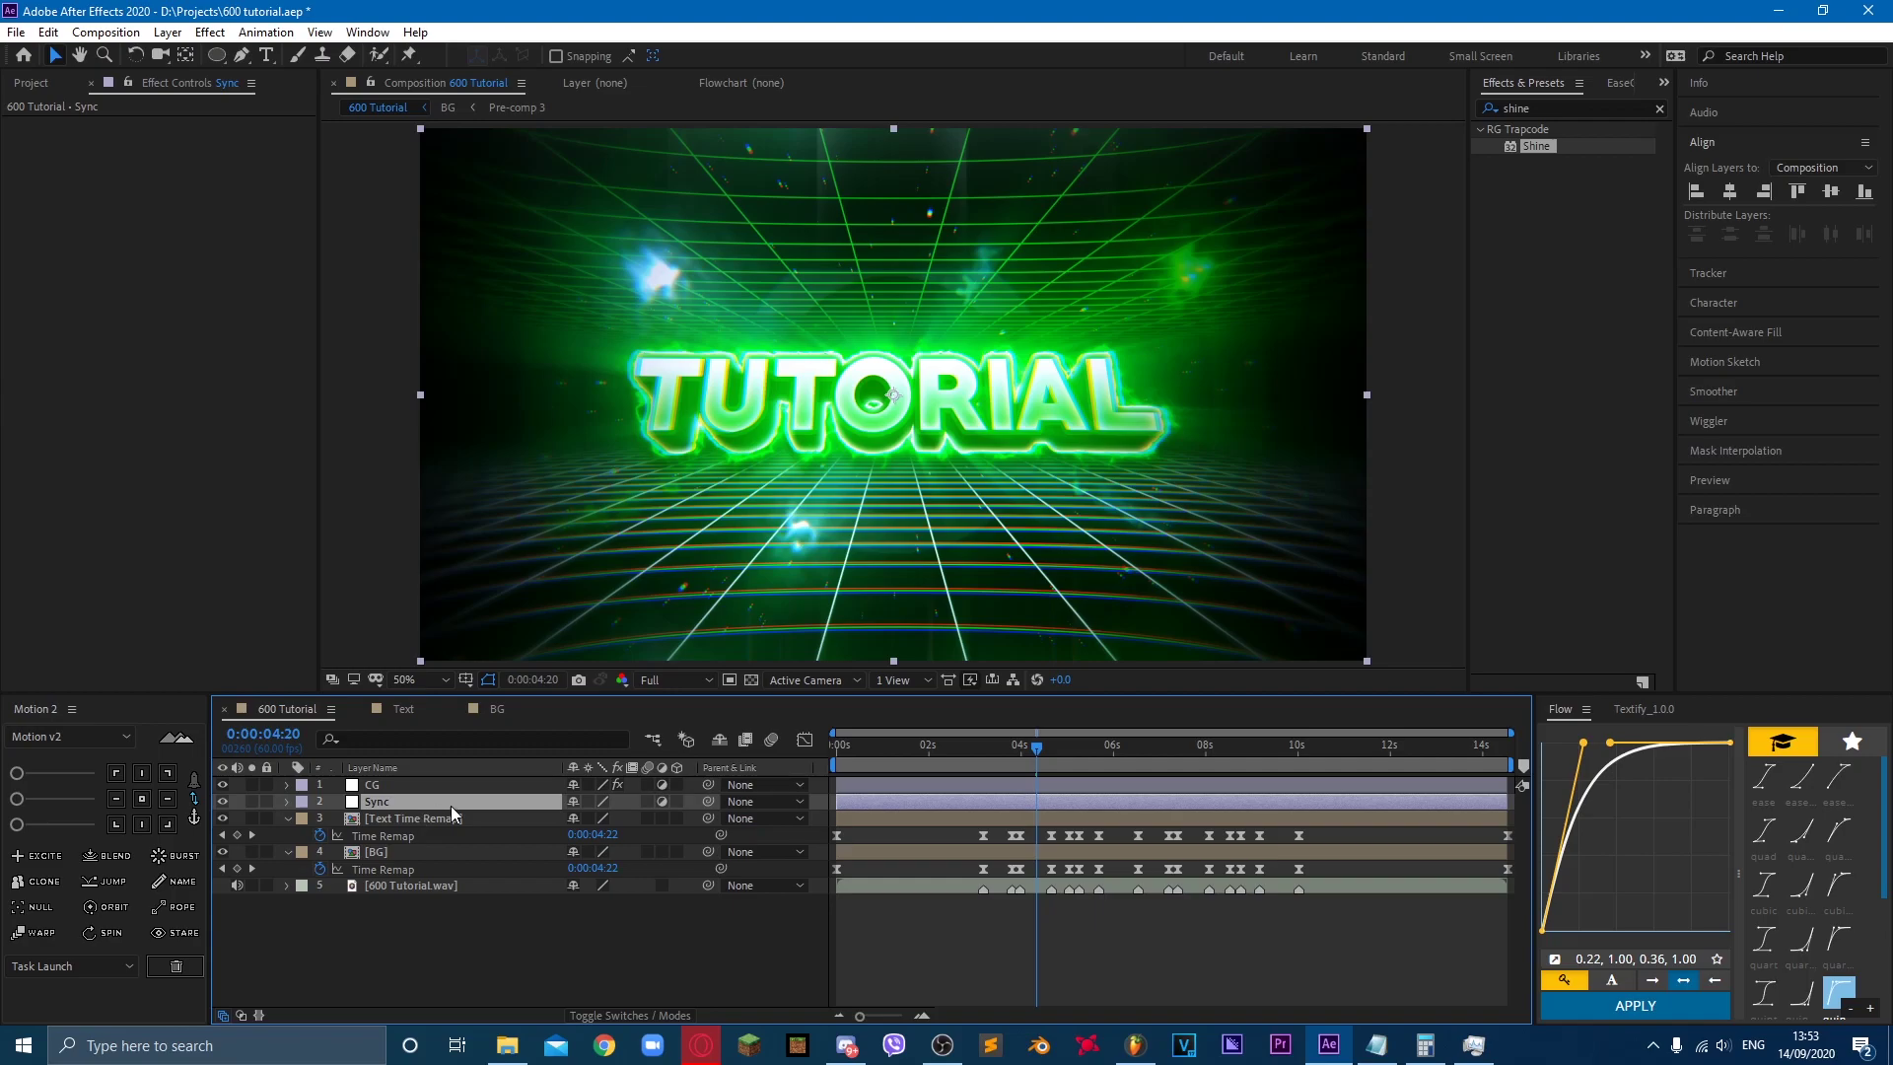
# Step: Find the Motion Tile effect and apply it to the Sync layer
pyautogui.click(1562, 105)
pyautogui.press('BackSpace')
pyautogui.press('BackSpace')
pyautogui.press('BackSpace')
pyautogui.press('BackSpace')
pyautogui.press('BackSpace')
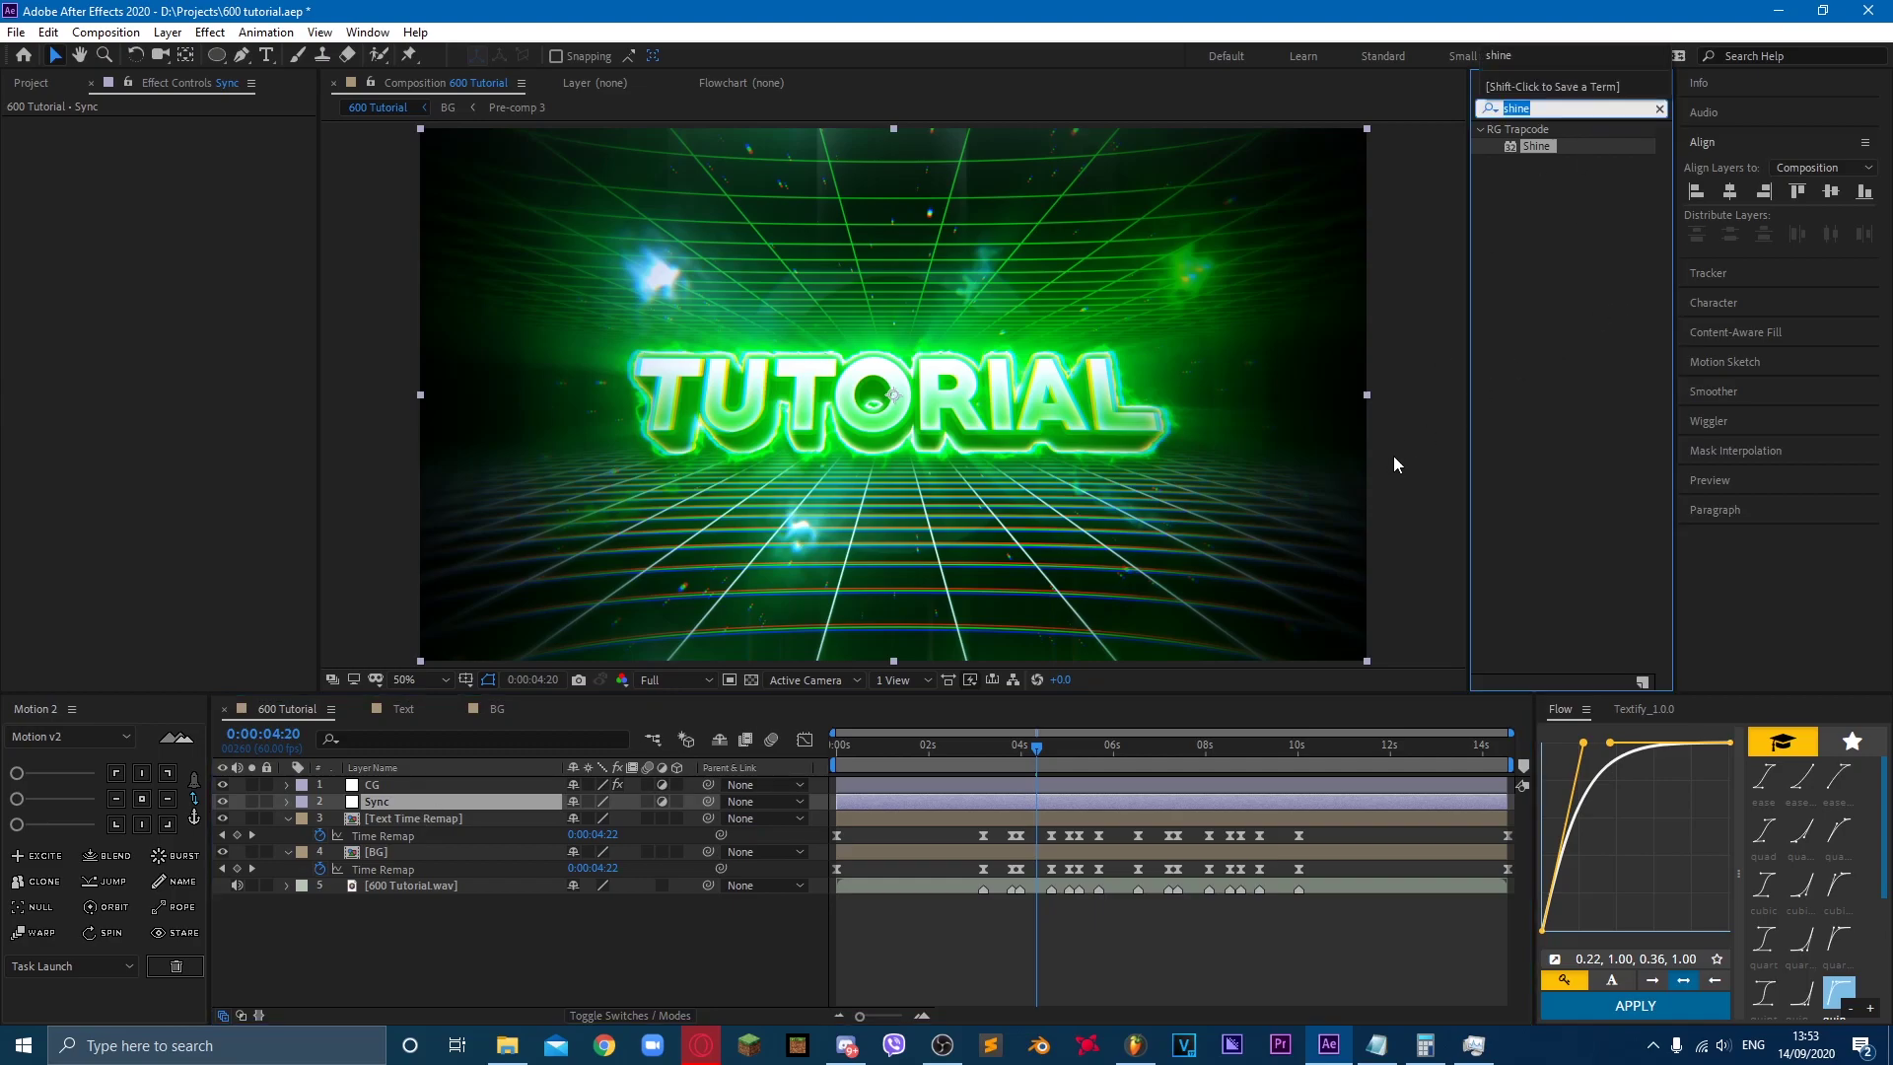
pyautogui.write('motion')
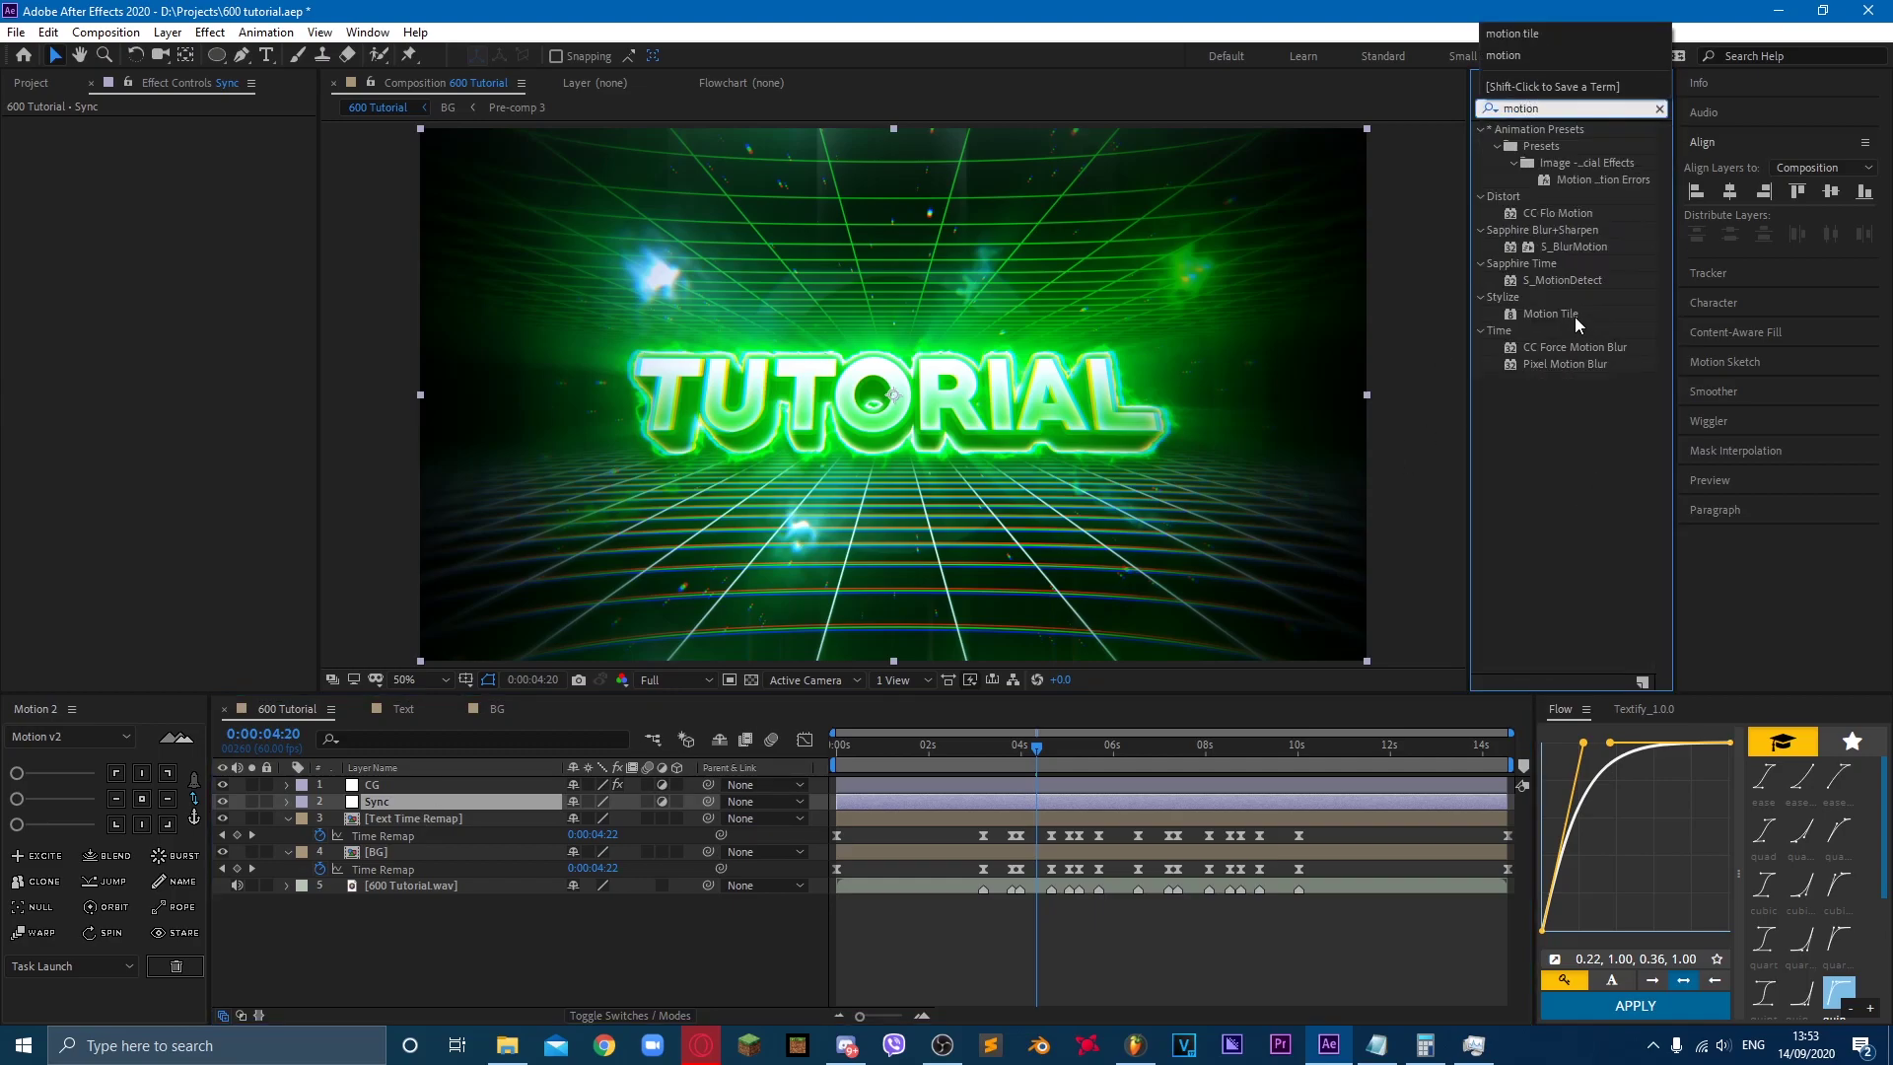
pyautogui.doubleClick(1572, 315)
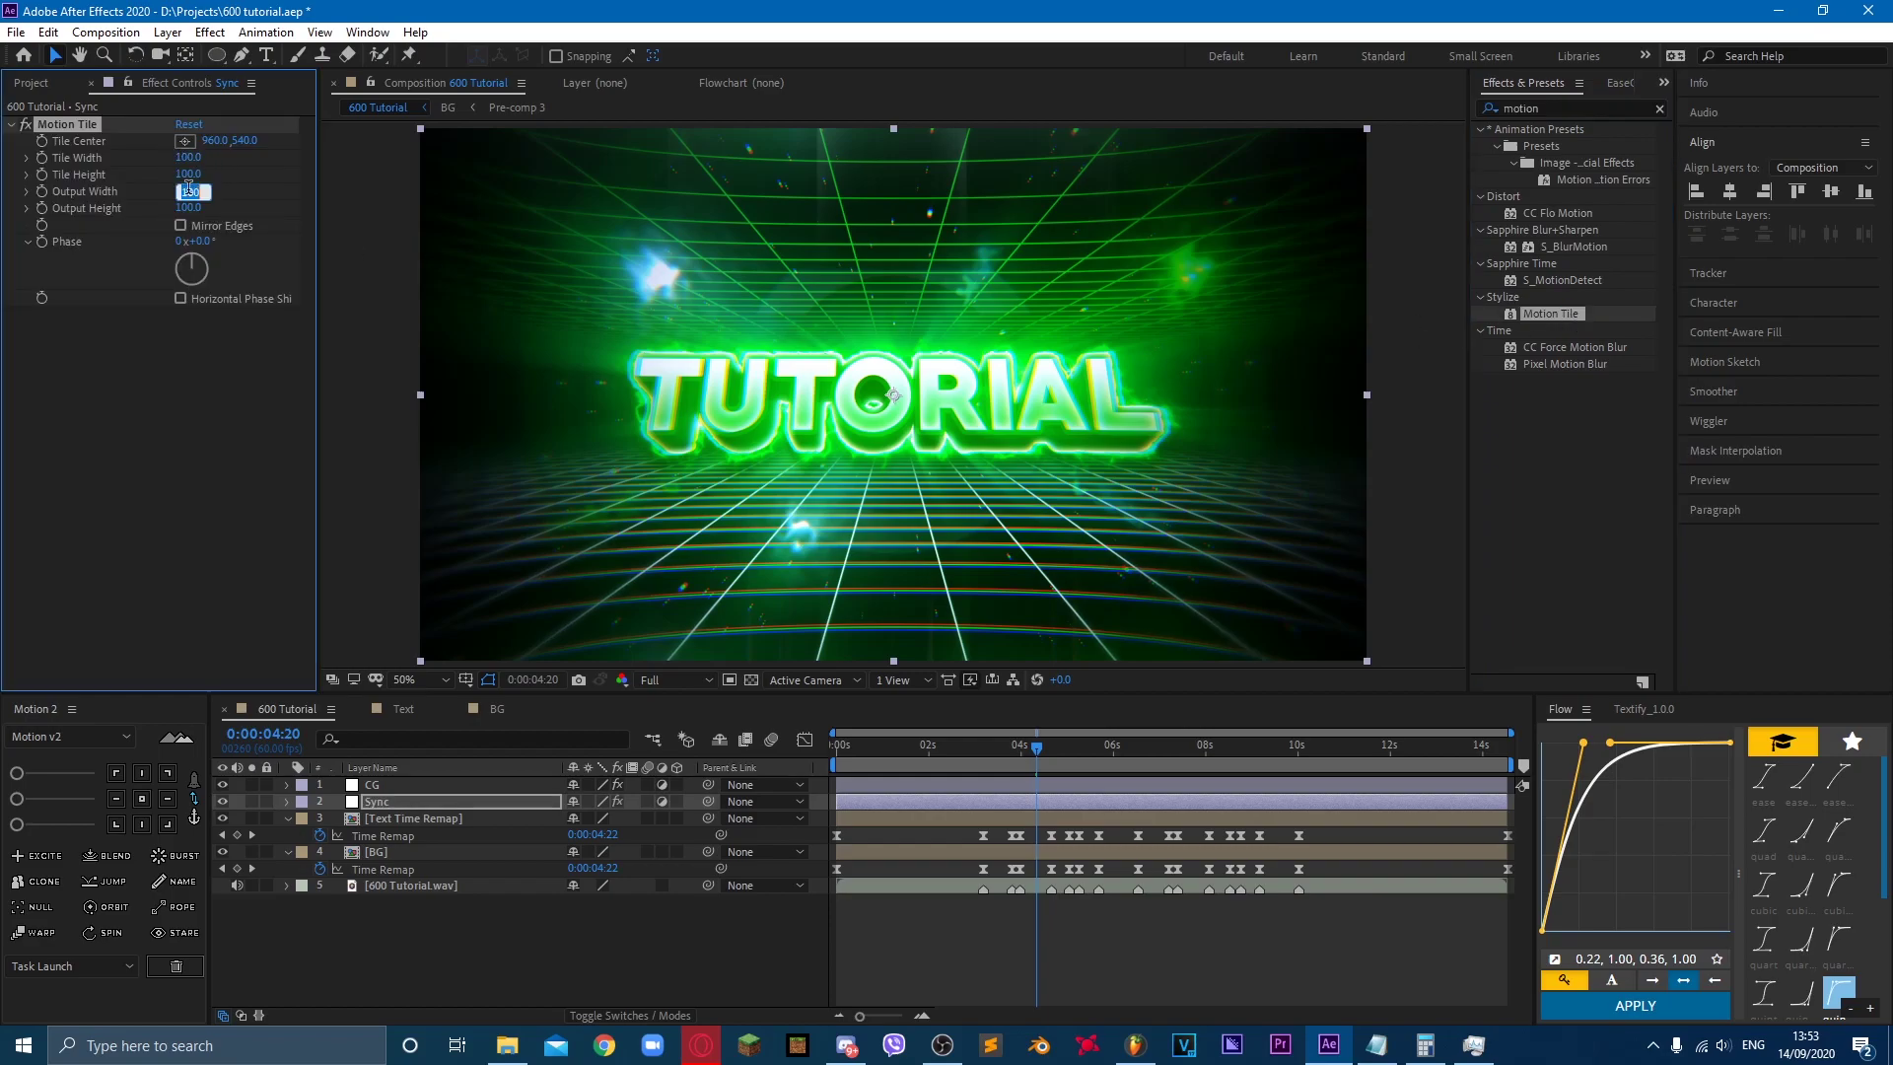
# Step: Set Motion Tile's Output Width and Output Height to 200 and enable Mirror Edges
pyautogui.write('200')
pyautogui.press('Tab')
pyautogui.write('200')
pyautogui.press('Return')
# Step: Find the Distort Transform effect and apply it to the Sync layer
pyautogui.click(1568, 105)
pyautogui.write('trans')
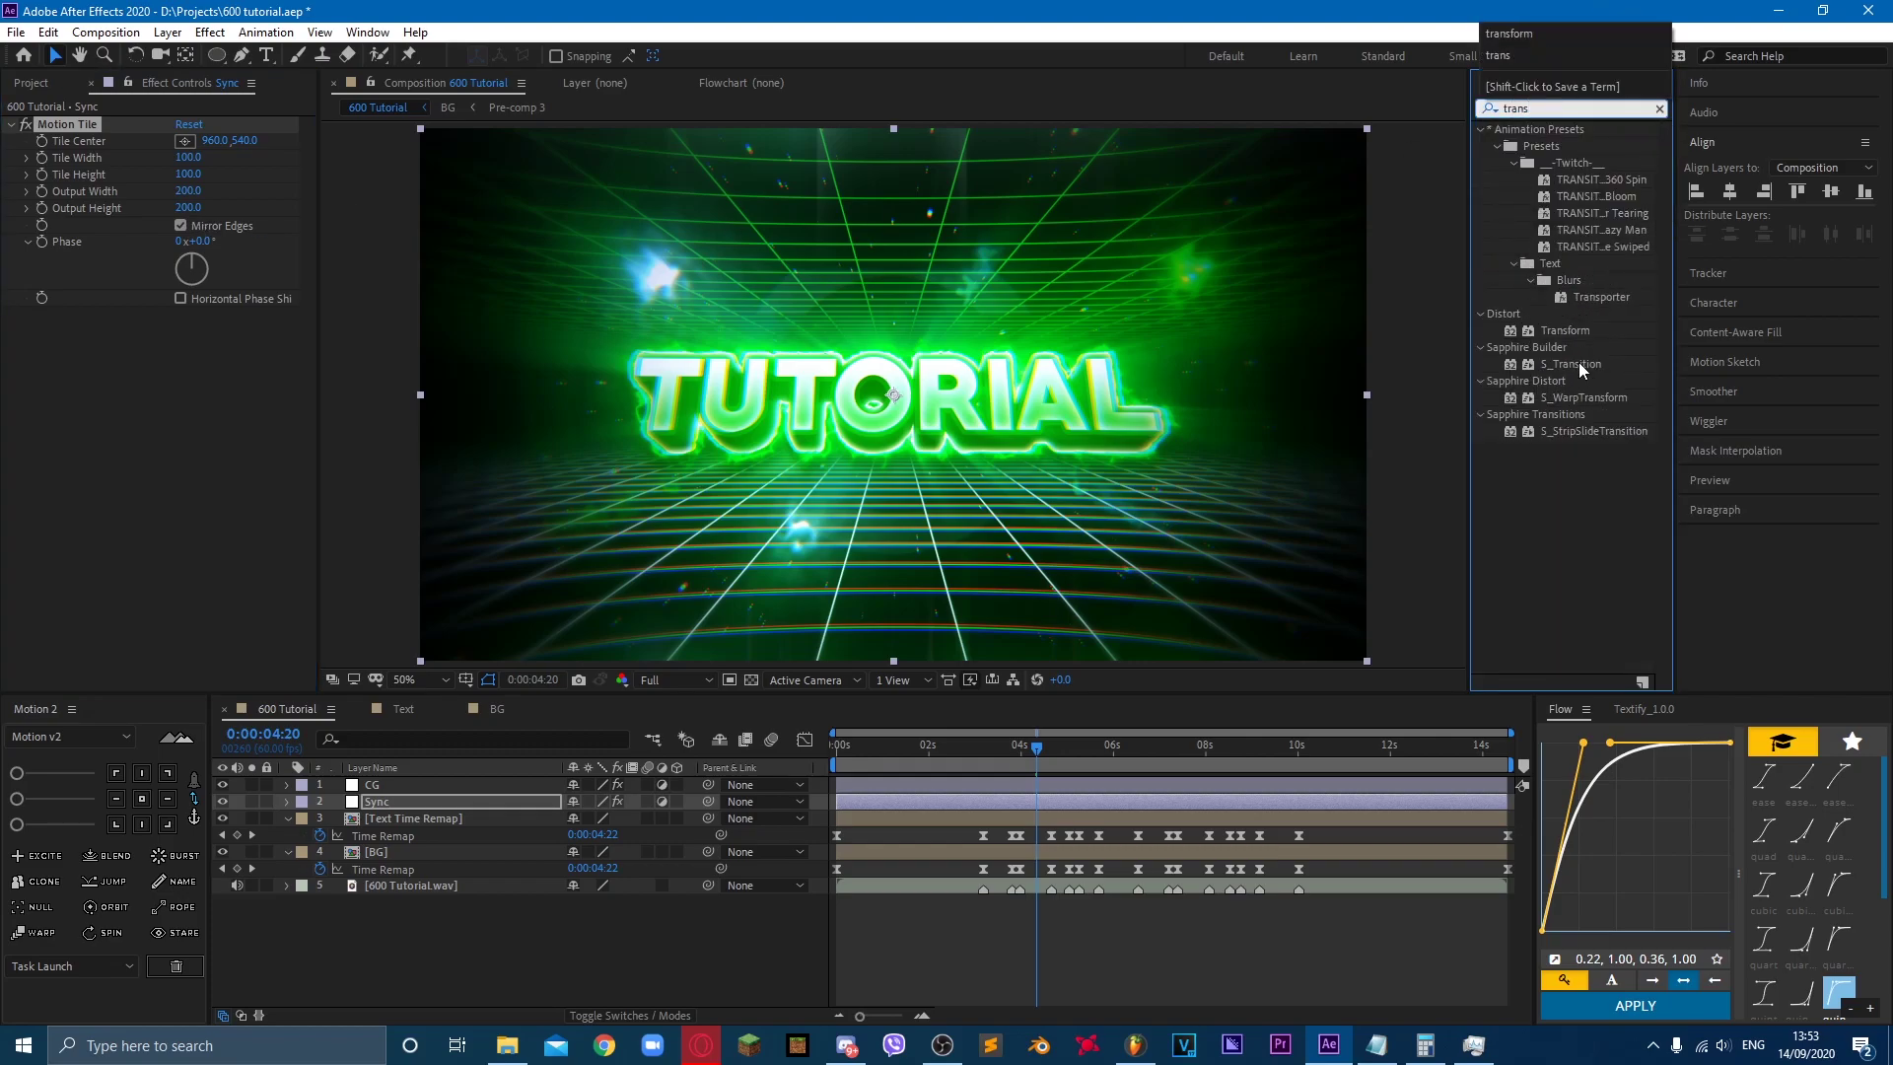
pyautogui.doubleClick(1558, 326)
# Step: Add Transform Scale keyframes on Sync at 0:00:03:48 and two frames earlier at 0:00:03:46
pyautogui.moveTo(1037, 767); pyautogui.dragTo(985, 775)
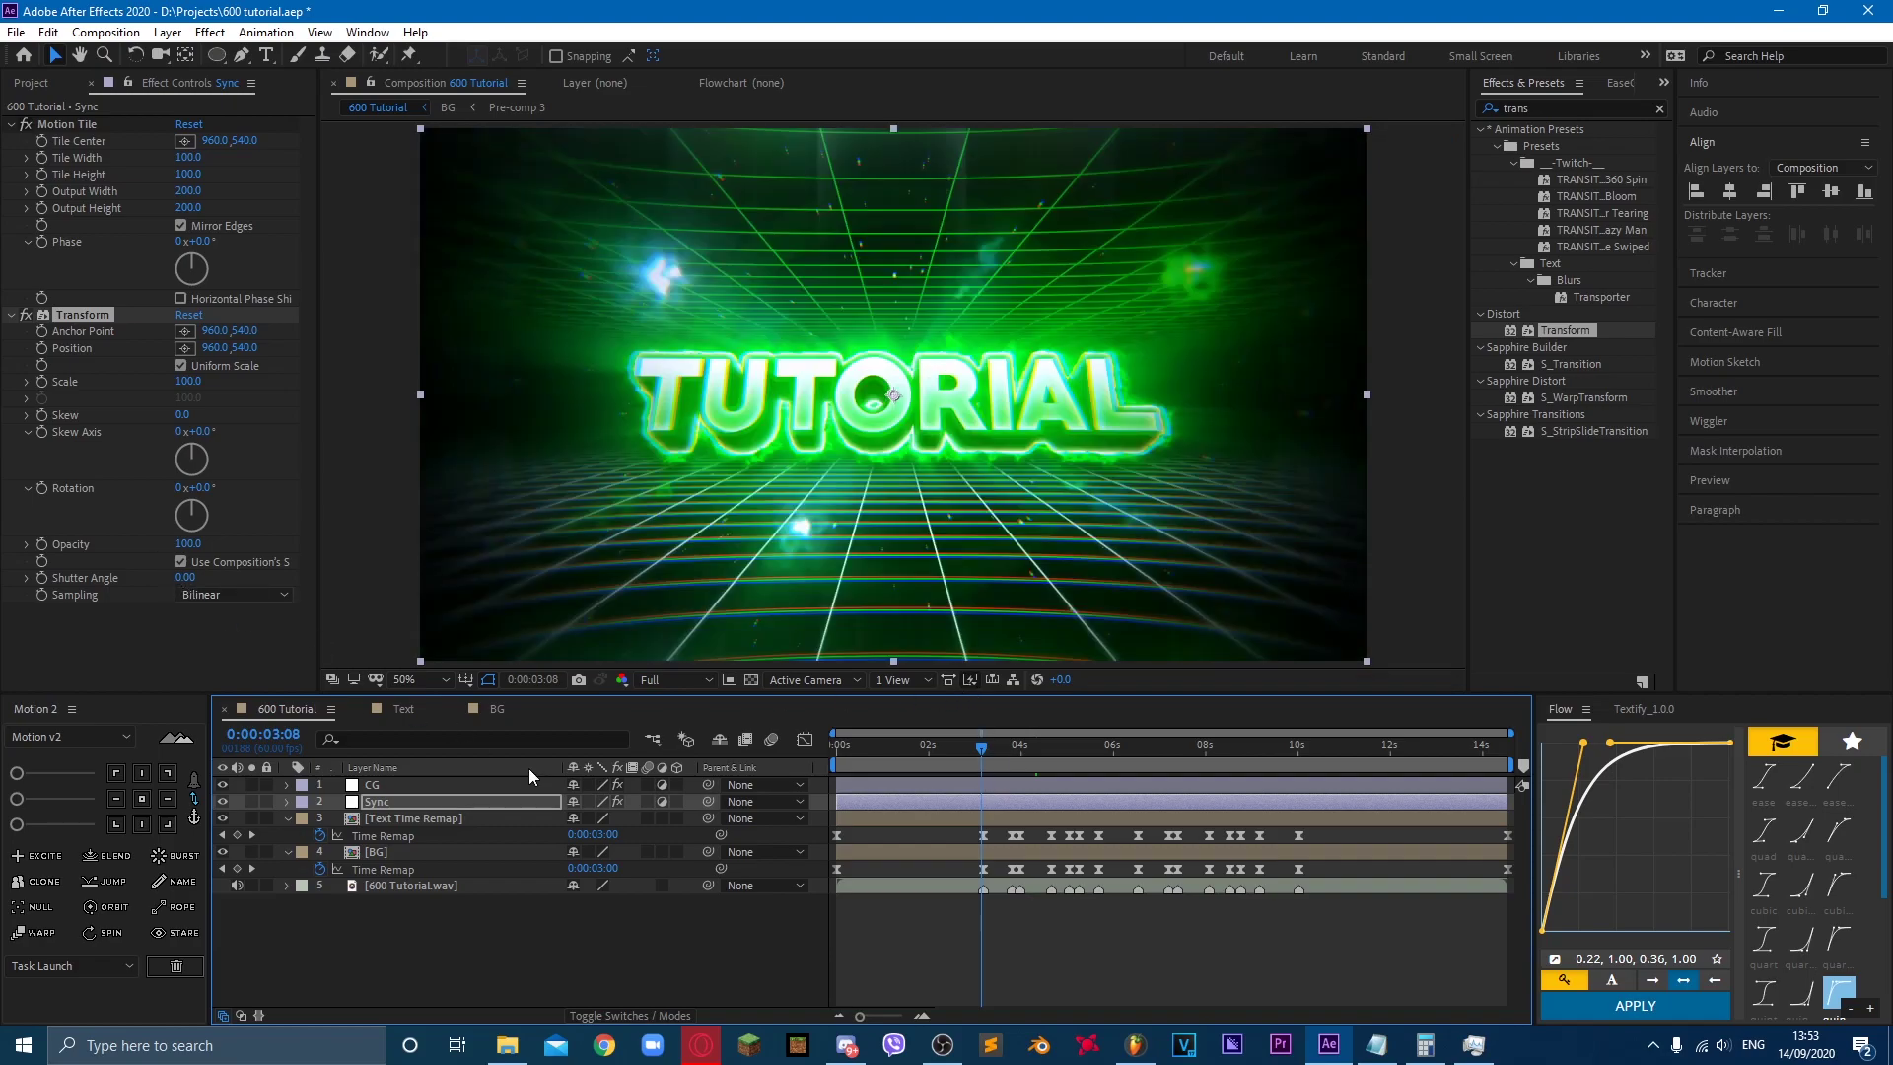
pyautogui.press('k')
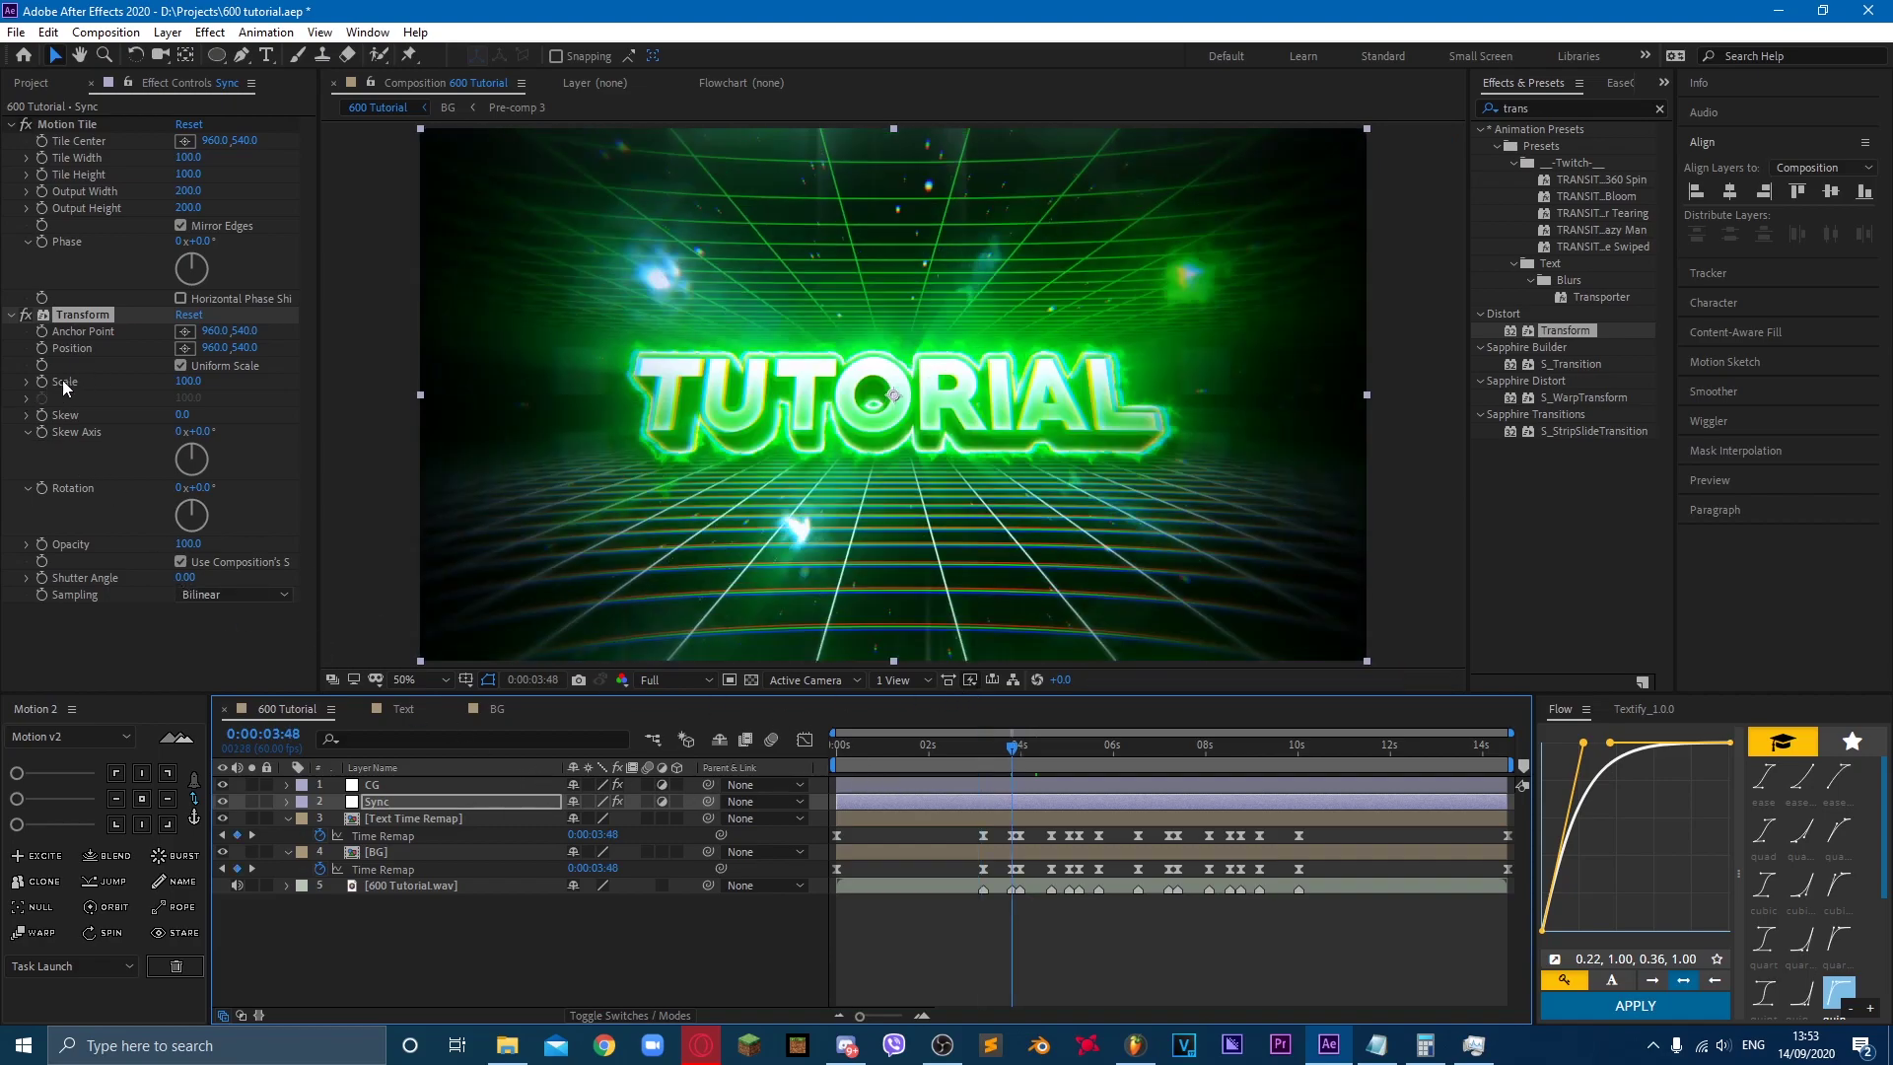
pyautogui.click(39, 388)
pyautogui.click(41, 381)
pyautogui.press('pageup')
pyautogui.press('pageup')
pyautogui.press('u')
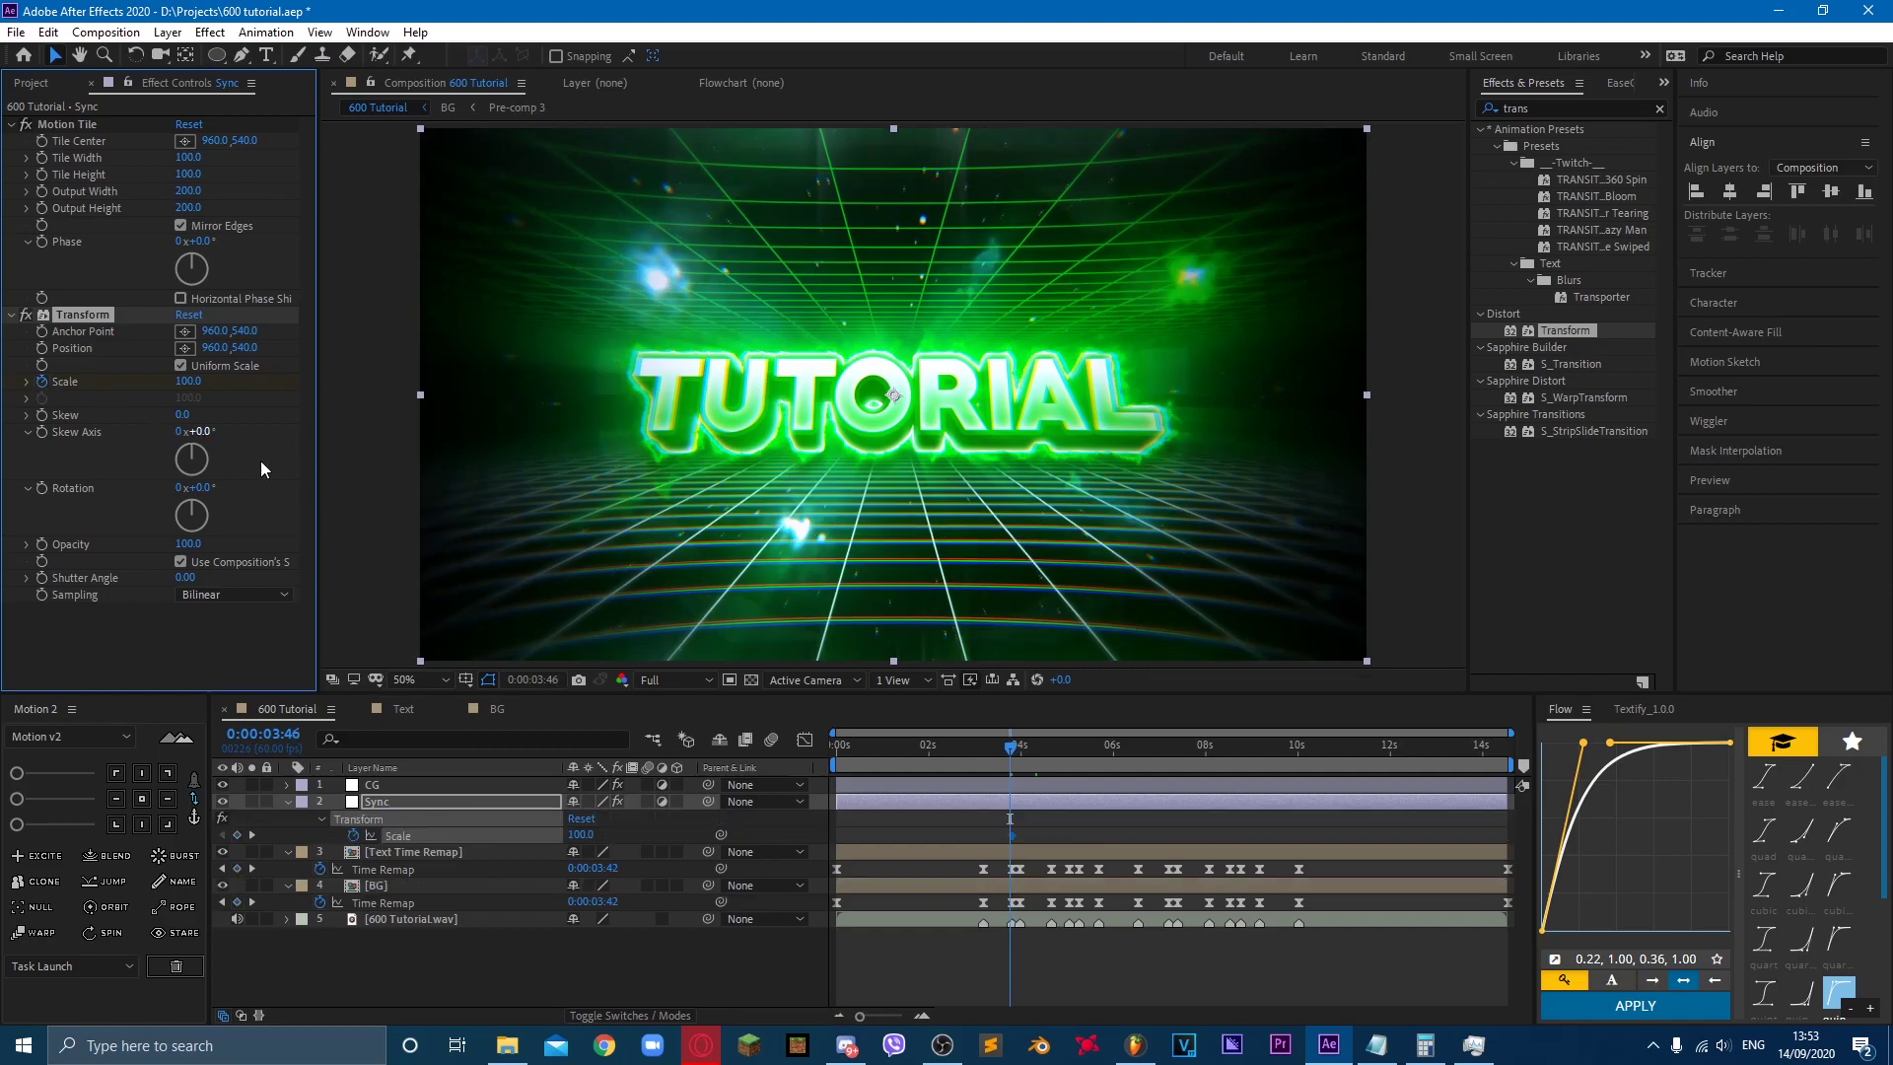
pyautogui.click(239, 835)
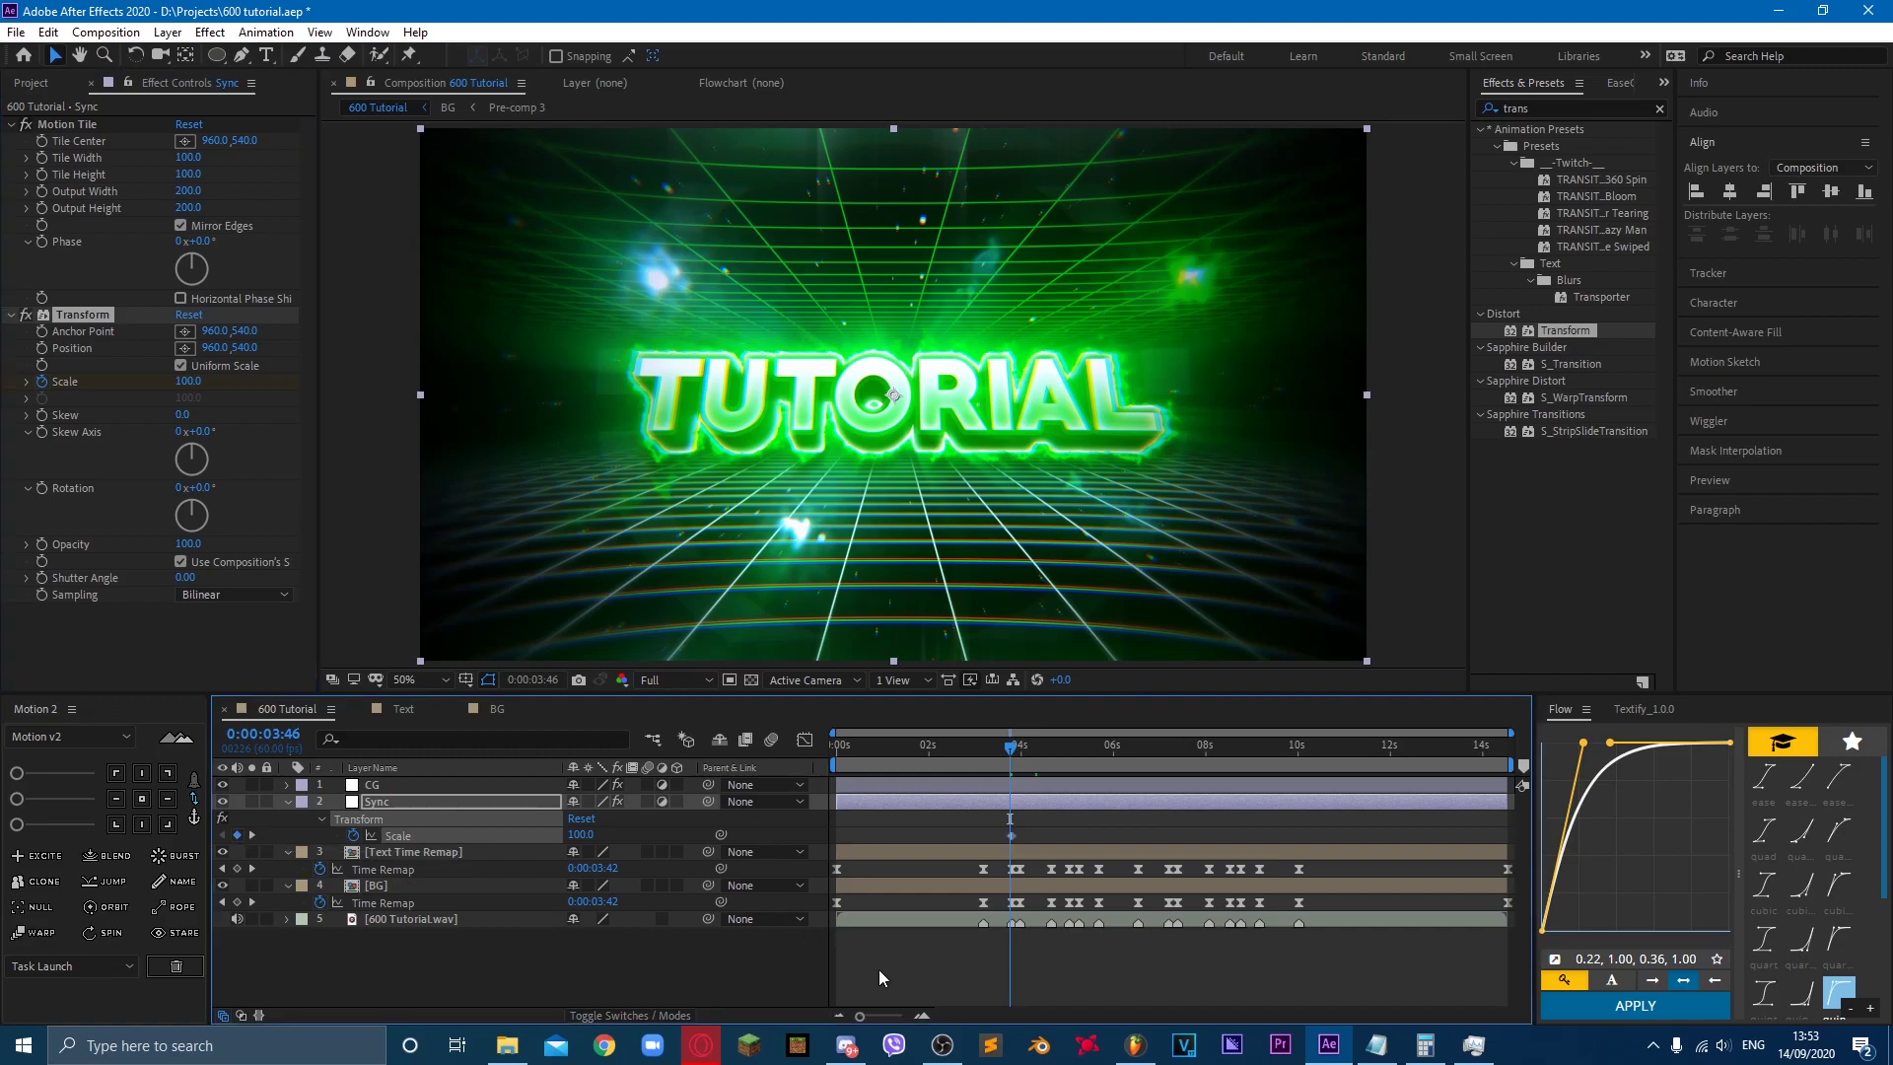
# Step: Set the Sync layer's Transform Scale keyframe at 0:00:03:48 to 120
pyautogui.click(922, 1017)
pyautogui.click(922, 1016)
pyautogui.click(922, 1017)
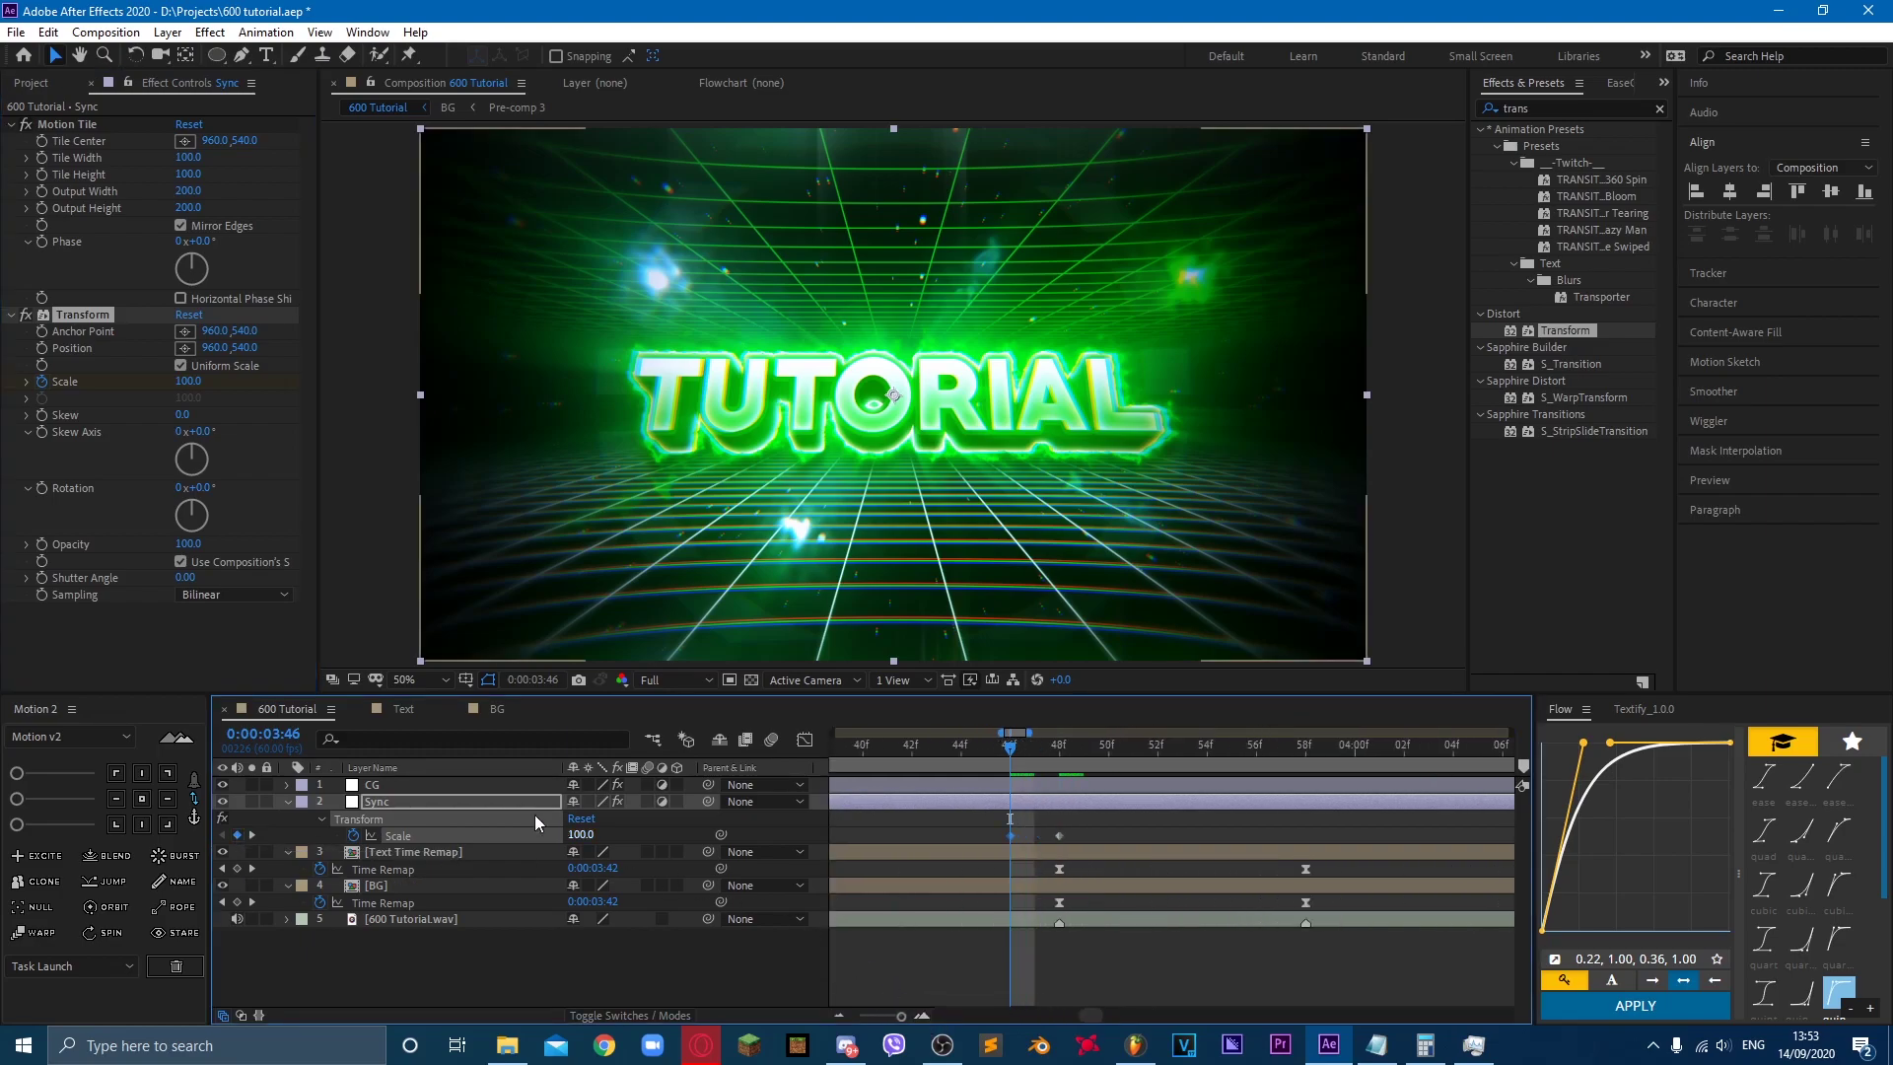
pyautogui.click(251, 835)
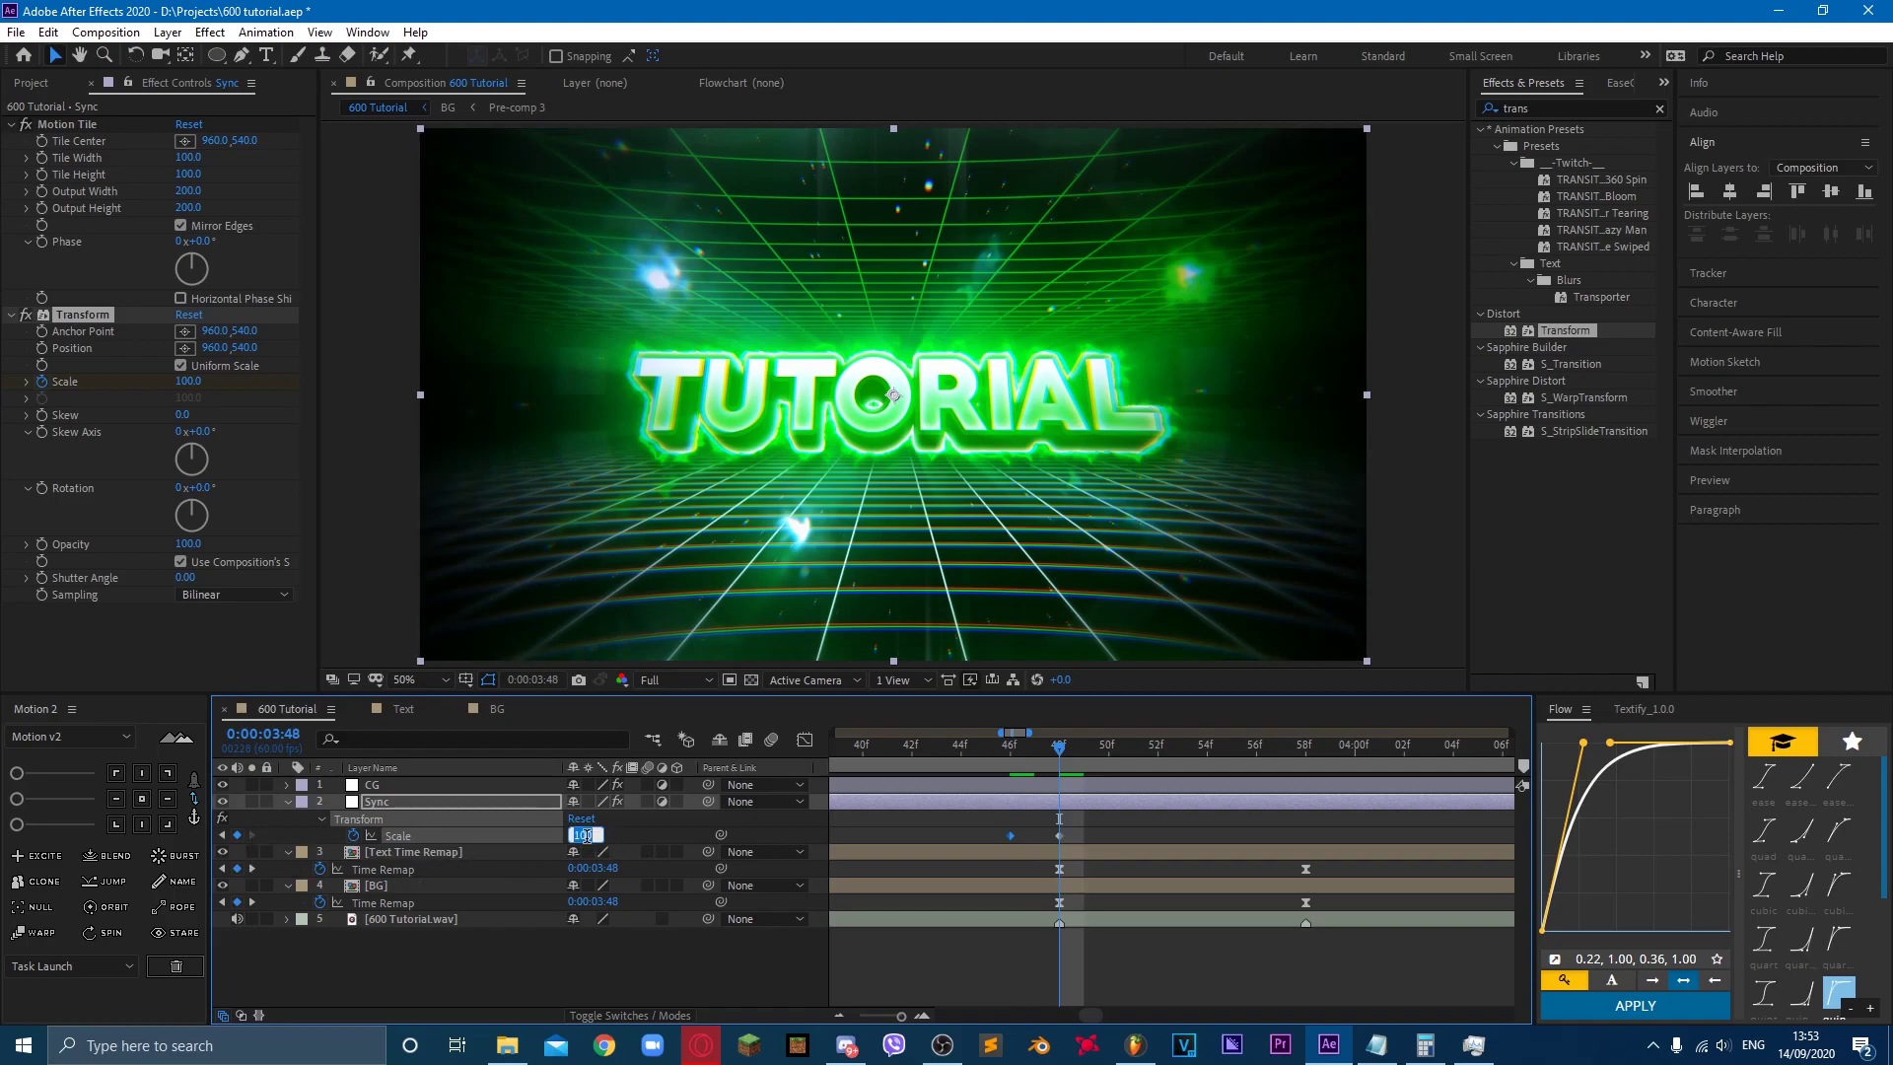
pyautogui.write('120')
pyautogui.press('Return')
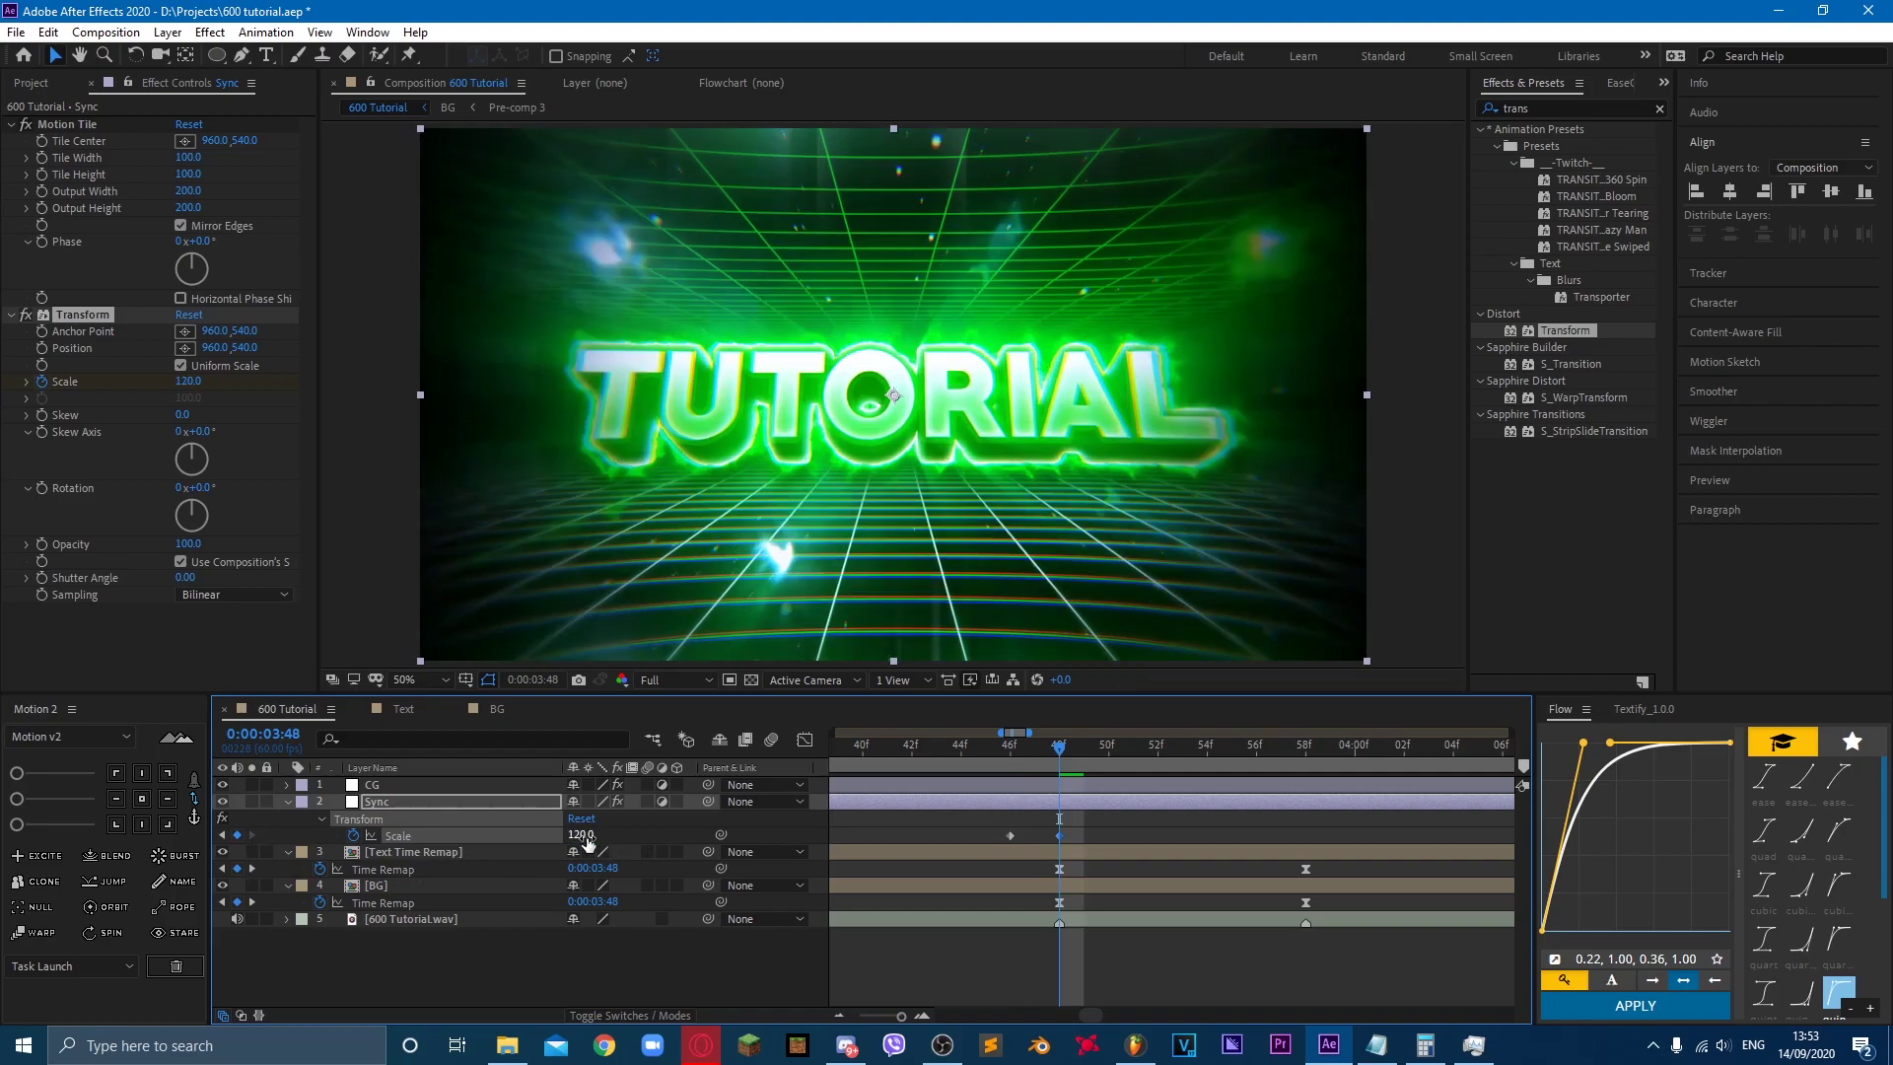
# Step: Open BONCE TEXT.txt in Notepad, copy the entire bounce expression, and return to the After Effects composition
pyautogui.press('super')
pyautogui.write('boss')
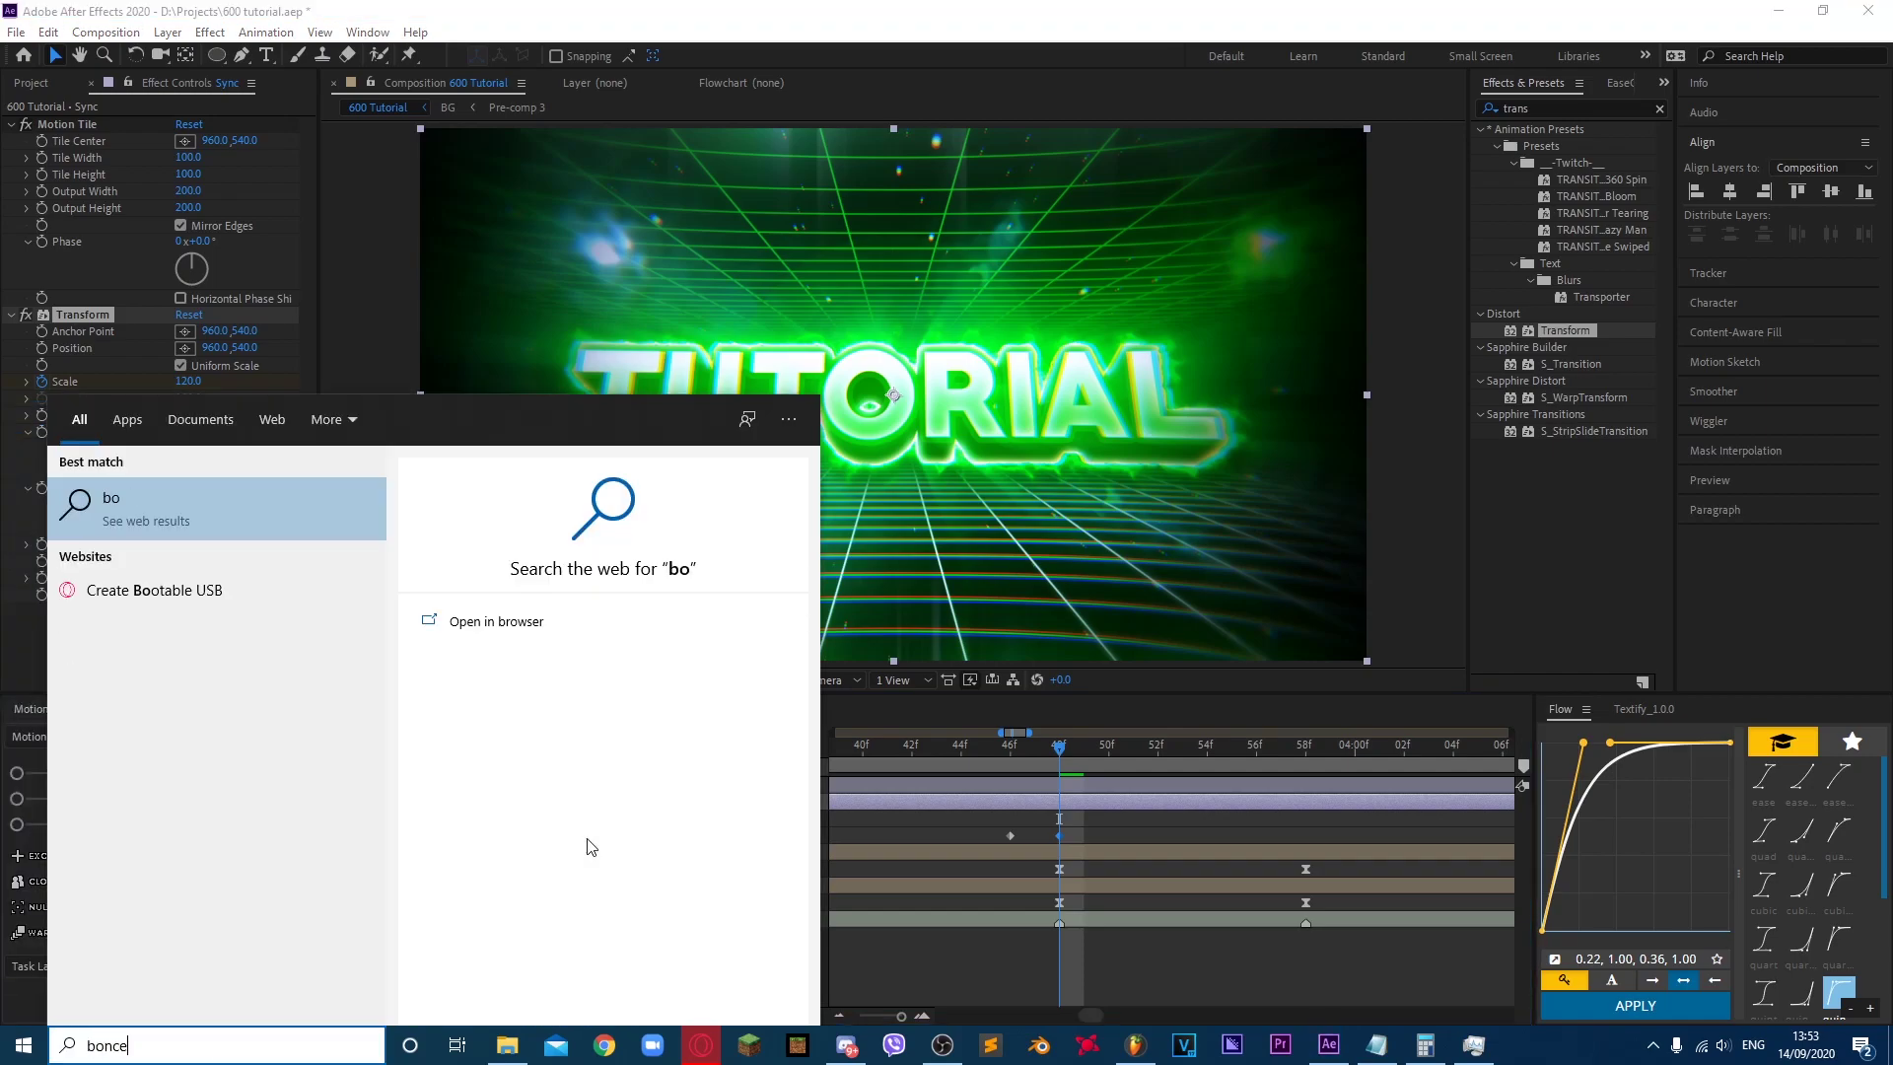
pyautogui.click(239, 522)
pyautogui.moveTo(857, 782); pyautogui.dragTo(523, 787)
pyautogui.click(665, 611)
pyautogui.moveTo(674, 623); pyautogui.dragTo(664, 574)
pyautogui.hotkey('ctrl', 'z')
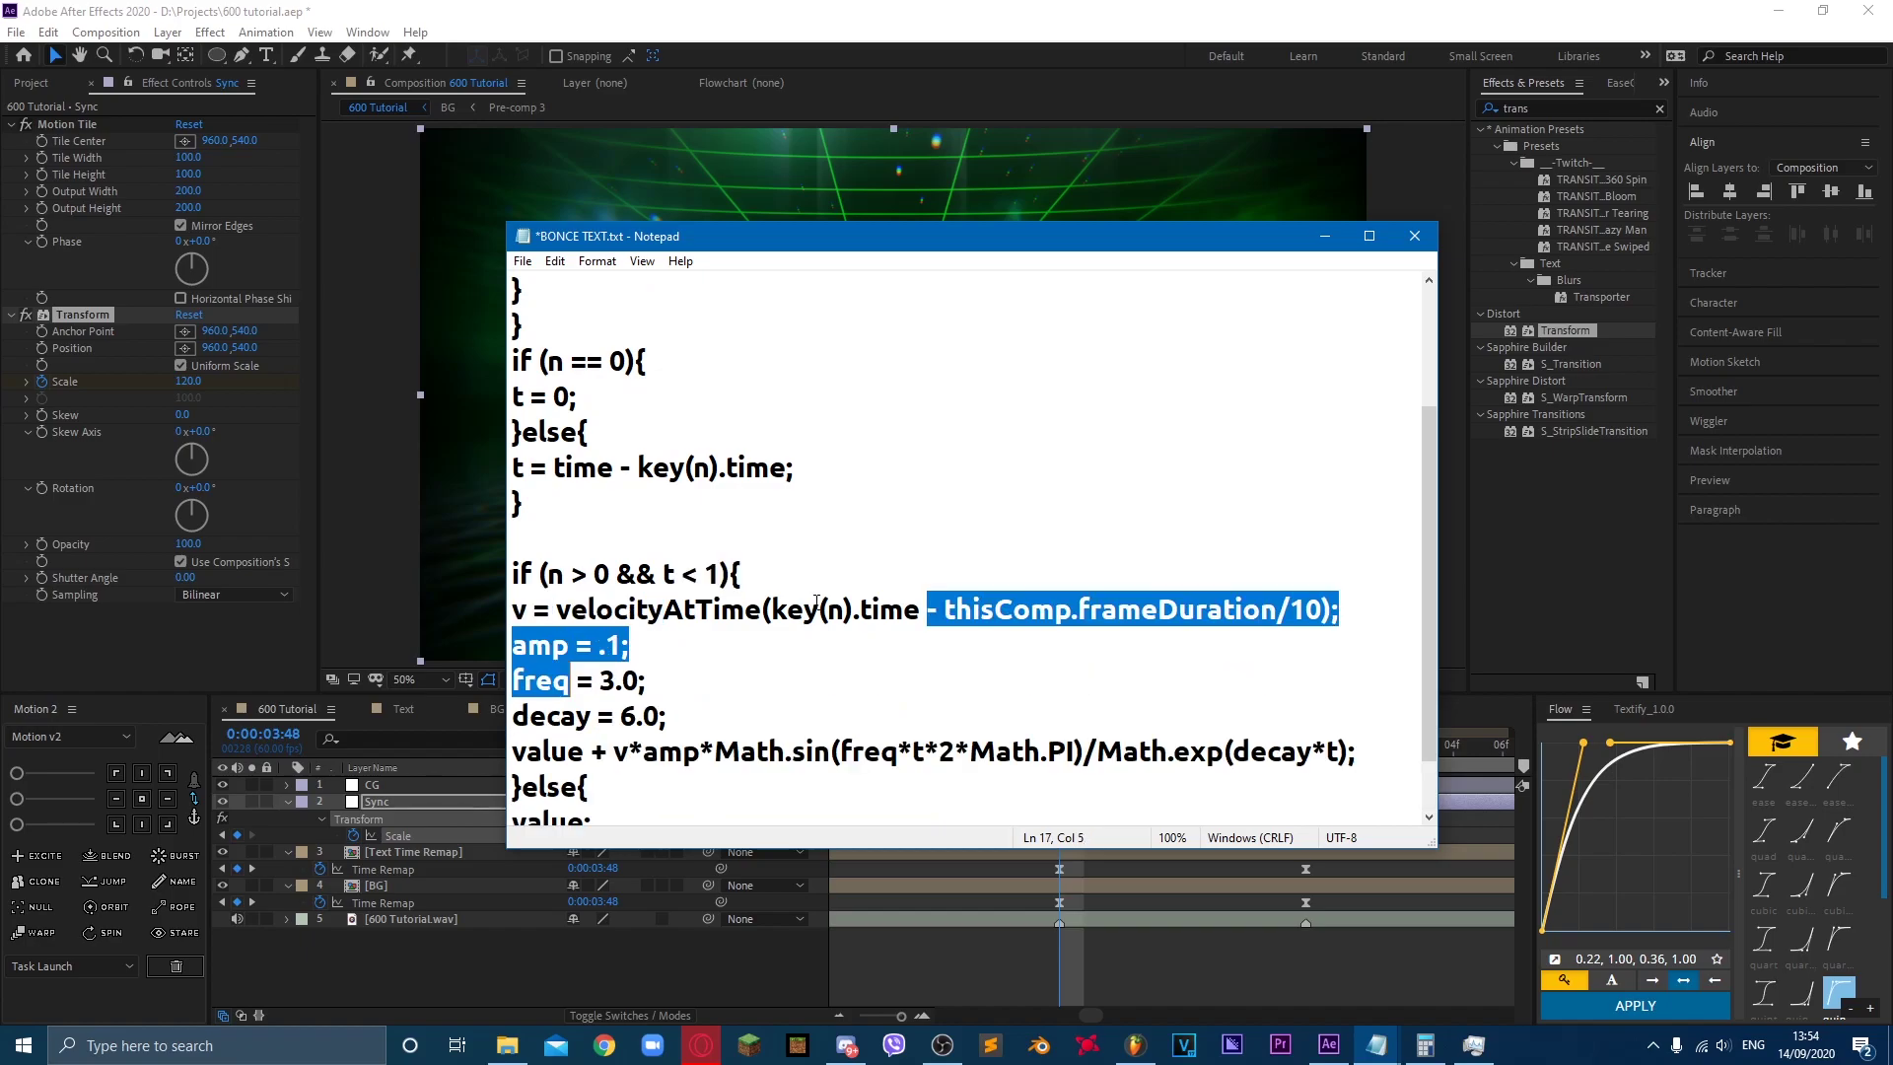
pyautogui.click(1104, 610)
pyautogui.hotkey('ctrl', 'a')
pyautogui.click(441, 945)
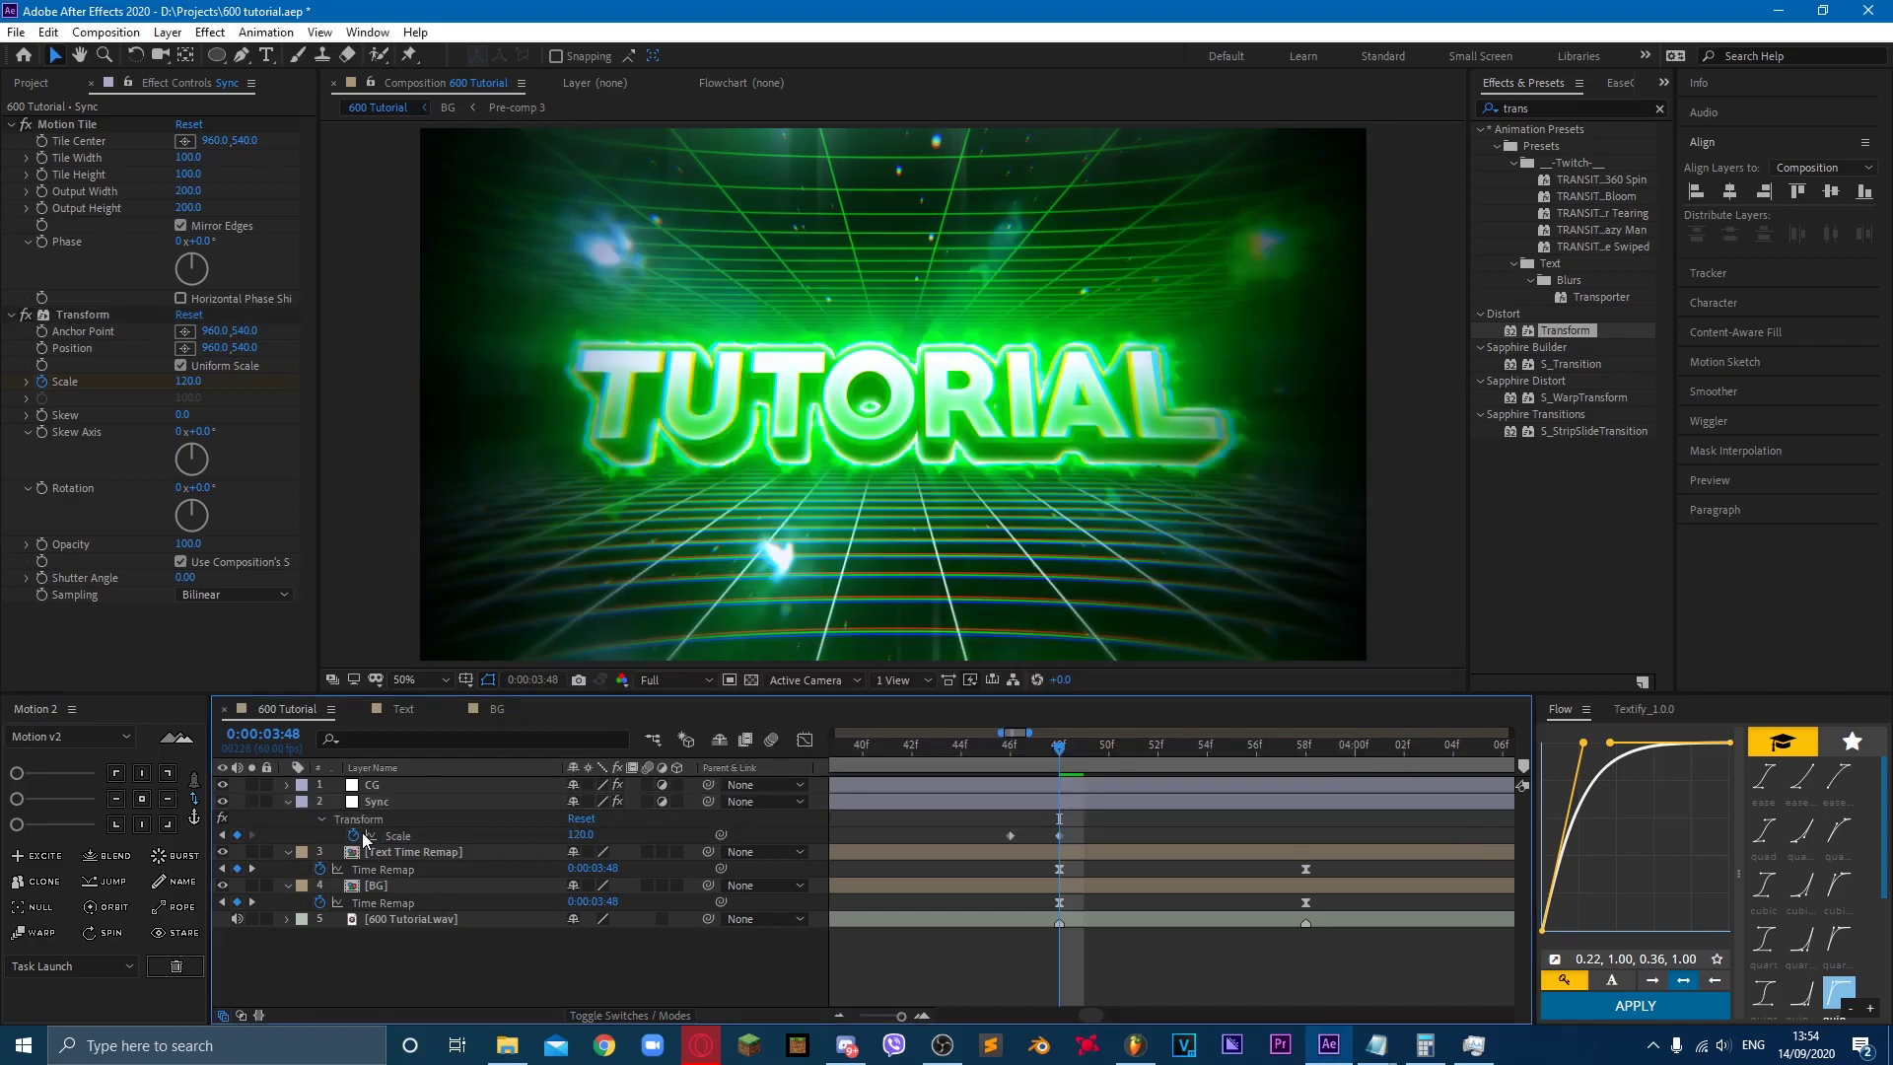
# Step: Enable an expression on the Sync layer's Transform Scale and replace its default text with the copied bounce expression
pyautogui.keyDown('alt'); pyautogui.click(353, 836); pyautogui.keyUp('alt')
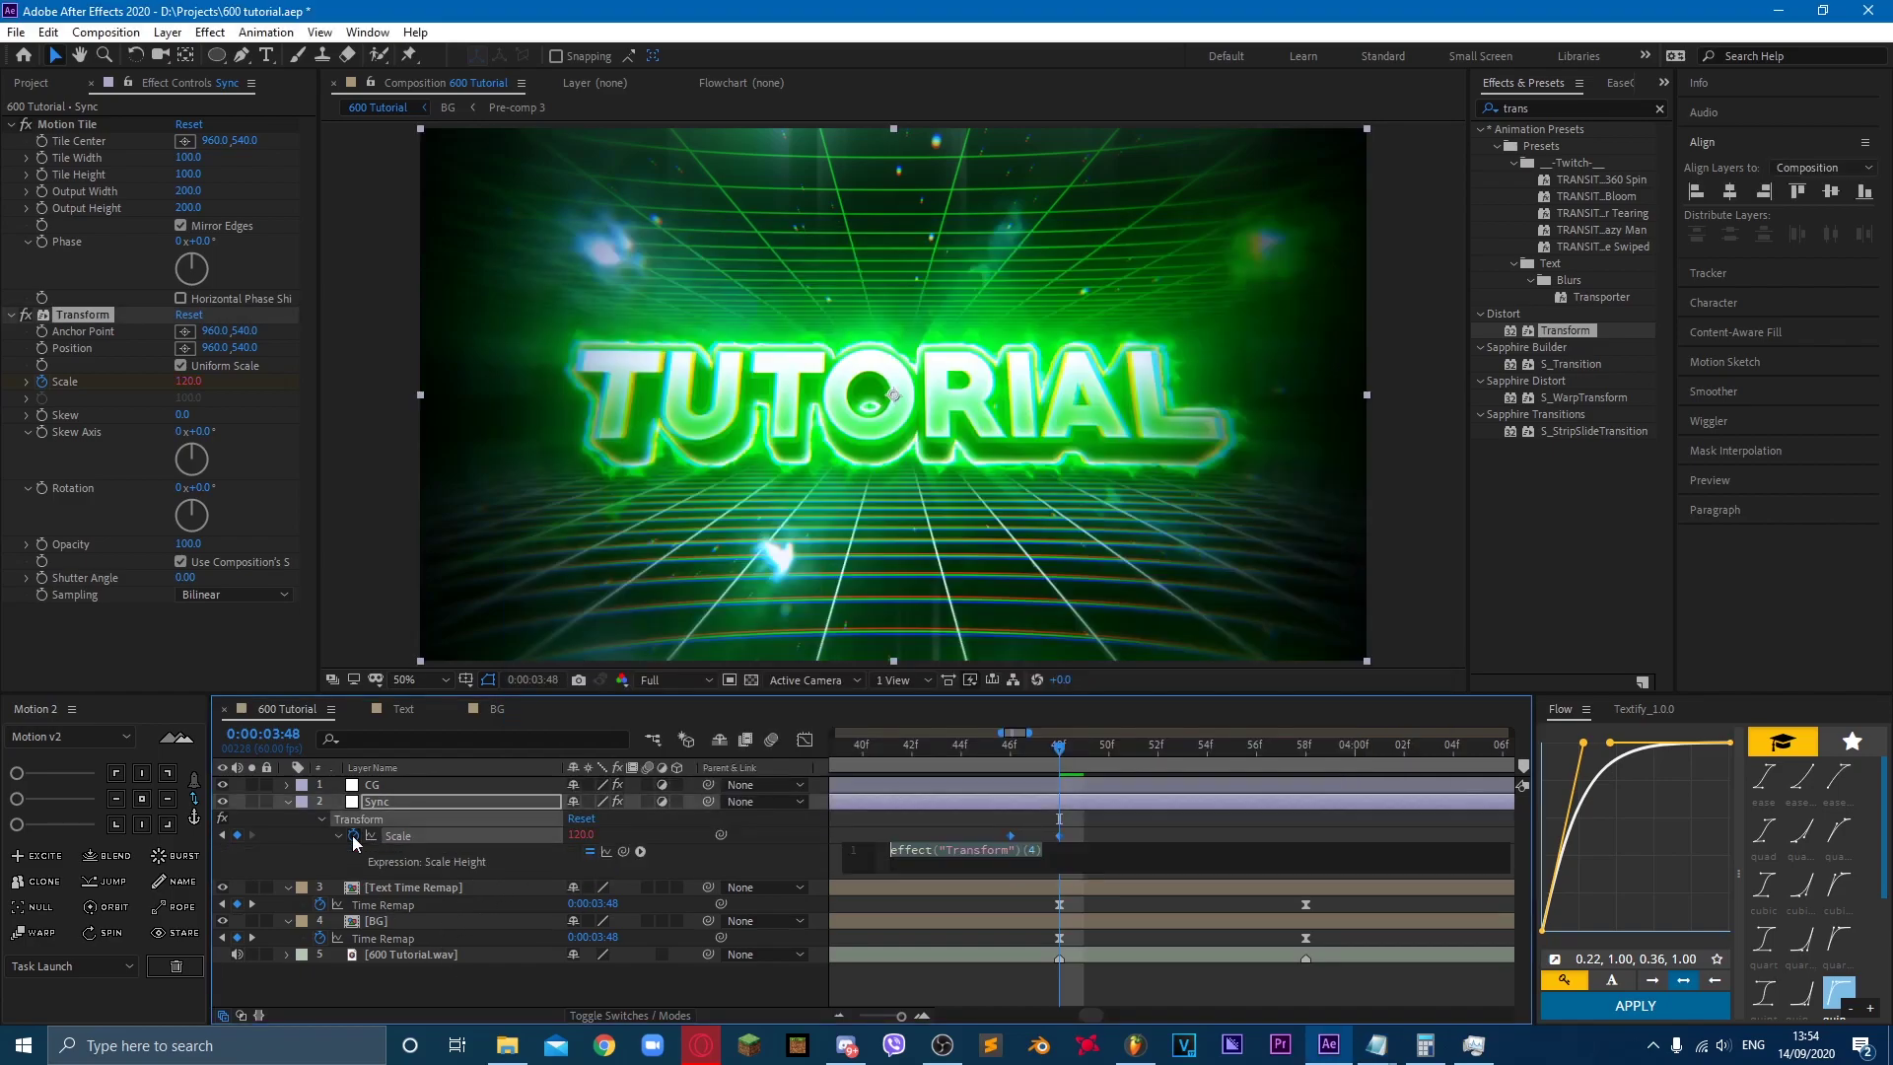
pyautogui.hotkey('ctrl', 'v')
pyautogui.click(936, 831)
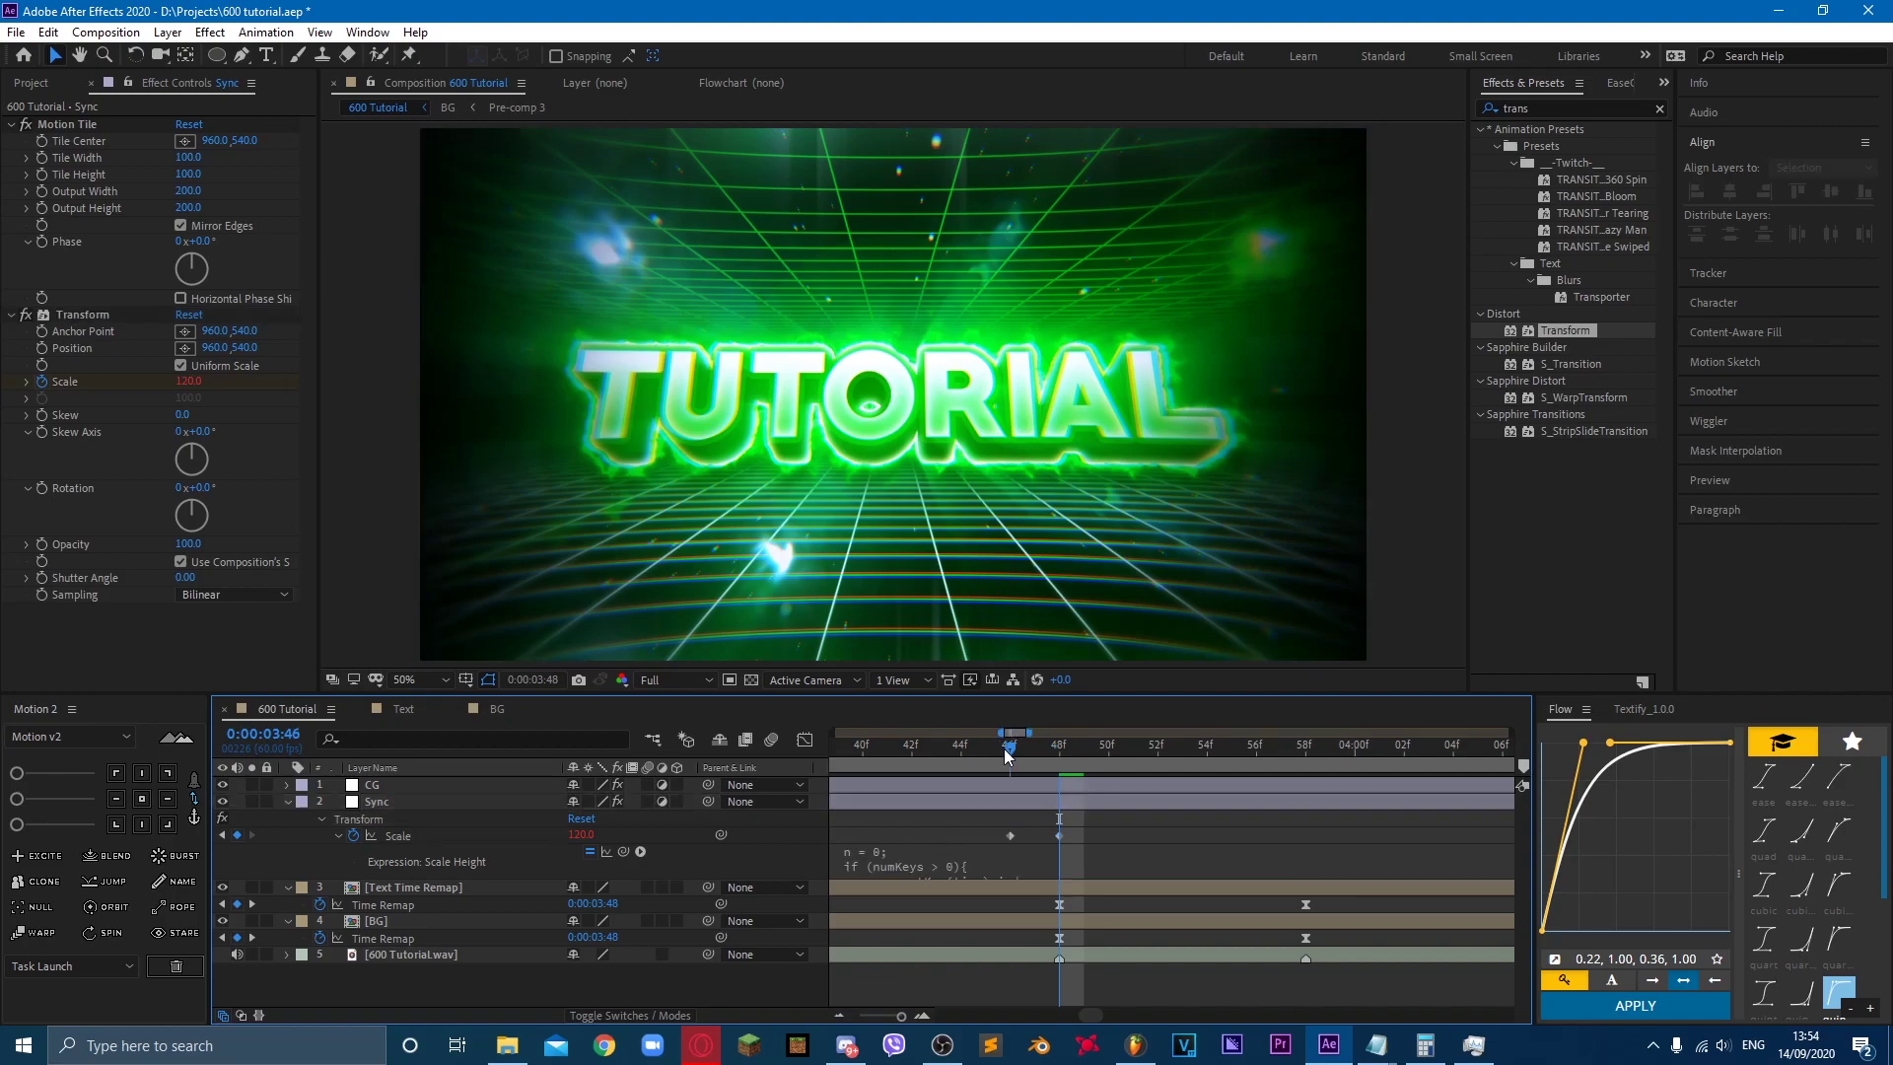
pyautogui.click(1004, 749)
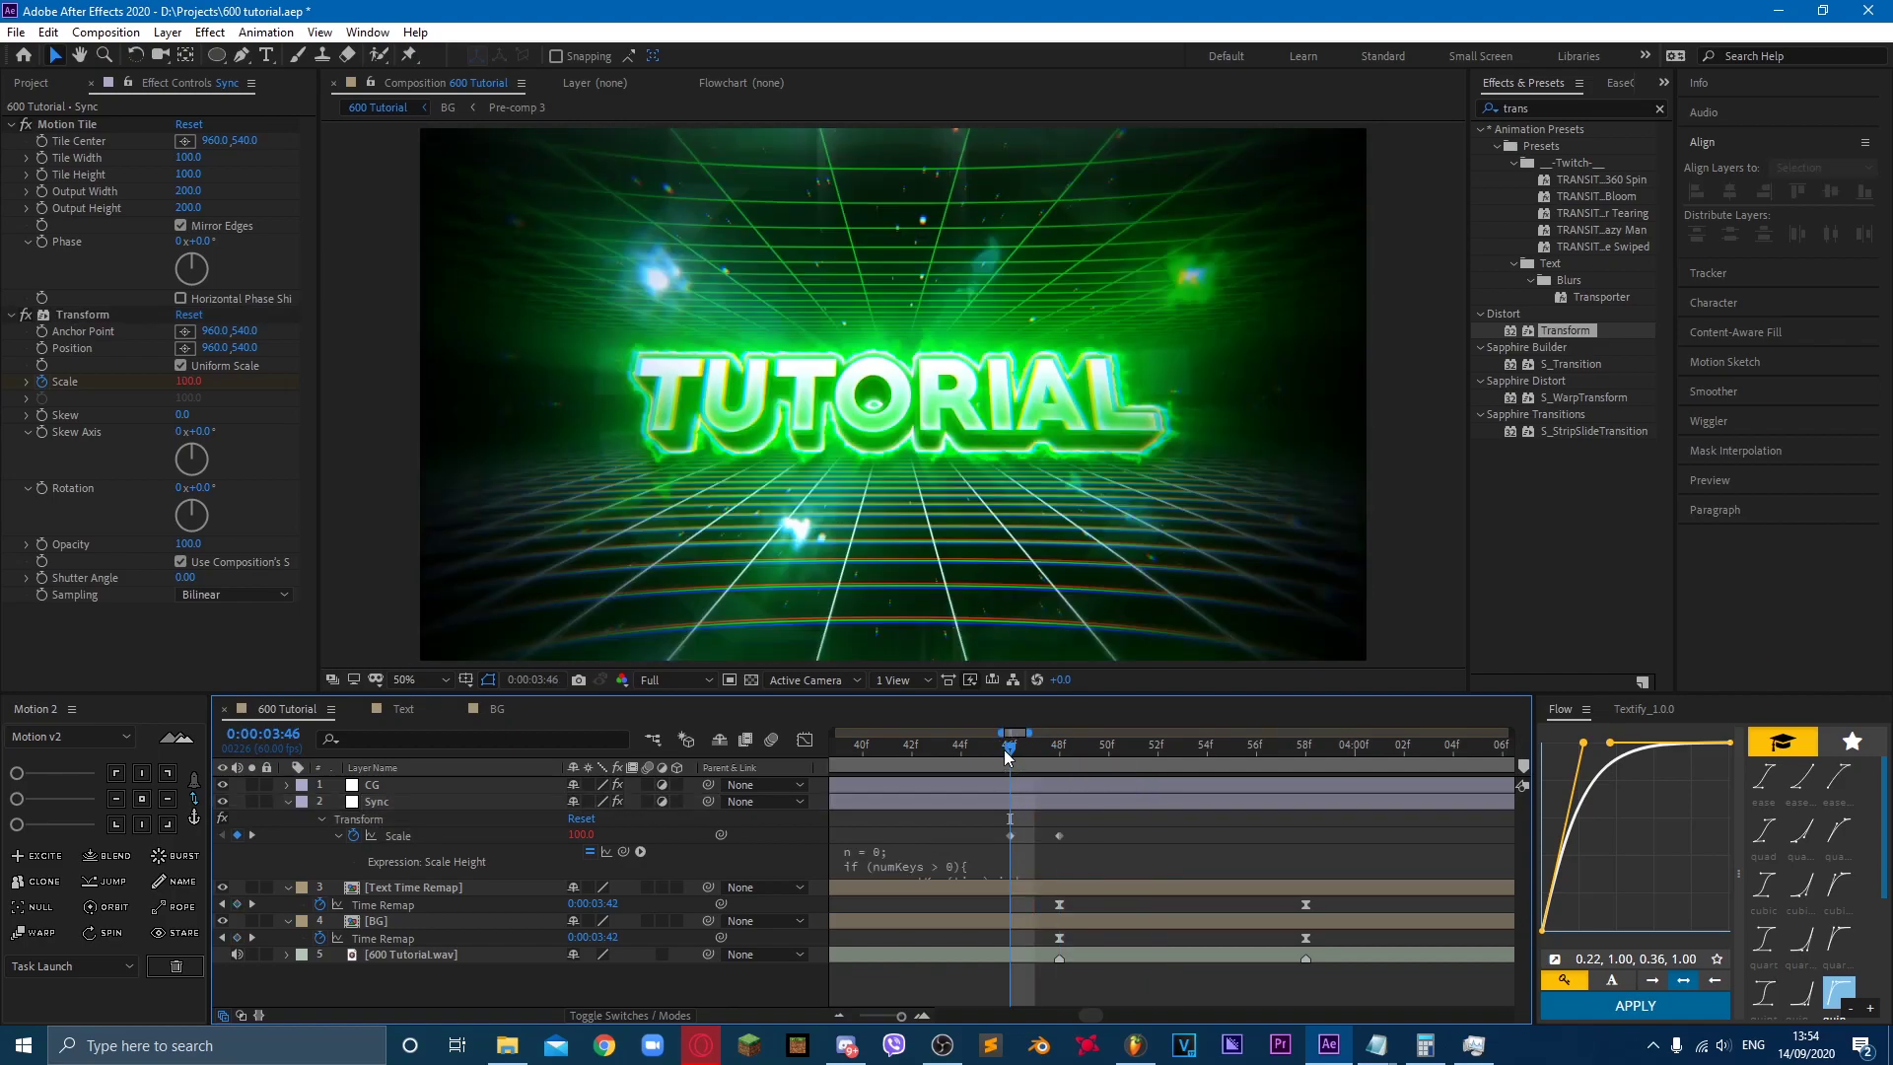
# Step: Examine the amp, freq and decay lines of the Scale bounce expression and preview the bounce from 0:00:03:46
pyautogui.click(962, 871)
pyautogui.hotkey('ctrl', 'a')
pyautogui.click(949, 924)
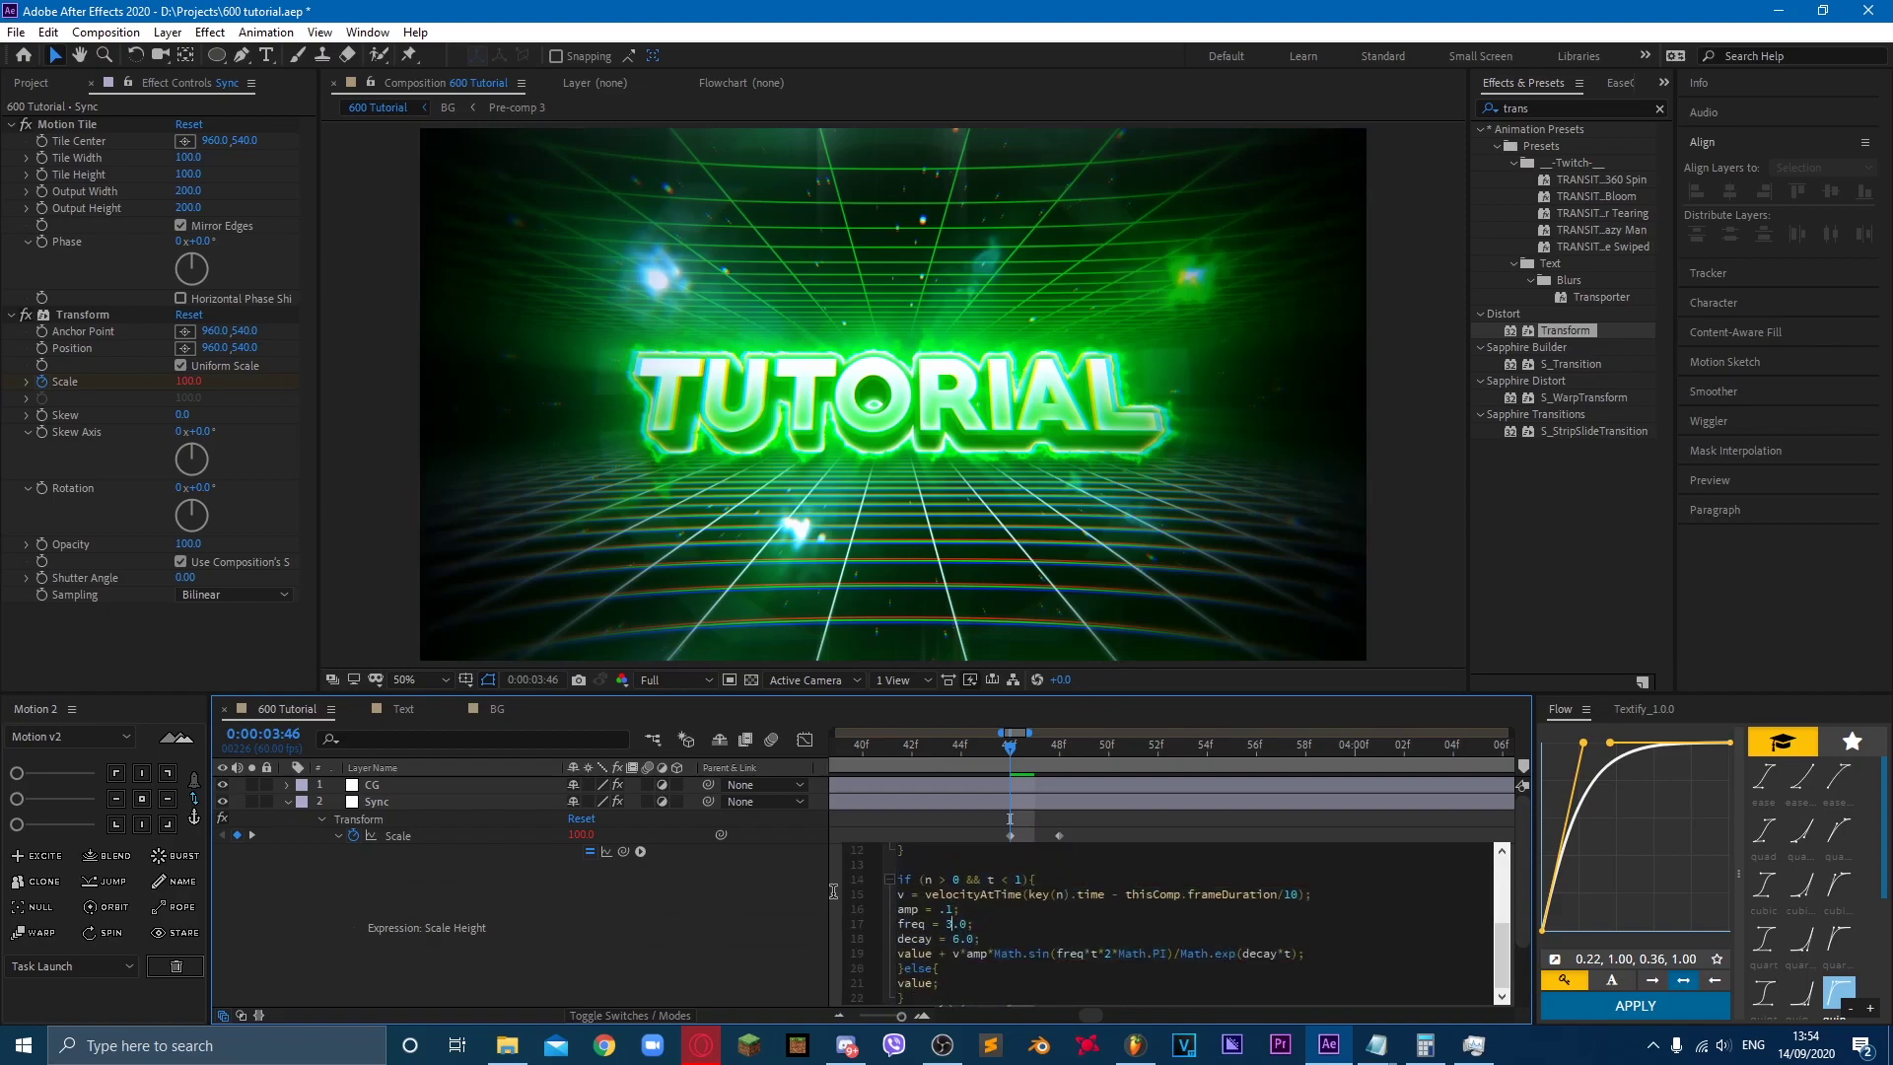
pyautogui.hotkey('ctrl', 'a')
pyautogui.scroll(2, 976, 883)
pyautogui.scroll(-2, 1022, 927)
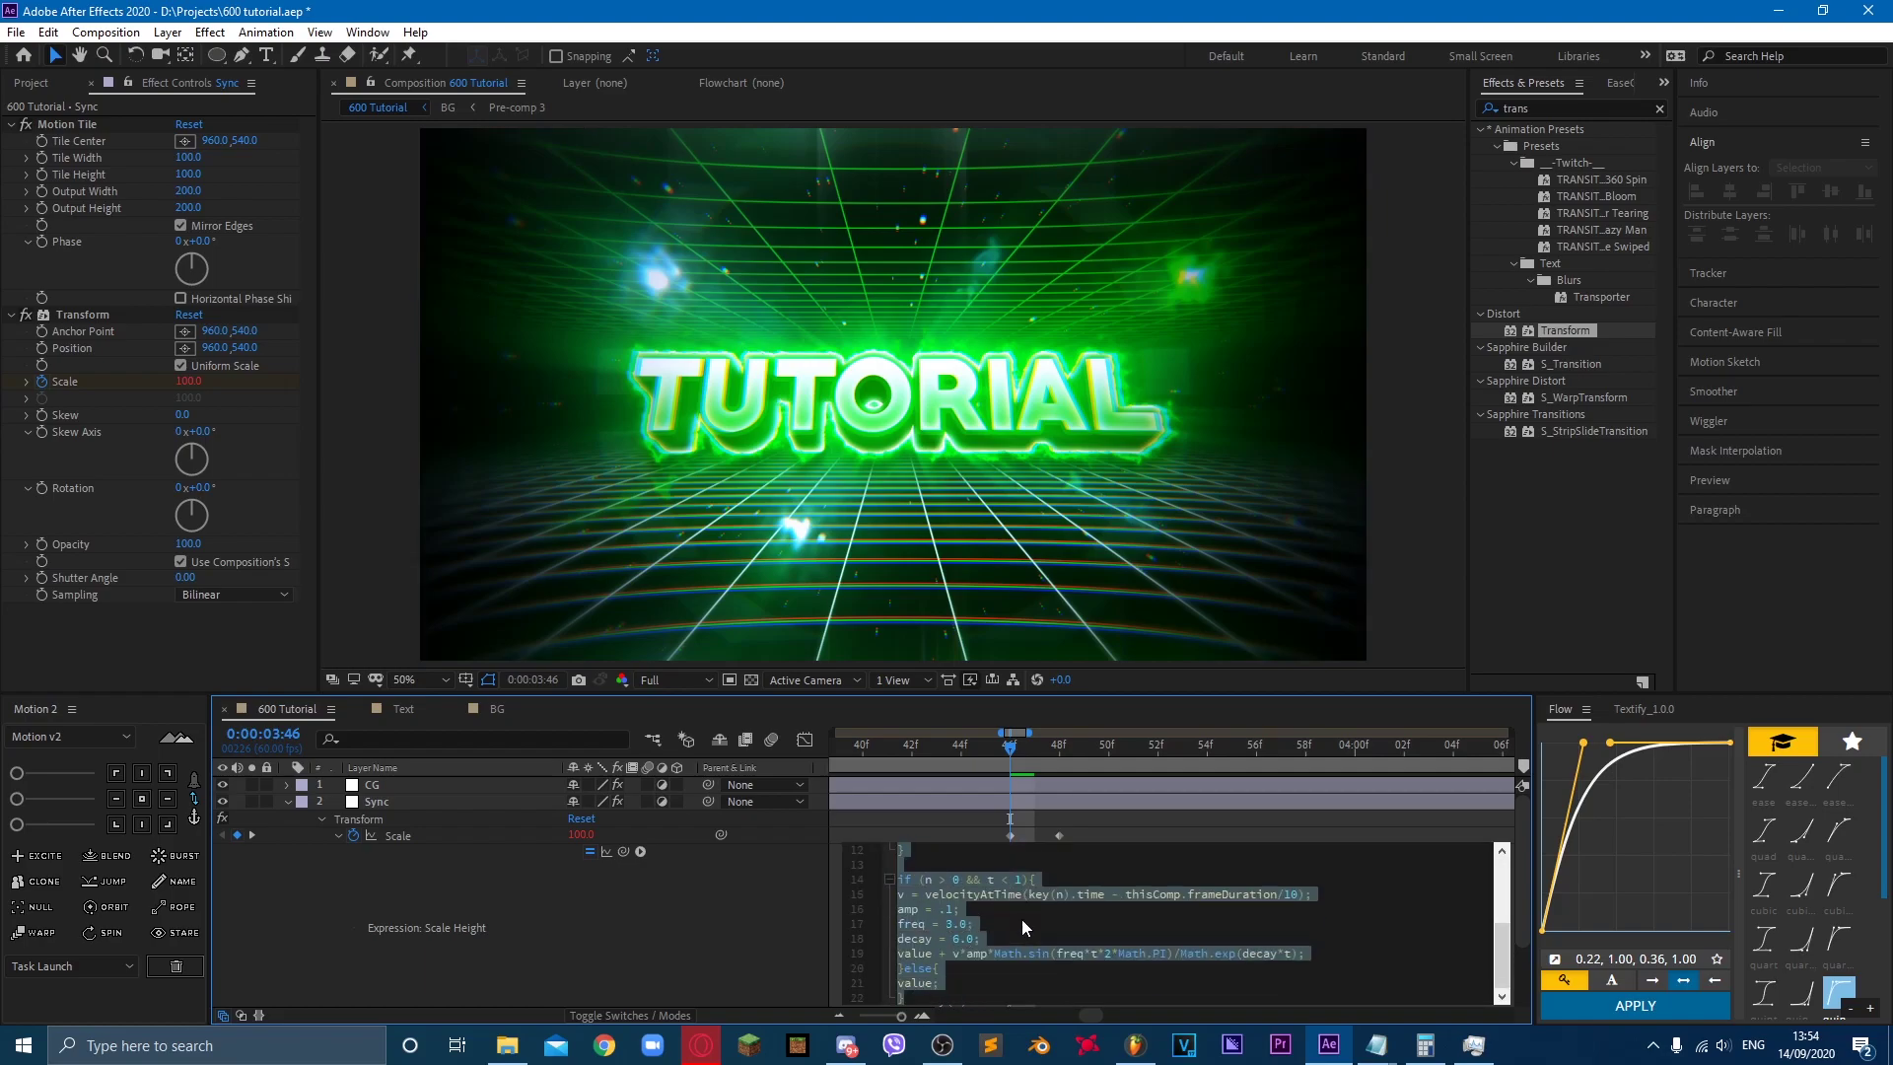
pyautogui.click(957, 924)
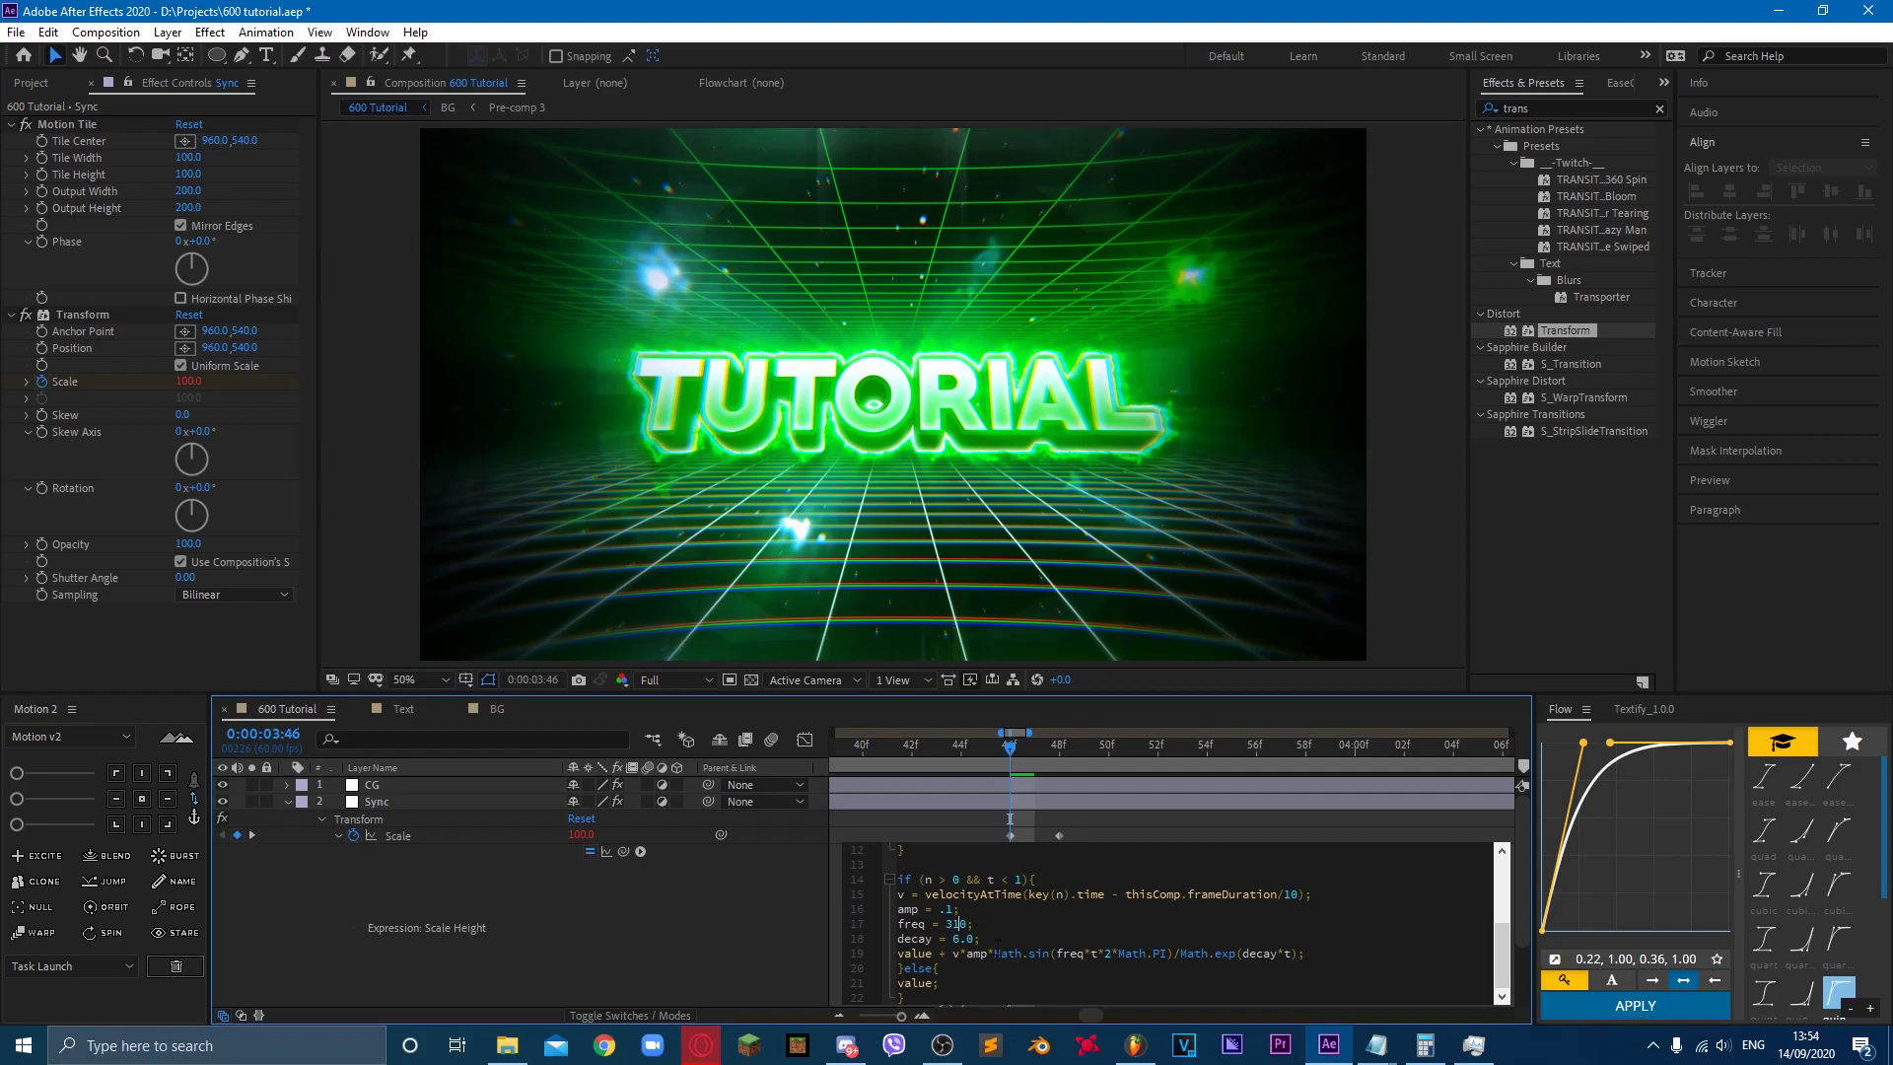
pyautogui.click(1021, 832)
pyautogui.press('space')
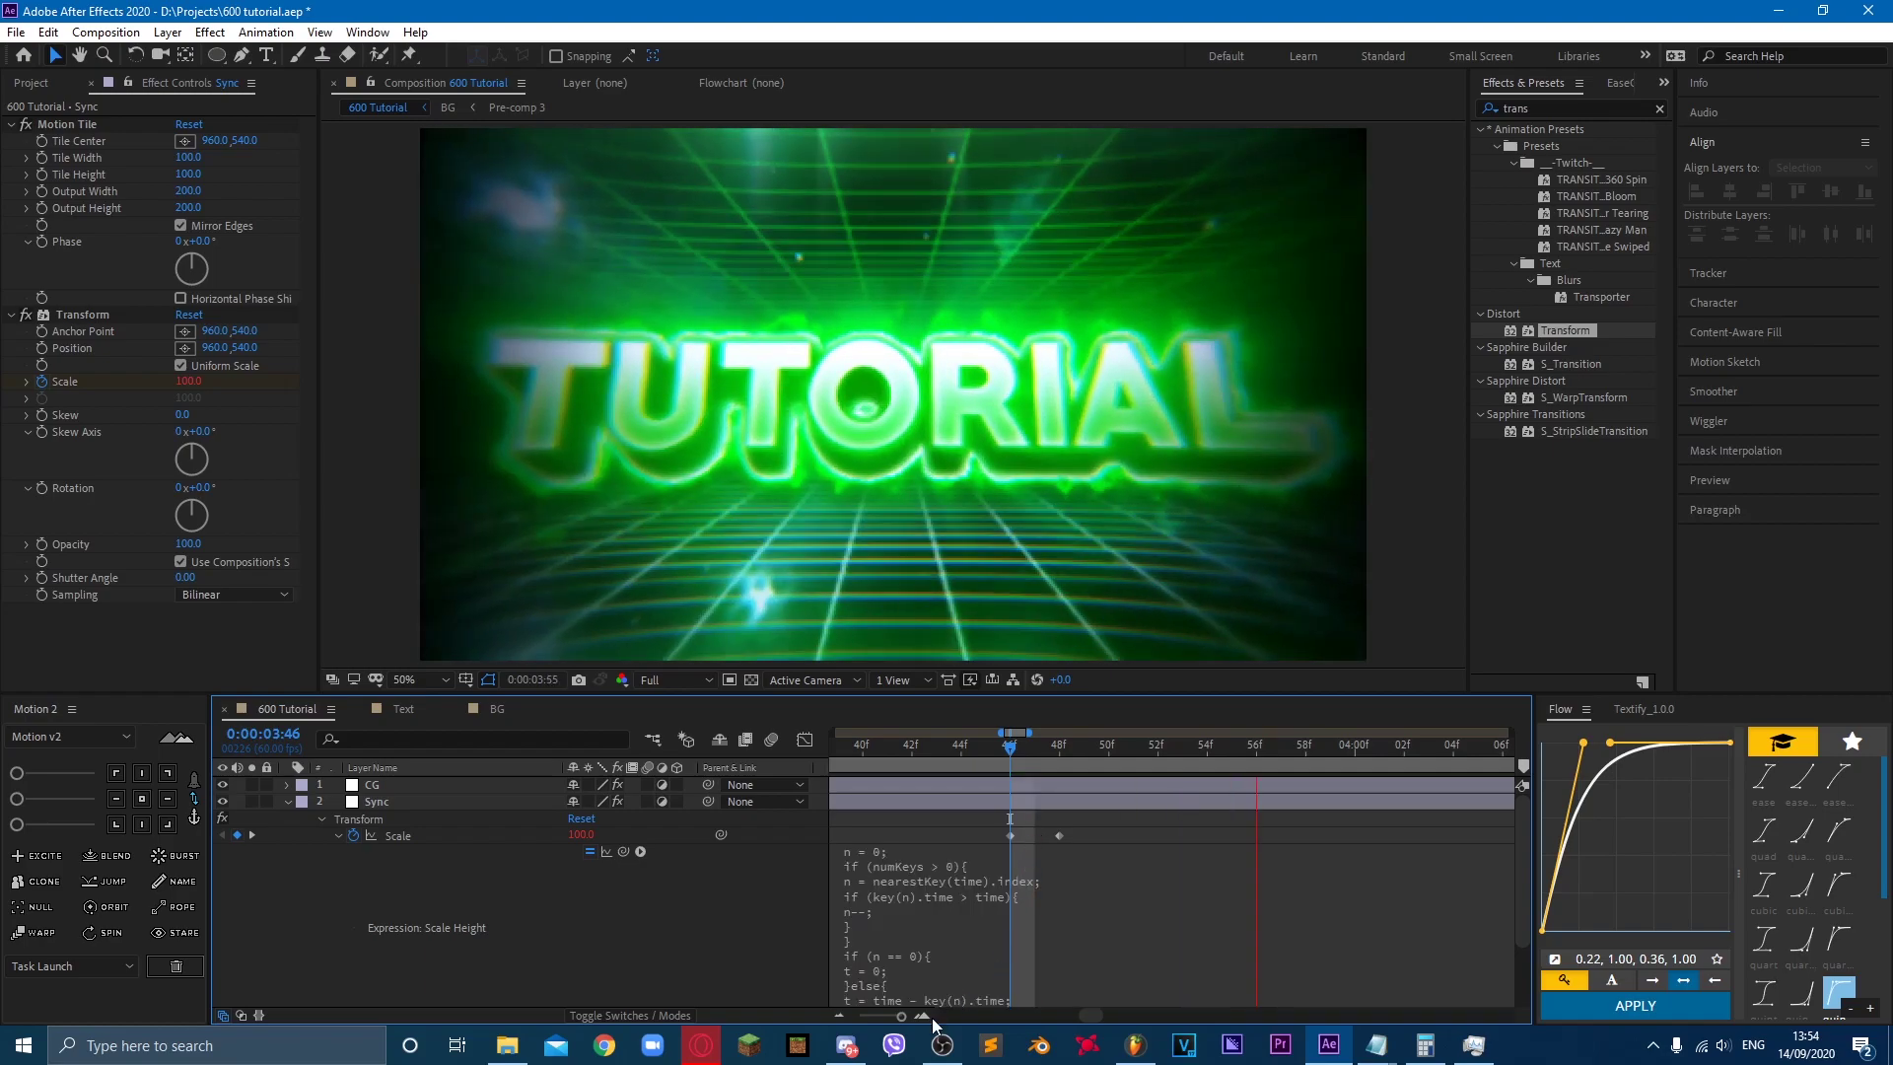
# Step: Collapse the Scale expression and set the Sync layer's Transform Scale keyframe at 0:00:03:48 to 115
pyautogui.click(839, 1015)
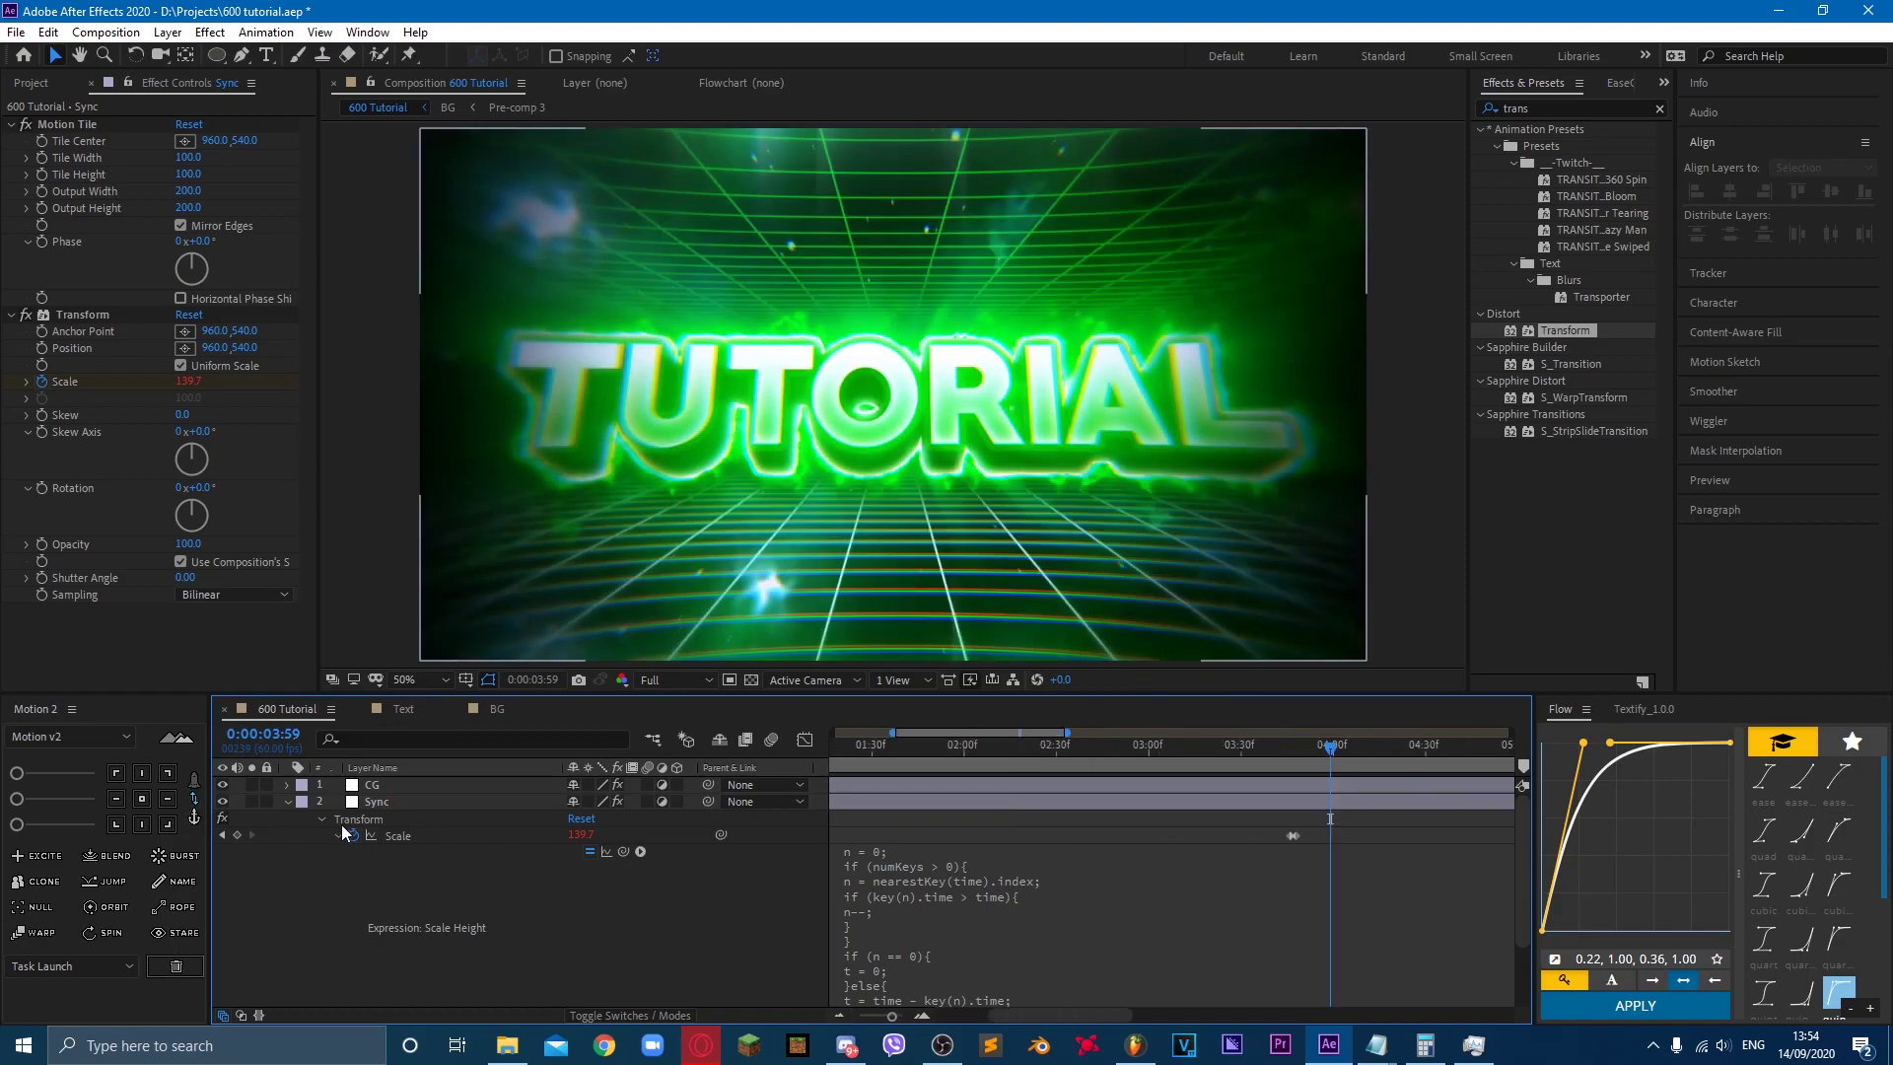
pyautogui.click(339, 835)
pyautogui.press('j')
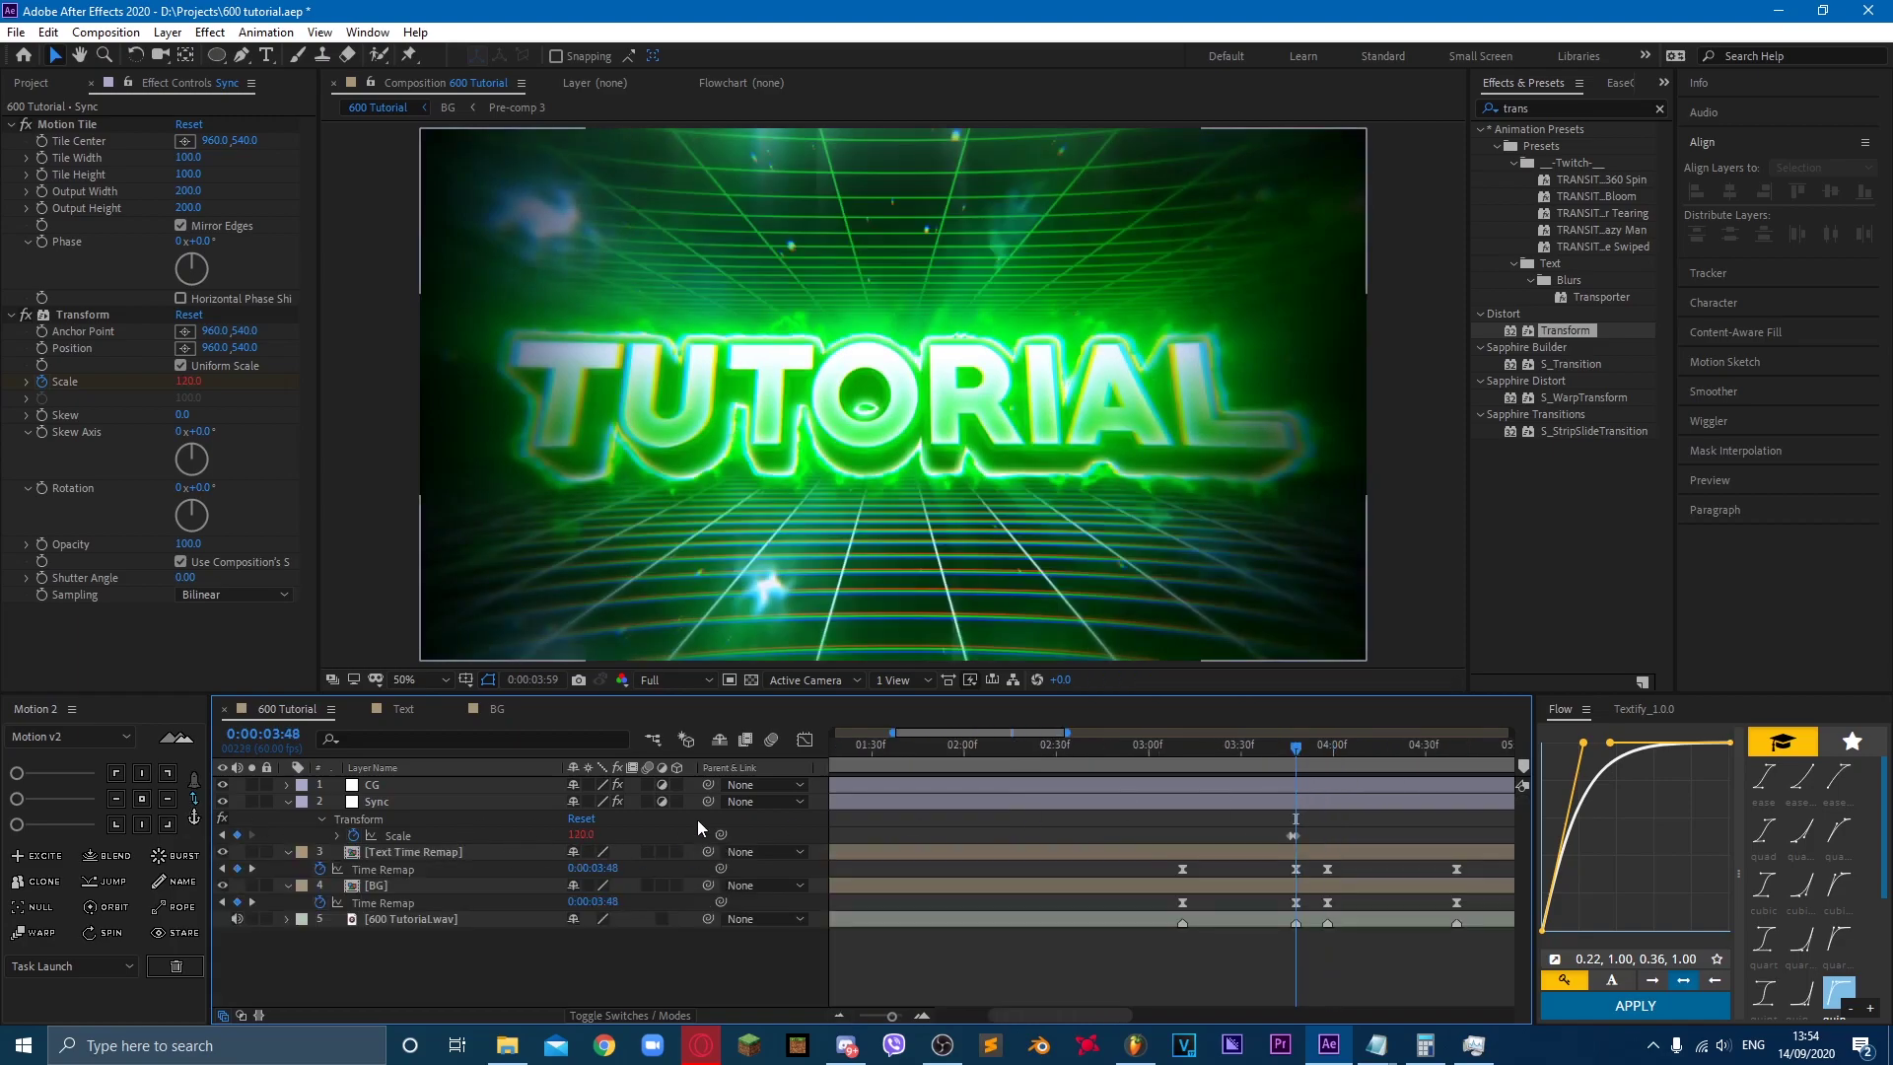
pyautogui.write('115')
pyautogui.press('Return')
# Step: Copy the pair of Sync Scale keyframes and paste it at each following audio marker, starting at 0:00:03:58
pyautogui.moveTo(1266, 821); pyautogui.dragTo(1321, 837)
pyautogui.hotkey('ctrl', 'c')
pyautogui.press('k')
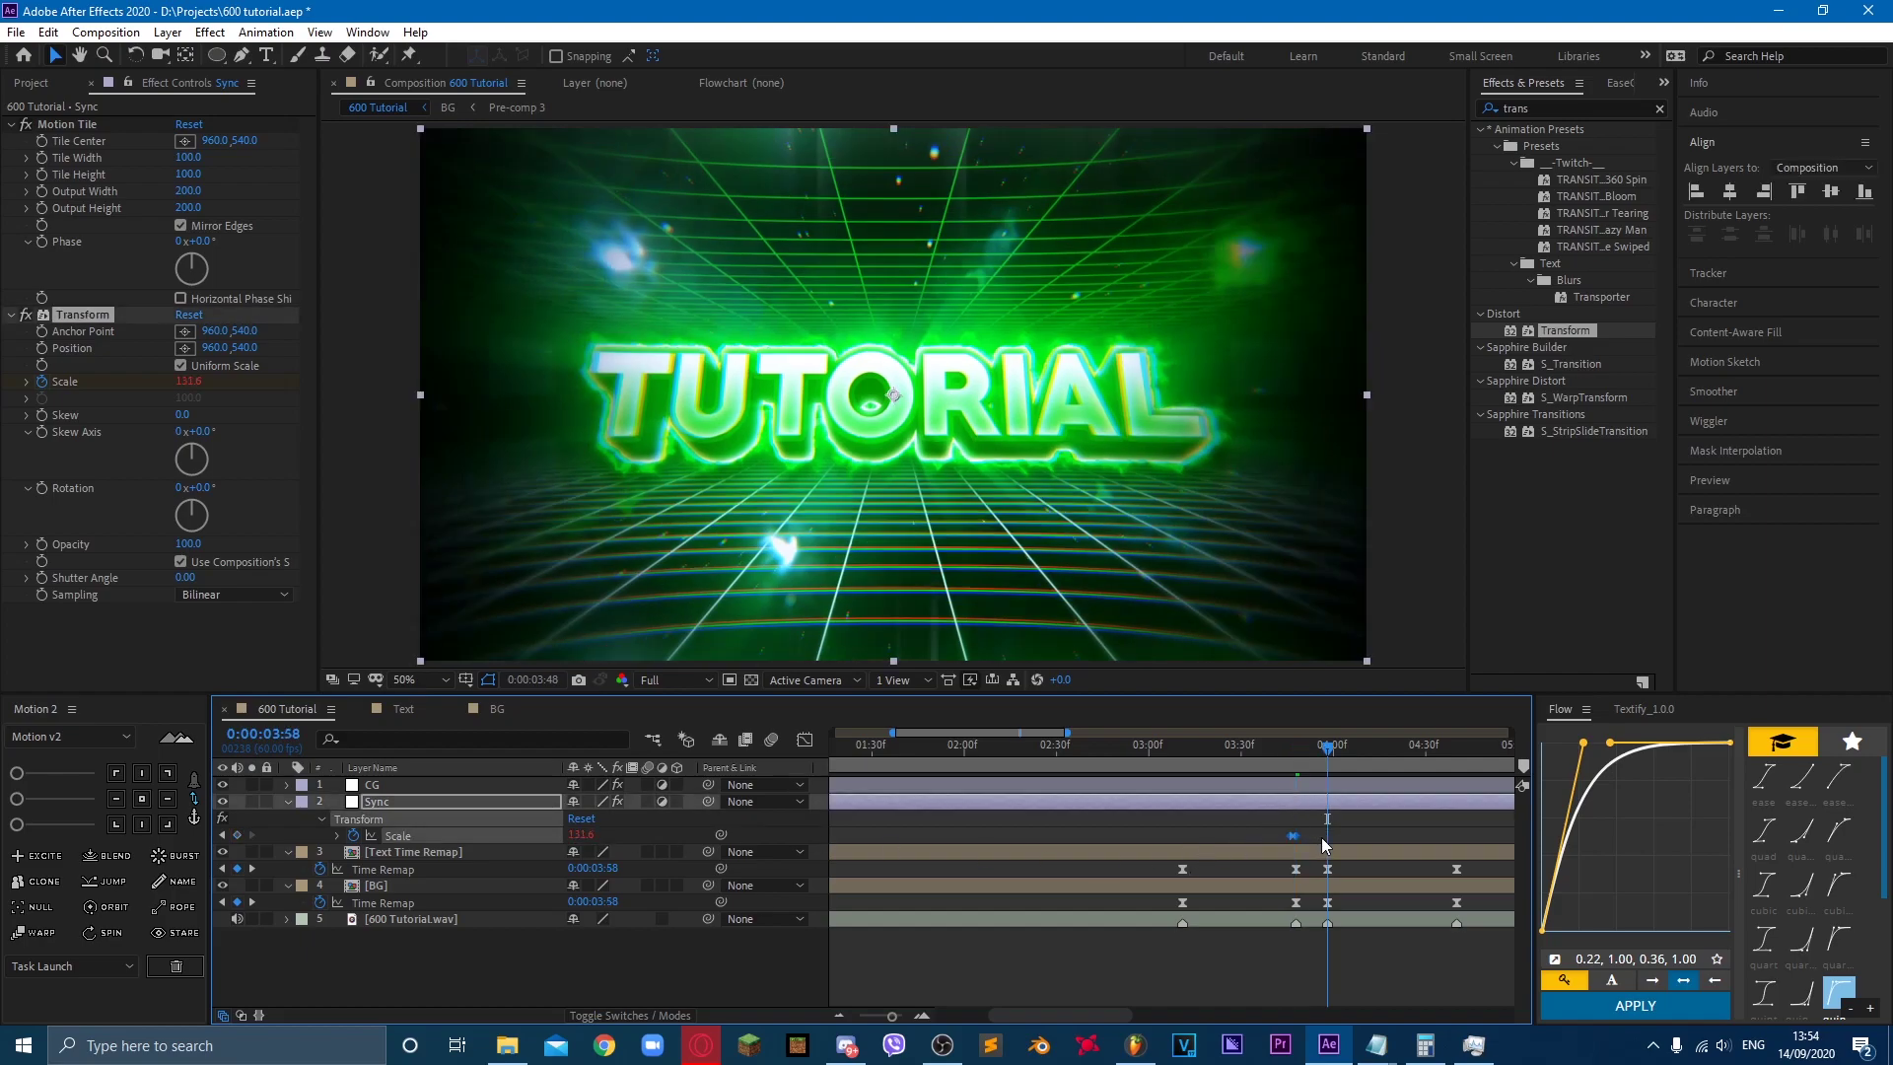
pyautogui.hotkey('ctrl', 'v')
pyautogui.press('k')
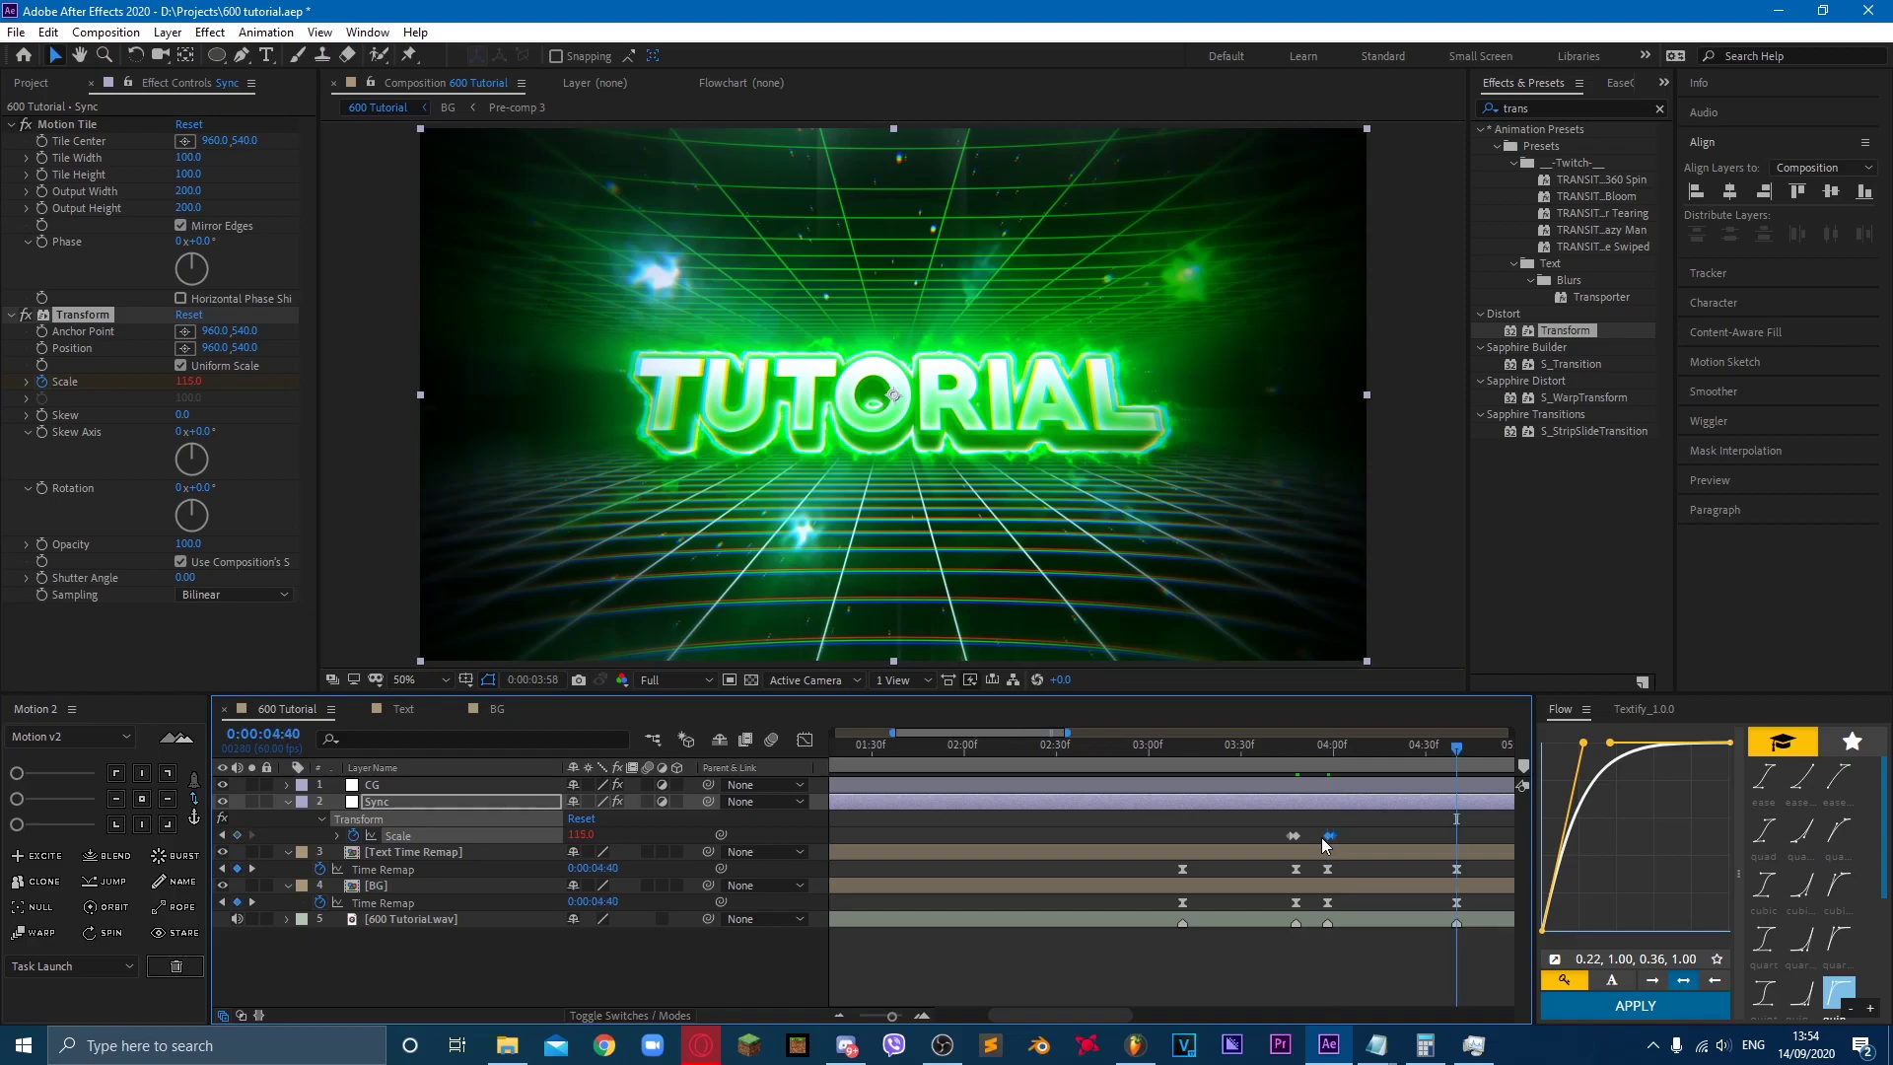
pyautogui.hotkey('ctrl', 'v')
pyautogui.press('k')
pyautogui.hotkey('ctrl', 'v')
pyautogui.press('k')
pyautogui.hotkey('ctrl', 'v')
pyautogui.press('k')
pyautogui.hotkey('ctrl', 'v')
pyautogui.press('k')
pyautogui.hotkey('ctrl', 'v')
pyautogui.press('k')
pyautogui.hotkey('ctrl', 'v')
pyautogui.press('k')
pyautogui.hotkey('ctrl', 'v')
pyautogui.press('k')
pyautogui.hotkey('ctrl', 'v')
pyautogui.press('k')
pyautogui.hotkey('ctrl', 'v')
pyautogui.press('k')
pyautogui.hotkey('ctrl', 'v')
pyautogui.press('k')
pyautogui.hotkey('ctrl', 'v')
pyautogui.press('k')
pyautogui.hotkey('ctrl', 'v')
# Step: Shift the pasted Scale keyframes two frames earlier so the 115 keyframes line up with the audio markers
pyautogui.moveTo(1321, 837); pyautogui.dragTo(1228, 843)
pyautogui.moveTo(1166, 769); pyautogui.dragTo(1231, 771)
pyautogui.click(1237, 835)
pyautogui.moveTo(1240, 841); pyautogui.dragTo(1234, 841)
pyautogui.click(923, 1016)
pyautogui.click(1187, 817)
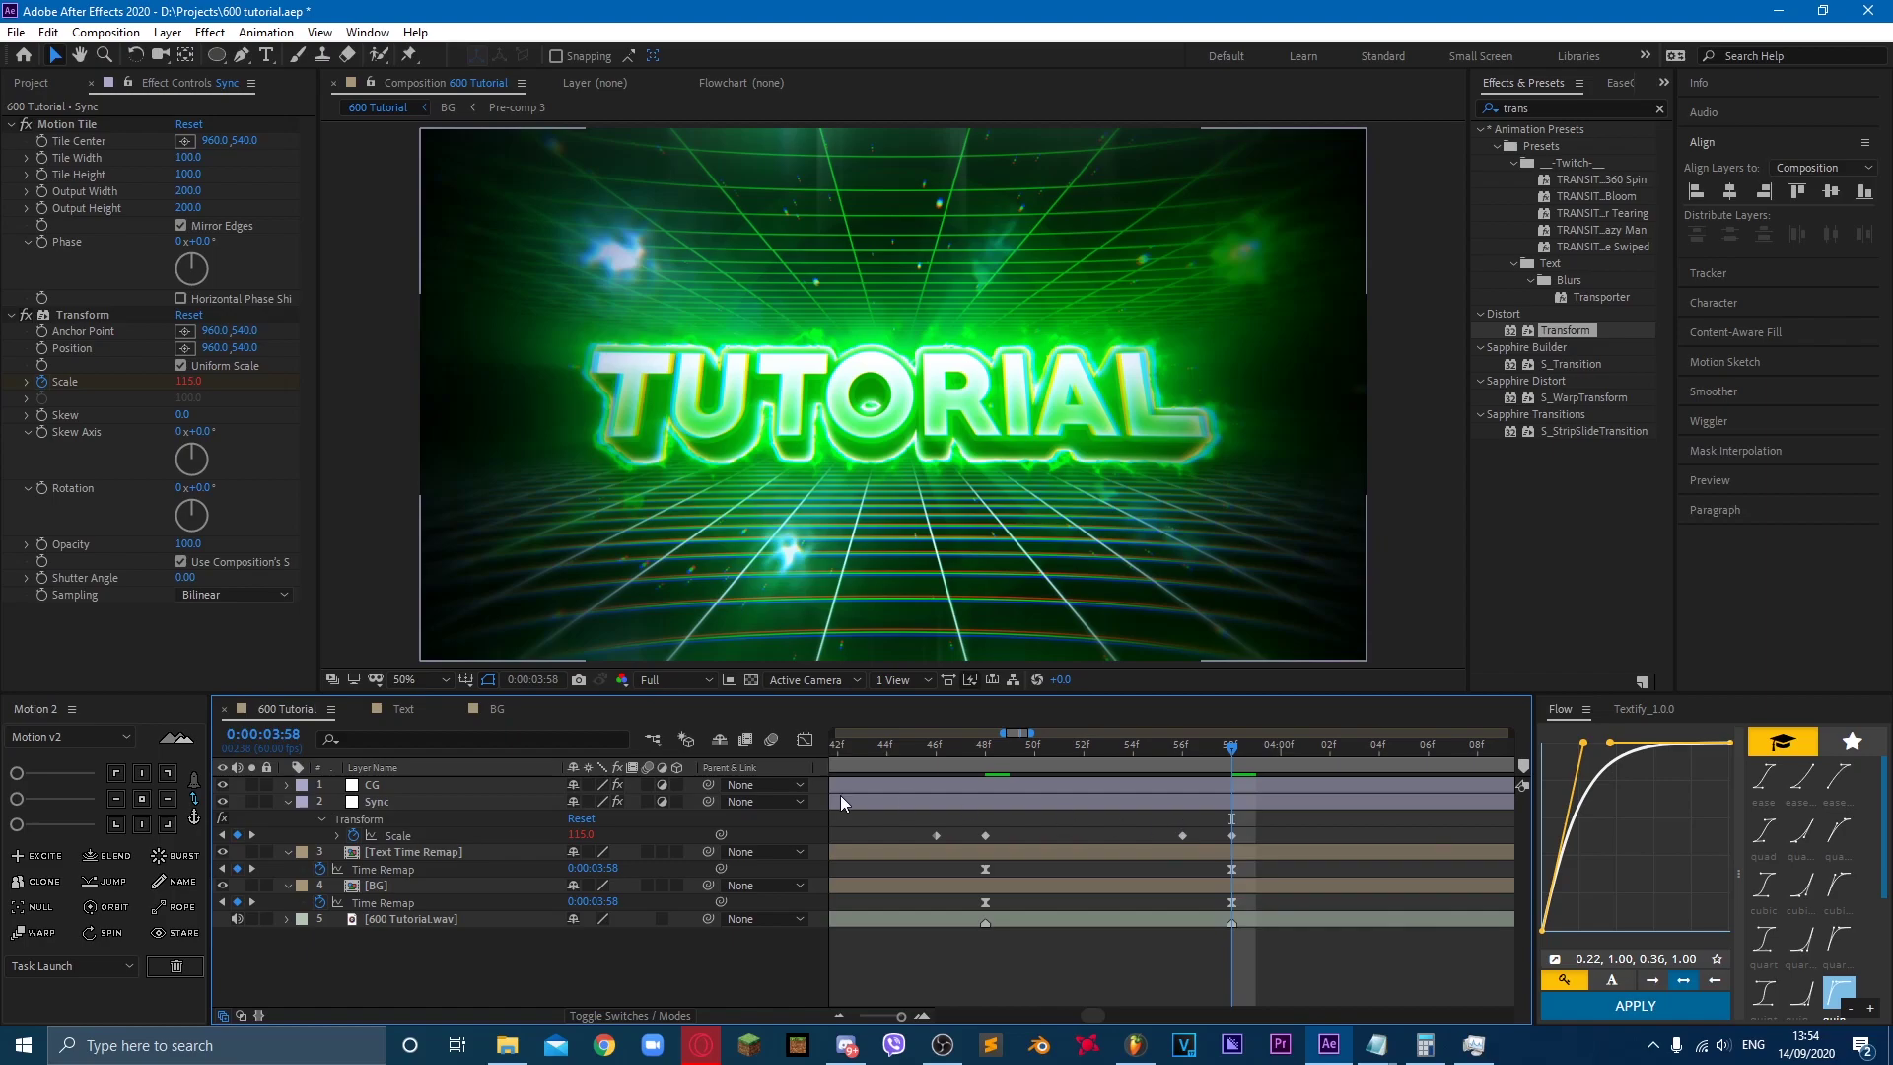
# Step: Preview the synced Scale bounce across the audio markers, starting from 0:00:03:45
pyautogui.click(909, 749)
pyautogui.press('space')
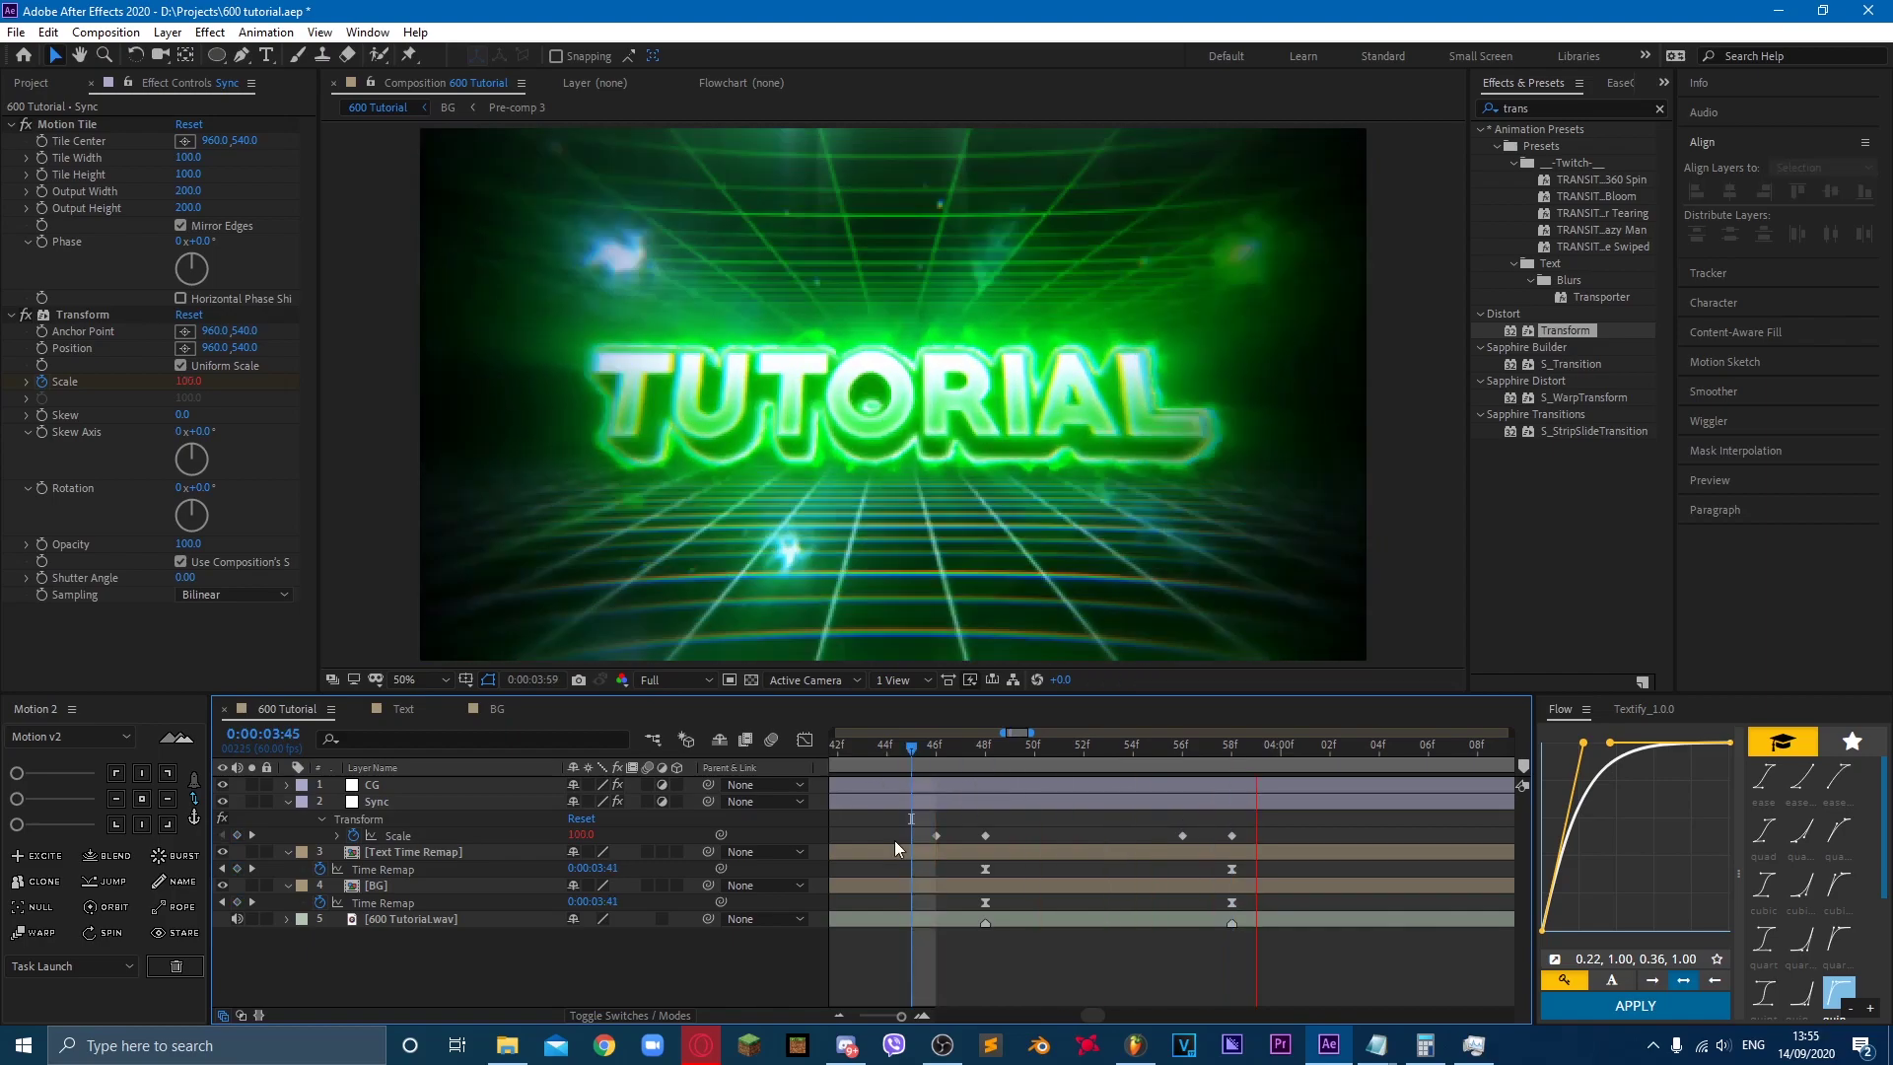
pyautogui.click(843, 1013)
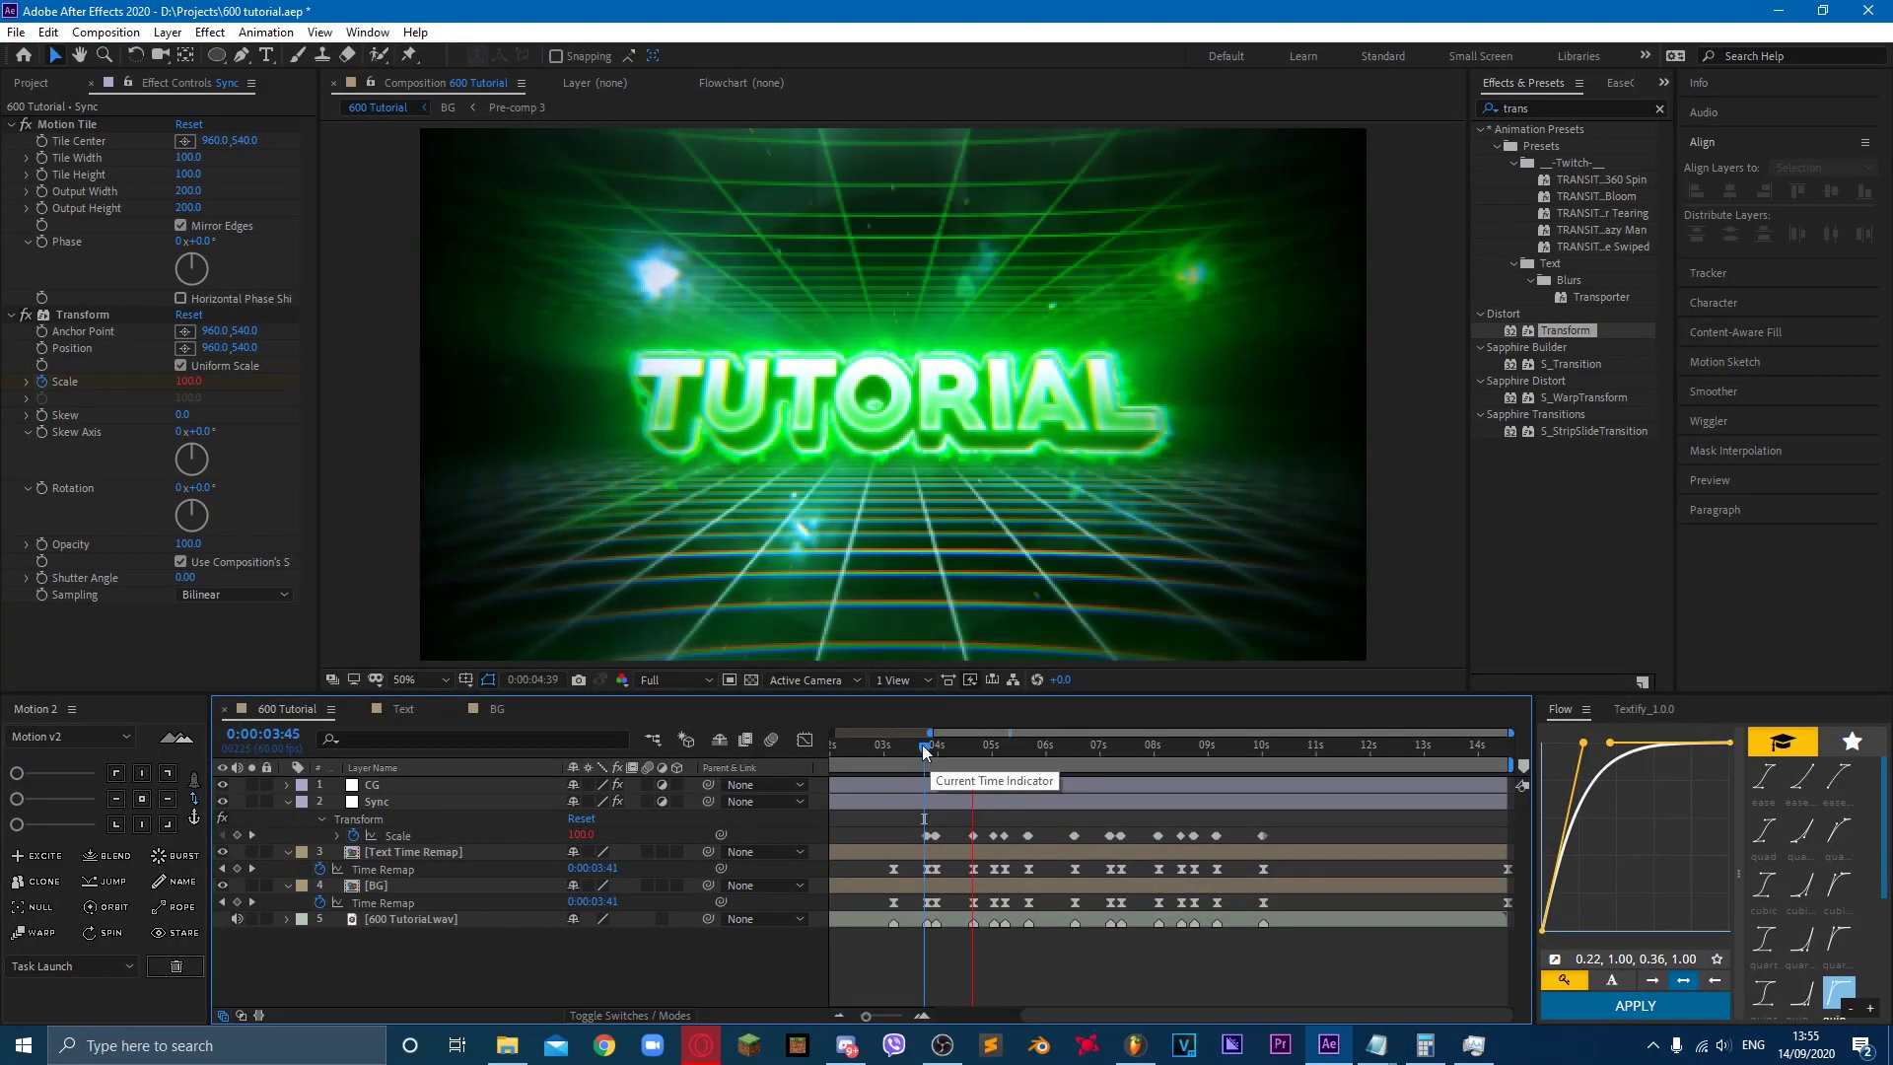
pyautogui.press('space')
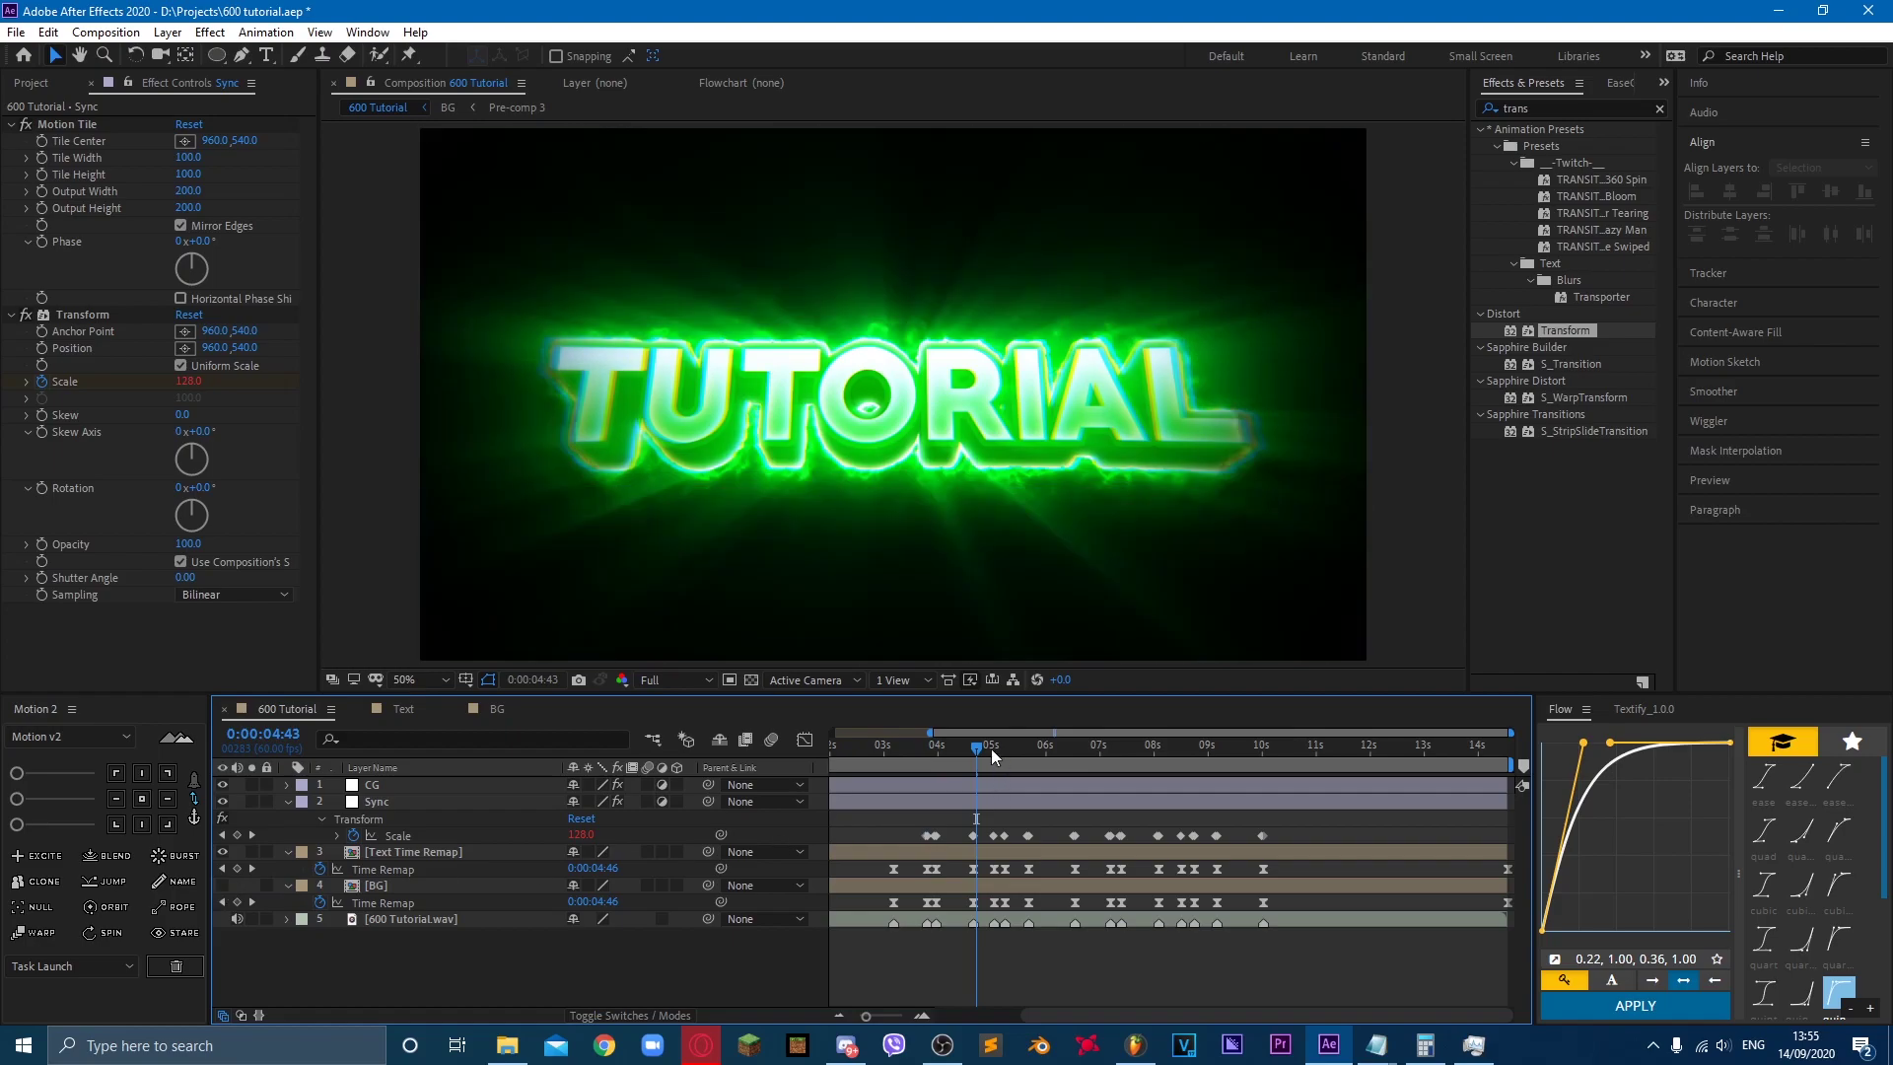
pyautogui.press('space')
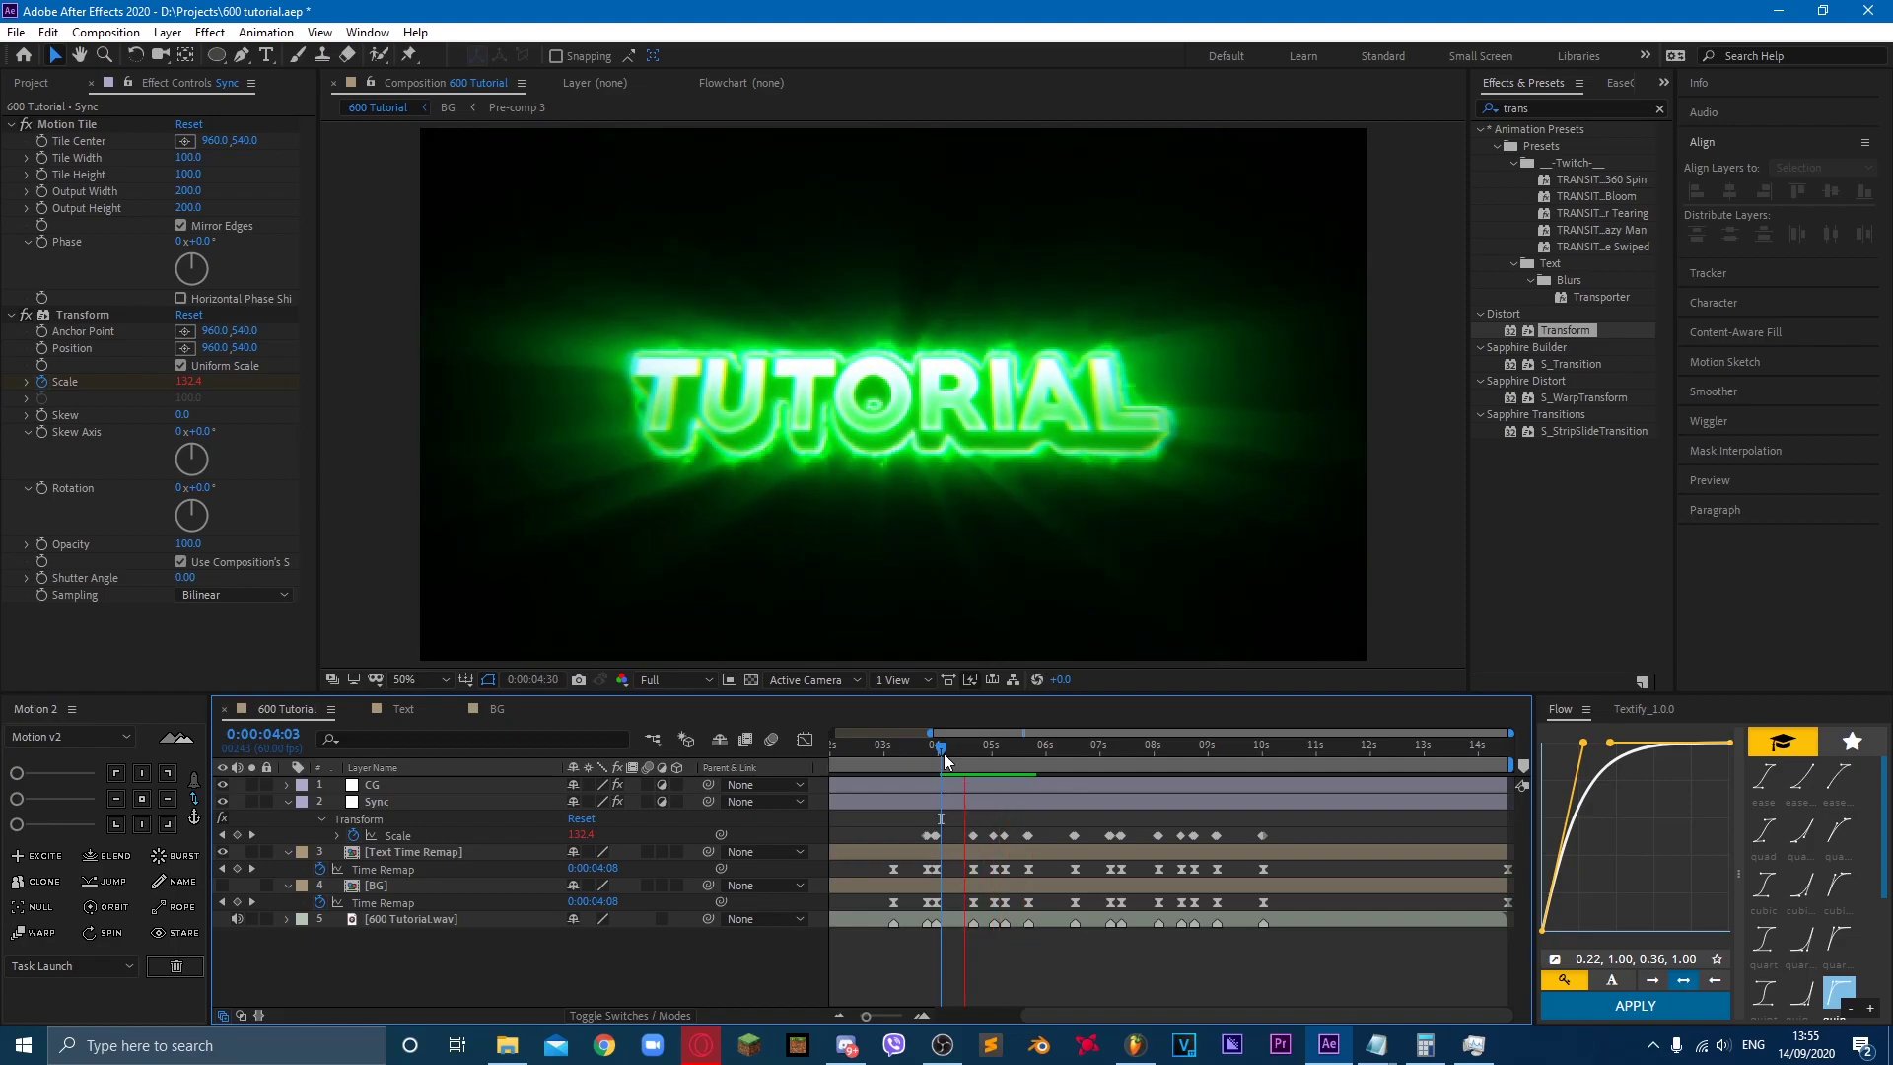
pyautogui.moveTo(944, 754); pyautogui.dragTo(957, 755)
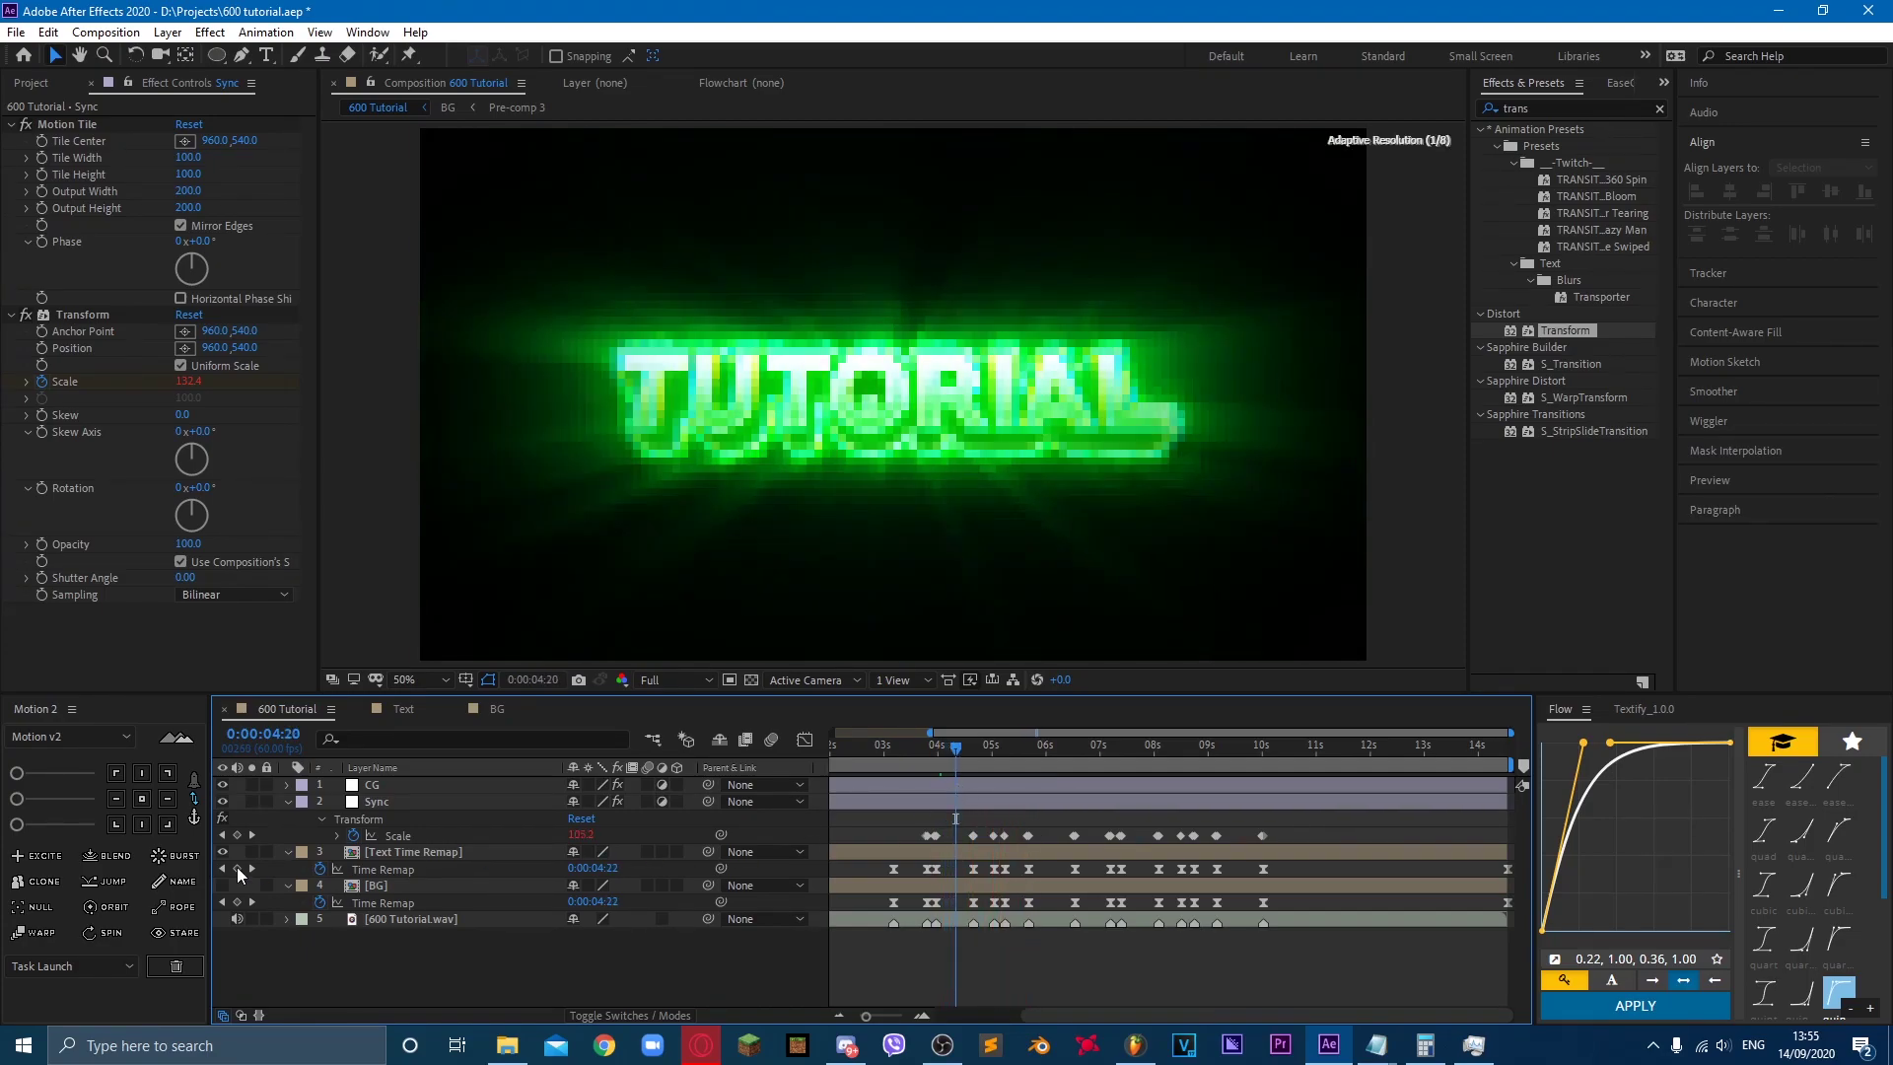
# Step: Find the S_Shake effect with the search term s_shake and apply it to the Sync layer
pyautogui.click(414, 801)
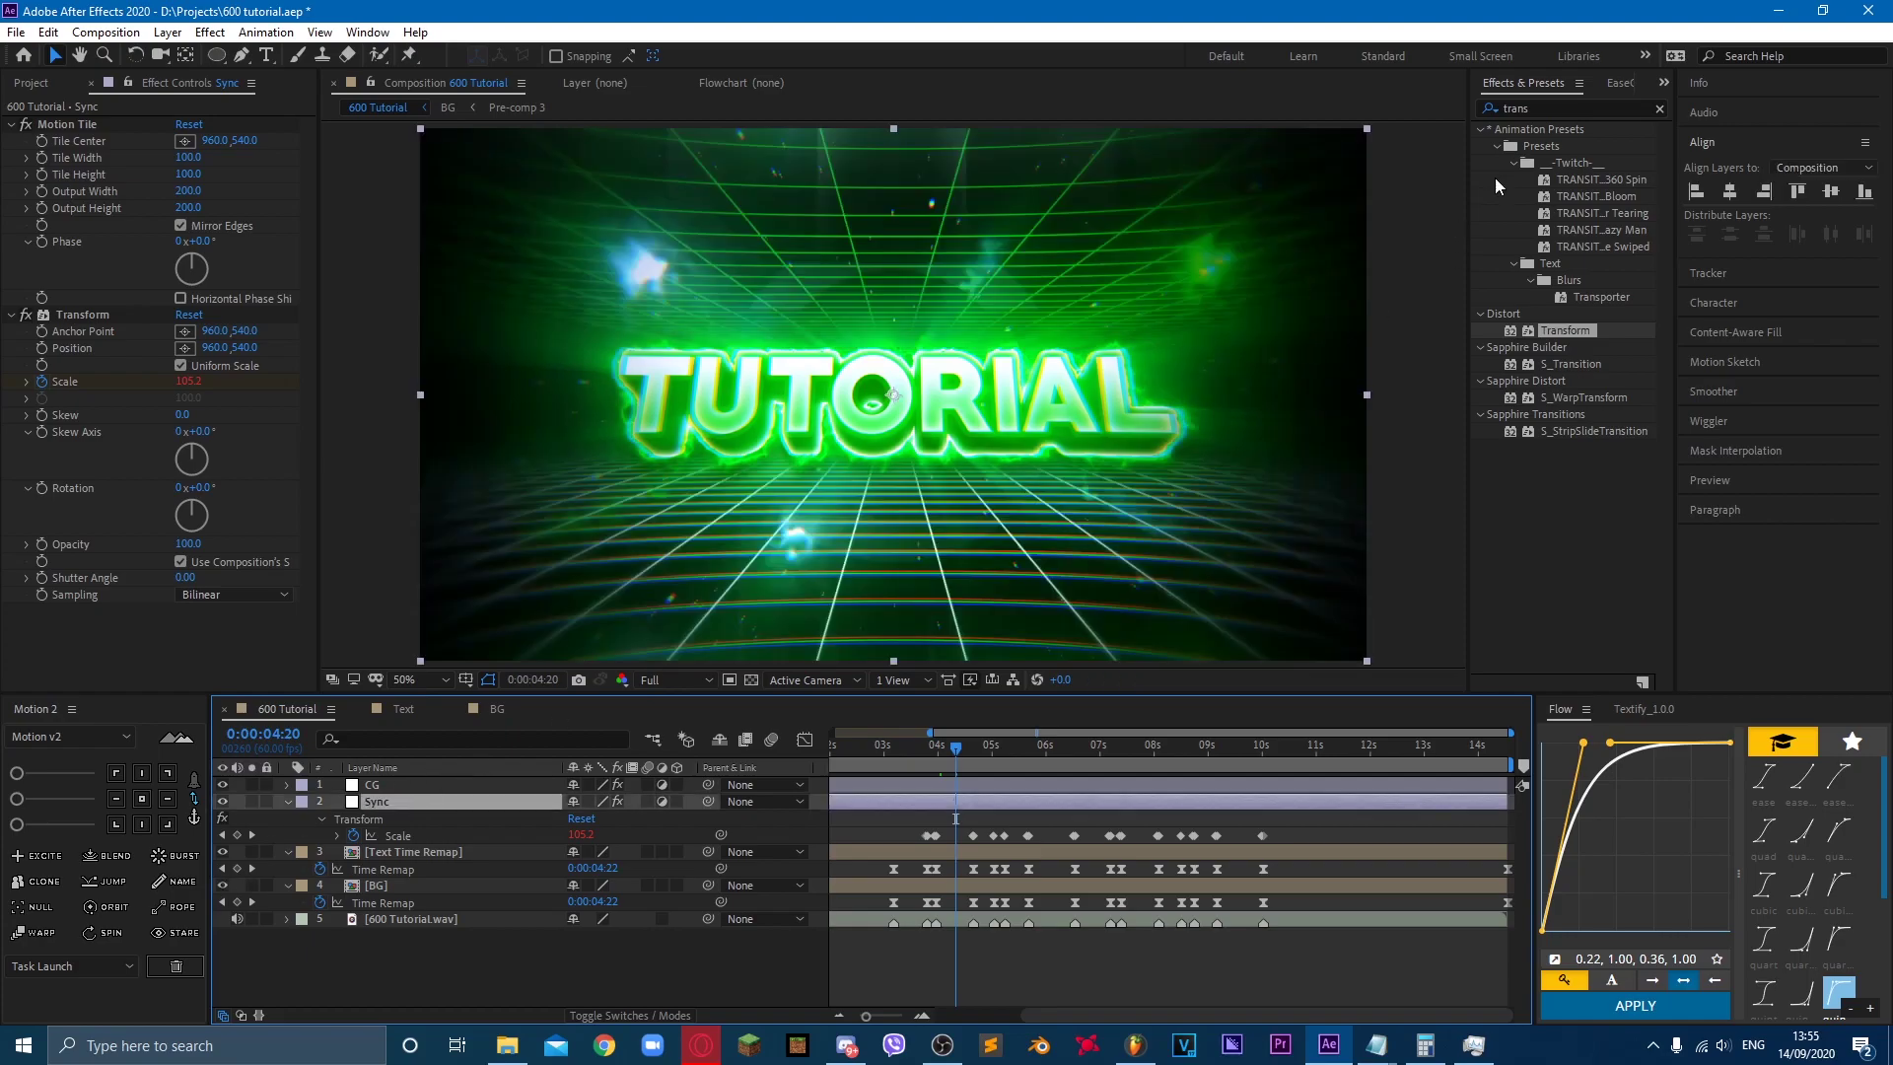
pyautogui.click(1576, 107)
pyautogui.press('BackSpace')
pyautogui.press('BackSpace')
pyautogui.press('BackSpace')
pyautogui.press('BackSpace')
pyautogui.press('BackSpace')
pyautogui.write('s_shake')
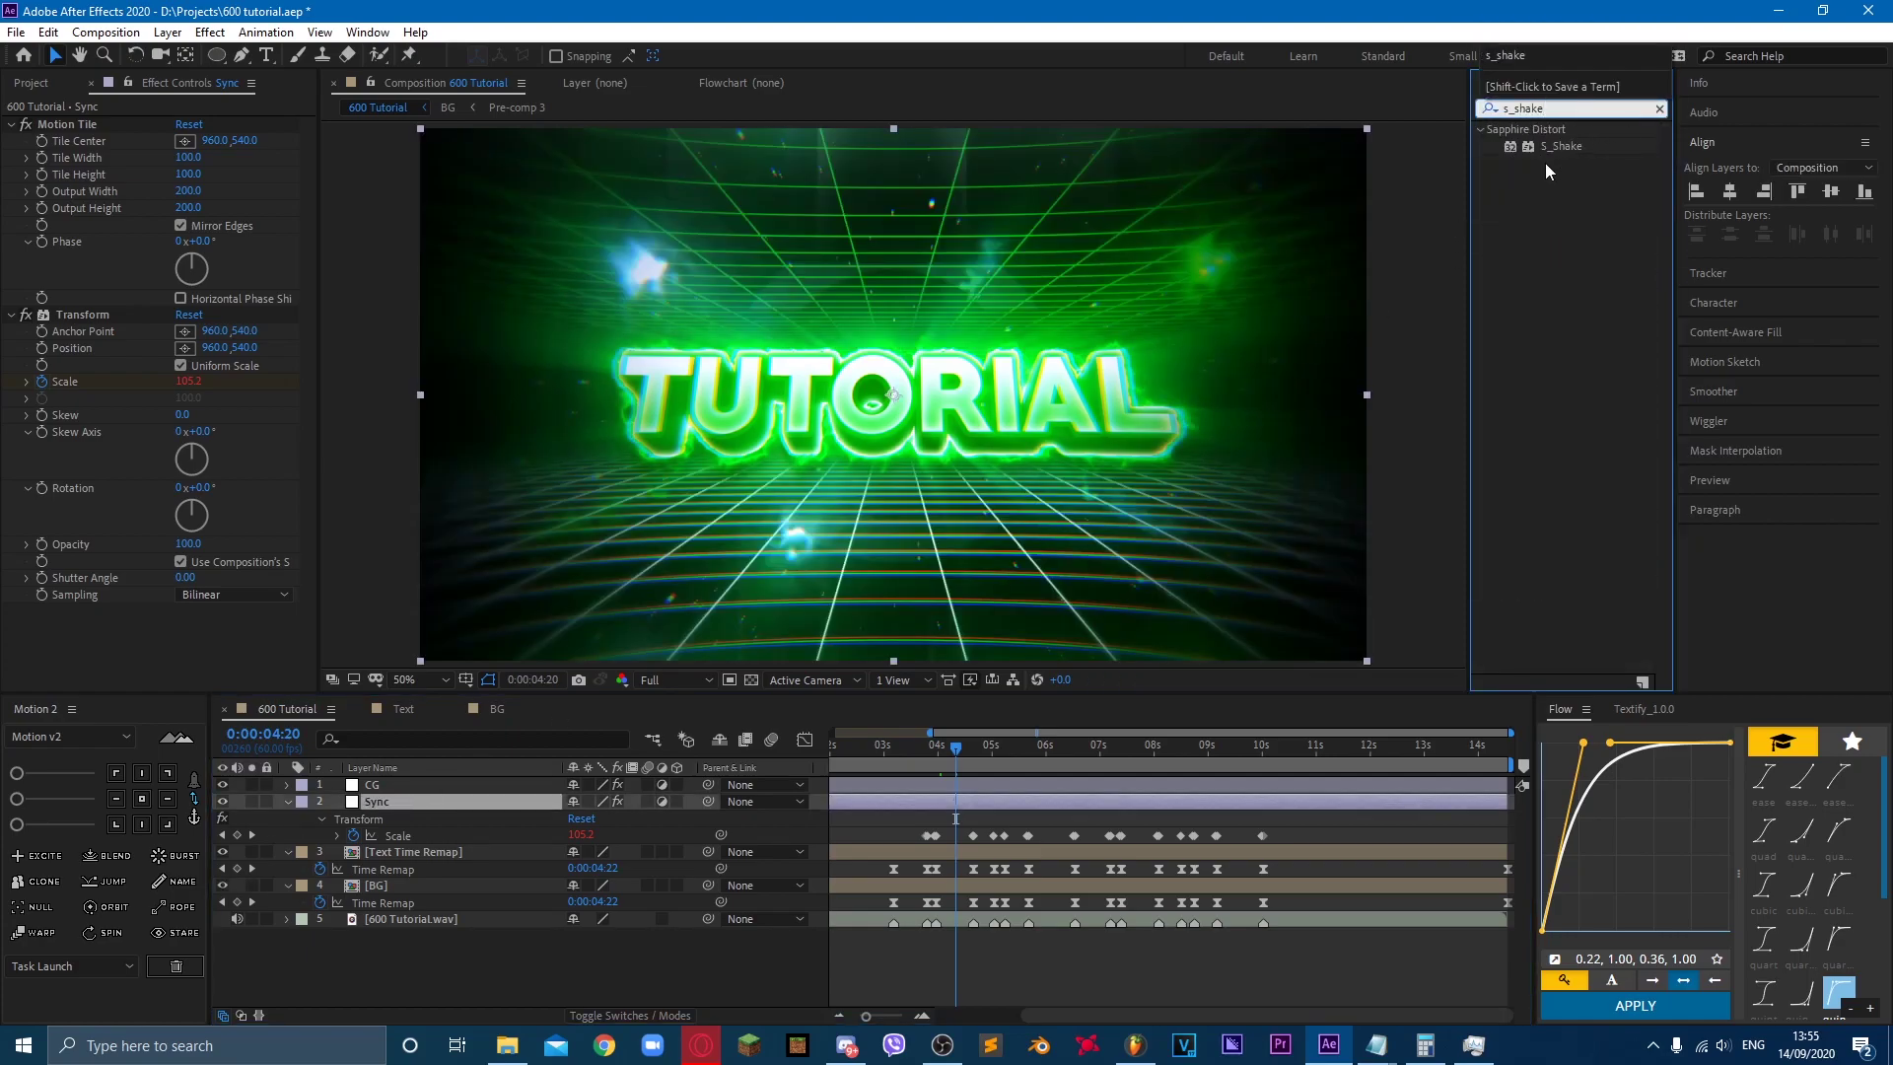
pyautogui.click(1559, 147)
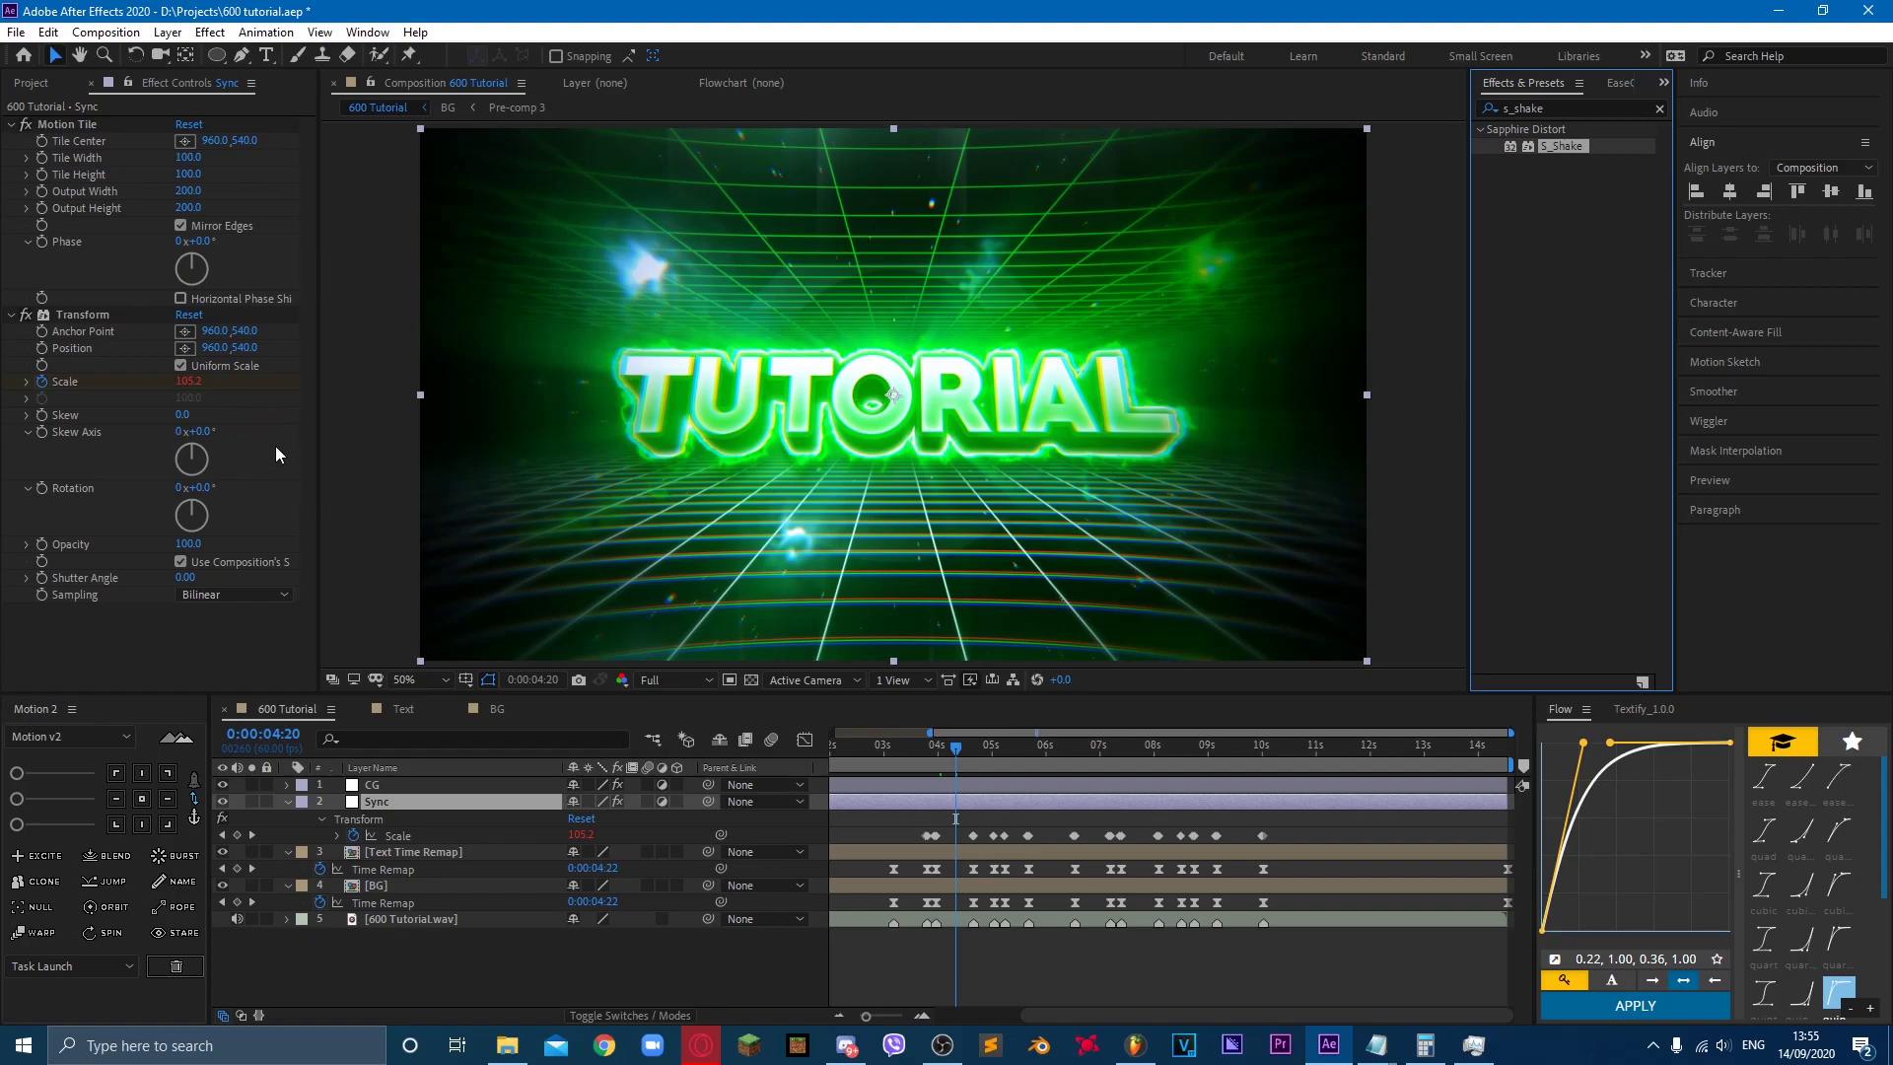
pyautogui.press('Return')
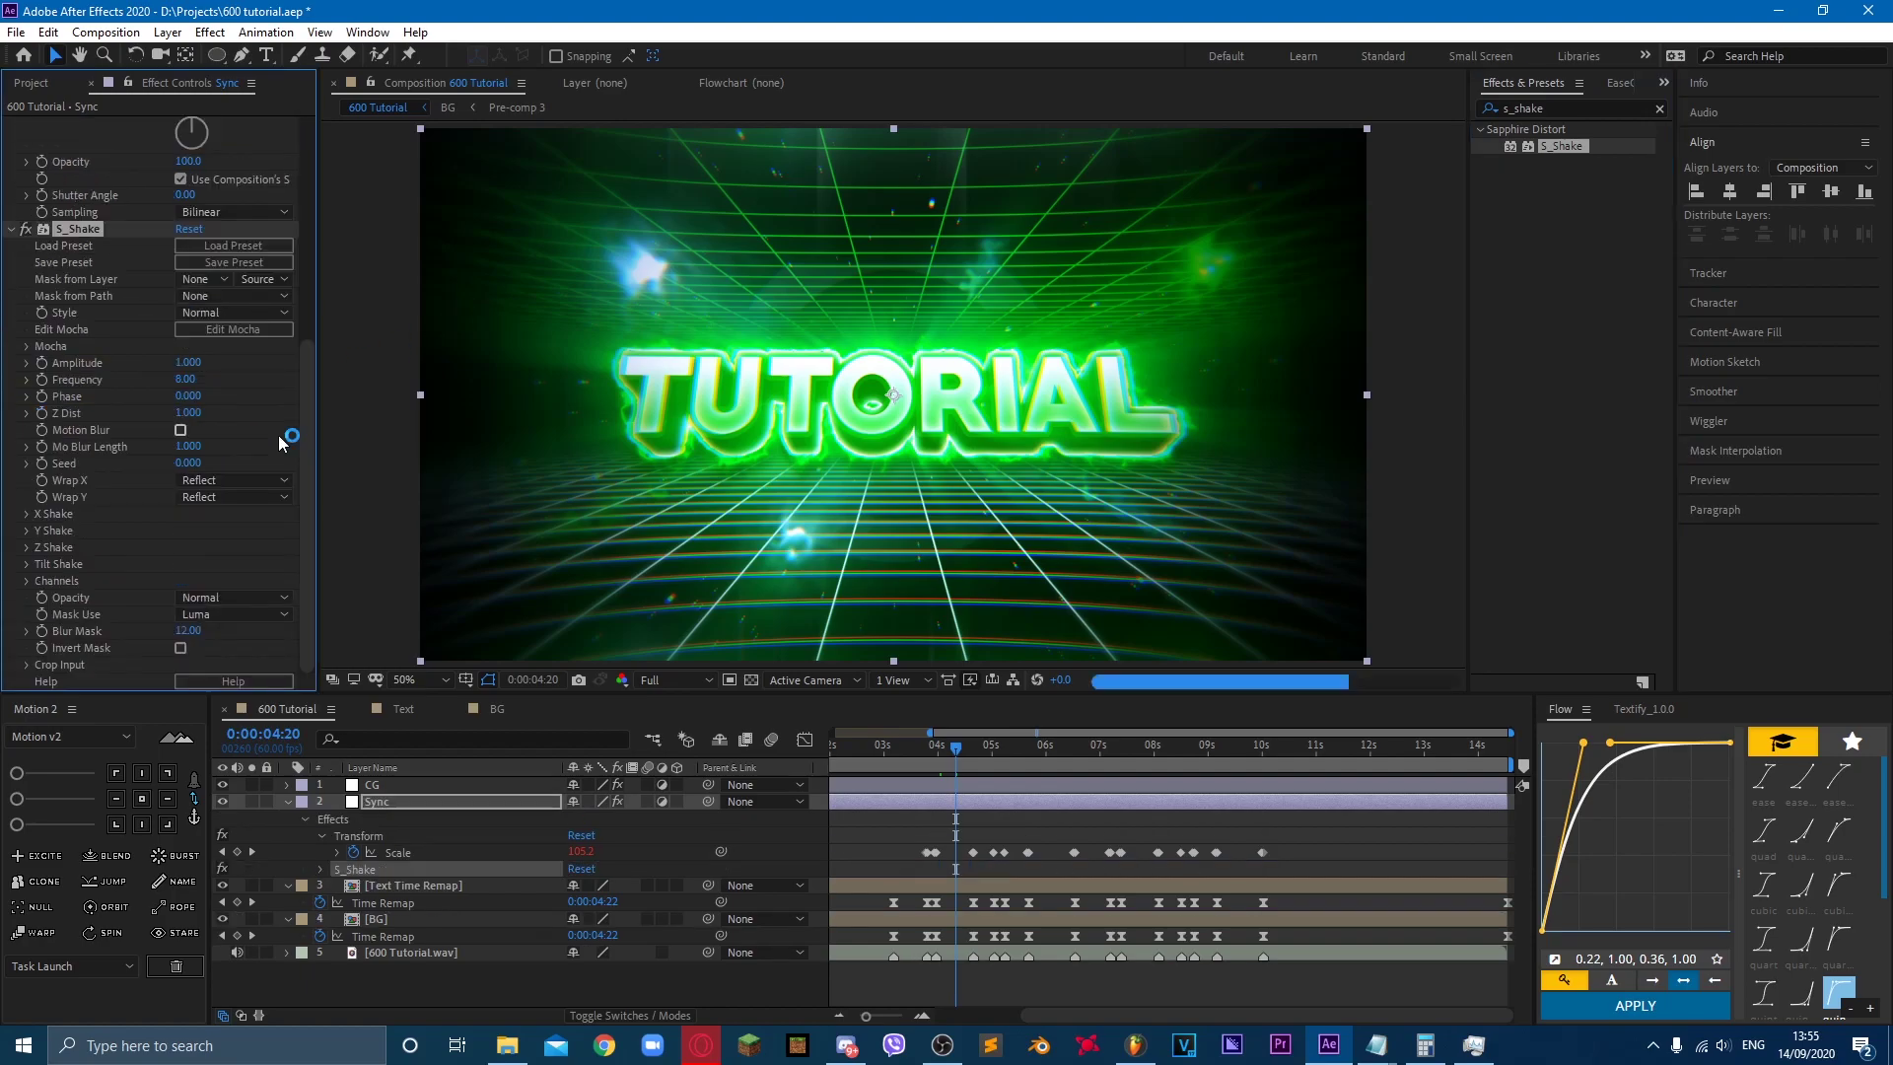
# Step: Set S_Shake's Wrap X and Wrap Y to No and its Frequency to 3
pyautogui.click(217, 480)
pyautogui.click(229, 495)
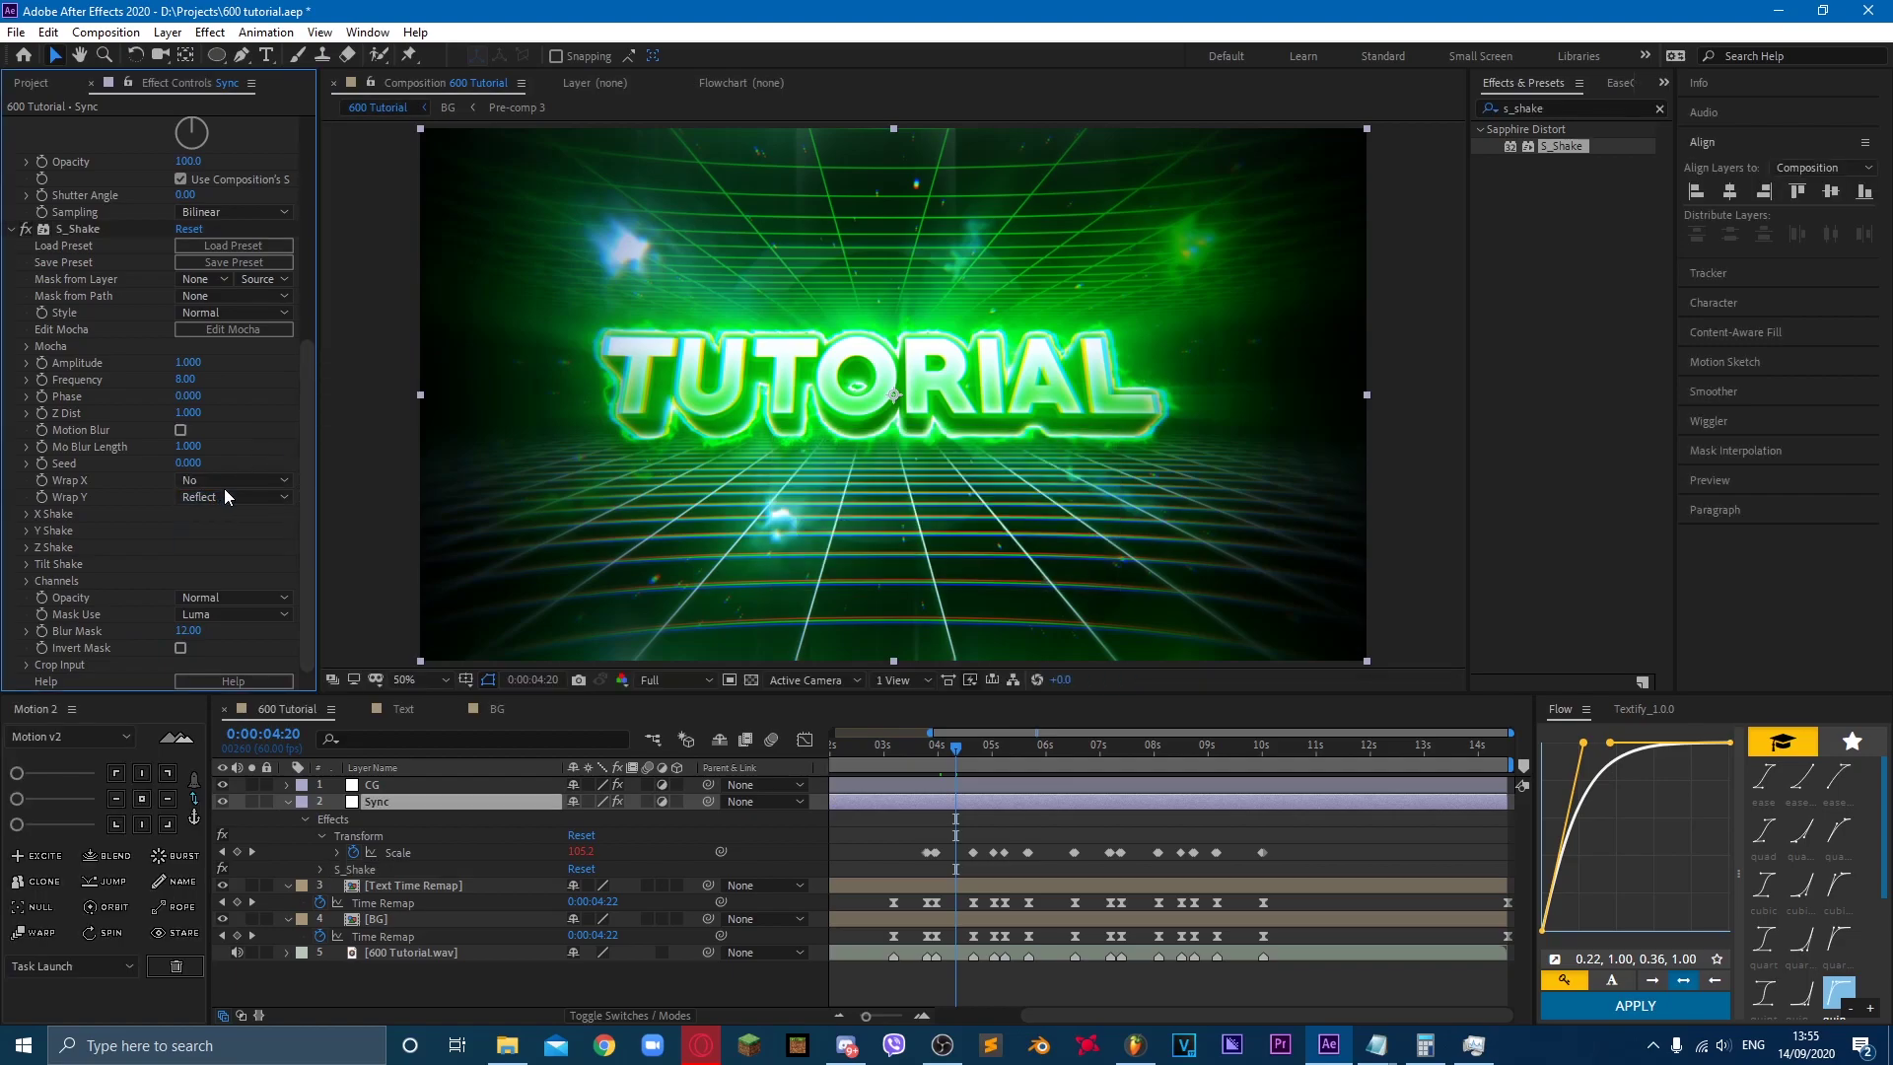
pyautogui.click(224, 496)
pyautogui.click(202, 513)
pyautogui.click(186, 380)
pyautogui.write('3')
pyautogui.press('Return')
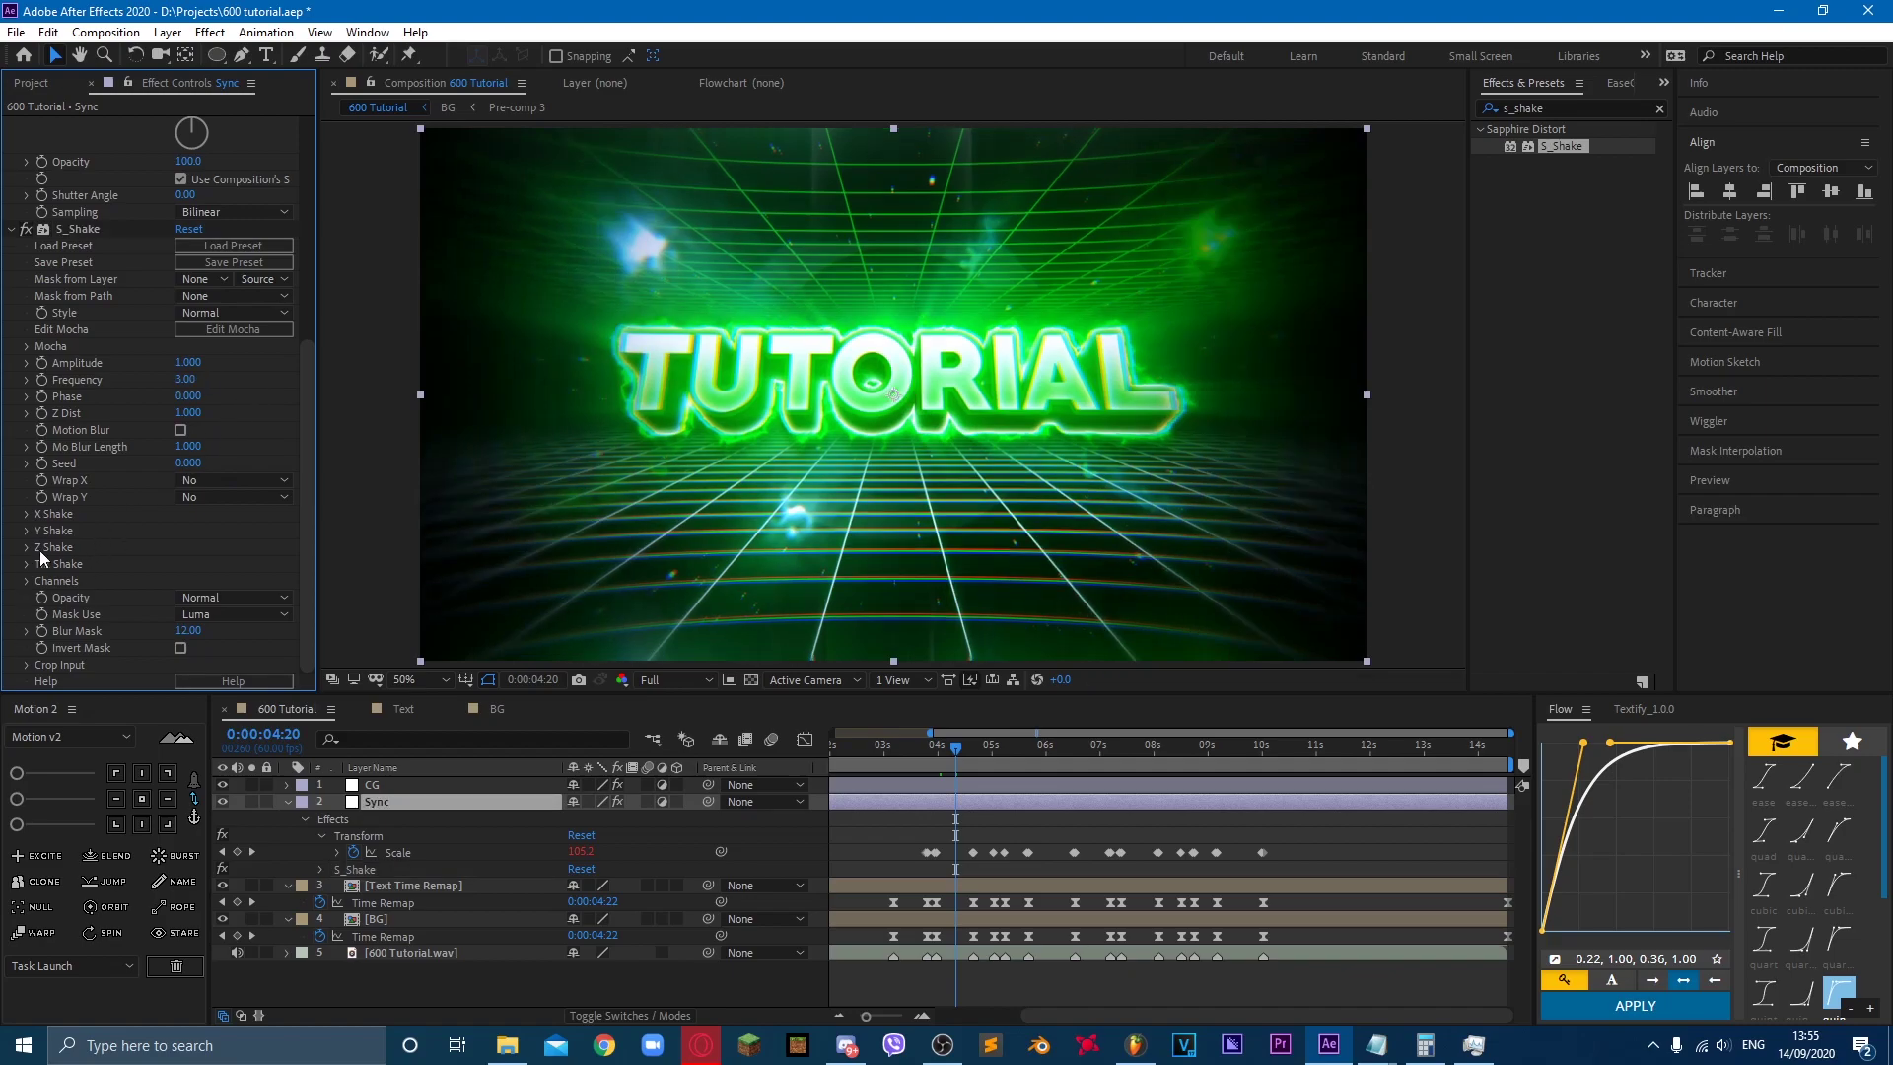
# Step: Preview the S_Shake motion on the composition from 0:00:04:20
pyautogui.press('space')
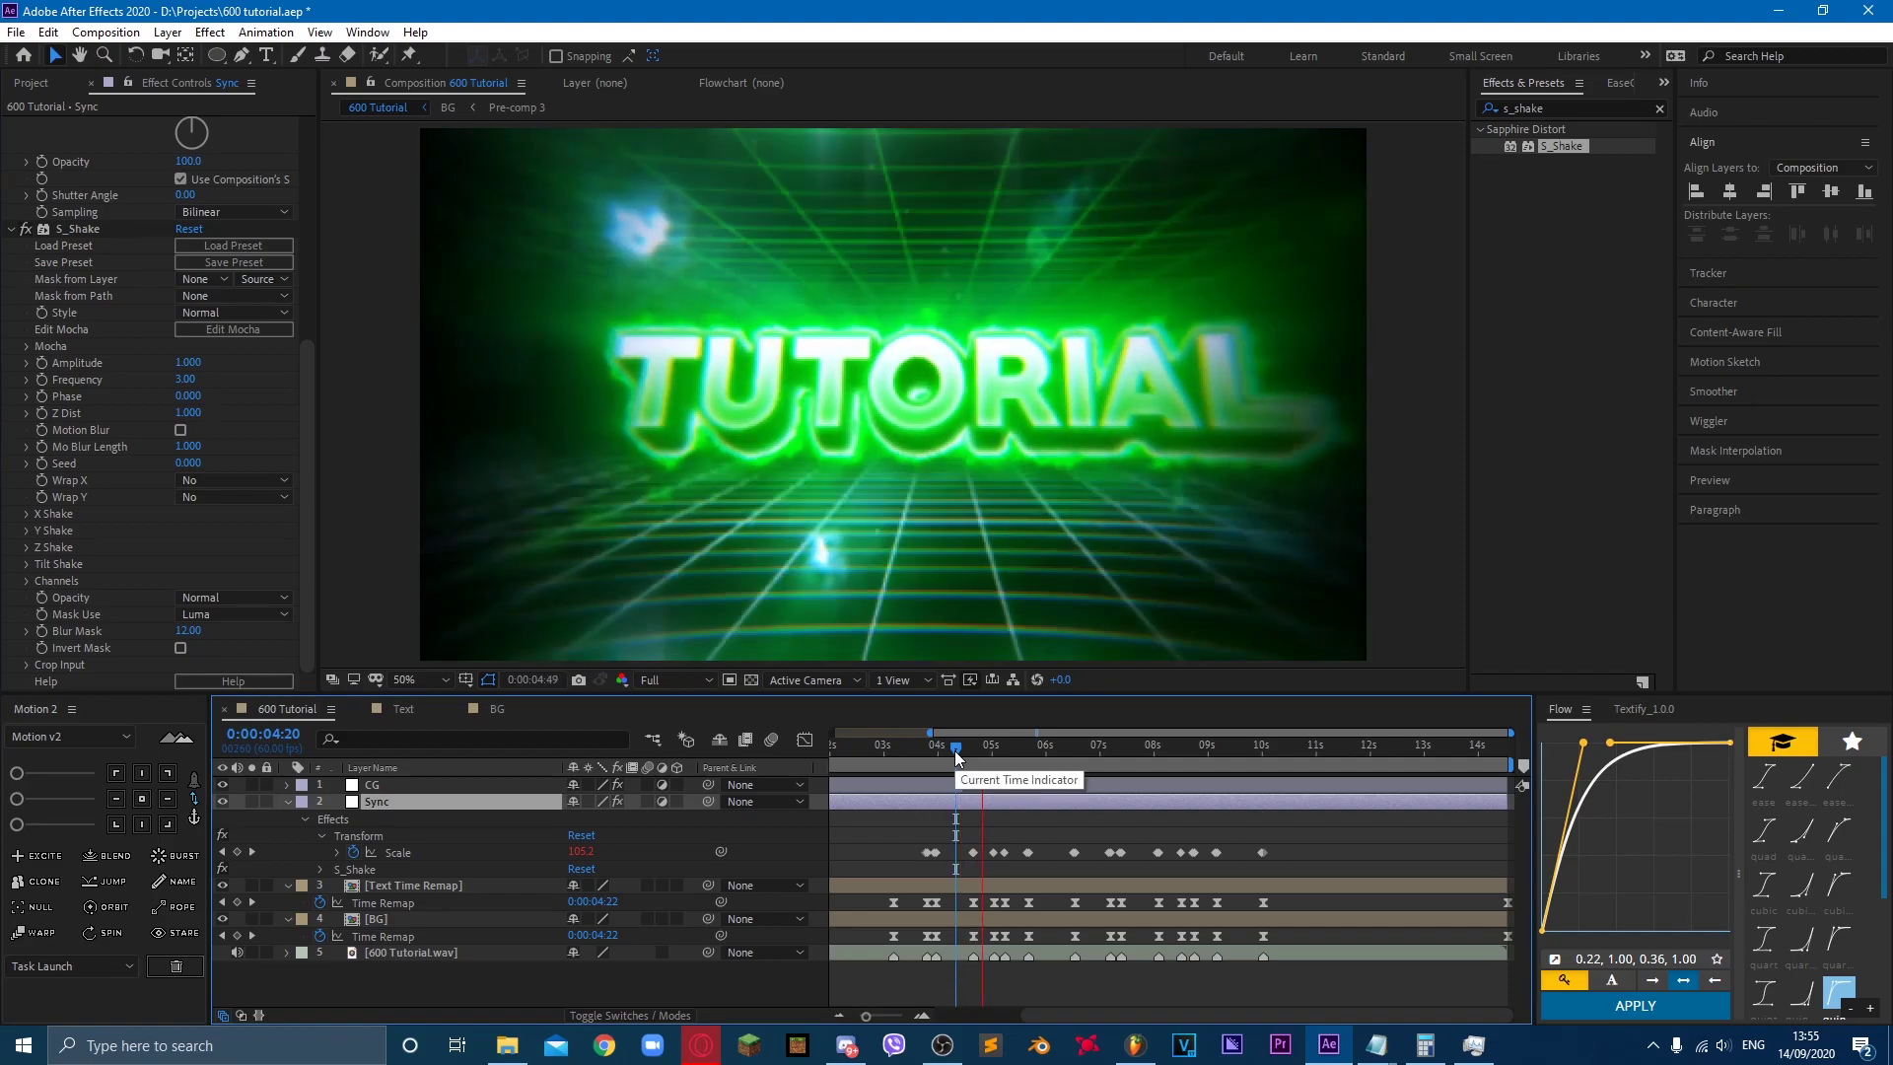
pyautogui.press('space')
pyautogui.press('space')
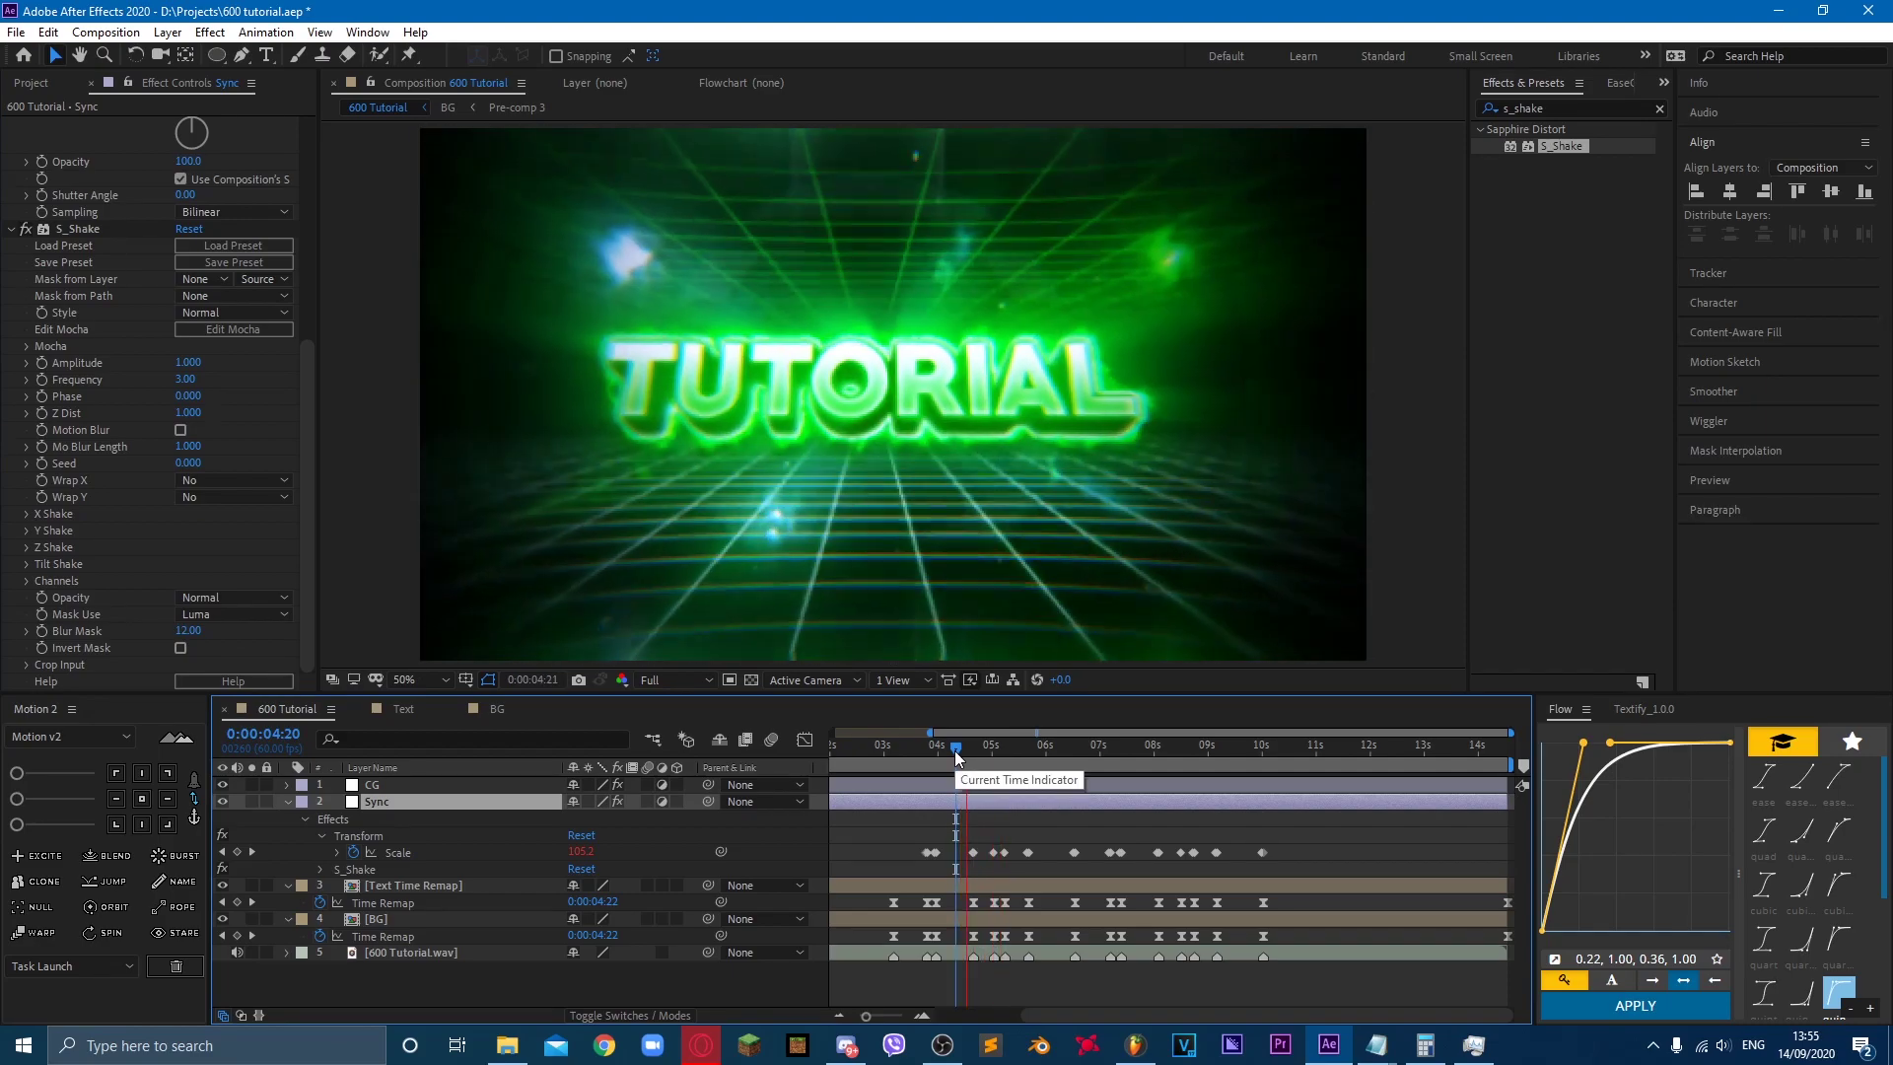
# Step: Add a keyframe for the Sync layer's S_Shake Amplitude at 0:00:03:48
pyautogui.moveTo(954, 749); pyautogui.dragTo(936, 751)
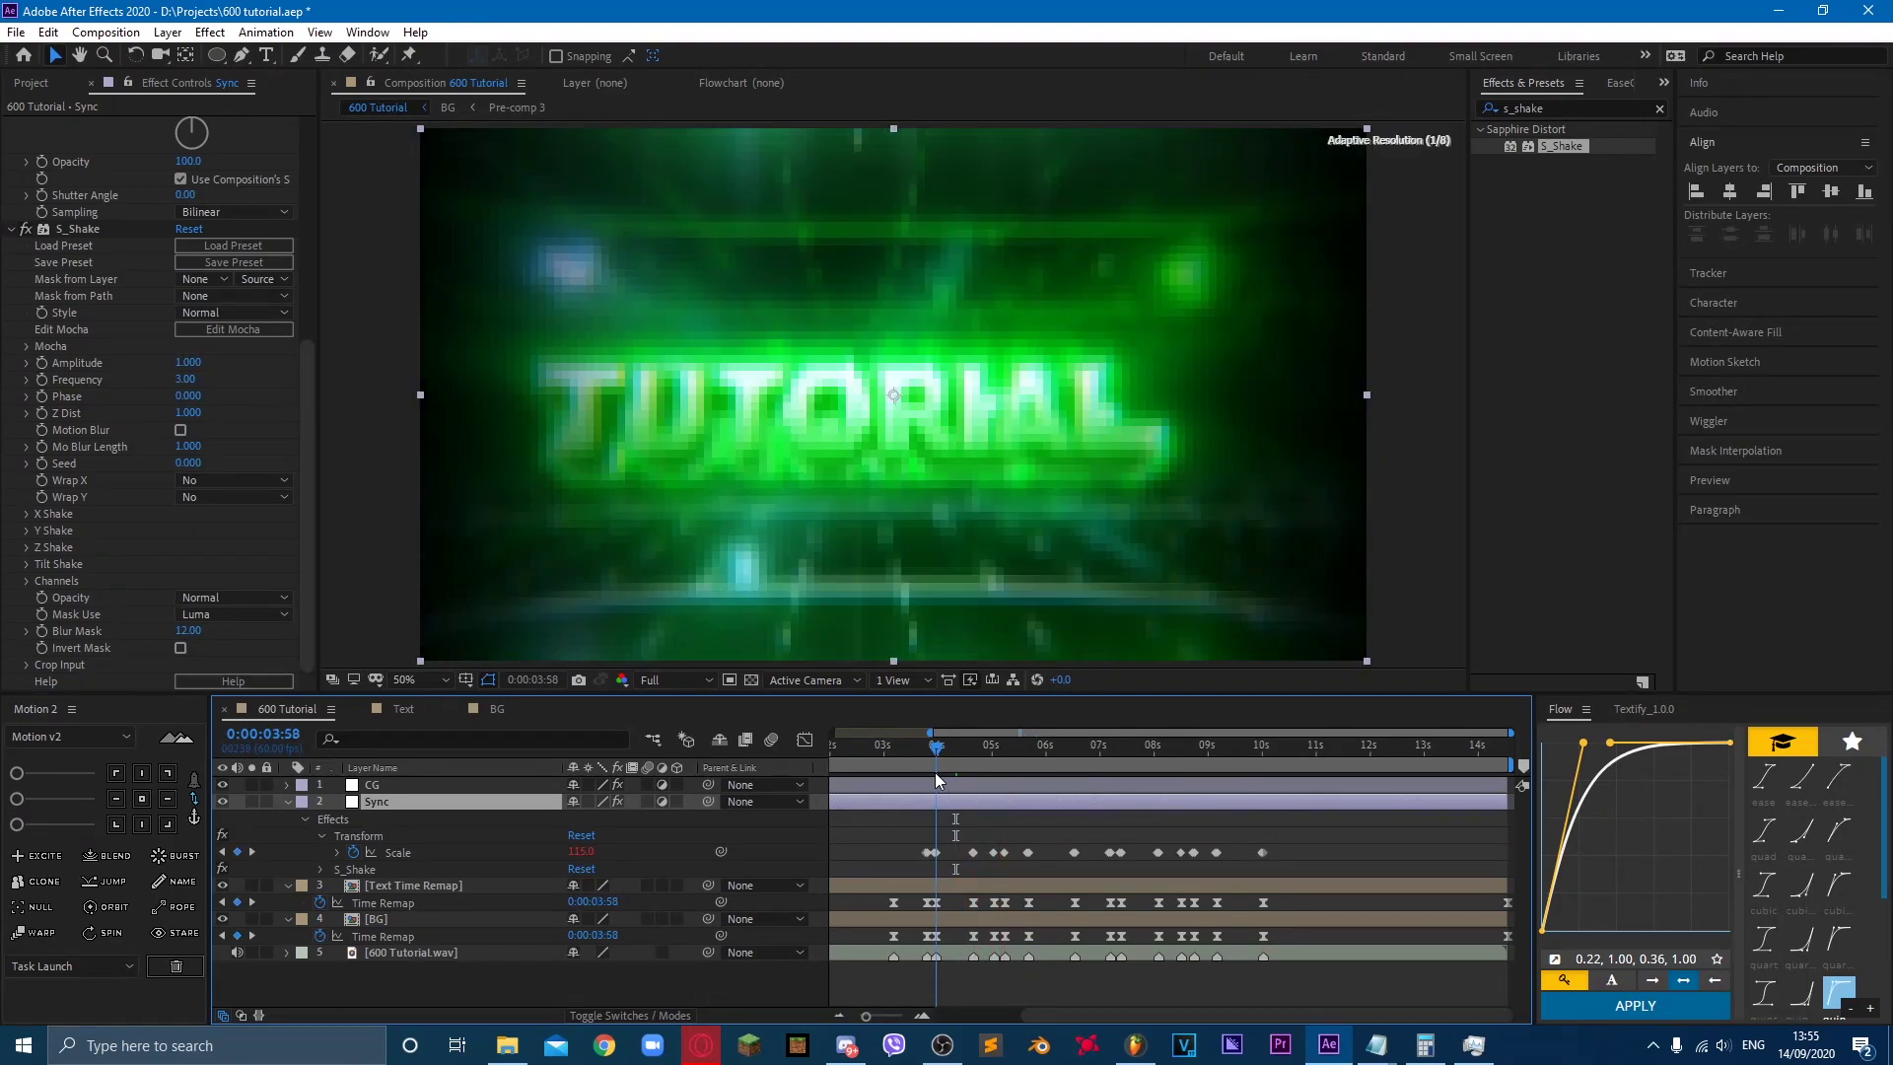
pyautogui.click(922, 1017)
pyautogui.press('j')
pyautogui.press('j')
pyautogui.press('j')
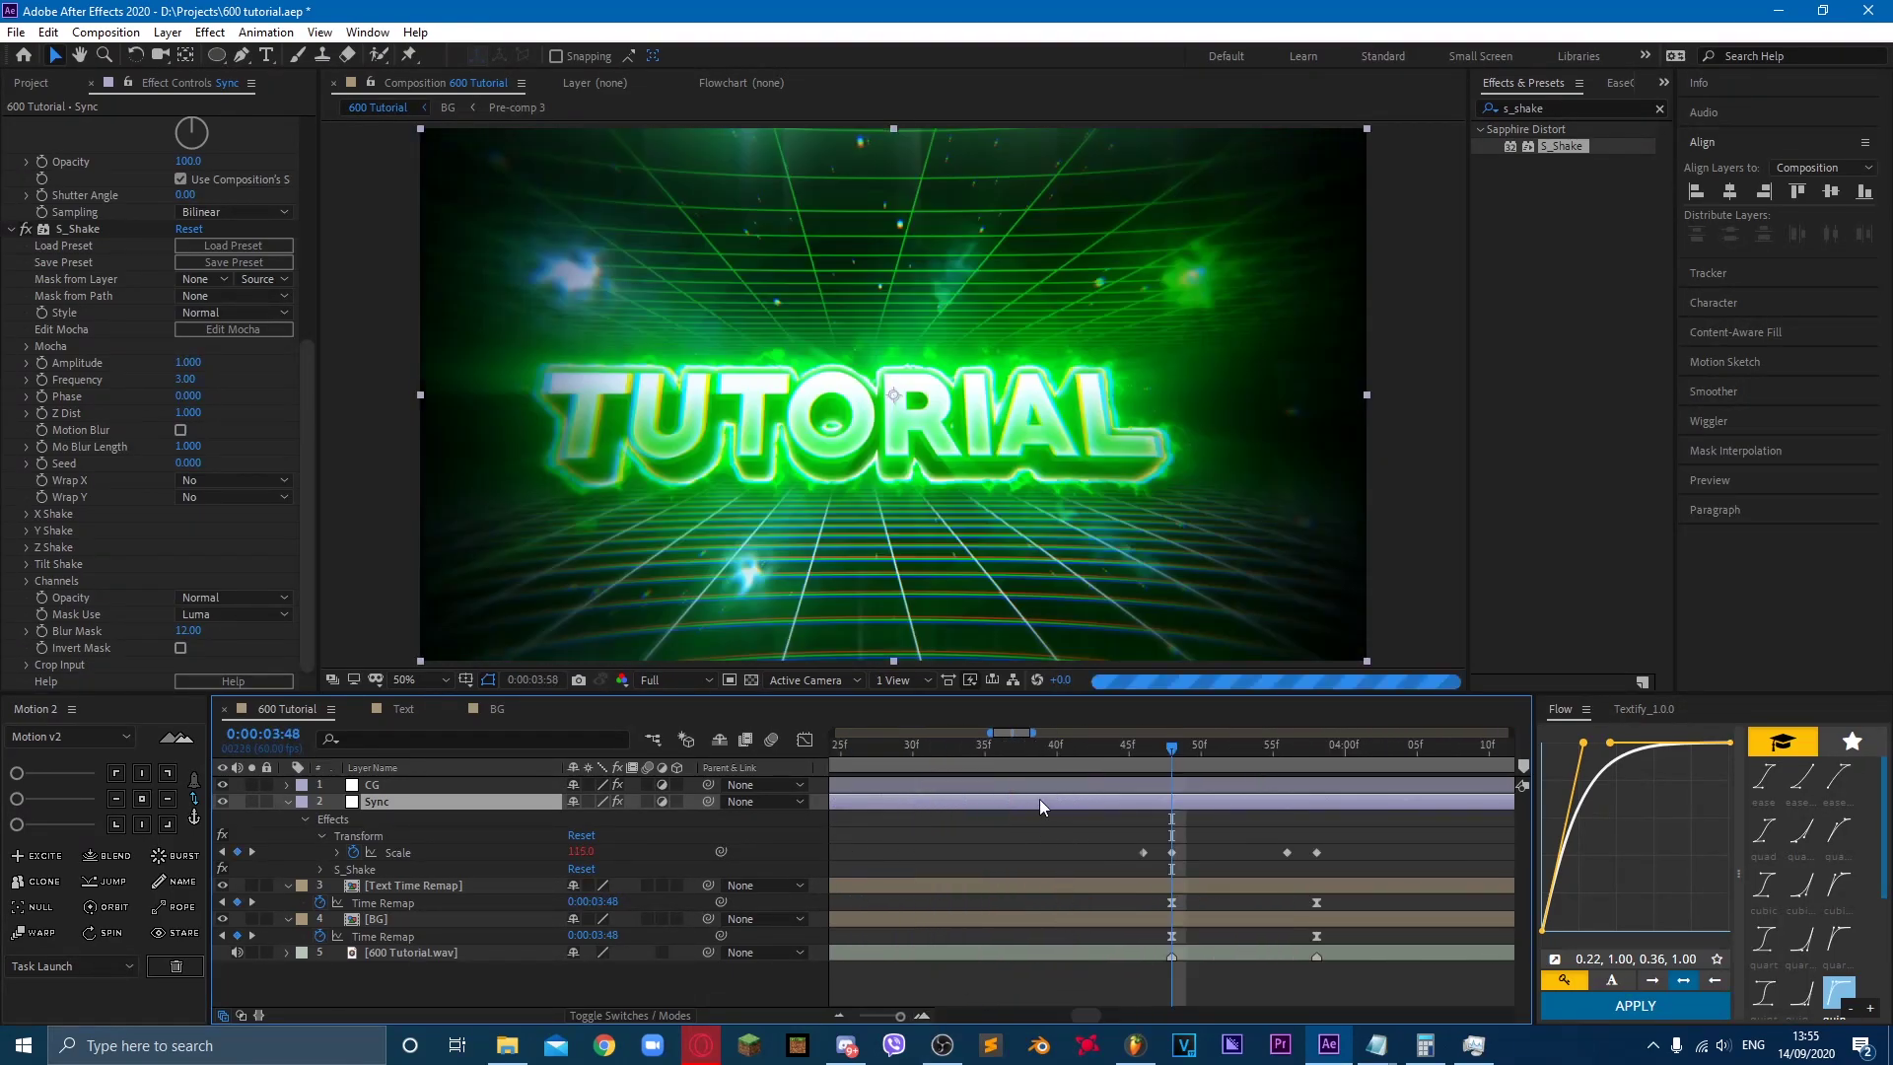
pyautogui.press('k')
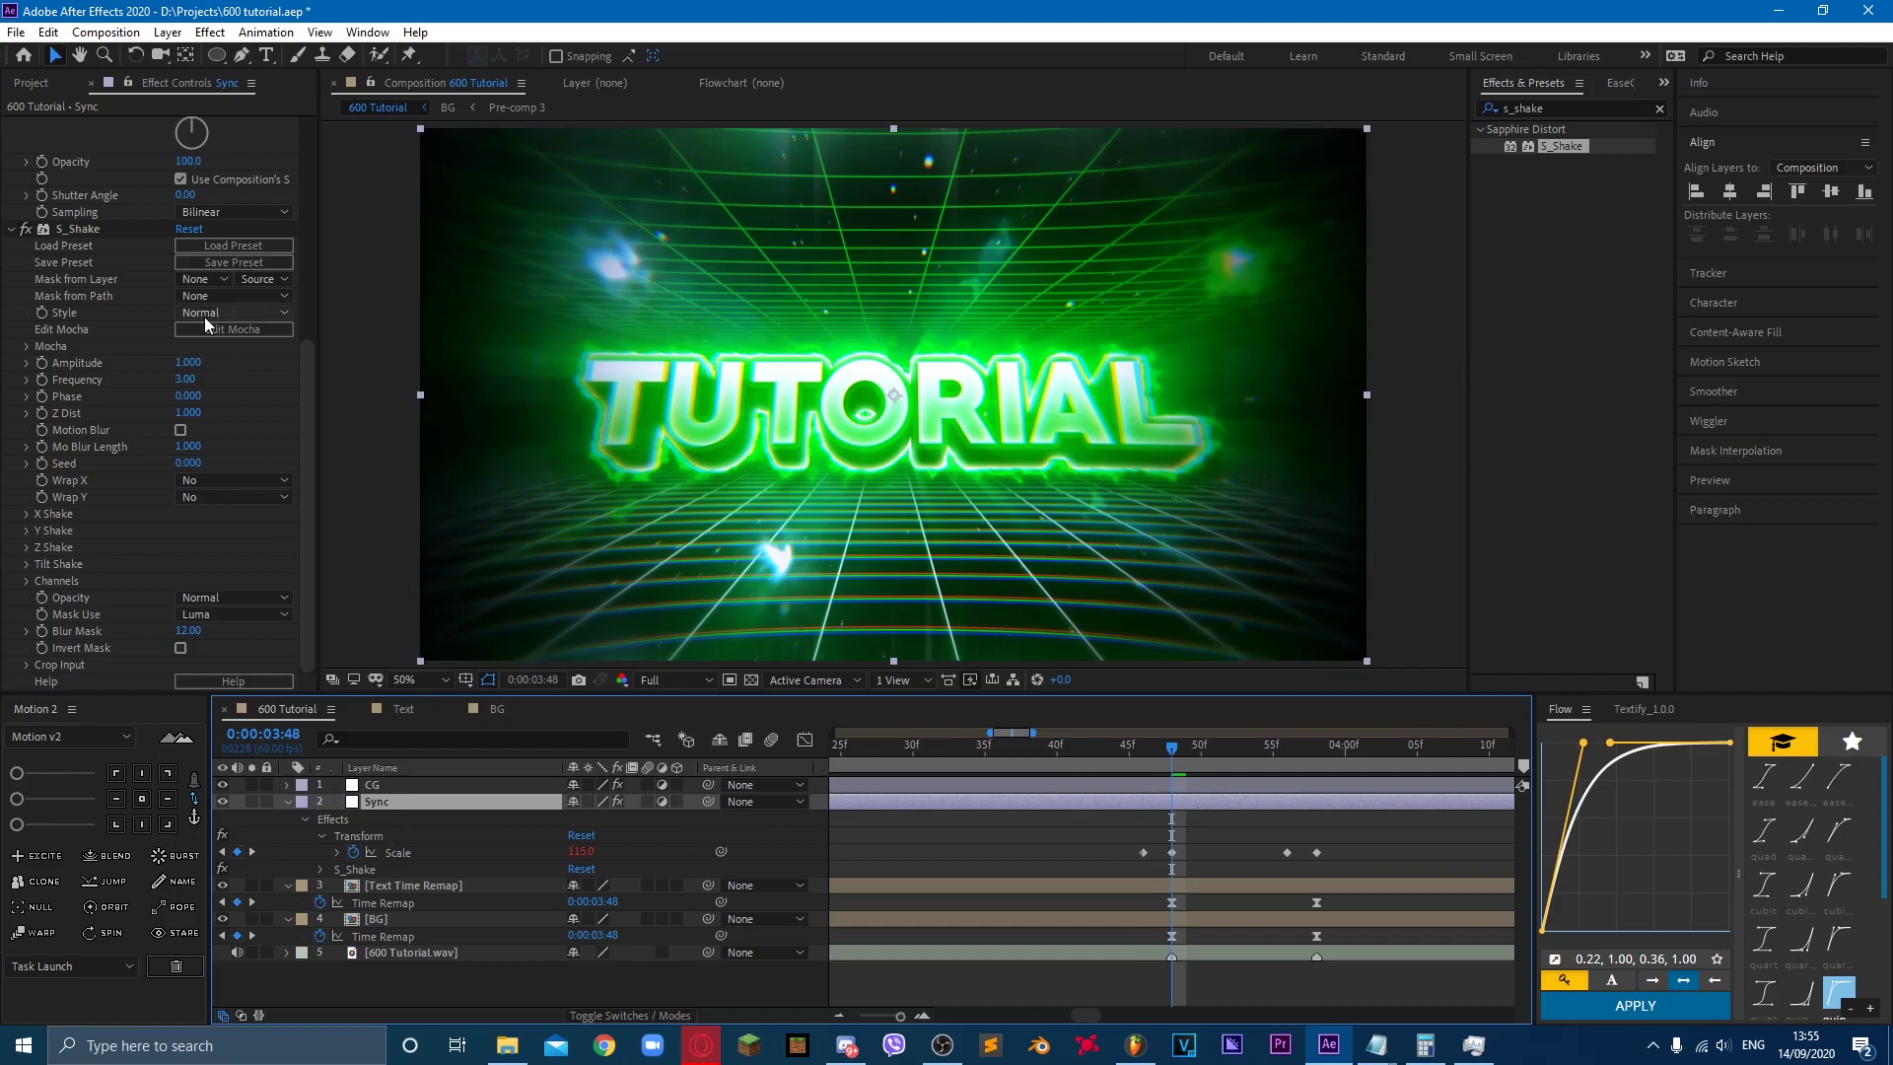
pyautogui.click(45, 368)
# Step: Add an S_Shake Amplitude keyframe two frames earlier, at 0:00:03:46, and set it to 0
pyautogui.press('u')
pyautogui.press('j')
pyautogui.click(237, 868)
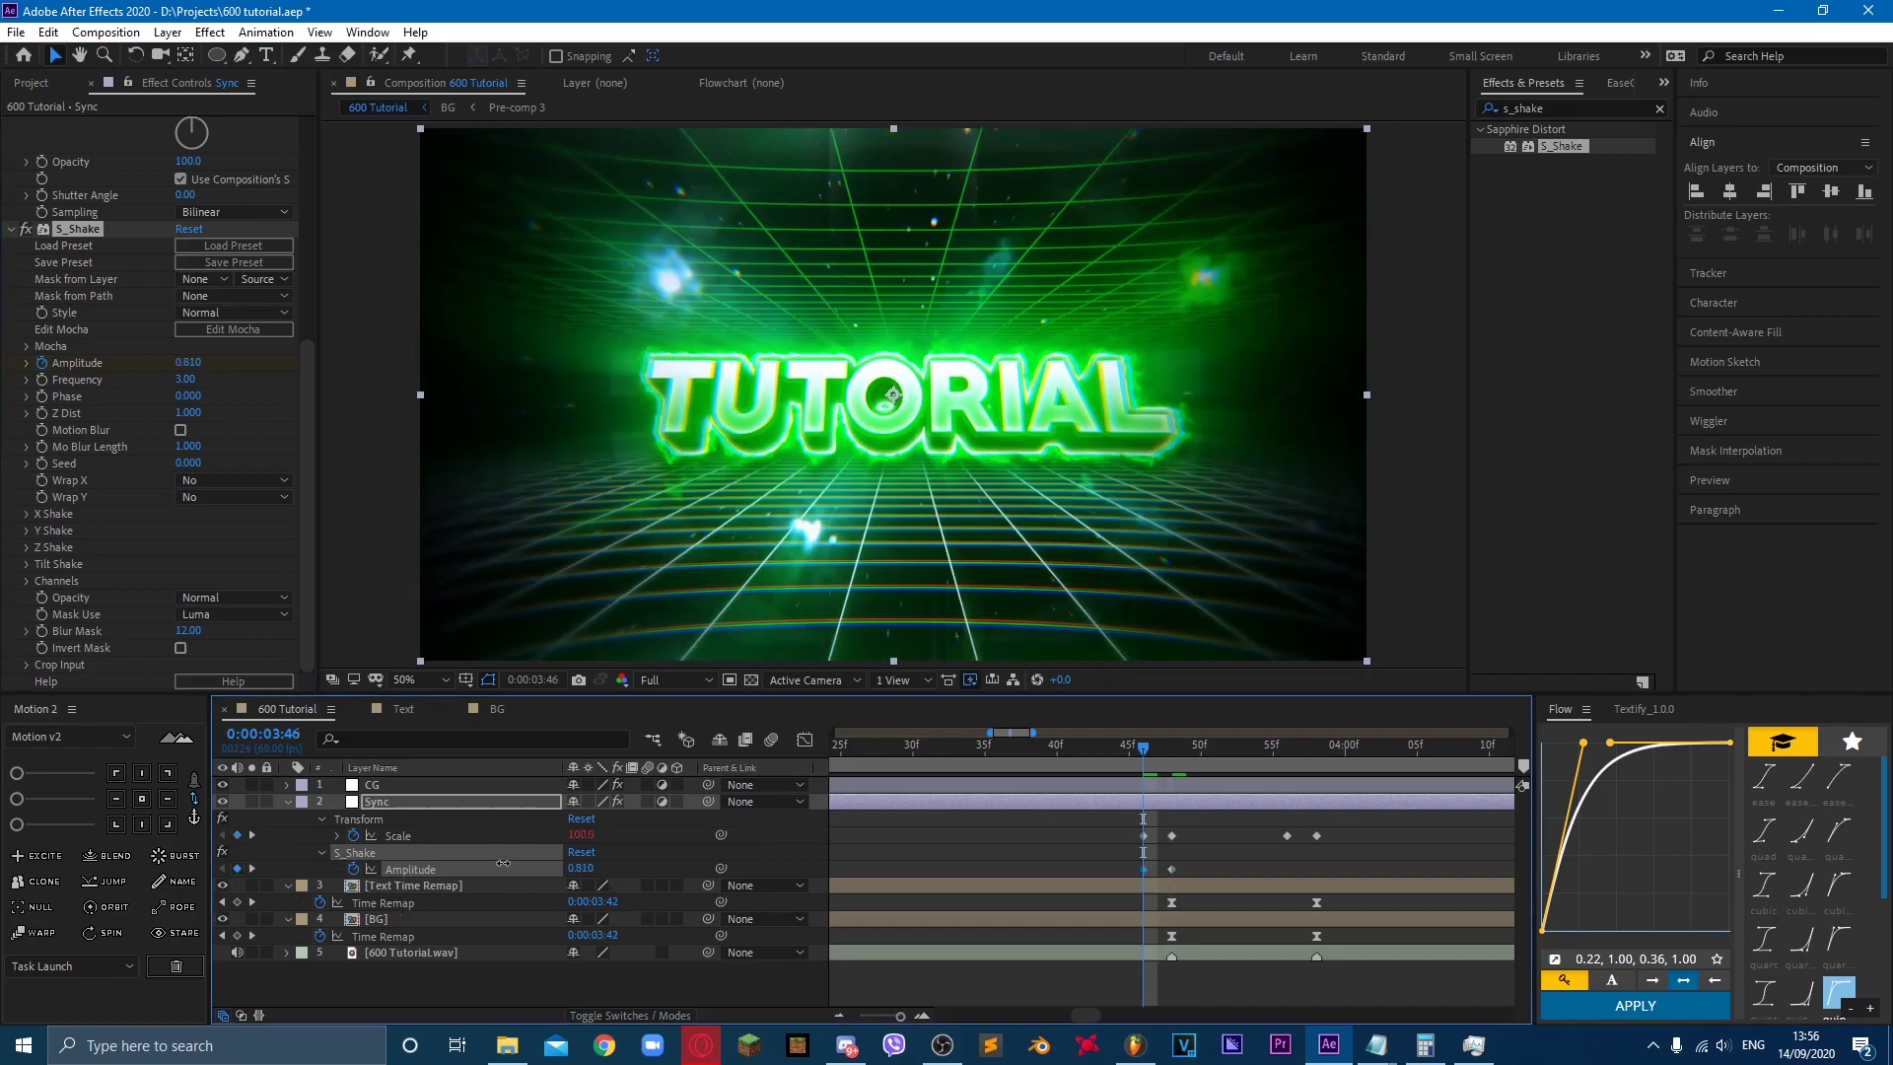
pyautogui.click(1183, 885)
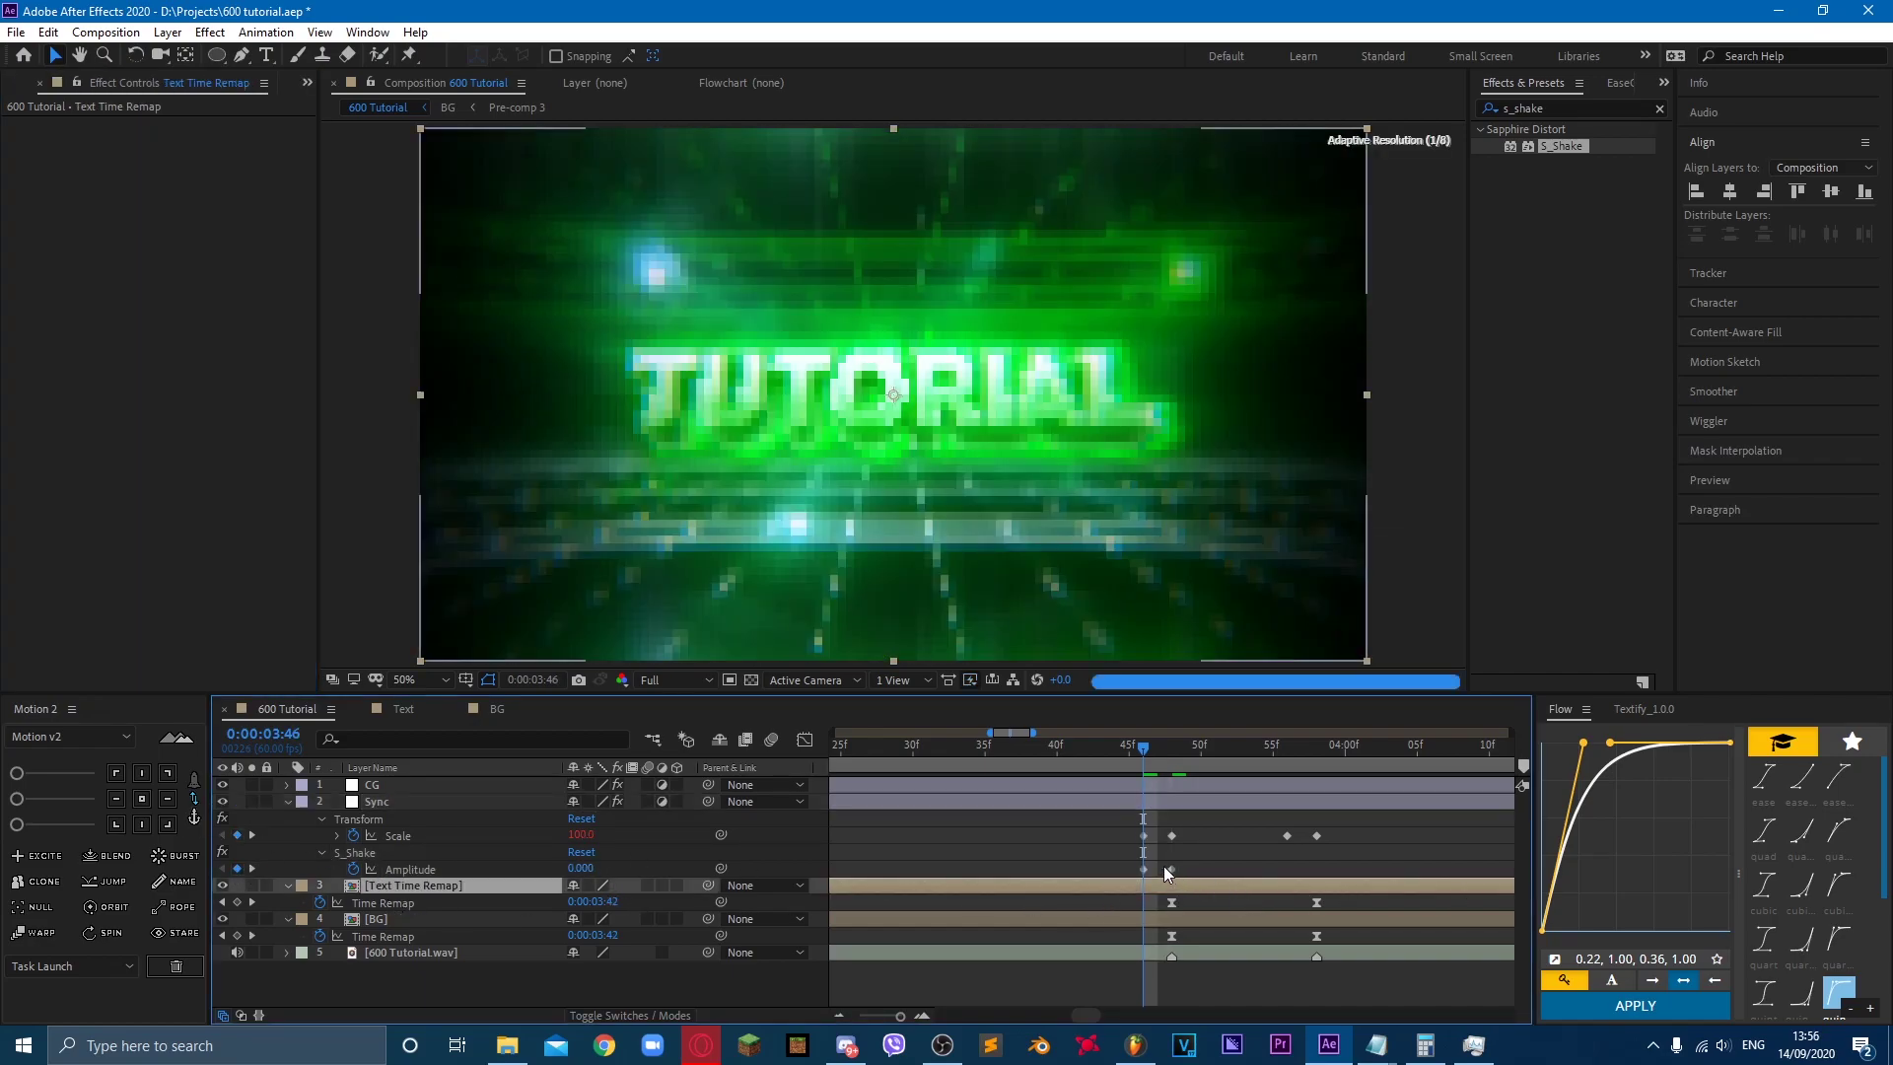
# Step: Copy both S_Shake Amplitude keyframes and paste the pair at the start of selected later Scale bounces, including 0:00:09:08
pyautogui.click(1171, 870)
pyautogui.press('k')
pyautogui.press('k')
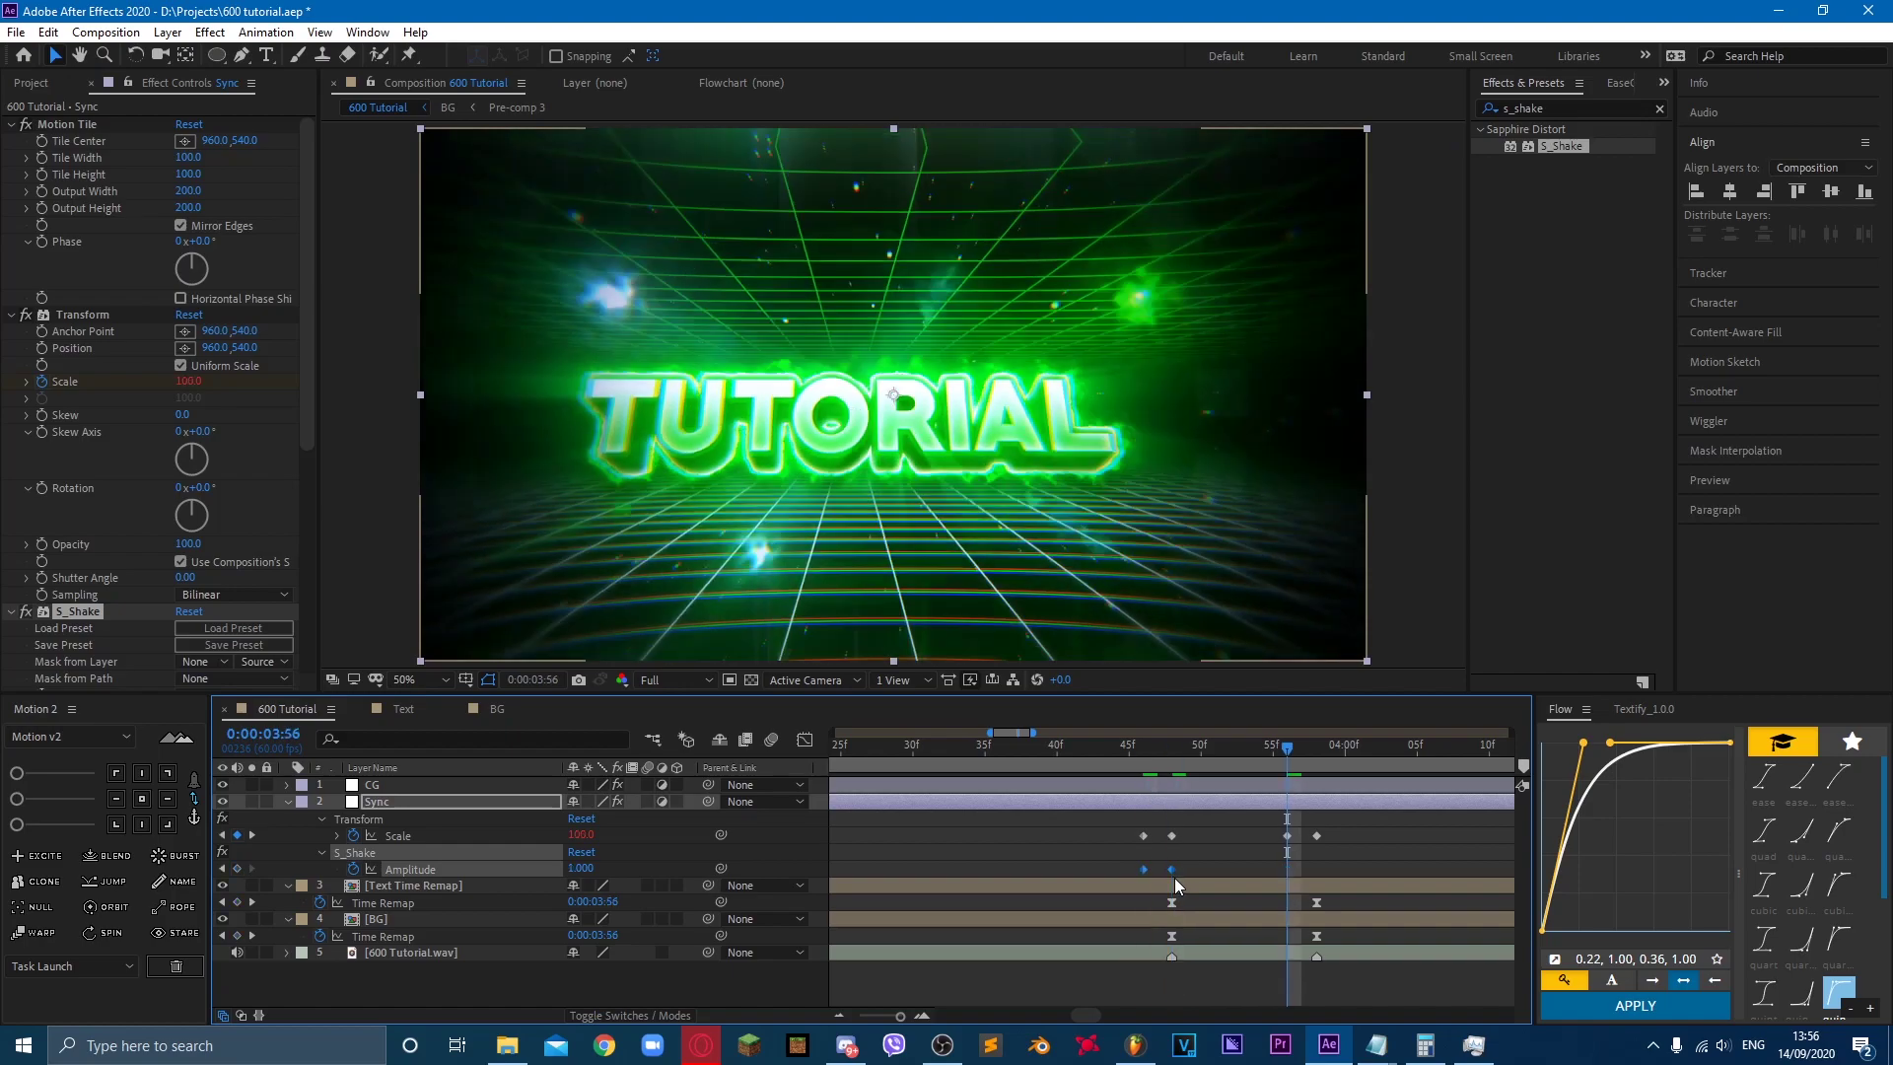
pyautogui.press('space')
pyautogui.press('space')
pyautogui.press('k')
pyautogui.press('k')
pyautogui.press('k')
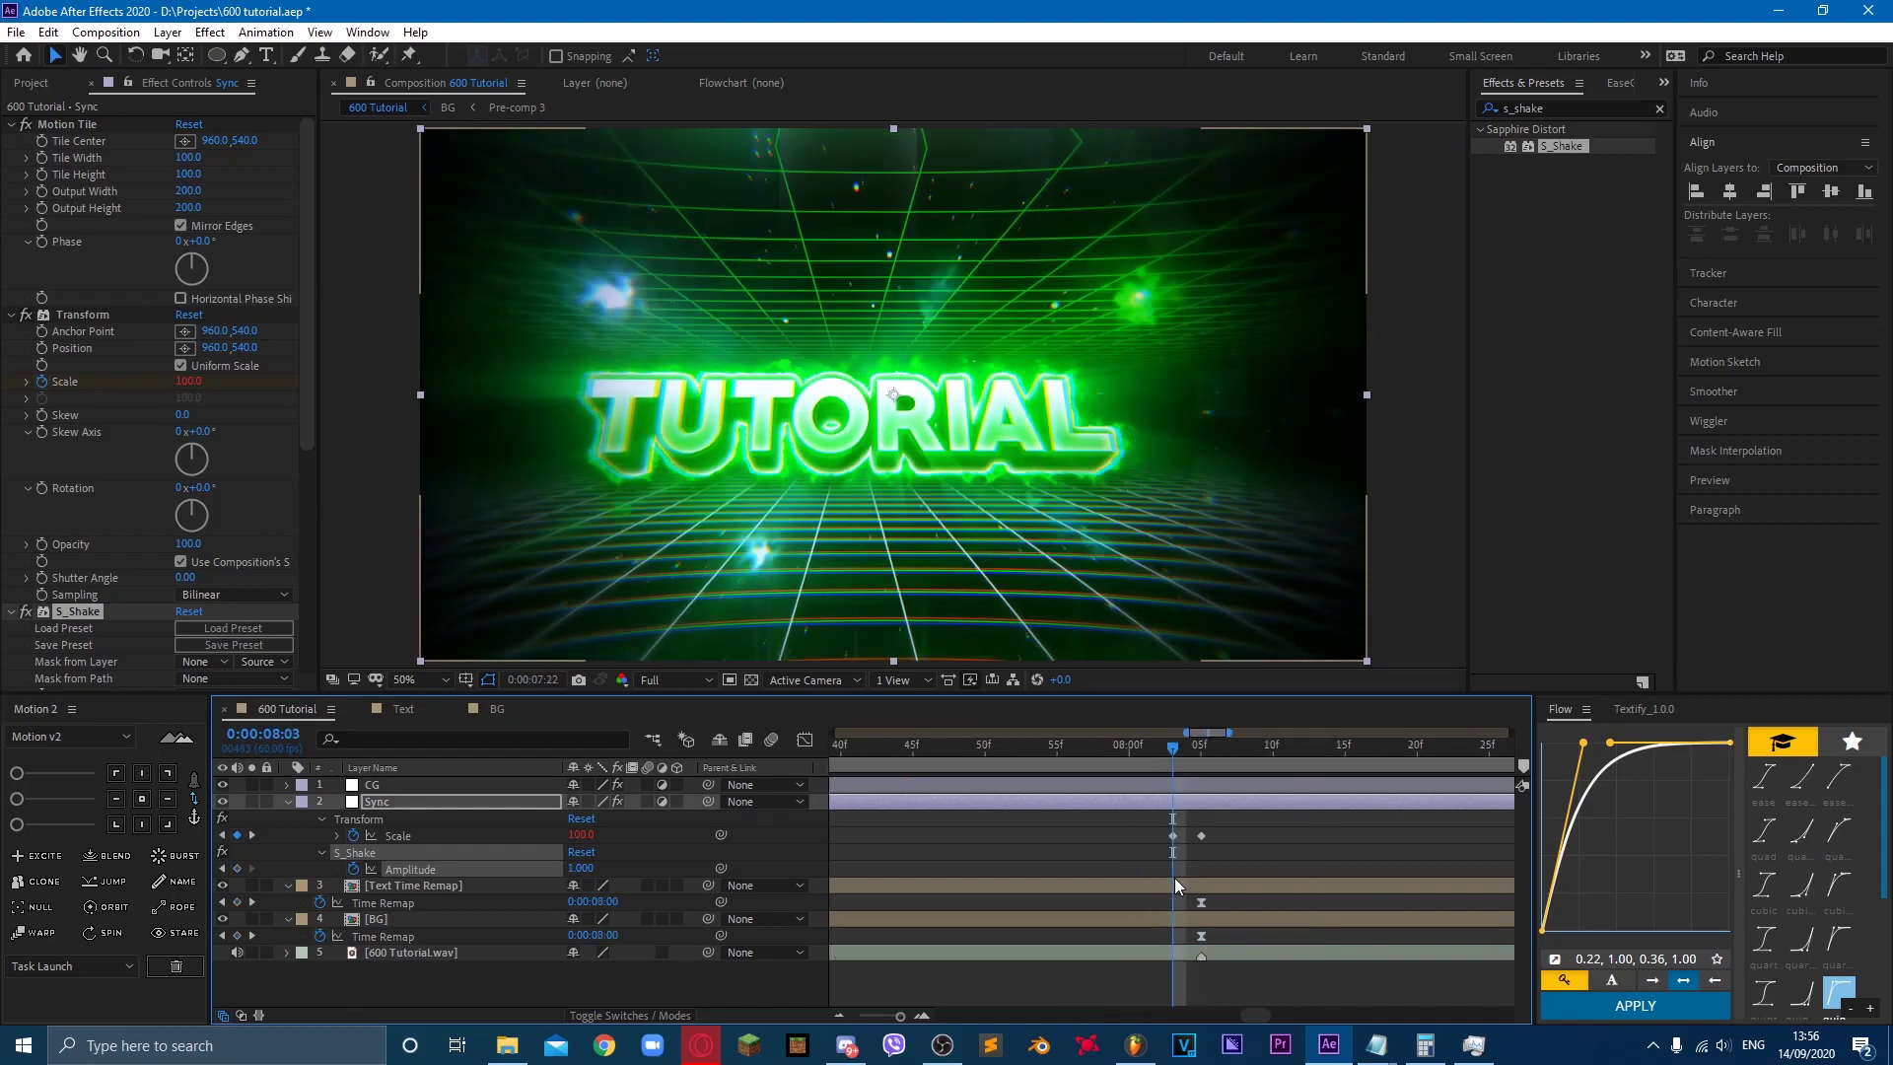
pyautogui.press('k')
pyautogui.press('k')
pyautogui.press('k')
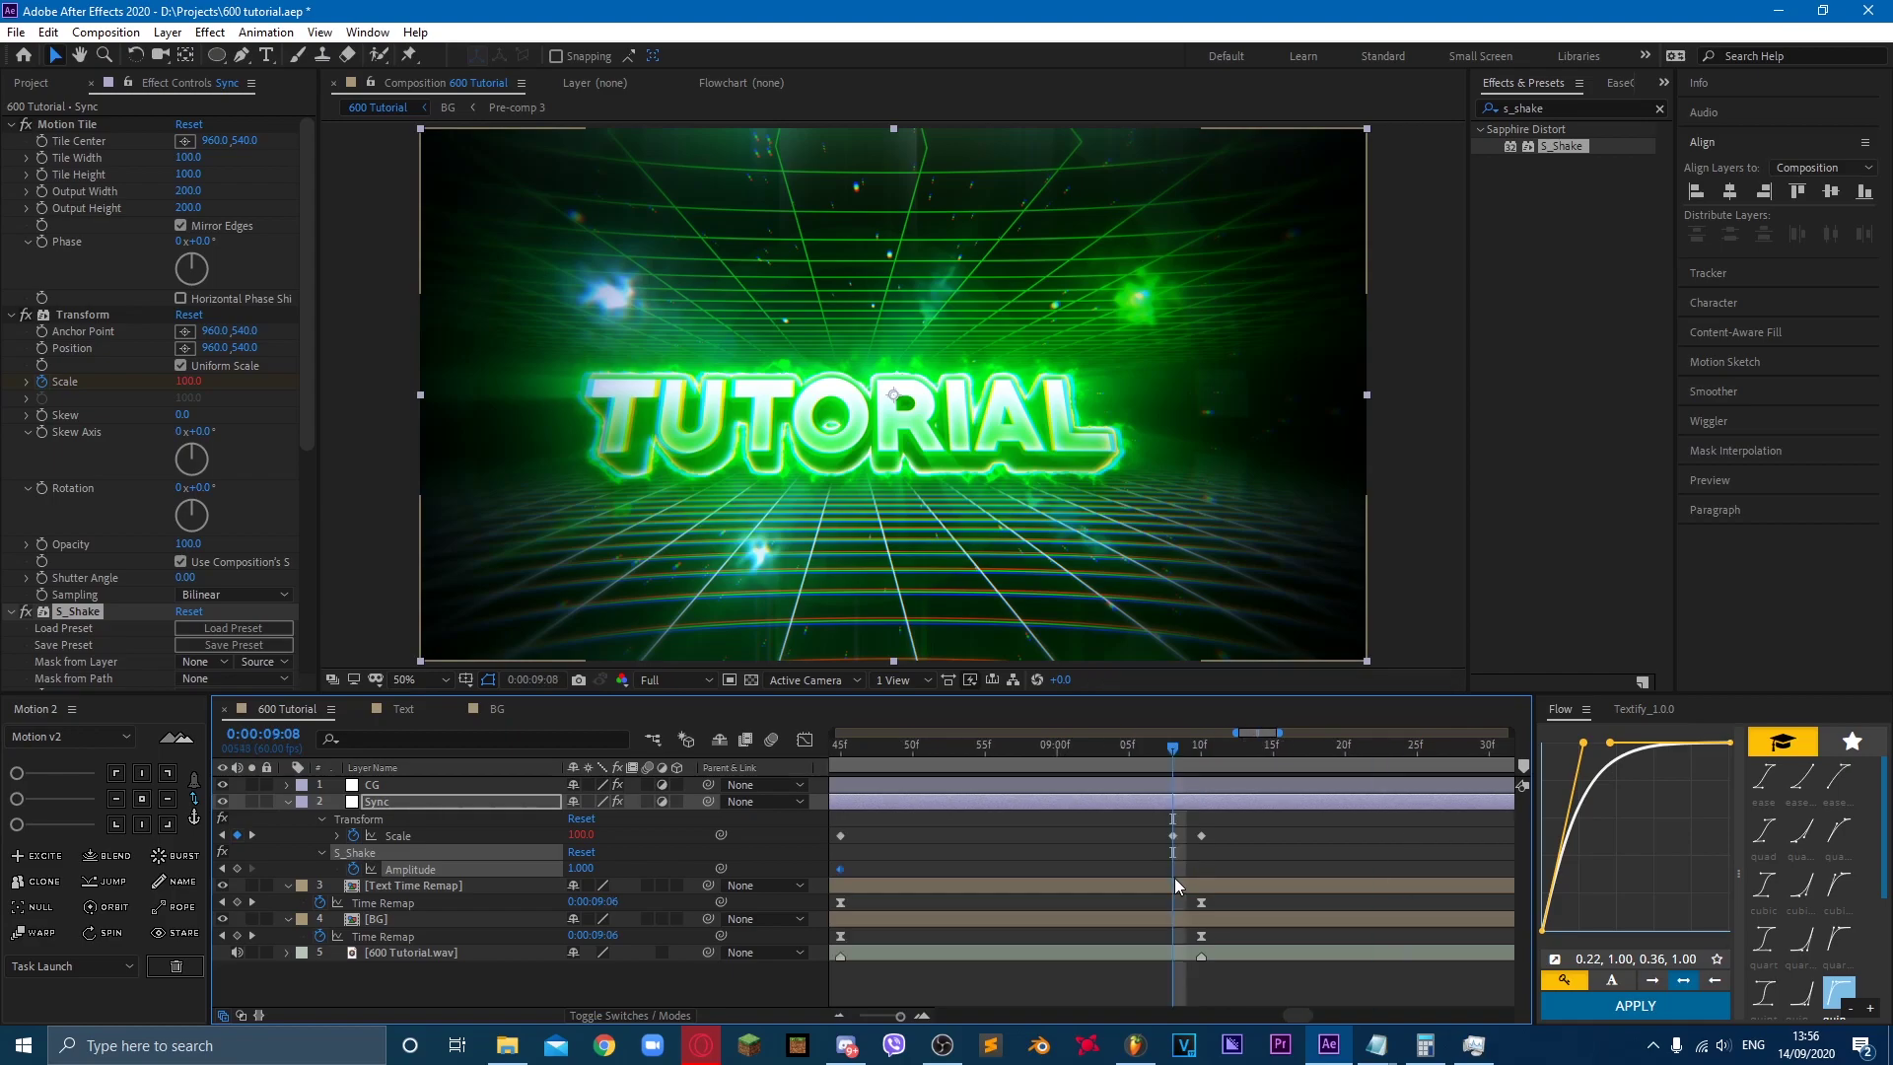
pyautogui.press('End')
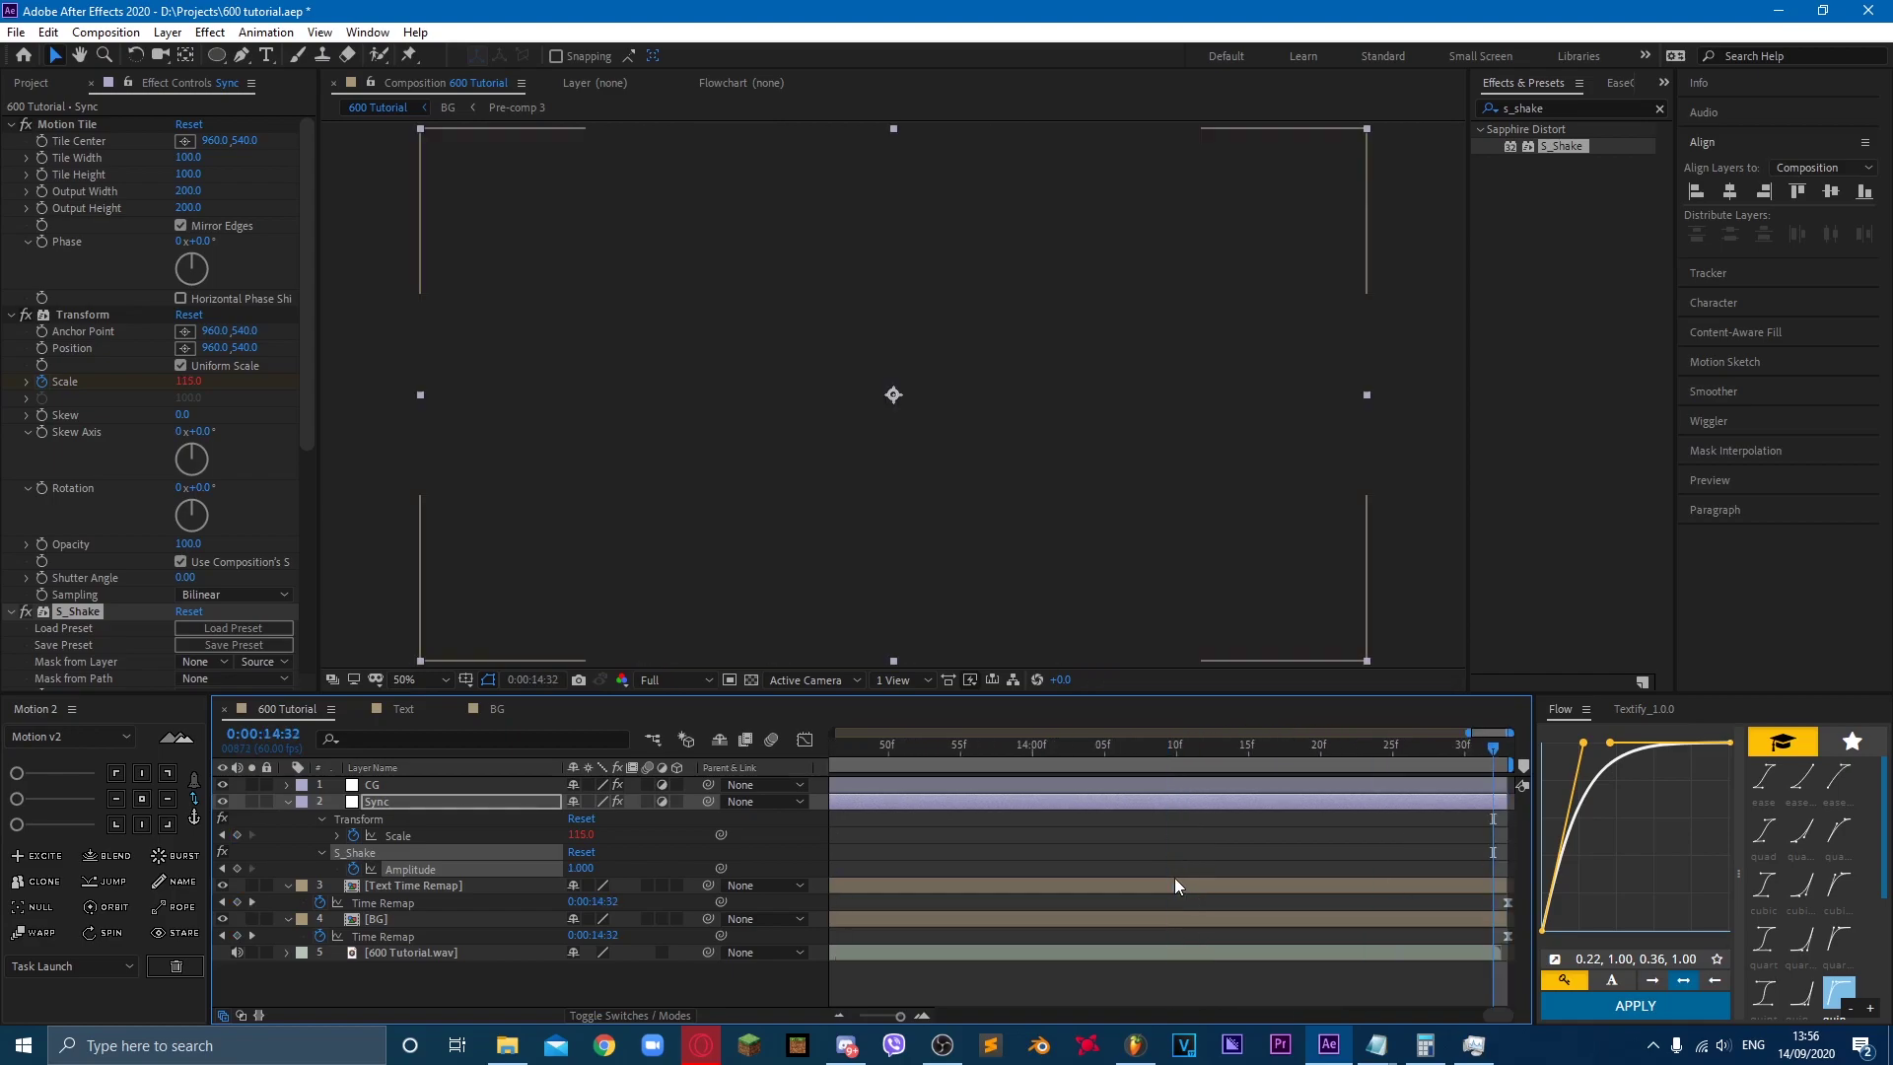
pyautogui.press('j')
pyautogui.press('j')
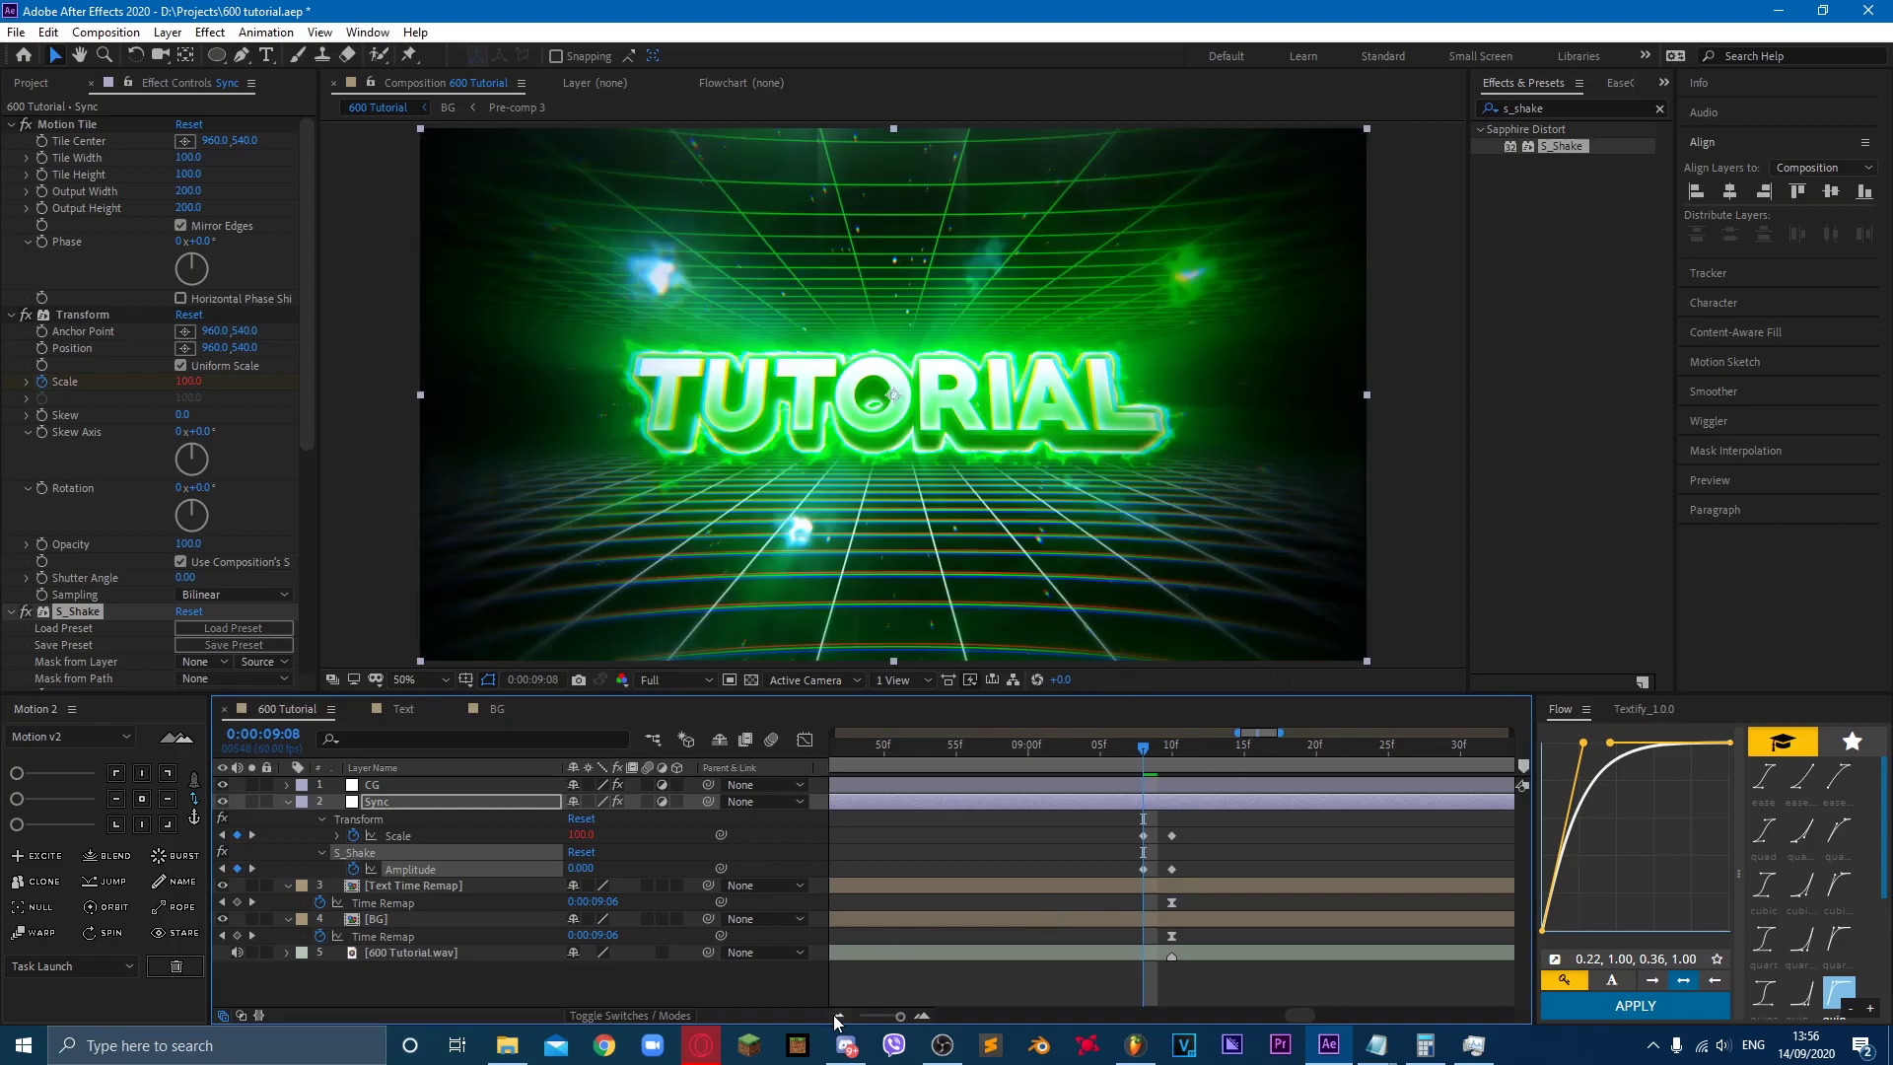
# Step: Preview the pasted S_Shake bounces on the composition from 0:00:03:47
pyautogui.click(838, 1015)
pyautogui.click(838, 1016)
pyautogui.click(1008, 754)
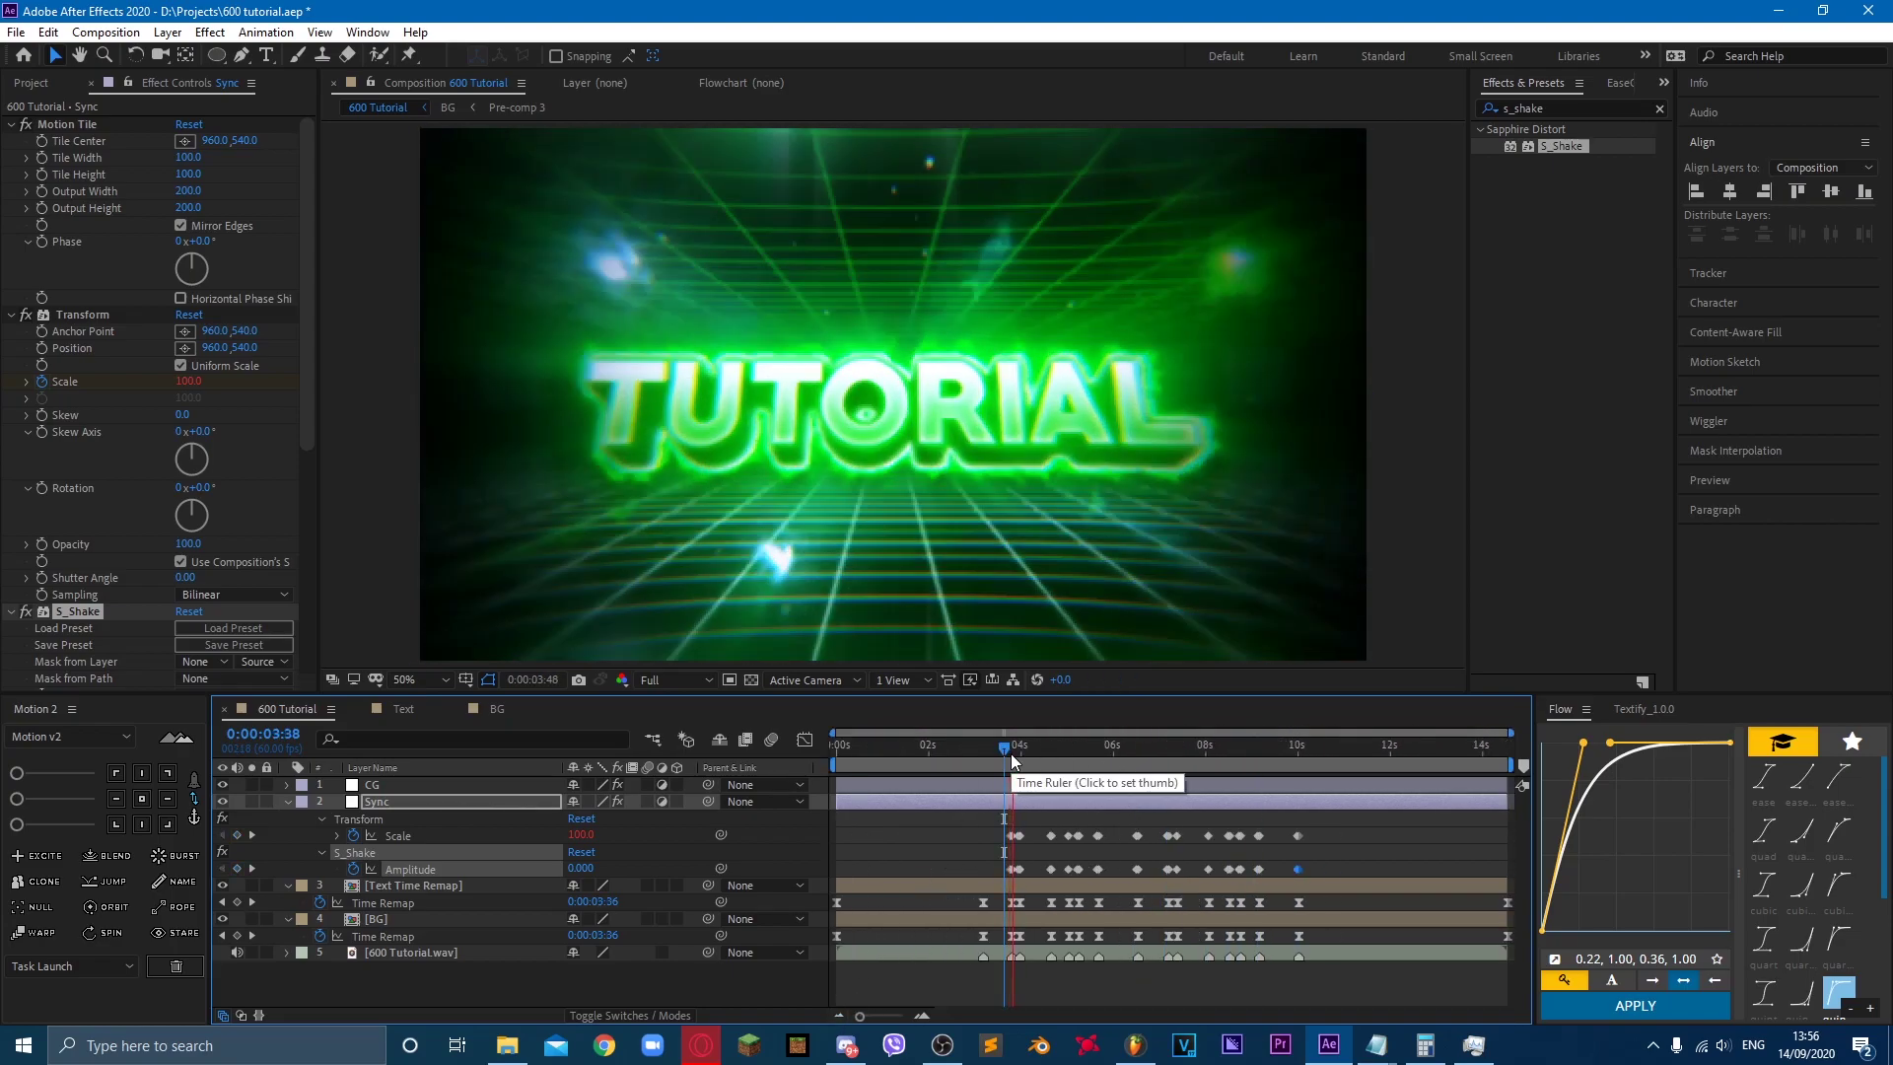
pyautogui.click(1011, 755)
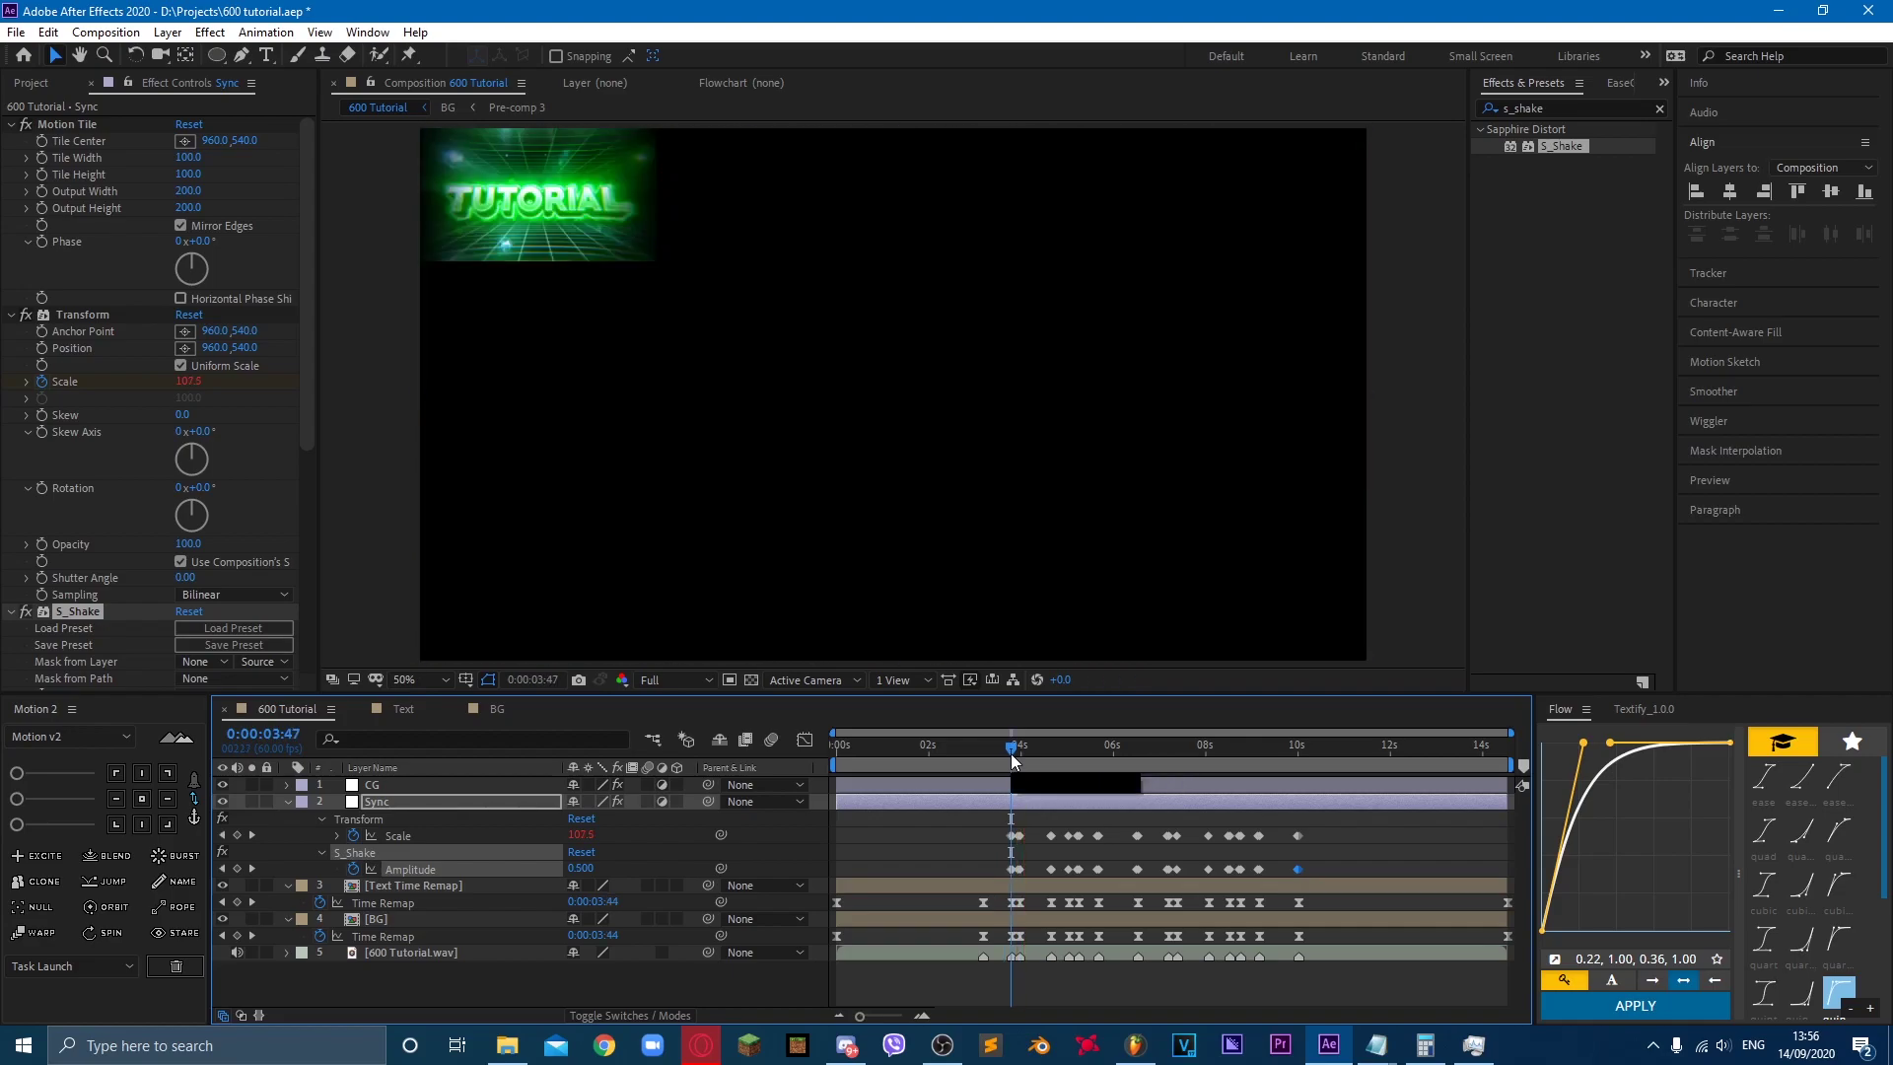
pyautogui.press('space')
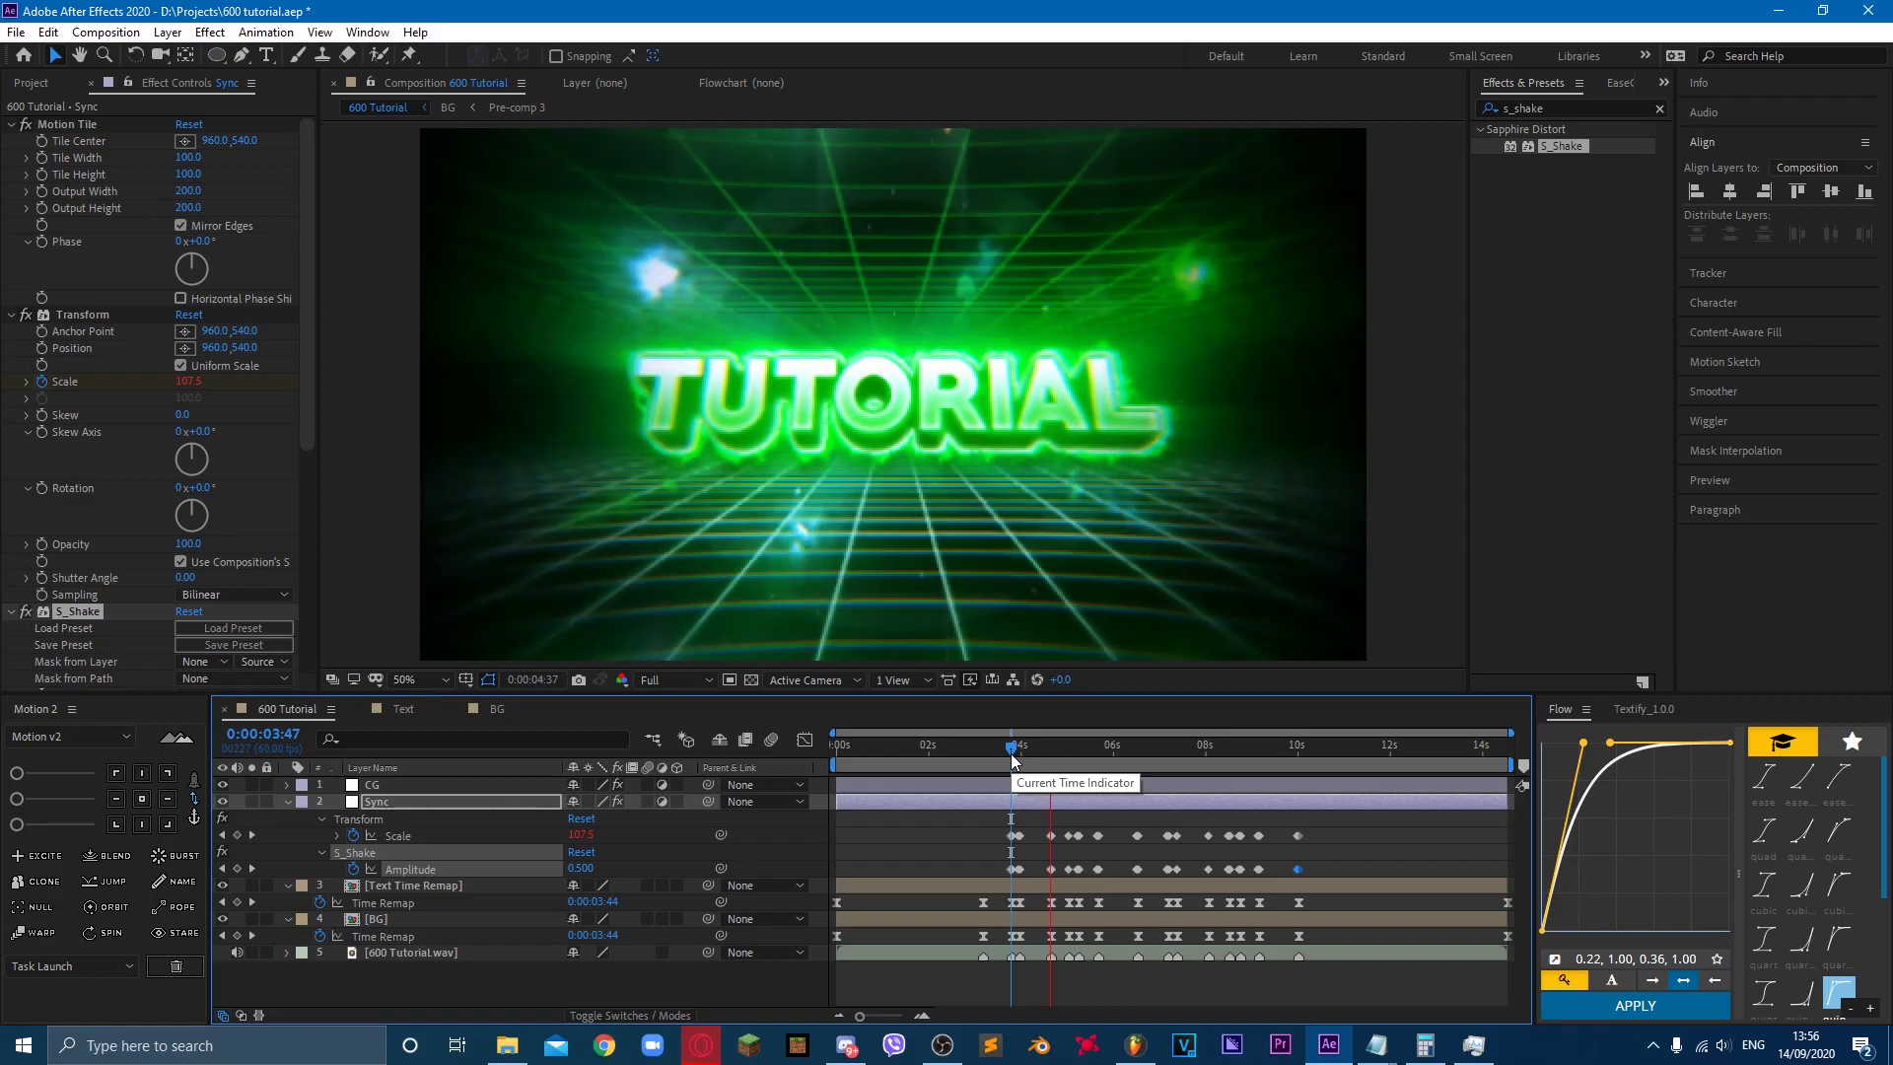
pyautogui.scroll(-5, 120, 564)
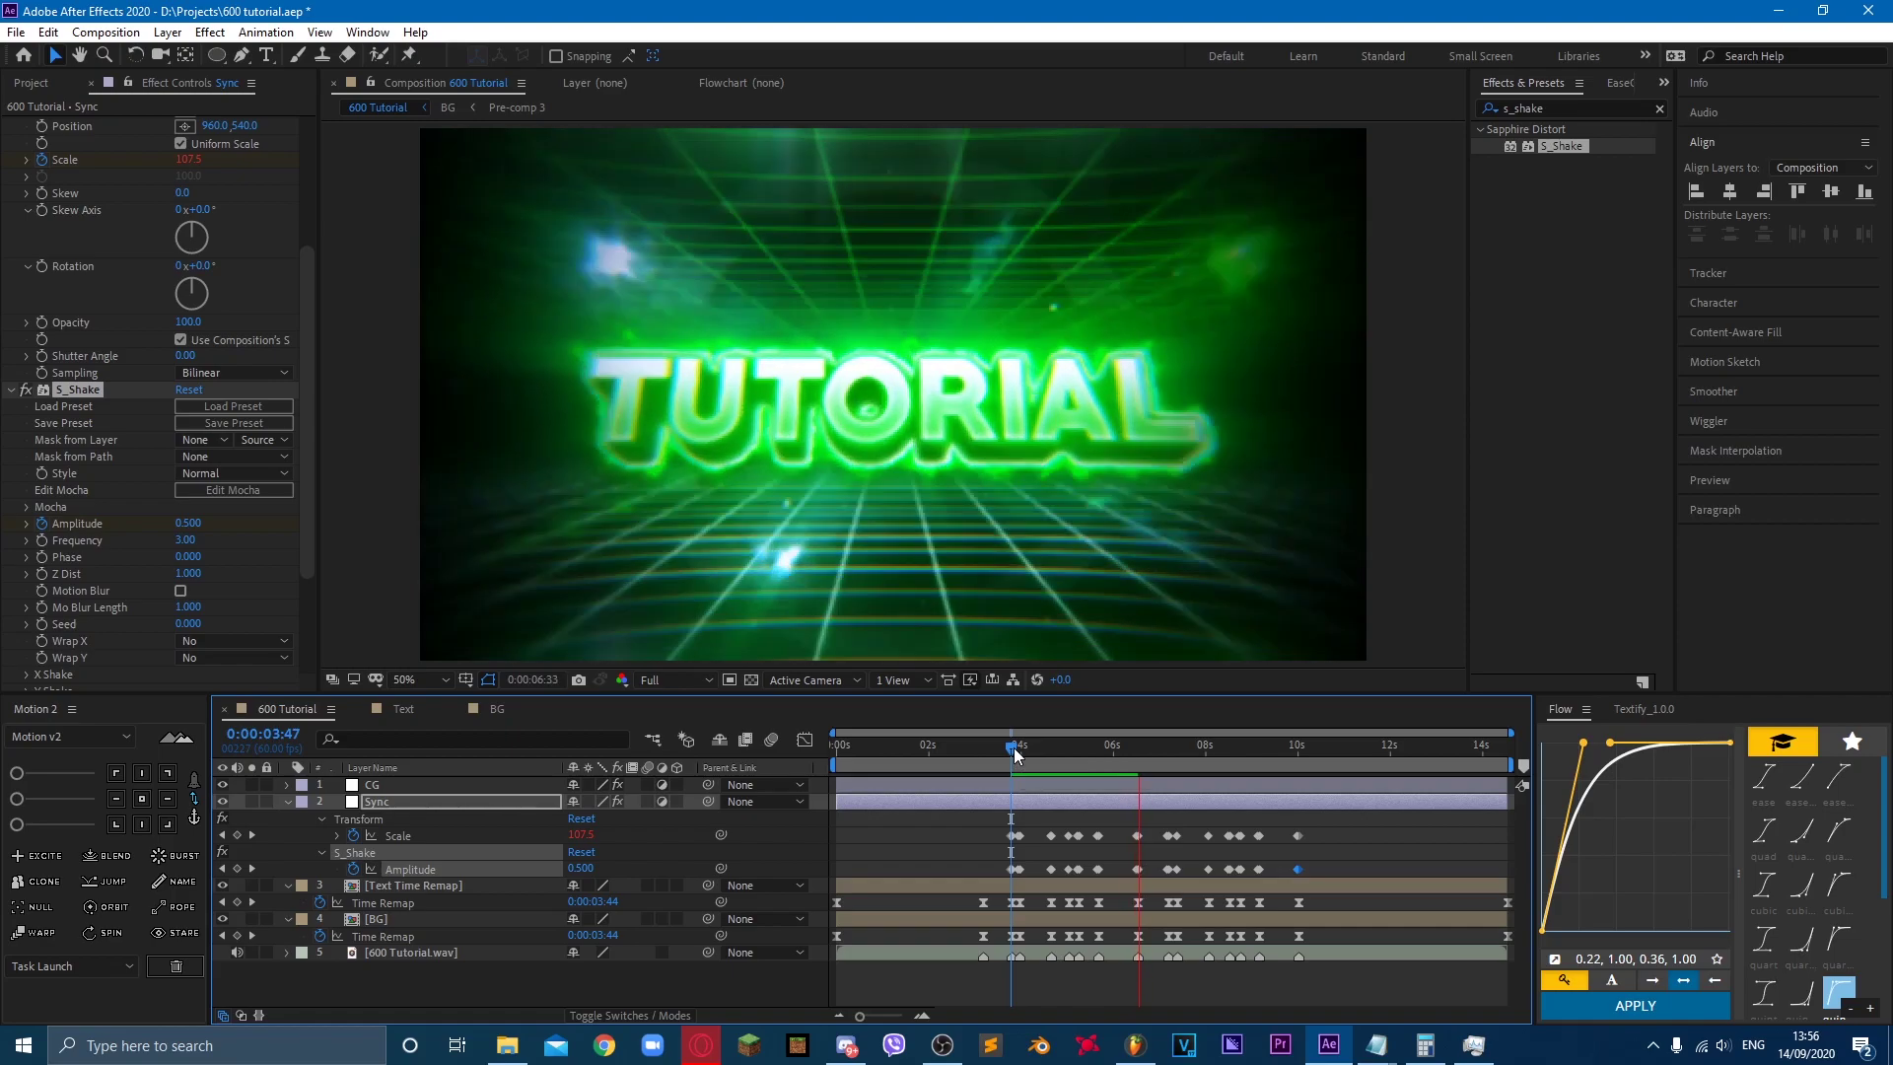
pyautogui.press('space')
pyautogui.press('space')
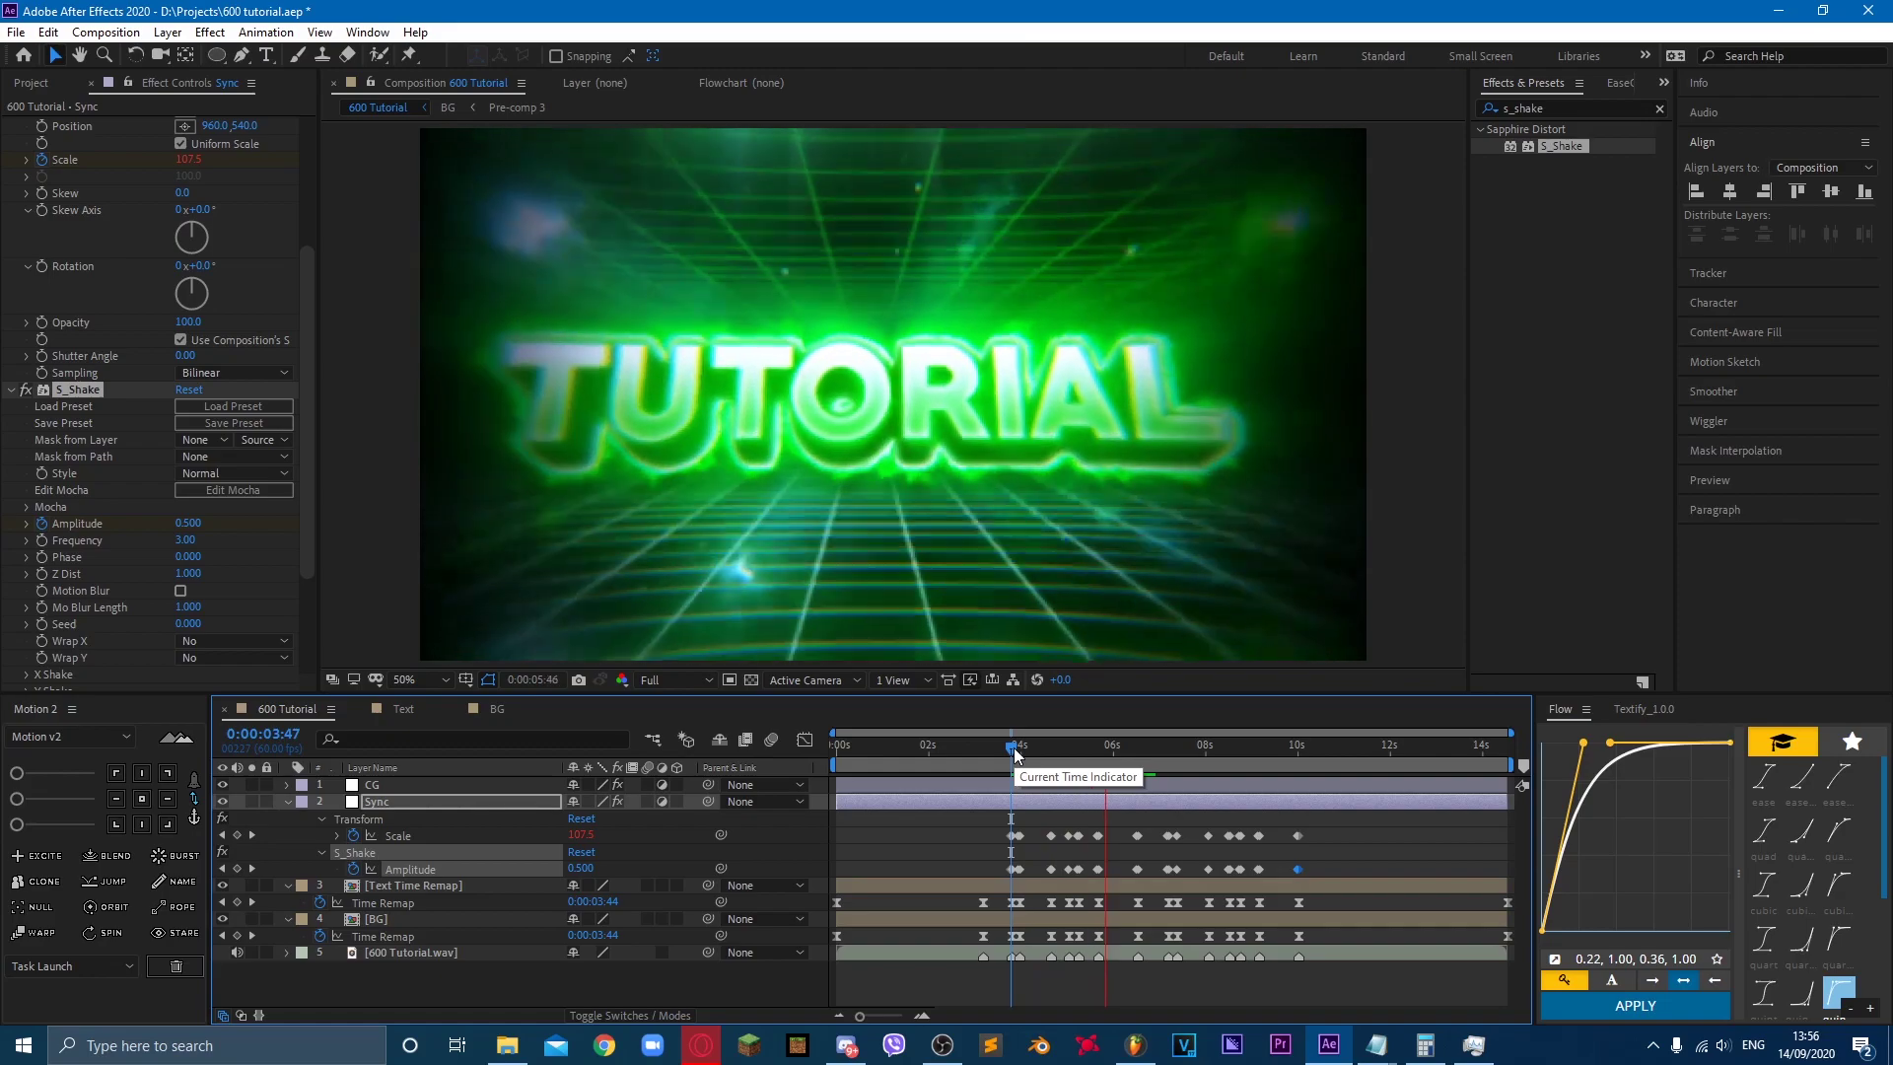
# Step: Delete all of the Sync layer's S_Shake Amplitude keyframes after 0:00:03:48
pyautogui.moveTo(1310, 865); pyautogui.dragTo(1019, 875)
pyautogui.press('Delete')
pyautogui.click(922, 1016)
pyautogui.click(922, 1016)
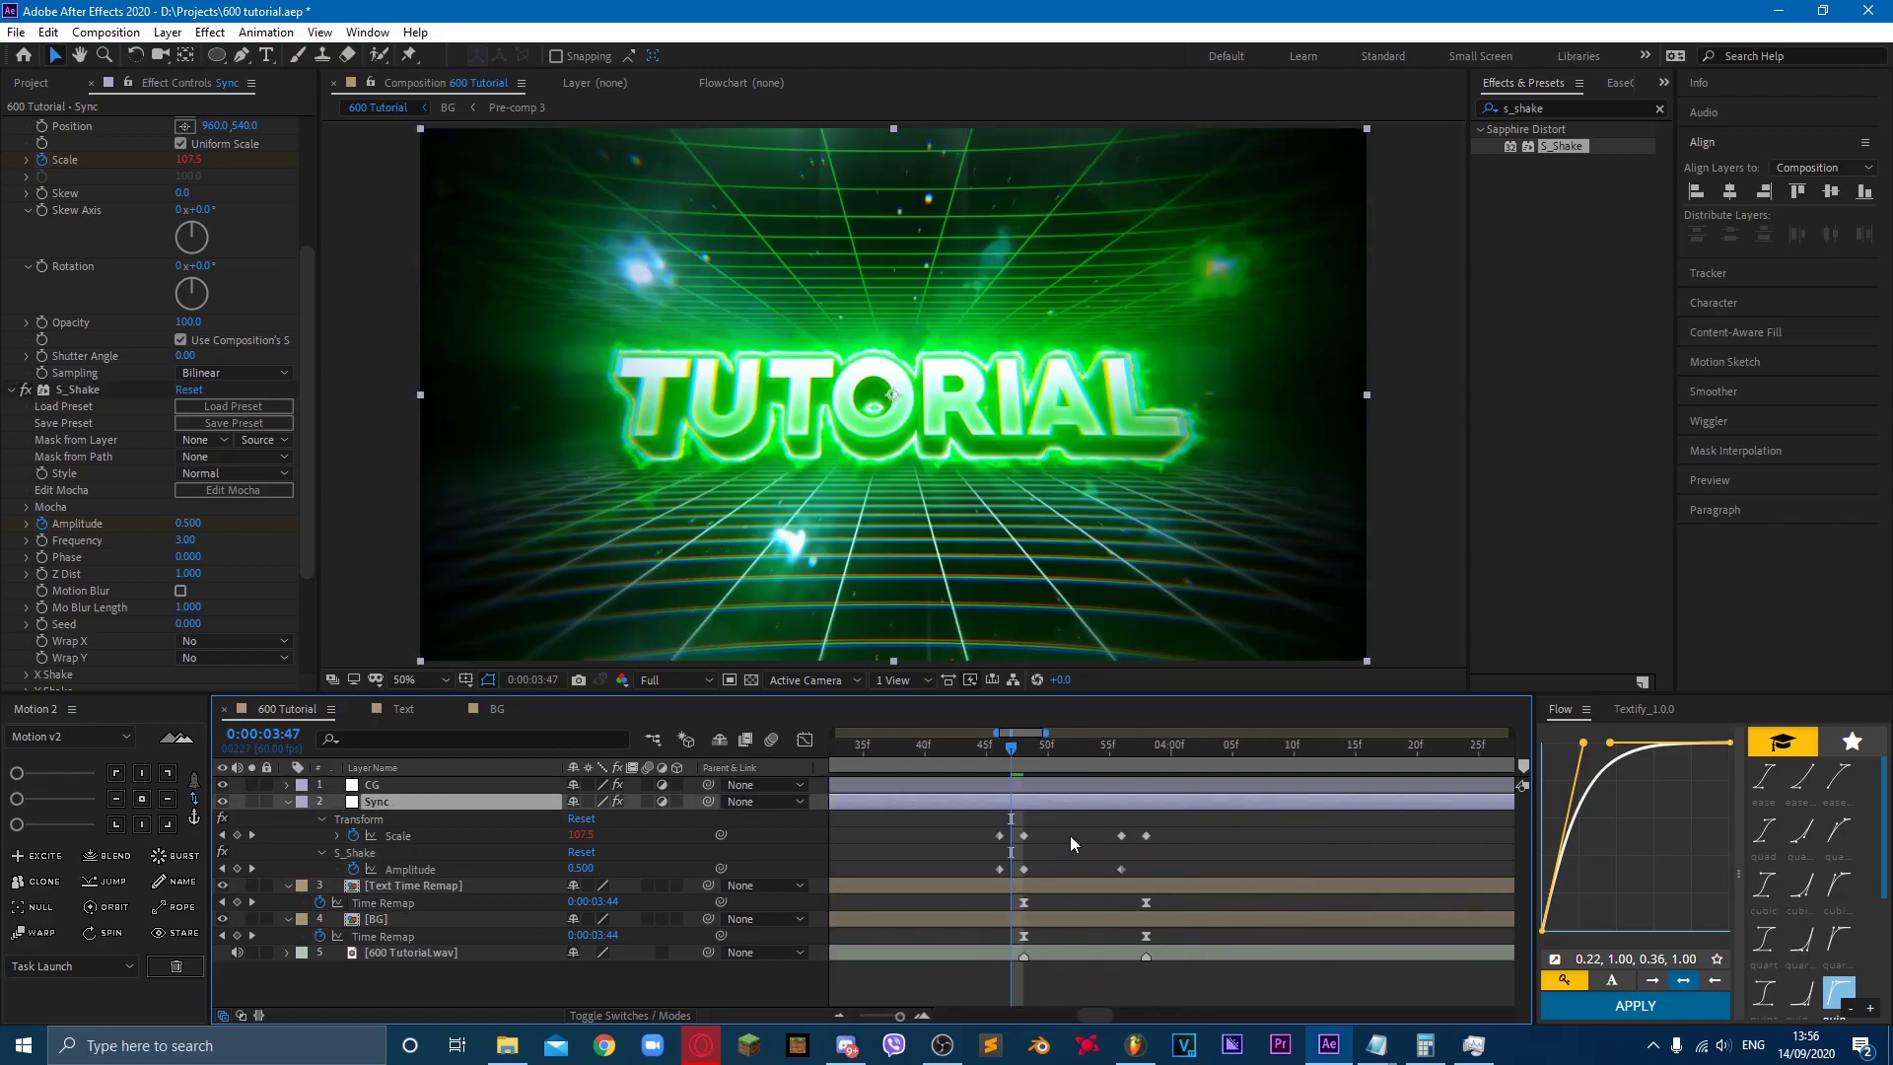
pyautogui.click(1121, 869)
pyautogui.click(896, 984)
pyautogui.click(839, 1015)
# Step: Copy the Scale and Amplitude keyframe pairs starting at 0:00:03:46 to the 0:00:03:11 marker, shifting them two frames earlier so they end on it
pyautogui.moveTo(1022, 880); pyautogui.dragTo(1000, 836)
pyautogui.press('j')
pyautogui.hotkey('ctrl', 'v')
pyautogui.click(922, 1015)
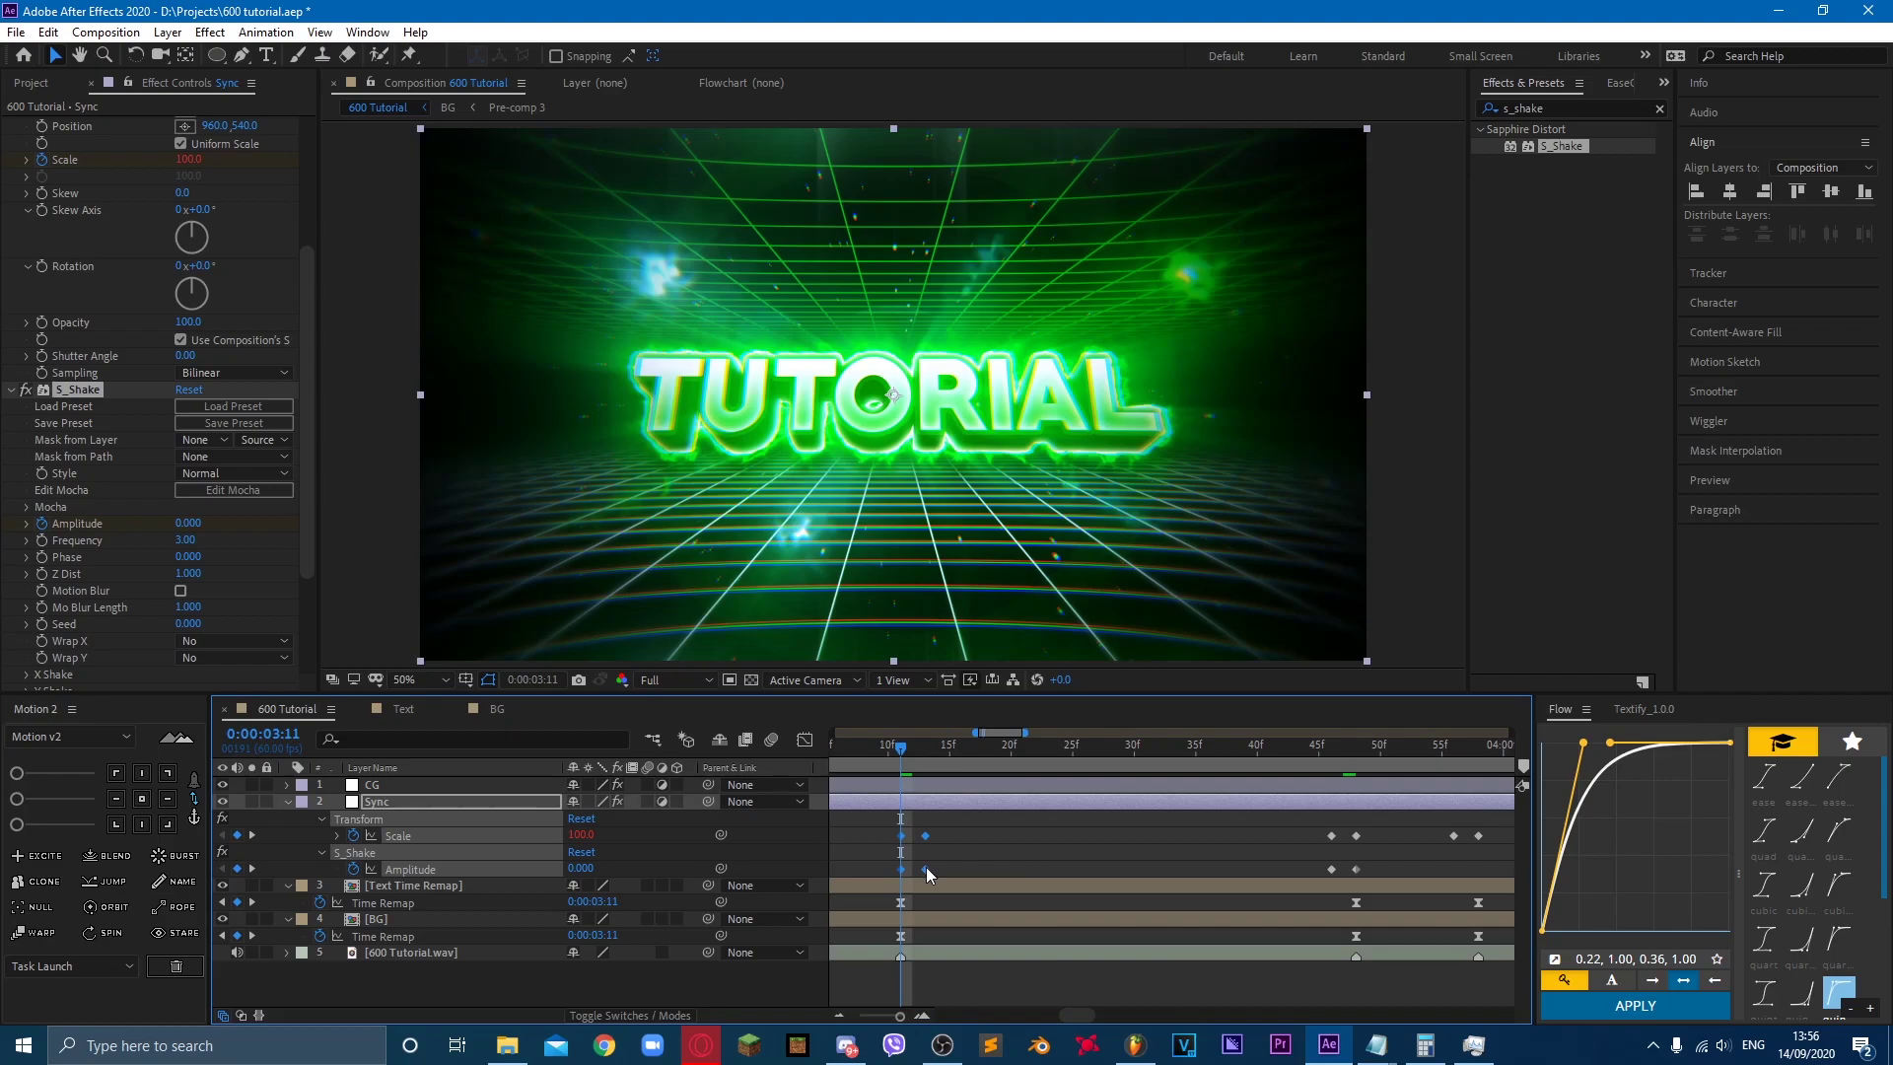
pyautogui.moveTo(926, 867); pyautogui.dragTo(903, 868)
# Step: Set the S_Shake Amplitude keyframe at 0:00:03:11 to 0.5
pyautogui.click(1311, 865)
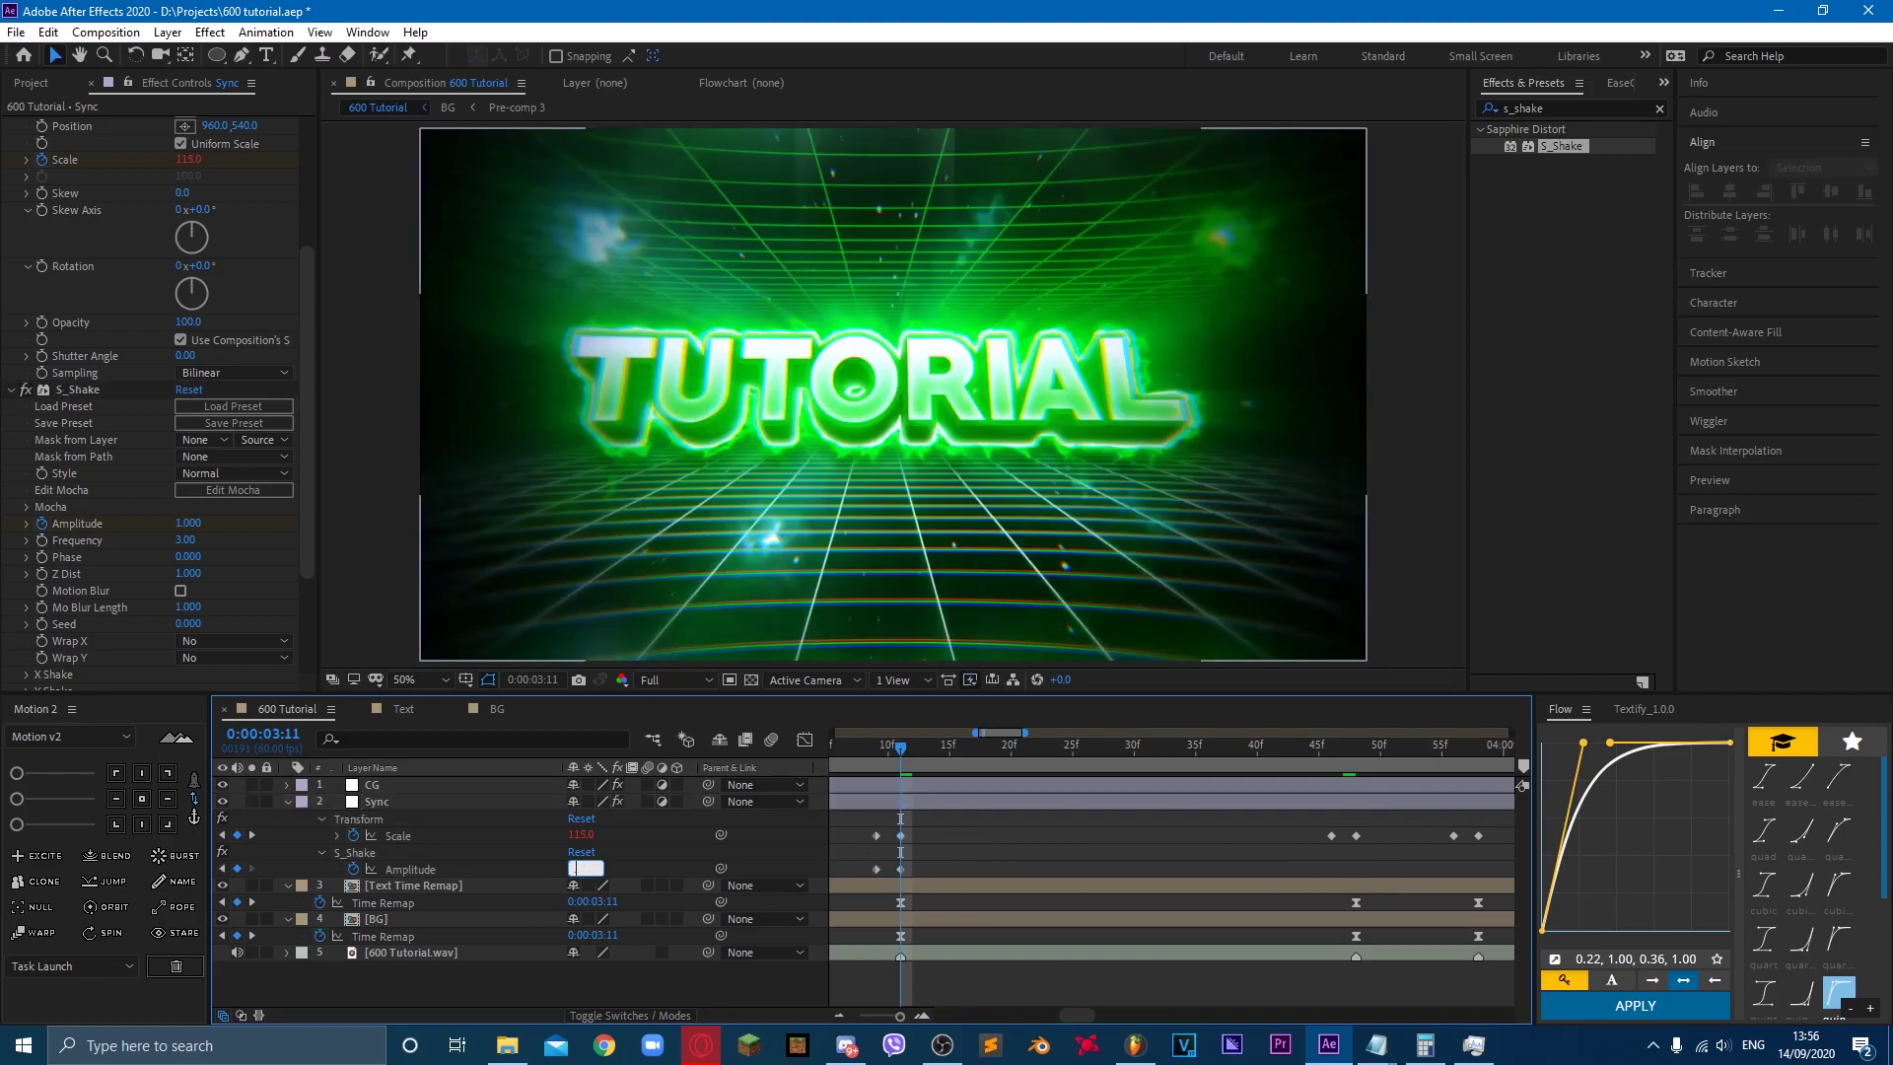
pyautogui.write('0.5')
pyautogui.press('Return')
# Step: Copy the Amplitude keyframe pair ending at 0:00:03:11 and paste it at the start of every following Scale bounce through 0:00:09:59
pyautogui.moveTo(836, 872)
pyautogui.mouseDown()
pyautogui.moveTo(919, 901)
pyautogui.moveTo(979, 850)
pyautogui.moveTo(872, 876)
pyautogui.mouseUp()
pyautogui.hotkey('ctrl', 'c')
pyautogui.press('k')
pyautogui.hotkey('ctrl', 'v')
pyautogui.press('k')
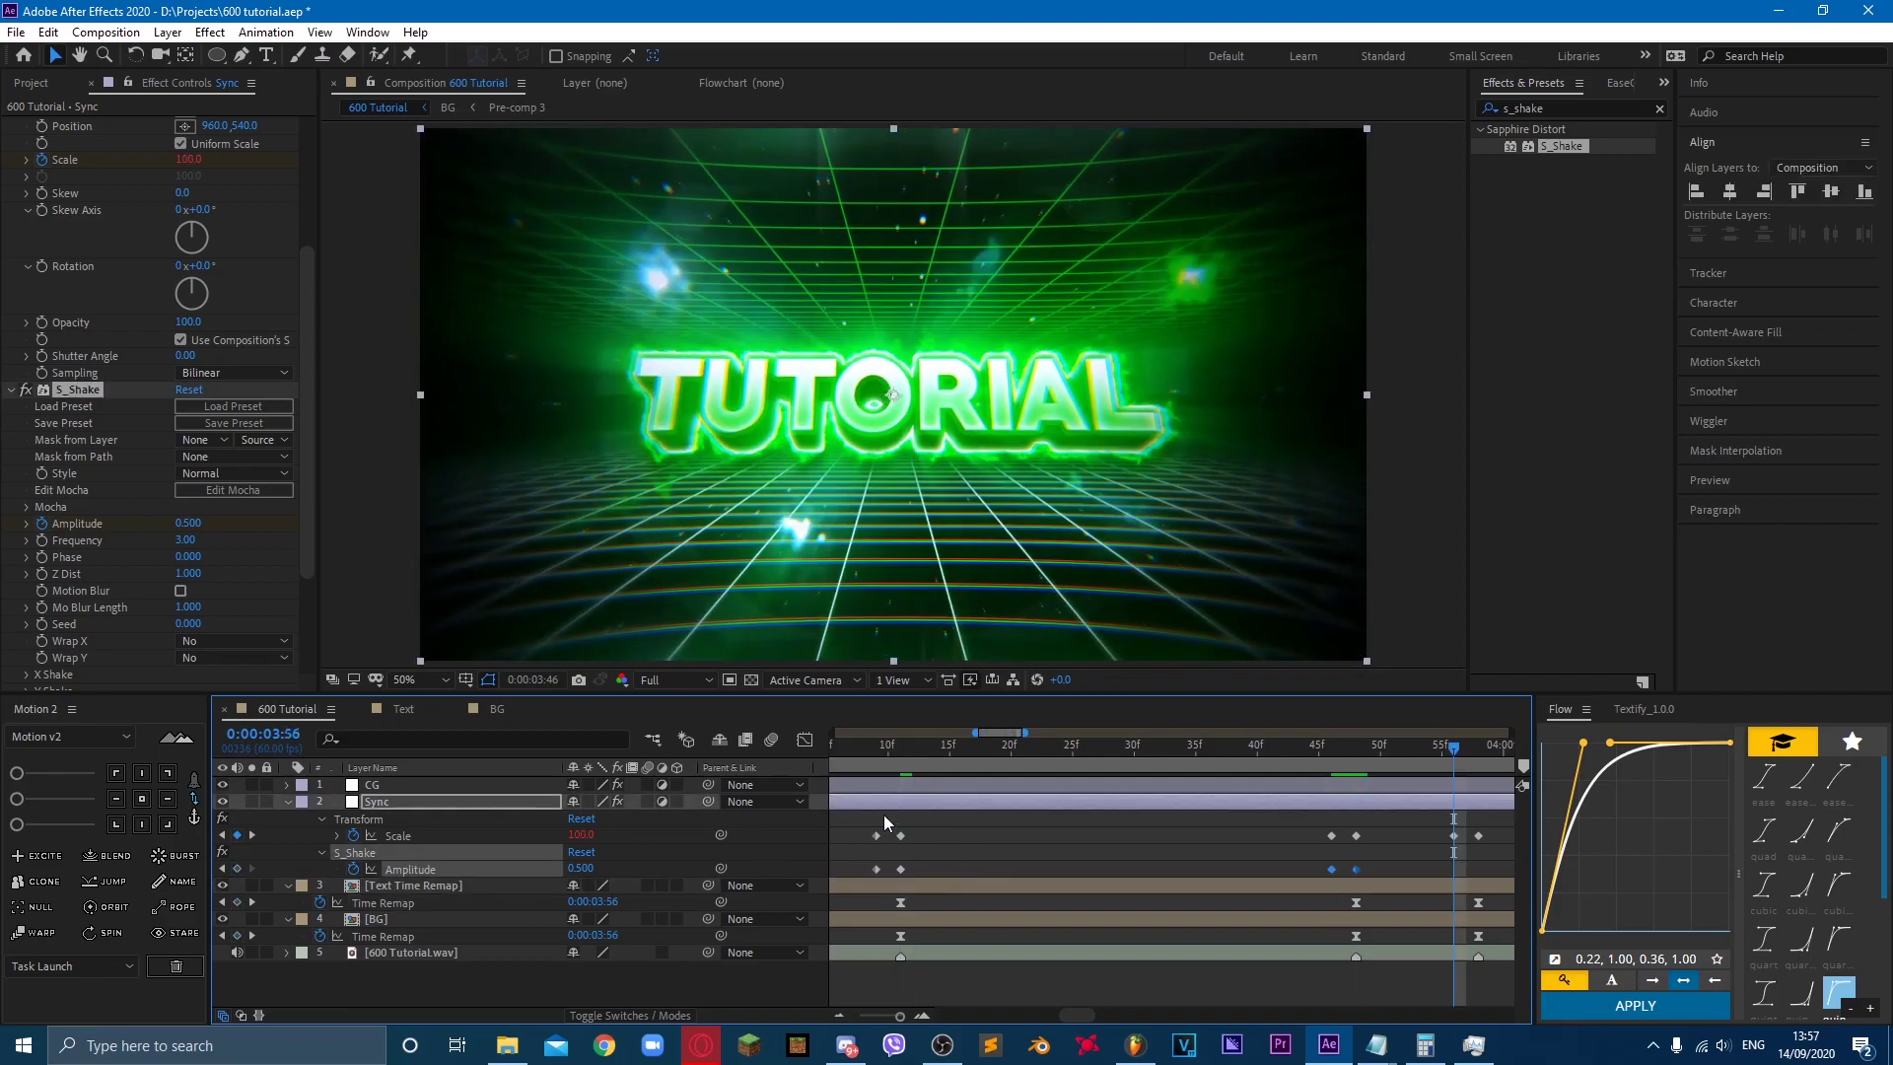
pyautogui.press('k')
pyautogui.press('k')
pyautogui.press('k')
pyautogui.press('k')
pyautogui.press('k')
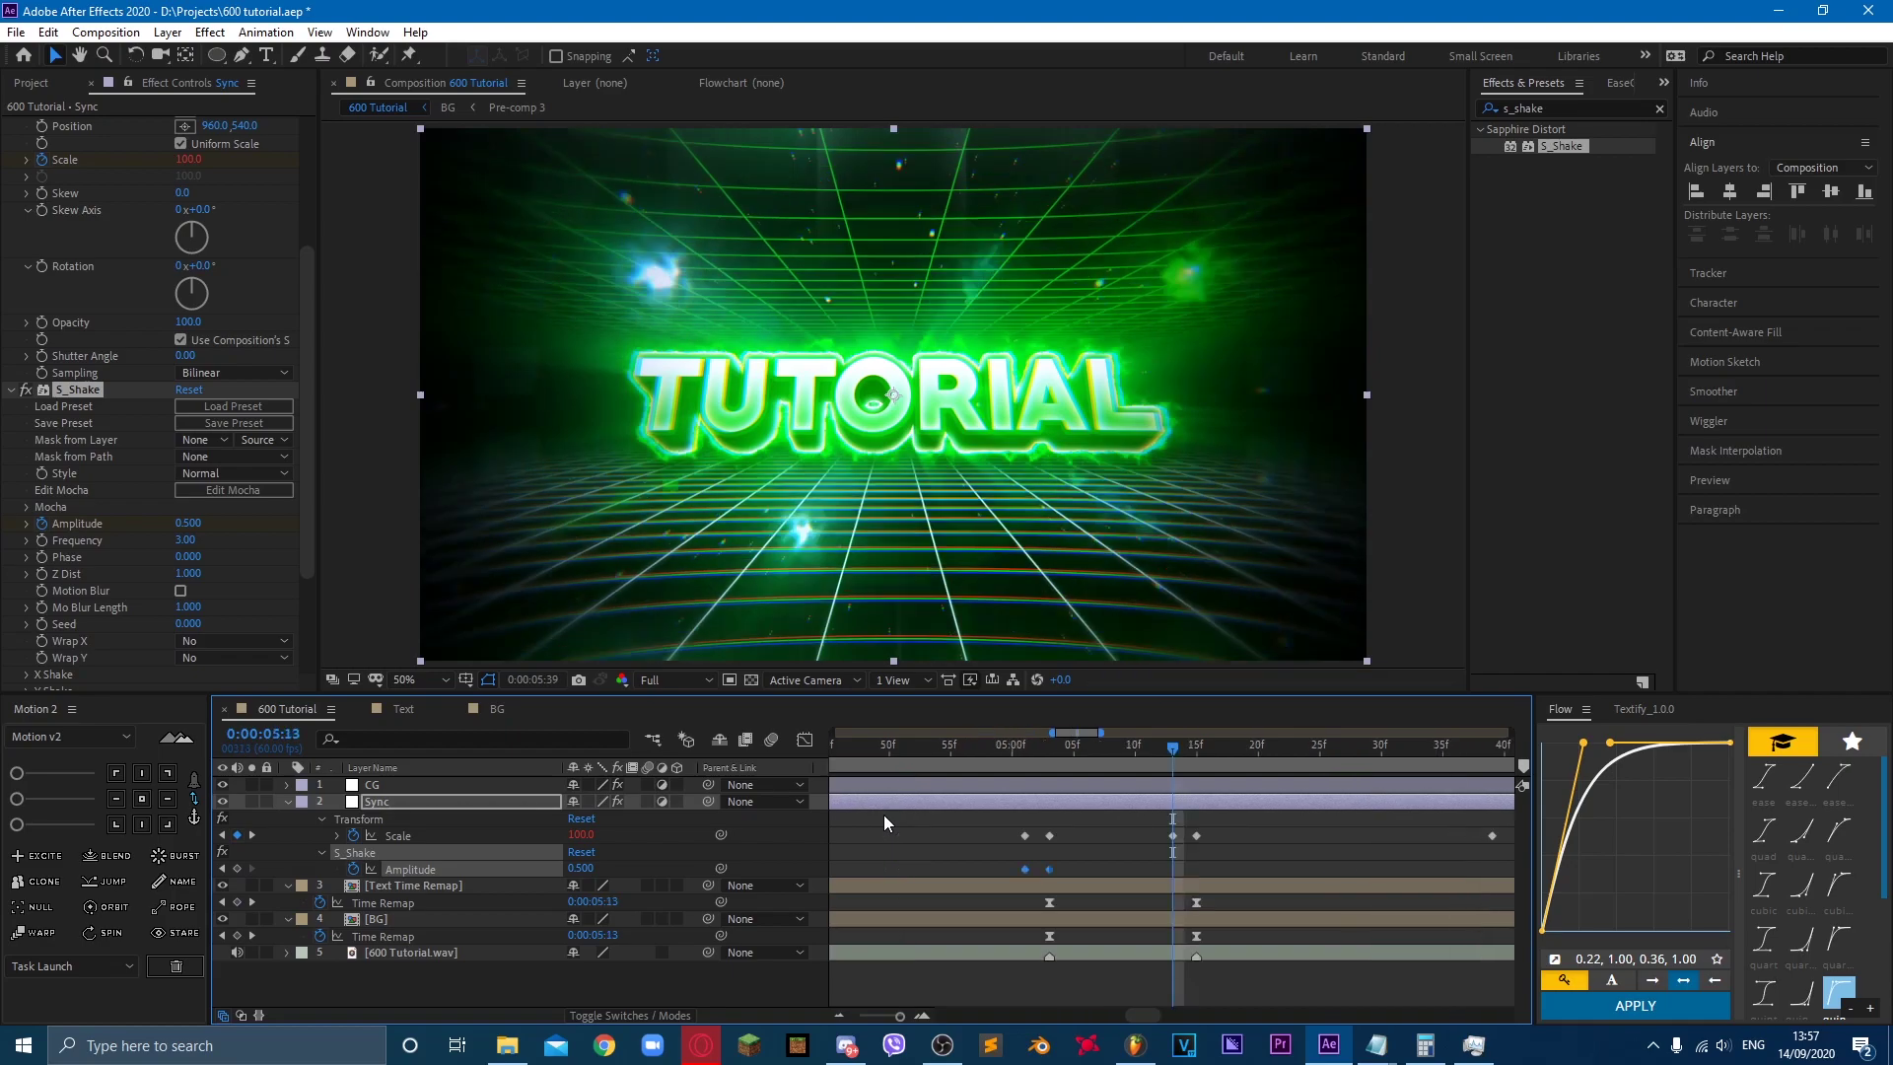
pyautogui.press('k')
pyautogui.press('k')
pyautogui.press('k')
pyautogui.press('k')
pyautogui.press('k')
pyautogui.press('k')
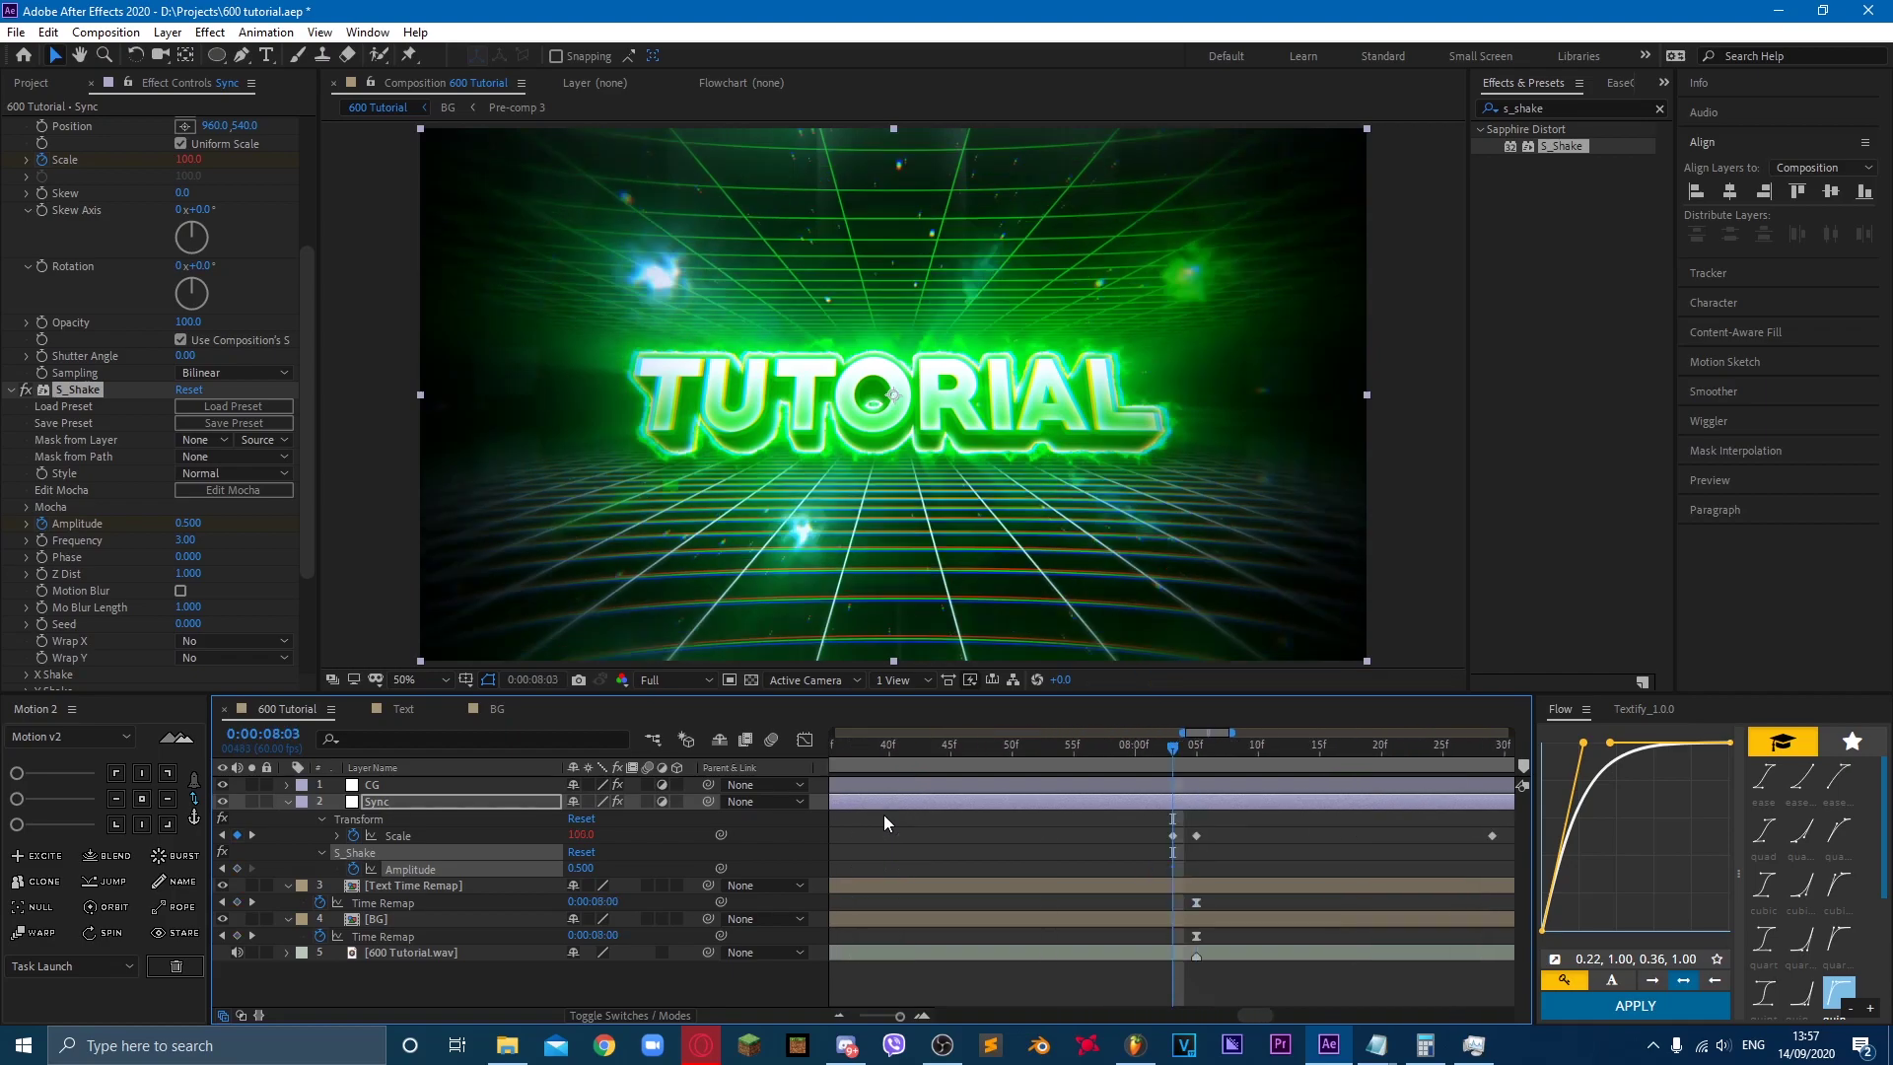
pyautogui.press('k')
pyautogui.press('k')
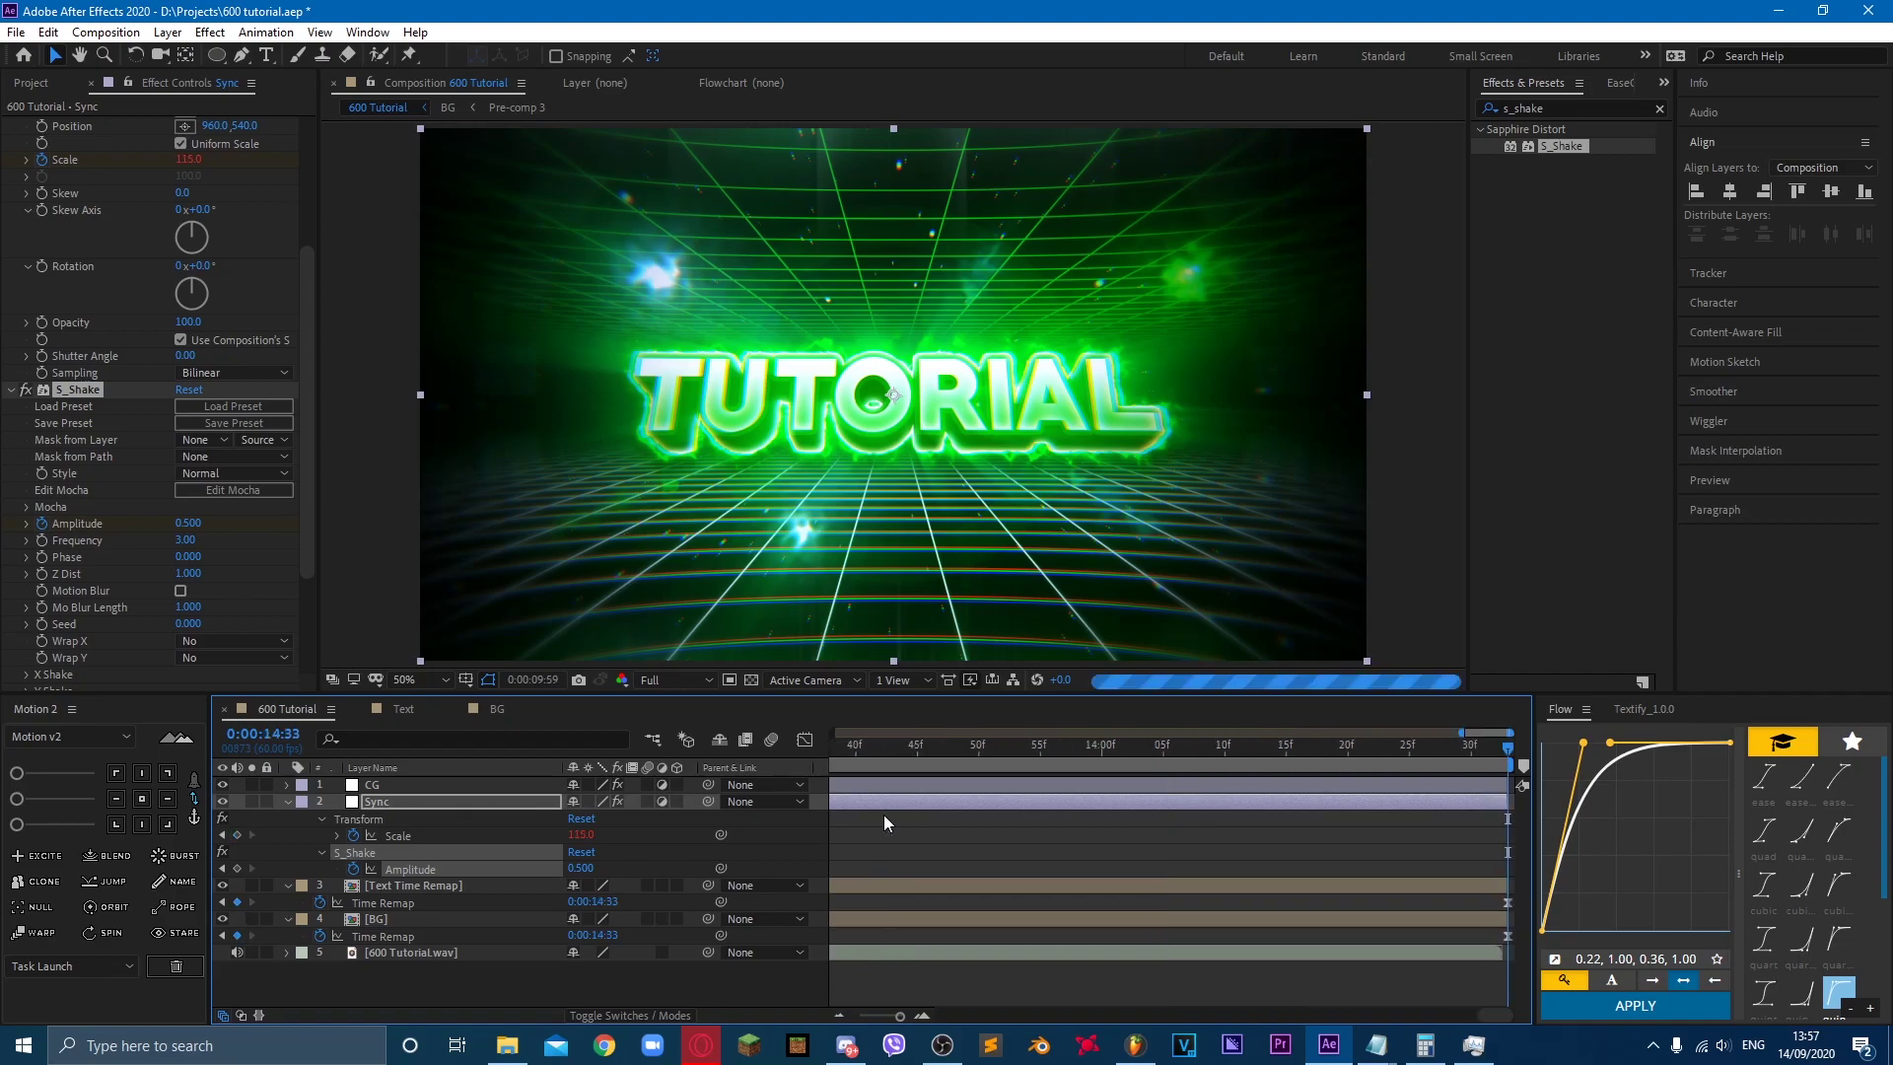
pyautogui.press('space')
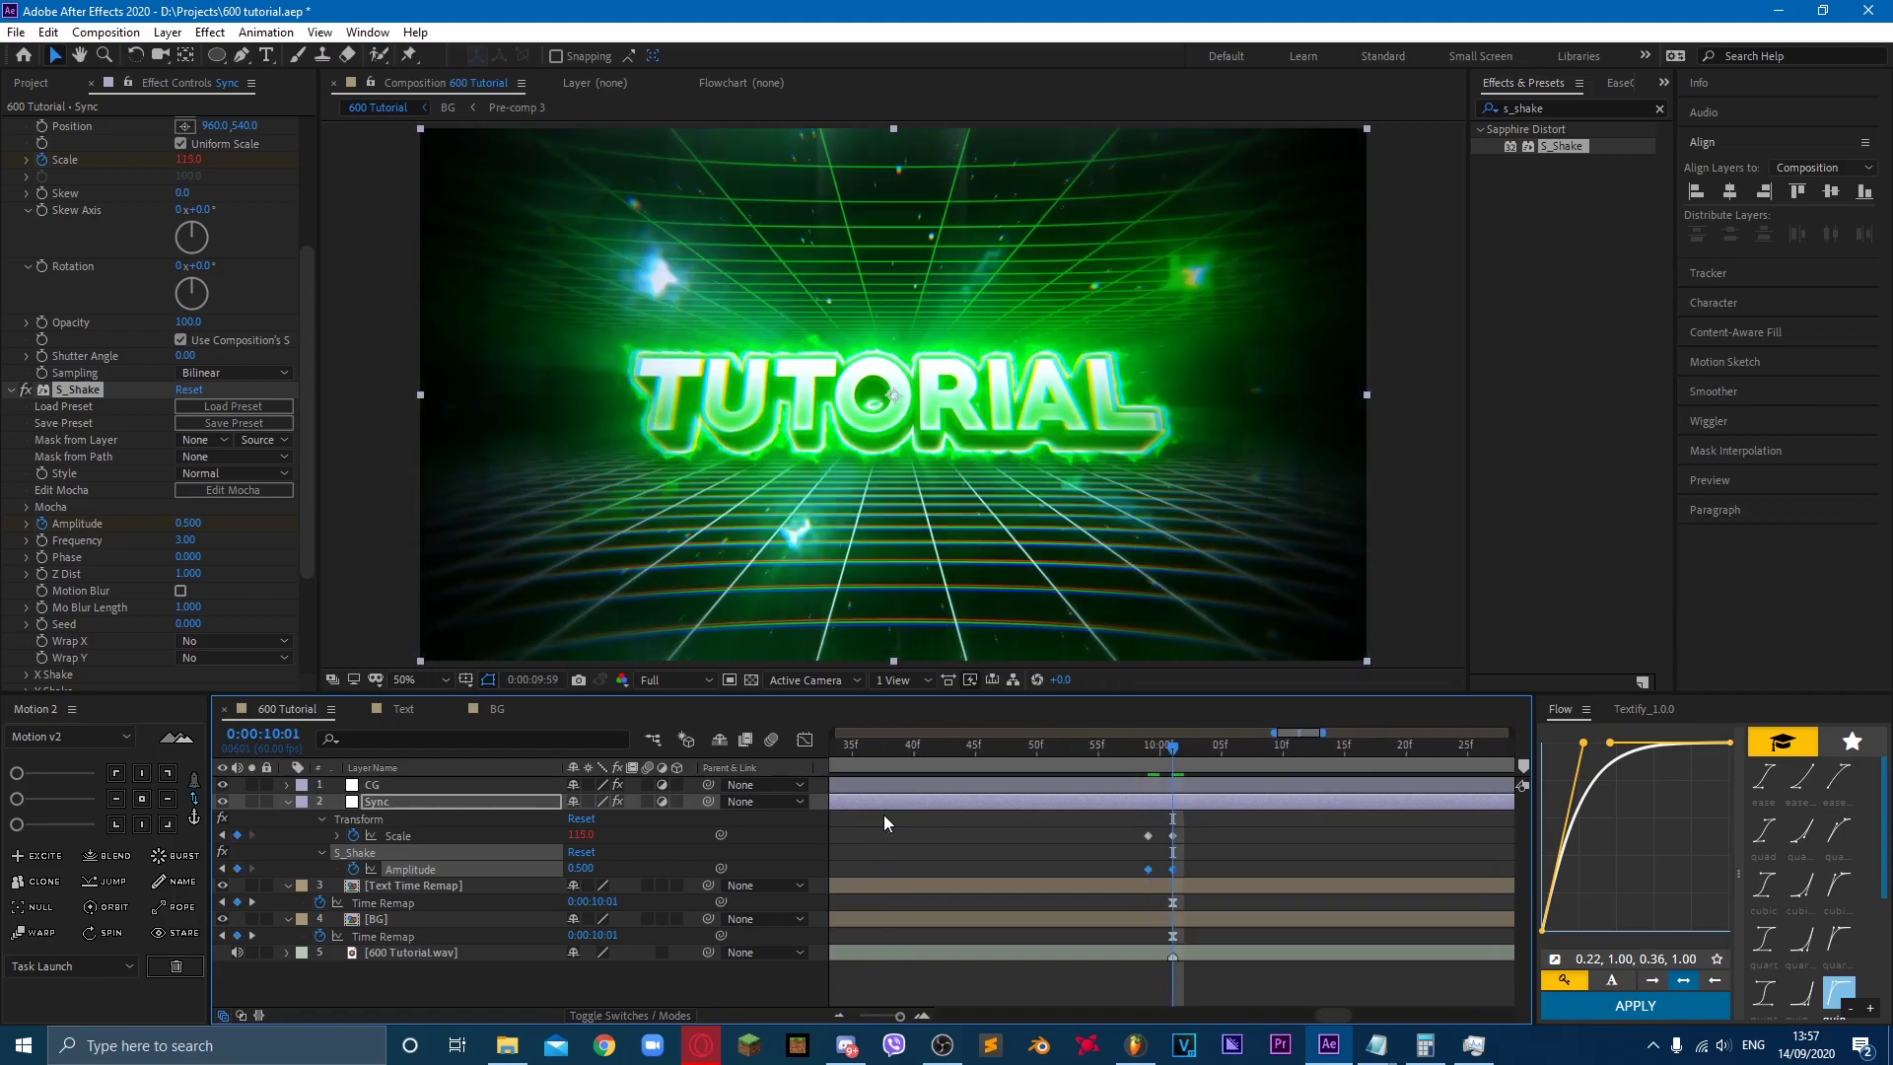
pyautogui.press('pageup')
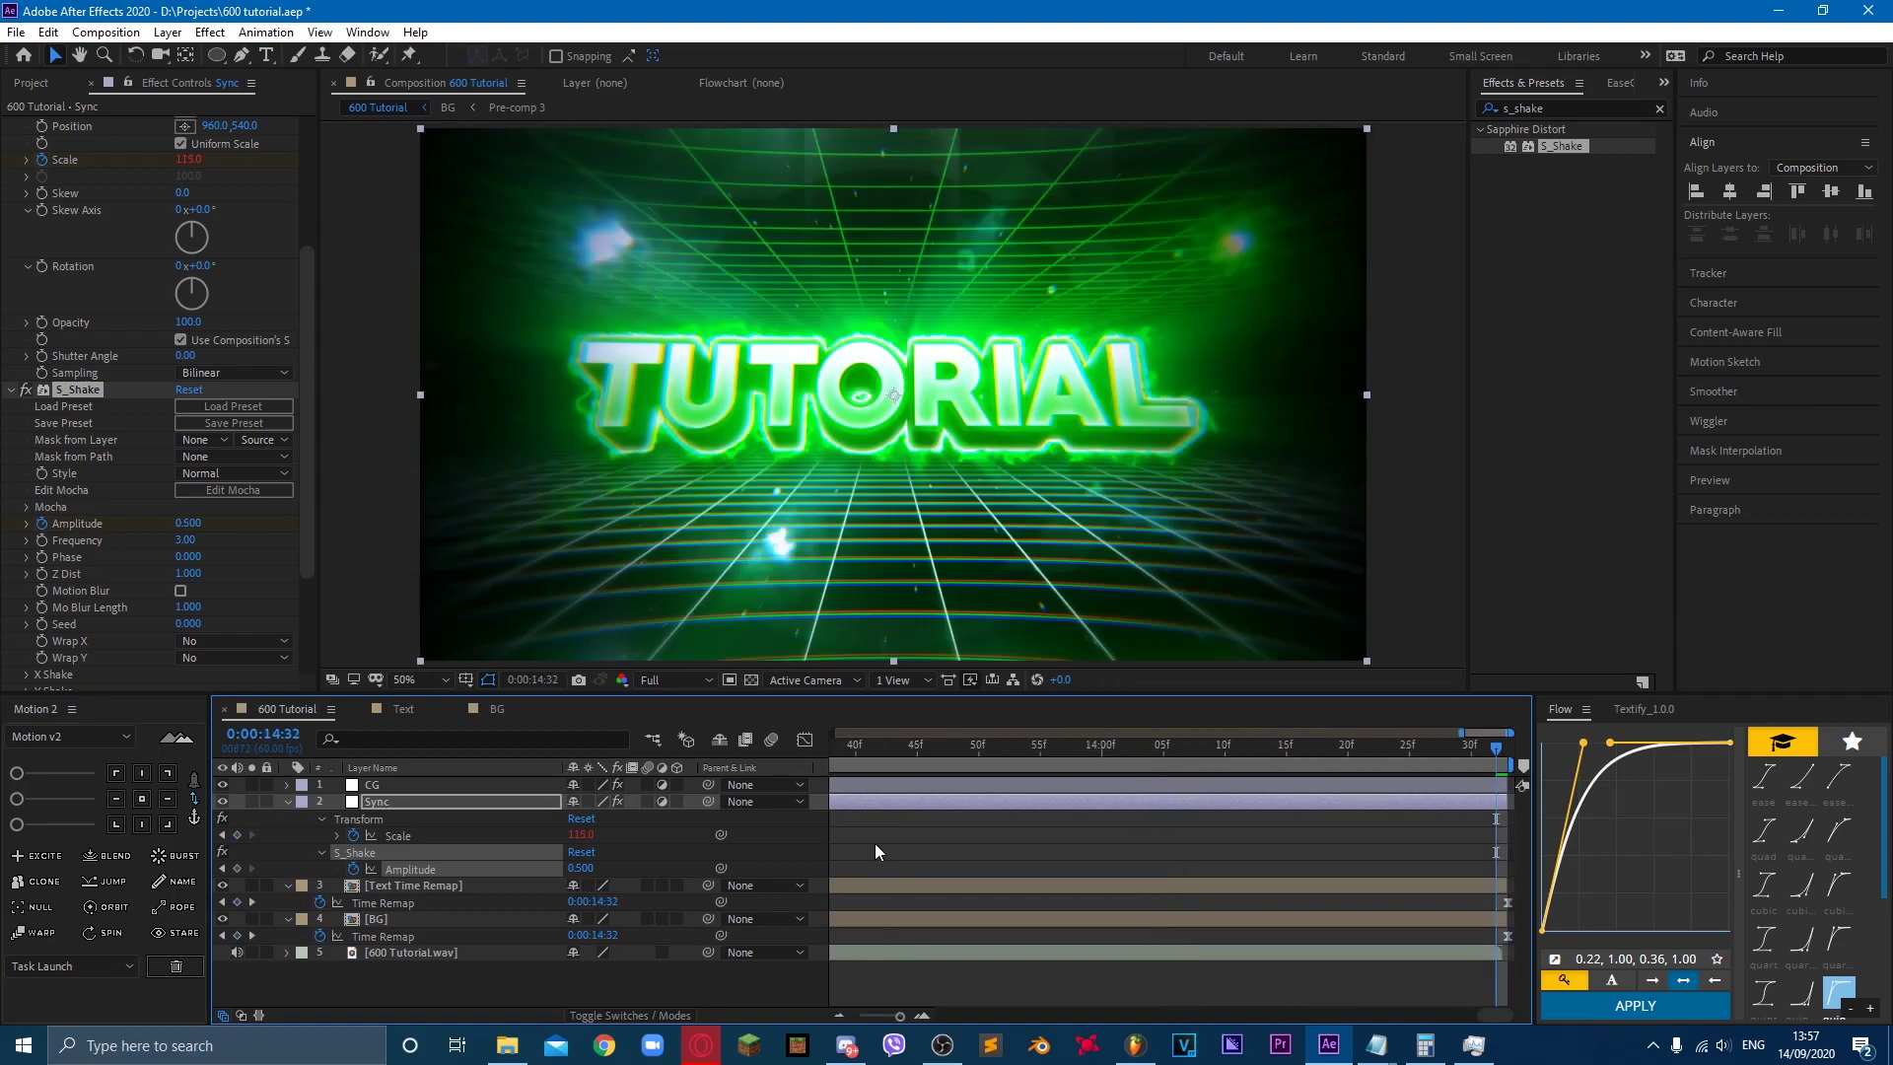
# Step: Preview the reduced shake on the composition from 0:00:02:59
pyautogui.click(839, 1016)
pyautogui.click(839, 1017)
pyautogui.click(974, 745)
pyautogui.press('space')
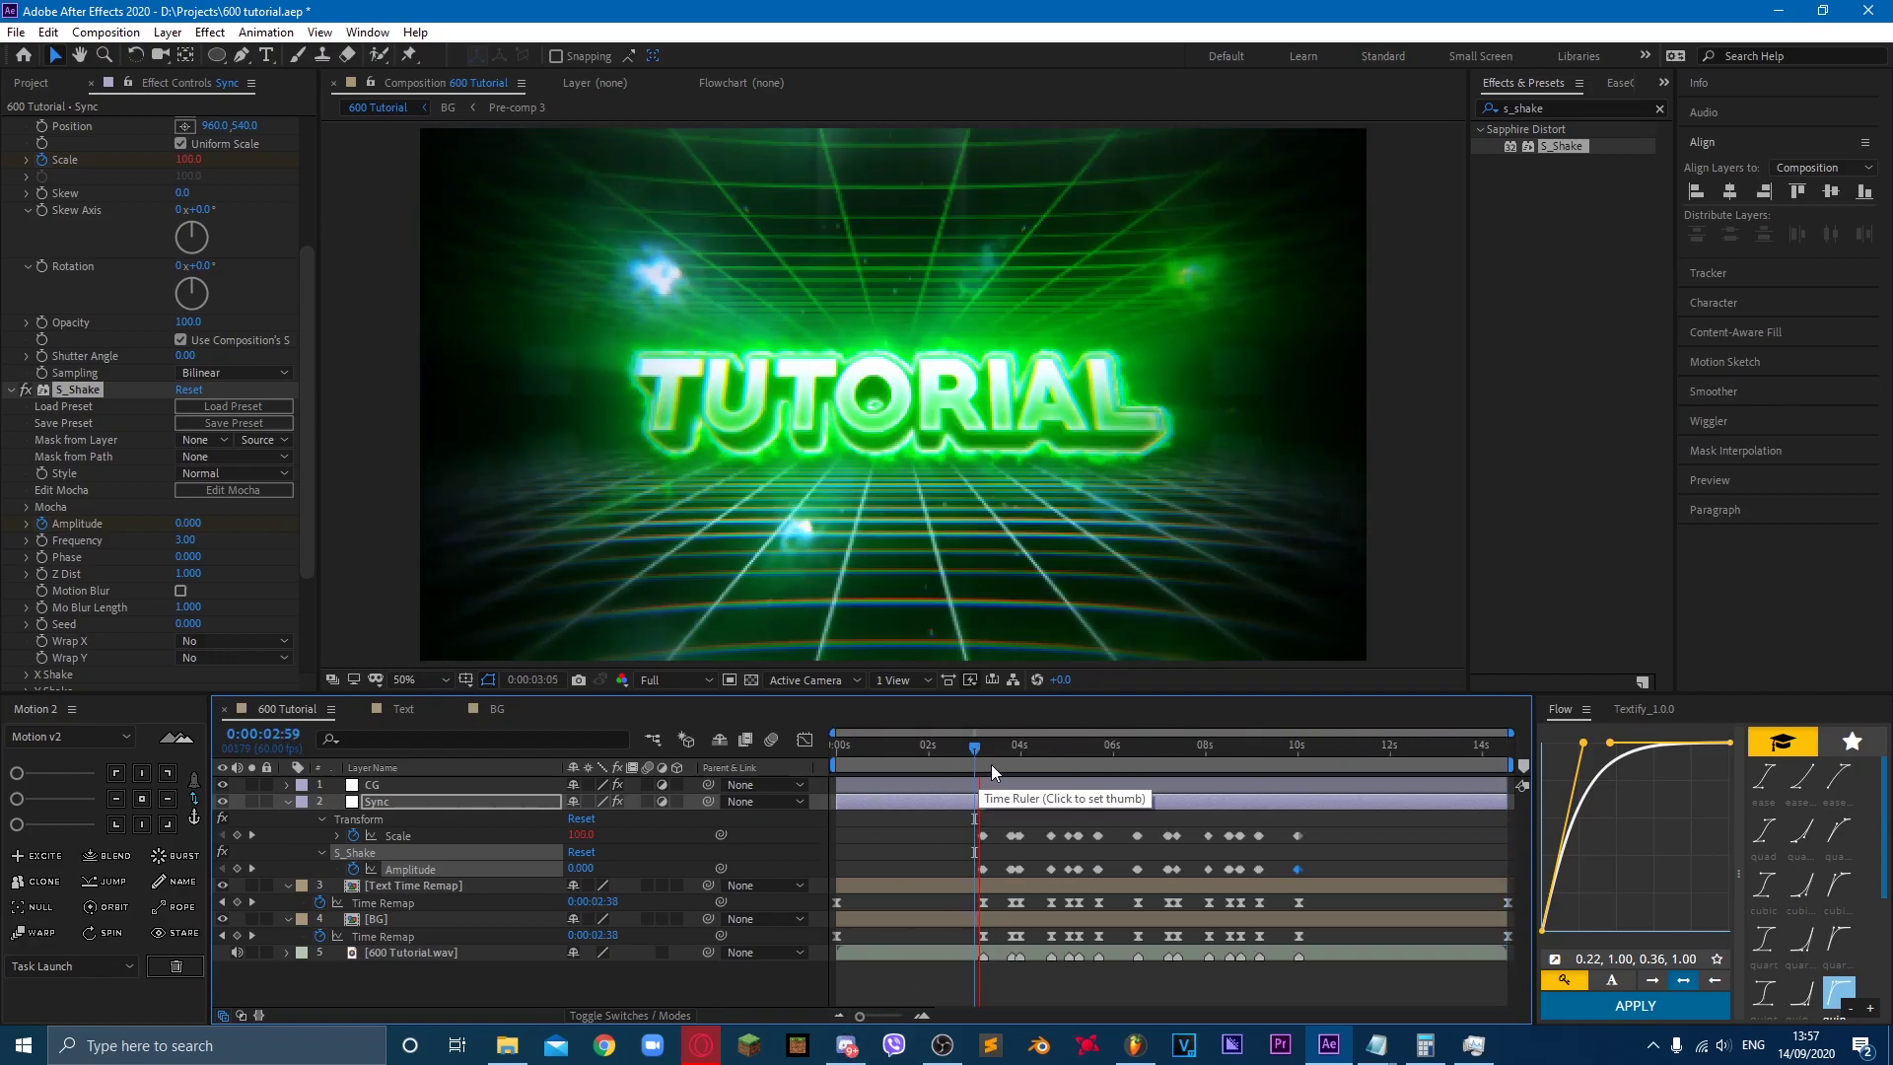
pyautogui.press('space')
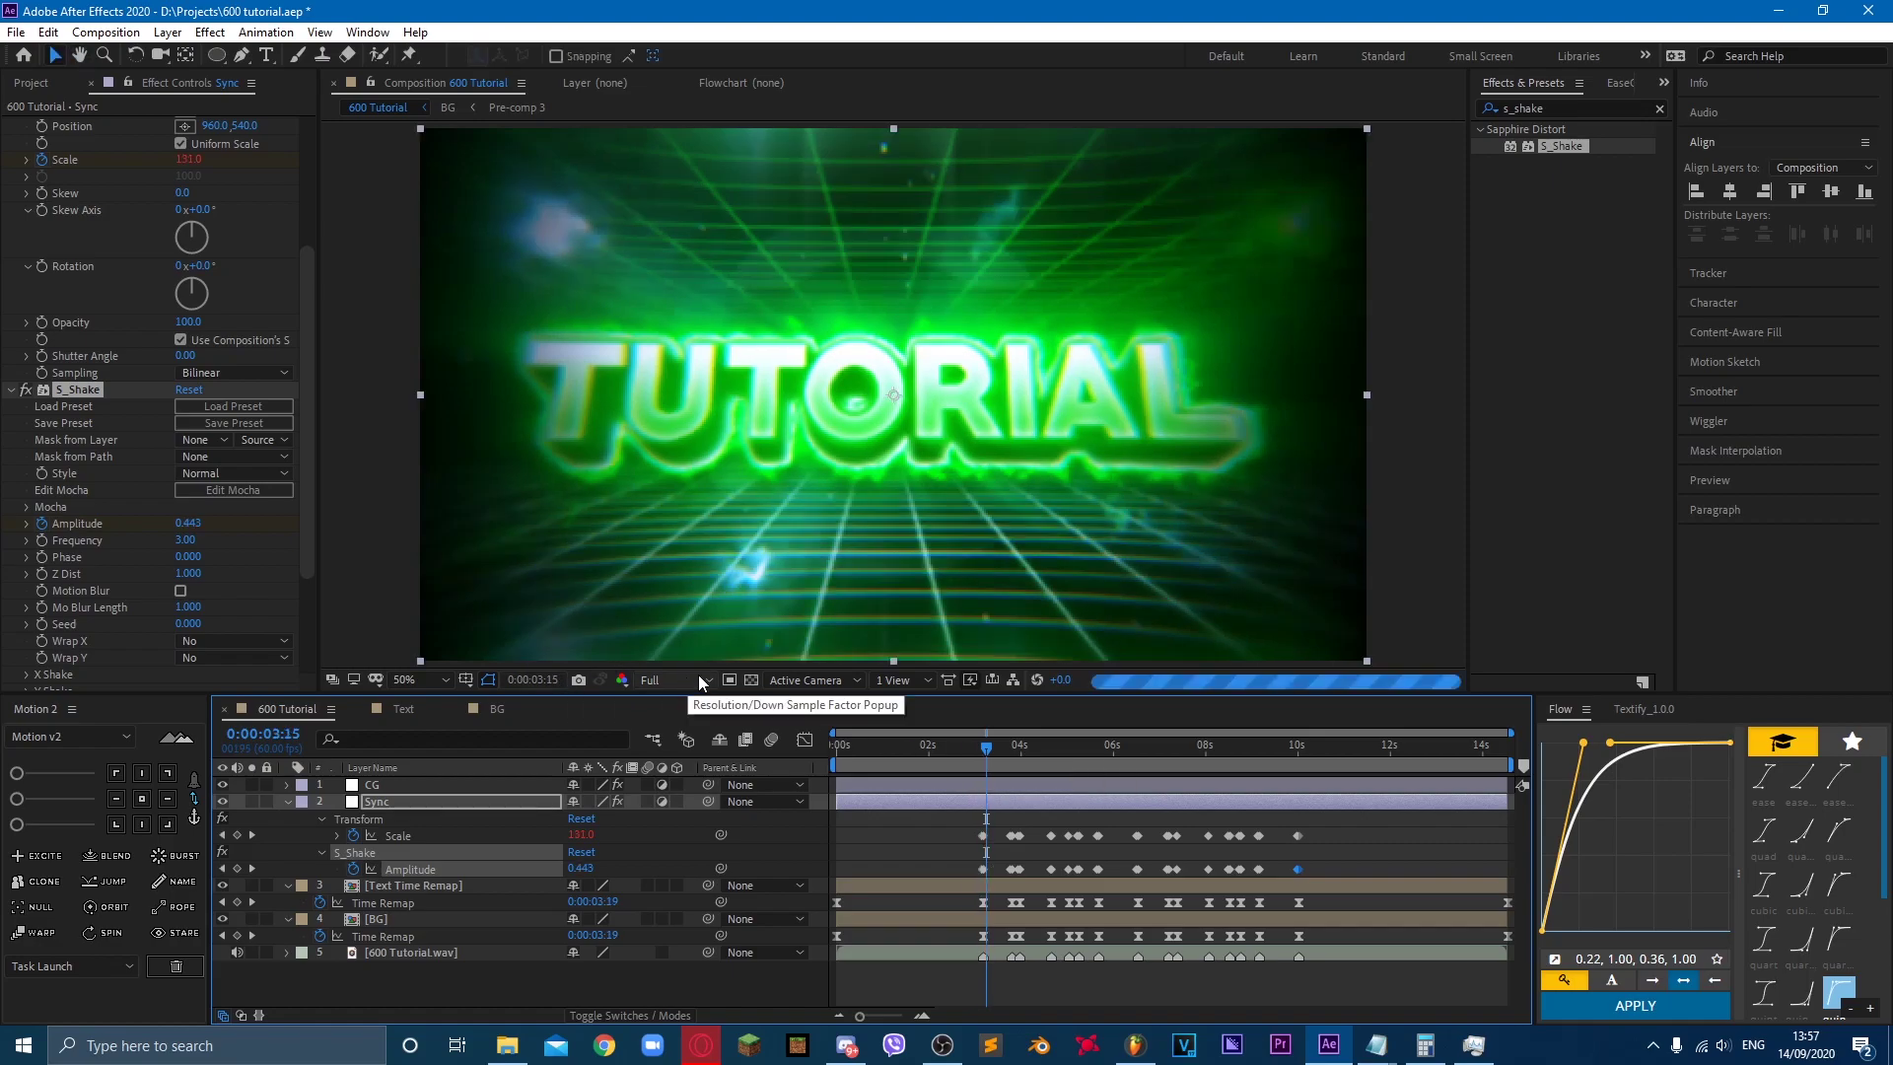
# Step: Switch the preview resolution to Custom and accept the custom resolution settings
pyautogui.click(1713, 483)
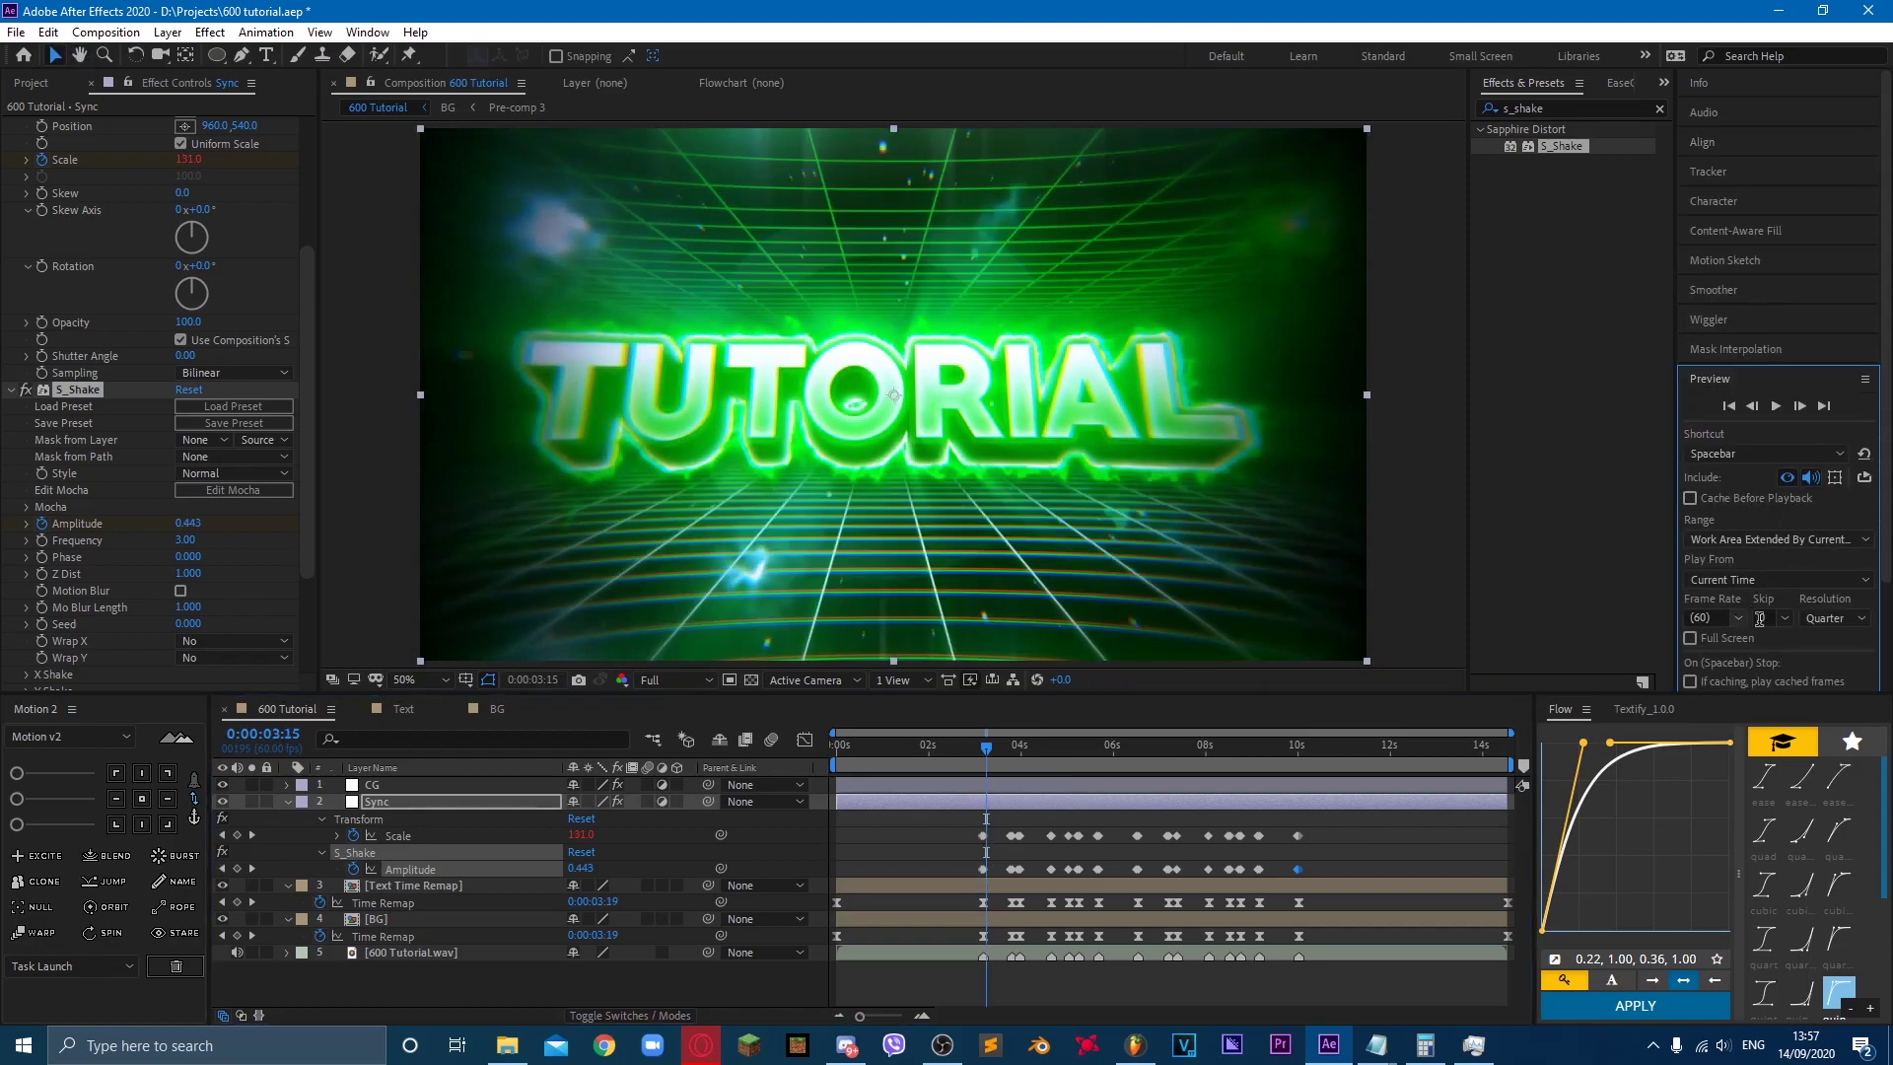
pyautogui.click(1836, 619)
pyautogui.click(1834, 760)
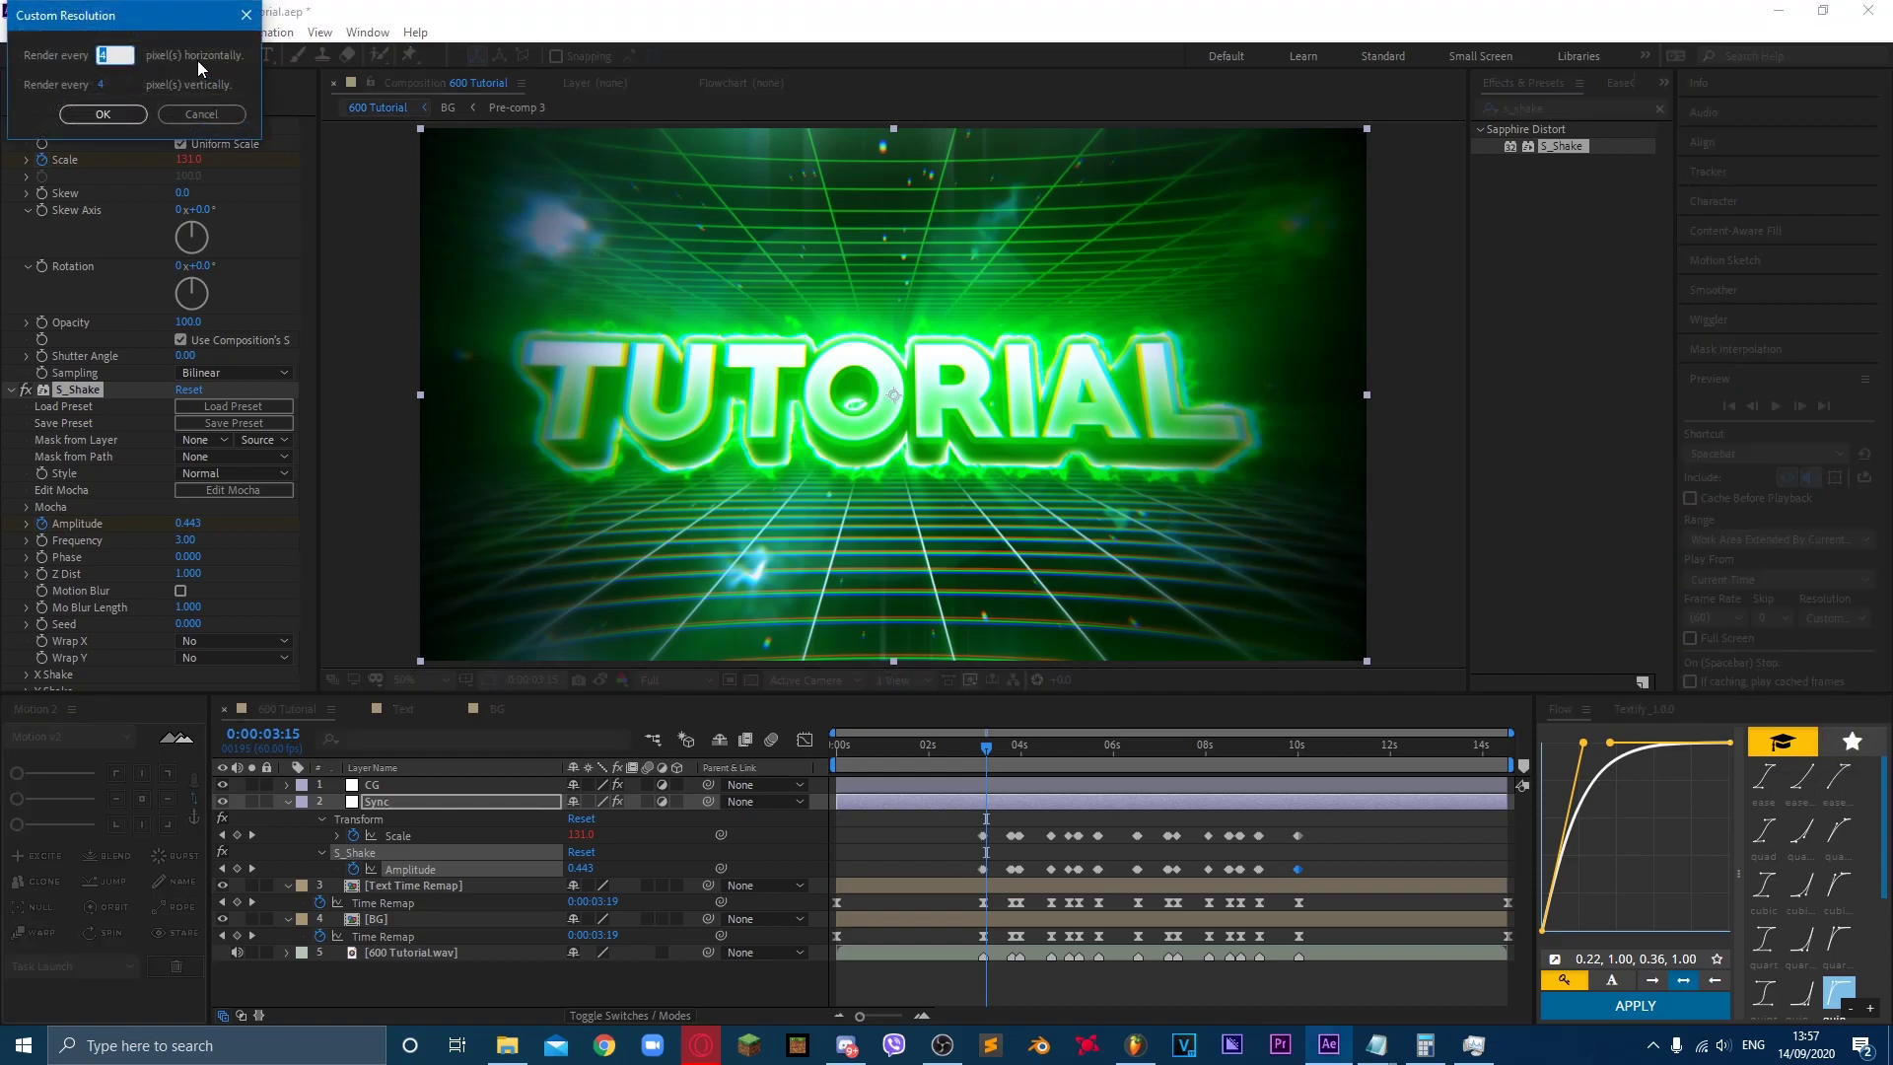
pyautogui.press('Return')
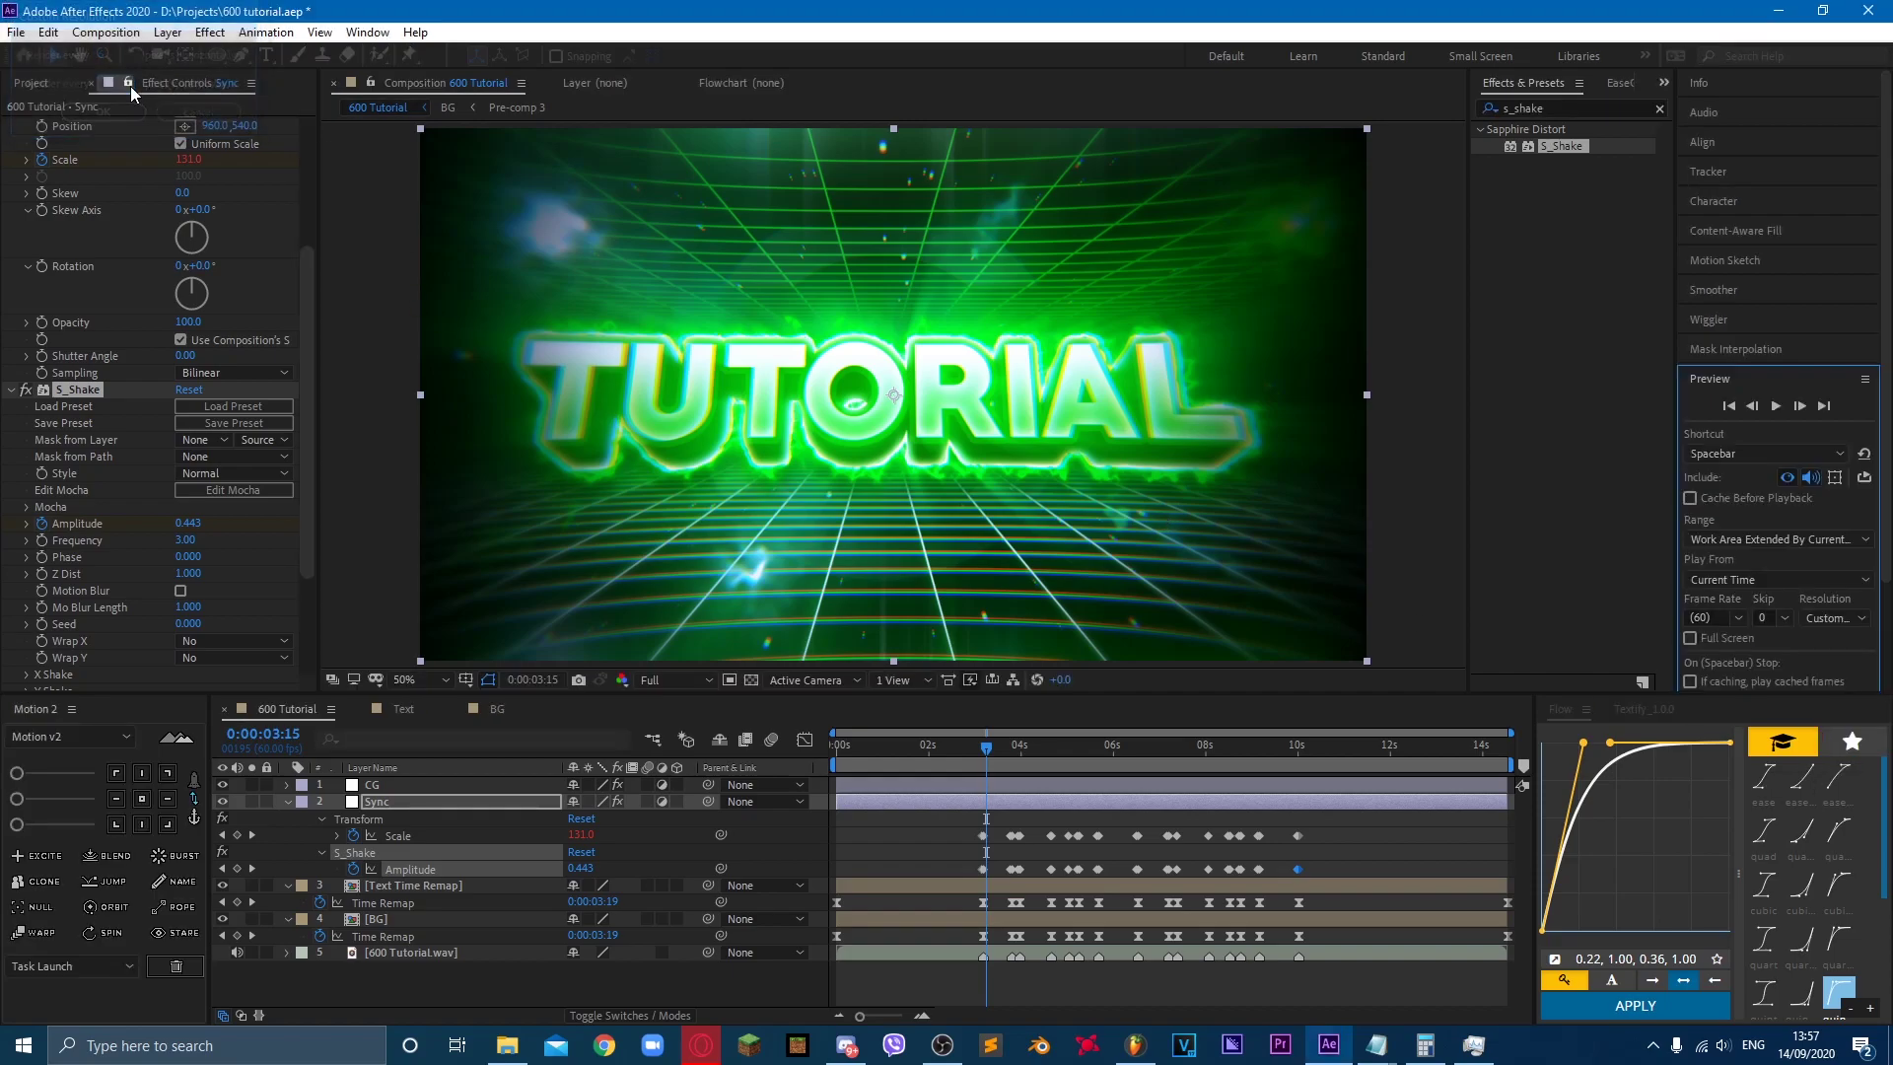
# Step: Play the composition repeatedly from 0:00:03:15 to check the bounce and shake timing
pyautogui.click(984, 747)
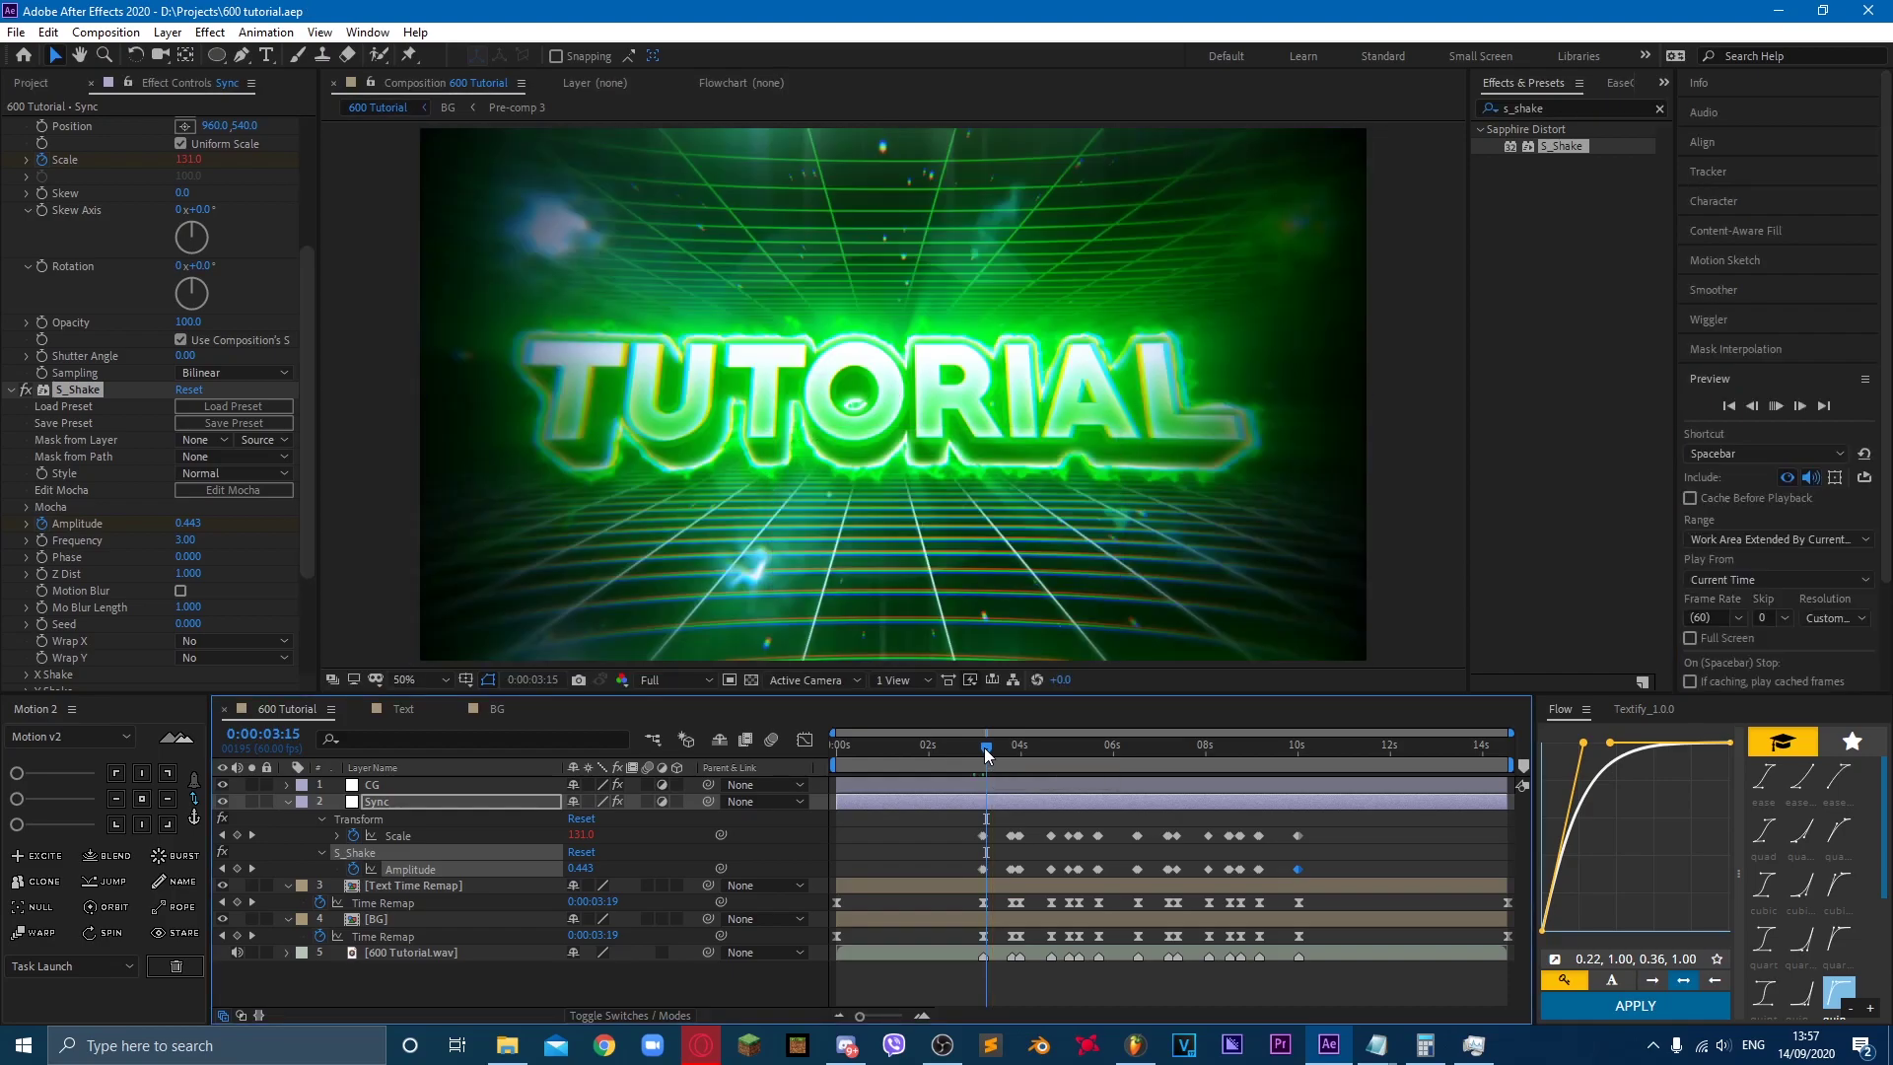
pyautogui.press('space')
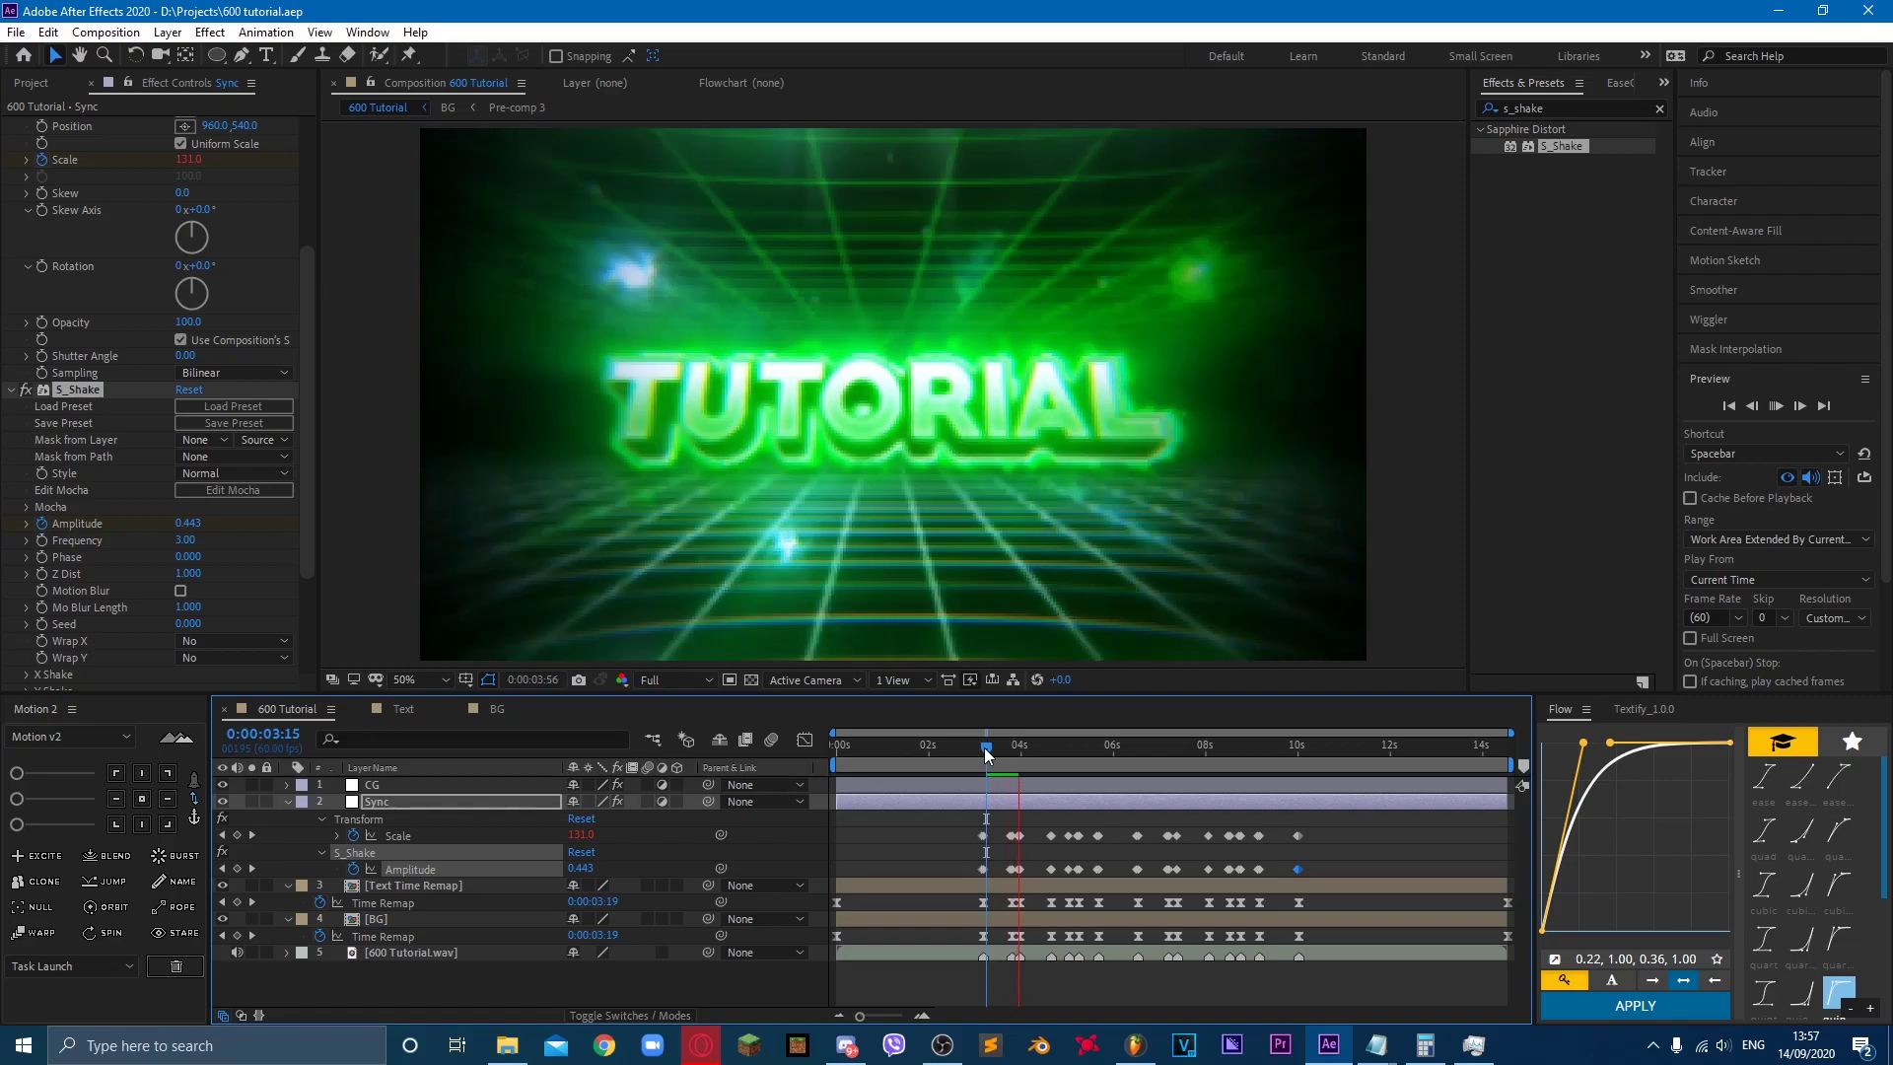
pyautogui.press('space')
pyautogui.press('space')
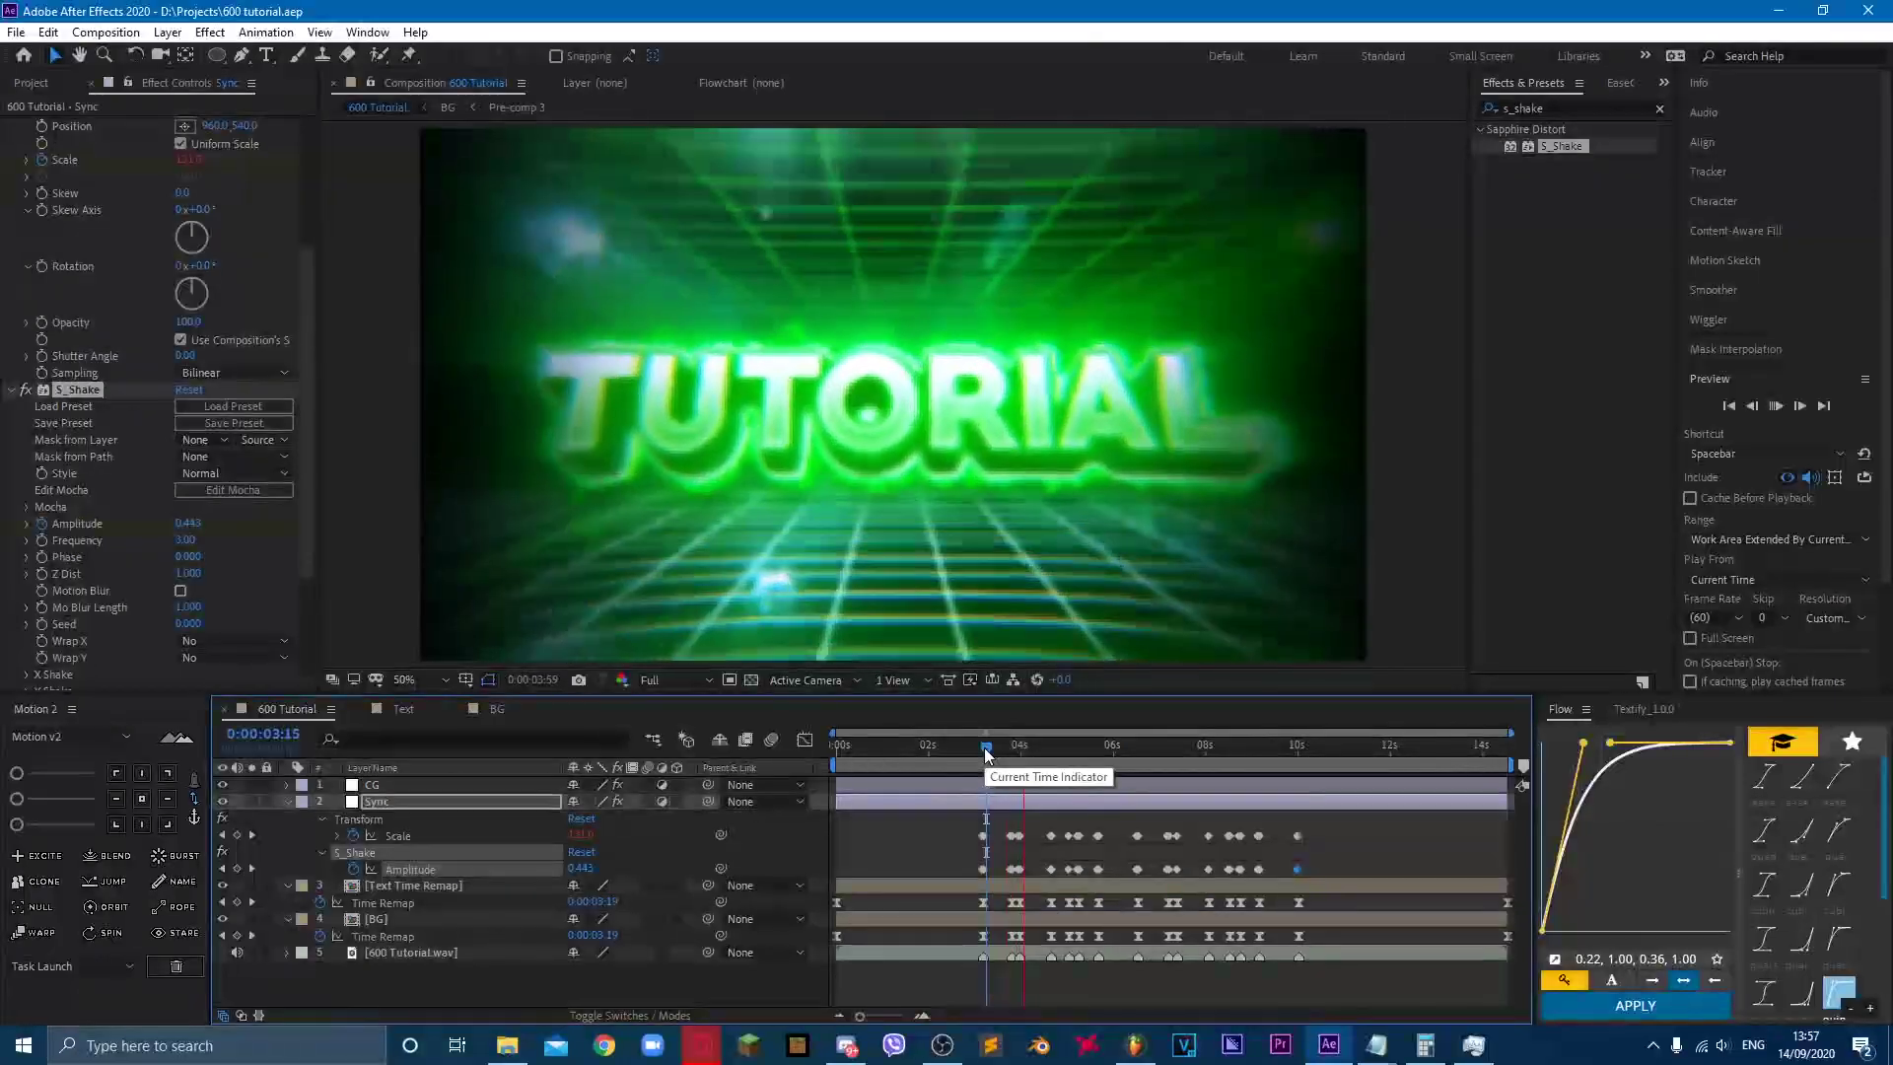
pyautogui.press('space')
pyautogui.press('space')
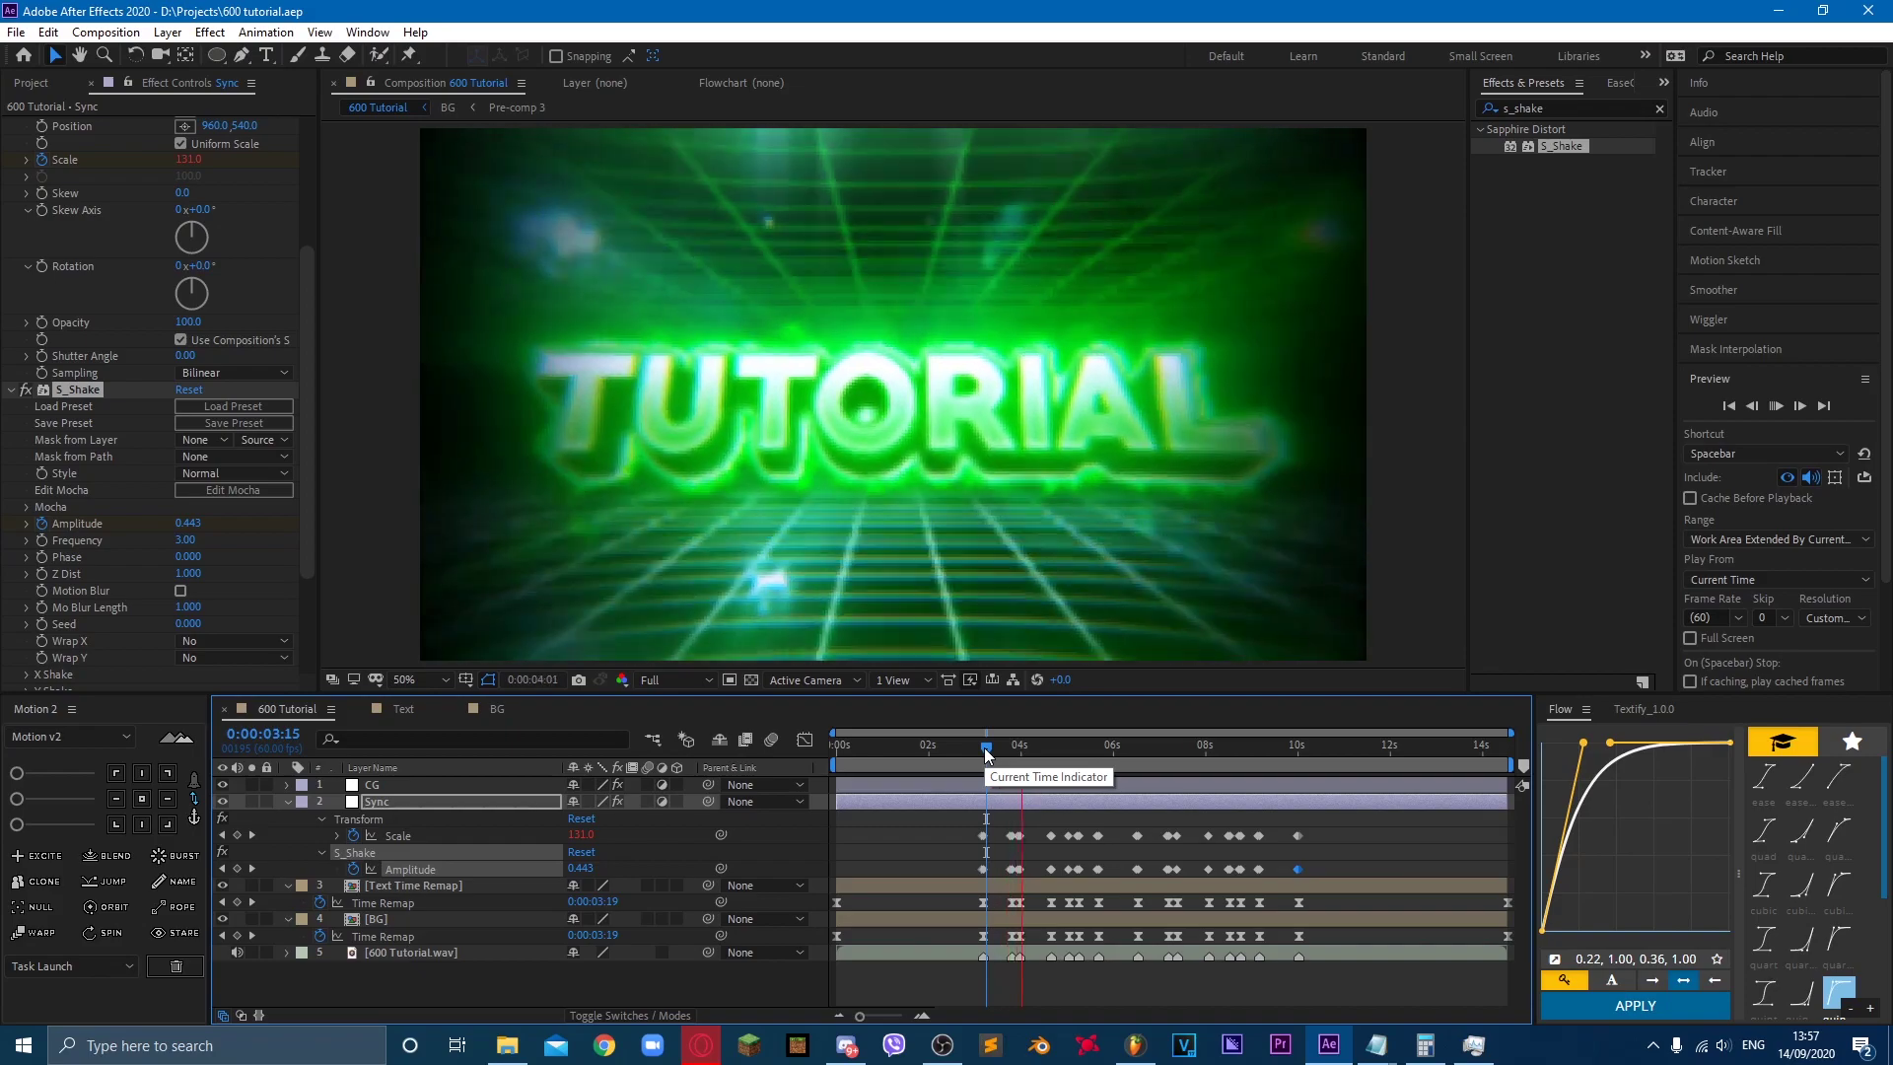
pyautogui.press('space')
pyautogui.press('space')
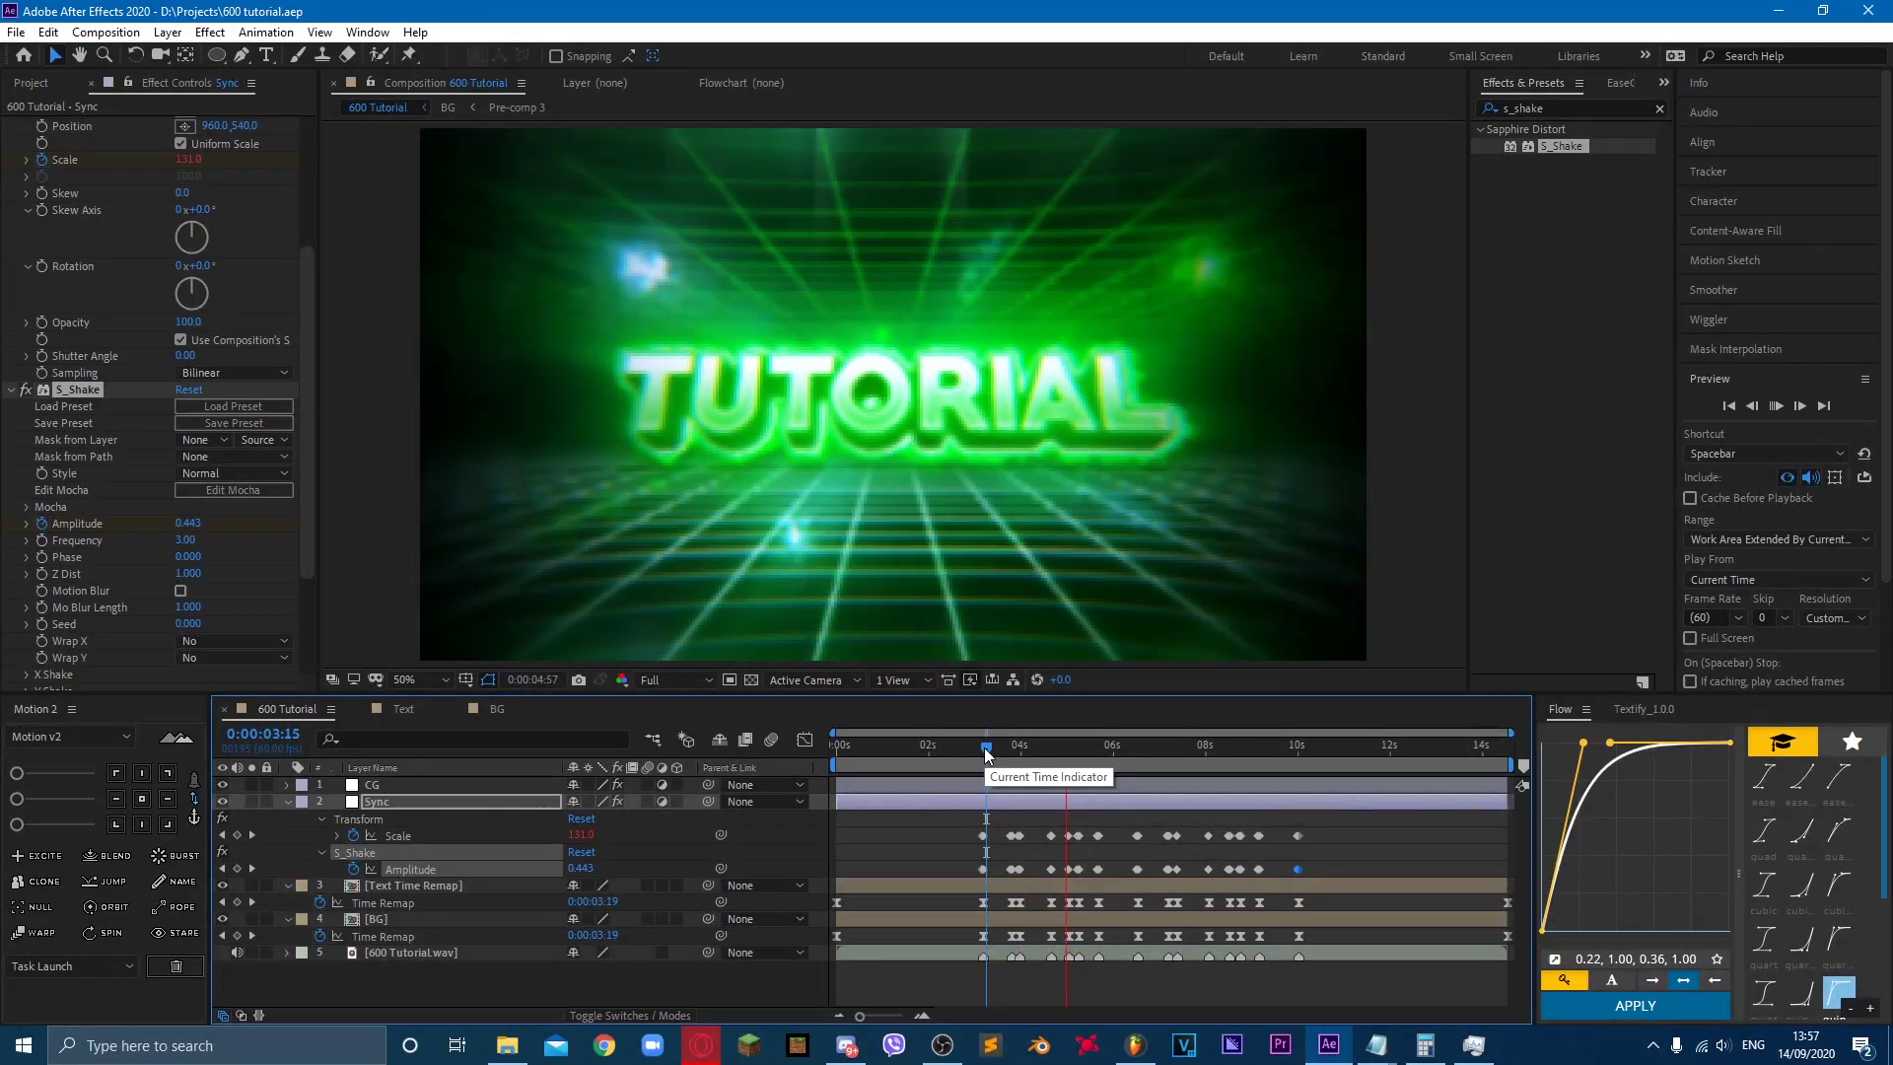
pyautogui.press('space')
pyautogui.press('space')
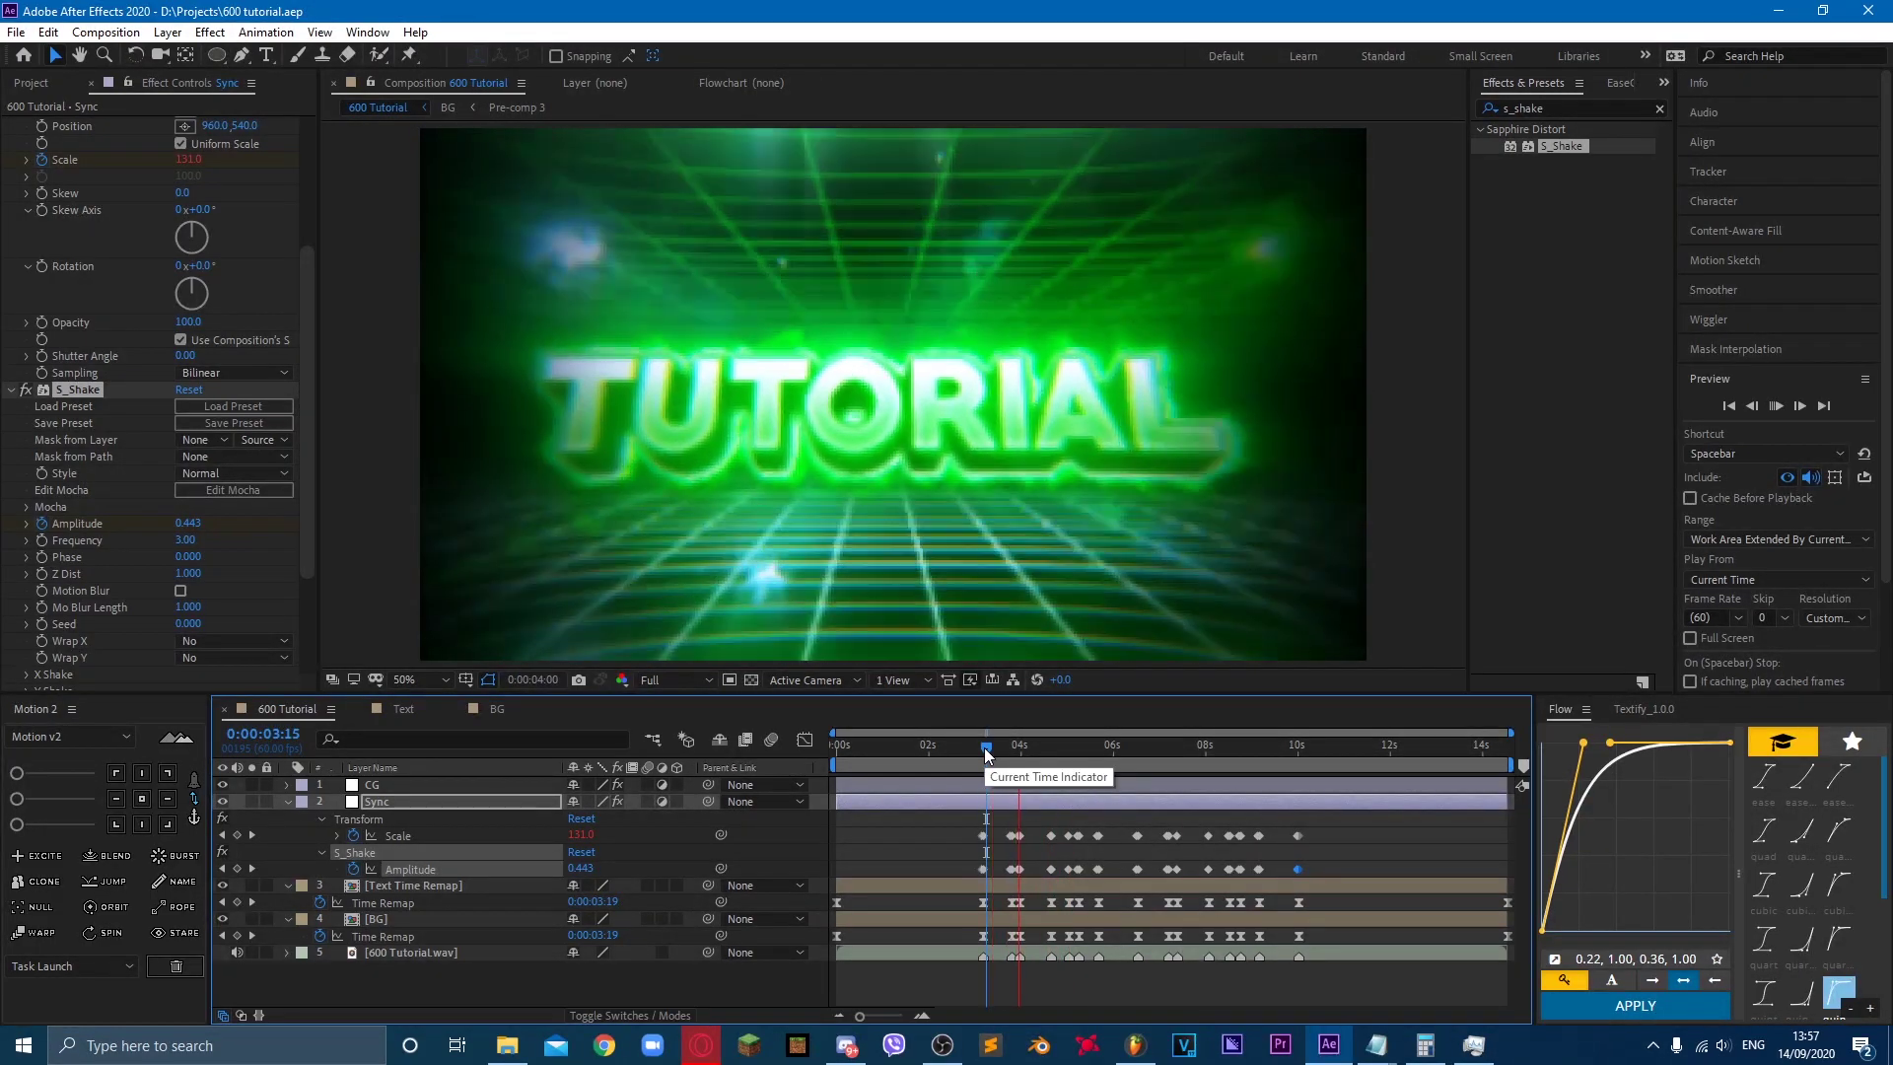
# Step: Set the preview resolution to Quarter and move the current time to 0:00:03:38
pyautogui.click(1834, 618)
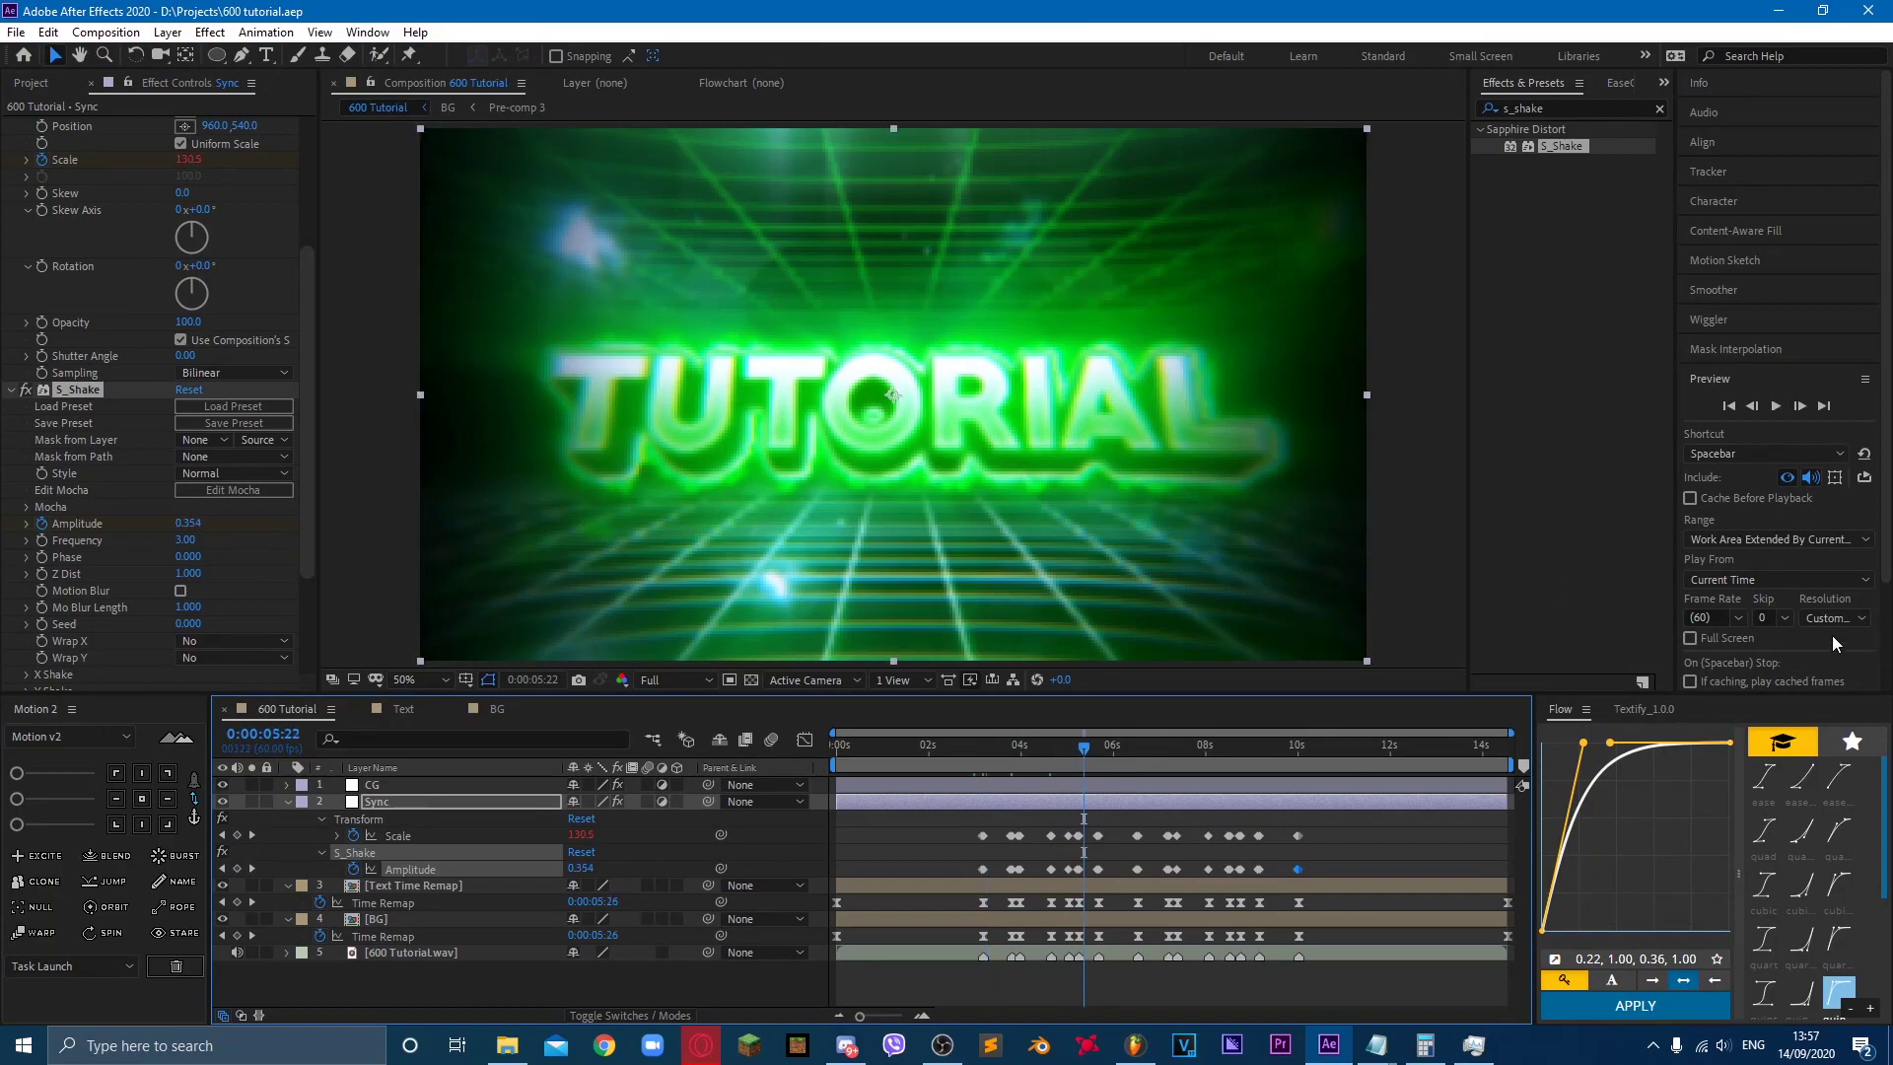
pyautogui.click(1836, 729)
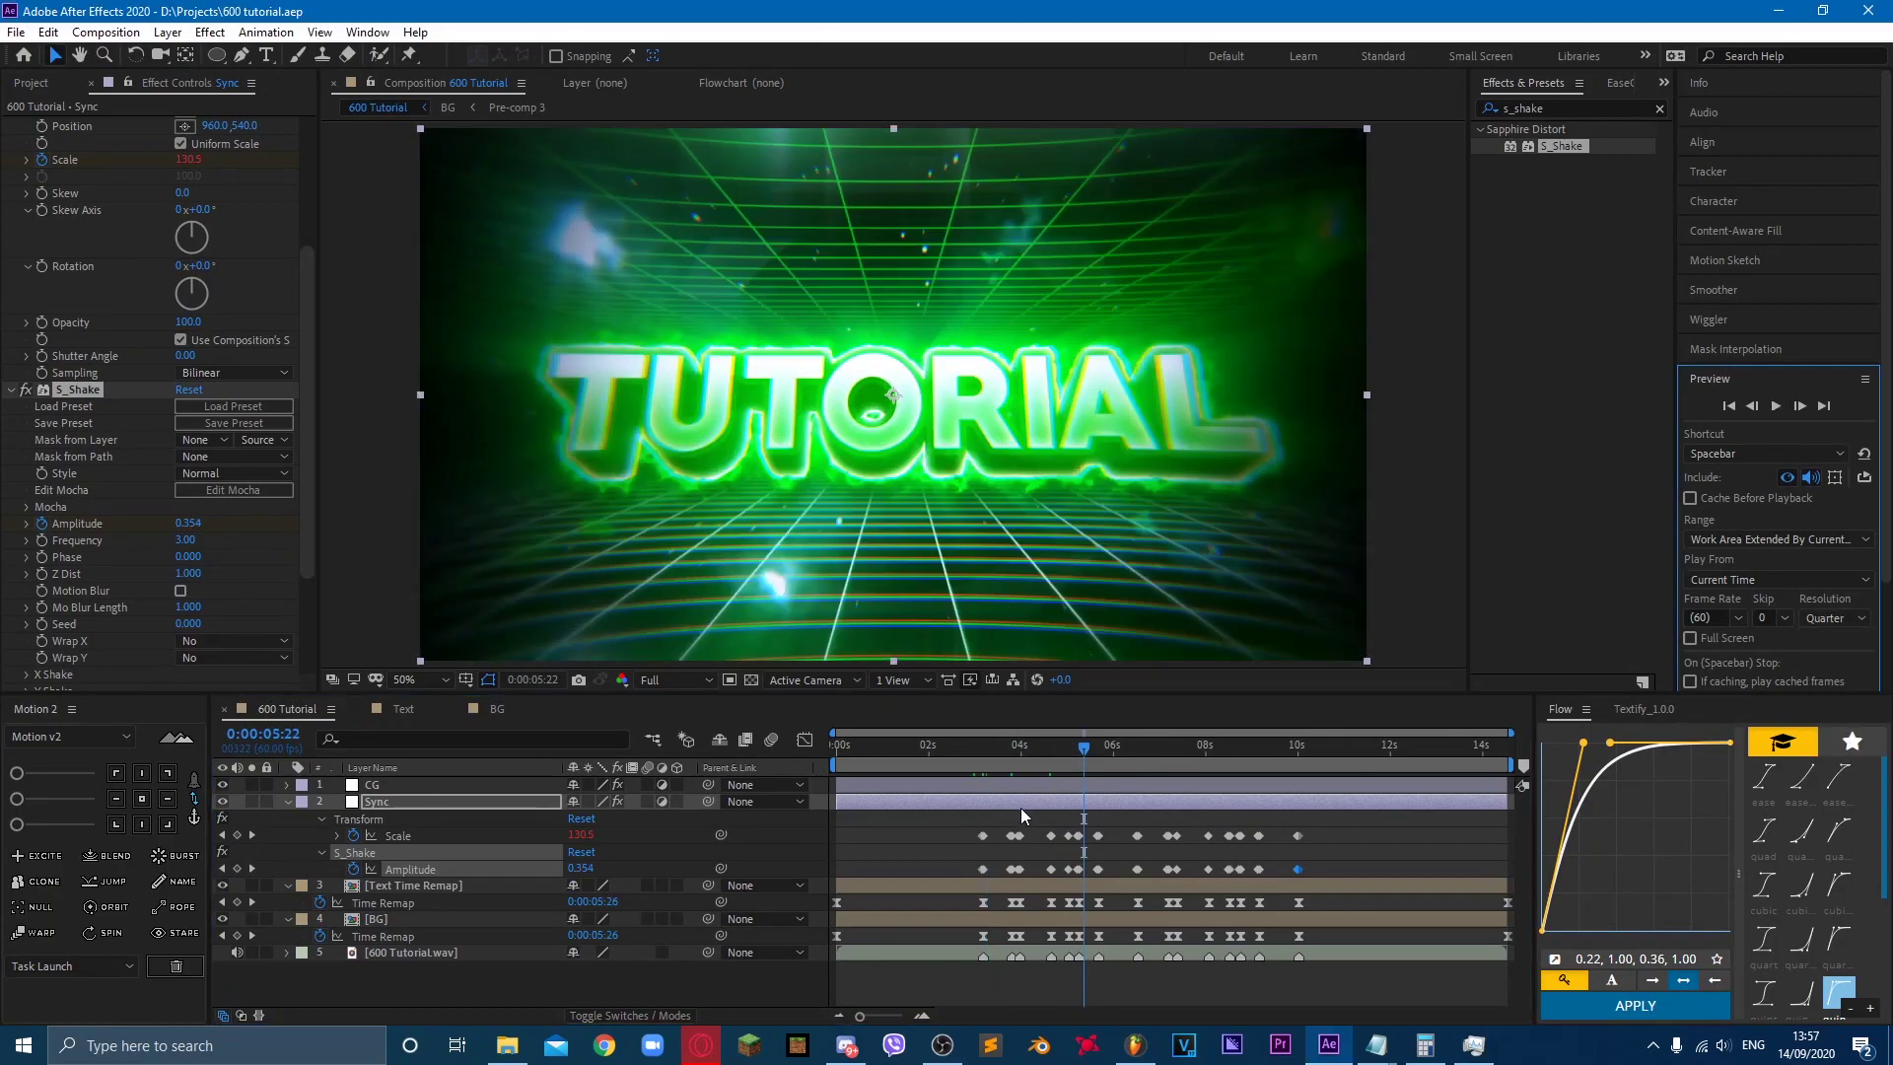
pyautogui.click(1003, 758)
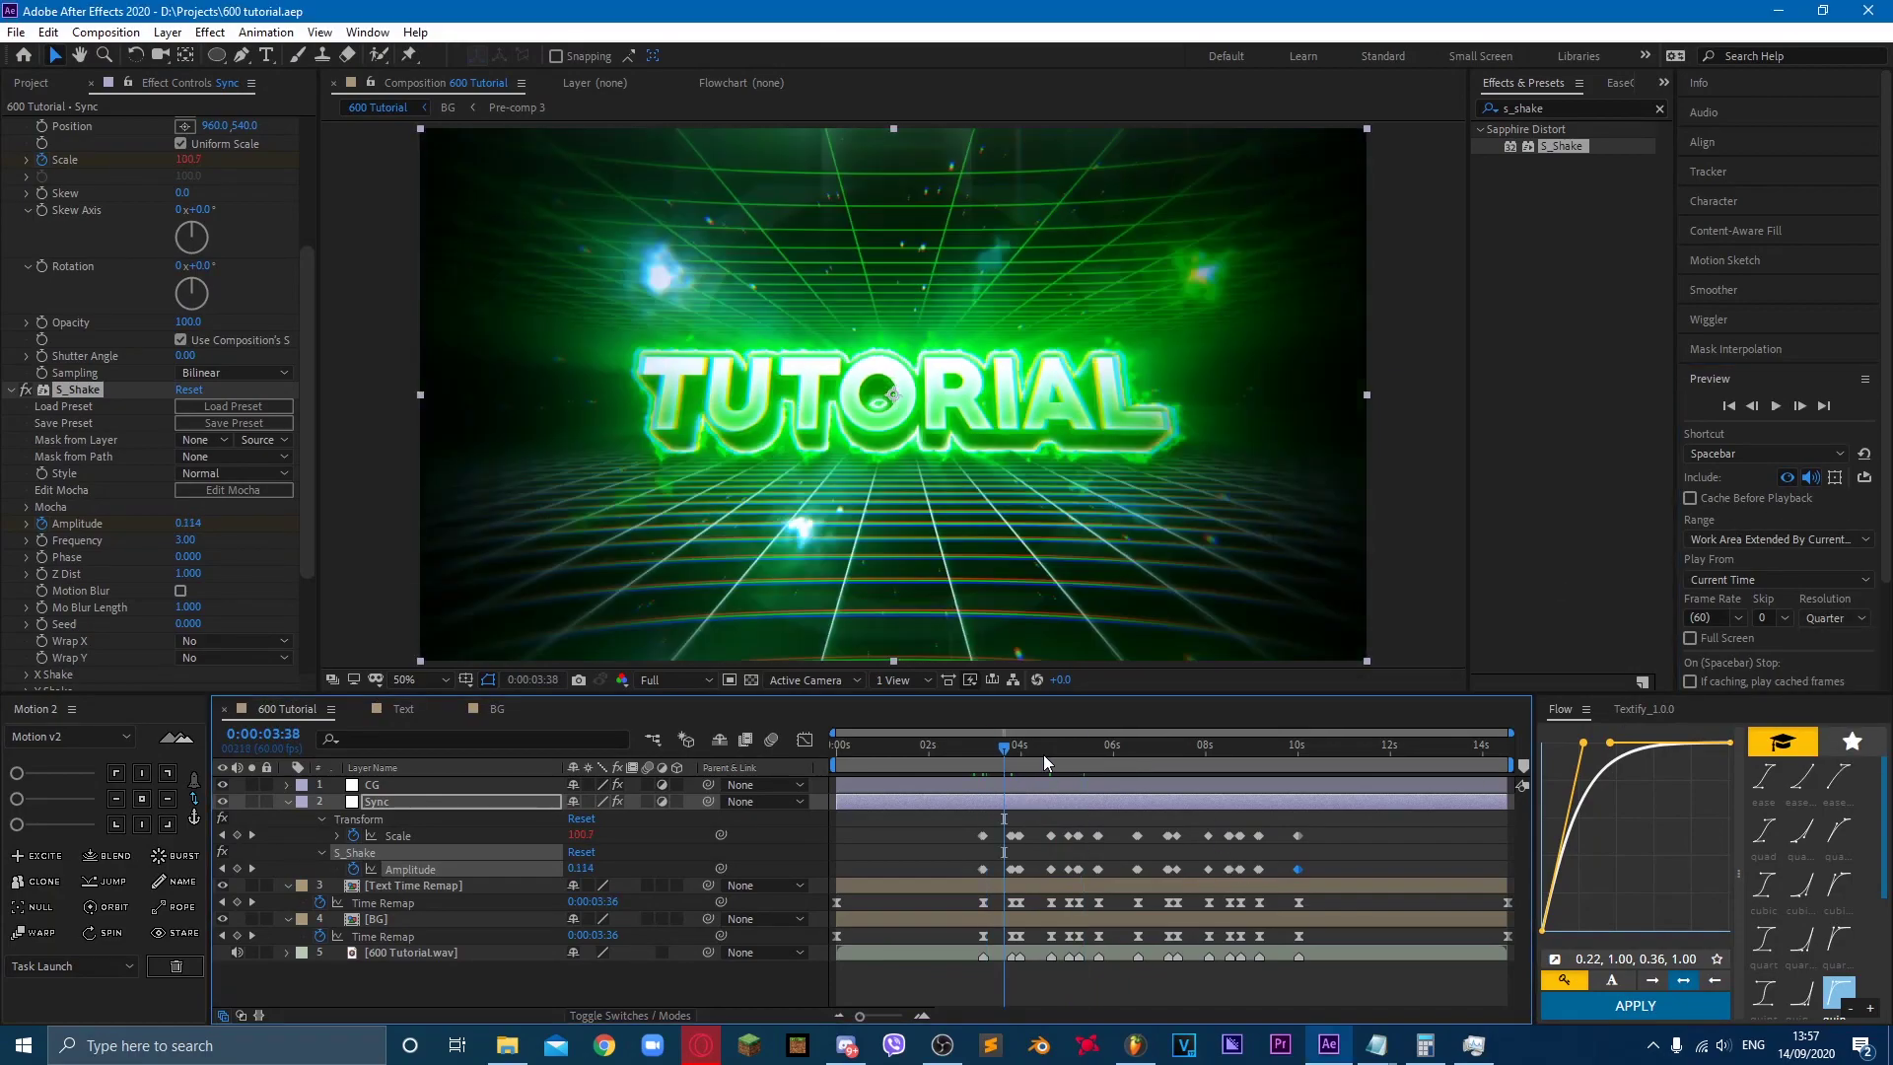
# Step: Find the Video Copilot Twitch effect and apply it to the Sync layer
pyautogui.click(1576, 104)
pyautogui.write('twti')
pyautogui.press('BackSpace')
pyautogui.press('BackSpace')
pyautogui.write('itch')
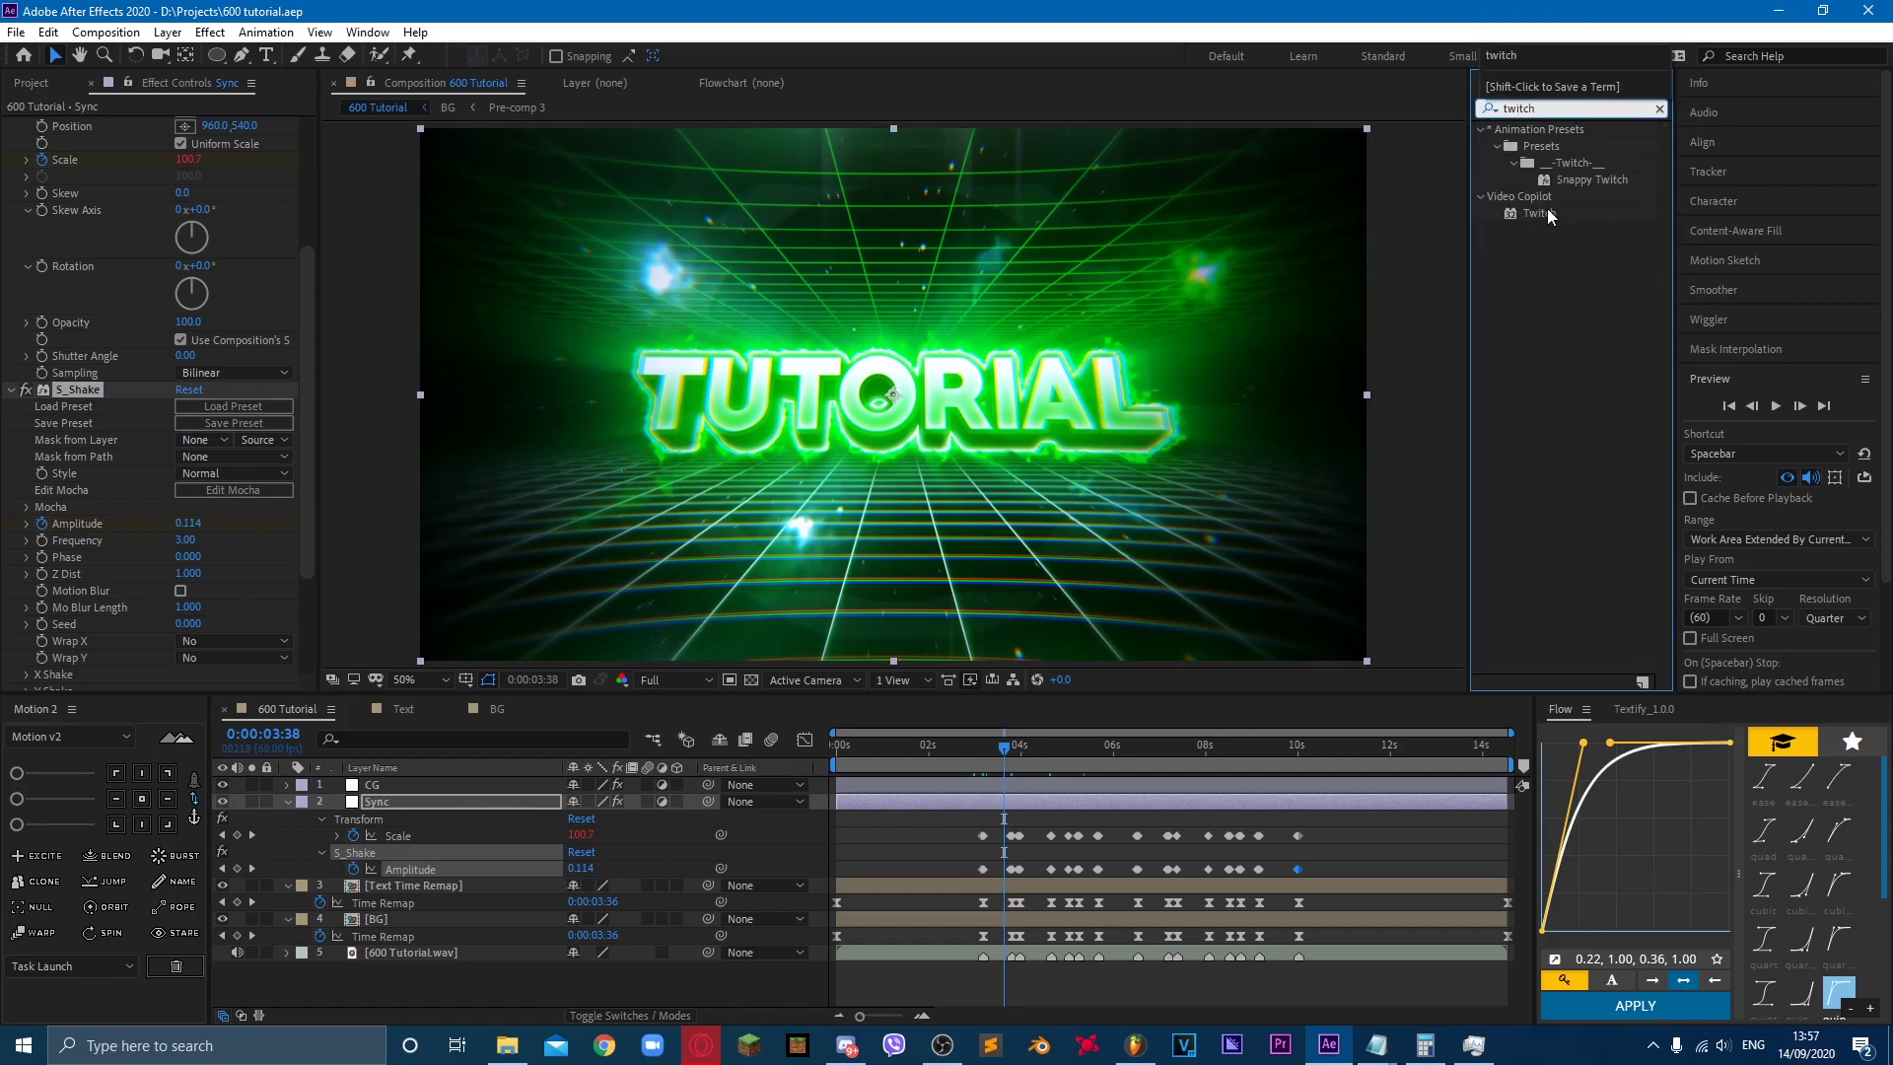
pyautogui.doubleClick(1538, 213)
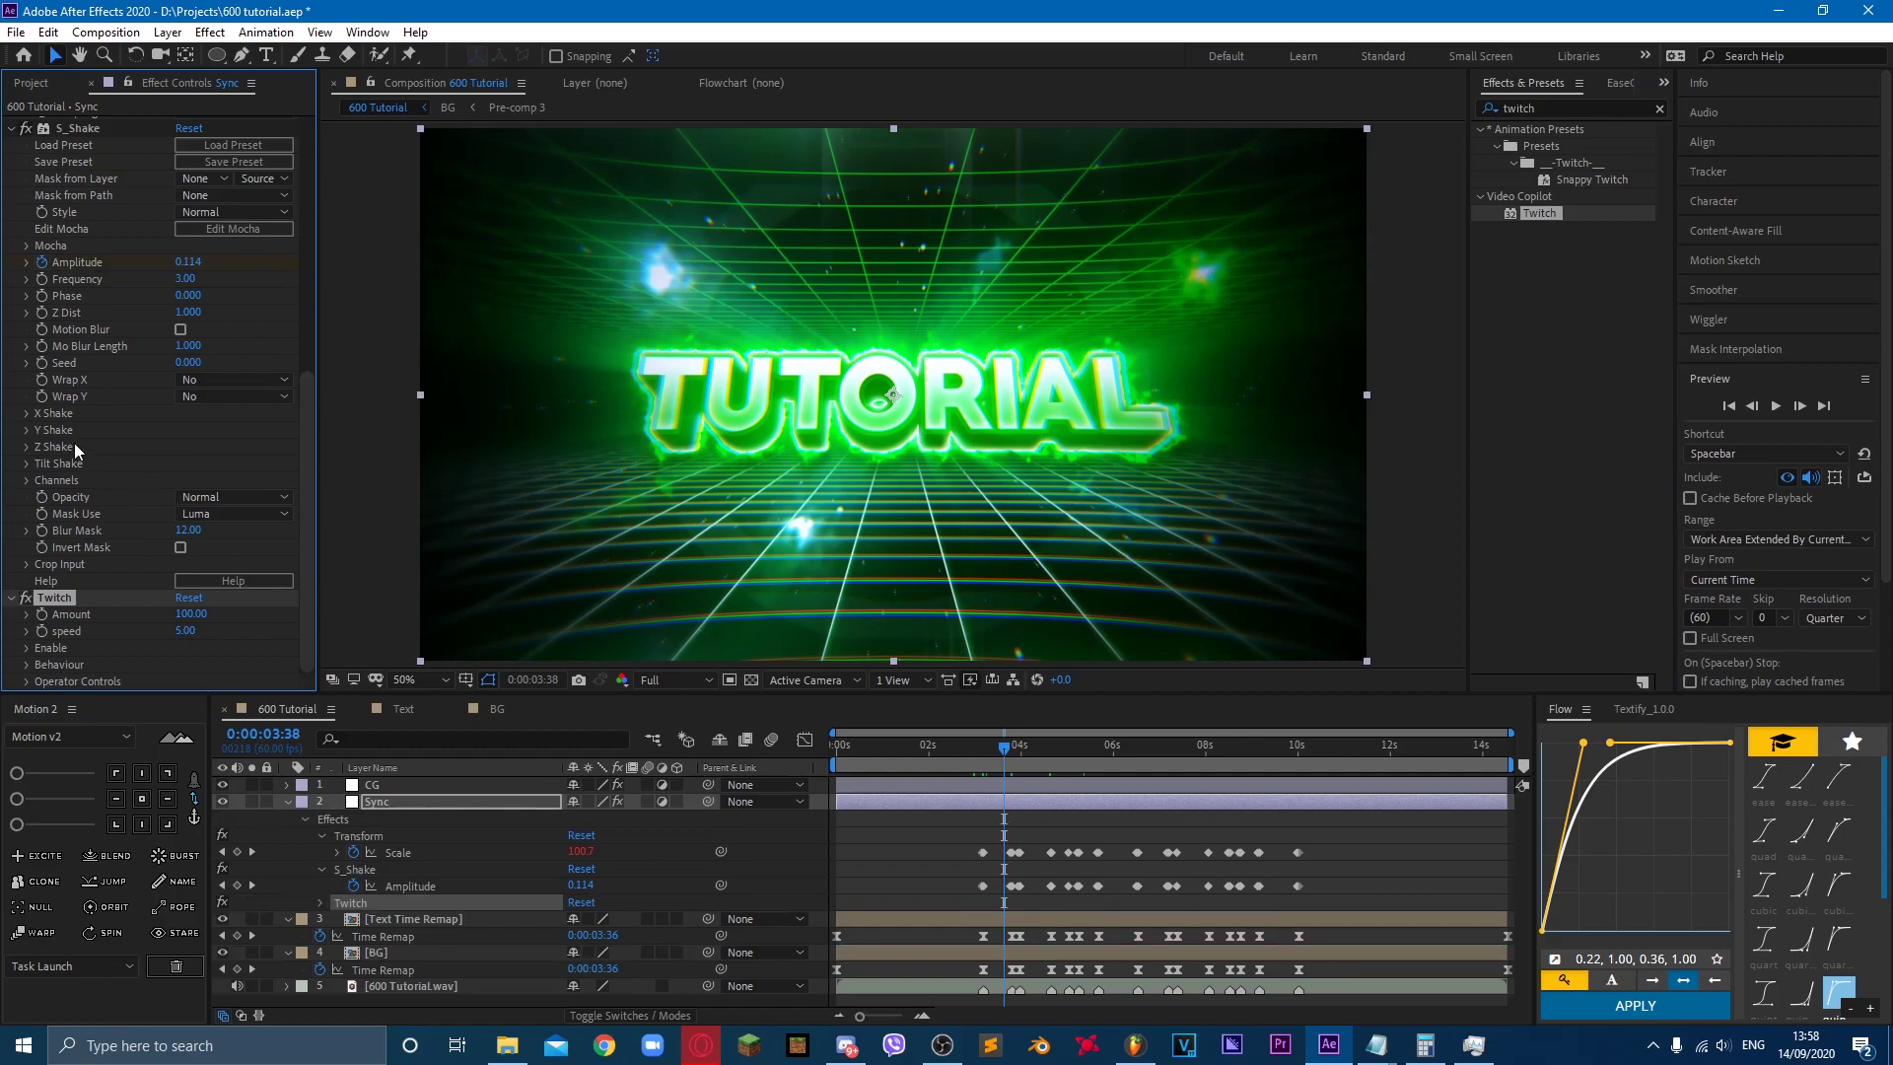
# Step: Set the Twitch effect's speed to 10
pyautogui.click(190, 632)
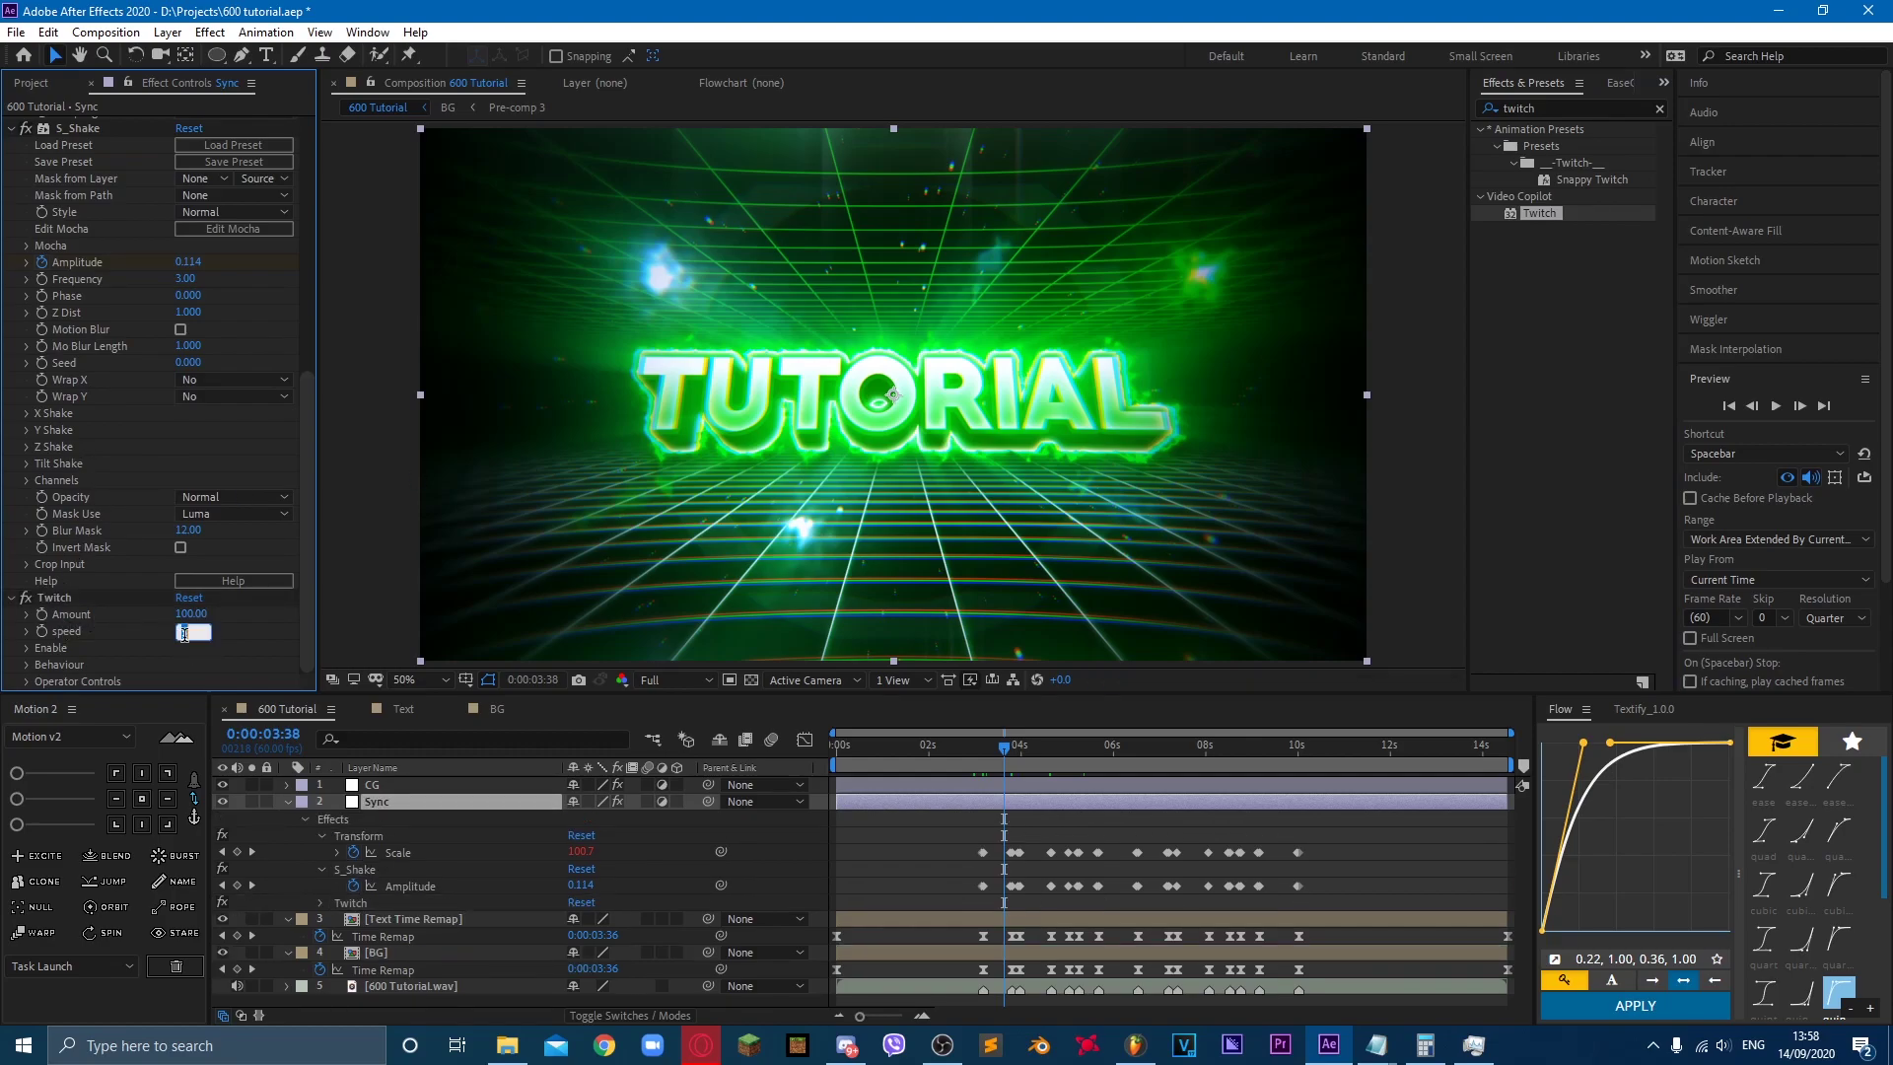
pyautogui.write('10')
pyautogui.click(5, 668)
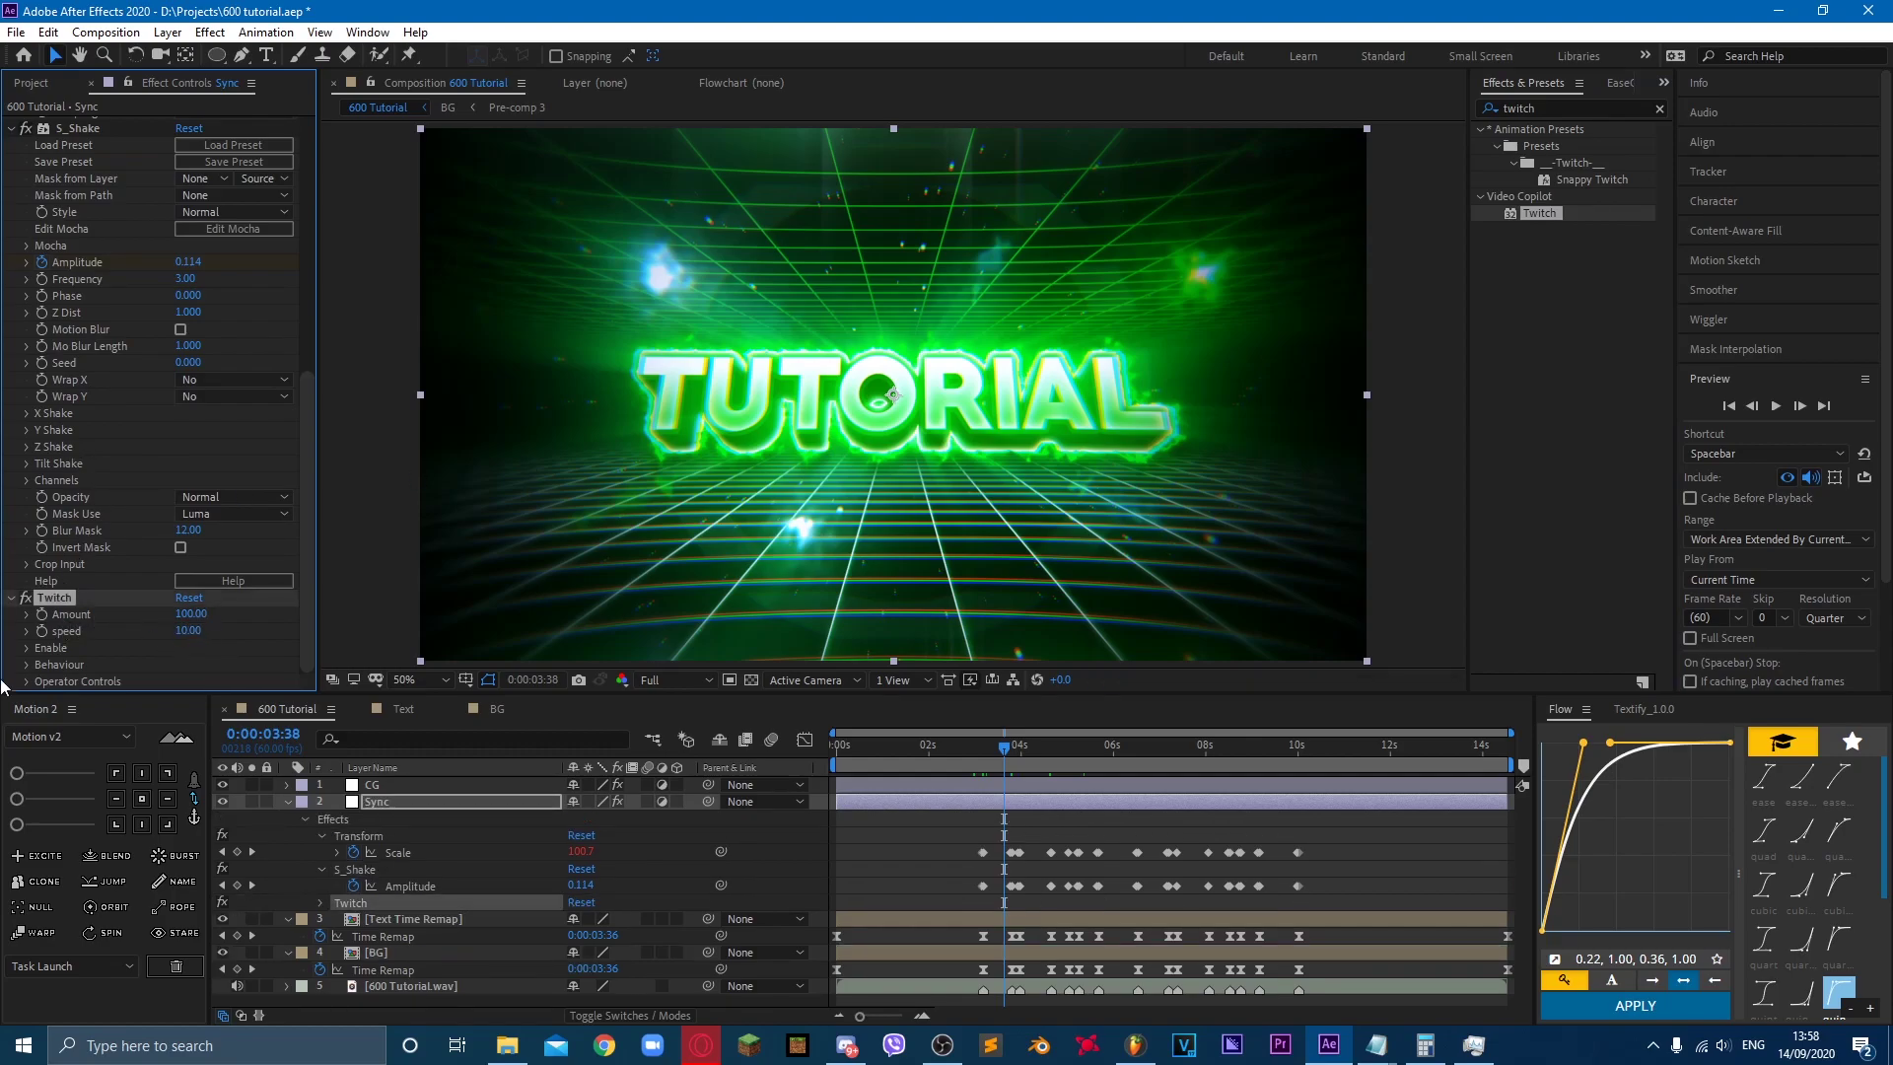
# Step: Enable Slide in the Twitch effect and expand its Slide operator controls
pyautogui.click(28, 647)
pyautogui.scroll(-2, 192, 660)
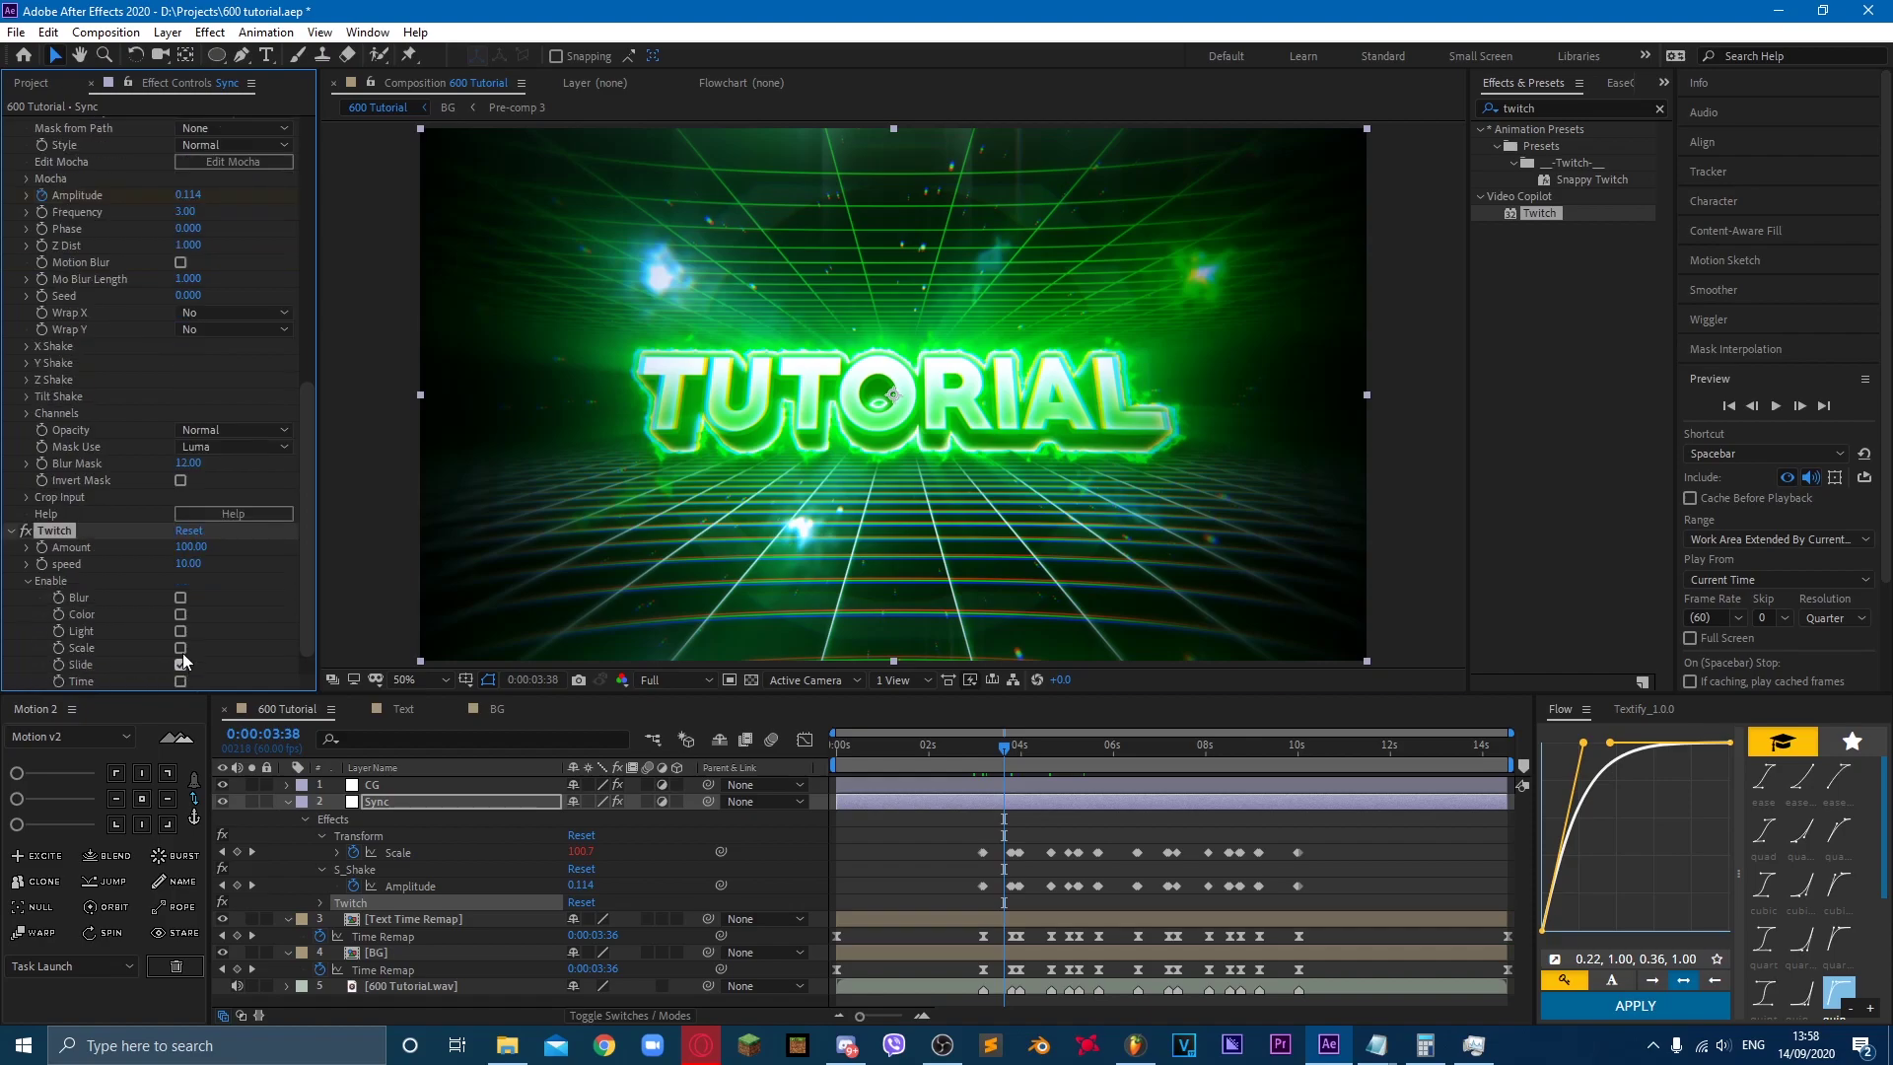
pyautogui.scroll(-1, 185, 663)
pyautogui.click(27, 680)
pyautogui.scroll(-2, 63, 672)
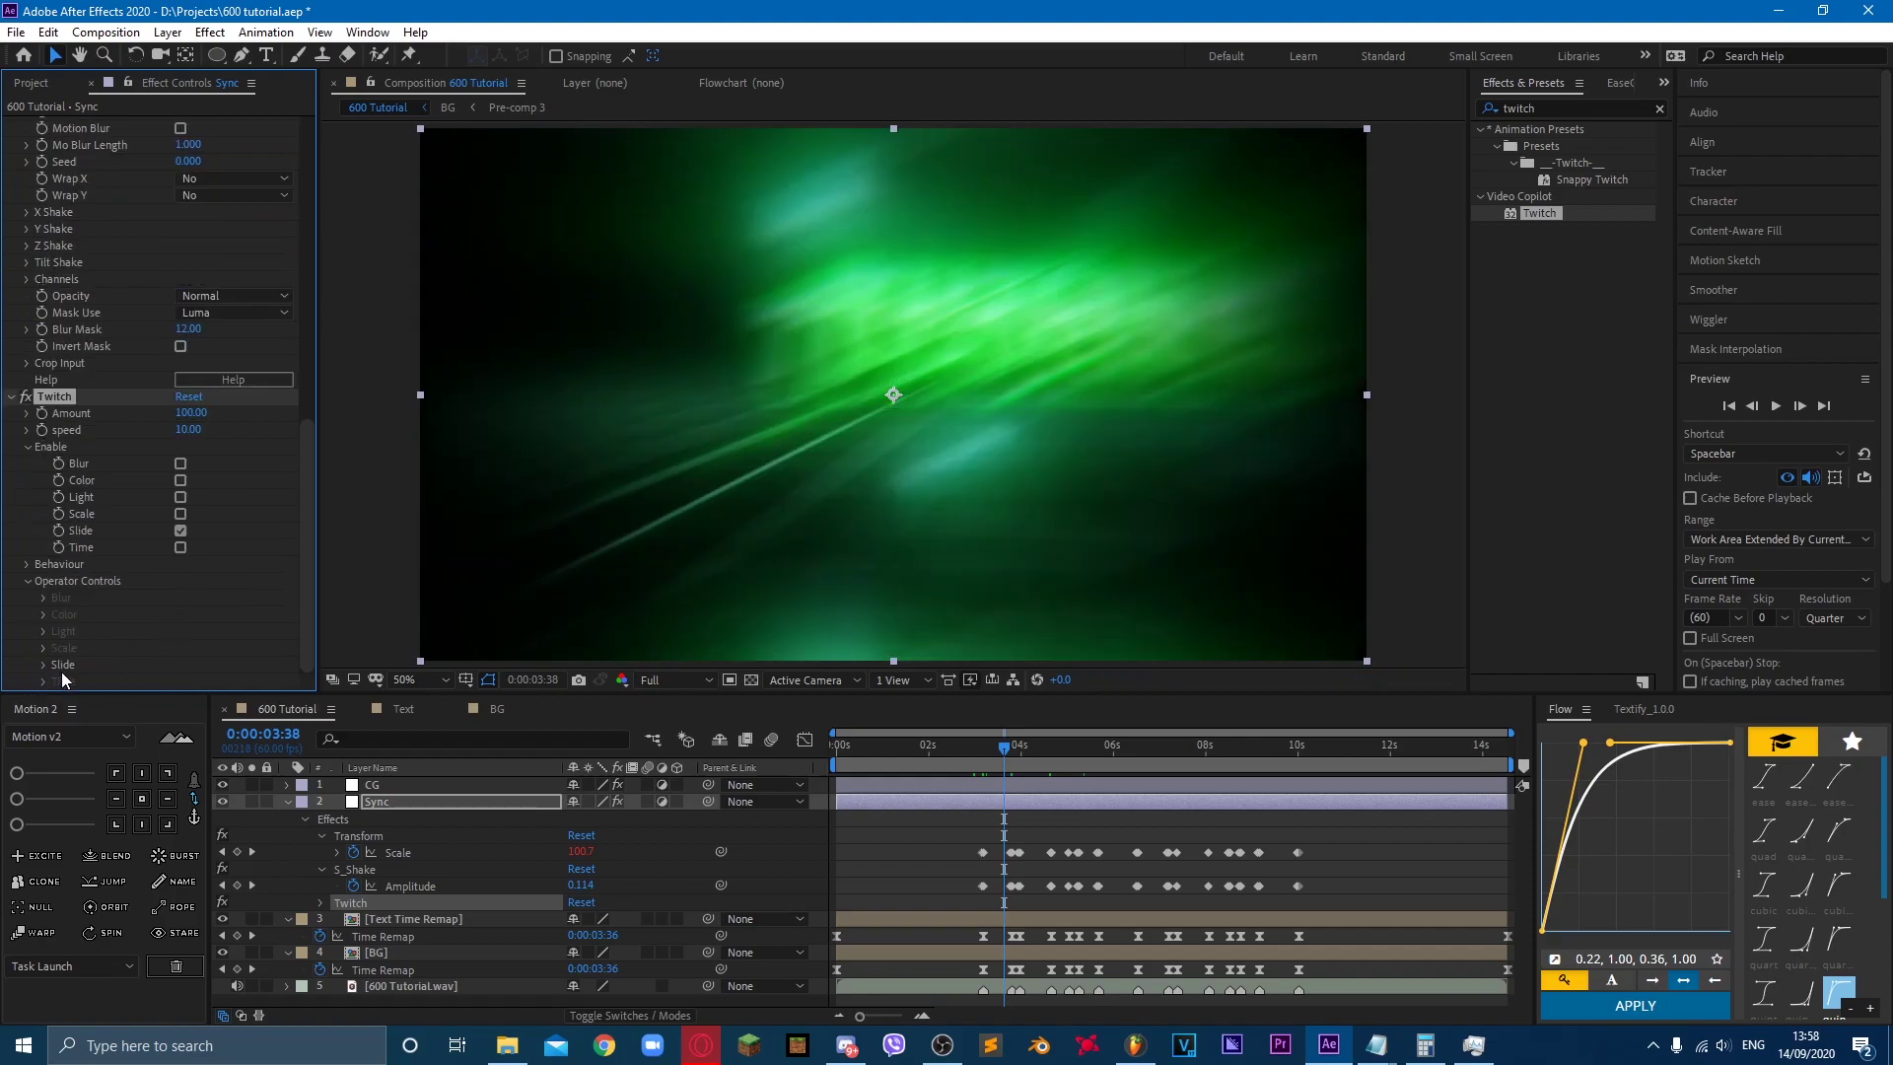
pyautogui.click(43, 664)
pyautogui.scroll(-2, 129, 643)
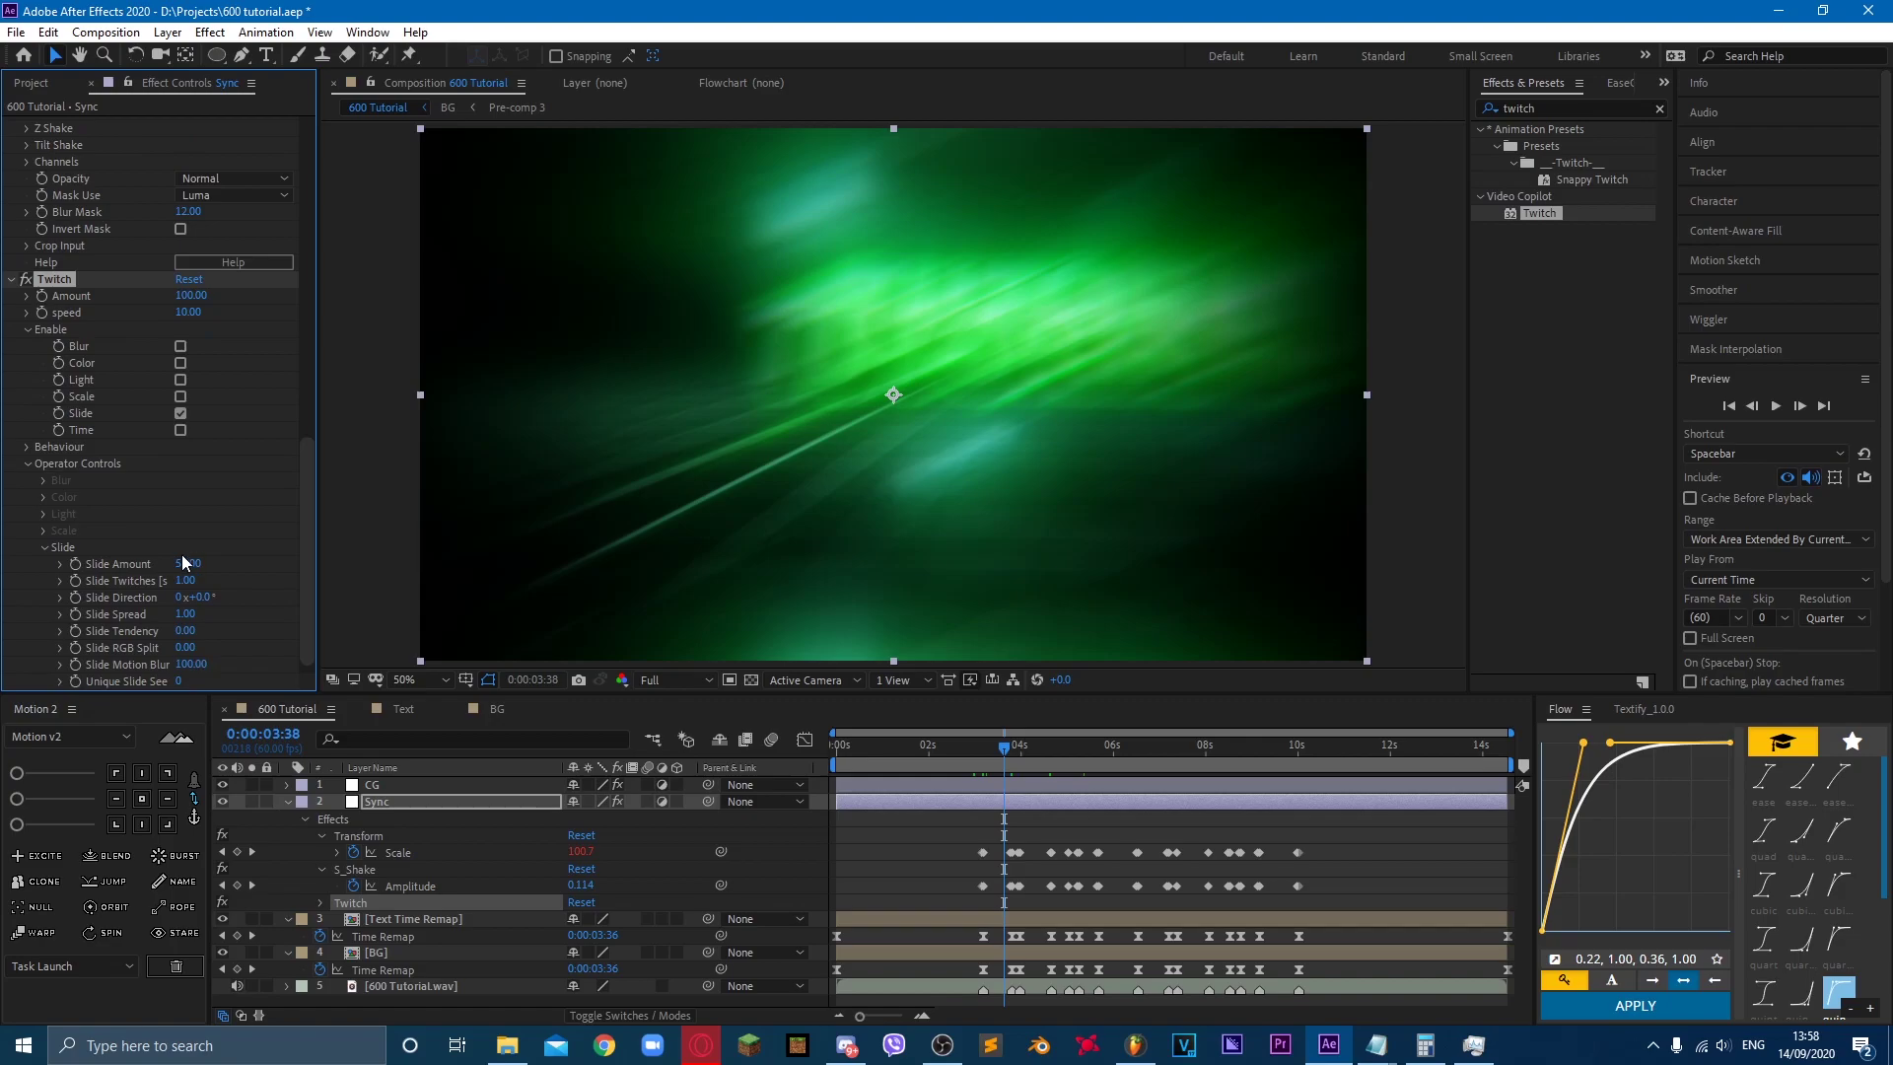
# Step: Set the Twitch effect's Slide Amount to 21, Slide RGB Split to 27 and Slide Motion Blur to 48, and preview the result
pyautogui.moveTo(177, 570); pyautogui.dragTo(179, 570)
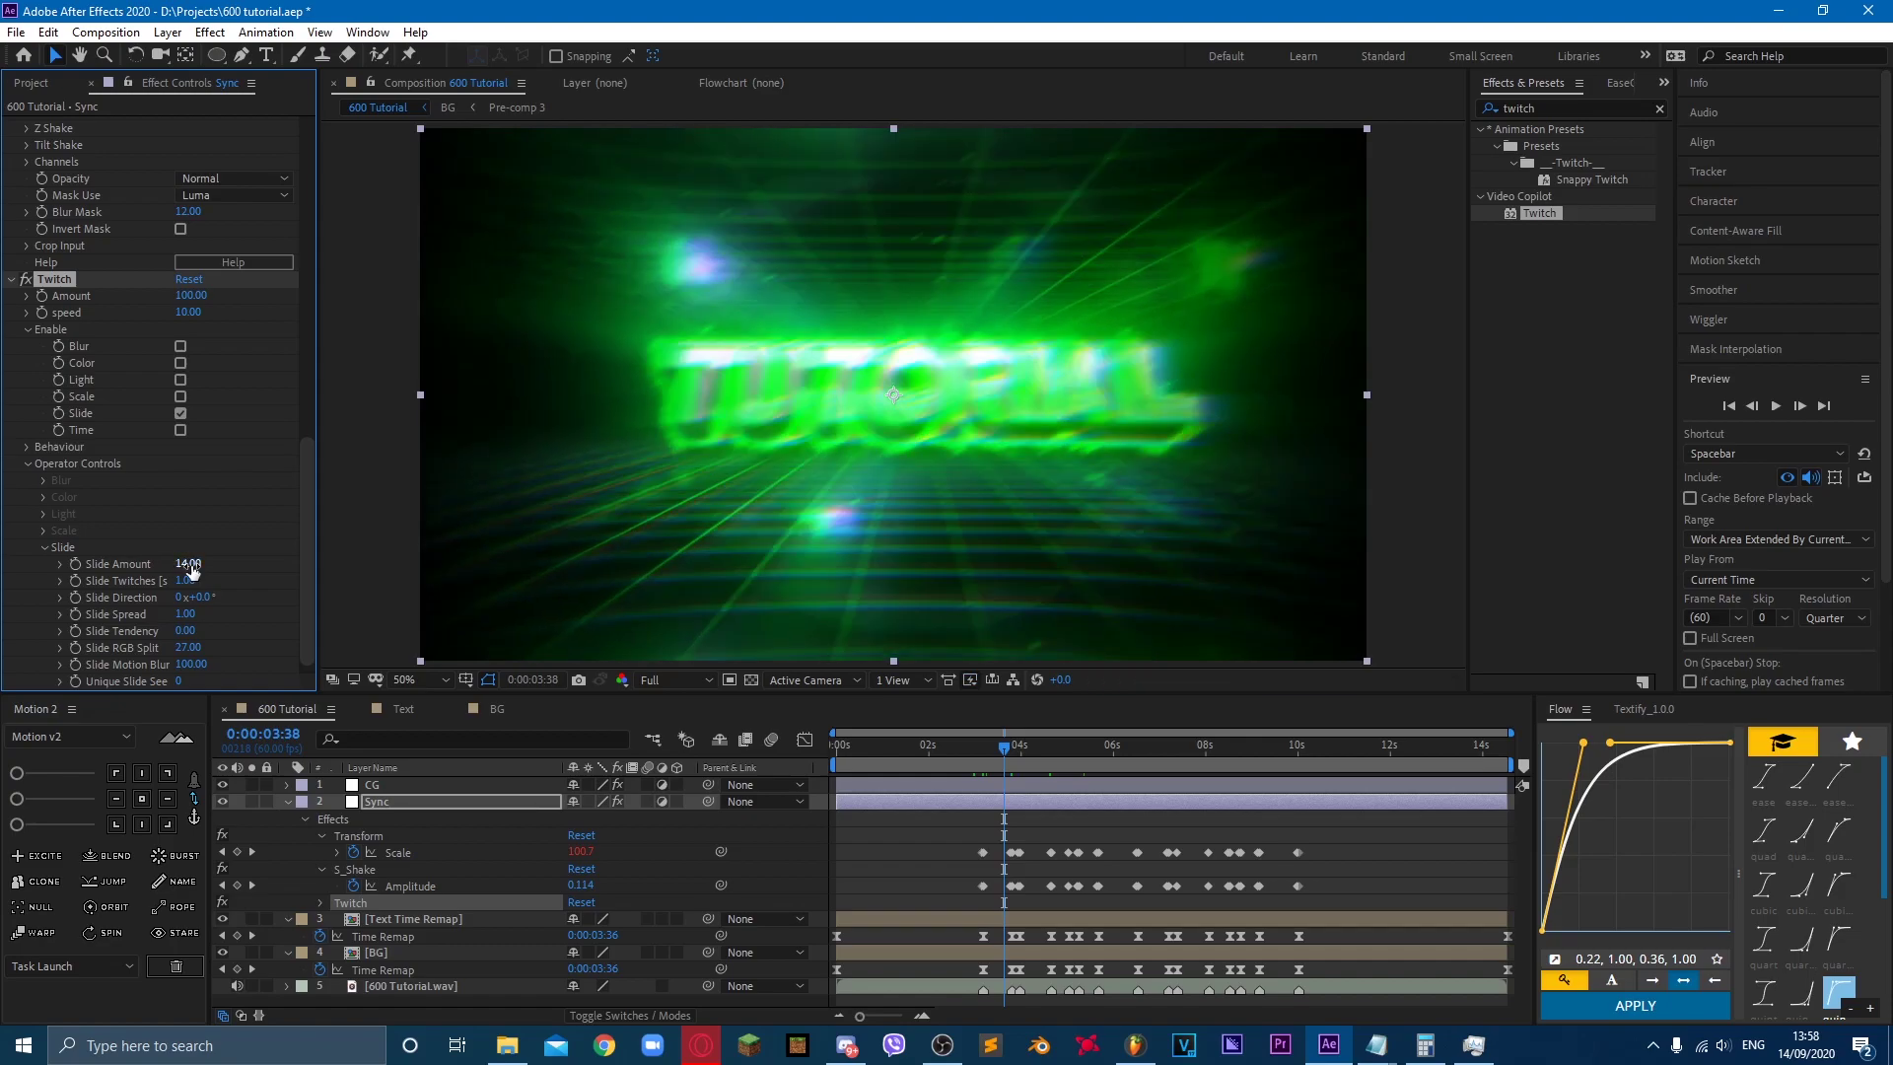
pyautogui.click(196, 681)
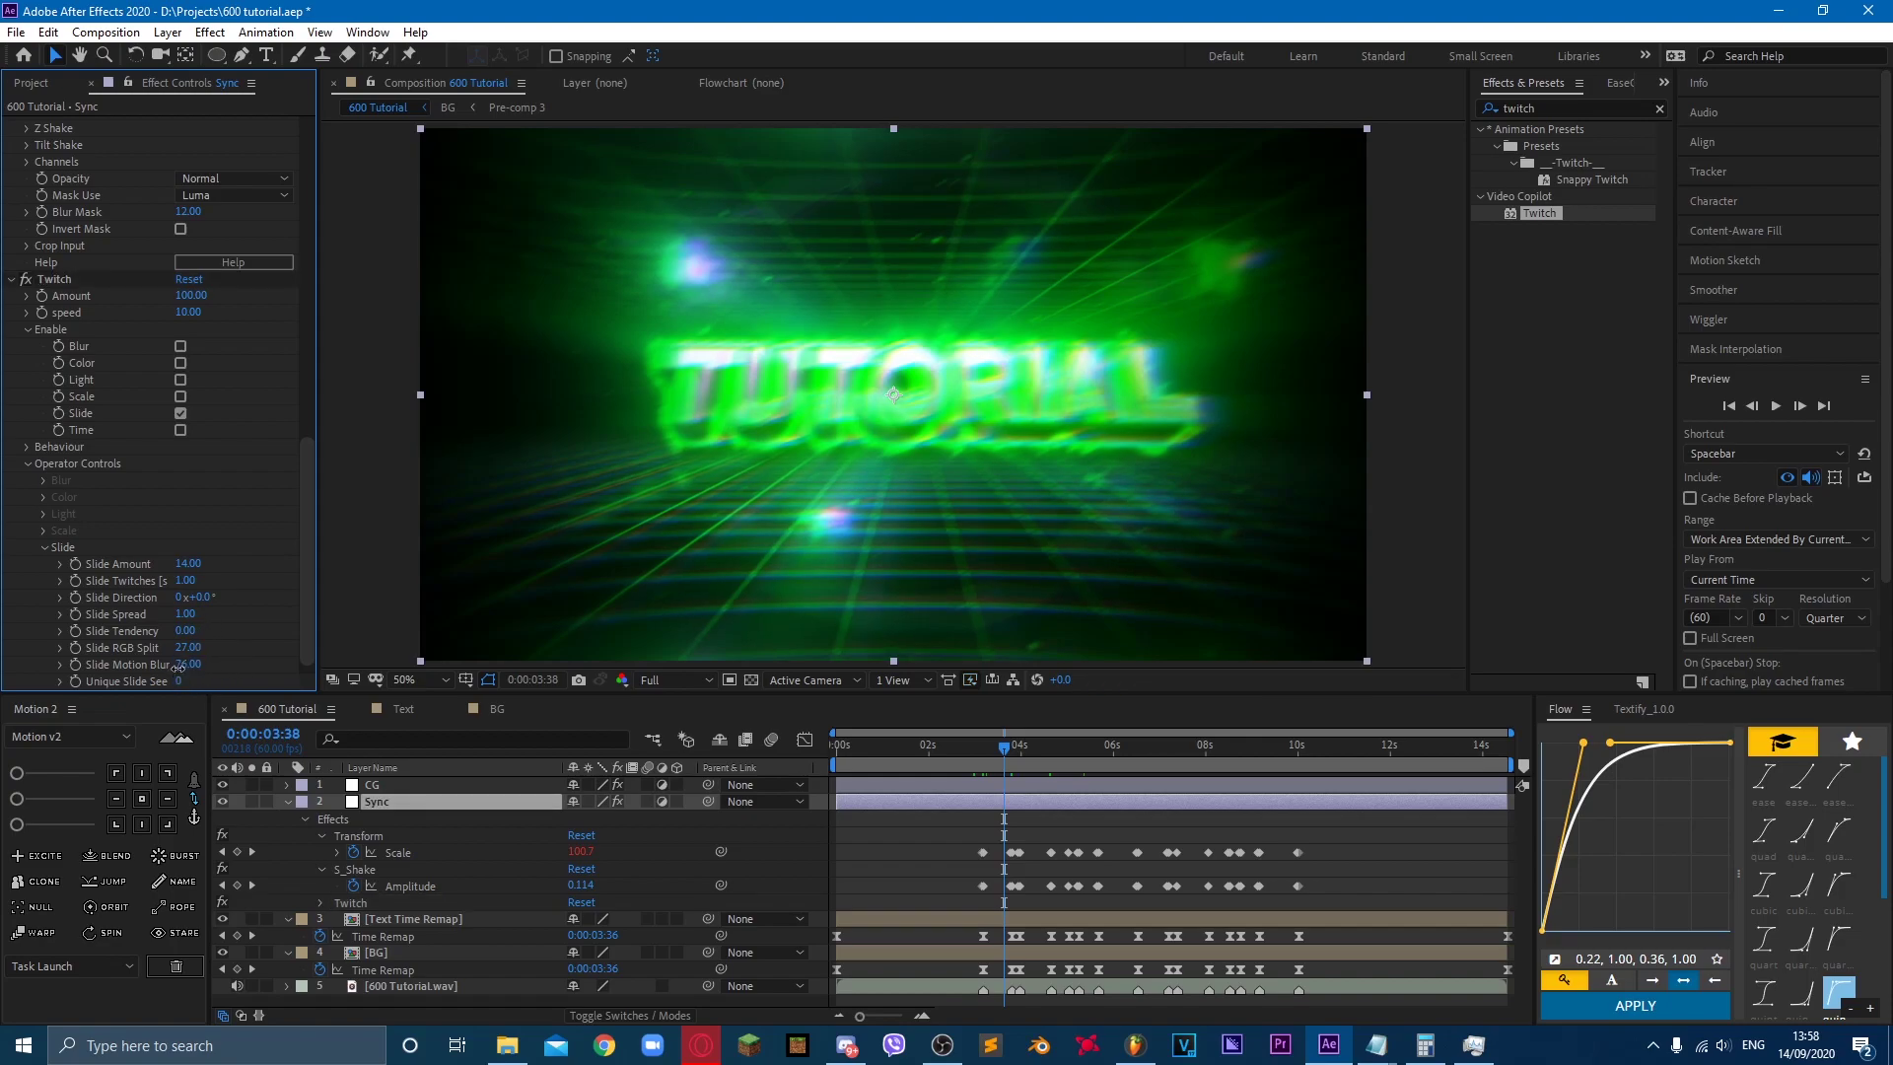
pyautogui.moveTo(195, 665); pyautogui.dragTo(170, 666)
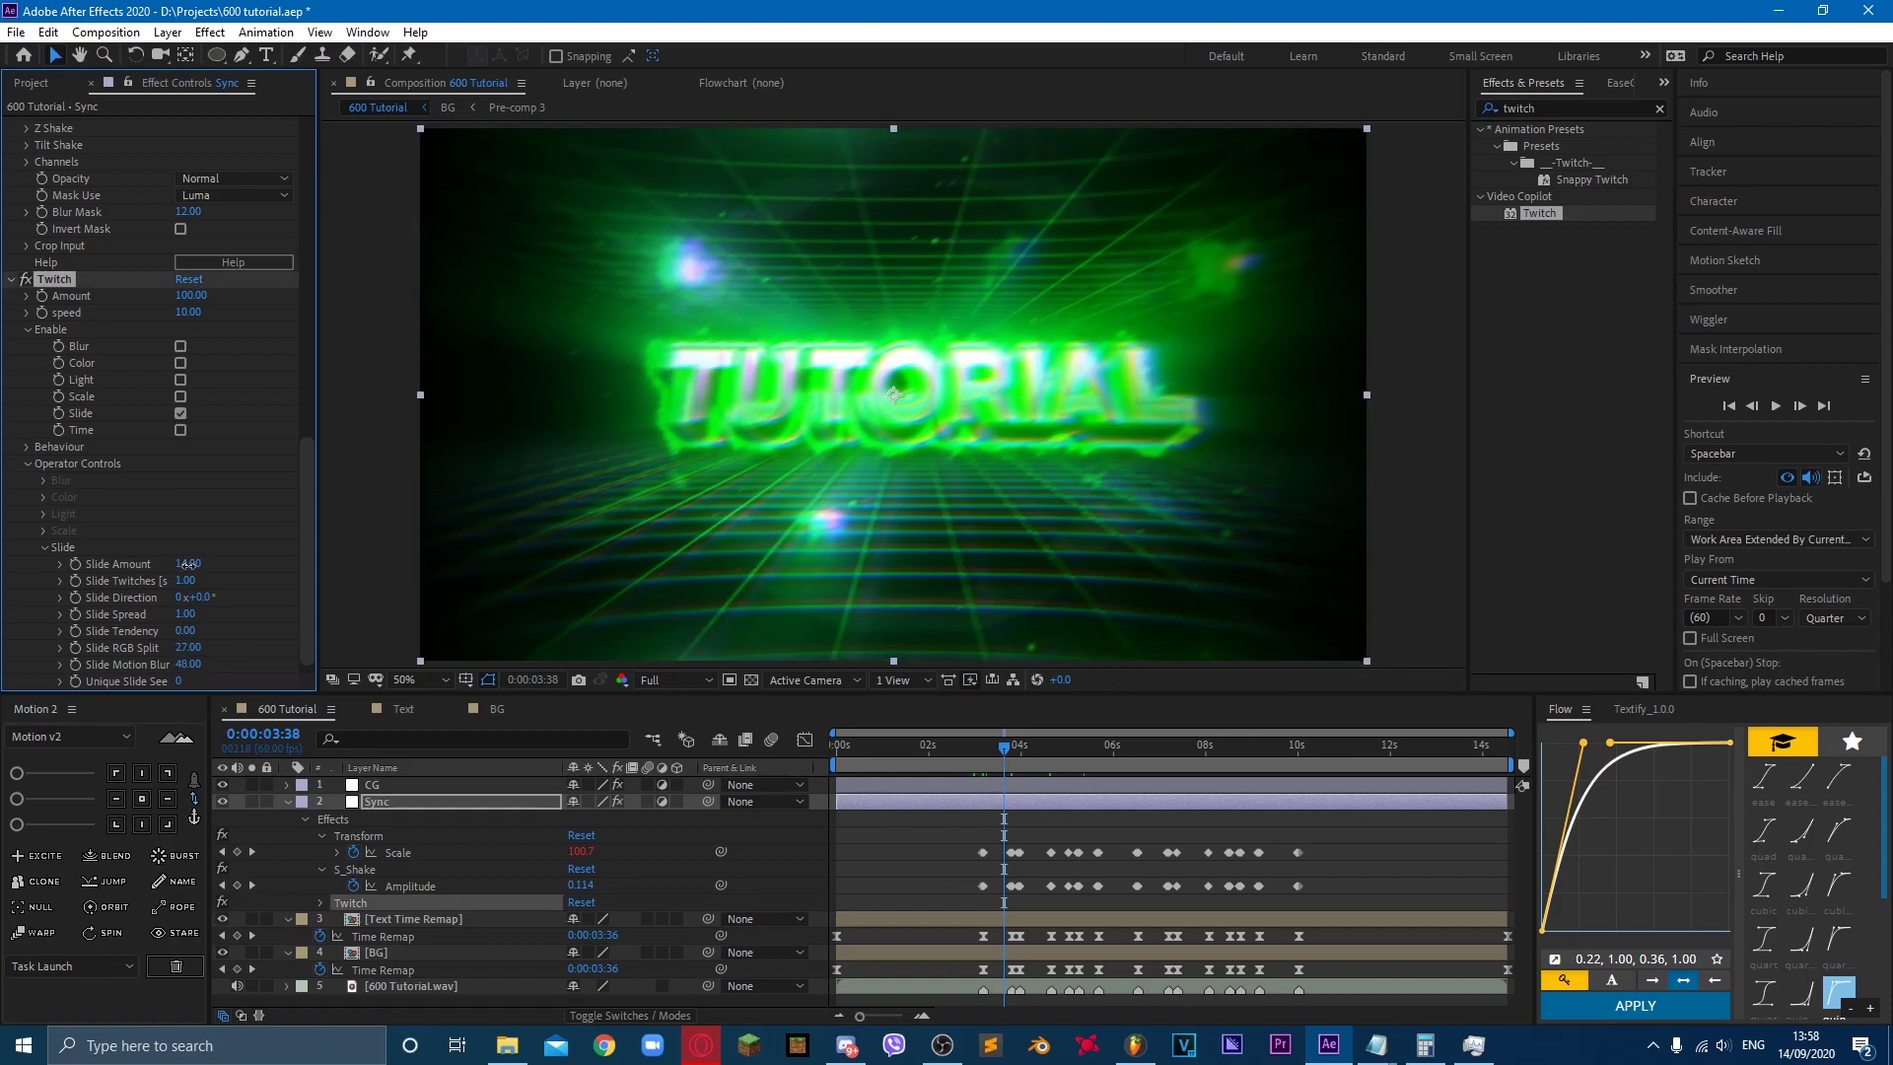
pyautogui.moveTo(190, 564); pyautogui.dragTo(191, 564)
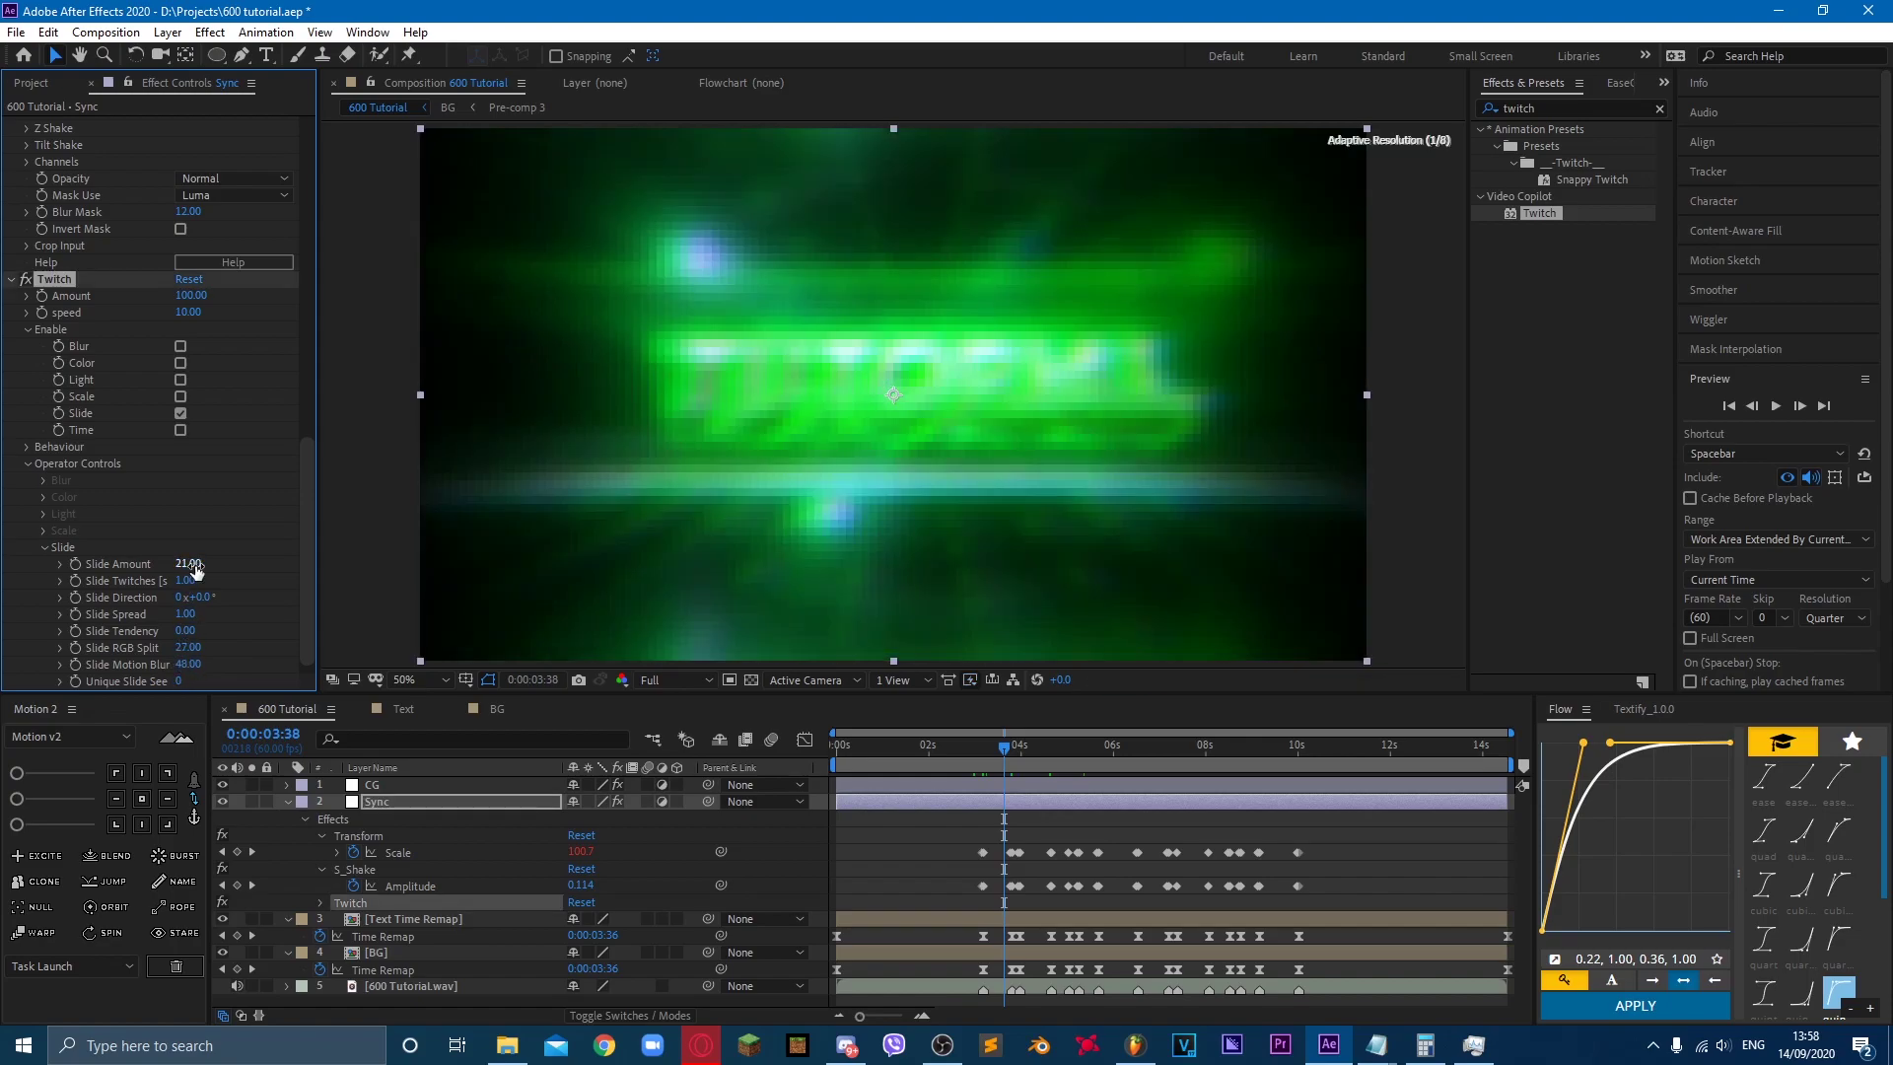
pyautogui.press('space')
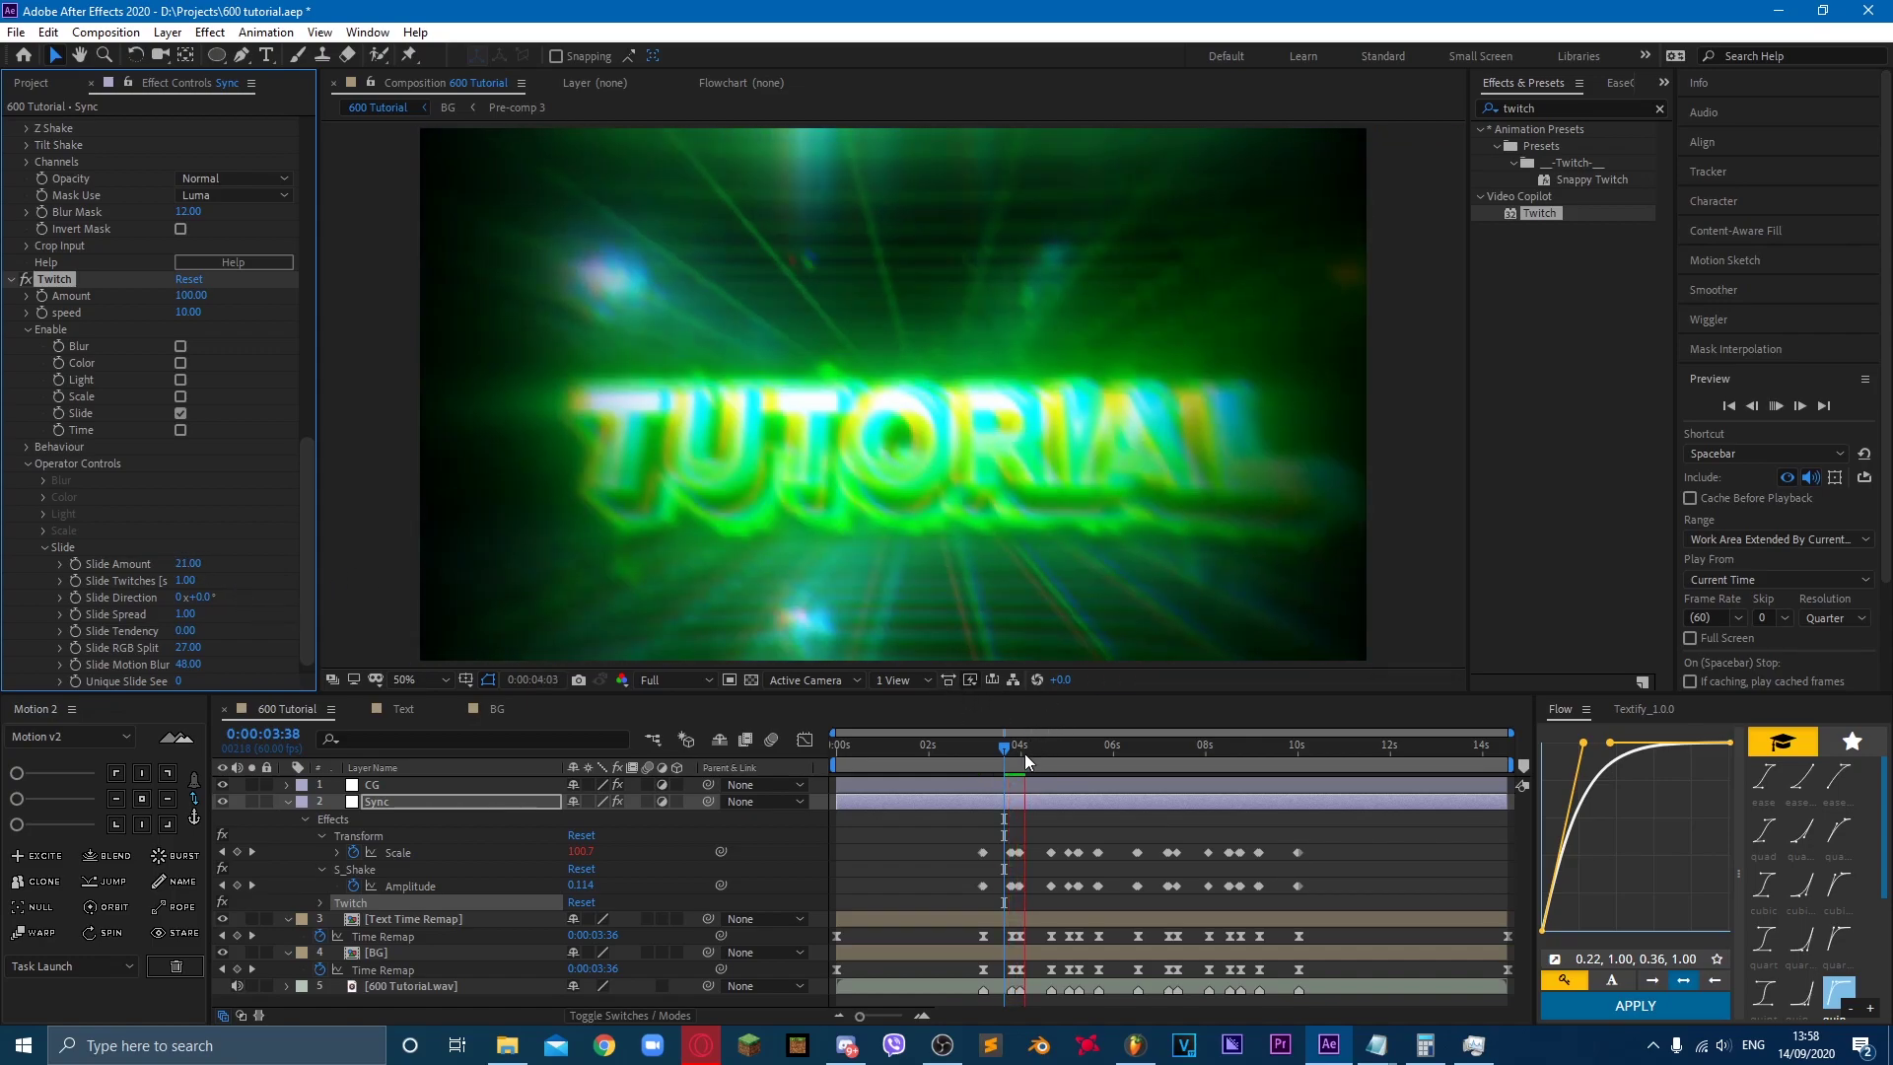
pyautogui.press('space')
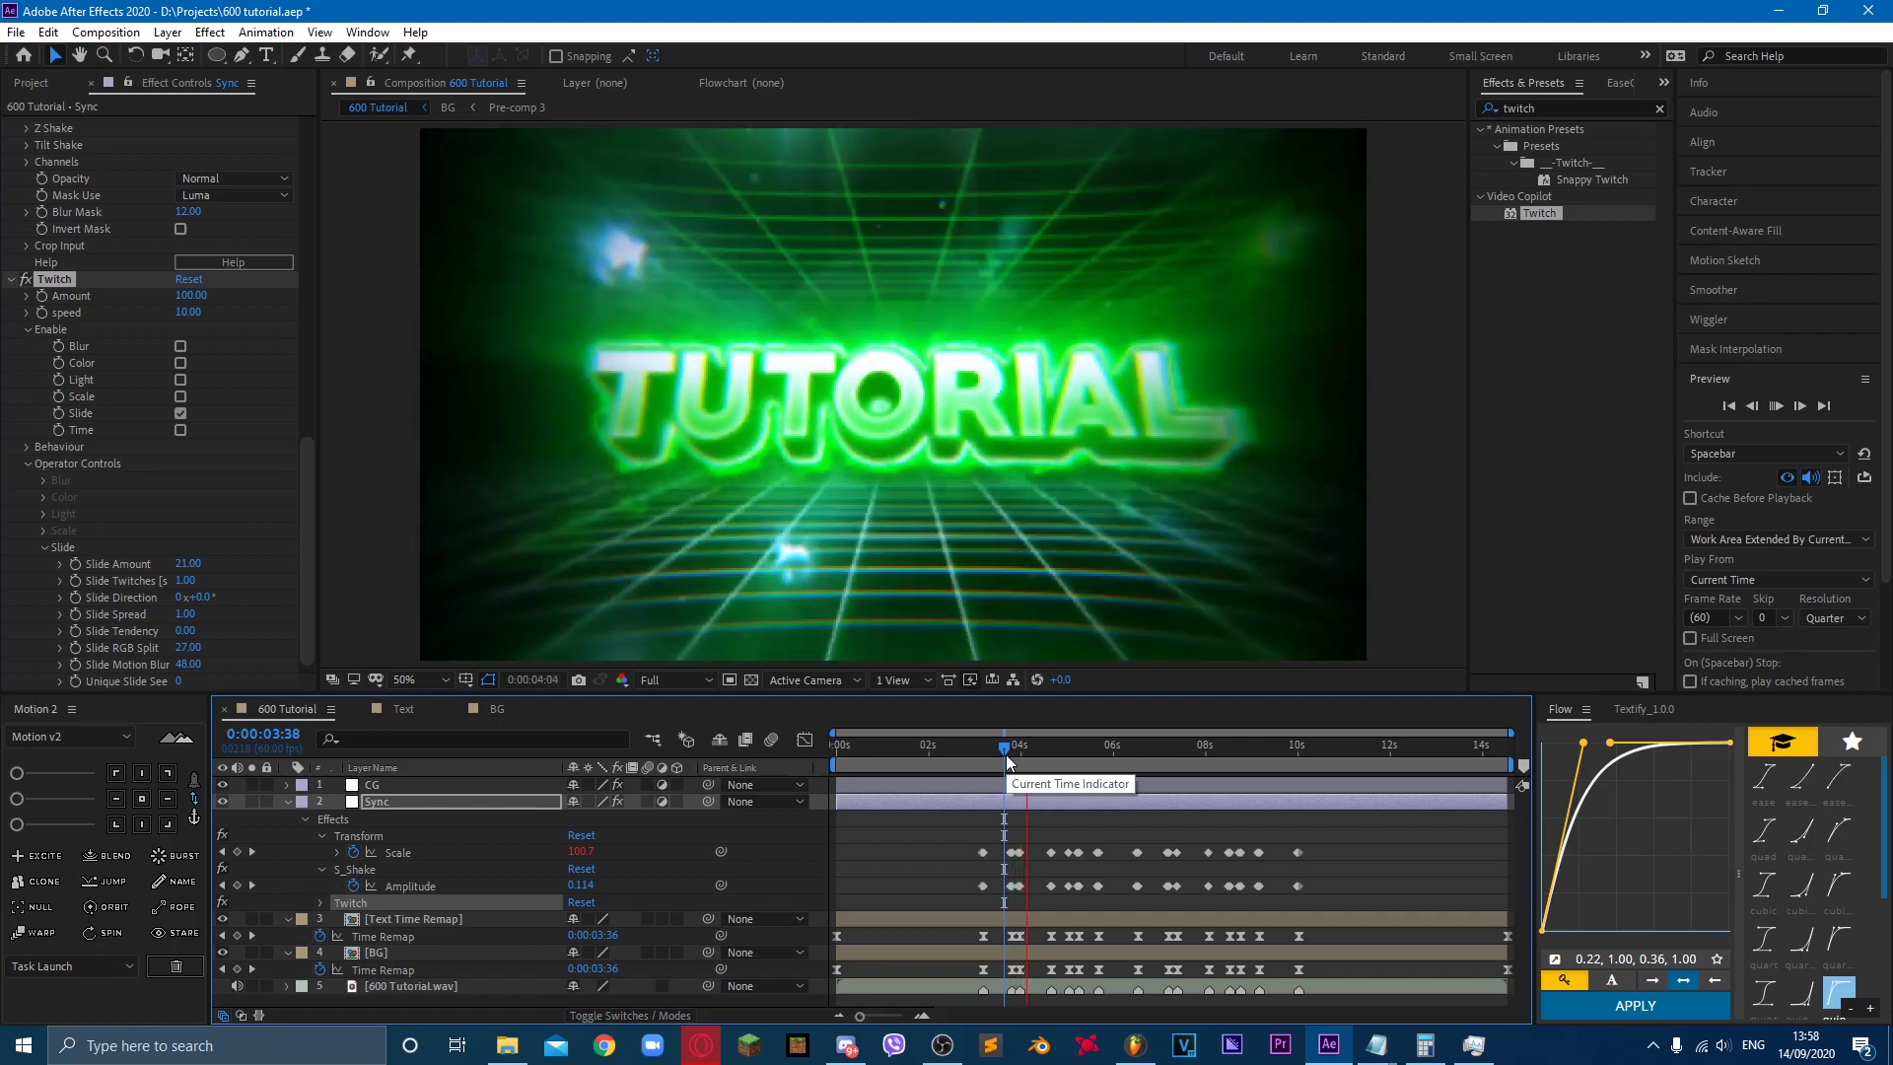
# Step: Move the current time to 0:00:03:19 and set the Twitch effect's speed to 30
pyautogui.moveTo(1006, 754); pyautogui.dragTo(989, 819)
pyautogui.click(923, 1013)
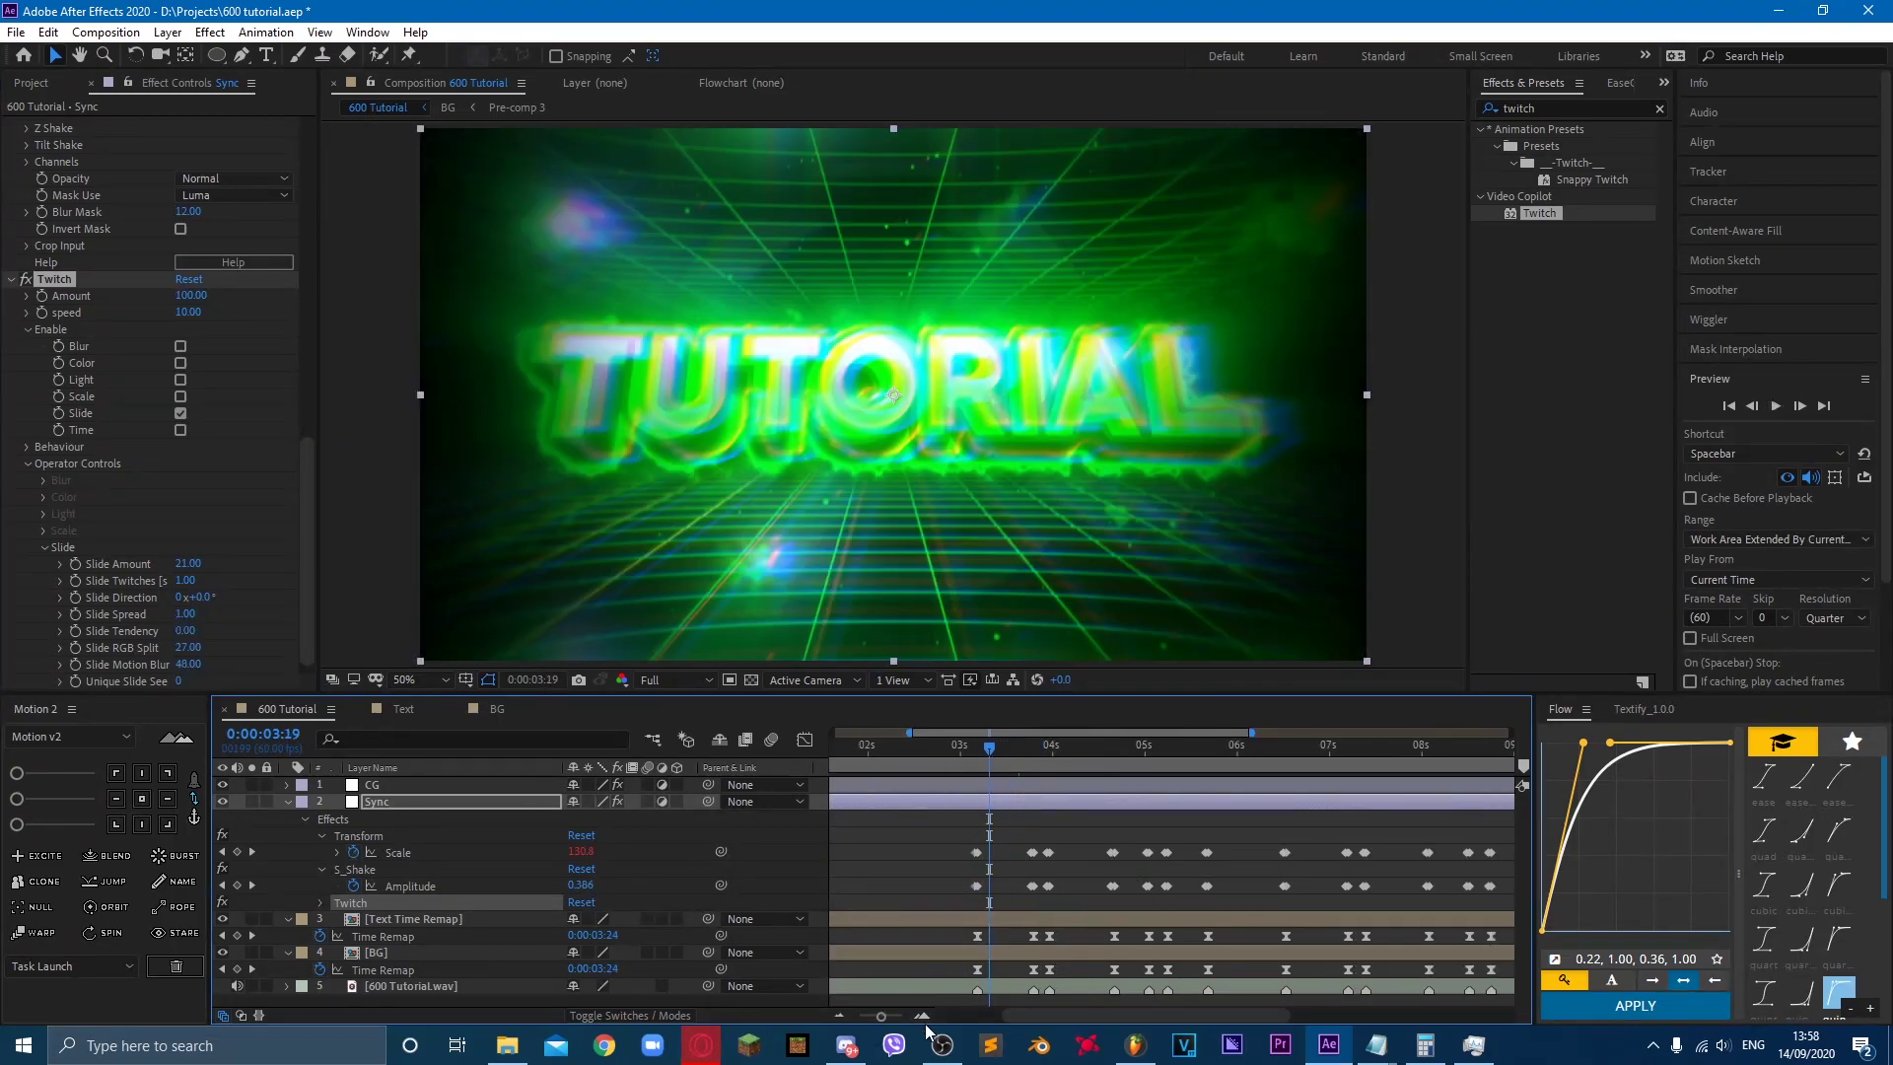
pyautogui.click(193, 312)
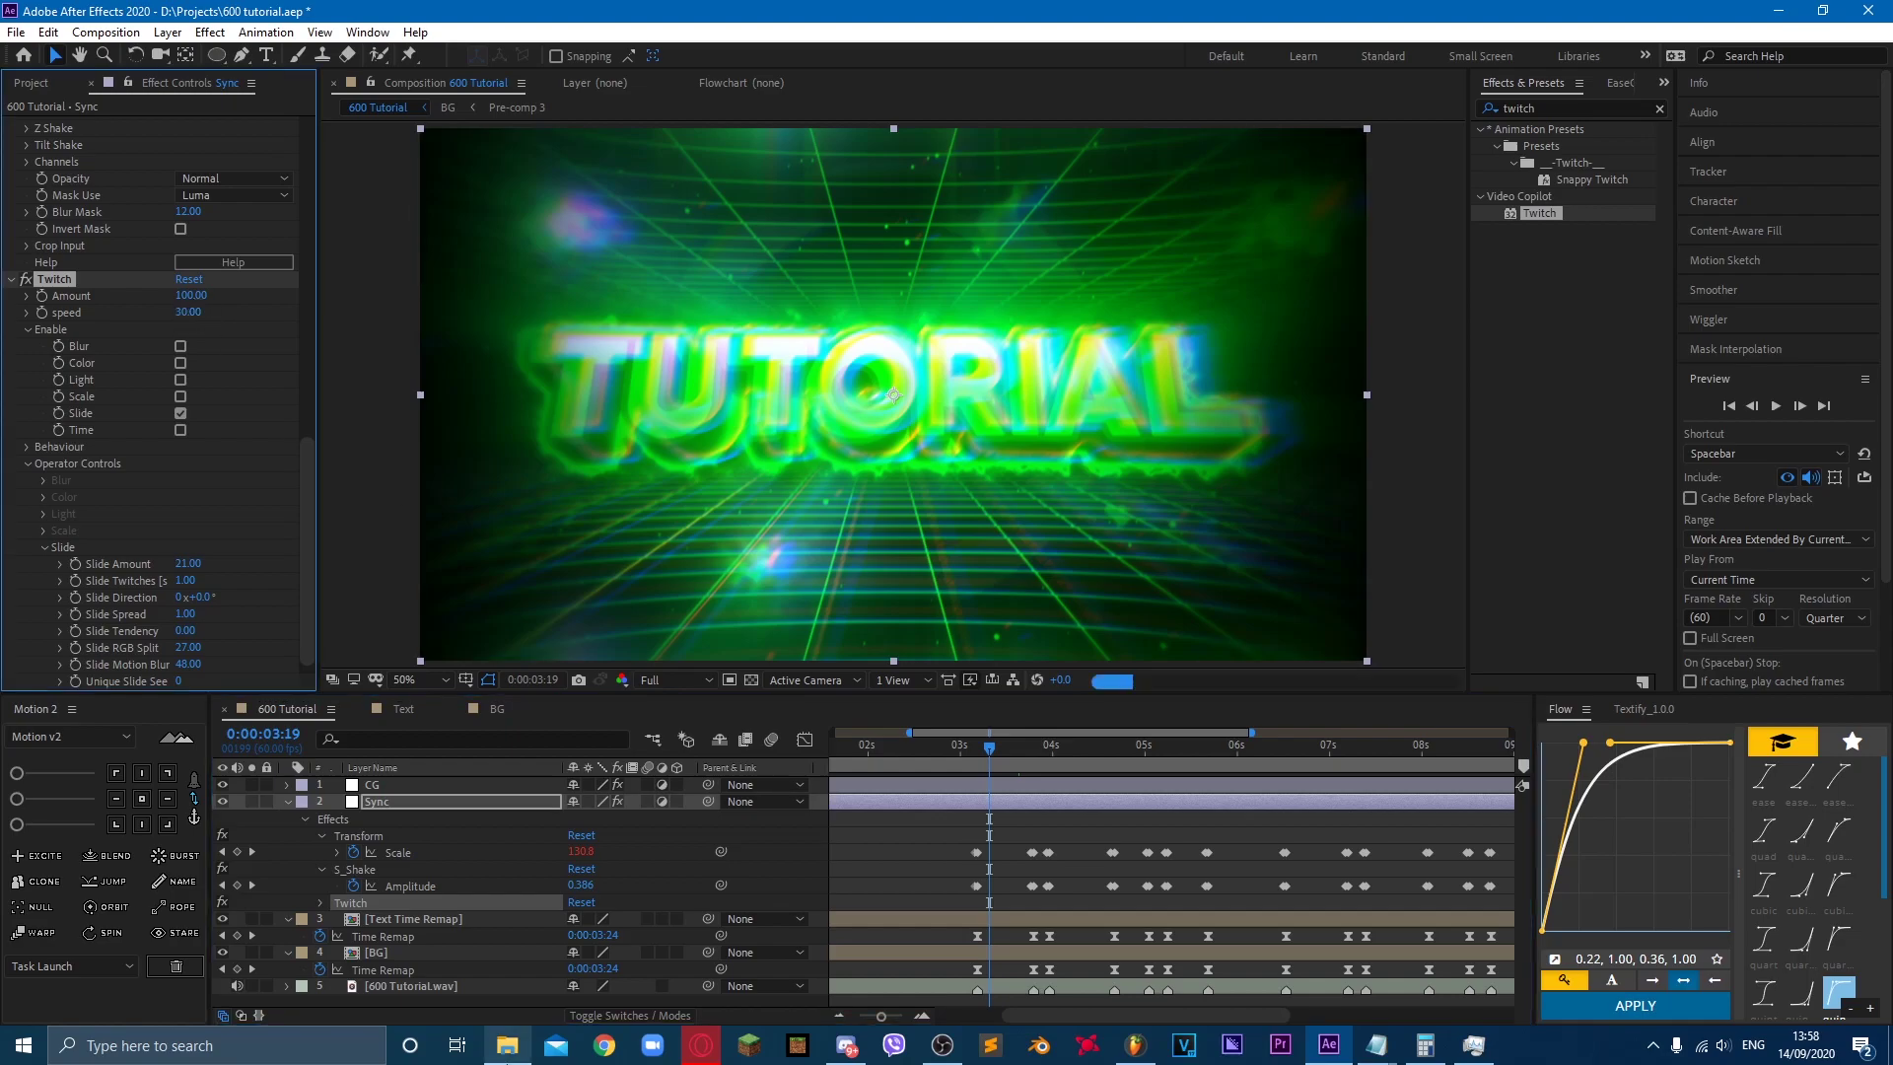
# Step: Keyframe the Twitch Amount at 100 on the marker at 0:00:03:11 and at 0 one frame before it
pyautogui.press('j')
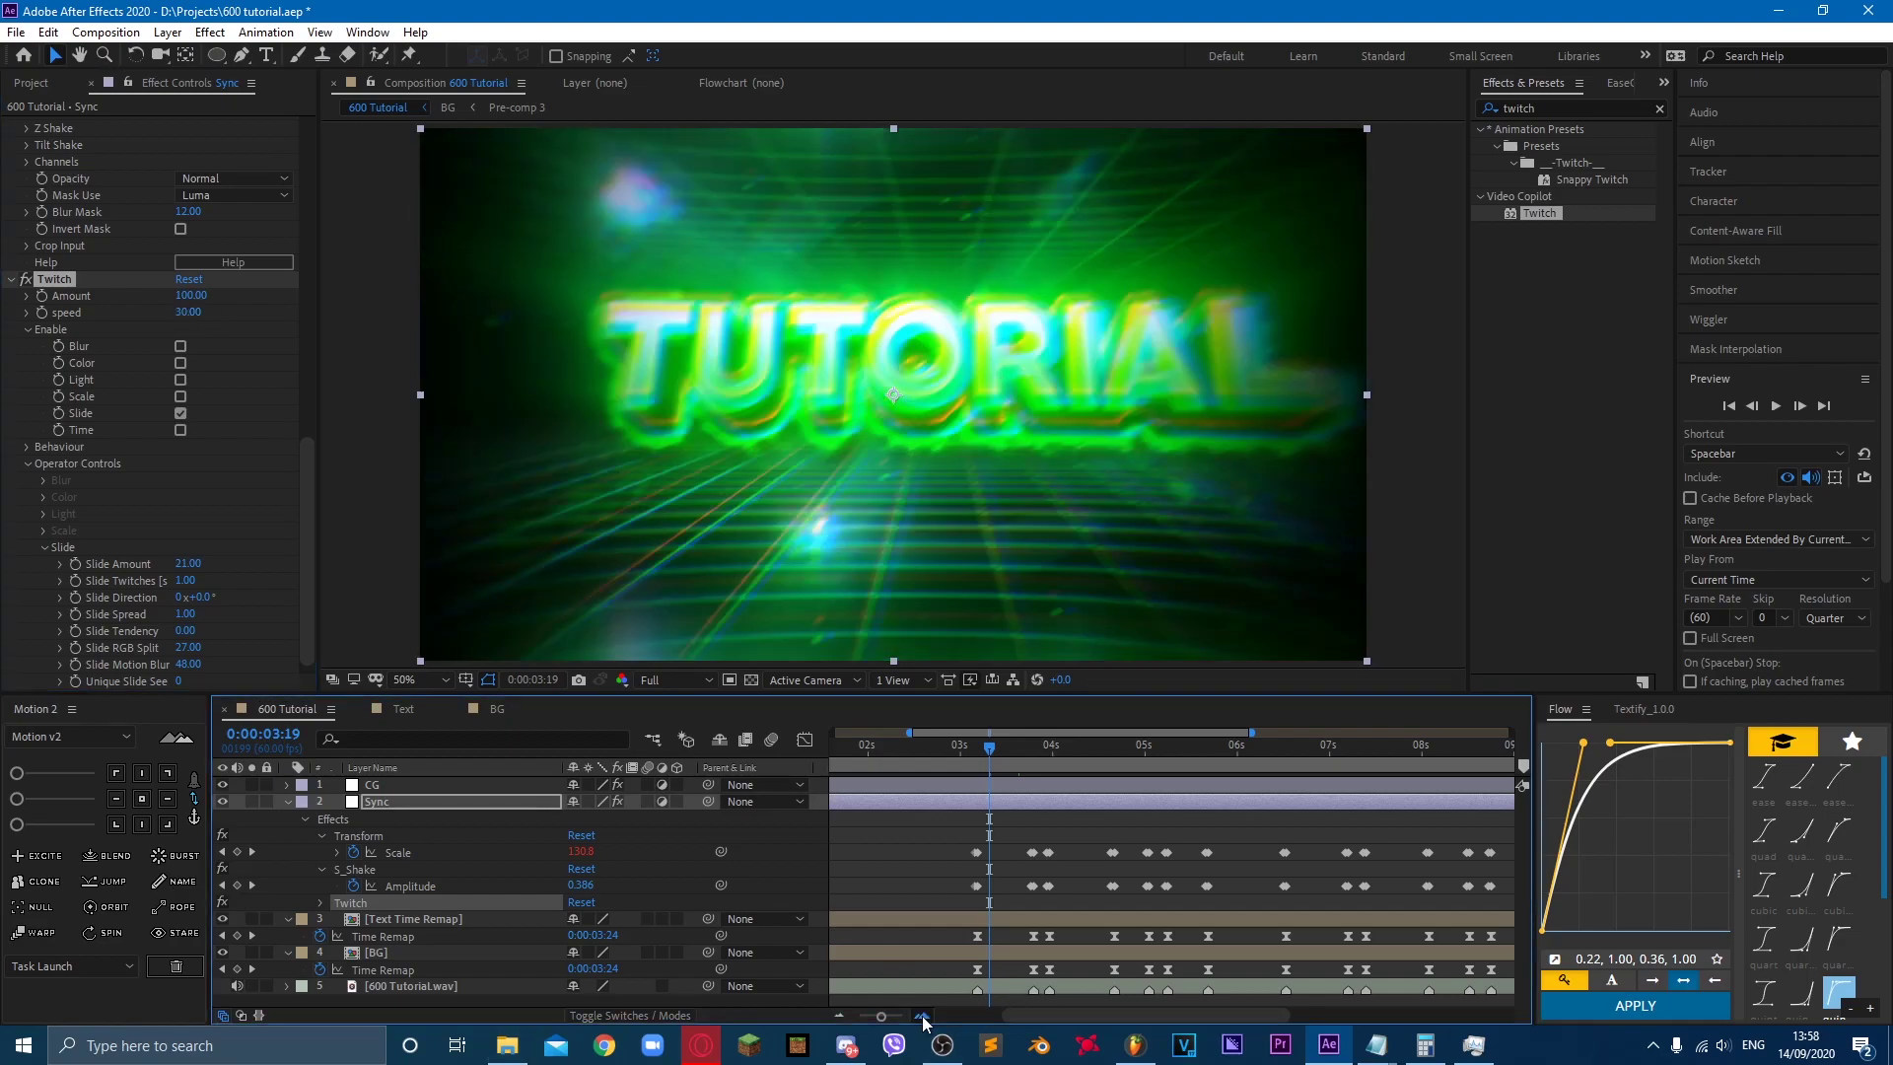
pyautogui.click(923, 1013)
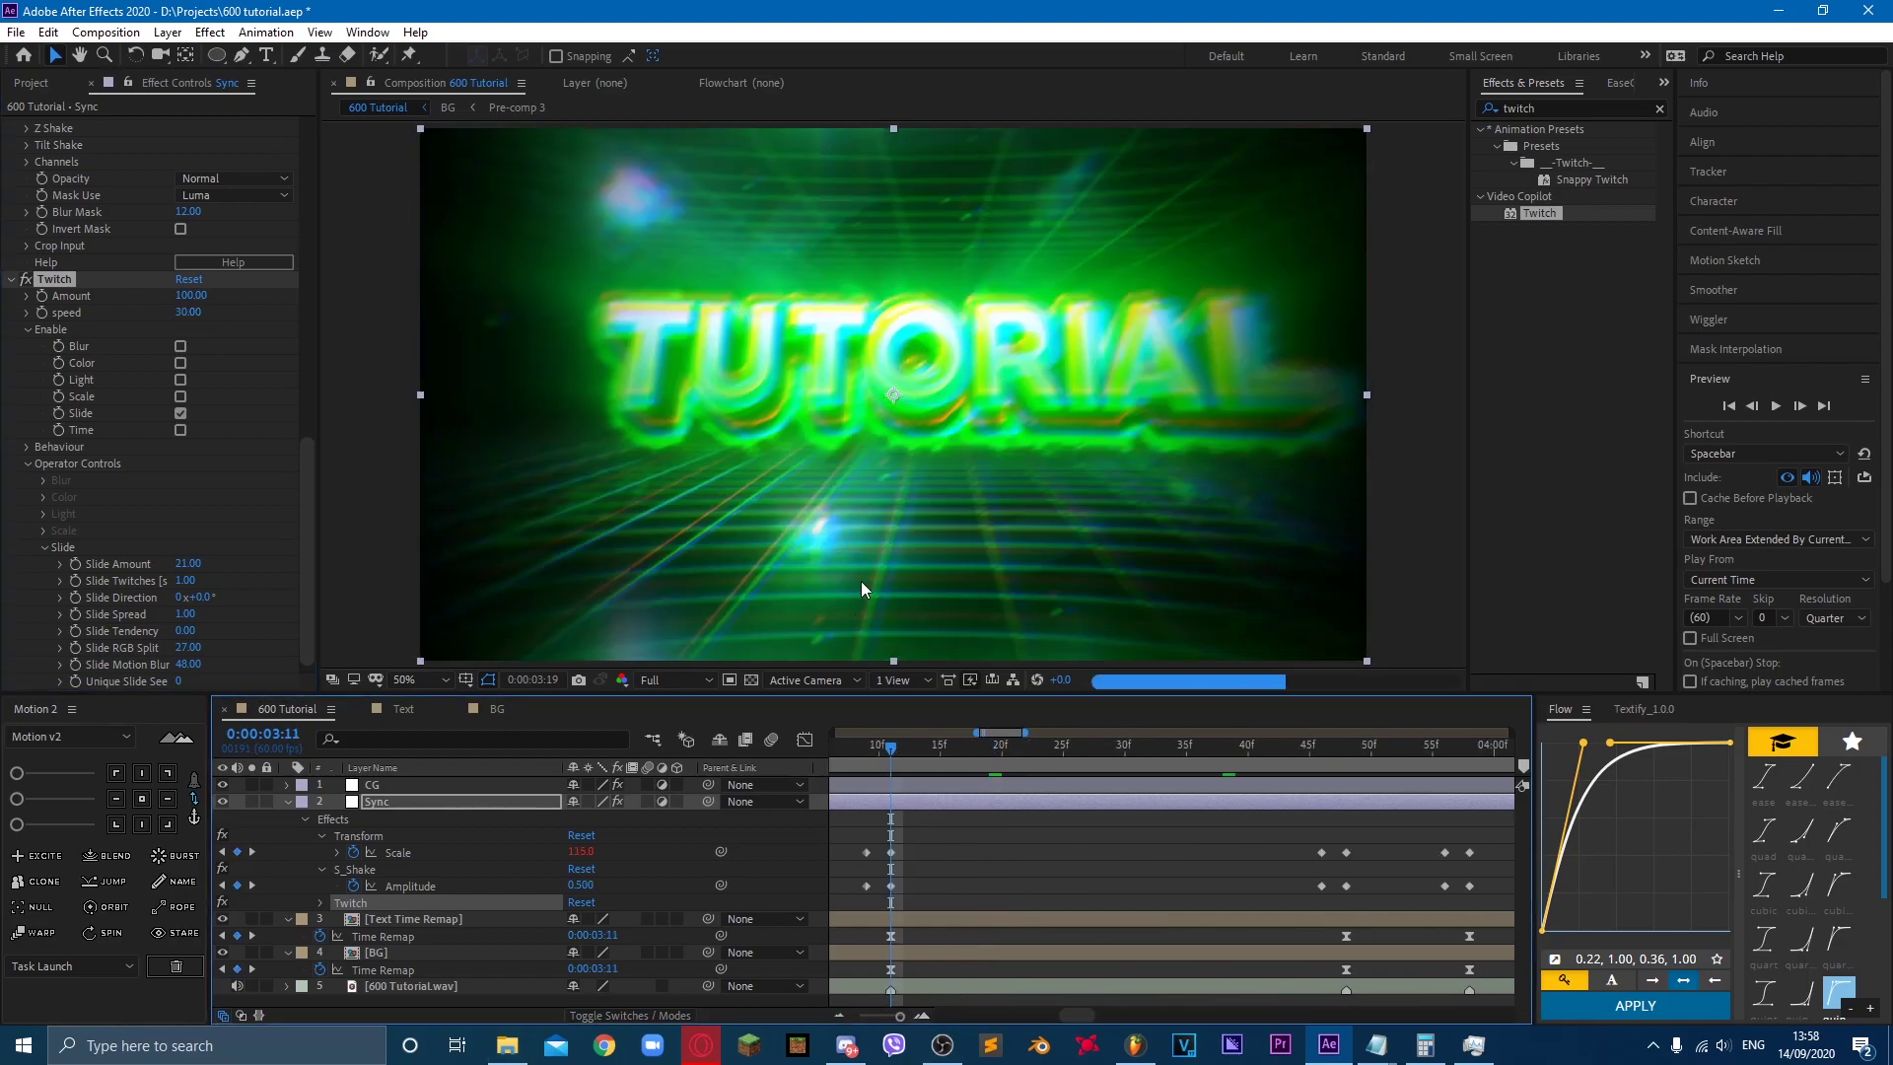
pyautogui.click(46, 293)
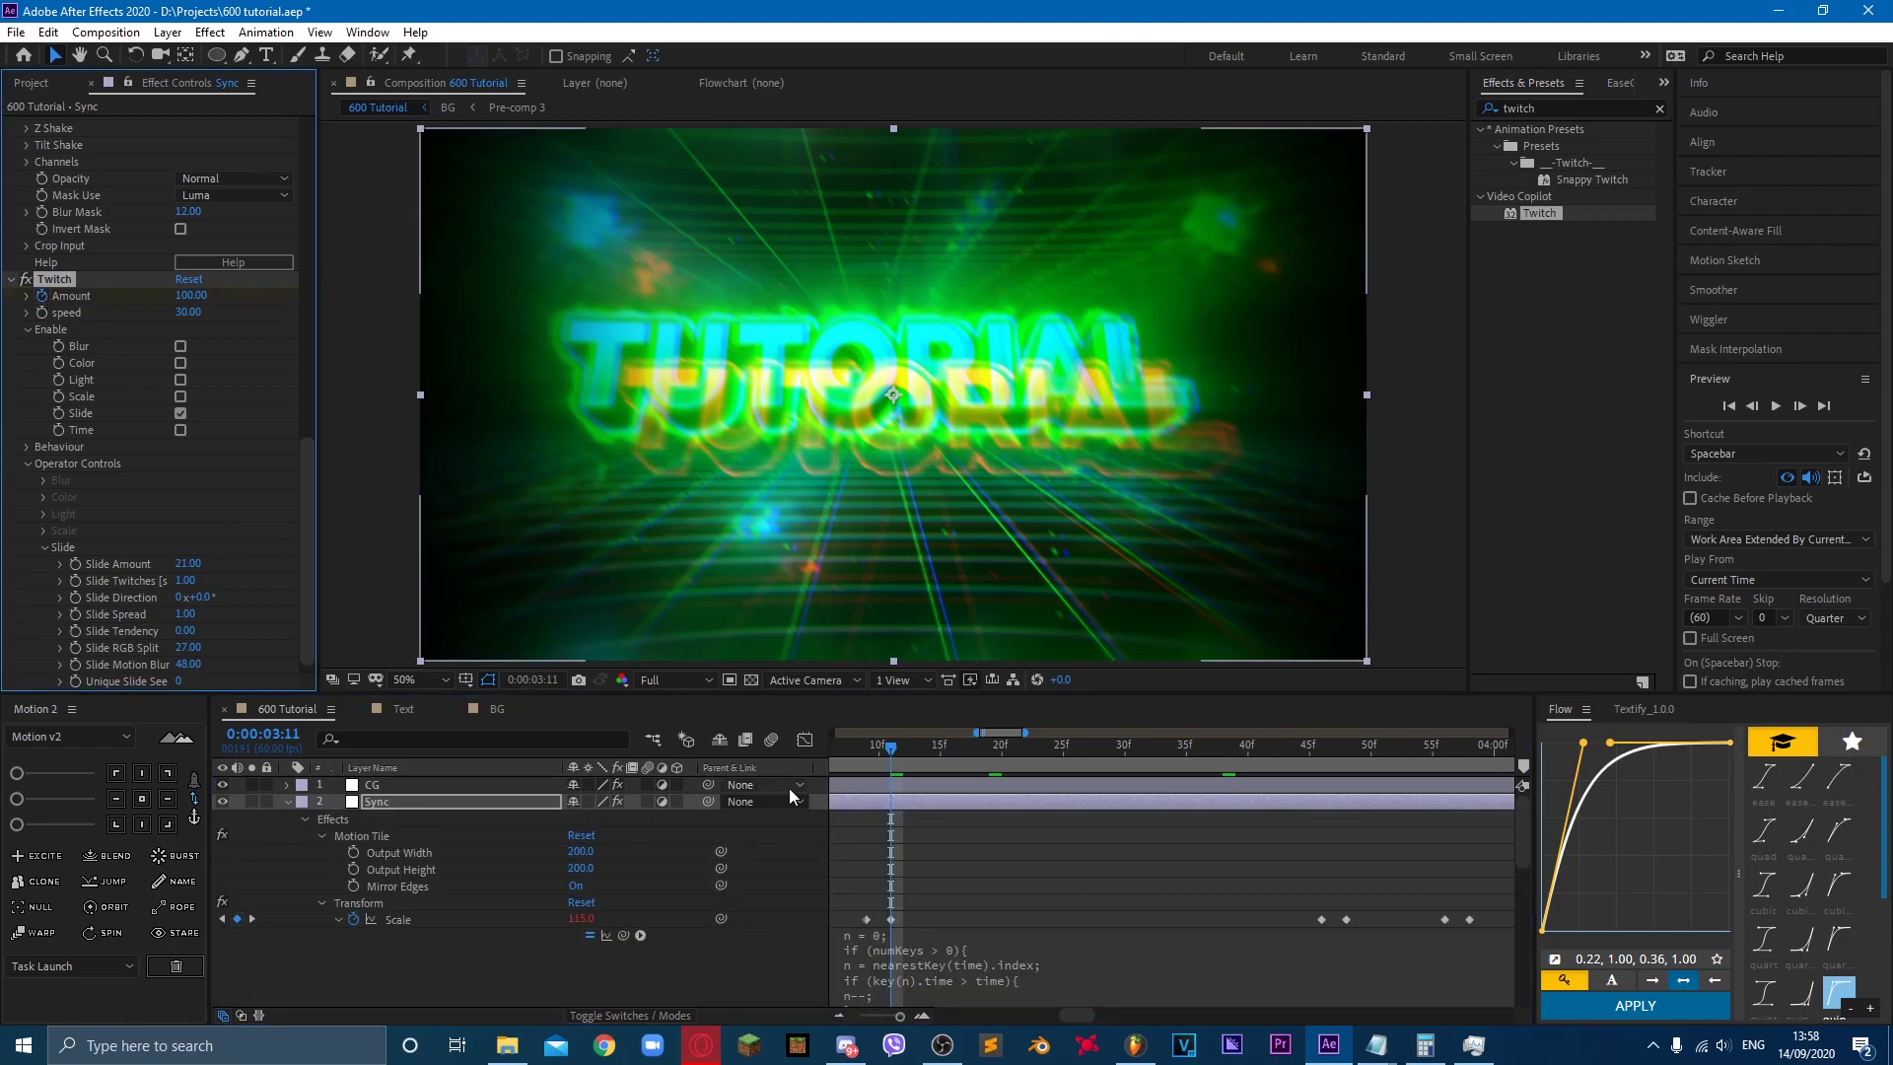
pyautogui.scroll(-2, 856, 872)
pyautogui.scroll(-2, 854, 872)
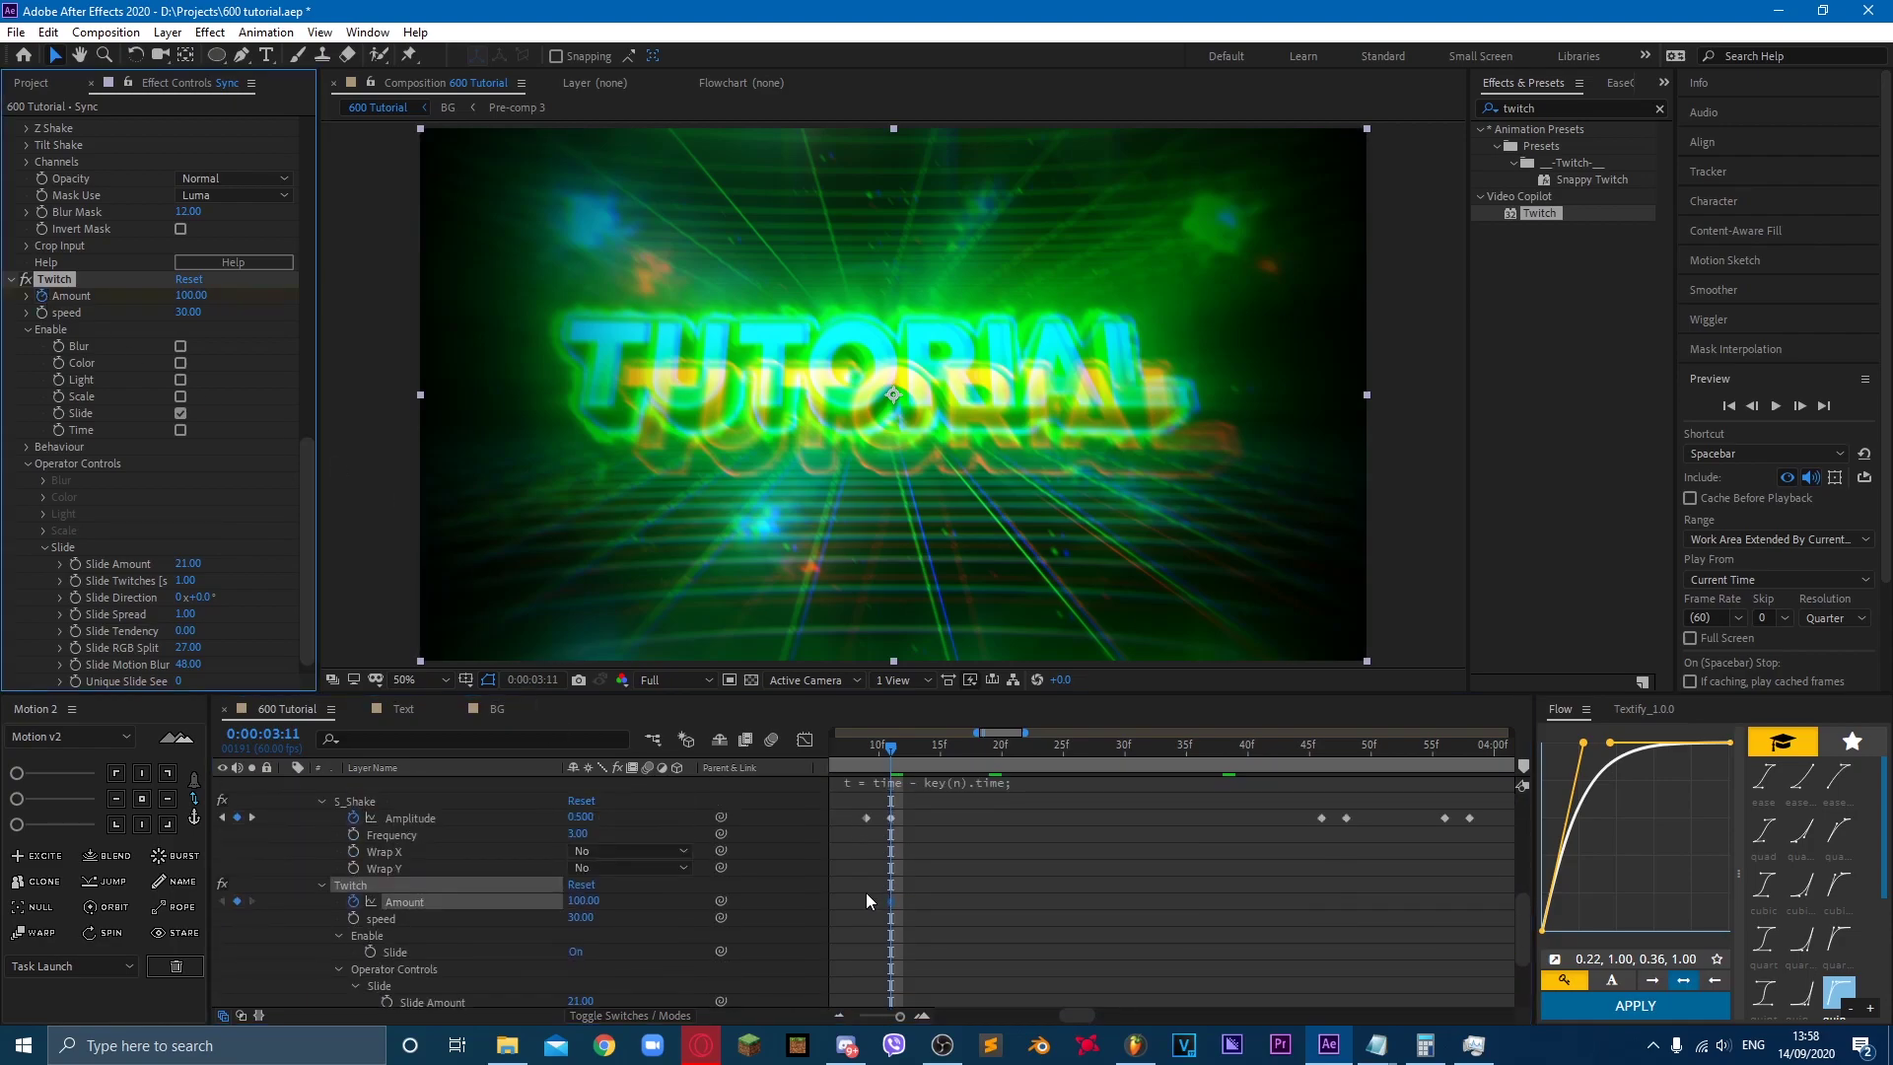
pyautogui.press('pageup')
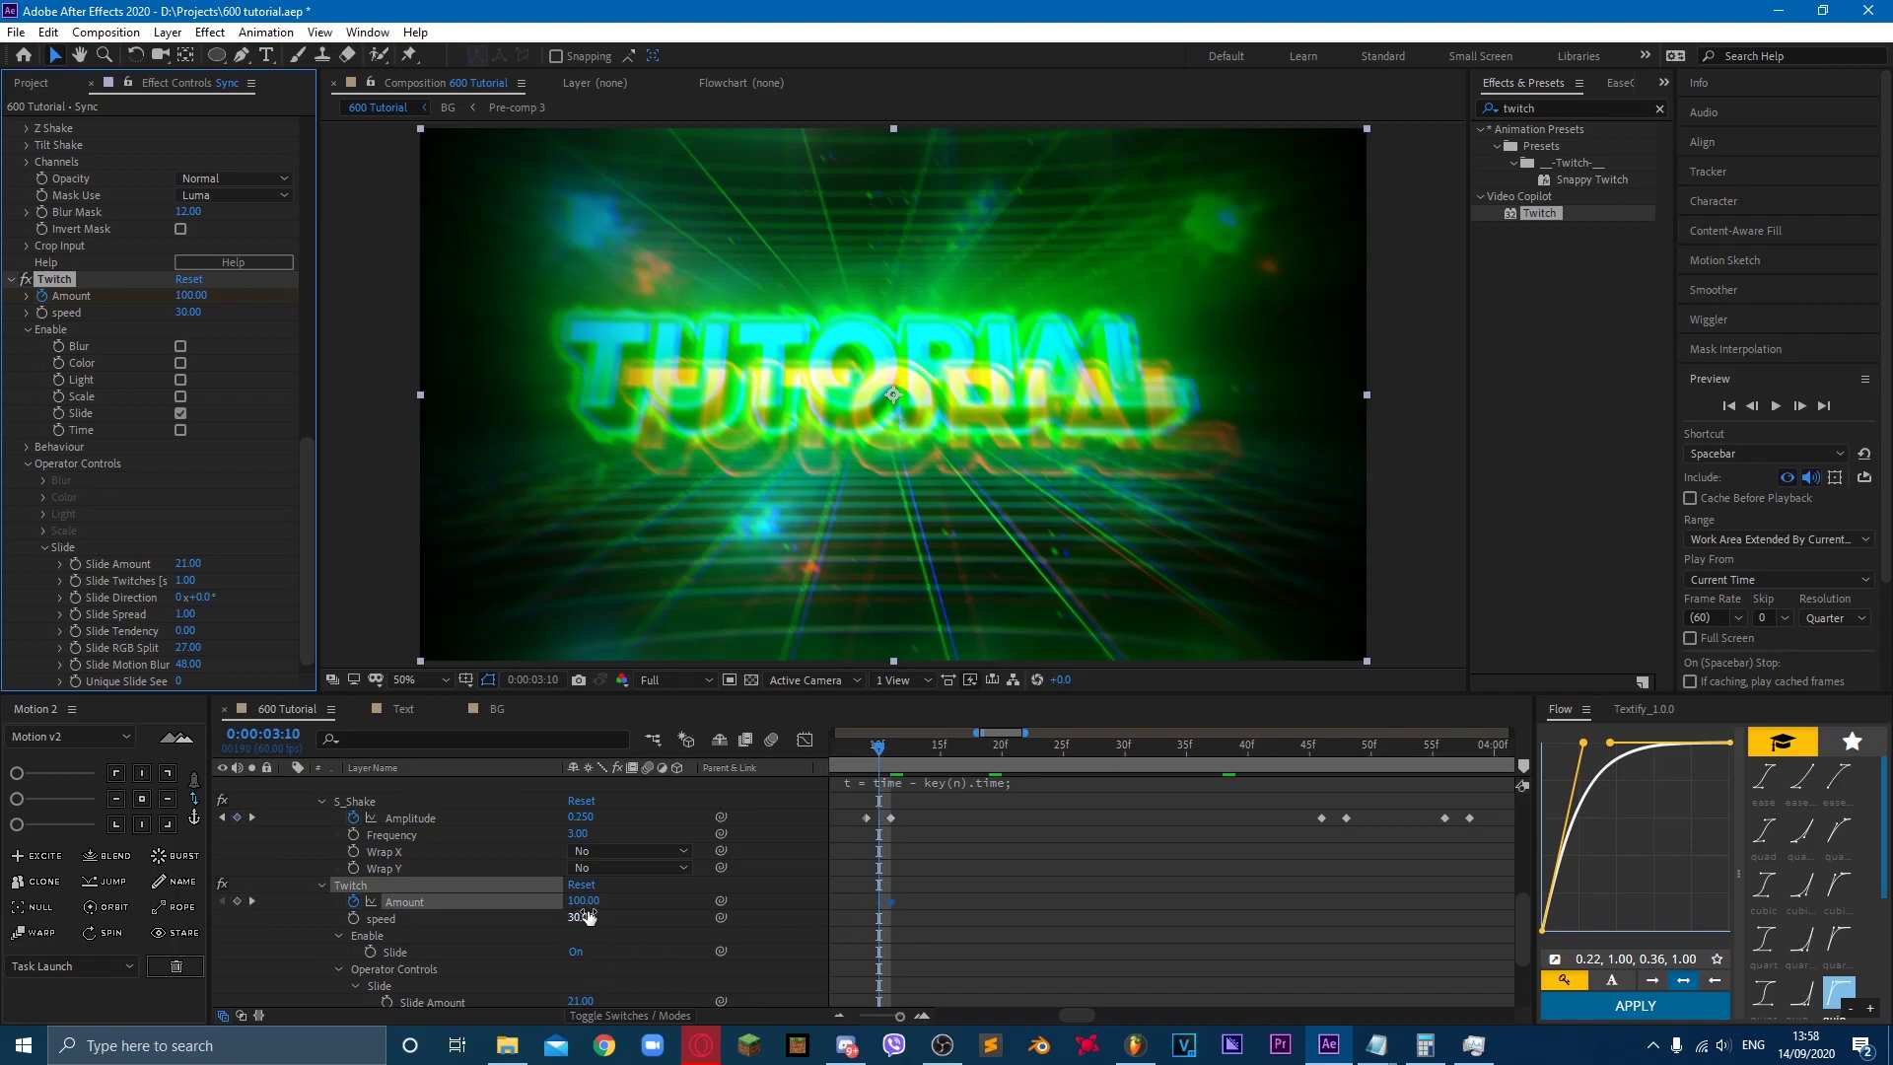
pyautogui.write('0')
pyautogui.press('Return')
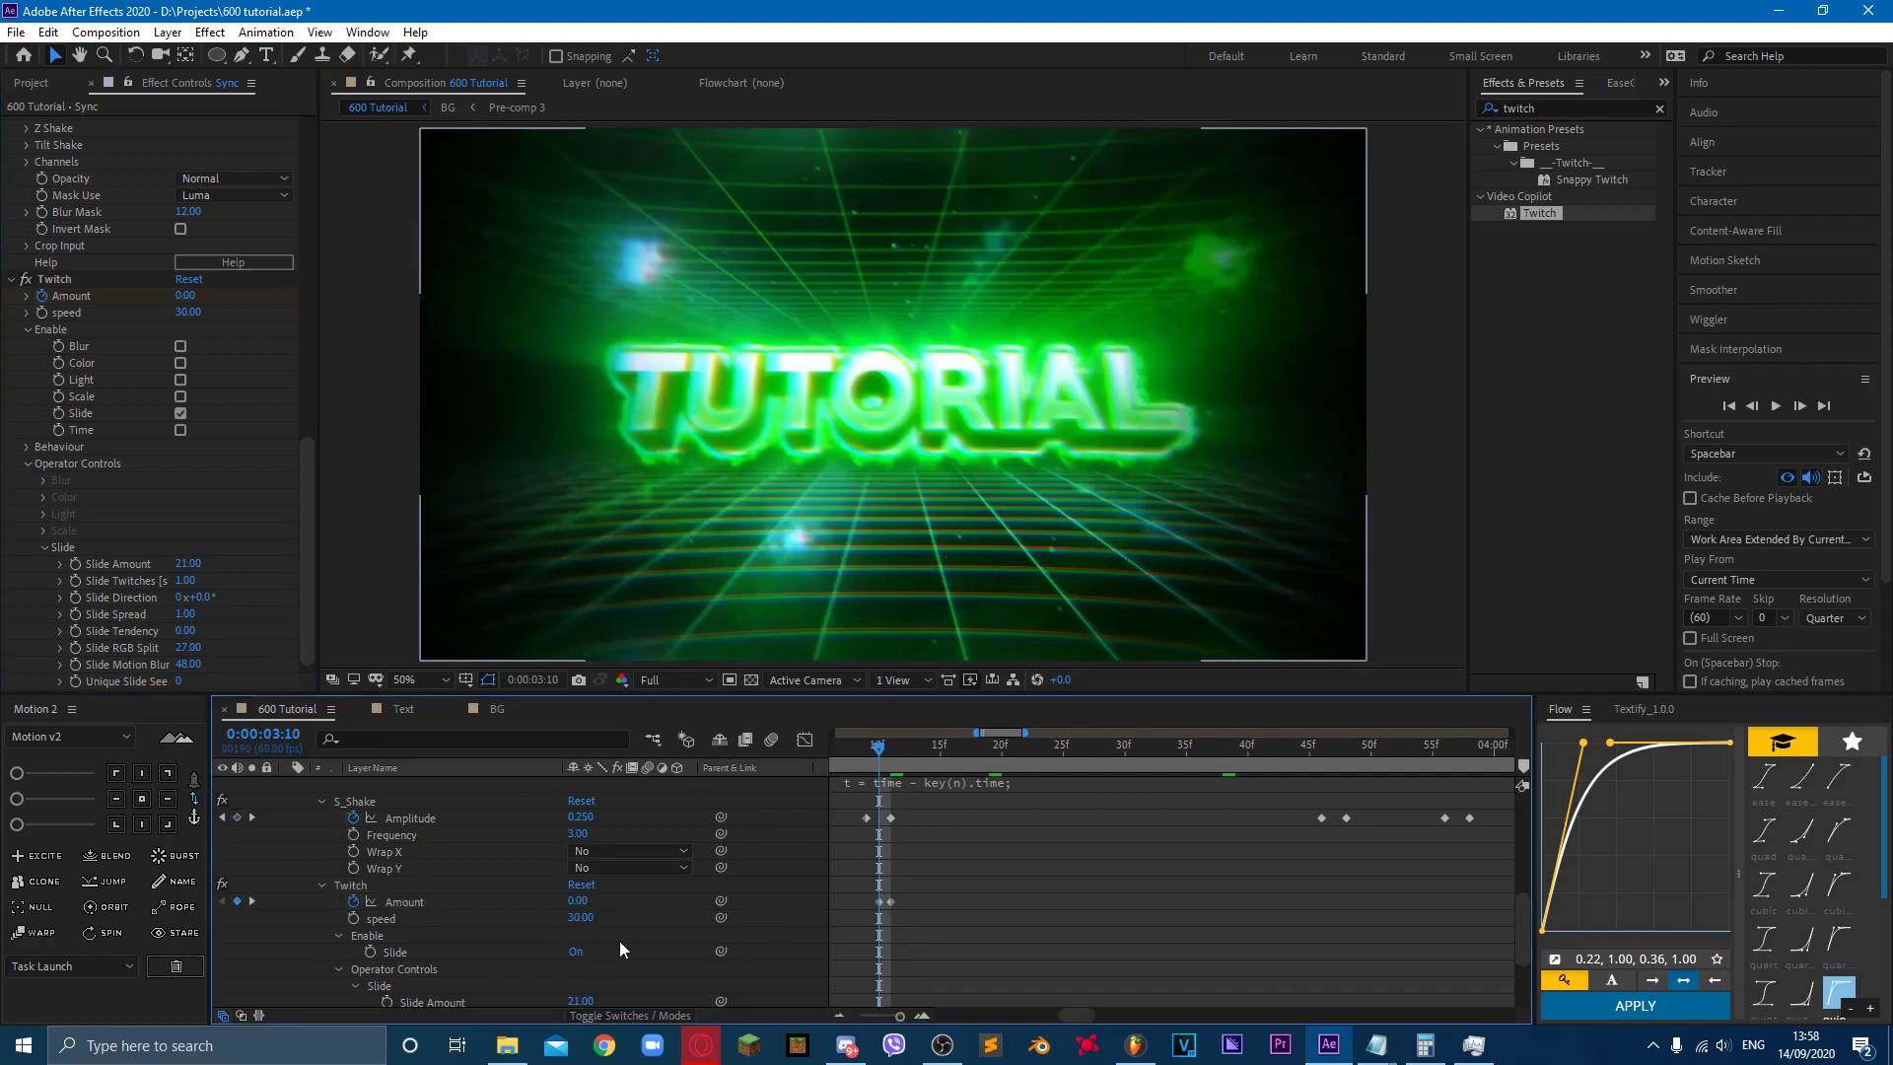
# Step: Add a Twitch Amount keyframe of 0 at 0:00:03:13
pyautogui.press('pagedown')
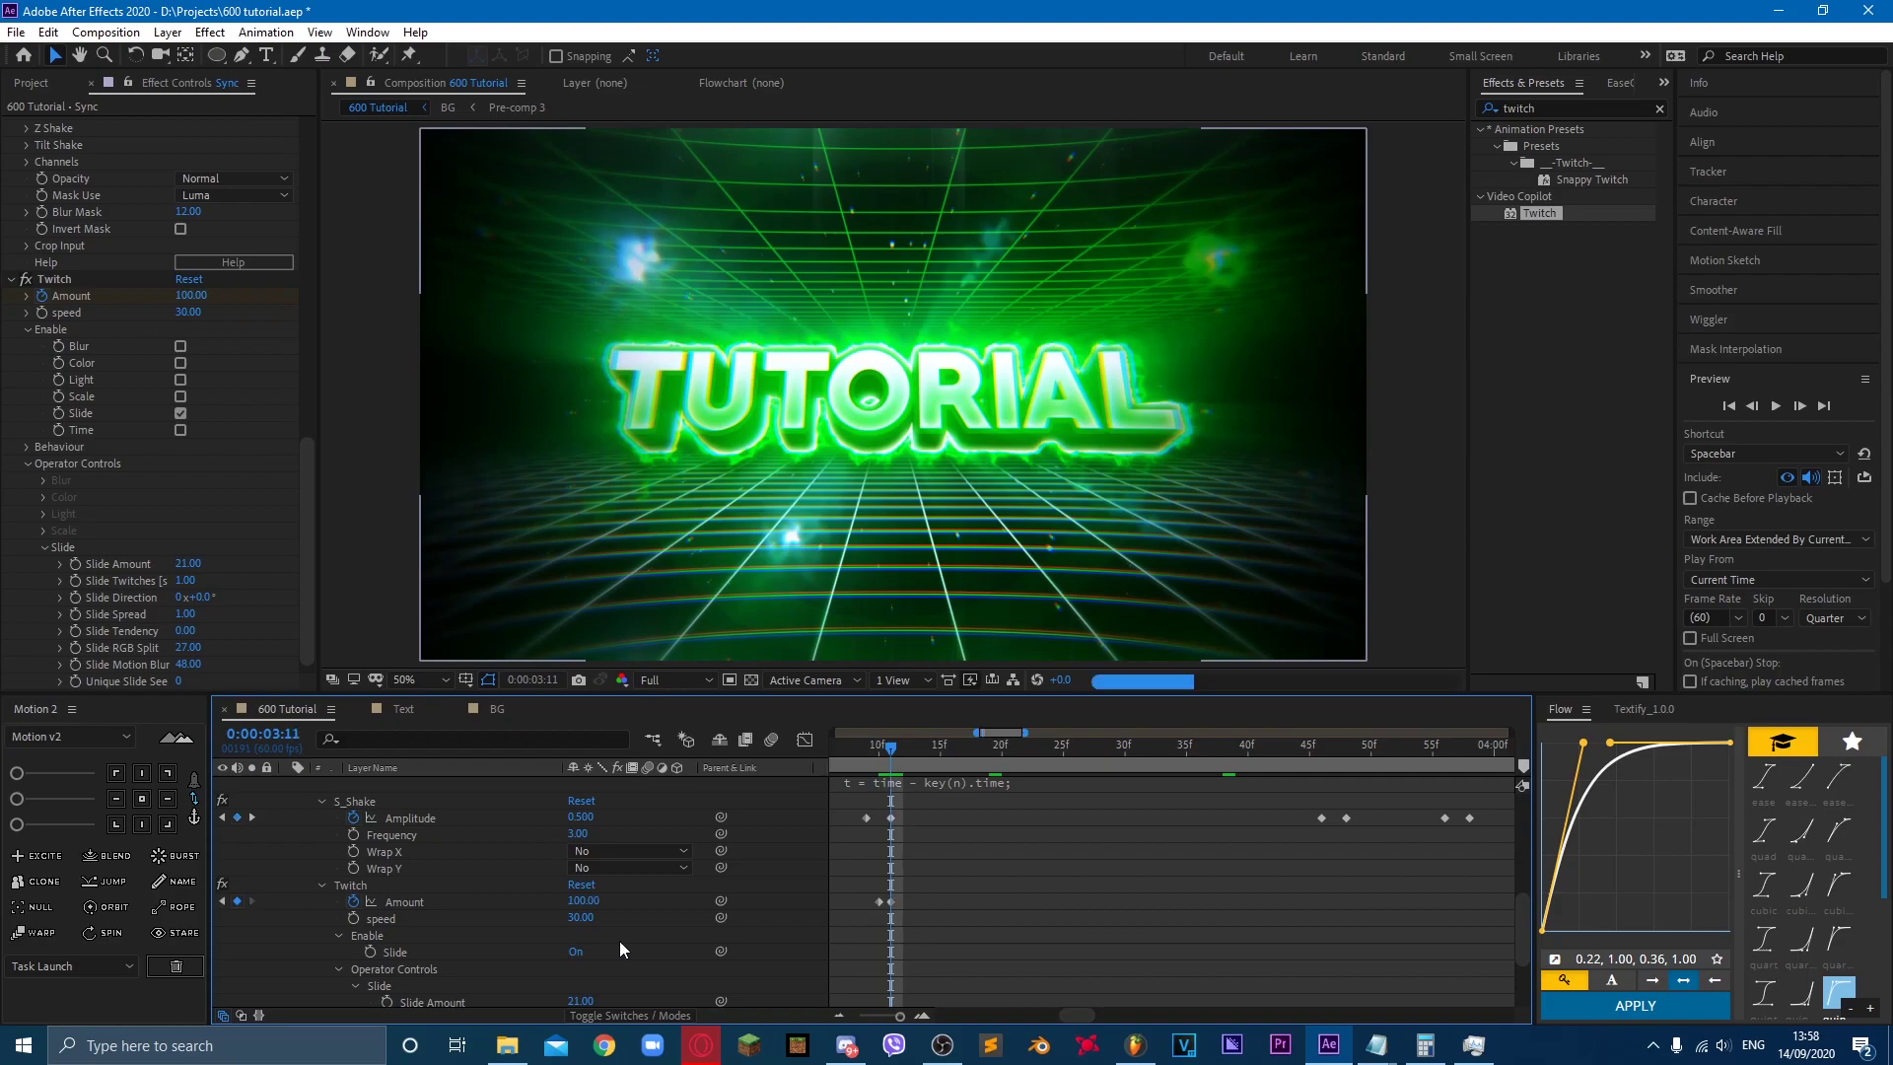
pyautogui.press('pagedown')
pyautogui.press('pagedown')
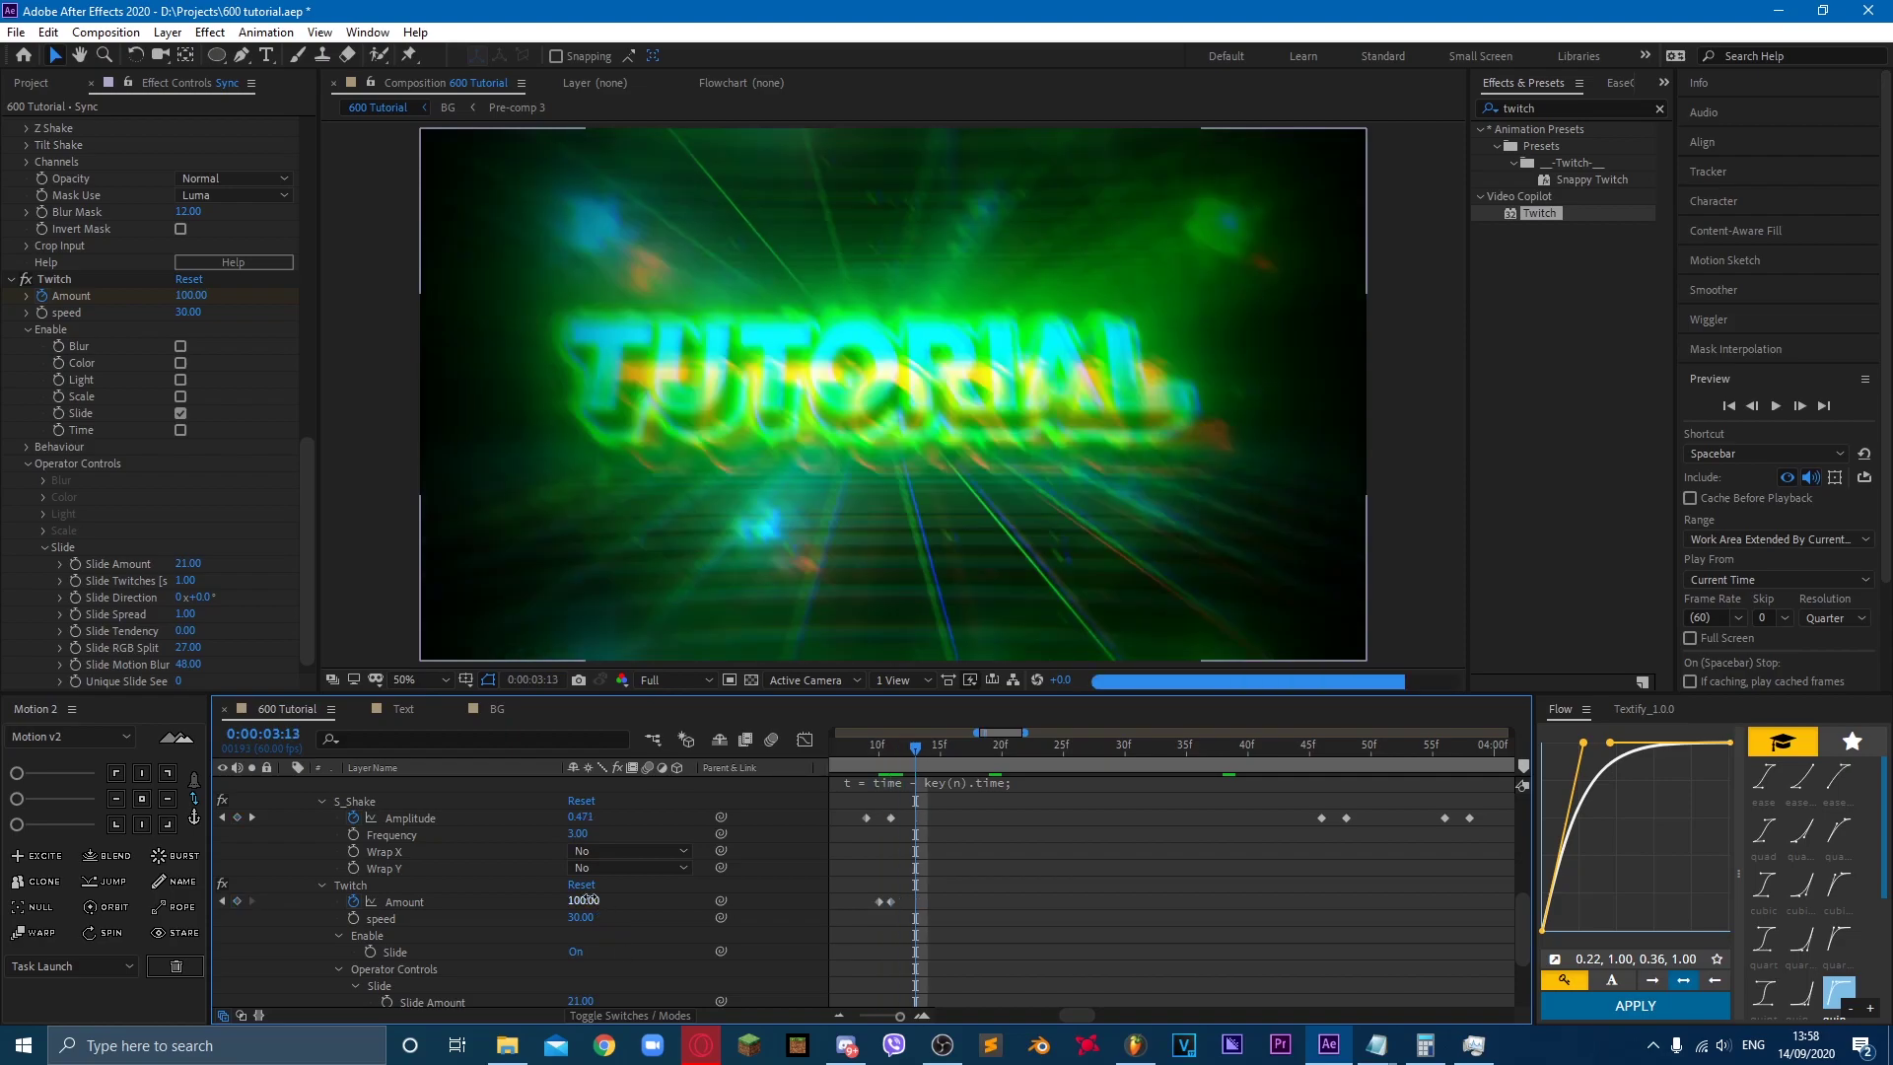
pyautogui.click(584, 901)
pyautogui.write('0')
pyautogui.press('Return')
# Step: Copy the three Twitch Amount keyframes and paste them at each following audio marker through 0:00:10:01
pyautogui.click(870, 749)
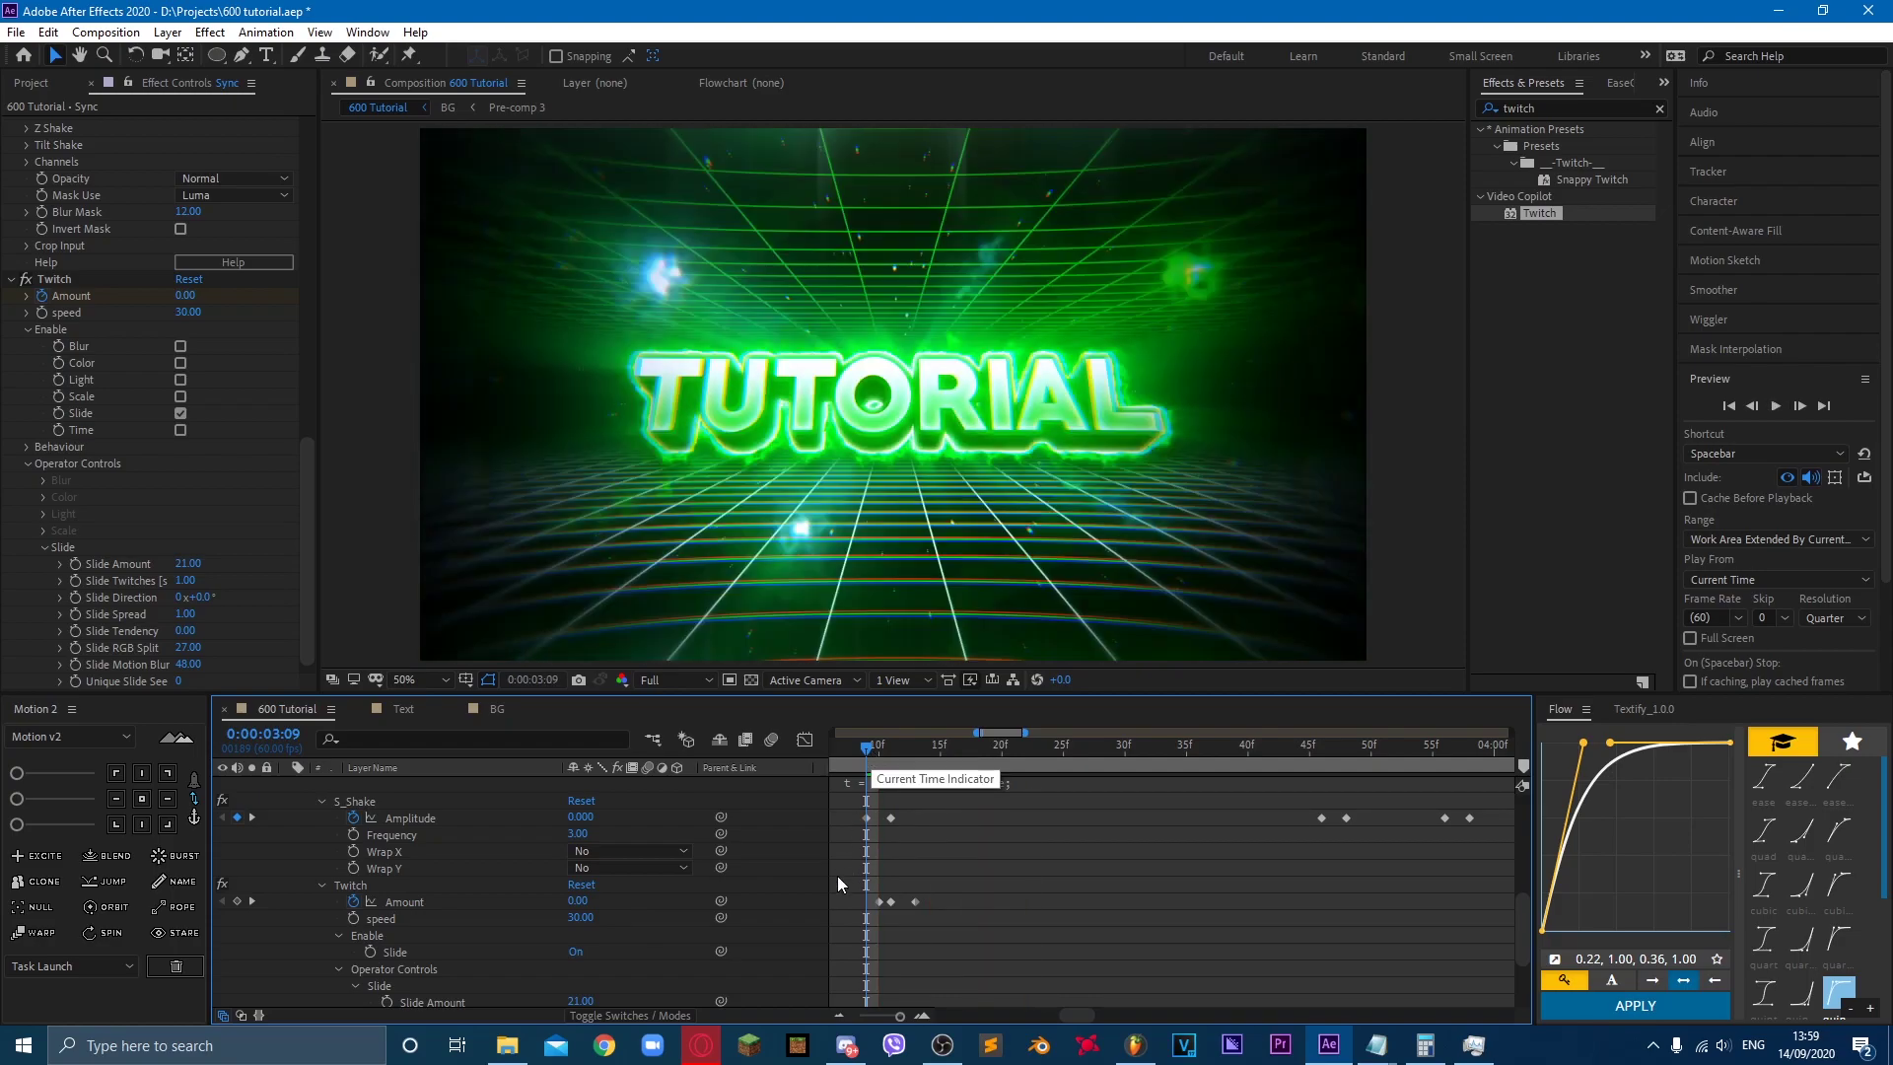
pyautogui.moveTo(840, 868); pyautogui.dragTo(961, 907)
pyautogui.press('space')
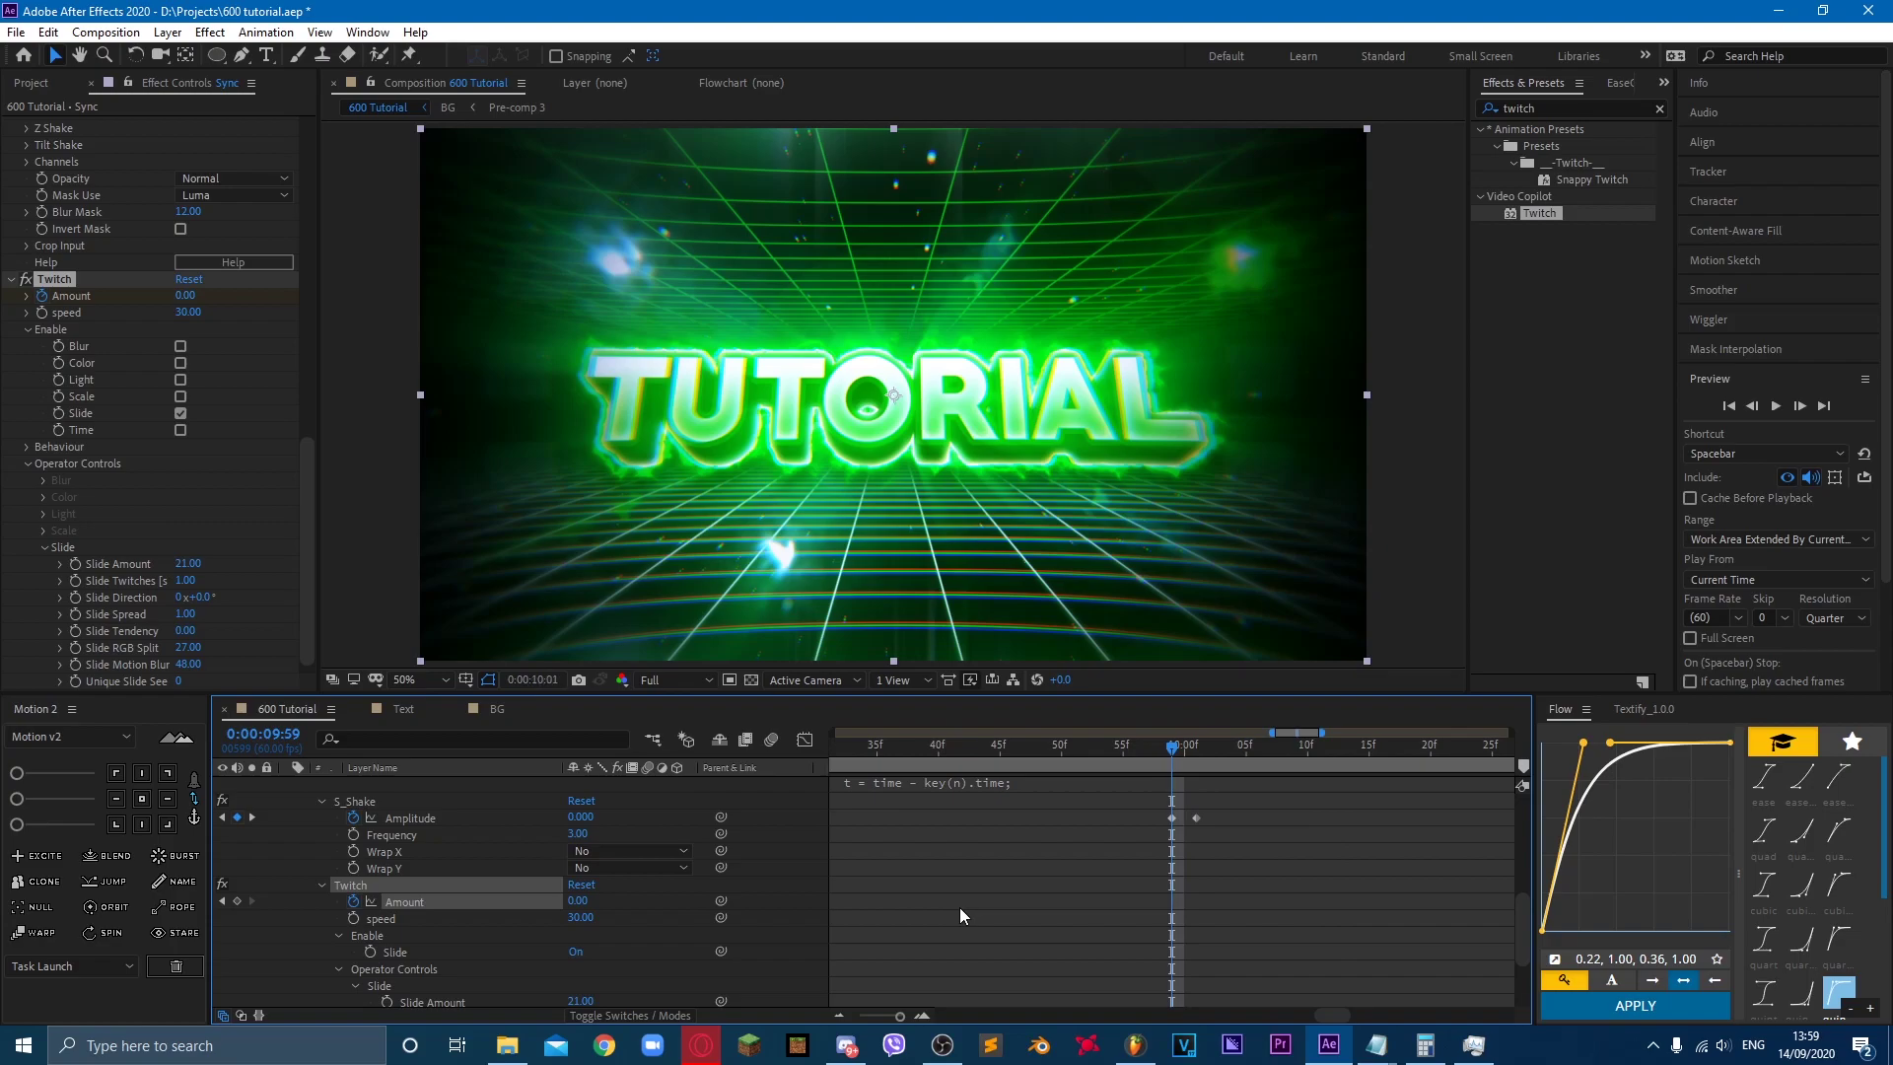
pyautogui.press('space')
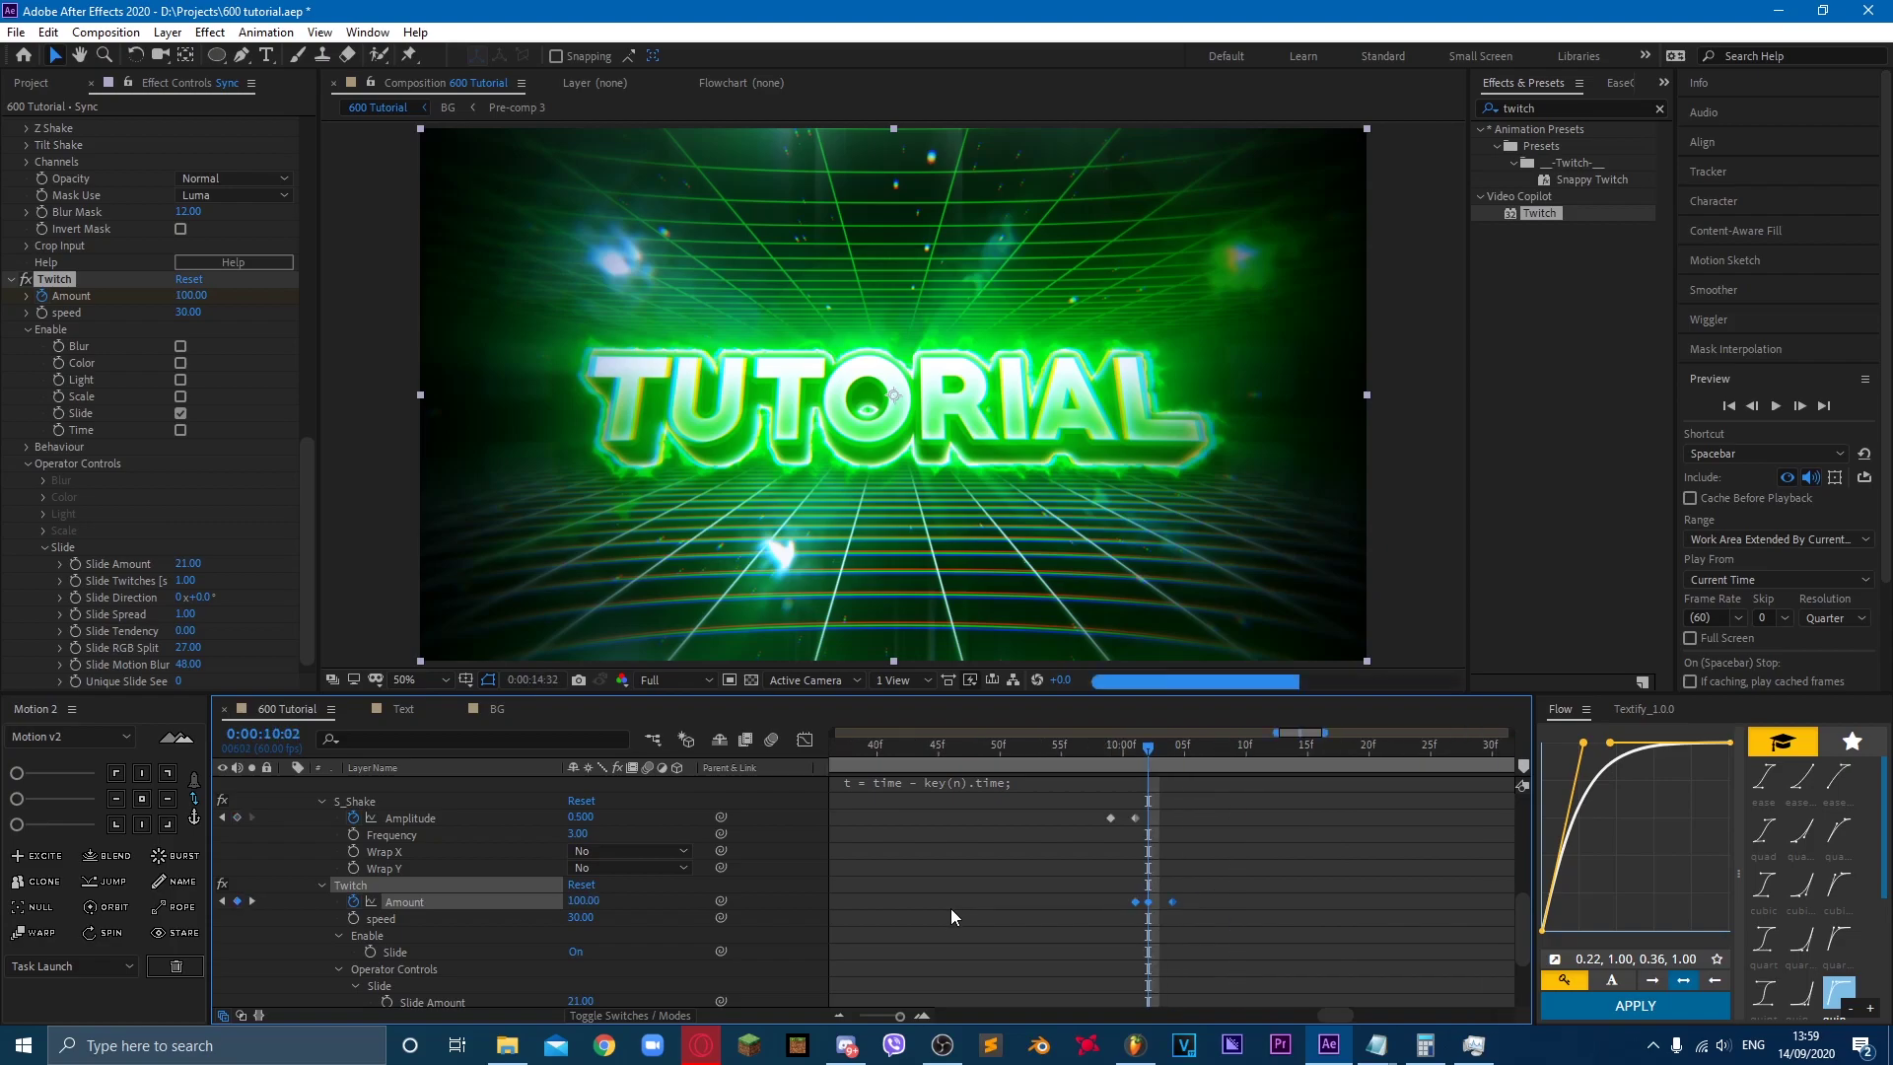
# Step: Select all the pasted Twitch Amount keyframes and shift them one frame earlier
pyautogui.scroll(-3, 1016, 922)
pyautogui.scroll(2, 1193, 887)
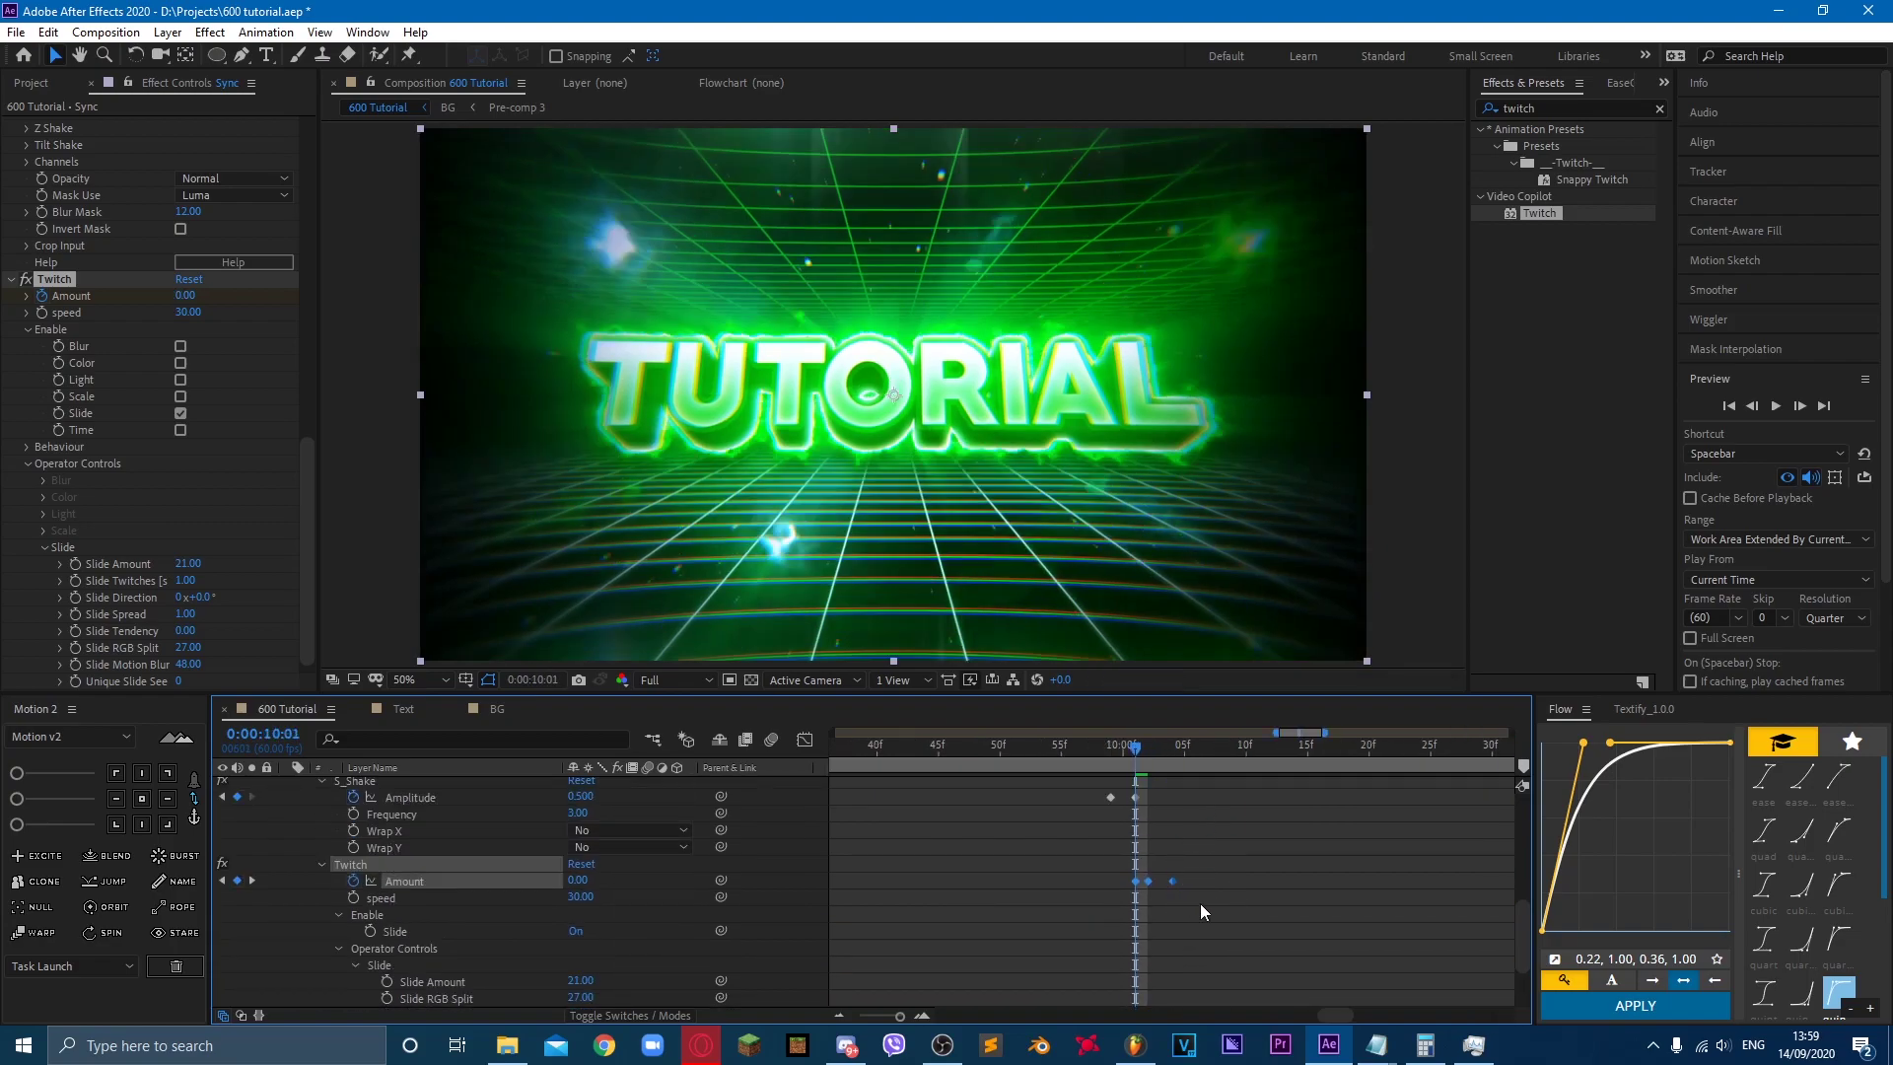
pyautogui.press('-')
pyautogui.press('-')
pyautogui.press('-')
pyautogui.press('-')
pyautogui.moveTo(1205, 860); pyautogui.dragTo(1189, 922)
pyautogui.click(922, 1018)
pyautogui.moveTo(1092, 1014); pyautogui.dragTo(1341, 1008)
pyautogui.moveTo(1107, 879); pyautogui.dragTo(1095, 879)
pyautogui.click(839, 1016)
pyautogui.click(839, 1015)
# Step: Preview the twitch from 0:00:07:09 and set the Twitch effect's Slide Motion Blur to 70
pyautogui.click(1016, 747)
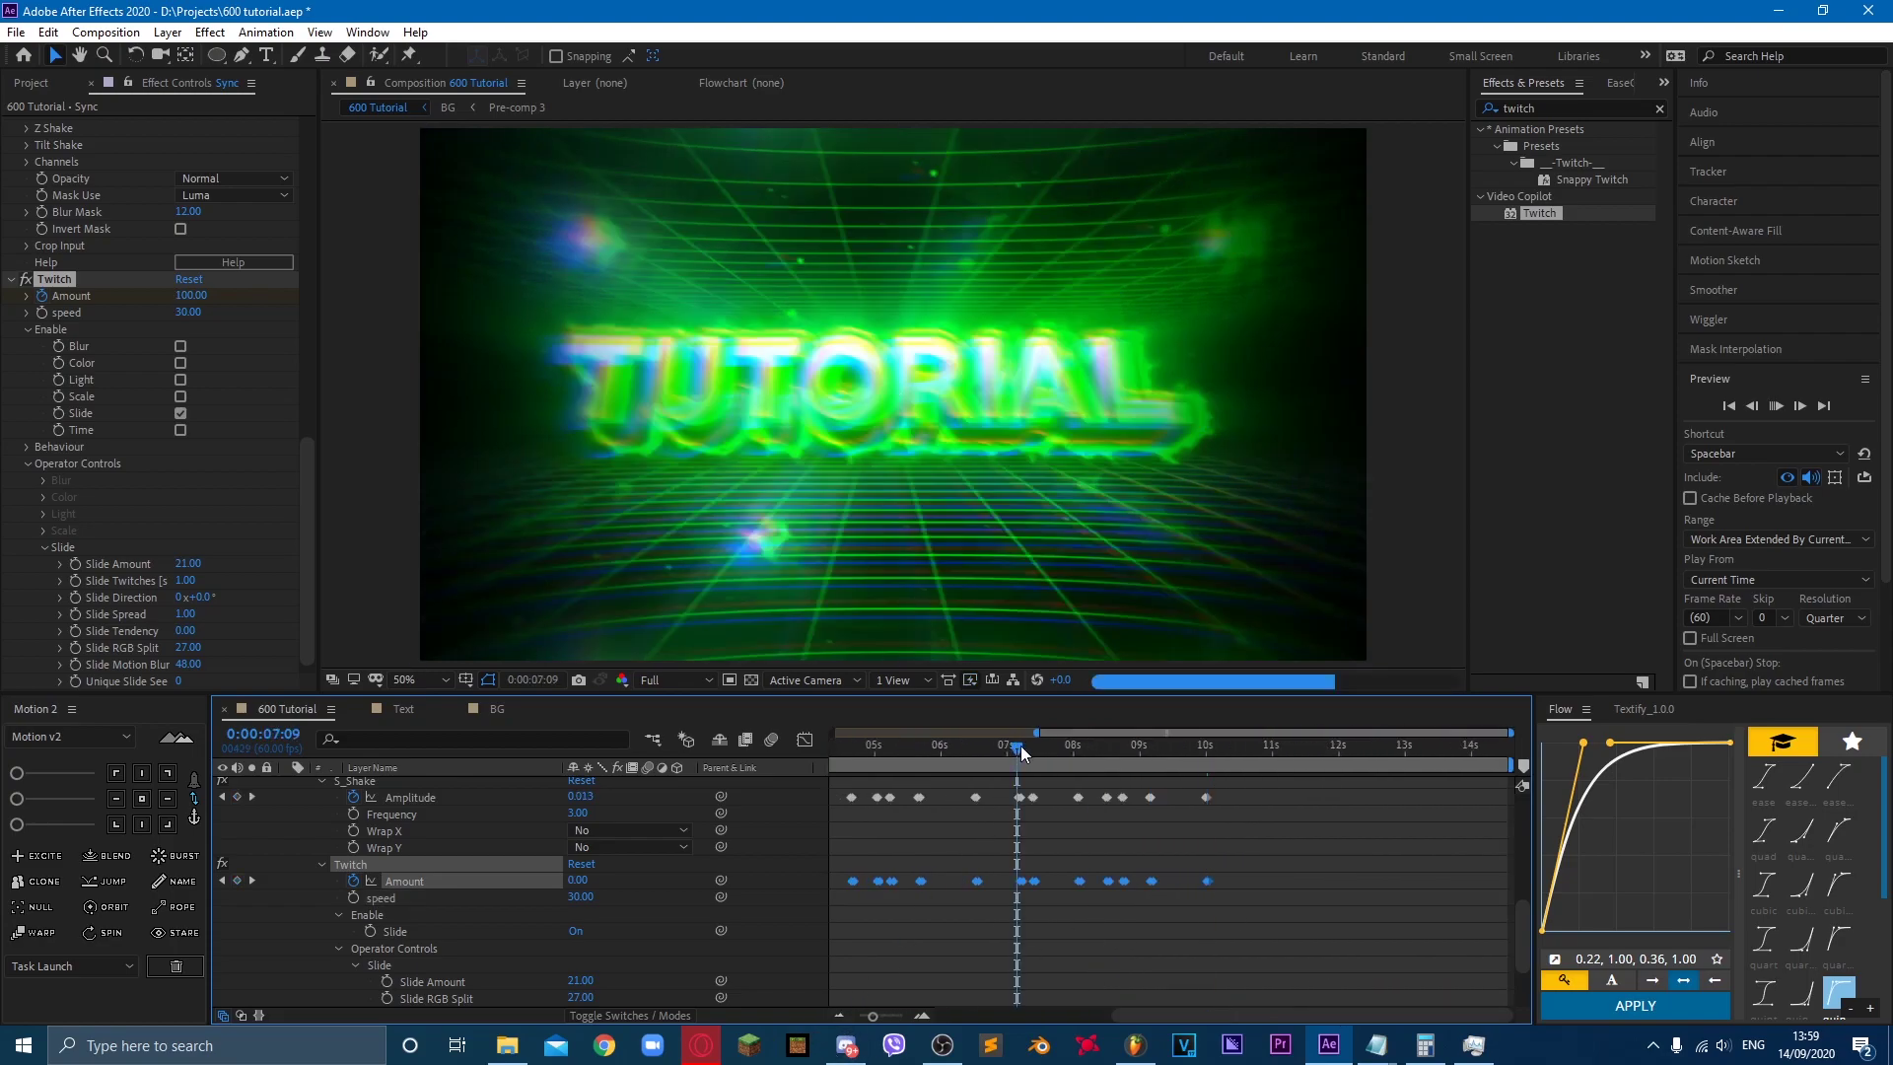
pyautogui.press('space')
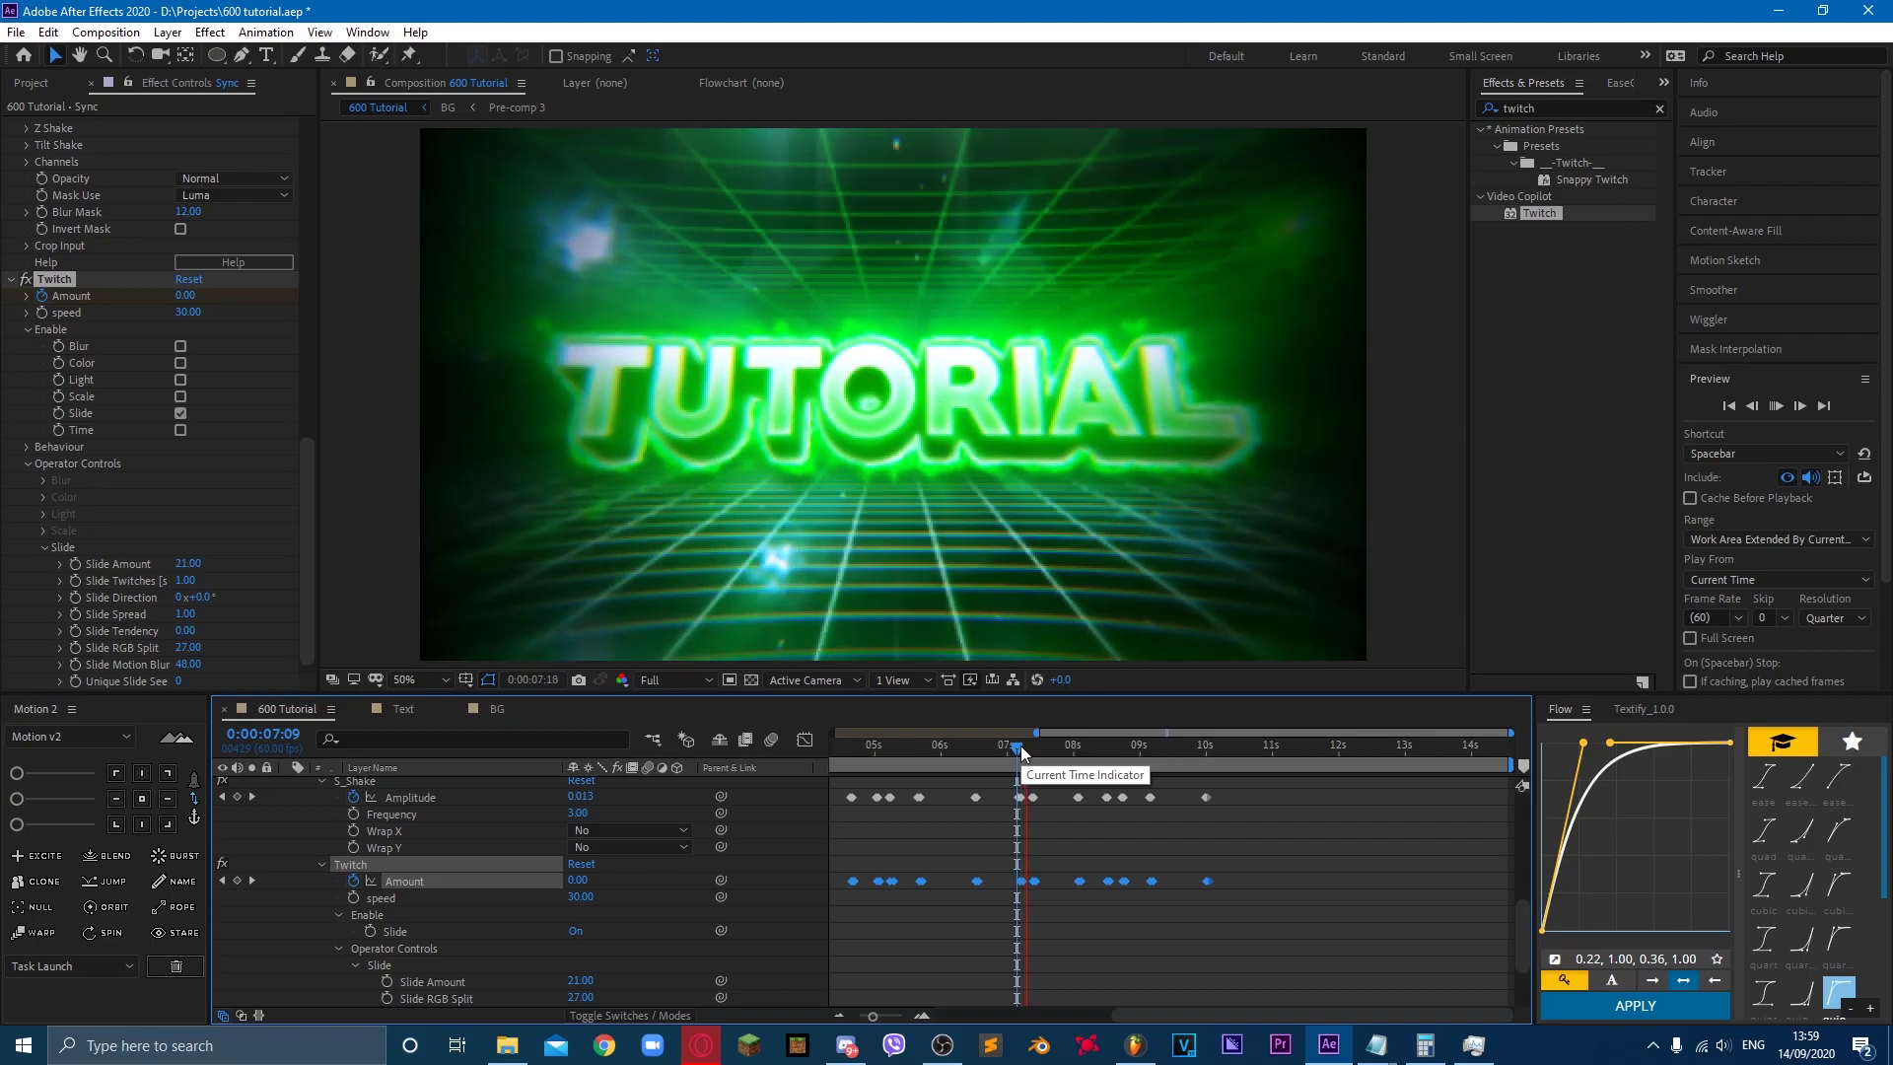
pyautogui.moveTo(181, 664); pyautogui.dragTo(190, 661)
pyautogui.press('space')
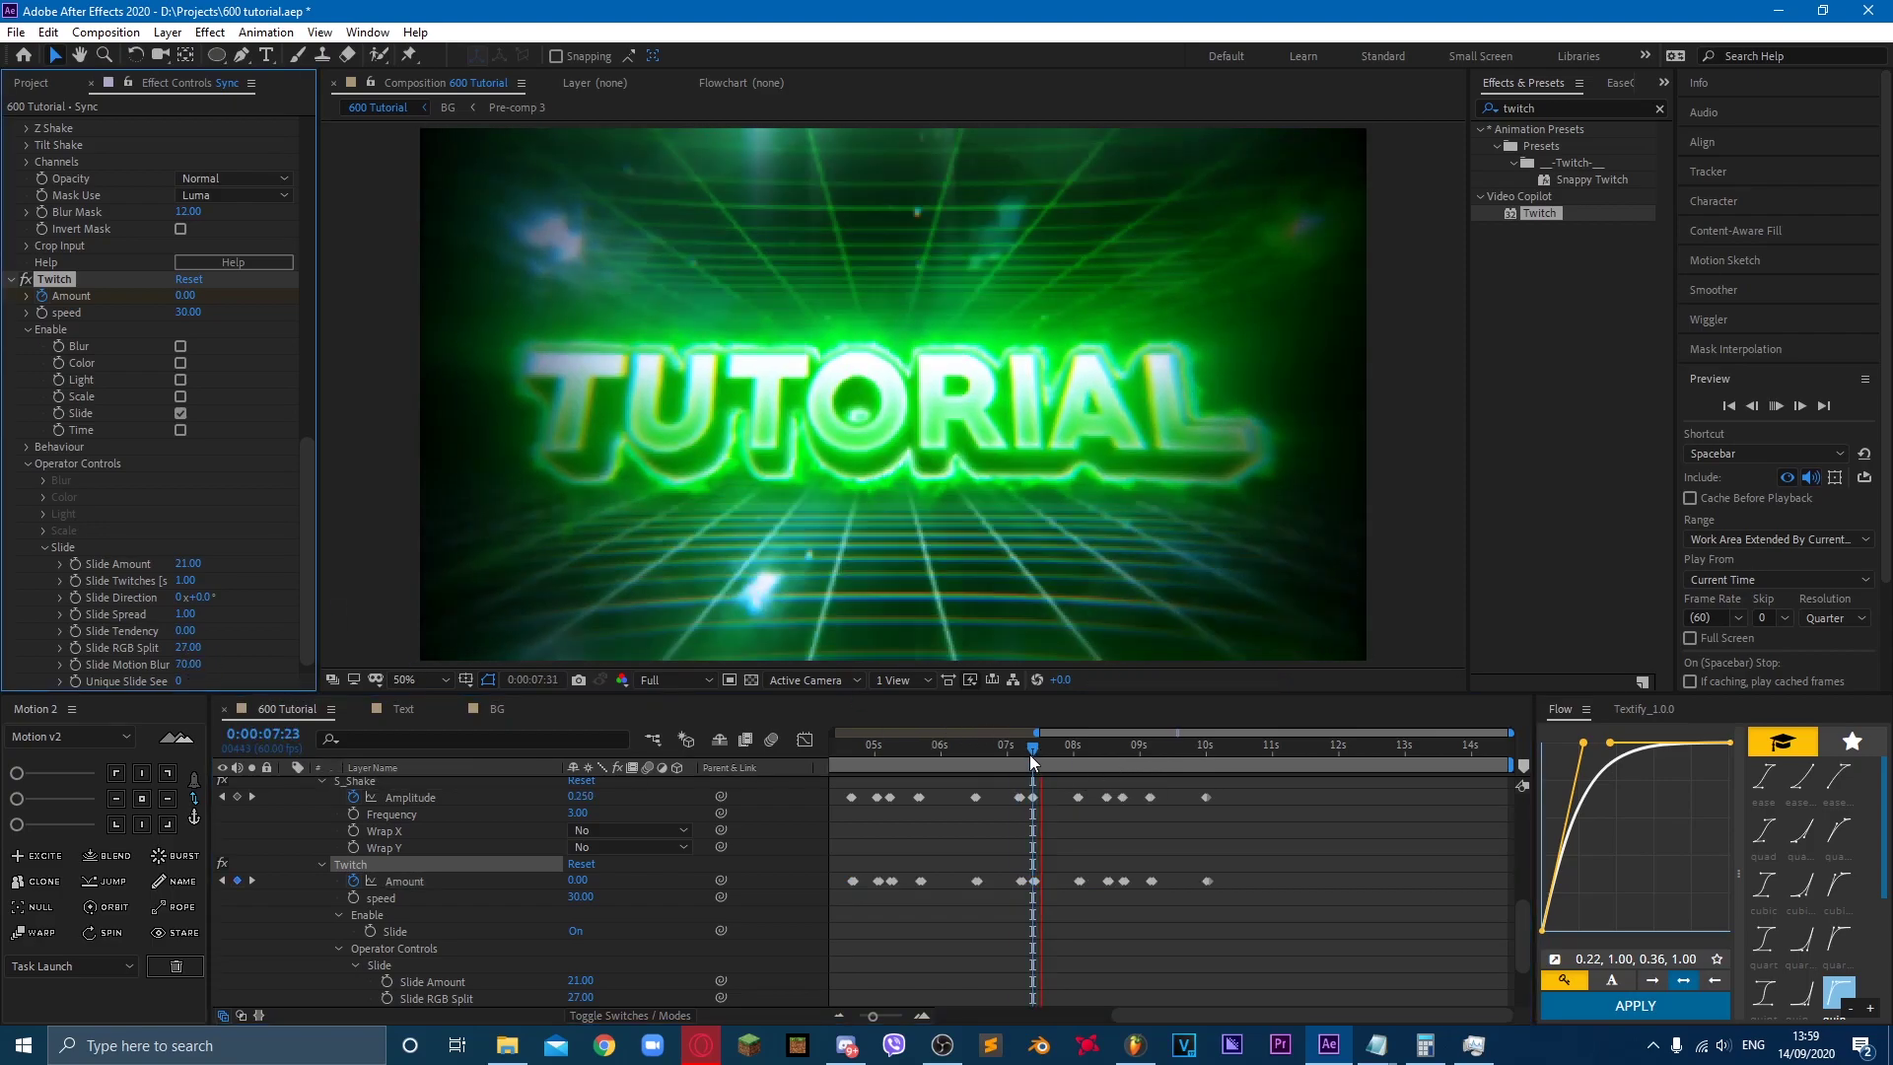
# Step: Play back the synced twitches from 0:00:07:23 and again from 0:00:07:58 to check their timing and blur
pyautogui.click(1033, 749)
pyautogui.press('space')
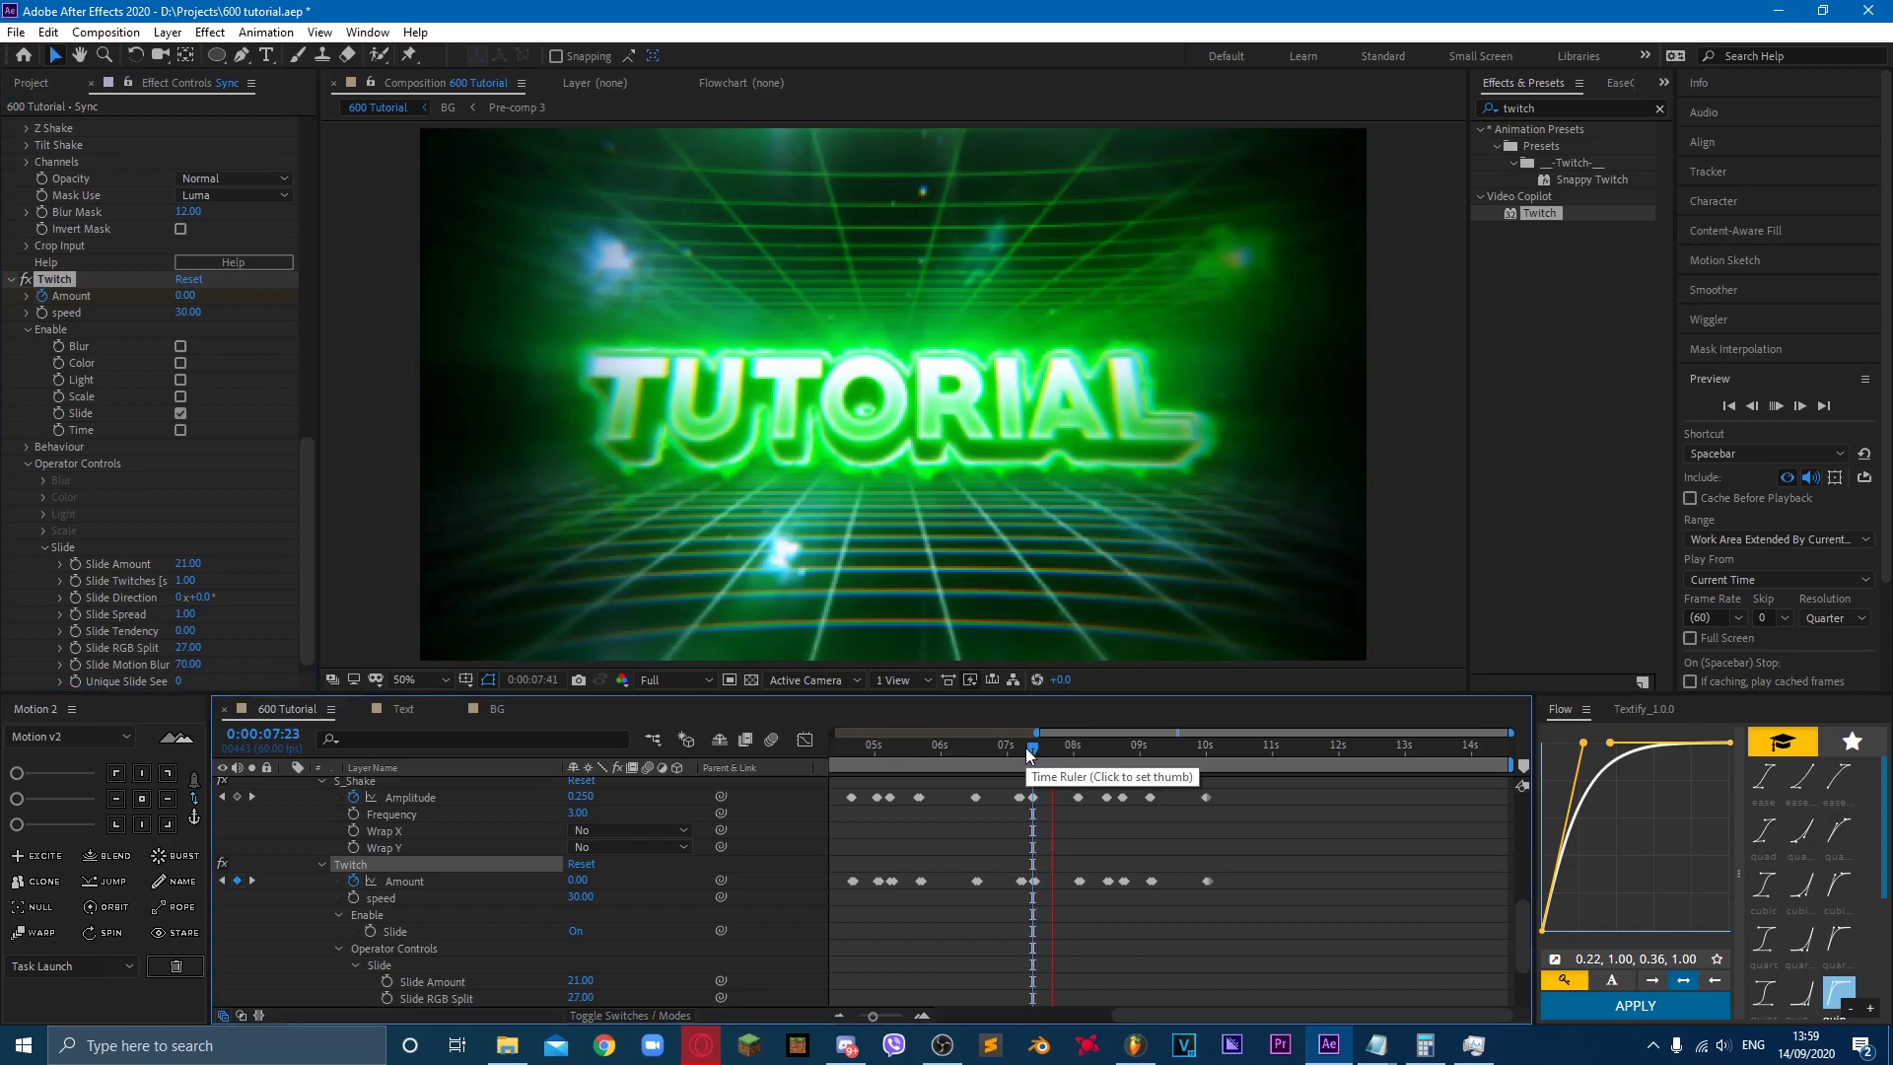
pyautogui.press('space')
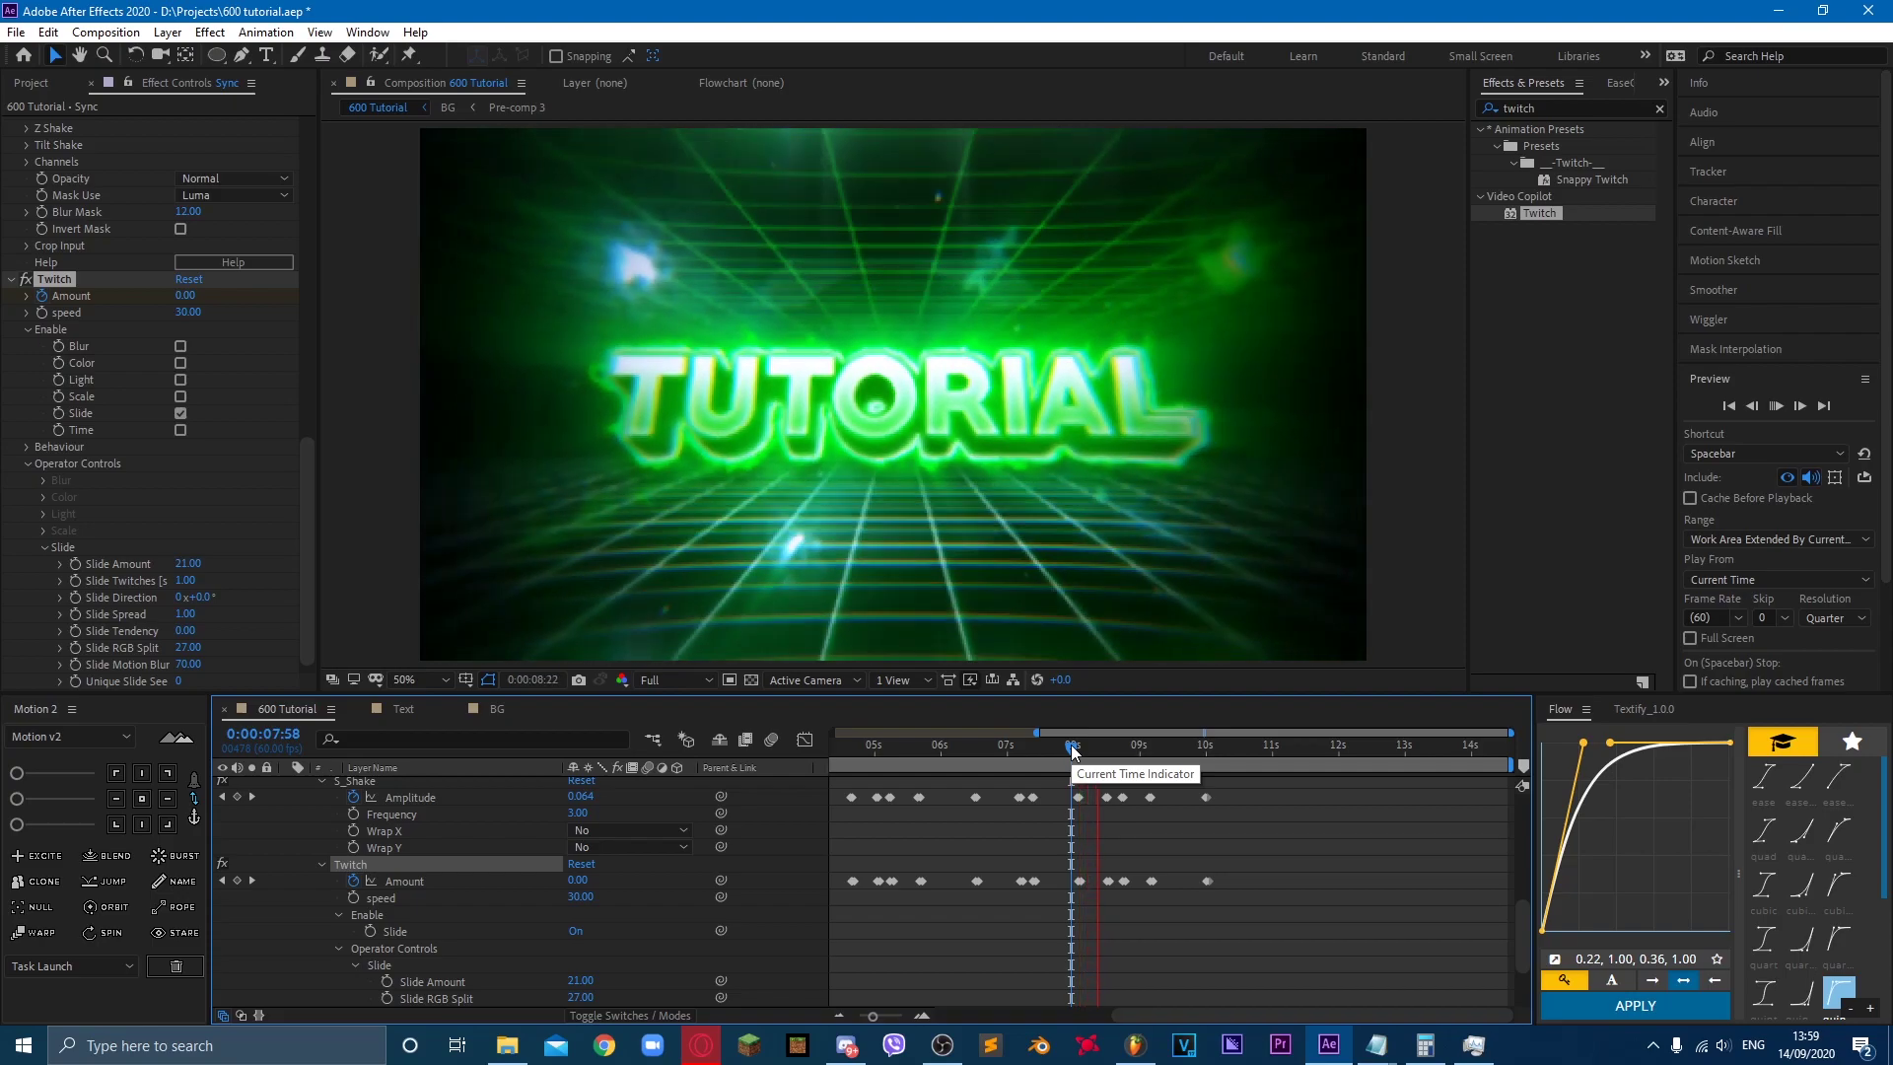
pyautogui.press('space')
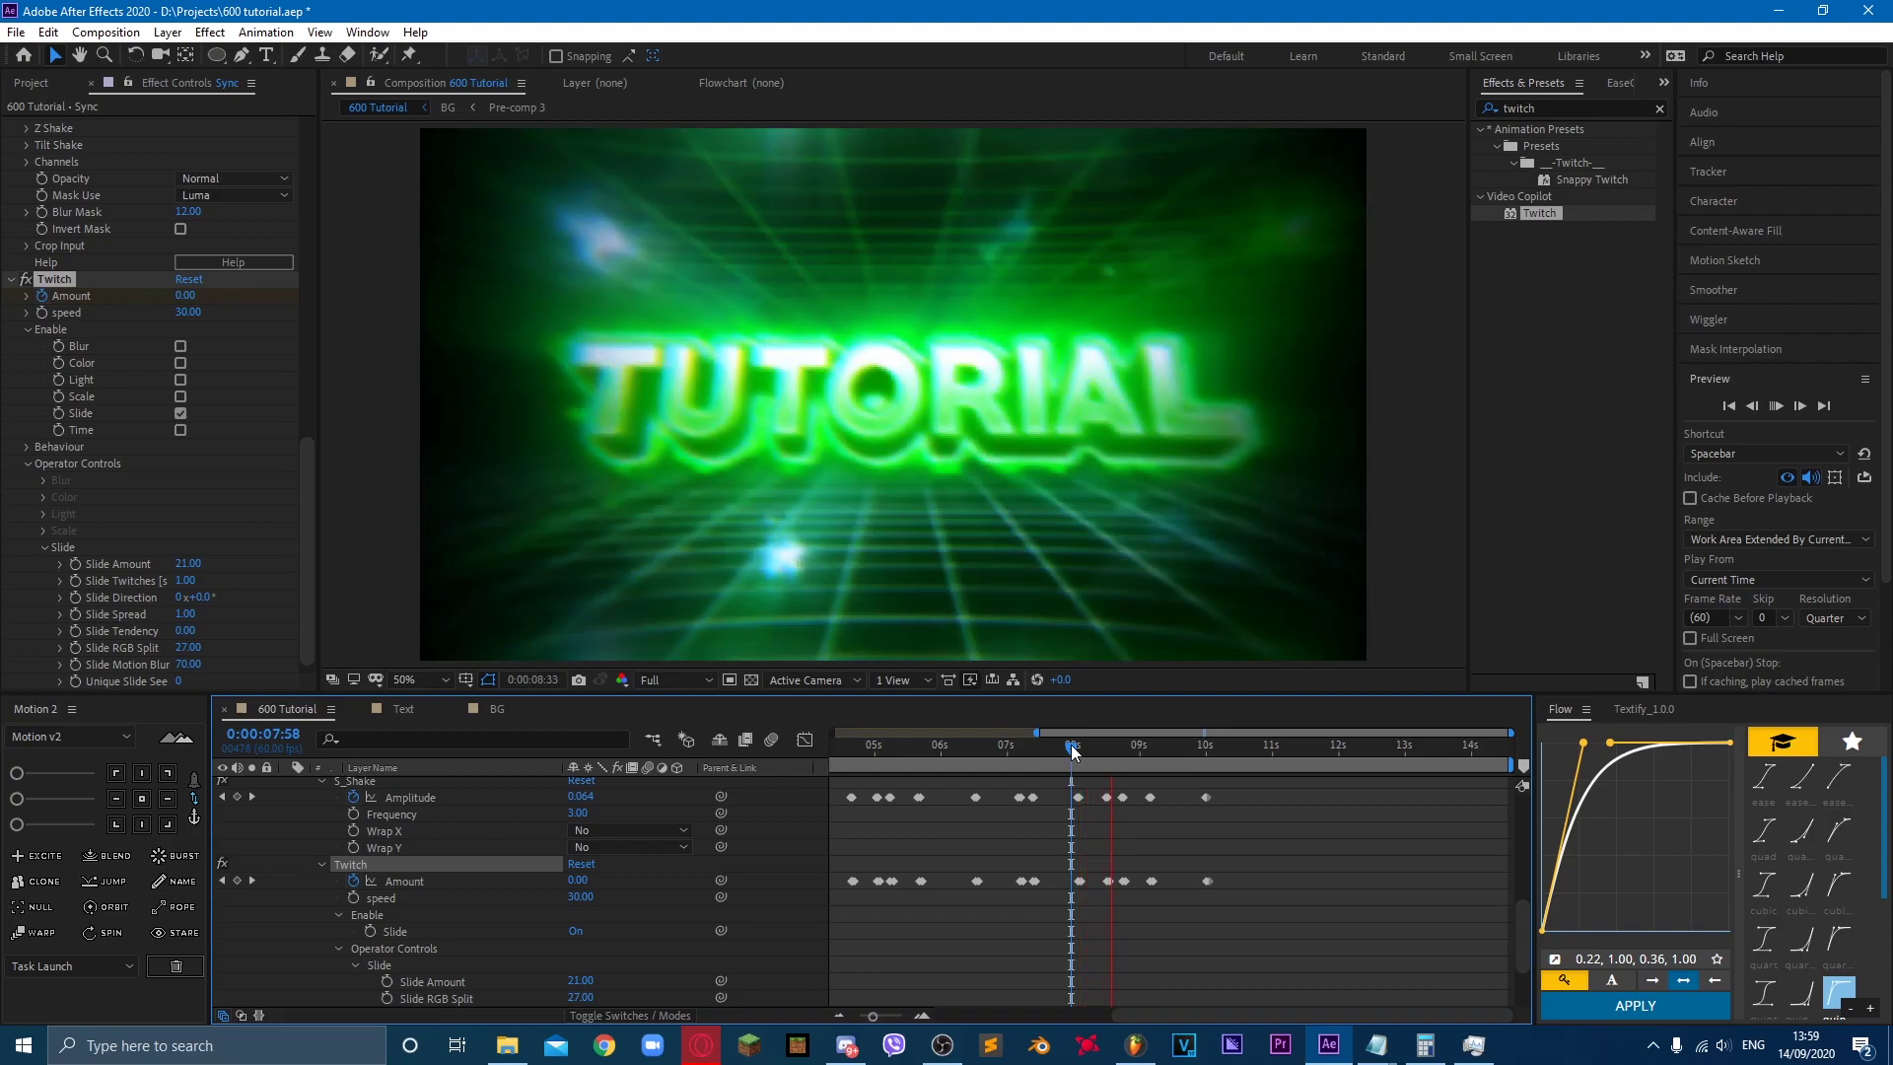
pyautogui.press('space')
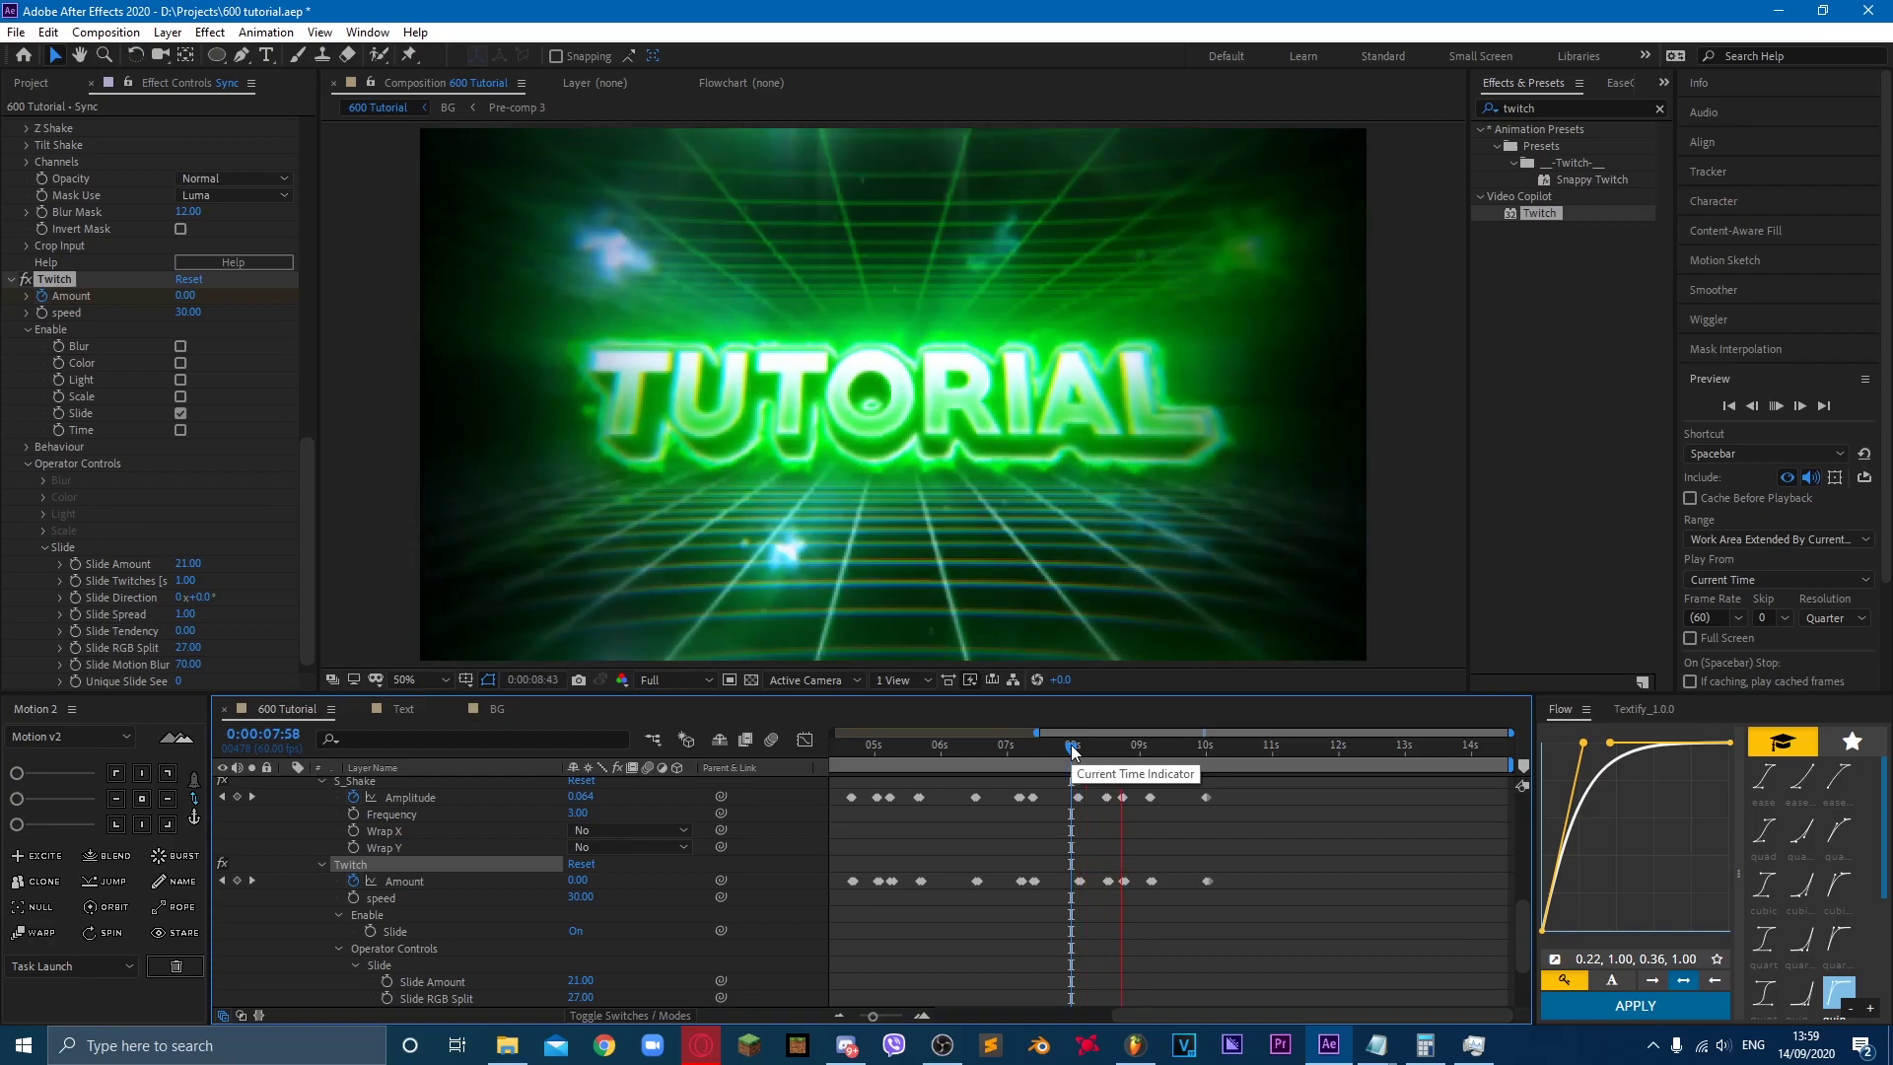
pyautogui.press('space')
pyautogui.press('space')
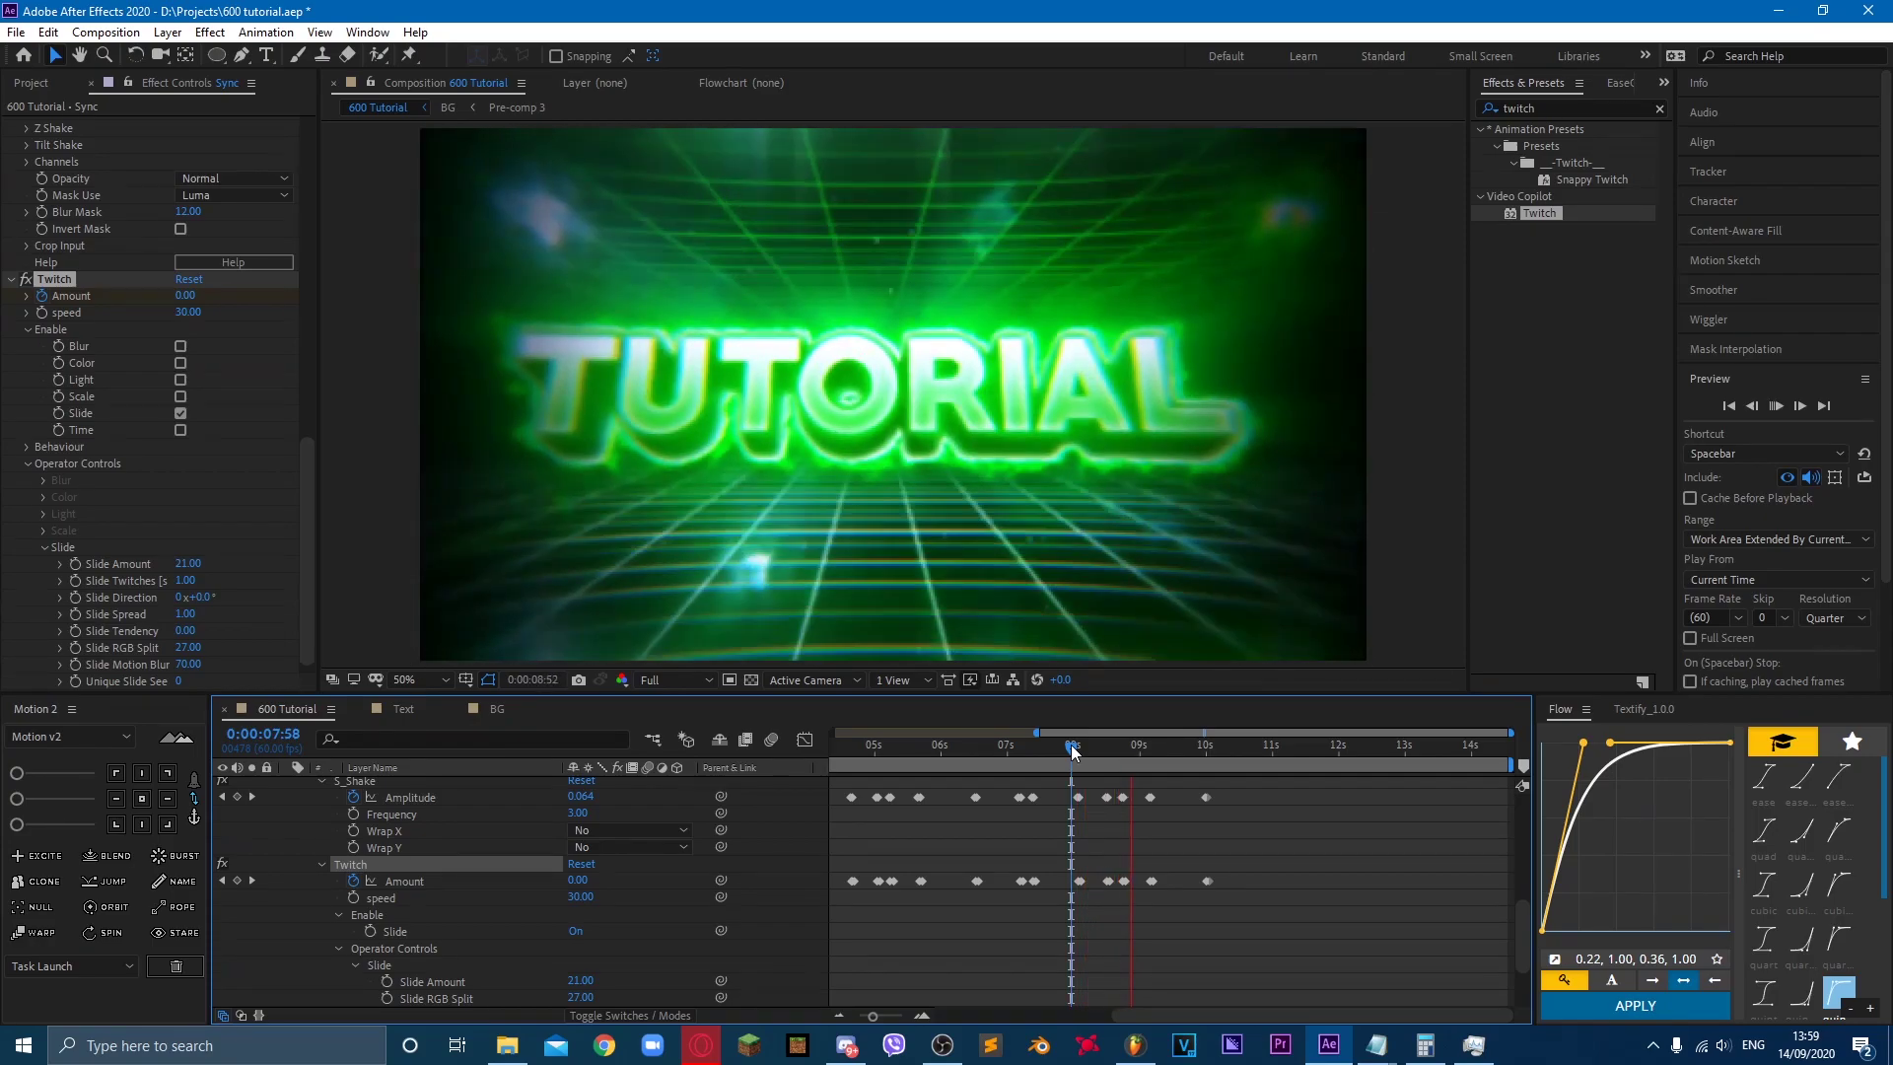
pyautogui.press('space')
pyautogui.press('space')
pyautogui.press('space')
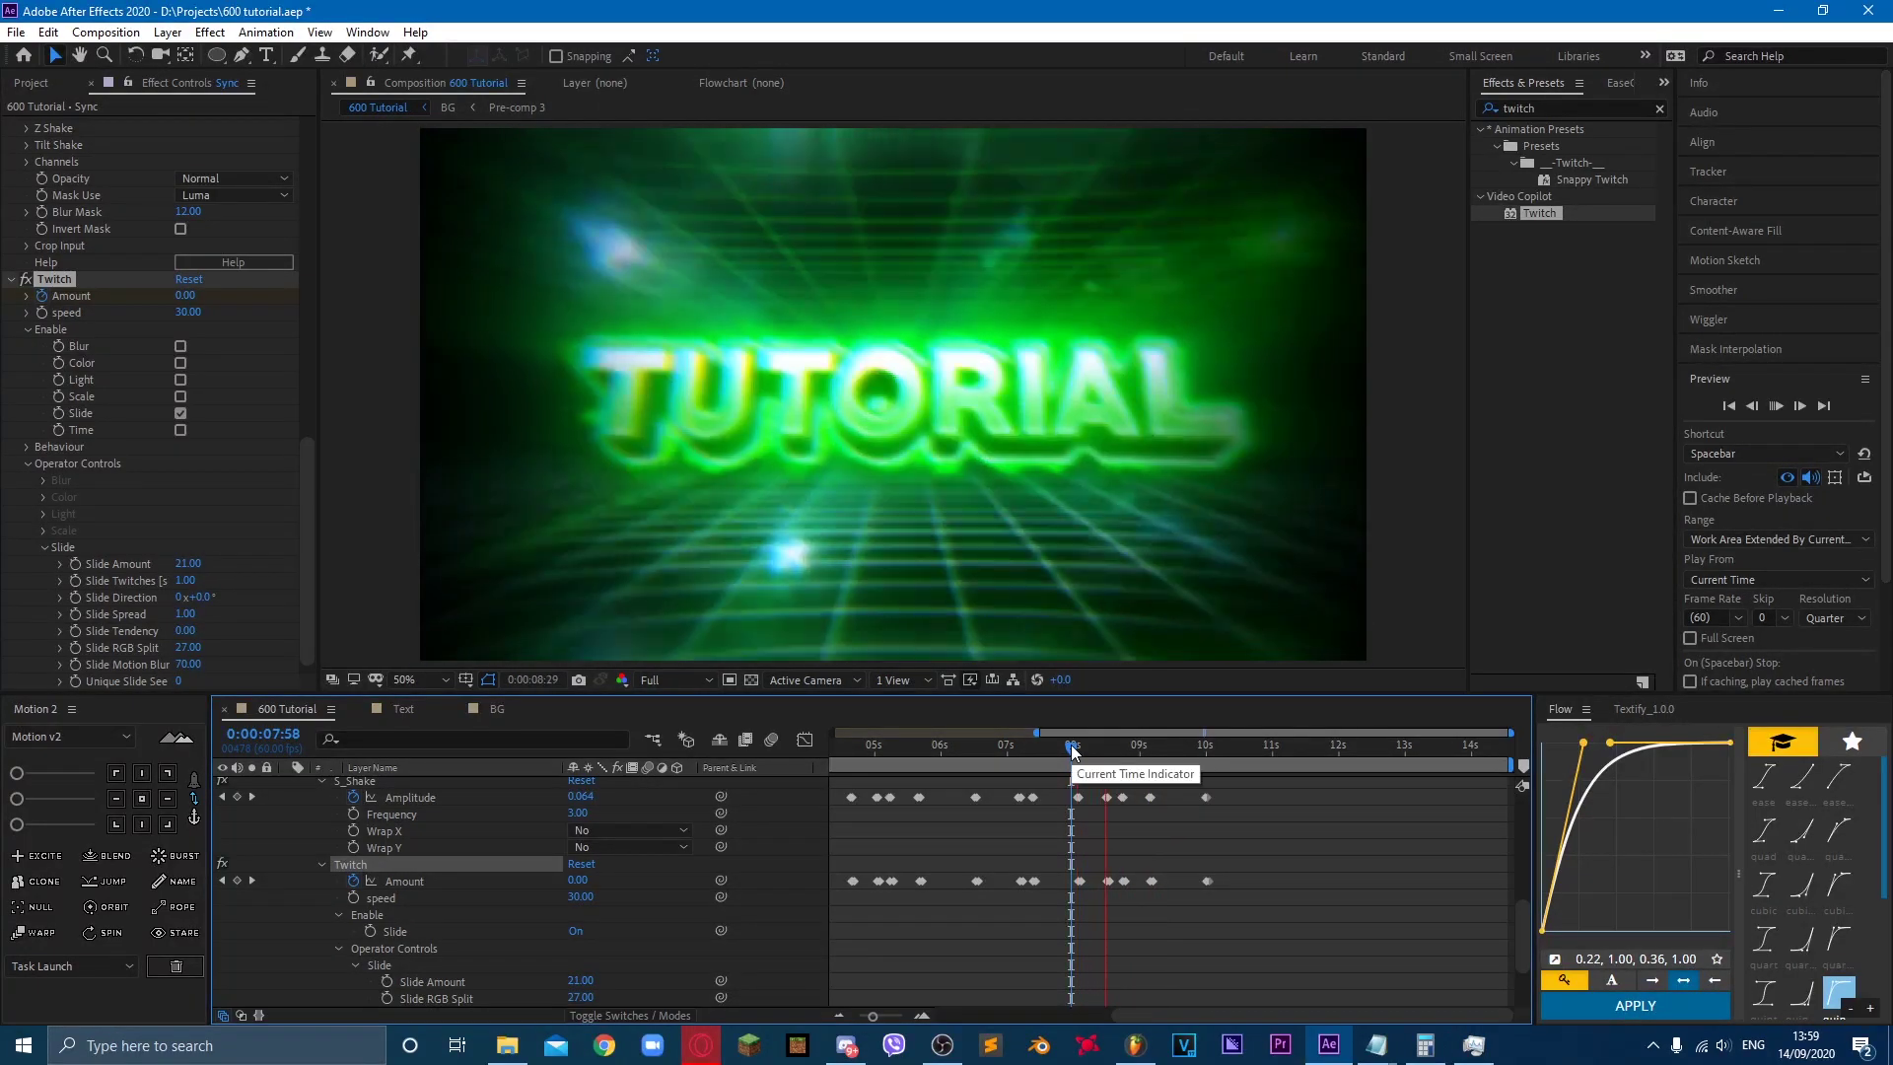
pyautogui.press('space')
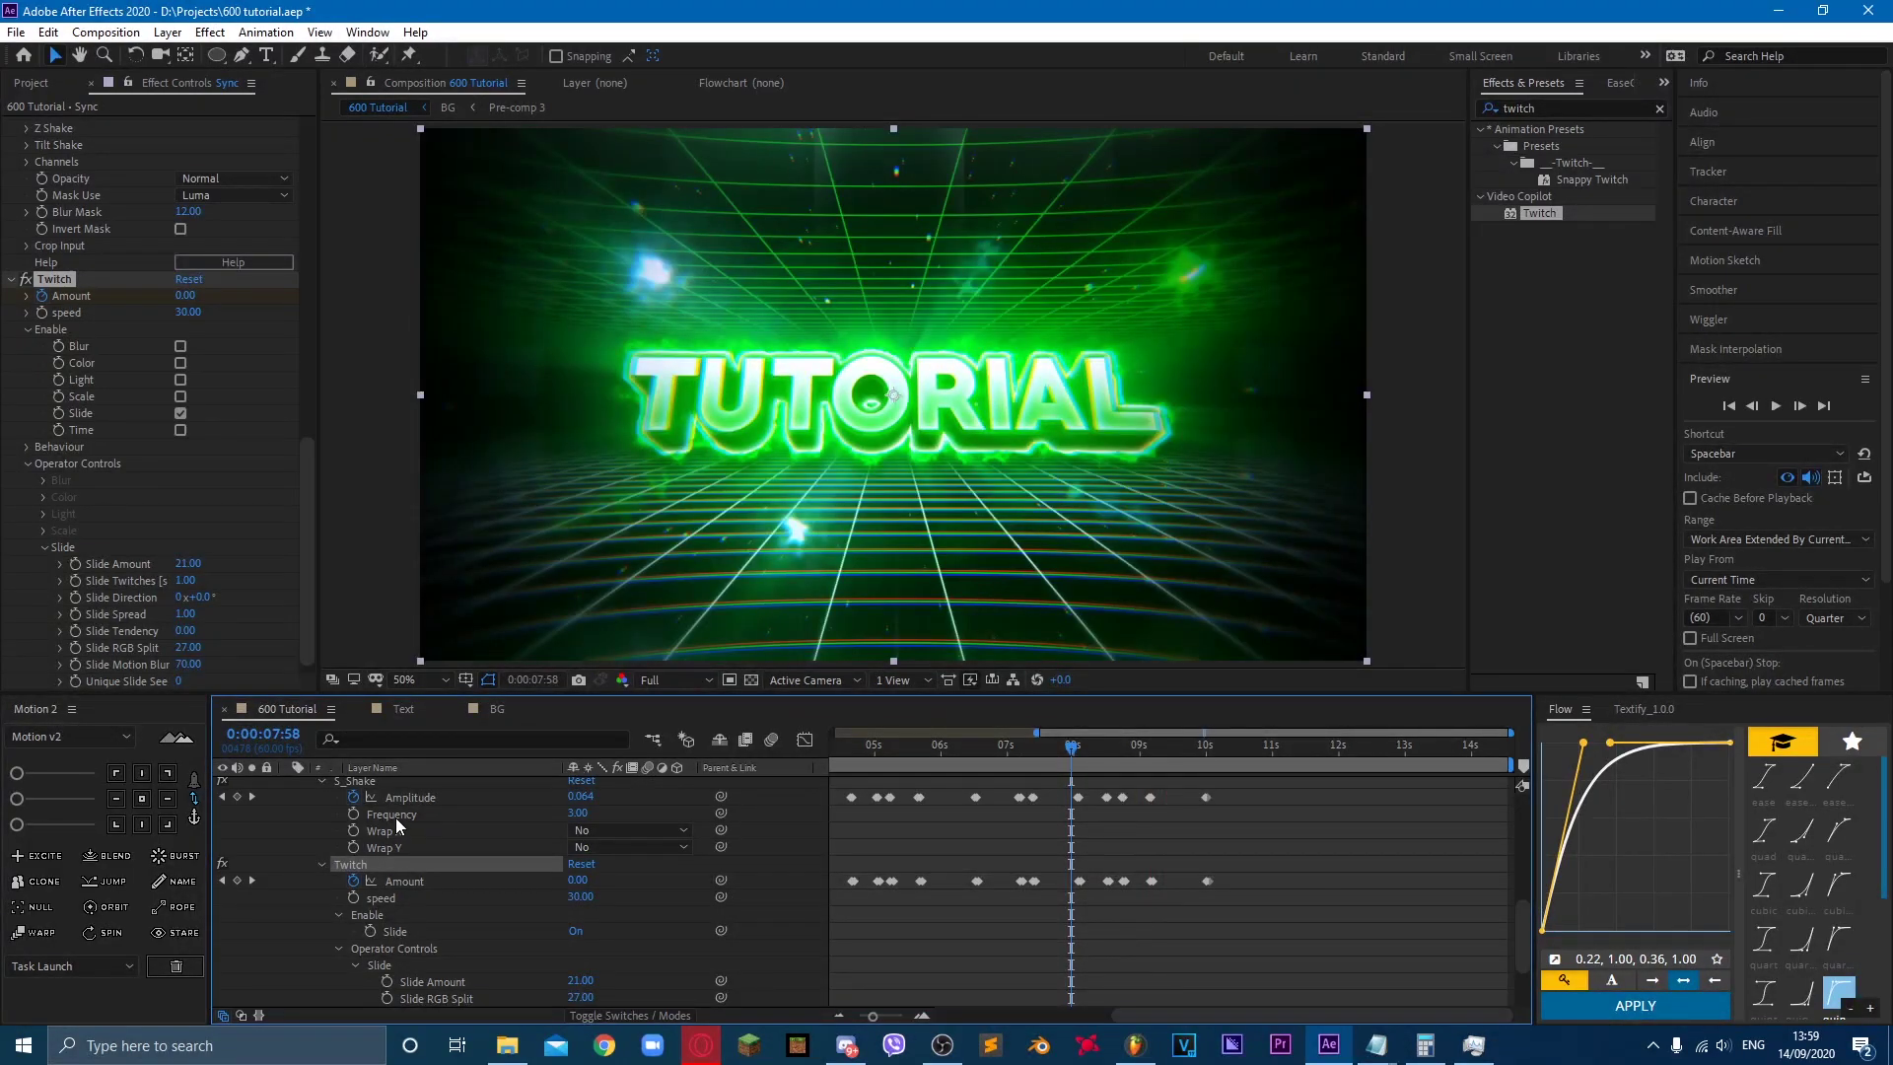
# Step: Collapse the Sync layer's properties in the timeline and deselect the layer
pyautogui.press('u')
pyautogui.press('u')
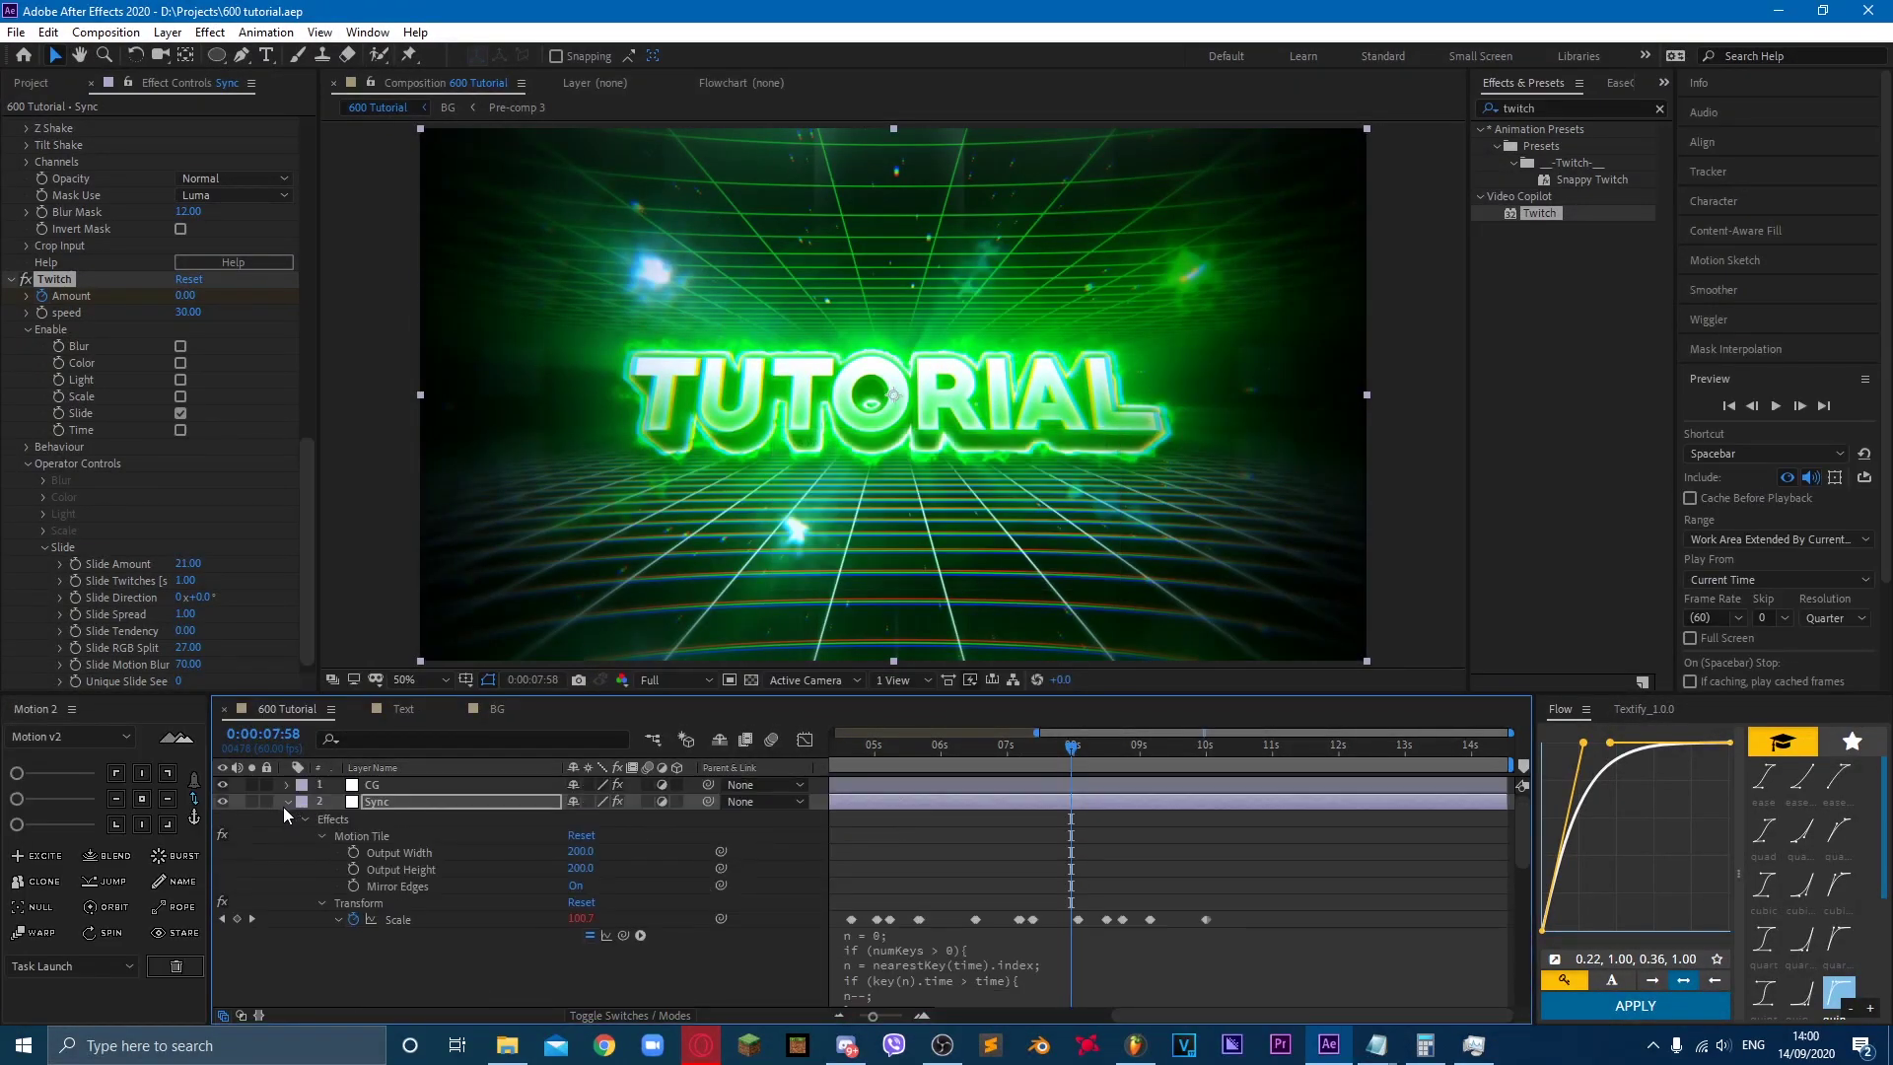
pyautogui.click(286, 801)
pyautogui.click(316, 946)
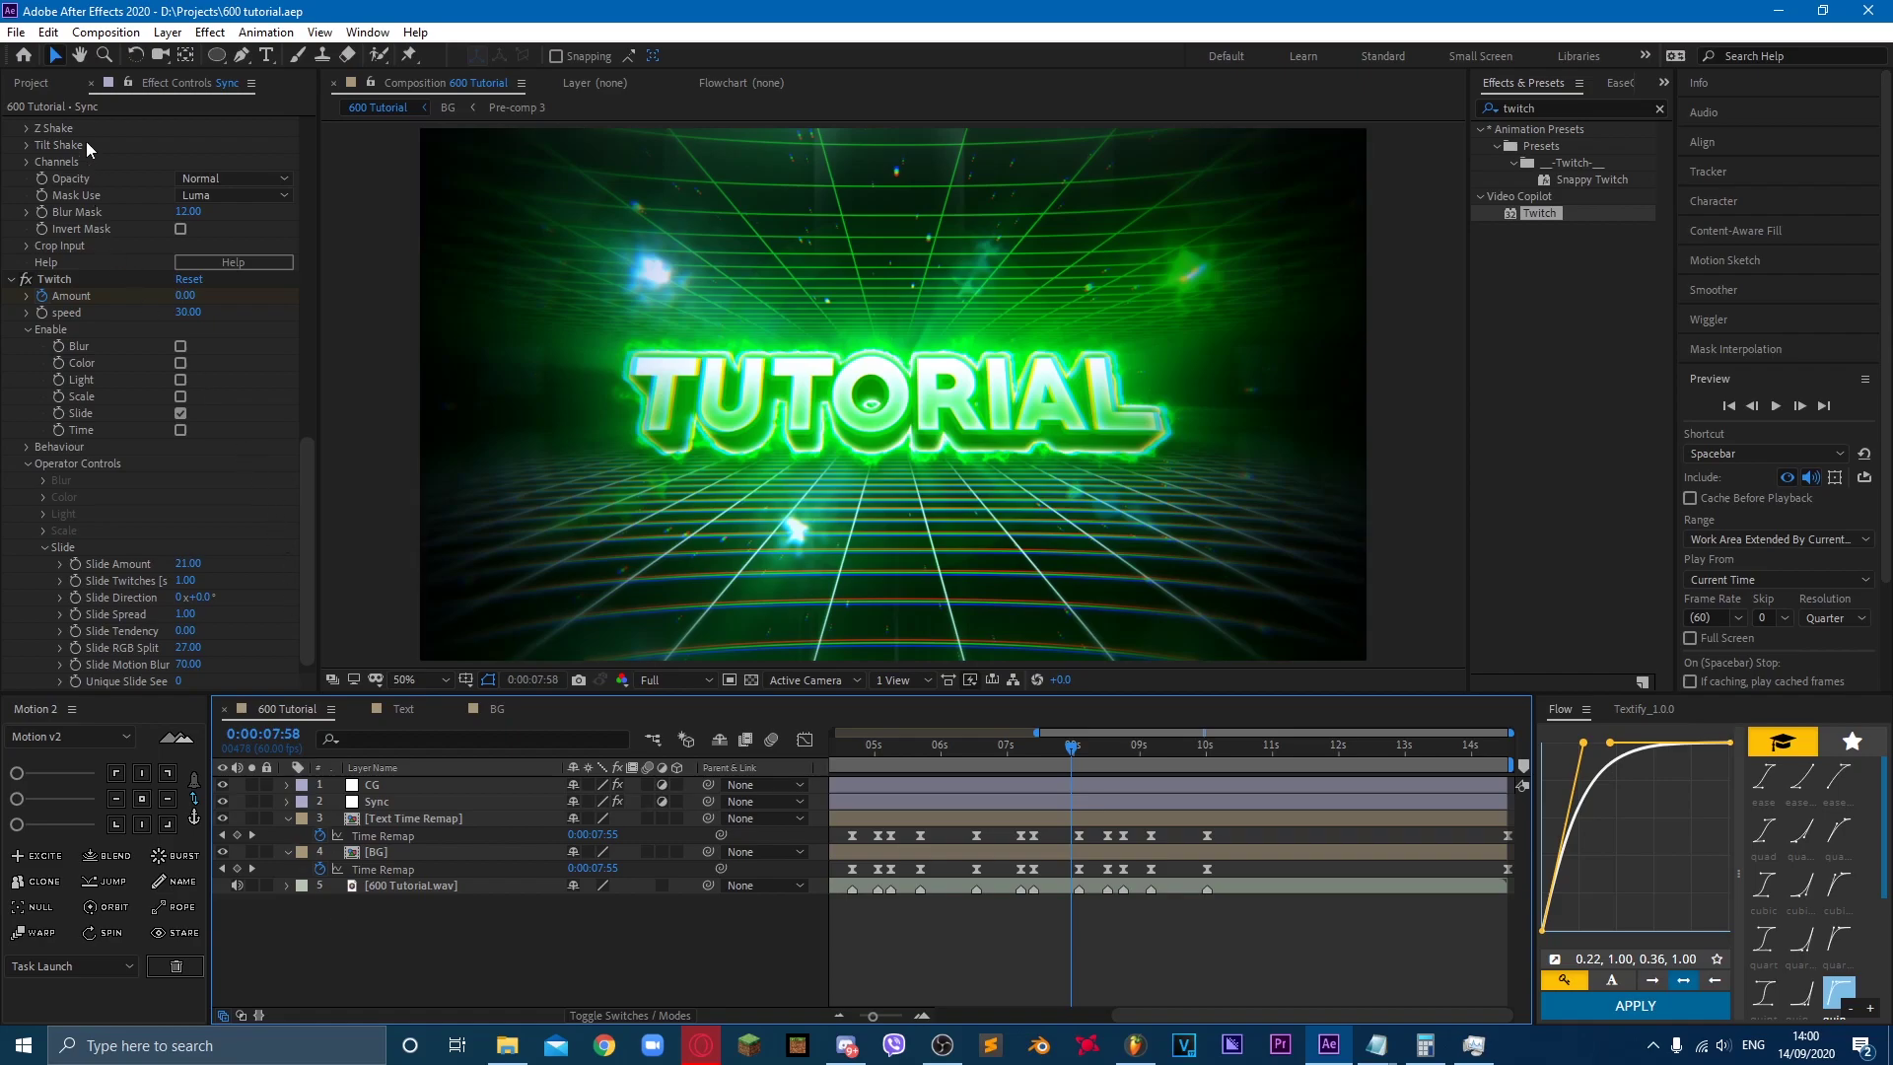
# Step: Create a new 1920 x 1080, 60 fps composition named Splines with a duration of 0:00:14:33
pyautogui.click(46, 89)
pyautogui.click(440, 954)
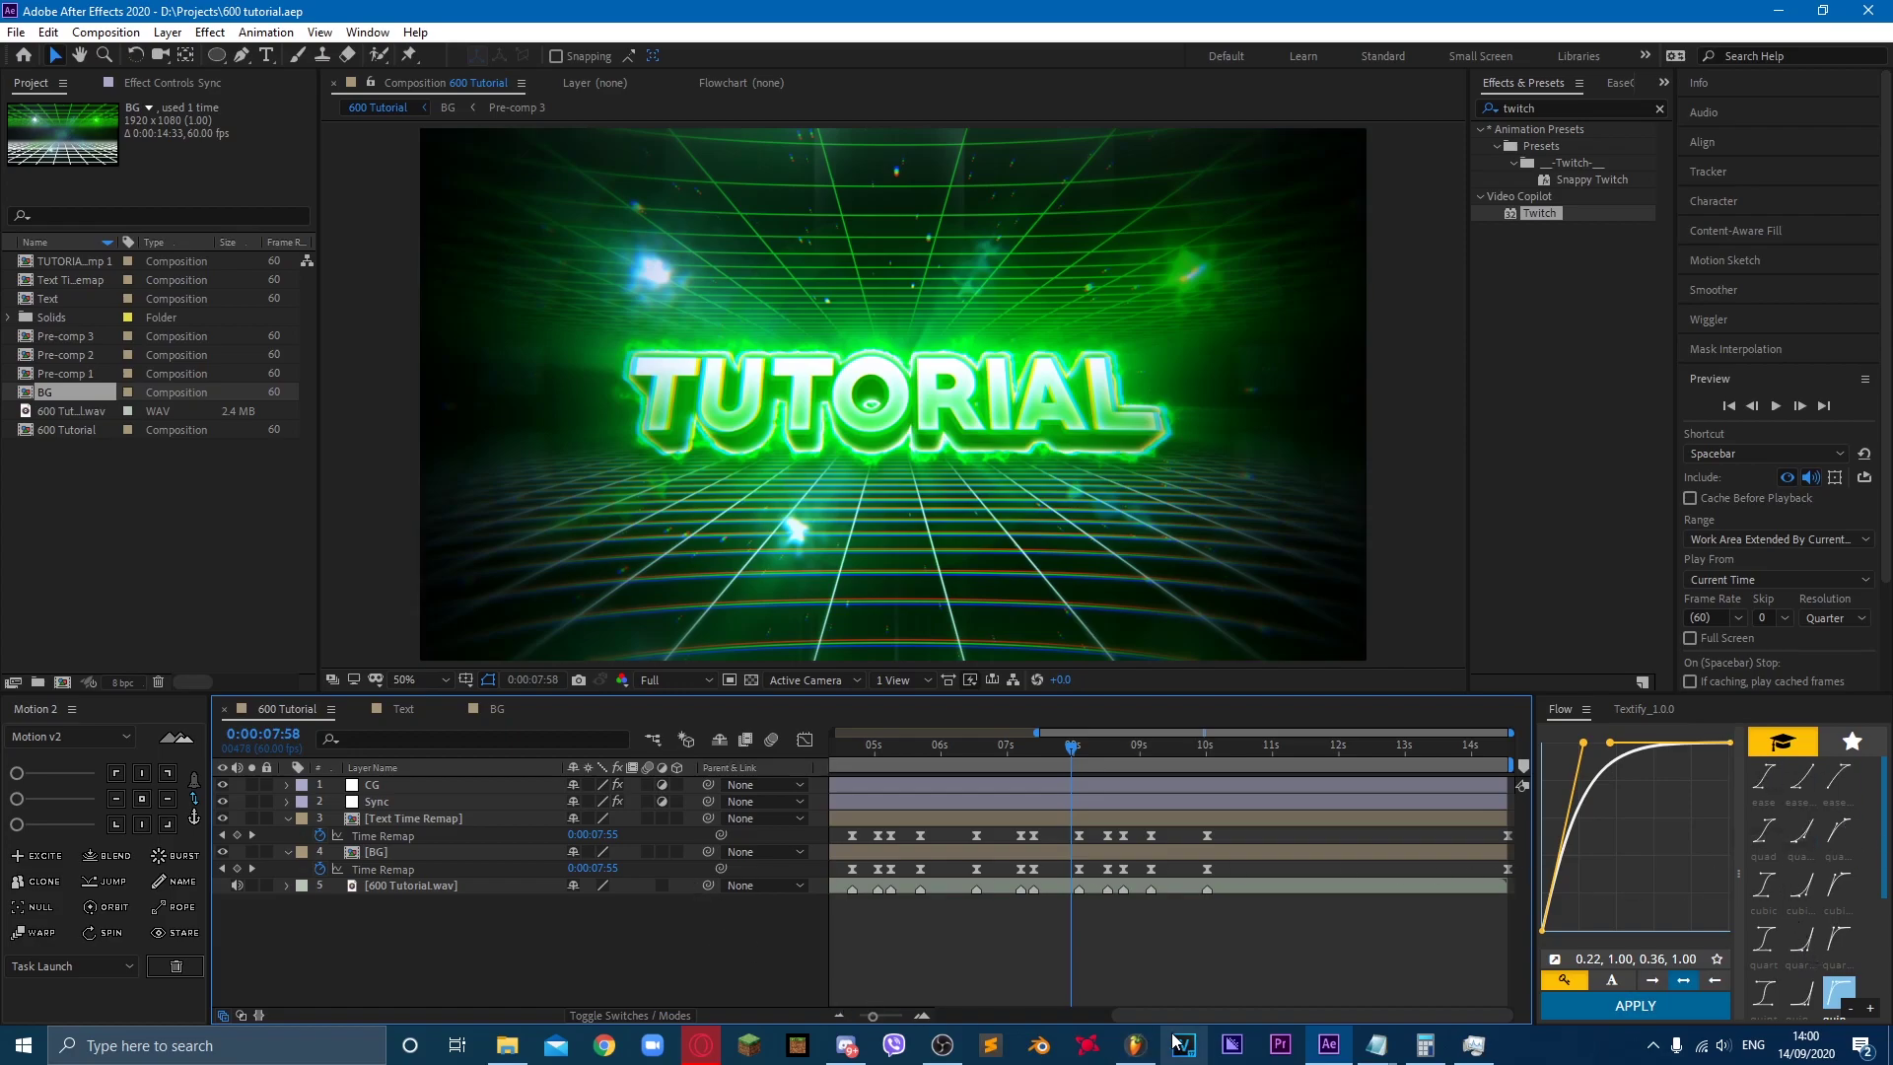
pyautogui.moveTo(1154, 1016); pyautogui.dragTo(996, 1015)
pyautogui.rightClick(555, 850)
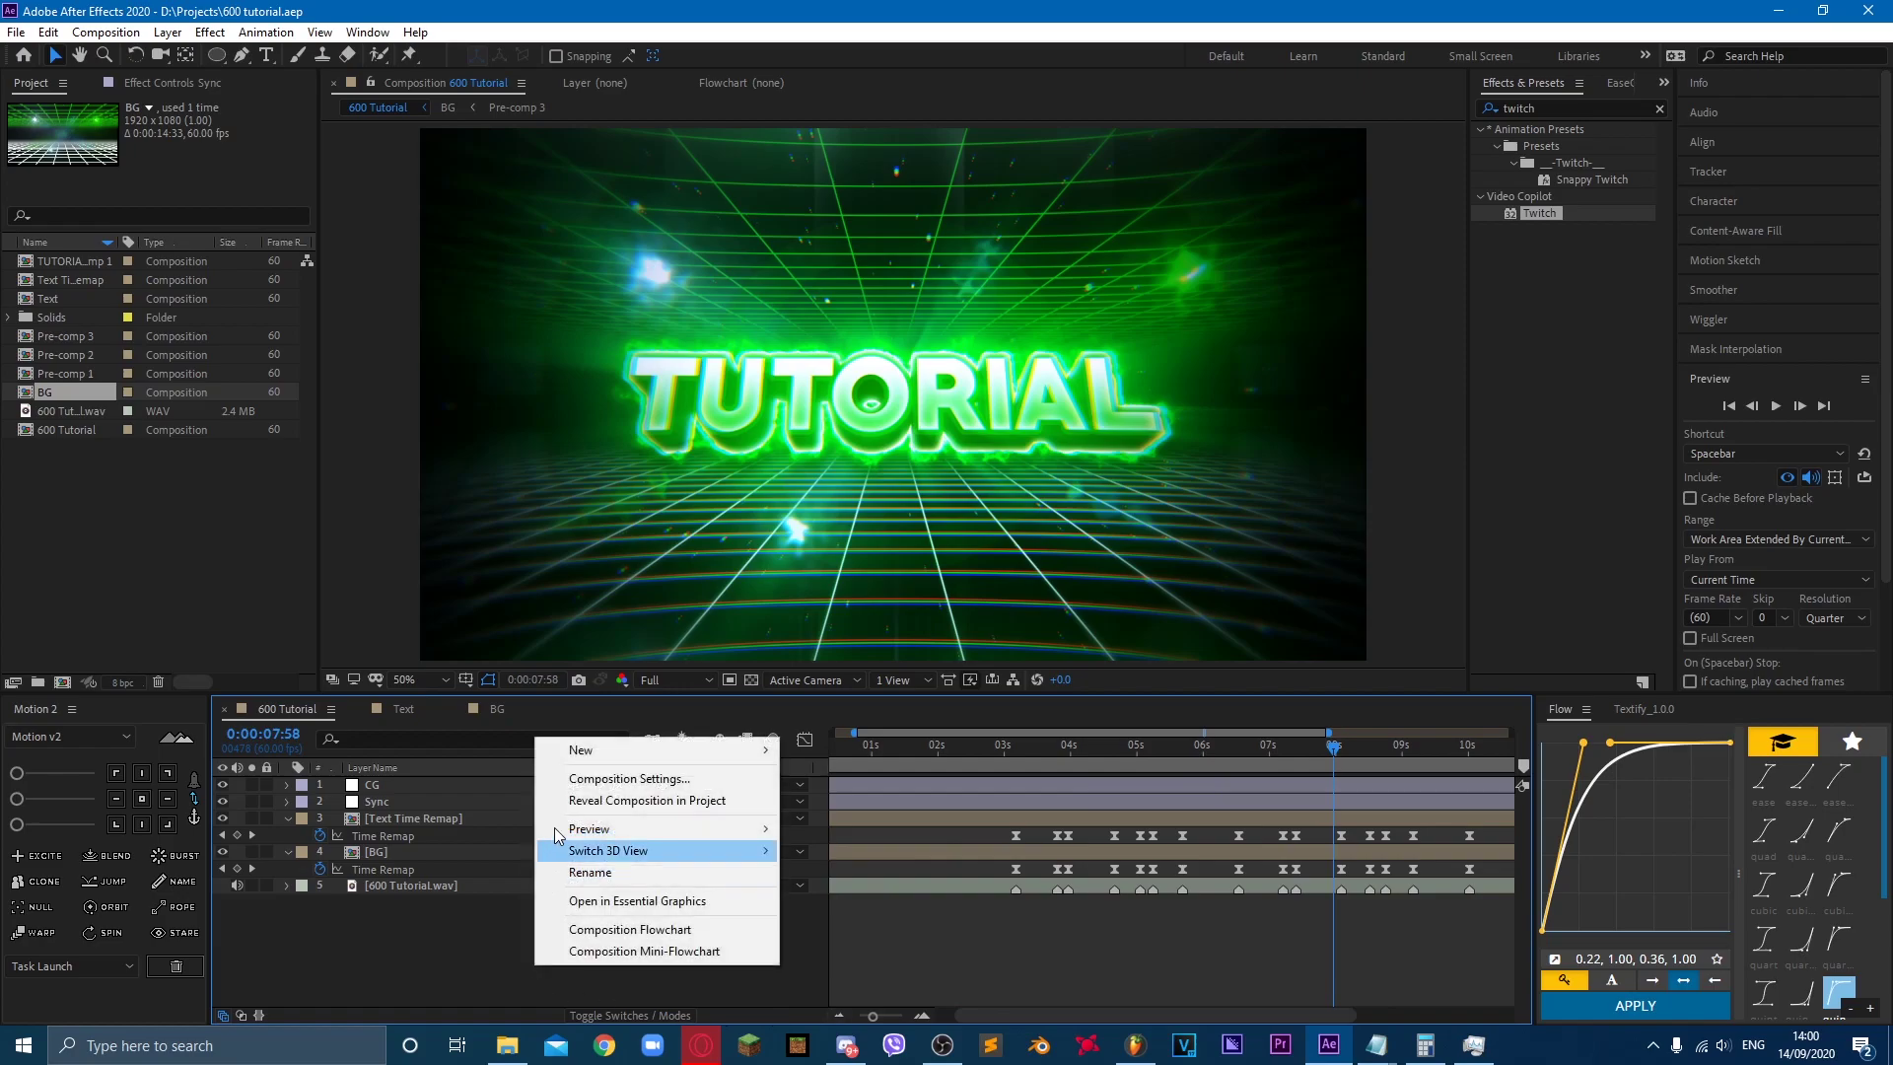
pyautogui.click(629, 778)
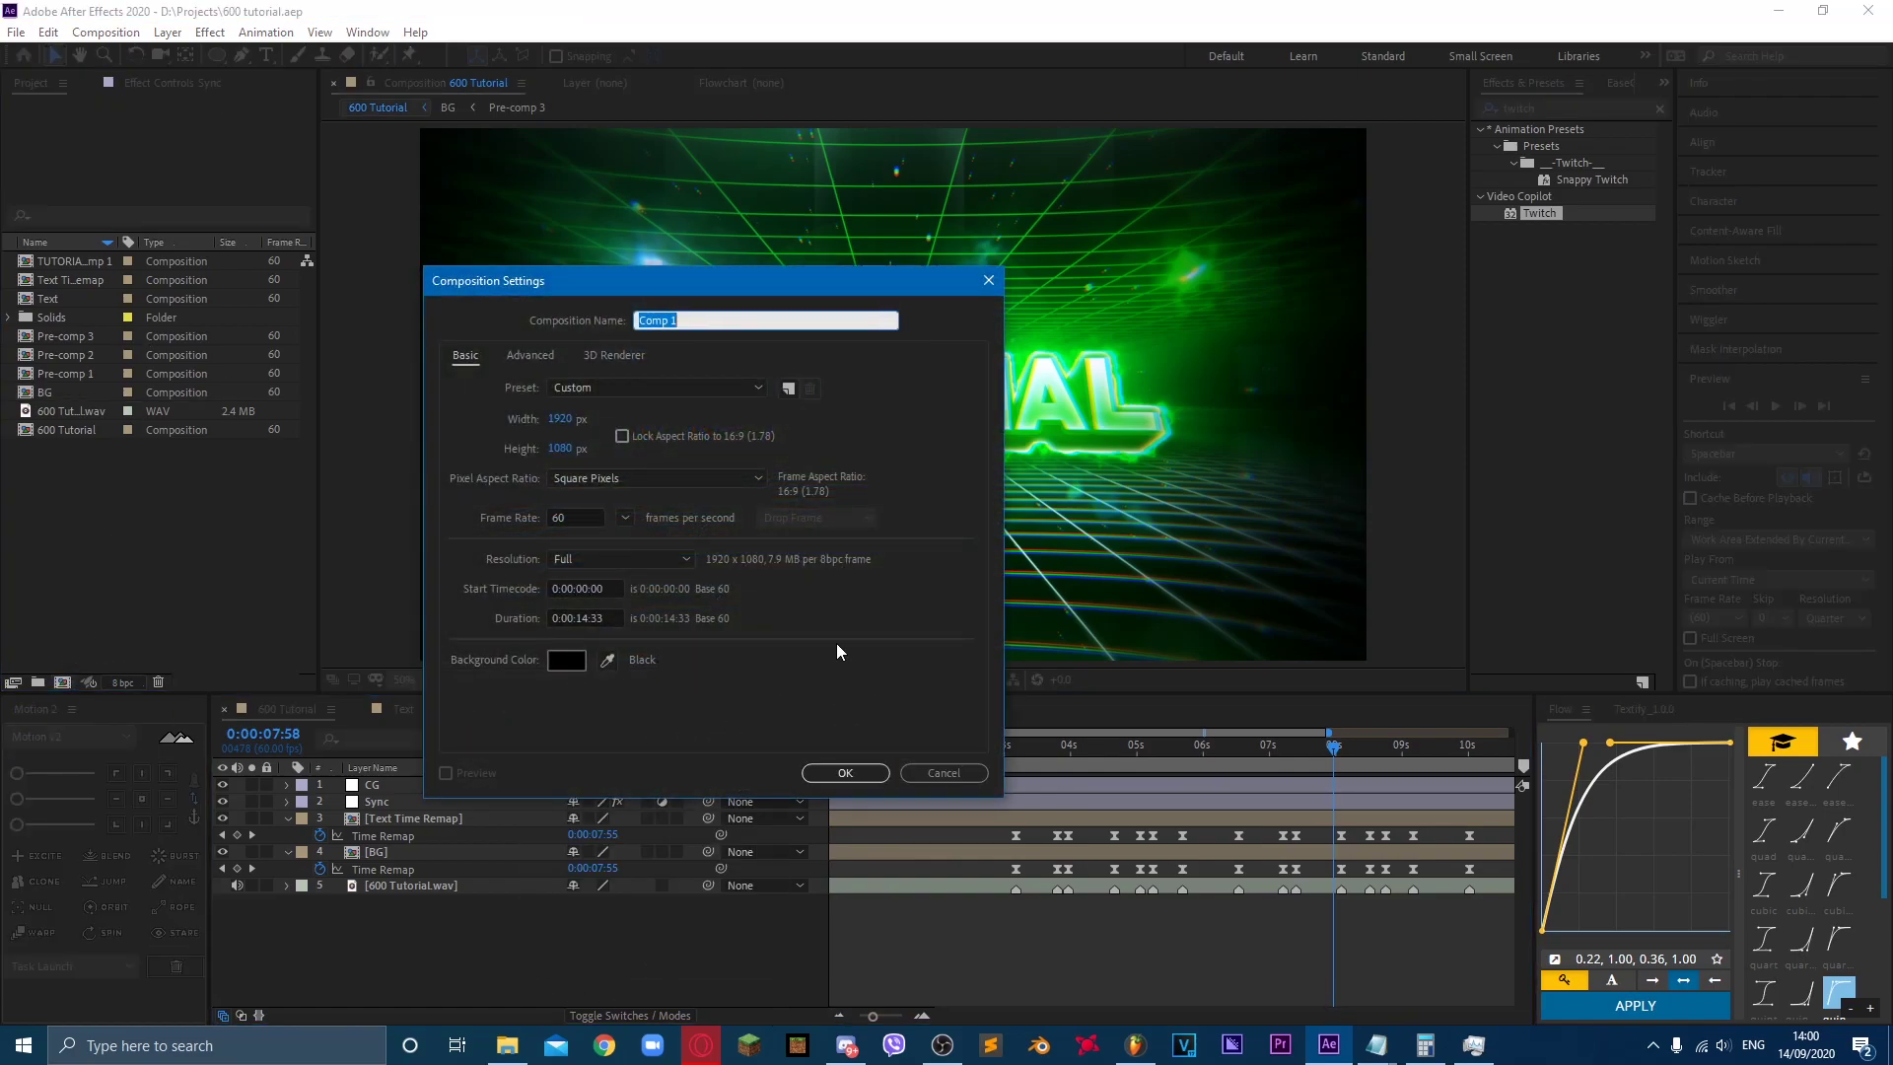
pyautogui.write('Splines')
pyautogui.press('Return')
# Step: Copy the 600 Tutorial.wav layer with its markers from the 600 Tutorial composition into the Splines composition
pyautogui.click(318, 716)
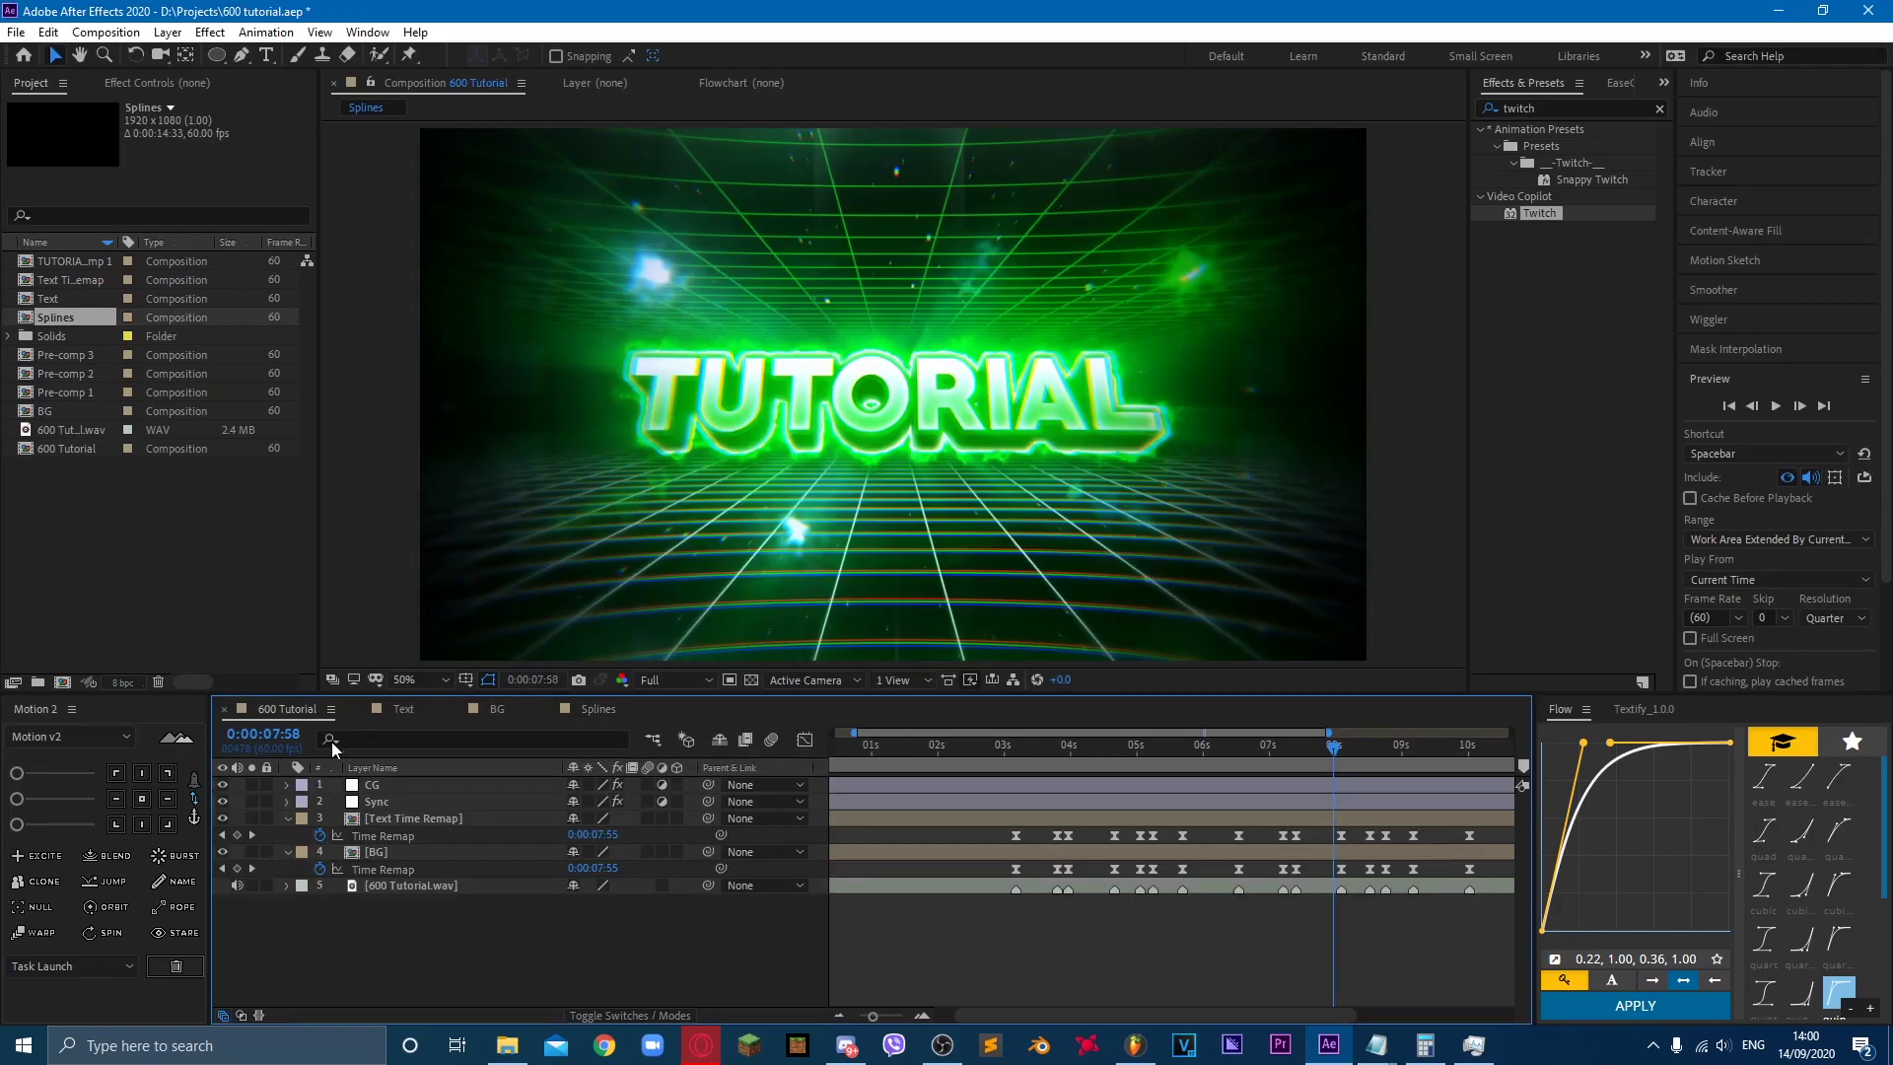
pyautogui.click(390, 884)
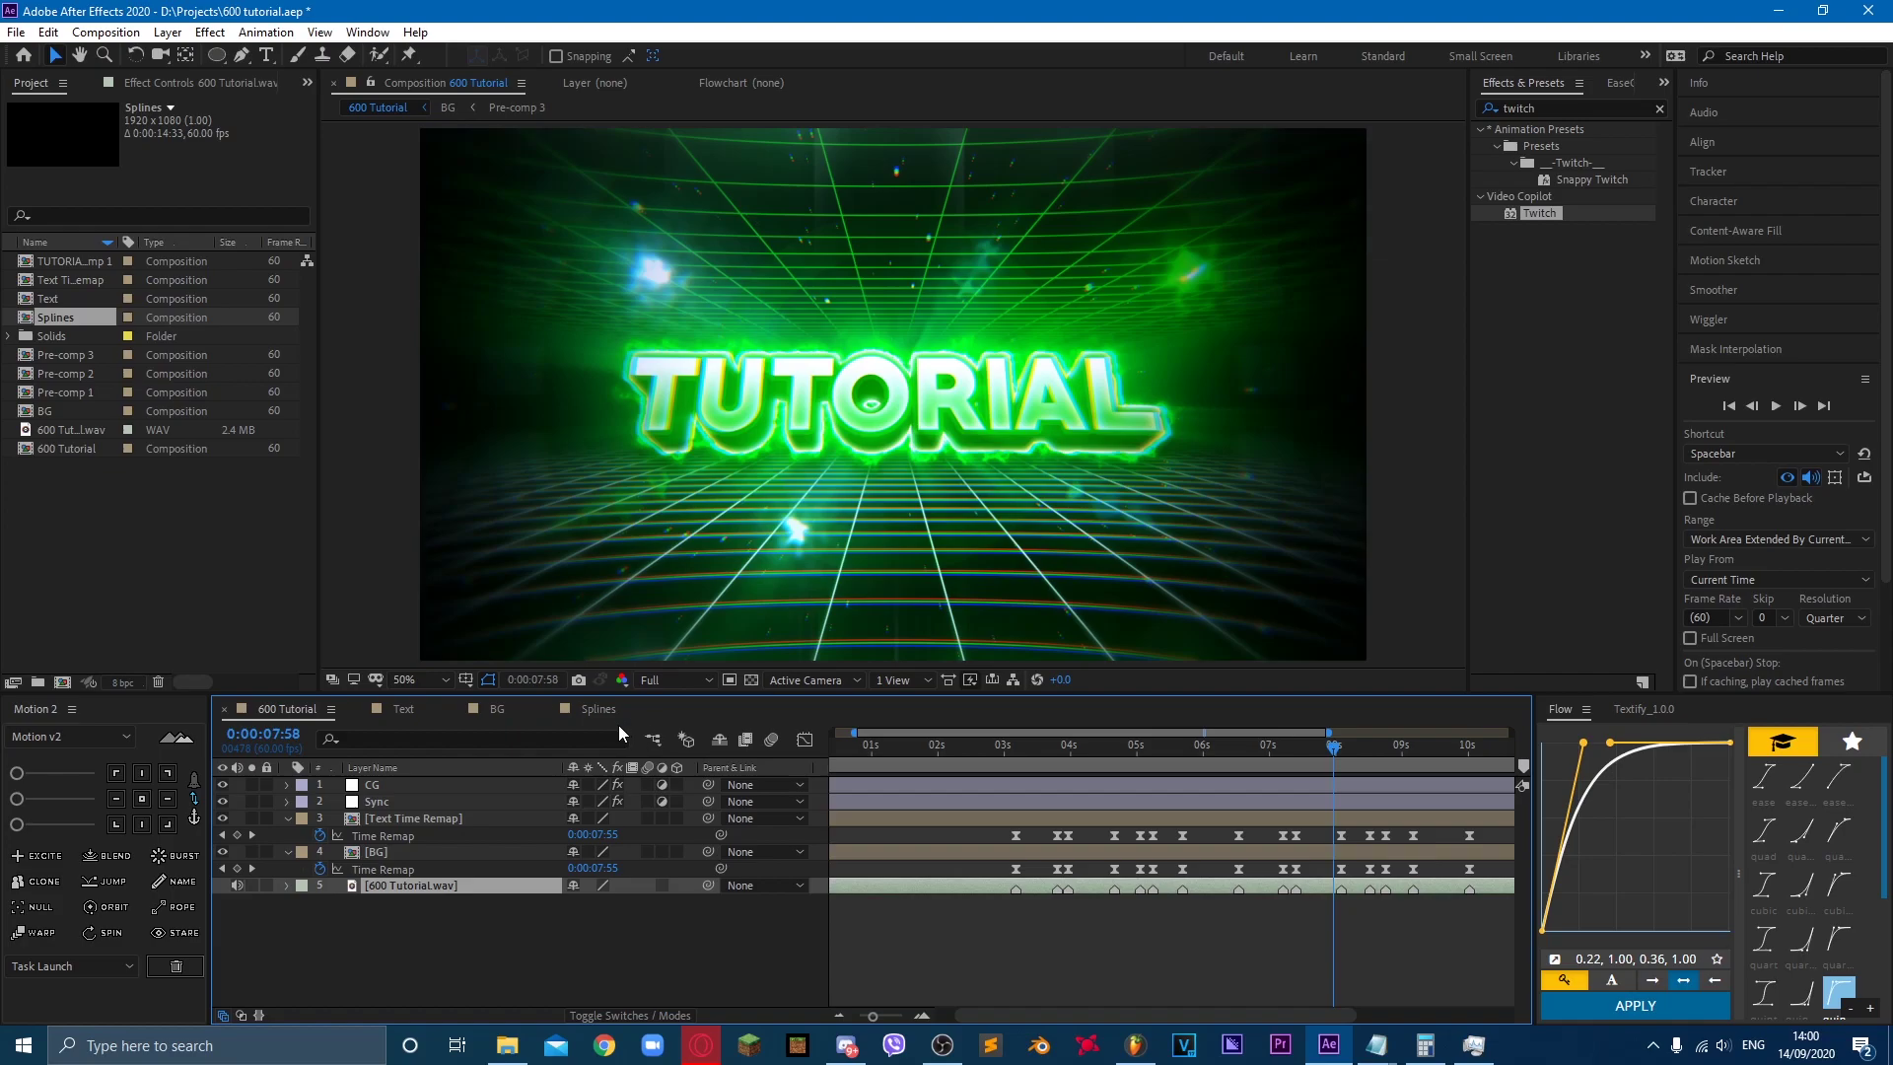
pyautogui.hotkey('ctrl', 'c')
pyautogui.click(599, 708)
pyautogui.hotkey('ctrl', 'v')
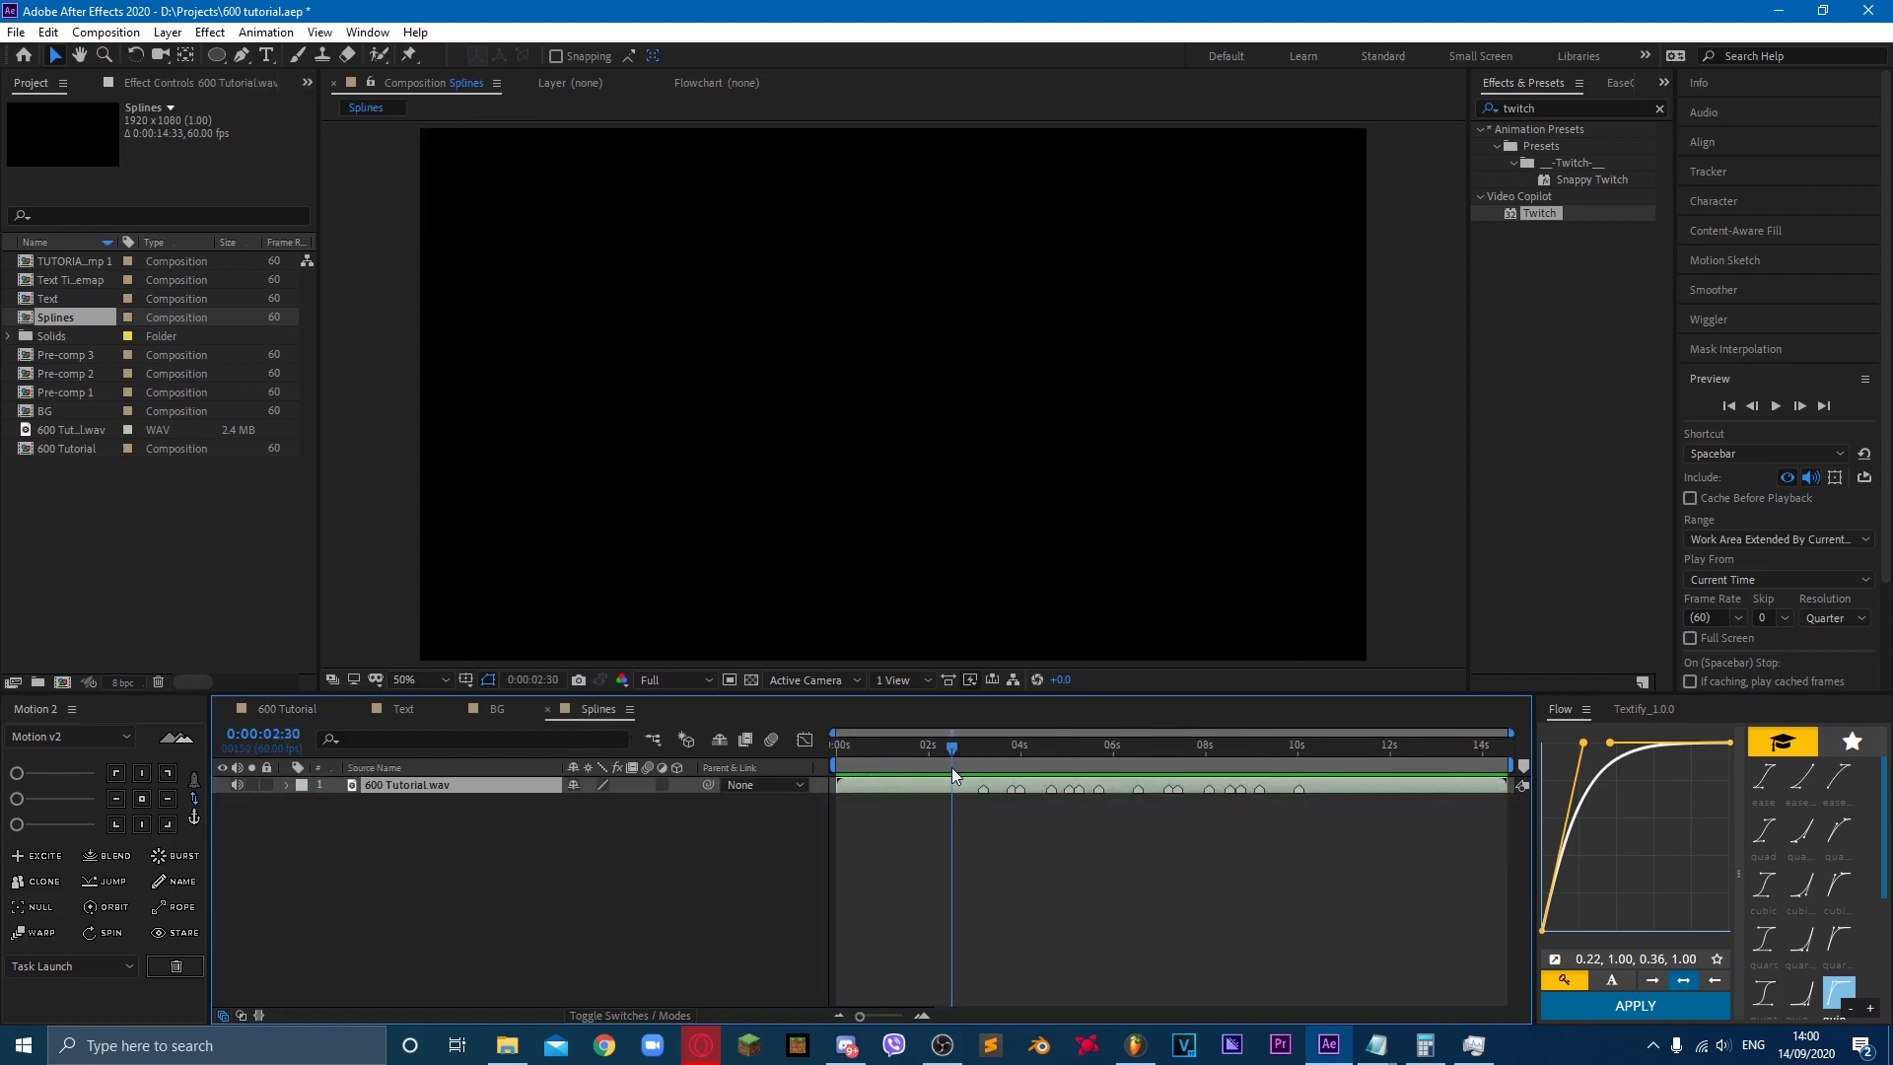
# Step: Set the current time to 0:00:02:25 and add a new black solid above the audio layer
pyautogui.moveTo(982, 754); pyautogui.dragTo(948, 761)
pyautogui.rightClick(602, 890)
pyautogui.moveTo(718, 680)
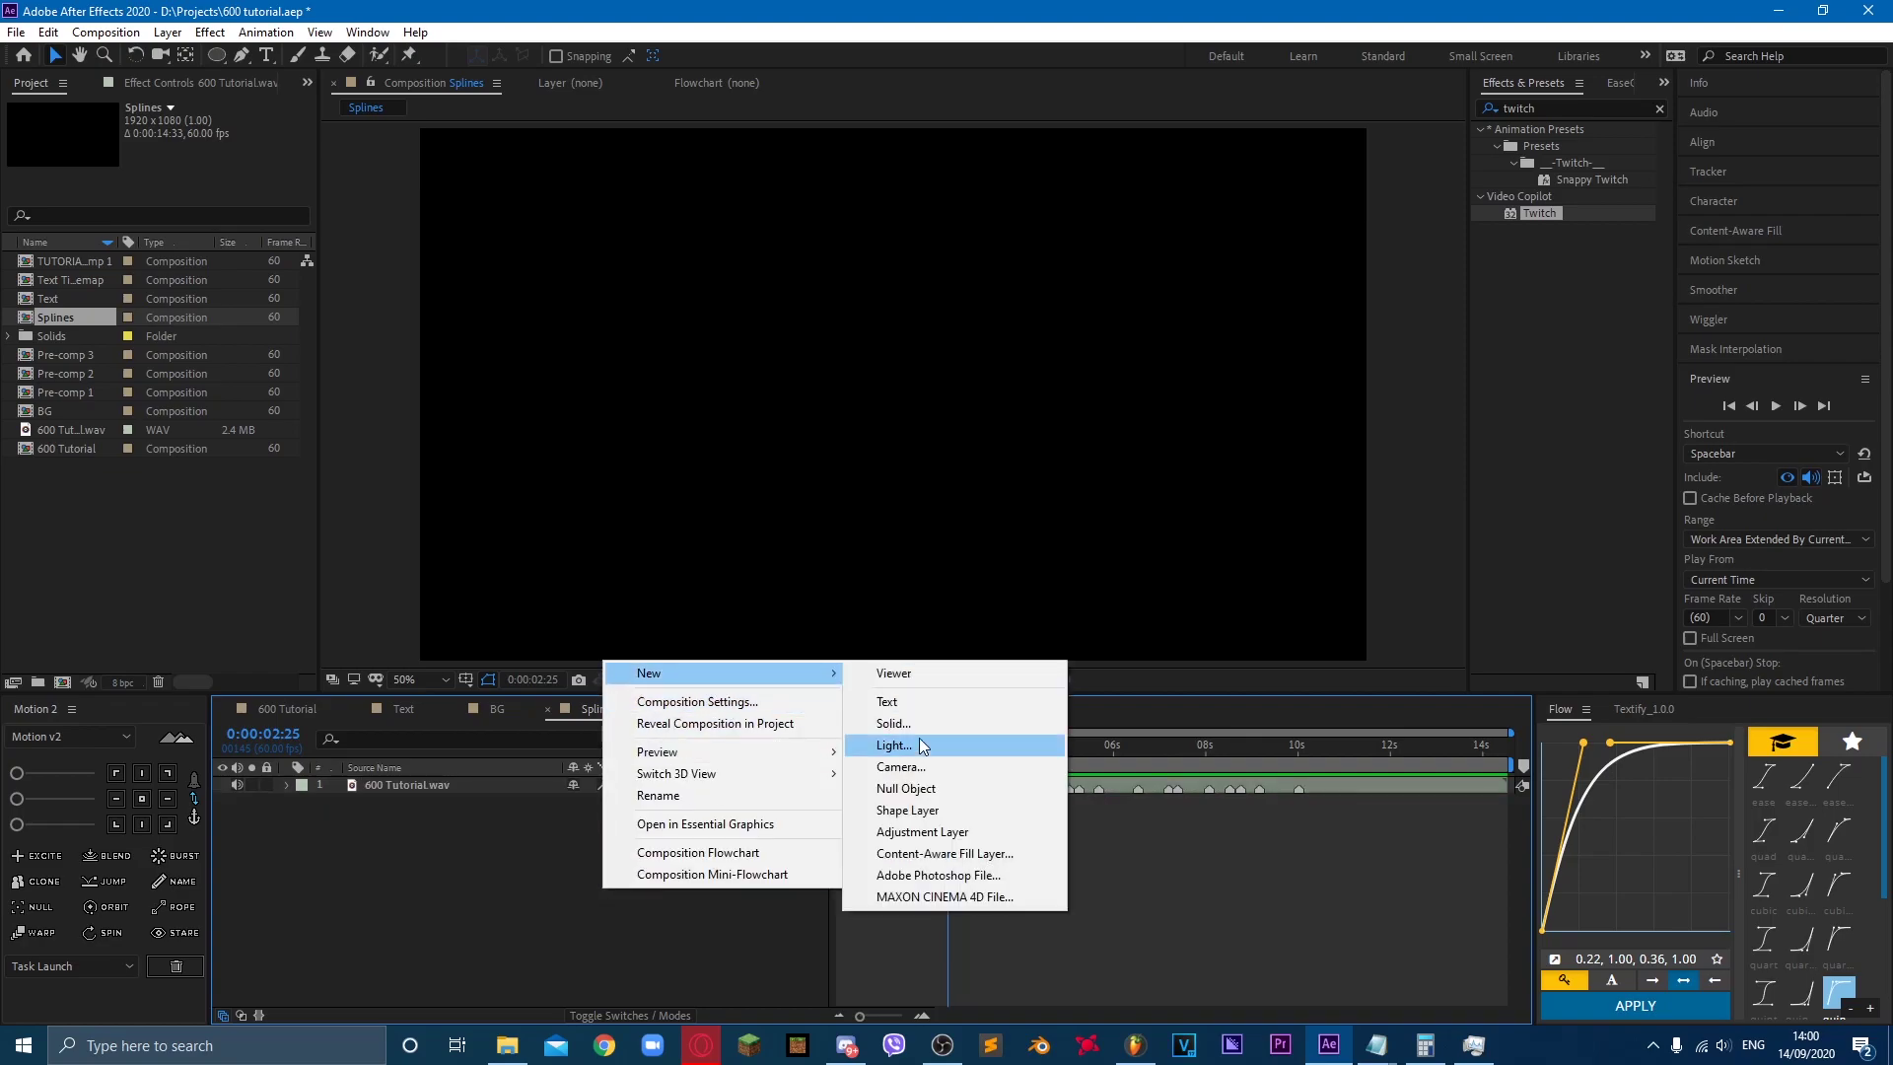
pyautogui.click(900, 742)
pyautogui.press('Return')
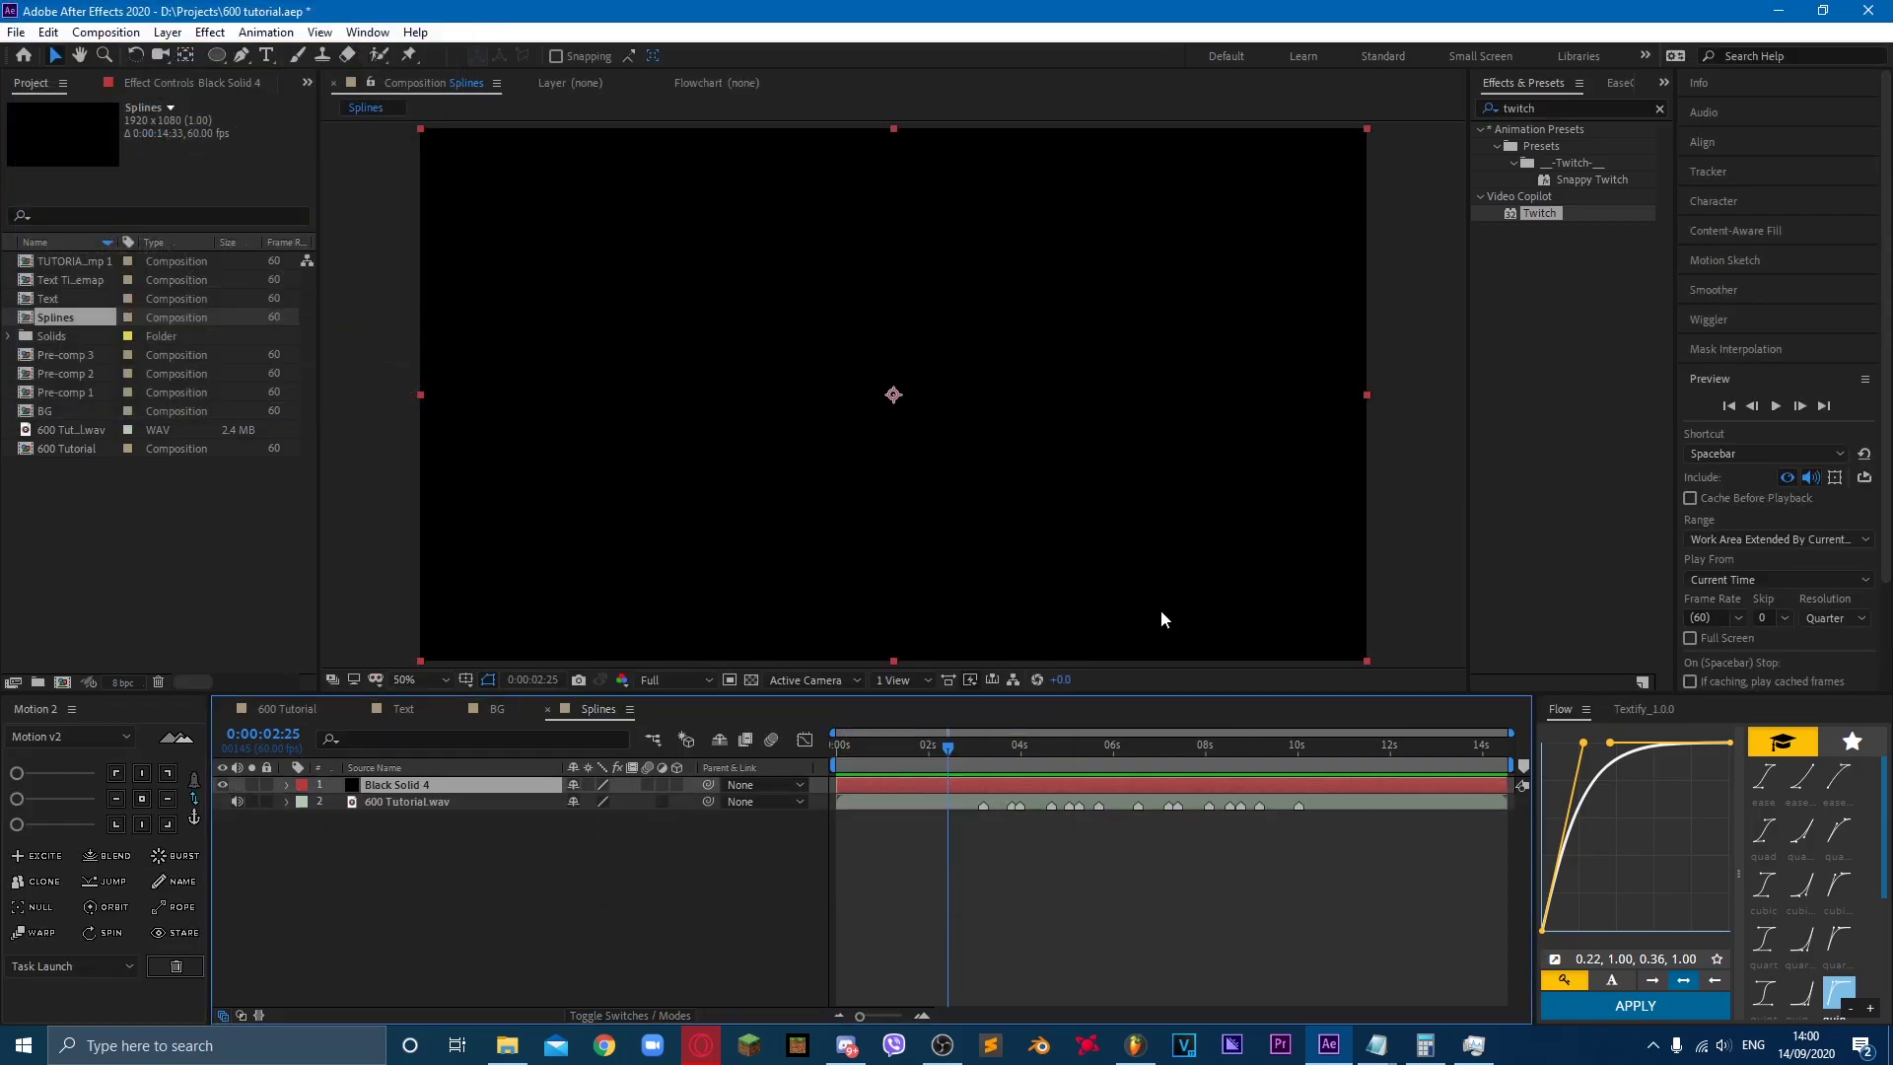
# Step: Apply the Saber effect to the black solid and set its Core Type to Layer Masks
pyautogui.click(1549, 104)
pyautogui.write('saber')
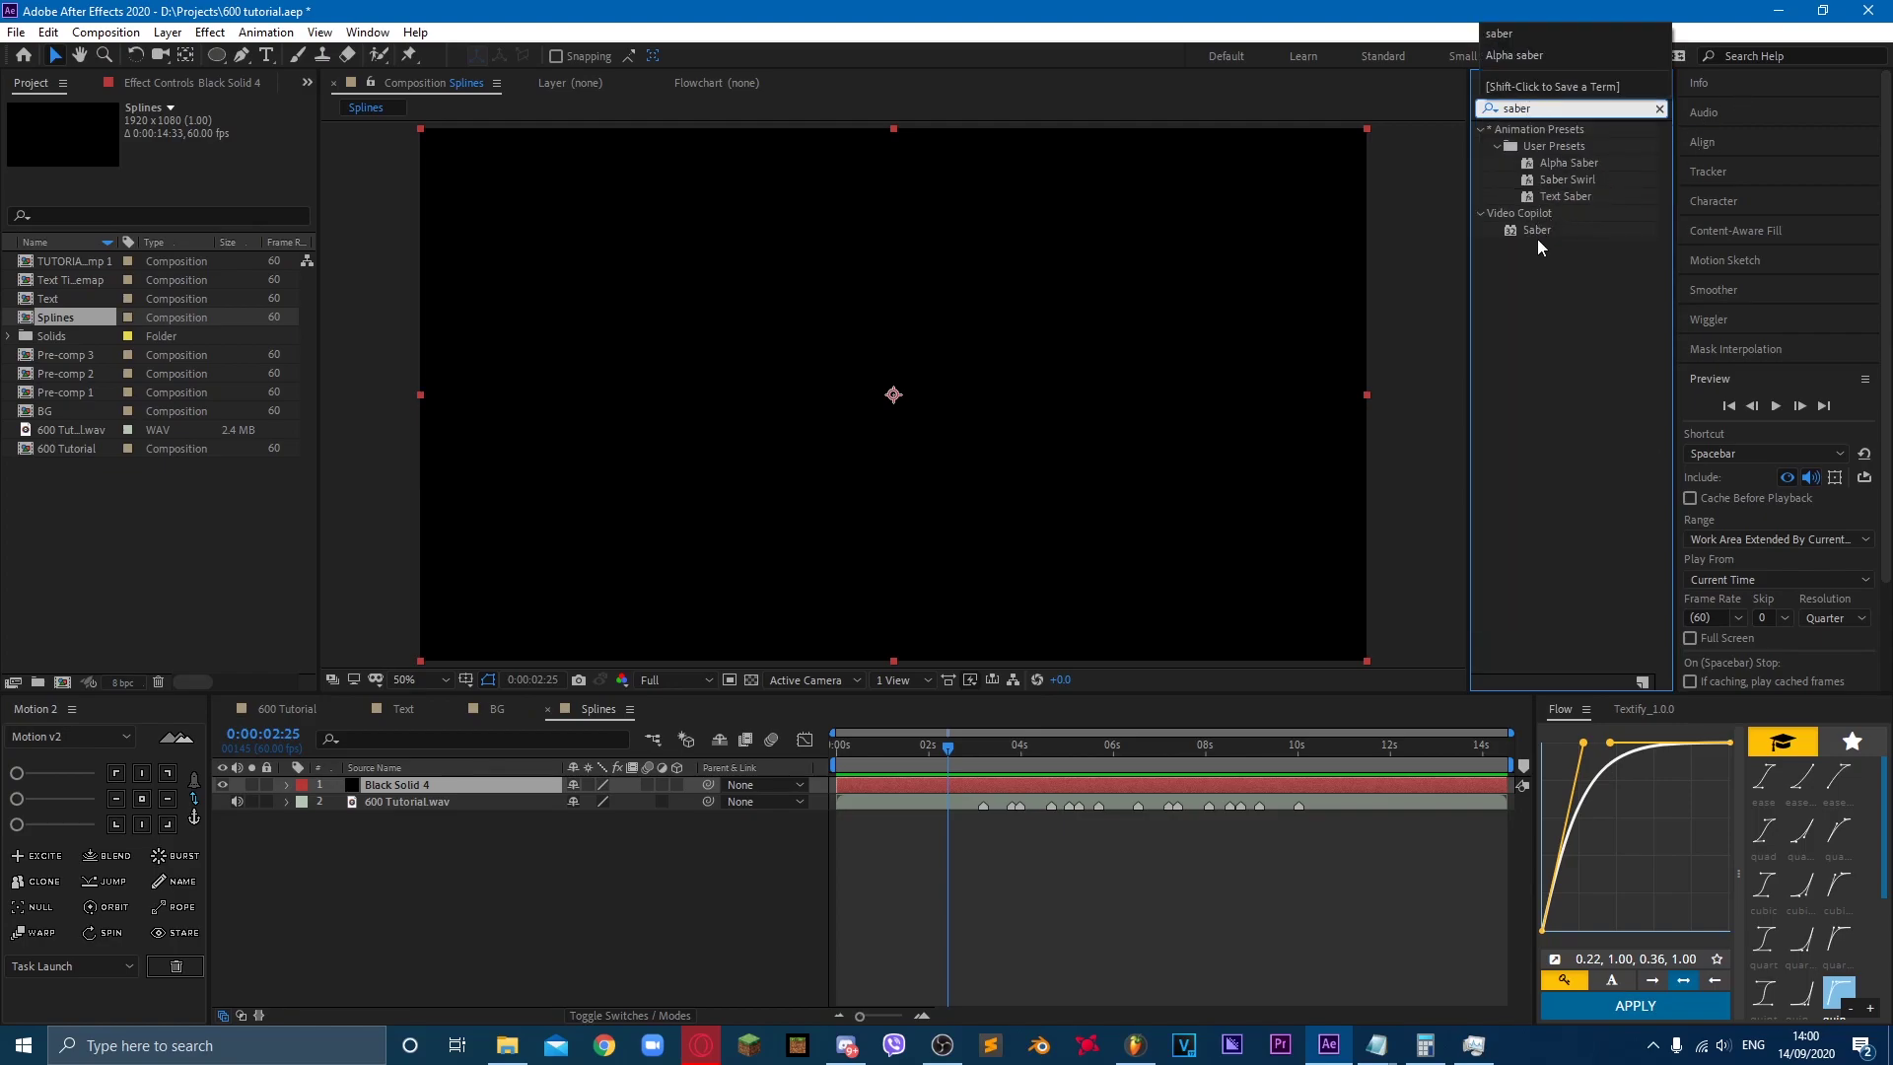
pyautogui.doubleClick(1530, 229)
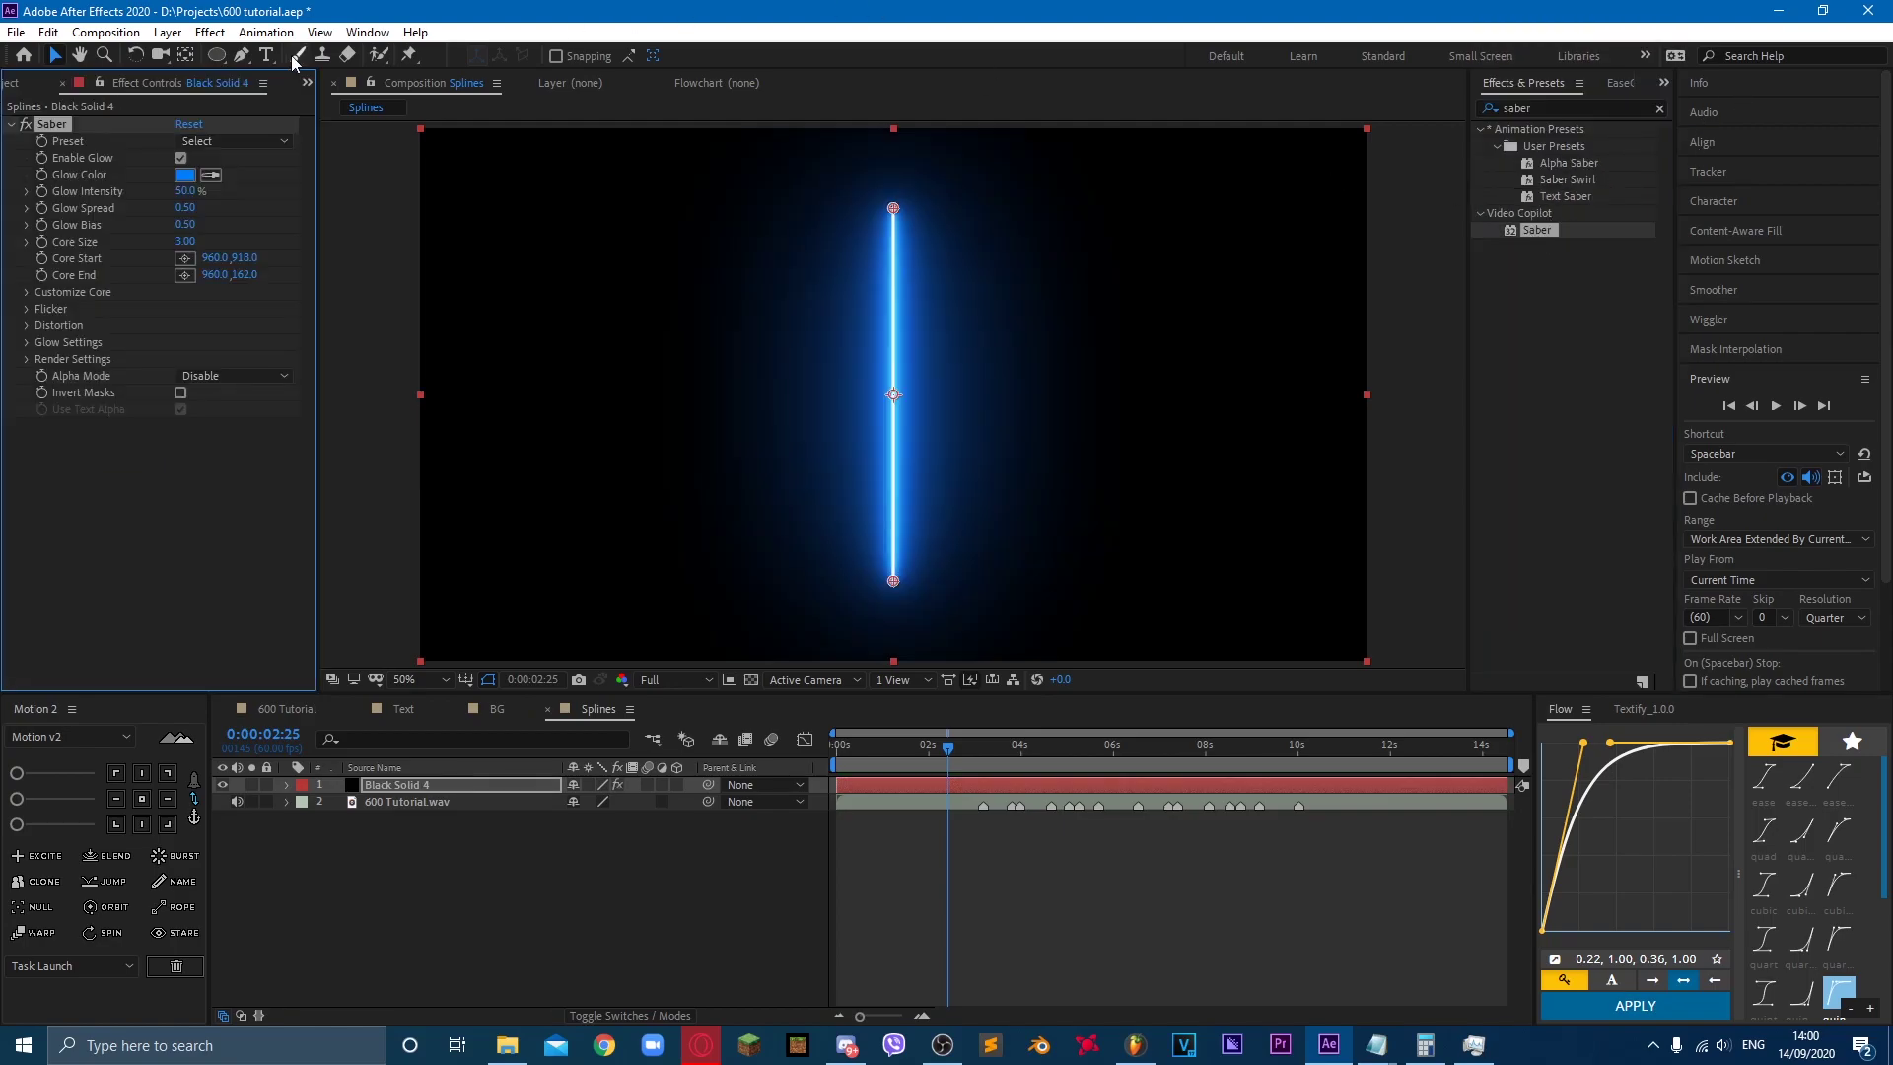
pyautogui.click(27, 293)
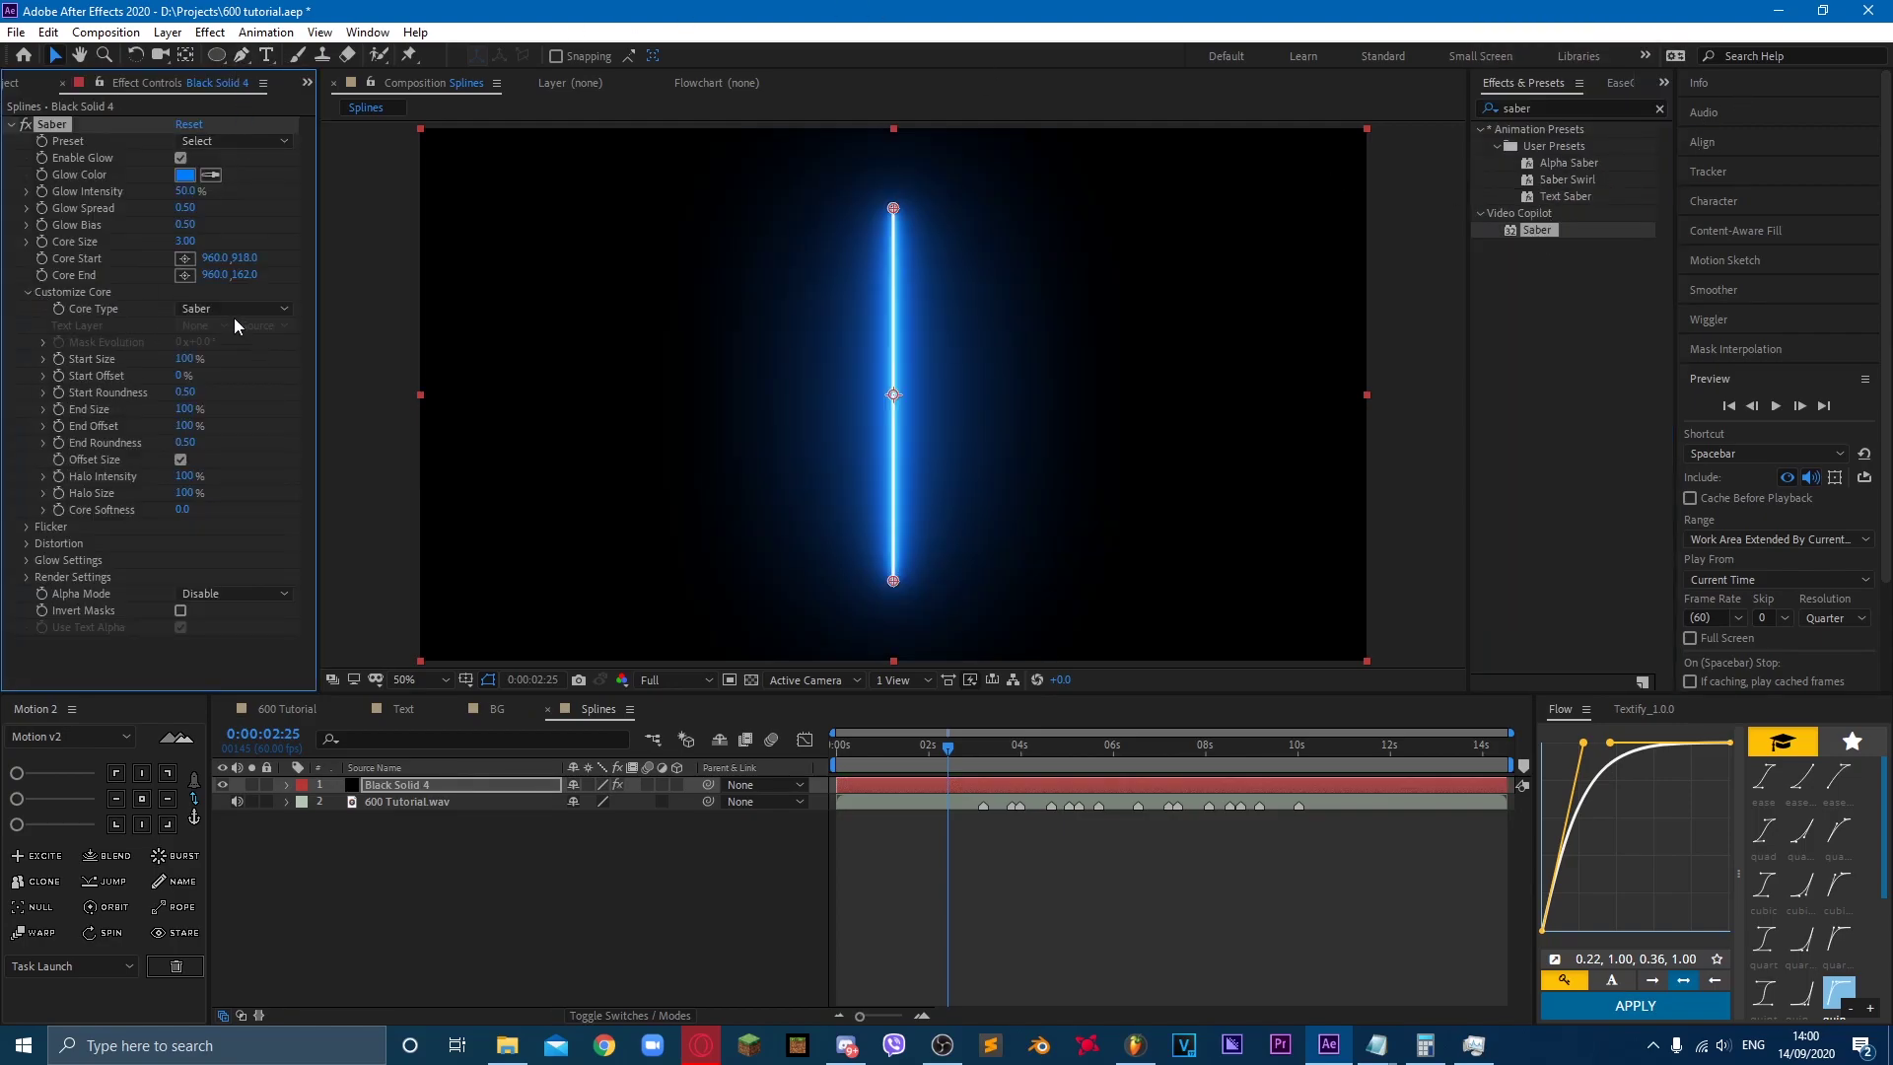
pyautogui.click(234, 309)
pyautogui.click(230, 354)
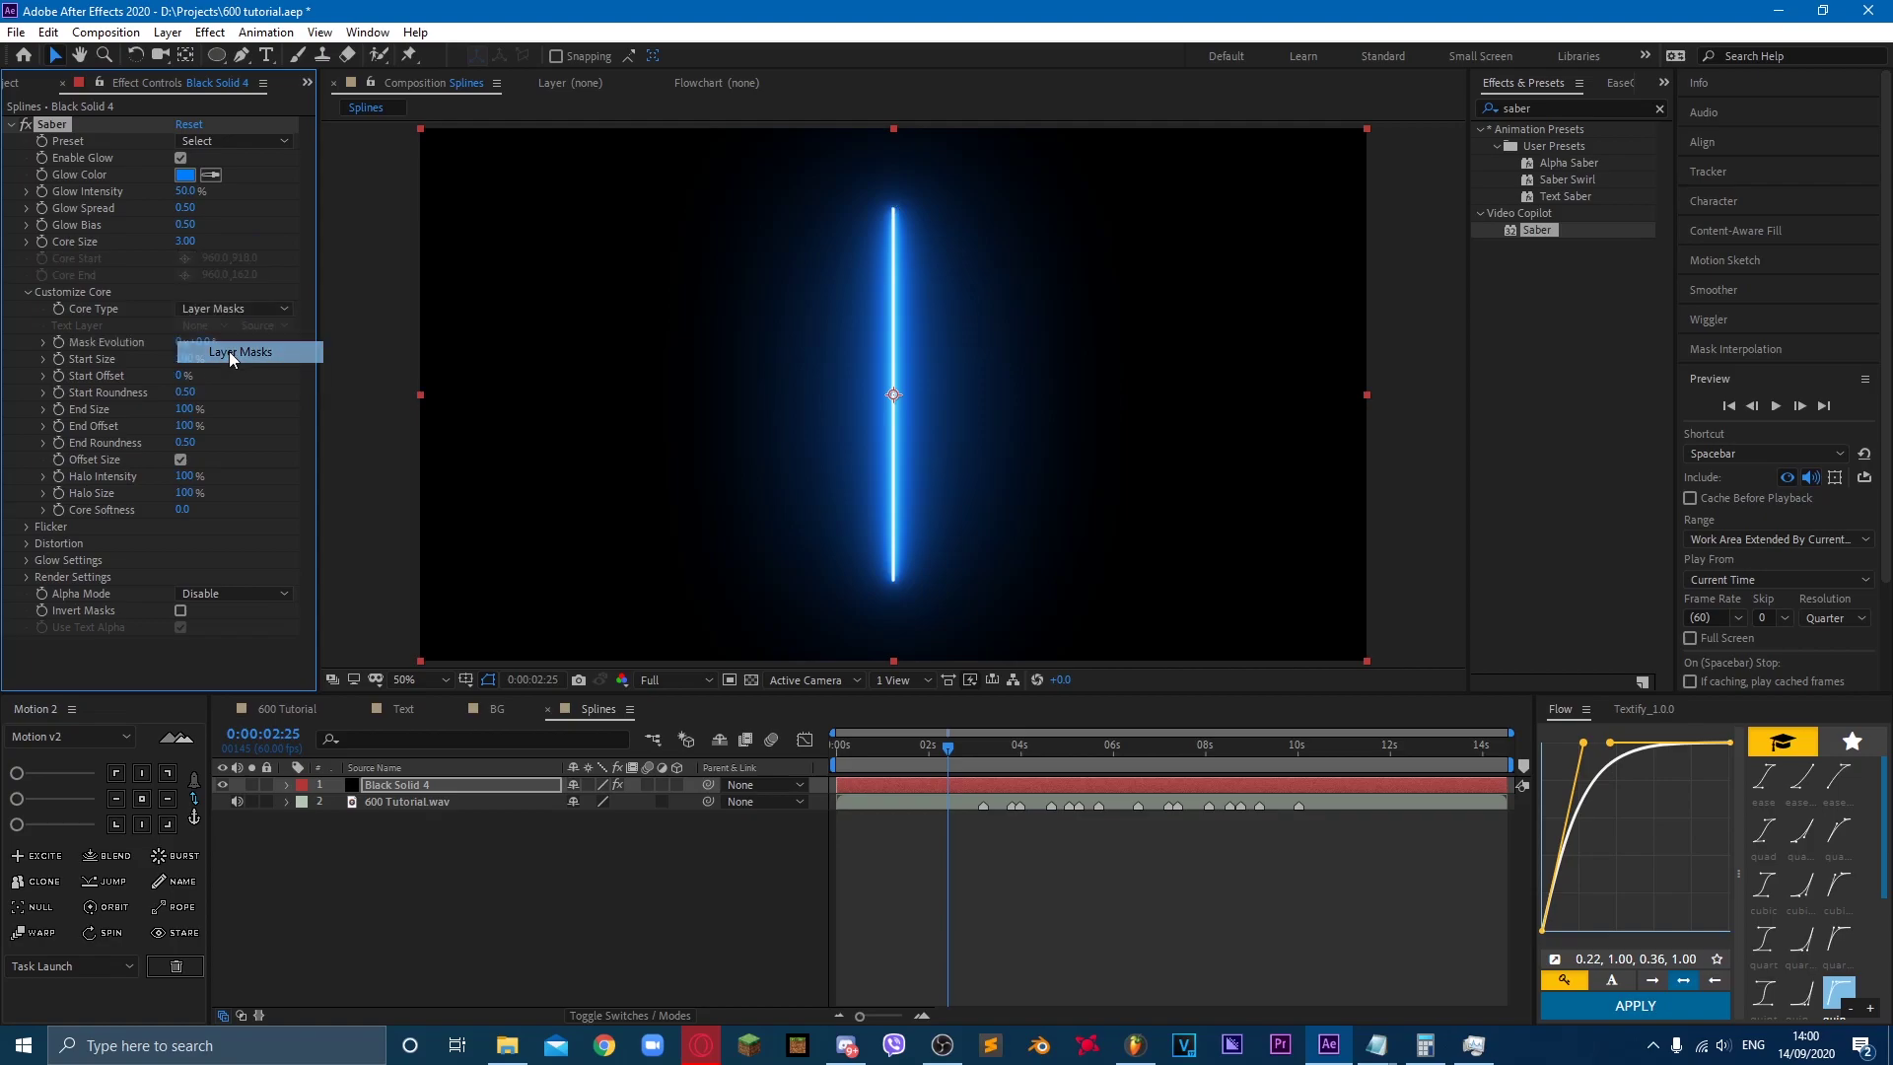
# Step: Draw an open, curved mask path on the solid with the Pen tool, looping around the frame centre and starting and ending beyond the left edge
pyautogui.click(242, 56)
pyautogui.click(380, 279)
pyautogui.moveTo(949, 276); pyautogui.dragTo(1004, 377)
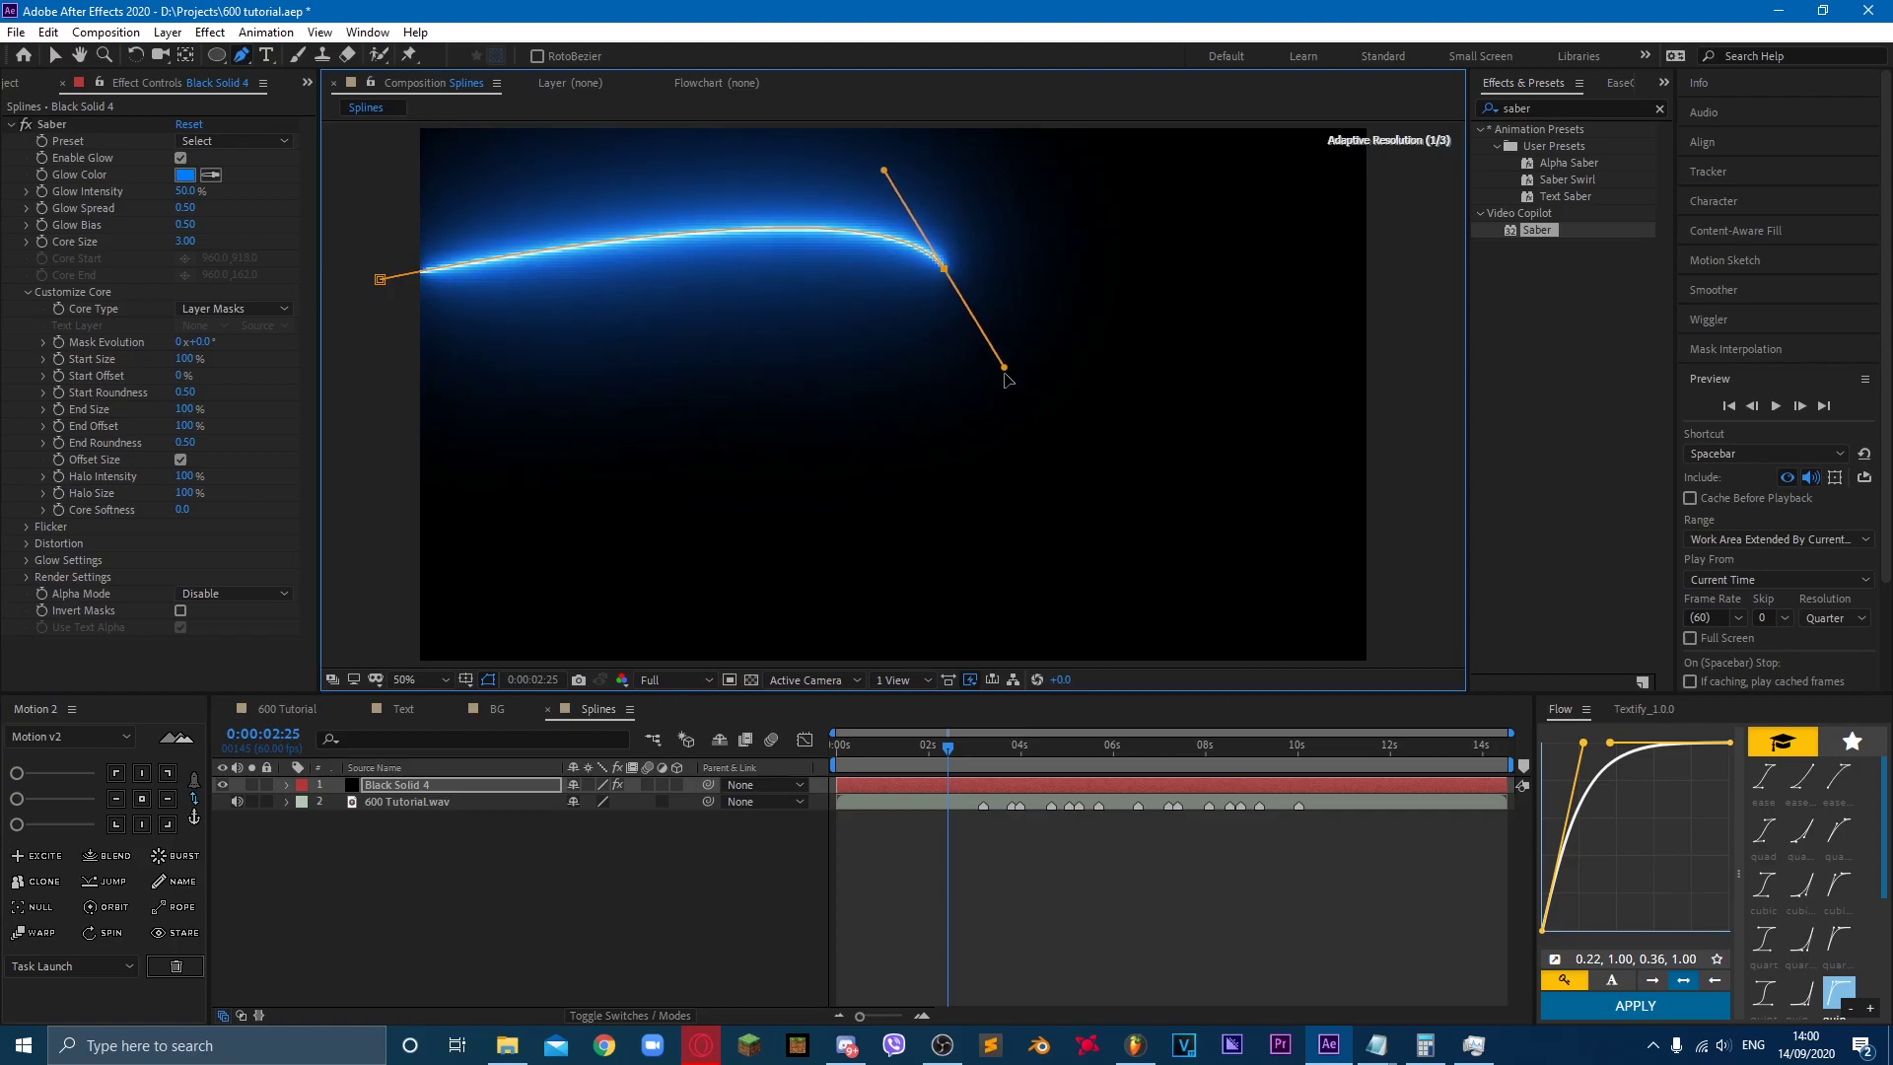
pyautogui.moveTo(565, 483); pyautogui.dragTo(615, 659)
pyautogui.moveTo(1093, 310); pyautogui.dragTo(1136, 485)
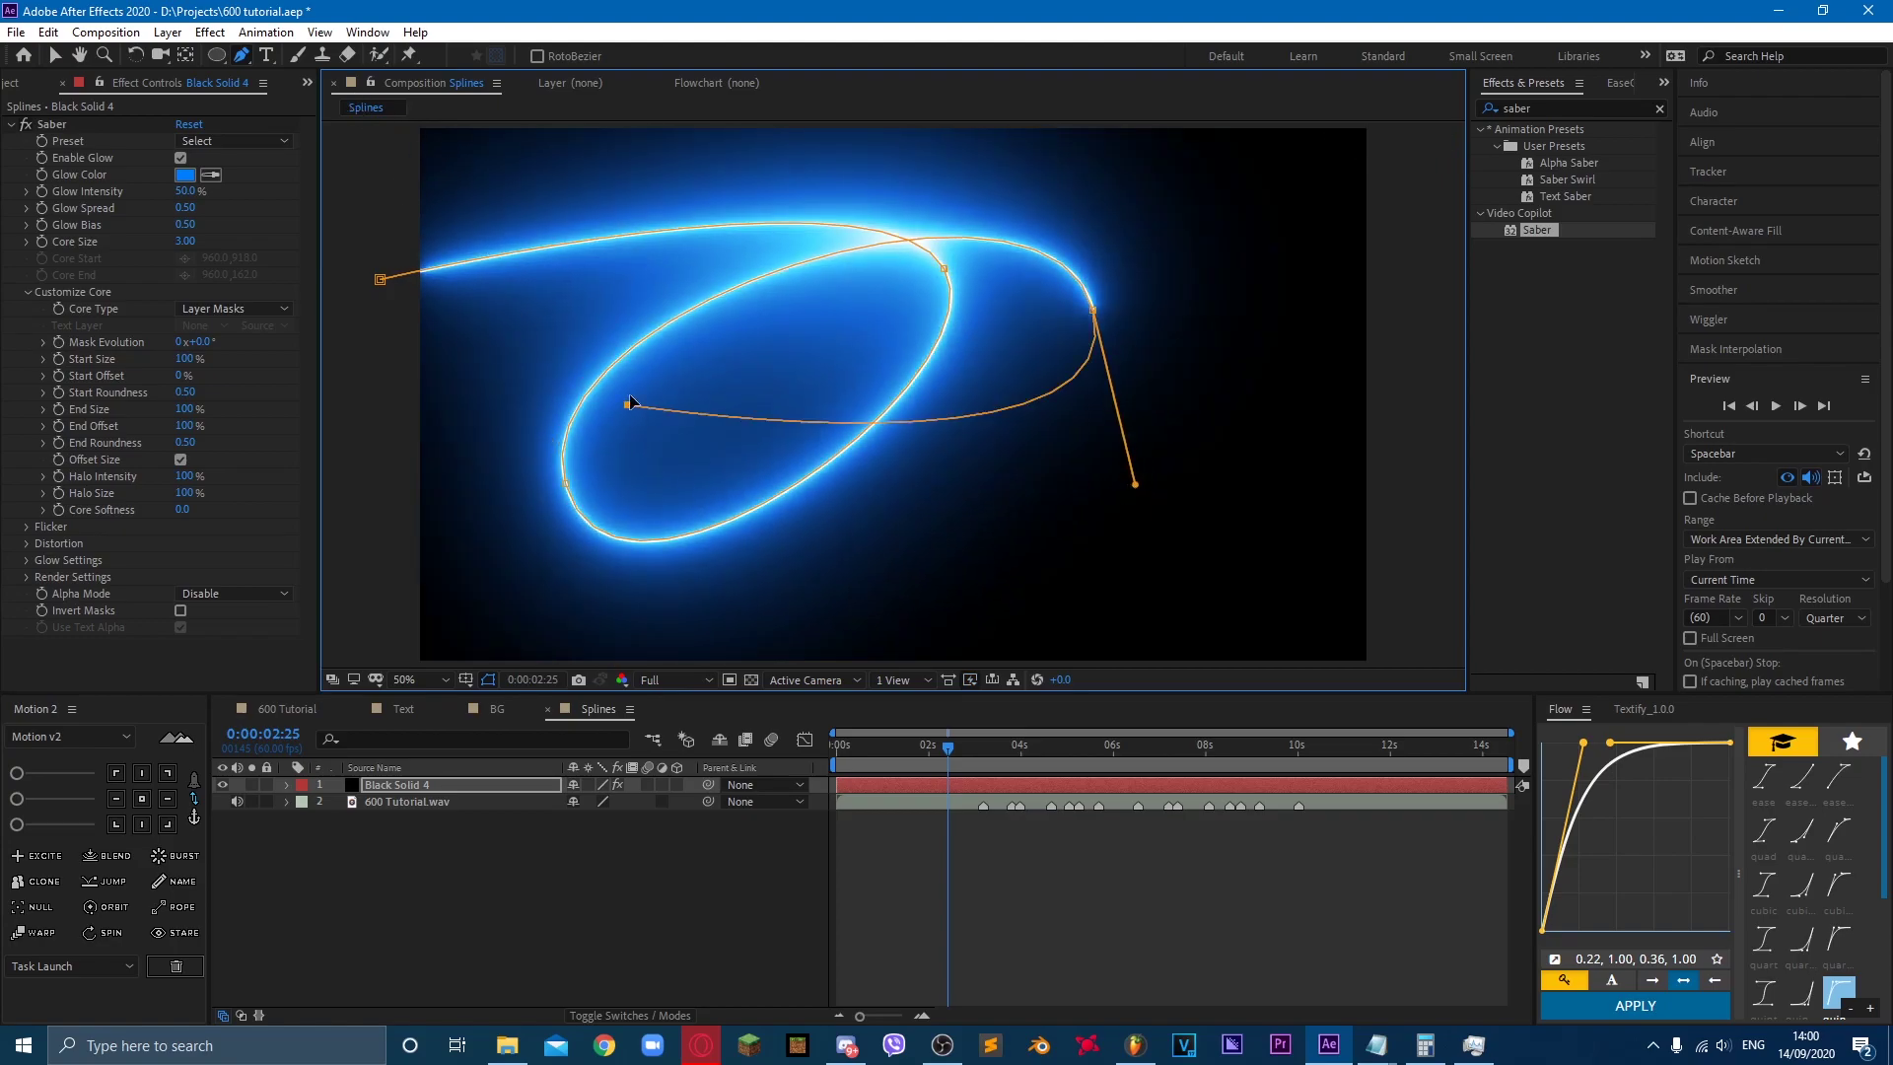
pyautogui.moveTo(630, 408); pyautogui.dragTo(661, 277)
pyautogui.moveTo(1223, 327); pyautogui.dragTo(1257, 487)
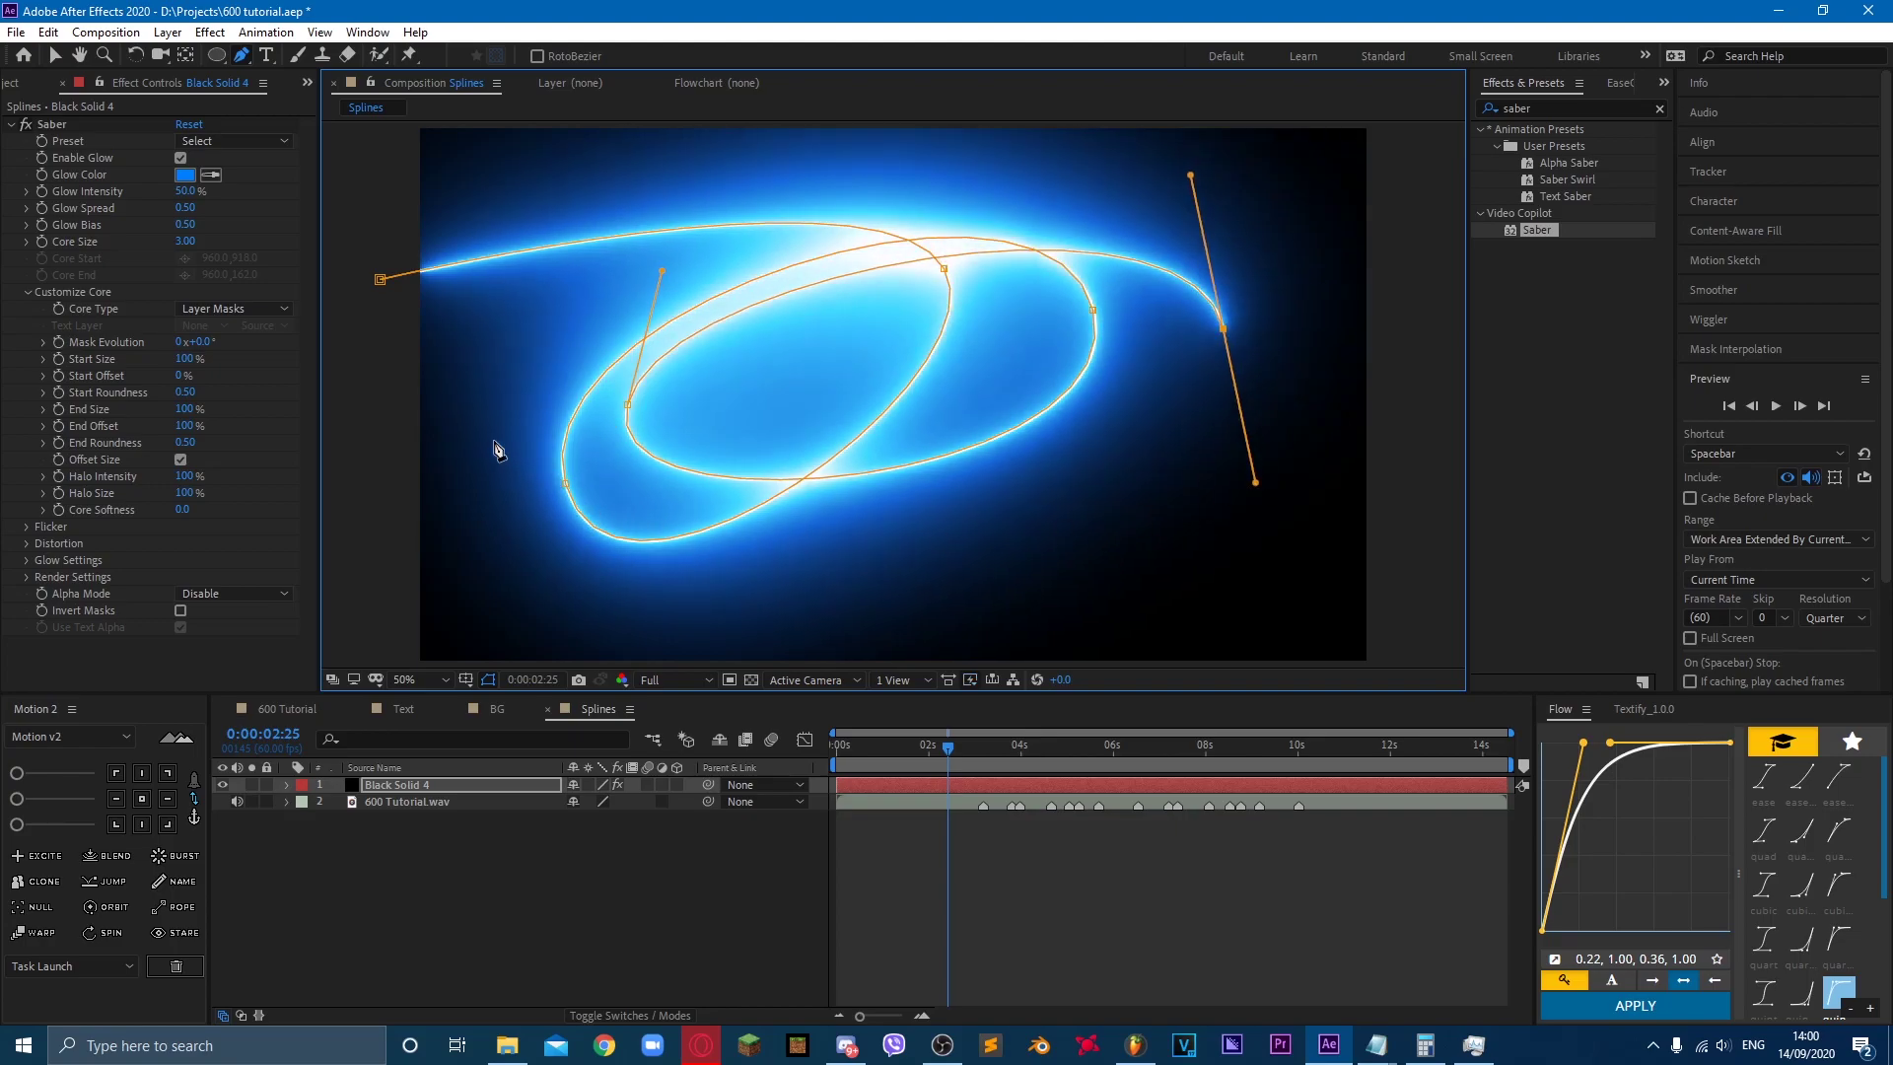
pyautogui.moveTo(494, 439); pyautogui.dragTo(483, 256)
pyautogui.moveTo(1233, 197); pyautogui.dragTo(1292, 336)
pyautogui.moveTo(382, 381); pyautogui.dragTo(479, 551)
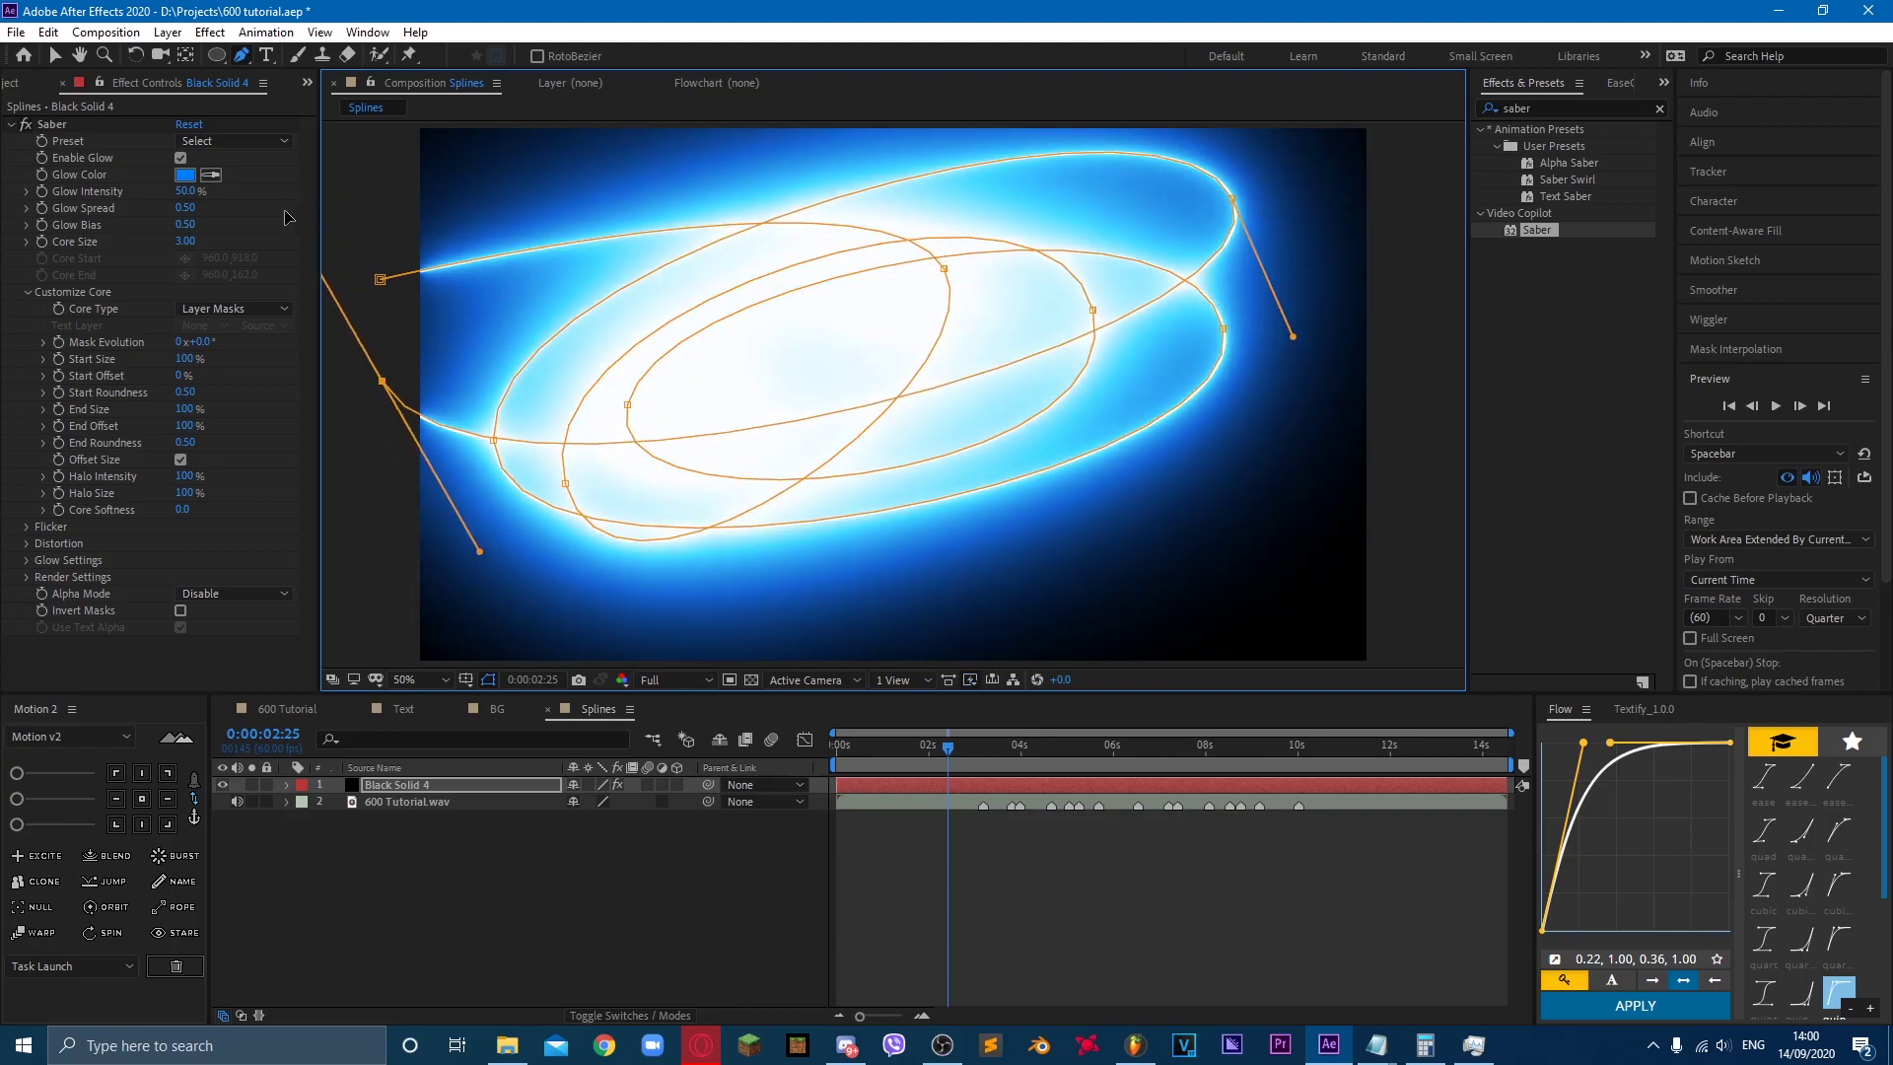
# Step: Filter the timeline for "start offset, end offset", set End Offset to 0%, and keyframe both offsets at 0:00:02:25
pyautogui.click(545, 738)
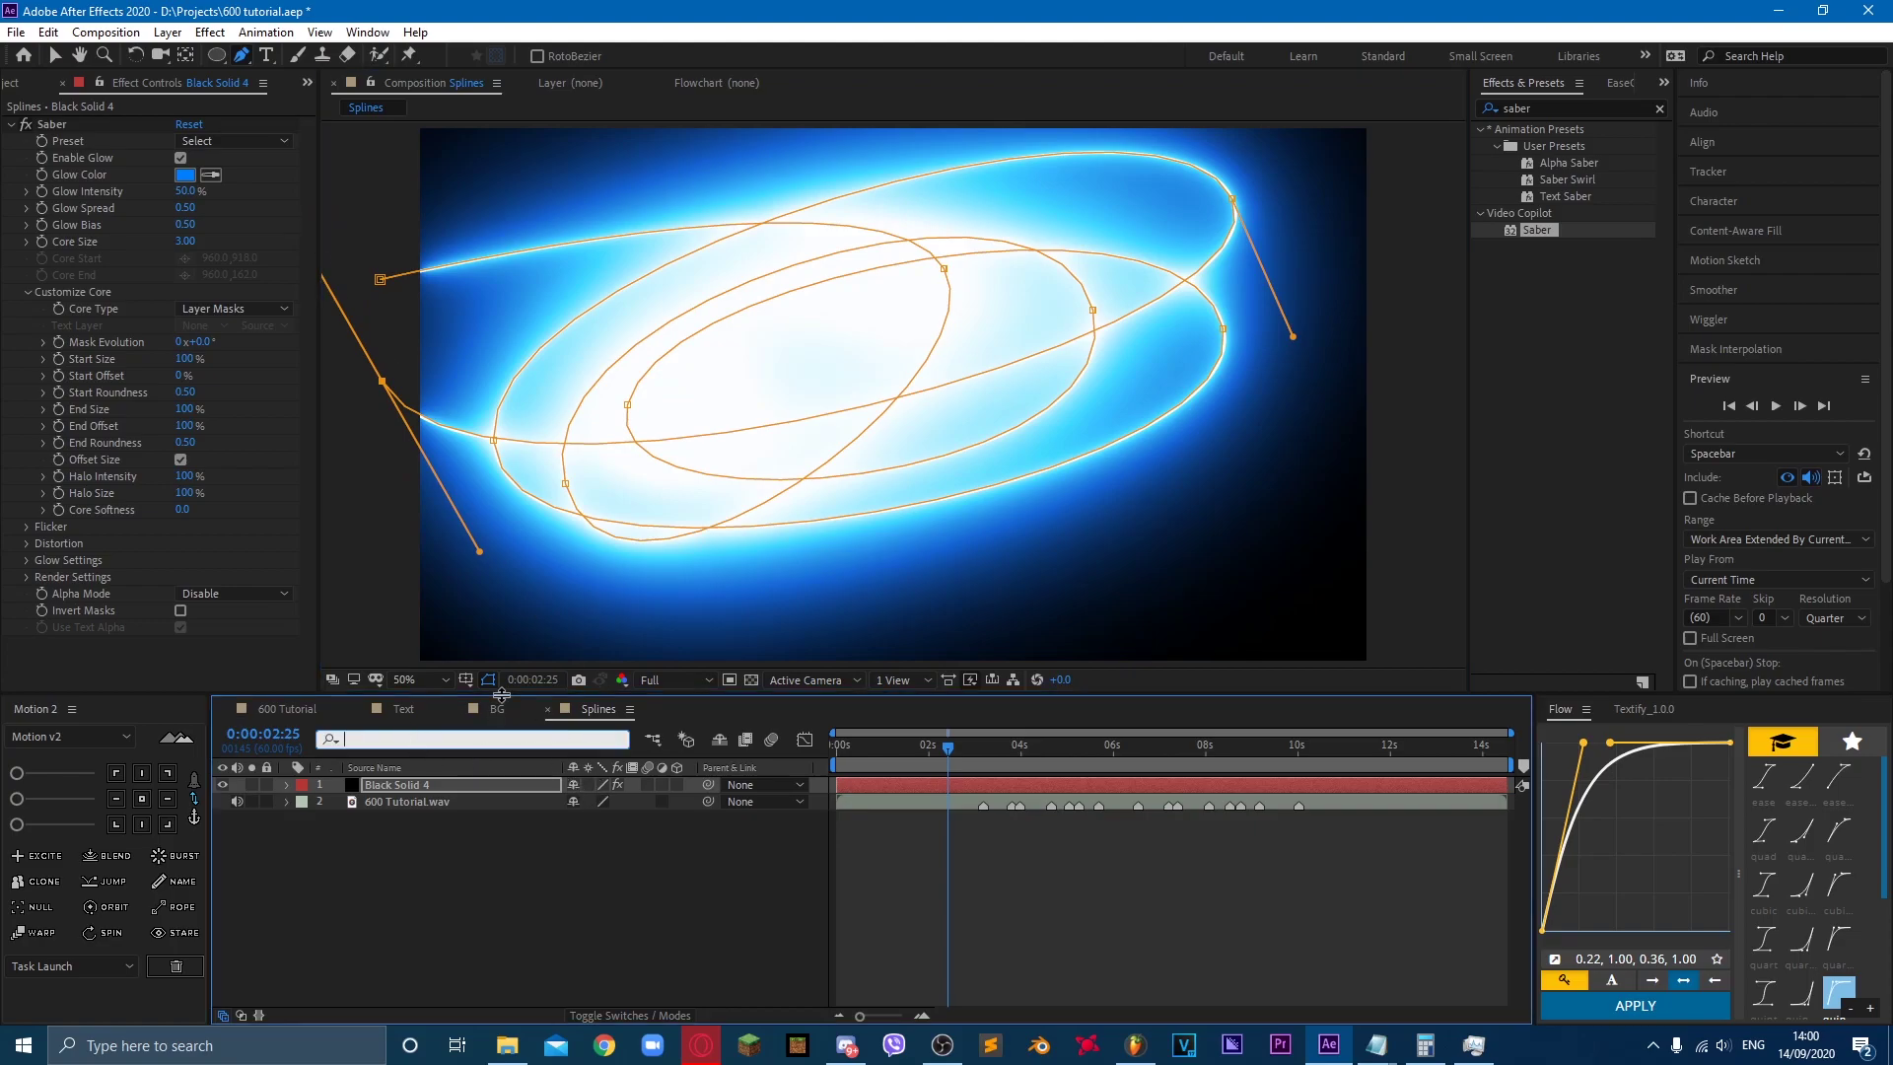
pyautogui.write('start off')
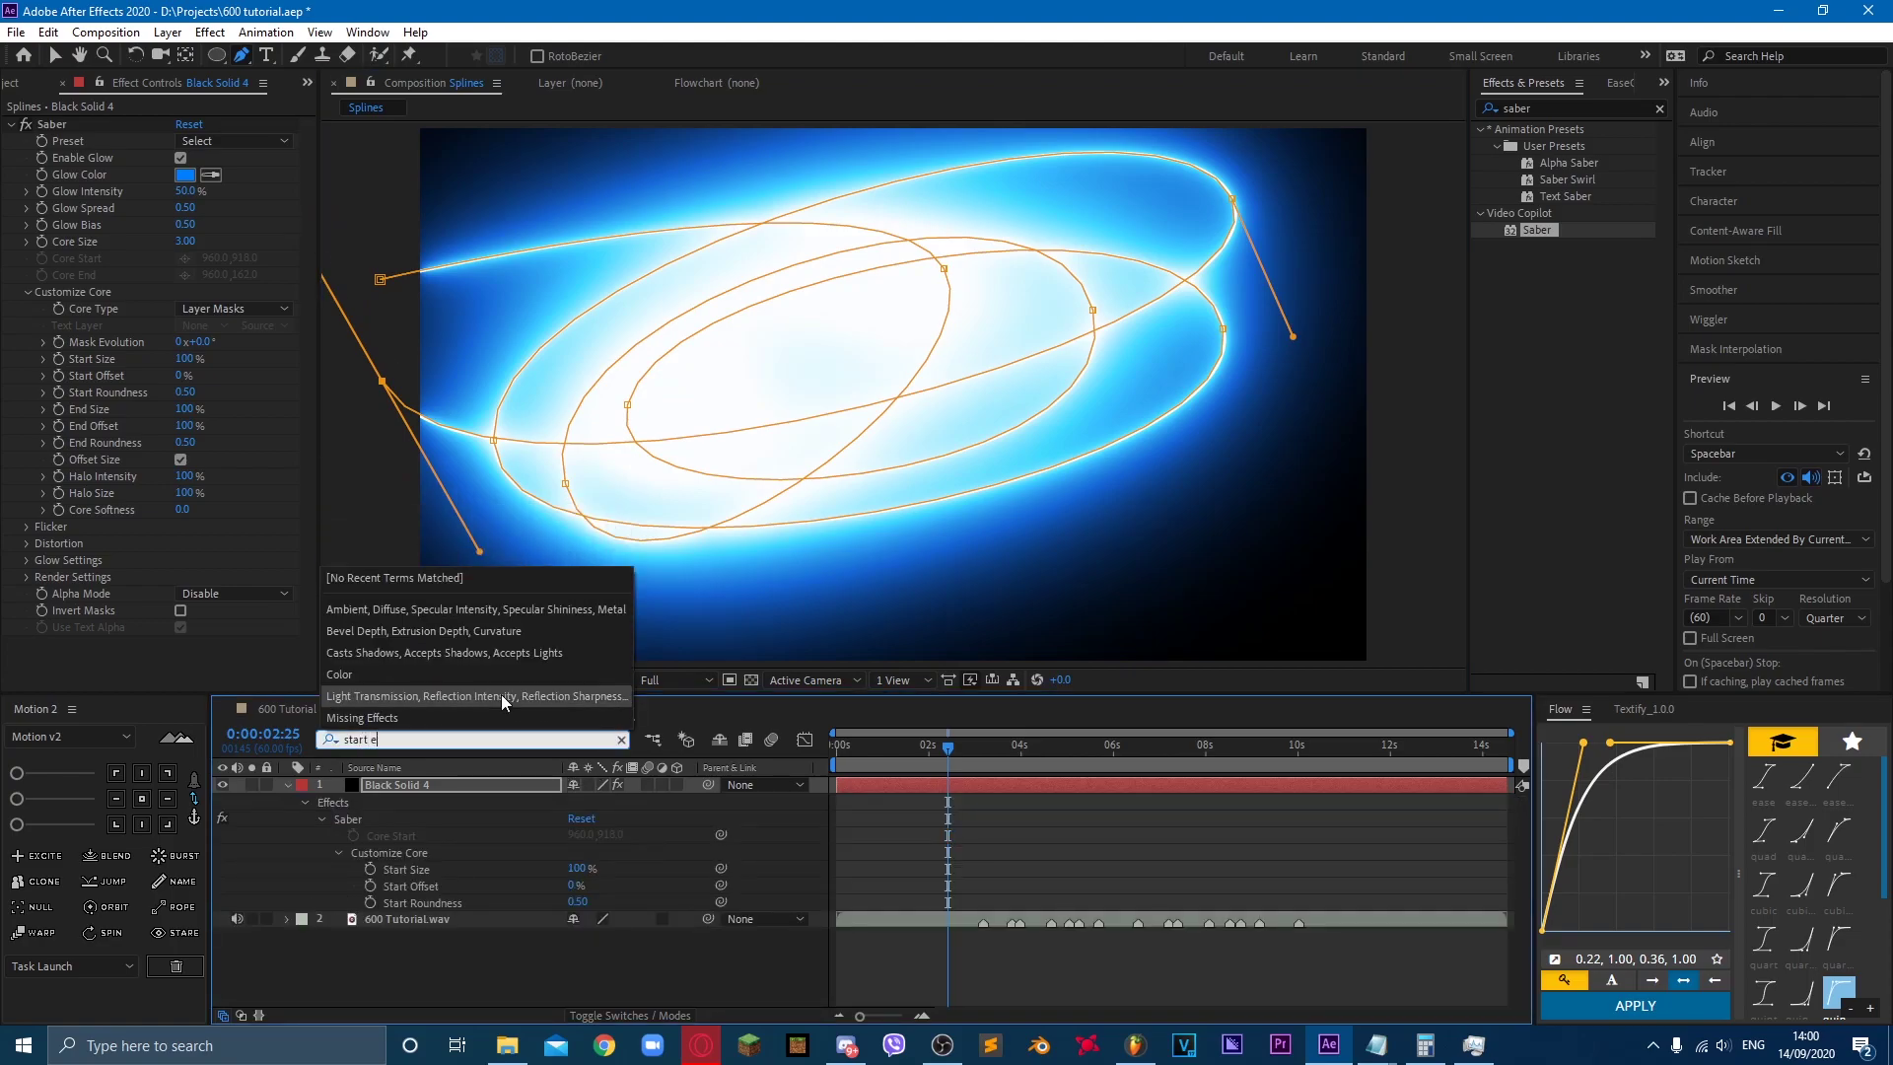
pyautogui.write('set, end offset')
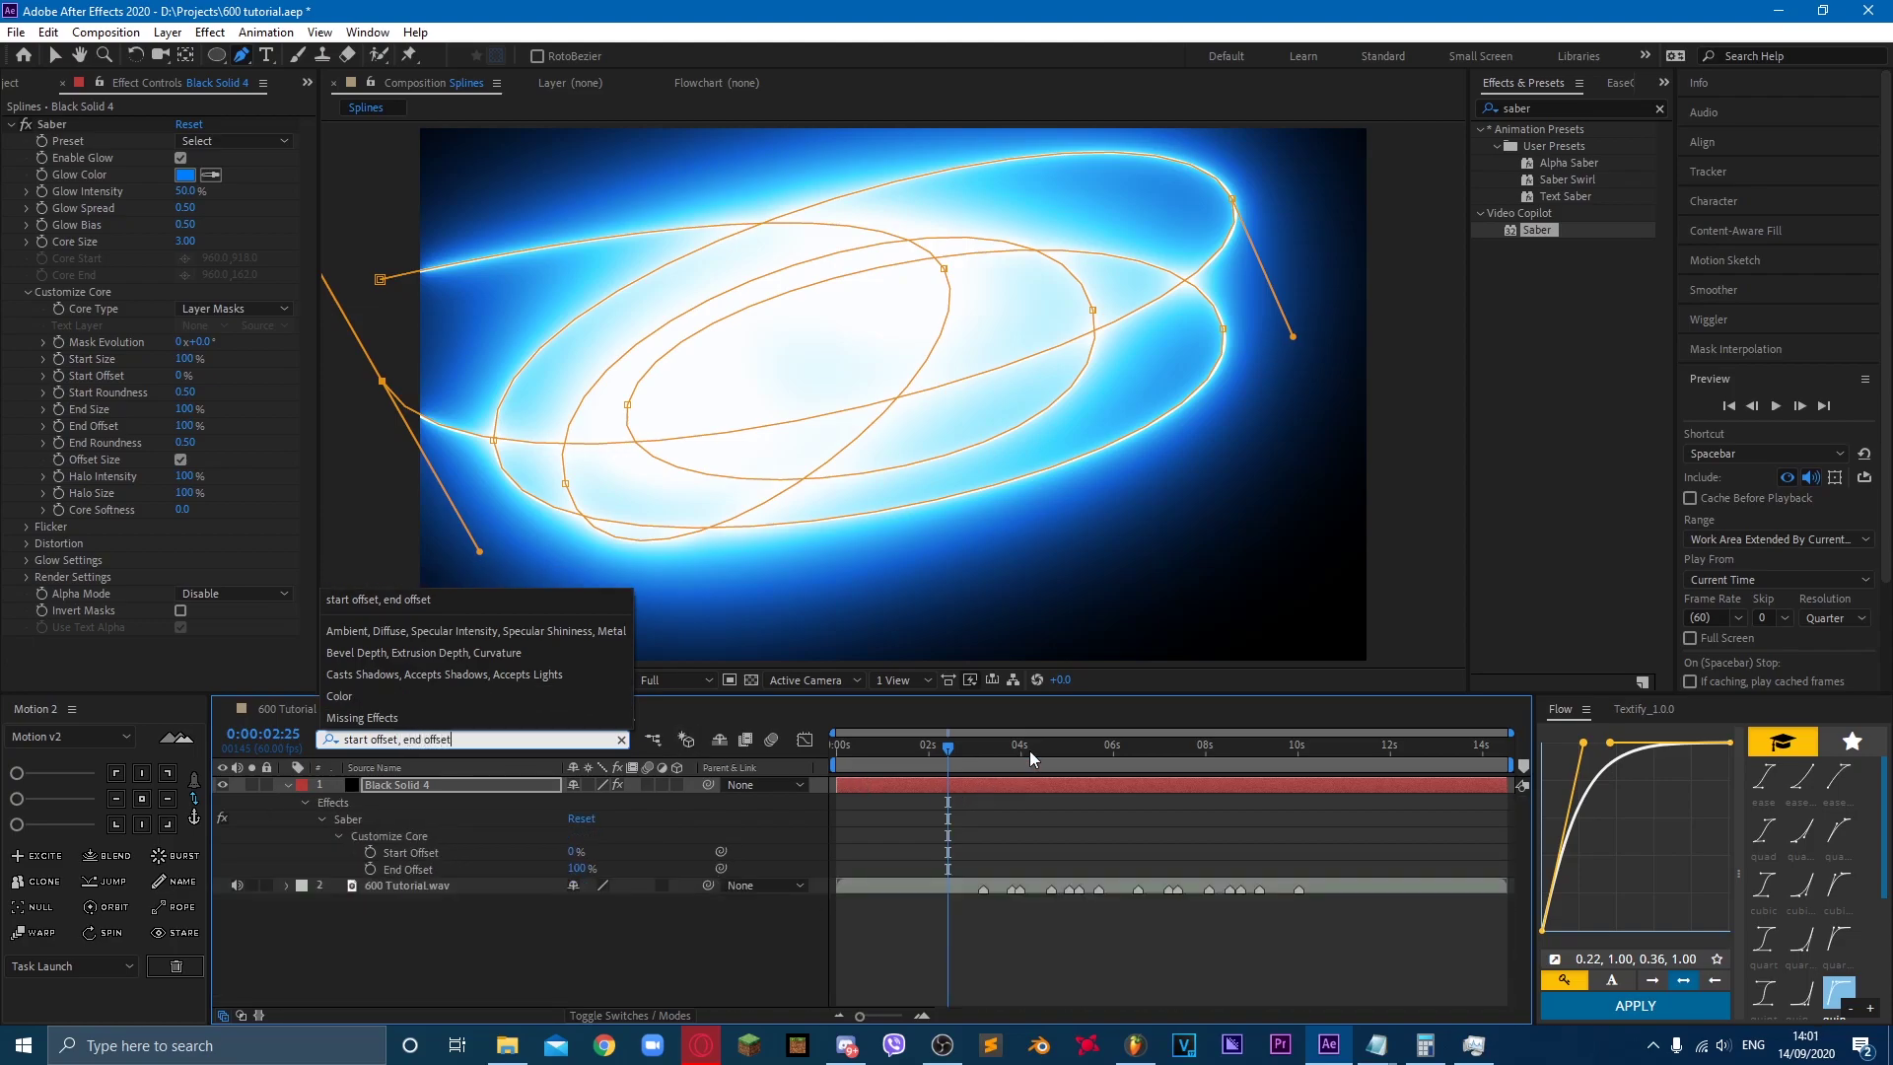
pyautogui.press('Return')
pyautogui.moveTo(543, 867); pyautogui.dragTo(440, 868)
pyautogui.click(369, 868)
pyautogui.click(369, 852)
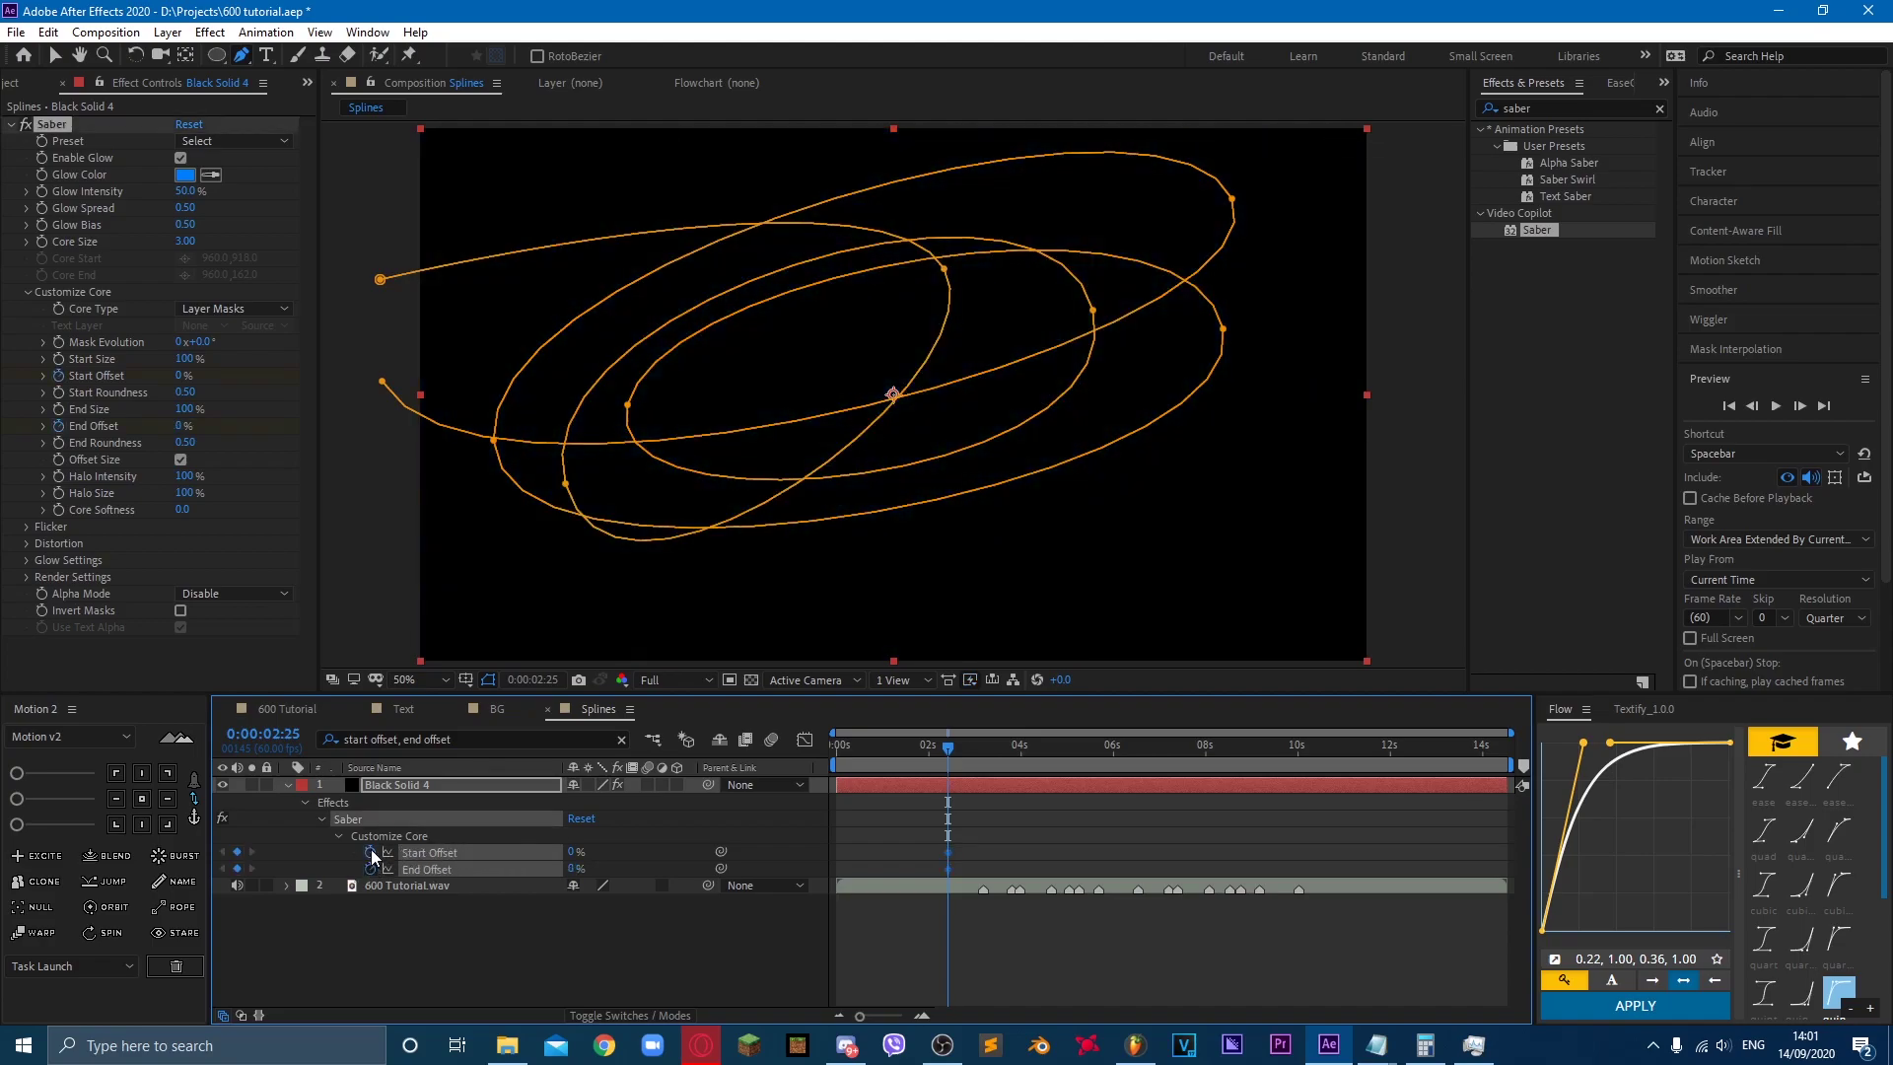
# Step: Keyframe Saber's Start Offset and End Offset at 100% at 0:00:10:31
pyautogui.click(1320, 747)
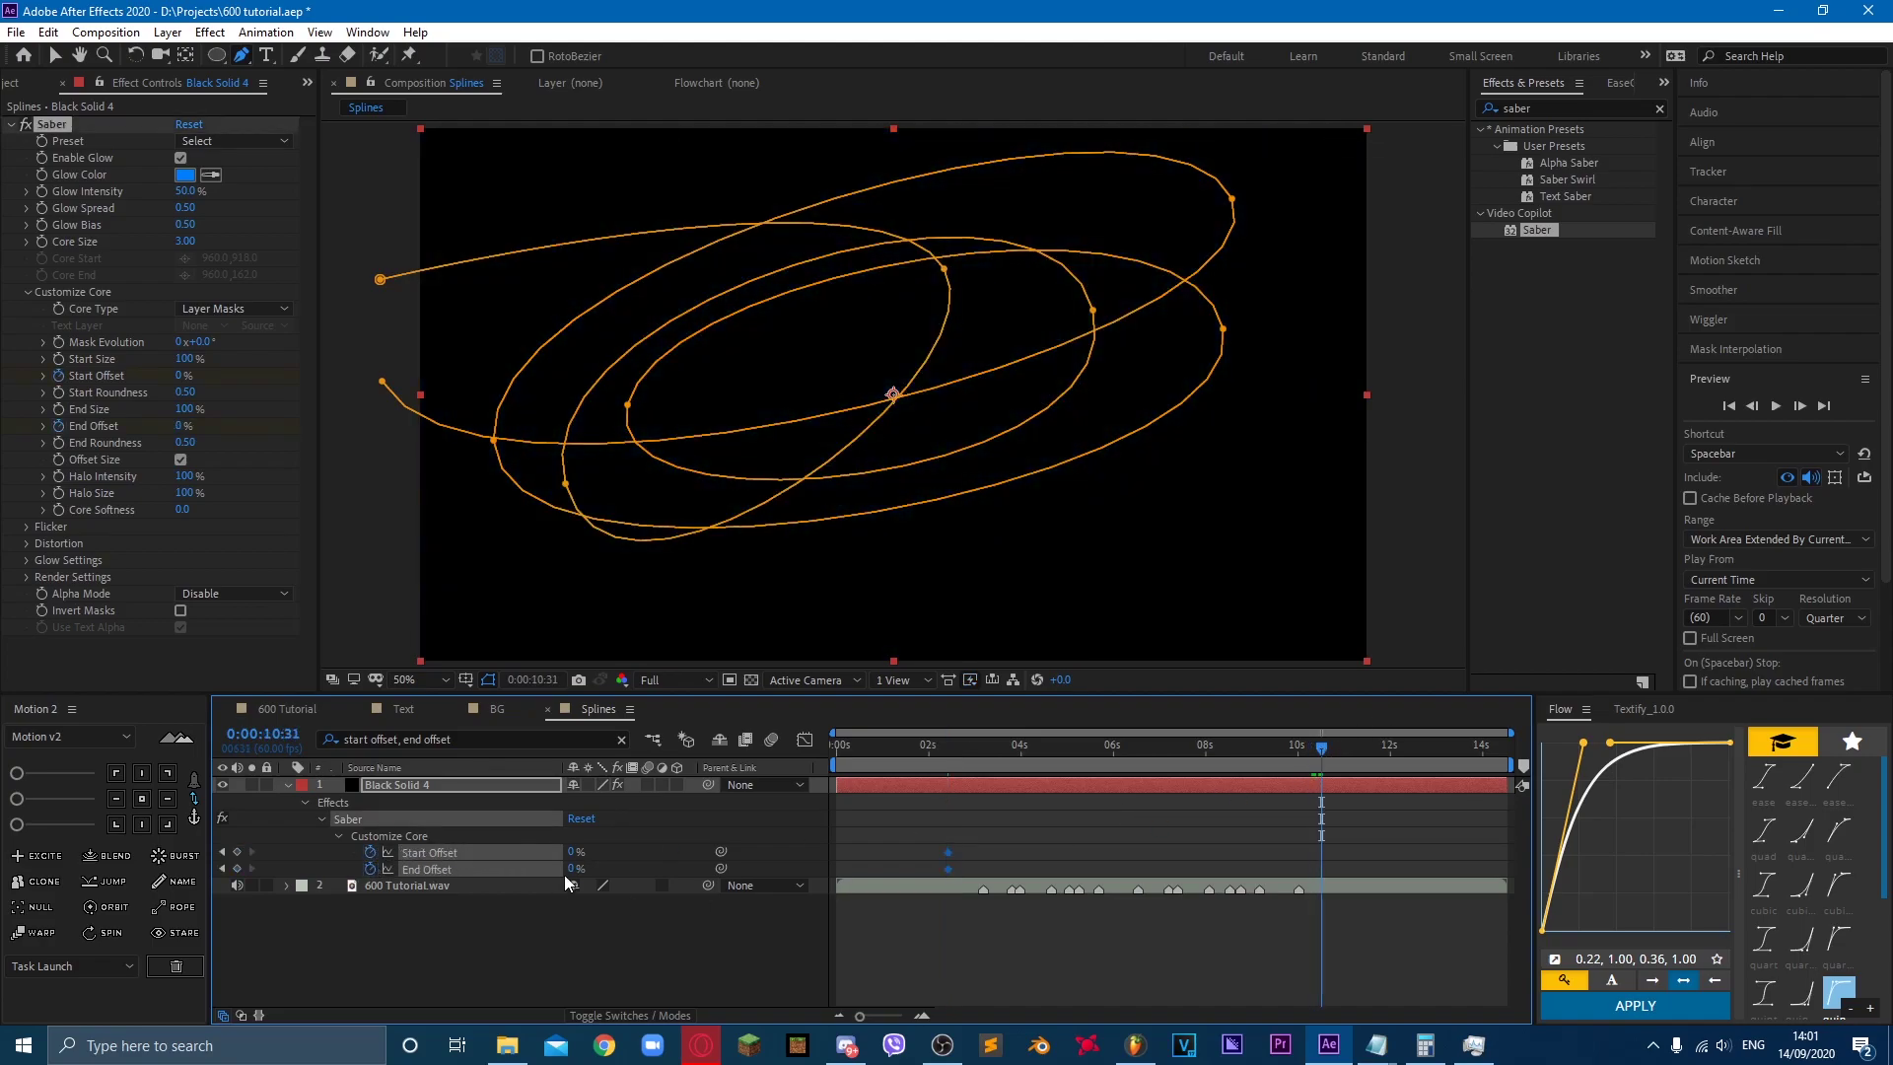
pyautogui.press('F2')
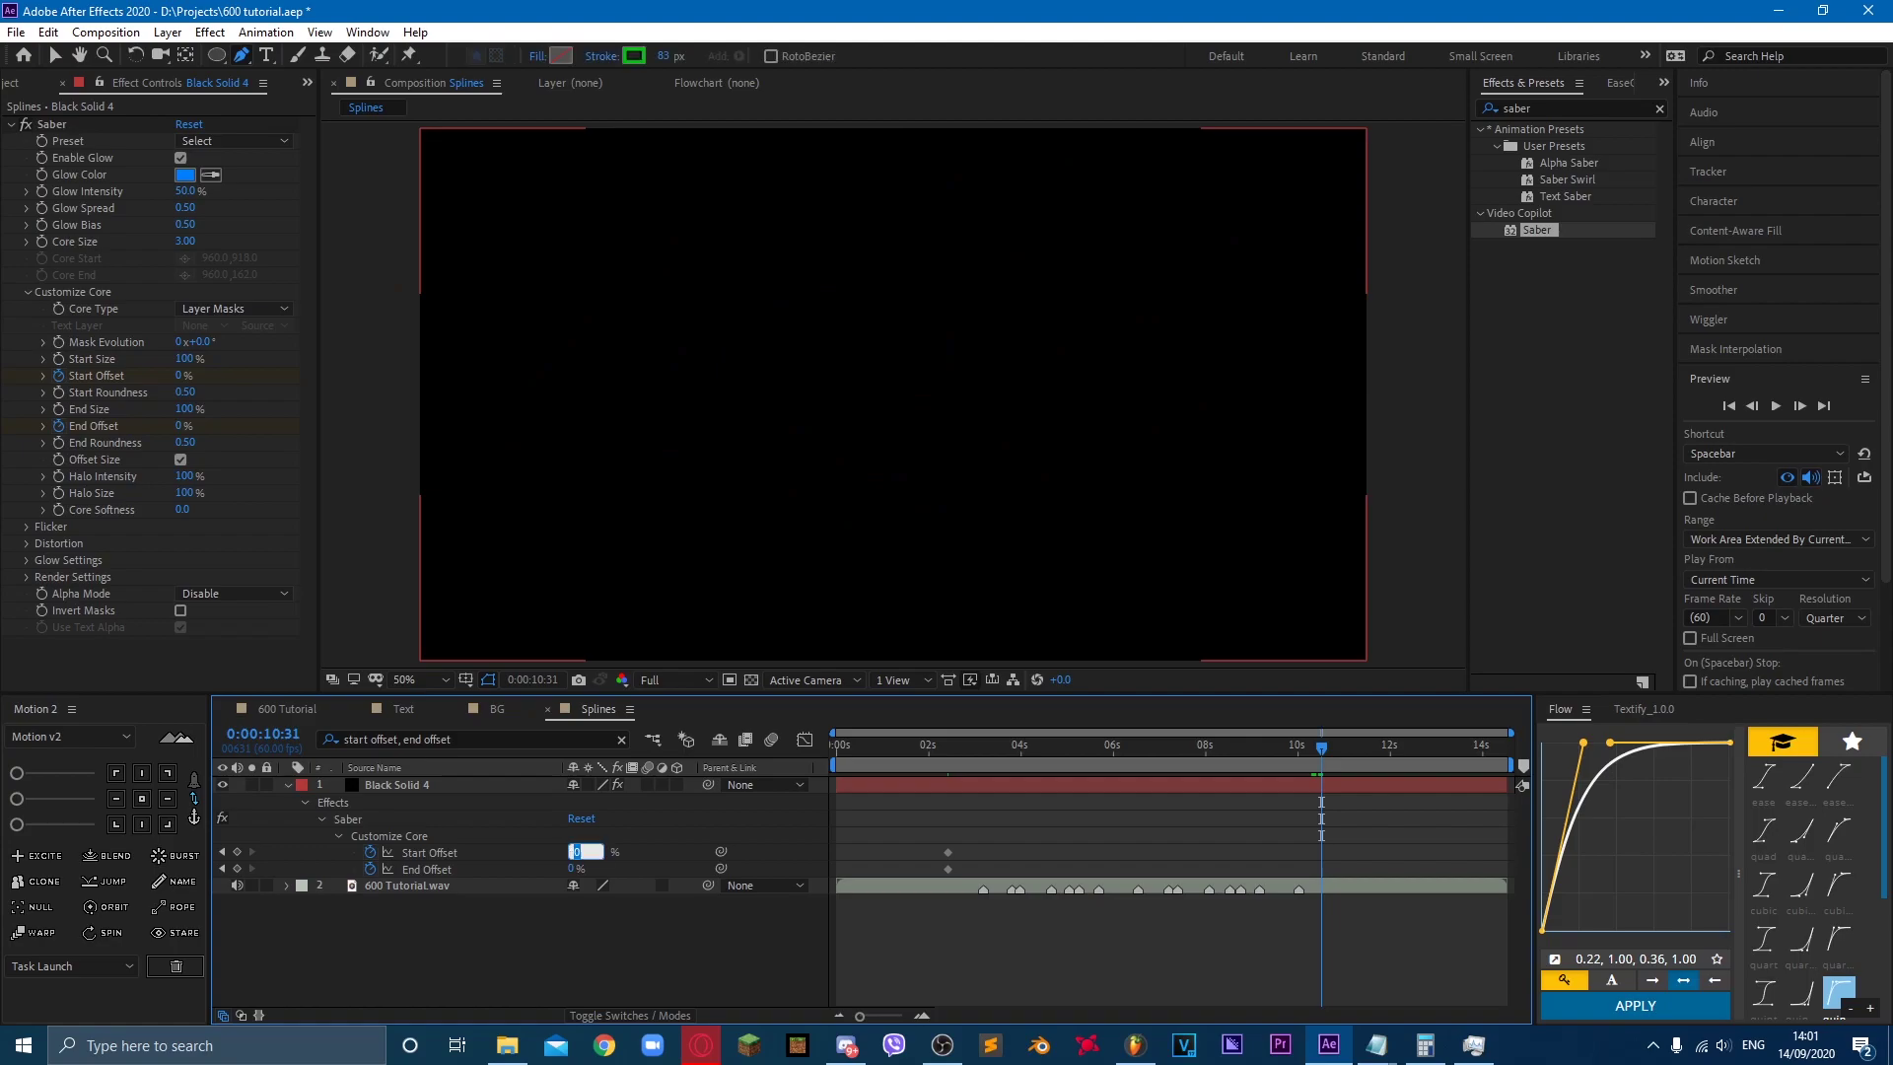
pyautogui.write('100')
pyautogui.press('Tab')
pyautogui.write('100')
pyautogui.press('Return')
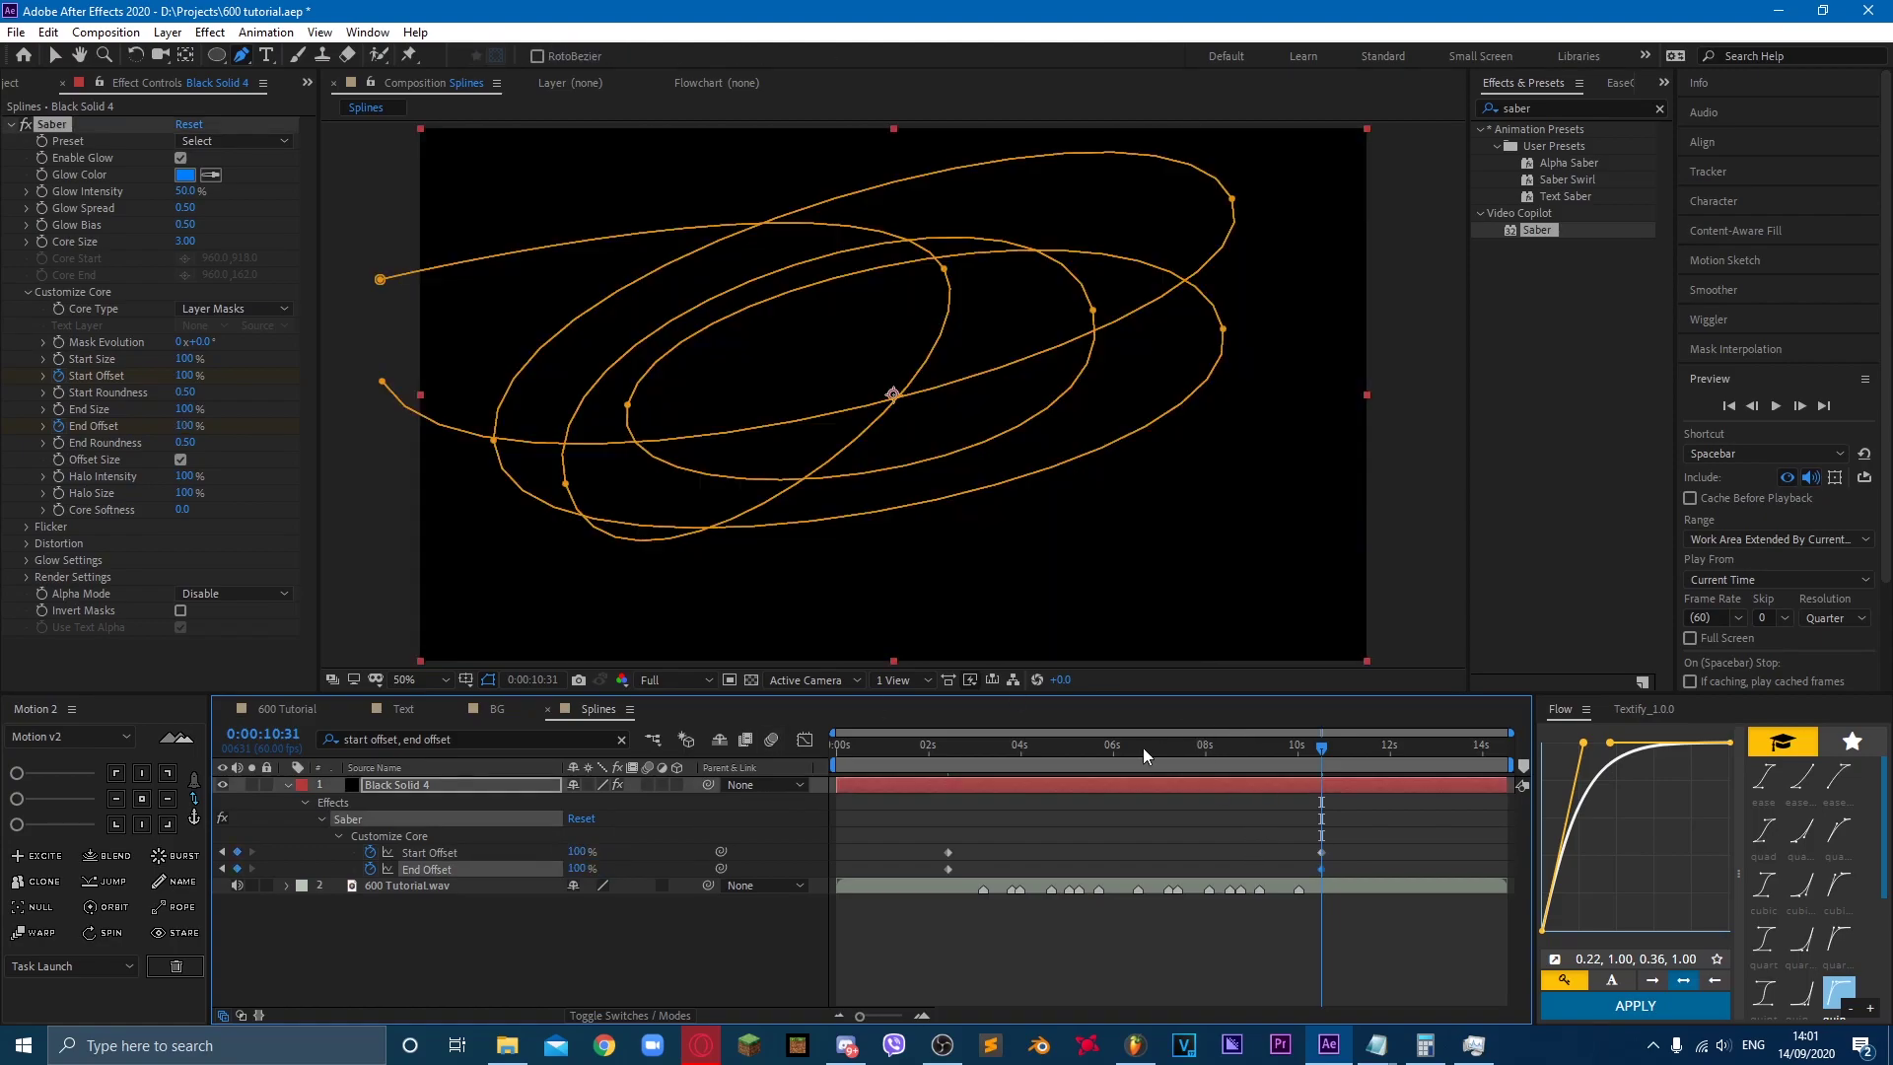
# Step: Shift both Start Offset keyframes about half a second later and play back the travelling saber line
pyautogui.moveTo(927, 842); pyautogui.dragTo(1347, 849)
pyautogui.press('F2')
pyautogui.press('space')
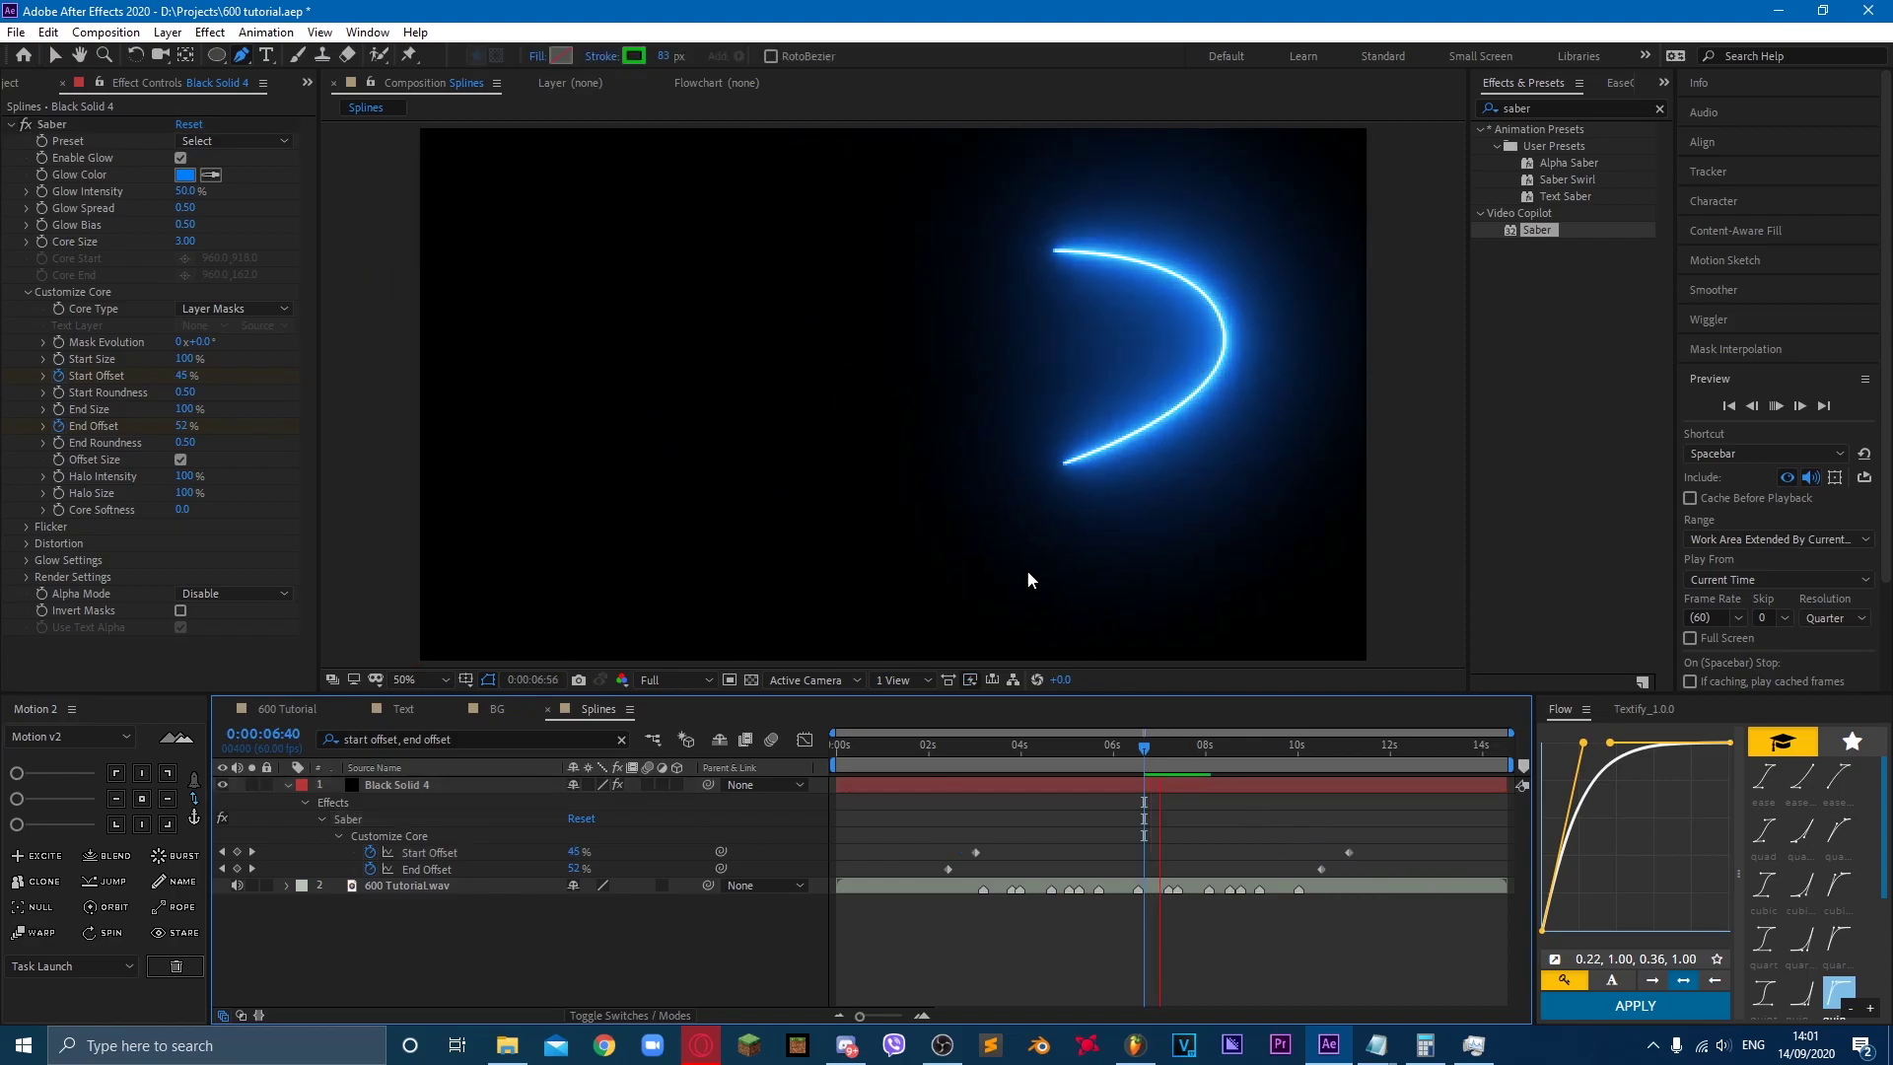
pyautogui.click(1144, 747)
pyautogui.press('space')
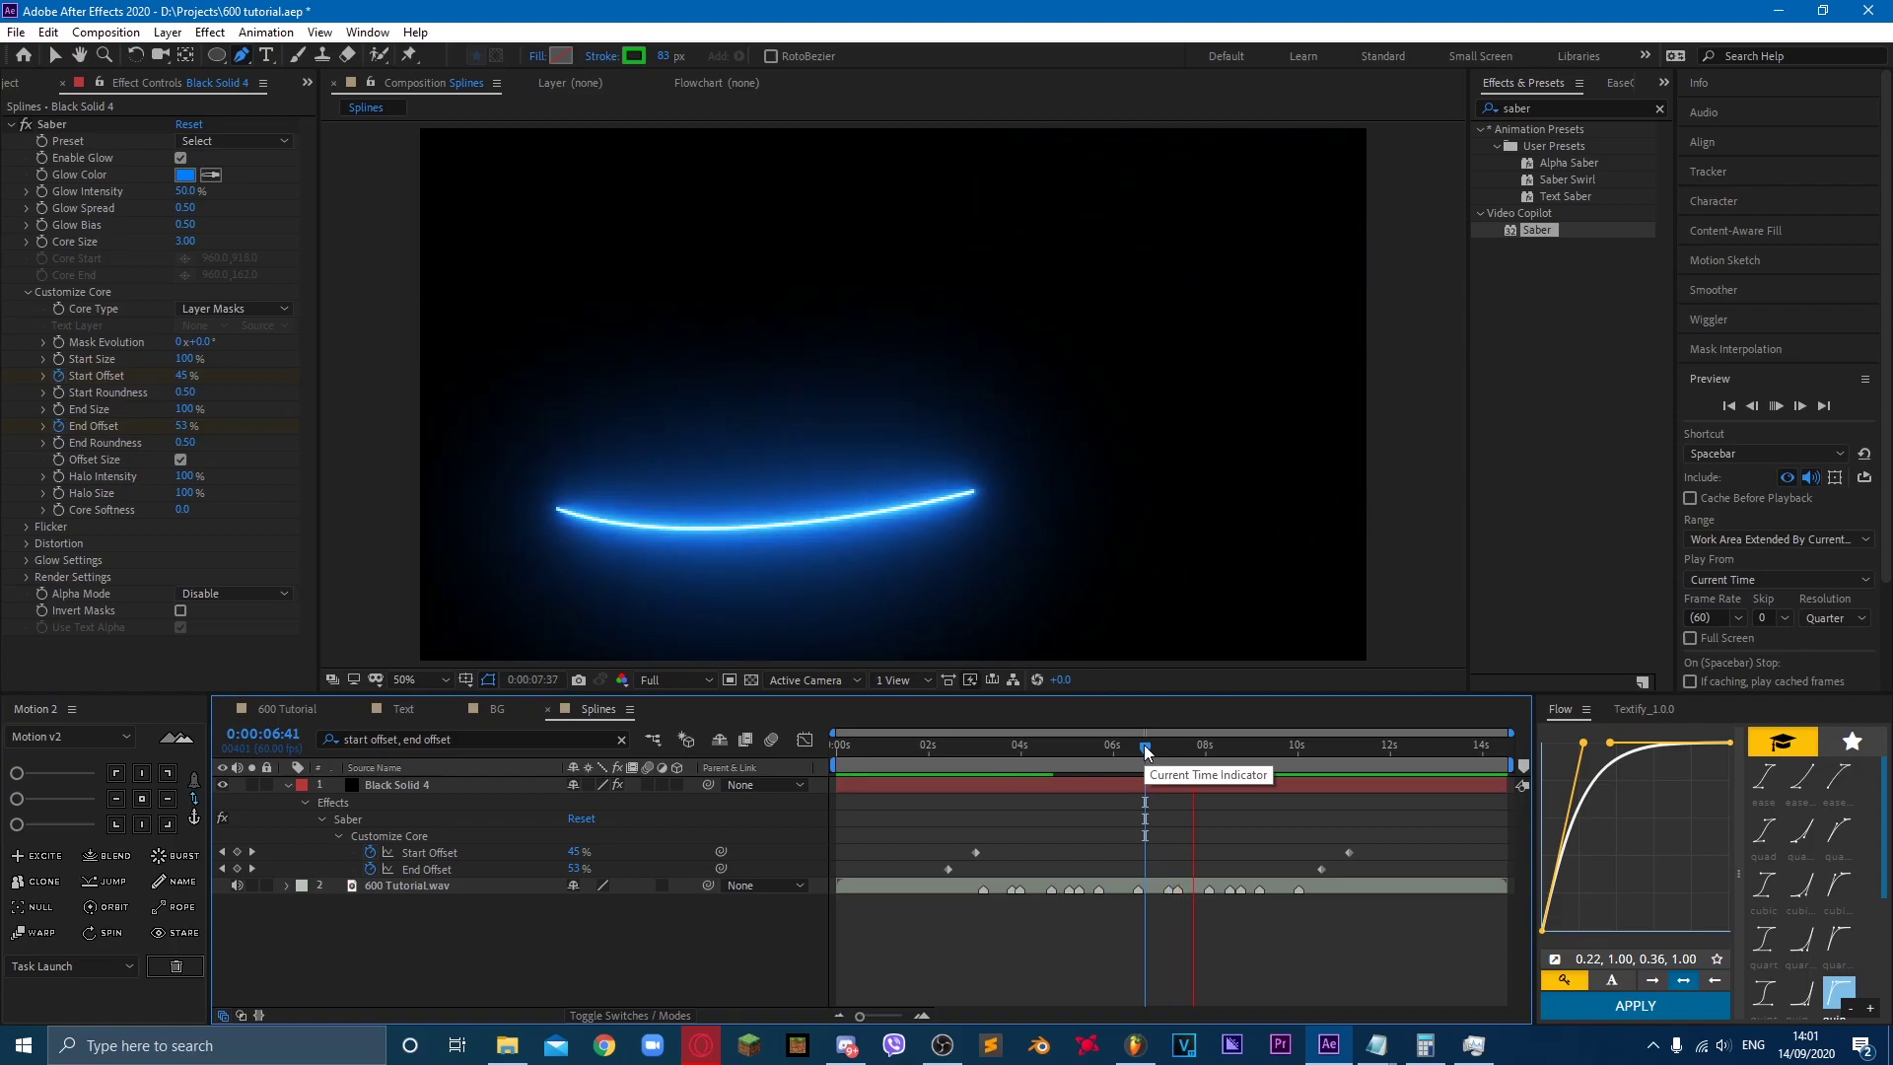
pyautogui.press('space')
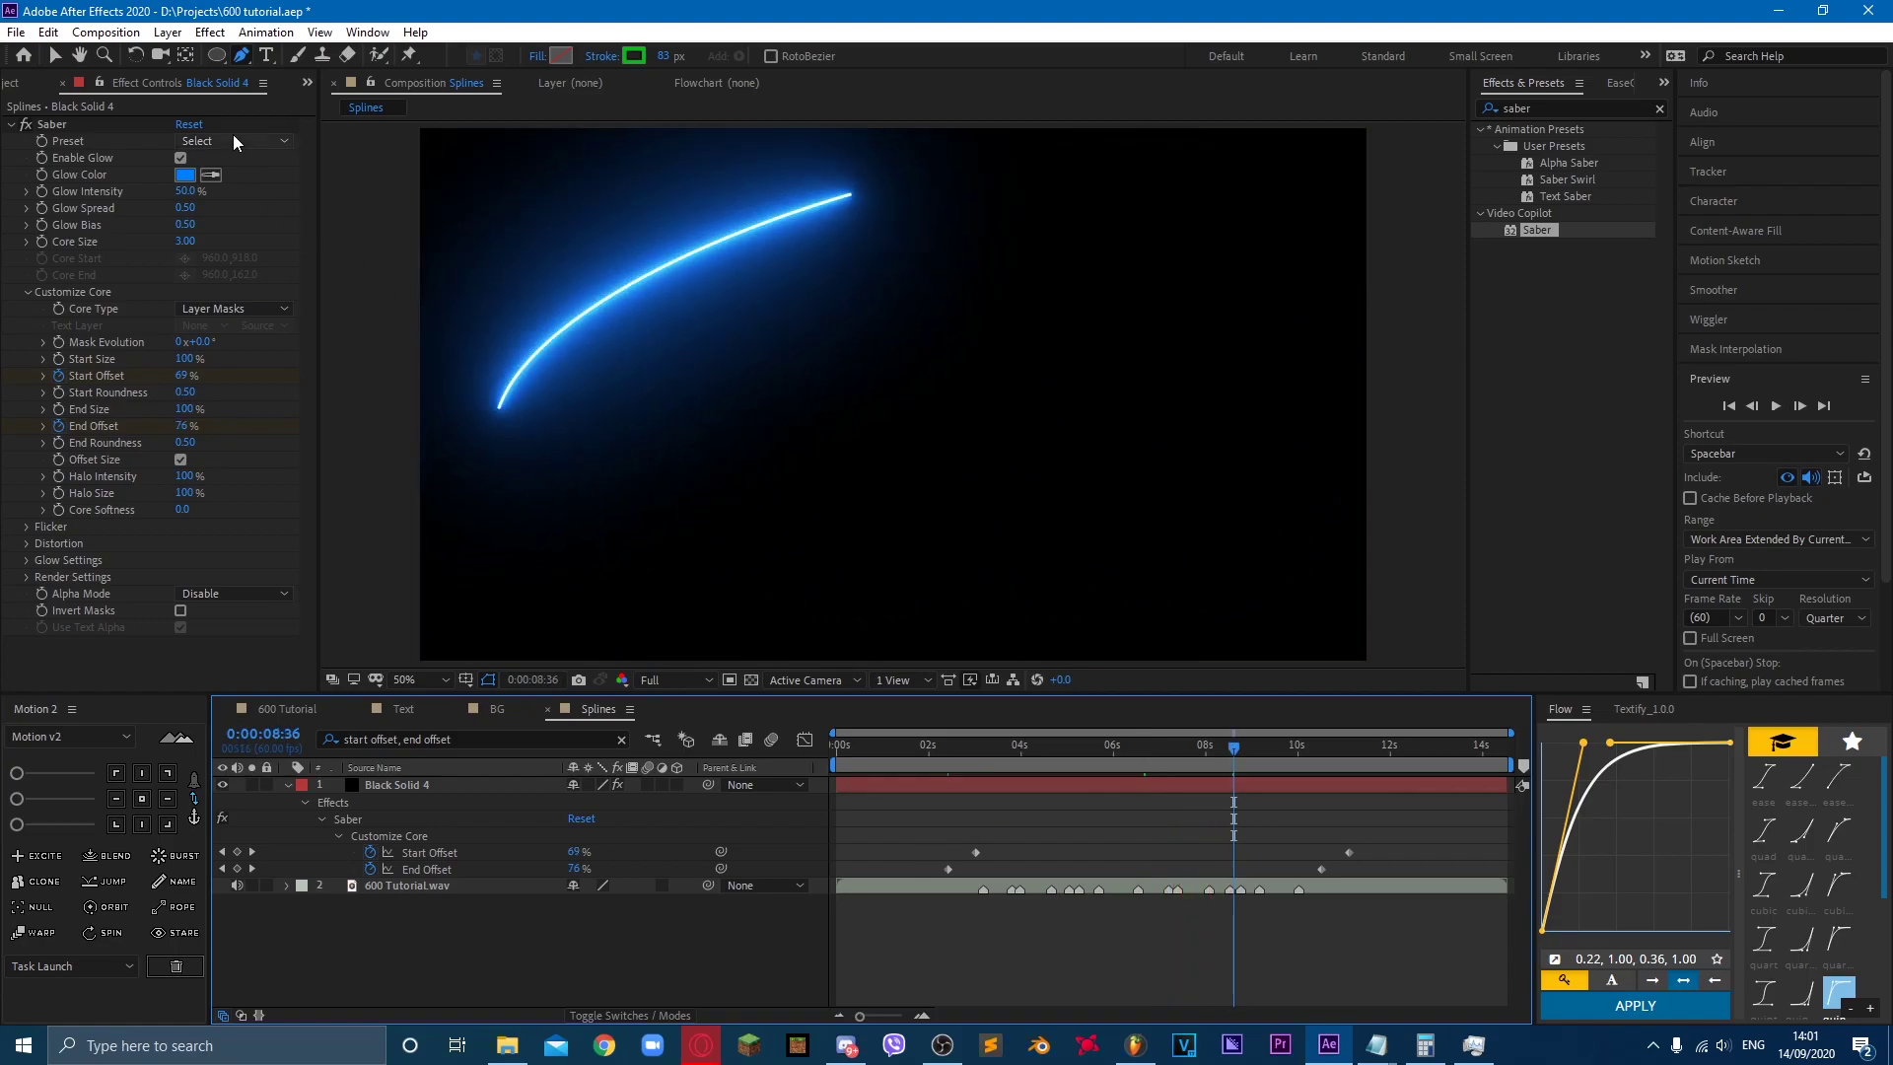
# Step: Apply Saber's Energize preset and change the Glow Color to green
pyautogui.click(233, 135)
pyautogui.click(280, 141)
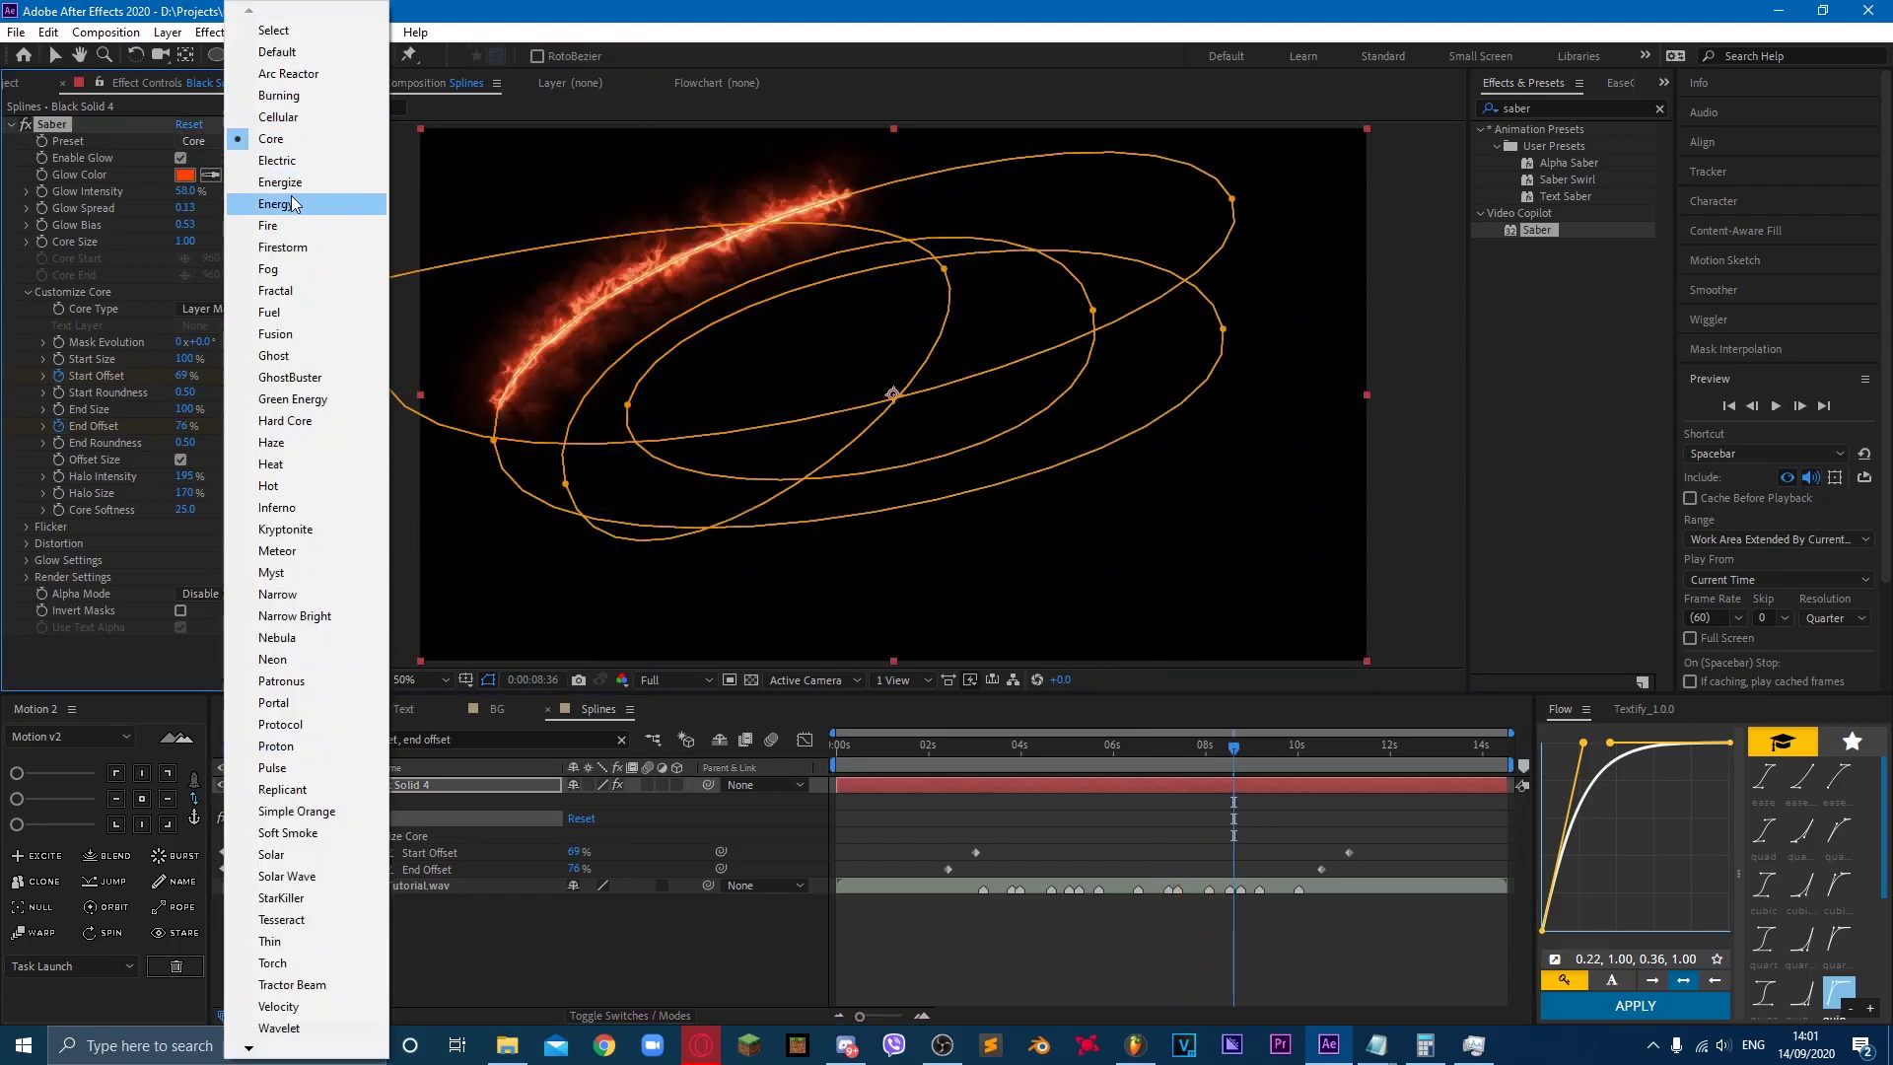
pyautogui.click(289, 183)
pyautogui.click(184, 175)
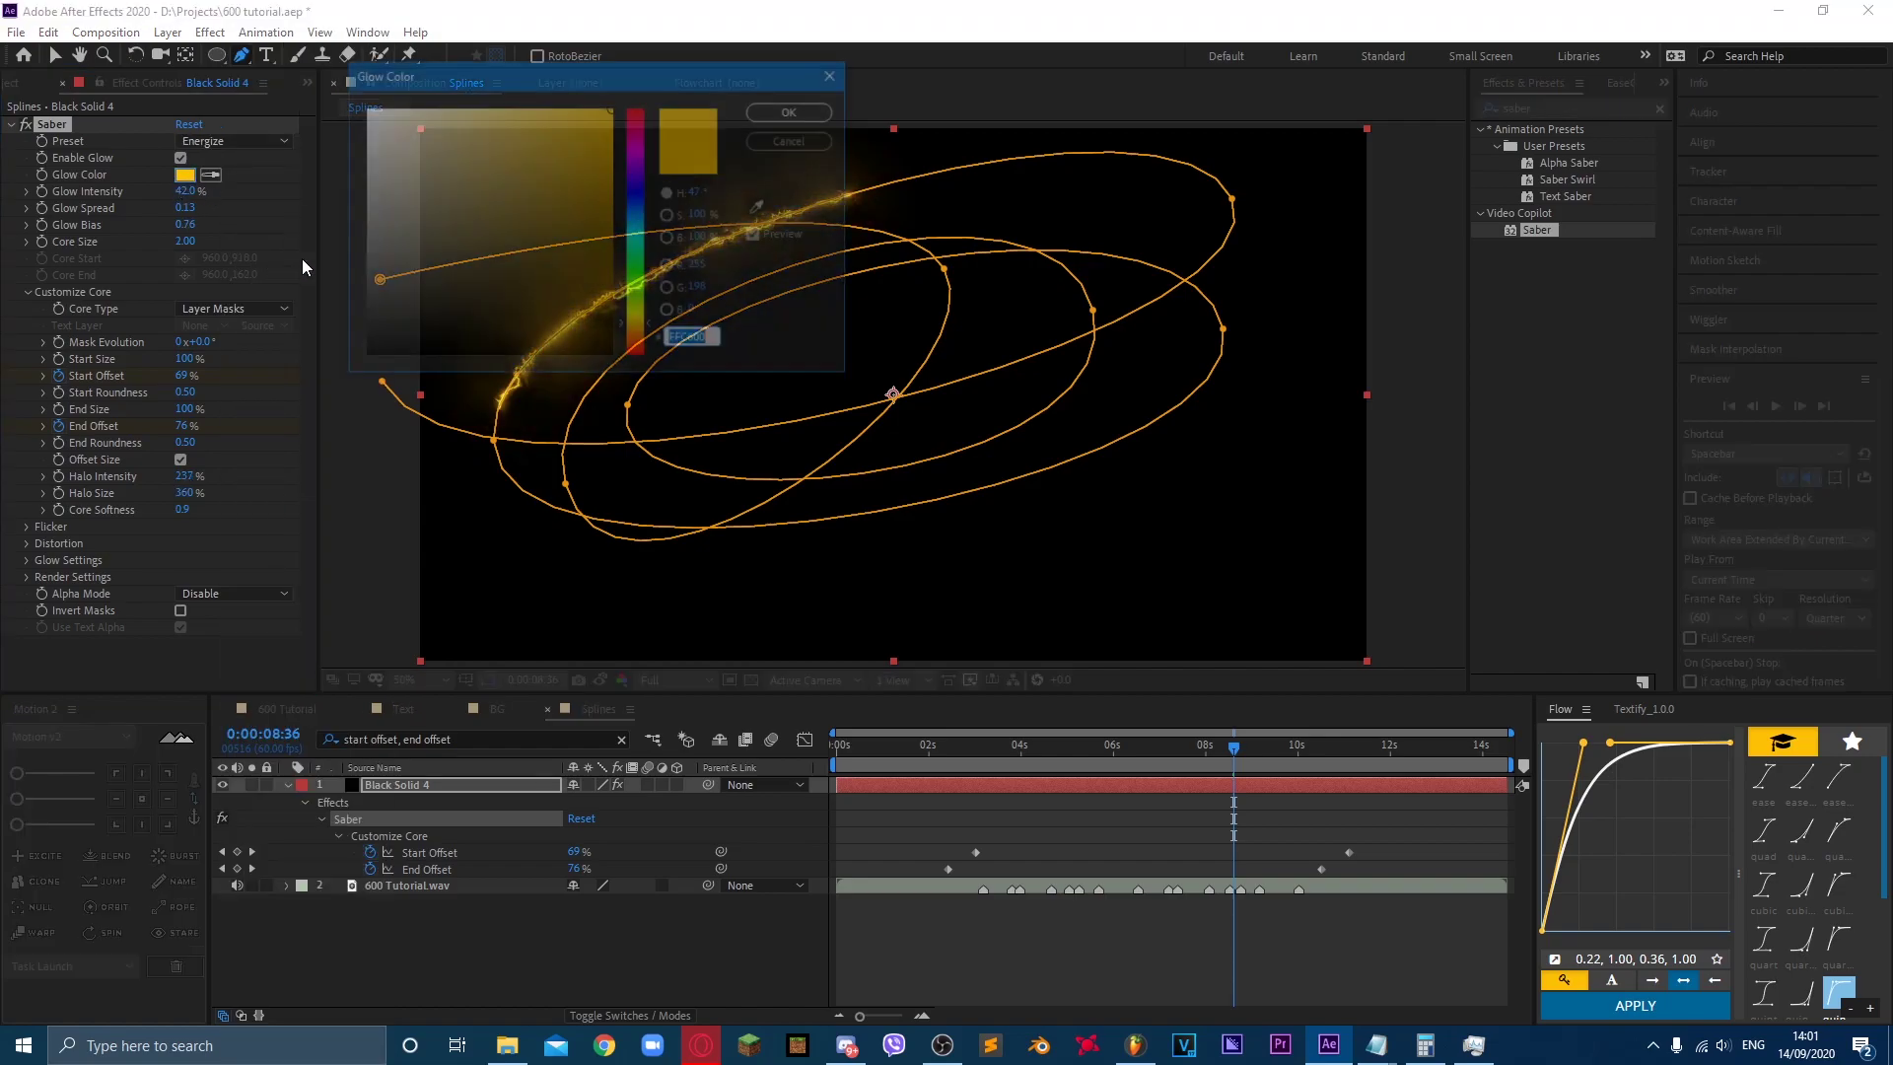
pyautogui.click(639, 276)
pyautogui.press('Return')
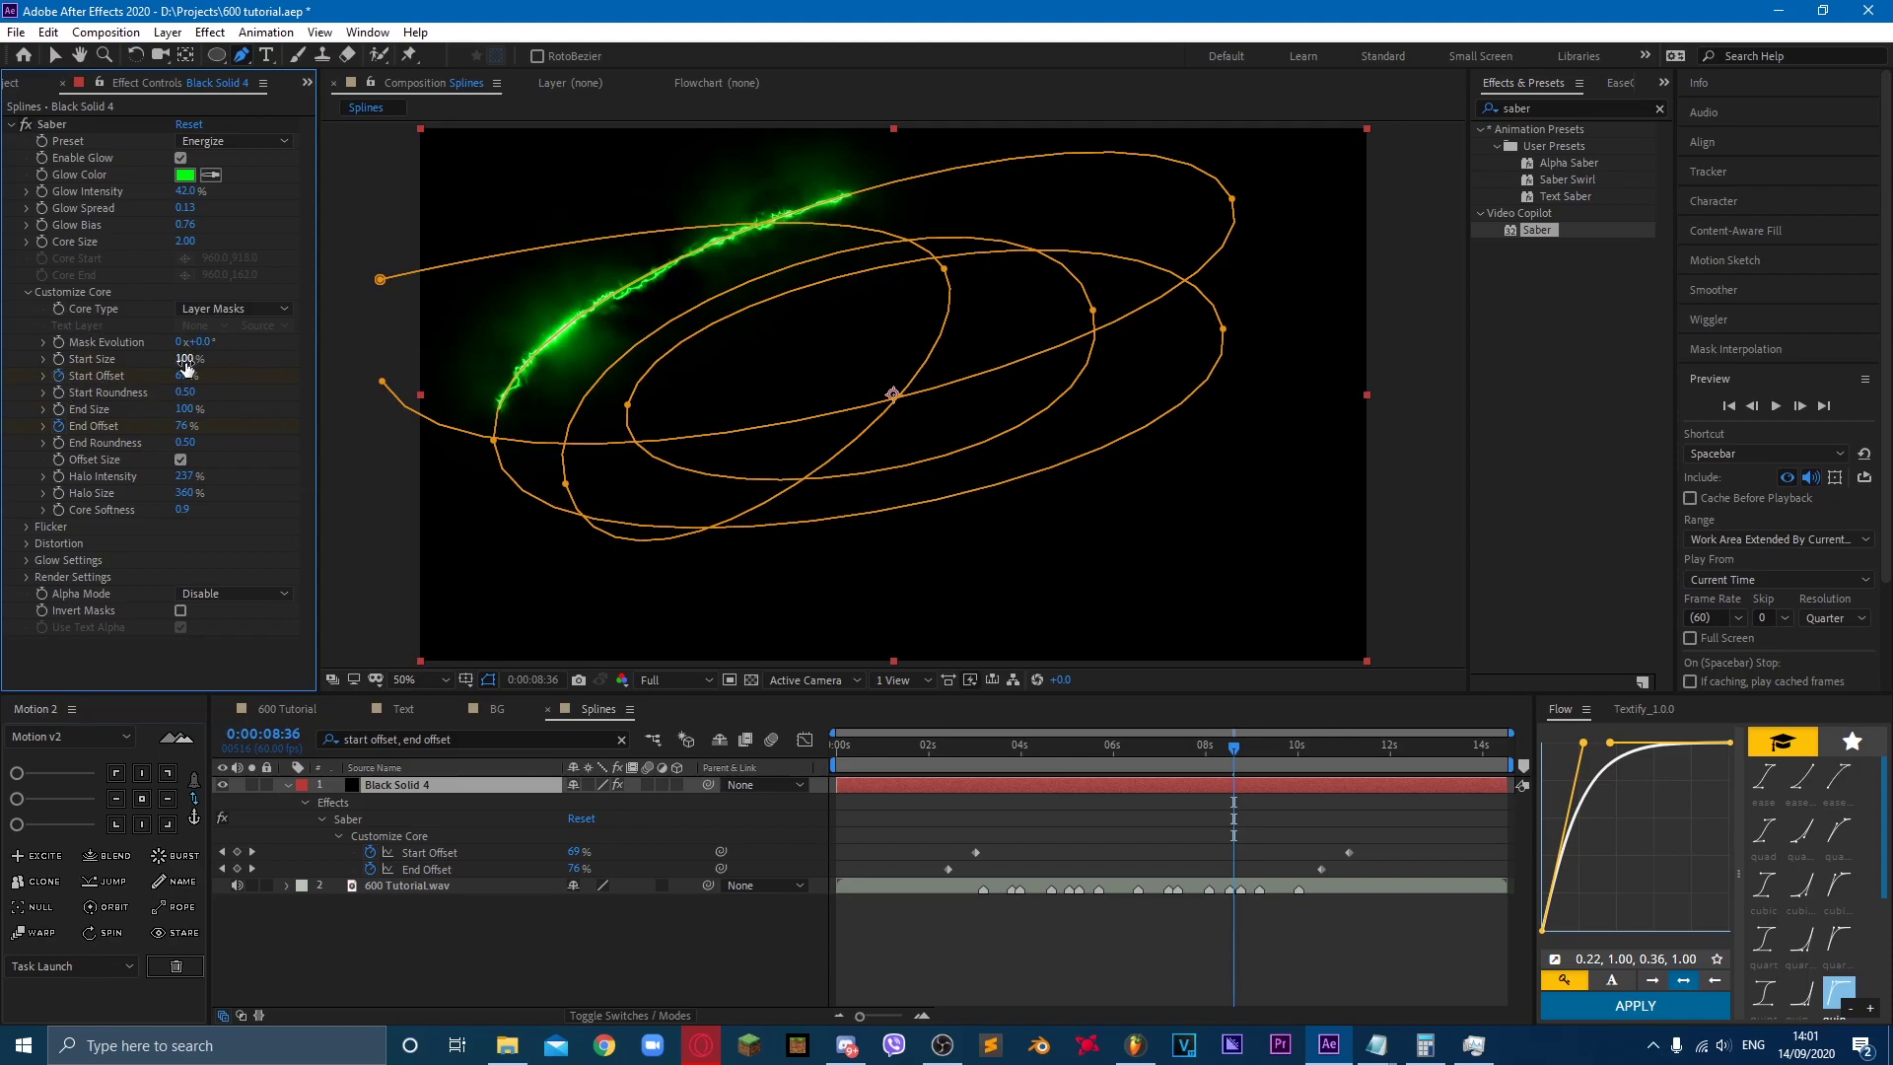
# Step: Taper the saber line by setting Start Size to 0% and End Roundness to 2.00
pyautogui.moveTo(185, 367); pyautogui.dragTo(6, 360)
pyautogui.moveTo(187, 442); pyautogui.dragTo(510, 449)
pyautogui.click(531, 907)
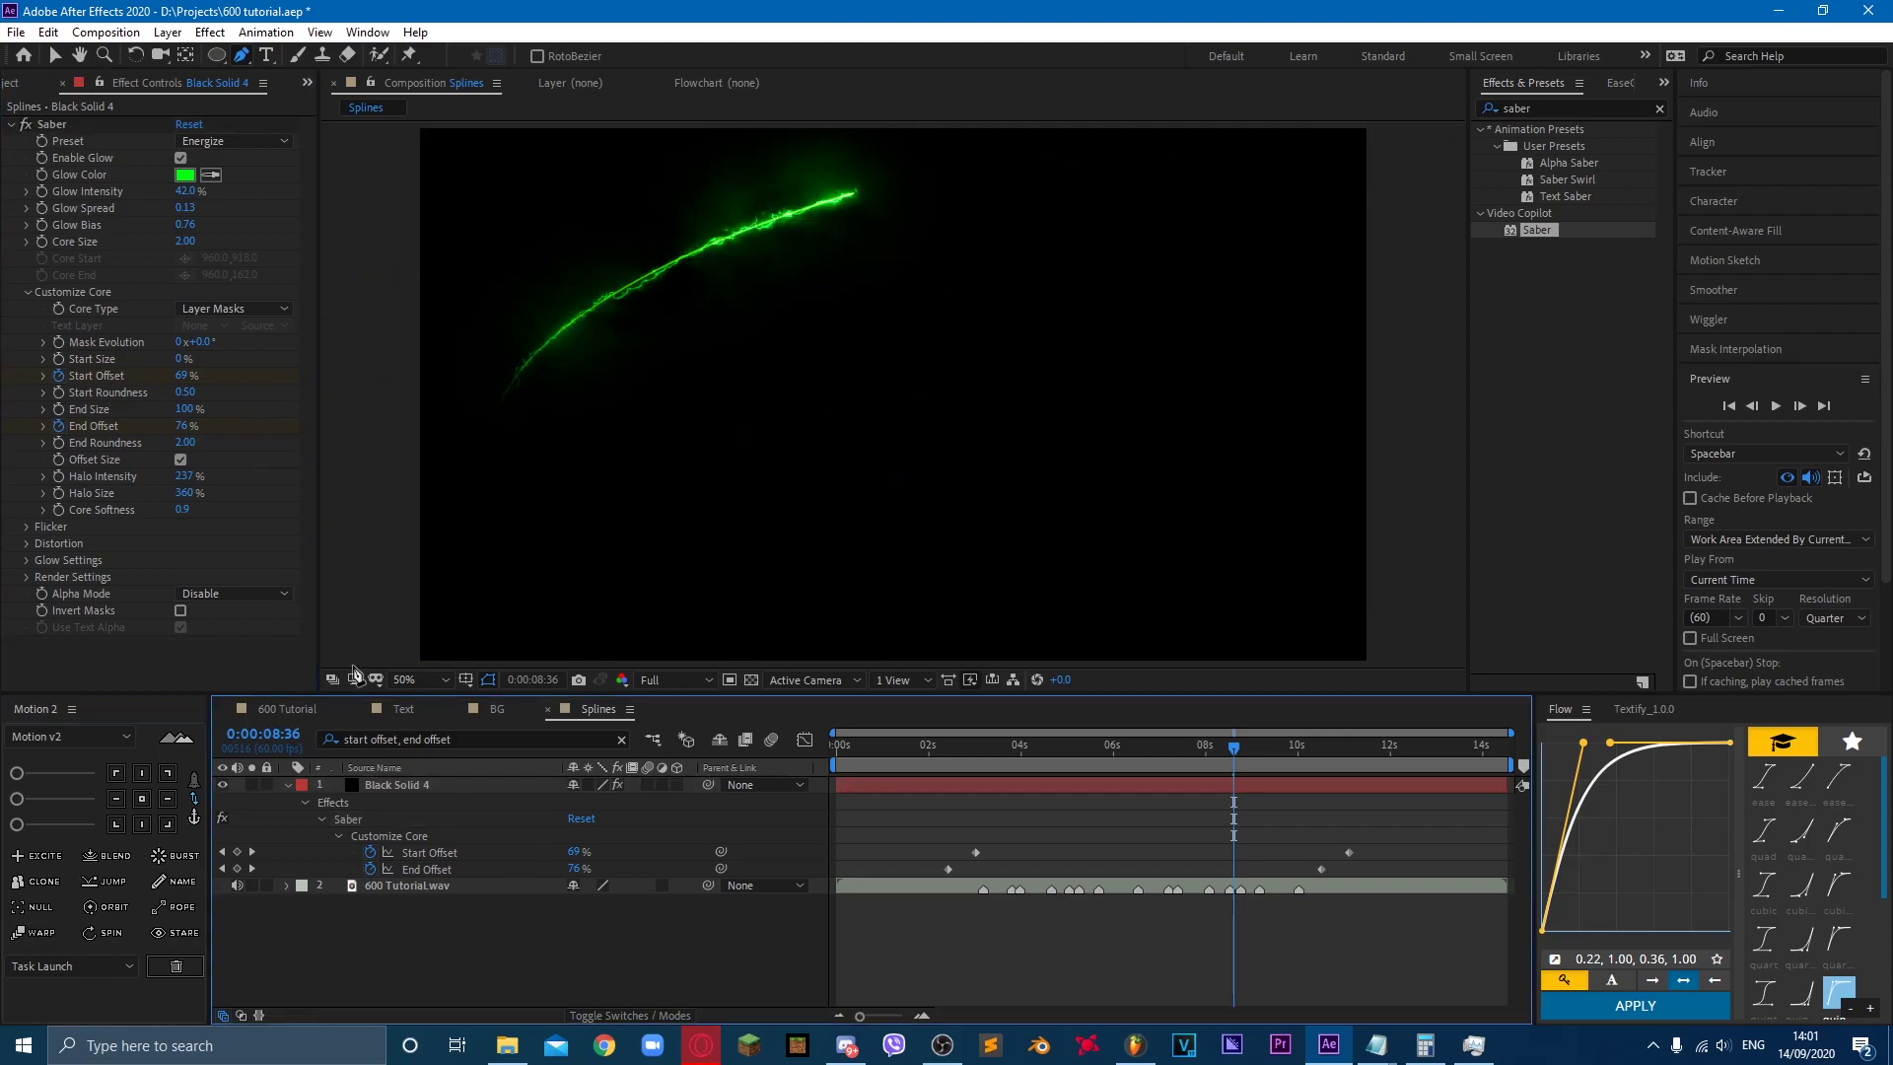
# Step: Preview the green streak, move both Start Offset keyframes slightly later to lengthen it, and play back from 0:00:05:08
pyautogui.press('space')
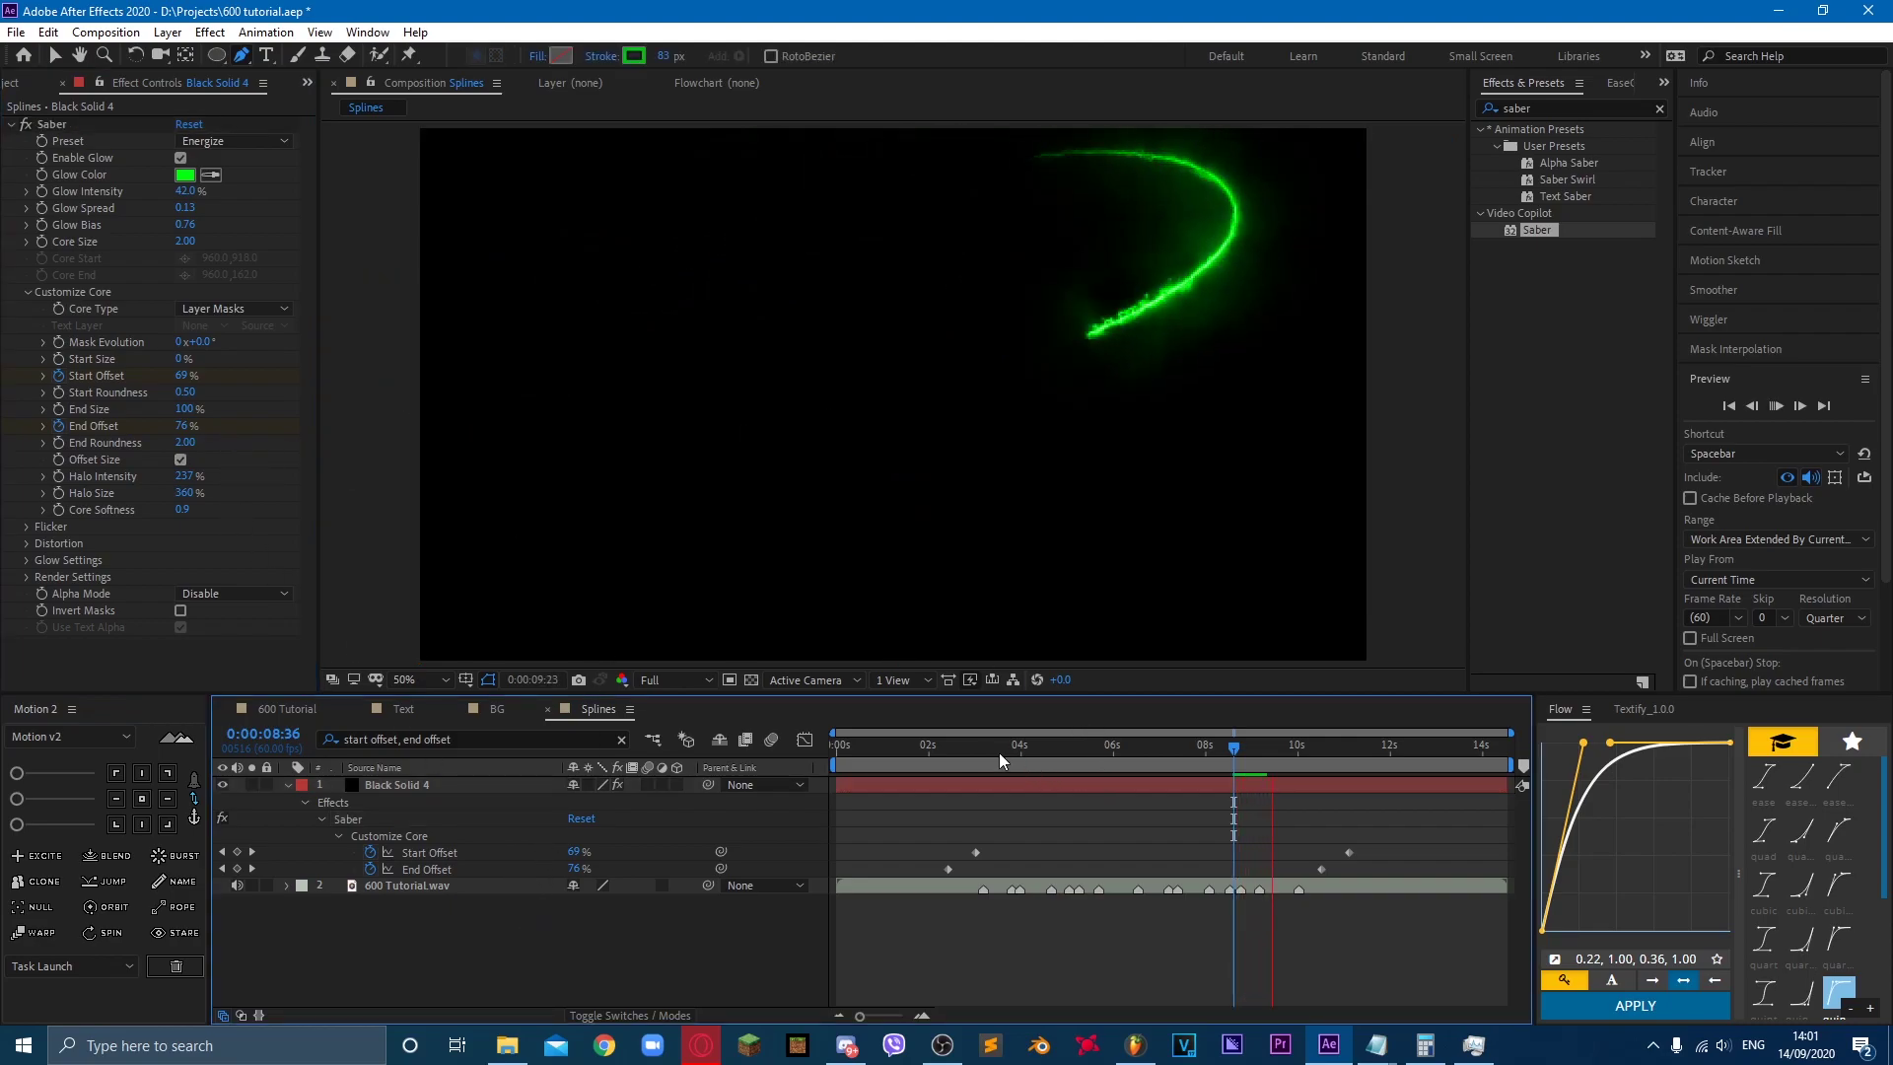
pyautogui.moveTo(940, 823); pyautogui.dragTo(1364, 849)
pyautogui.click(1073, 748)
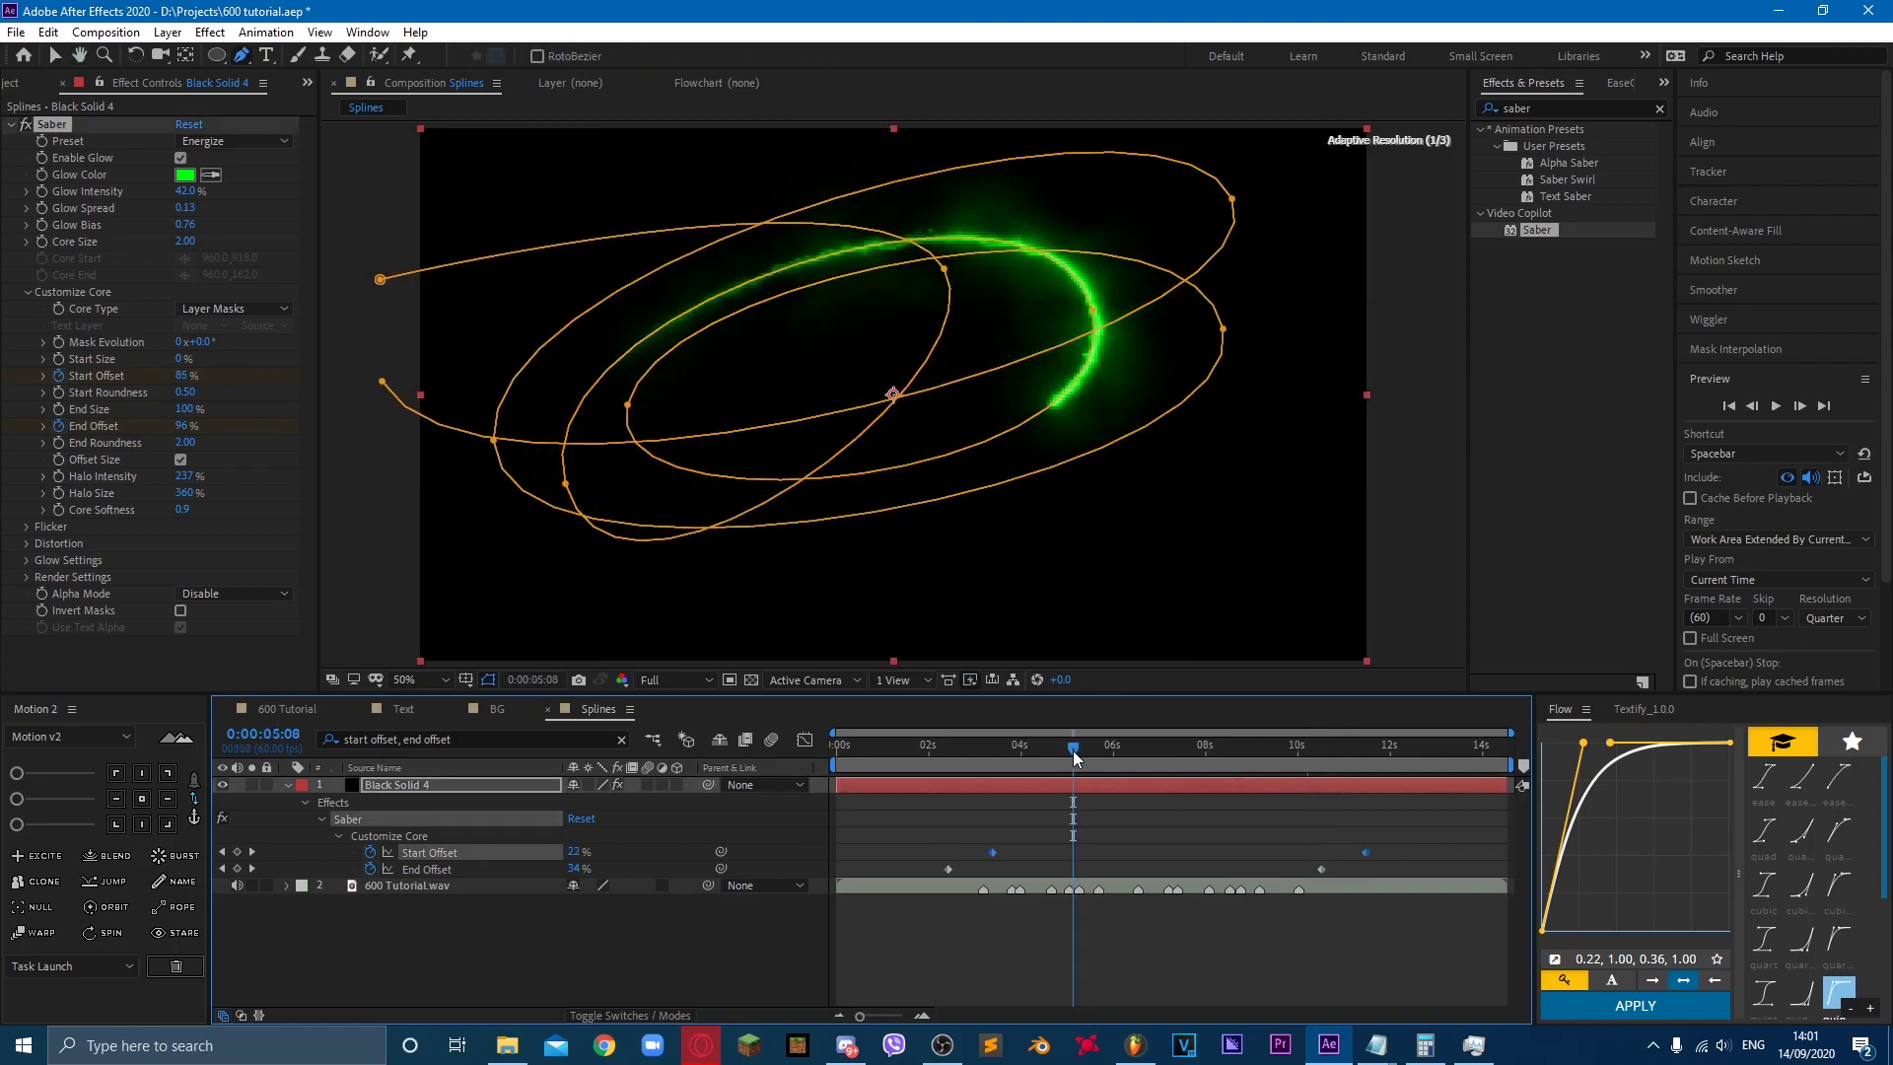
pyautogui.click(1126, 835)
pyautogui.press('space')
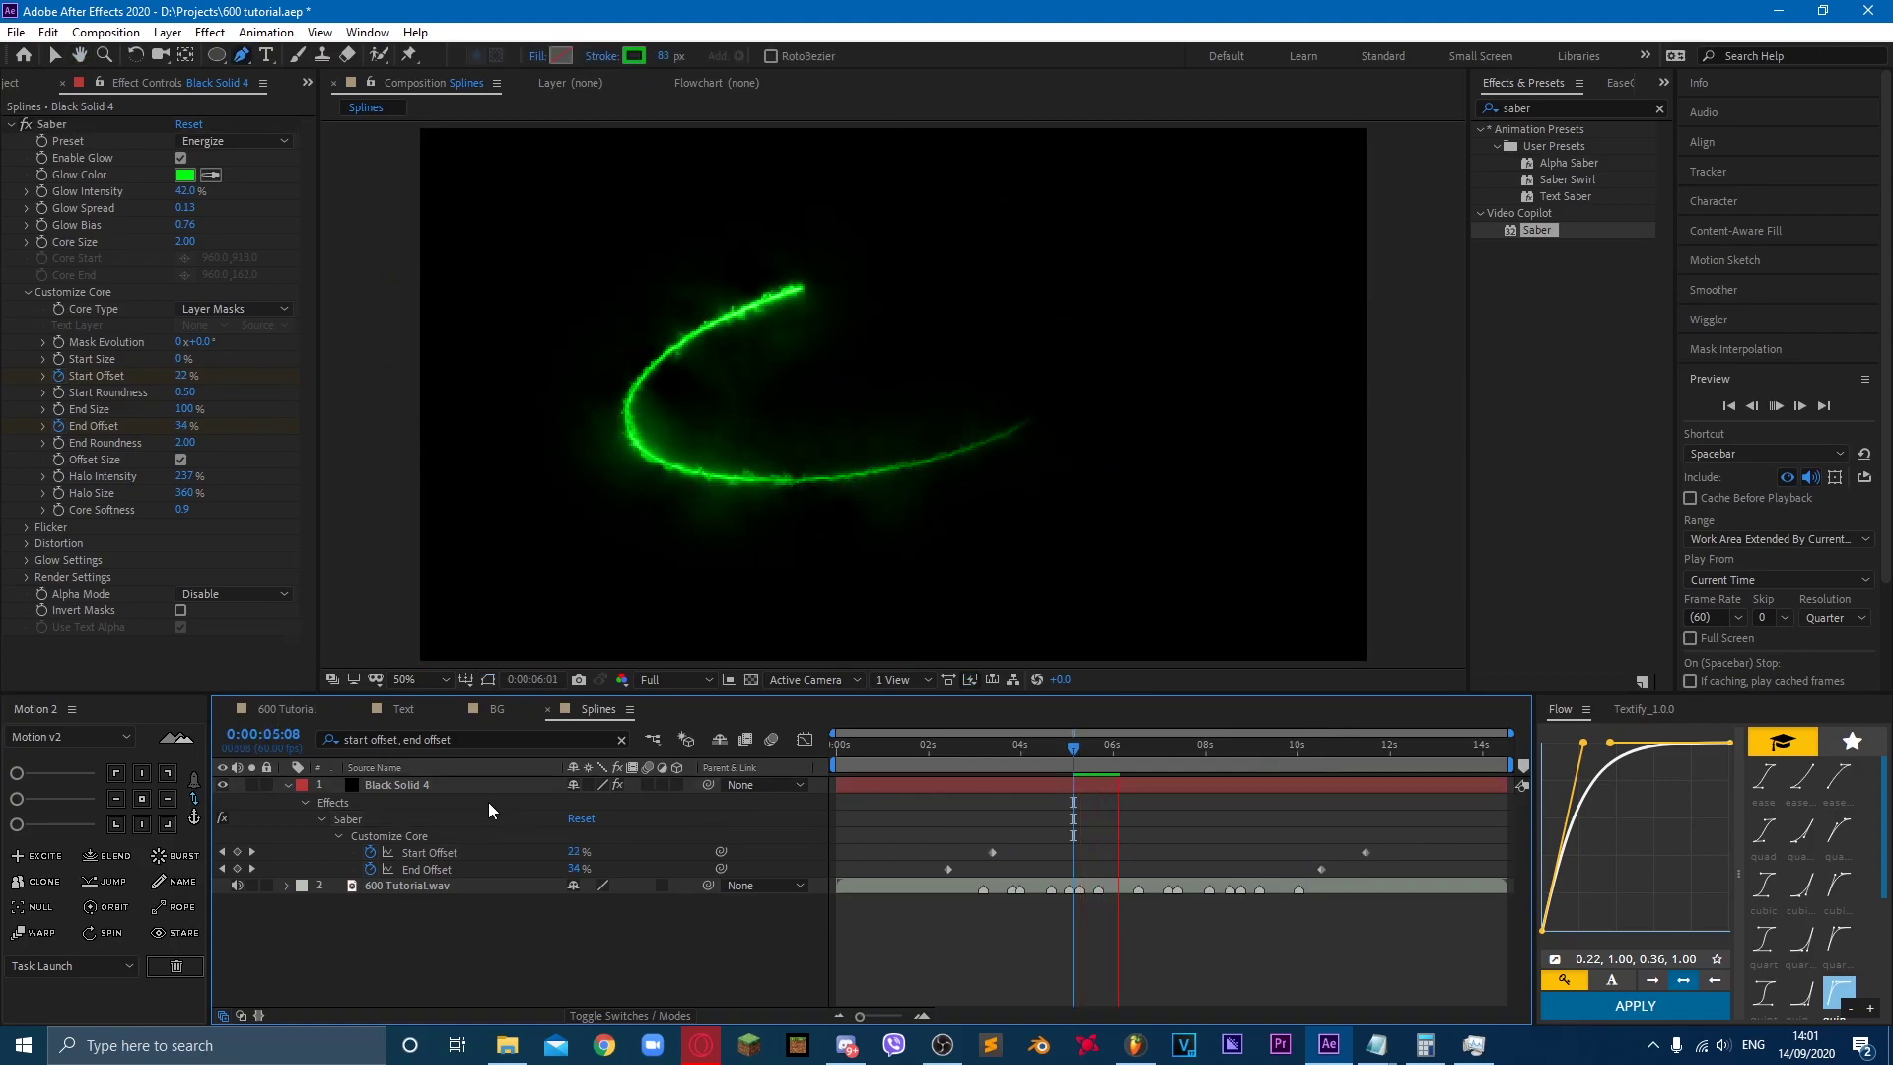
# Step: Set the Composite Settings of Black Solid 4's Saber effect to Transparent in its render settings and play back
pyautogui.press('g')
pyautogui.click(499, 767)
pyautogui.click(506, 740)
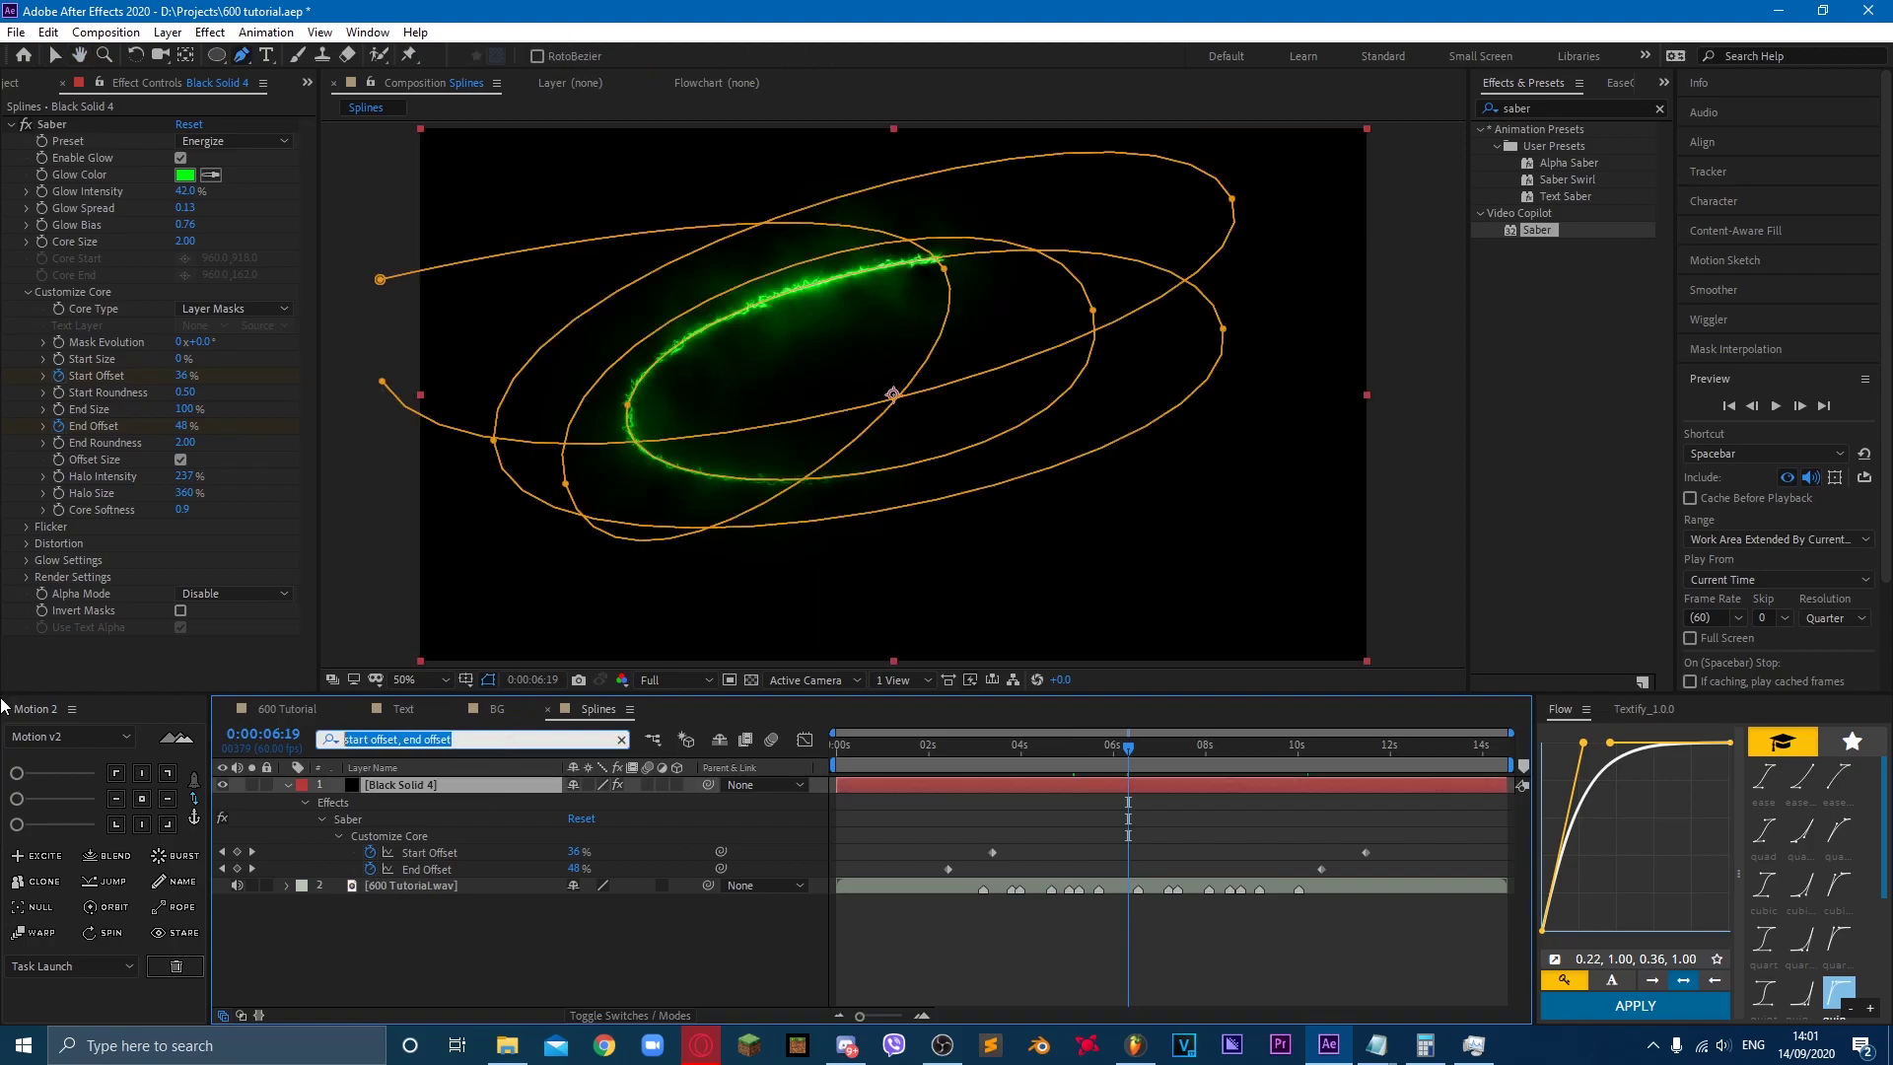
pyautogui.write('render')
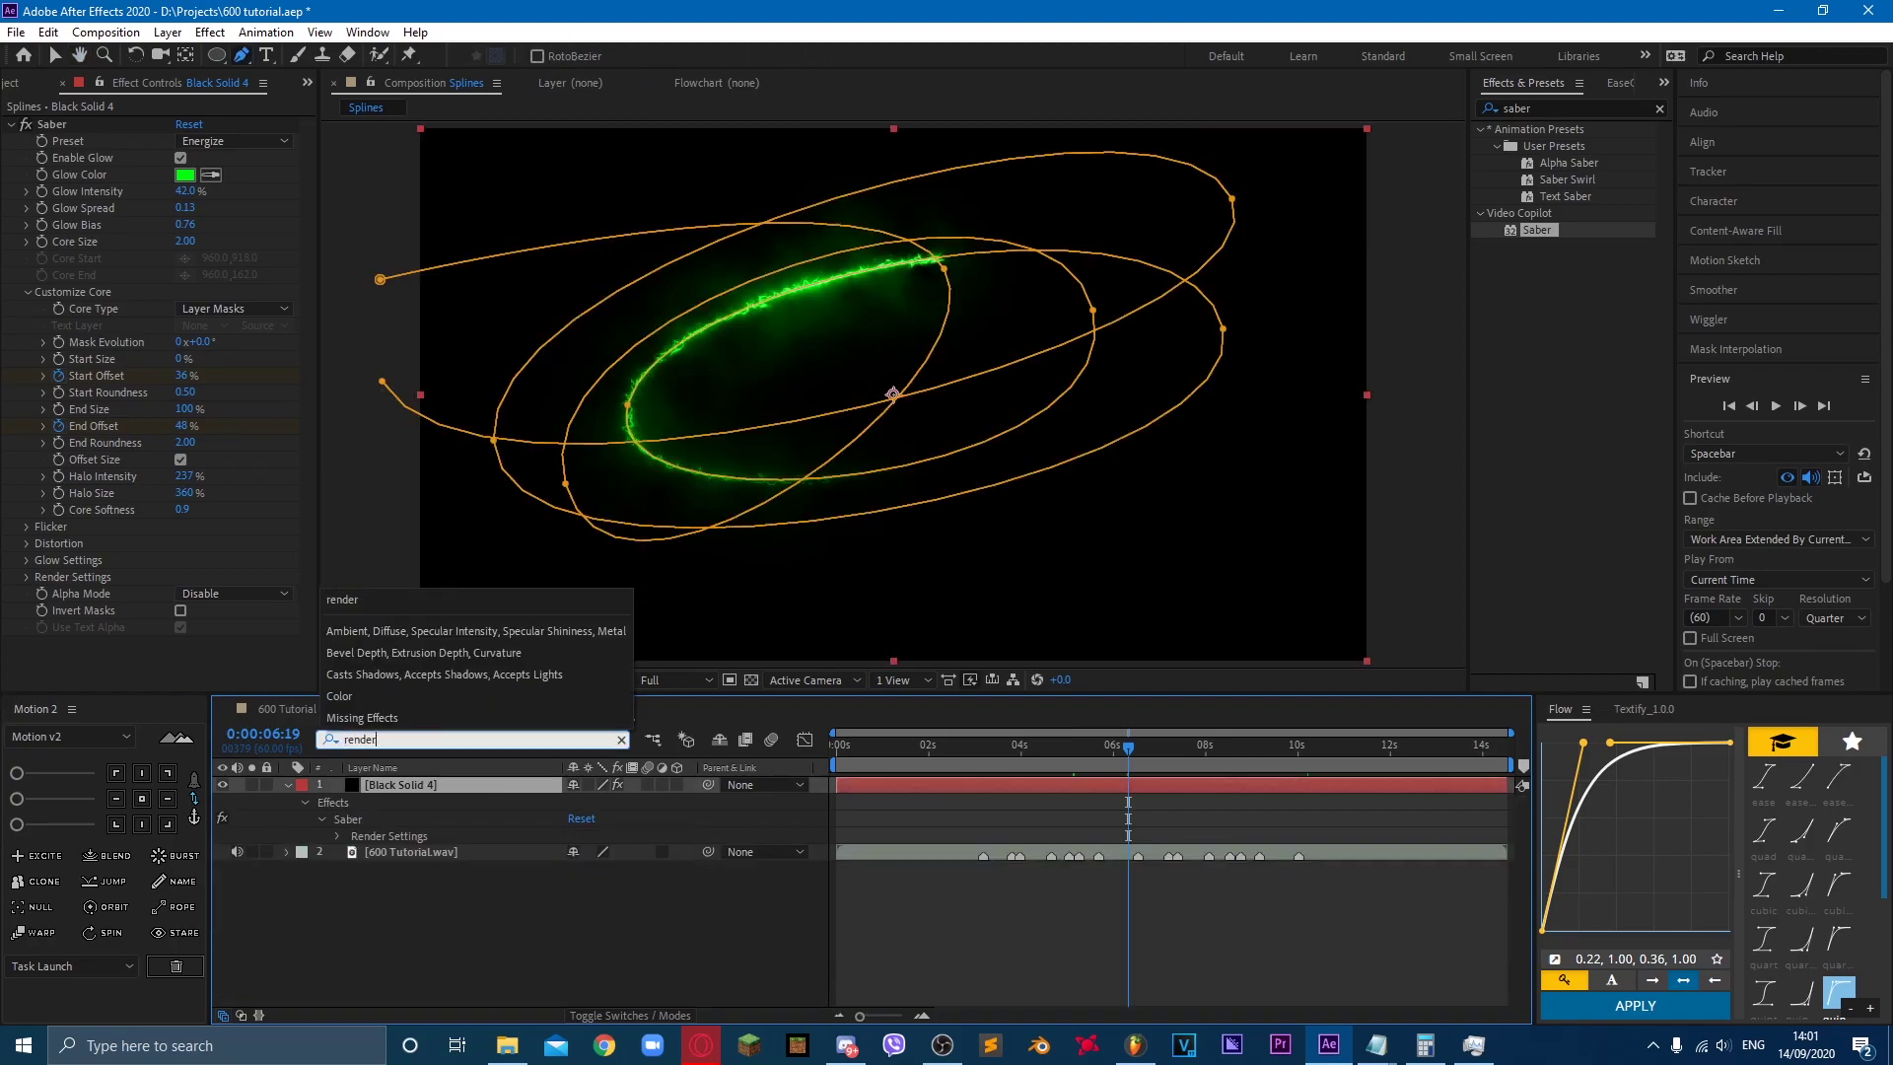
pyautogui.click(335, 836)
pyautogui.click(604, 939)
pyautogui.click(631, 958)
pyautogui.press('space')
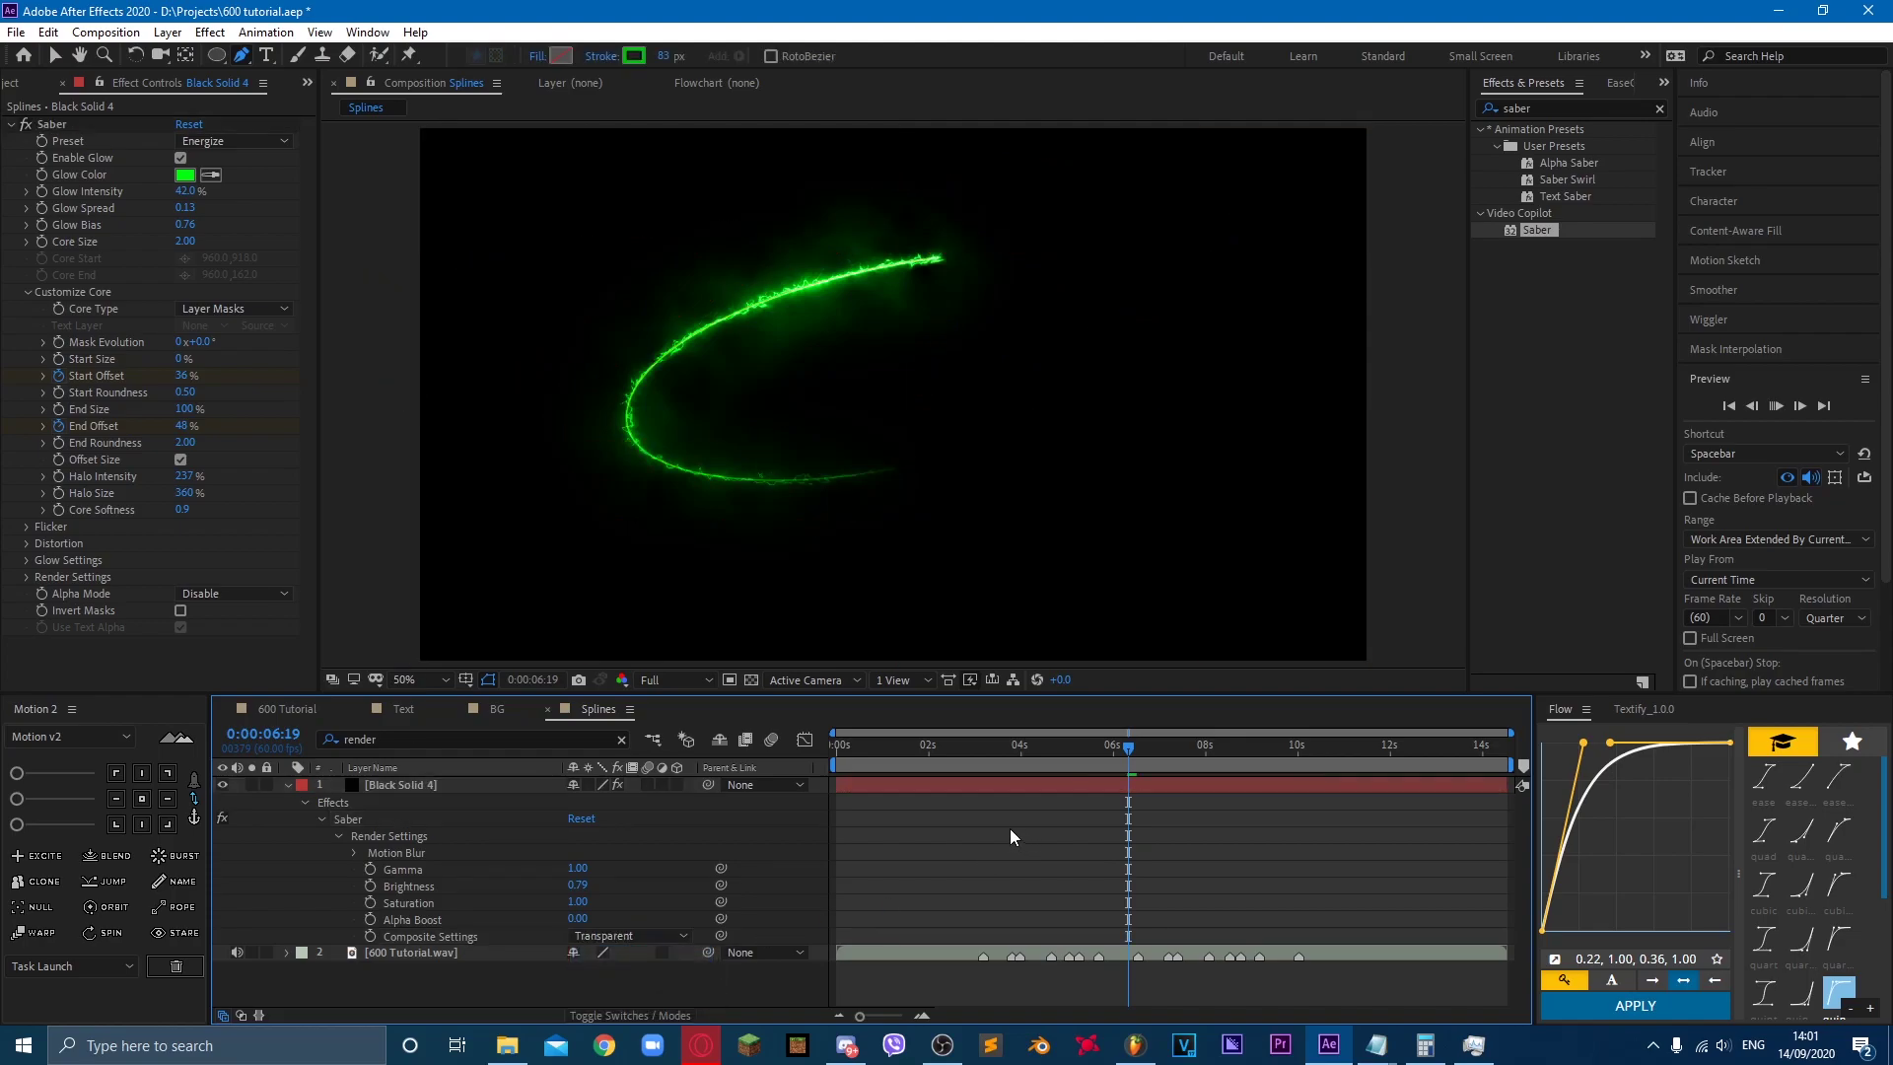
# Step: Duplicate the Black Solid 4 saber layer and set the copy's Rotation to 180°
pyautogui.click(443, 786)
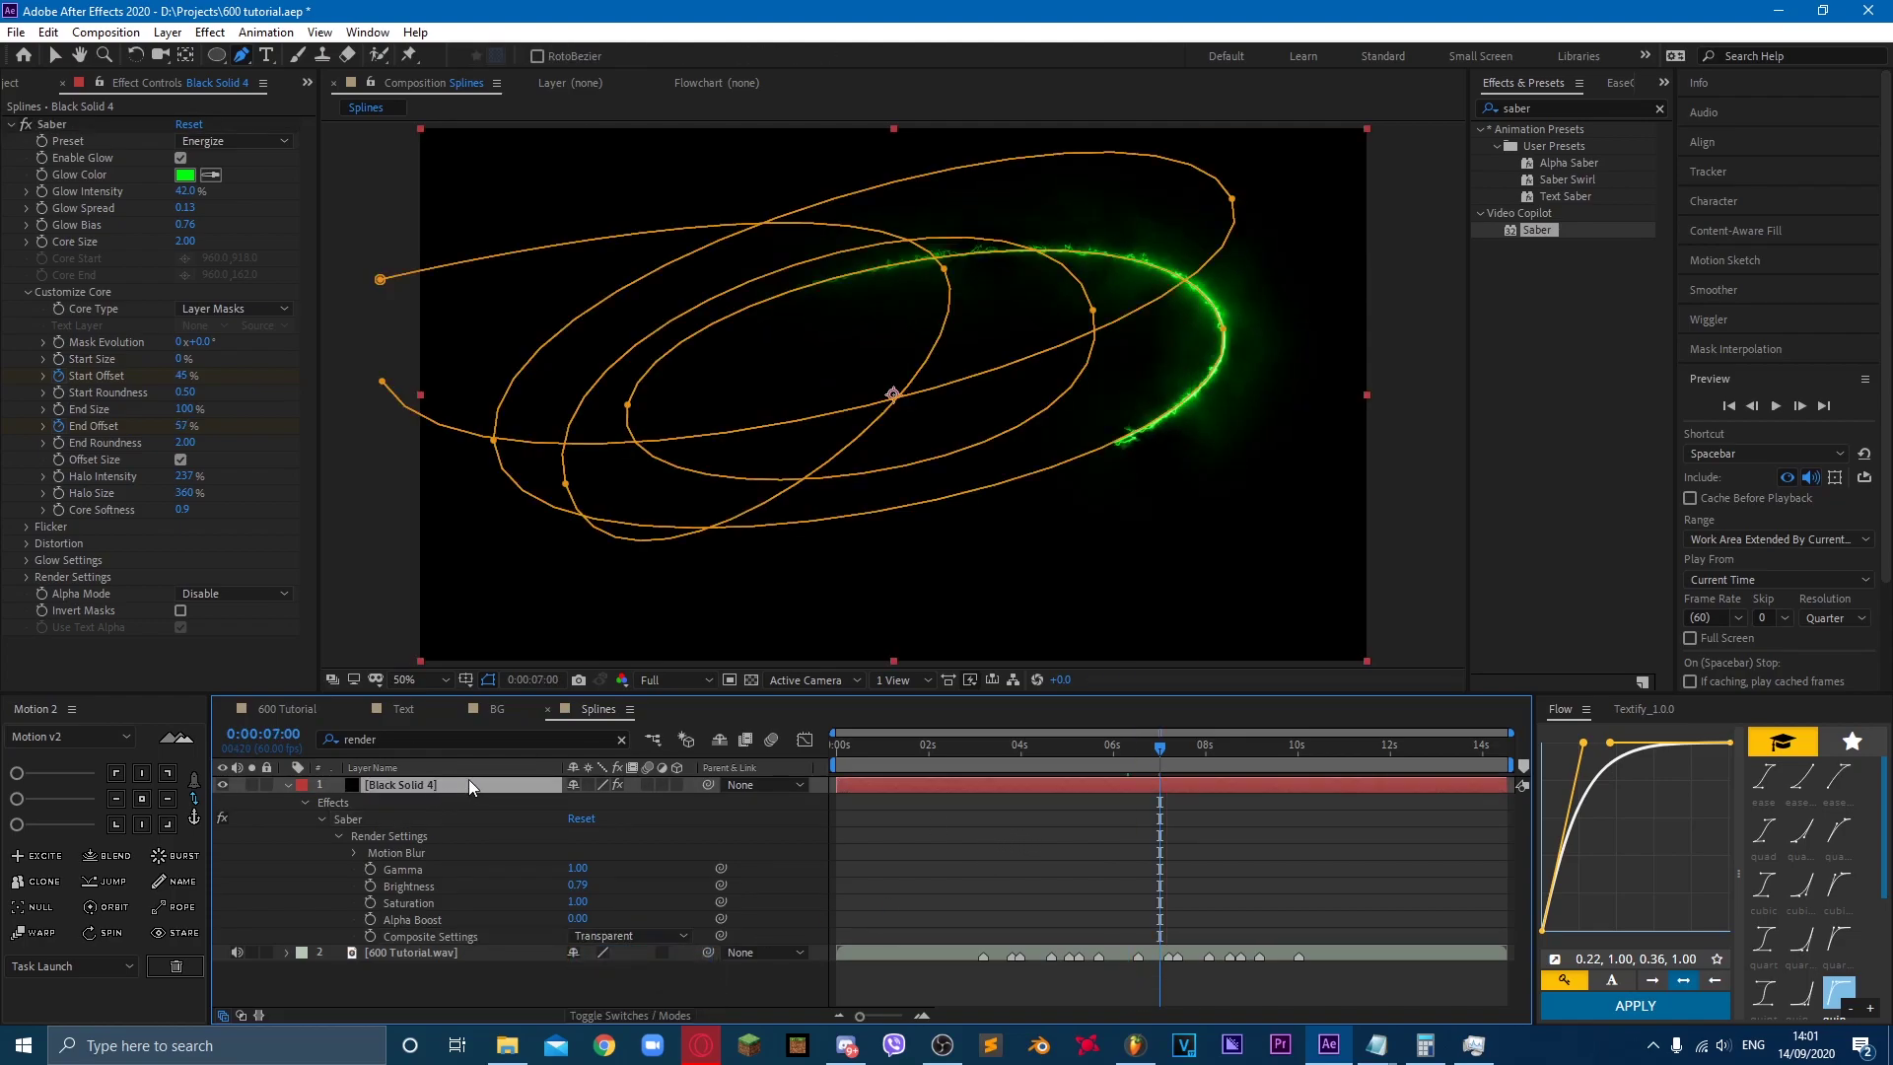
pyautogui.hotkey('ctrl', 'd')
pyautogui.press('r')
pyautogui.click(591, 800)
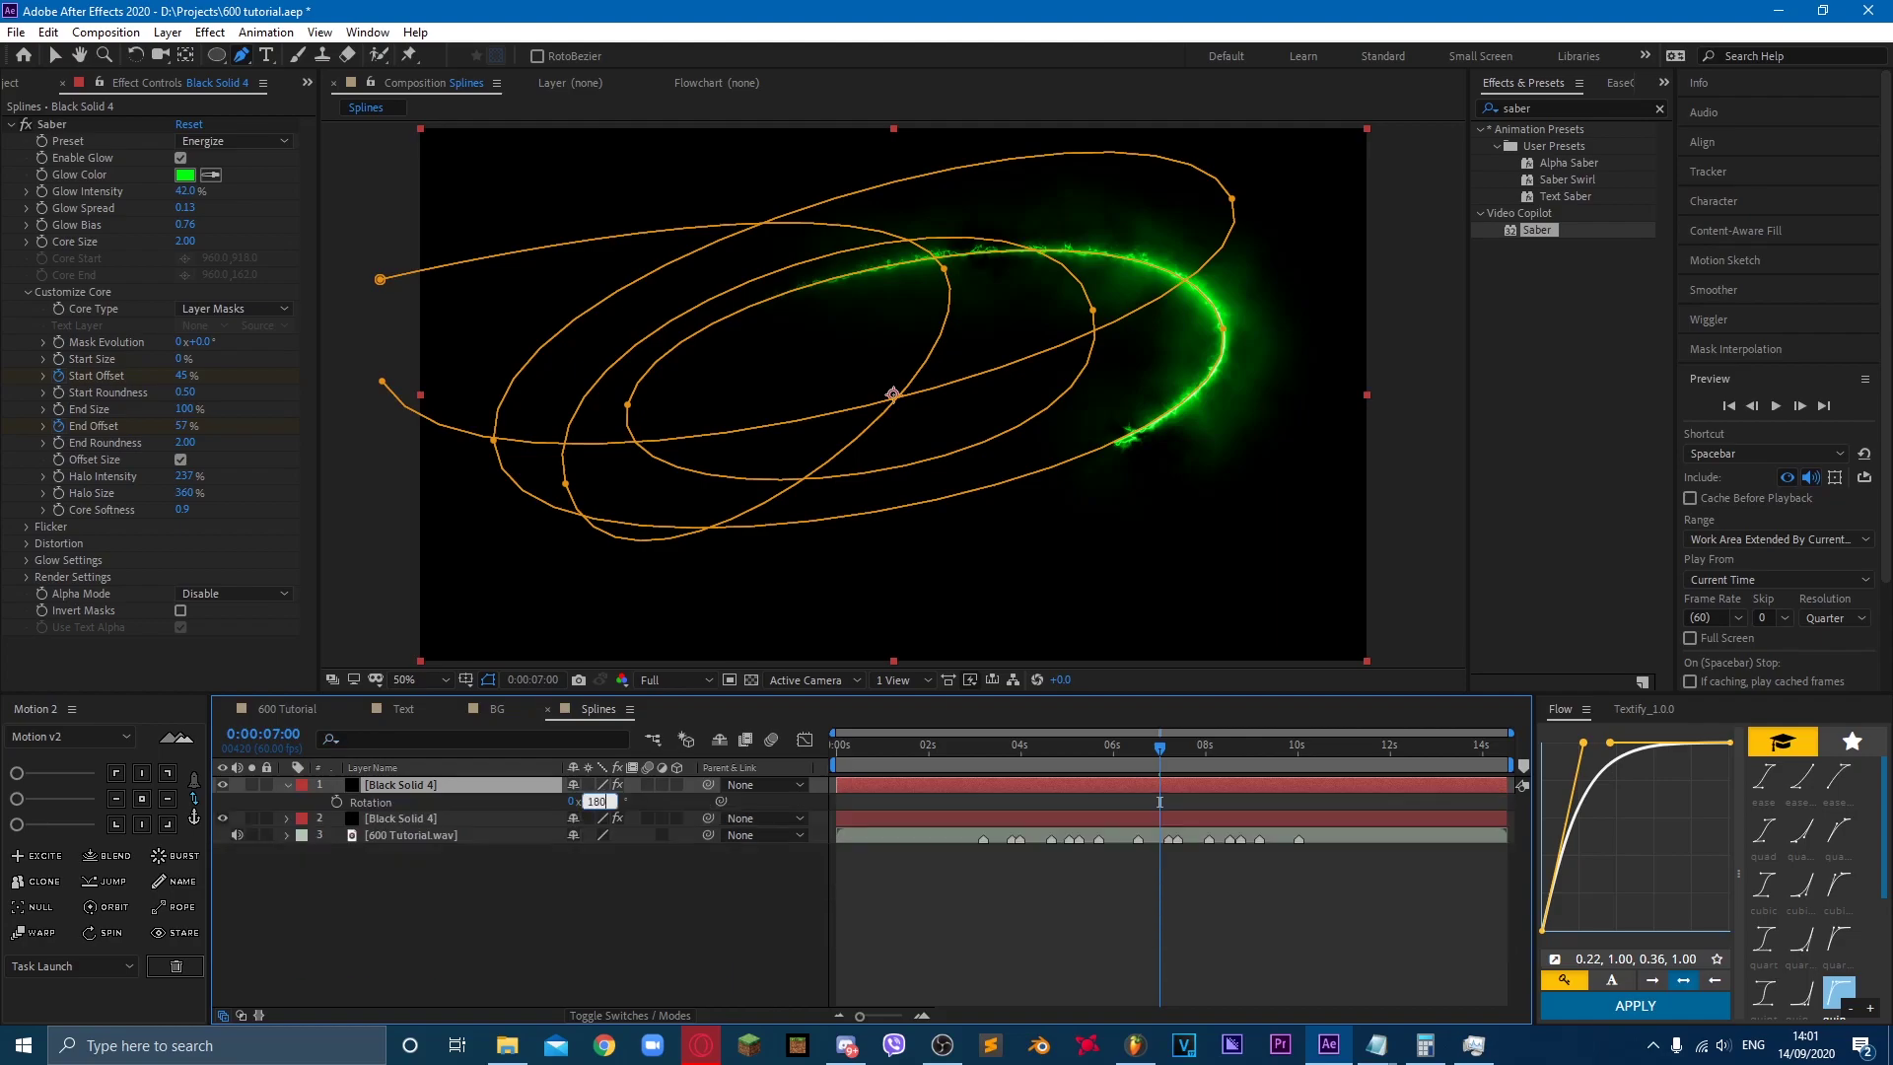
pyautogui.press('Return')
# Step: Change the rotated copy's Saber Glow Color to white
pyautogui.click(184, 174)
pyautogui.click(364, 108)
pyautogui.click(792, 111)
pyautogui.click(414, 621)
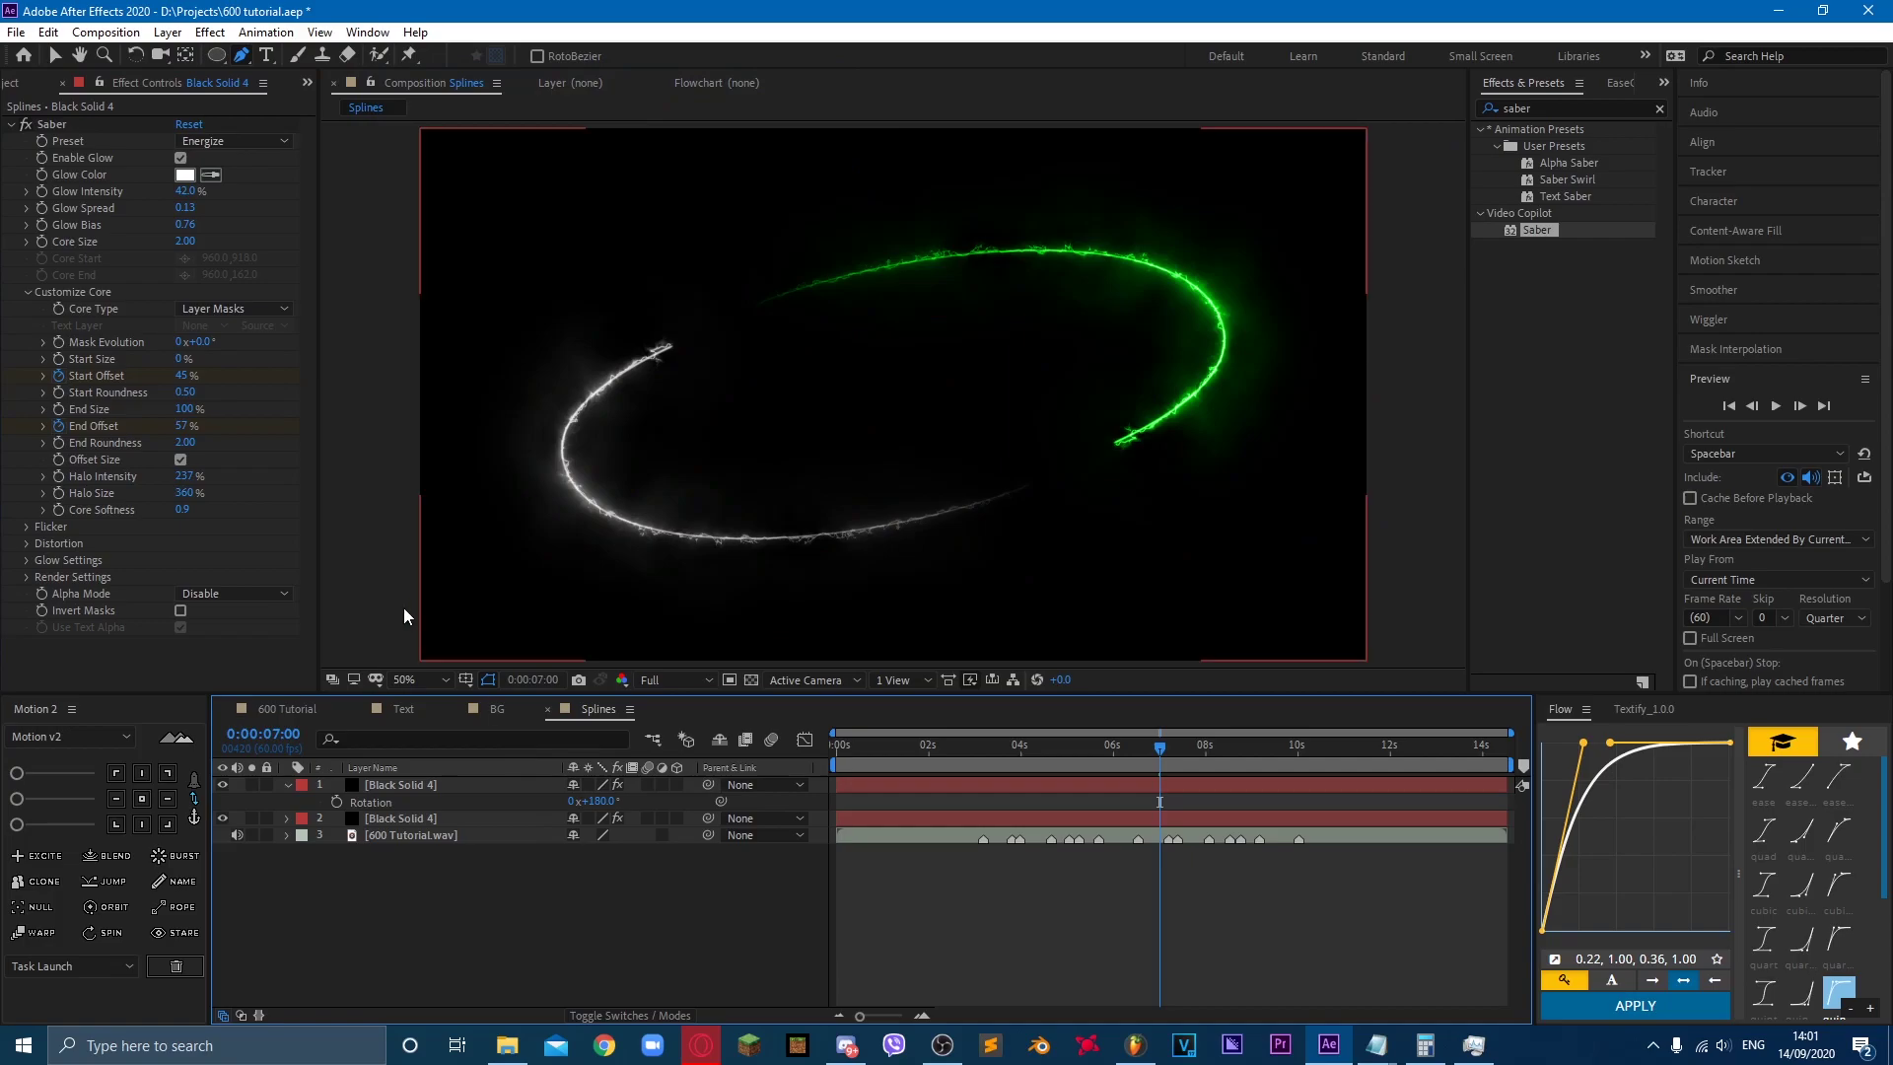
# Step: Set both saber layers to the Add blending mode and play back the two streaks from about 0:00:03:09
pyautogui.click(434, 818)
pyautogui.keyDown('shift'); pyautogui.click(414, 786); pyautogui.keyUp('shift')
pyautogui.click(493, 917)
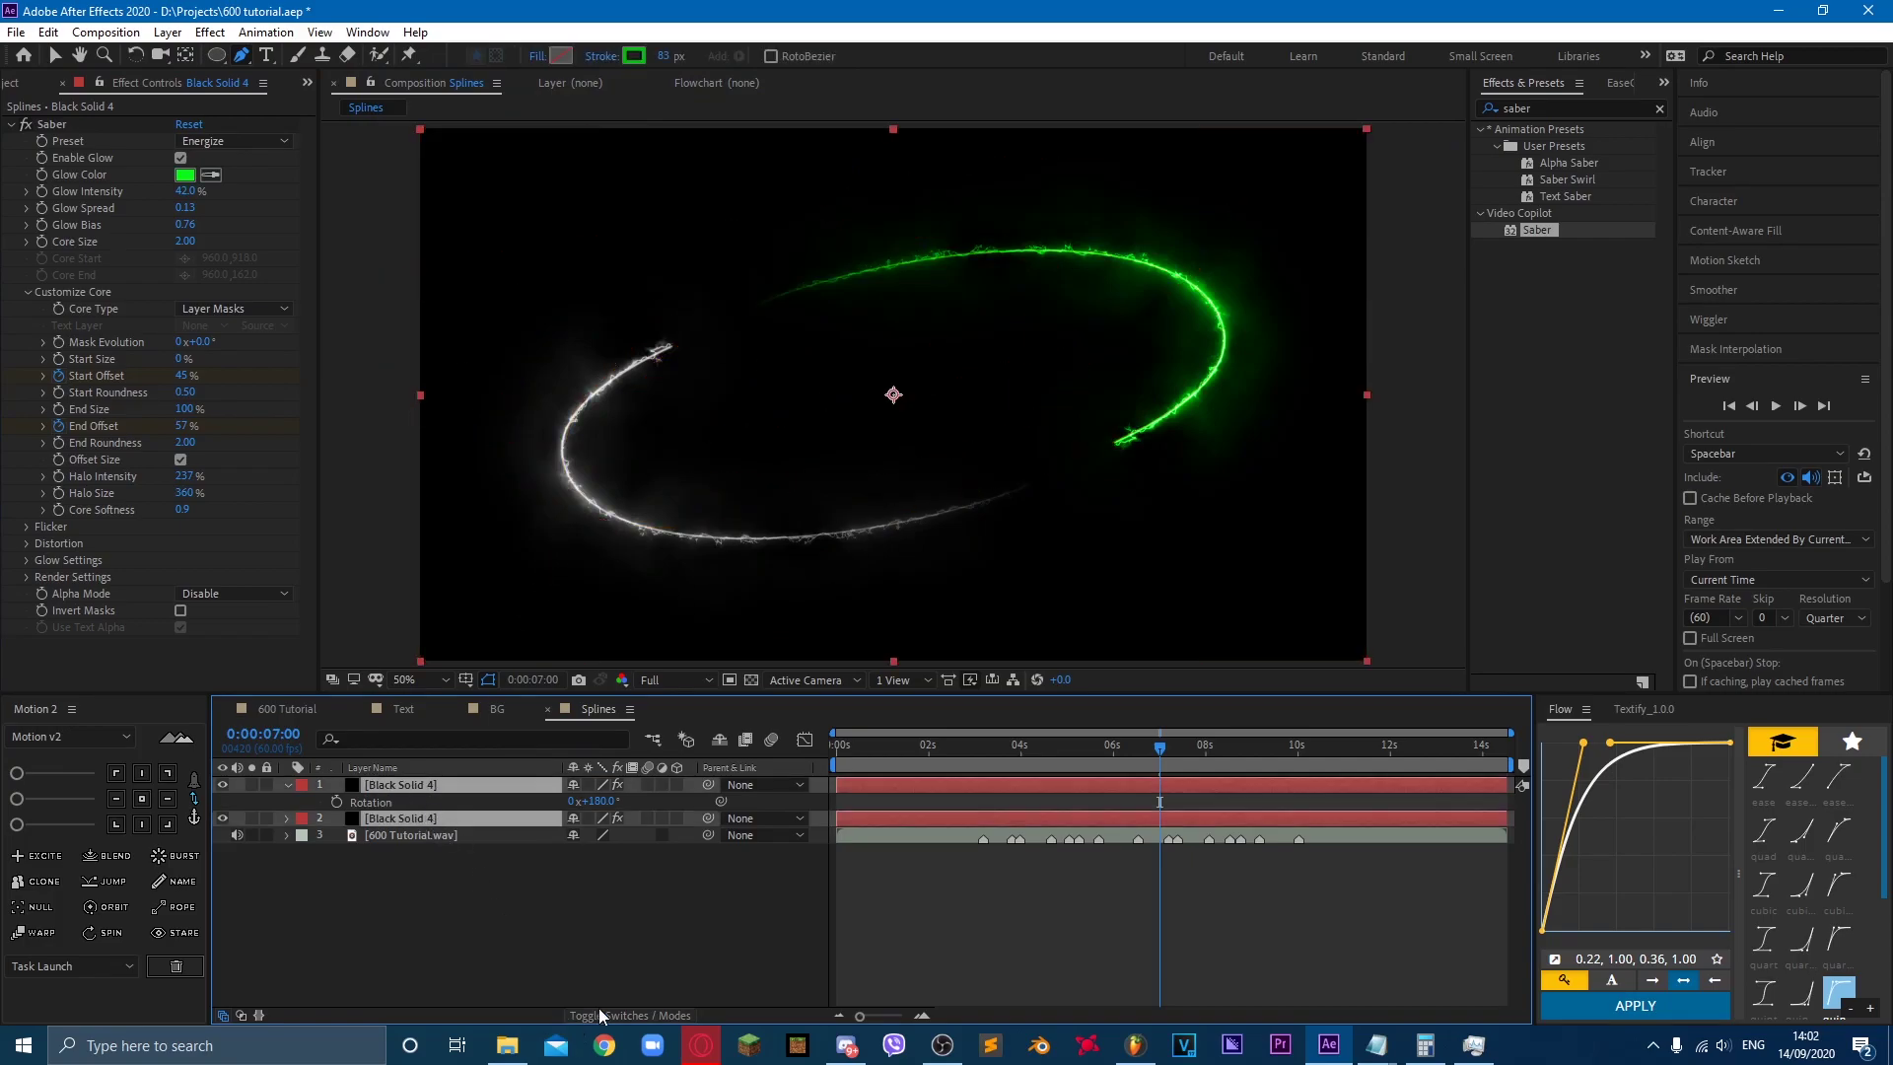
pyautogui.click(600, 1015)
pyautogui.click(591, 818)
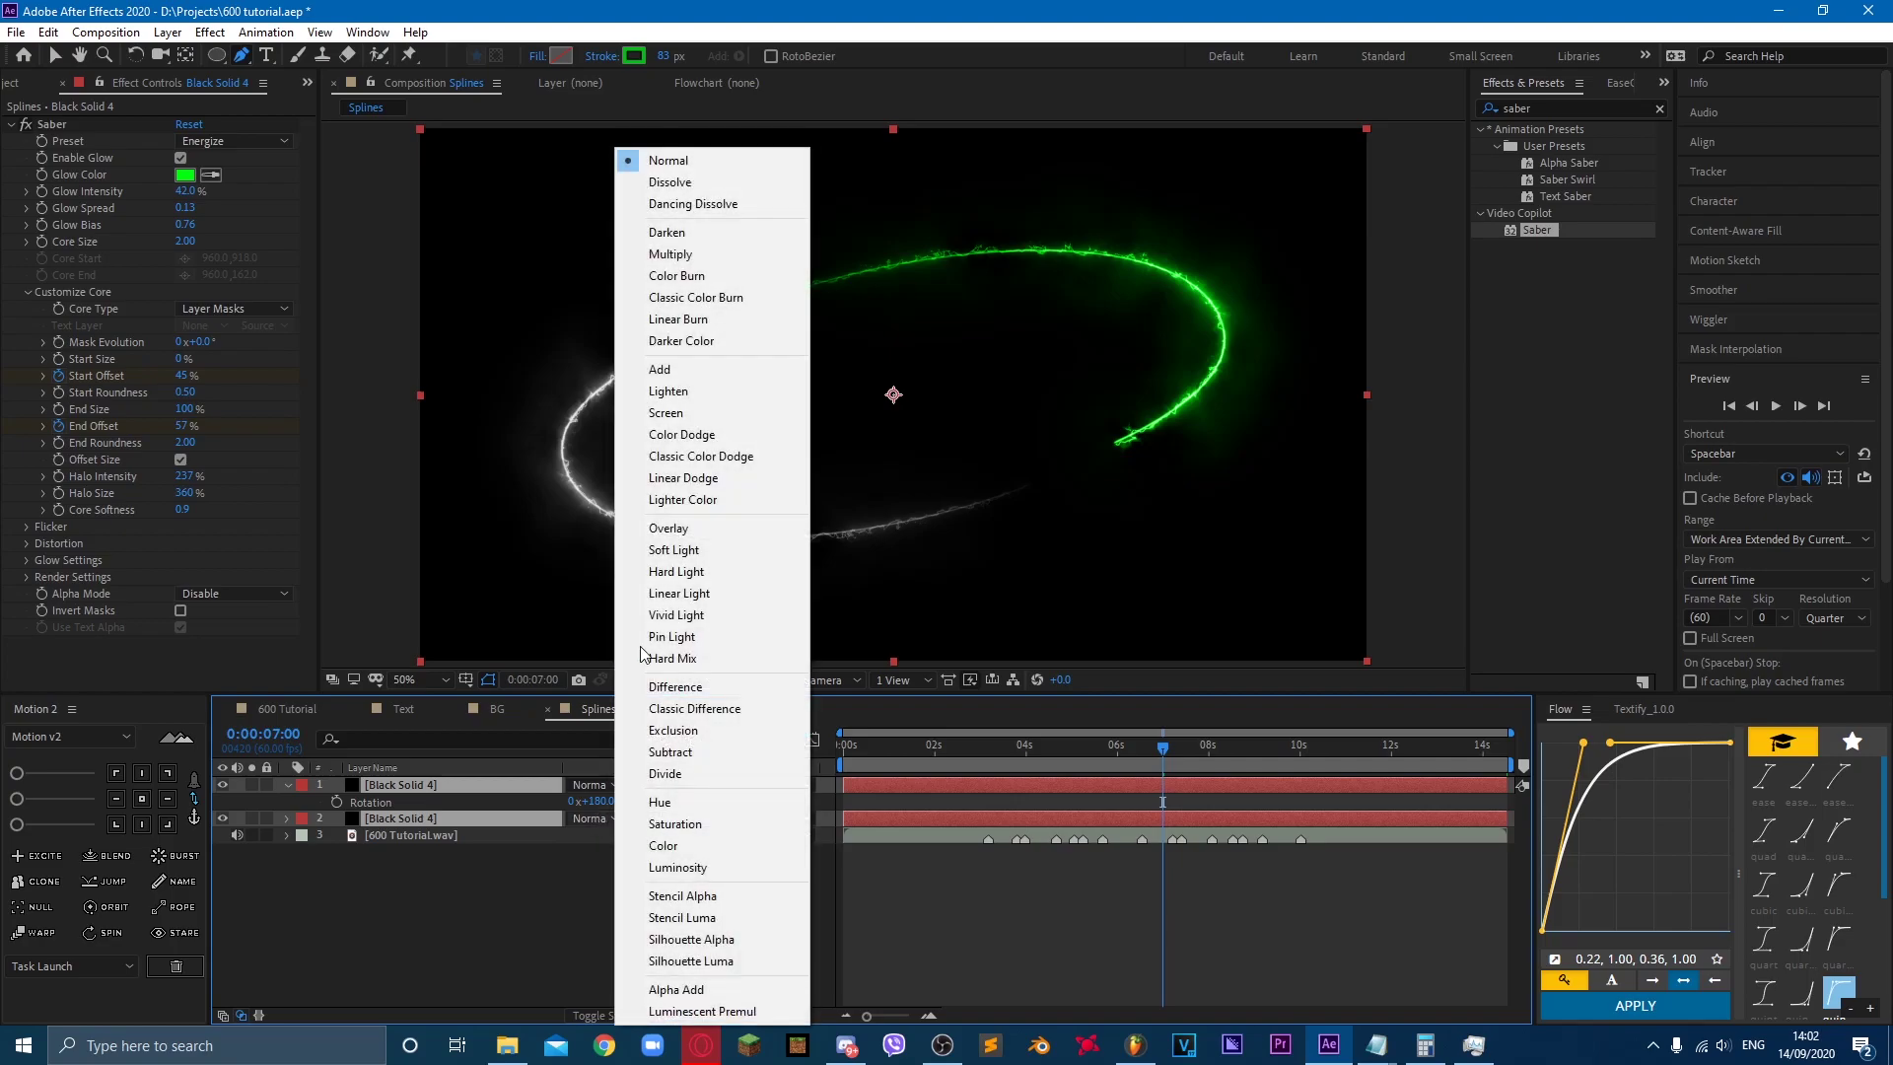
pyautogui.click(659, 370)
pyautogui.click(986, 749)
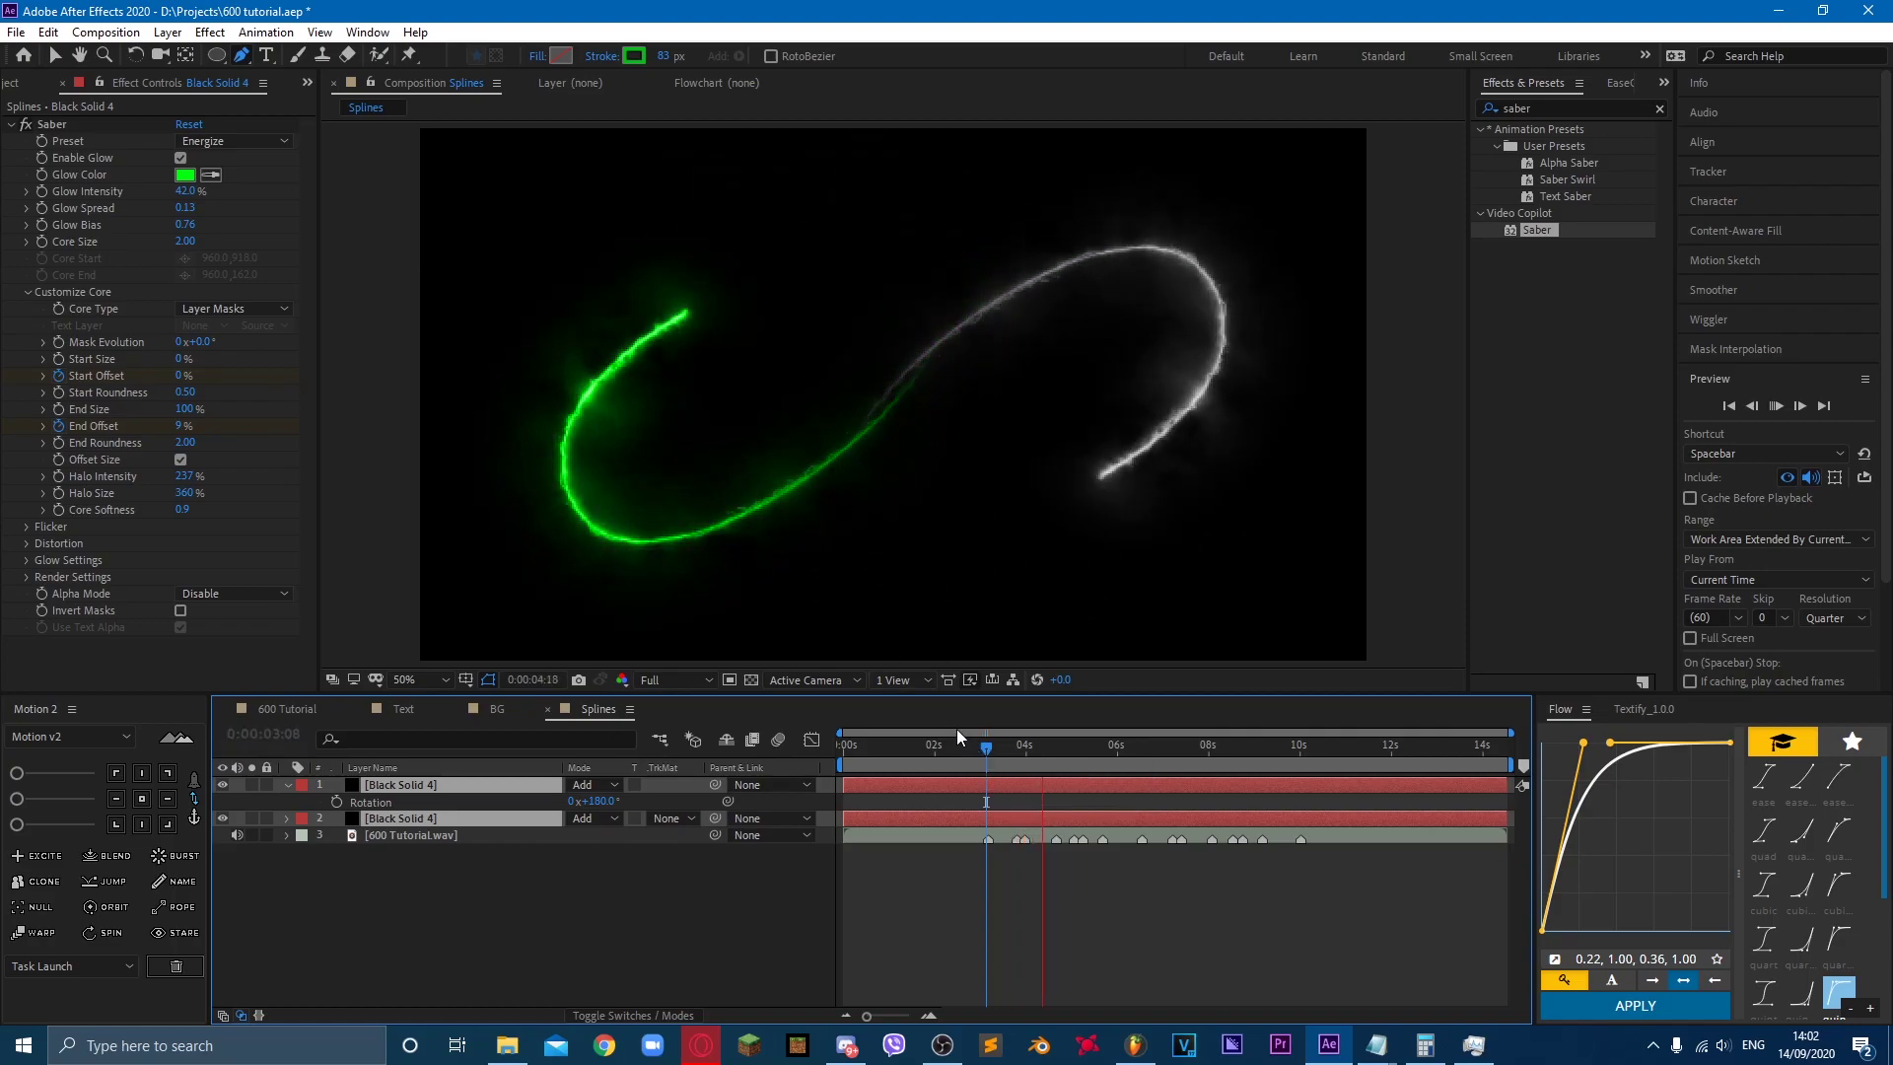
pyautogui.click(988, 748)
pyautogui.press('space')
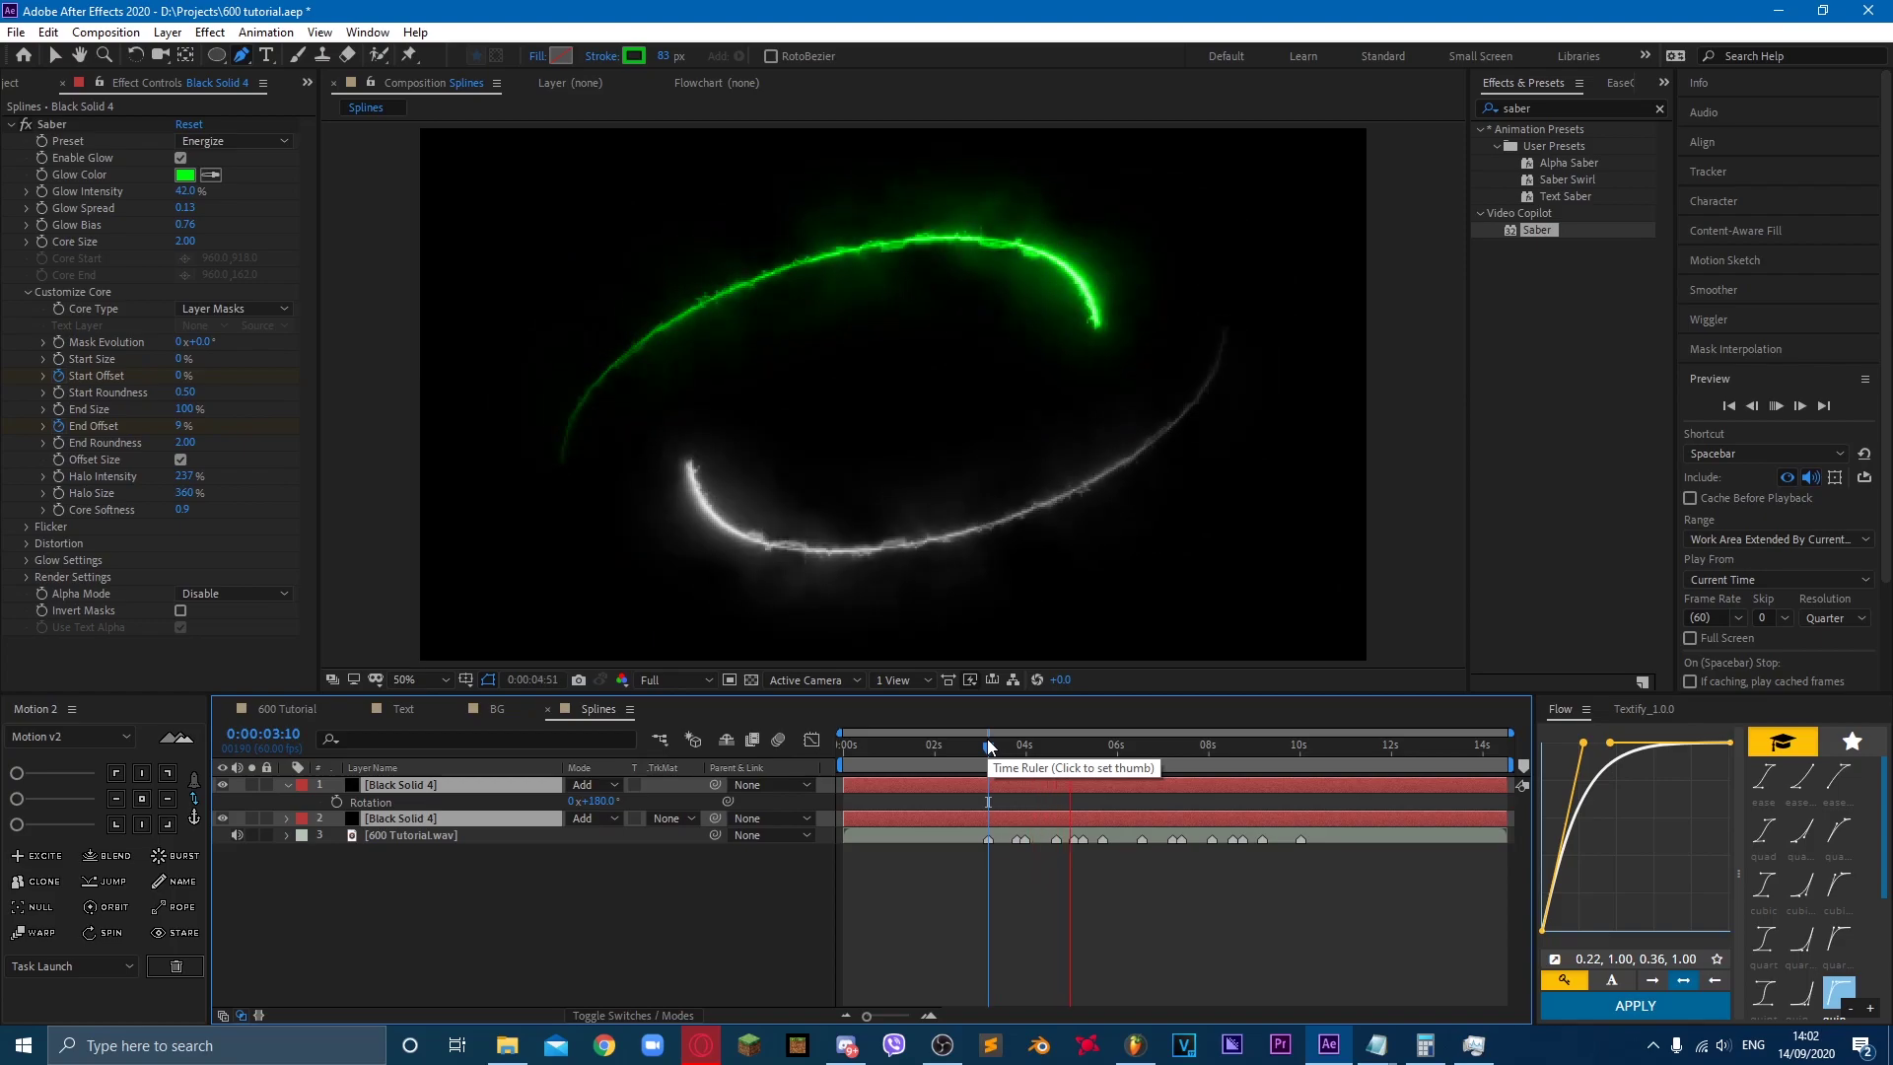
pyautogui.click(988, 747)
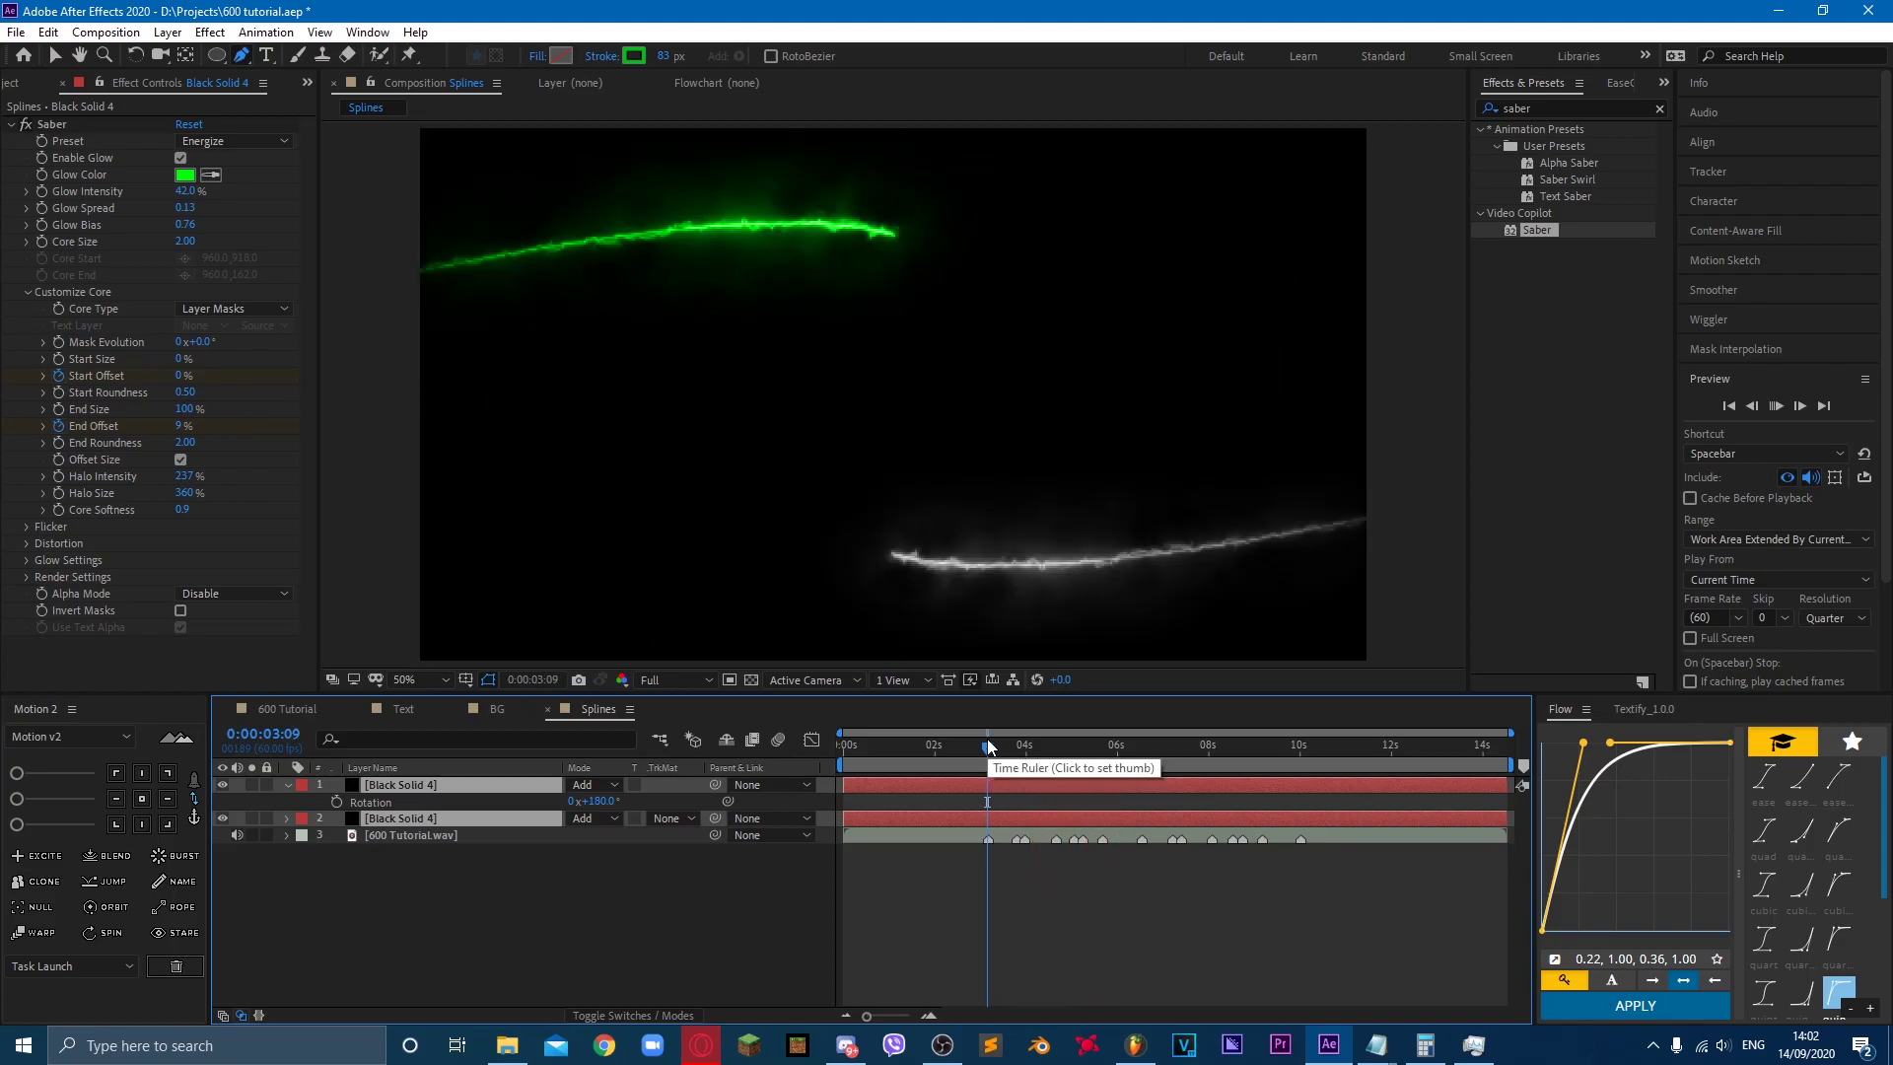
# Step: Pre-compose the two saber layers together
pyautogui.rightClick(460, 786)
pyautogui.click(530, 673)
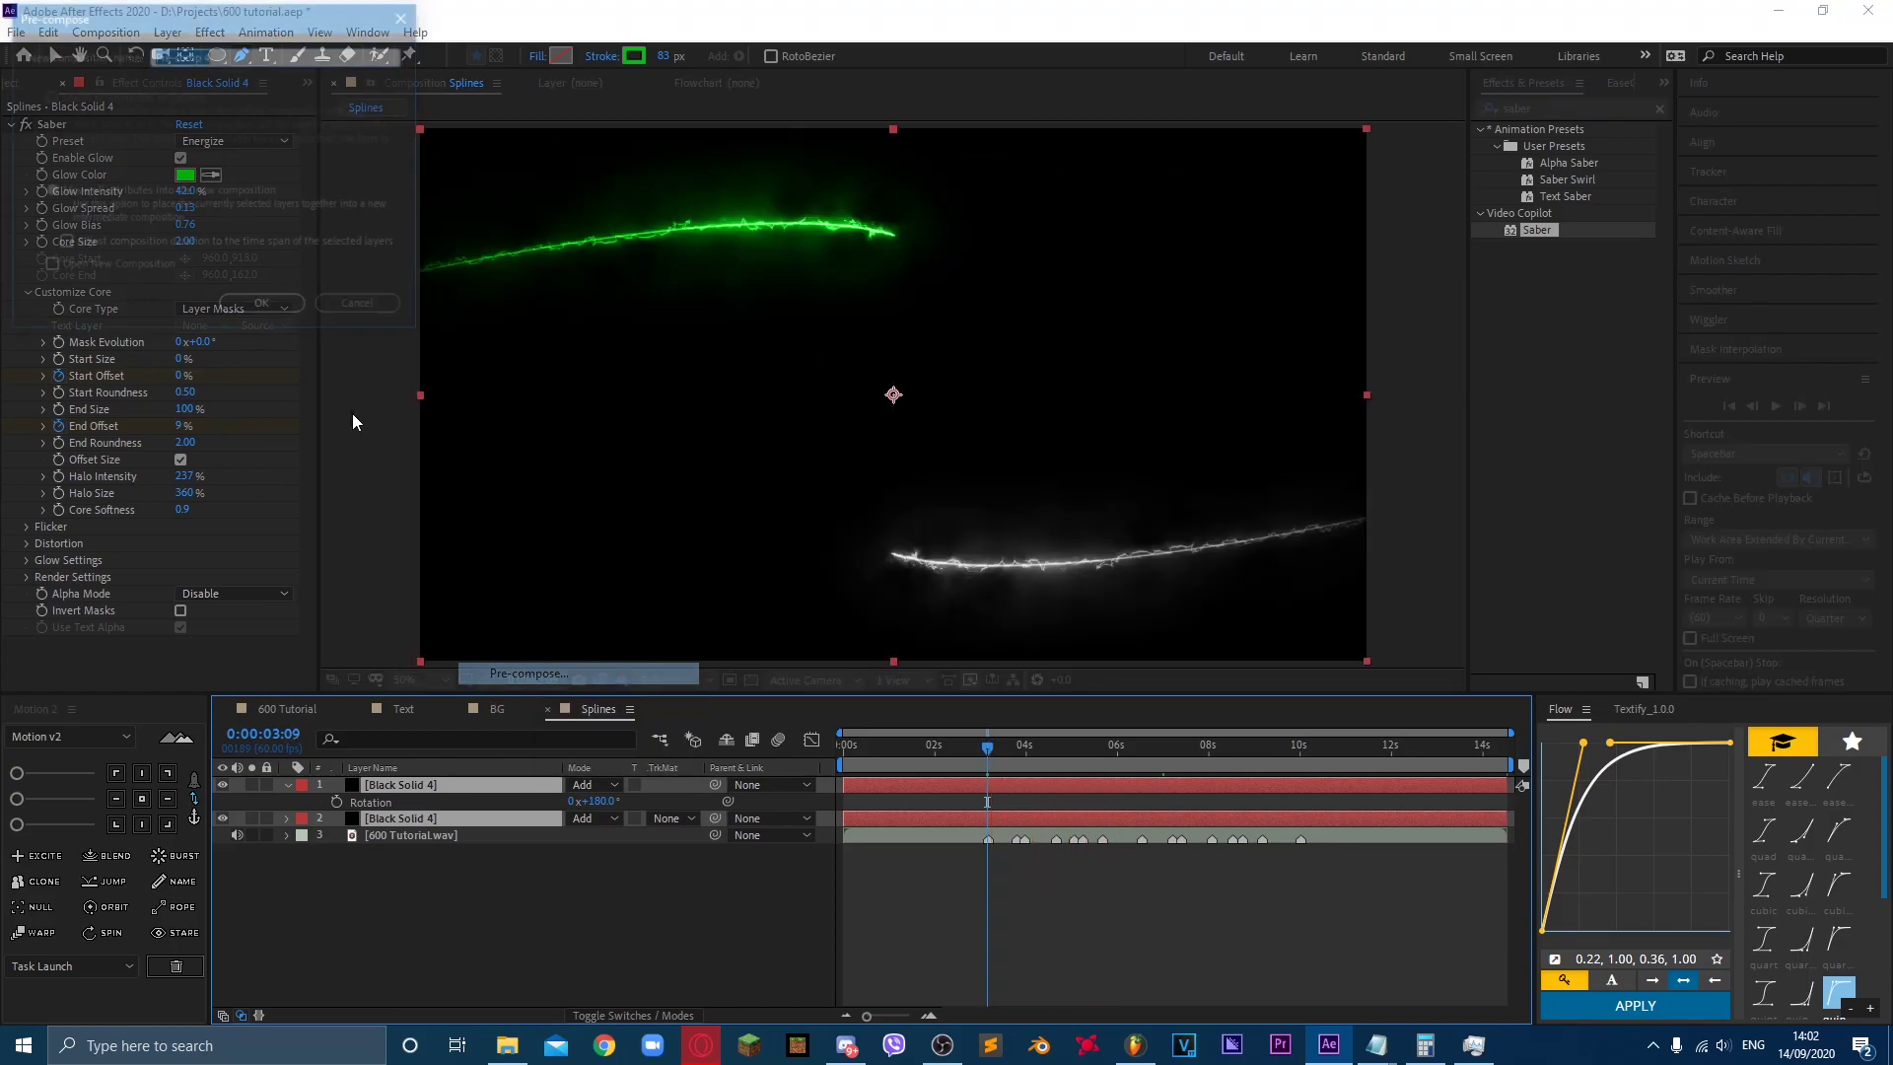
pyautogui.click(262, 307)
# Step: Copy the Time Remap keyframes from the BG layer in 600 Tutorial onto the saber pre-comp in Splines
pyautogui.click(264, 707)
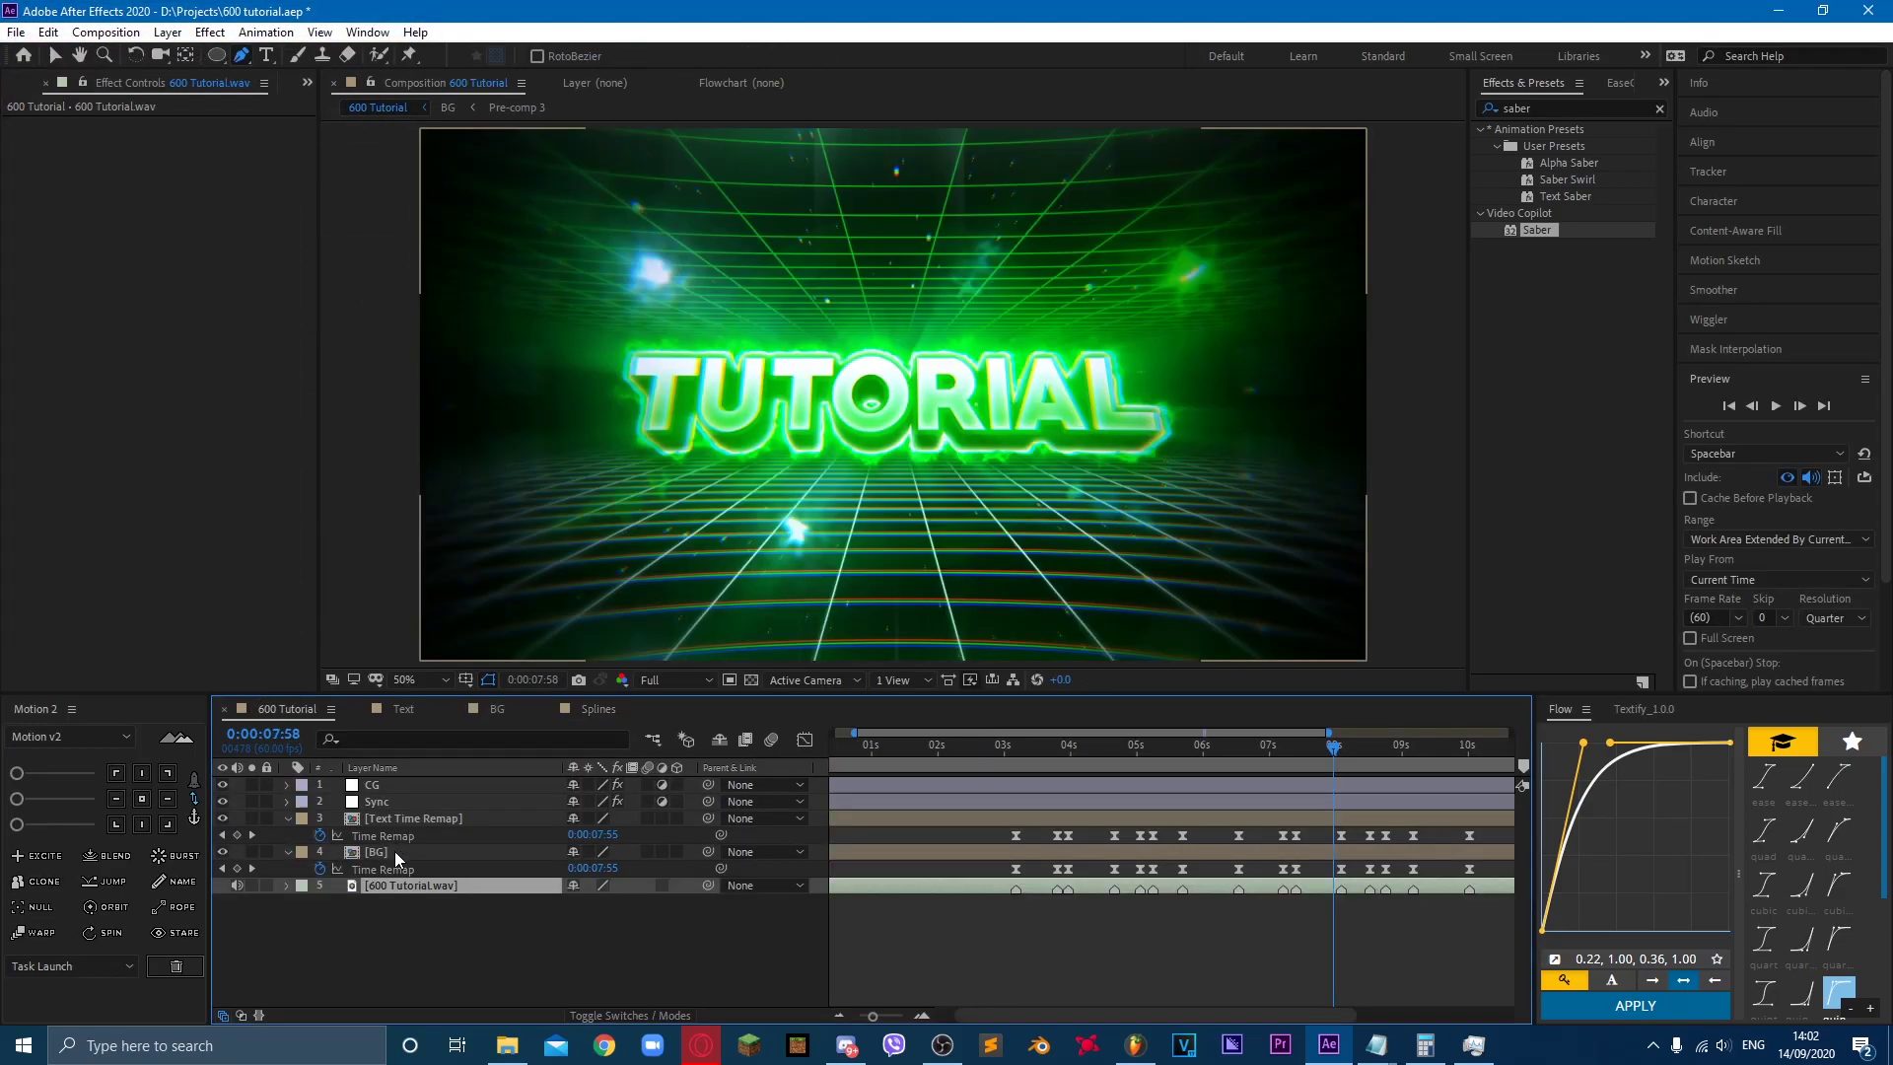
pyautogui.click(394, 851)
pyautogui.click(599, 709)
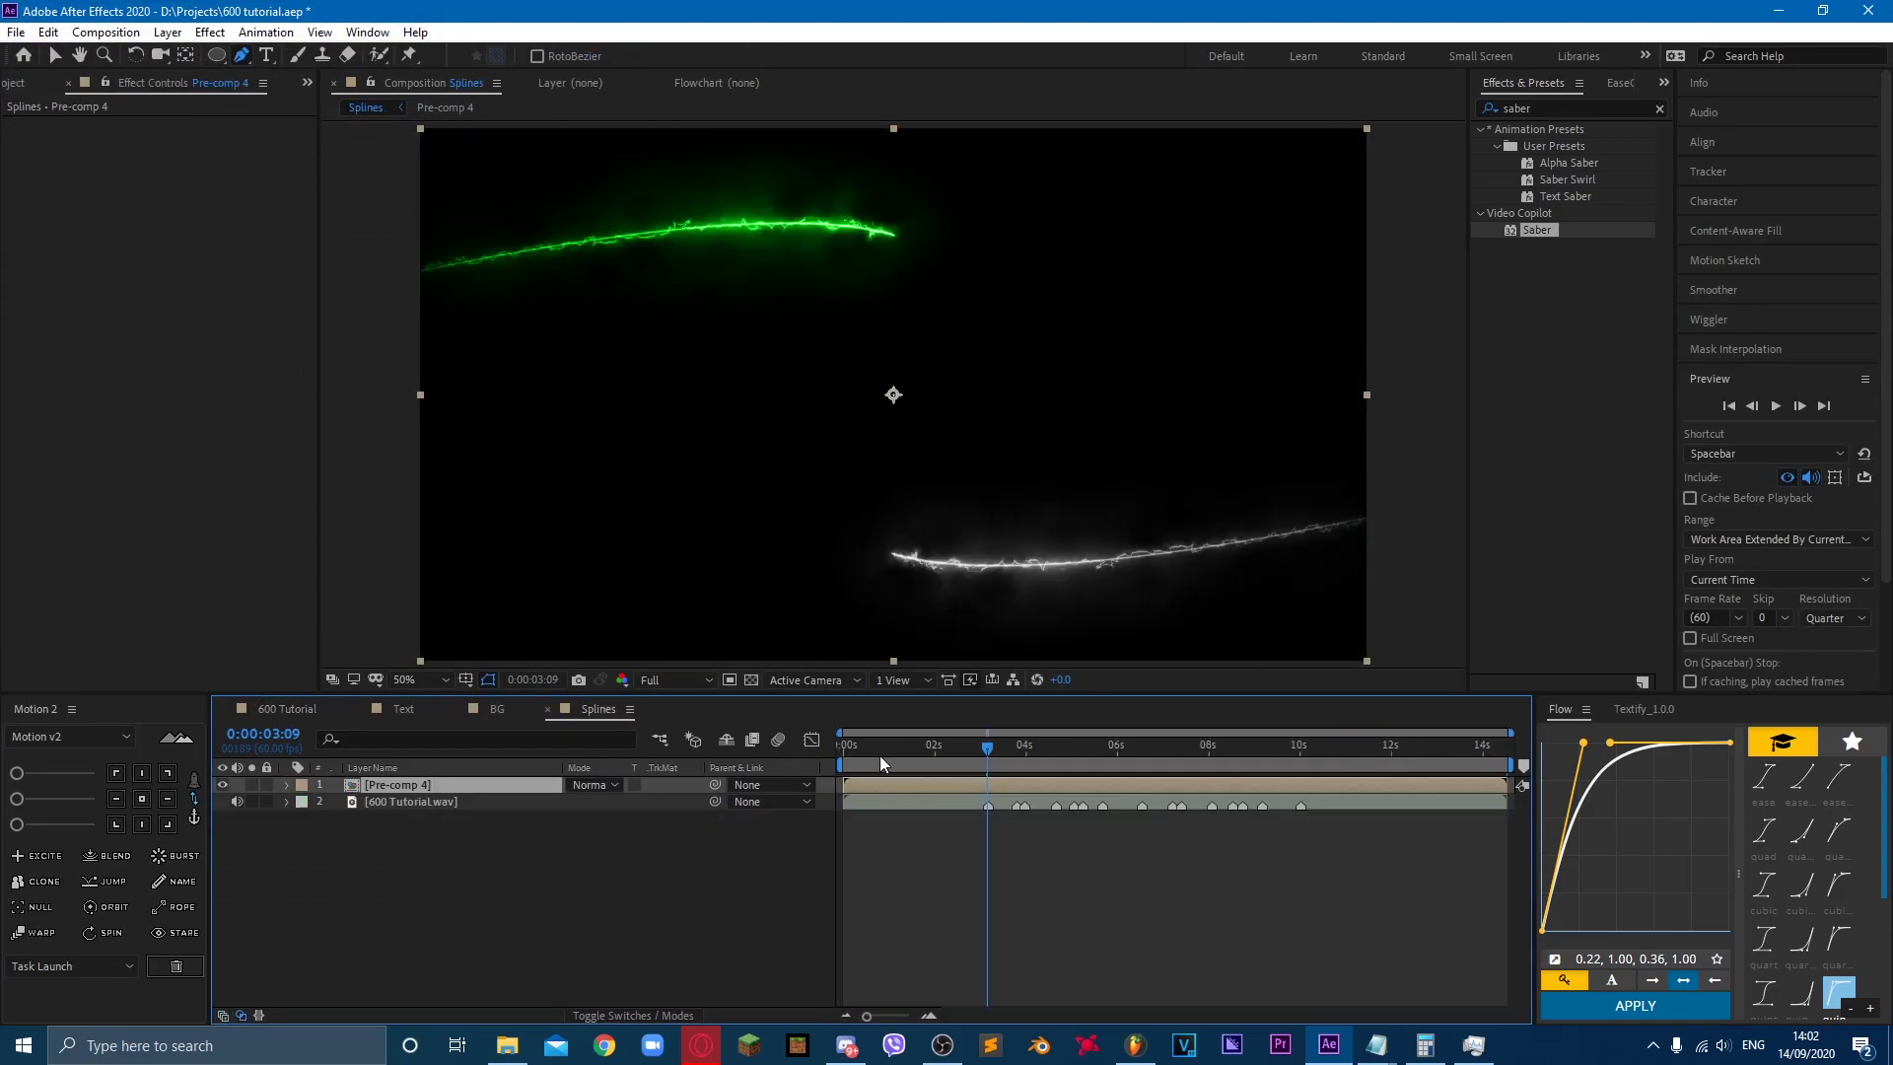
pyautogui.press('u')
# Step: Play back the time-remapped streaks repeatedly from about 0:00:03:09 to check their sync with the audio markers
pyautogui.click(986, 759)
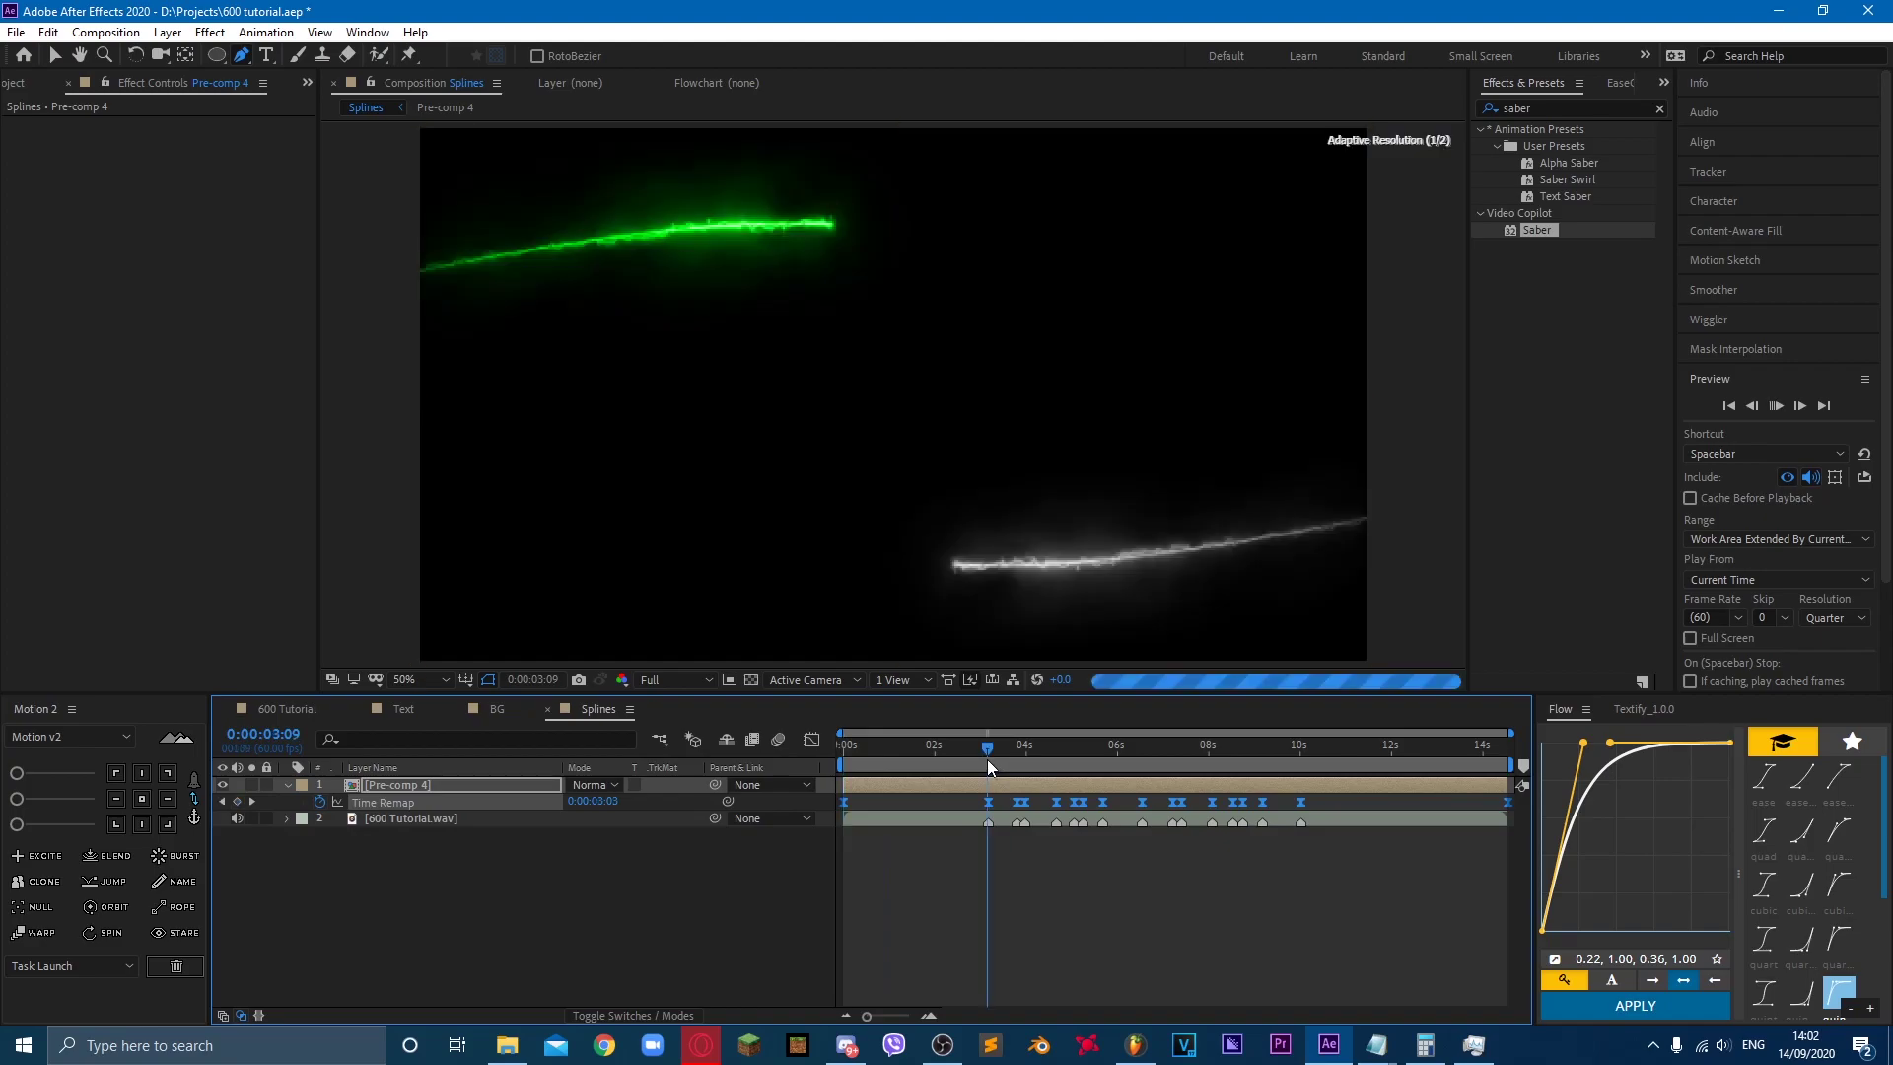
pyautogui.press('space')
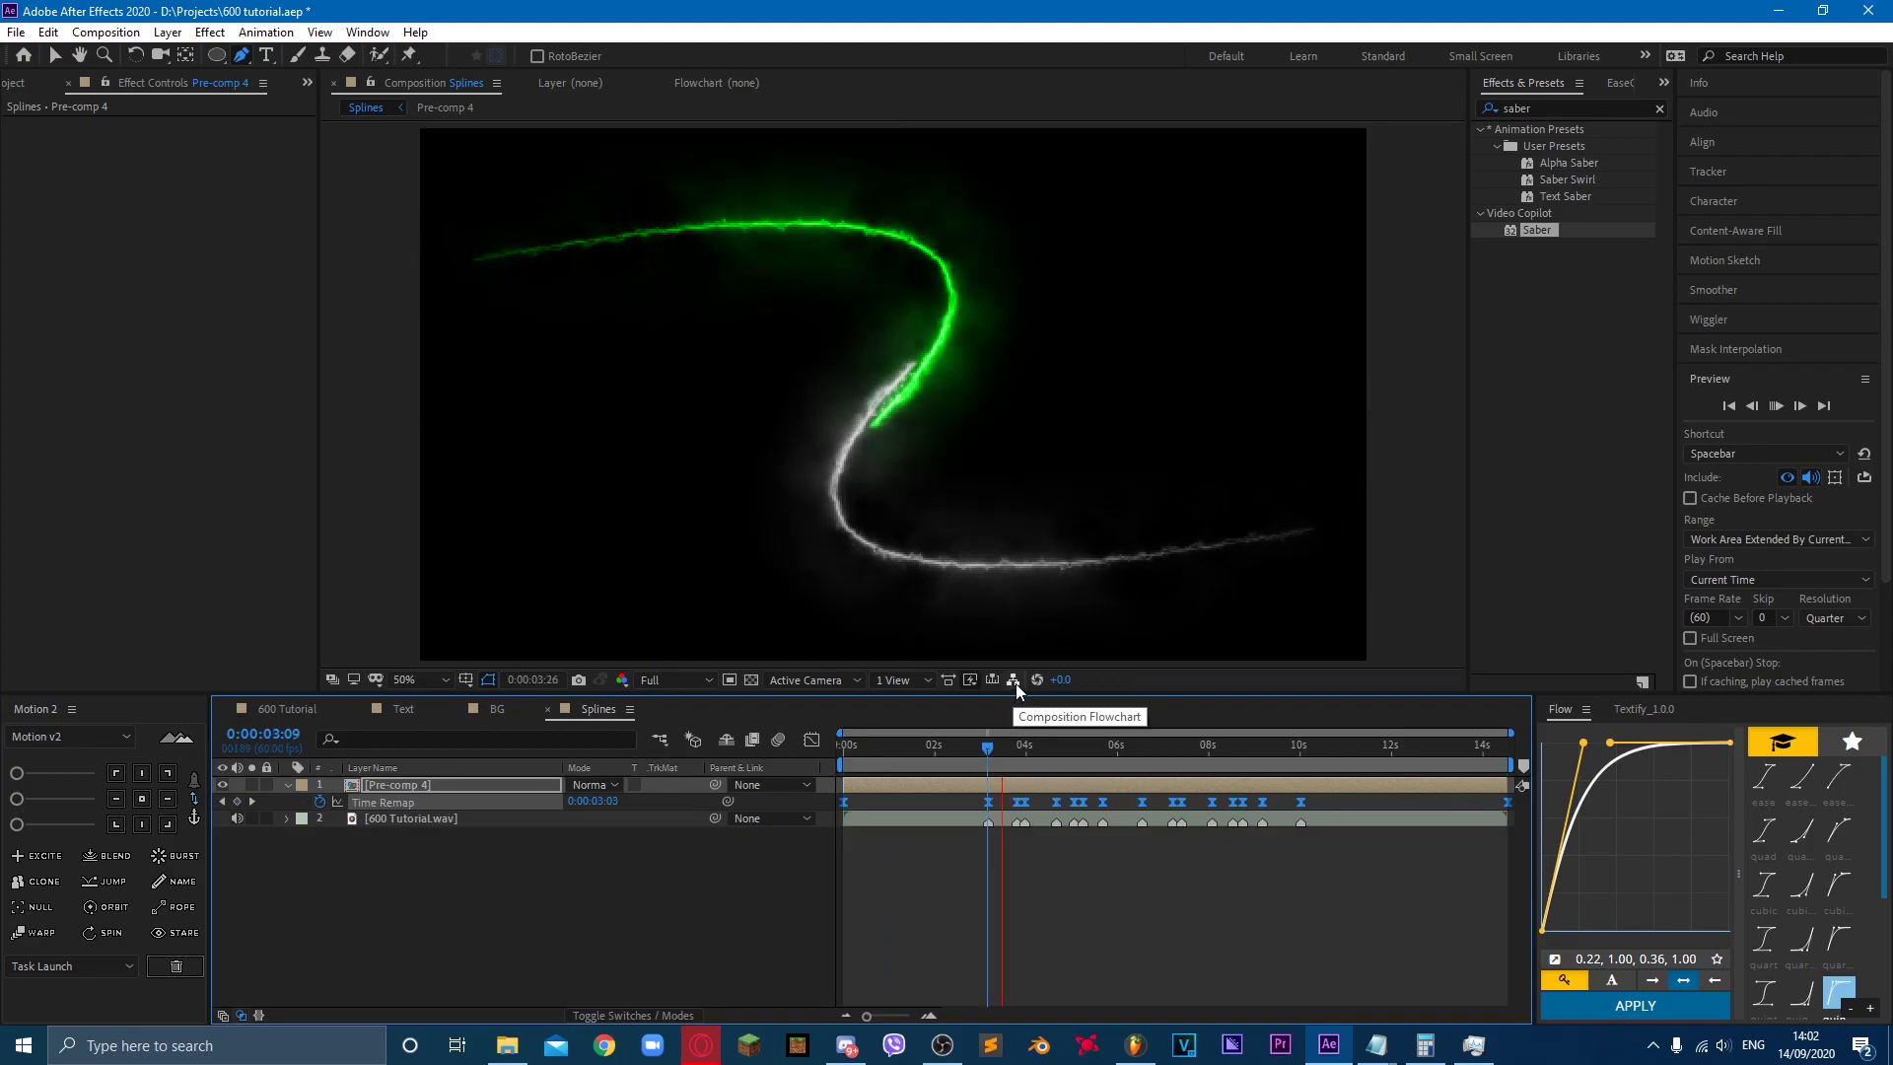
pyautogui.click(988, 749)
pyautogui.press('space')
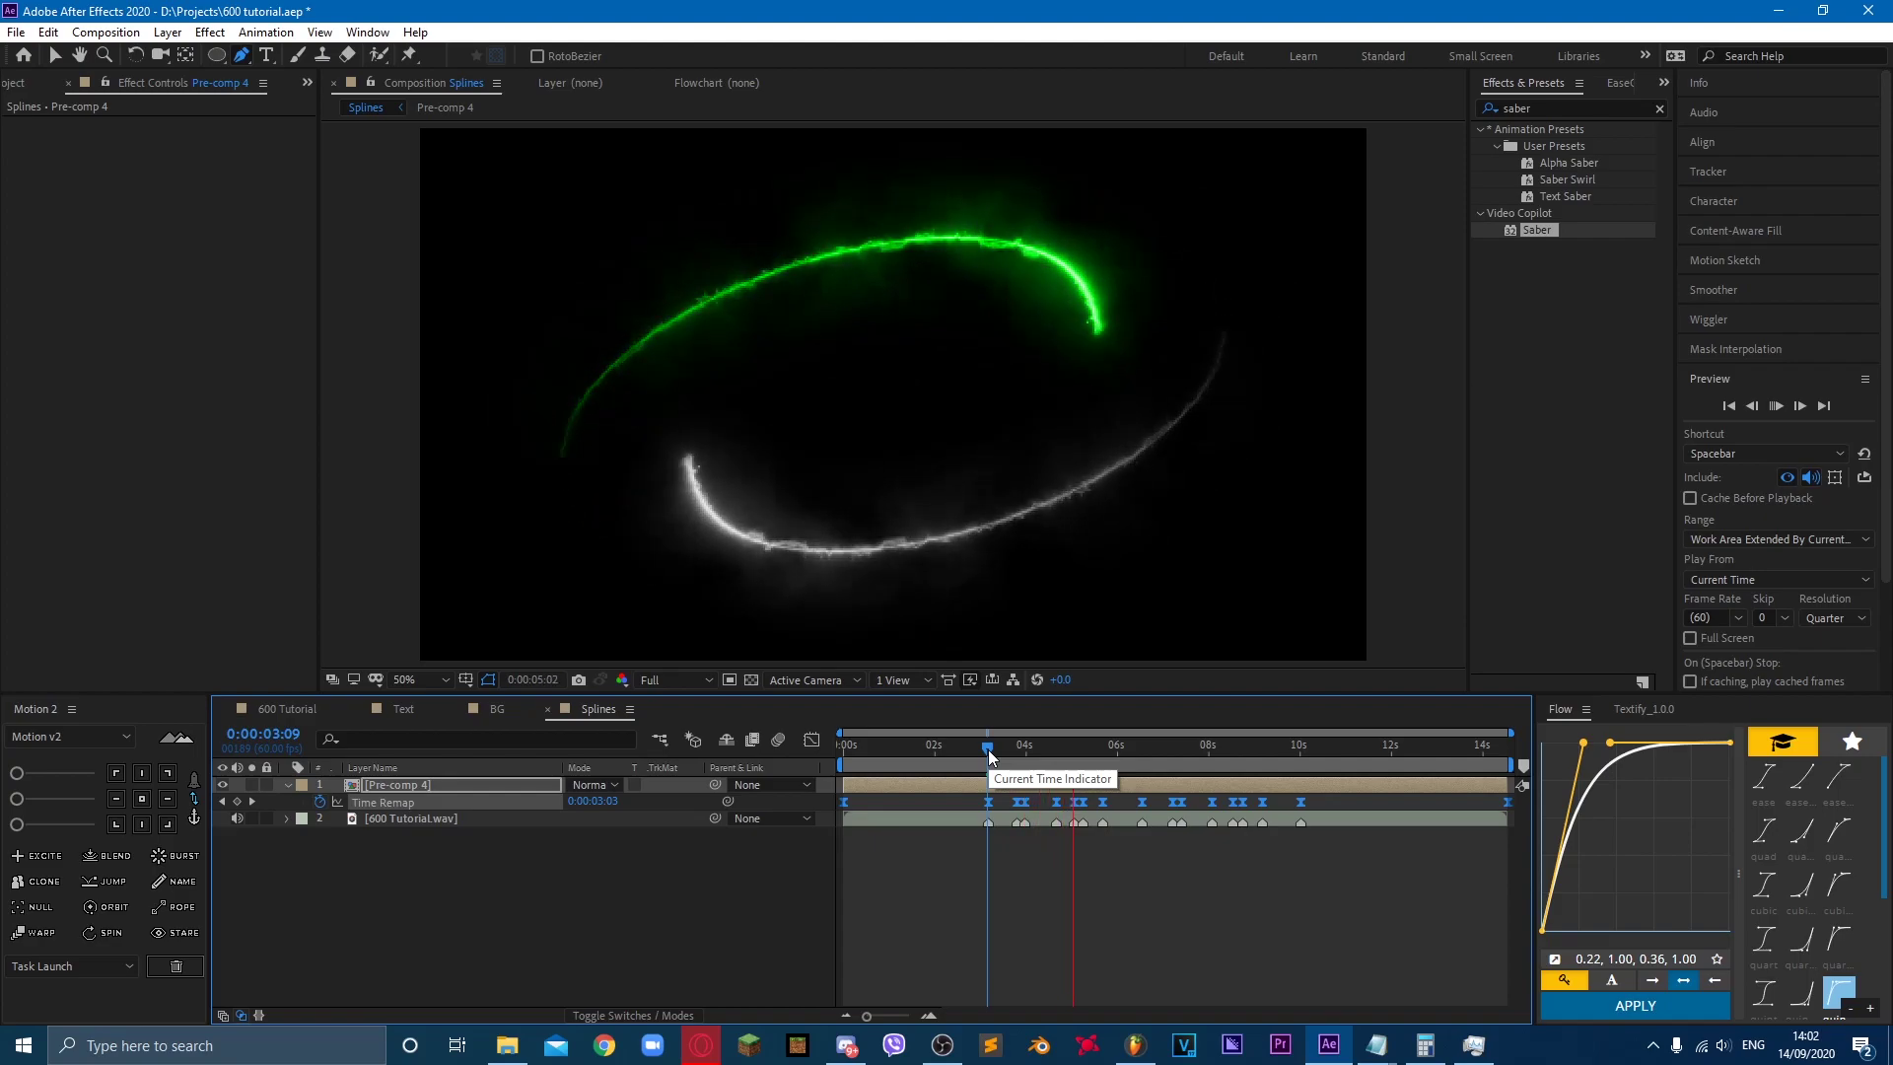
pyautogui.click(988, 750)
pyautogui.press('space')
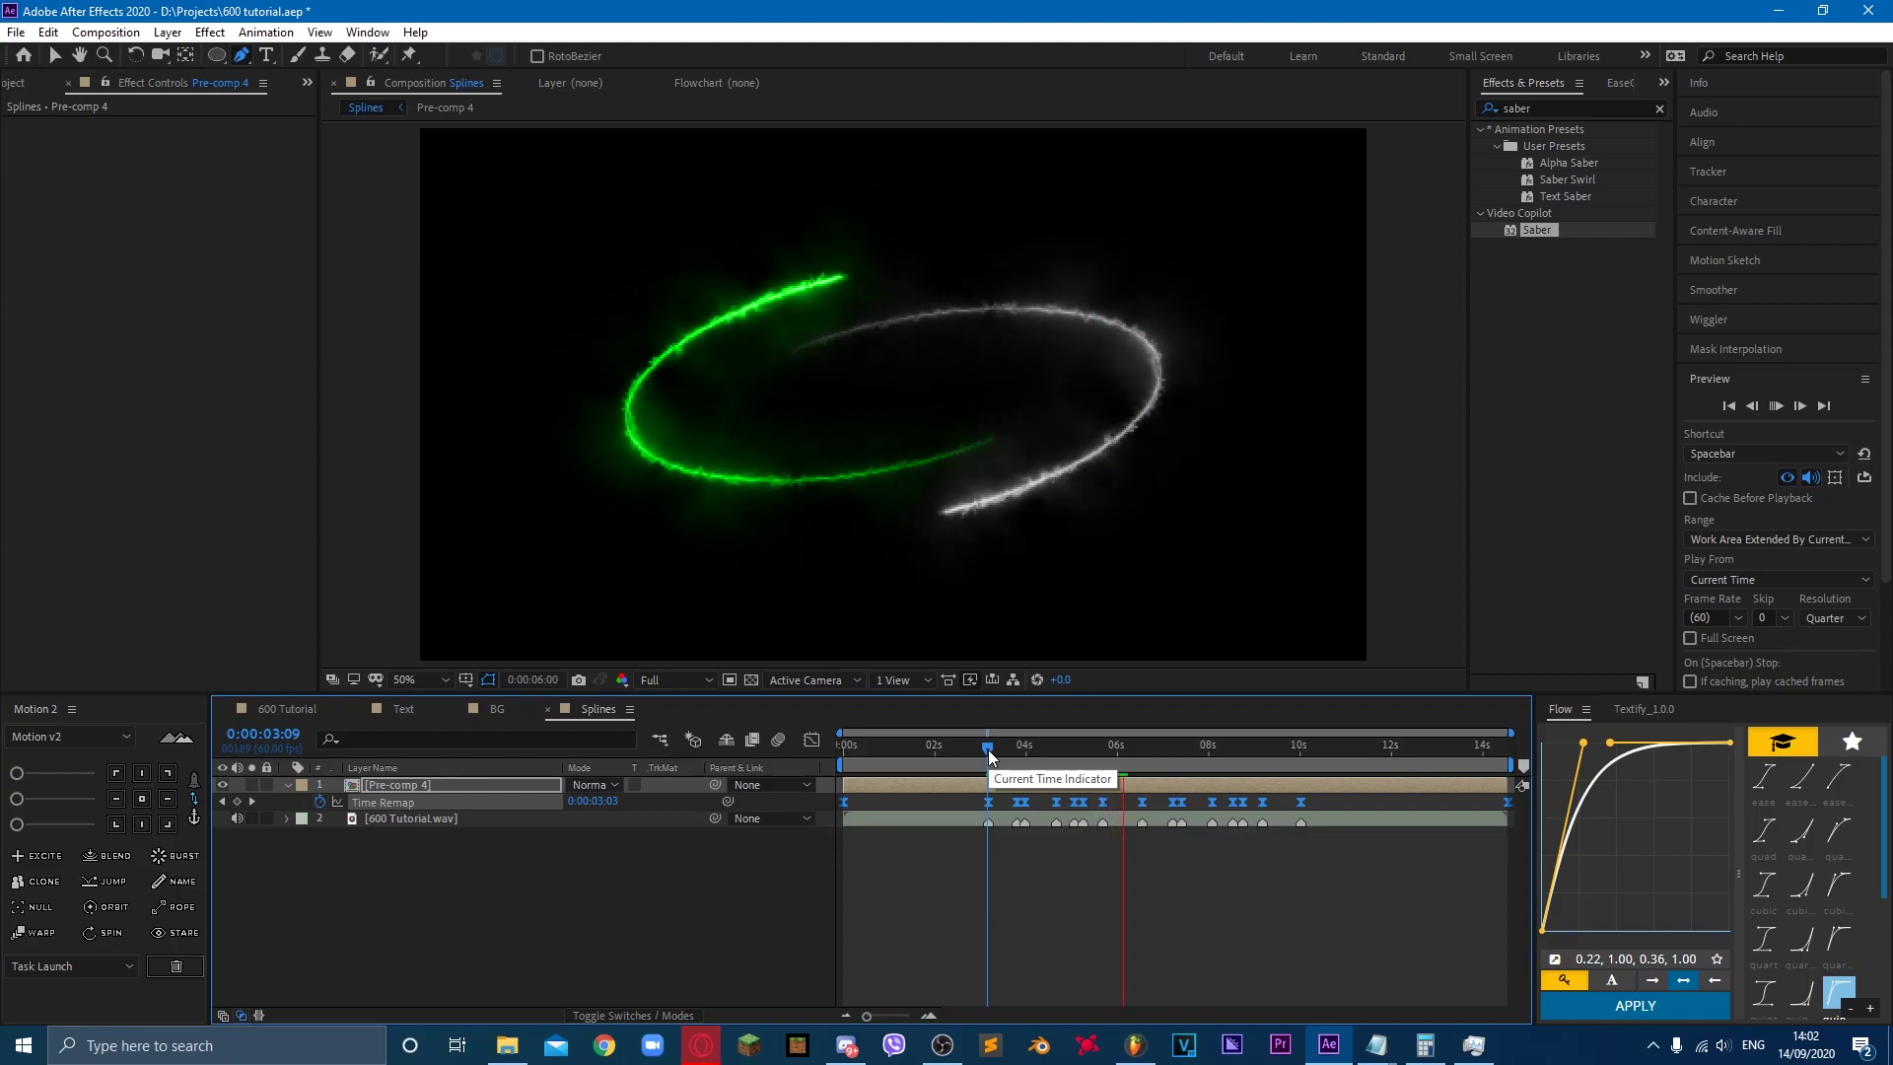
pyautogui.click(990, 749)
pyautogui.press('space')
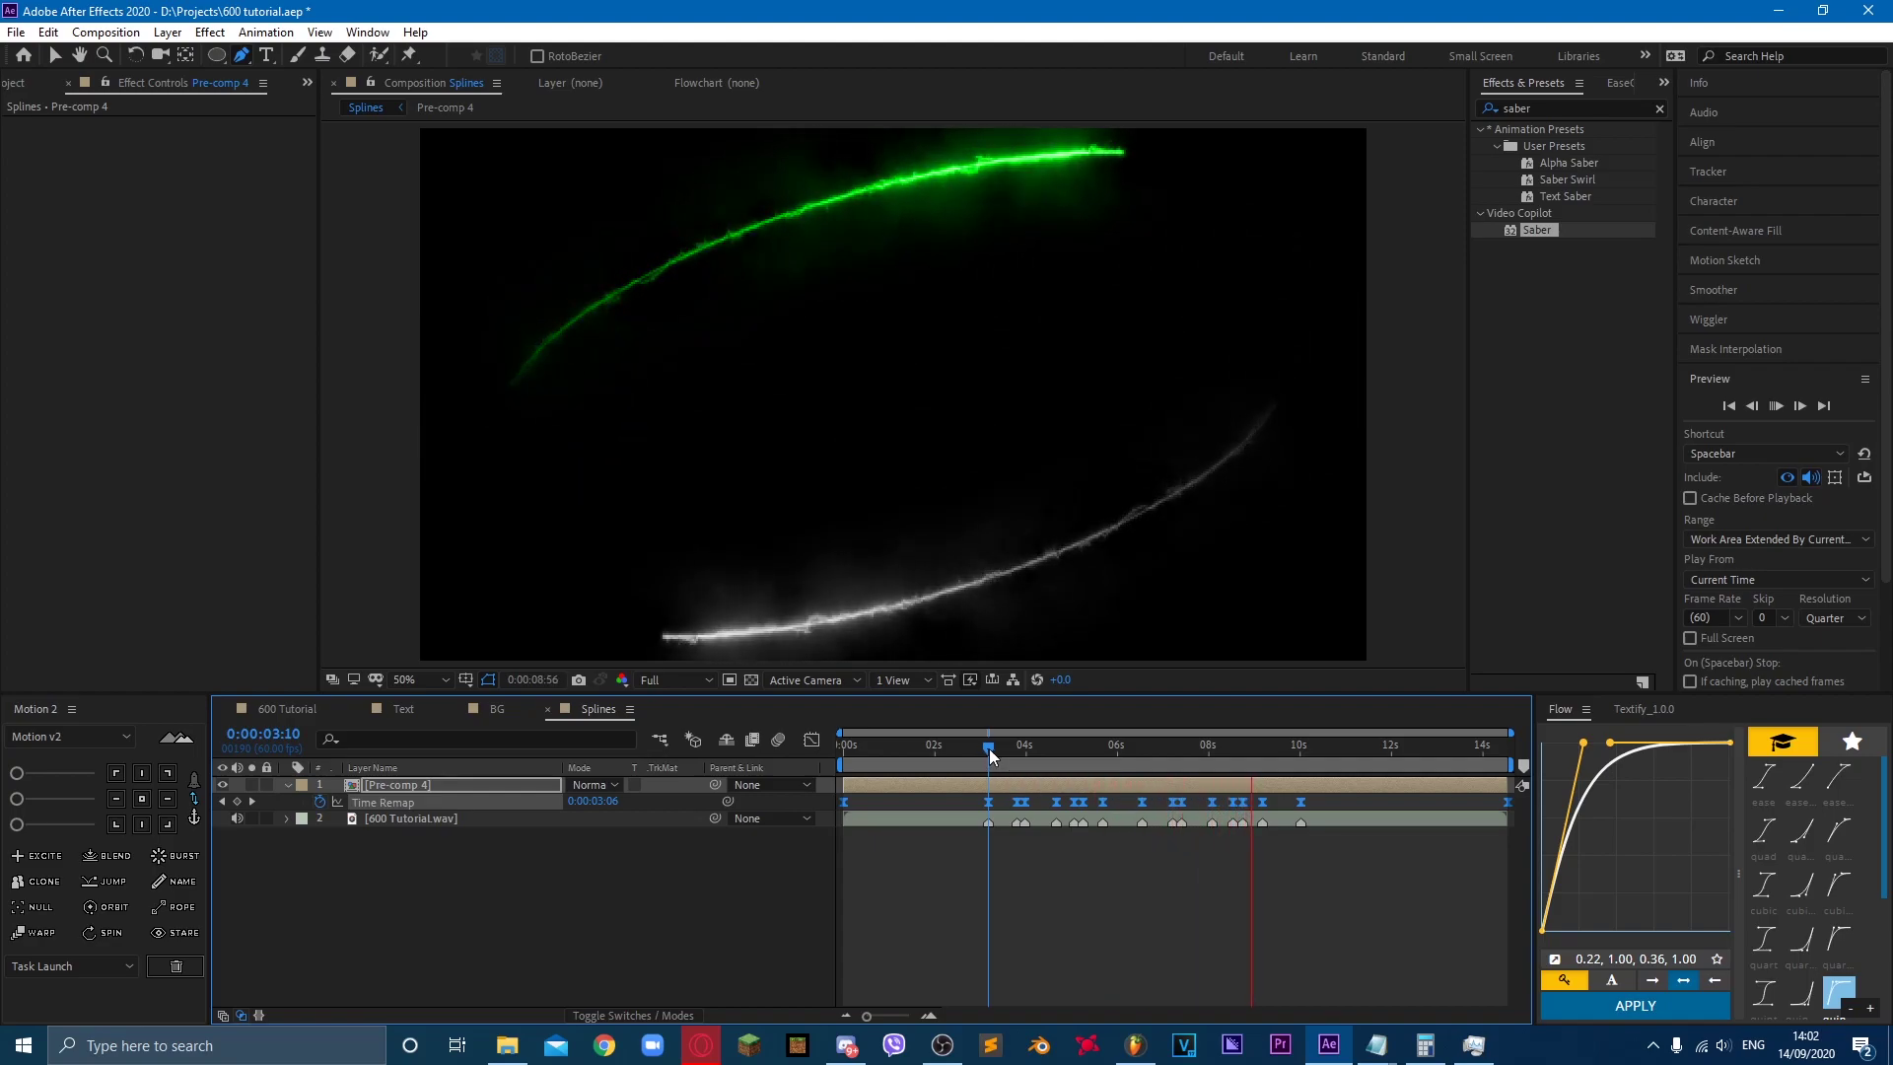
pyautogui.press('space')
# Step: At 0:00:02:51, draw a looping stroked path on a new shape layer that enters and exits beyond opposite frame edges
pyautogui.click(998, 742)
pyautogui.click(486, 880)
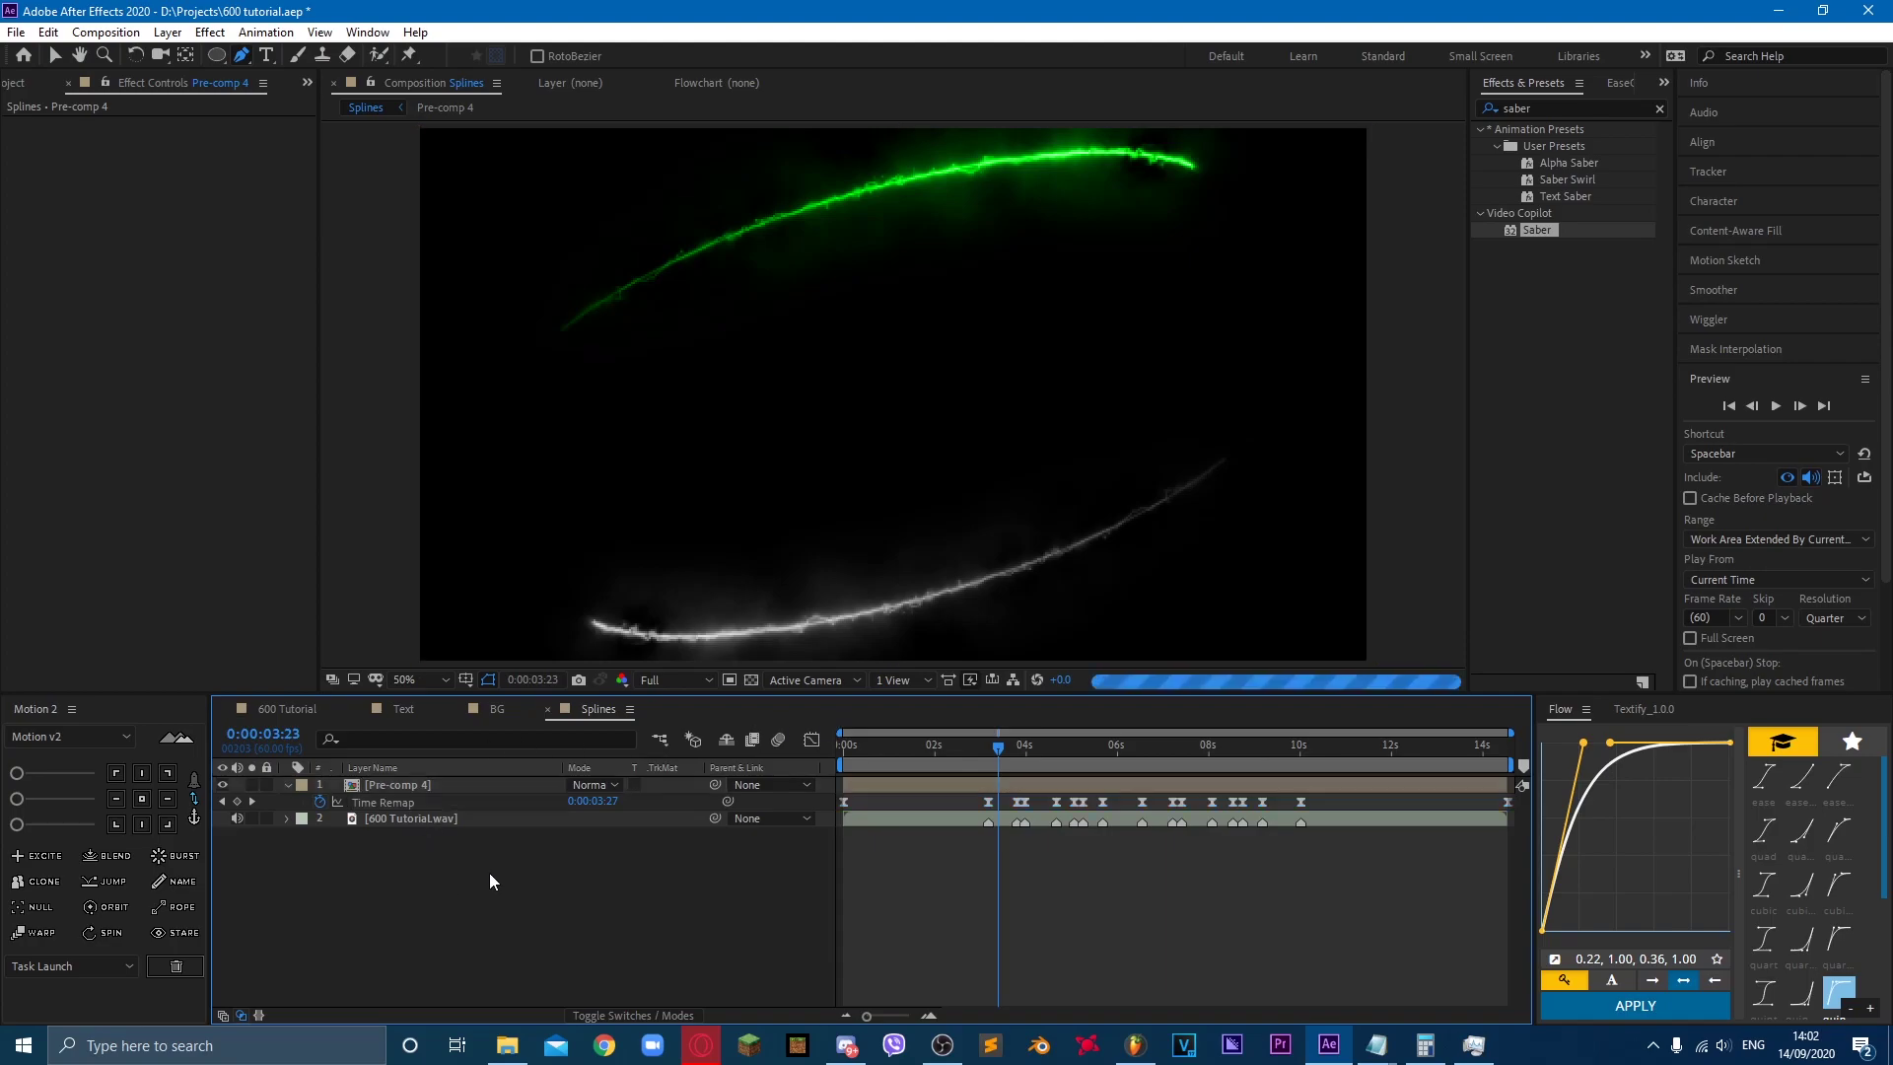
pyautogui.moveTo(992, 750); pyautogui.dragTo(949, 671)
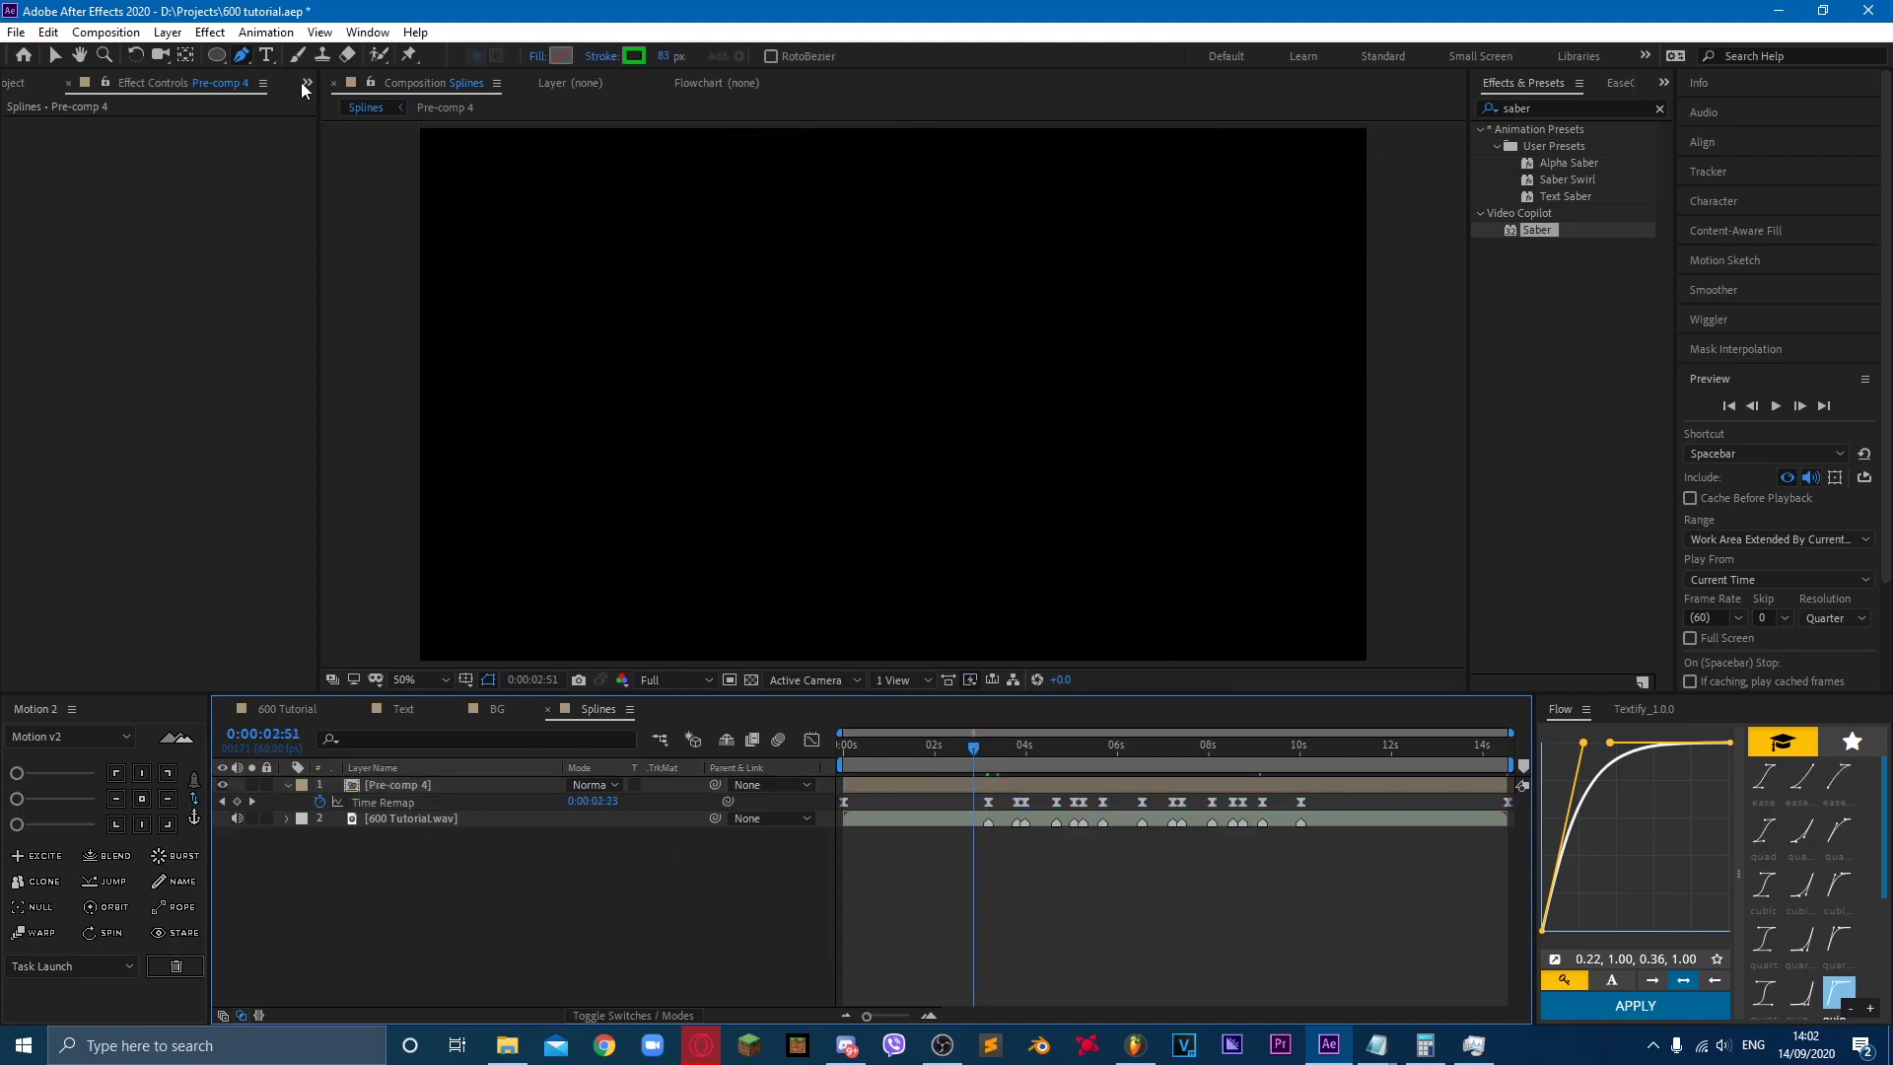
pyautogui.click(394, 286)
pyautogui.moveTo(1062, 243); pyautogui.dragTo(1121, 329)
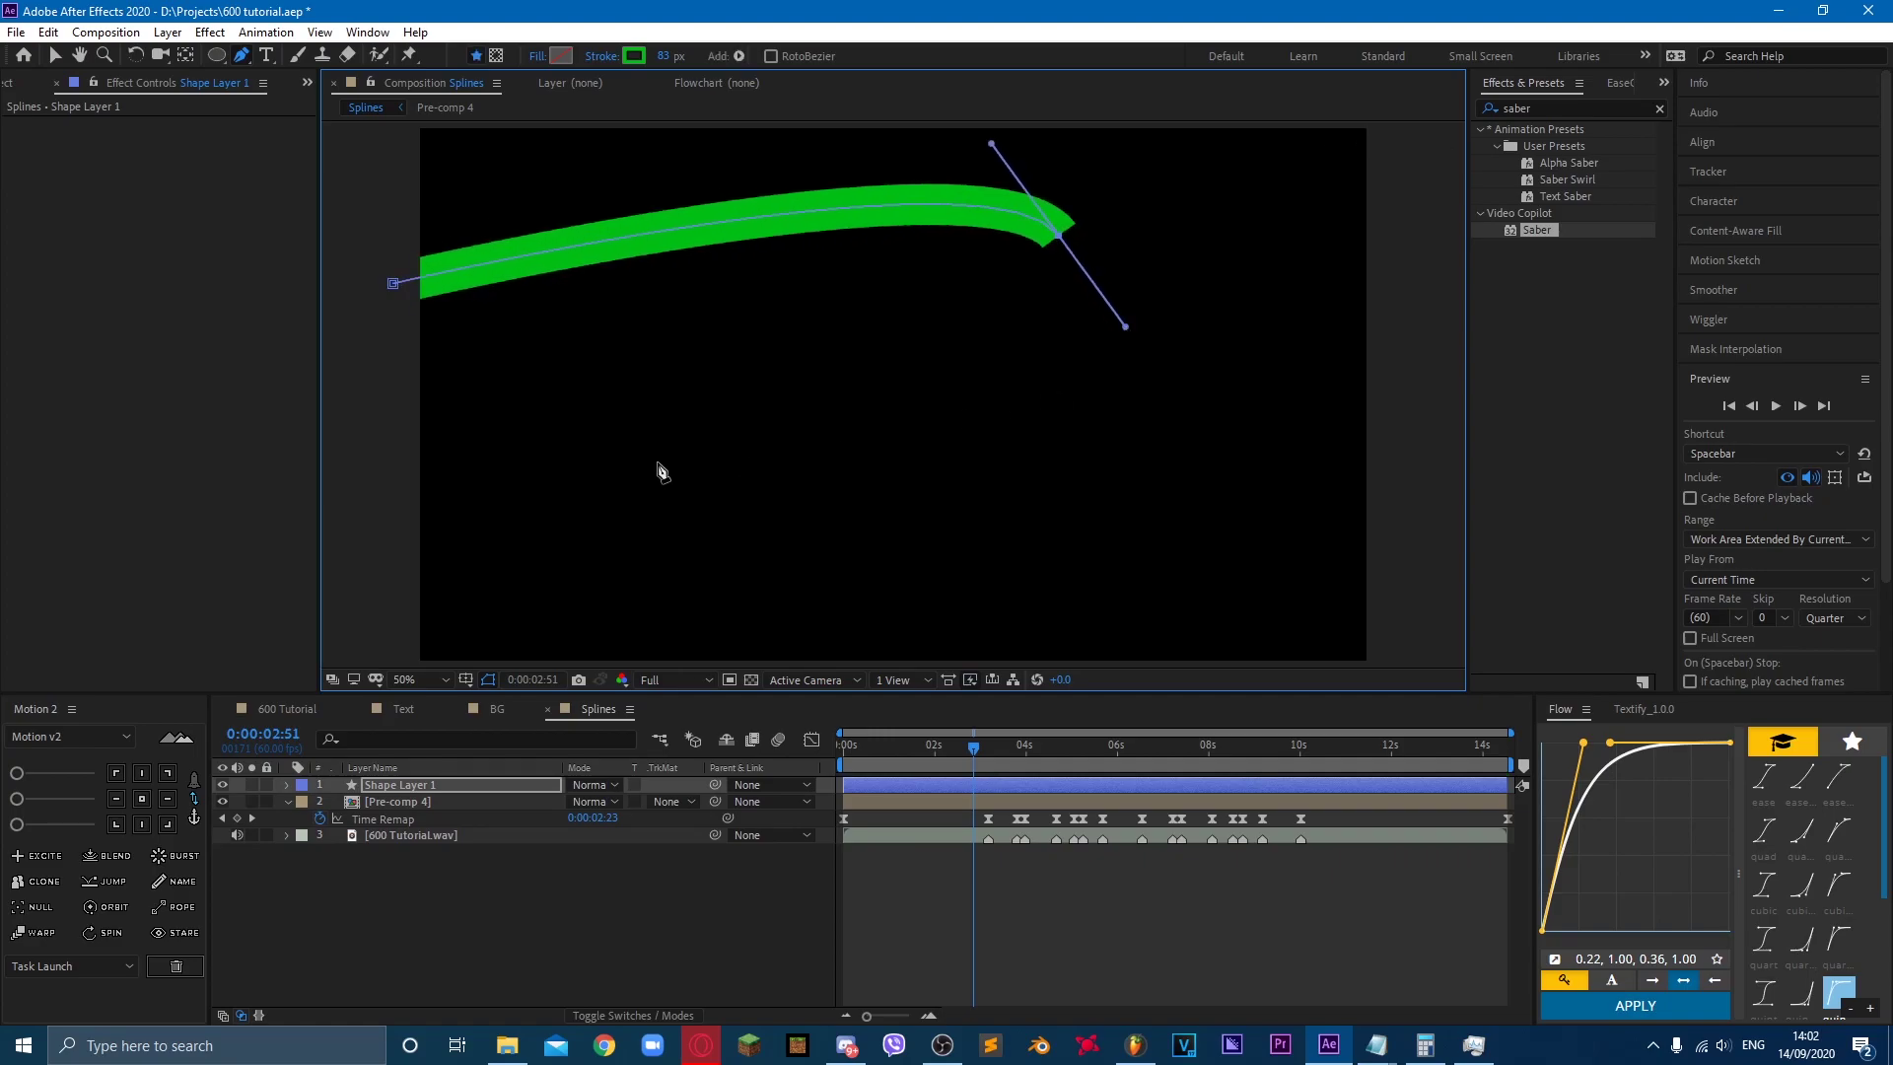
pyautogui.moveTo(657, 463); pyautogui.dragTo(561, 314)
pyautogui.click(1197, 321)
pyautogui.moveTo(1250, 381); pyautogui.dragTo(1230, 486)
pyautogui.moveTo(496, 474); pyautogui.dragTo(516, 655)
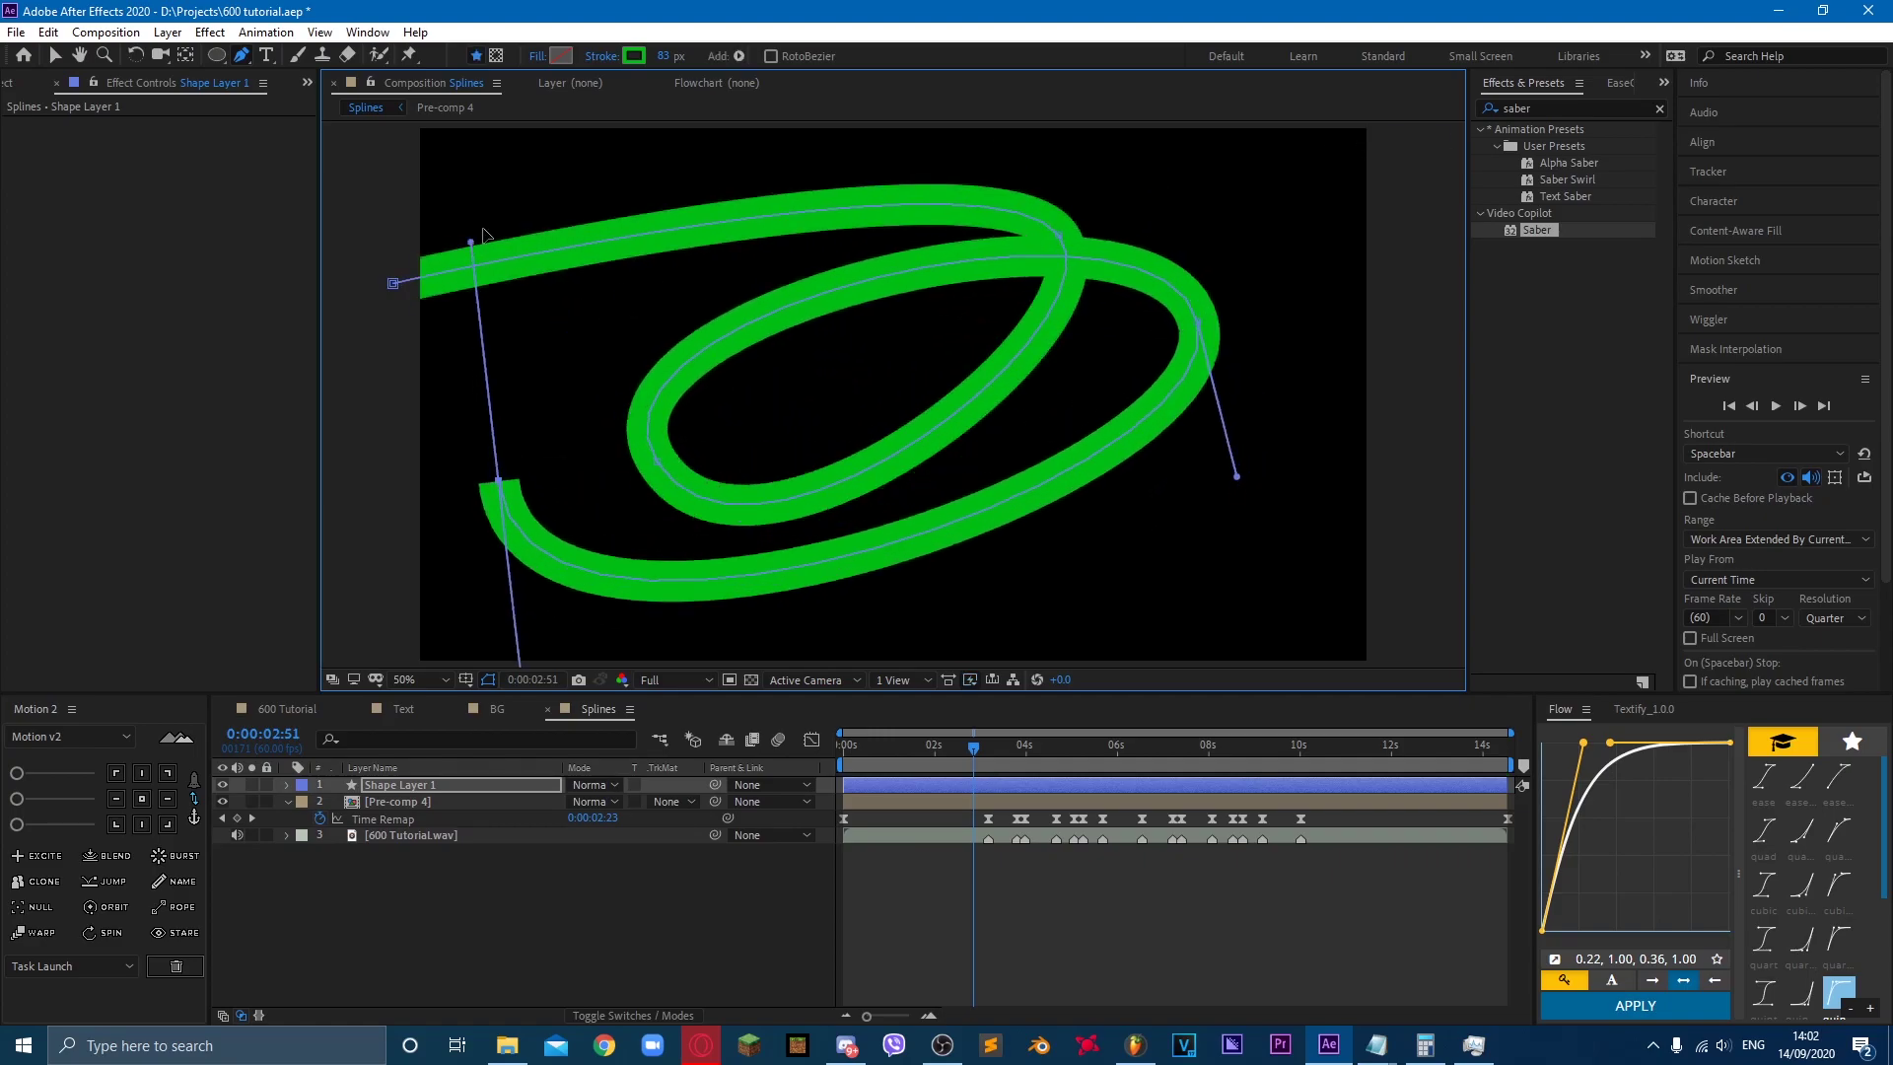
pyautogui.moveTo(1131, 364); pyautogui.dragTo(1118, 459)
pyautogui.moveTo(562, 370); pyautogui.dragTo(565, 309)
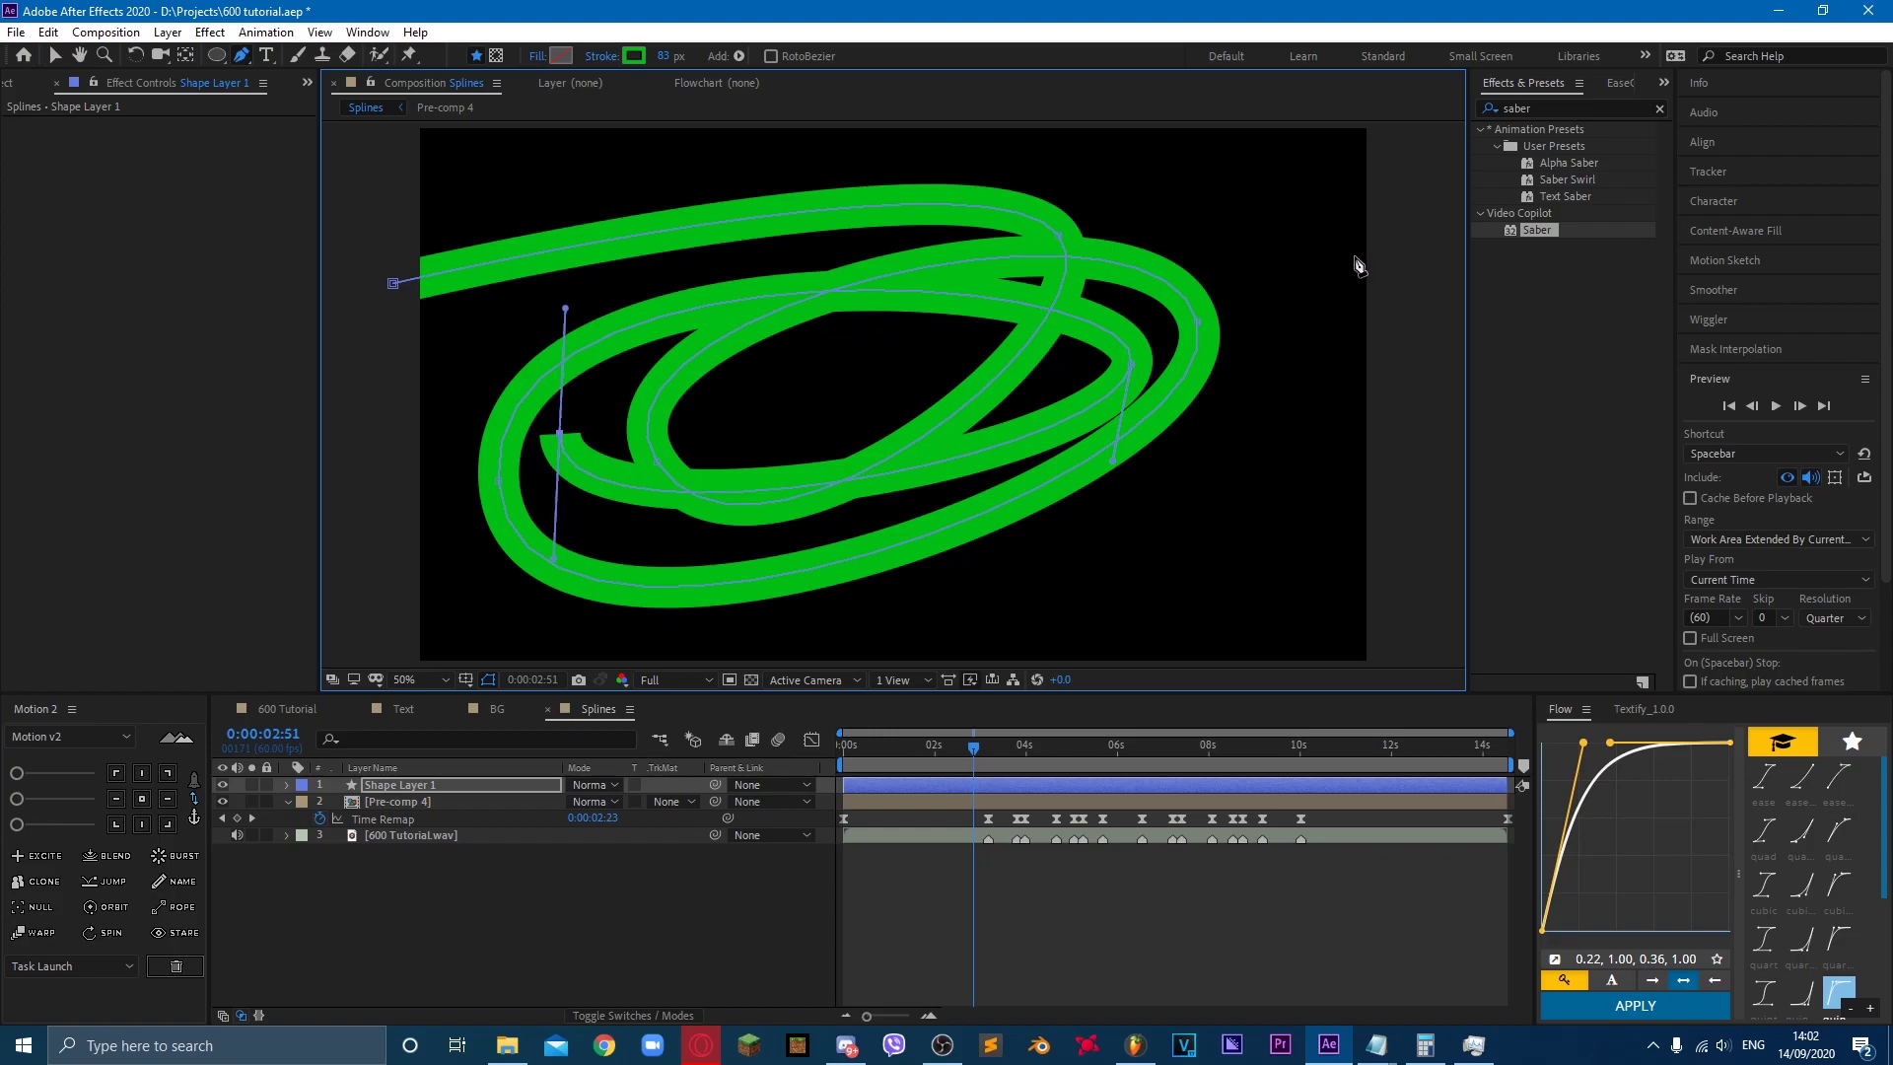
pyautogui.moveTo(1407, 263); pyautogui.dragTo(1424, 420)
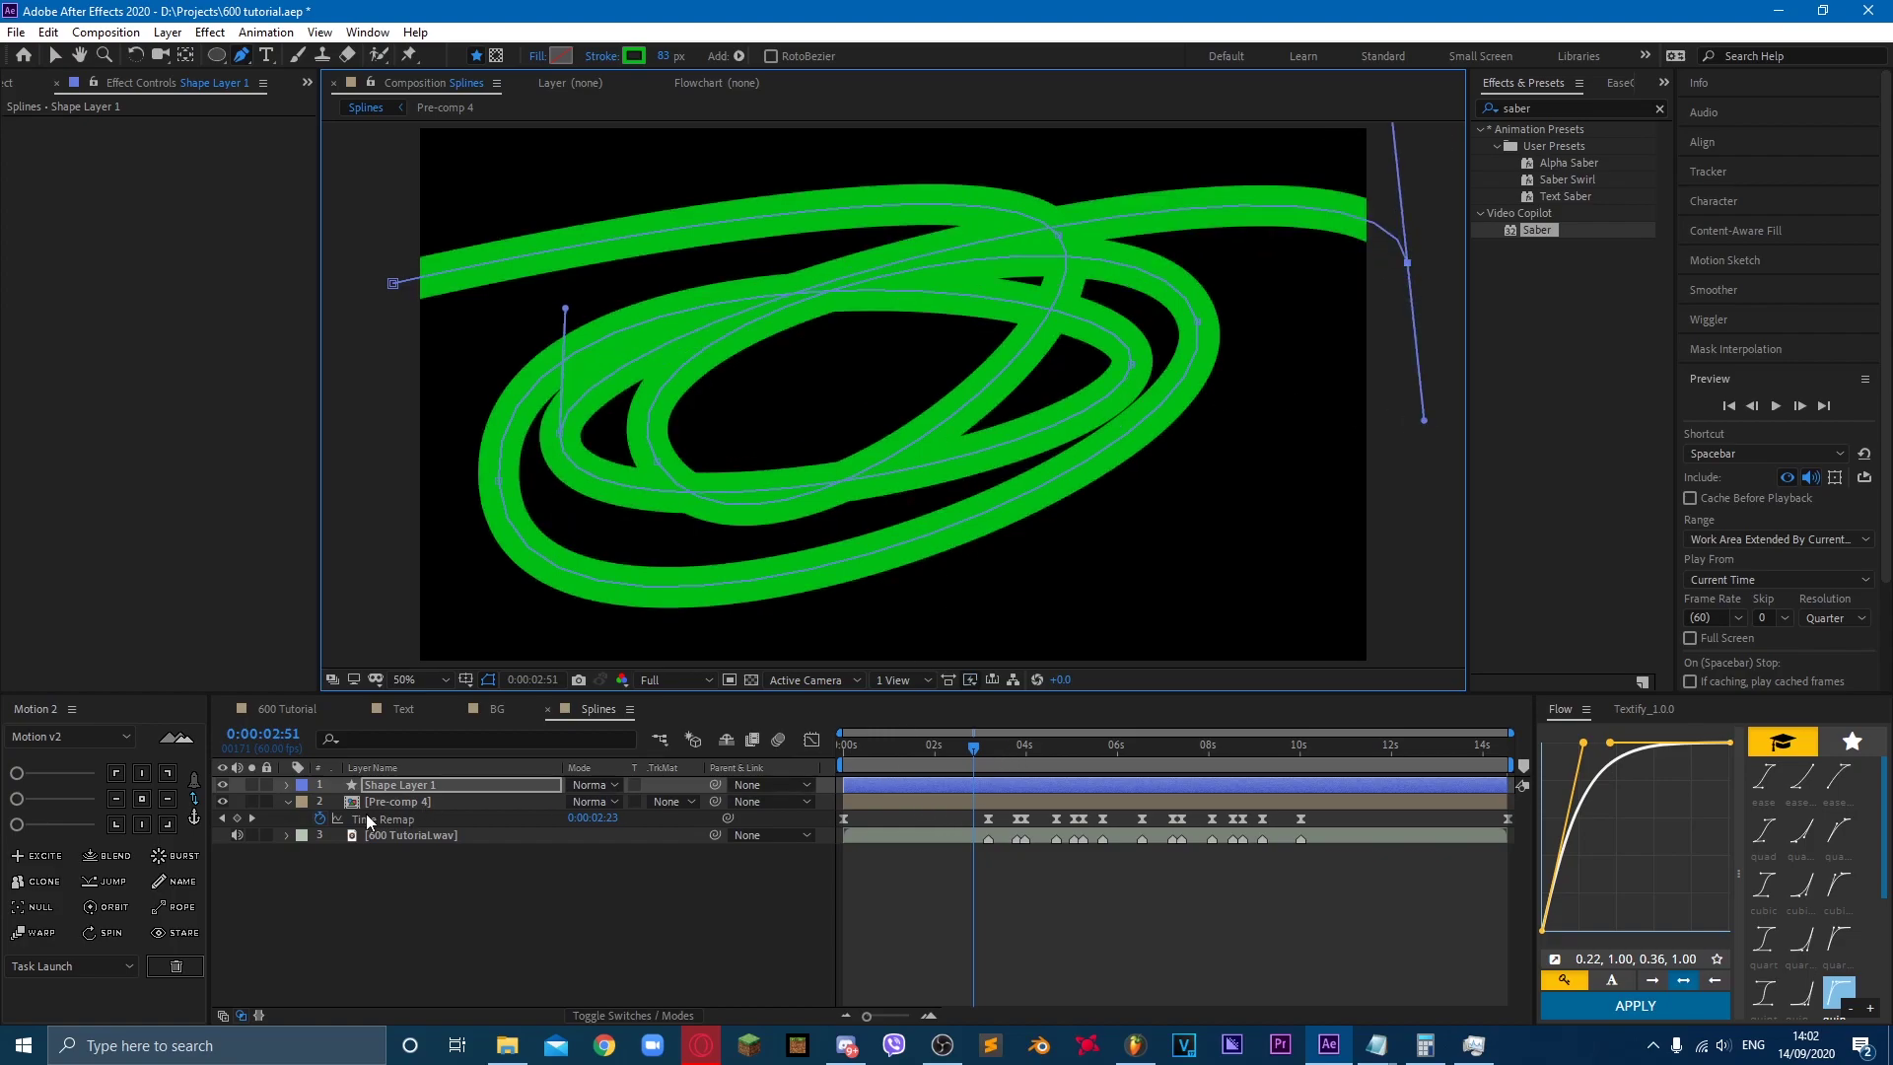
# Step: Set the looping path's stroke width to 55 px and its stroke color to white
pyautogui.moveTo(666, 61); pyautogui.dragTo(647, 66)
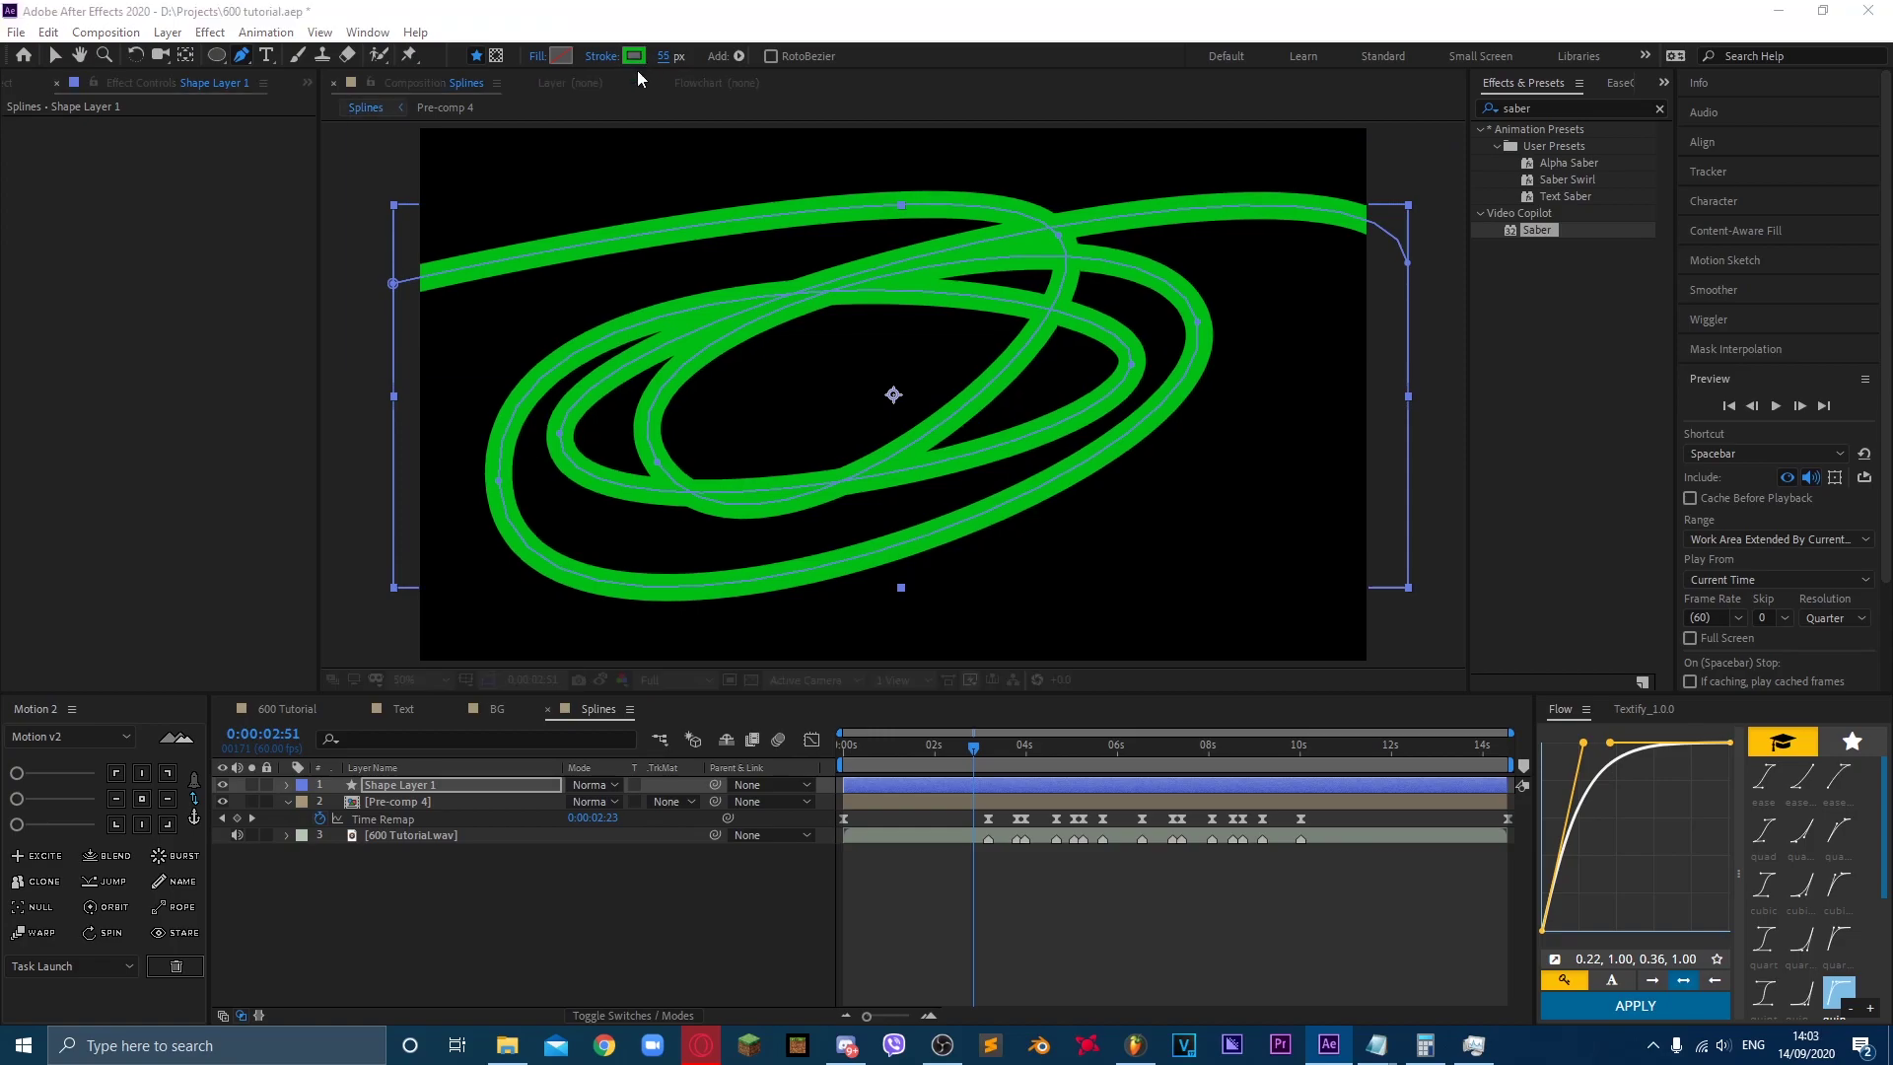
pyautogui.click(636, 56)
pyautogui.click(384, 99)
pyautogui.click(819, 115)
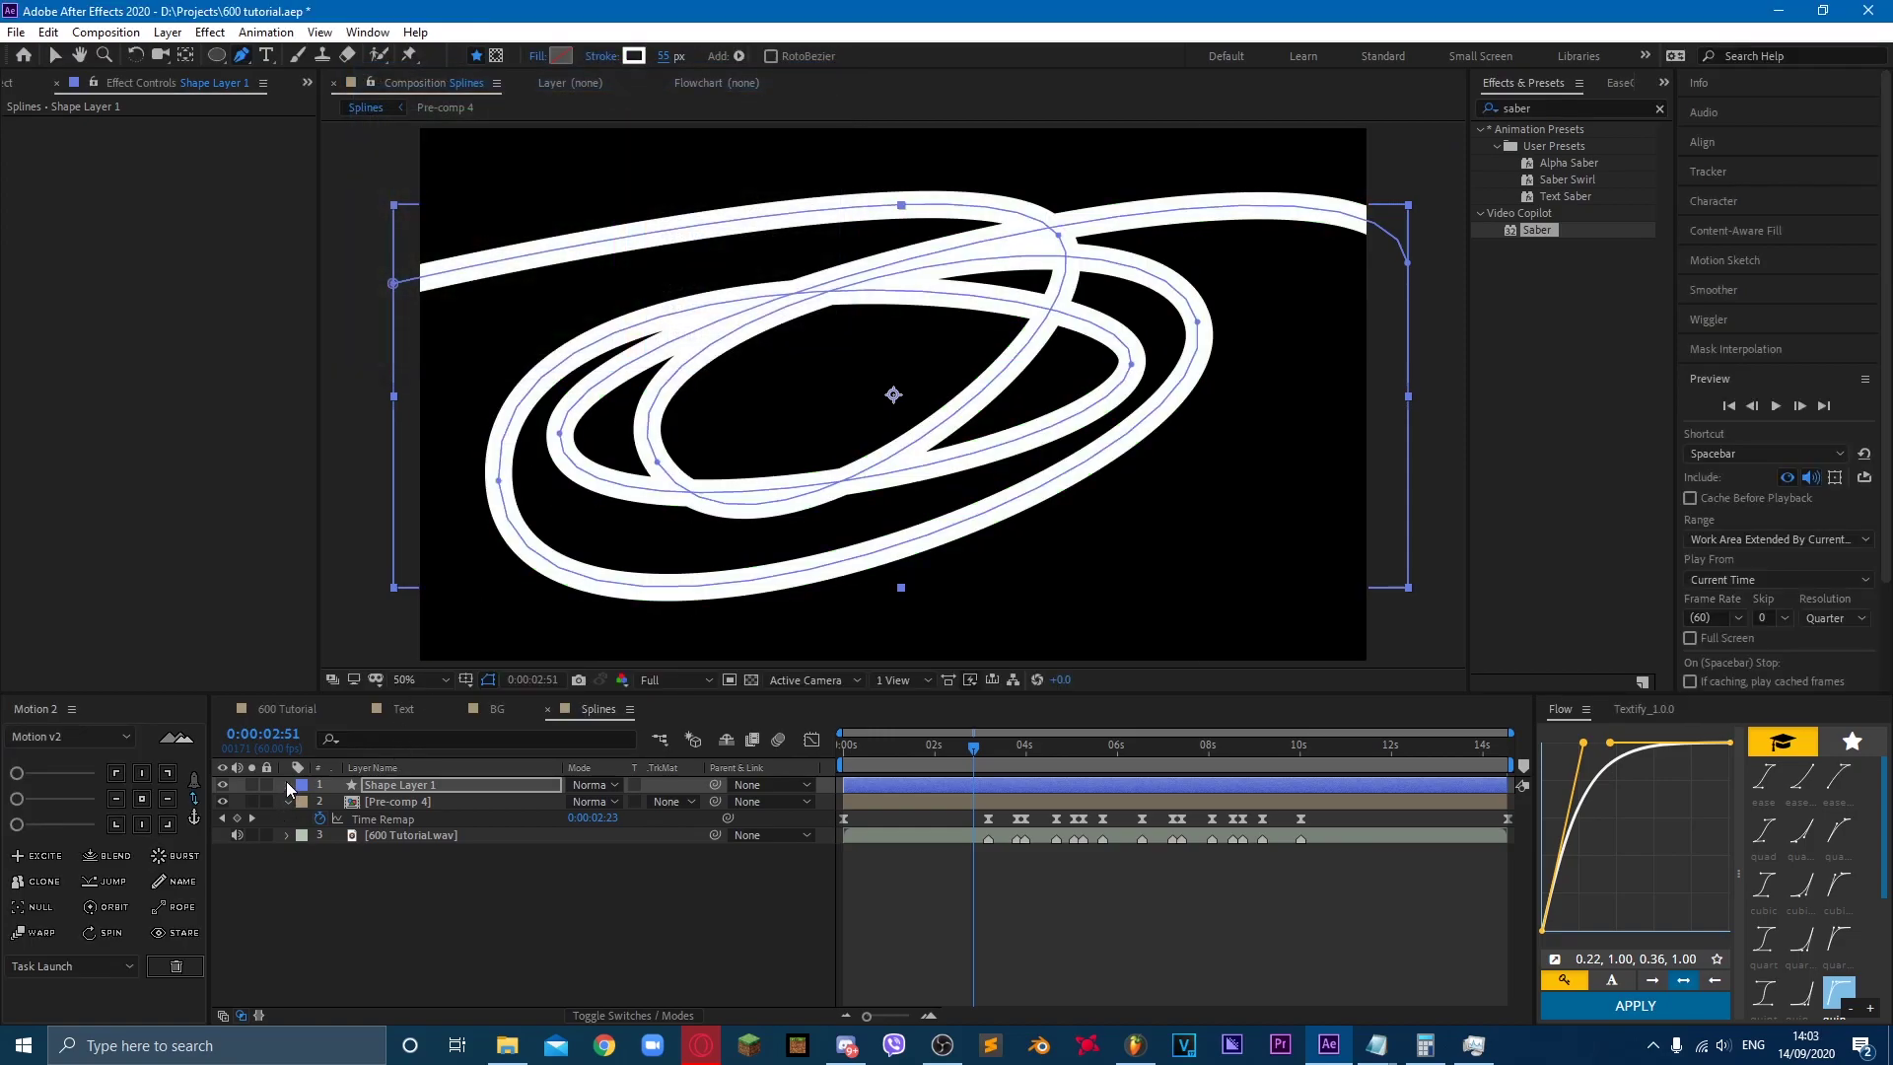
# Step: Add Trim Paths to the shape layer and keyframe Start and End from 0% at 0:00:02:51 to full length near 11 seconds
pyautogui.click(284, 786)
pyautogui.click(694, 802)
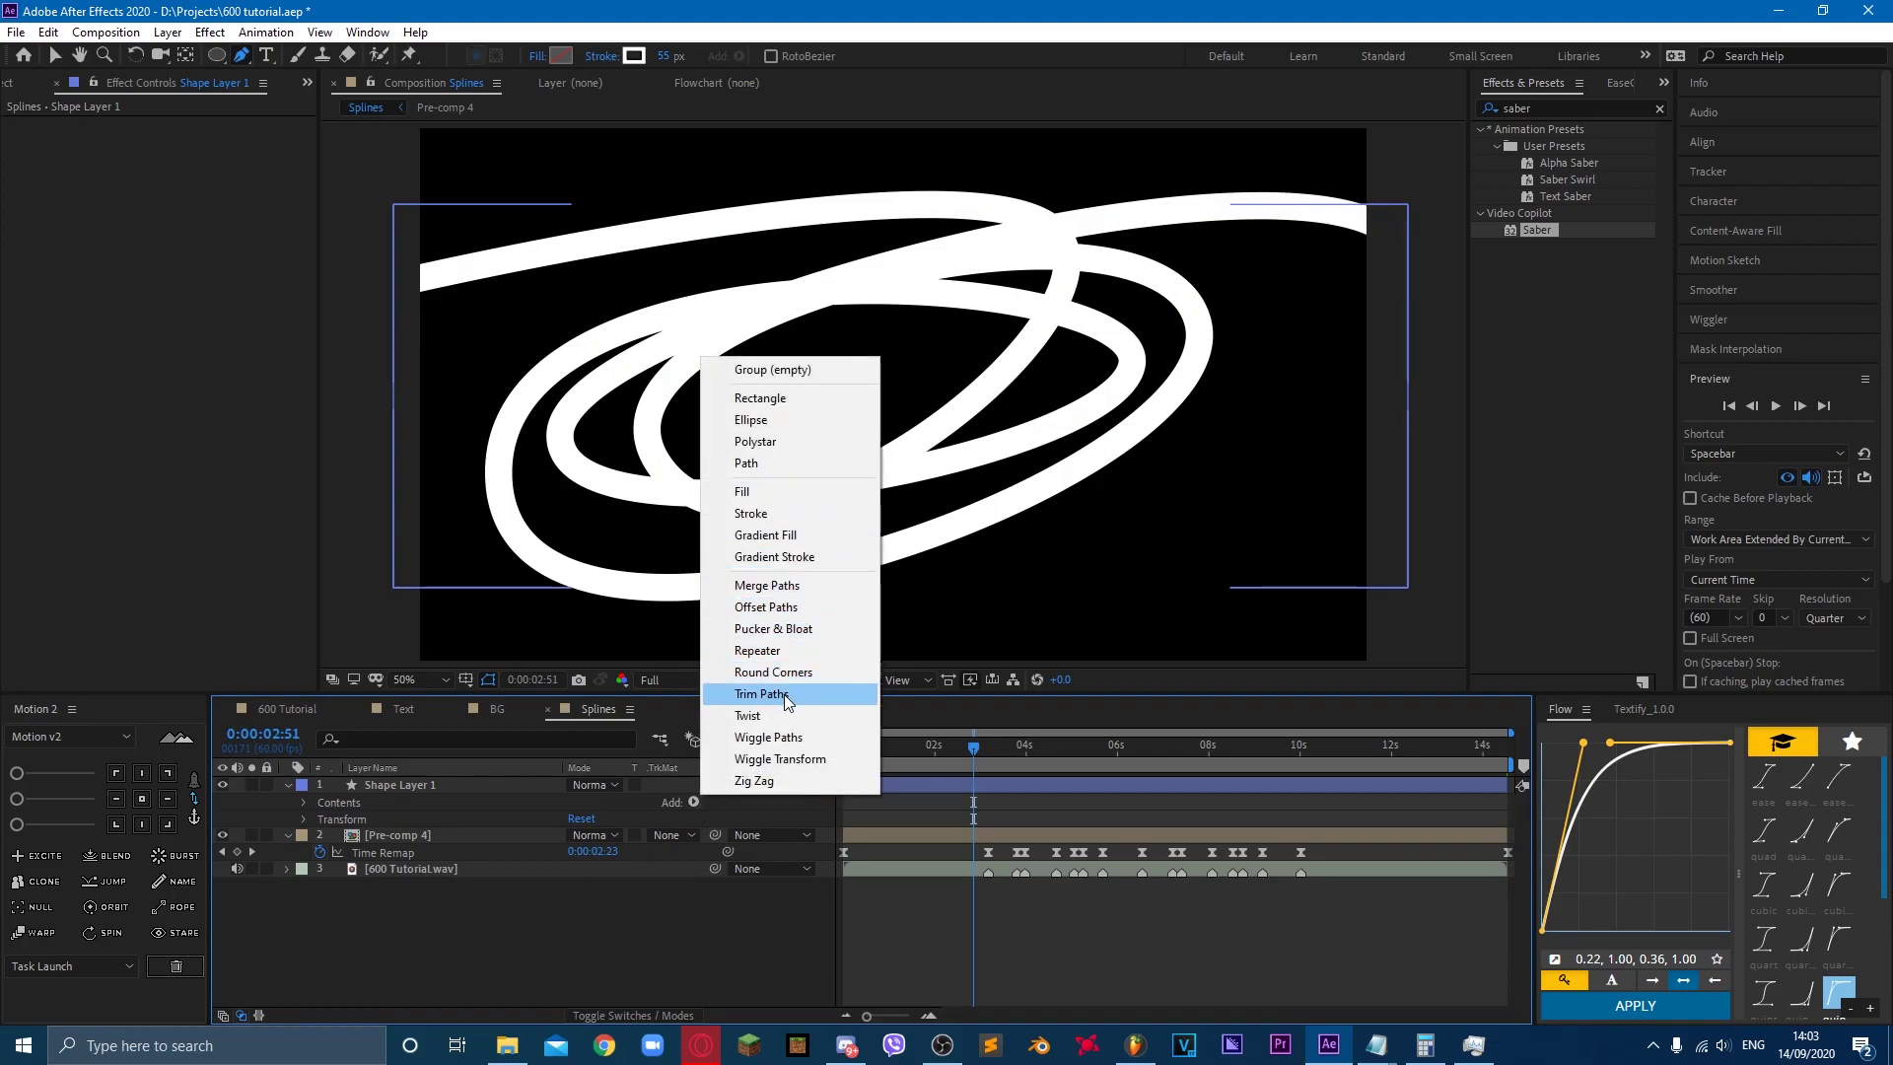
pyautogui.click(774, 694)
pyautogui.click(321, 837)
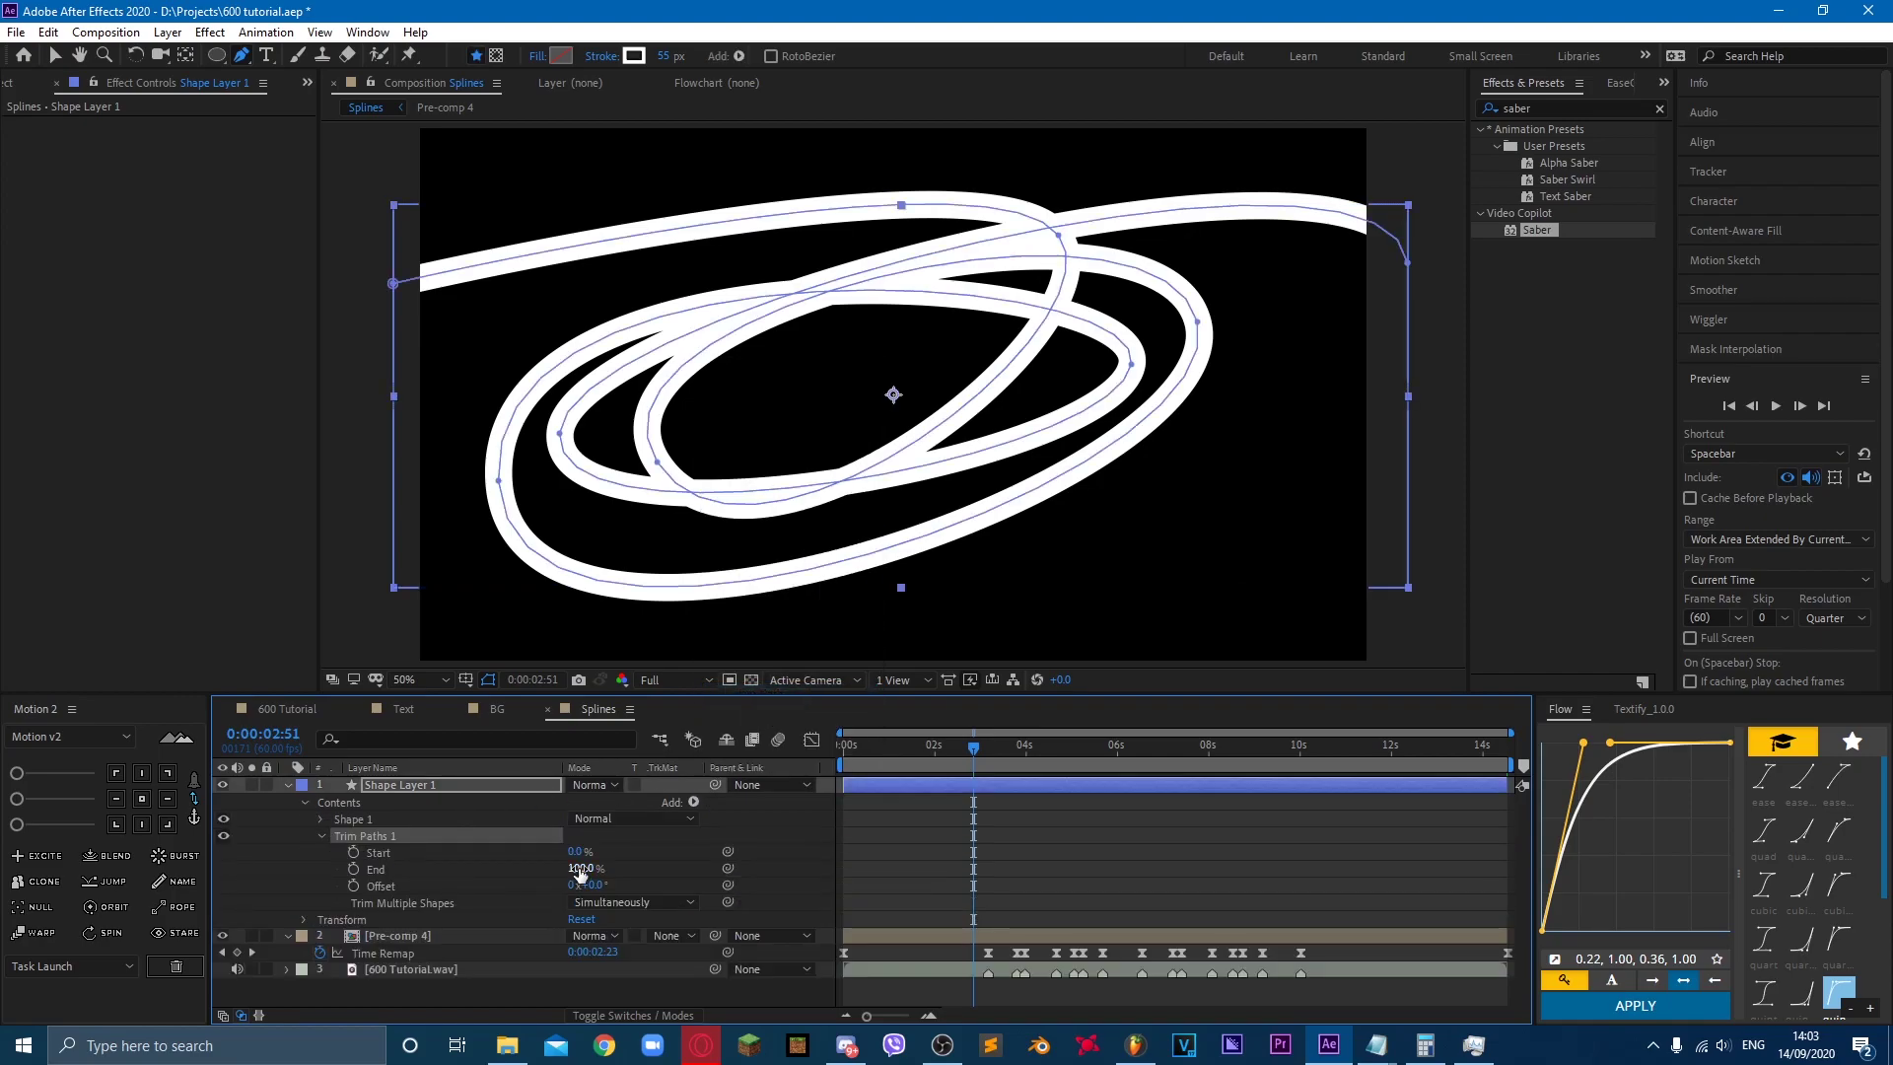
pyautogui.moveTo(580, 873); pyautogui.dragTo(377, 870)
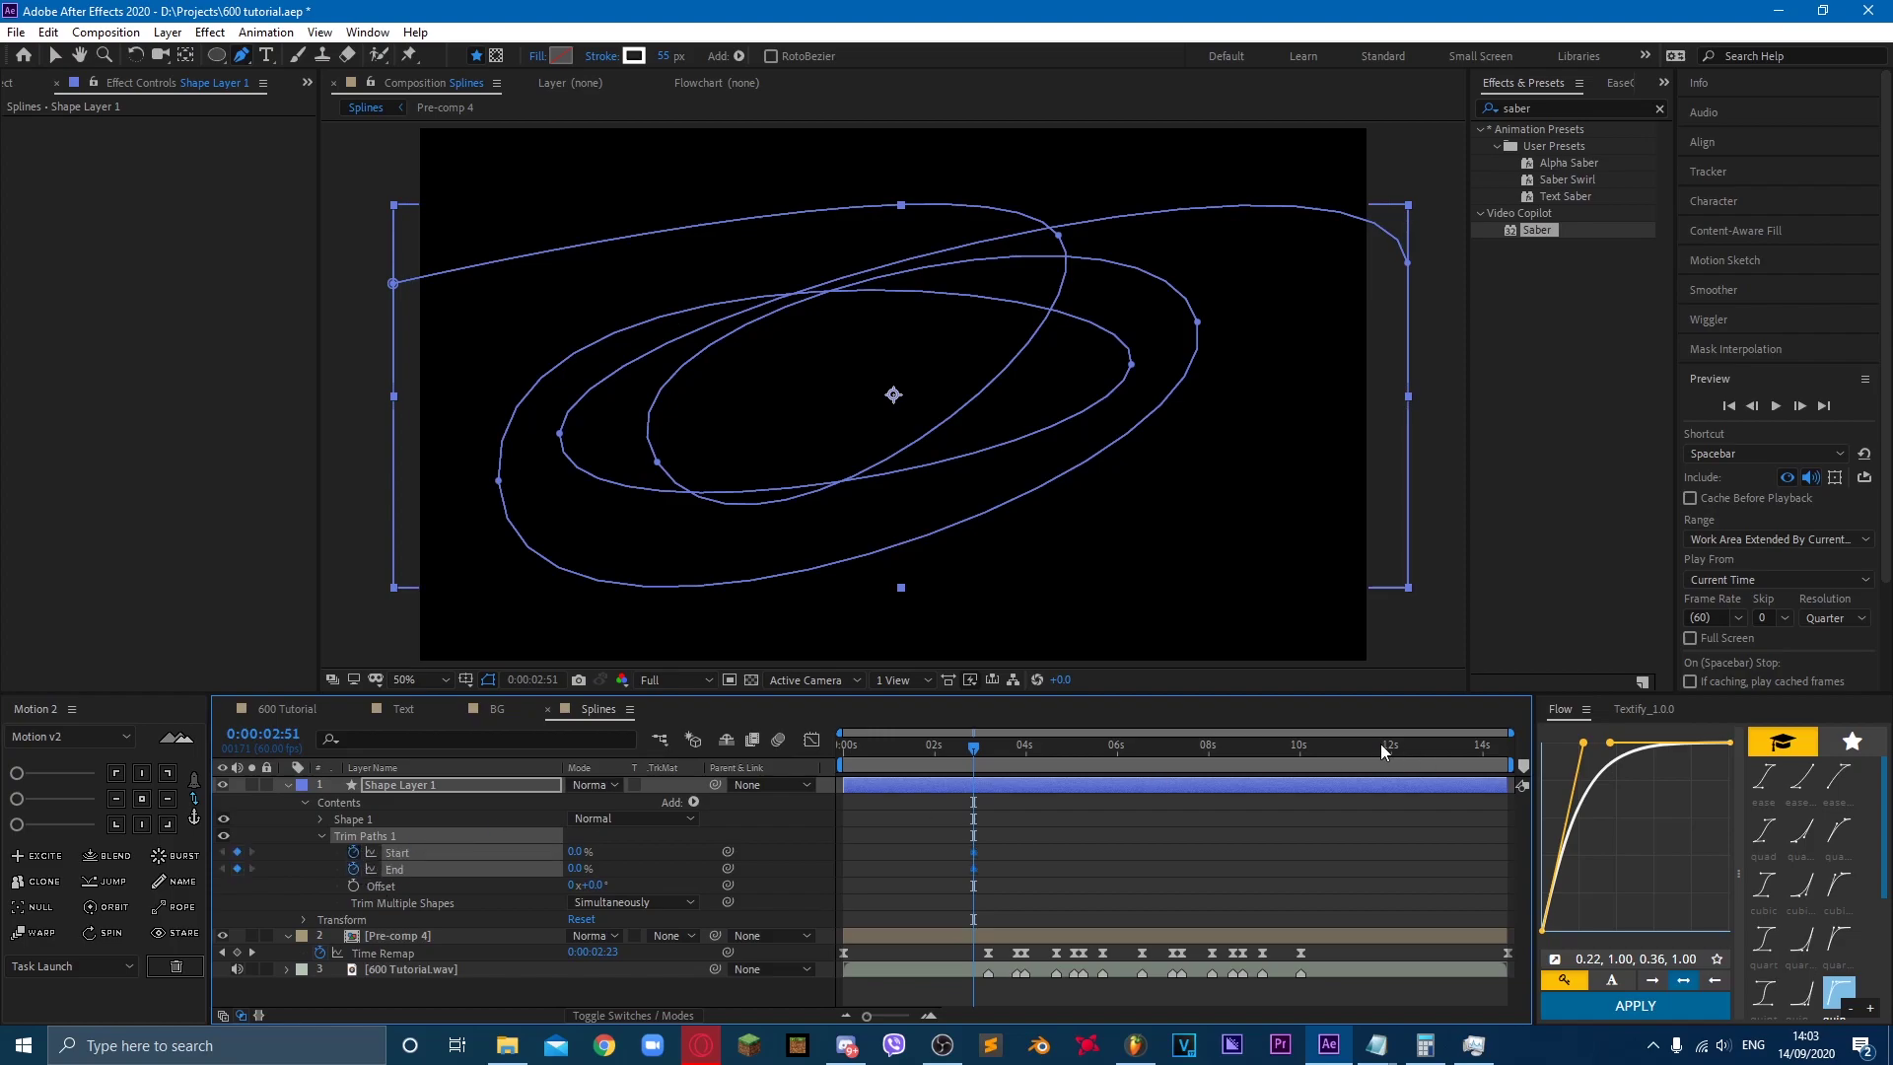
pyautogui.moveTo(570, 853)
pyautogui.mouseDown()
pyautogui.moveTo(617, 874)
pyautogui.moveTo(1331, 698)
pyautogui.mouseUp()
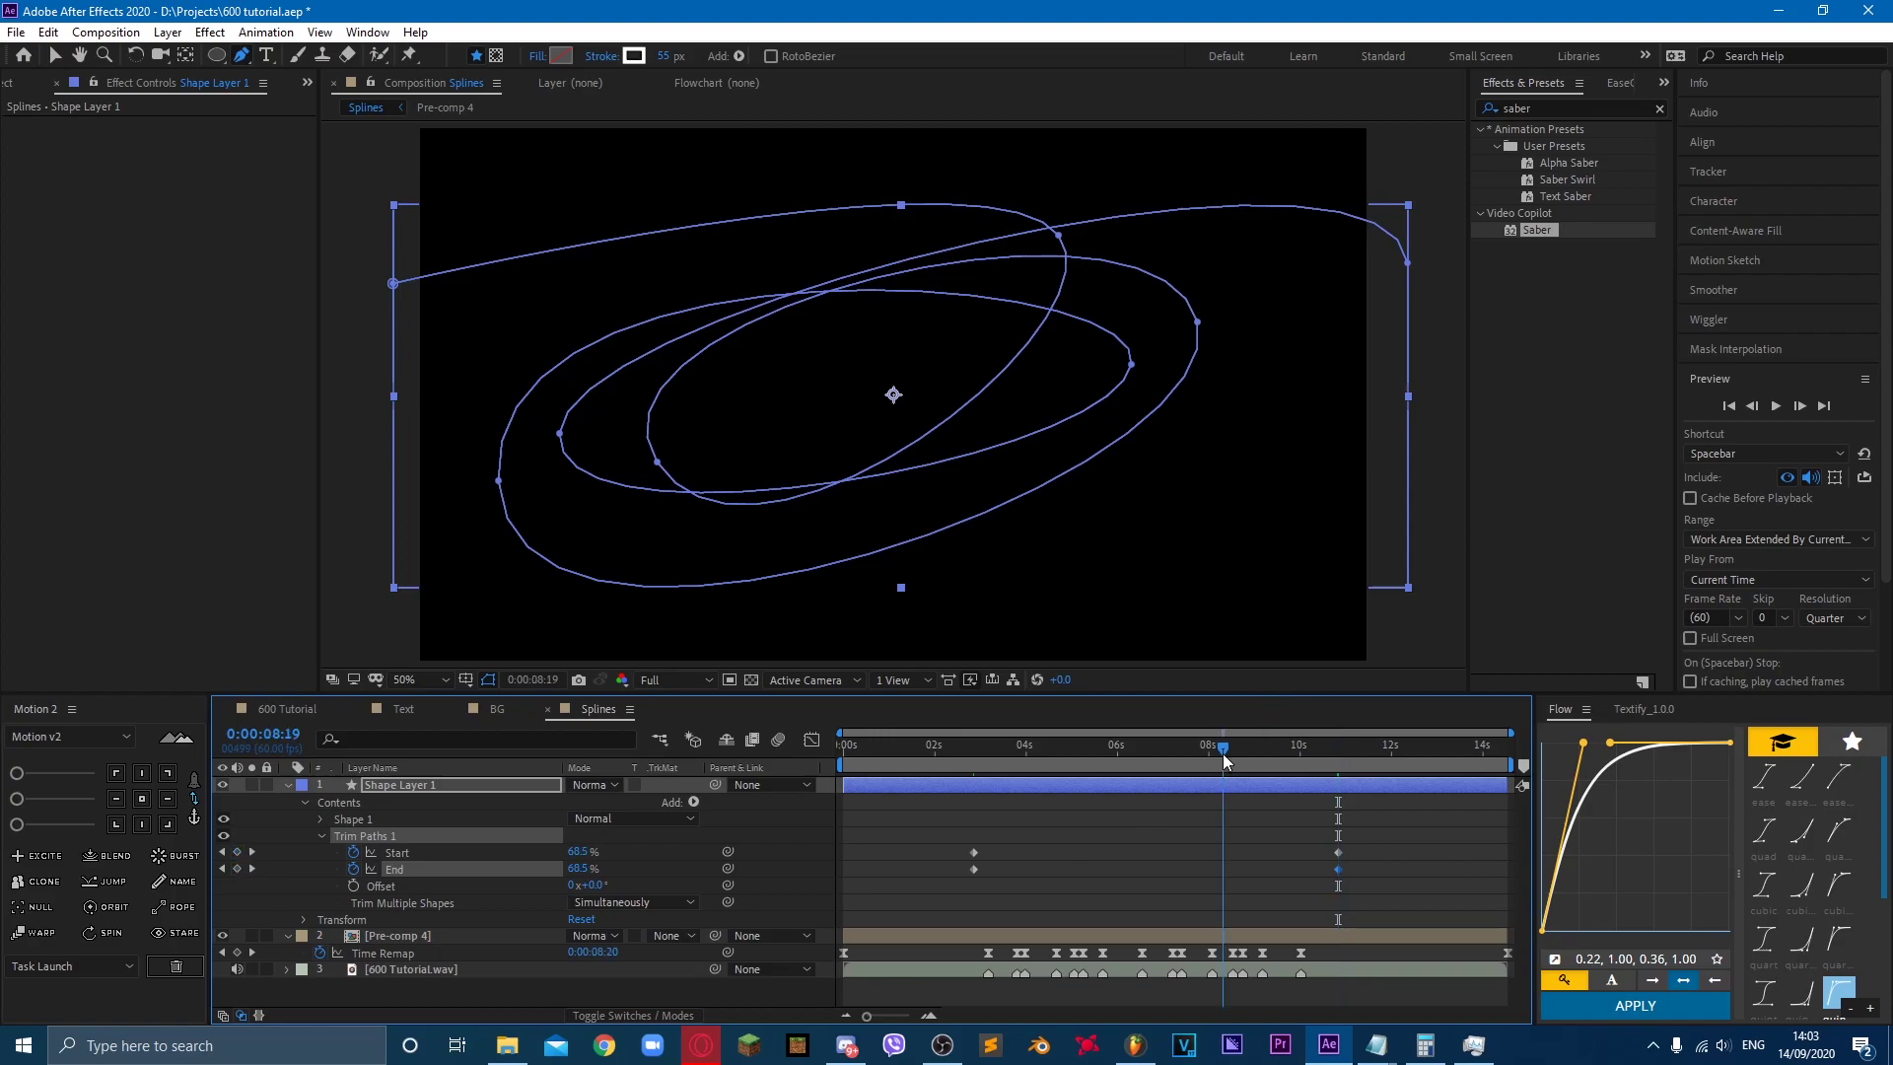
# Step: Shift both Trim Paths Start keyframes to nearly one second after the End keyframes and play back the travelling segment
pyautogui.moveTo(902, 858); pyautogui.dragTo(1369, 848)
pyautogui.press('space')
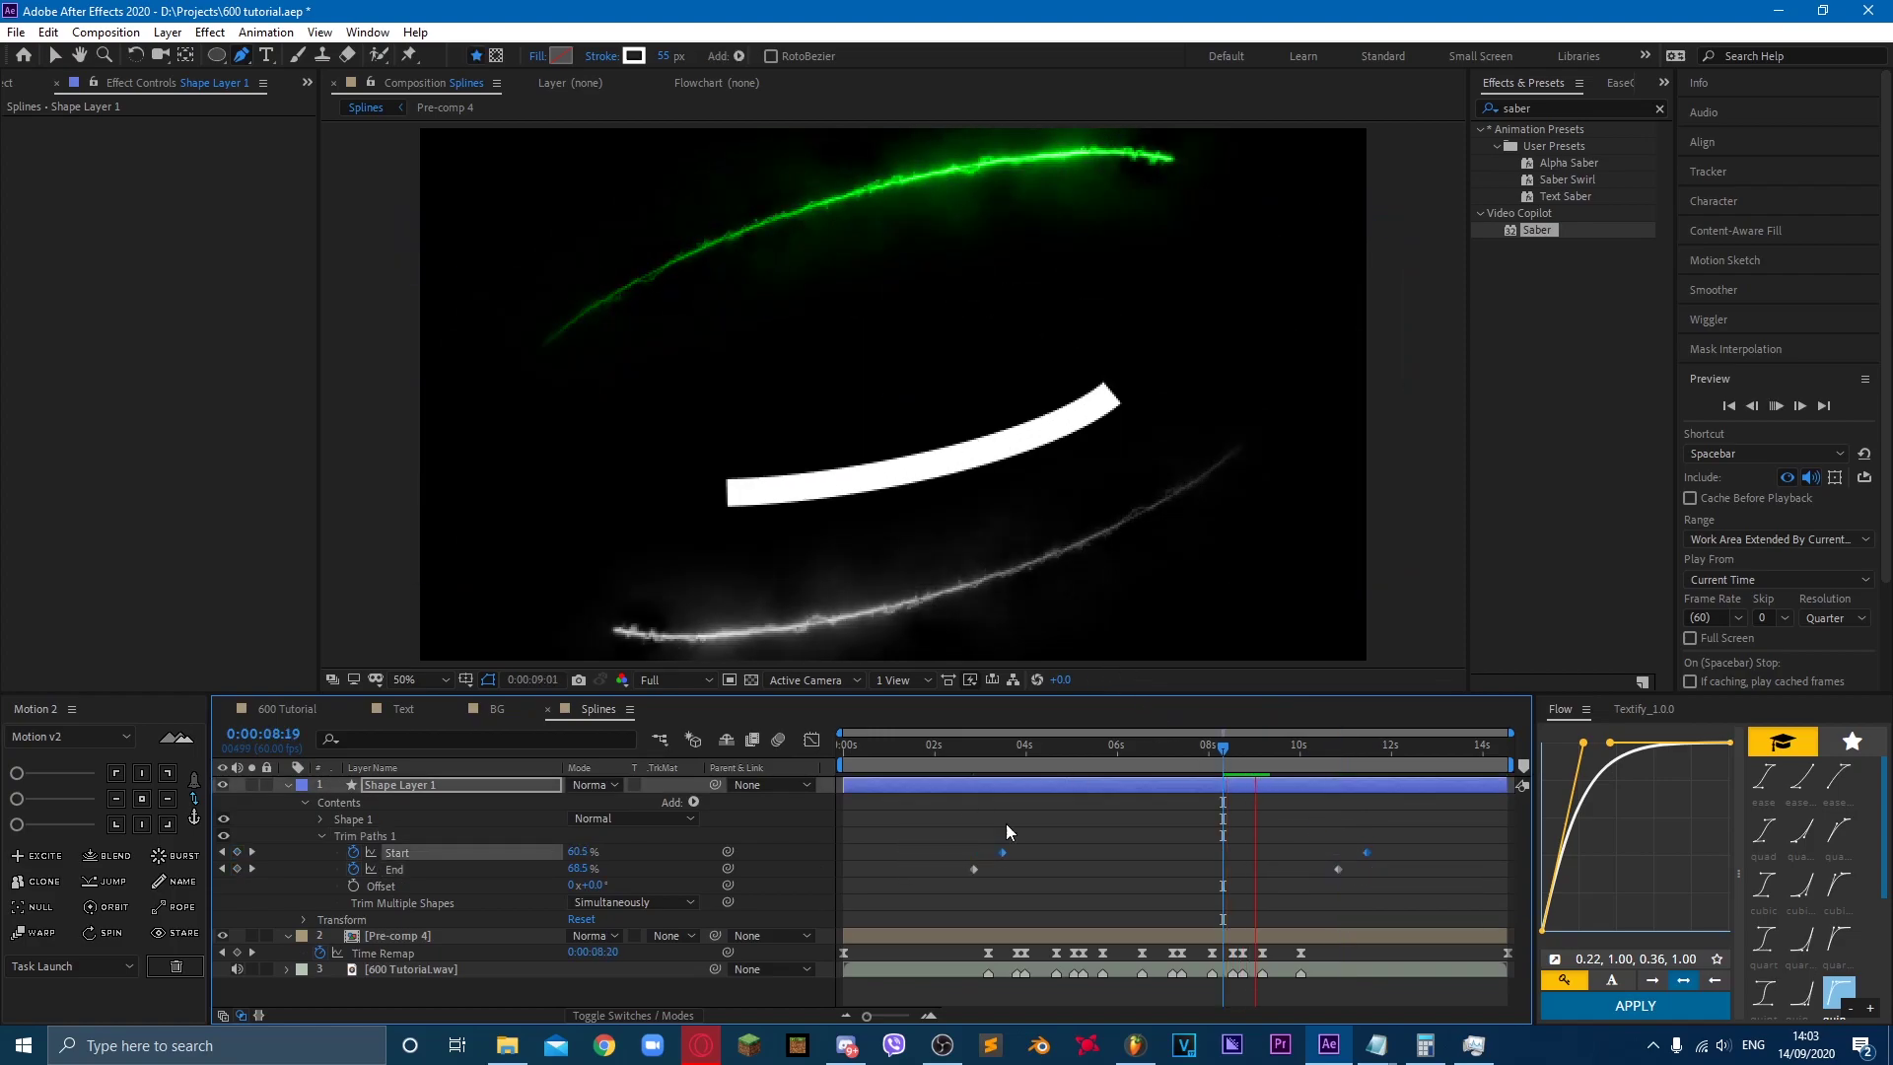
pyautogui.moveTo(1002, 852); pyautogui.dragTo(1011, 850)
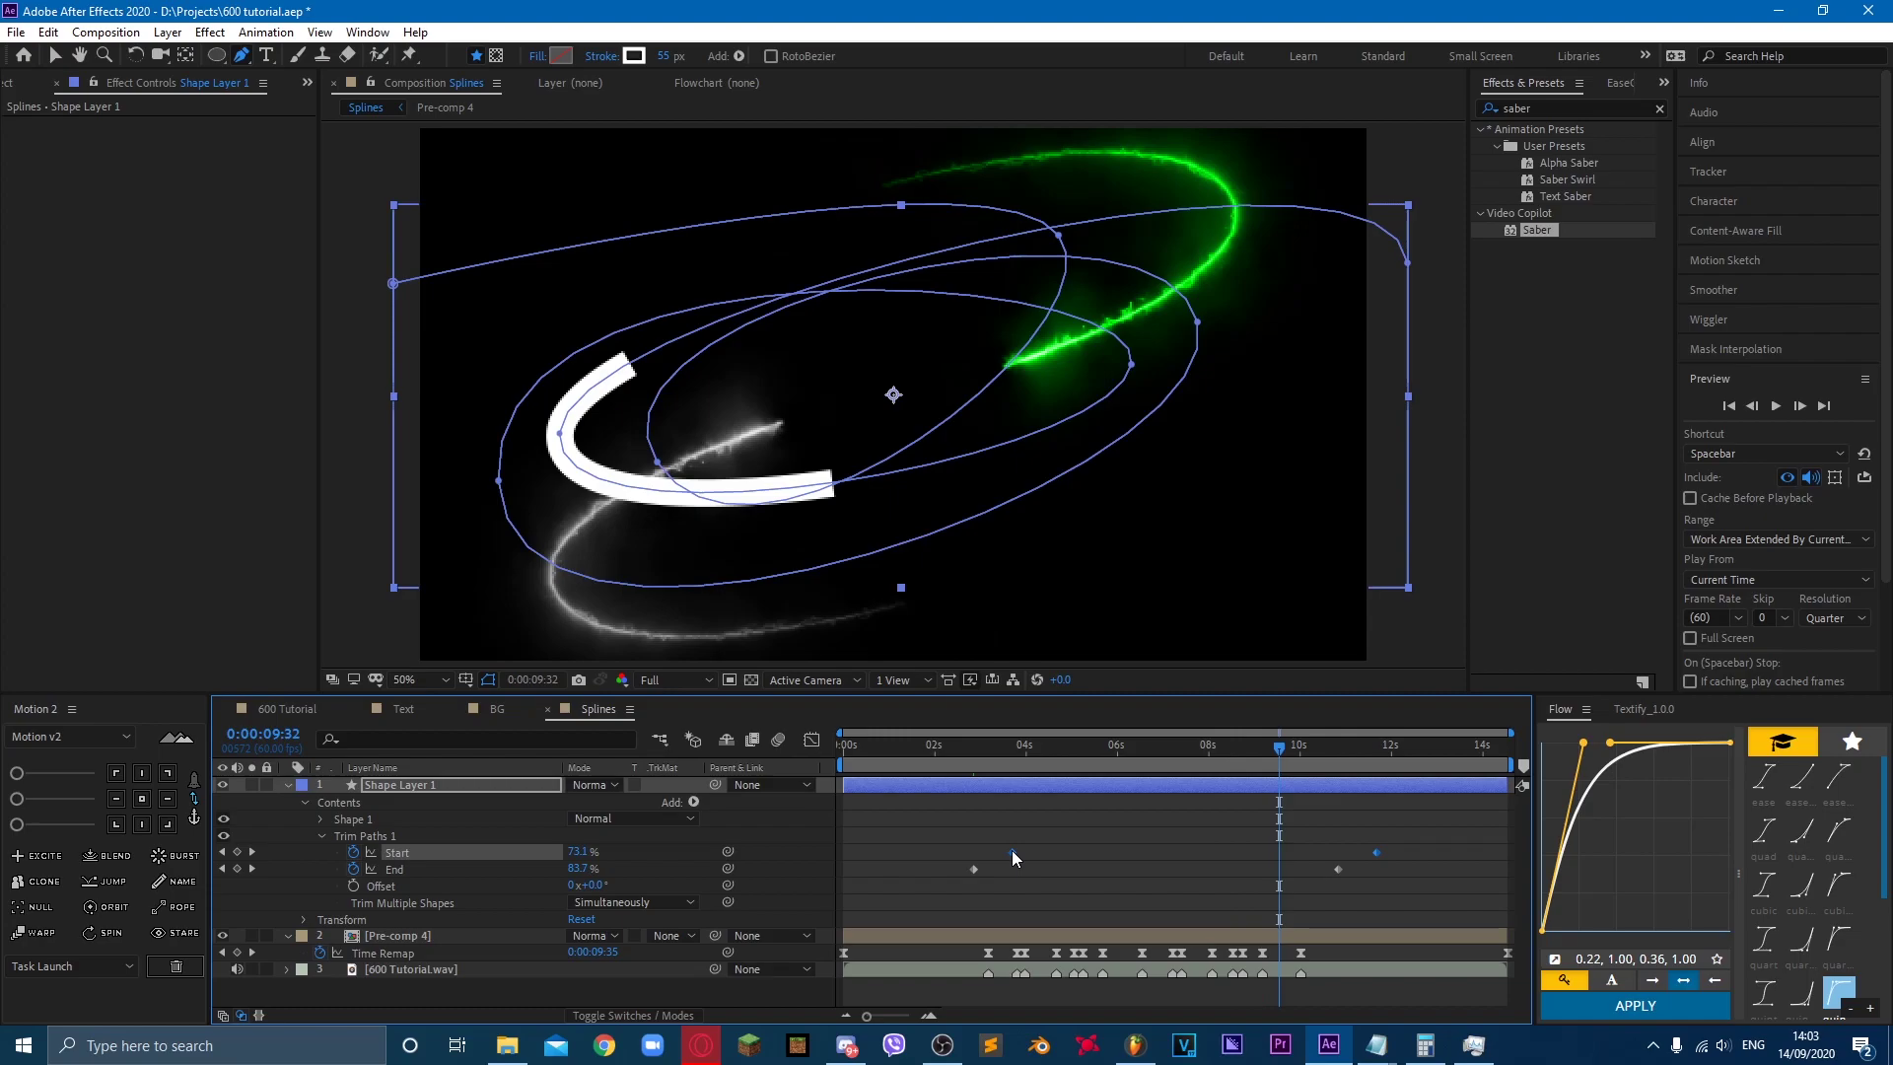
# Step: Set the stroke width of the white looping path to 35 px at about 0:00:04:42
pyautogui.click(1037, 752)
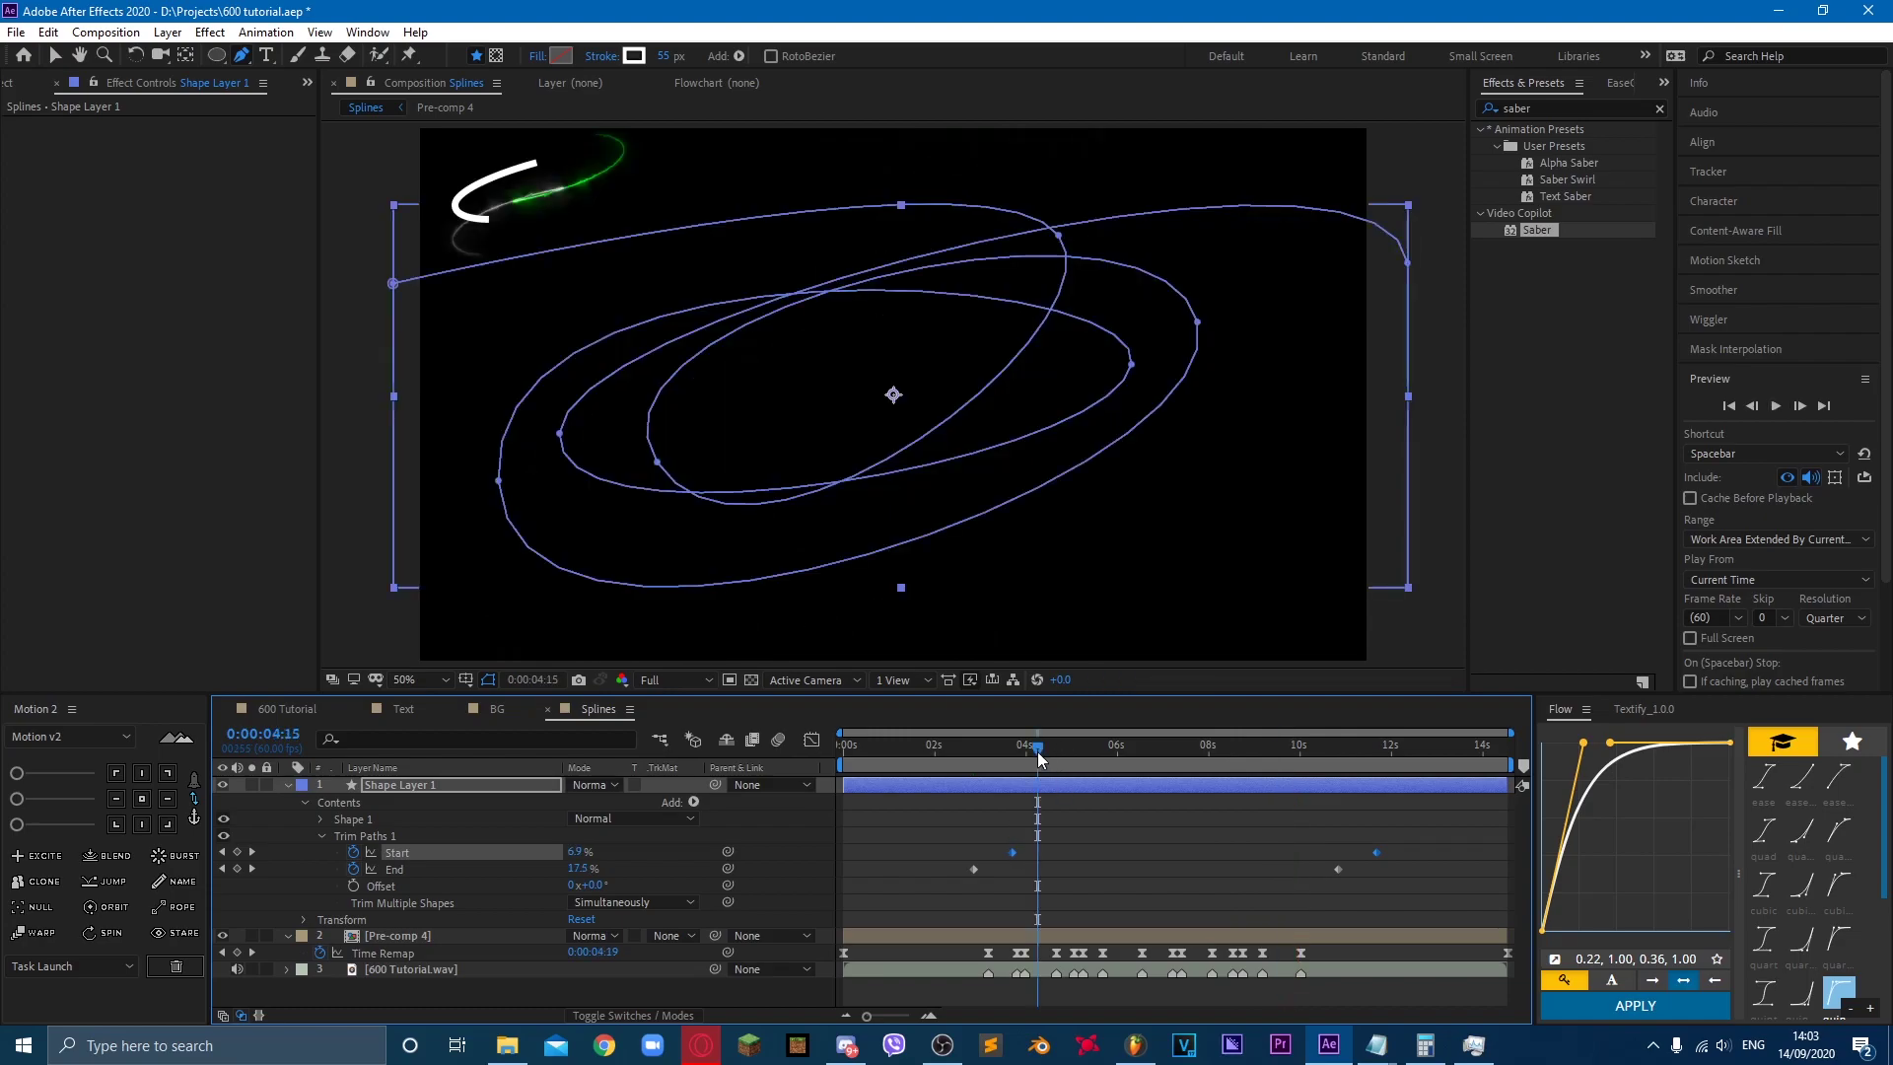
pyautogui.click(459, 785)
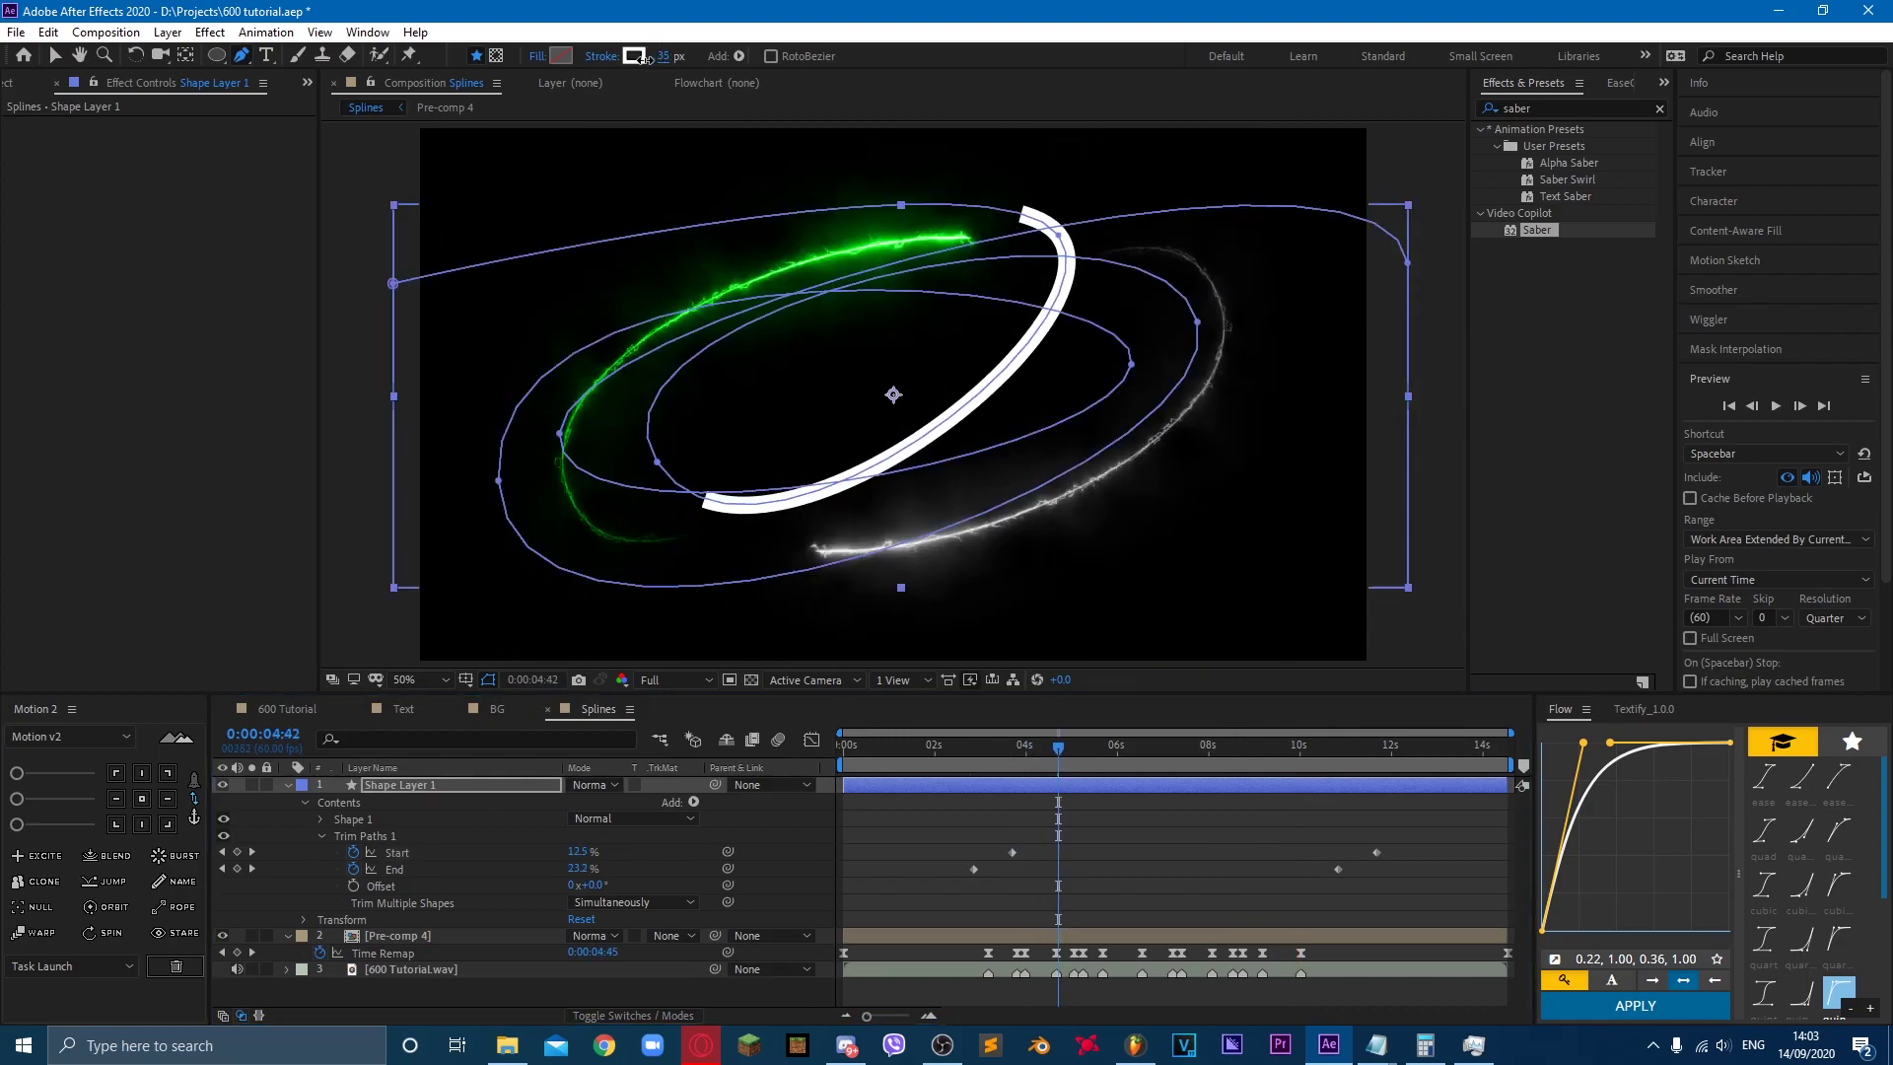
# Step: Duplicate the white path's shape layer and set the duplicate's Rotation to 180°
pyautogui.click(528, 783)
pyautogui.hotkey('ctrl', 'd')
pyautogui.write('r')
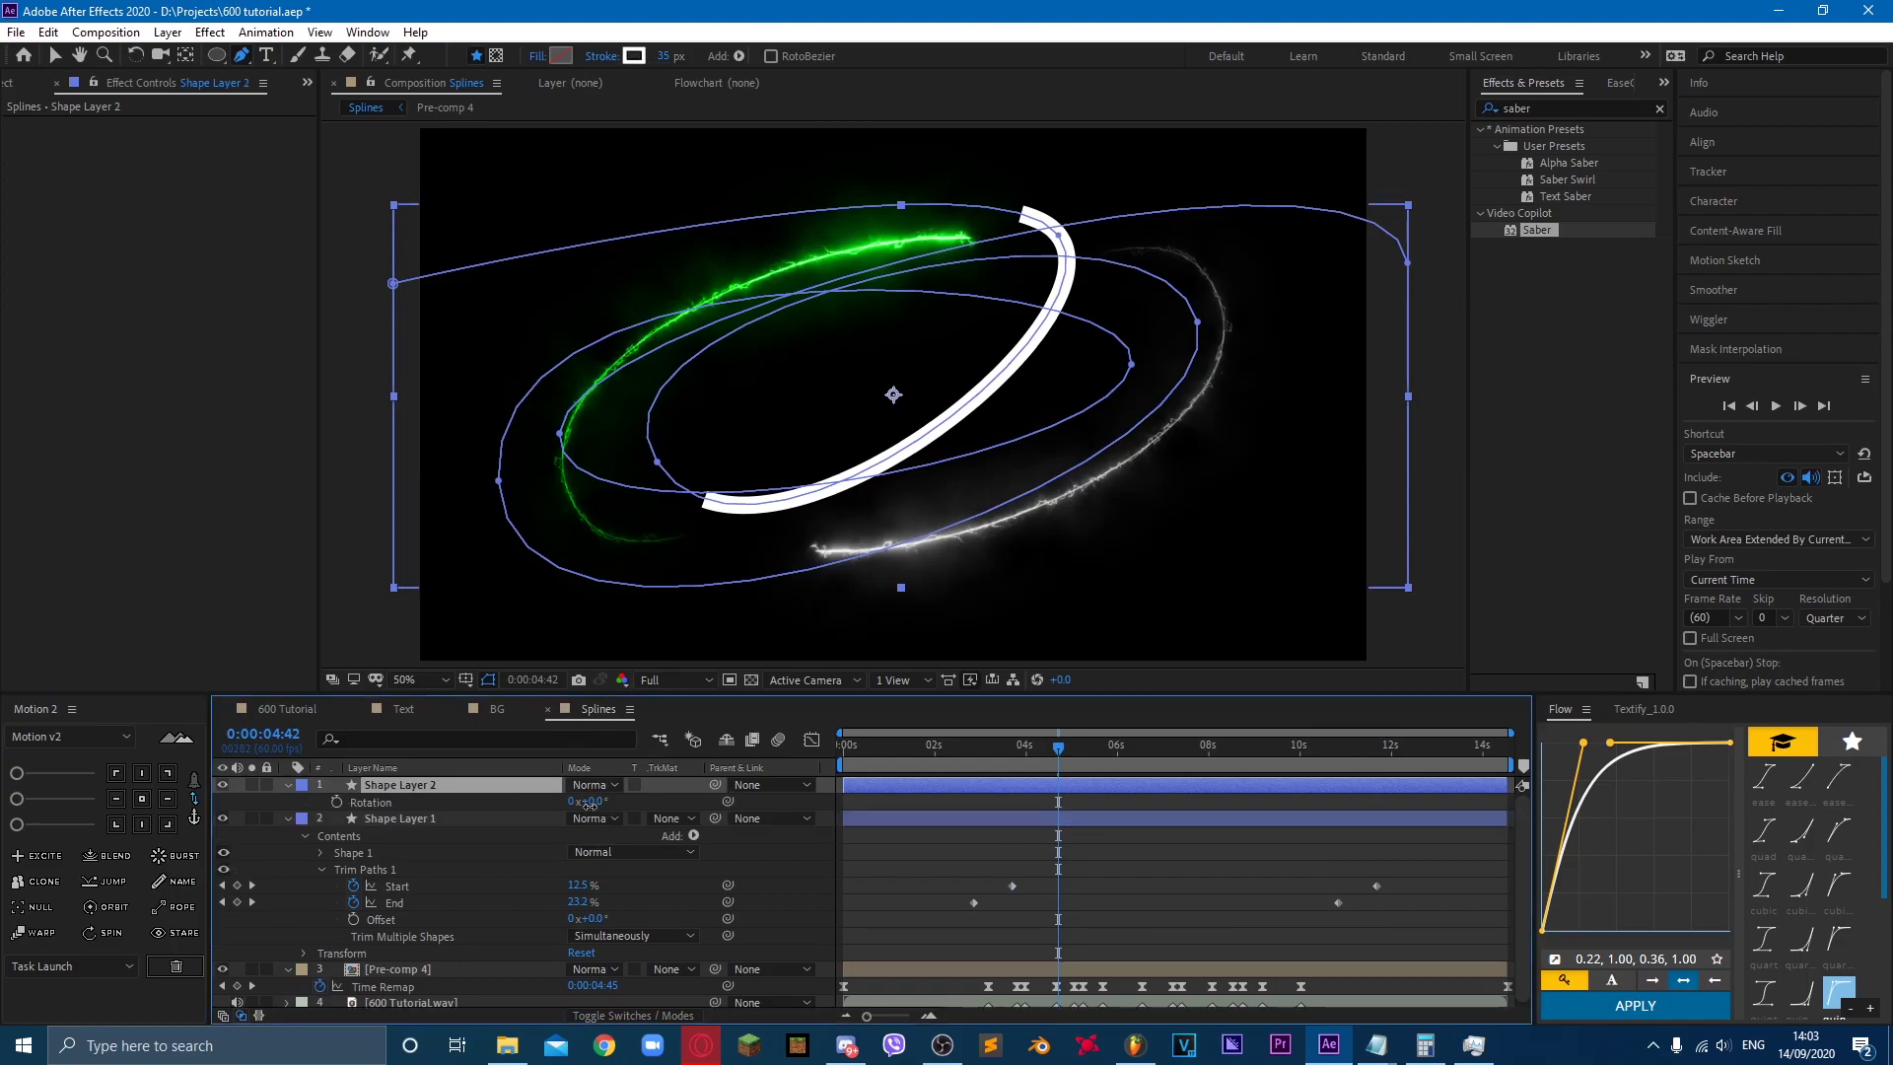
pyautogui.write('180')
pyautogui.press('Return')
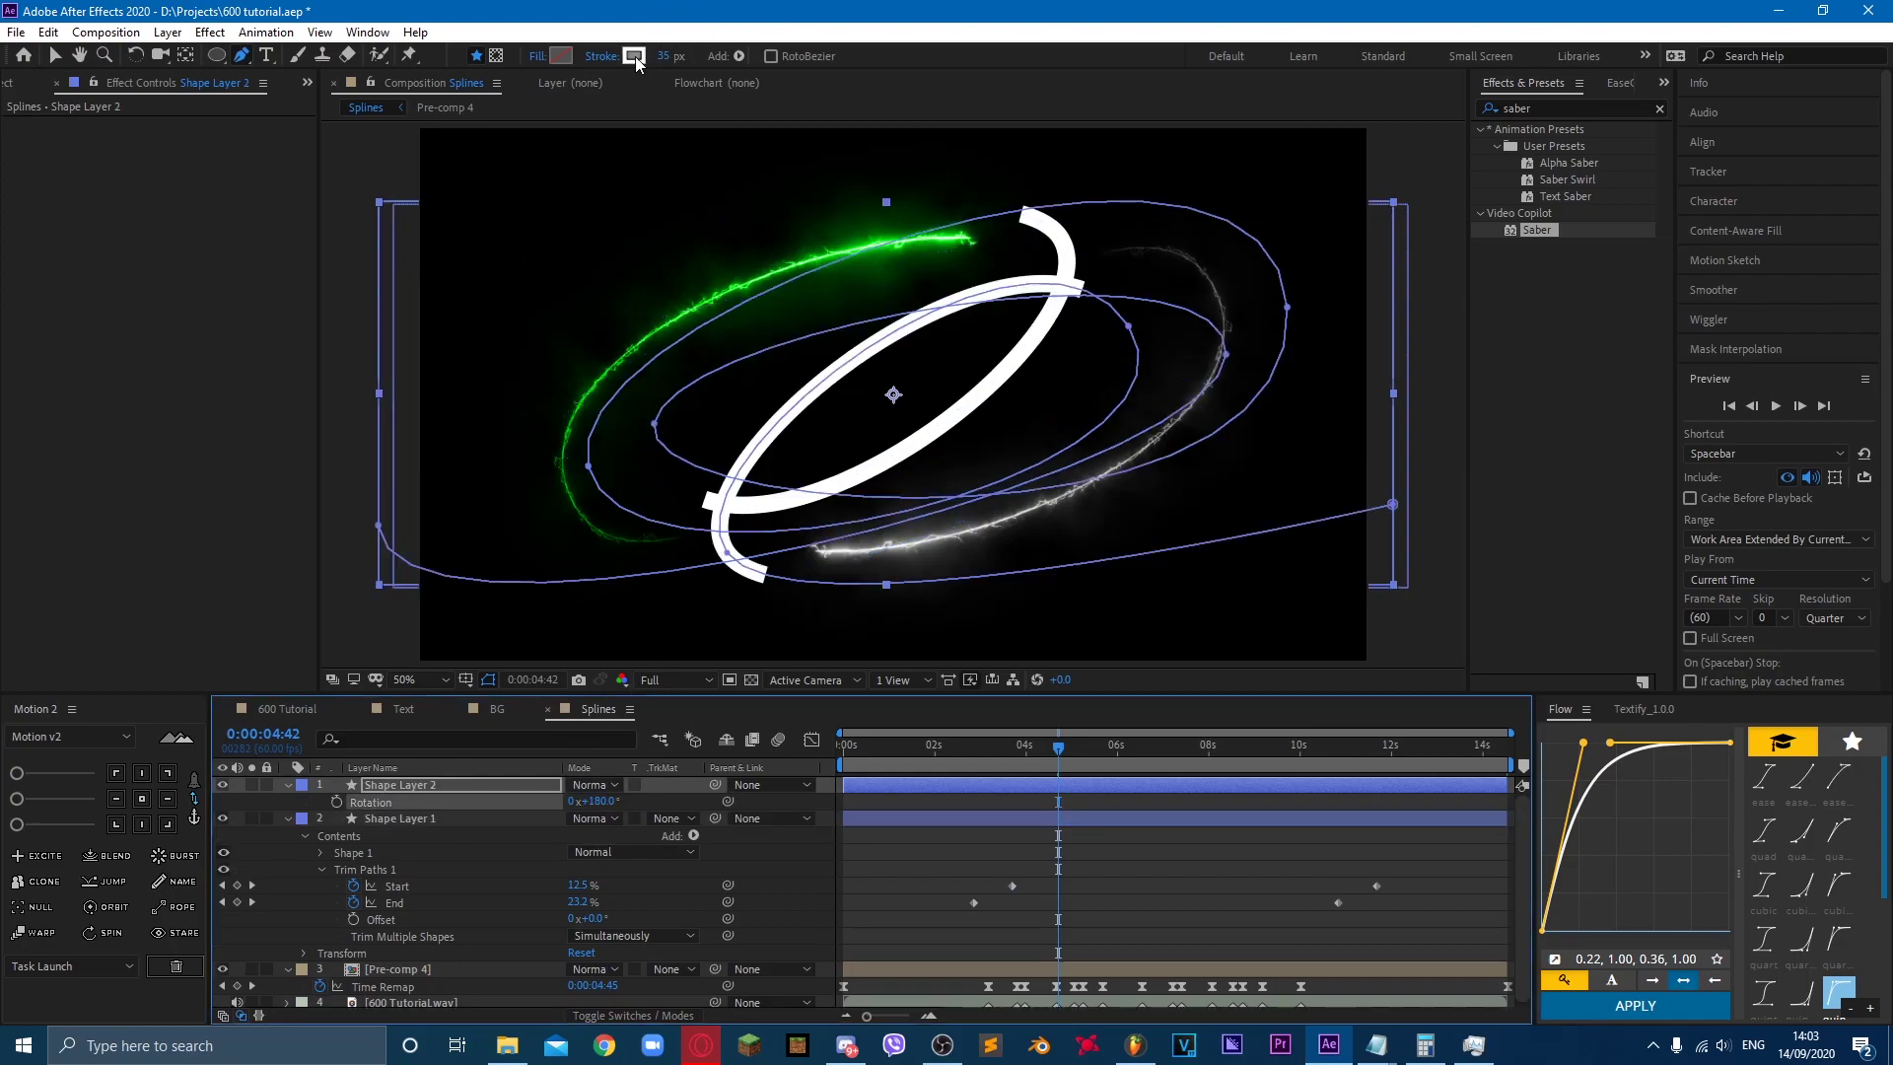
# Step: Change the rotated duplicate's stroke color to bright green and play back both travelling paths
pyautogui.click(634, 56)
pyautogui.click(639, 286)
pyautogui.moveTo(797, 79); pyautogui.dragTo(788, 105)
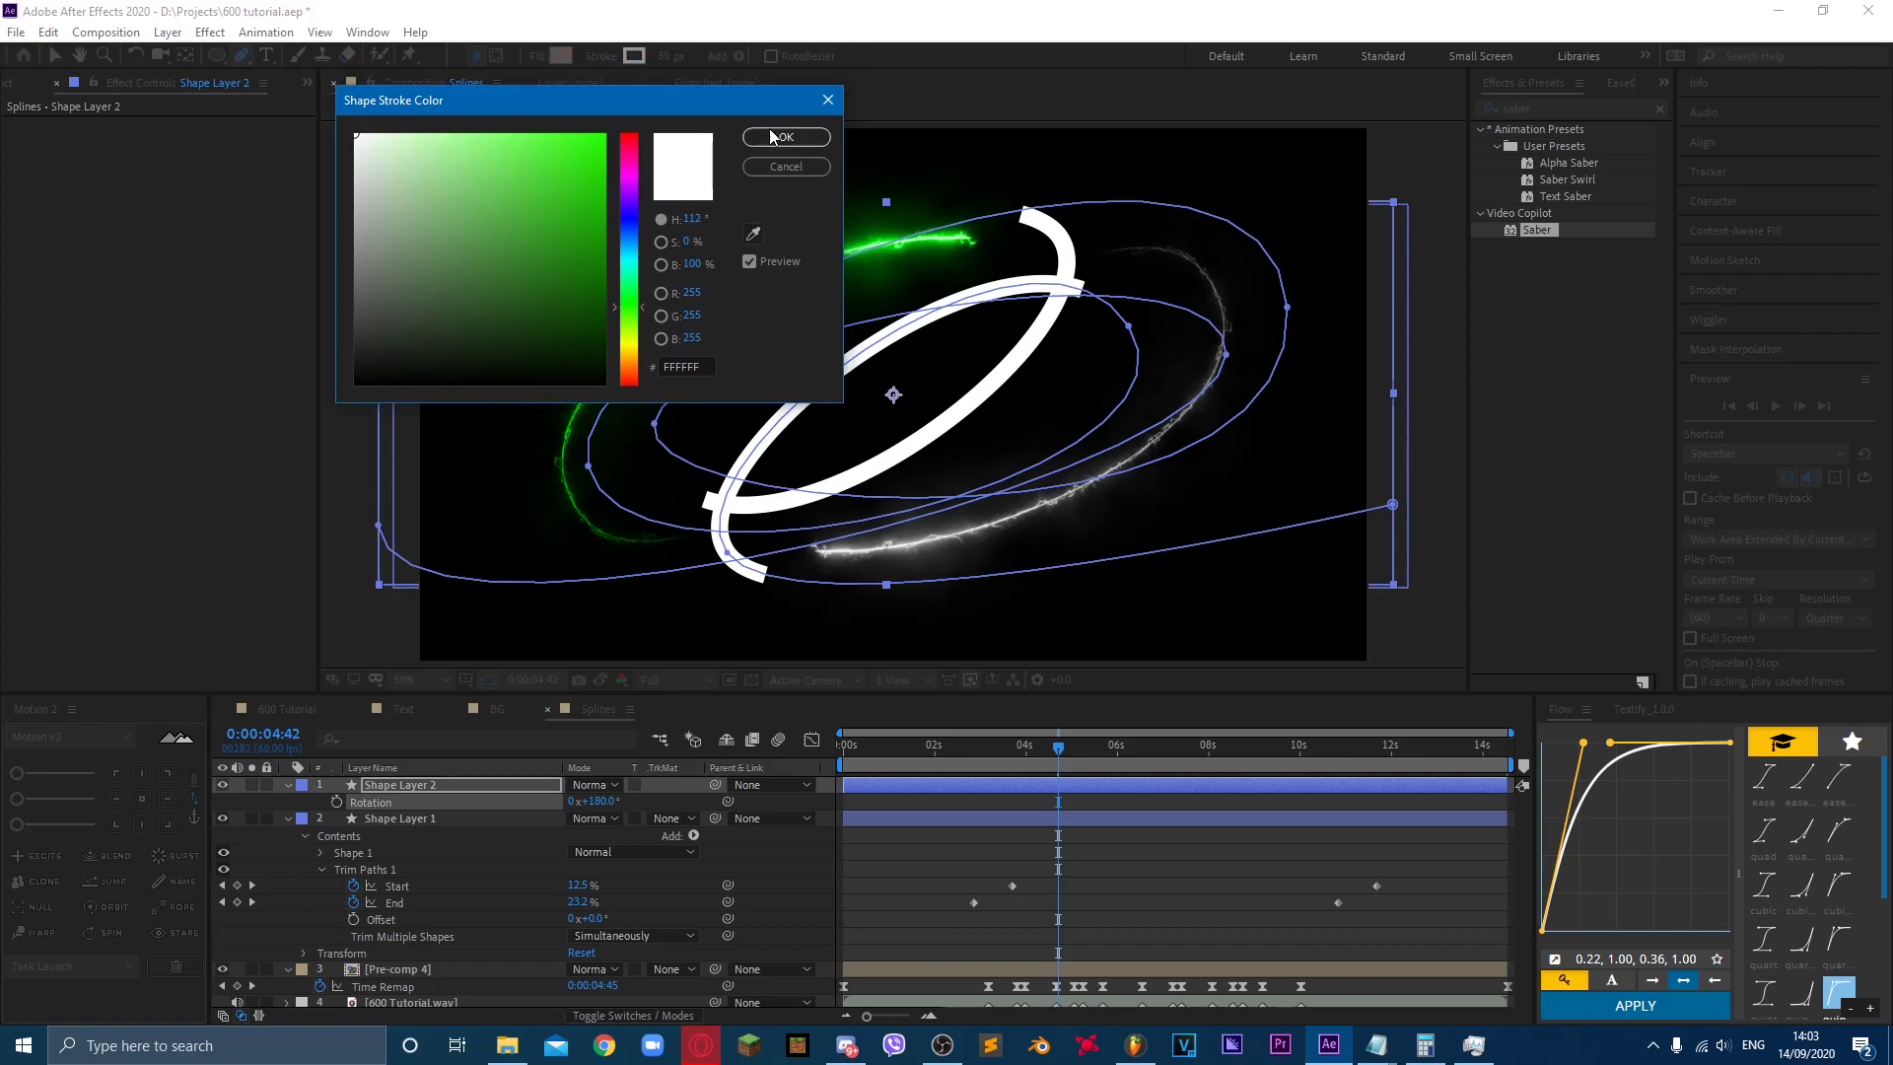
pyautogui.moveTo(597, 143); pyautogui.dragTo(843, 10)
pyautogui.click(785, 137)
pyautogui.press('space')
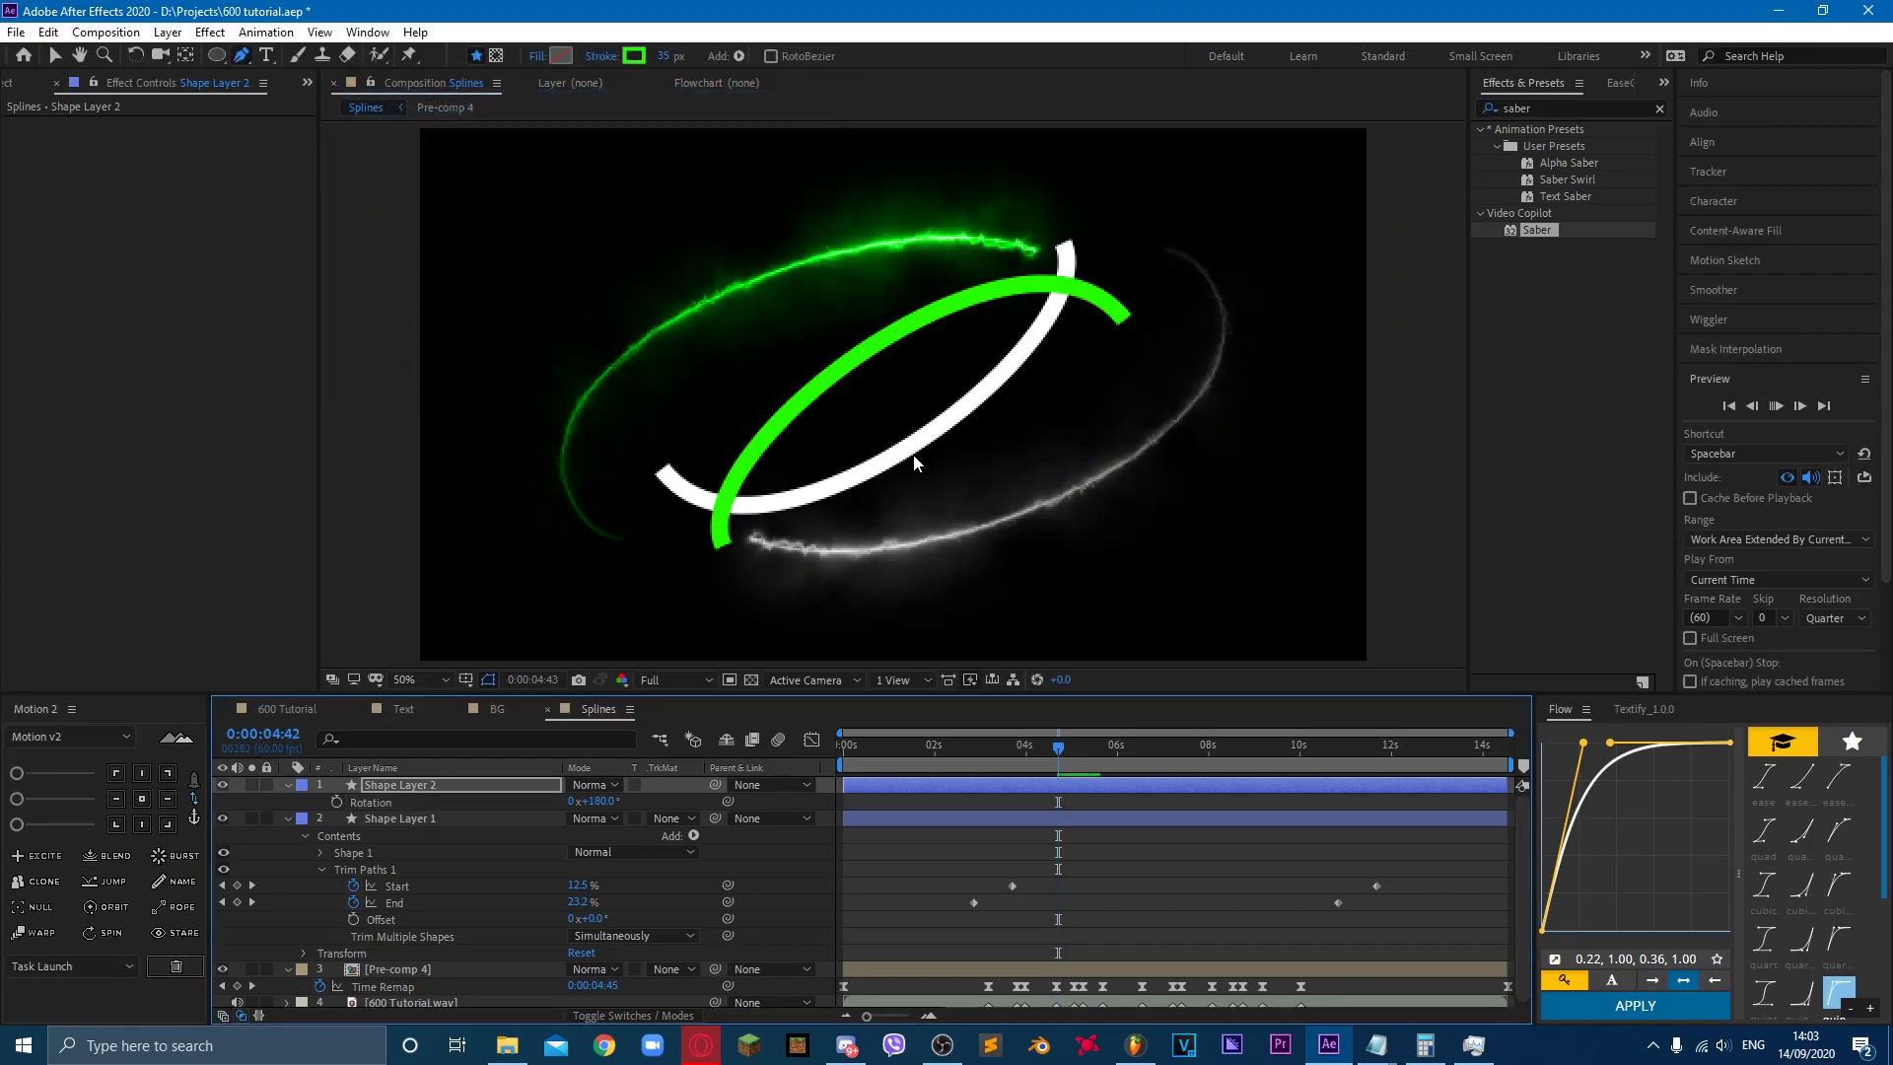
pyautogui.press('space')
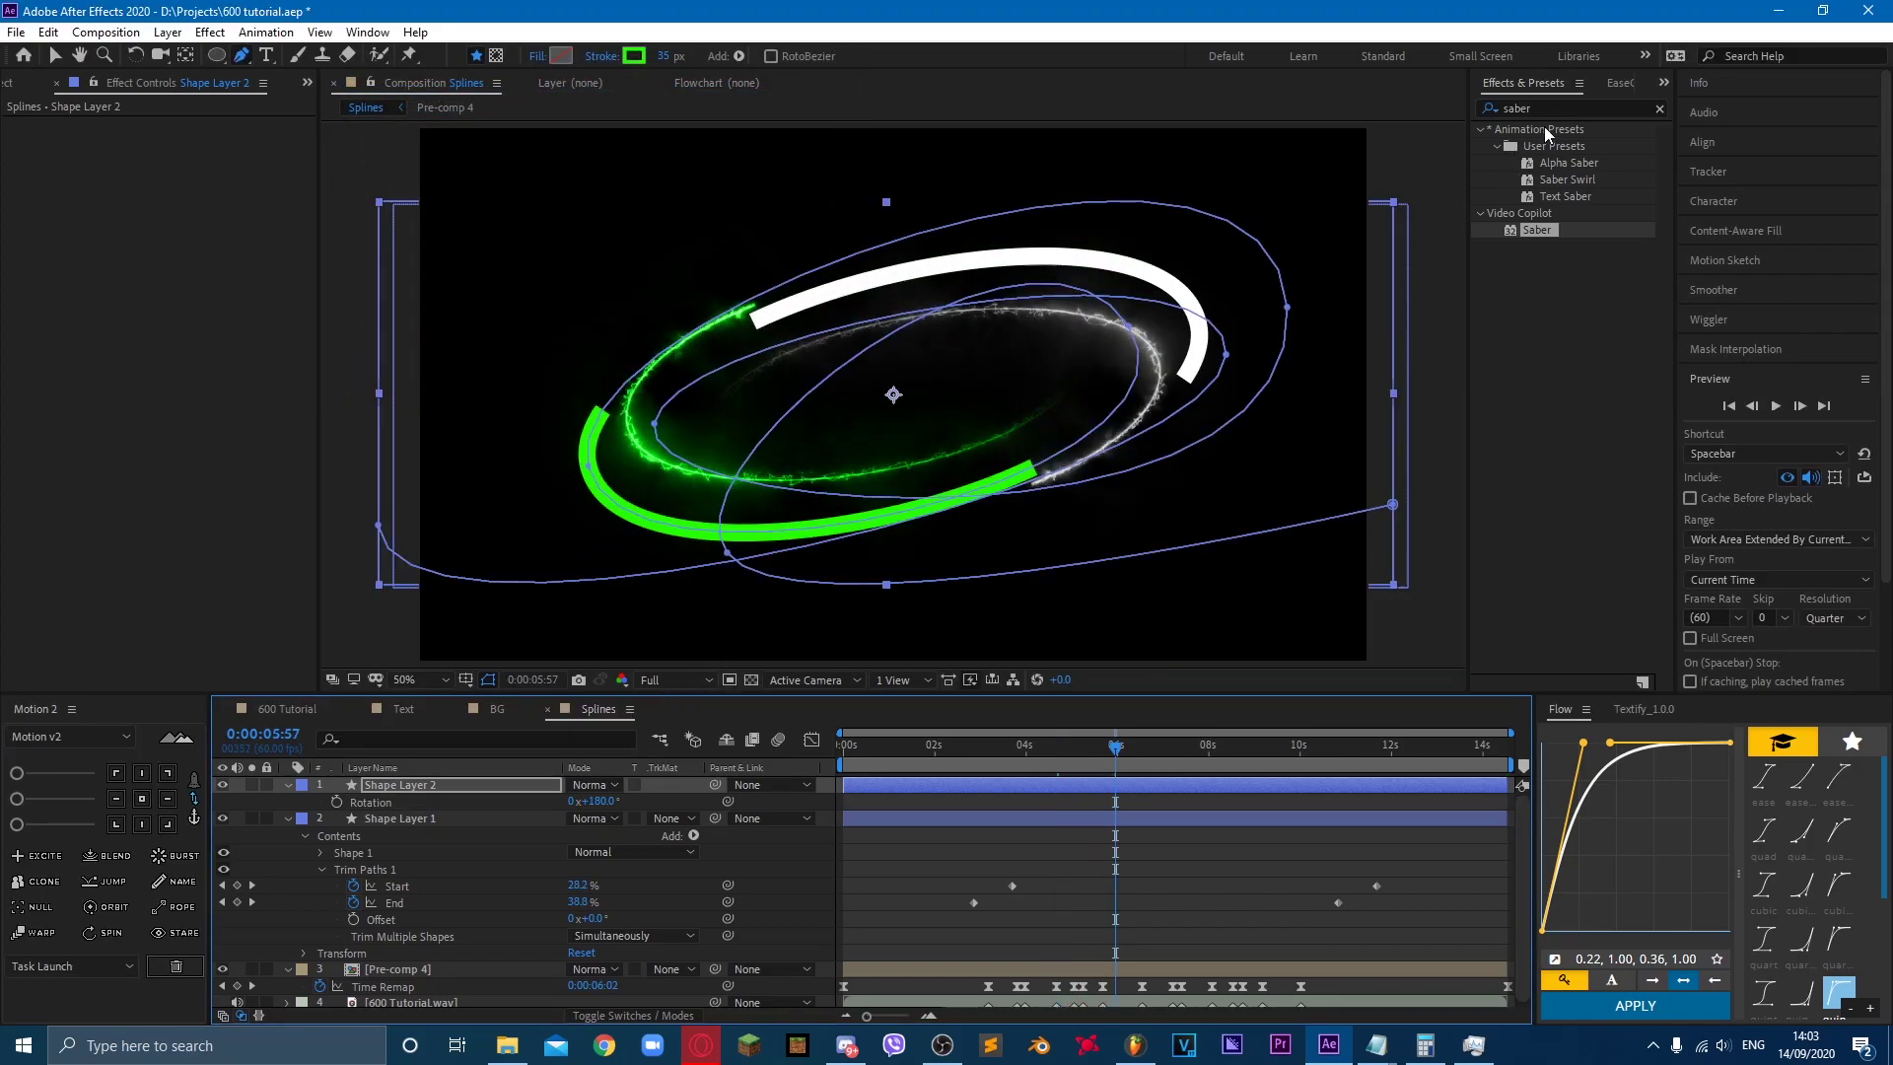
# Step: Apply a Drop Shadow effect to the green path layer with 25% opacity and a distance of 15
pyautogui.click(1553, 108)
pyautogui.write('drop')
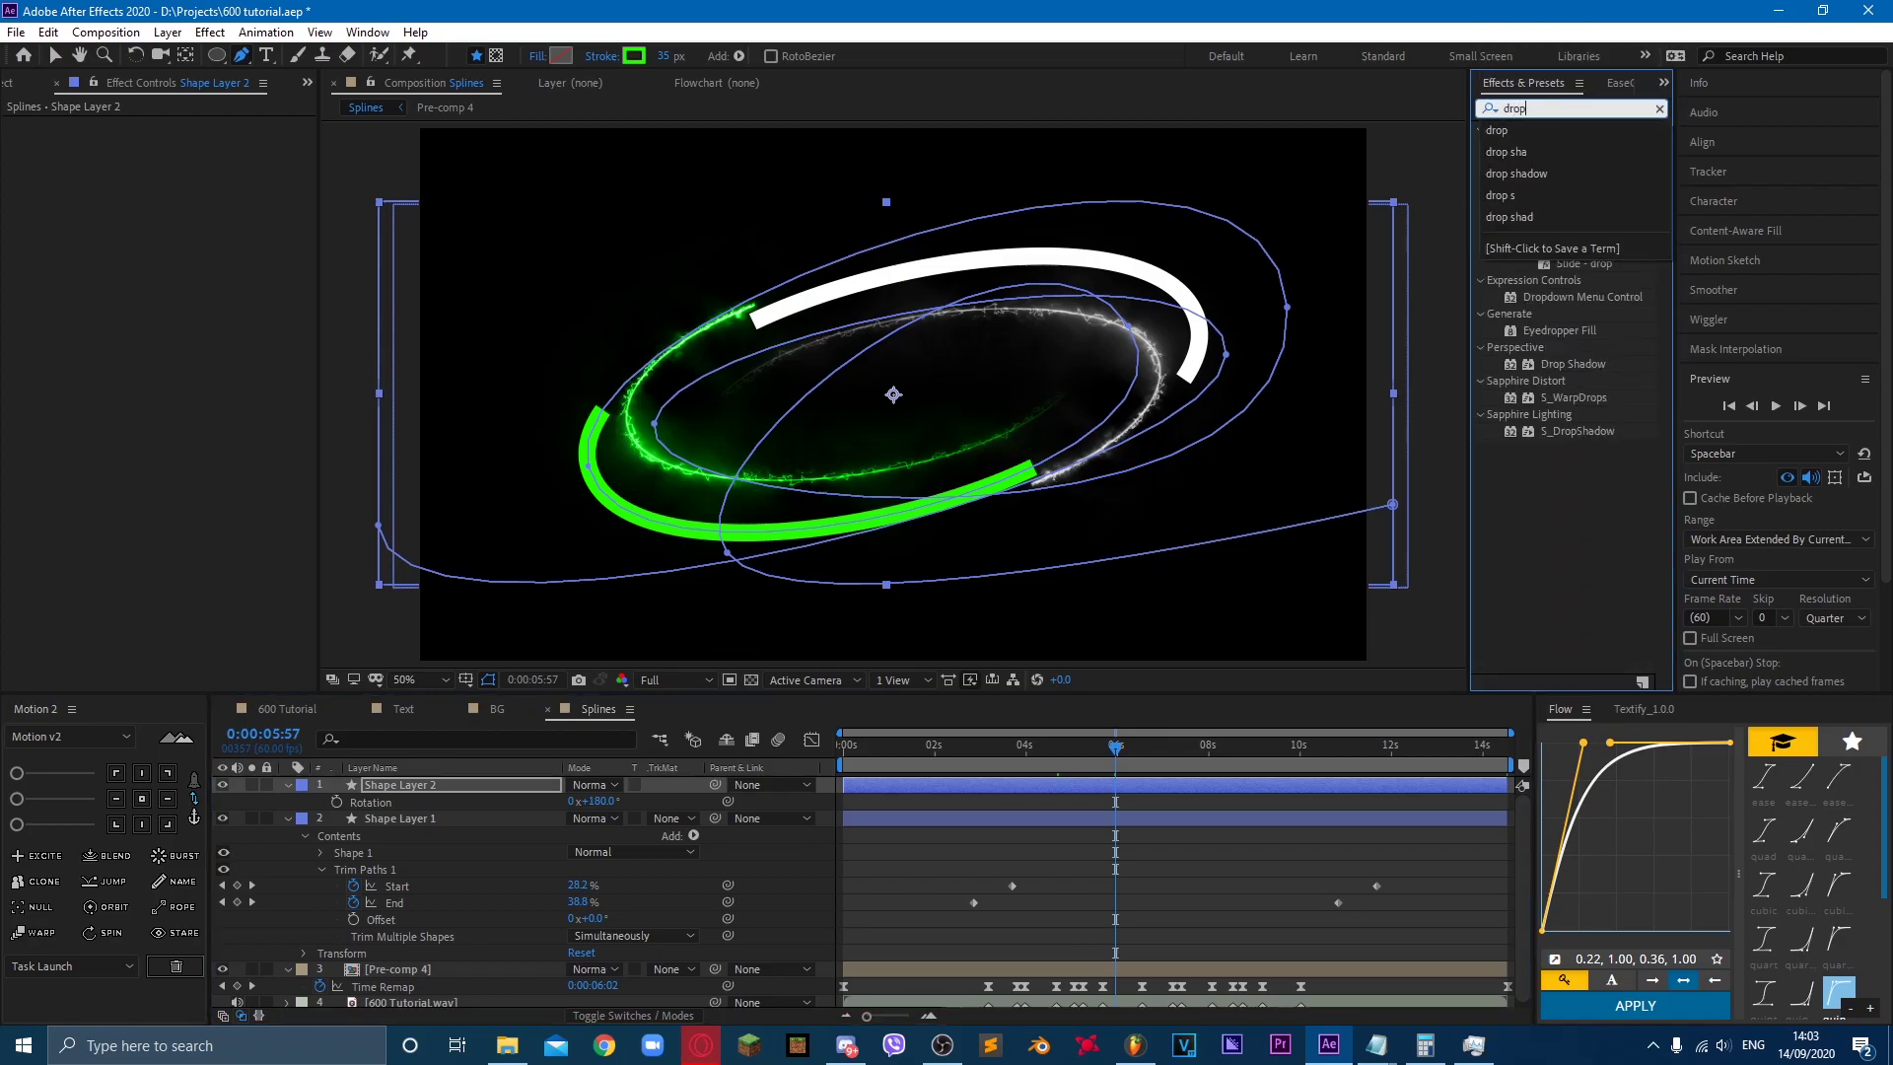
pyautogui.doubleClick(1575, 364)
pyautogui.write('v')
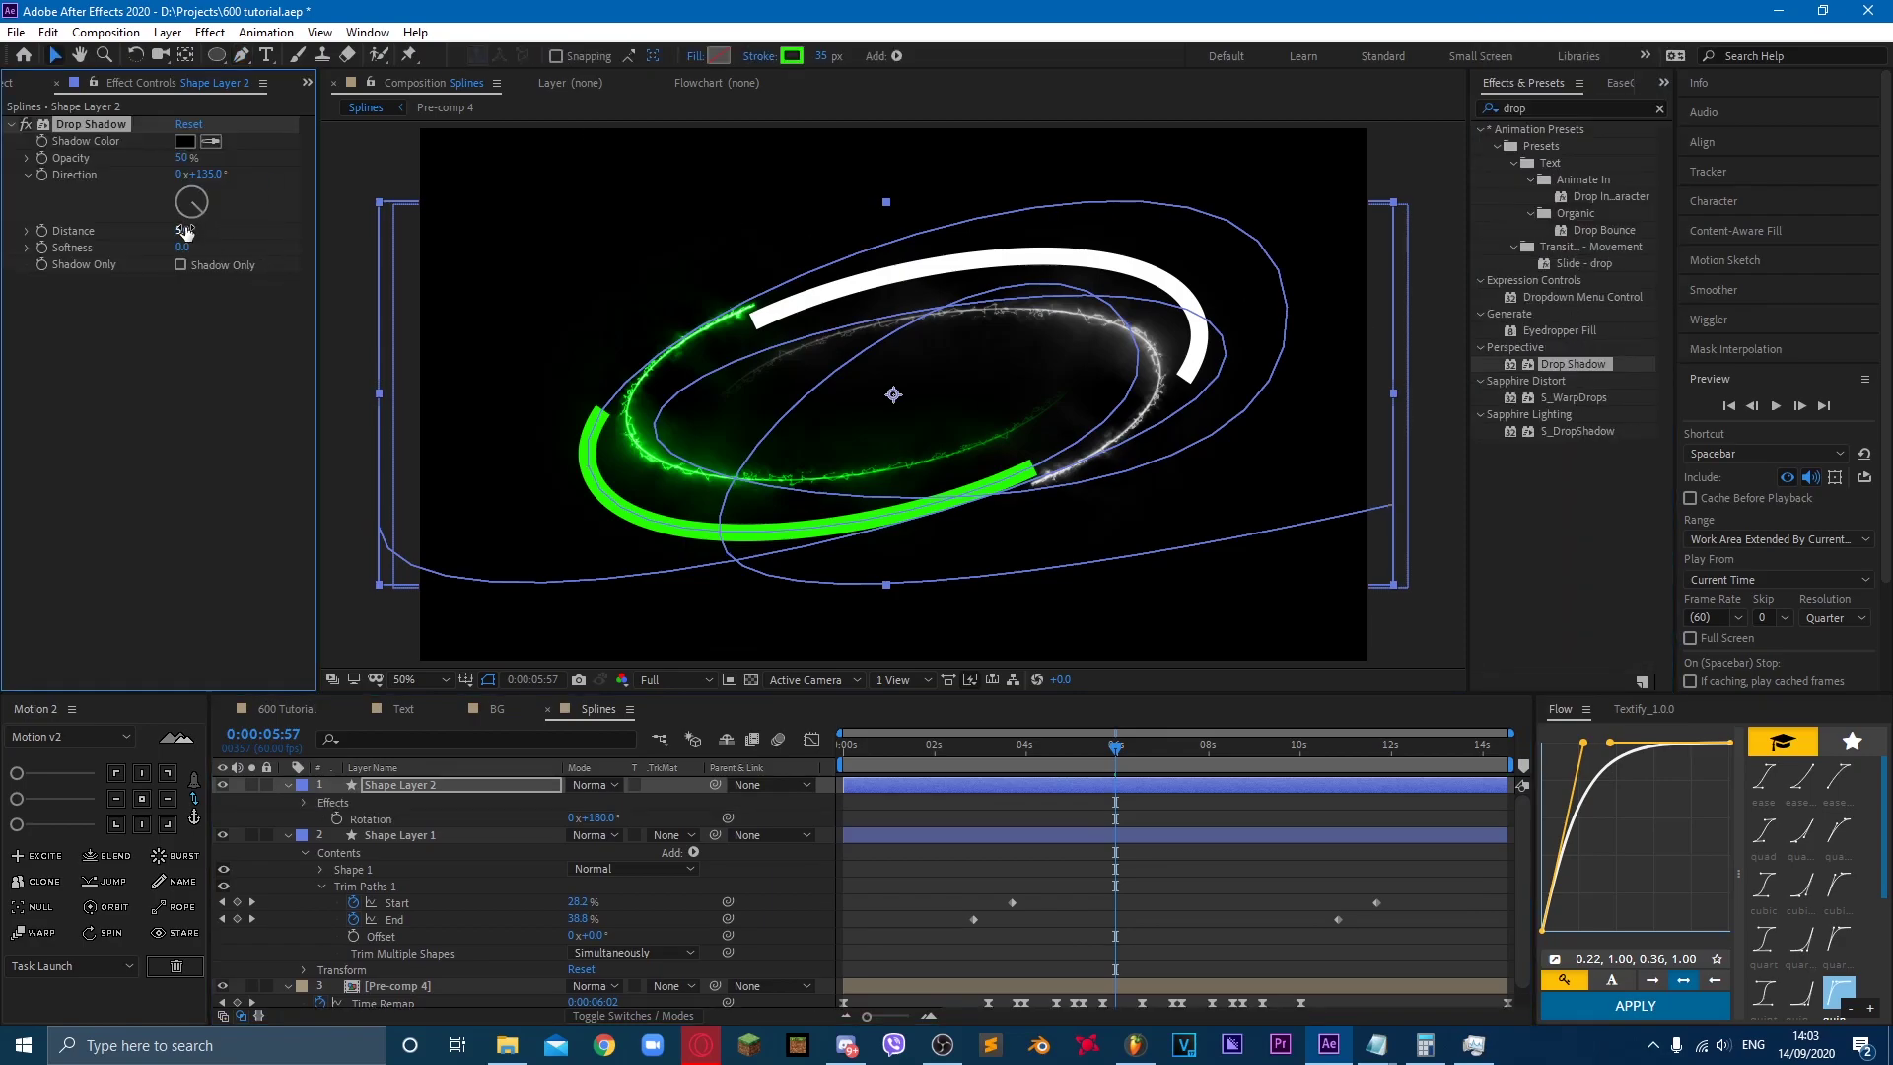
pyautogui.write('25')
pyautogui.press('Return')
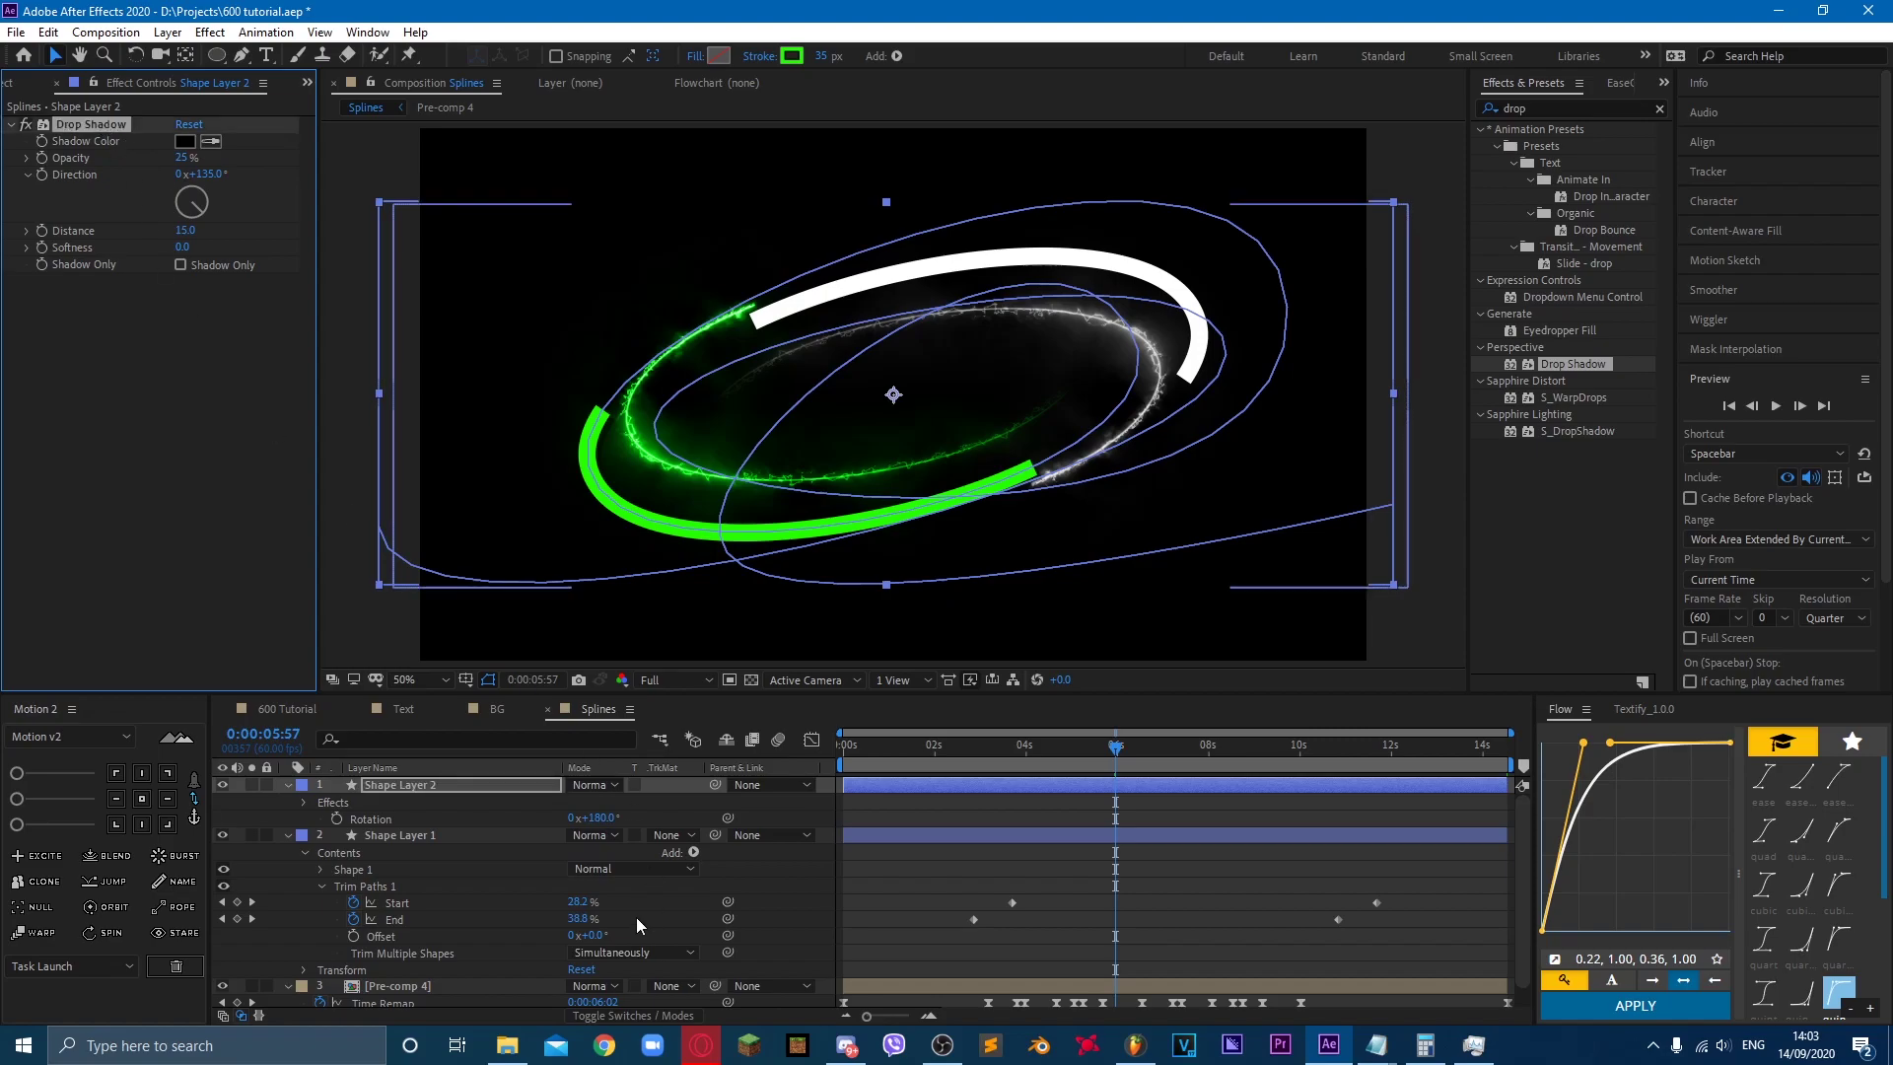
# Step: Paste the same Drop Shadow onto the white path layer and check the shadows against the transparency grid
pyautogui.click(482, 838)
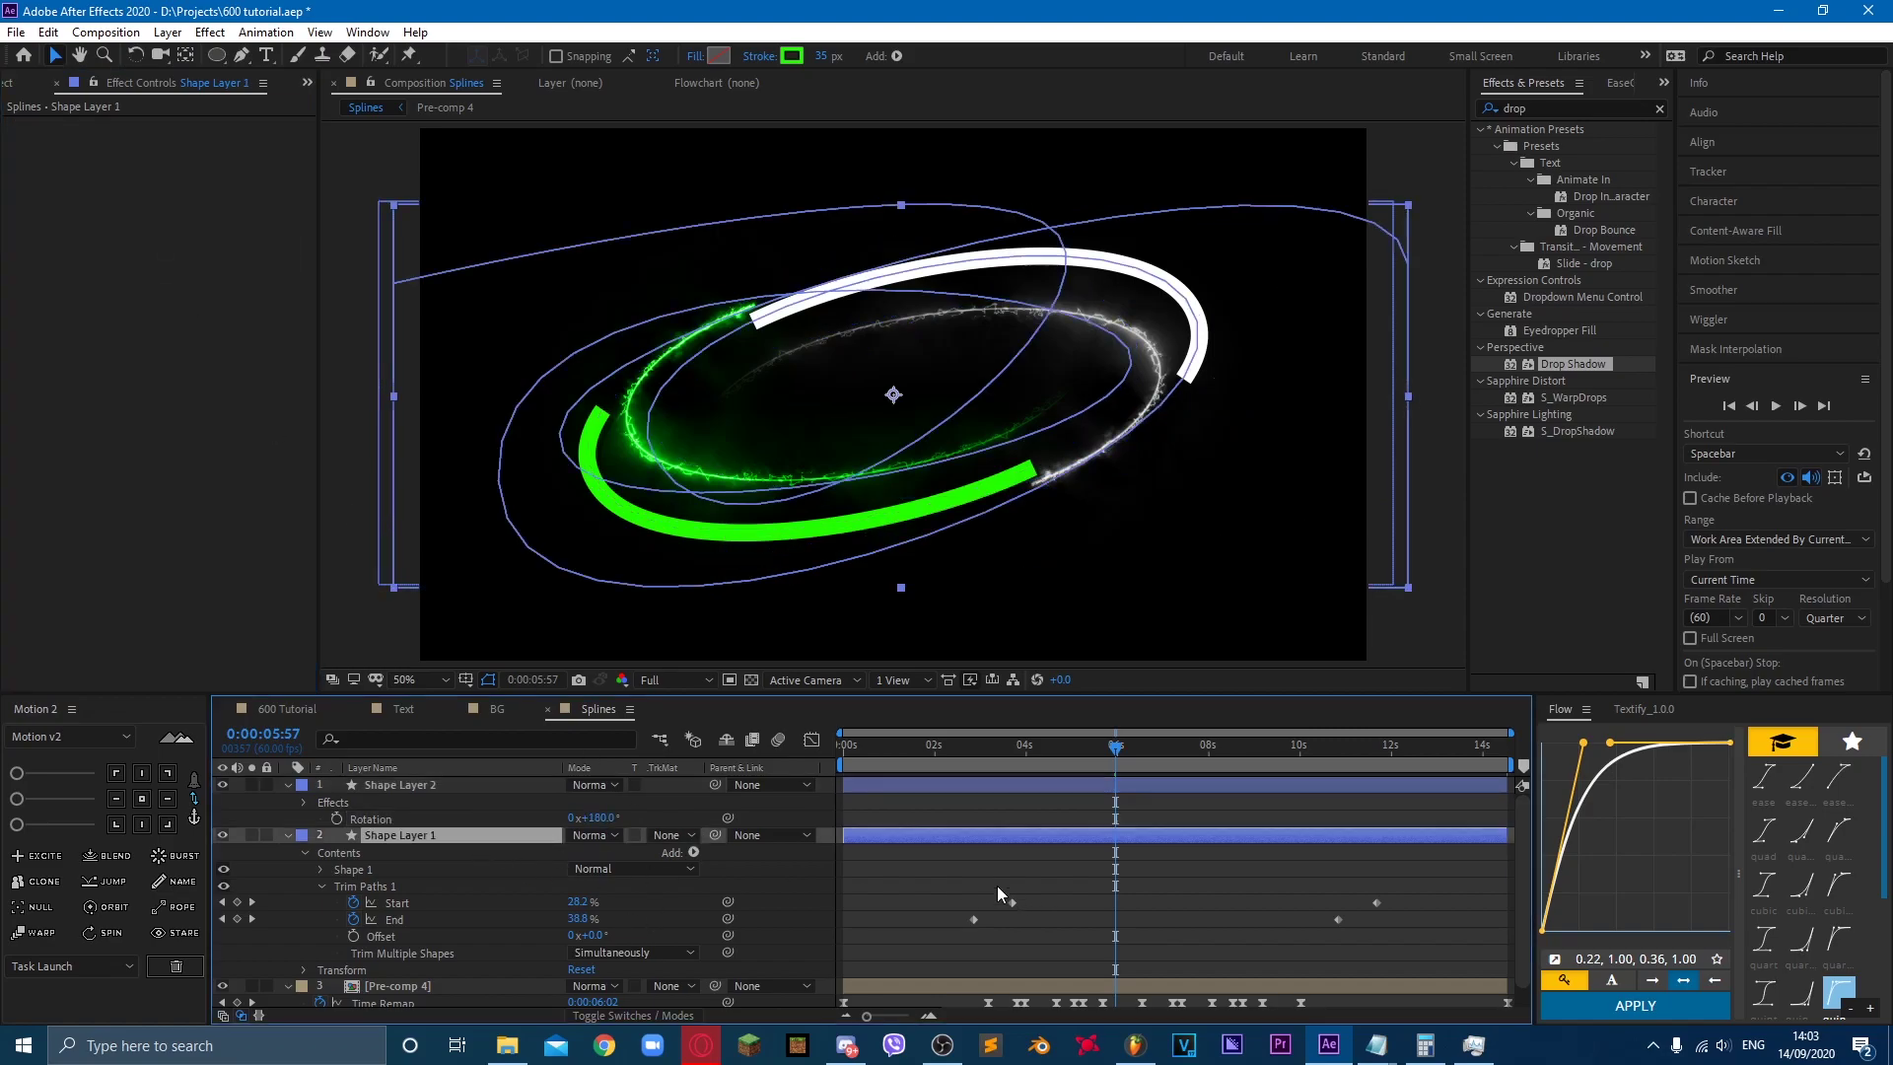
pyautogui.hotkey('ctrl', 'v')
pyautogui.click(750, 680)
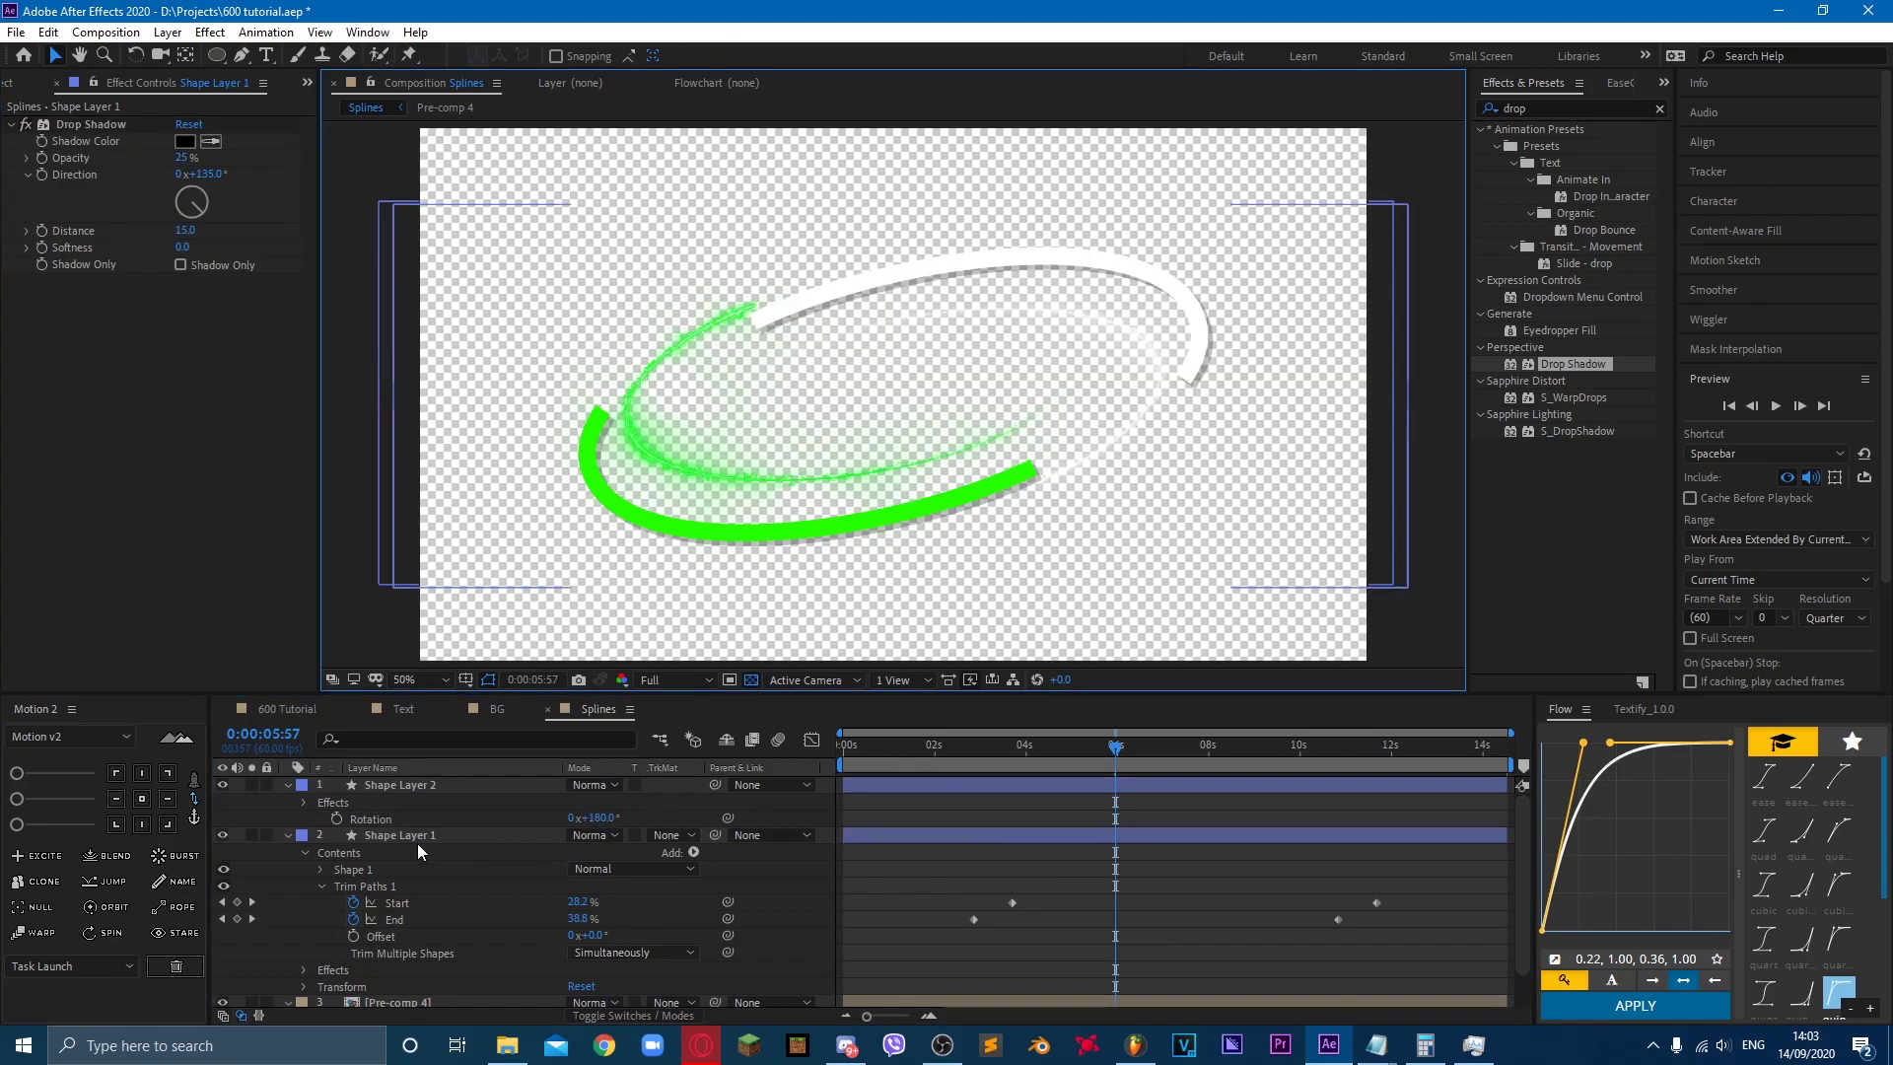
# Step: Pre-compose the green and white path shape layers together as Pre-comp 5
pyautogui.click(424, 787)
pyautogui.keyDown('shift'); pyautogui.click(422, 836); pyautogui.keyUp('shift')
pyautogui.rightClick(422, 836)
pyautogui.click(498, 727)
pyautogui.press('Return')
# Step: Copy the Time Remap keyframes from Pre-comp 4 to Pre-comp 5 at 0:00:00:00 and play back against the black background
pyautogui.press('Home')
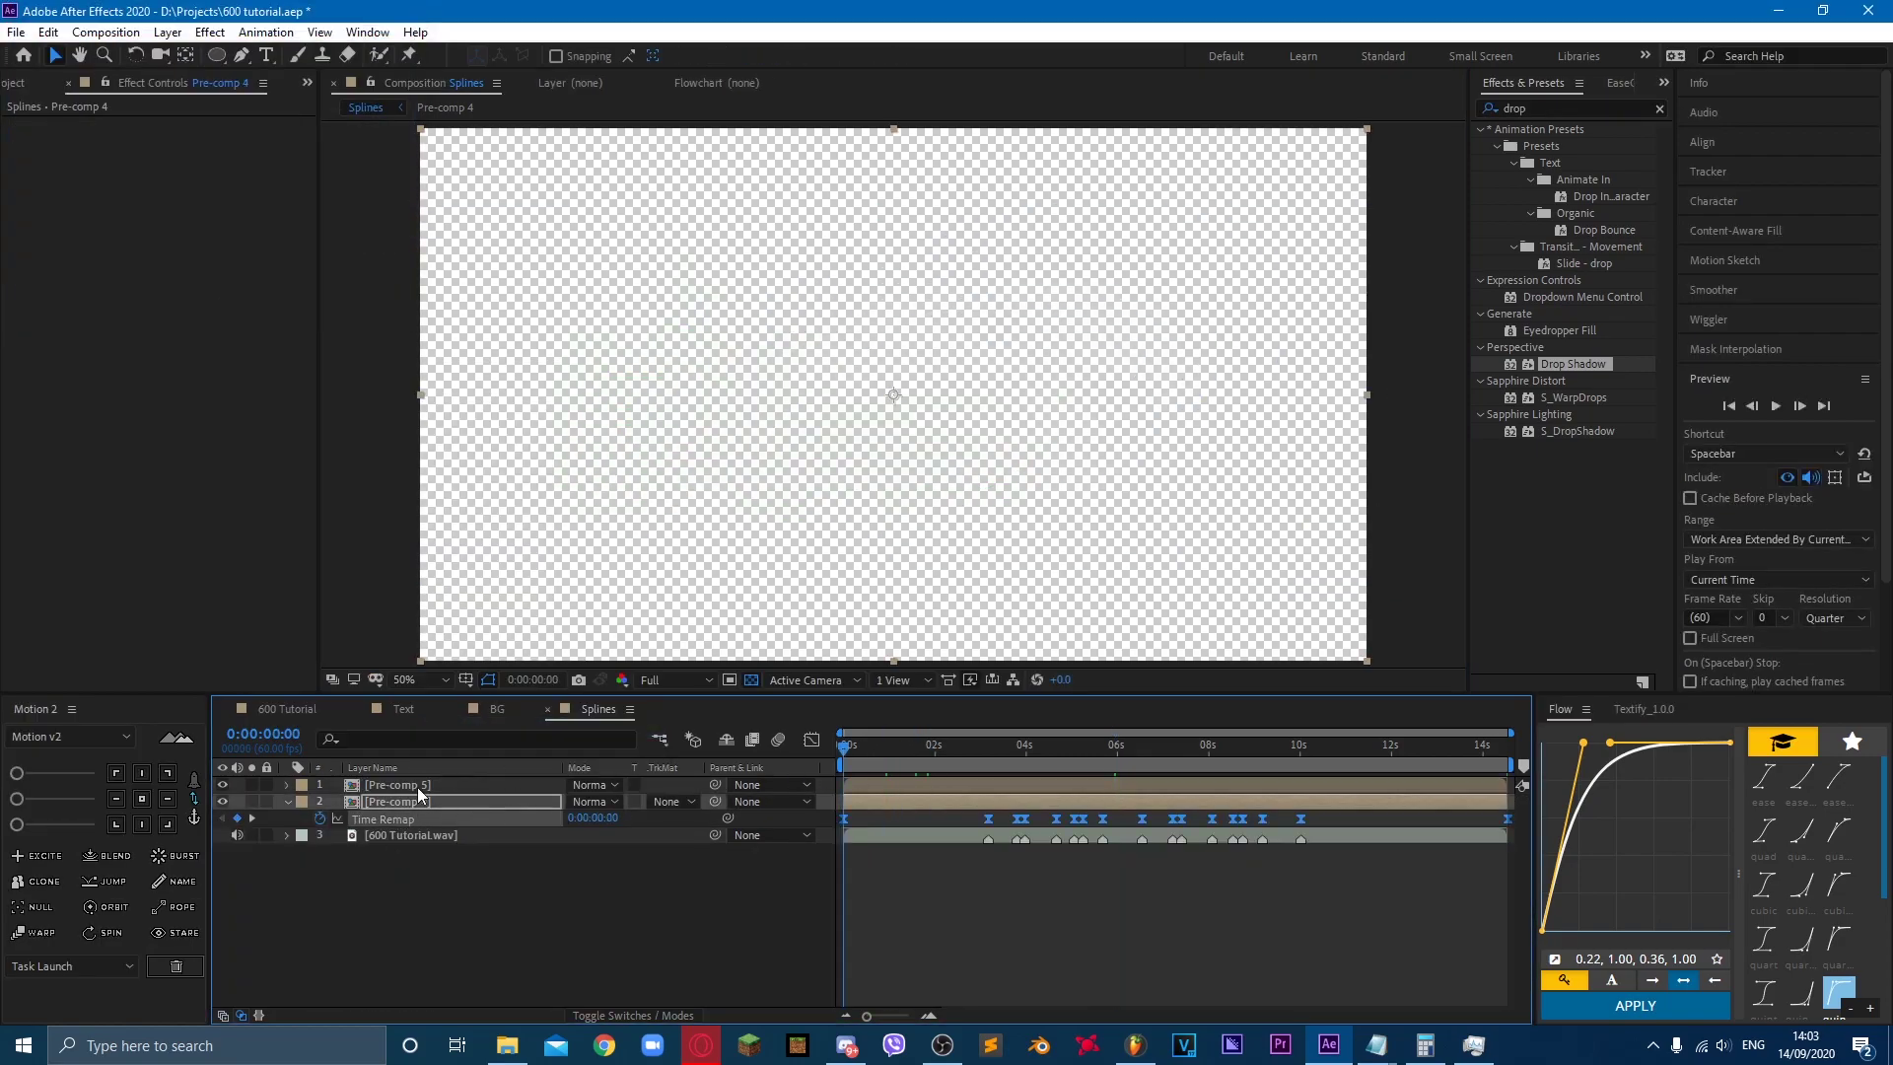
pyautogui.click(417, 787)
pyautogui.hotkey('ctrl', 'v')
pyautogui.click(990, 751)
pyautogui.press('space')
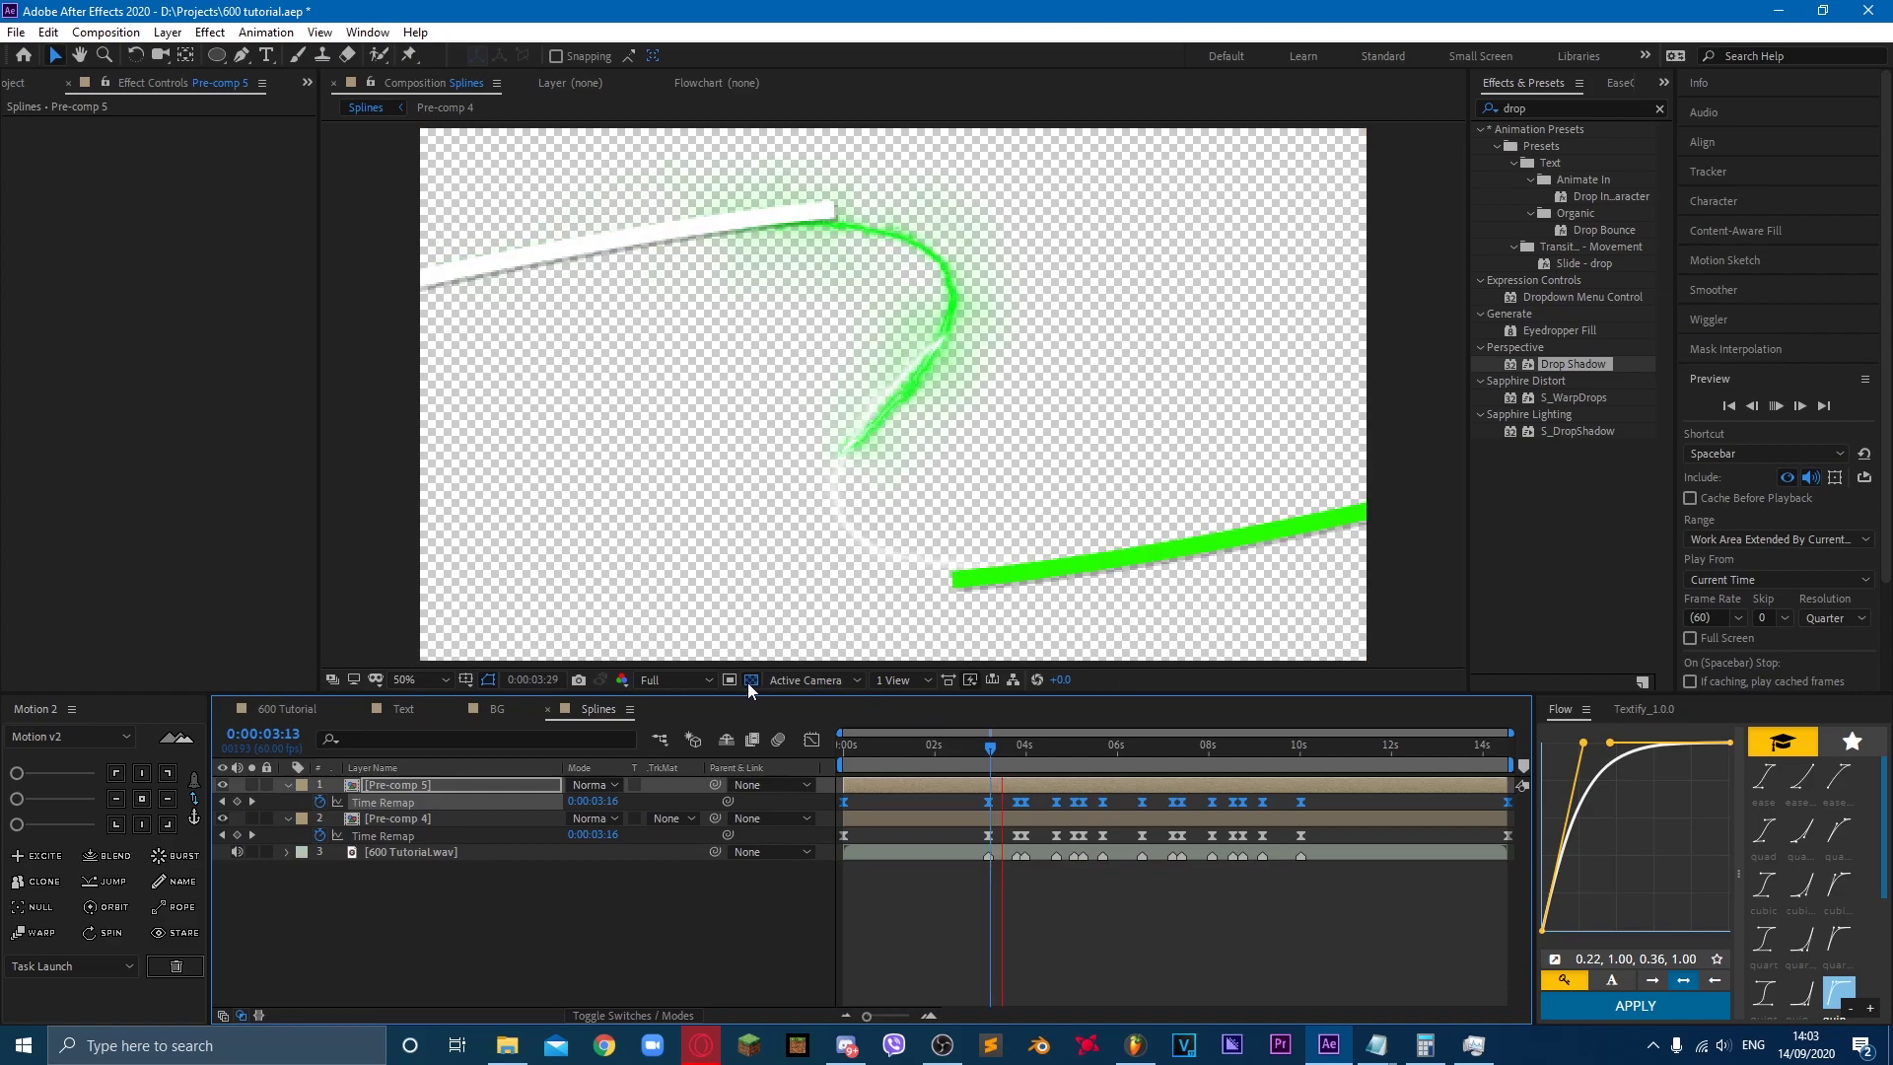
pyautogui.click(750, 680)
# Step: Place Pre-comp 4 above Pre-comp 5, comparing both stacking orders at 0:00:08:03
pyautogui.moveTo(469, 775); pyautogui.dragTo(483, 819)
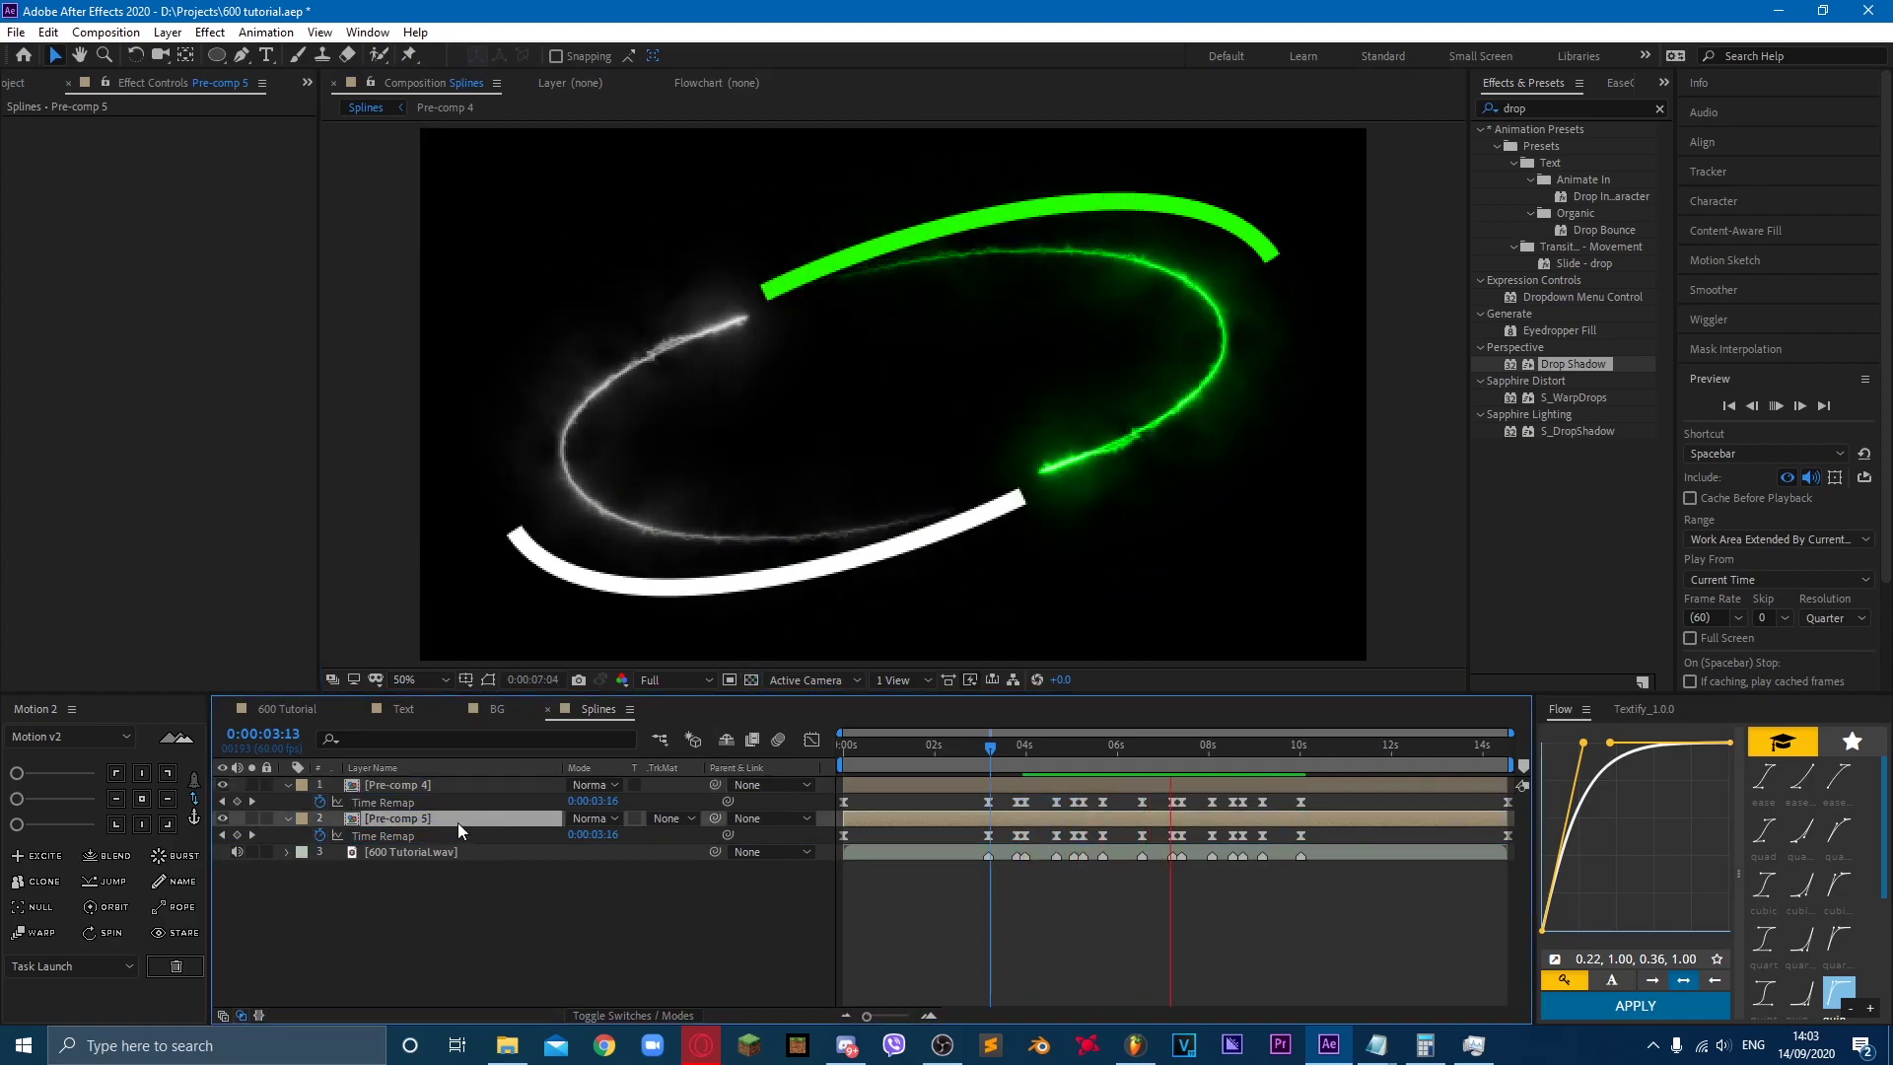
pyautogui.press('space')
pyautogui.moveTo(1211, 754); pyautogui.dragTo(1212, 750)
pyautogui.moveTo(473, 785); pyautogui.dragTo(507, 832)
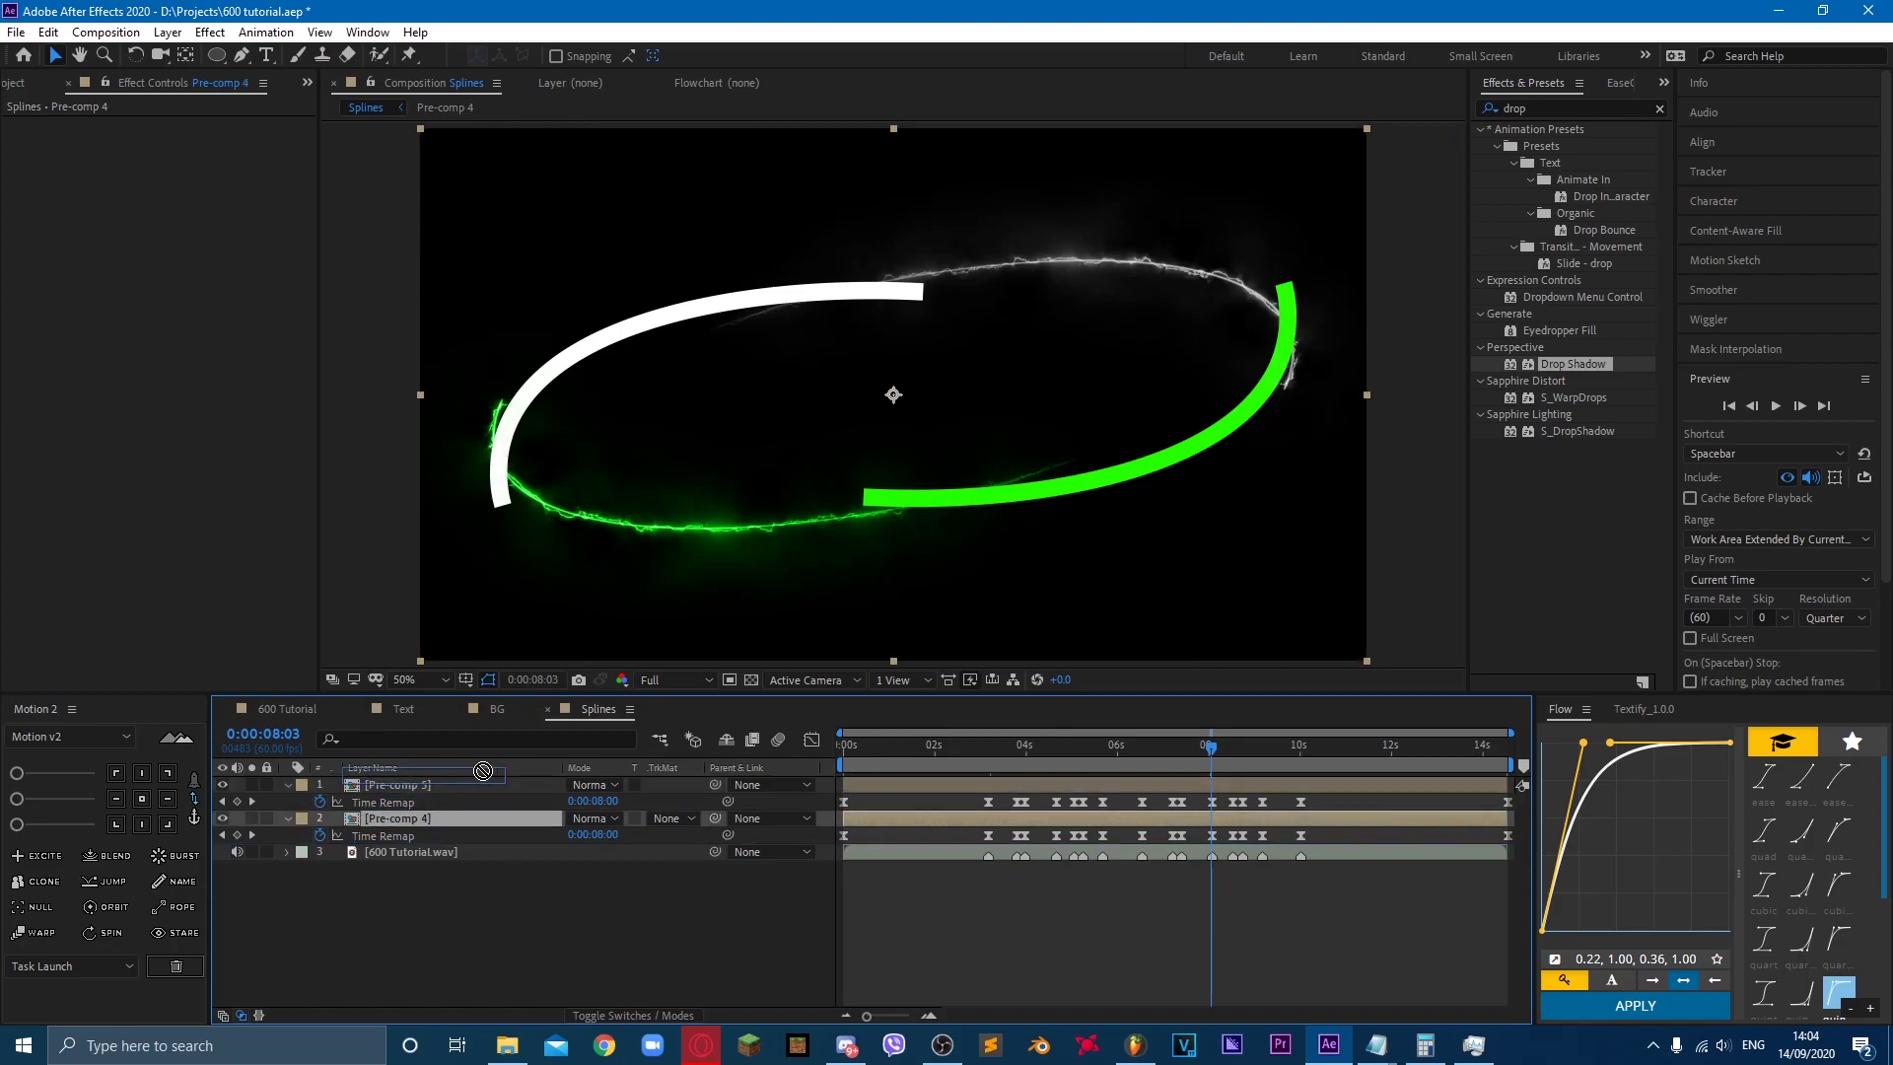
pyautogui.moveTo(477, 783)
pyautogui.mouseDown()
pyautogui.moveTo(474, 811)
pyautogui.moveTo(465, 779)
pyautogui.mouseUp()
# Step: Set Pre-comp 4's blending mode to Add and play back the streaks from 0:00:03:08
pyautogui.click(592, 785)
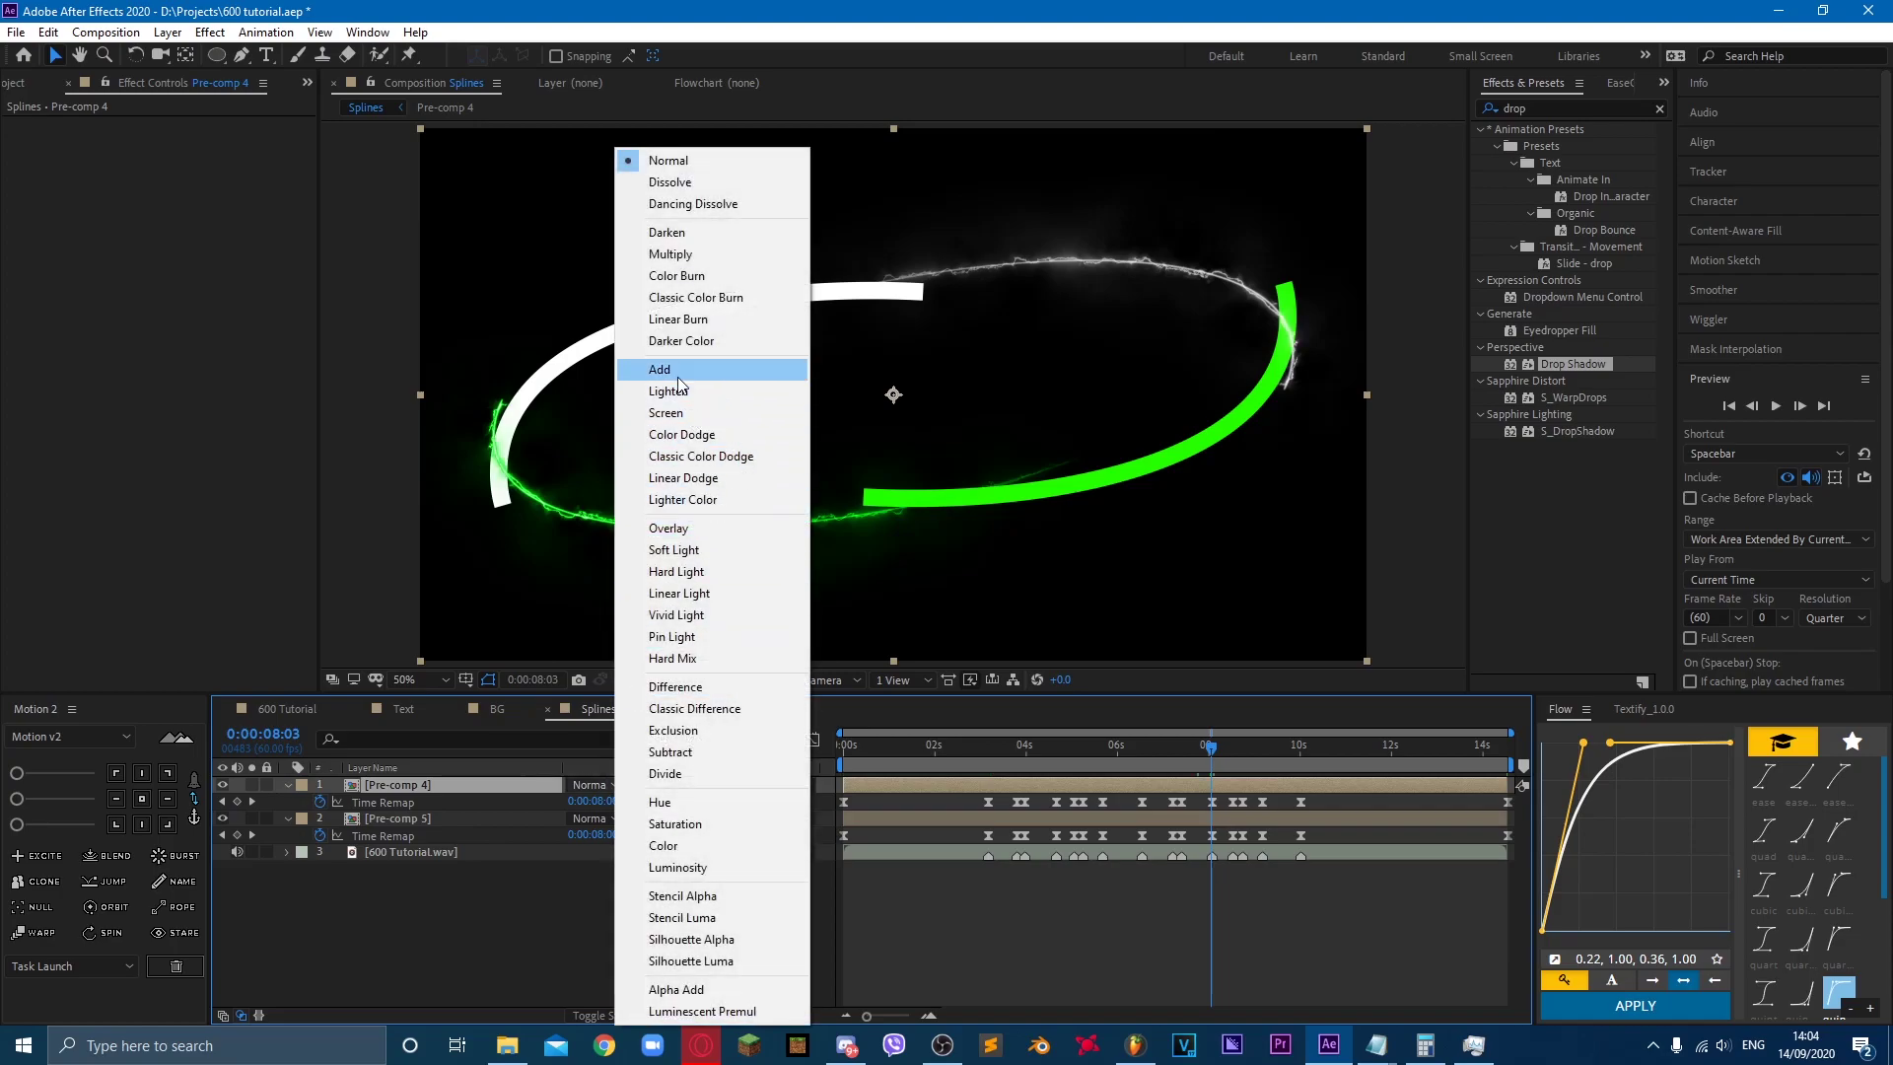
pyautogui.click(646, 370)
pyautogui.press('space')
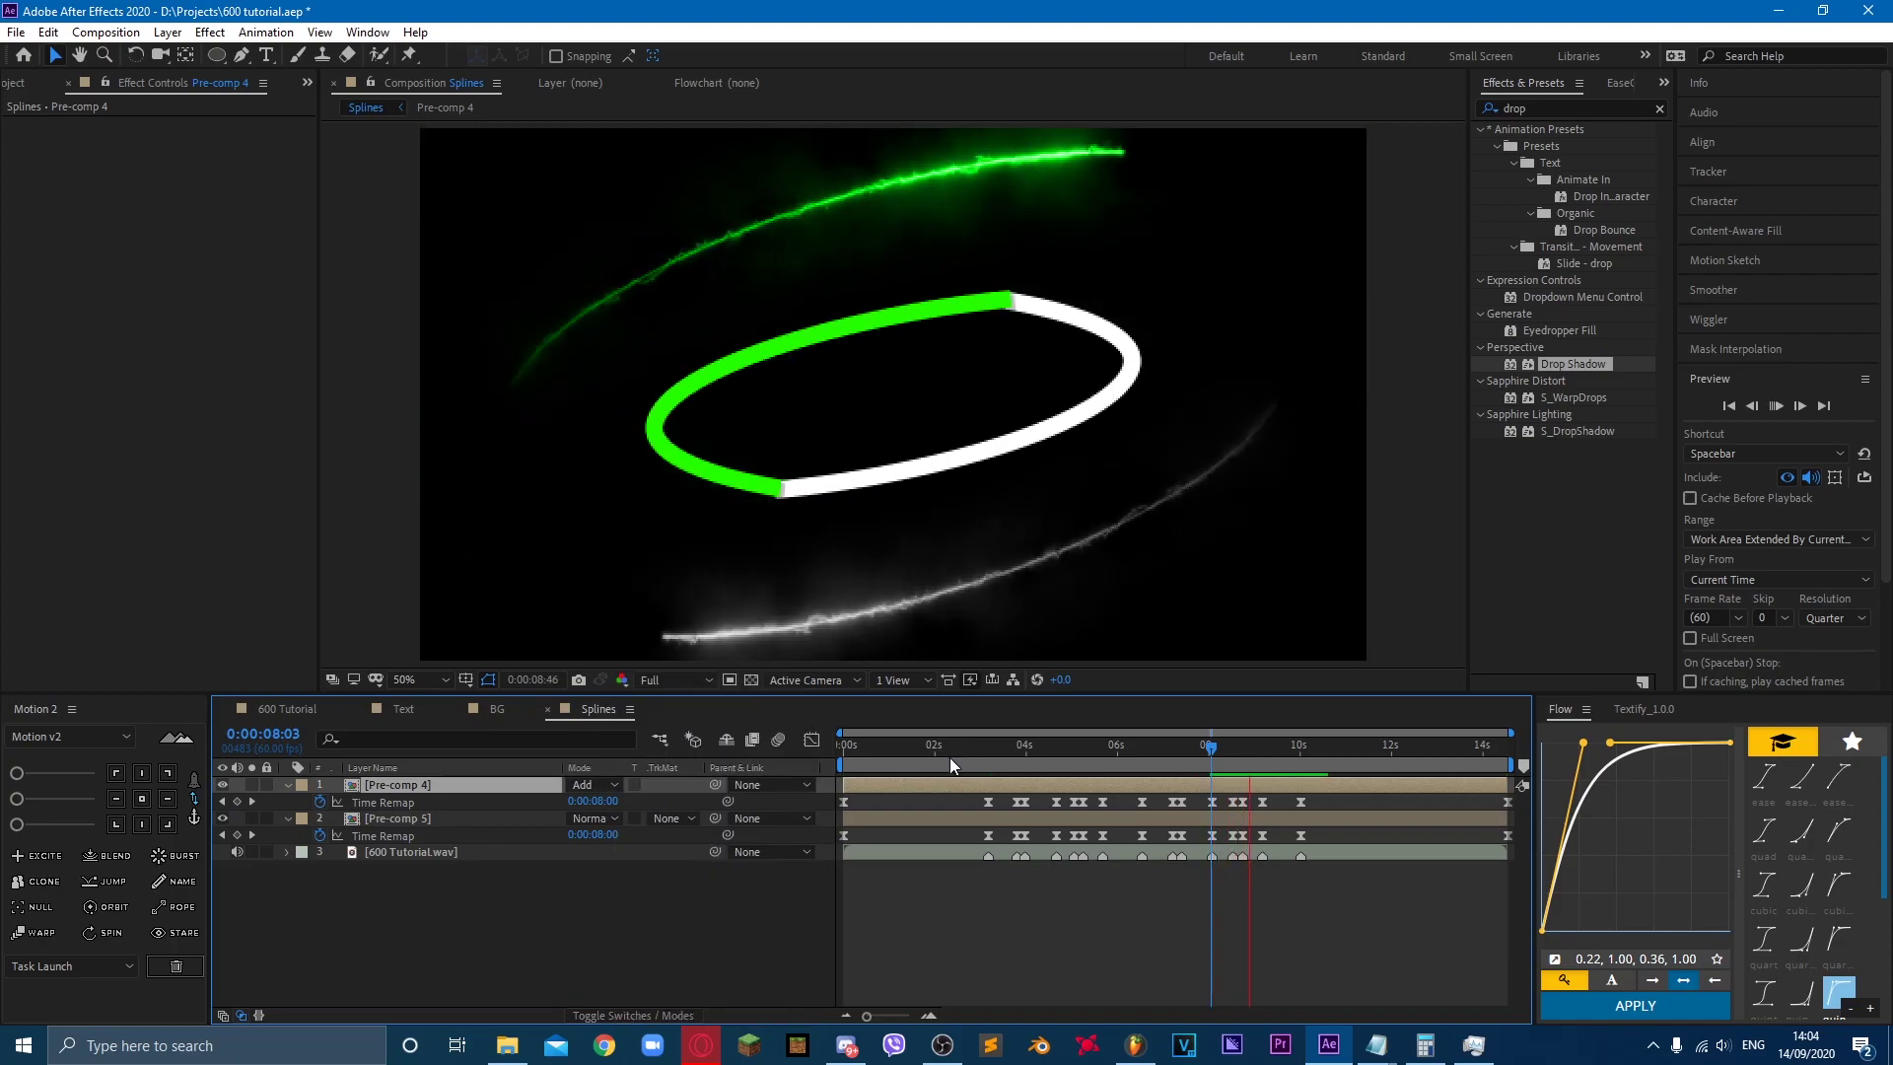
pyautogui.click(986, 754)
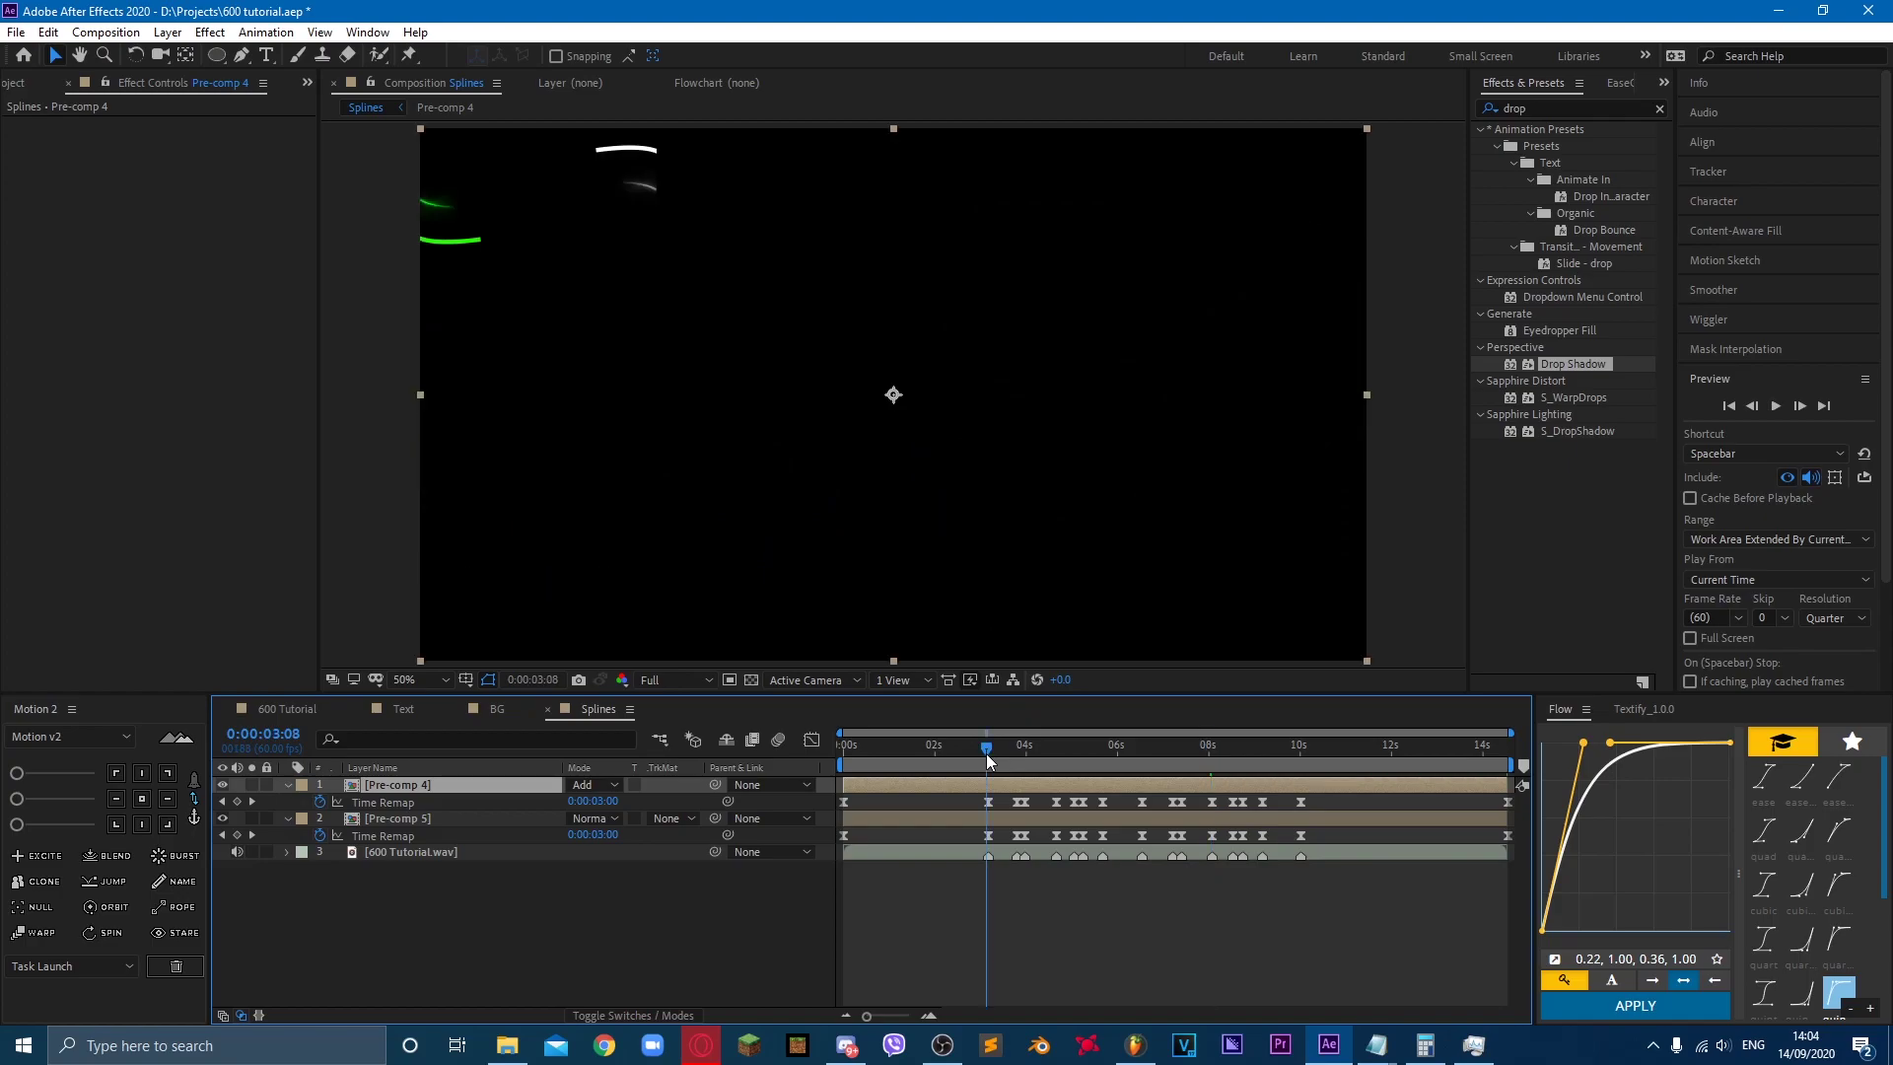
pyautogui.press('space')
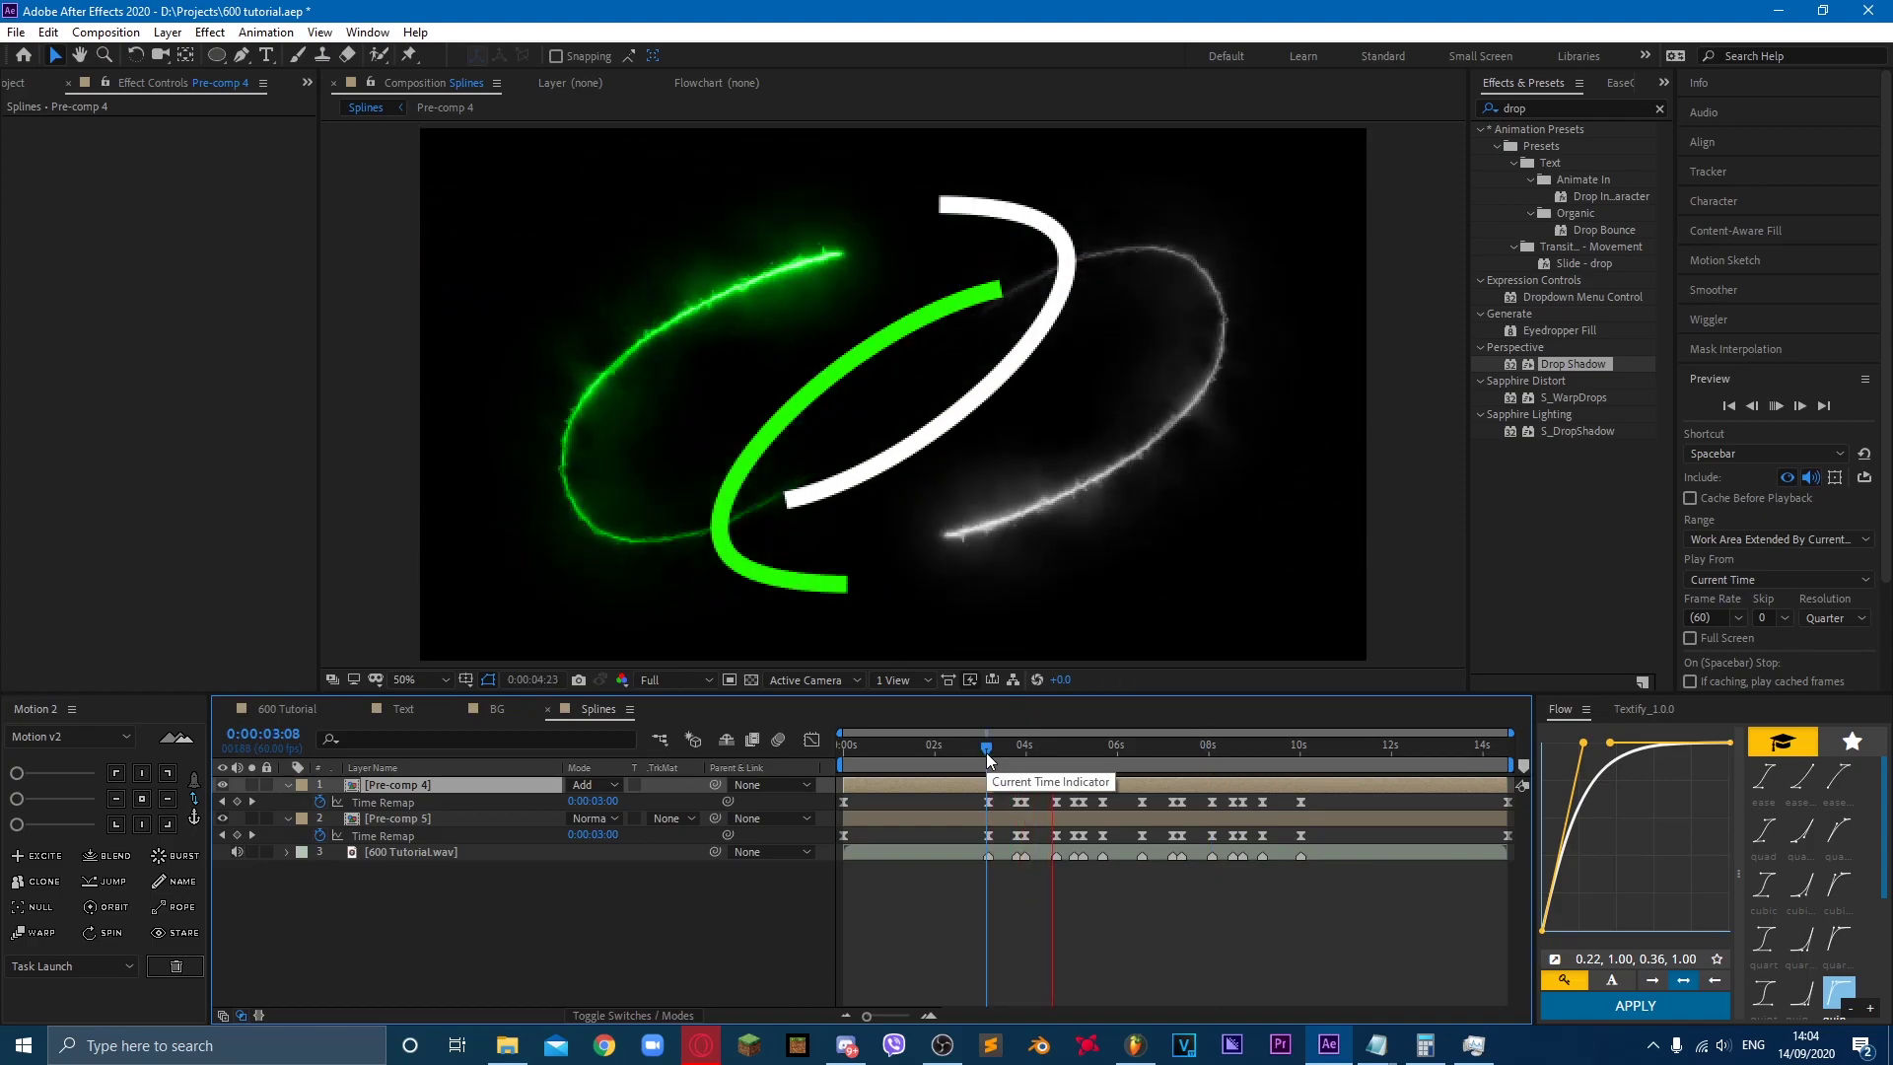
# Step: Insert the Splines composition into 600 Tutorial between the Text Time Remap and BG layers
pyautogui.click(279, 707)
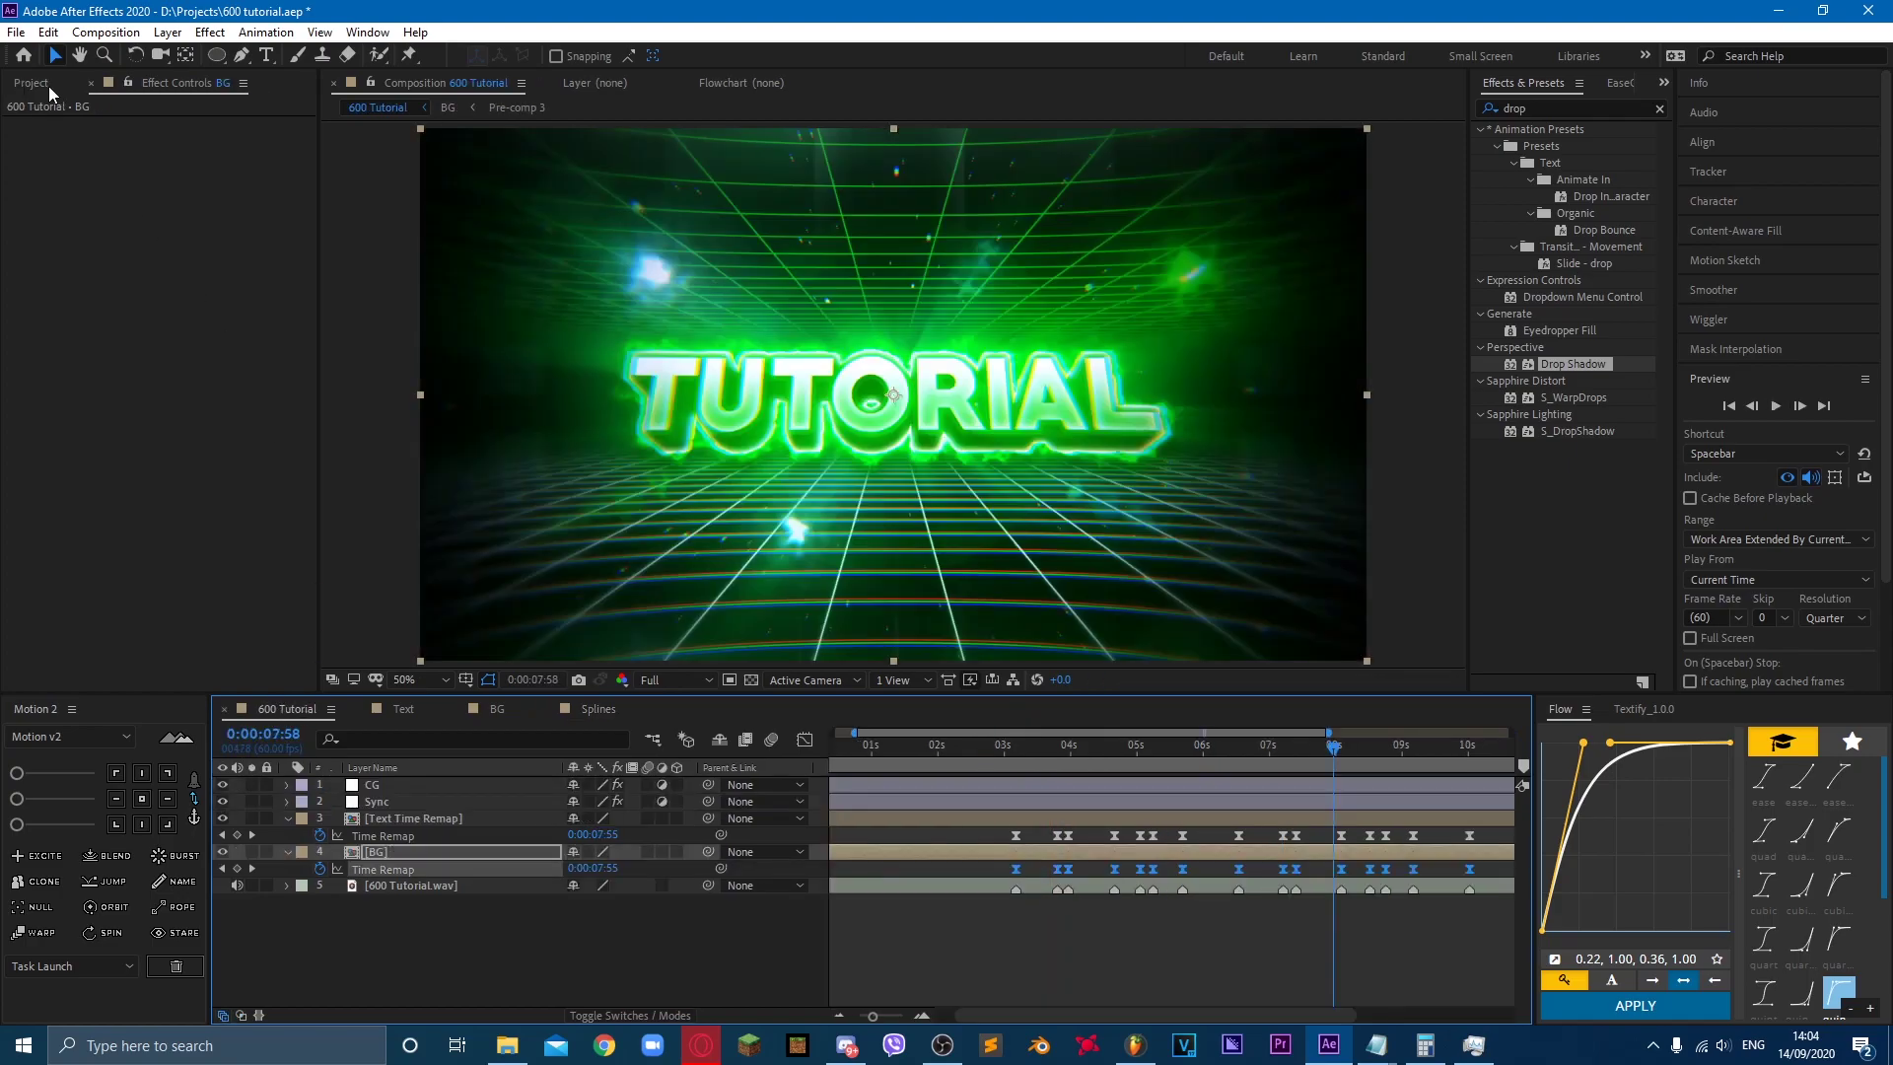
pyautogui.click(49, 87)
pyautogui.moveTo(59, 317); pyautogui.dragTo(440, 852)
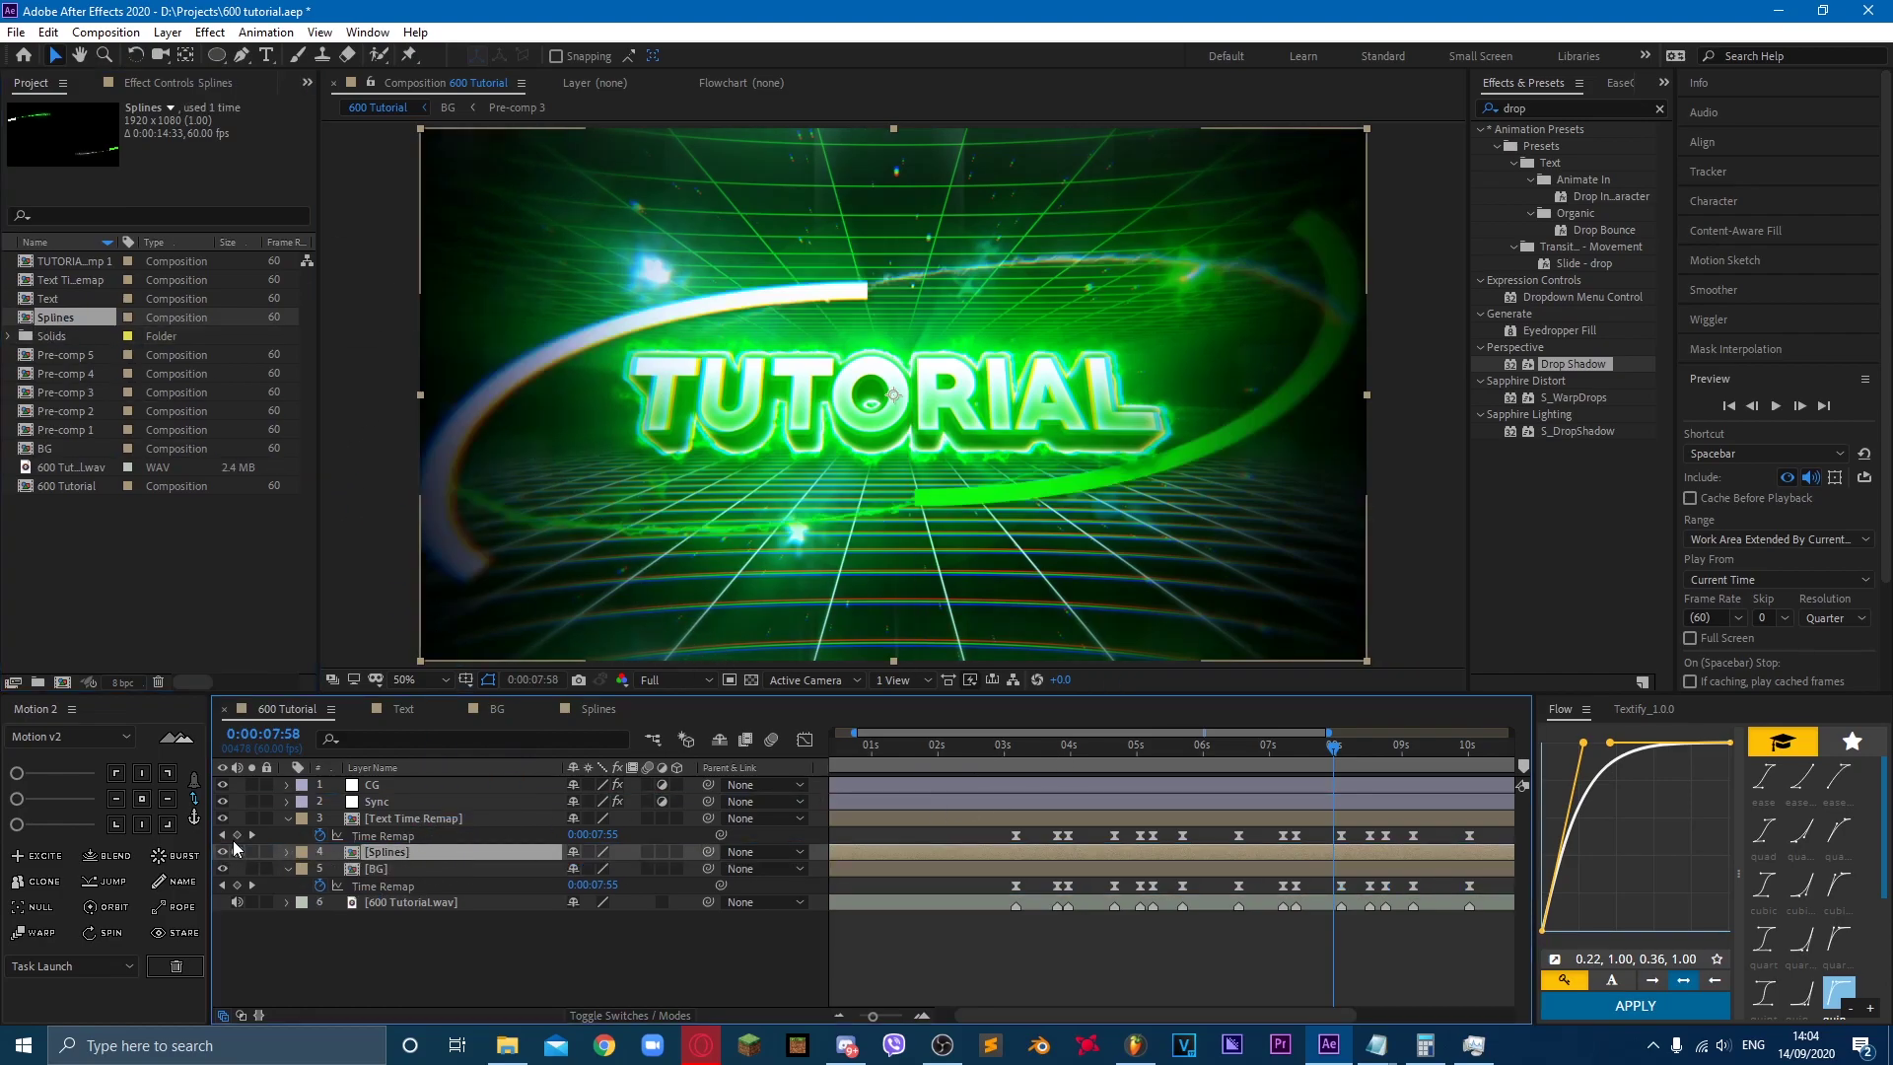
# Step: Save the project and preview the 600 Tutorial composition from 0:00:03:47
pyautogui.click(401, 835)
pyautogui.click(376, 868)
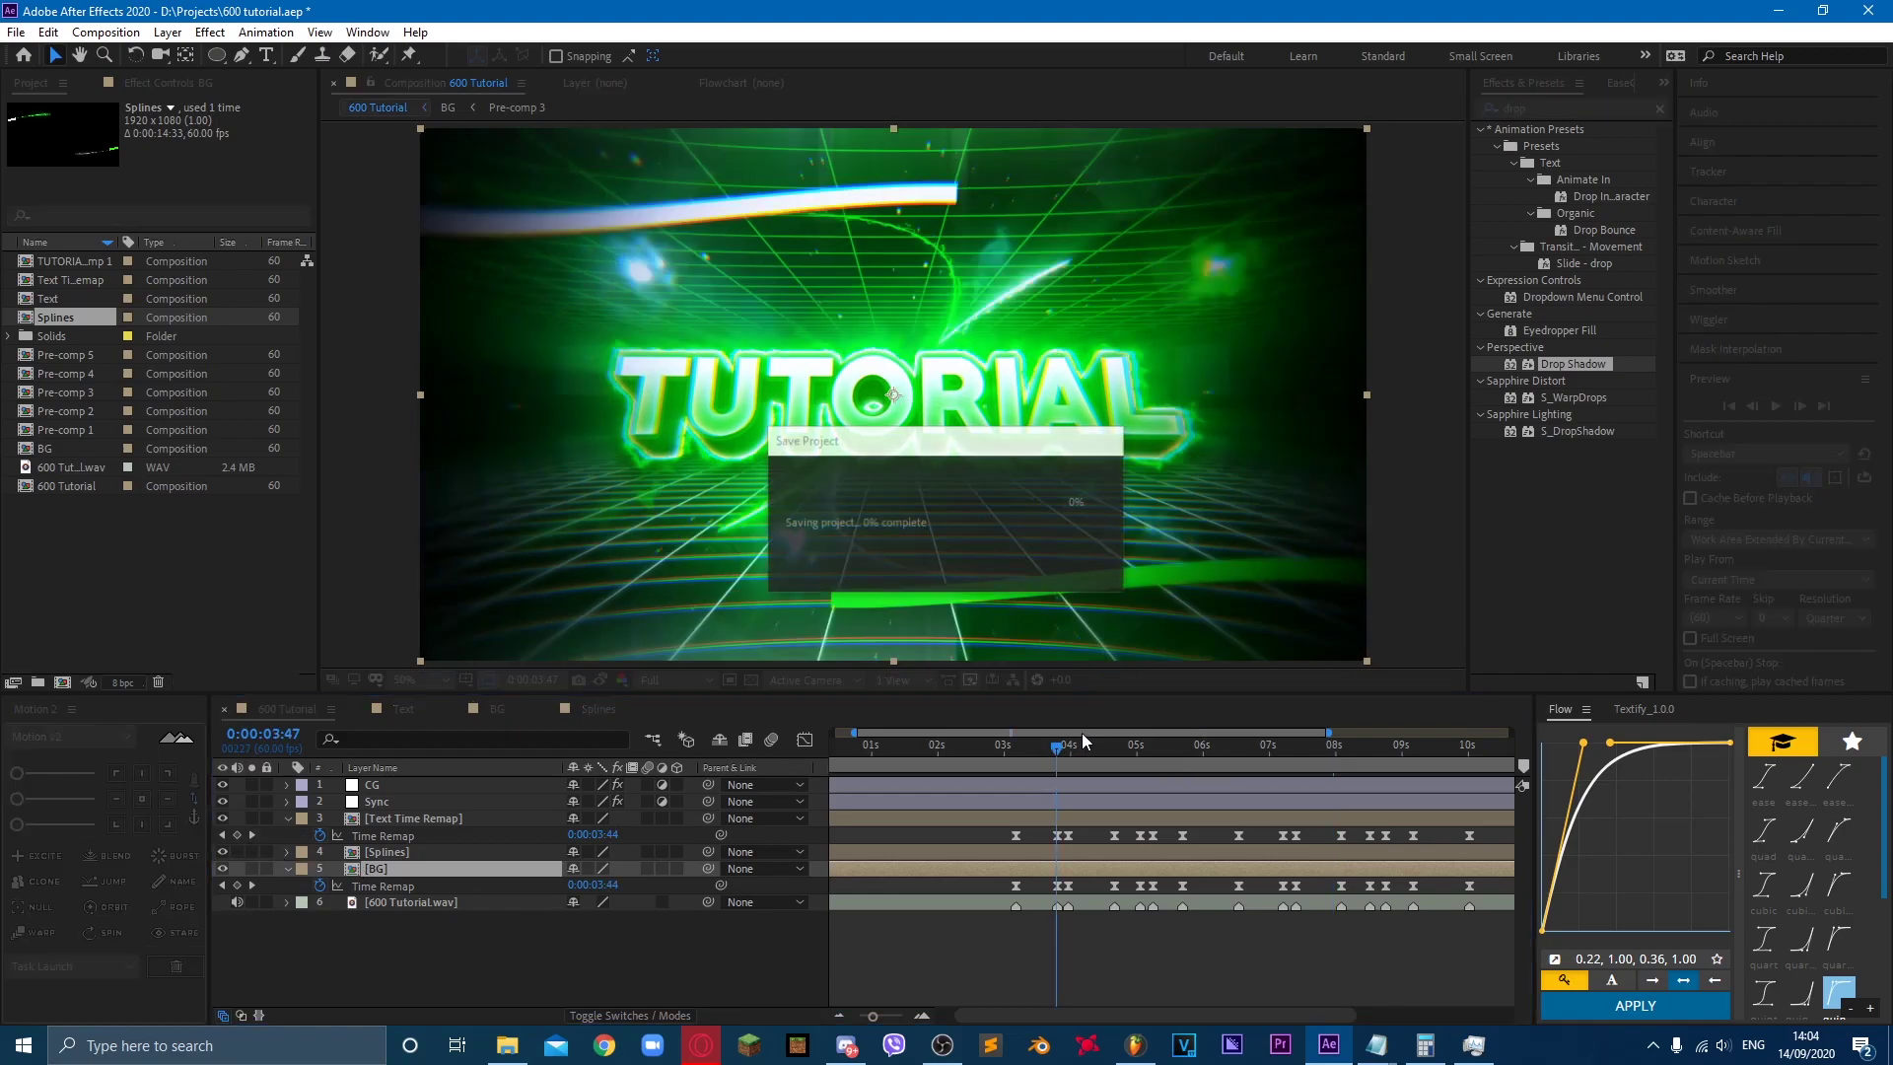
pyautogui.press('space')
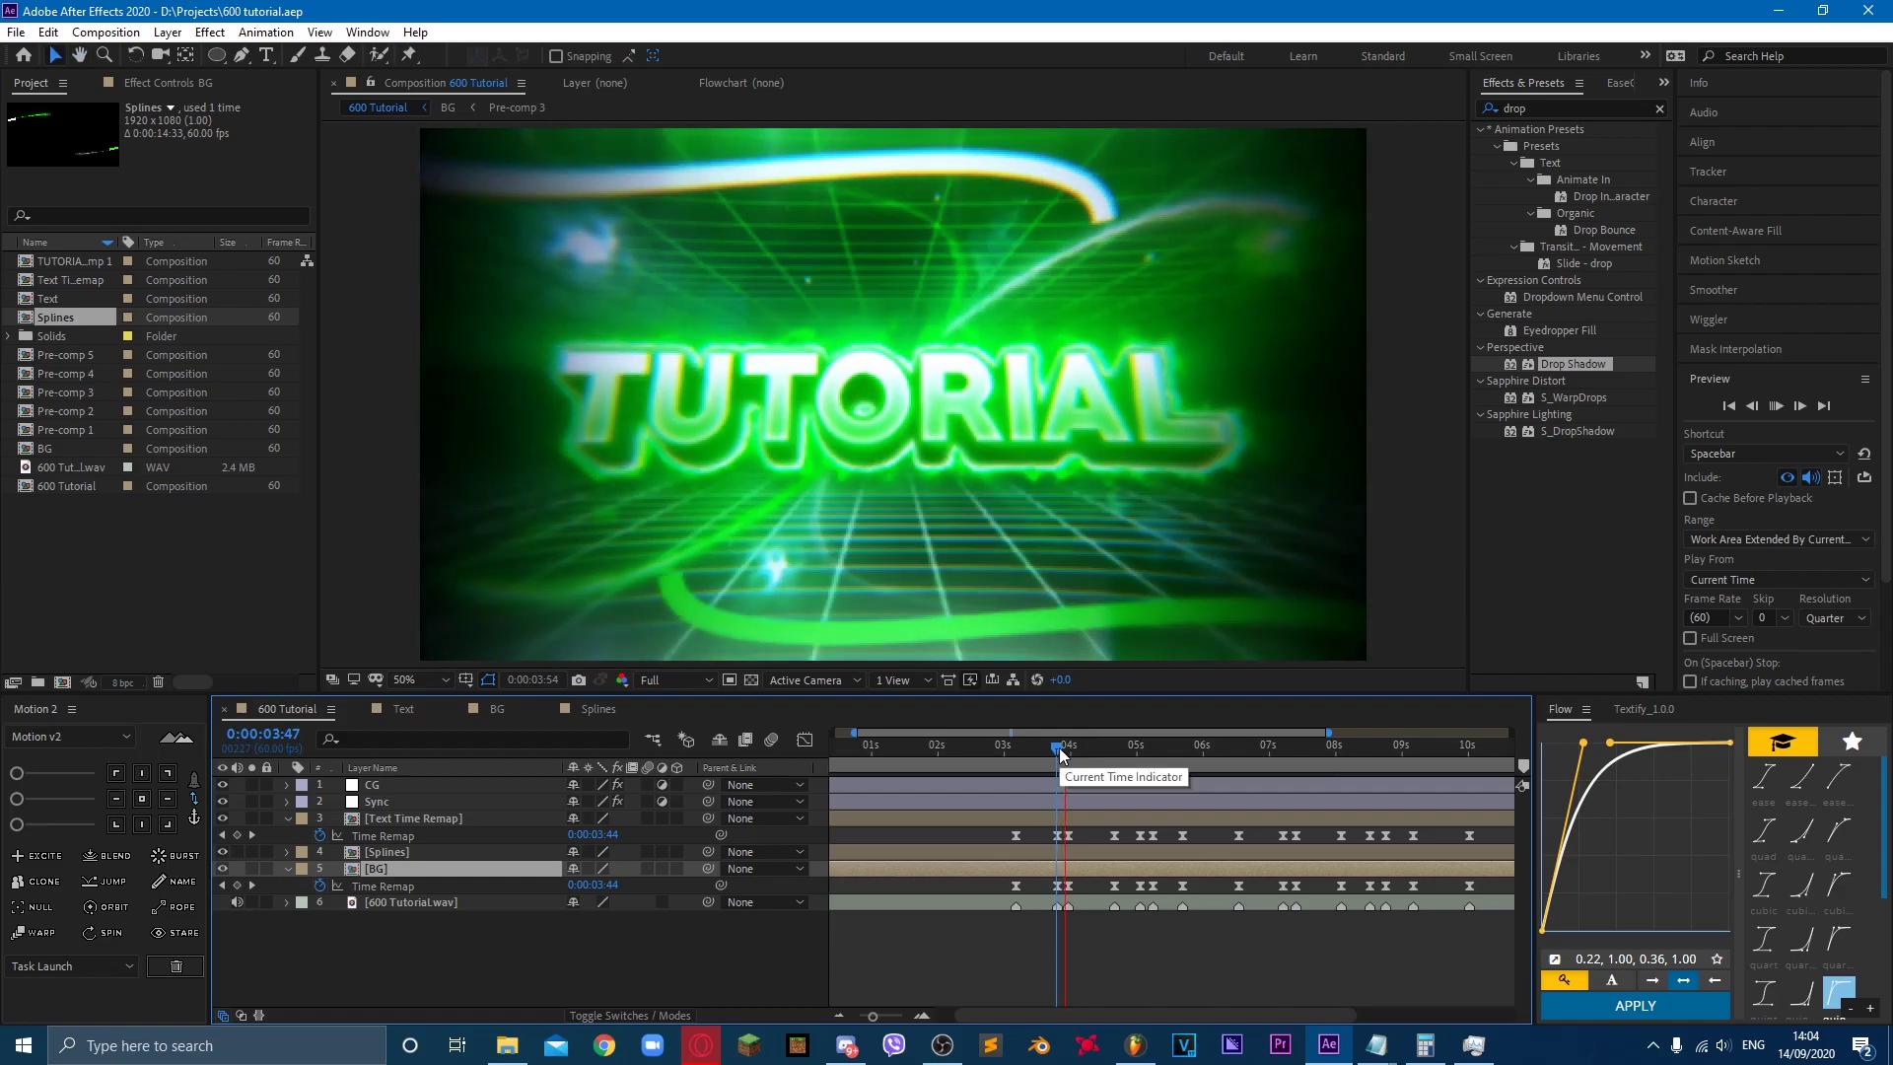
pyautogui.press('space')
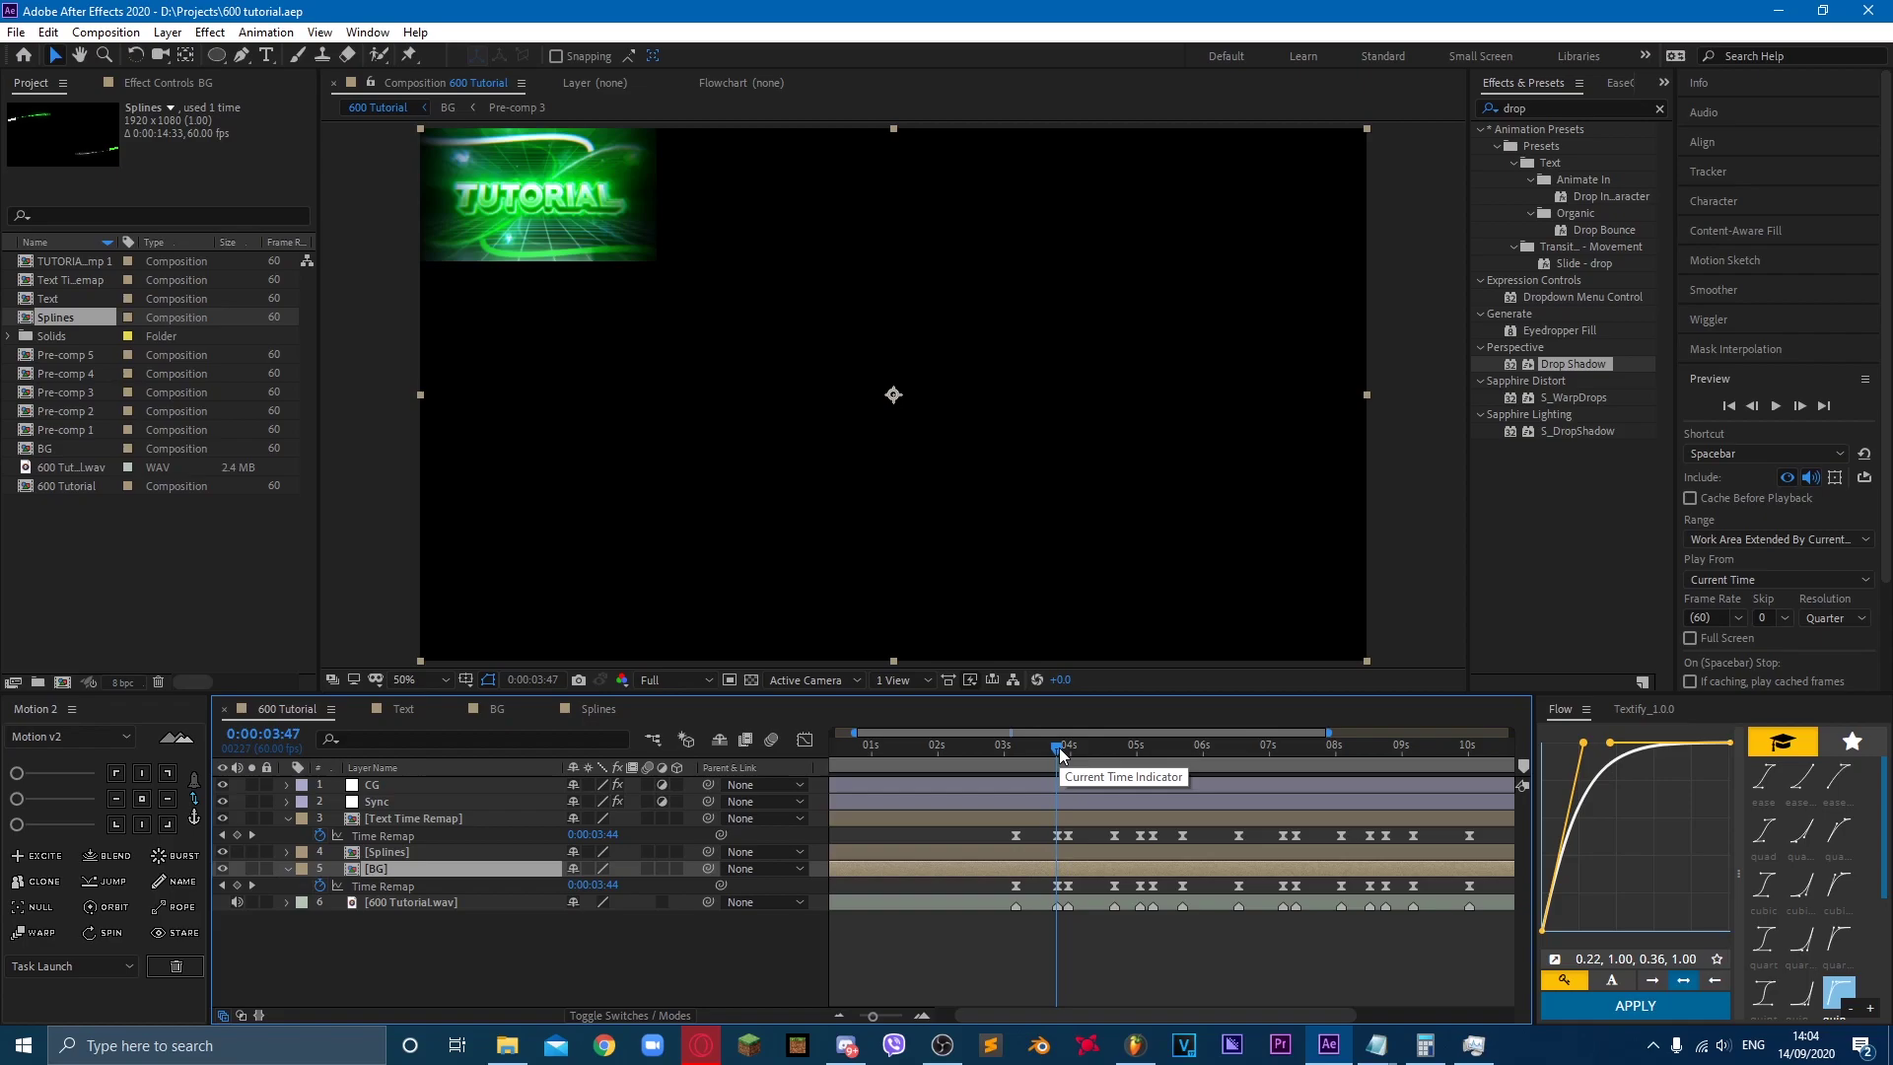
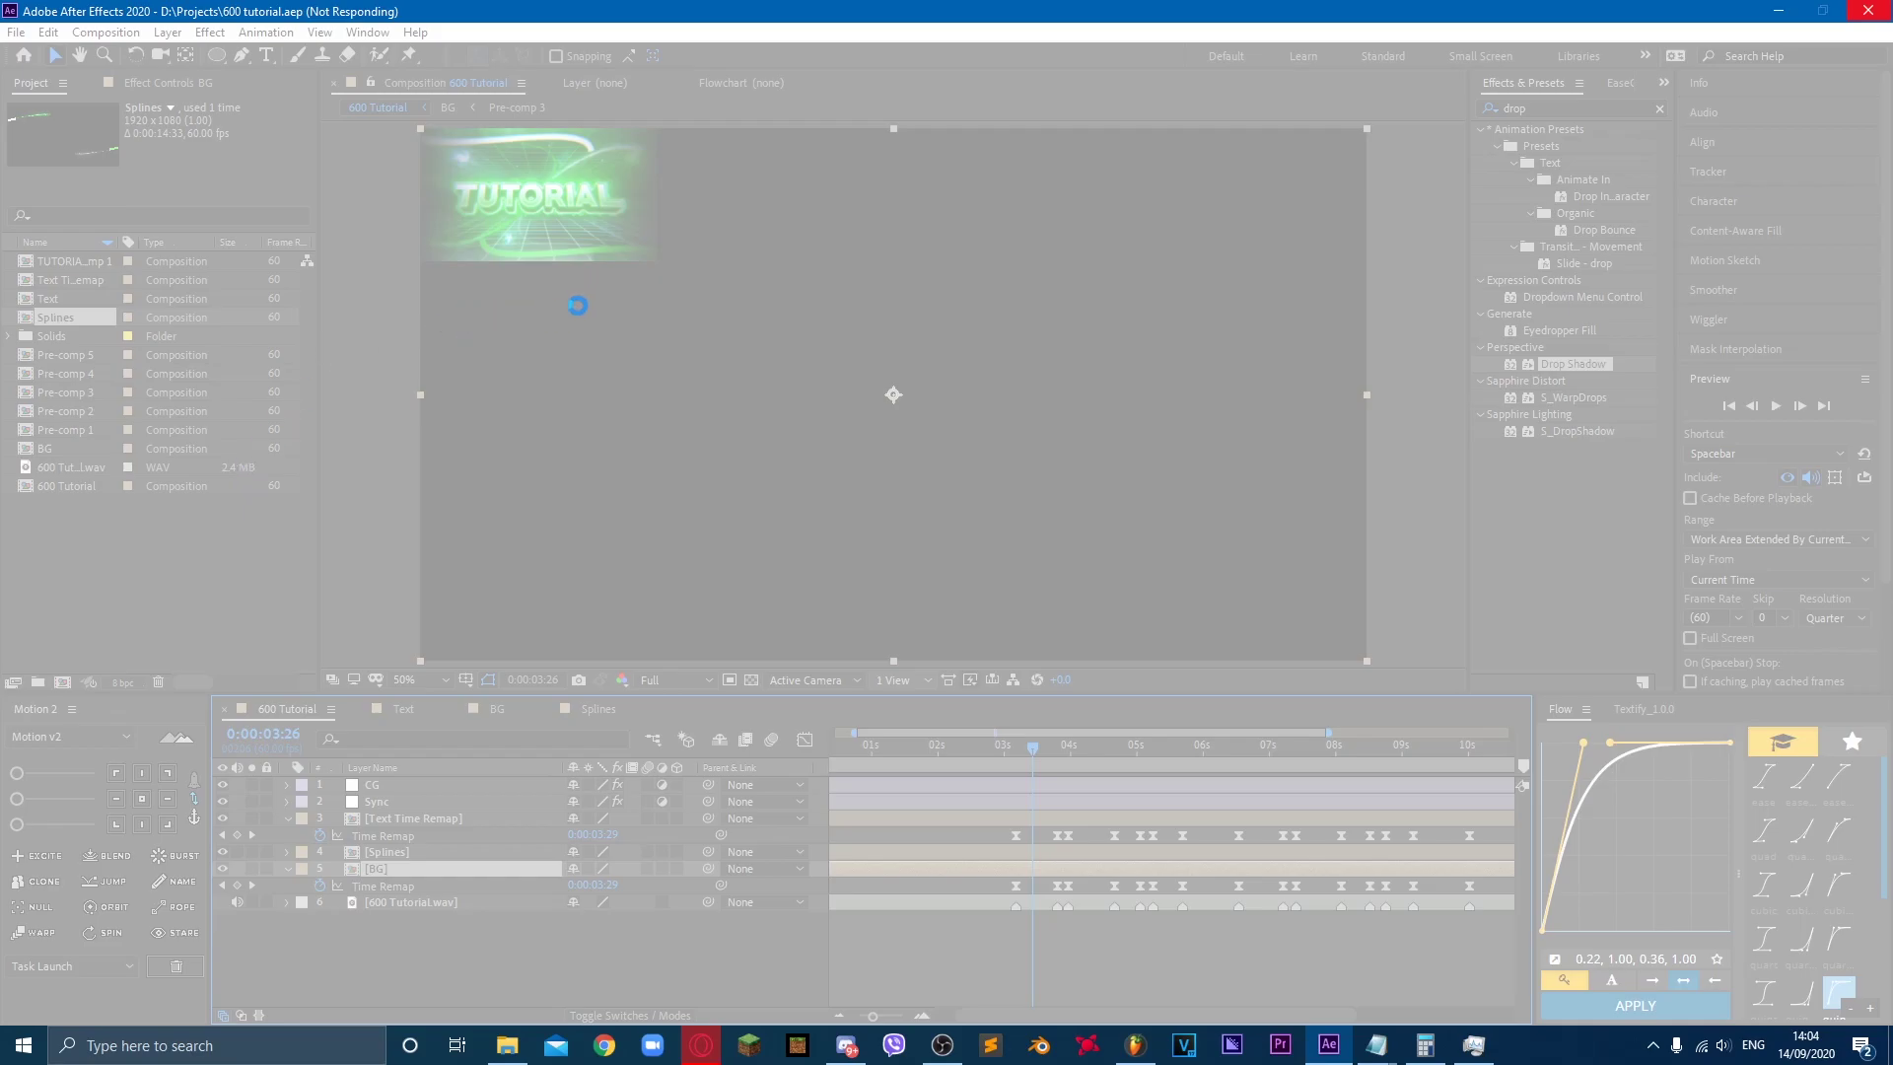
# Step: Check After Effects' memory use in Task Manager, then return to the project and dismiss the Import File dialog
pyautogui.hotkey('ctrl', 'shift', 'Escape')
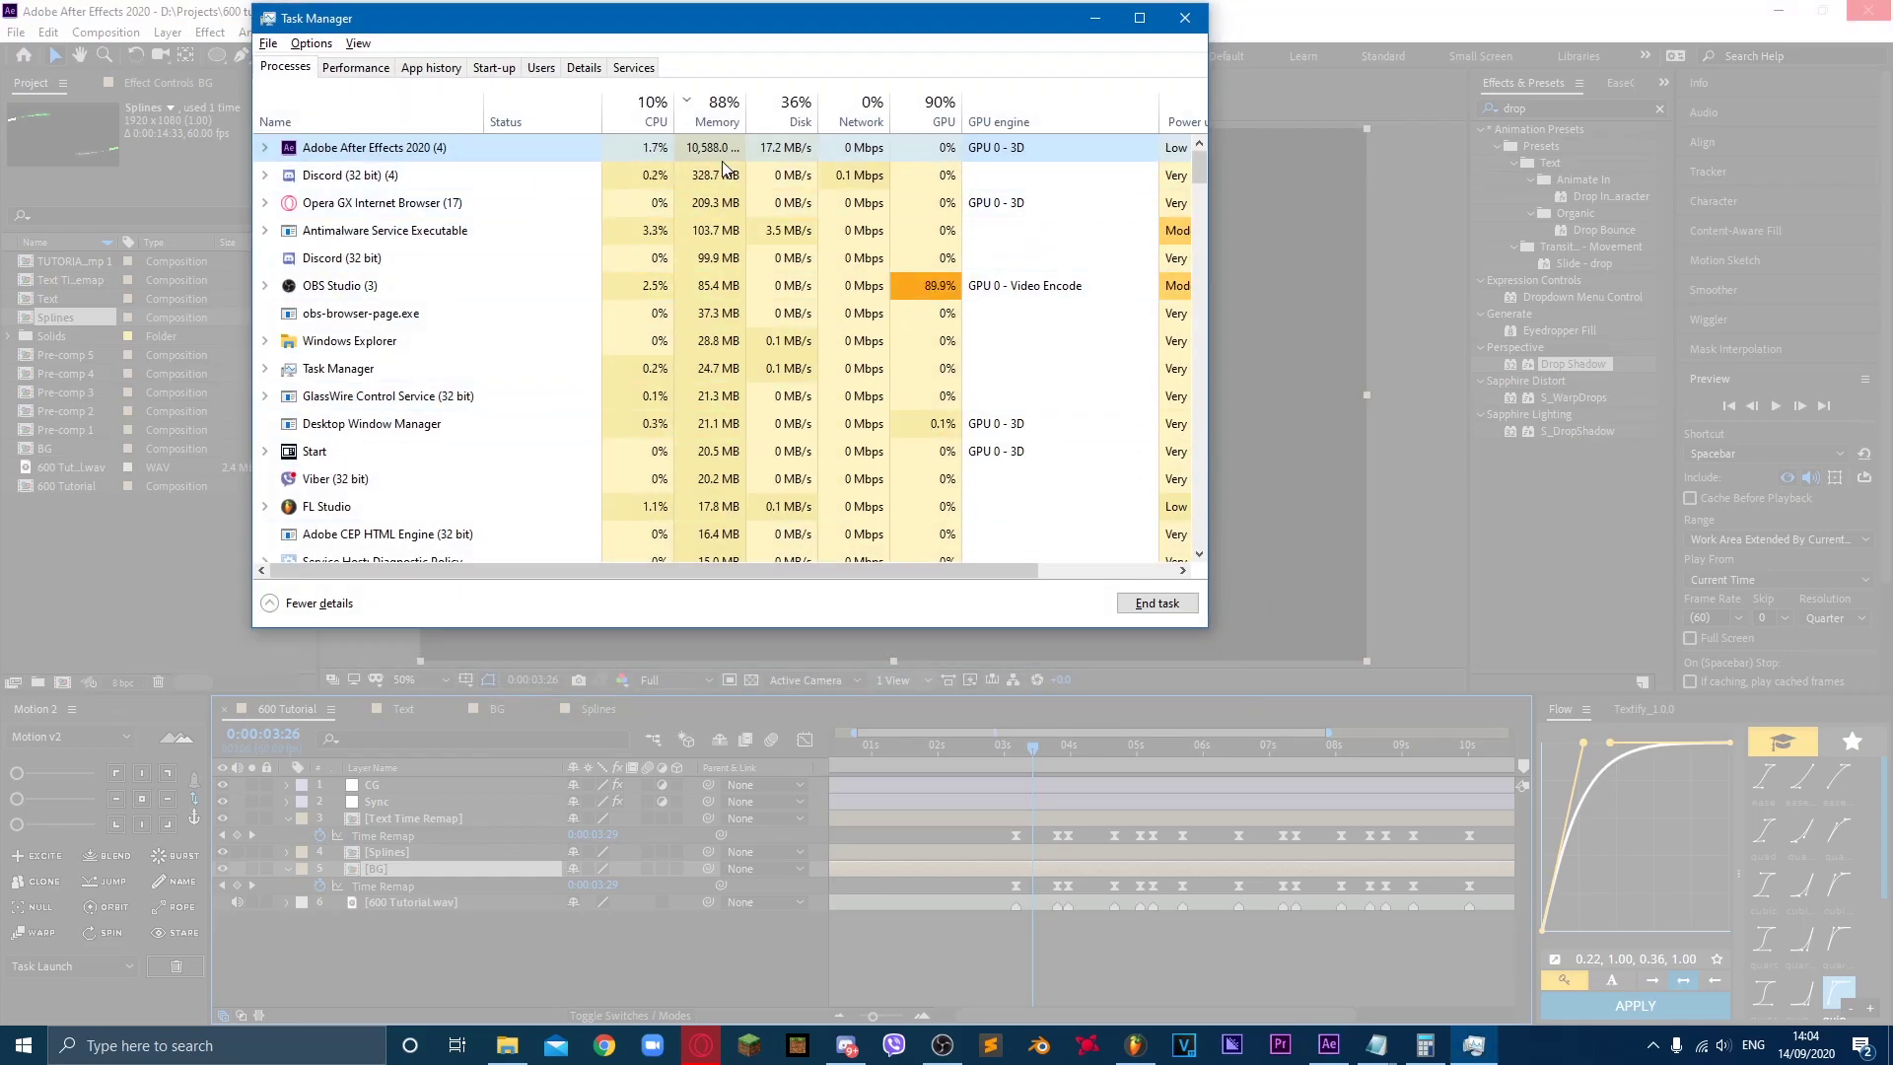
pyautogui.moveTo(919, 33); pyautogui.dragTo(1180, 167)
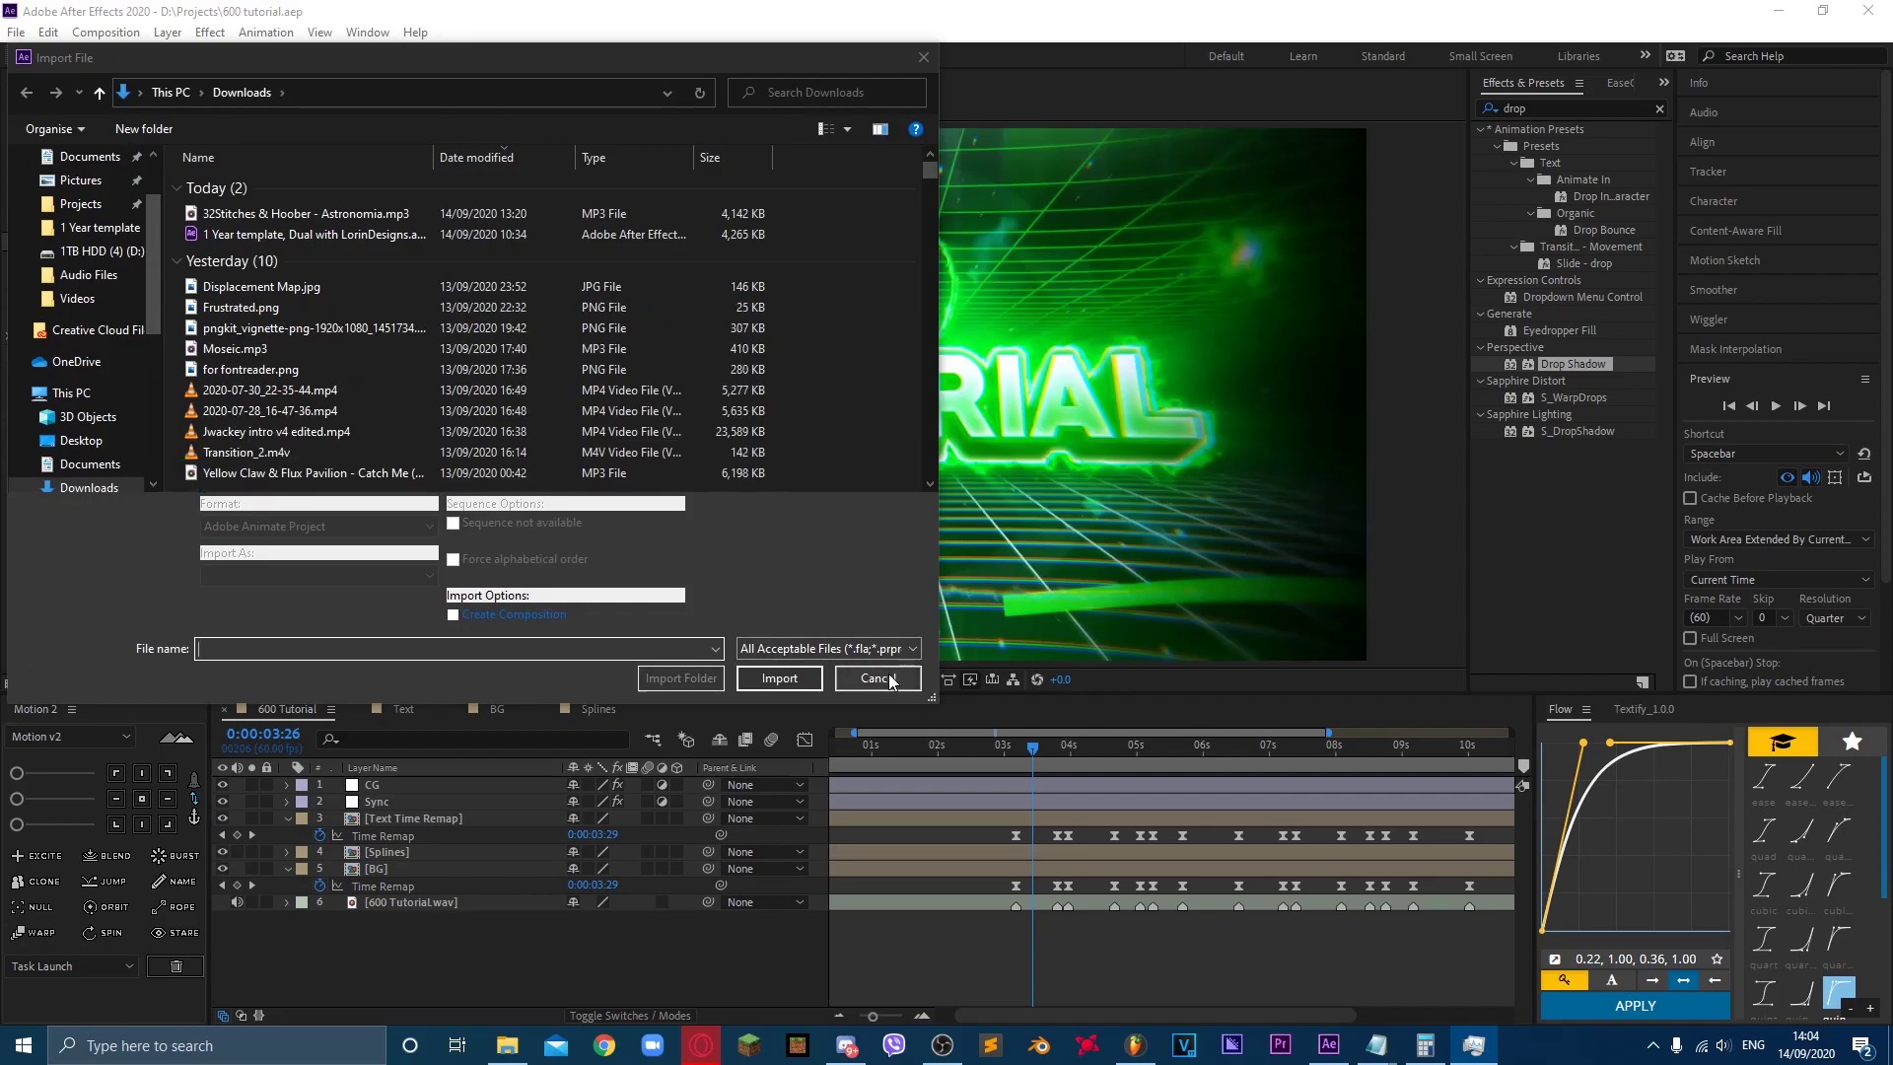
pyautogui.click(878, 678)
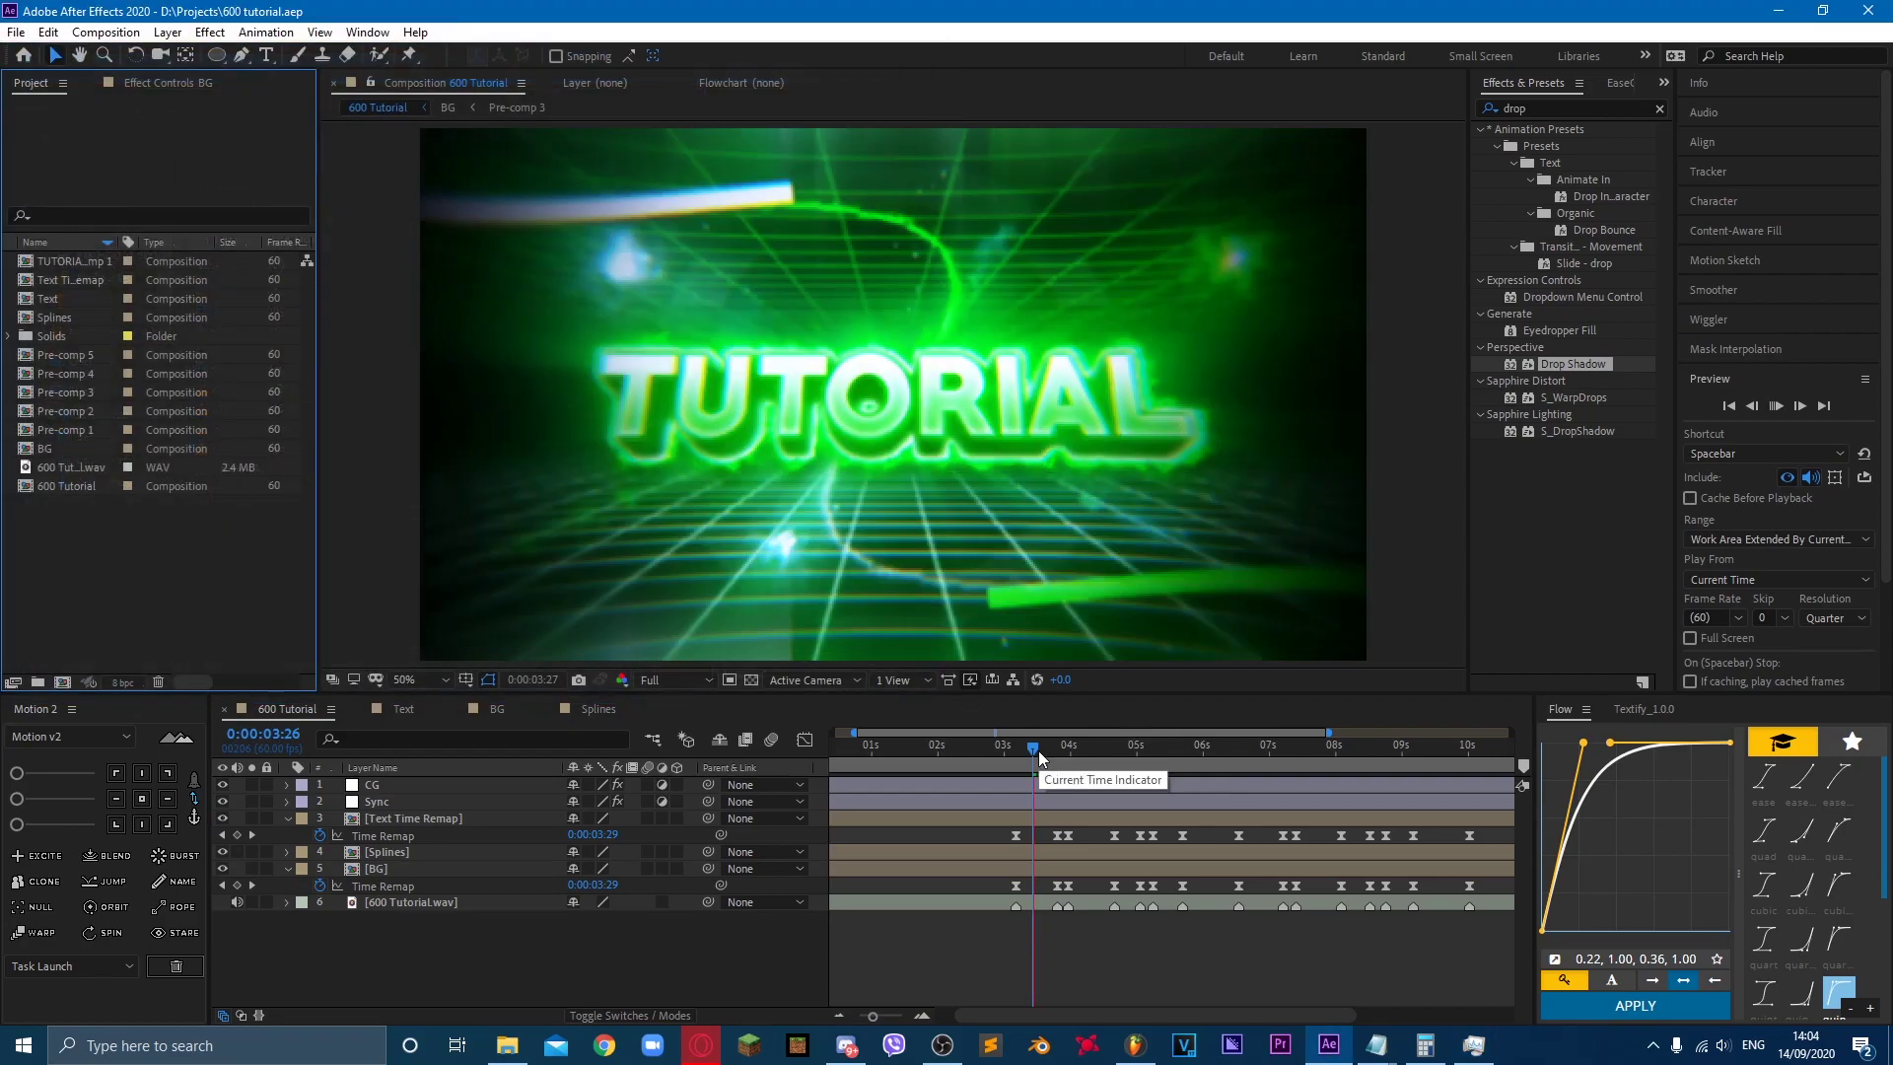
# Step: Play back the 600 Tutorial composition repeatedly from 0:00:03:26 to review the splines around the text
pyautogui.click(1032, 757)
pyautogui.press('space')
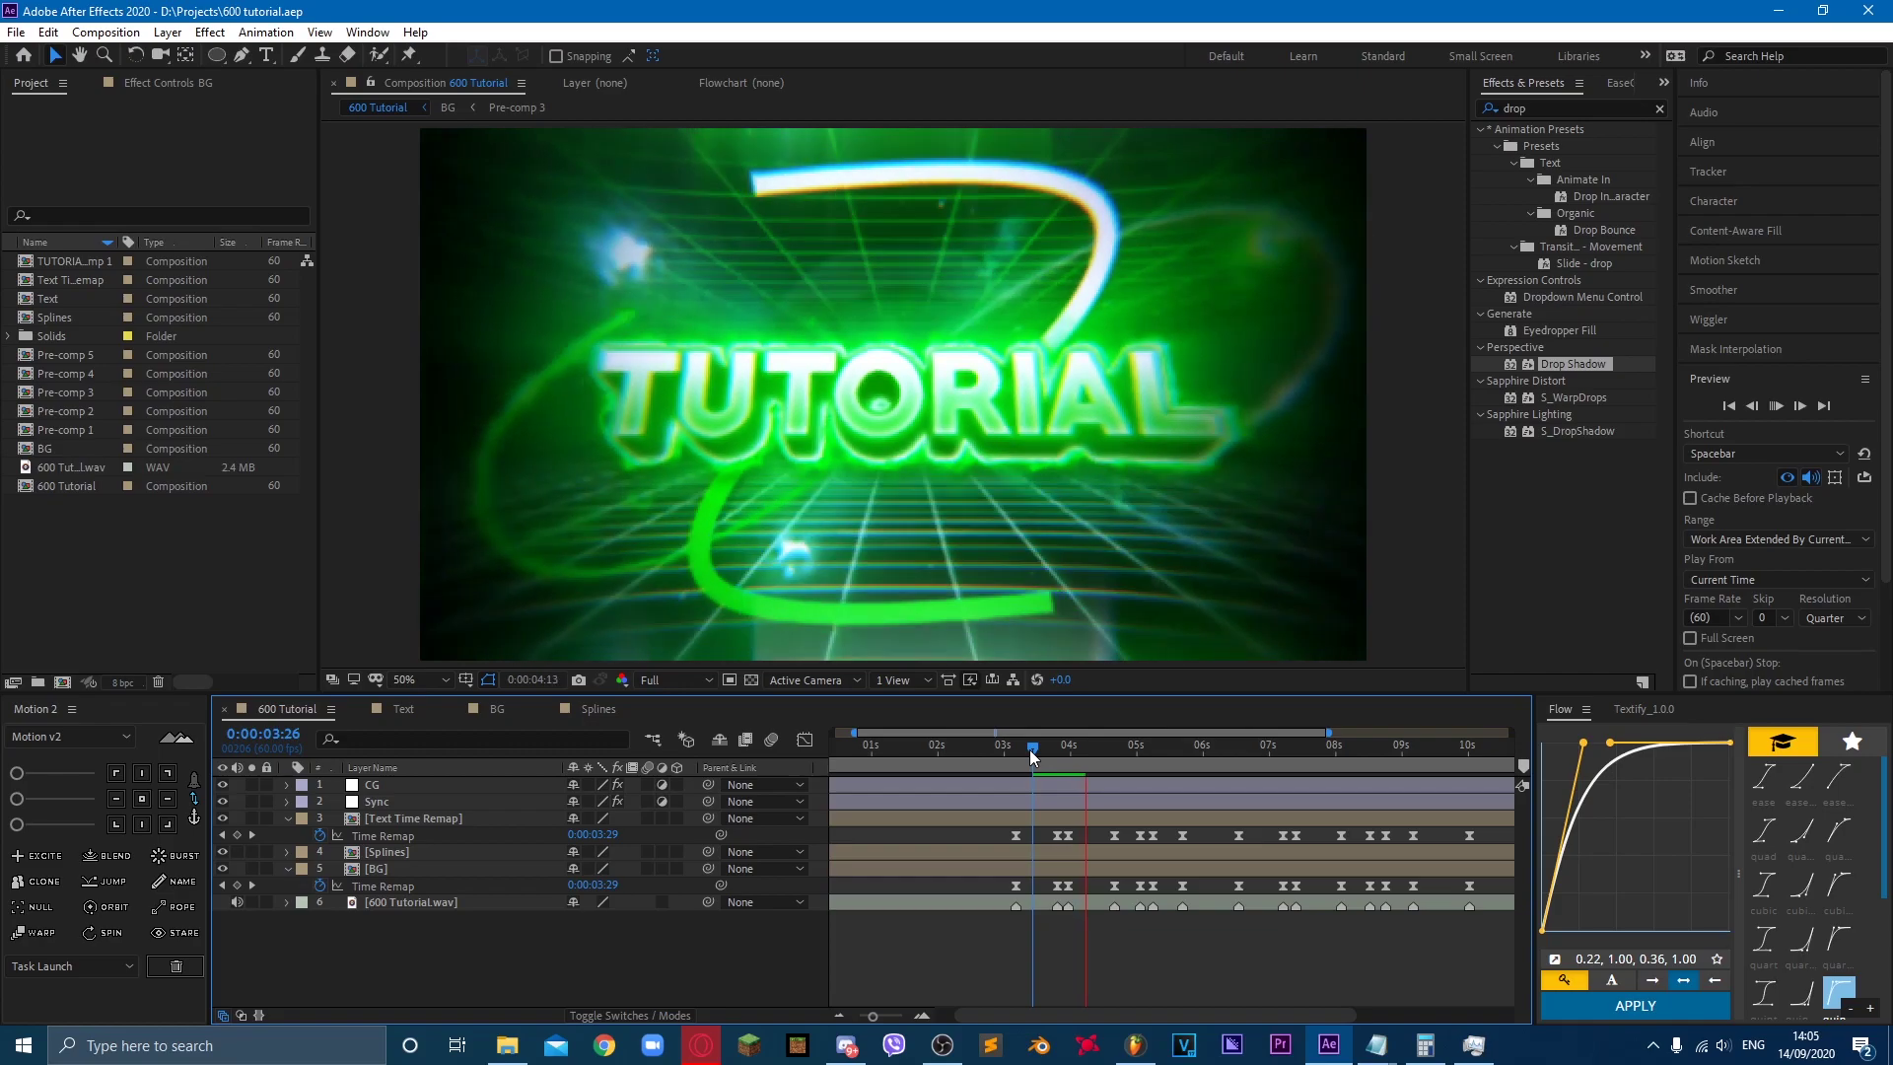
pyautogui.press('space')
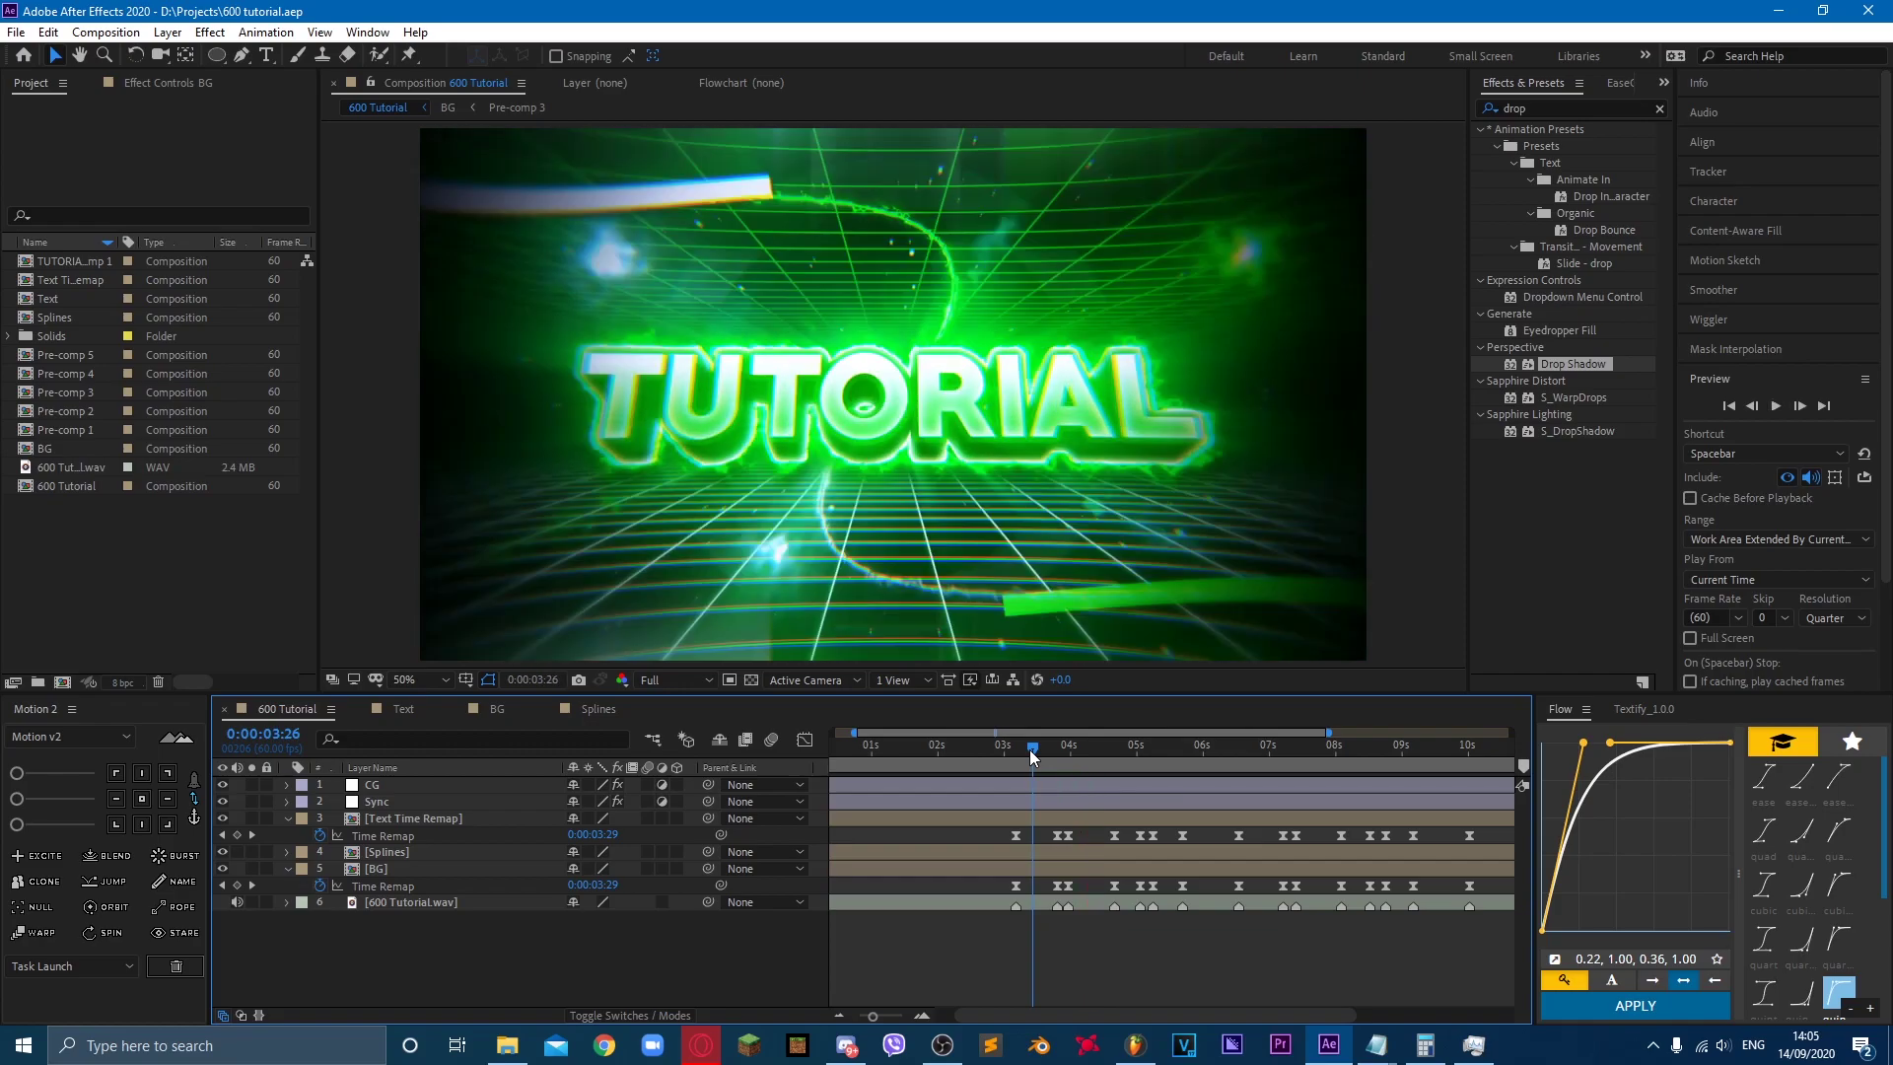
pyautogui.press('space')
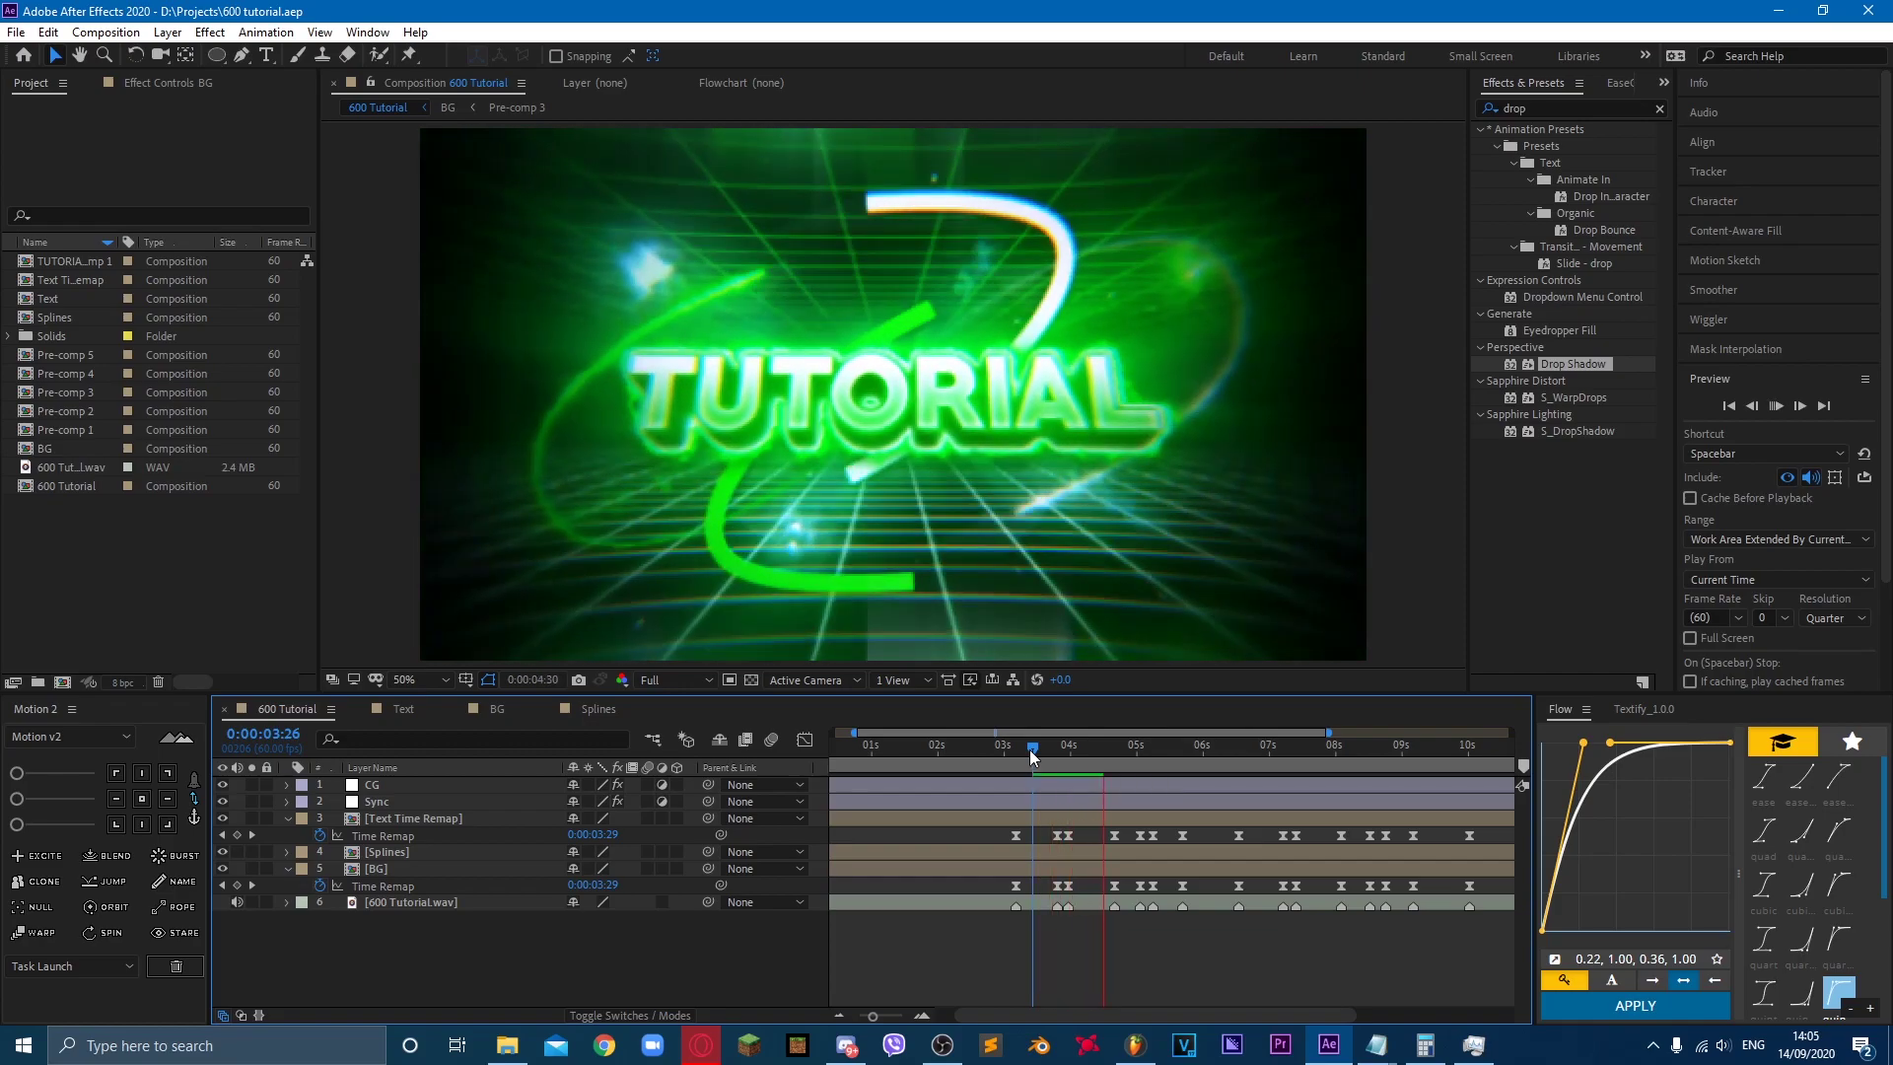
pyautogui.press('space')
pyautogui.press('space')
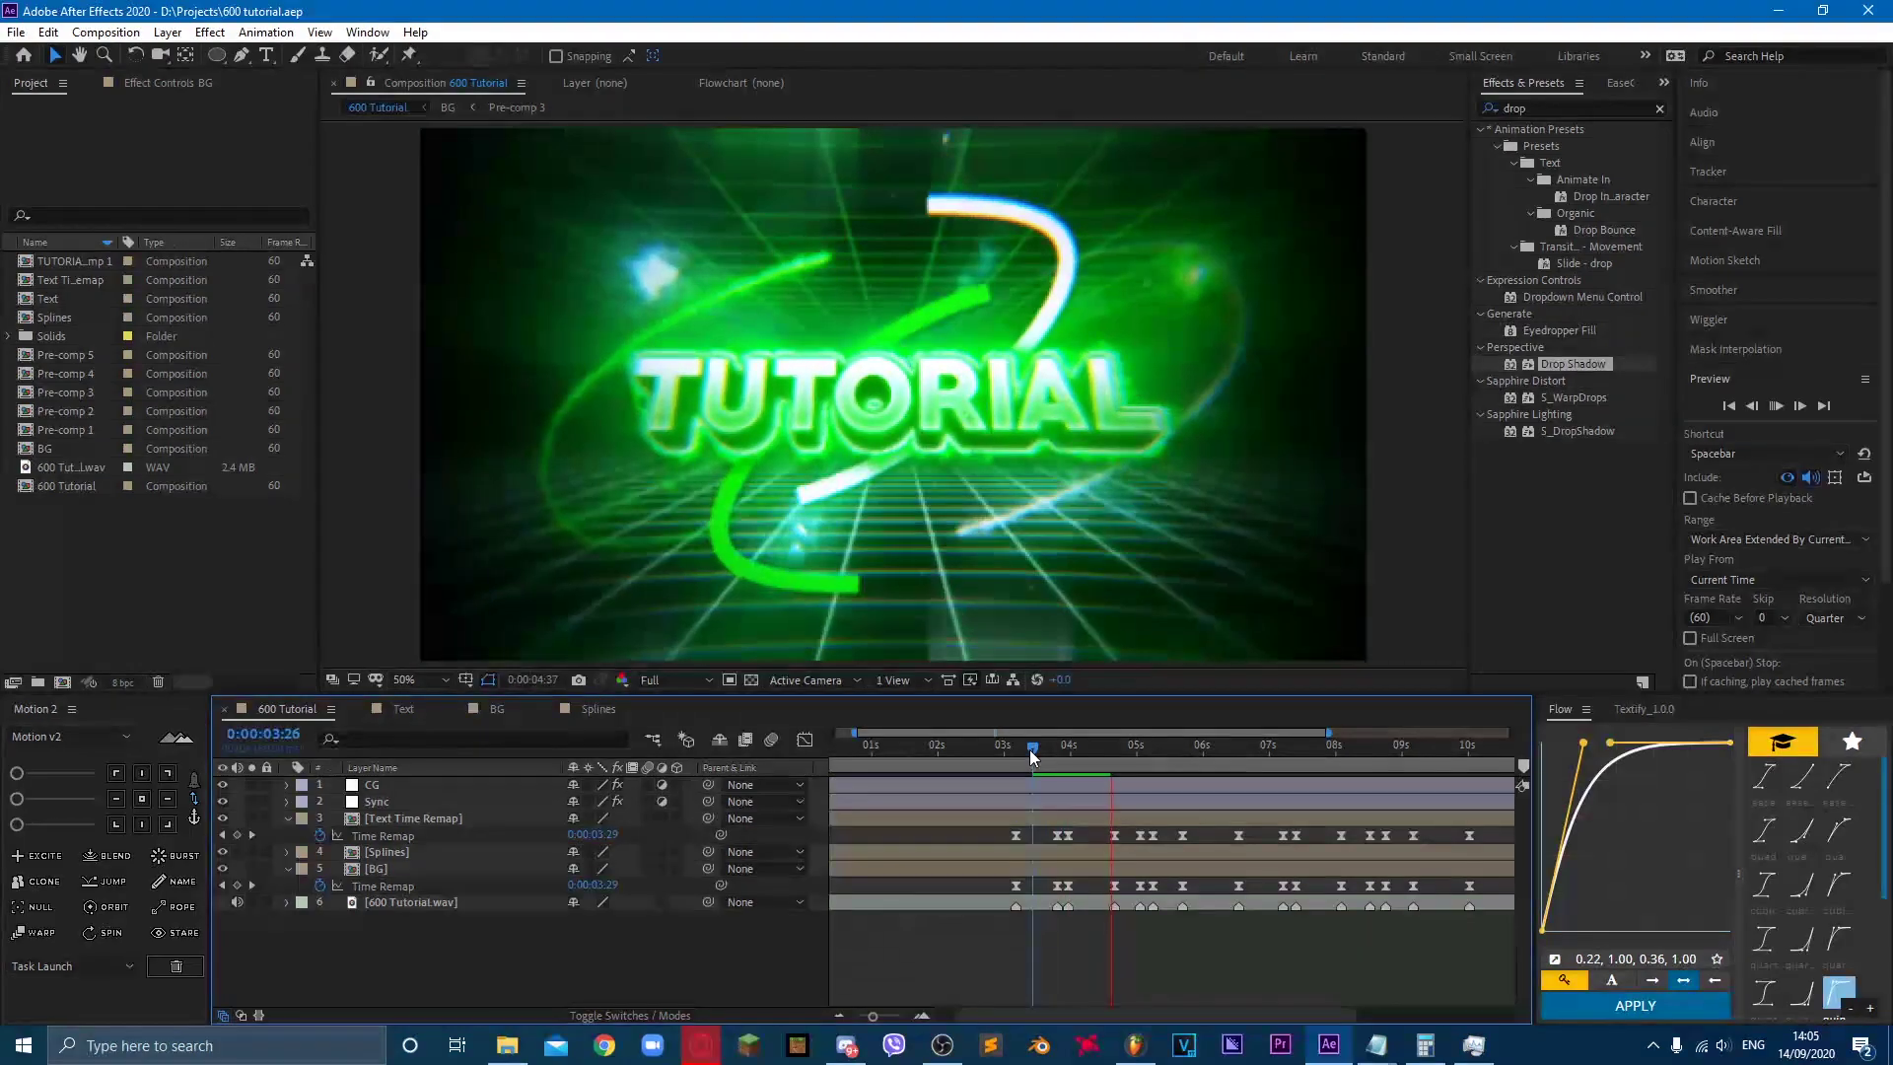
pyautogui.press('space')
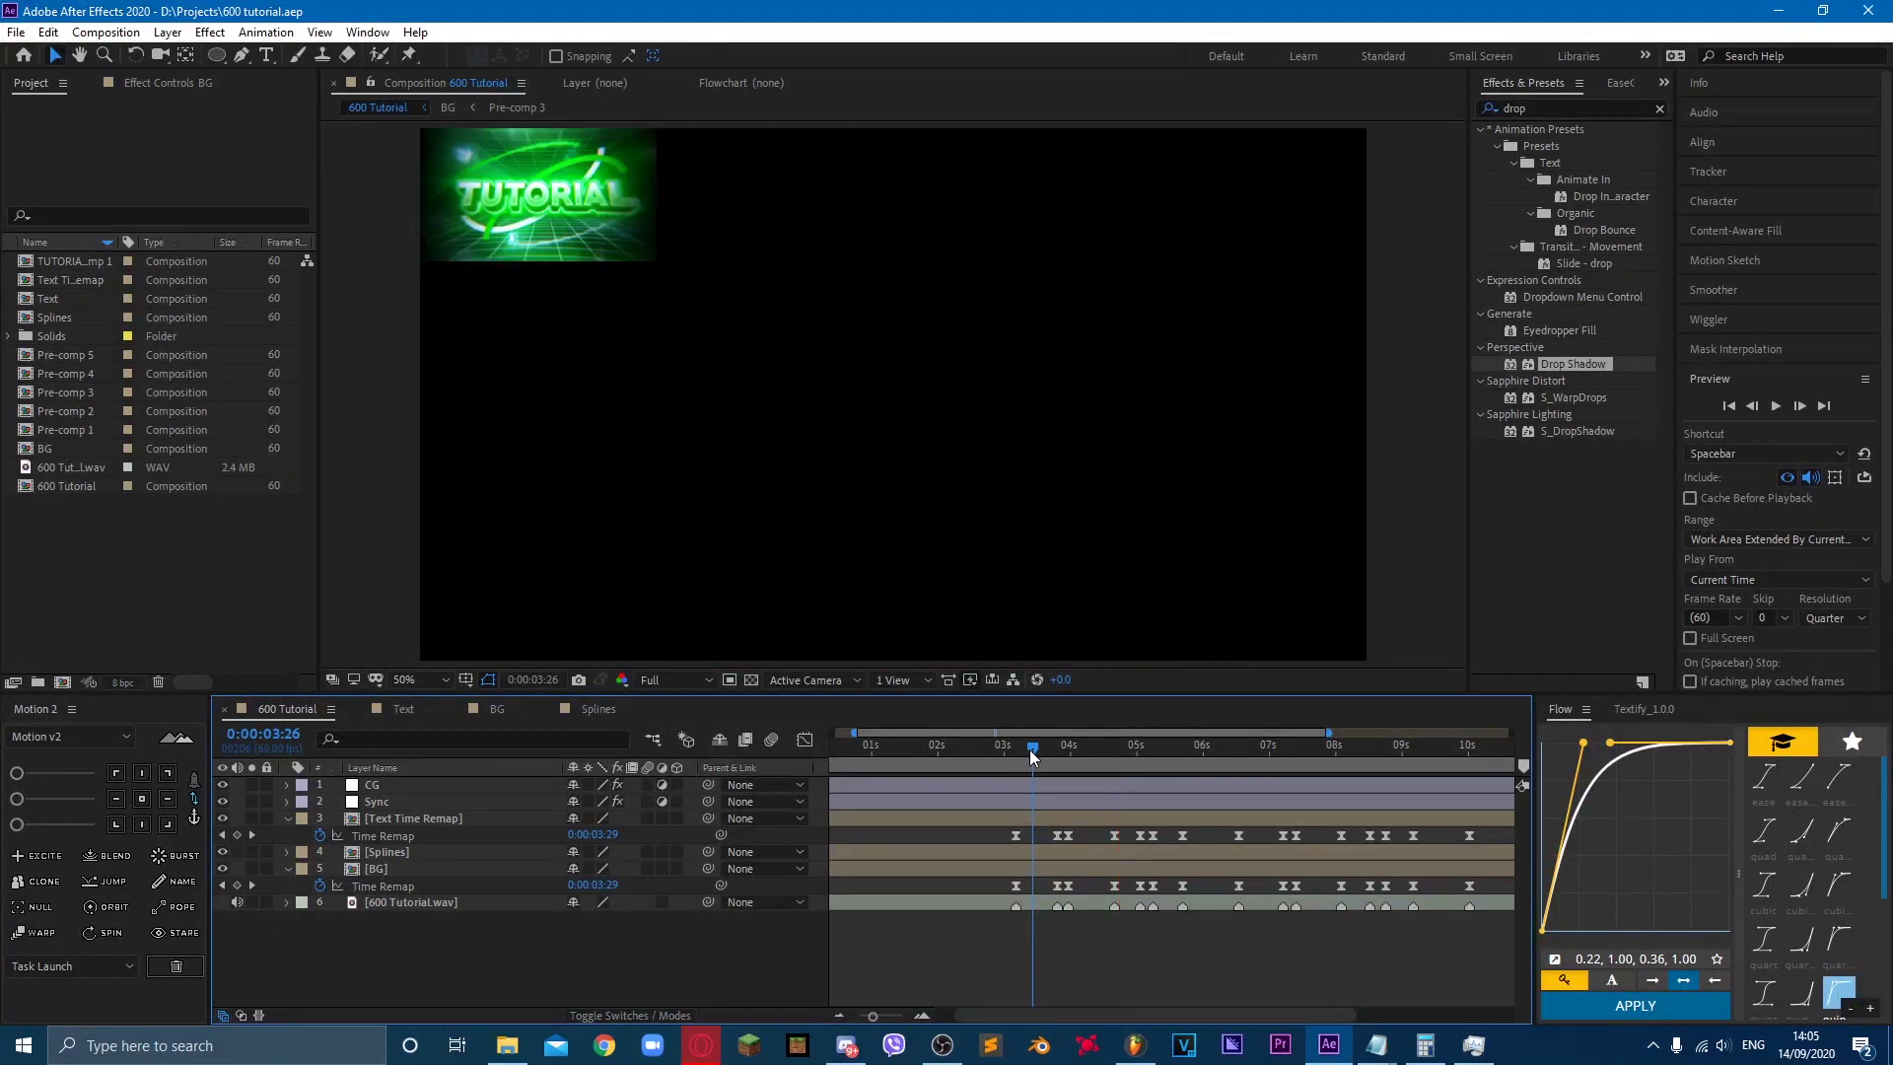
pyautogui.press('space')
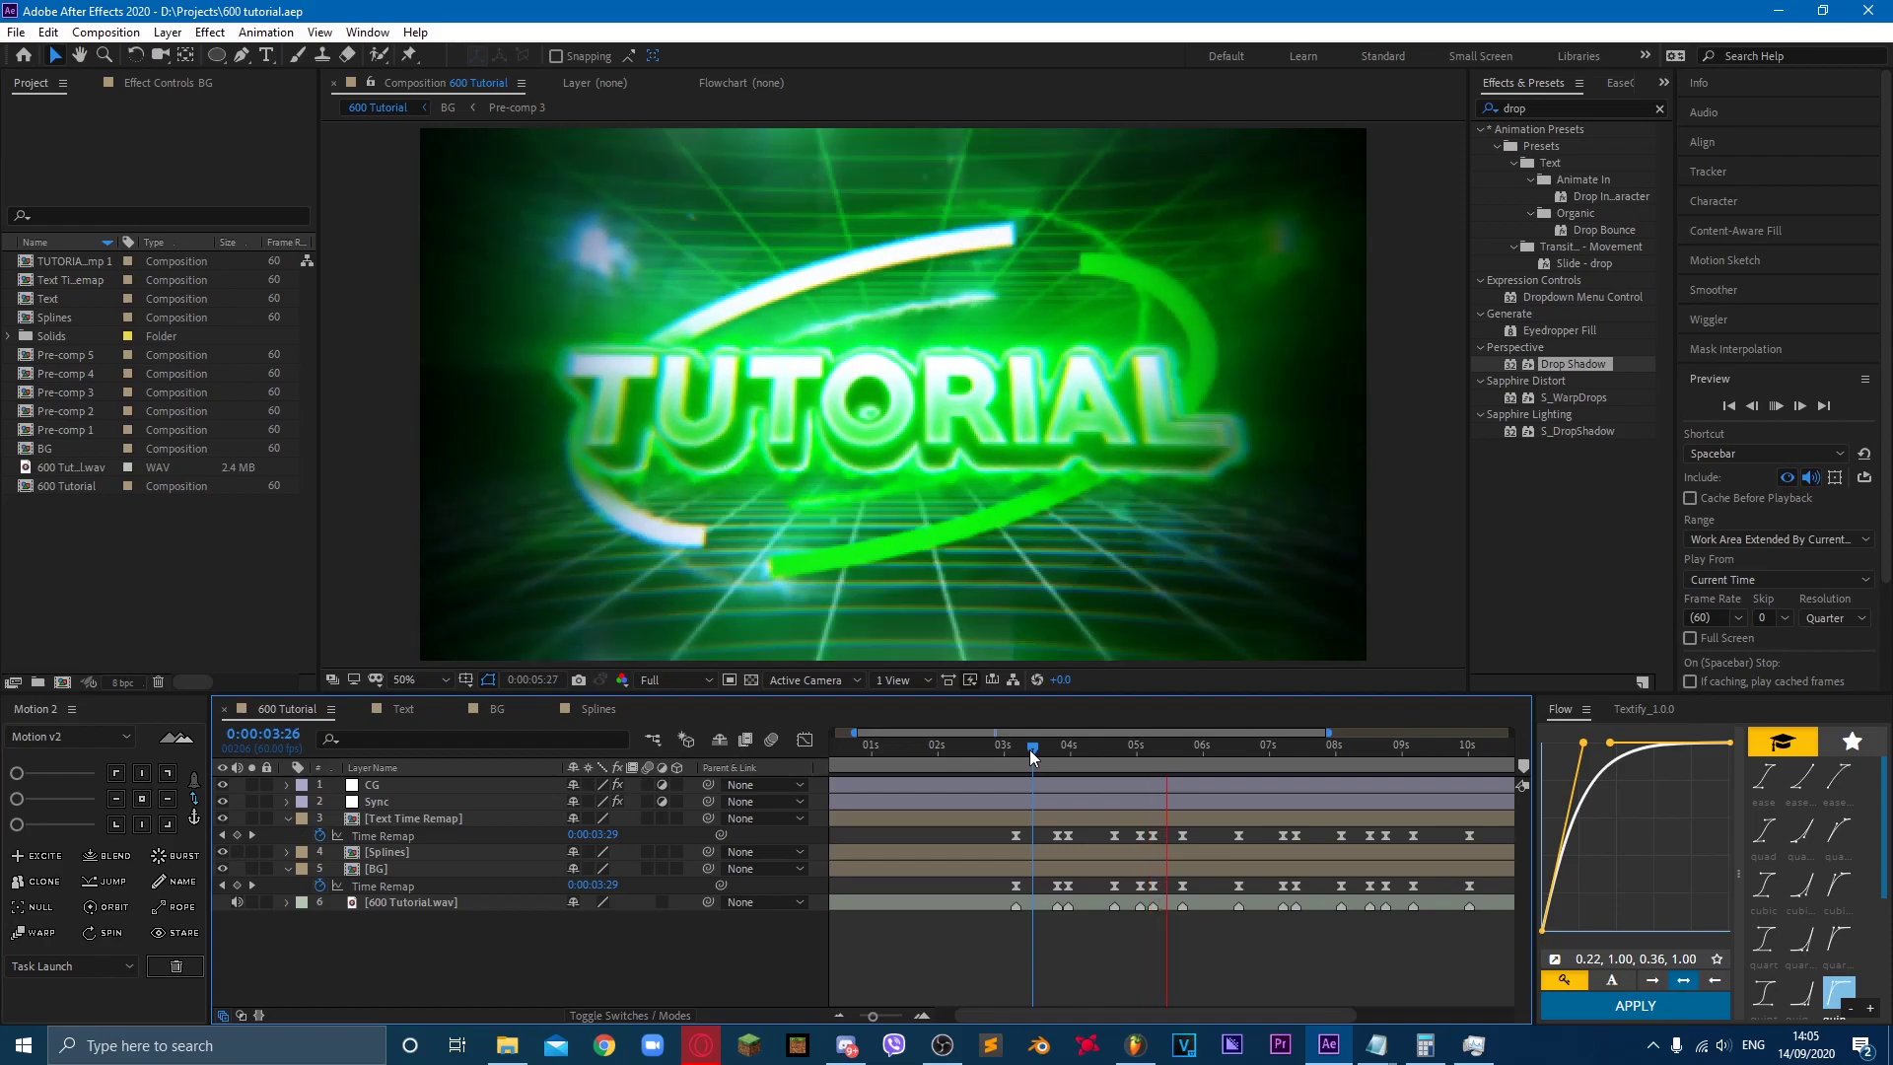
# Step: Check the recording status in OBS, then return to After Effects and replay the 600 Tutorial composition
pyautogui.click(943, 1052)
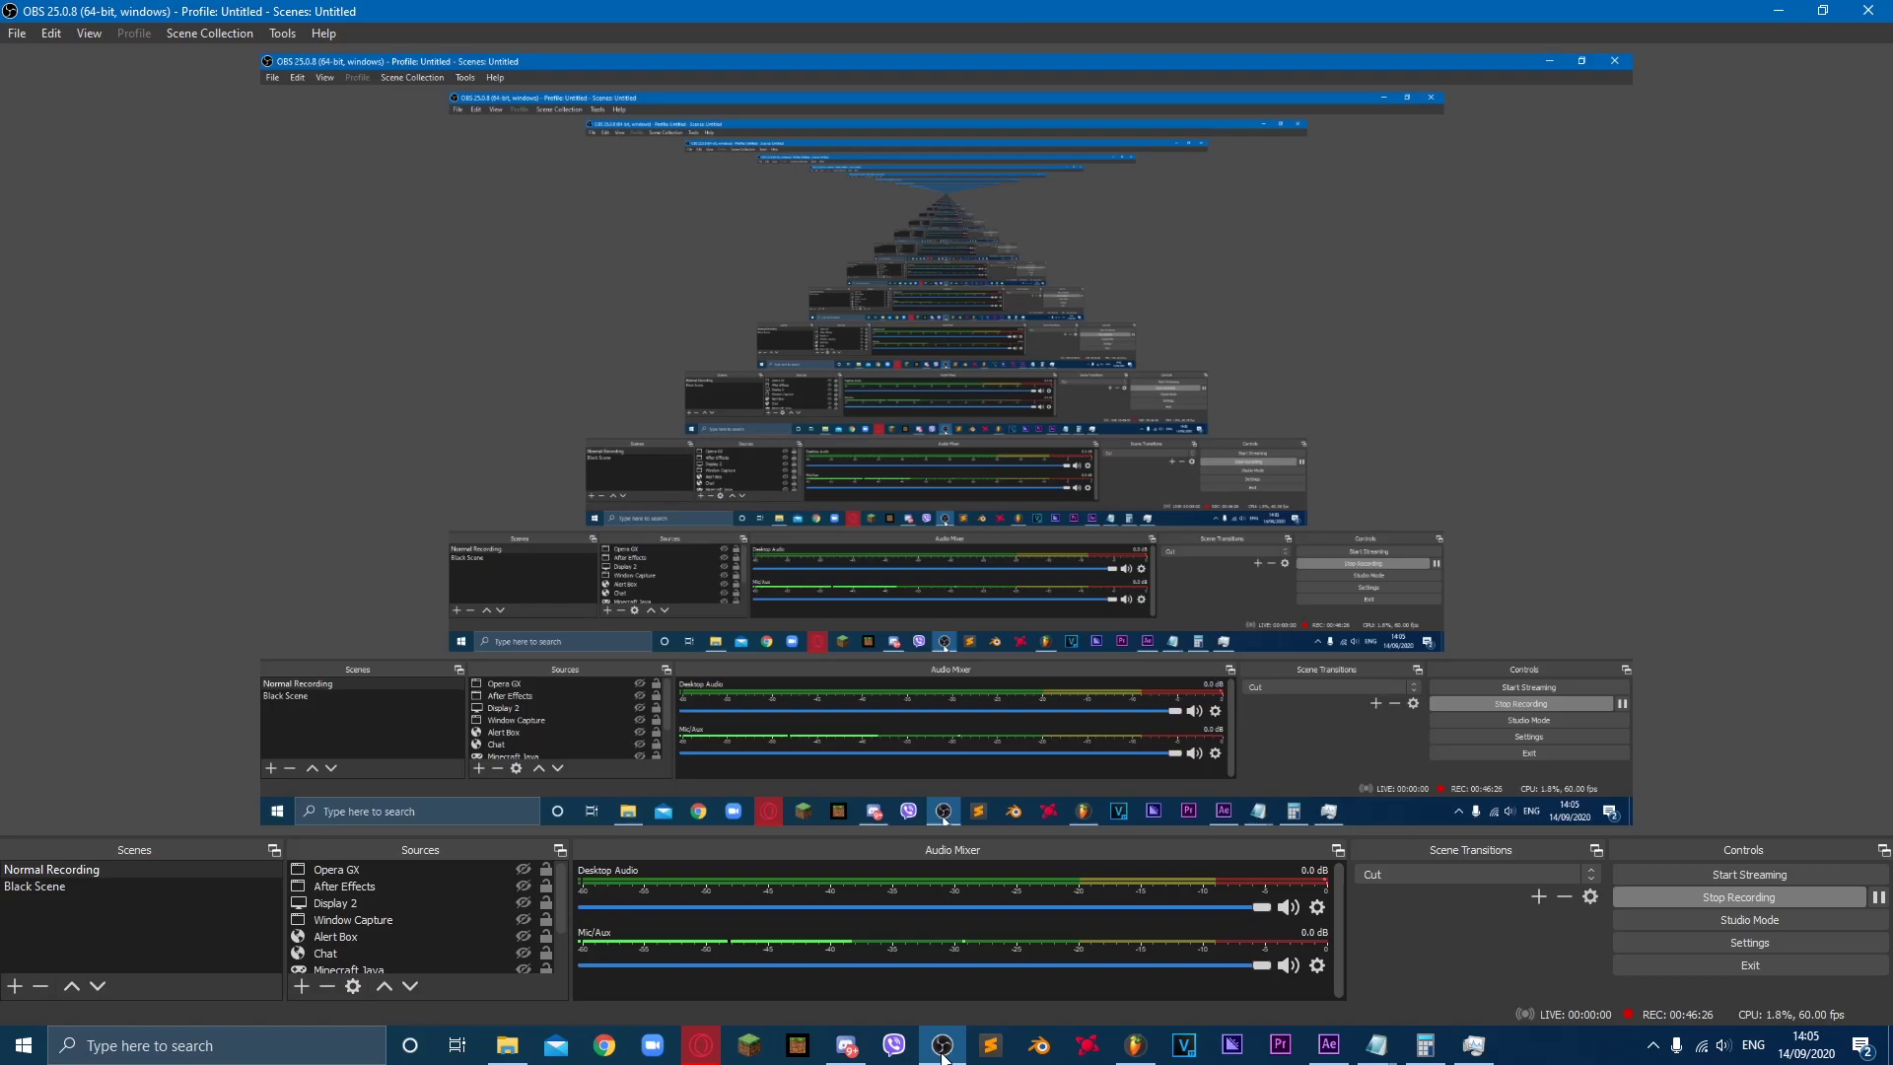
pyautogui.click(943, 1053)
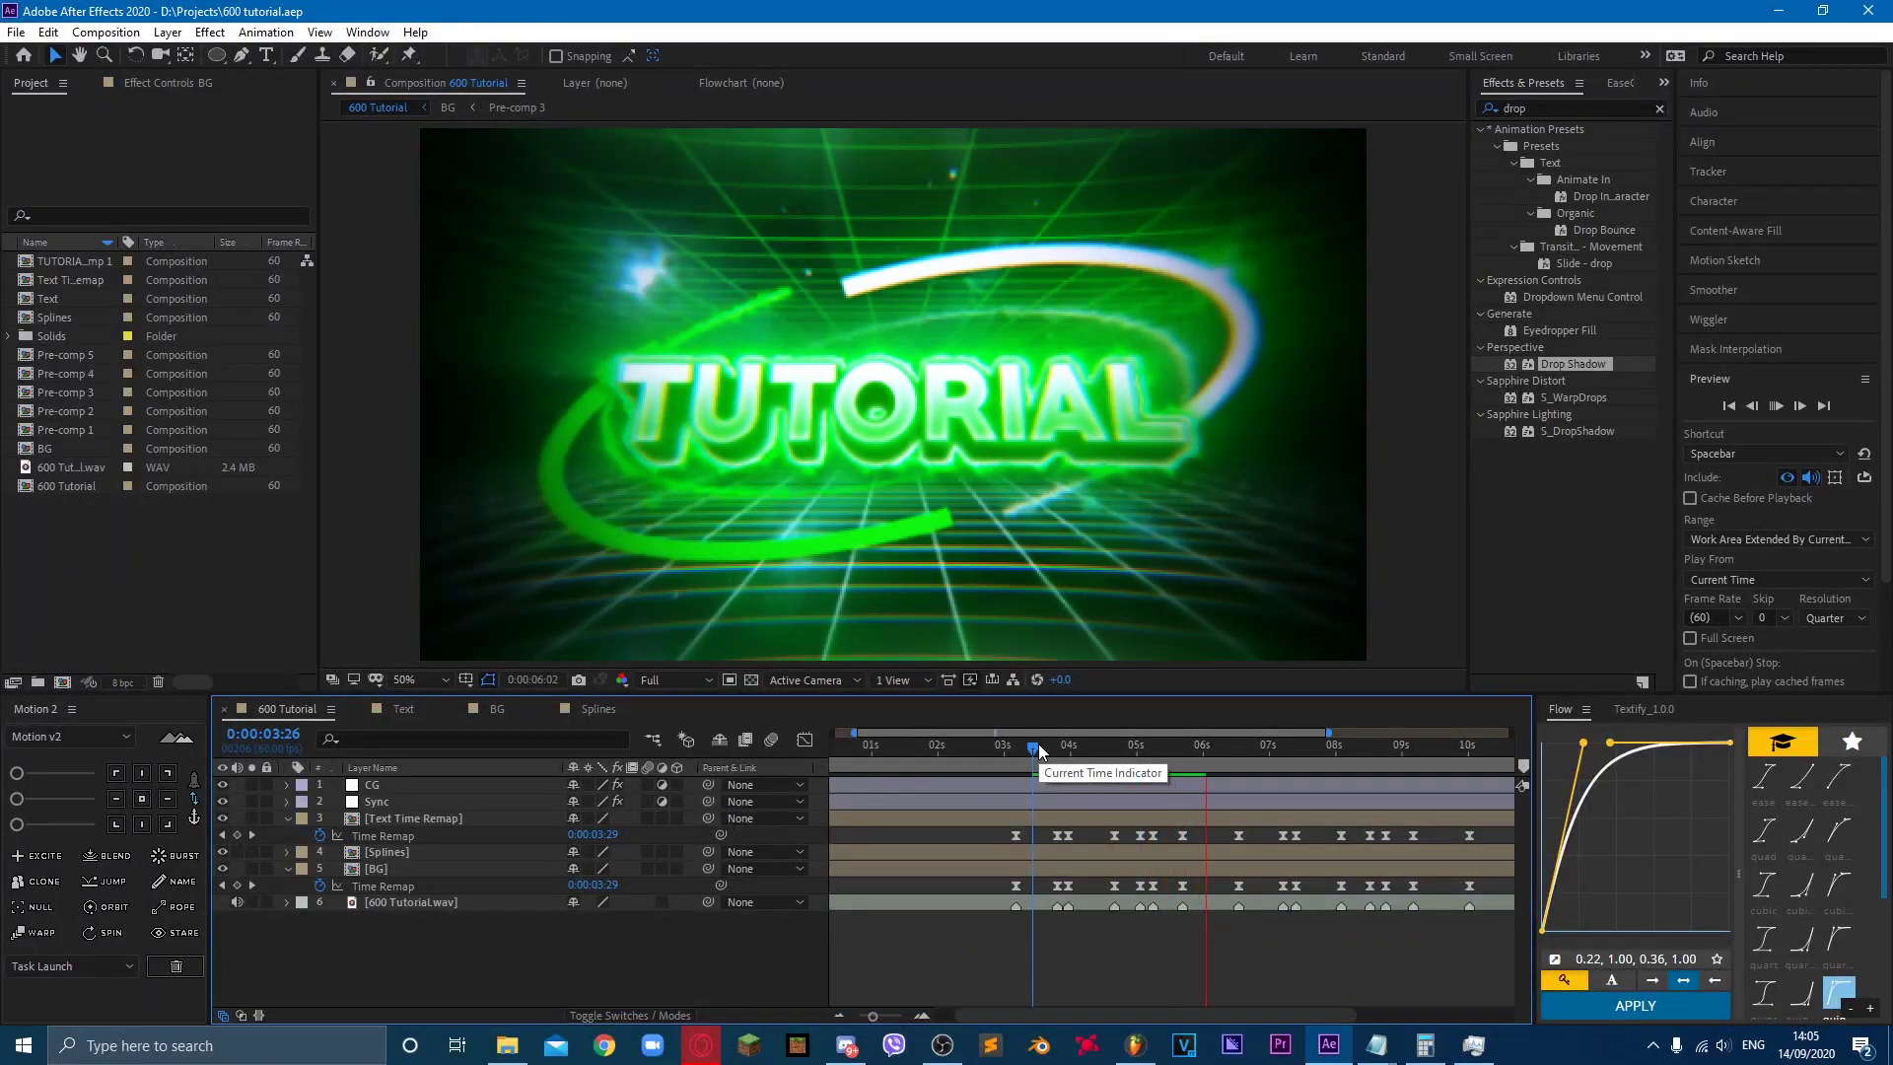
pyautogui.press('space')
pyautogui.press('space')
# Step: Move to 0:00:03:11 and show the Scale property of the Text Time Remap layer
pyautogui.click(301, 817)
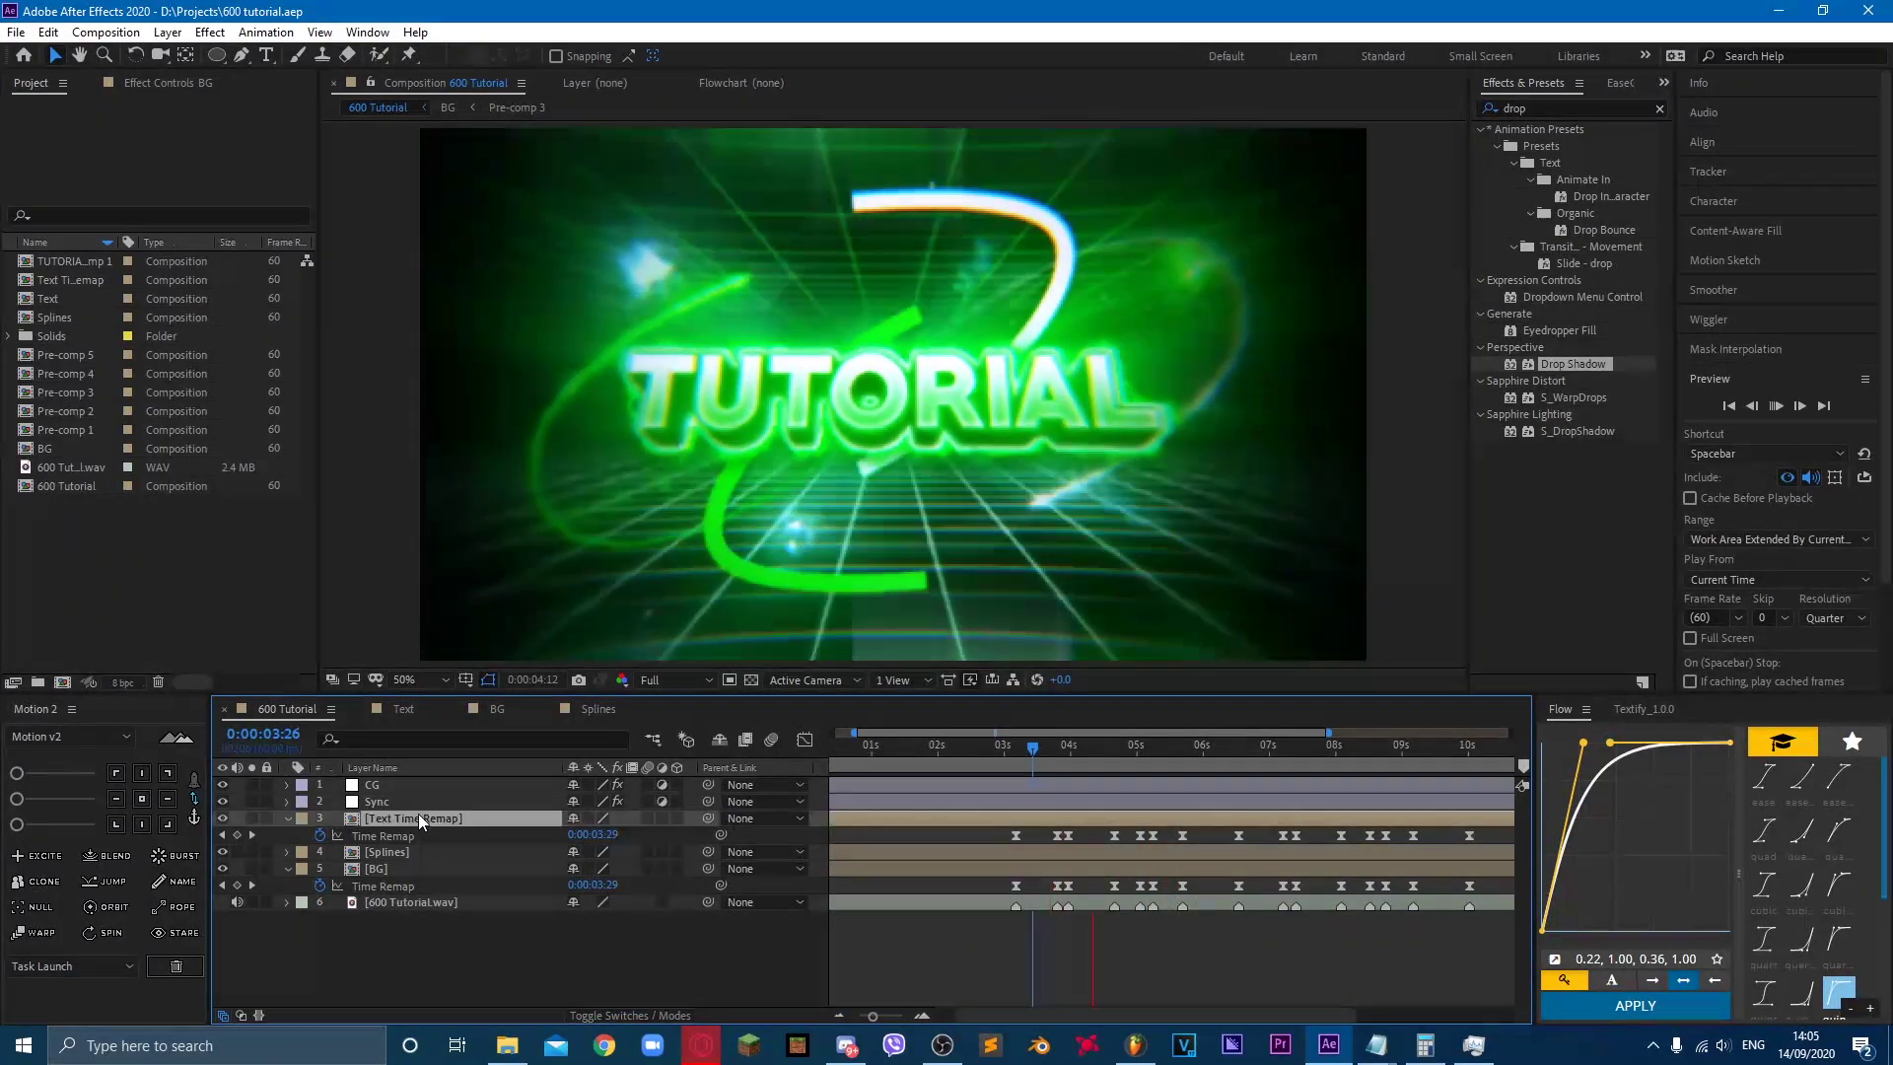
pyautogui.press('u')
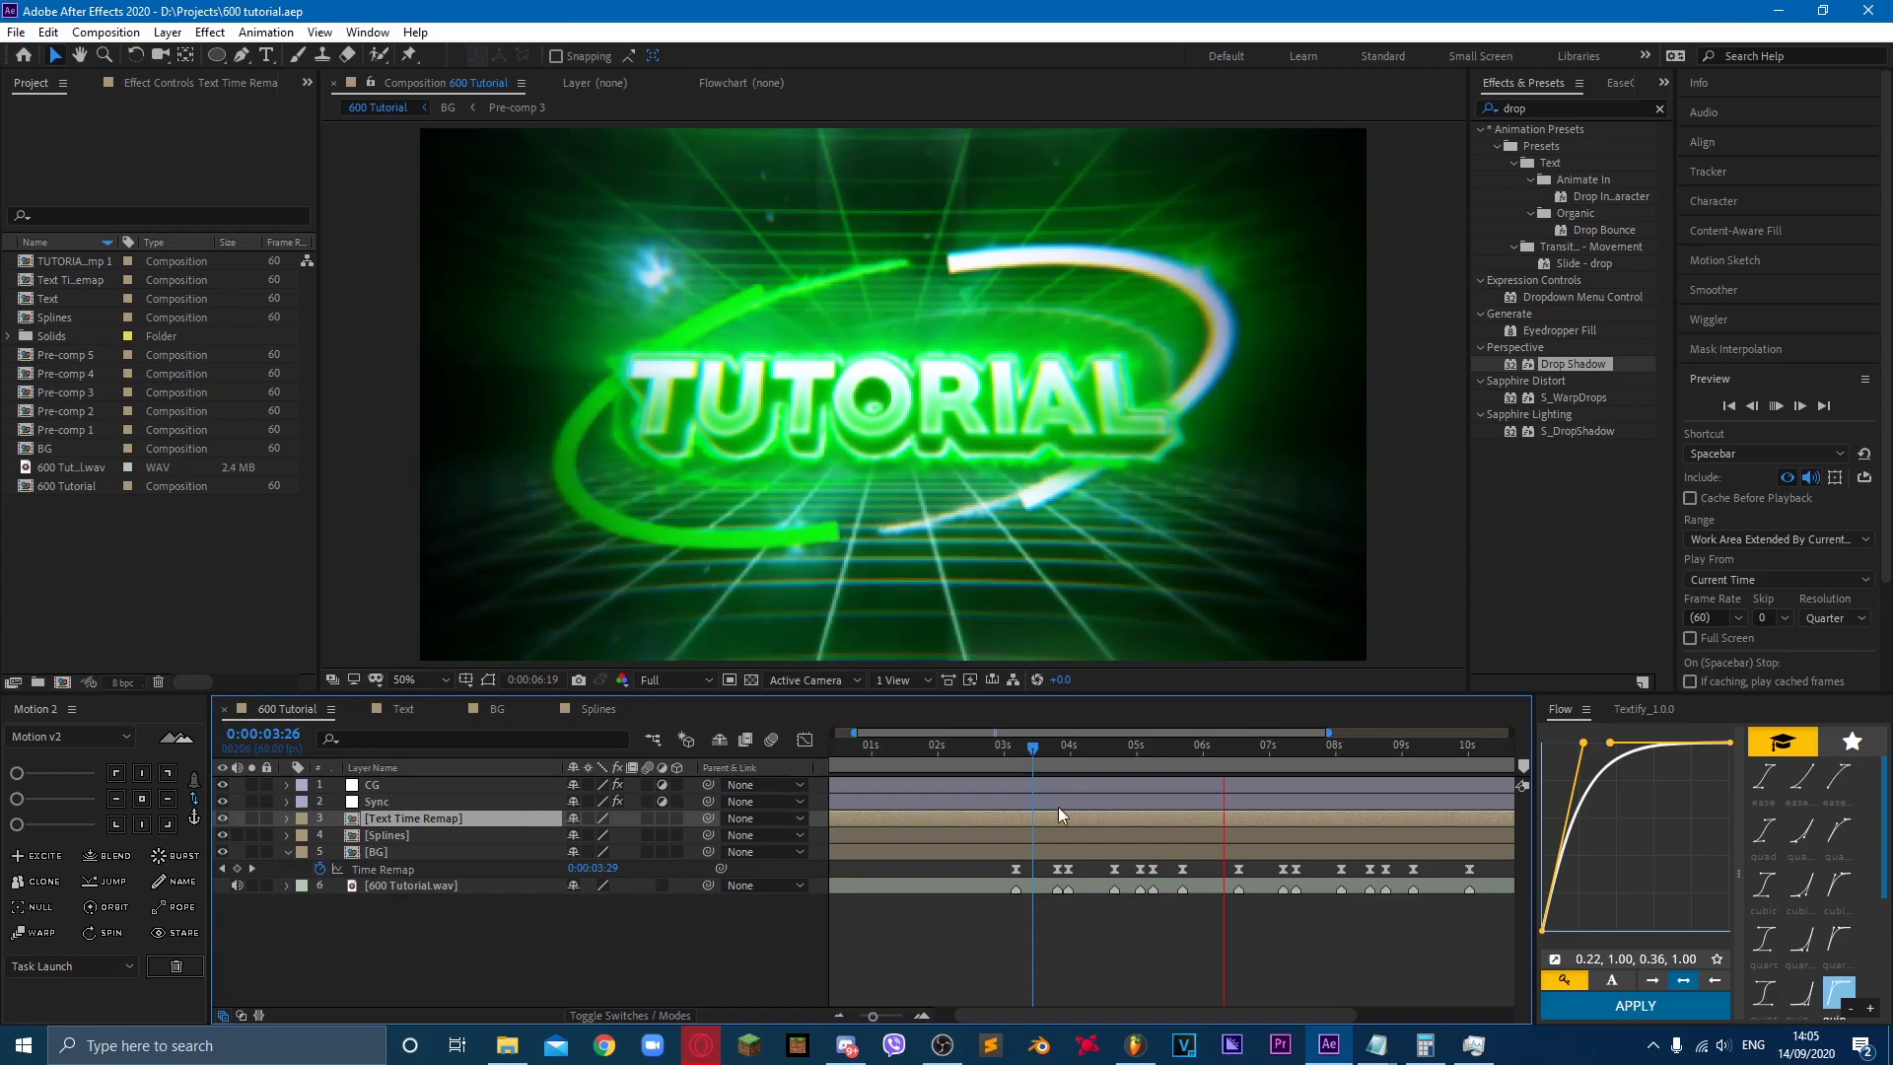
pyautogui.click(1010, 760)
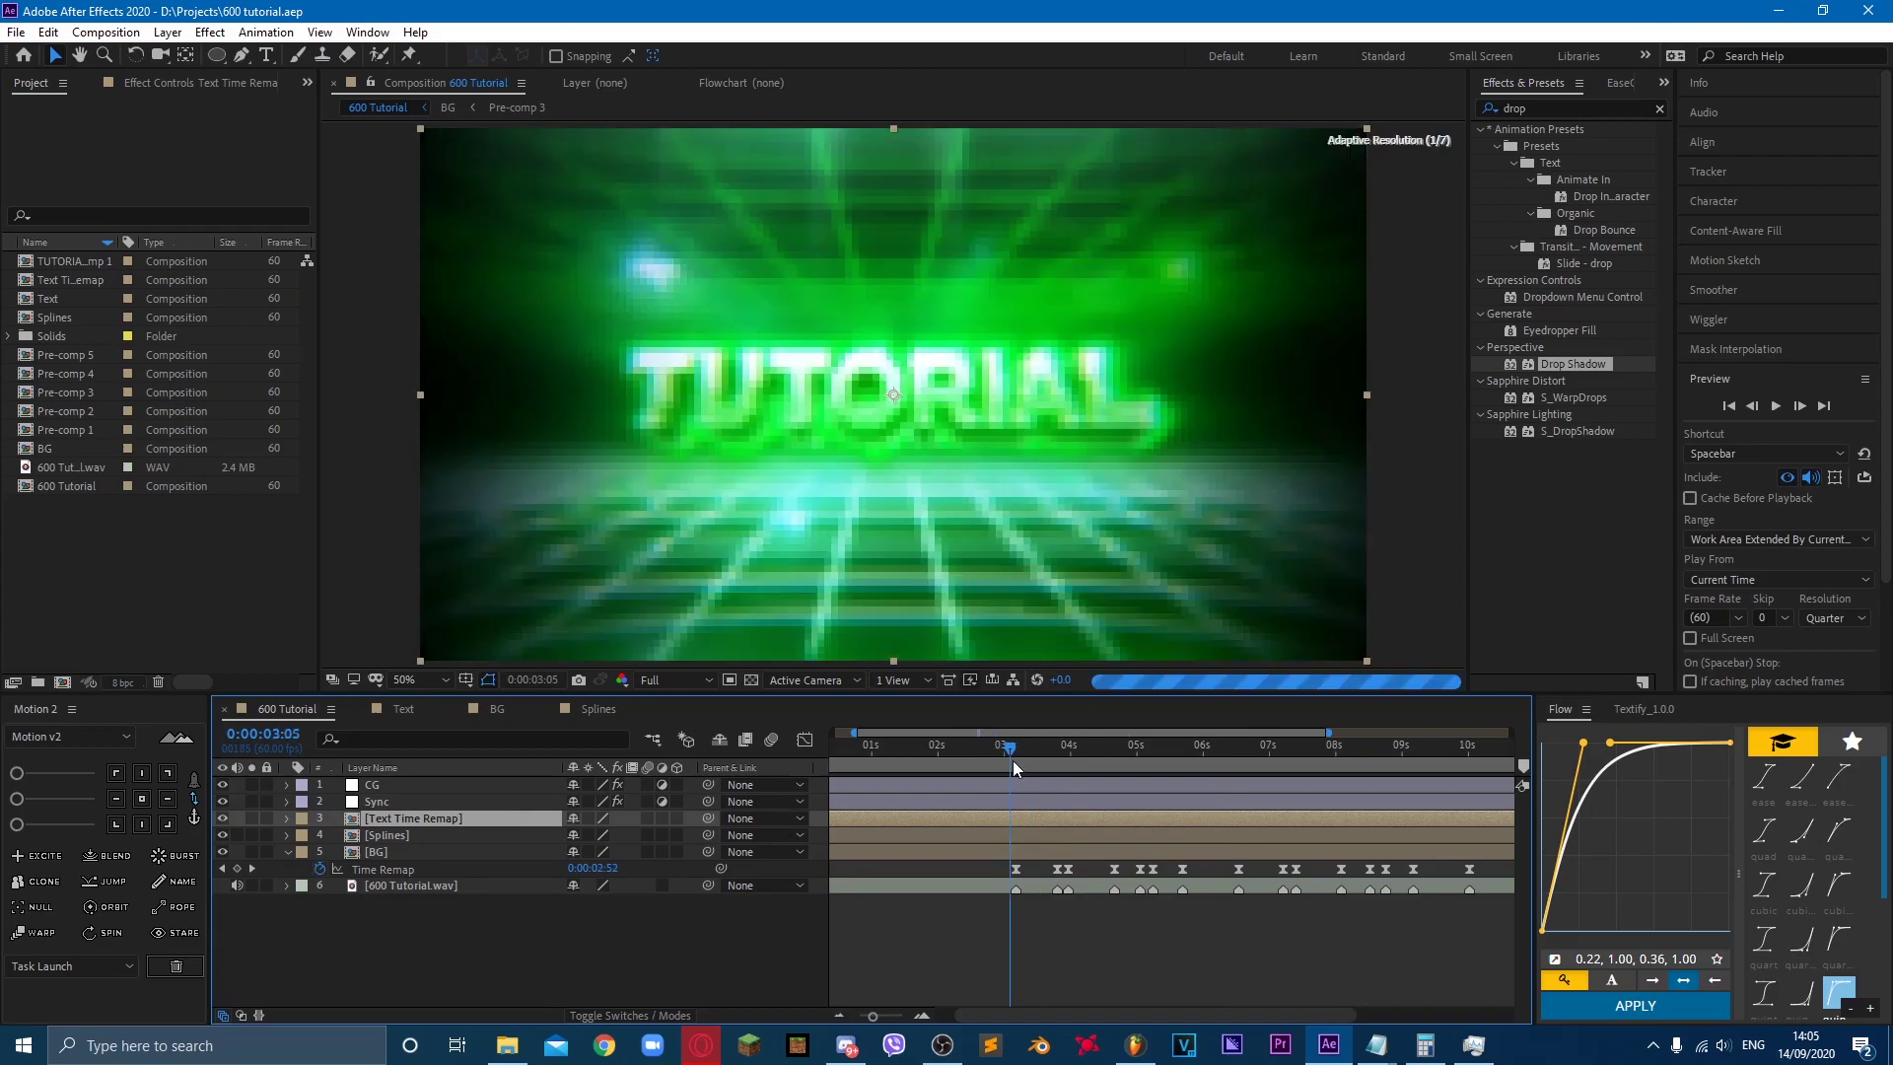
pyautogui.press('s')
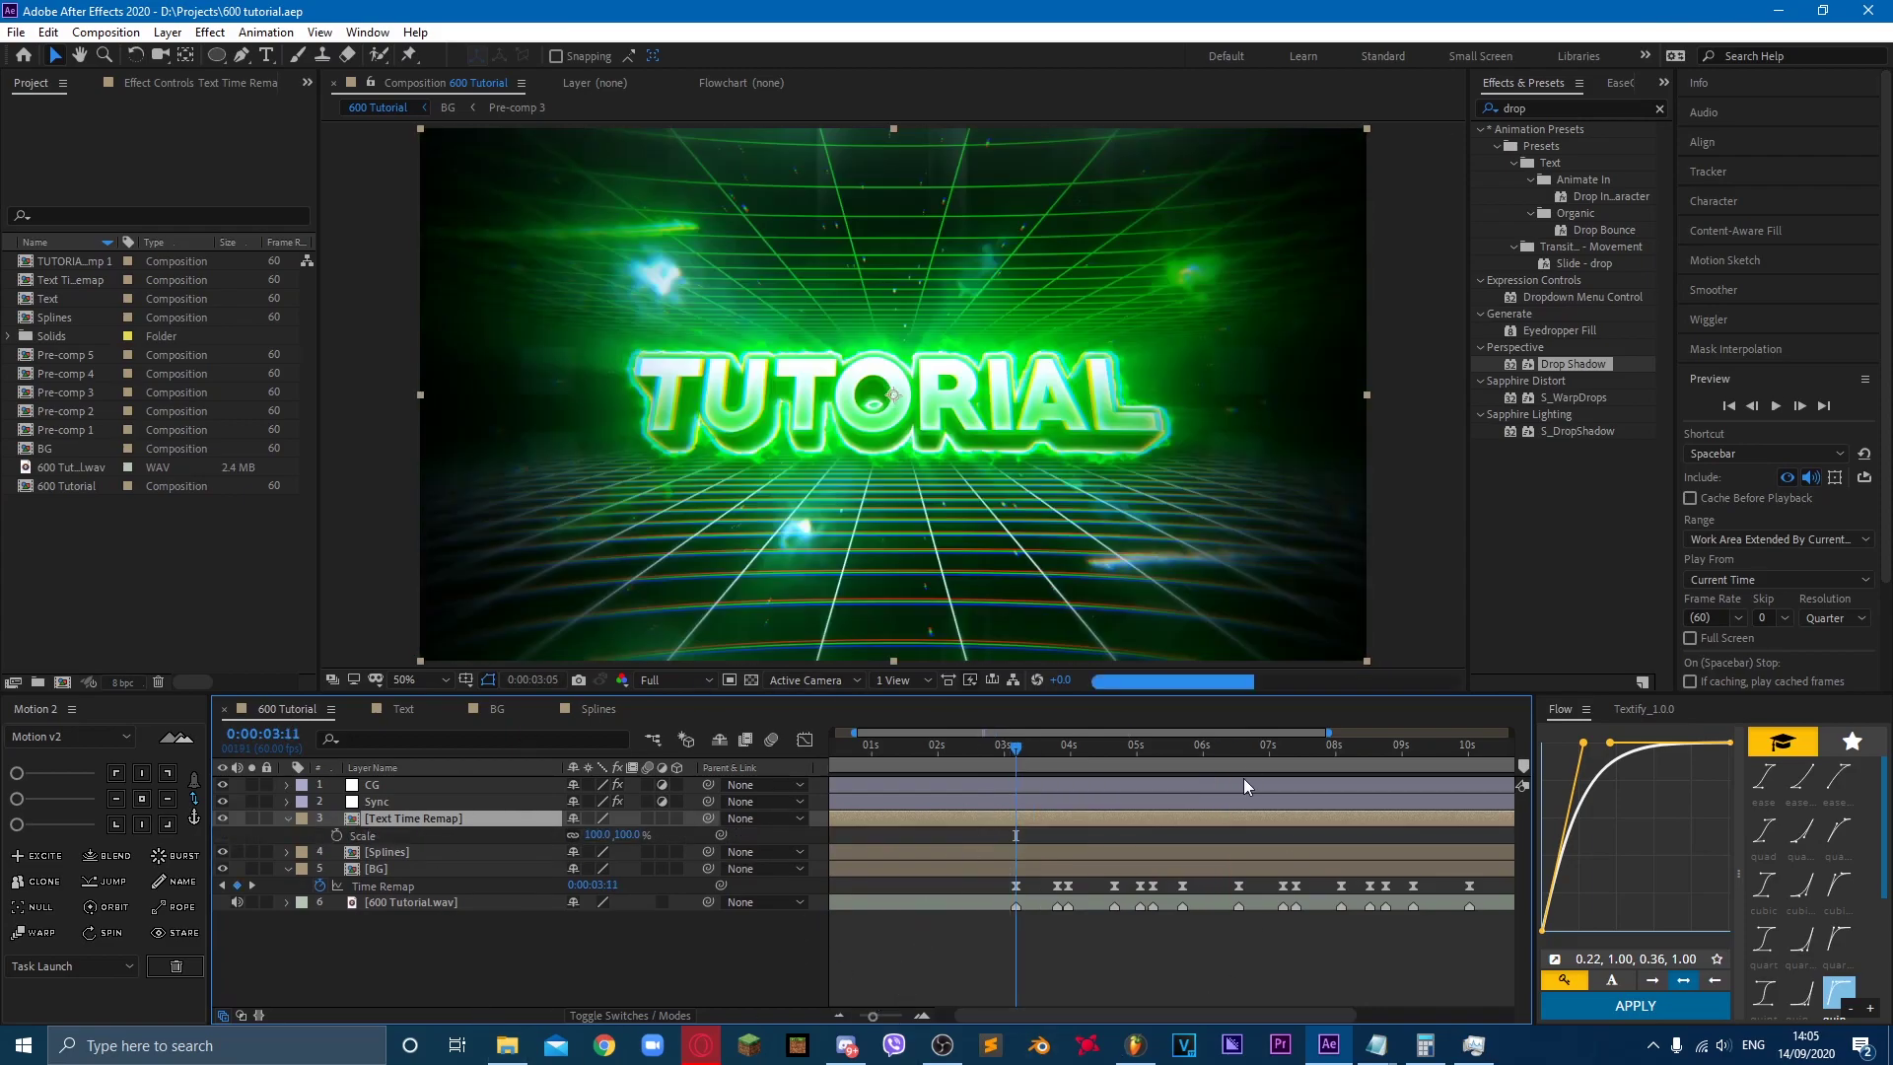
# Step: Find and open BONCE TEXT.txt, copy the whole bounce expression, and return to the 600 Tutorial composition
pyautogui.press('super')
pyautogui.write('bonc')
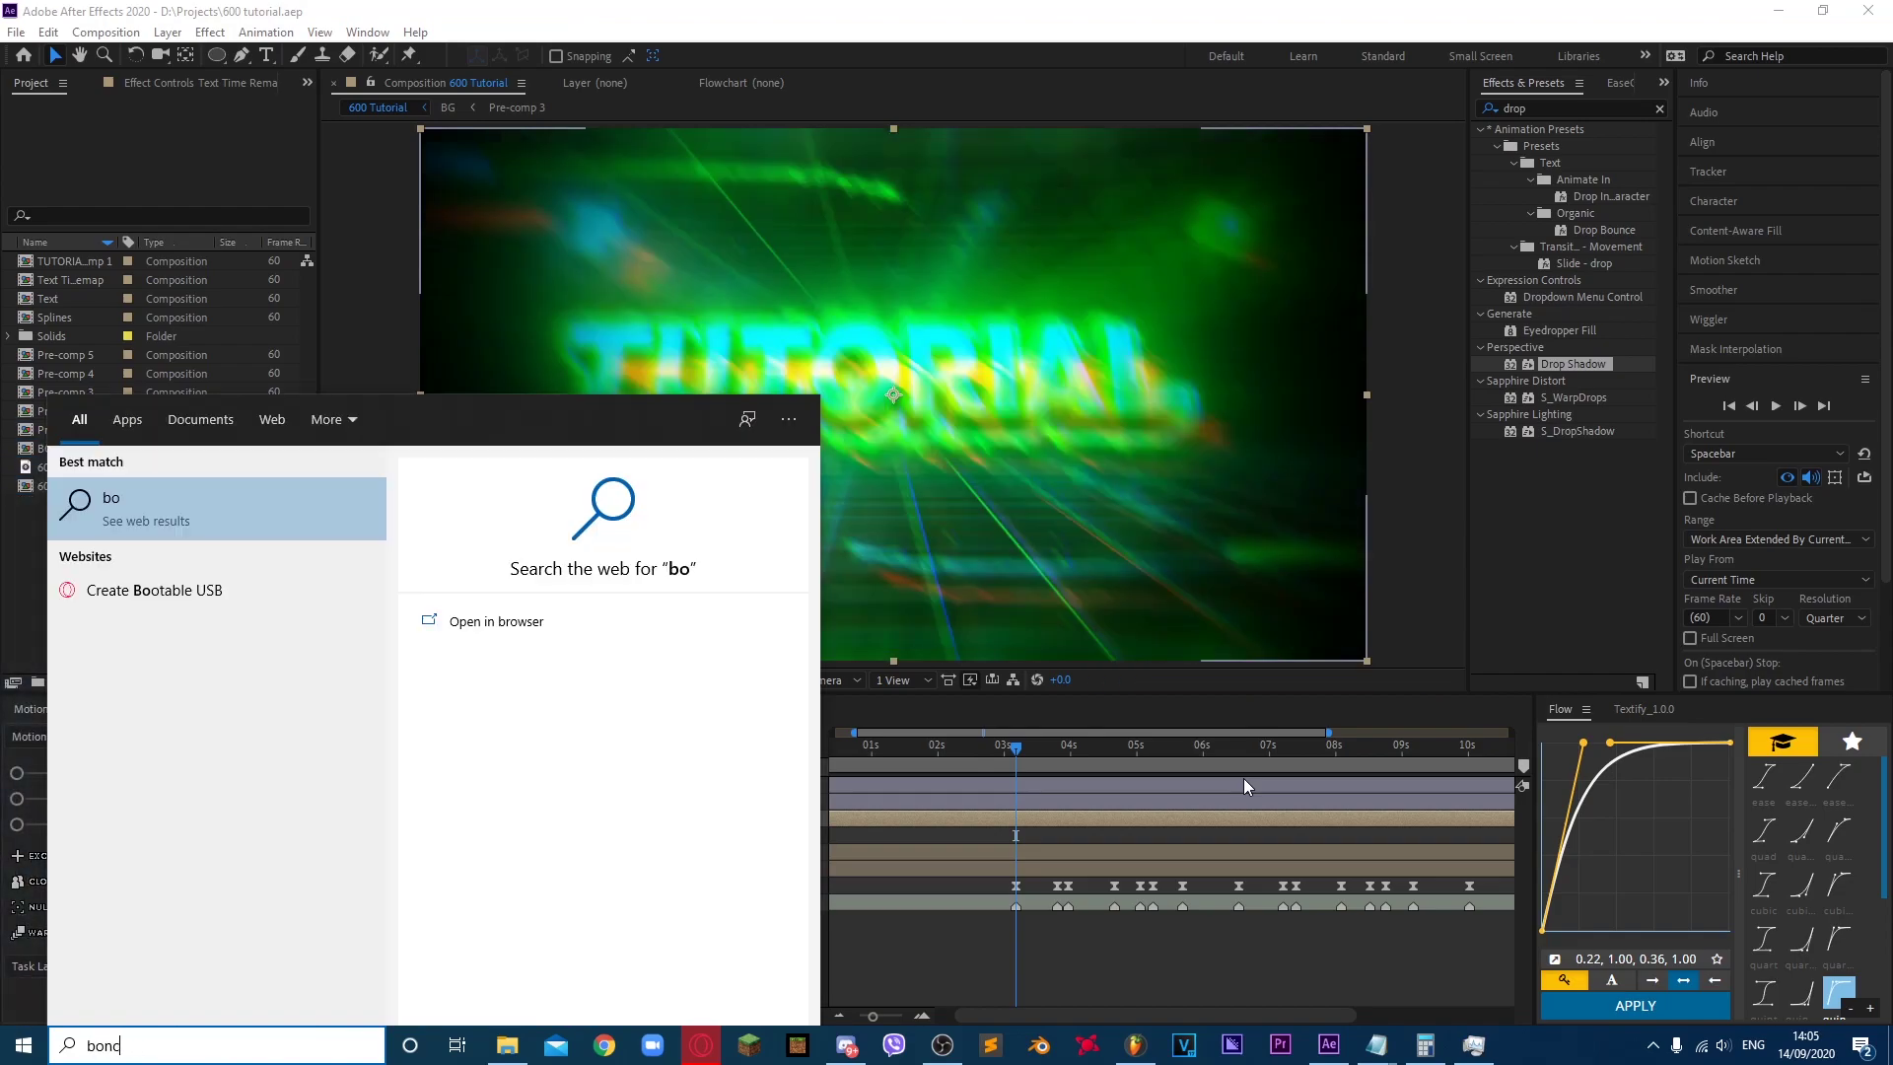
pyautogui.write('wece')
pyautogui.press('Return')
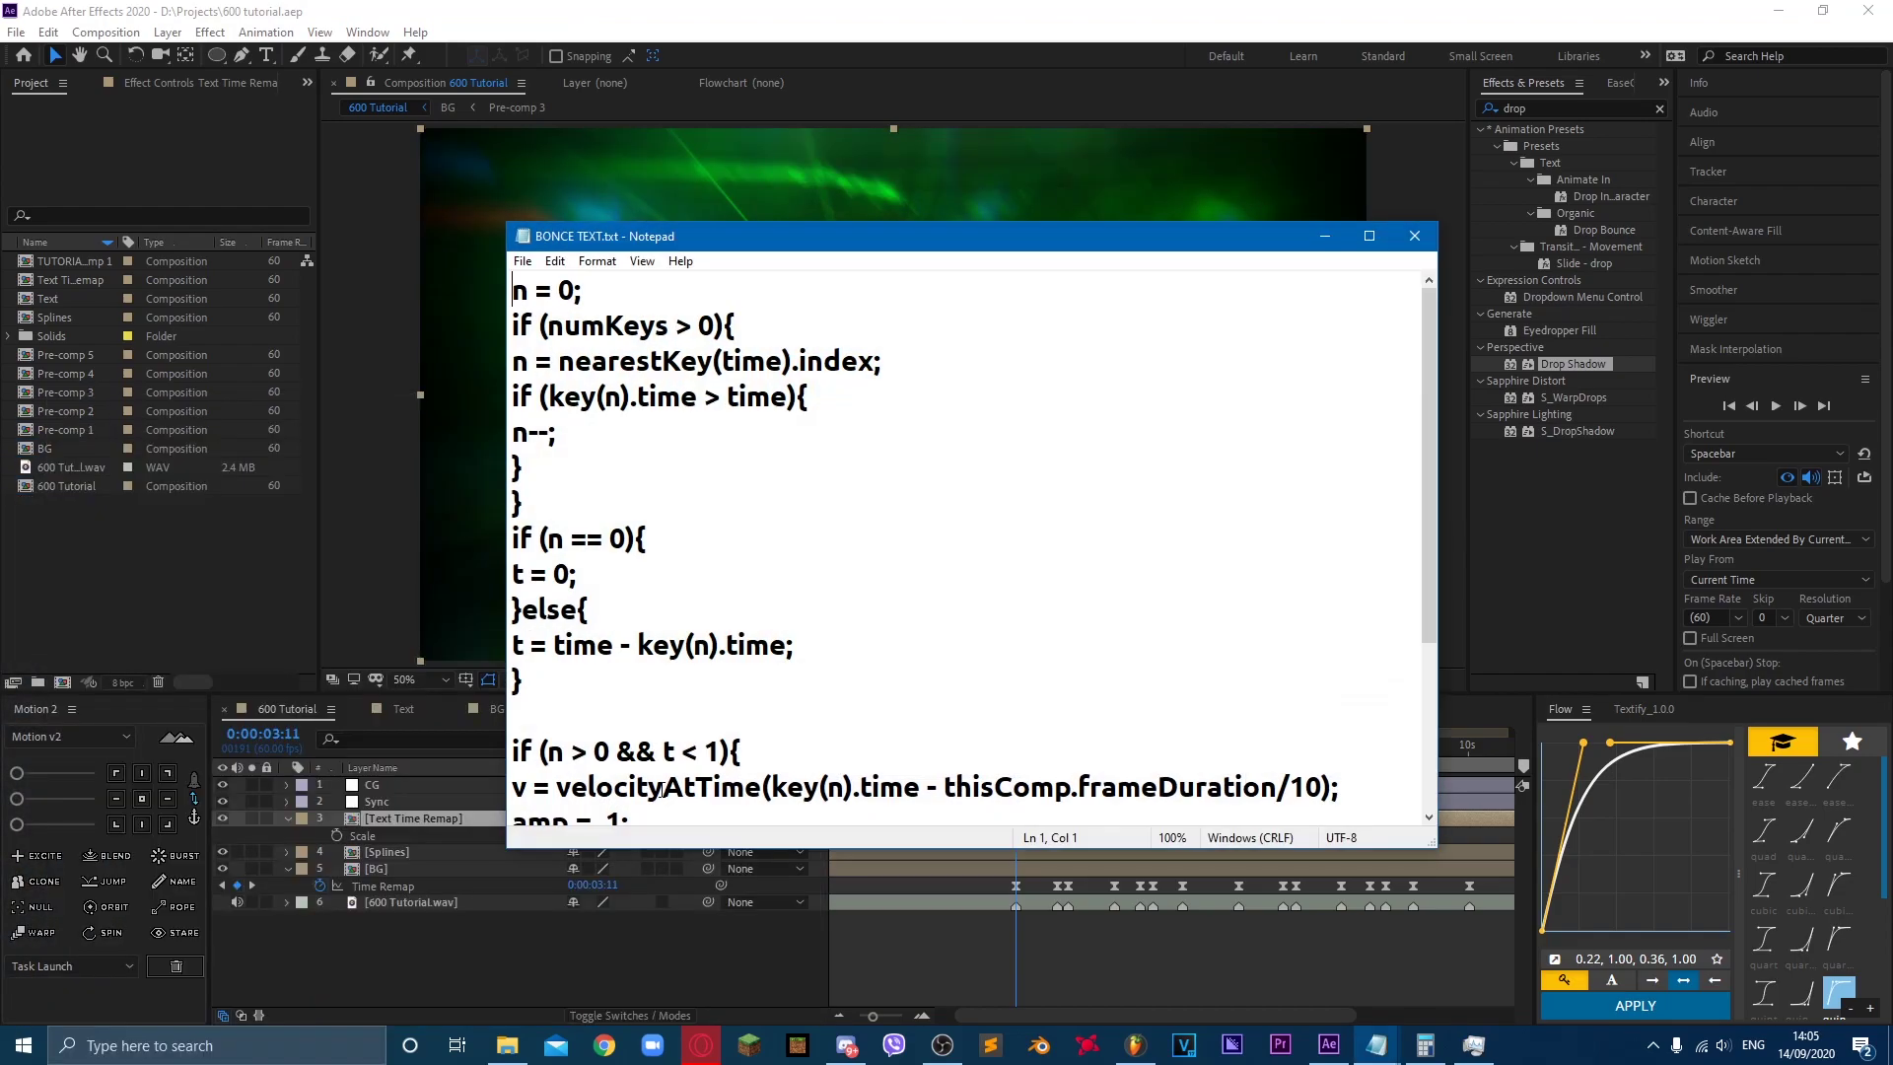
pyautogui.hotkey('ctrl', 'a')
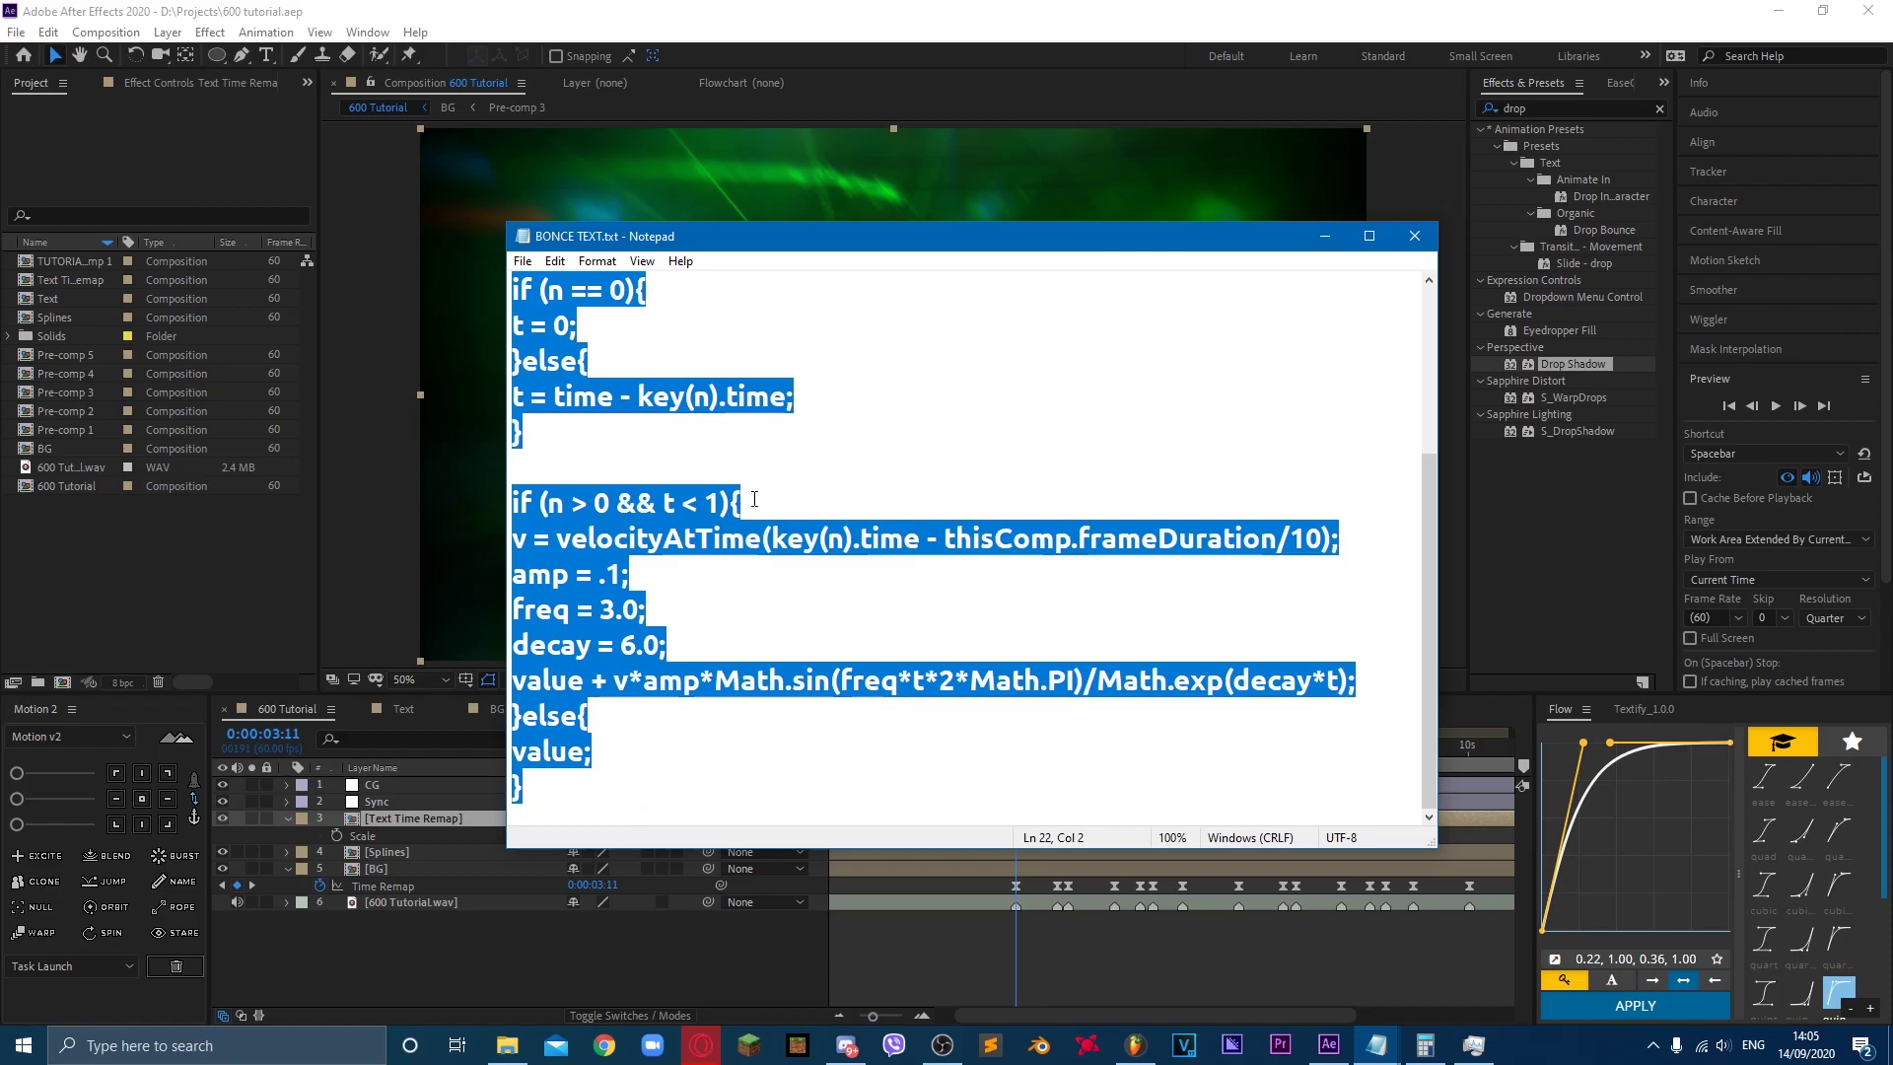
pyautogui.click(351, 978)
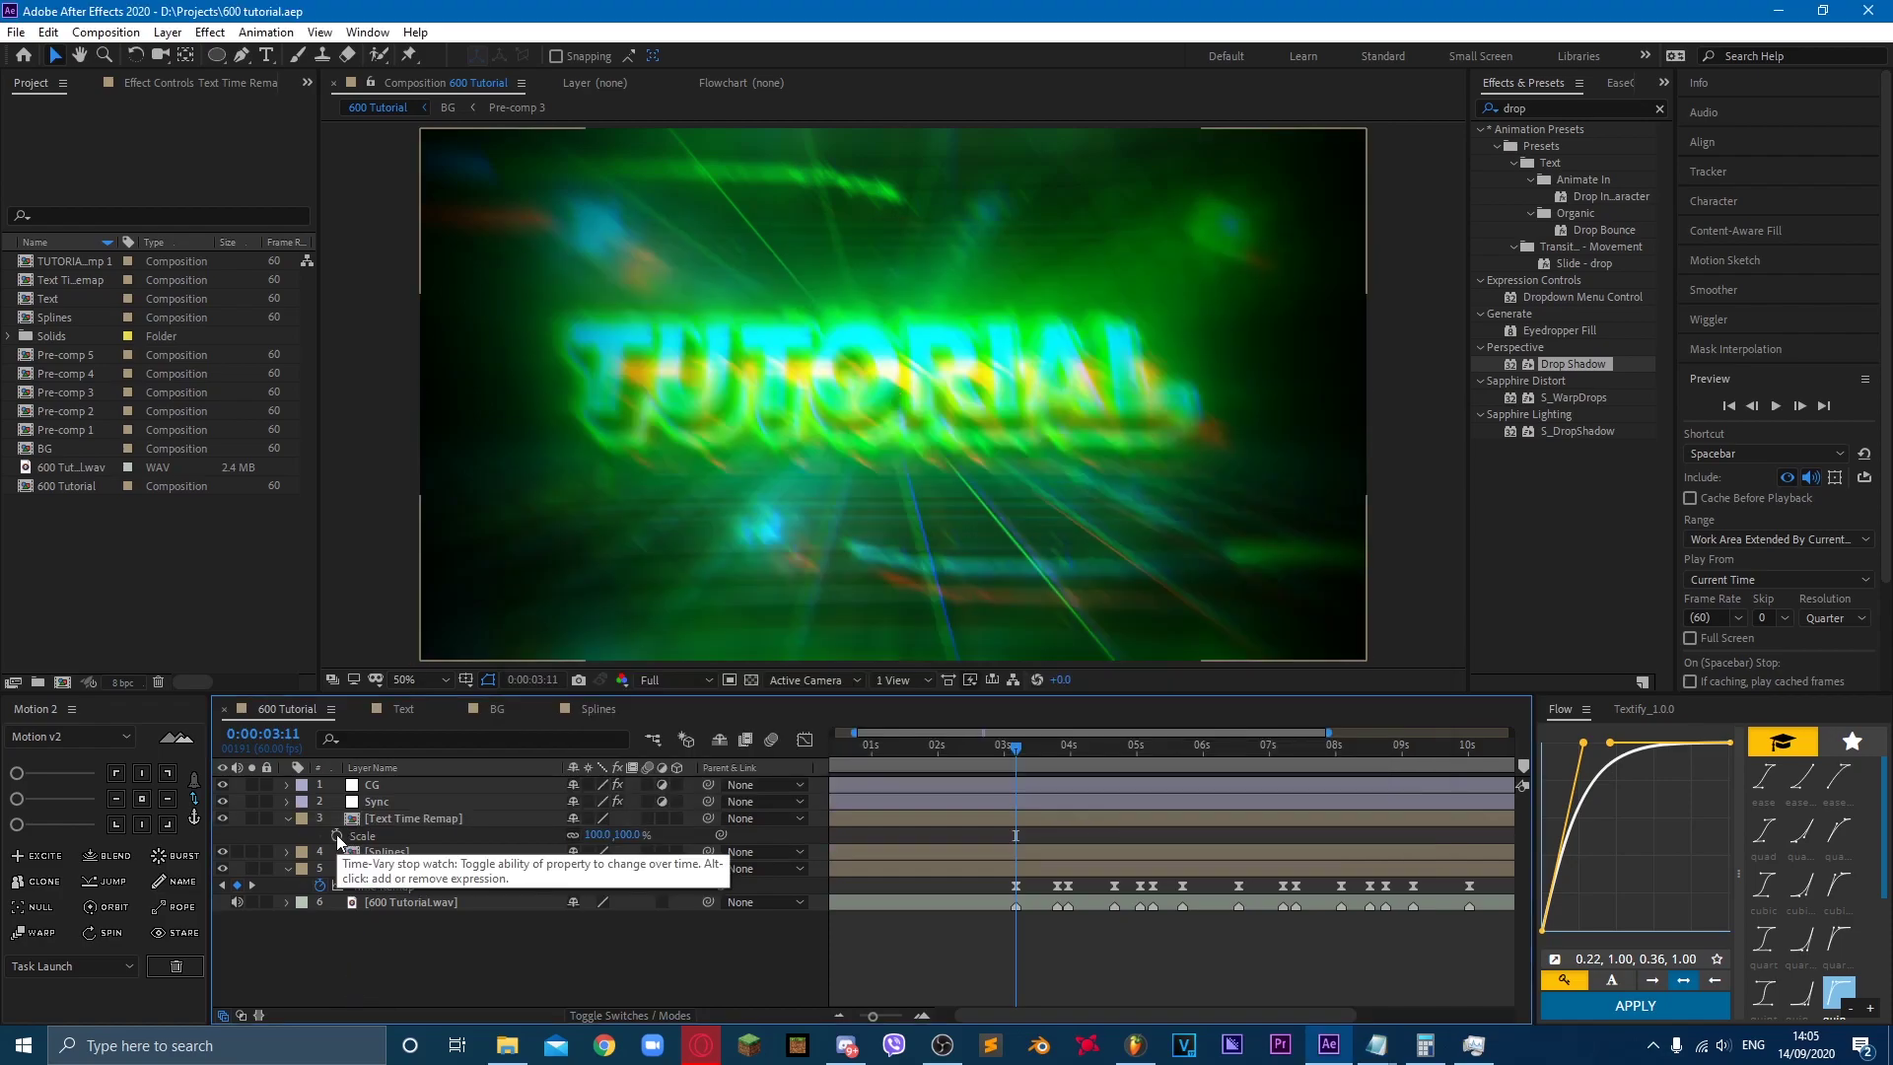
# Step: Keyframe the Text Time Remap layer's Scale at 100% at 0:00:03:11 and 0% at 0:00:03:06
pyautogui.click(337, 837)
pyautogui.press('pageup')
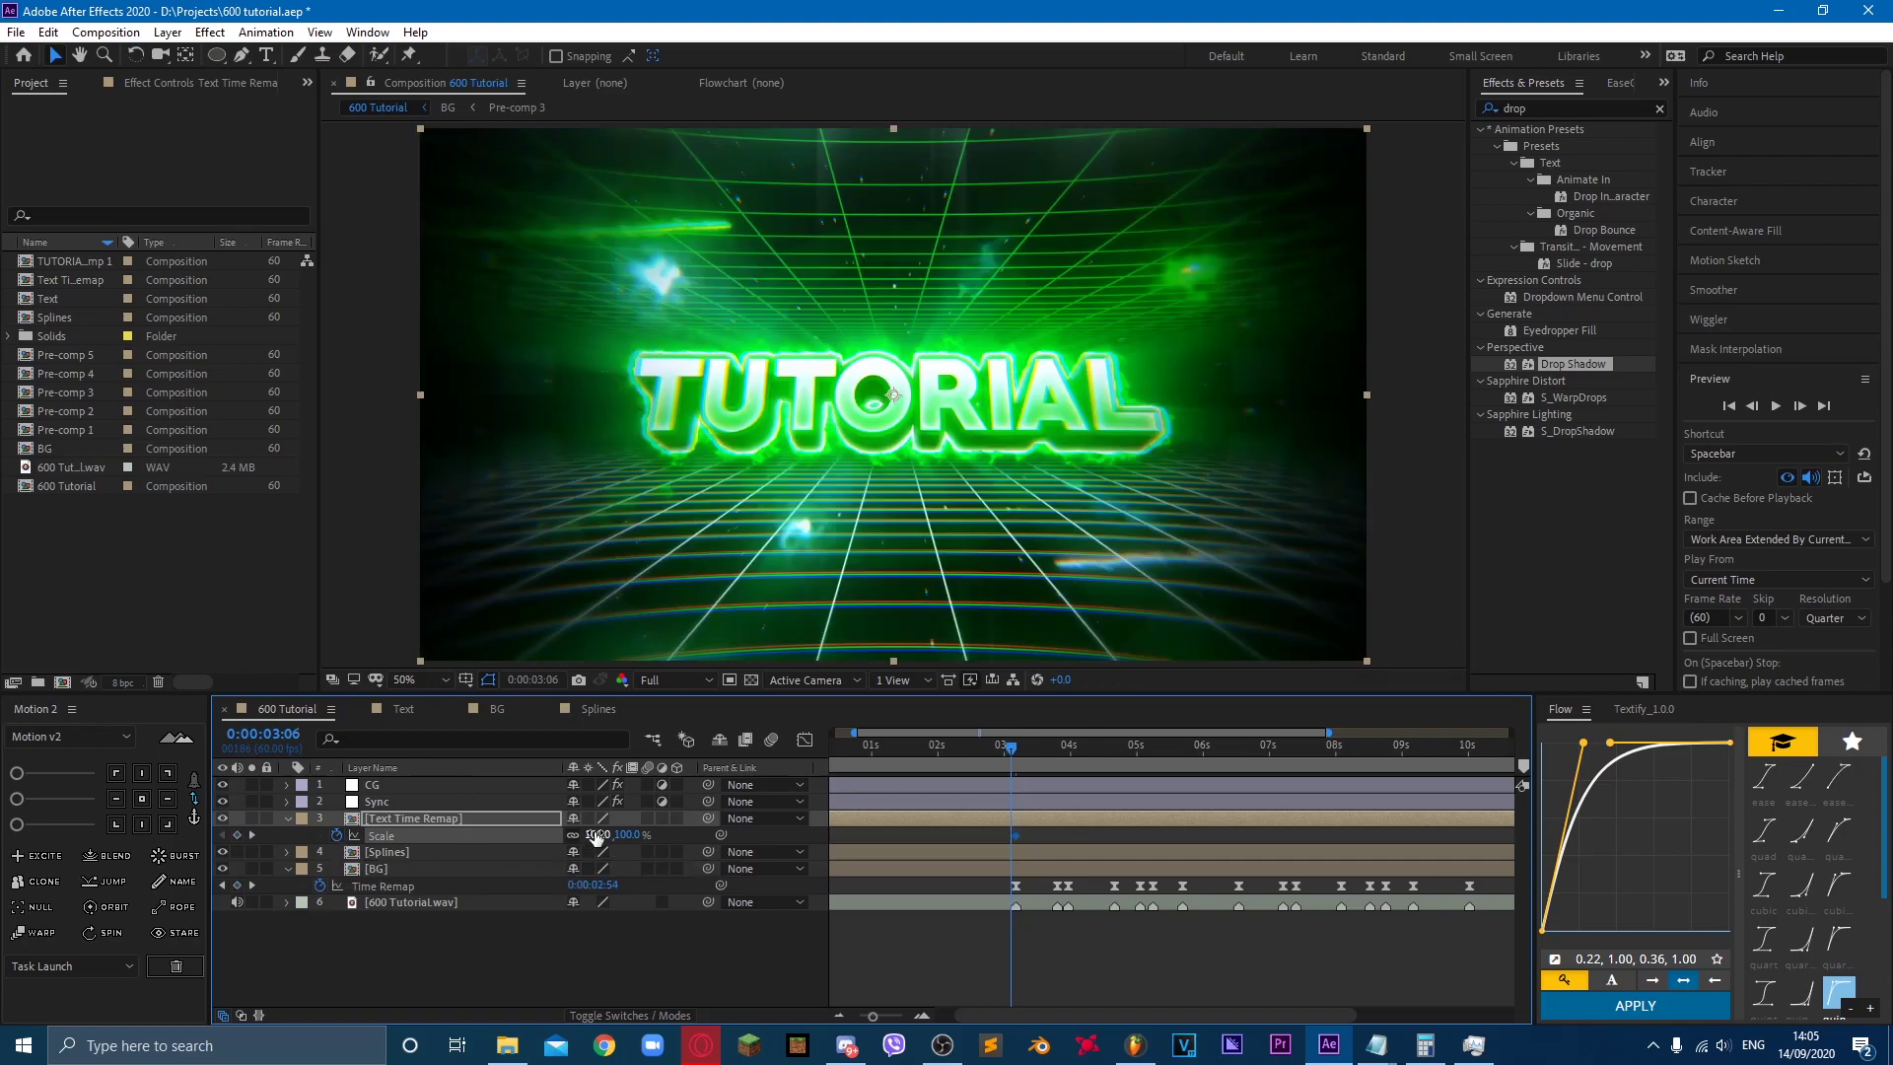
pyautogui.write('0')
pyautogui.press('Return')
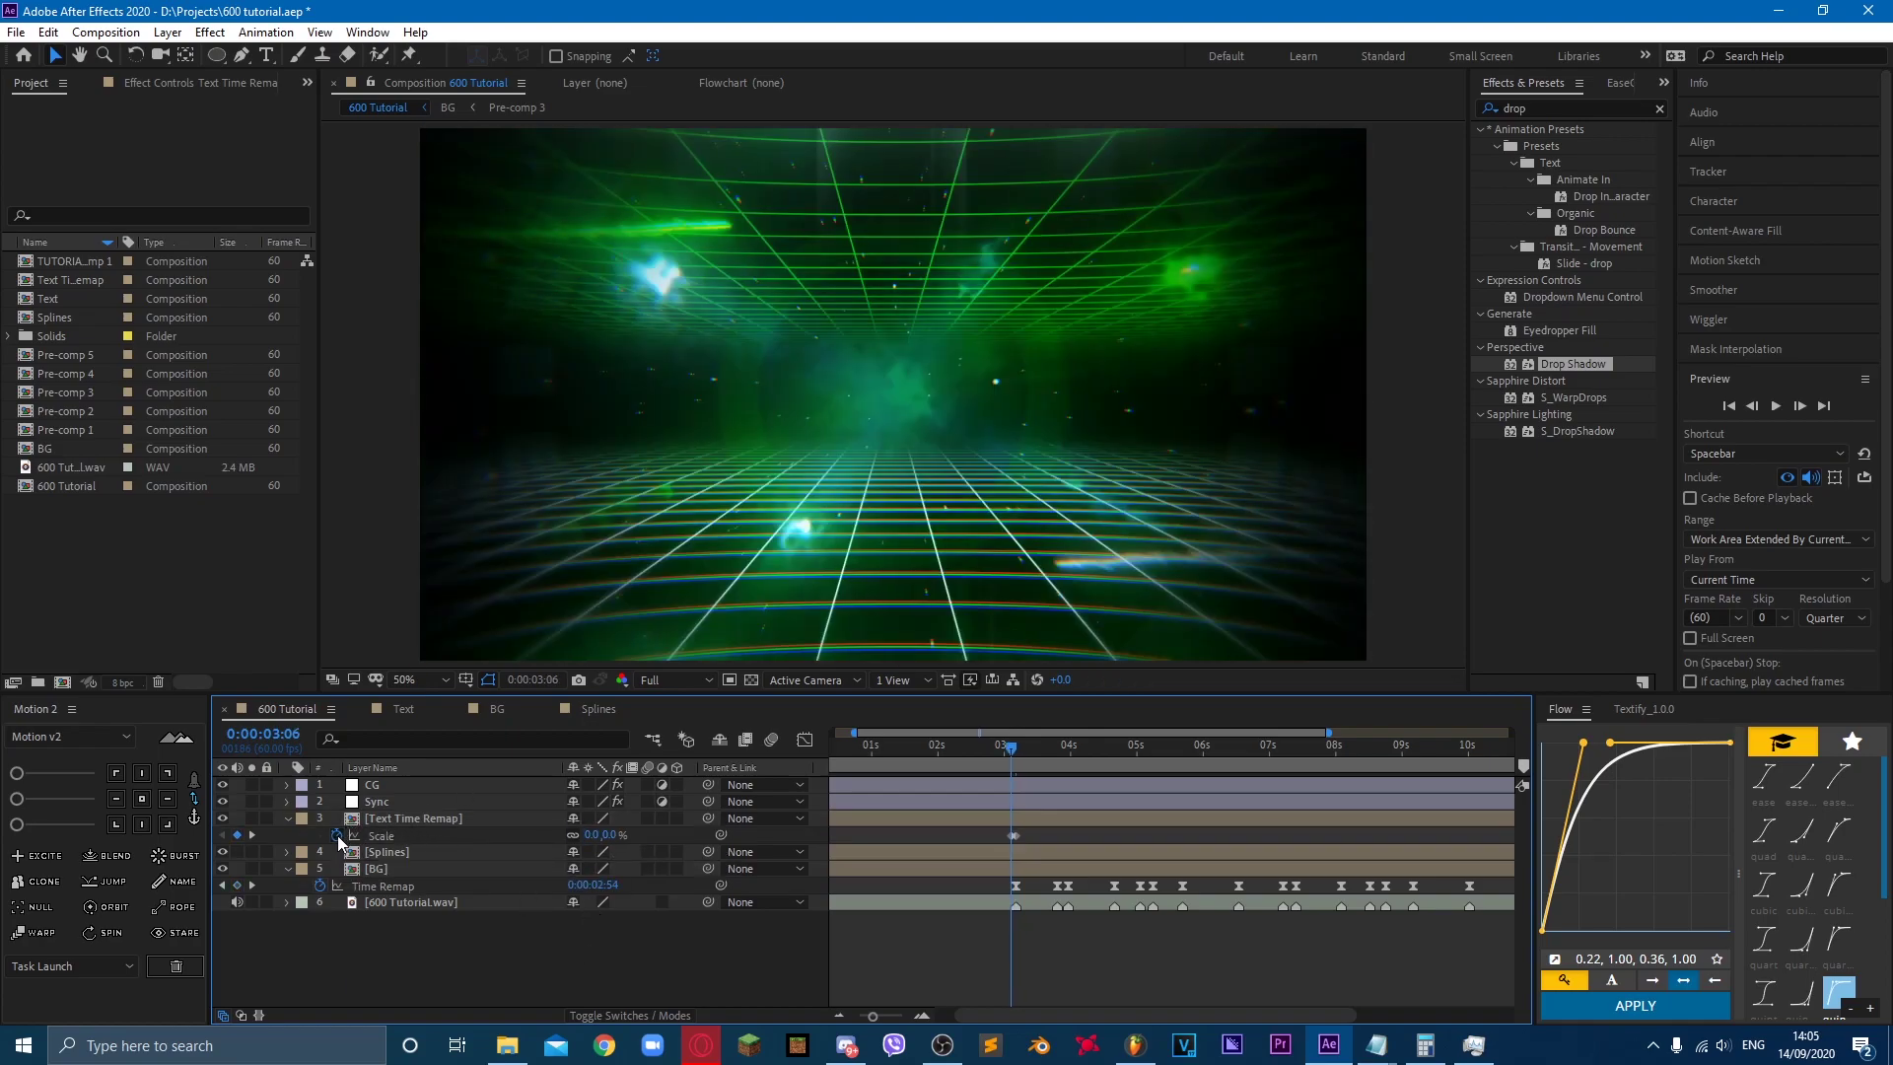
# Step: Add the copied bounce expression to the Text Time Remap layer's Scale and change its freq value
pyautogui.keyDown('alt'); pyautogui.click(337, 835); pyautogui.keyUp('alt')
pyautogui.hotkey('ctrl', 'v')
pyautogui.click(915, 842)
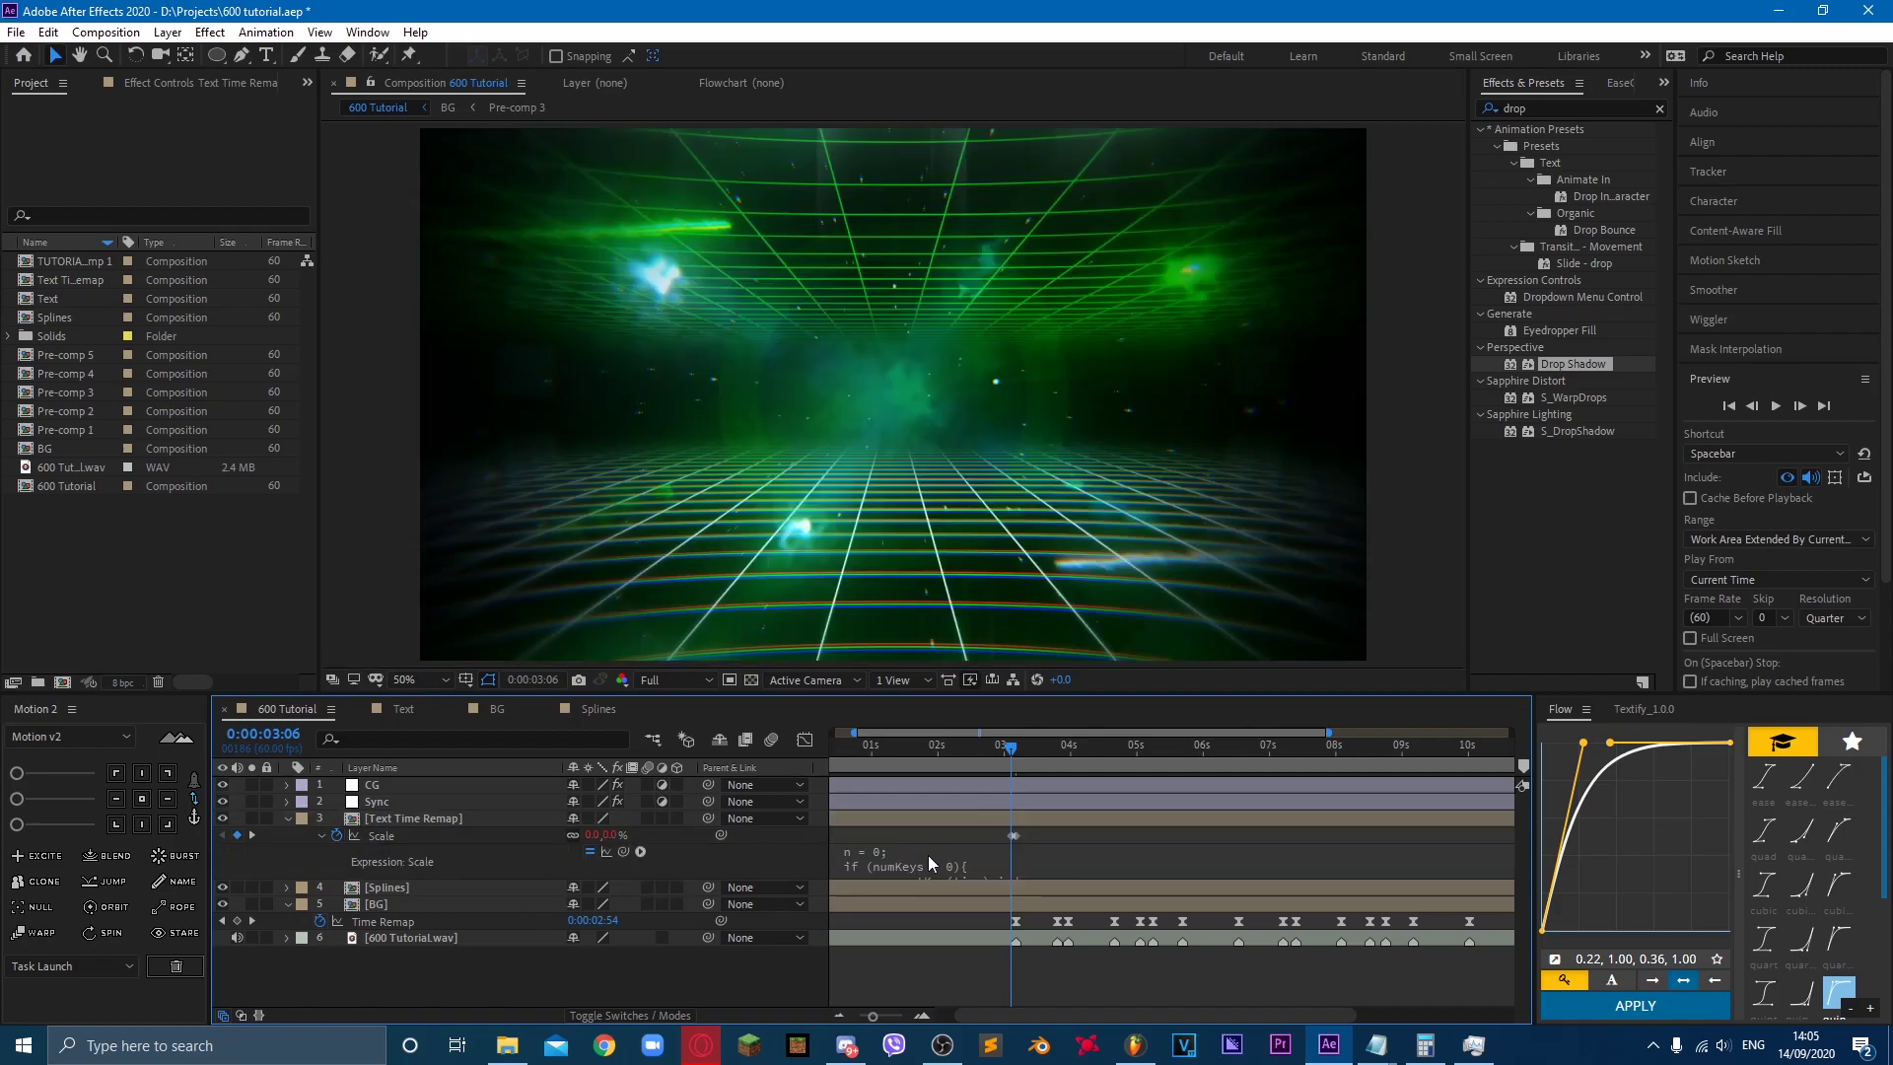
pyautogui.click(929, 864)
pyautogui.scroll(-3, 940, 968)
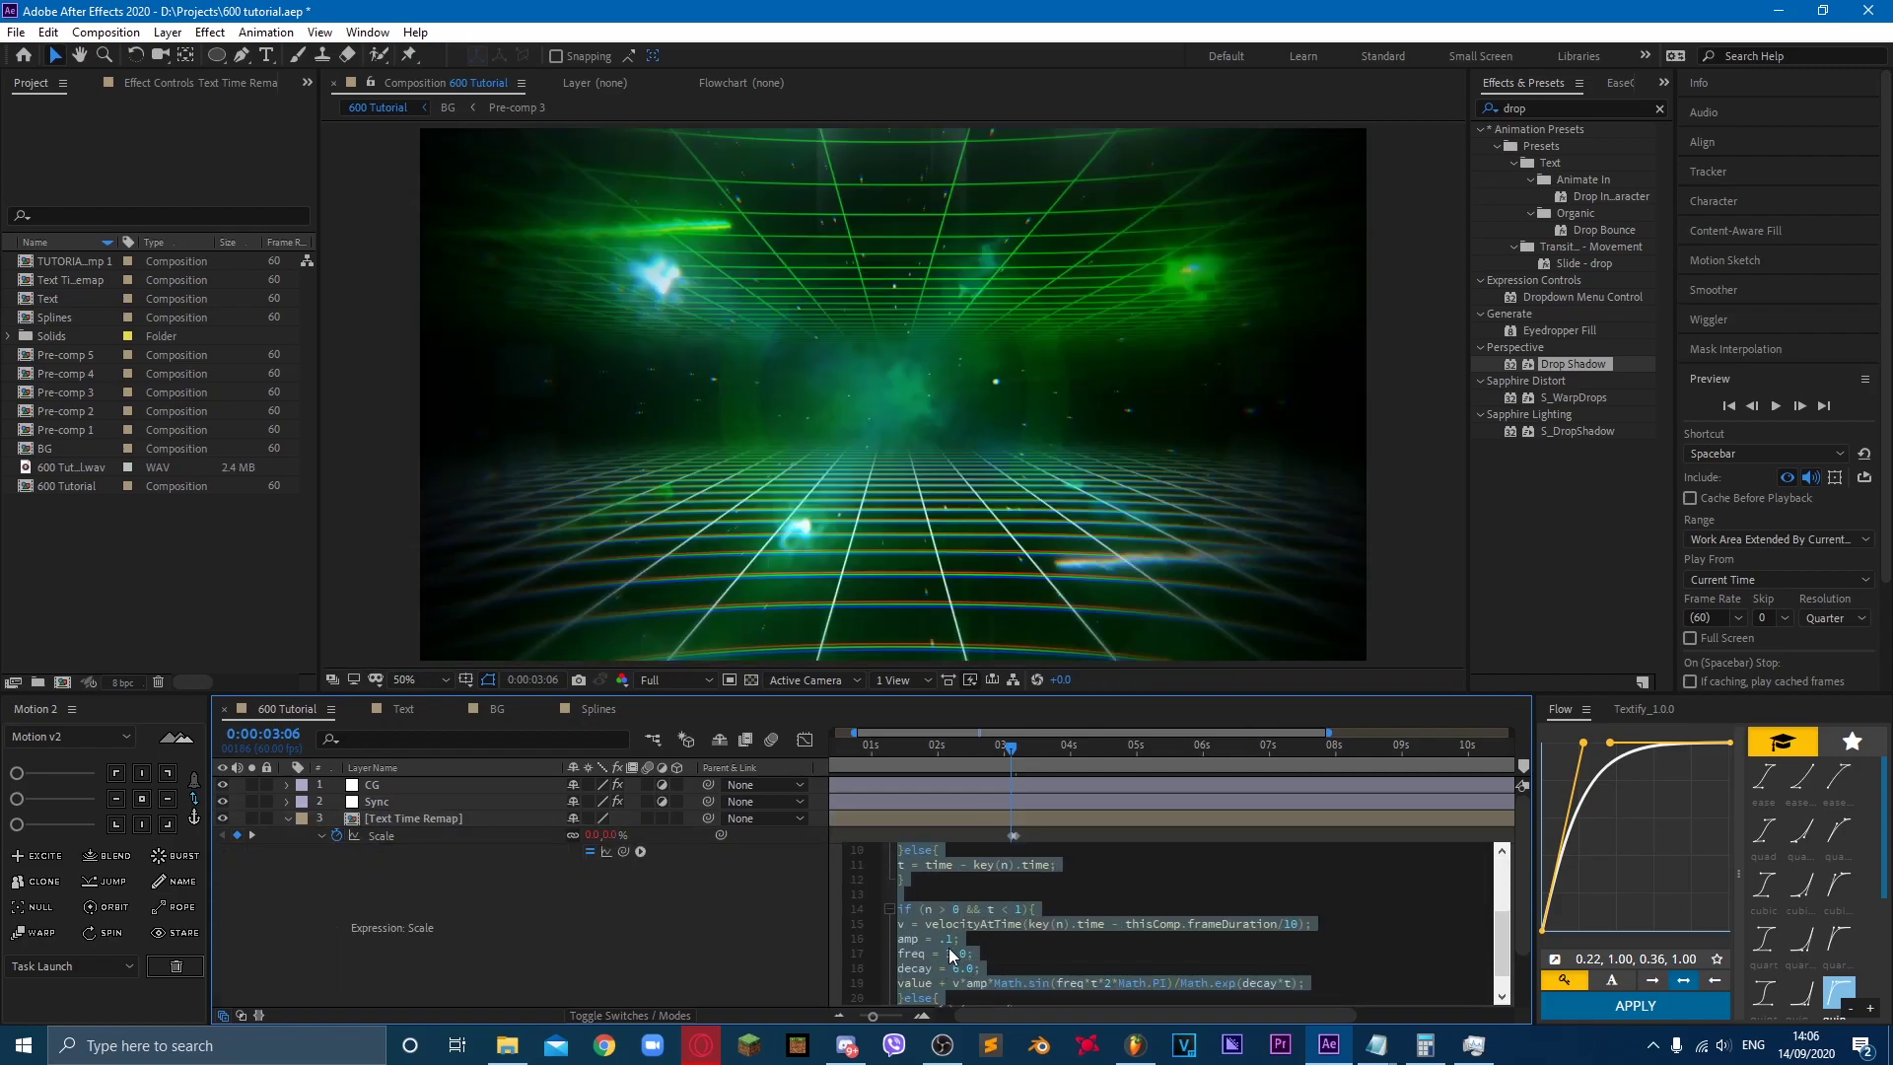
pyautogui.click(968, 939)
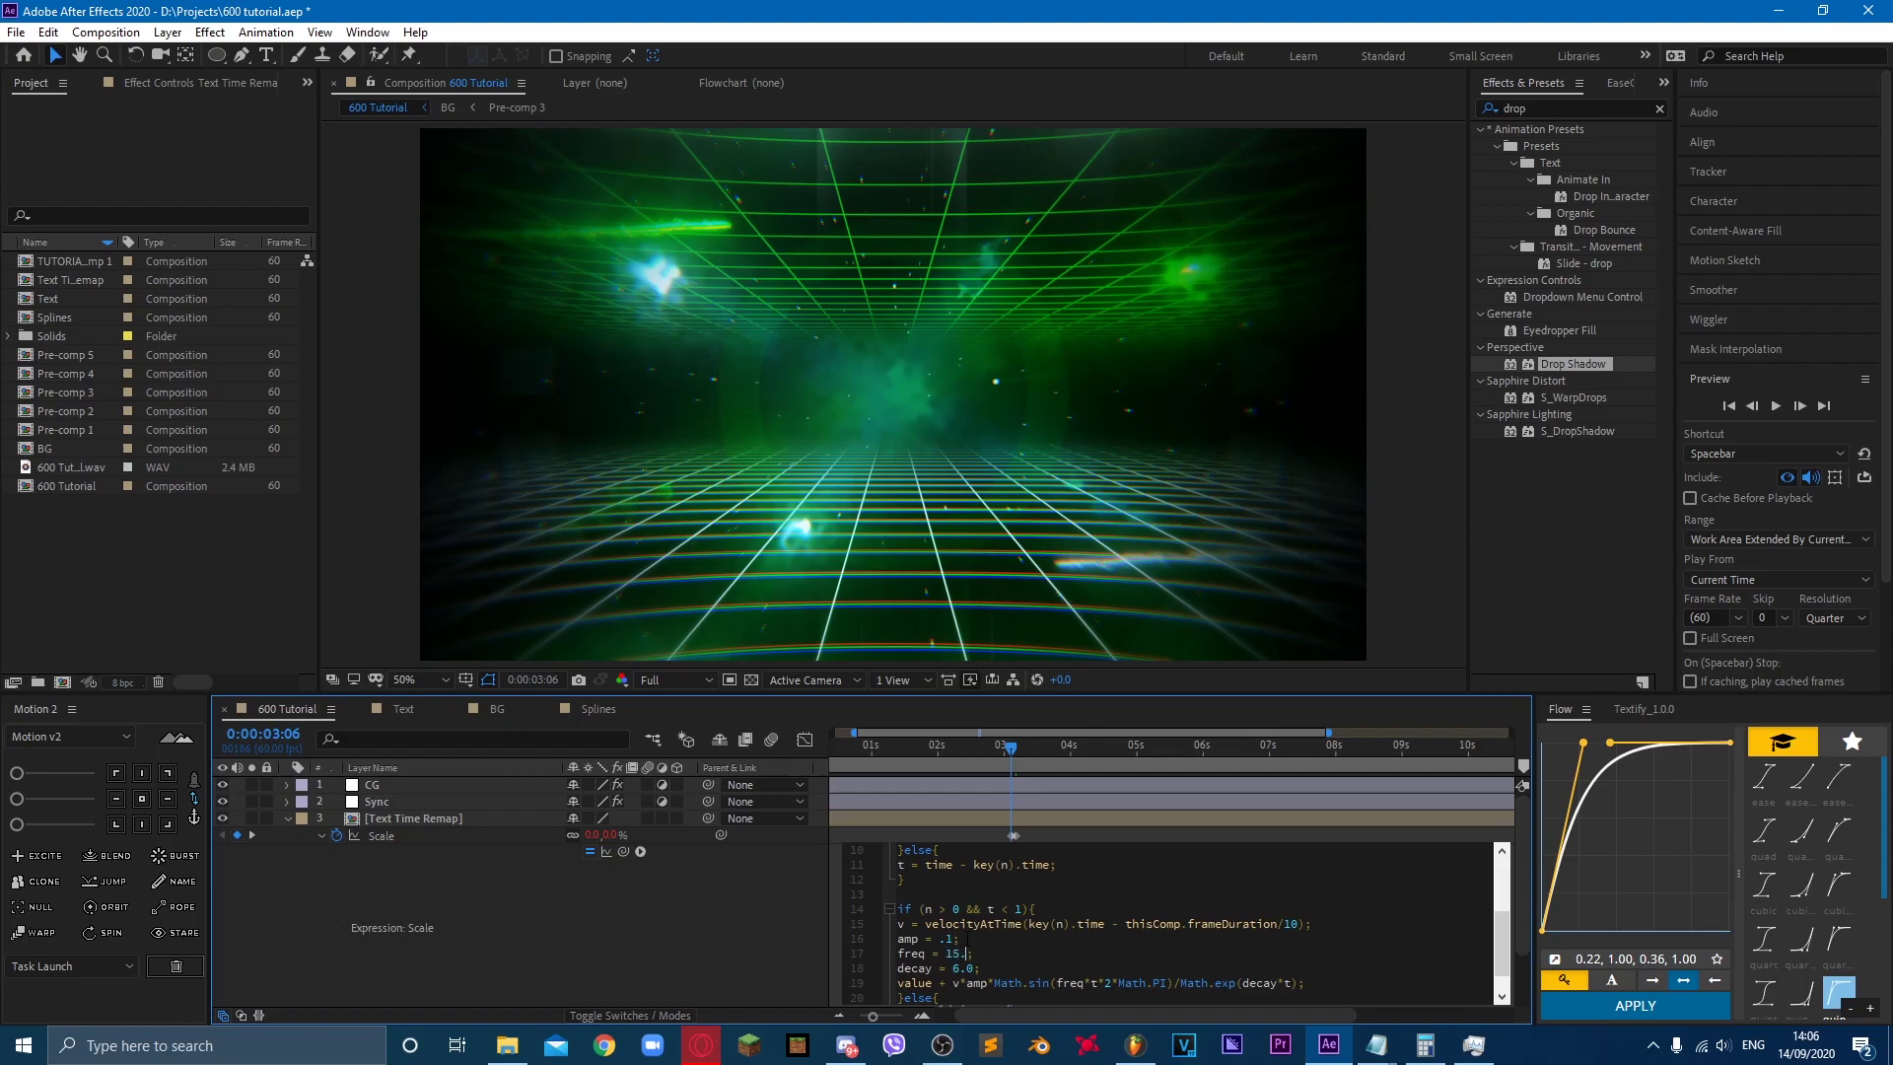
pyautogui.click(980, 836)
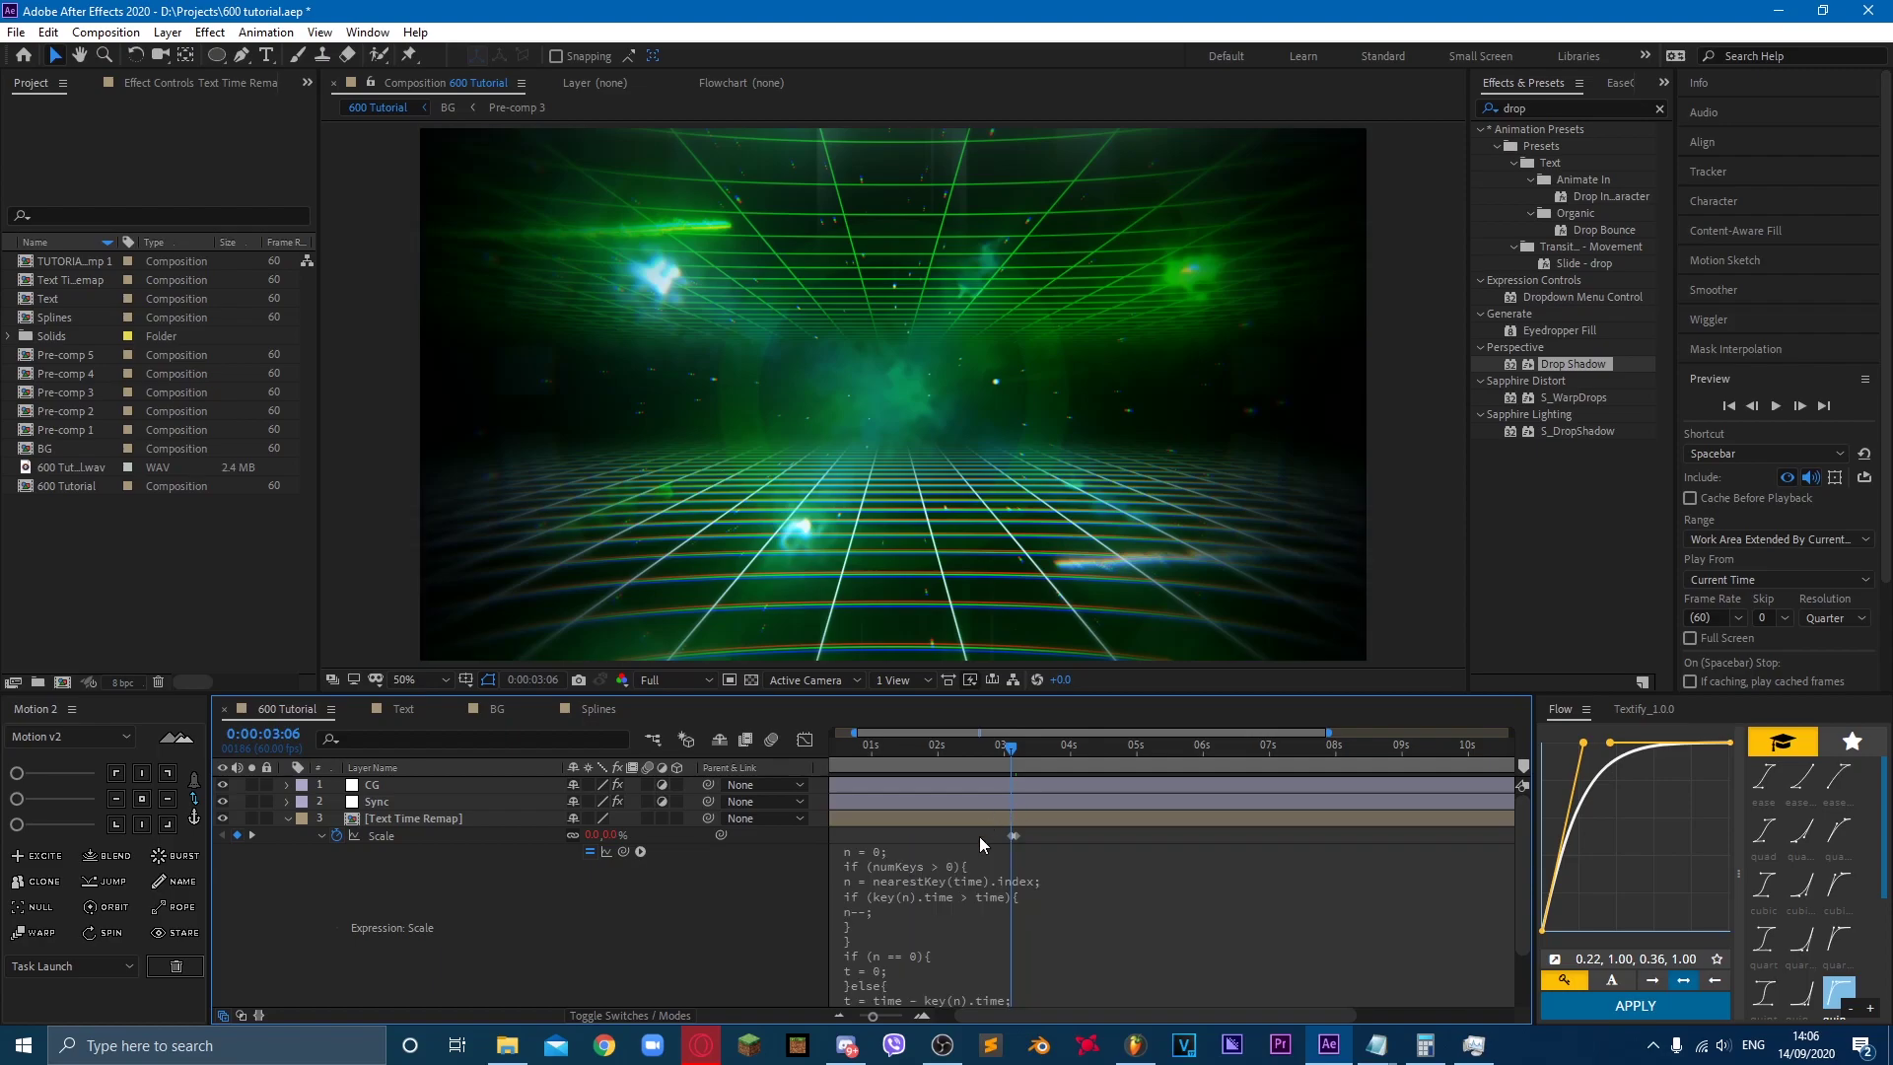
# Step: Preview the text's bouncing scale-in from 0:00:03:06 and fit the whole composition duration in the timeline
pyautogui.click(1010, 752)
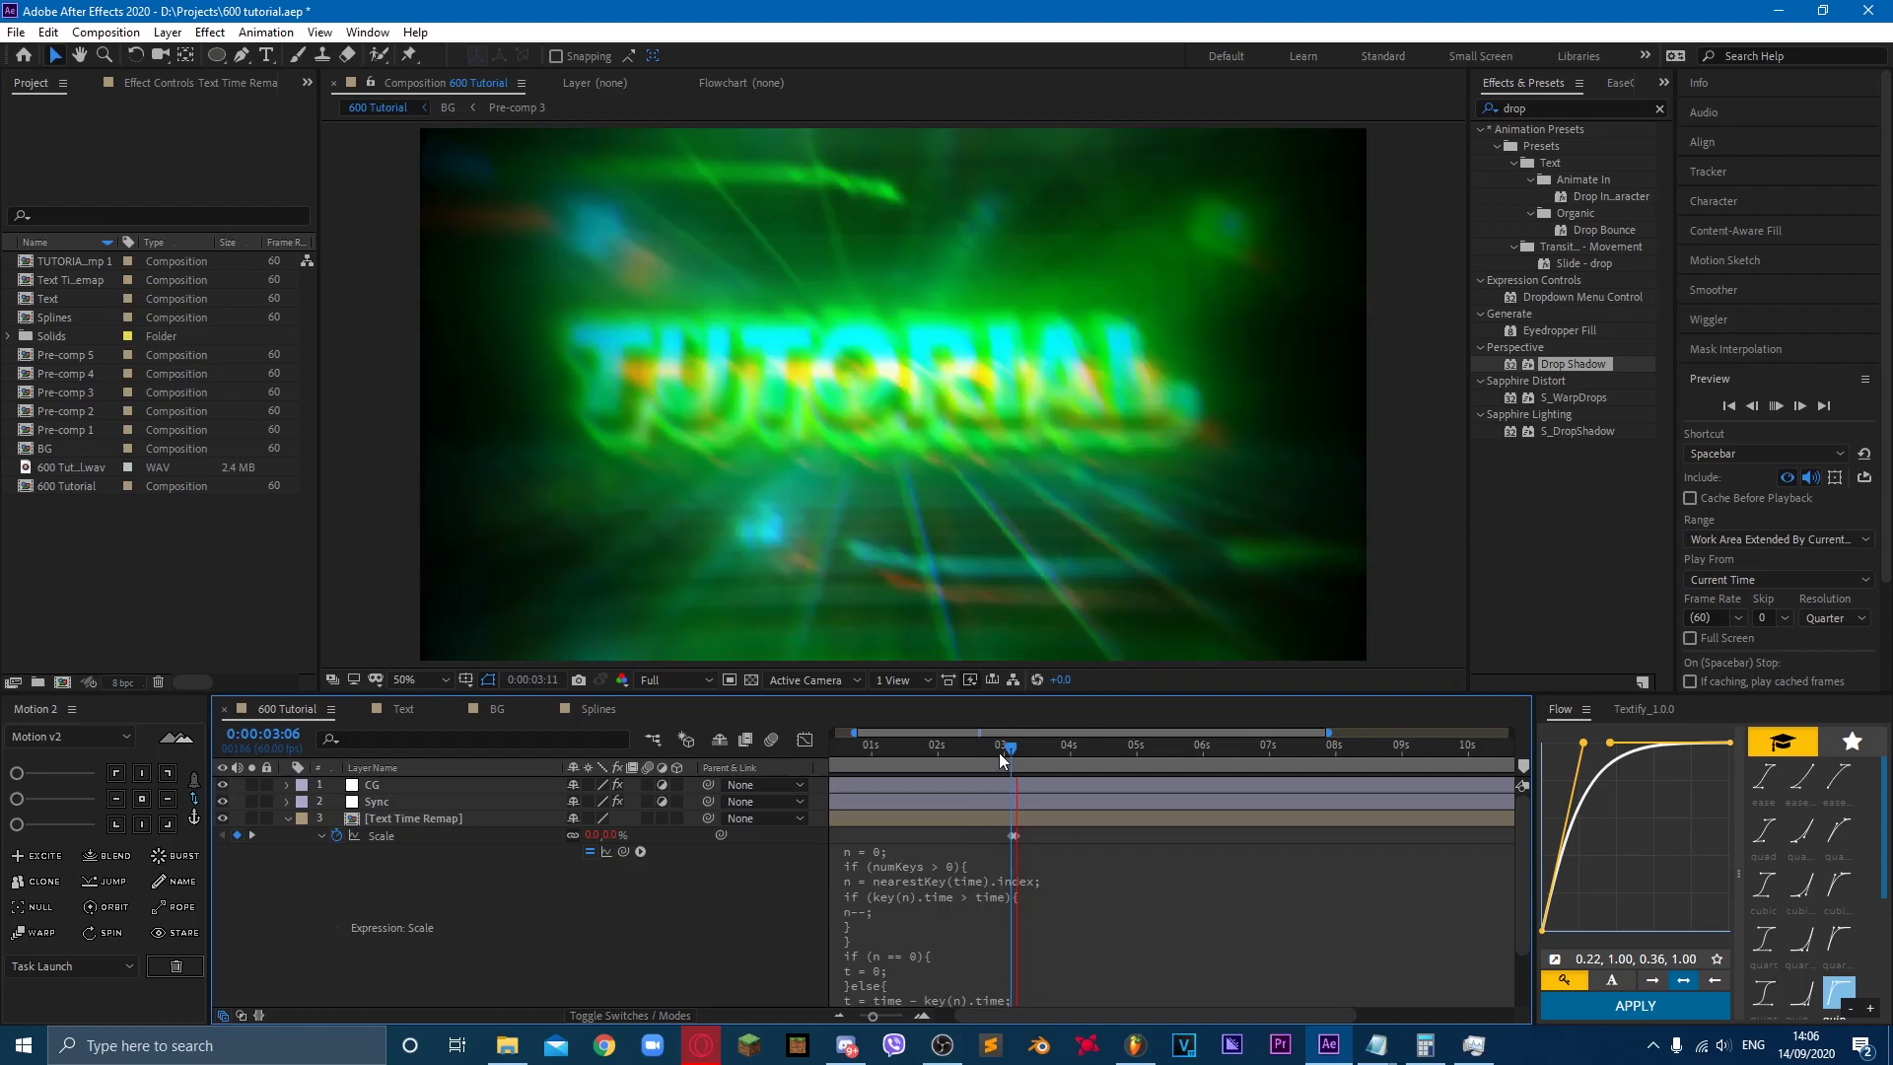
pyautogui.press('space')
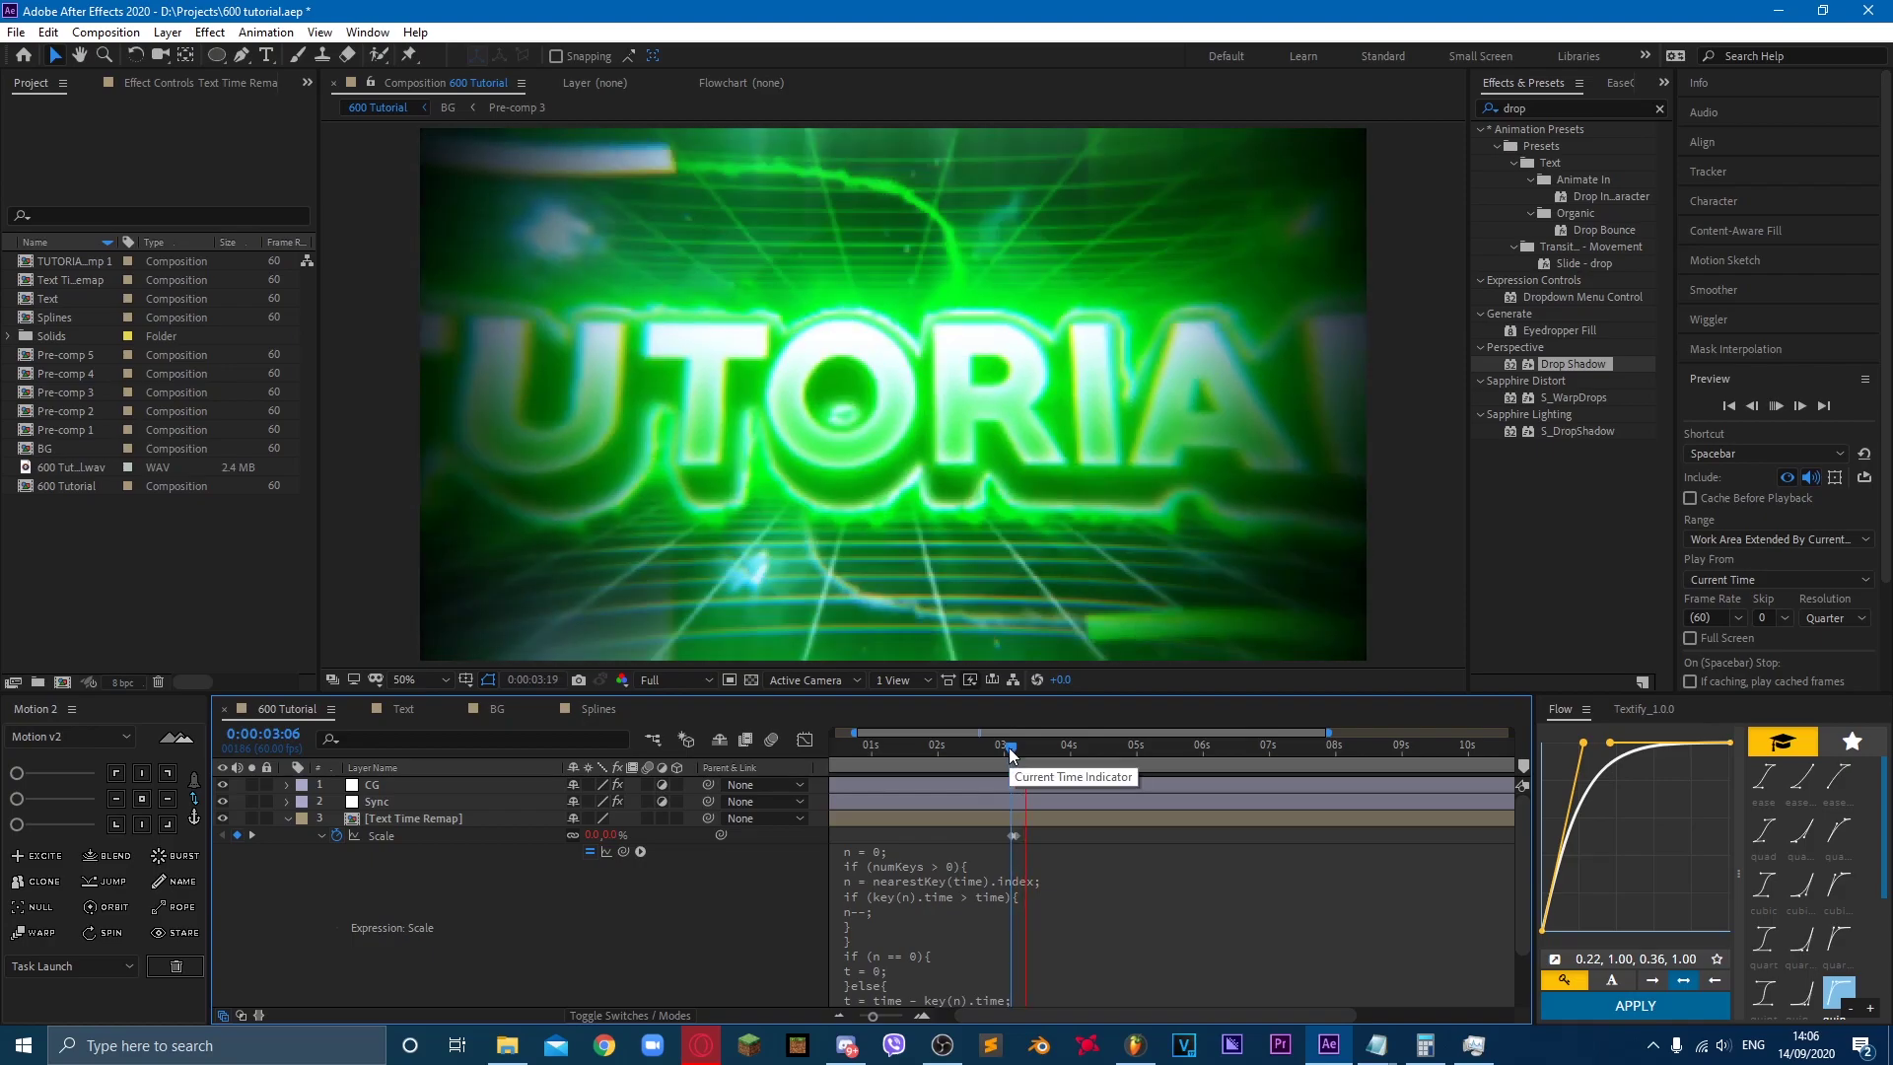
pyautogui.click(805, 739)
pyautogui.click(805, 739)
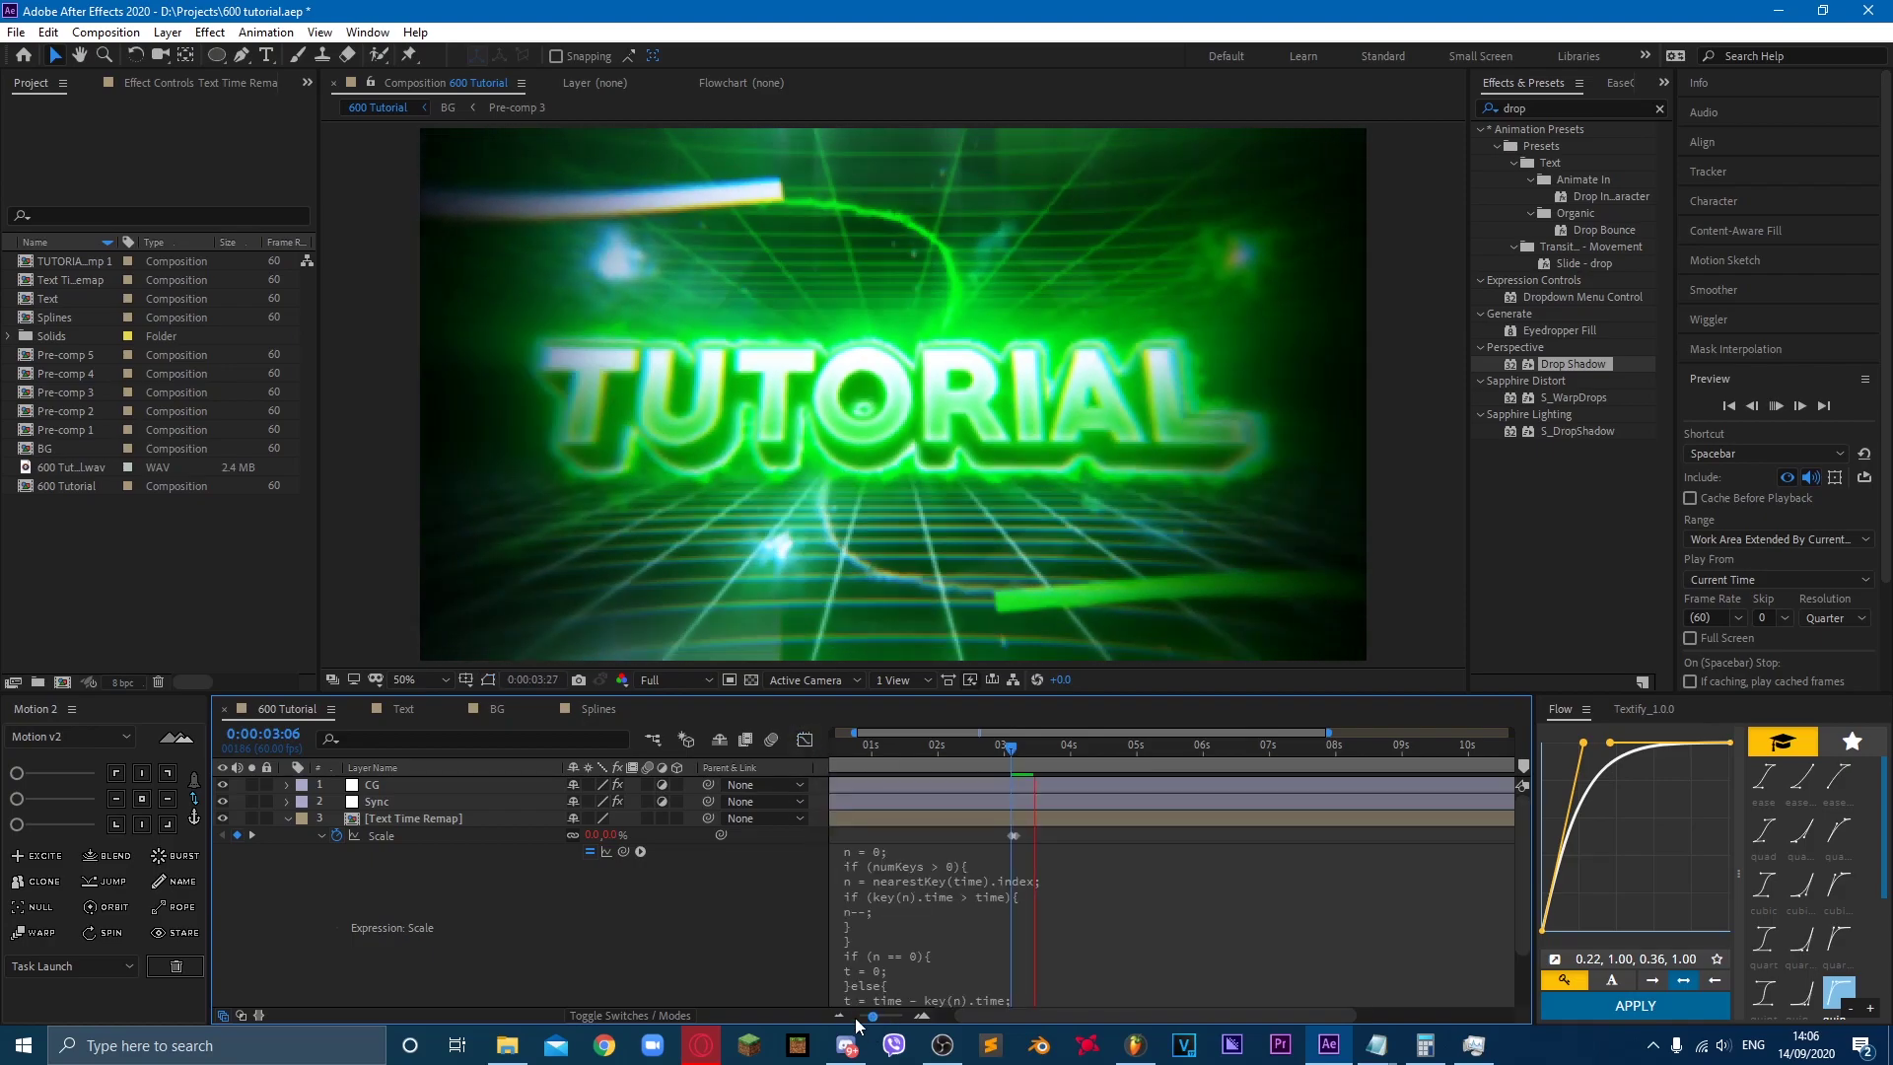
pyautogui.click(839, 1015)
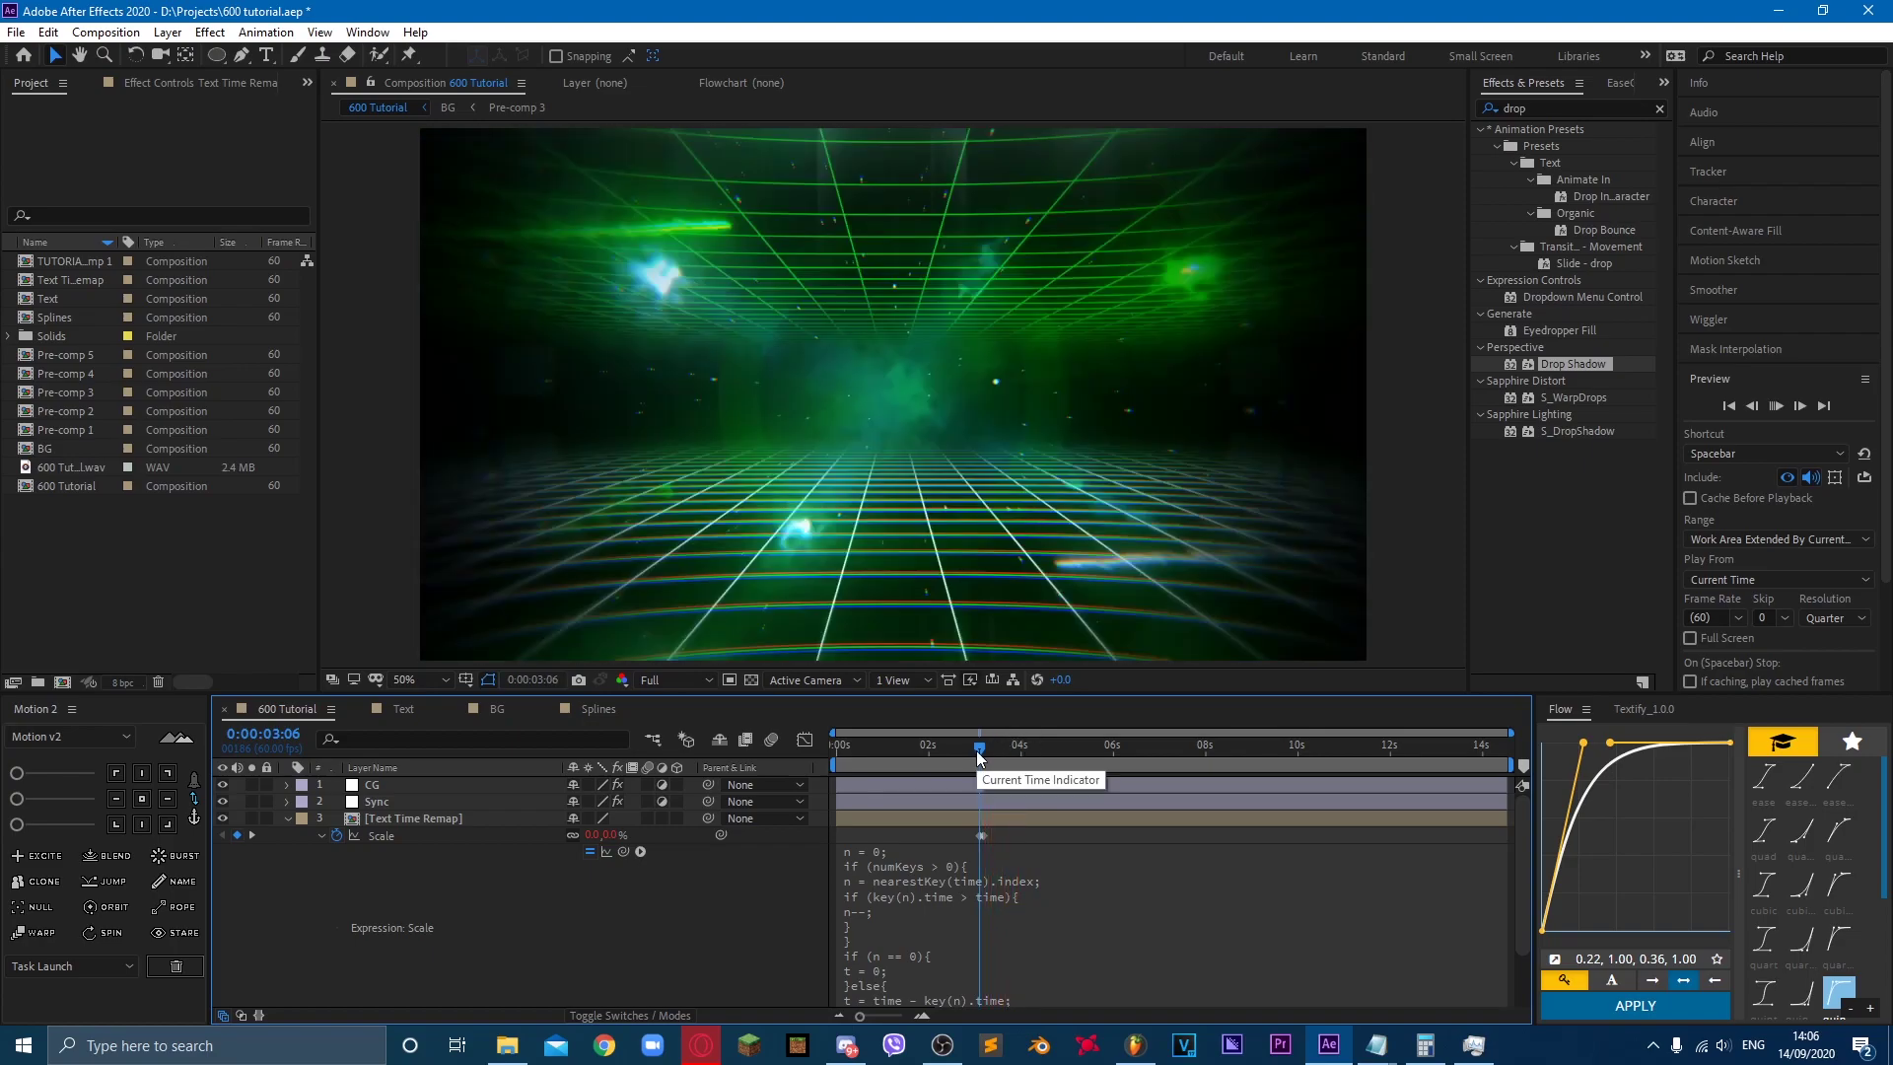
pyautogui.press('space')
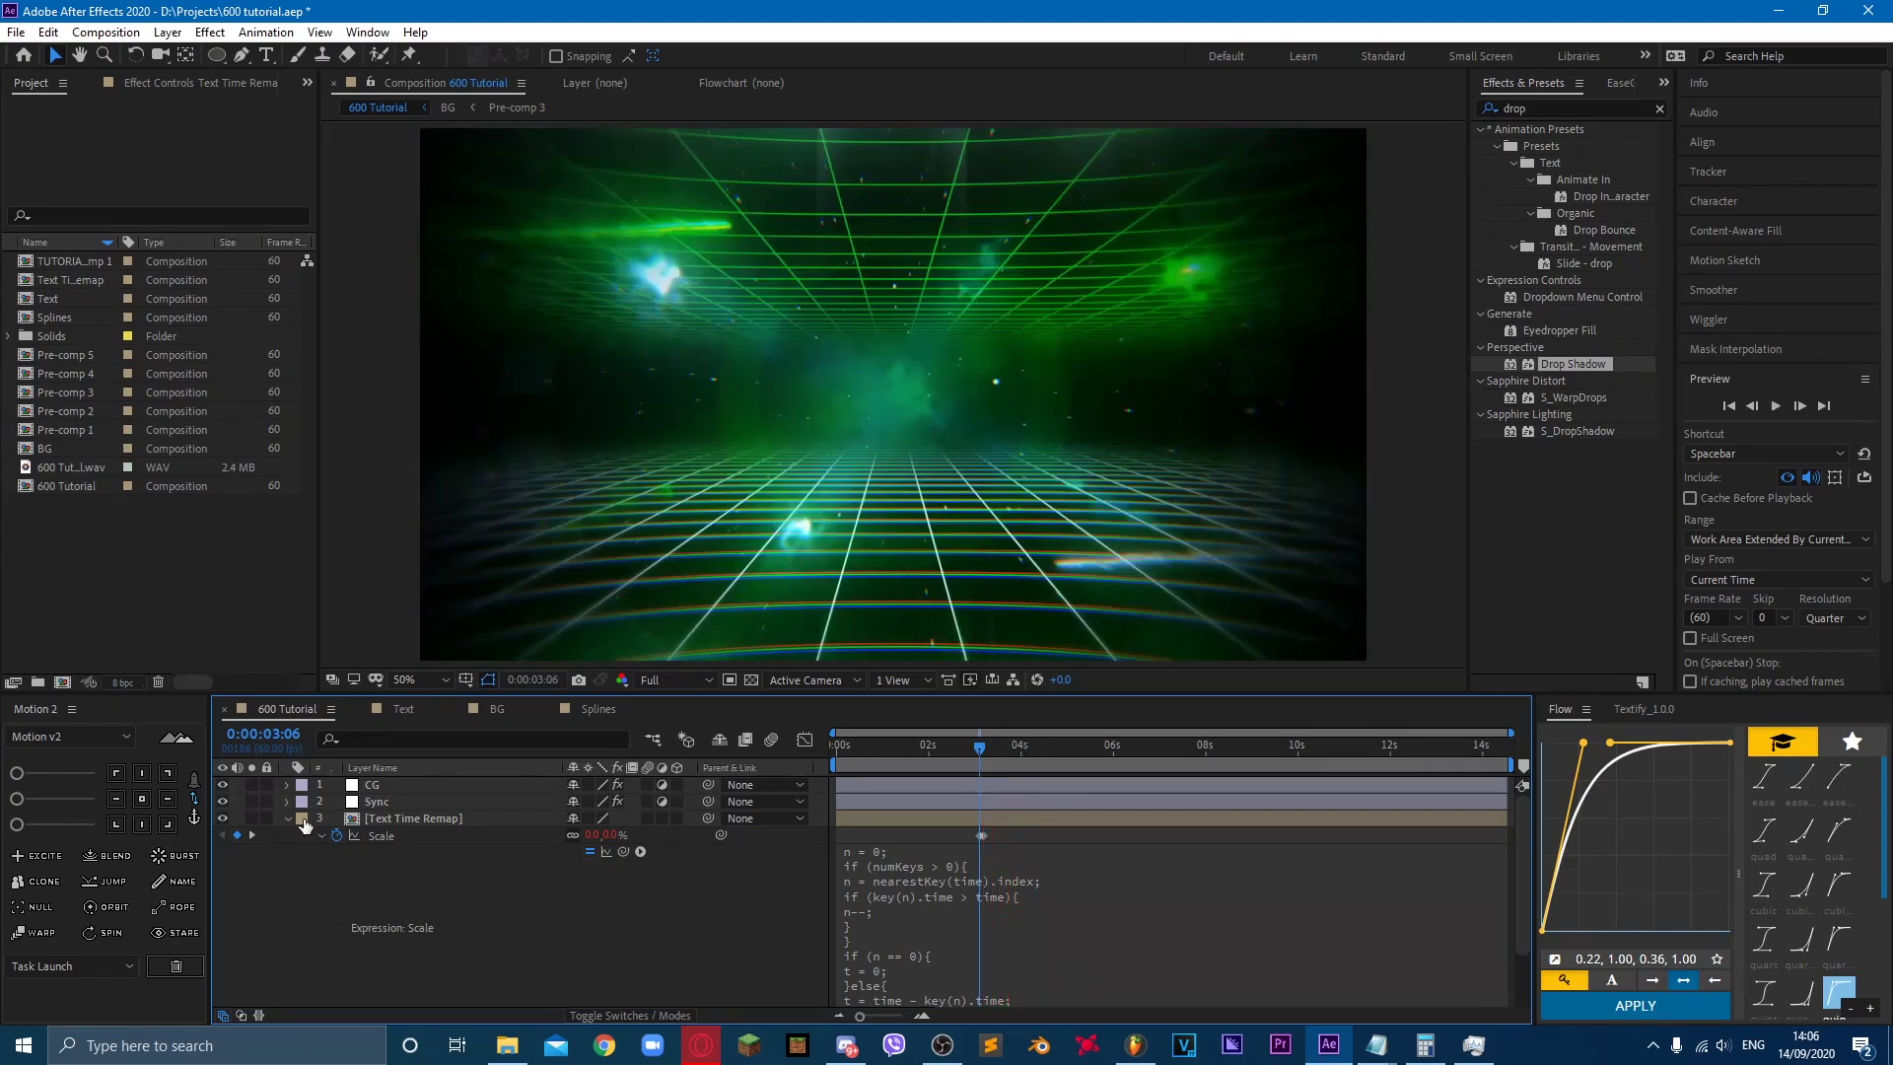
# Step: Collapse the layer properties and preview the 600 Tutorial composition from 0:00:03:53
pyautogui.click(321, 836)
pyautogui.press('space')
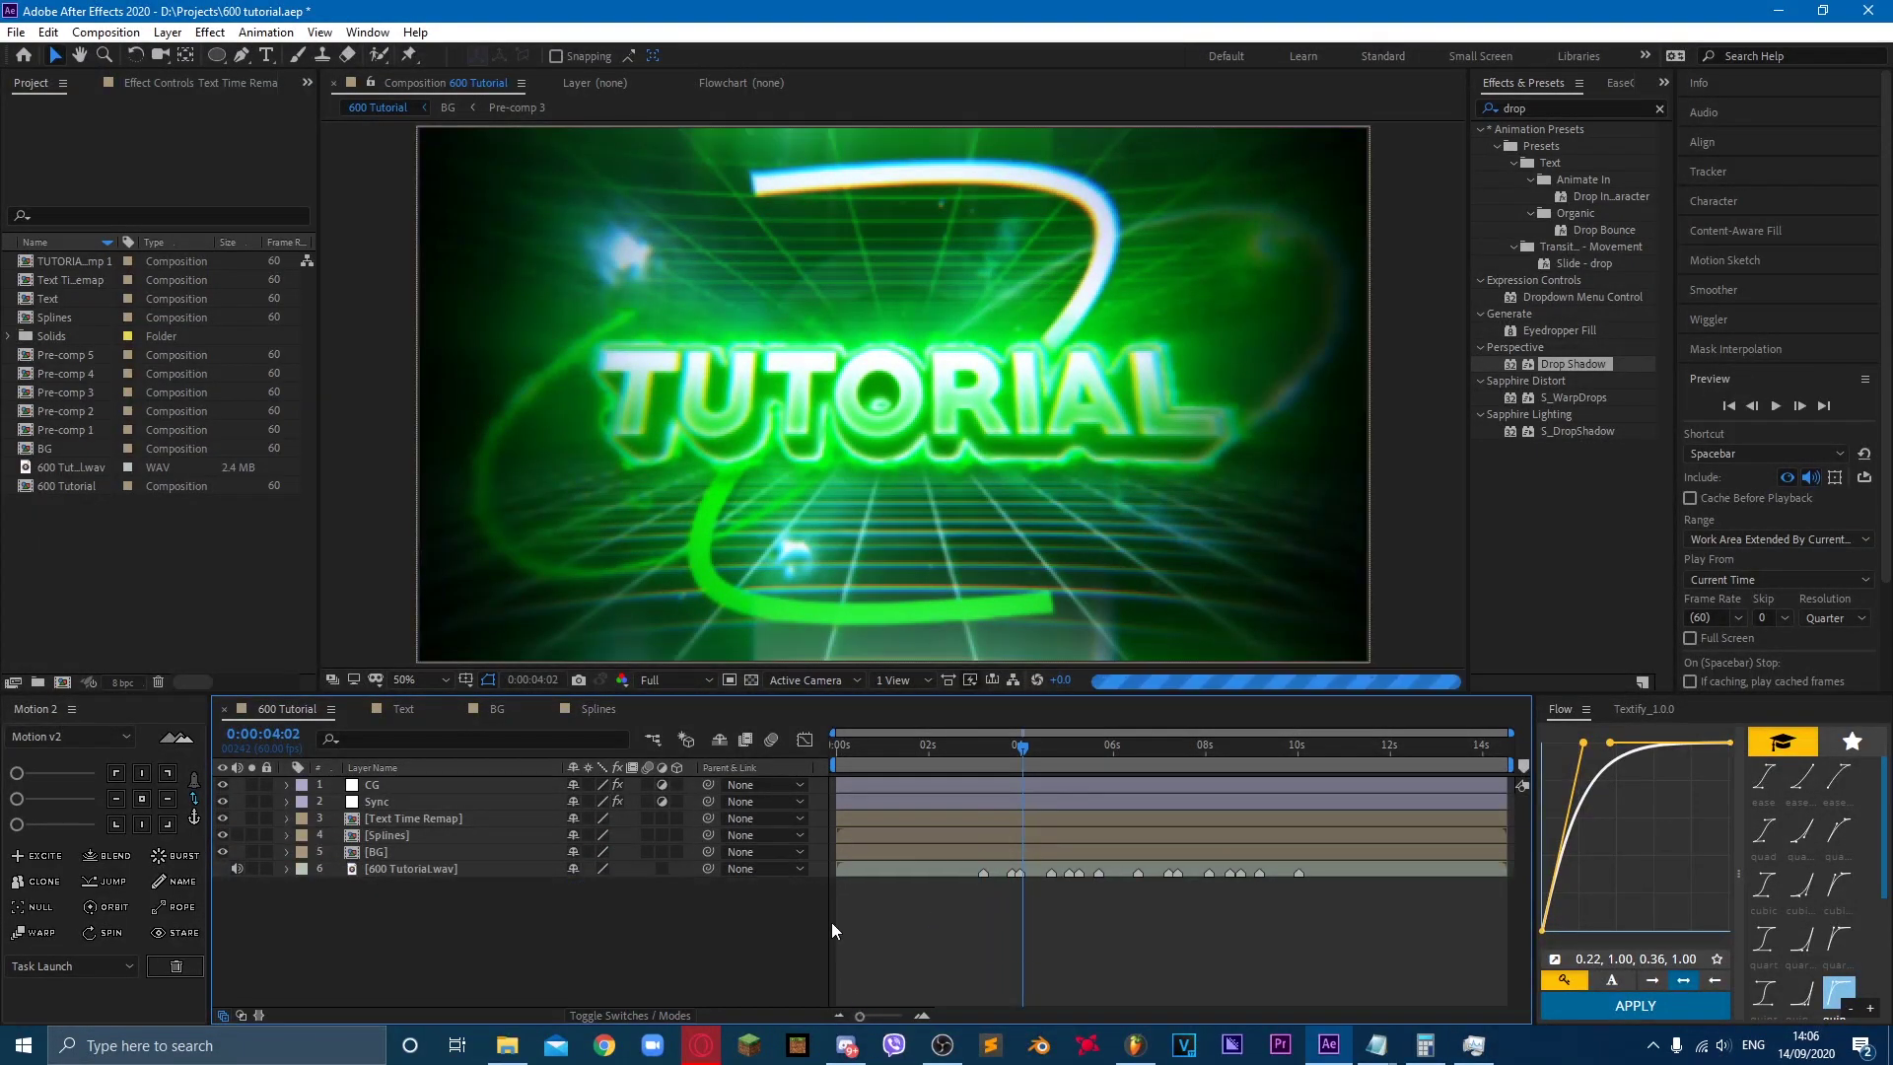
pyautogui.moveTo(1023, 747); pyautogui.dragTo(1019, 755)
pyautogui.press('space')
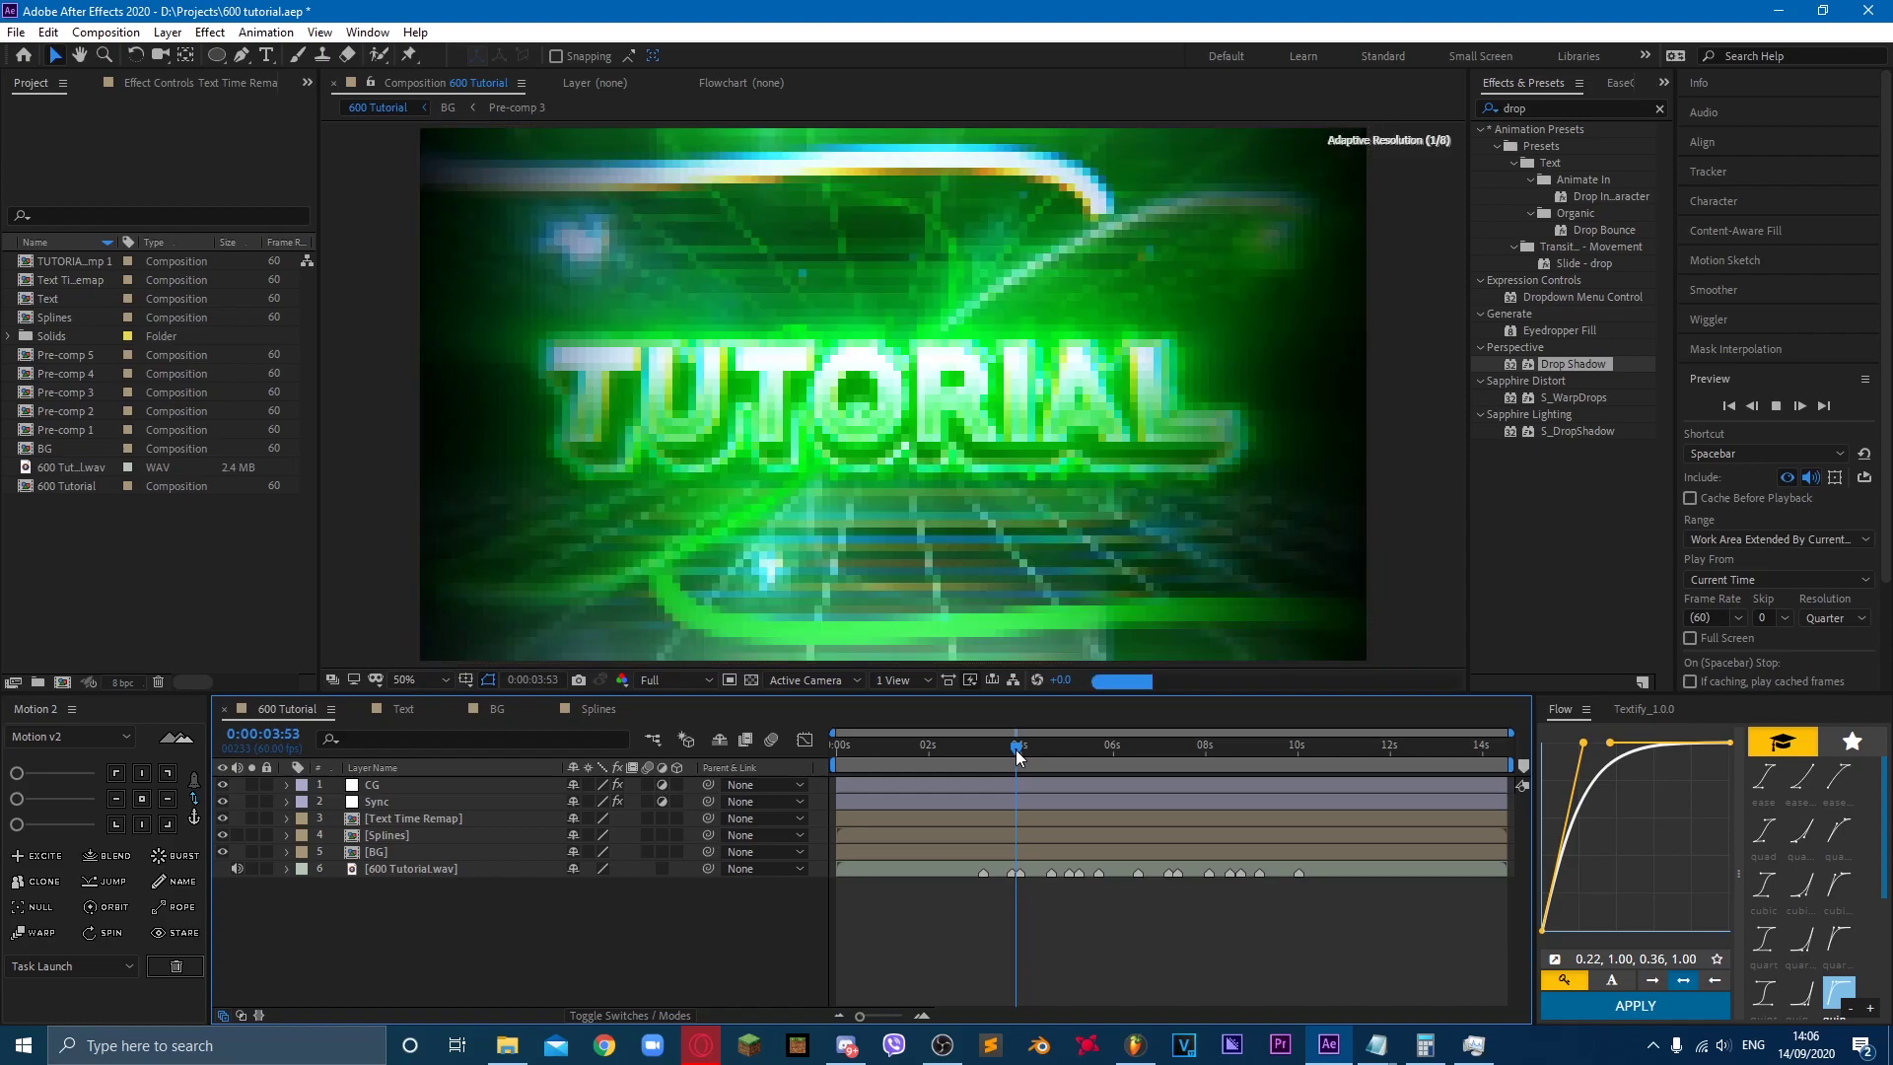
# Step: Stop playback and start a Rotation keyframe on the Text Time Remap layer at 0:00:03:11
pyautogui.press('space')
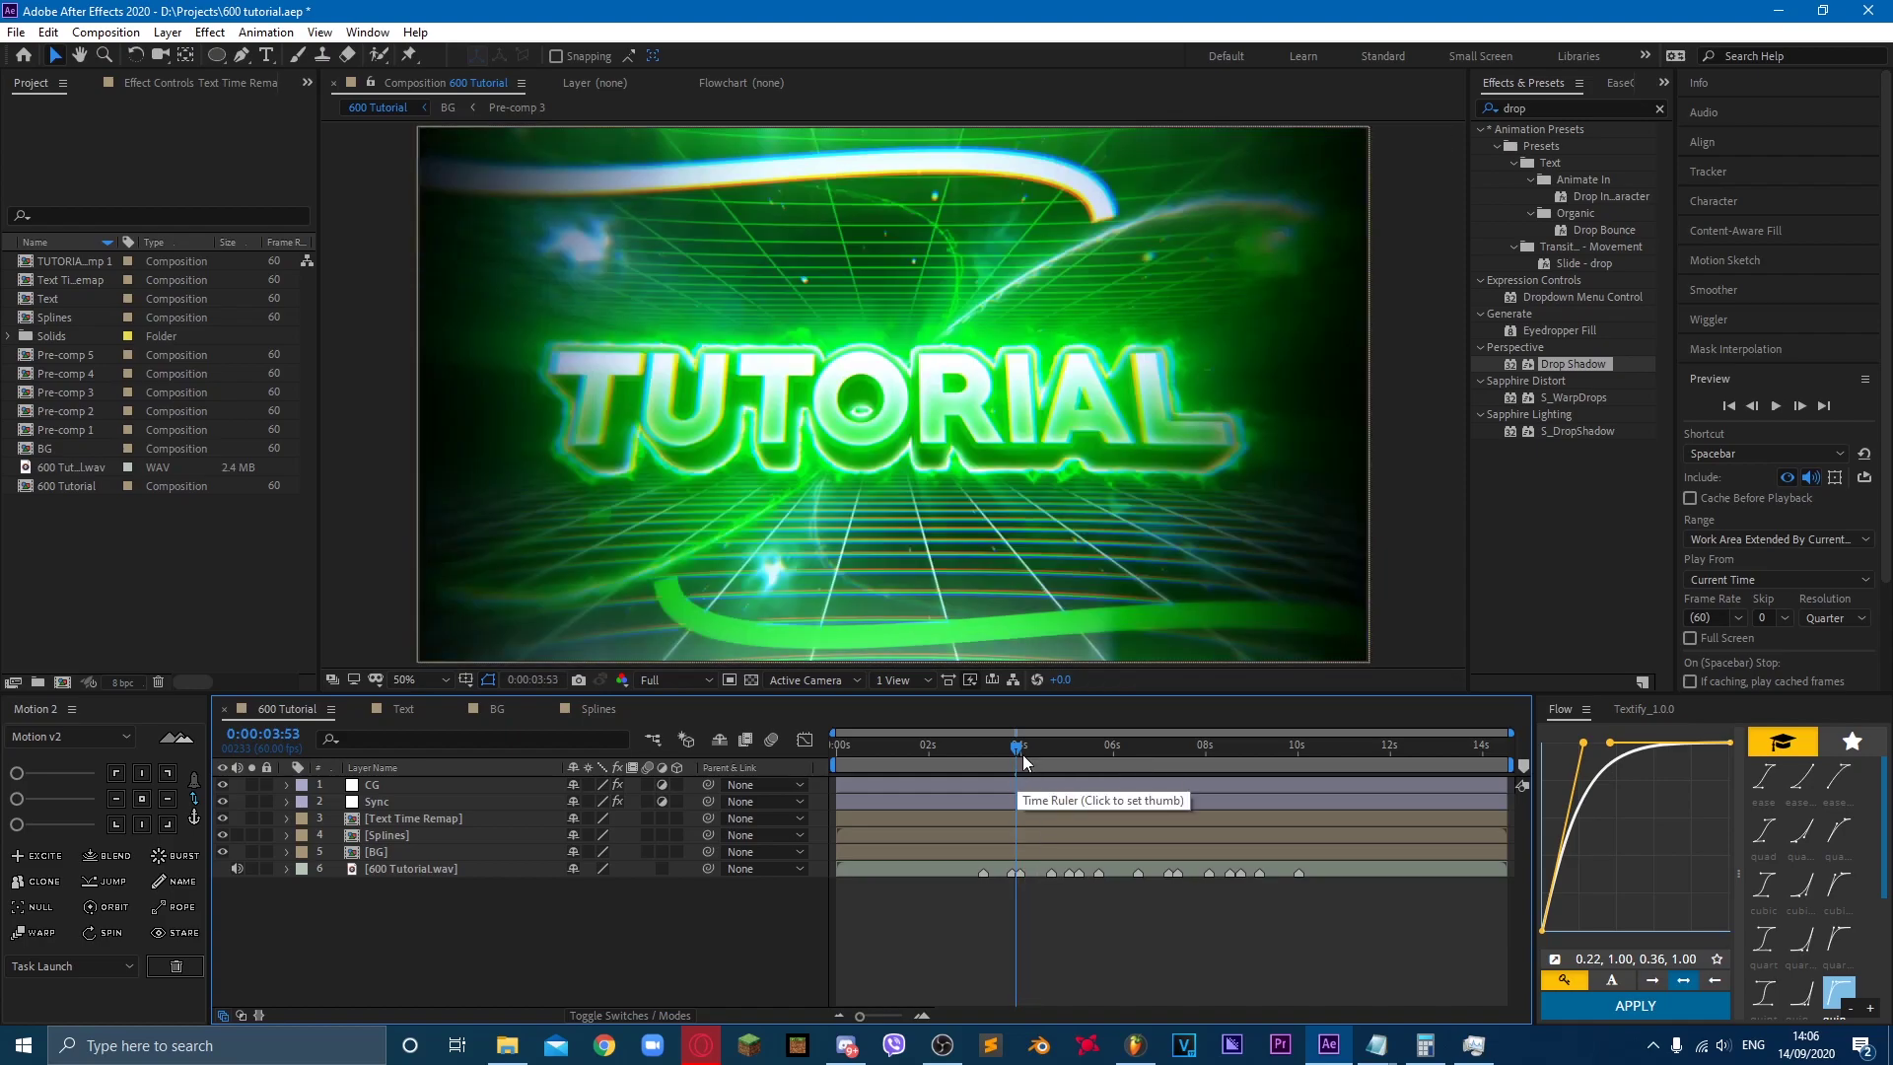
pyautogui.press('pageup')
pyautogui.press('pageup')
pyautogui.press('pageup')
pyautogui.press('pageup')
pyautogui.press('pageup')
pyautogui.click(986, 773)
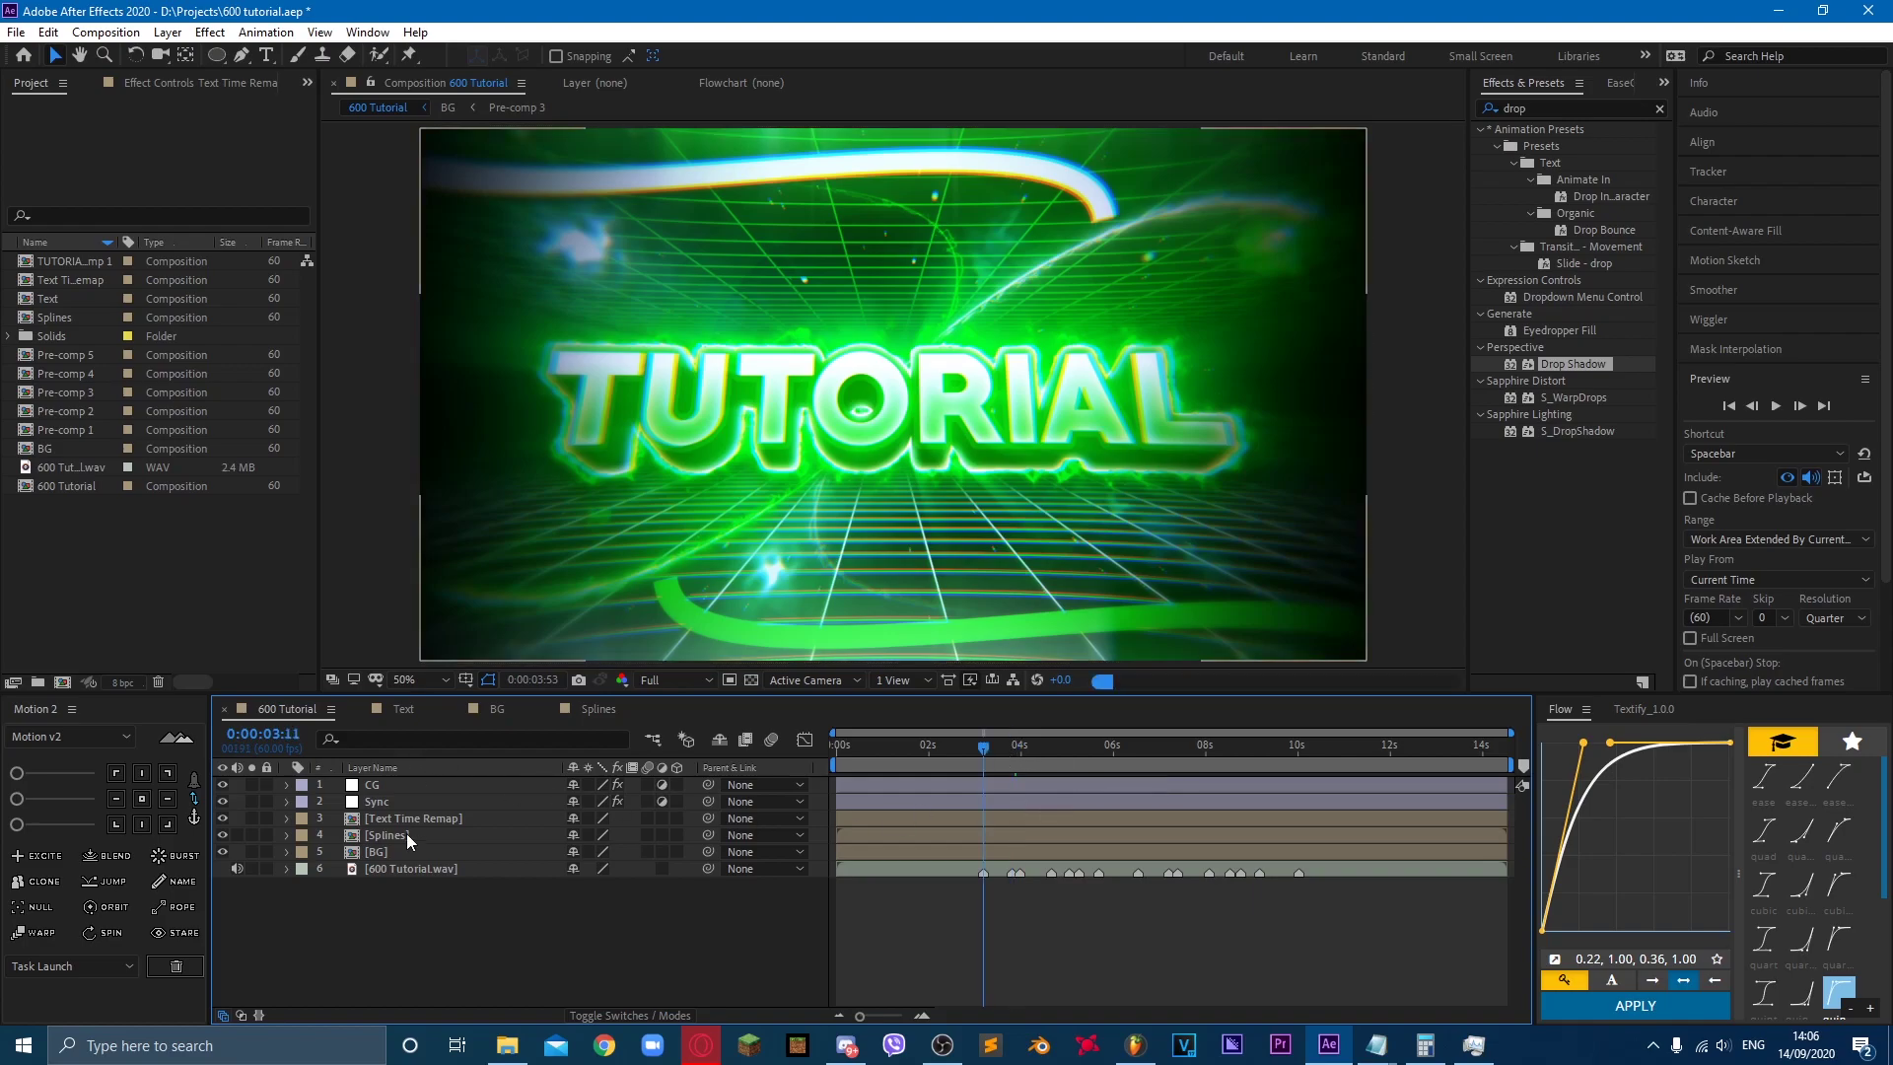
pyautogui.click(406, 816)
pyautogui.press('r')
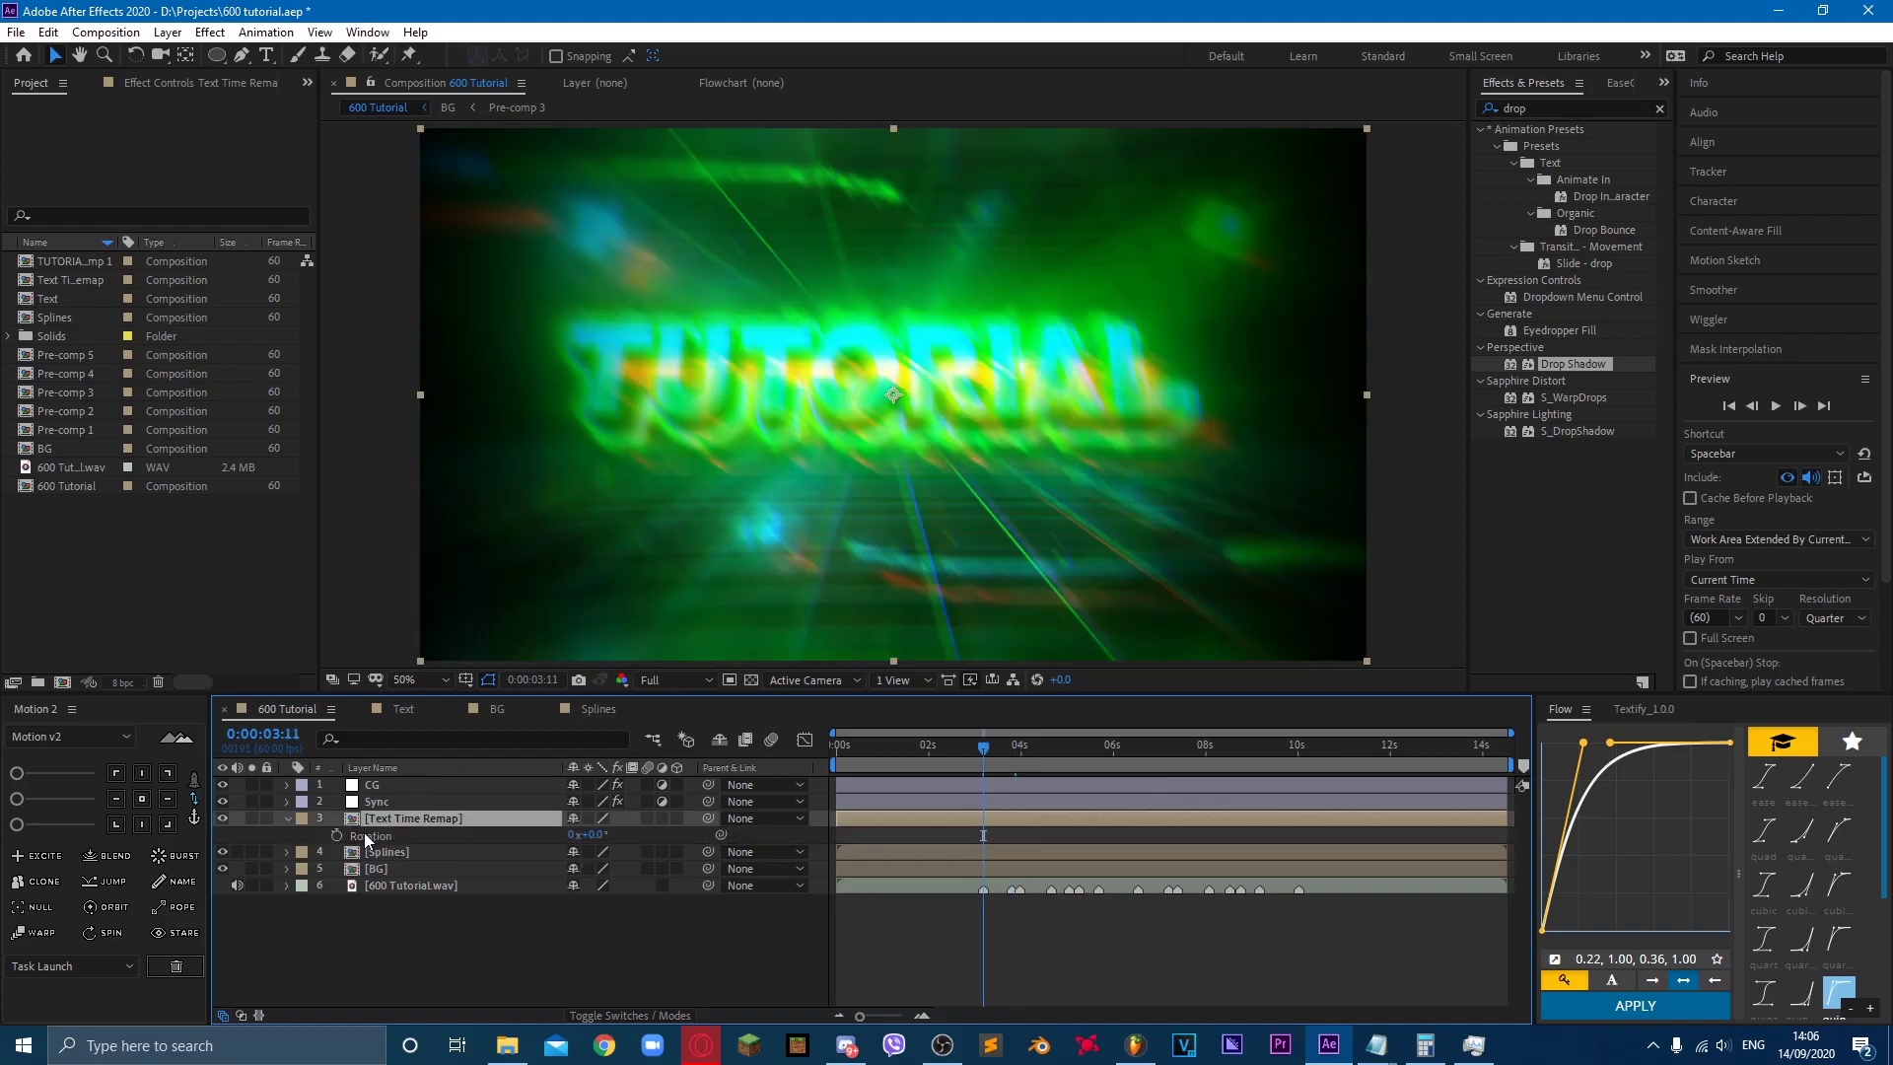
pyautogui.click(337, 835)
# Step: Add a second Rotation keyframe one full turn further at 0:00:05:03 and apply Easy Ease to both keyframes
pyautogui.press('space')
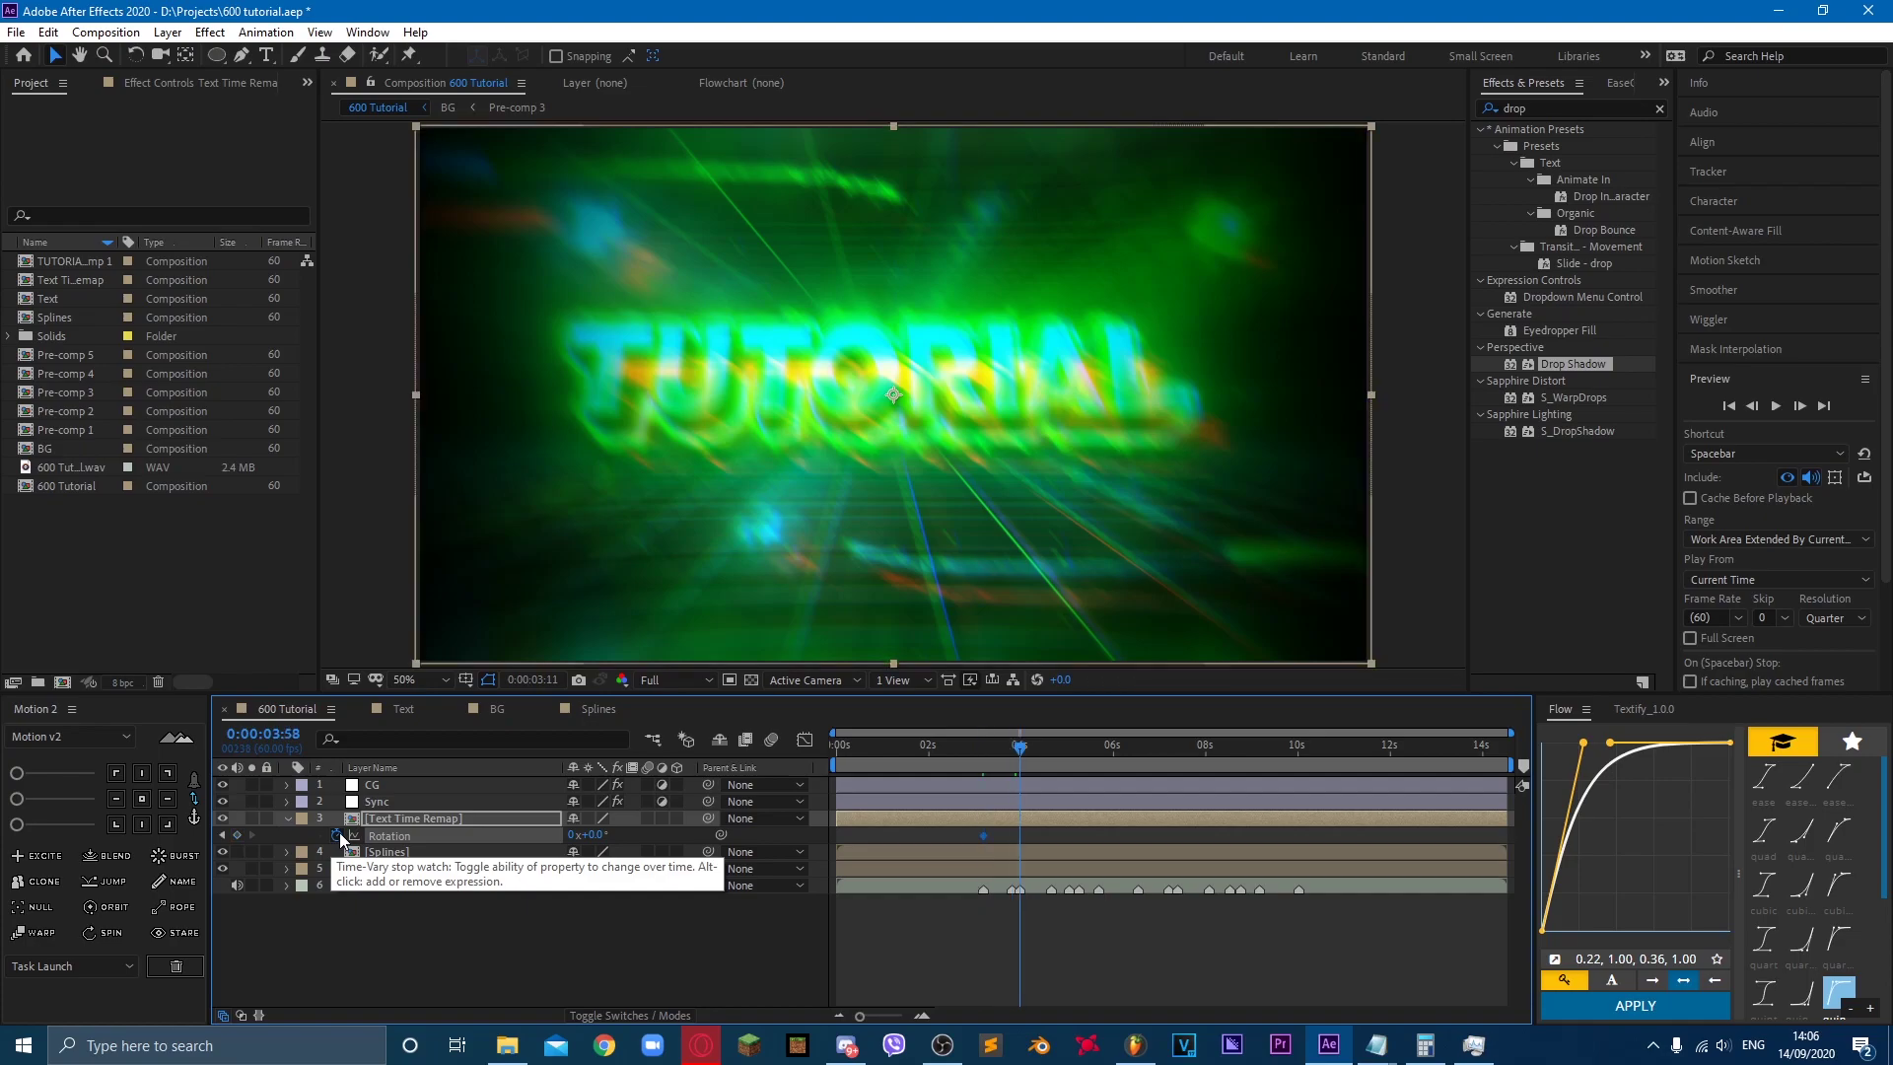
pyautogui.click(595, 834)
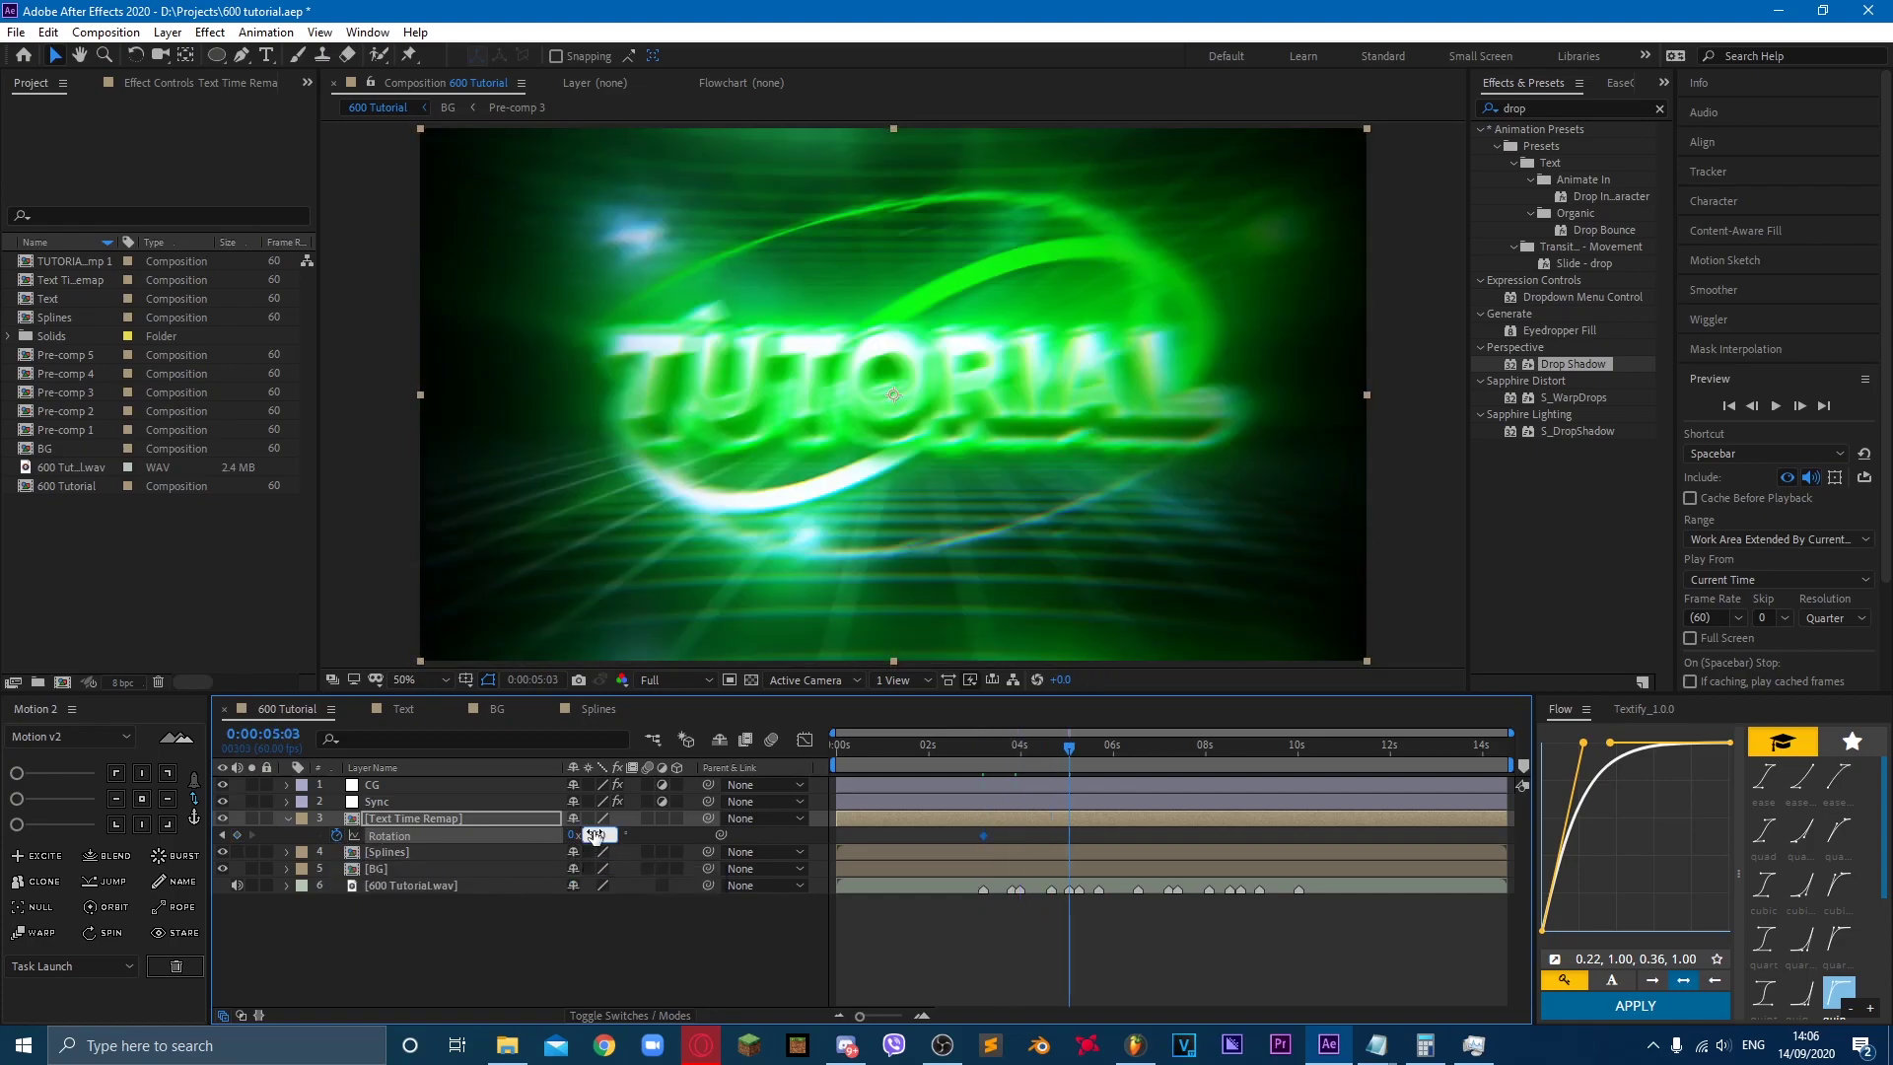
pyautogui.click(1021, 753)
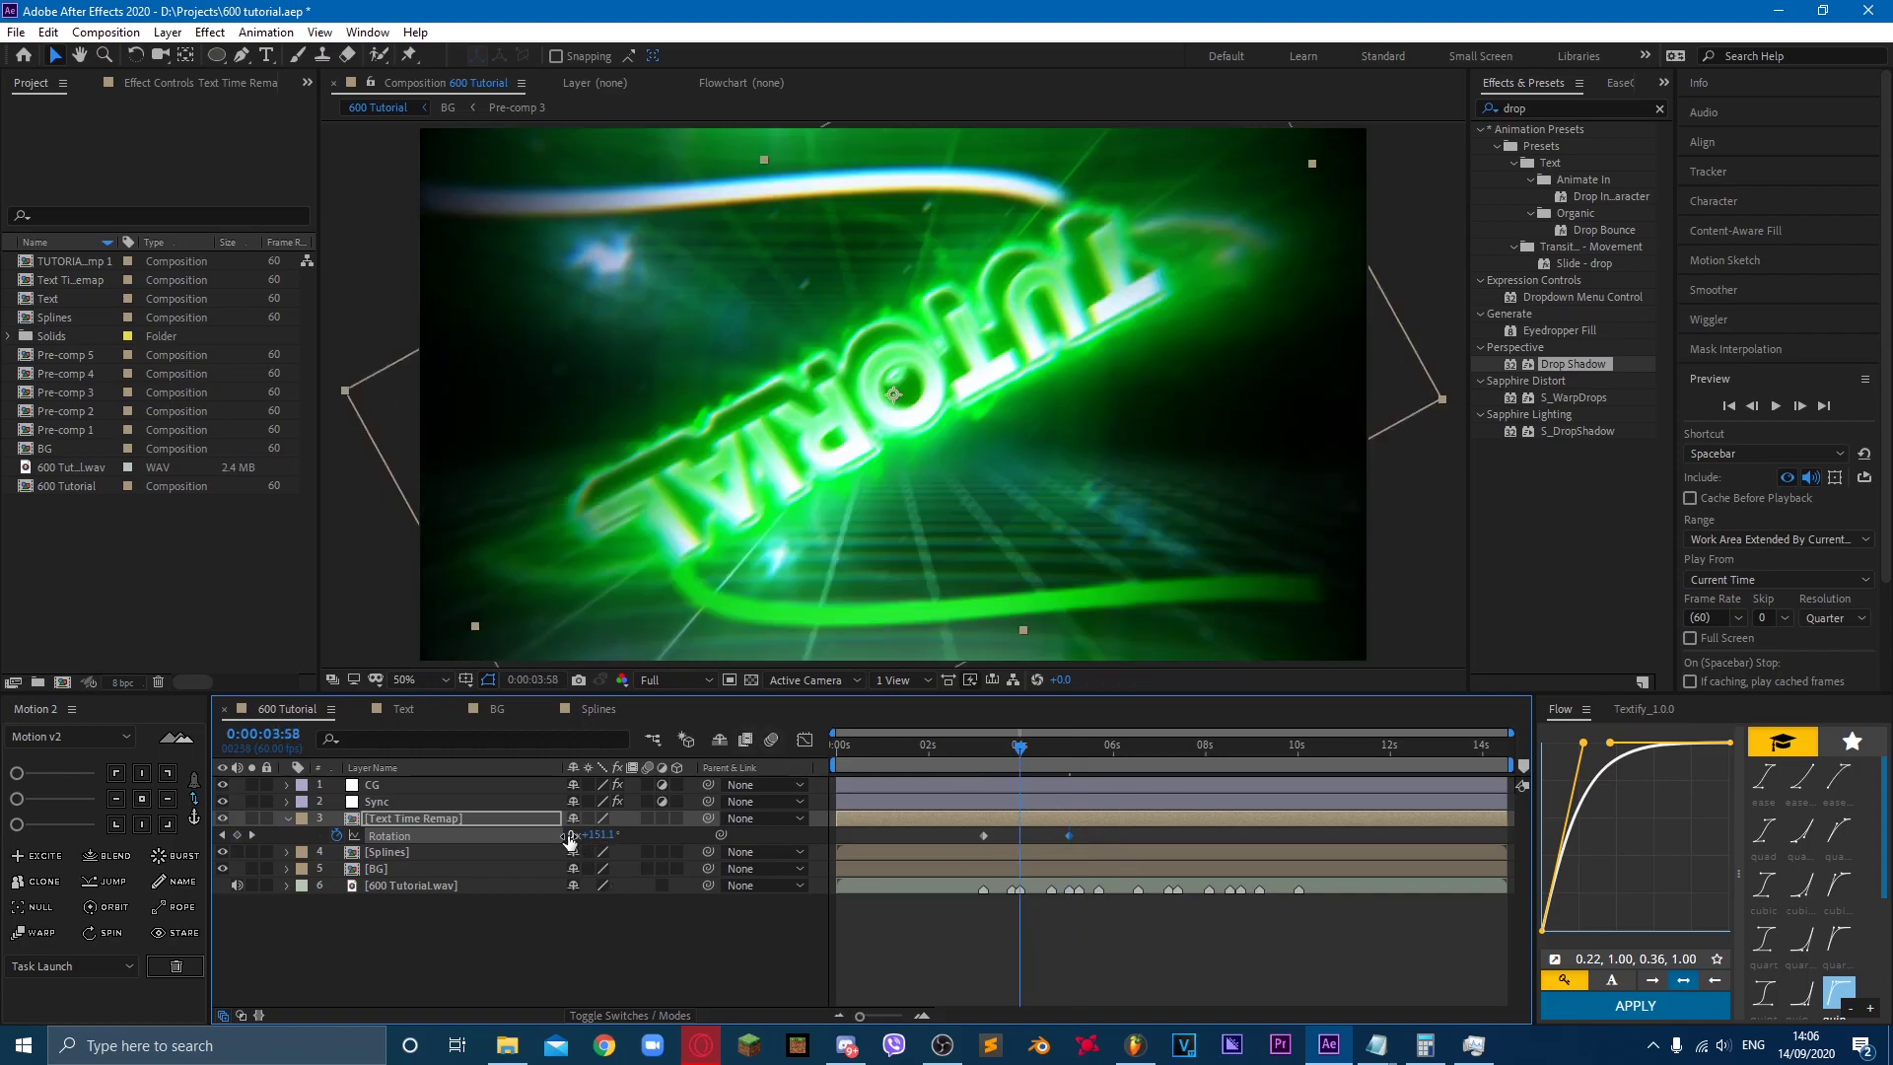
pyautogui.moveTo(1334, 810); pyautogui.dragTo(1222, 794)
pyautogui.press('F9')
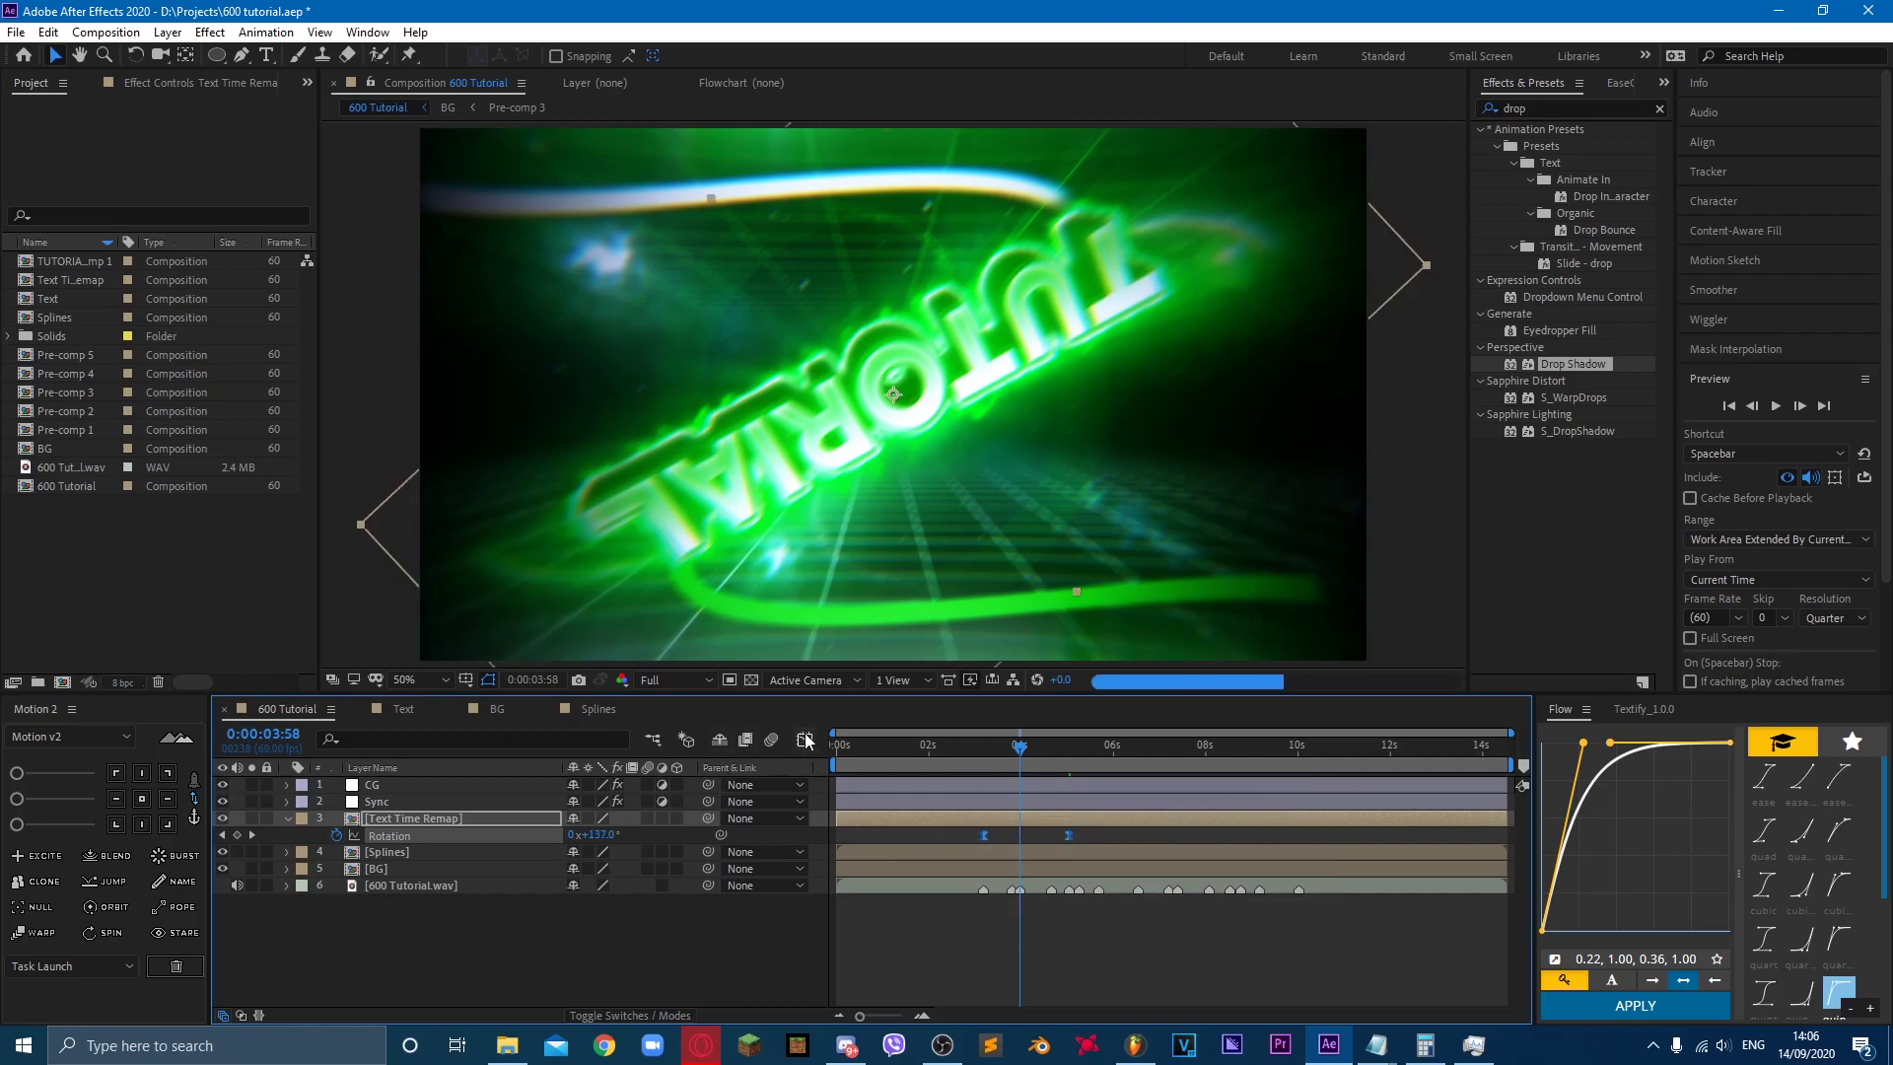
# Step: Open the rotation's speed graph and pull the easing handles inward to form a peak midway between the keyframes
pyautogui.click(805, 741)
pyautogui.rightClick(859, 848)
pyautogui.click(932, 659)
pyautogui.moveTo(922, 919); pyautogui.dragTo(1085, 962)
pyautogui.click(922, 1016)
pyautogui.click(922, 1016)
pyautogui.moveTo(932, 962); pyautogui.dragTo(980, 962)
# Step: Preview the eased text rotation from 0:00:03:06
pyautogui.click(860, 747)
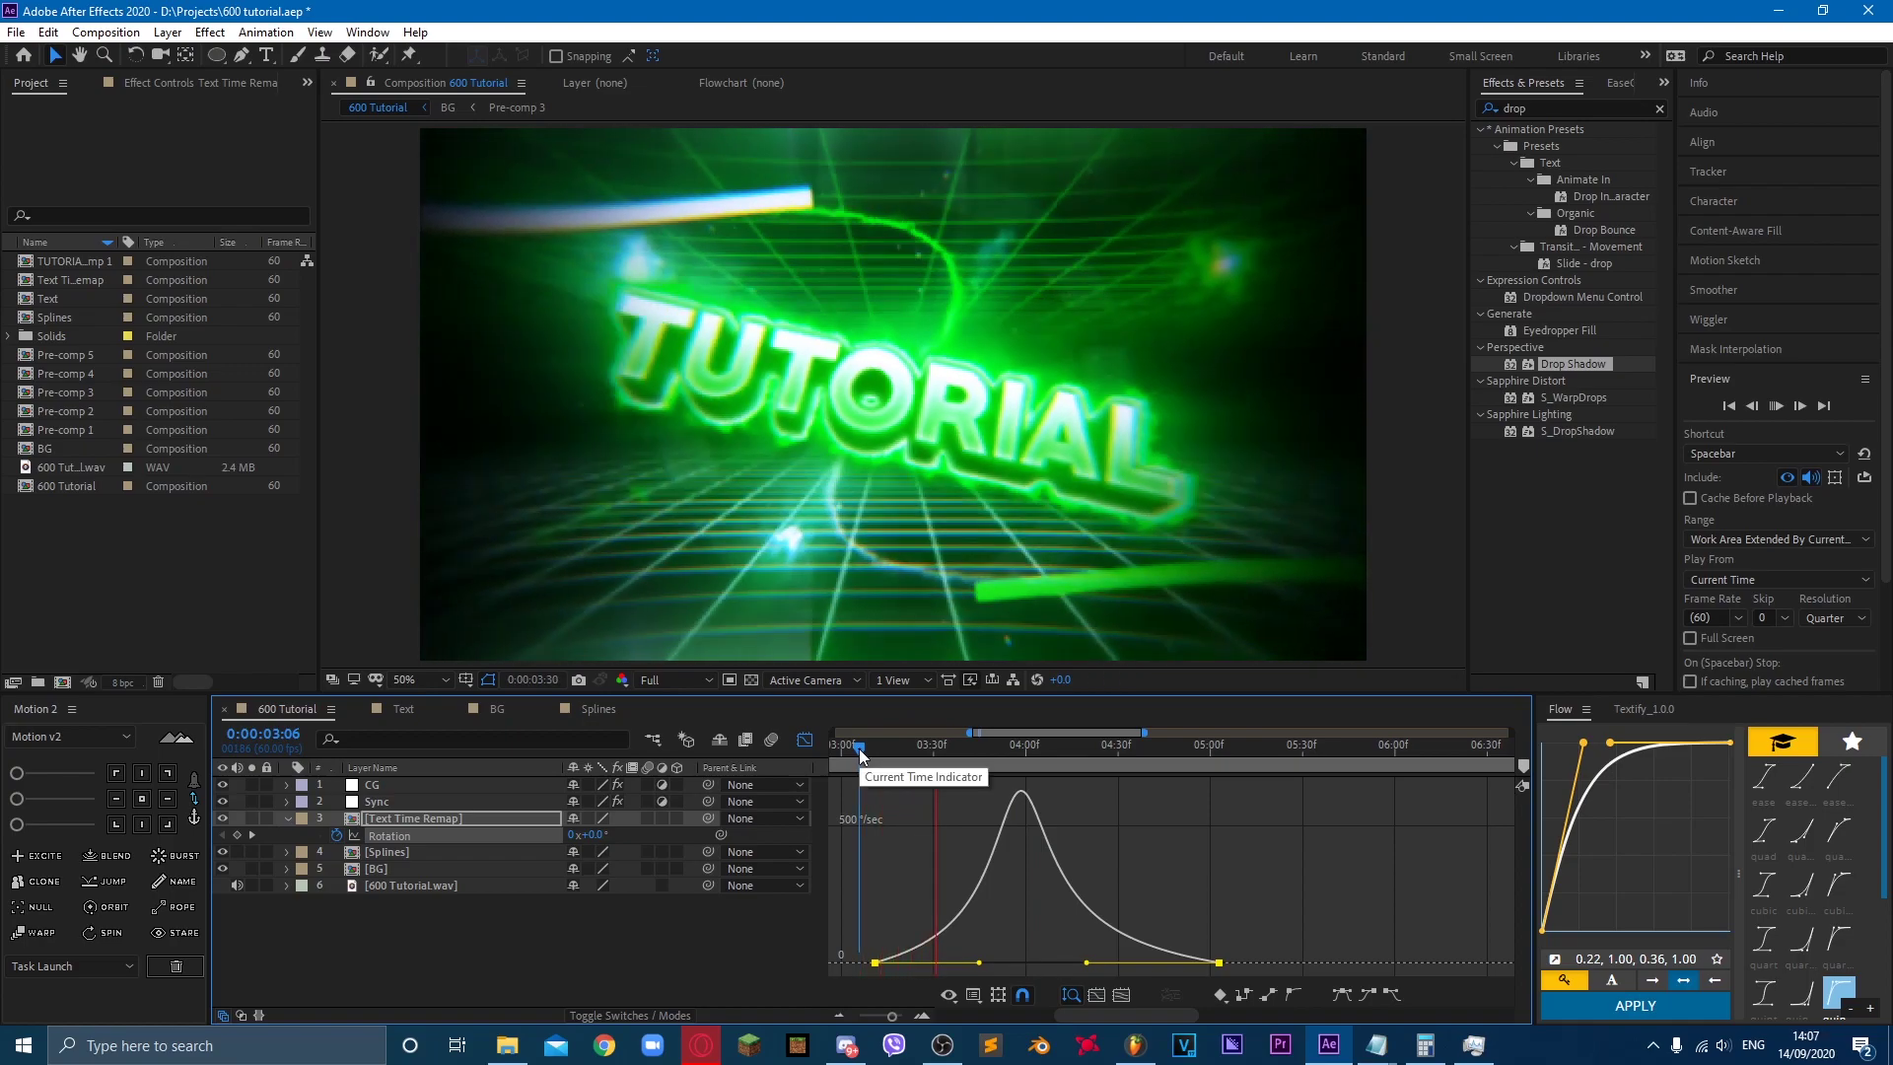
pyautogui.press('space')
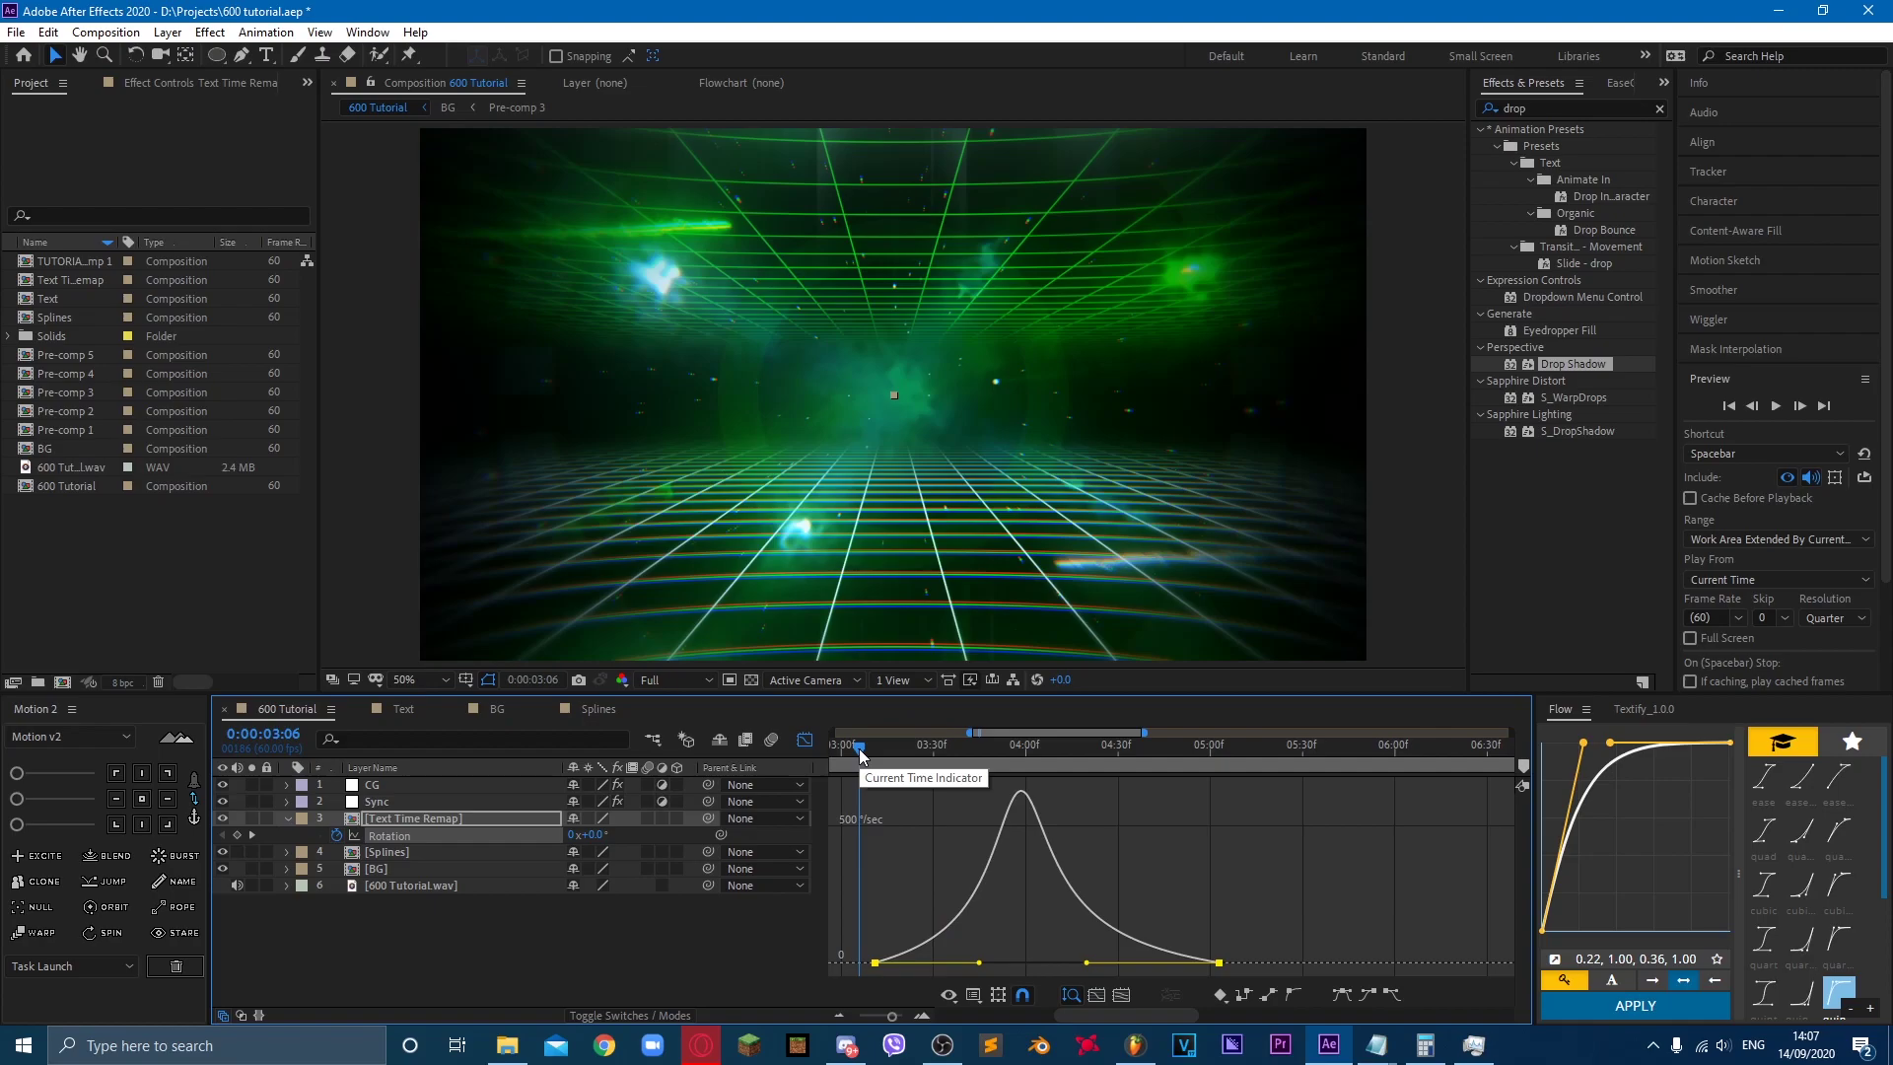
pyautogui.press('space')
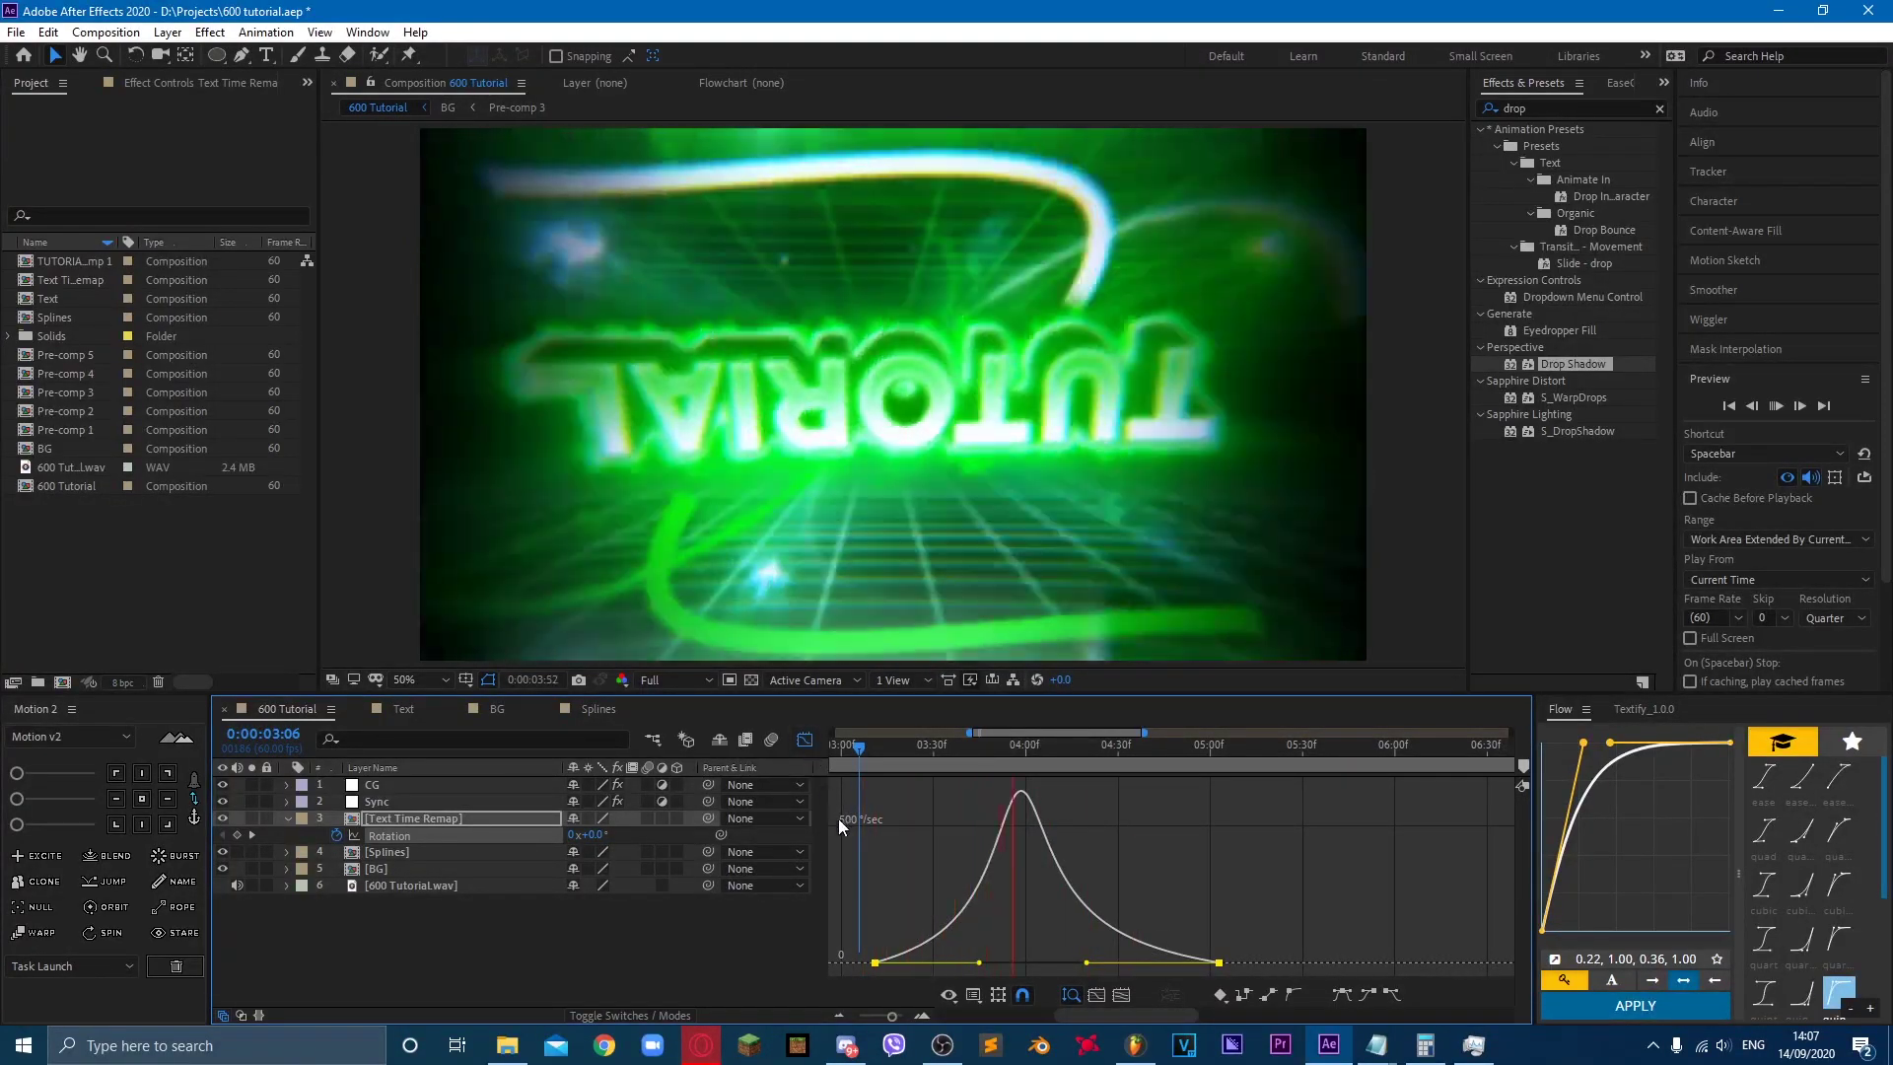
# Step: Sharpen the rotation's speed peak around 0:00:03:58 by extending the easing handles in the Graph Editor until they nearly meet
pyautogui.scroll(-5, 887, 789)
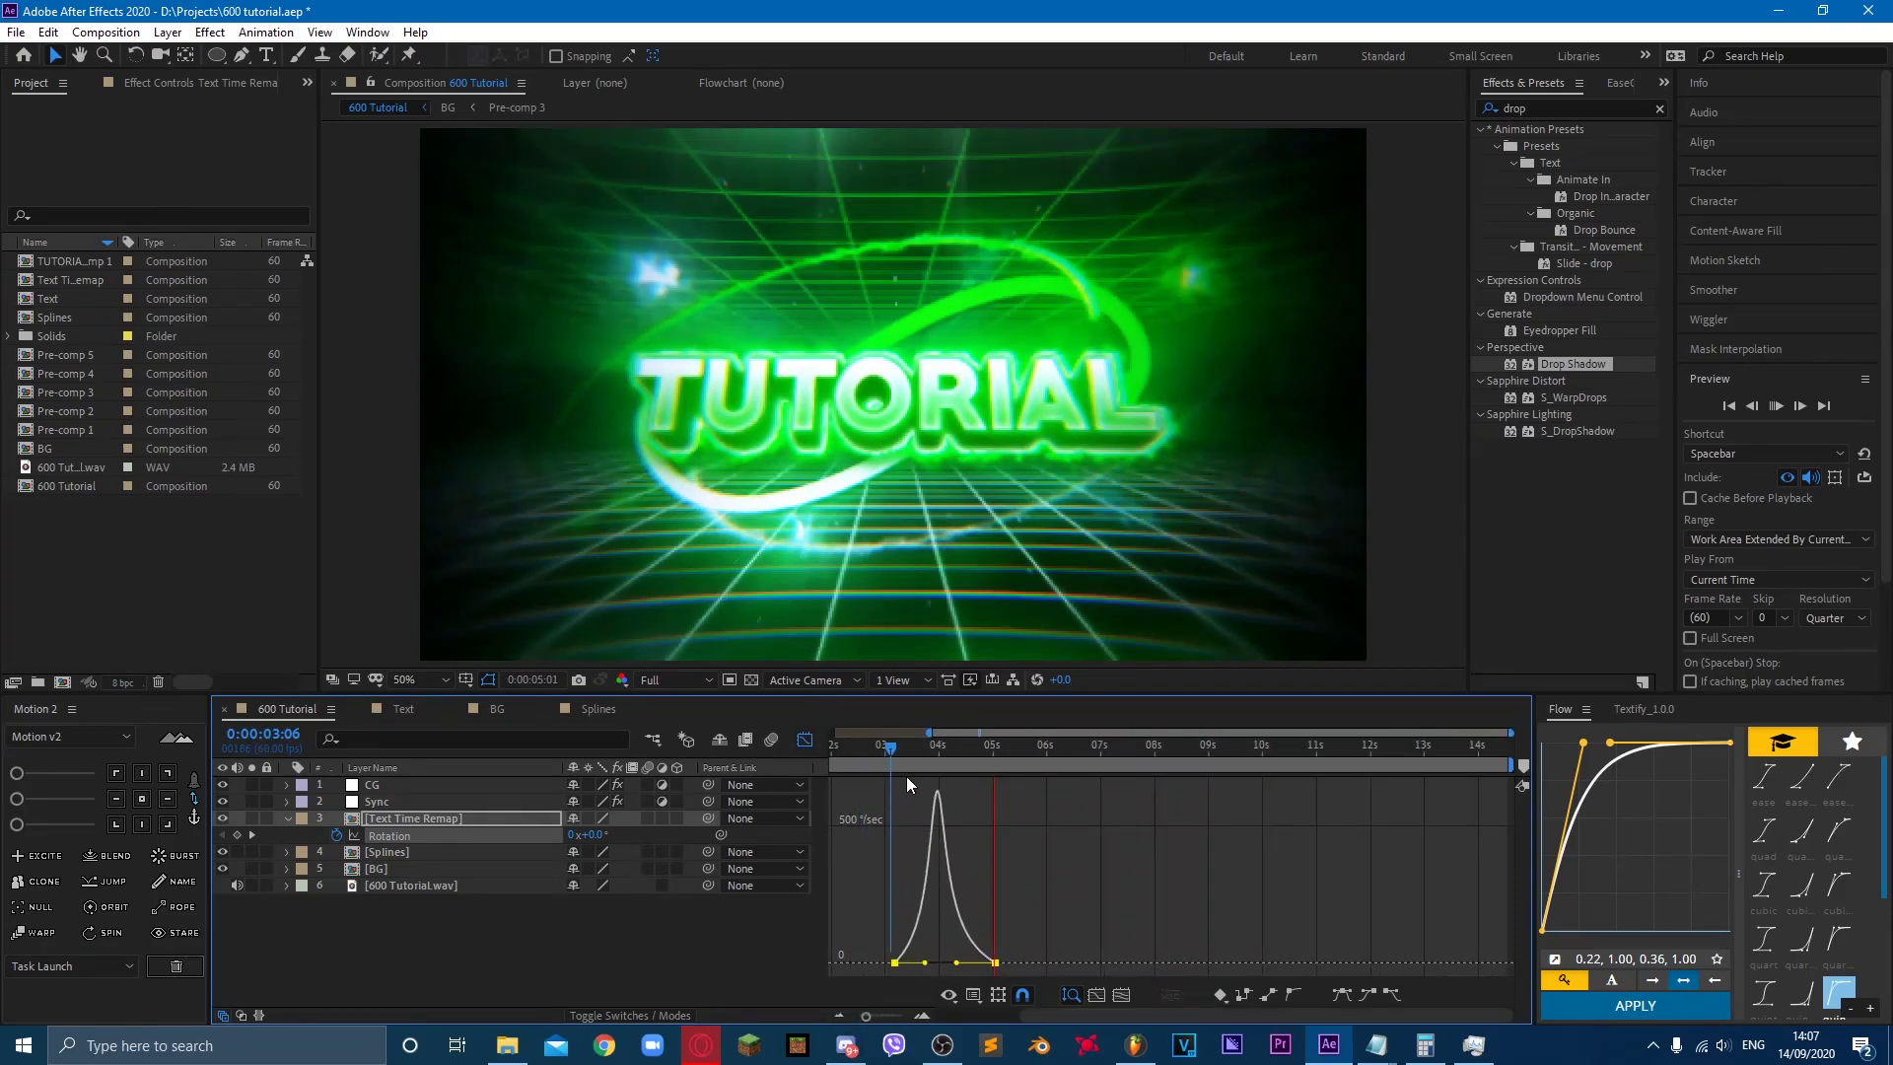
pyautogui.click(804, 739)
pyautogui.click(938, 748)
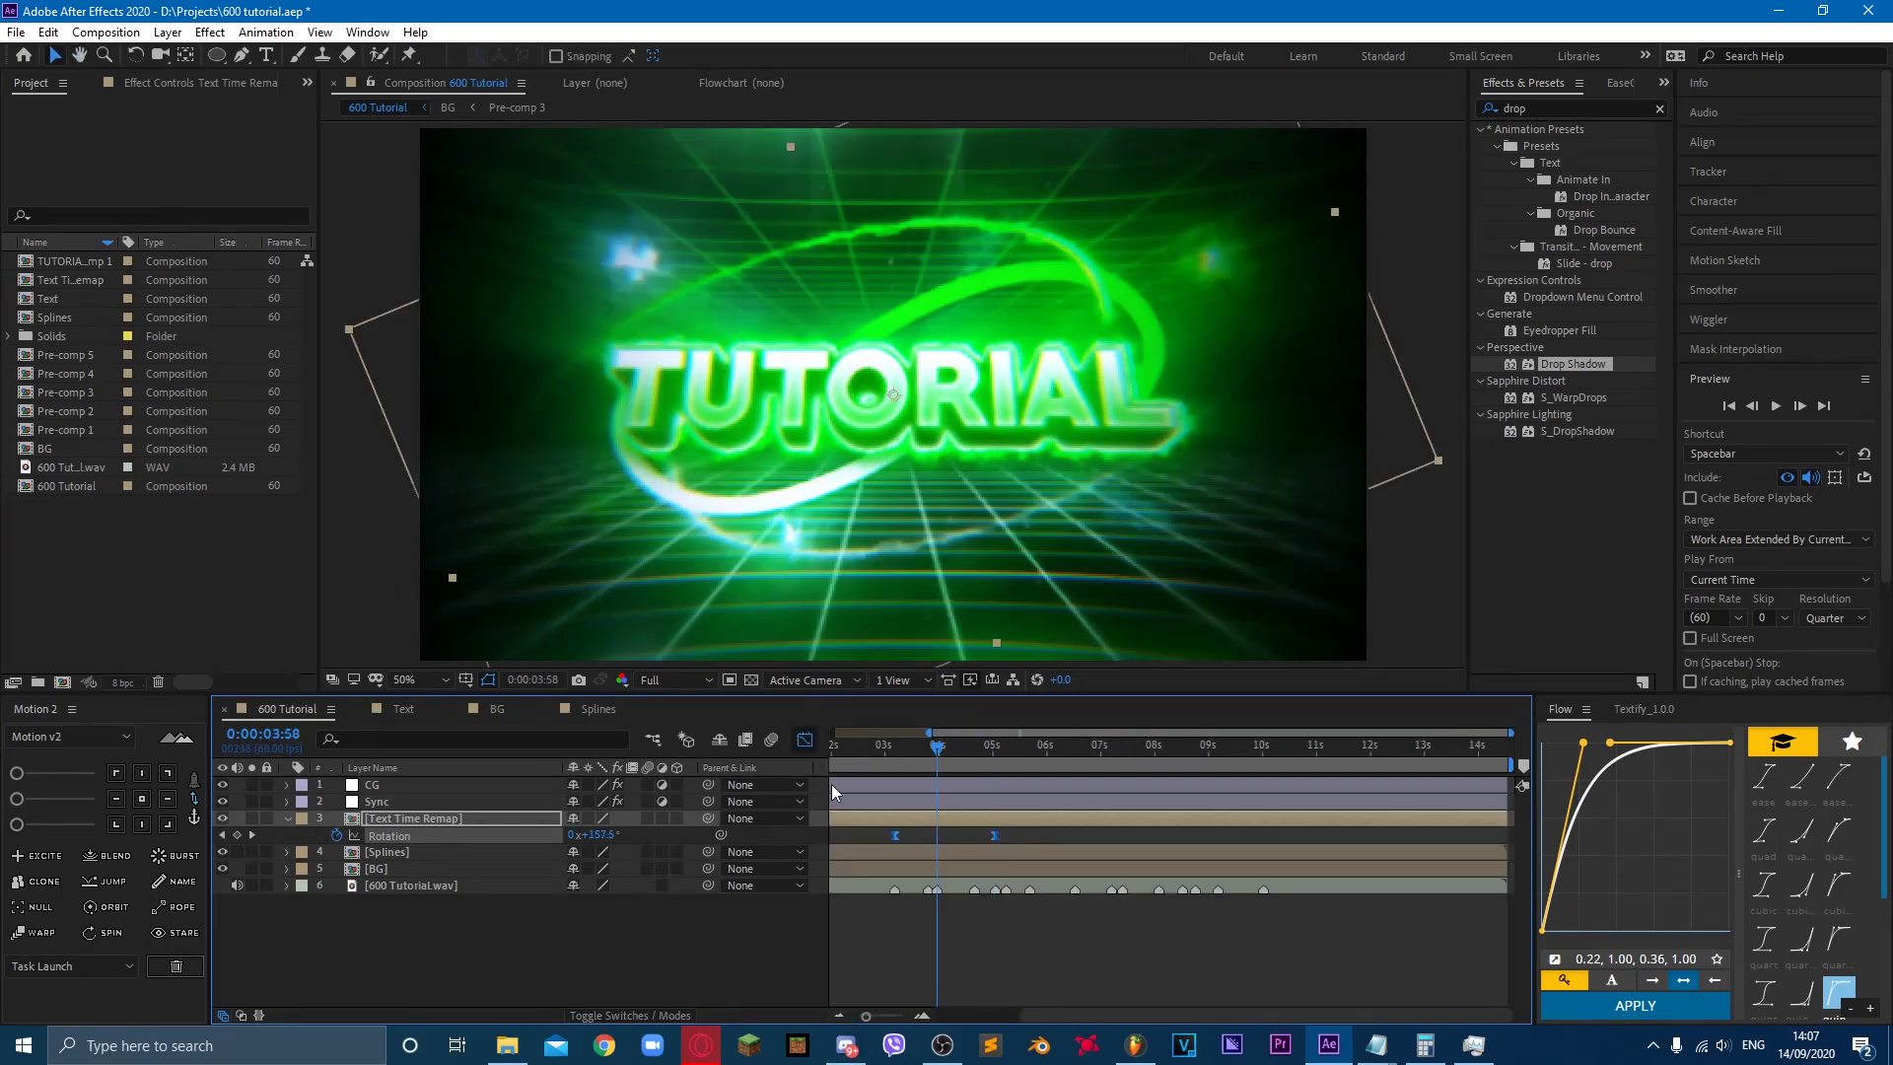
pyautogui.click(805, 740)
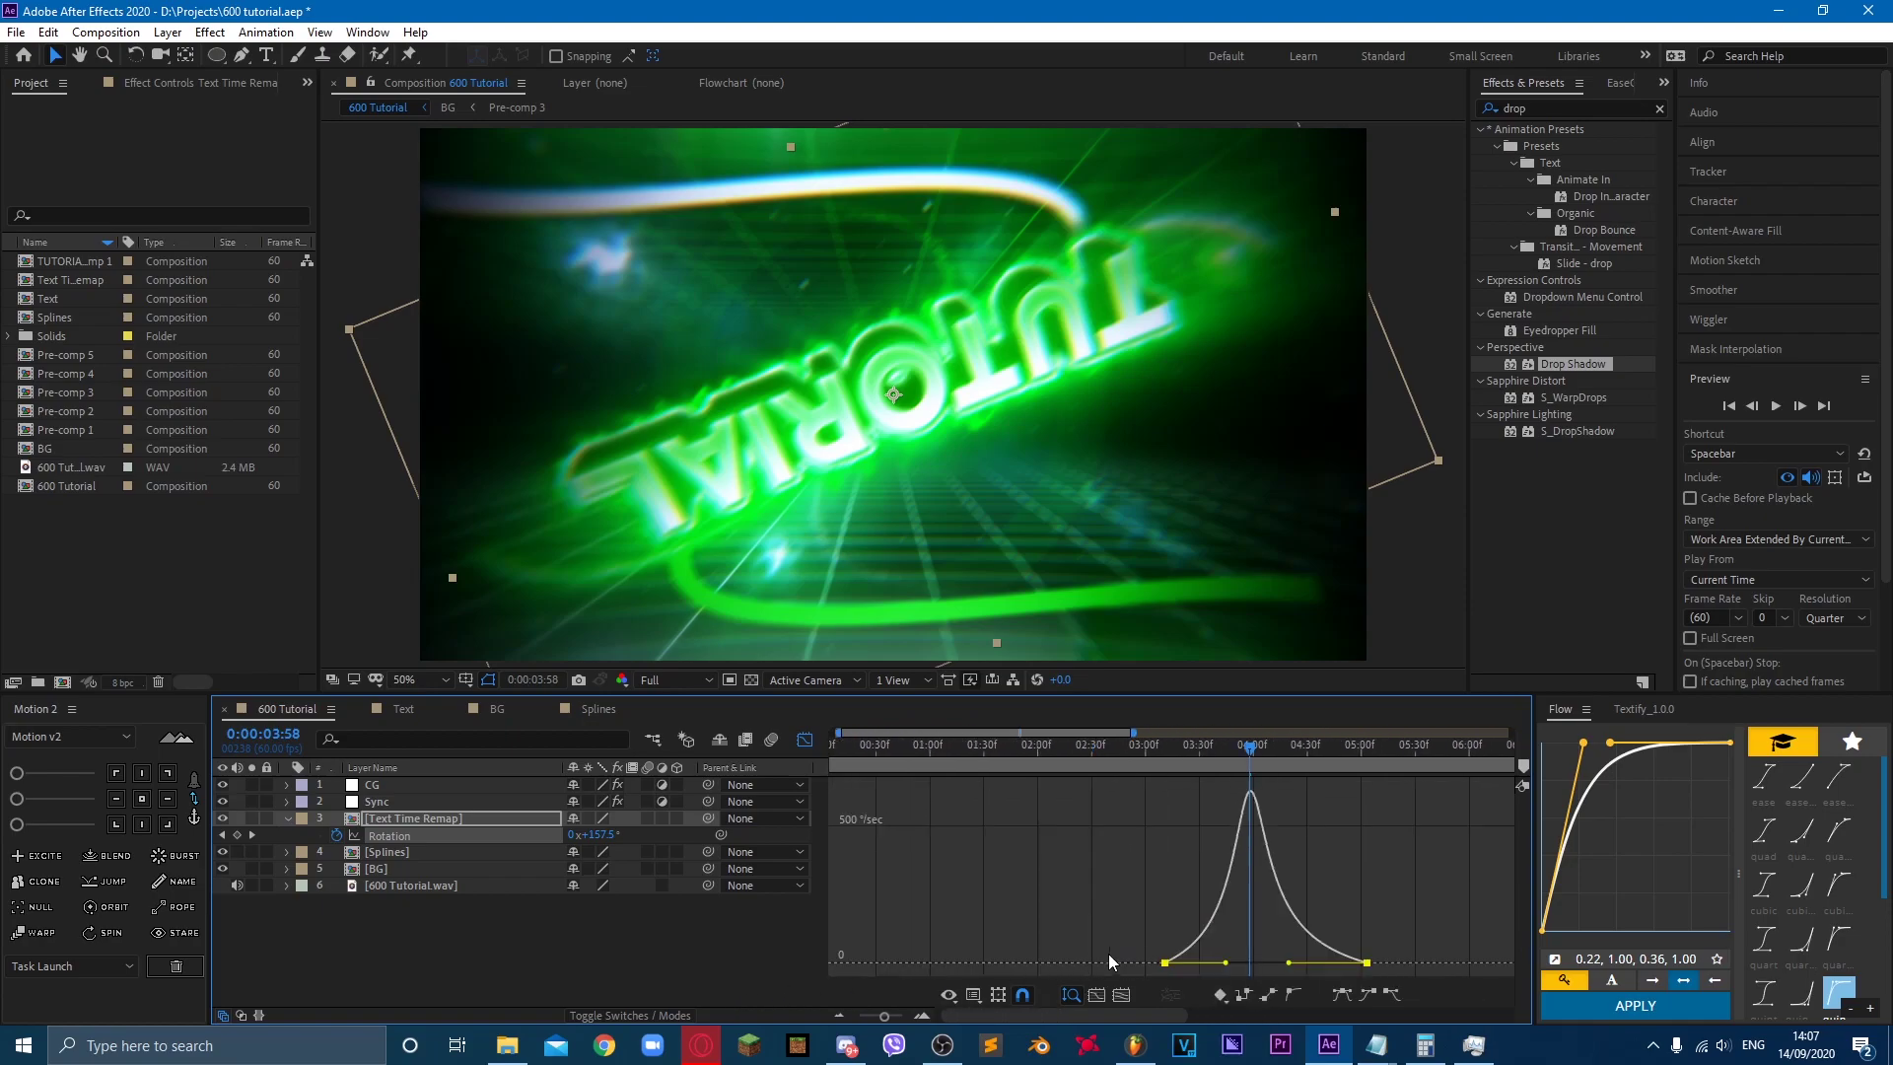
pyautogui.moveTo(1228, 971); pyautogui.dragTo(1269, 969)
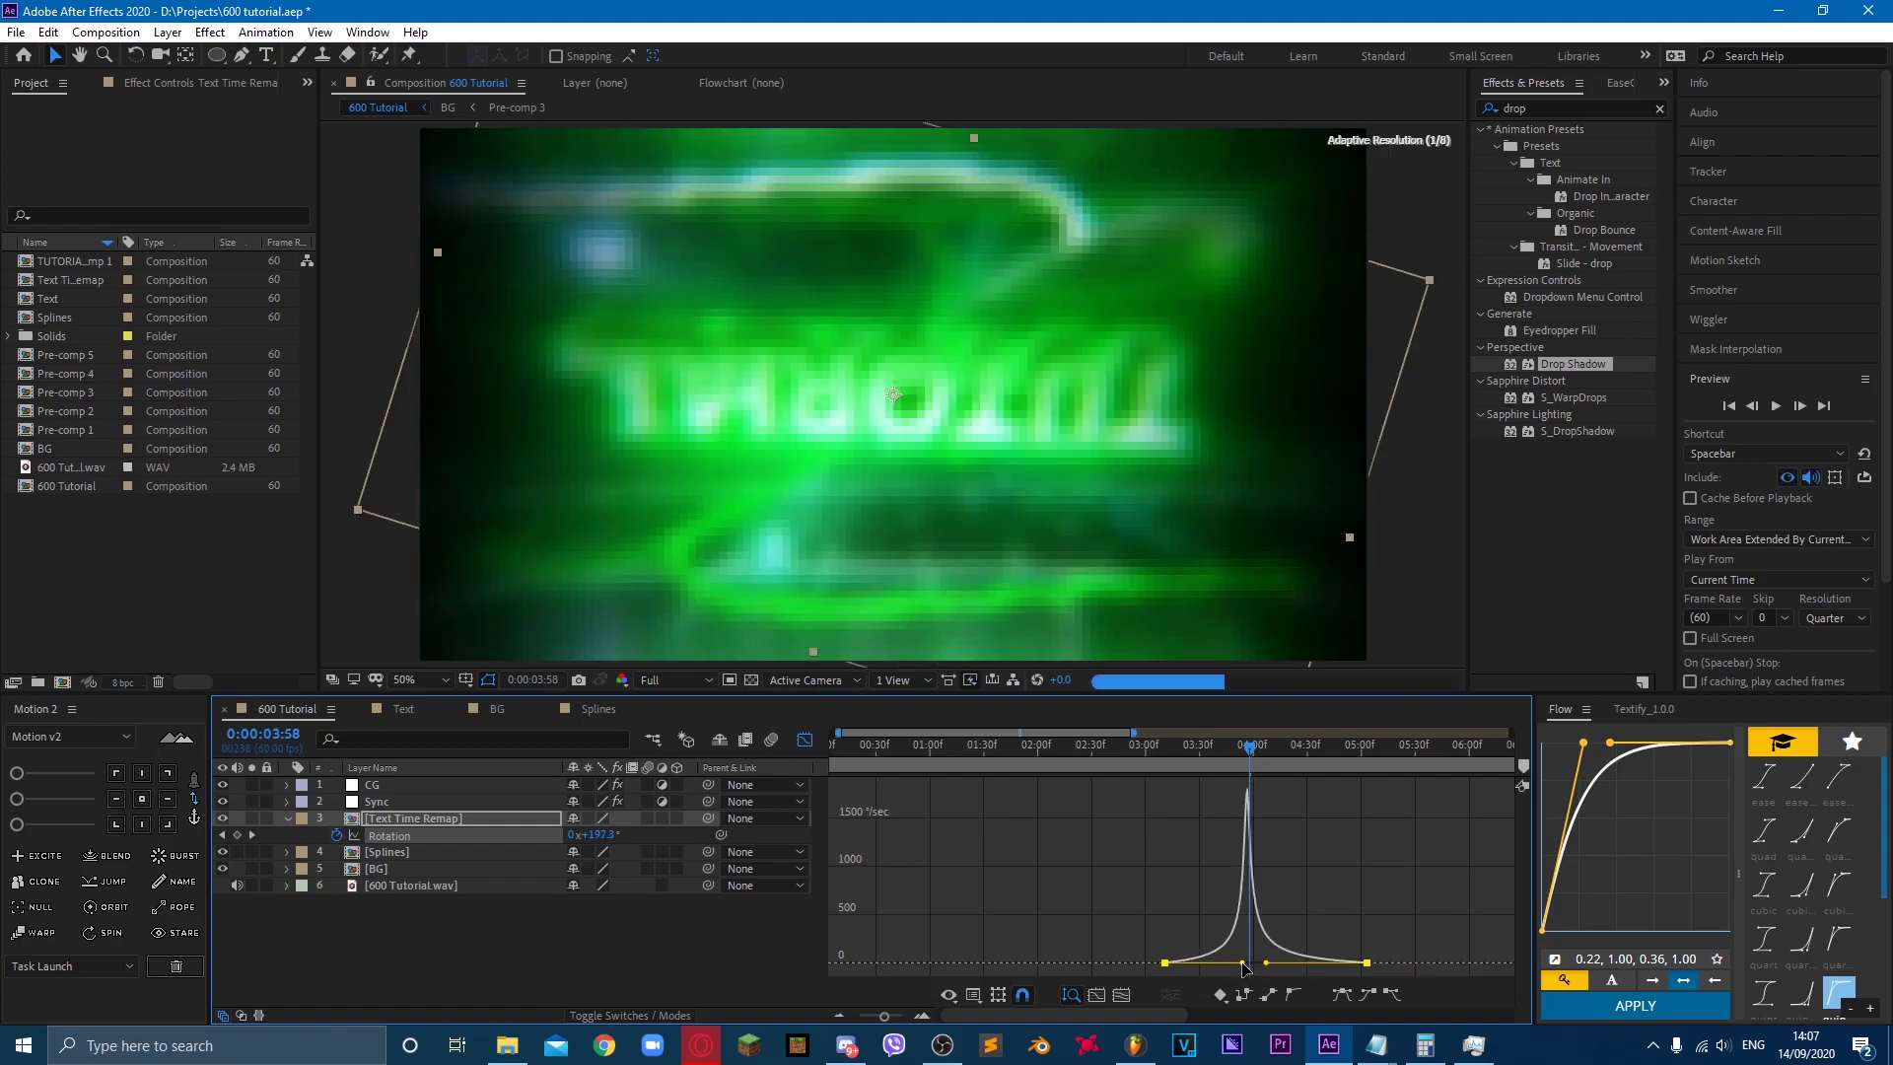
# Step: Preview the sharpened rotation from 0:00:03:41 and 0:00:03:01, and return the timeline to the layer view
pyautogui.click(1218, 751)
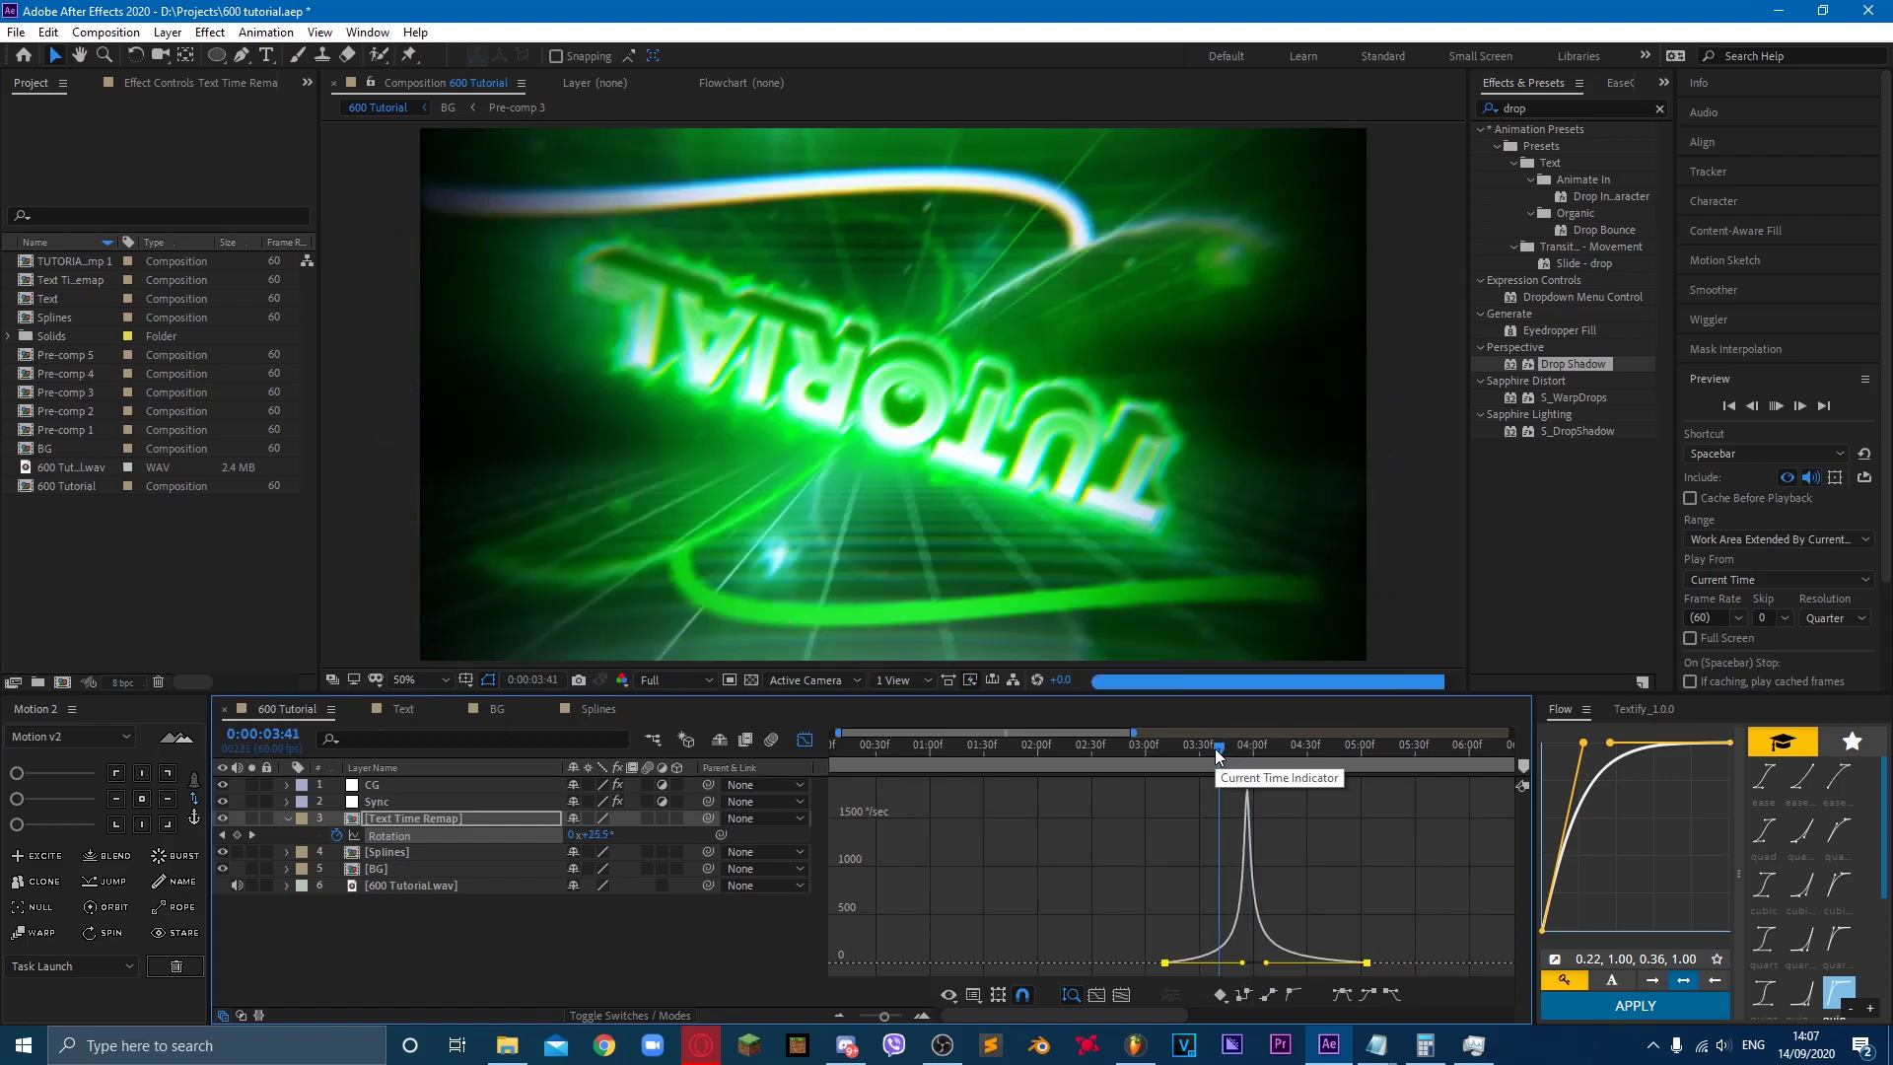
pyautogui.press('space')
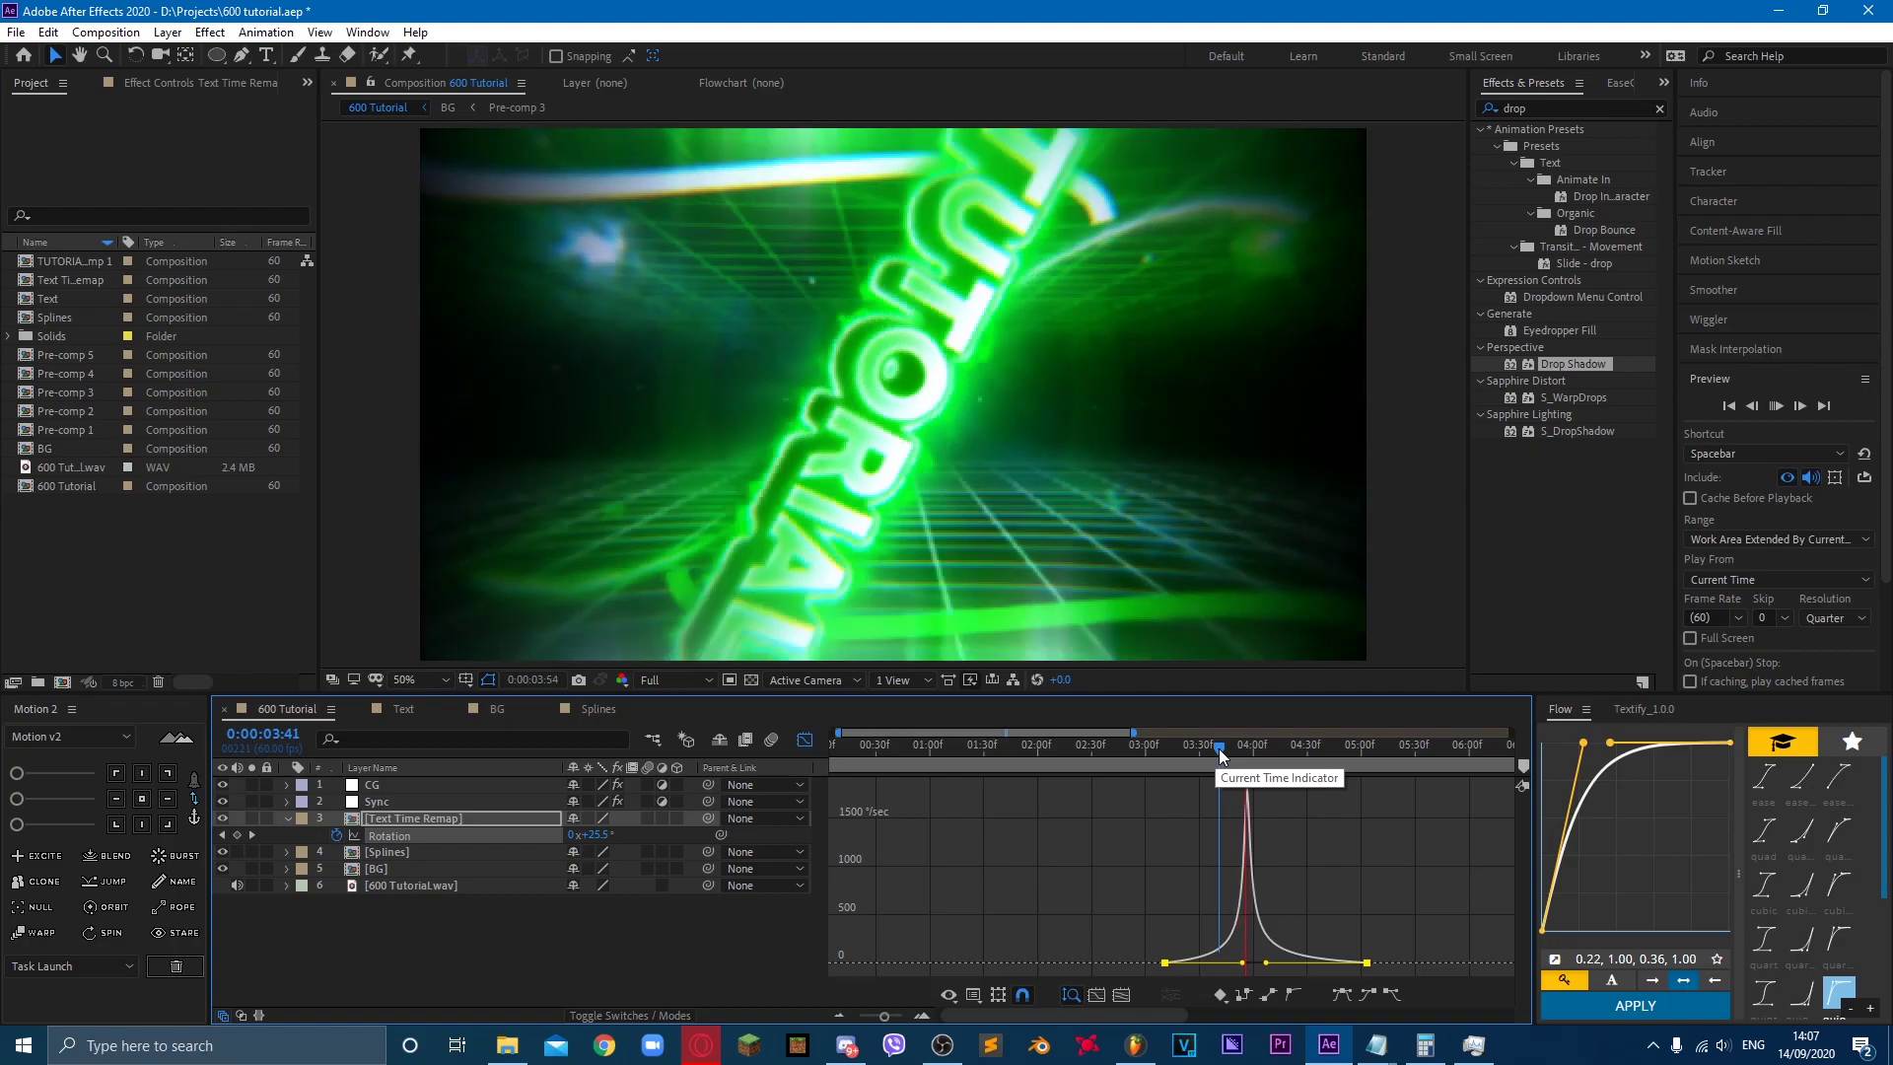
pyautogui.press('space')
pyautogui.moveTo(1217, 750); pyautogui.dragTo(1148, 747)
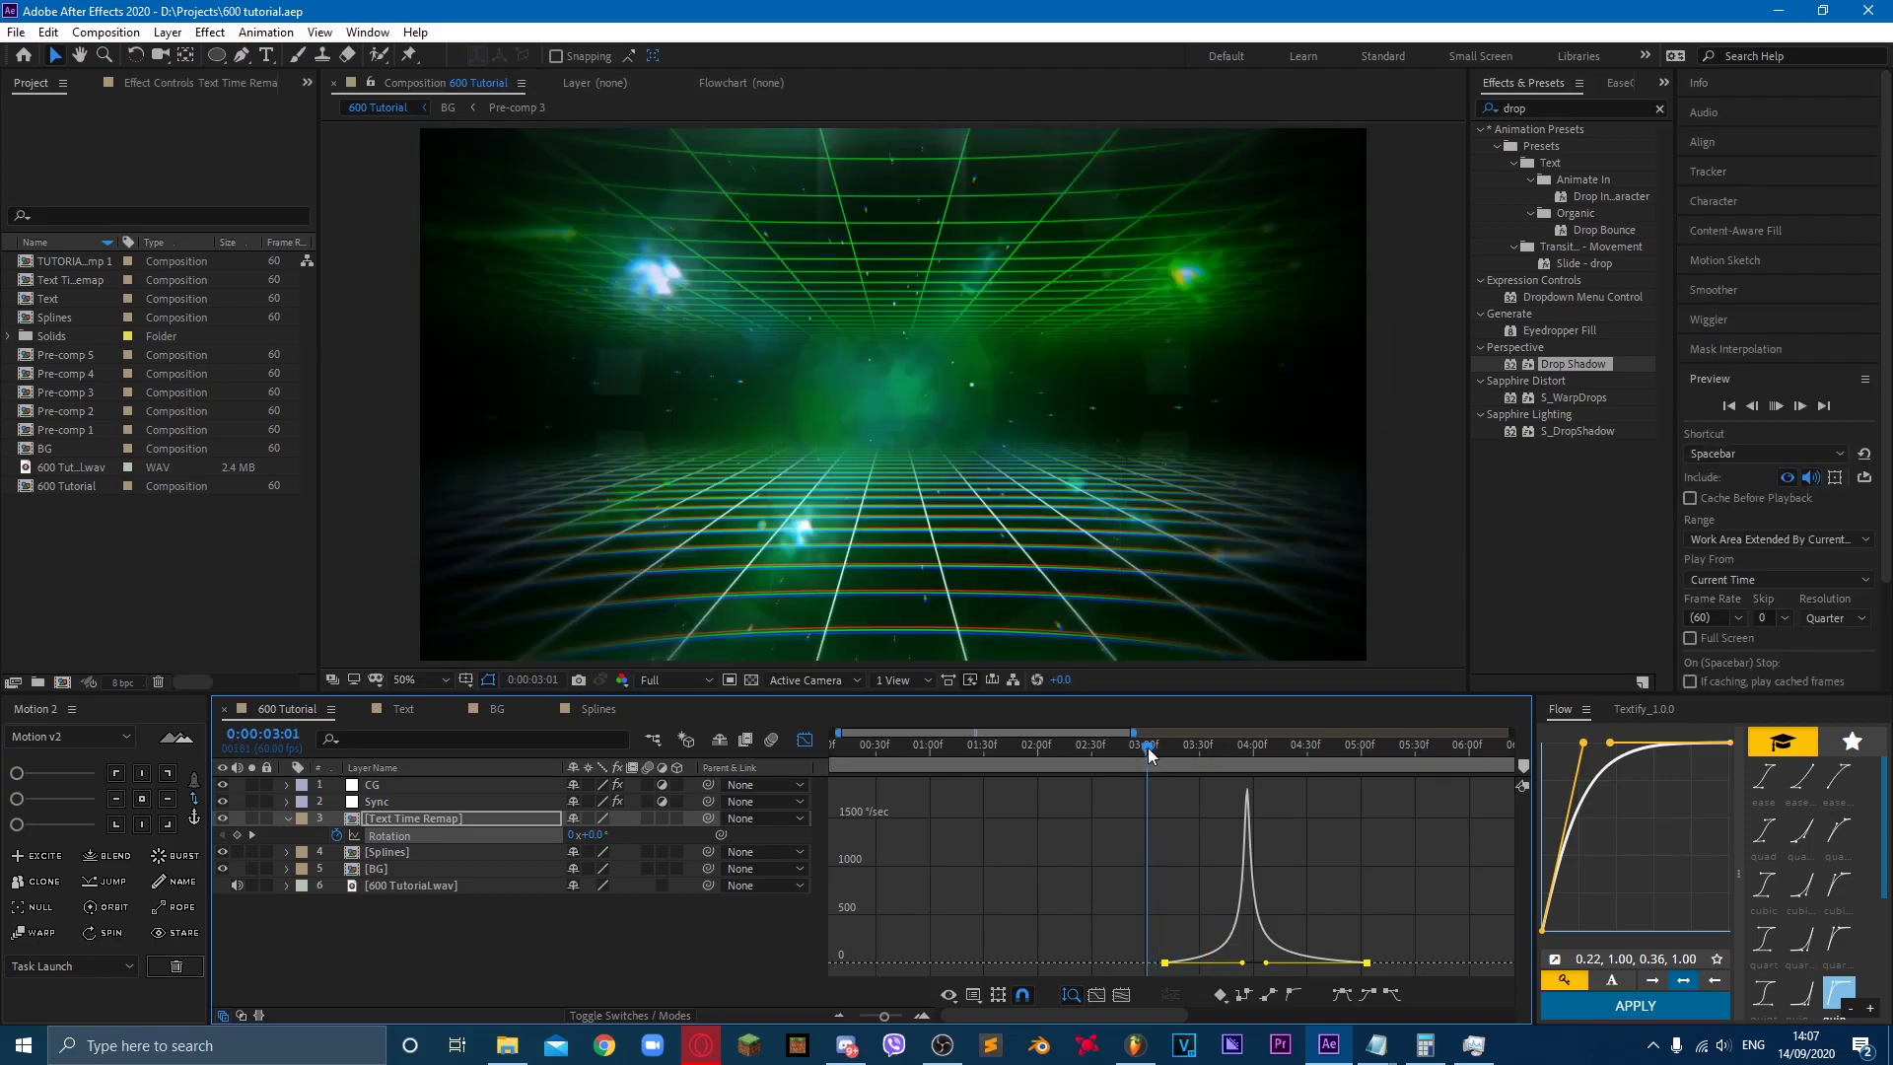
pyautogui.press('space')
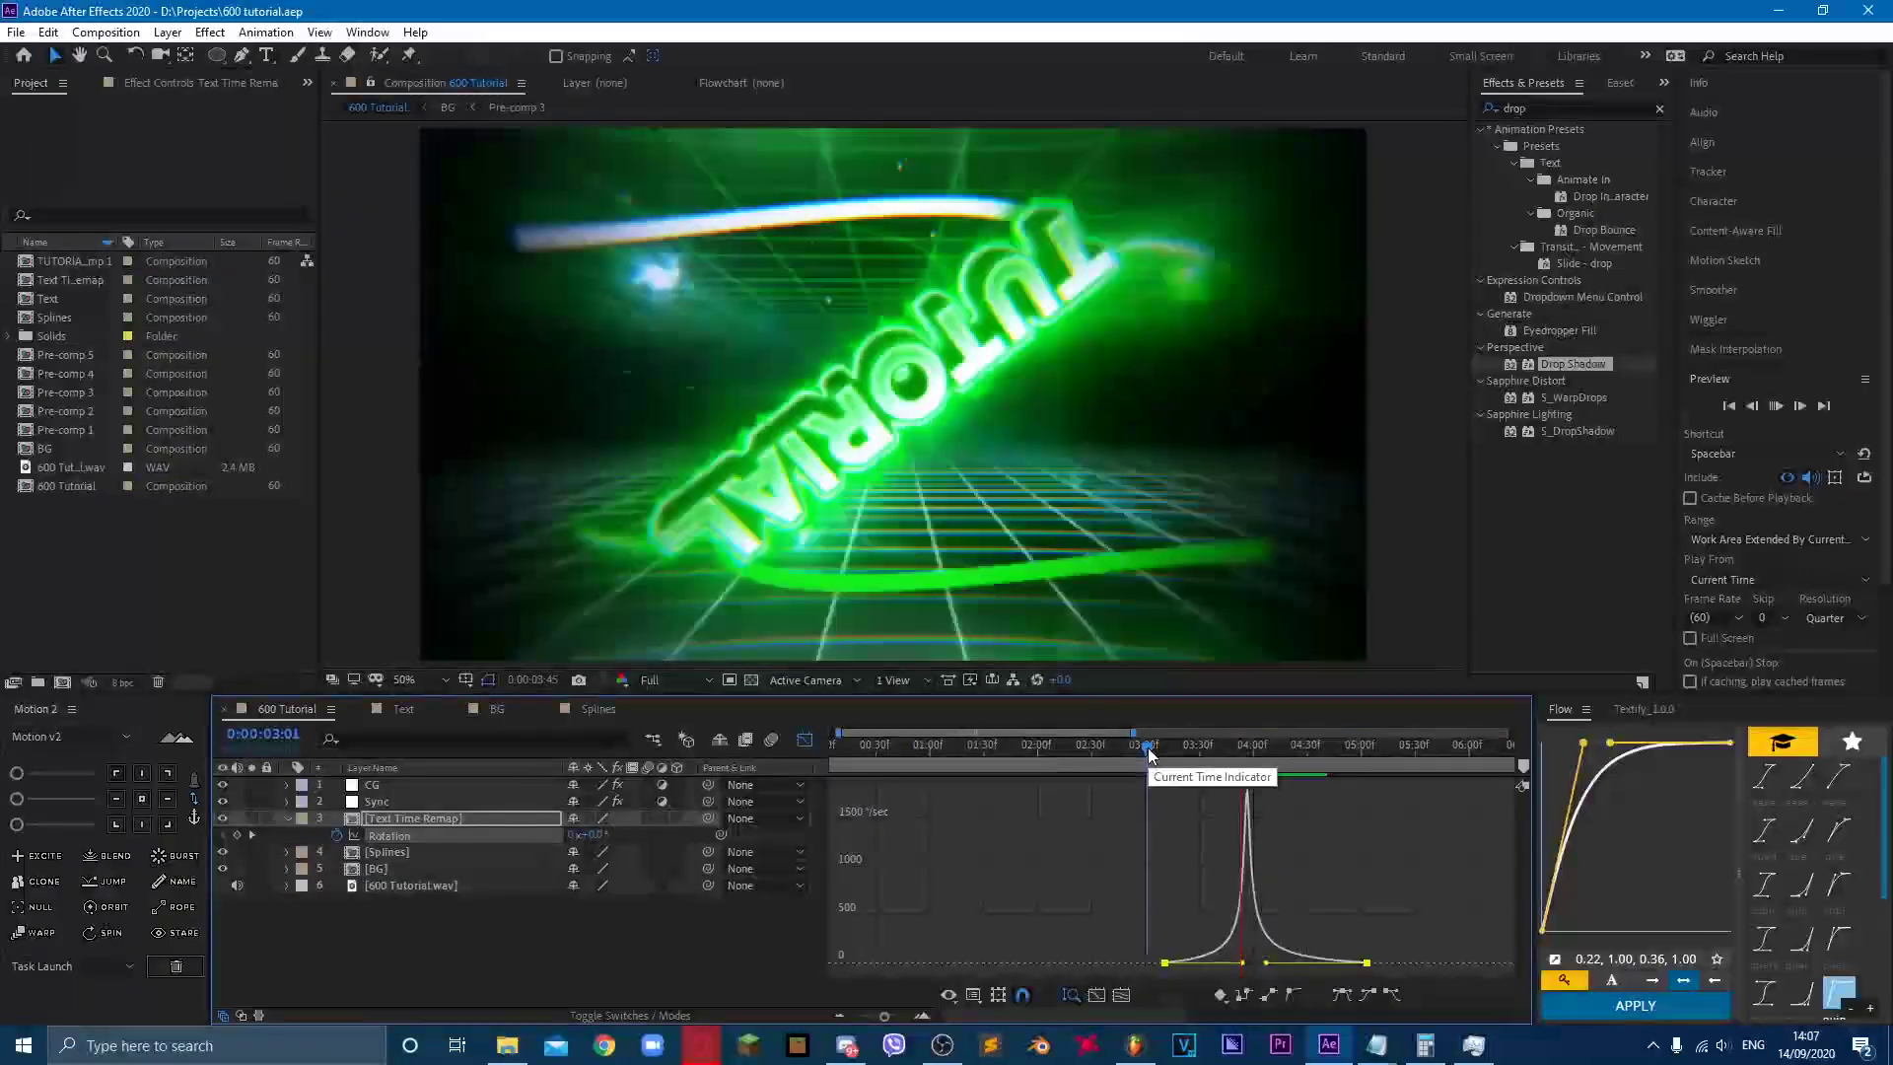
pyautogui.click(805, 741)
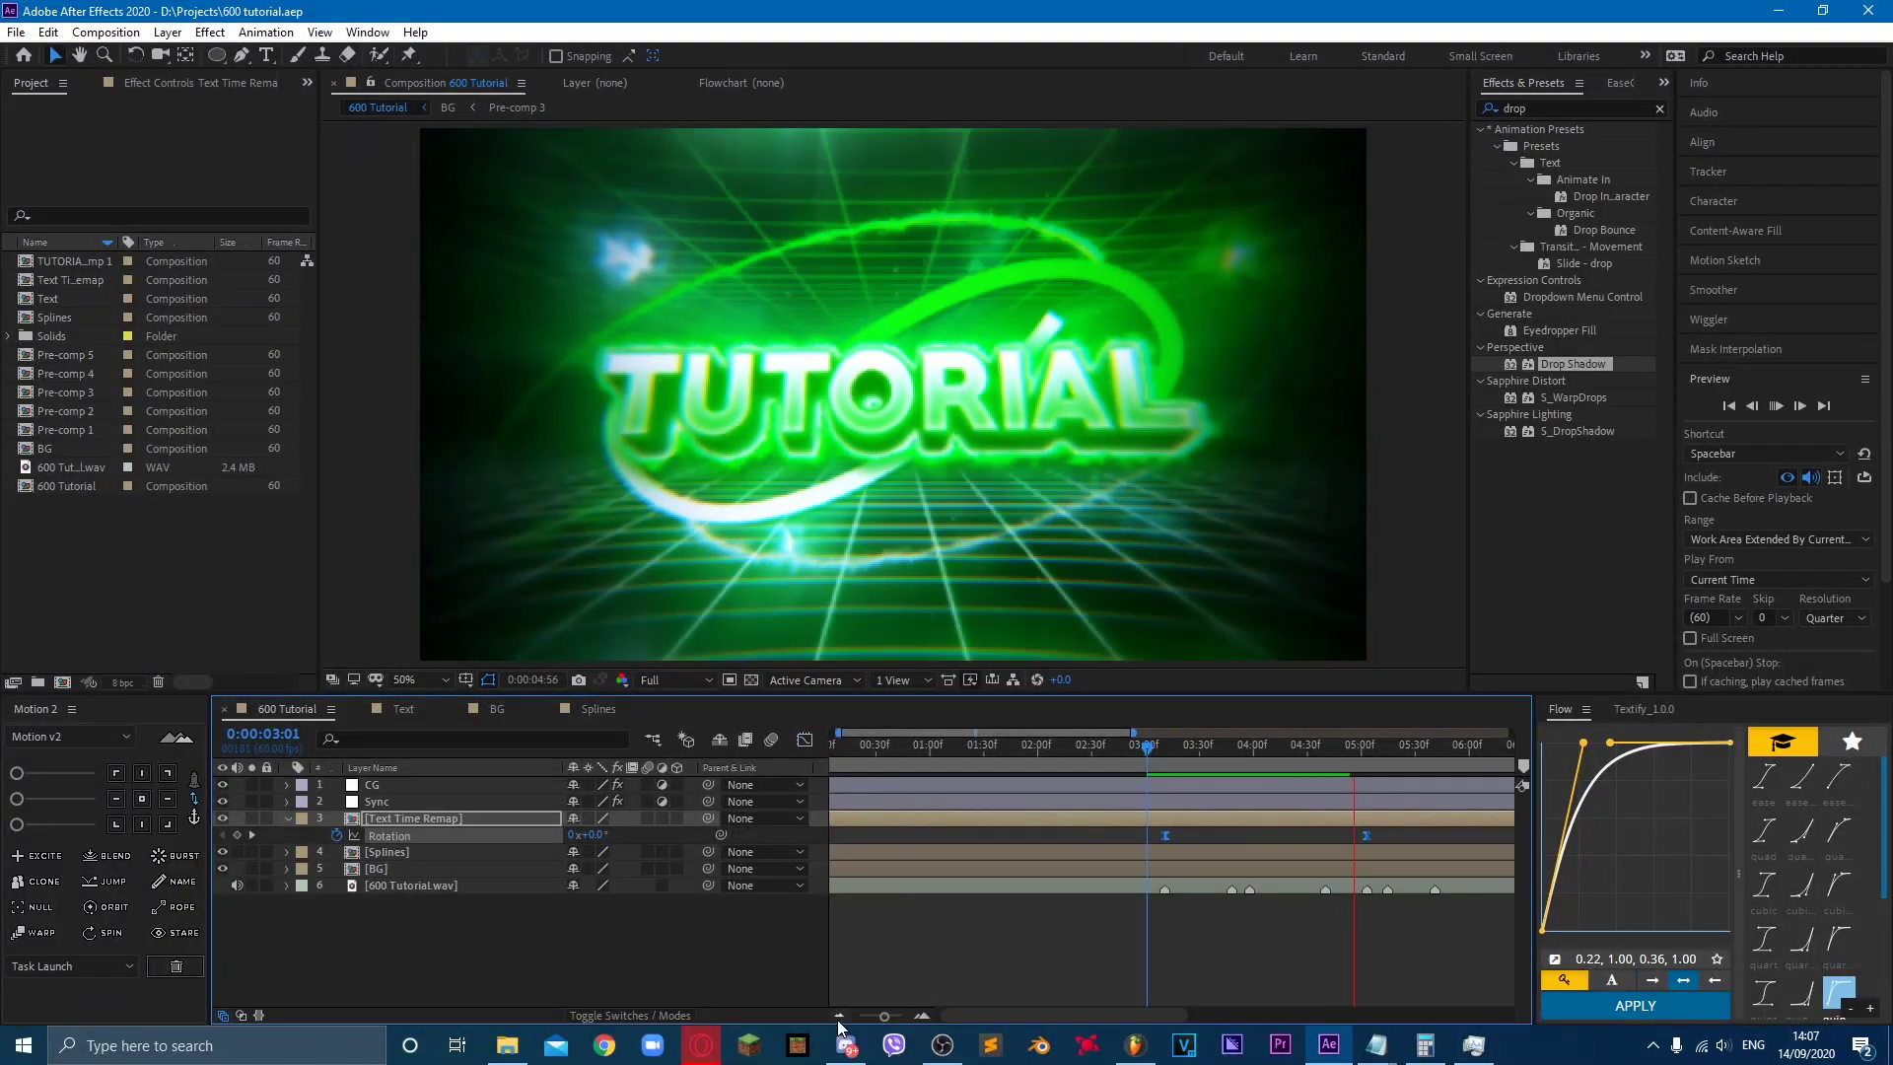
pyautogui.click(837, 1019)
pyautogui.click(972, 754)
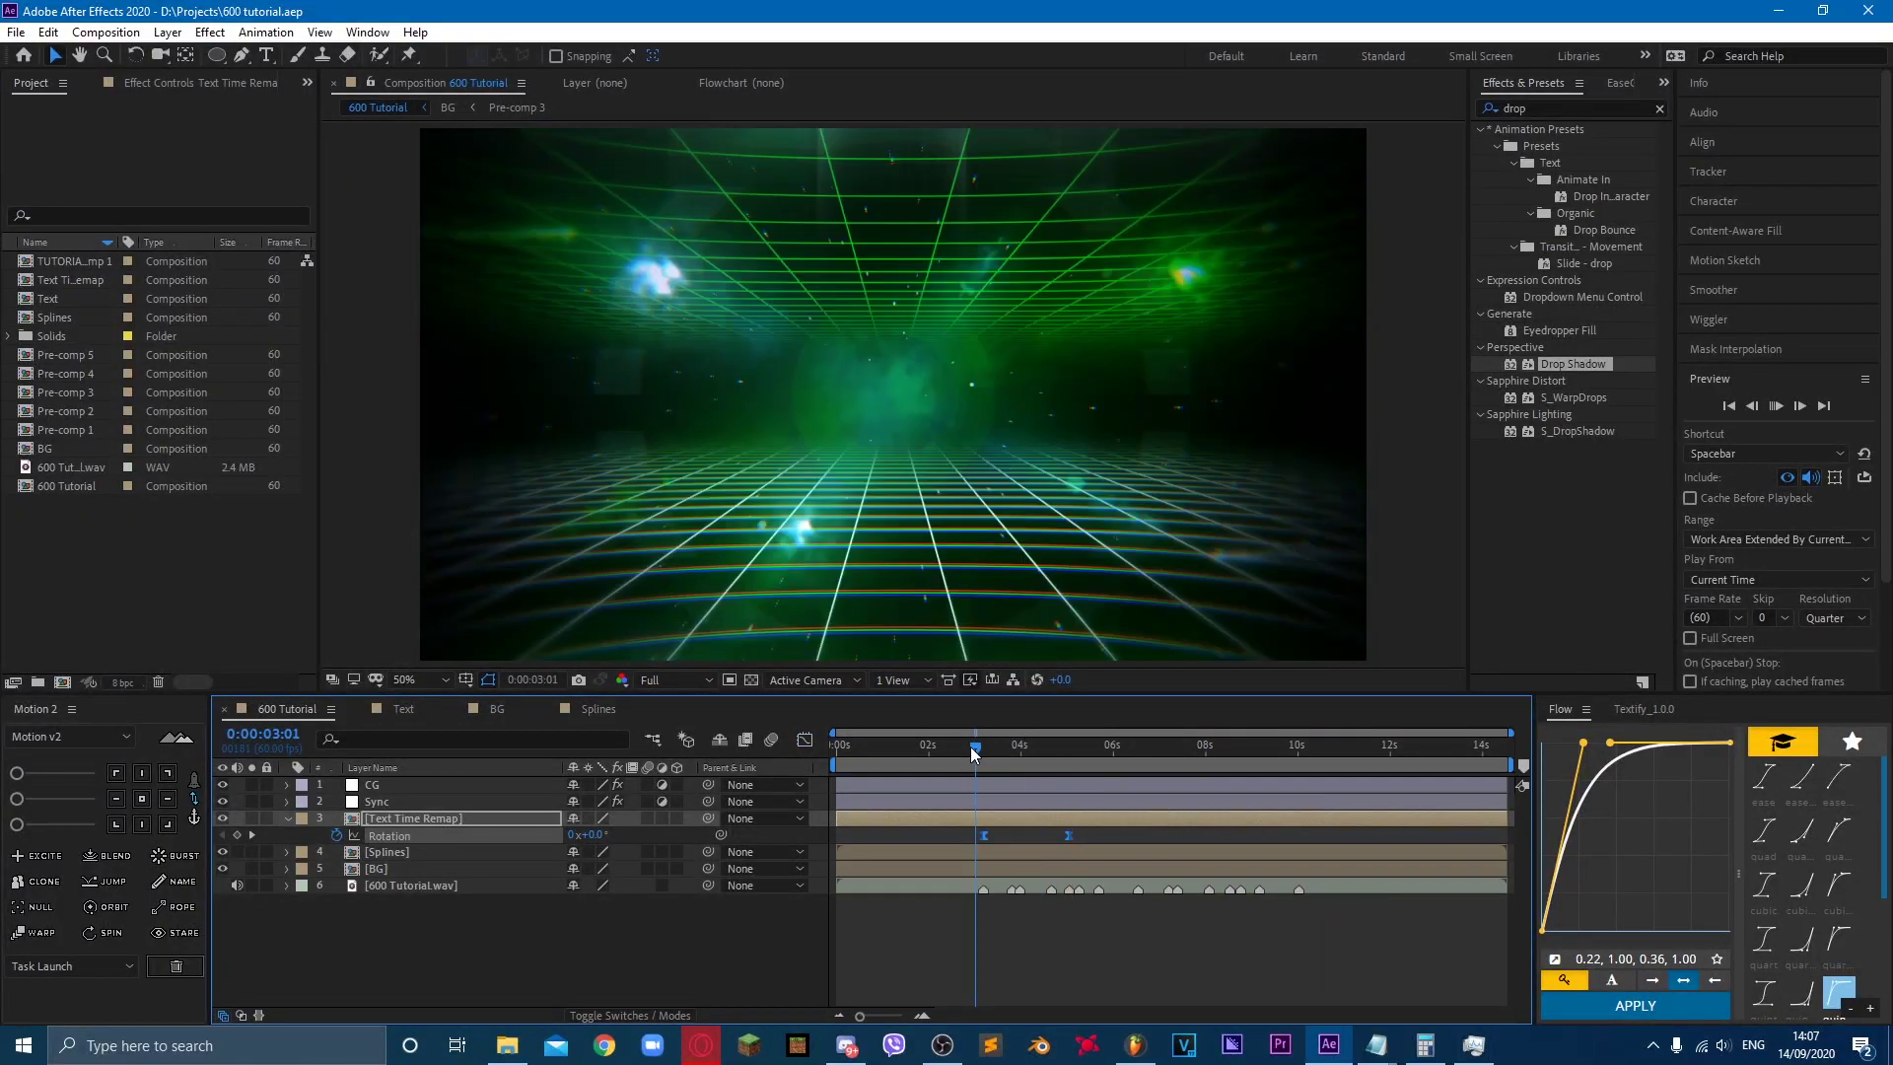
pyautogui.press('space')
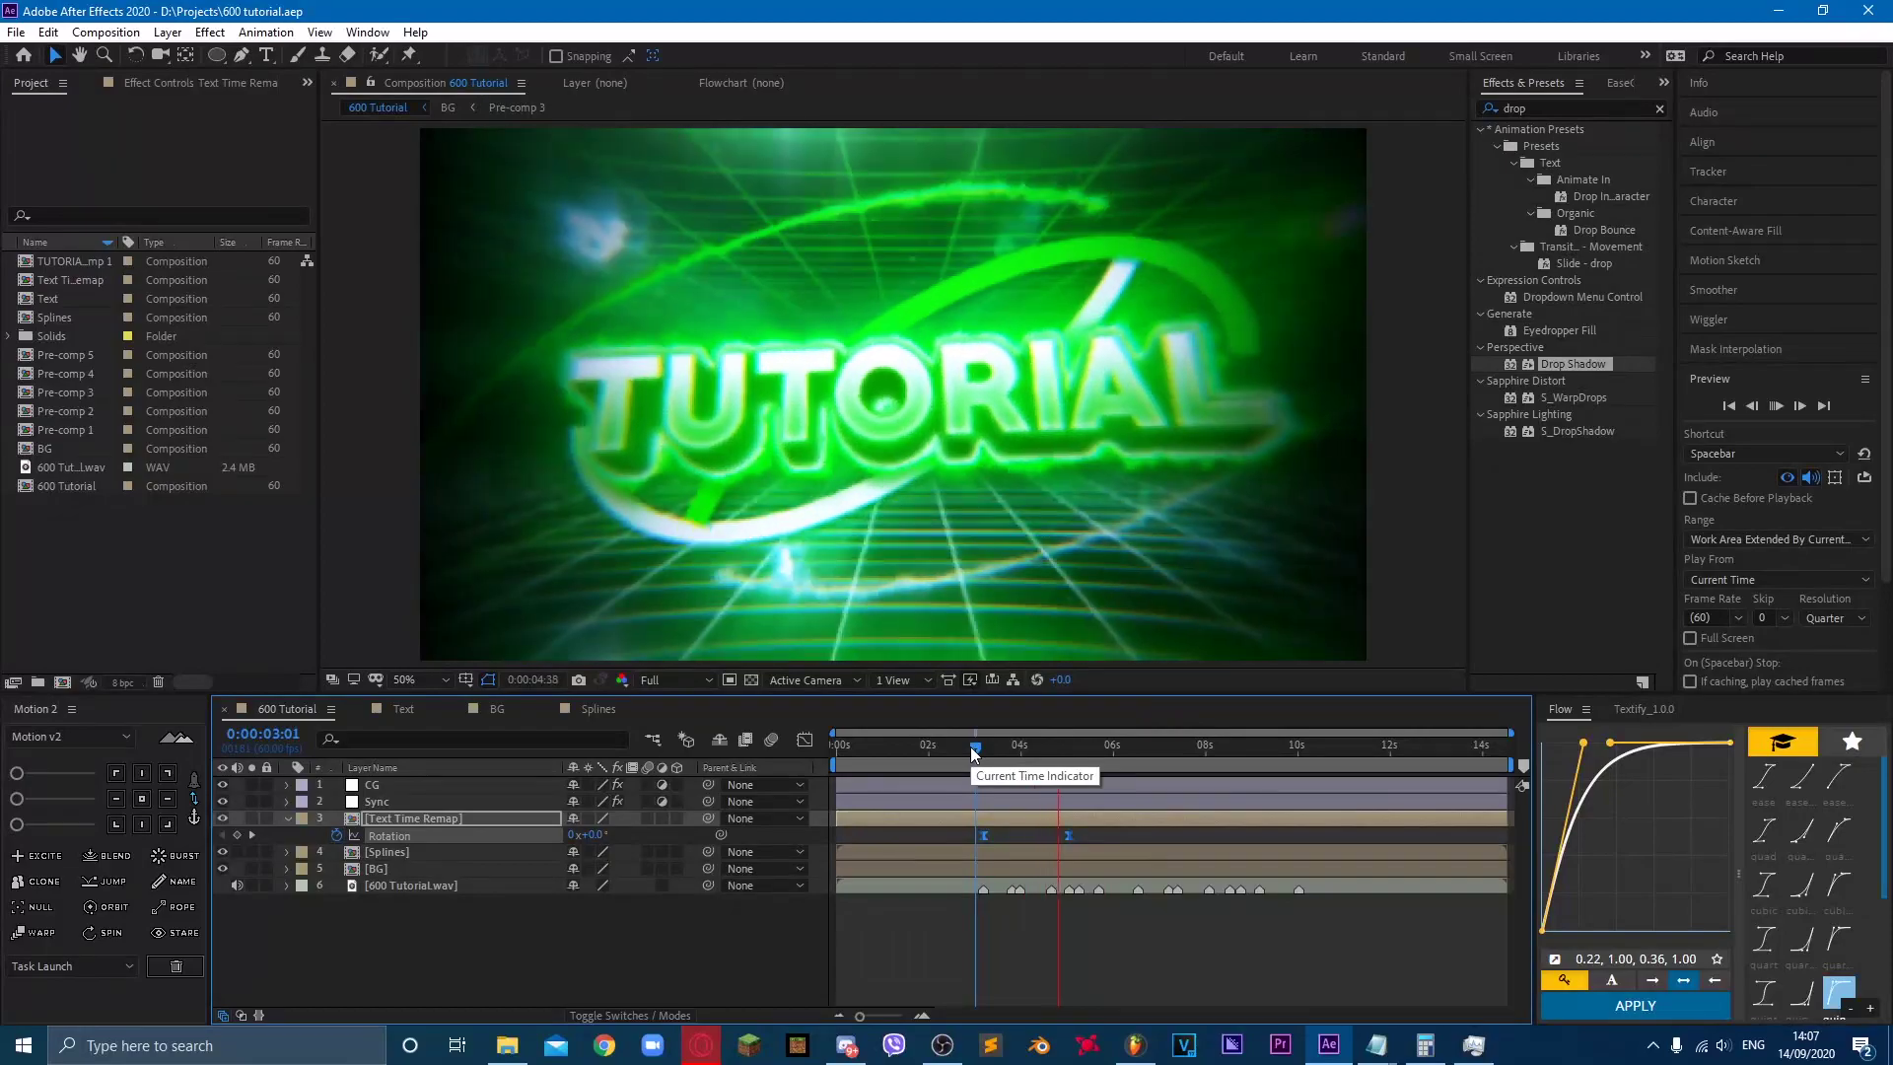
pyautogui.press('space')
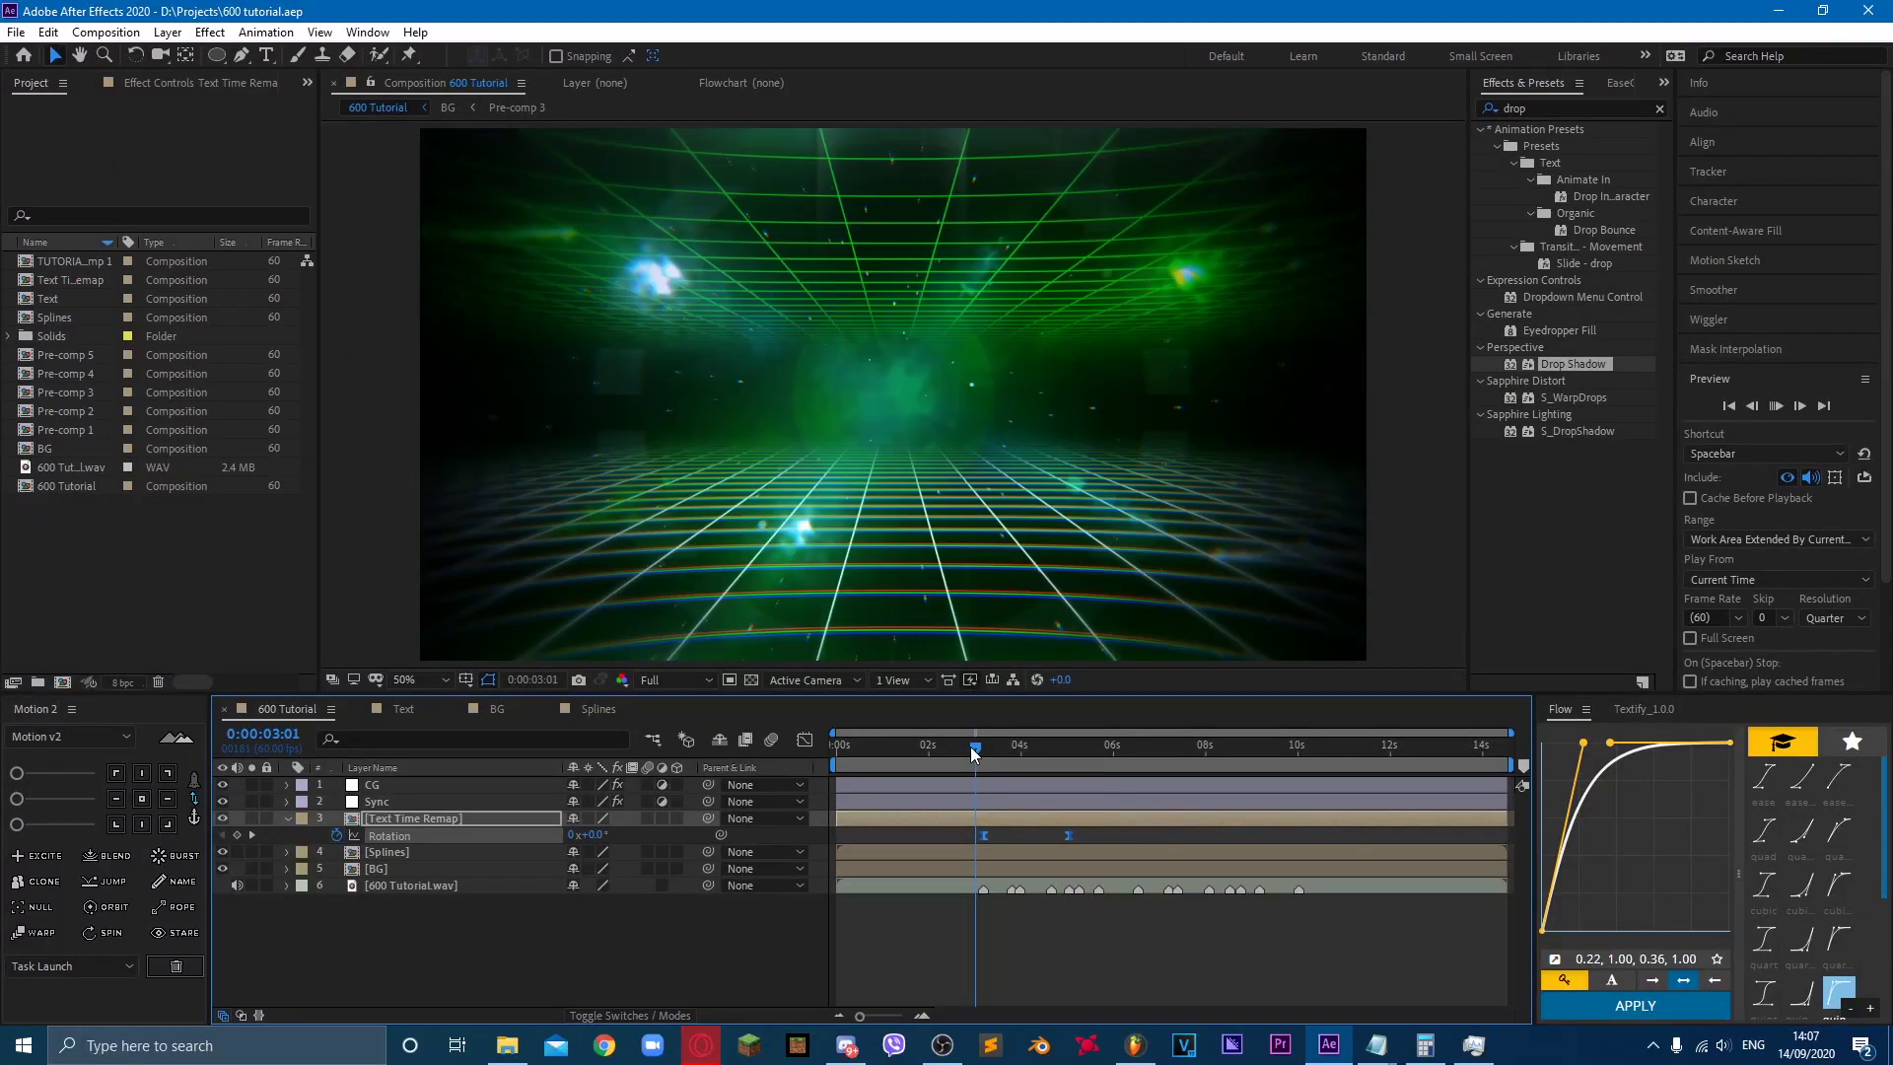
# Step: Keyframe the Text Time Remap layer's Scale at 100% at 0:00:04:55 and 73% at 0:00:05:09
pyautogui.press('s')
pyautogui.press('space')
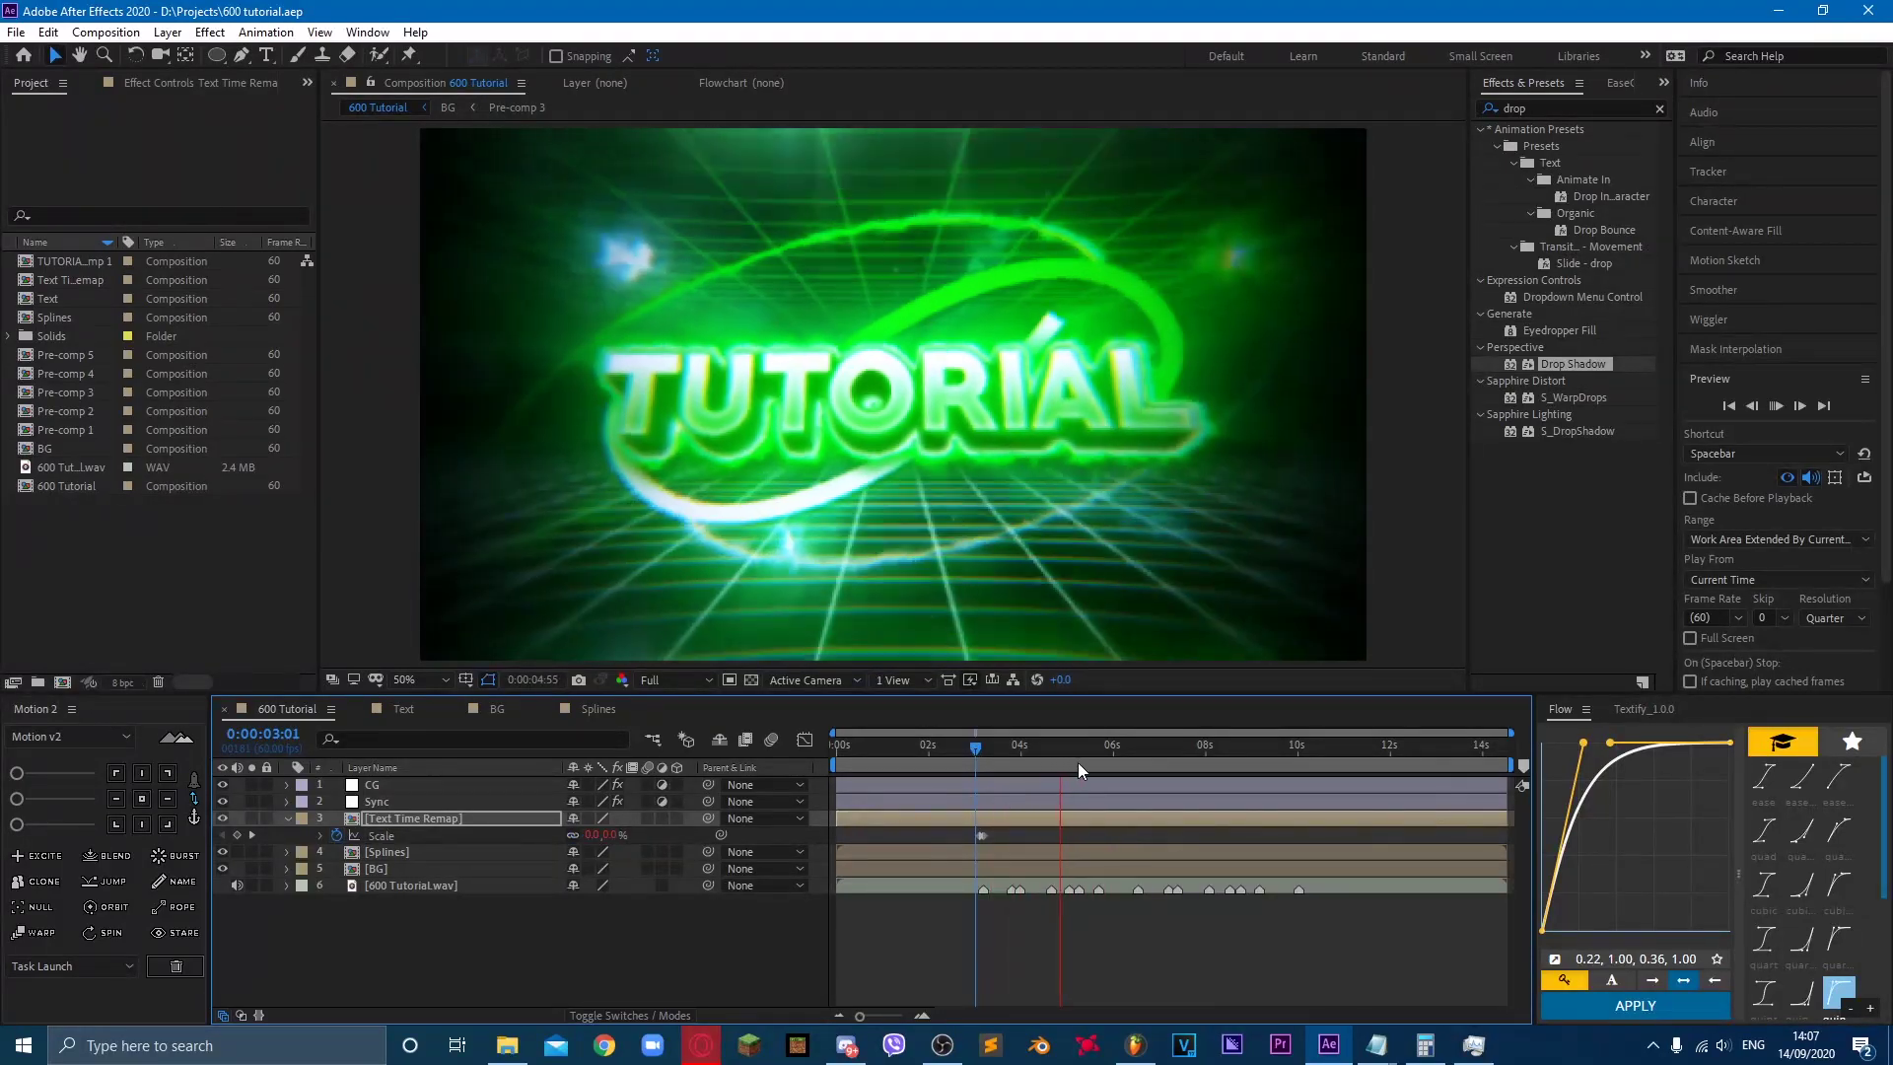
pyautogui.click(1061, 758)
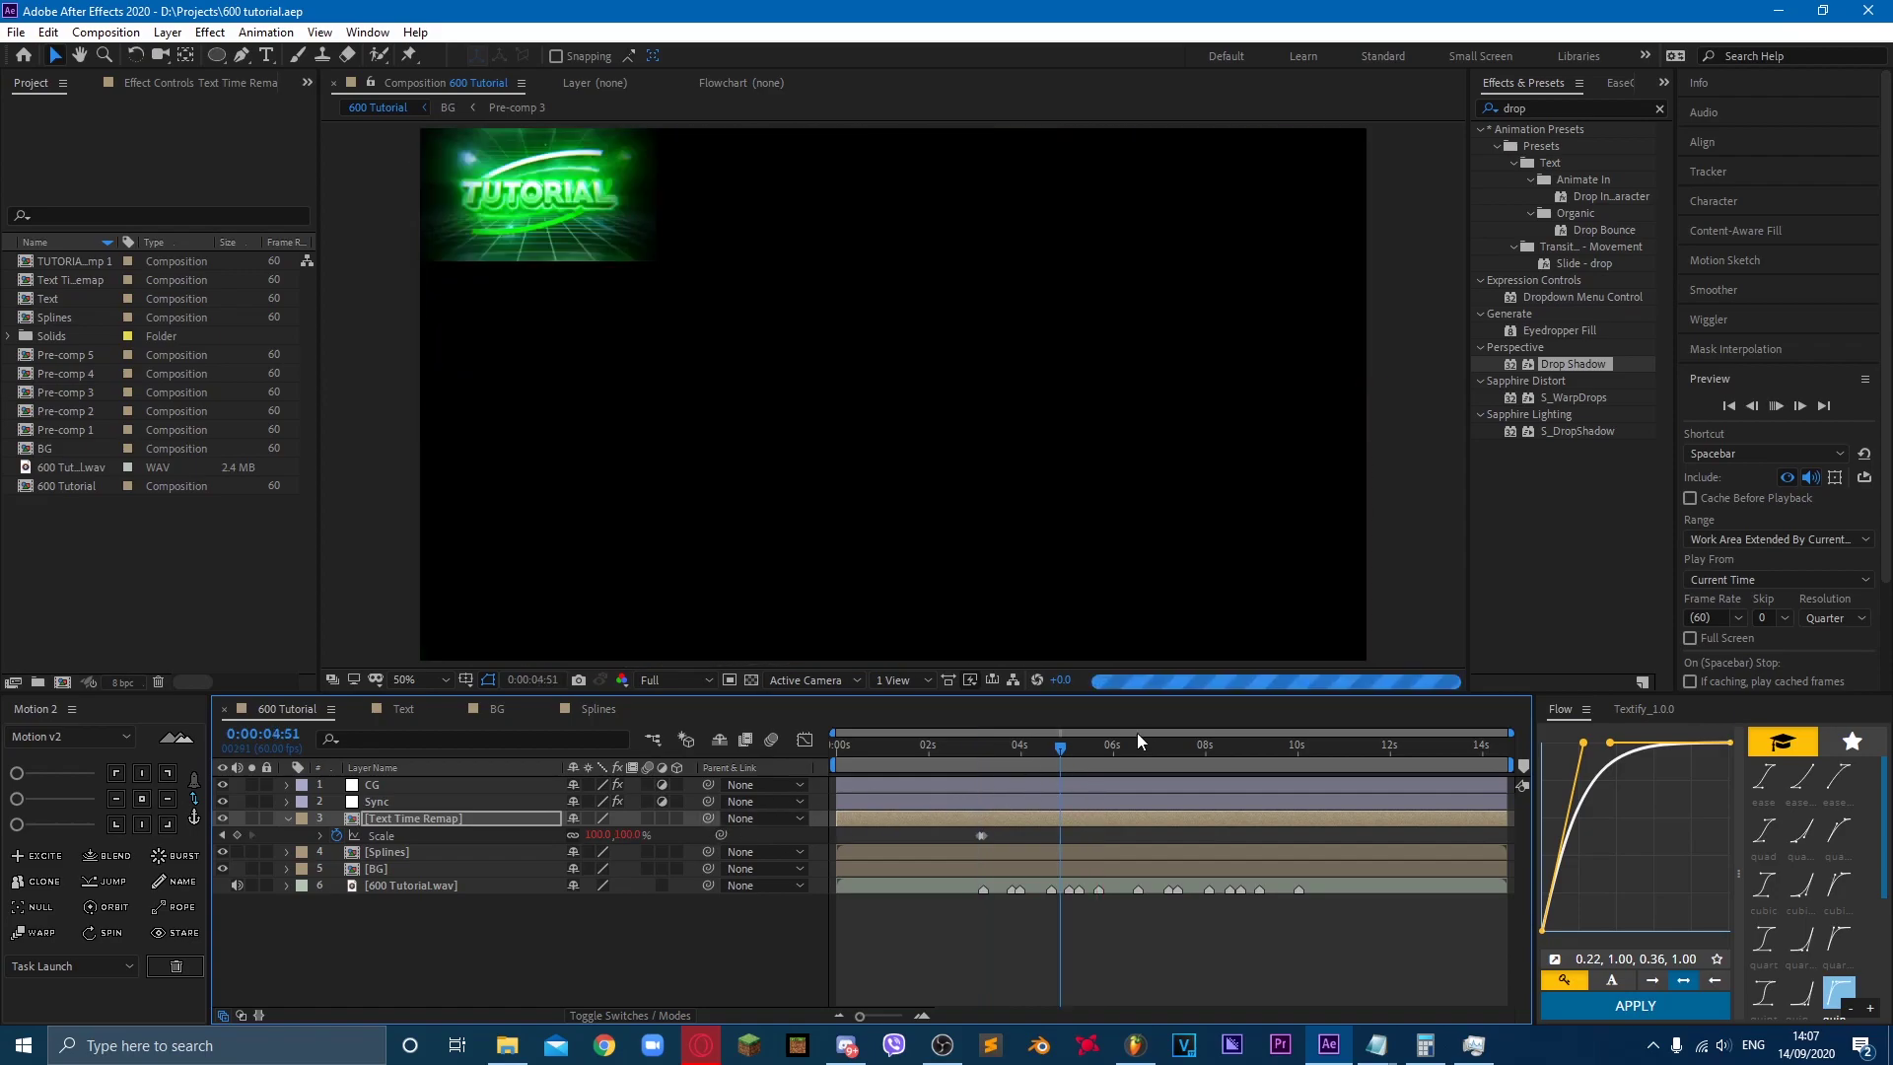
pyautogui.click(1073, 749)
pyautogui.scroll(4, 1077, 729)
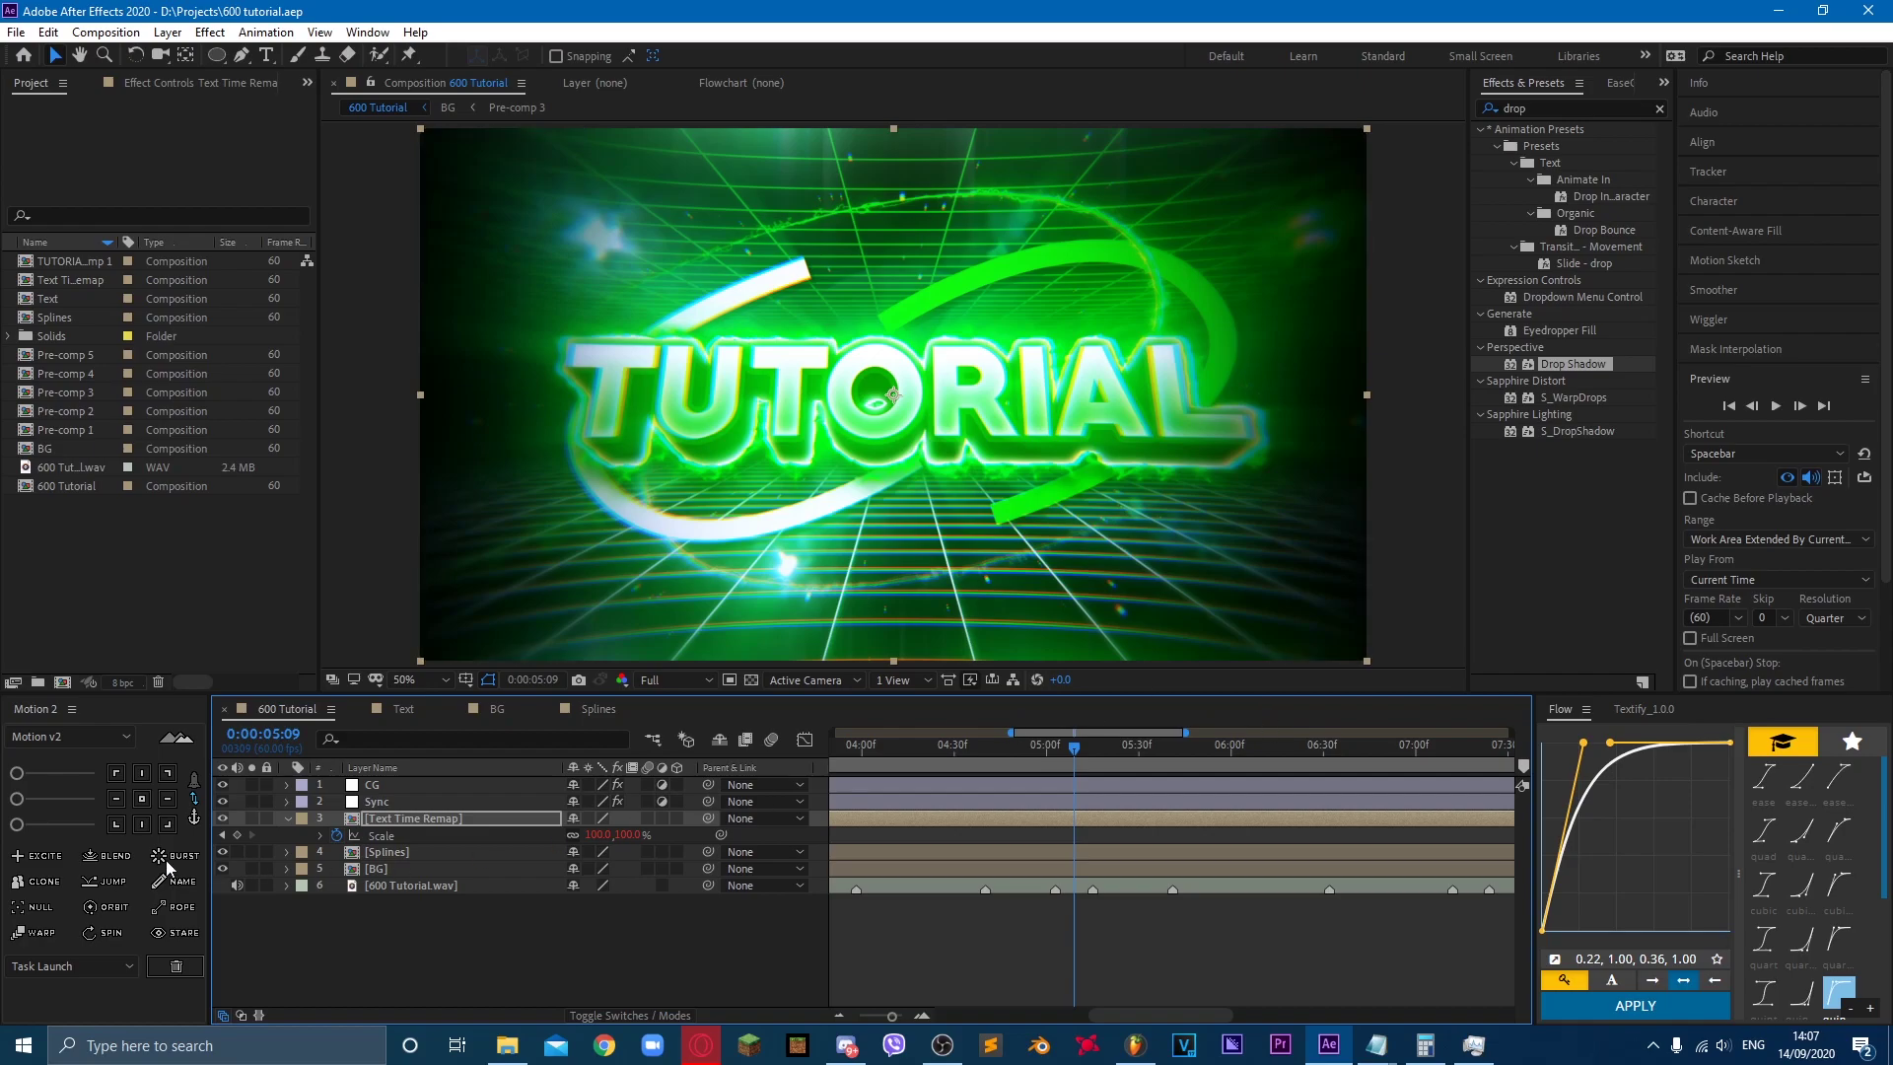
pyautogui.click(237, 835)
pyautogui.moveTo(1039, 760); pyautogui.dragTo(1032, 761)
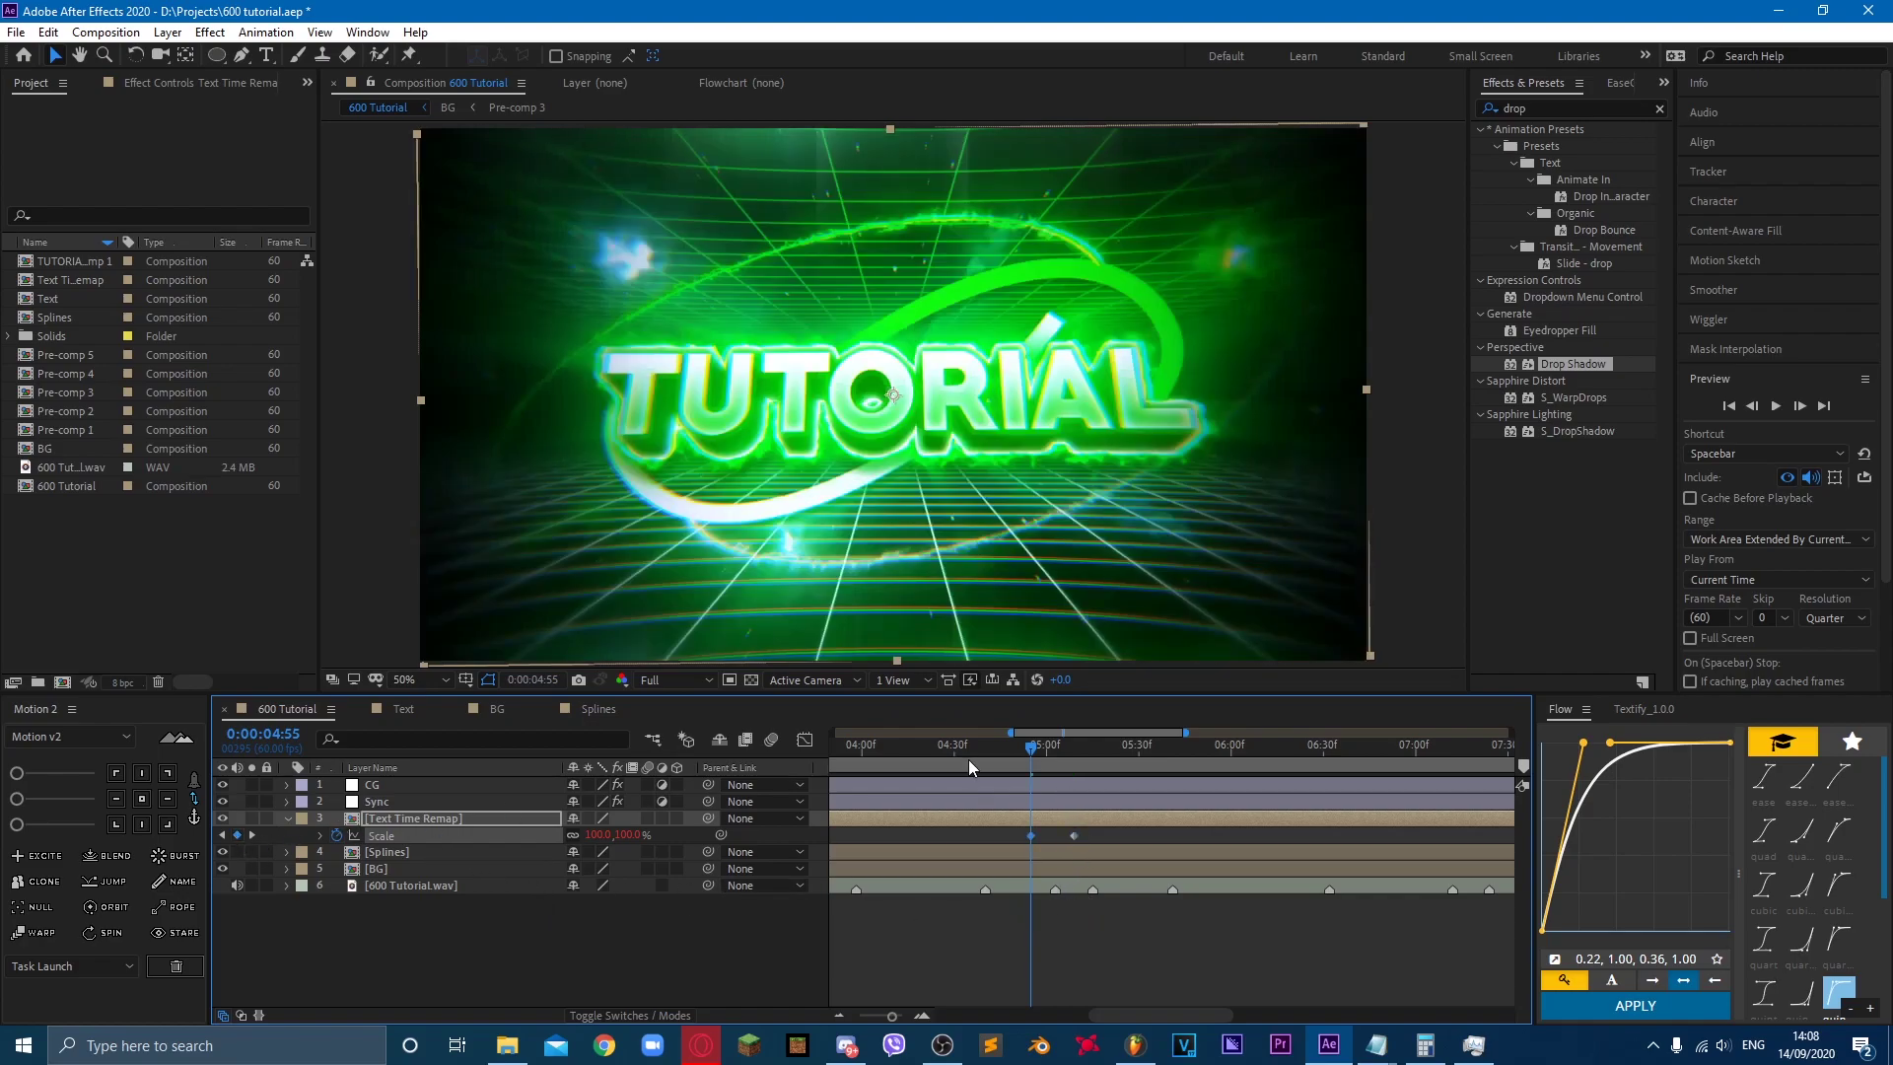
pyautogui.moveTo(1081, 756); pyautogui.dragTo(1073, 755)
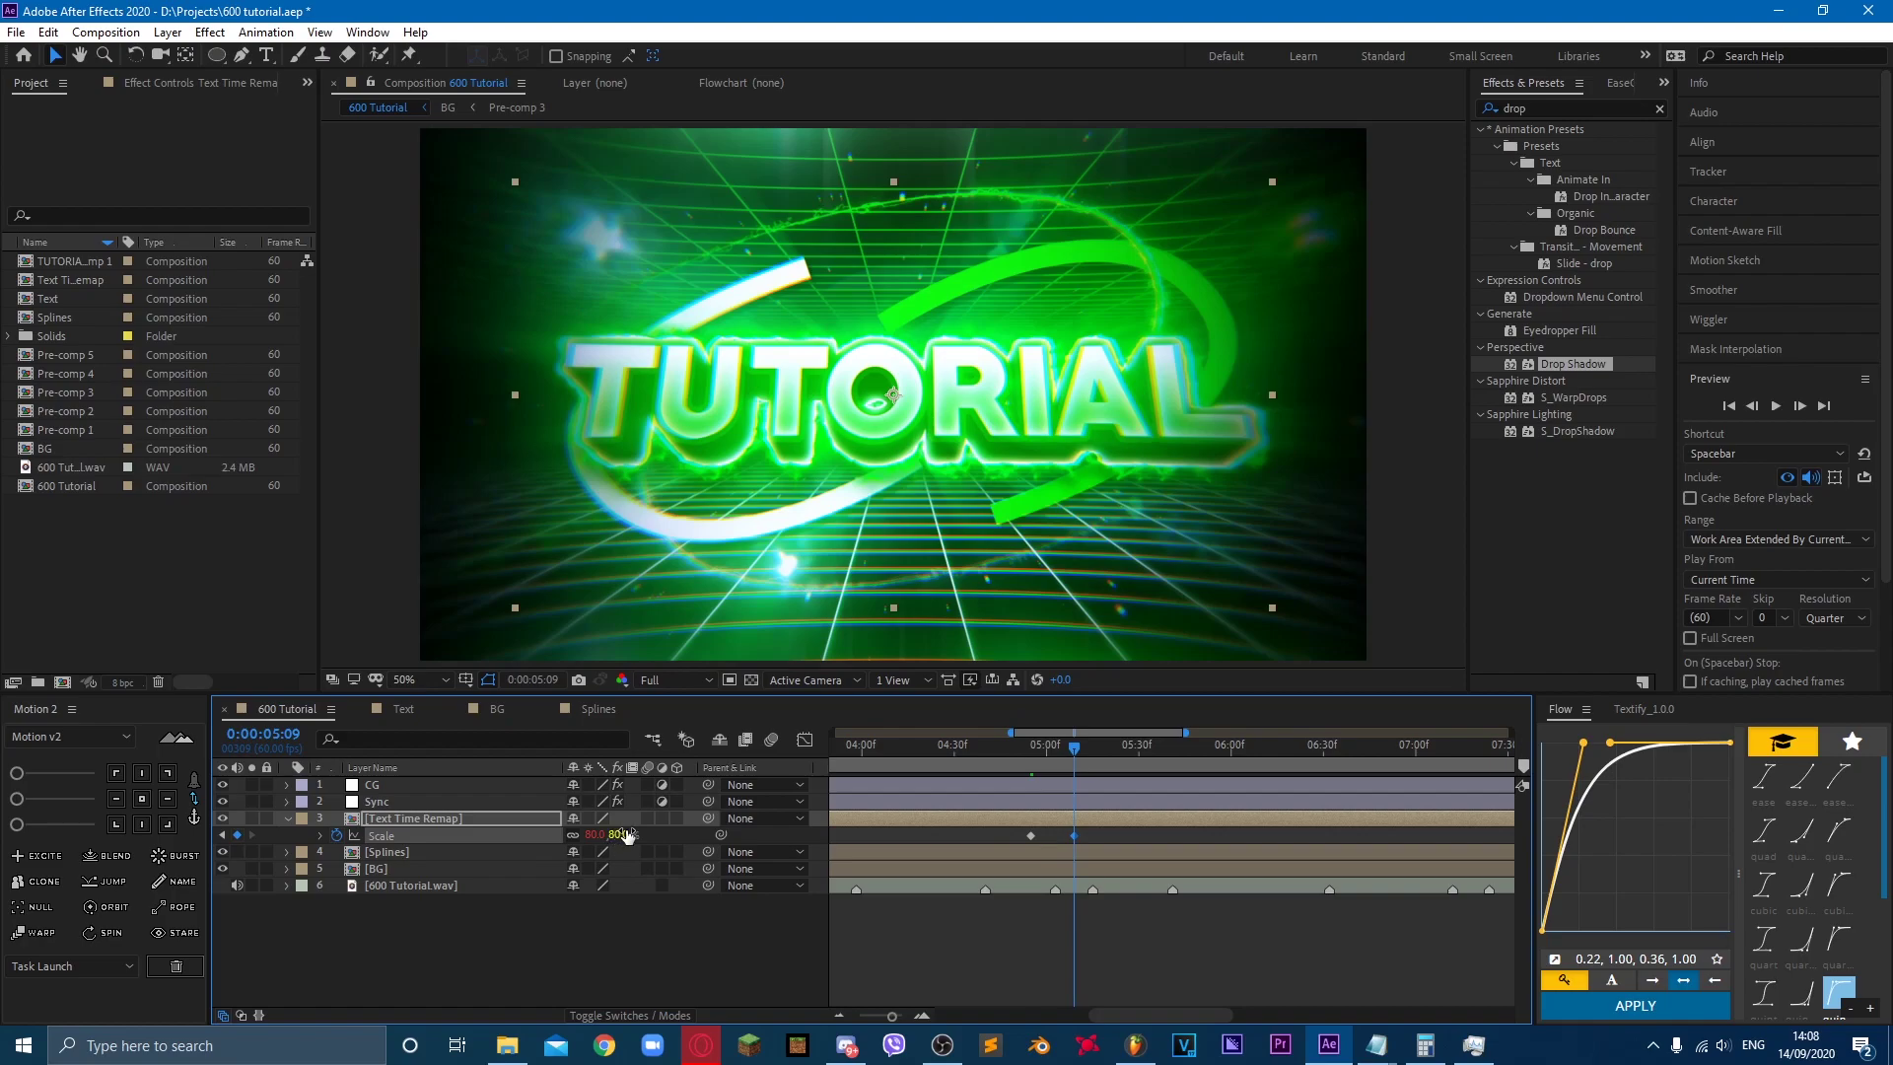
pyautogui.moveTo(627, 835); pyautogui.dragTo(619, 841)
# Step: Shift the first of the two new Scale keyframes slightly later so the pair sits evenly around 0:00:05:03
pyautogui.press('pageup')
pyautogui.press('pageup')
pyautogui.press('pageup')
pyautogui.press('pageup')
pyautogui.press('pageup')
pyautogui.press('pageup')
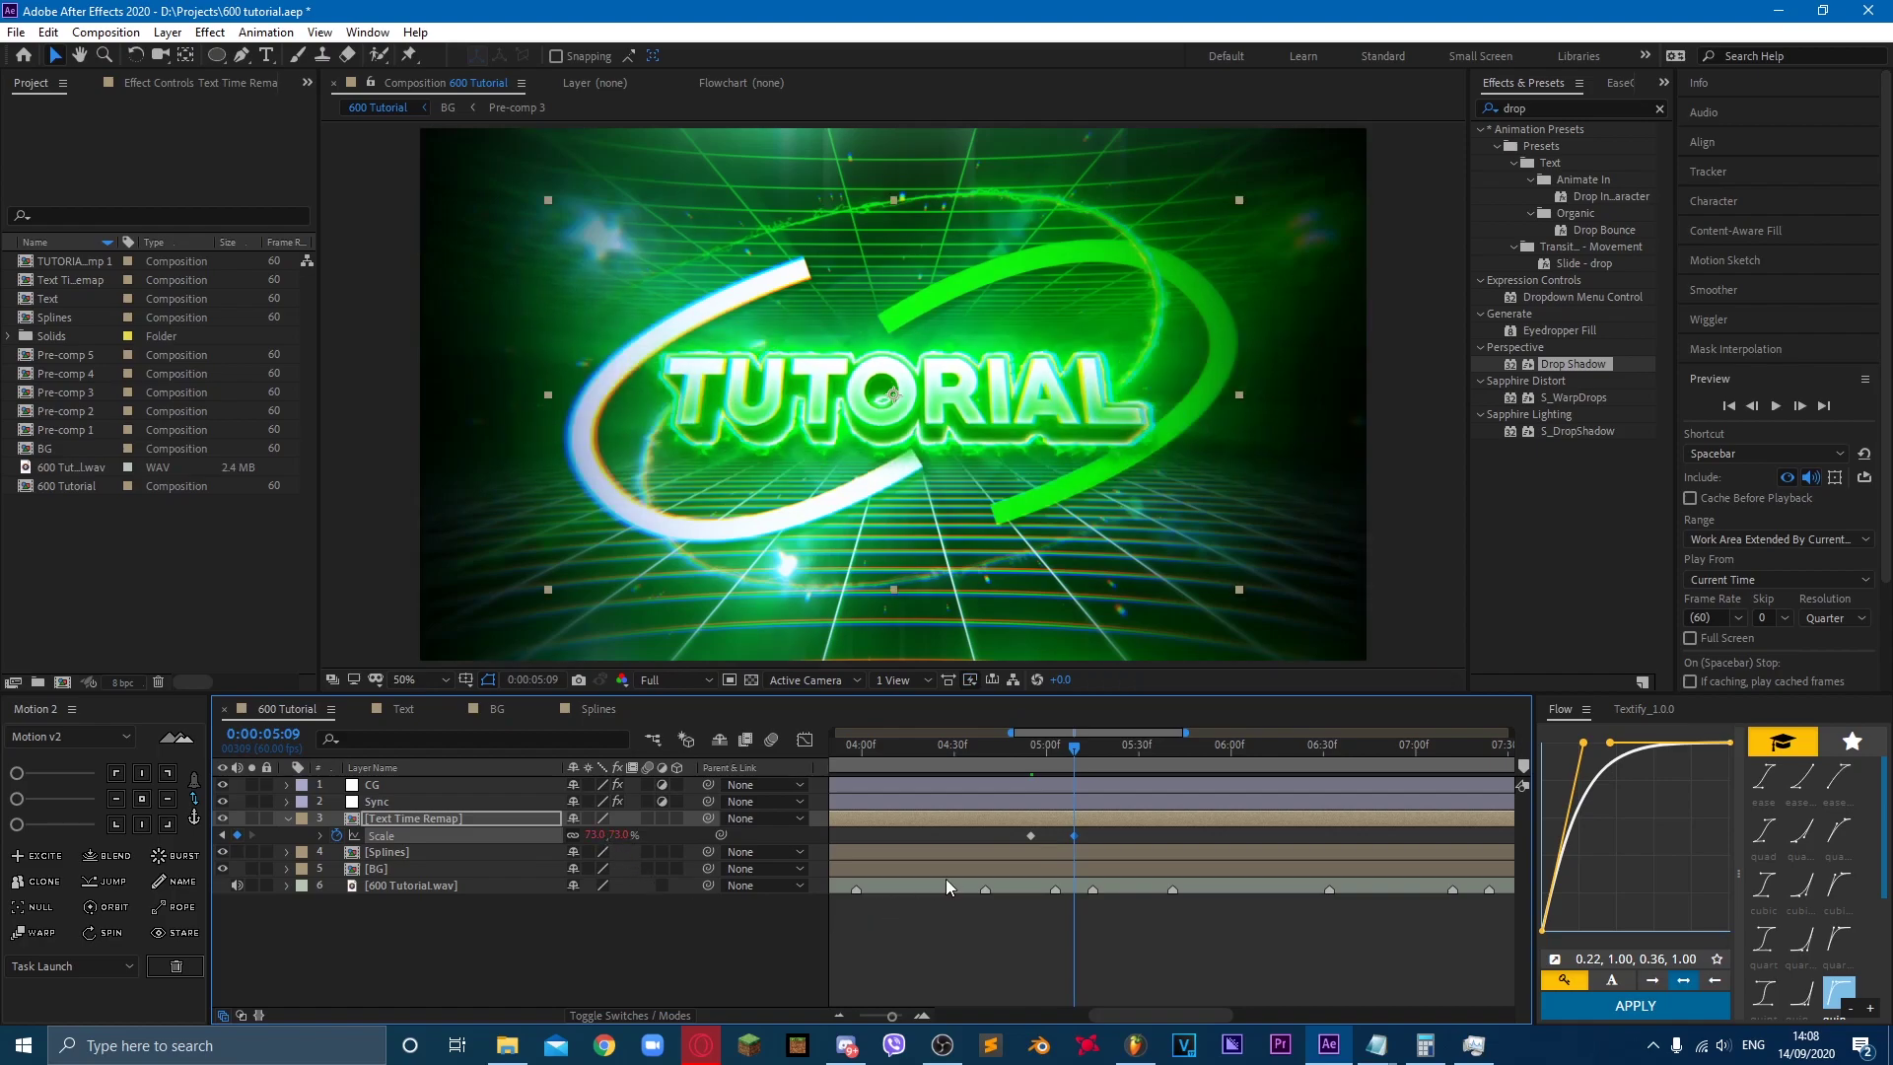
pyautogui.moveTo(1020, 834); pyautogui.dragTo(1093, 843)
pyautogui.click(1055, 838)
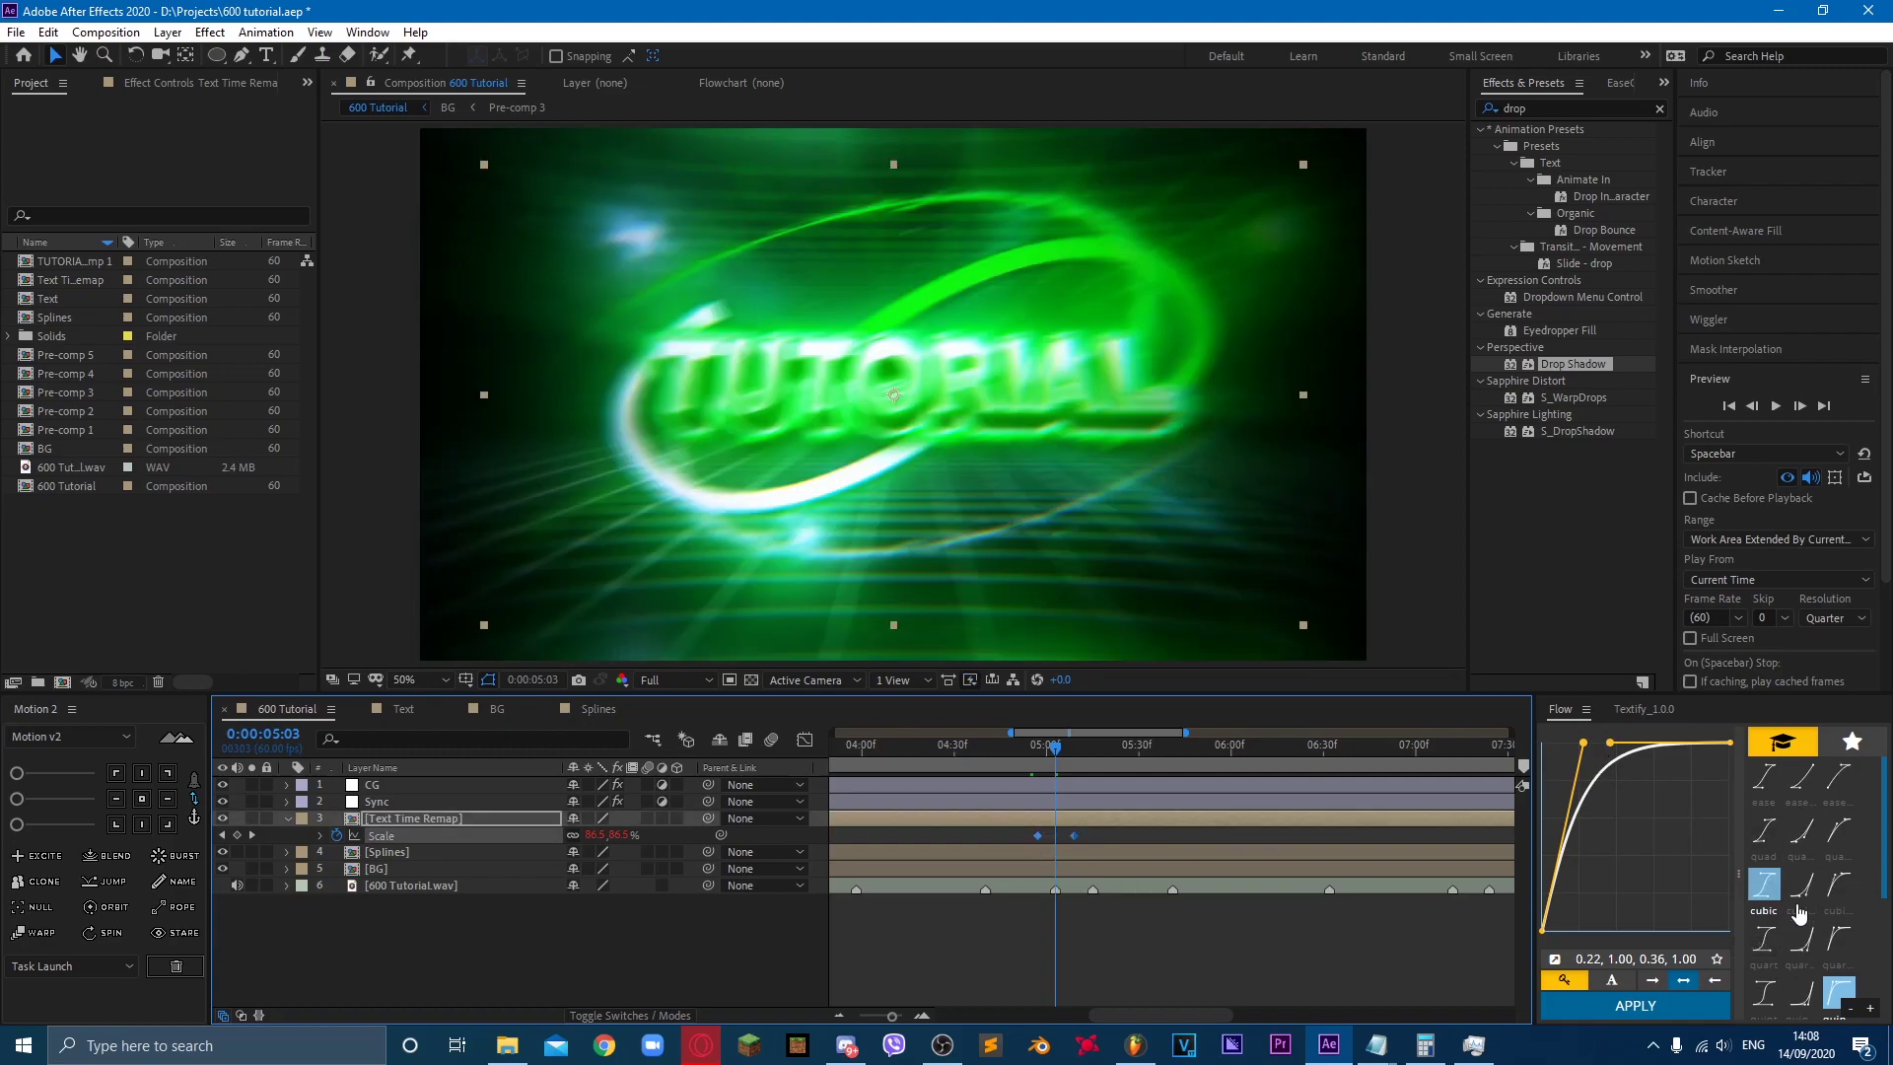
# Step: Apply the Flow easing curve 0.88, 0.14, 0.12, 0.86 to both selected Scale keyframes and preview the shrink from 0:00:04:53
pyautogui.scroll(-2, 1822, 932)
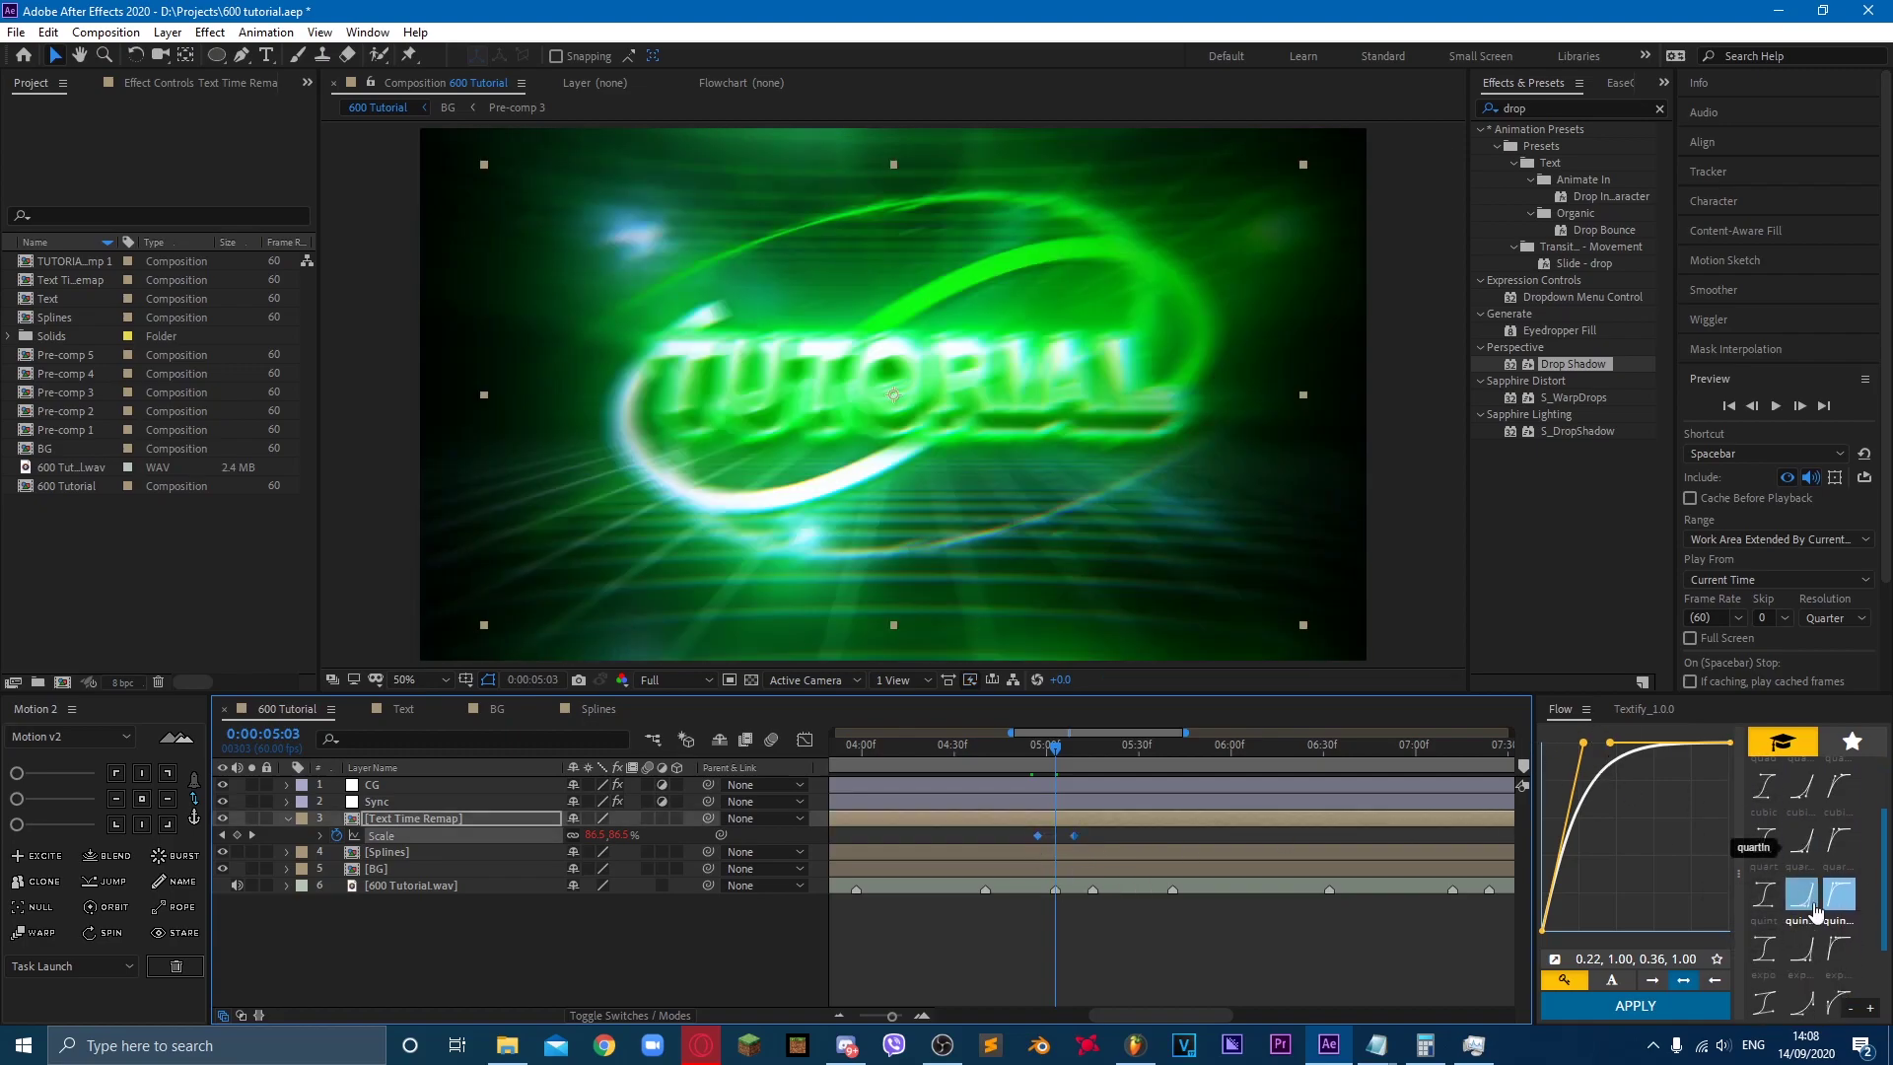
pyautogui.click(1764, 858)
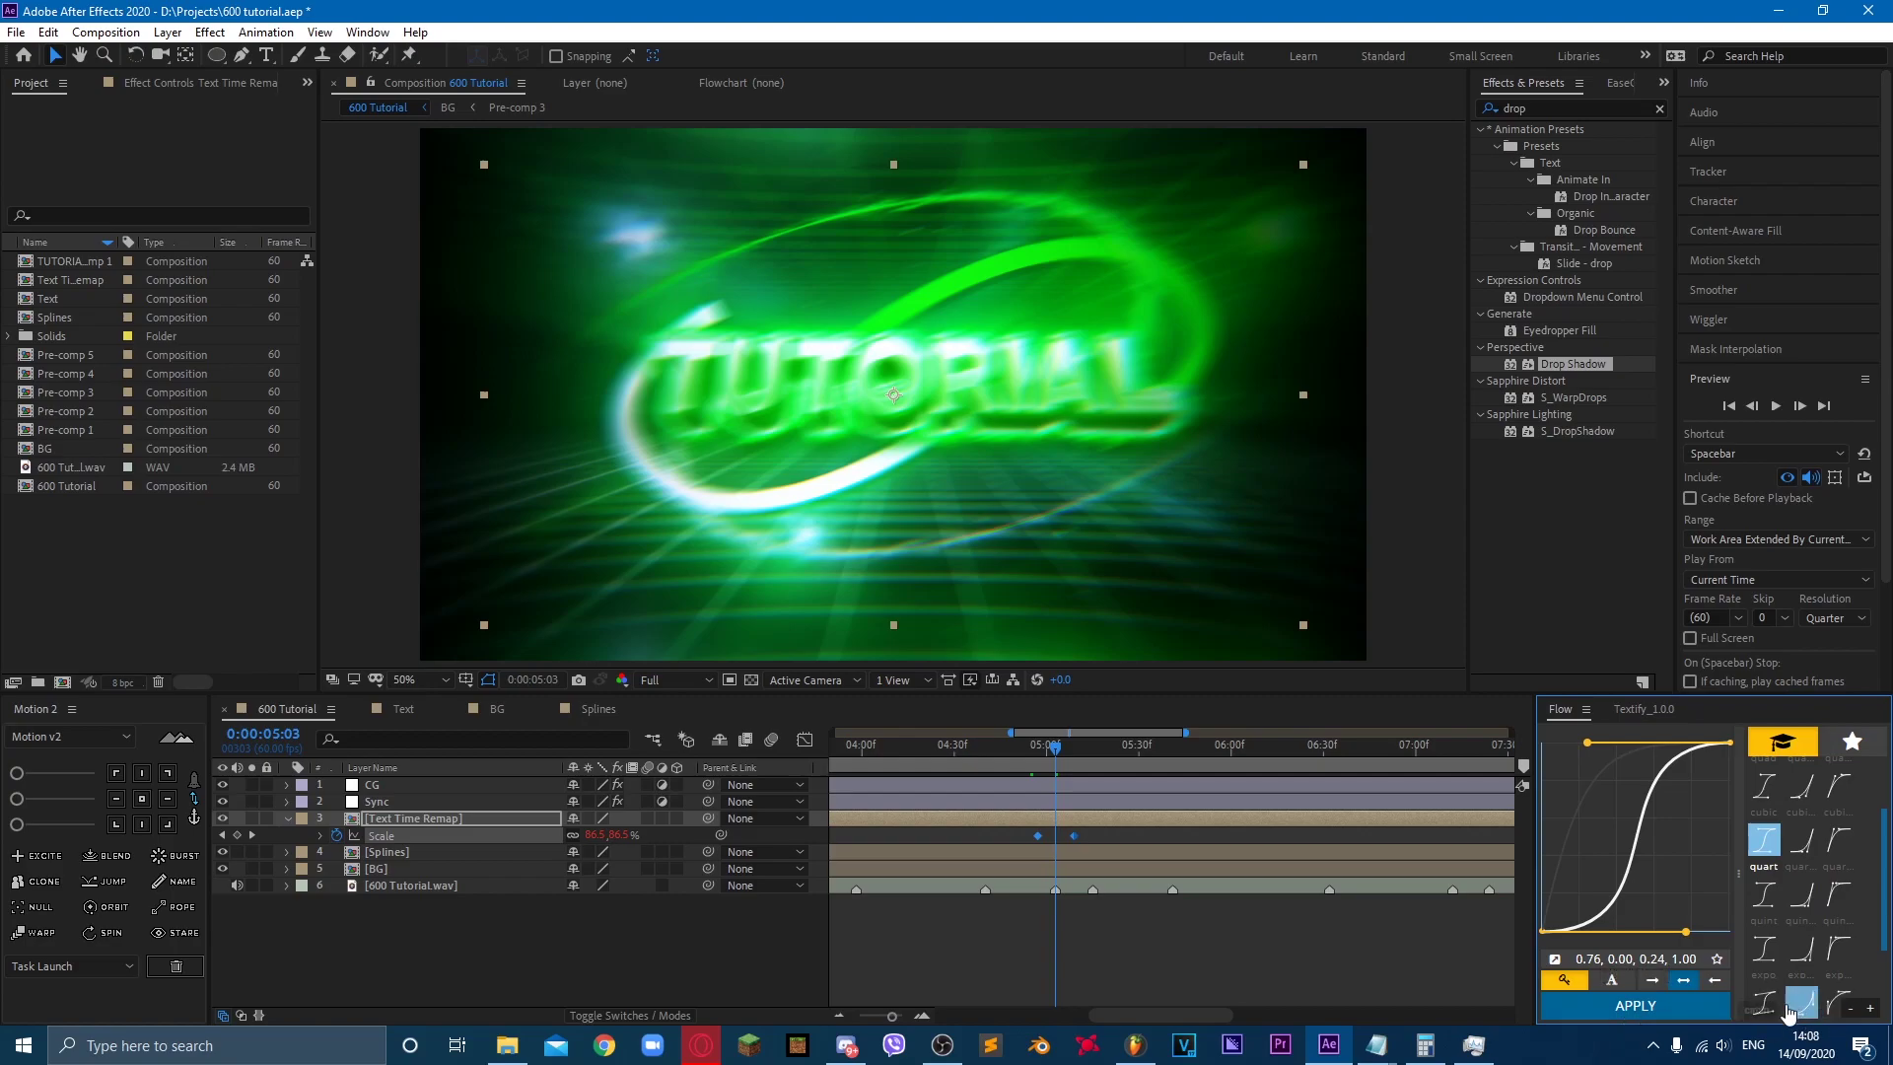
pyautogui.click(1754, 1017)
pyautogui.click(1635, 1005)
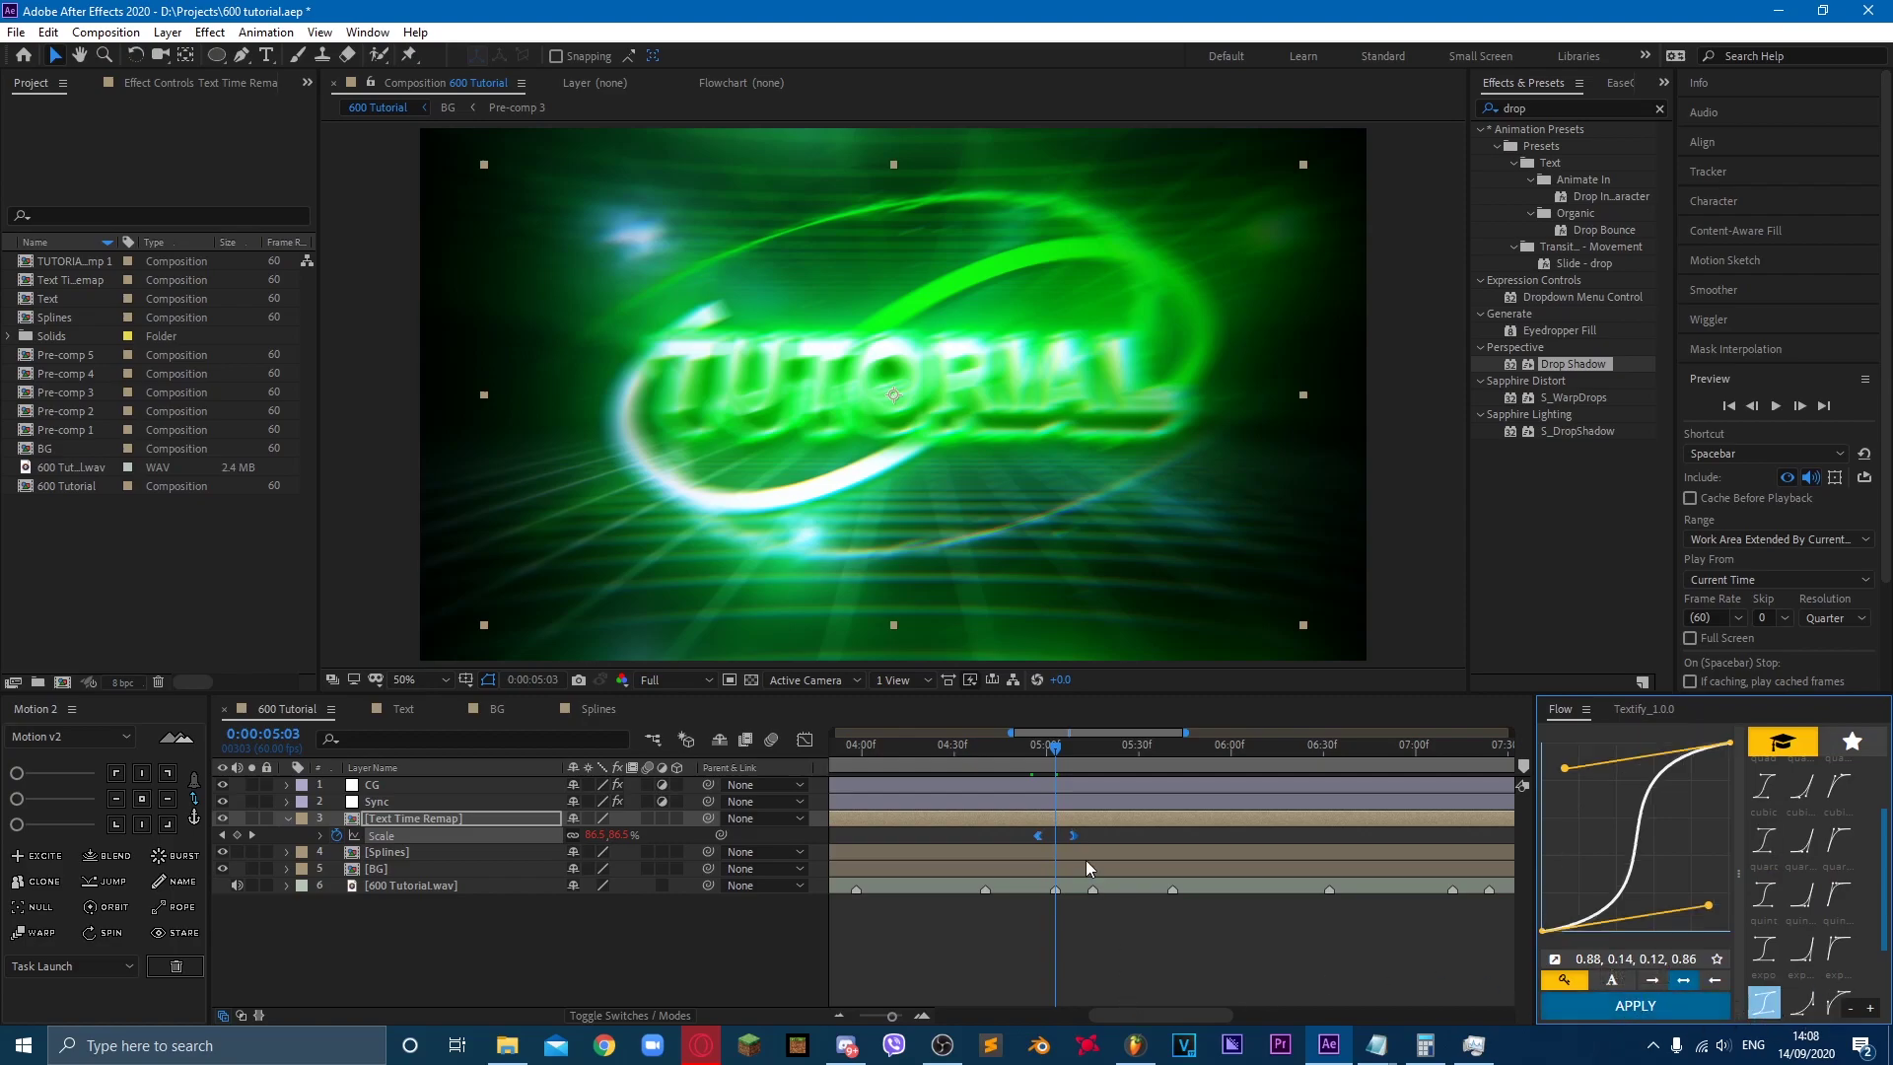
pyautogui.click(1025, 752)
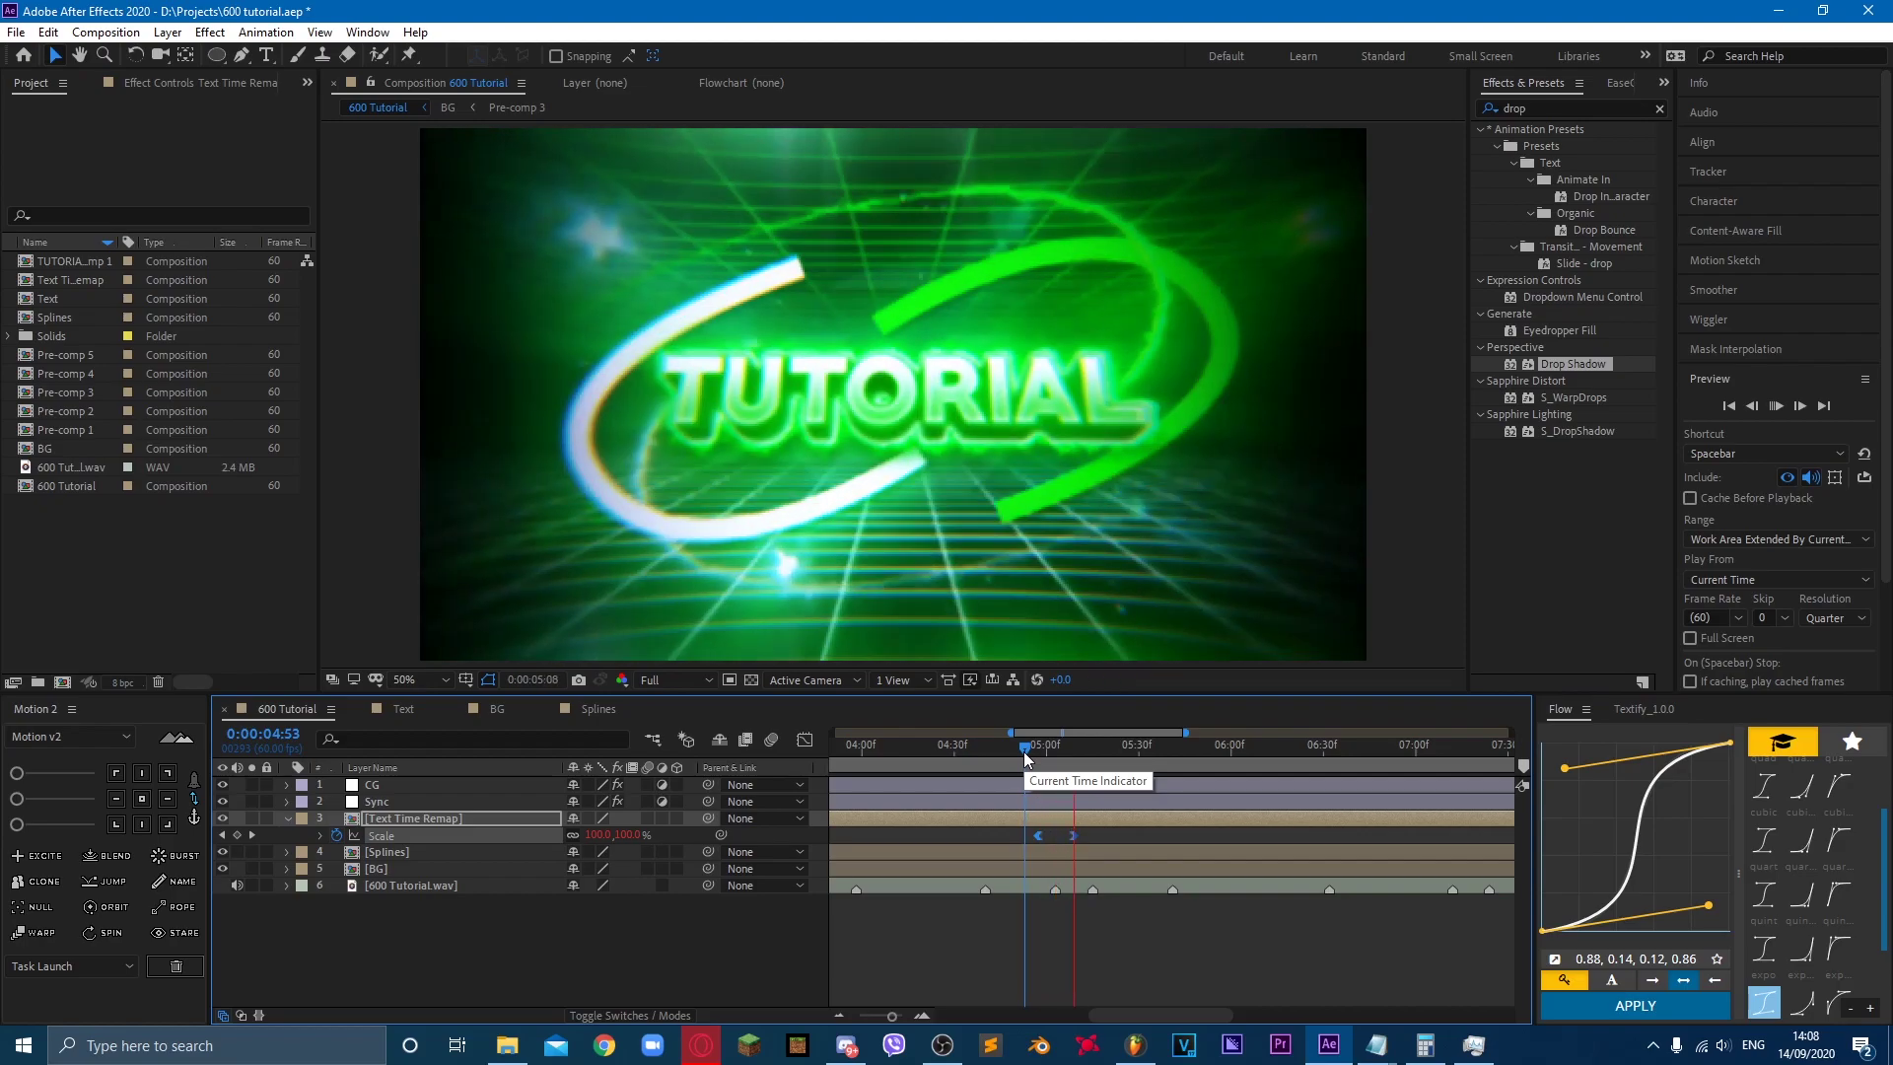
pyautogui.press('space')
# Step: Keyframe the Text Time Remap layer's Scale at 73% at 0:00:05:15 and 100% at 0:00:05:16, and preview from 0:00:05:13
pyautogui.moveTo(1025, 757); pyautogui.dragTo(1093, 759)
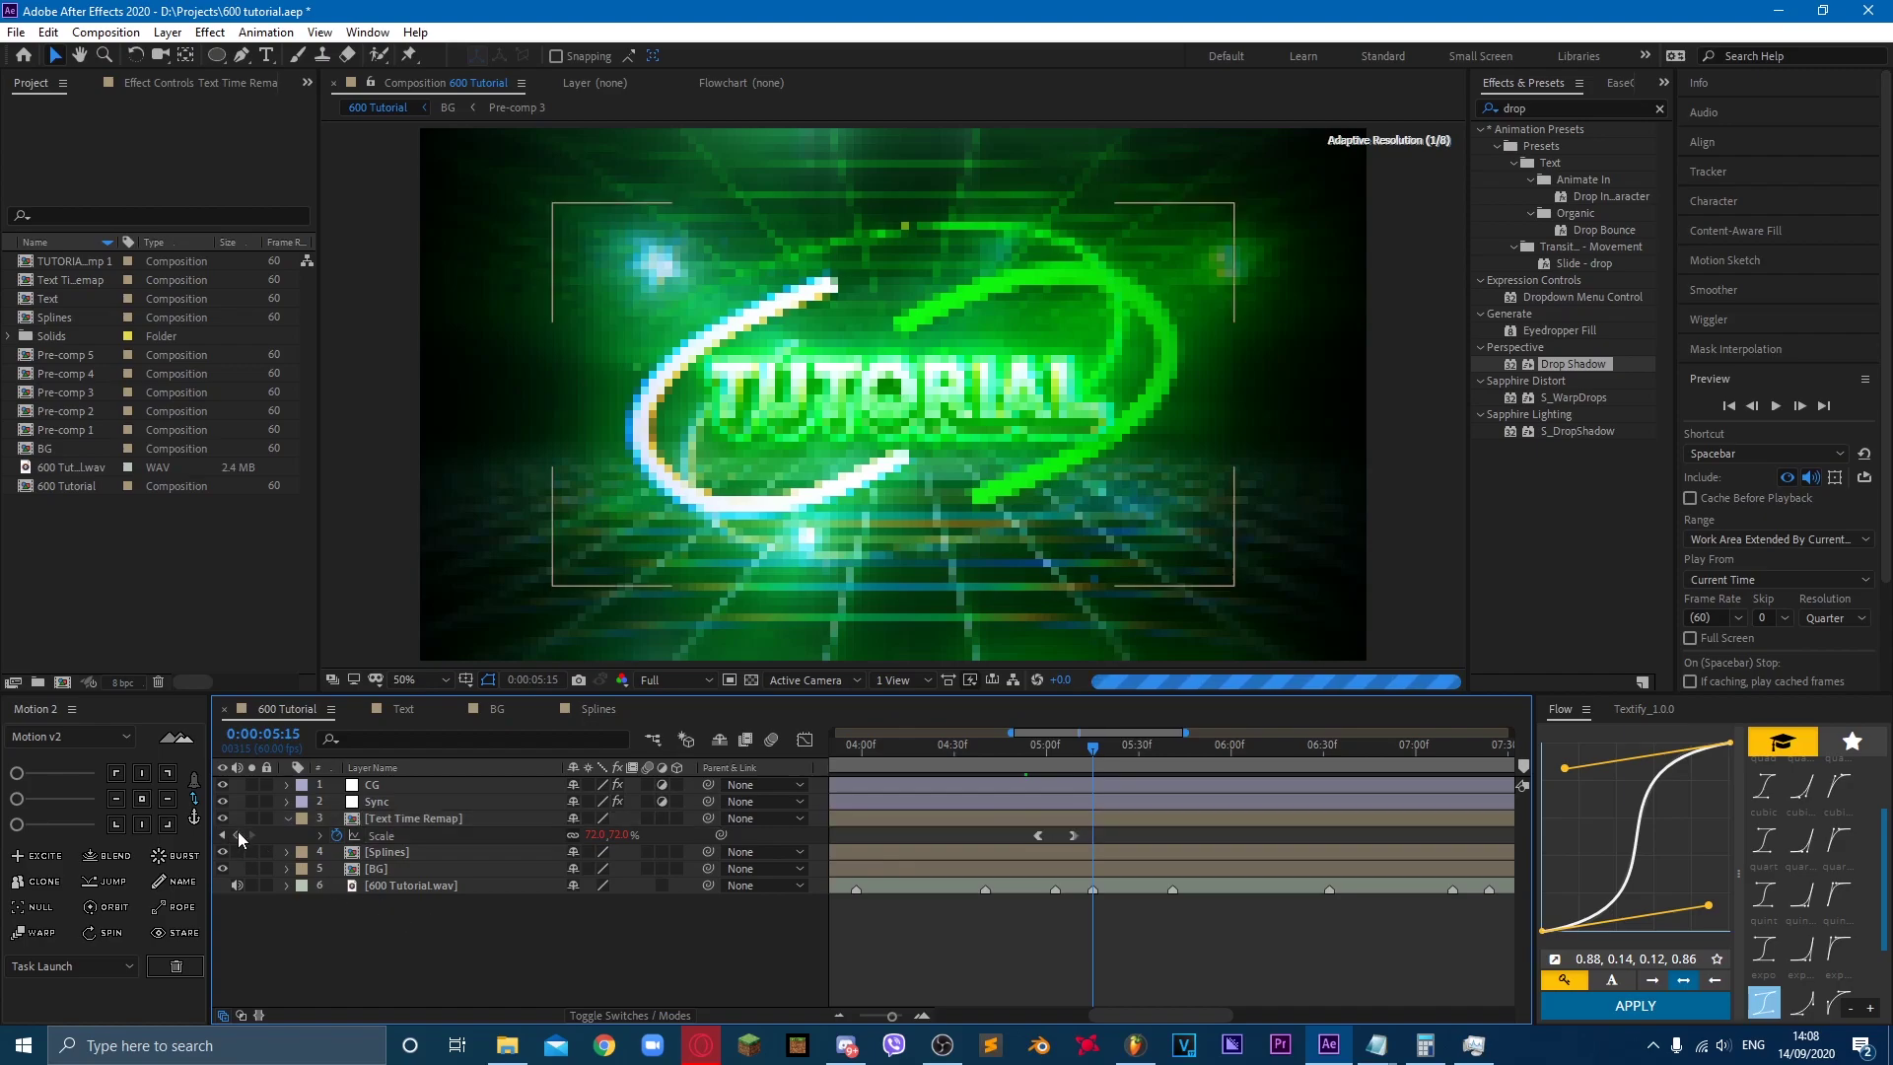
pyautogui.click(238, 834)
pyautogui.press('pagedown')
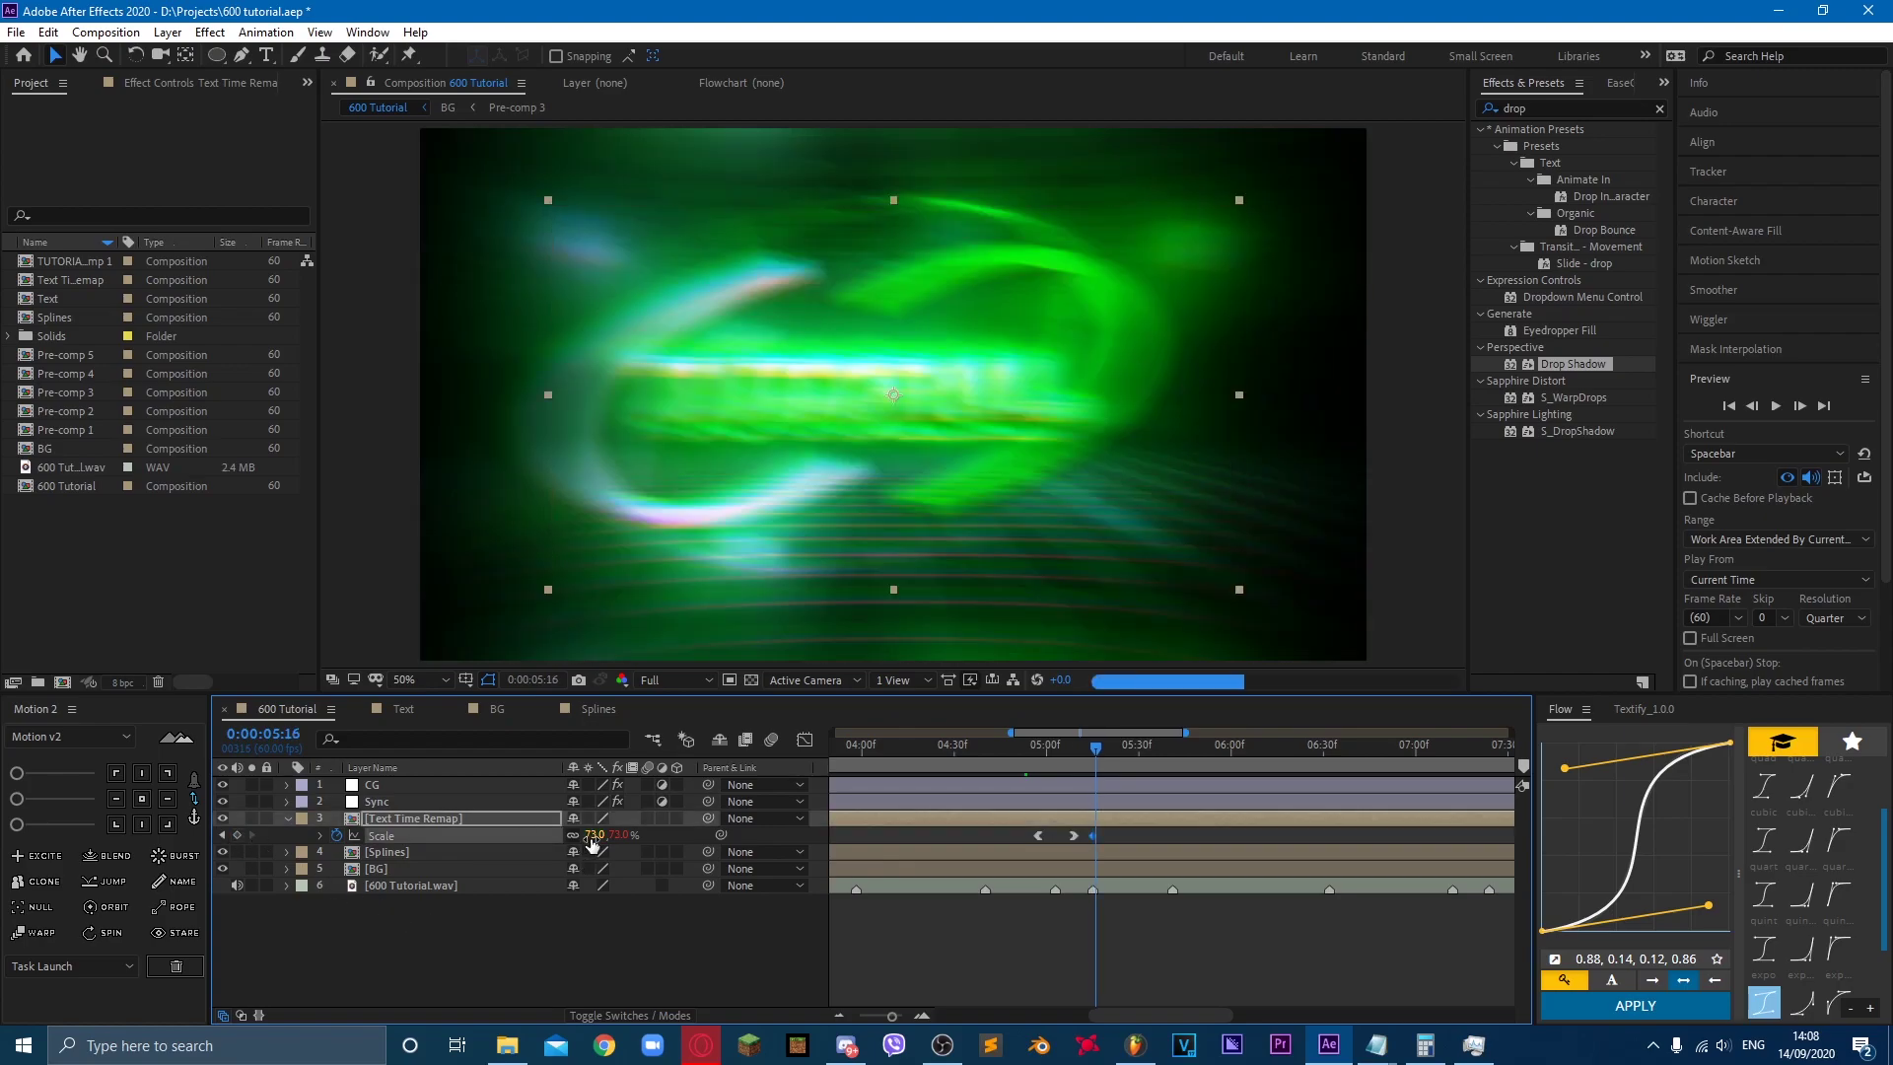
pyautogui.write('100')
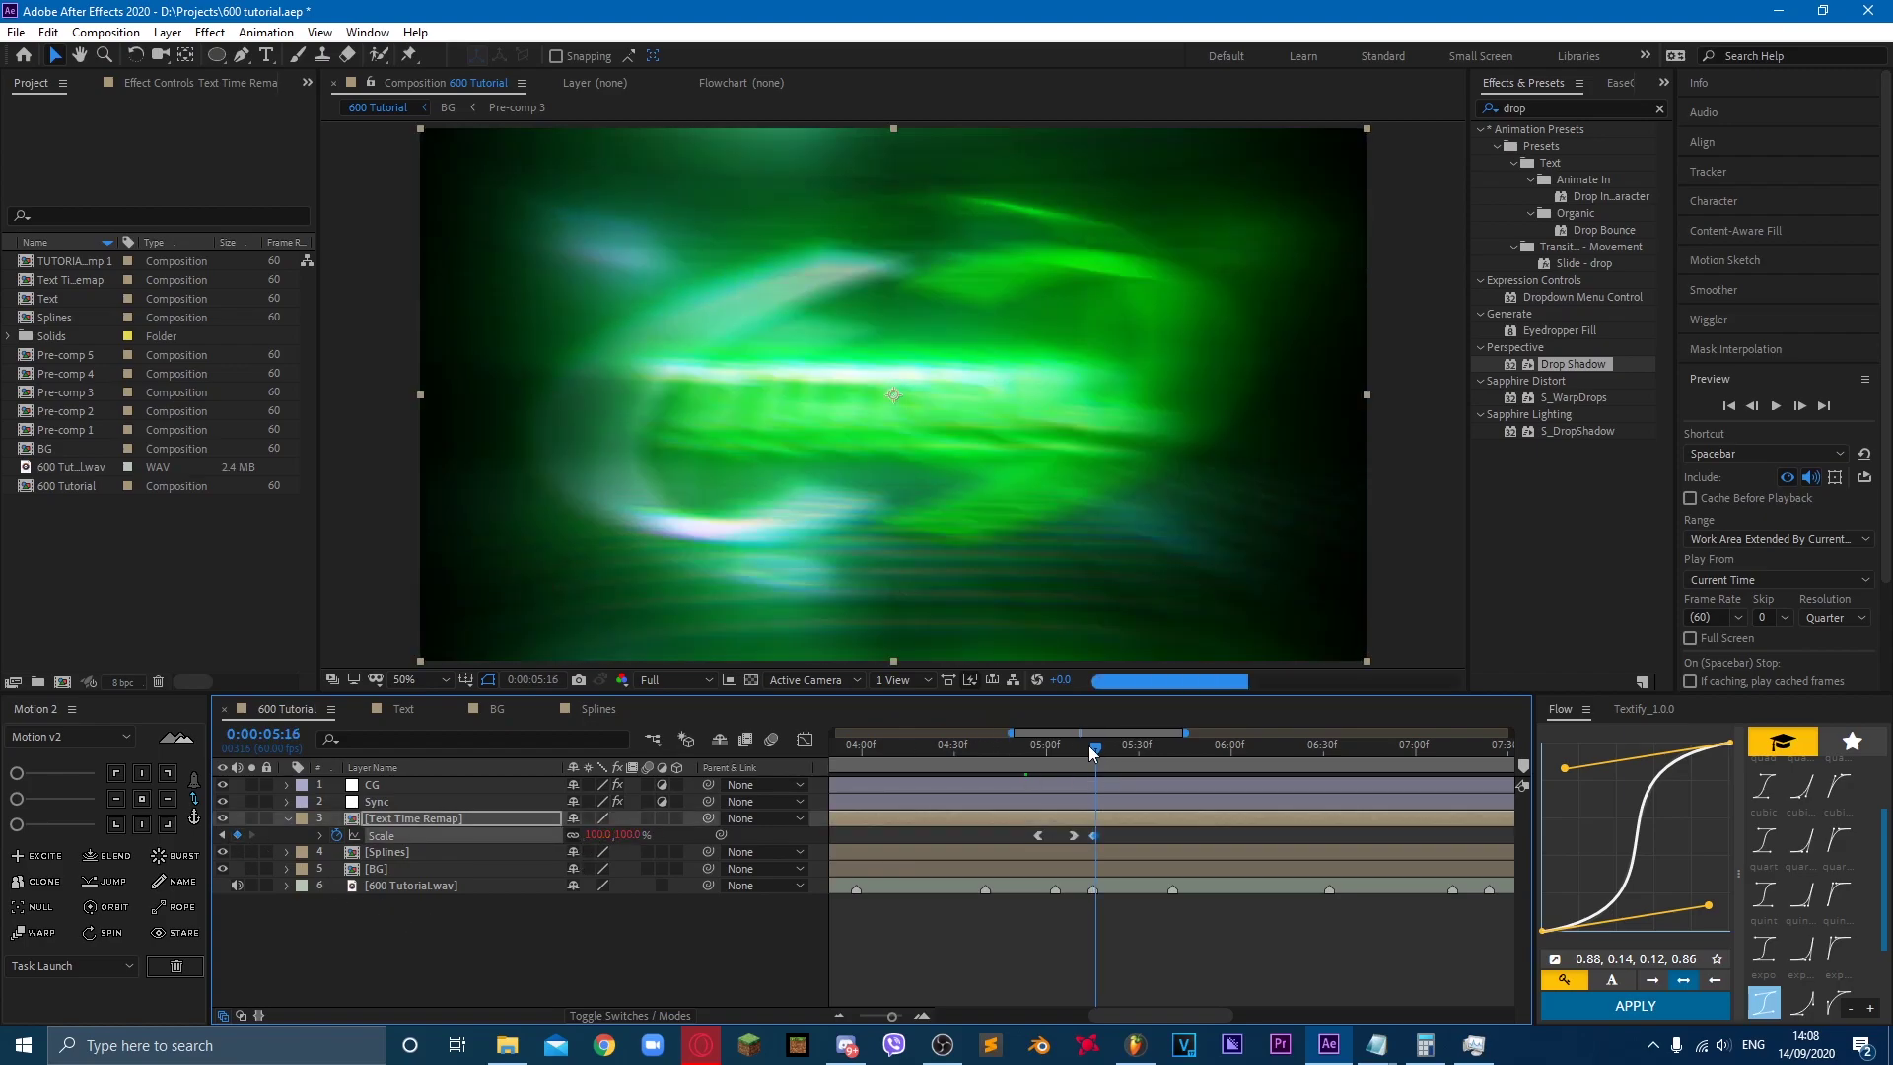
pyautogui.moveTo(1092, 753); pyautogui.dragTo(1088, 753)
pyautogui.press('space')
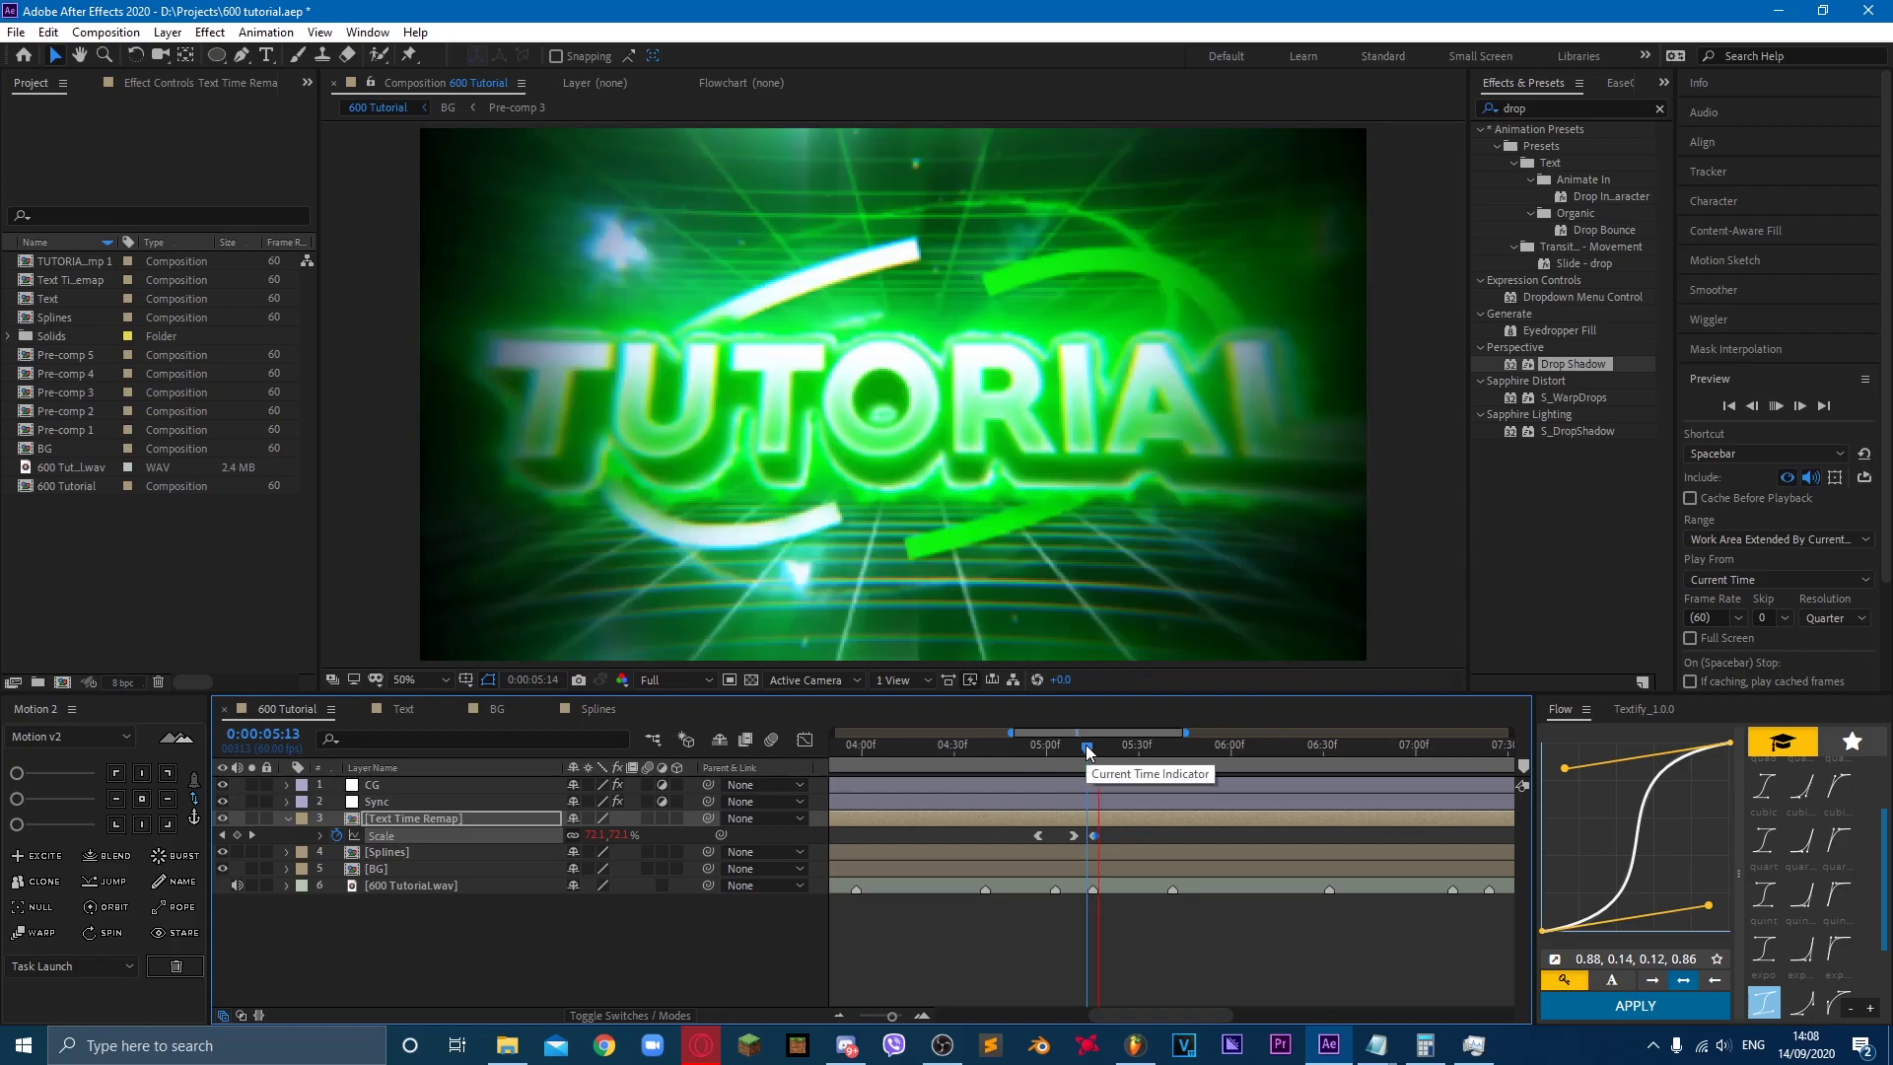
# Step: Shift the 73% Scale keyframe one frame earlier to 0:00:05:14 and preview the animation from 0:00:05:13 and 0:00:02:58
pyautogui.press('space')
pyautogui.scroll(3, 1148, 806)
pyautogui.moveTo(1136, 835); pyautogui.dragTo(1115, 830)
pyautogui.press('space')
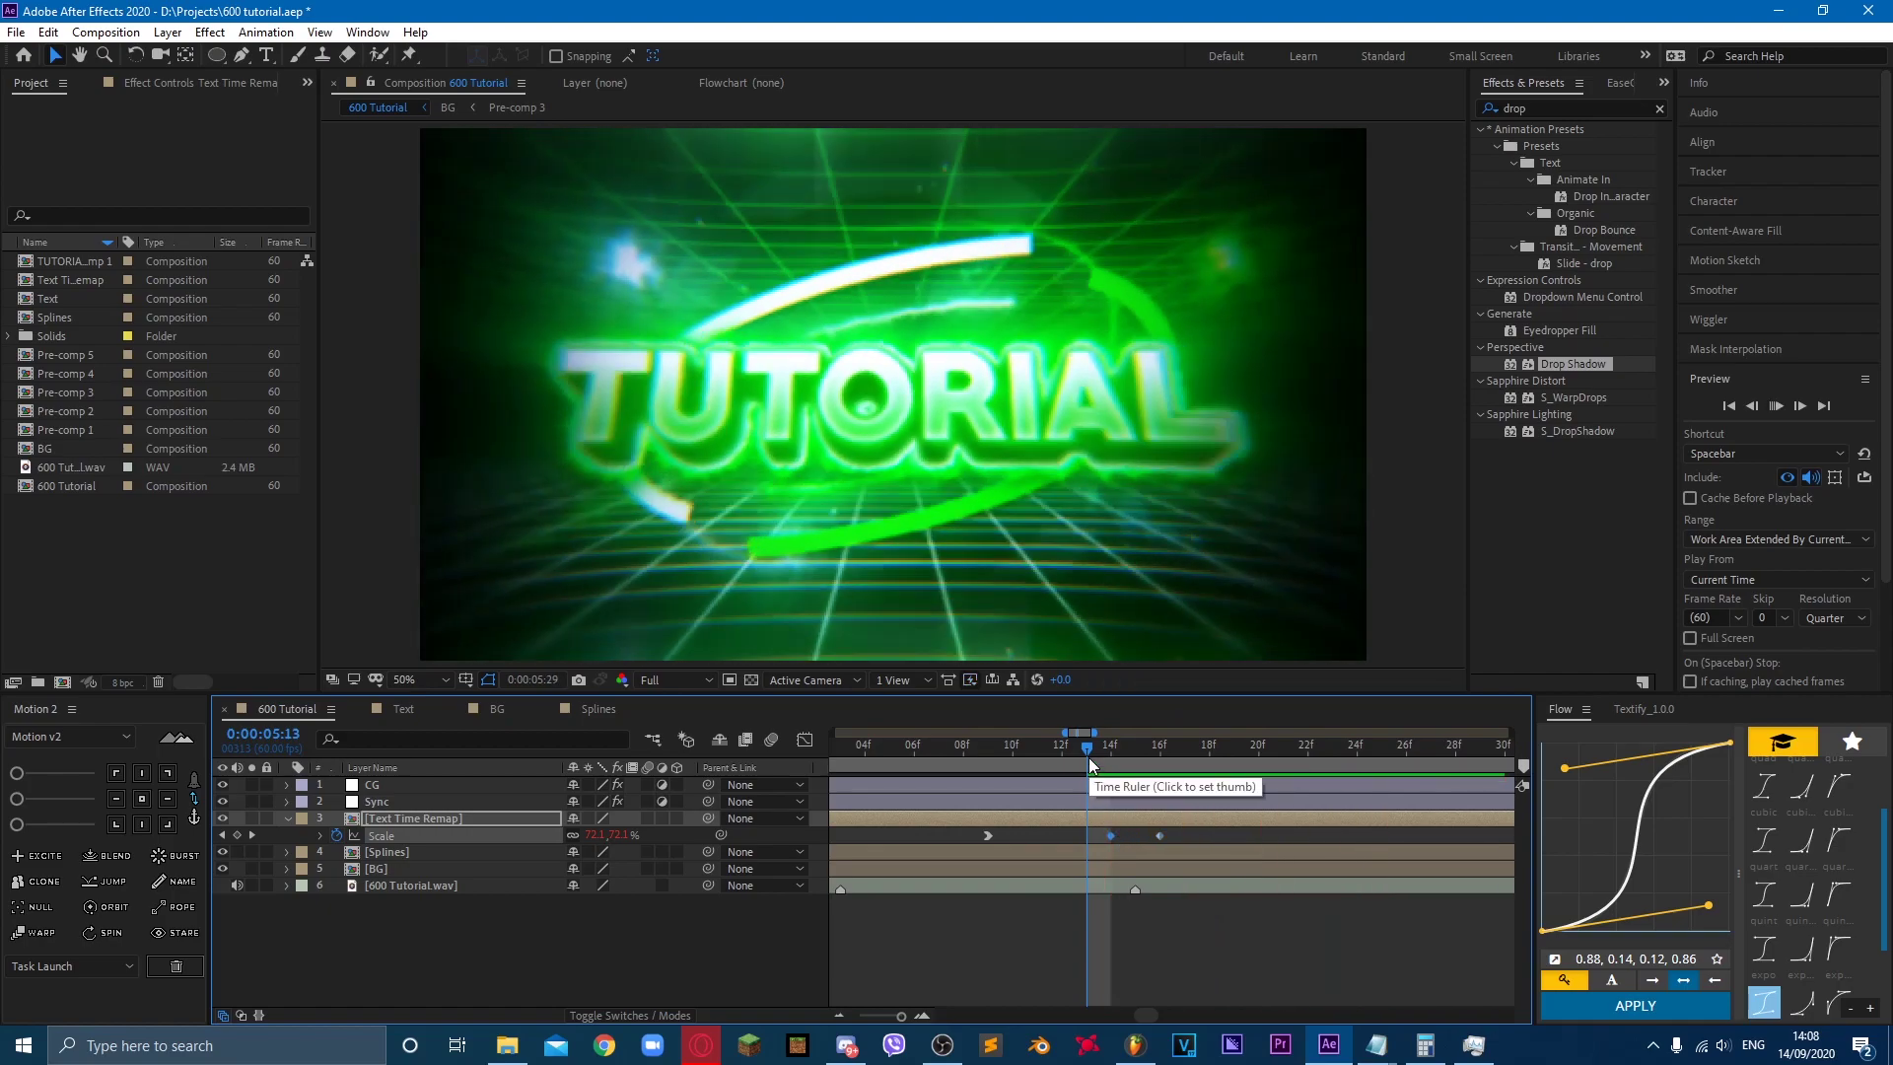
pyautogui.click(839, 1015)
pyautogui.click(1089, 751)
pyautogui.press('space')
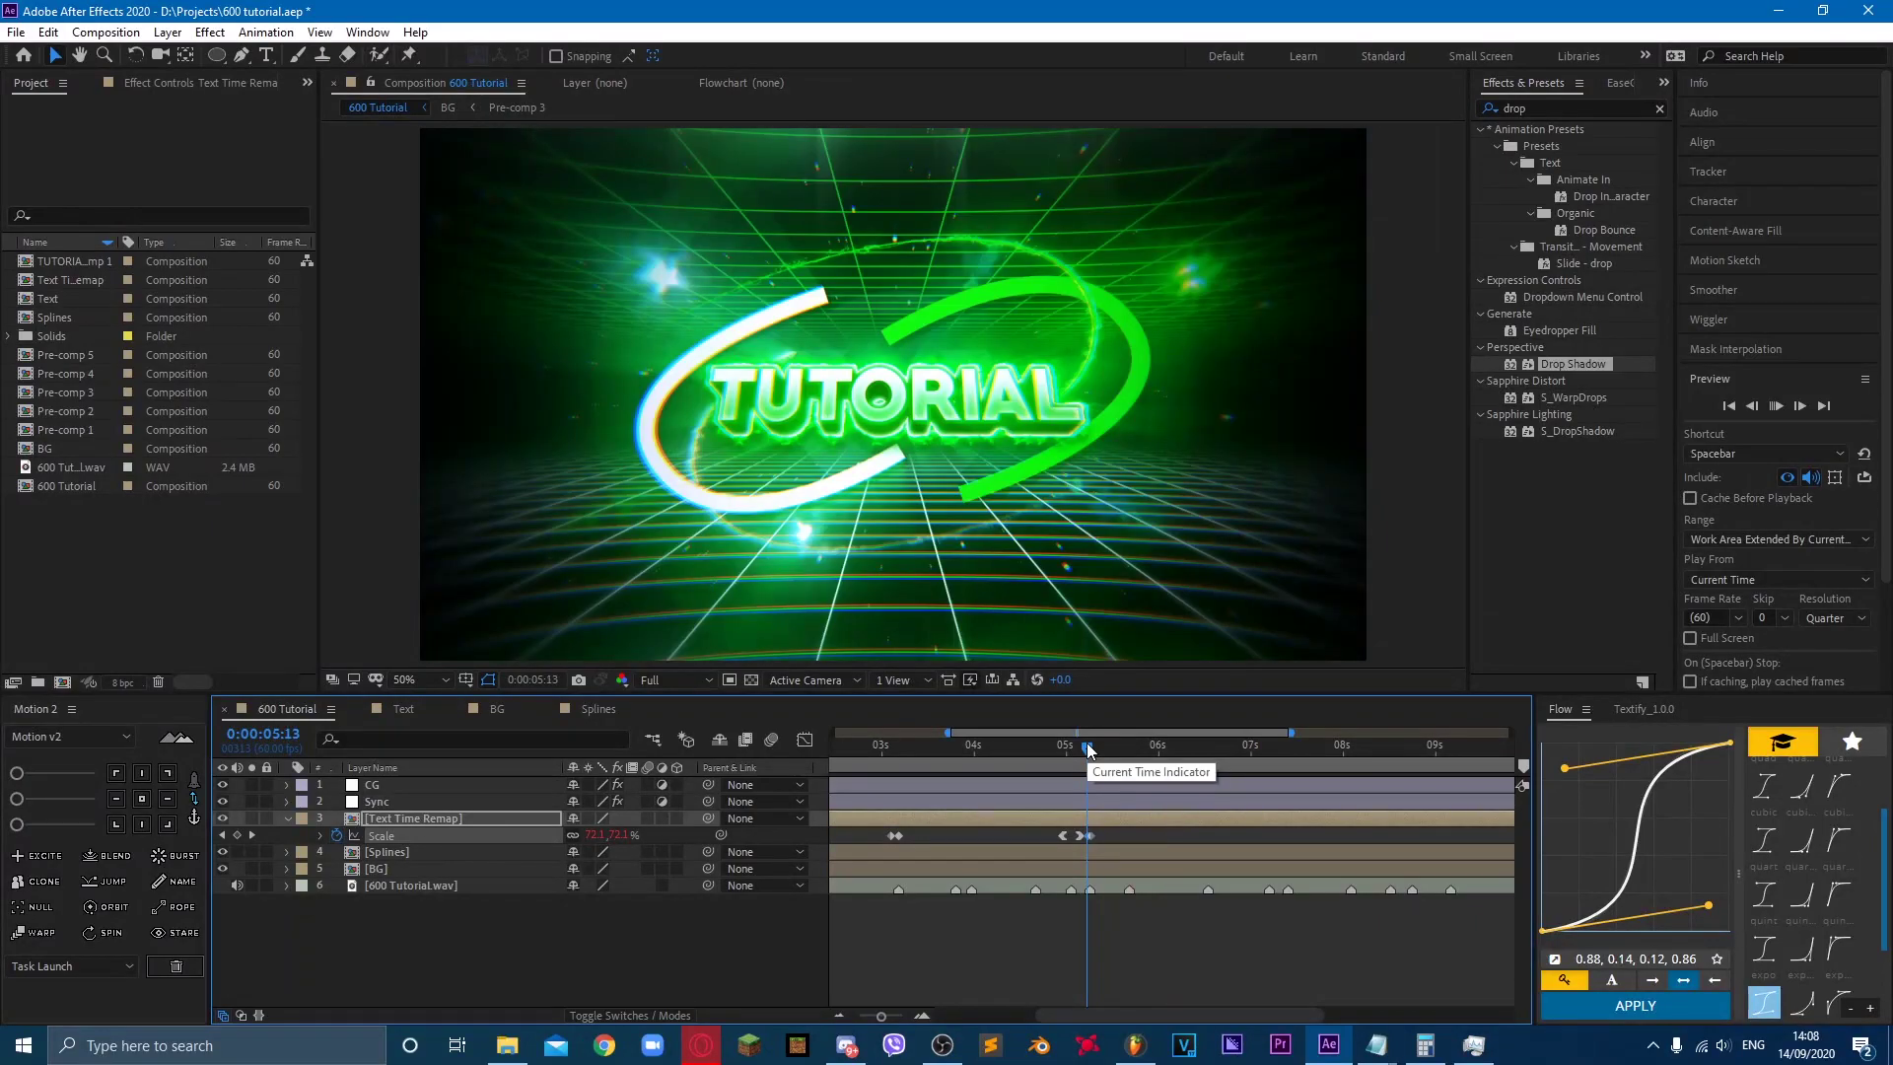
pyautogui.moveTo(1089, 751); pyautogui.dragTo(928, 751)
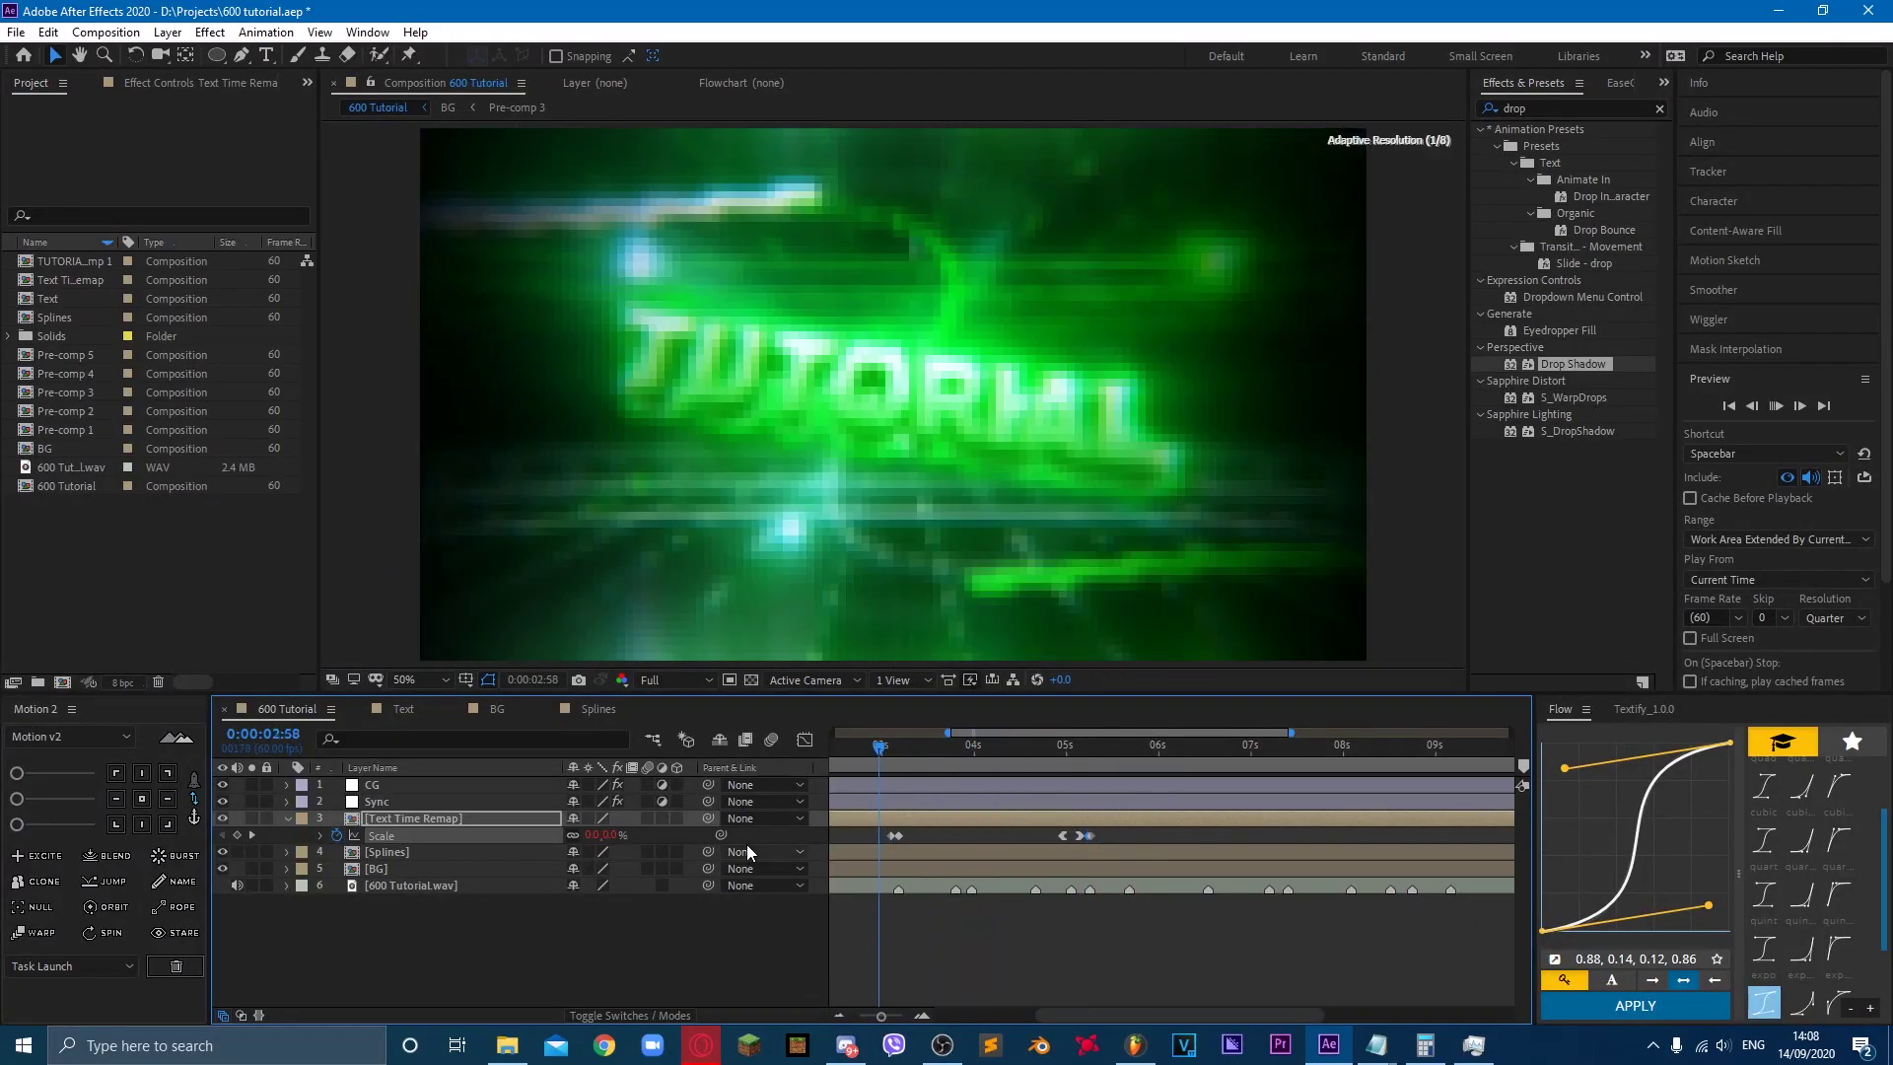
pyautogui.press('pageup')
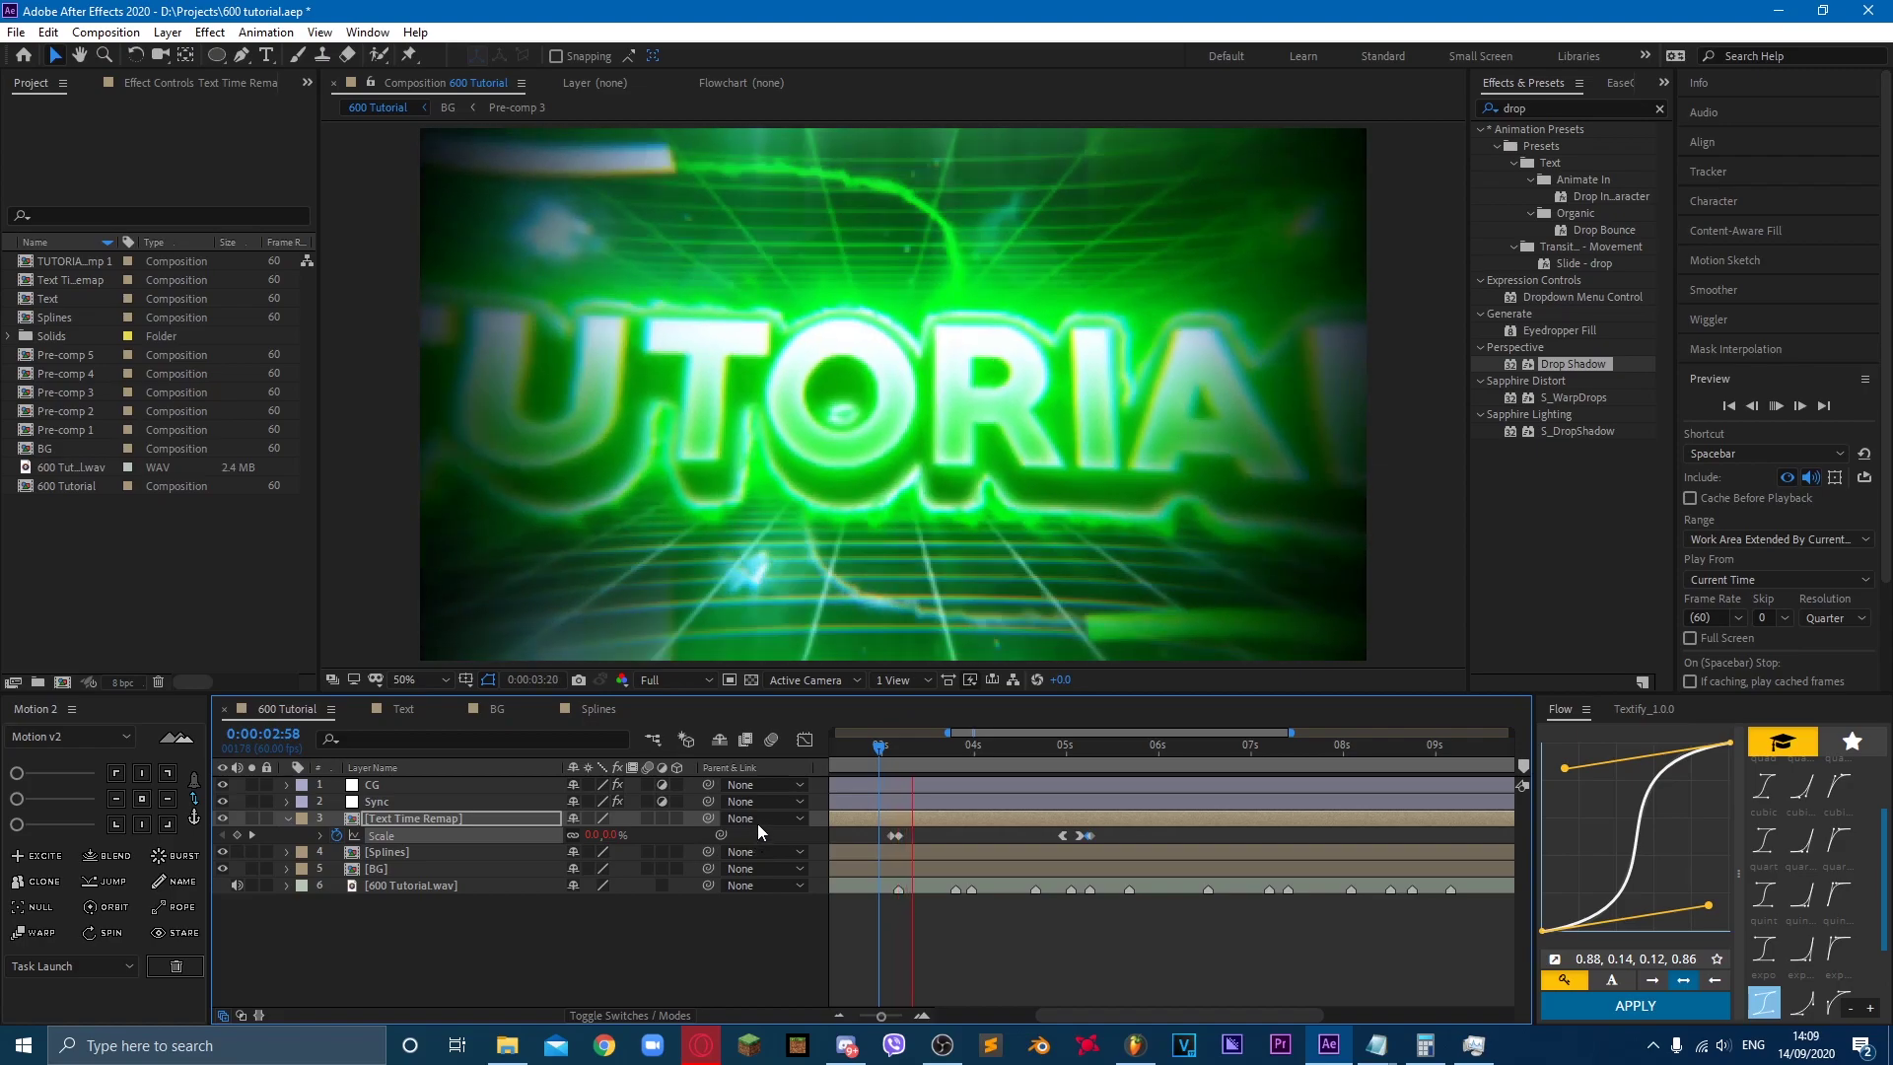
# Step: Switch to the Opera browser, search YouTube for "lorindesigns redo" and watch the "Redo Paid Robux 2D Intro + Tutorial" video's text transition
pyautogui.click(702, 1050)
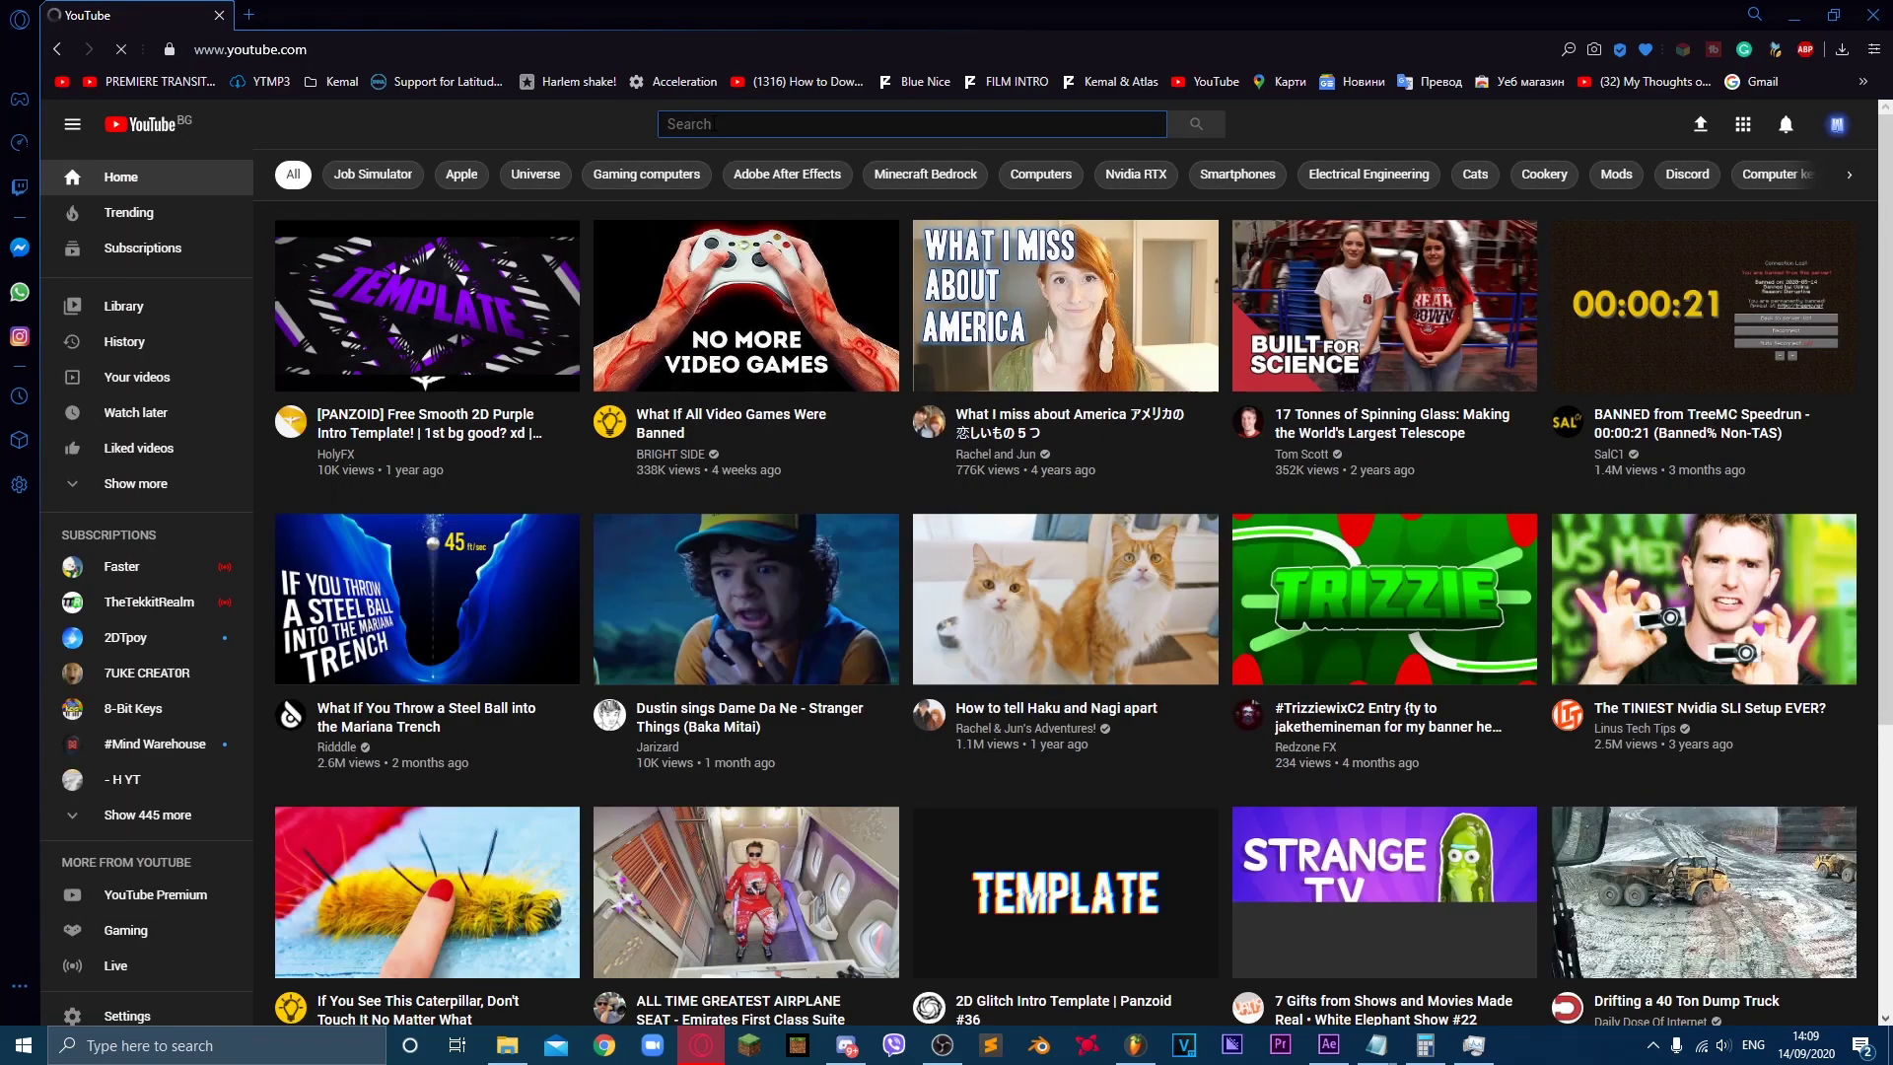
pyautogui.write('lorin de')
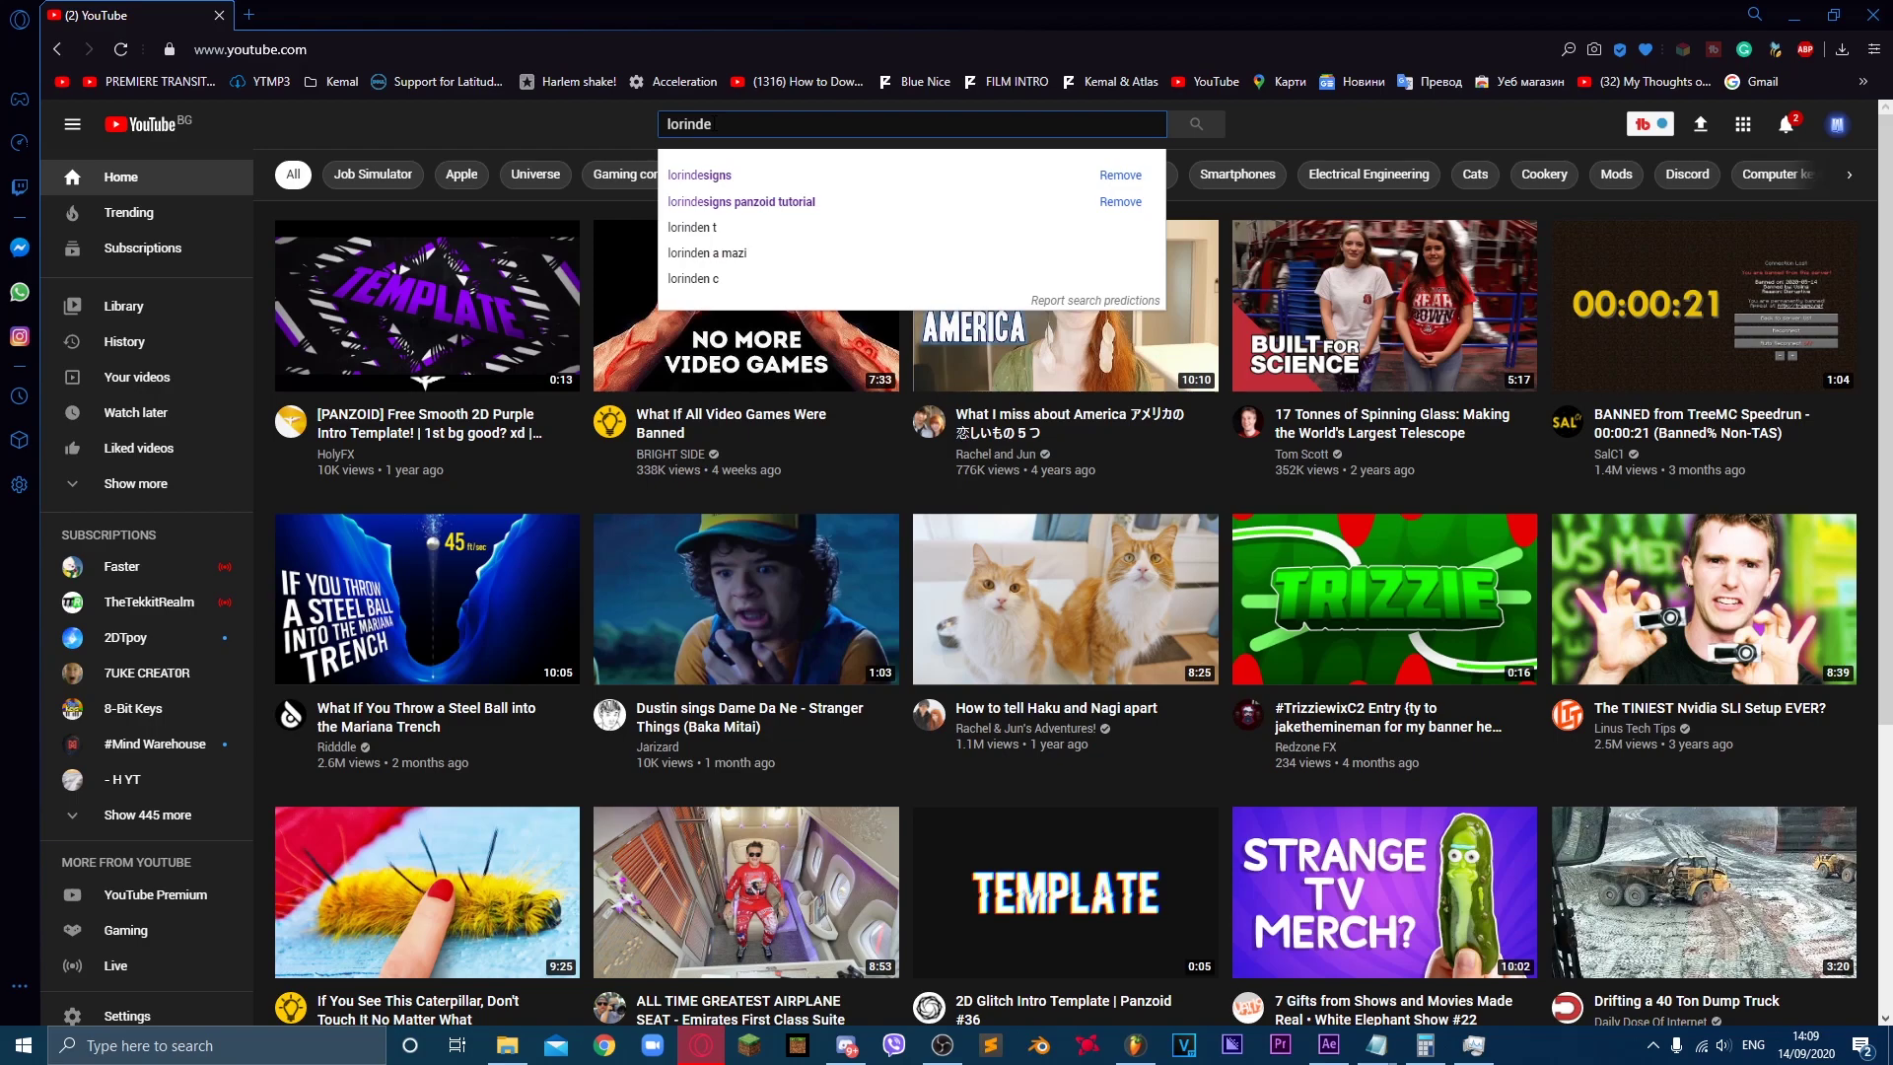
pyautogui.write('signs redio')
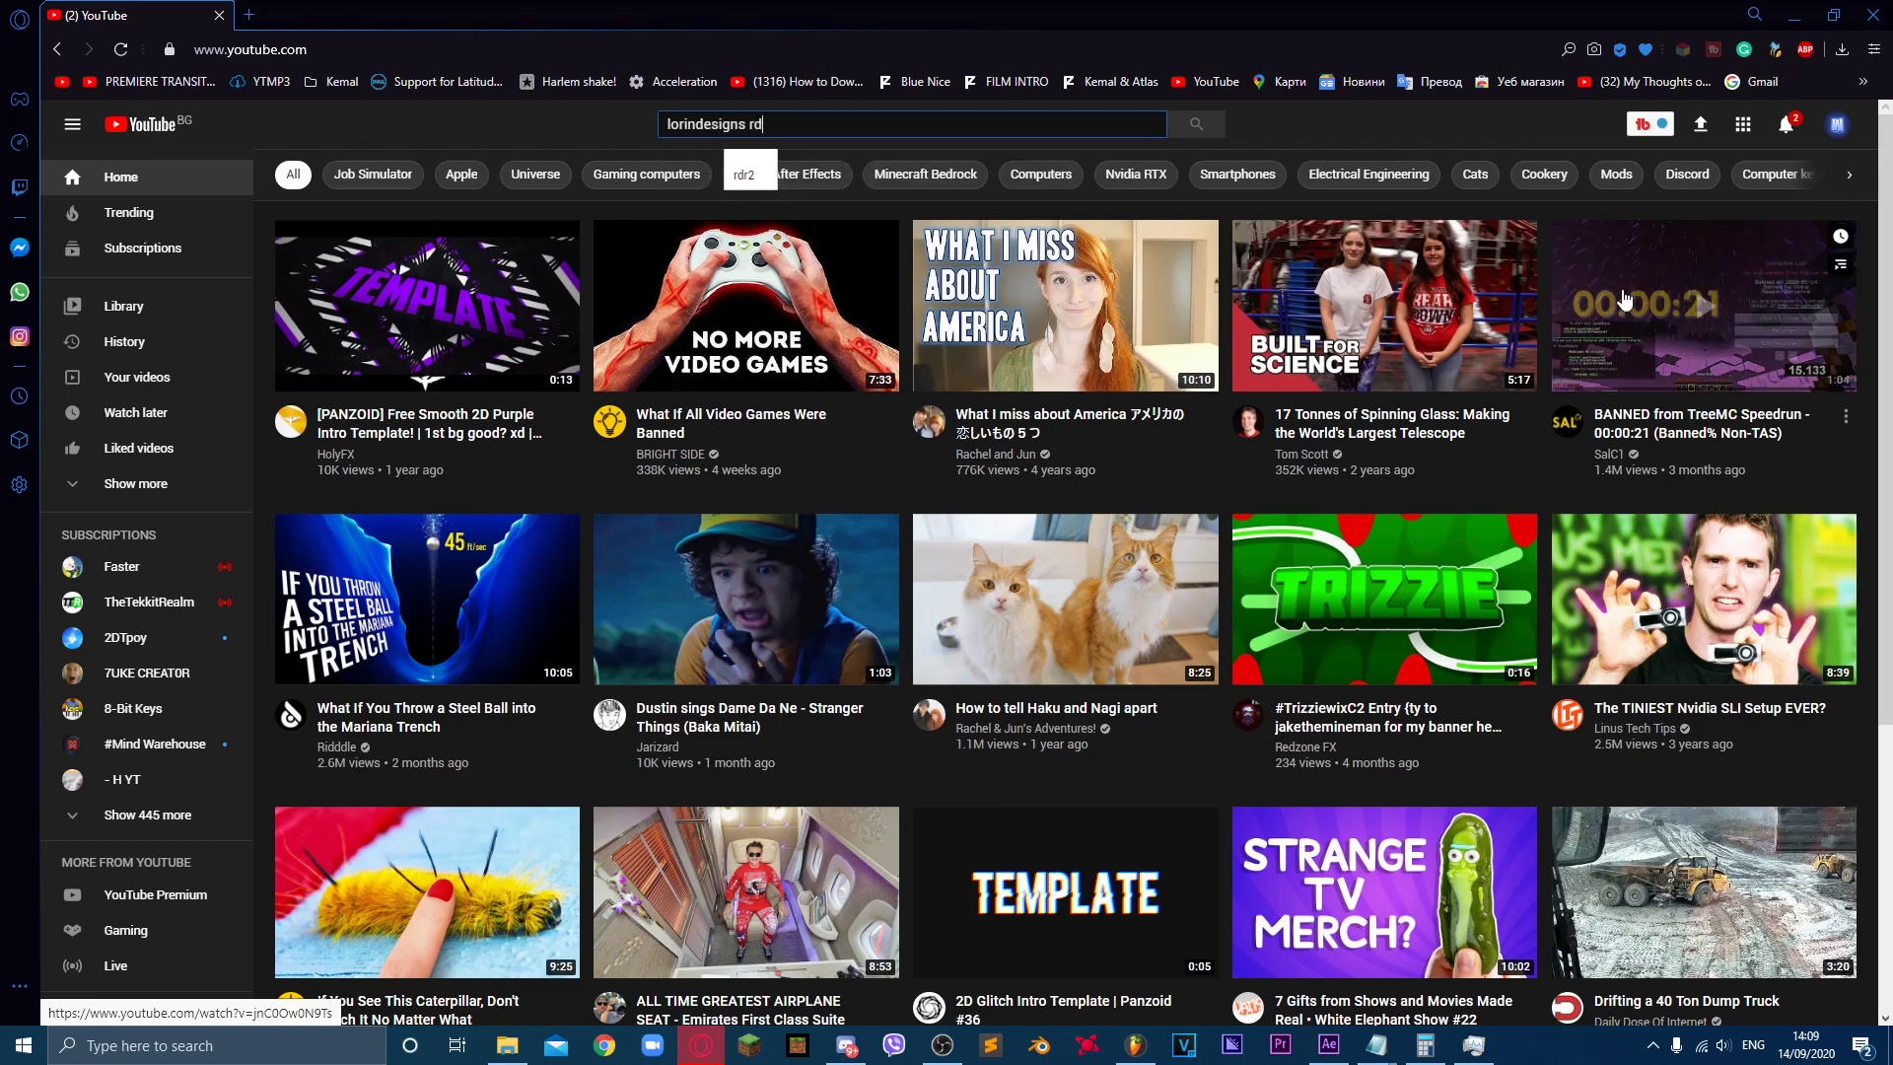
pyautogui.write('o')
pyautogui.press('Return')
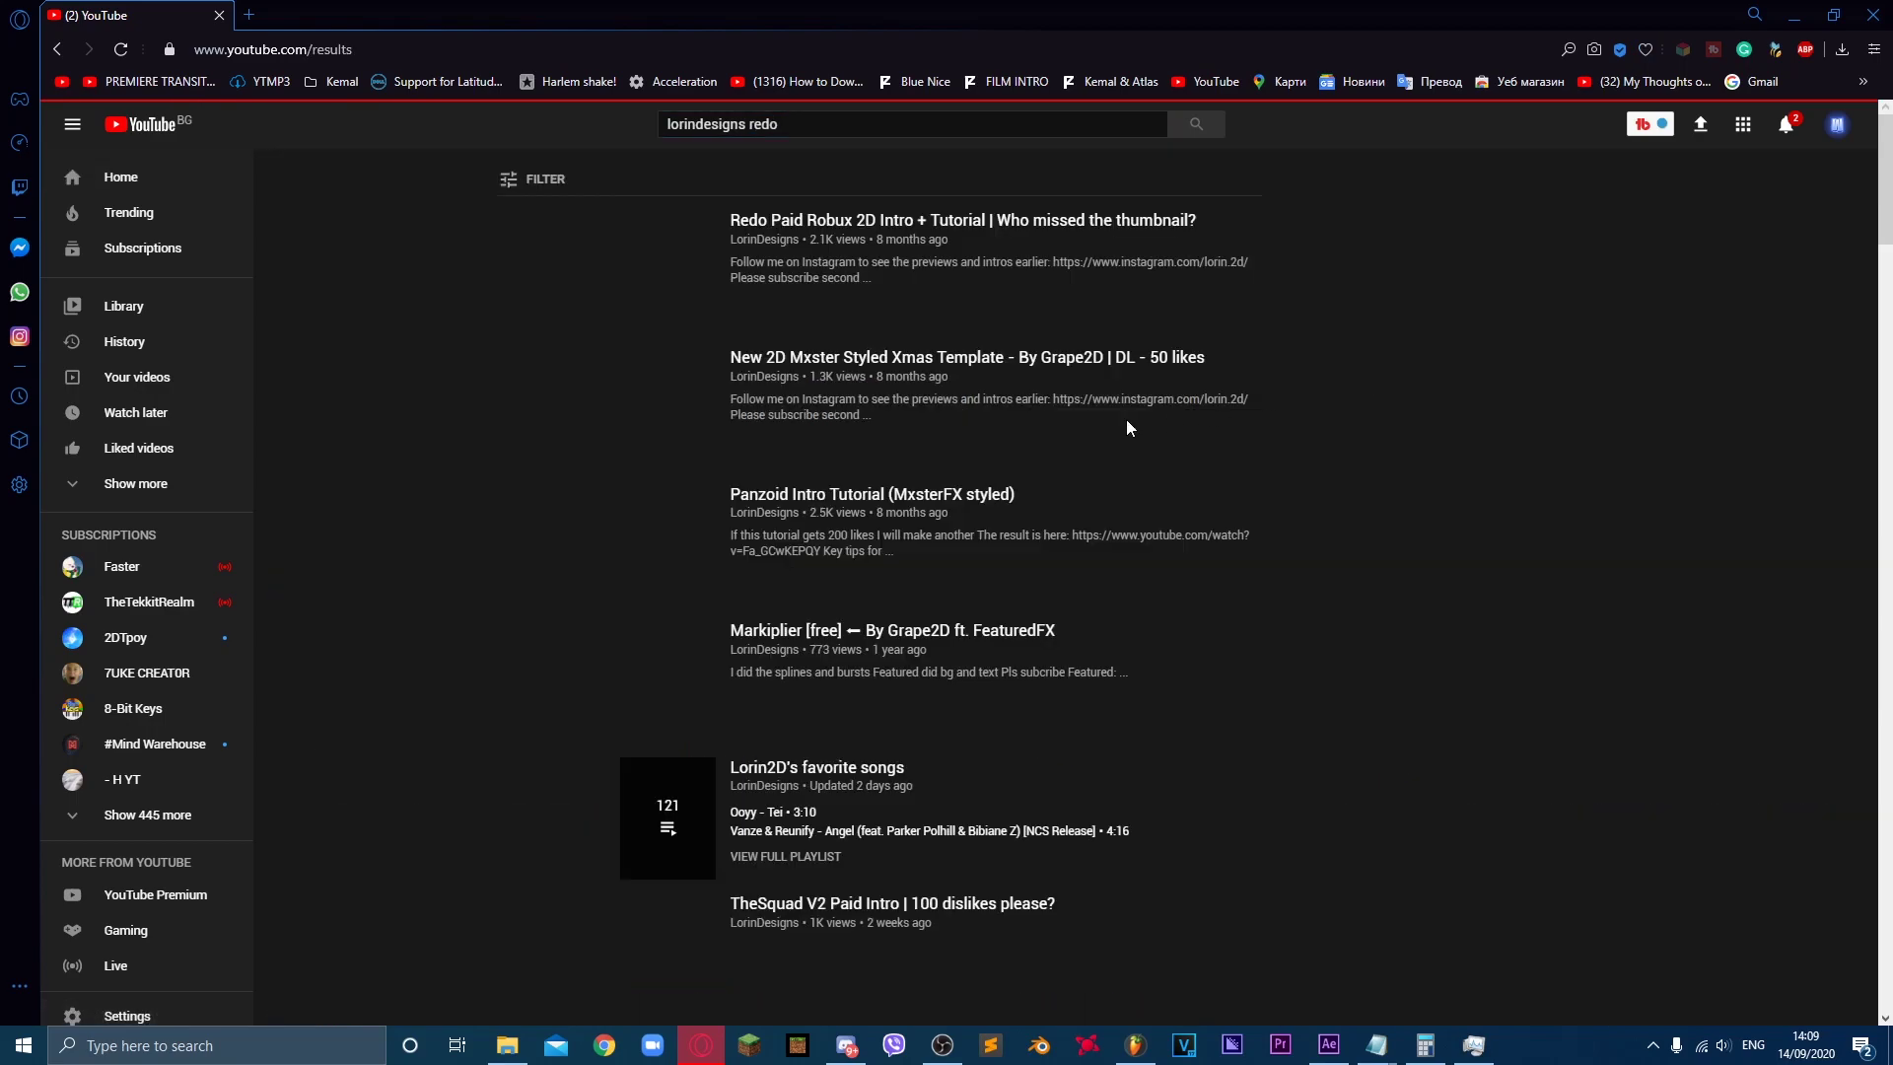
pyautogui.click(625, 264)
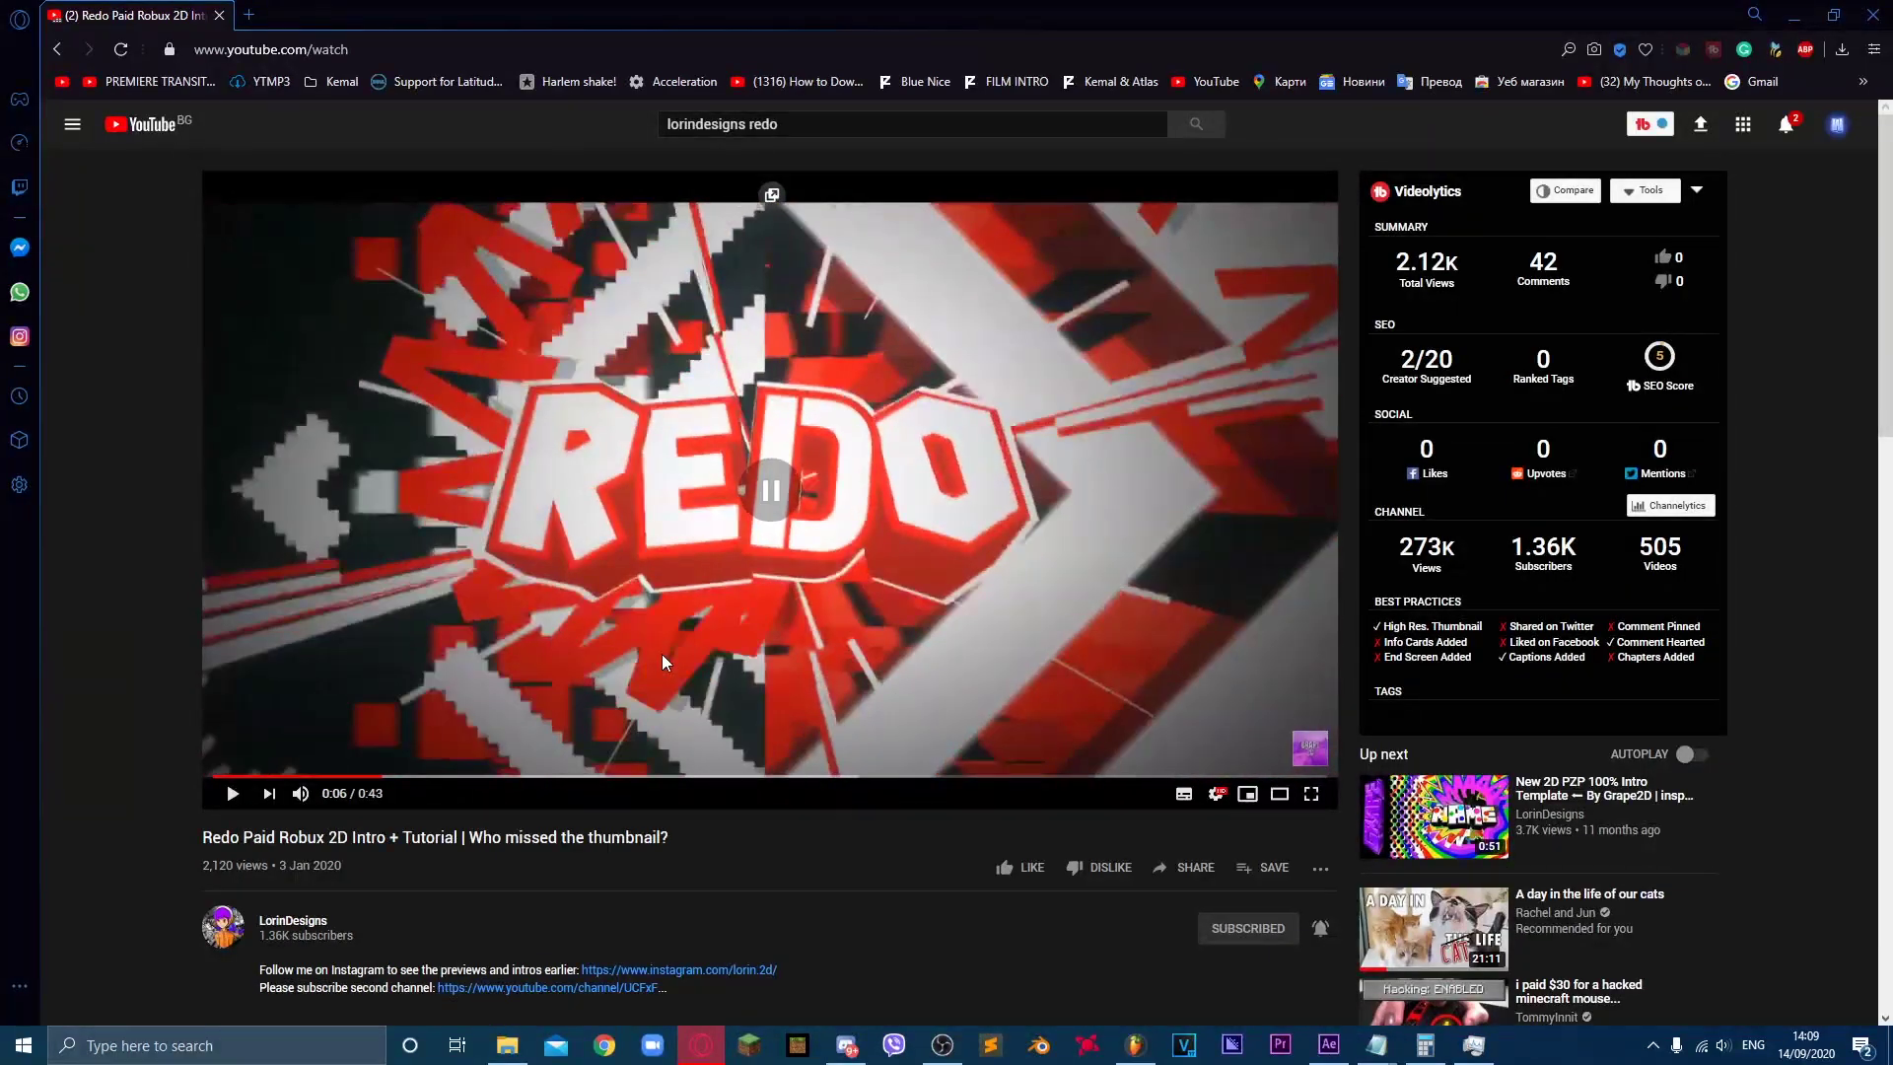
pyautogui.click(378, 438)
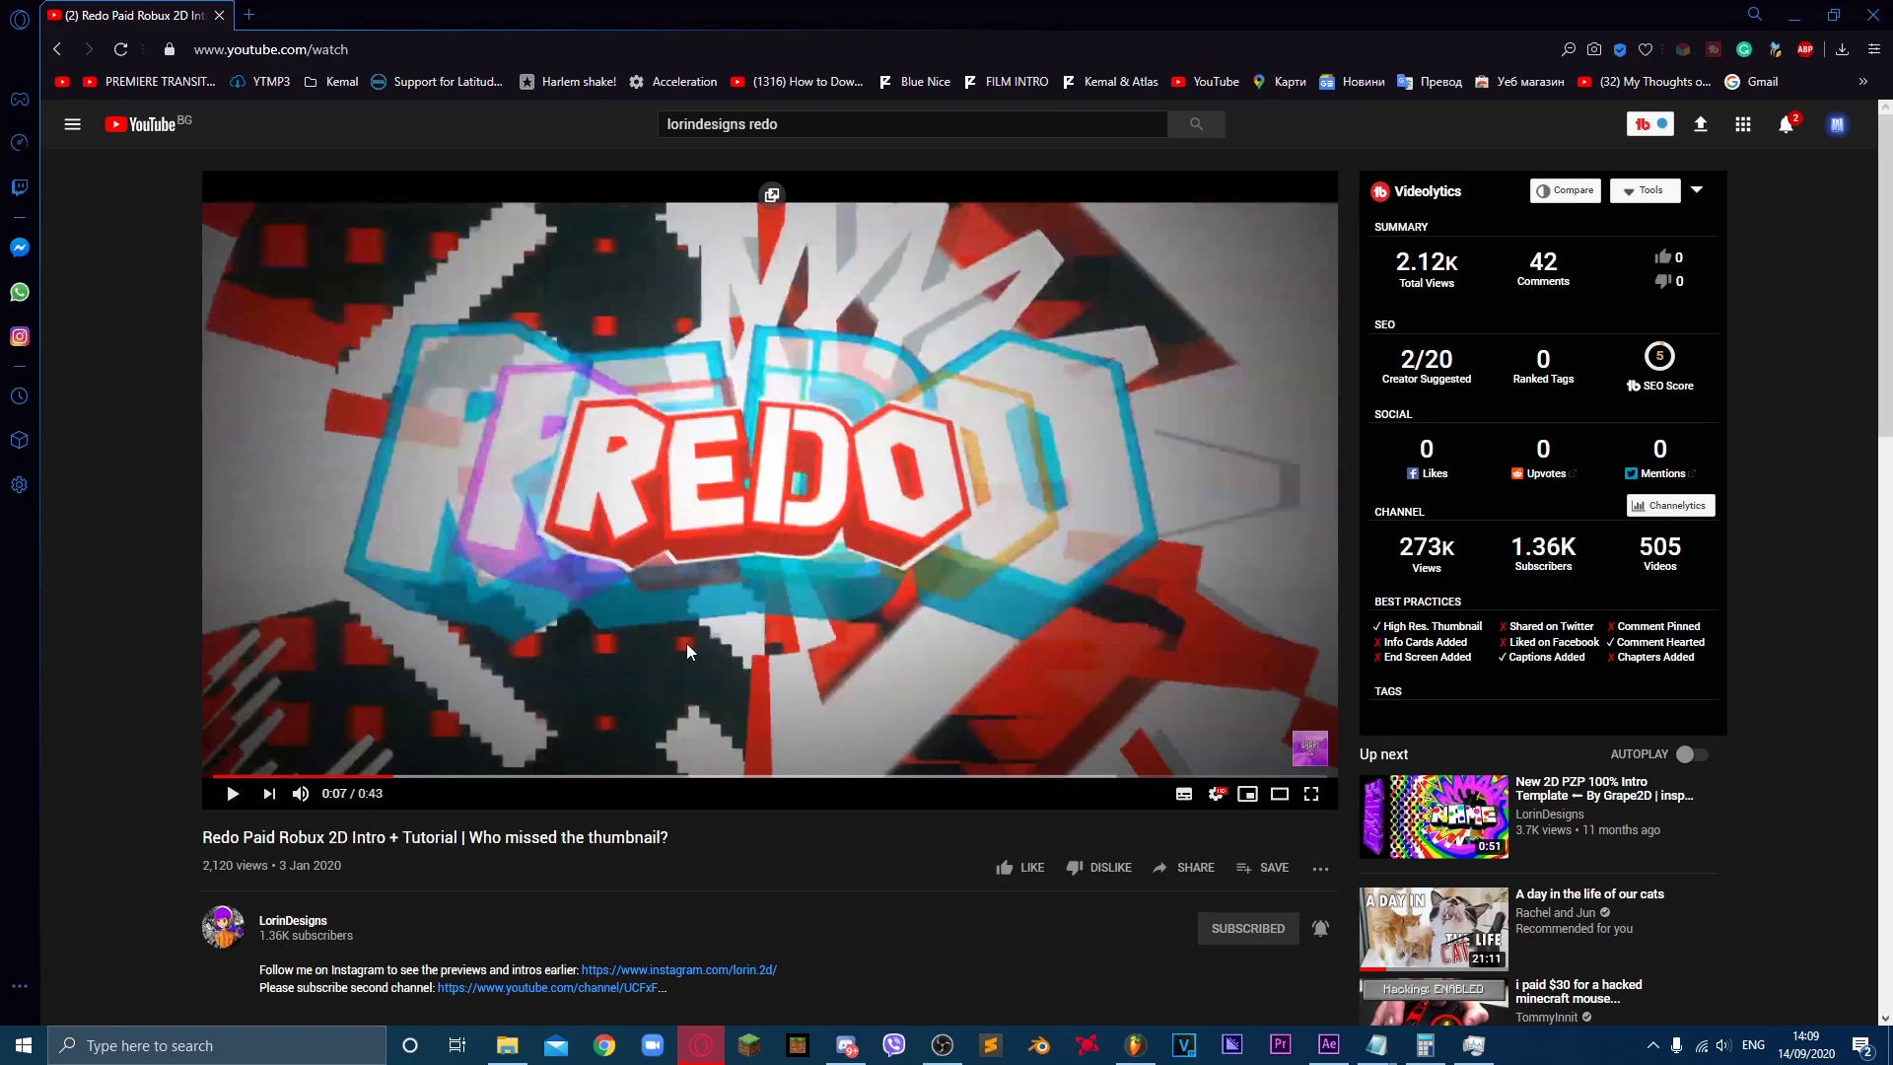
# Step: Switch back to After Effects and preview the text animation from 0:00:03:28 and 0:00:05:28
pyautogui.click(1327, 1055)
pyautogui.click(843, 1018)
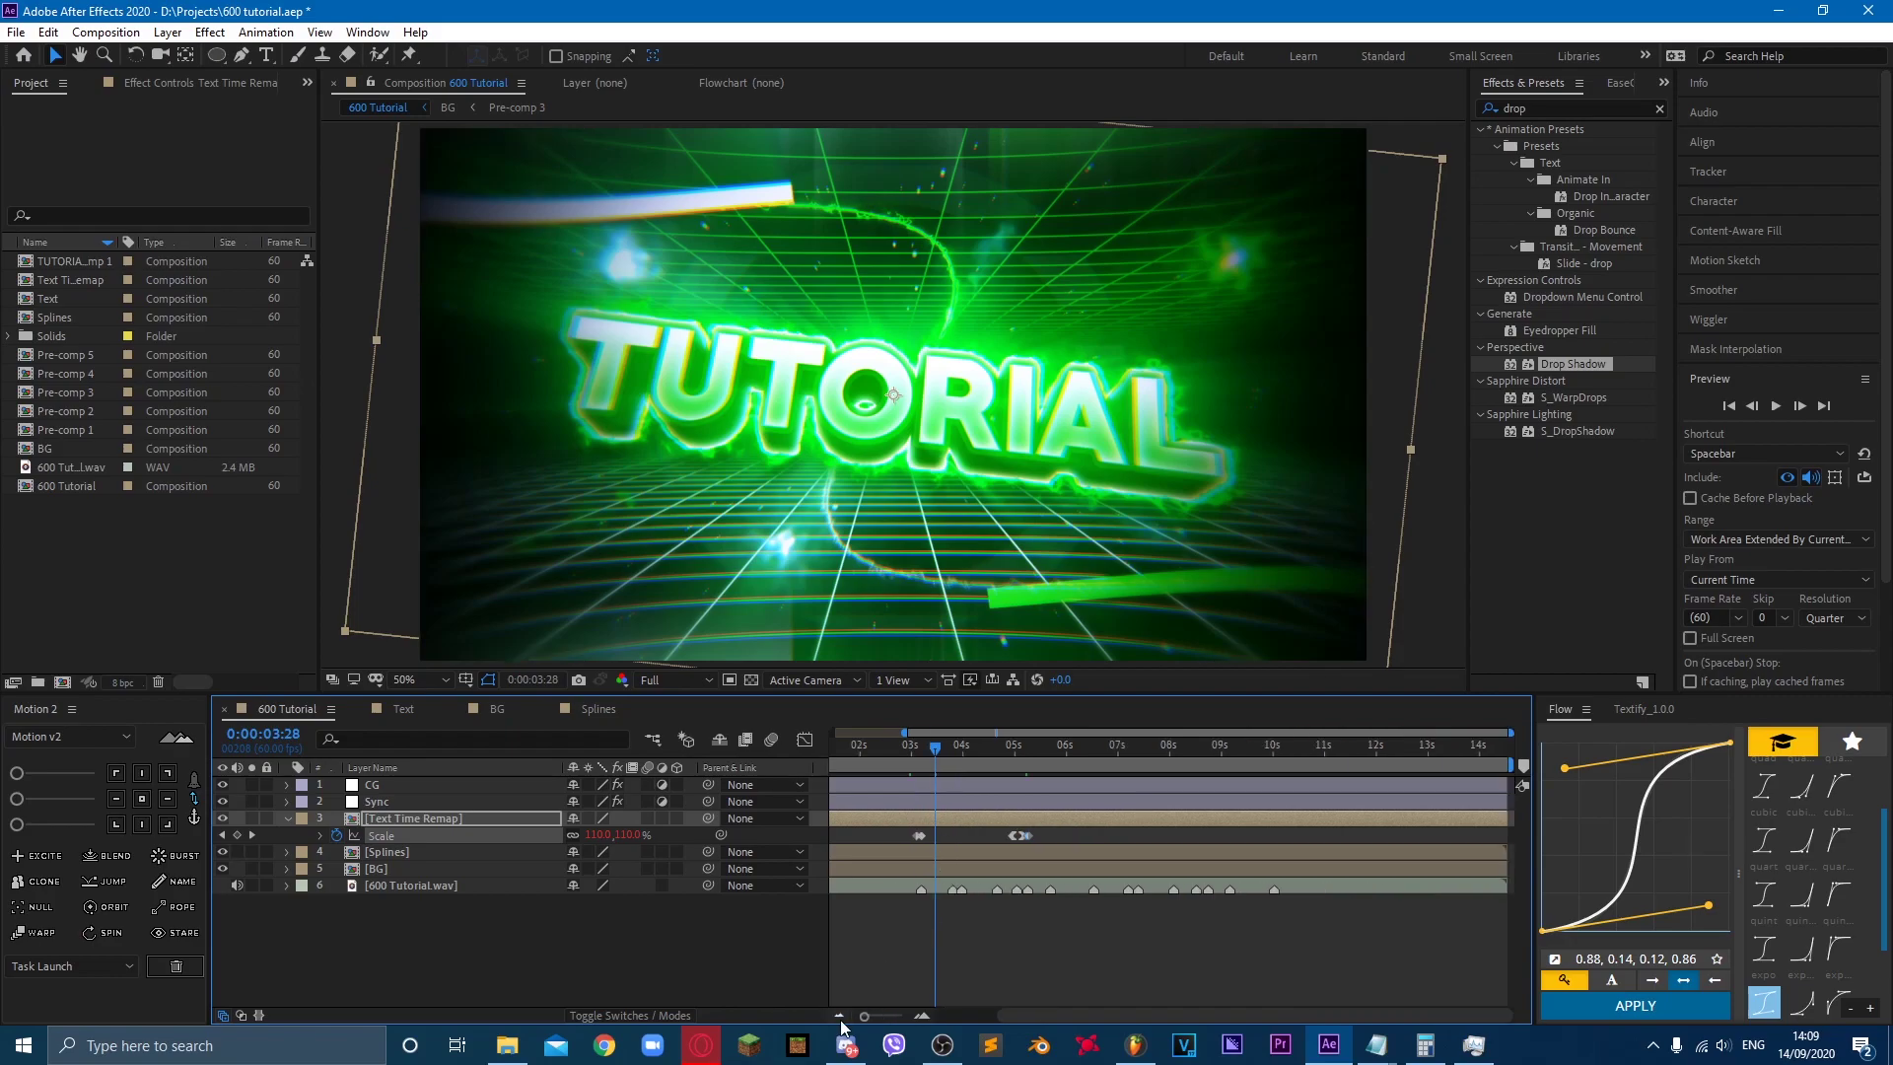
pyautogui.press('space')
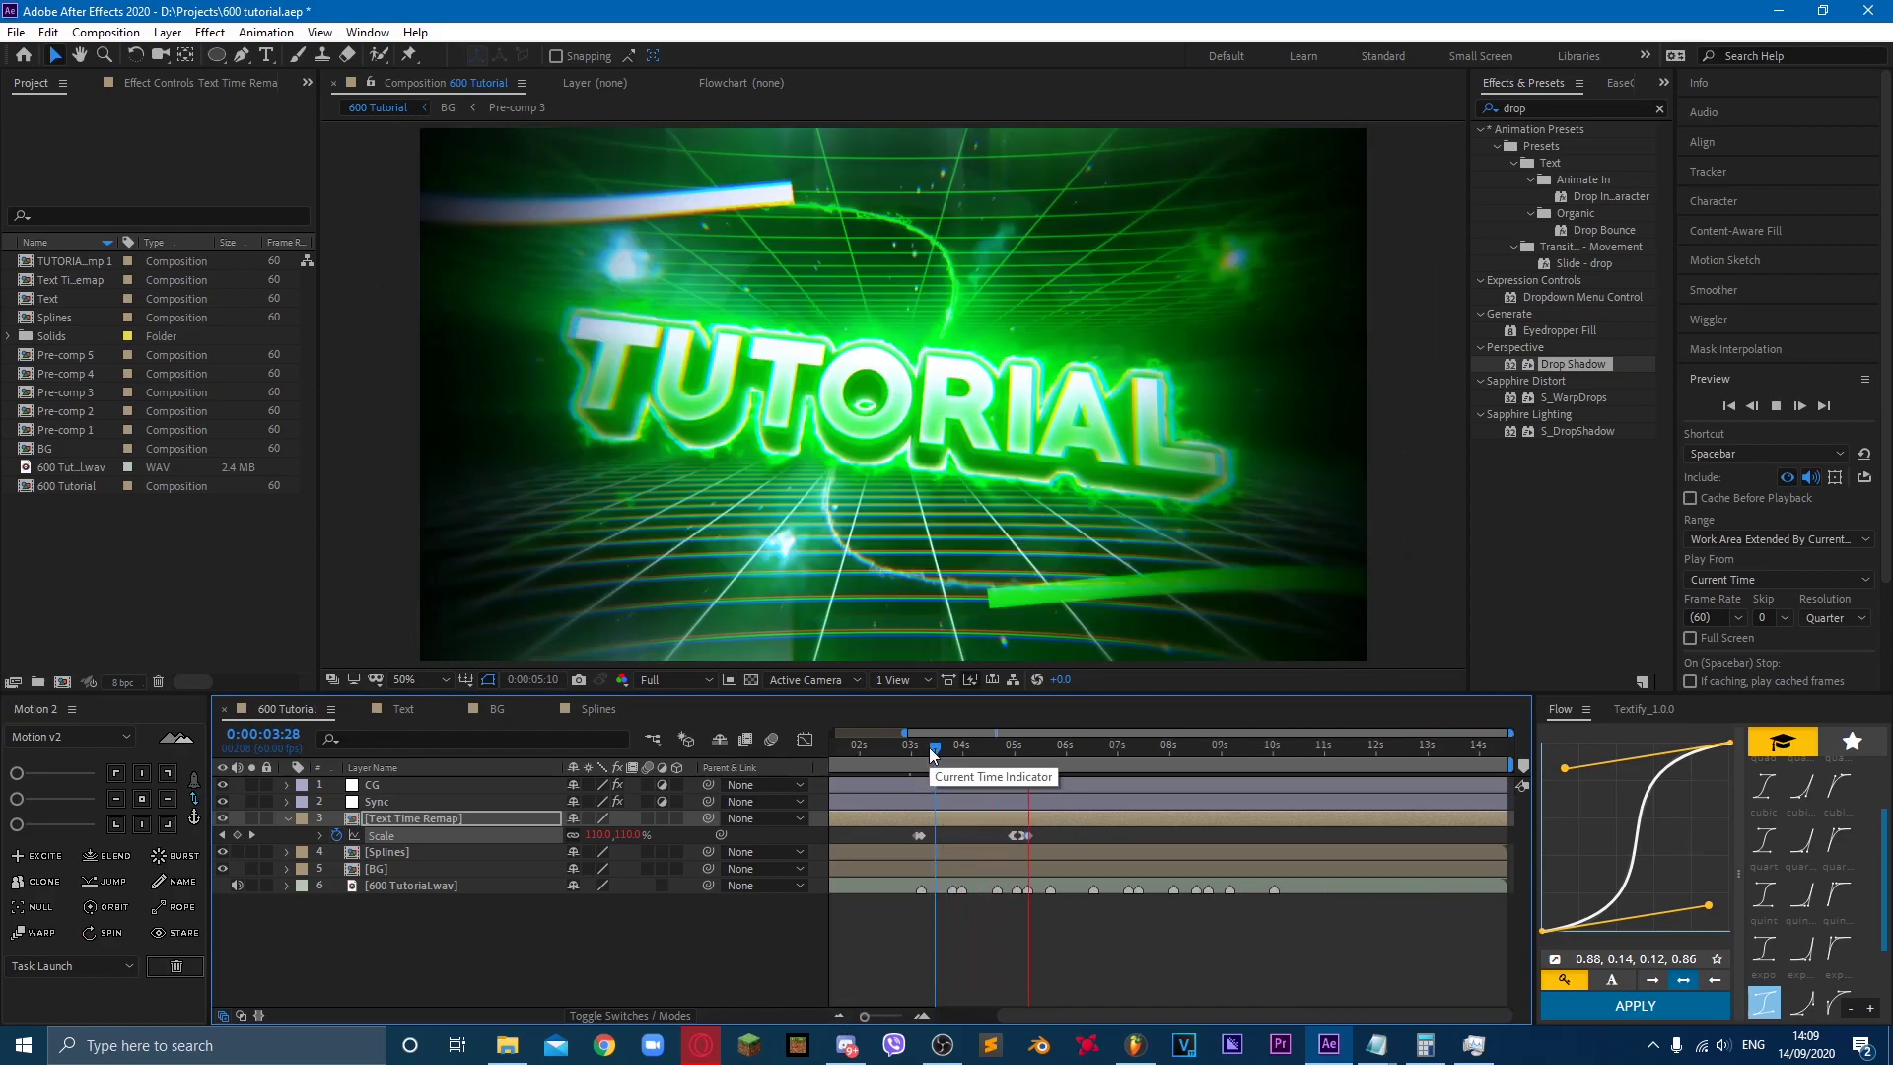
pyautogui.press('space')
pyautogui.click(1052, 747)
pyautogui.press('space')
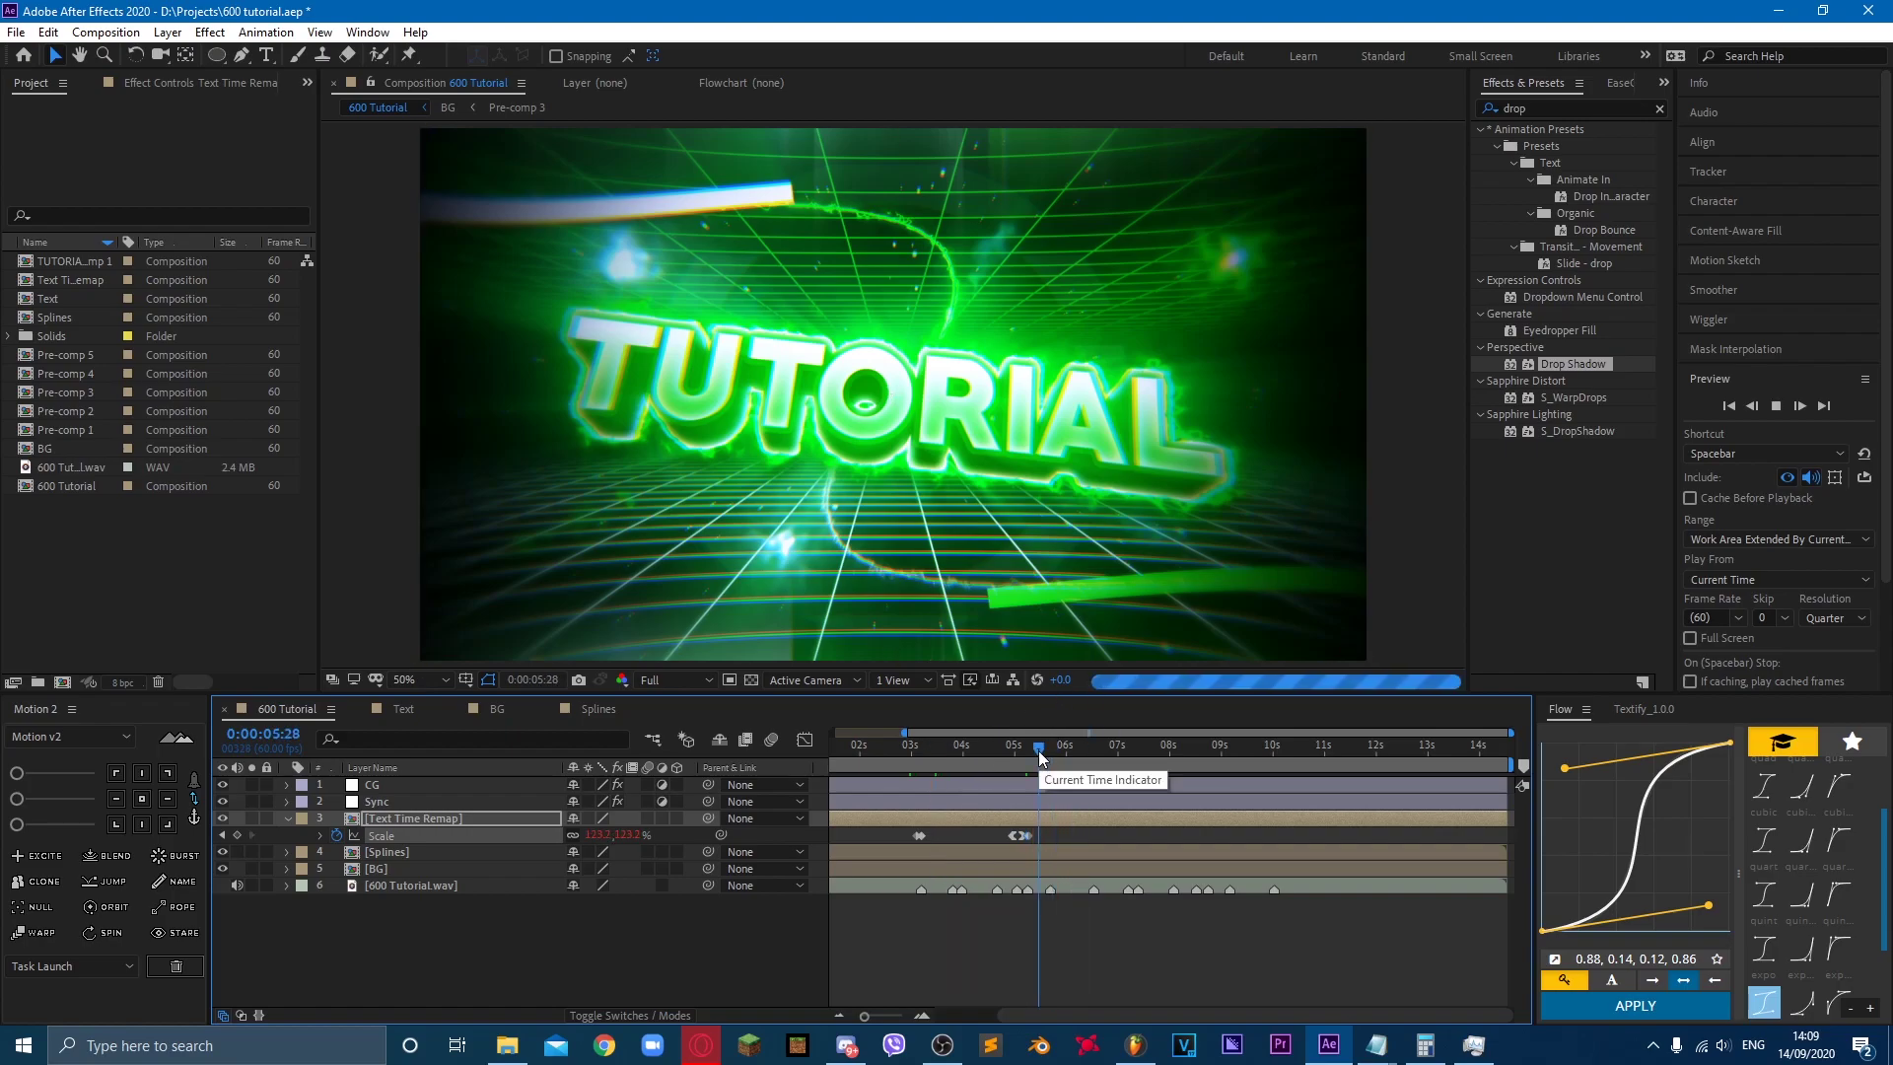
pyautogui.press('space')
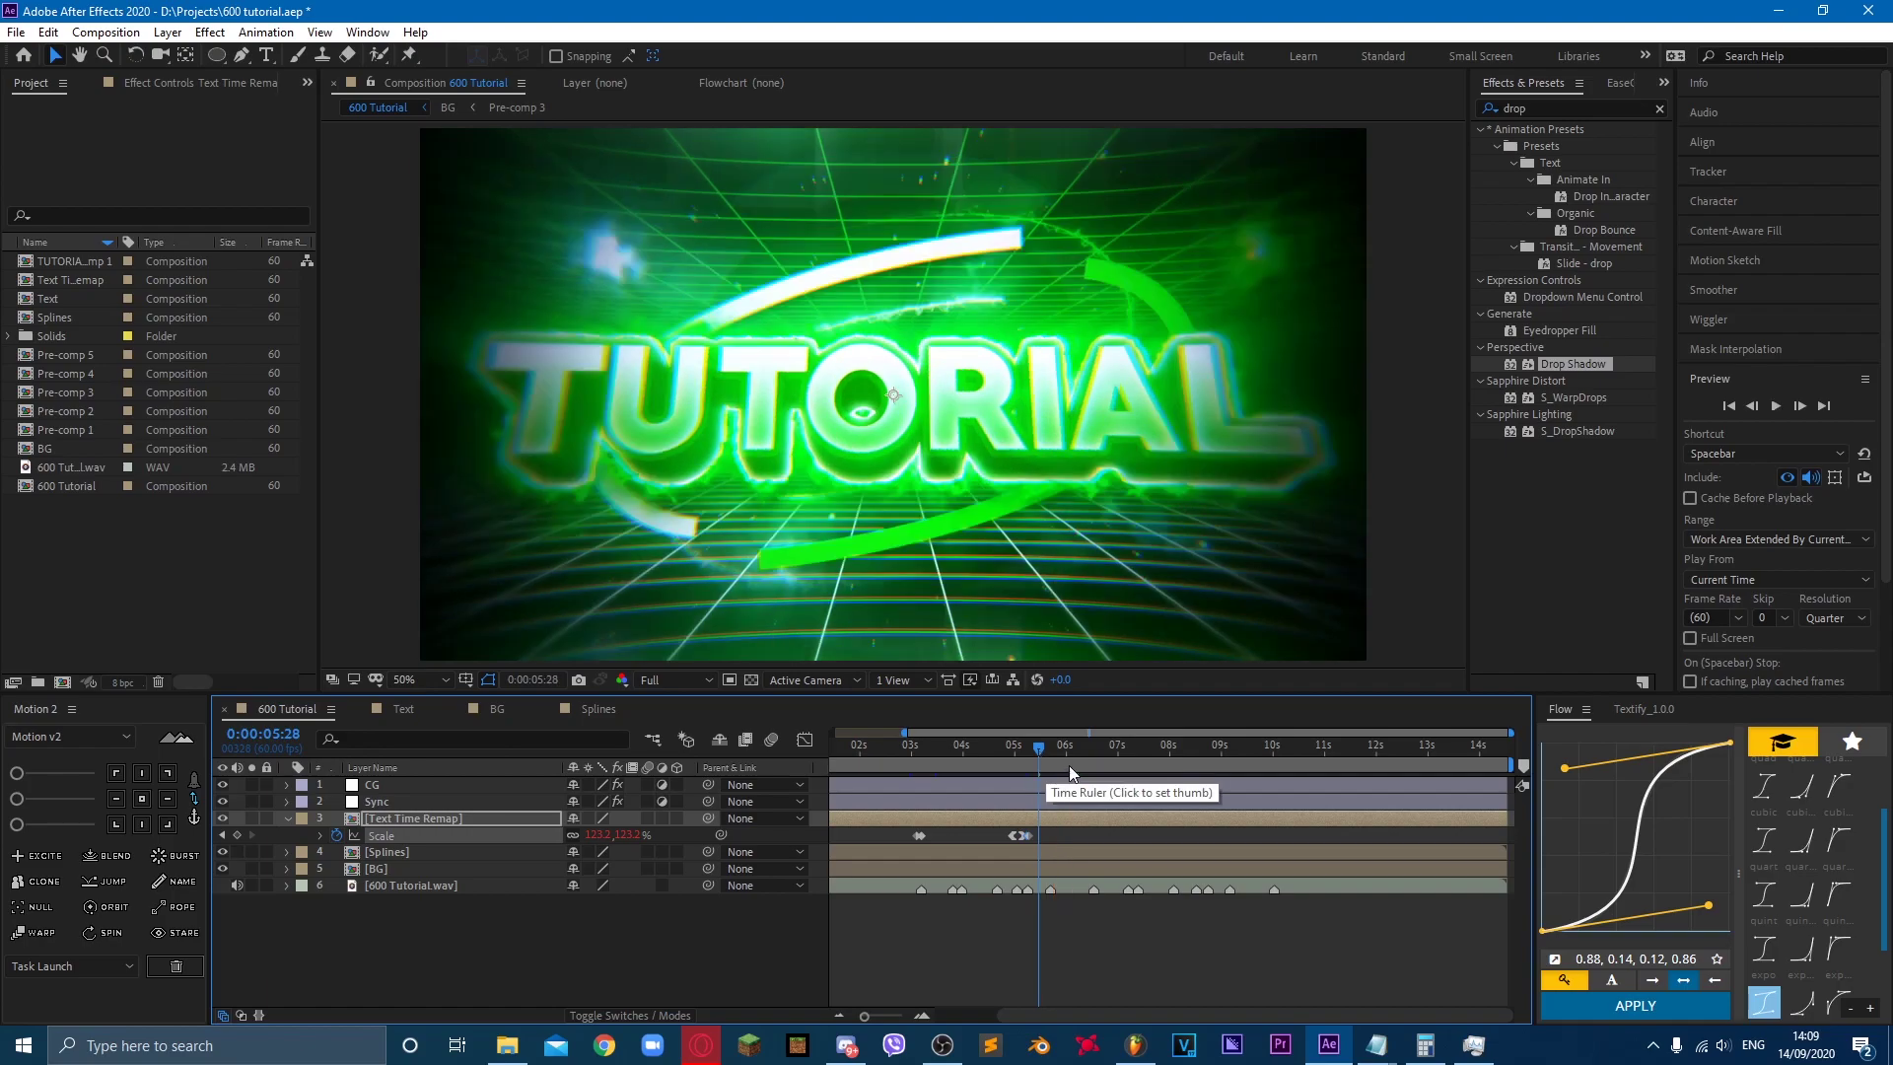
# Step: Duplicate the Text Time Remap layer twice
pyautogui.click(449, 817)
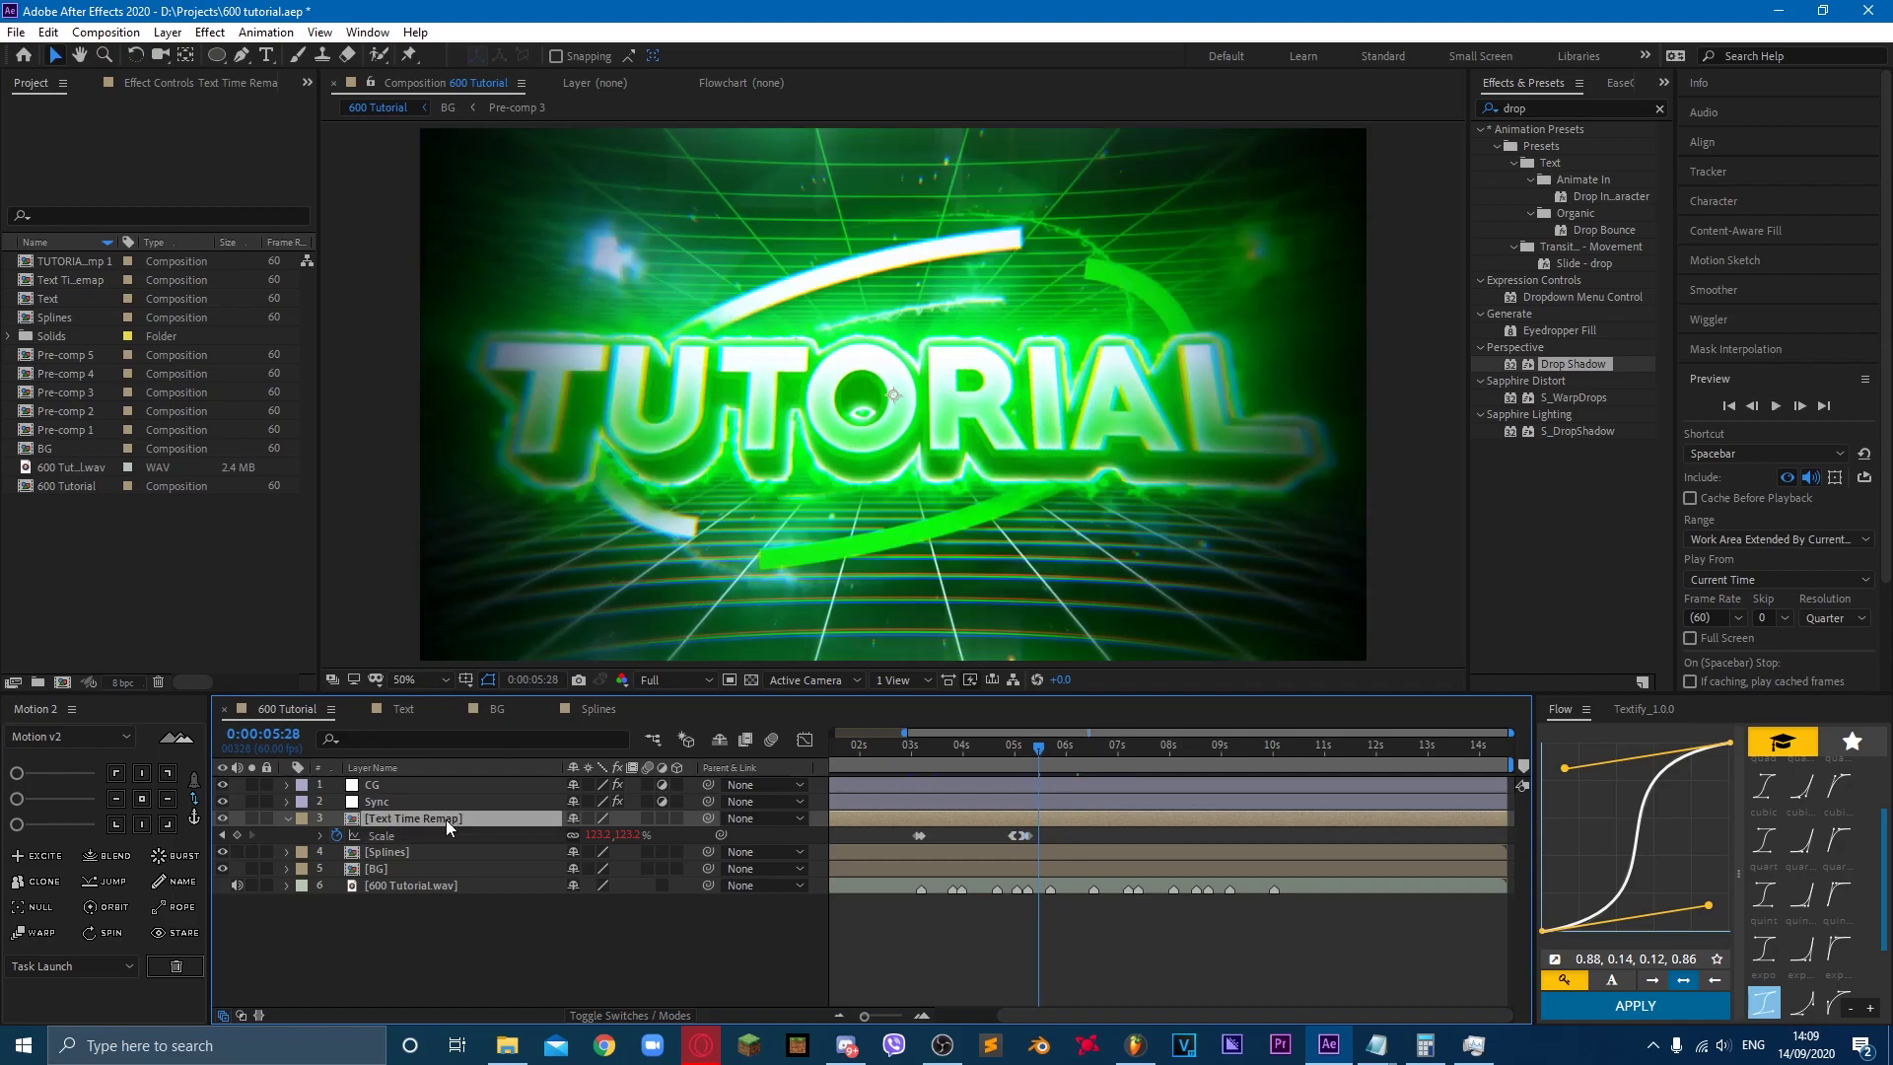
pyautogui.hotkey('ctrl', 'd')
pyautogui.hotkey('ctrl', 'd')
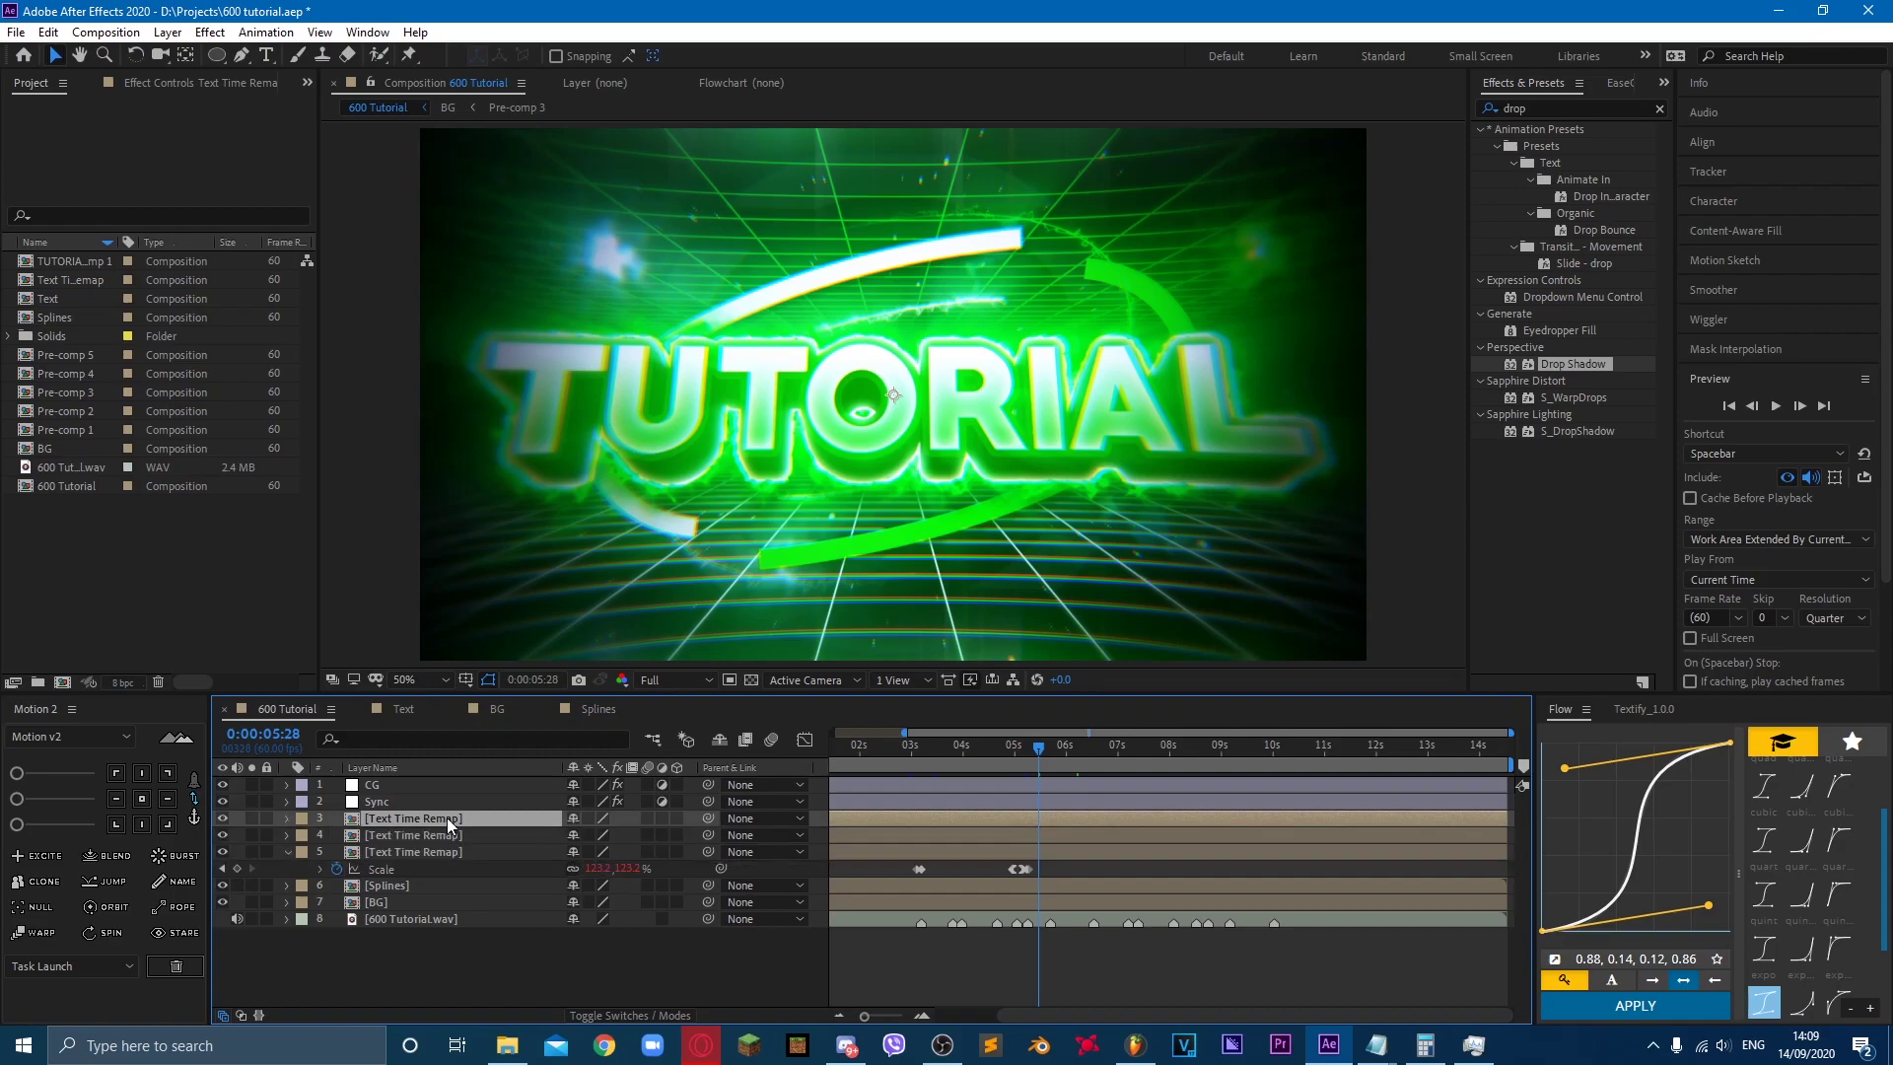
# Step: Preview from 0:00:05:28 and place the current time on the audio beat marker at 0:00:05:41
pyautogui.press('space')
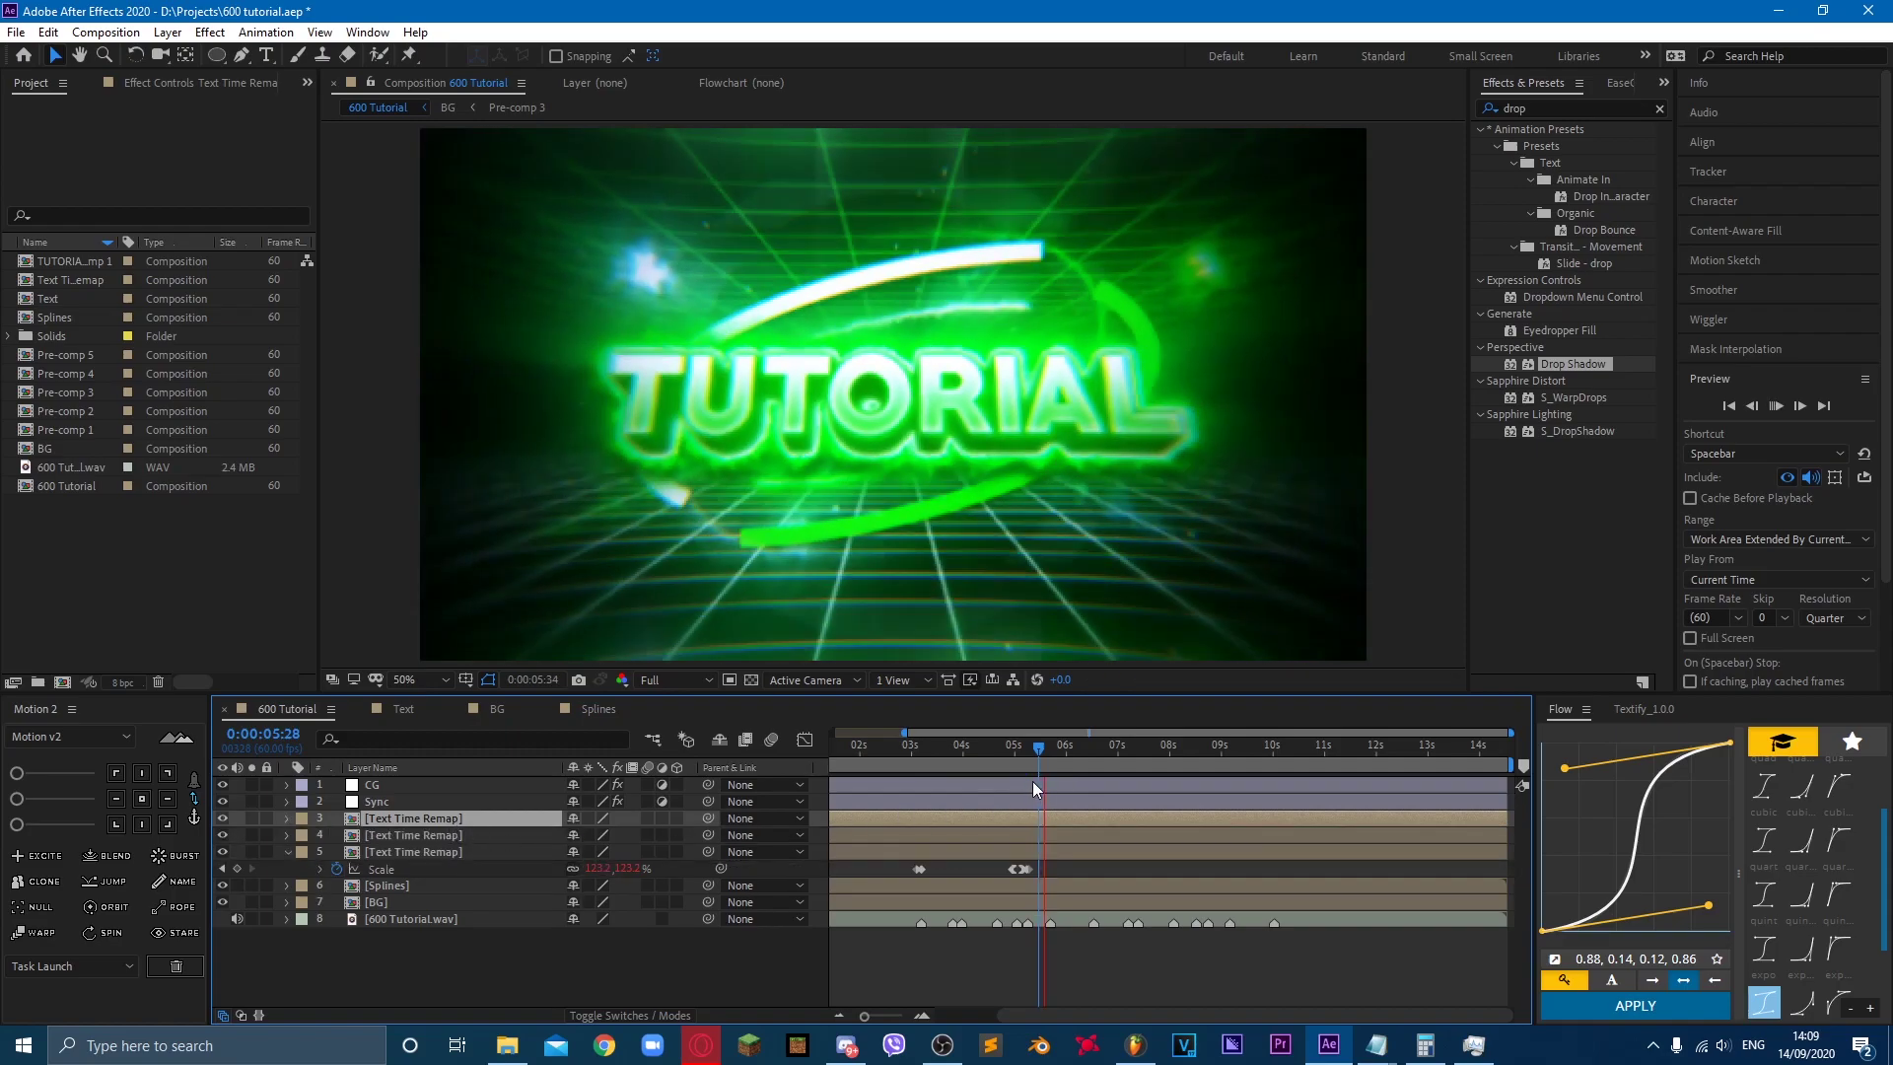
pyautogui.hscroll(-2, 937, 1009)
pyautogui.click(929, 1014)
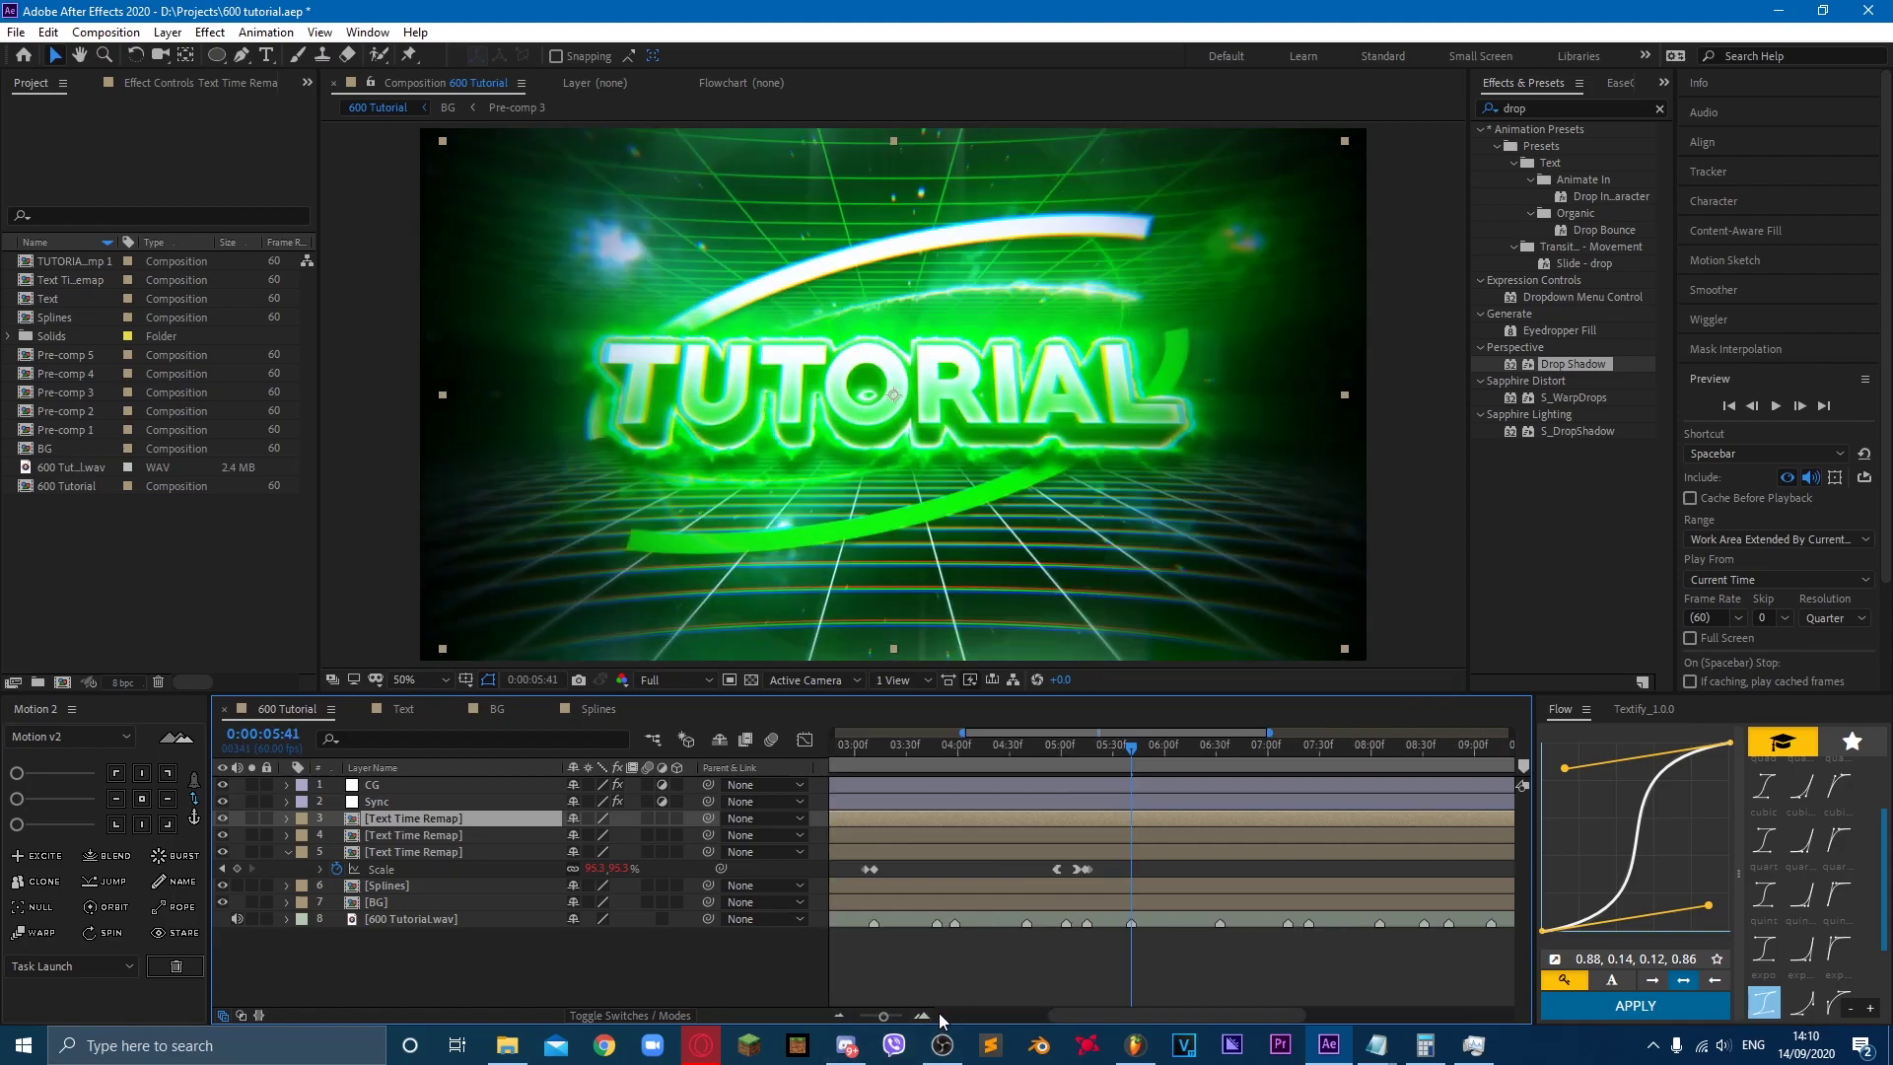
pyautogui.click(922, 1014)
pyautogui.click(922, 1014)
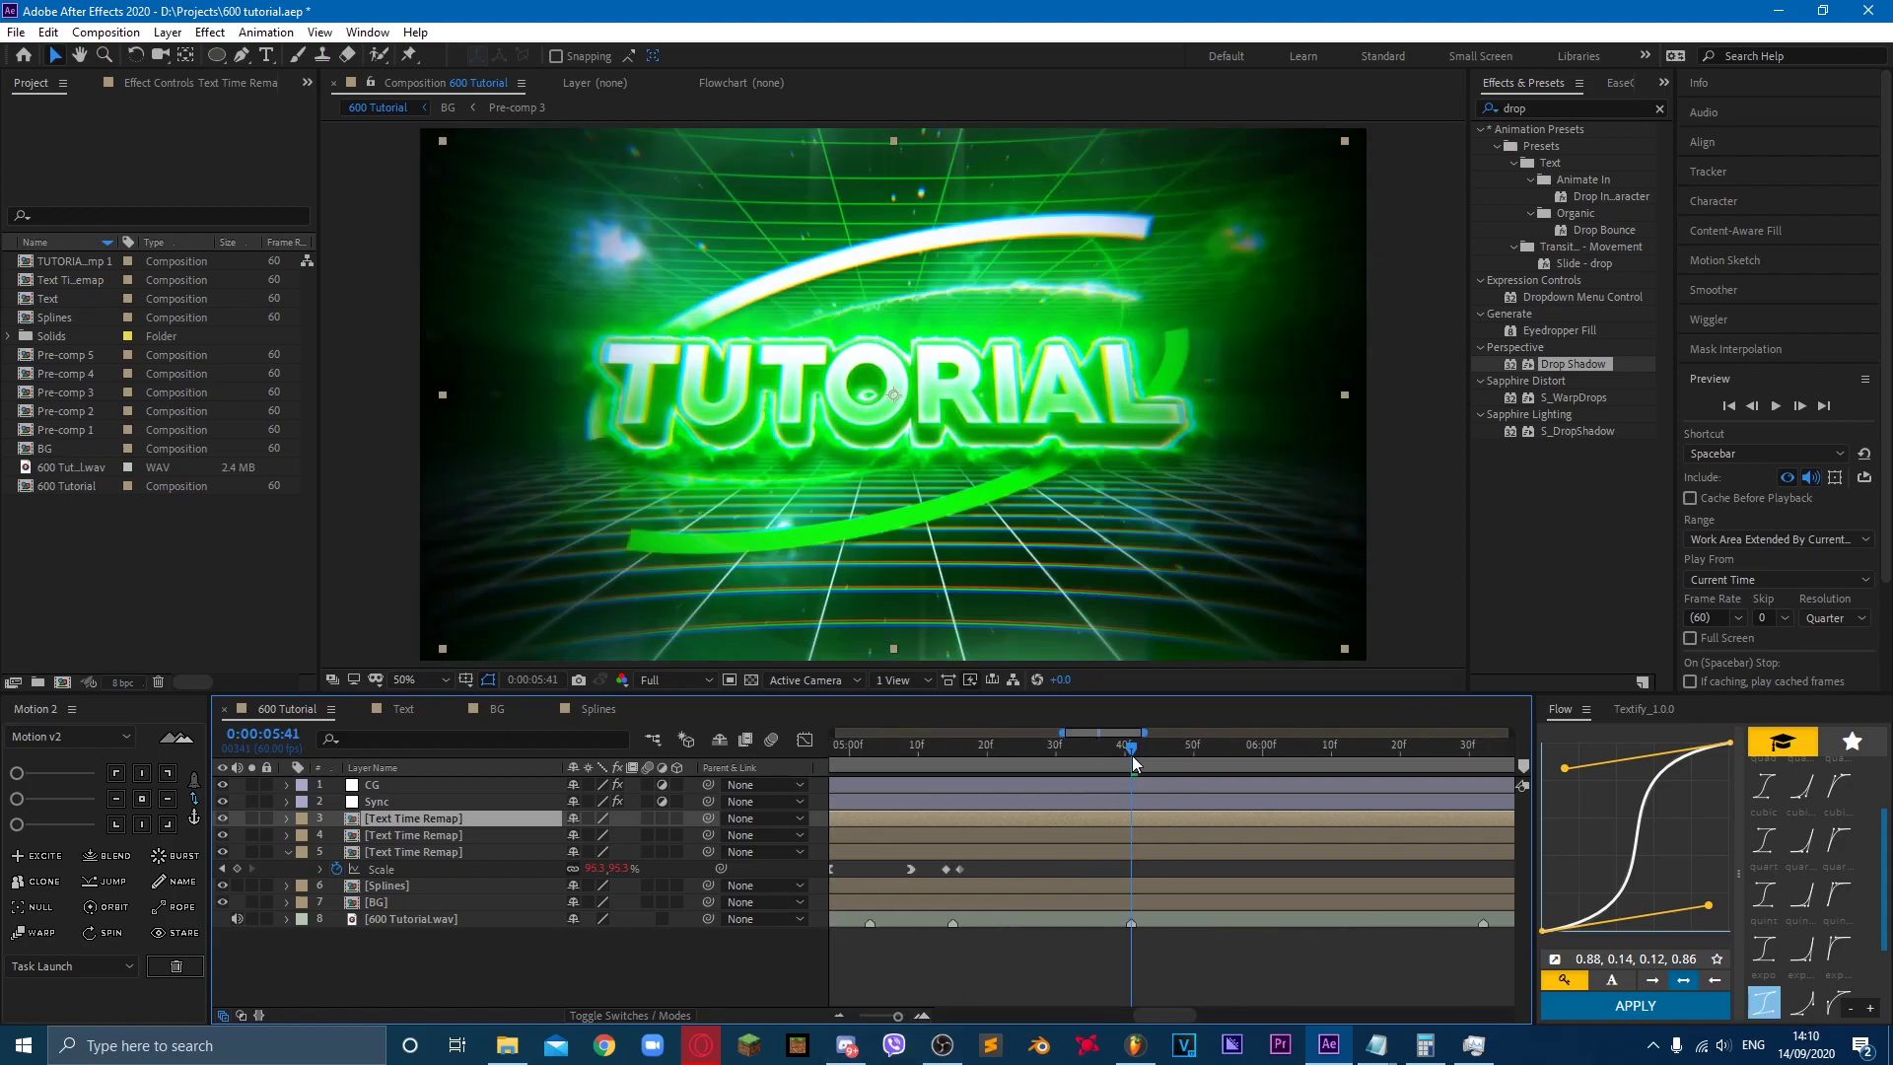
# Step: Delete the lowest of the three Text Time Remap layers
pyautogui.click(493, 834)
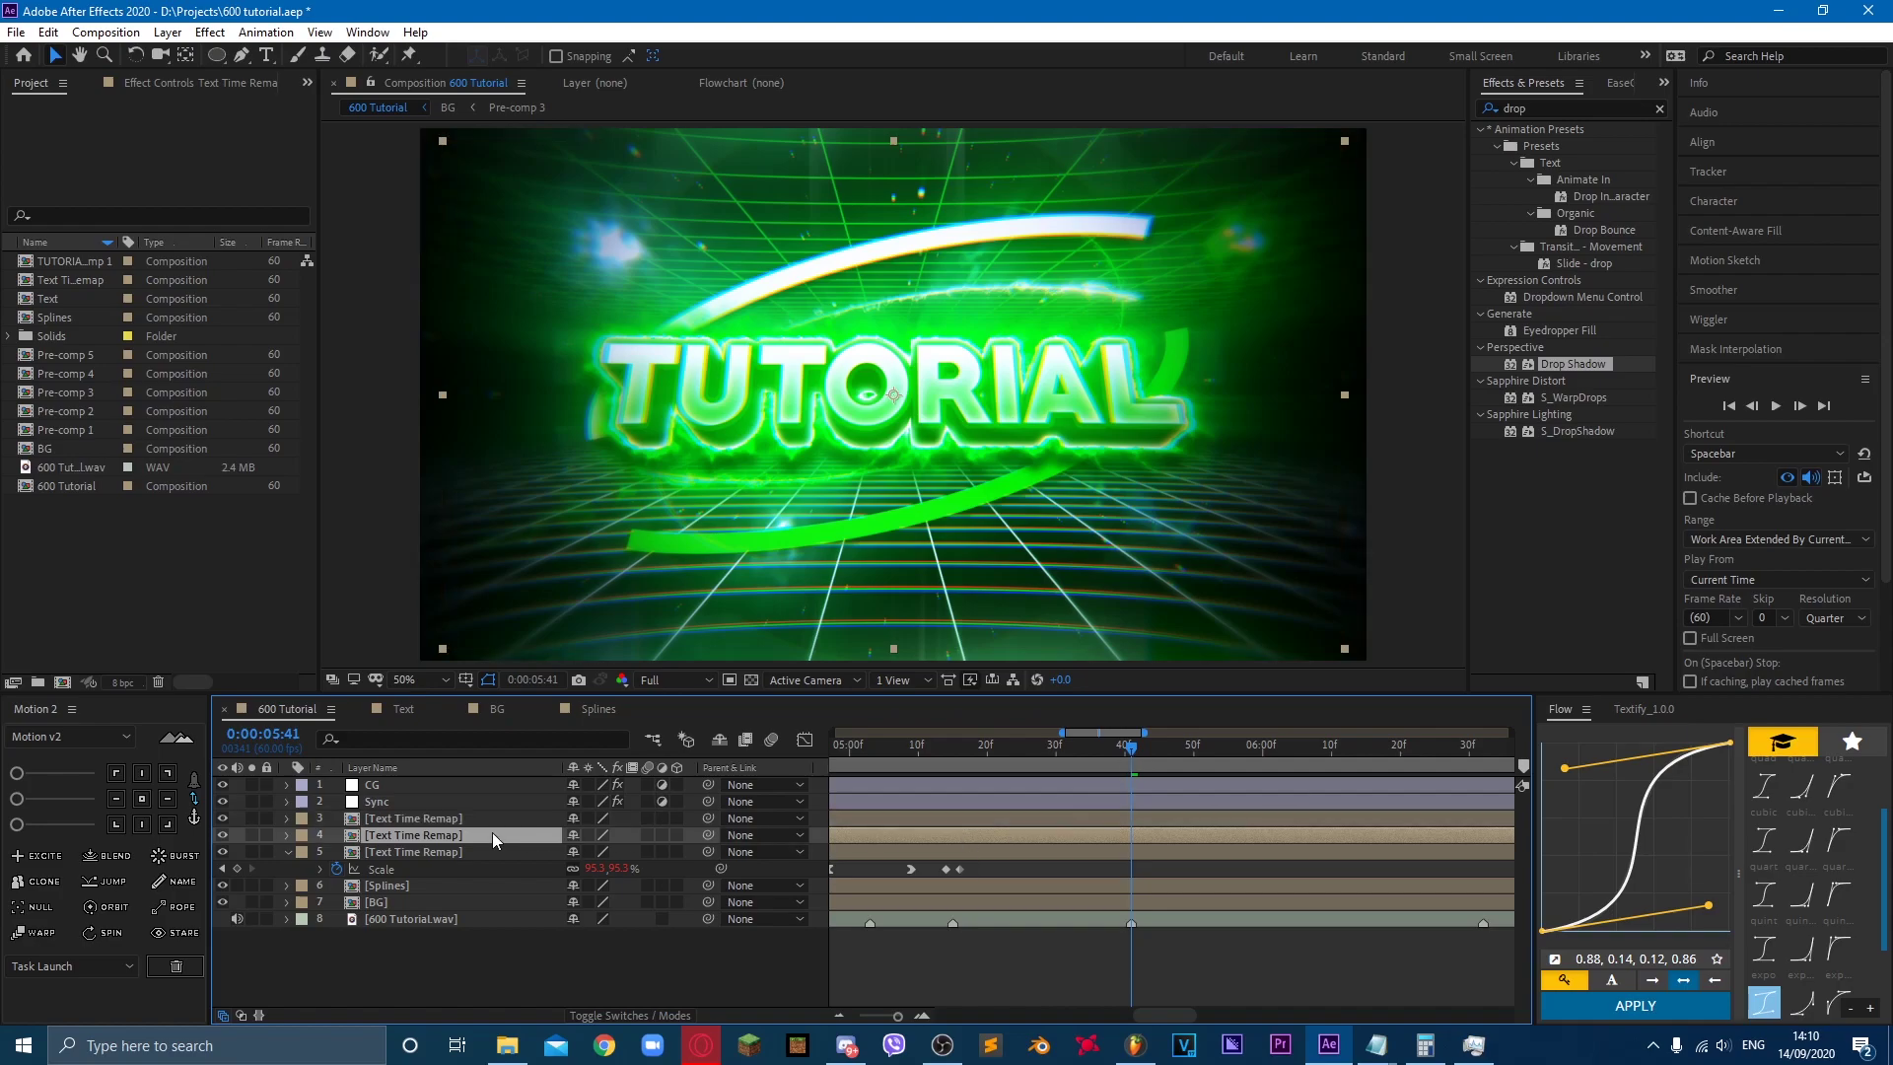
pyautogui.click(424, 853)
pyautogui.press('Delete')
# Step: Keyframe the lower Text Time Remap layer's Scale at 100% at 0:00:05:37 and 120% at 0:00:05:53
pyautogui.click(406, 837)
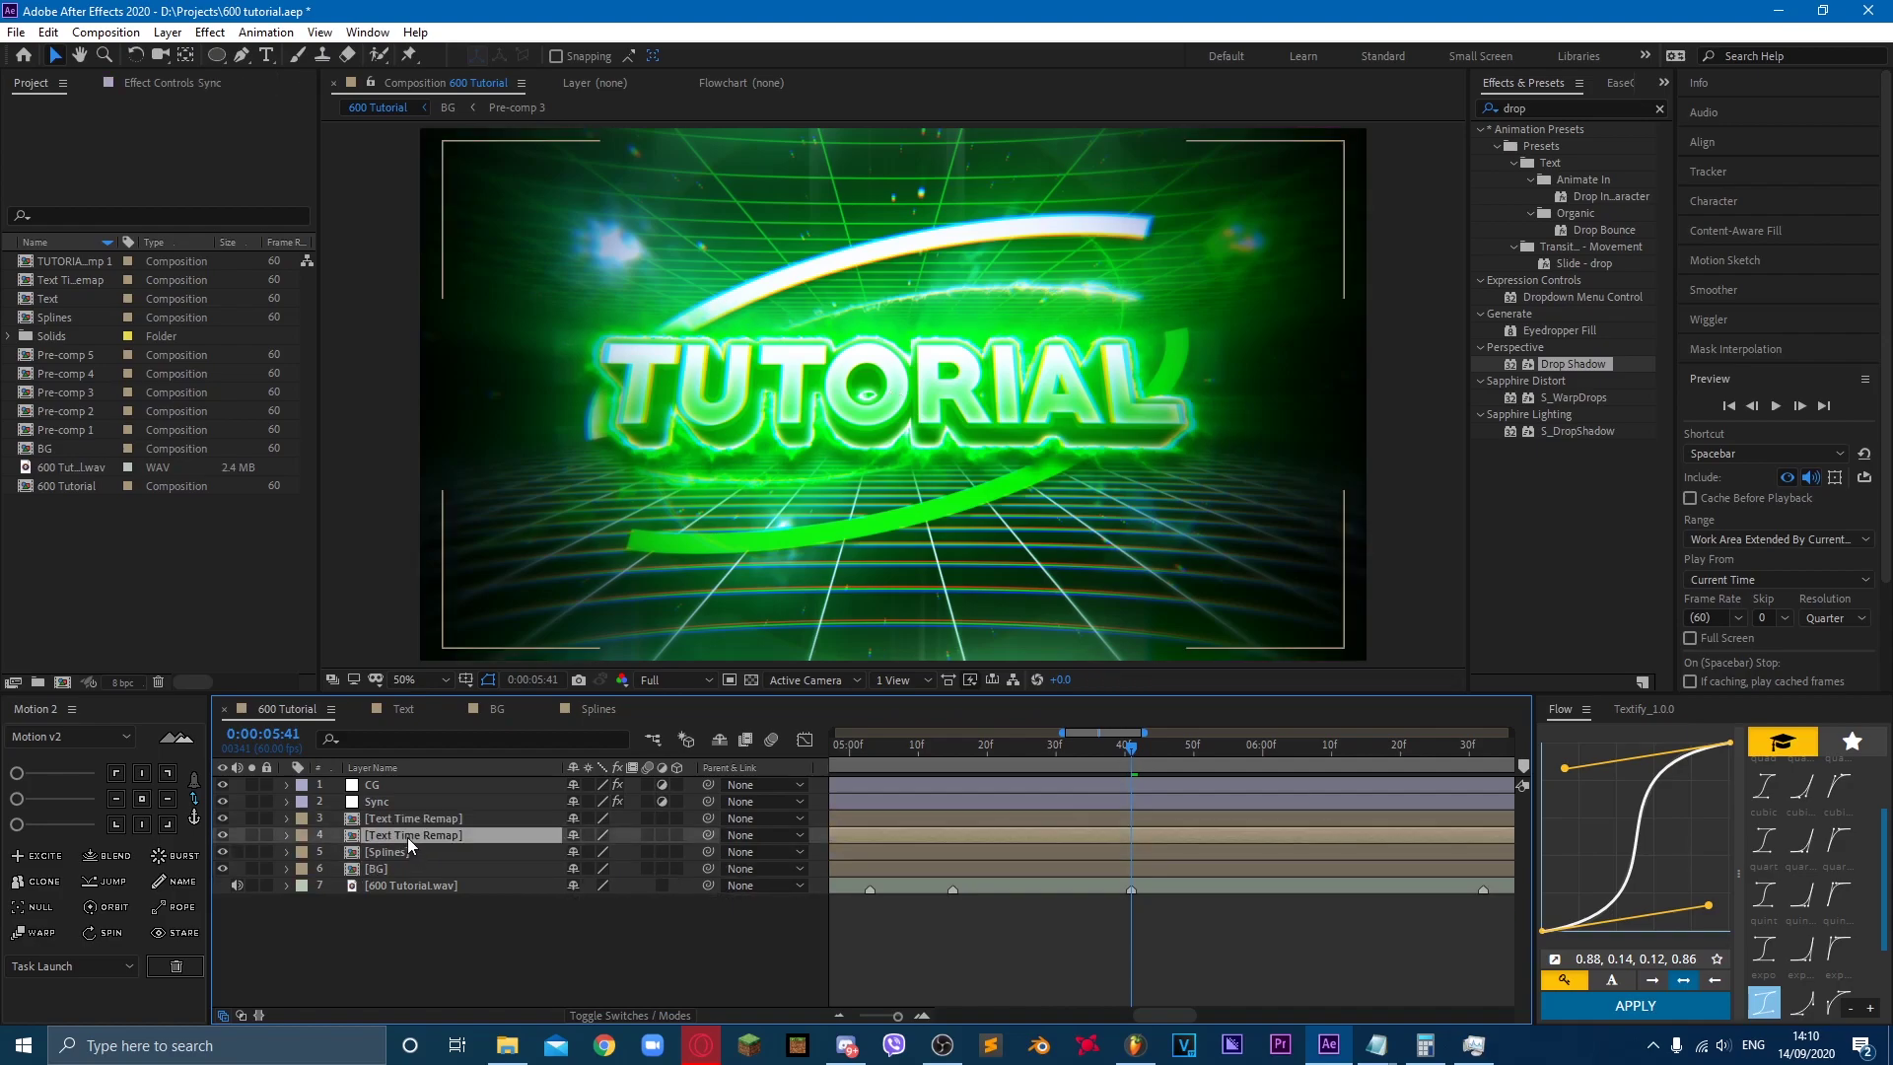
pyautogui.press('s')
pyautogui.moveTo(1132, 747); pyautogui.dragTo(1105, 750)
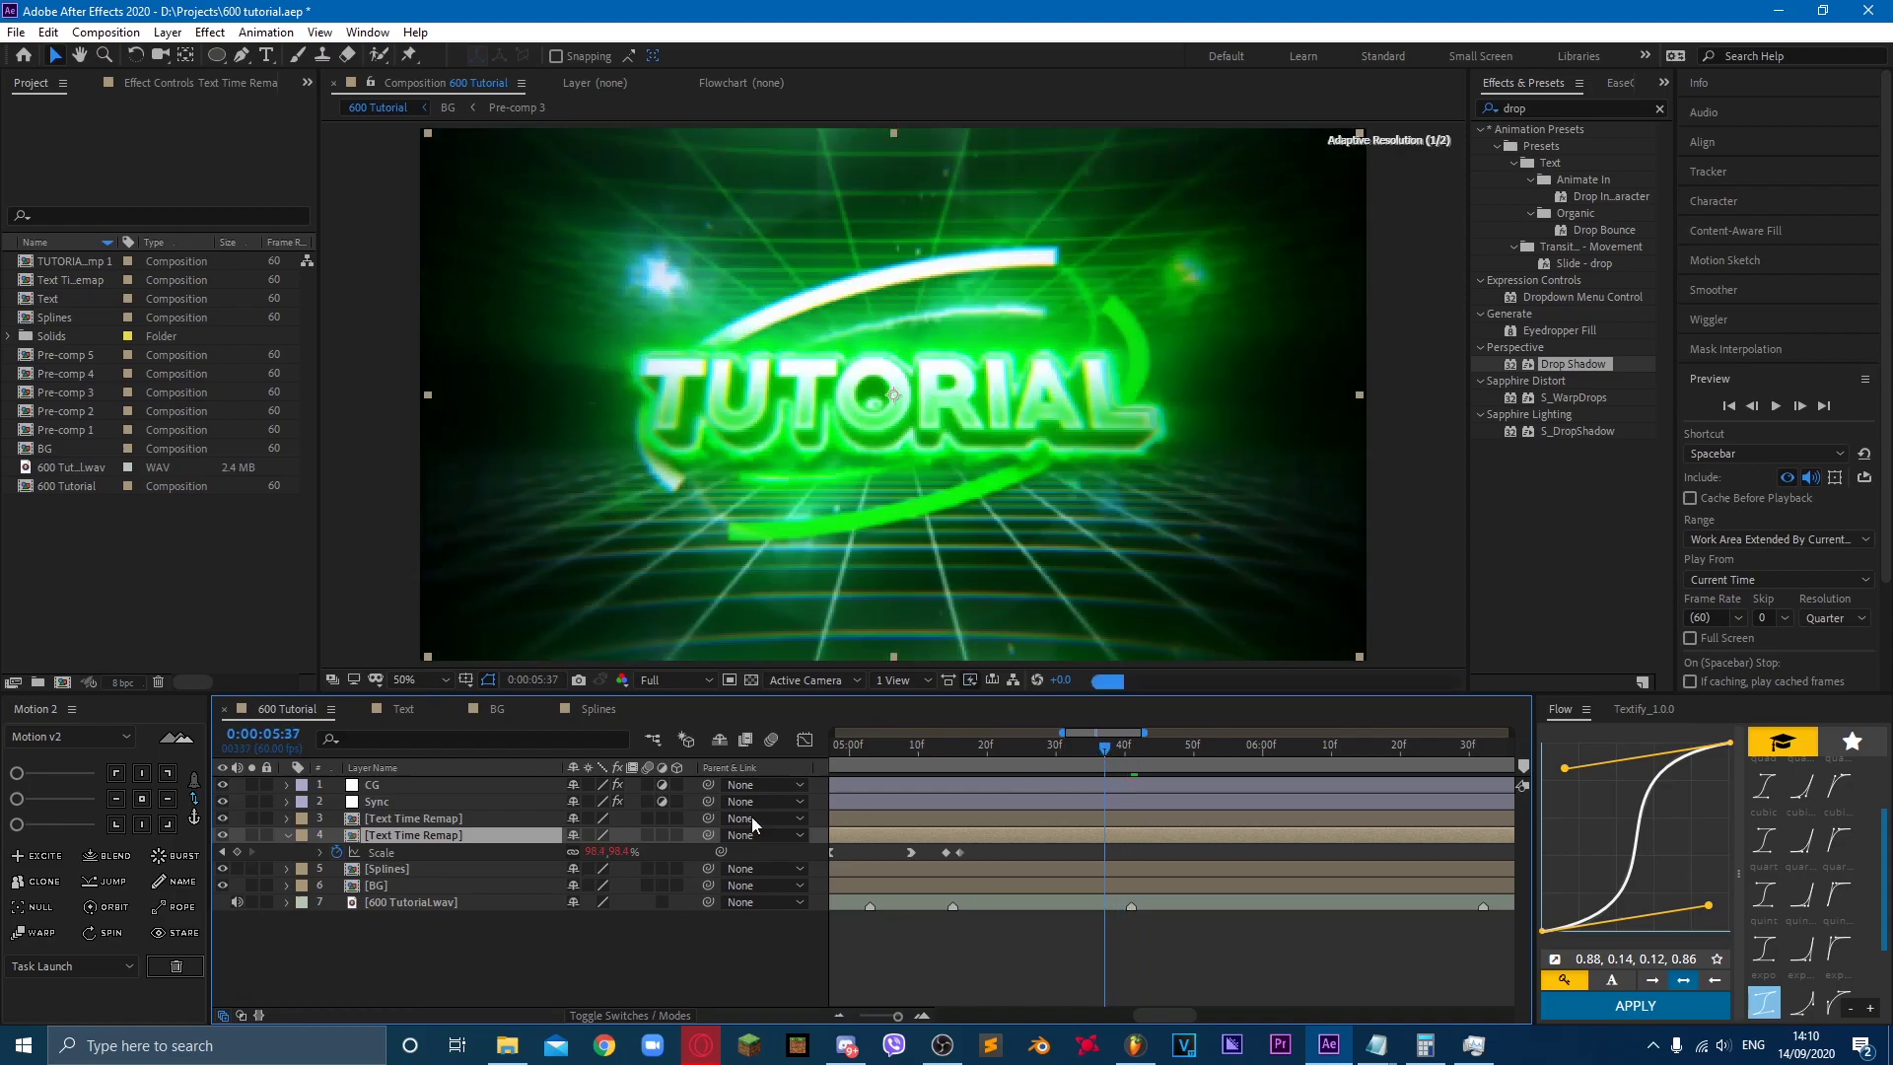
pyautogui.click(237, 852)
pyautogui.click(839, 1015)
pyautogui.click(839, 1015)
pyautogui.moveTo(1109, 757); pyautogui.dragTo(1137, 752)
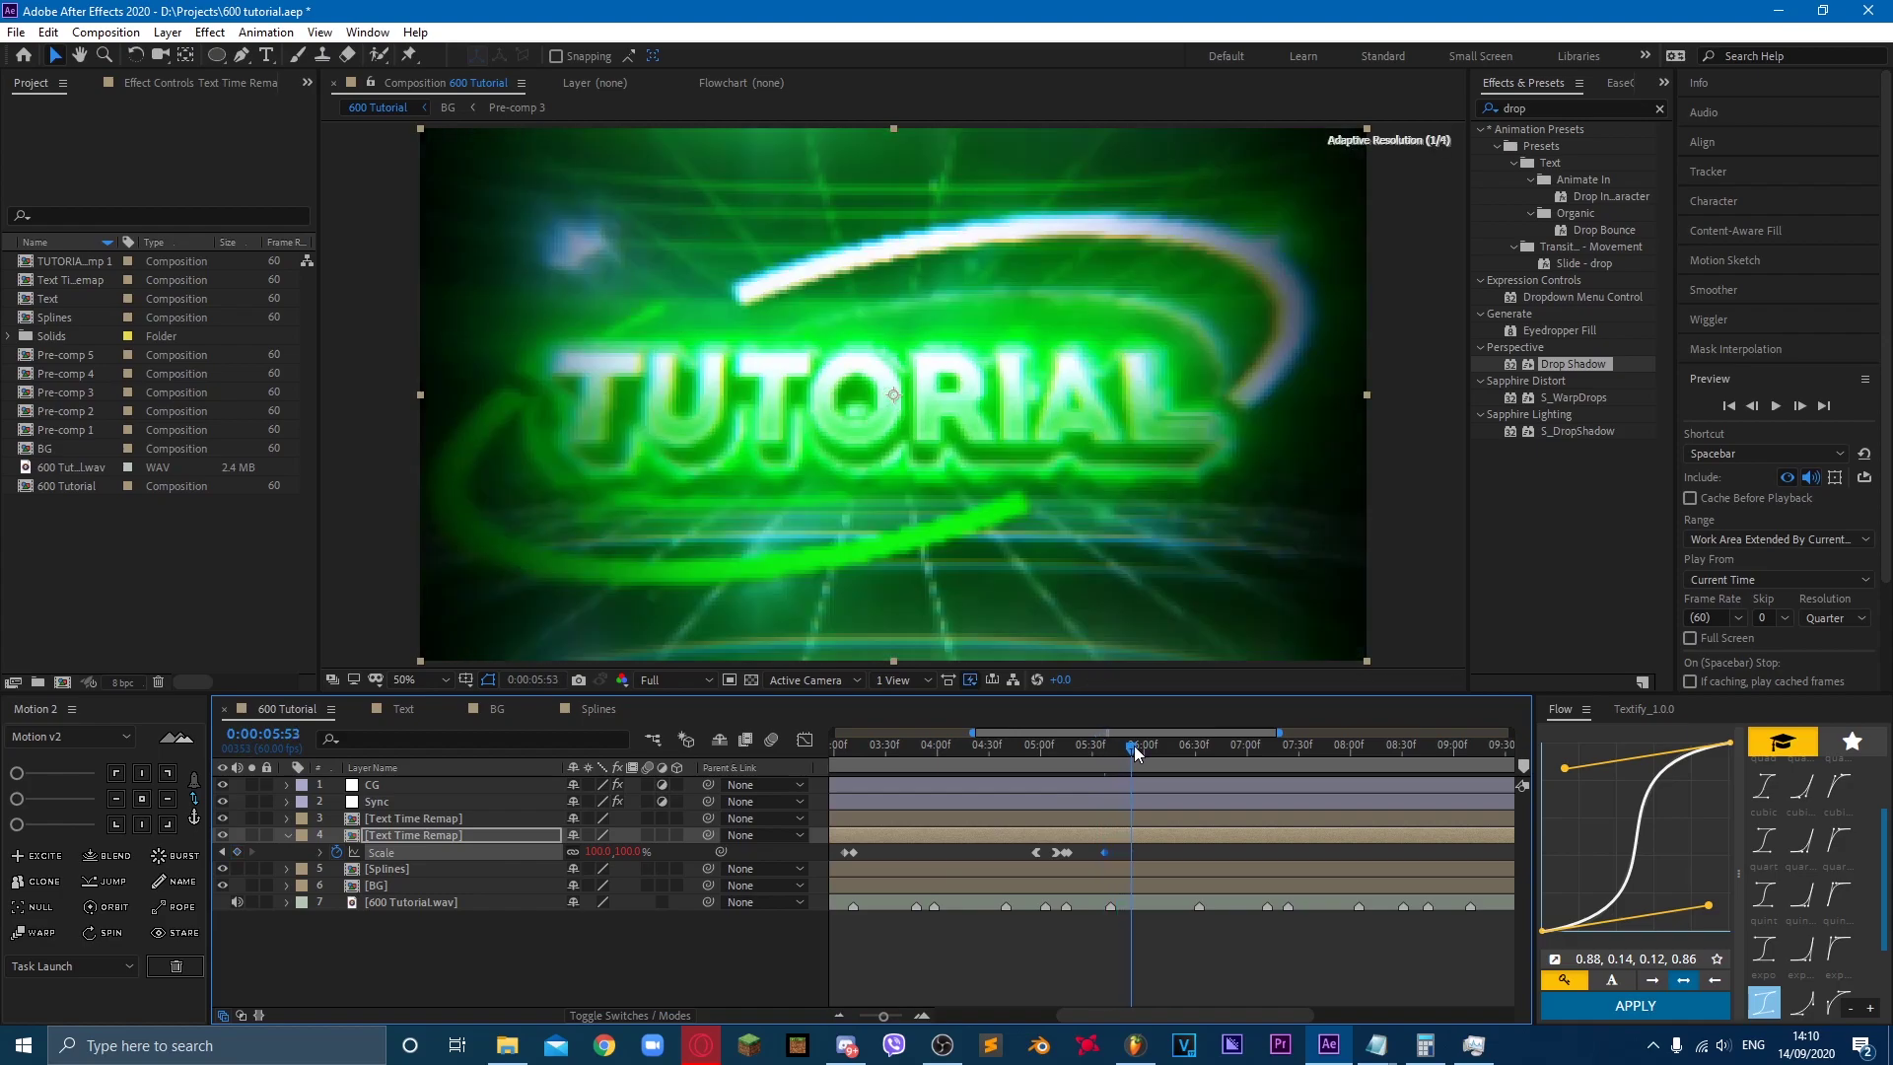
pyautogui.moveTo(625, 852); pyautogui.dragTo(632, 856)
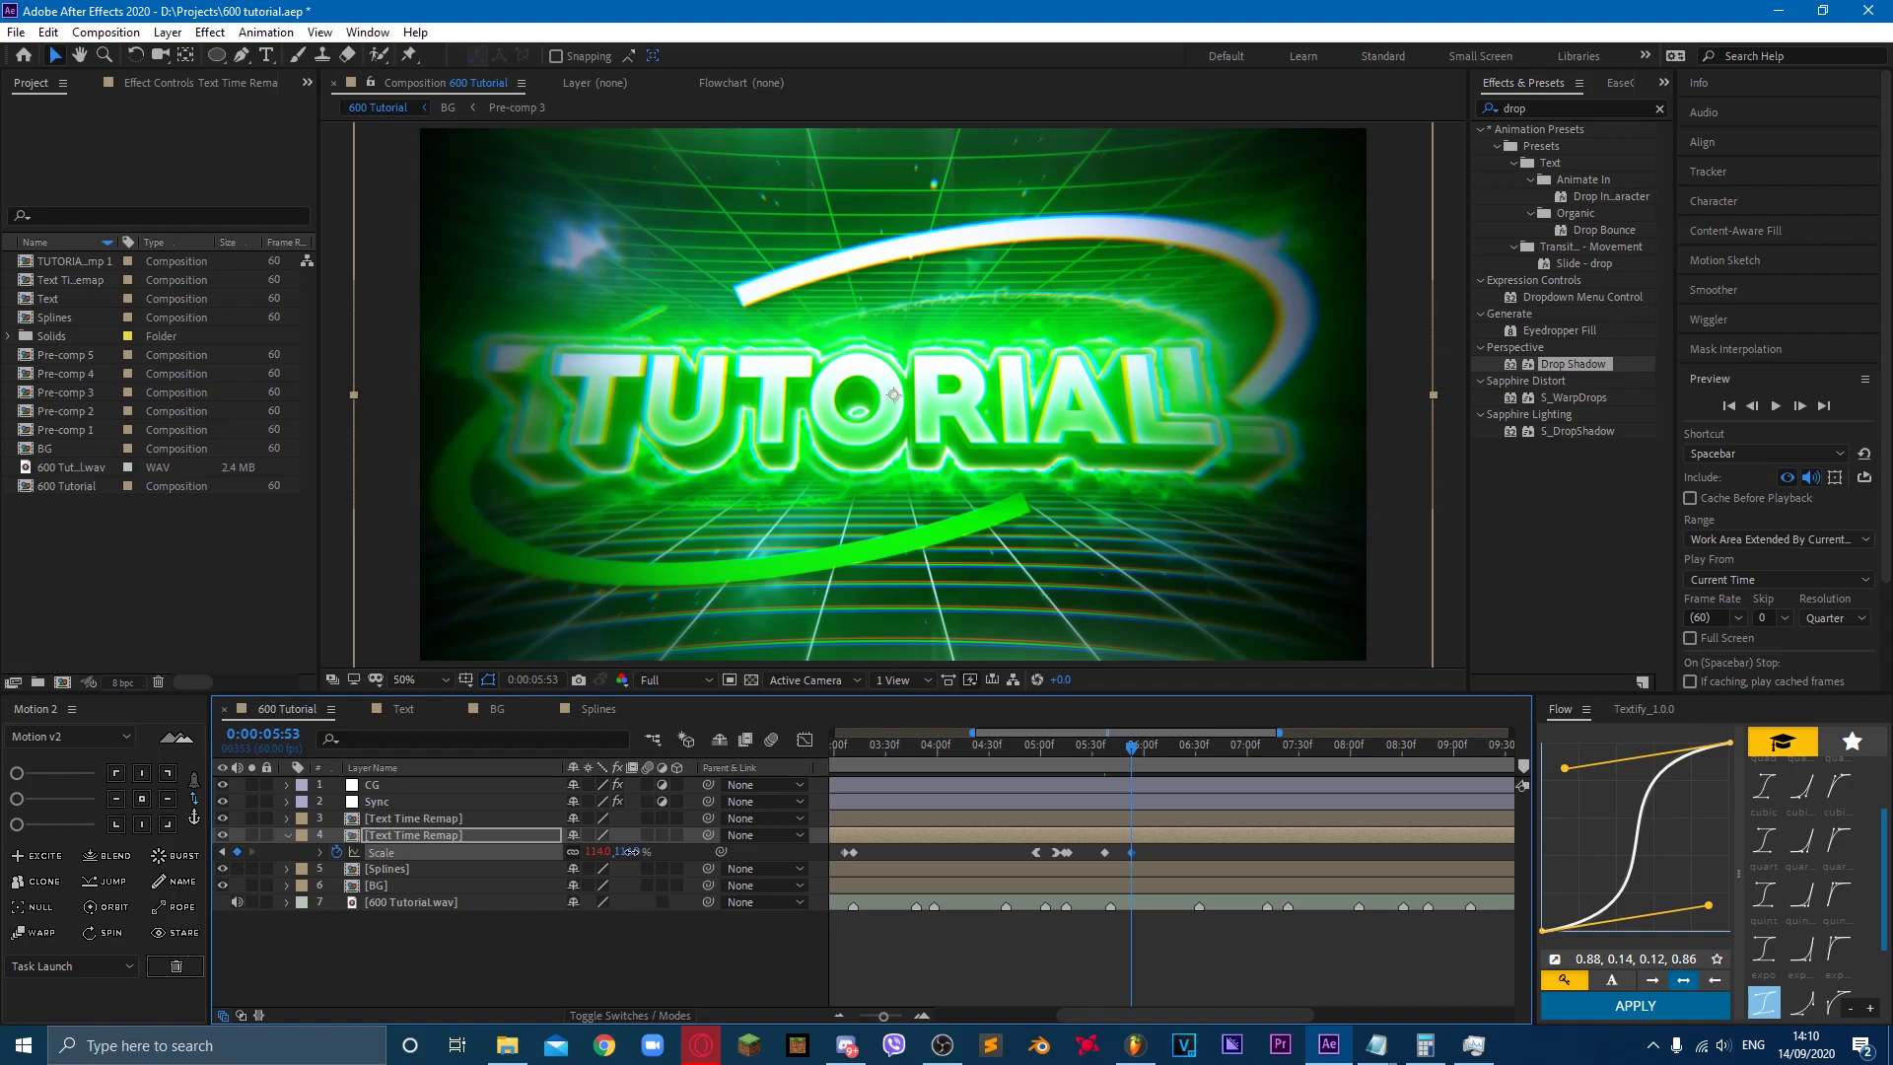
pyautogui.write('120')
pyautogui.press('Return')
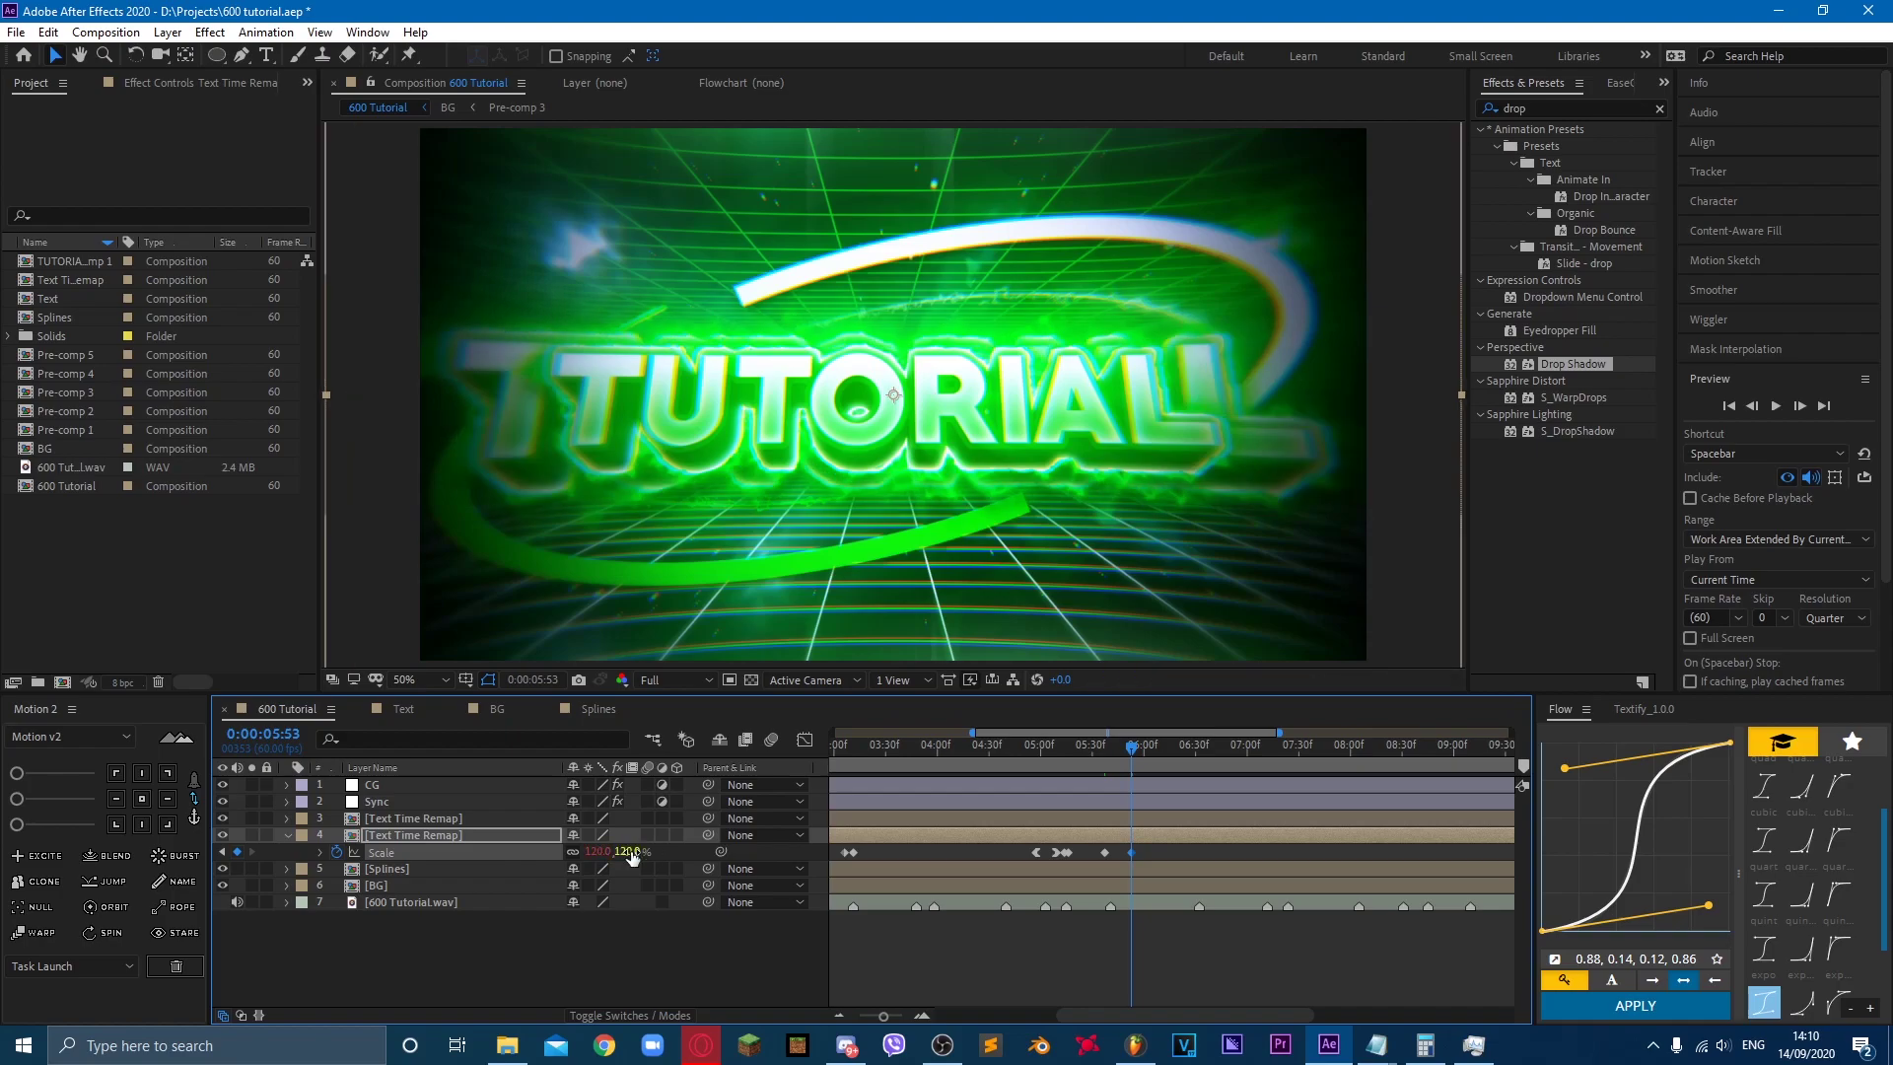
# Step: Apply Easy Ease to the two new Scale keyframes and shape their speed graph to peak at the 0:00:05:41 beat marker
pyautogui.click(485, 835)
pyautogui.click(1111, 755)
pyautogui.moveTo(1147, 849); pyautogui.dragTo(1091, 856)
pyautogui.press('F9')
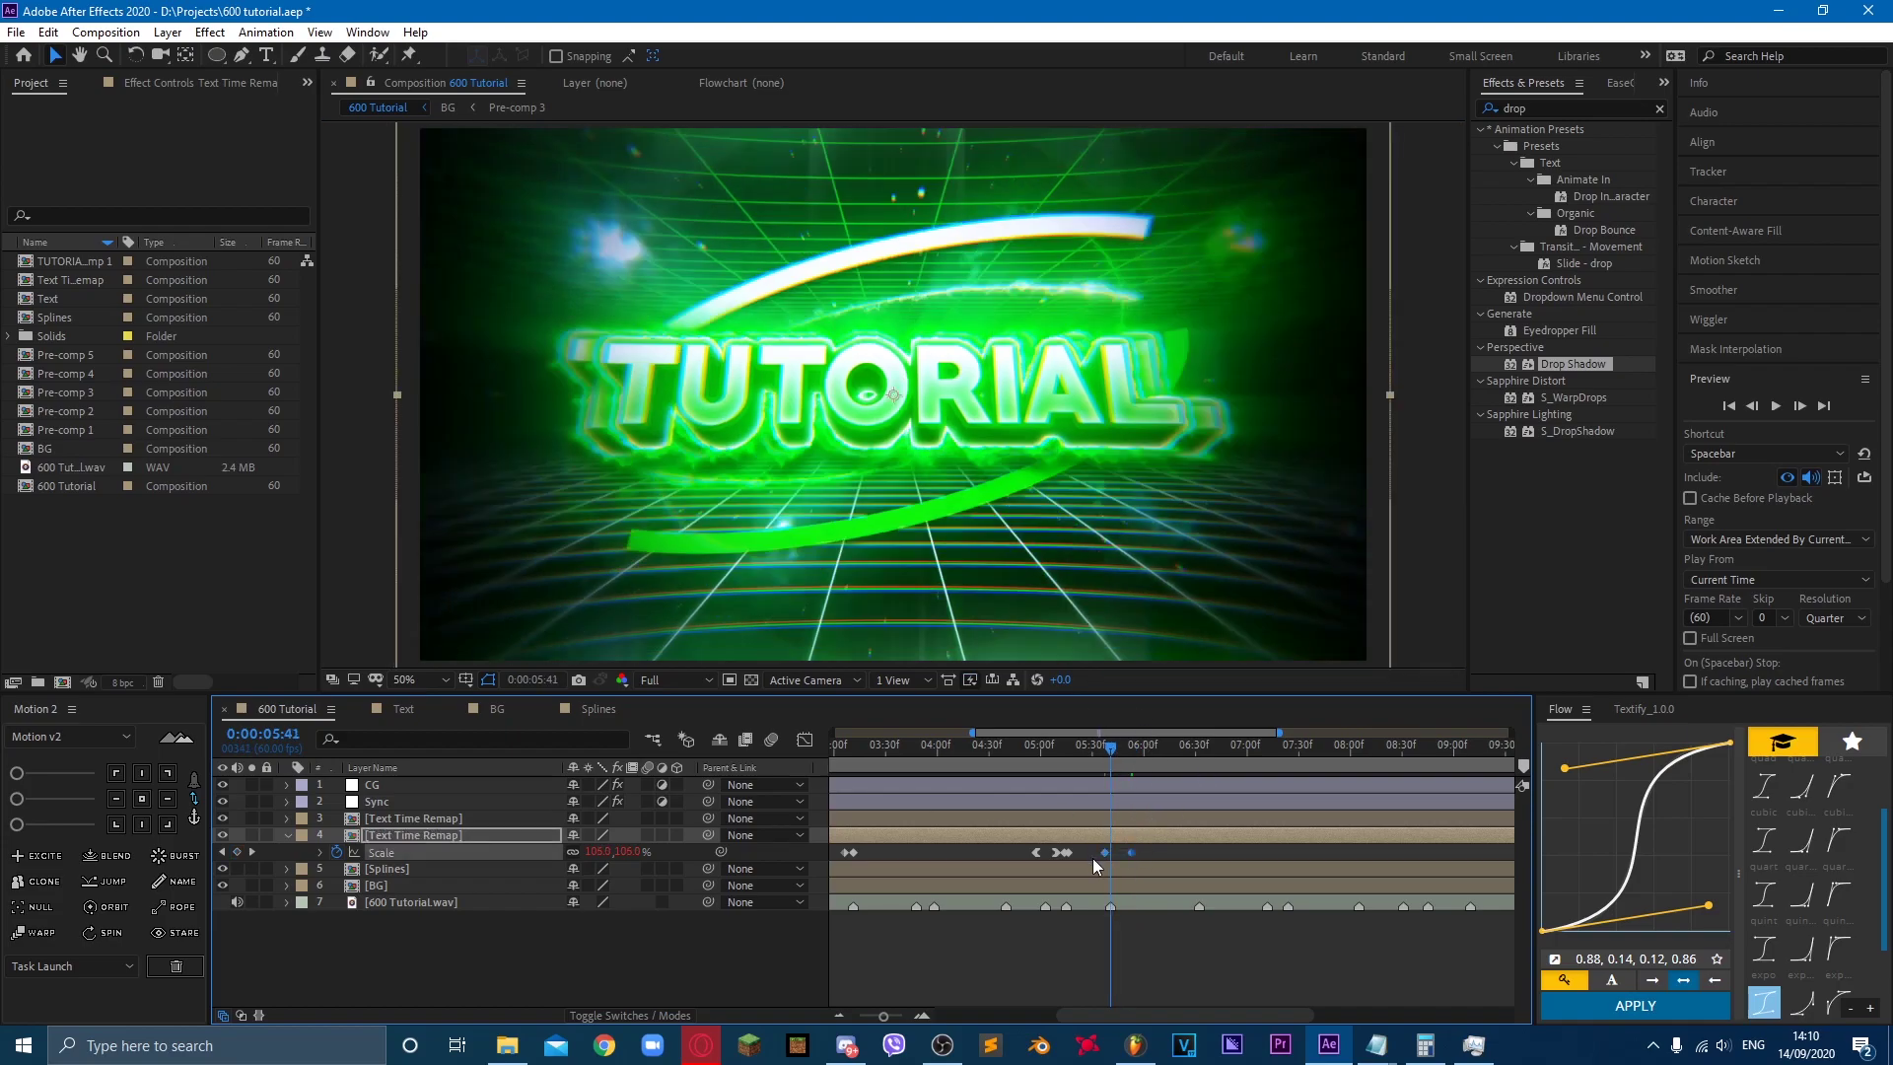
pyautogui.hotkey('shift', 'F3')
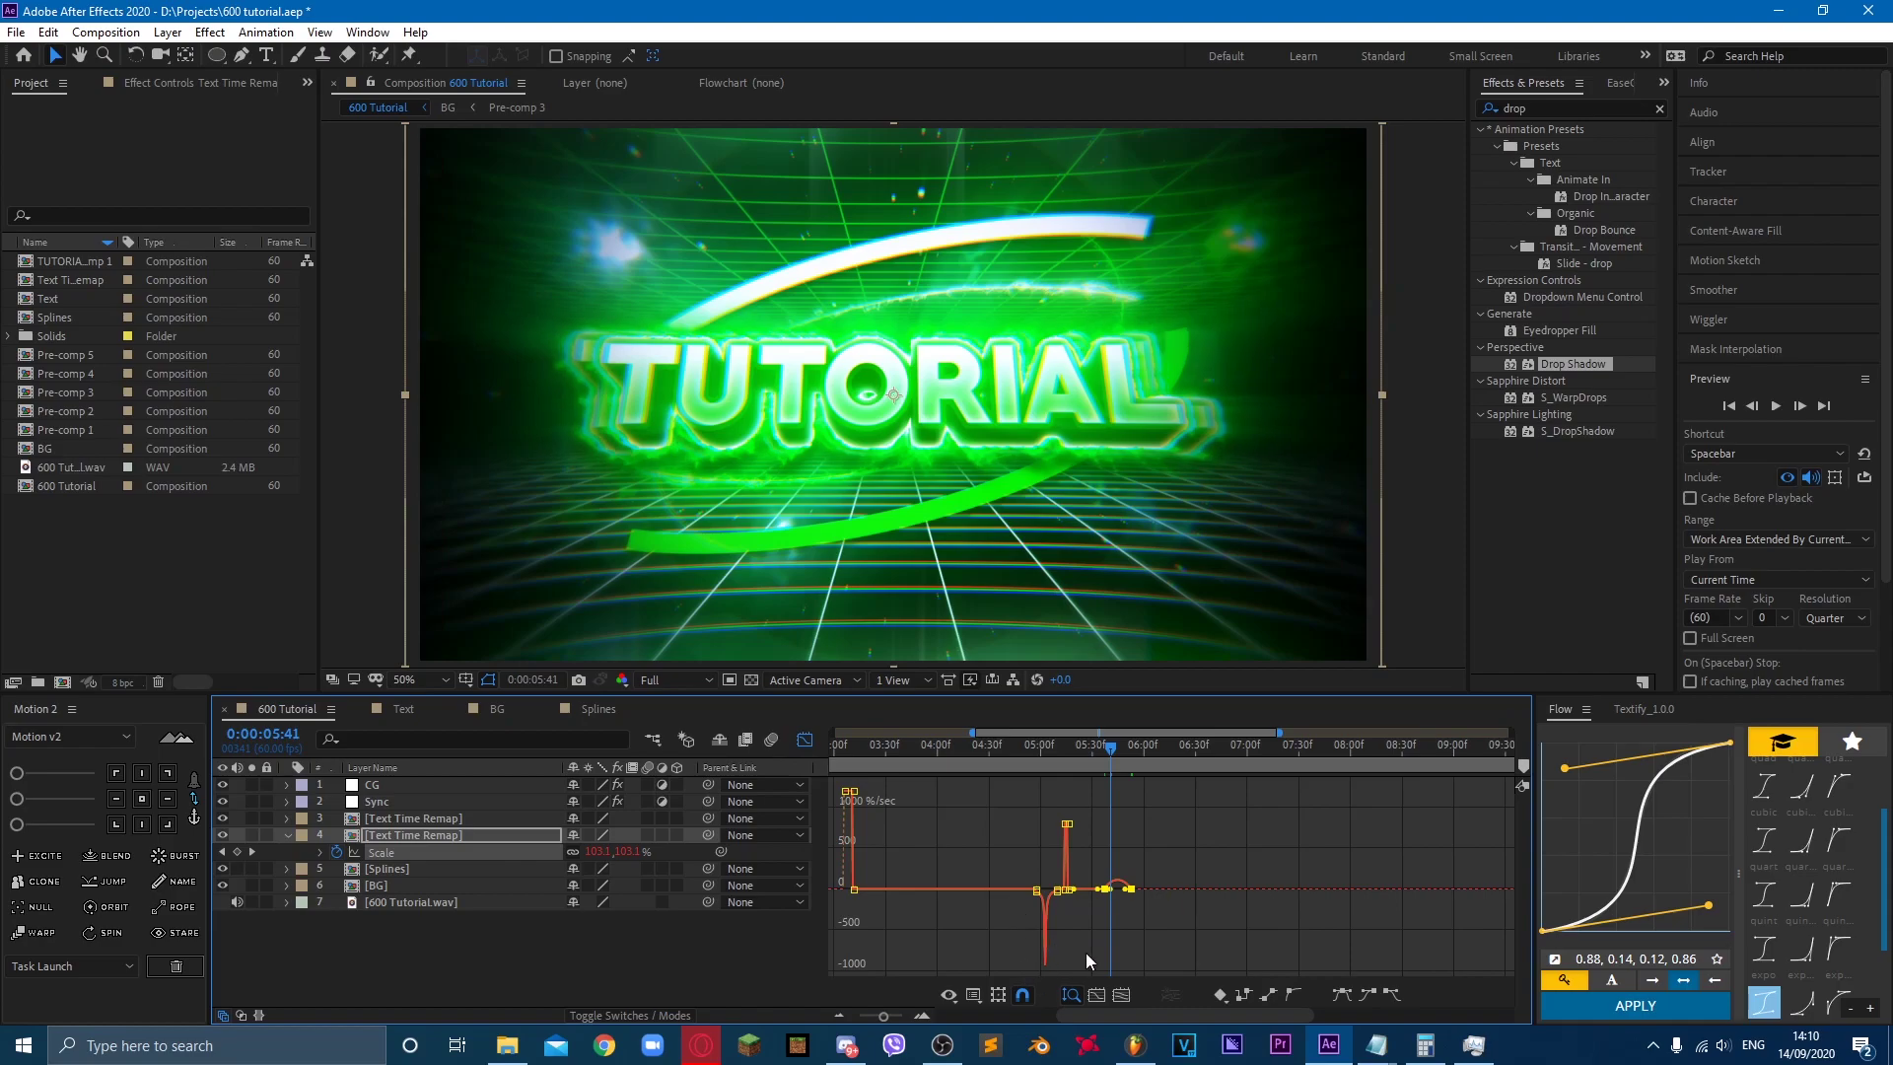
pyautogui.click(922, 1017)
pyautogui.click(922, 1018)
pyautogui.moveTo(1369, 962); pyautogui.dragTo(1096, 968)
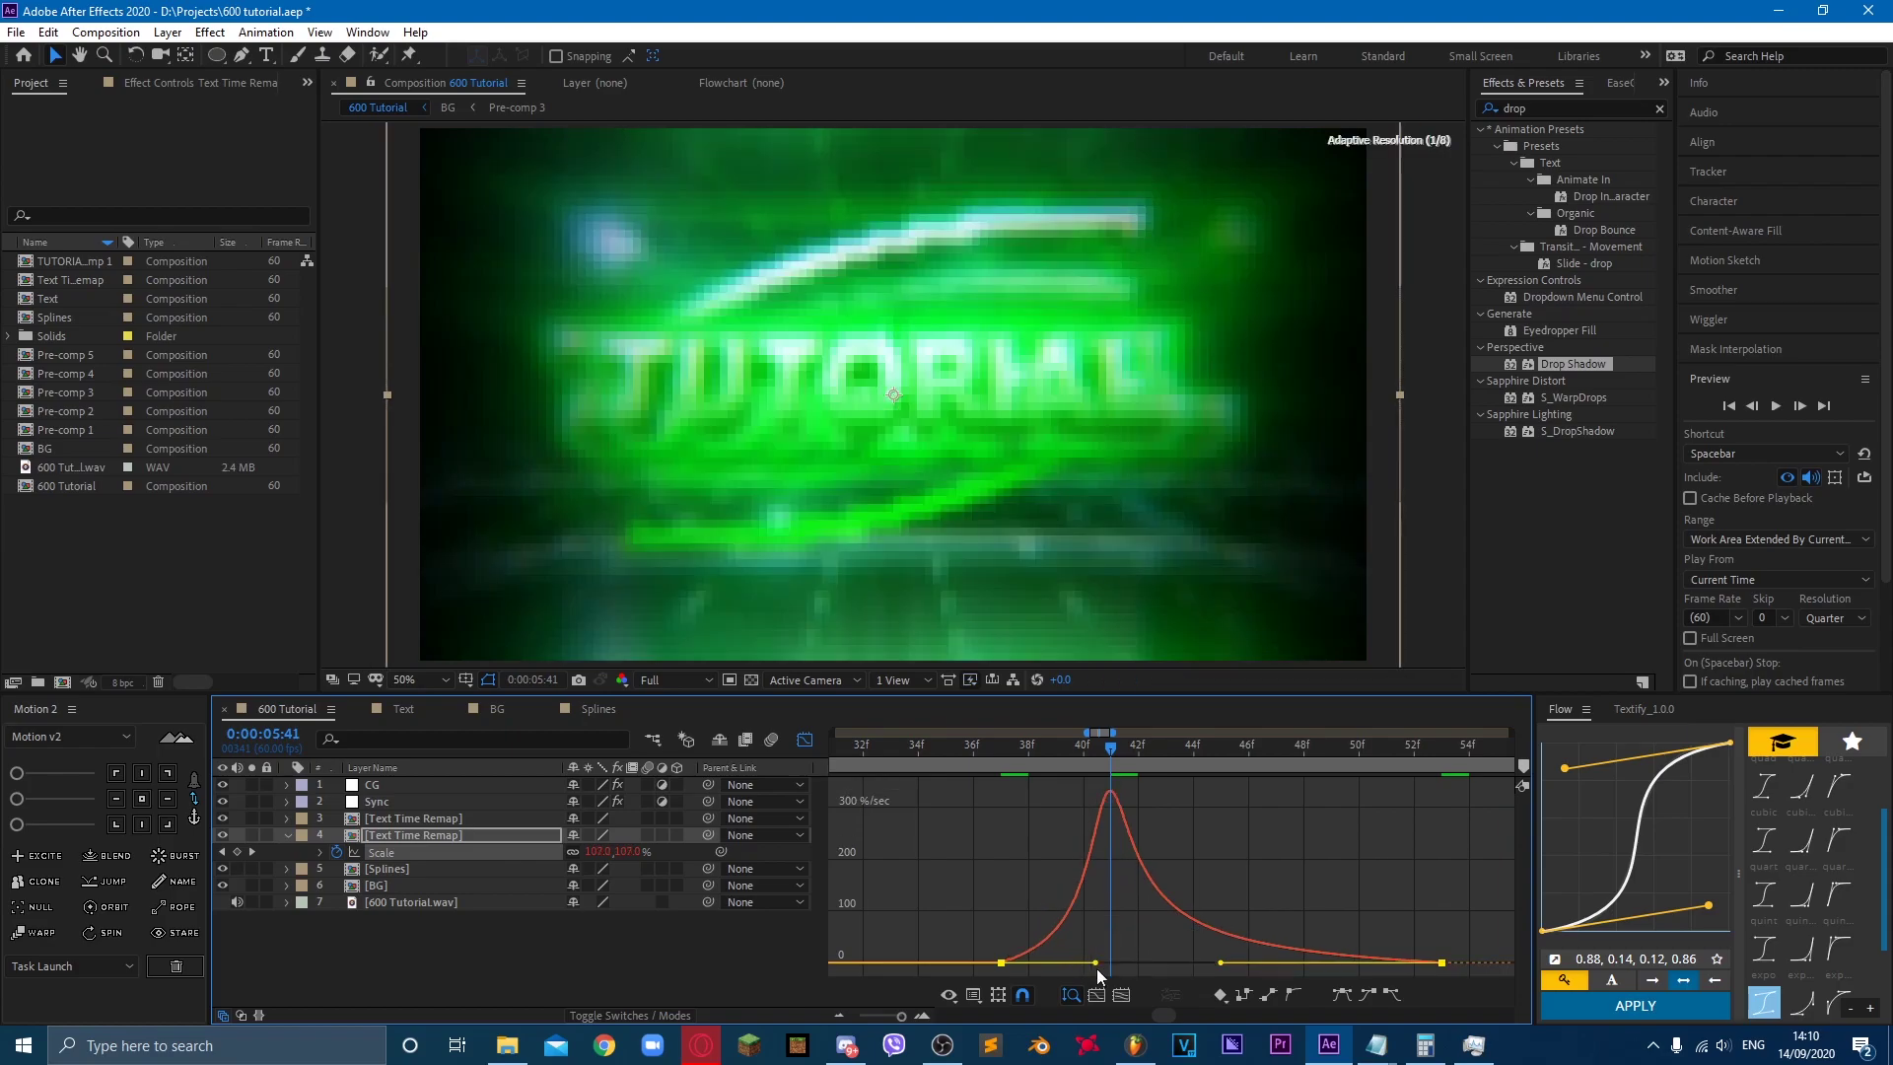
# Step: Preview the eased scale-up from 0:00:05:36 and return the timeline to the layer view
pyautogui.click(980, 748)
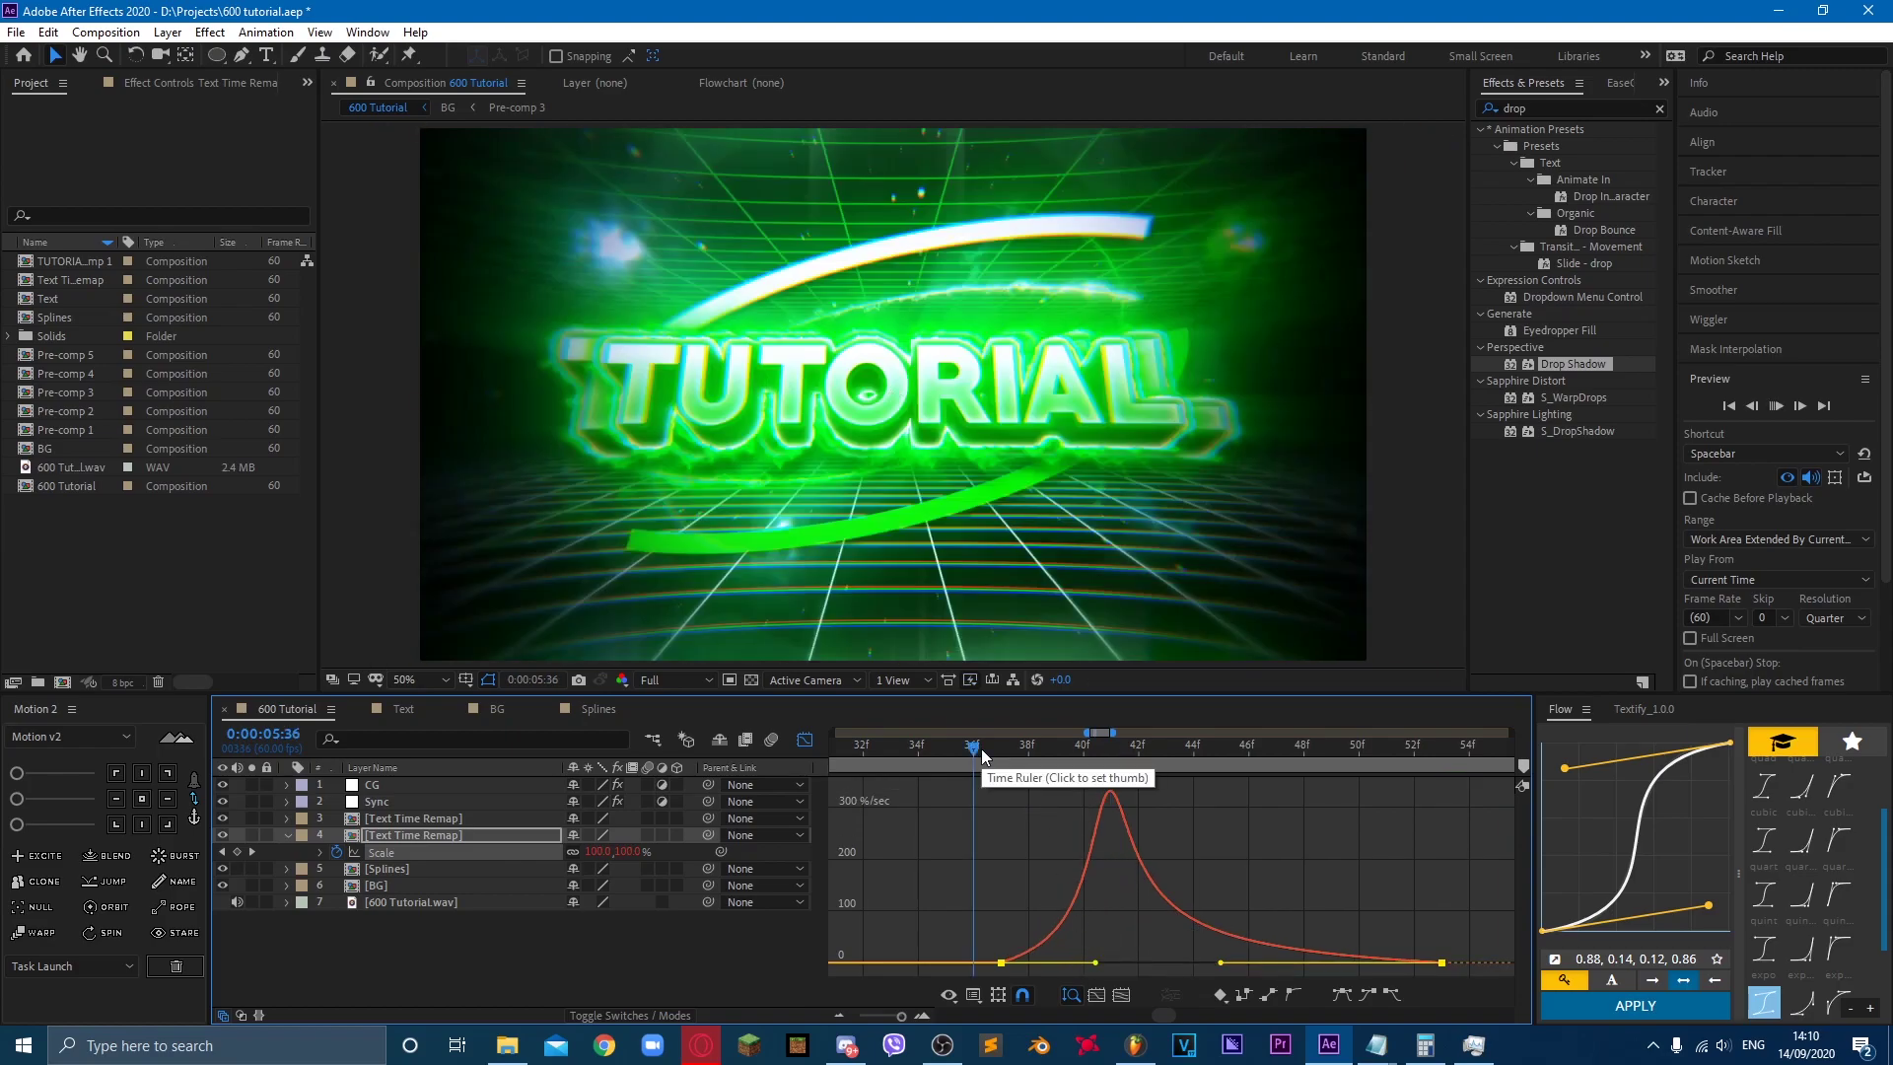
pyautogui.press('space')
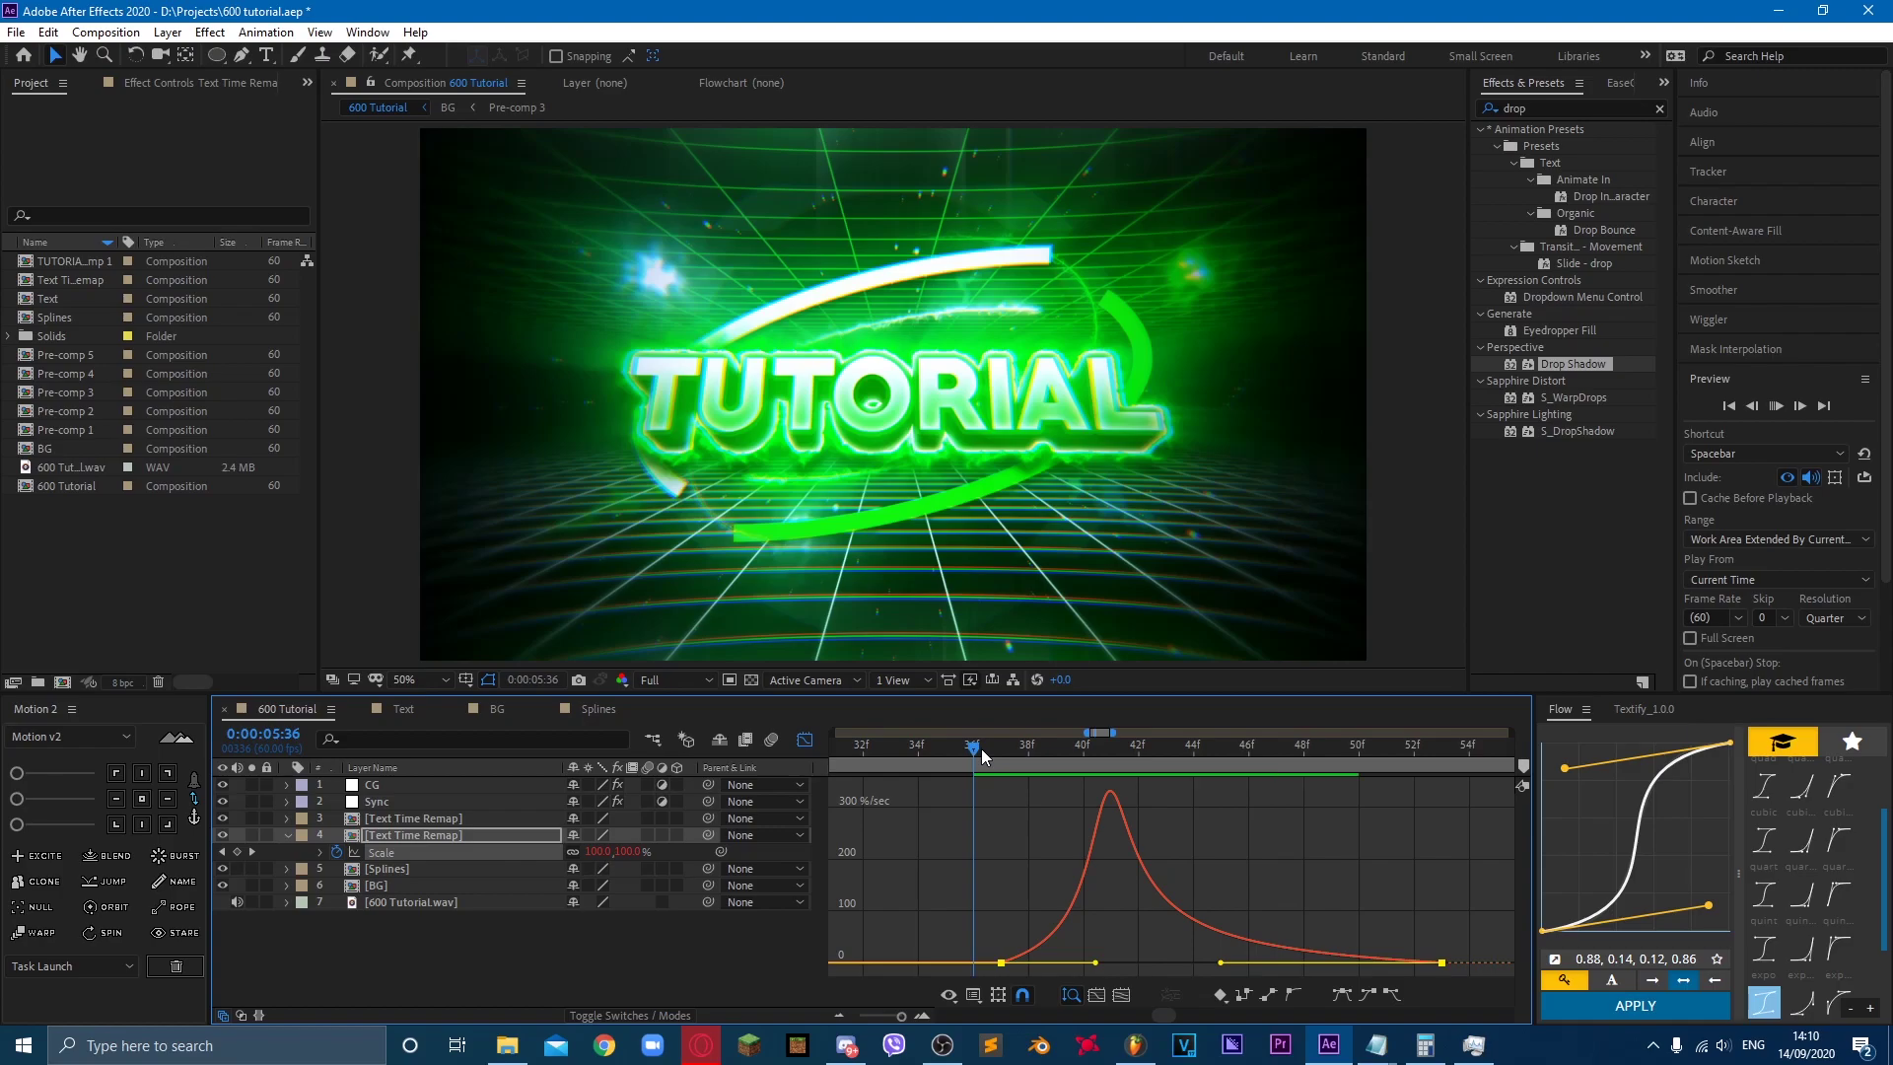
pyautogui.click(805, 740)
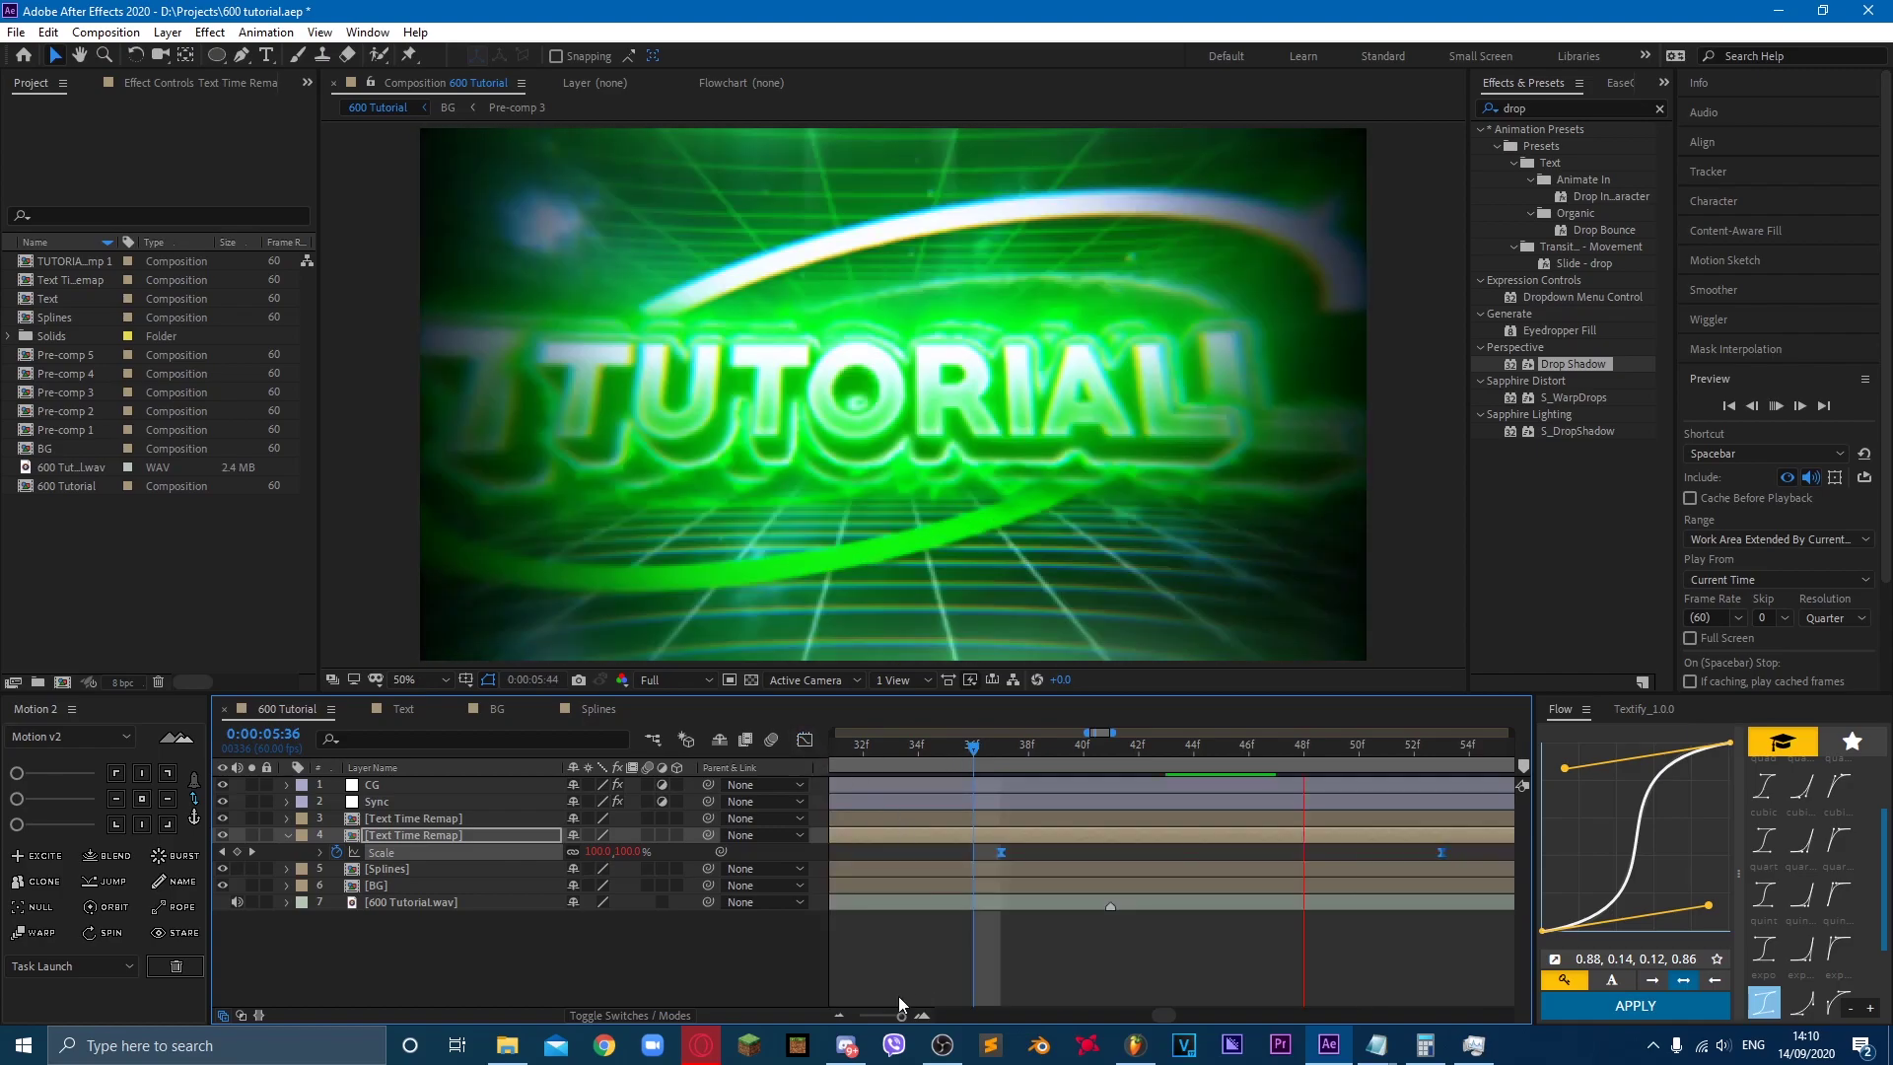
# Step: Keyframe the lower Text Time Remap layer's Scale at 100% at 0:00:06:32
pyautogui.click(840, 1016)
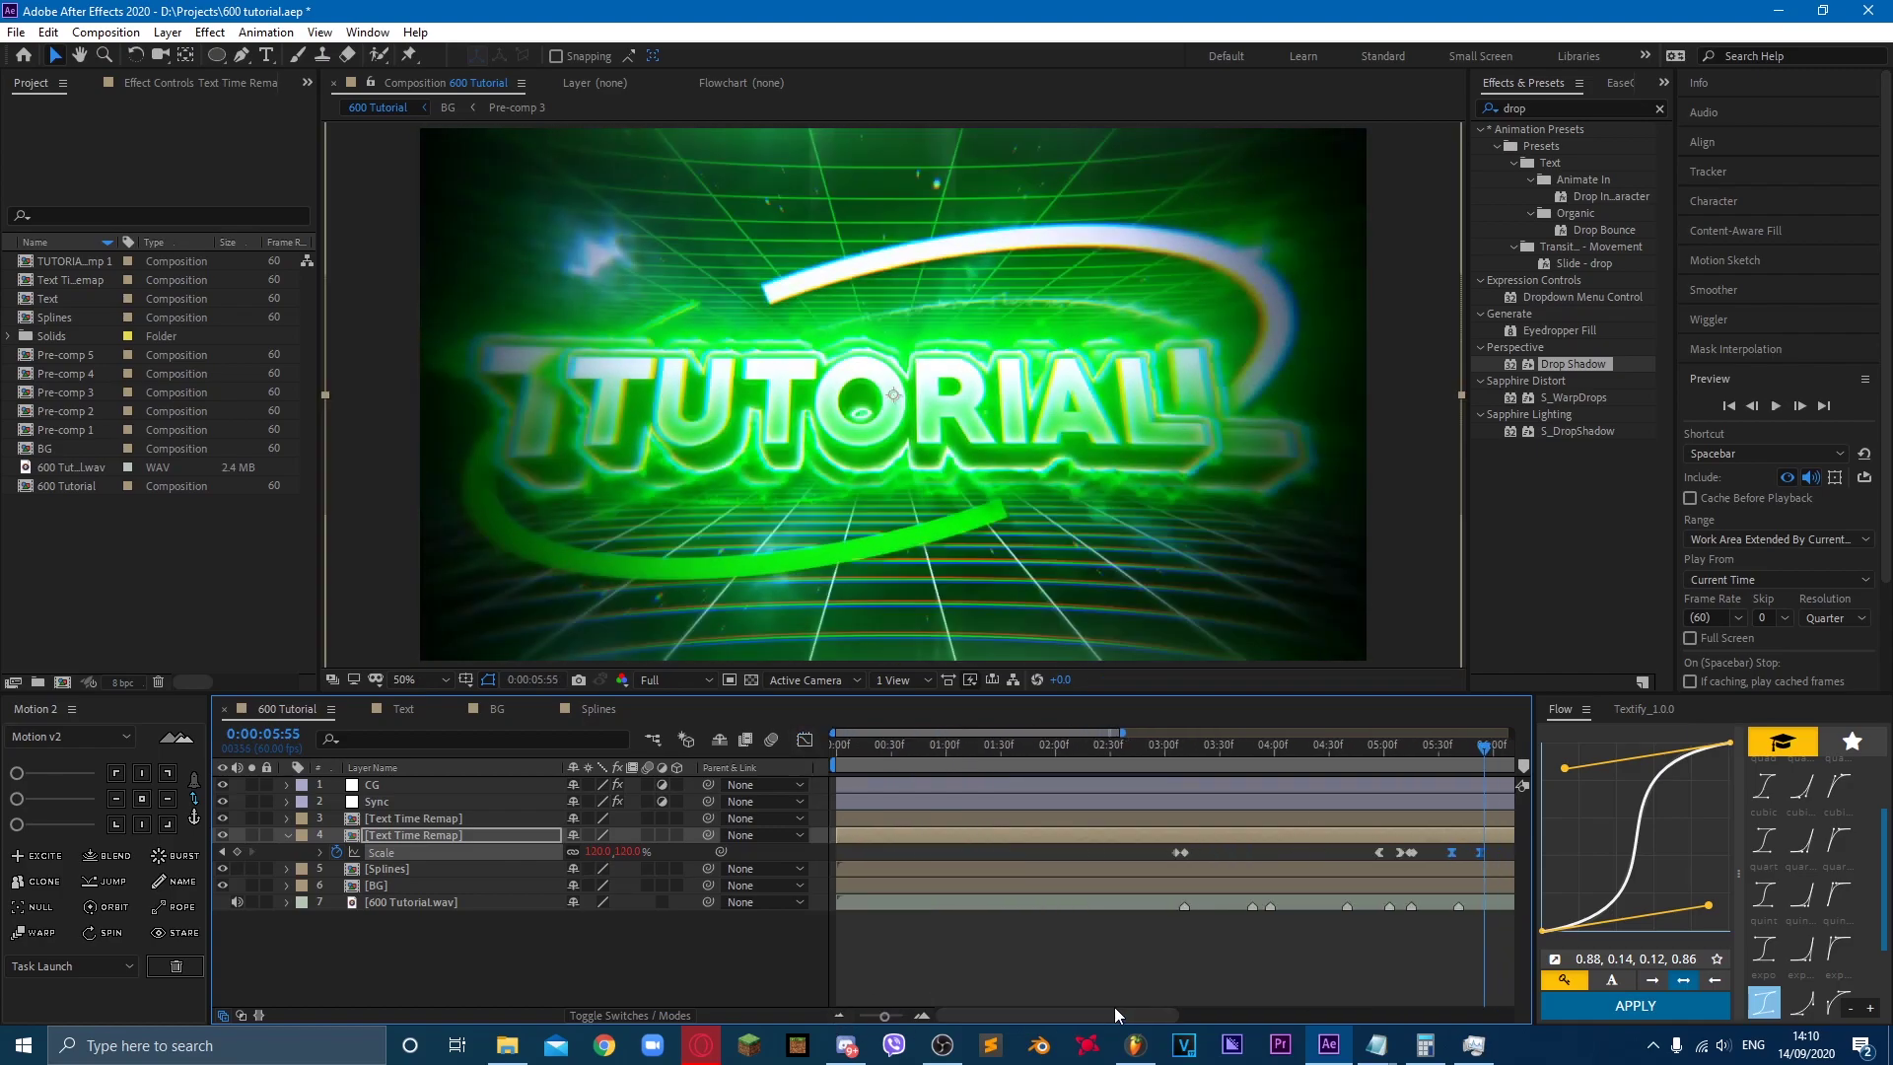
pyautogui.moveTo(1175, 1016); pyautogui.dragTo(1282, 1016)
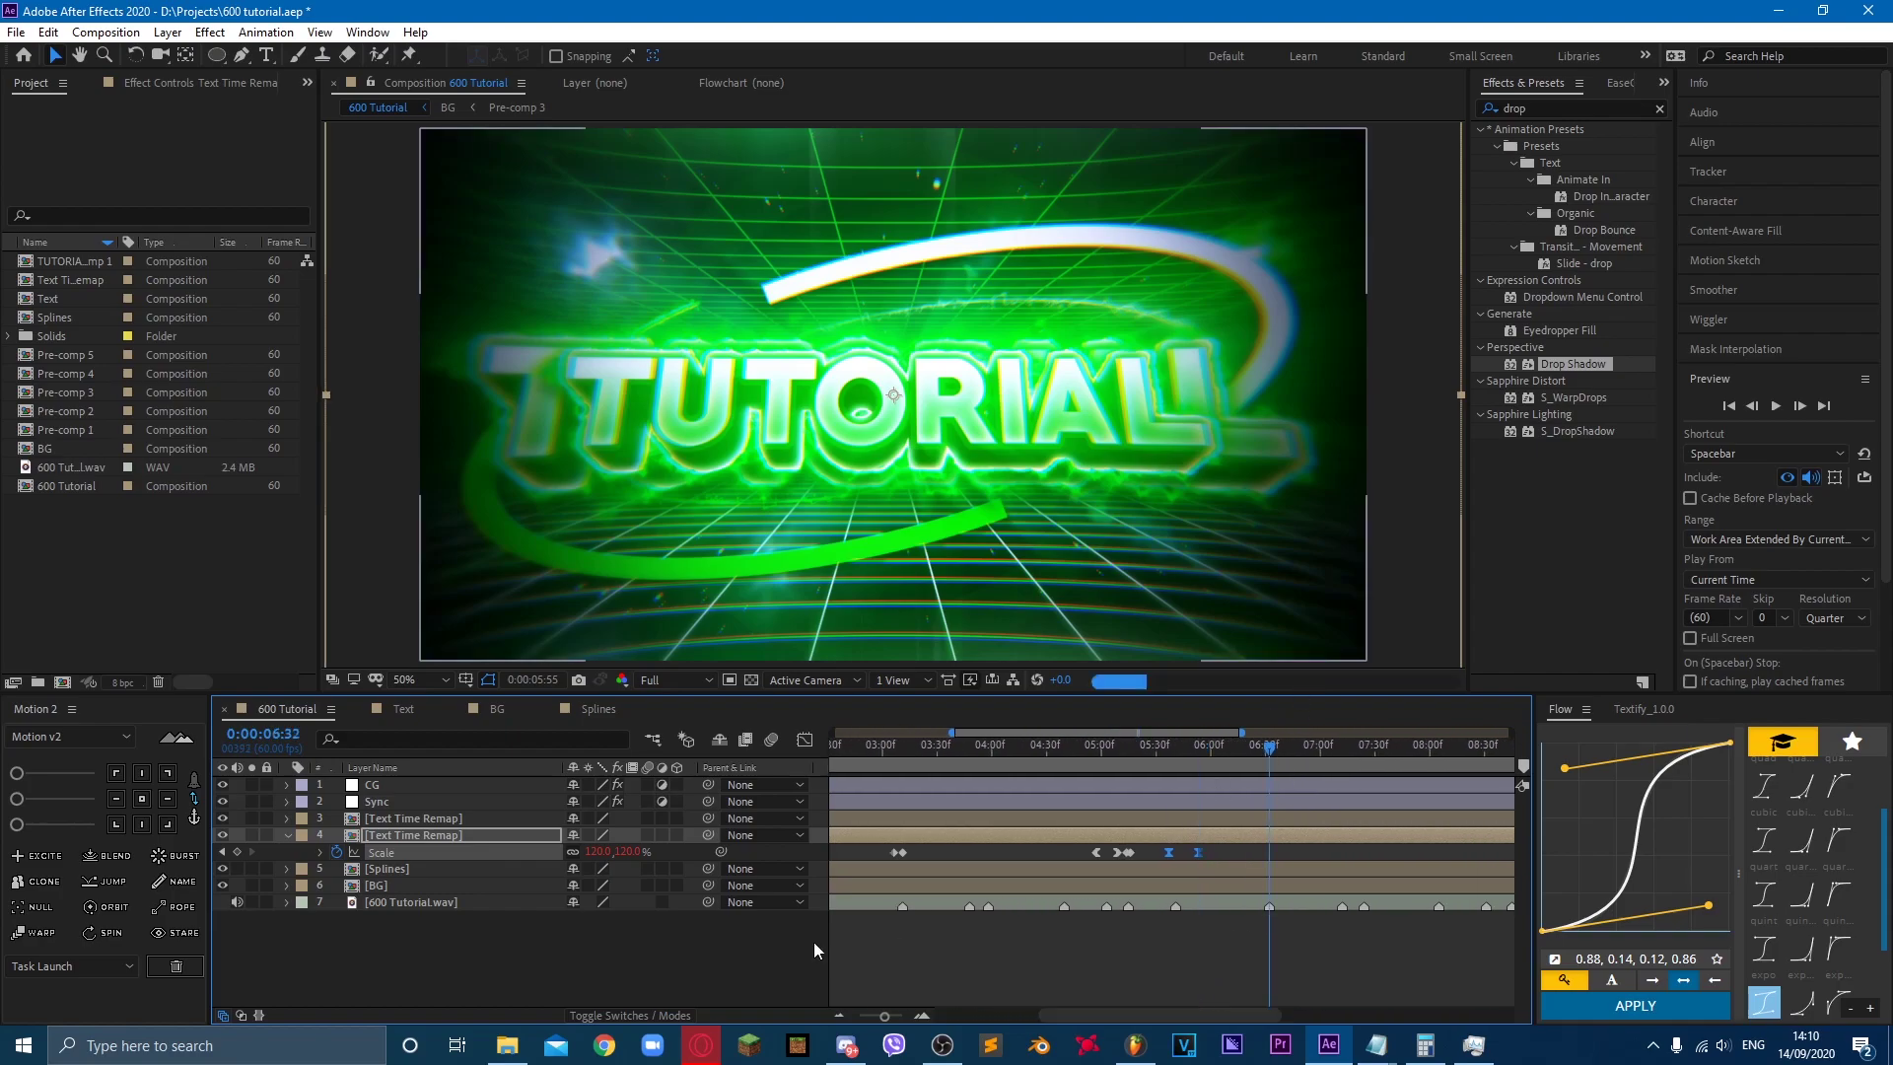
pyautogui.click(631, 852)
pyautogui.write('100')
pyautogui.press('Return')
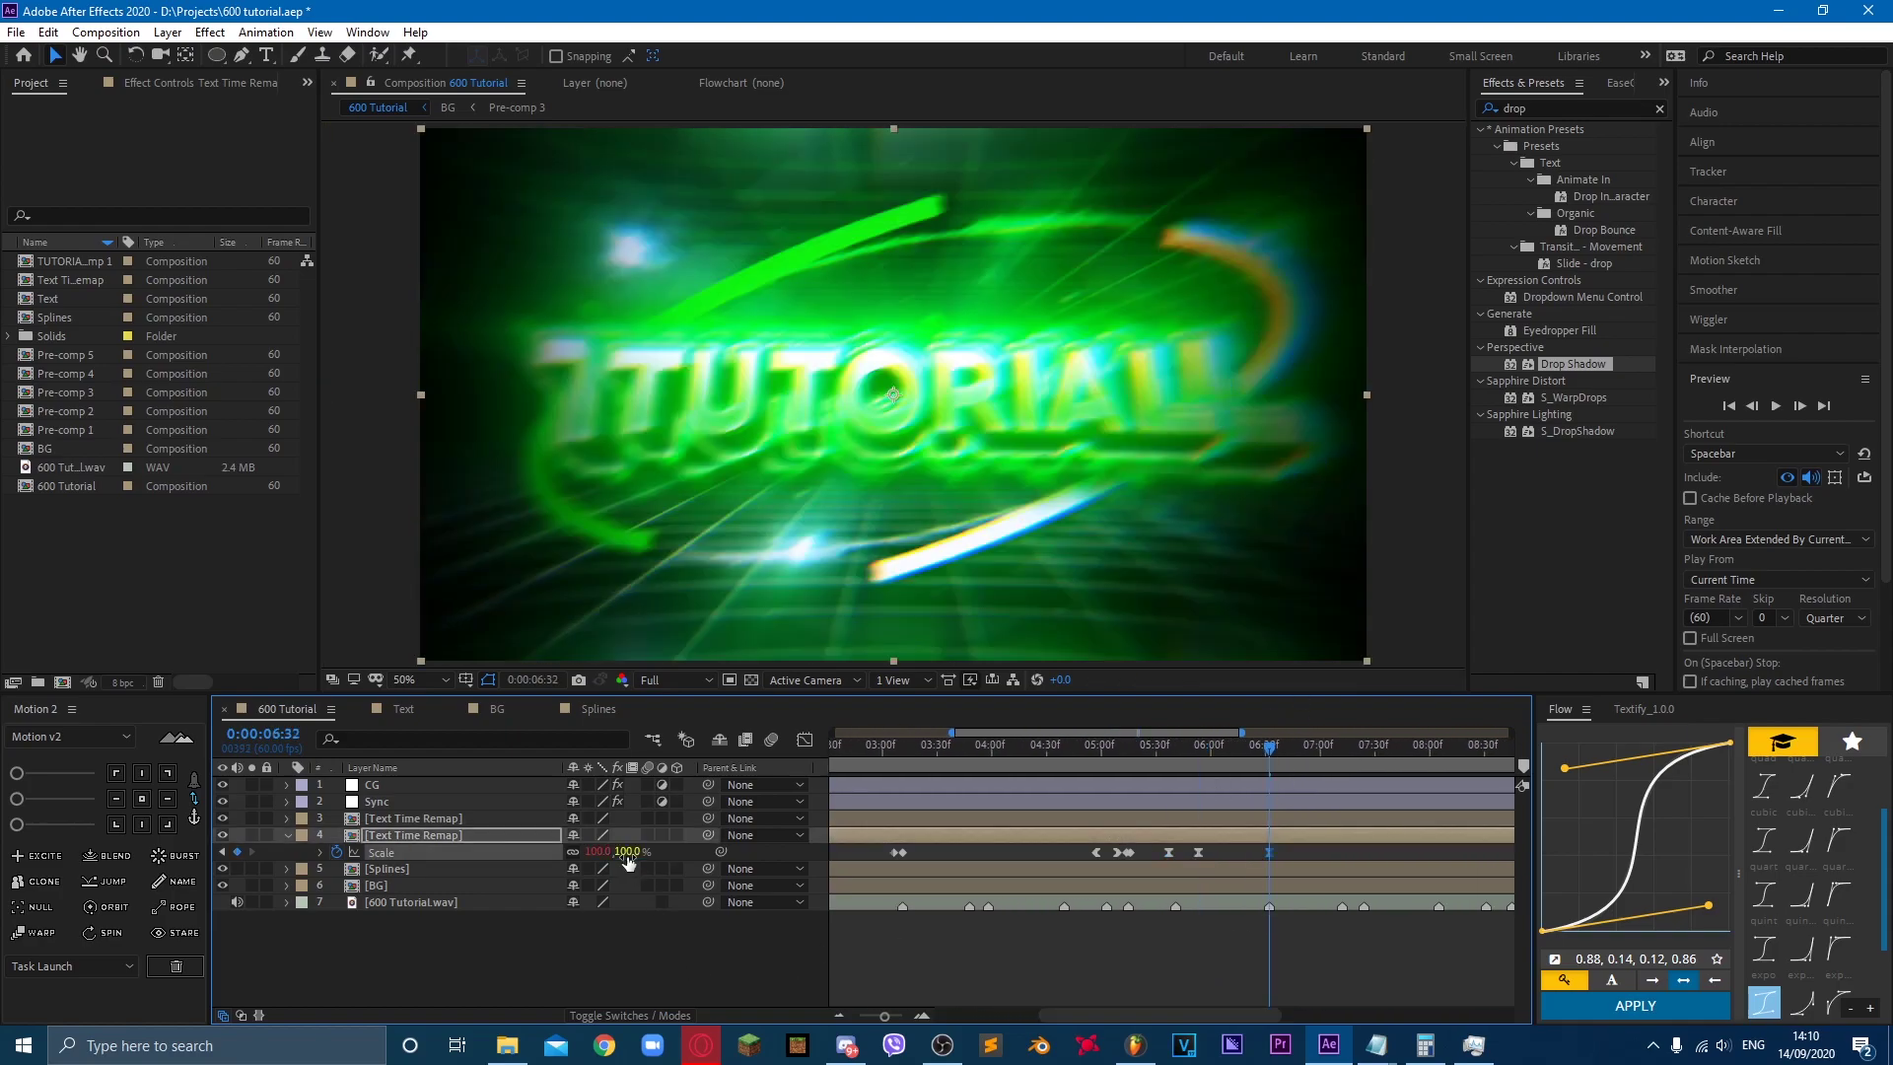
# Step: Apply the Flow curve 0.91, 0.01, 1.00, 0.08 to the Scale keyframes at 0:00:05:53 and 0:00:06:32
pyautogui.moveTo(1299, 854); pyautogui.dragTo(1173, 861)
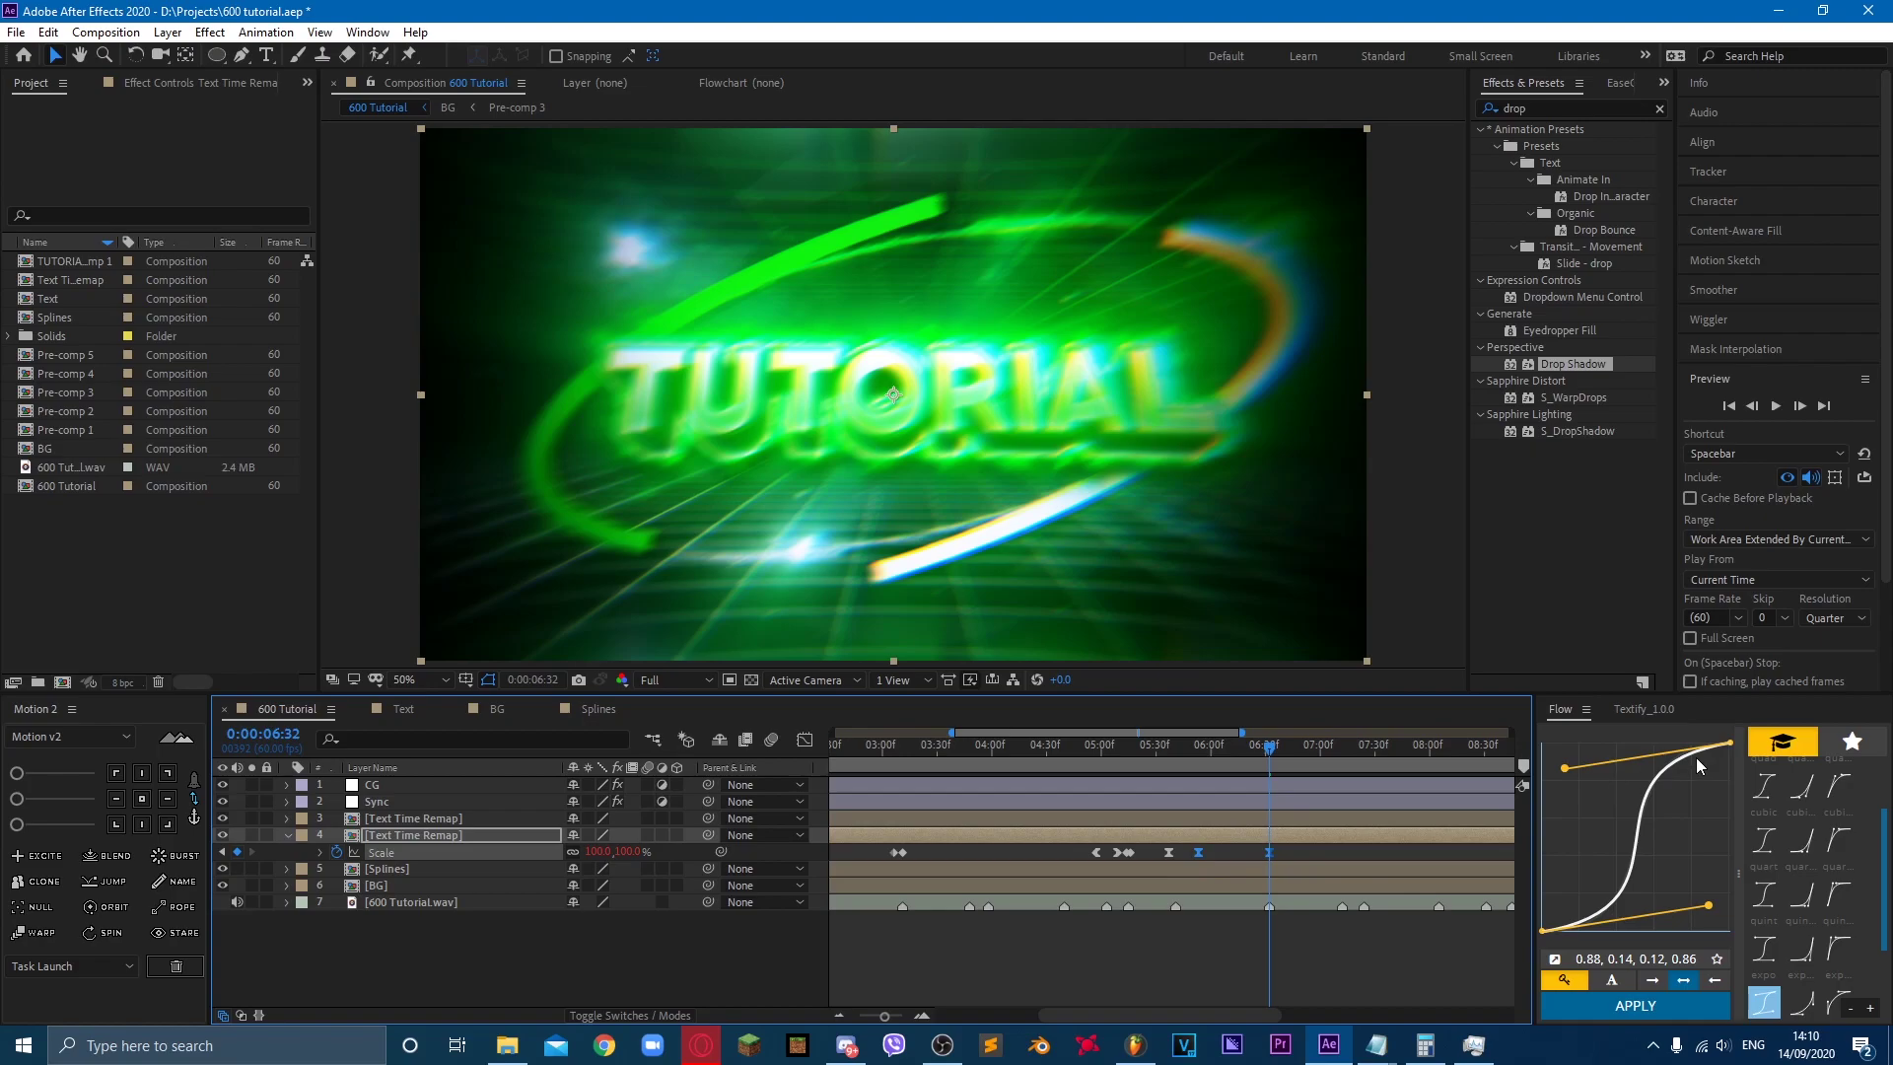
pyautogui.click(1770, 868)
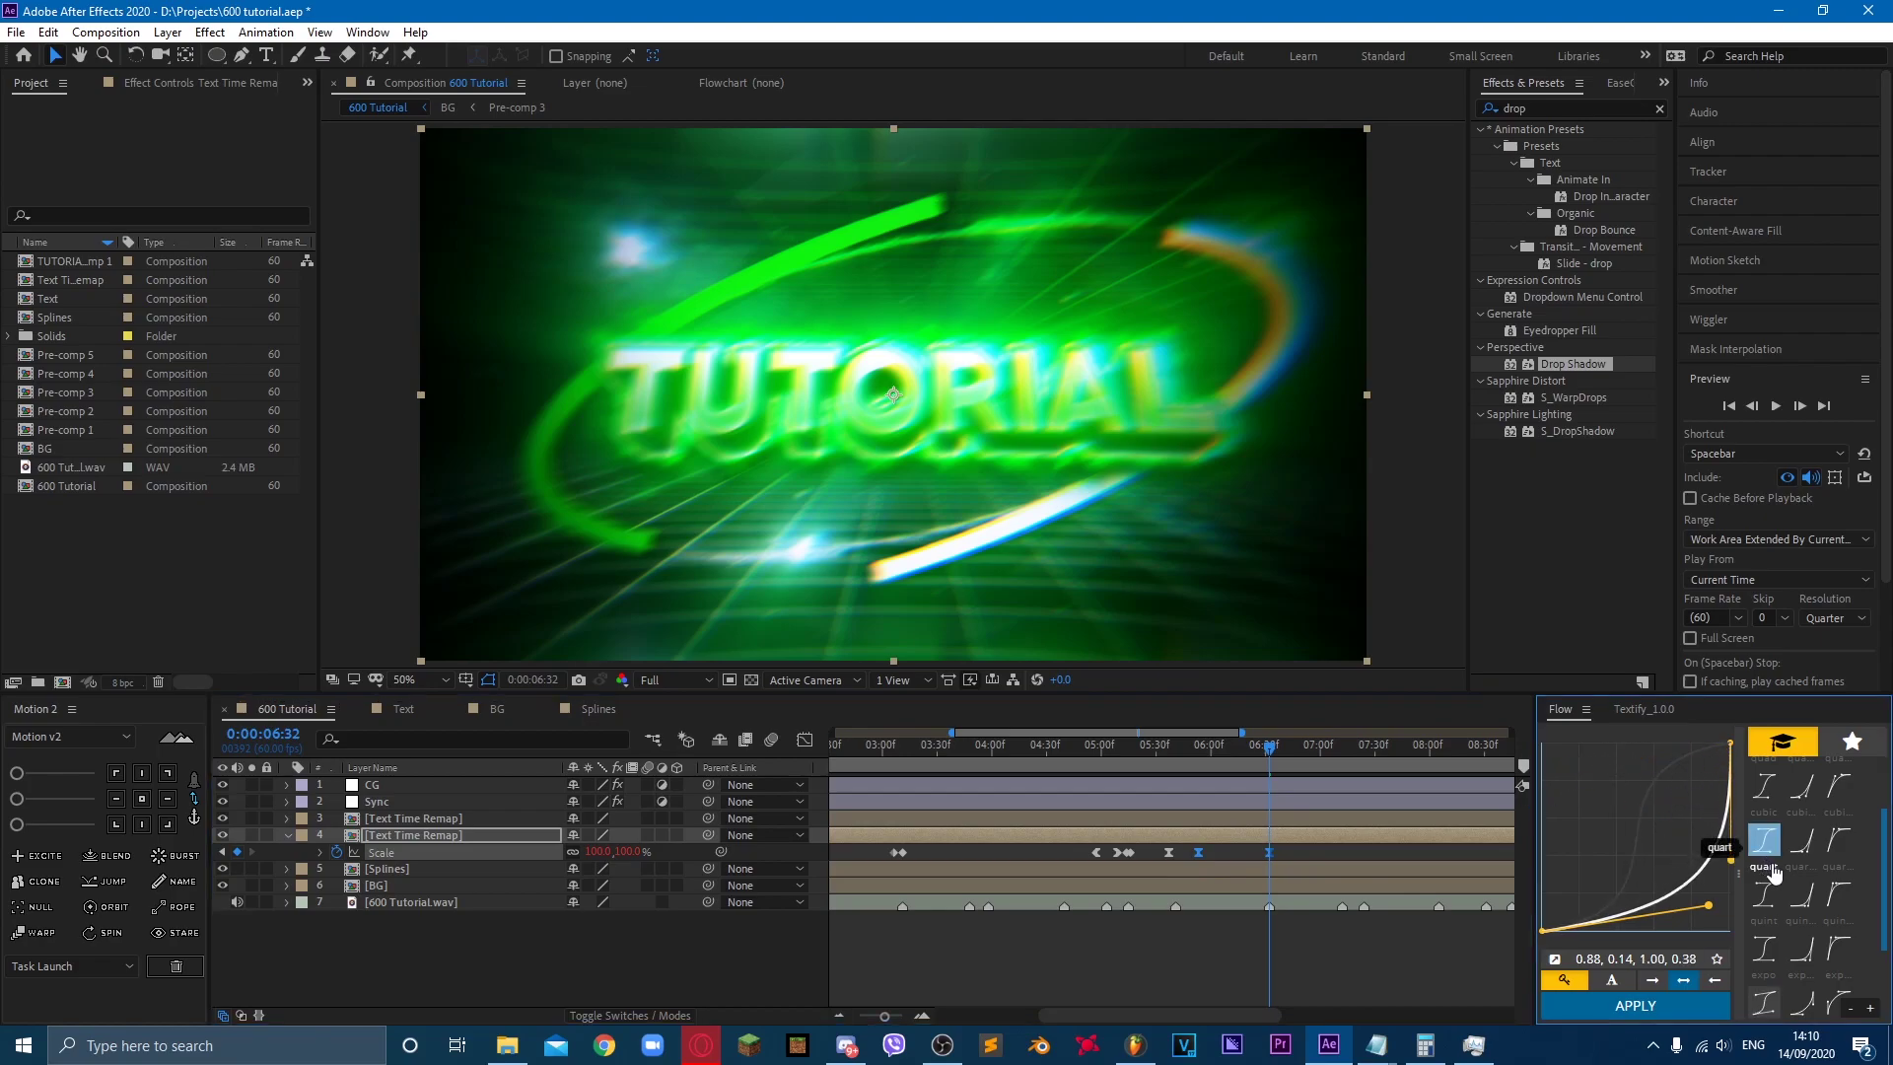
pyautogui.moveTo(1711, 909); pyautogui.dragTo(1715, 932)
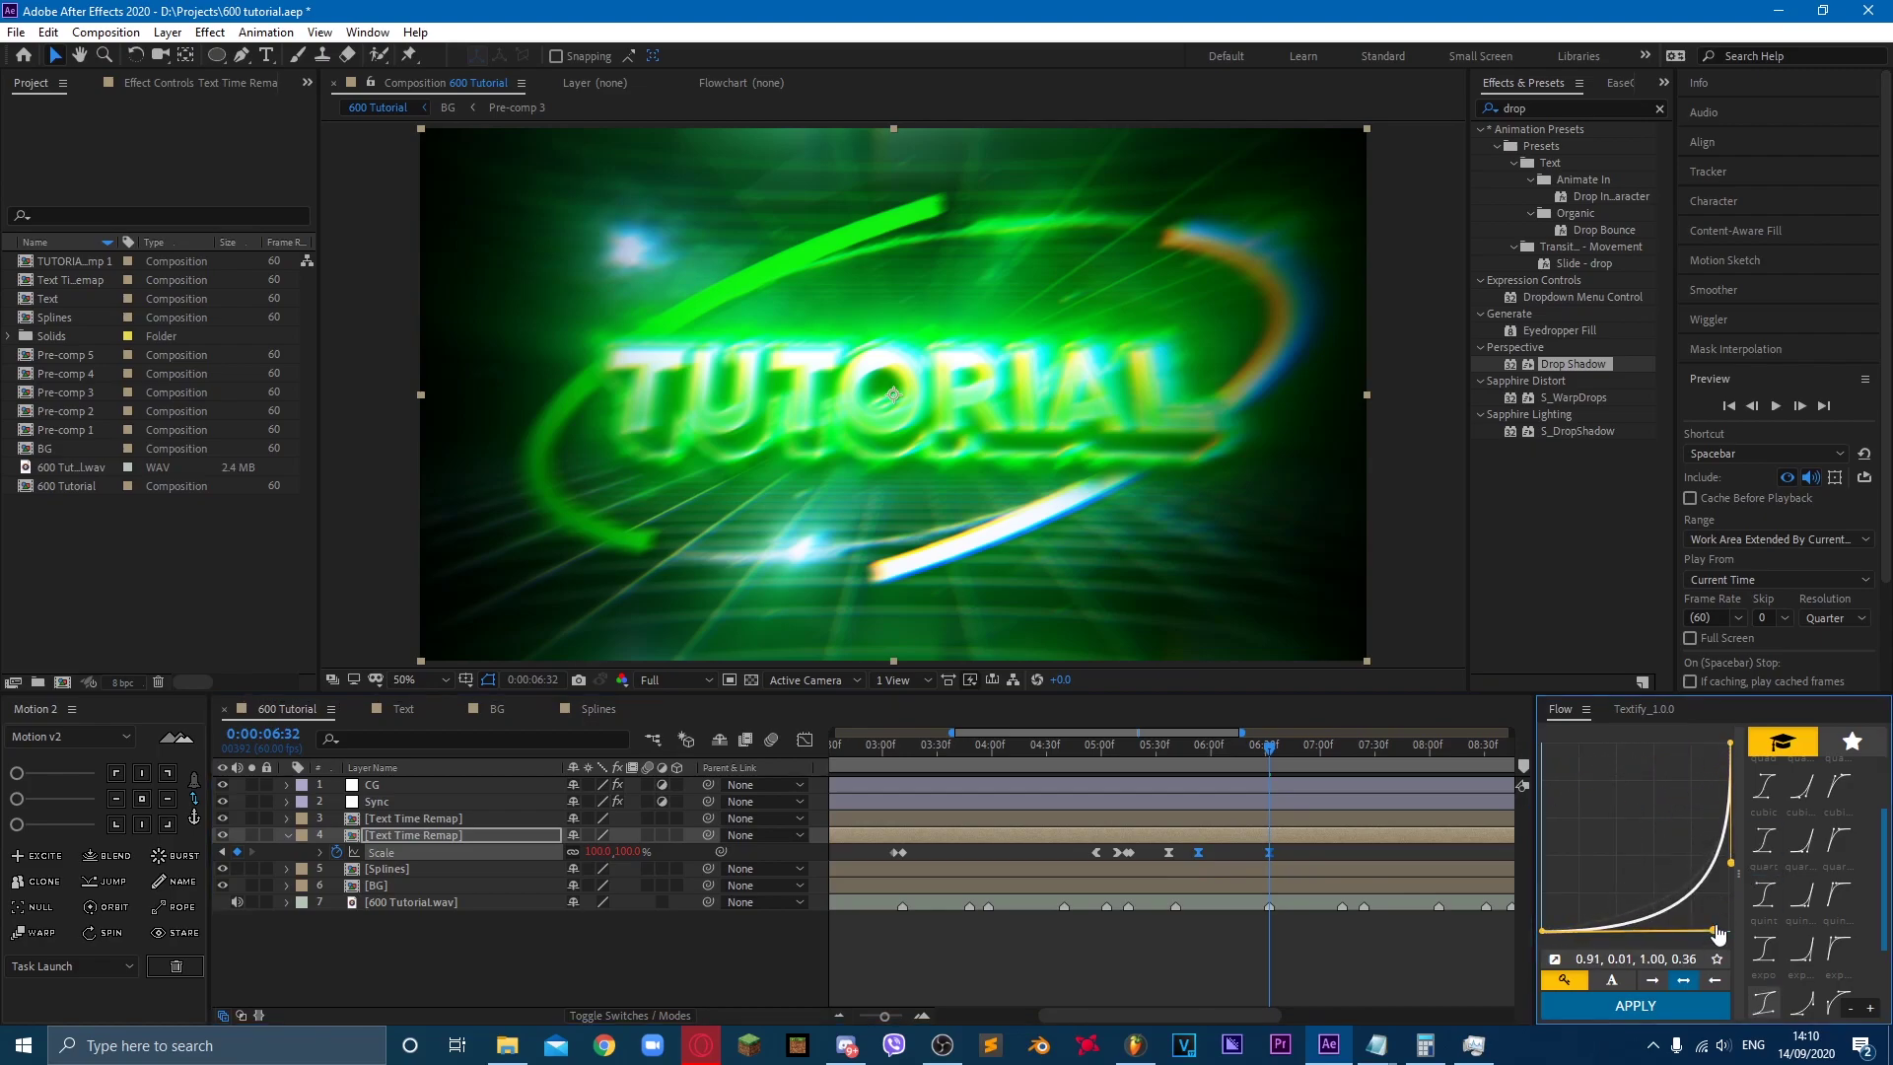
pyautogui.moveTo(1731, 865); pyautogui.dragTo(1739, 899)
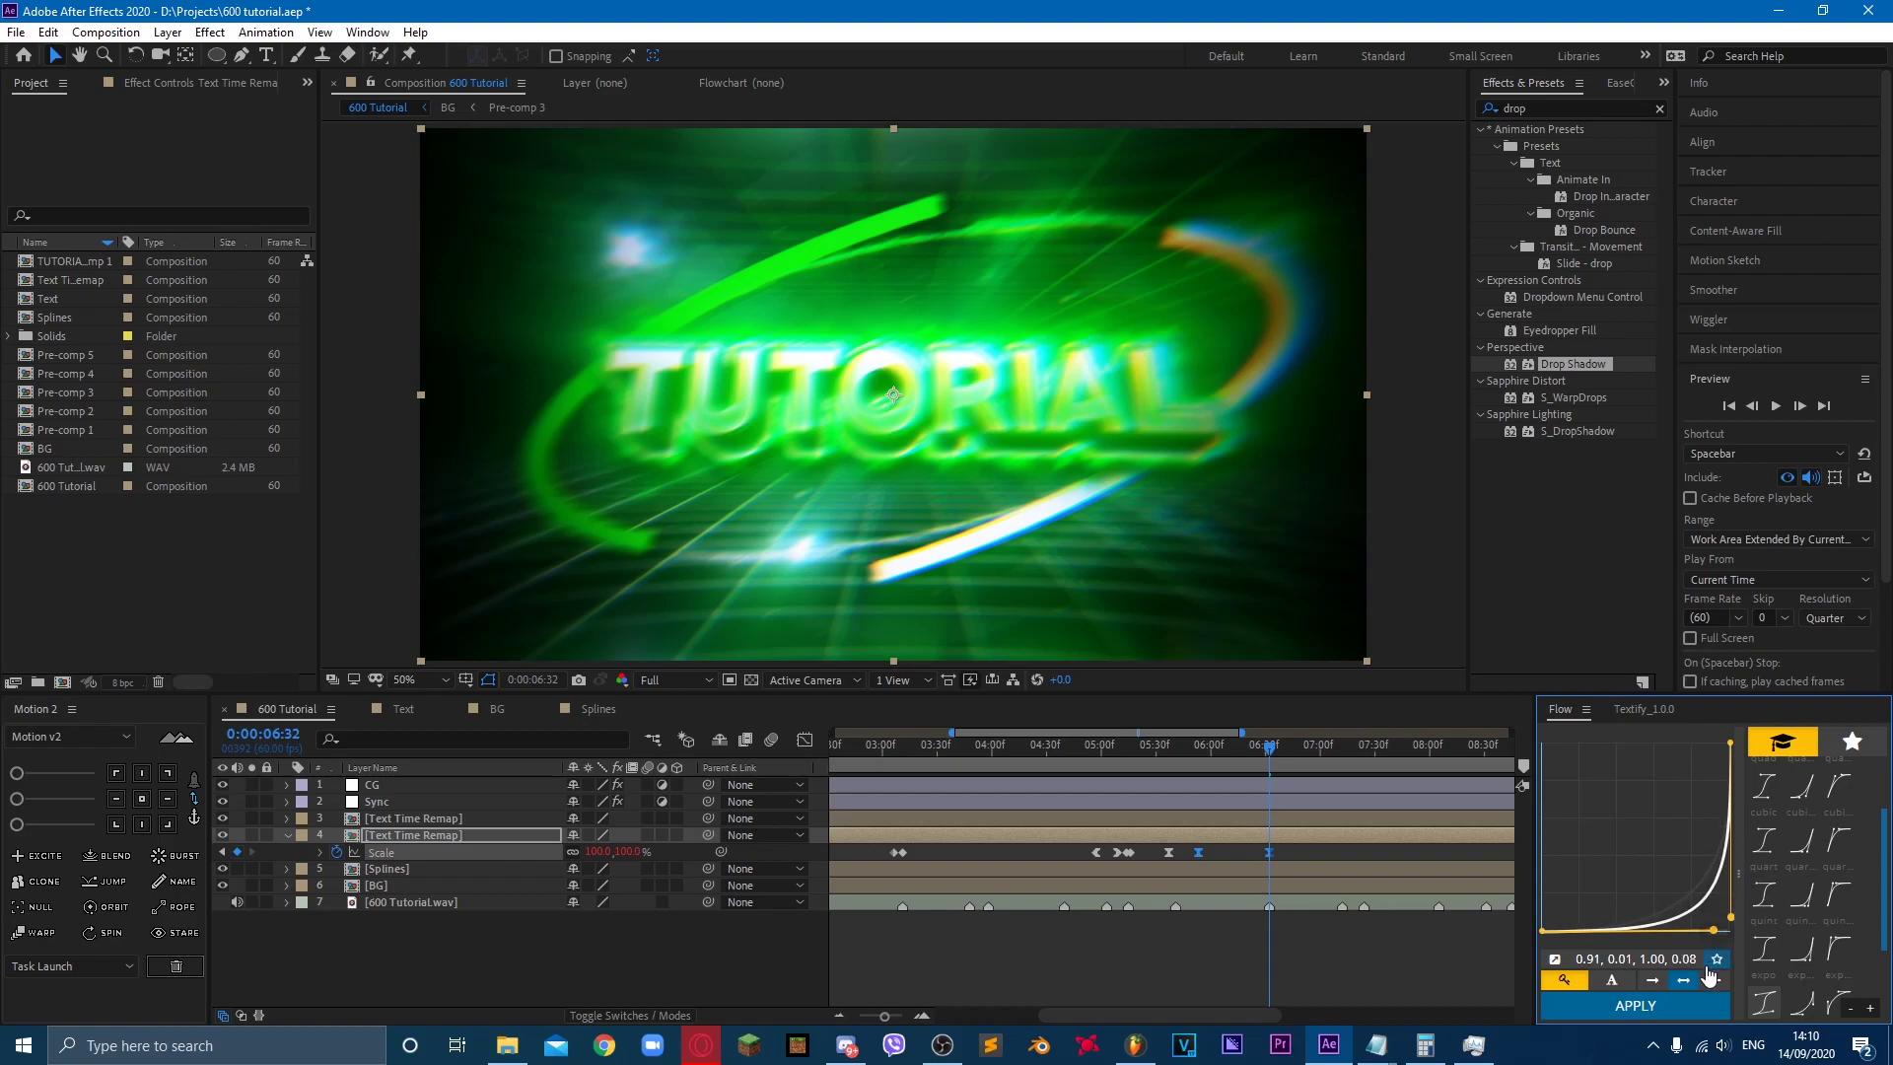
pyautogui.click(1676, 1006)
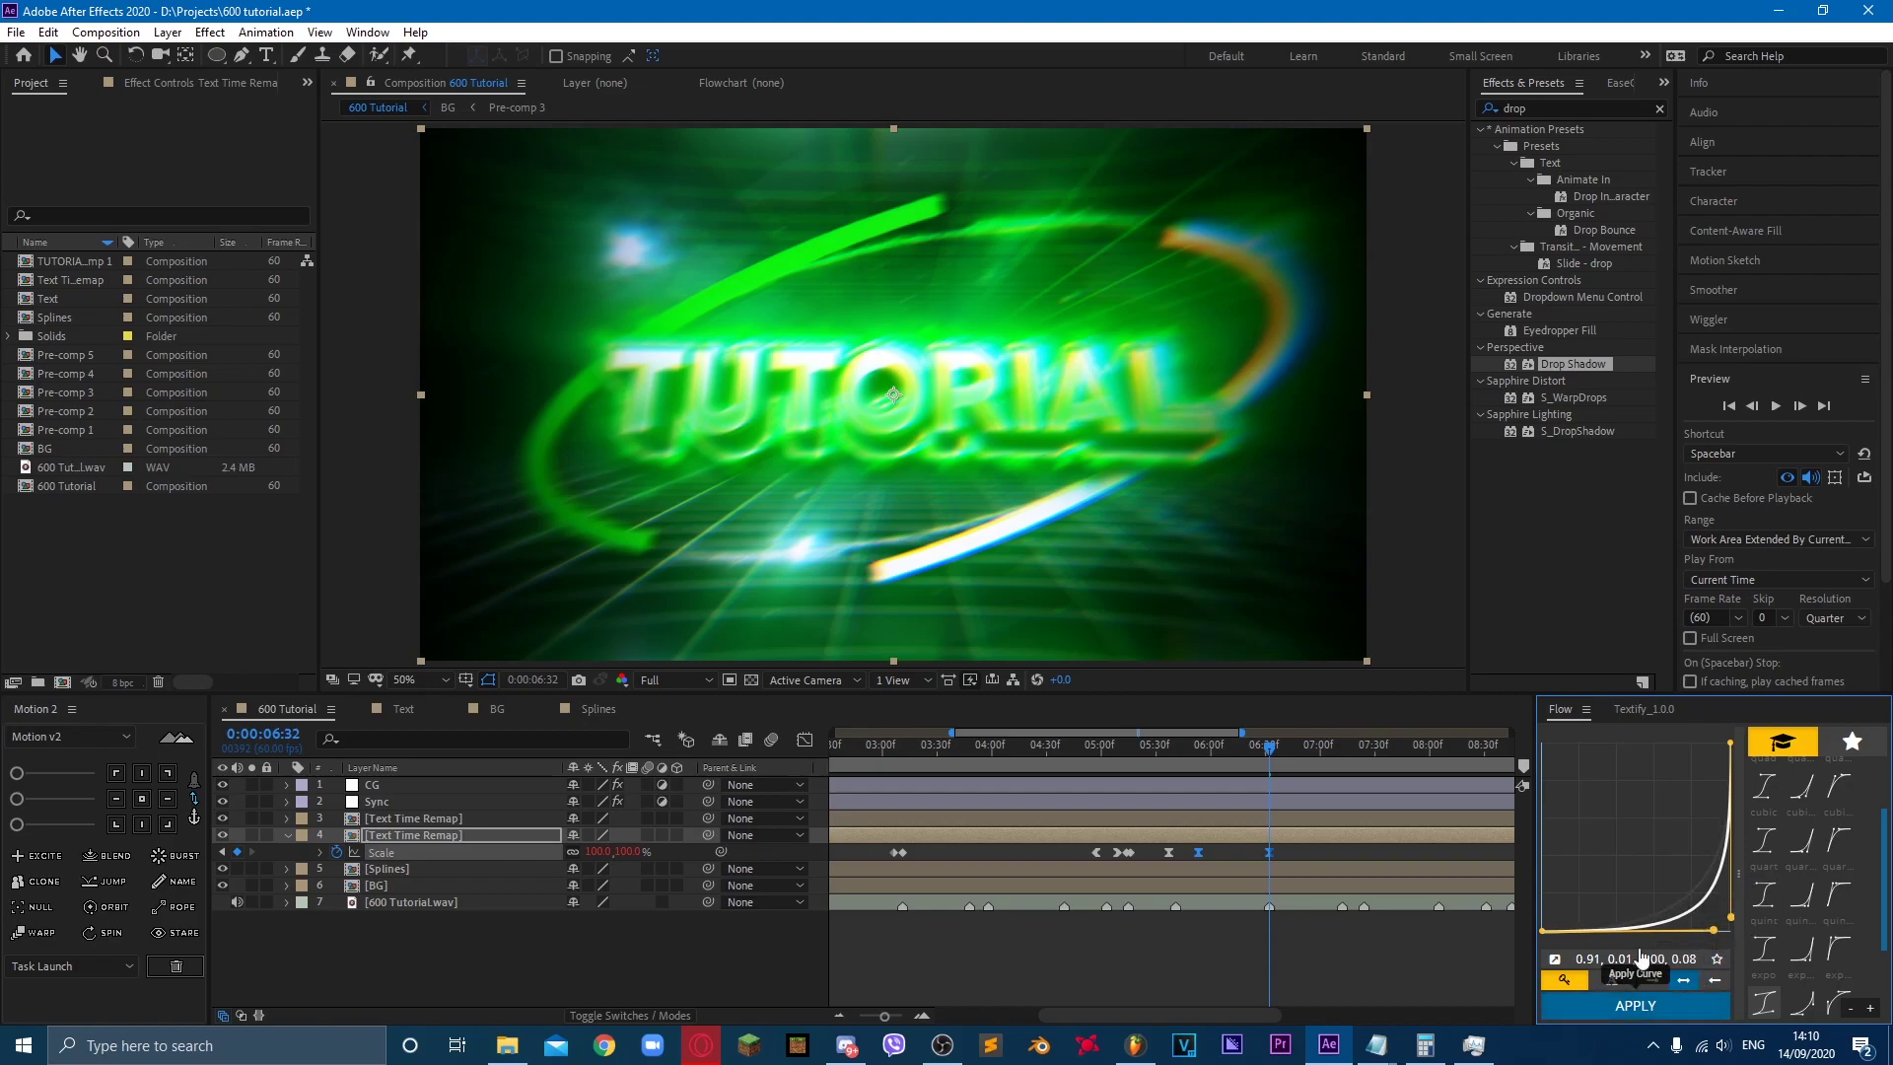
# Step: Preview the text's scale-down animation from 0:00:05:39
pyautogui.click(1174, 746)
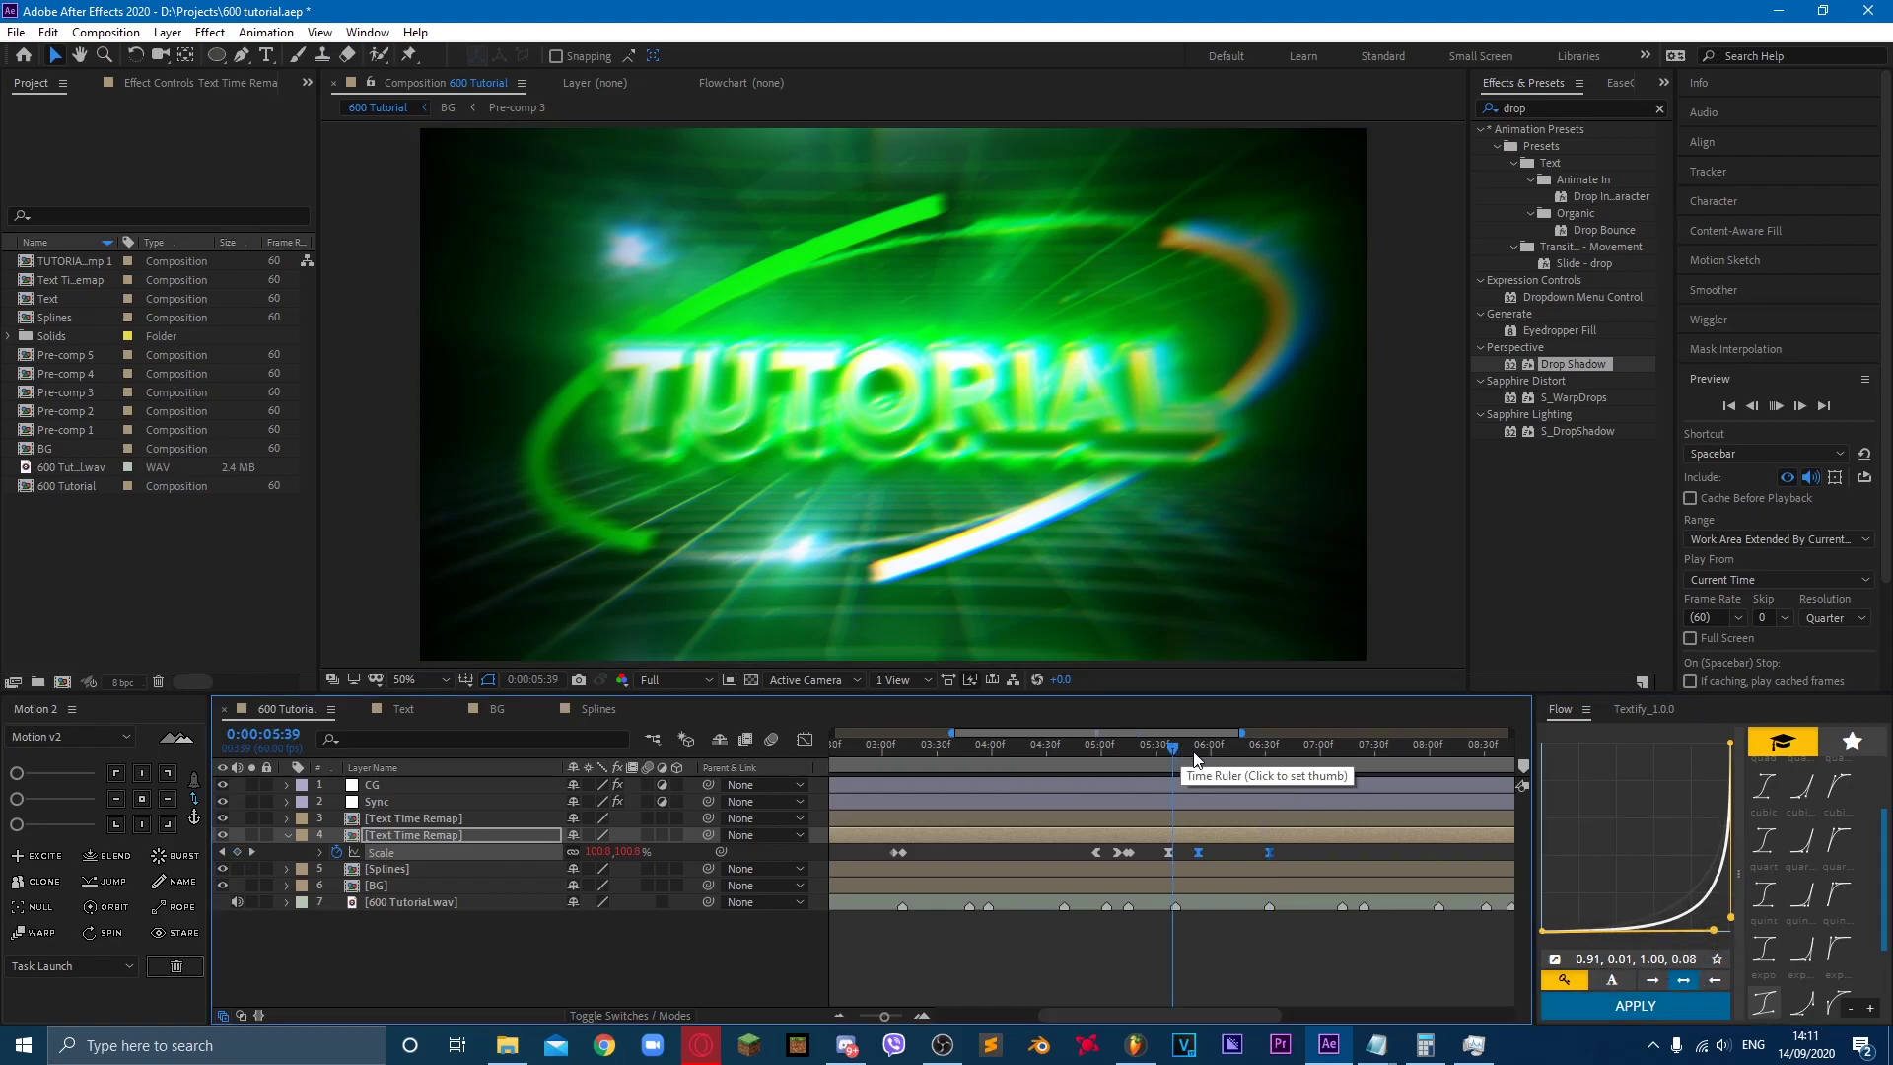
pyautogui.press('space')
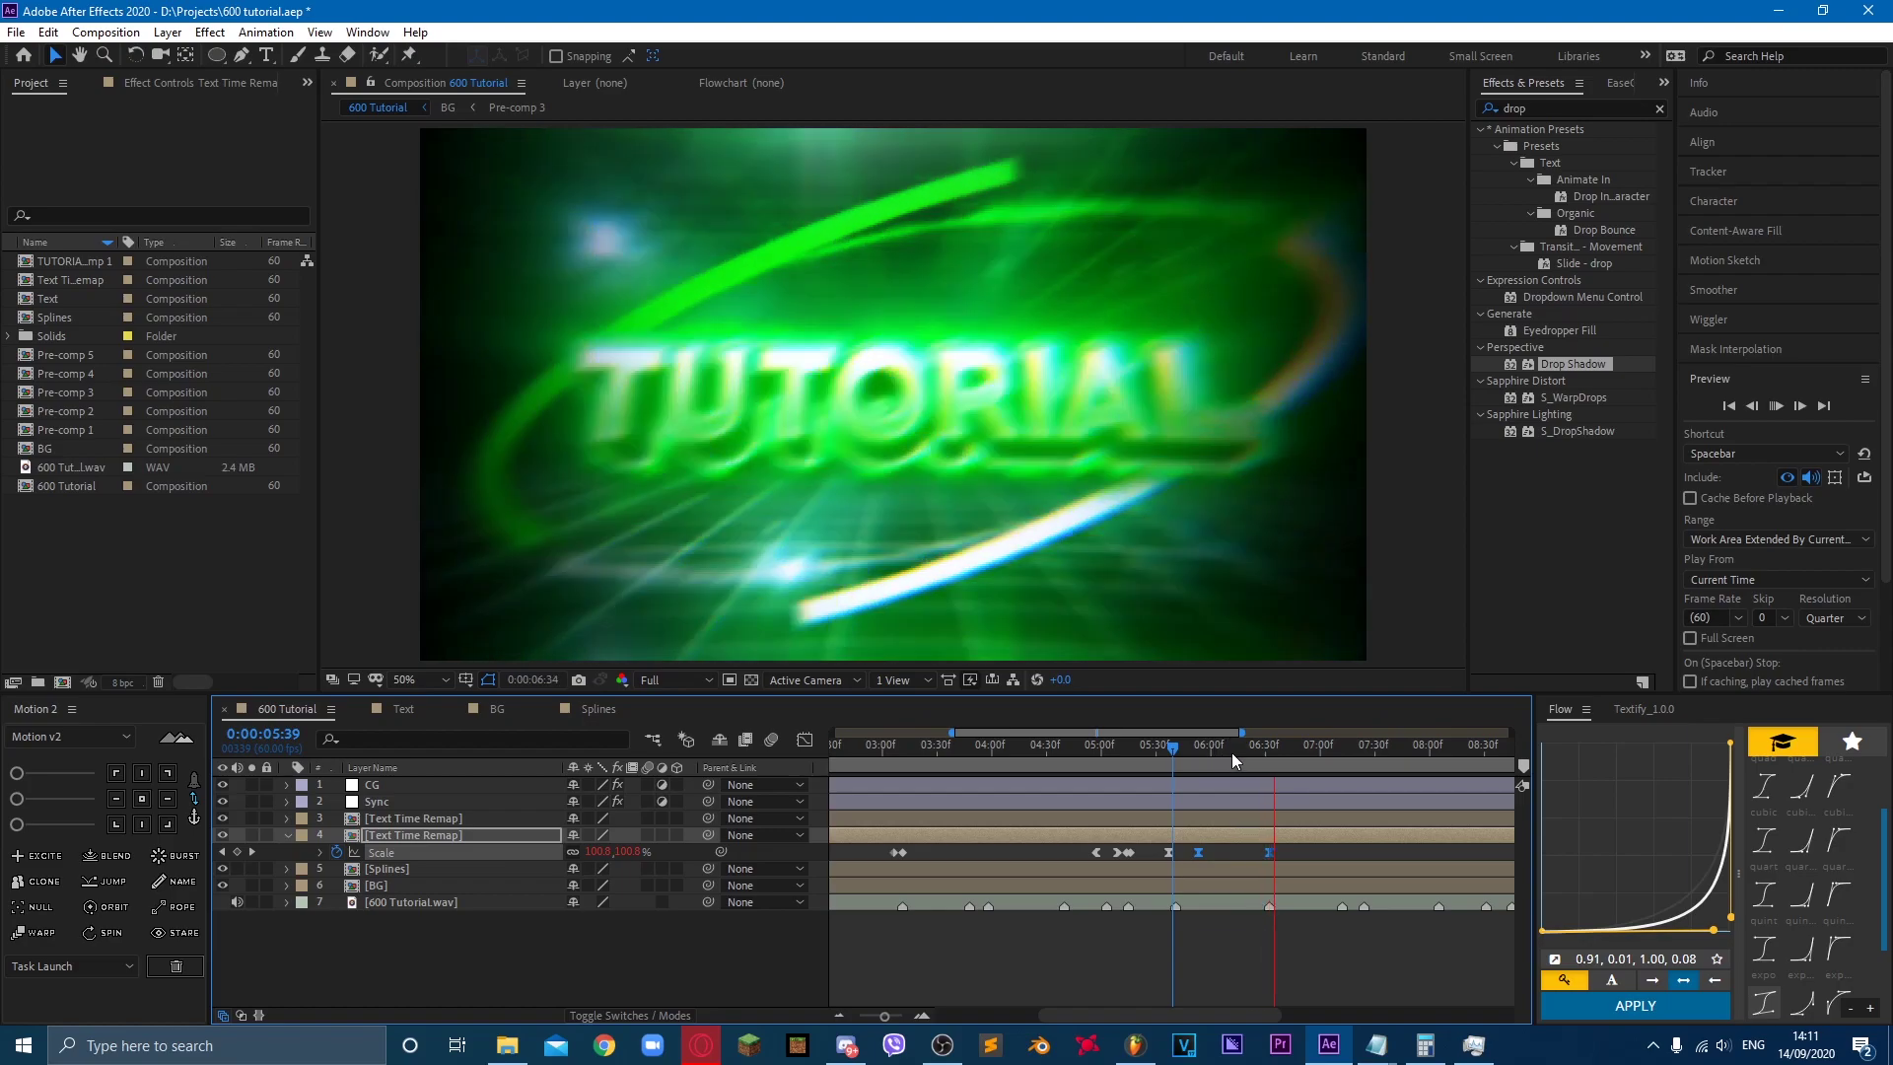
pyautogui.click(1232, 754)
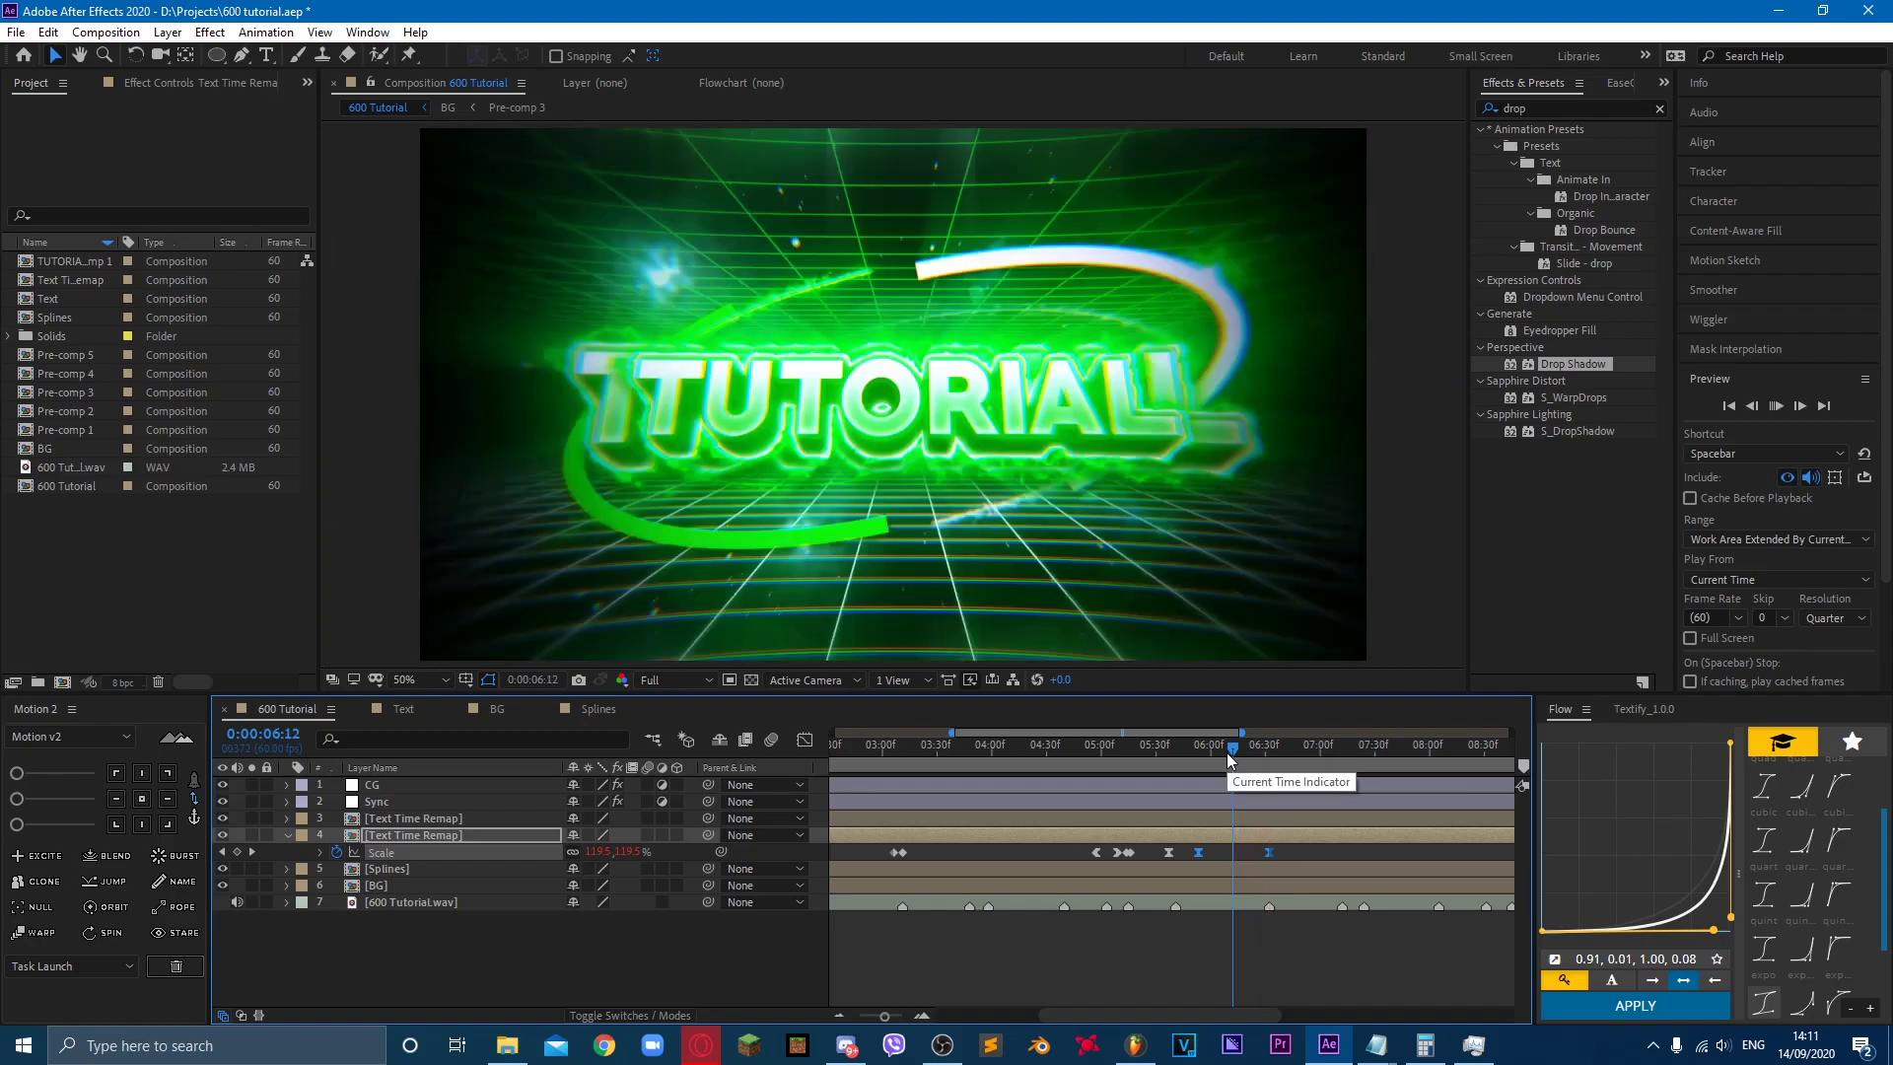
# Step: Find the Color Balance (HLS) effect and apply it to the lower Text Time Remap layer
pyautogui.moveTo(1226, 754); pyautogui.dragTo(1198, 765)
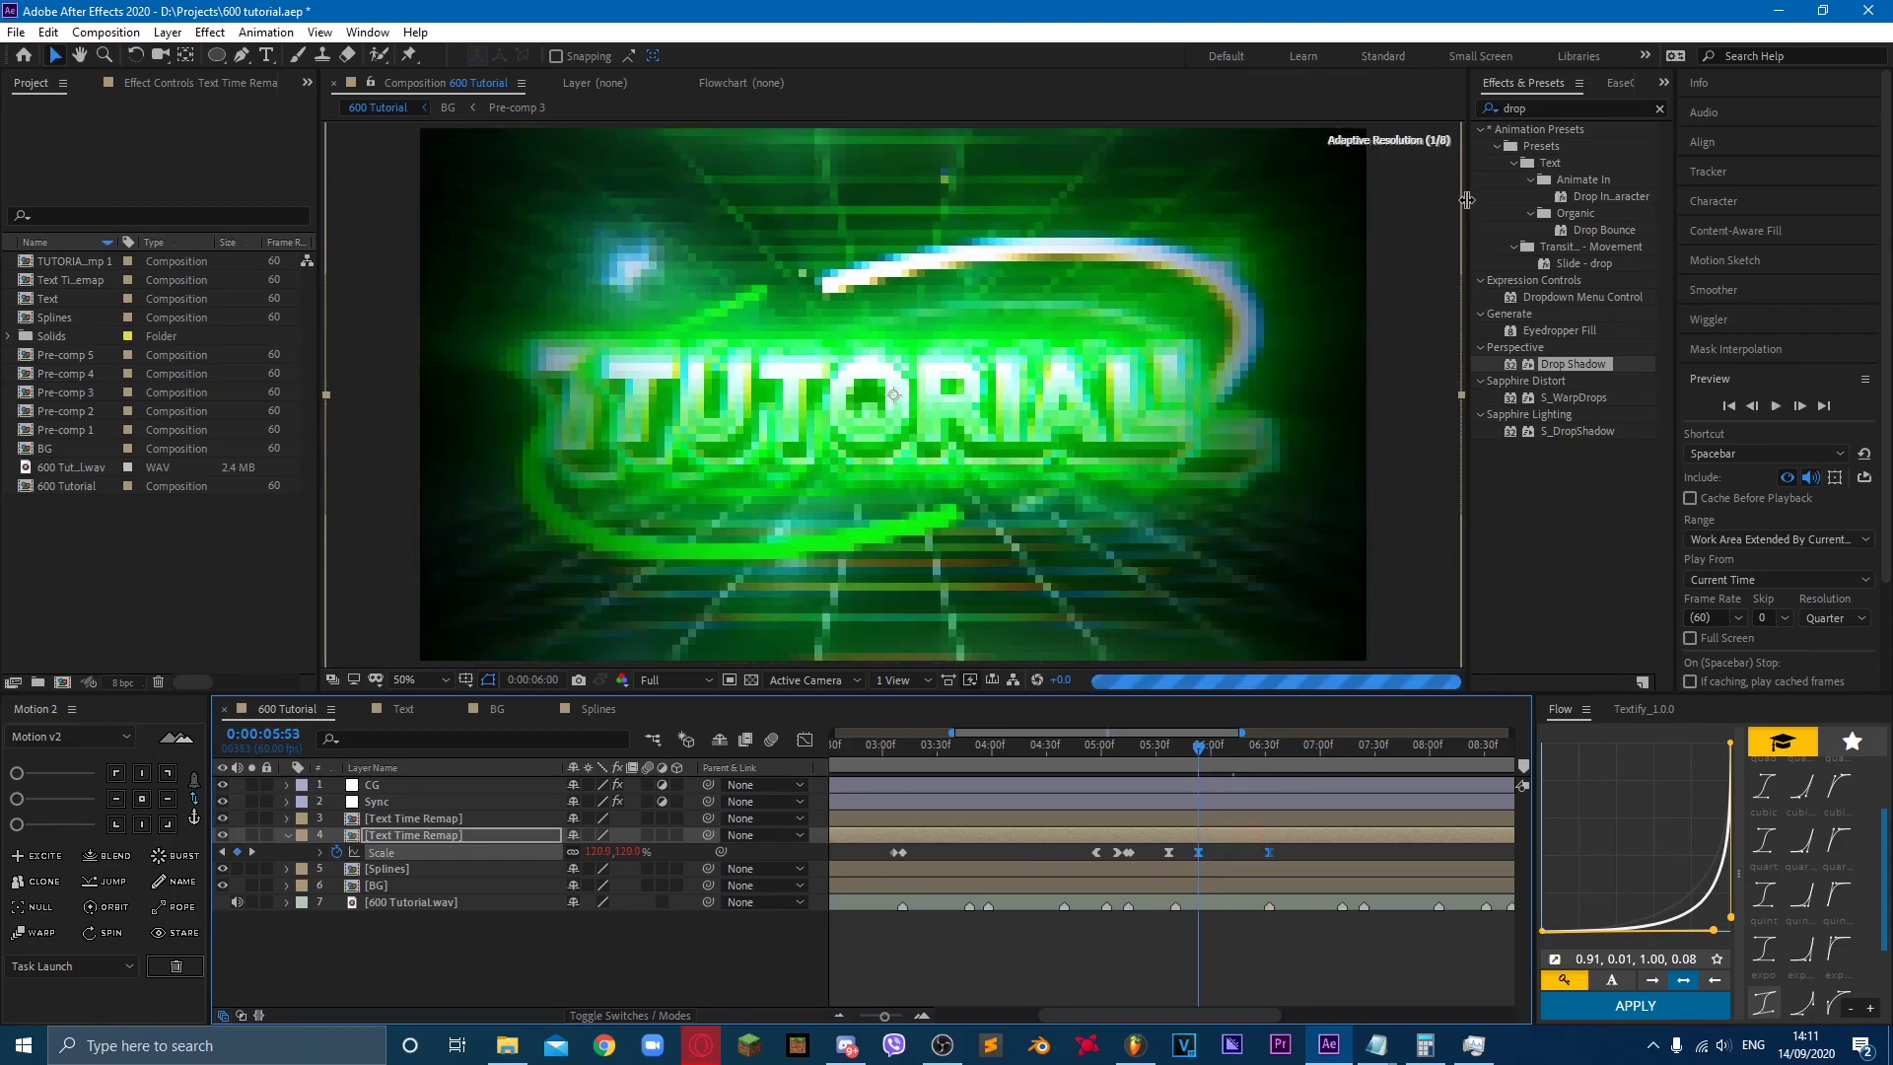
pyautogui.click(1575, 112)
pyautogui.press('BackSpace')
pyautogui.press('BackSpace')
pyautogui.press('BackSpace')
pyautogui.press('BackSpace')
pyautogui.write('balan')
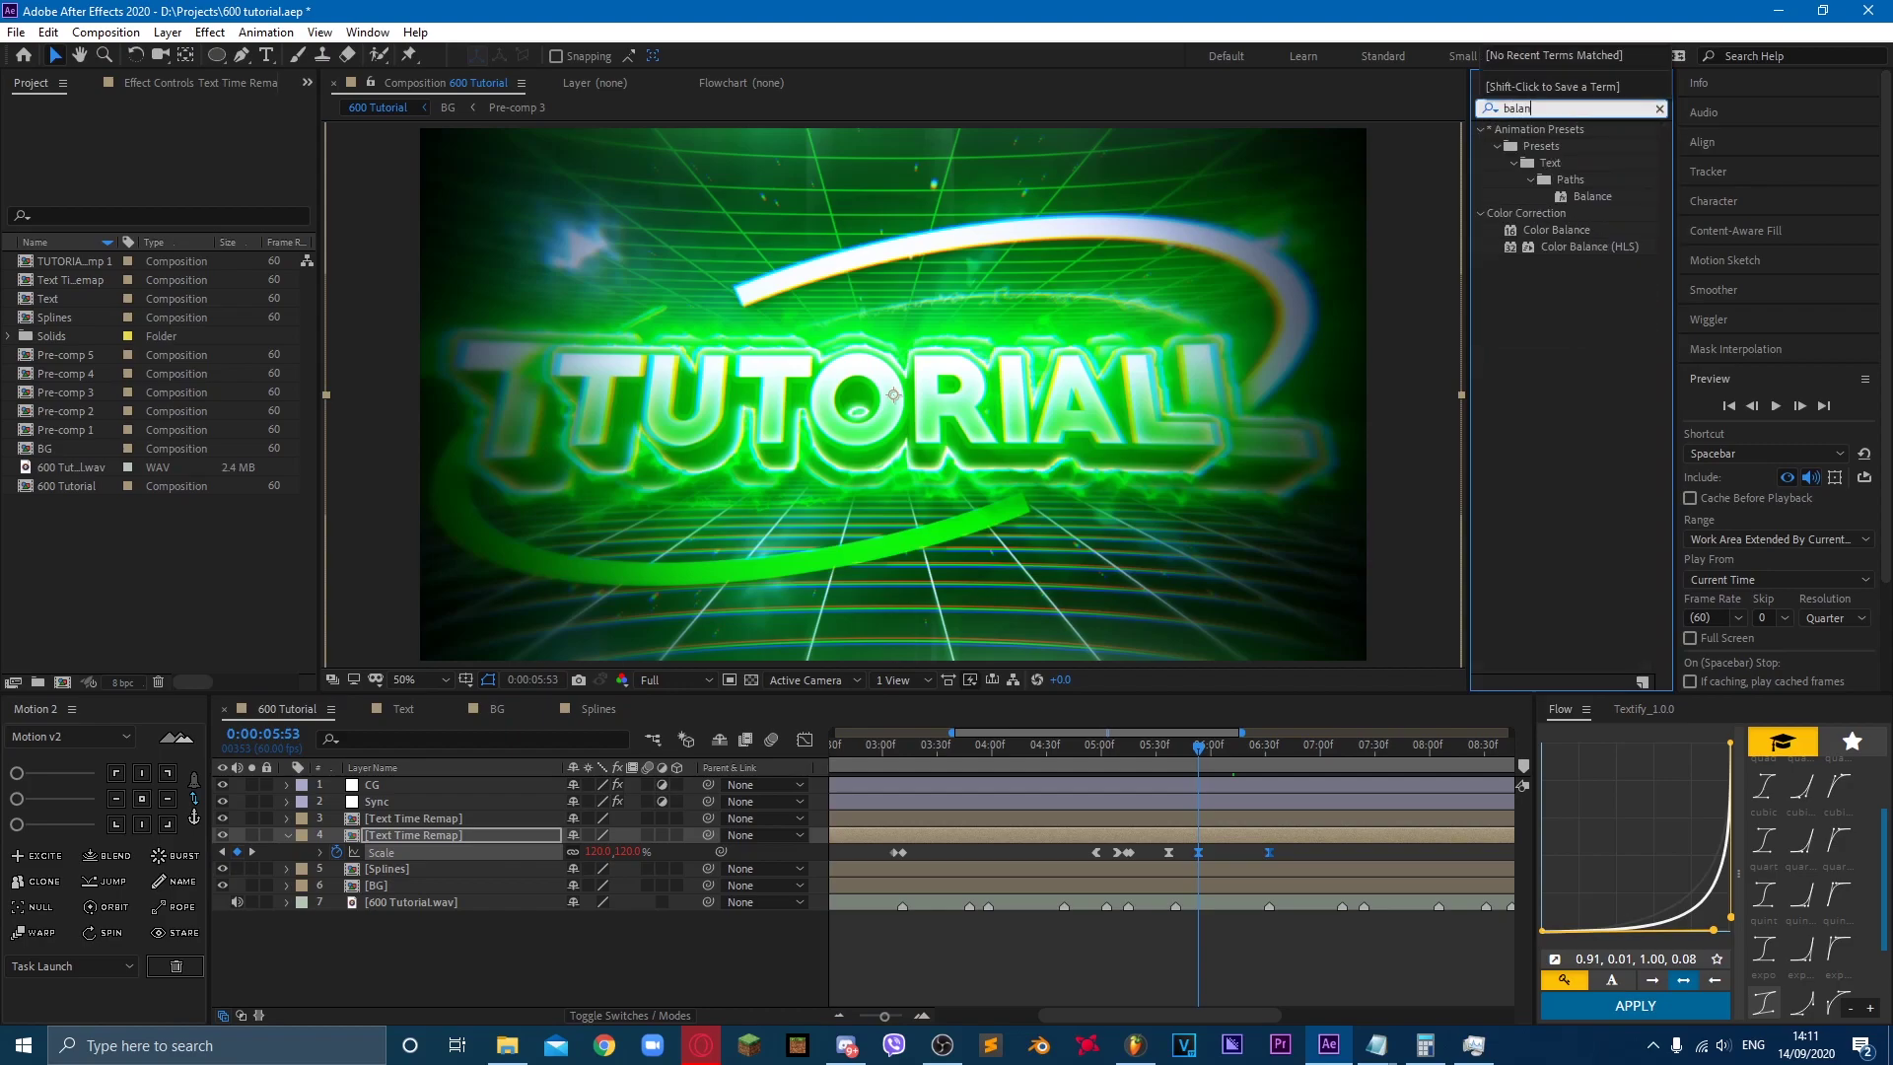
pyautogui.doubleClick(1607, 240)
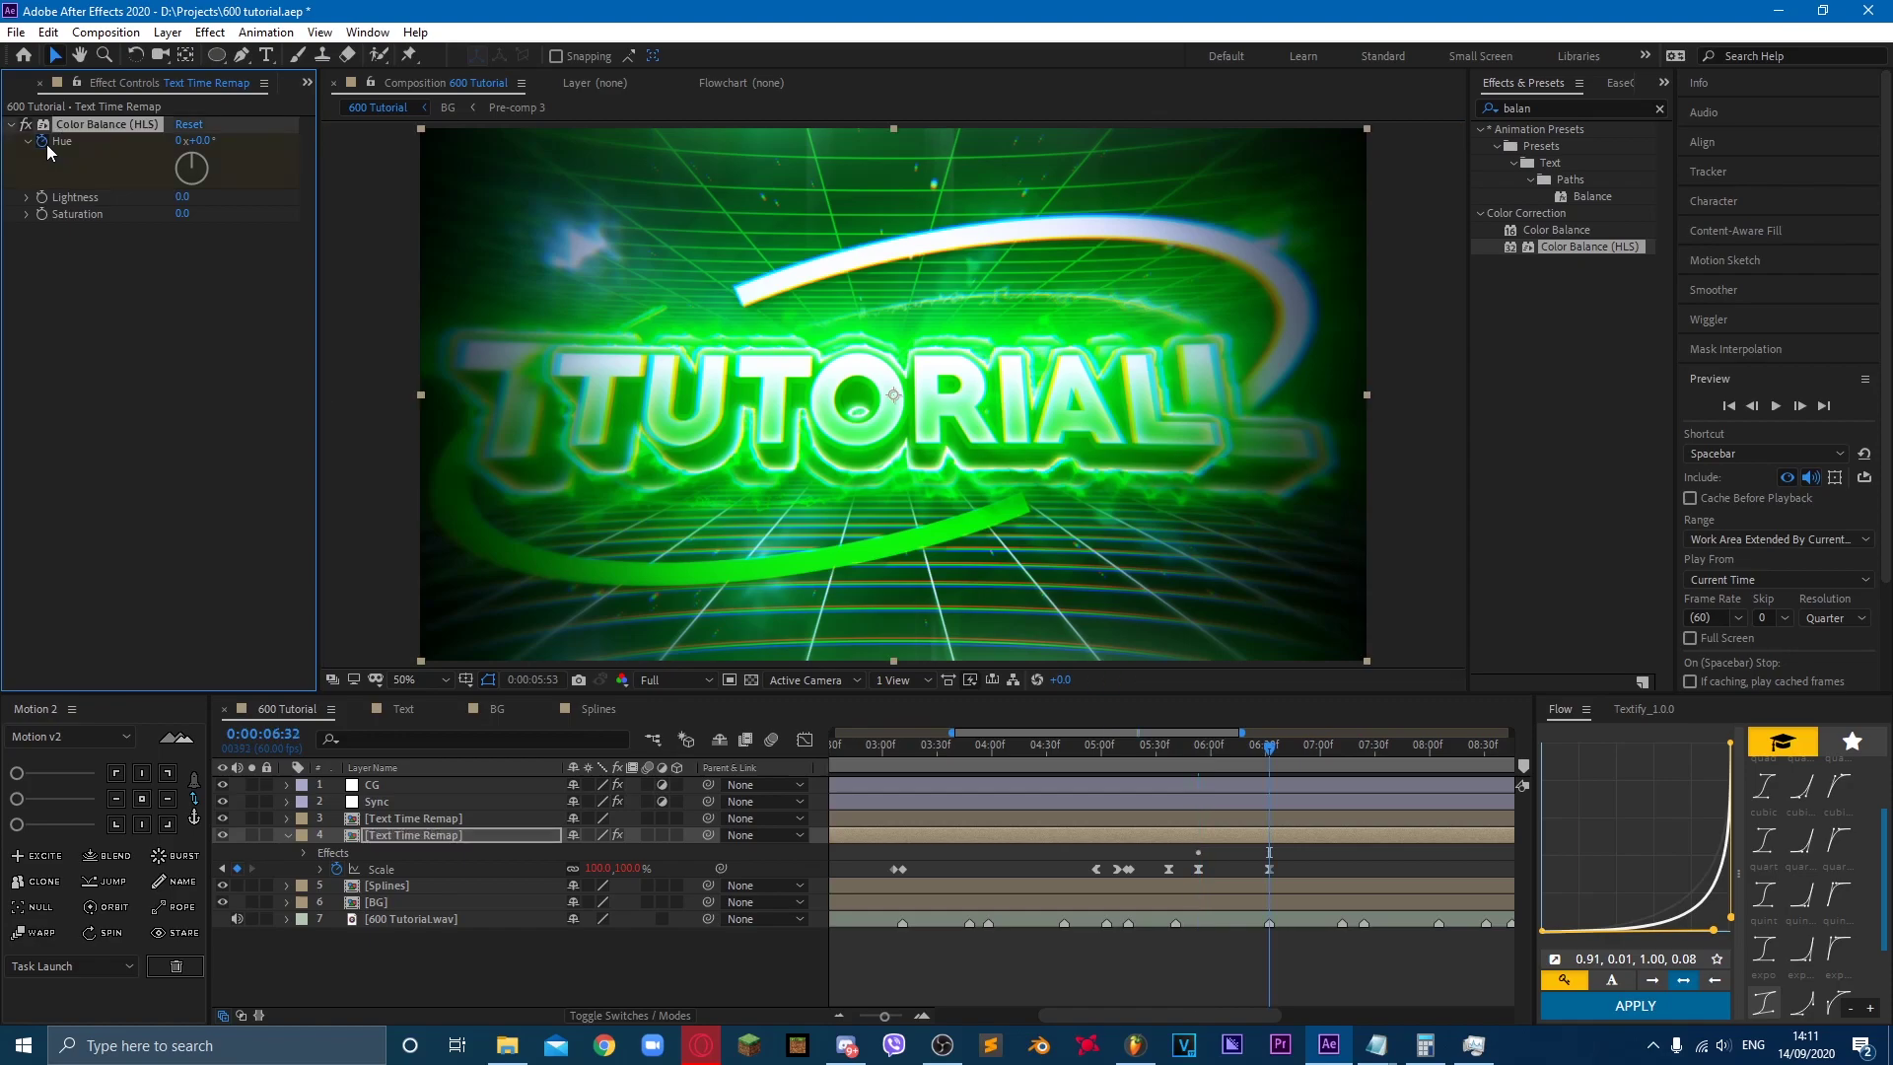
pyautogui.click(44, 143)
pyautogui.press('k')
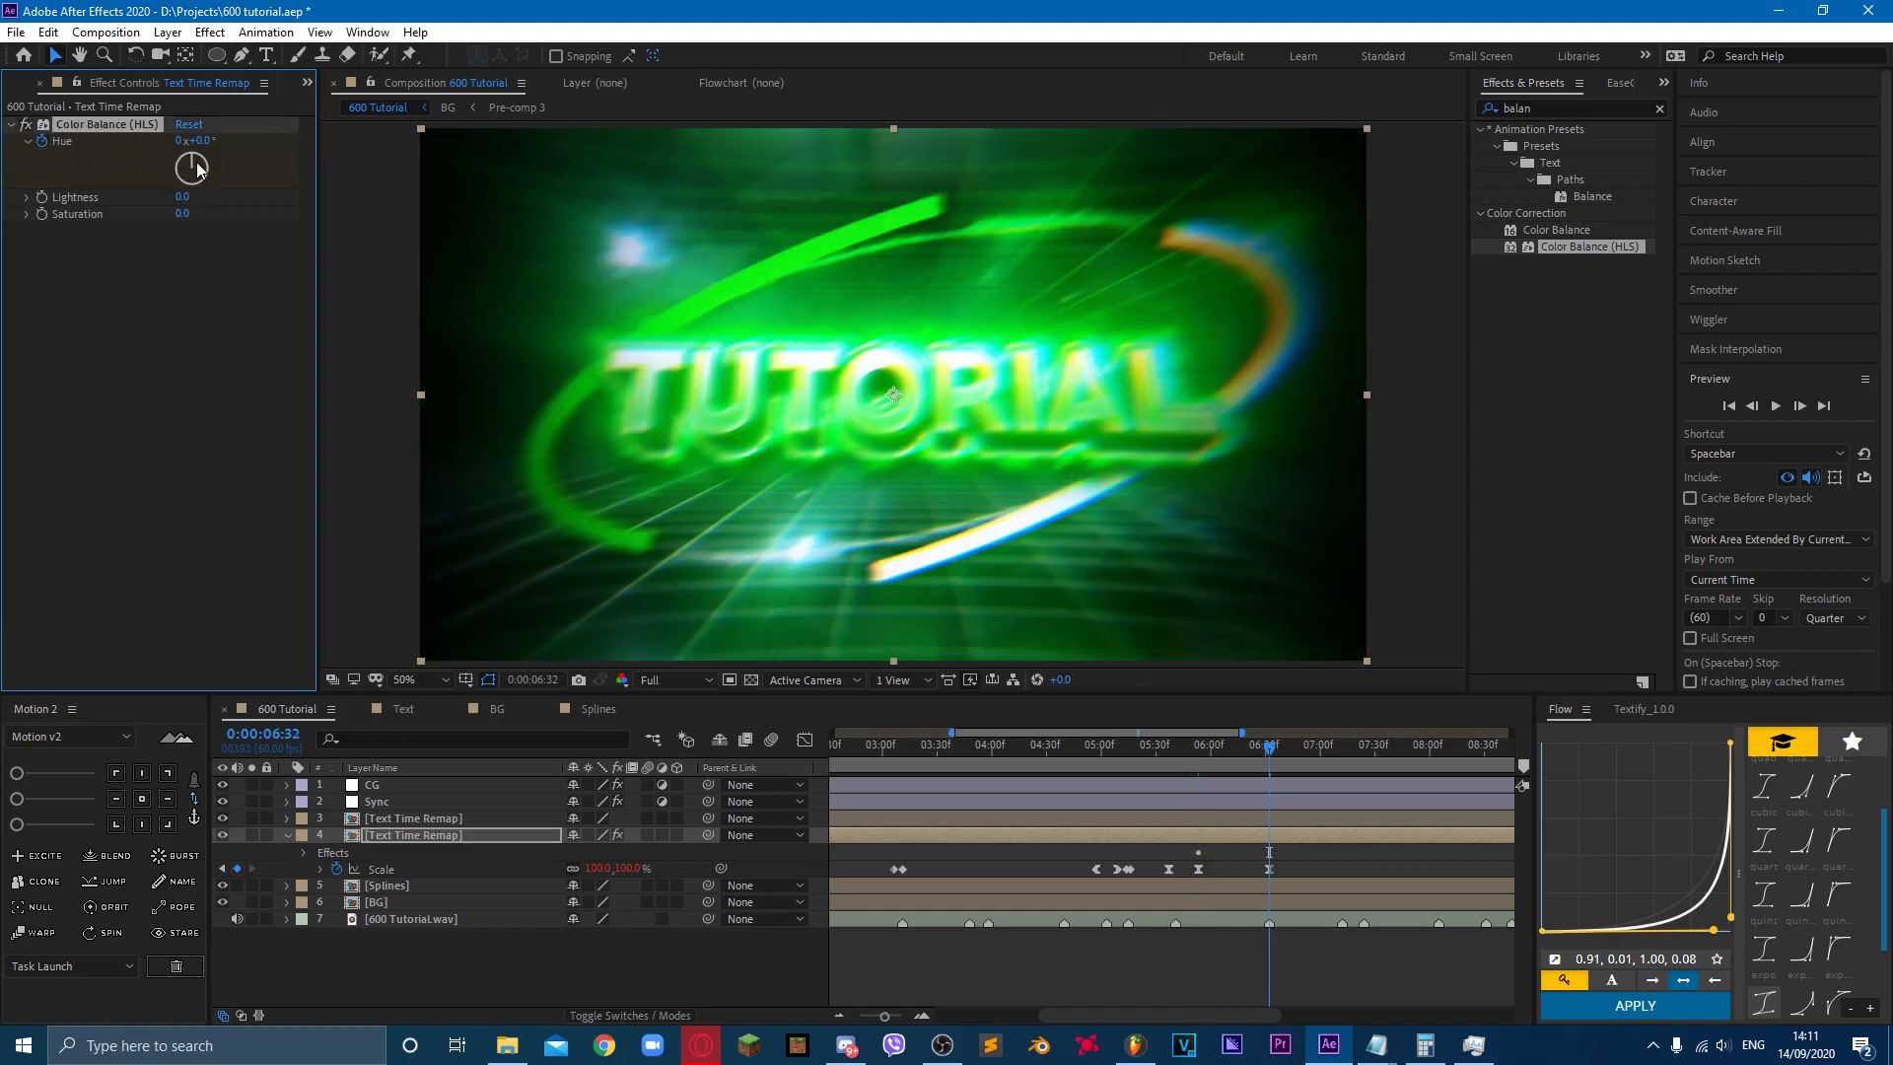
pyautogui.press('j')
pyautogui.click(800, 569)
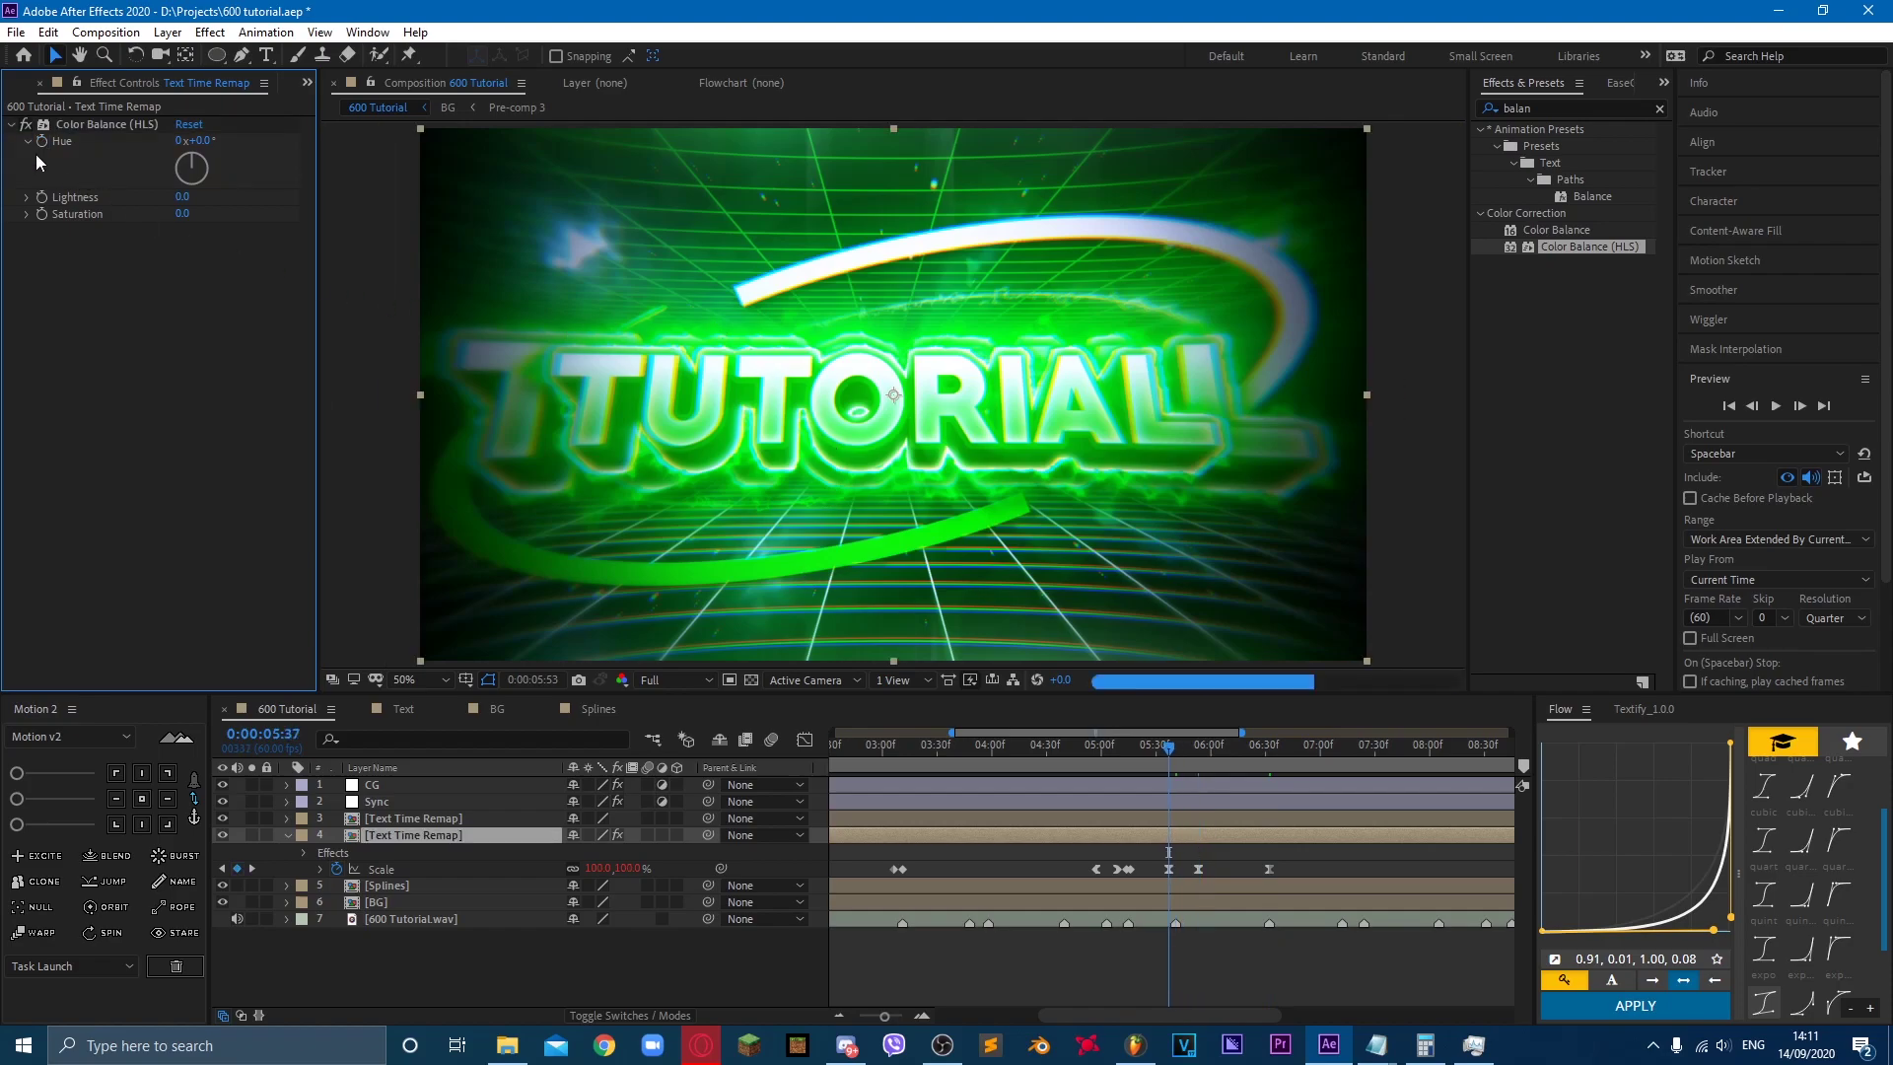
# Step: Keyframe the Color Balance (HLS) Hue at 0° at 0:00:05:37 and five full revolutions at 0:00:06:32
pyautogui.press('j')
pyautogui.click(43, 143)
pyautogui.press('space')
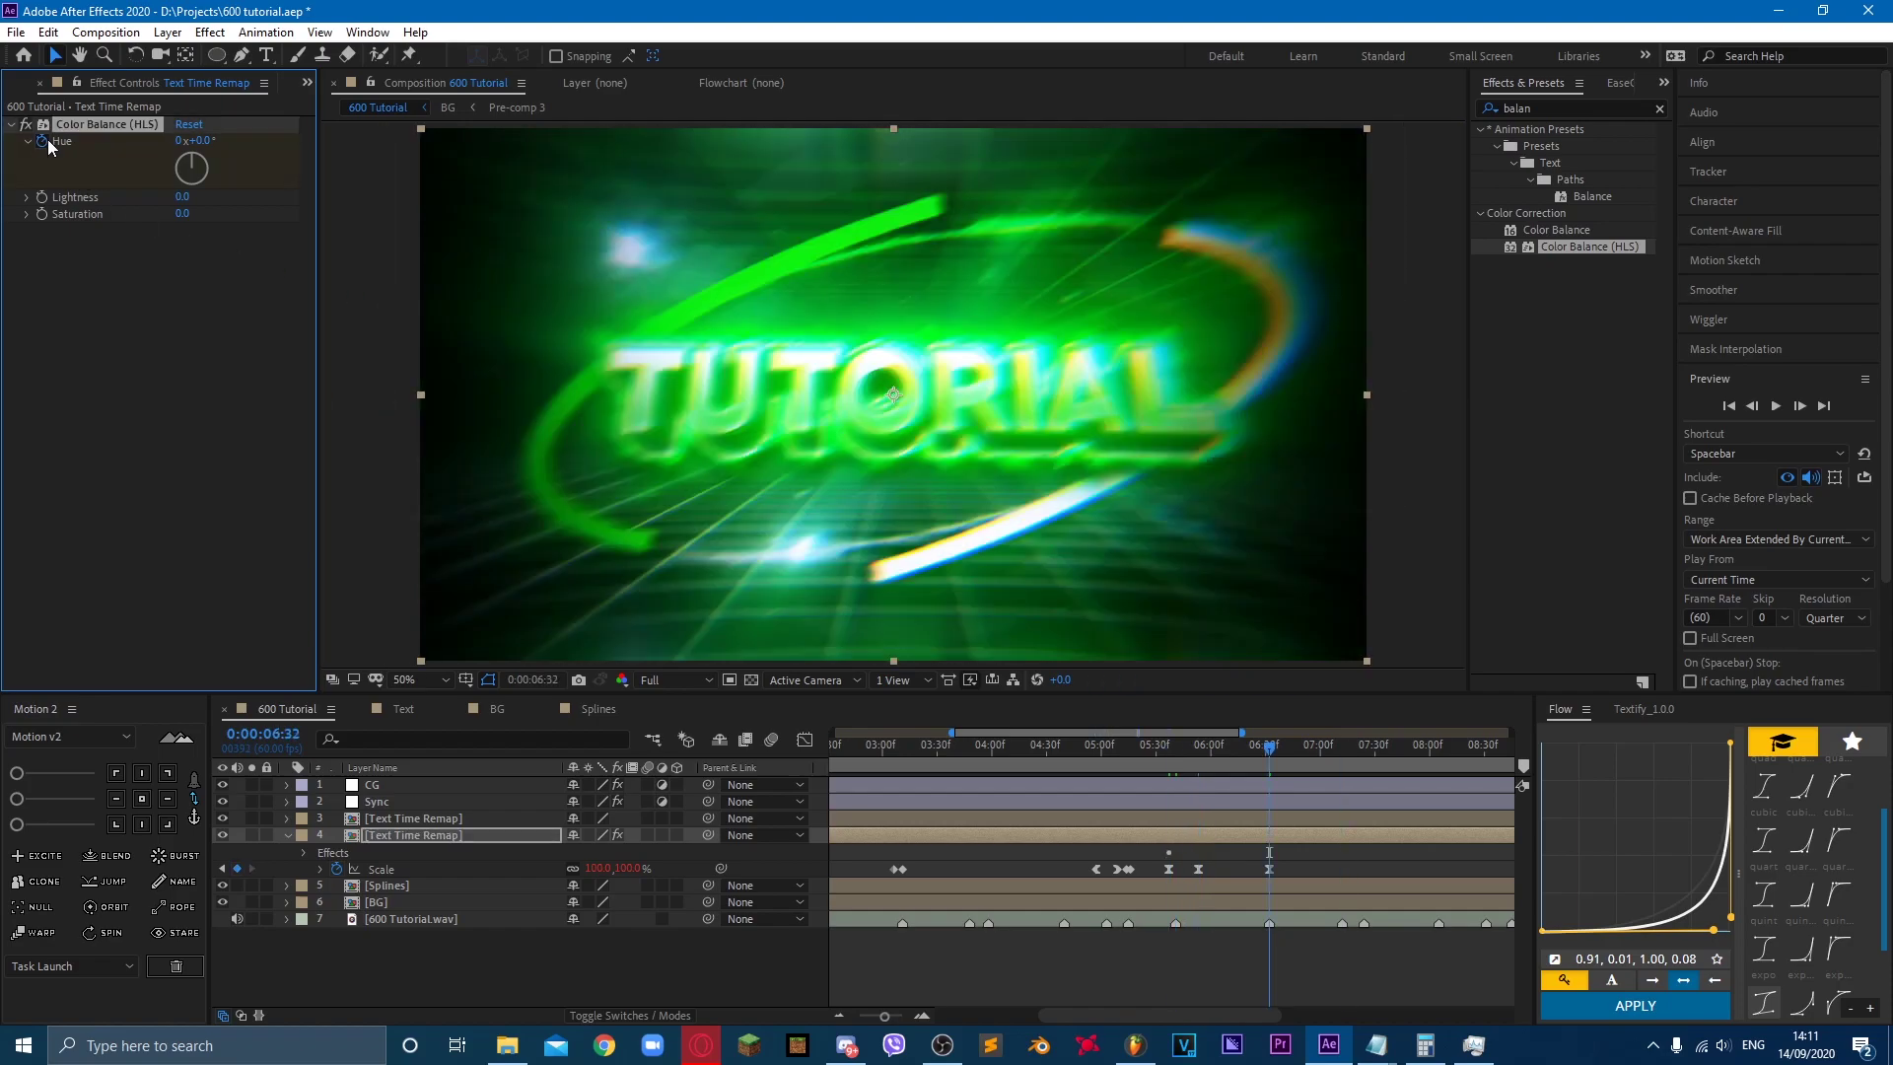
pyautogui.moveTo(197, 178); pyautogui.dragTo(156, 140)
pyautogui.click(204, 141)
pyautogui.write('0')
pyautogui.press('Return')
pyautogui.click(180, 142)
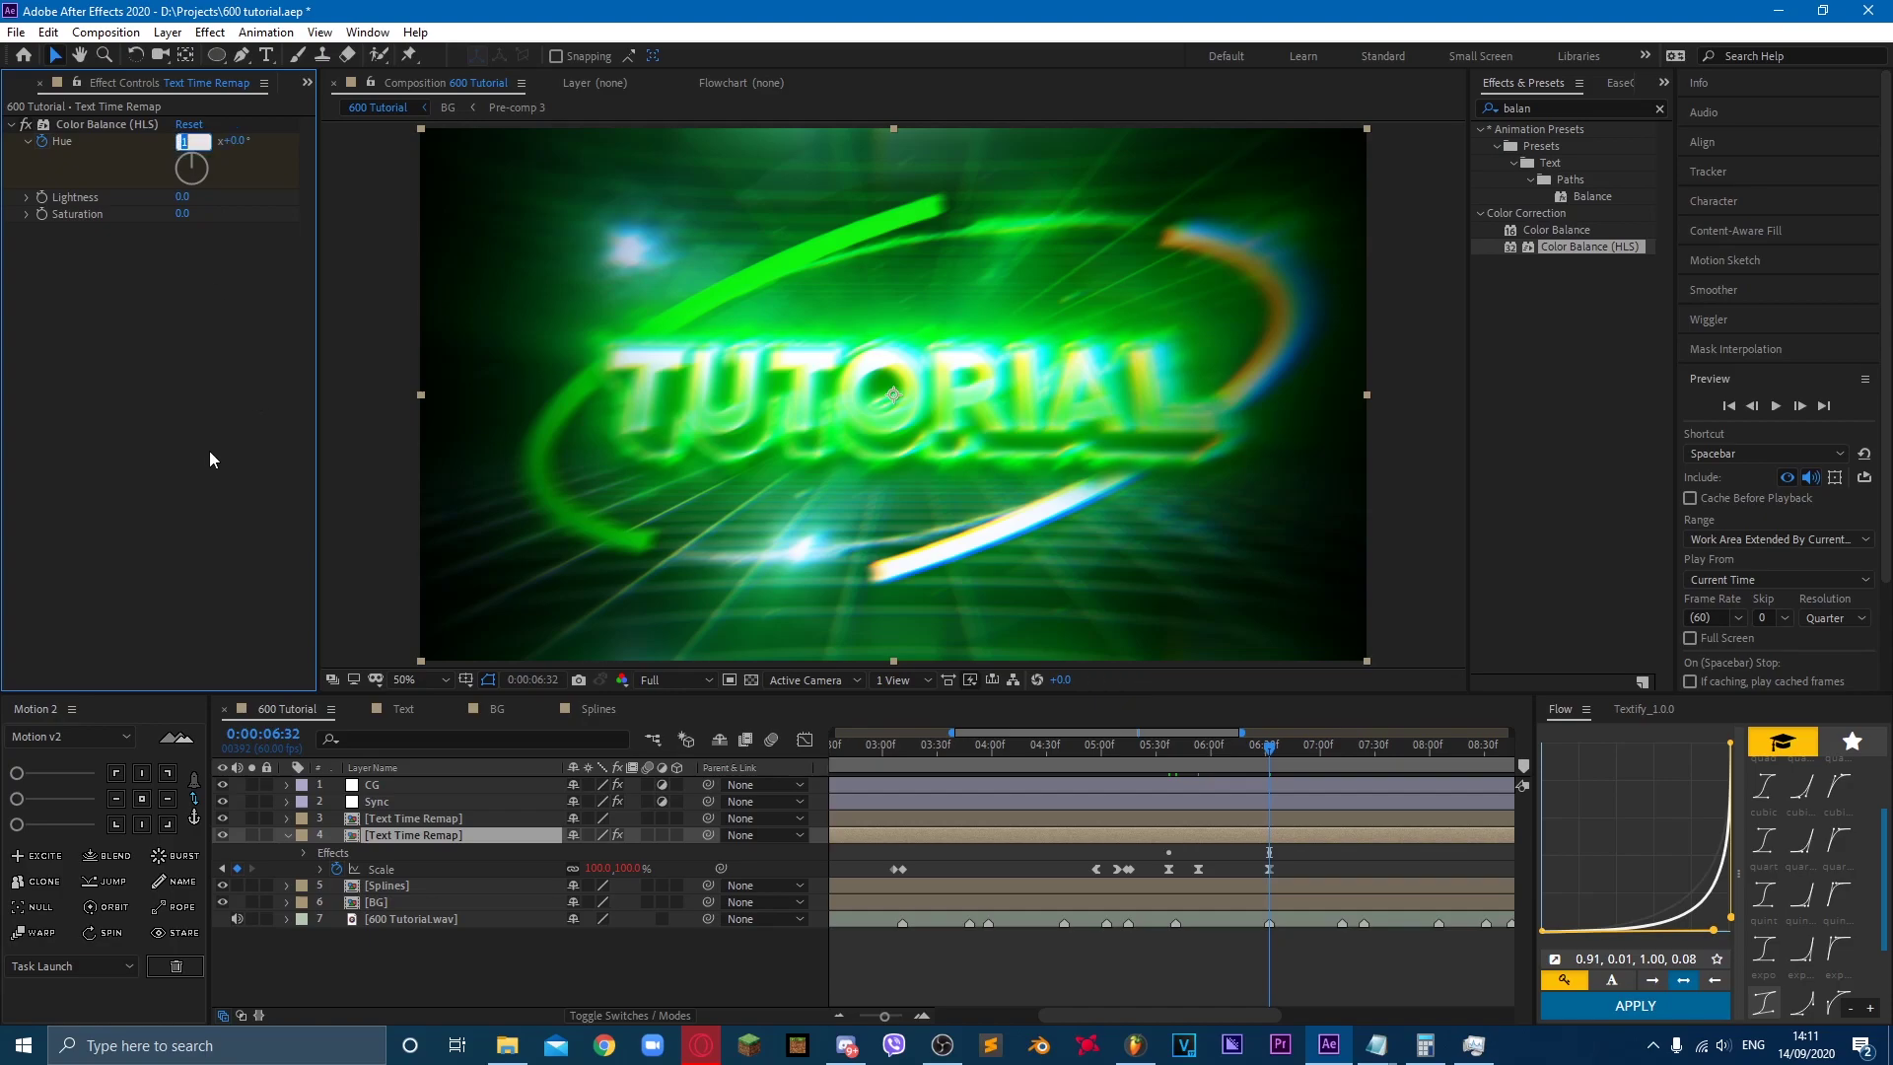
# Step: Preview the hue cycling on the text from 0:00:05:37
pyautogui.click(1168, 751)
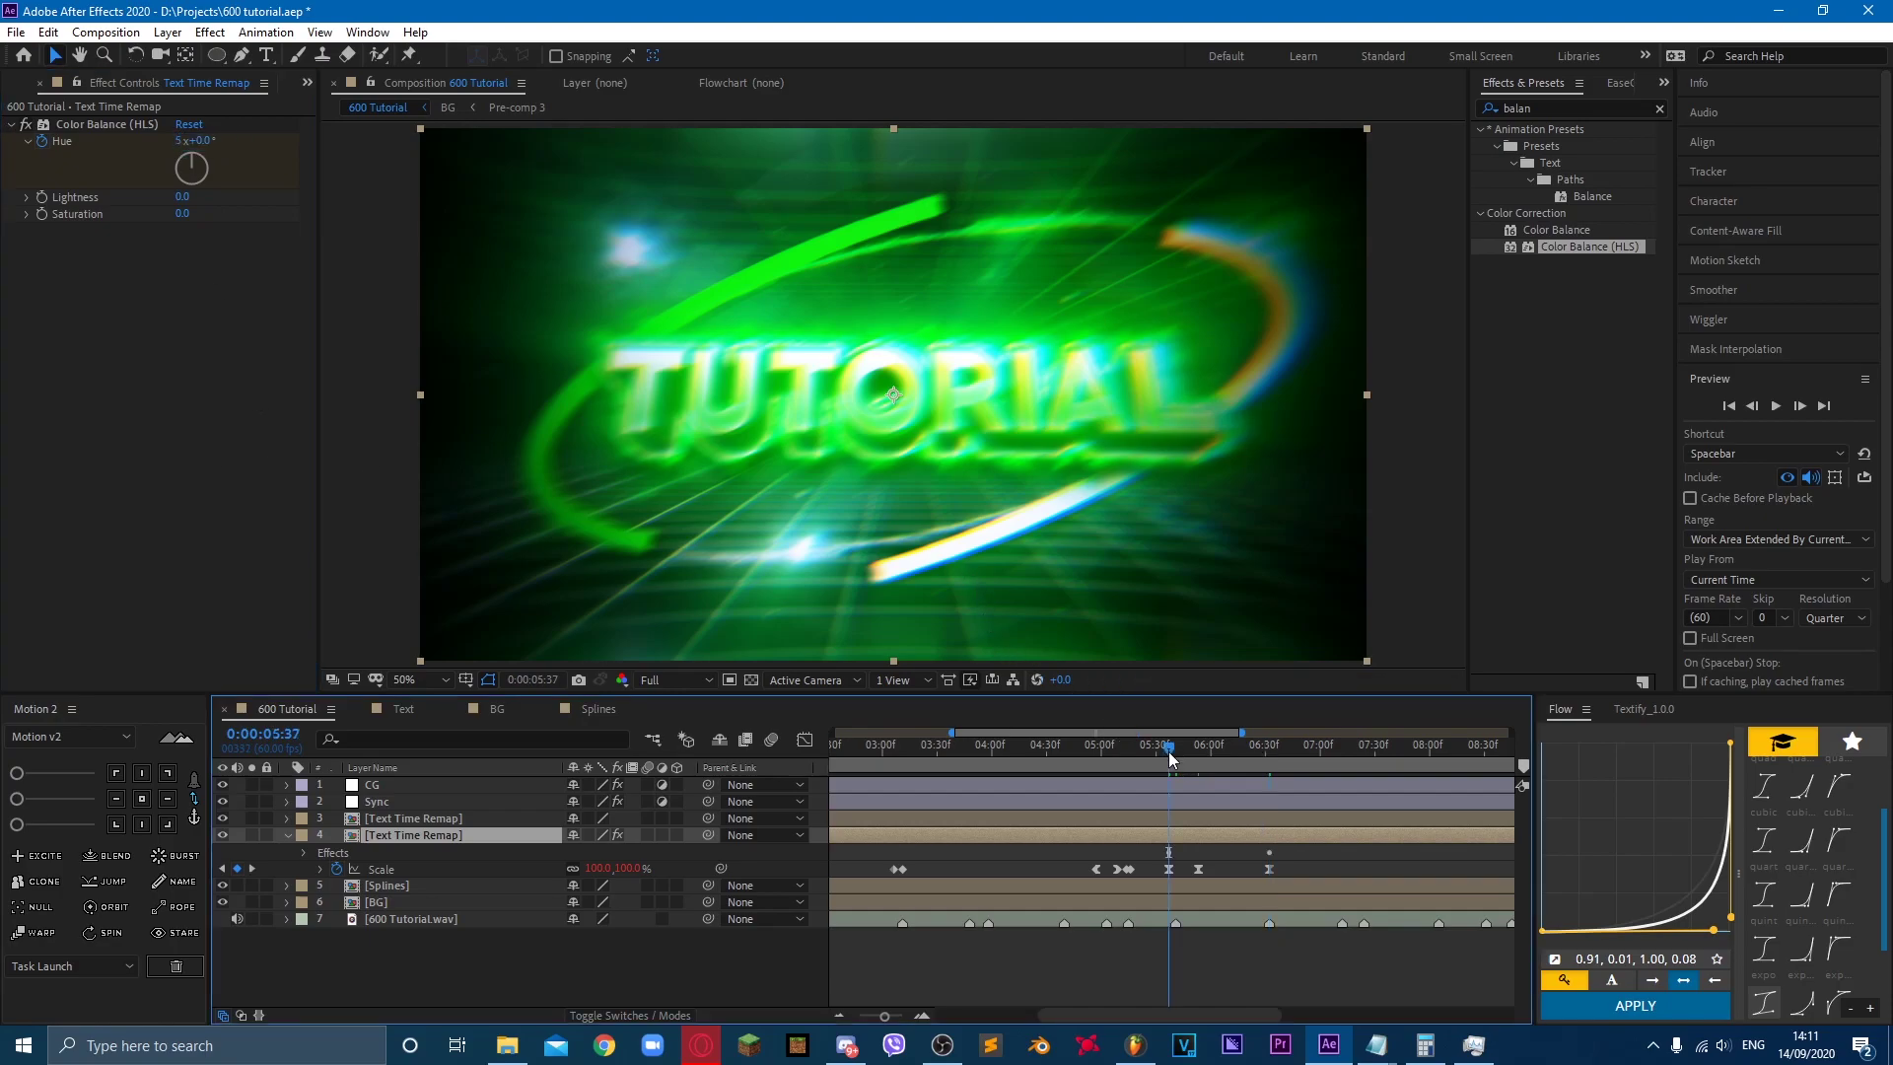
pyautogui.press('space')
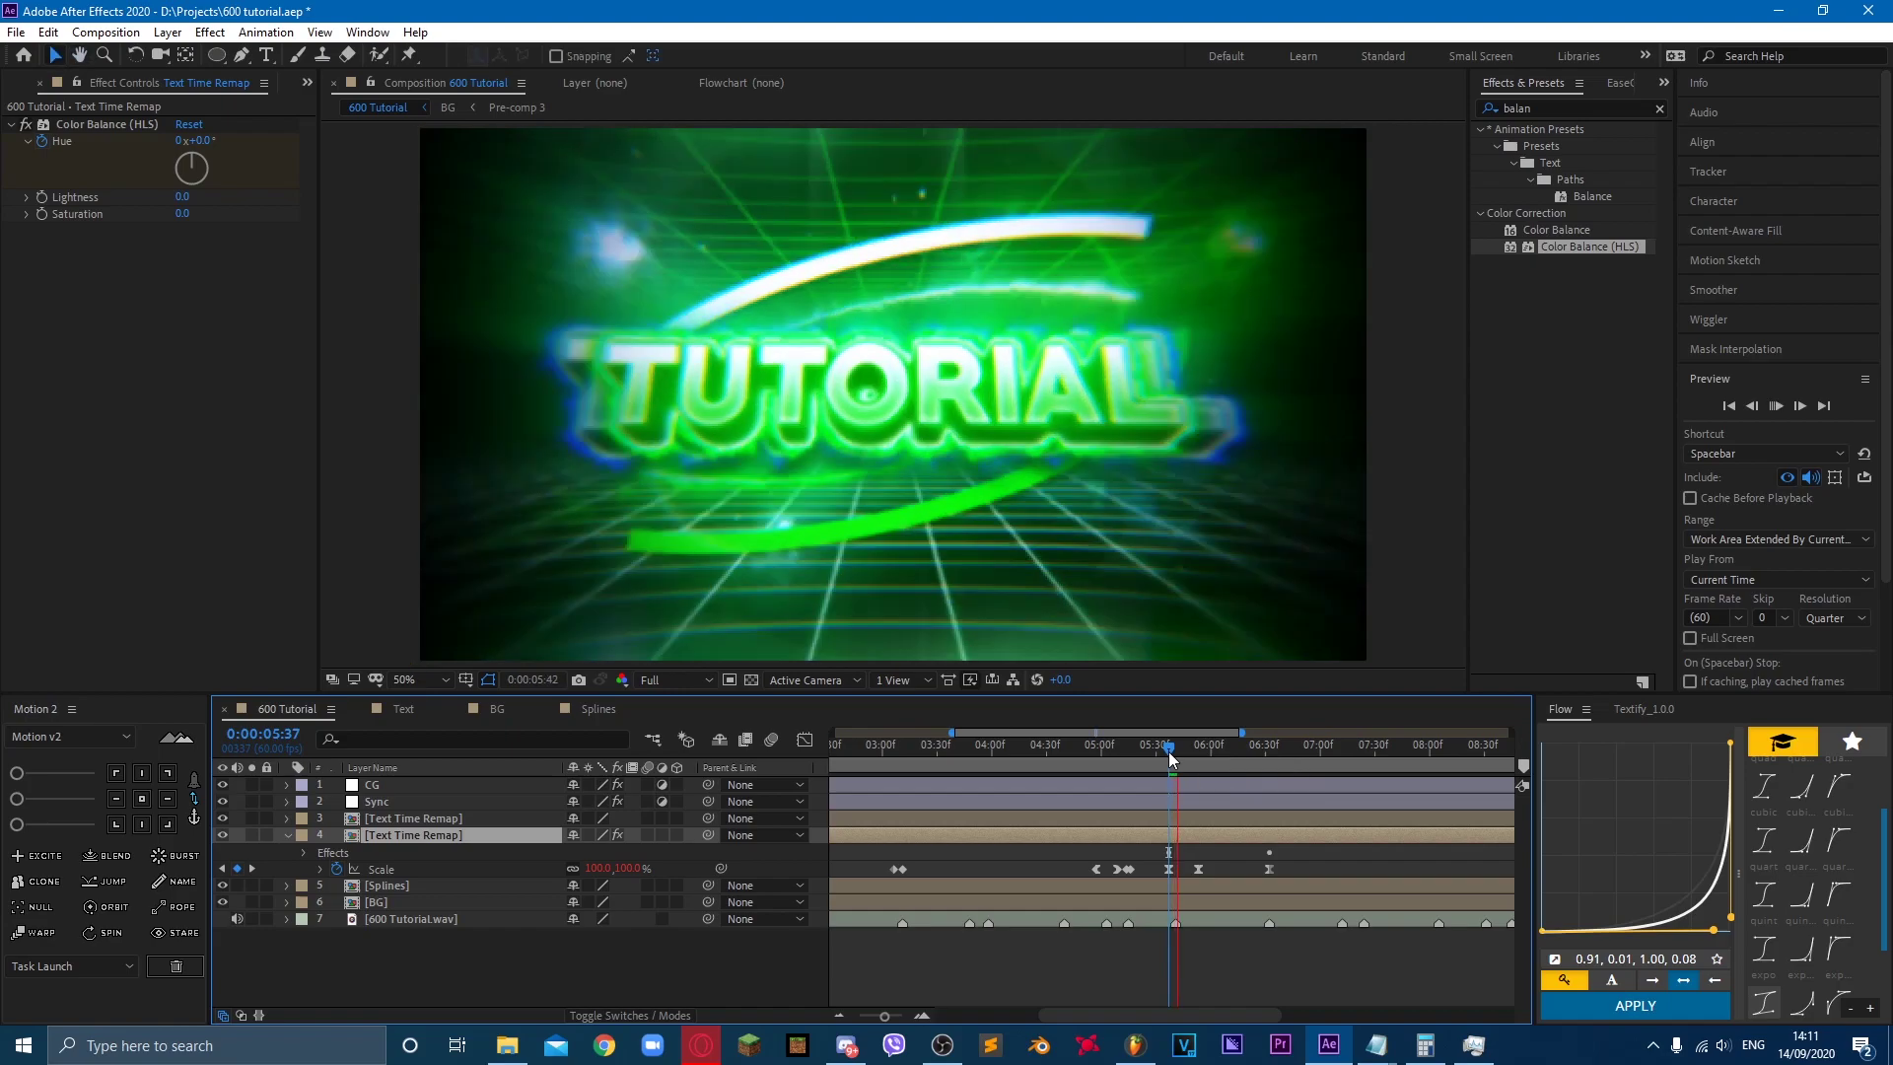
pyautogui.press('space')
pyautogui.press('space')
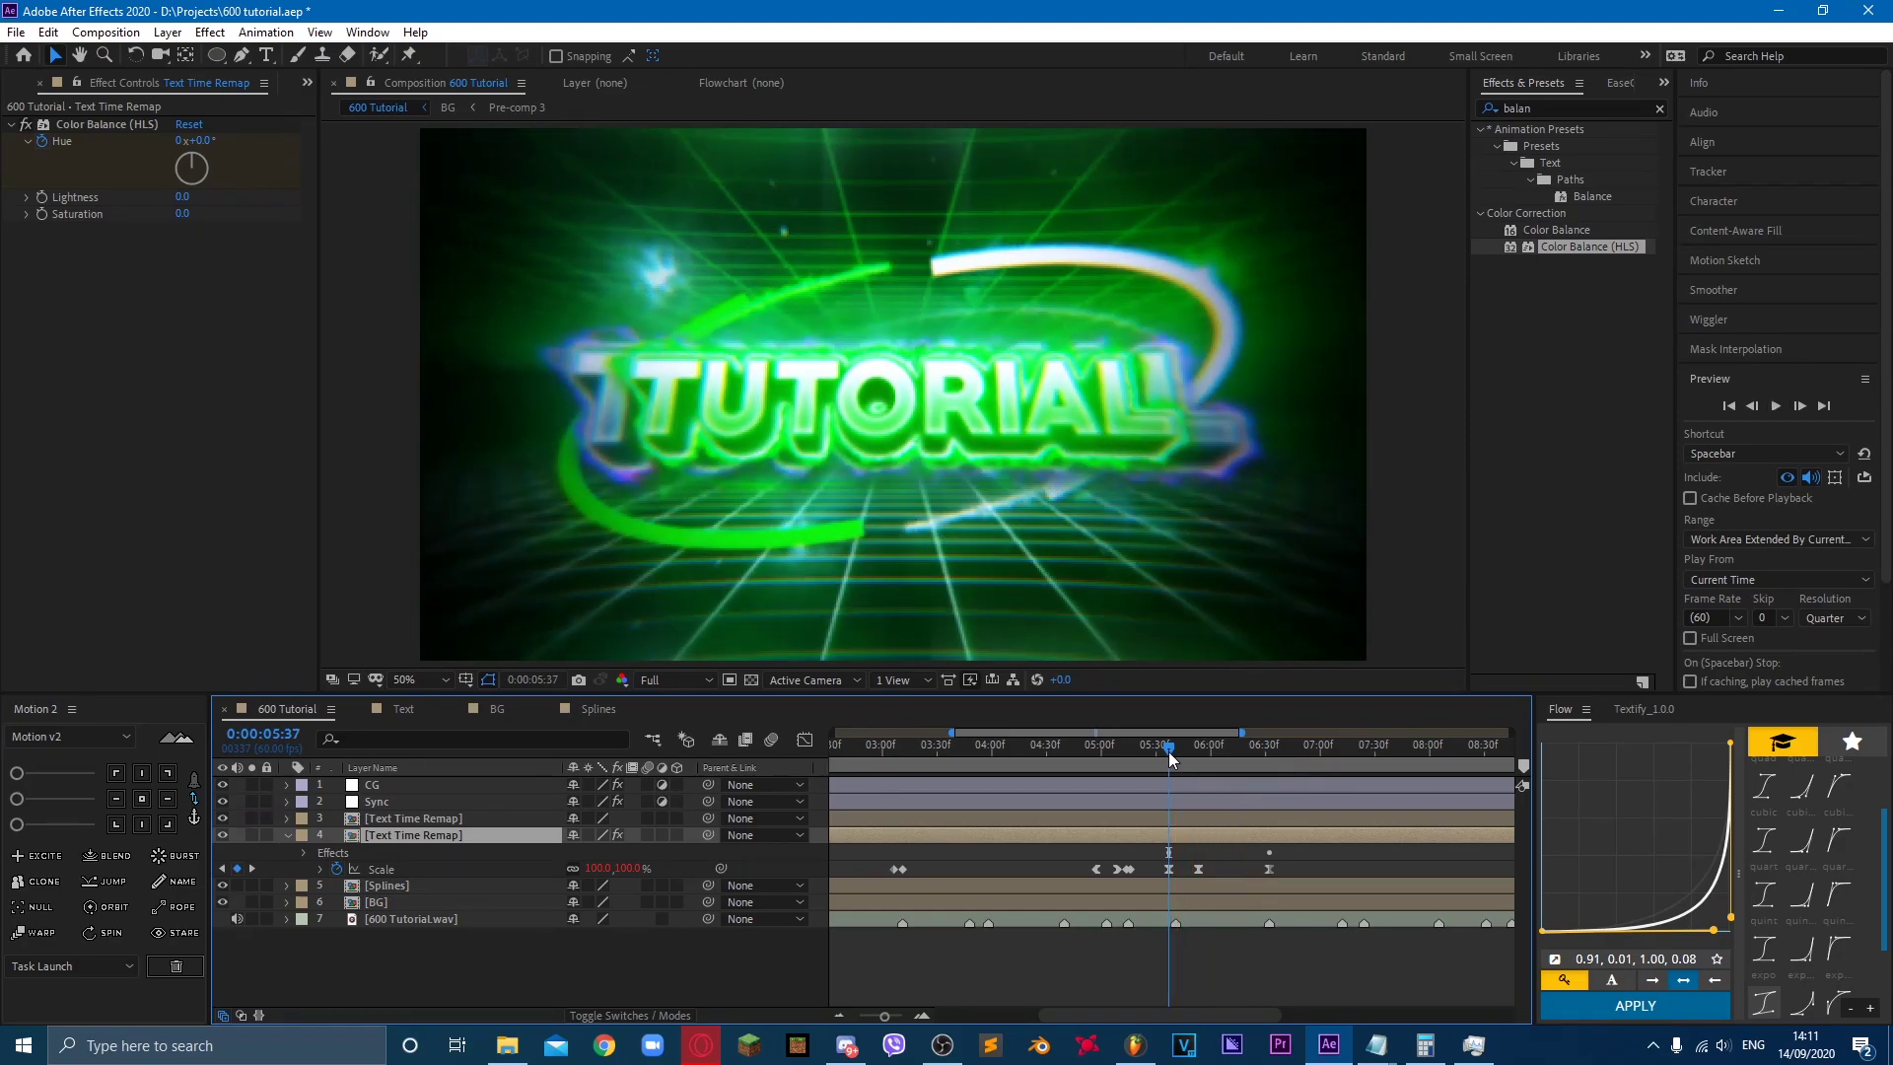
pyautogui.press('space')
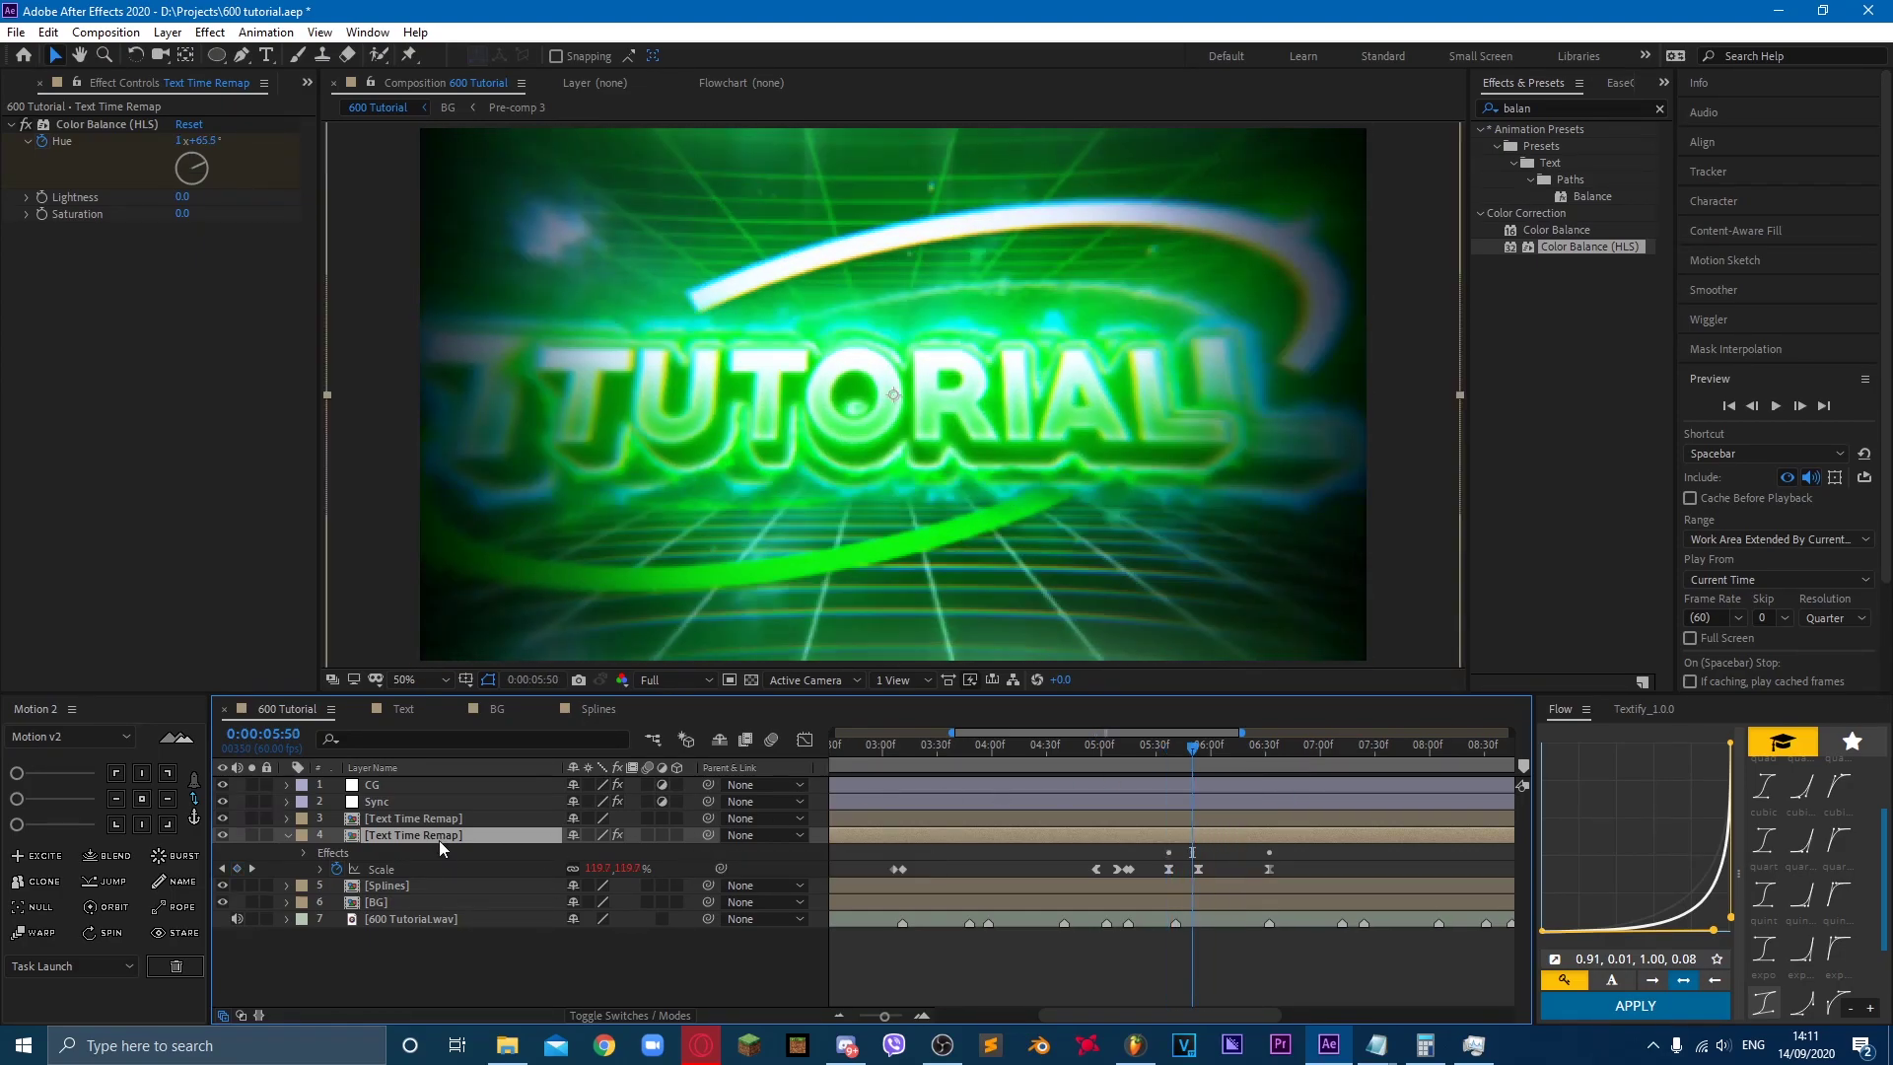
# Step: Duplicate the hue-cycling Text Time Remap layer and set the lowest copy's Scale keyframe at 0:00:05:53 to 140%
pyautogui.hotkey('ctrl', 'd')
pyautogui.click(414, 853)
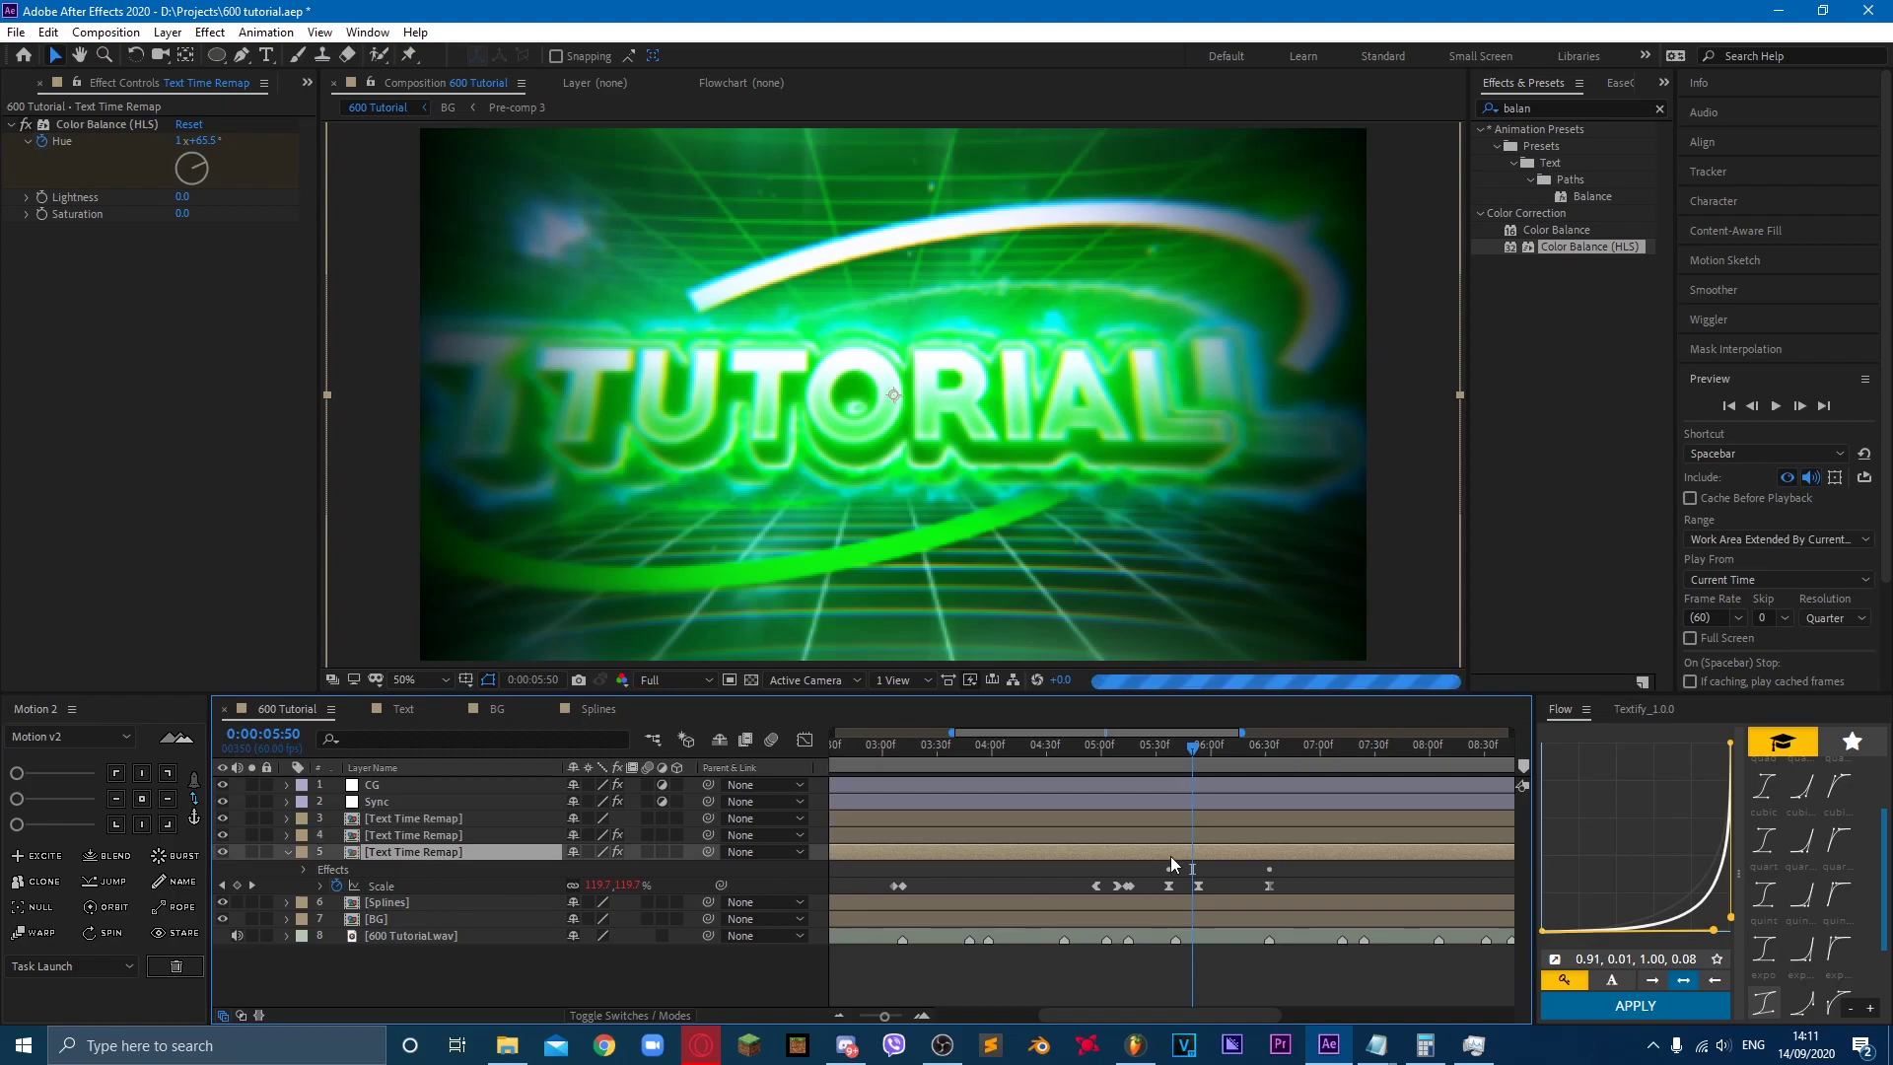
pyautogui.press('pagedown')
pyautogui.press('pagedown')
pyautogui.press('pagedown')
pyautogui.moveTo(627, 884); pyautogui.dragTo(631, 885)
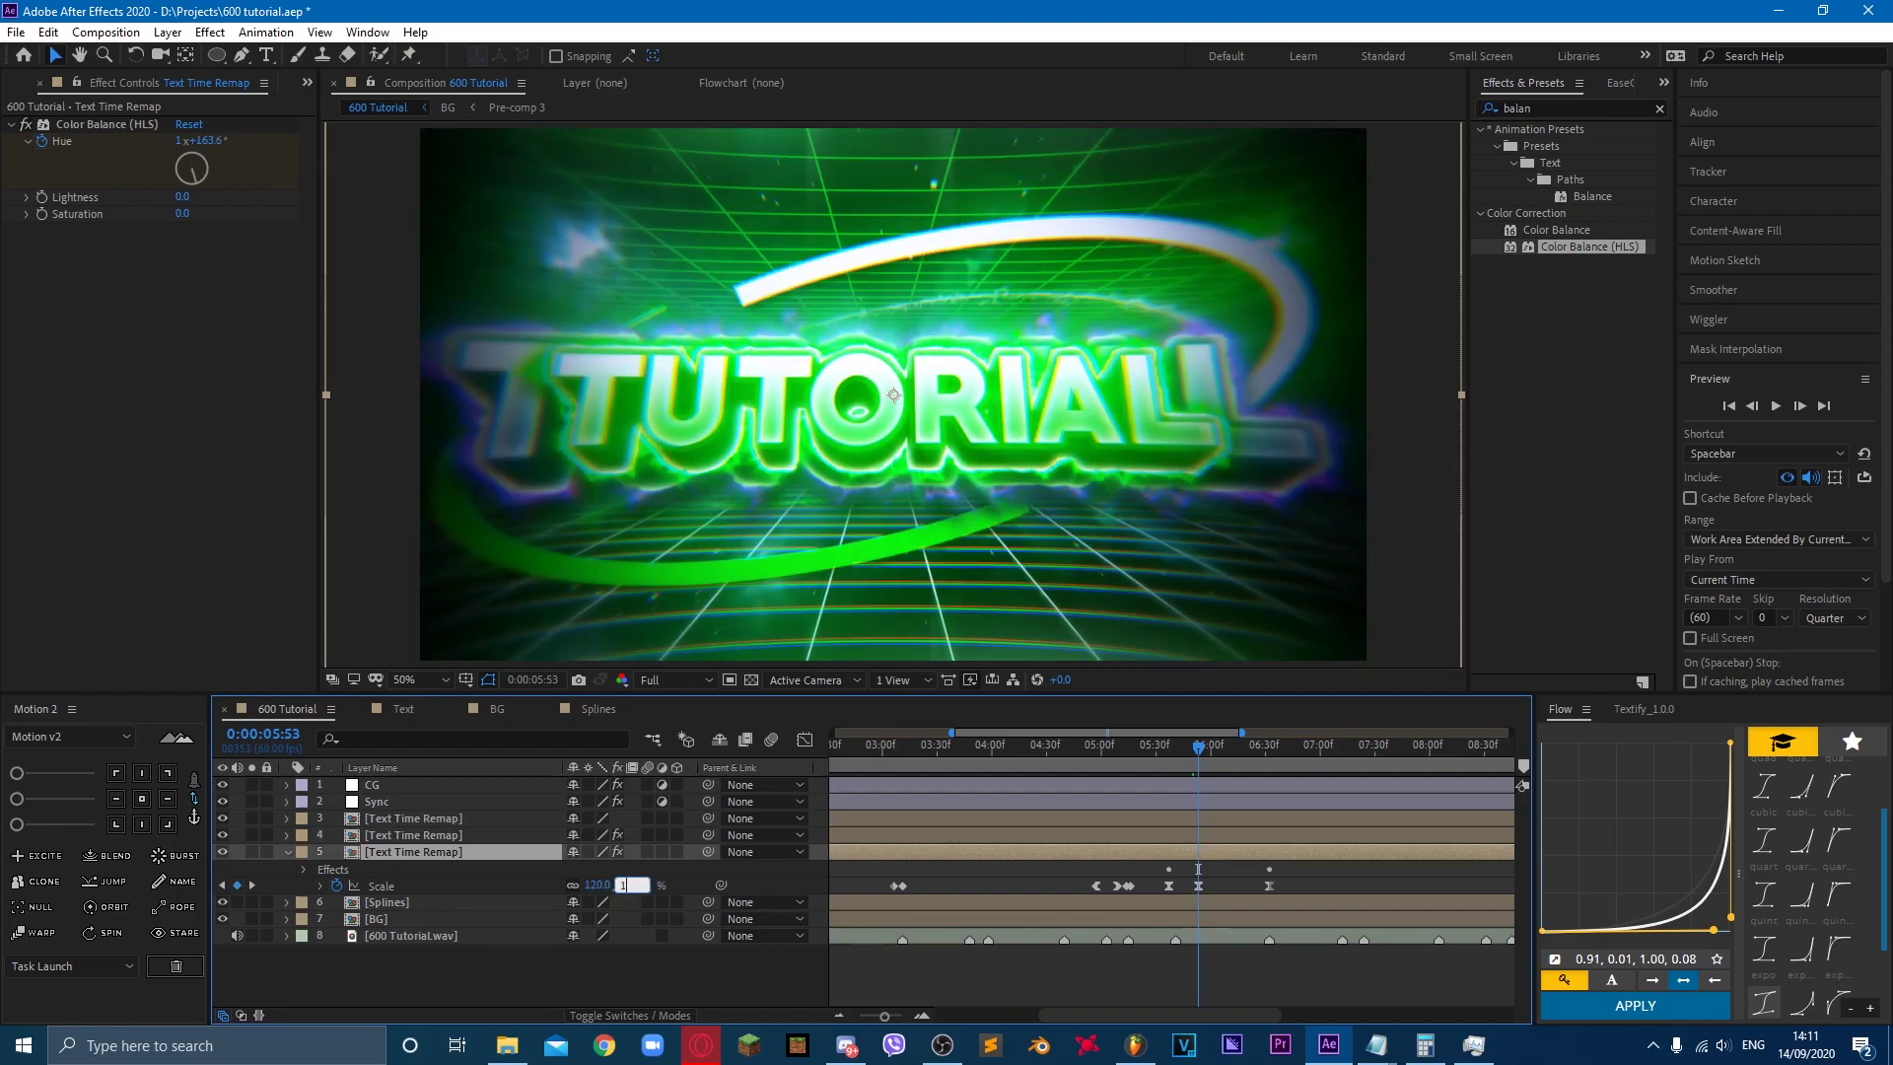
pyautogui.write('140')
pyautogui.press('Return')
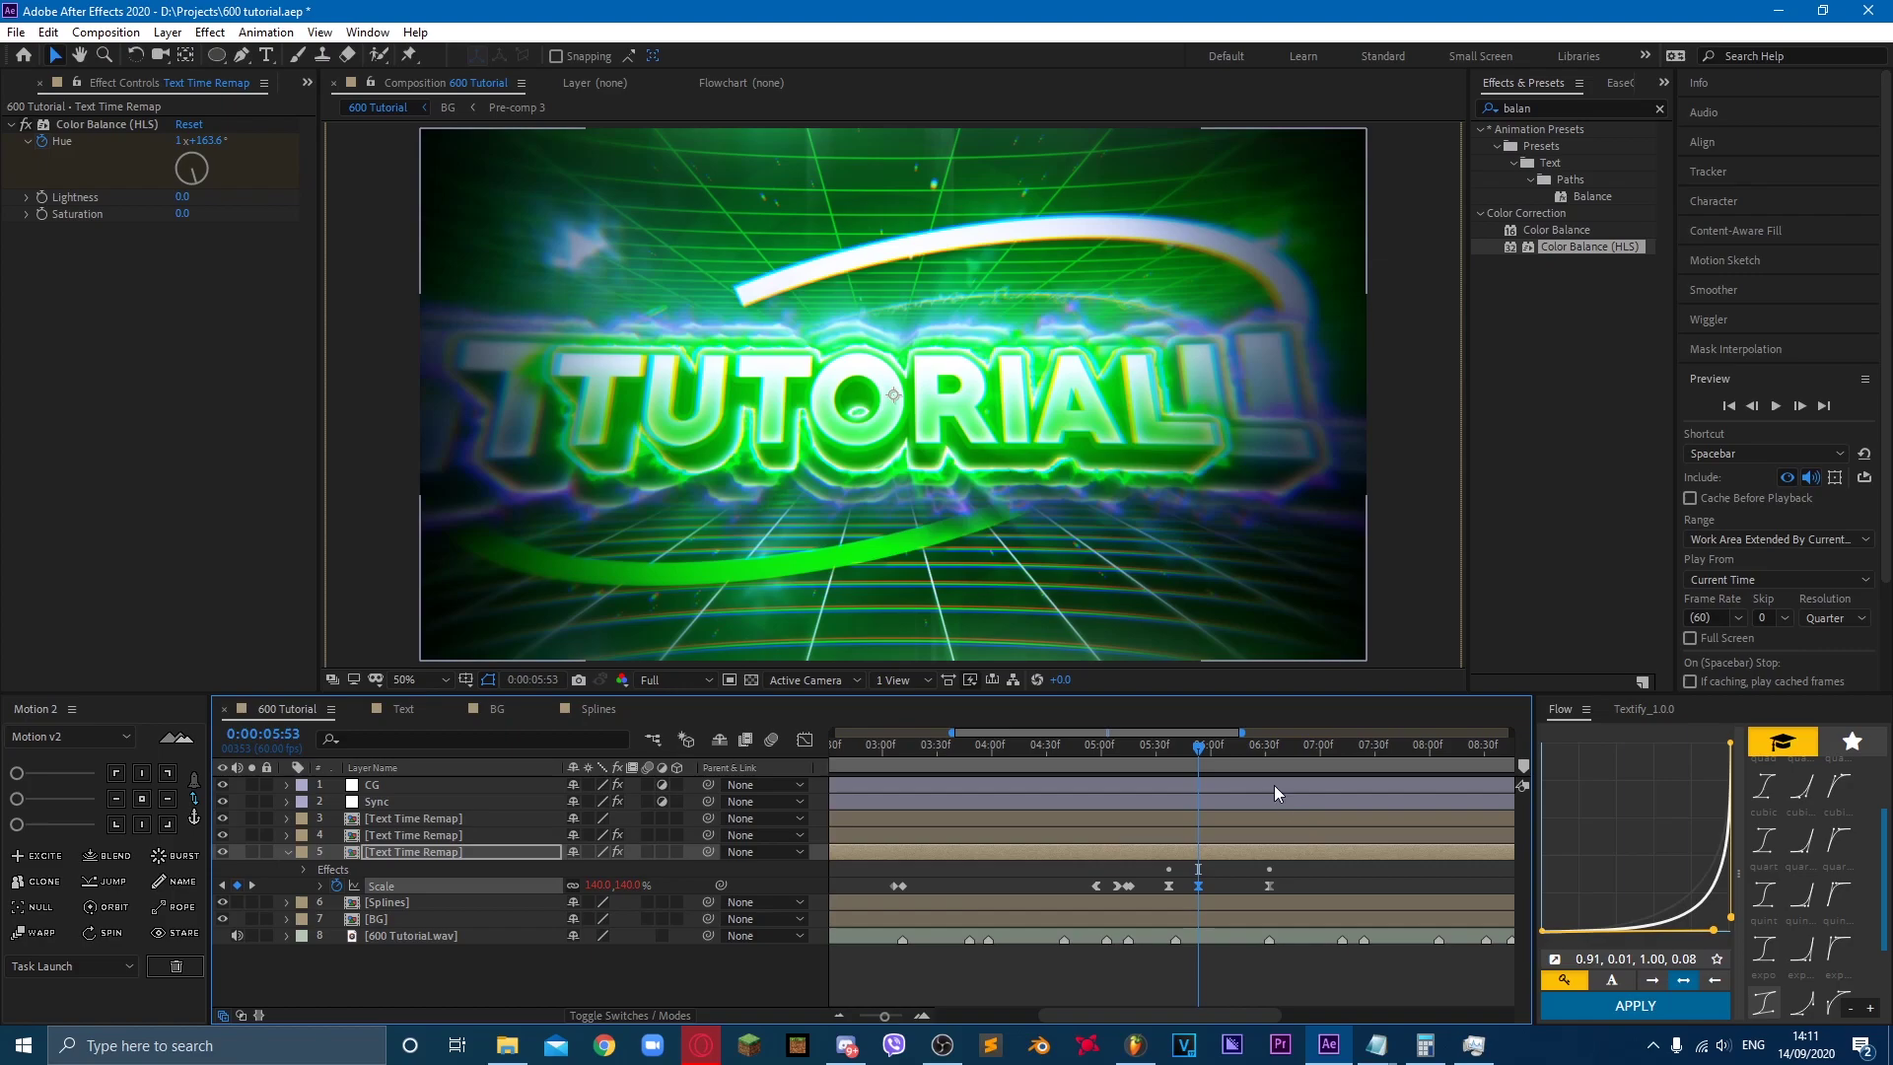
# Step: Offset the lowest Text Time Remap layer's Hue keyframes at 0:00:05:37 and 0:00:06:32 by 180°
pyautogui.press('u')
pyautogui.press('j')
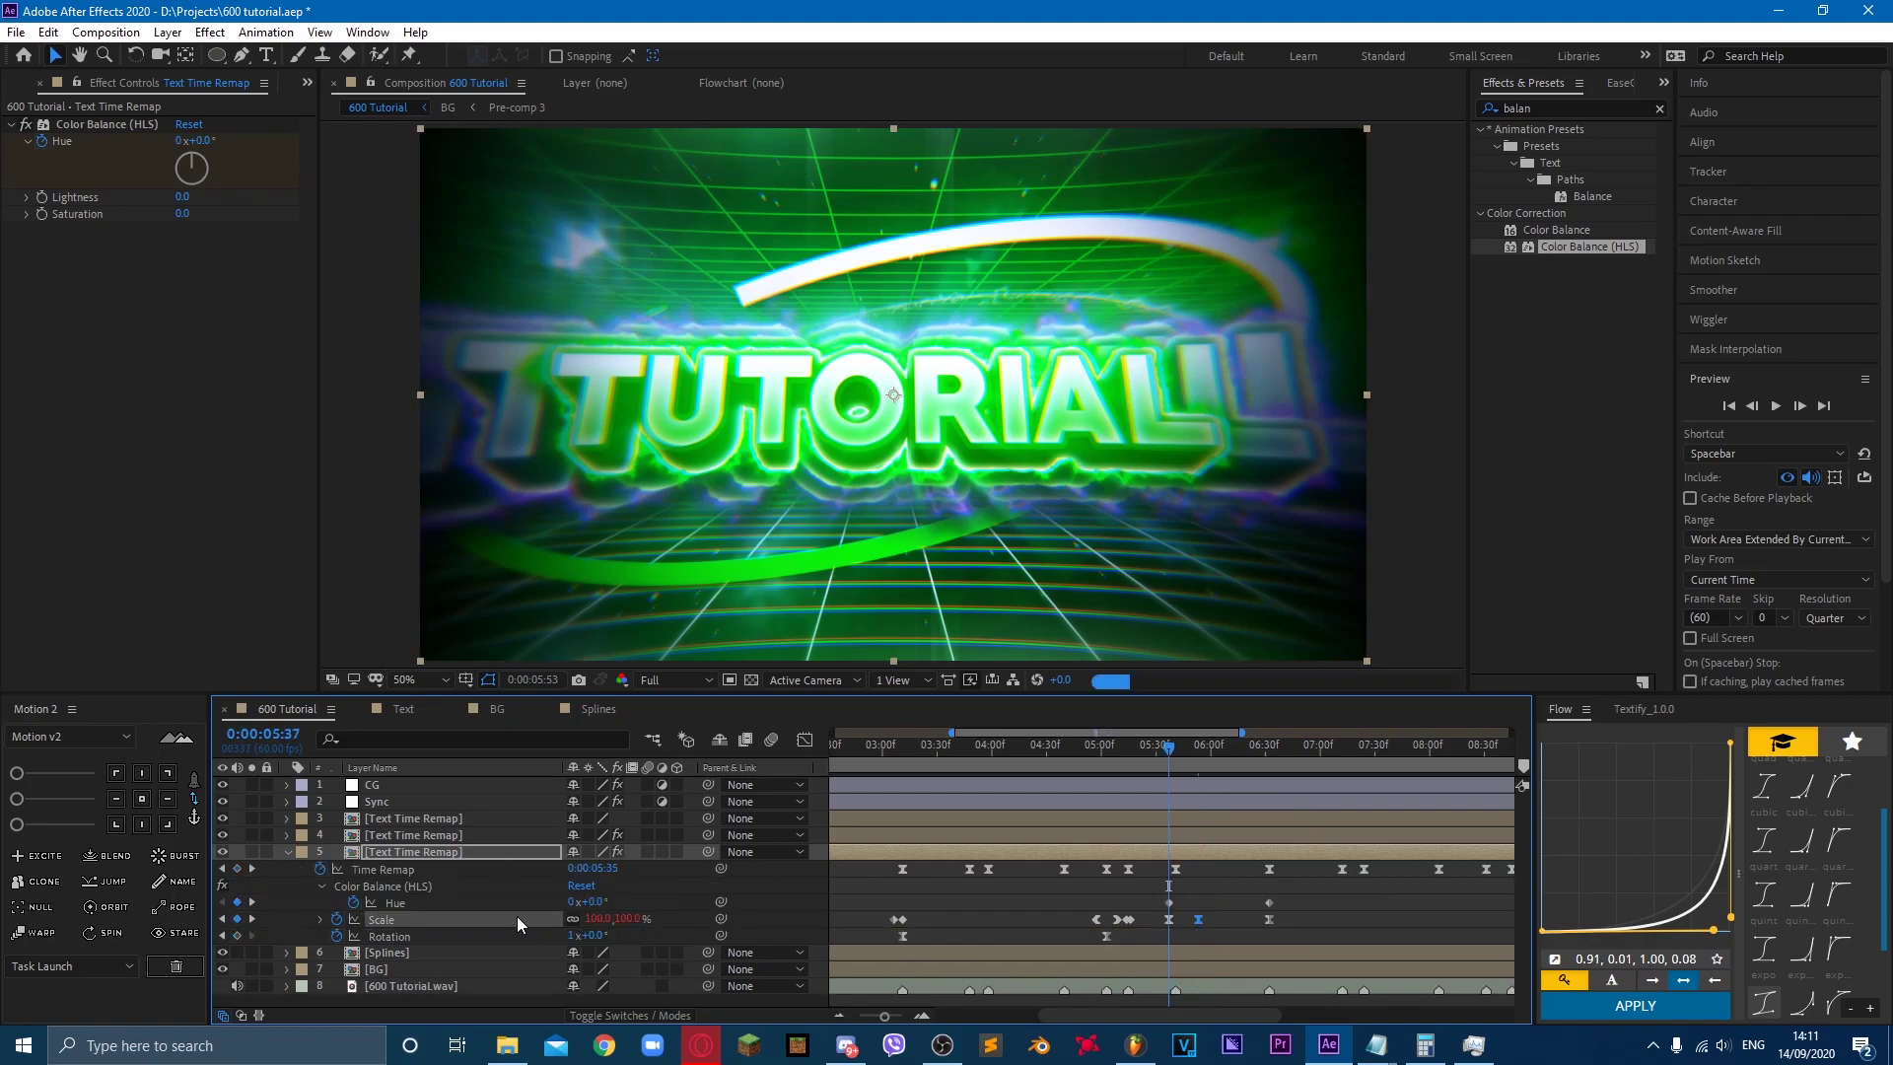
pyautogui.click(591, 901)
pyautogui.write('180')
pyautogui.press('Return')
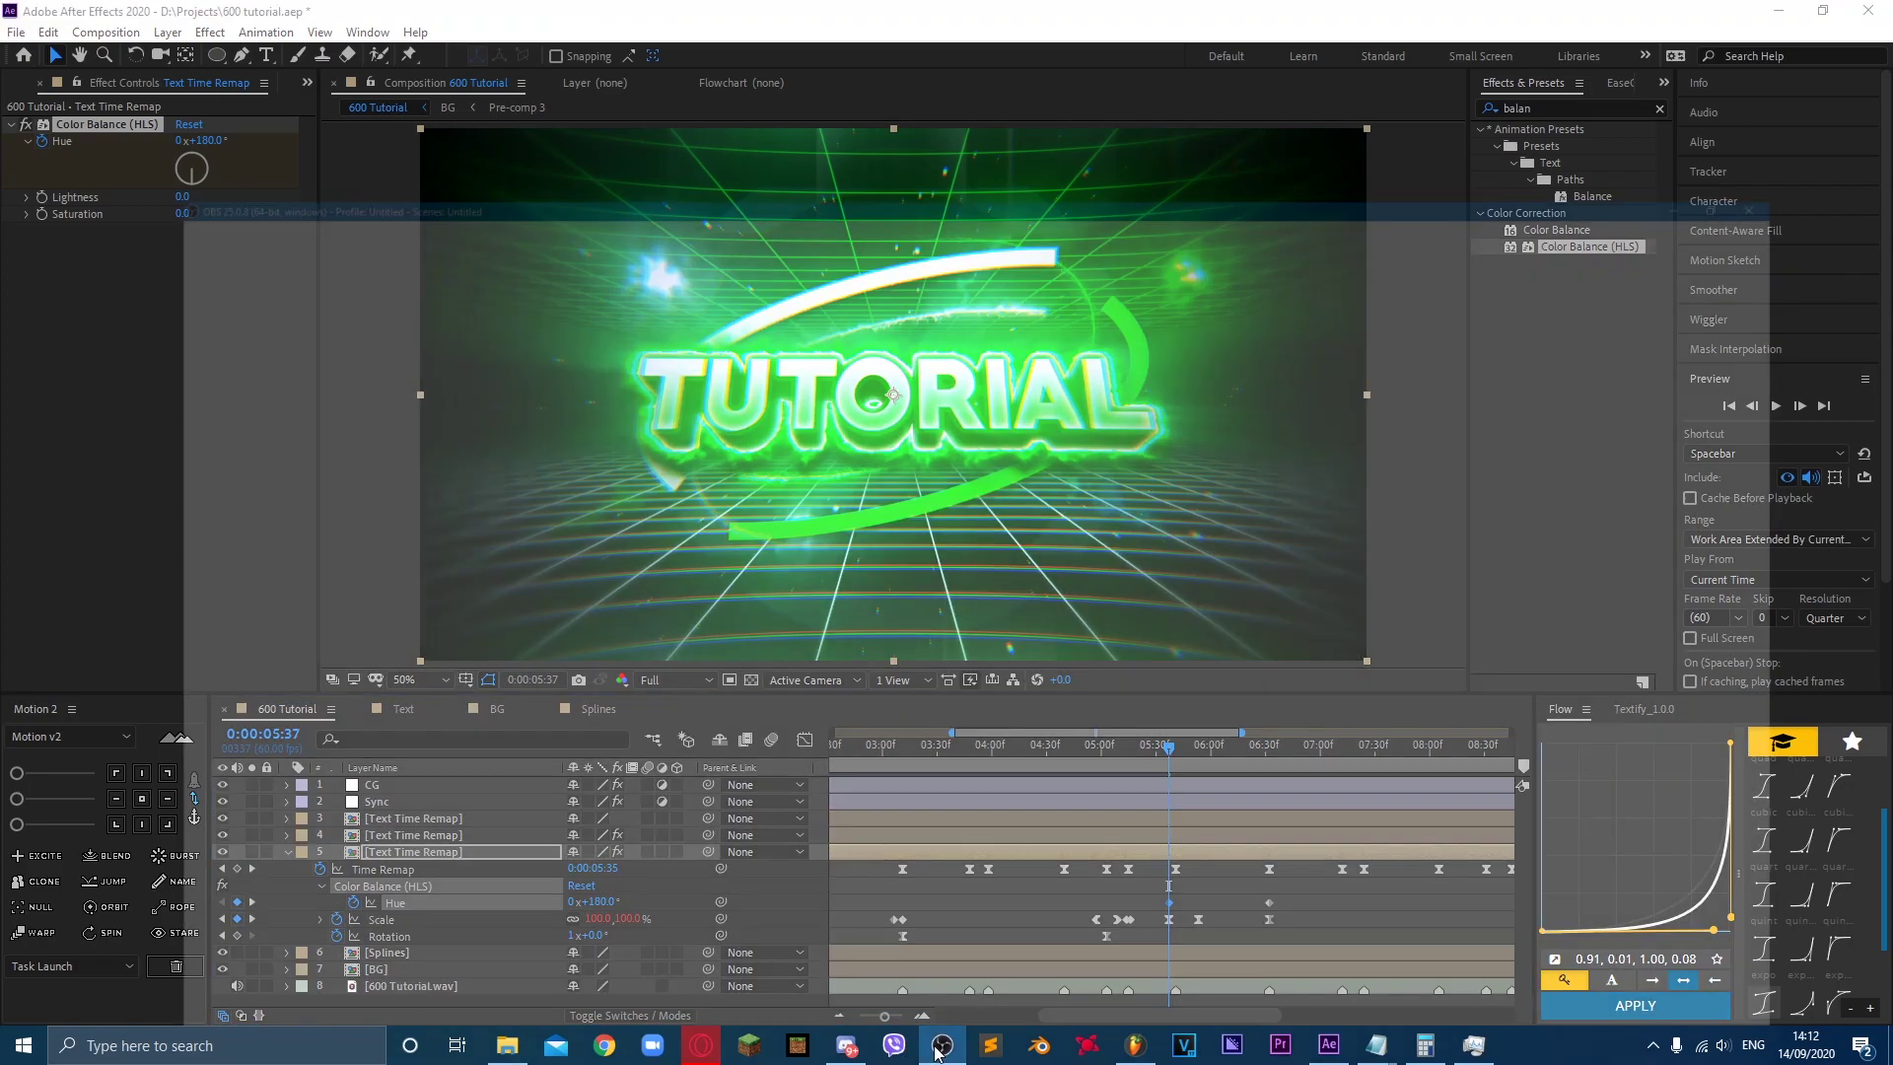
pyautogui.click(943, 1045)
pyautogui.click(943, 1045)
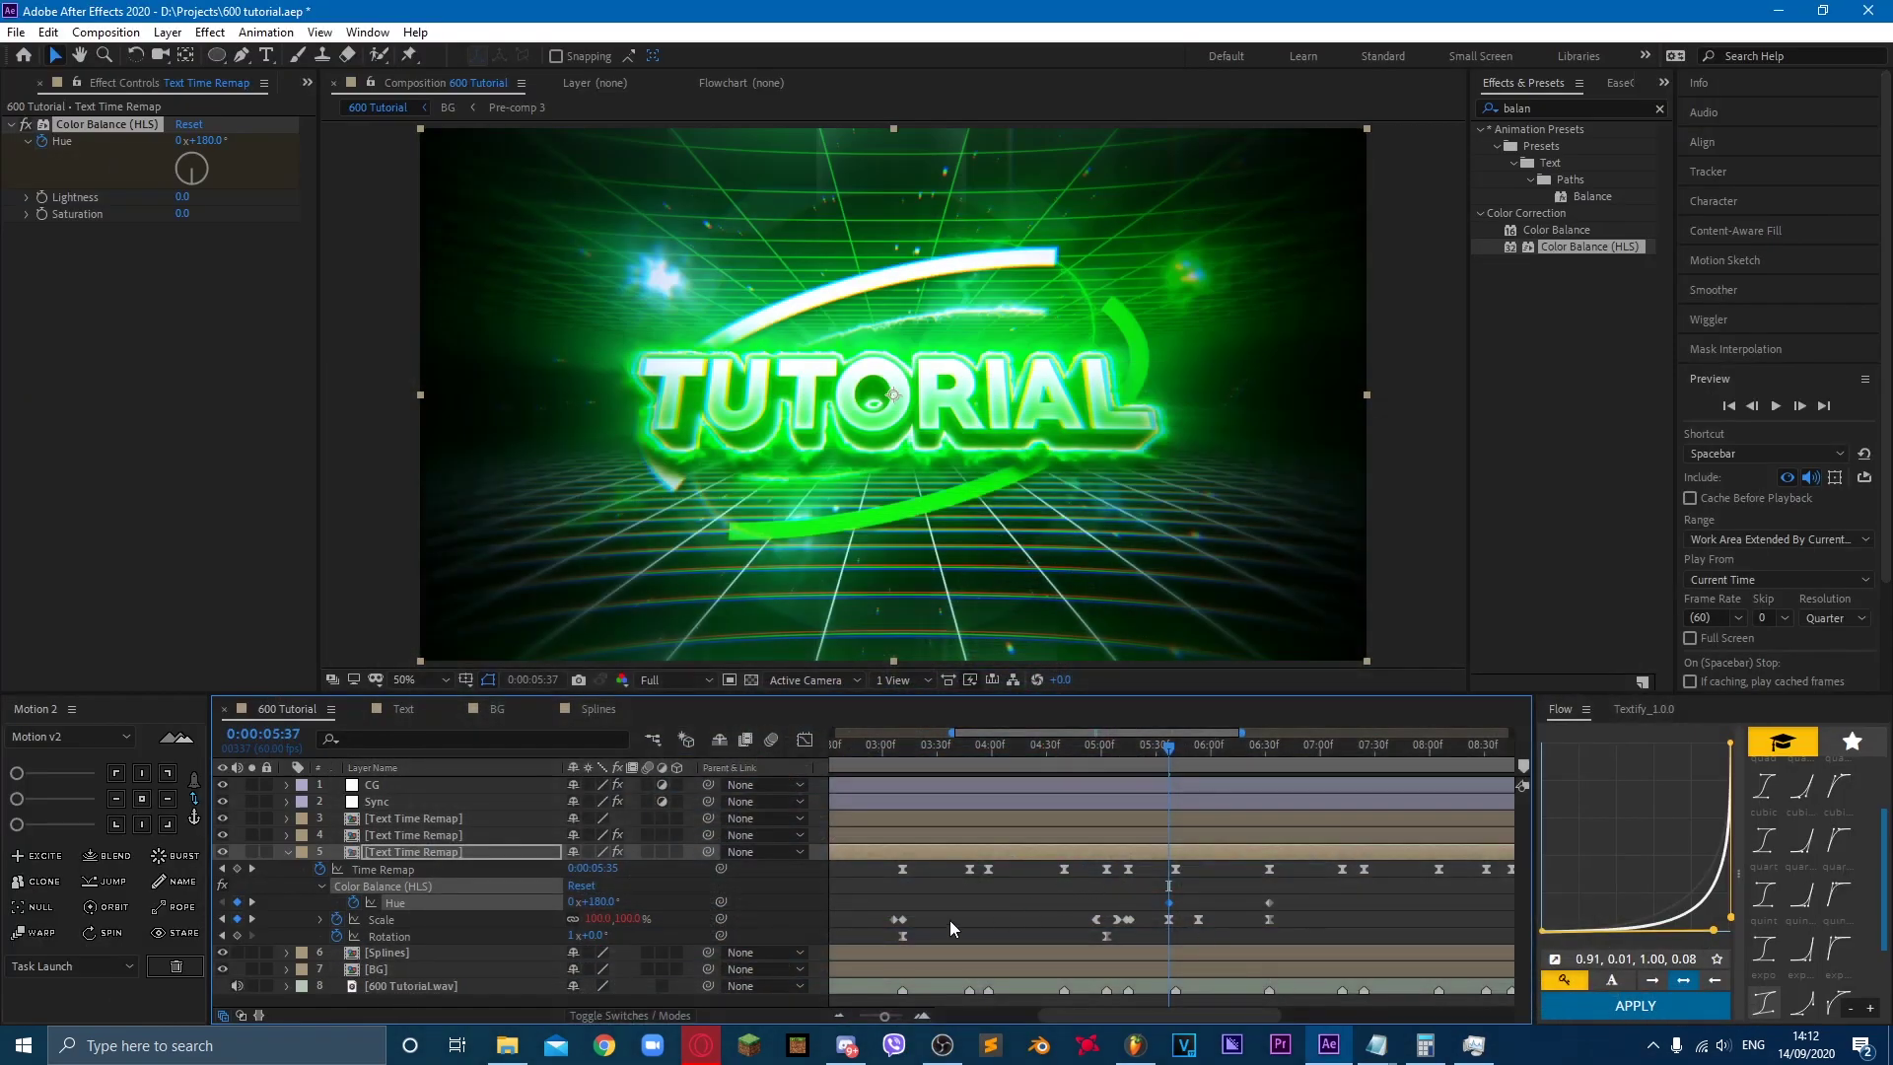
pyautogui.click(1279, 748)
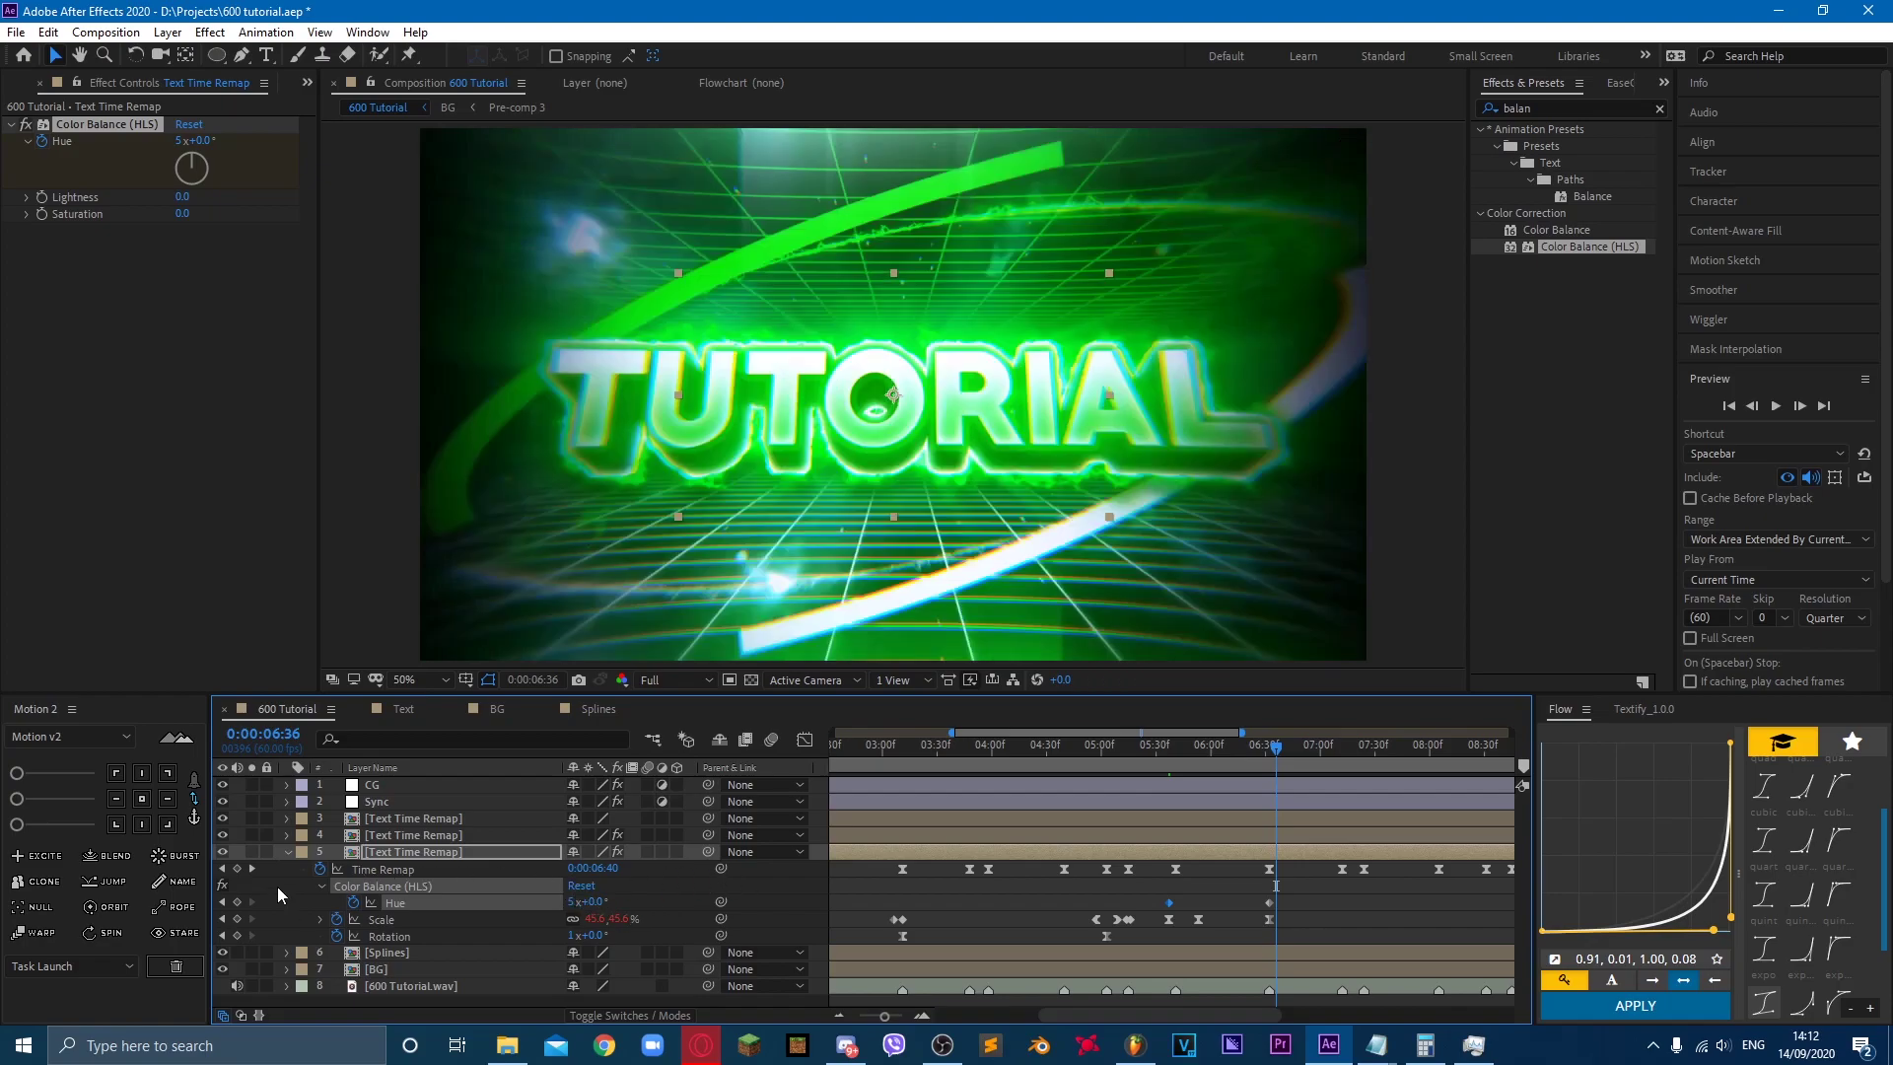
pyautogui.click(221, 903)
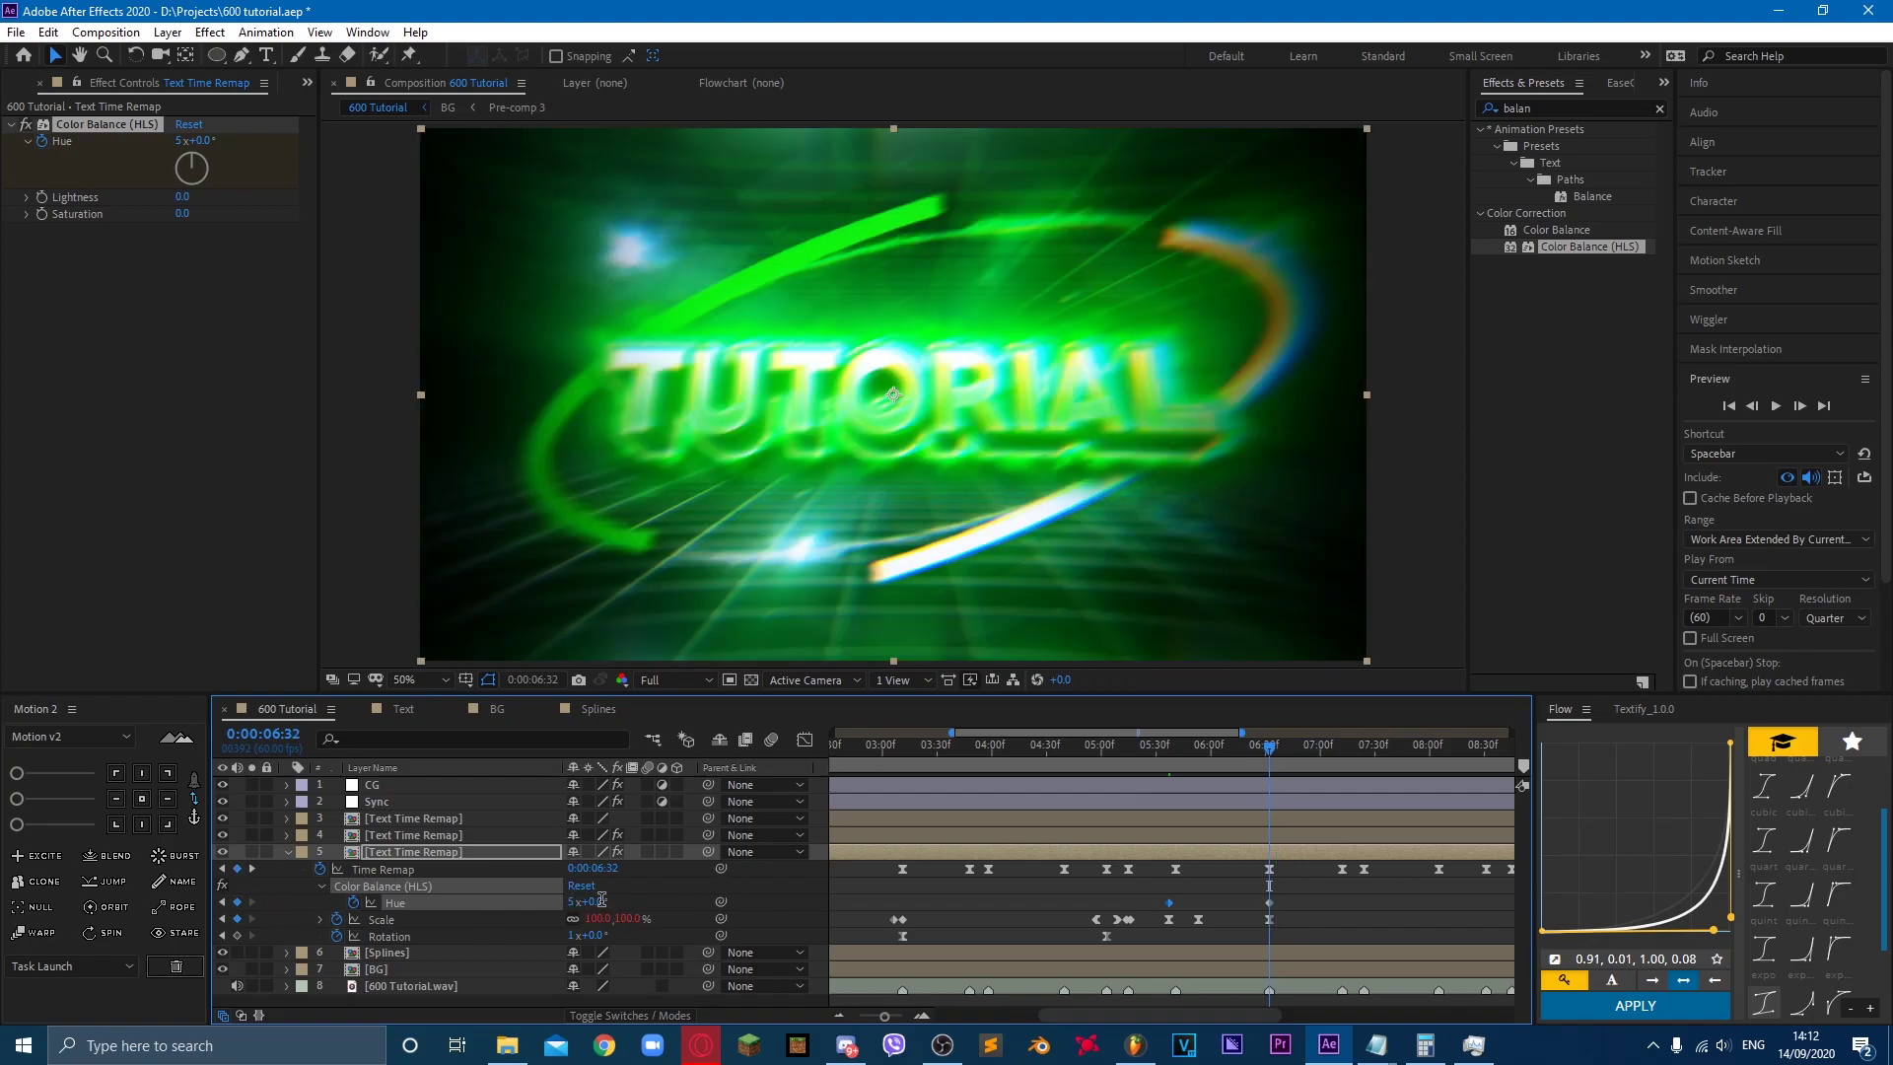
pyautogui.press('Return')
# Step: Preview both hue-cycling text copies from 0:00:05:39
pyautogui.click(1174, 747)
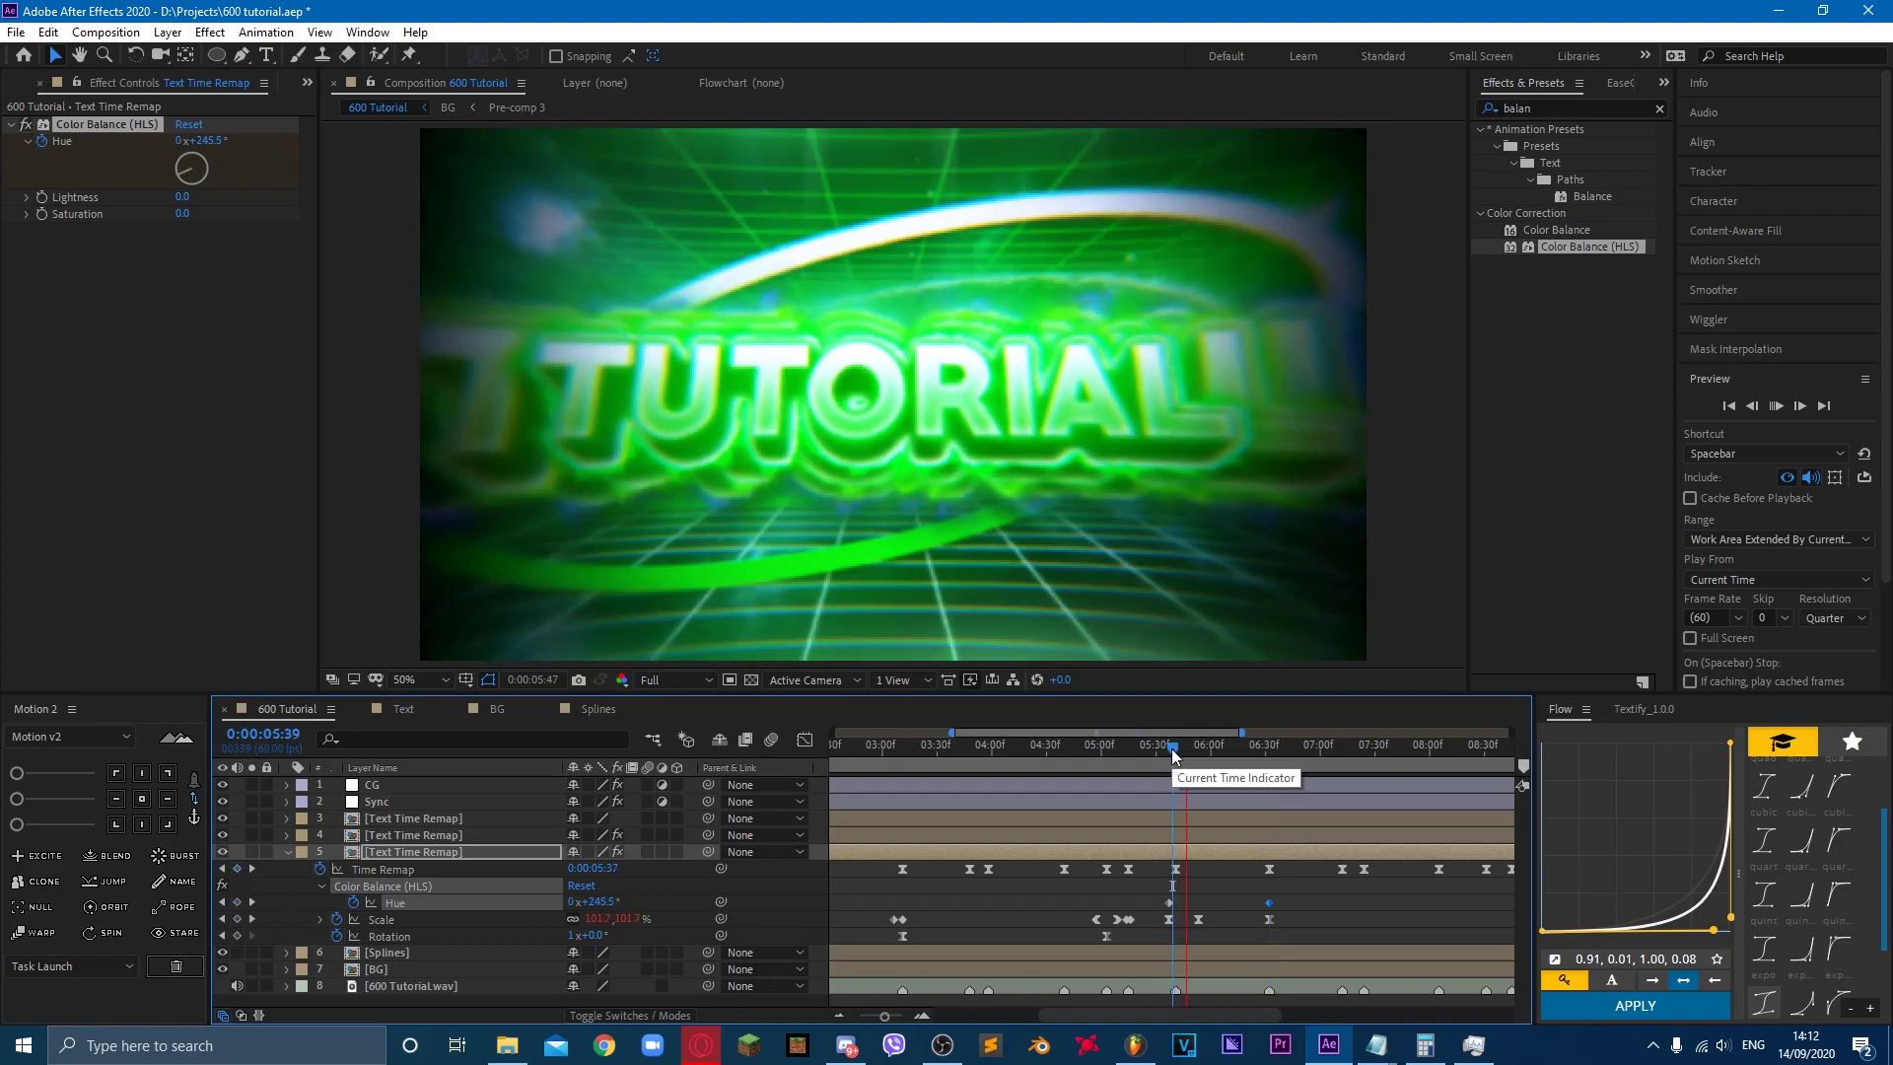
pyautogui.press('space')
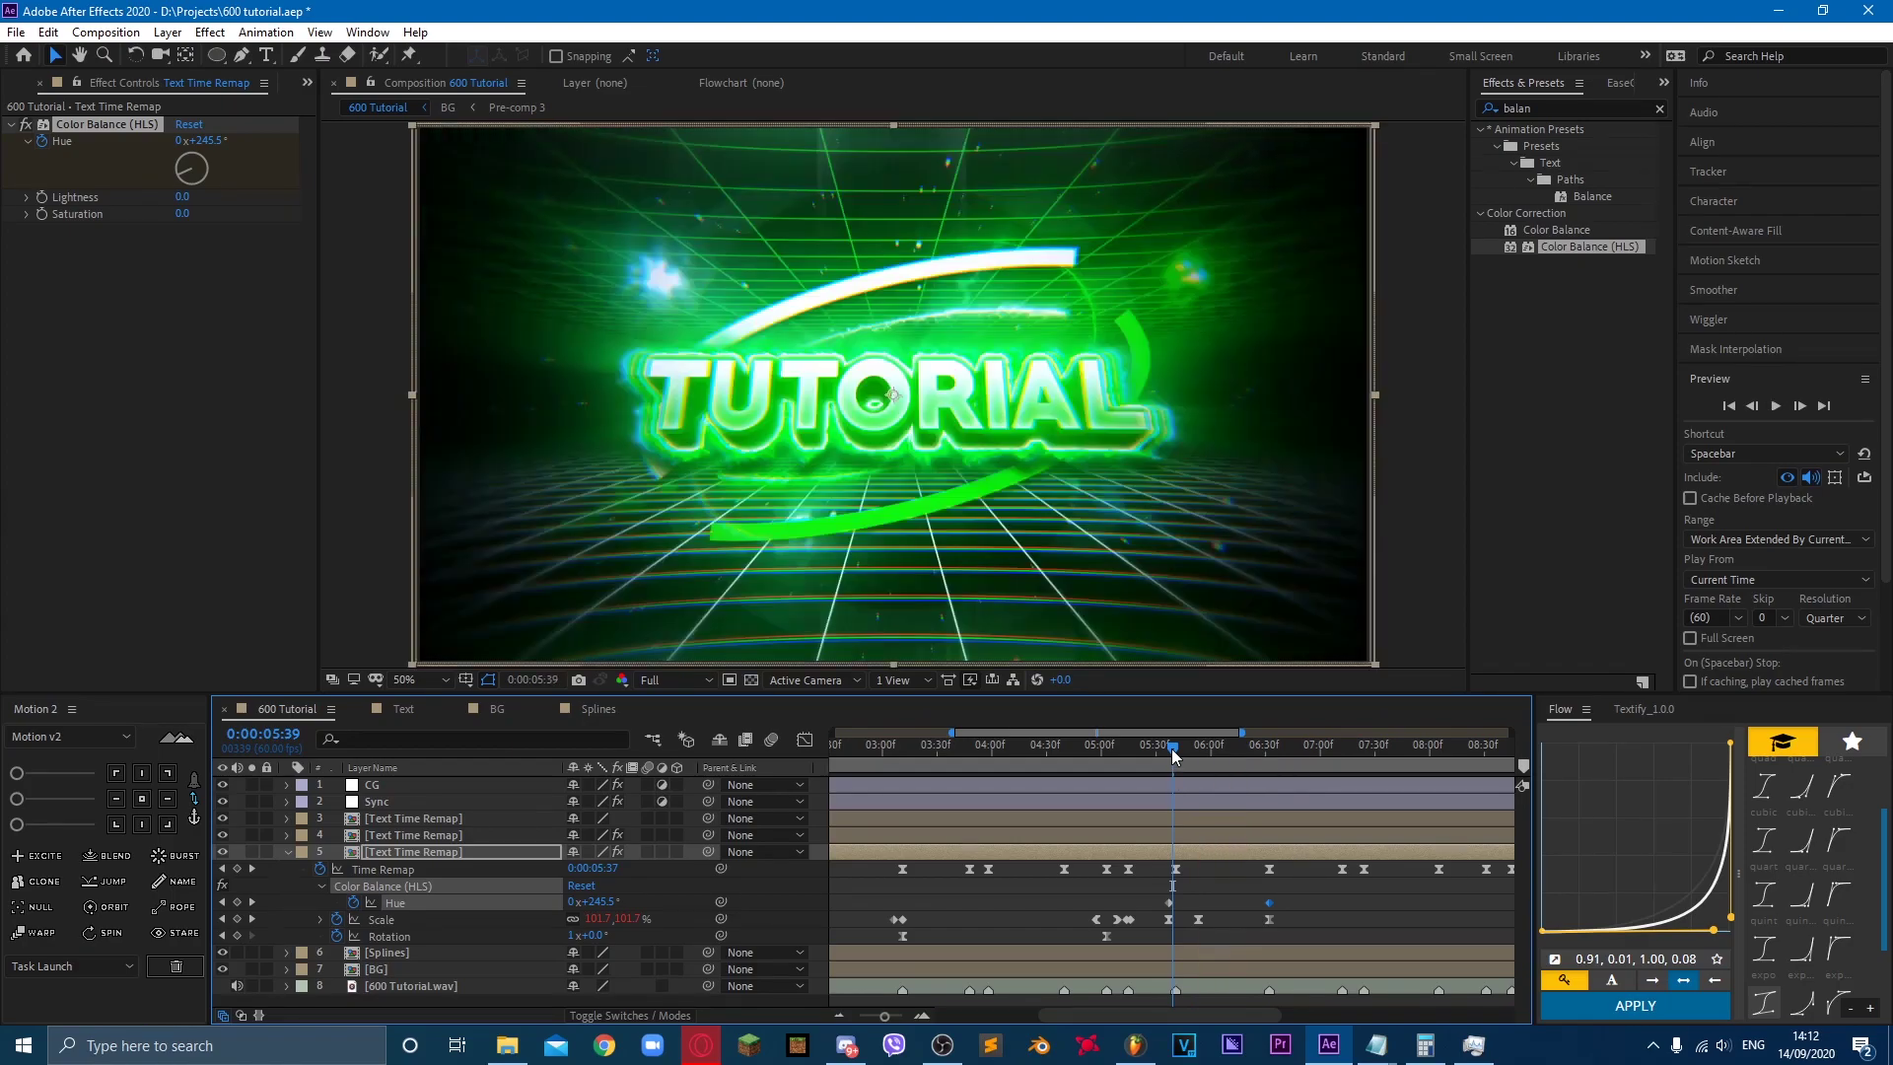
pyautogui.press('space')
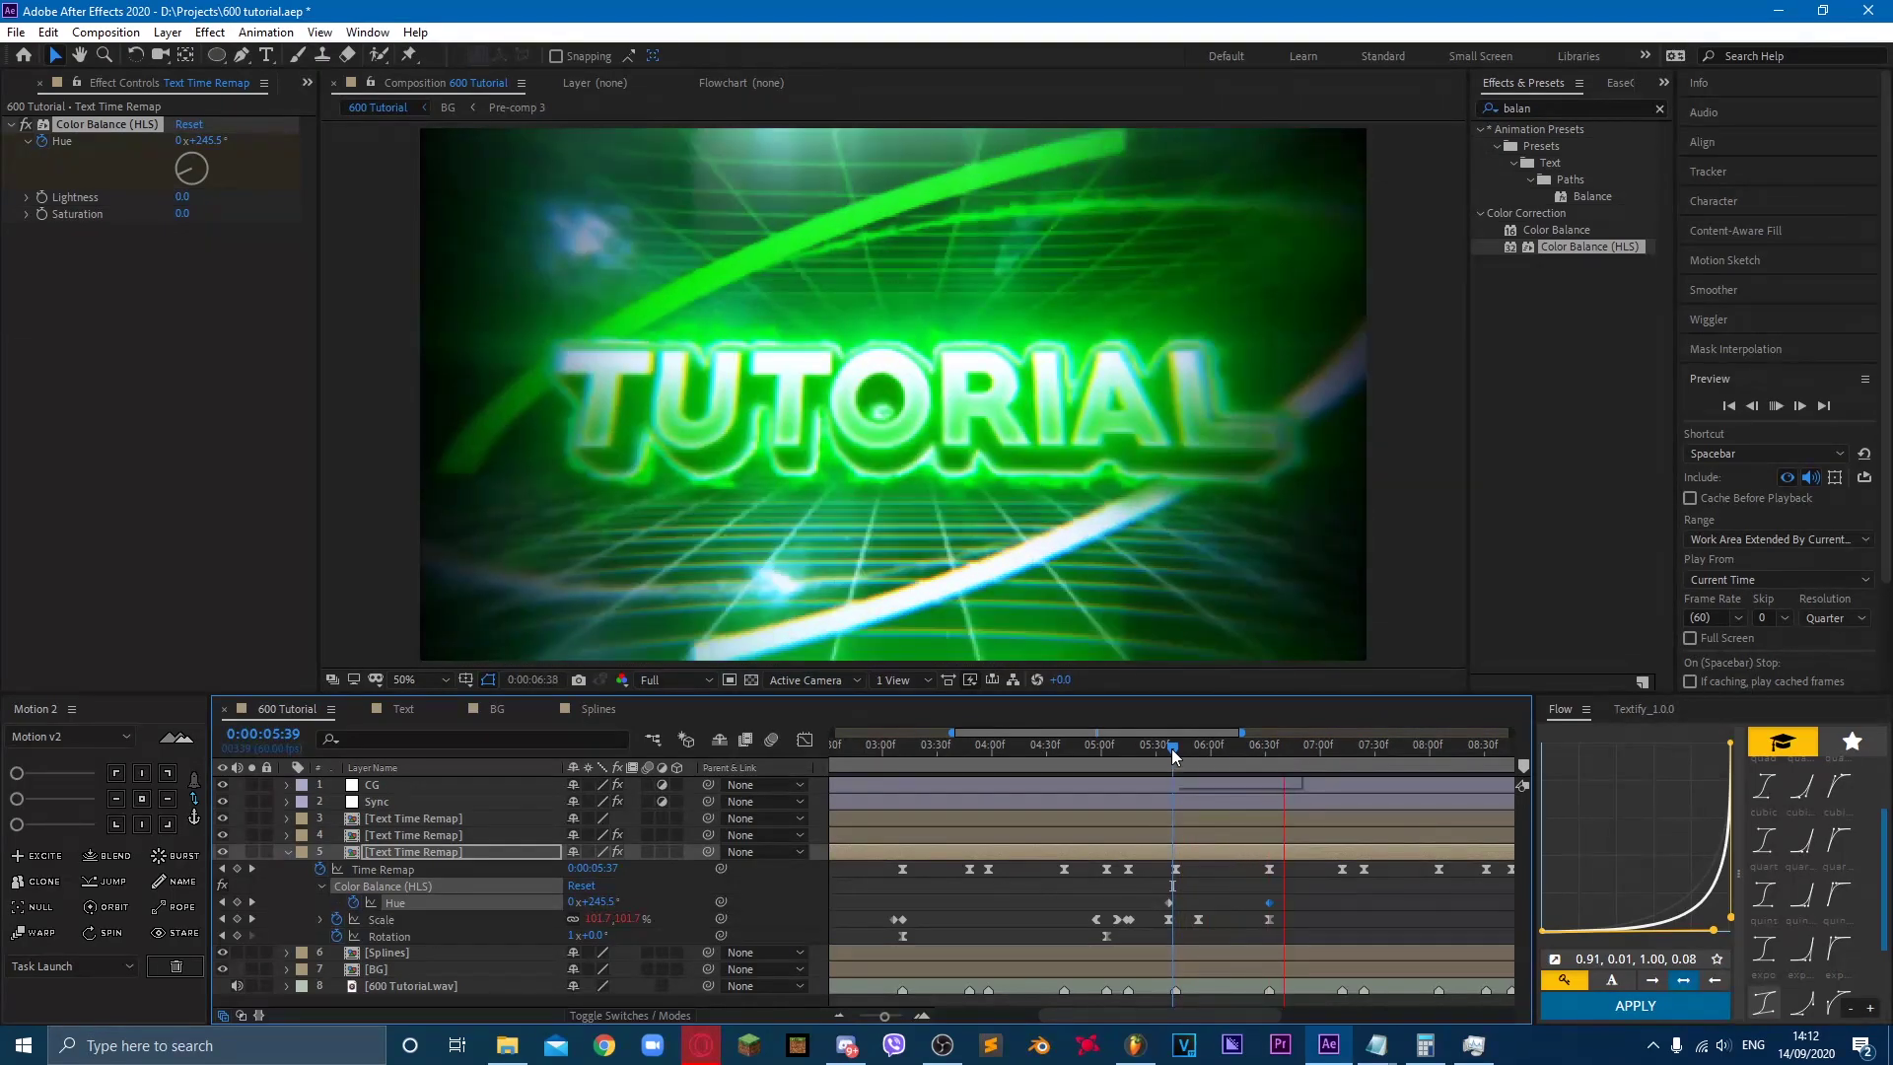
pyautogui.press('space')
# Step: Split both hue-cycling Text Time Remap copies at 0:00:05:37 and delete the parts before it
pyautogui.press('pageup')
pyautogui.press('pageup')
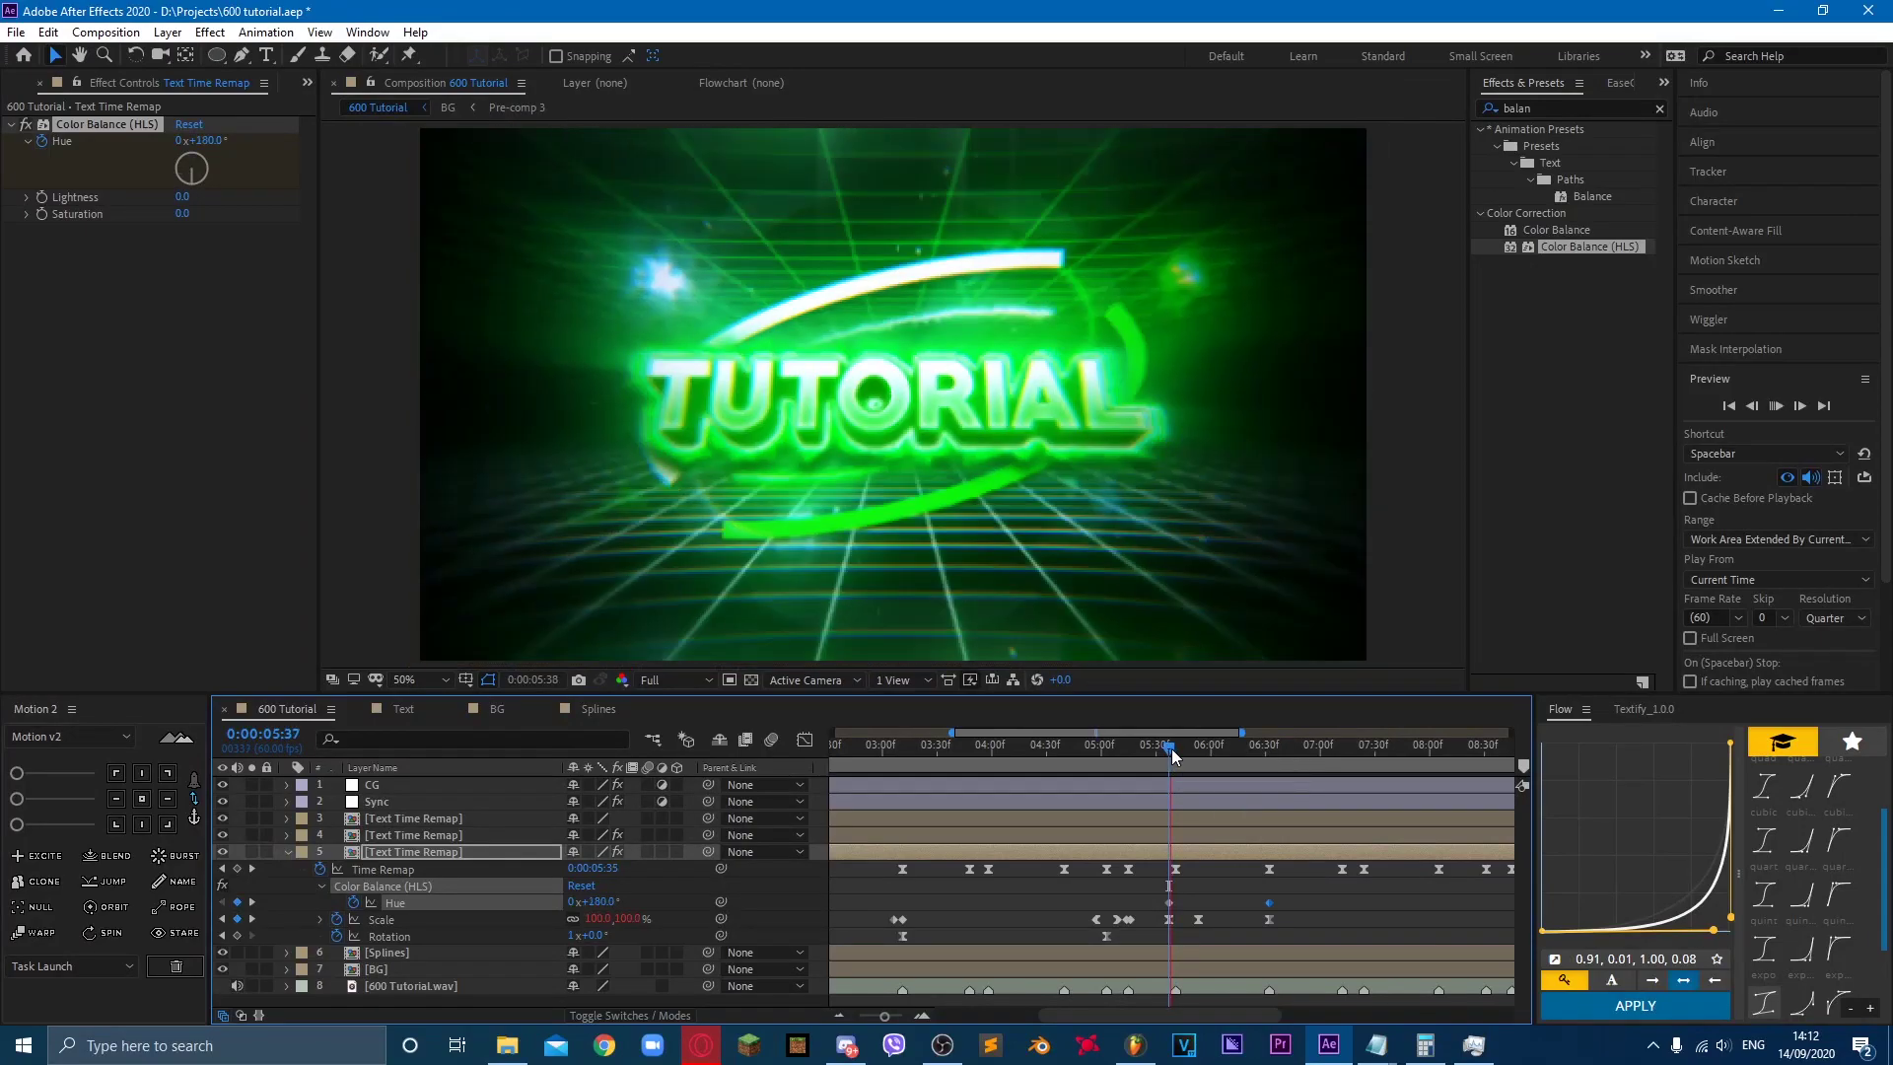
pyautogui.keyDown('ctrl'); pyautogui.click(392, 838); pyautogui.keyUp('ctrl')
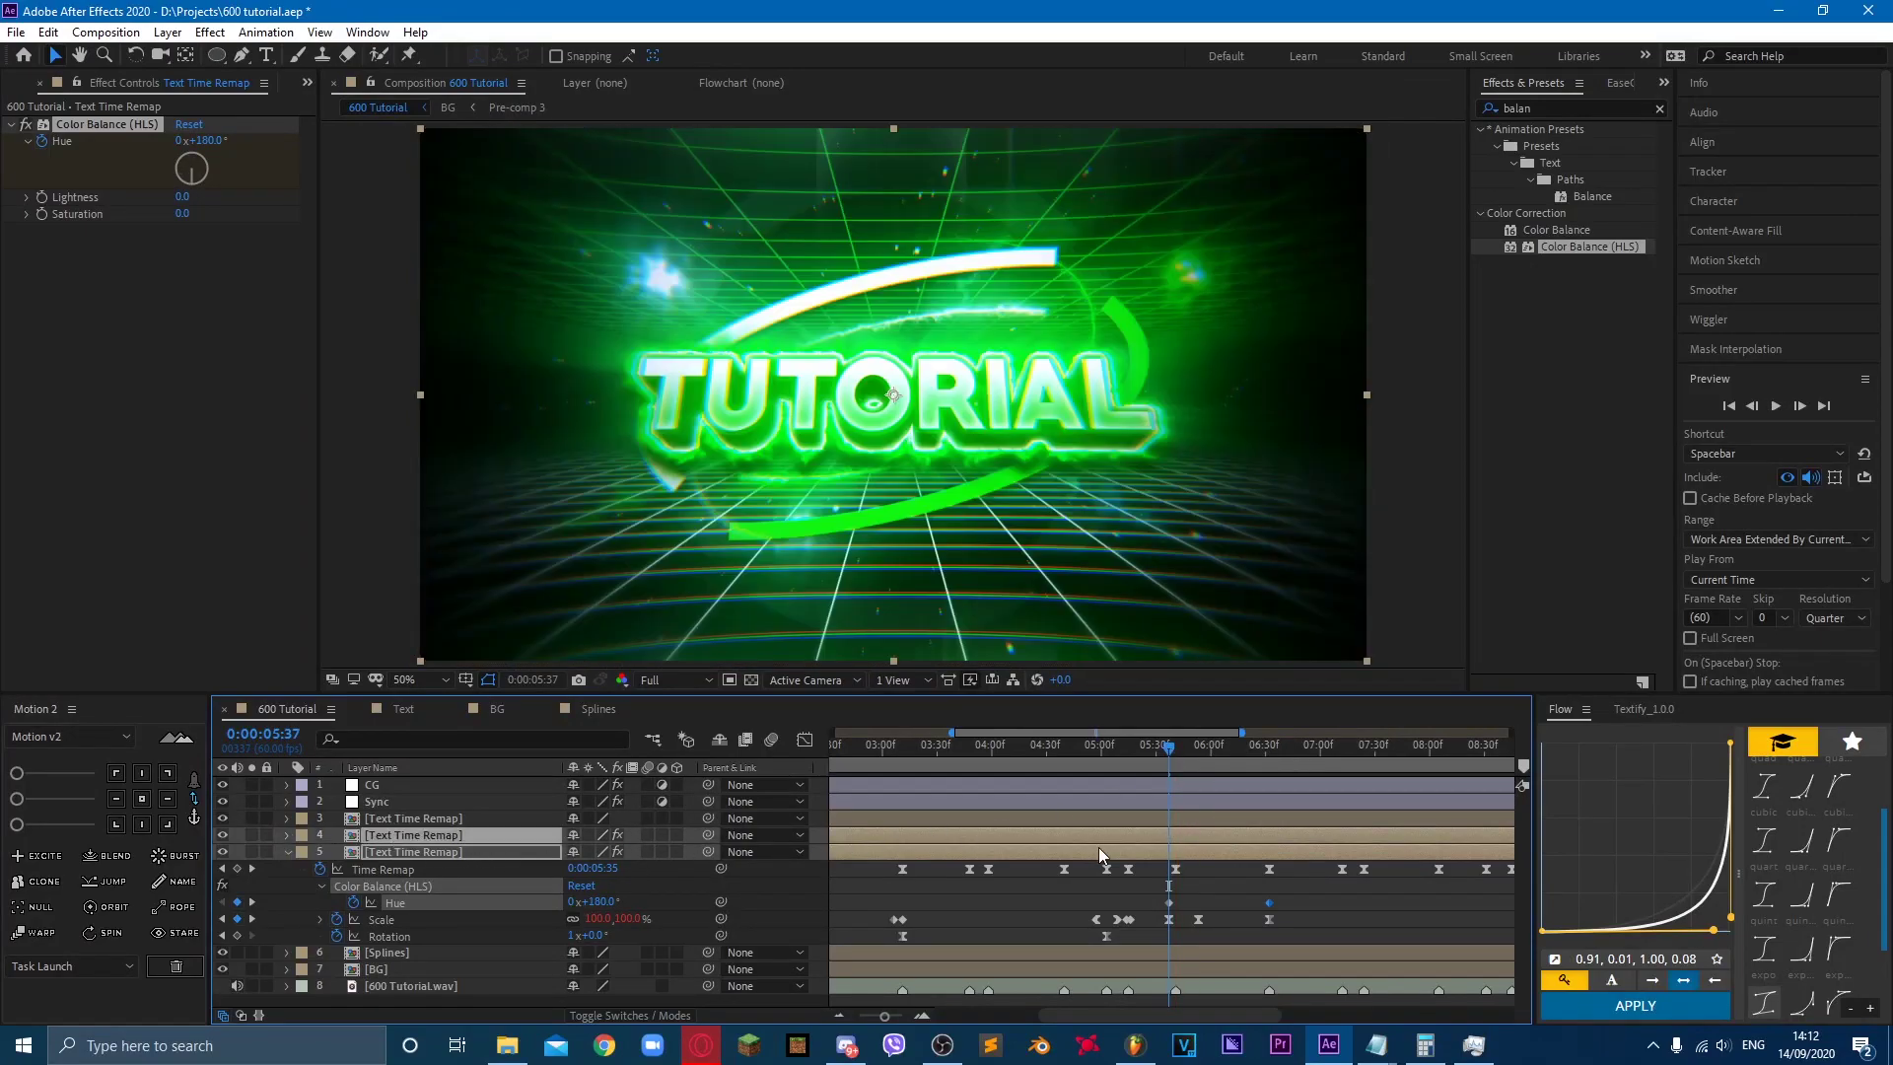
pyautogui.hotkey('ctrl', 'shift', 'd')
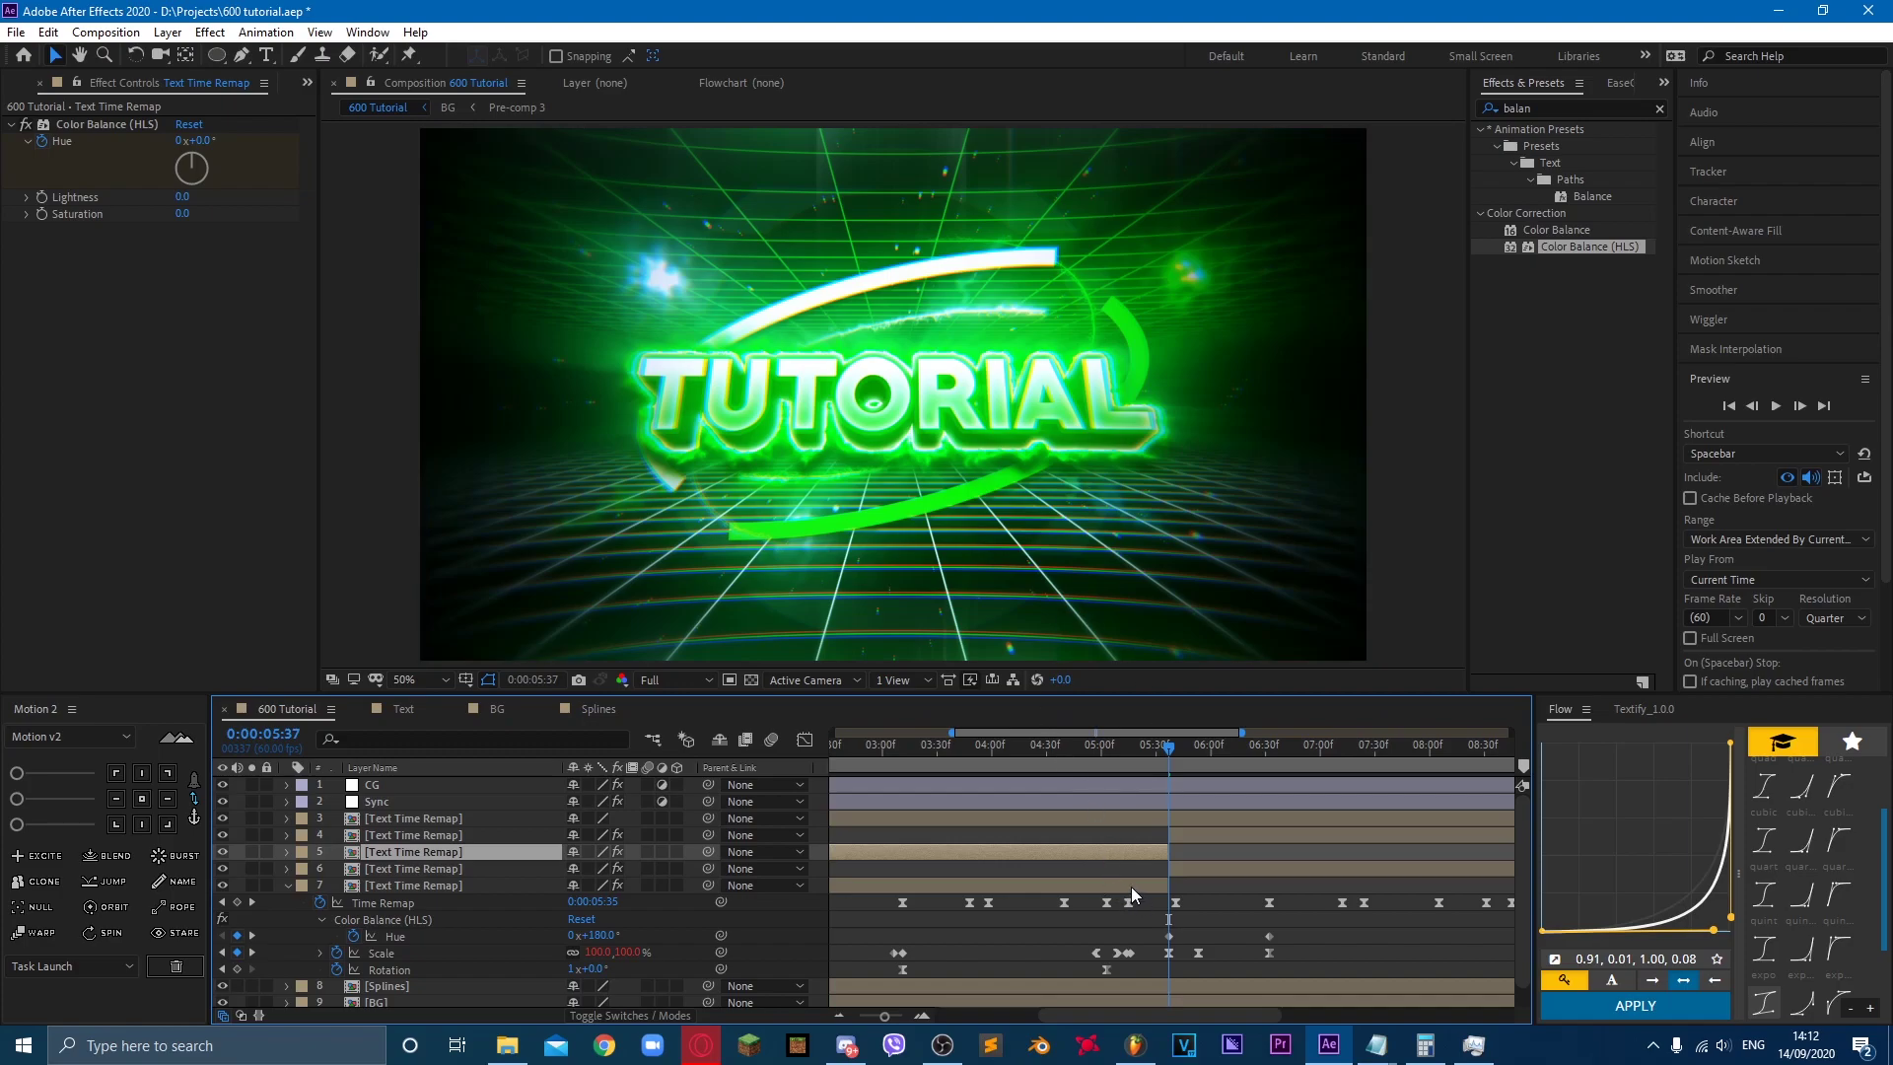
pyautogui.keyDown('shift'); pyautogui.click(1126, 884); pyautogui.keyUp('shift')
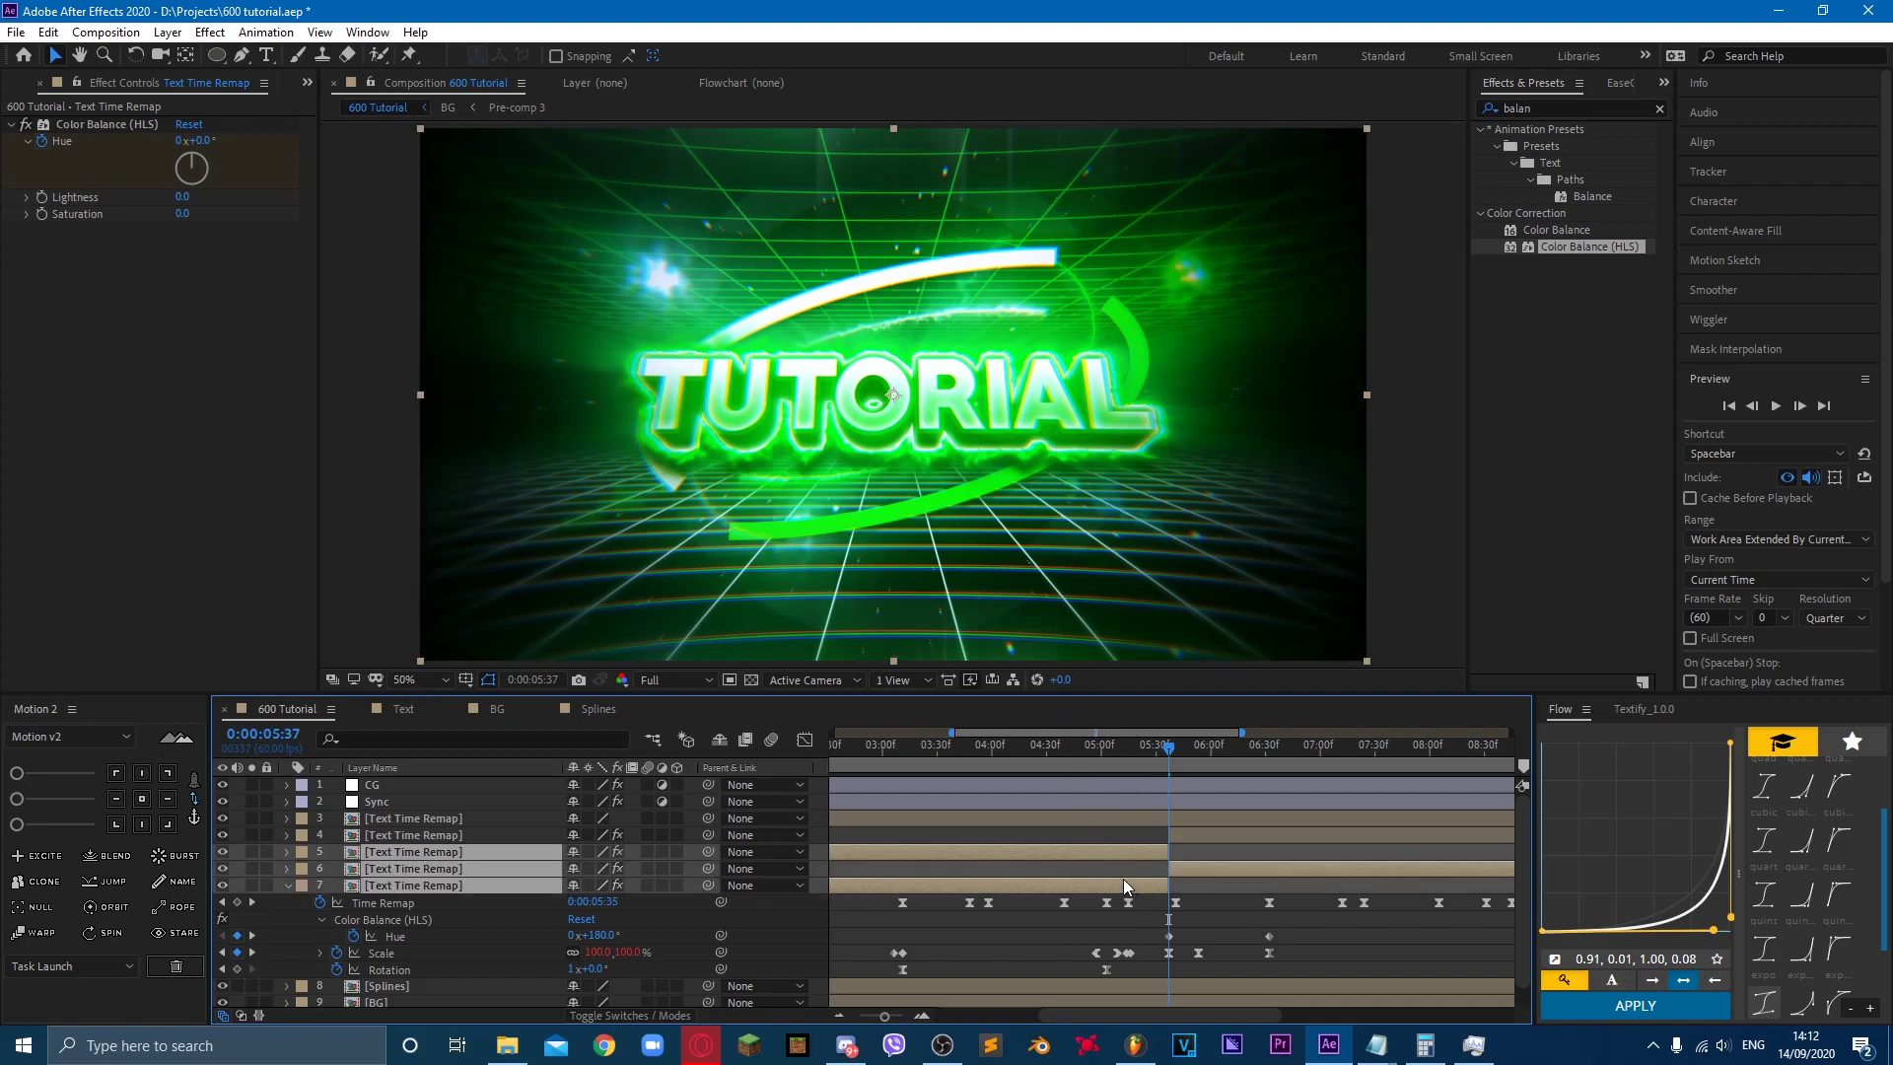
pyautogui.click(1117, 849)
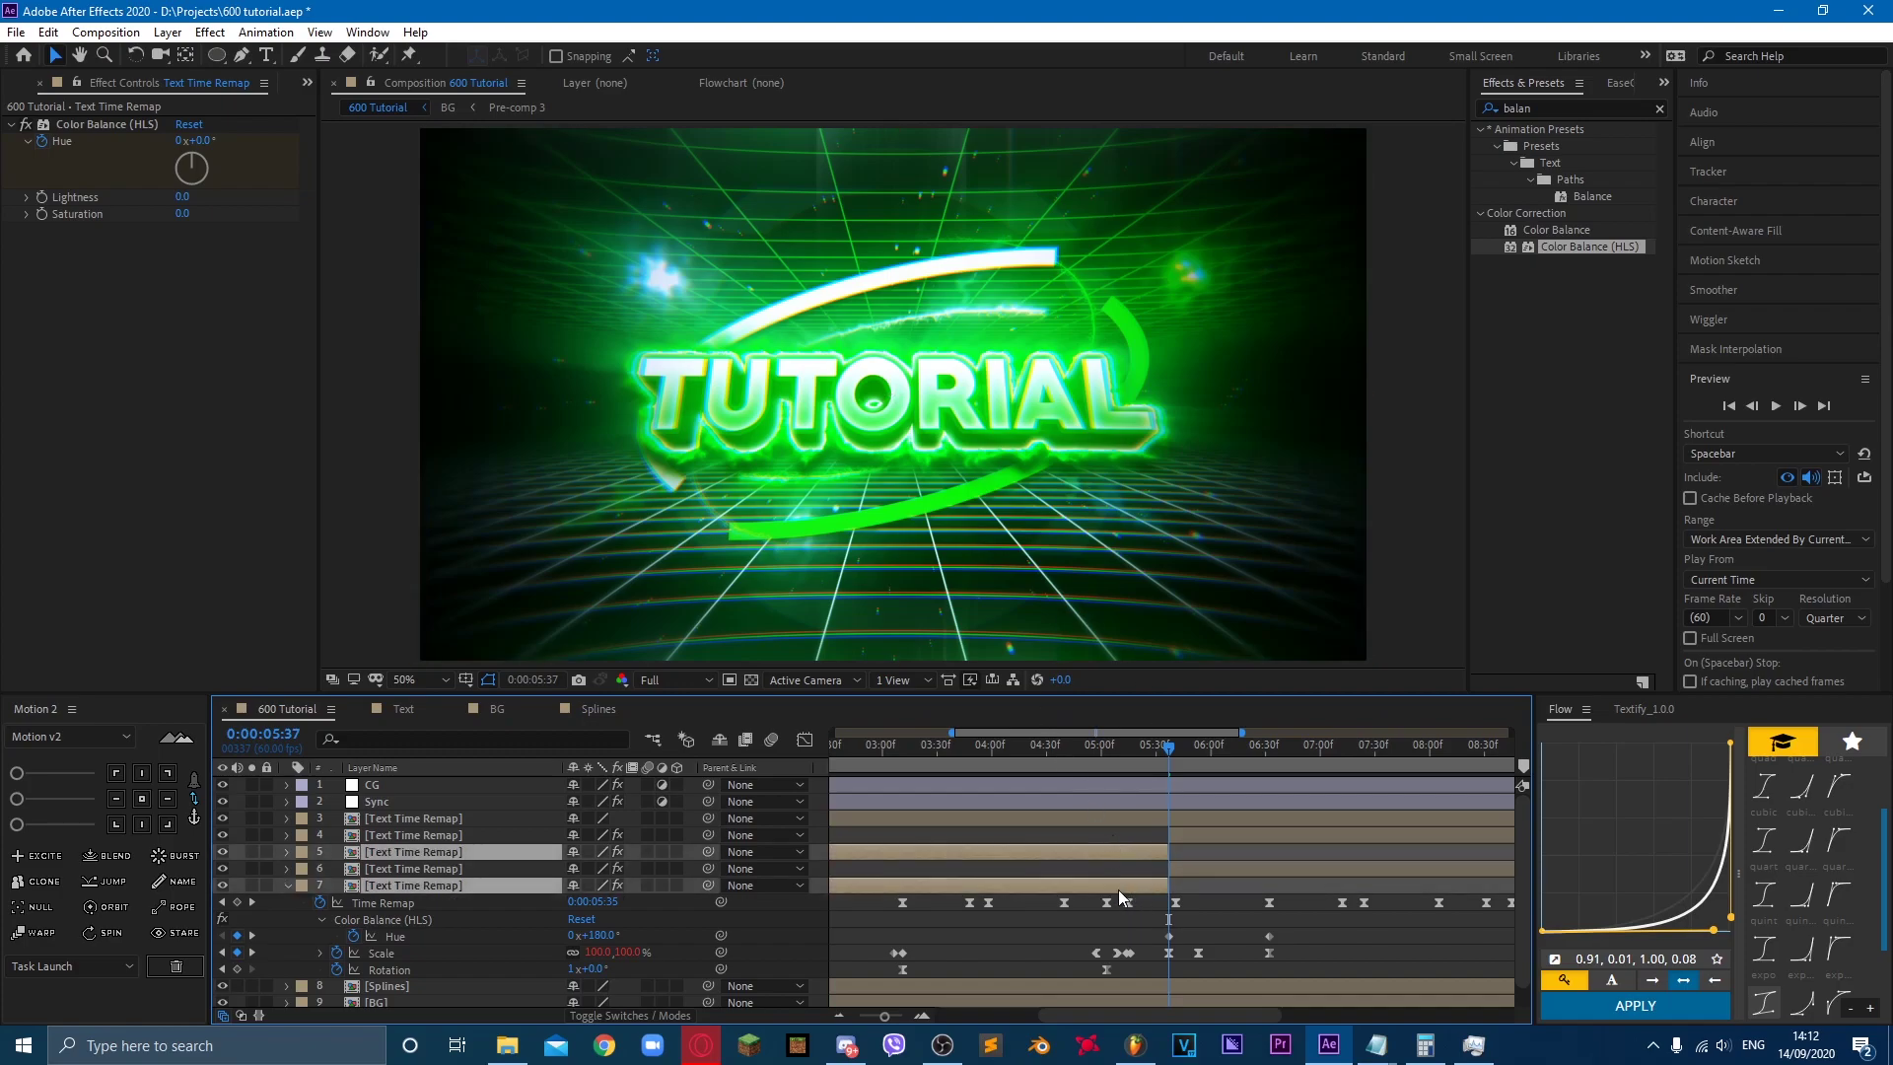
pyautogui.hotkey('ctrl', 'z')
pyautogui.press('space')
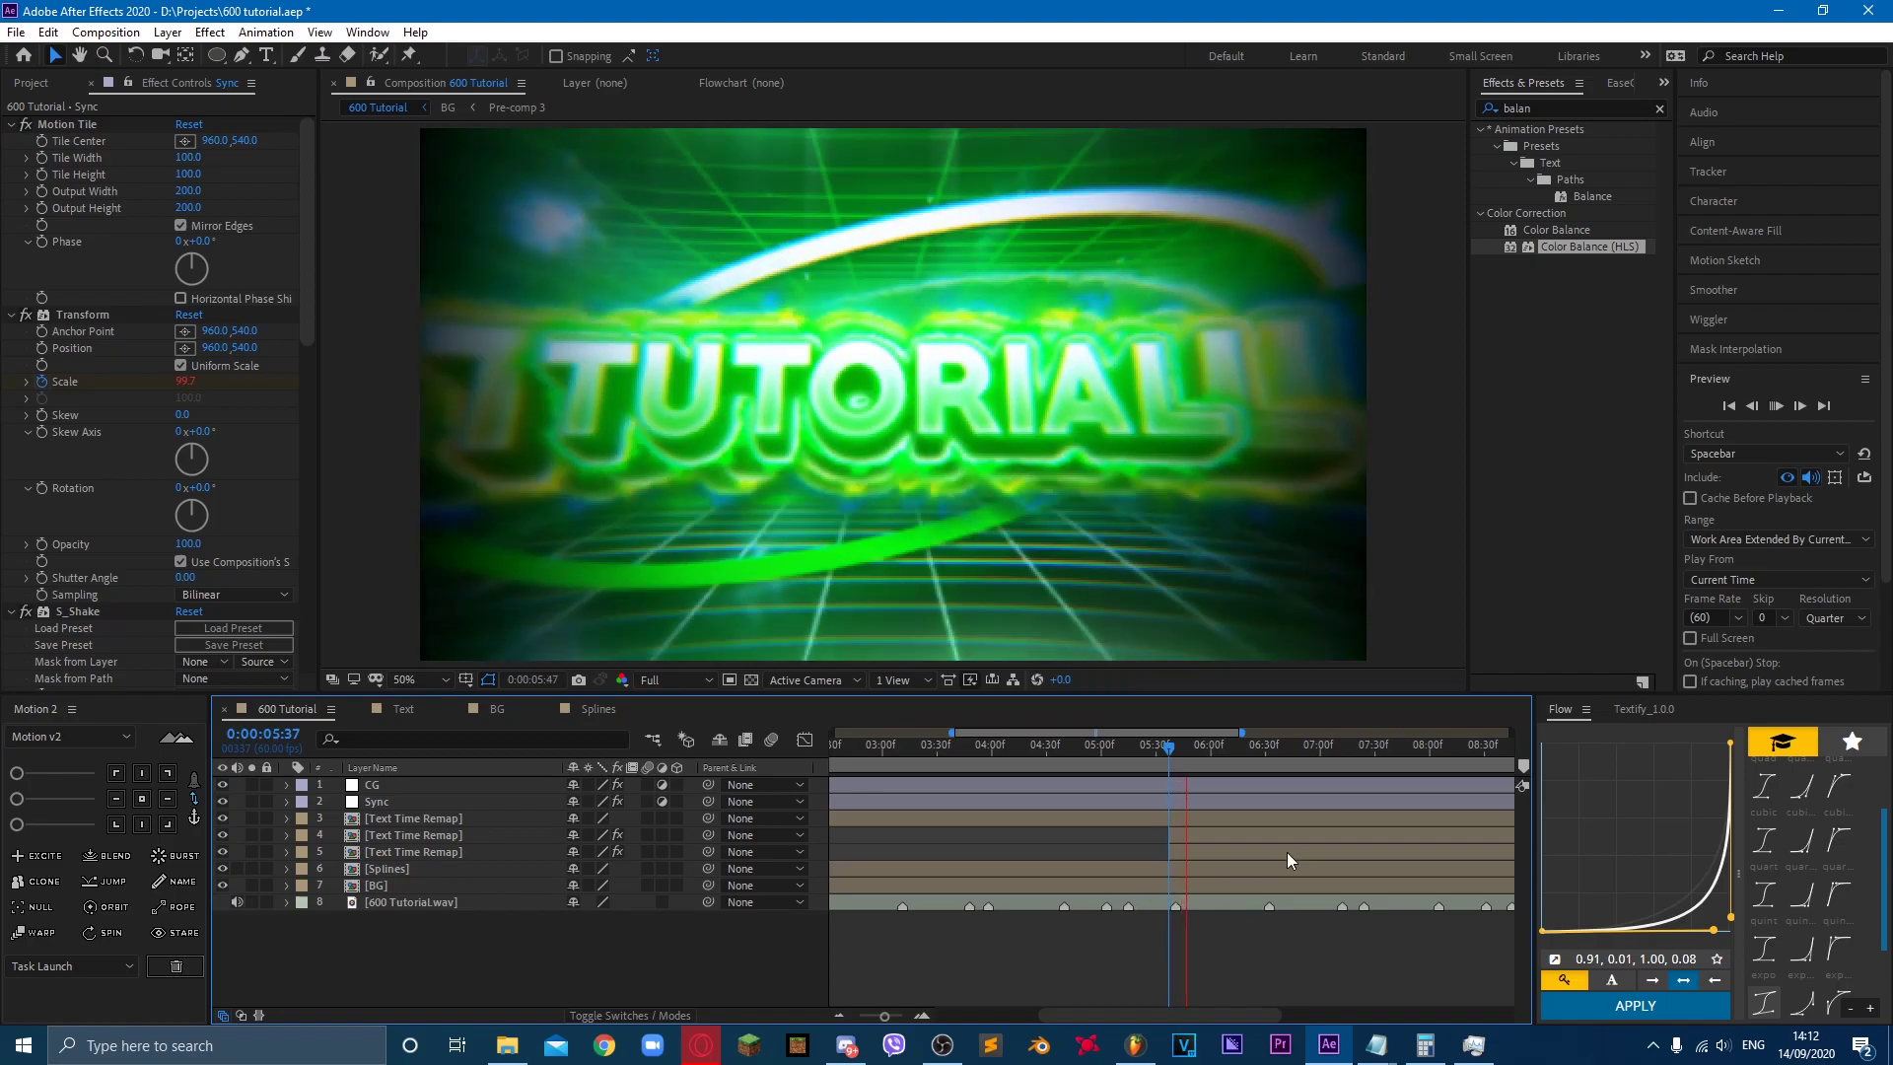
pyautogui.press('space')
# Step: Split both hue-cycling Text Time Remap copies at 0:00:06:32 and delete the parts after it
pyautogui.click(1275, 765)
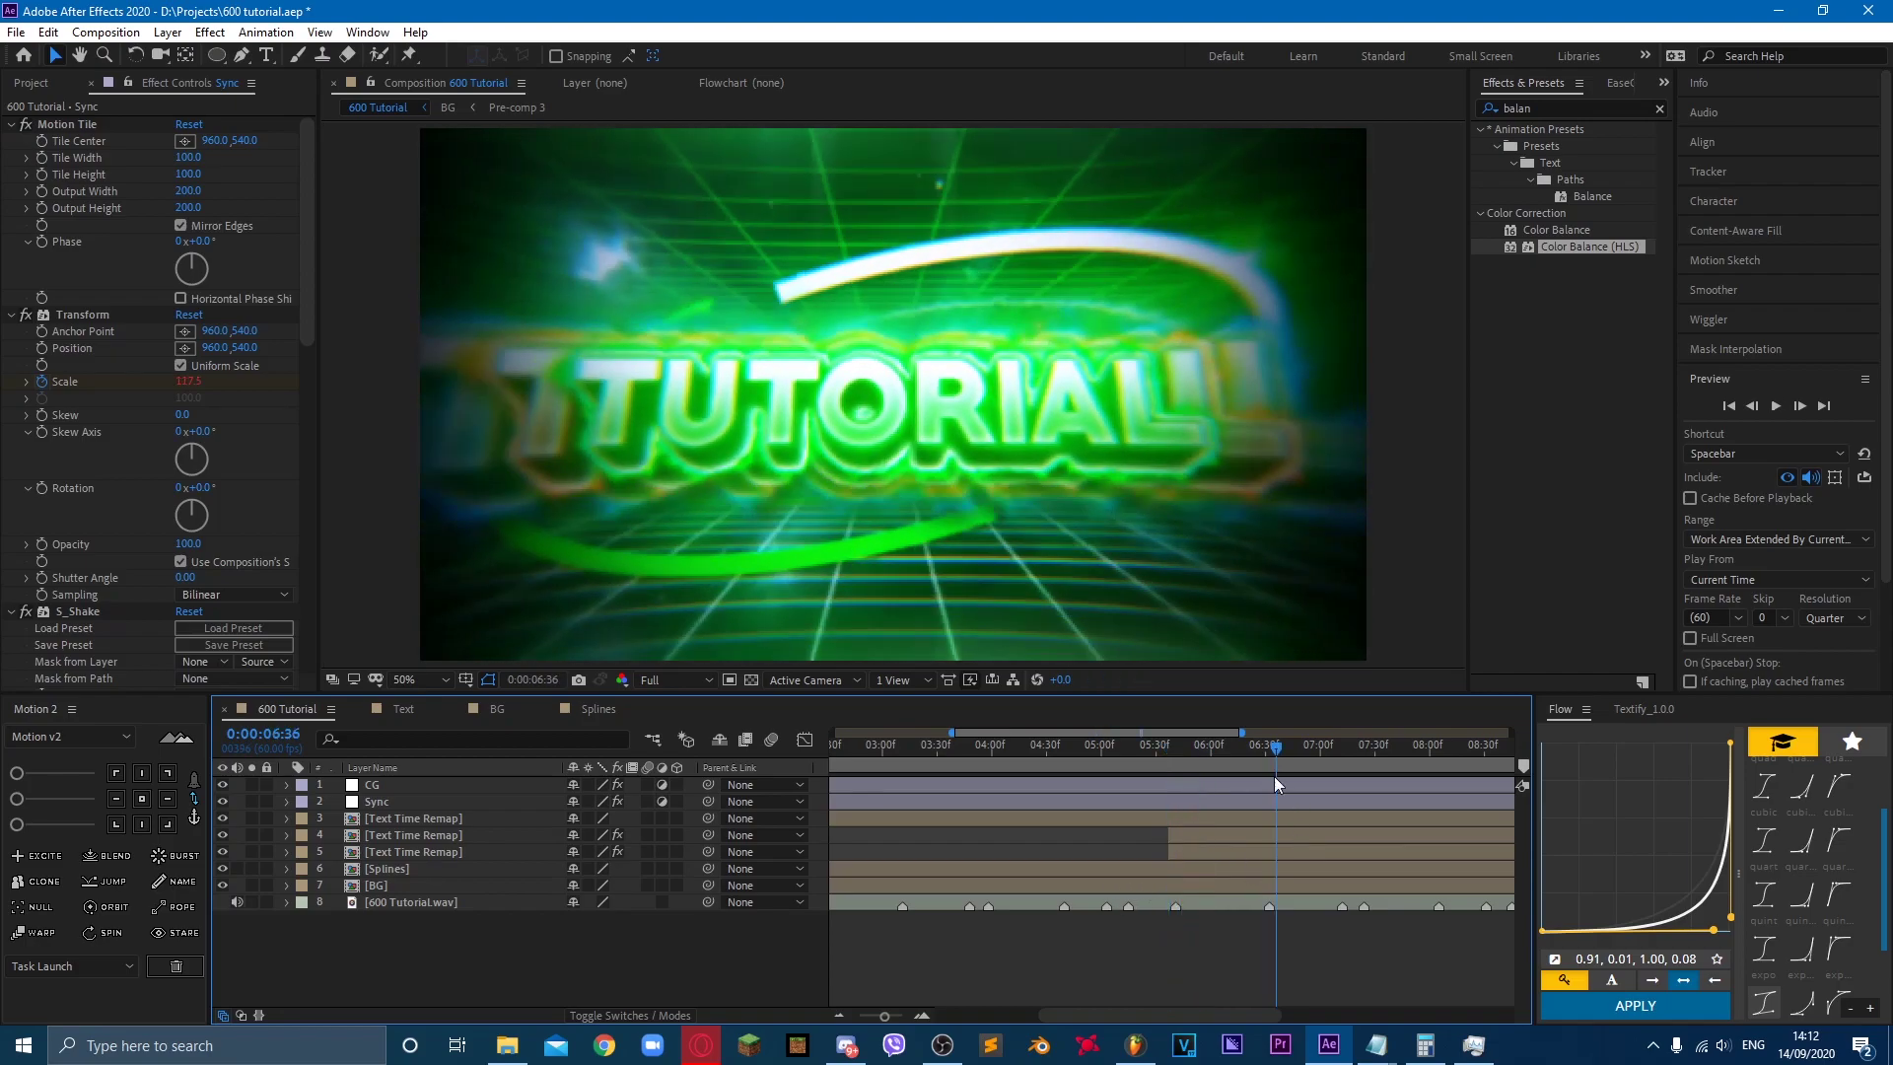
pyautogui.click(1240, 854)
pyautogui.keyDown('shift'); pyautogui.click(1238, 834); pyautogui.keyUp('shift')
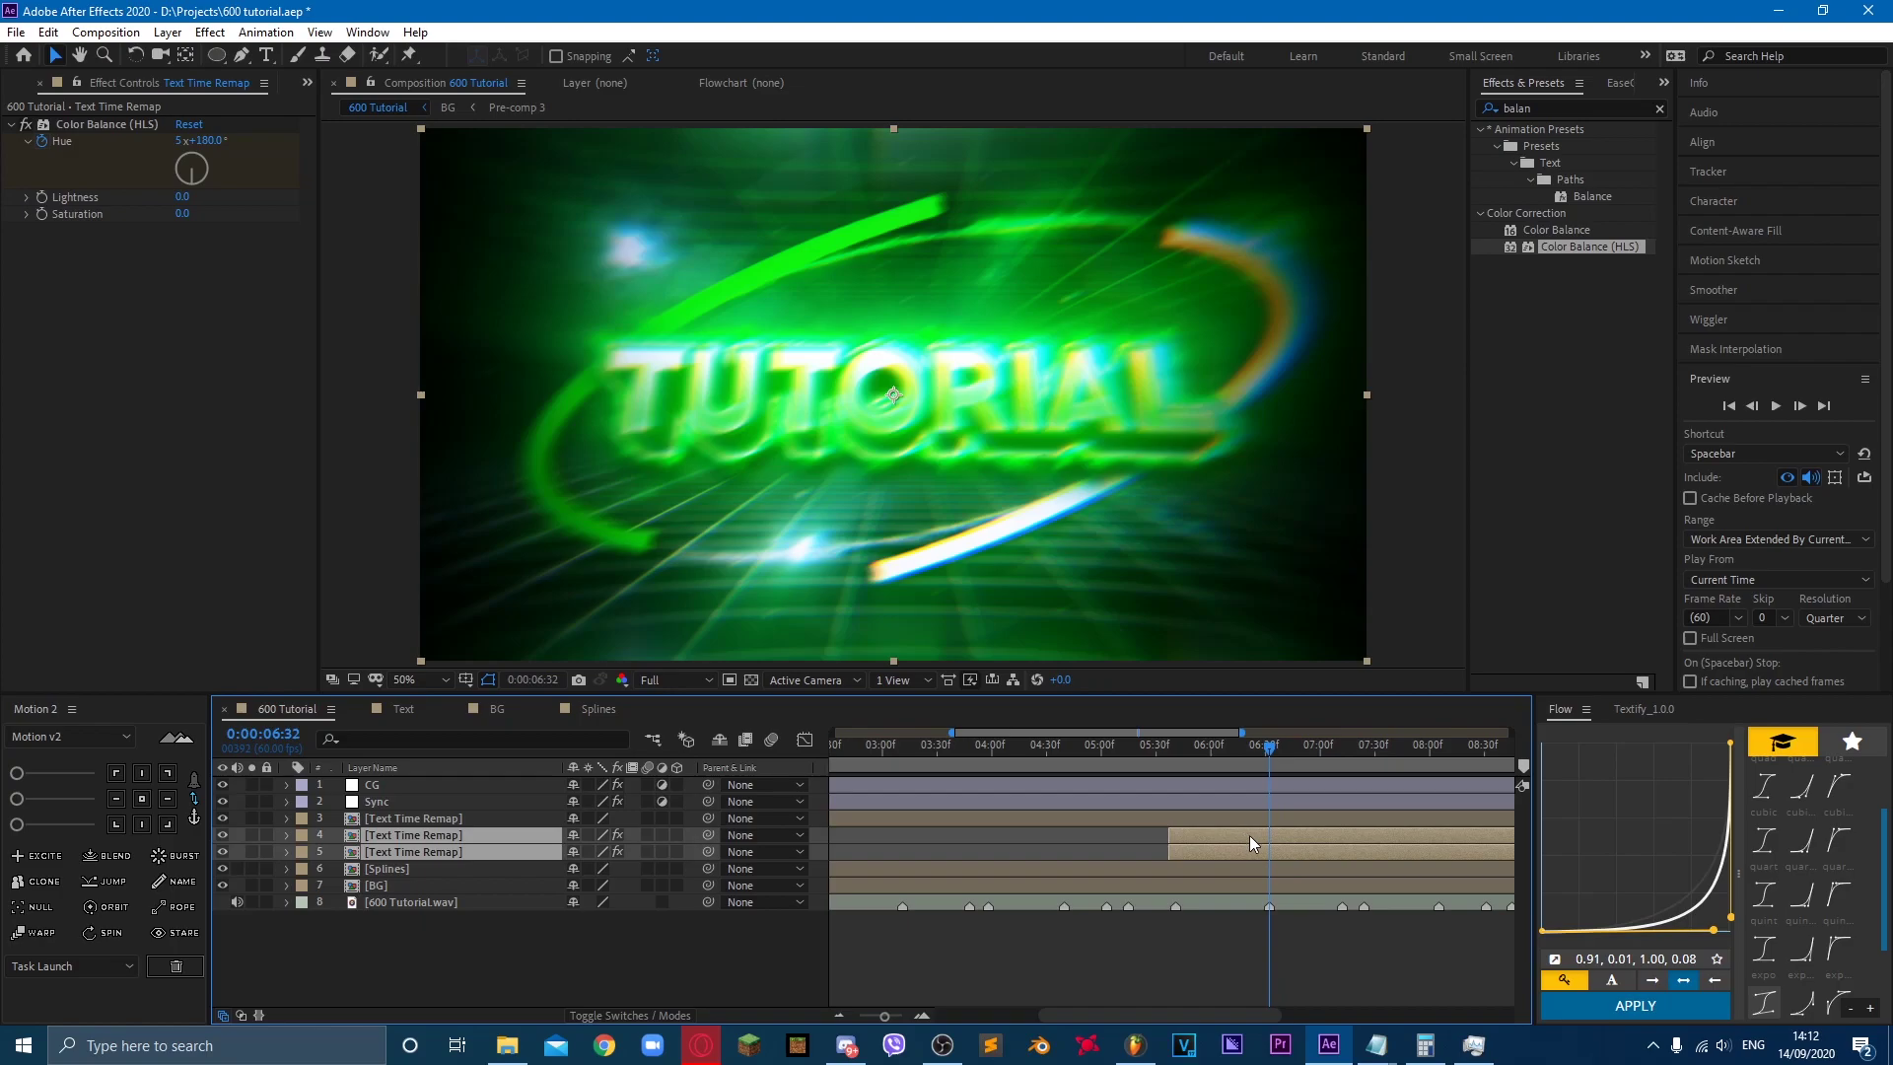
pyautogui.hotkey('ctrl', 'shift', 'd')
pyautogui.press('Delete')
# Step: Preview the trimmed hue-cycling text copies from just before their start, around 0:00:05:35
pyautogui.click(1166, 753)
pyautogui.press('space')
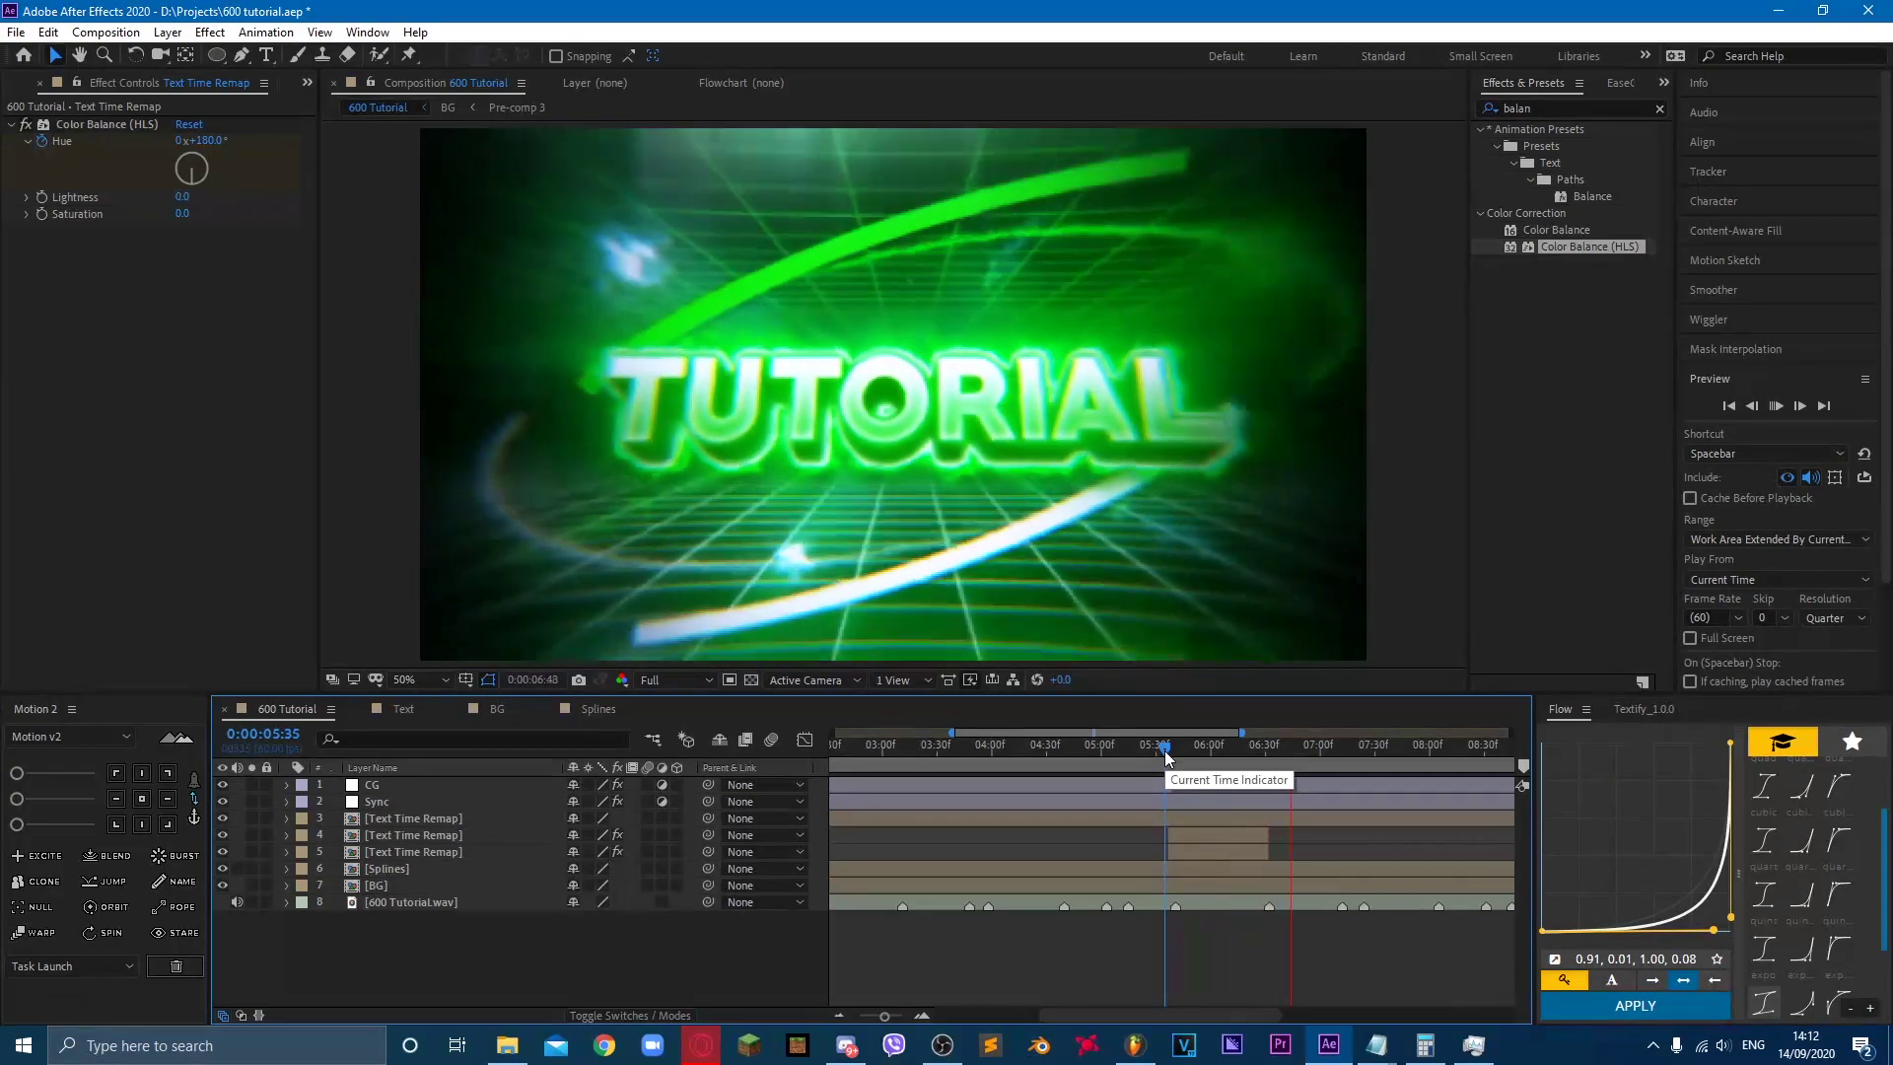
pyautogui.click(837, 1014)
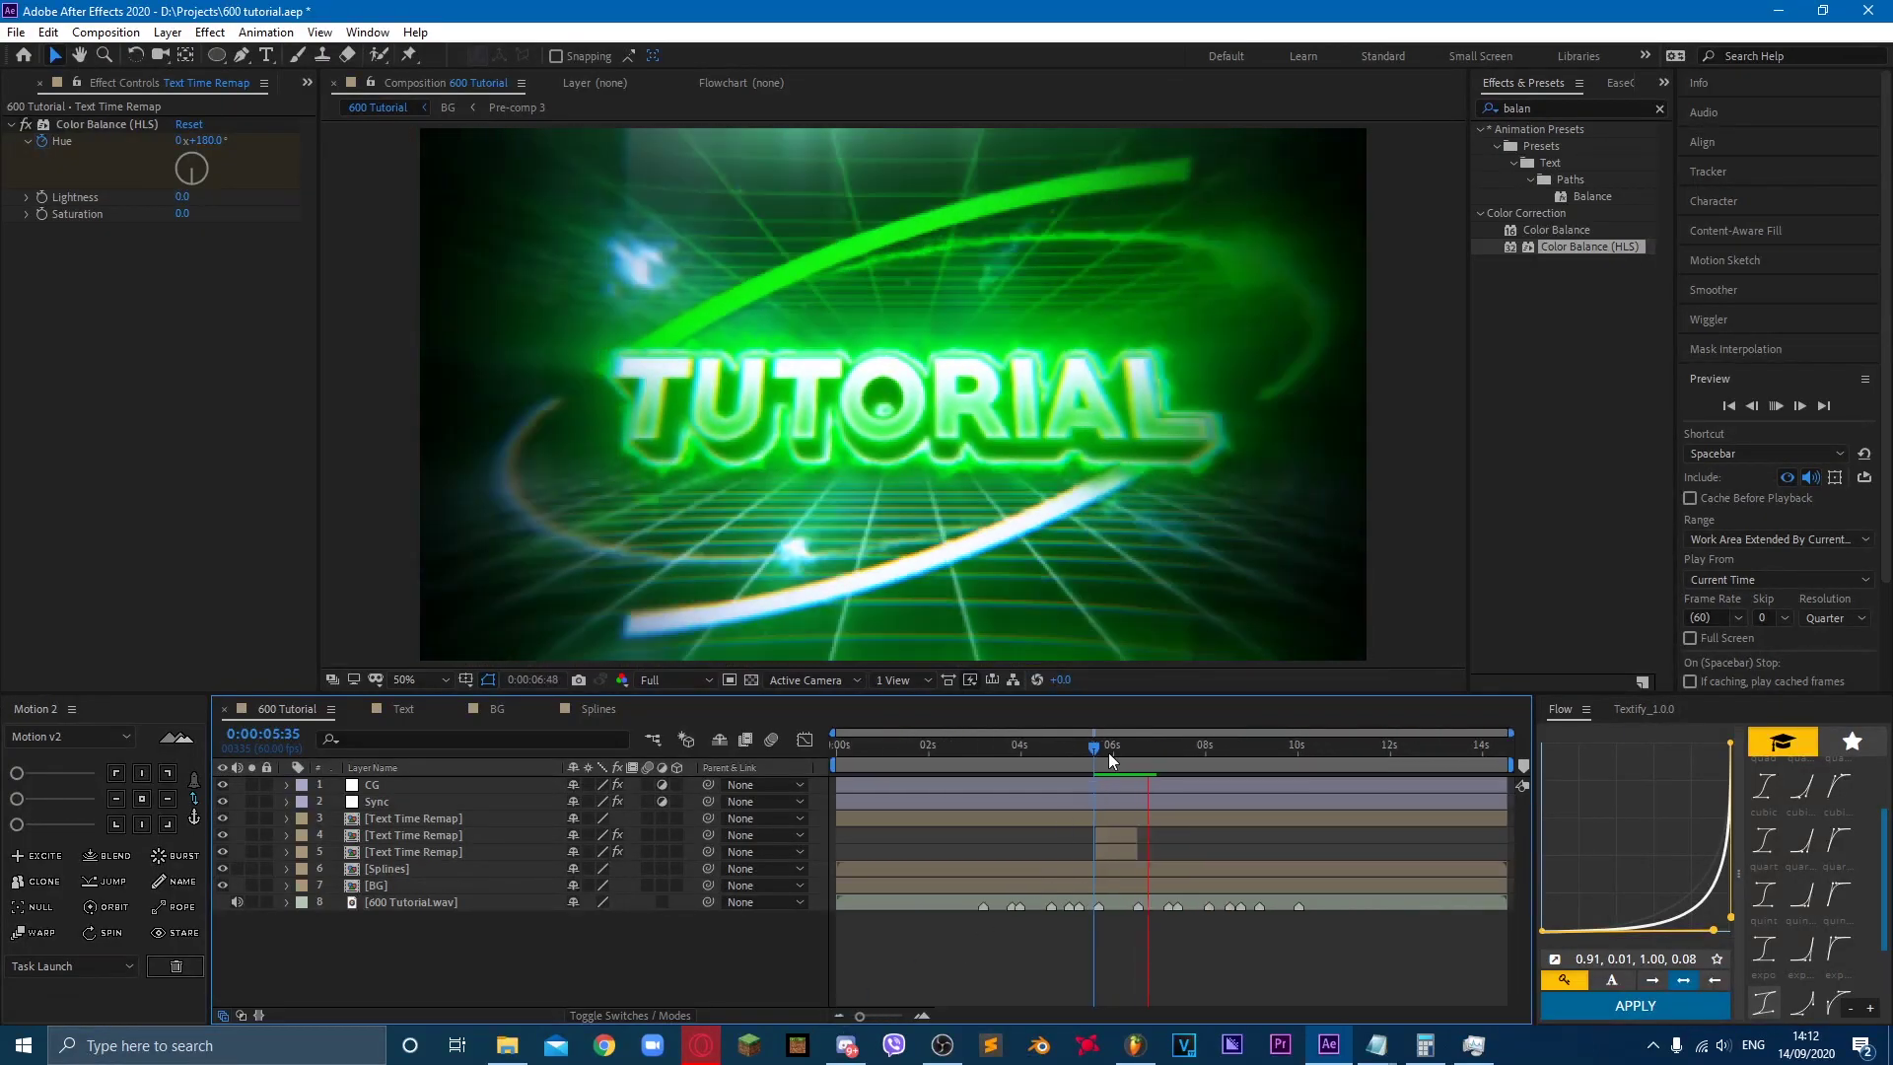
pyautogui.click(1090, 757)
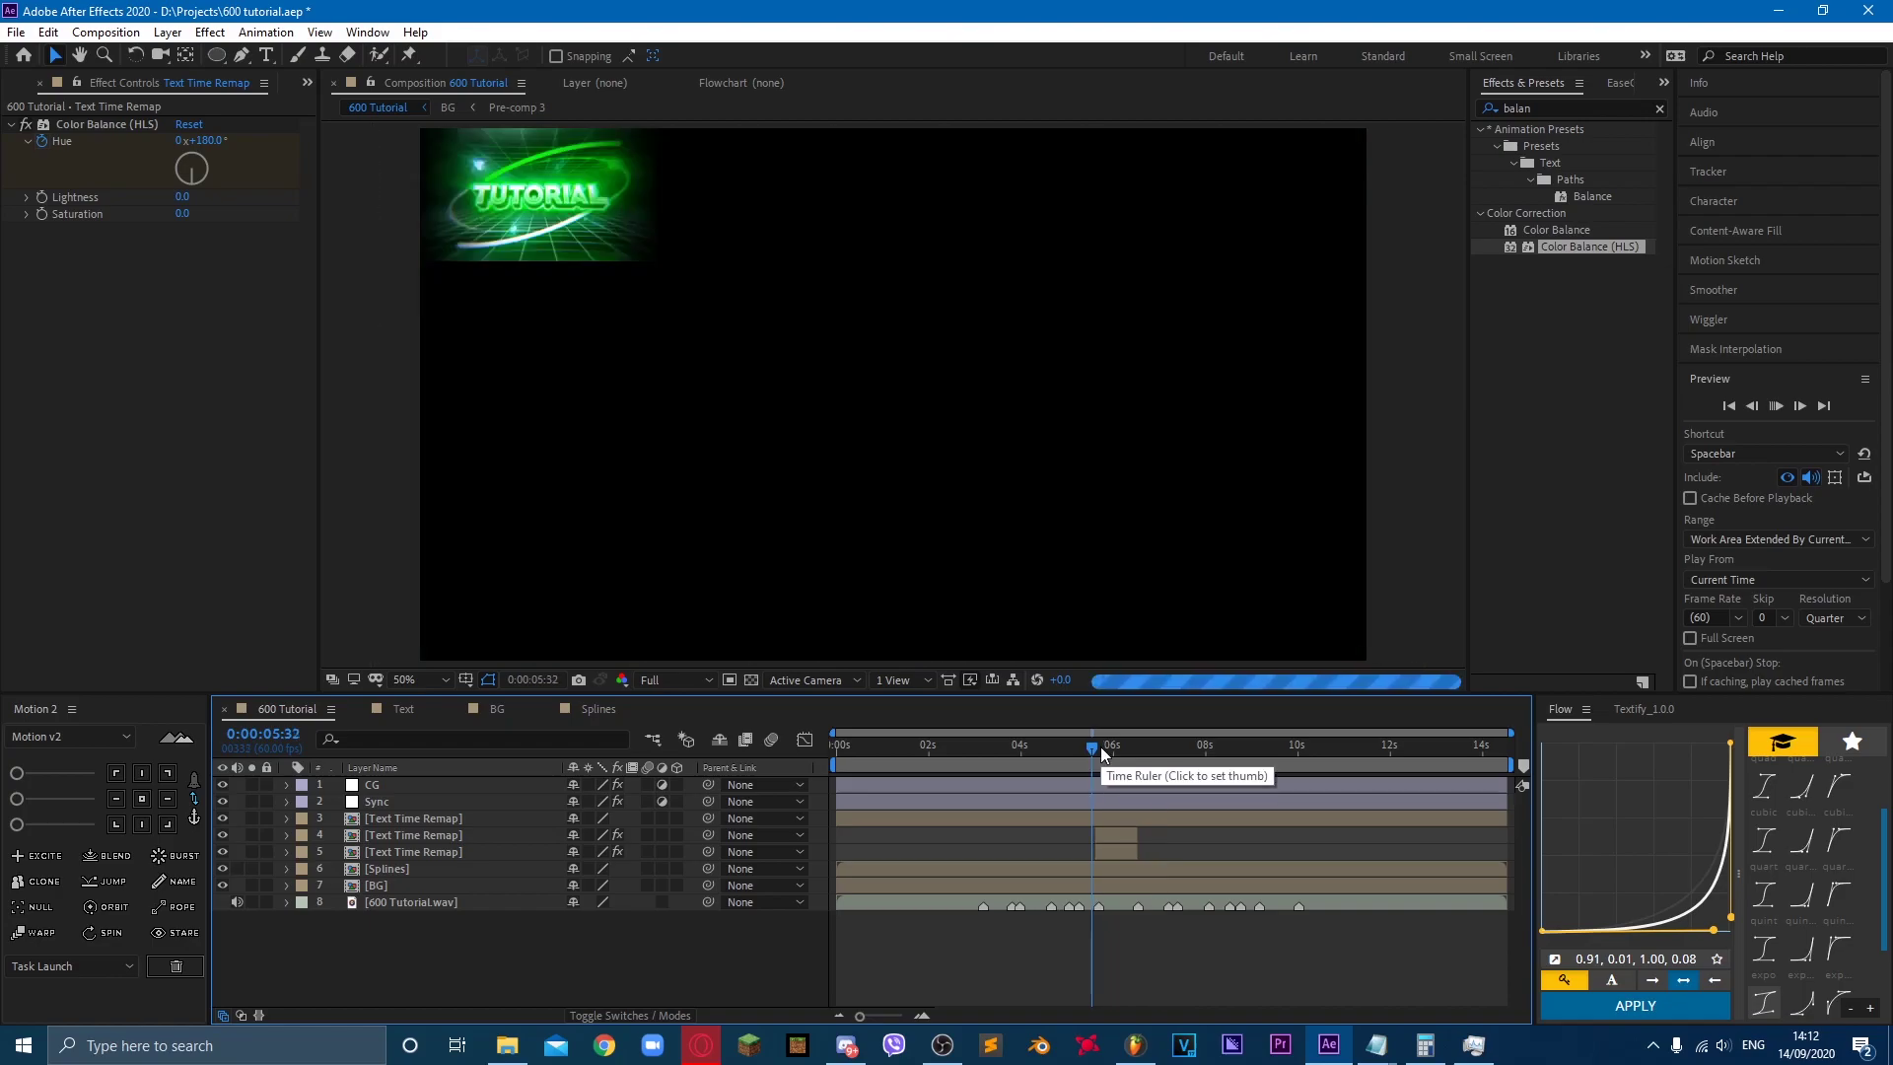
pyautogui.press('space')
# Step: Preview the text animation from 0:00:03:02 and again from 0:00:05:29
pyautogui.moveTo(1028, 767); pyautogui.dragTo(978, 795)
pyautogui.press('space')
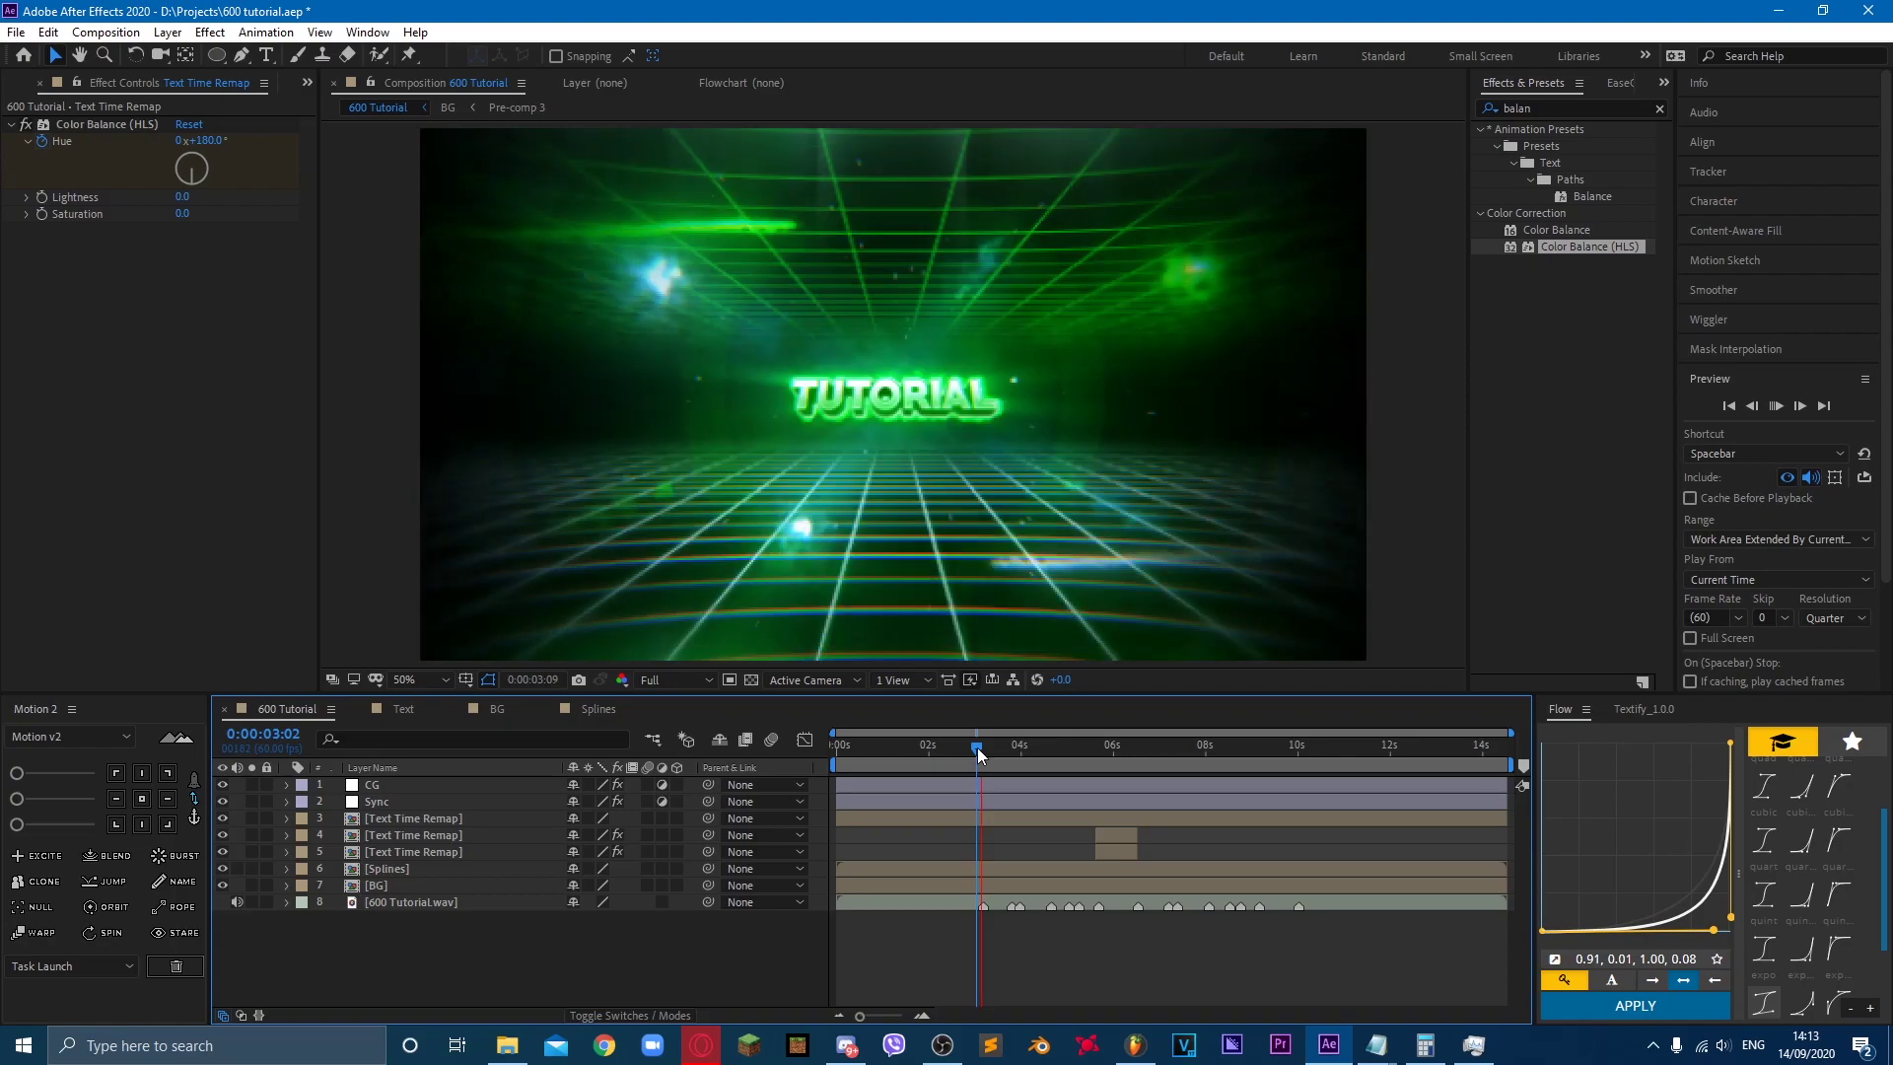
pyautogui.click(947, 1040)
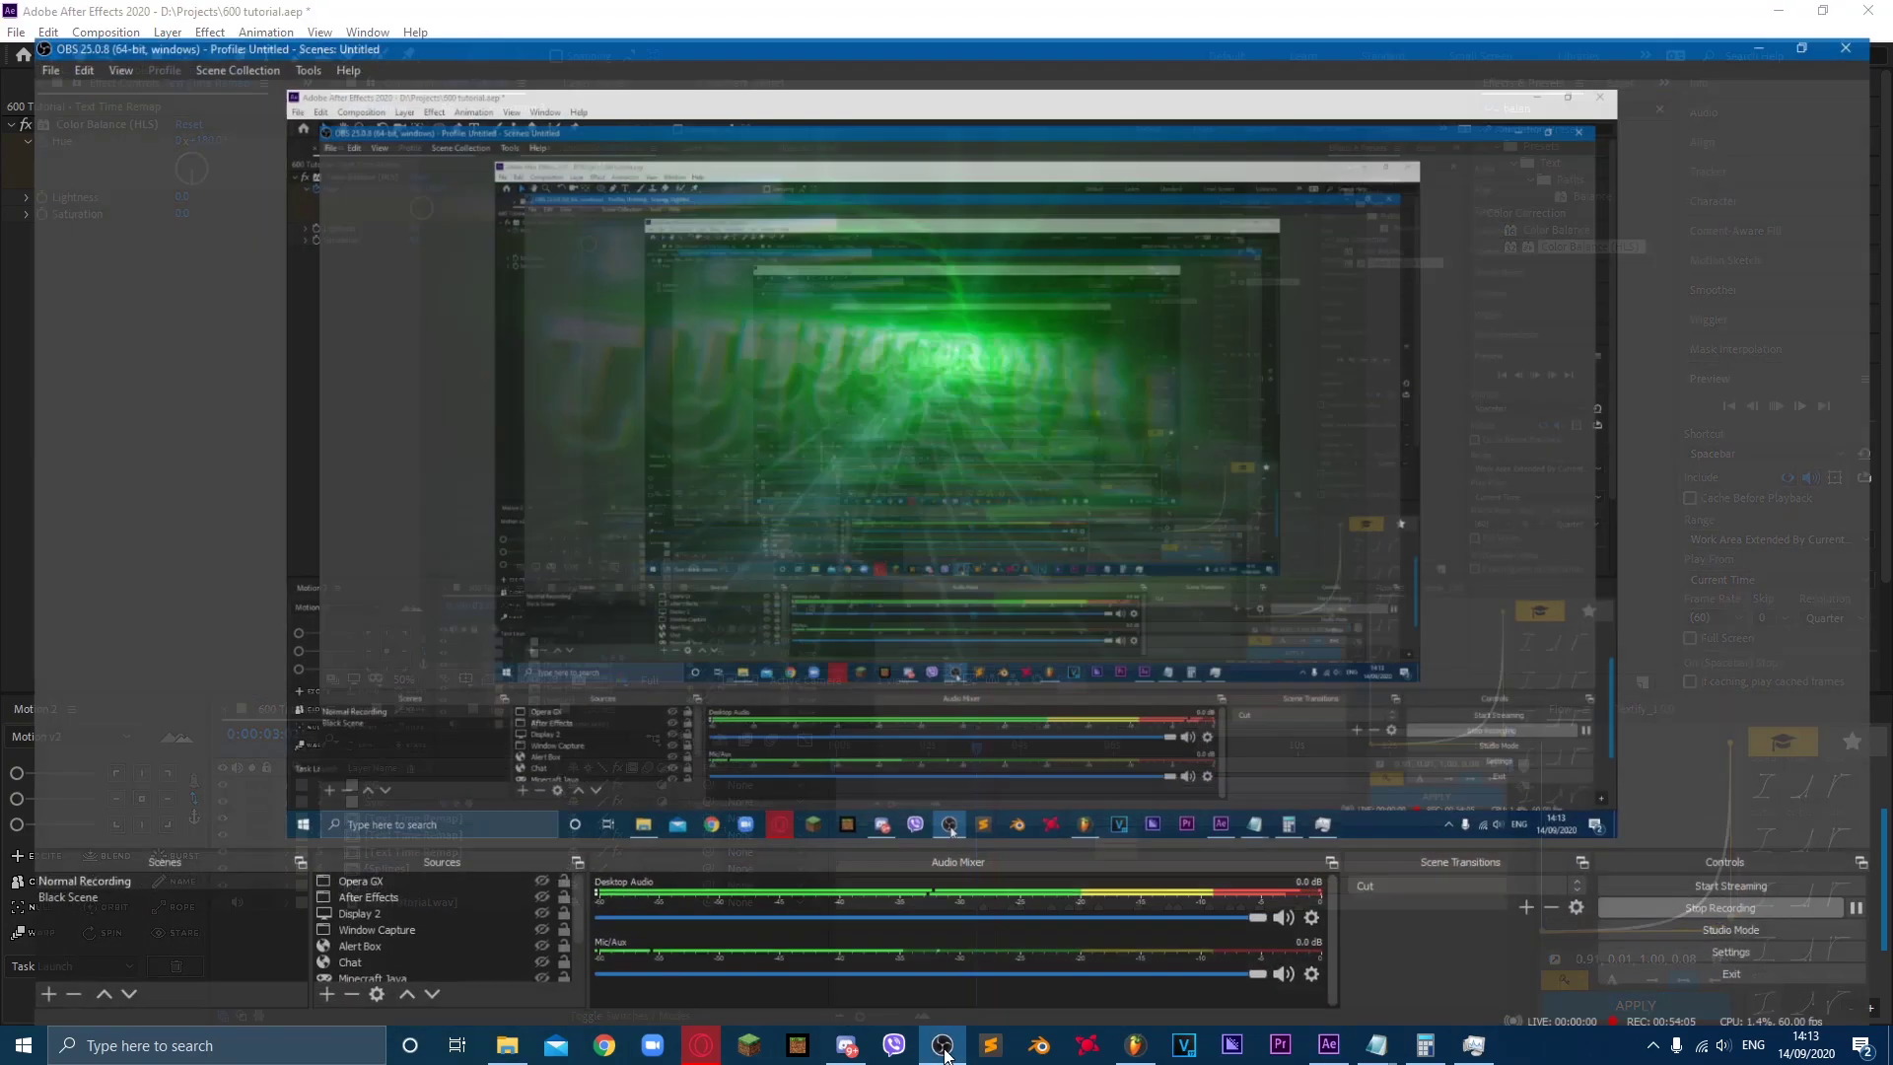
pyautogui.click(946, 1040)
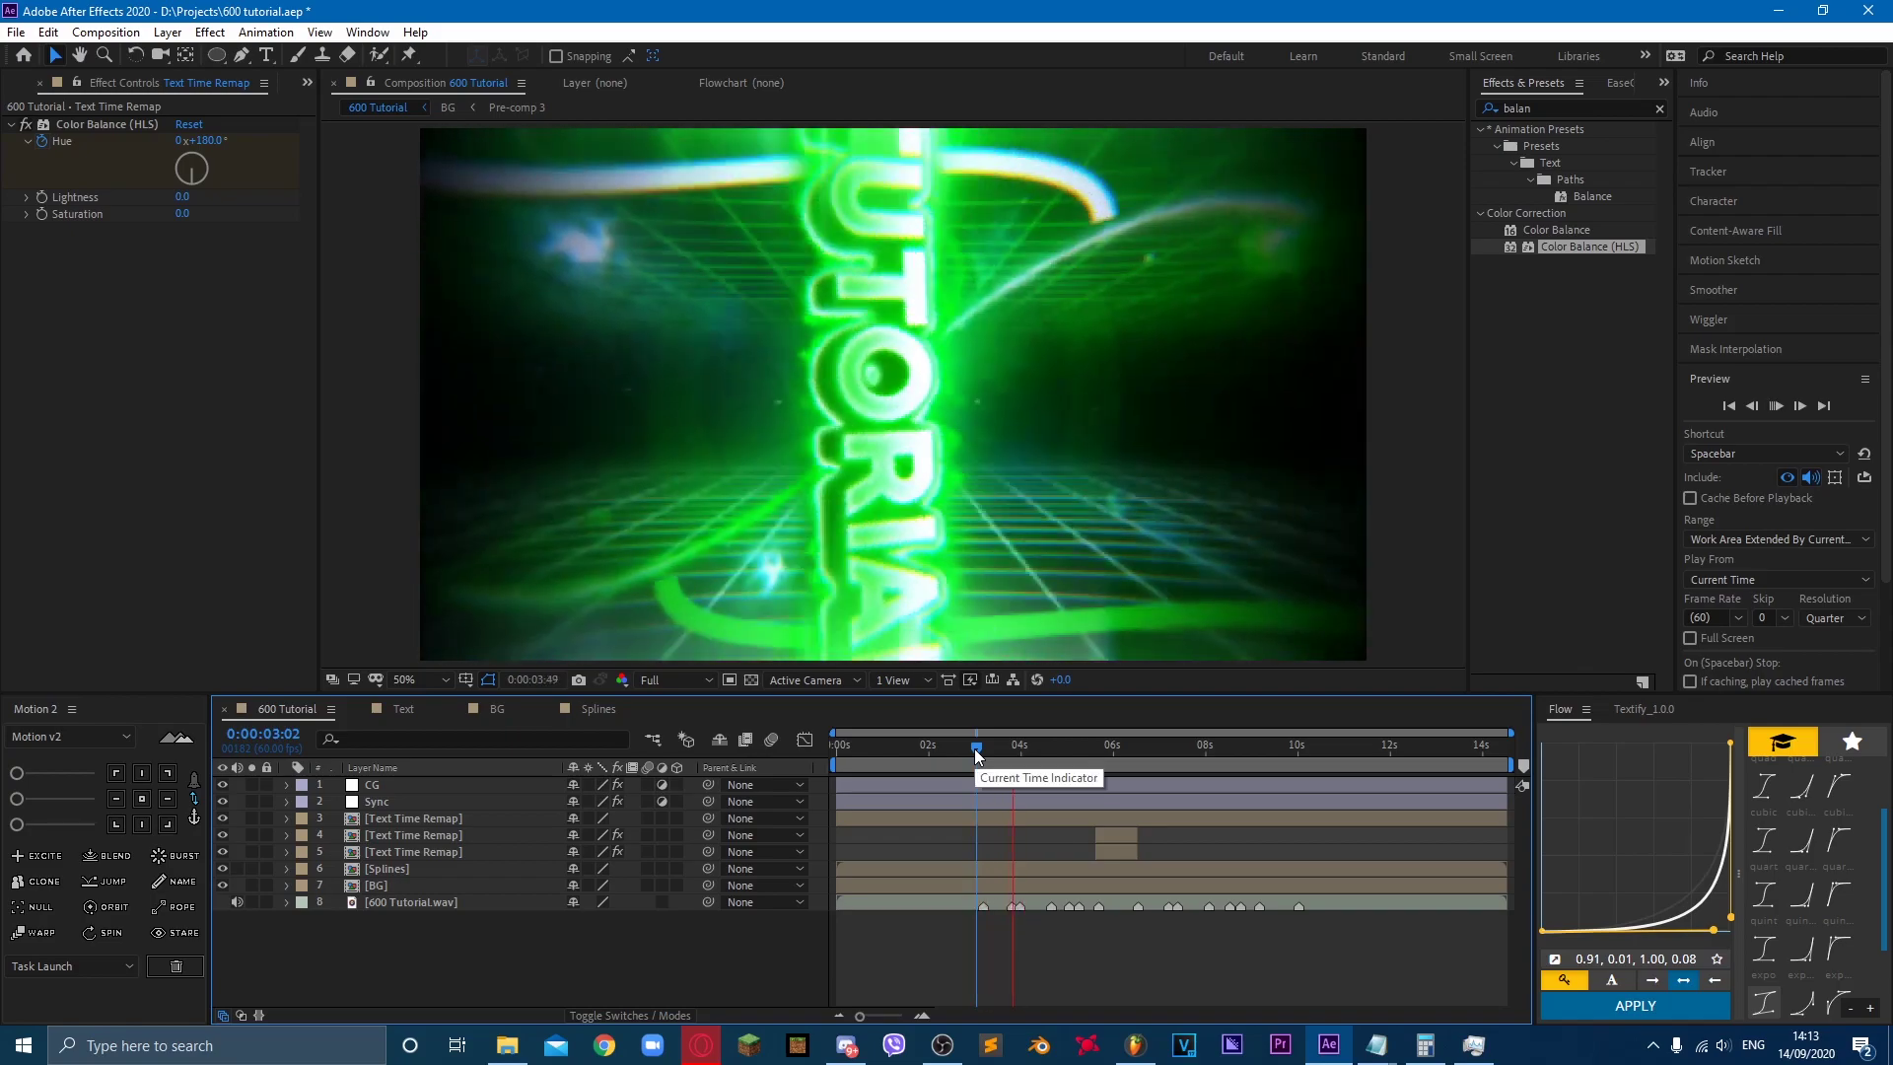
pyautogui.click(1090, 745)
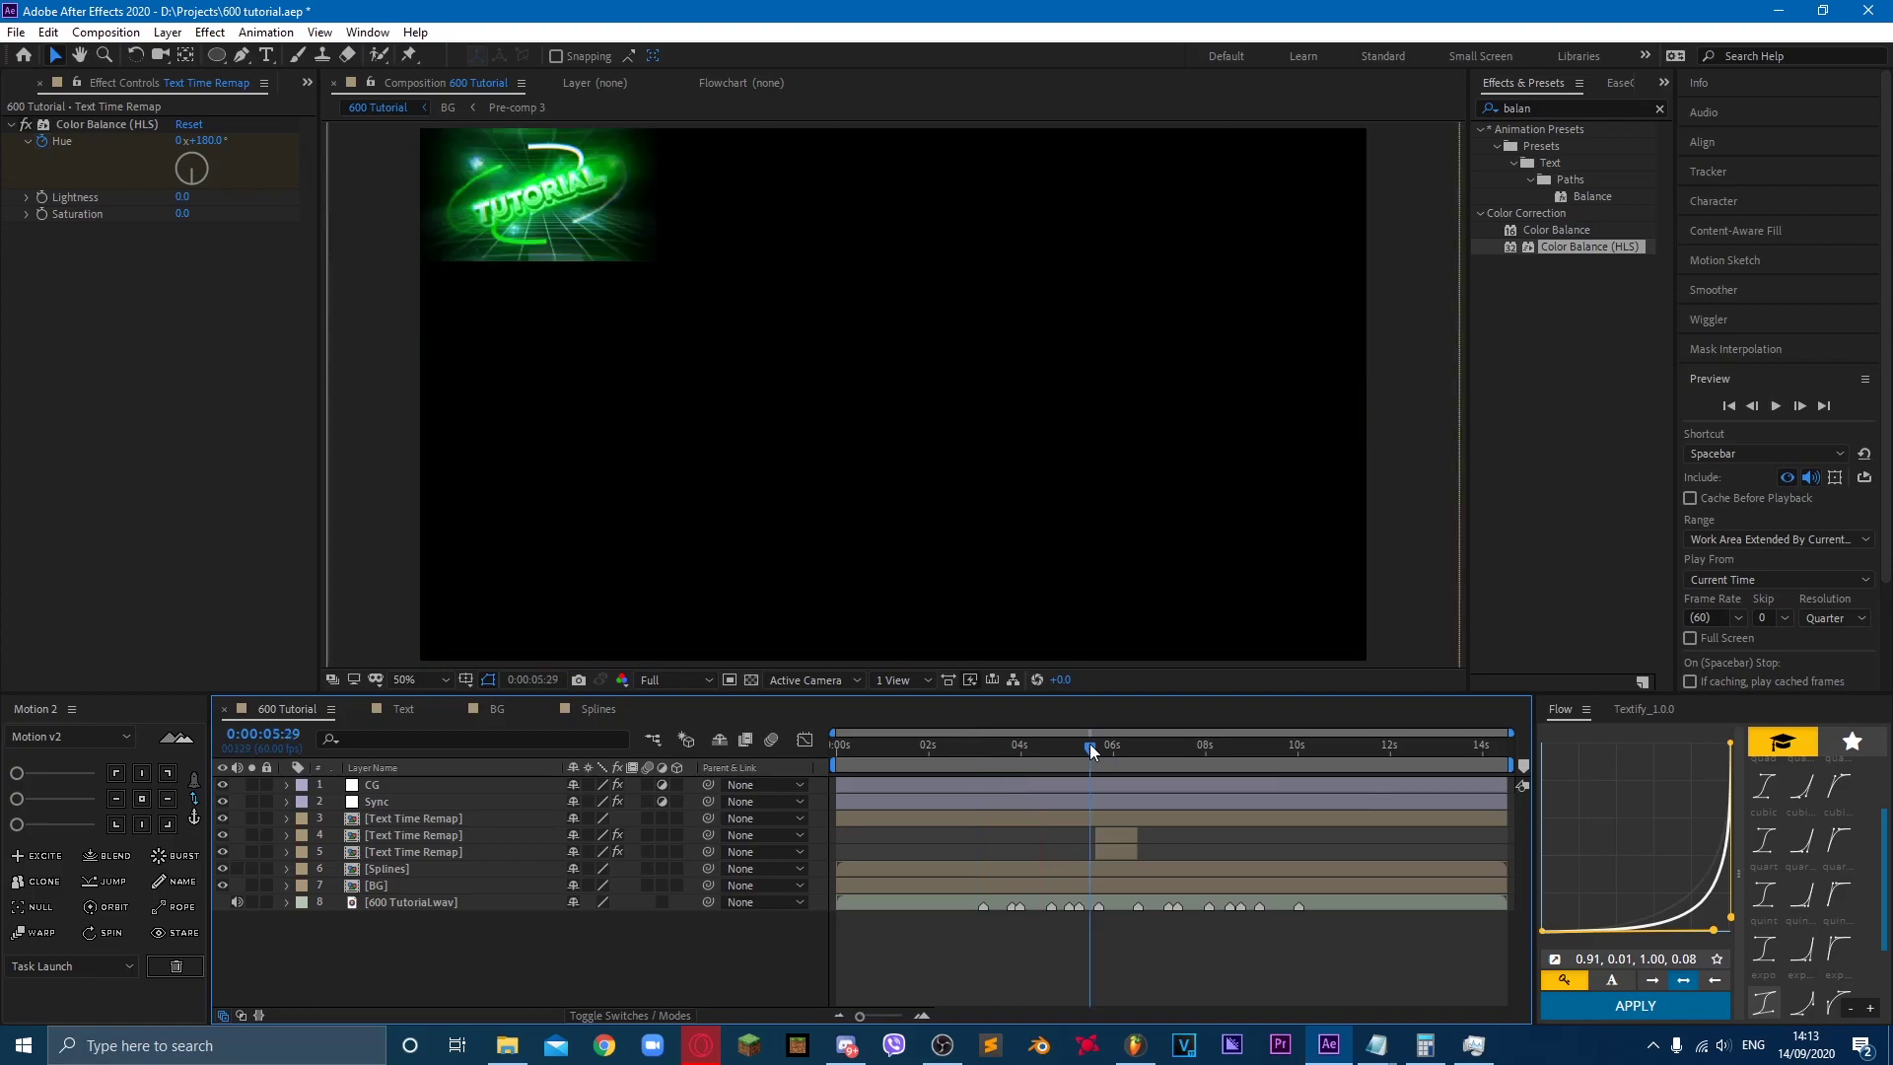
pyautogui.press('space')
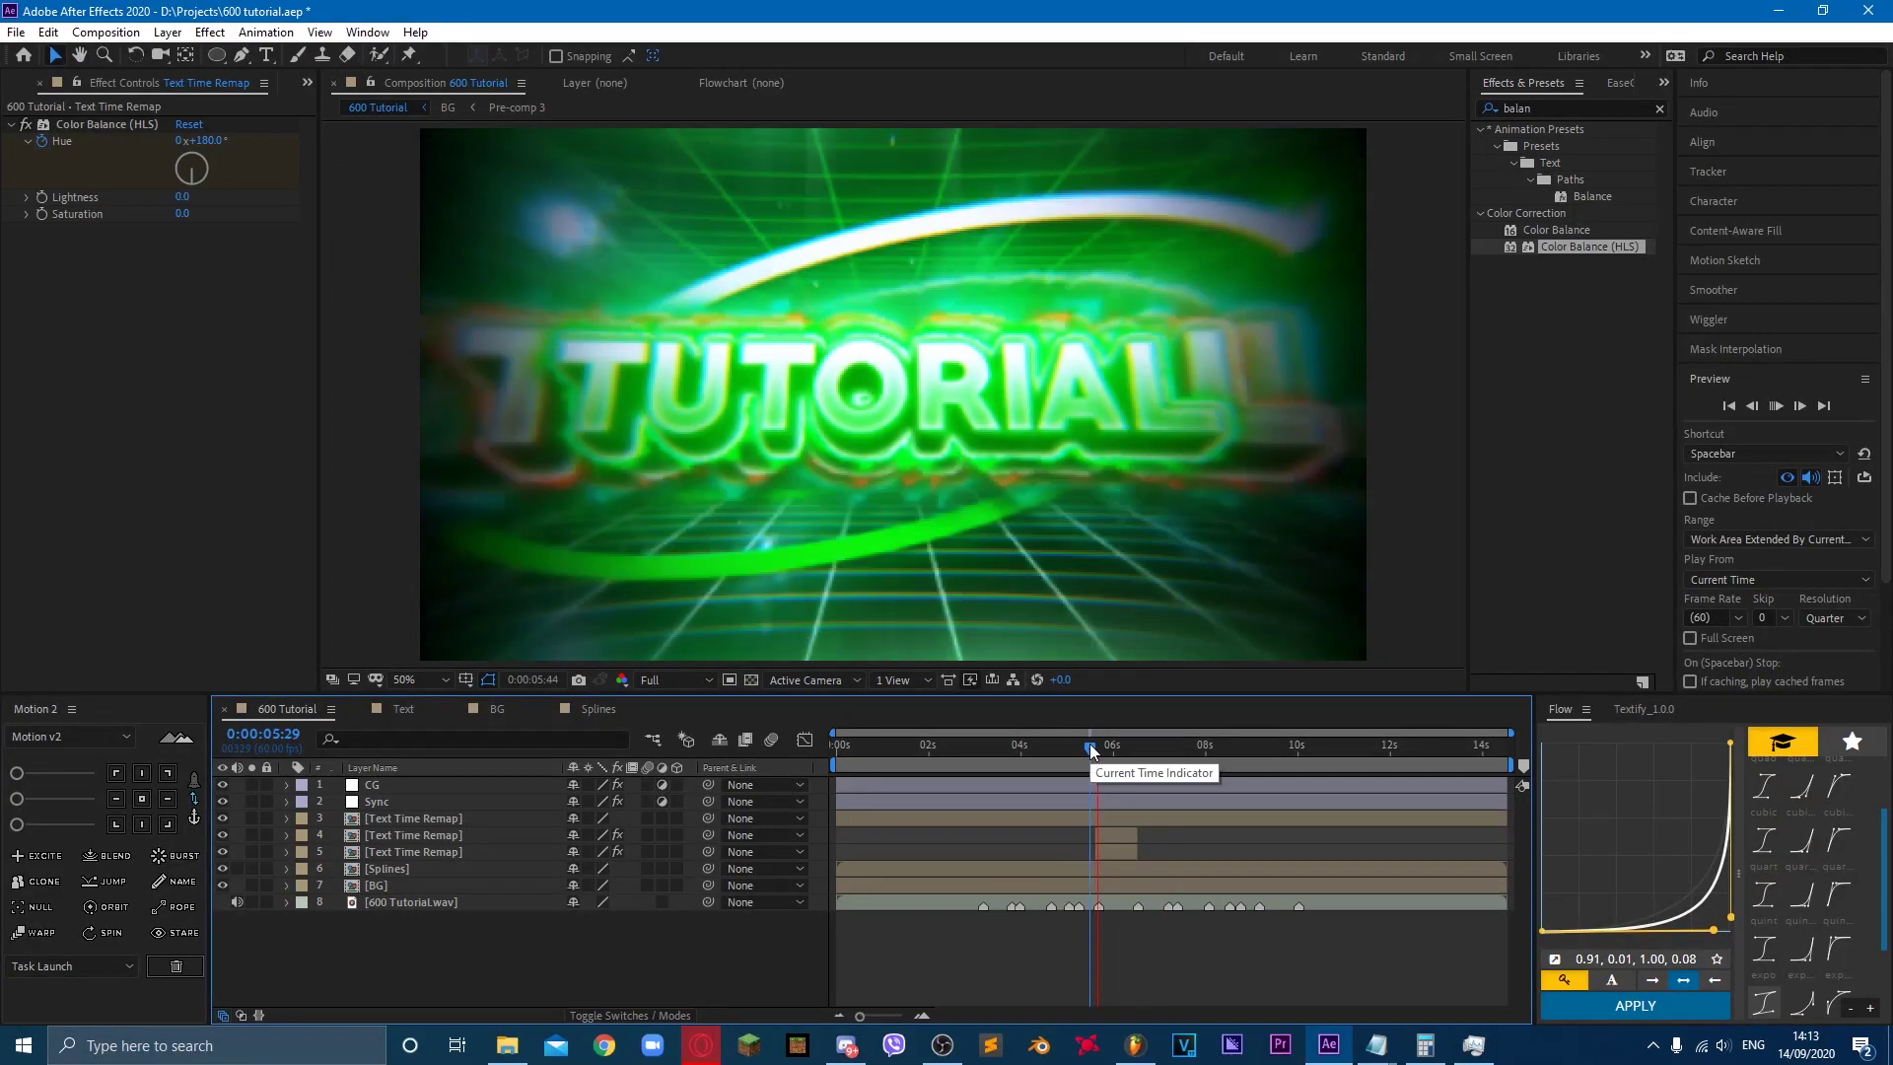
# Step: Show the Scale keyframes of the main full-length Text Time Remap layer and turn it into a 3D layer
pyautogui.click(1104, 818)
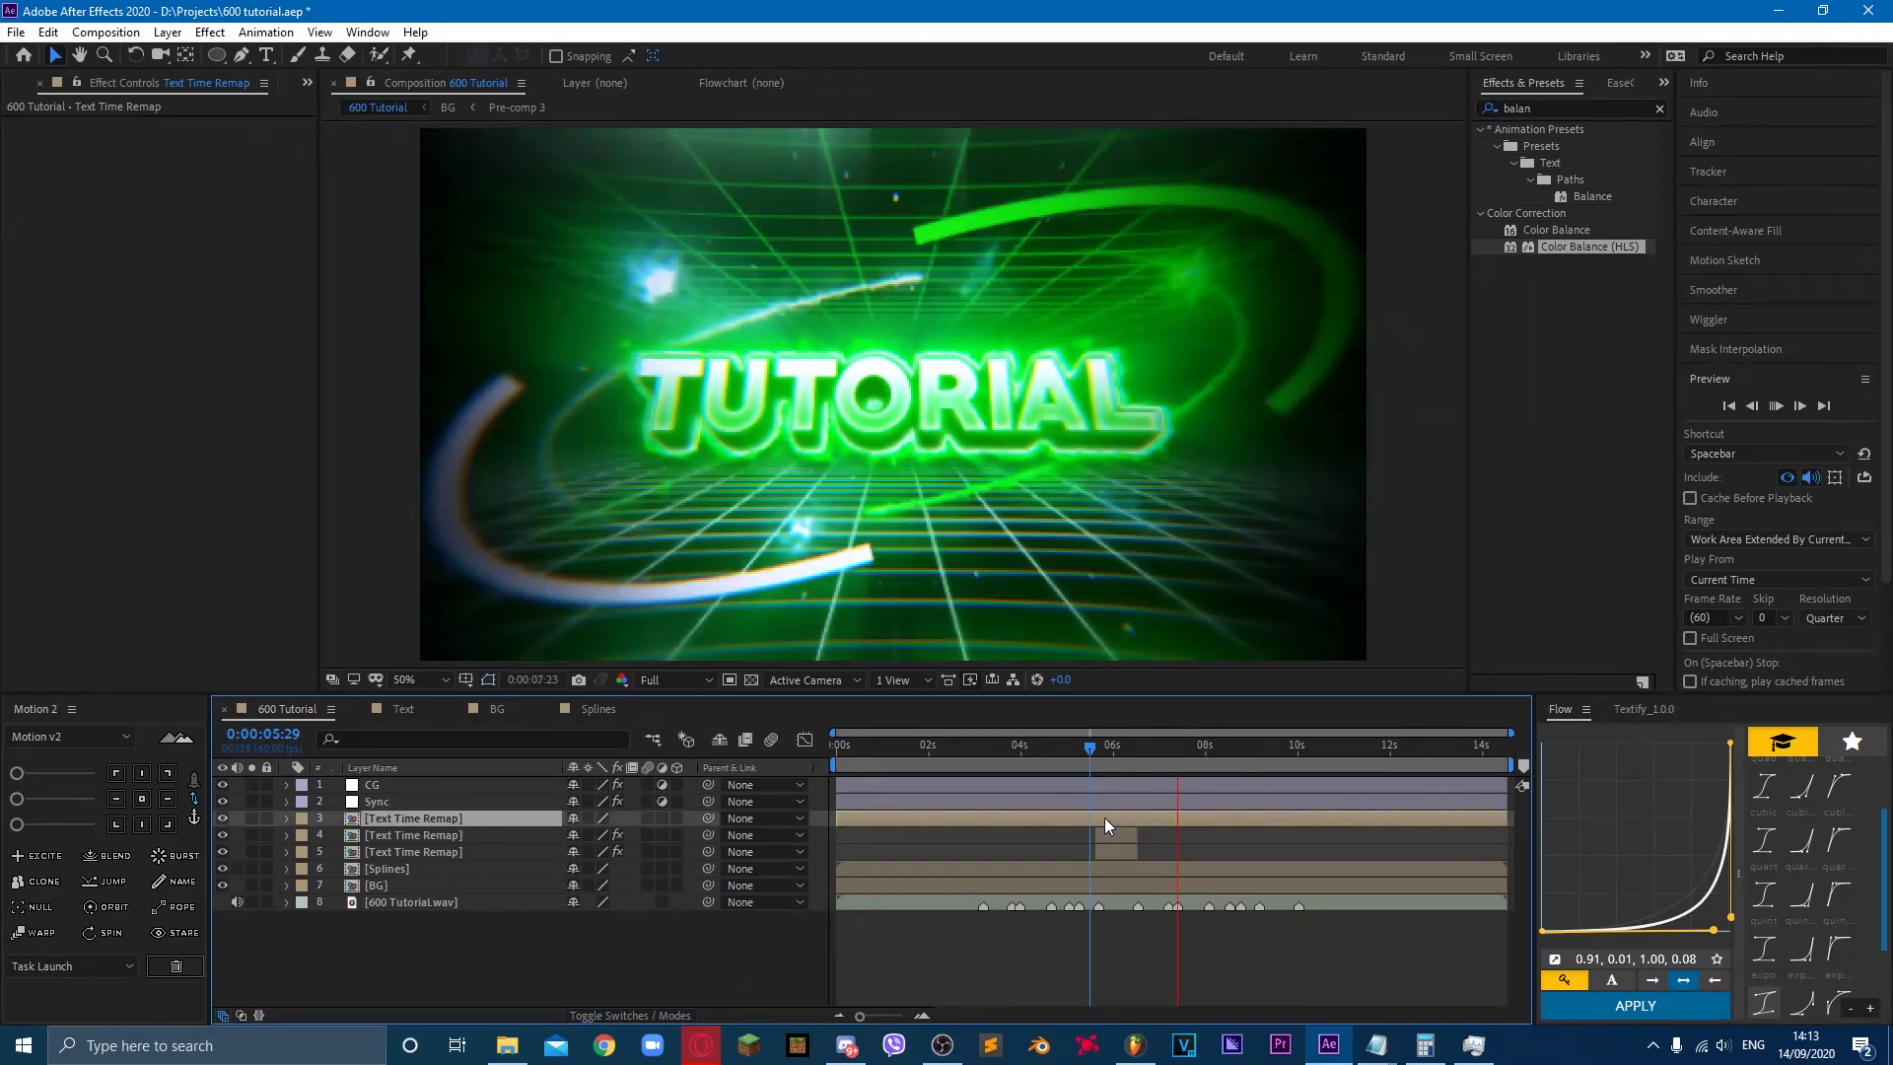
pyautogui.click(1180, 747)
pyautogui.press('s')
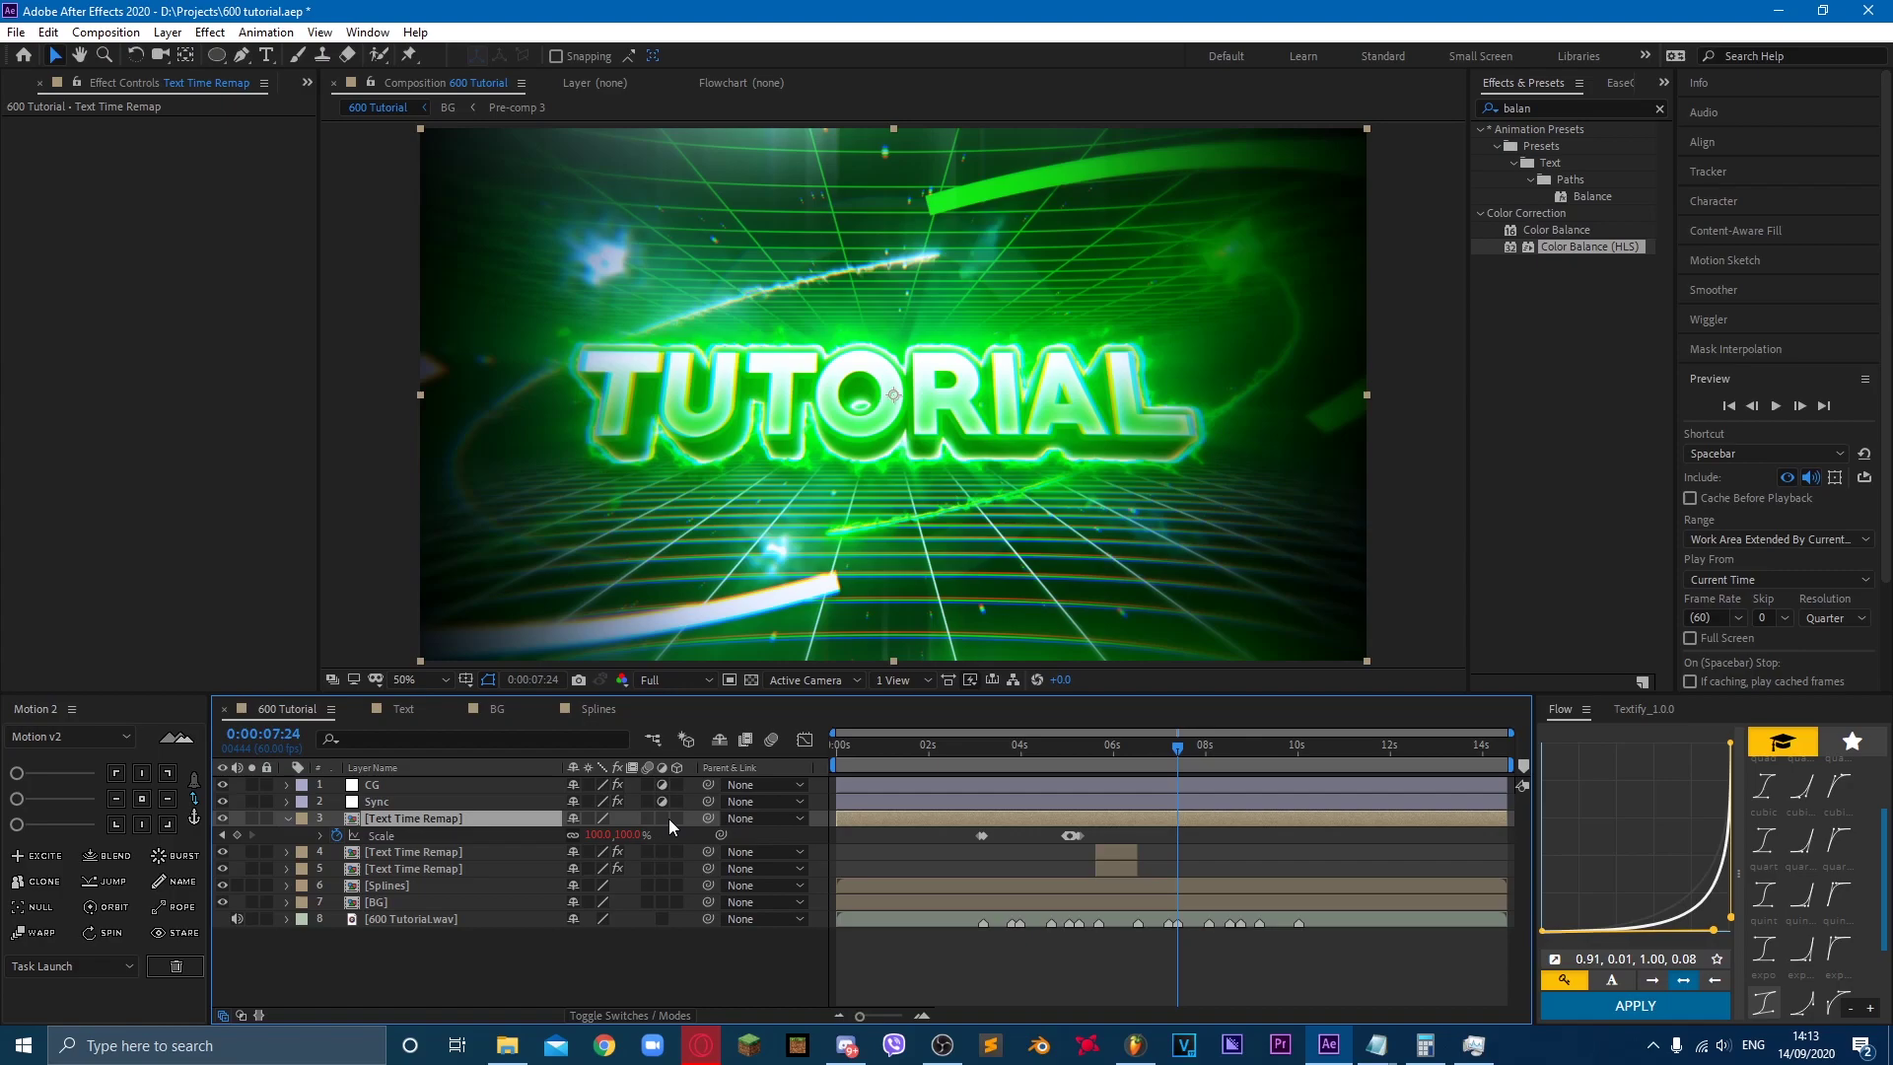
pyautogui.click(677, 818)
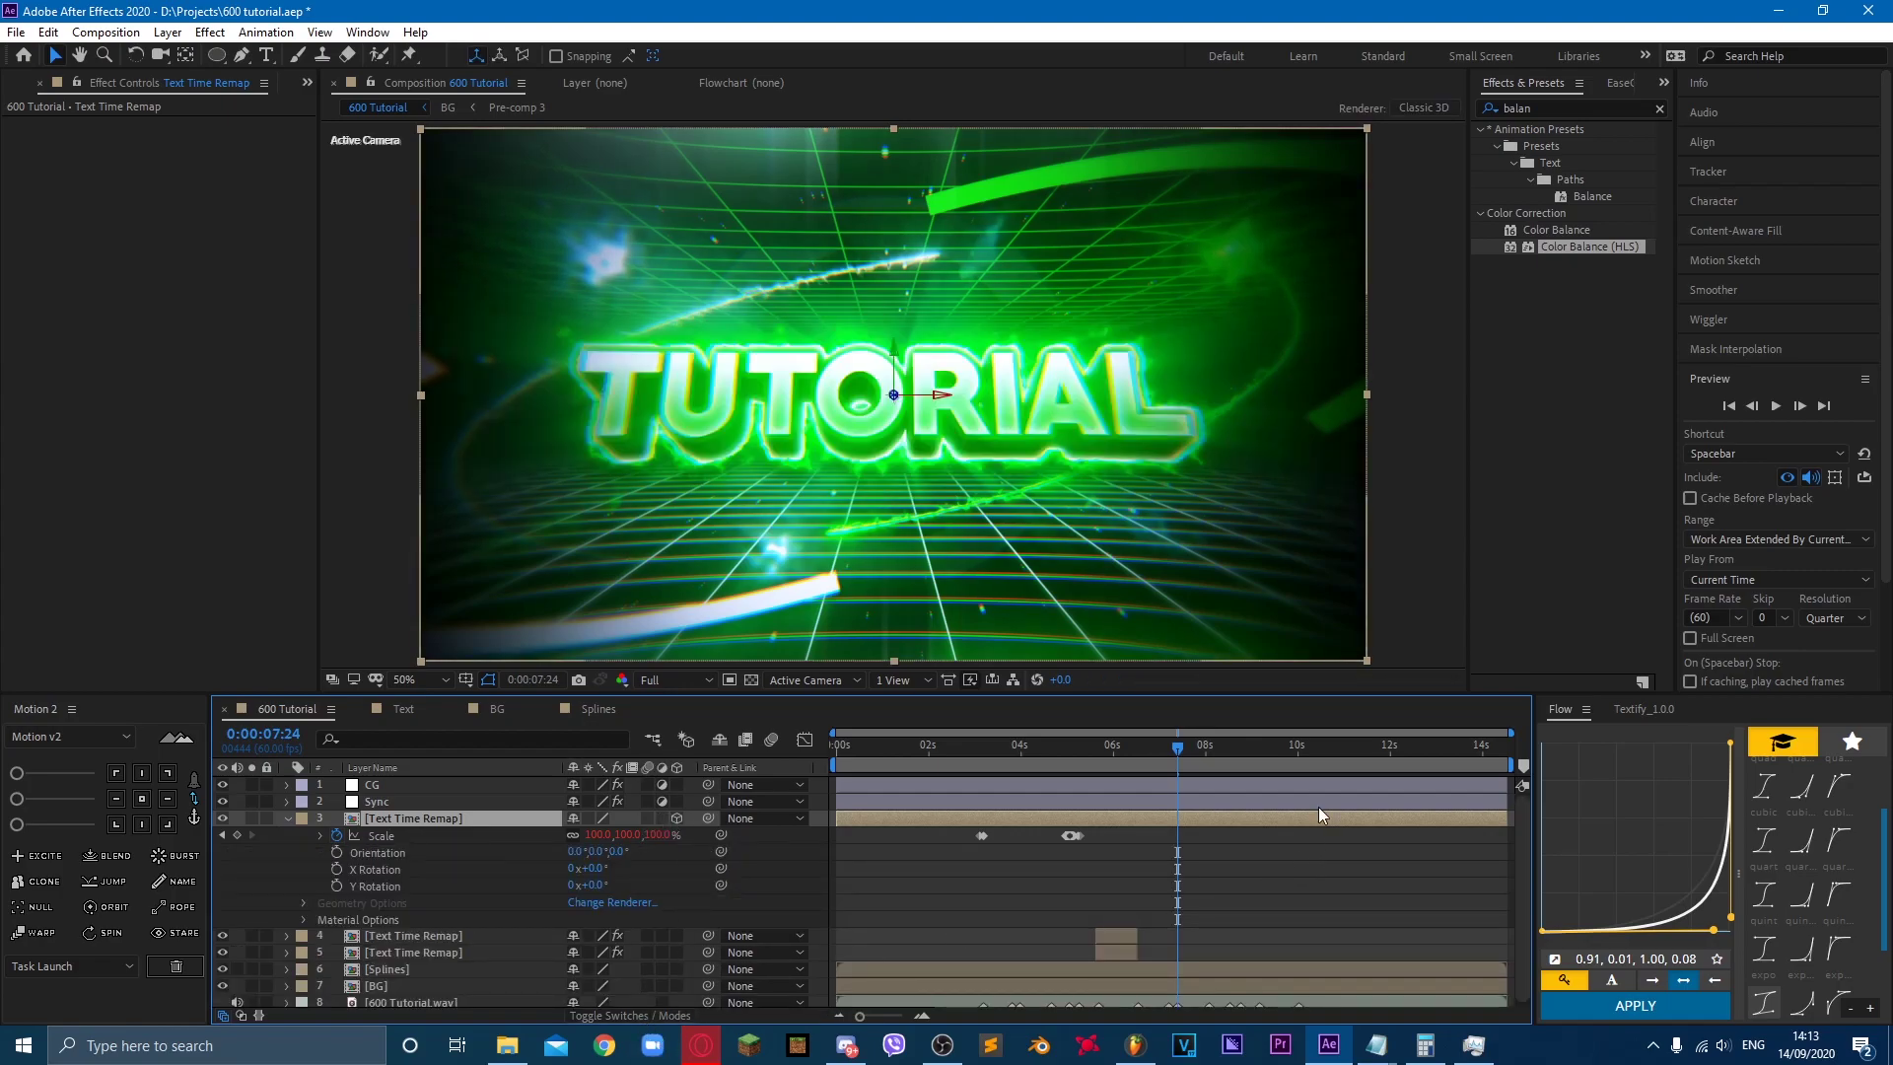
# Step: Preview the composition from 0:00:06:41 and 0:00:05:45 to check the beats following the hue-cycling section
pyautogui.click(1144, 746)
pyautogui.press('space')
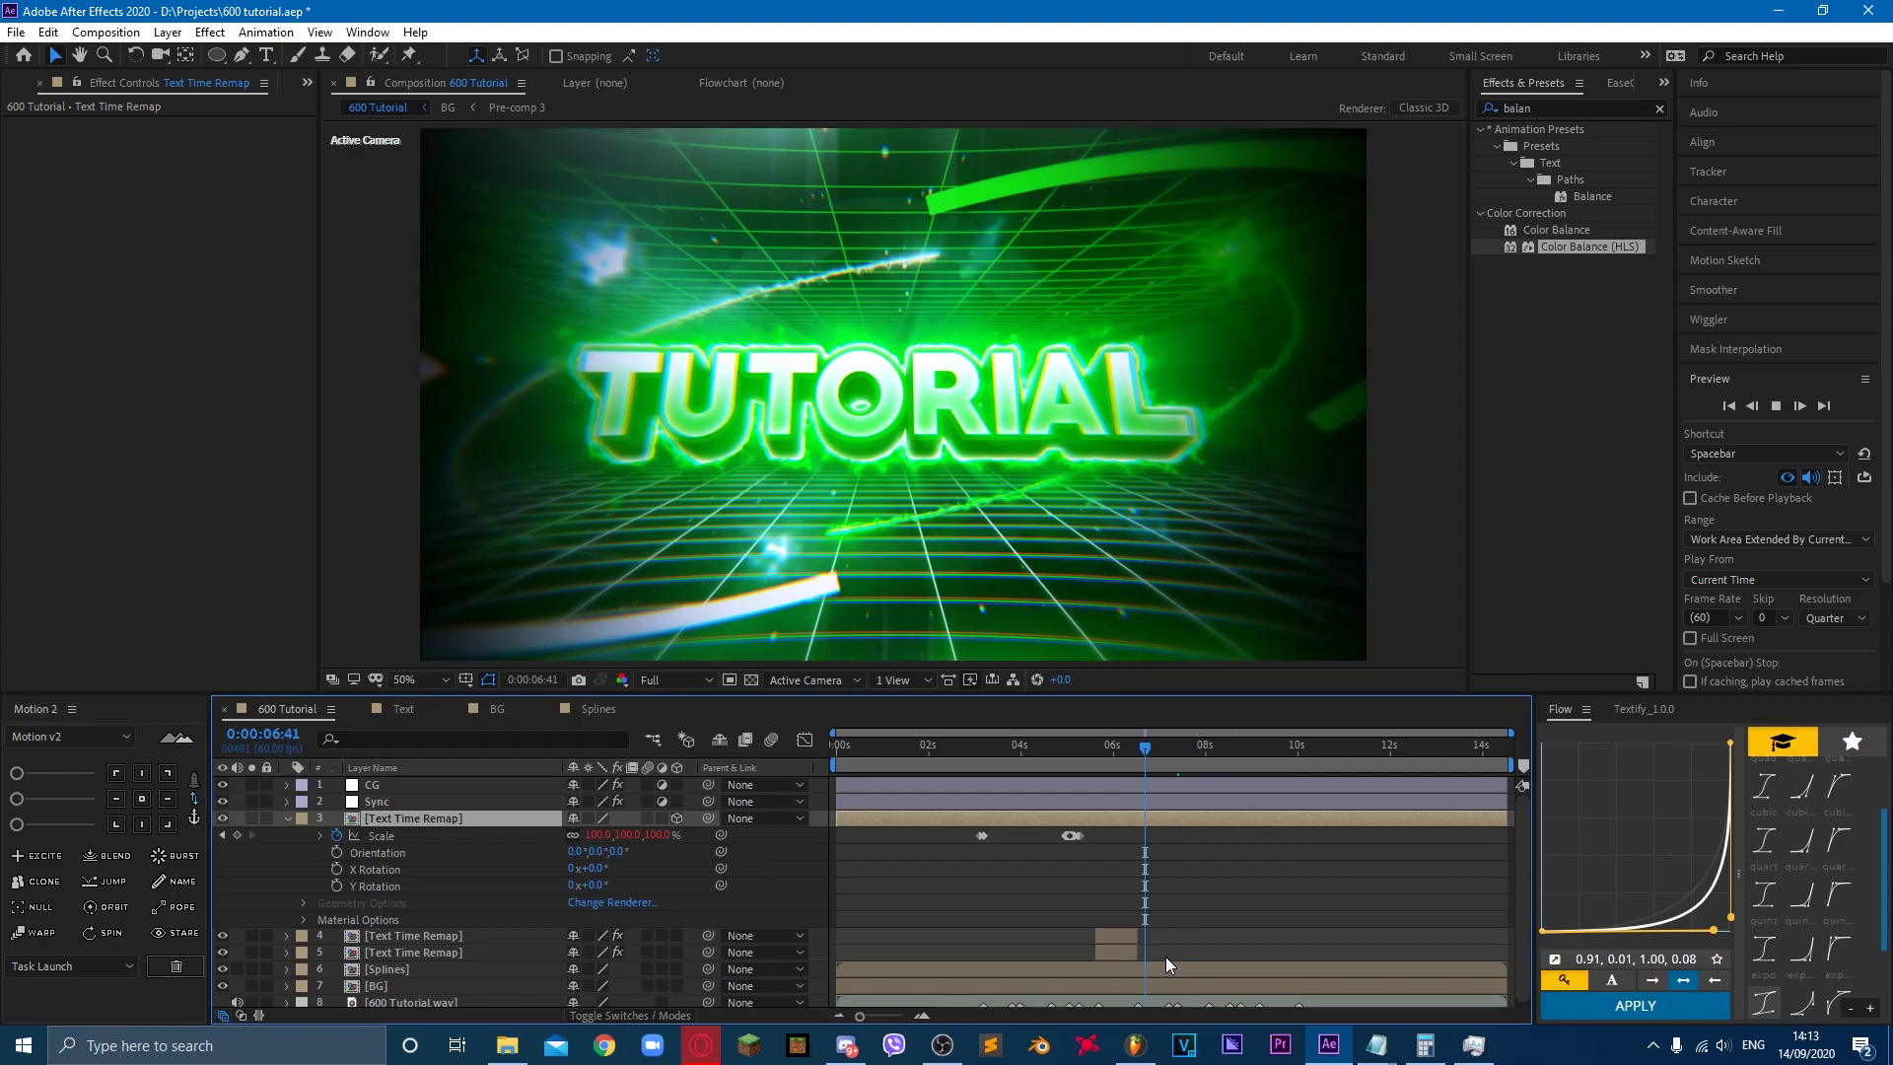
pyautogui.press('space')
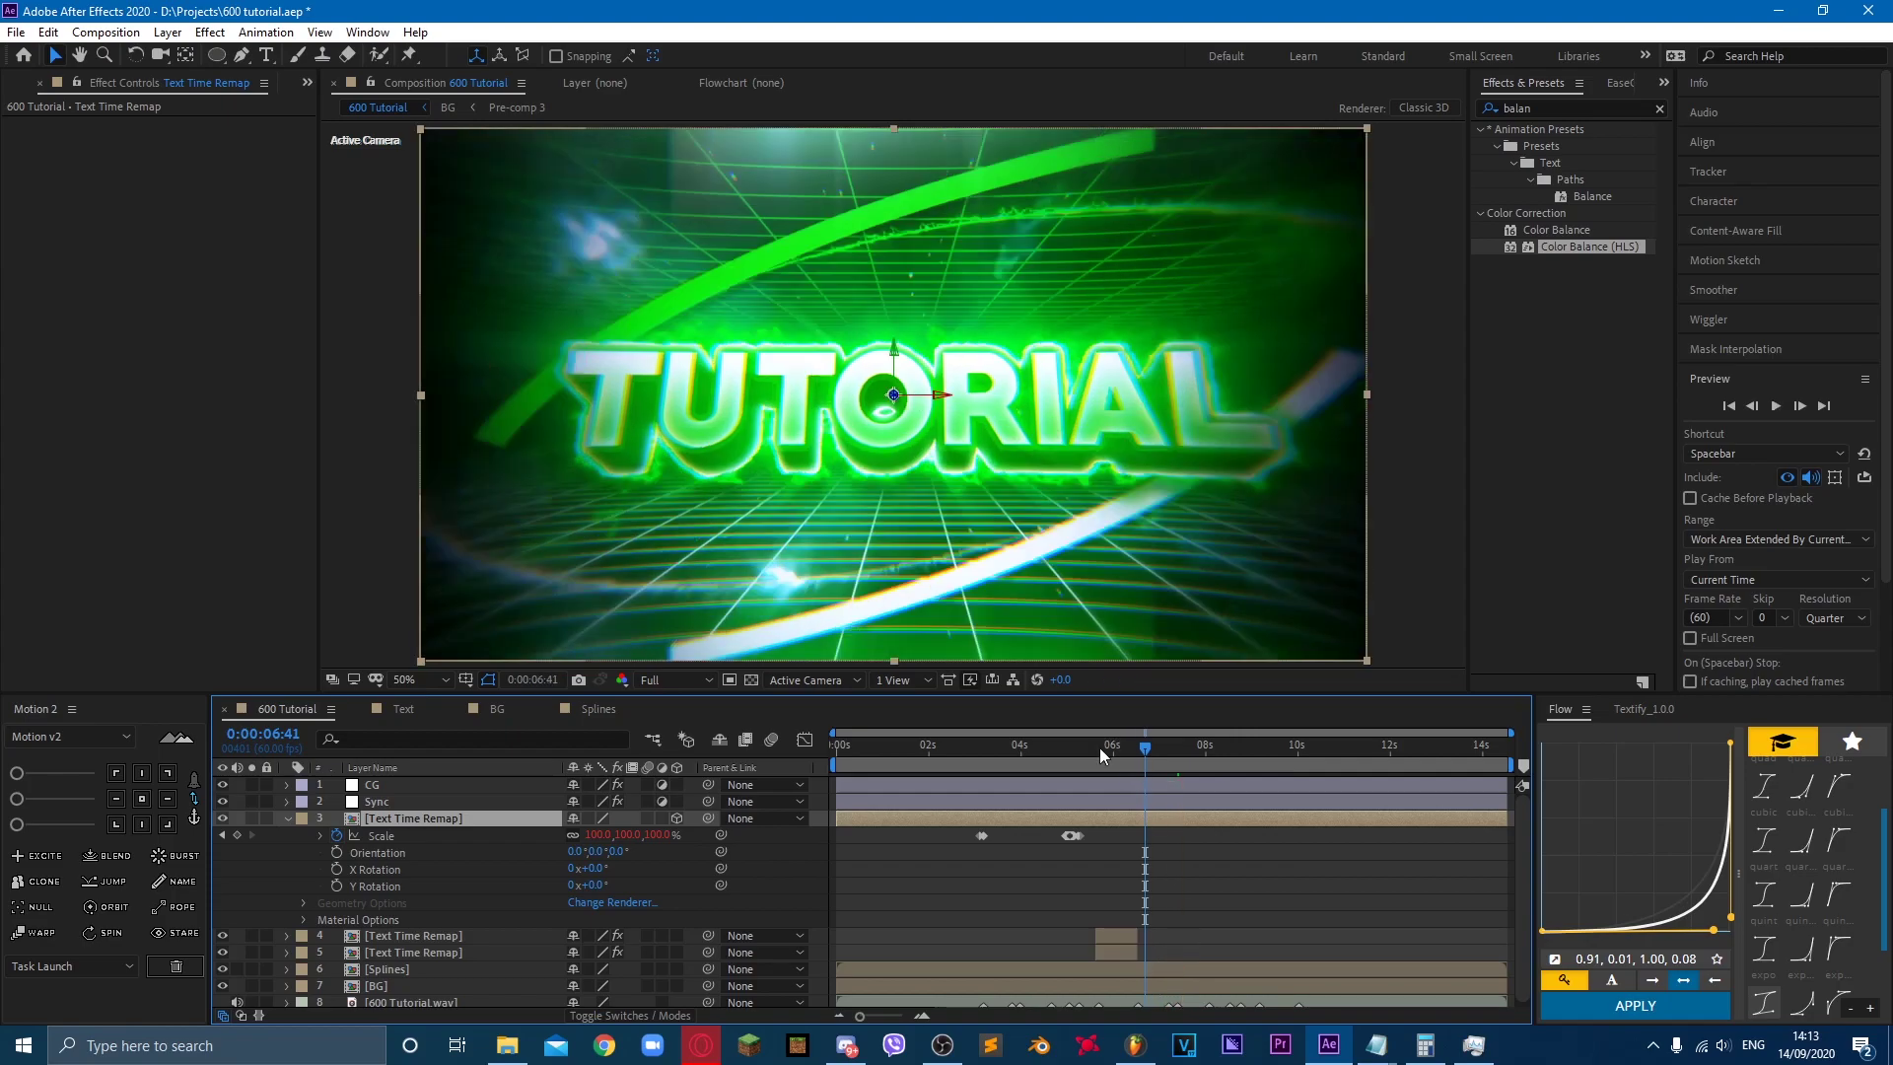
pyautogui.click(1101, 747)
pyautogui.press('space')
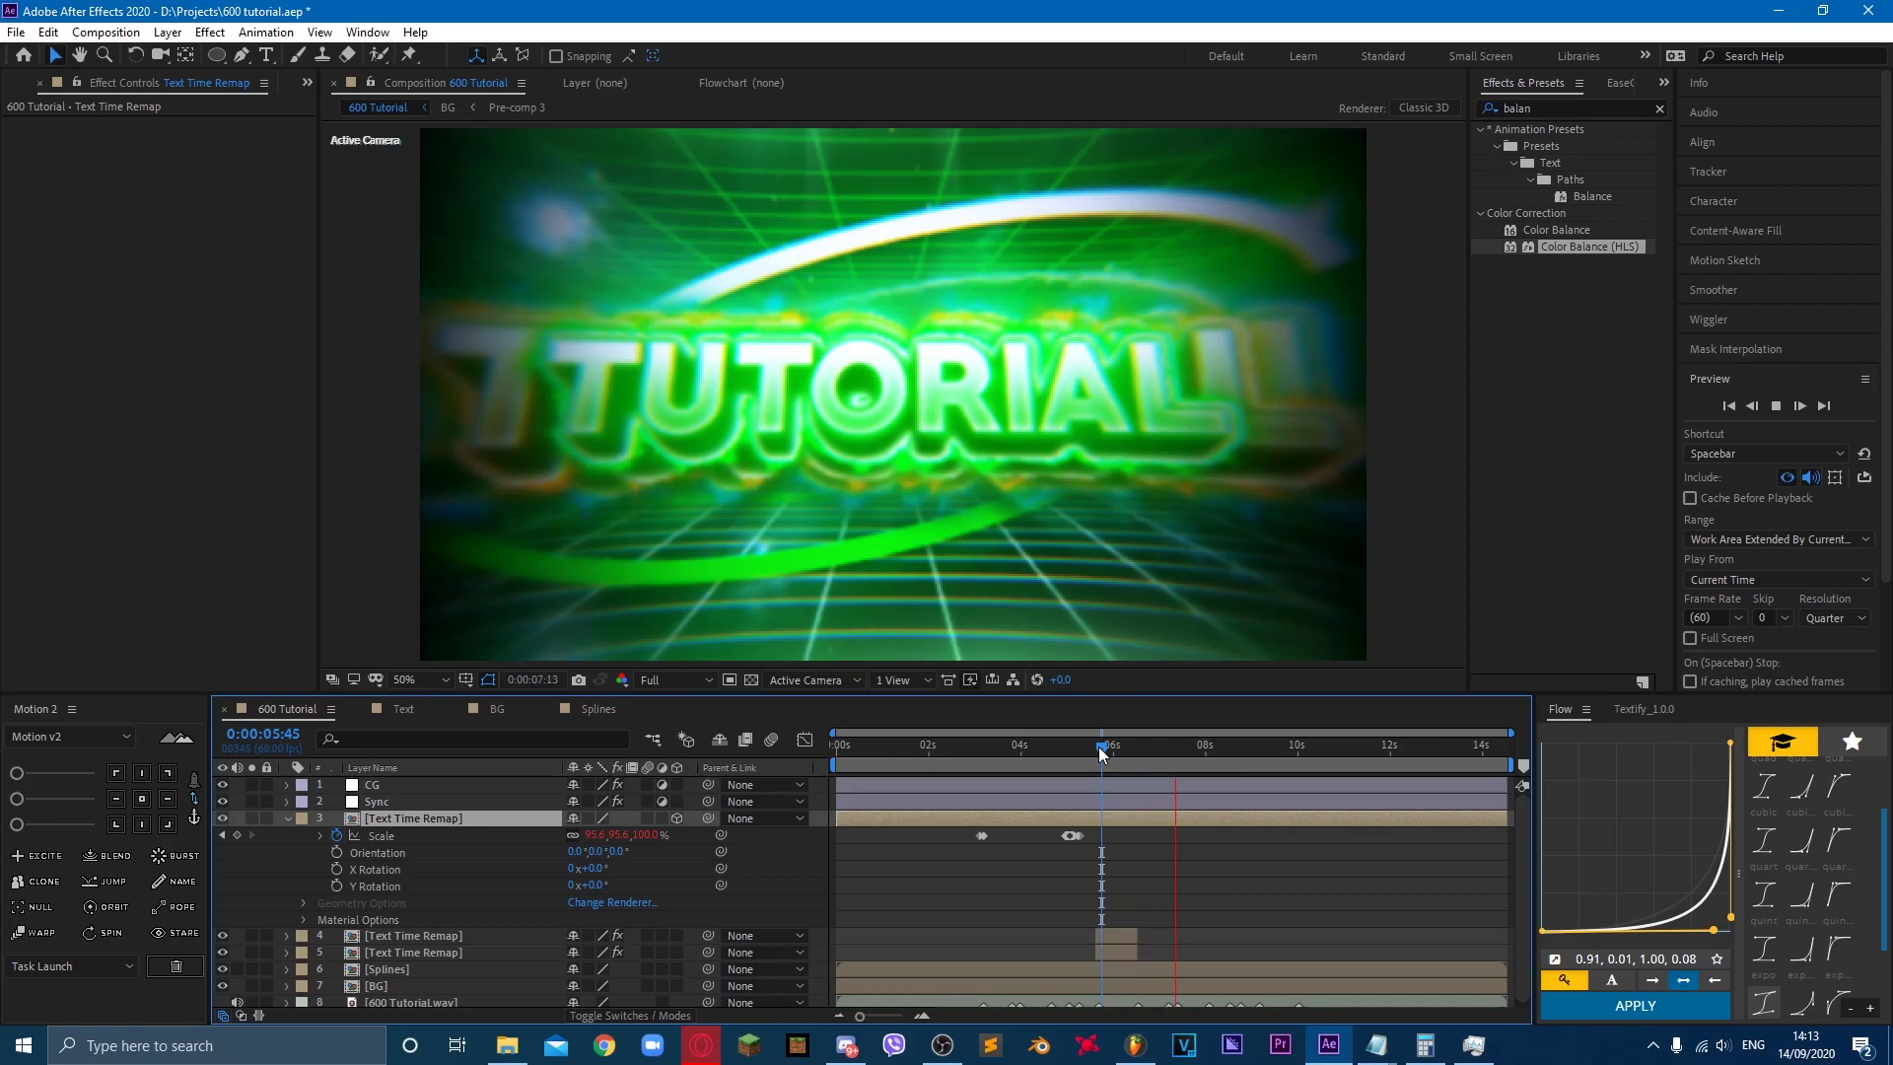
pyautogui.press('space')
pyautogui.click(1212, 752)
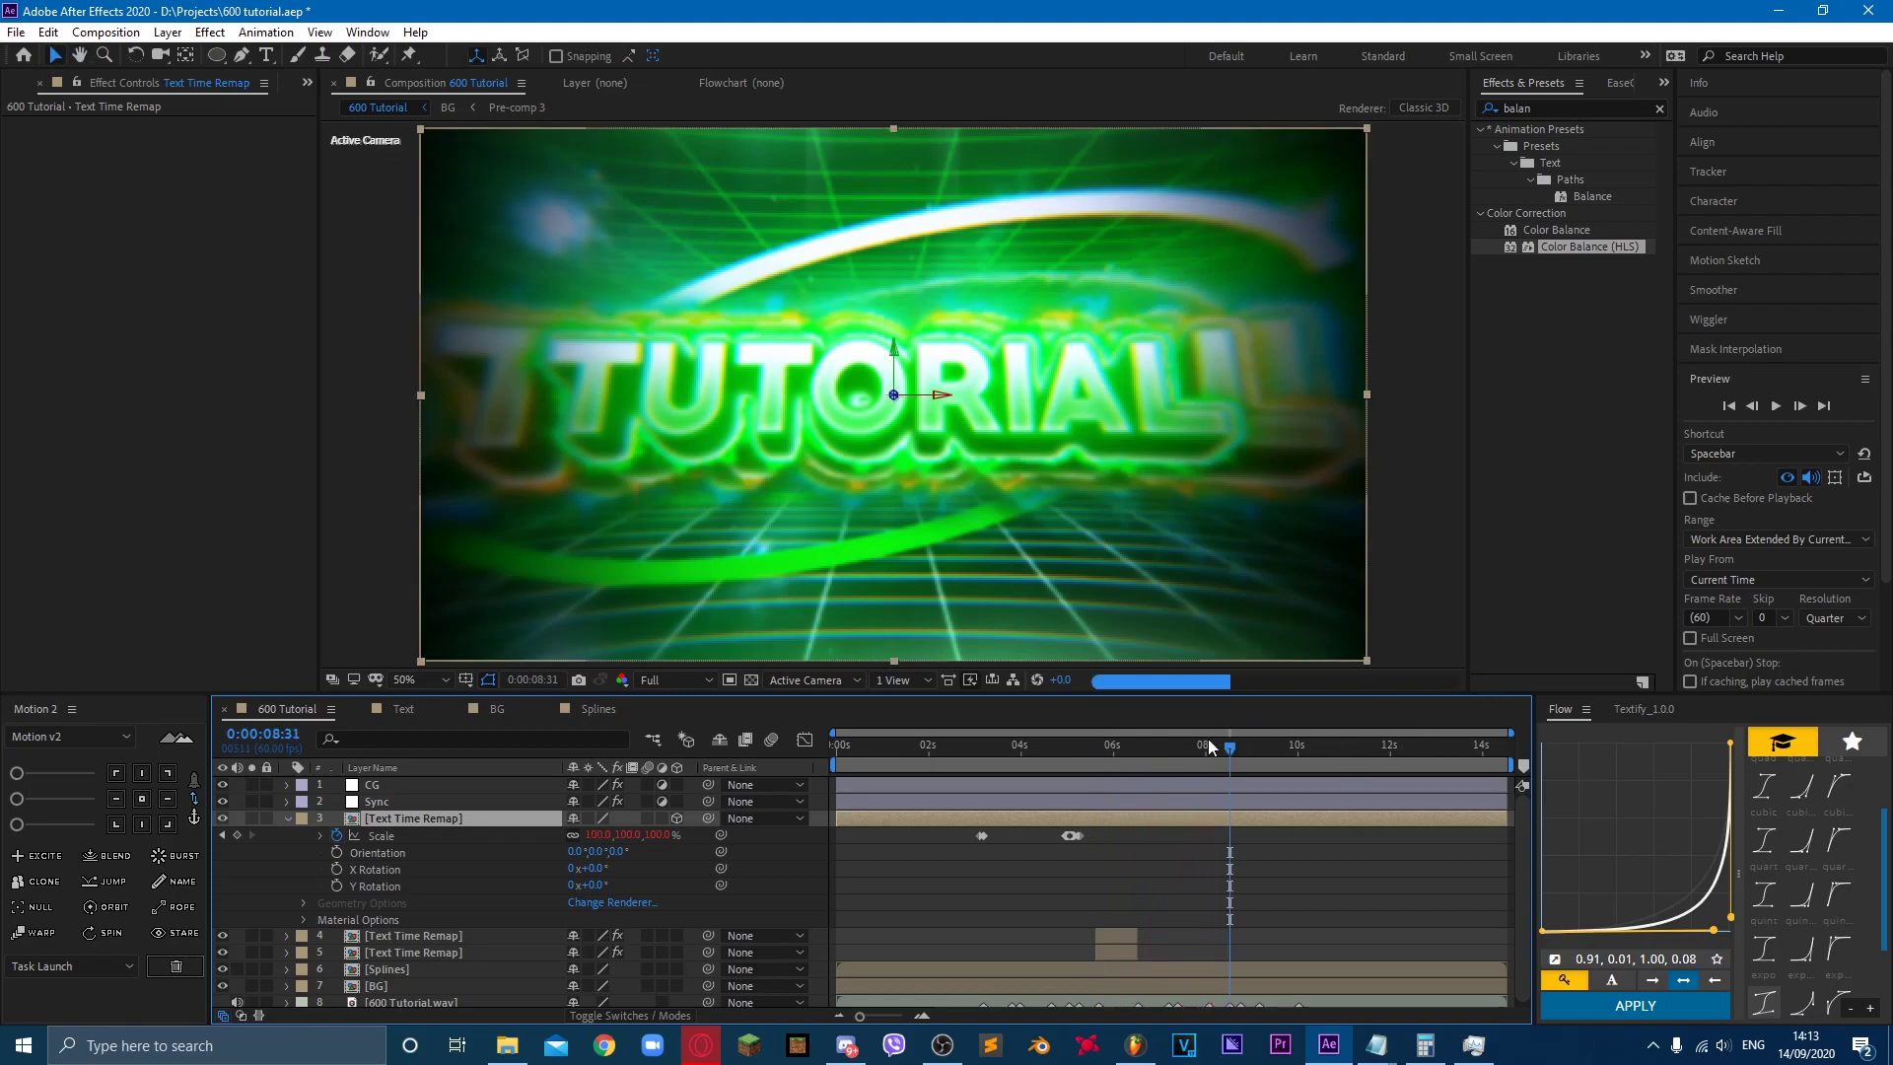
pyautogui.press('space')
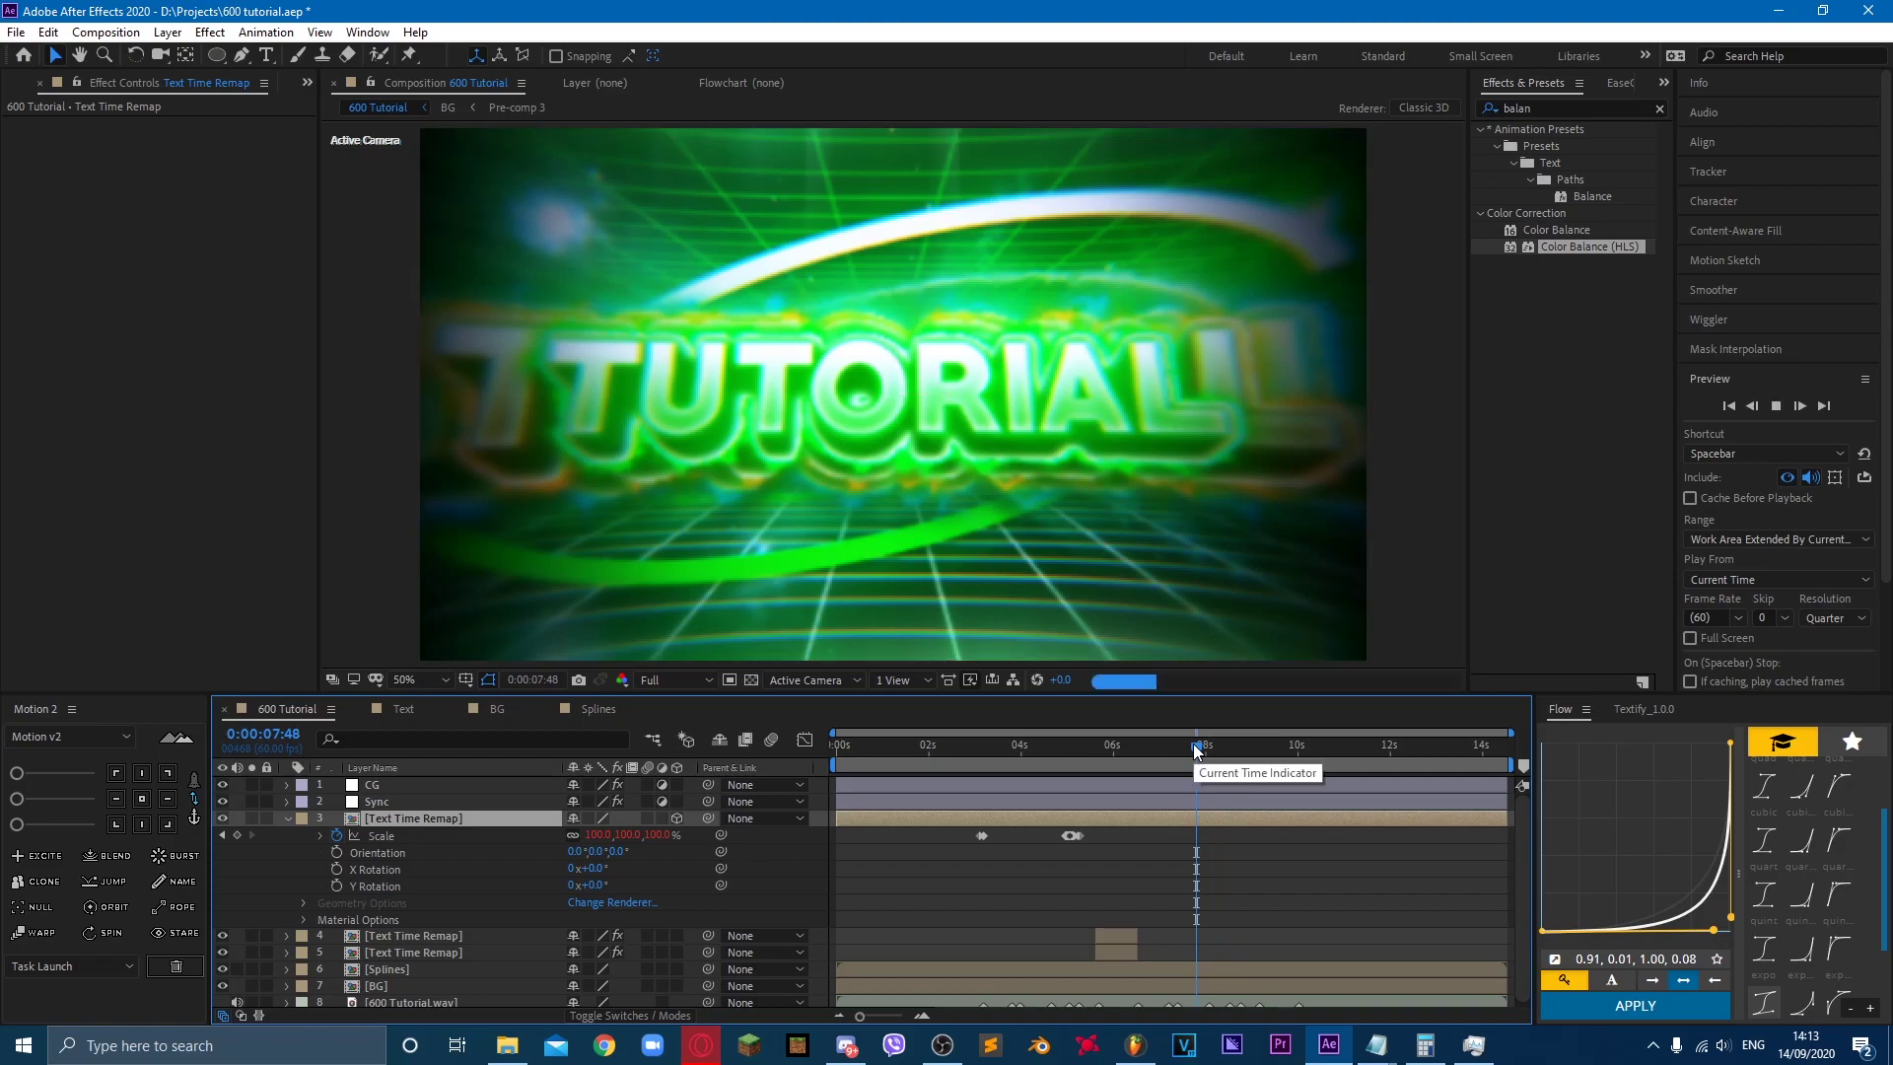
# Step: Keyframe the main text layer's Y Rotation at 0° on 0:00:07:24 and at one full turn on 0:00:09:10
pyautogui.click(1188, 747)
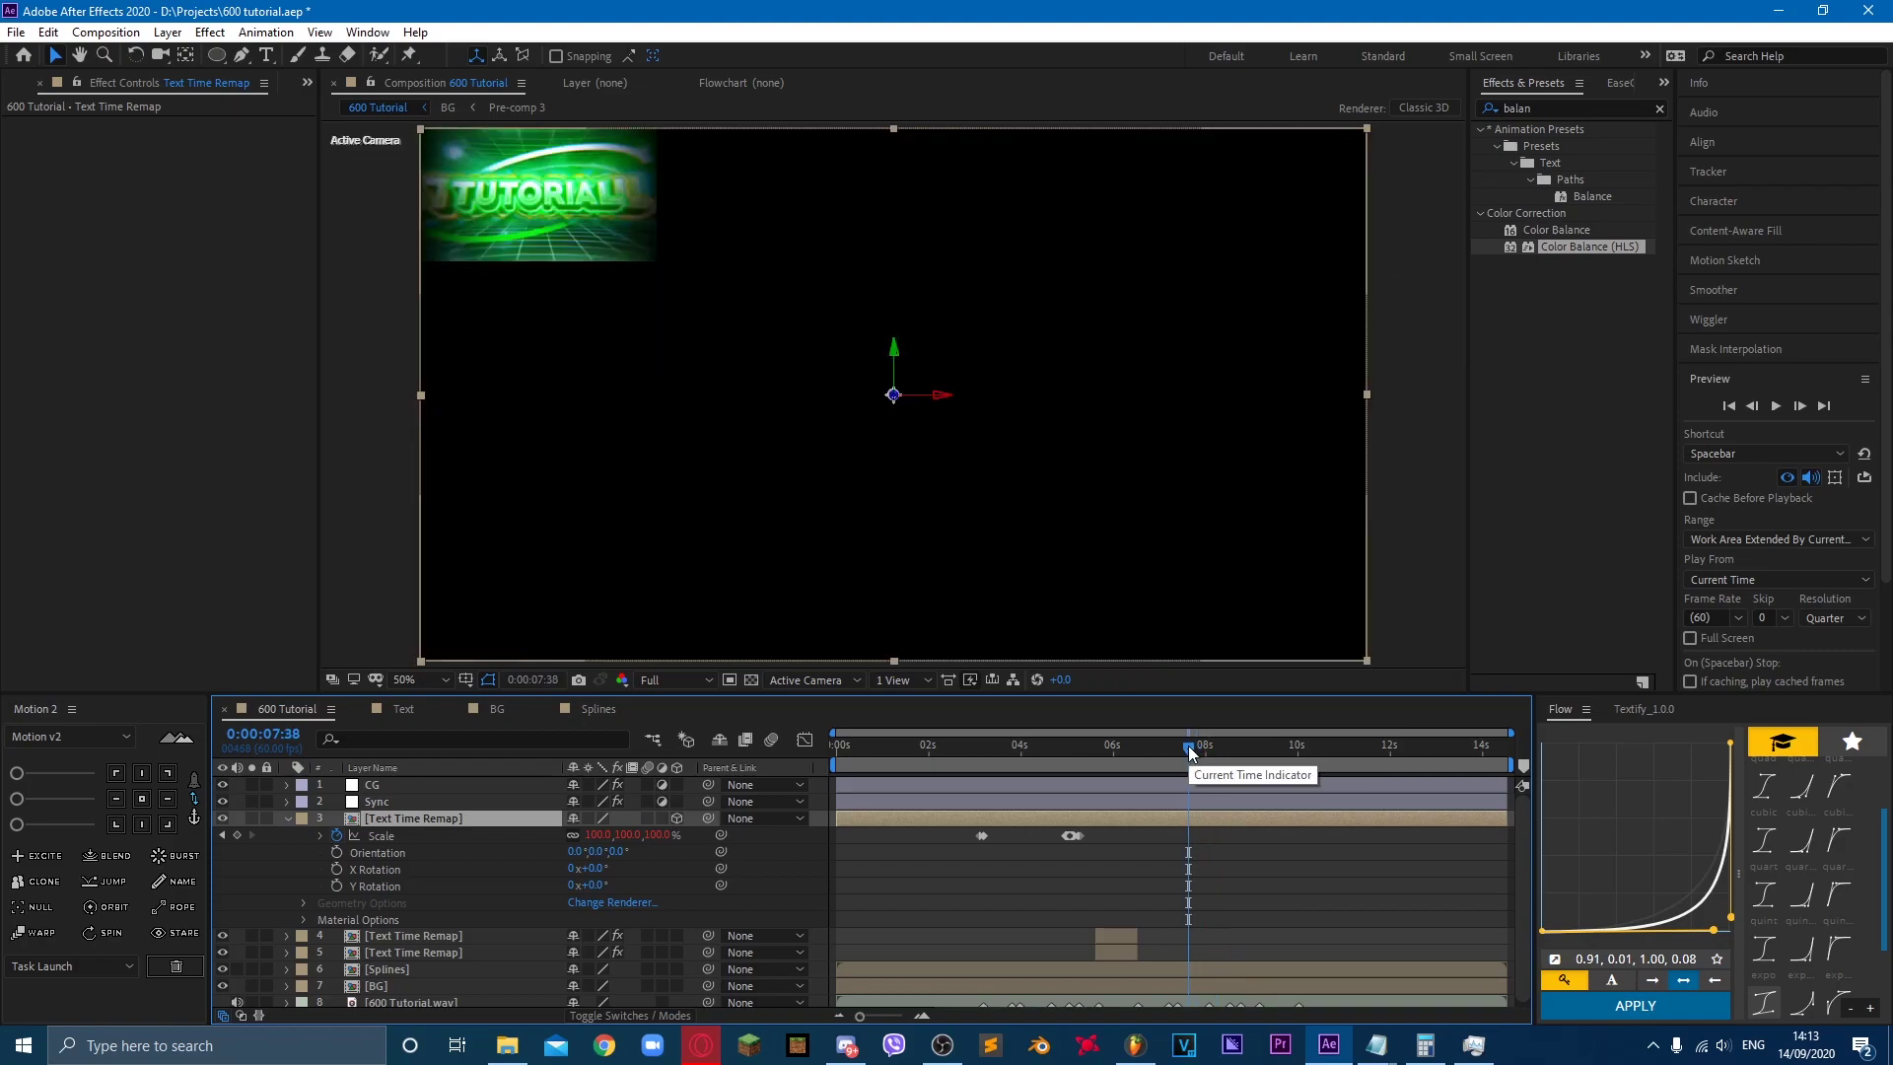
pyautogui.scroll(-1, 1234, 937)
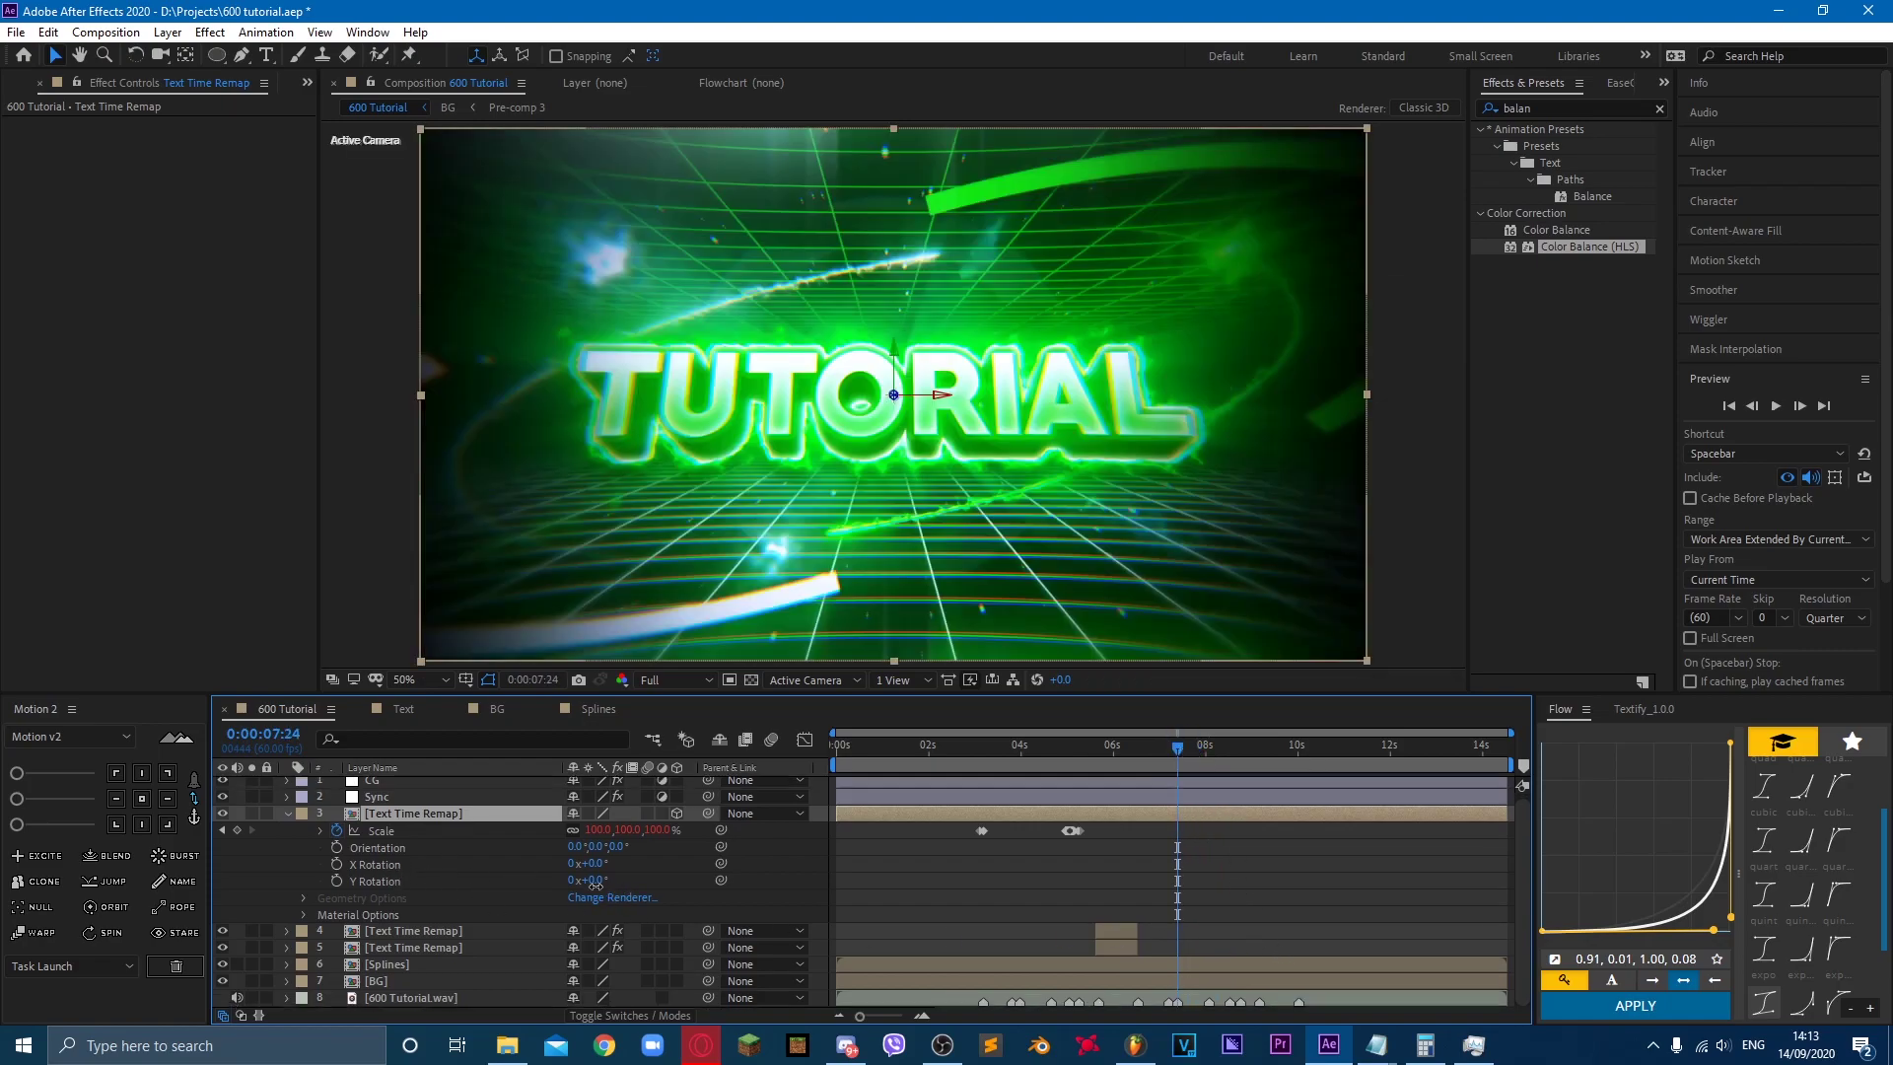
pyautogui.click(336, 881)
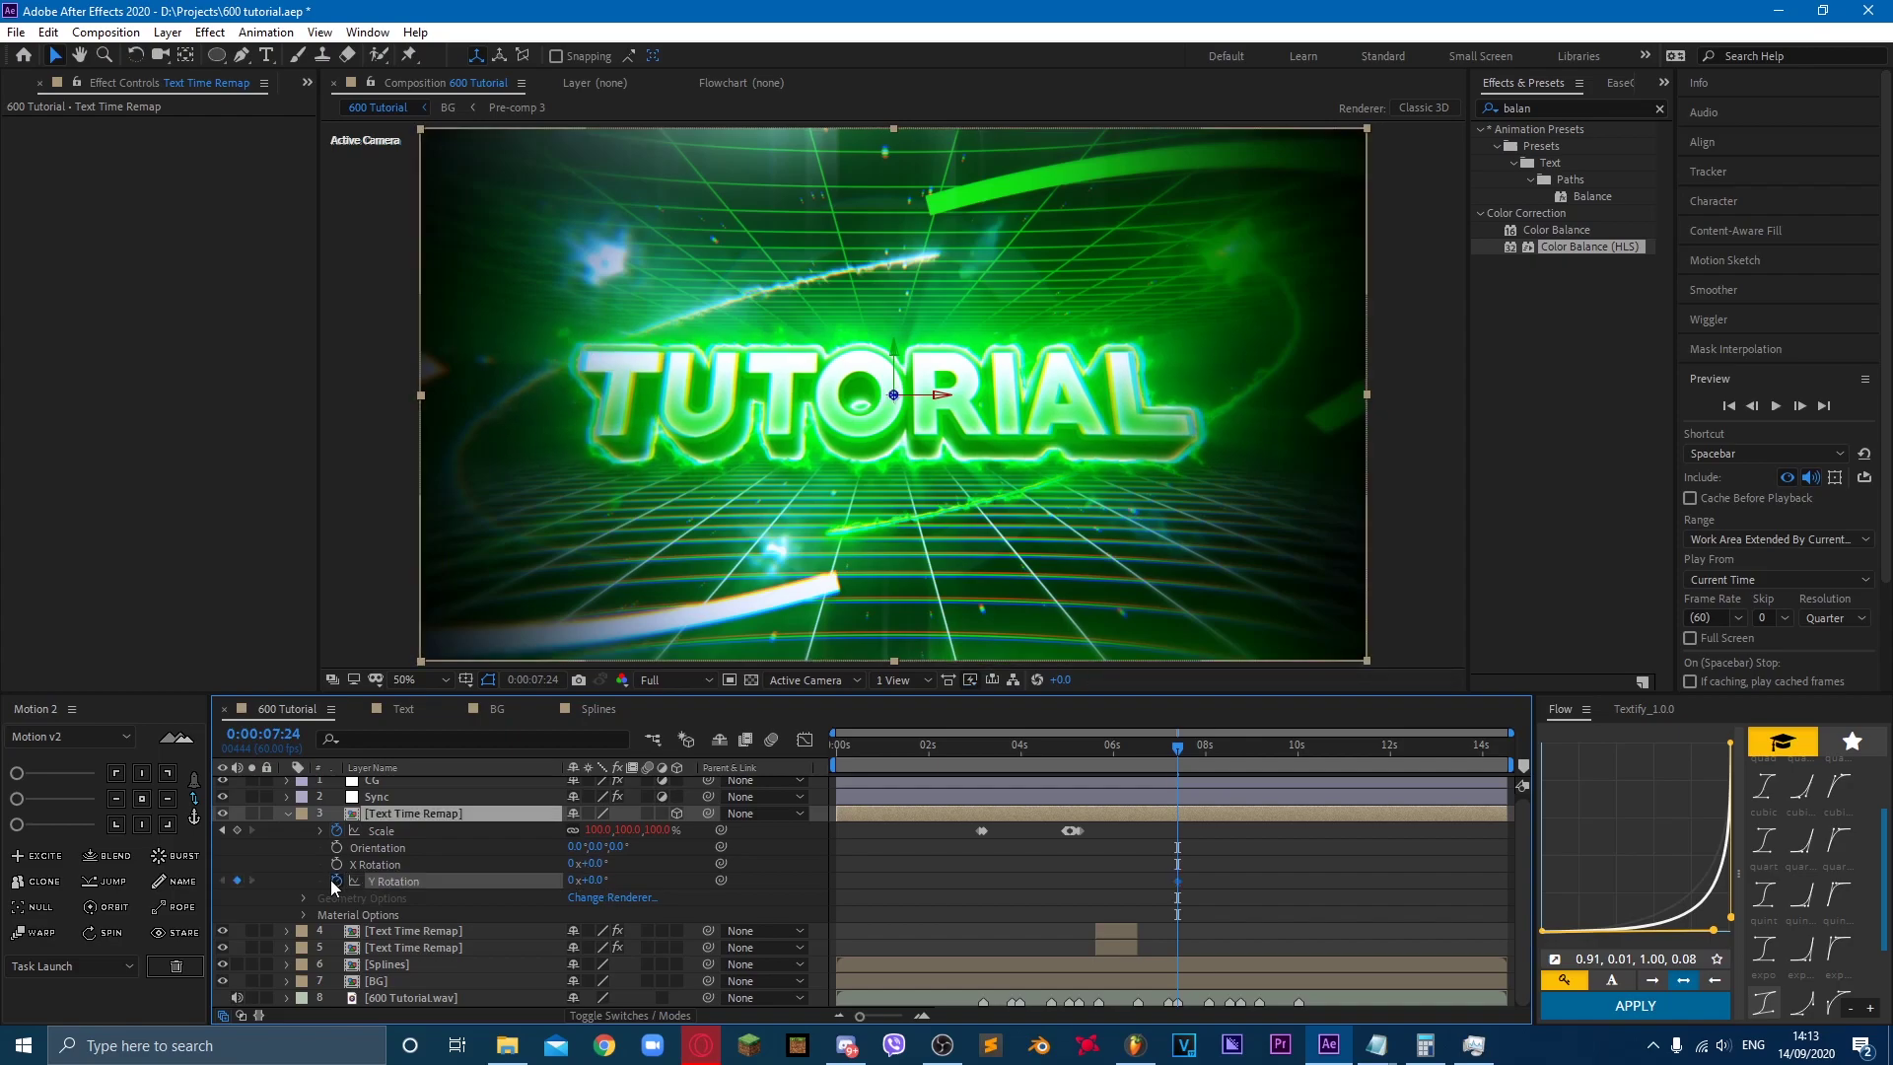
pyautogui.press('k')
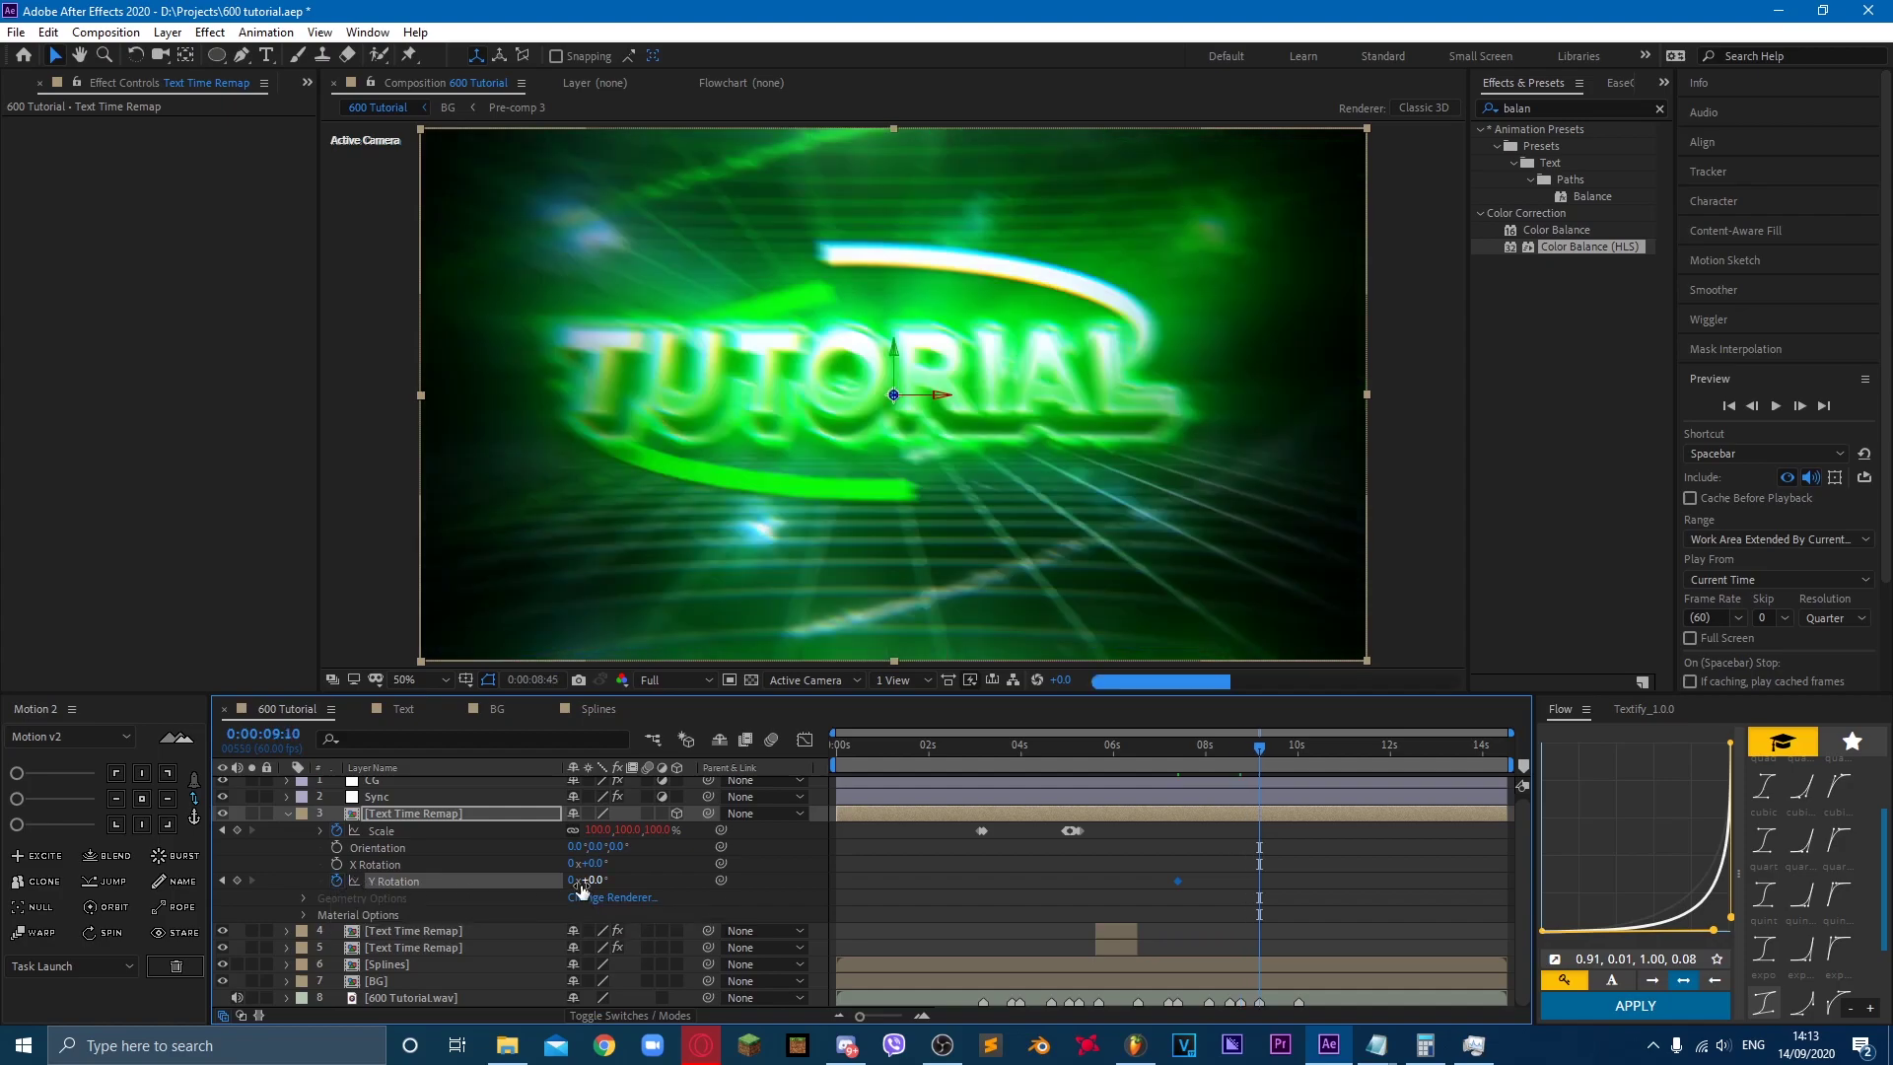
pyautogui.moveTo(567, 880); pyautogui.dragTo(1347, 836)
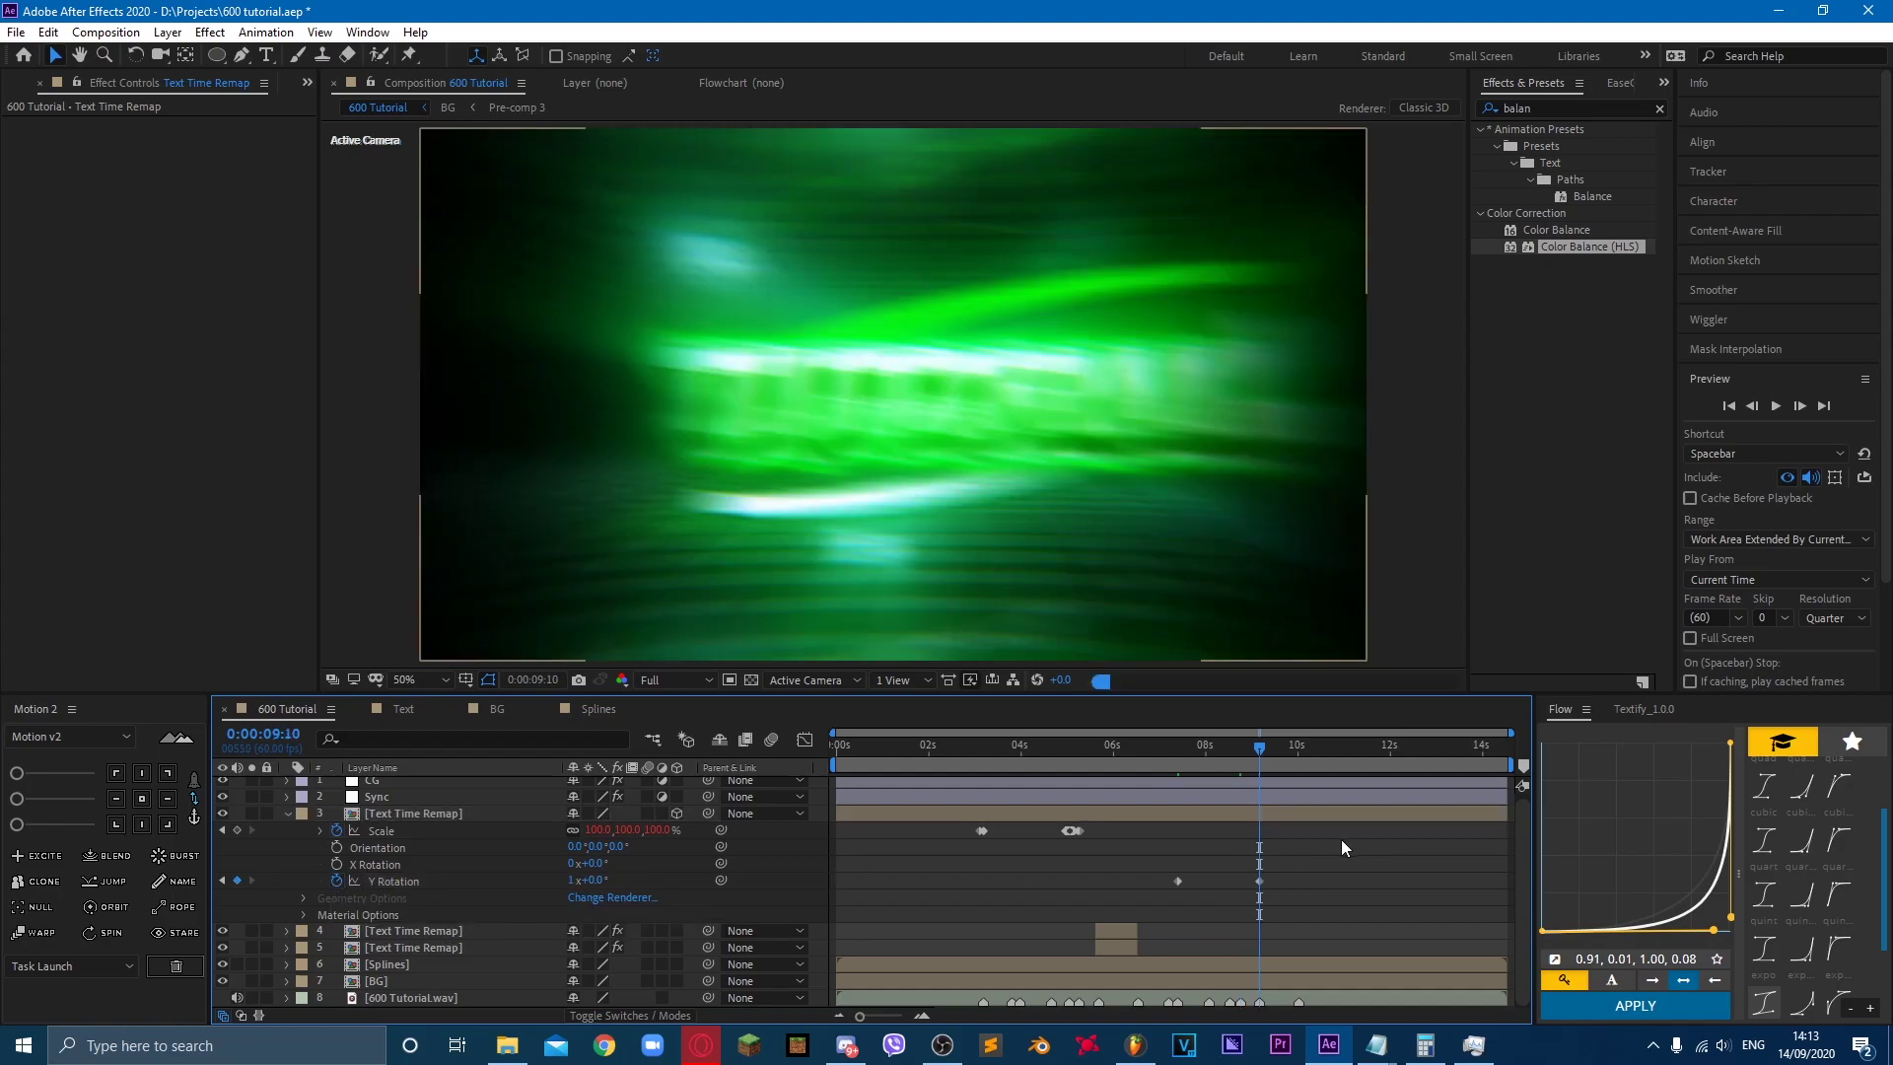
# Step: Ease both Y Rotation keyframes and reshape their speed curve into a sharp peak around 0:00:08:05
pyautogui.press('j')
pyautogui.moveTo(1280, 889); pyautogui.dragTo(1163, 867)
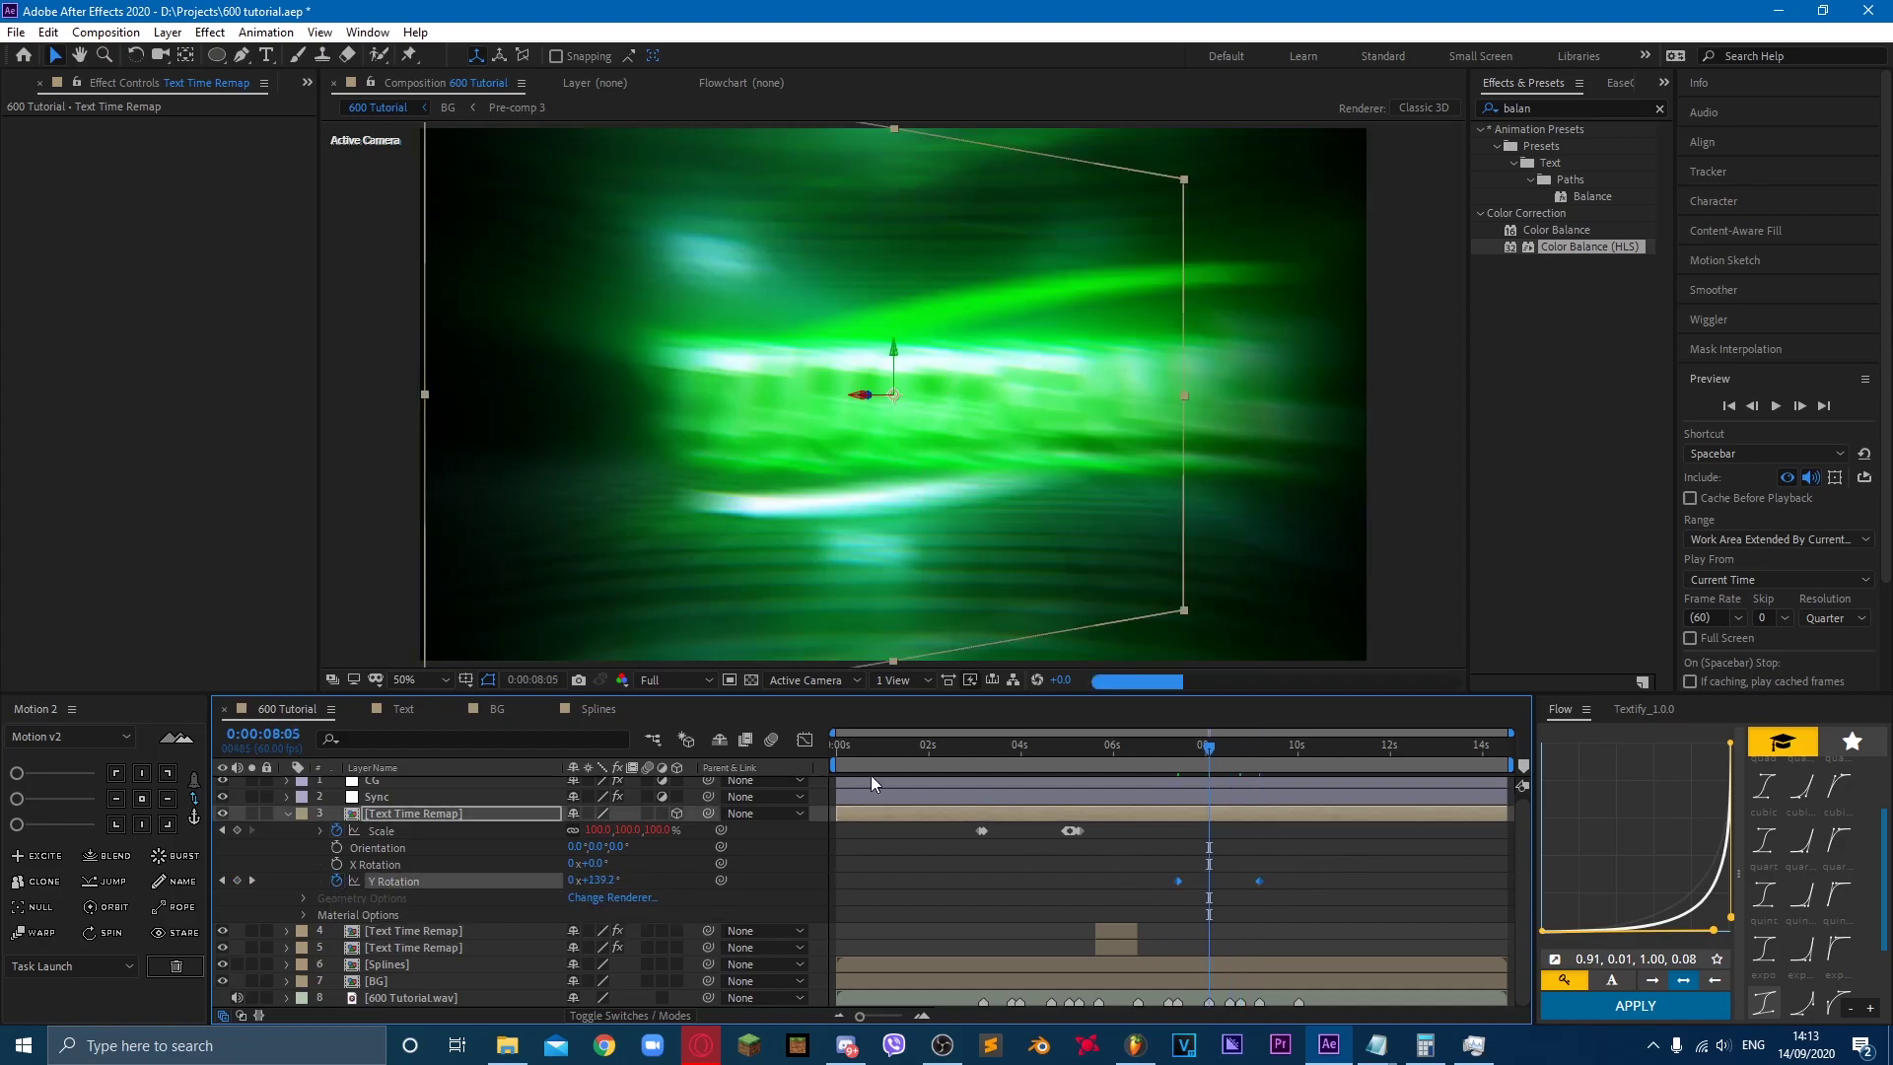
pyautogui.click(804, 741)
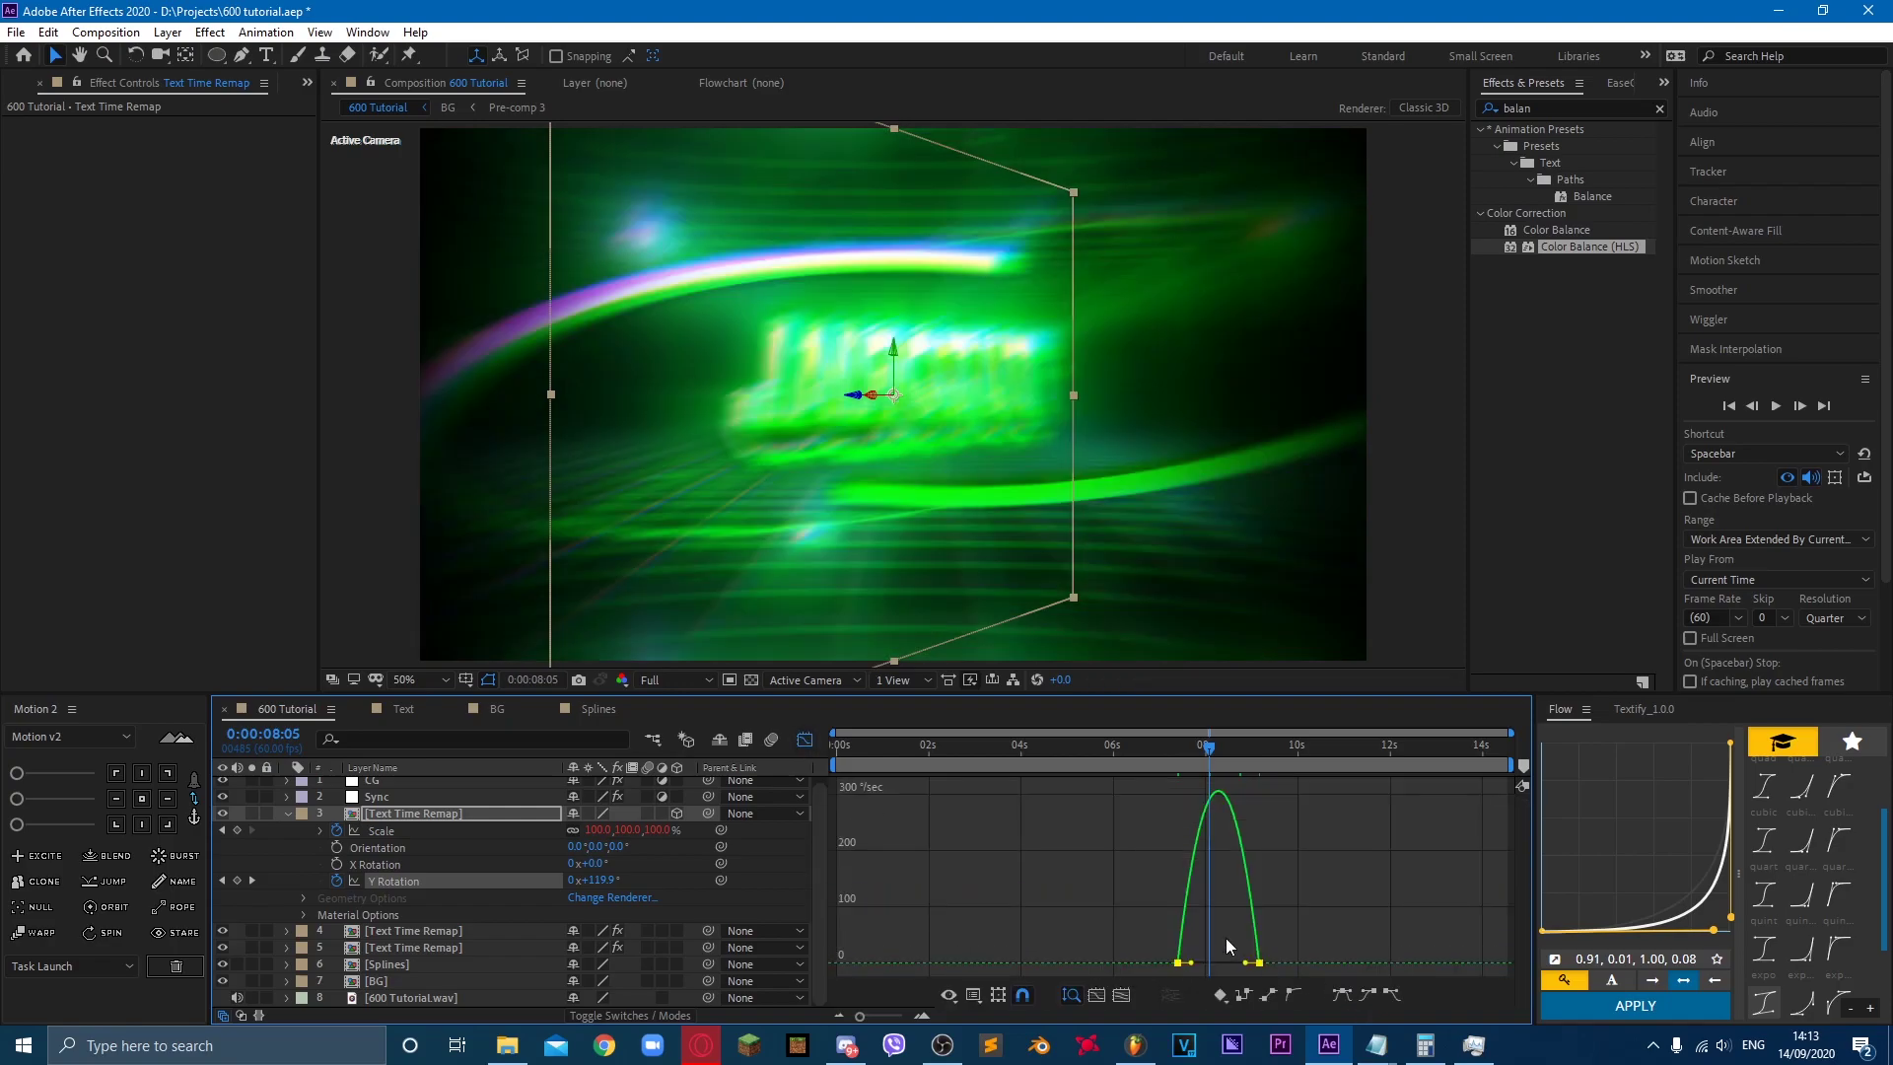
pyautogui.moveTo(1245, 964); pyautogui.dragTo(1205, 962)
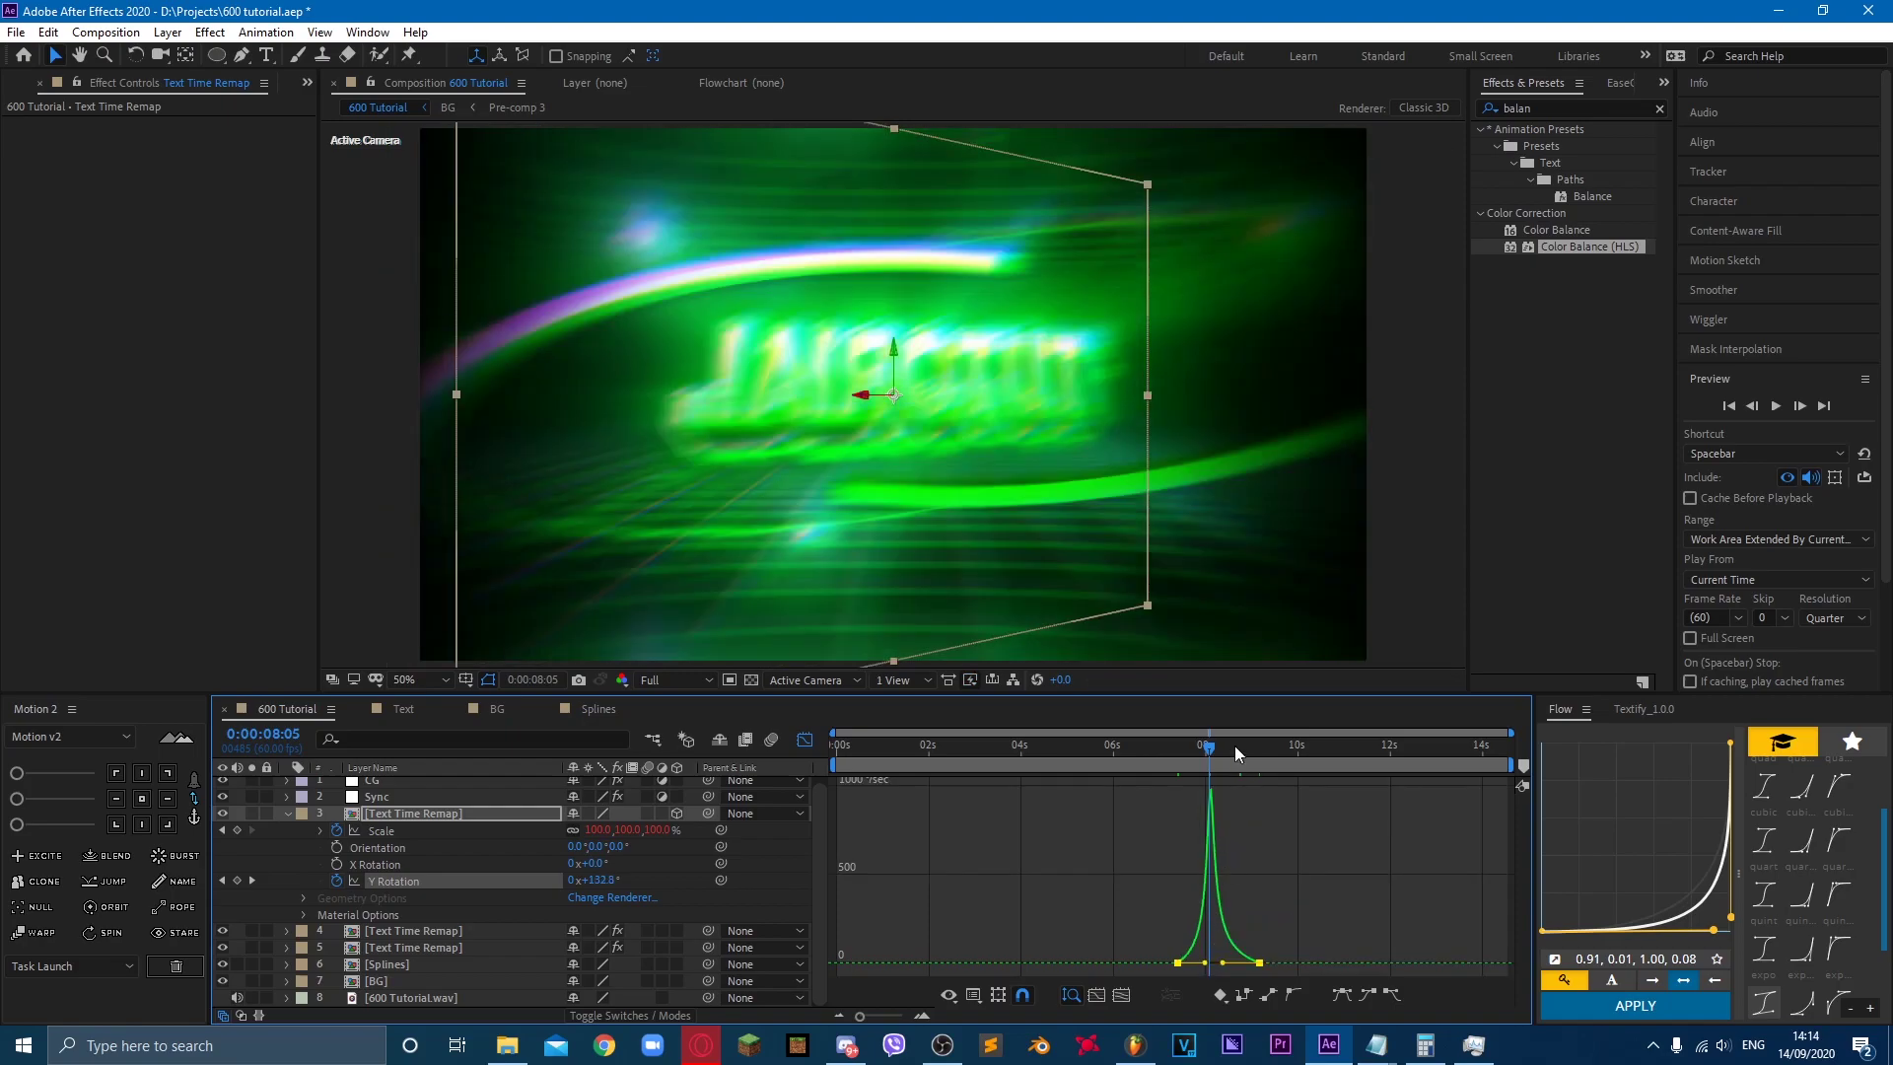
pyautogui.click(803, 739)
# Step: Preview the text's eased Y-axis spin from 0:00:07:03
pyautogui.click(1161, 746)
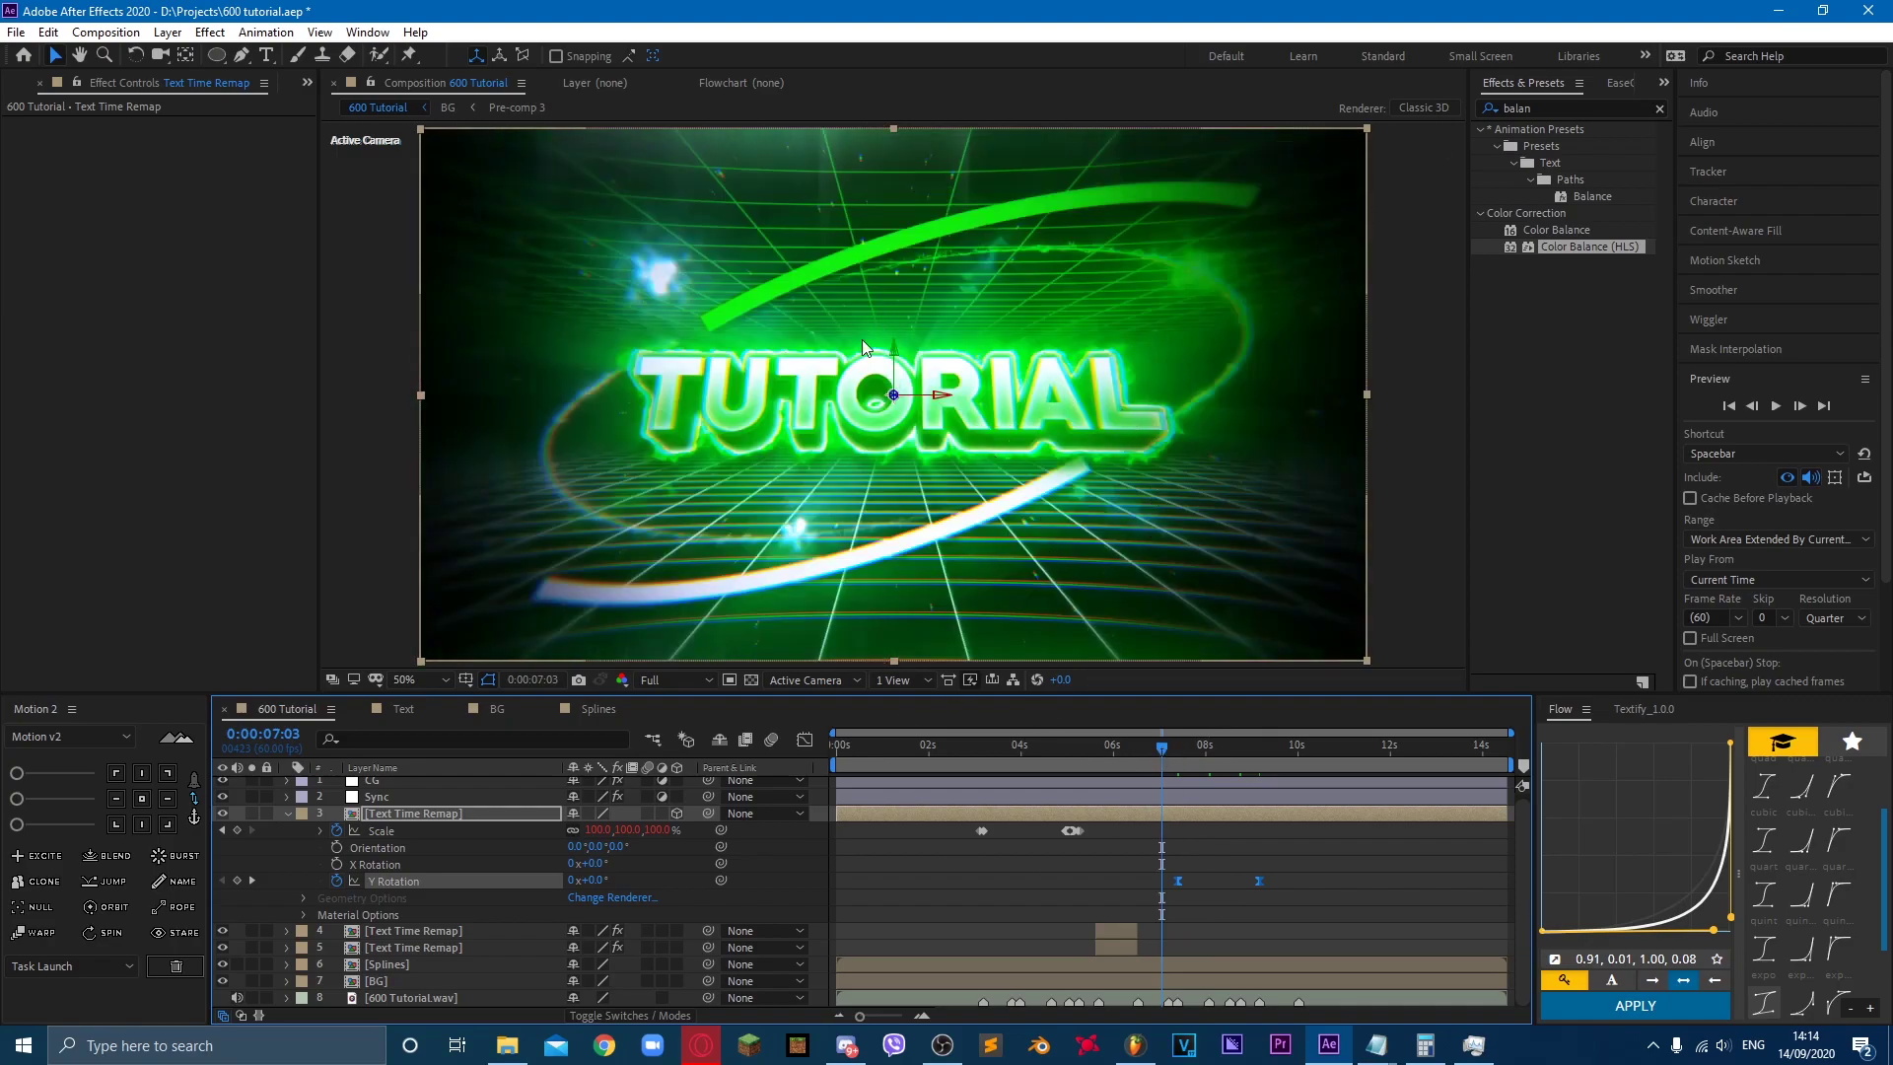
pyautogui.press('space')
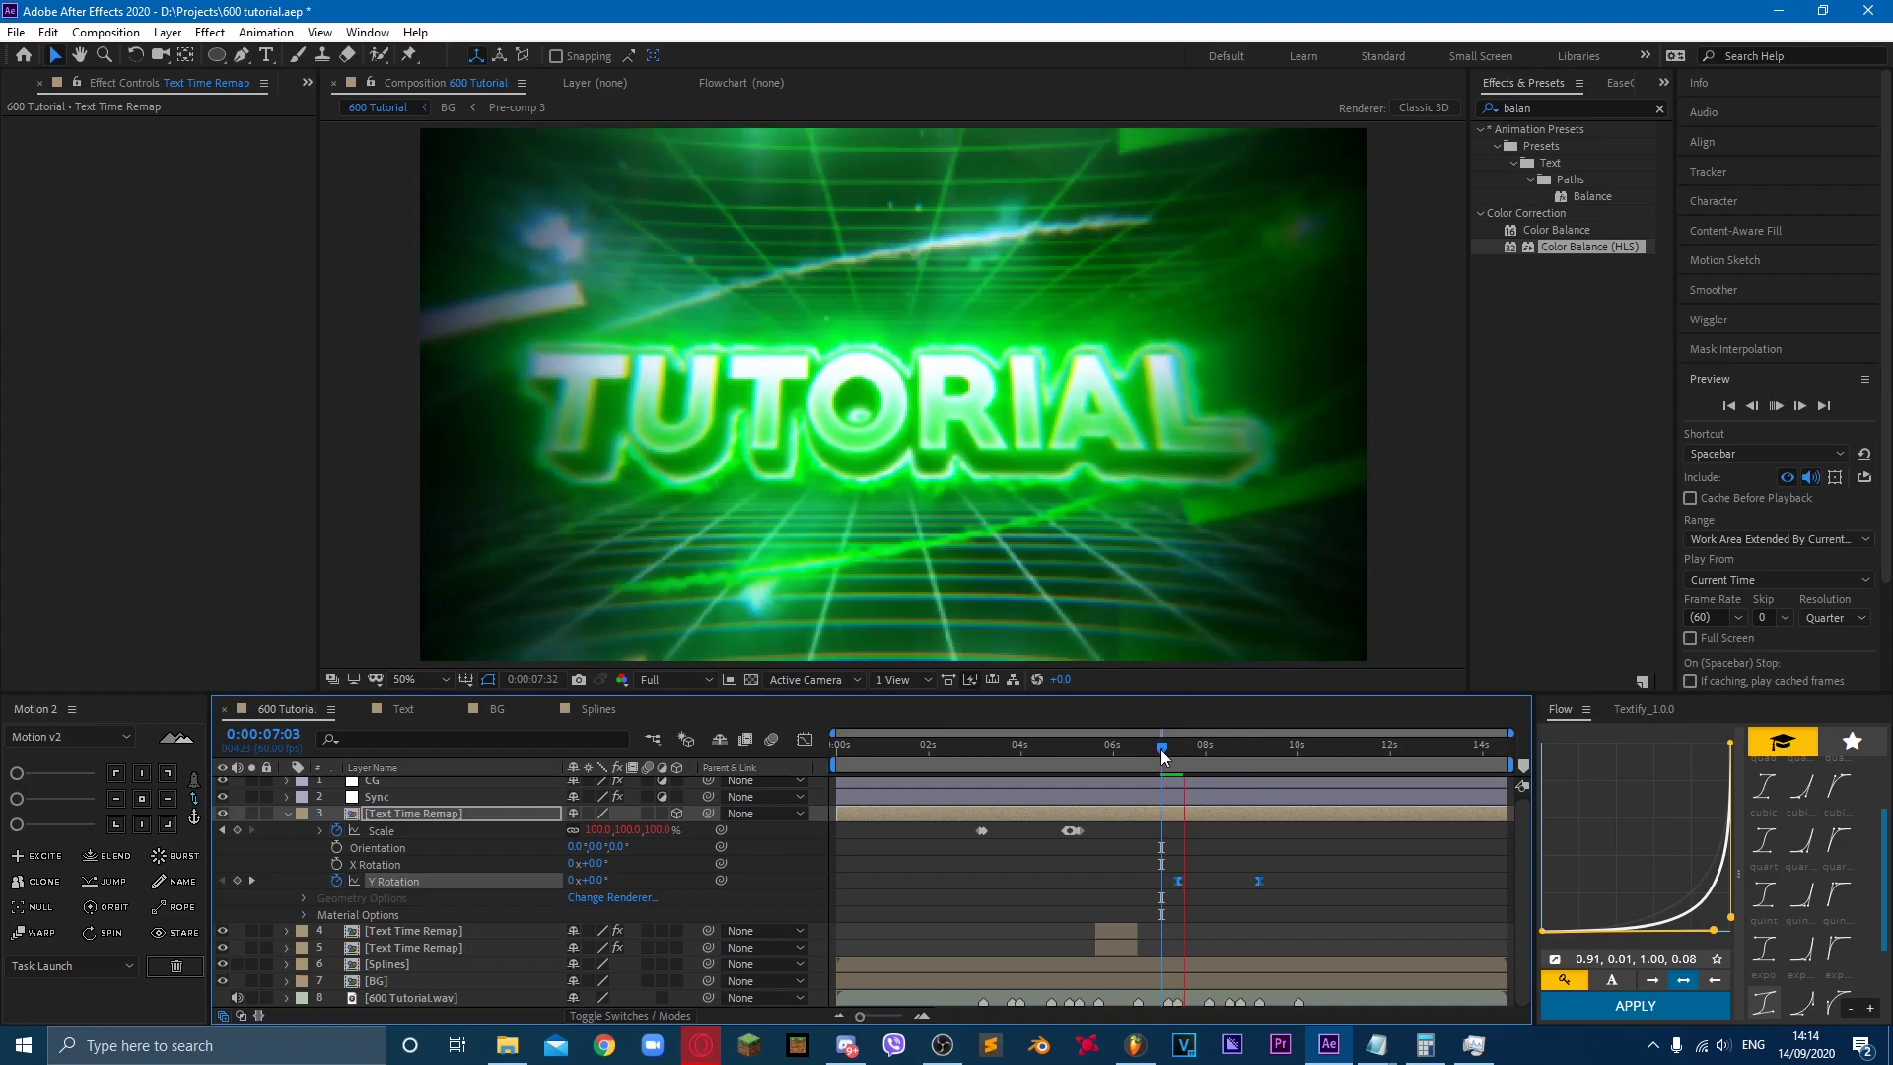
pyautogui.press('space')
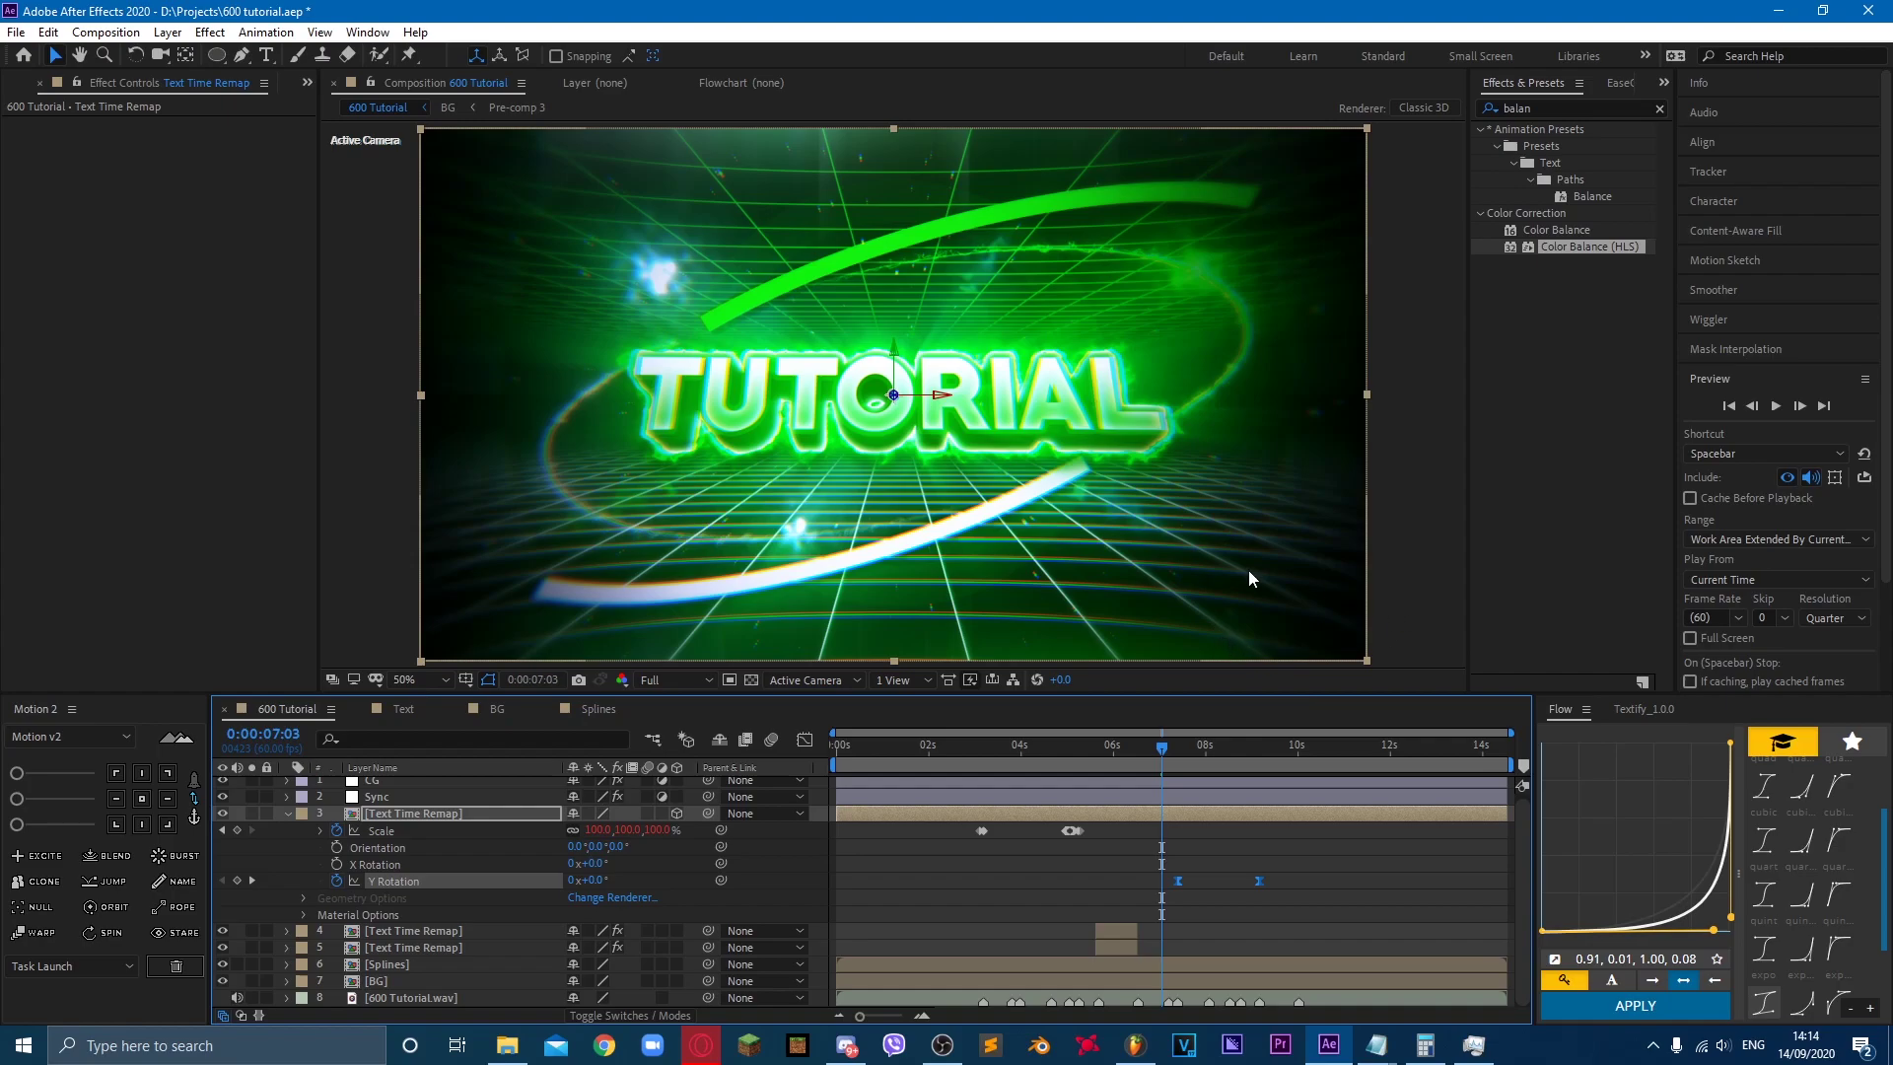
# Step: Replay the TUTORIAL text's Y-axis spin from 0:00:07:03 several times, checking its timing against the beats up to about 0:00:09:16
pyautogui.press('space')
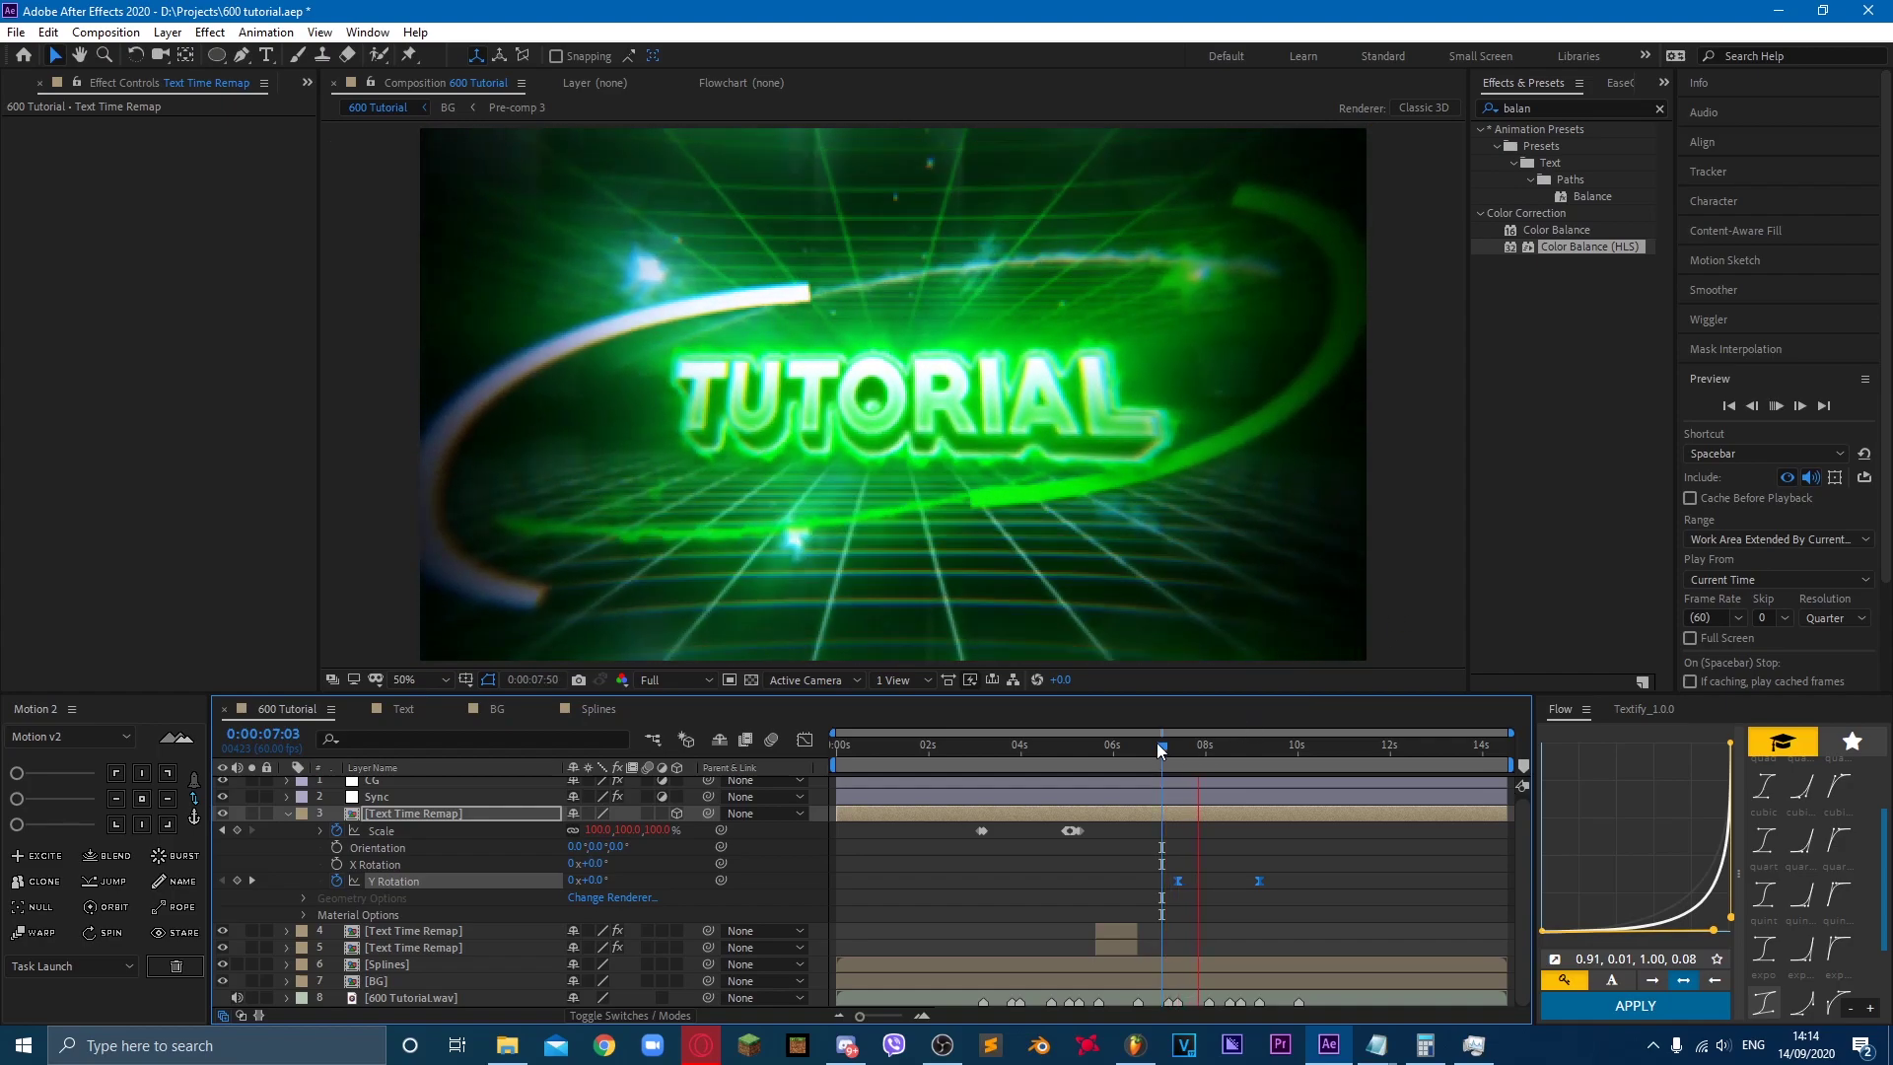
pyautogui.press('space')
pyautogui.press('space')
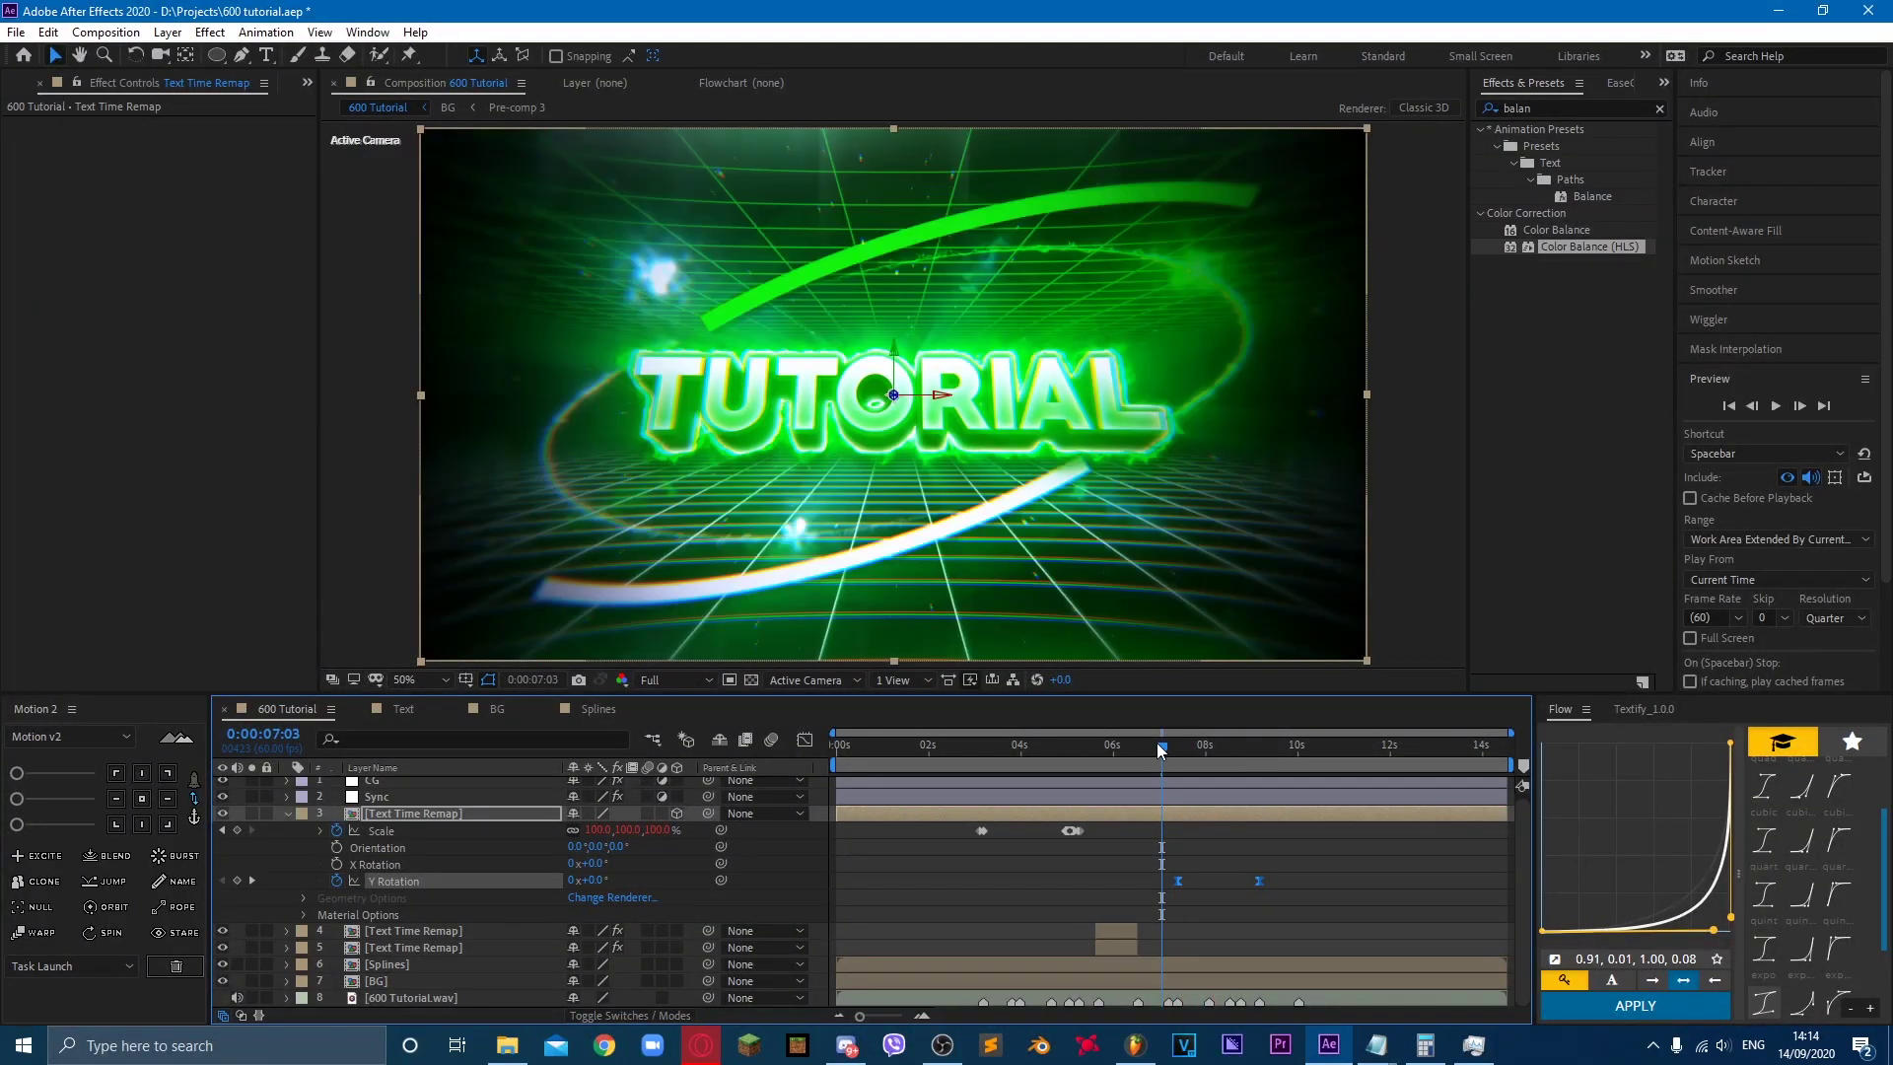
pyautogui.press('space')
pyautogui.press('space')
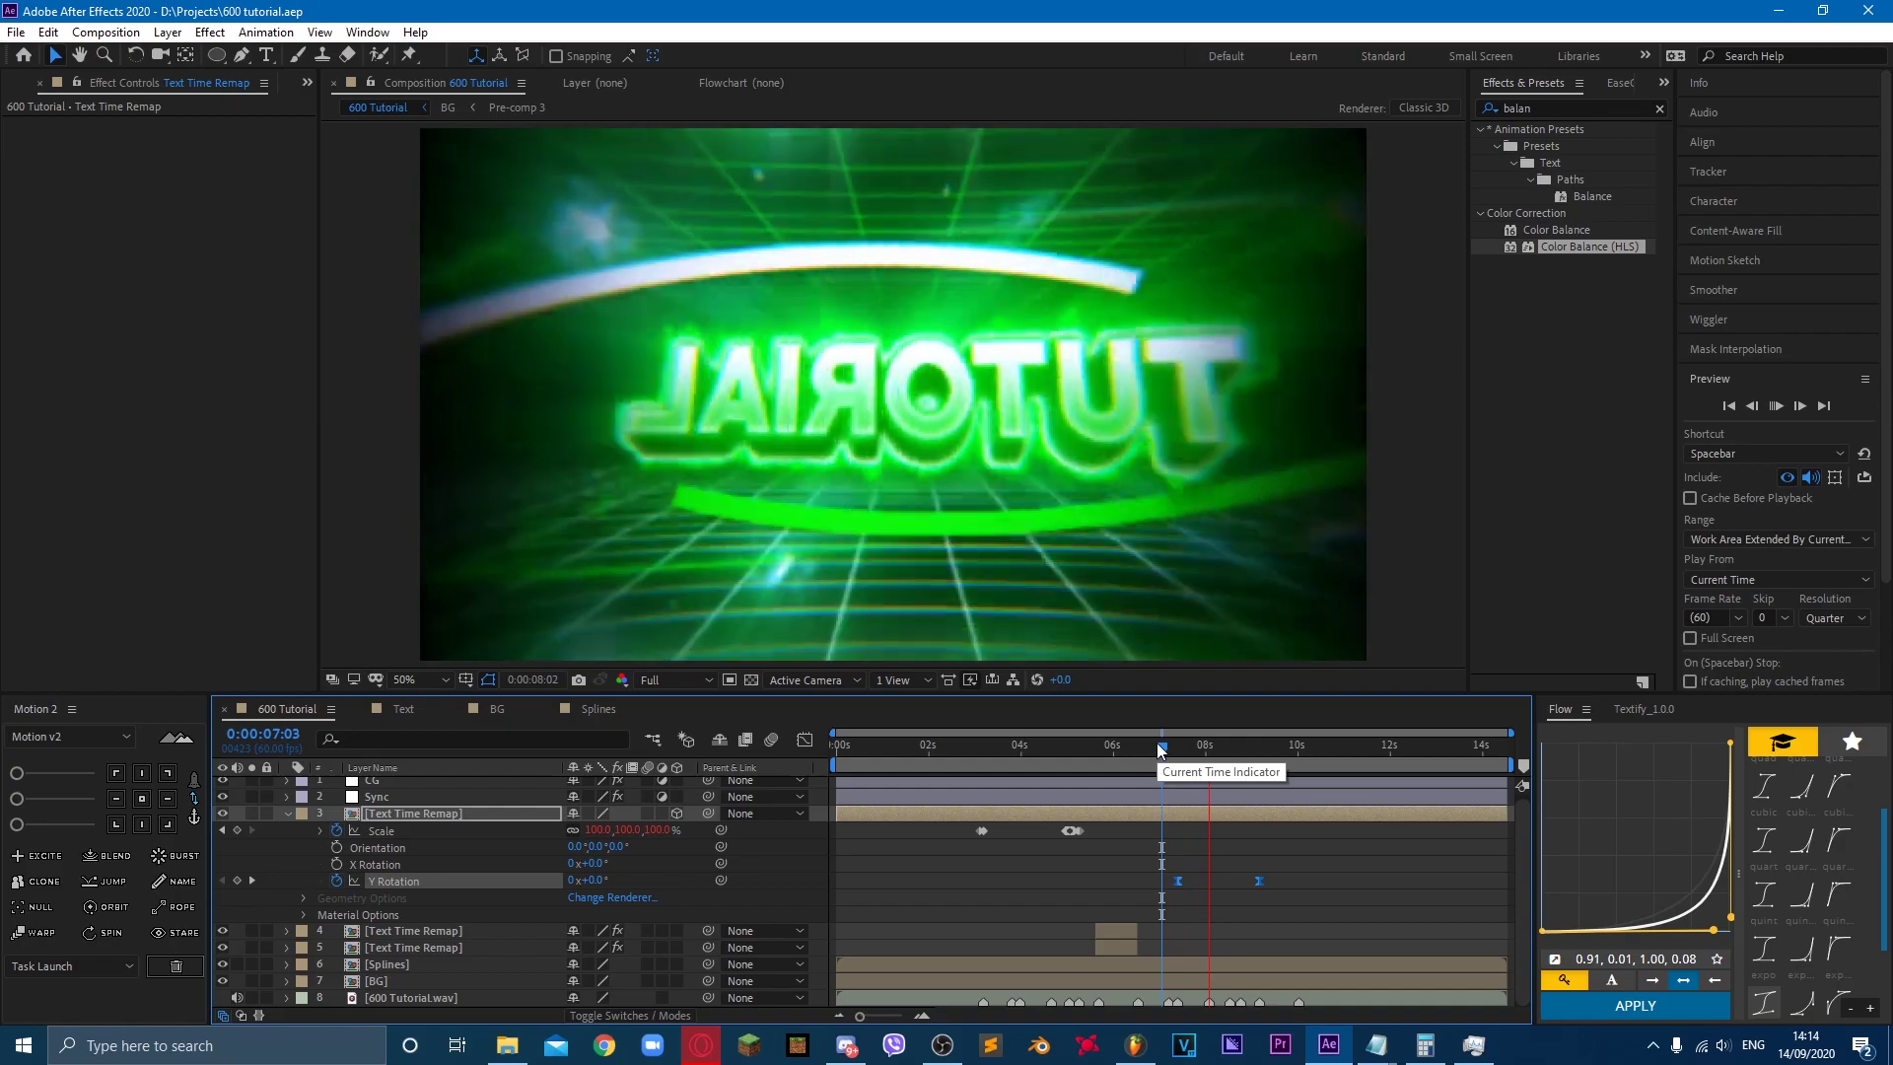
pyautogui.press('space')
pyautogui.press('space')
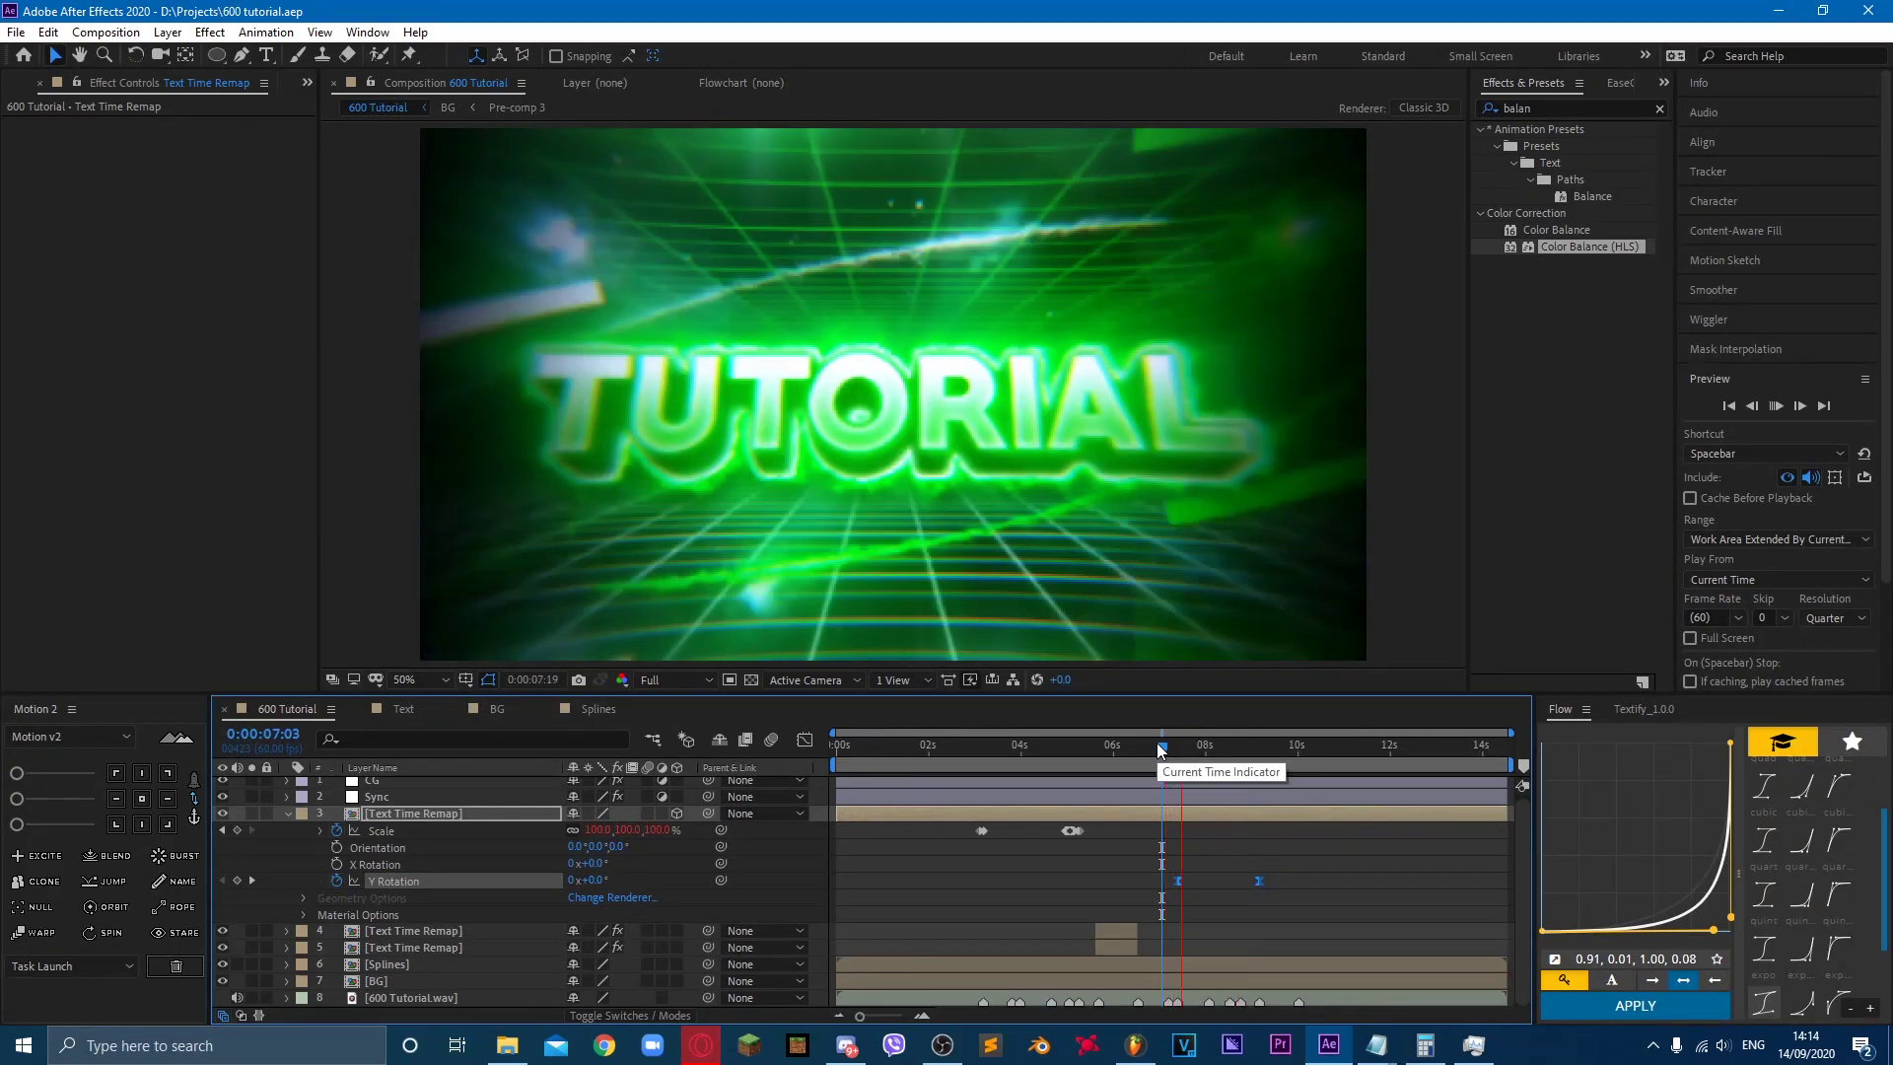
pyautogui.press('space')
pyautogui.press('space')
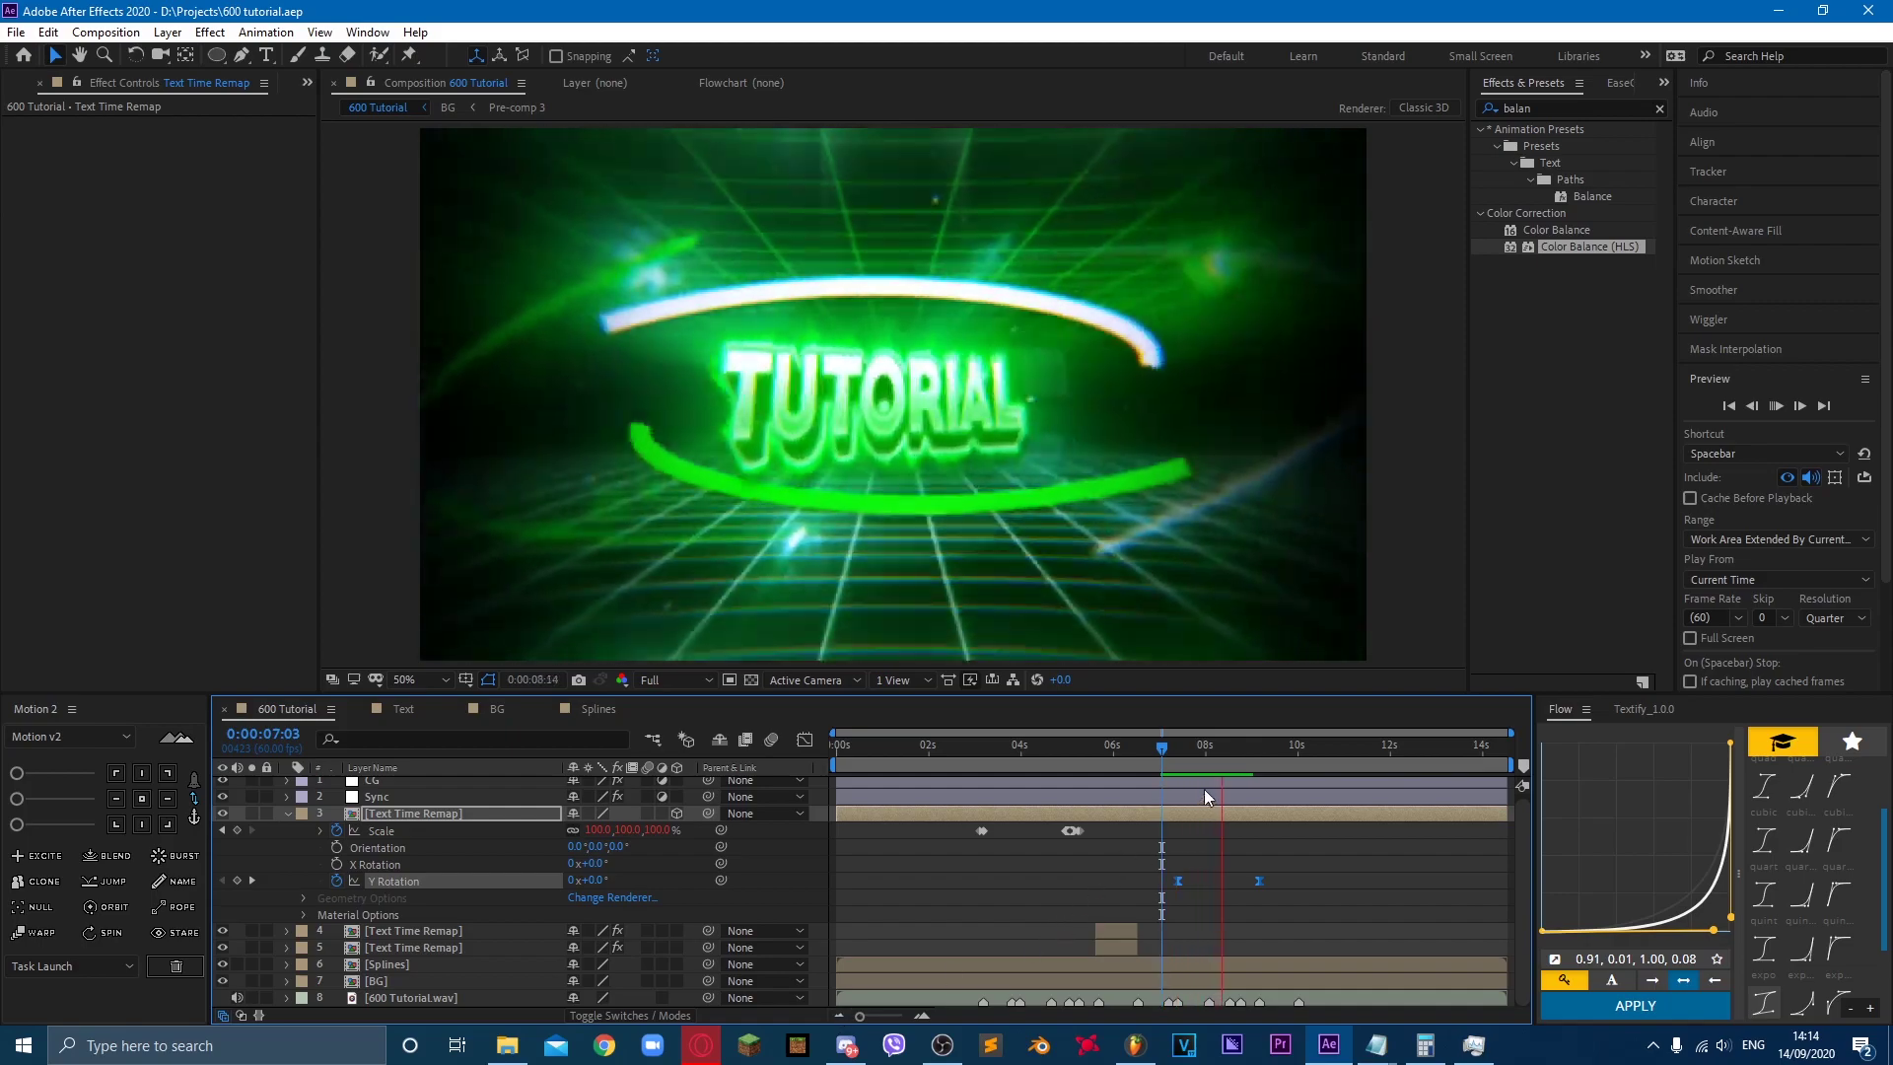
pyautogui.click(1157, 756)
pyautogui.press('space')
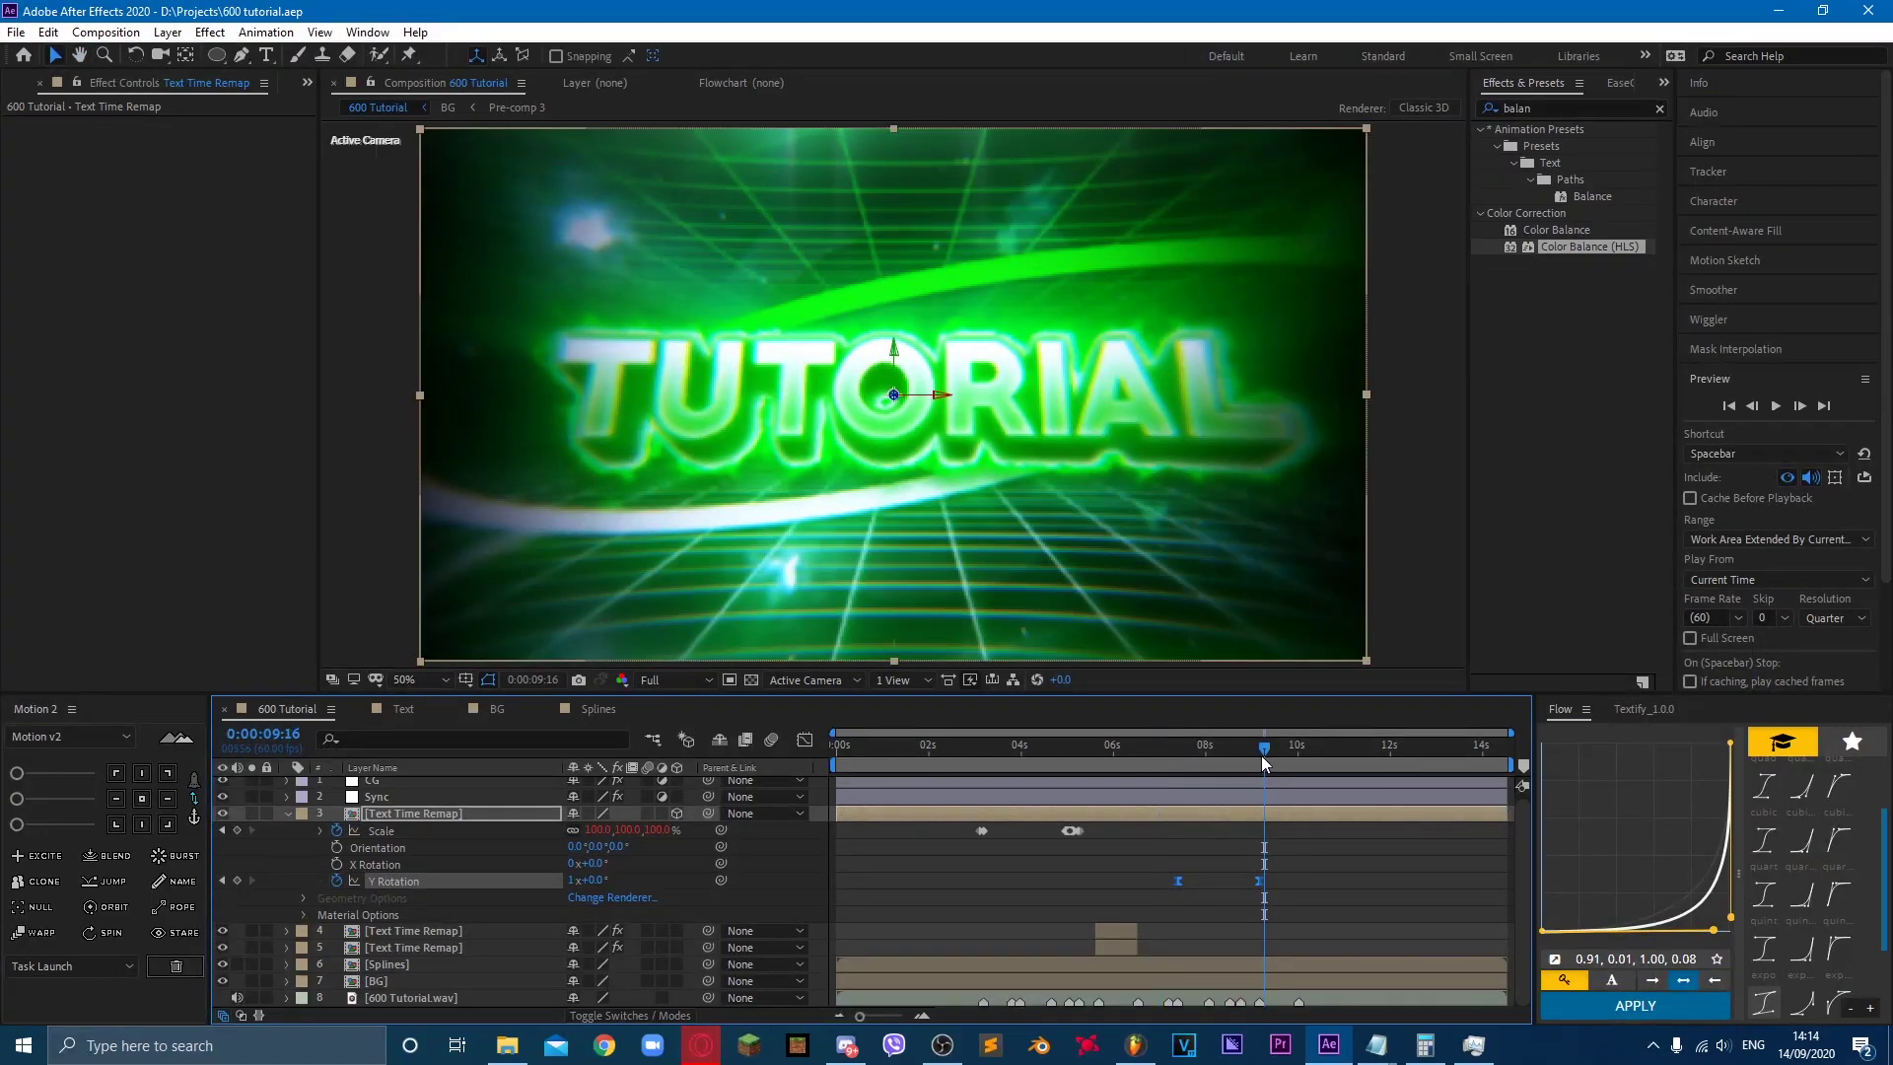
# Step: At 0:00:09:10, add an adjustment layer named "Edge detection" and place it directly below the Sync layer
pyautogui.click(1258, 755)
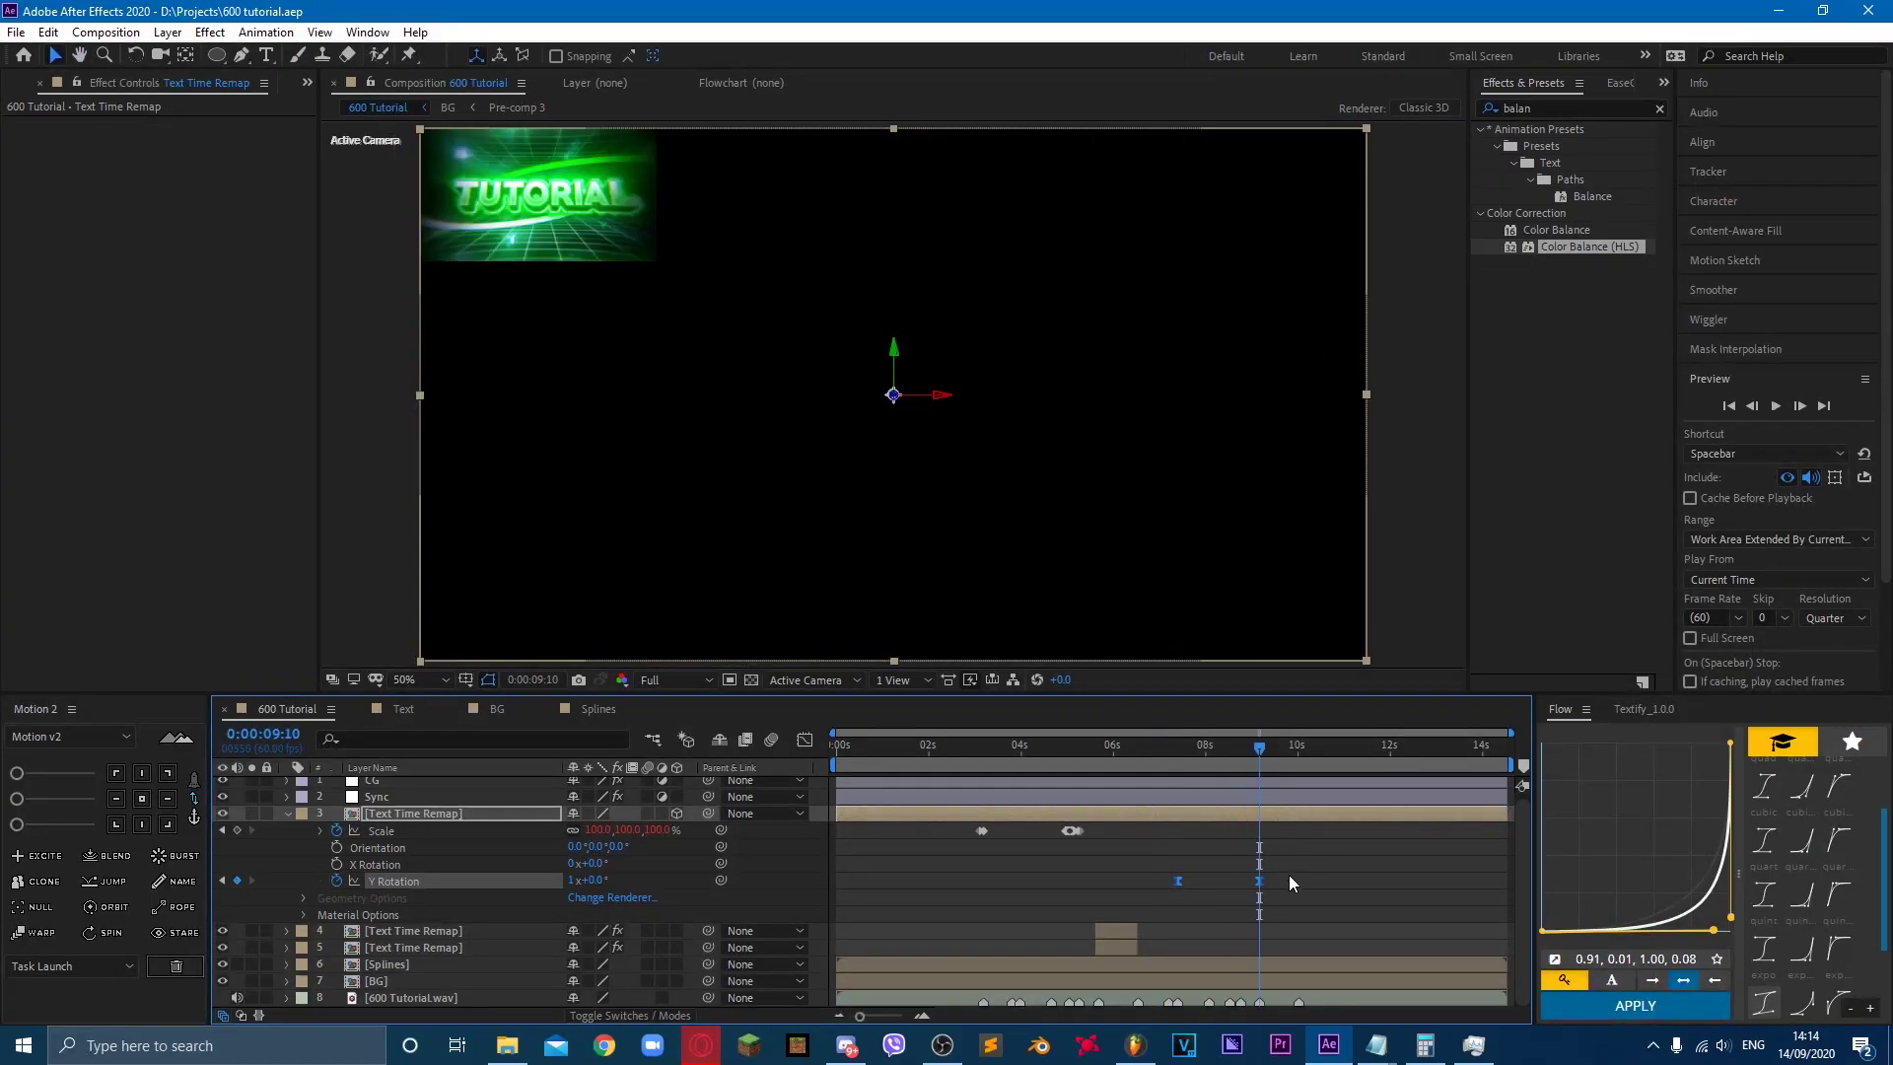
pyautogui.click(283, 814)
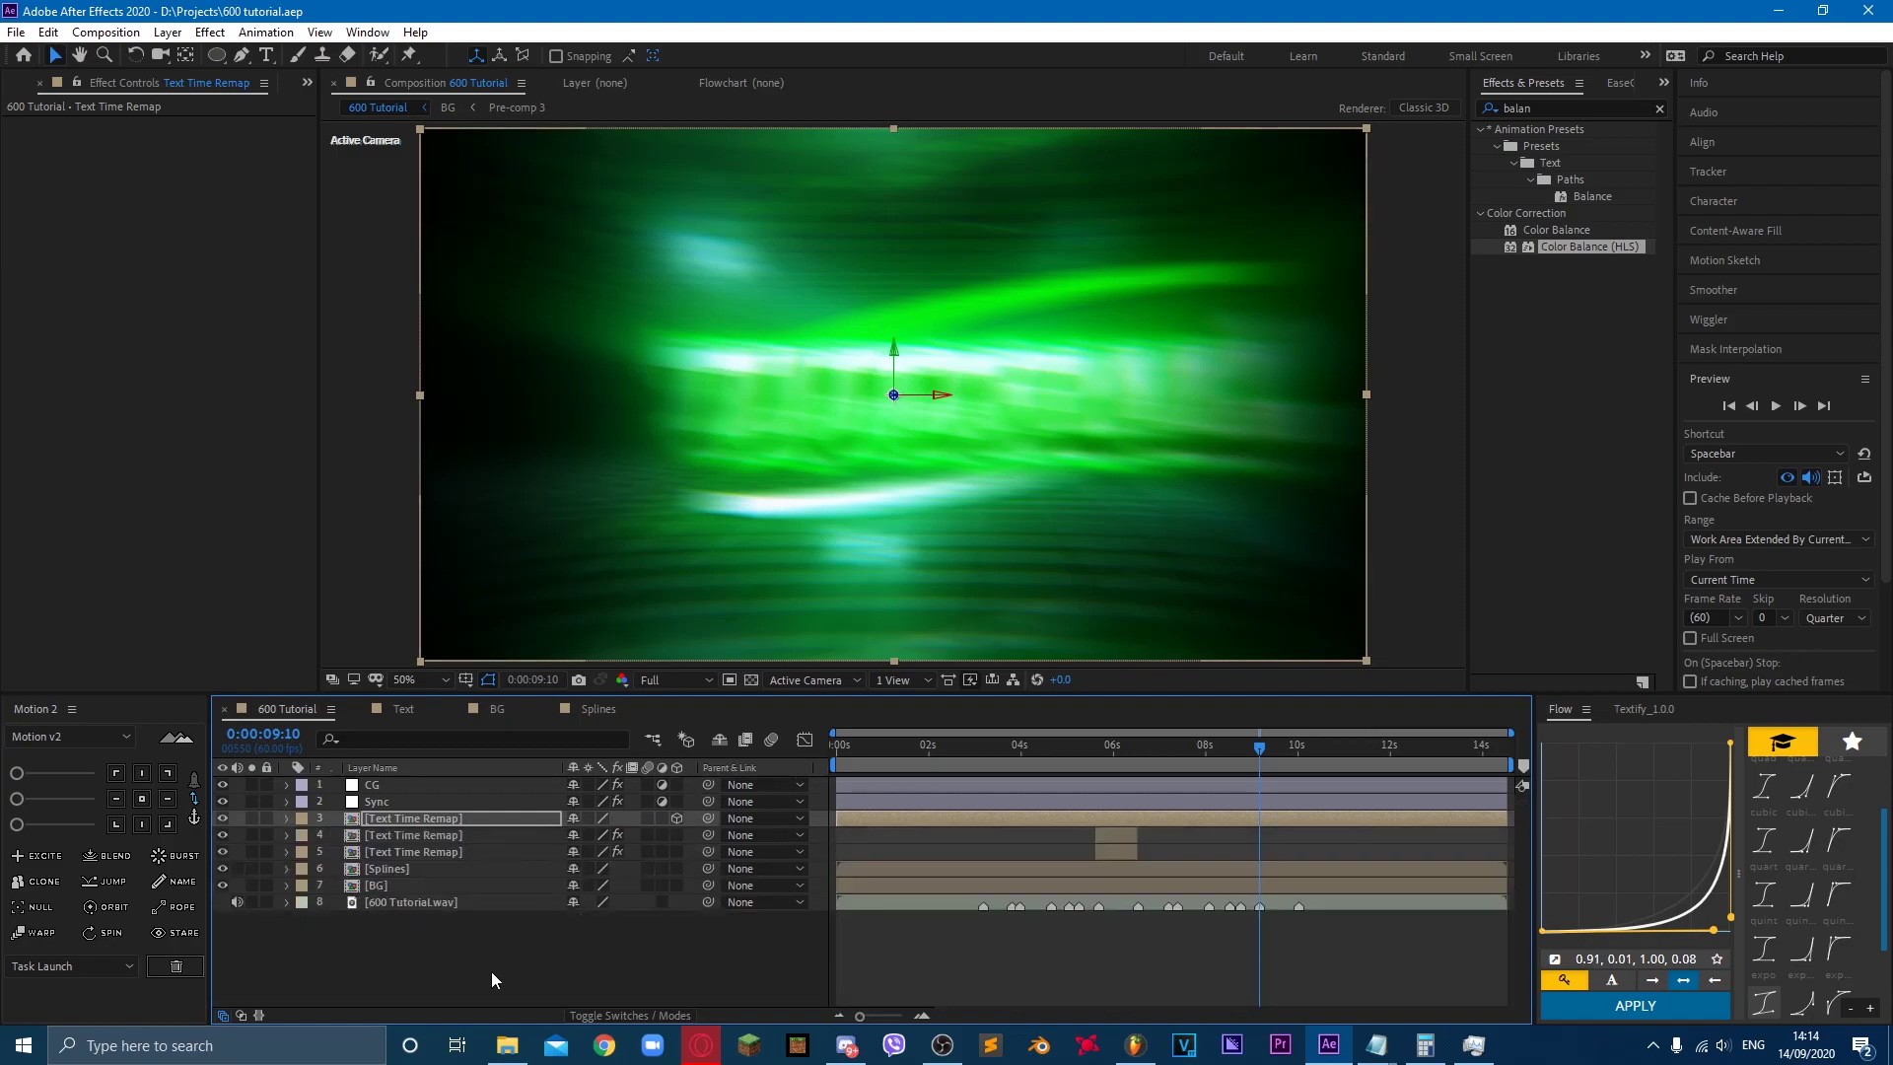
pyautogui.click(491, 972)
pyautogui.rightClick(491, 972)
pyautogui.moveTo(552, 755)
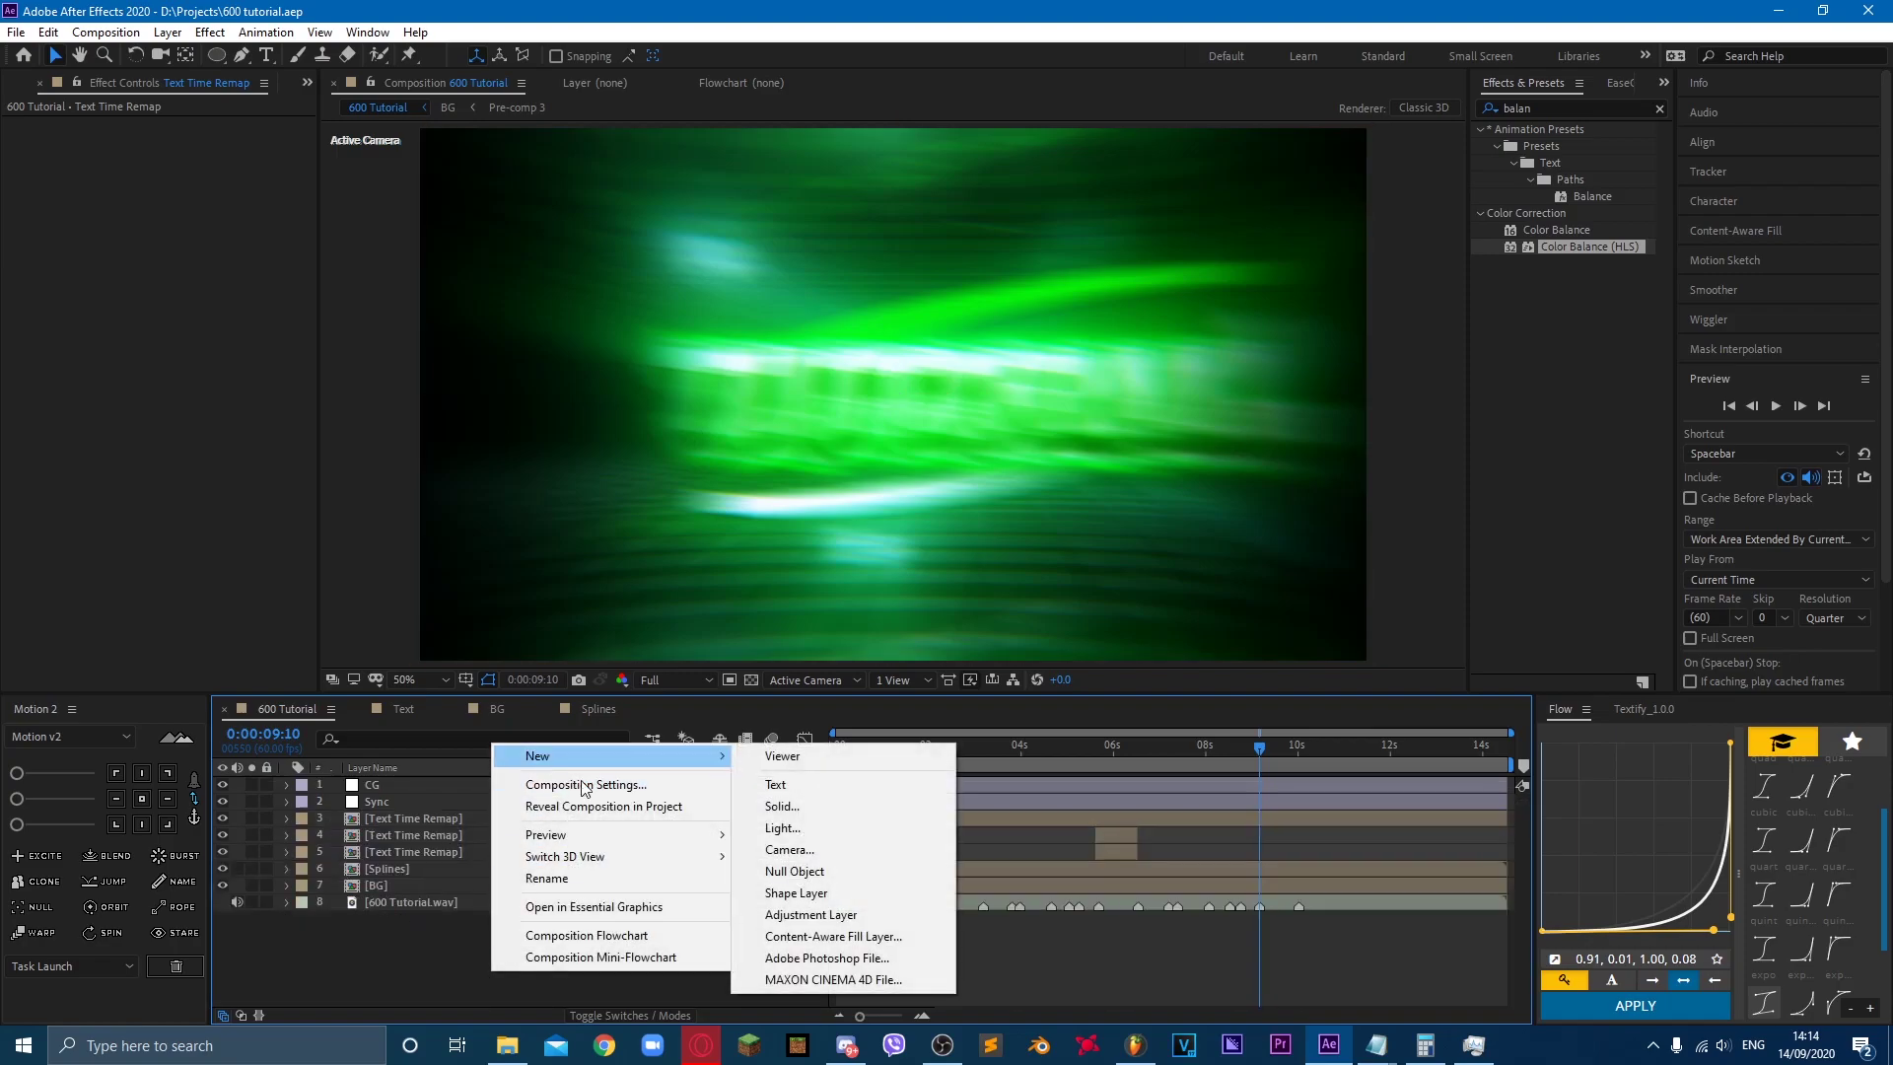
pyautogui.click(846, 913)
pyautogui.press('Return')
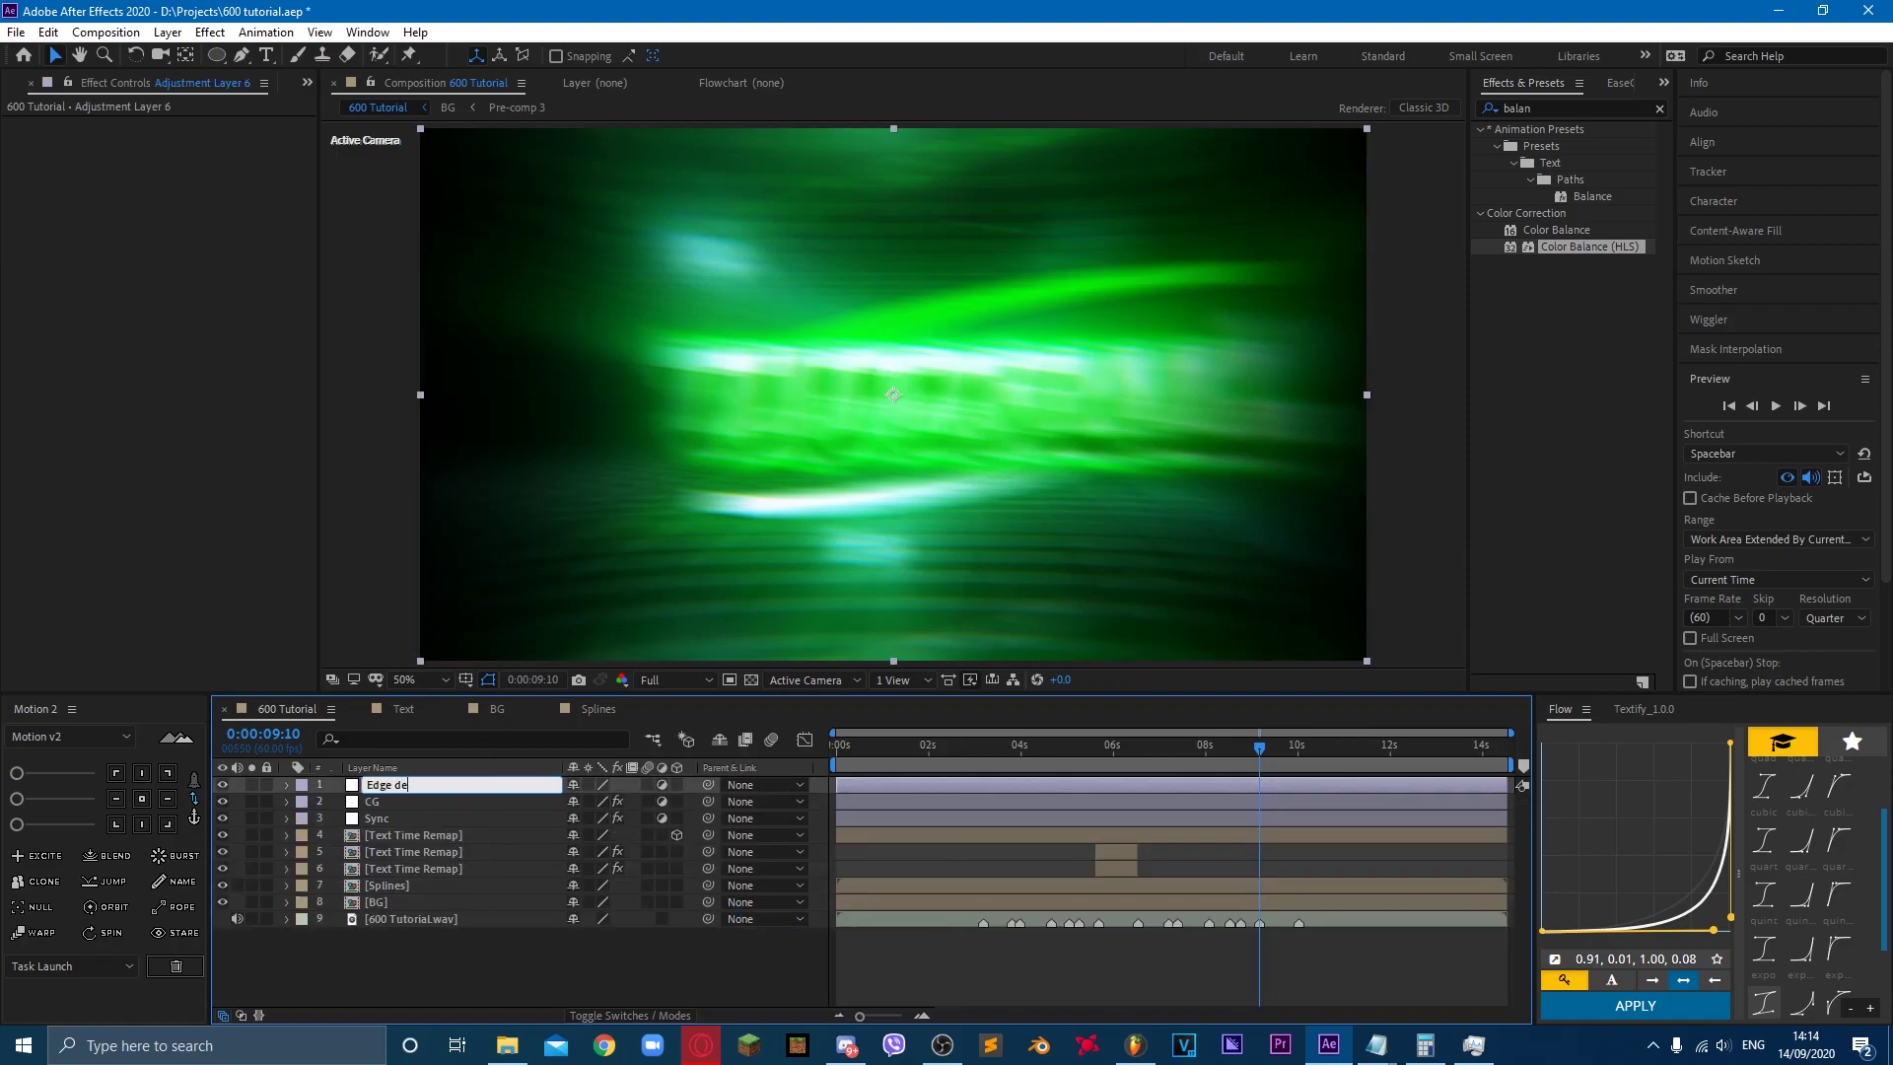
pyautogui.write('Edge detection')
pyautogui.press('Return')
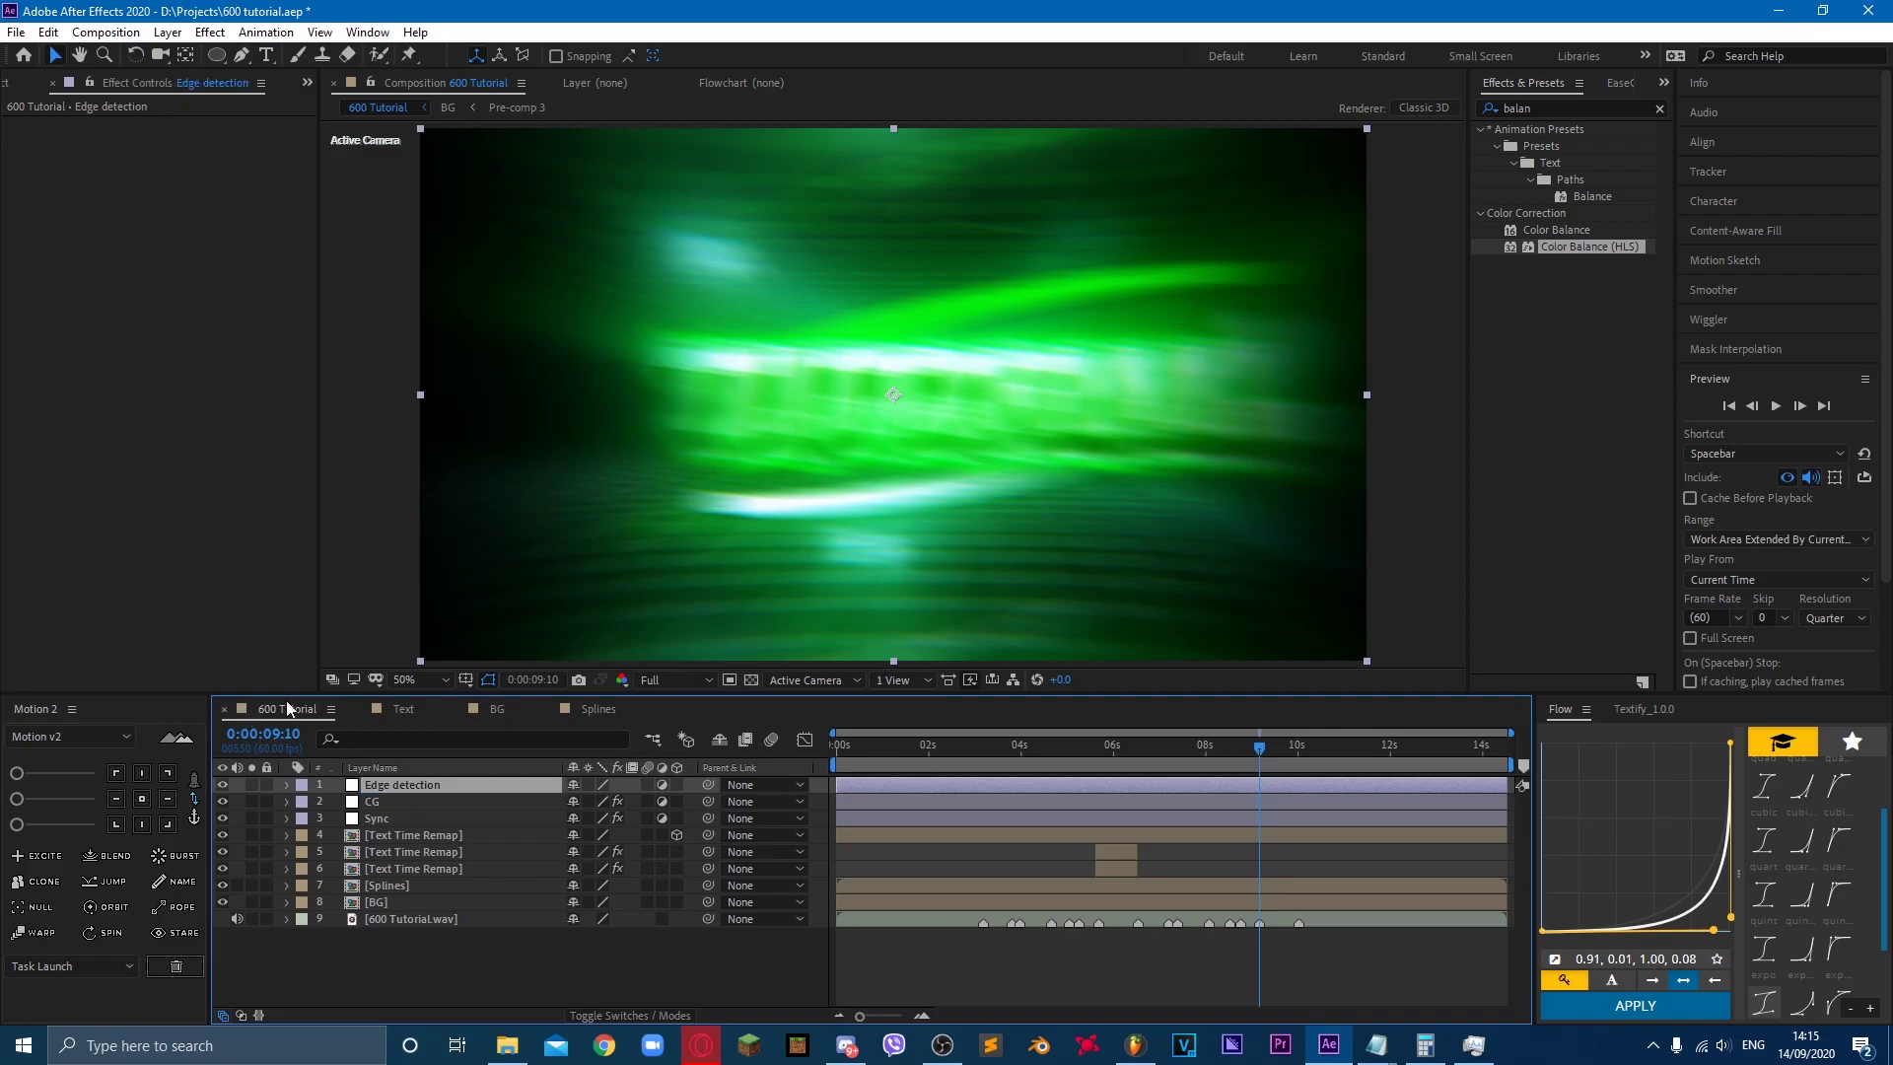
pyautogui.moveTo(479, 786); pyautogui.dragTo(465, 830)
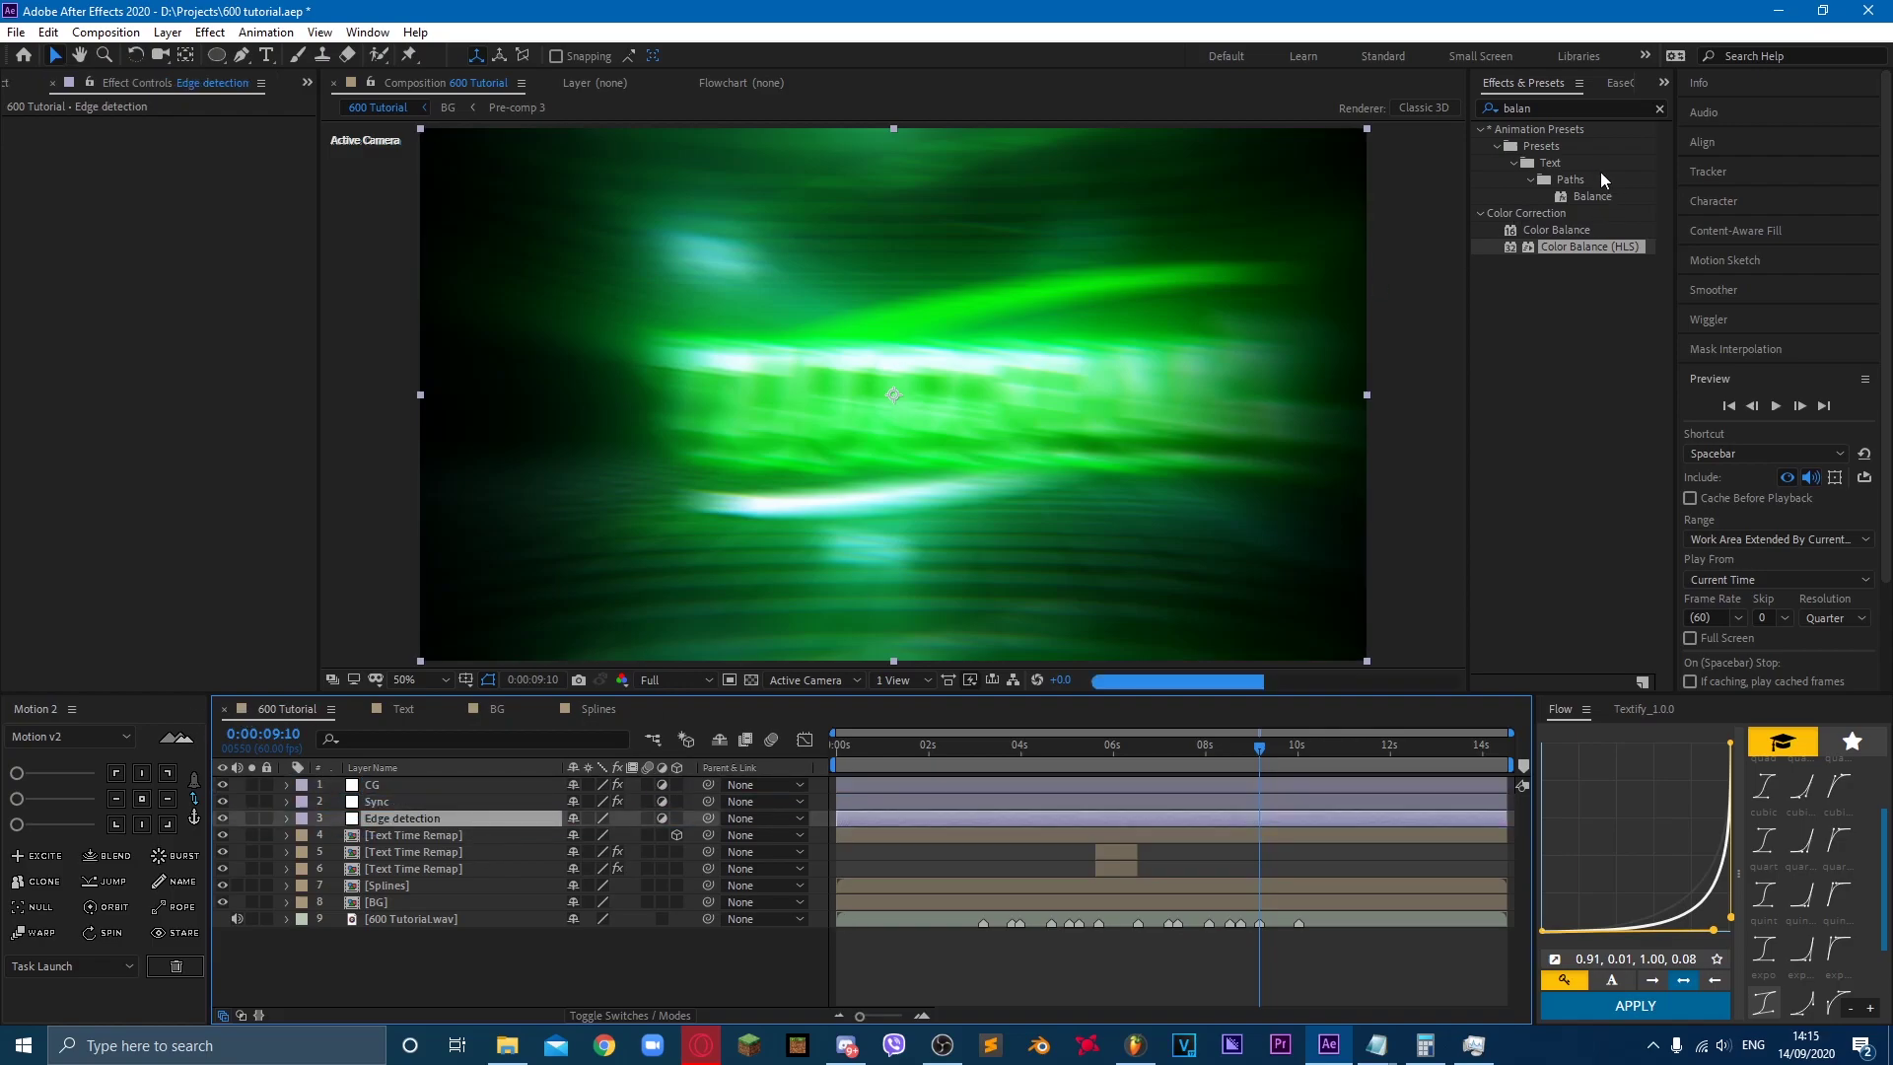
# Step: Try the Sapphire S_EdgeDetect effect on the Edge detection layer, check it at 0:00:09:28, and remove the effect
pyautogui.click(1559, 111)
pyautogui.write('s_ed')
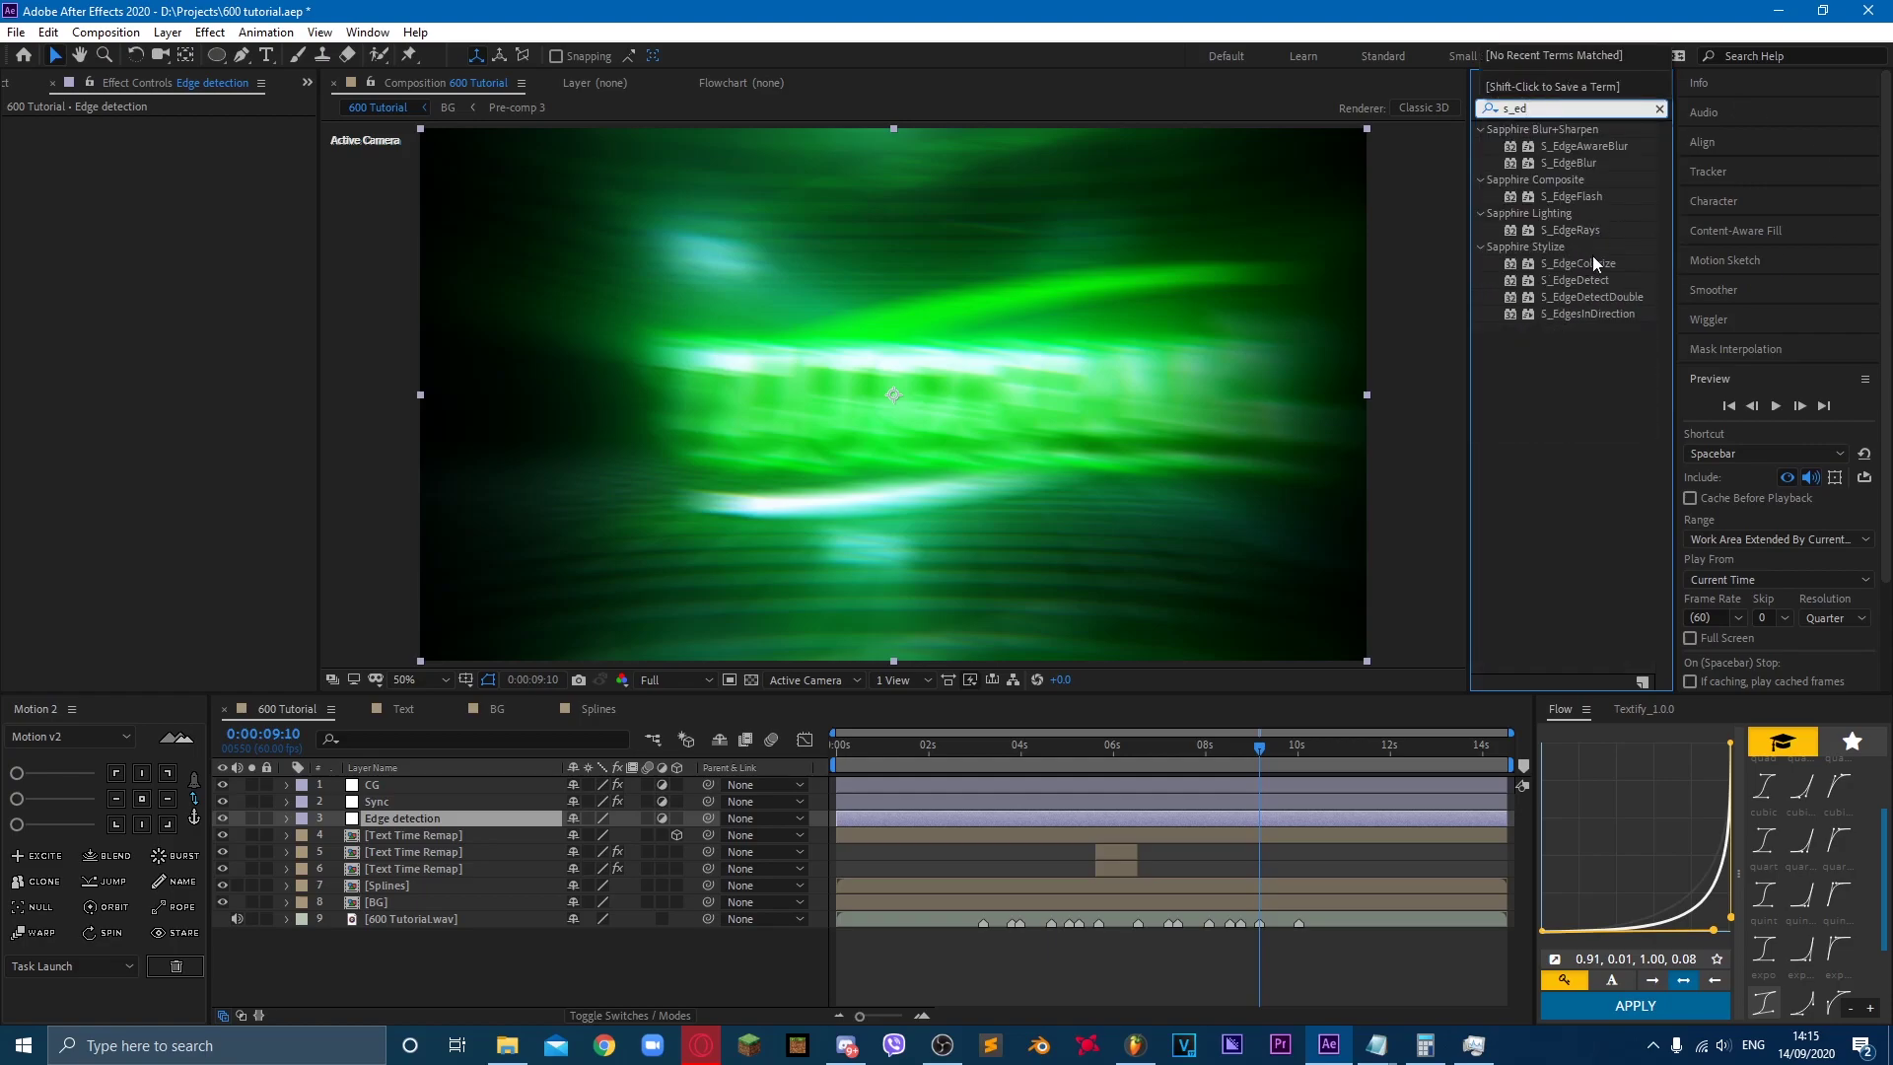
pyautogui.doubleClick(1574, 280)
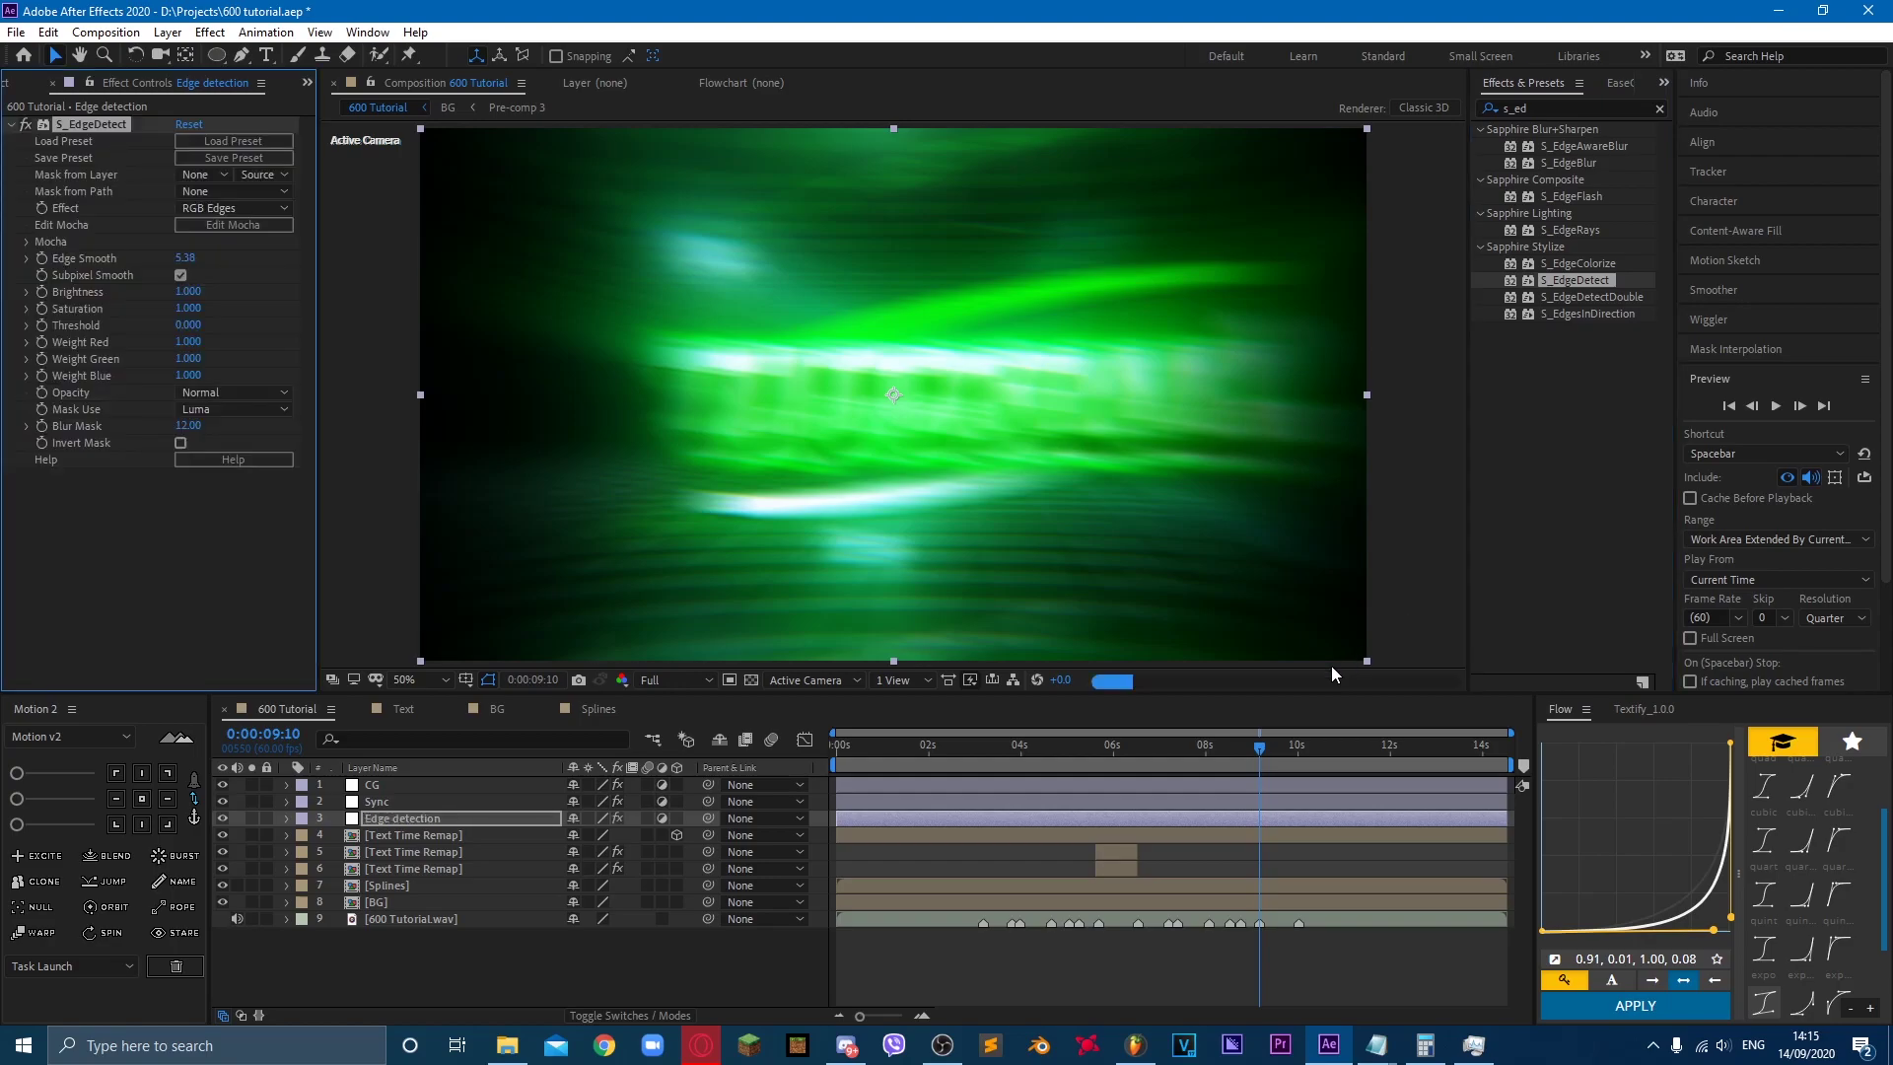
pyautogui.click(1274, 757)
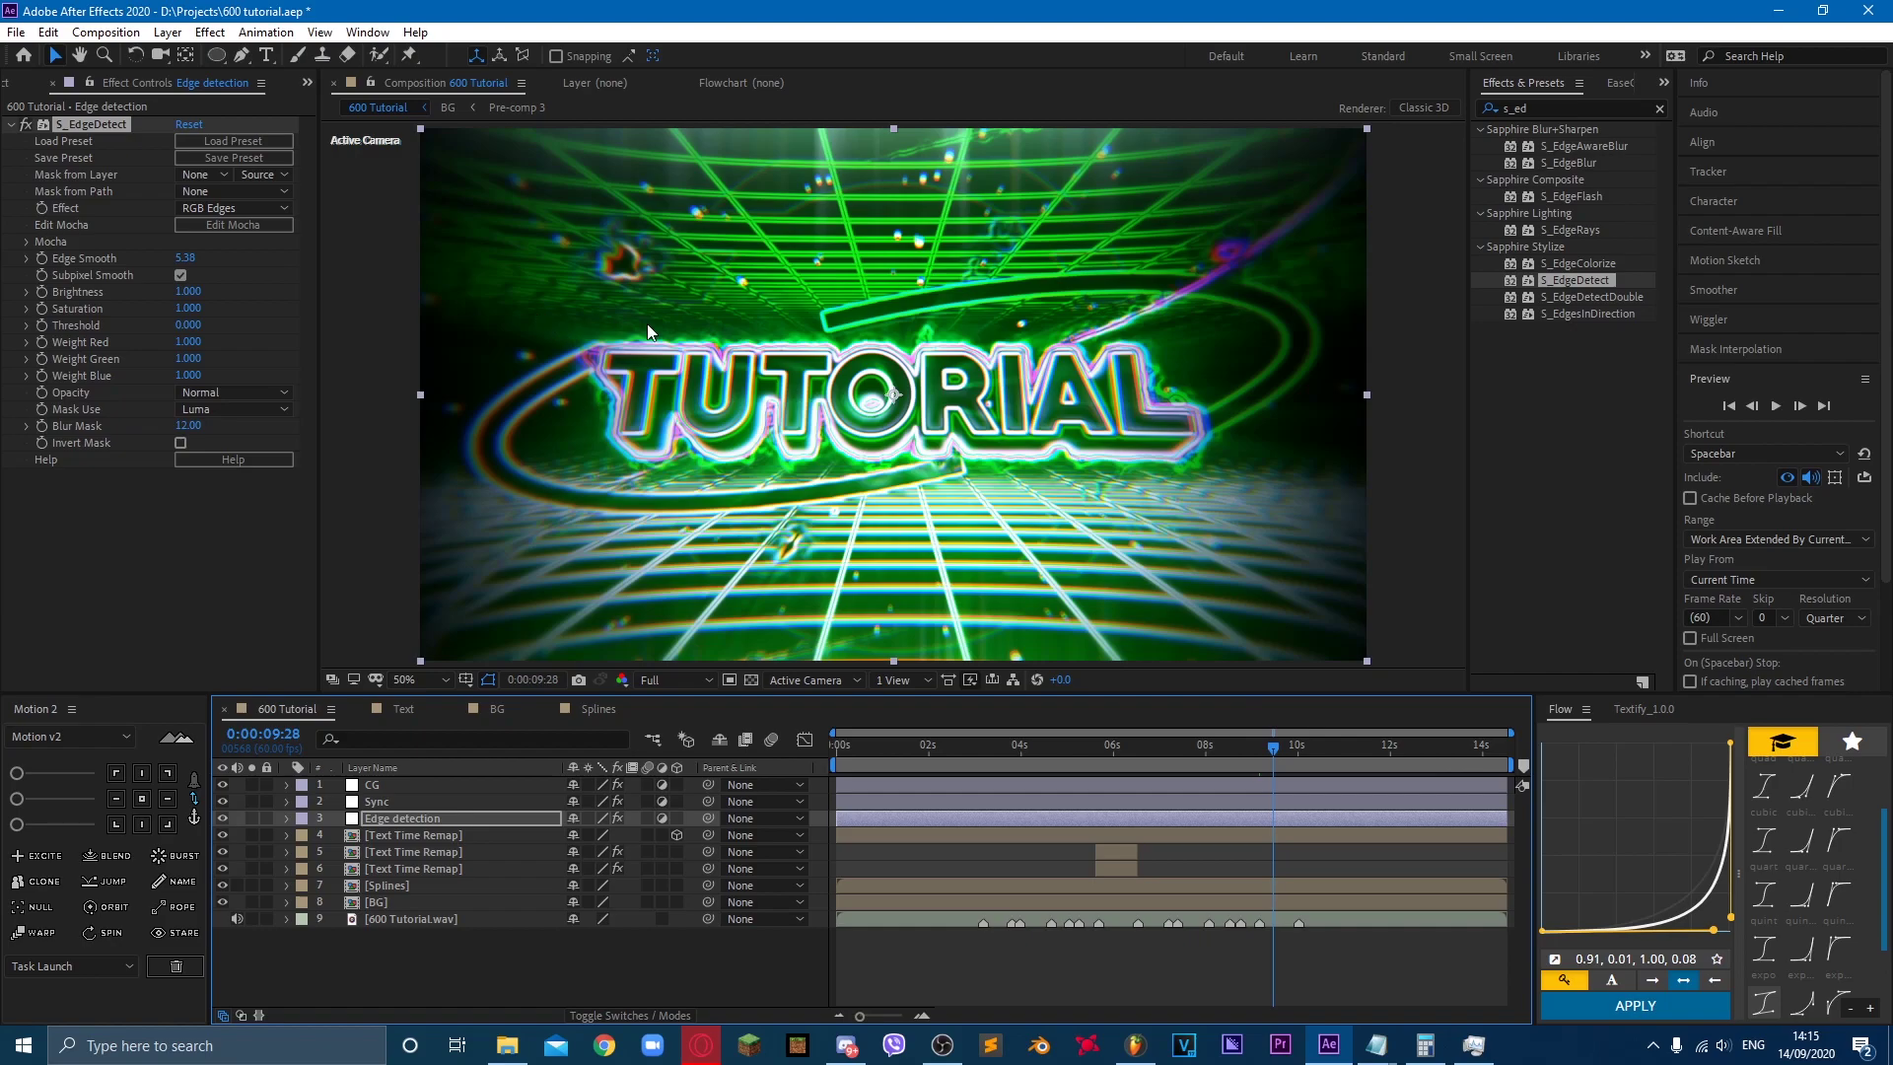
pyautogui.click(103, 112)
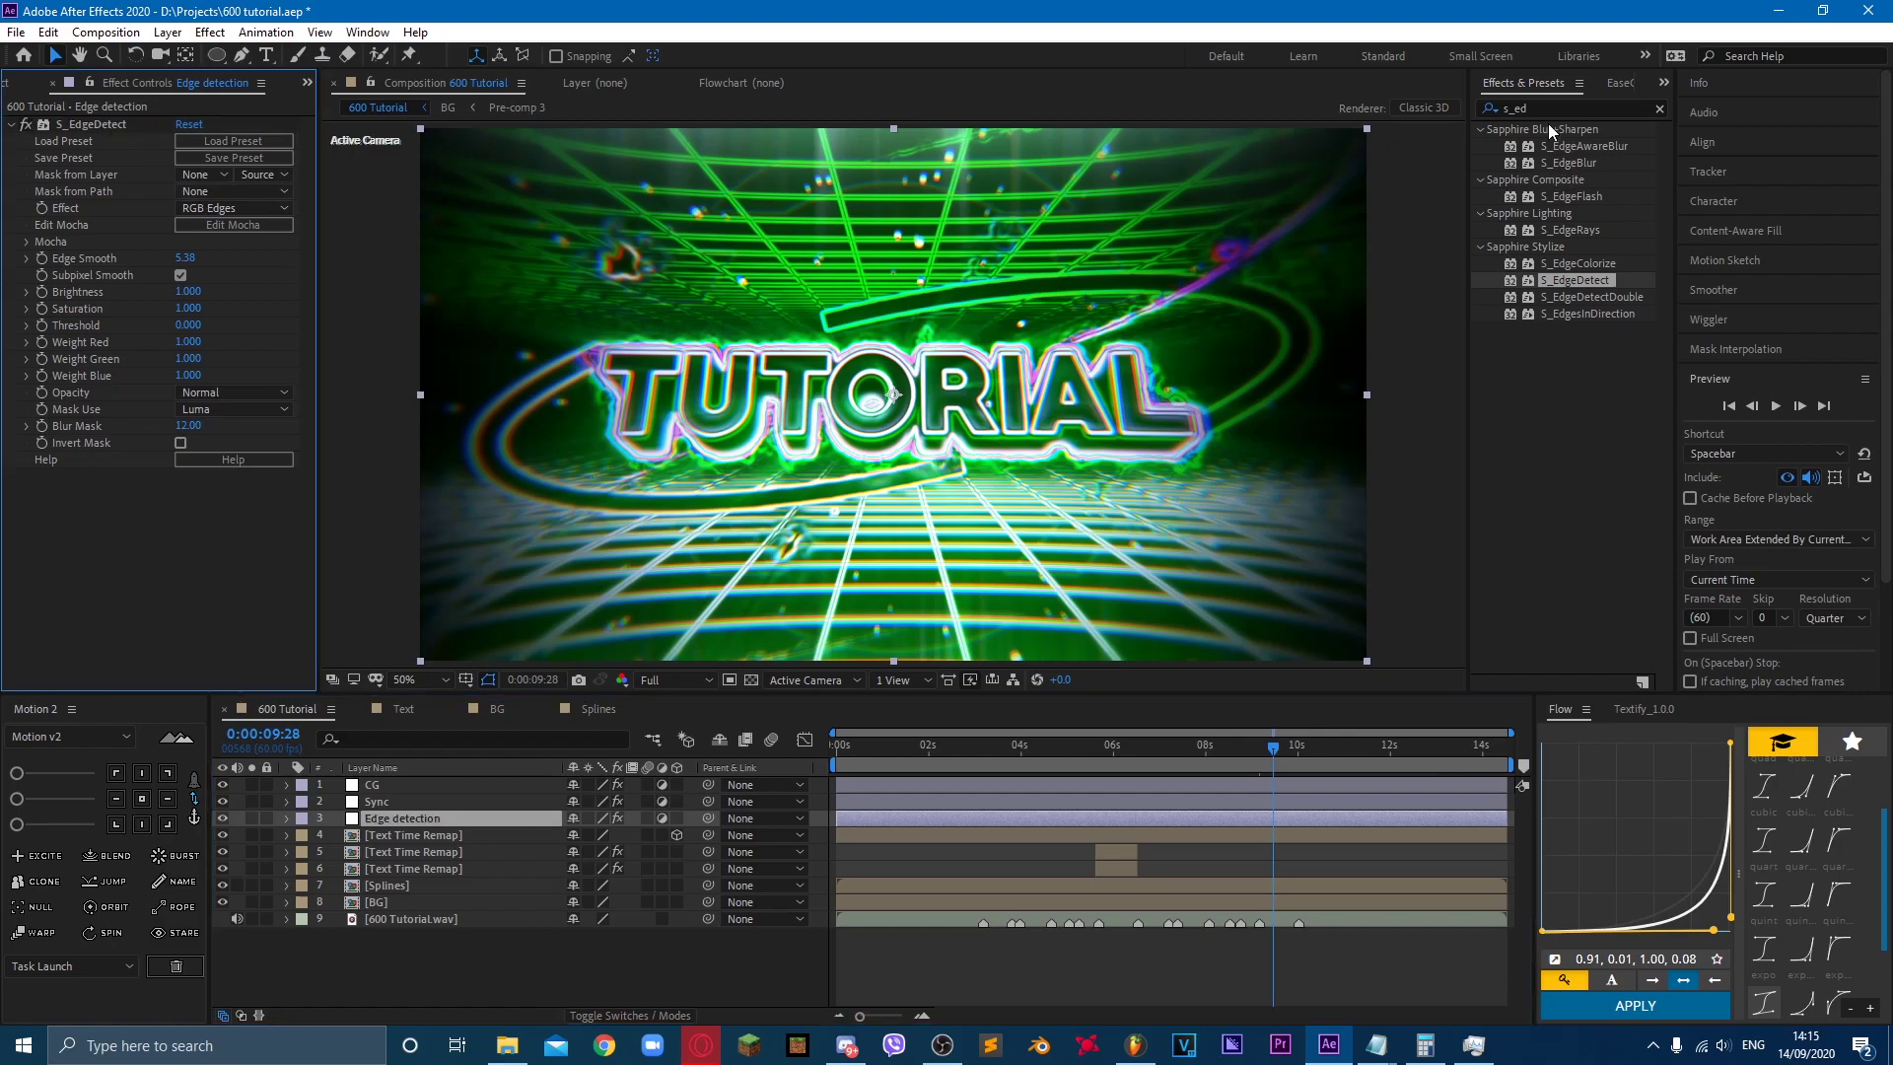
pyautogui.click(98, 122)
pyautogui.press('Delete')
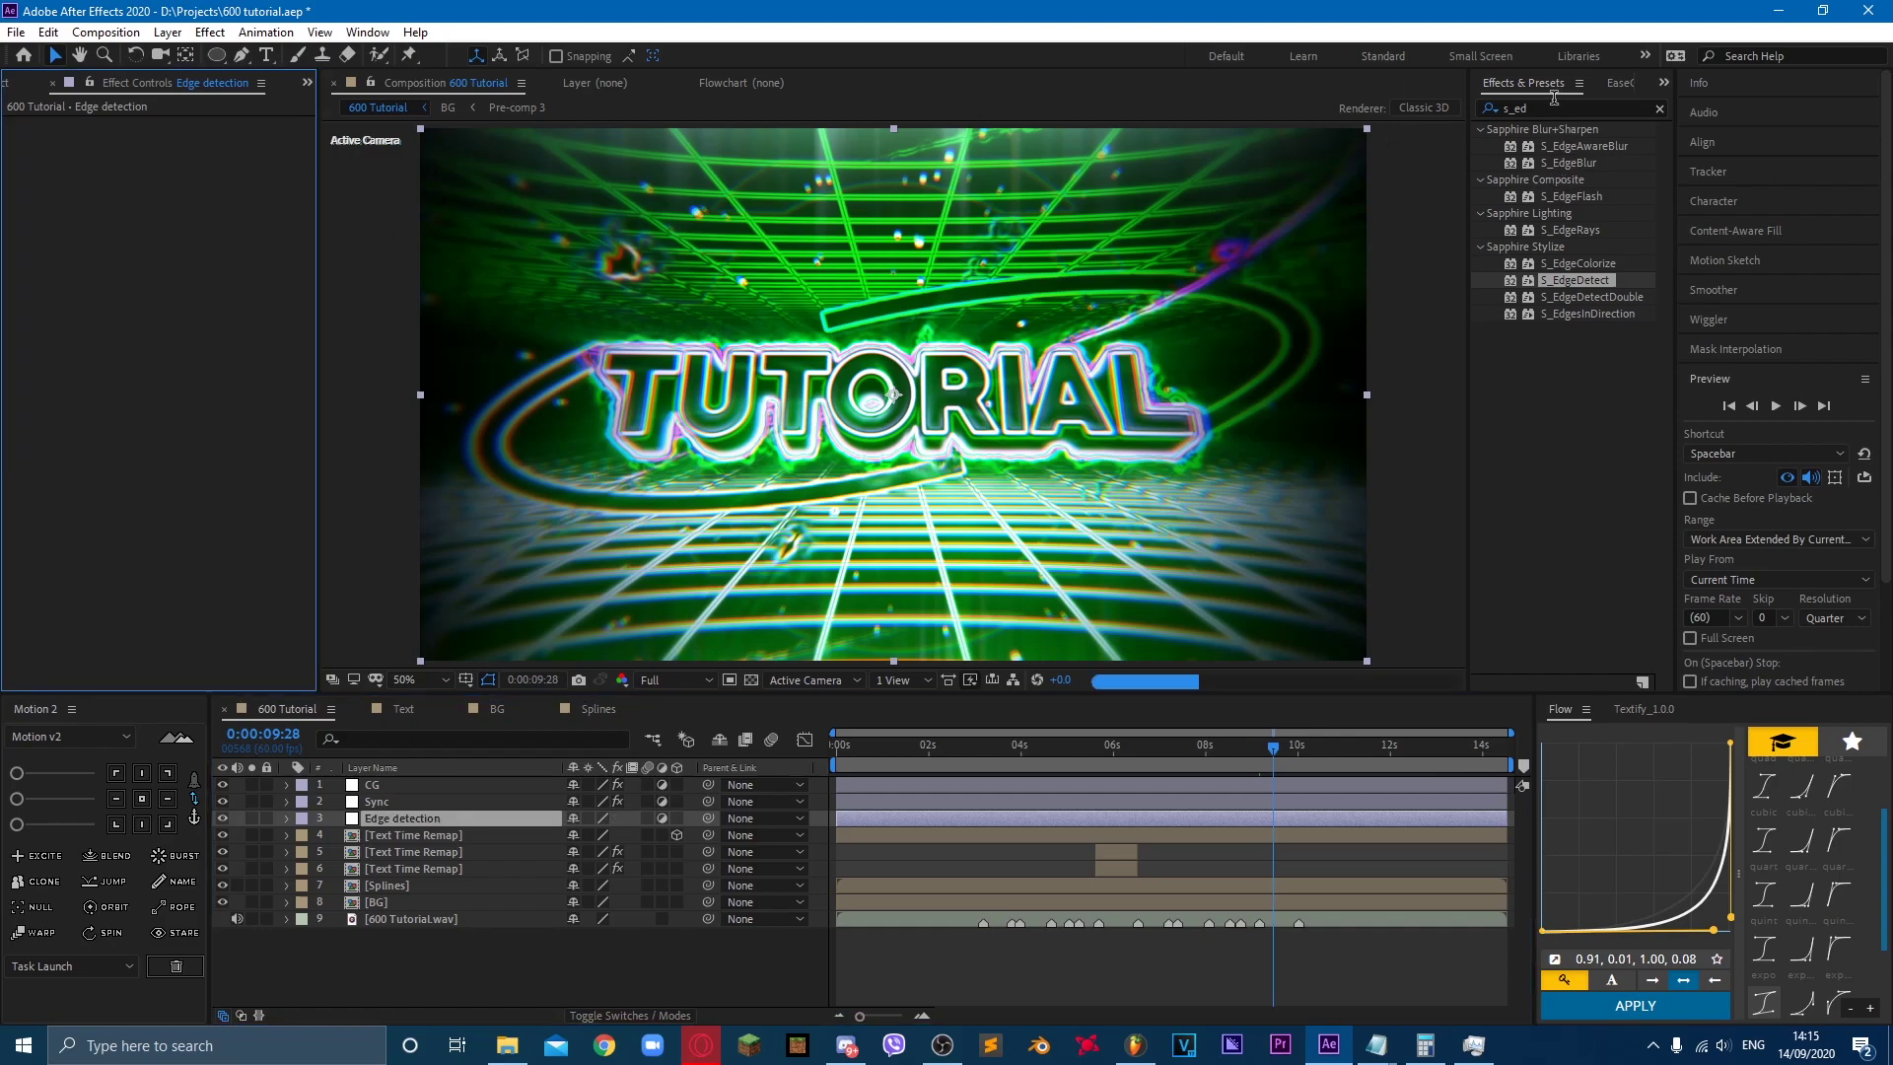
# Step: Apply the Find Edges effect to the Edge detection layer and turn on its Invert option
pyautogui.click(1555, 98)
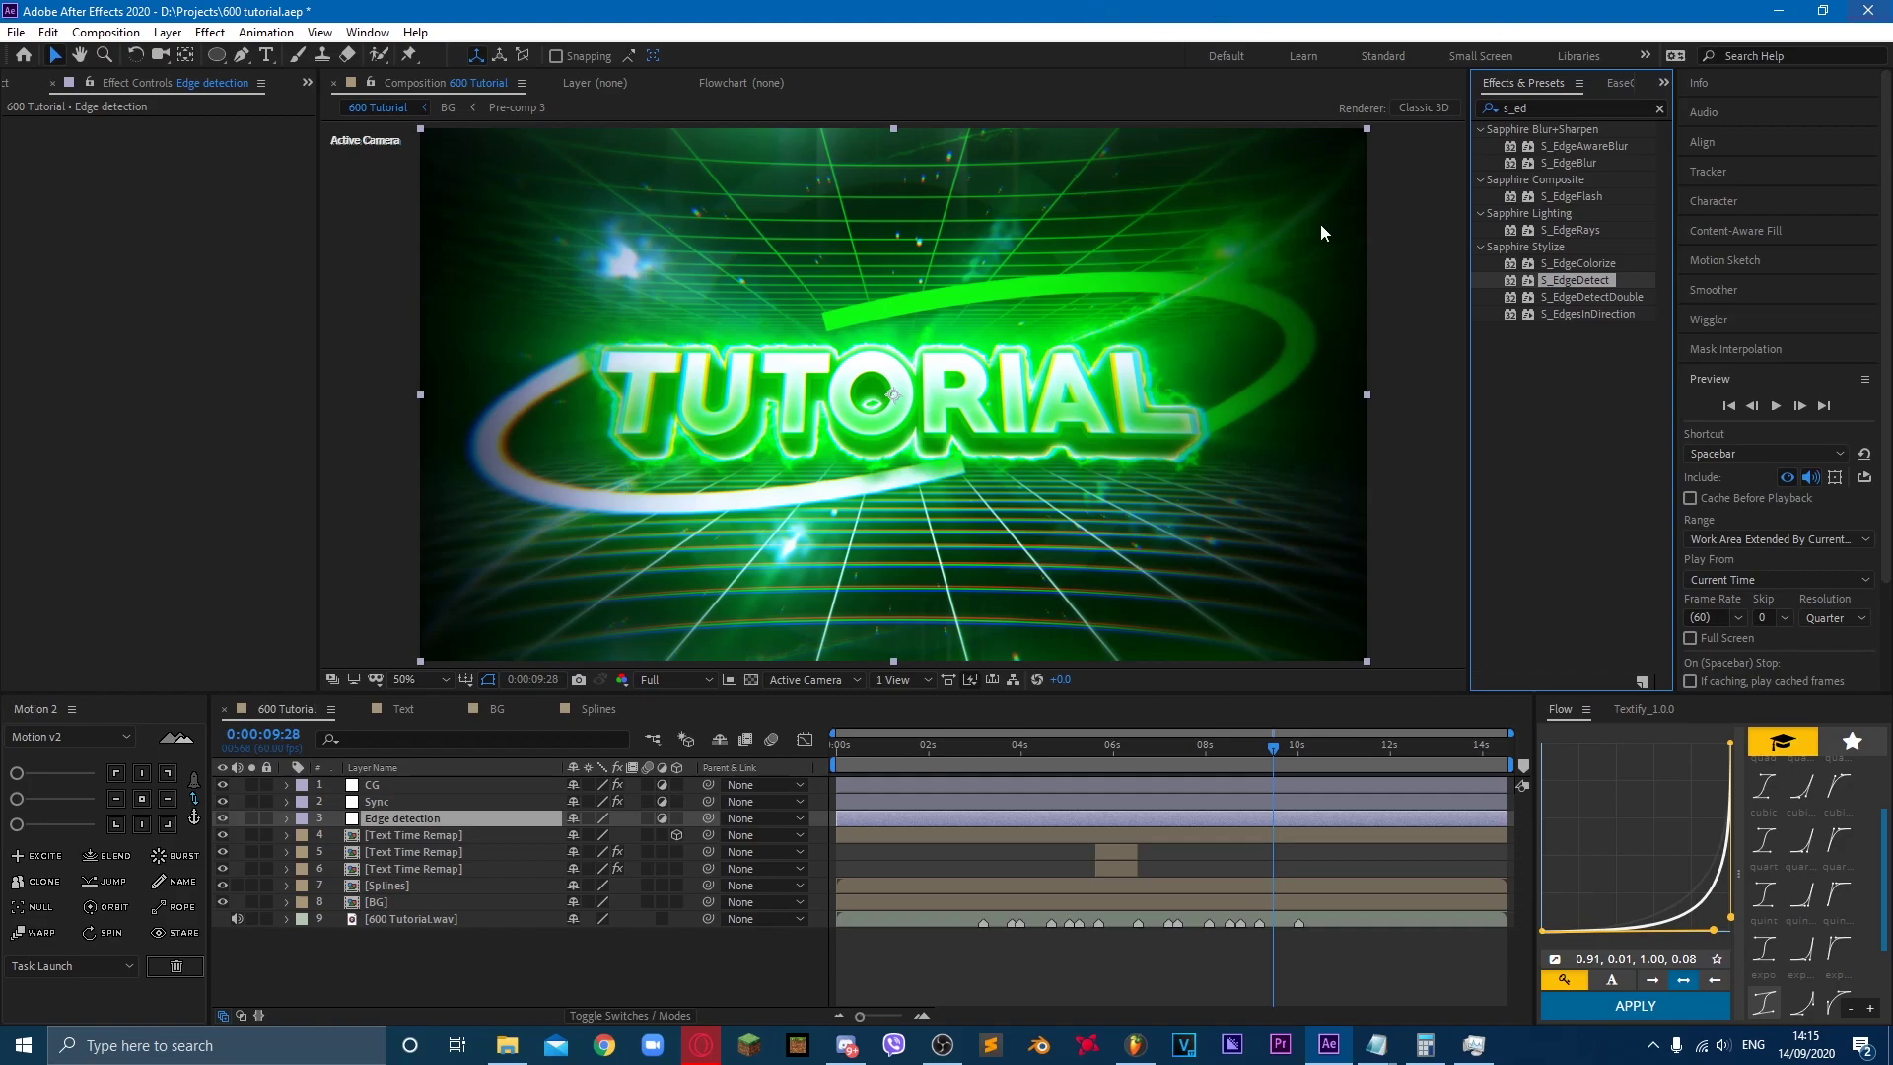
pyautogui.click(1587, 109)
pyautogui.write('find')
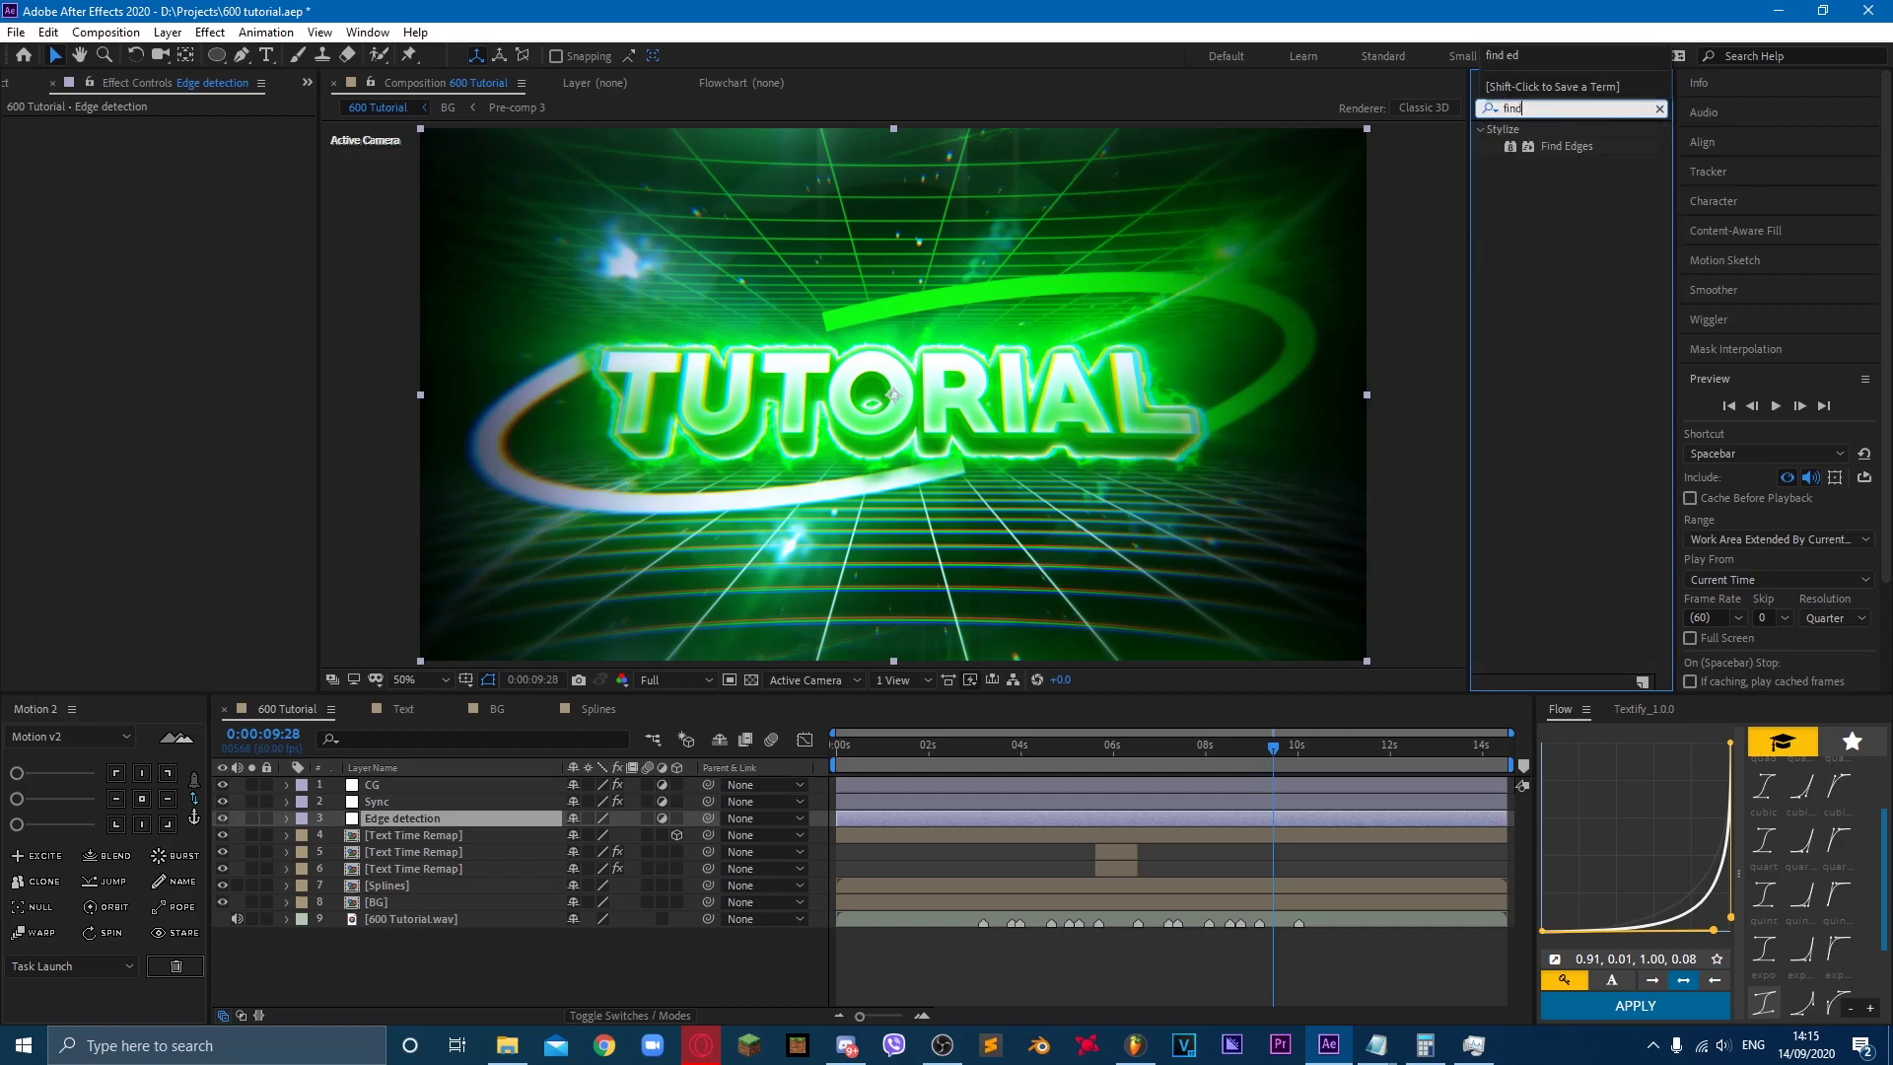
pyautogui.doubleClick(1578, 148)
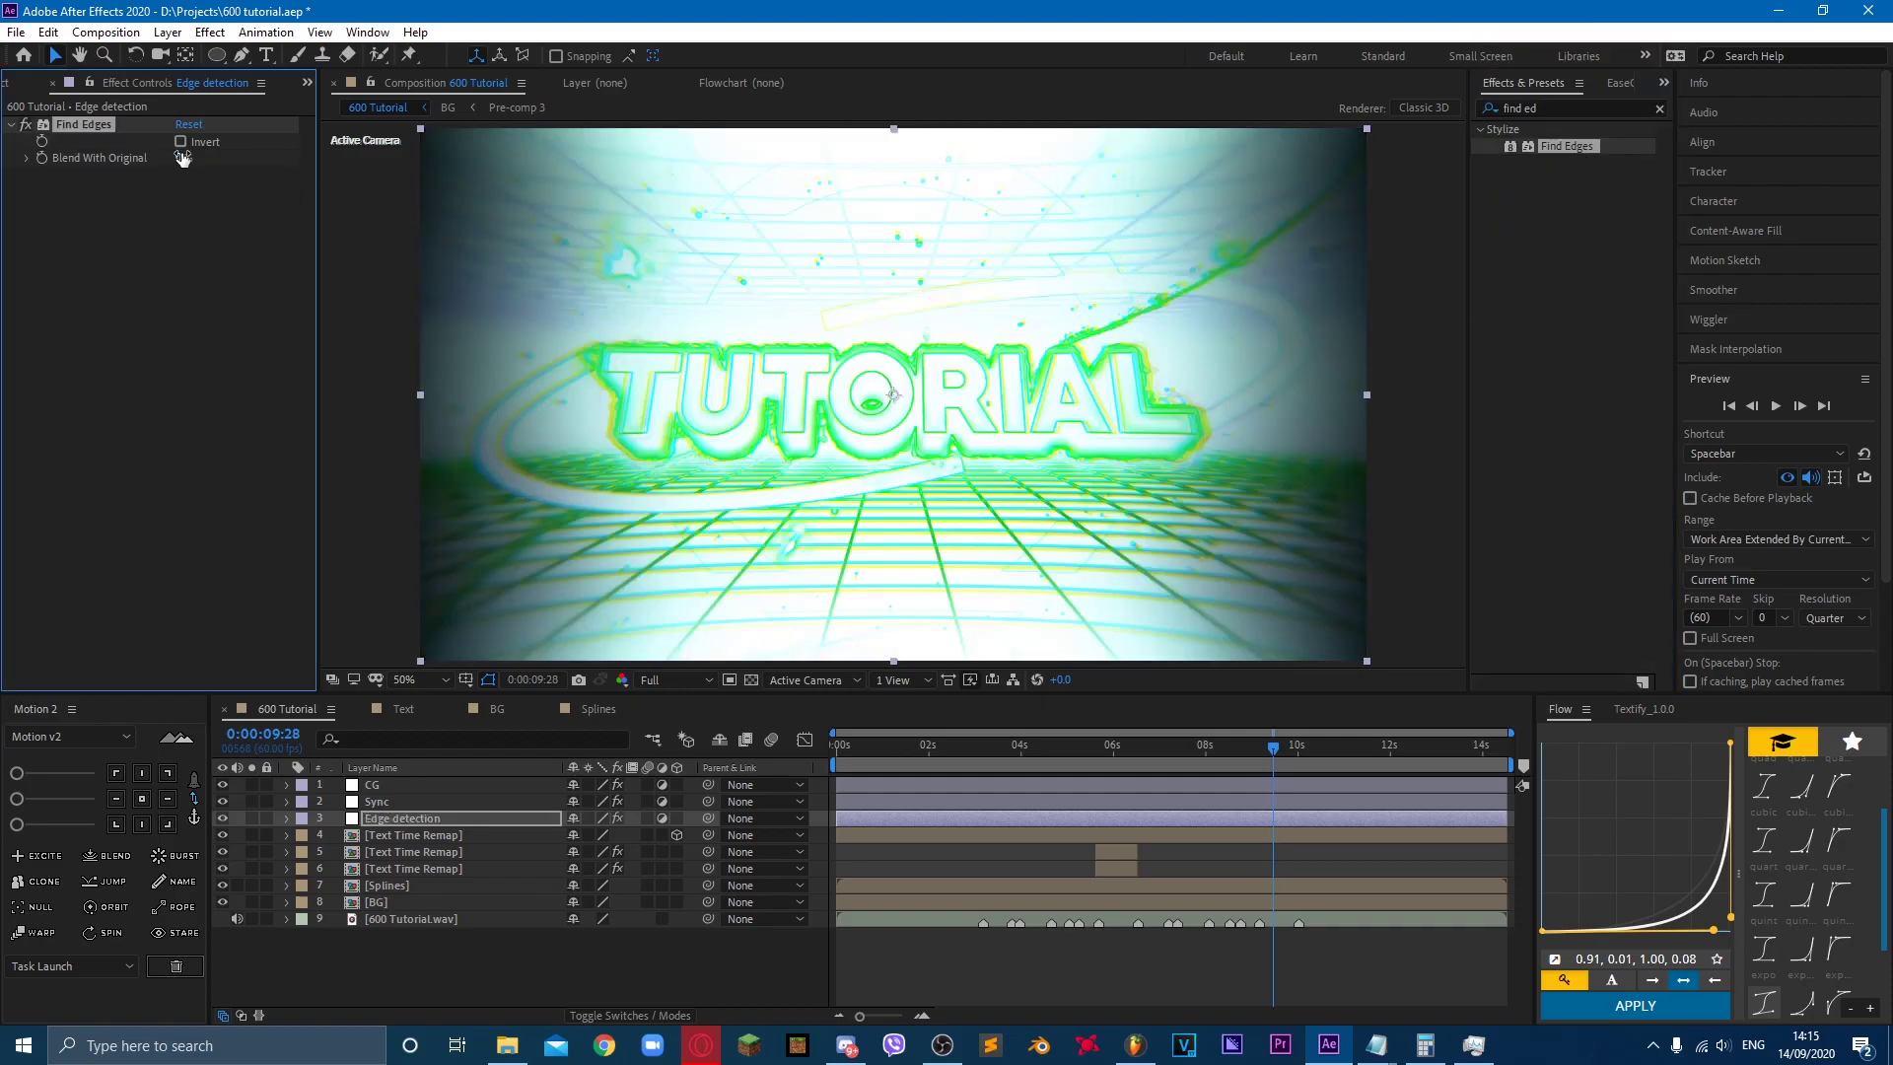
pyautogui.click(162, 213)
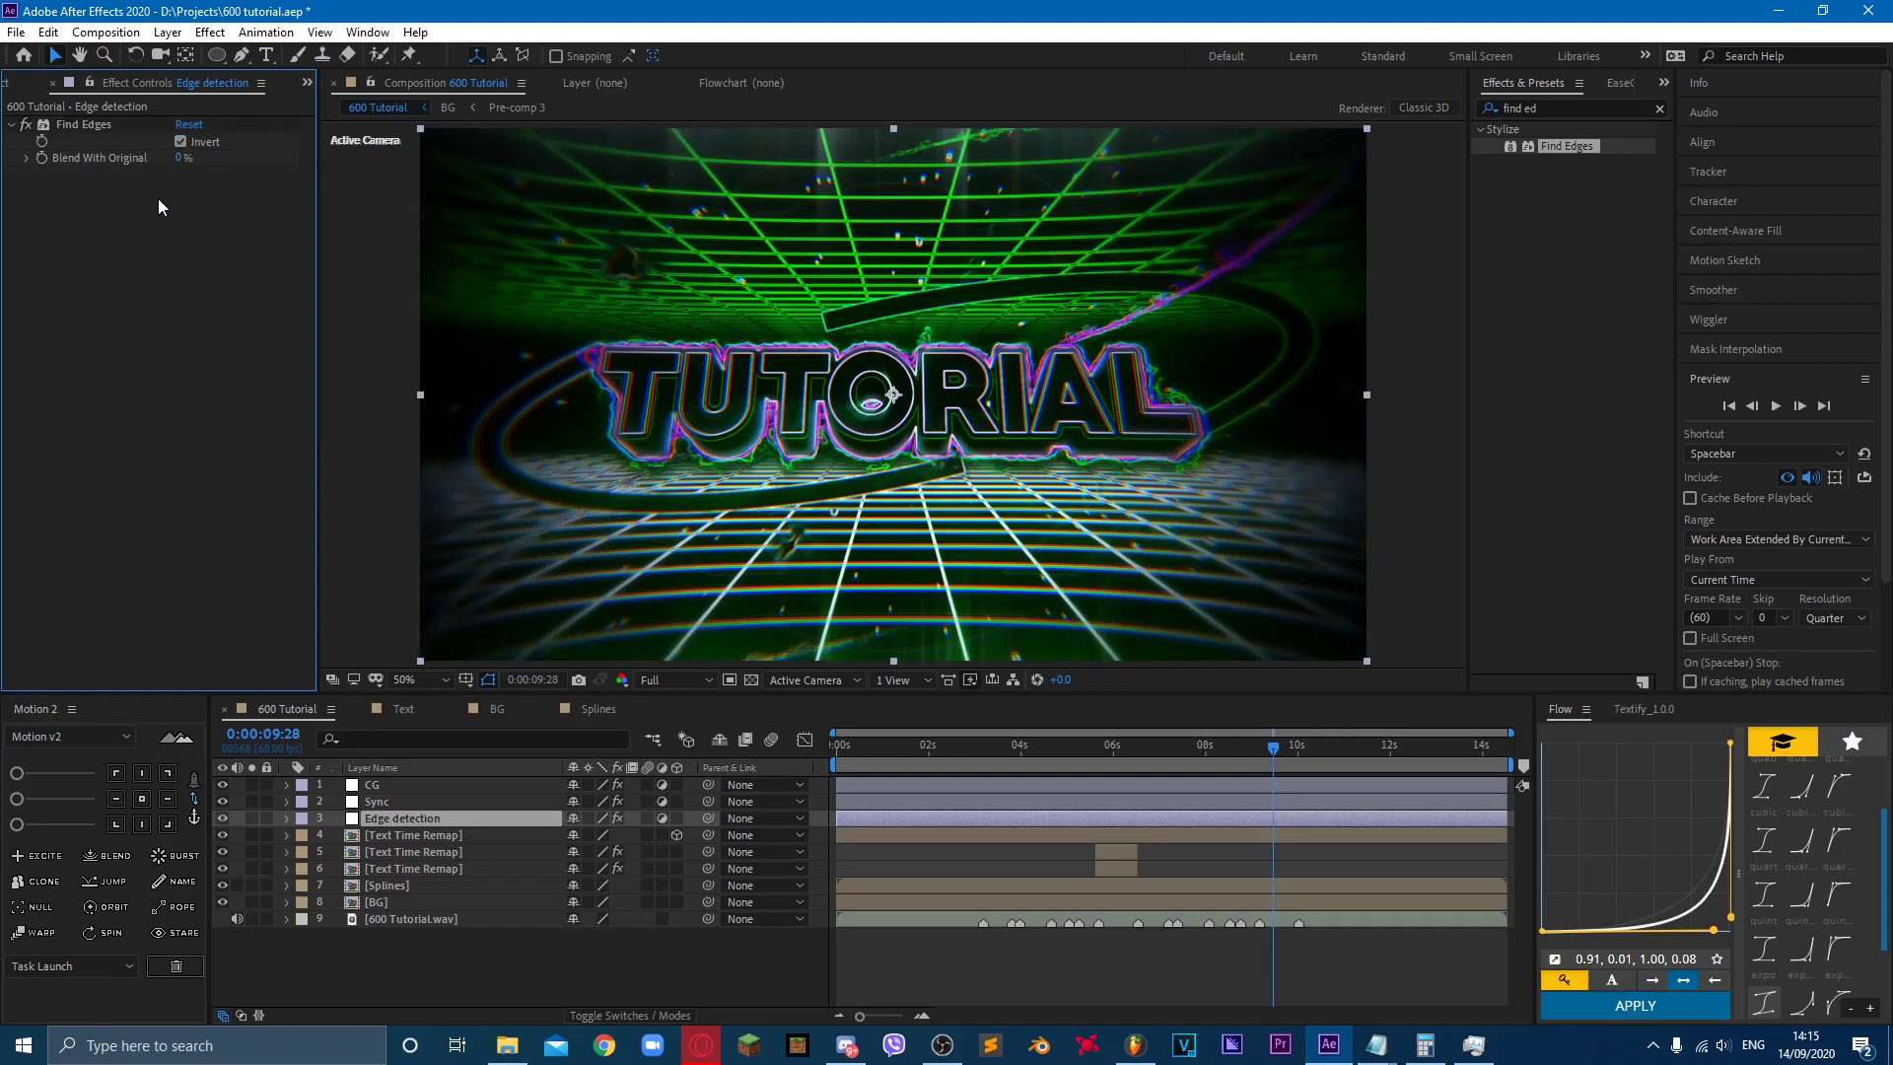
# Step: Try stacking two duplicates of the Find Edges effect on the Edge detection layer and delete both copies
pyautogui.click(87, 122)
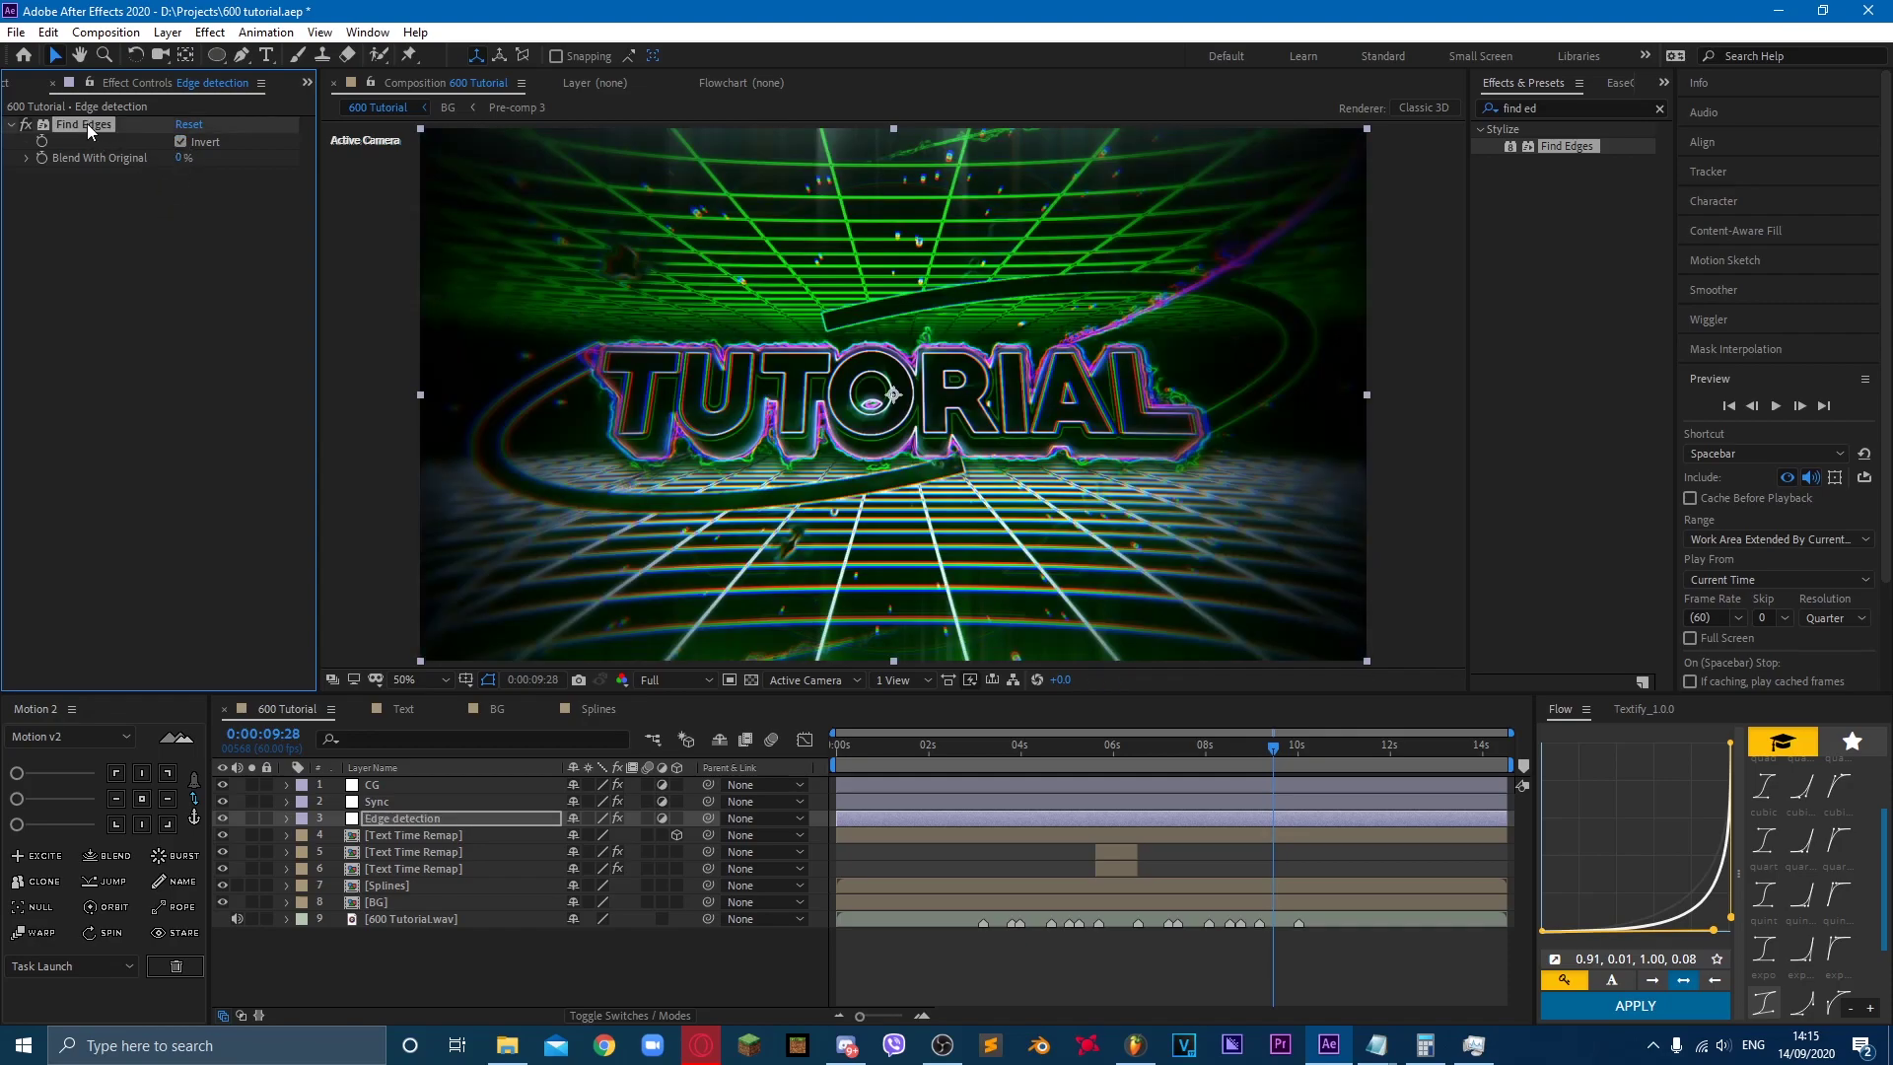
pyautogui.hotkey('ctrl', 'd')
pyautogui.hotkey('ctrl', 'd')
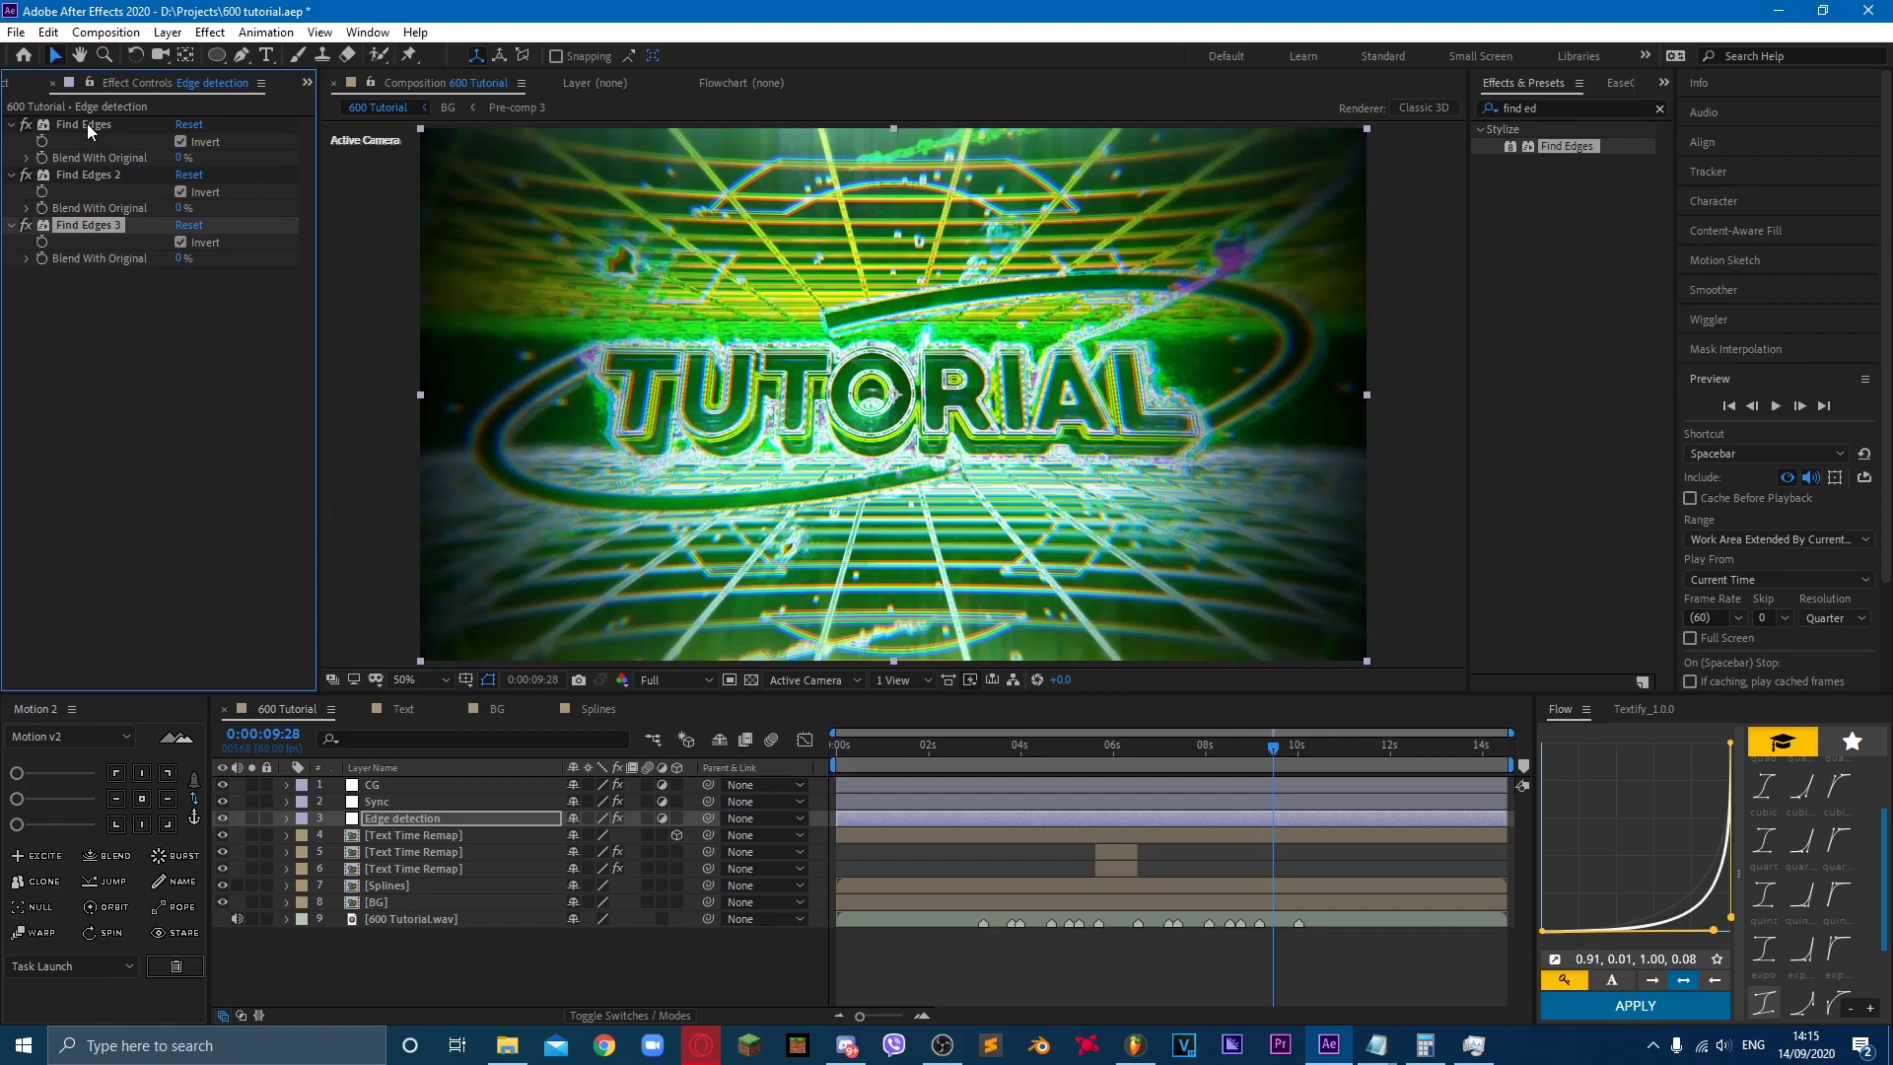
pyautogui.press('Delete')
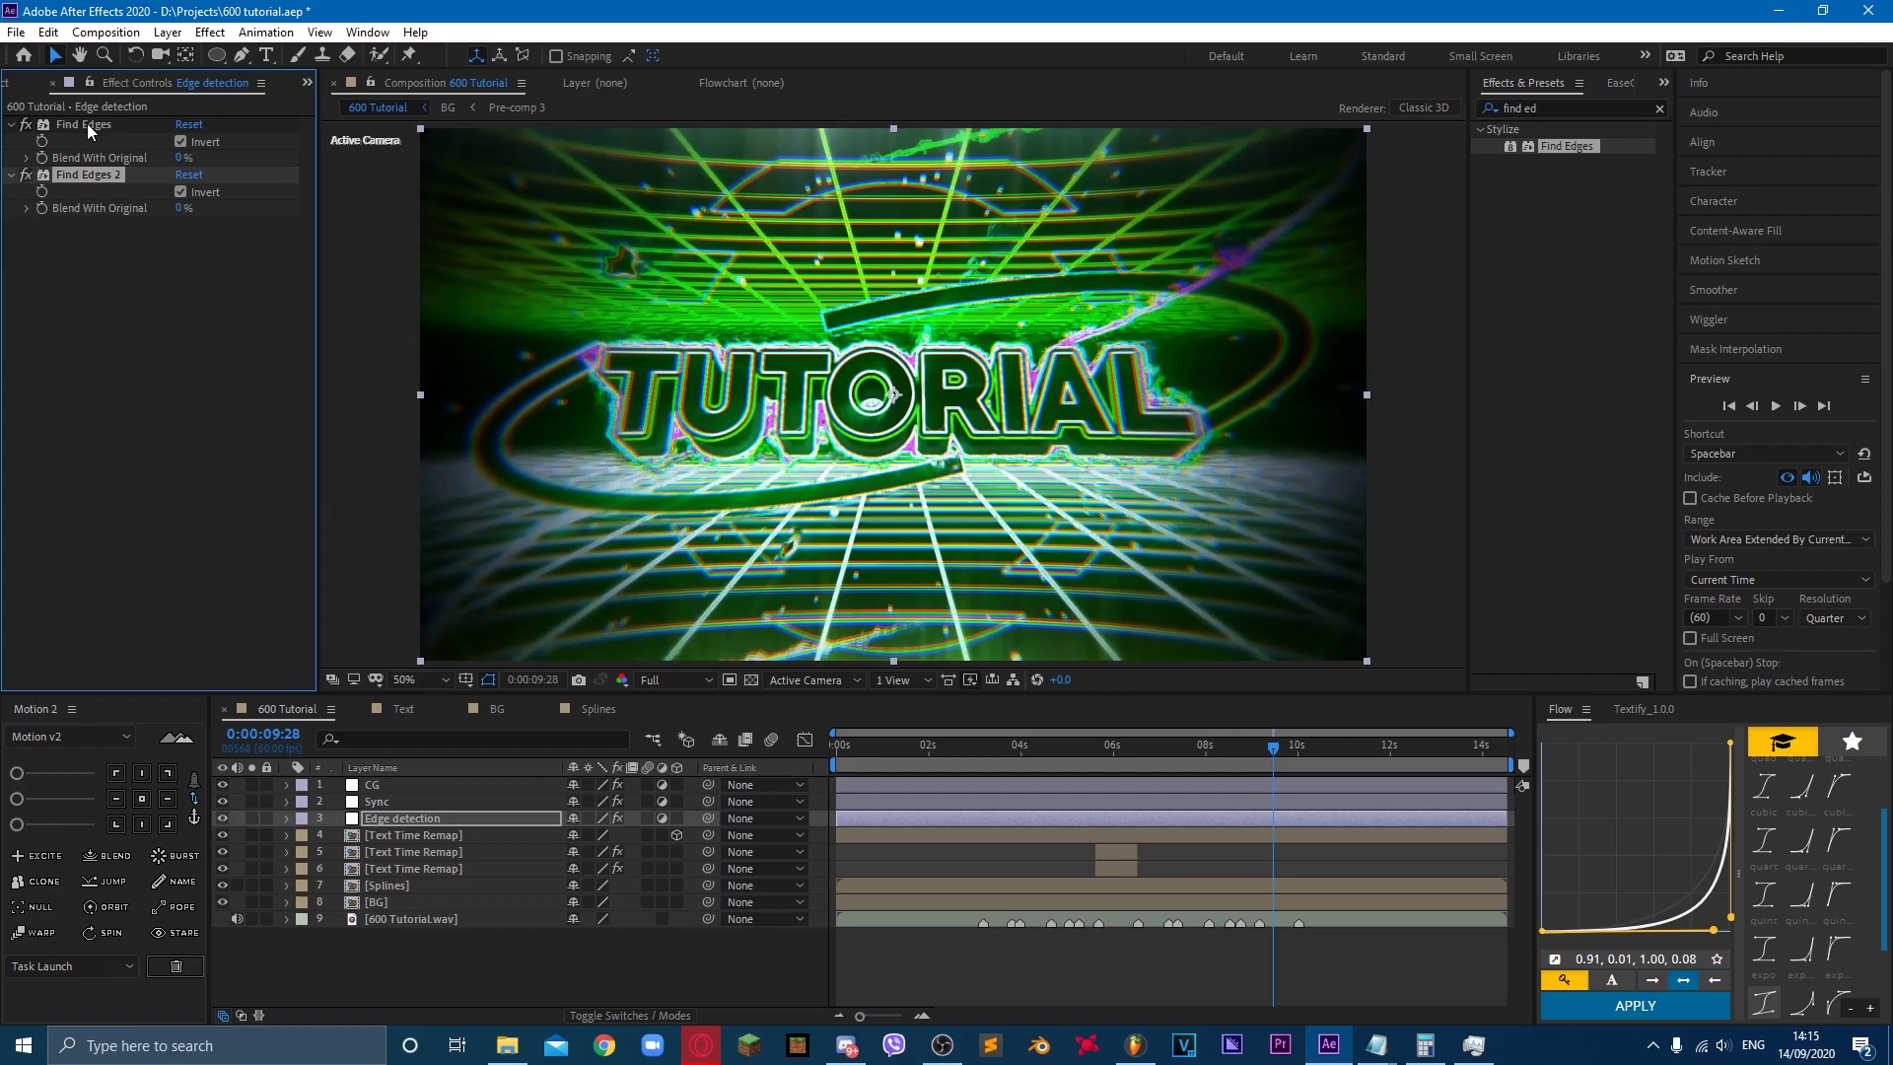
pyautogui.press('Delete')
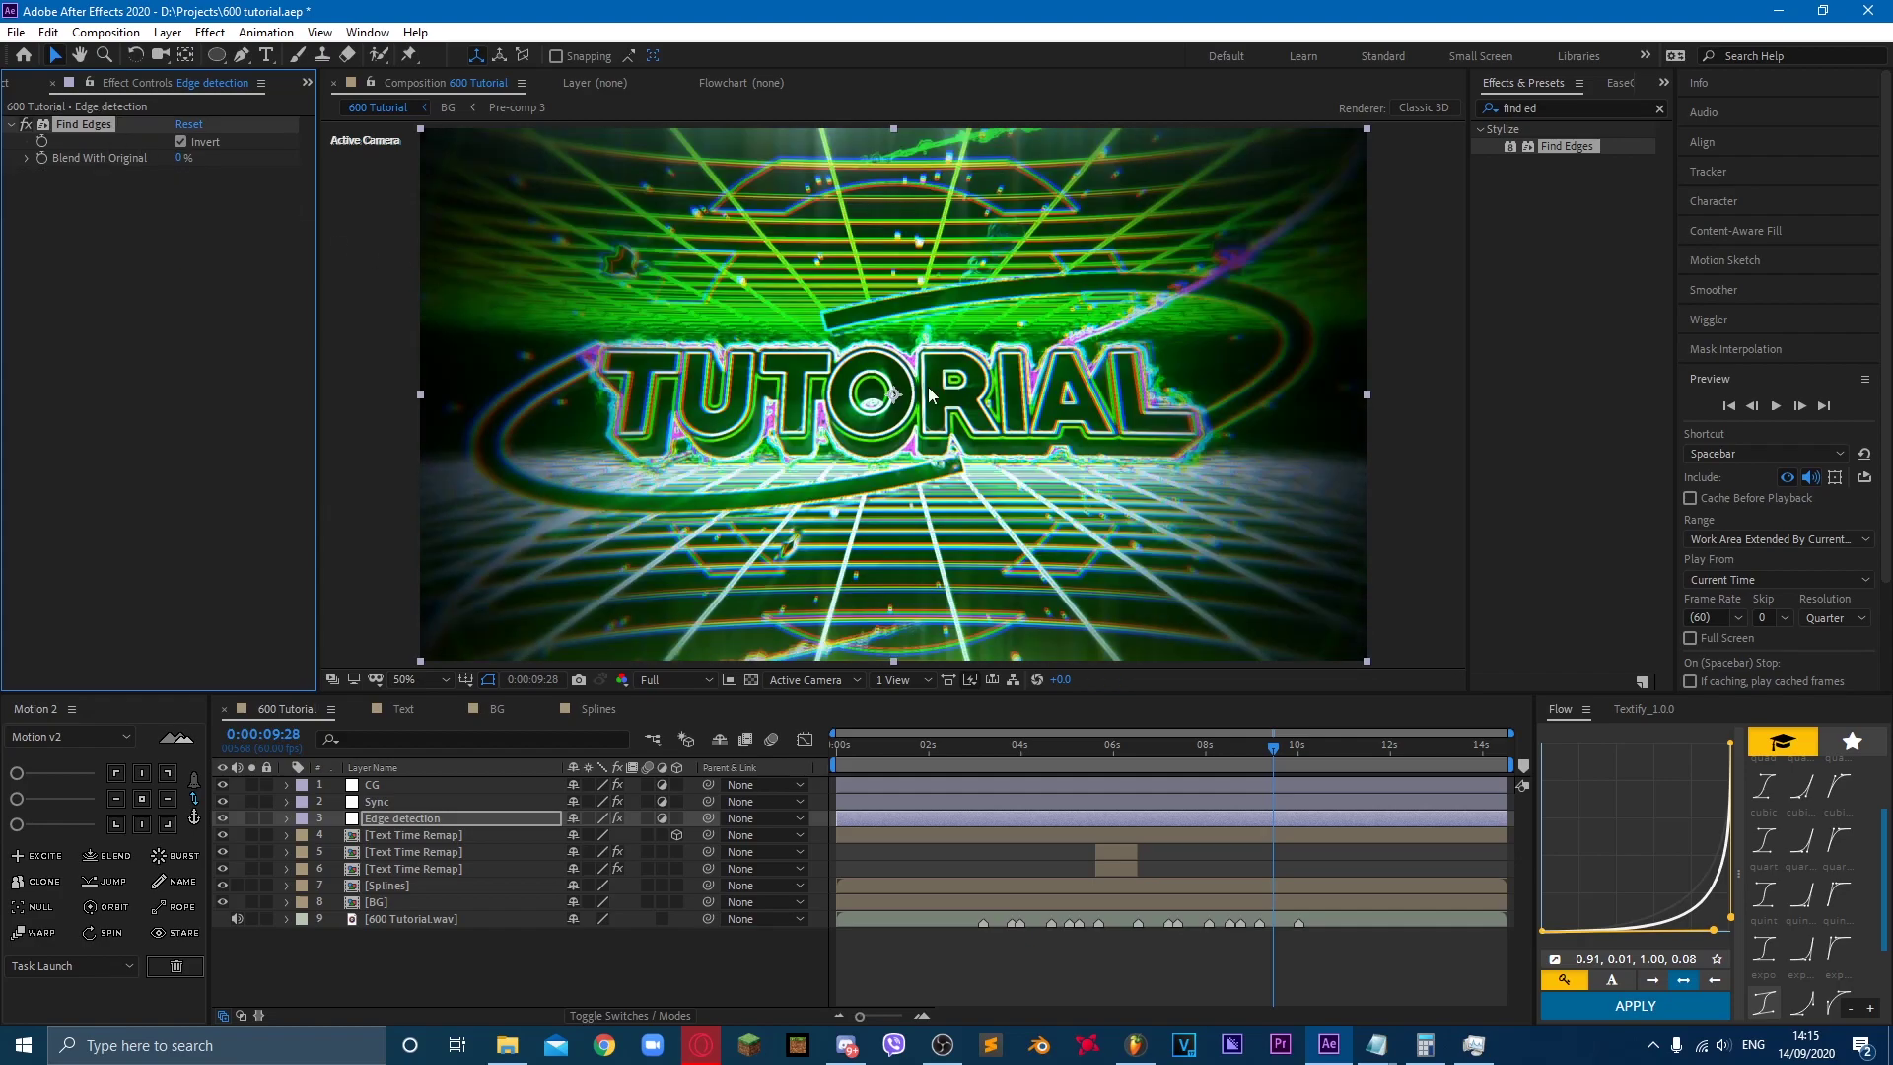
# Step: Add Hue/Saturation to the Edge detection layer with Colorize on, Colorize Saturation 100 and Colorize Hue 85°
pyautogui.click(1582, 104)
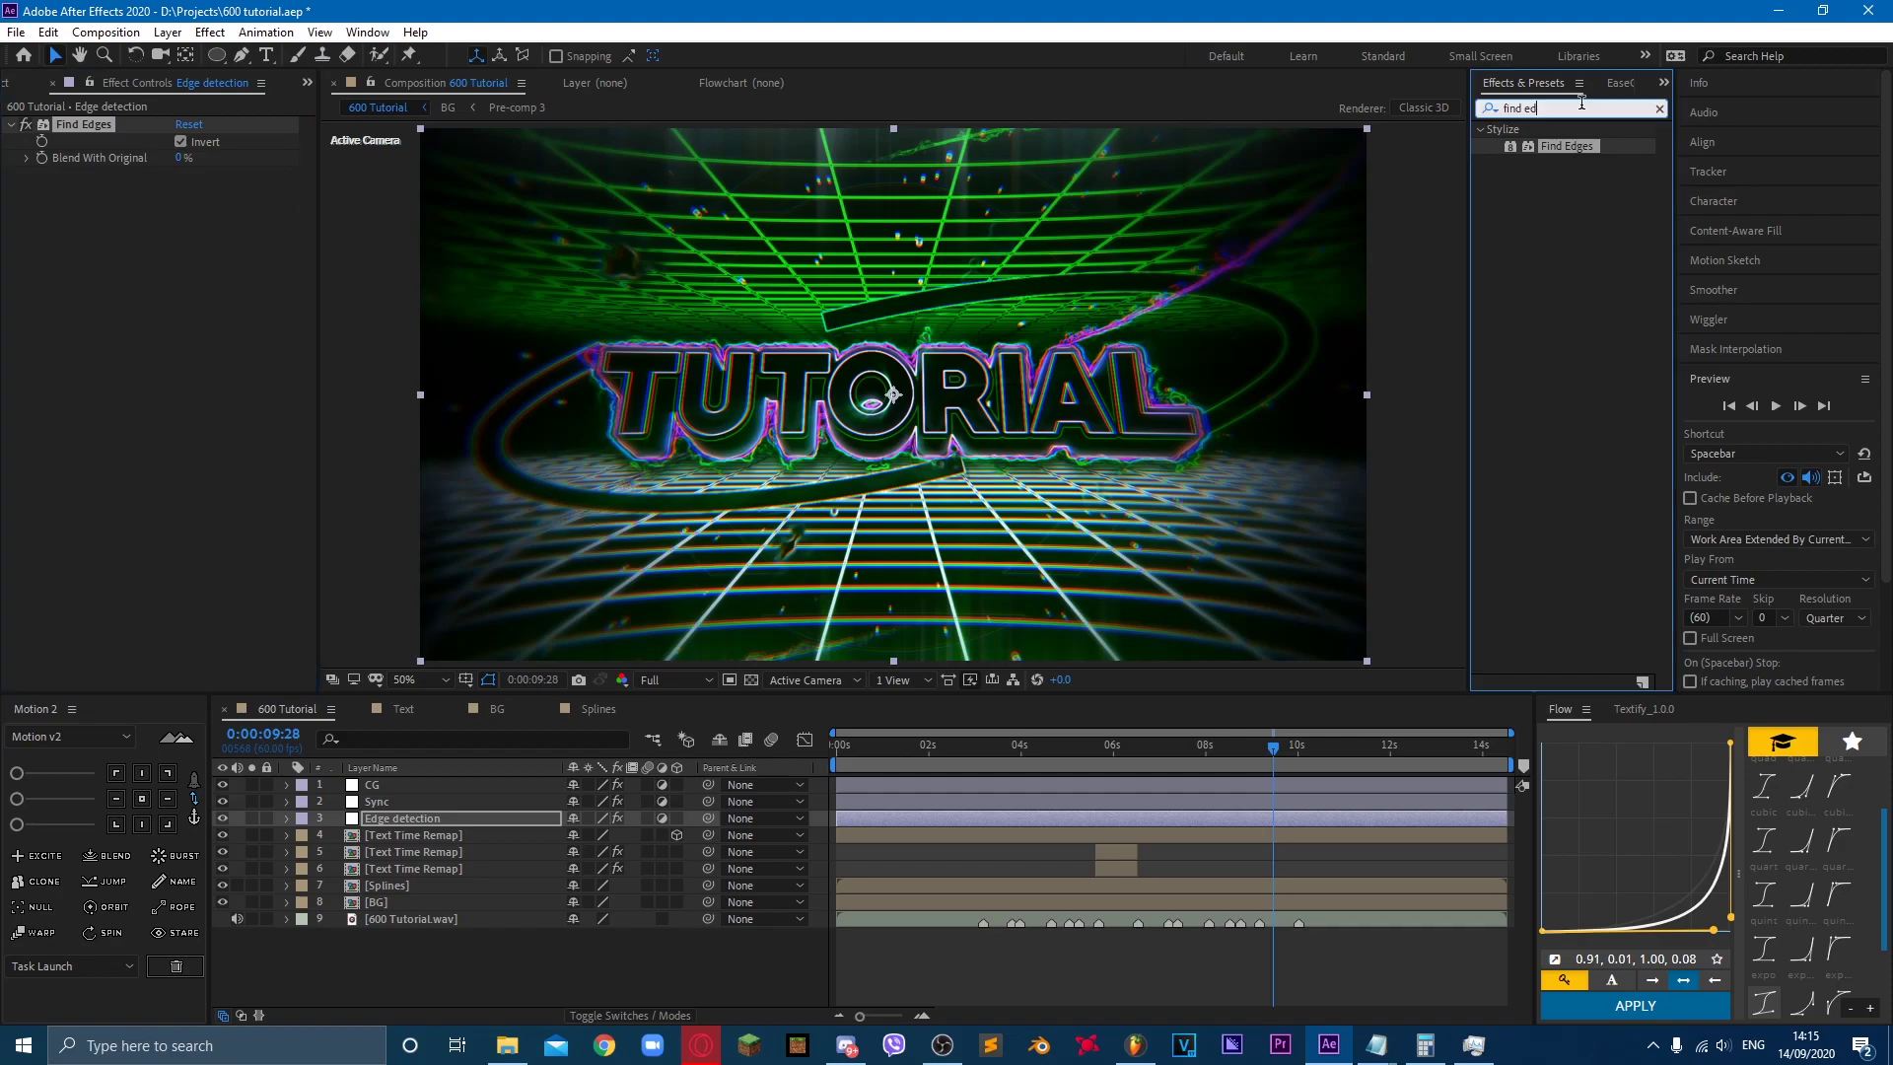
pyautogui.hotkey('ctrl', 'a')
pyautogui.press('BackSpace')
pyautogui.write('hue')
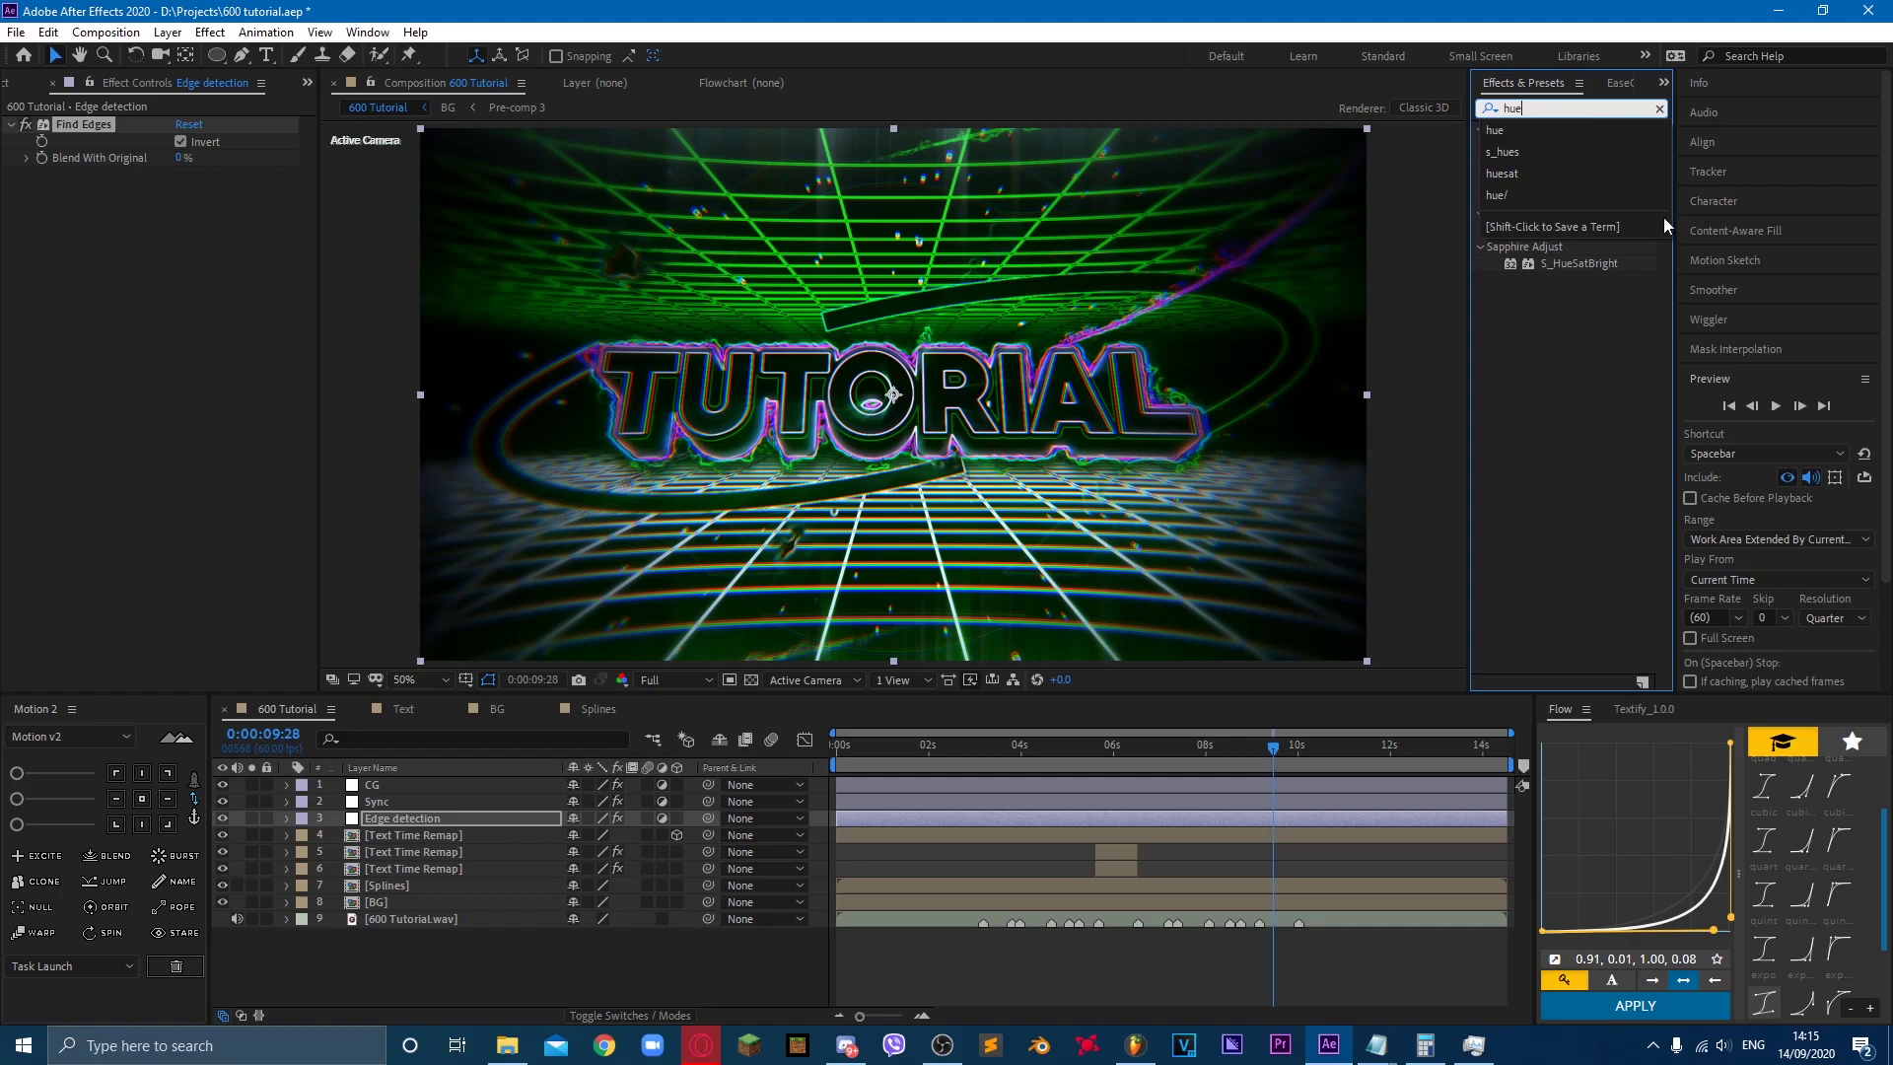
pyautogui.doubleClick(1582, 229)
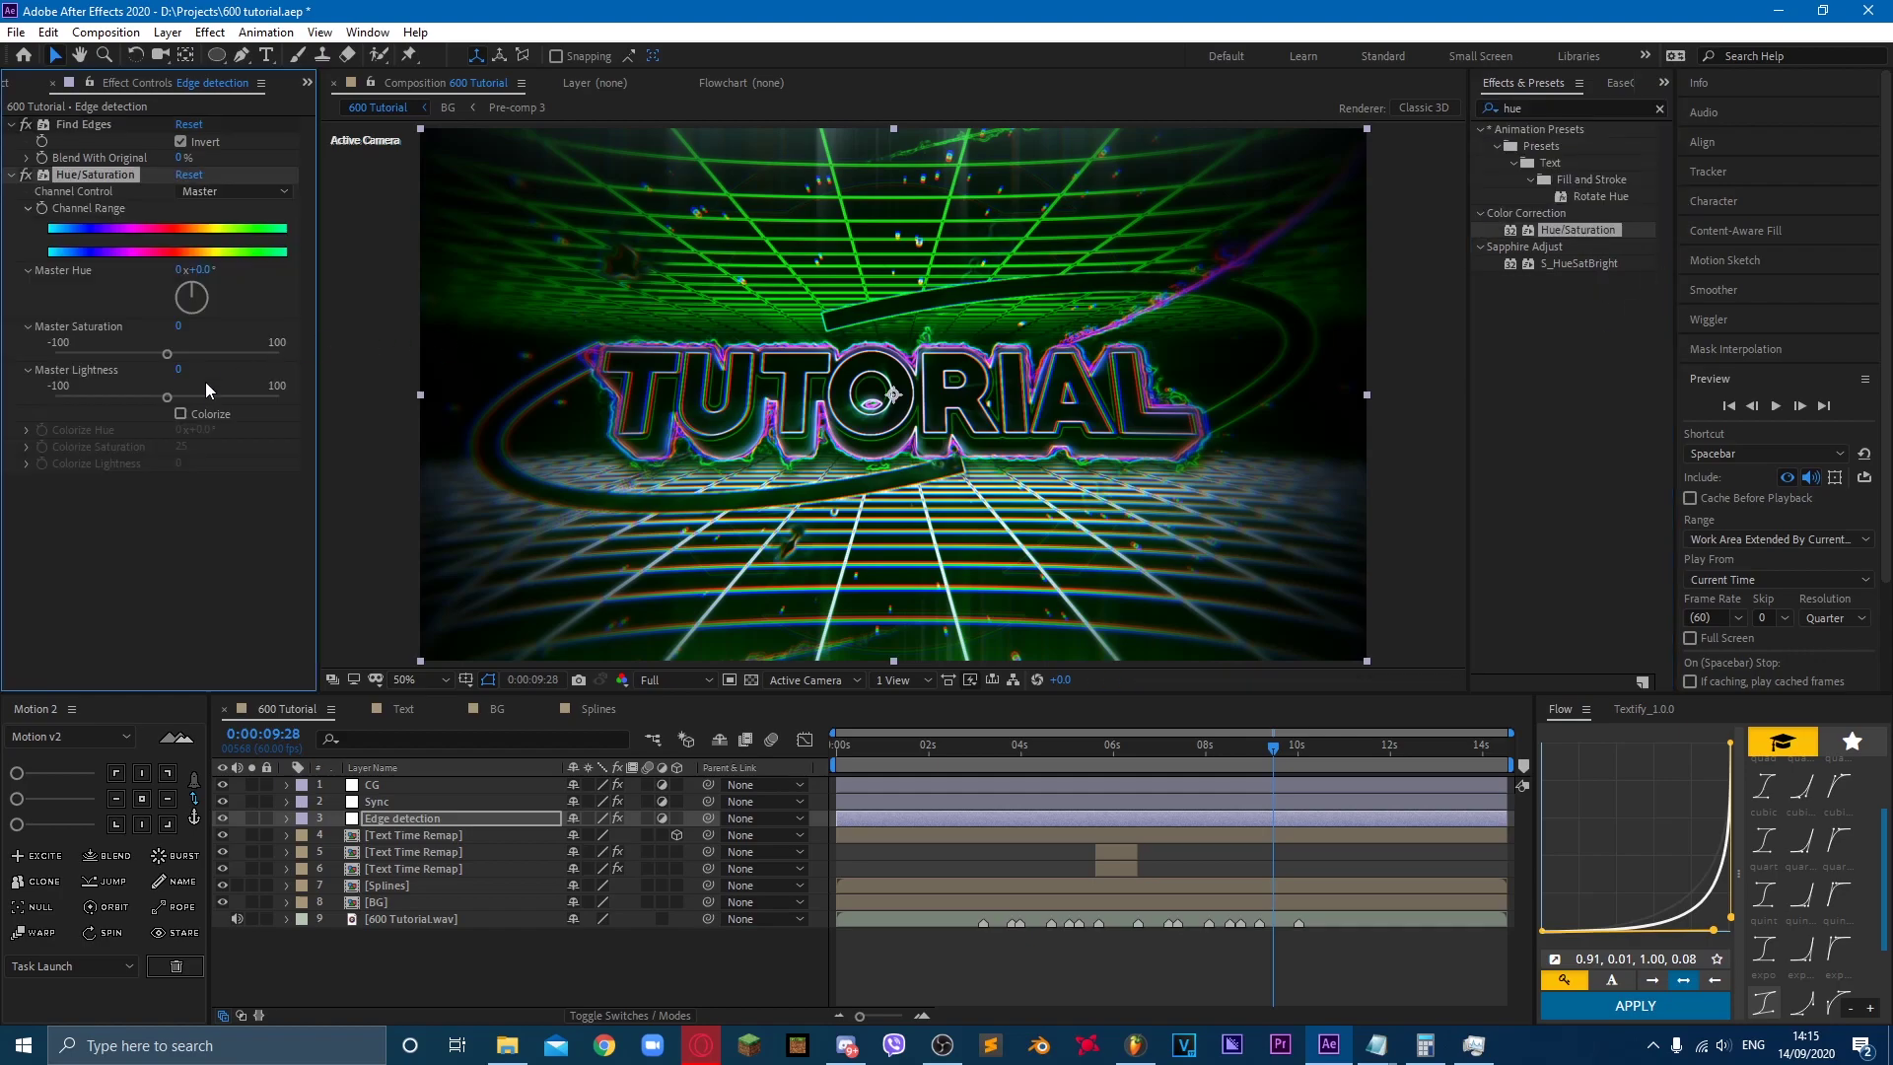
pyautogui.click(183, 414)
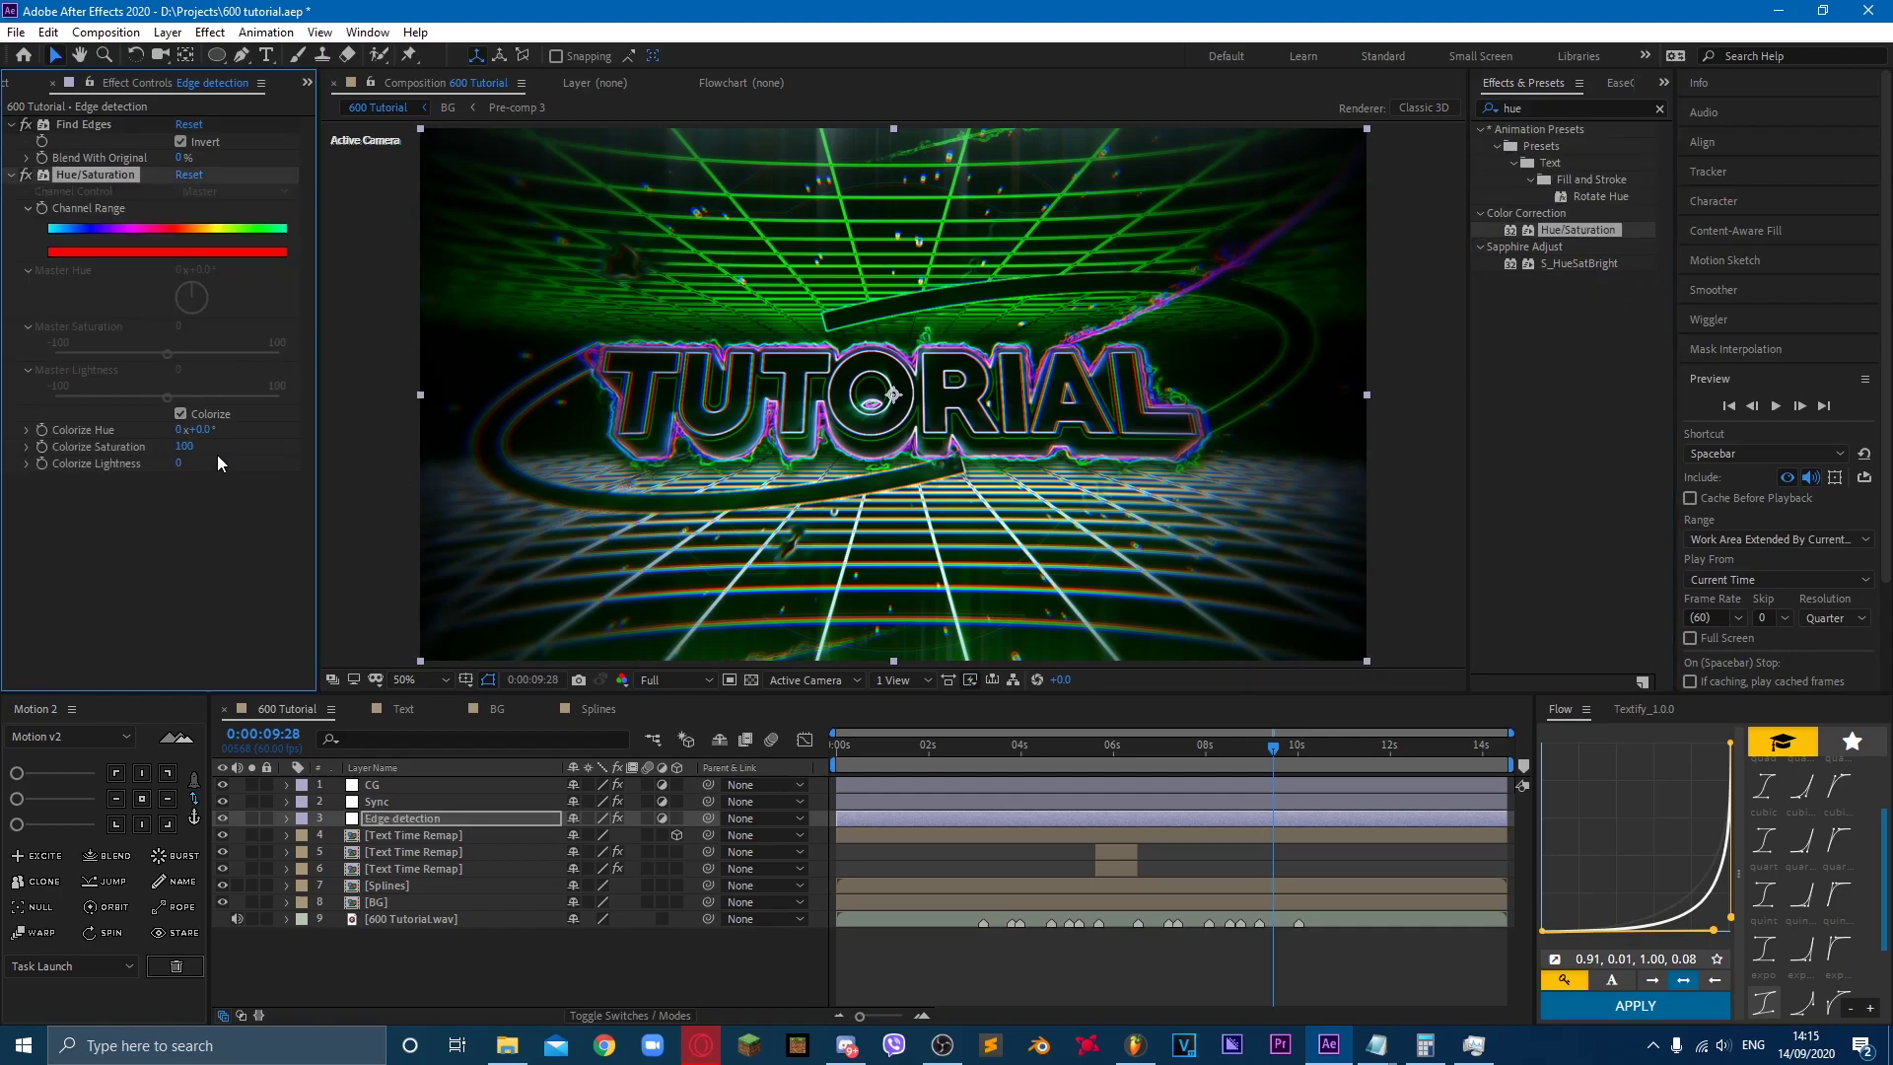
pyautogui.moveTo(201, 430); pyautogui.dragTo(206, 431)
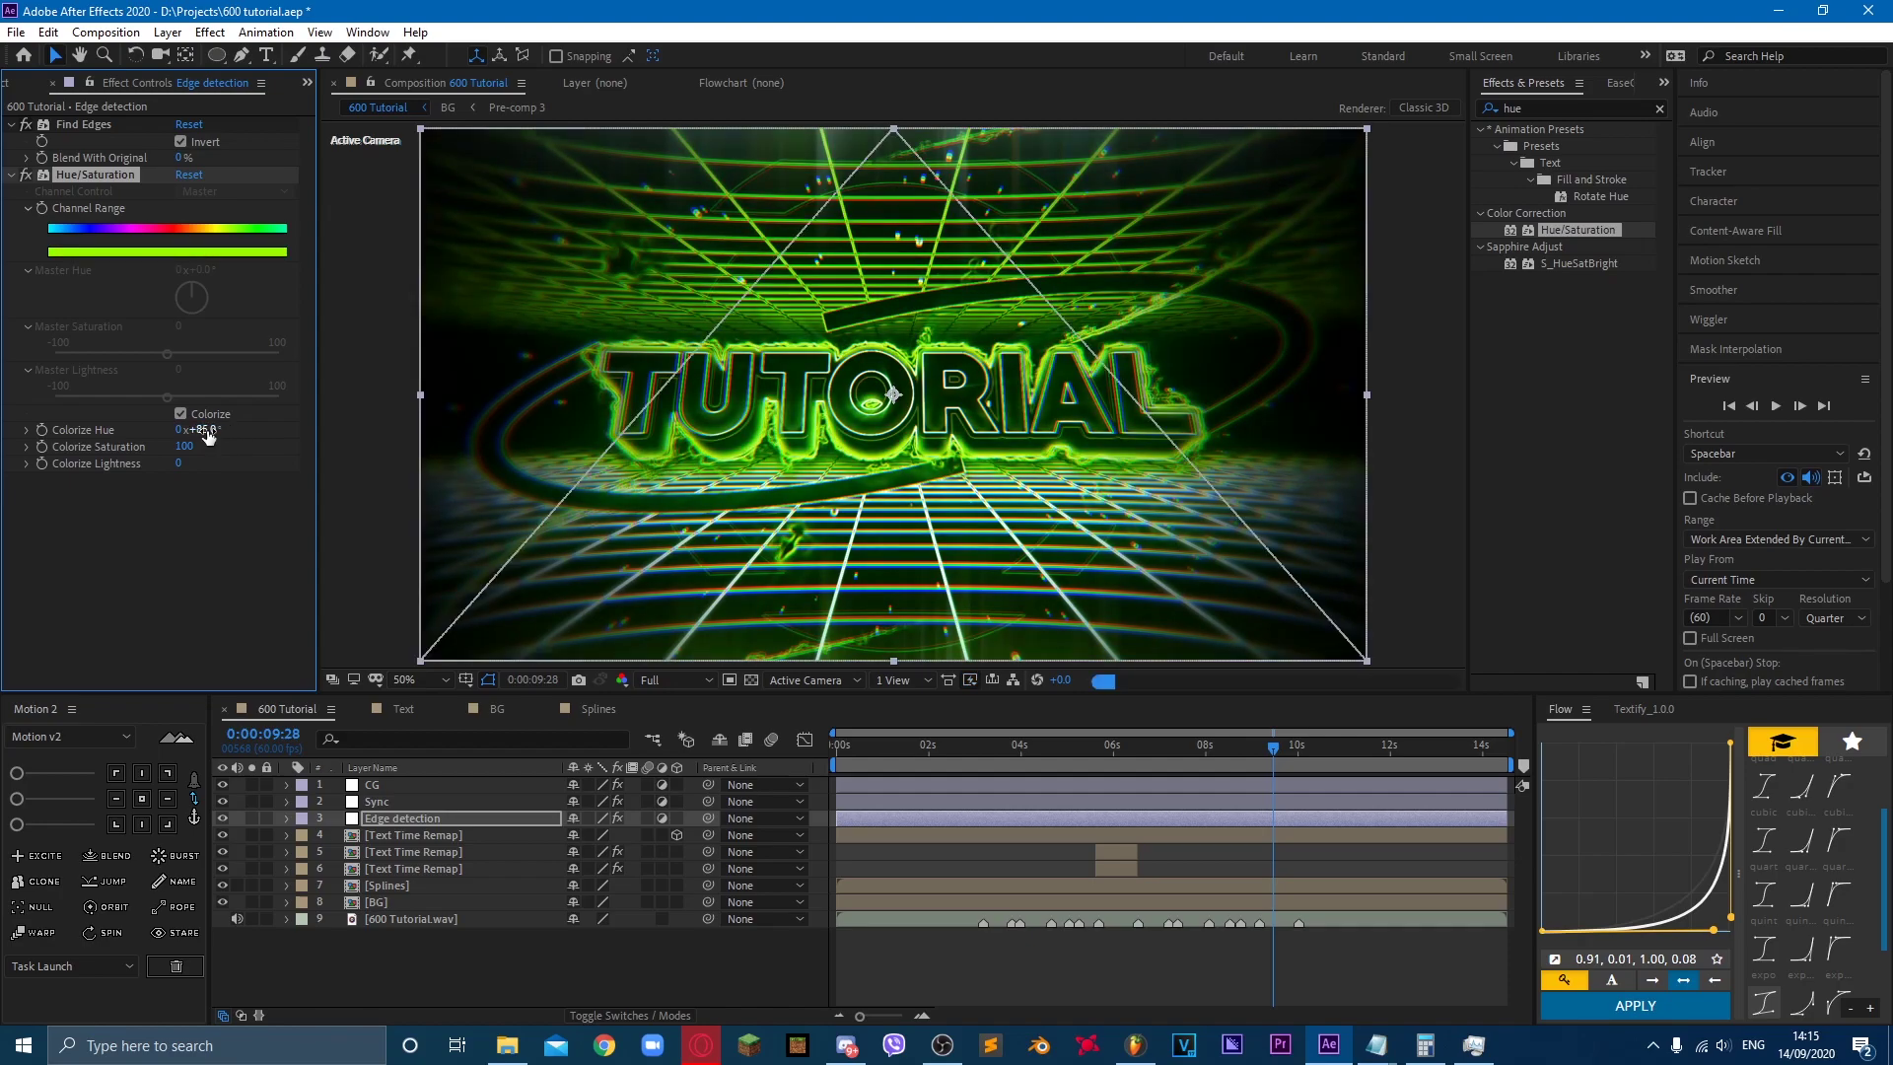
# Step: Preview the edge effect from 0:00:09:02 and split the Edge detection layer at 0:00:09:10
pyautogui.click(1080, 963)
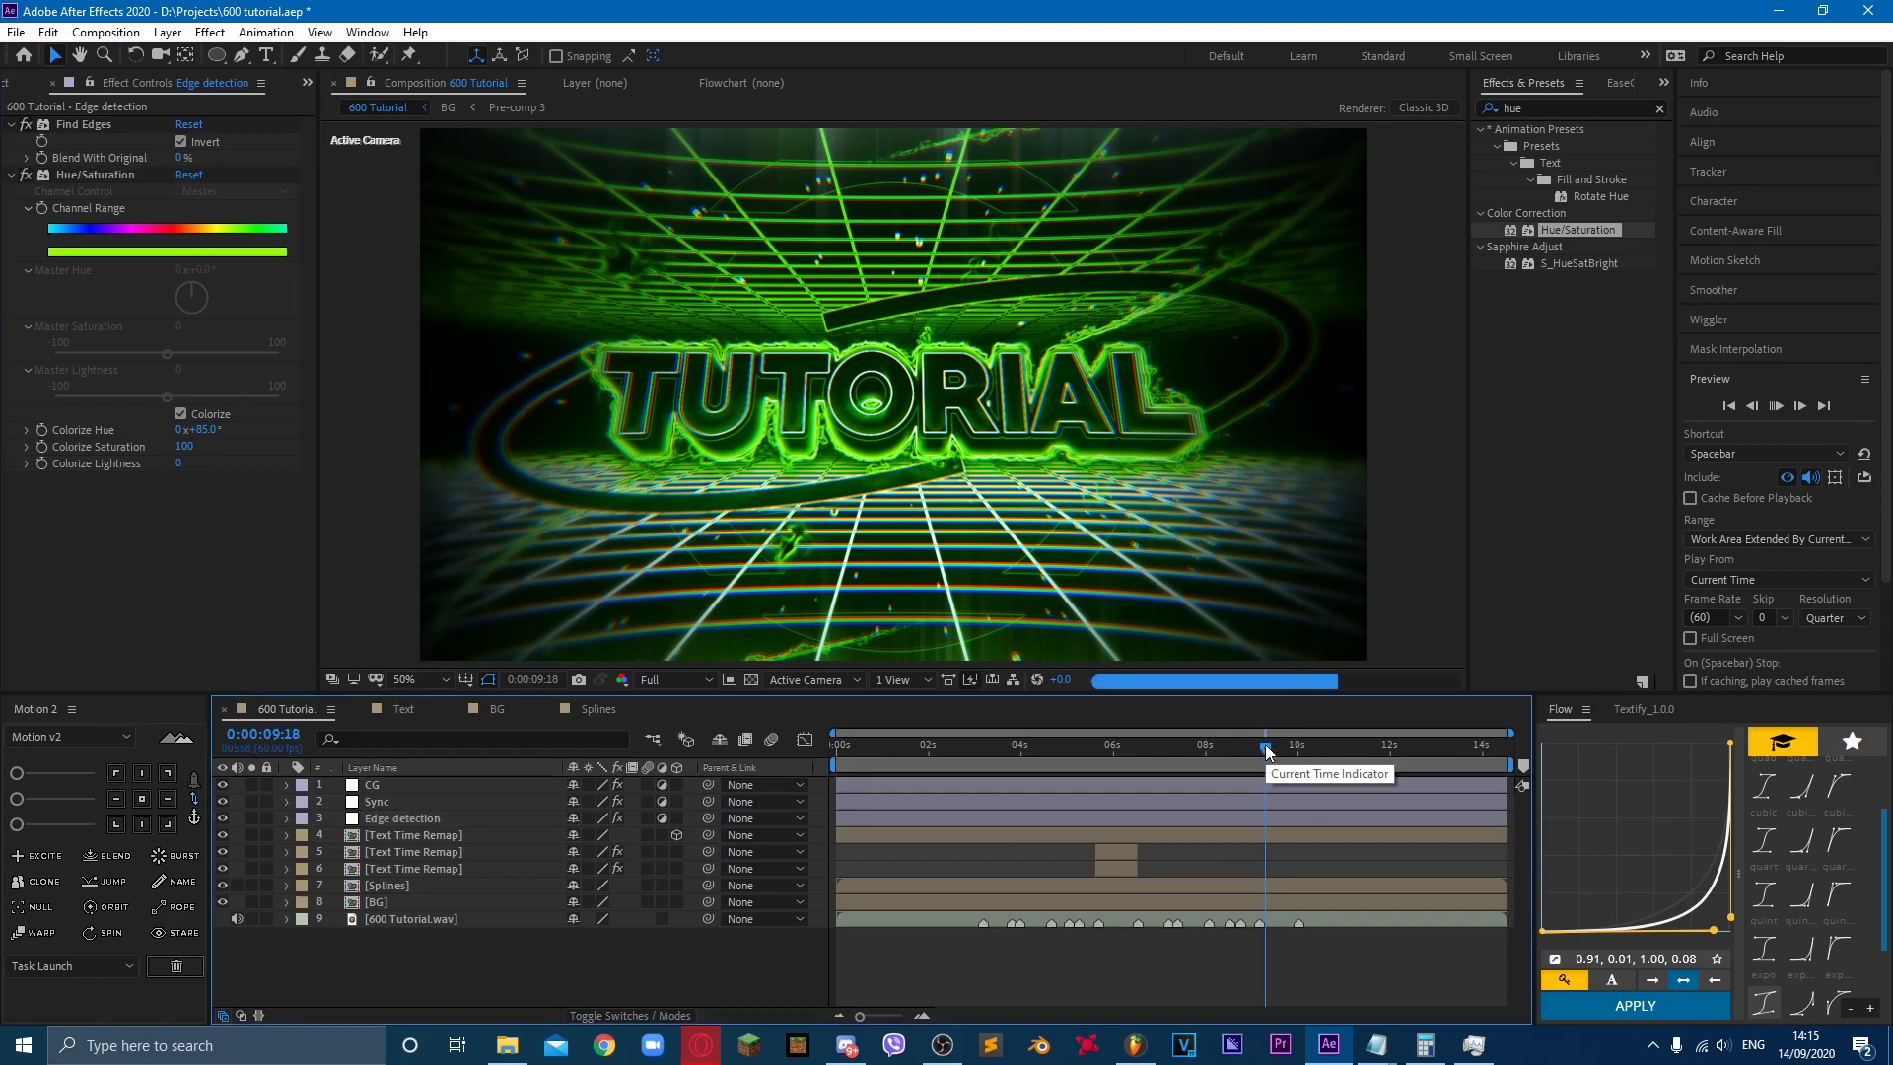
pyautogui.moveTo(1269, 751); pyautogui.dragTo(1255, 751)
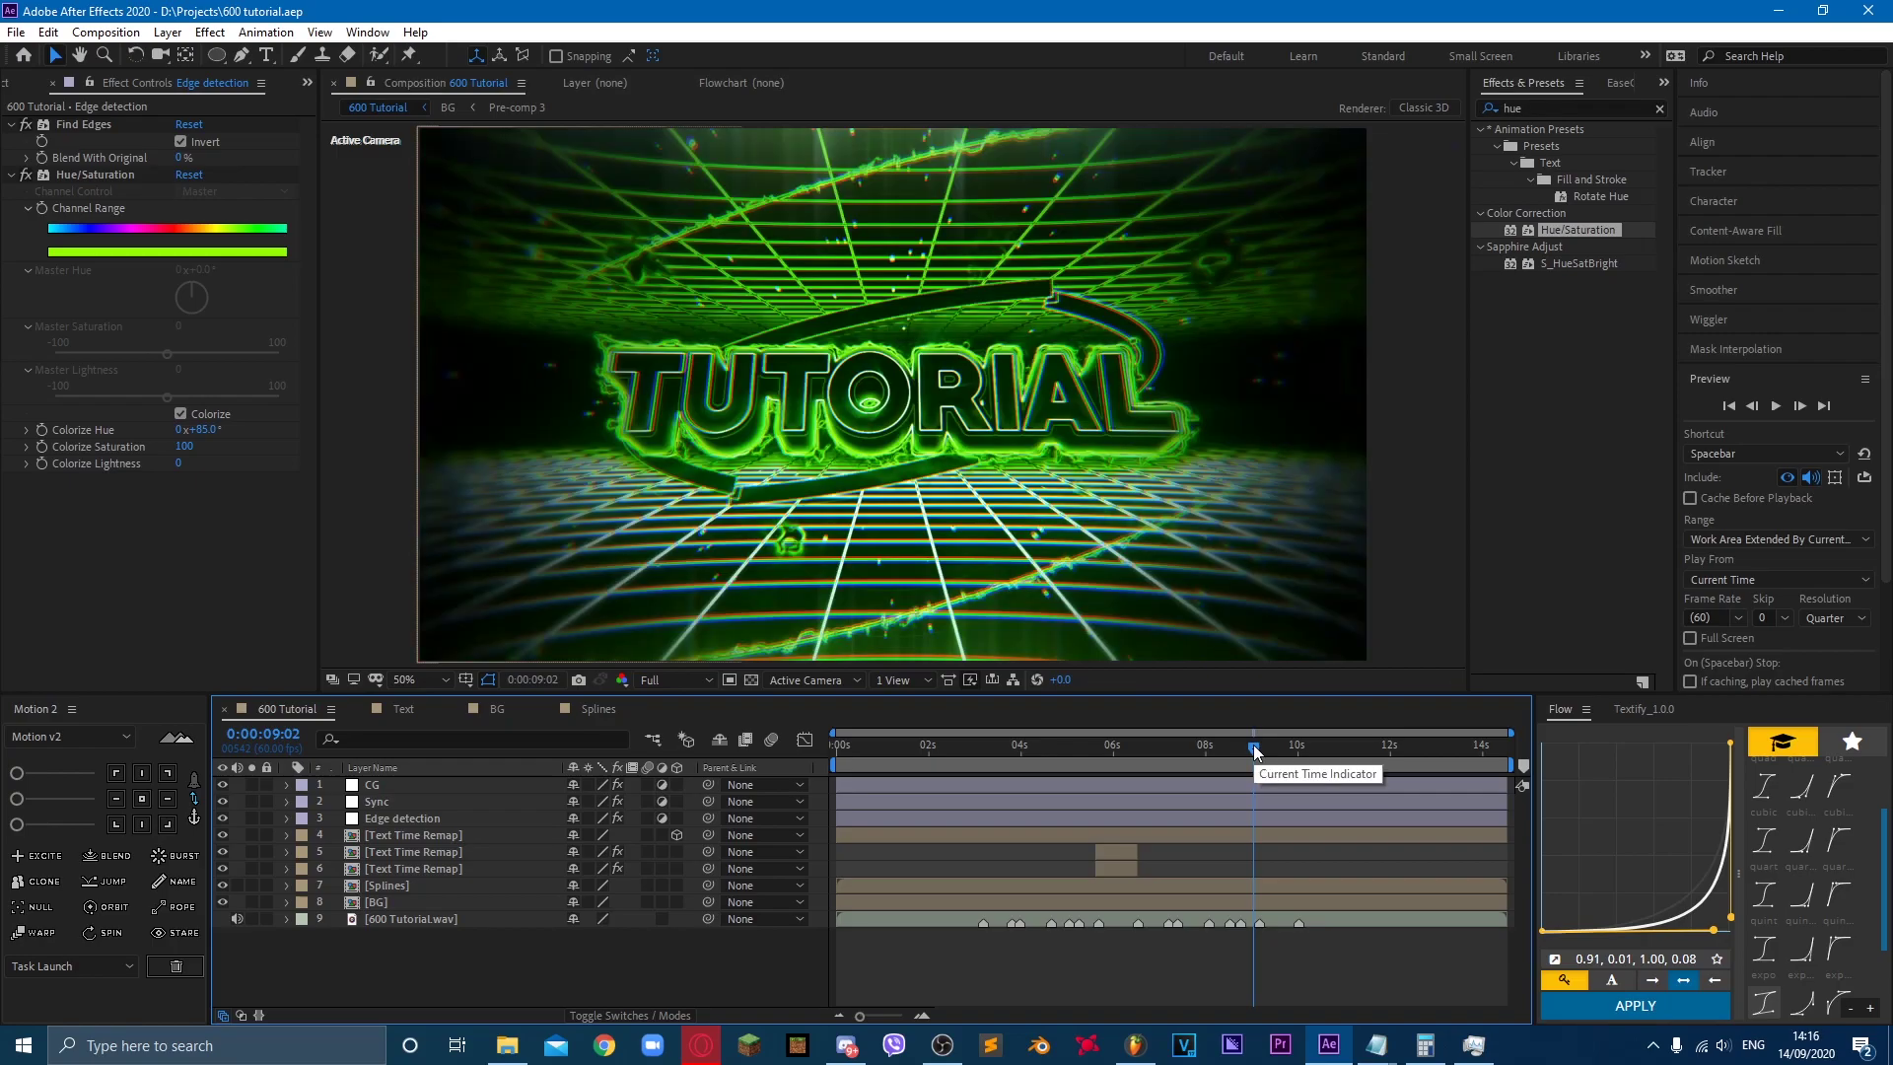
pyautogui.press('space')
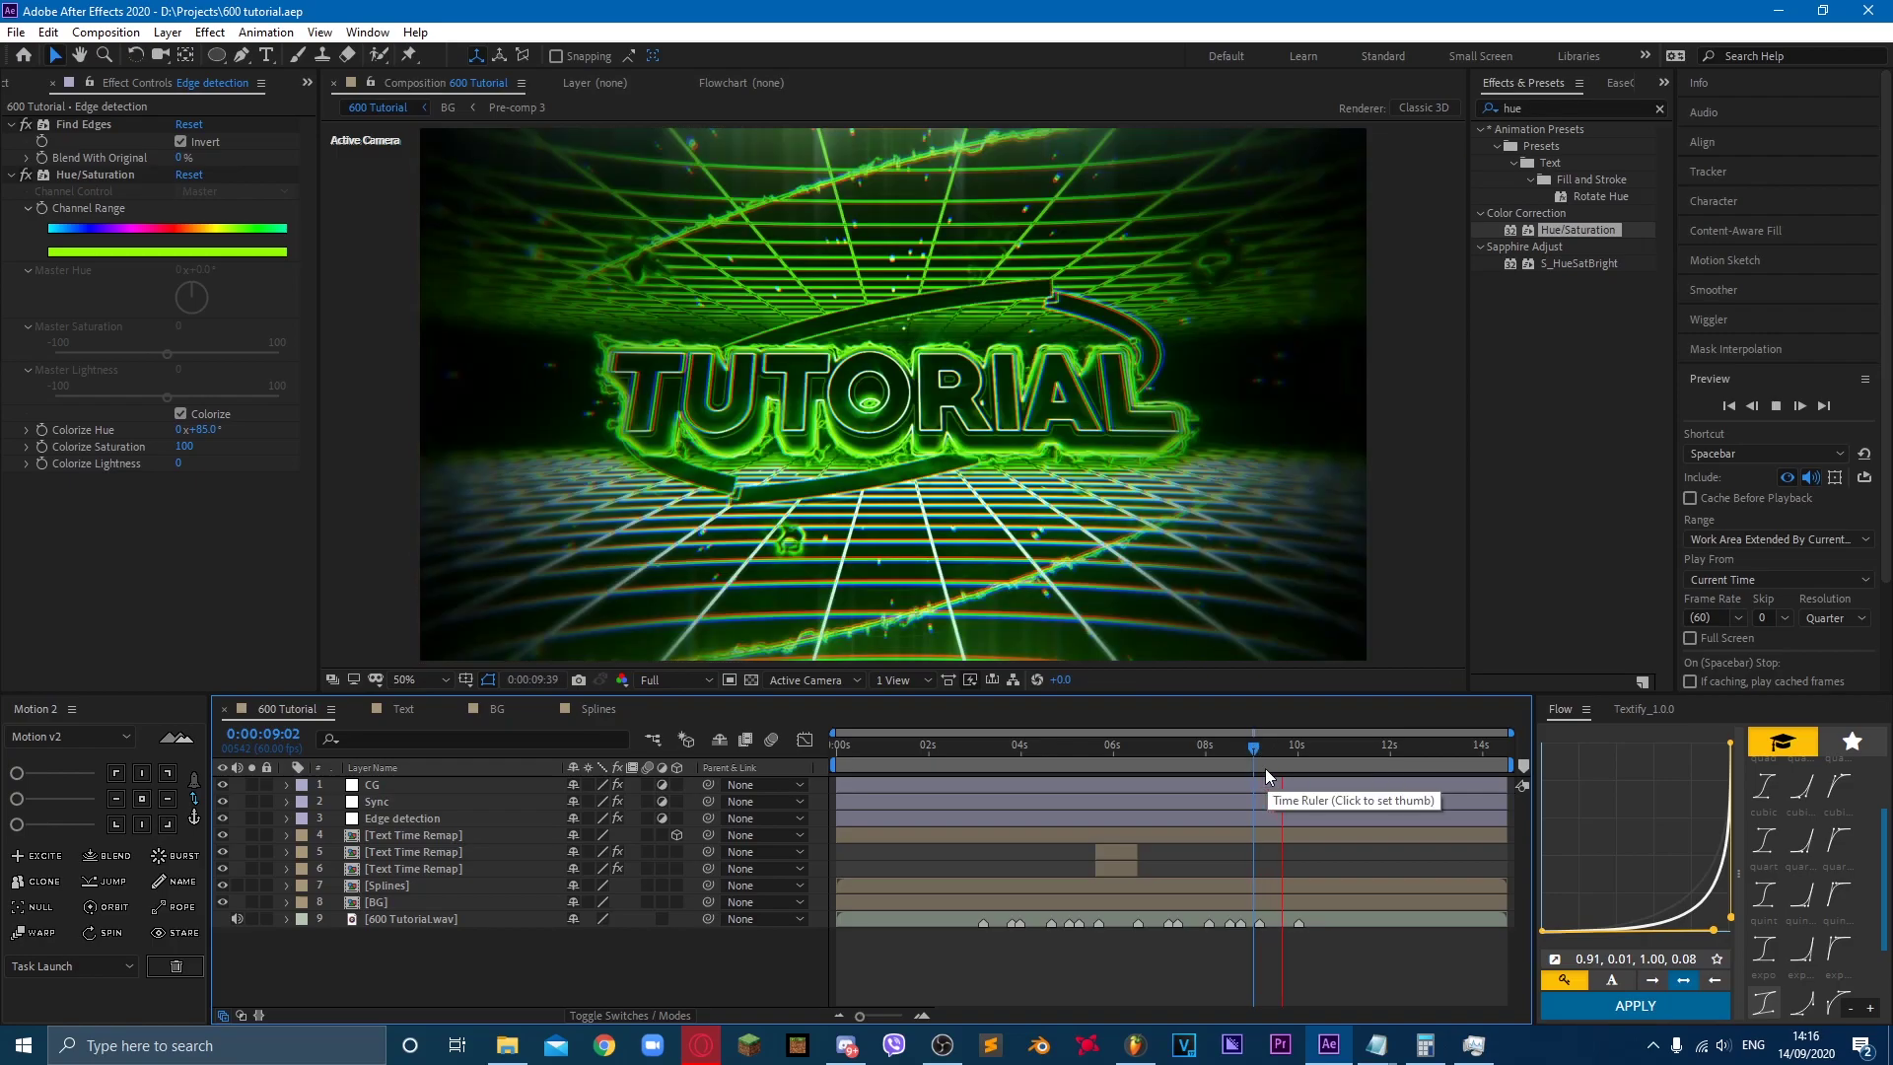
pyautogui.press('space')
pyautogui.click(407, 819)
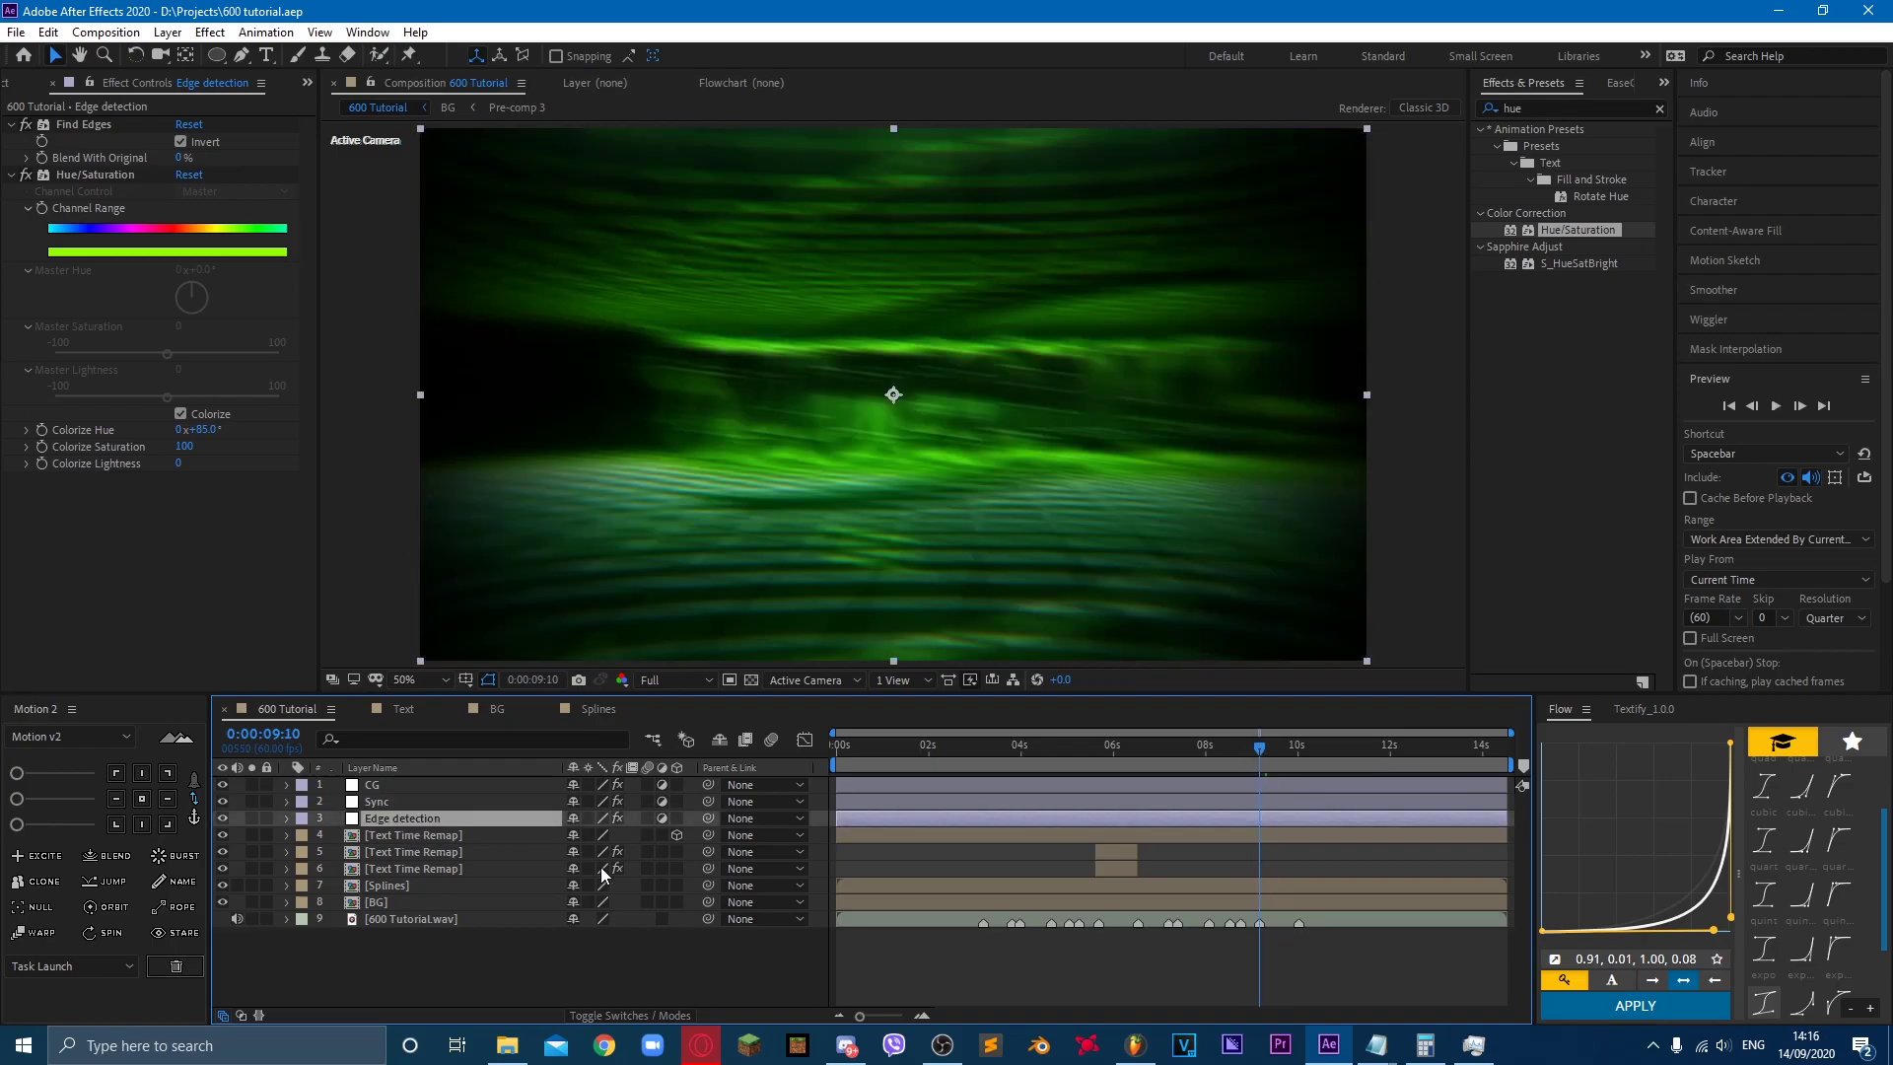
pyautogui.hotkey('ctrl', 'shift', 'd')
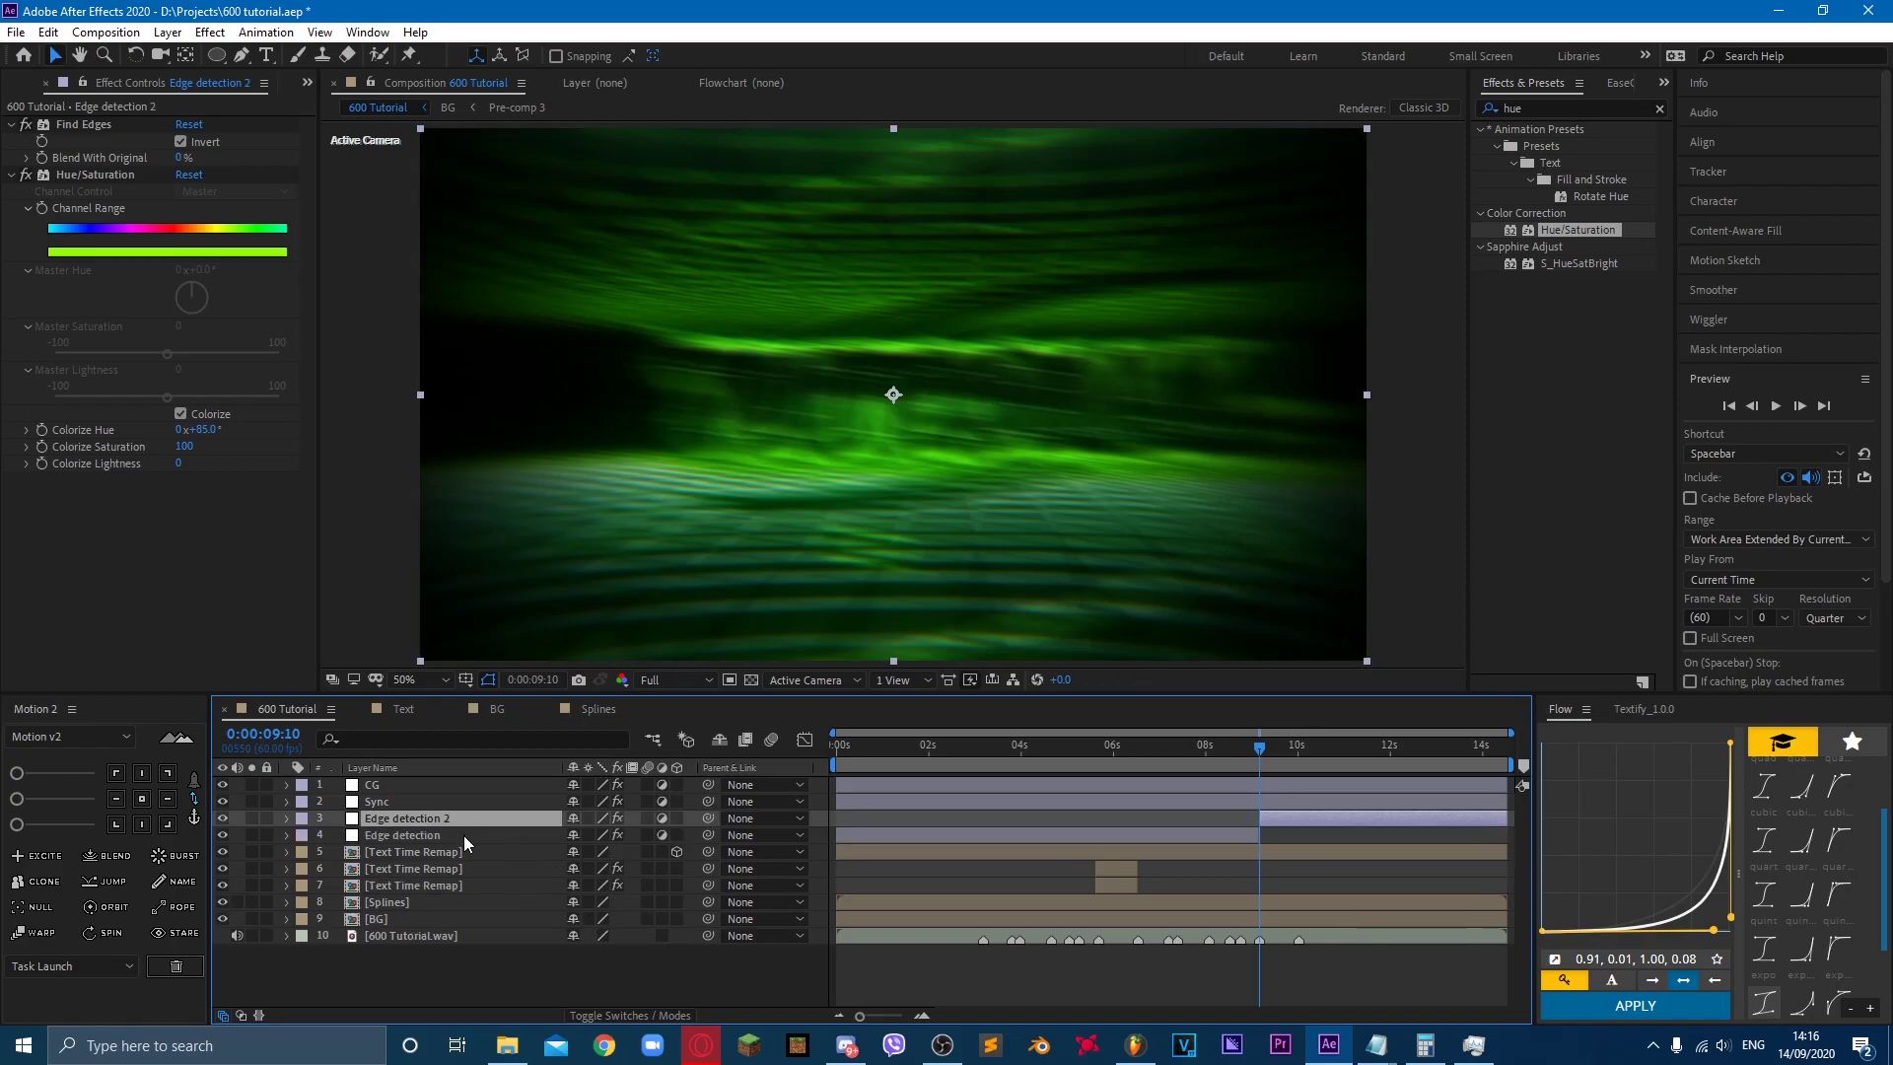
# Step: Delete the first Edge detection part and cut the Edge detection 2 layer off after 0:00:10:35
pyautogui.click(464, 836)
pyautogui.press('Delete')
pyautogui.moveTo(1333, 750); pyautogui.dragTo(1323, 756)
pyautogui.click(1317, 825)
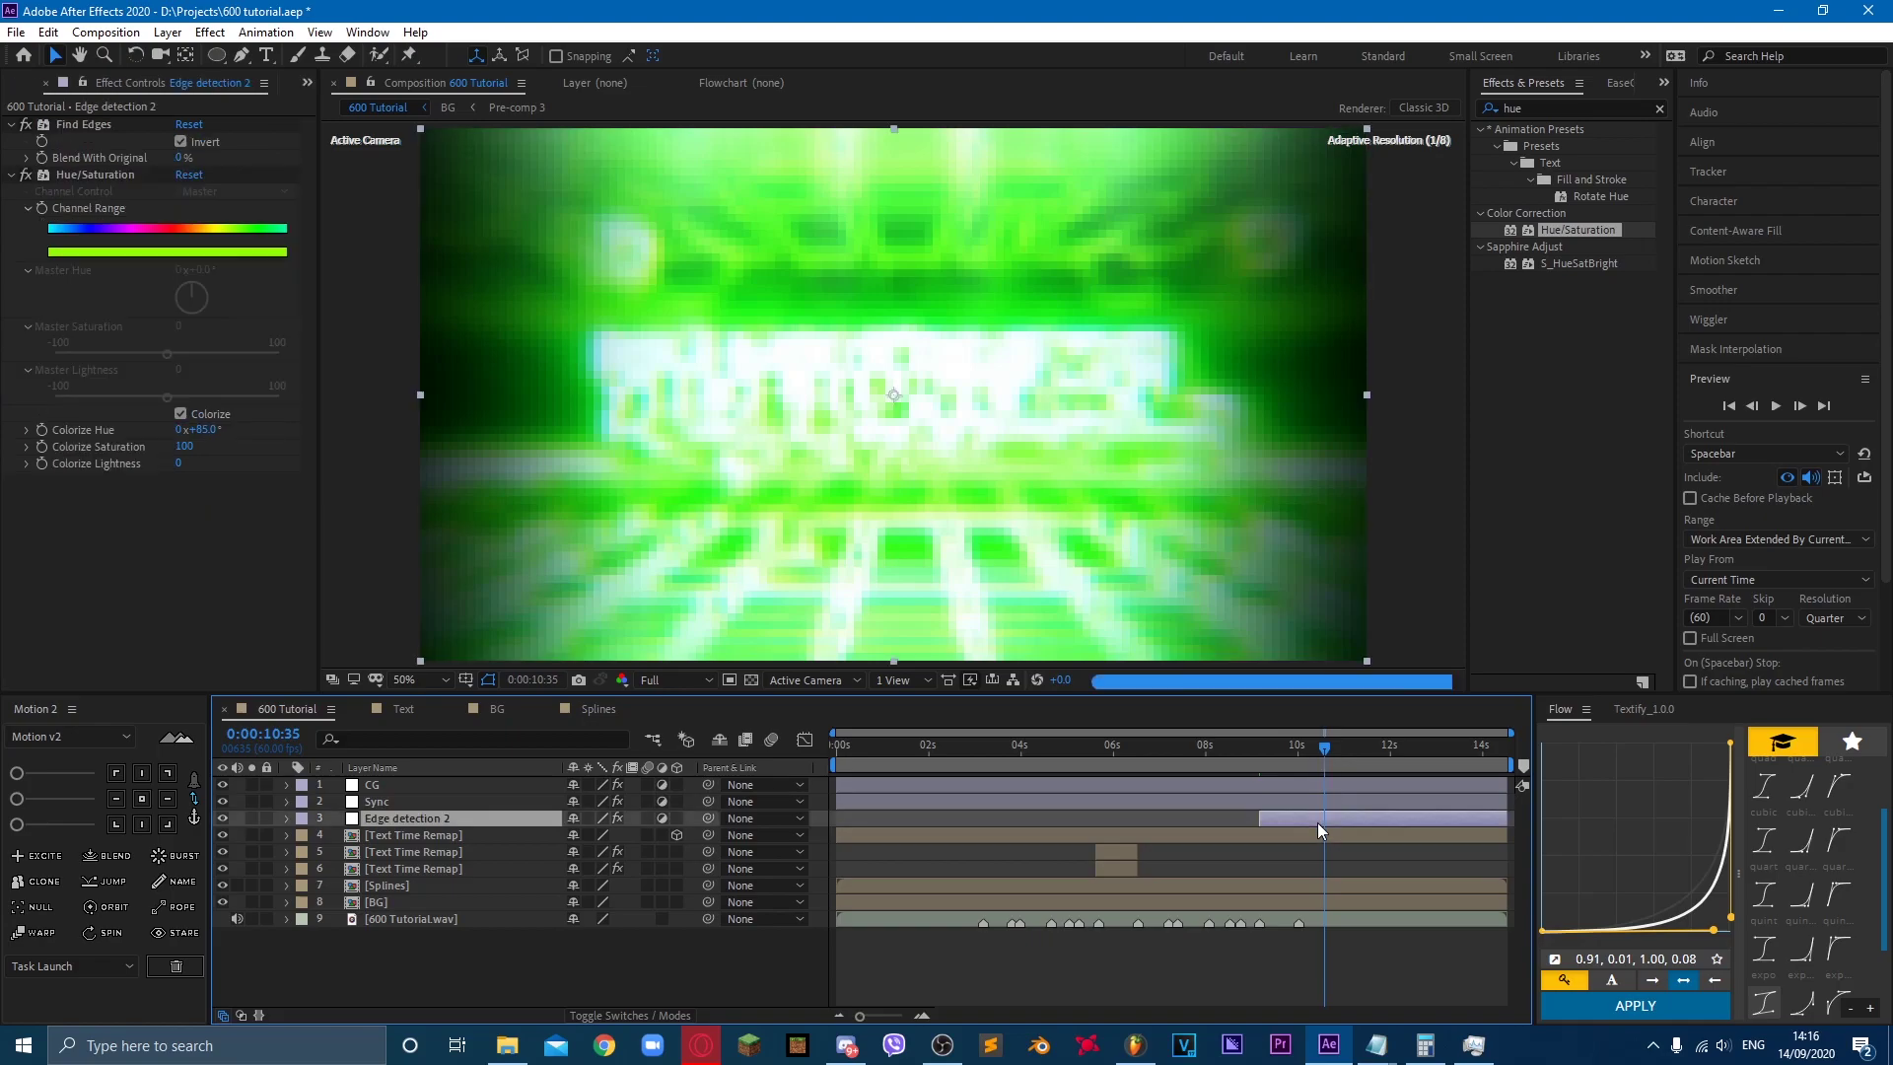
pyautogui.hotkey('ctrl', 'shift', 'd')
pyautogui.press('Delete')
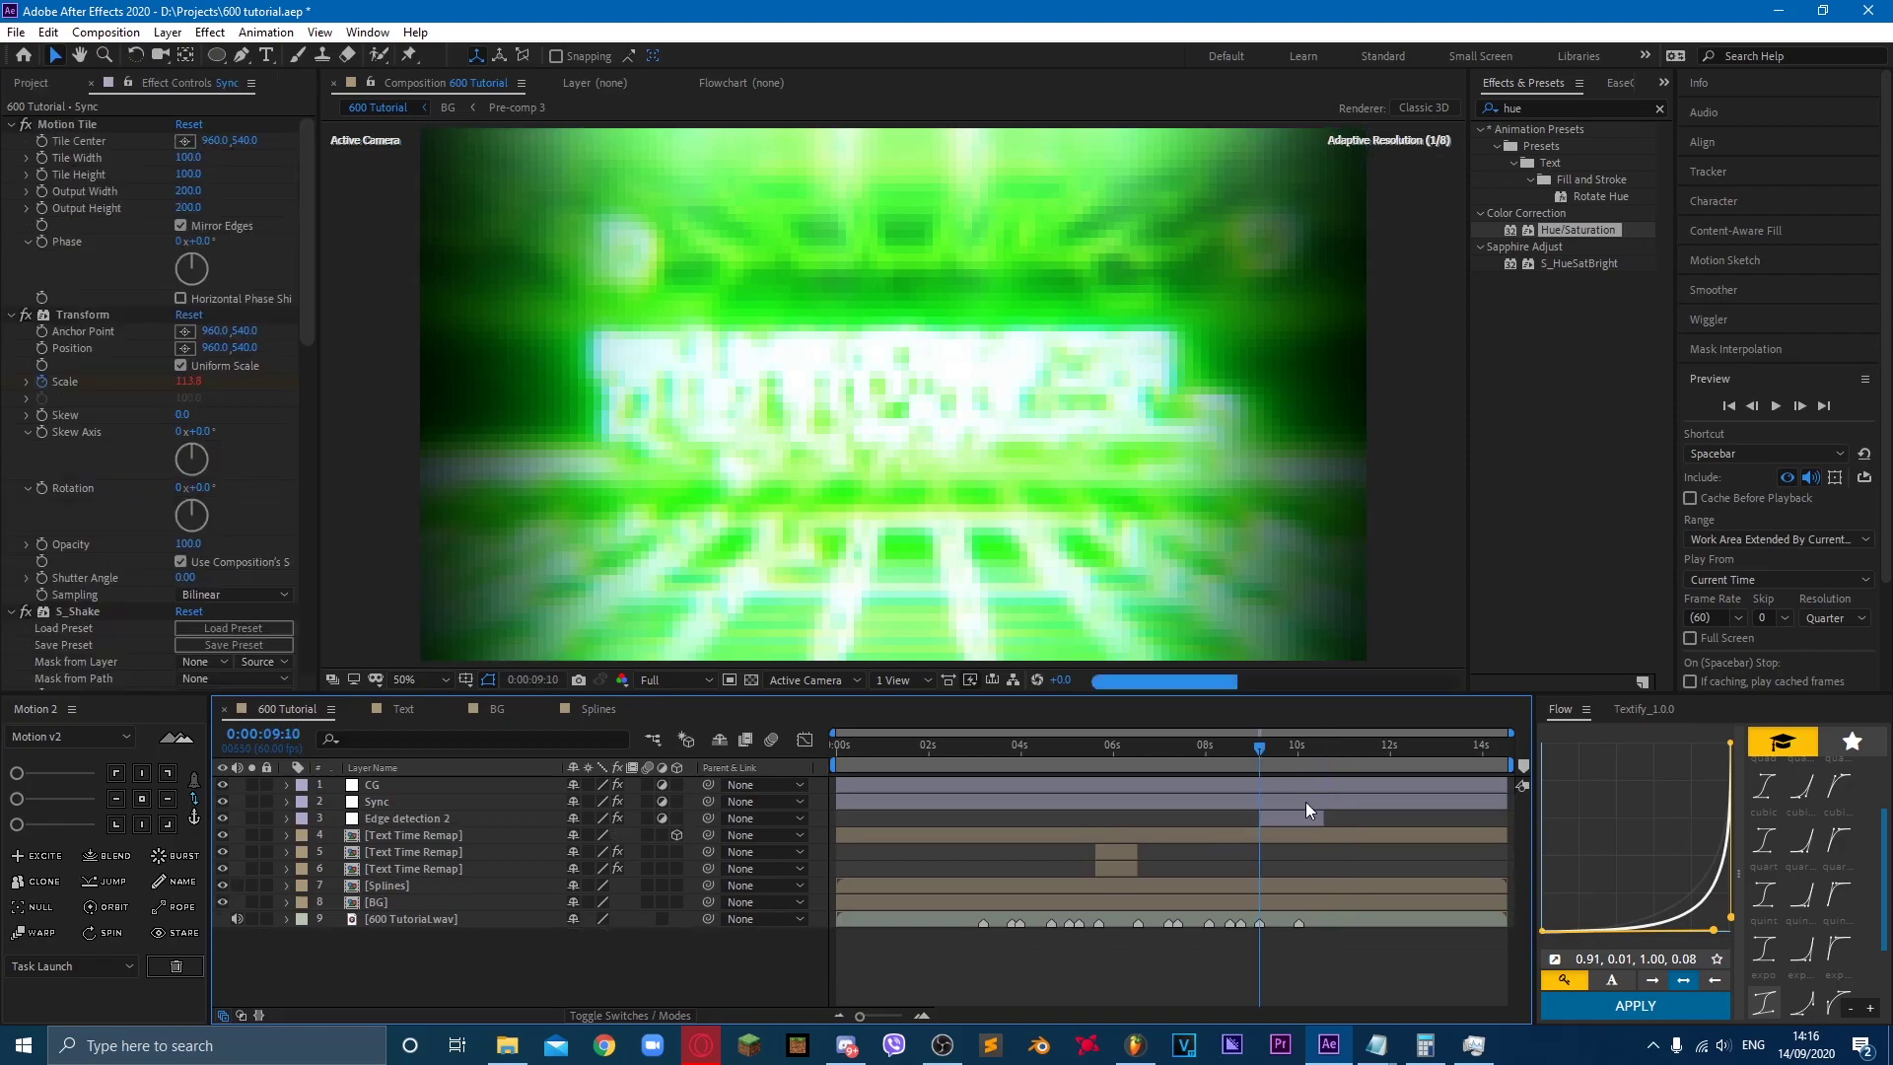
# Step: Disable Find Edges and Hue/Saturation on Edge detection 2, hide the BG, Splines, CG and Sync layers, and preview
pyautogui.click(1290, 761)
pyautogui.click(1283, 821)
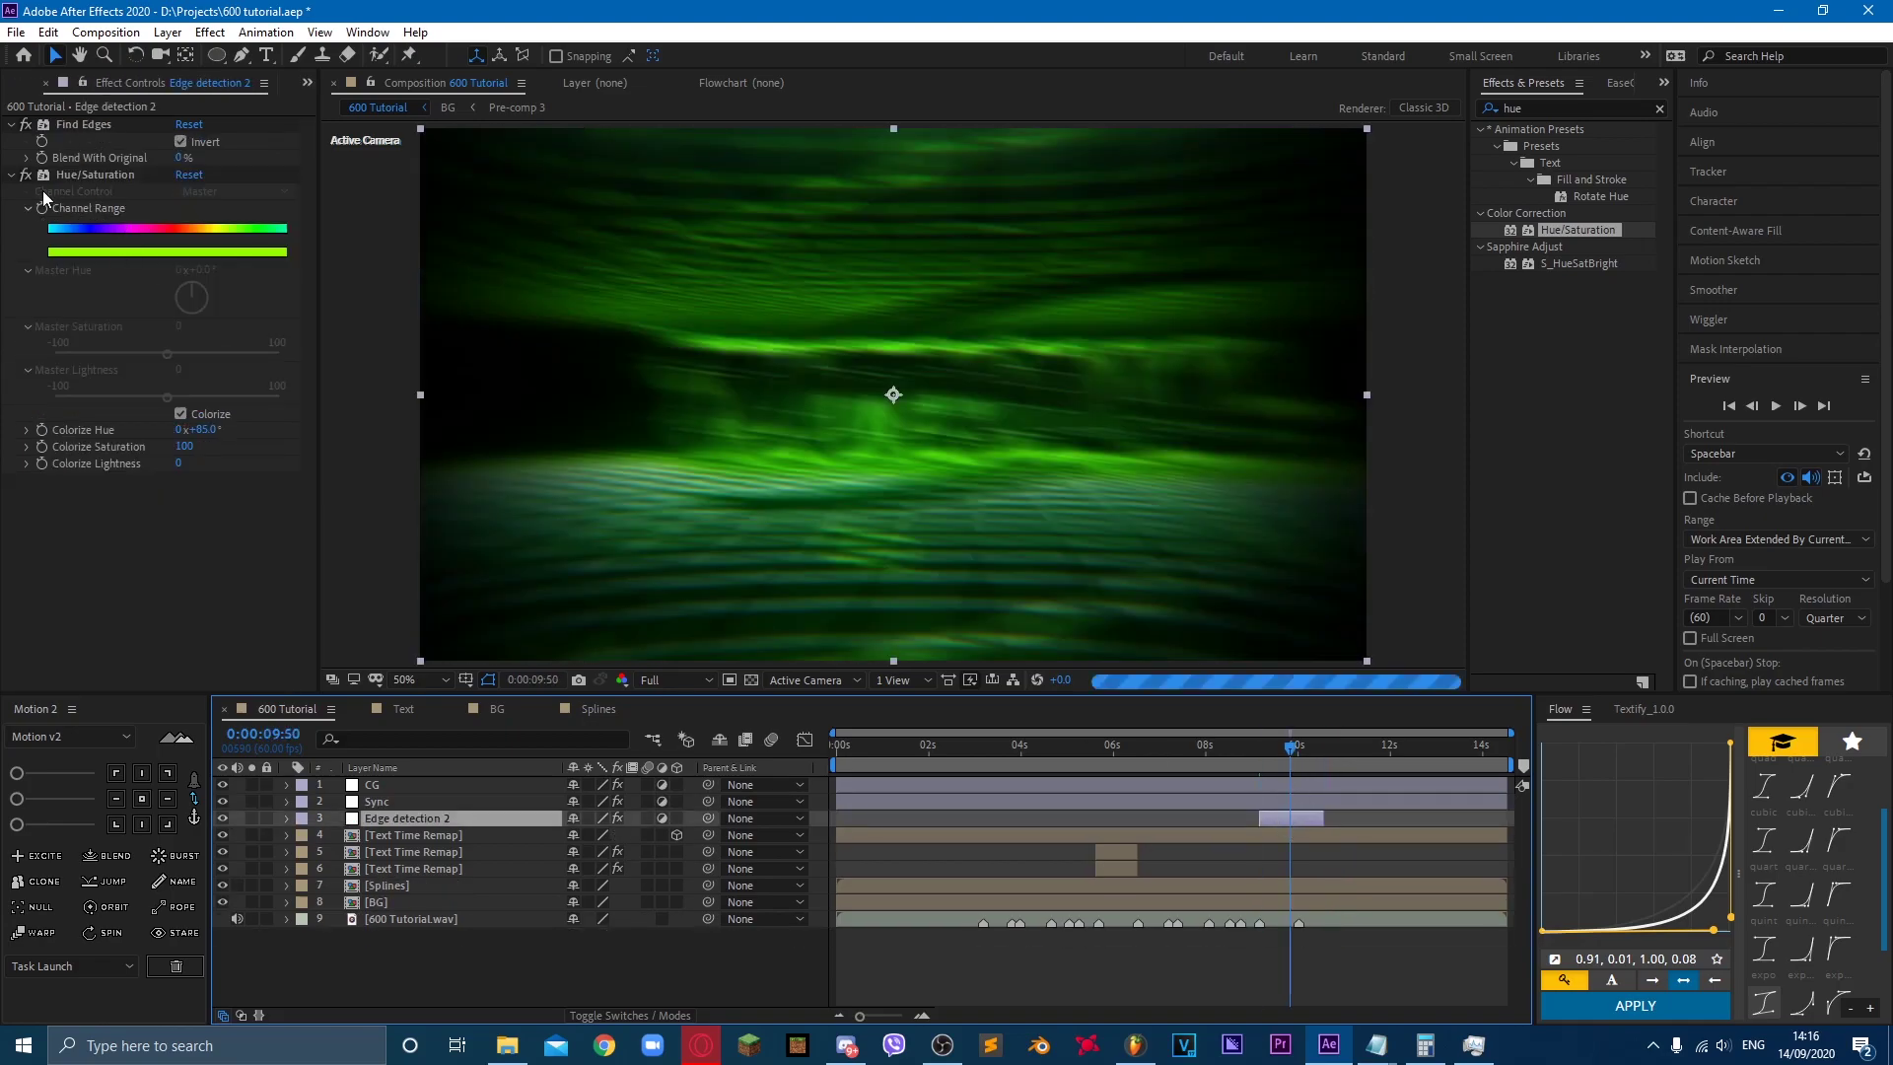
pyautogui.click(23, 182)
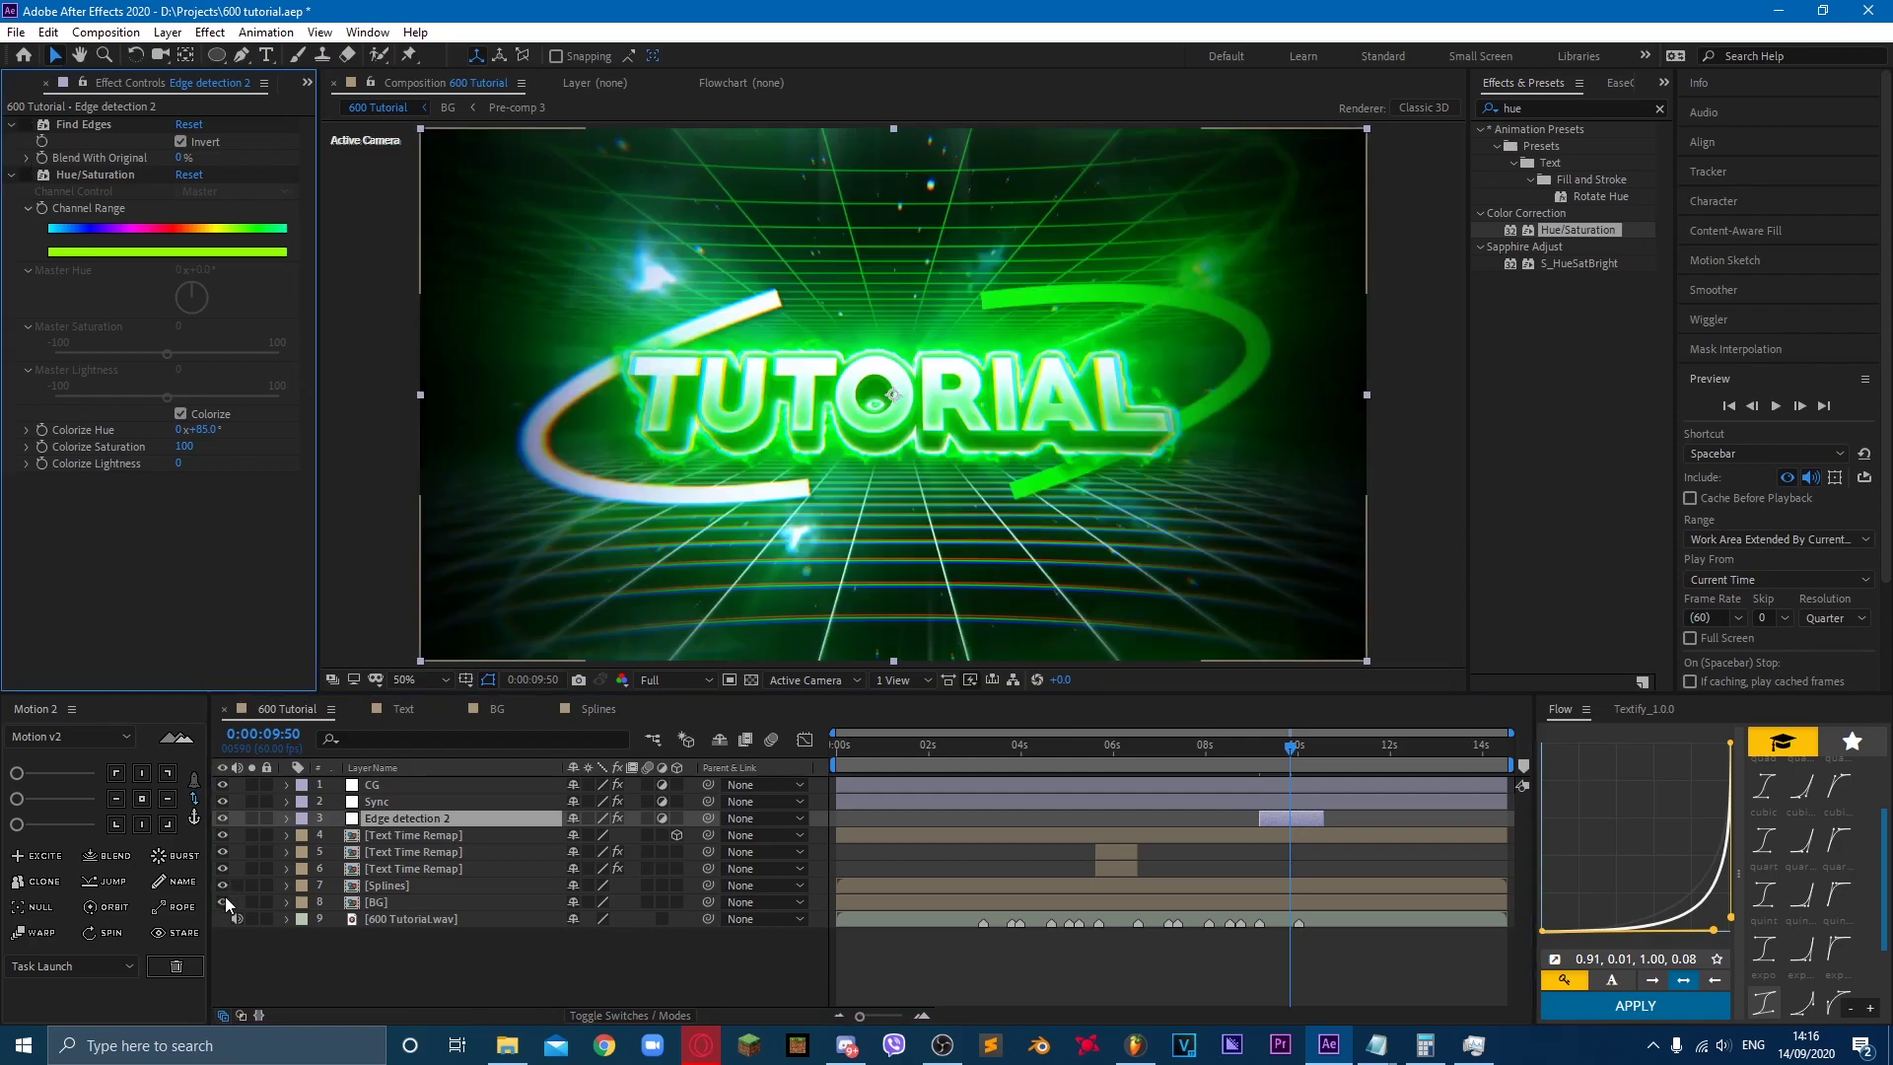
pyautogui.moveTo(225, 896); pyautogui.dragTo(223, 879)
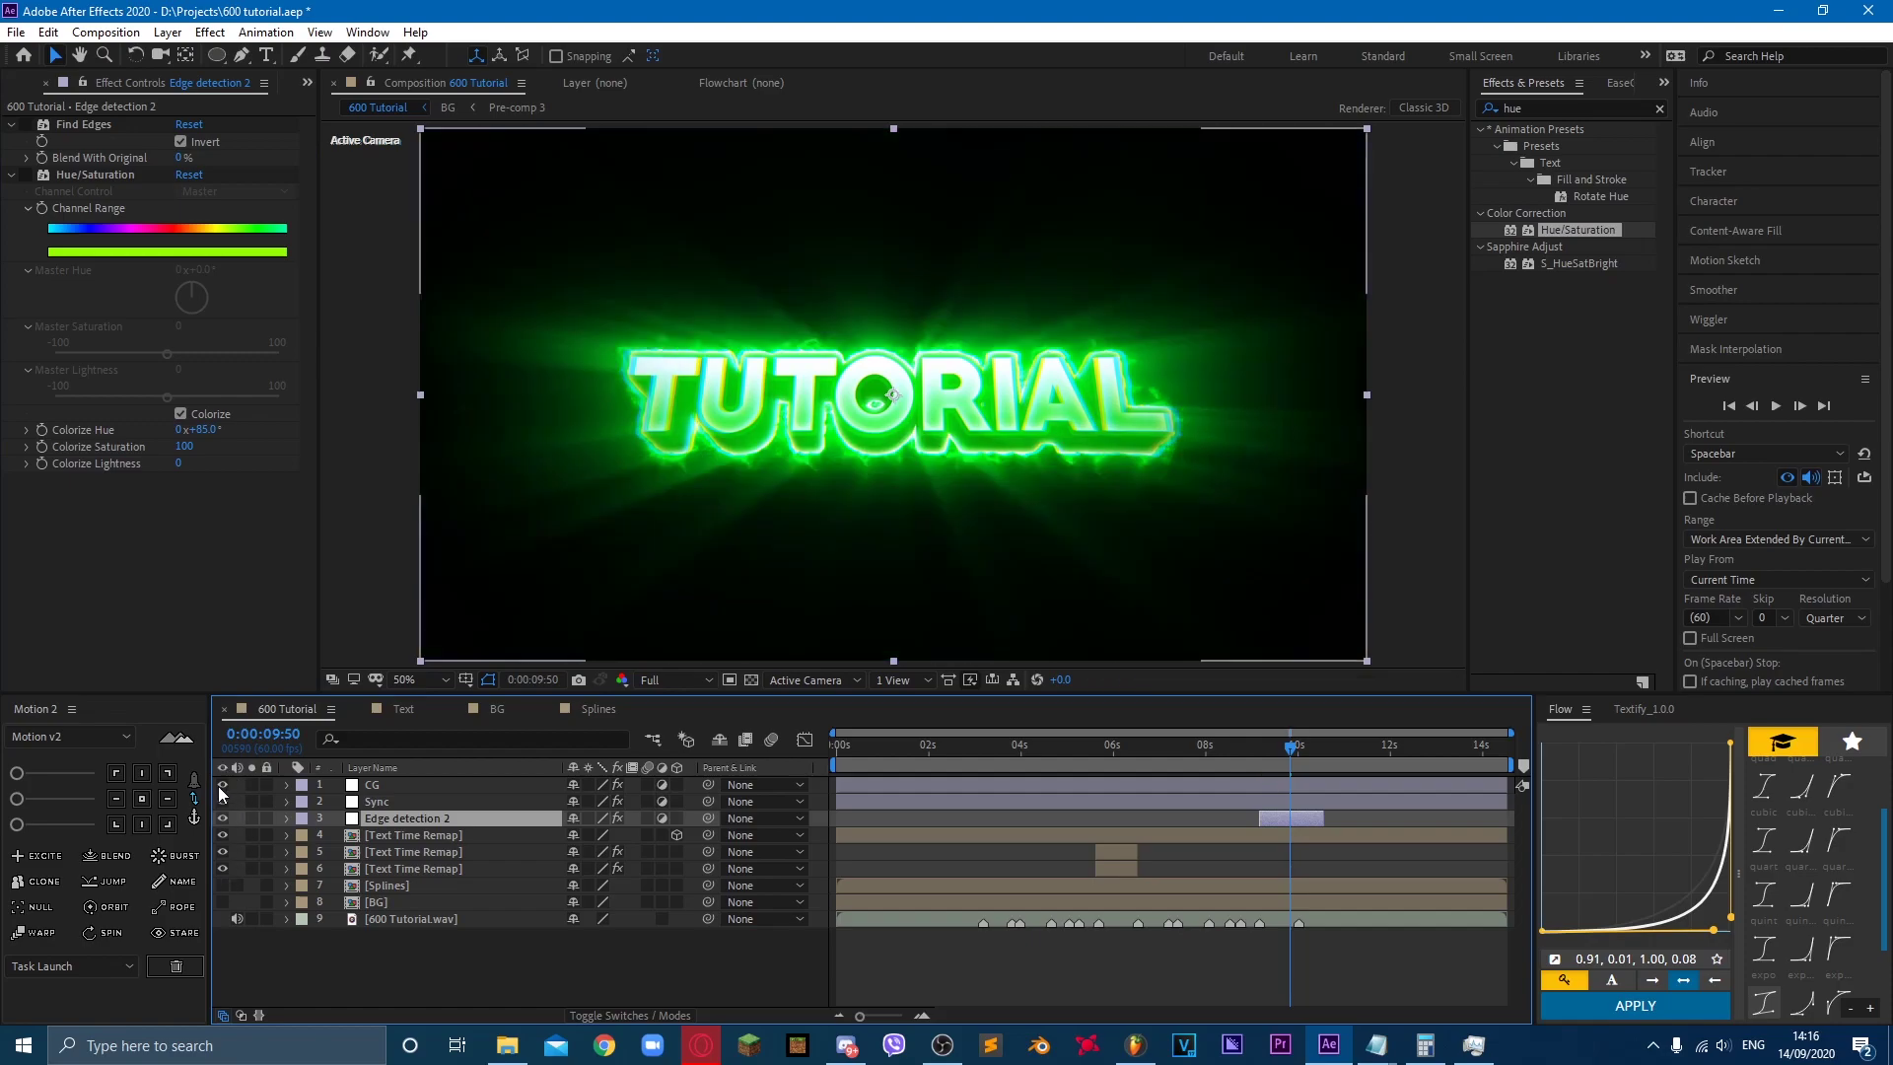
pyautogui.moveTo(222, 785); pyautogui.dragTo(223, 802)
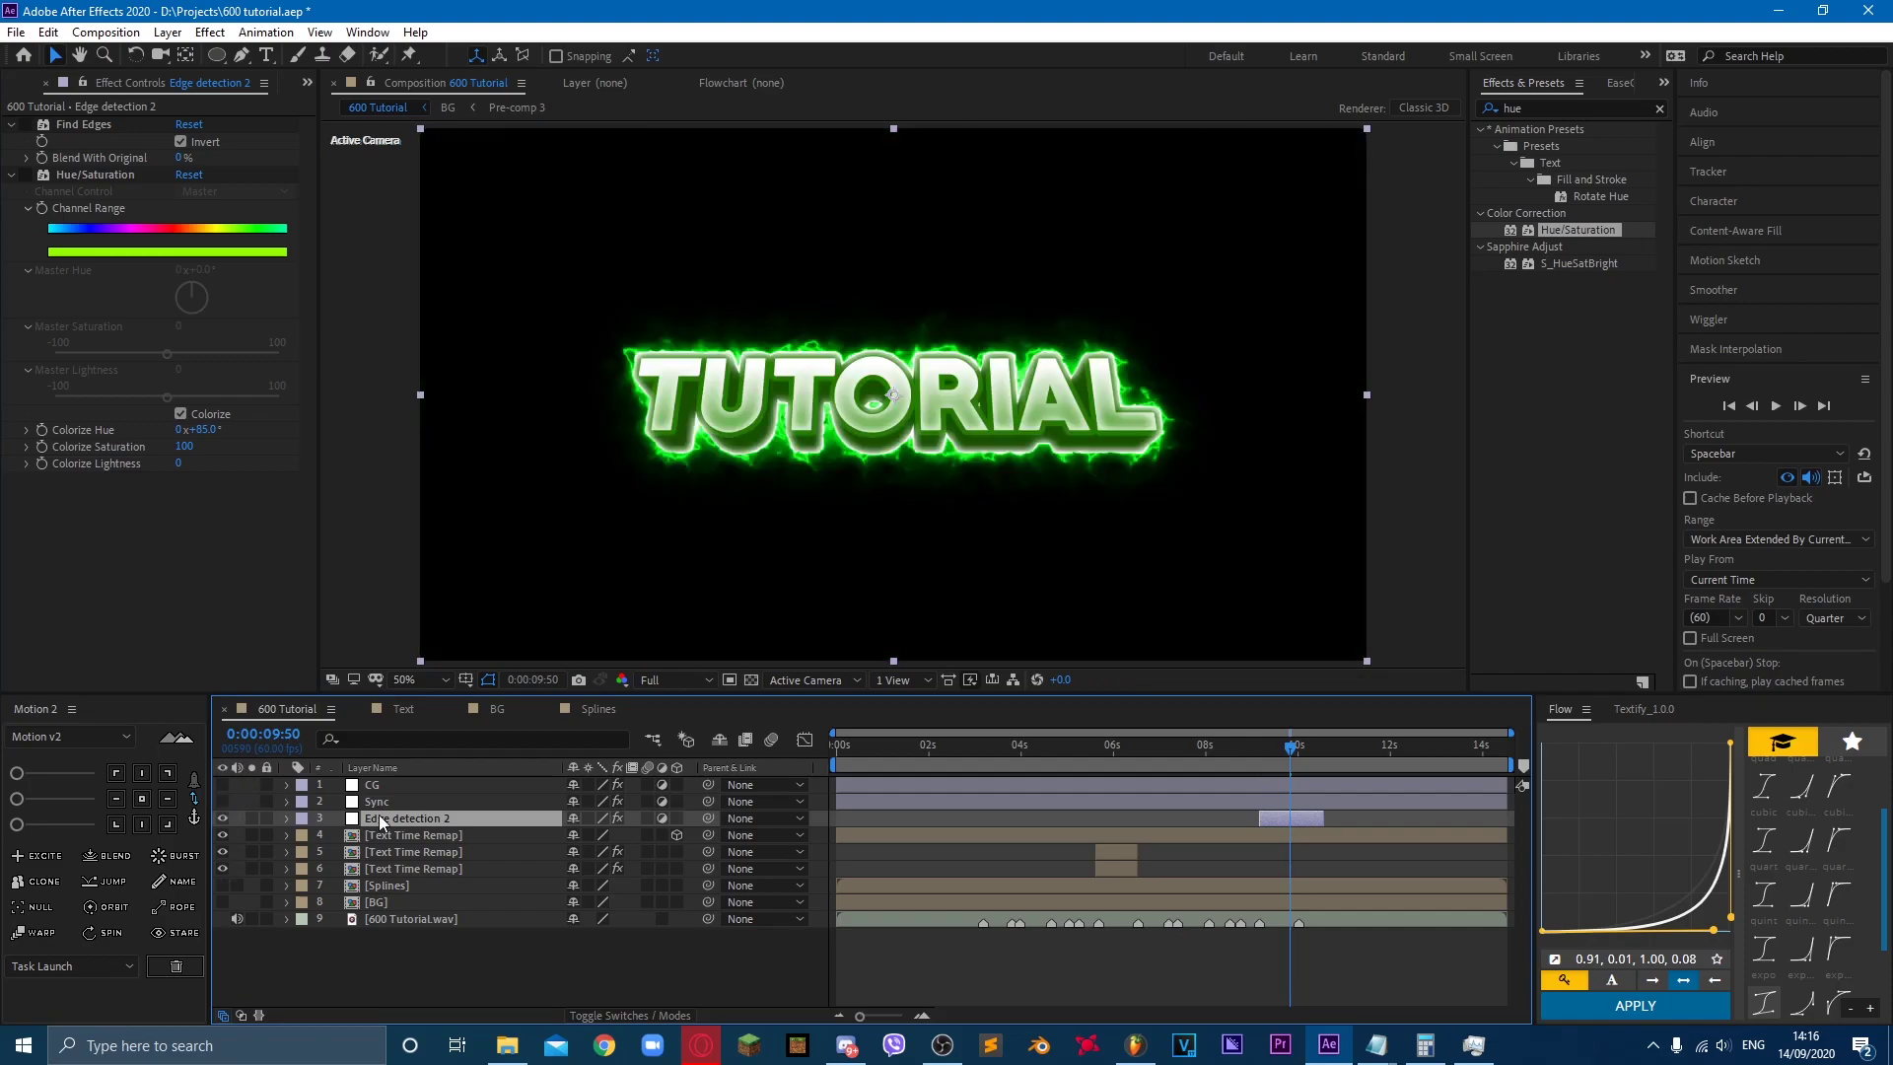
pyautogui.click(1272, 749)
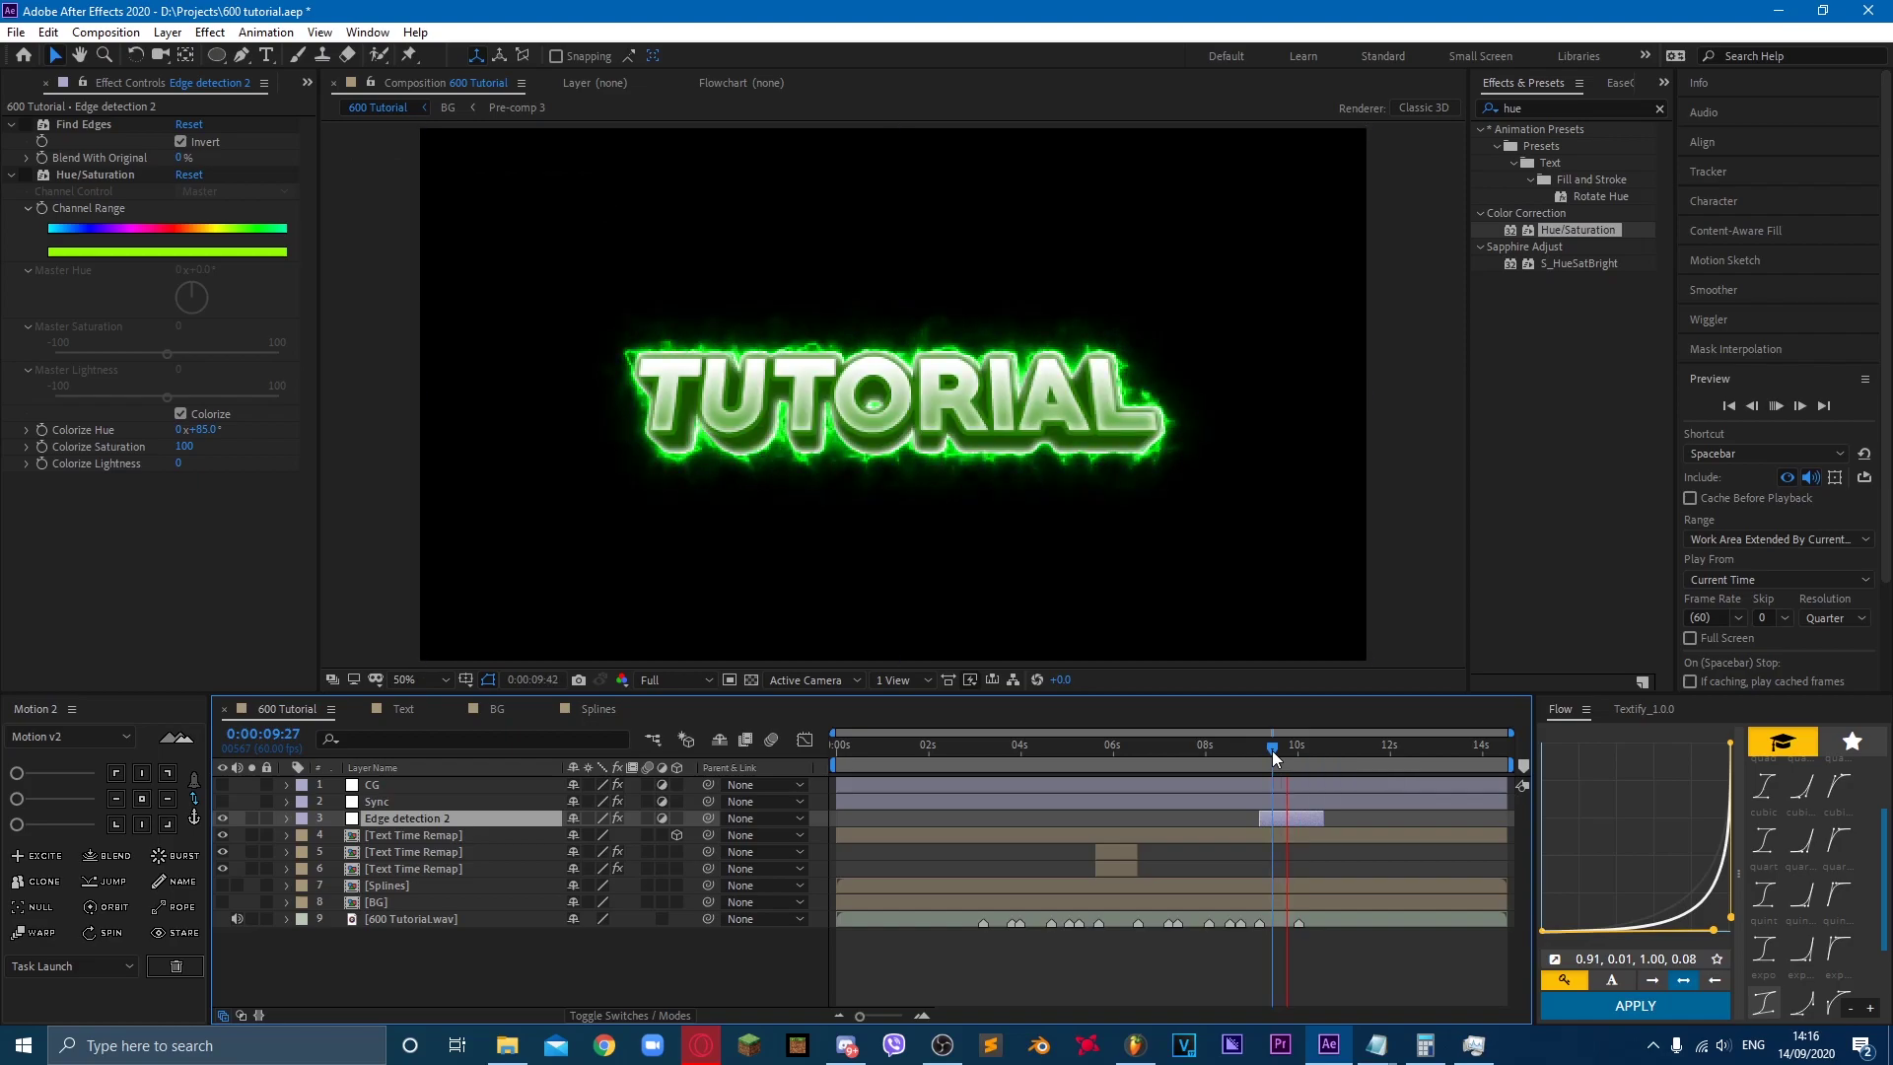
pyautogui.press('space')
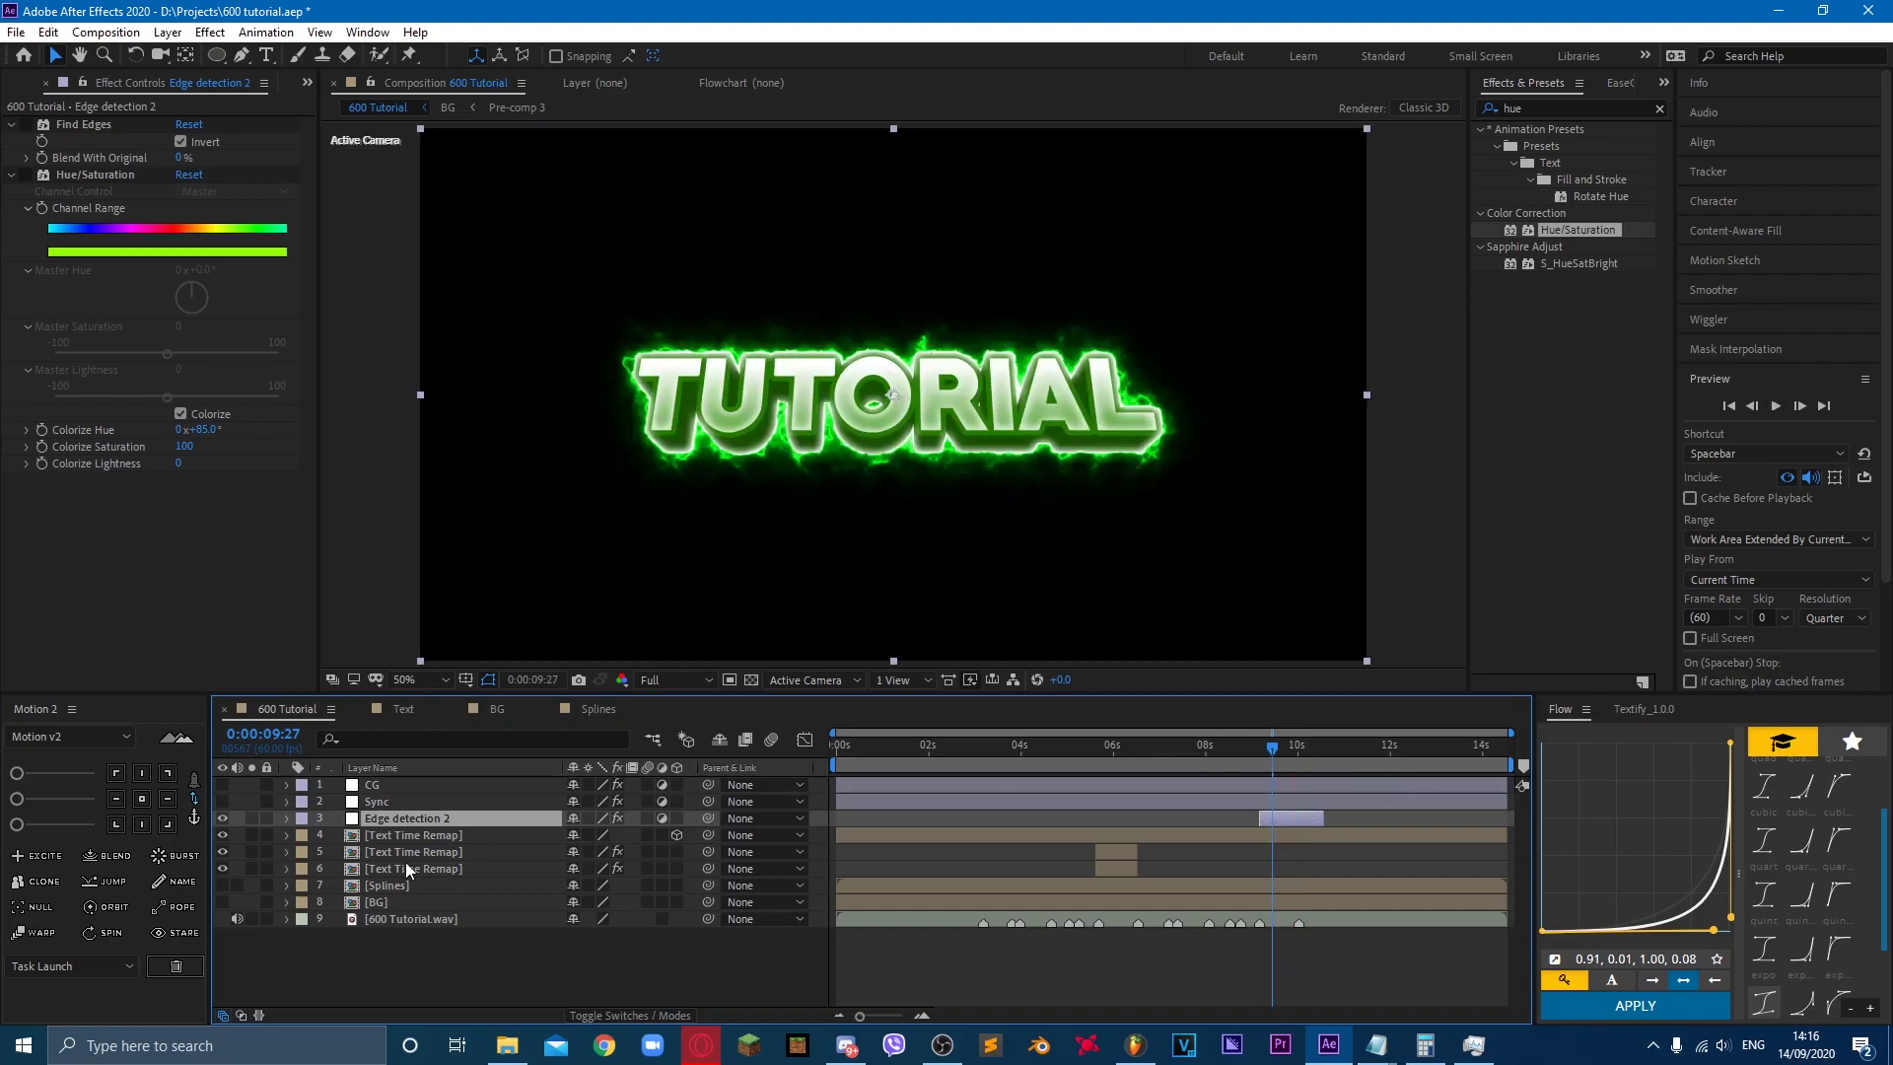
# Step: Hide the green glow layer inside the nested Text Time Remap composition, then return to 600 Tutorial and preview the plain text
pyautogui.doubleClick(423, 834)
pyautogui.doubleClick(366, 785)
pyautogui.click(222, 801)
pyautogui.click(286, 708)
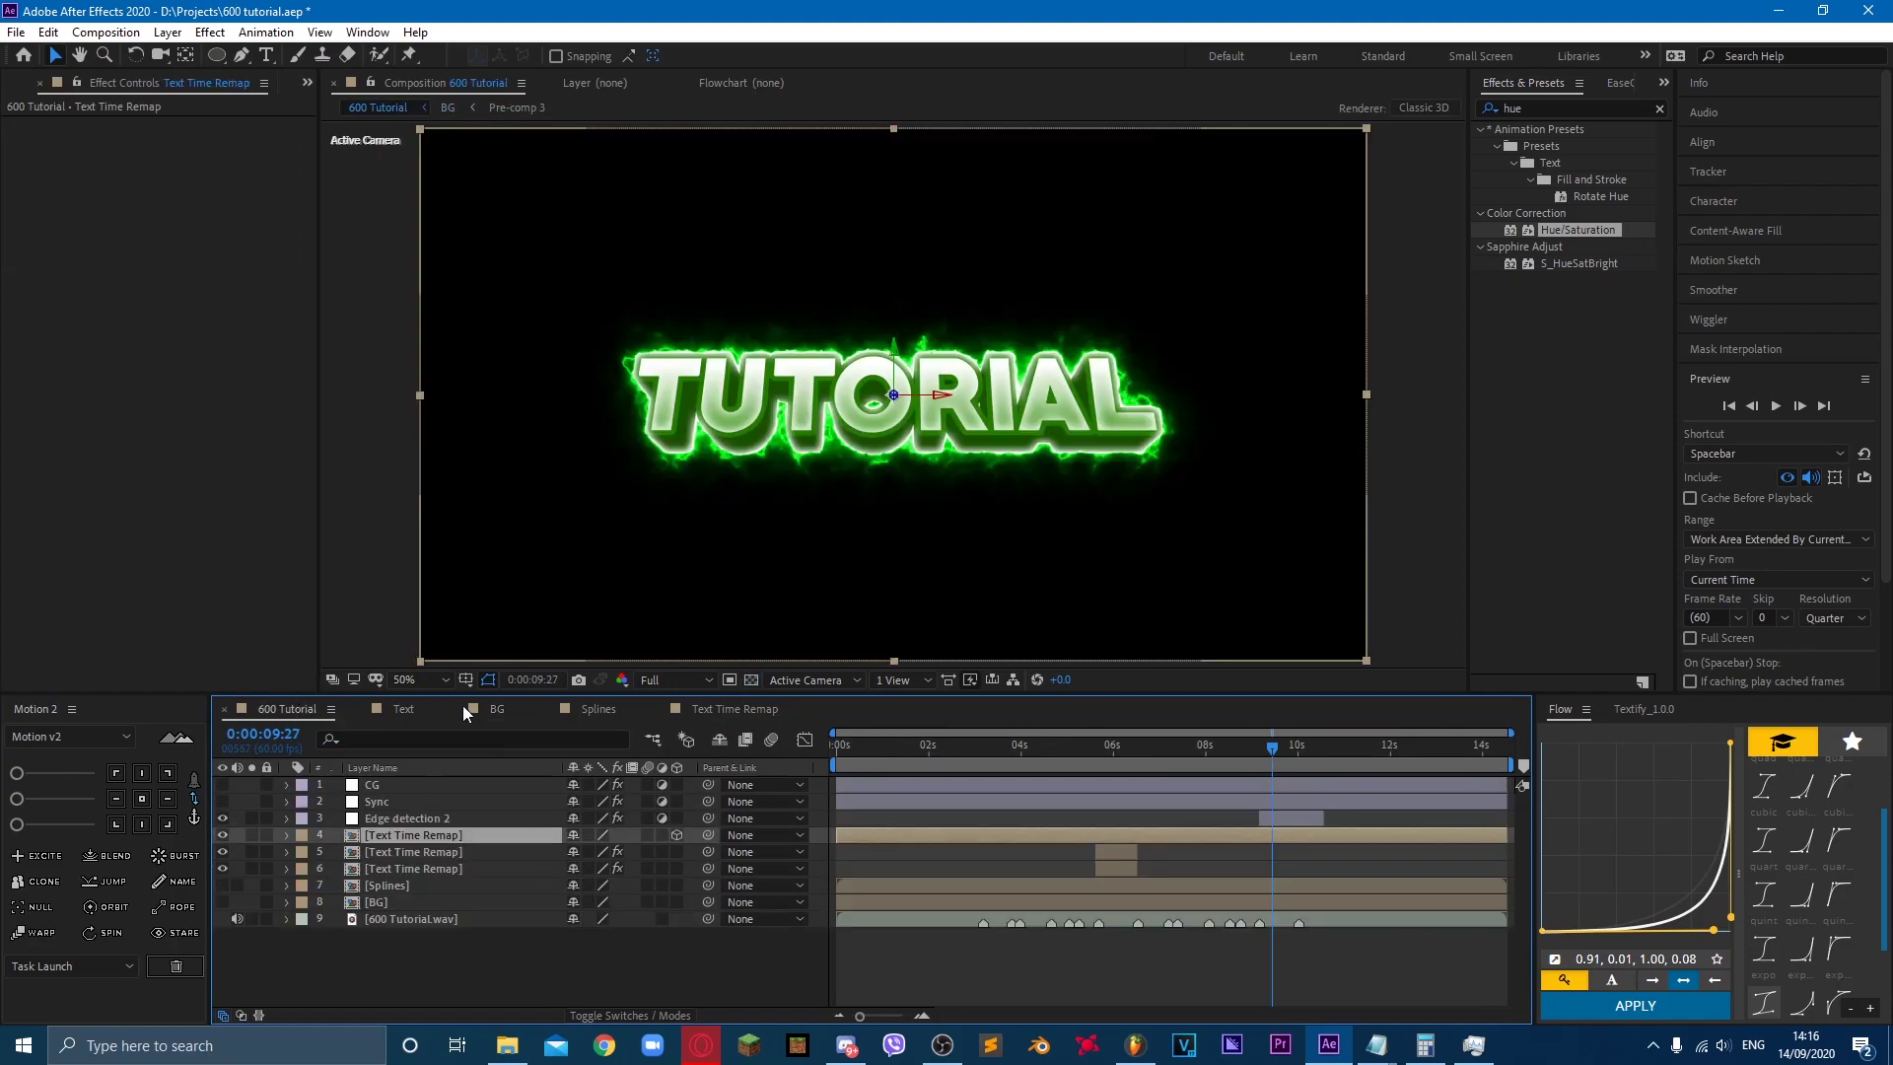
pyautogui.moveTo(1288, 753); pyautogui.dragTo(1264, 756)
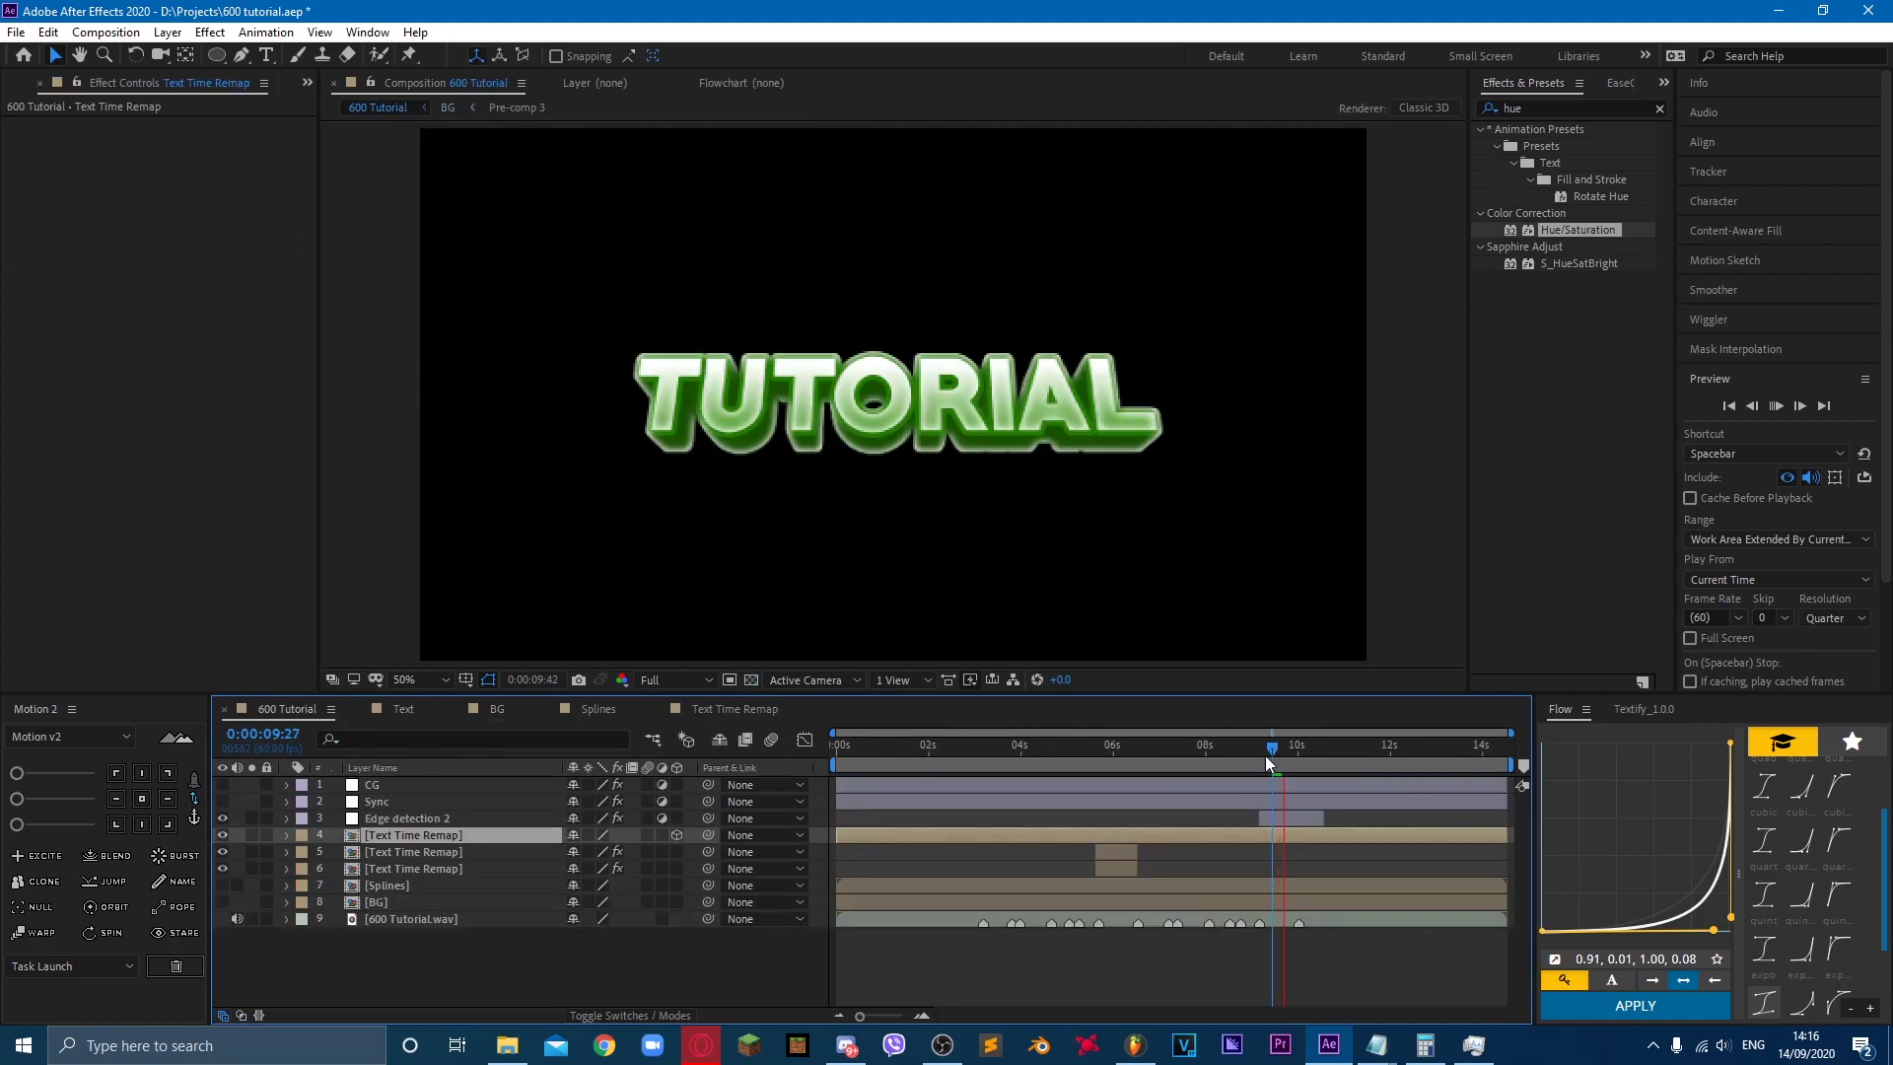
# Step: Apply the S_Shake effect to the Edge detection 2 layer
pyautogui.click(1298, 813)
pyautogui.press('space')
pyautogui.click(1568, 108)
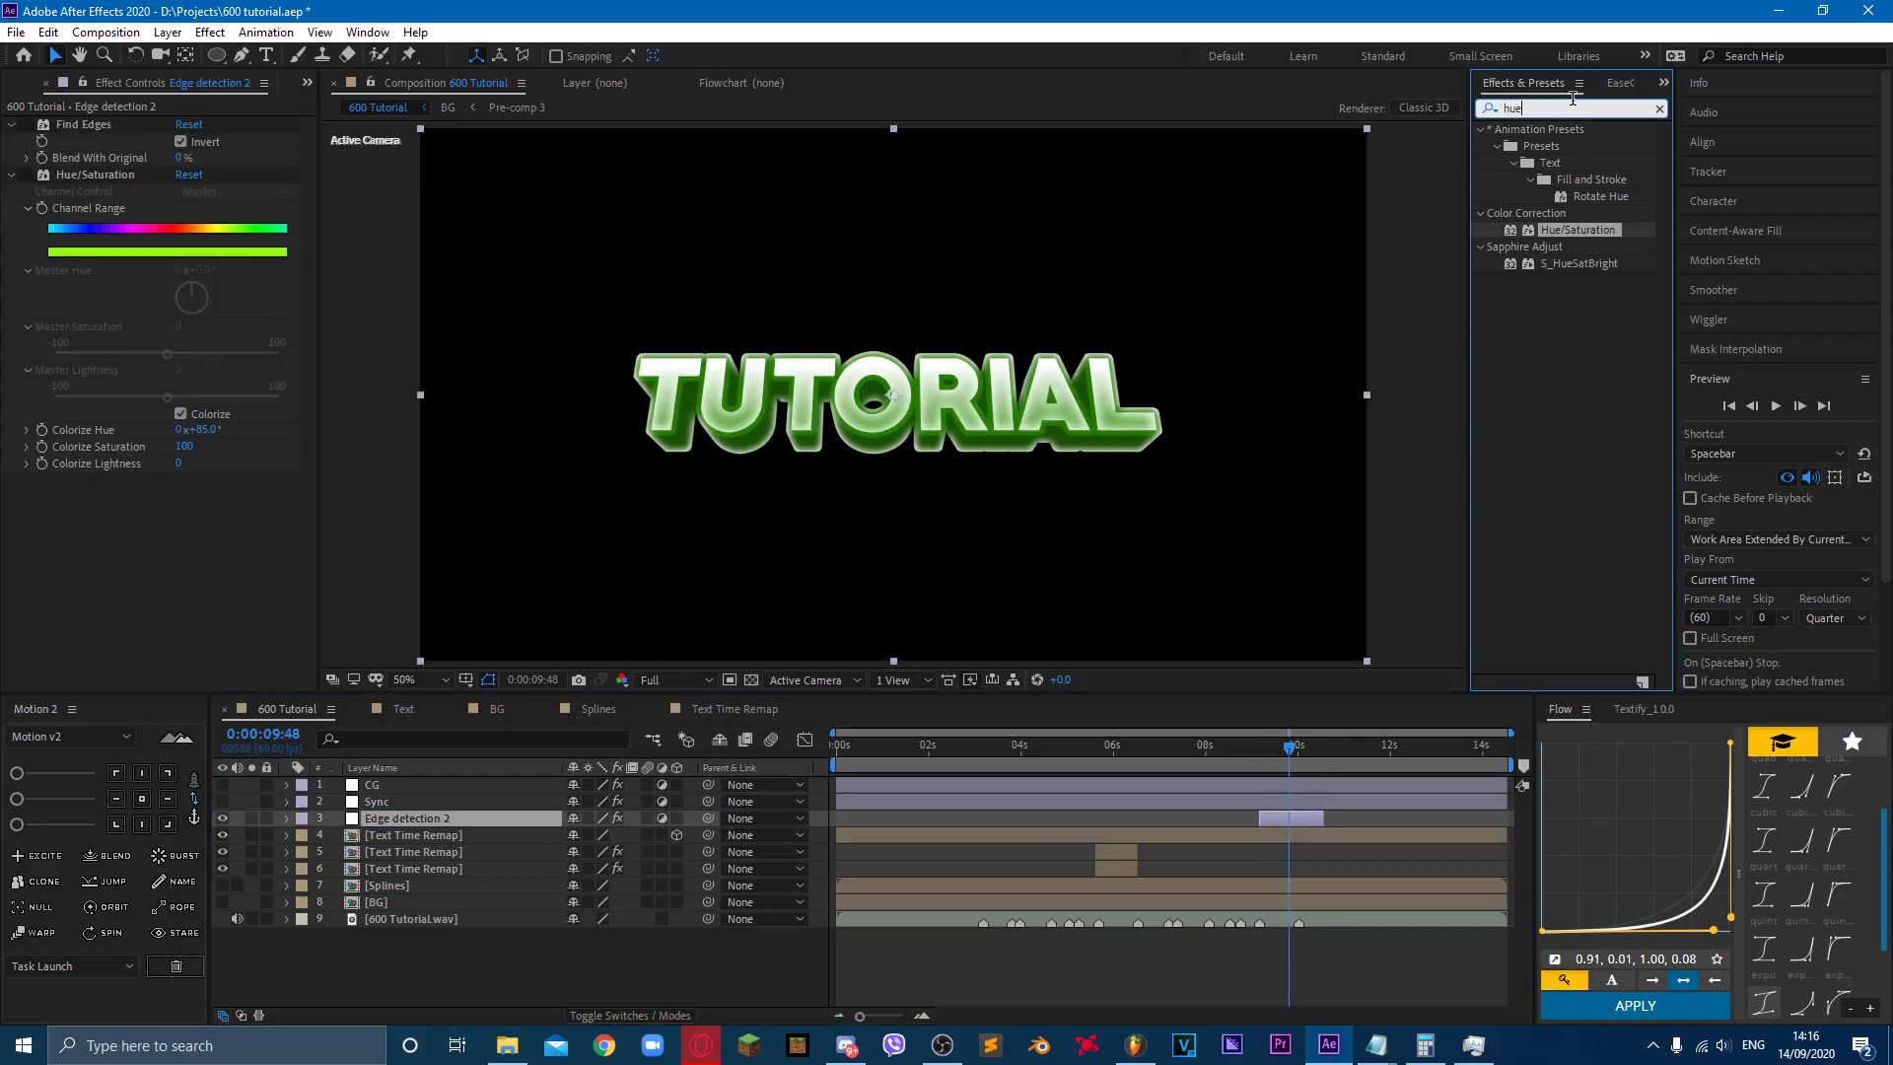
pyautogui.write('s_shake')
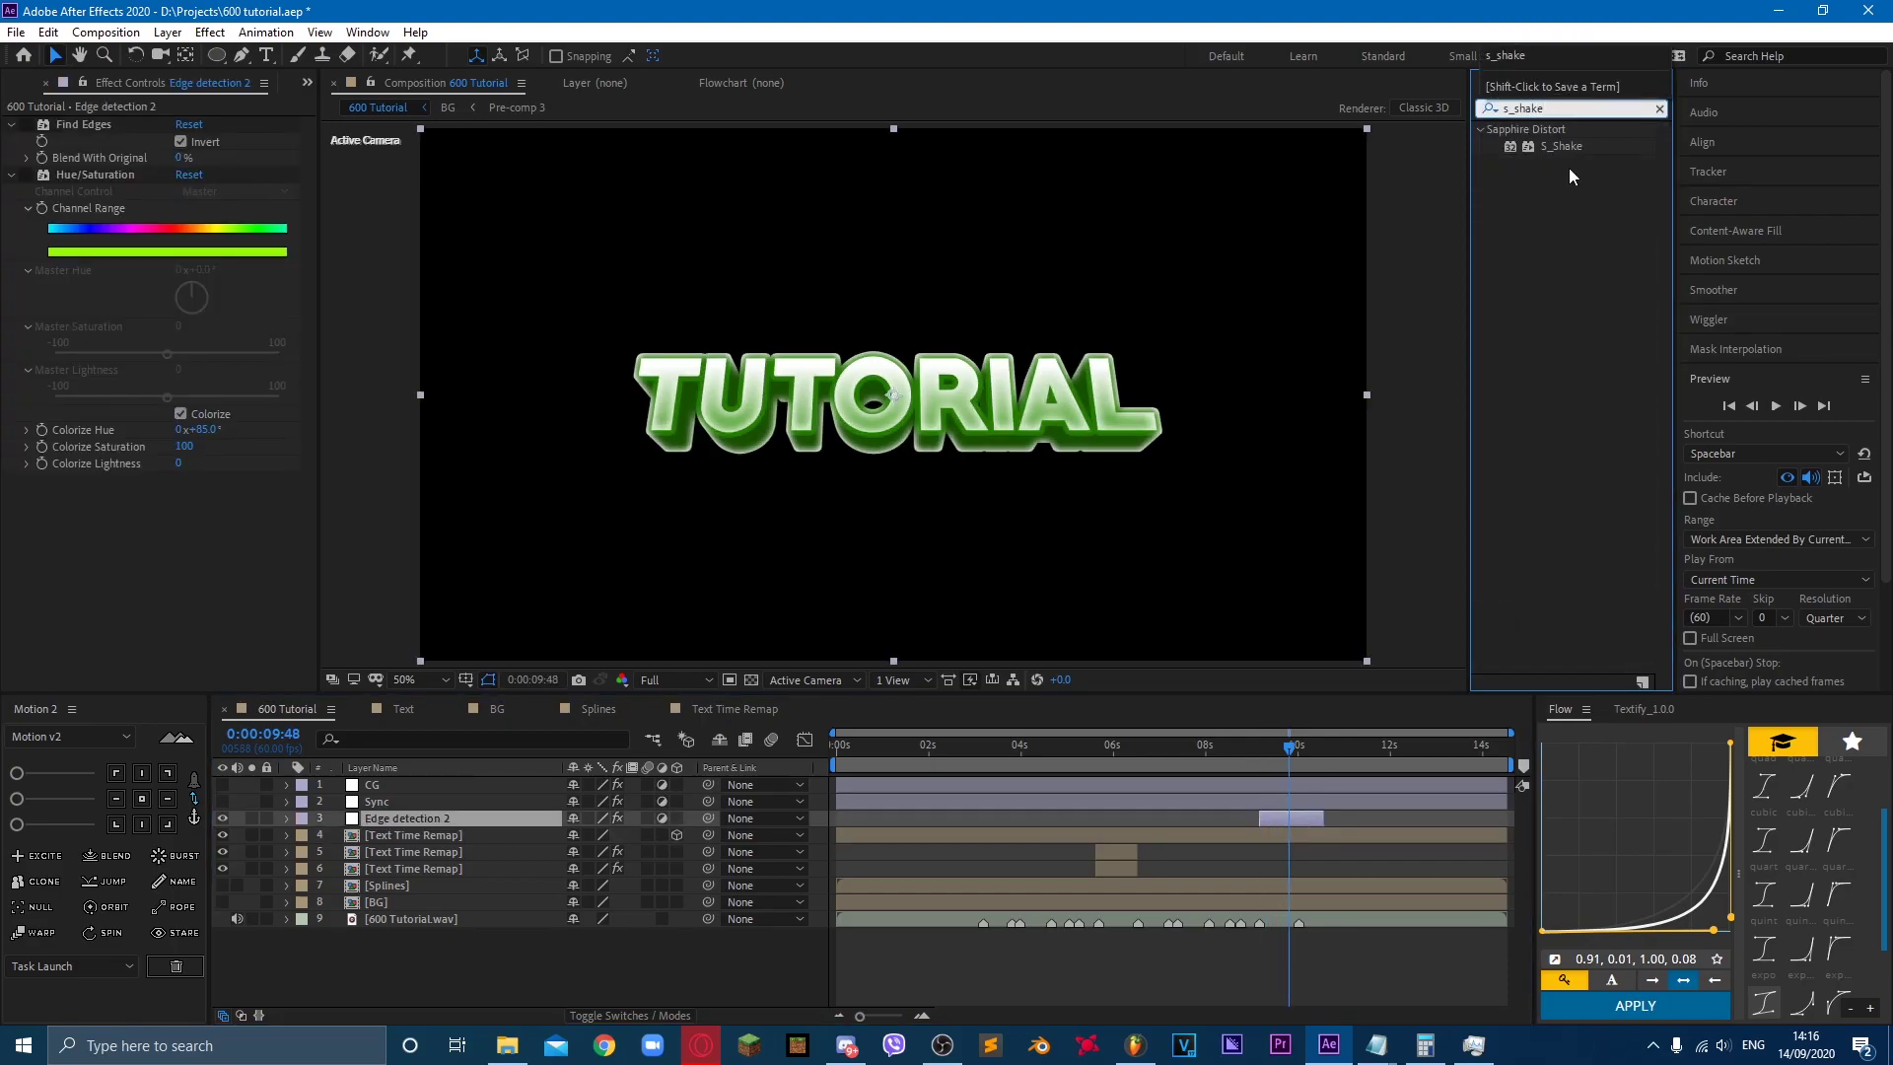
pyautogui.doubleClick(1555, 145)
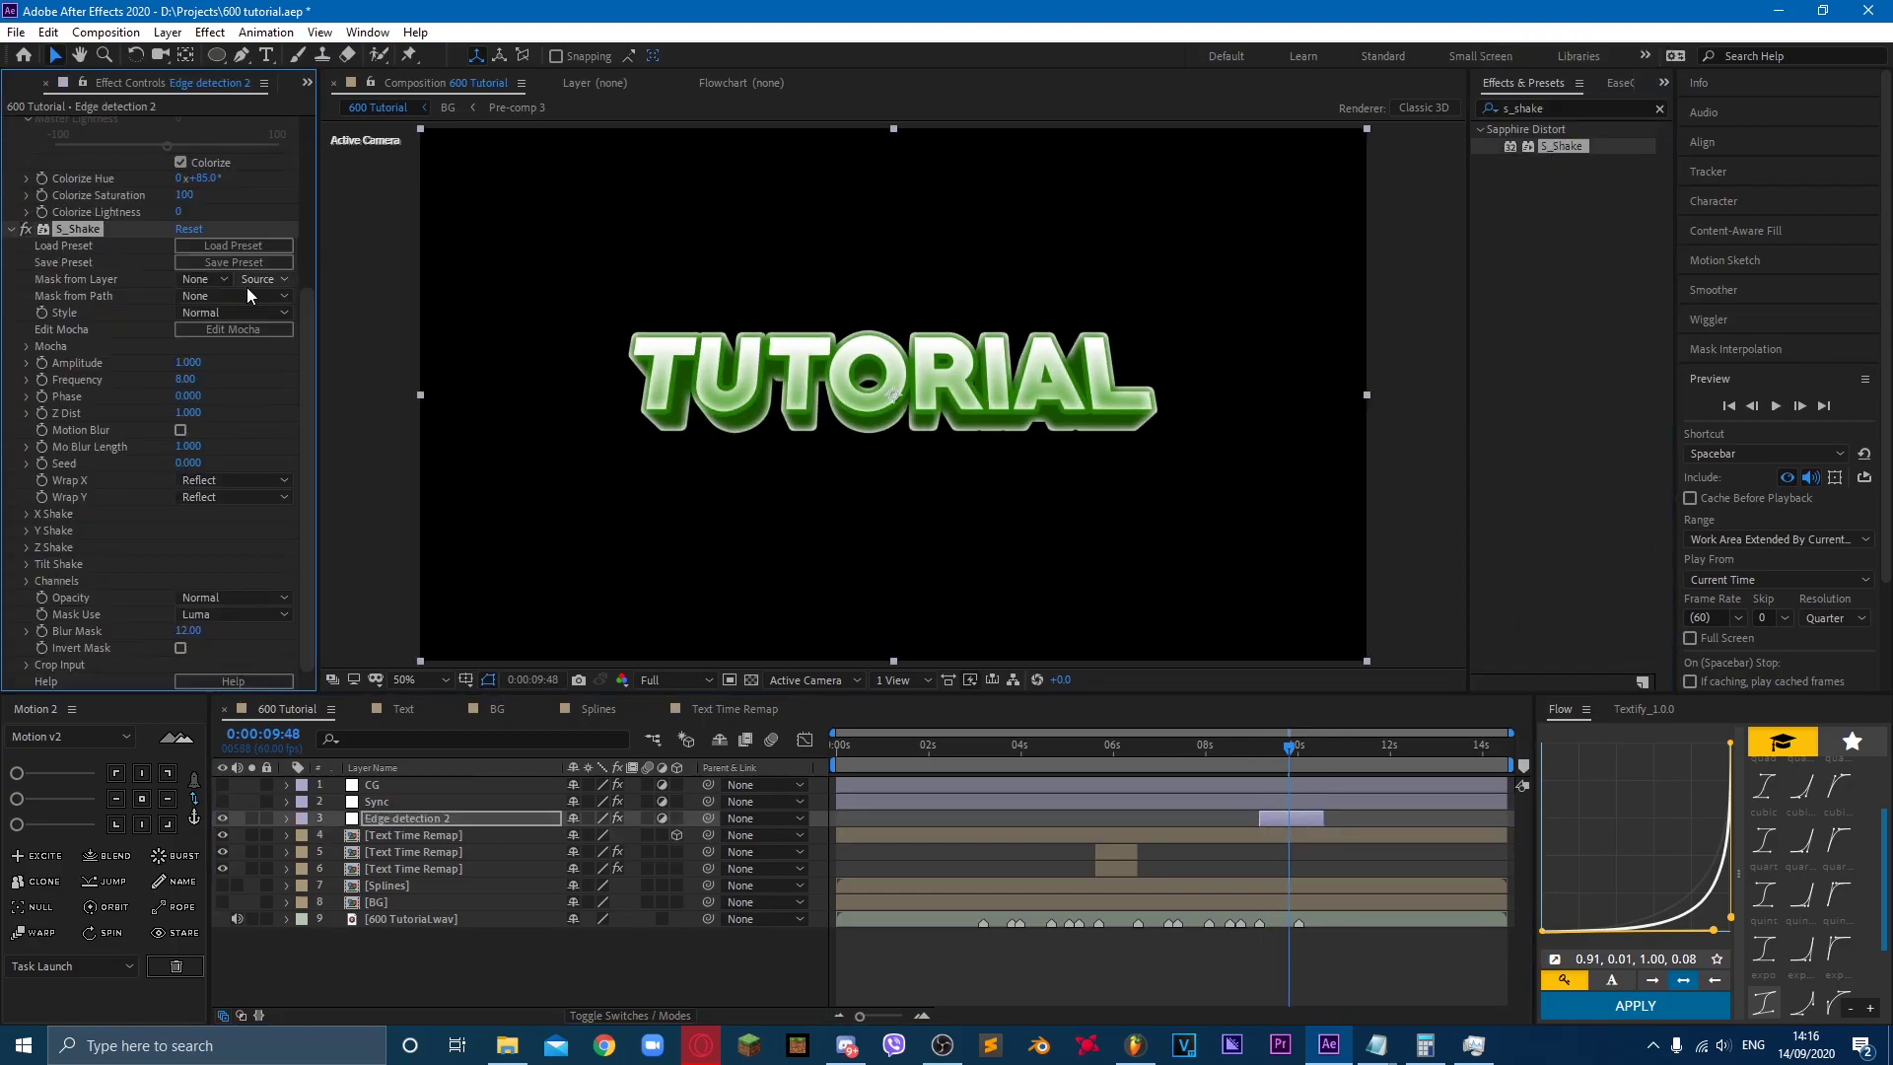
# Step: Set the X Rand Amp and Y Rand Amp of S_Shake to 0
pyautogui.click(26, 514)
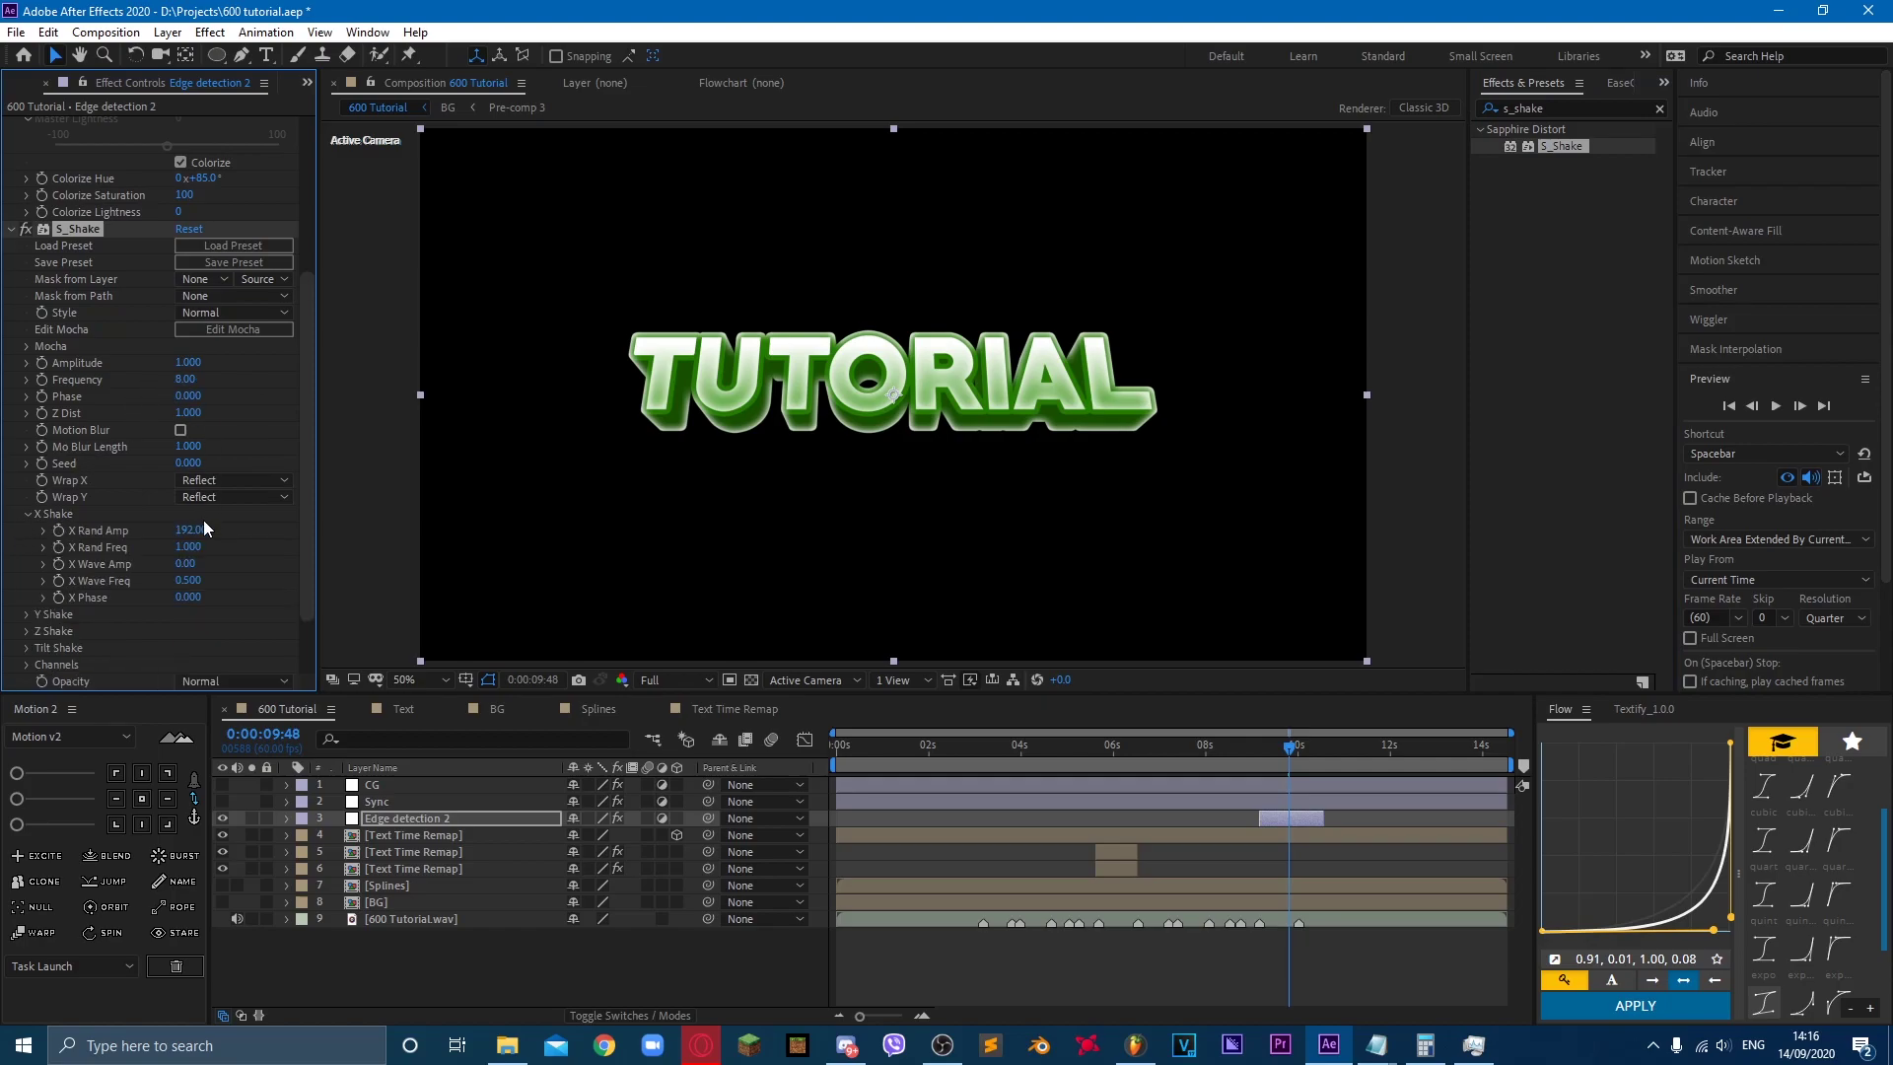
pyautogui.moveTo(197, 529); pyautogui.dragTo(207, 536)
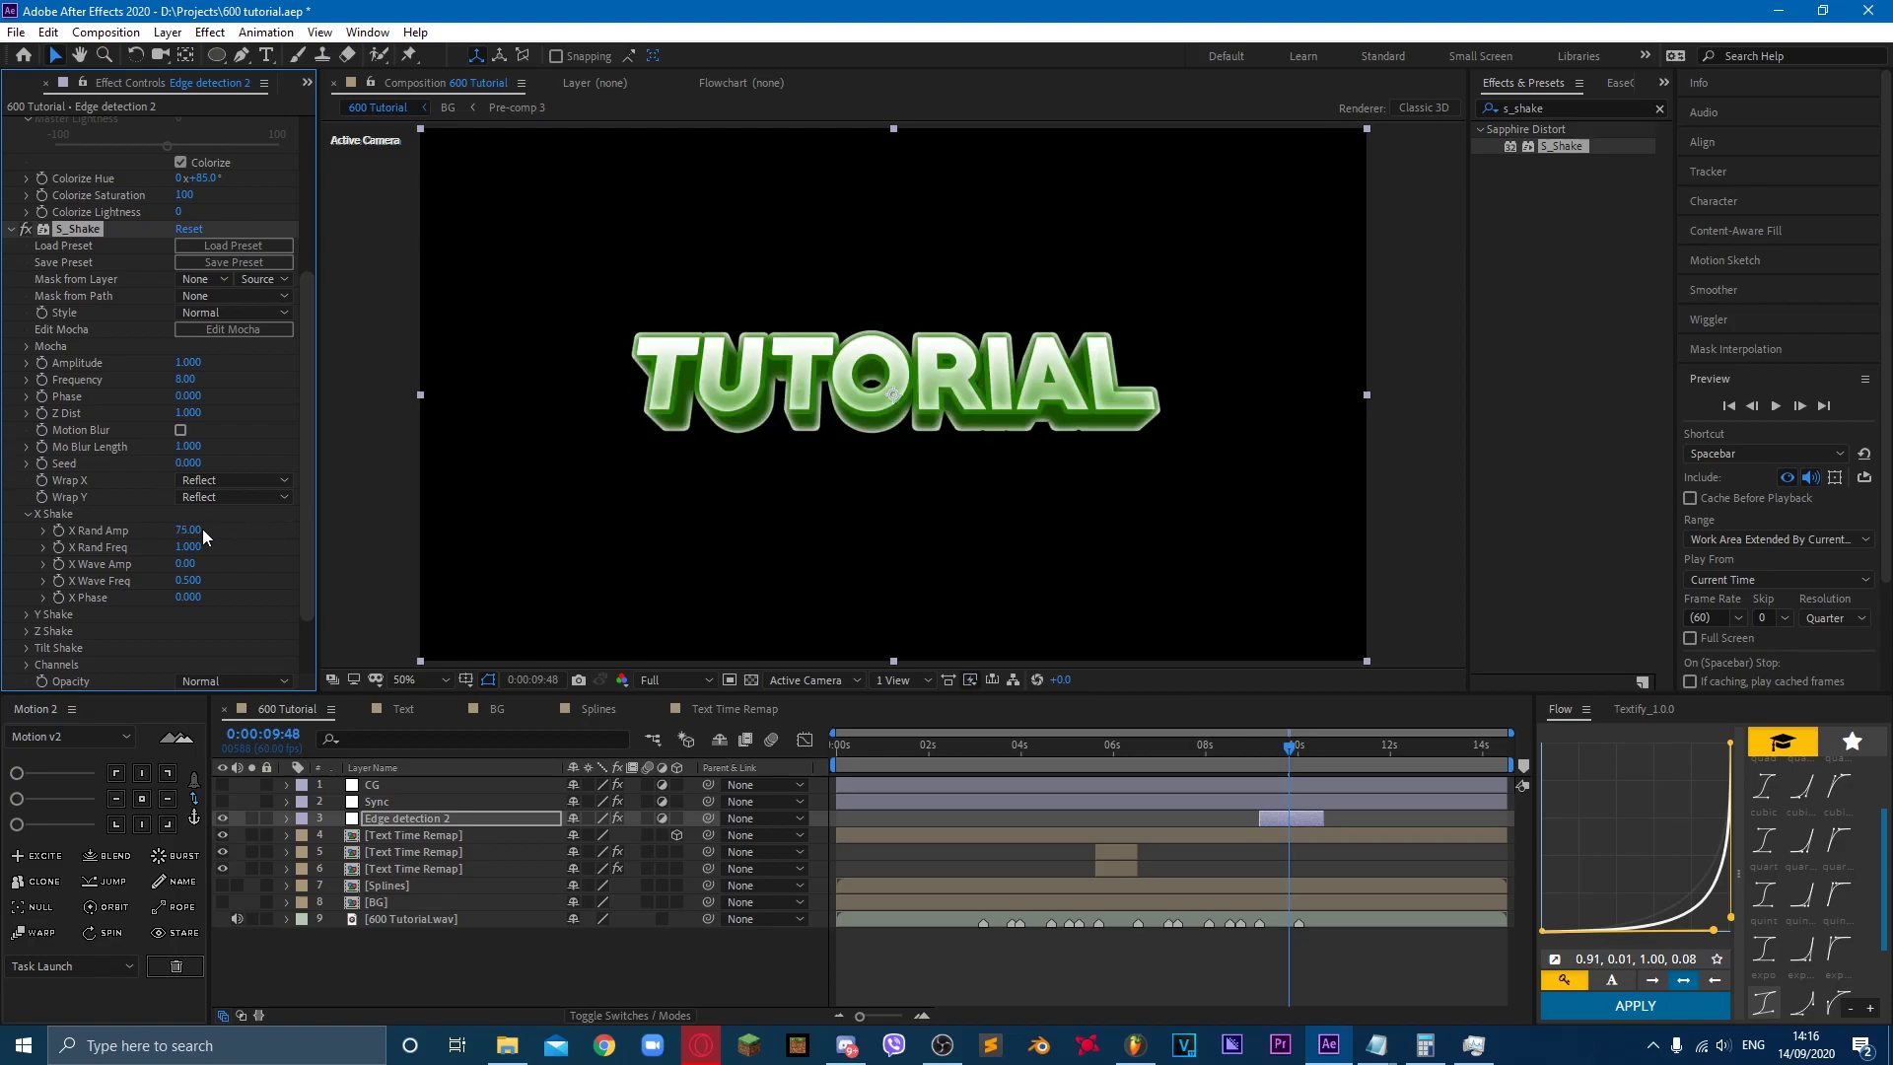
pyautogui.press('Return')
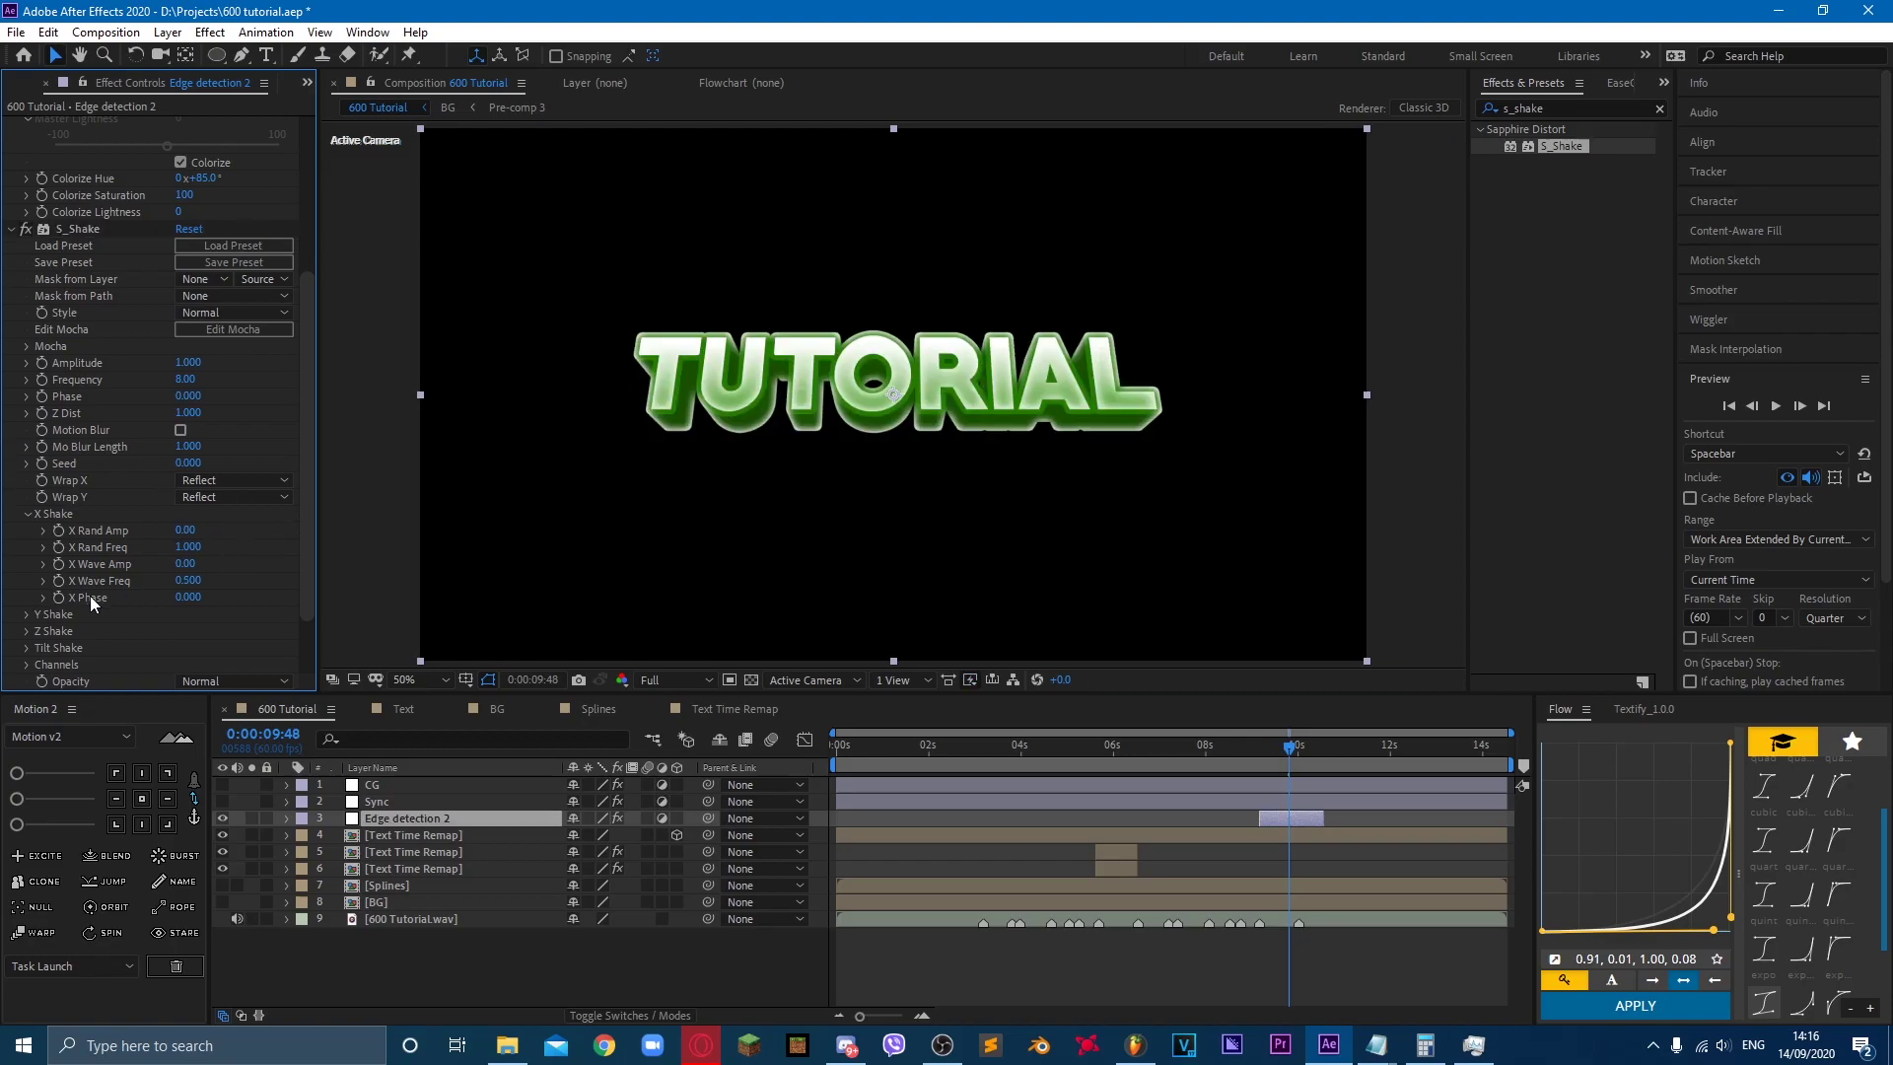
pyautogui.click(28, 614)
pyautogui.click(181, 612)
pyautogui.write('0')
pyautogui.press('Return')
pyautogui.scroll(-2, 24, 617)
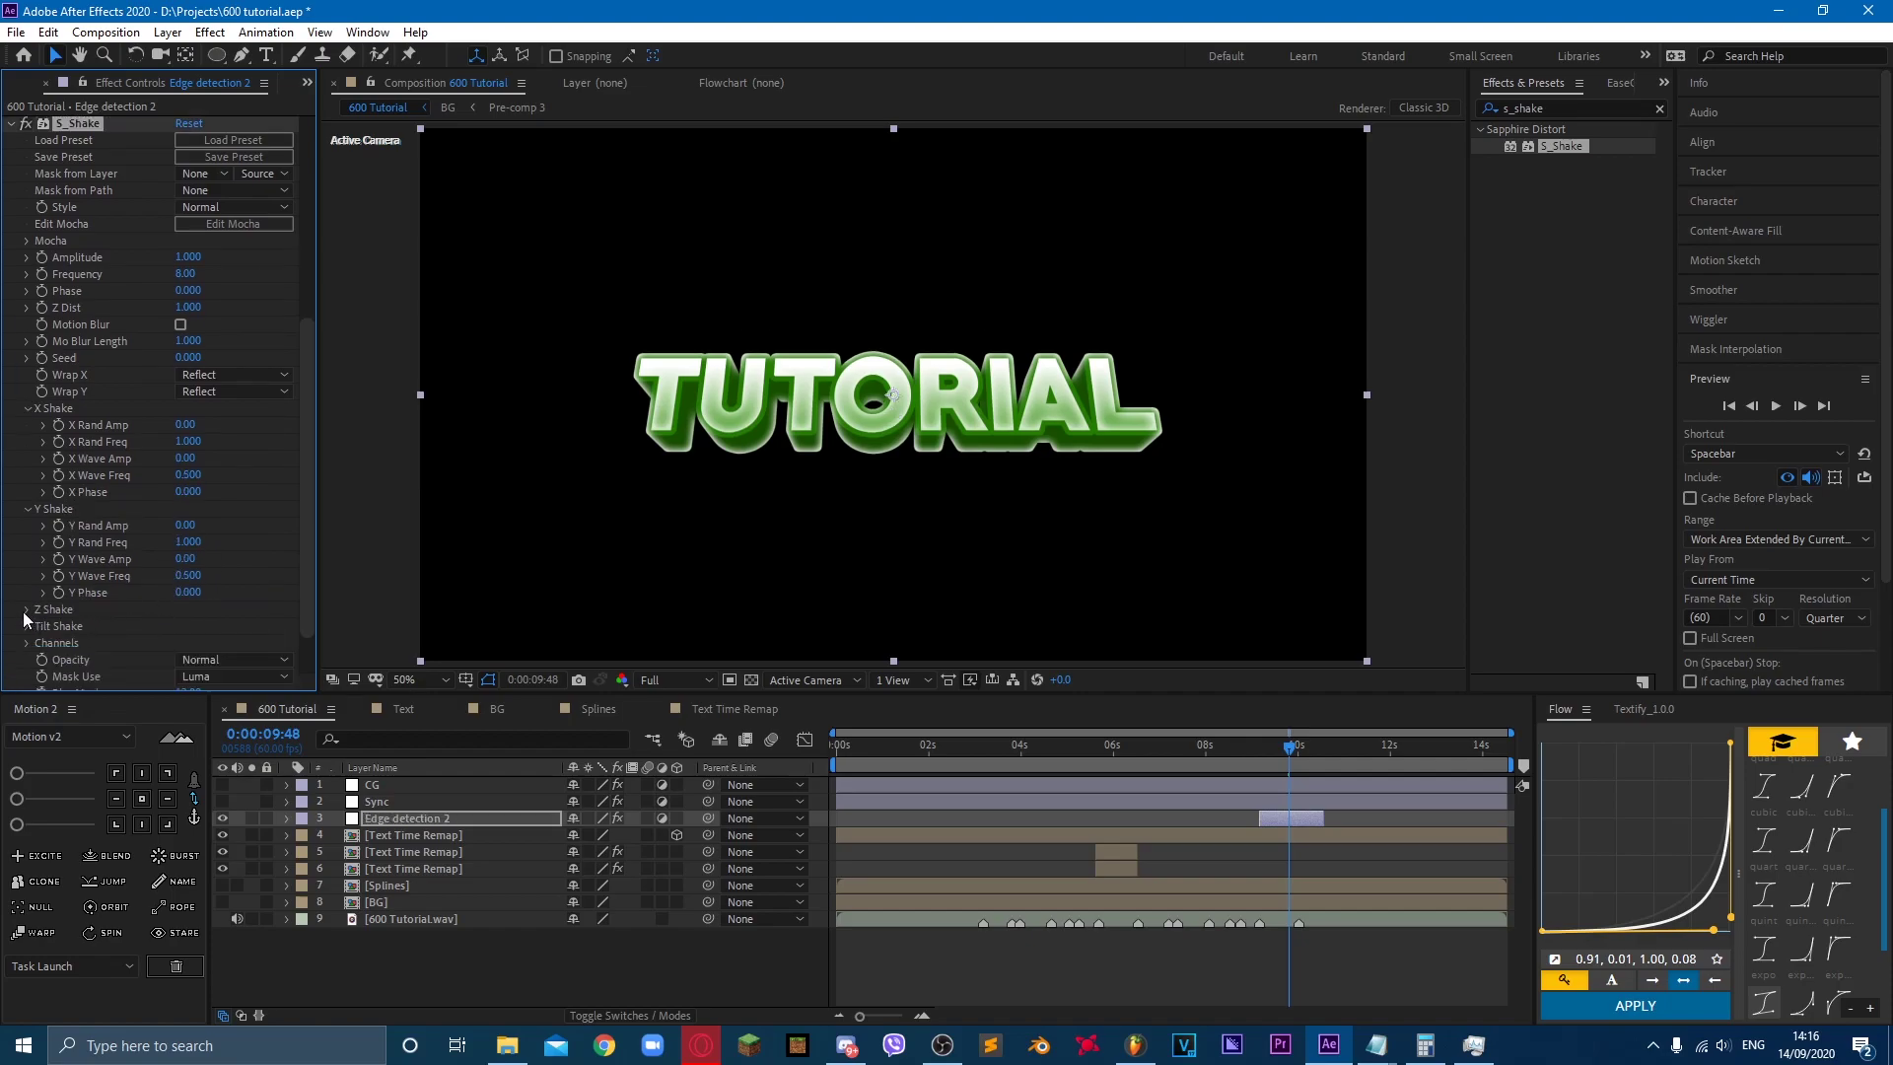
# Step: Set the X Wave Amp of S_Shake to 103 and X Wave Freq to 1.01, and preview the horizontal shake
pyautogui.press('pagedown')
pyautogui.press('pagedown')
pyautogui.press('pagedown')
pyautogui.press('pagedown')
pyautogui.press('pagedown')
pyautogui.press('pagedown')
pyautogui.moveTo(205, 461)
pyautogui.mouseDown()
pyautogui.moveTo(184, 458)
pyautogui.moveTo(260, 452)
pyautogui.moveTo(186, 478)
pyautogui.moveTo(236, 478)
pyautogui.mouseUp()
pyautogui.press('space')
pyautogui.click(1269, 755)
pyautogui.press('space')
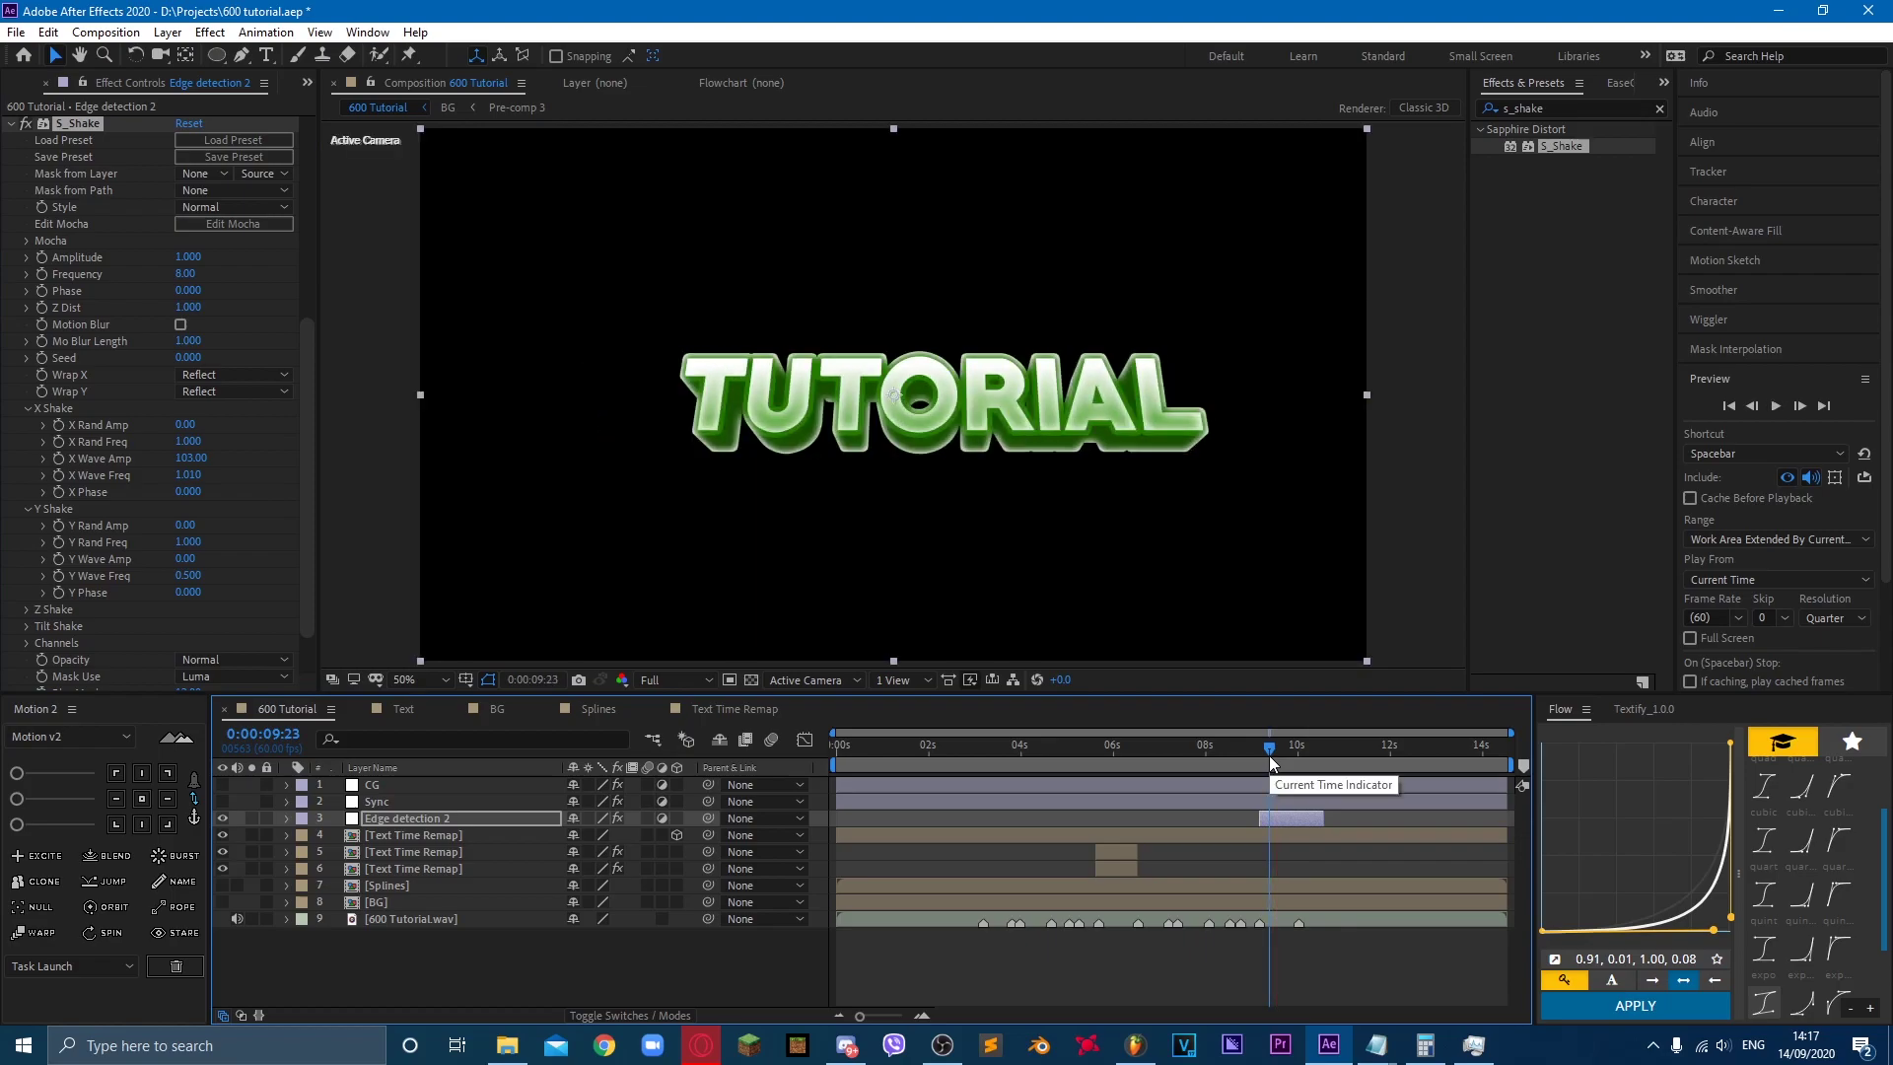
# Step: Lower the overall Frequency of S_Shake to 3 and preview the shake from 0:00:09:20
pyautogui.press('space')
pyautogui.moveTo(181, 275); pyautogui.dragTo(263, 275)
pyautogui.press('space')
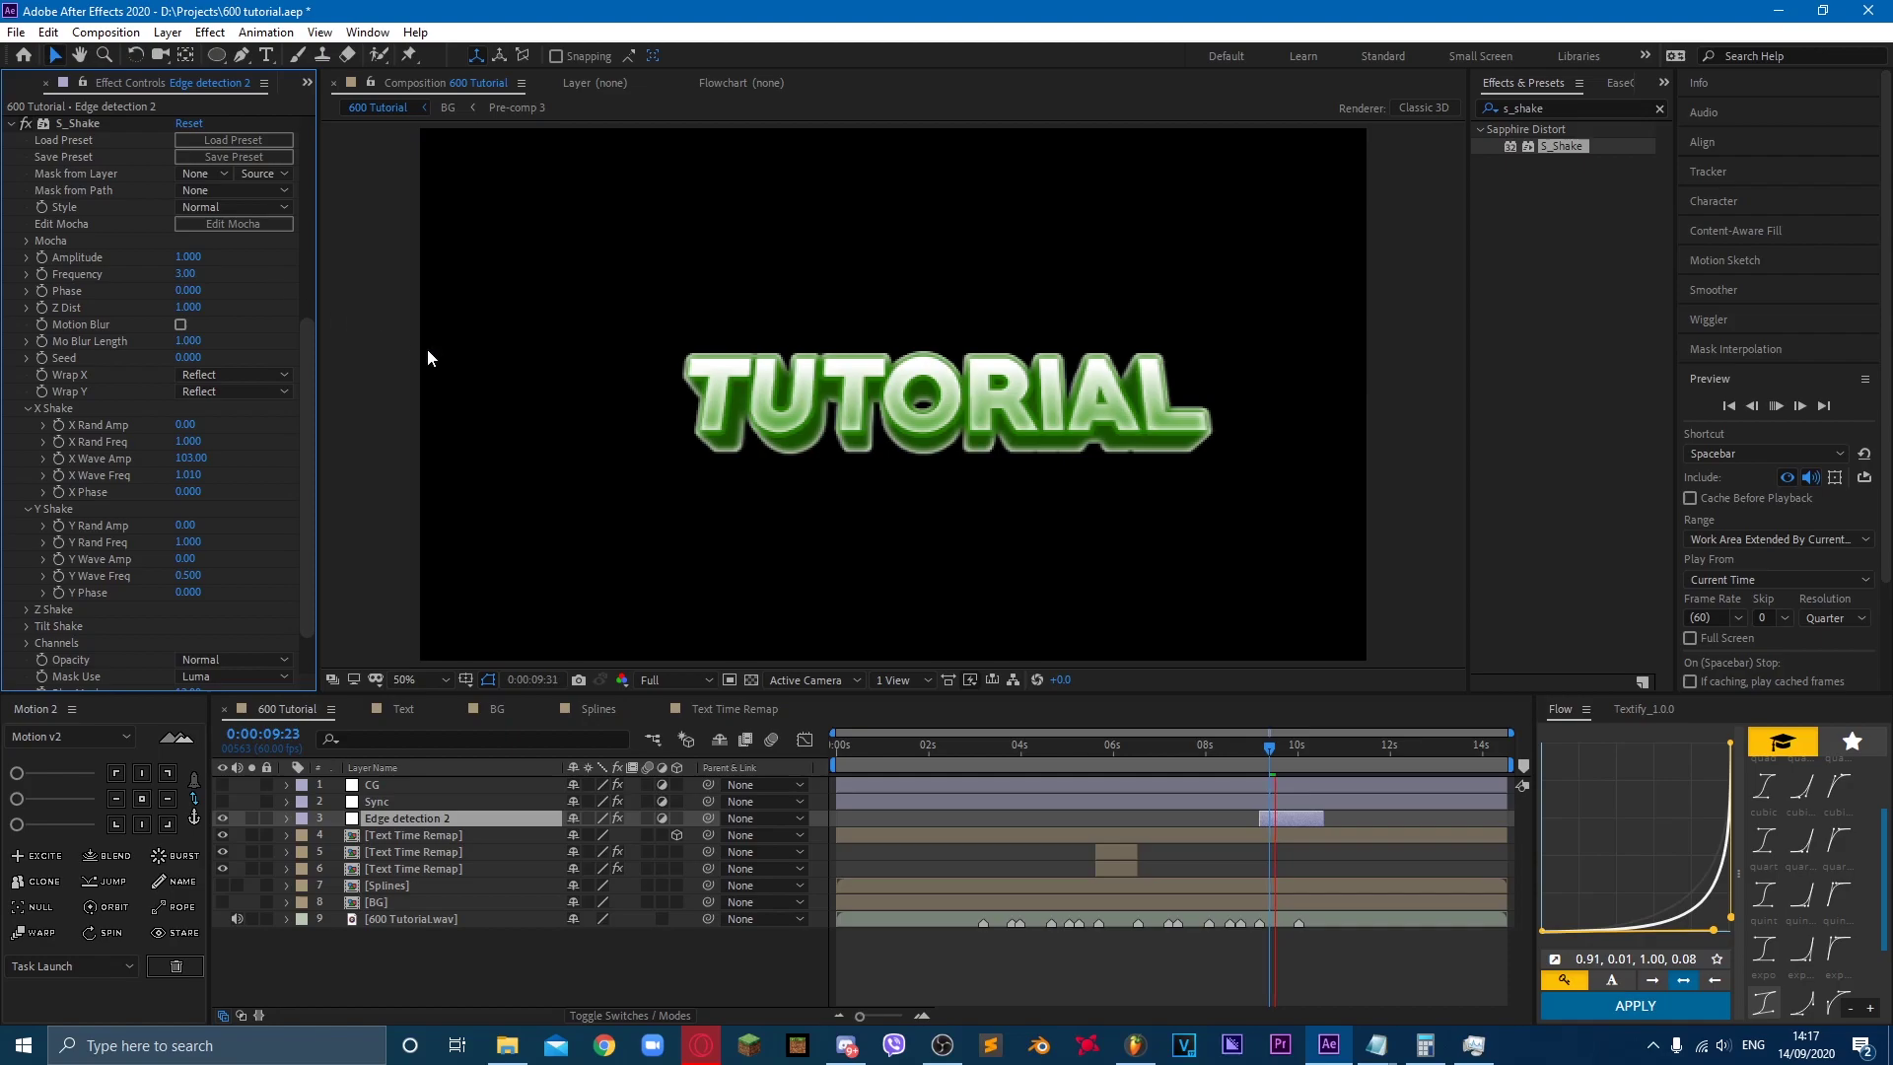
pyautogui.click(1265, 747)
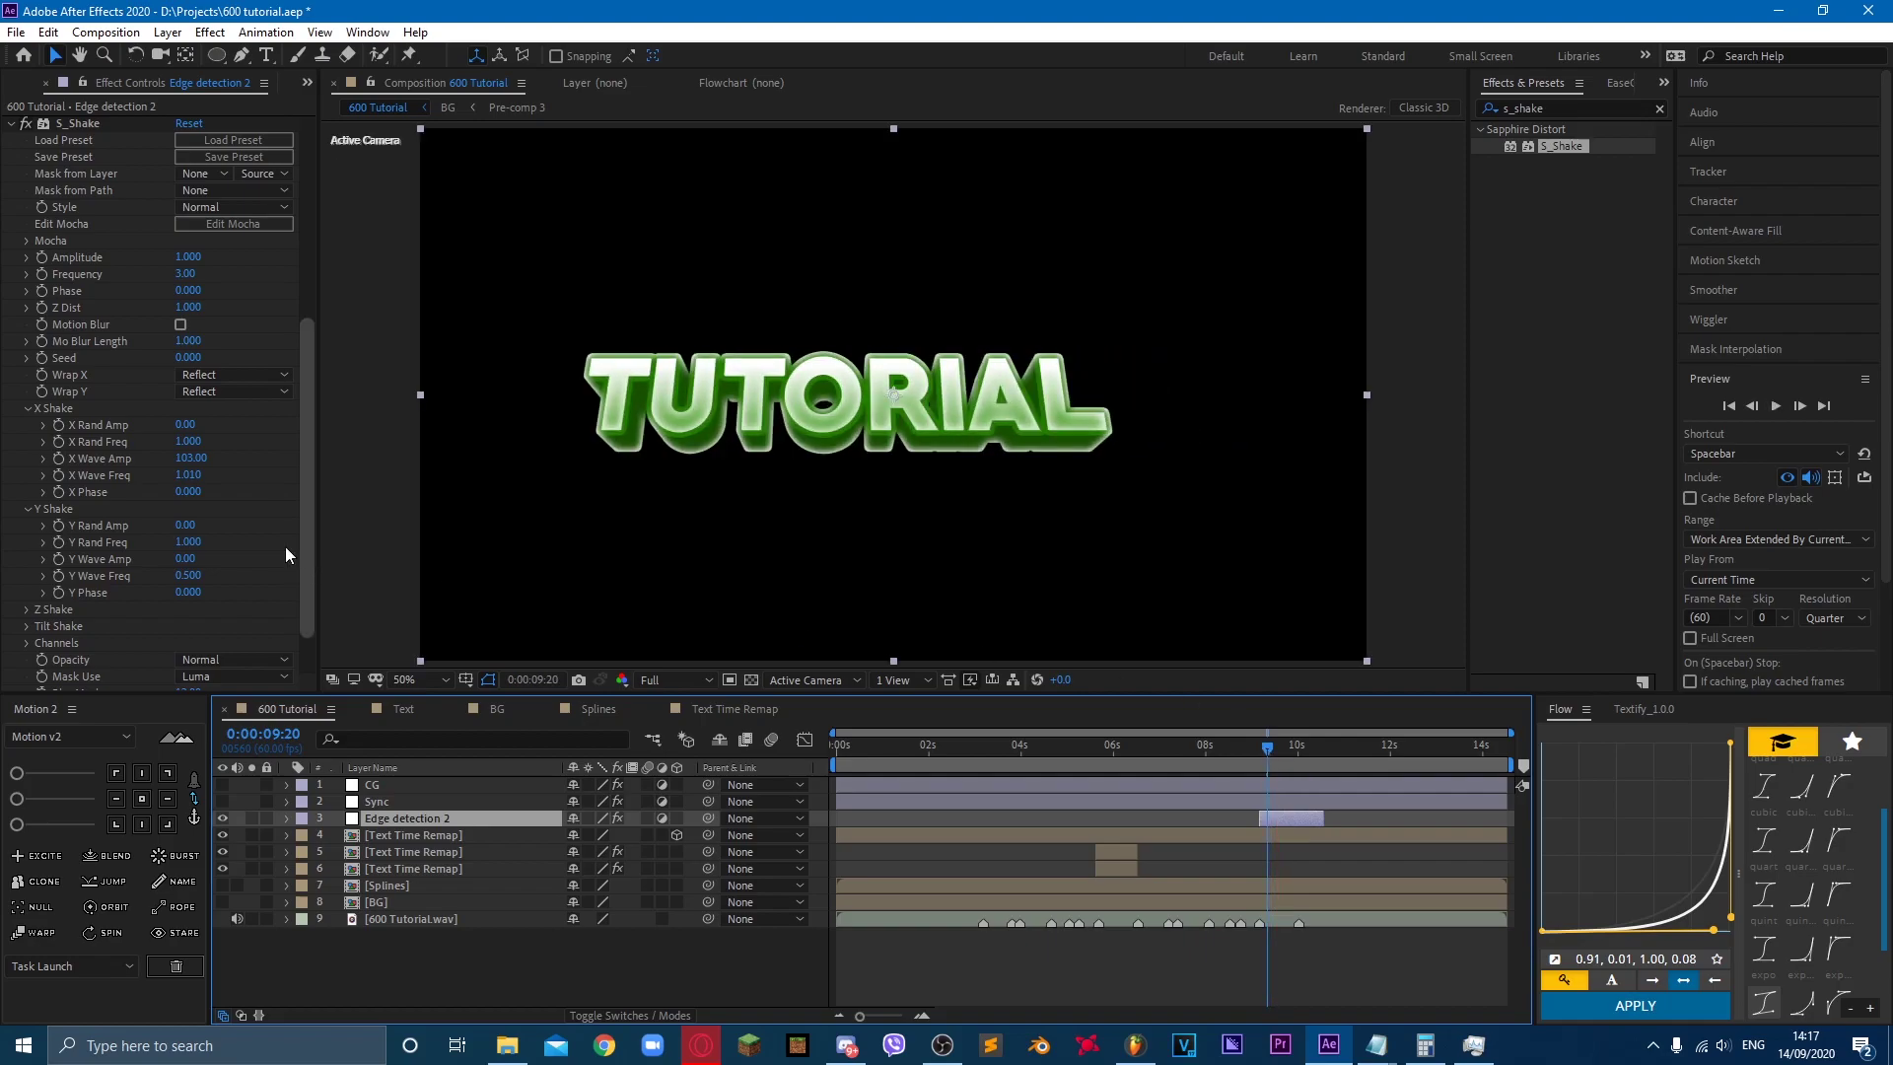
pyautogui.press('space')
# Step: Raise the X Wave Amp of S_Shake to 140 and preview the shake
pyautogui.moveTo(193, 463); pyautogui.dragTo(215, 457)
pyautogui.press('space')
pyautogui.click(1286, 747)
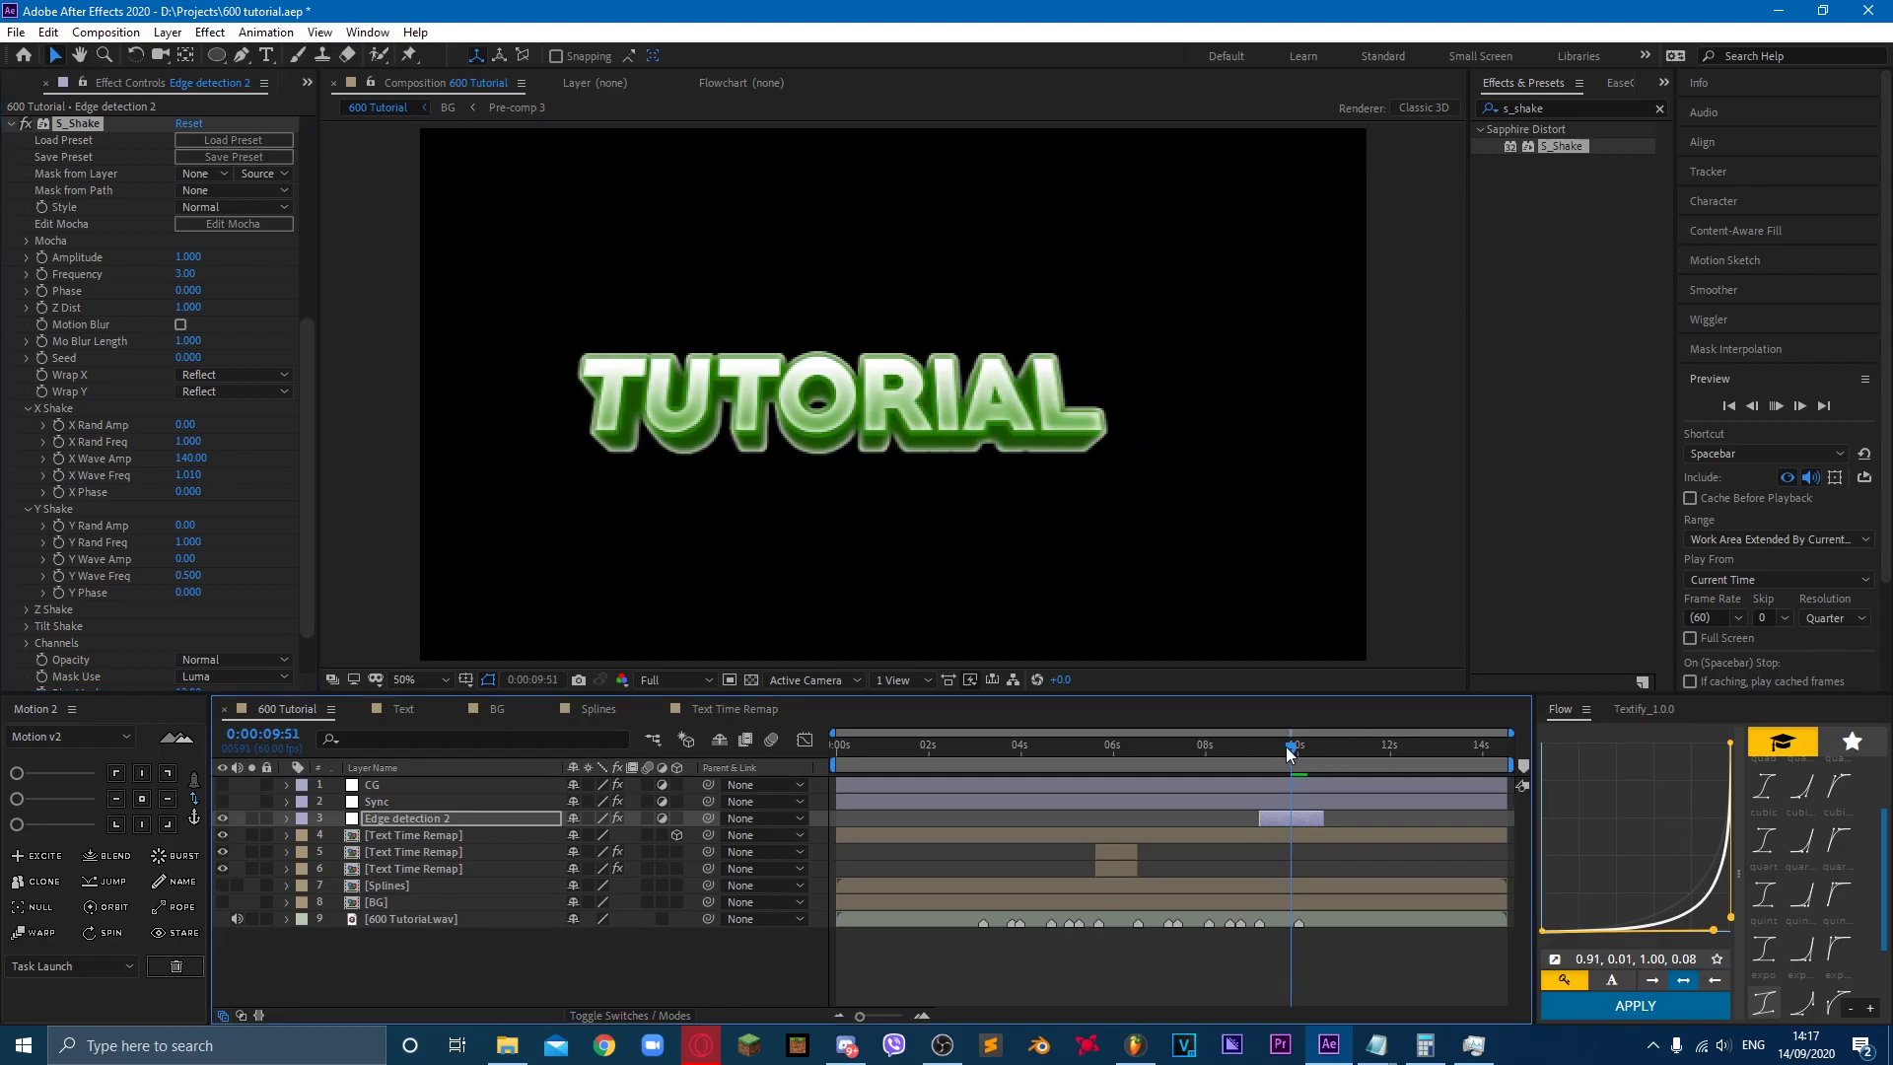
pyautogui.moveTo(1286, 751); pyautogui.dragTo(1271, 751)
# Step: Try out a Z Wave Amp and a Y Wave Amp of 40 in S_Shake, and return both to 0
pyautogui.click(26, 609)
pyautogui.scroll(-1, 148, 641)
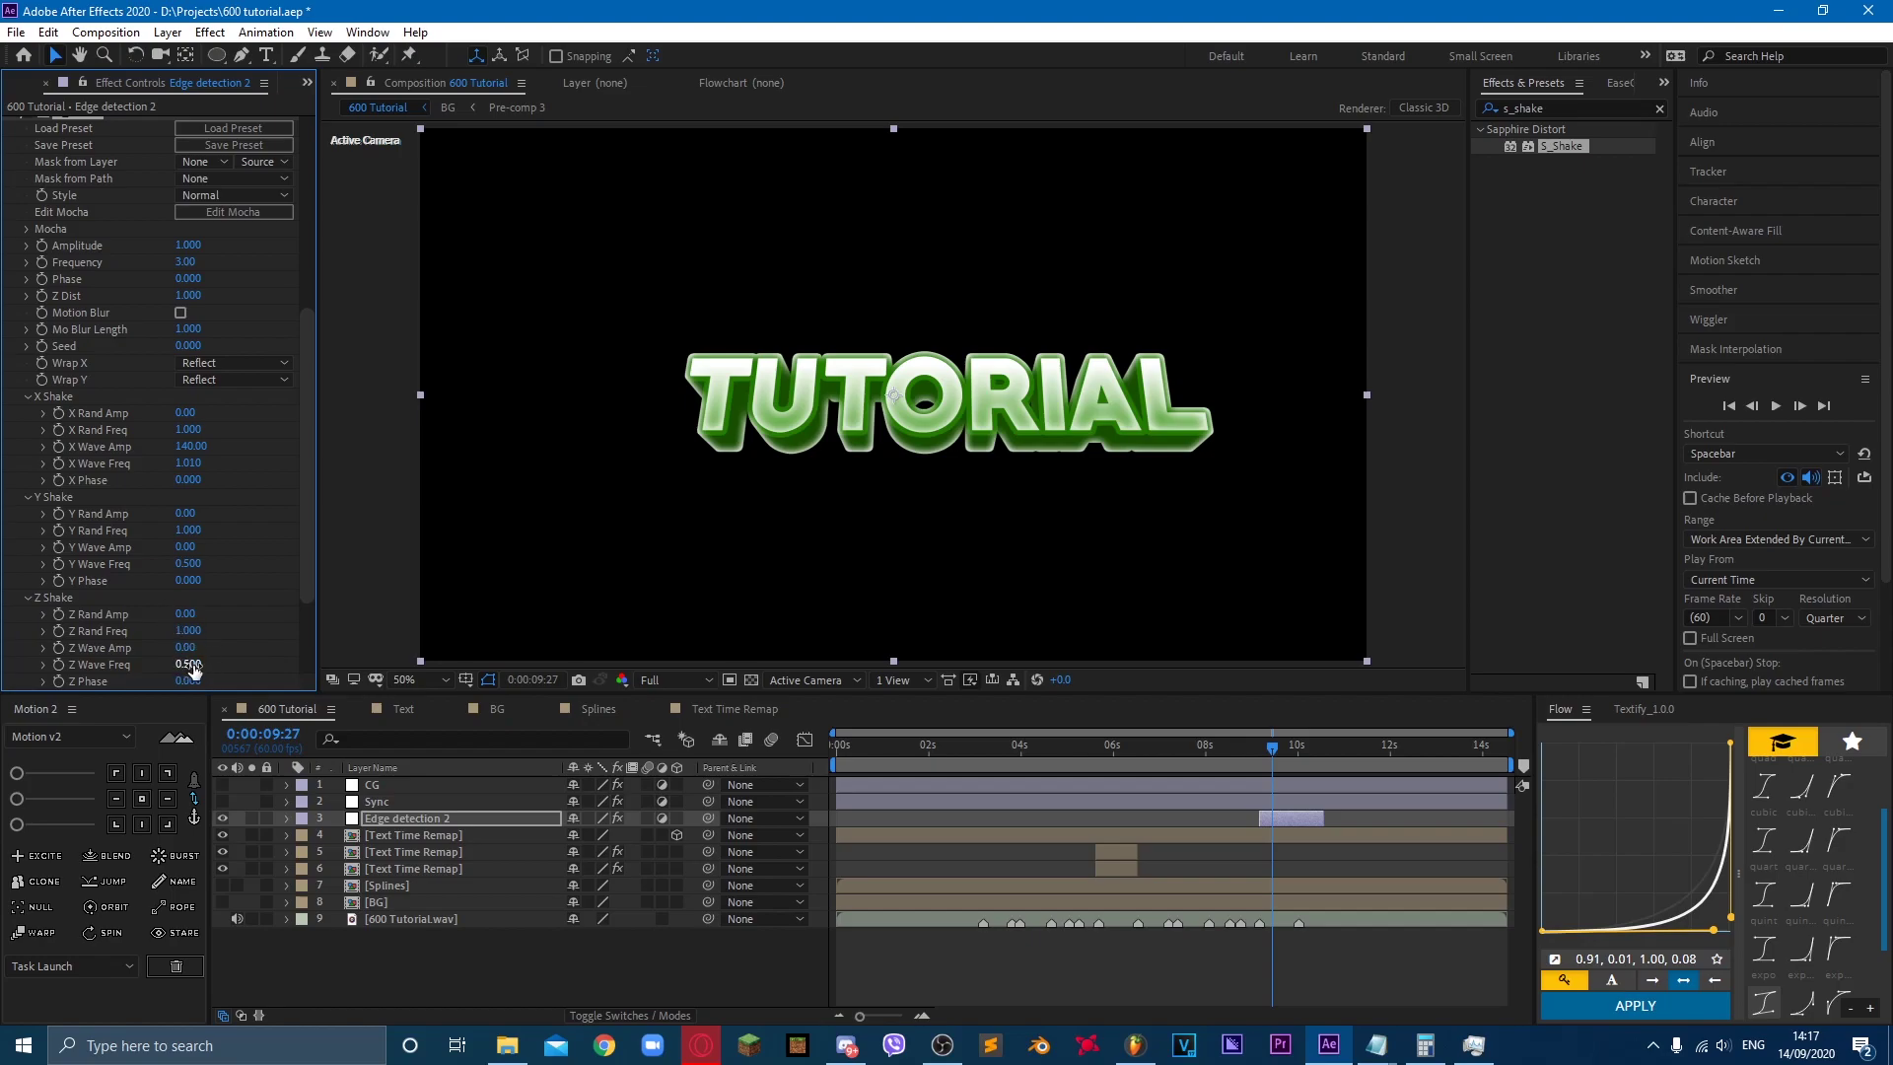
pyautogui.moveTo(185, 648); pyautogui.dragTo(296, 616)
pyautogui.press('space')
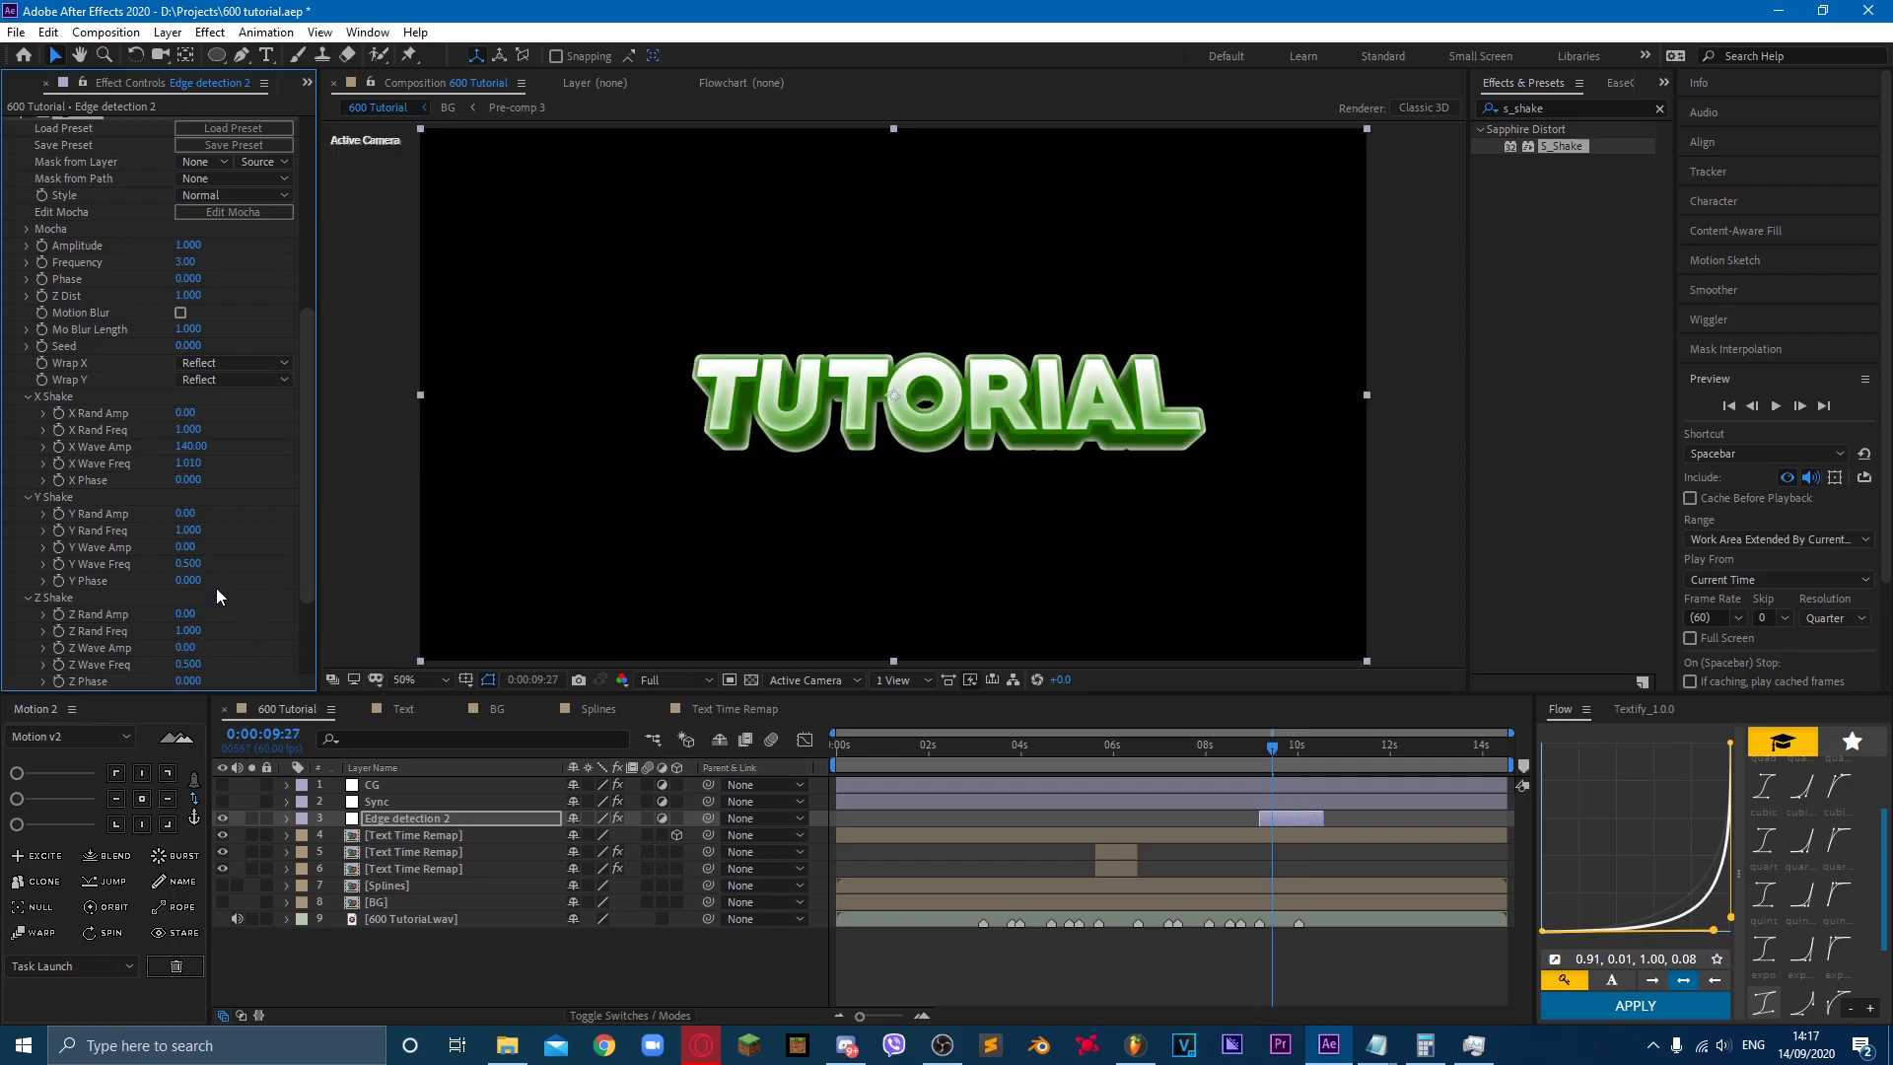
pyautogui.press('space')
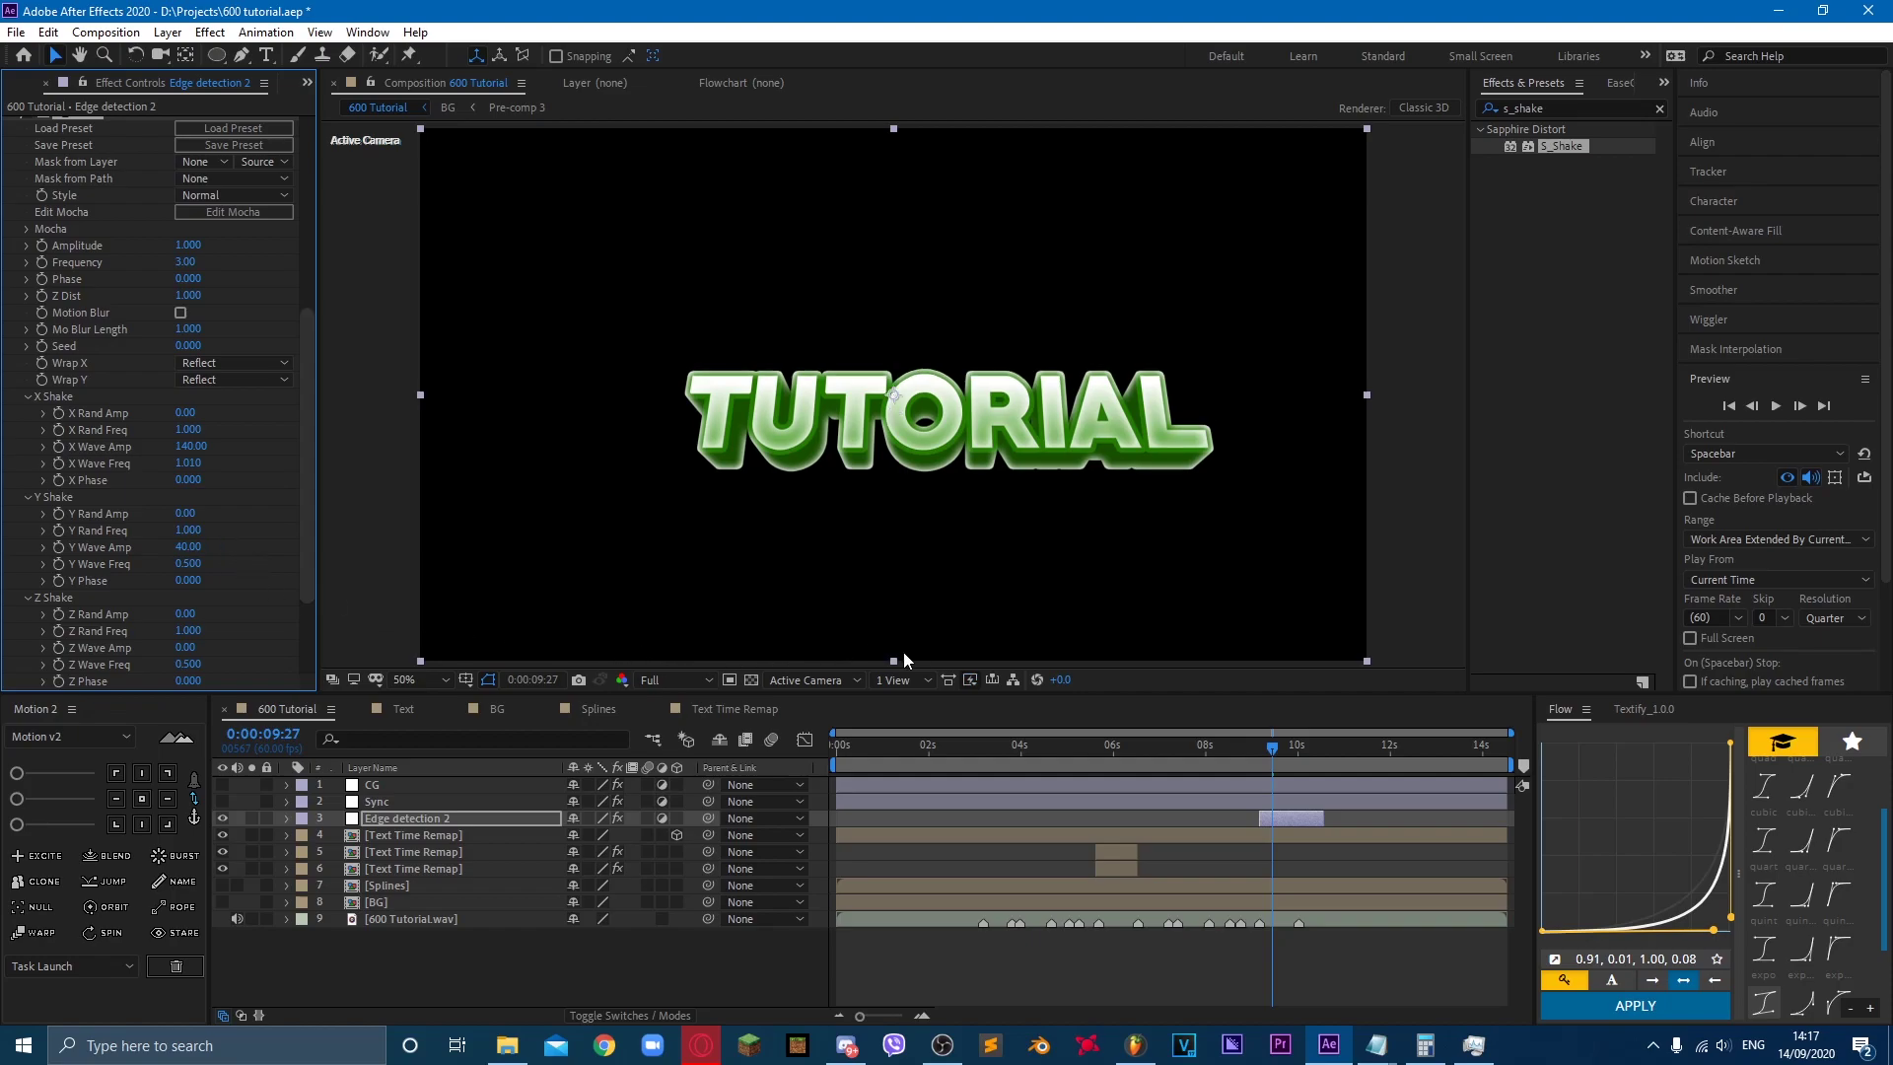
pyautogui.moveTo(188, 546); pyautogui.dragTo(148, 548)
# Step: Set the Tilt Wave Amp of S_Shake to 2.1 and Tilt Wave Freq to 1.15, and preview the tilt
pyautogui.scroll(-3, 229, 614)
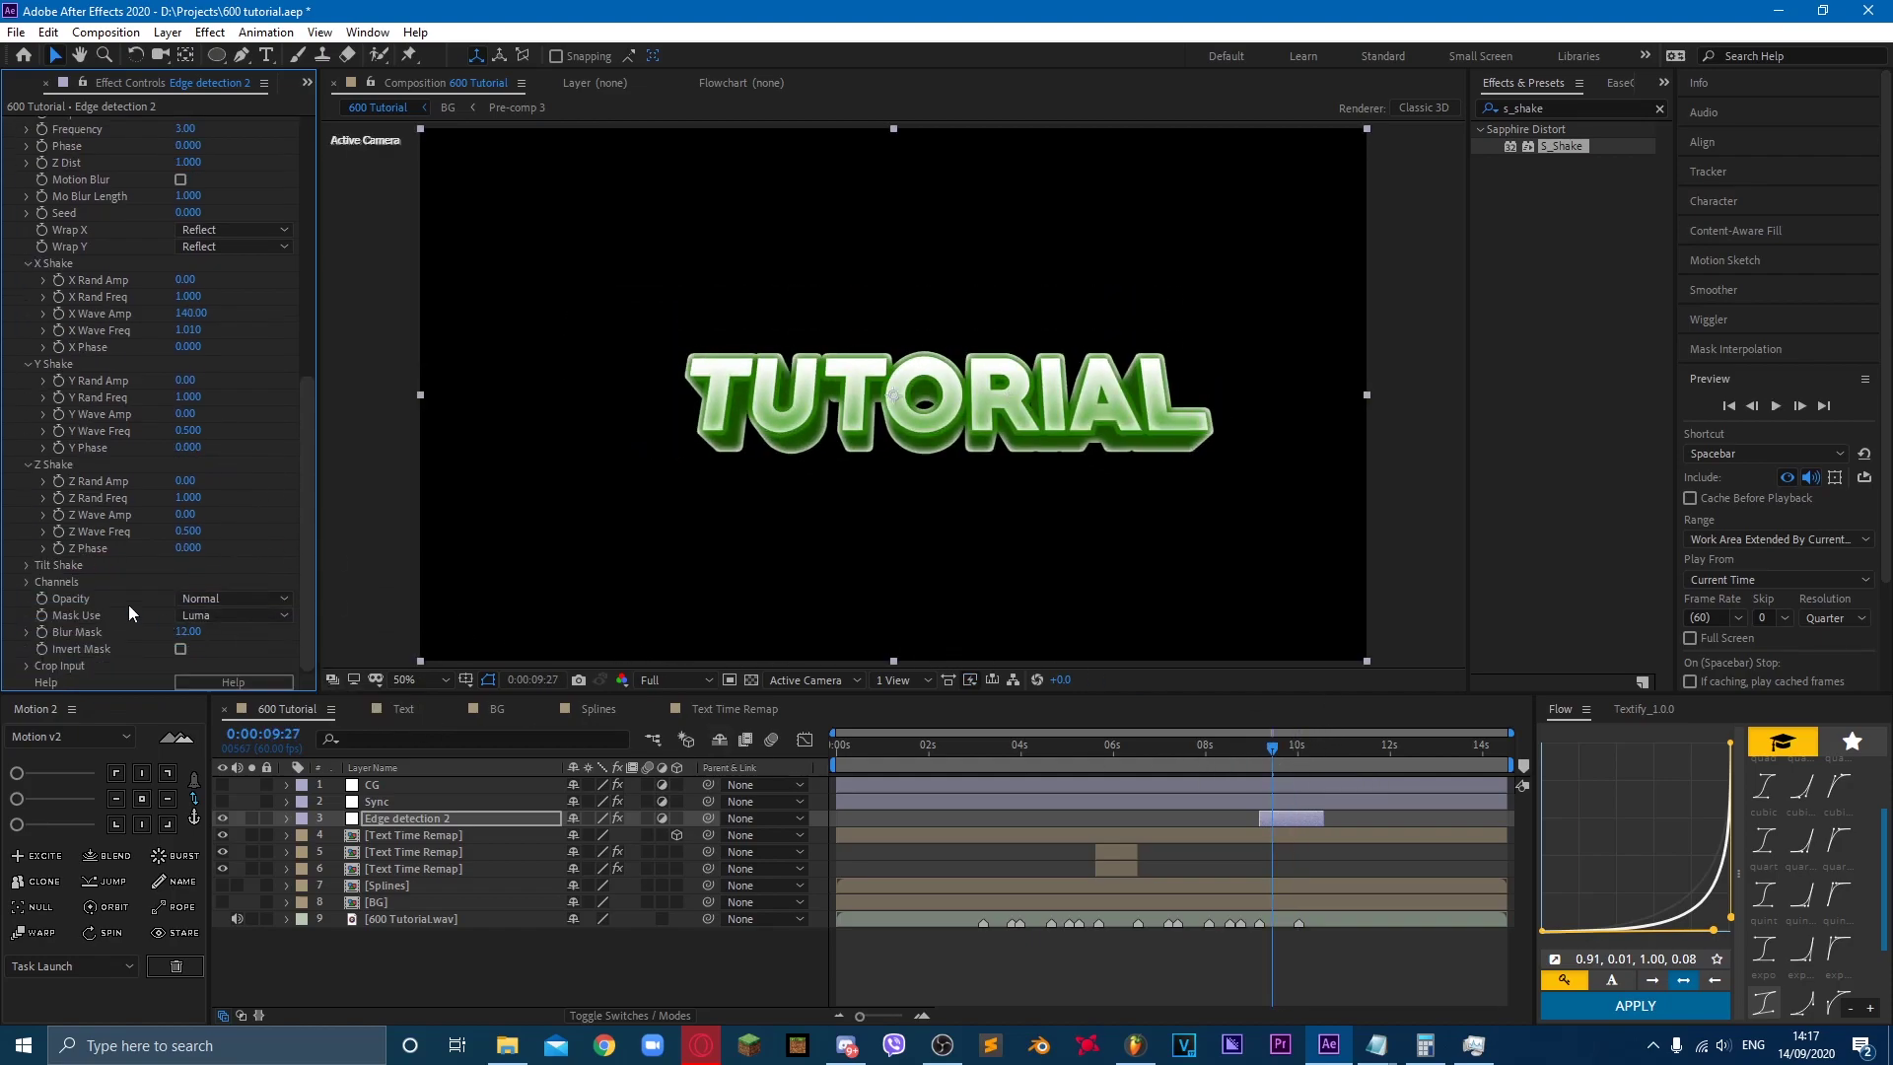
pyautogui.click(25, 566)
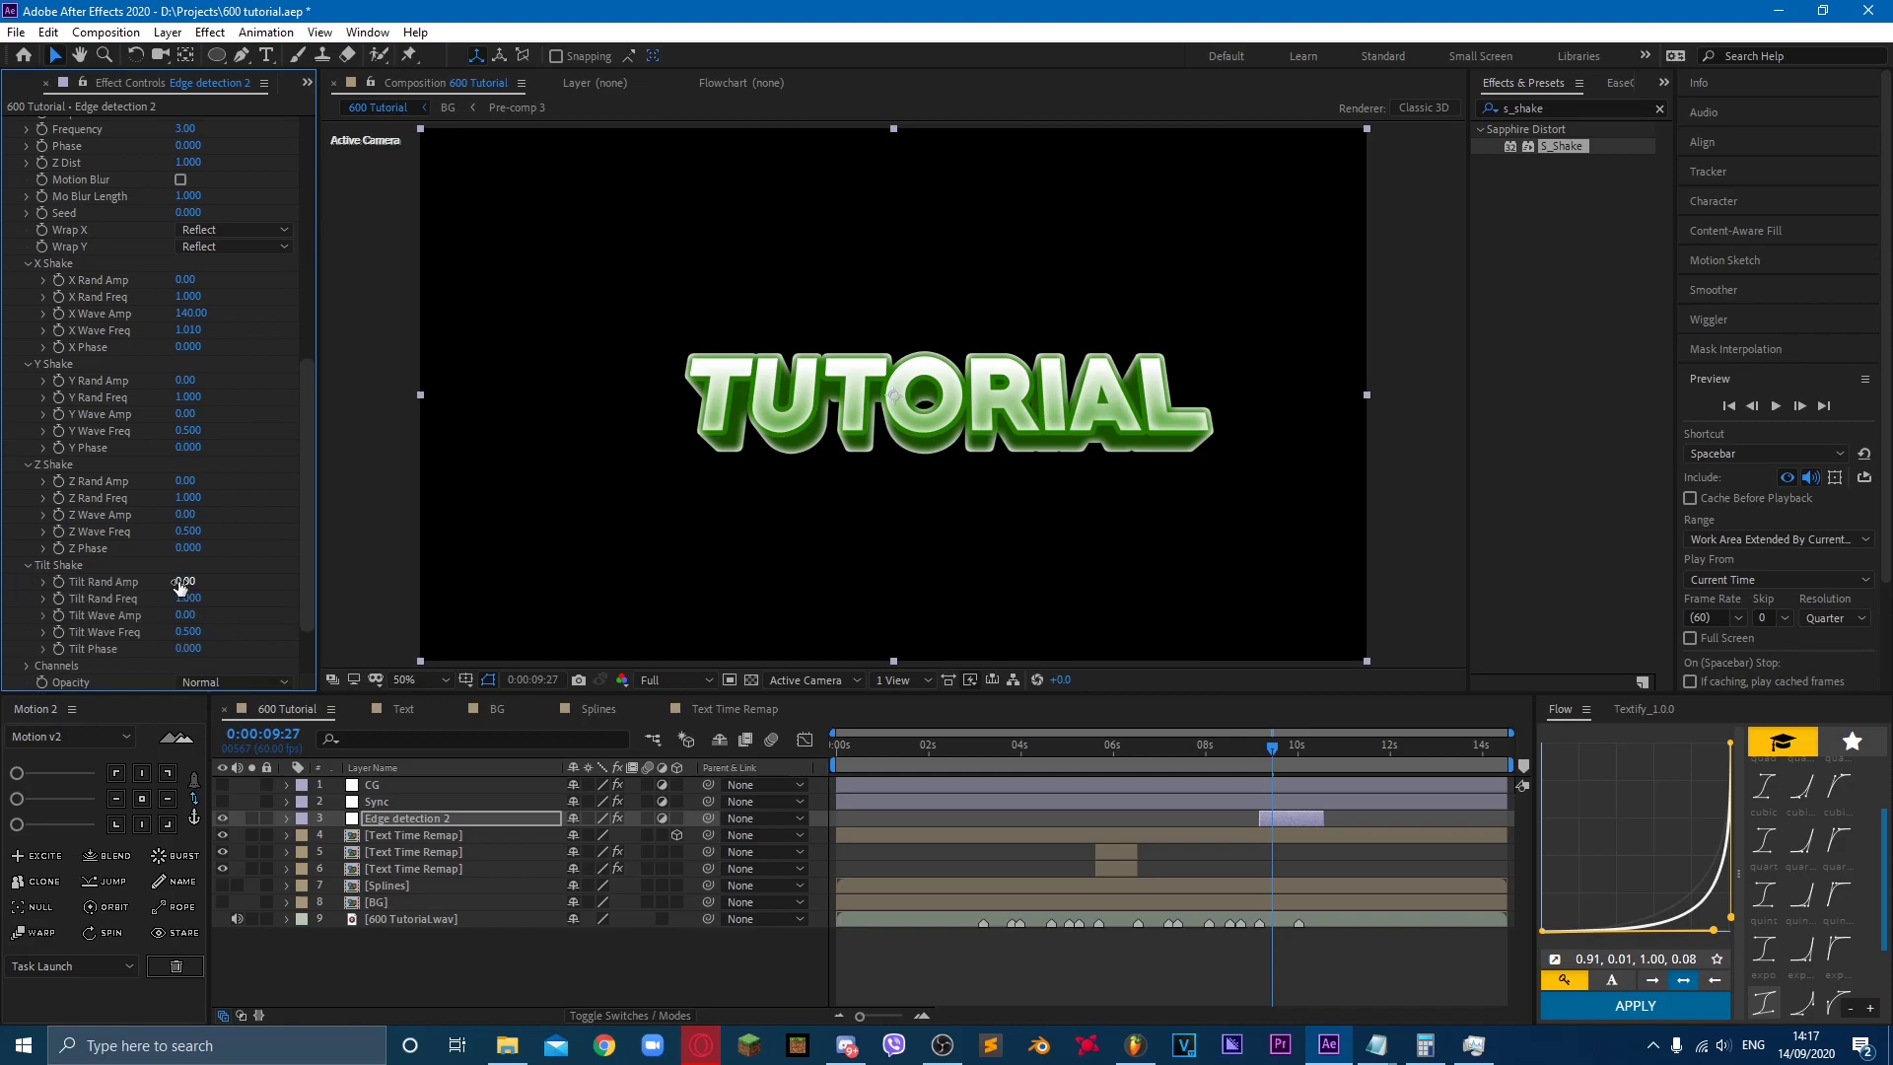
pyautogui.moveTo(205, 616); pyautogui.dragTo(225, 631)
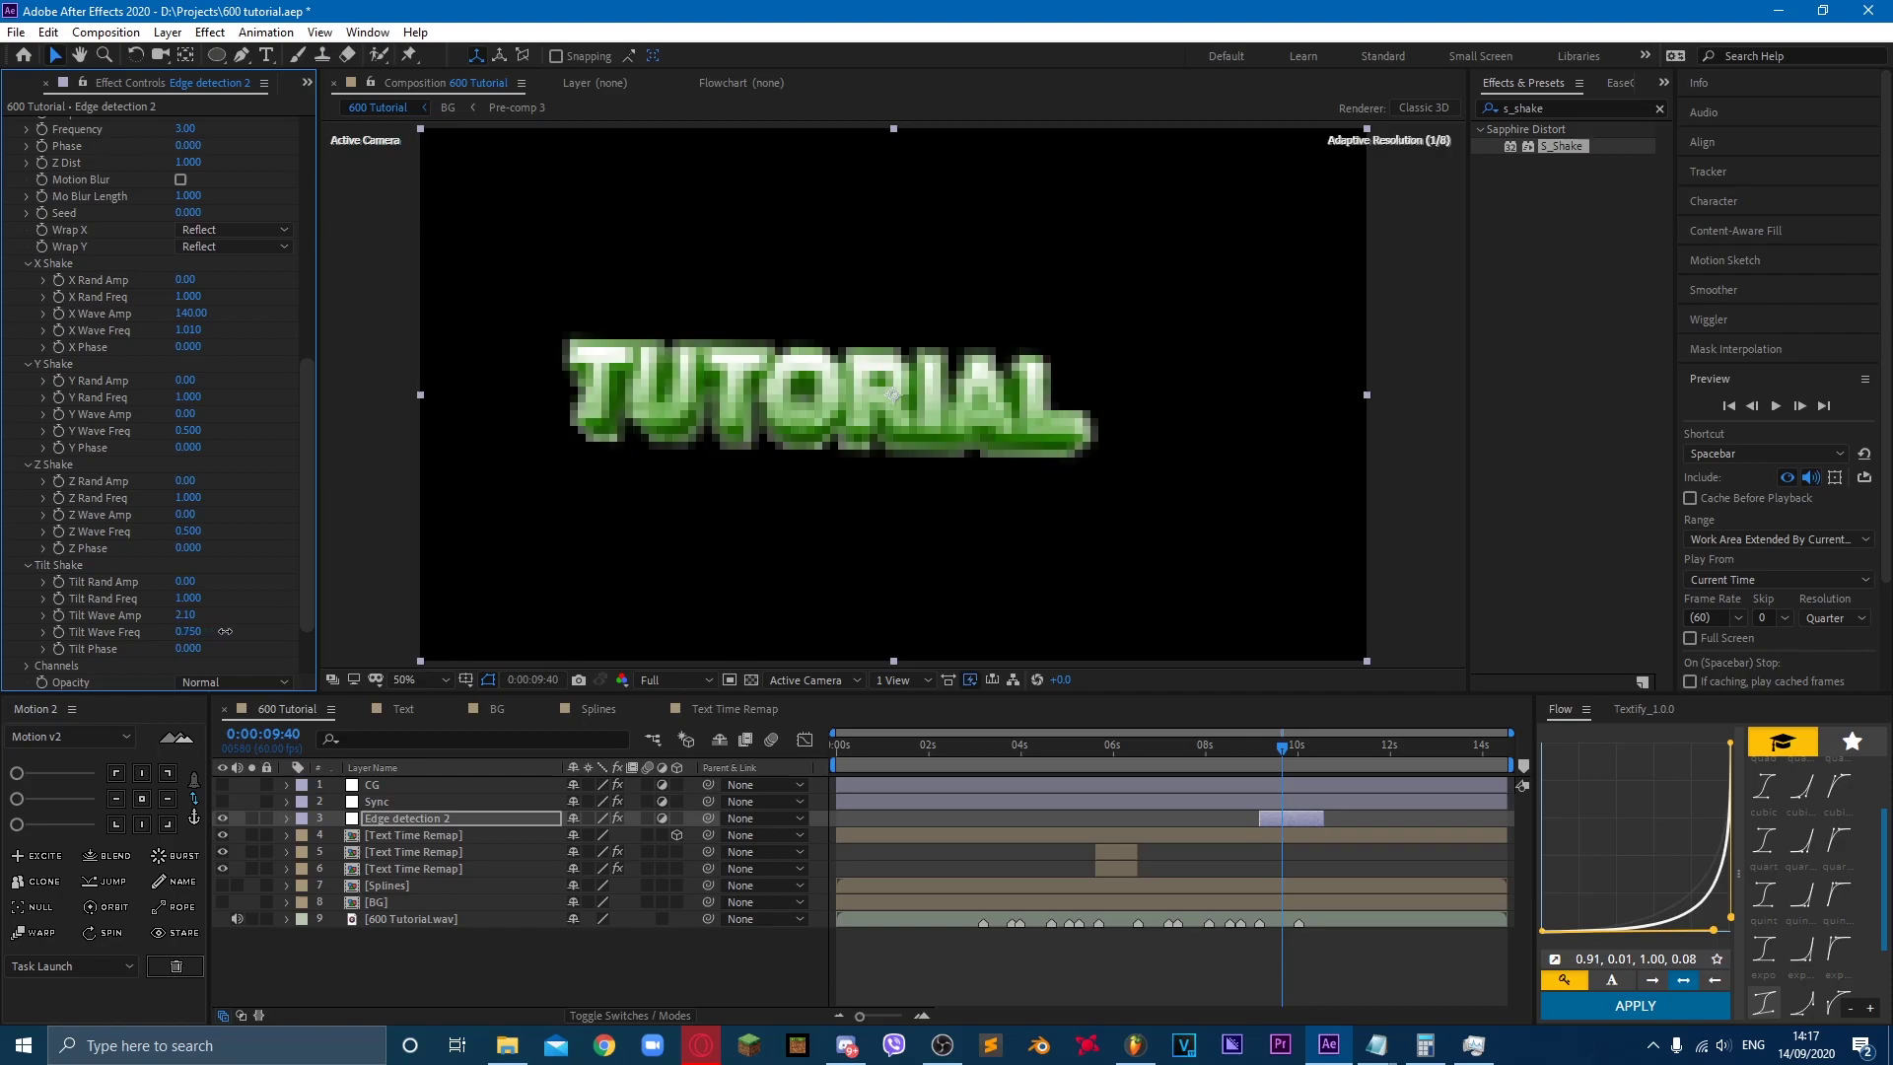
pyautogui.click(1266, 753)
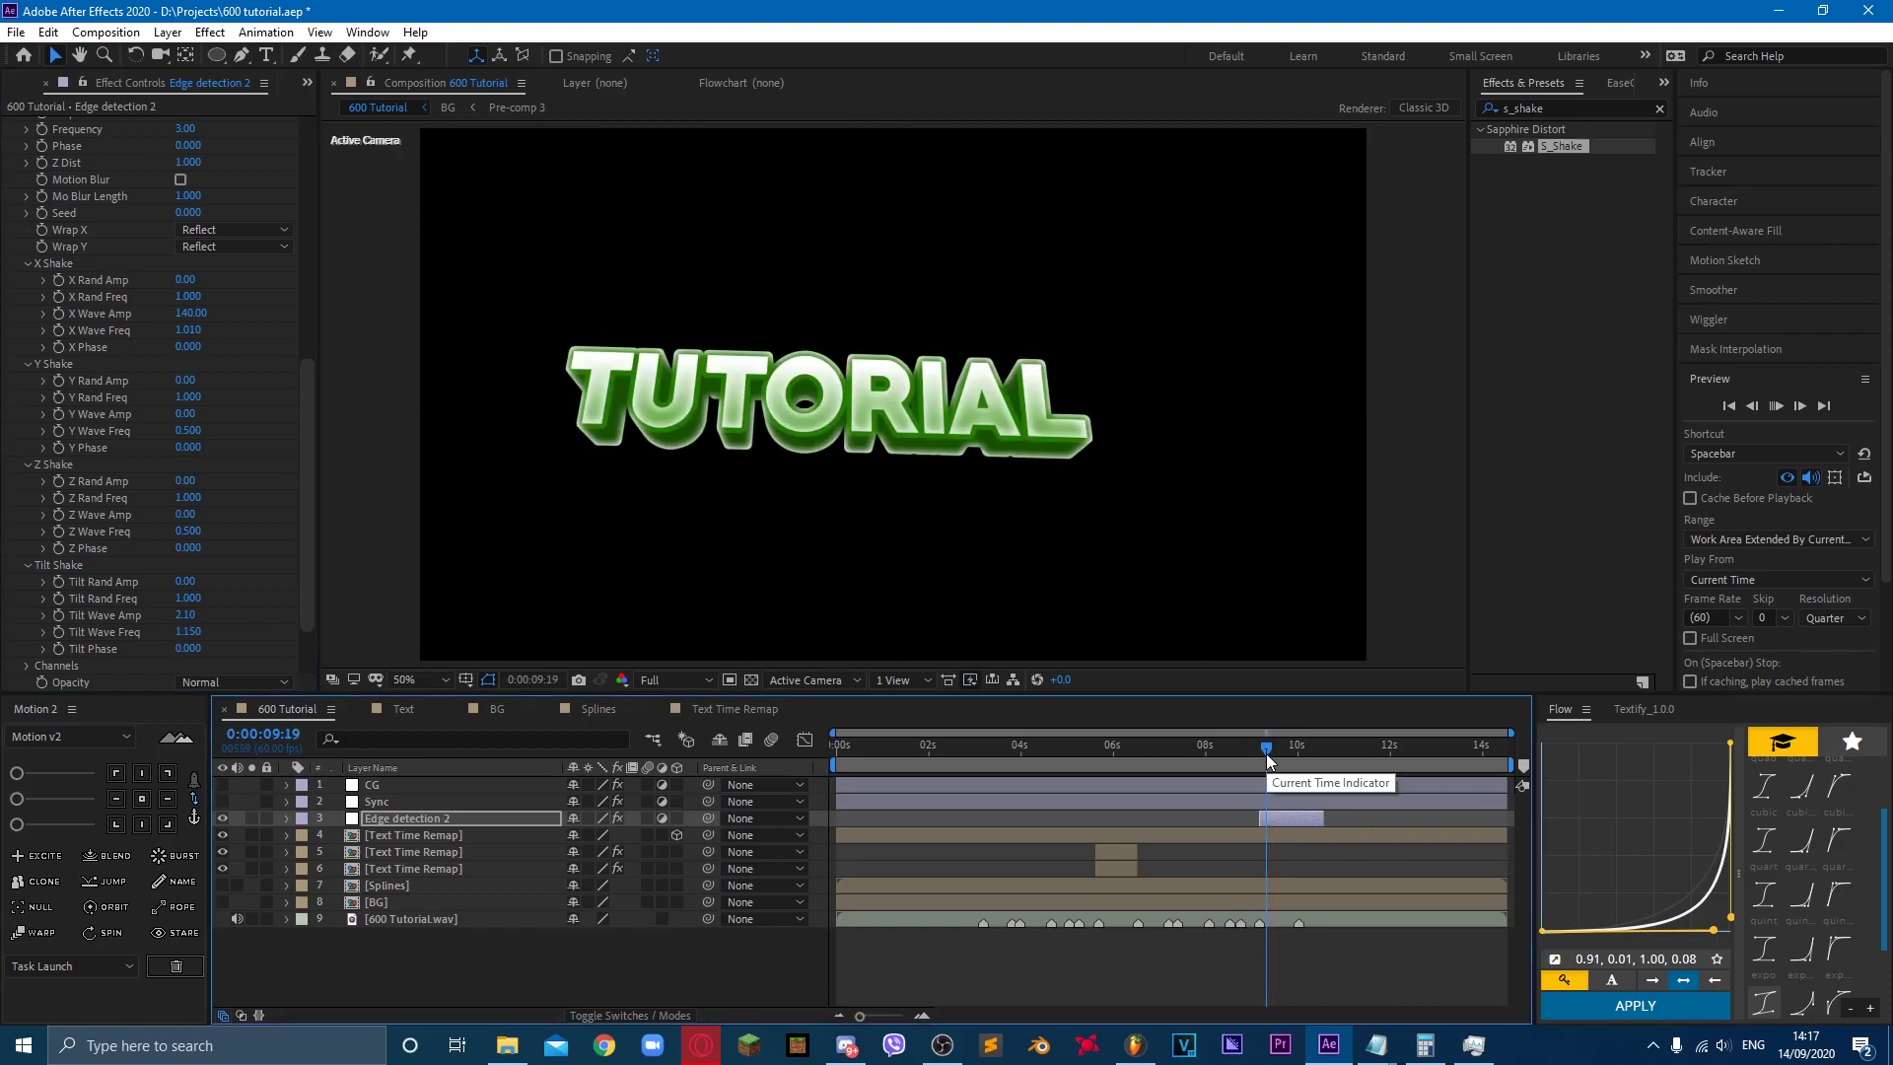
# Step: Increase the Tilt Wave Freq of S_Shake to 2.62 and preview the tilting shake from 0:00:08:58
pyautogui.moveTo(188, 632); pyautogui.dragTo(286, 614)
pyautogui.press('space')
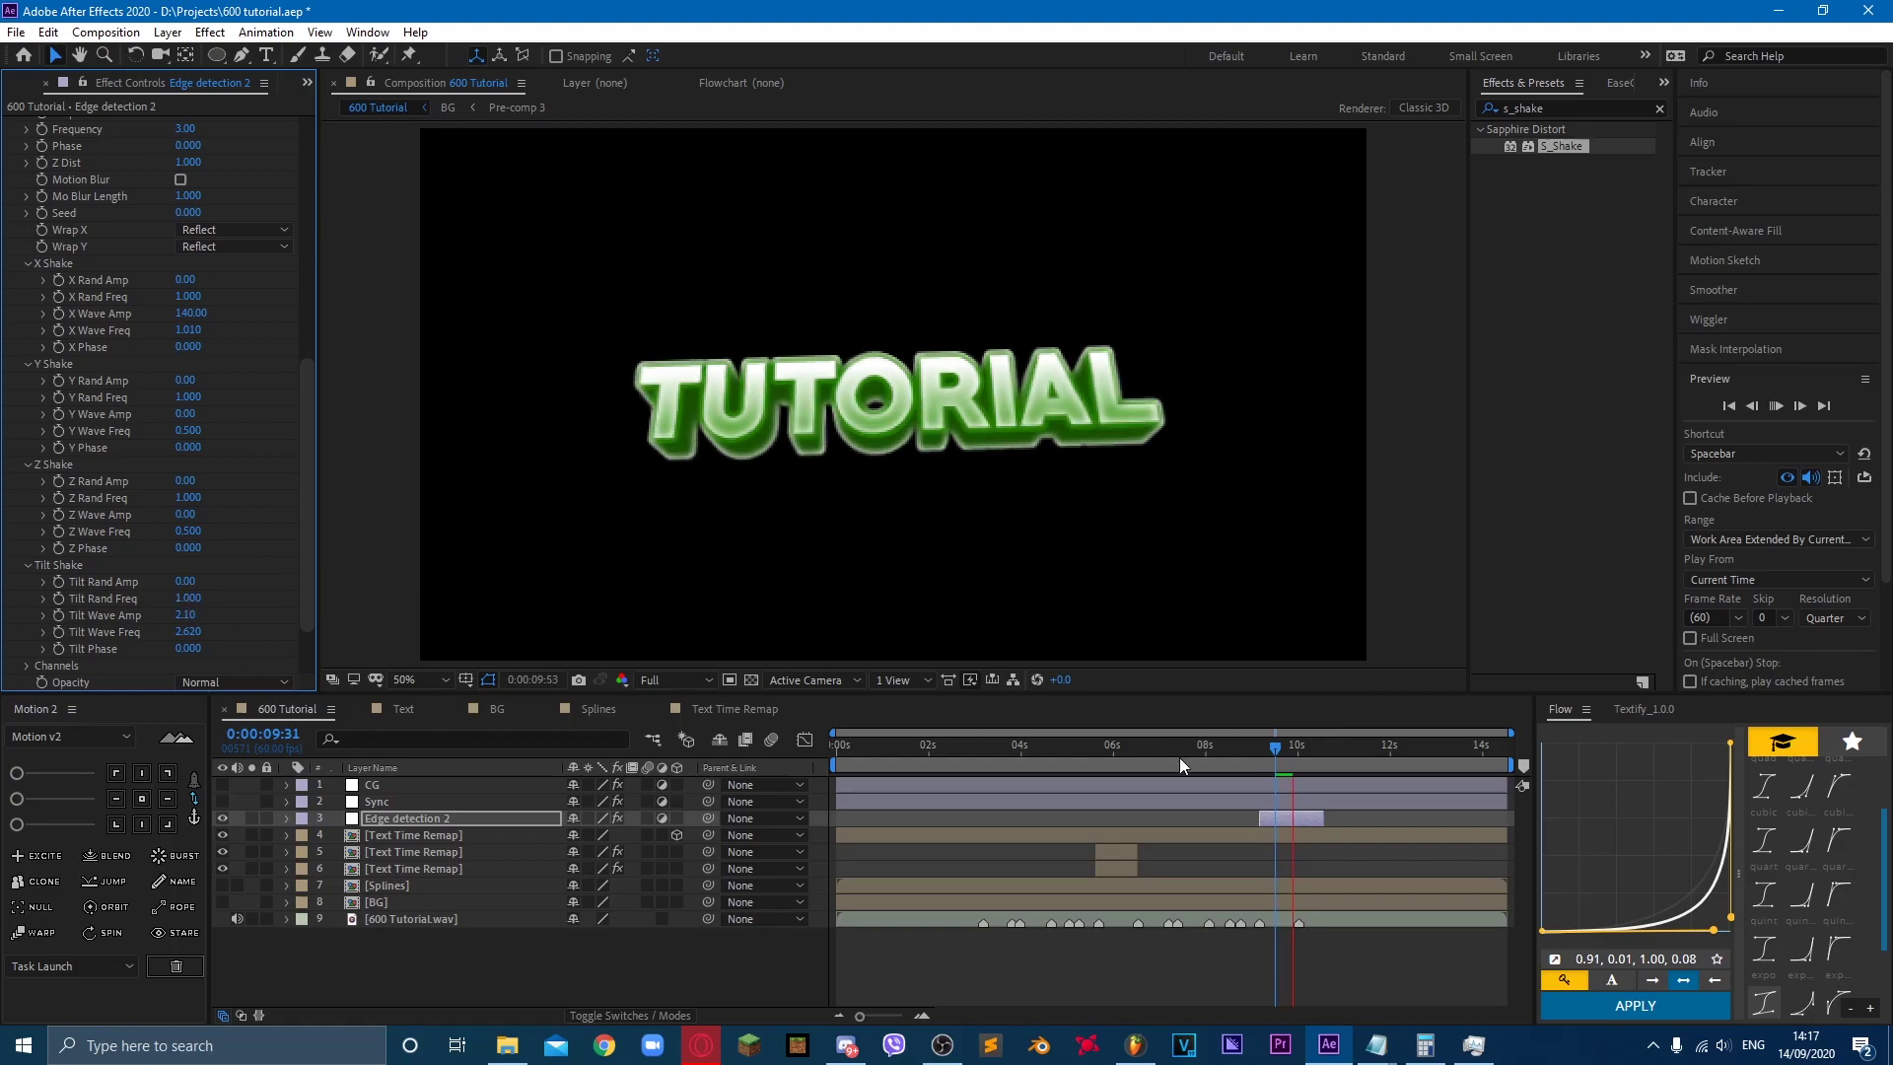
pyautogui.click(1270, 746)
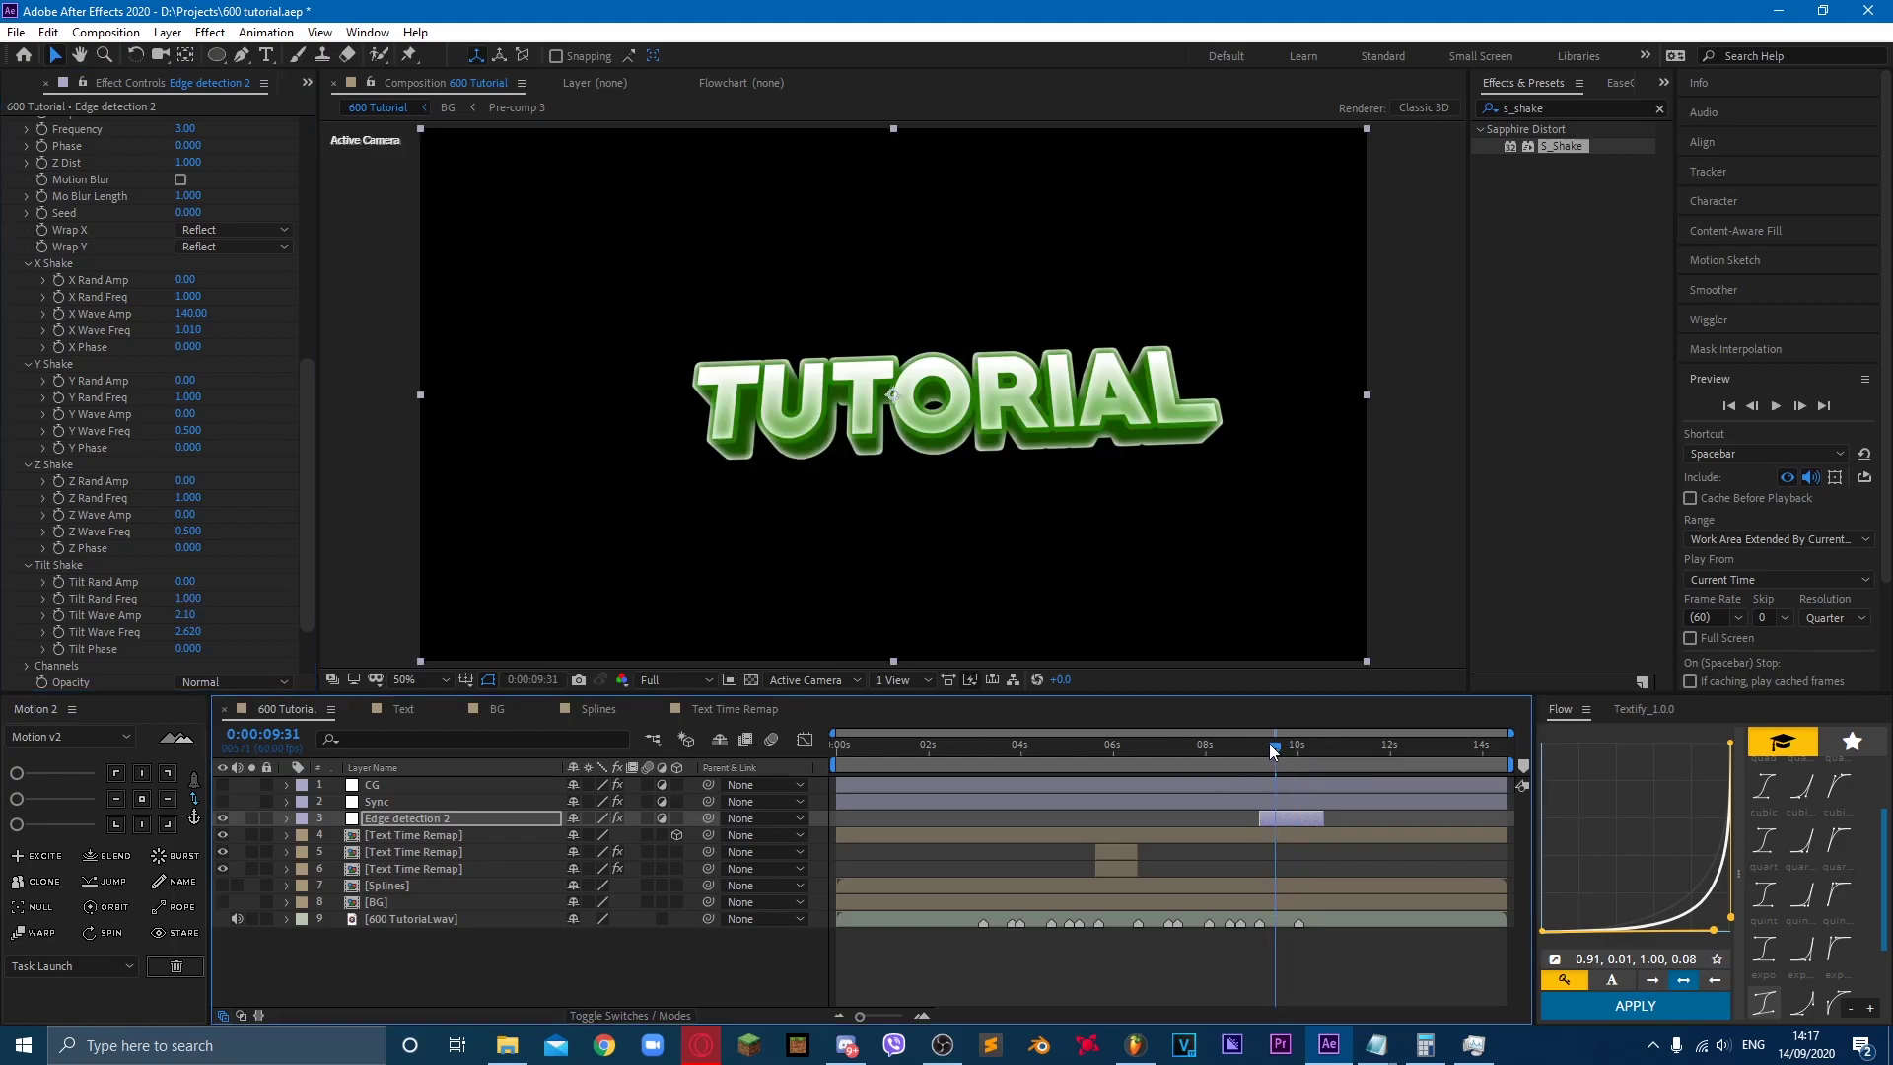
pyautogui.moveTo(1269, 743); pyautogui.dragTo(1250, 743)
pyautogui.press('space')
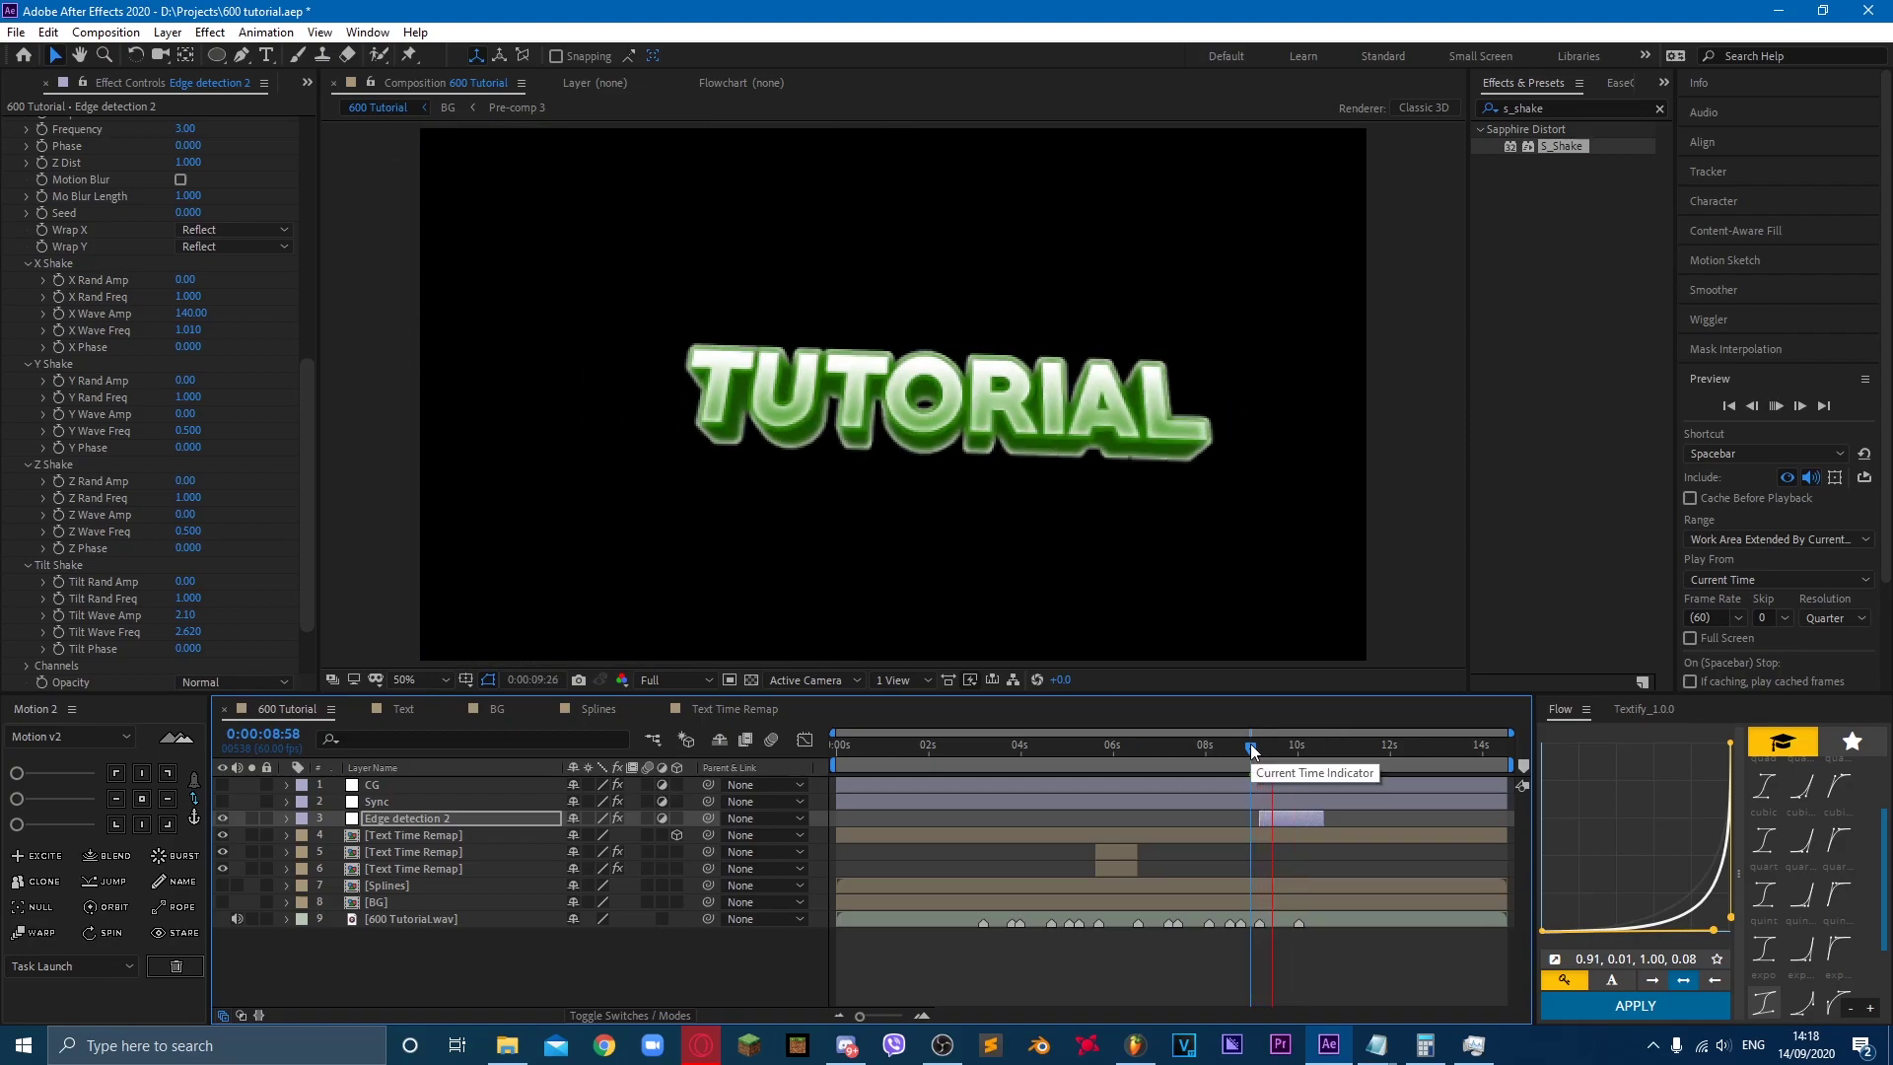
pyautogui.press('space')
pyautogui.press('space')
# Step: Turn on Motion Blur in S_Shake, increase the Mo Blur Length and preview from 0:00:09:05
pyautogui.click(181, 178)
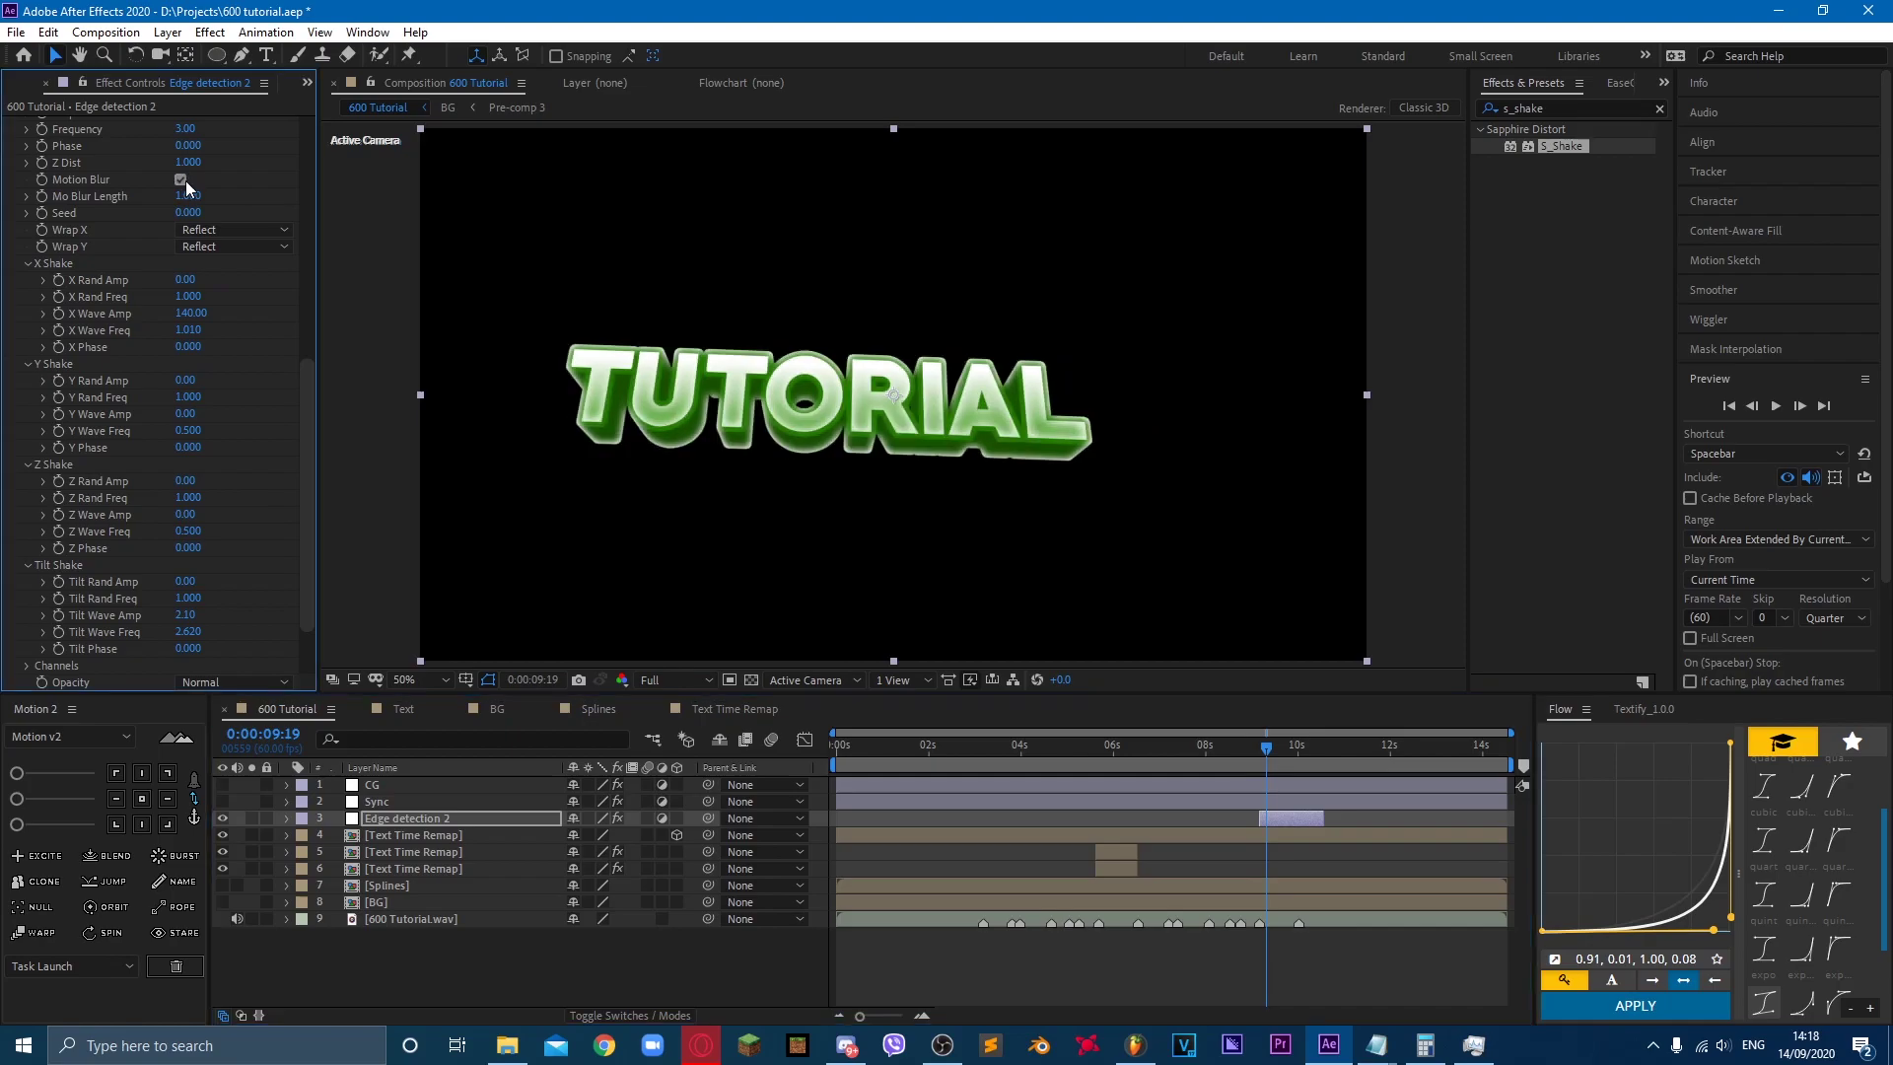
pyautogui.write('2')
pyautogui.press('Return')
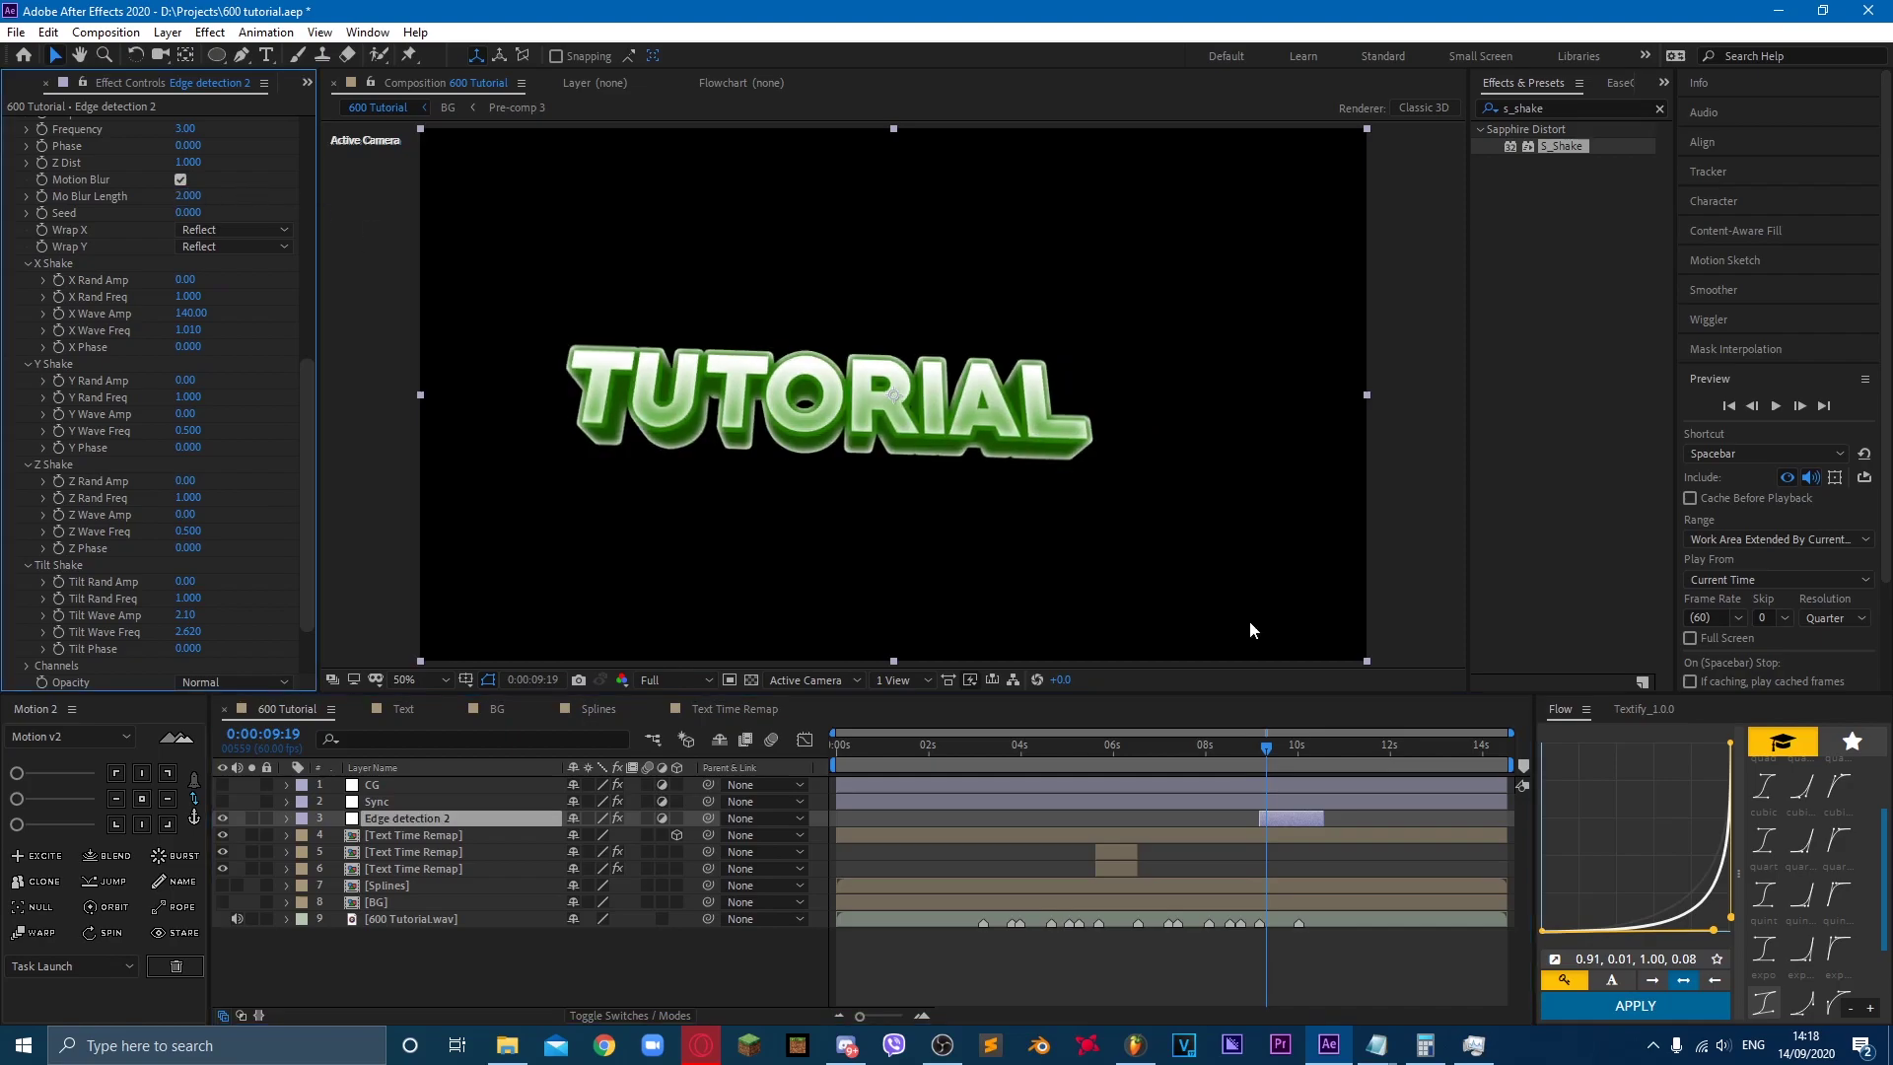
pyautogui.click(1256, 752)
pyautogui.press('space')
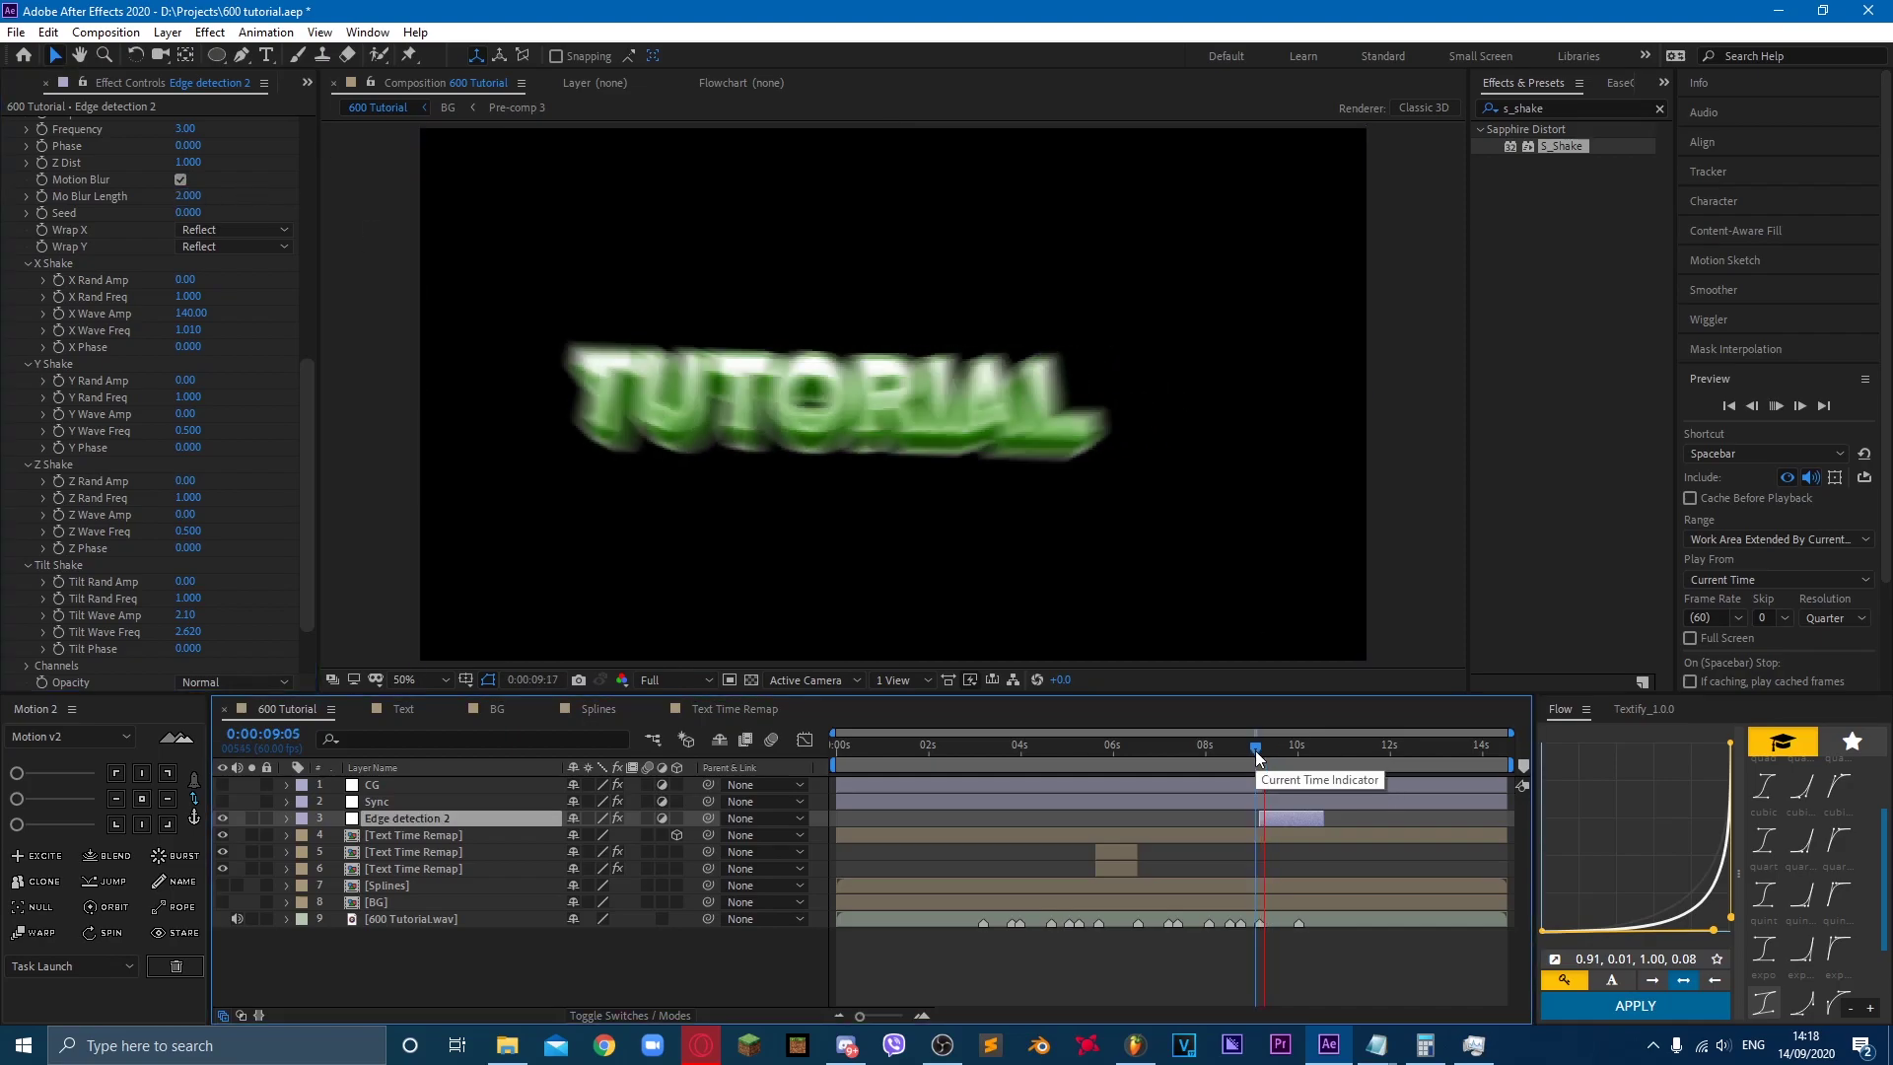
pyautogui.press('space')
# Step: Set the Mo Blur Length of S_Shake back to 1 and preview the shake
pyautogui.click(187, 197)
pyautogui.write('1')
pyautogui.press('Return')
pyautogui.press('space')
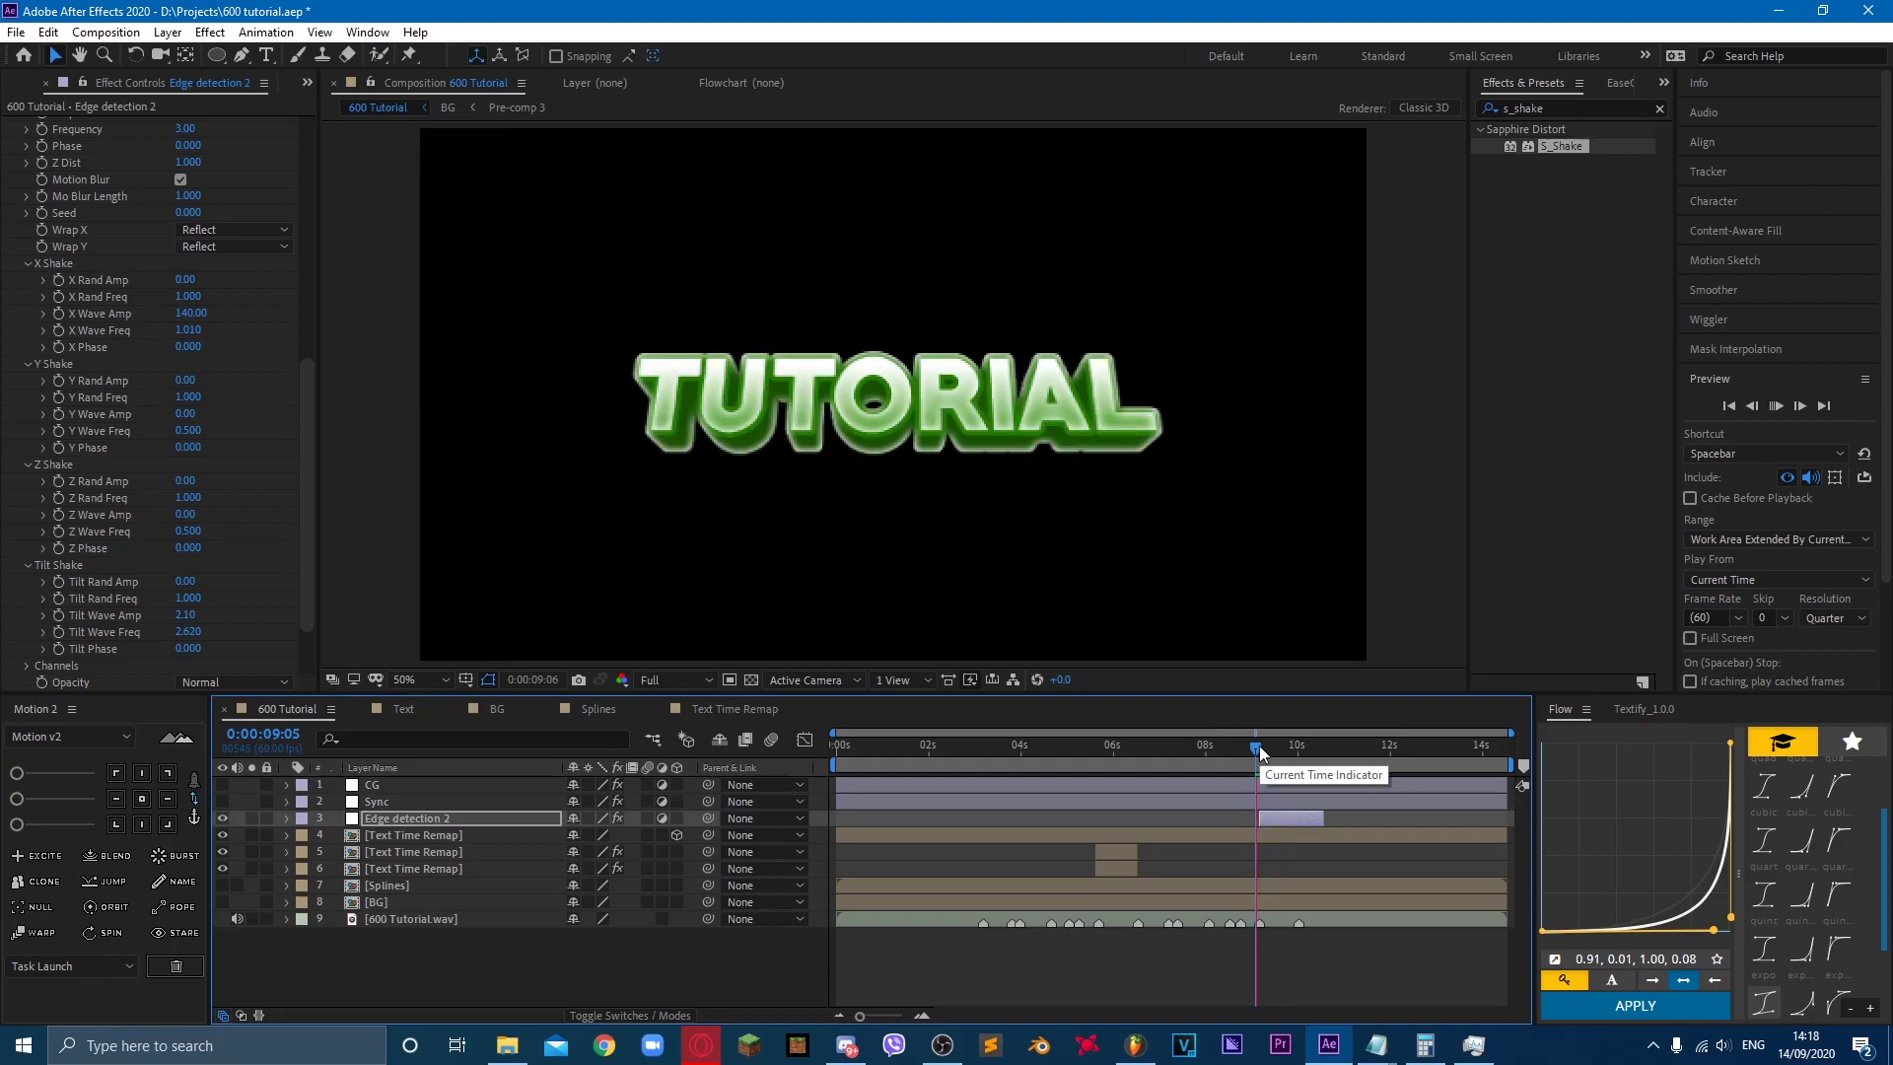
# Step: Turn off Motion Blur in S_Shake and check the edge-detection shake around 0:00:09:10
pyautogui.press('space')
pyautogui.click(180, 180)
pyautogui.scroll(10, 233, 352)
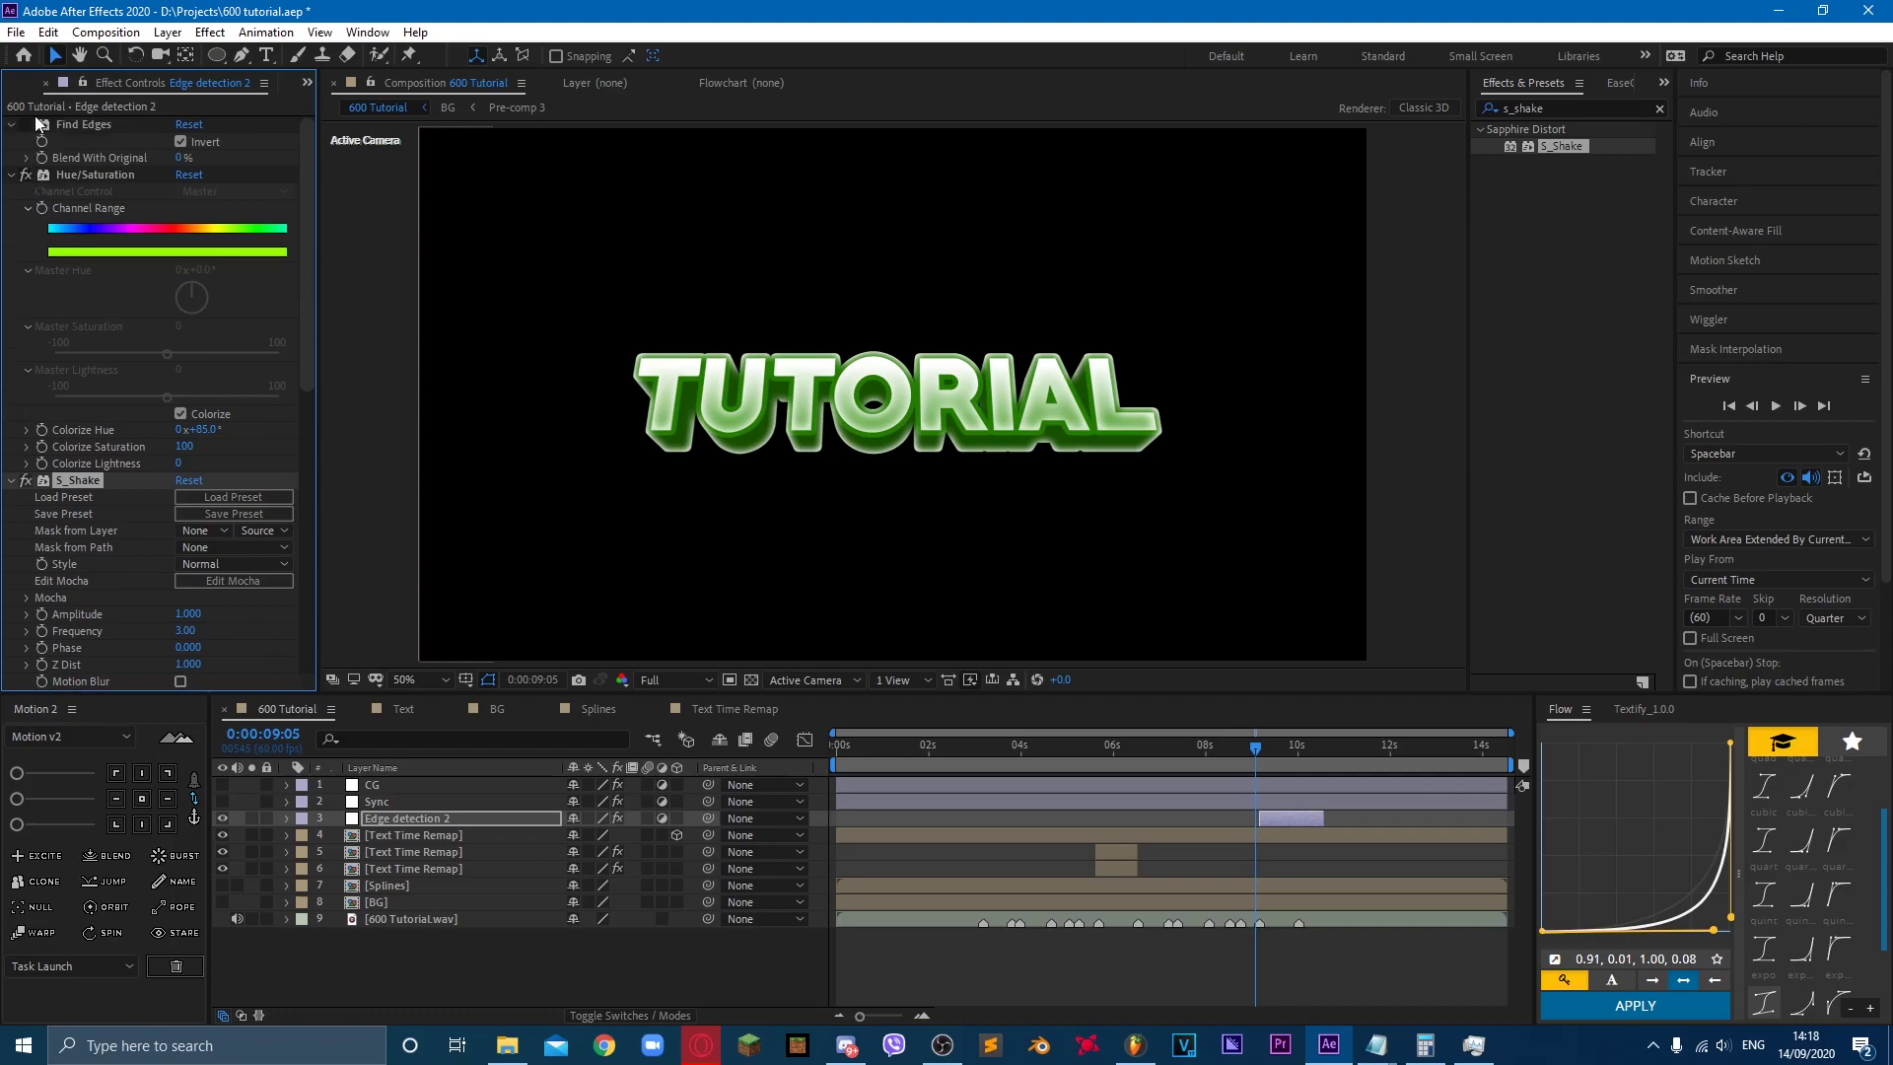
pyautogui.click(1276, 748)
pyautogui.click(1260, 752)
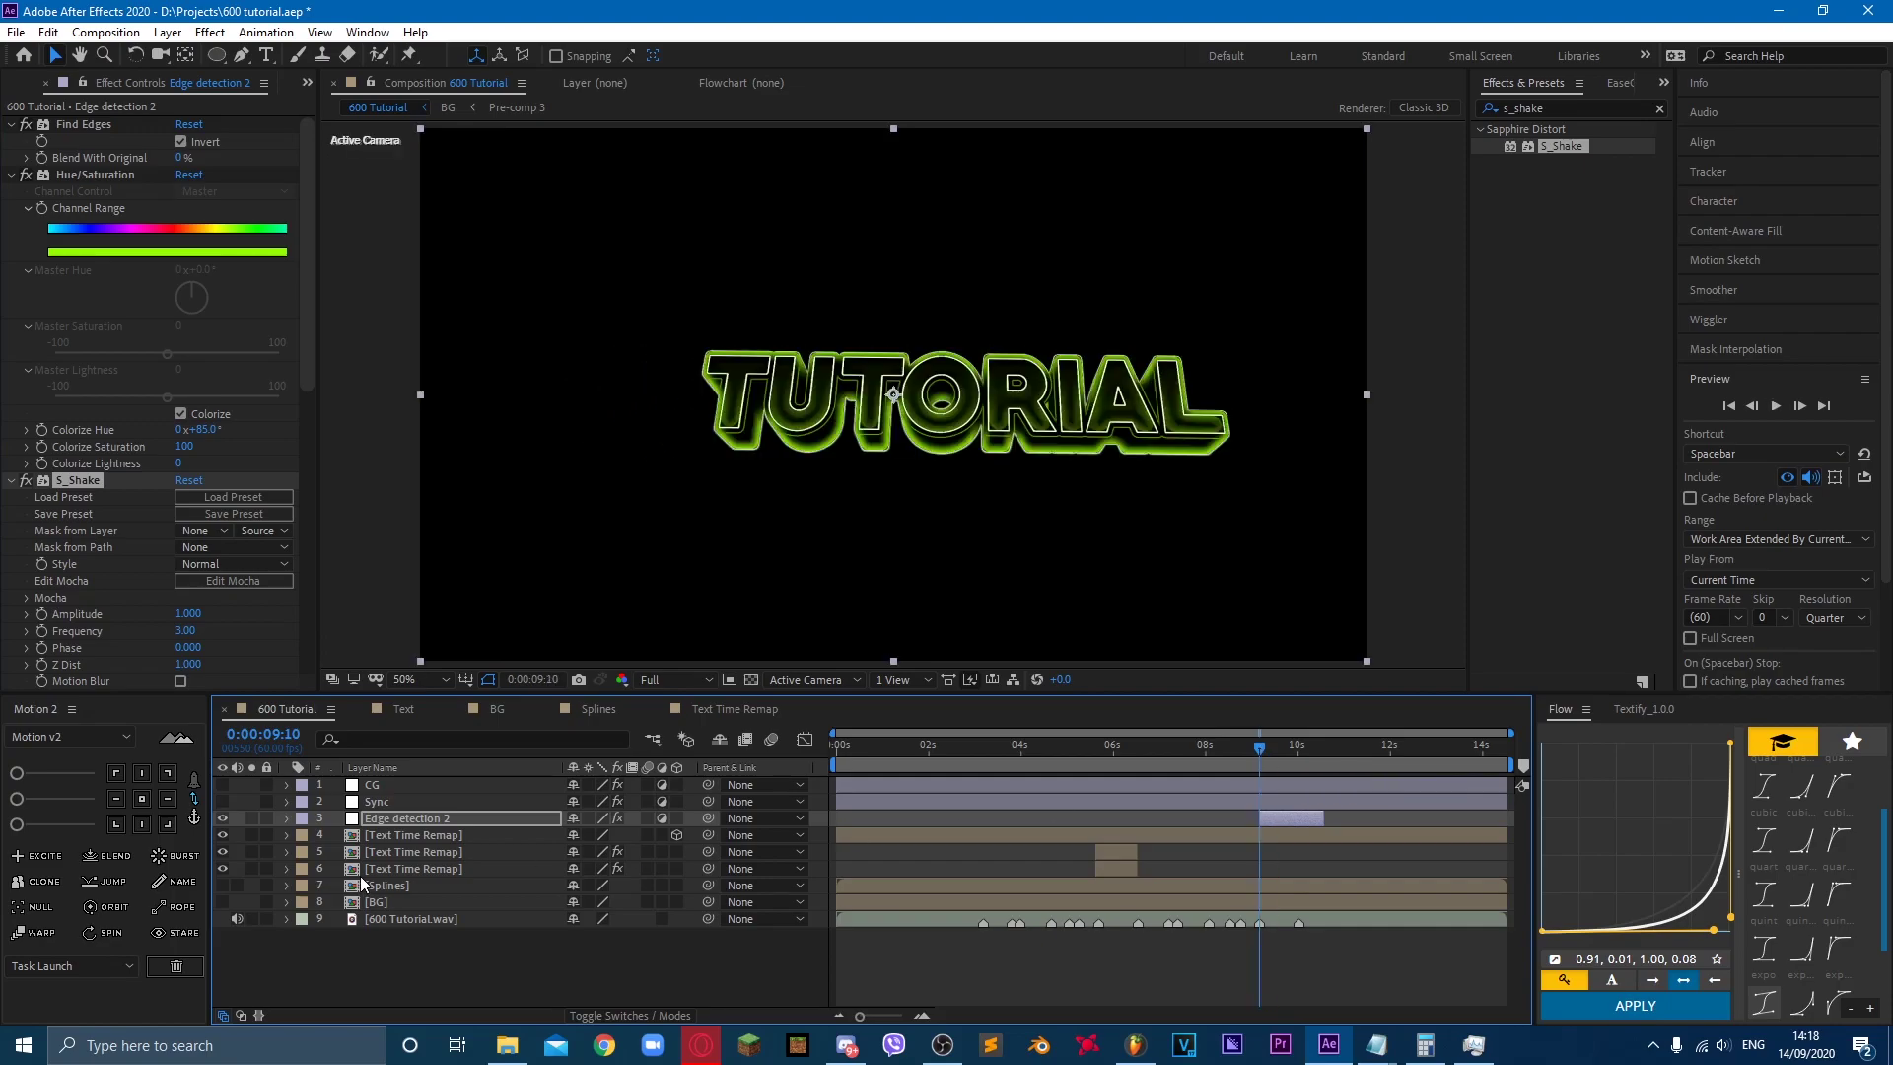
# Step: Make the CG, Sync, Splines and BG layers visible, and turn on the Auto-traced Pre-comp 1 Saber layer inside the Text composition
pyautogui.moveTo(217, 887); pyautogui.dragTo(221, 778)
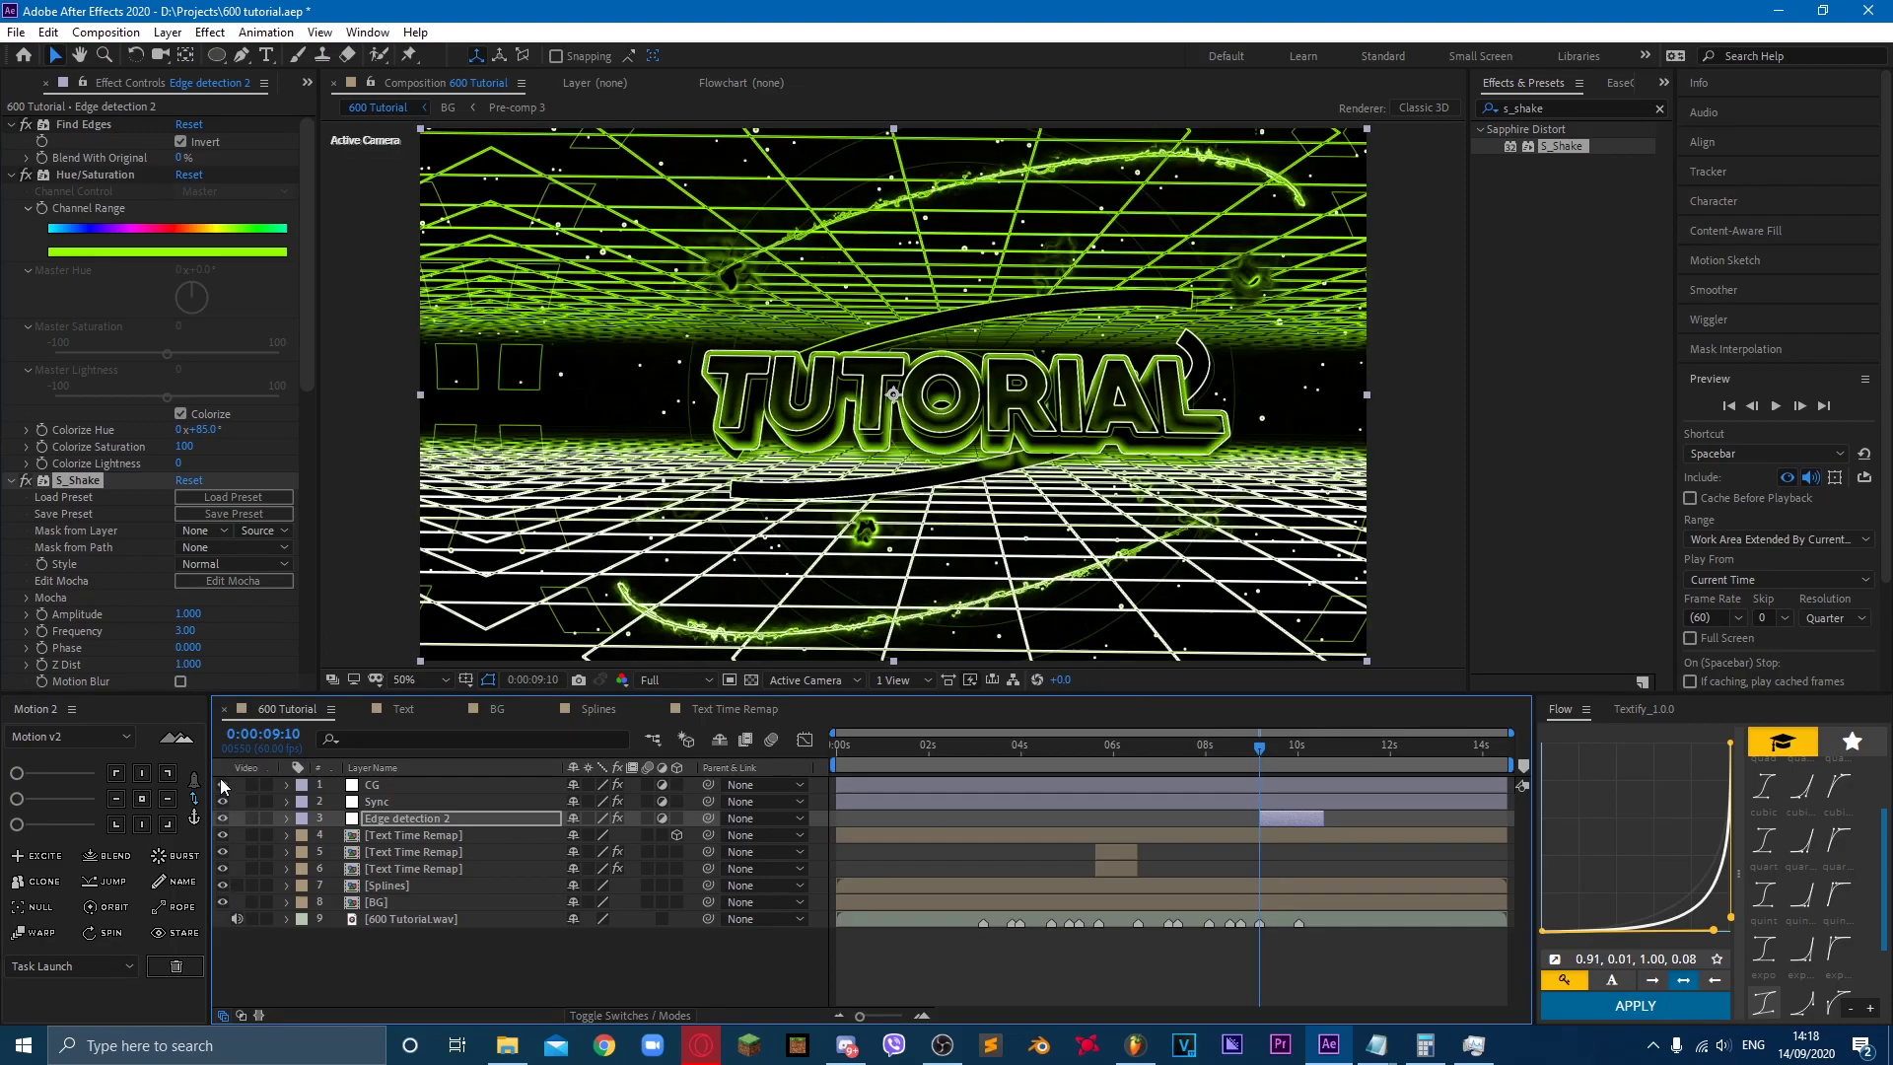
pyautogui.click(385, 870)
pyautogui.doubleClick(393, 864)
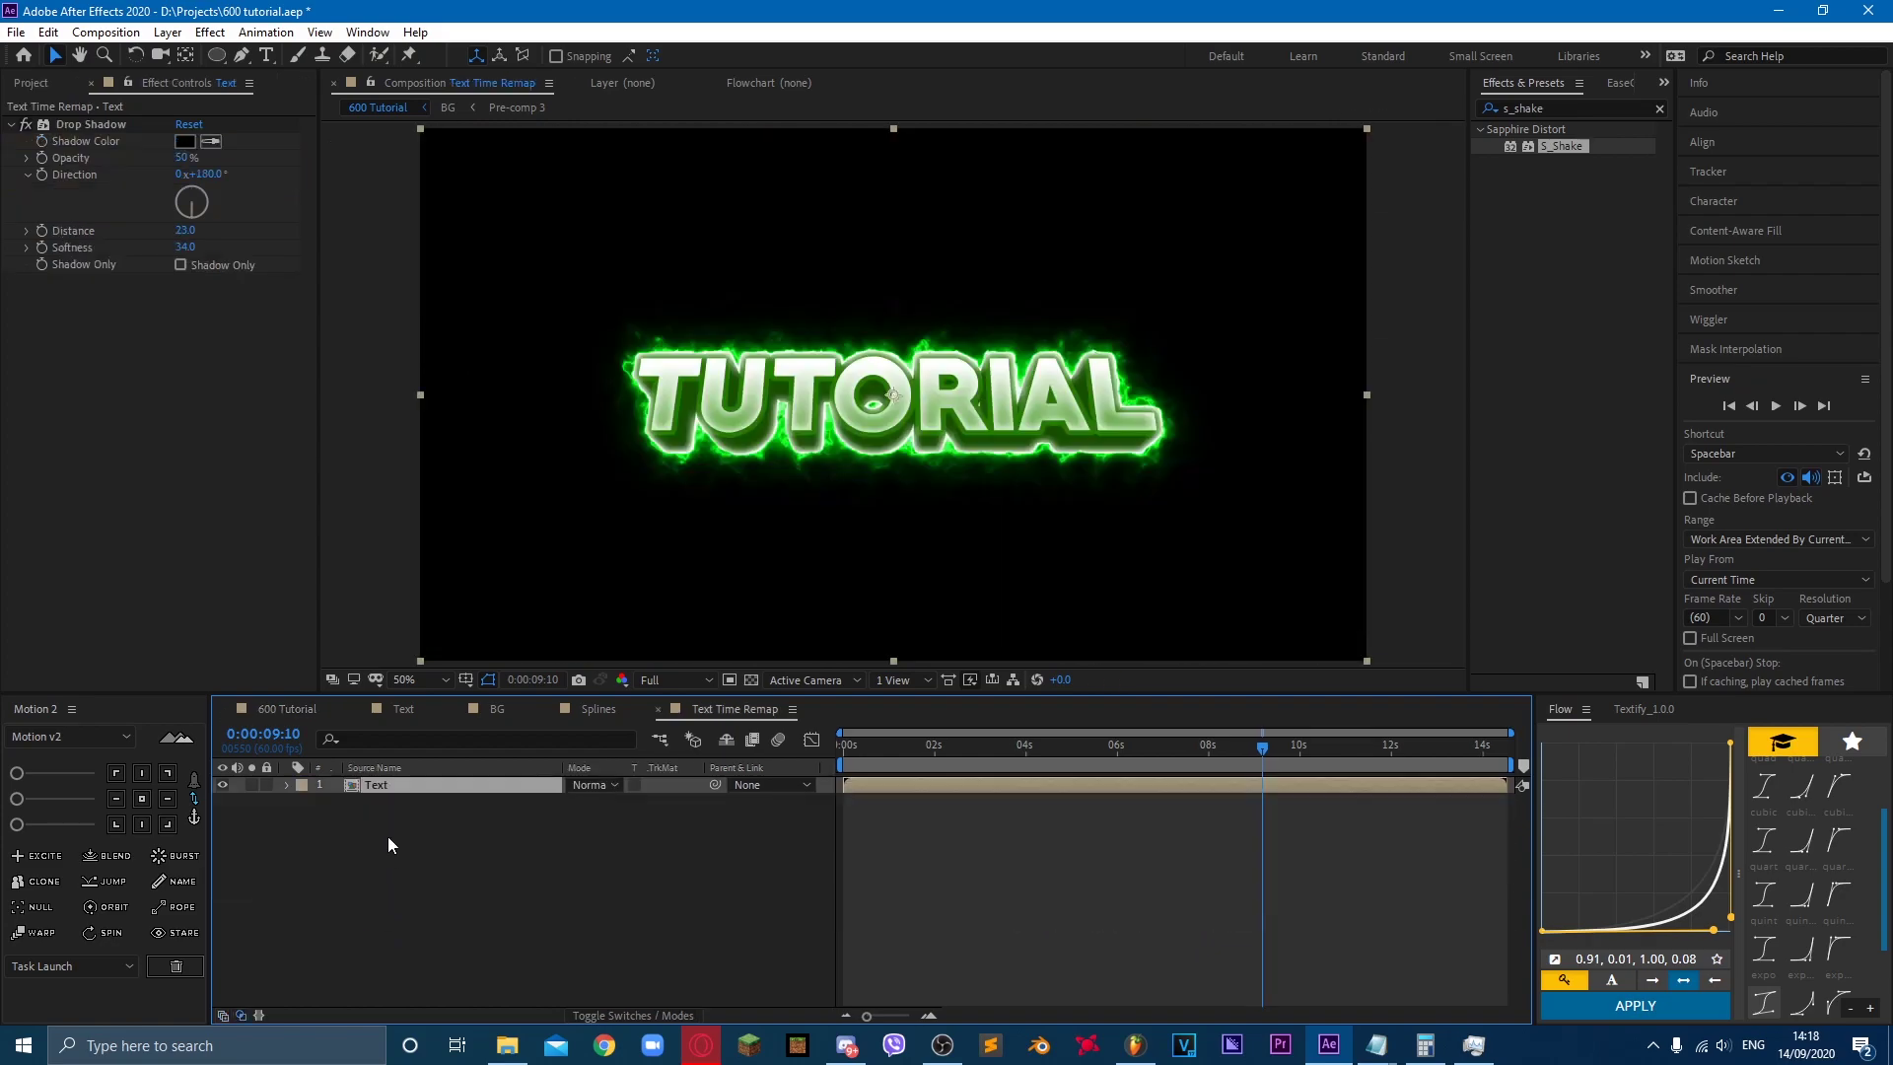
pyautogui.click(380, 794)
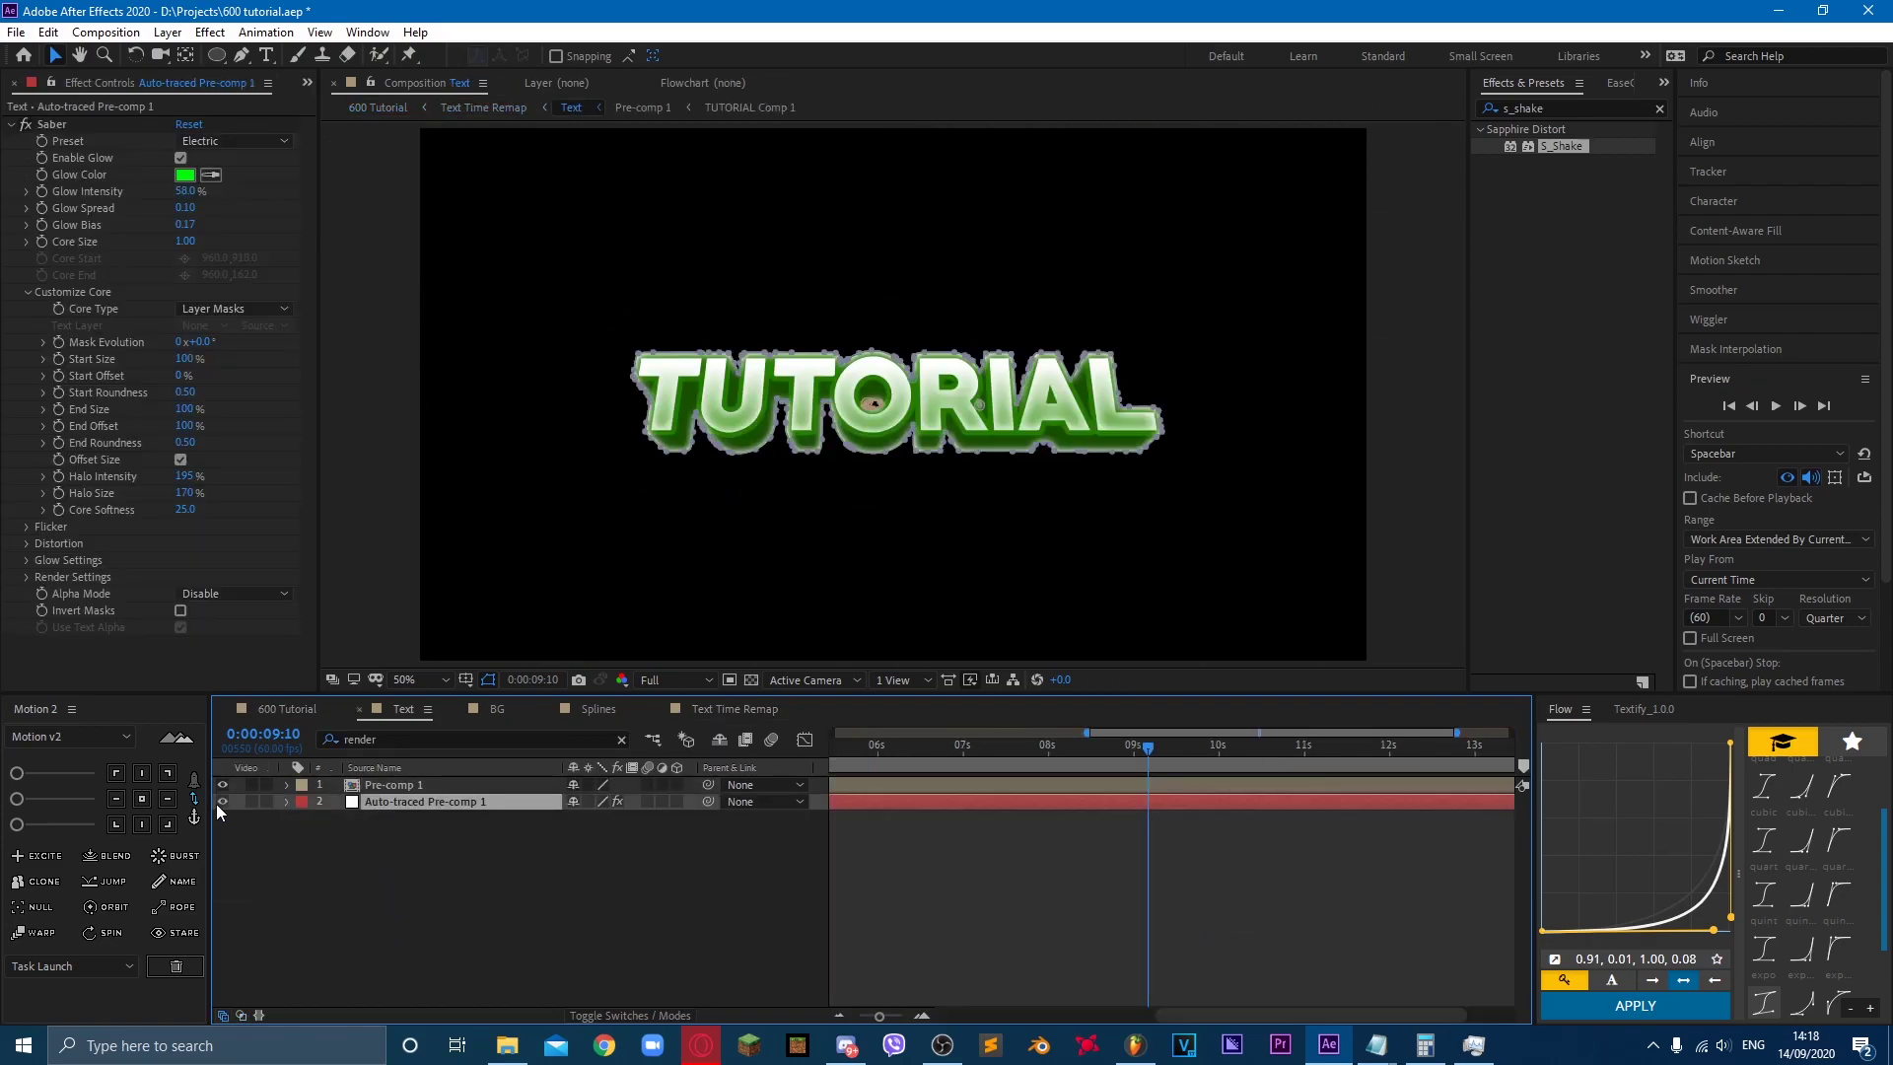
pyautogui.press('Tab')
pyautogui.click(984, 880)
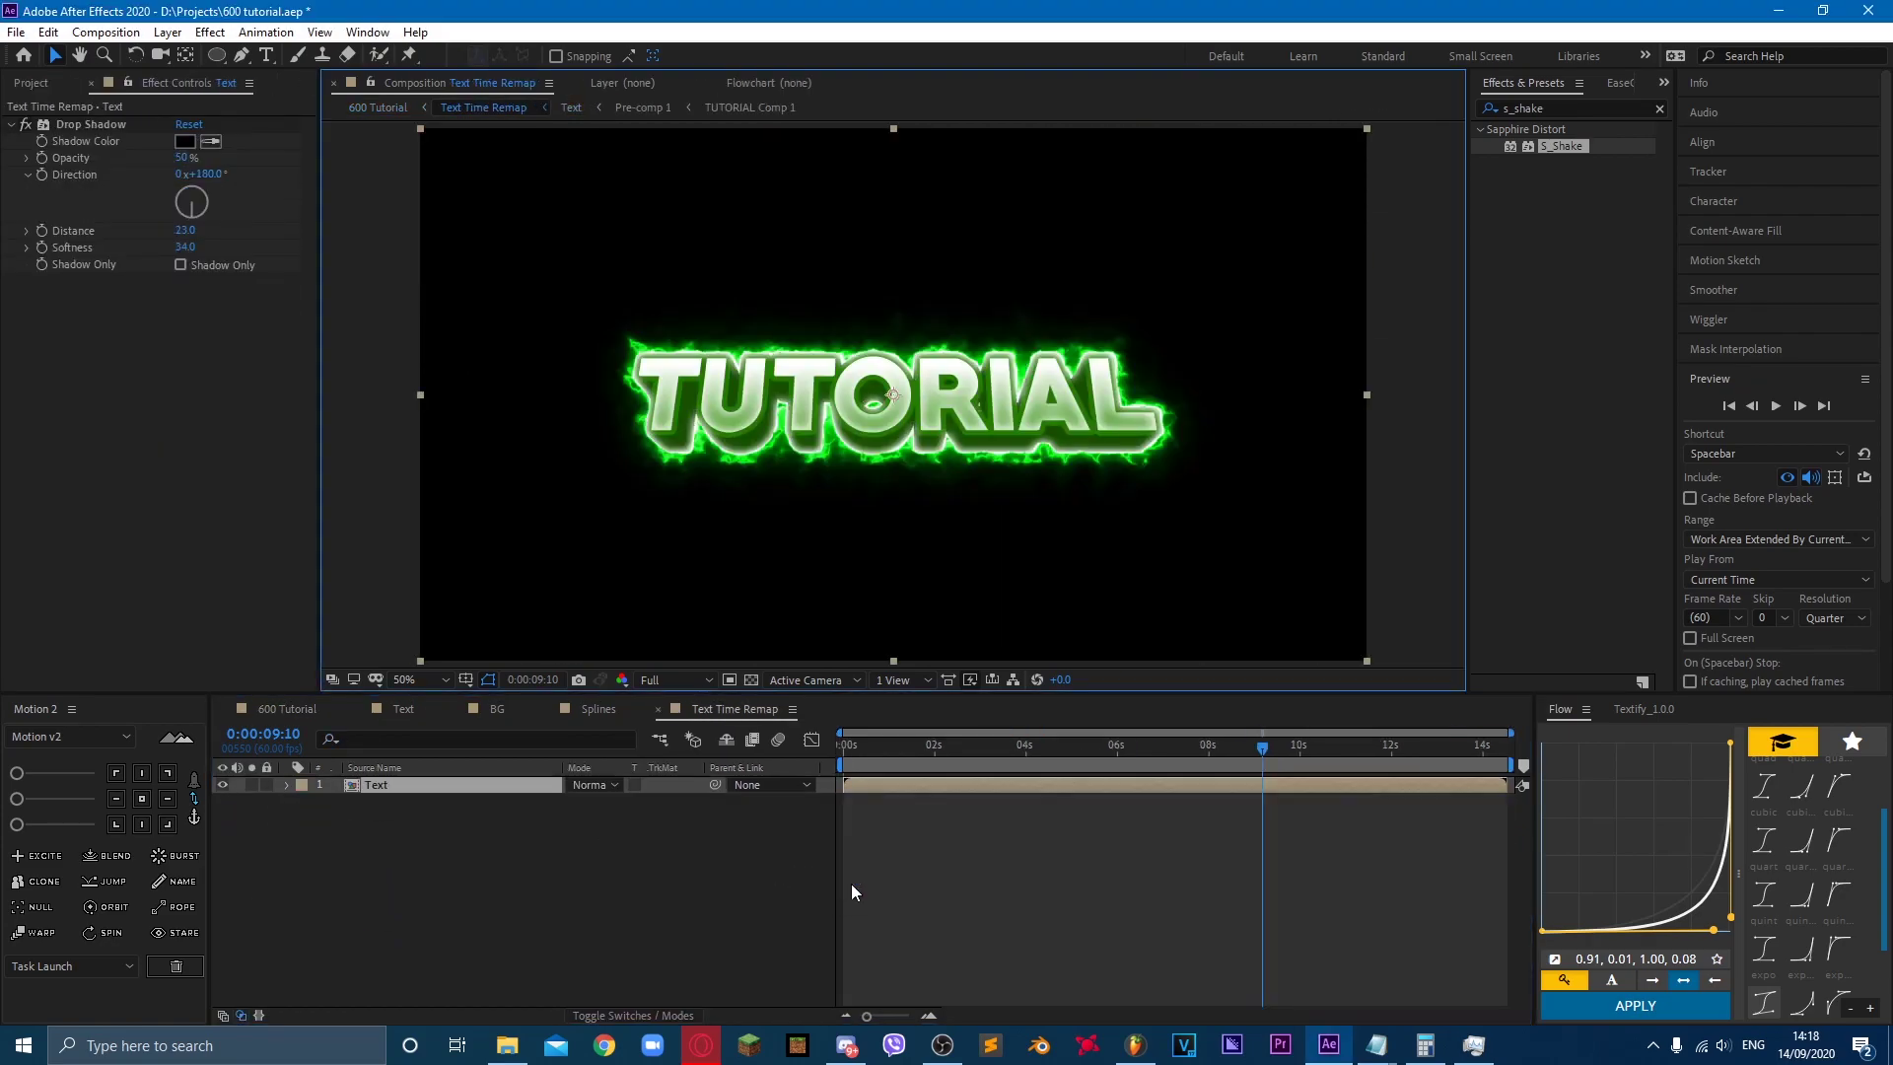
pyautogui.press('Tab')
pyautogui.click(1205, 856)
# Step: Scrub the 600 Tutorial composition back to 0:00:02:43 and check the recording status in OBS
pyautogui.click(1282, 753)
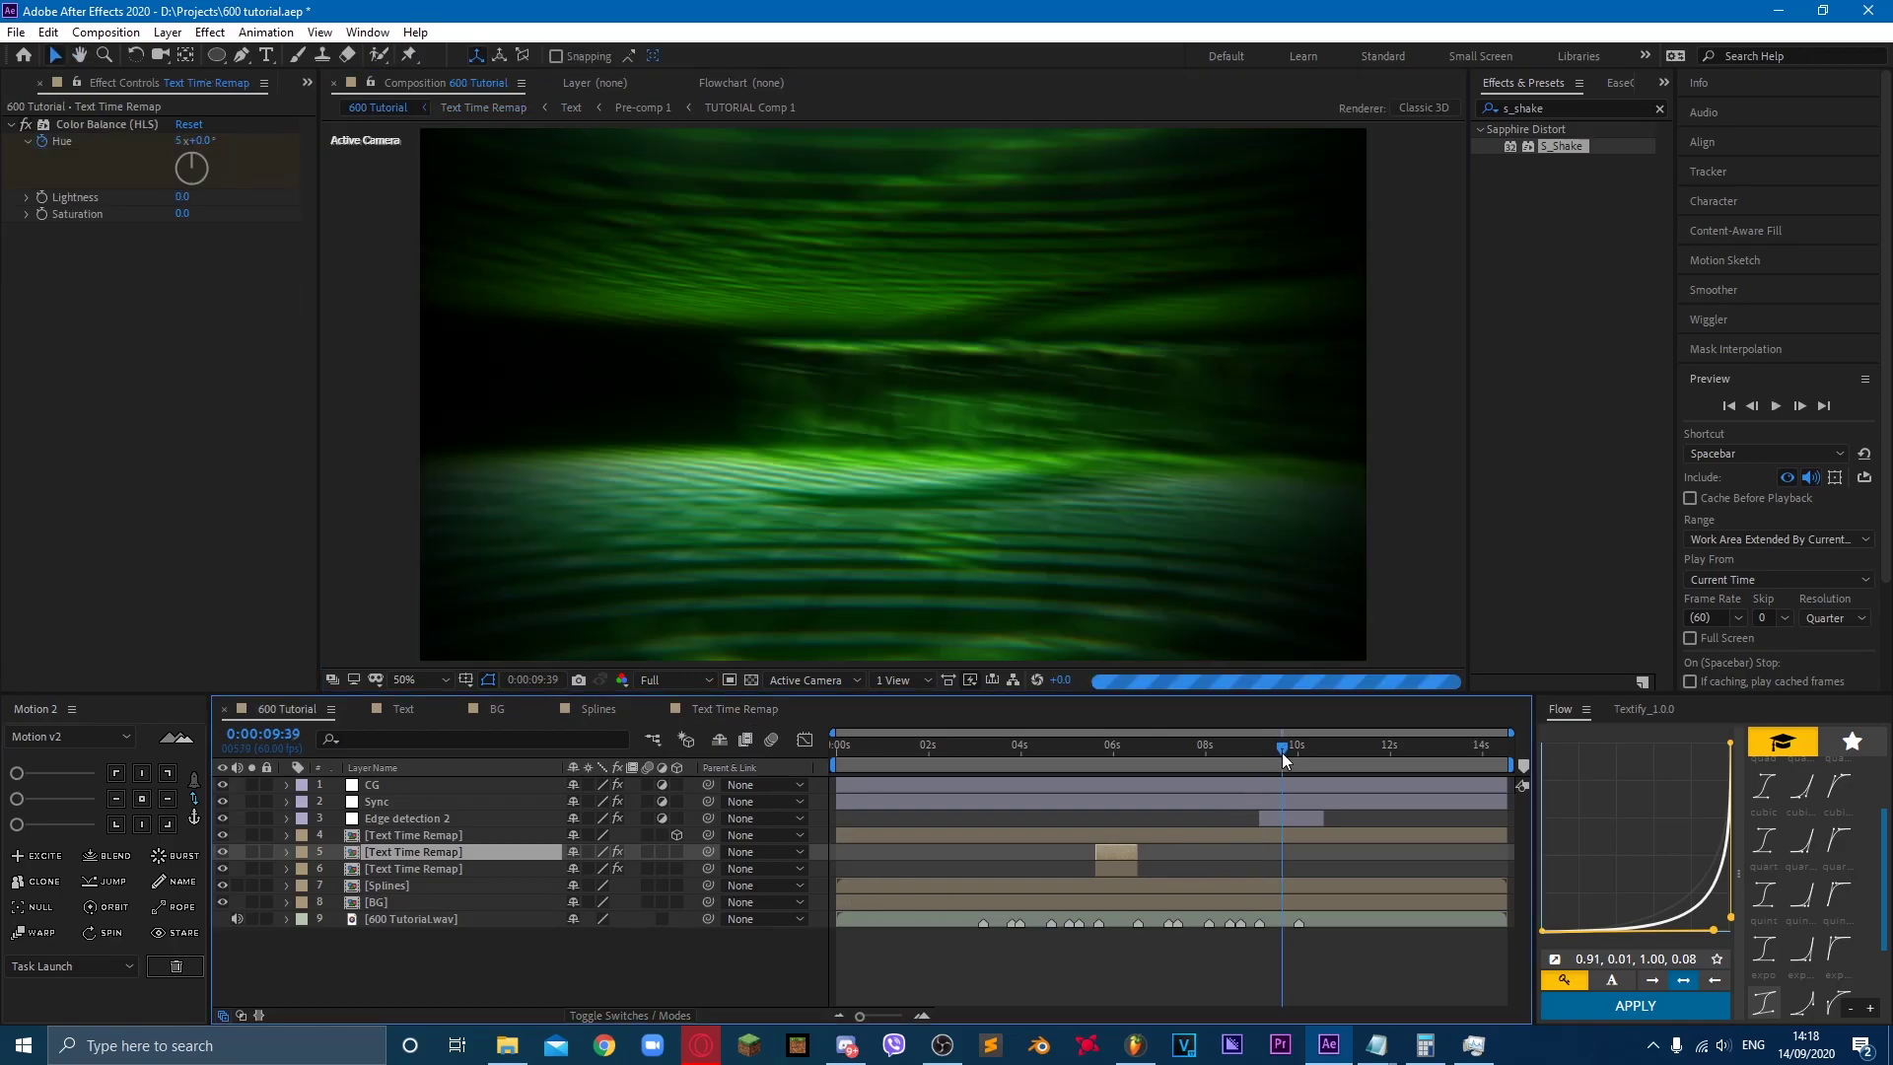
pyautogui.moveTo(1279, 749); pyautogui.dragTo(961, 783)
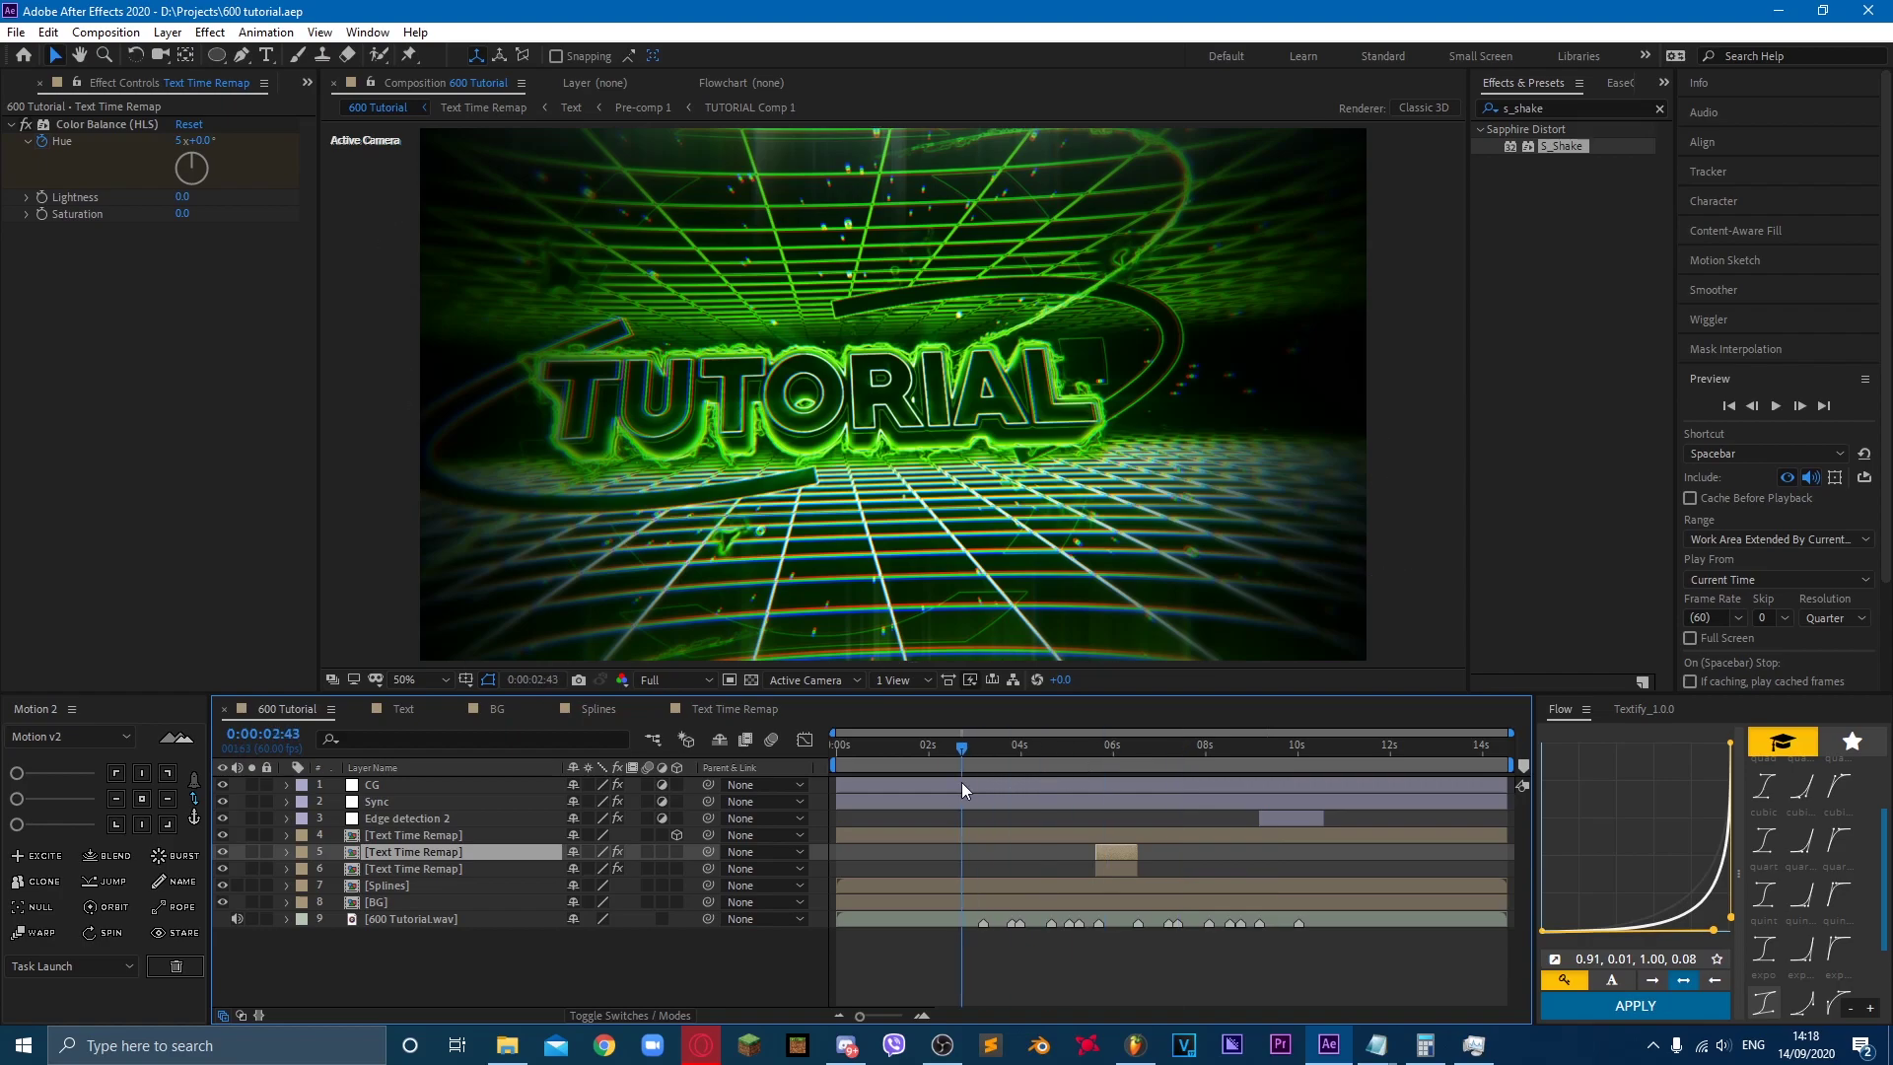
pyautogui.click(952, 1047)
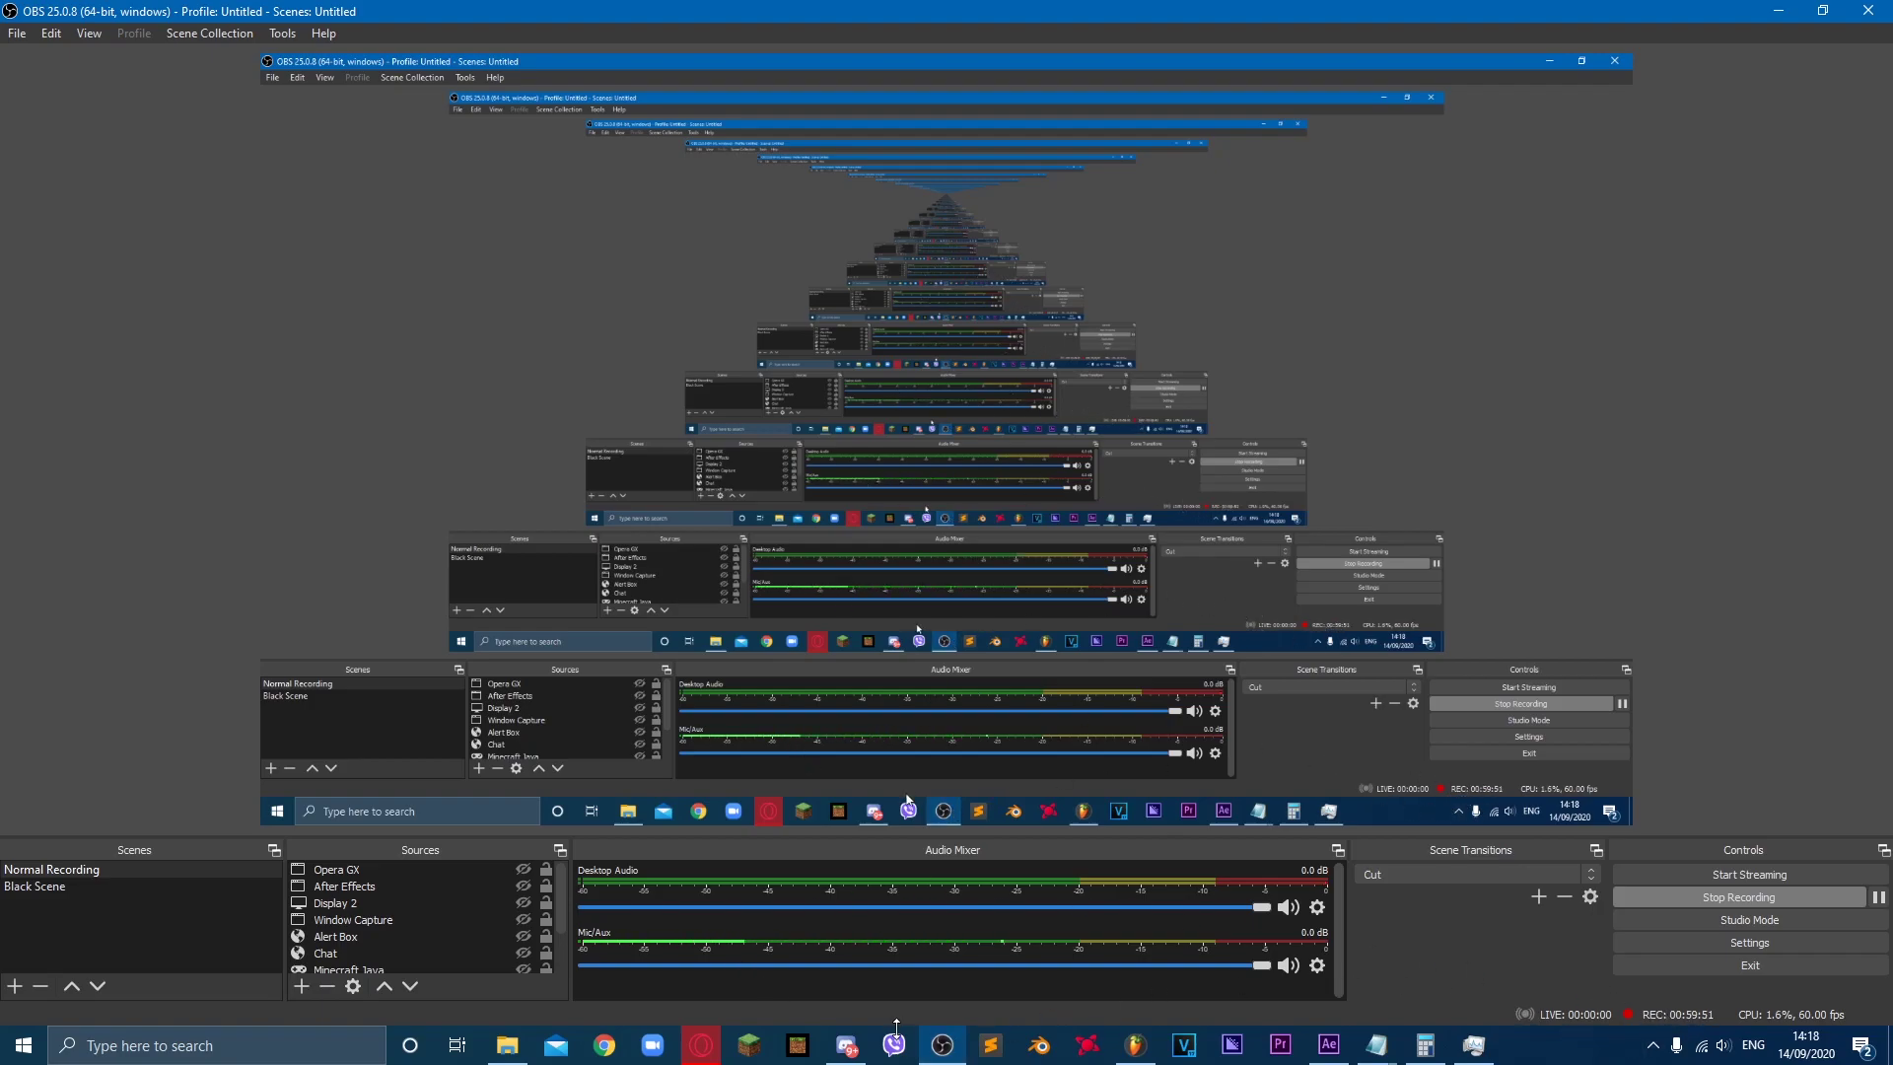
pyautogui.click(943, 1045)
# Step: Add a new adjustment layer to the 600 Tutorial composition and apply the S_WipeCircle effect to it
pyautogui.rightClick(489, 984)
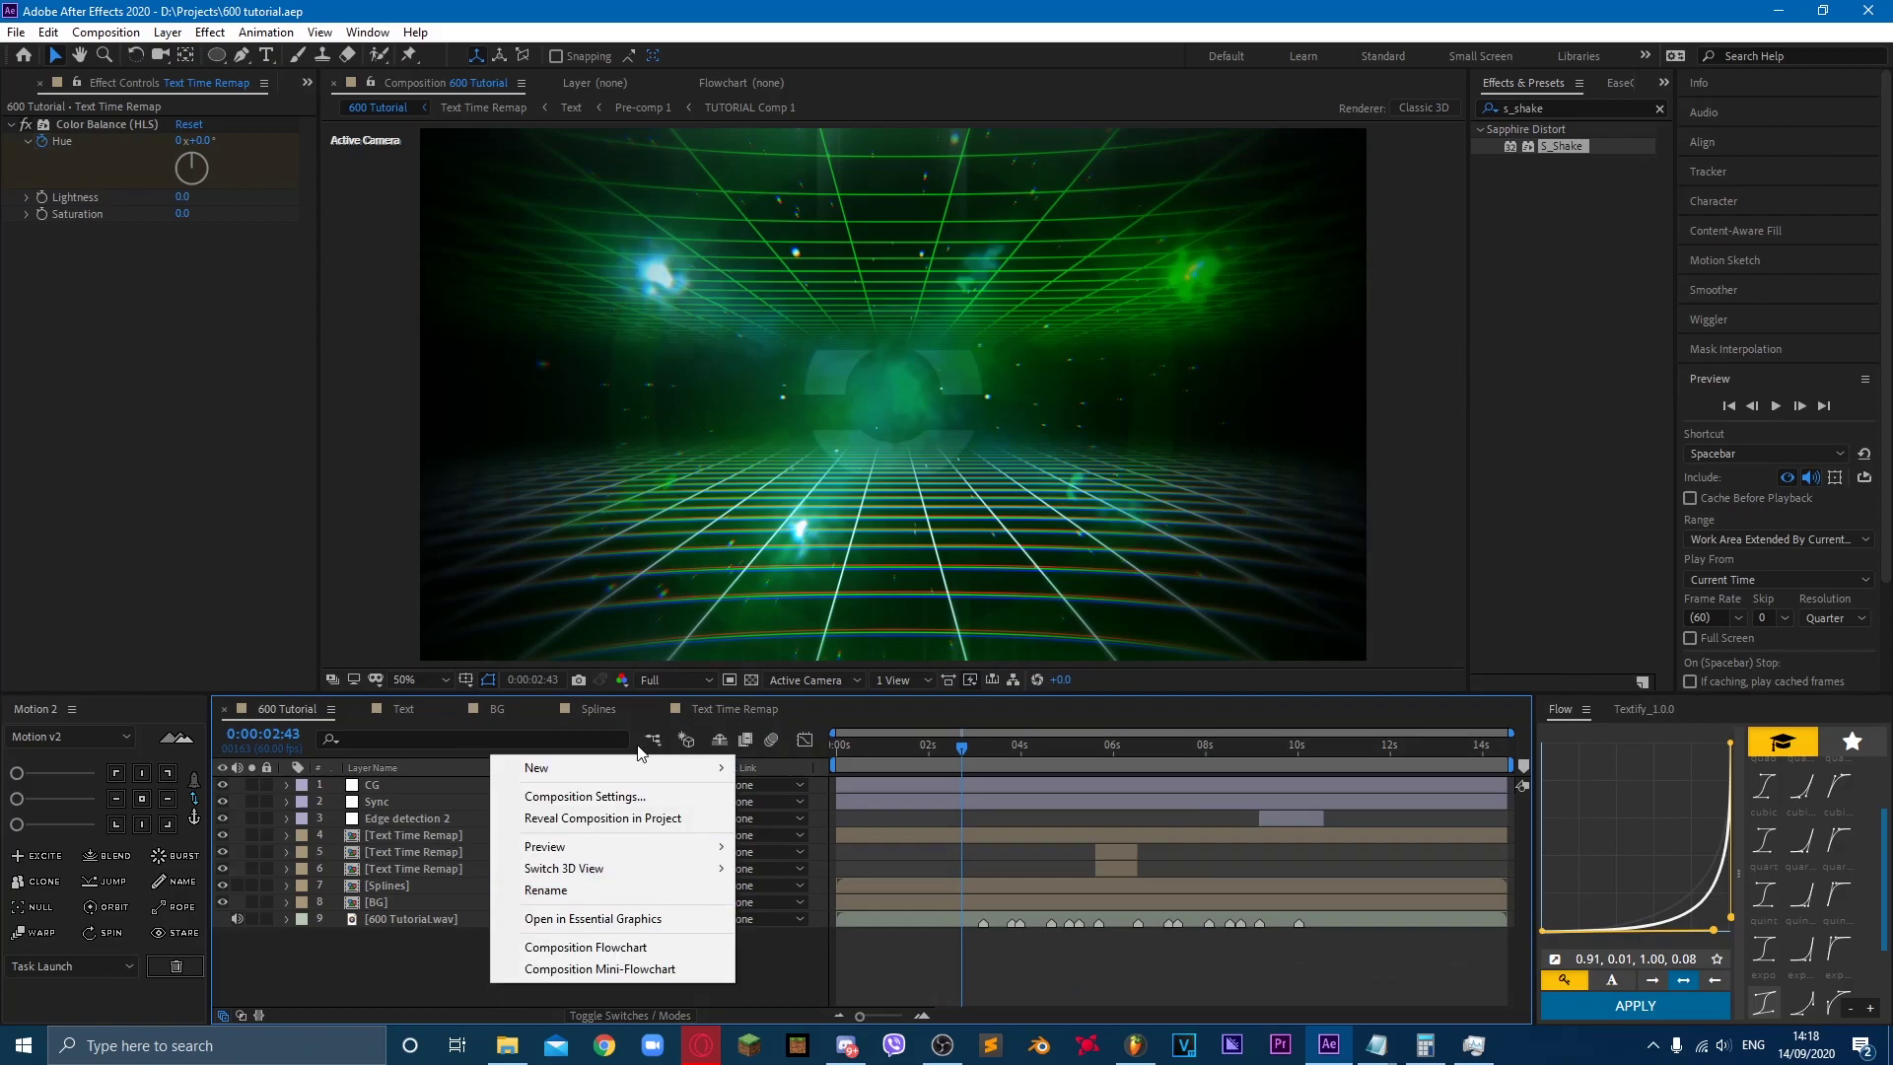
pyautogui.moveTo(650, 769)
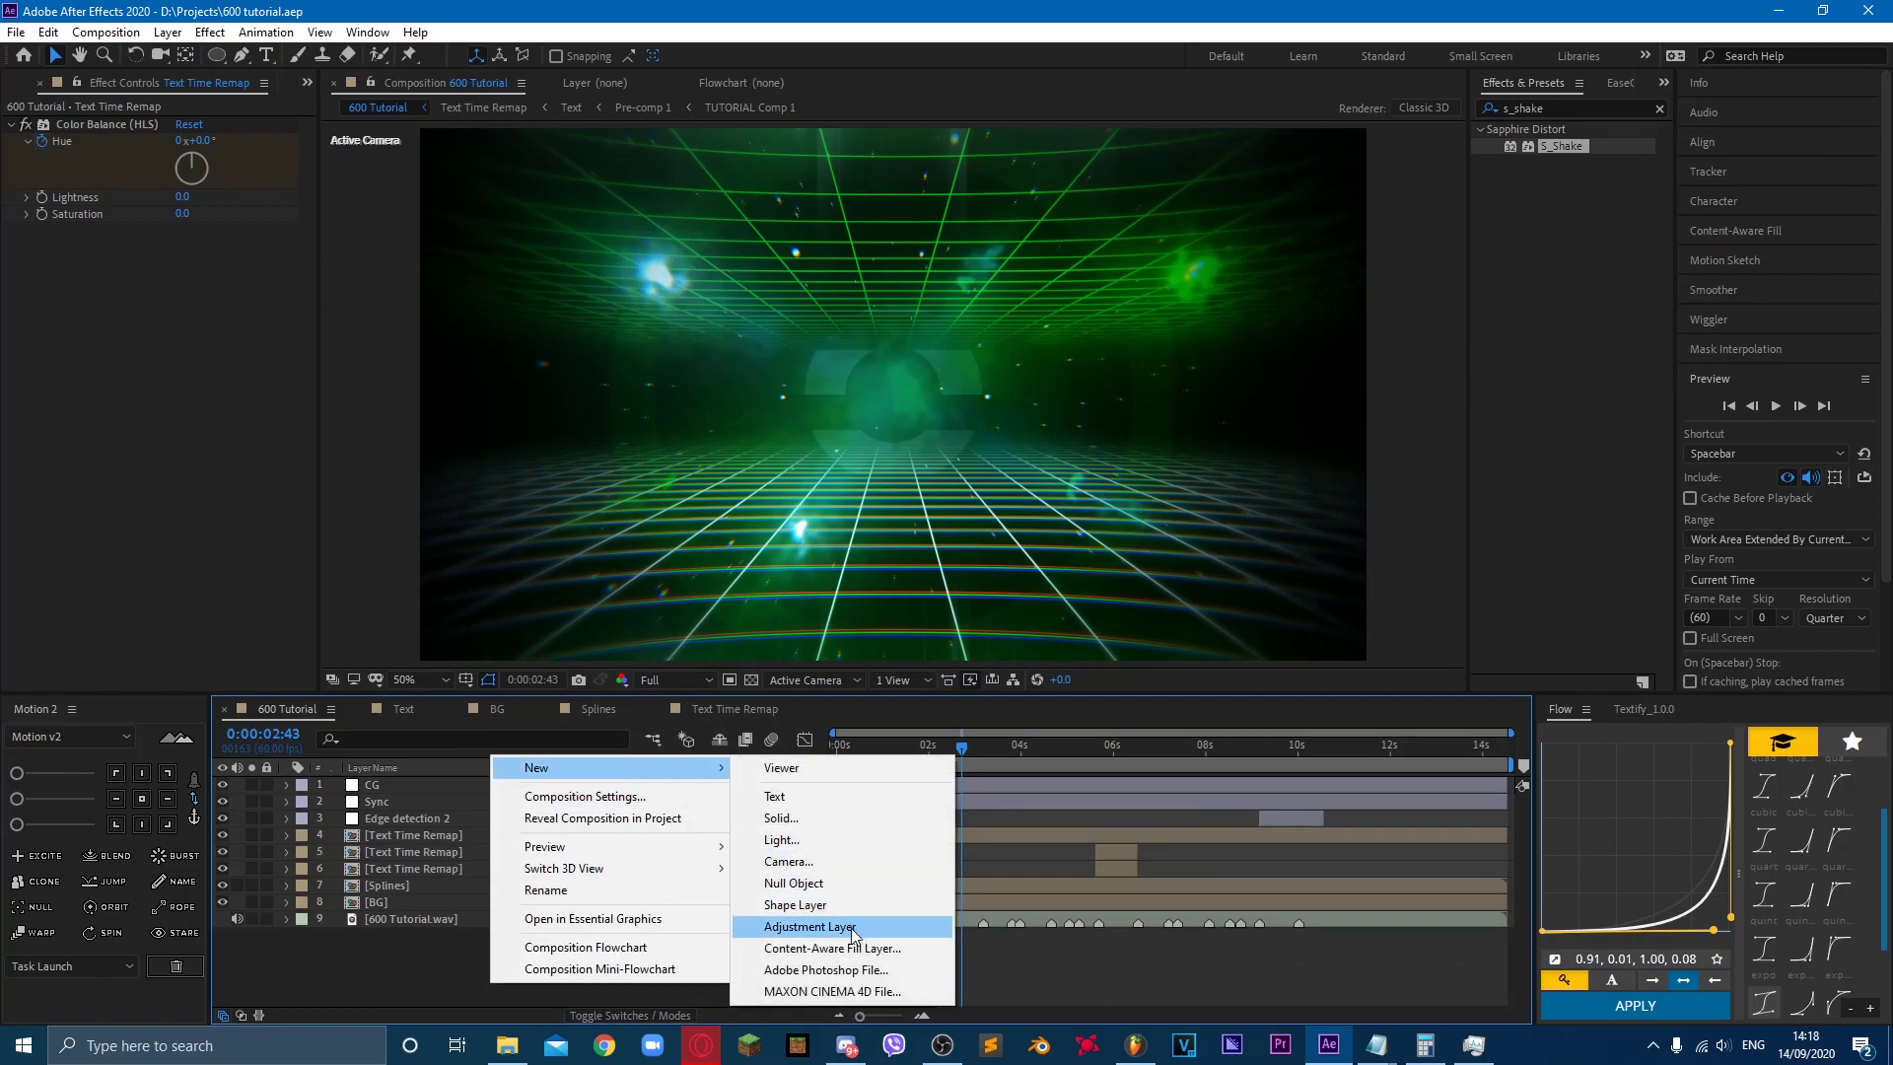
pyautogui.click(854, 930)
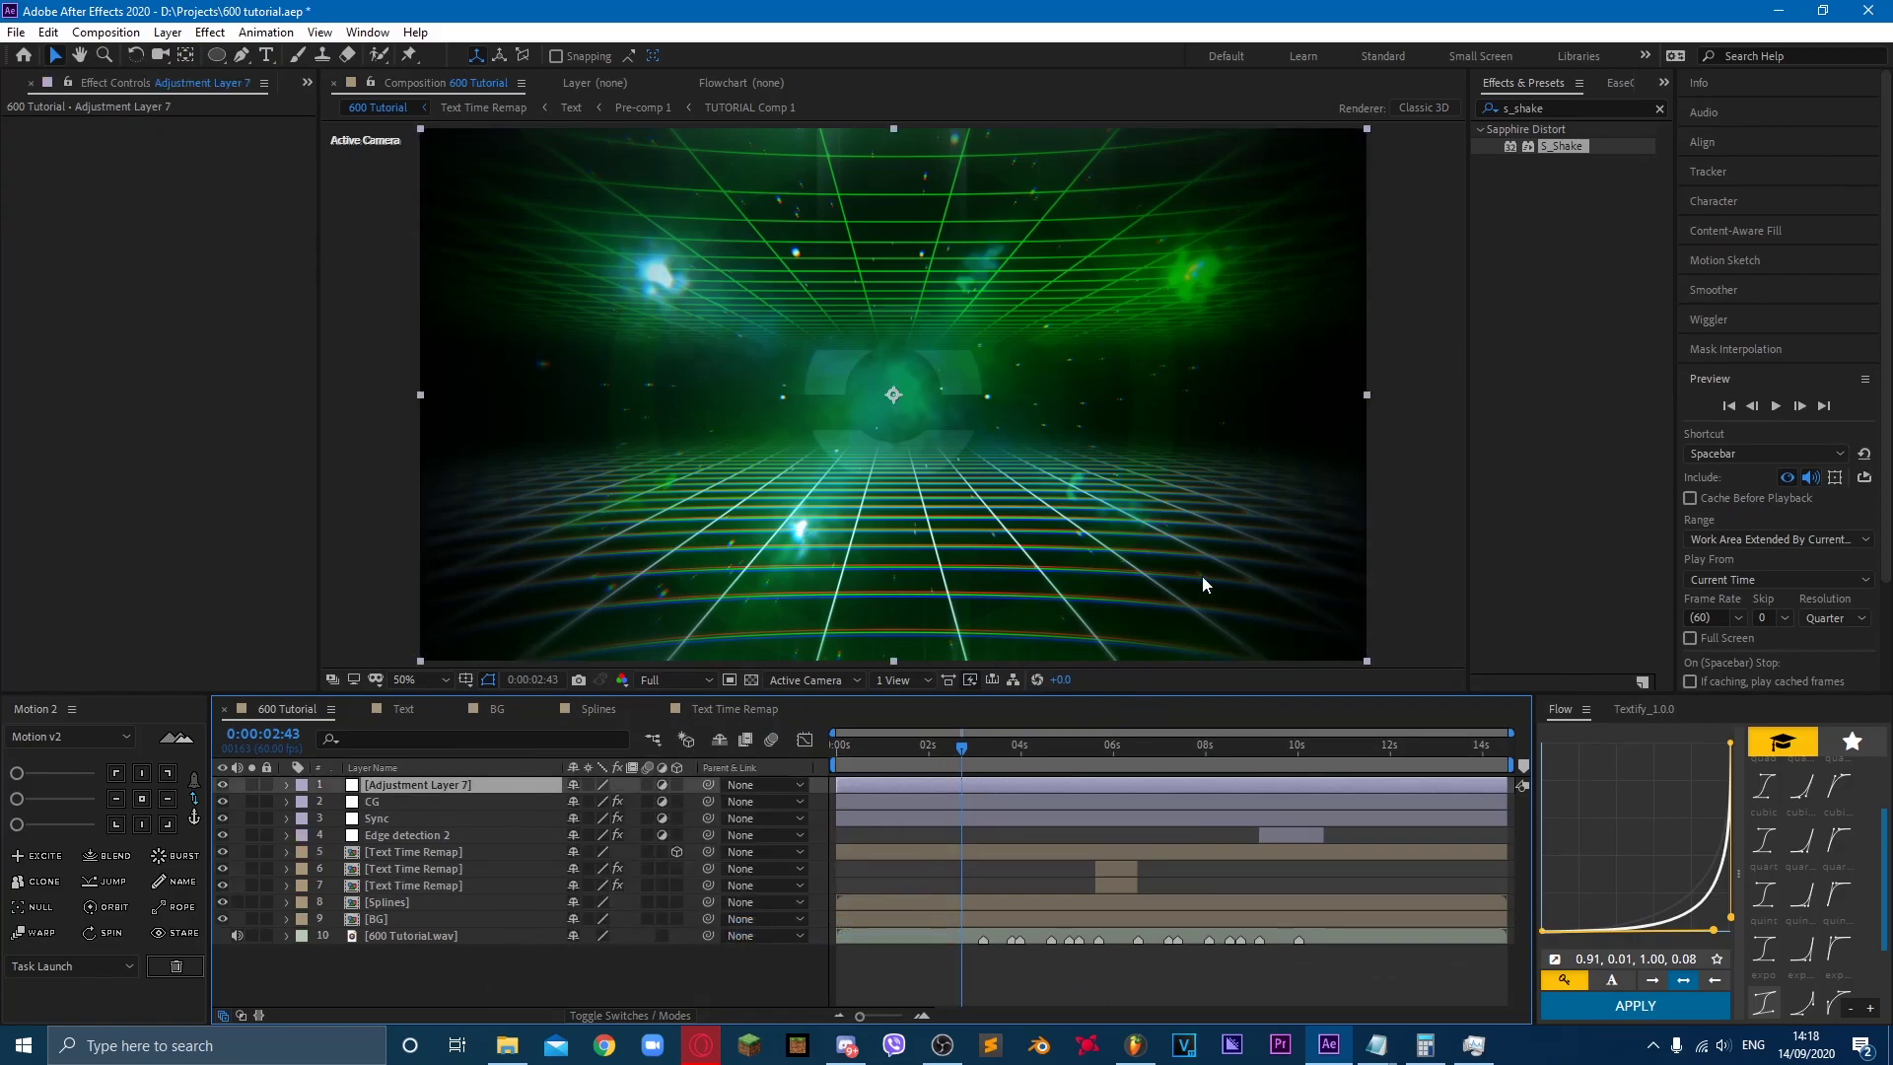
pyautogui.press('BackSpace')
pyautogui.press('BackSpace')
pyautogui.press('BackSpace')
pyautogui.press('BackSpace')
pyautogui.press('BackSpace')
pyautogui.press('BackSpace')
pyautogui.press('BackSpace')
pyautogui.click(1559, 102)
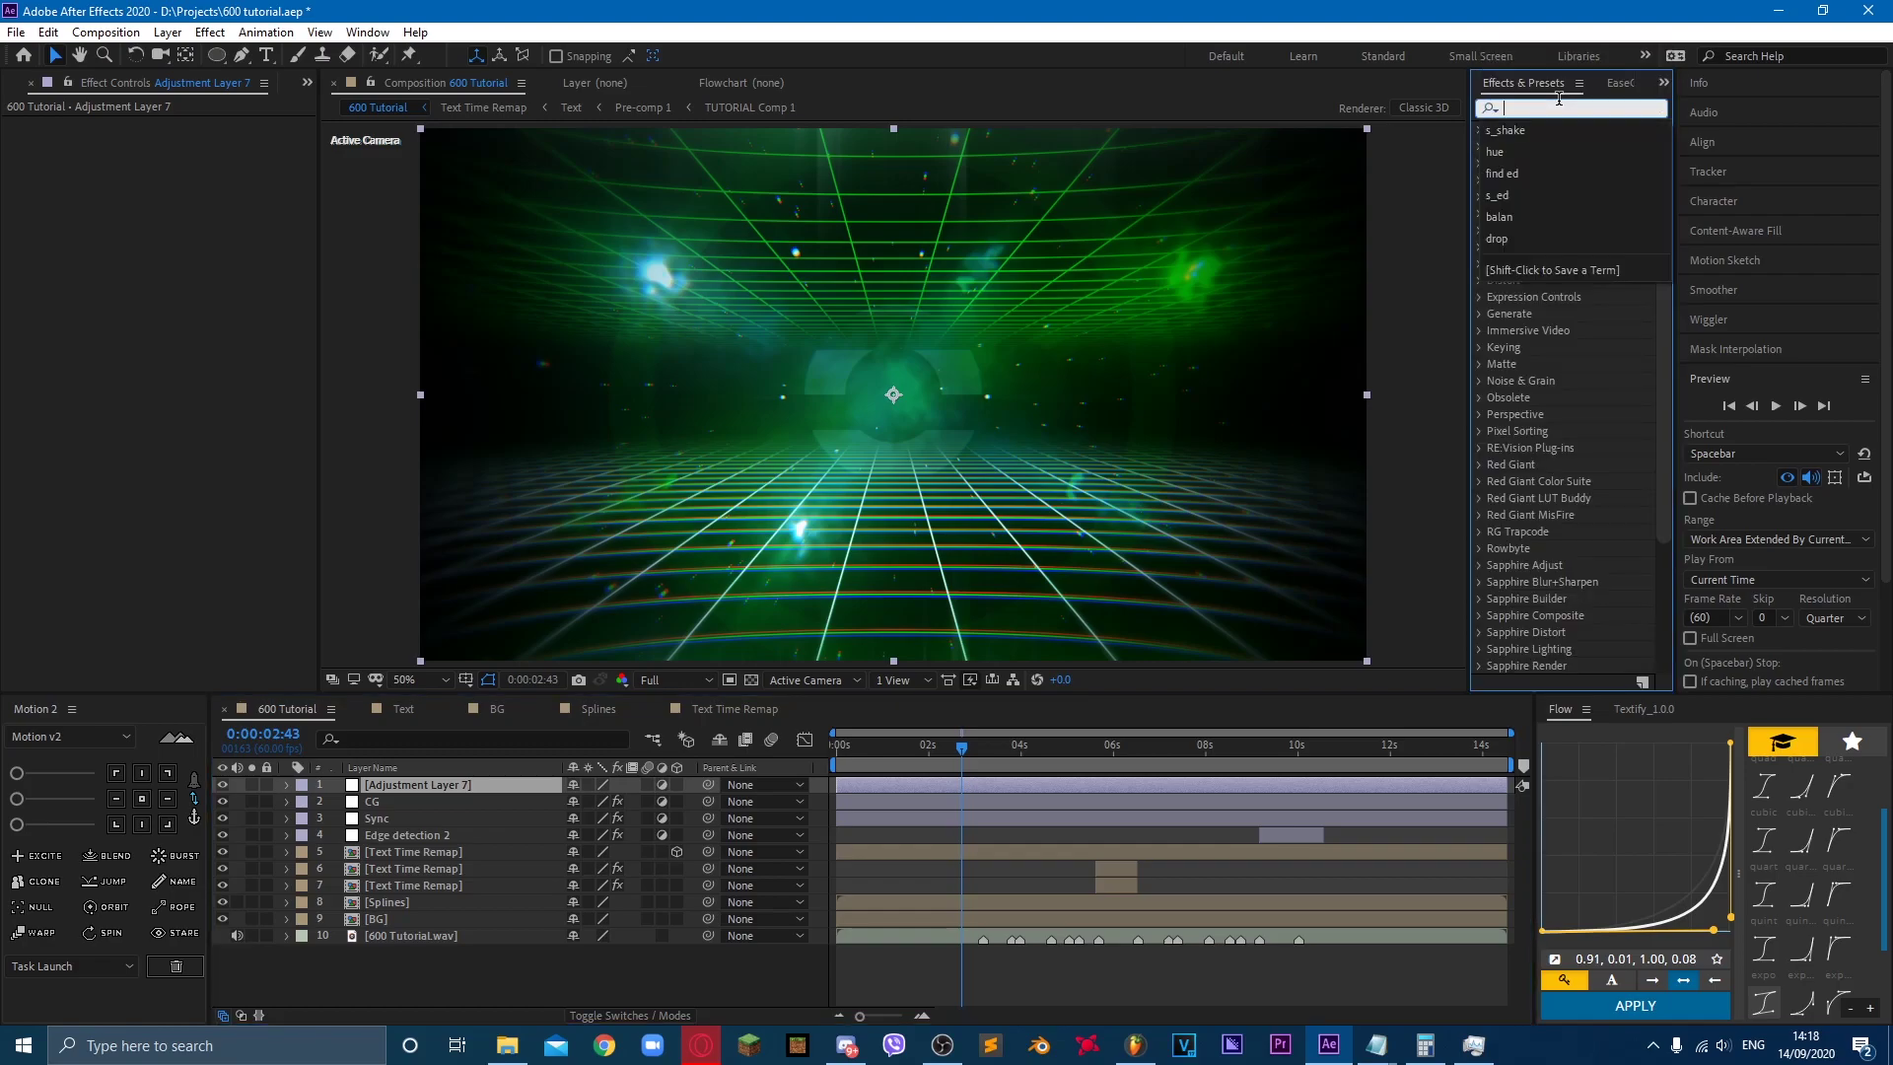
pyautogui.write('s')
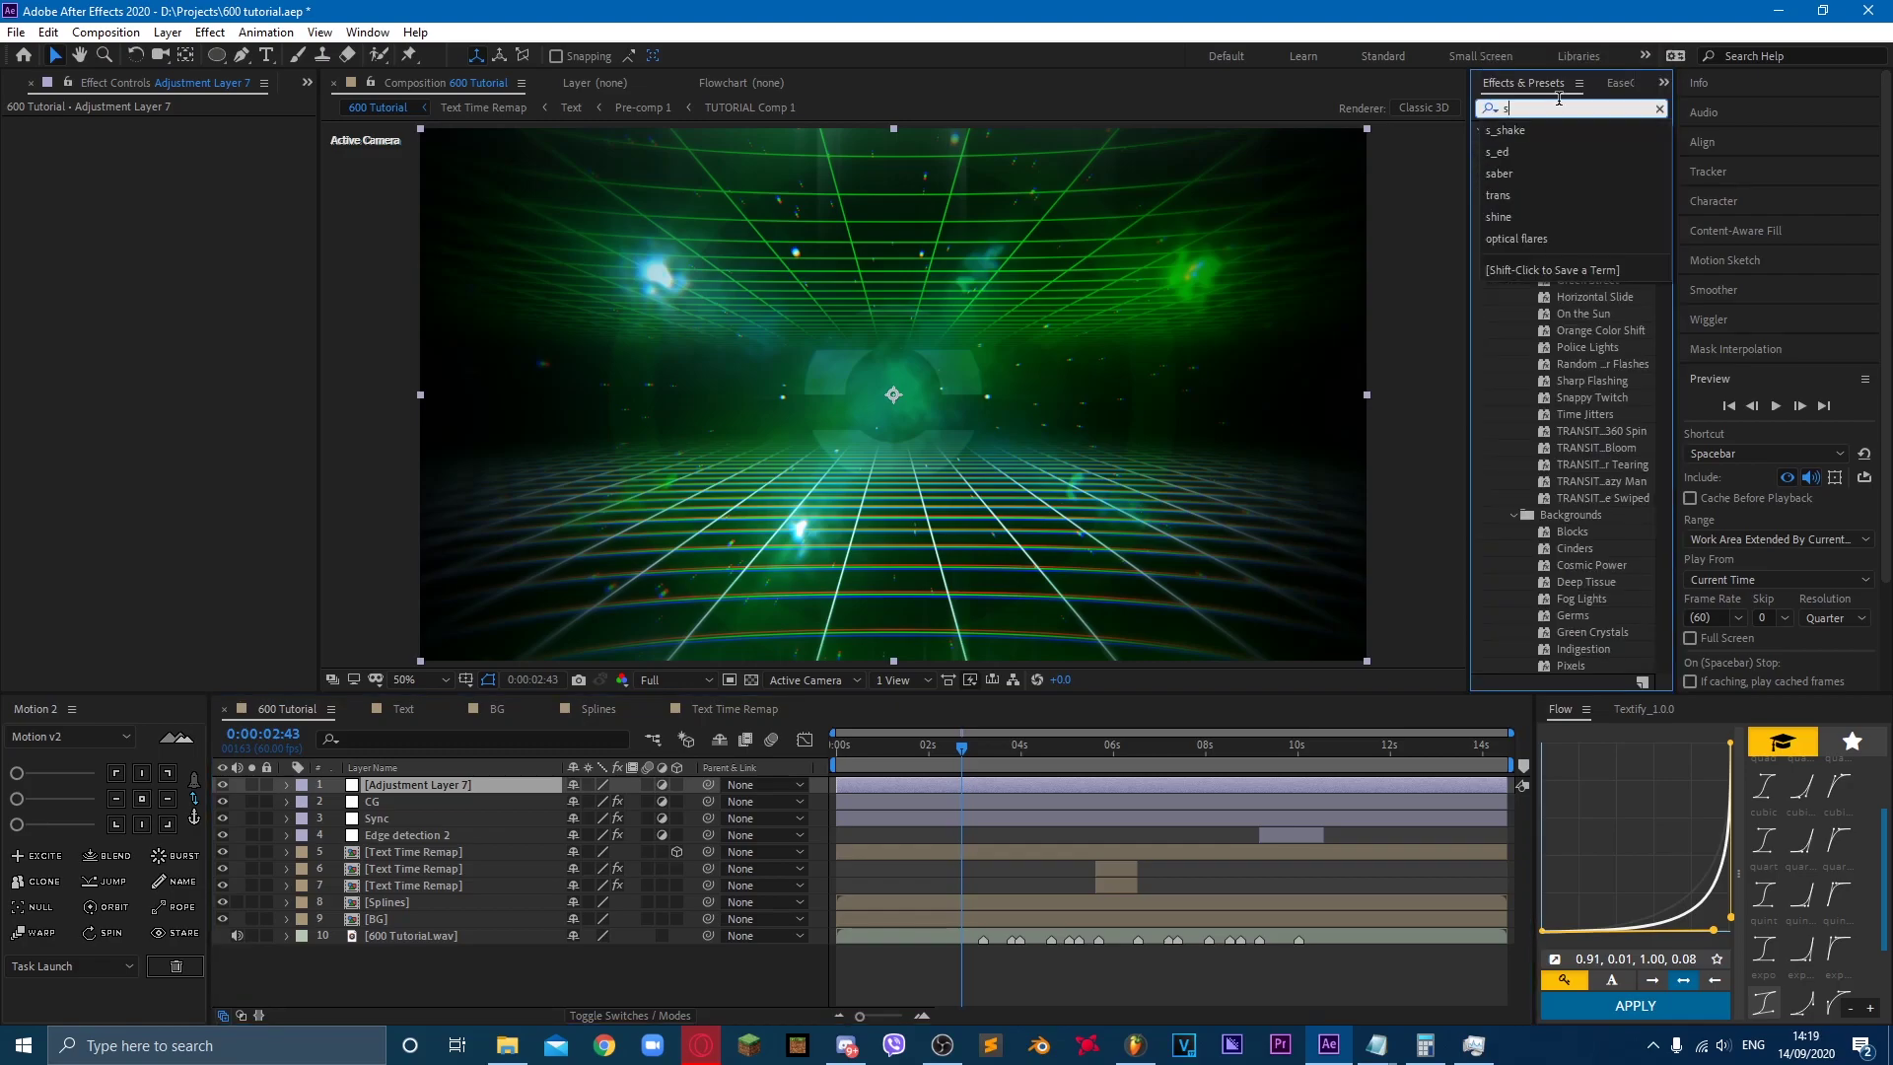
pyautogui.write('_wipeci')
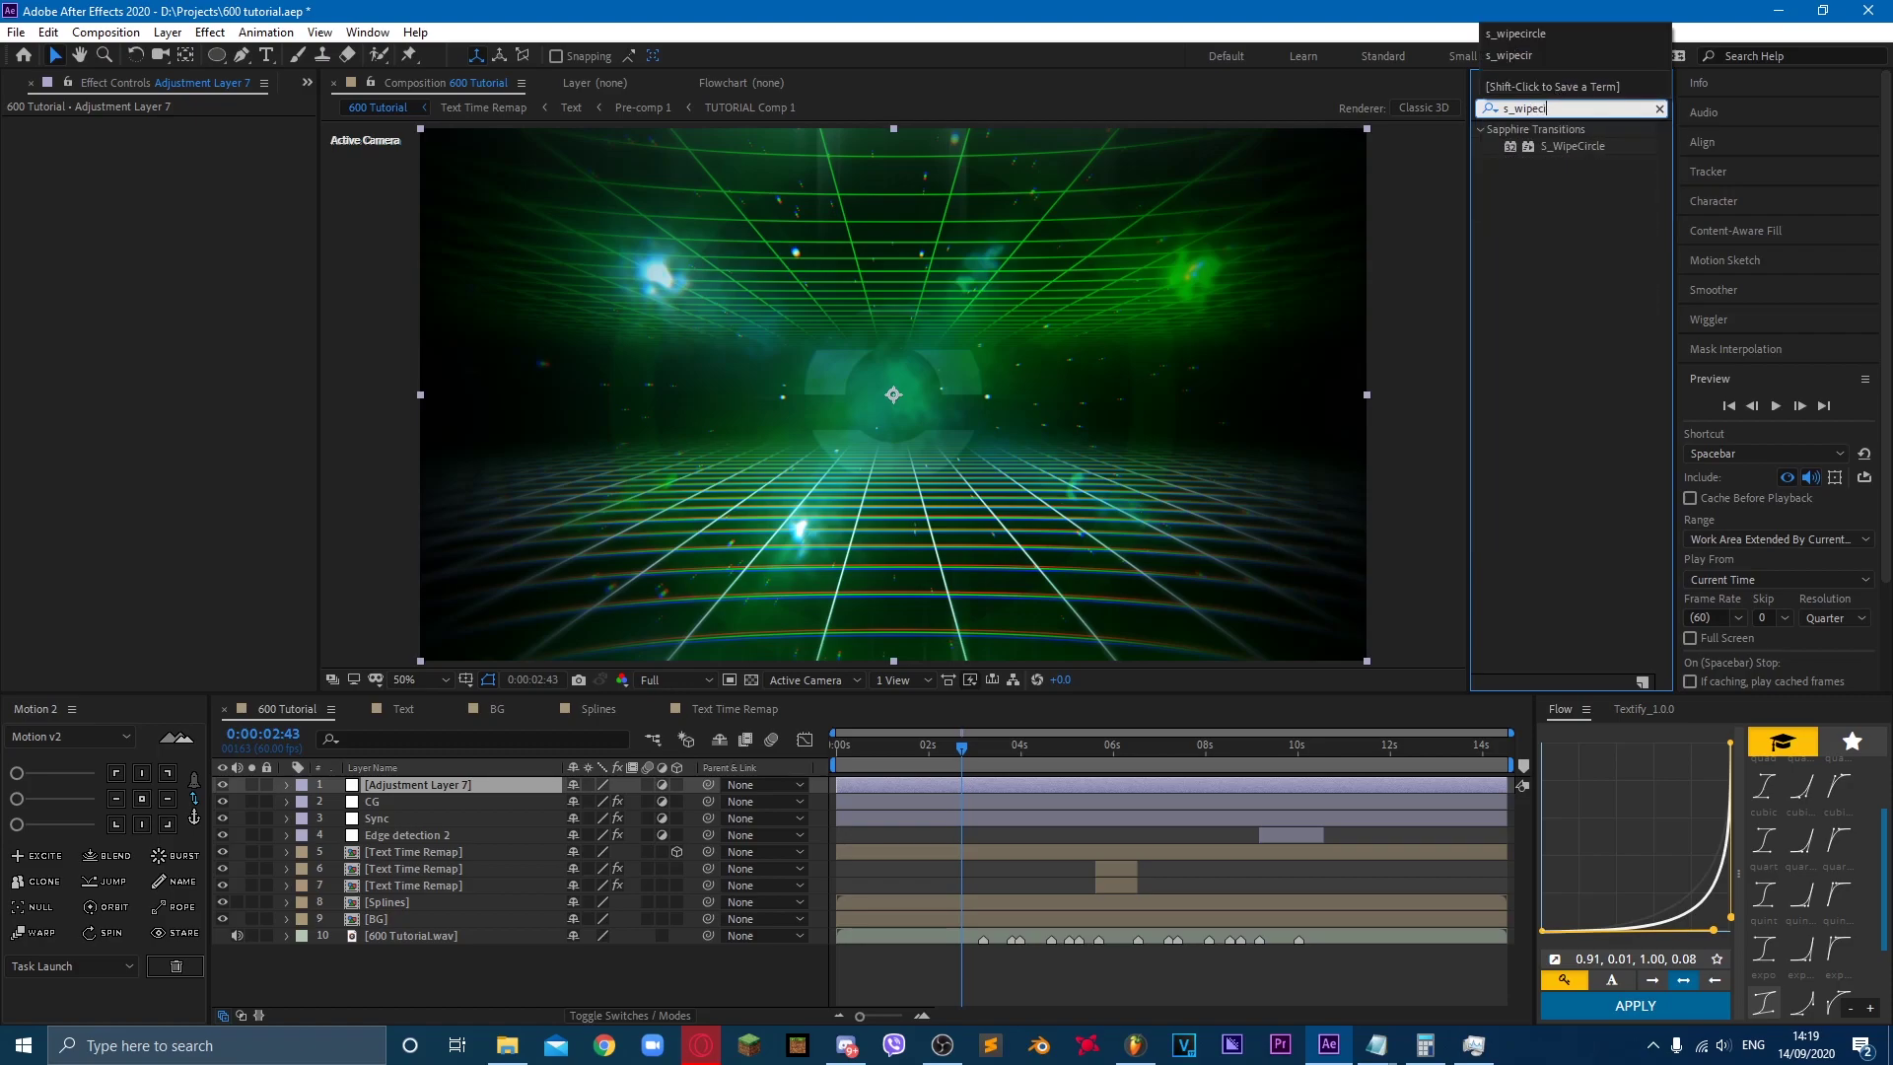
pyautogui.doubleClick(1590, 148)
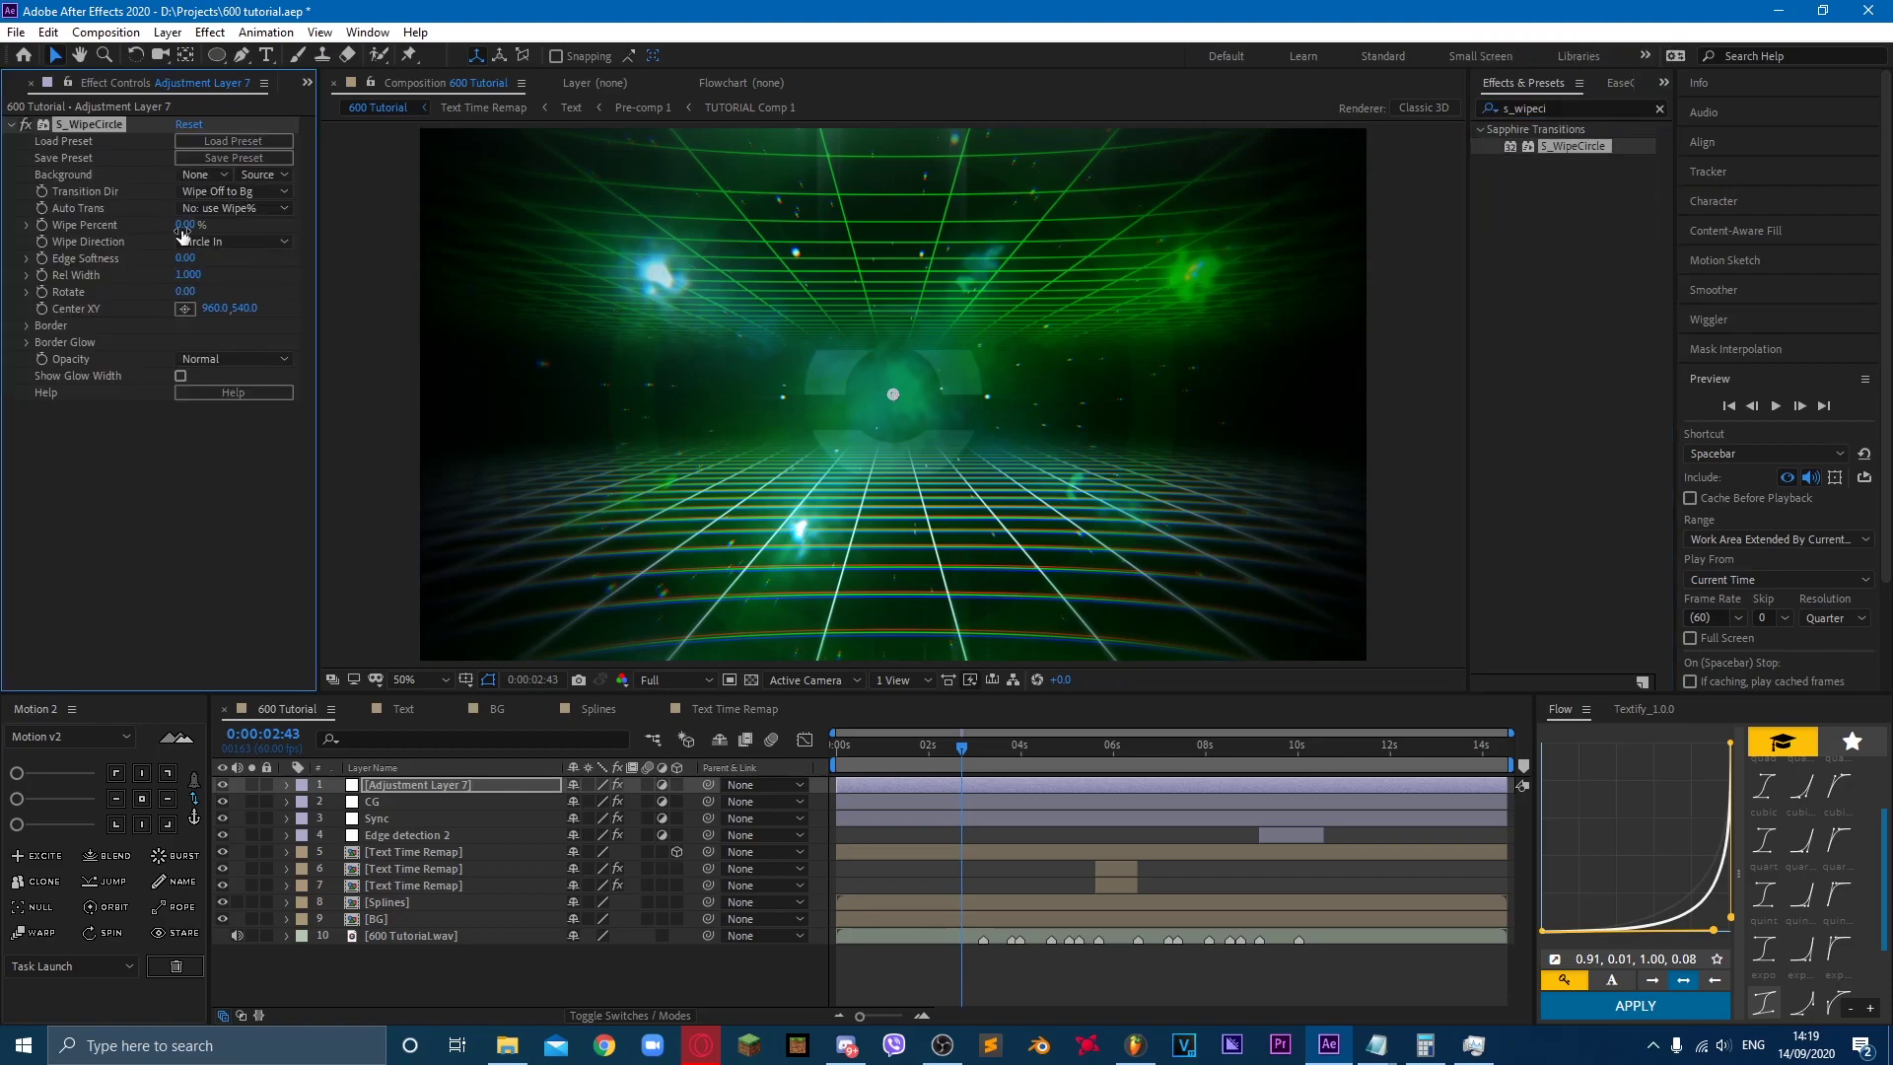
# Step: Set the Wipe Percent of S_WipeCircle to 100% and place the adjustment layer below the Text Time Remap layers, just above Splines
pyautogui.moveTo(207, 228); pyautogui.dragTo(786, 693)
pyautogui.click(976, 757)
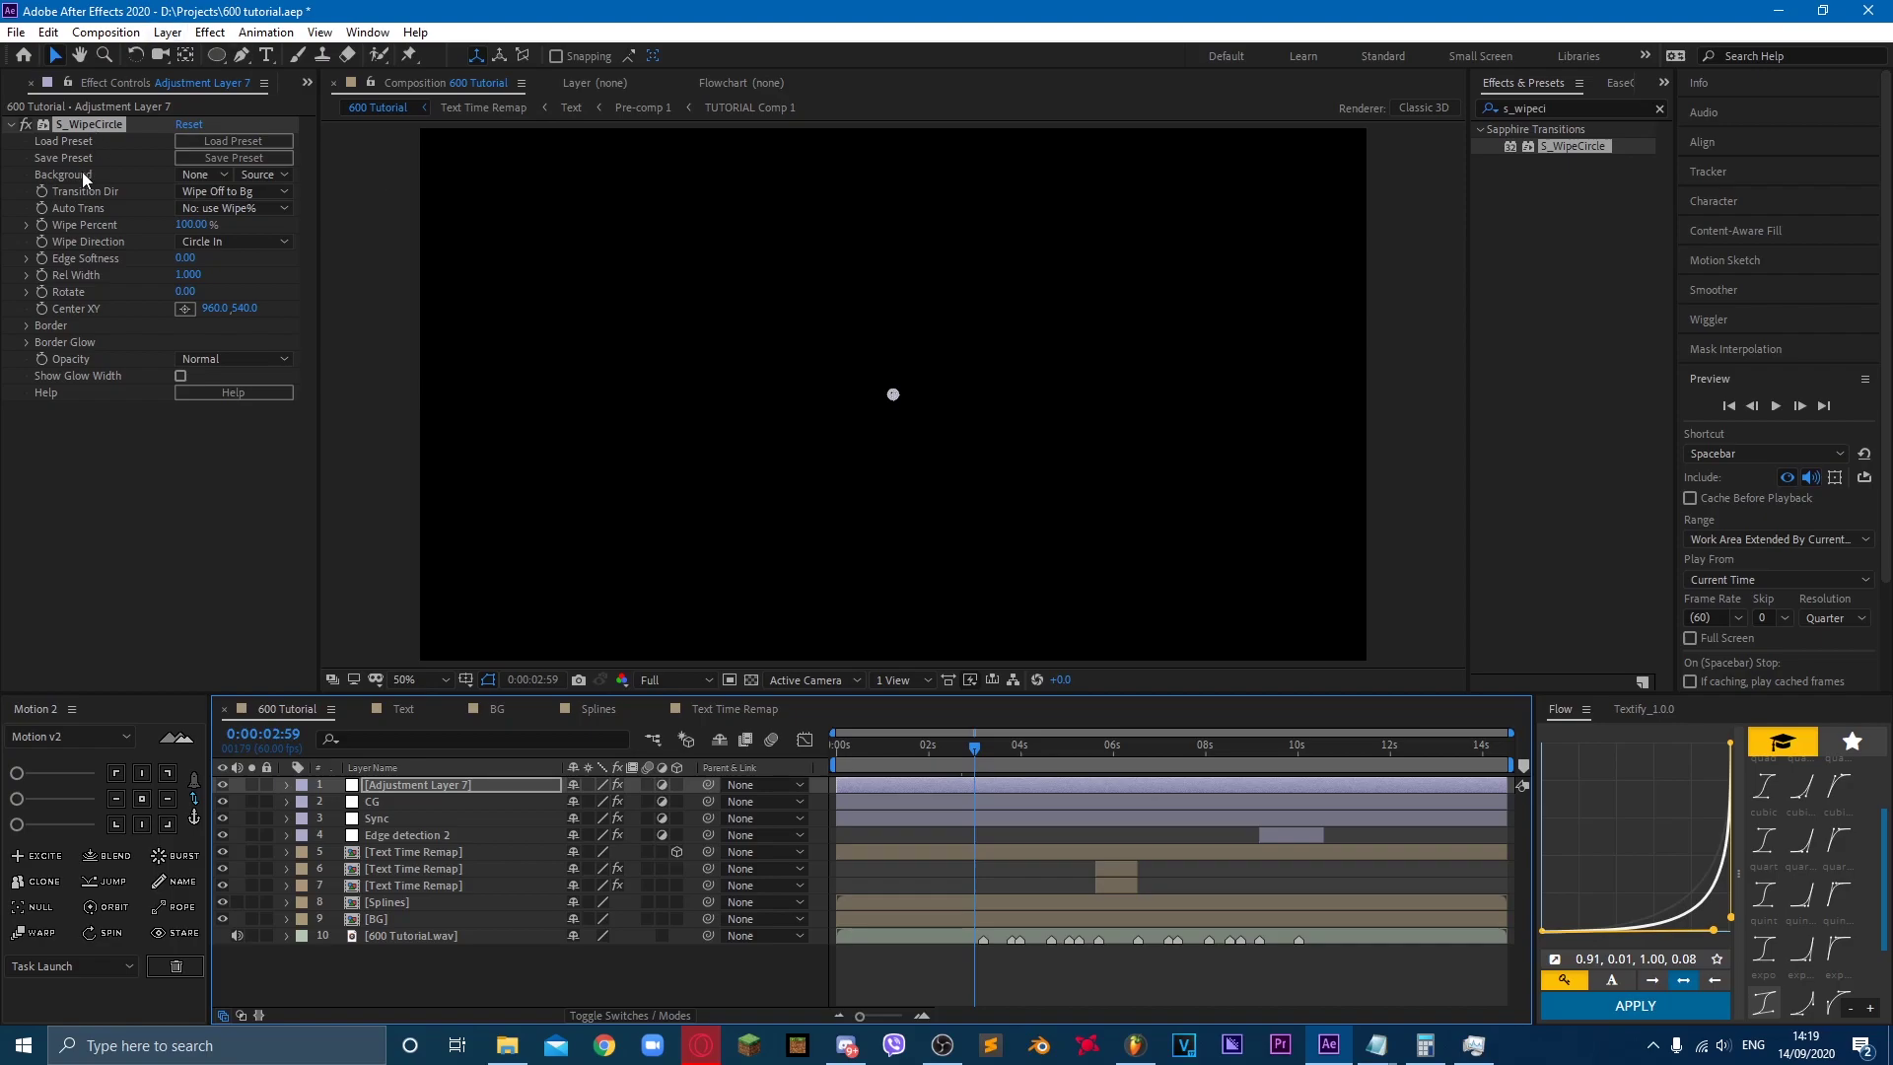
pyautogui.moveTo(400, 802); pyautogui.dragTo(440, 885)
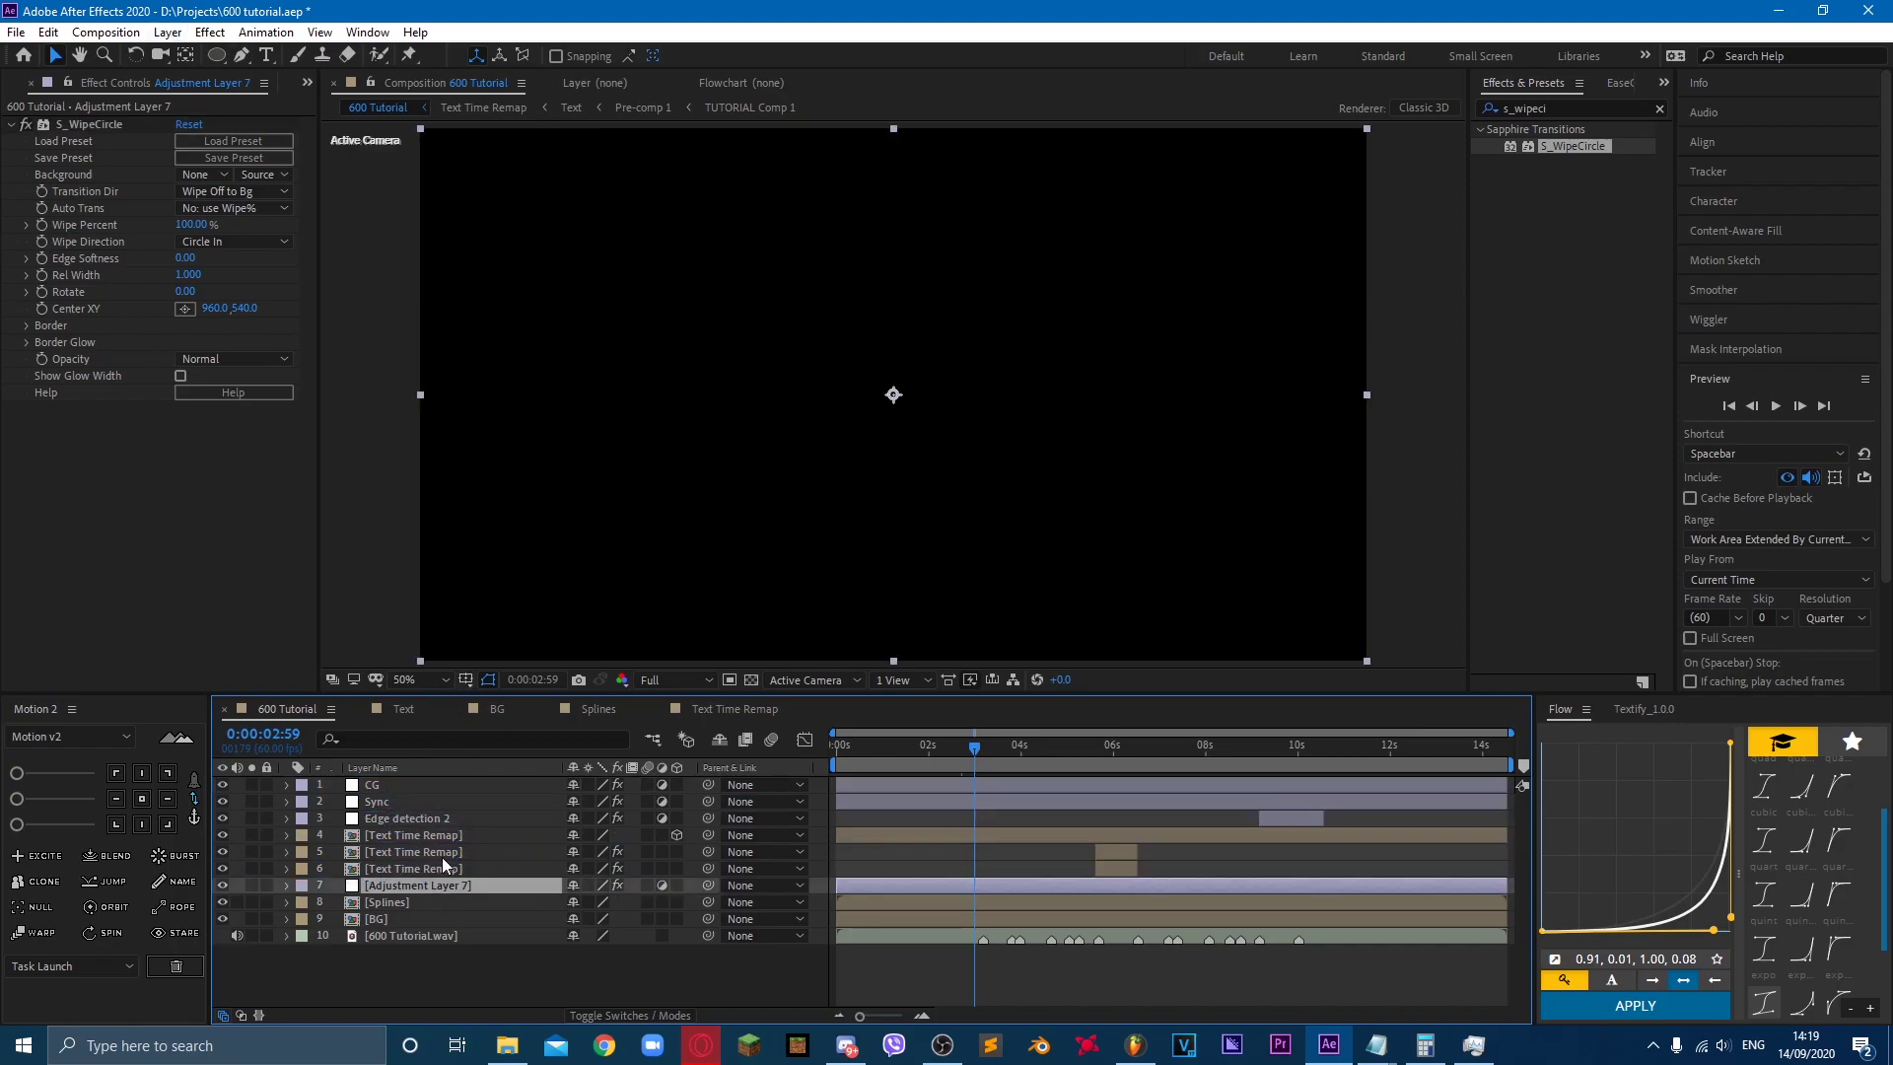
# Step: Keyframe the Wipe Percent of S_WipeCircle from 100% at 0:00:02:59 to 0% at 0:00:03:37
pyautogui.click(41, 226)
pyautogui.click(923, 1014)
pyautogui.click(923, 1014)
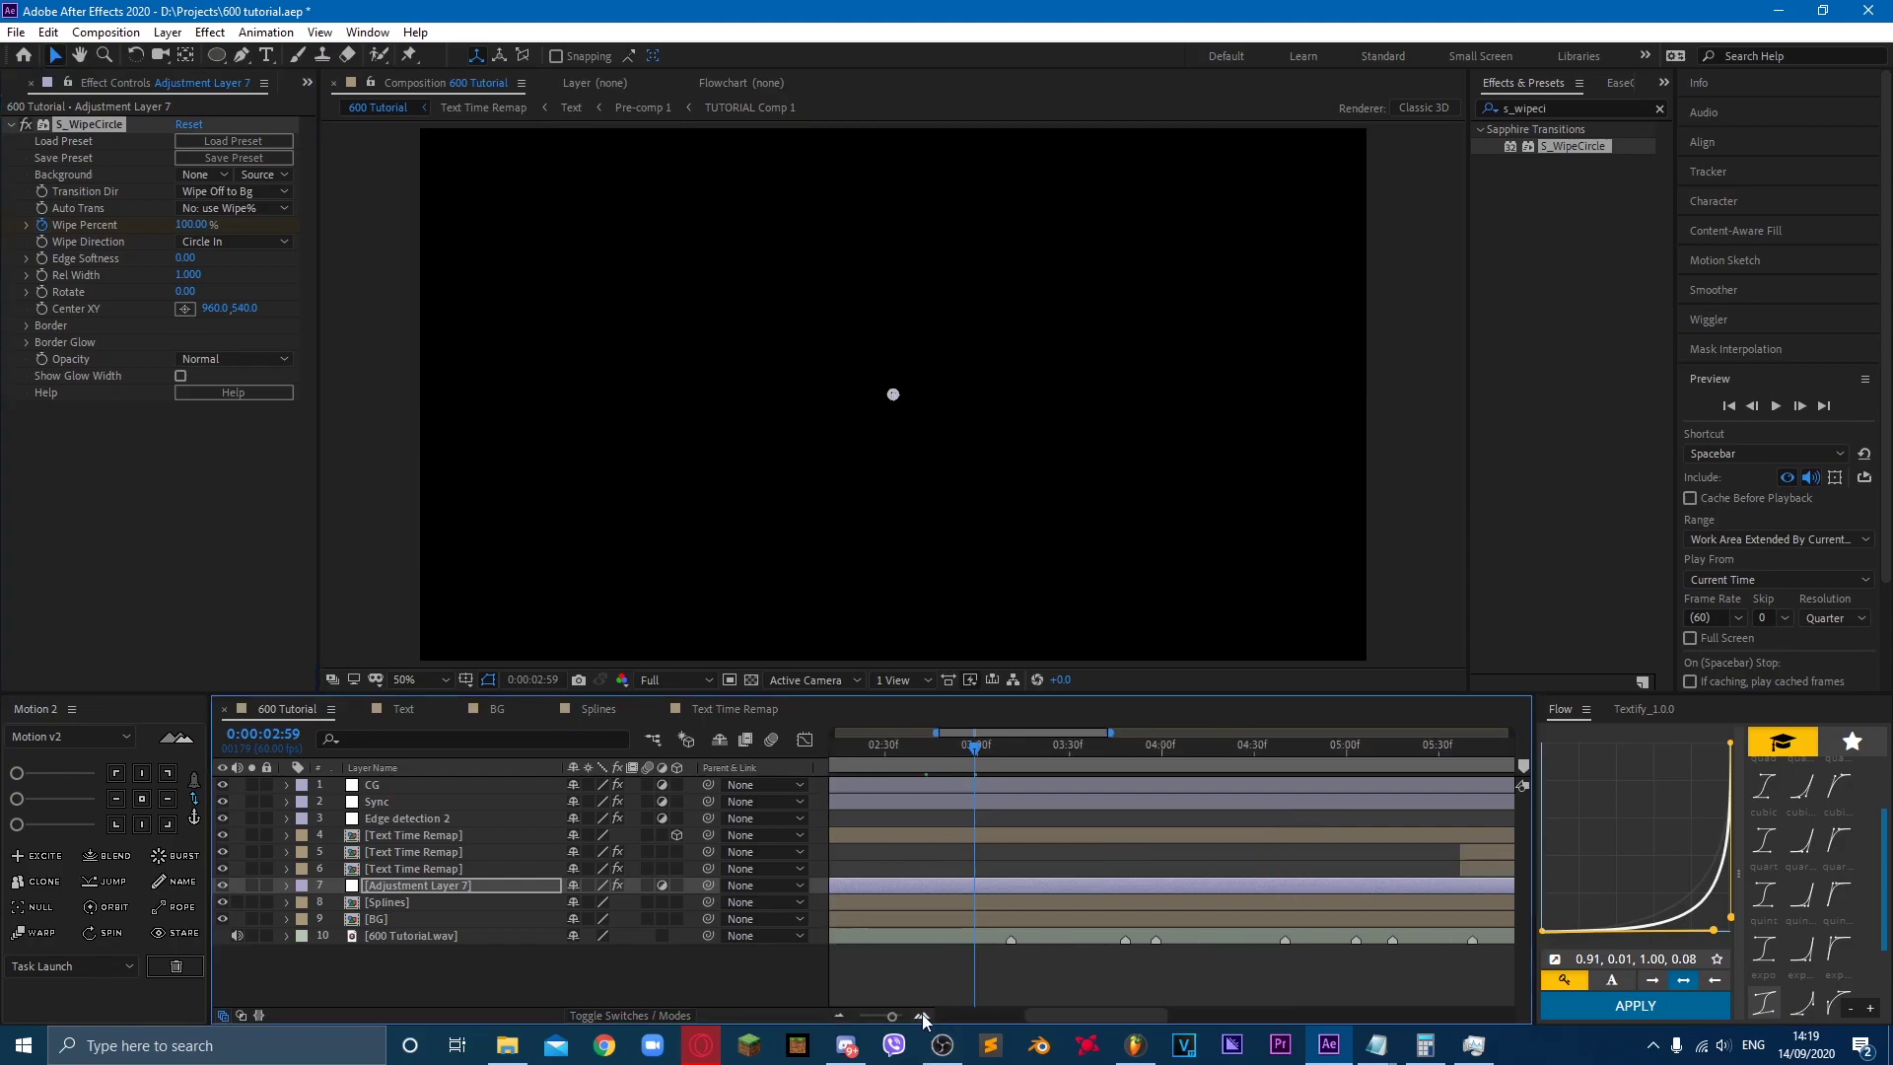
pyautogui.press('u')
pyautogui.click(1090, 766)
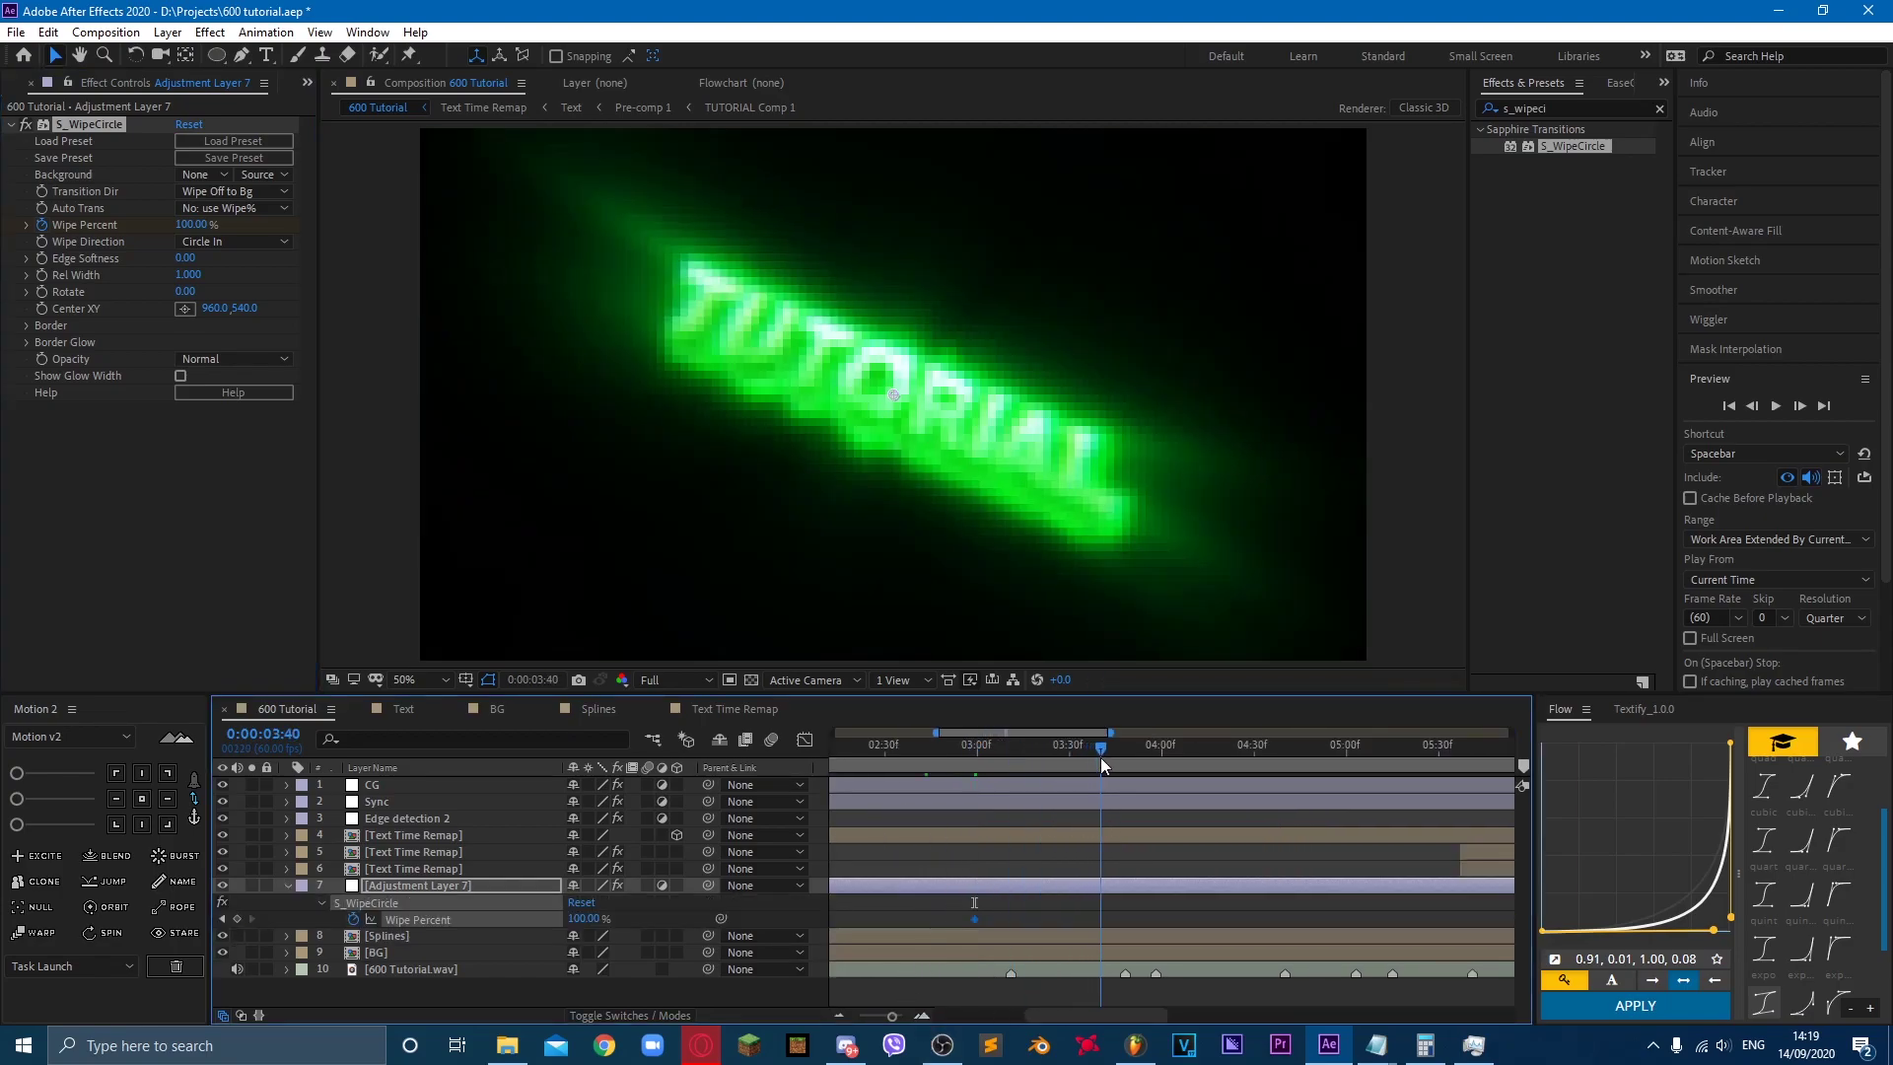
pyautogui.press('j')
pyautogui.click(1091, 919)
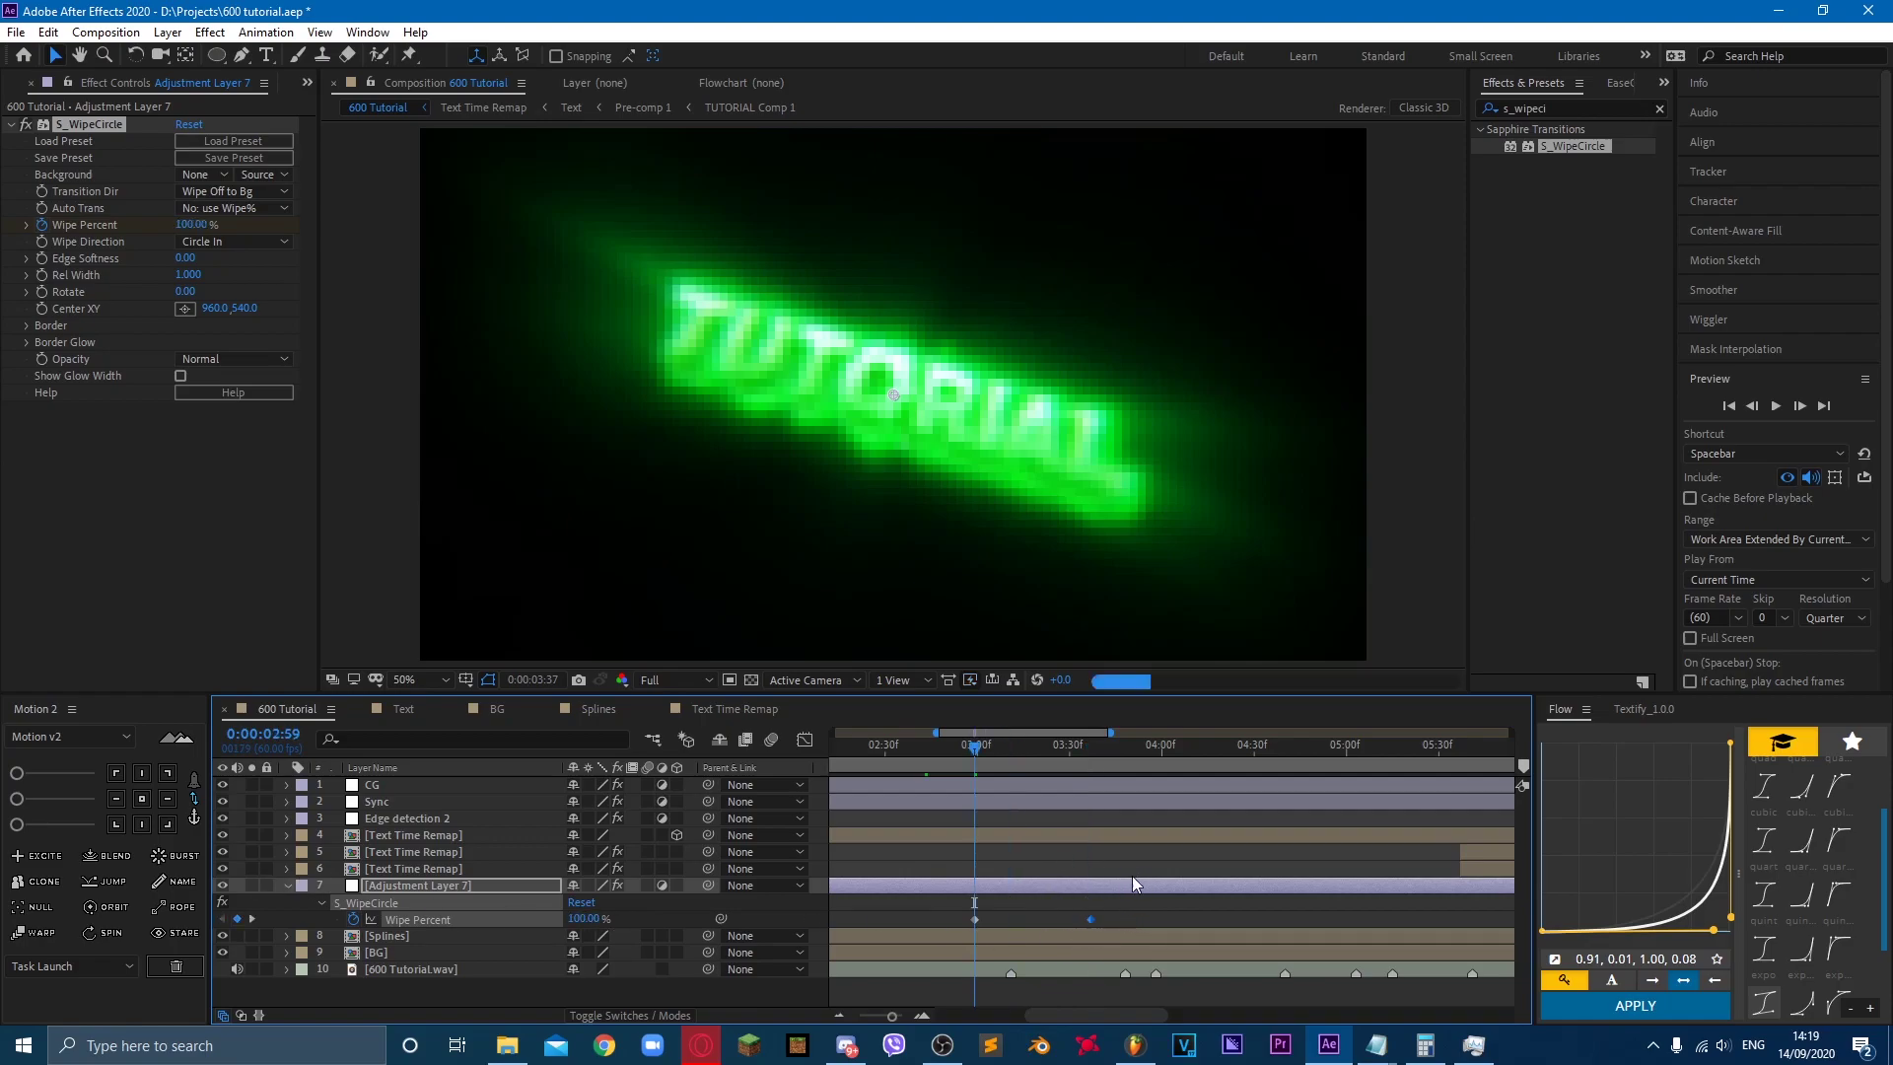
pyautogui.press('k')
pyautogui.press('j')
# Step: Apply Easy Ease to both Wipe Percent keyframes and reshape their speed graph to peak at about 0:00:03:11
pyautogui.moveTo(1120, 914); pyautogui.dragTo(905, 915)
pyautogui.press('F9')
pyautogui.click(805, 741)
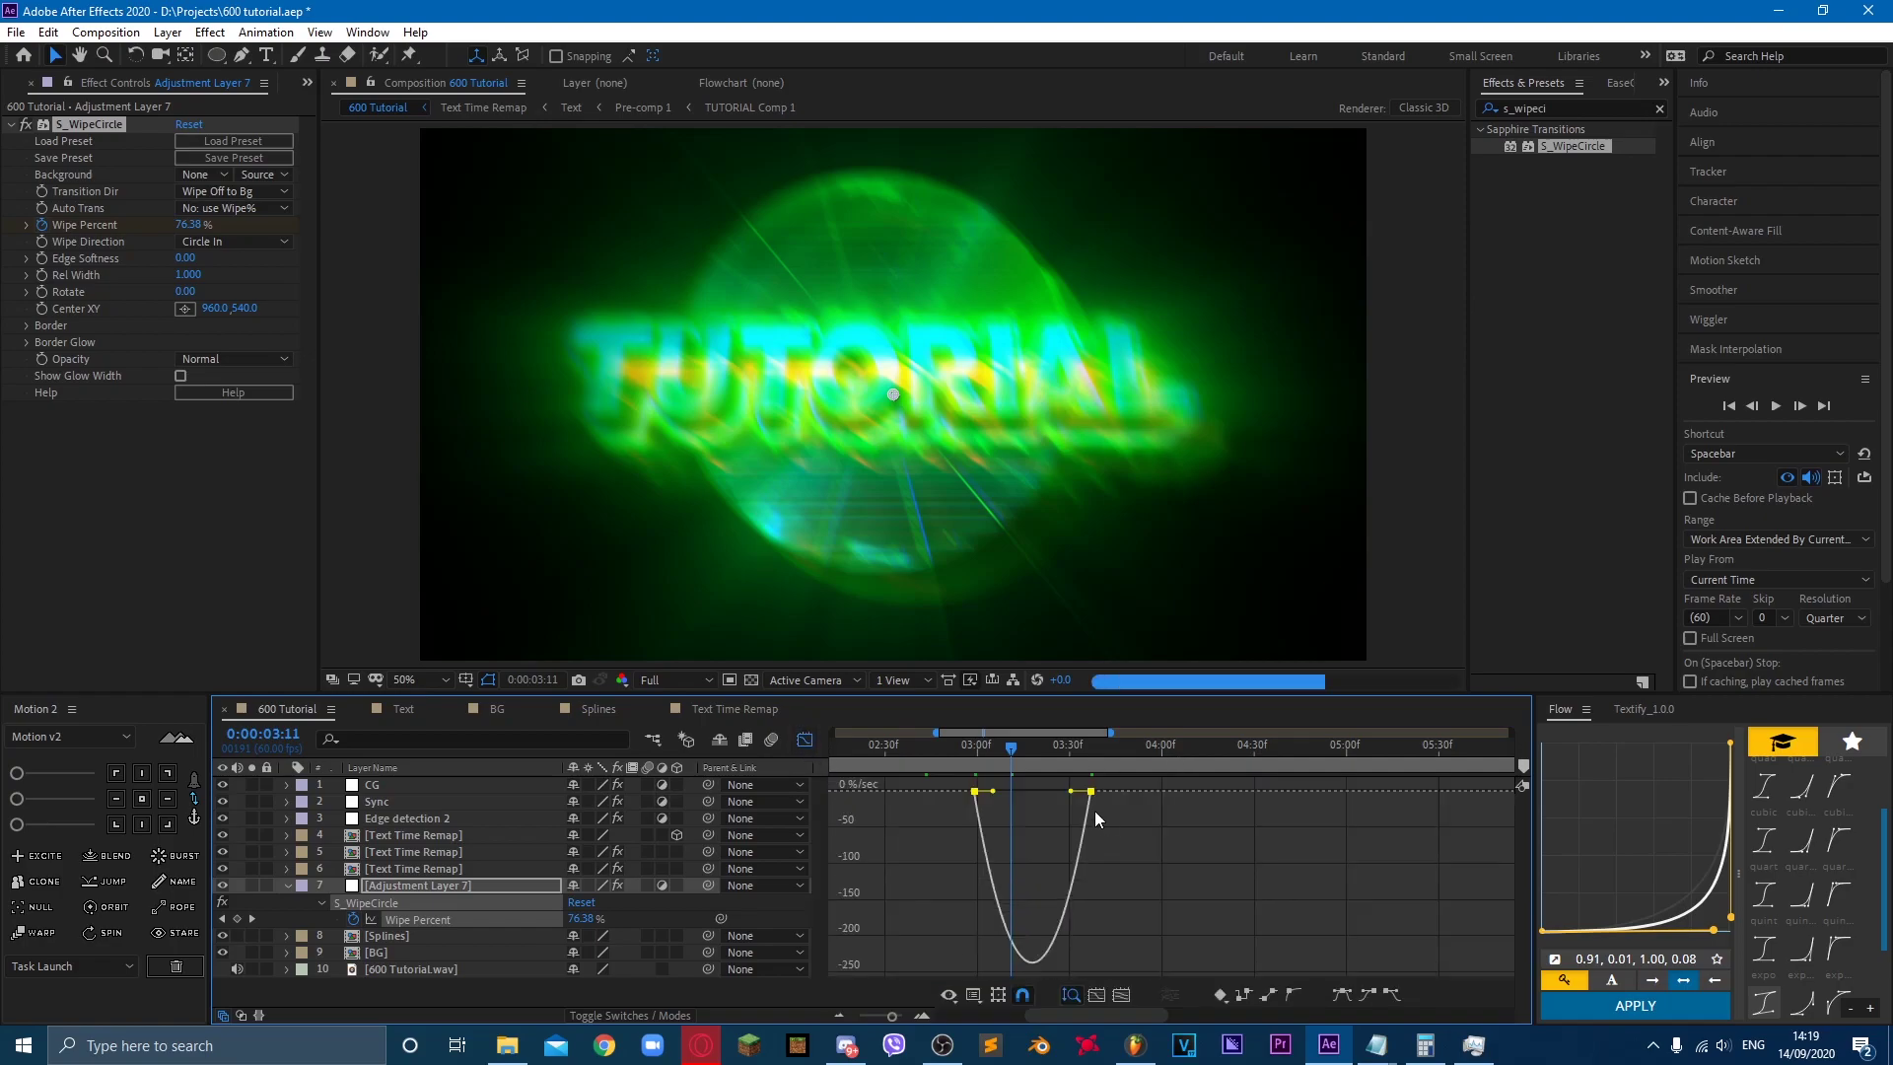
pyautogui.moveTo(1071, 792); pyautogui.dragTo(1004, 794)
# Step: Preview the eased circle wipe from its first keyframe at 0:00:02:59
pyautogui.click(974, 757)
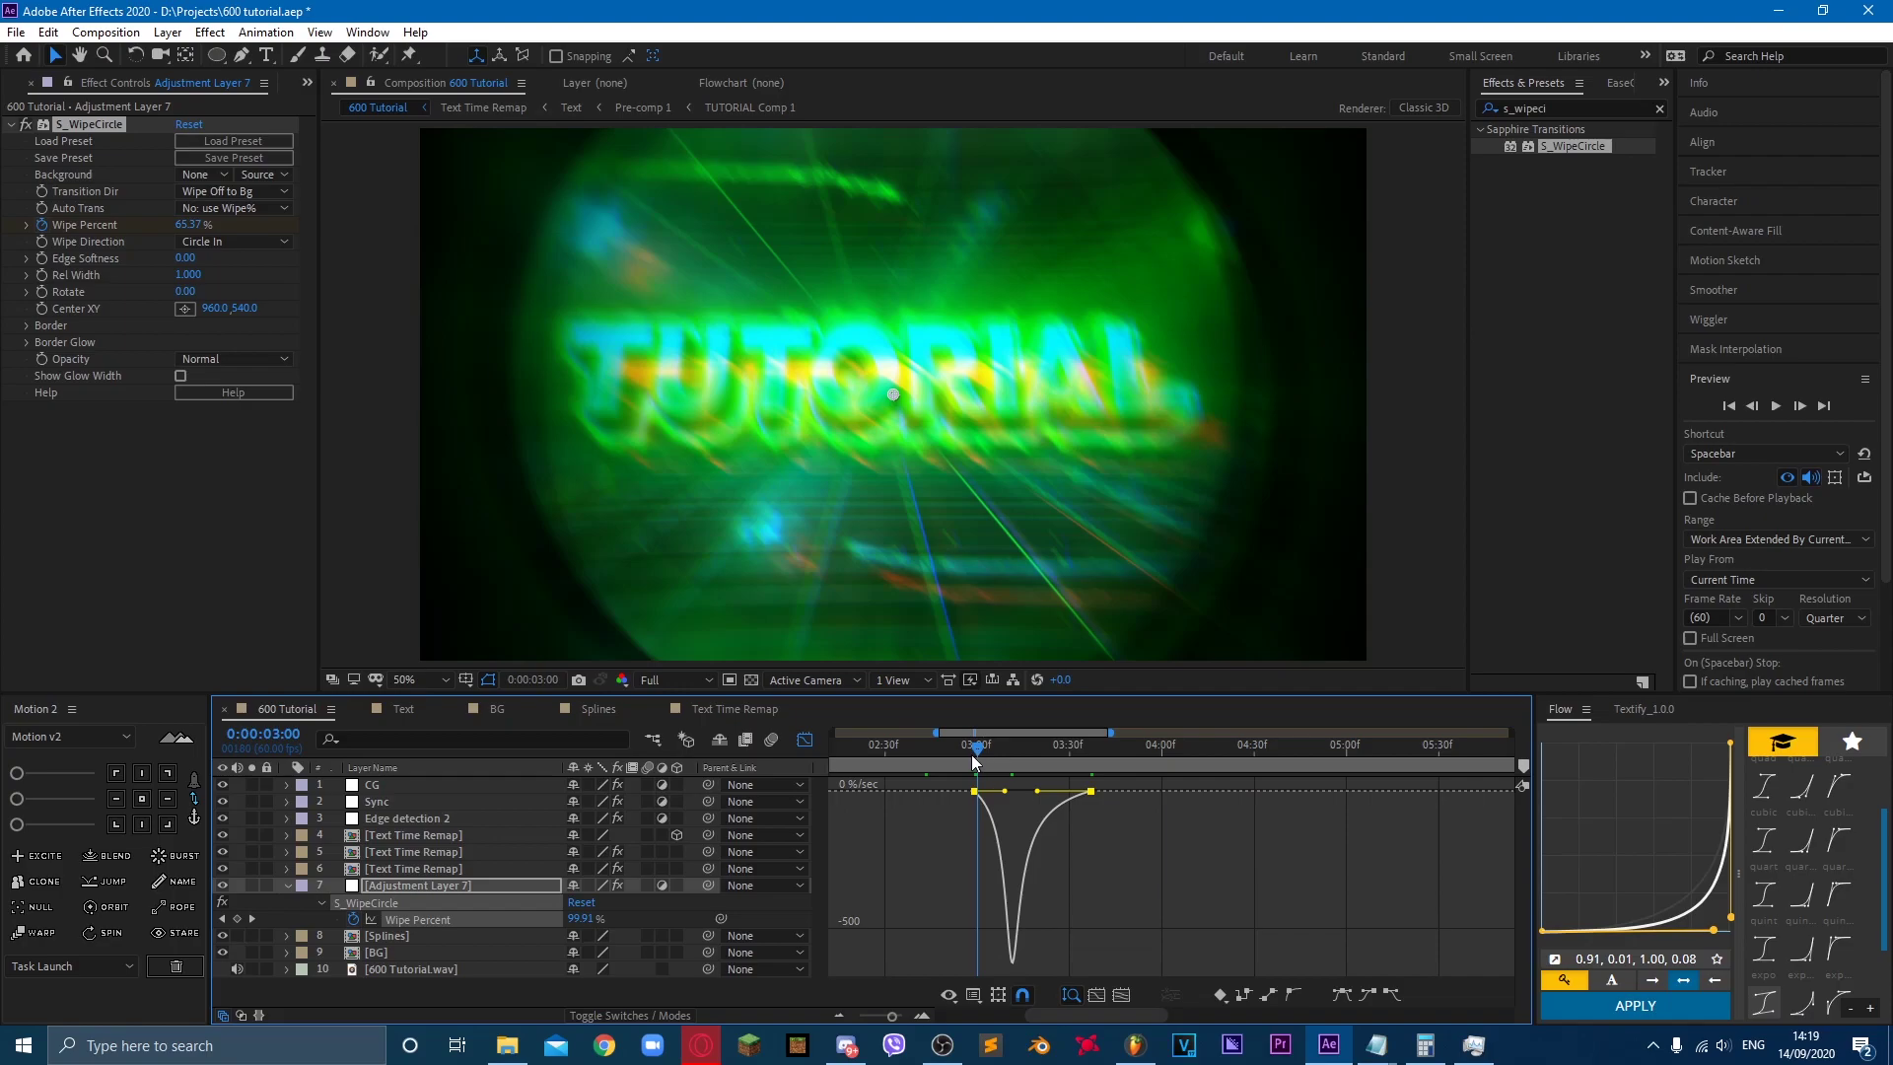
pyautogui.press('pageup')
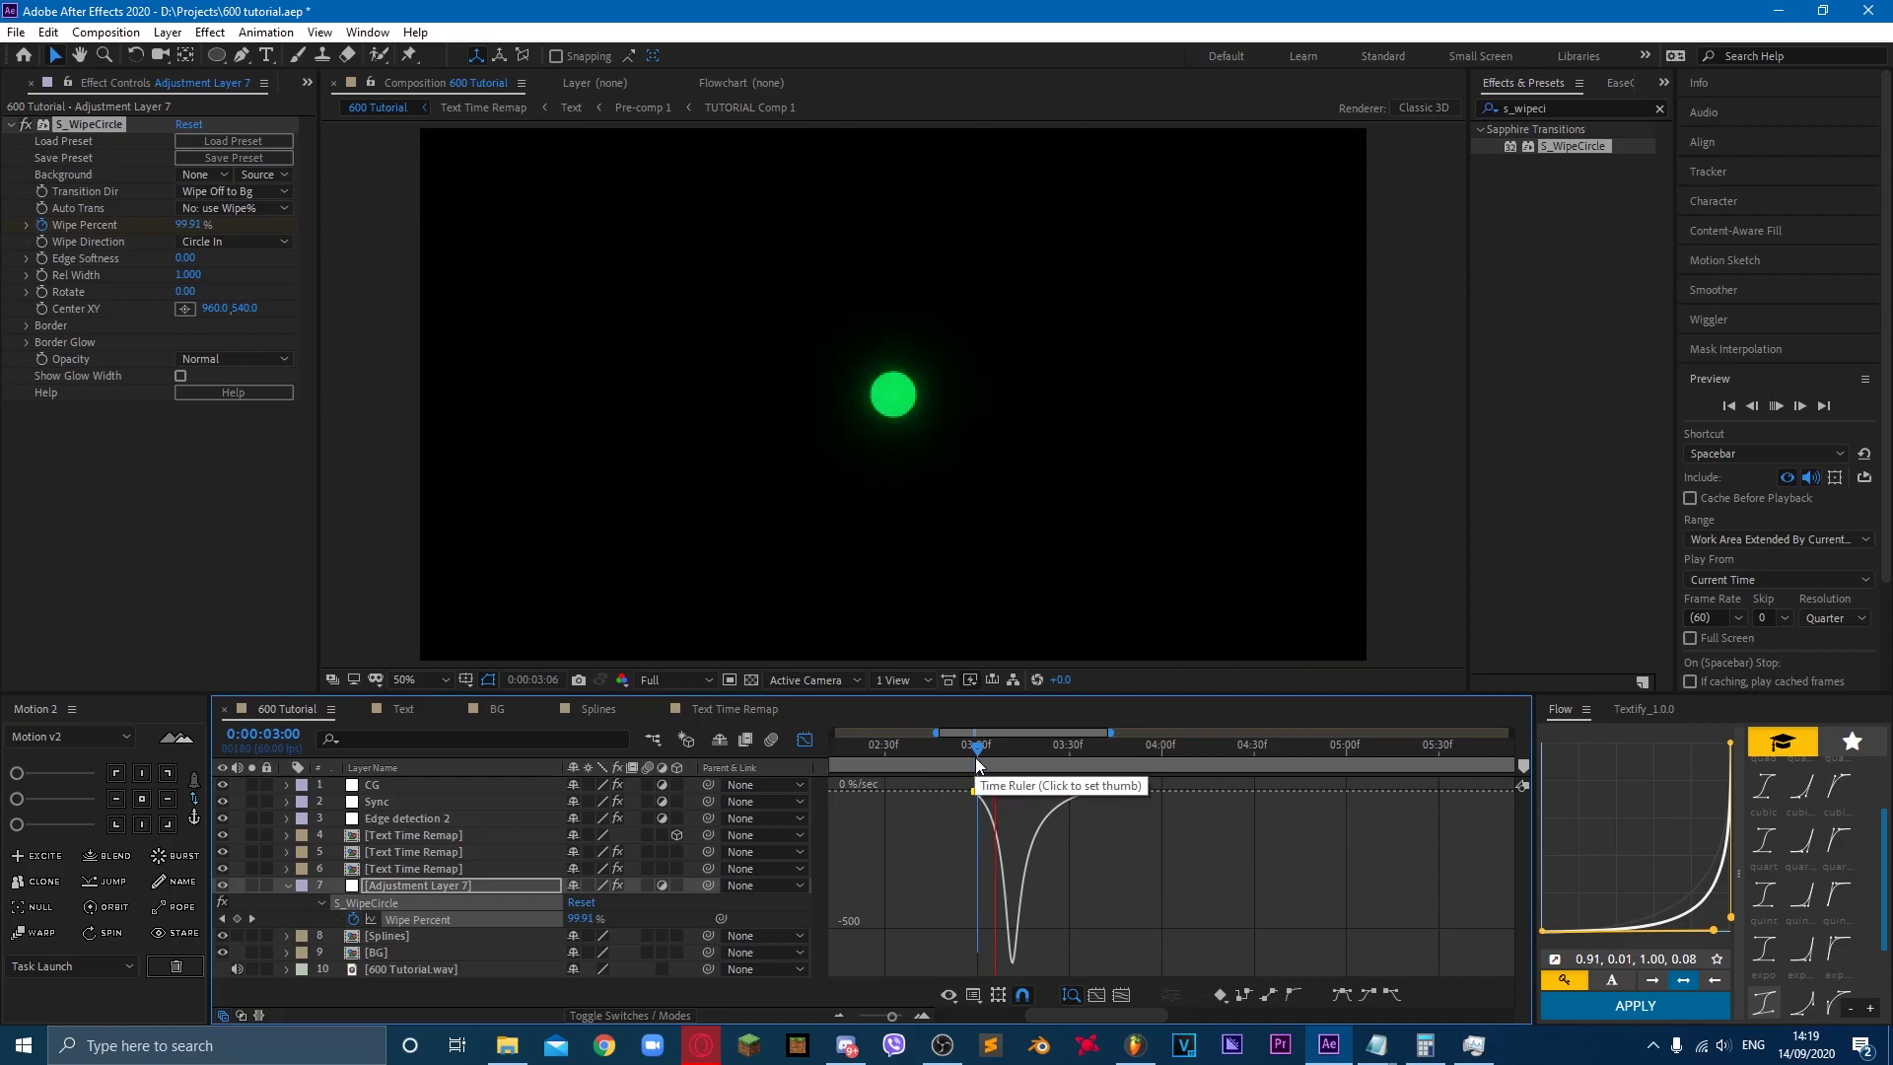
pyautogui.press('space')
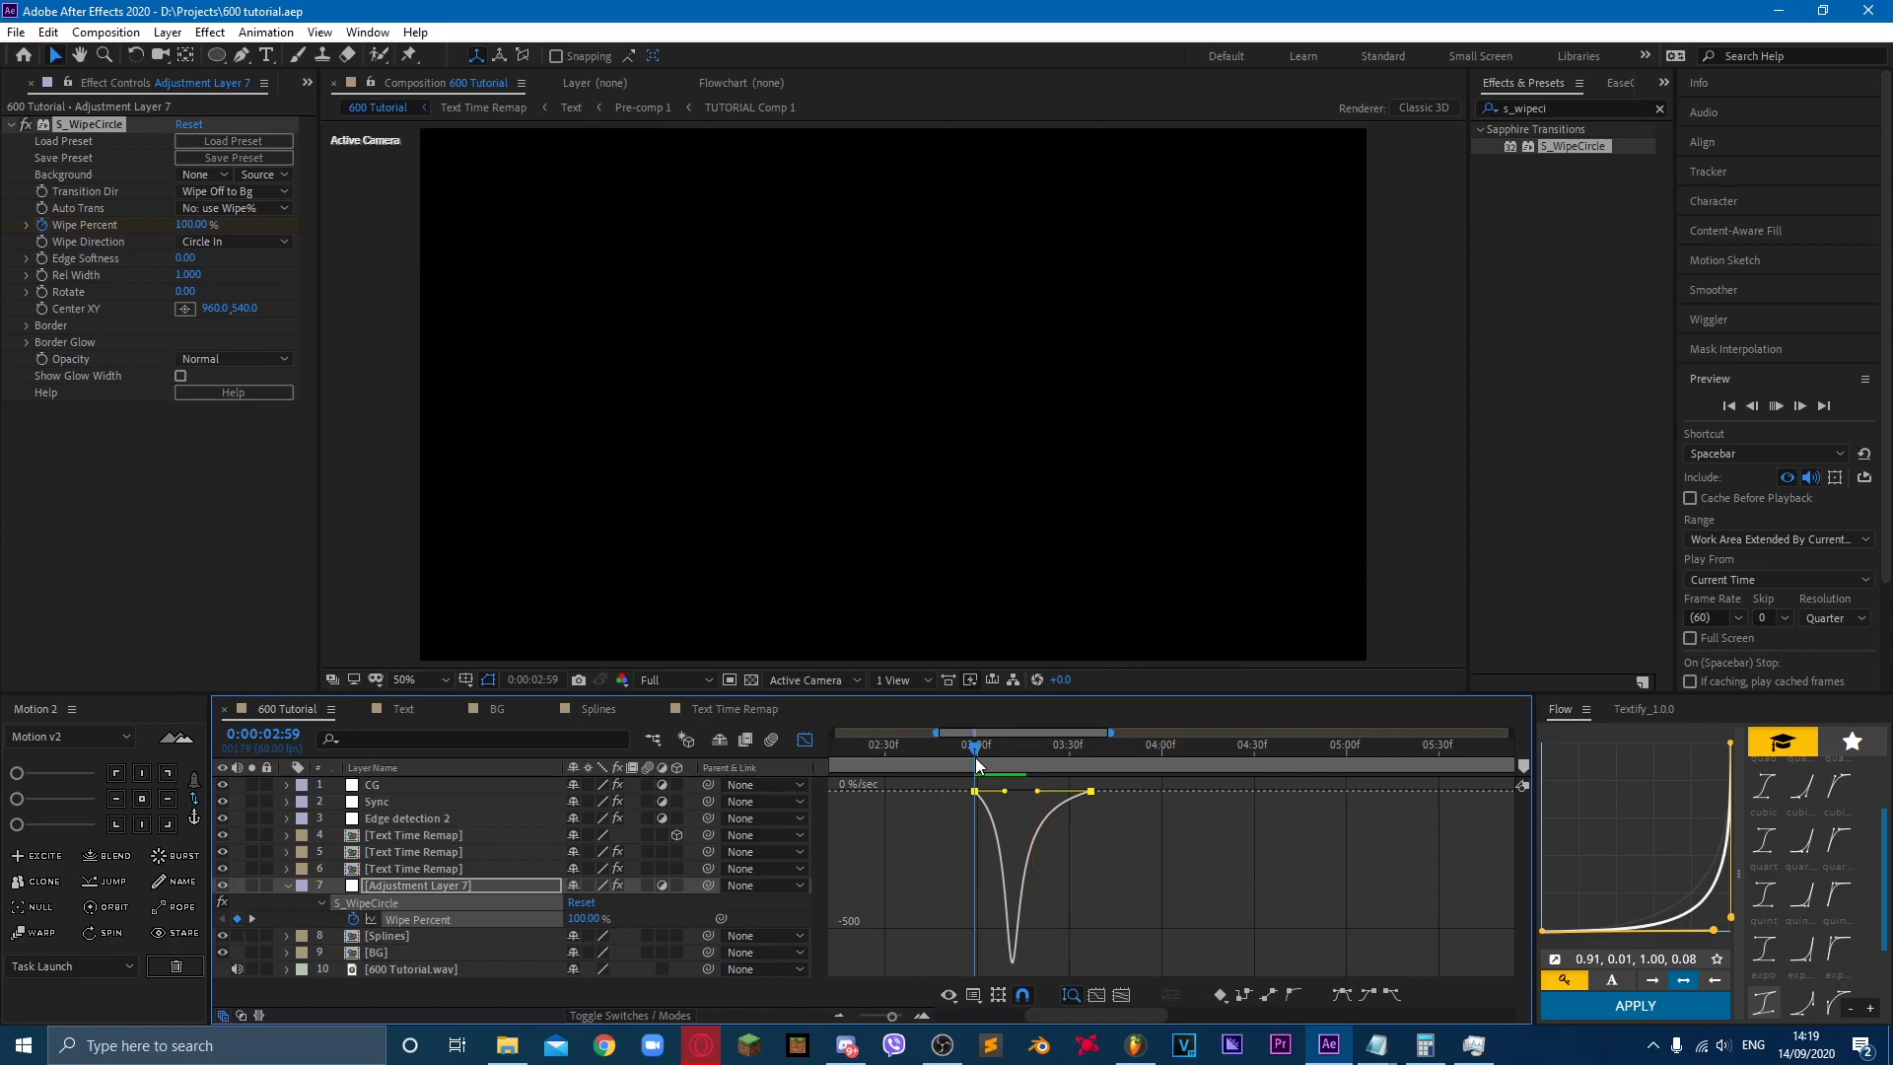
pyautogui.press('space')
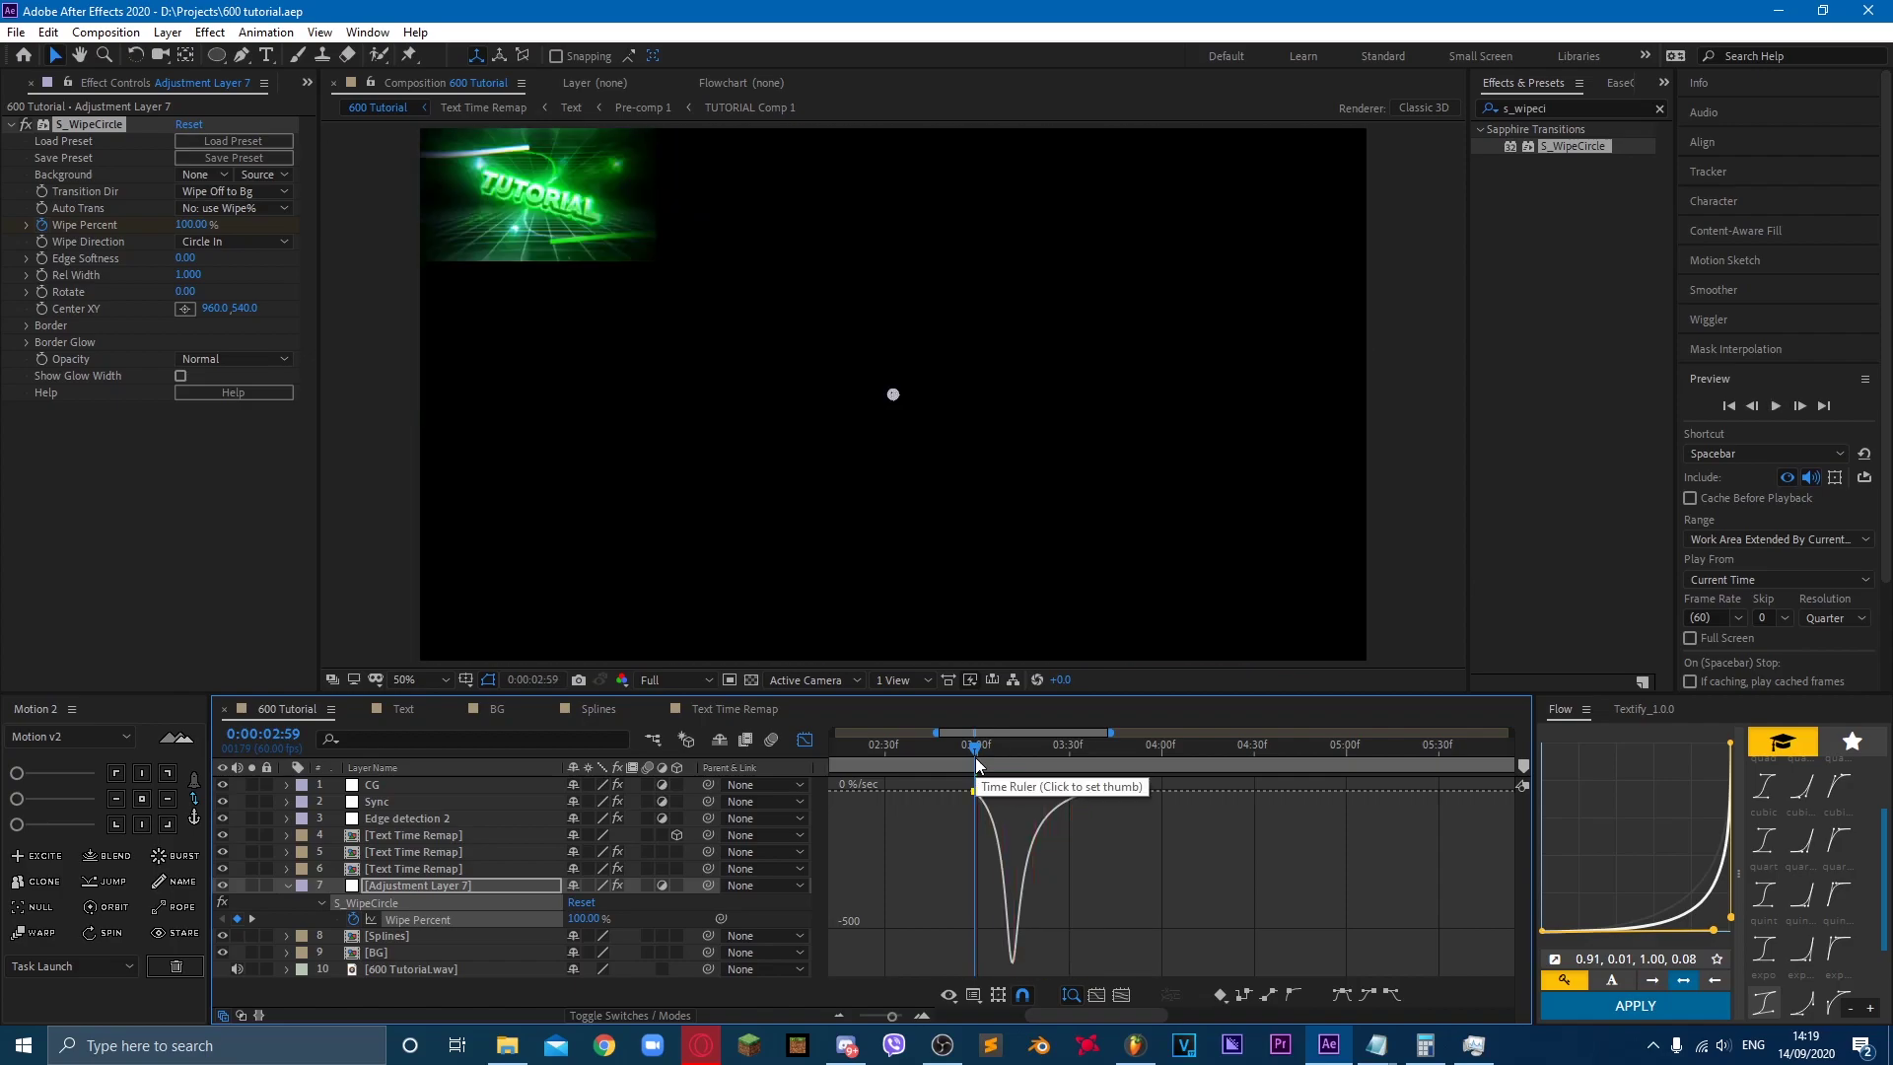
pyautogui.press('space')
# Step: Leave the graph view, play the animation from 0:00:02:59 against the beat markers, and inspect the text copies at 0:00:06:14
pyautogui.click(805, 739)
pyautogui.click(838, 1015)
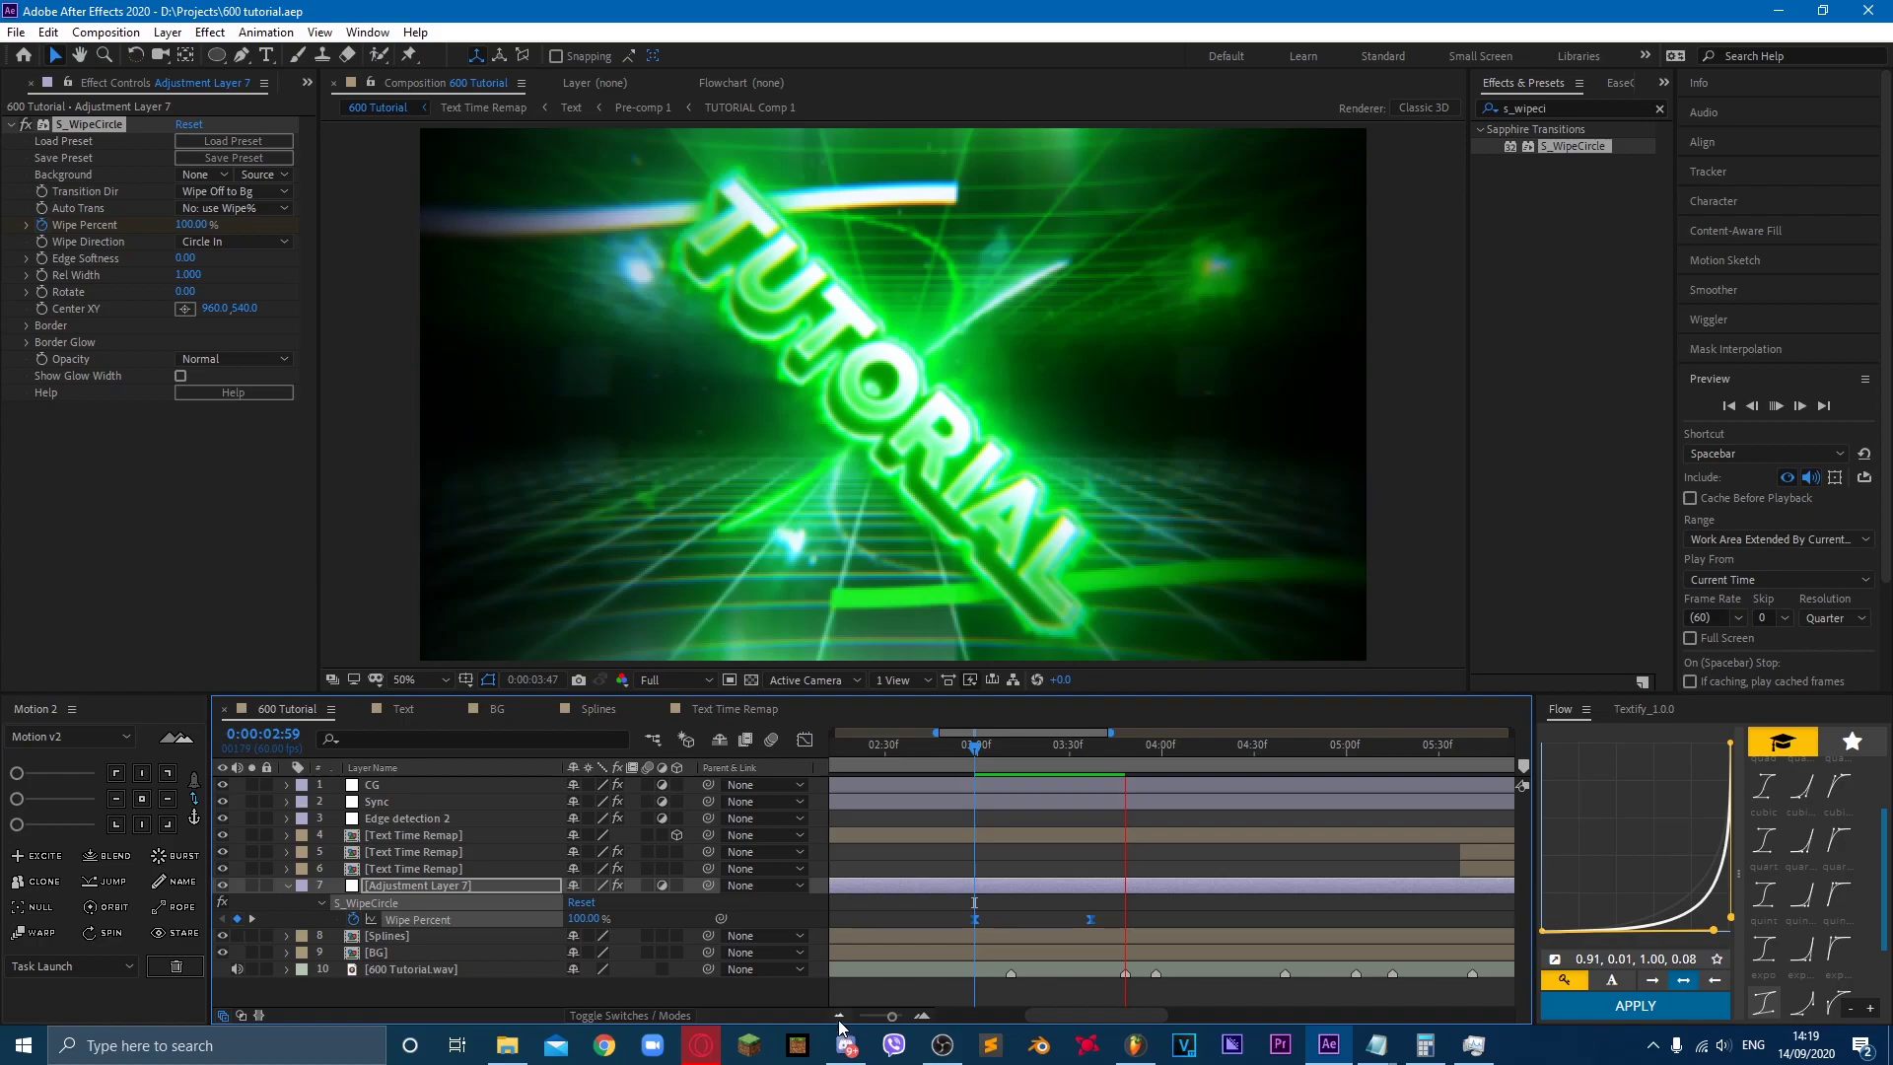
pyautogui.click(839, 1017)
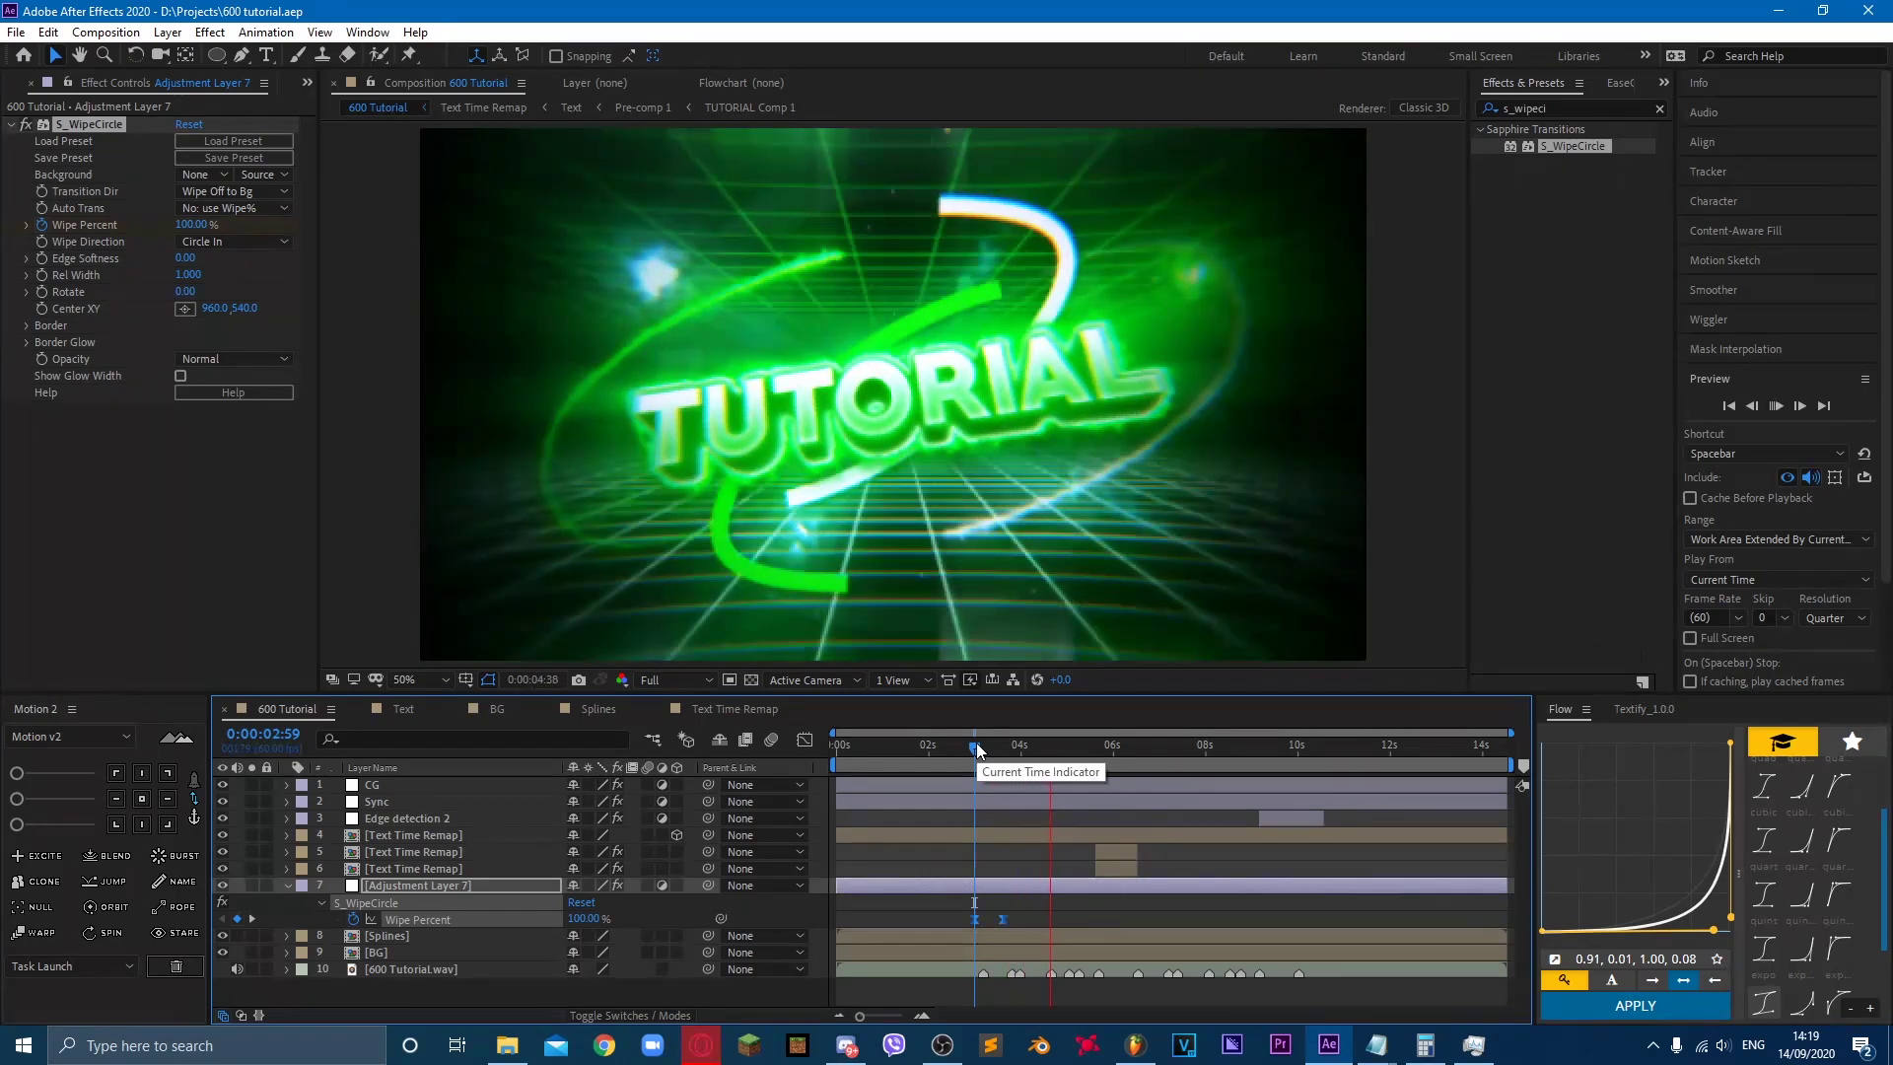
pyautogui.press('space')
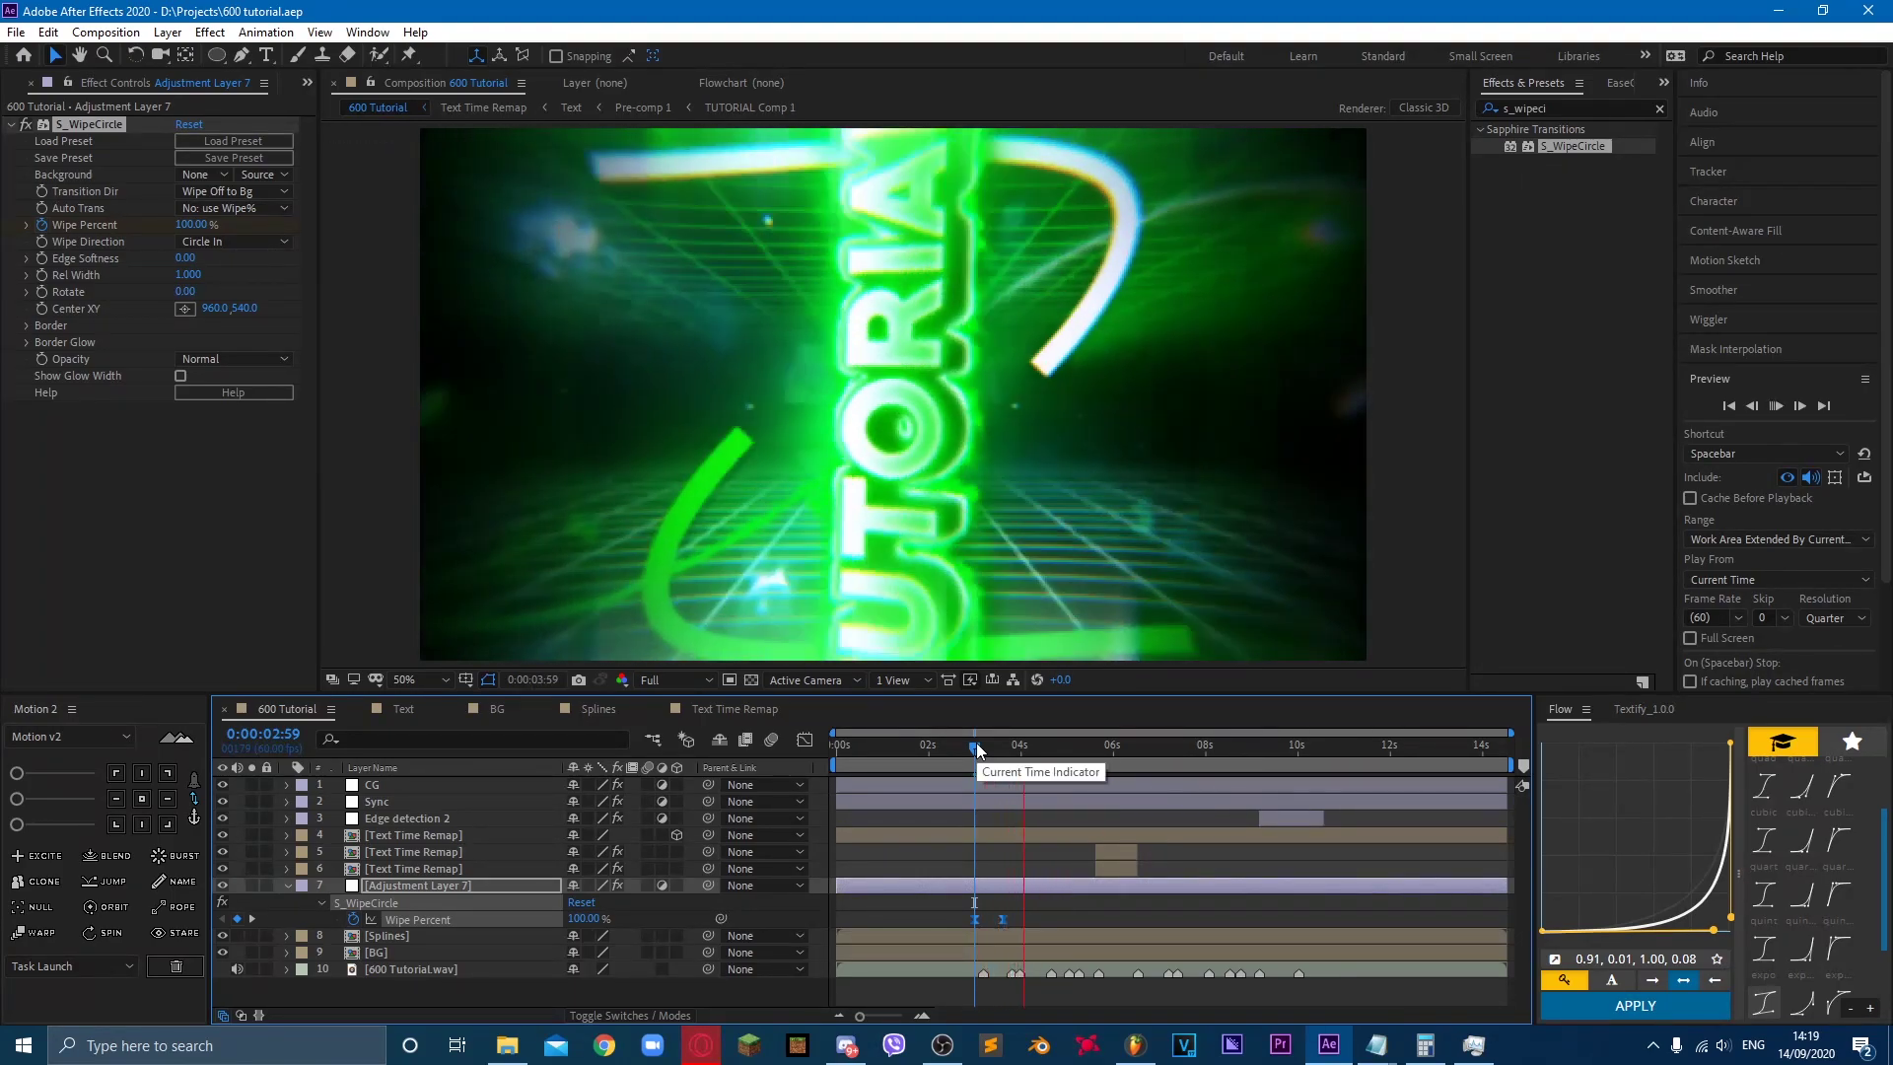
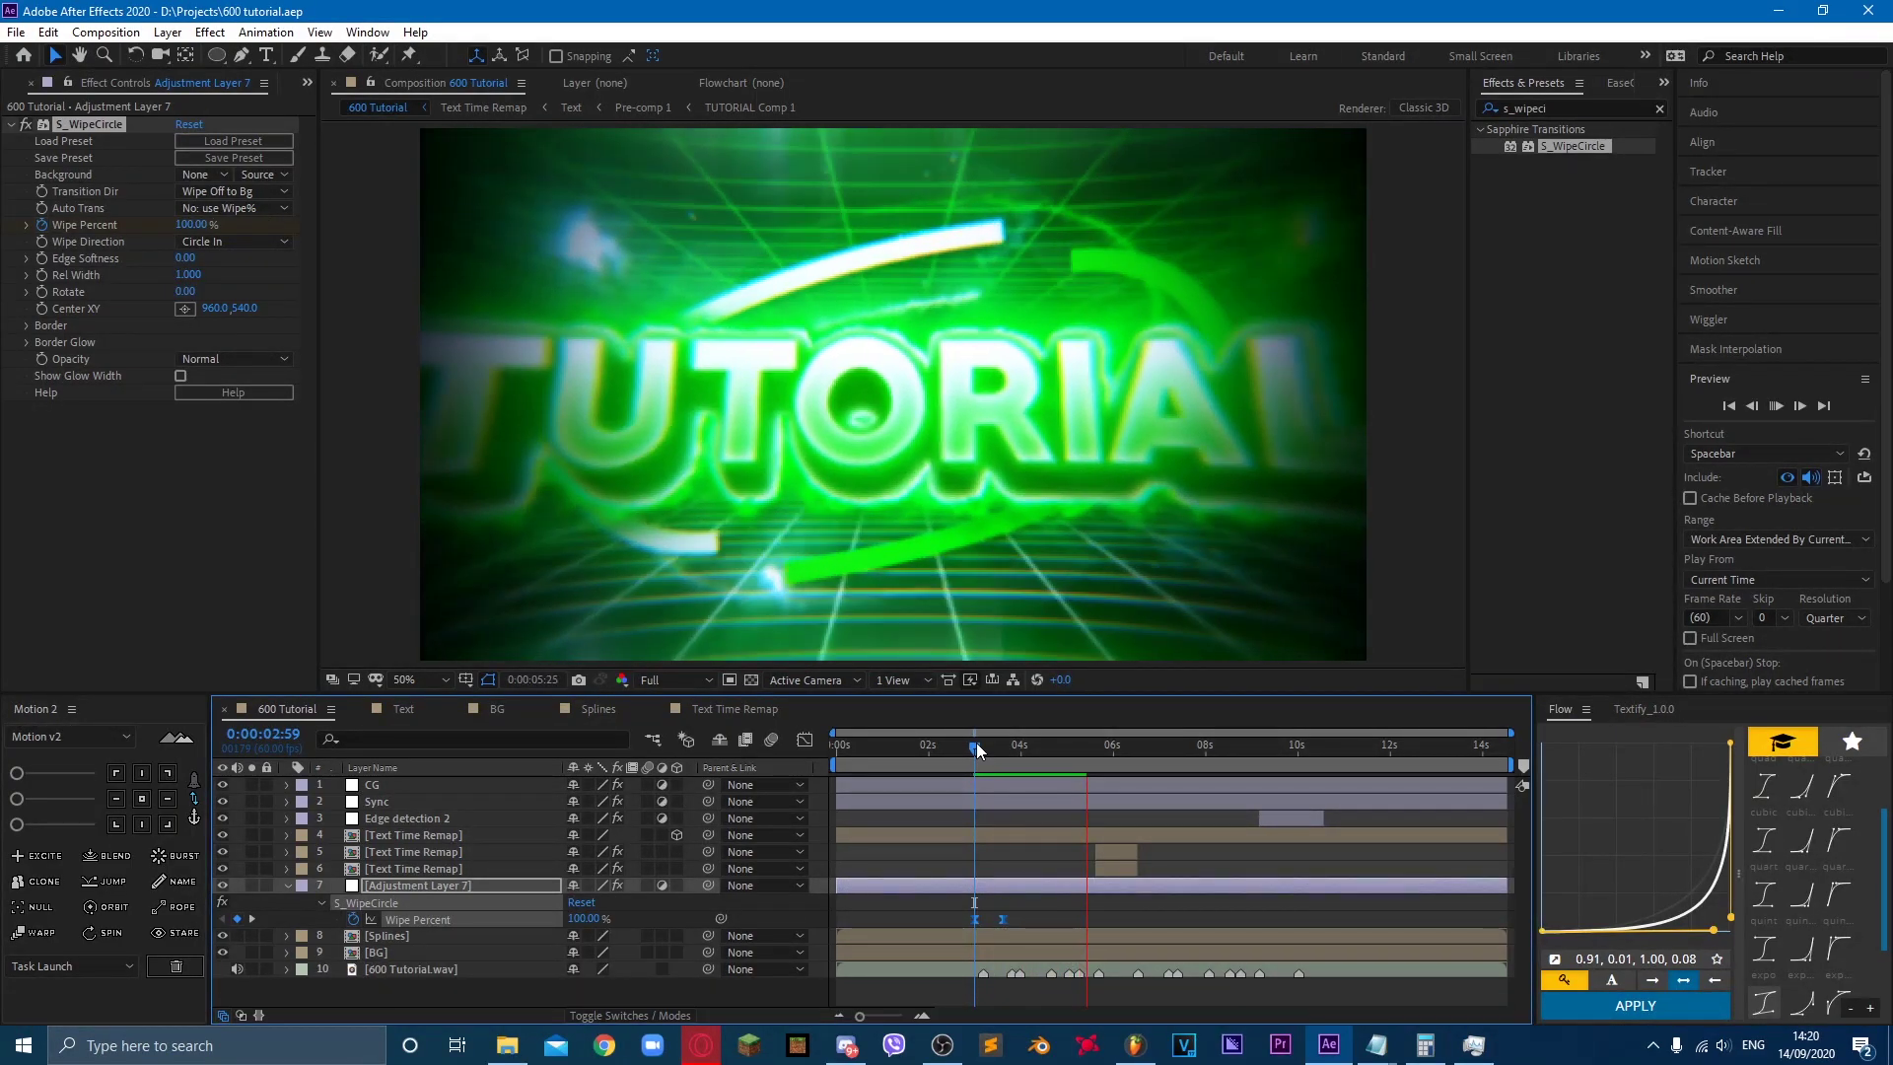
pyautogui.press('space')
pyautogui.press('space')
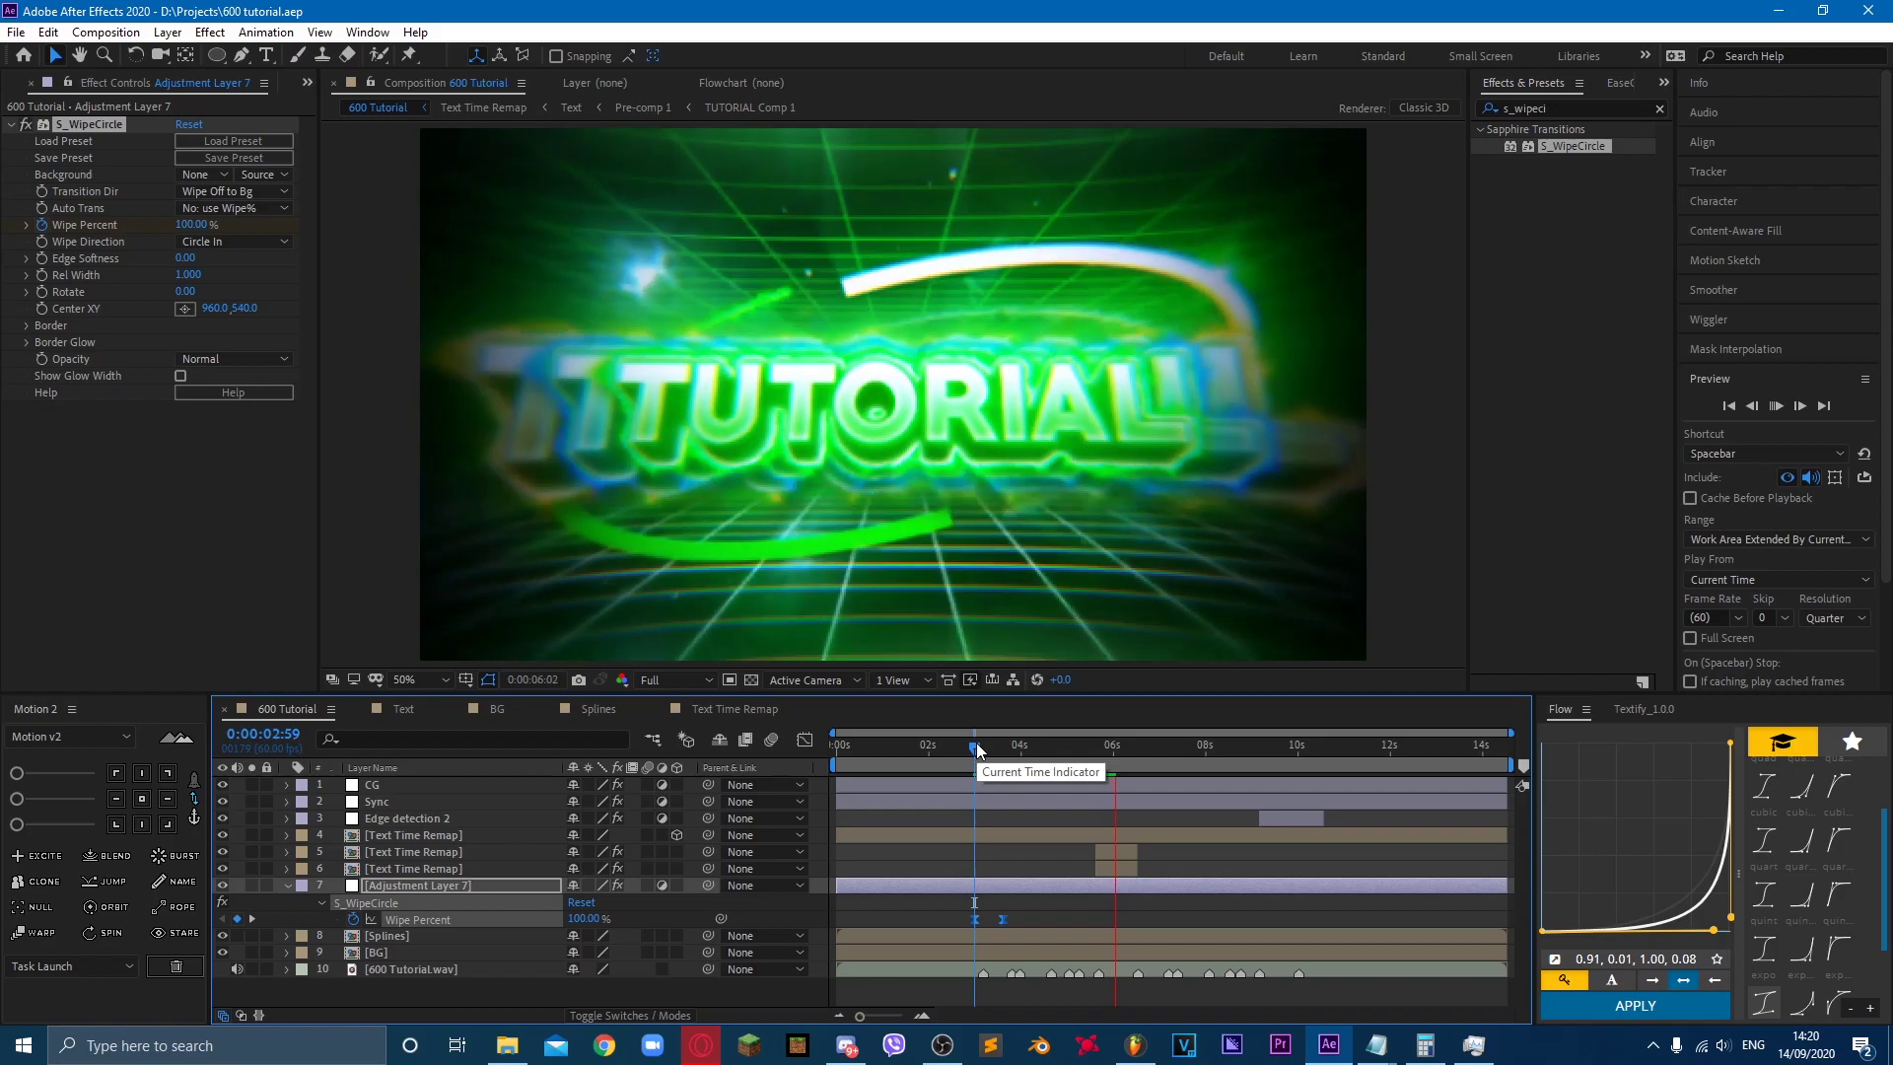
pyautogui.press('space')
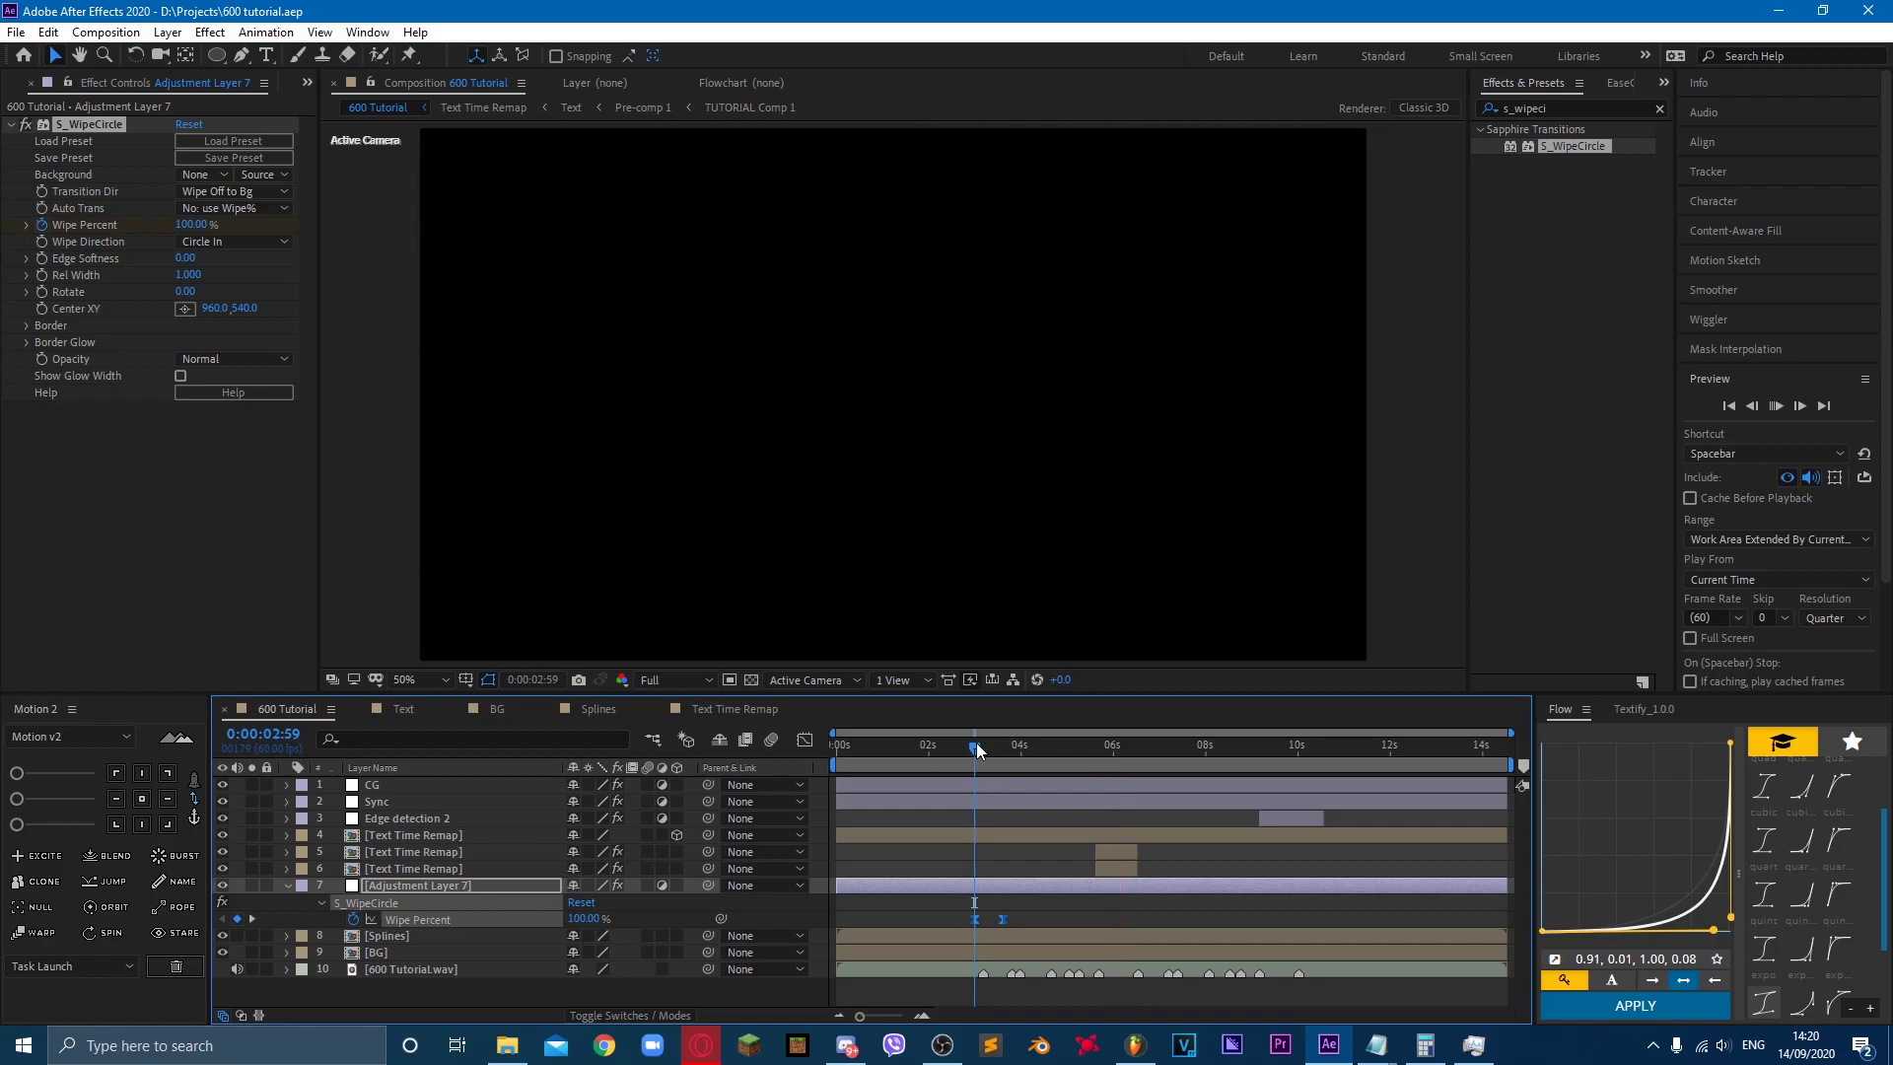
pyautogui.press('space')
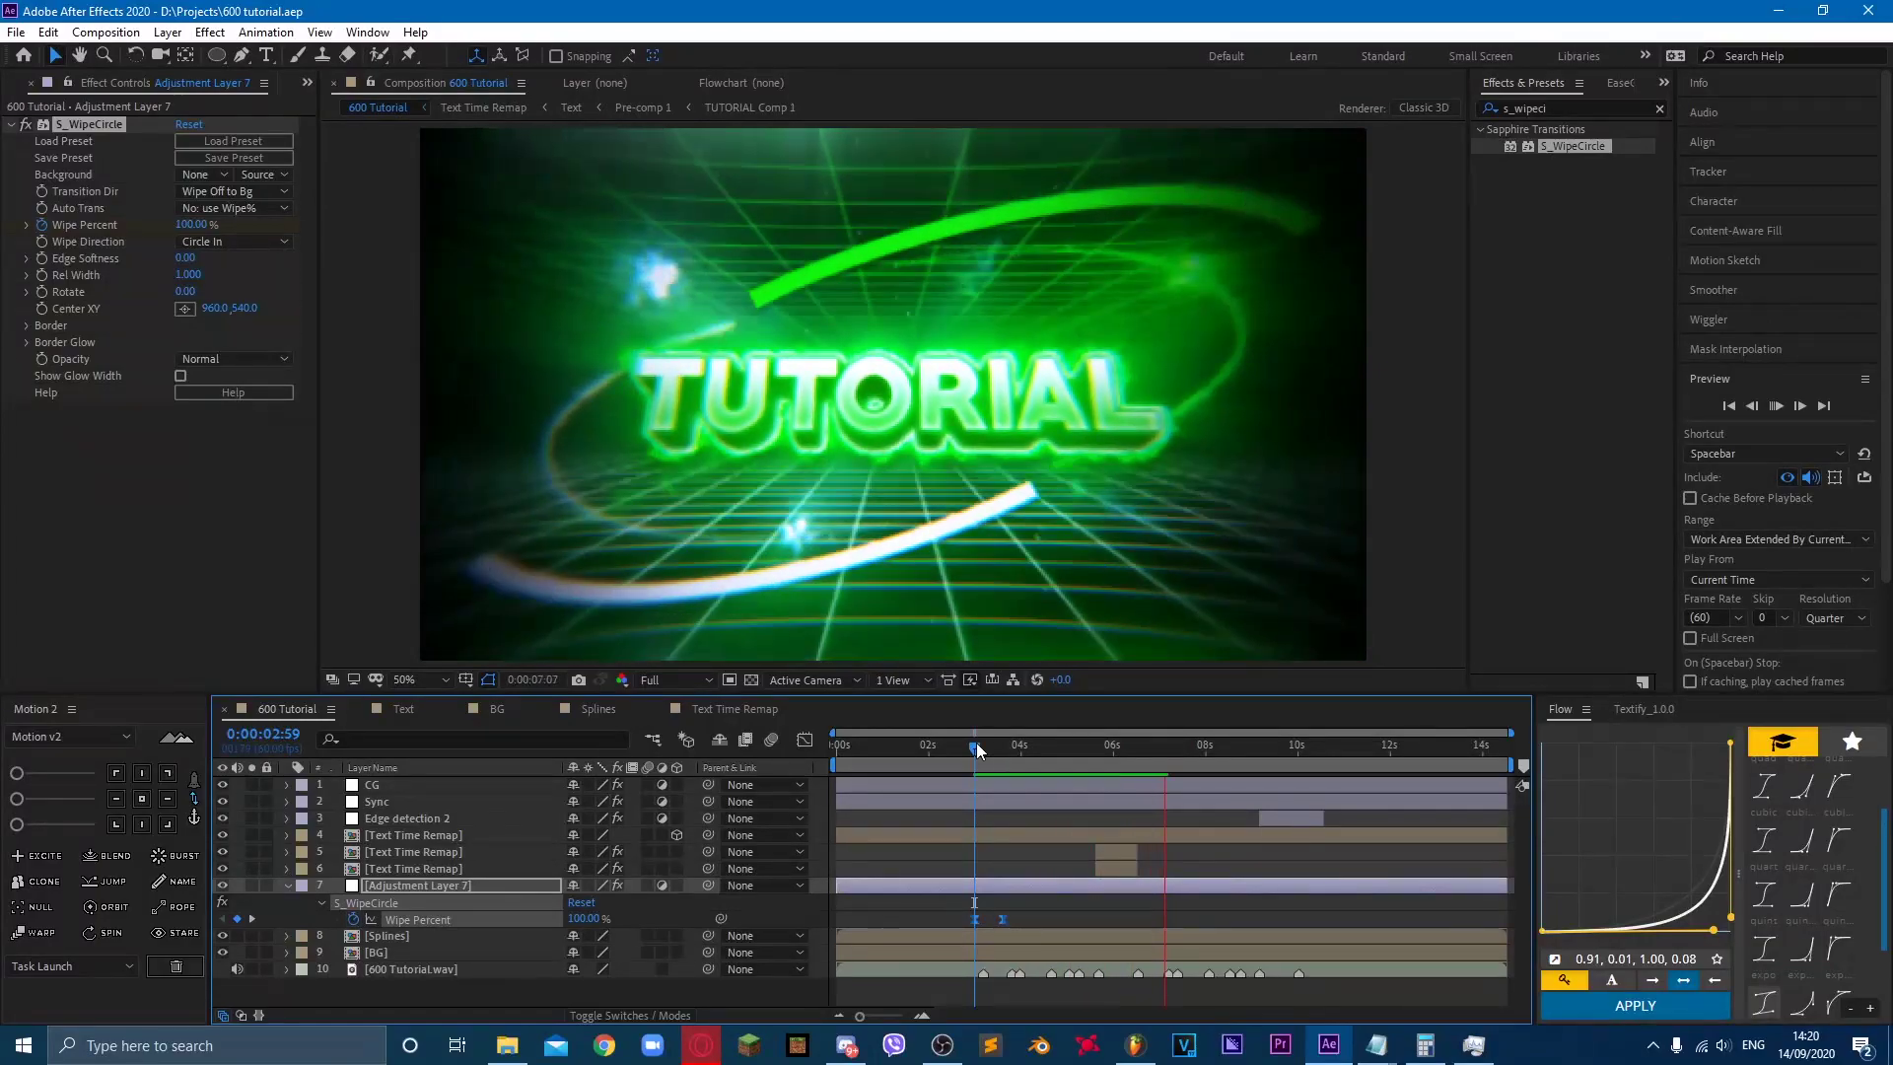
pyautogui.click(1124, 758)
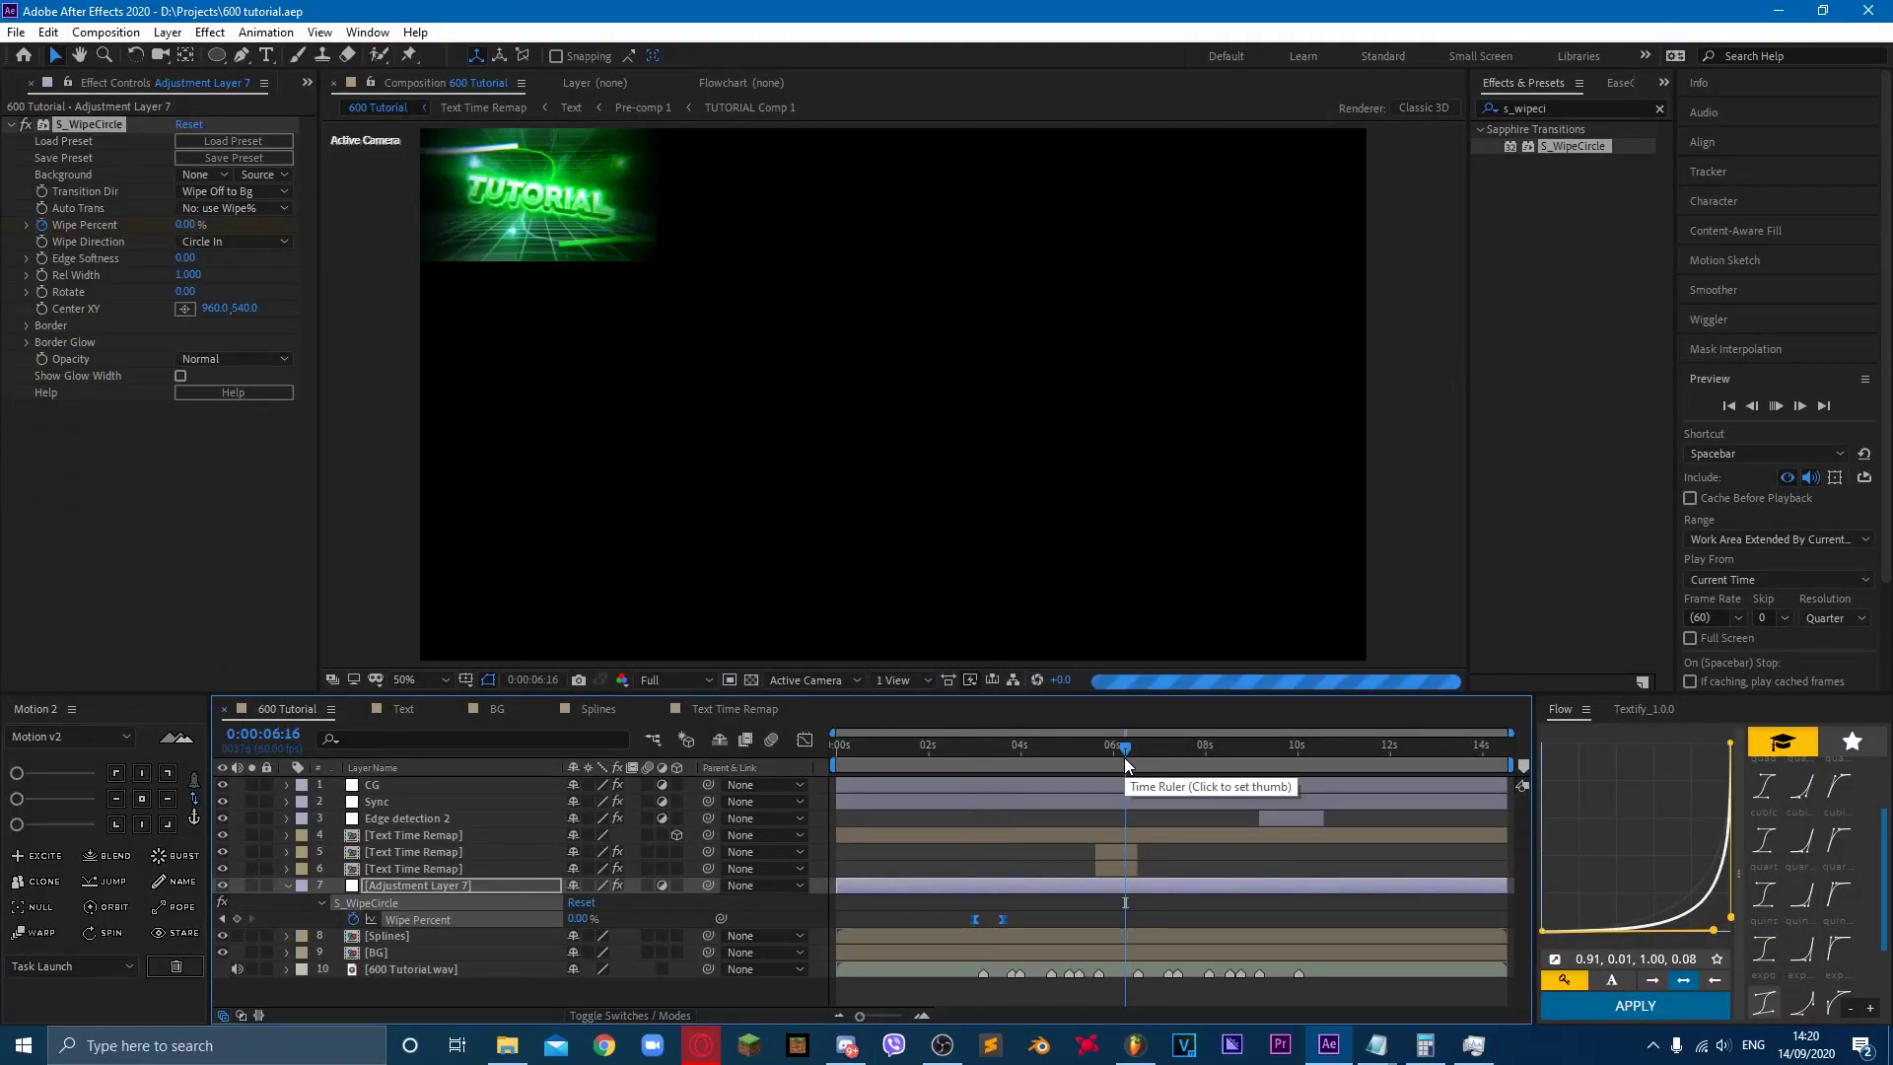
pyautogui.click(1122, 757)
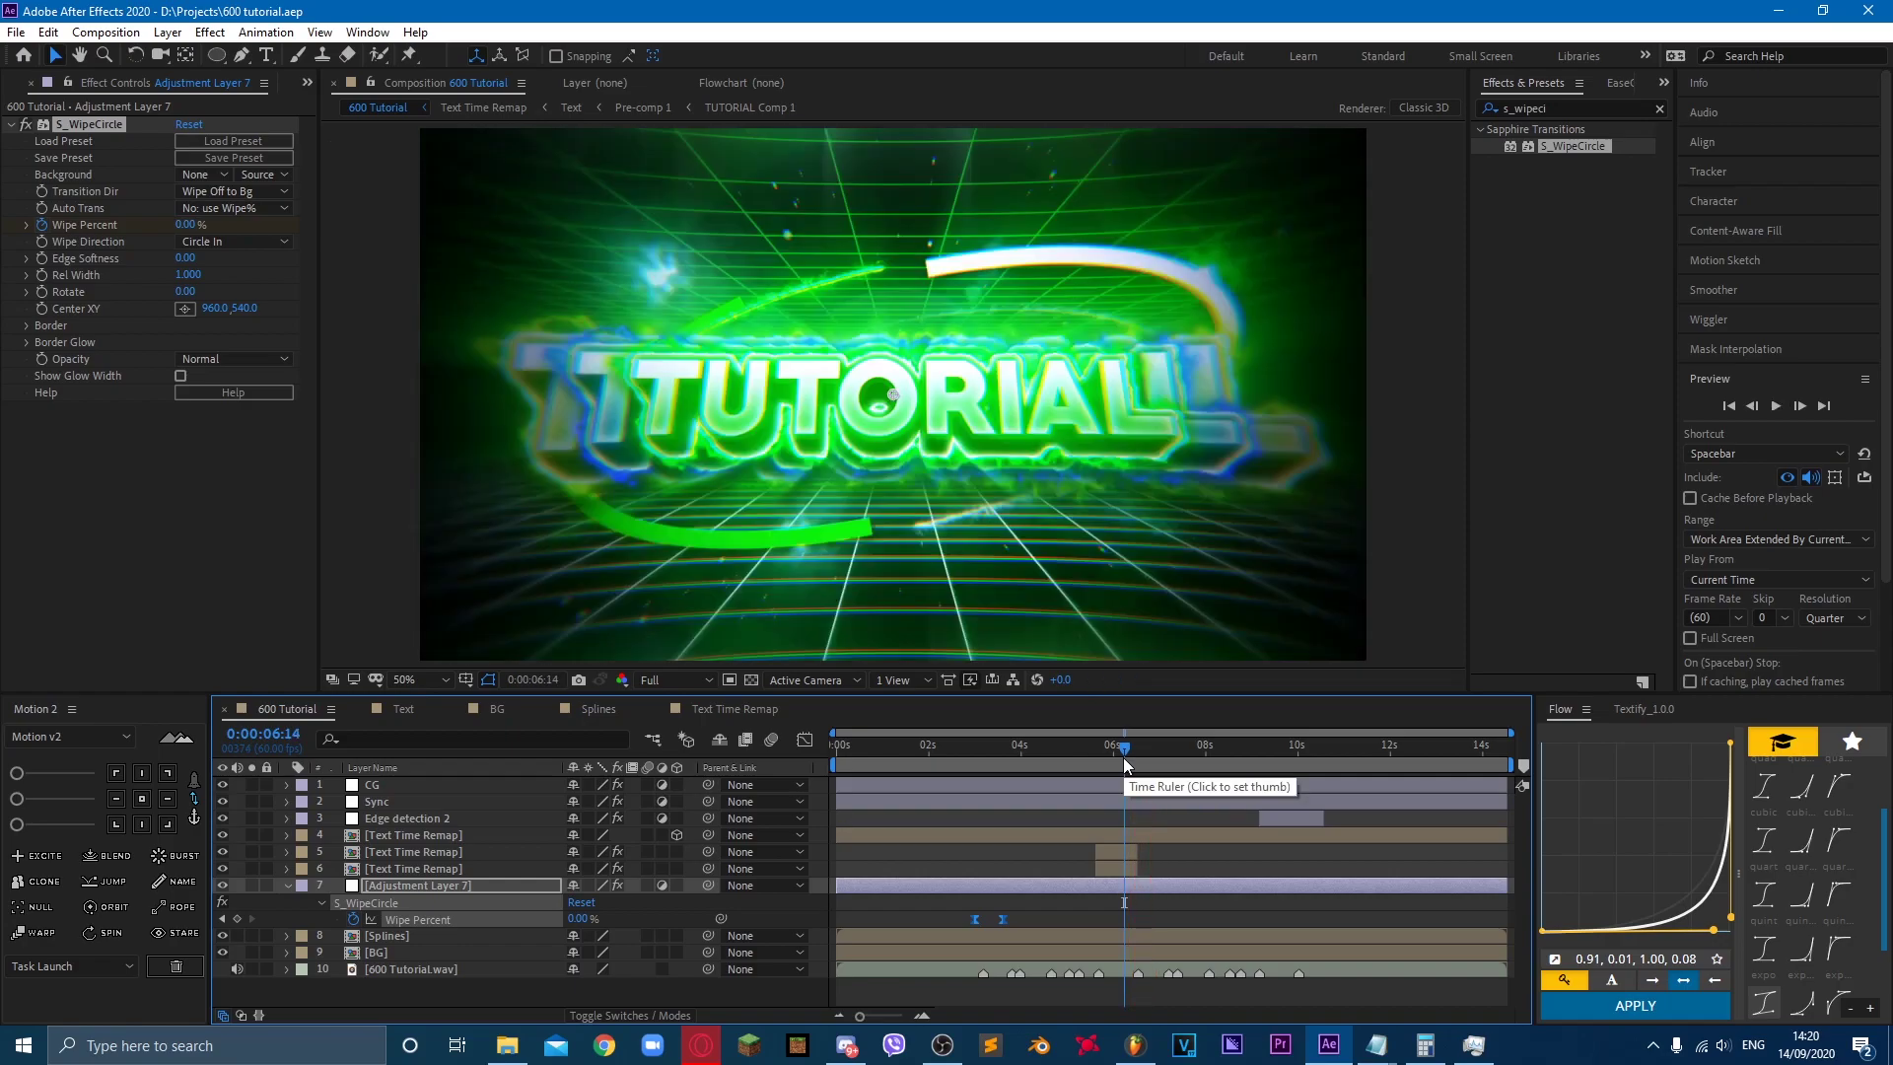
# Step: Collapse Adjustment Layer 7's properties, then add a new adjustment layer directly below Edge detection 2
pyautogui.click(286, 885)
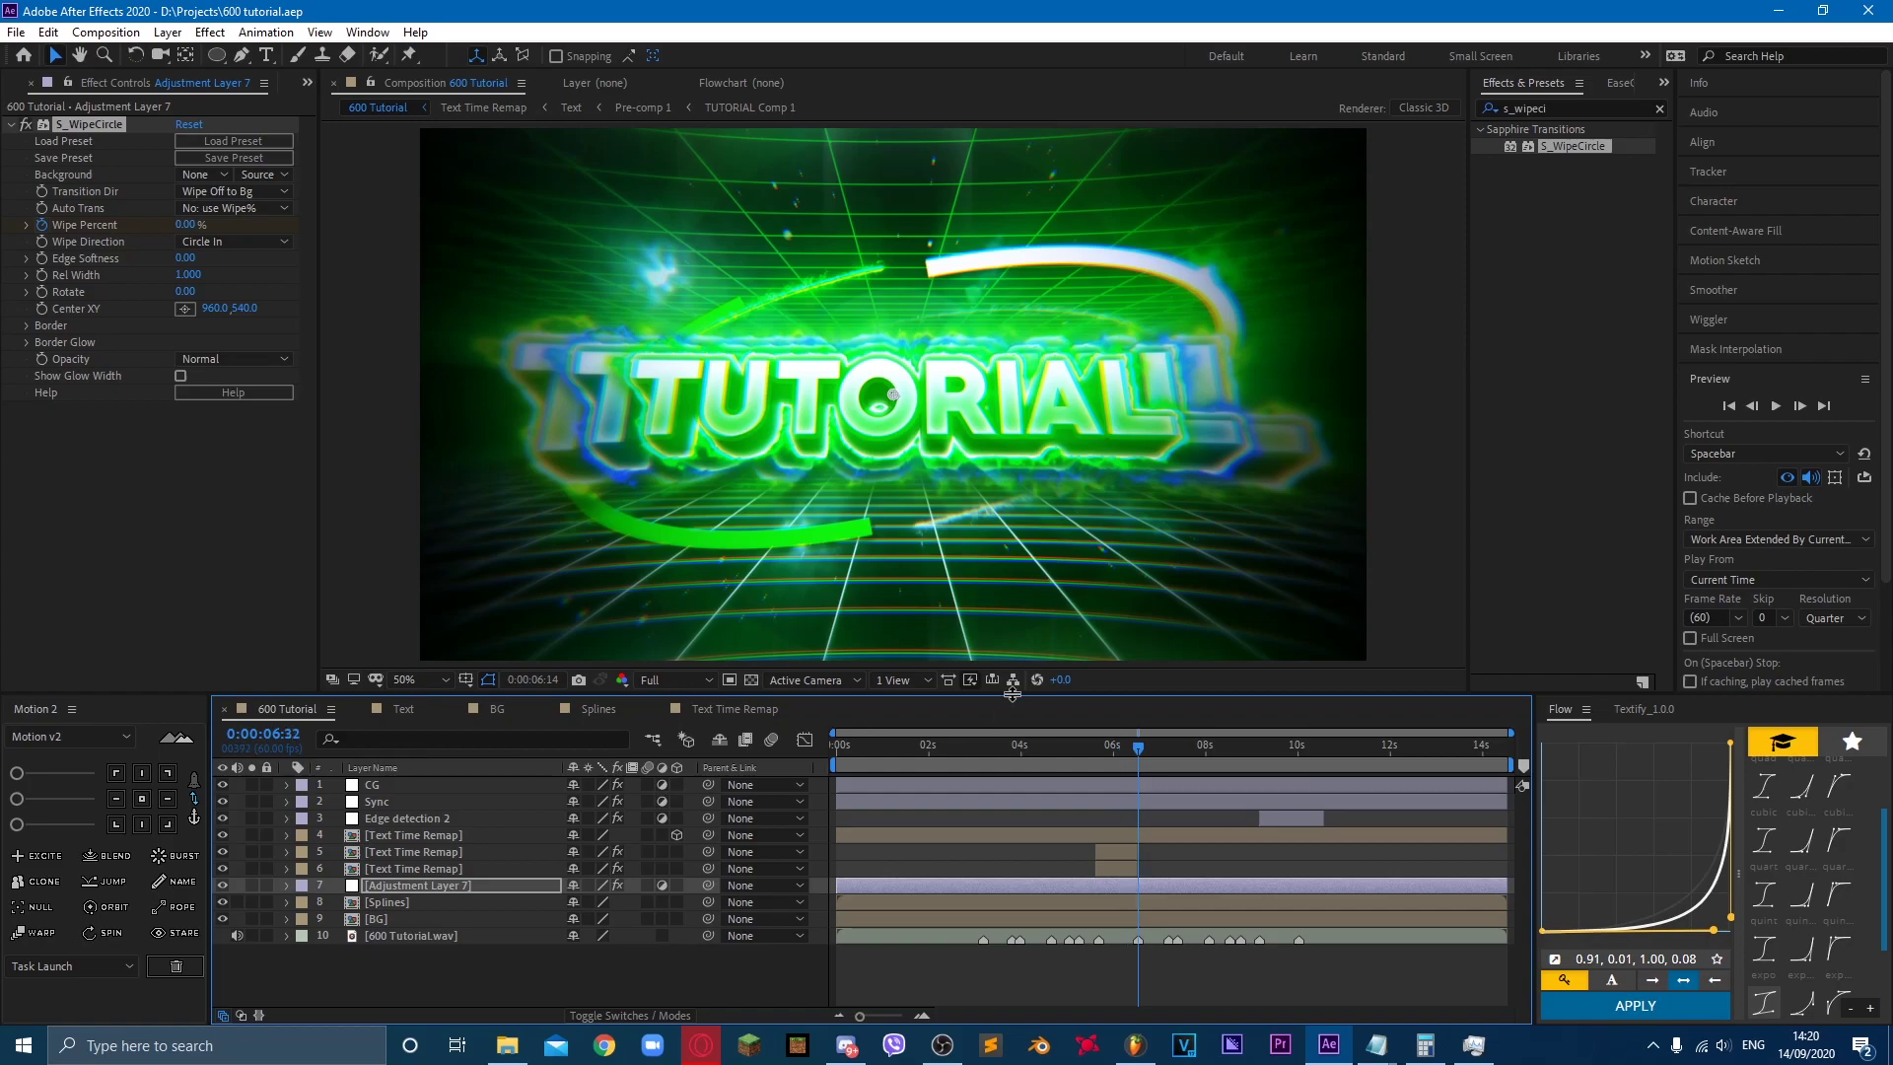
pyautogui.rightClick(529, 982)
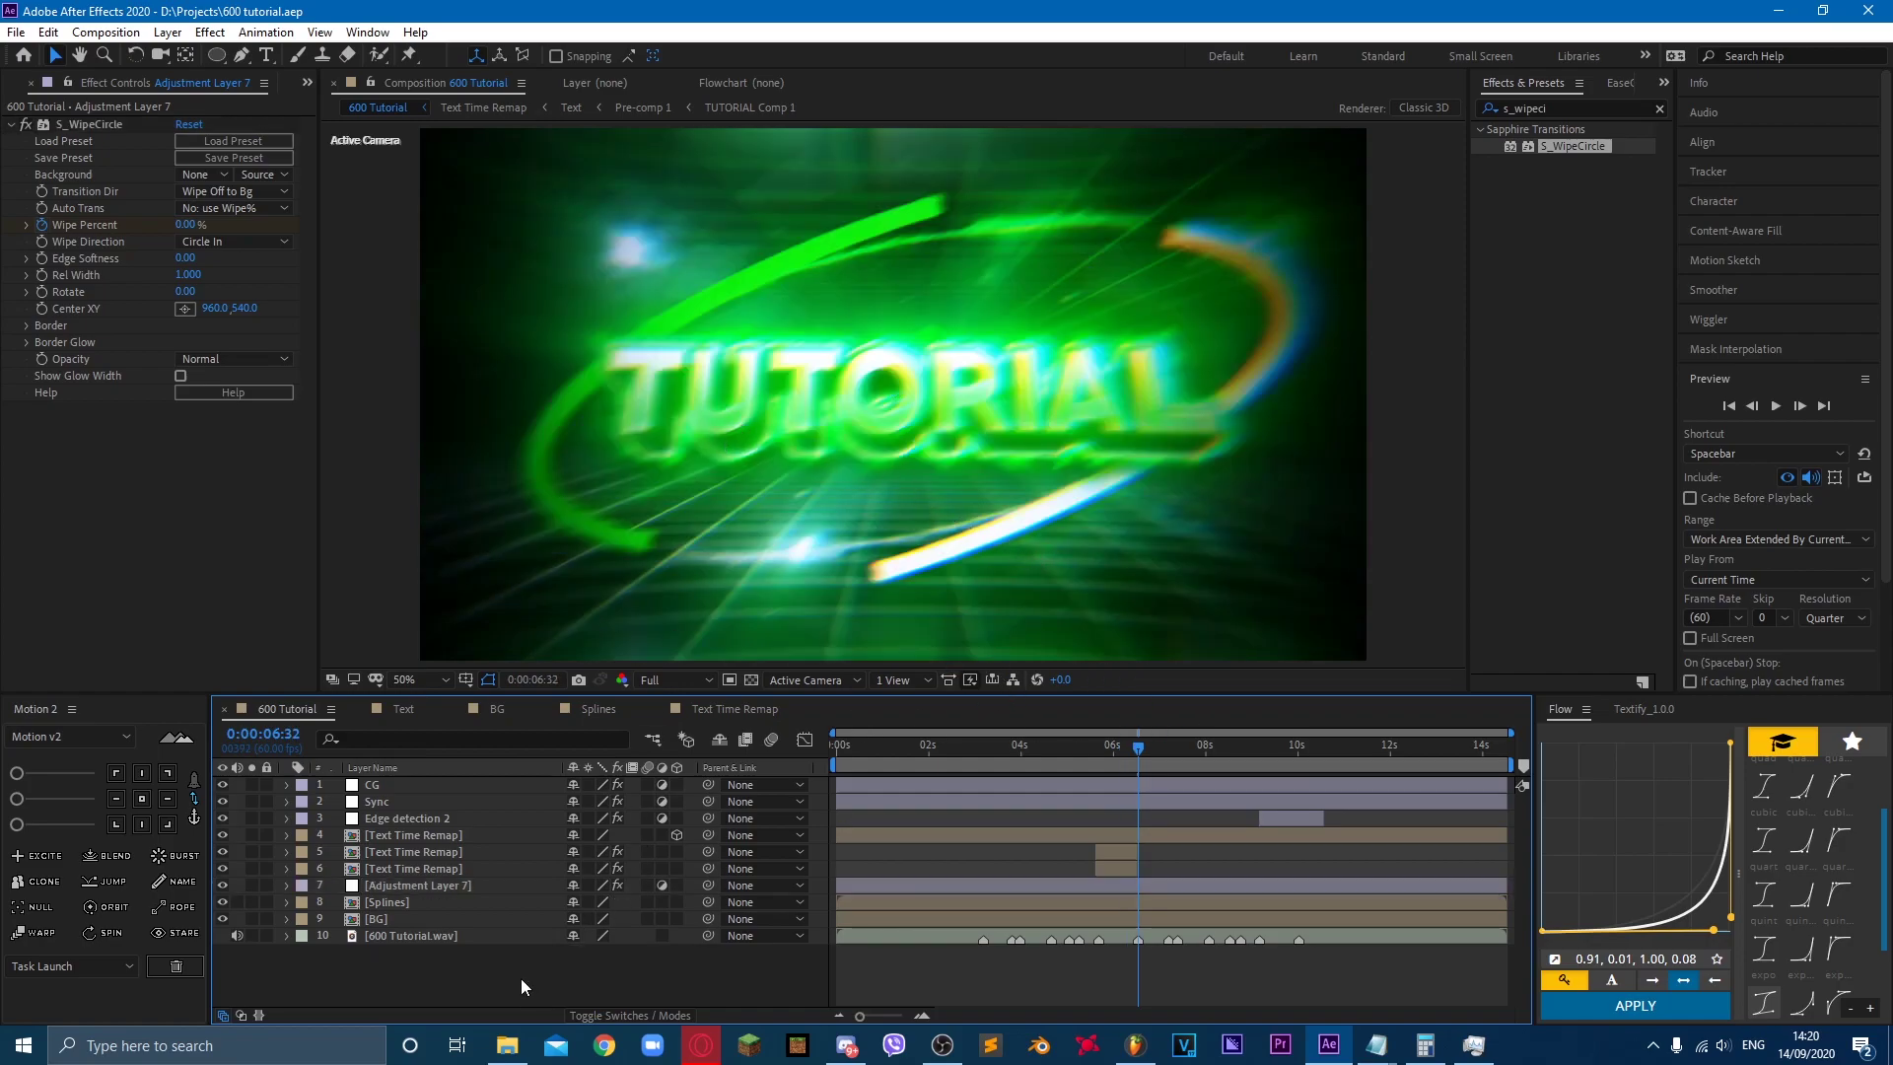
pyautogui.moveTo(558, 767)
pyautogui.click(850, 922)
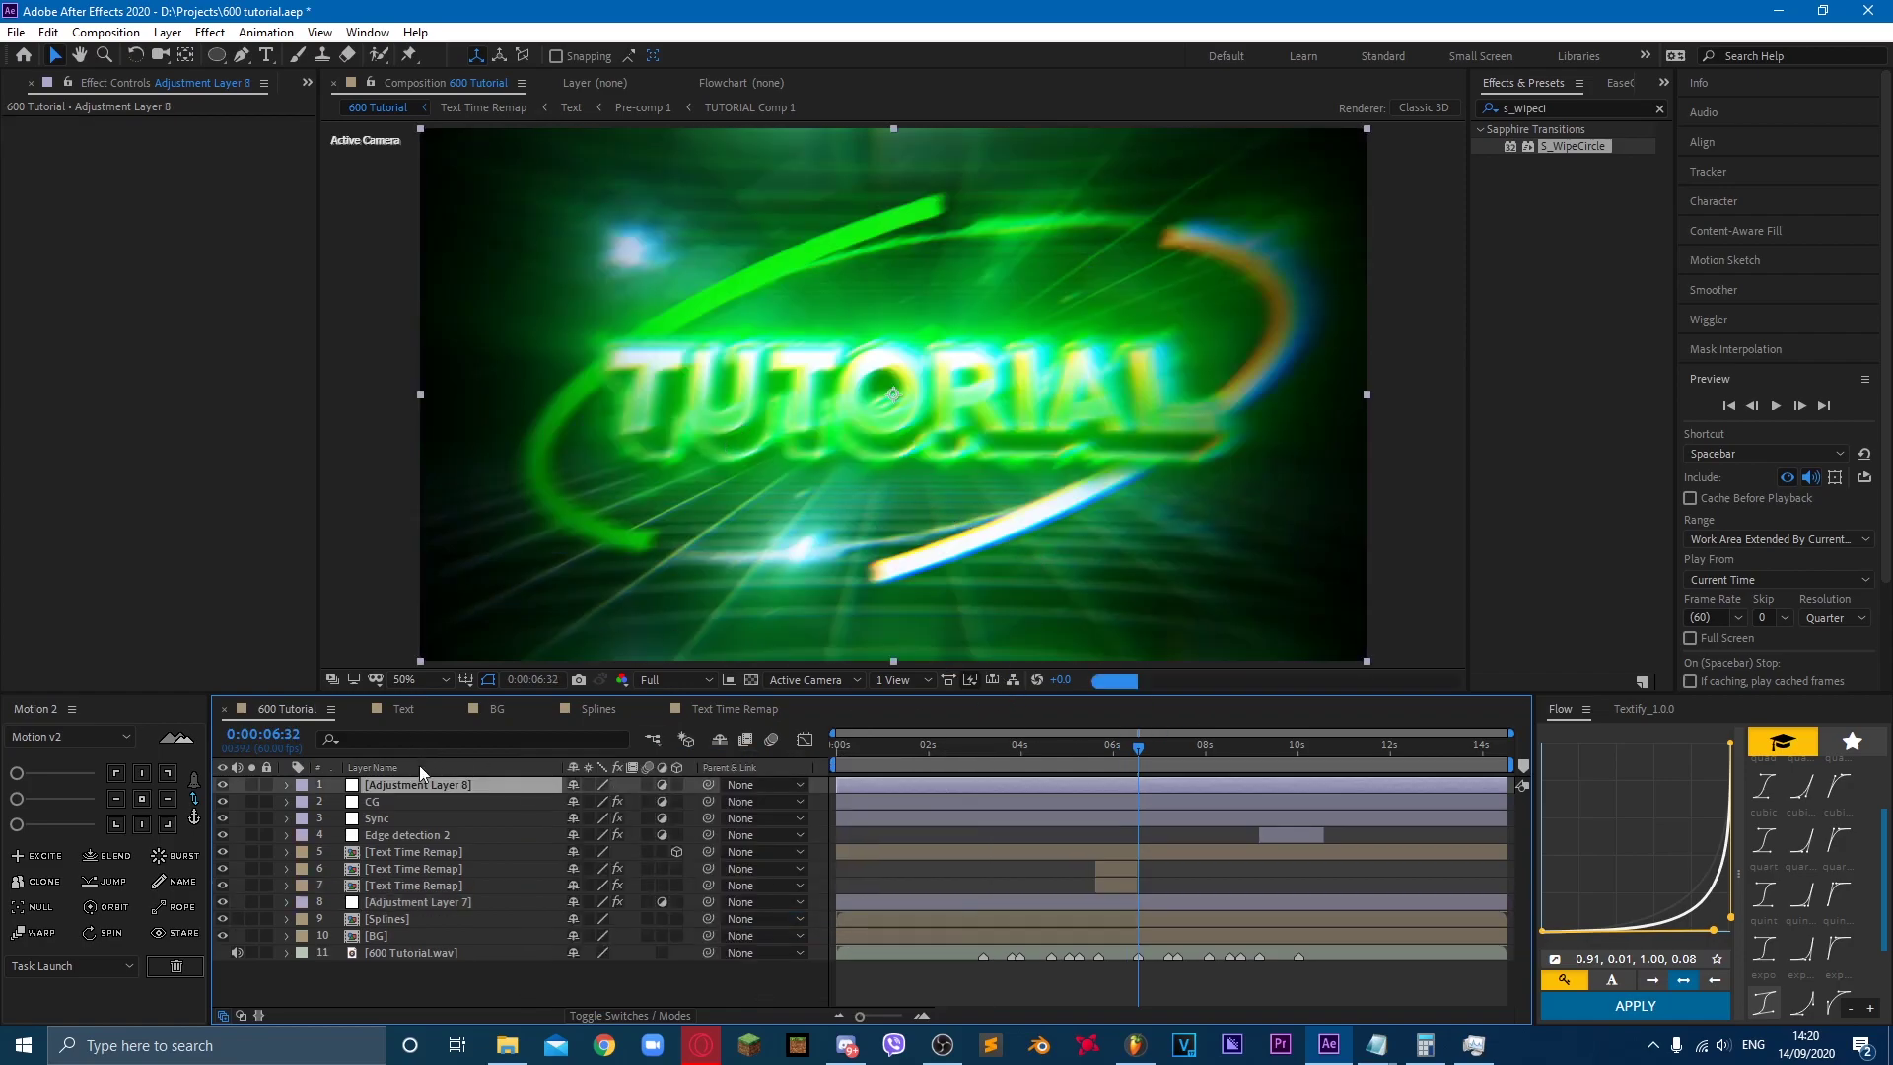
pyautogui.moveTo(452, 854); pyautogui.dragTo(454, 850)
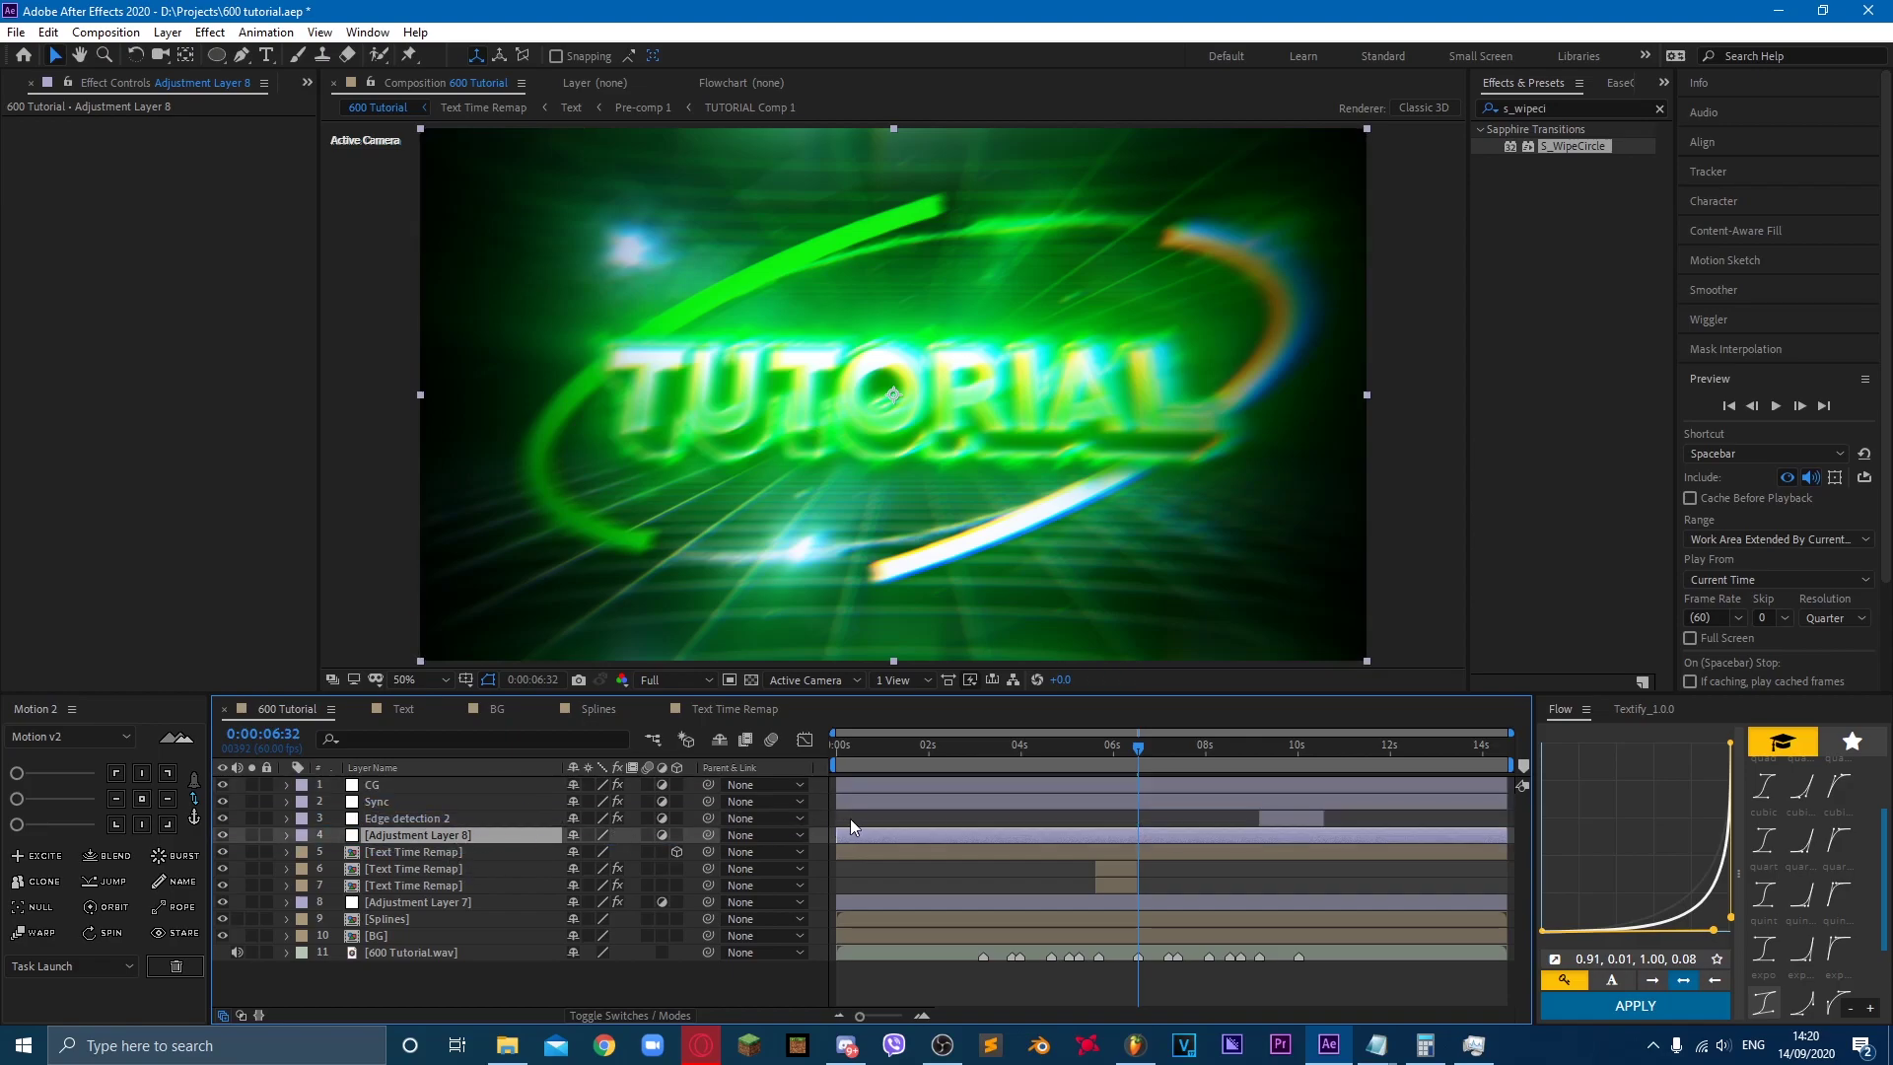
# Step: Trim the new adjustment layer so it runs between the beat markers at 0:00:05:41 and 0:00:07:24
pyautogui.press('j')
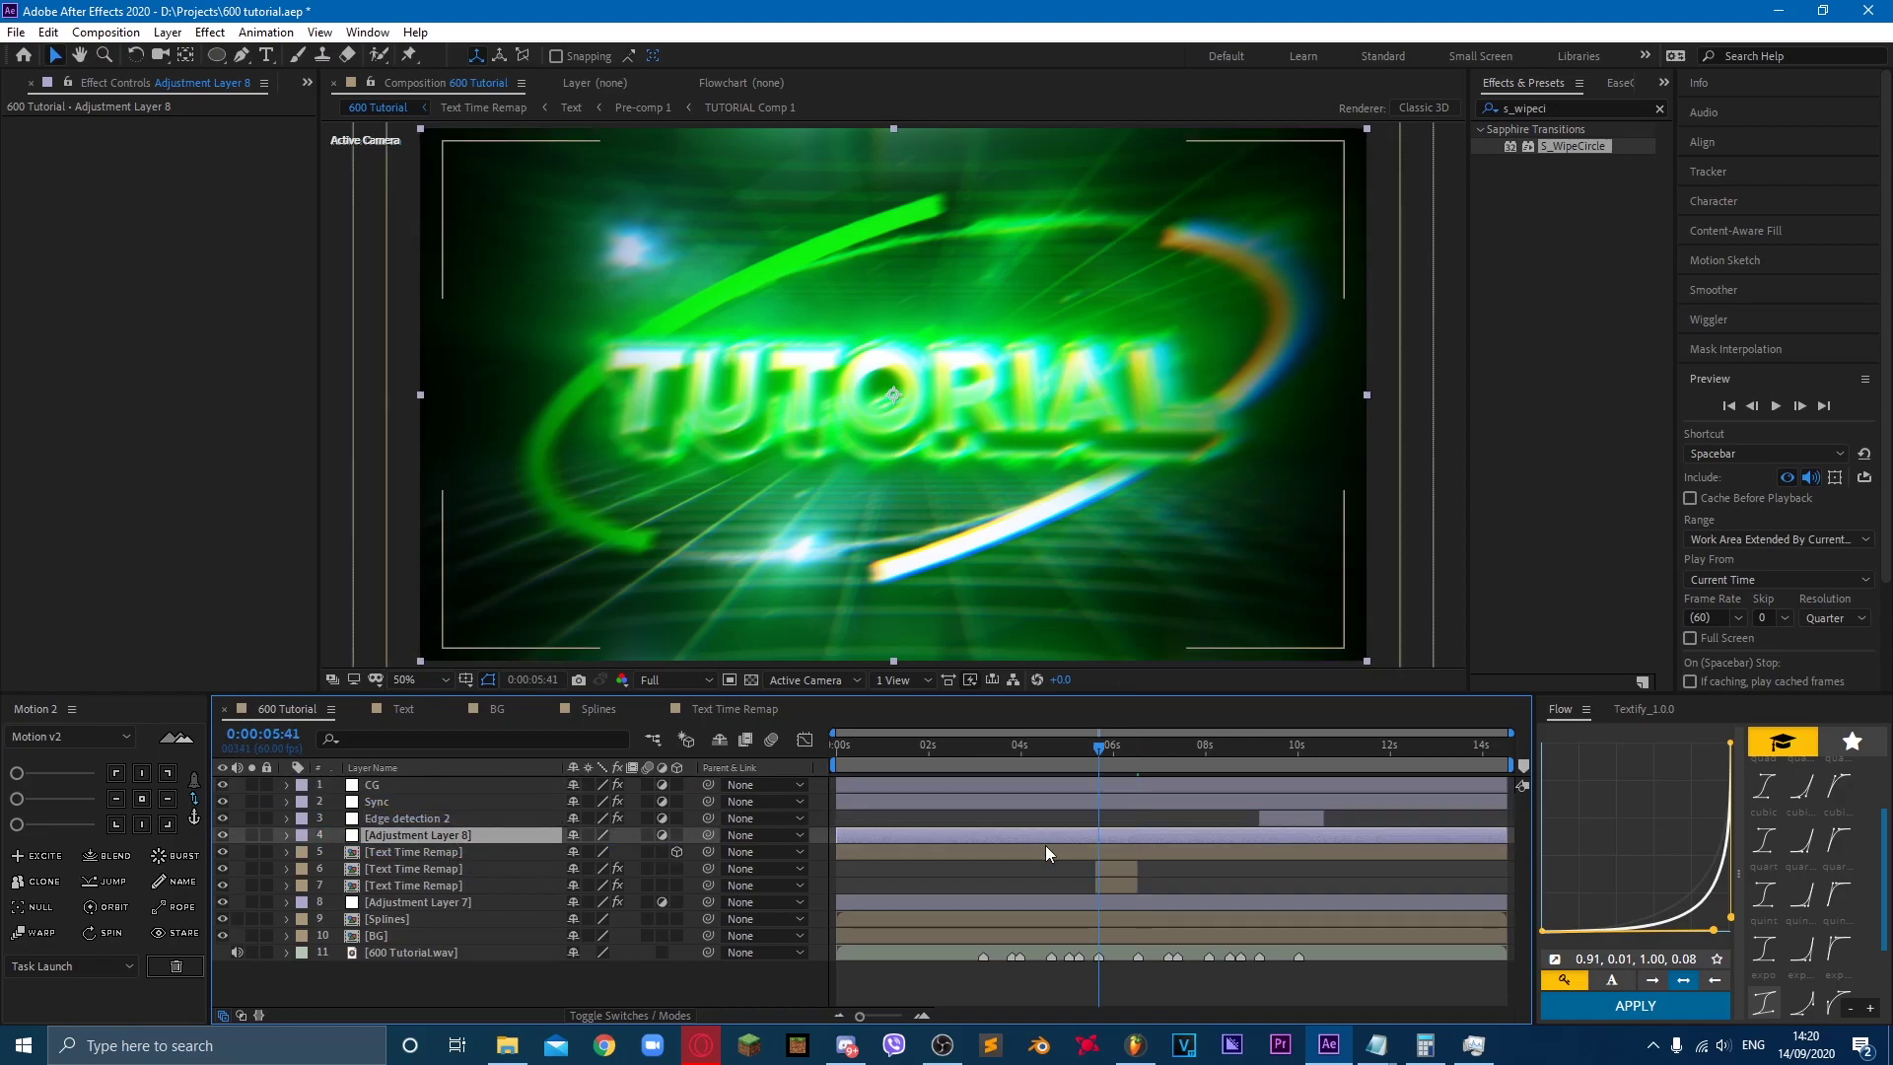
pyautogui.hotkey('ctrl', 'shift', 'd')
pyautogui.press('Delete')
pyautogui.press('k')
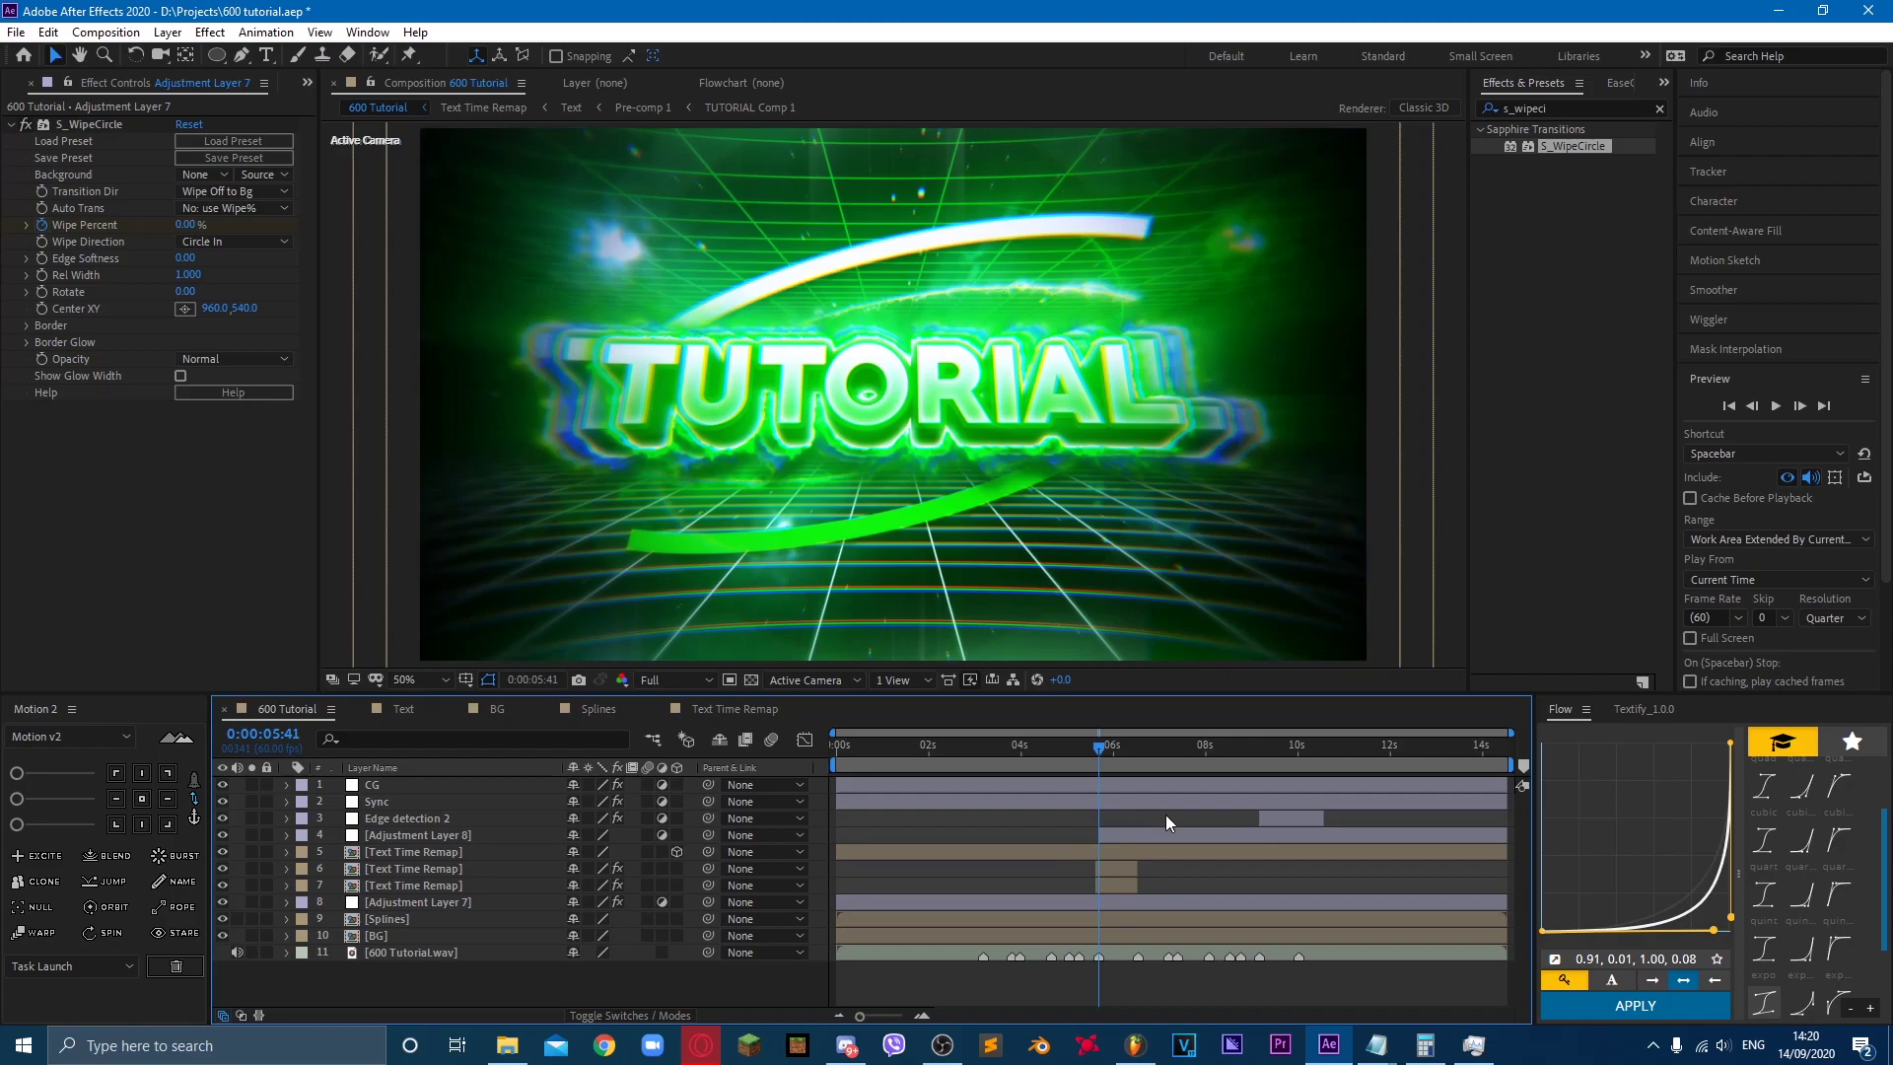
pyautogui.press('k')
pyautogui.press('k')
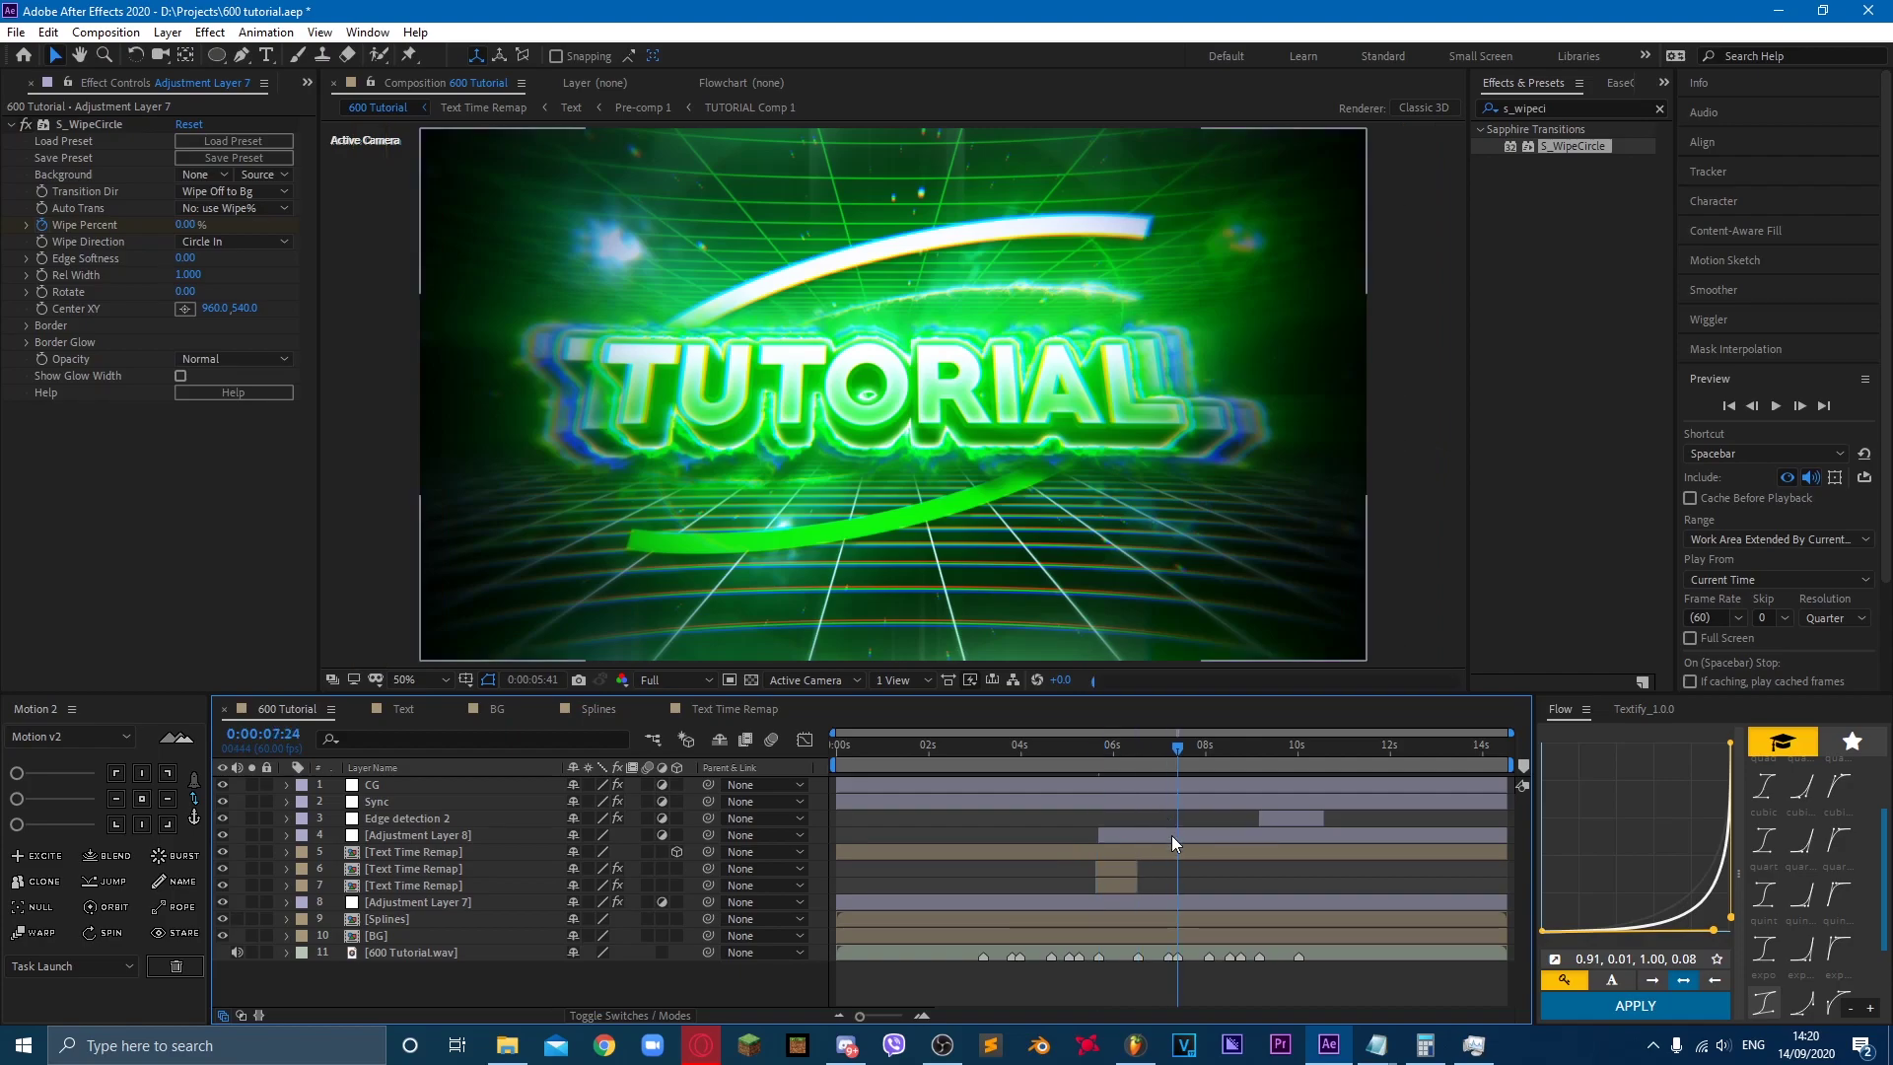
pyautogui.click(1171, 837)
pyautogui.hotkey('ctrl', 'shift', 'd')
pyautogui.press('Delete')
pyautogui.press('j')
pyautogui.press('j')
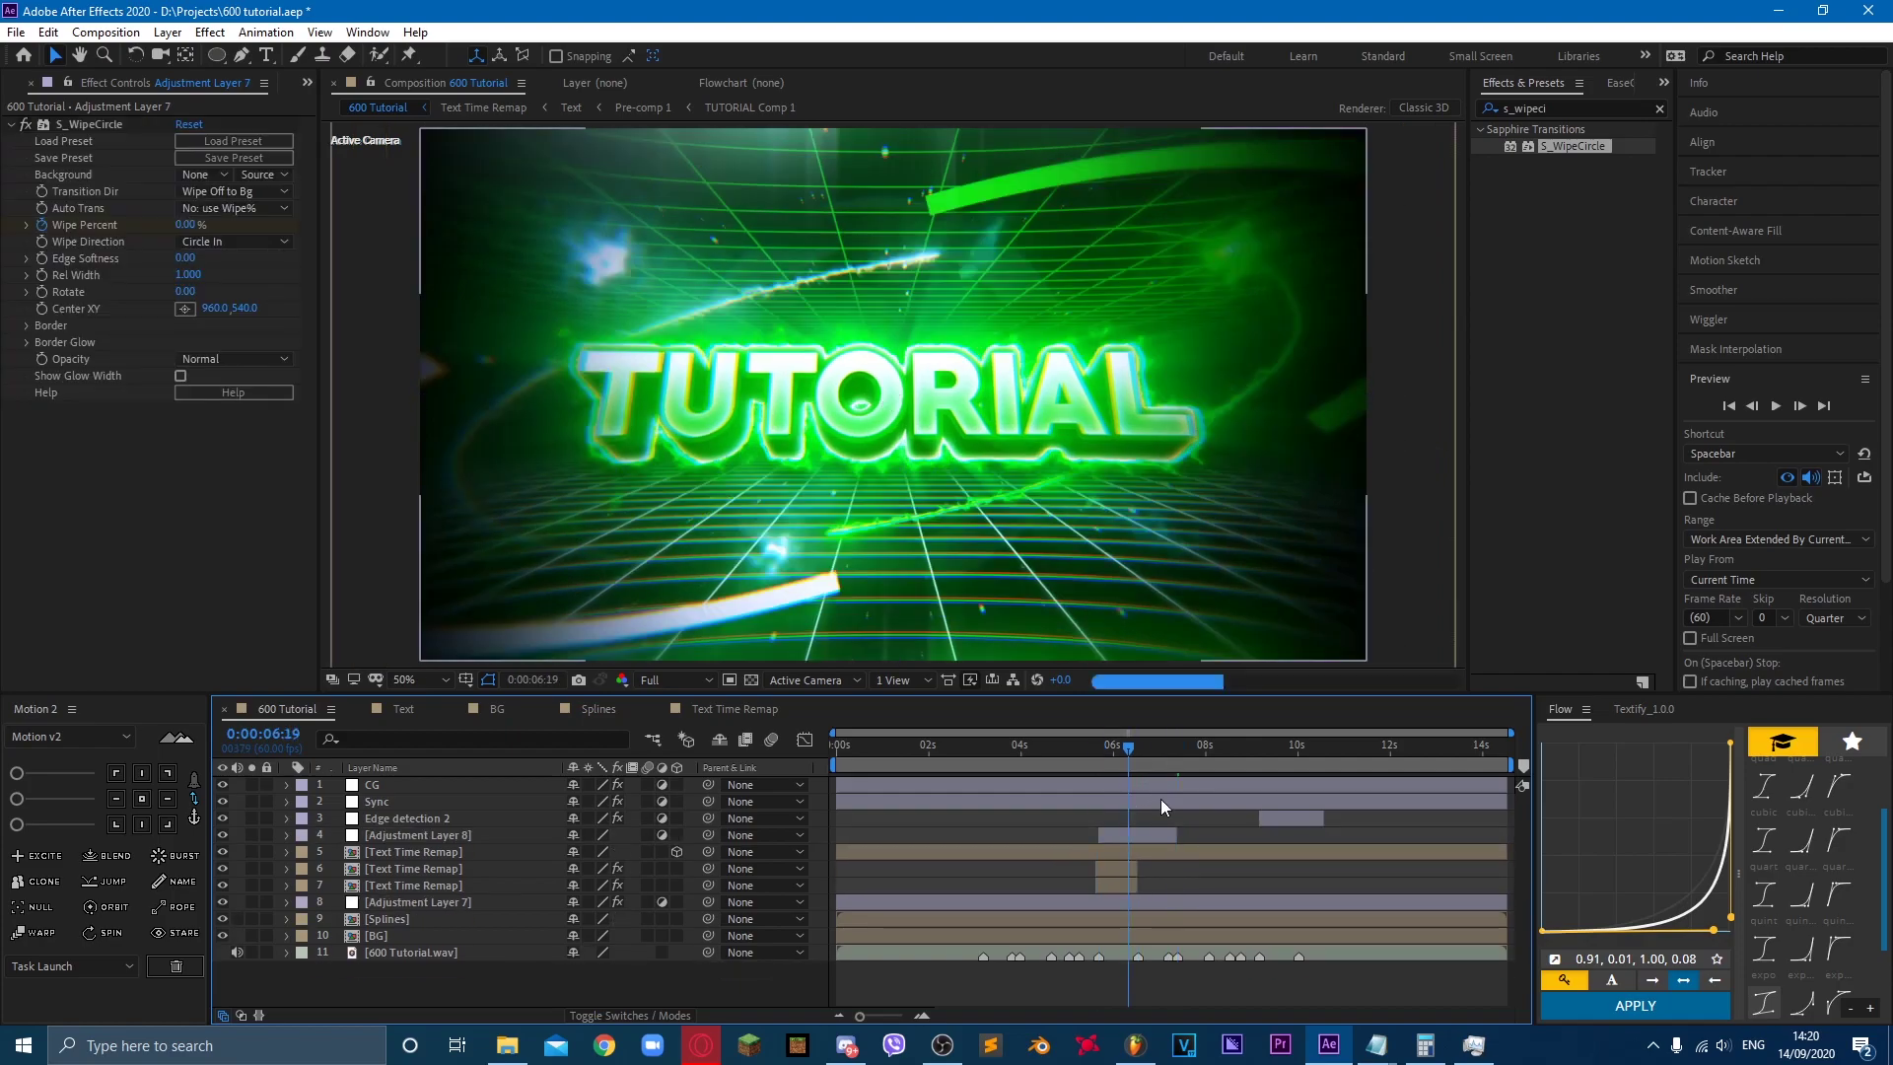
# Step: Apply Optics Compensation to Adjustment Layer 8 with Reverse Lens Distortion enabled
pyautogui.click(1152, 834)
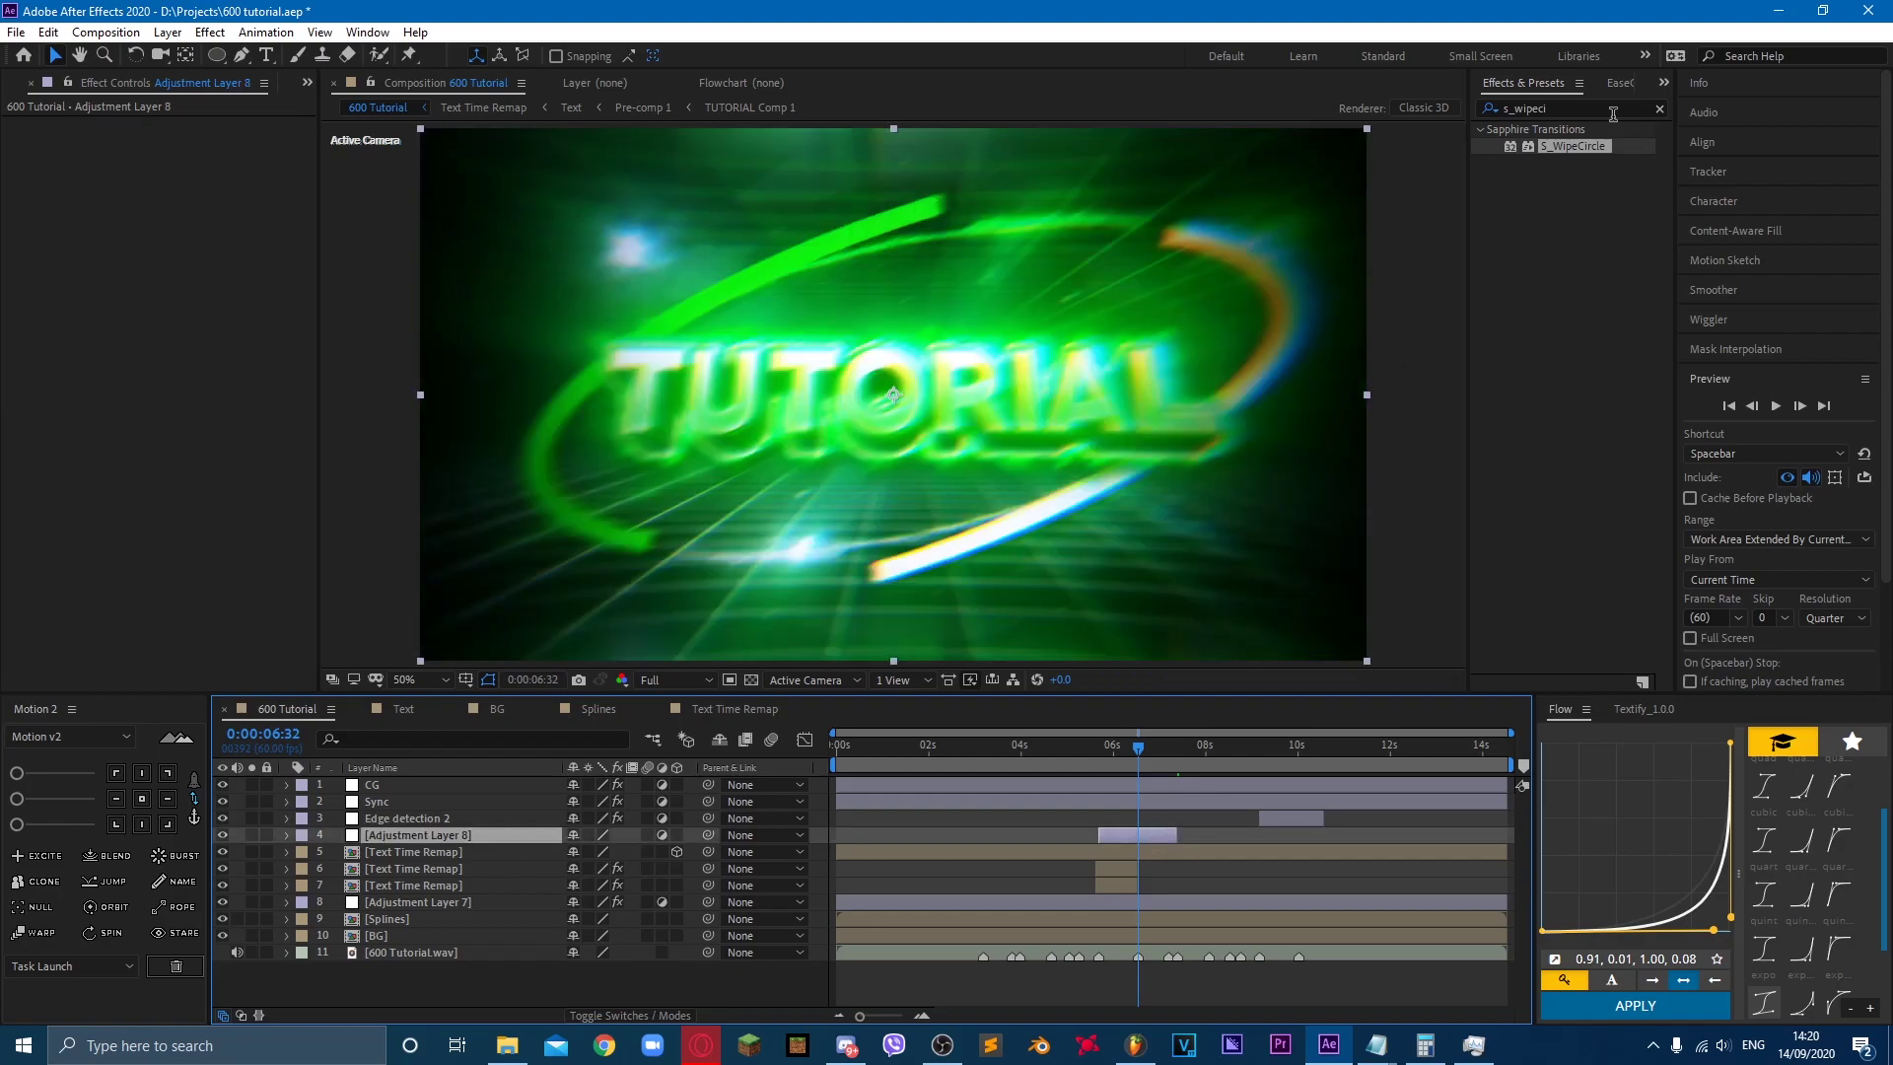
pyautogui.click(1607, 109)
pyautogui.press('BackSpace')
pyautogui.write('opti')
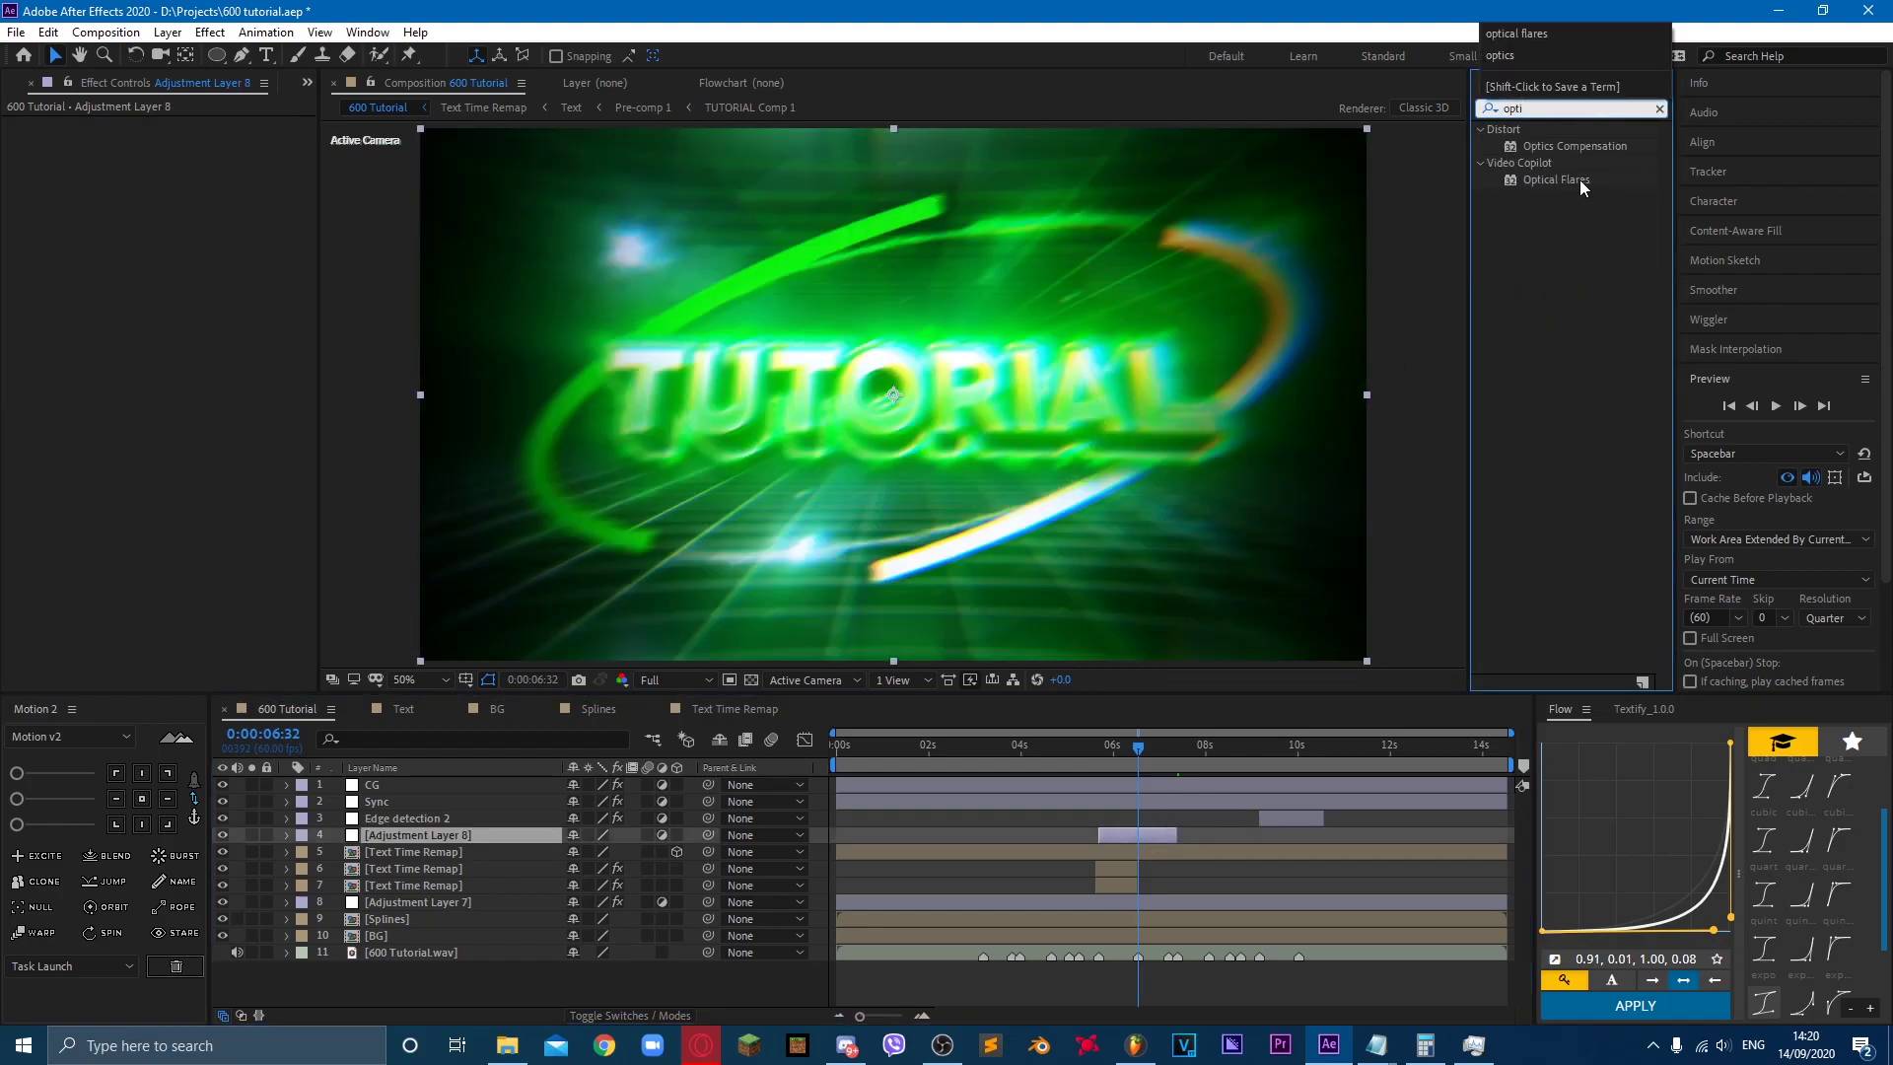
pyautogui.moveTo(1574, 146); pyautogui.dragTo(611, 222)
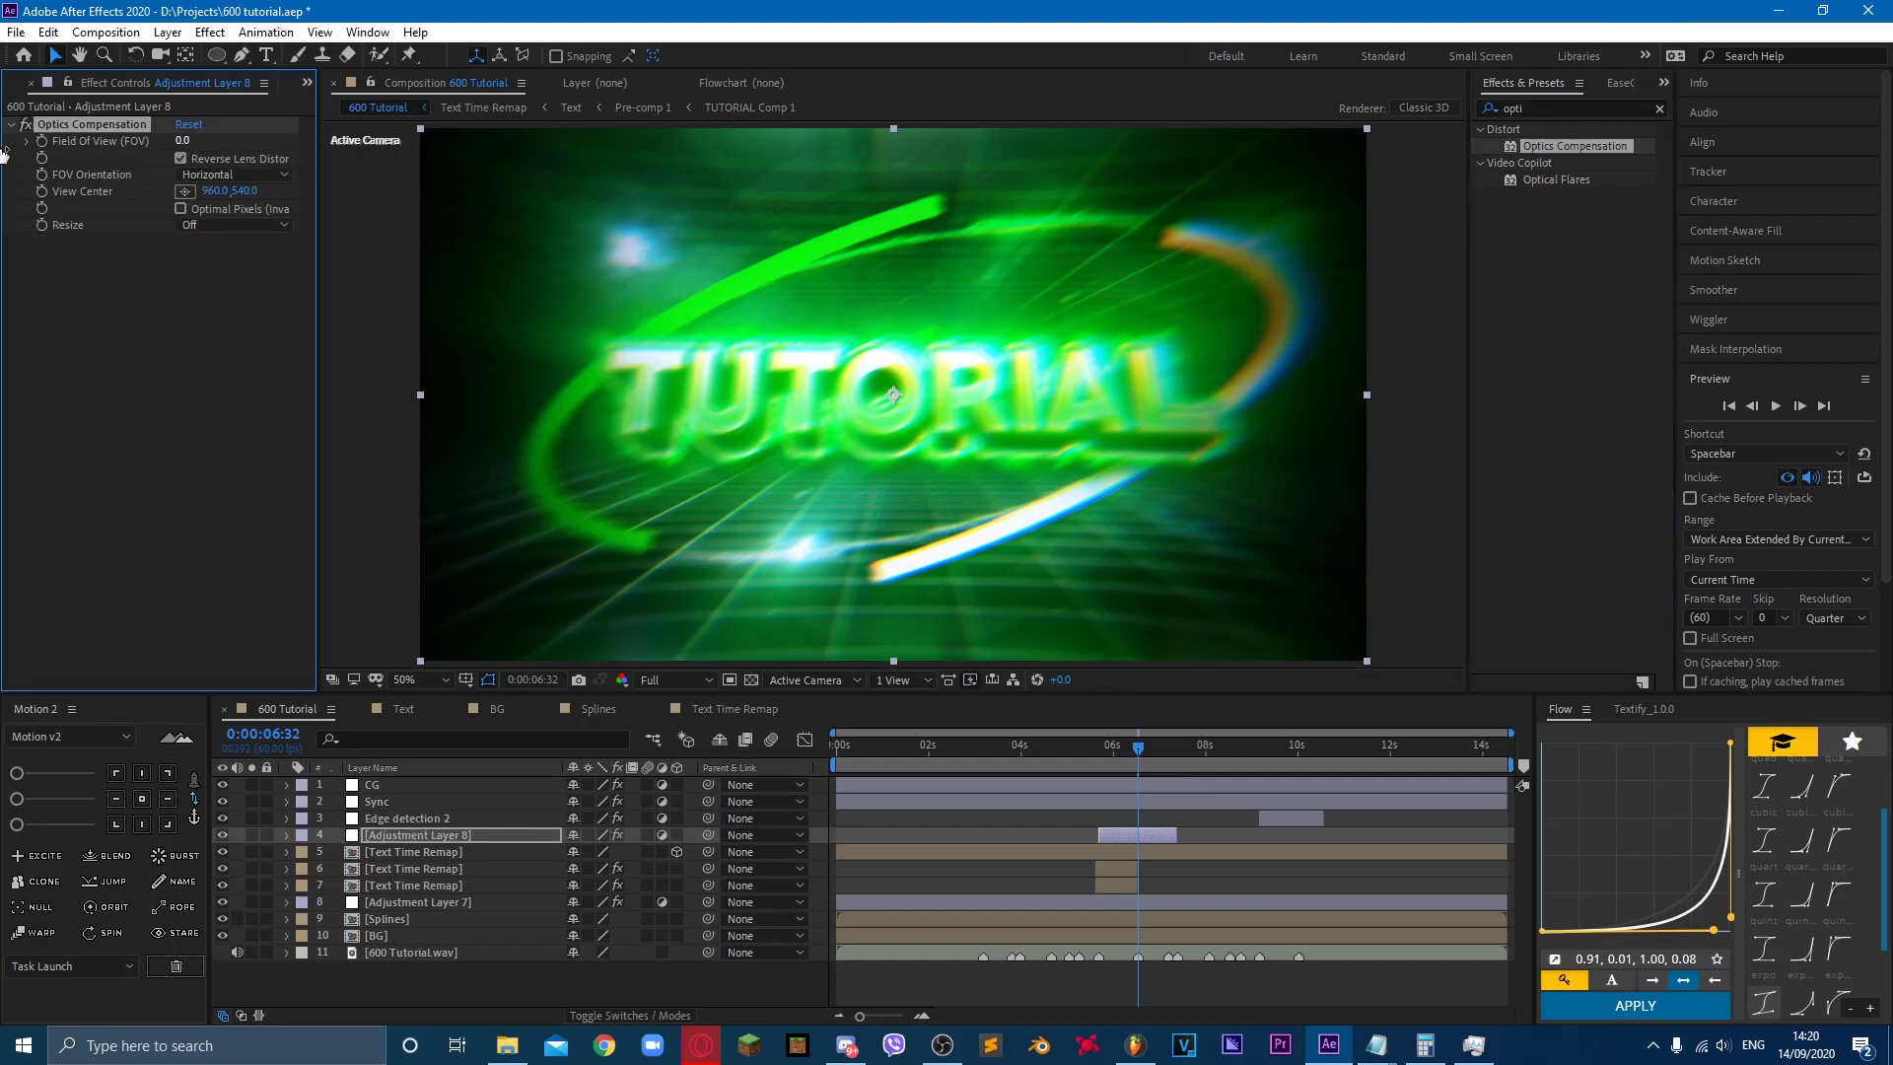
# Step: Keyframe the Optics Compensation Field Of View at 0 at 0:00:05:41, 0:00:06:32 and 0:00:07:24
pyautogui.press('u')
pyautogui.moveTo(1114, 748); pyautogui.dragTo(1101, 839)
pyautogui.click(923, 1014)
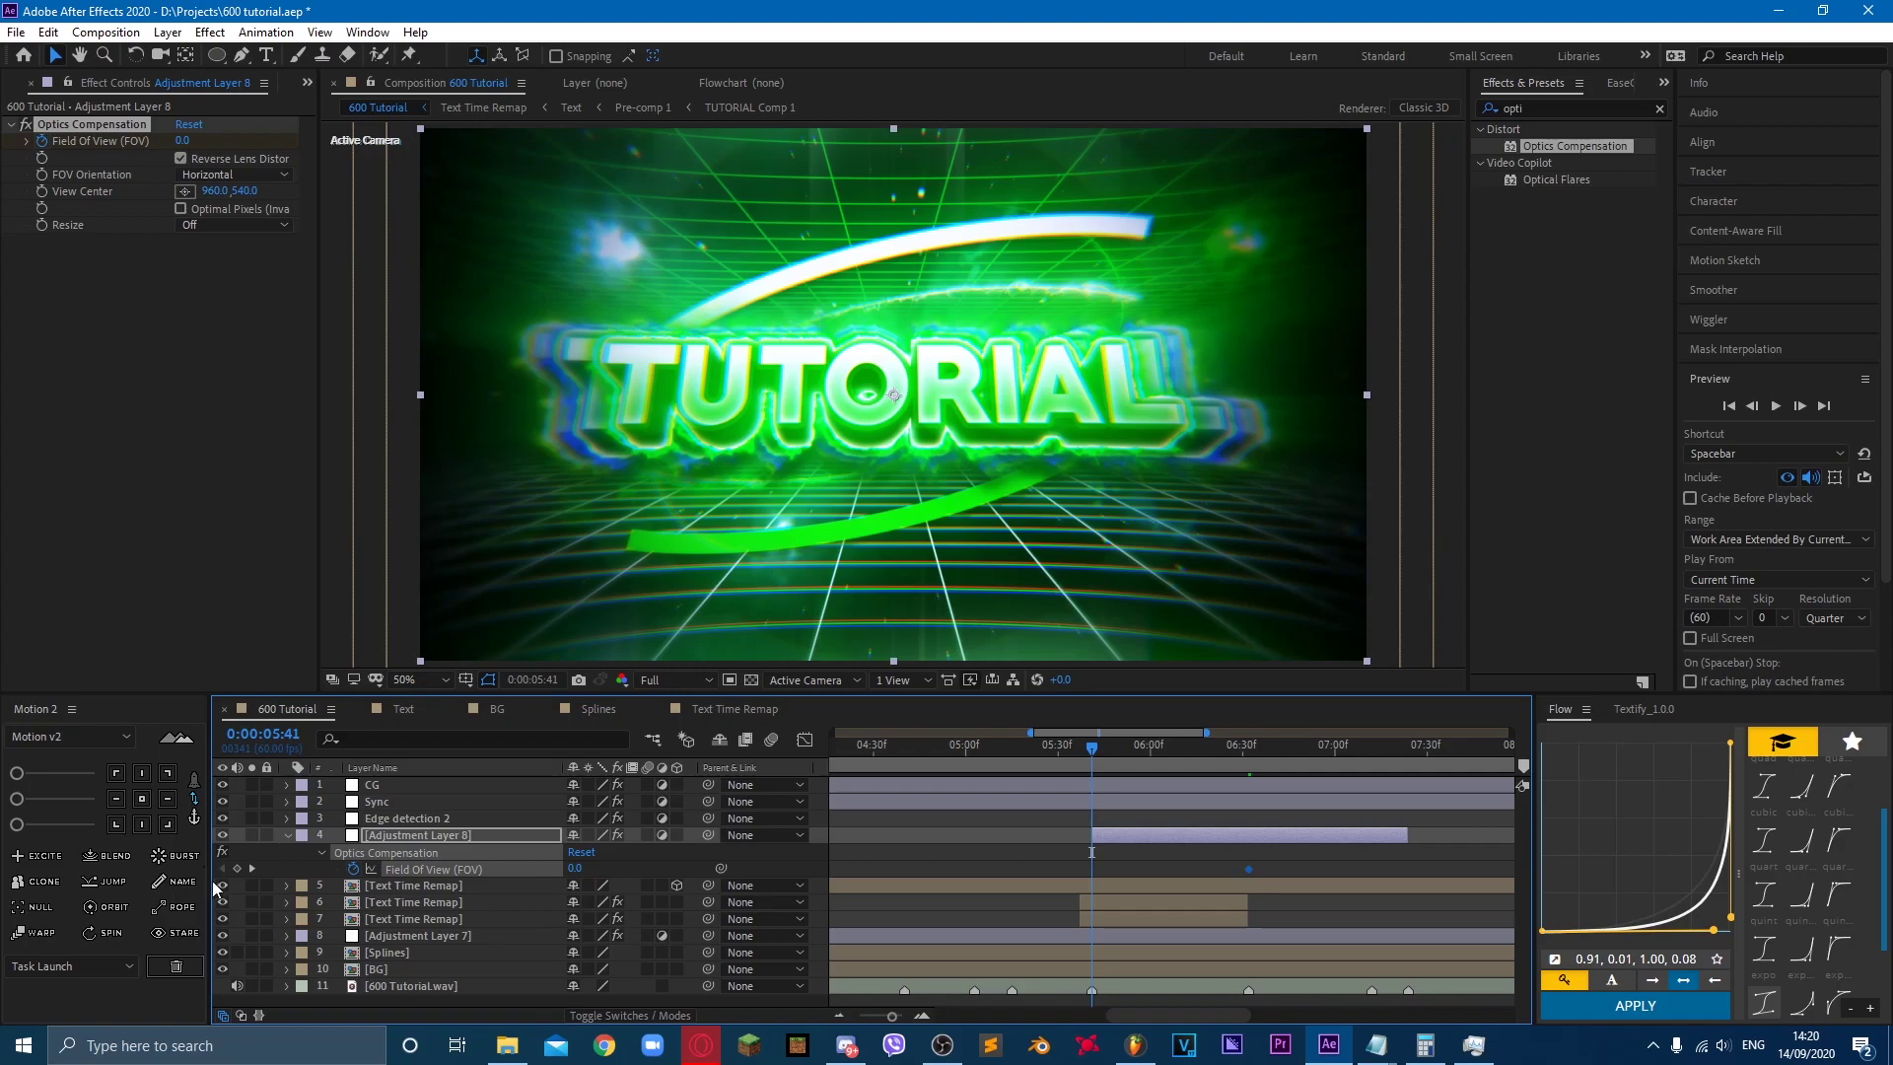
pyautogui.moveTo(1439, 759); pyautogui.dragTo(1408, 760)
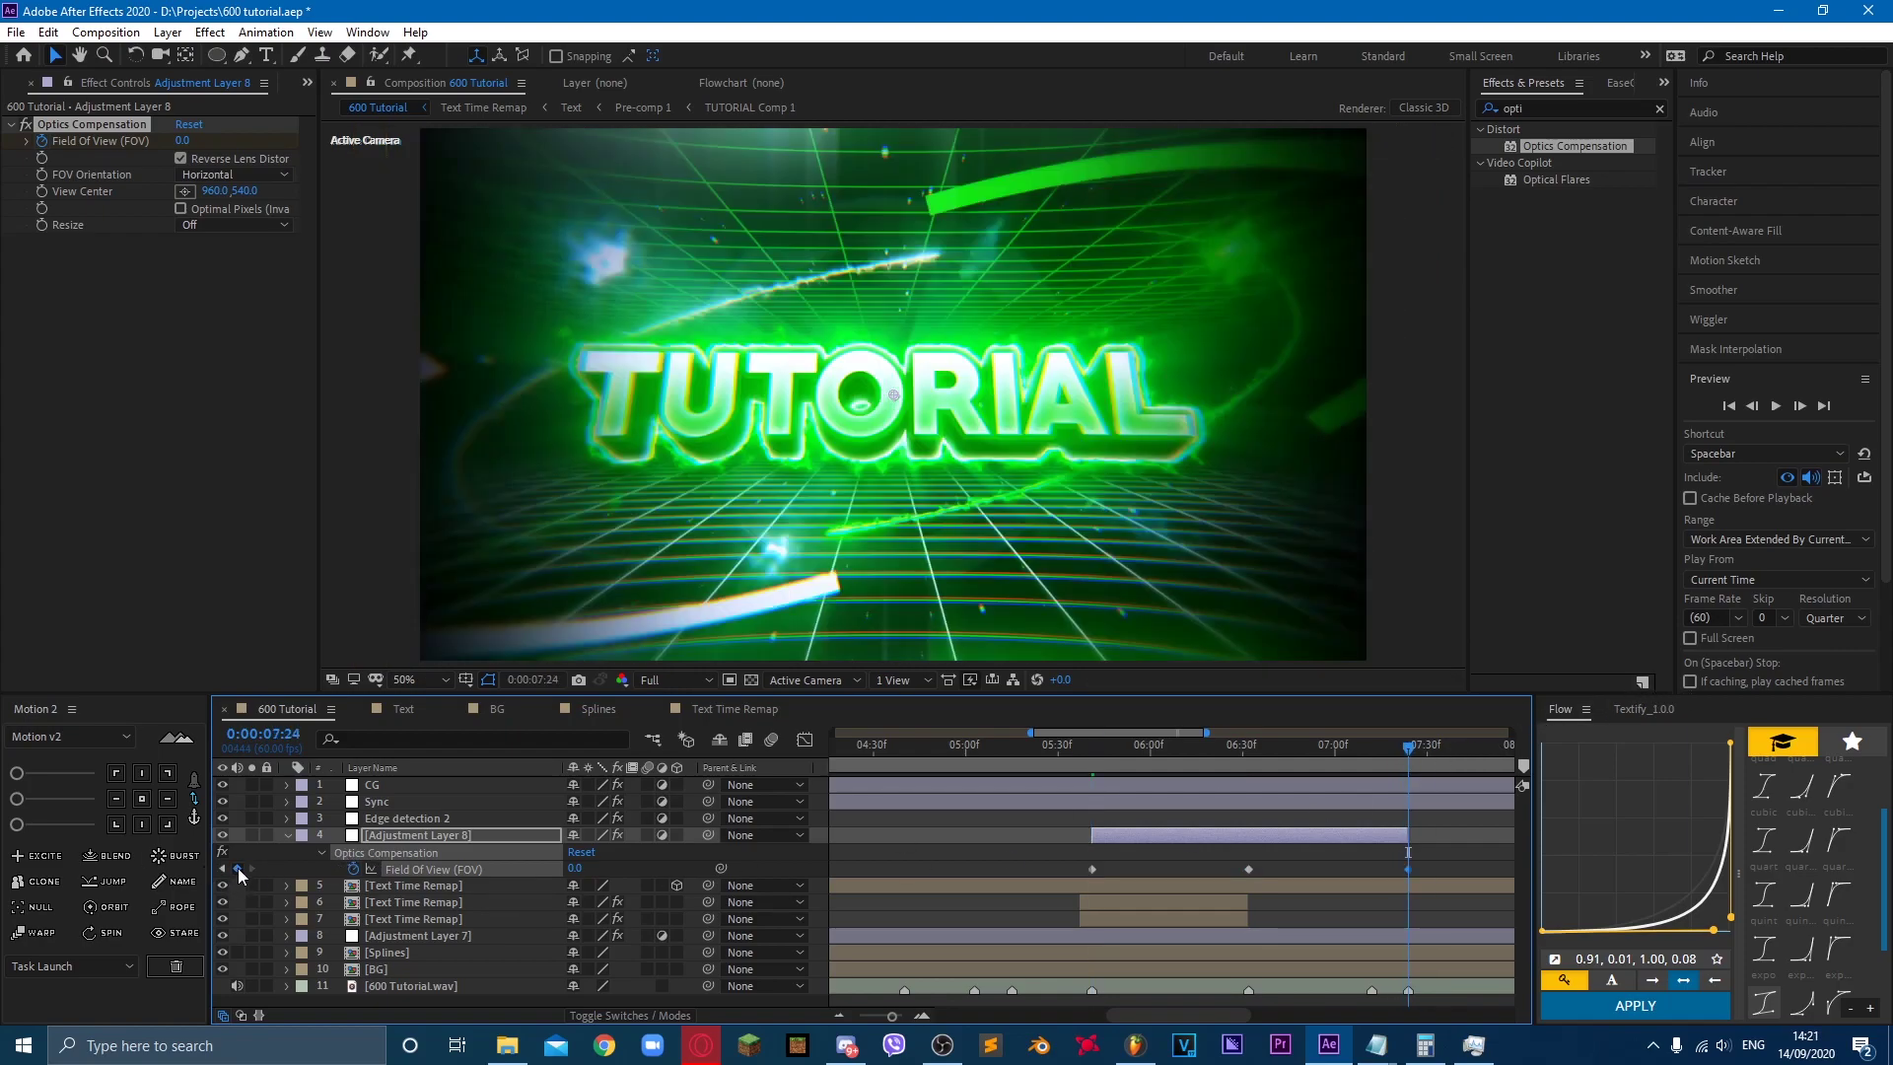
# Step: Hide the Sync layer and set the Field Of View keyframe at 0:00:06:32 to 155
pyautogui.press('j')
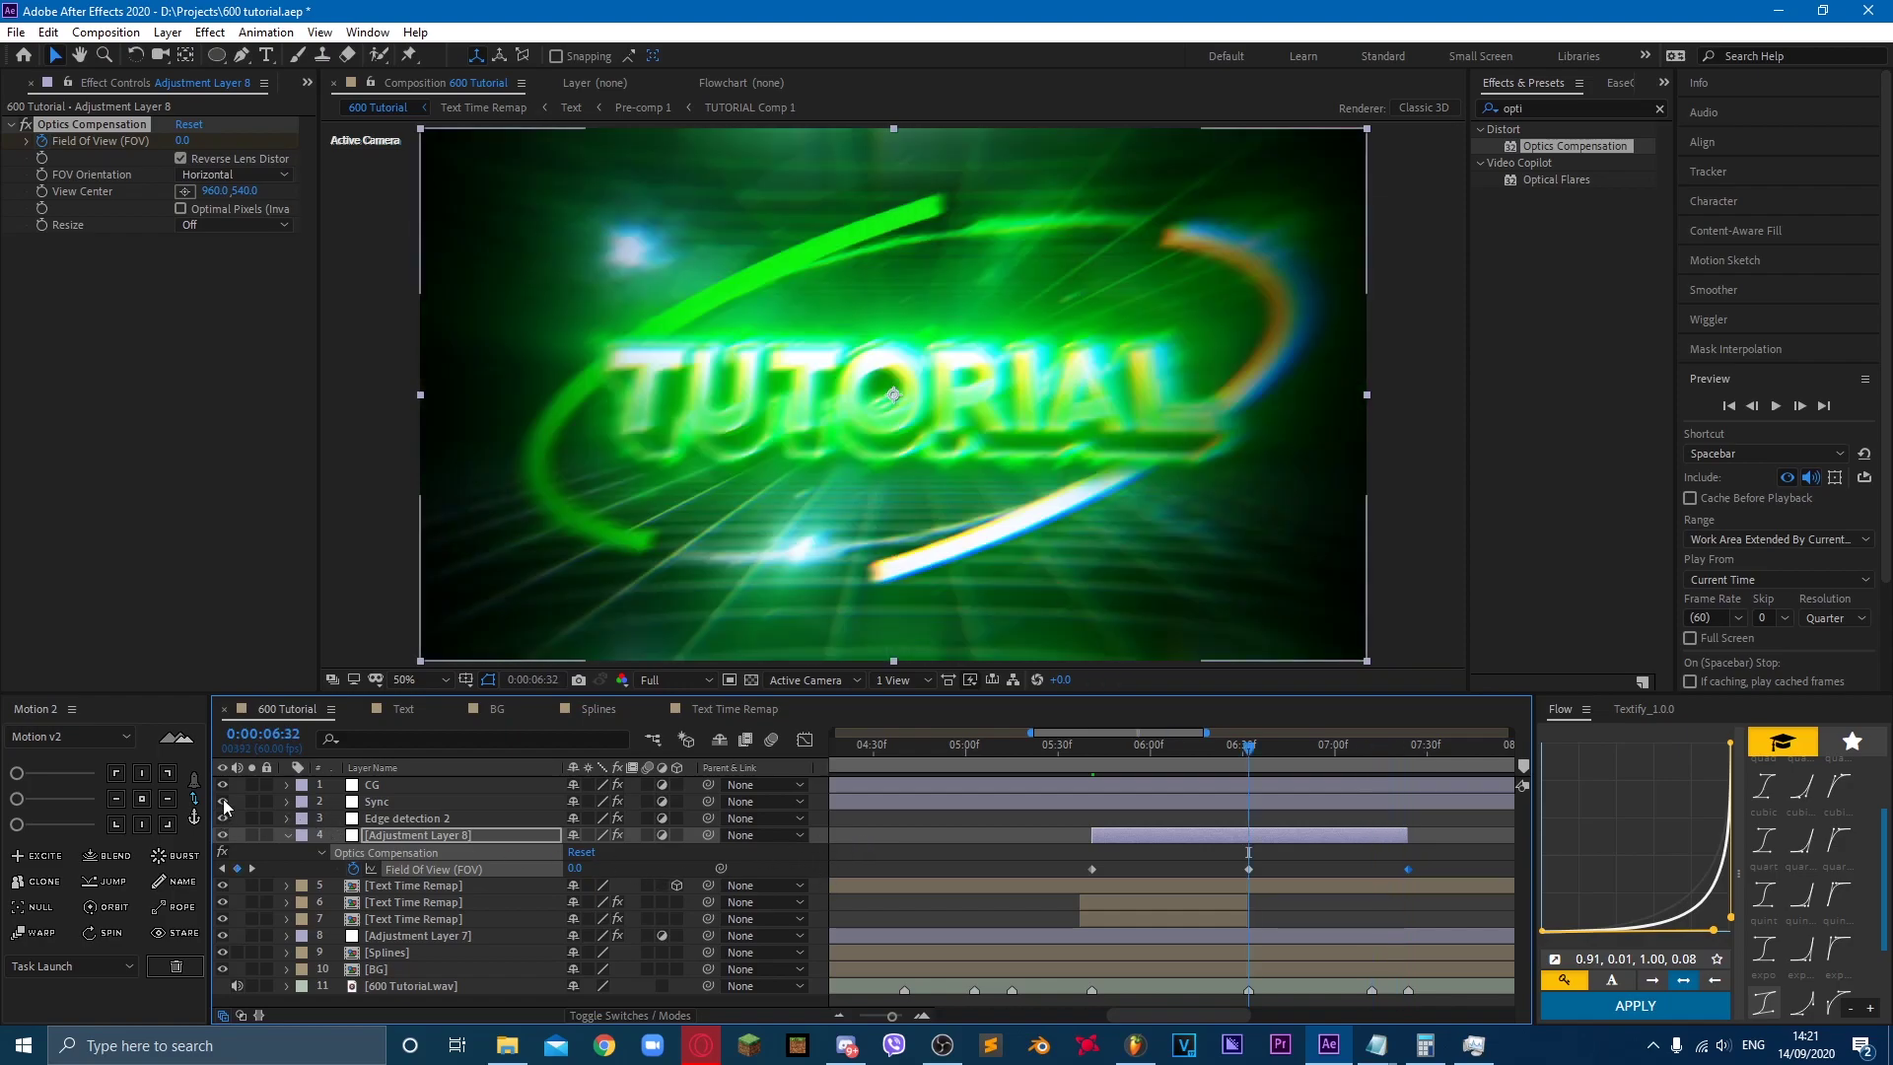
pyautogui.click(223, 802)
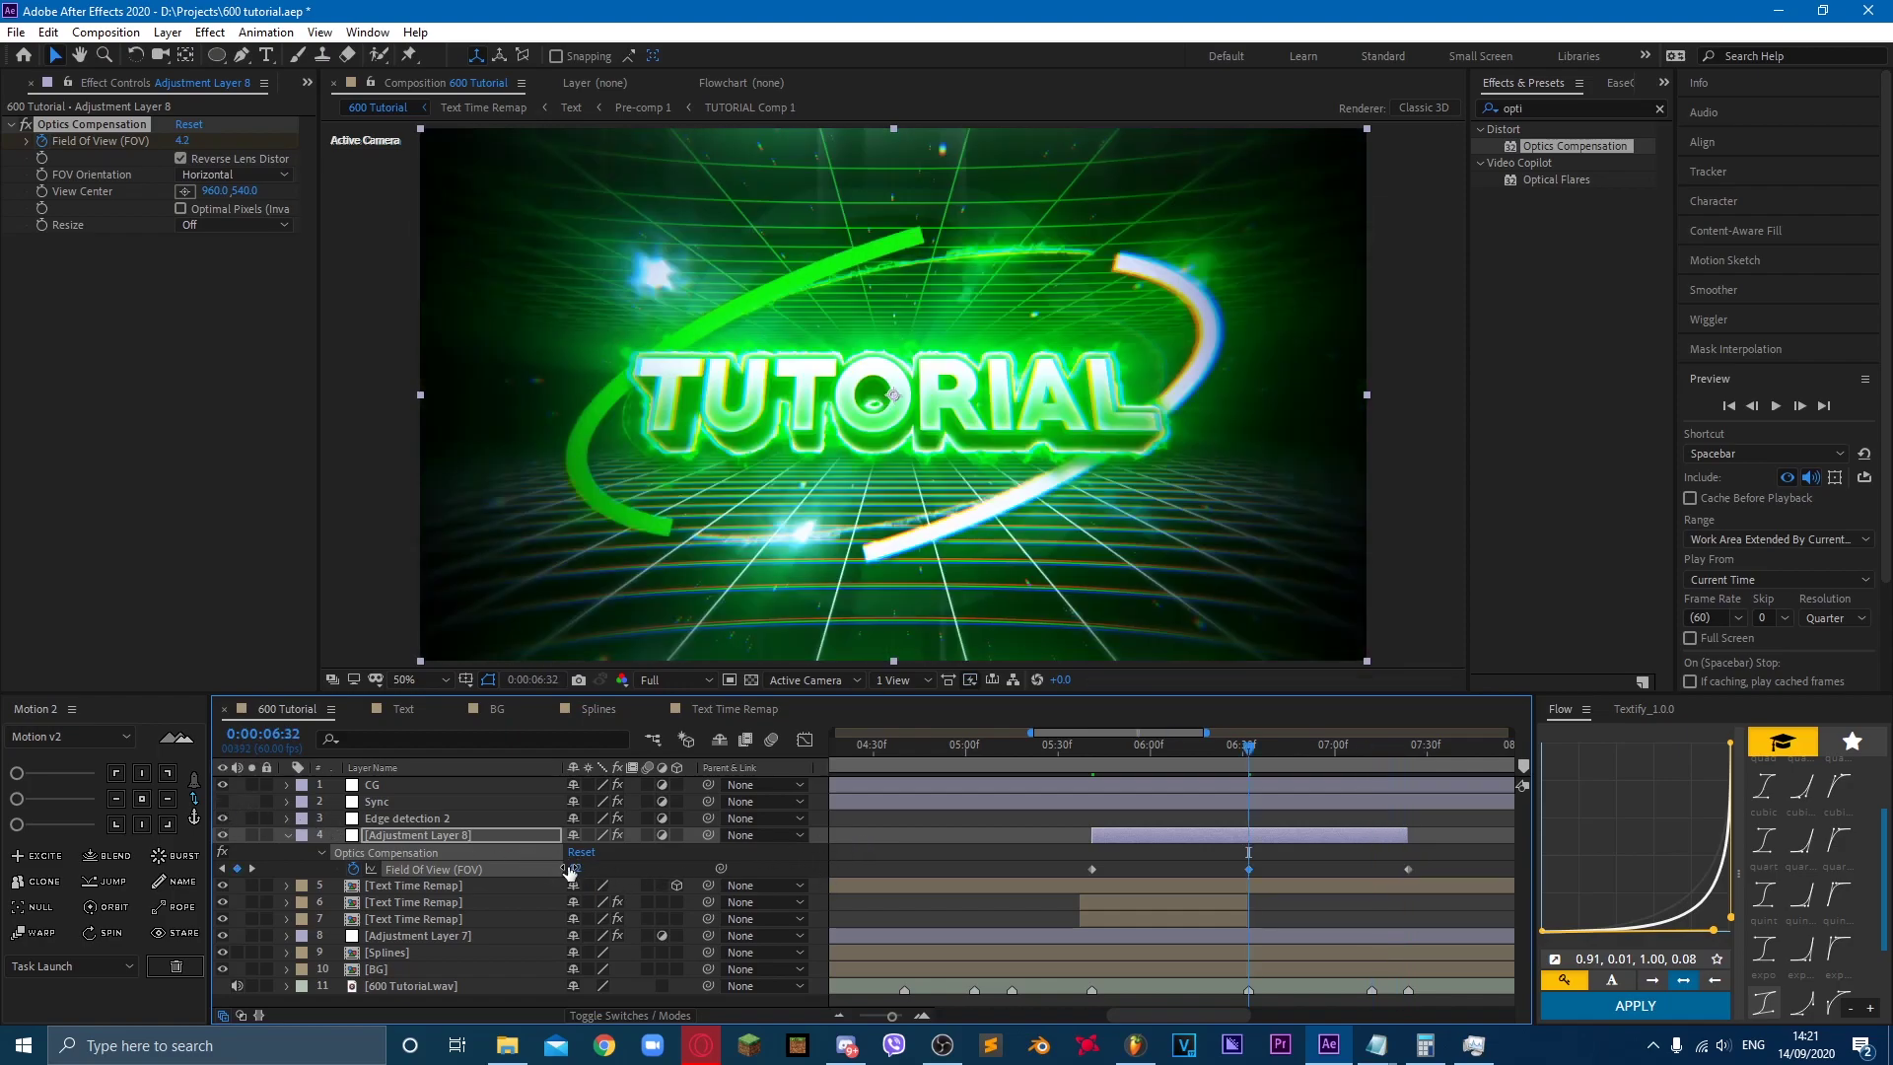
pyautogui.hotkey('ctrl', 'z')
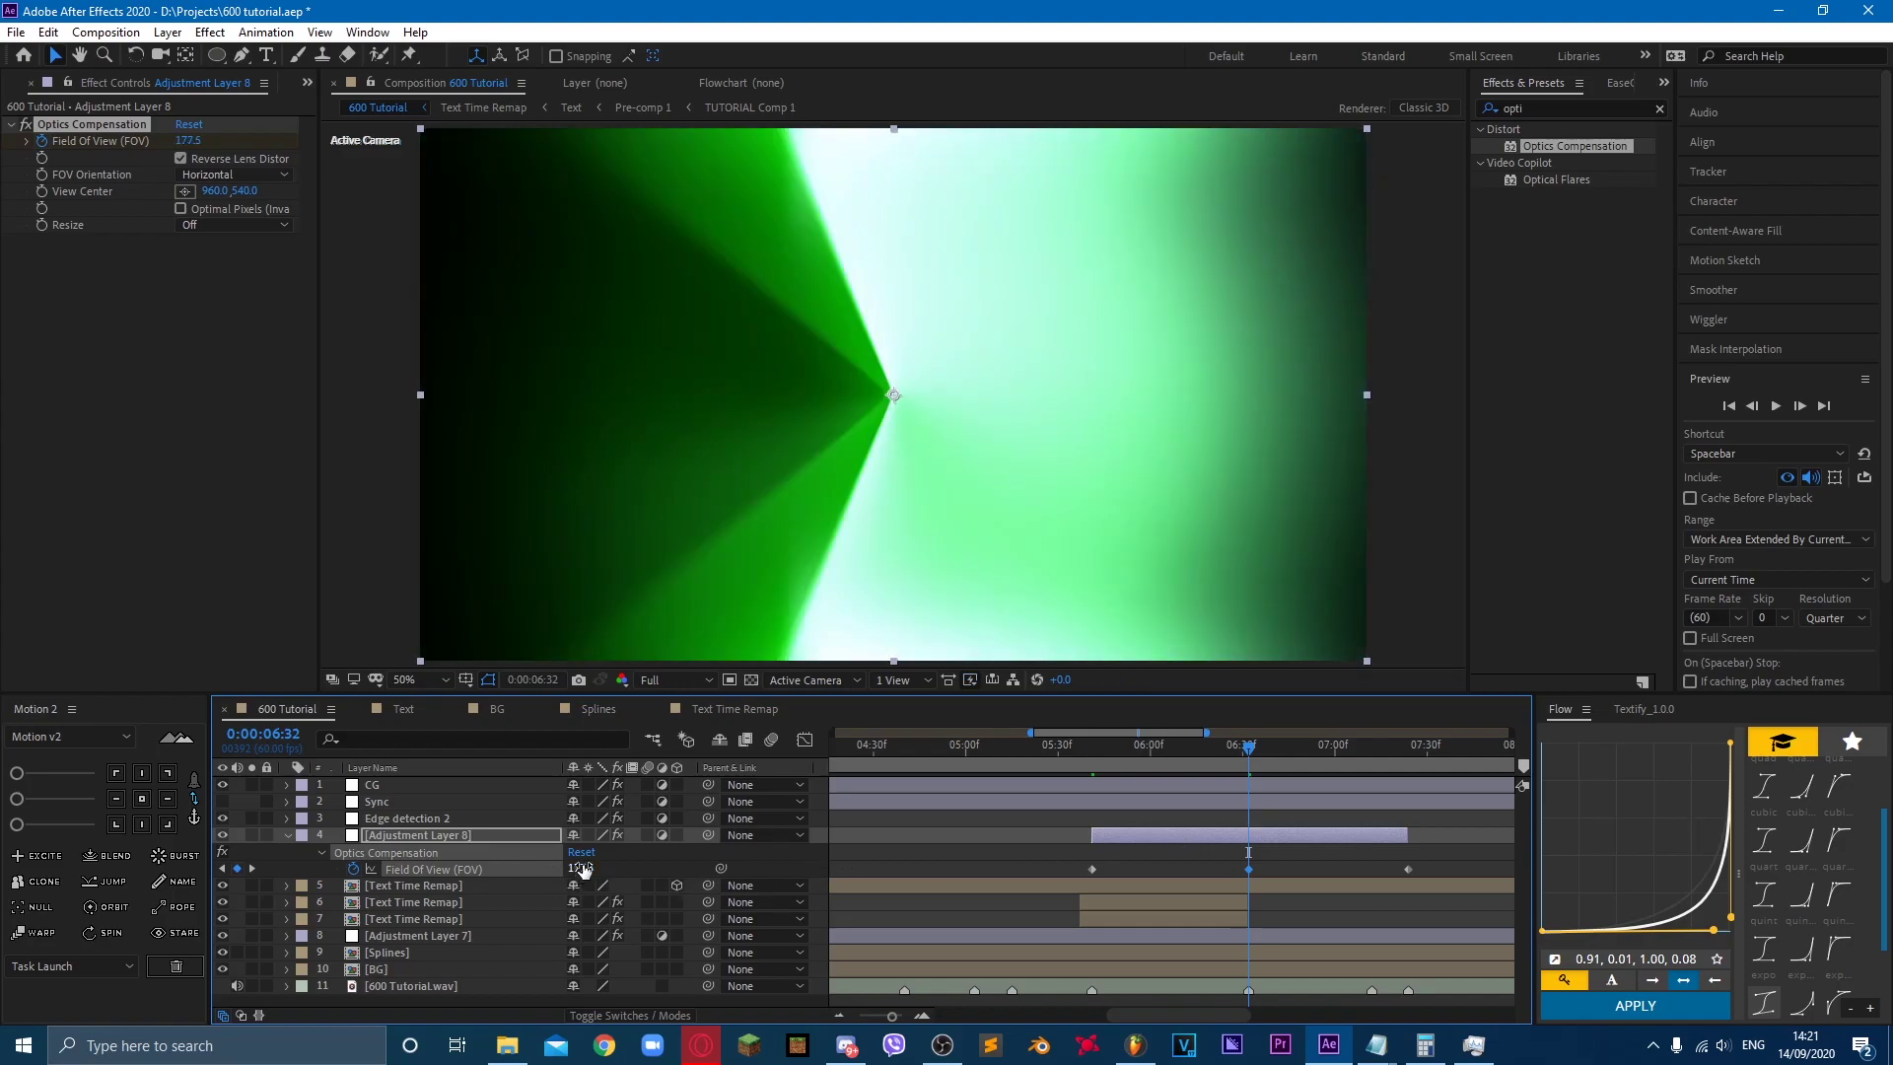
pyautogui.moveTo(461, 869); pyautogui.dragTo(630, 872)
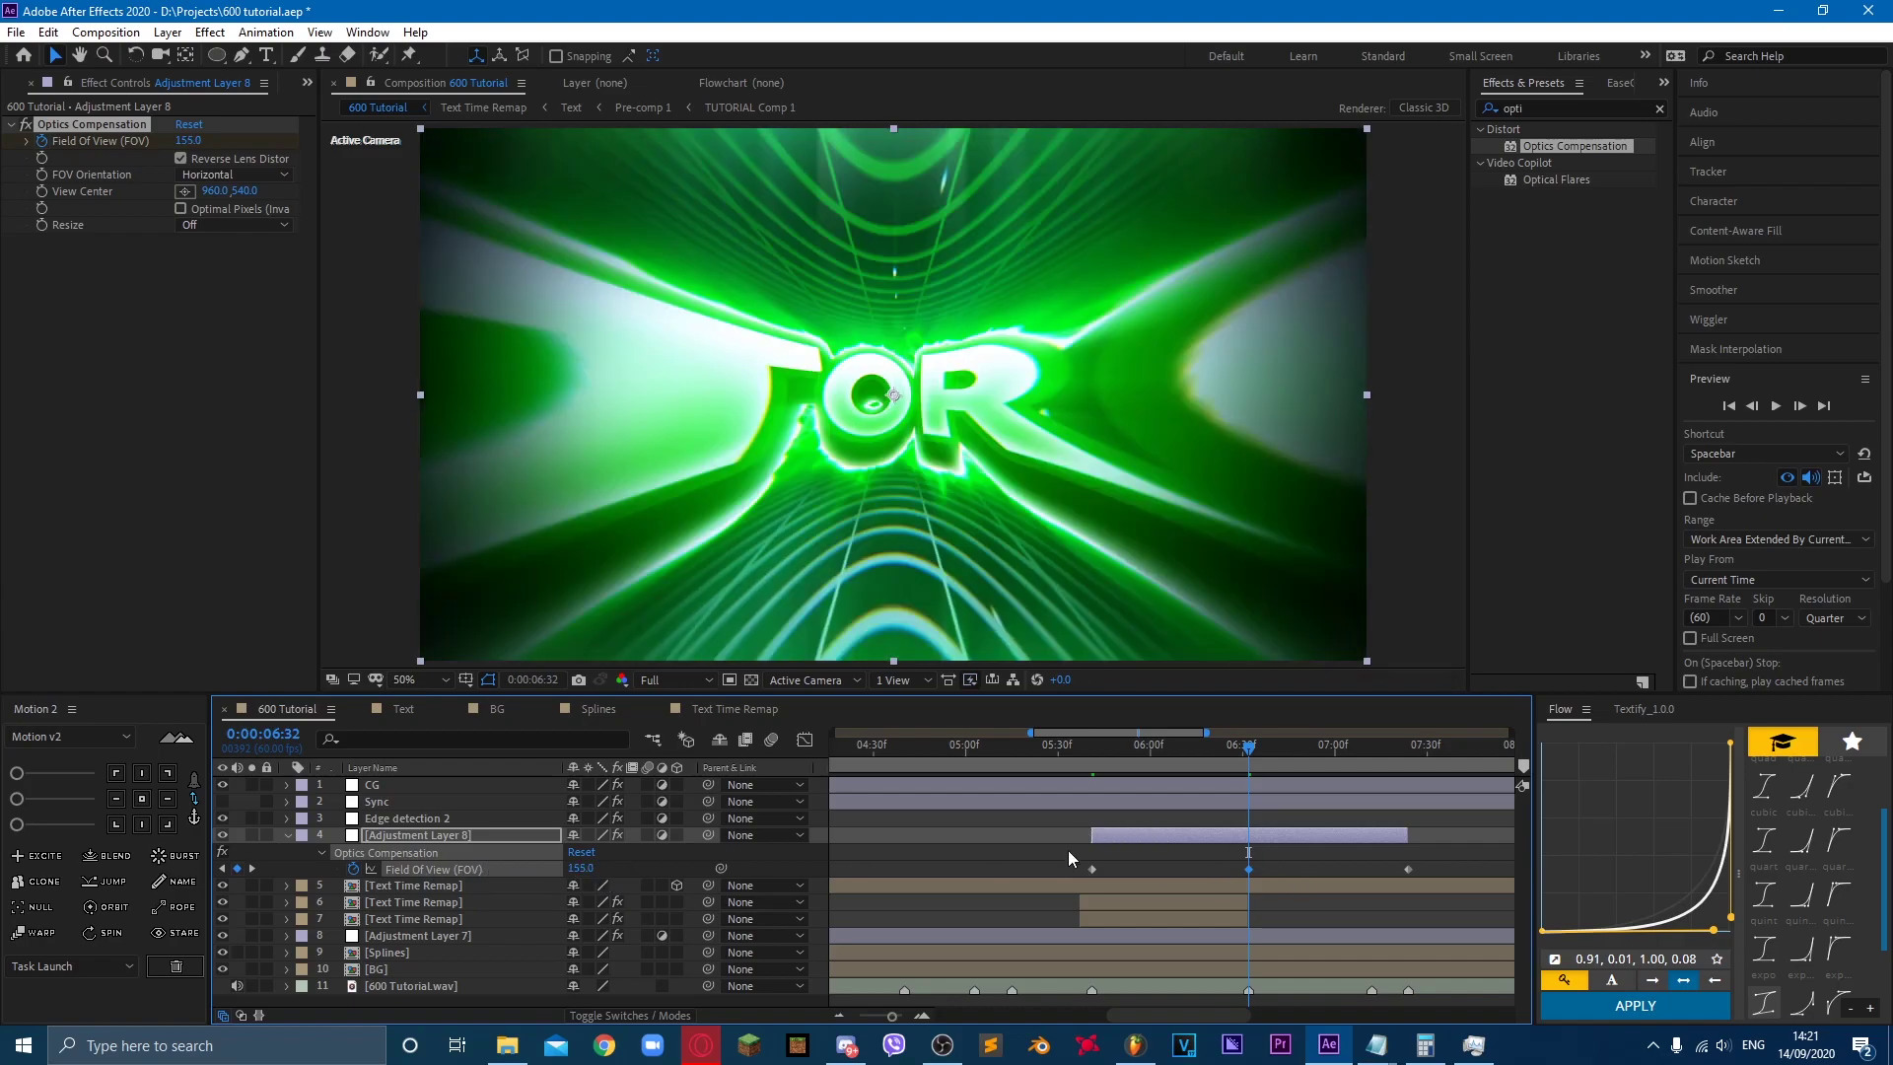
# Step: Ease the first two Field Of View keyframes with the cubicIn curve and the last two with the cubicOut curve
pyautogui.moveTo(1045, 866); pyautogui.dragTo(1278, 914)
pyautogui.scroll(1, 1842, 848)
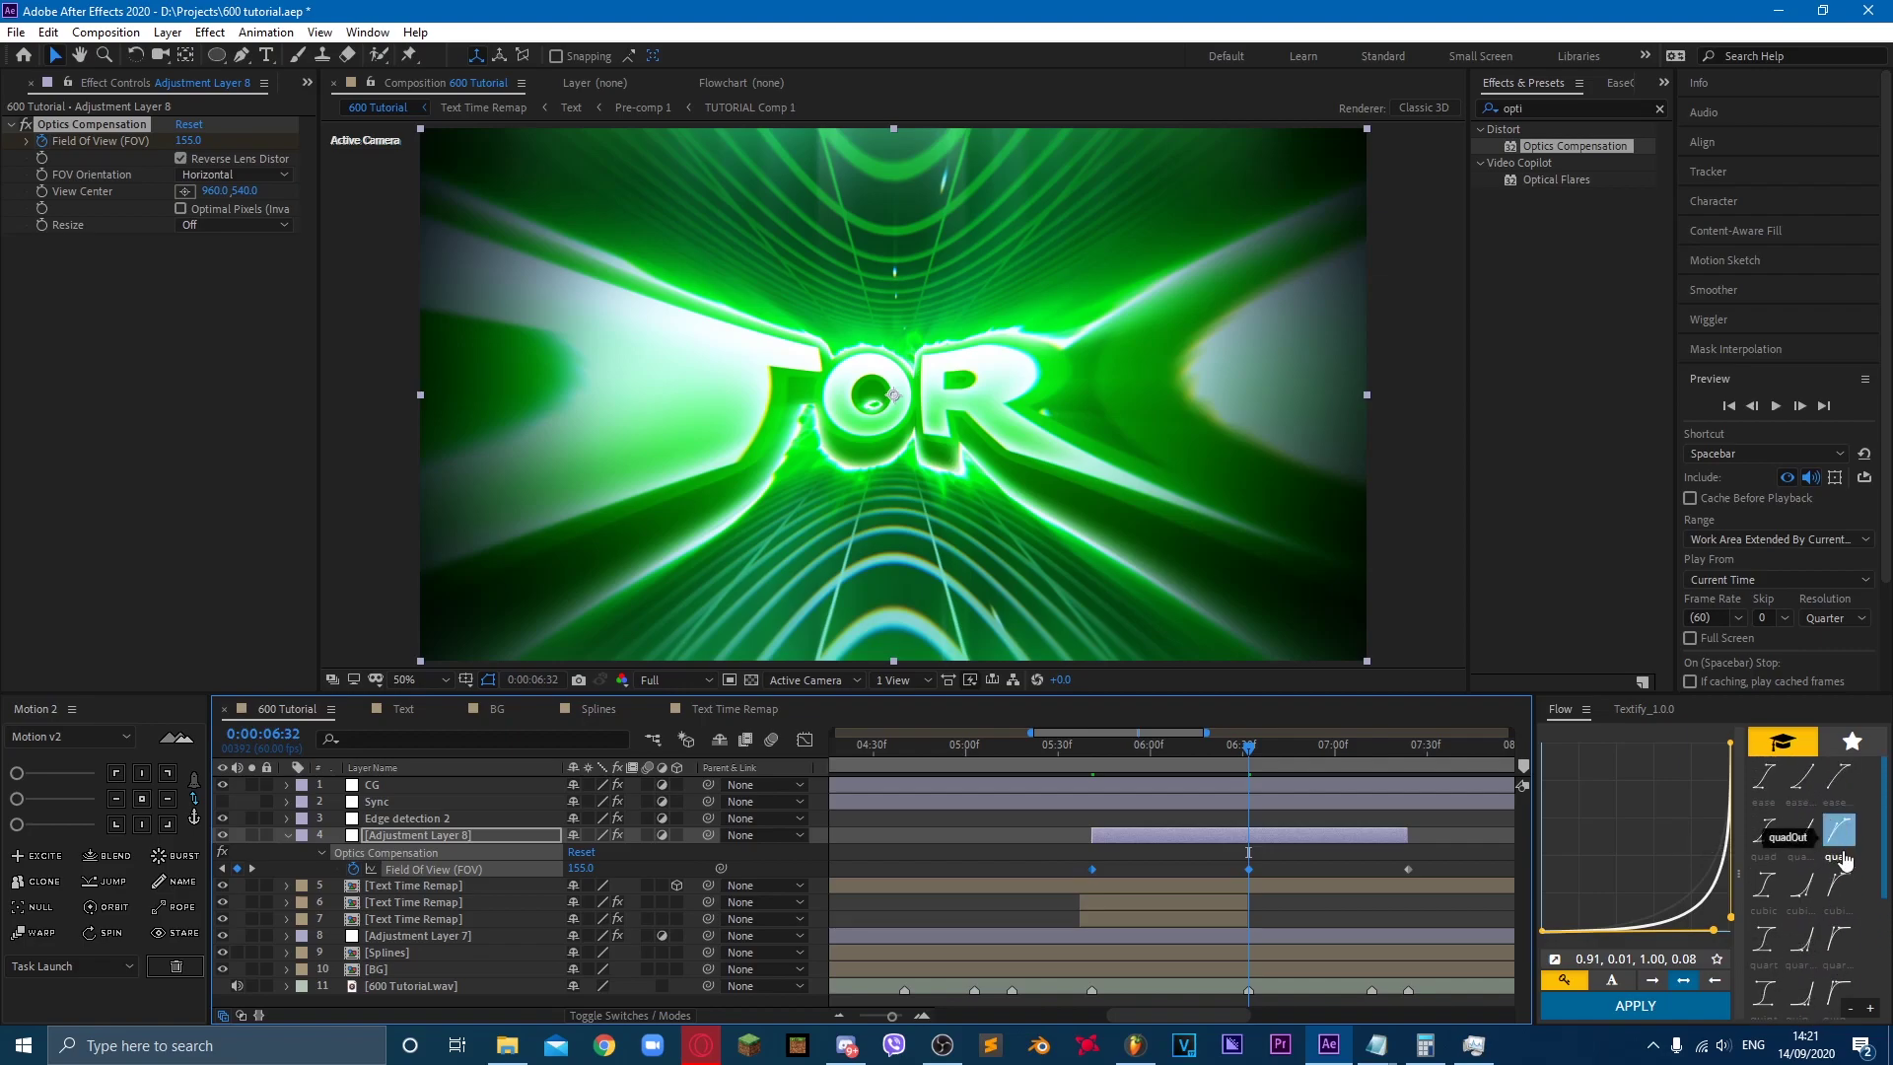
pyautogui.click(1792, 890)
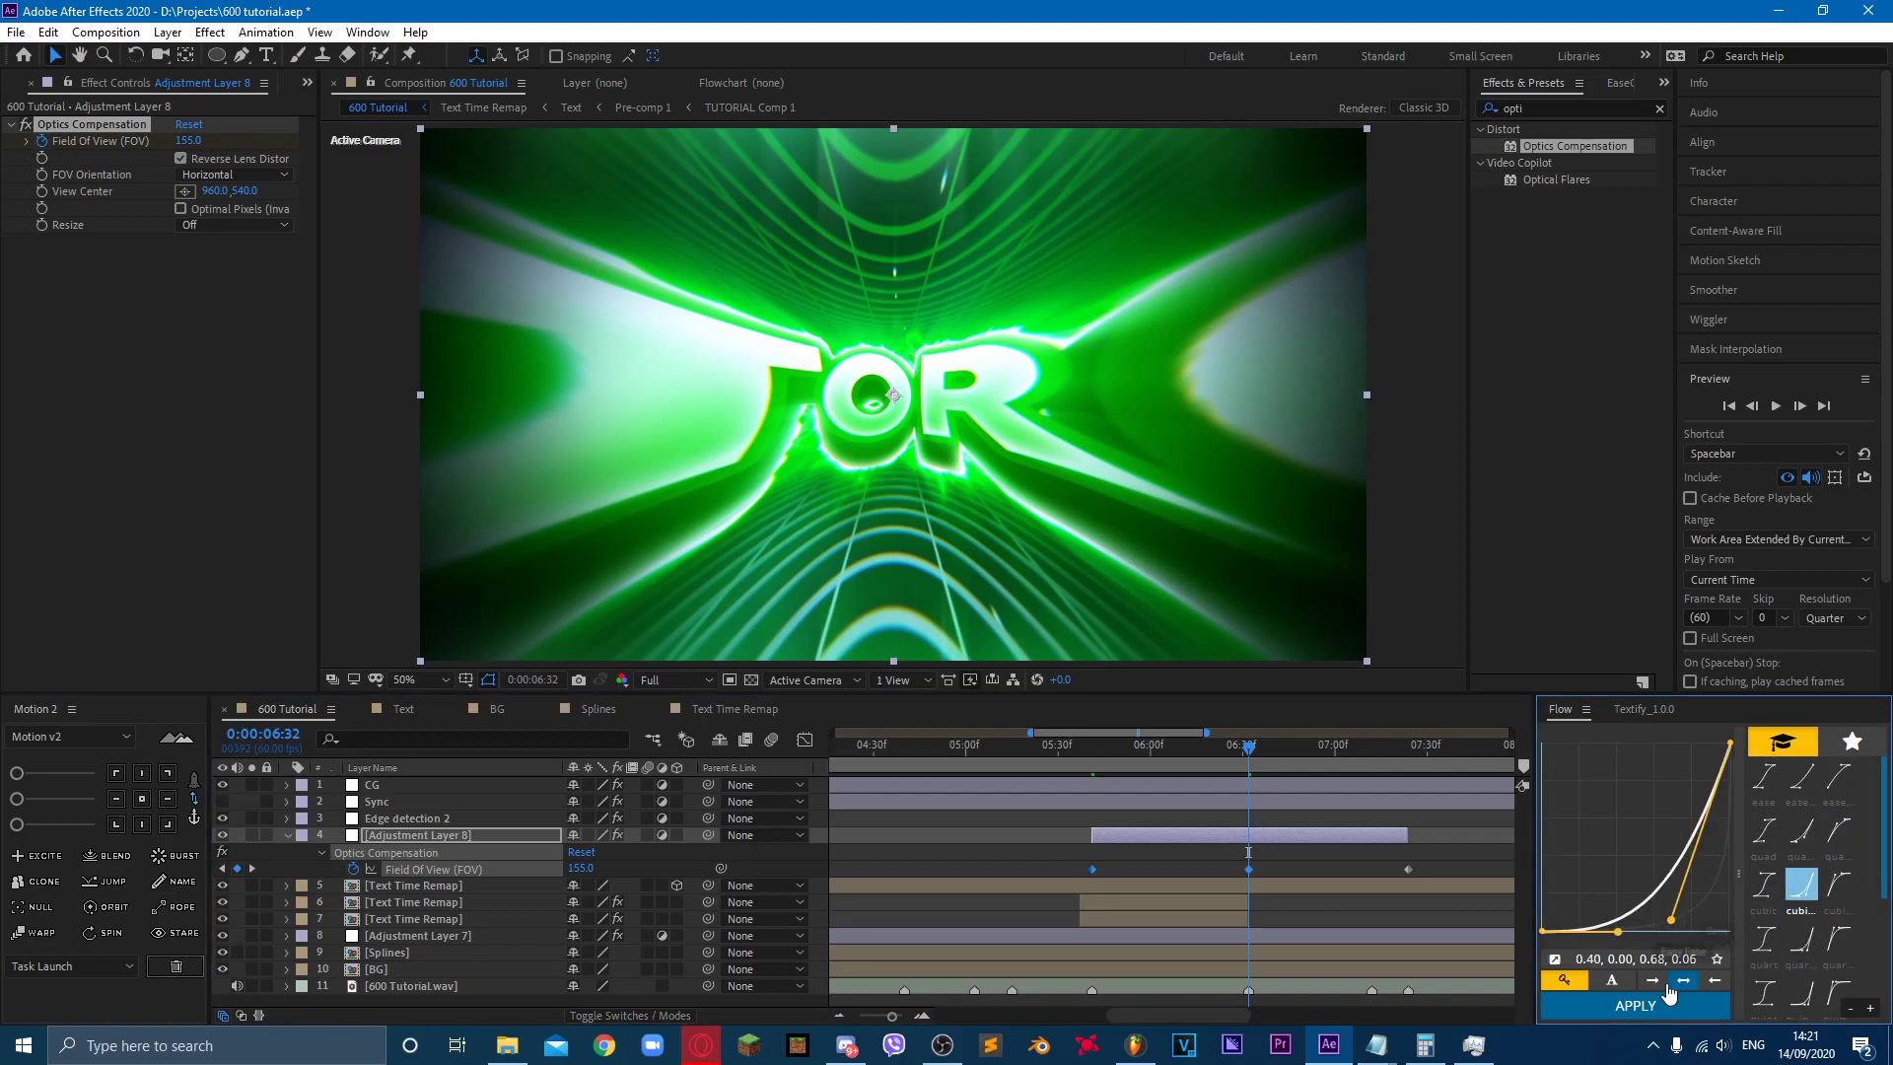
pyautogui.moveTo(1430, 887); pyautogui.dragTo(1223, 860)
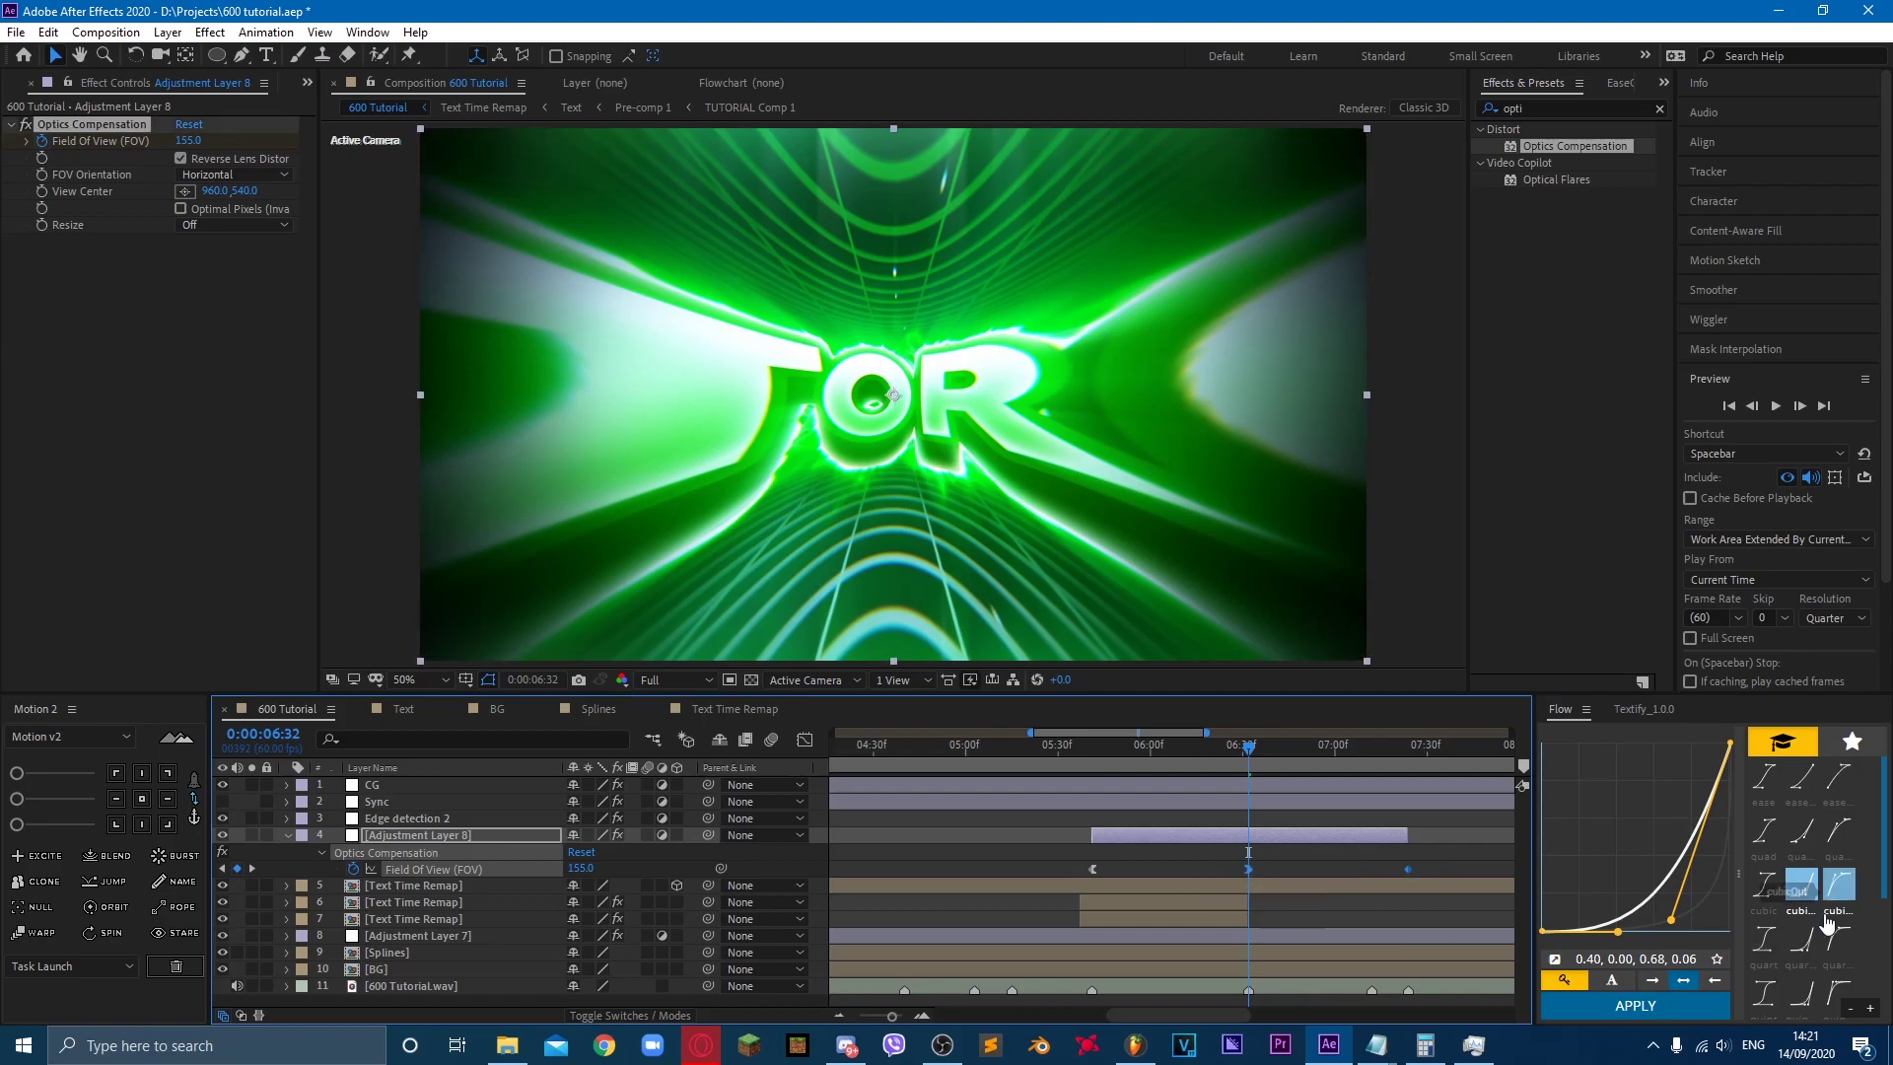
pyautogui.click(1840, 884)
# Step: Check the Field Of View speed graph and preview the lens distortion from 0:00:05:39
pyautogui.click(1088, 755)
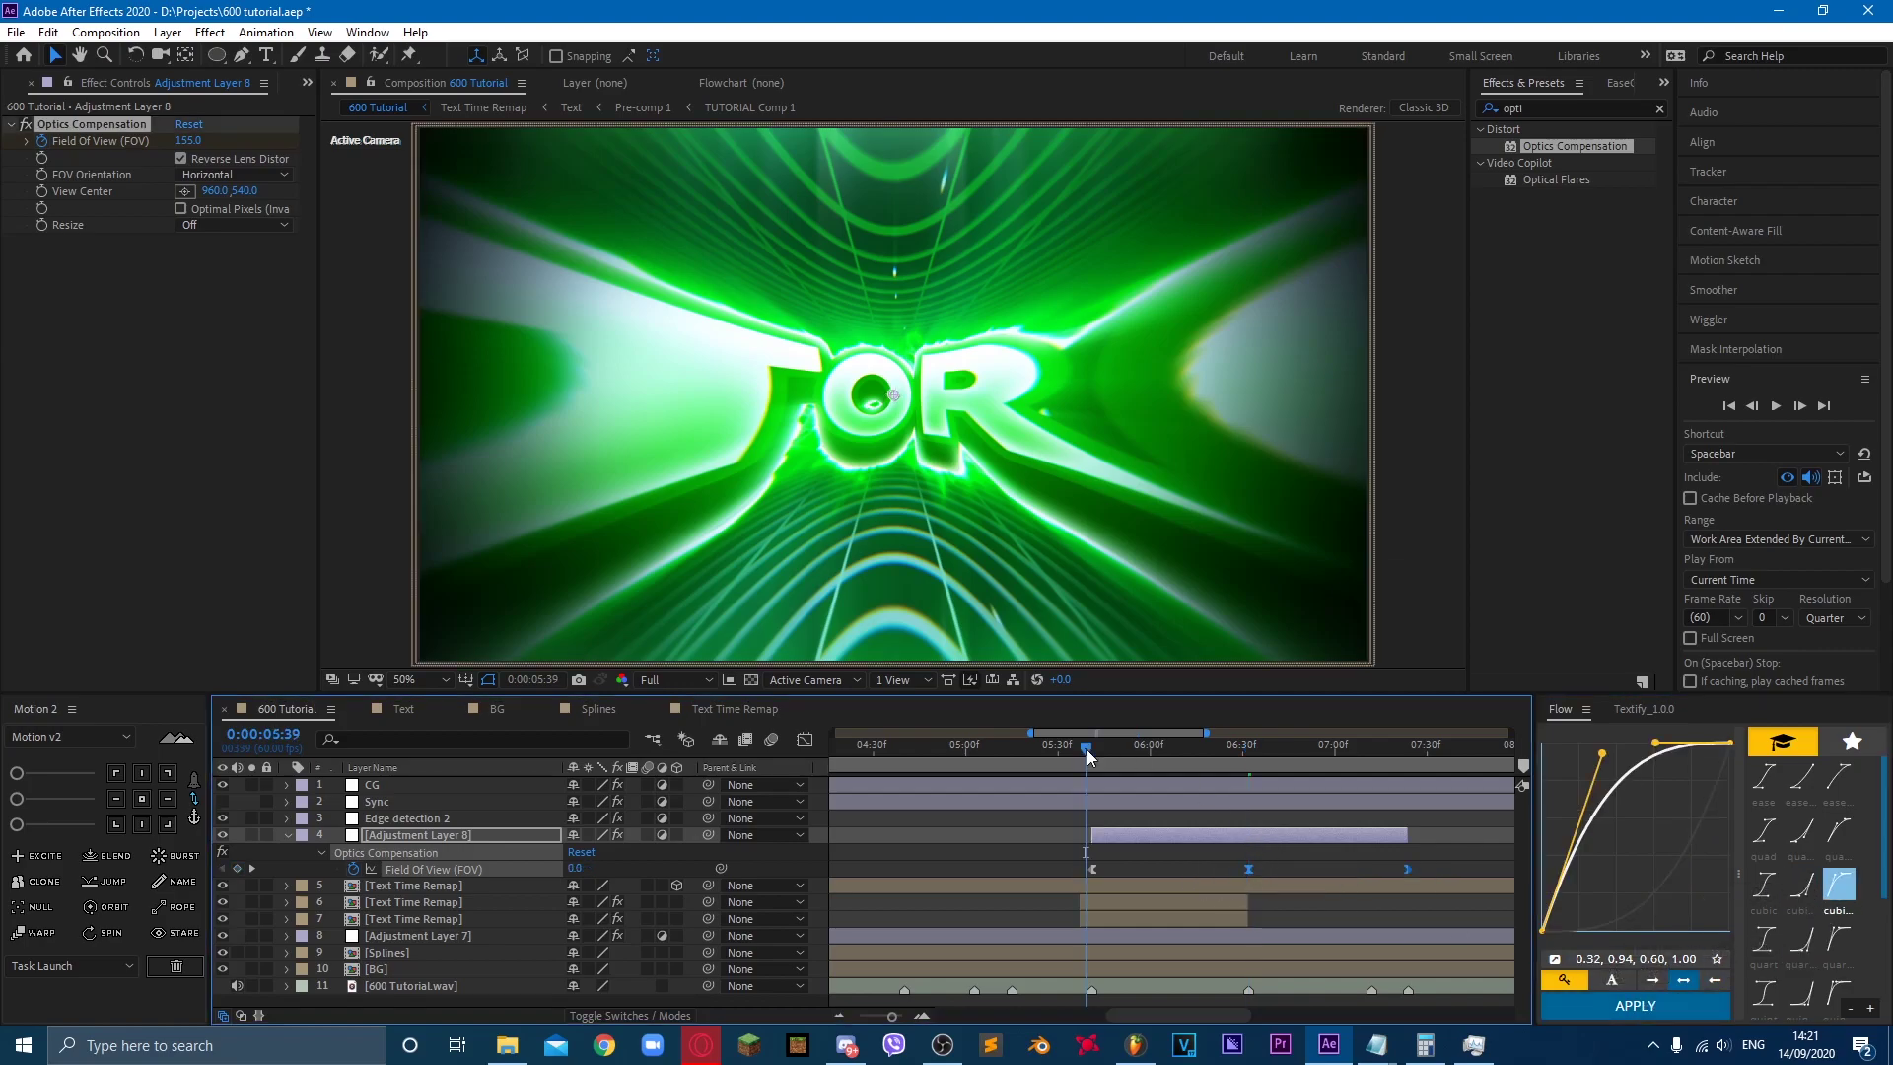
pyautogui.hotkey('shift', 'F3')
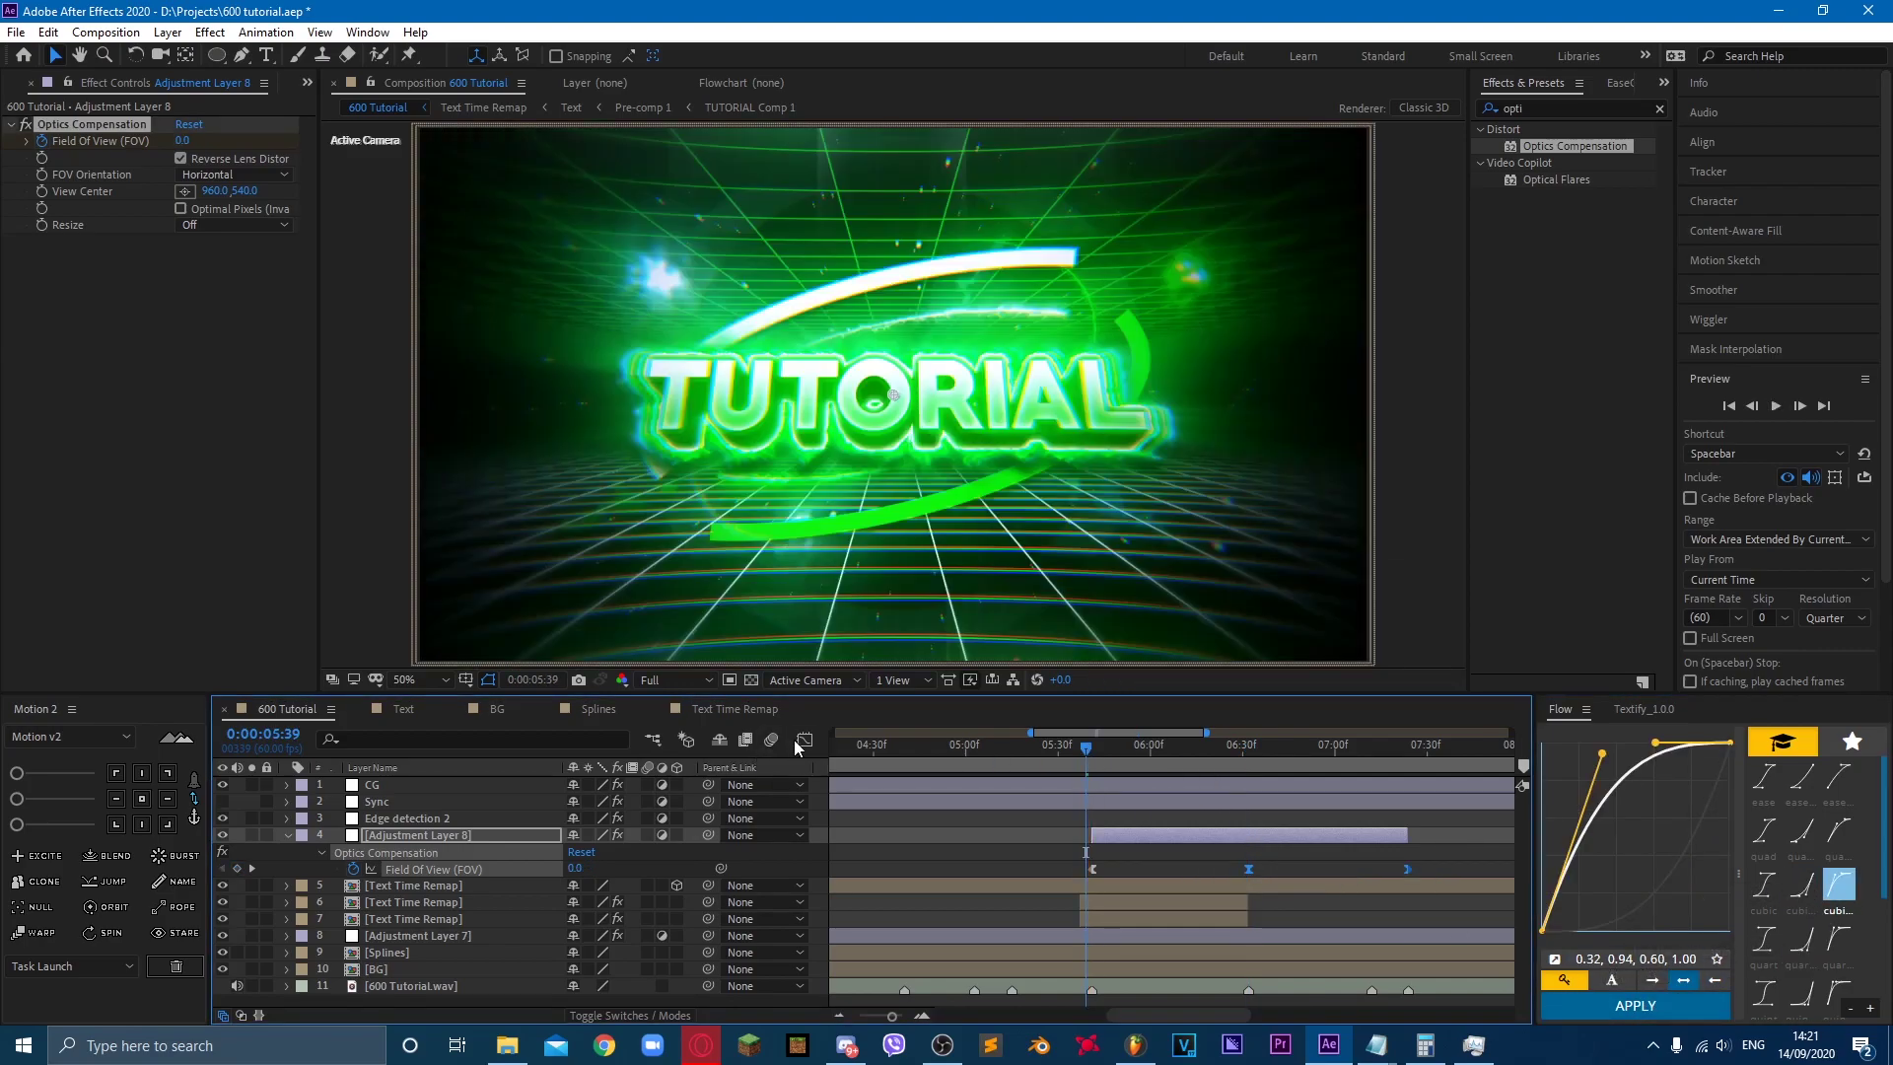
pyautogui.rightClick(925, 843)
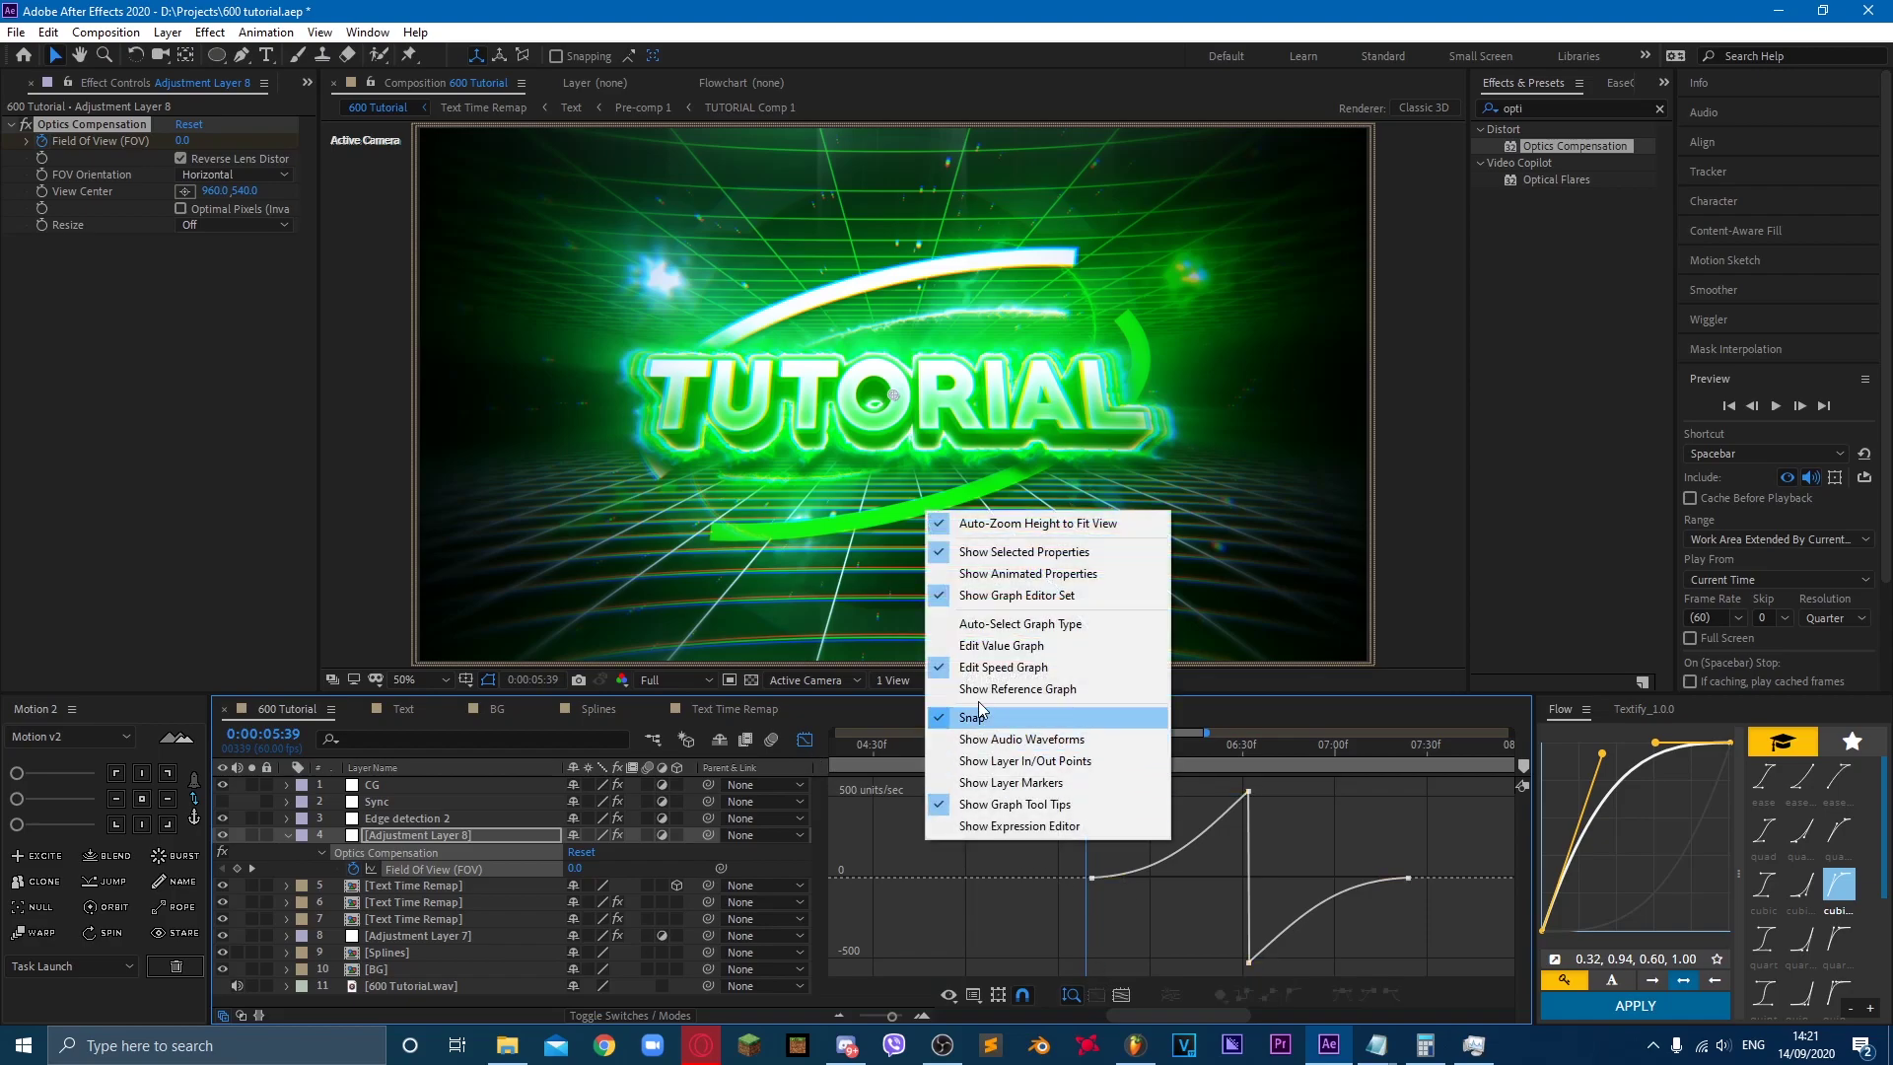
pyautogui.click(961, 668)
pyautogui.press('space')
pyautogui.click(804, 741)
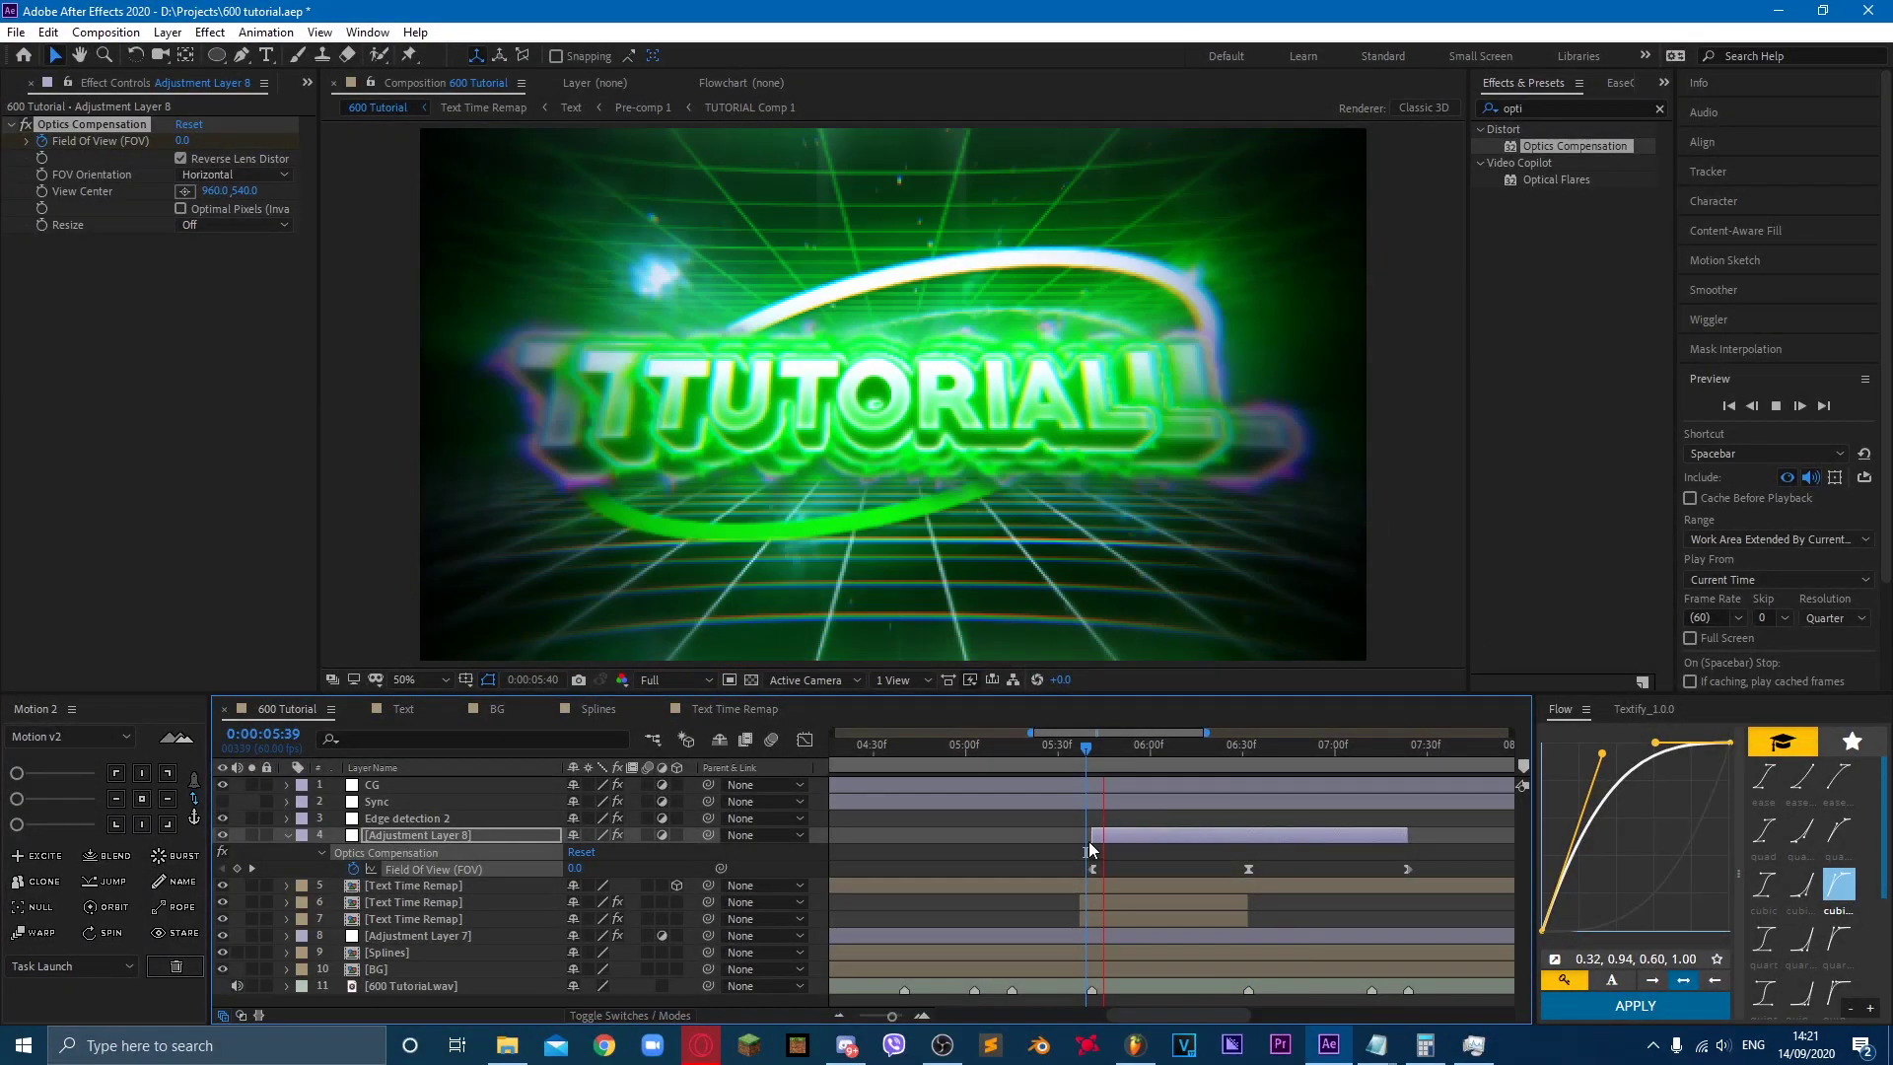
pyautogui.press('space')
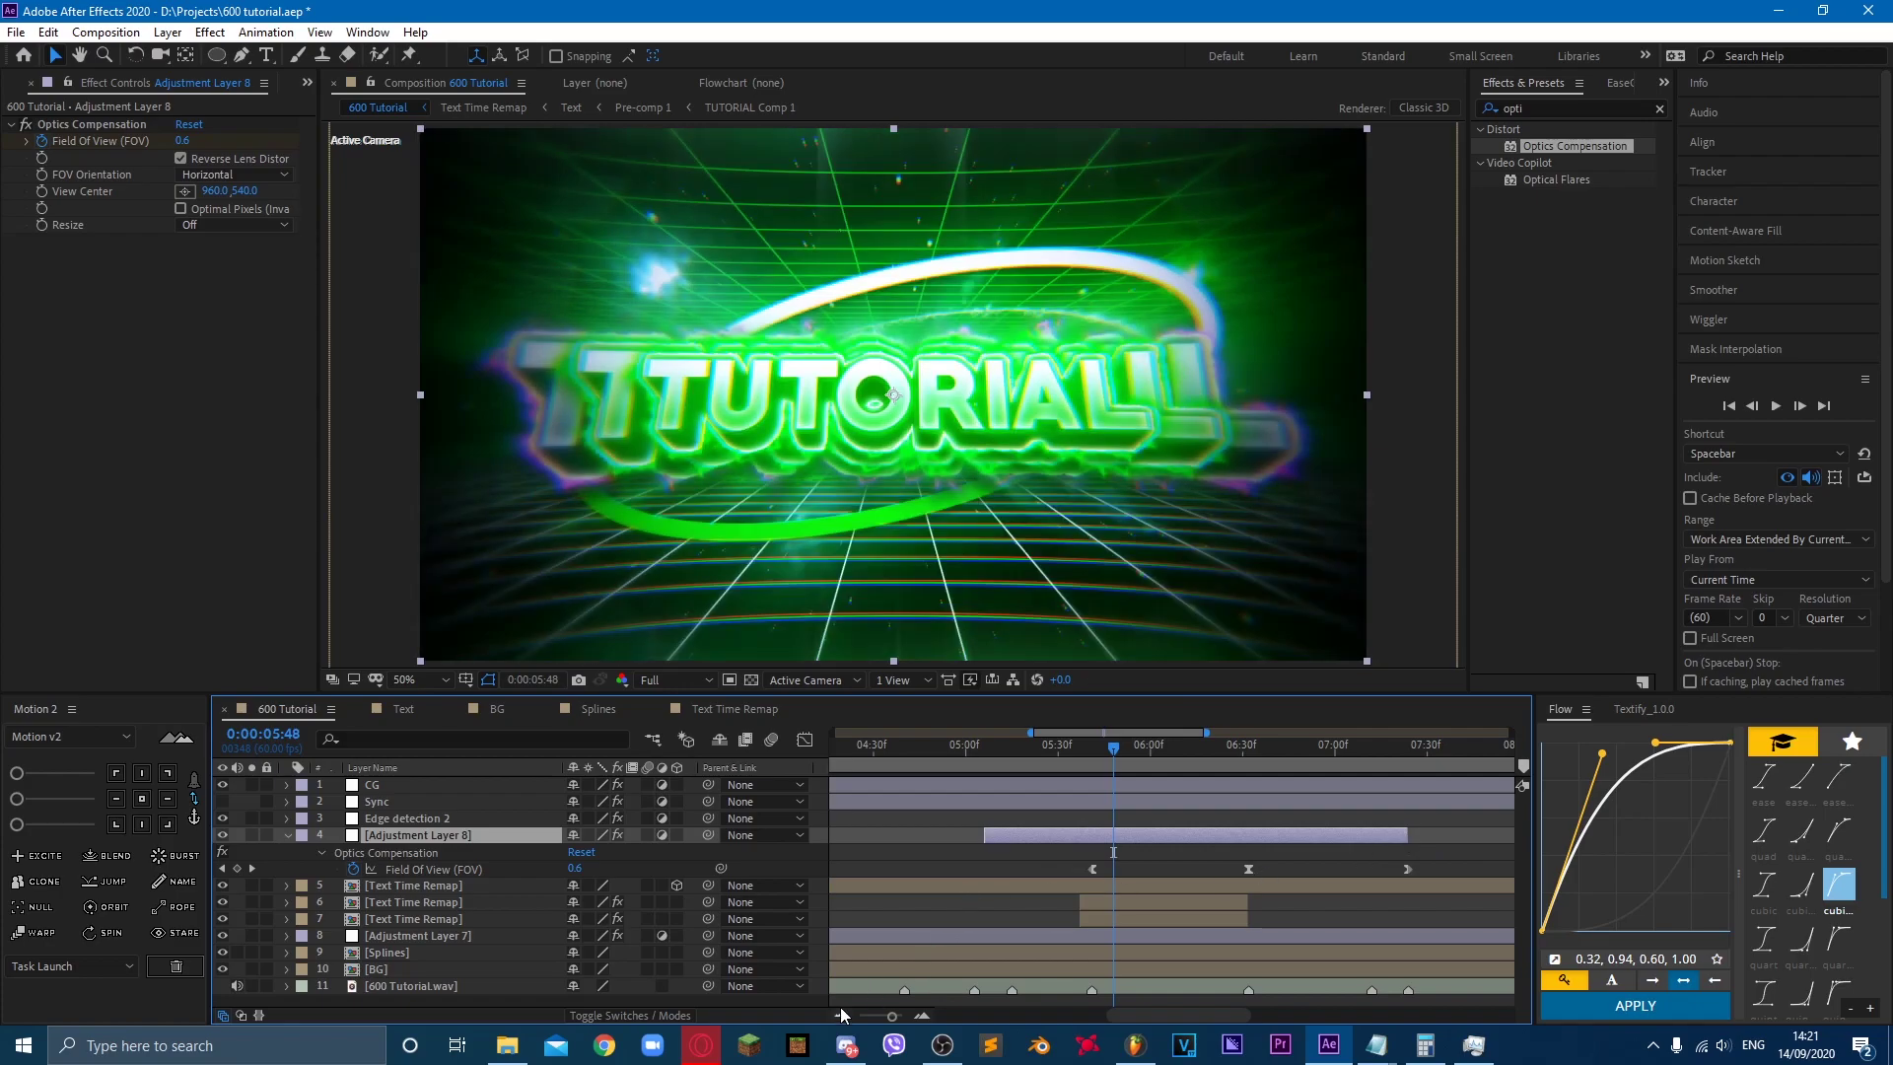
# Step: Extend Adjustment Layer 8 to run from 0:00:05:06 to 0:00:08:14 and return to the composition view
pyautogui.press('-')
pyautogui.press('-')
pyautogui.press('-')
pyautogui.doubleClick(1176, 835)
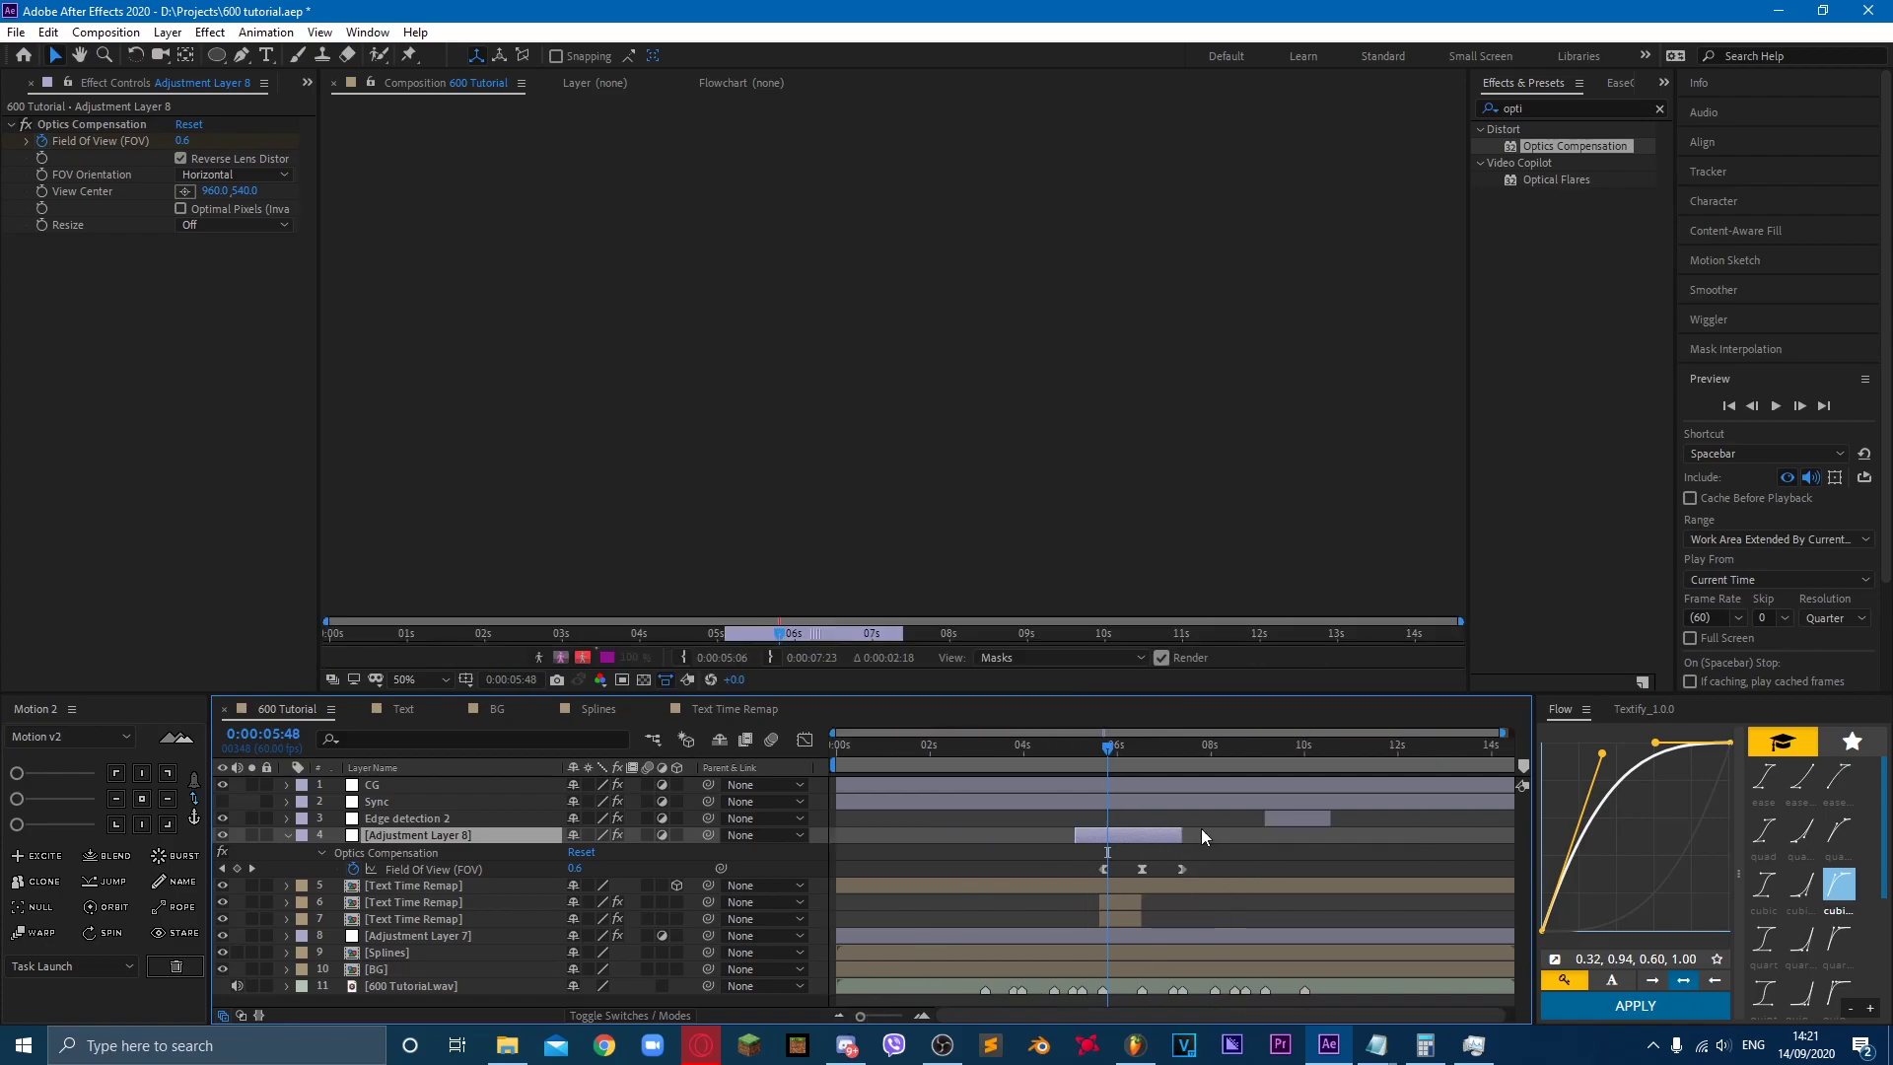
pyautogui.moveTo(1175, 834); pyautogui.dragTo(1219, 831)
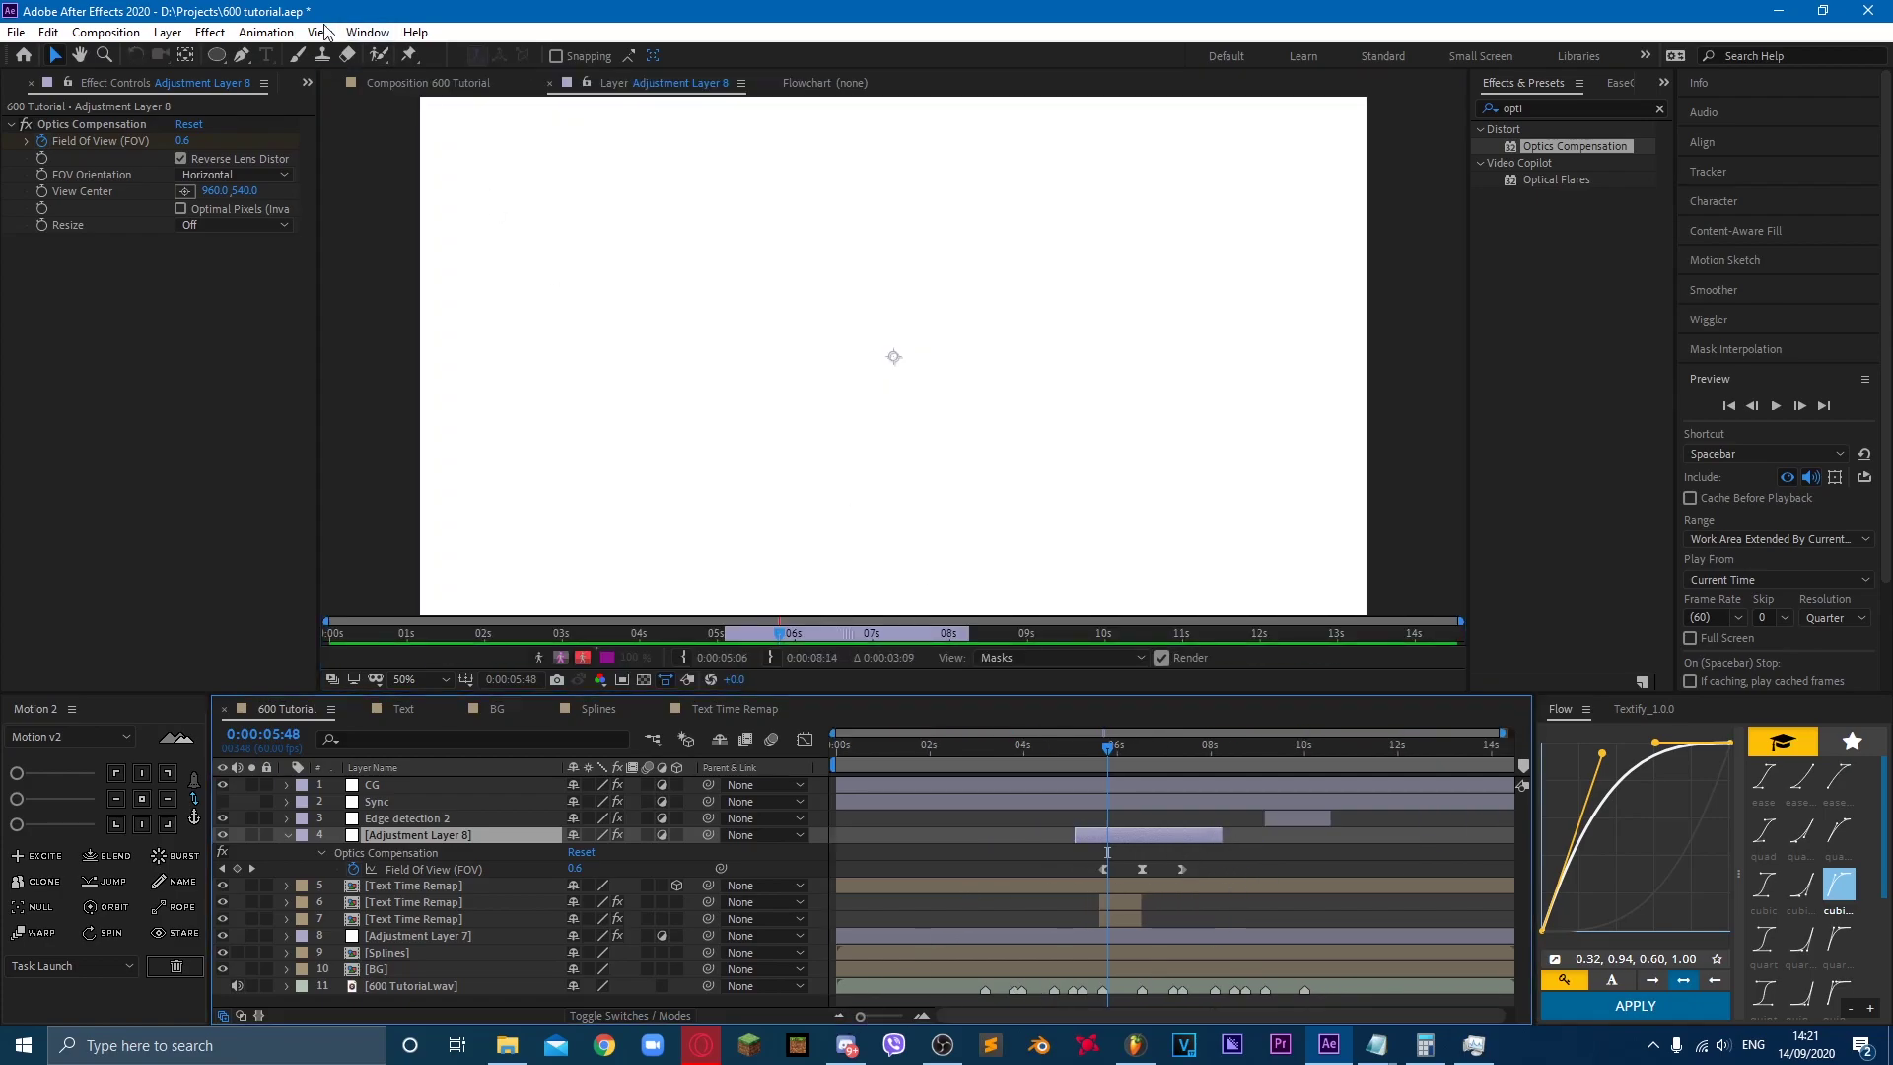
pyautogui.click(414, 83)
pyautogui.click(635, 86)
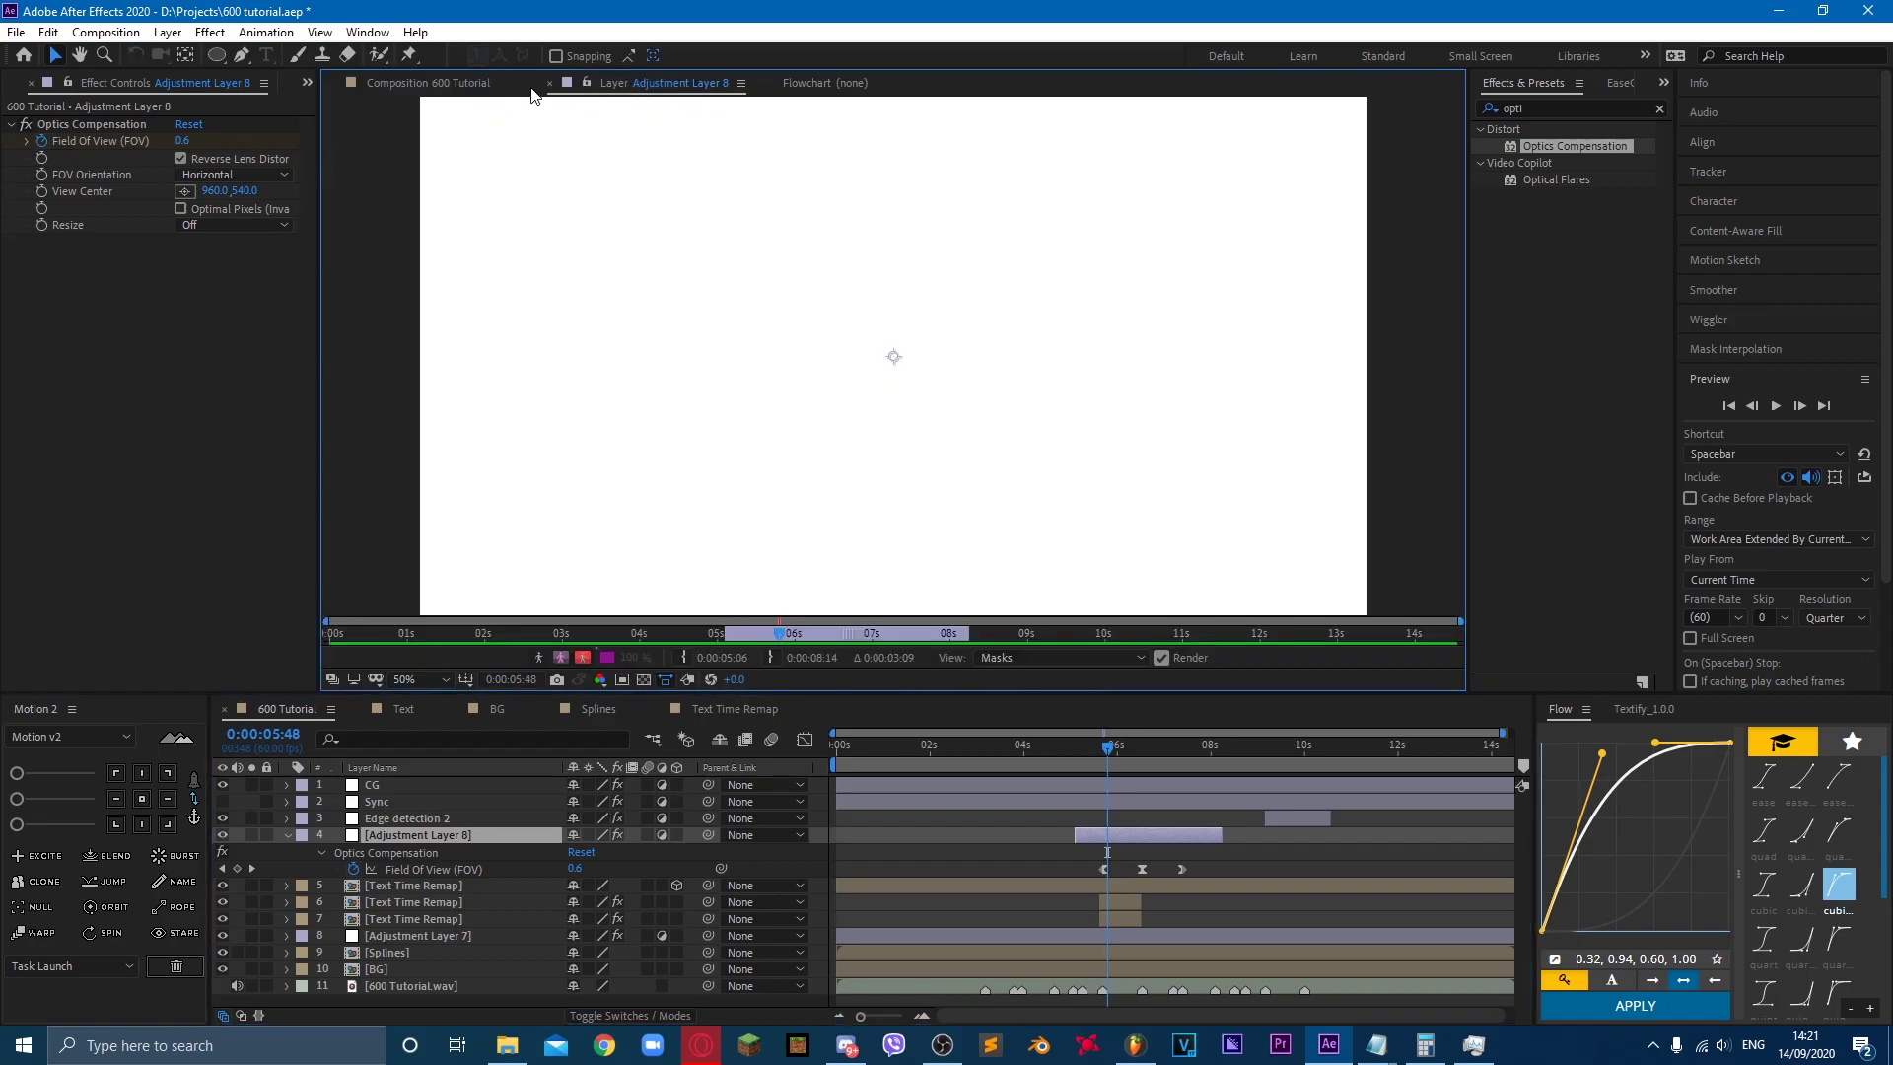
# Step: Spread the first and last Field Of View keyframes outward to about 5.3 s and 7.7 s, and preview from 0:00:05:00
pyautogui.click(1103, 871)
pyautogui.click(1156, 749)
pyautogui.moveTo(1091, 872); pyautogui.dragTo(1198, 871)
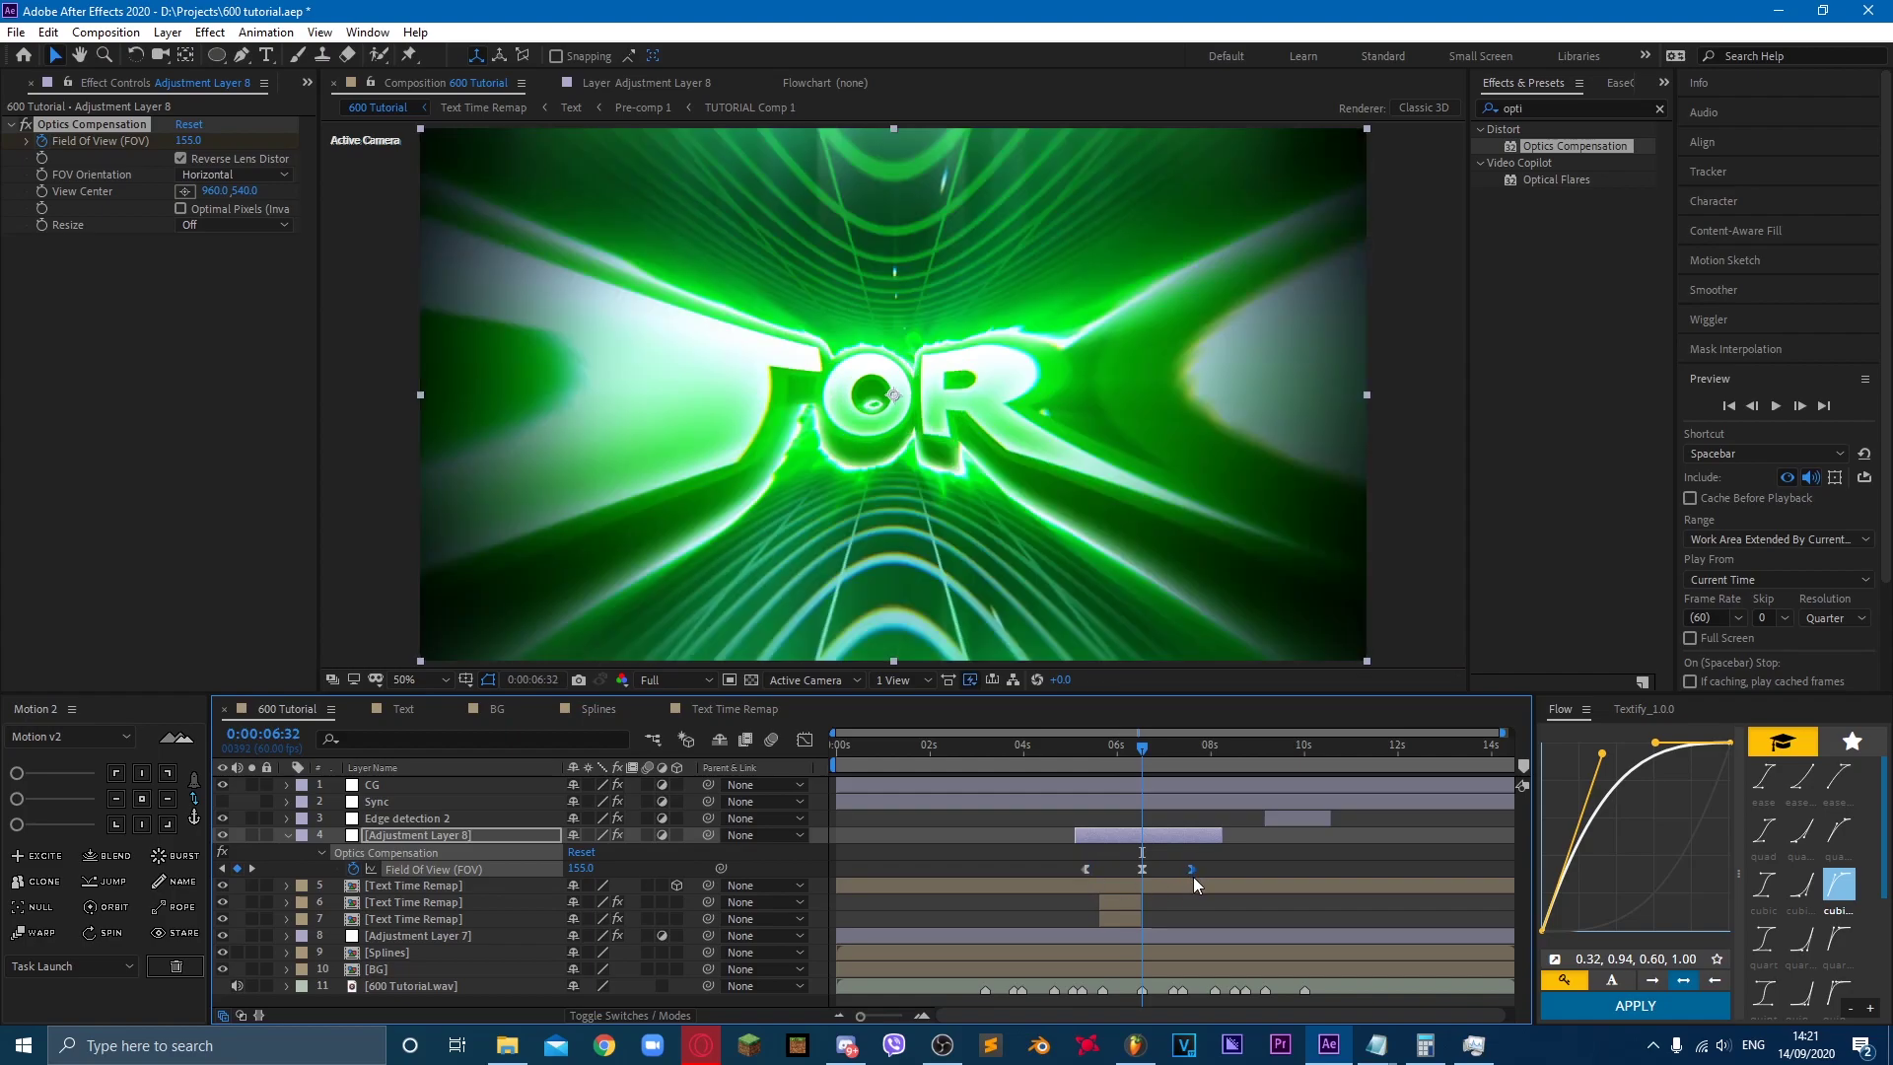
pyautogui.click(1069, 755)
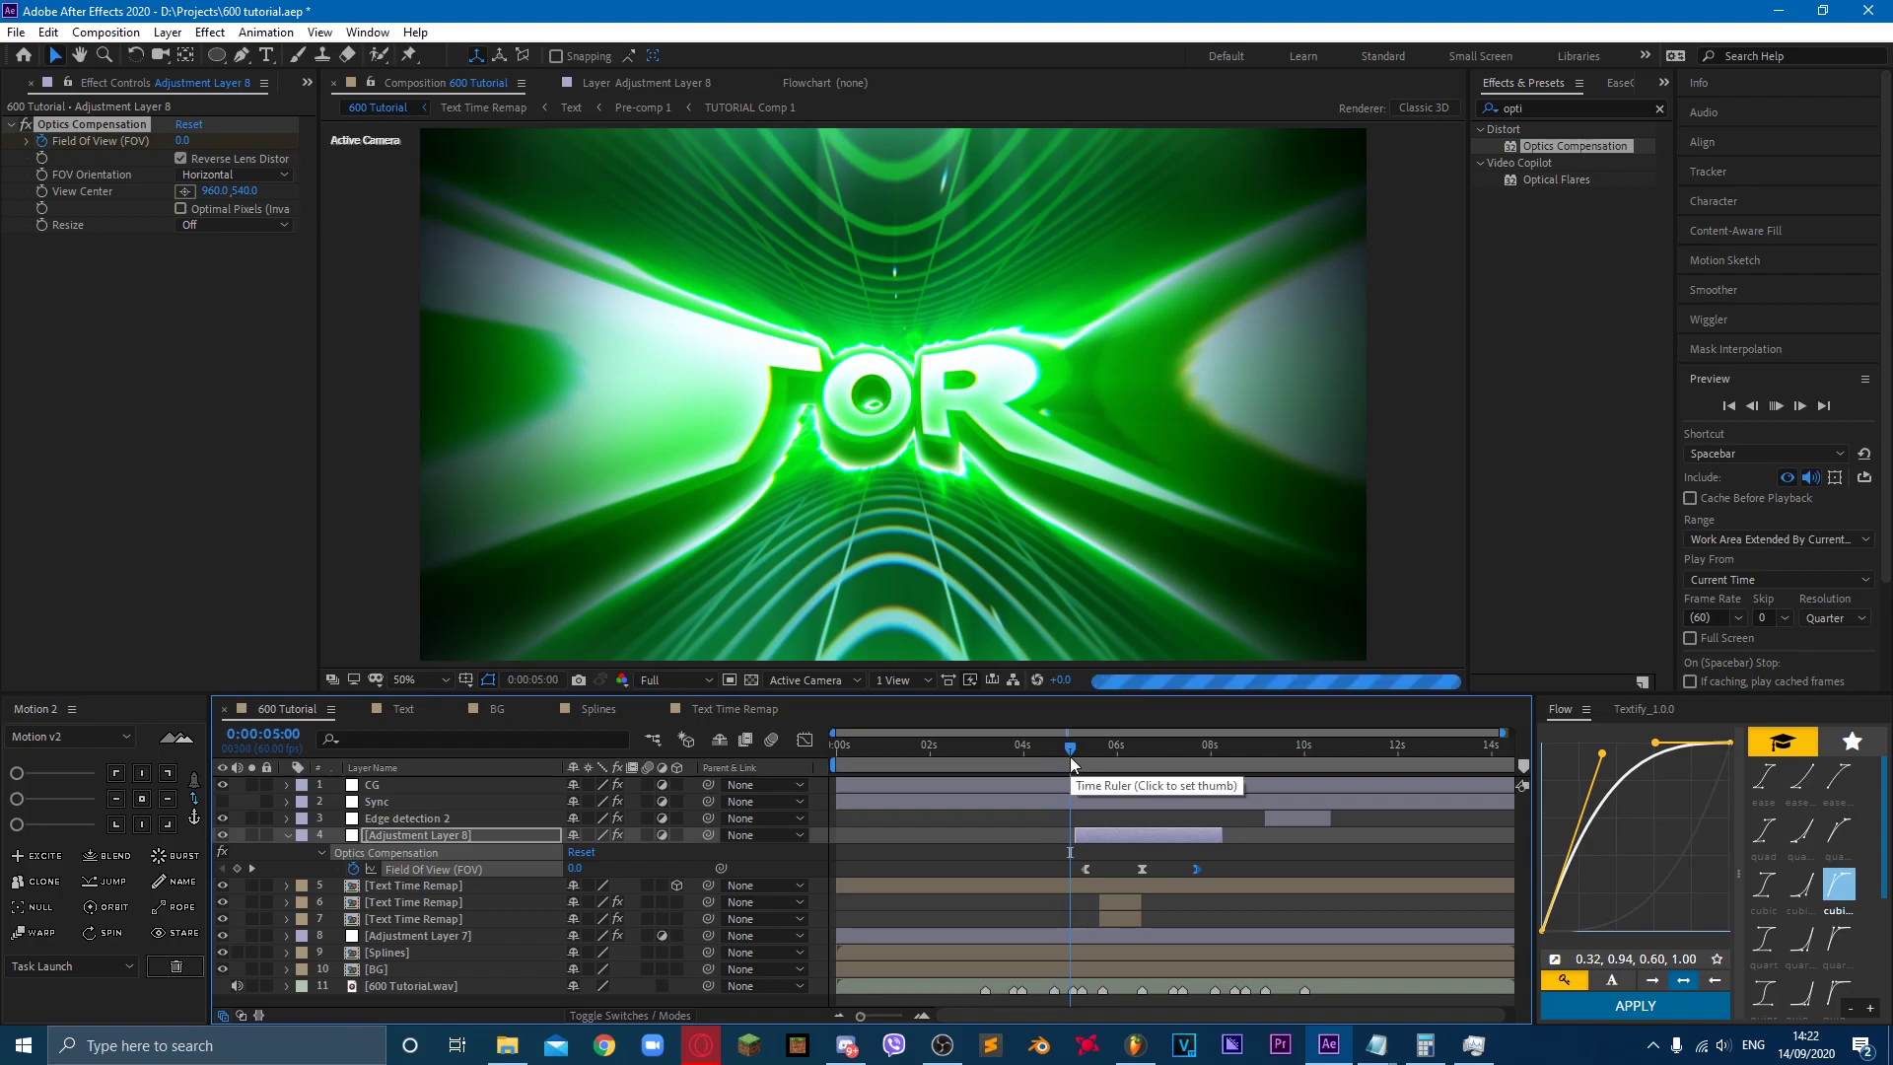
pyautogui.press('space')
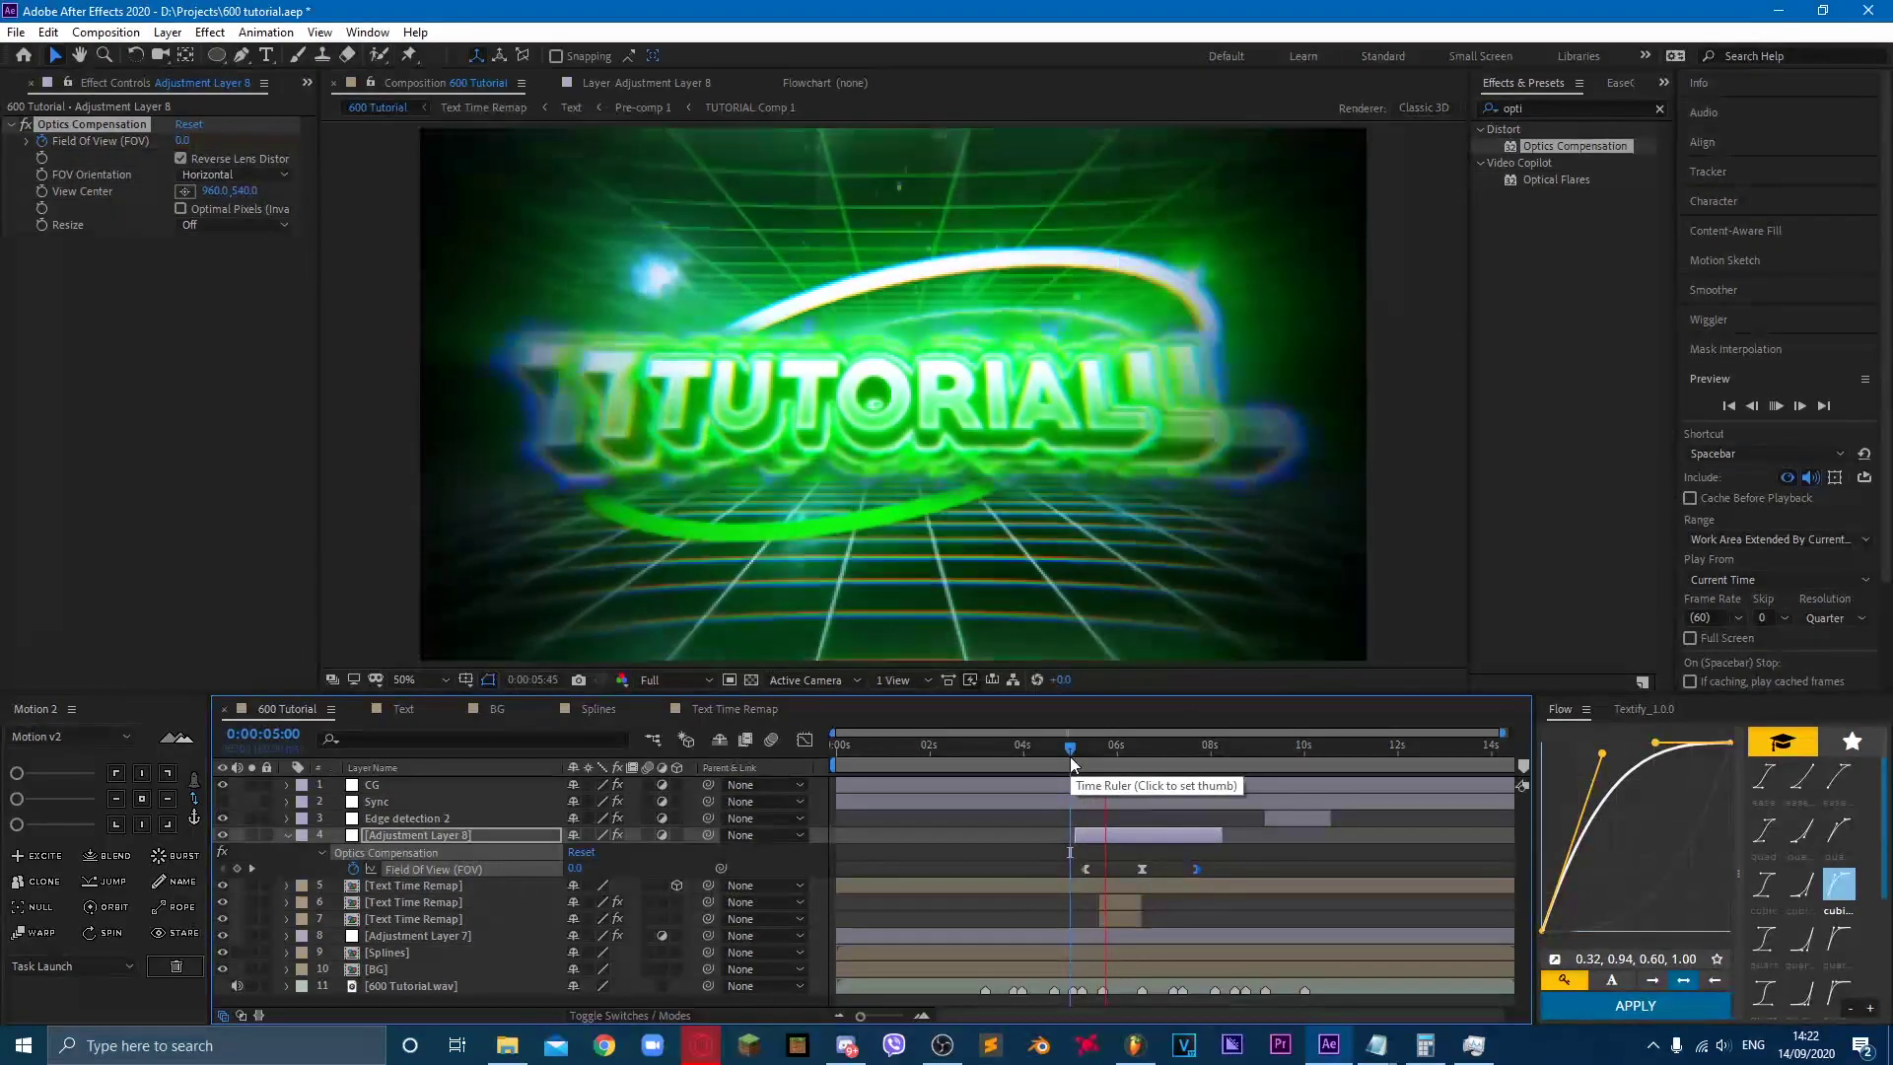
pyautogui.press('space')
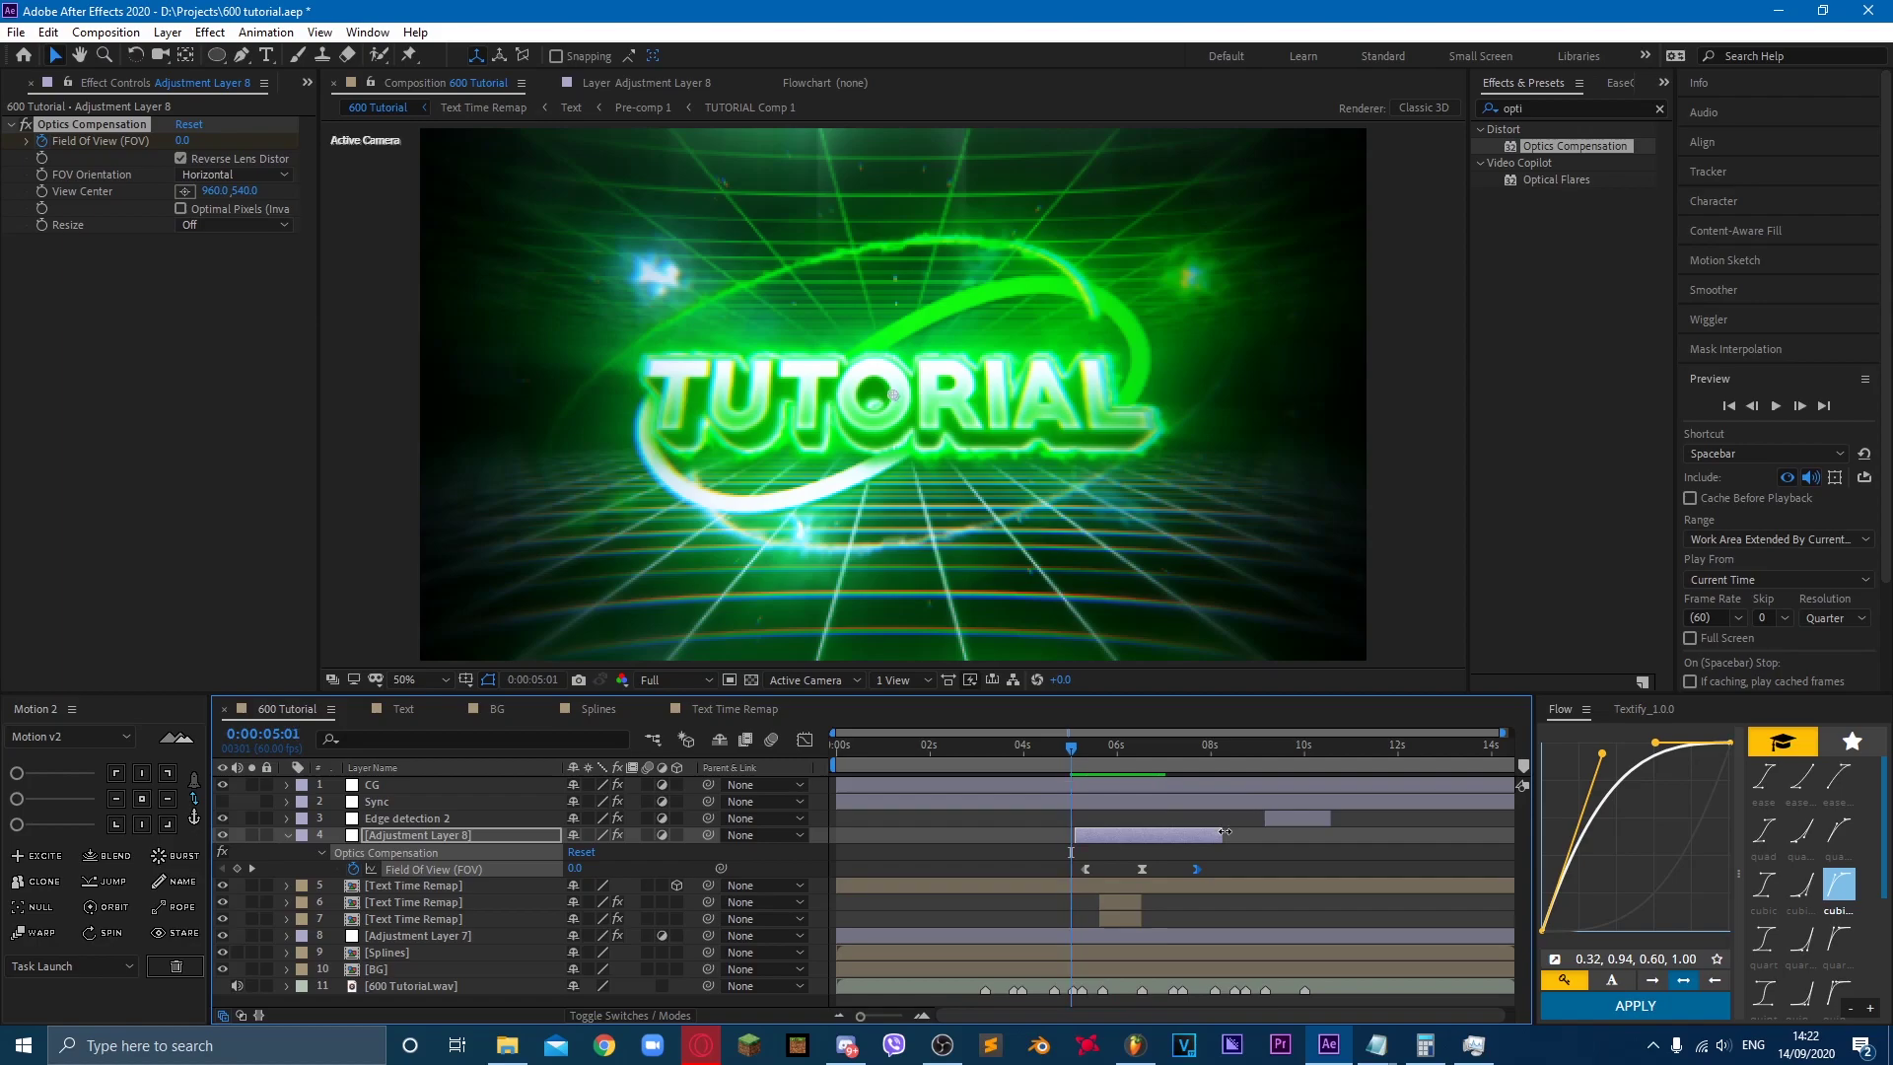
# Step: Extend Adjustment Layer 8 to about 10 s, move its last Field Of View keyframe to about 9 s, and preview from 0:00:05:01
pyautogui.moveTo(1222, 835); pyautogui.dragTo(1304, 829)
pyautogui.moveTo(1199, 873); pyautogui.dragTo(1262, 872)
pyautogui.press('space')
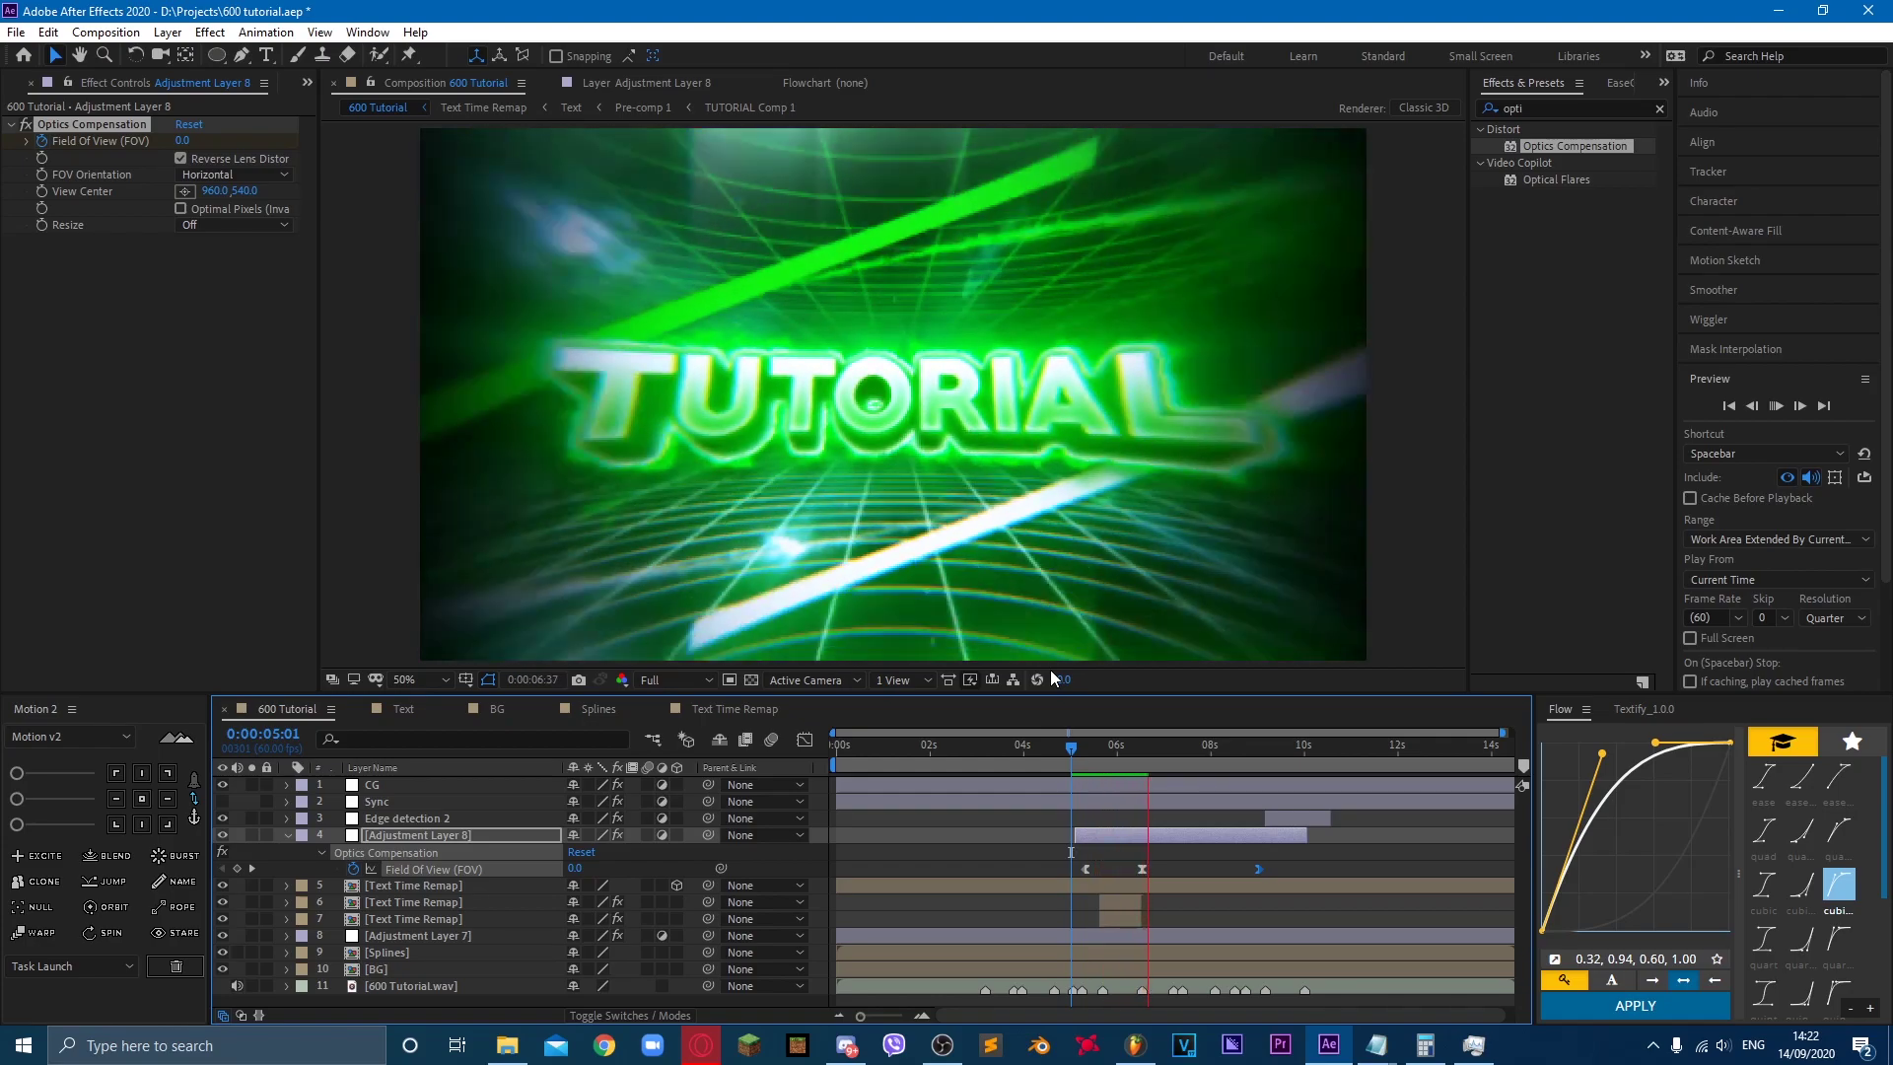
pyautogui.press('space')
pyautogui.press('space')
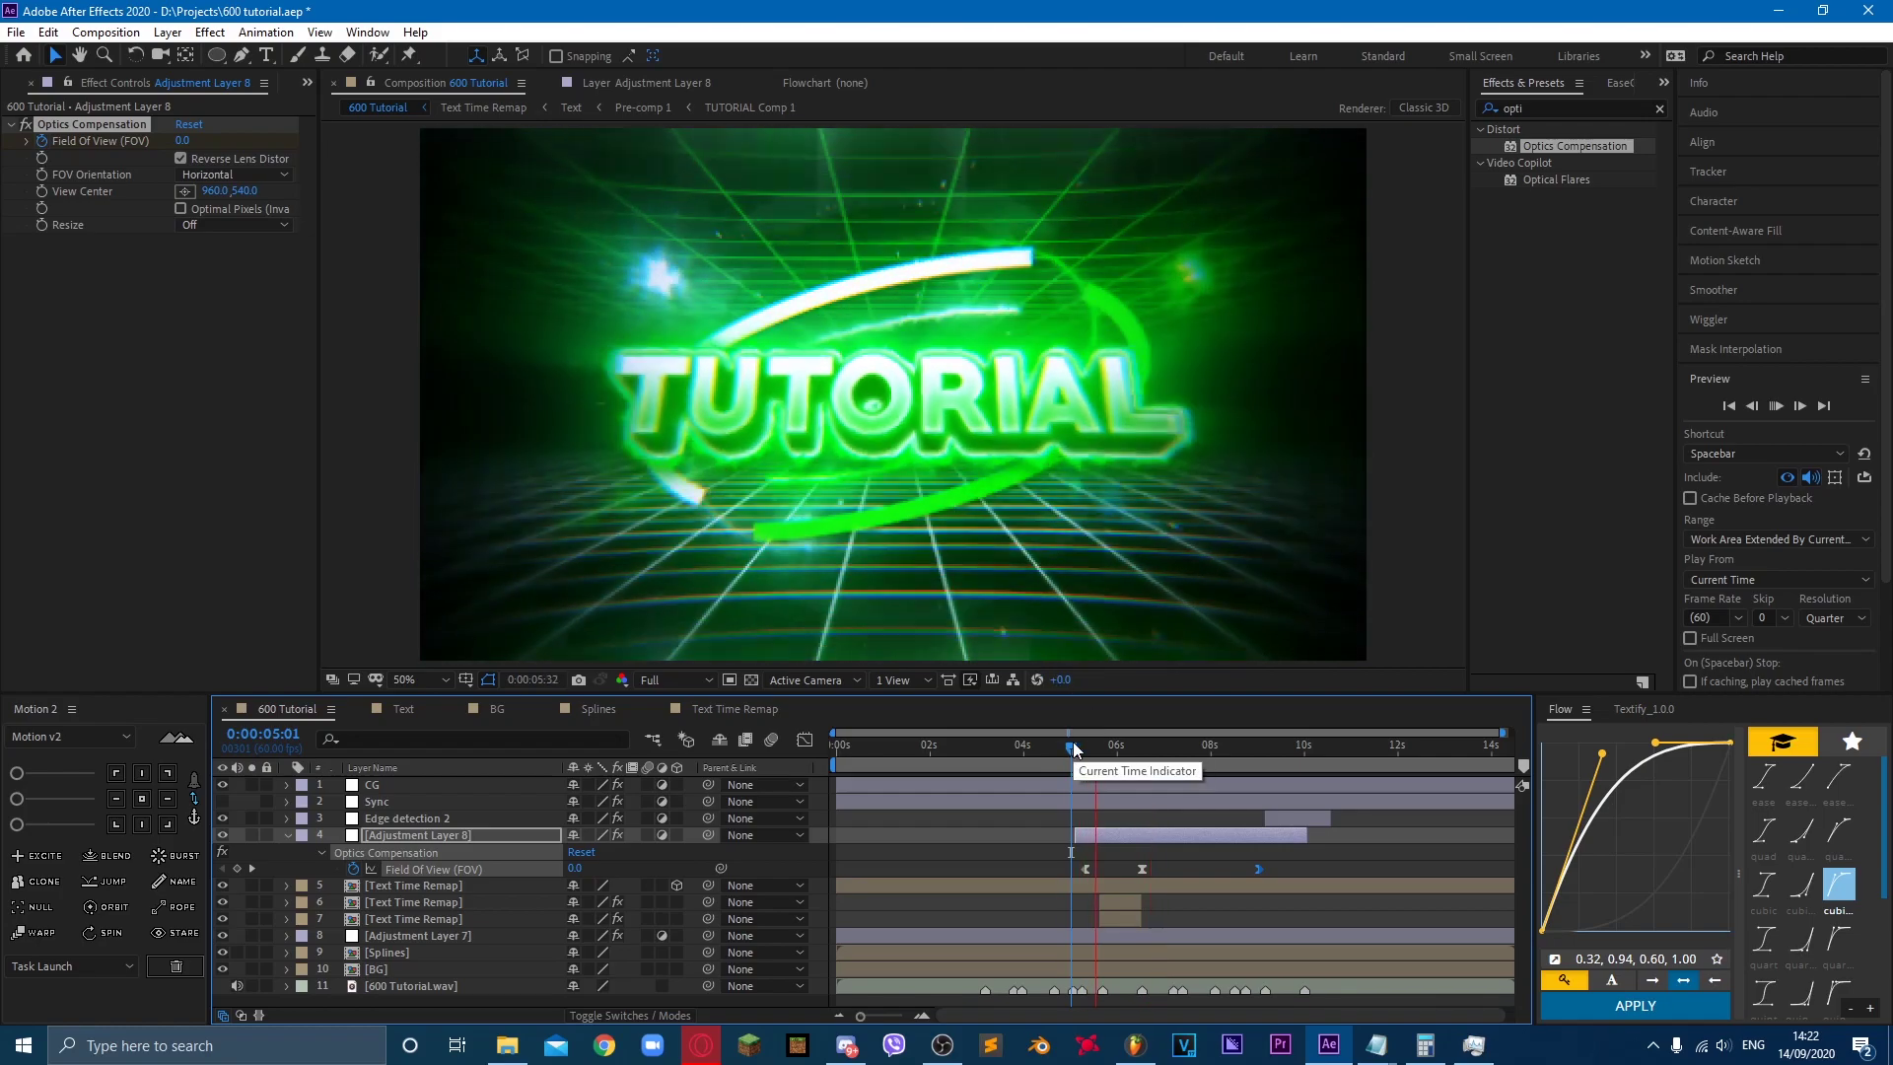
pyautogui.moveTo(1073, 744); pyautogui.dragTo(1080, 745)
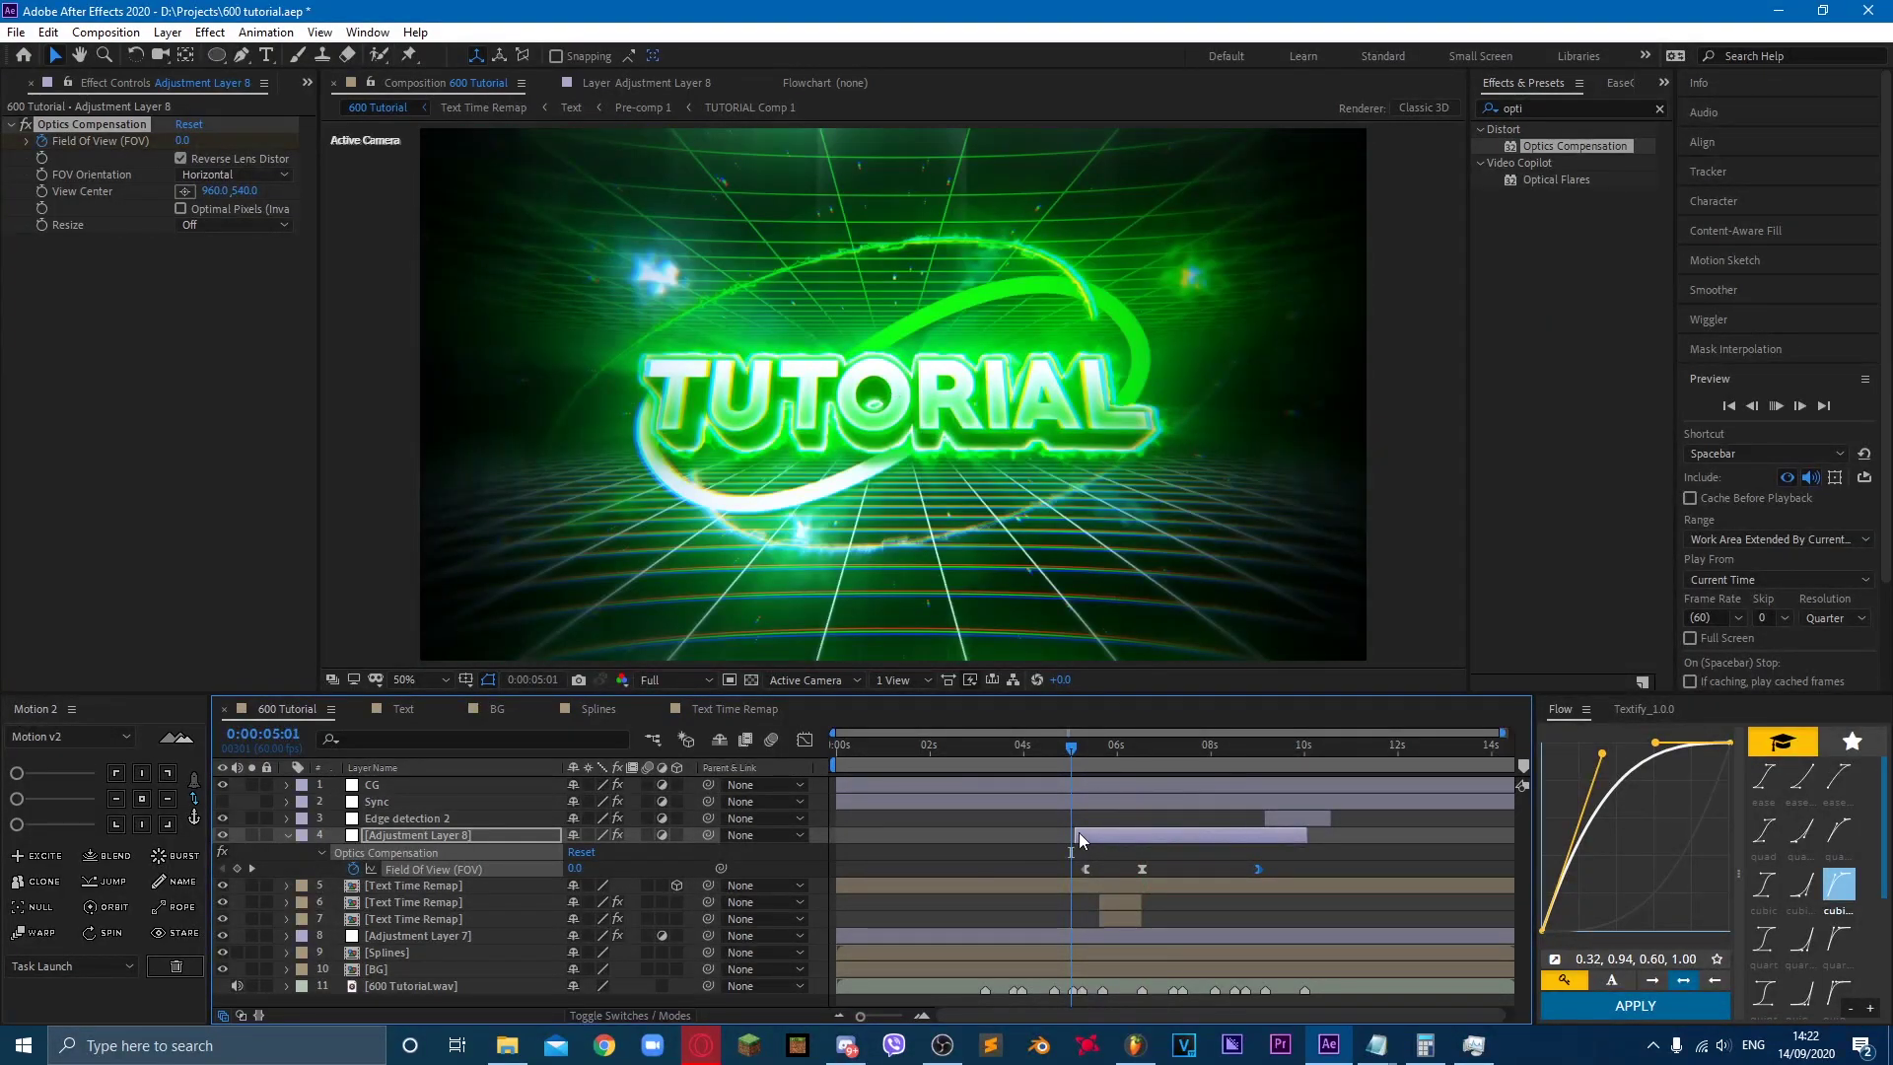
# Step: Ease the last two Field Of View keyframes with the 0.40, 0.80, 0.74, 1.00 curve and preview from 0:00:05:08
pyautogui.press('space')
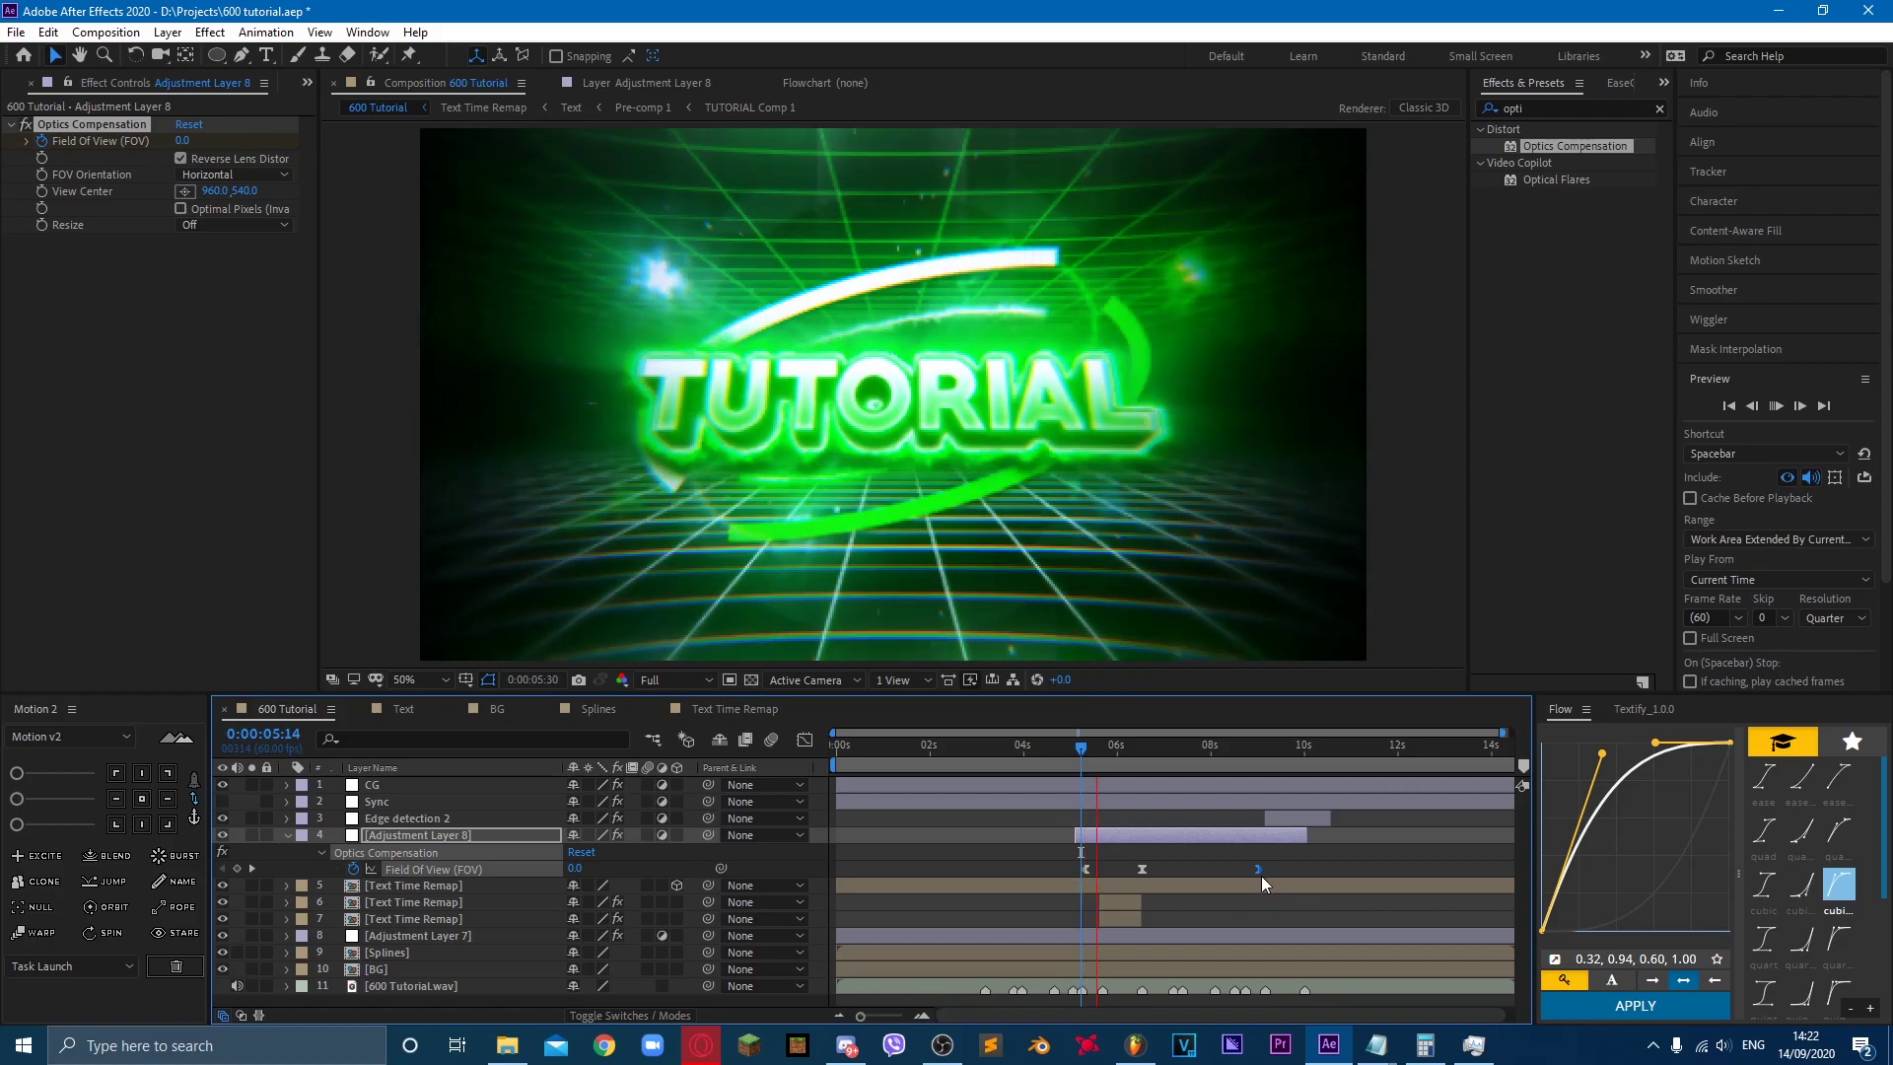
pyautogui.moveTo(1272, 867); pyautogui.dragTo(1140, 877)
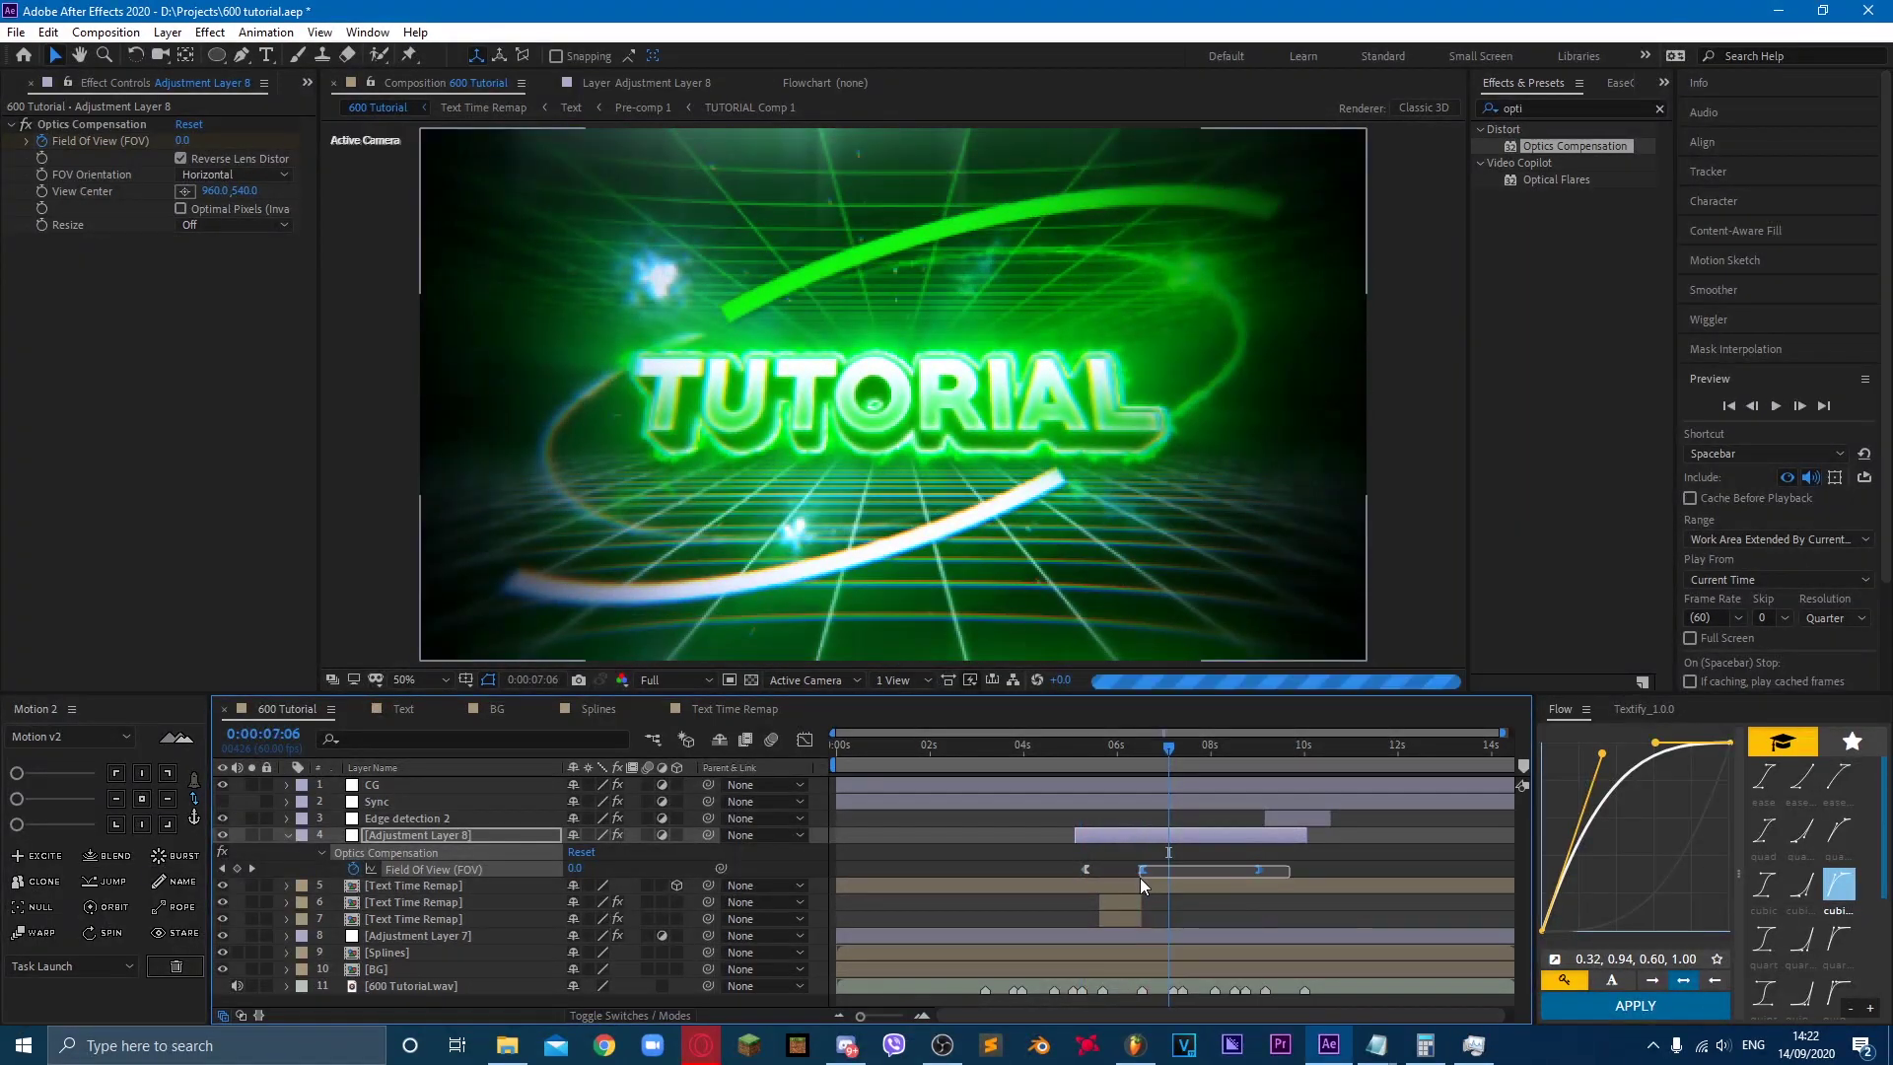
pyautogui.click(1842, 834)
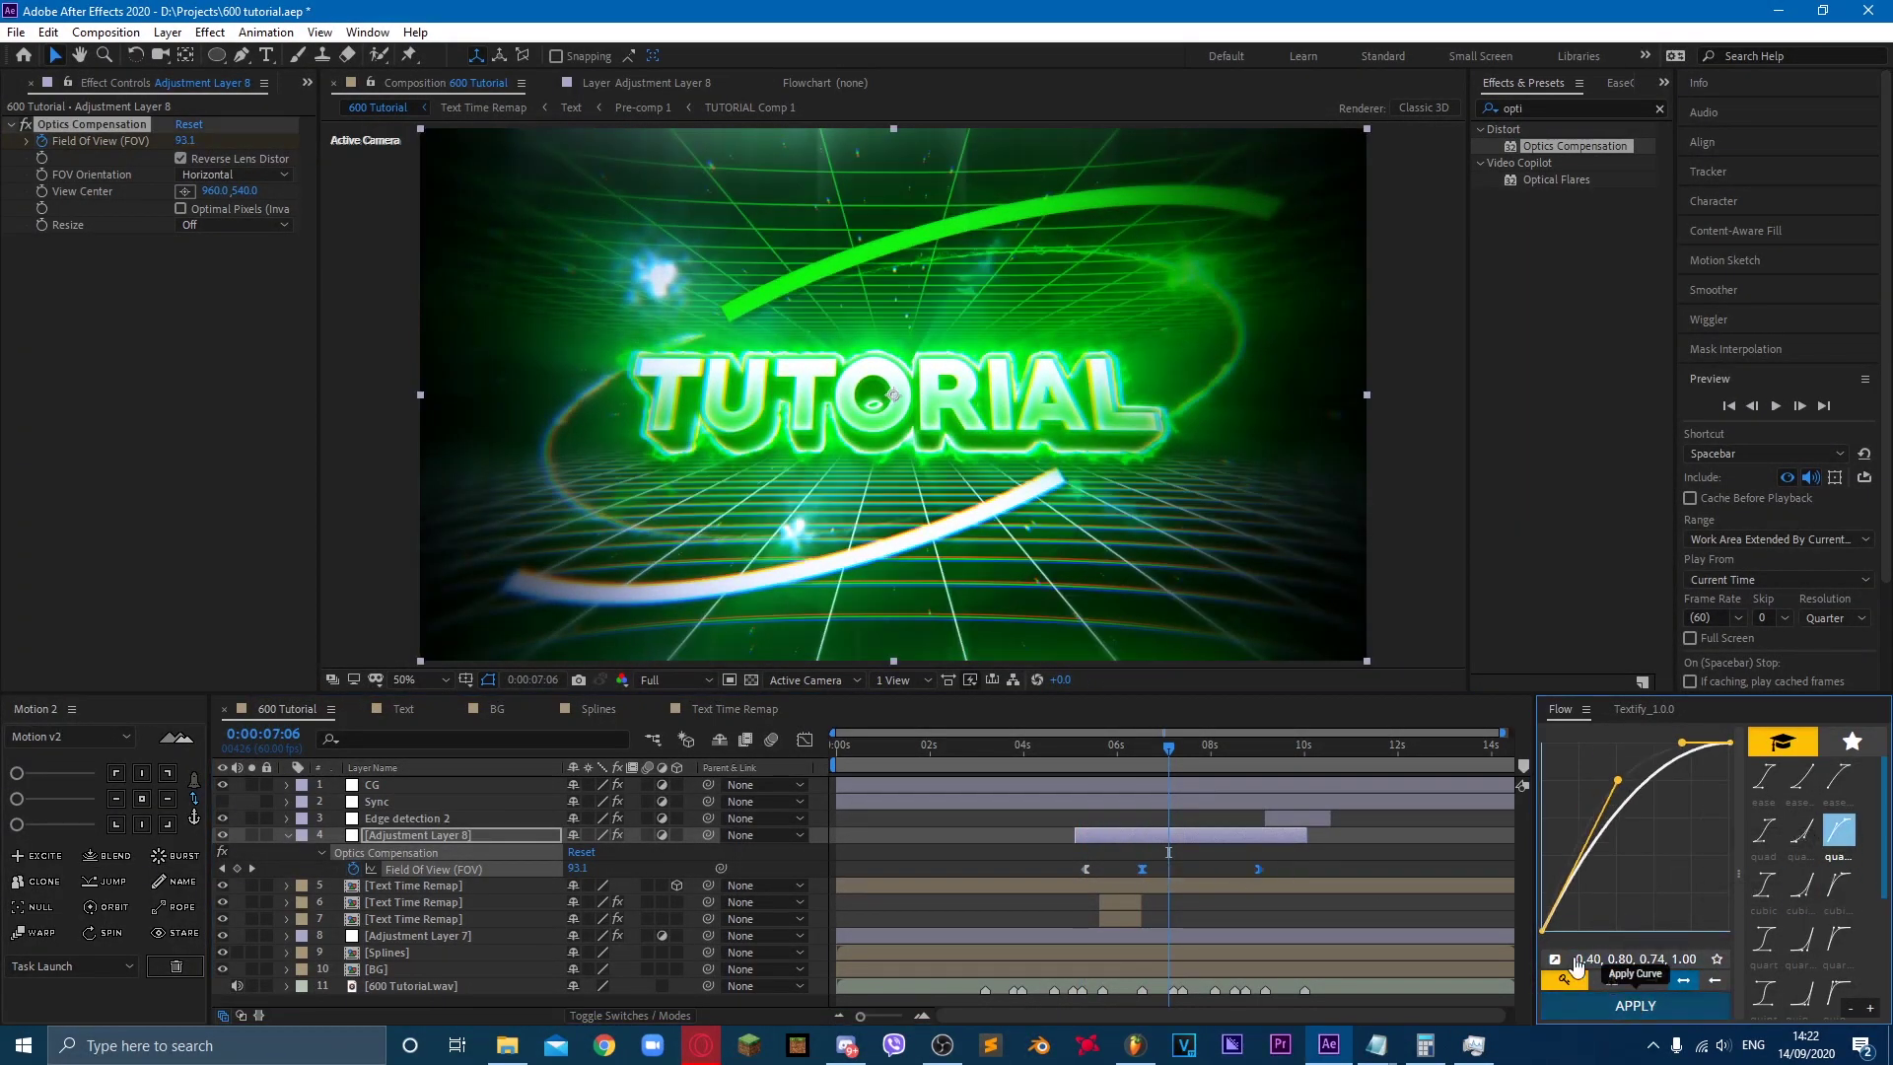
pyautogui.click(1077, 746)
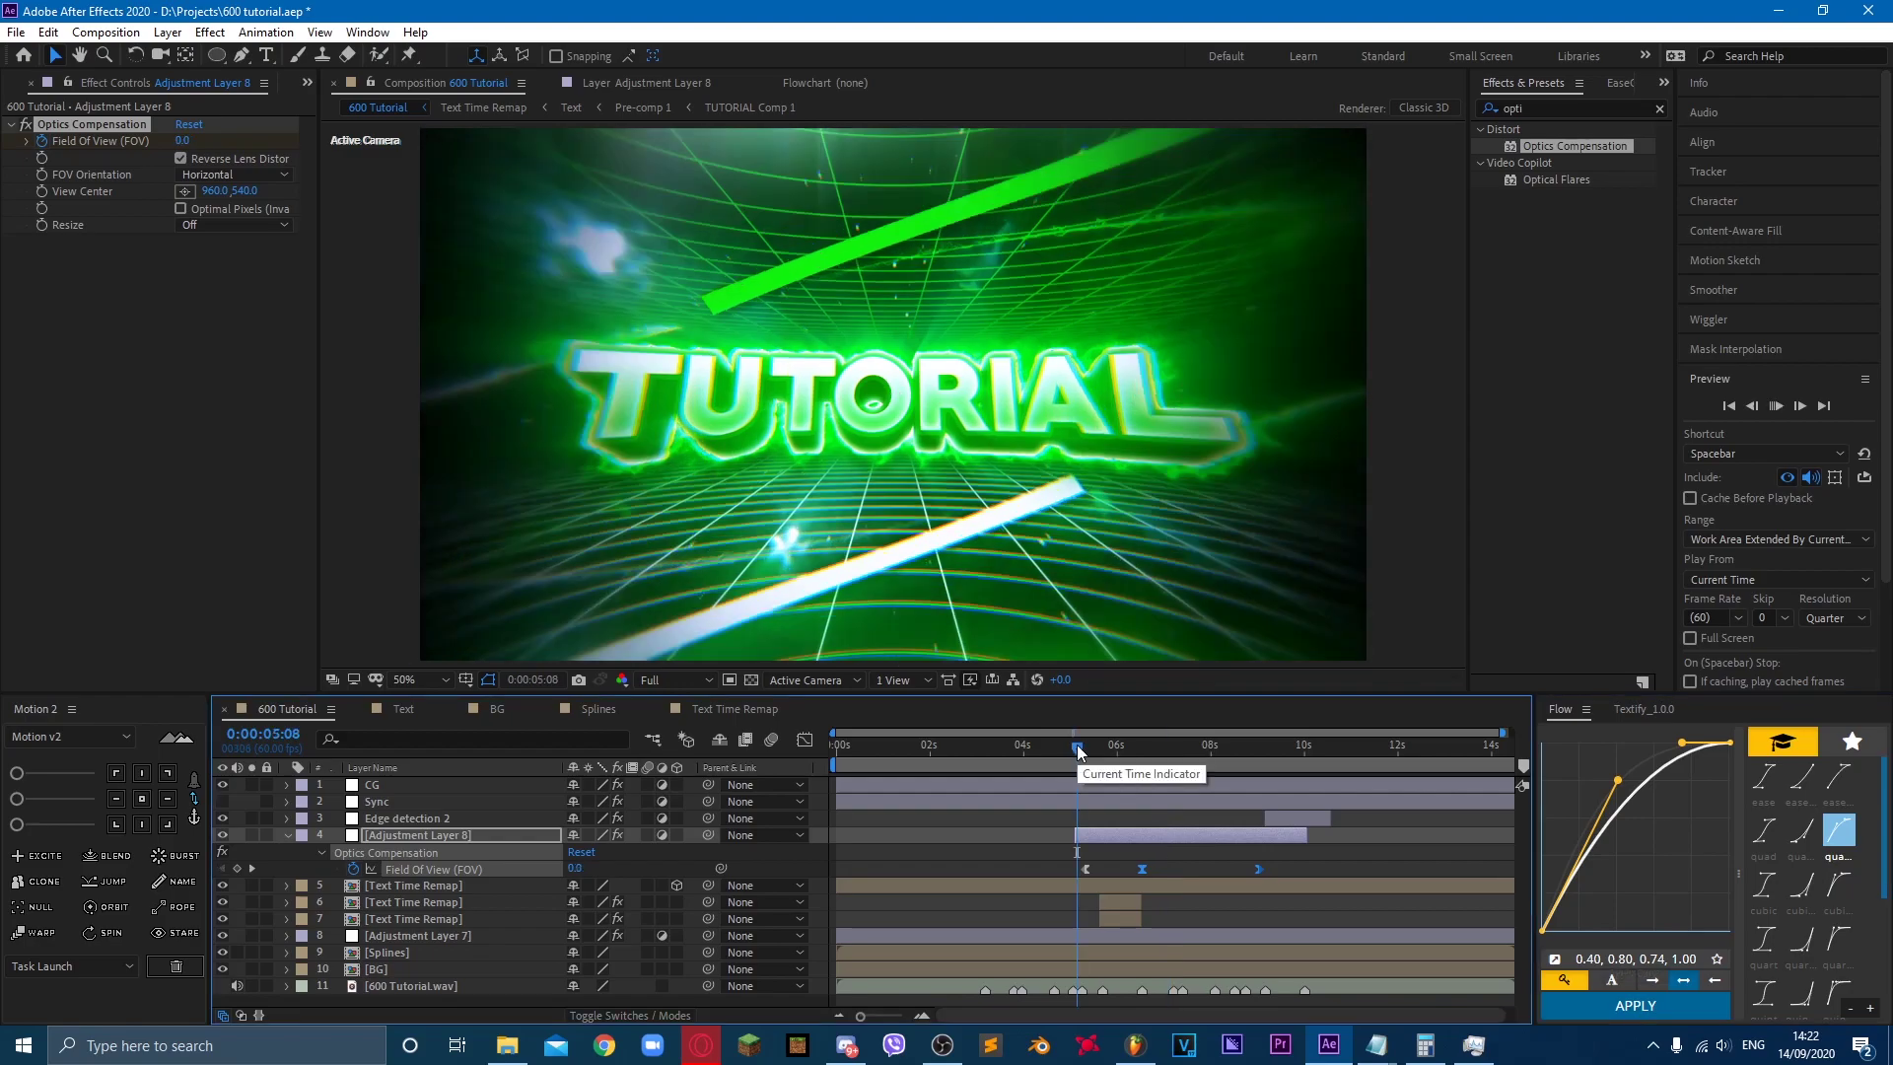
pyautogui.press('space')
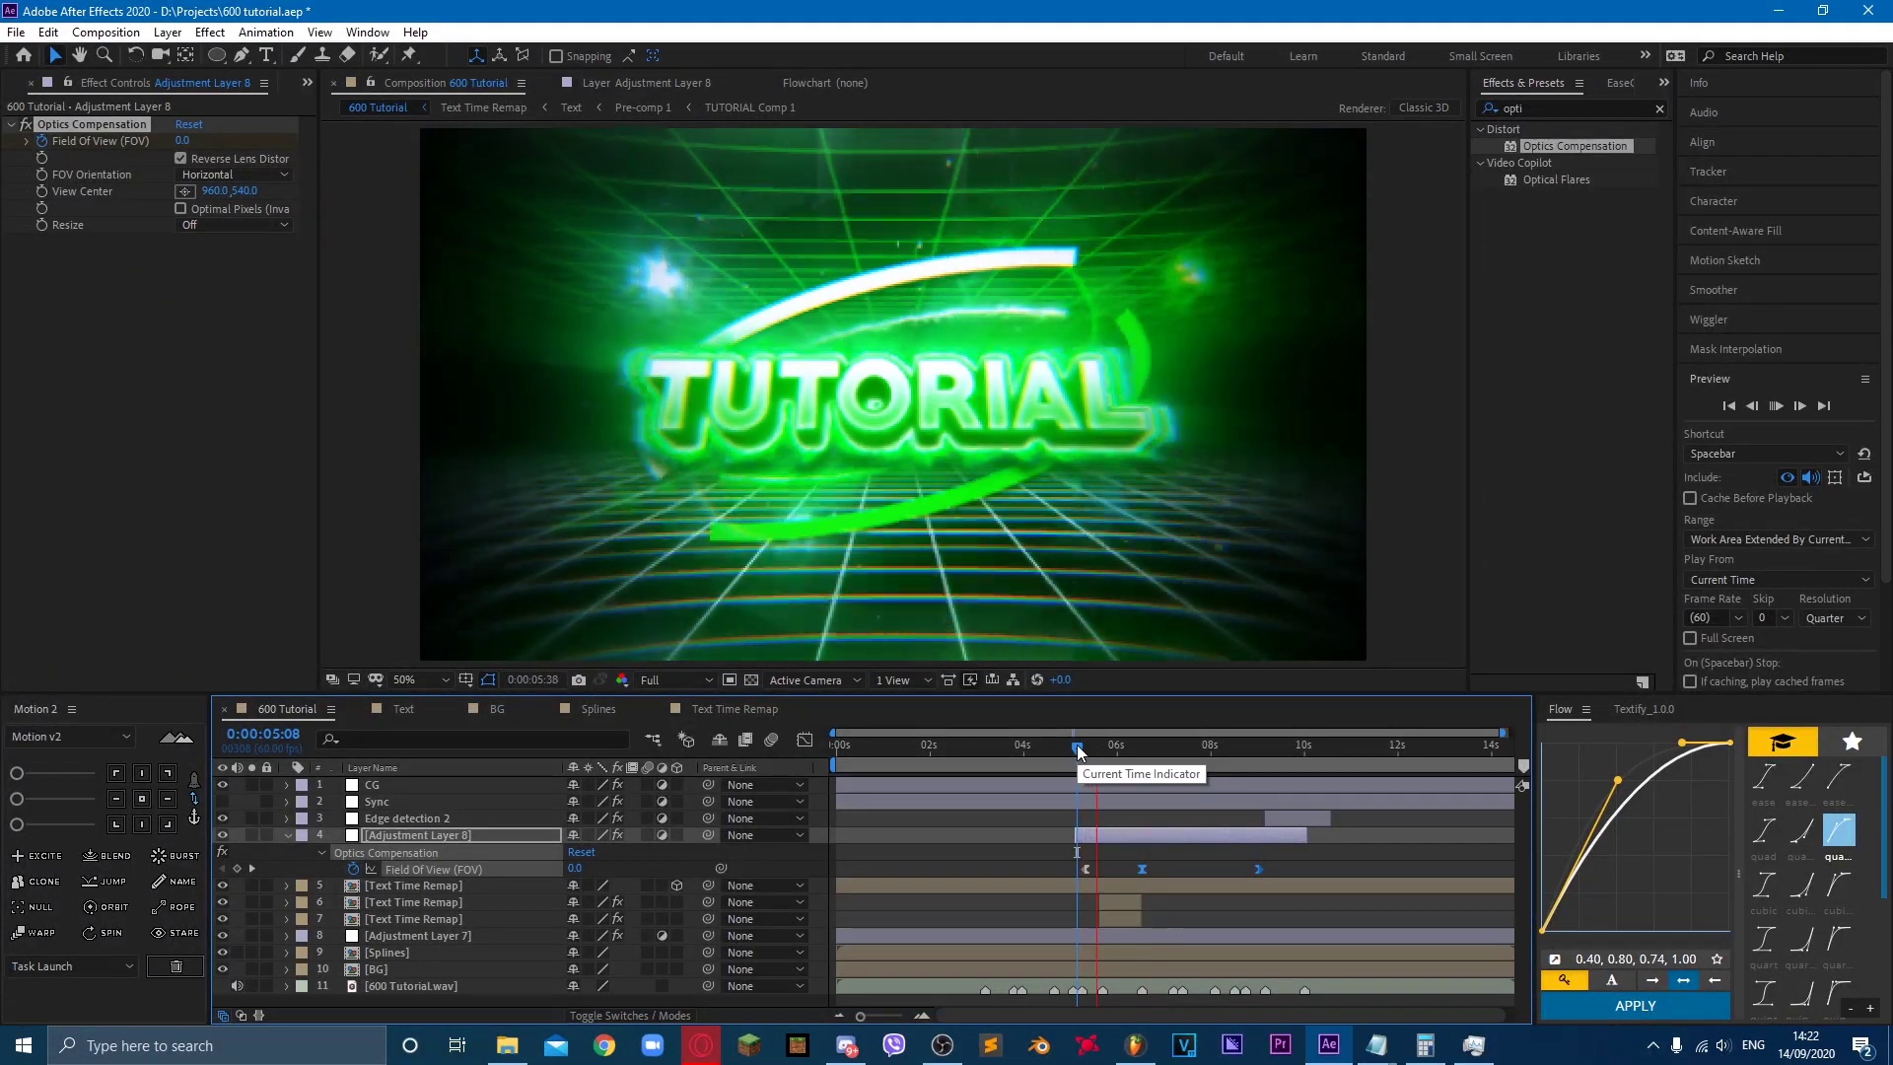
pyautogui.press('space')
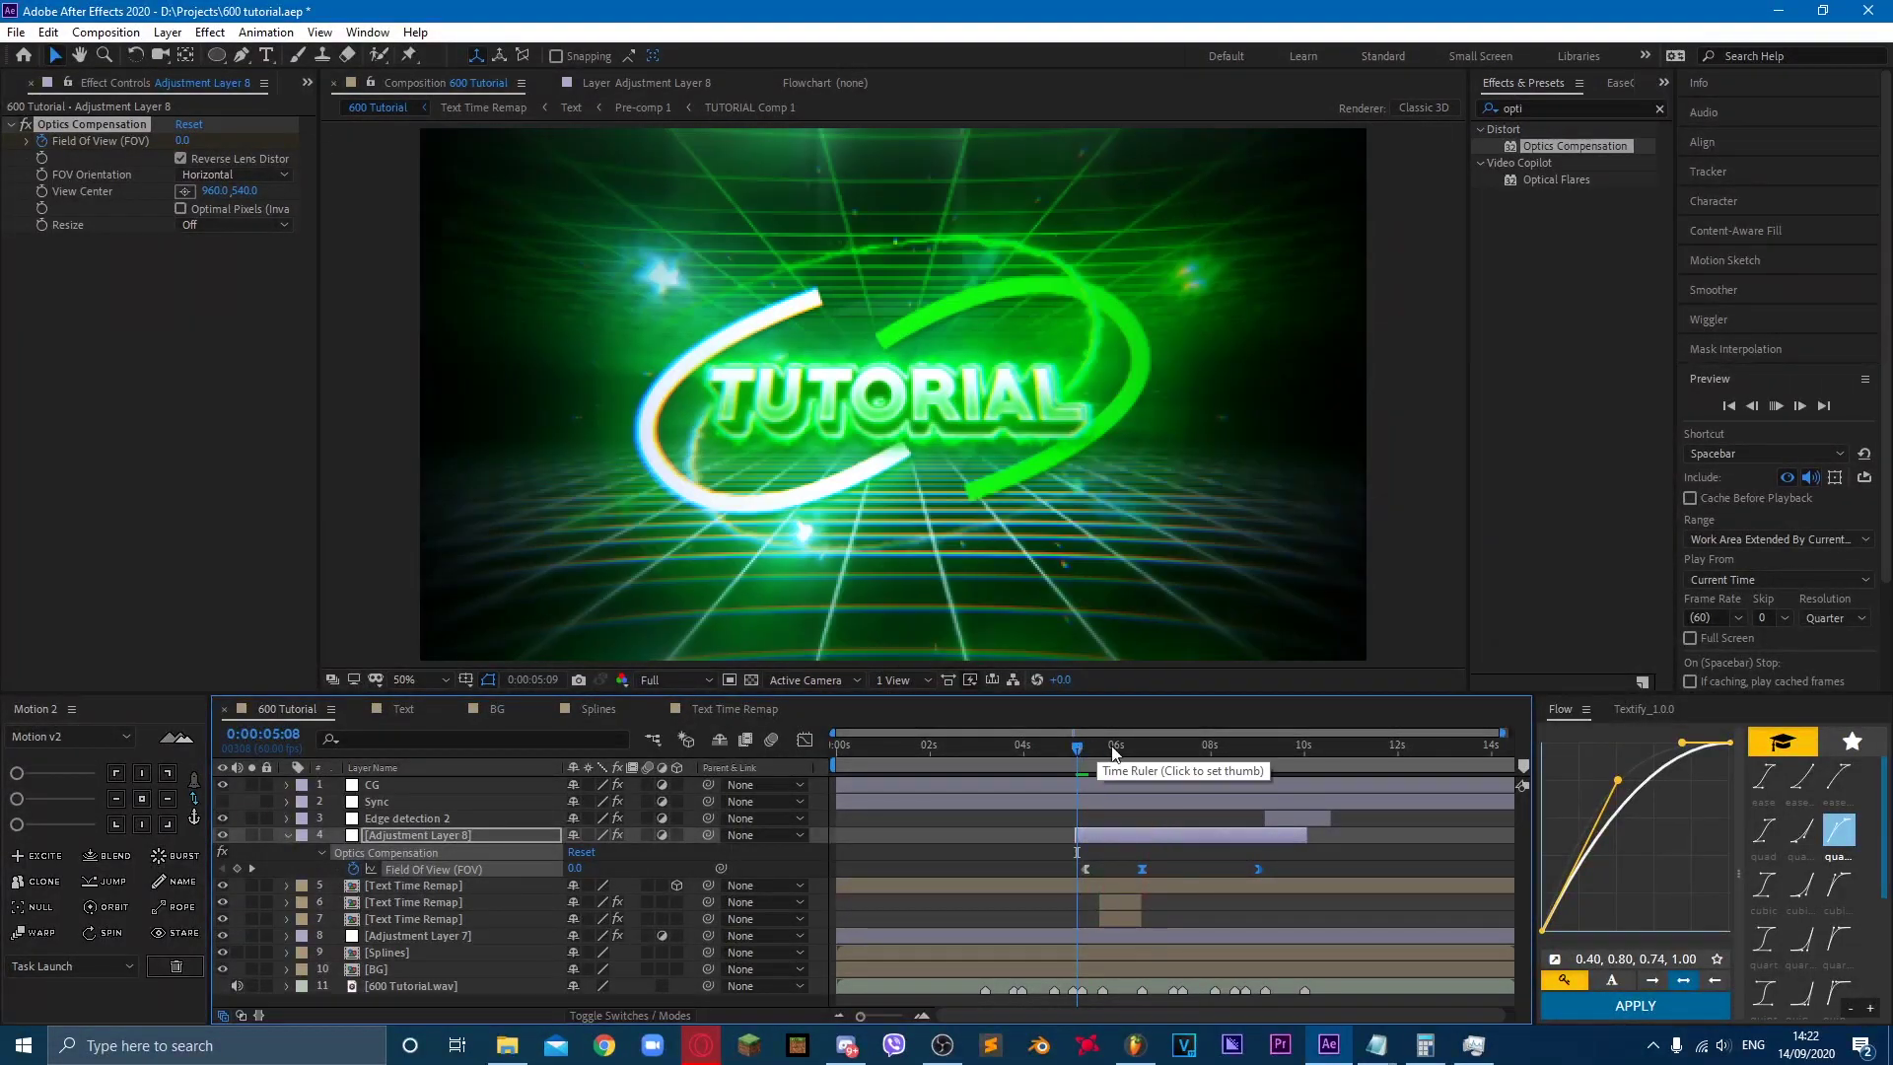
pyautogui.press('space')
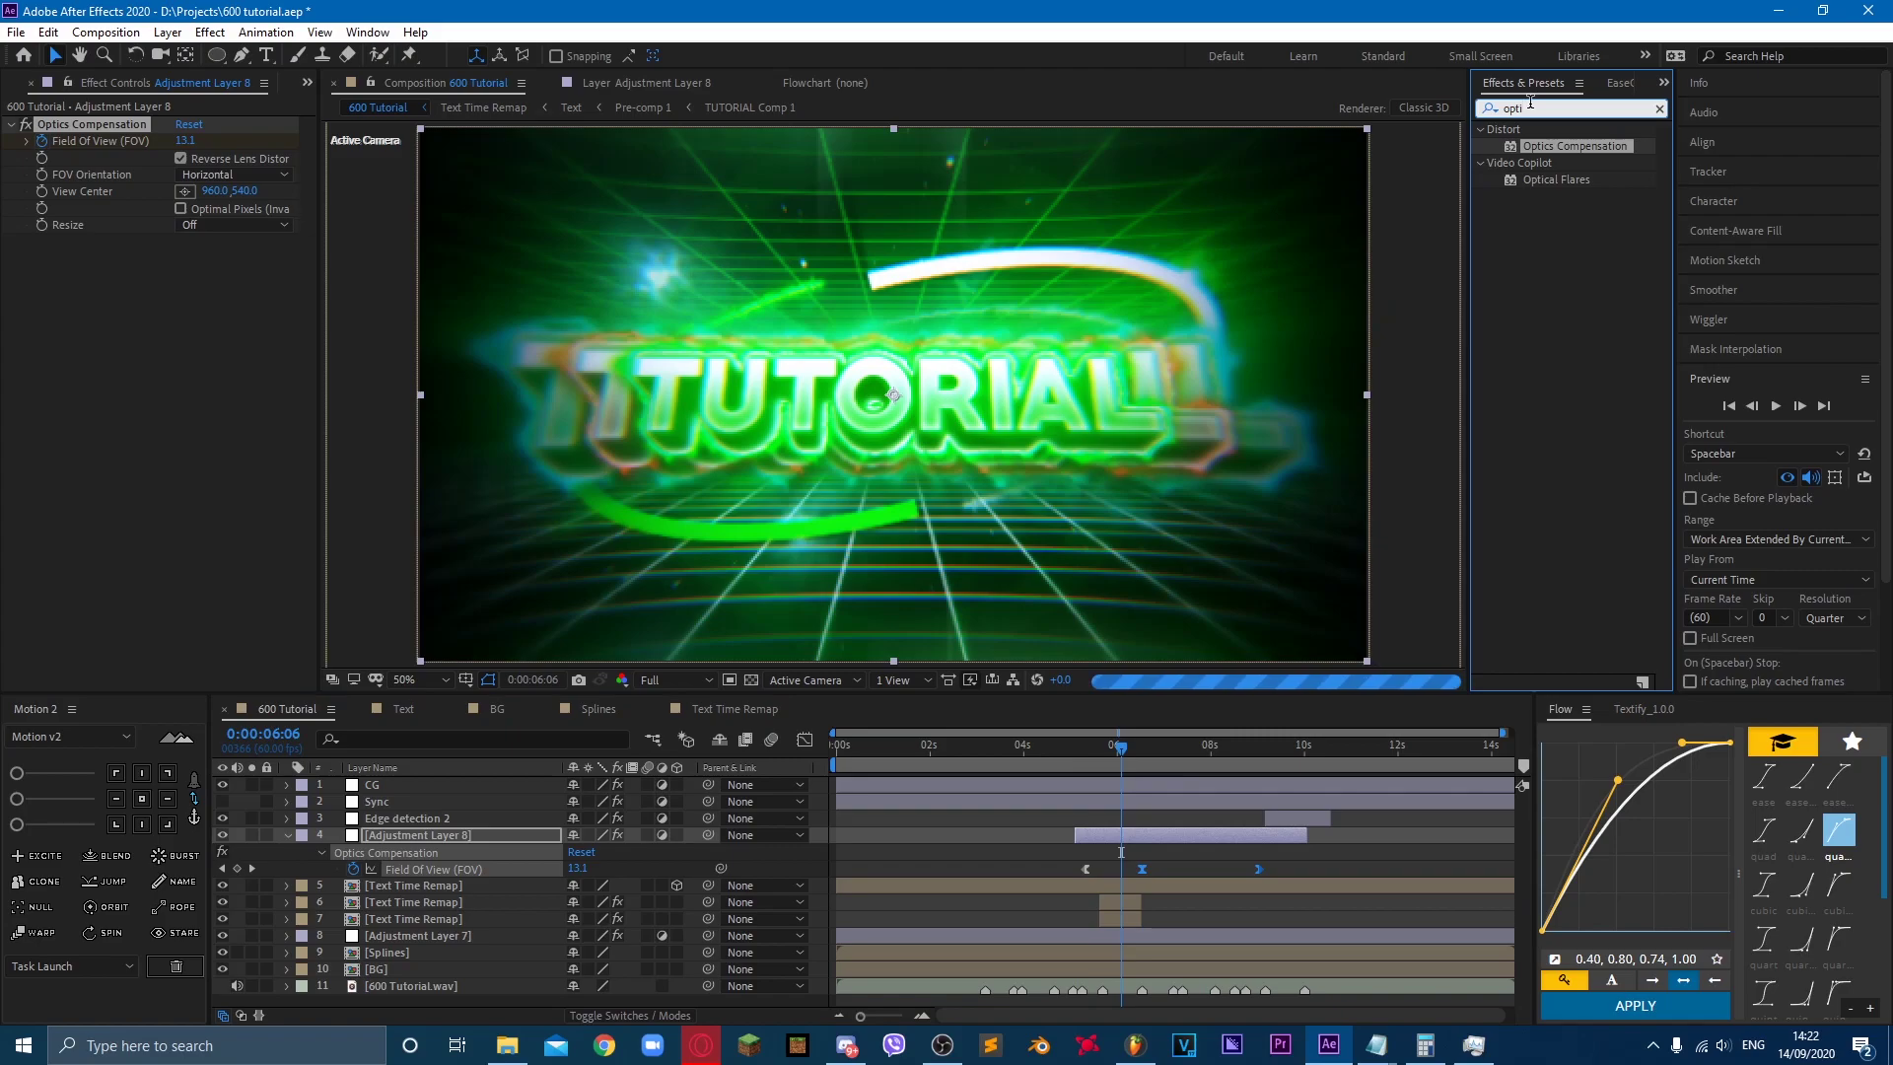
# Step: Find Turbulent Displace, apply it to Adjustment Layer 8, and move to the middle Field Of View keyframe at 0:00:06:32
pyautogui.doubleClick(1530, 107)
pyautogui.write('tubu')
pyautogui.press('BackSpace')
pyautogui.write('rbu')
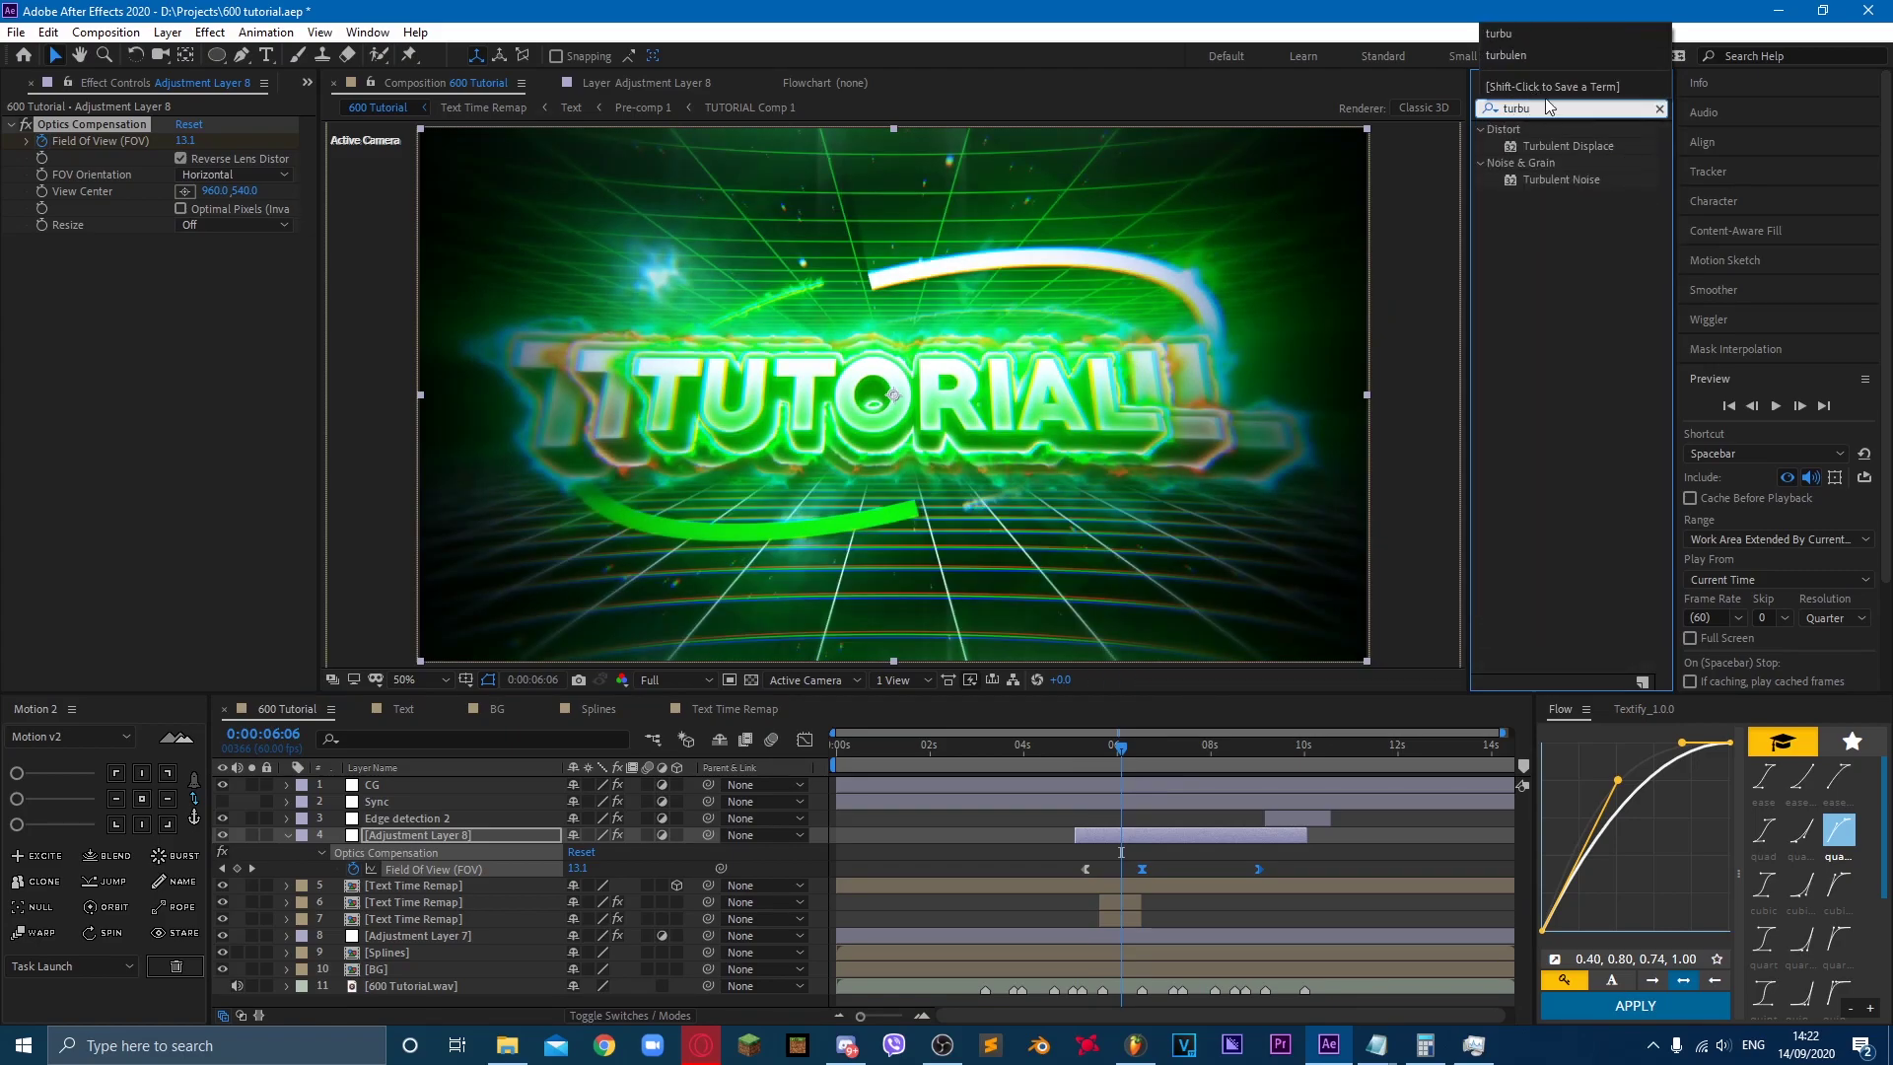
pyautogui.doubleClick(1562, 145)
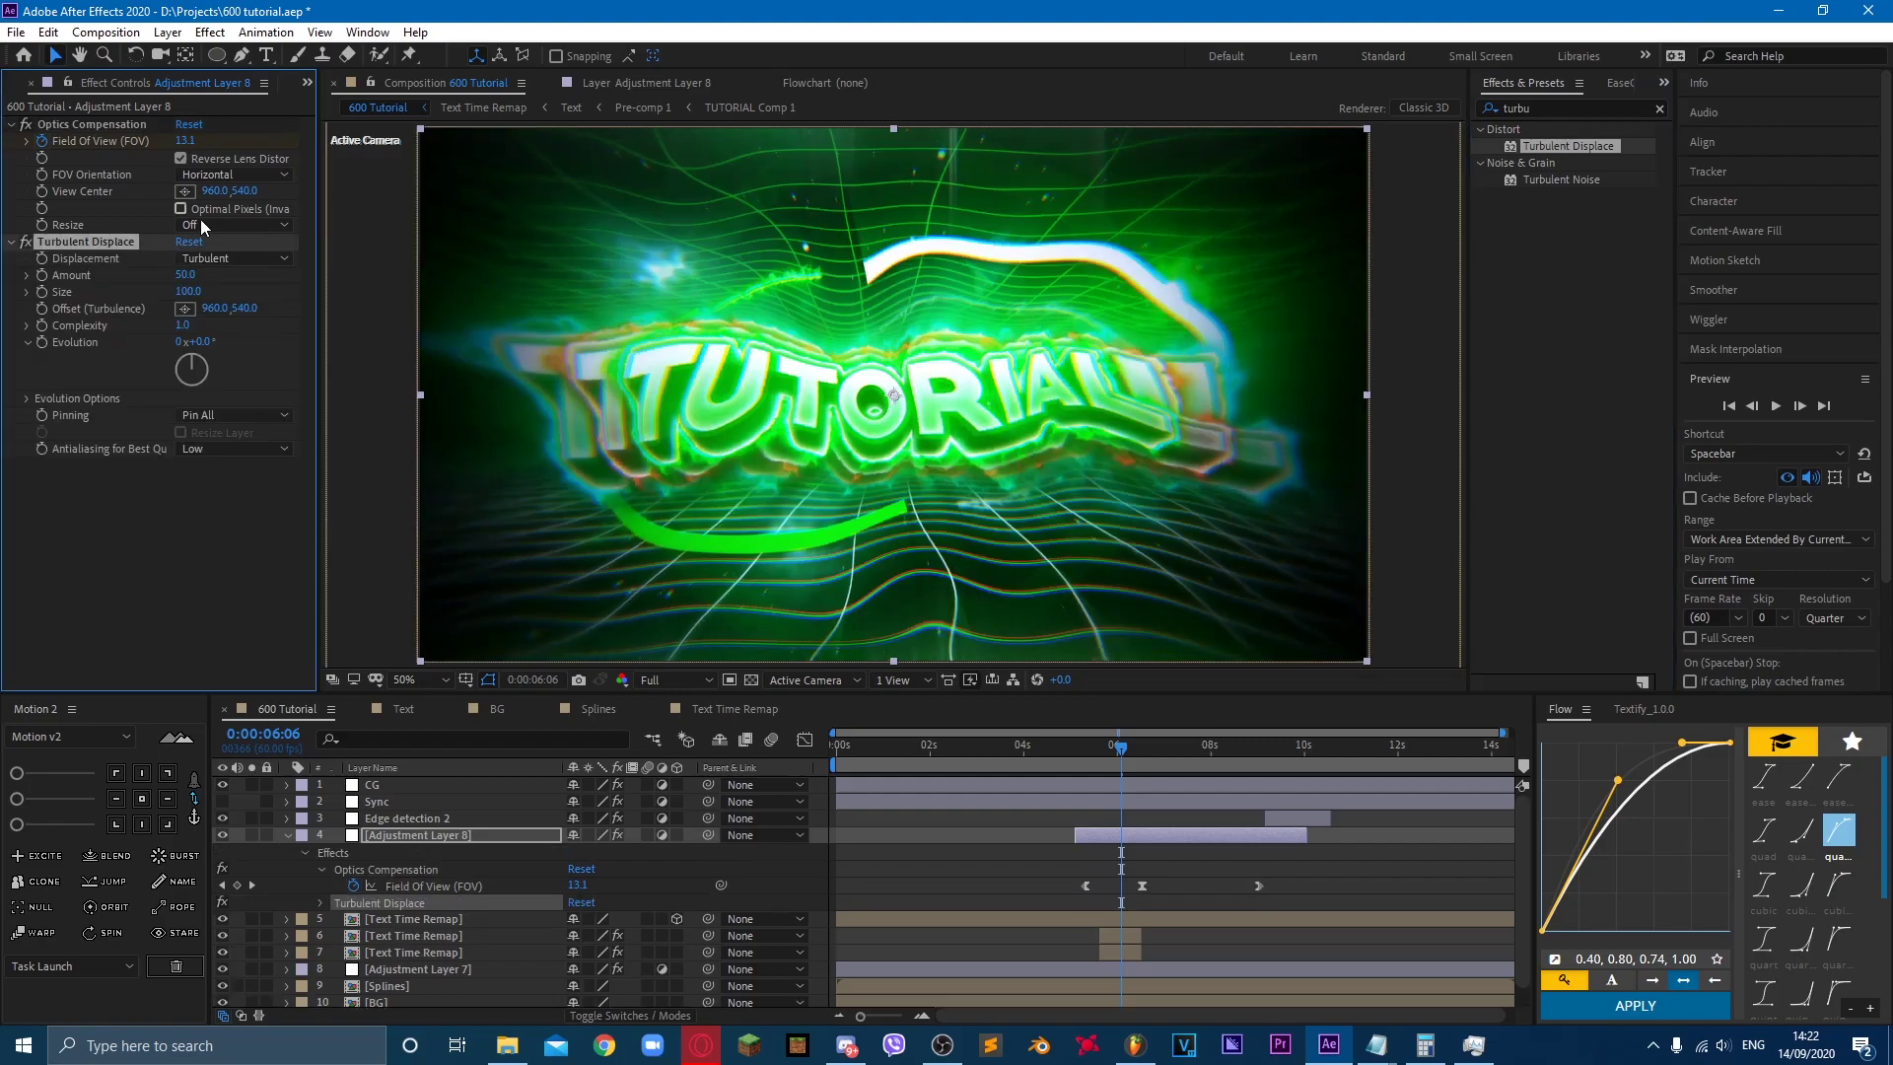
pyautogui.press('k')
pyautogui.press('u')
pyautogui.press('u')
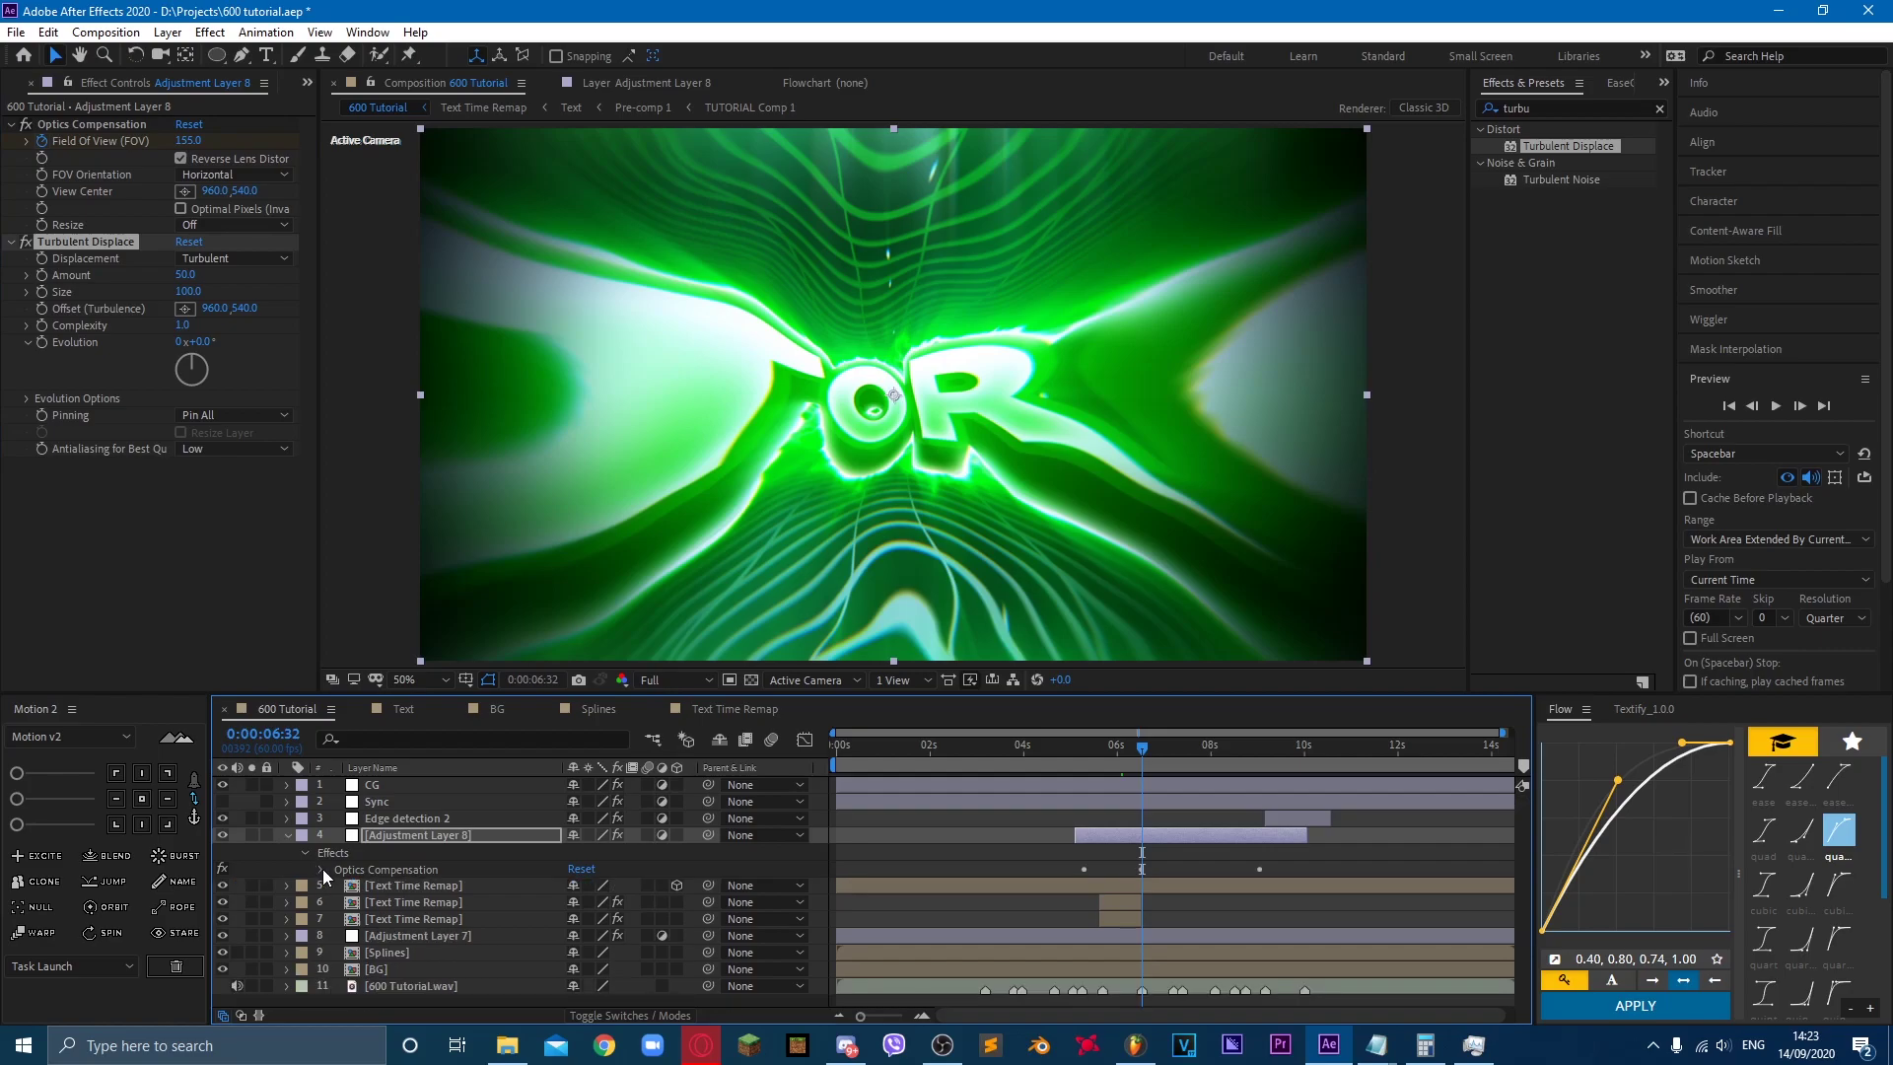
pyautogui.click(323, 868)
pyautogui.click(43, 258)
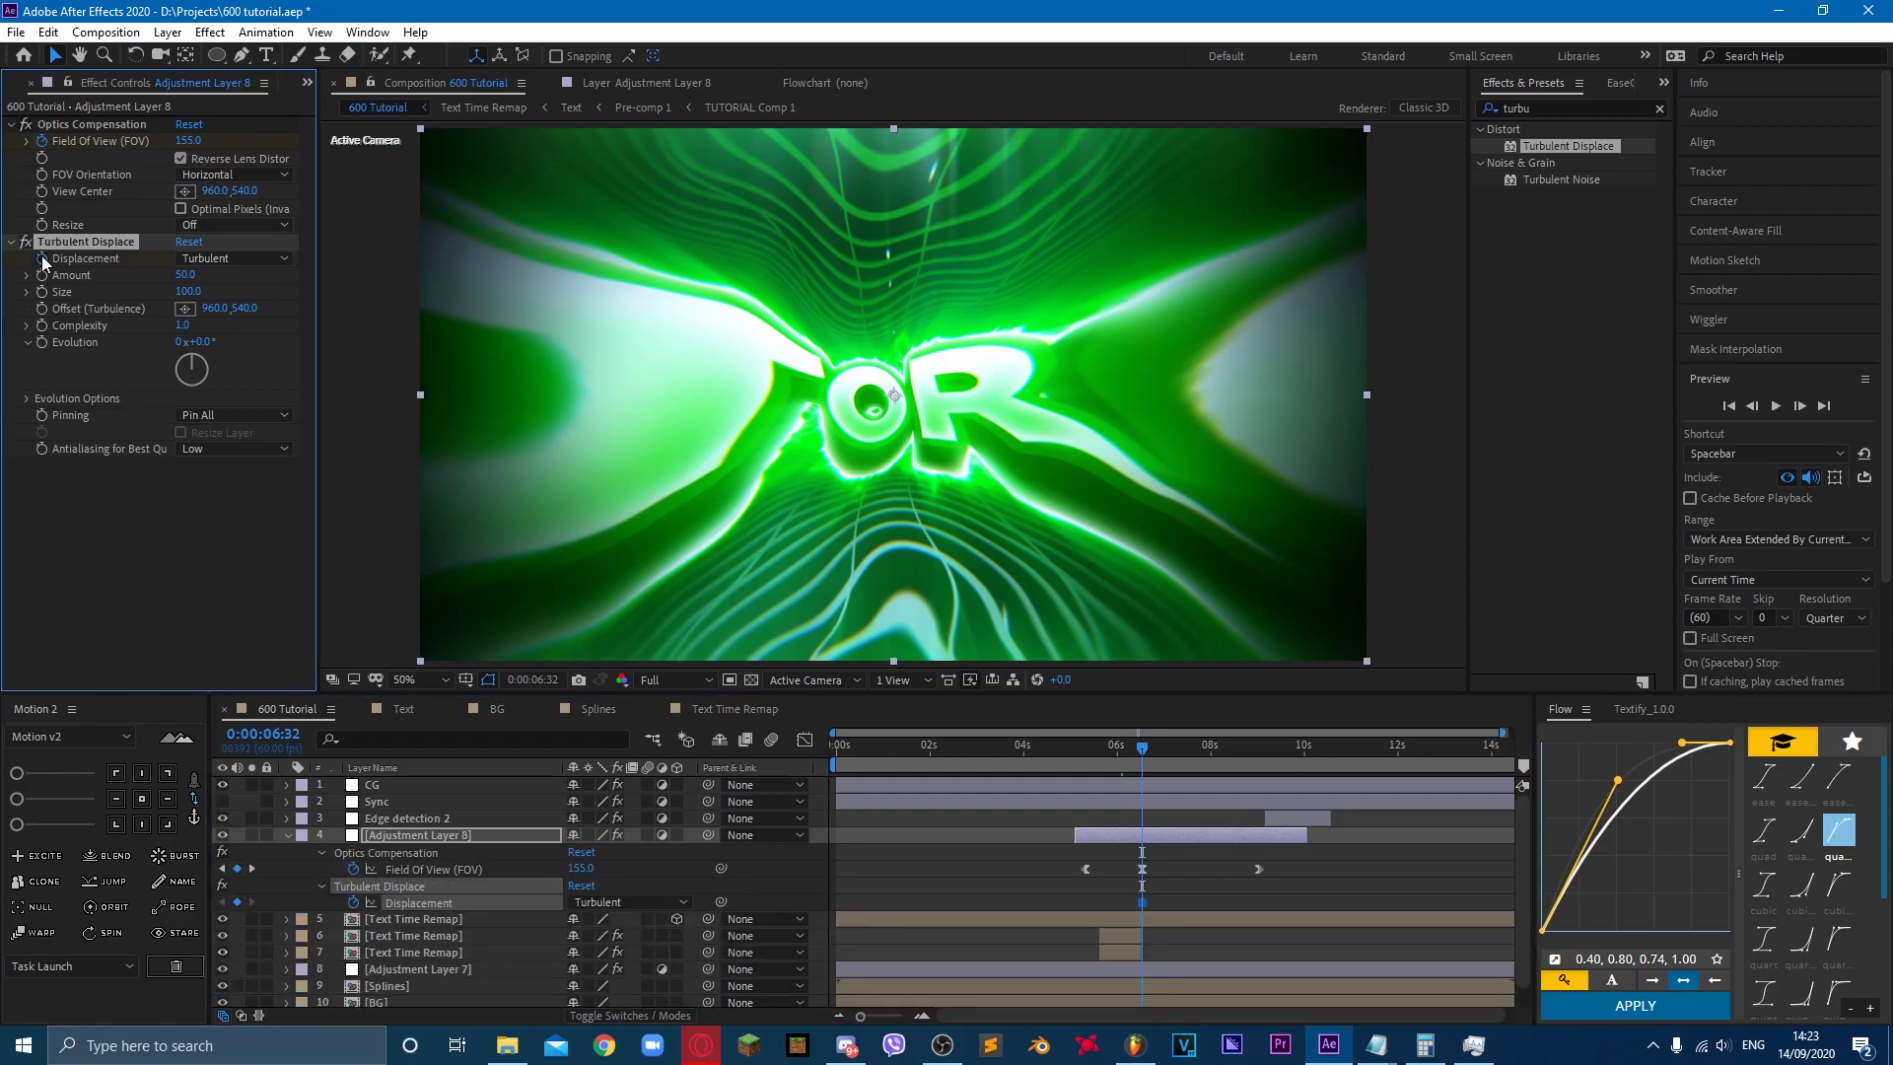
pyautogui.press('j')
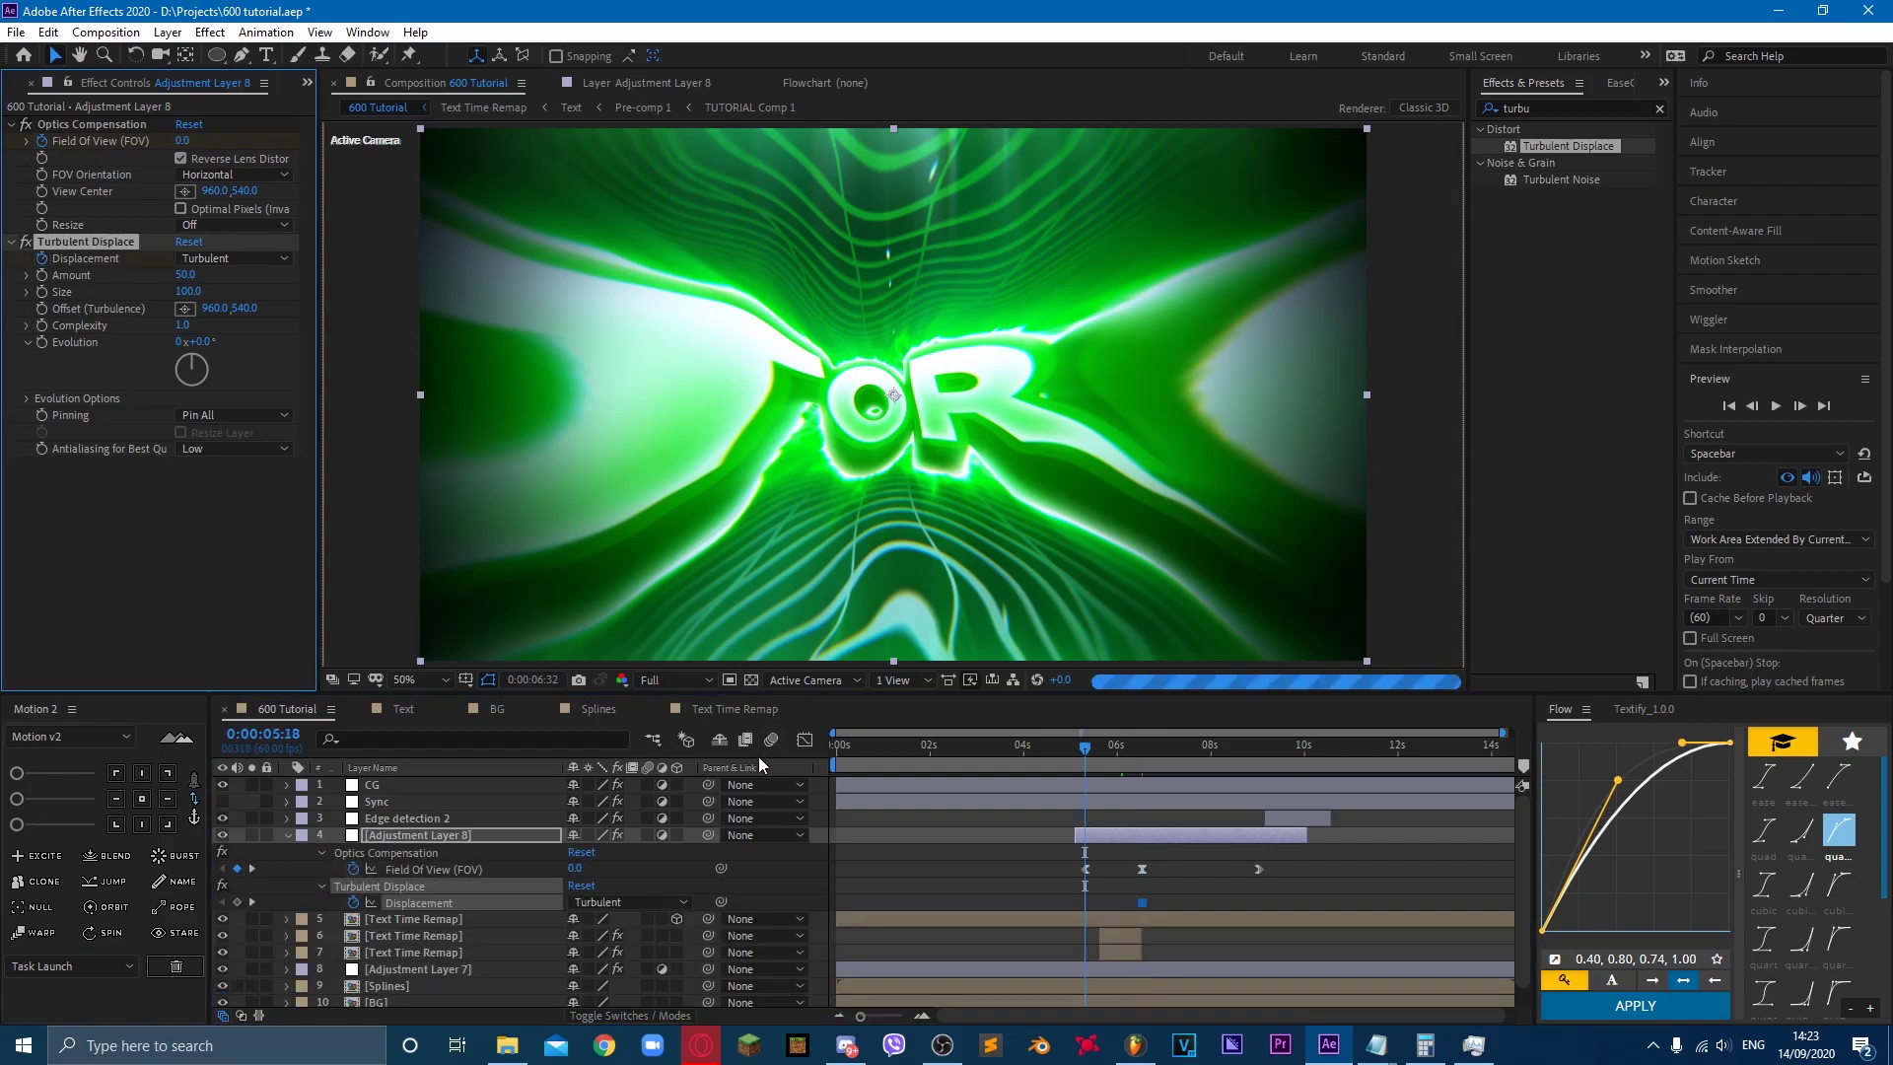
pyautogui.moveTo(1183, 755)
pyautogui.mouseDown()
pyautogui.moveTo(1228, 757)
pyautogui.moveTo(1162, 751)
pyautogui.mouseUp()
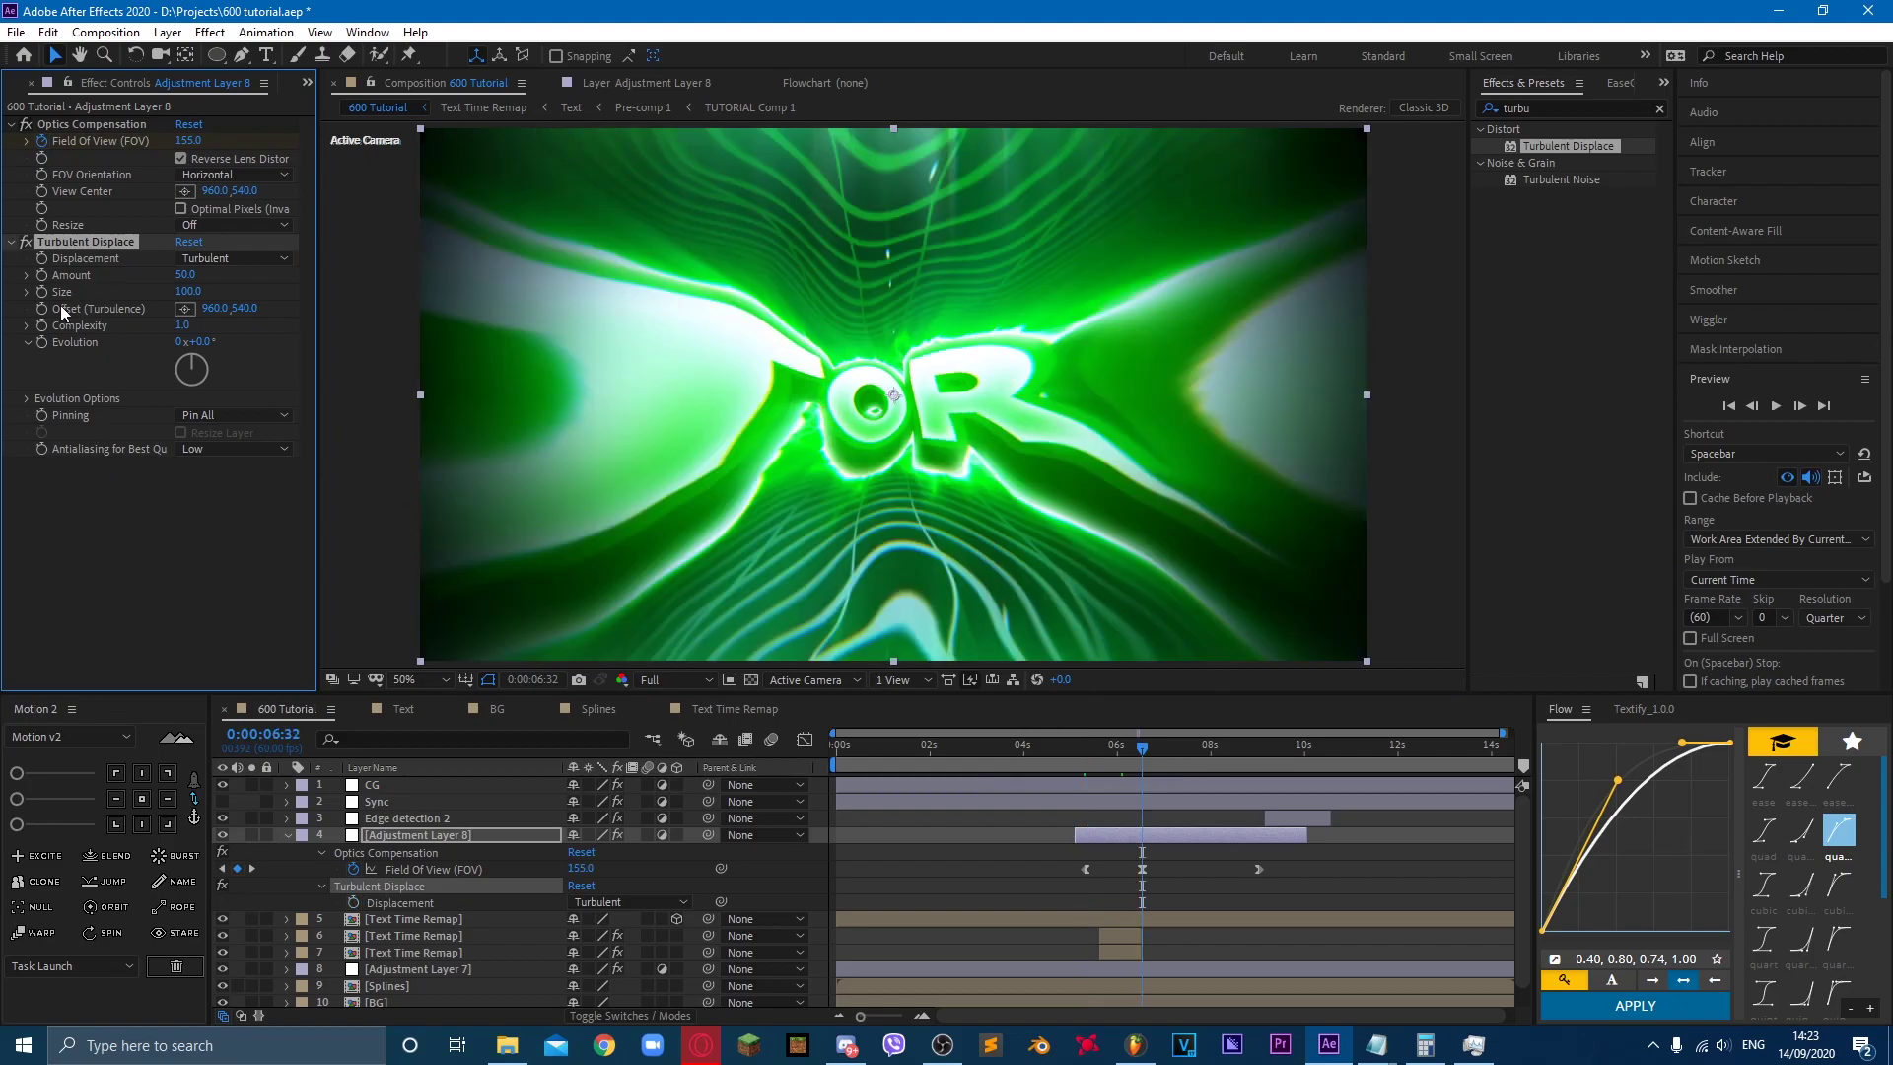
# Step: Keyframe Turbulent Displace Amount at 50 at 0:00:06:32 and set it to 0 at 0:00:05:18
pyautogui.click(43, 276)
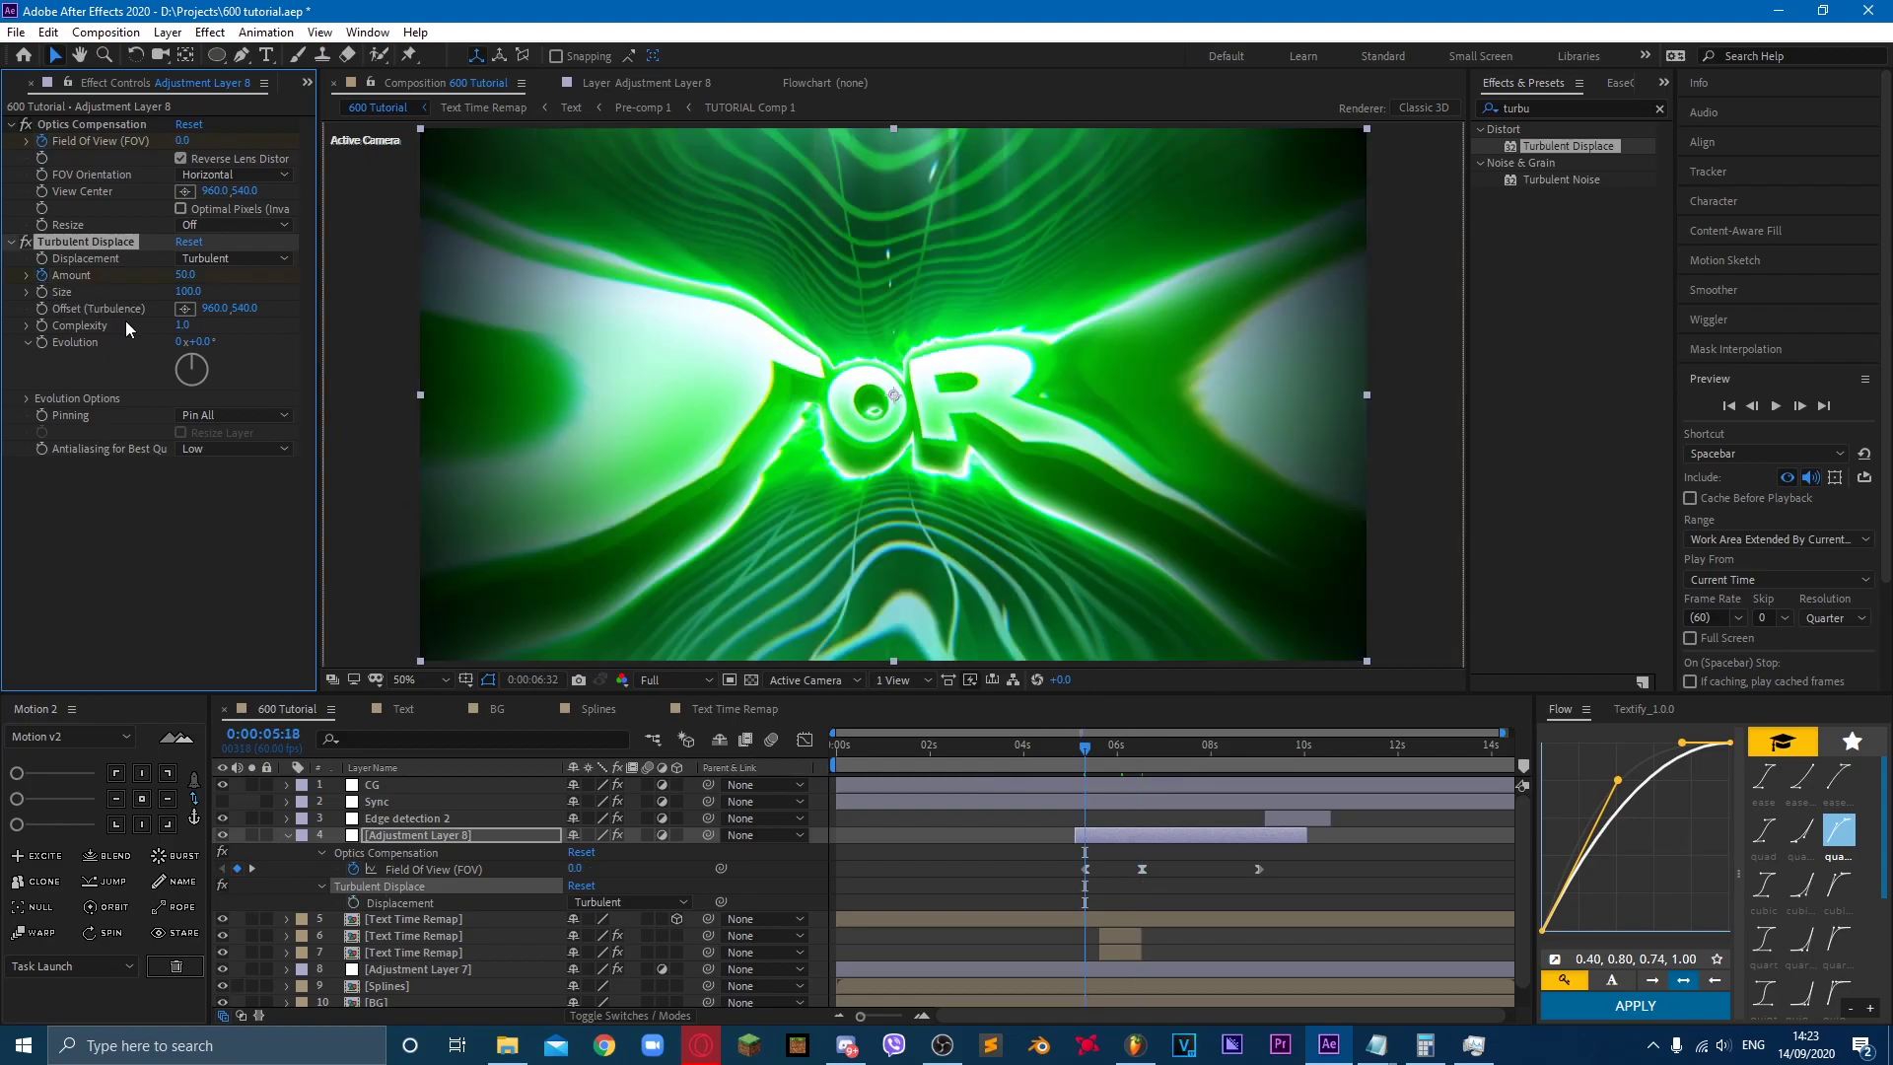
pyautogui.press('j')
pyautogui.press('u')
pyautogui.press('u')
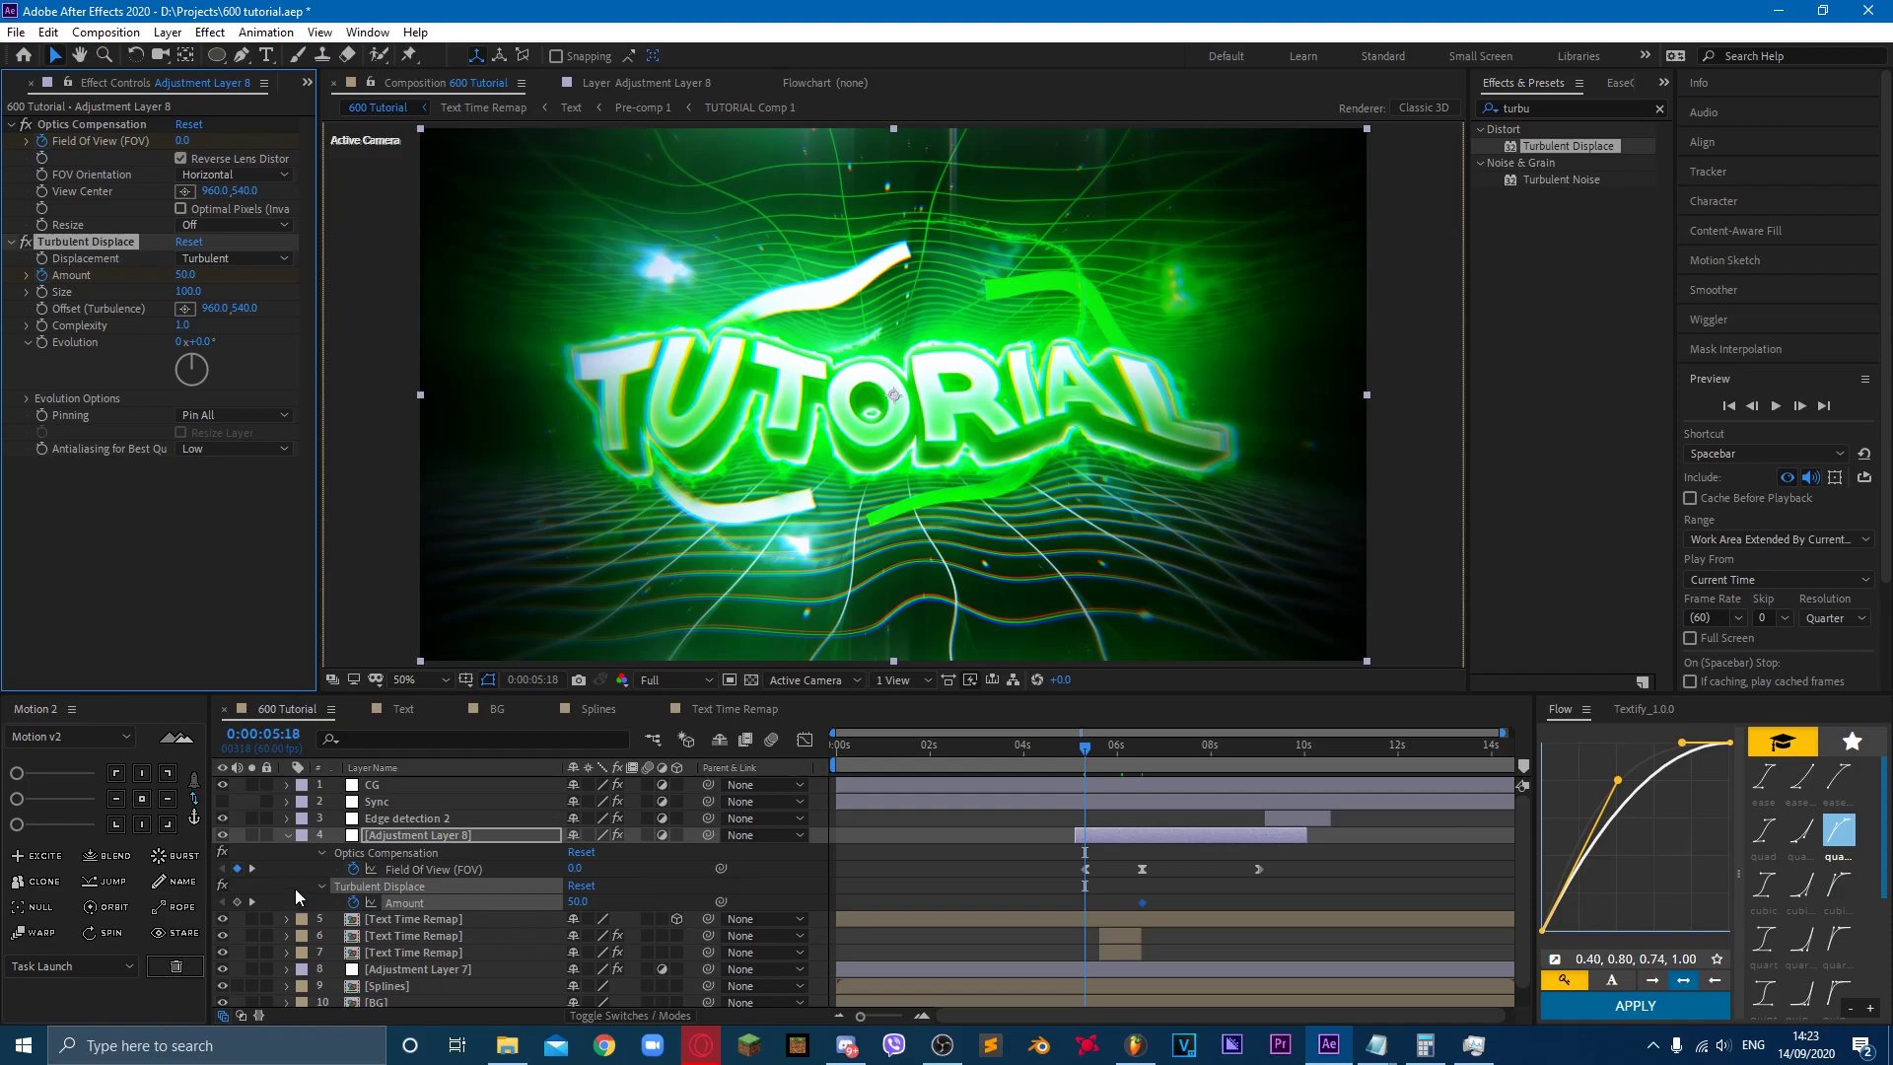
pyautogui.click(237, 901)
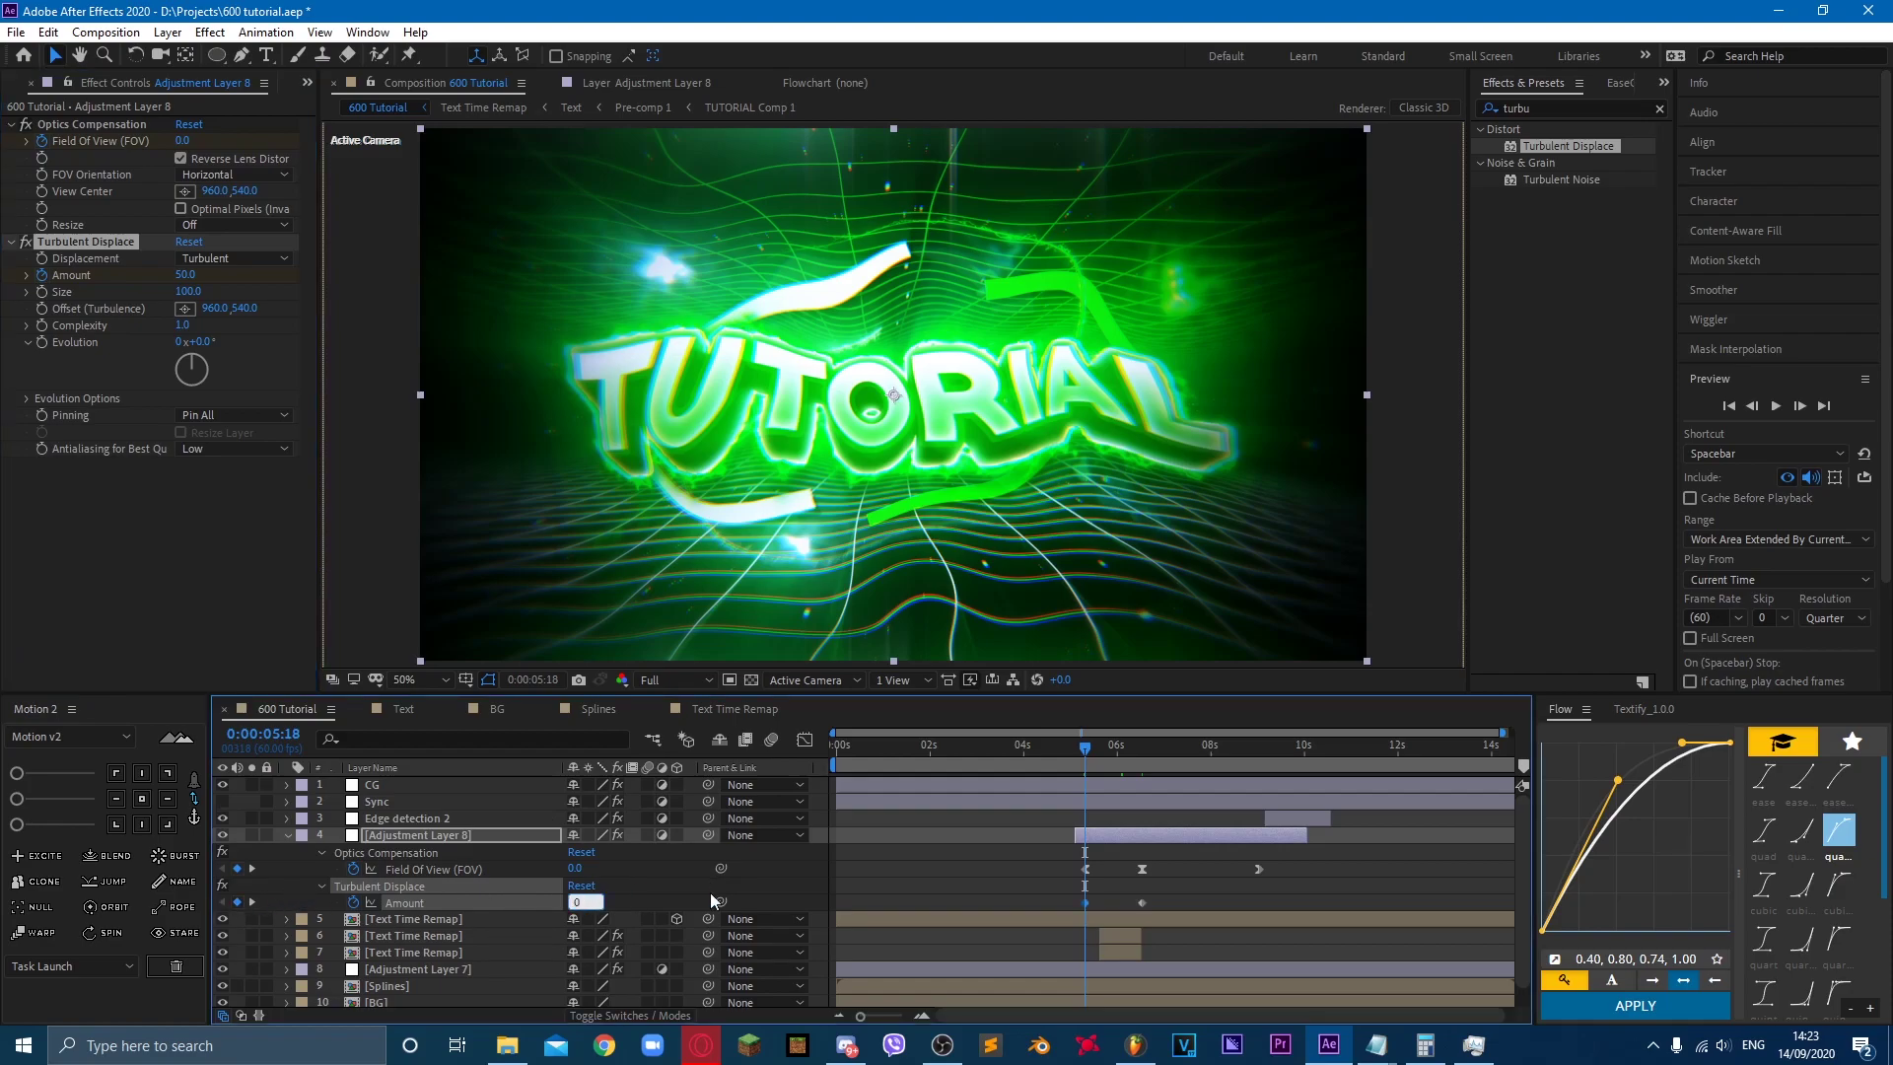
pyautogui.write('0')
pyautogui.press('Return')
# Step: Ease the two Amount keyframes with the cubic 0.40, 0.00, 0.68, 0.06 curve and preview from 0:00:05:18
pyautogui.click(1796, 892)
pyautogui.click(1633, 1006)
pyautogui.click(1081, 753)
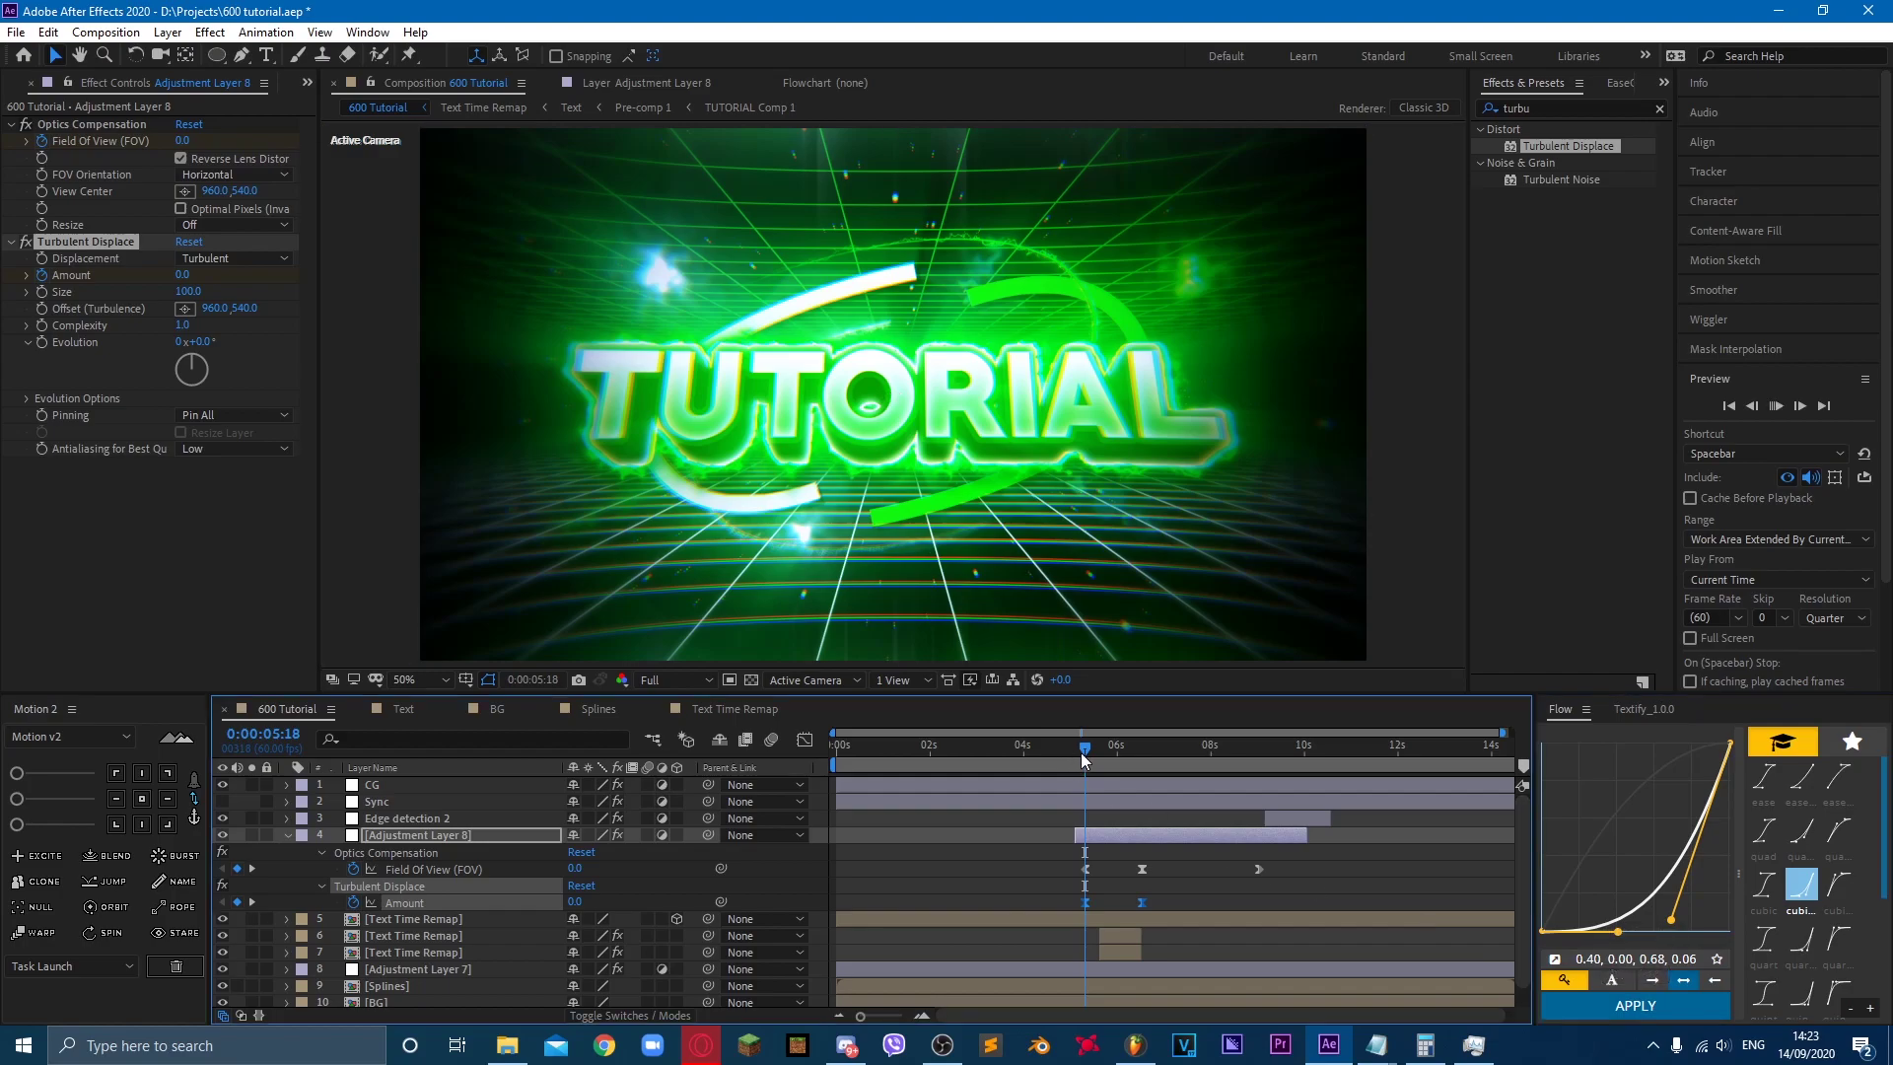
pyautogui.press('space')
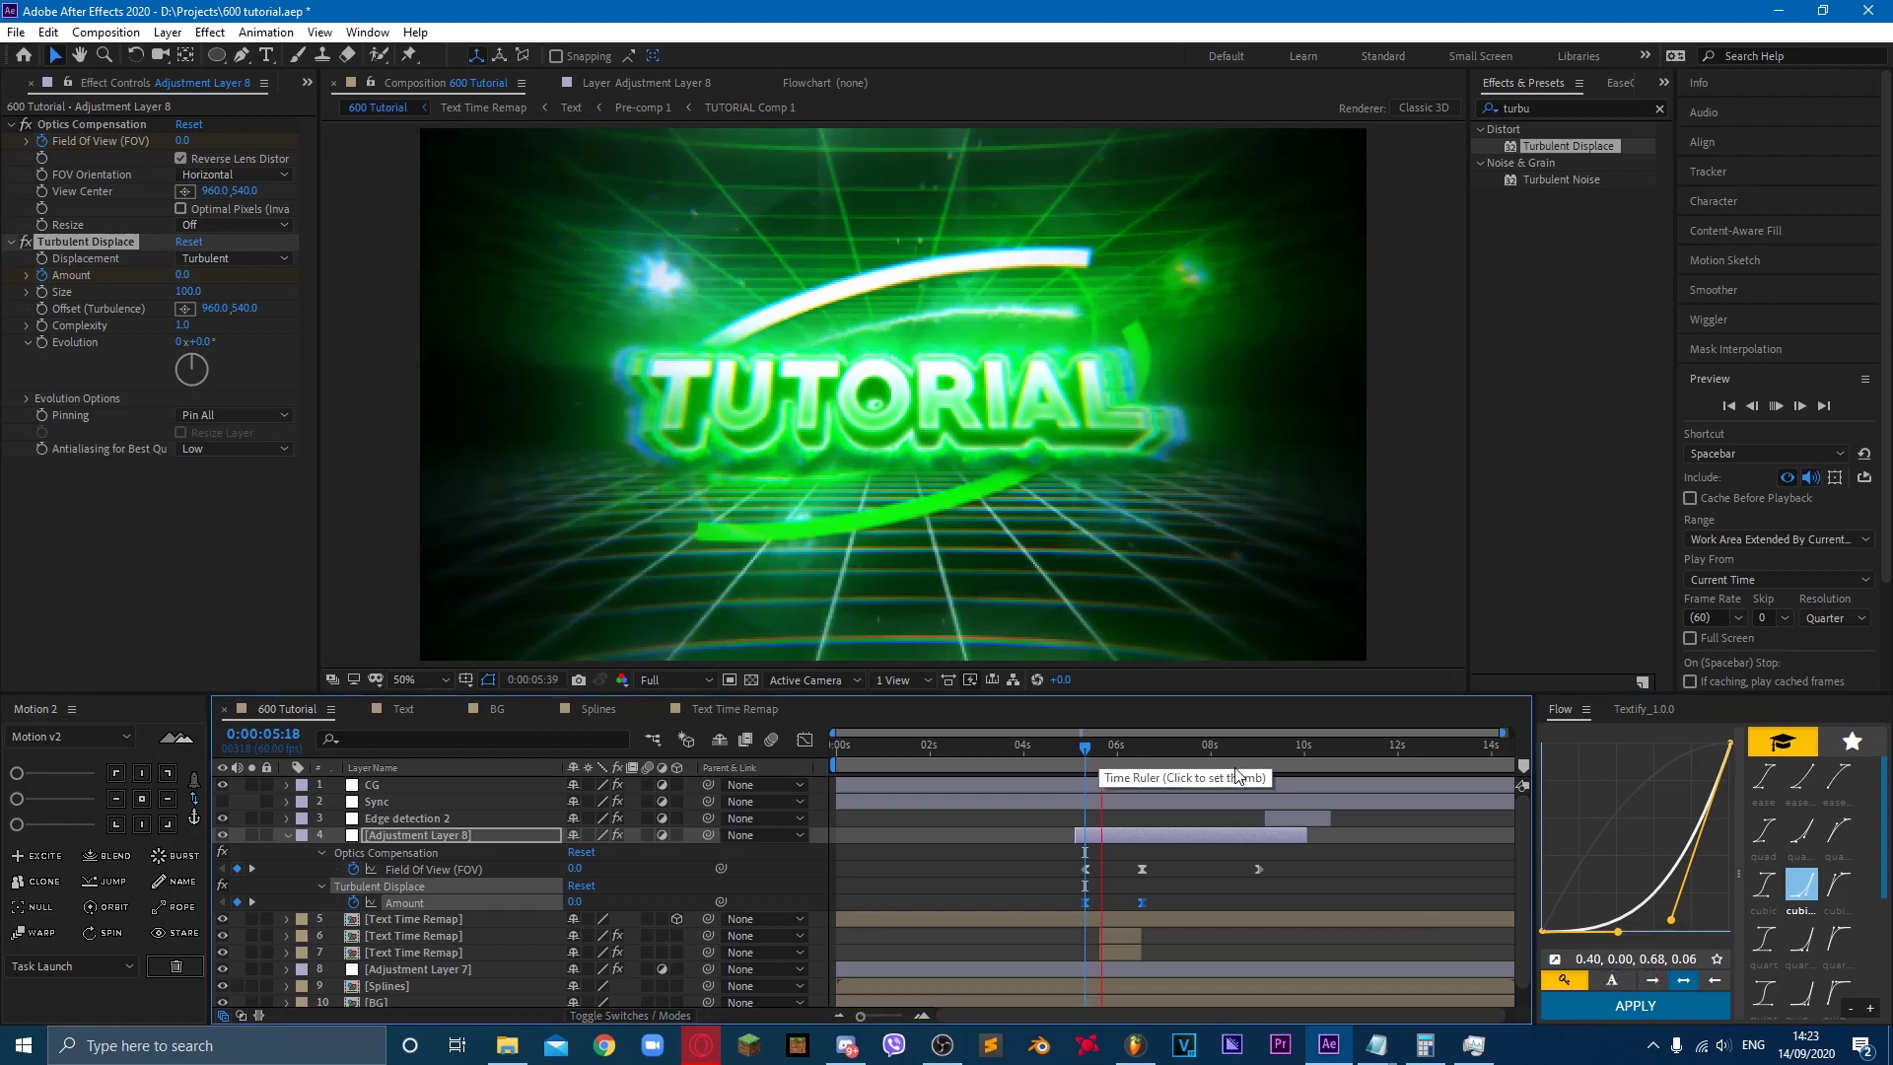
# Step: Set Amount to 0 at 0:00:09:03 and ease the last two Amount keyframes with the 0.40, 0.80, 0.74, 1.00 curve
pyautogui.click(1262, 755)
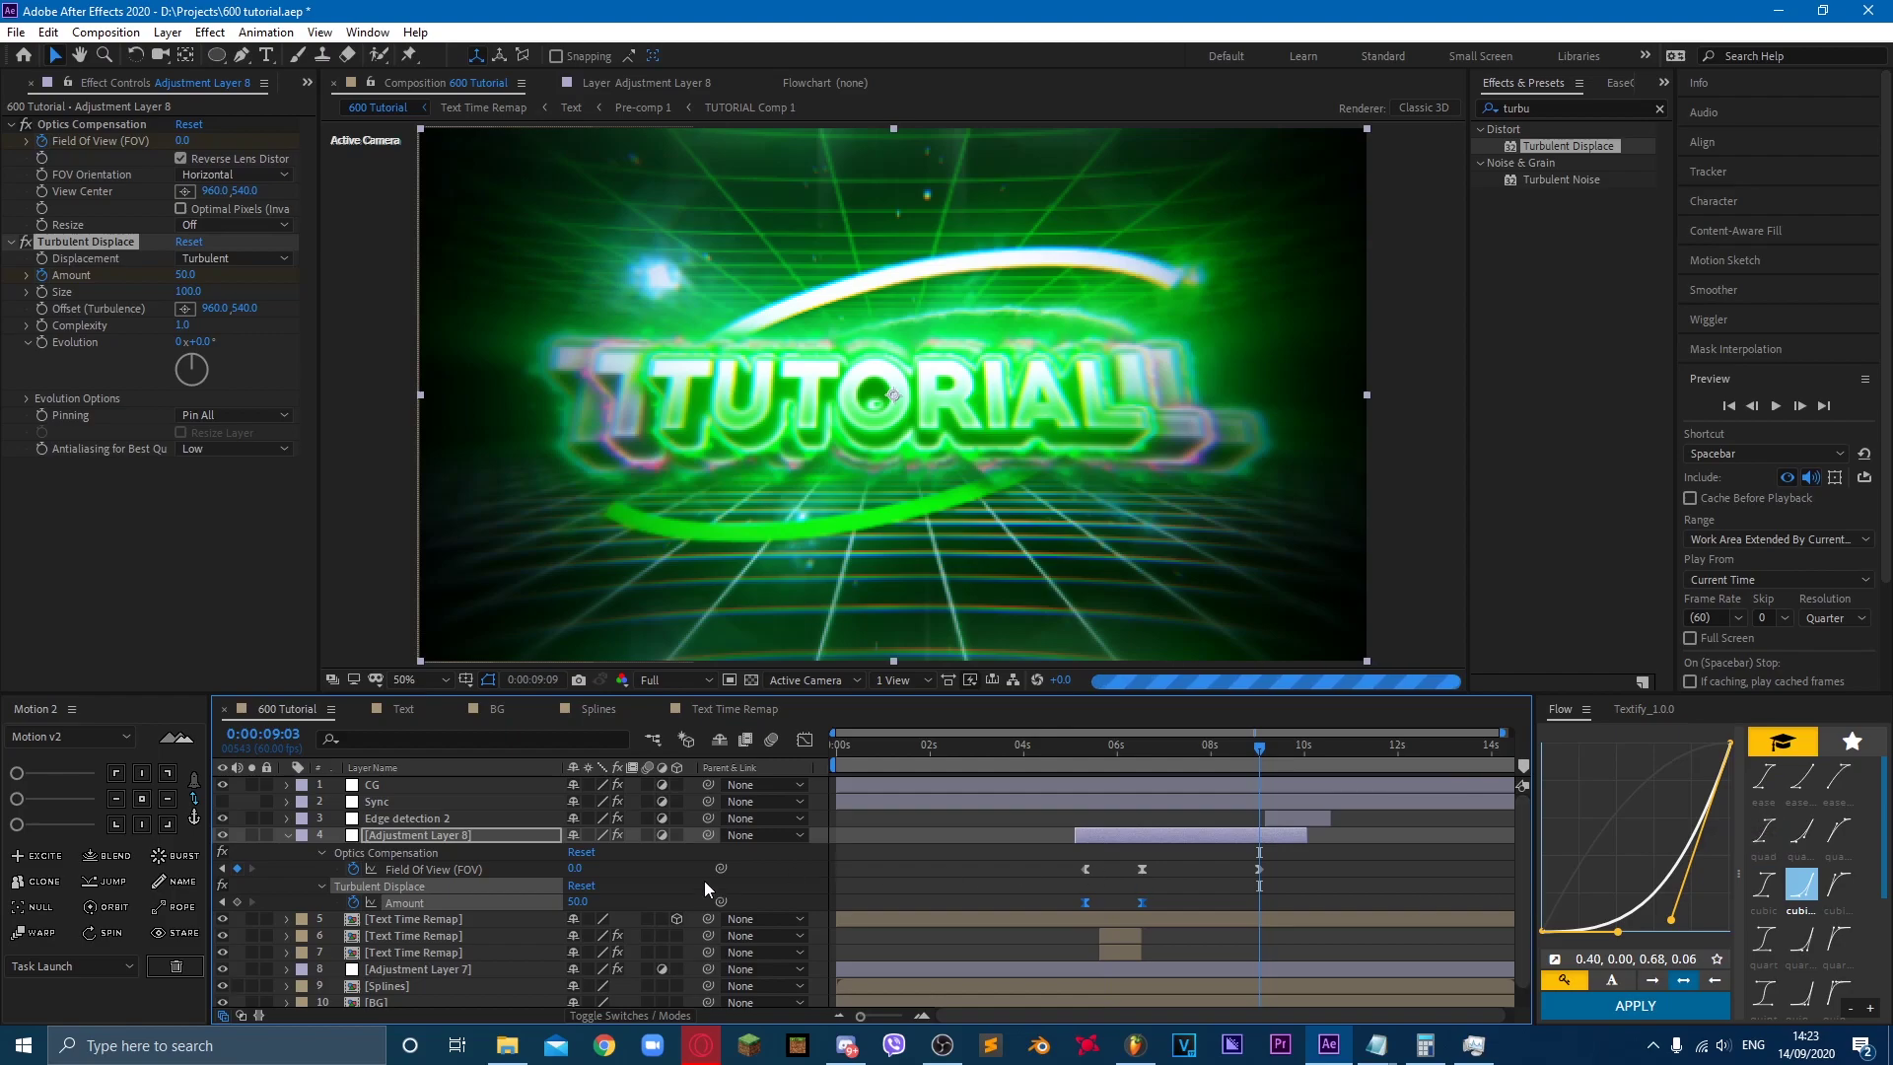
pyautogui.press('F2')
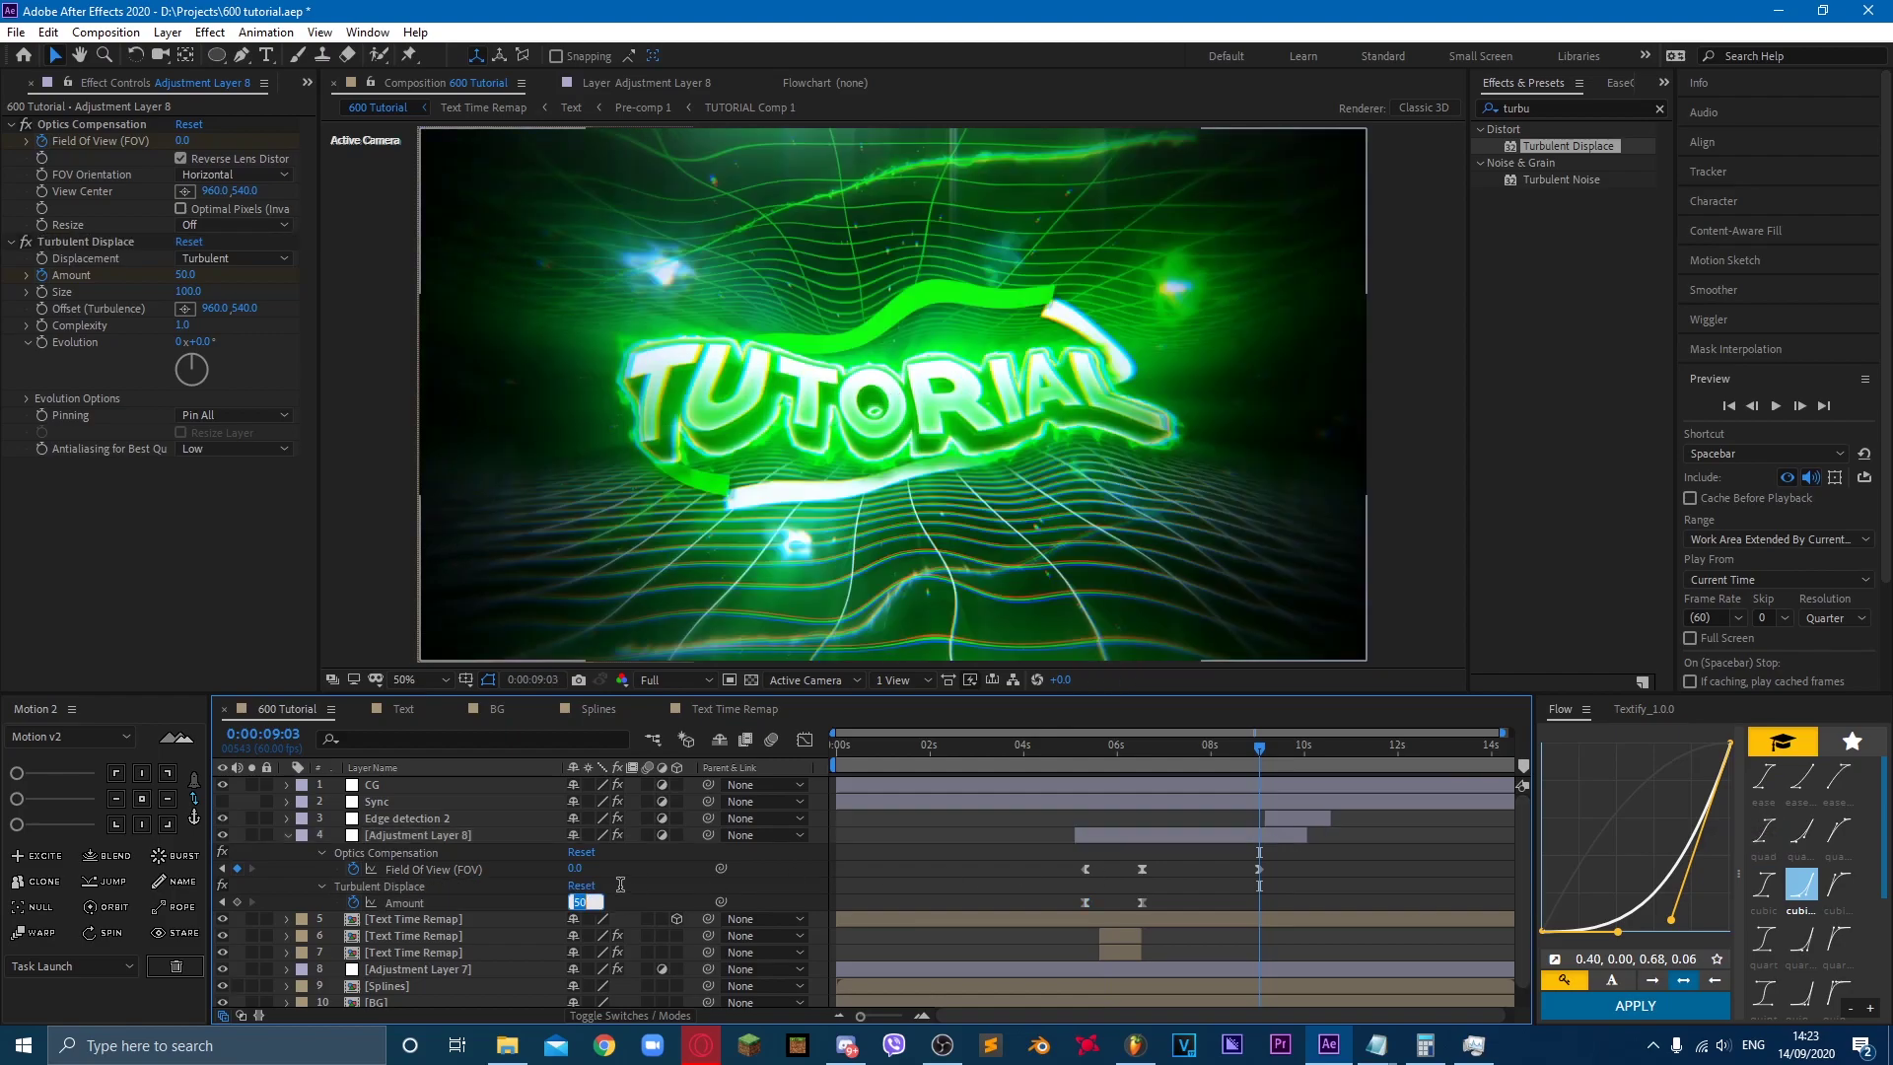
pyautogui.moveTo(1279, 888); pyautogui.dragTo(1157, 913)
pyautogui.click(1839, 830)
pyautogui.moveTo(1291, 902); pyautogui.dragTo(1117, 909)
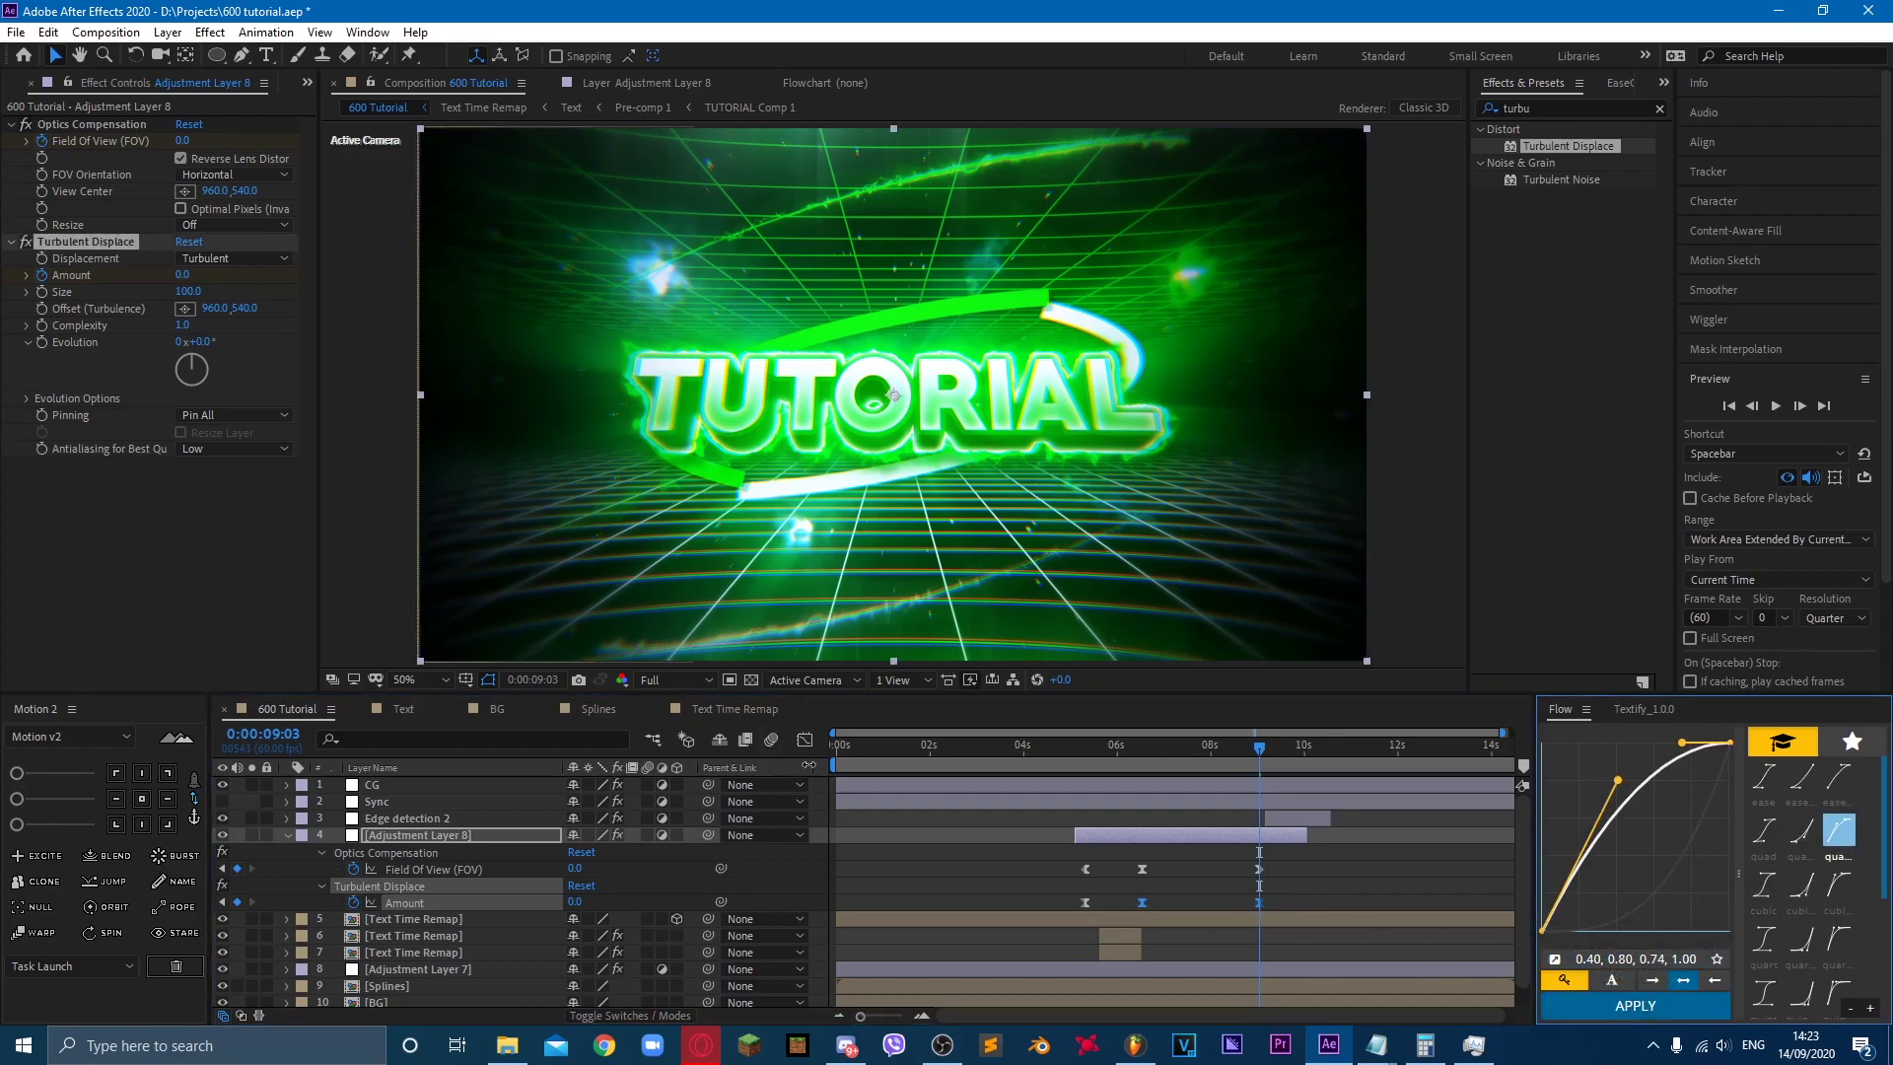
pyautogui.click(804, 740)
pyautogui.moveTo(1323, 895); pyautogui.dragTo(1075, 971)
pyautogui.click(1618, 1007)
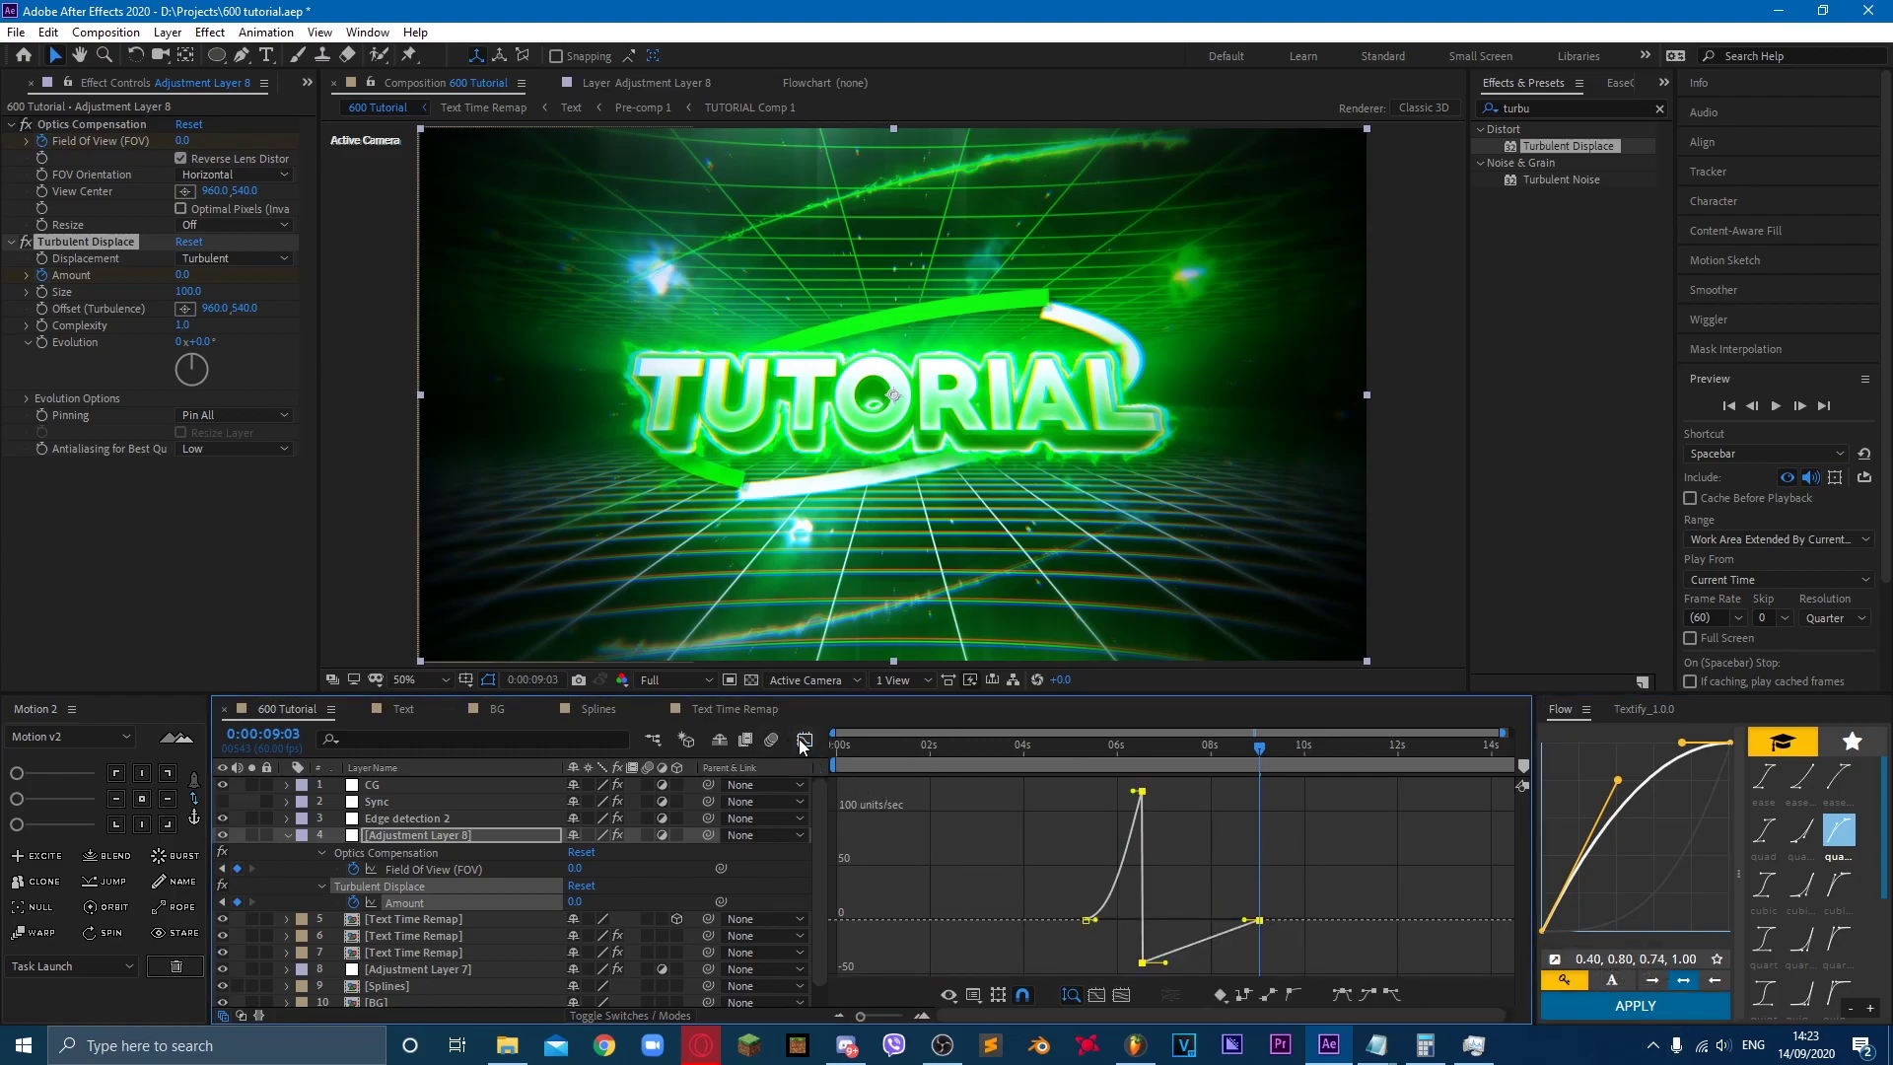
pyautogui.click(805, 740)
# Step: Preview the turbulent distortion from 0:00:05:50 and again from 0:00:05:35
pyautogui.click(1112, 764)
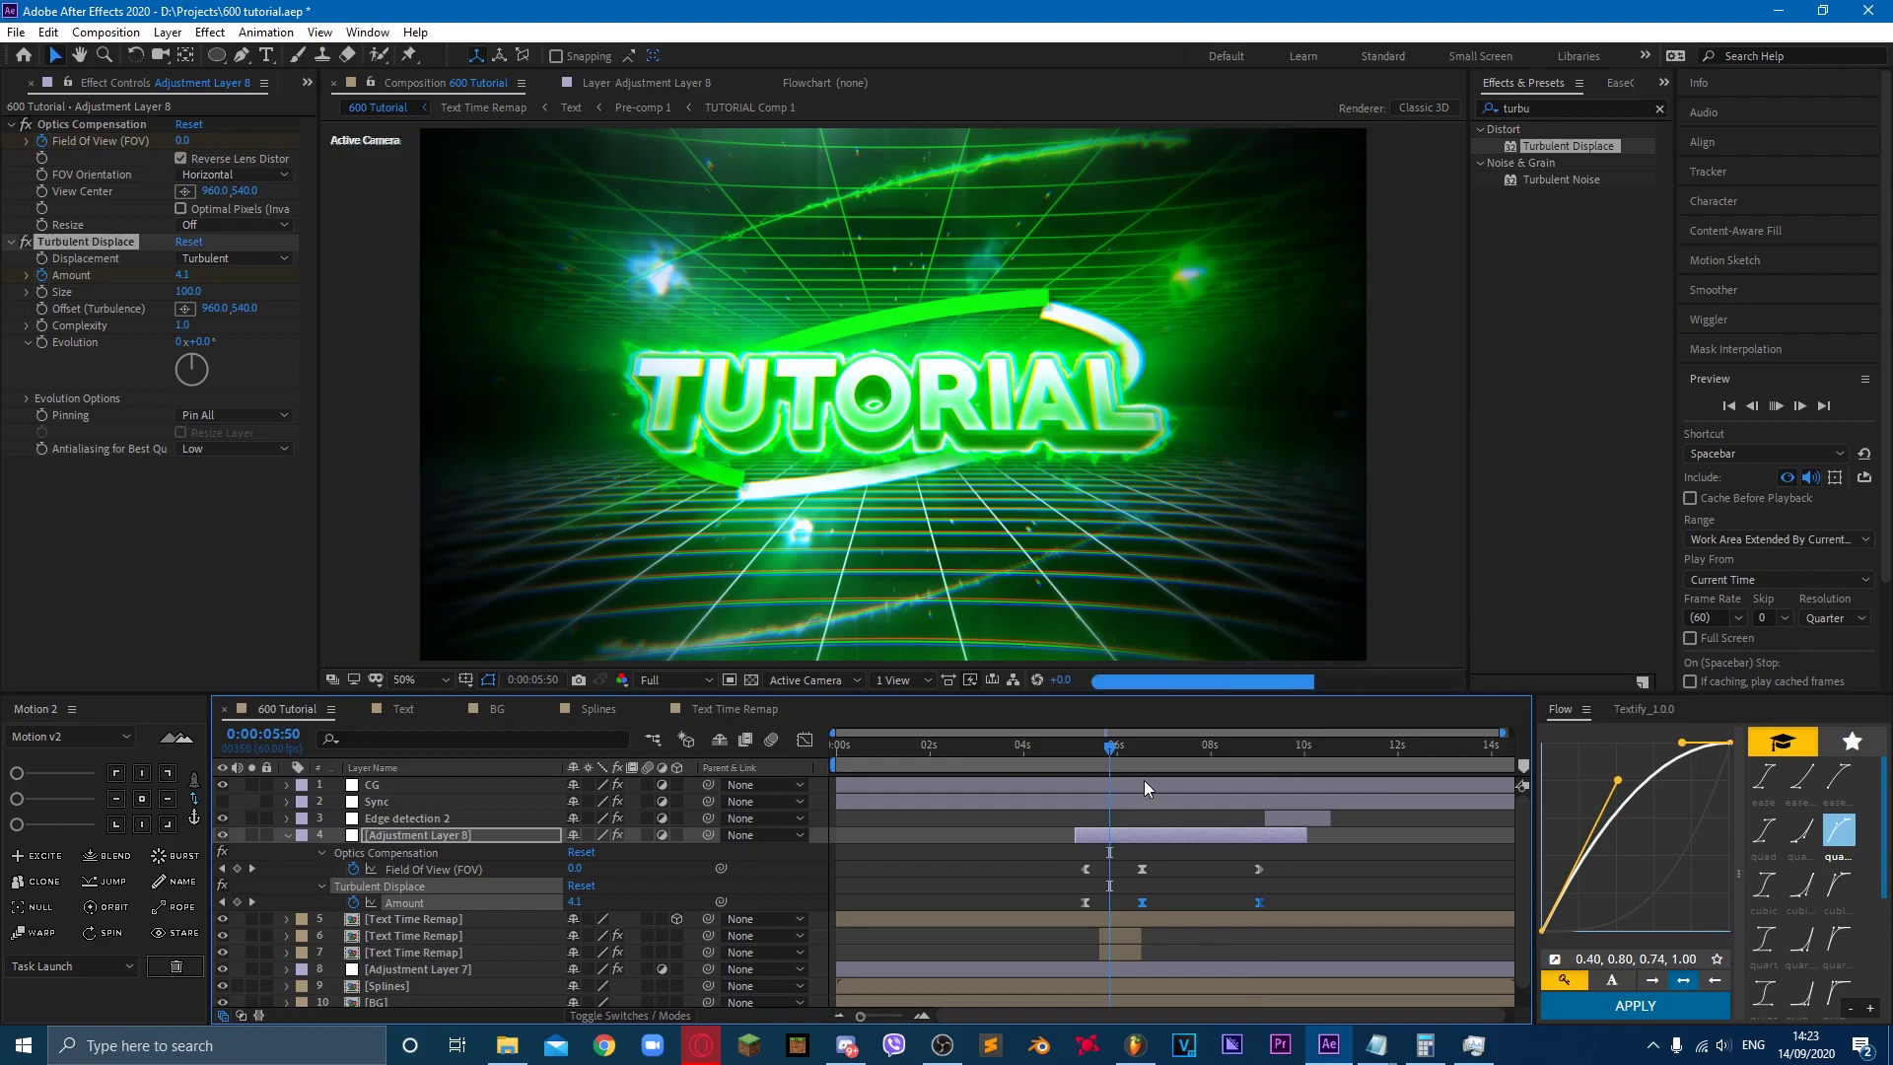
pyautogui.press('space')
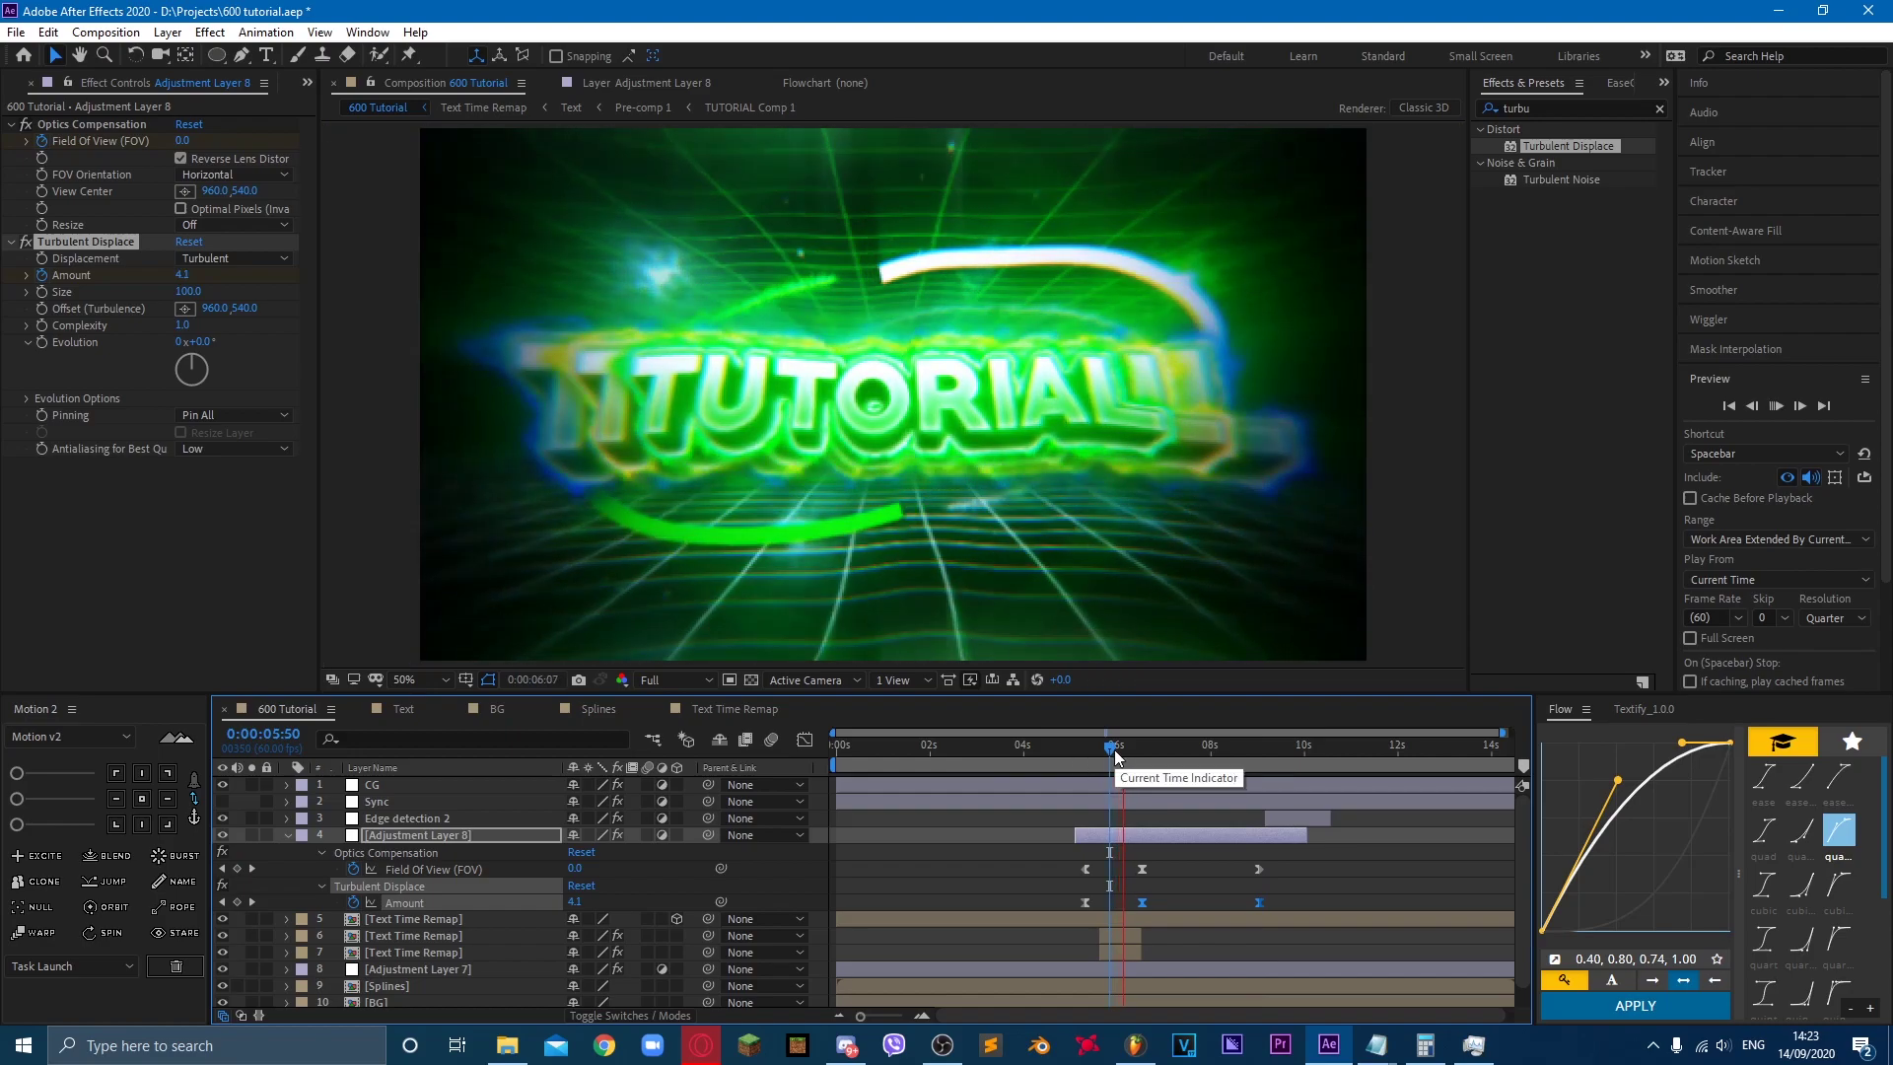
pyautogui.click(1102, 751)
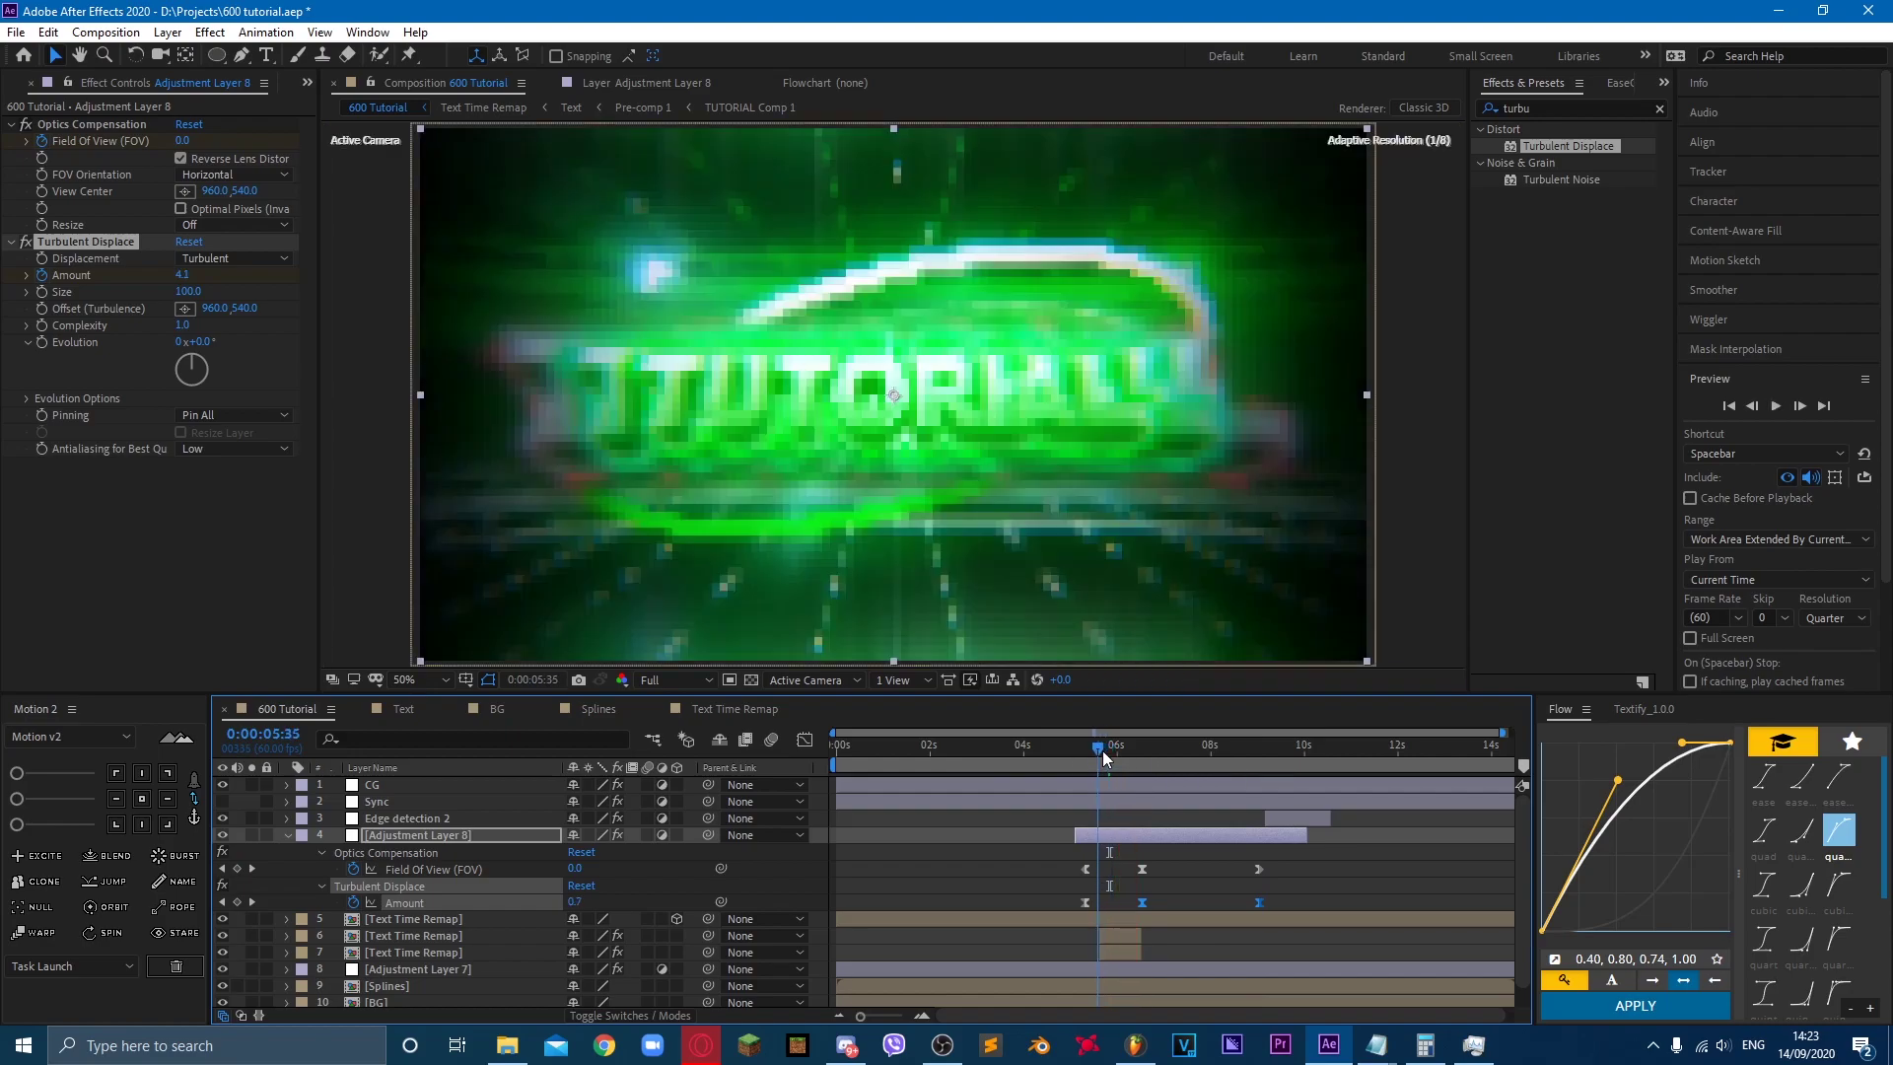
pyautogui.press('space')
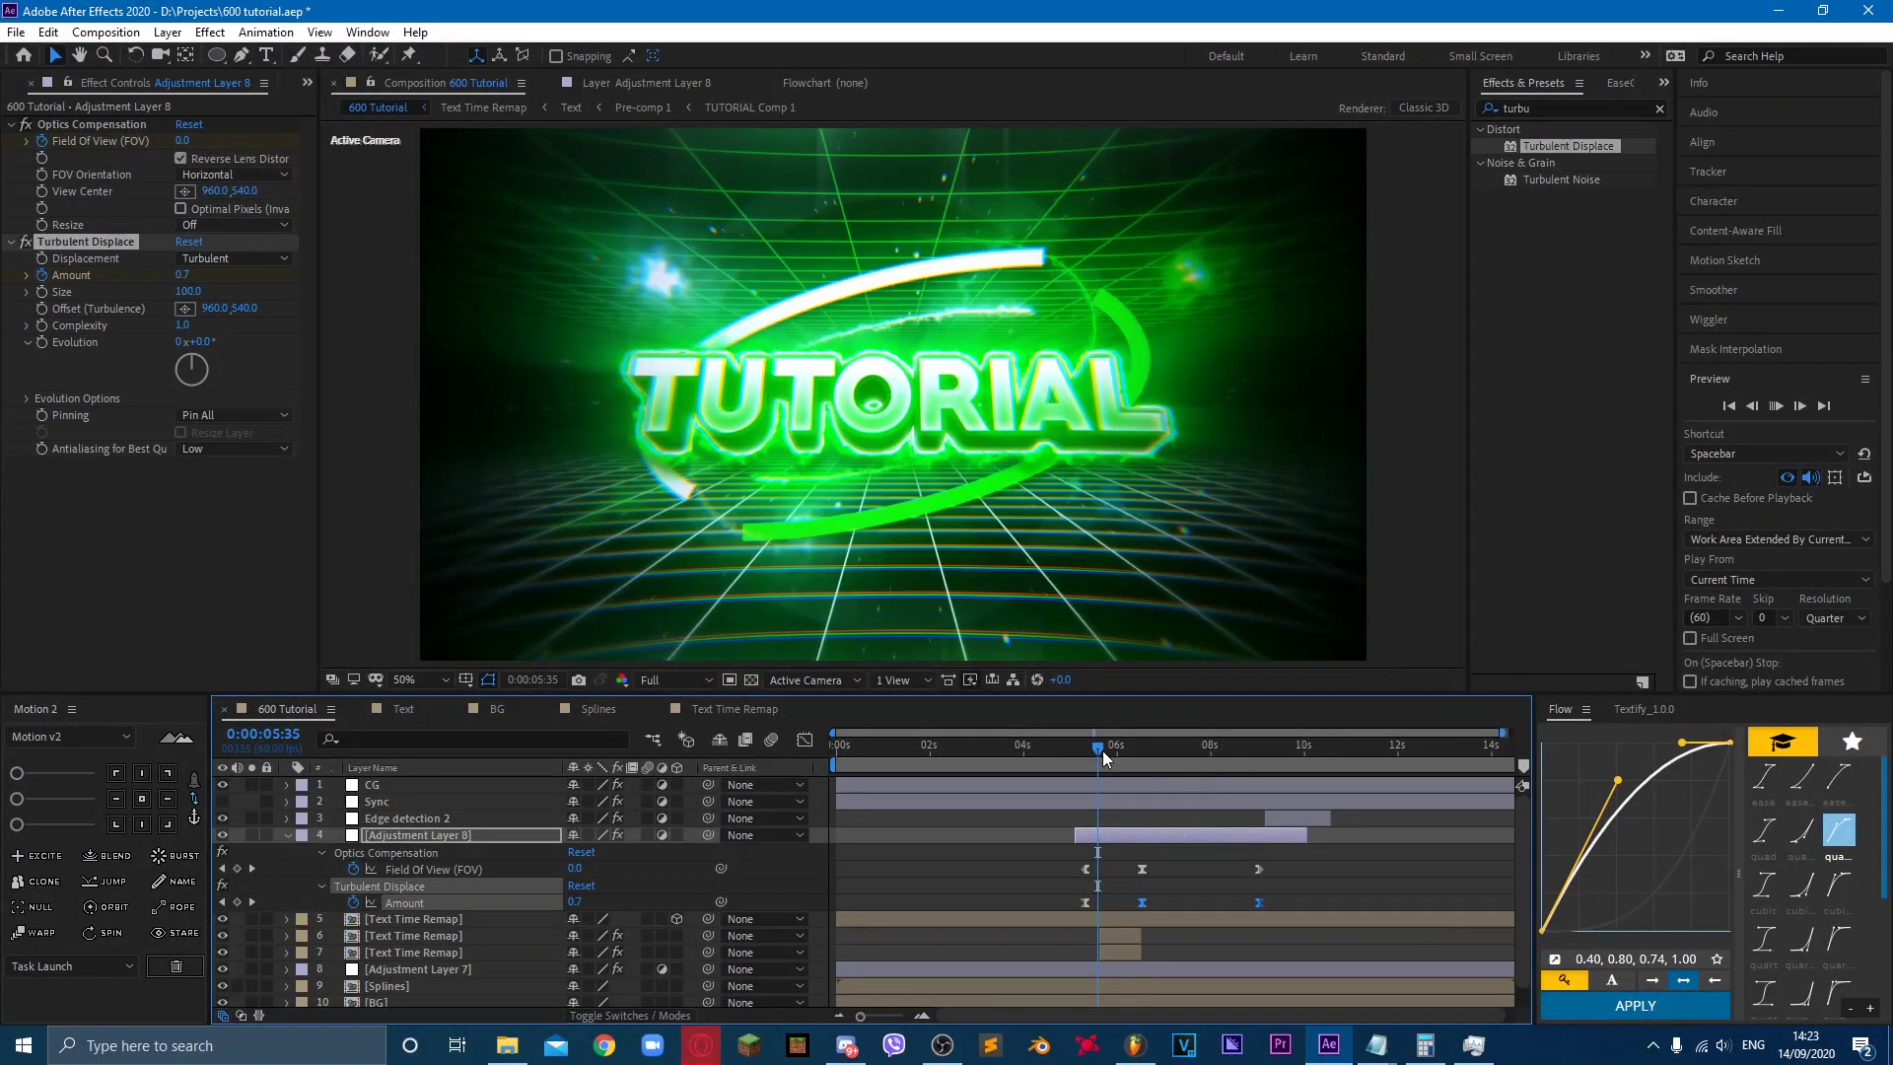
pyautogui.press('space')
# Step: Move the first Amount keyframe to about 0:00:05:42 and raise the Amount at 0:00:06:32 to 110
pyautogui.click(1103, 750)
pyautogui.moveTo(1086, 901); pyautogui.dragTo(1105, 903)
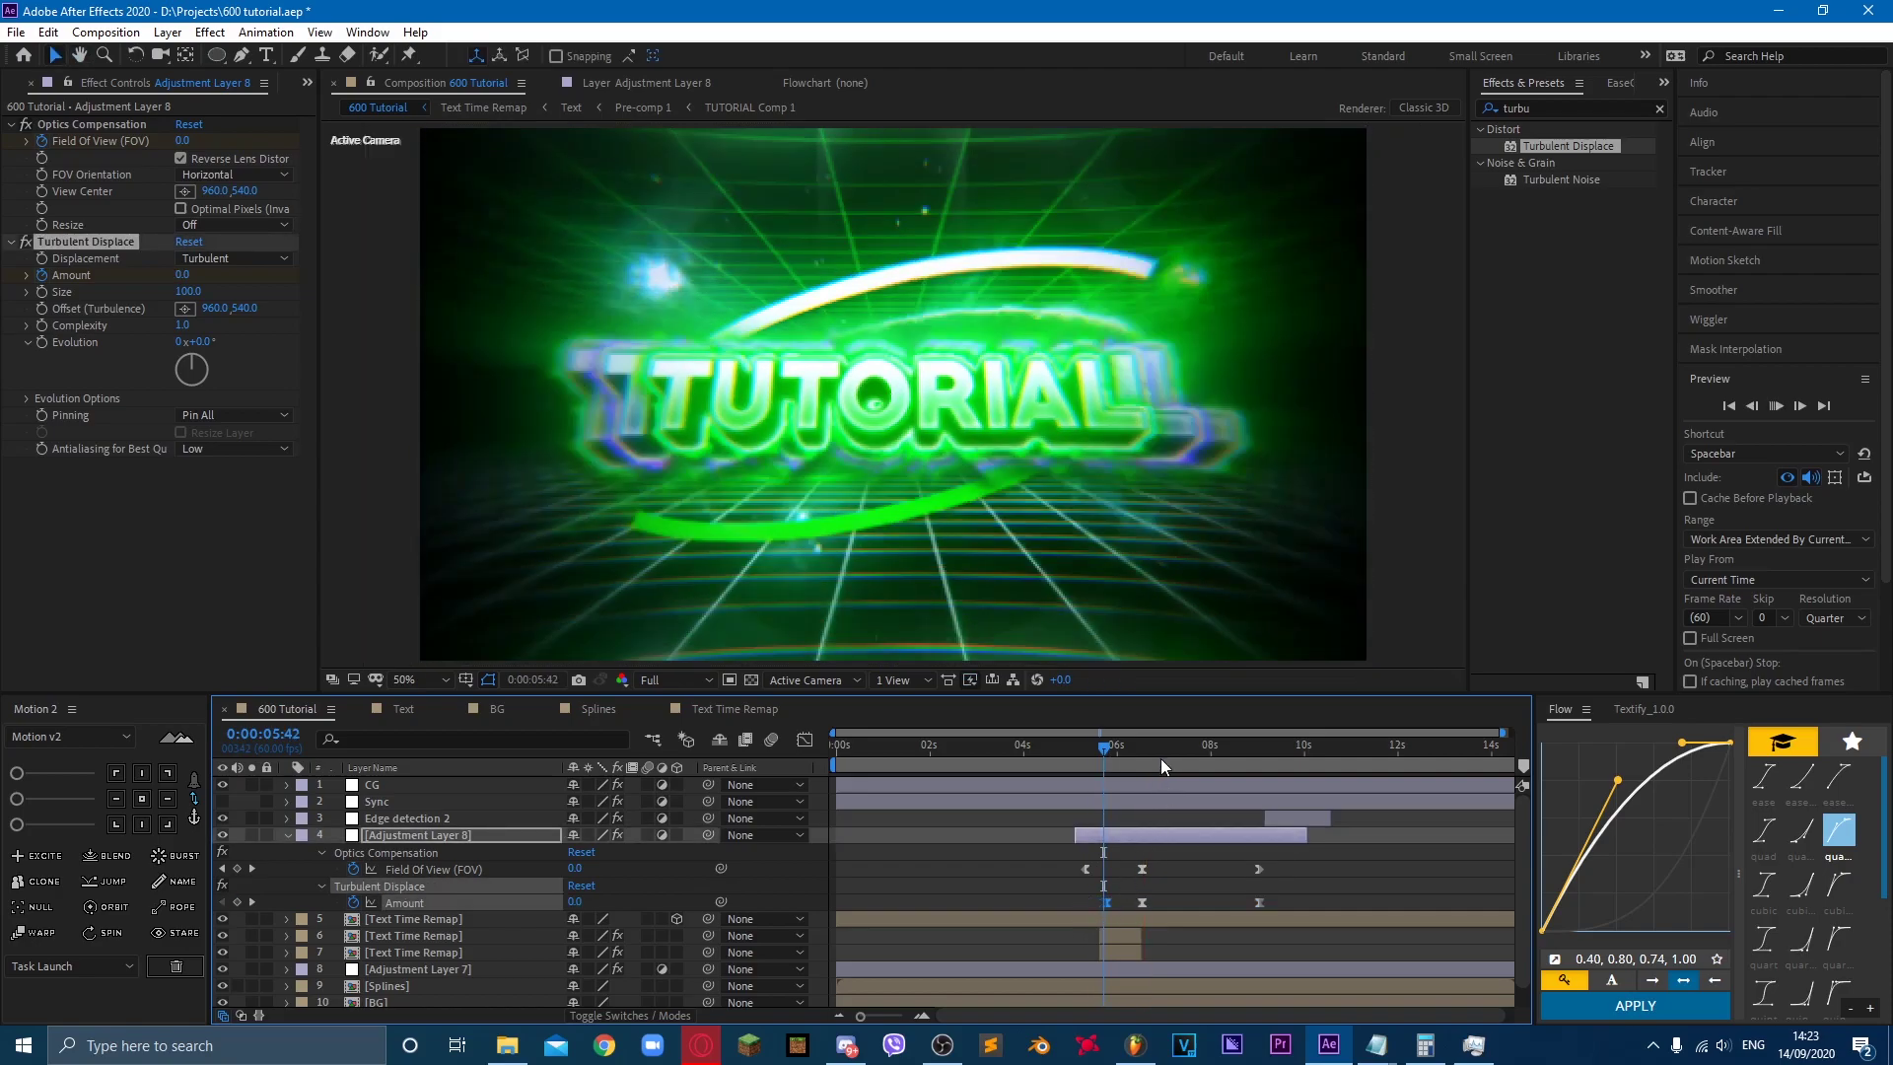
pyautogui.press('k')
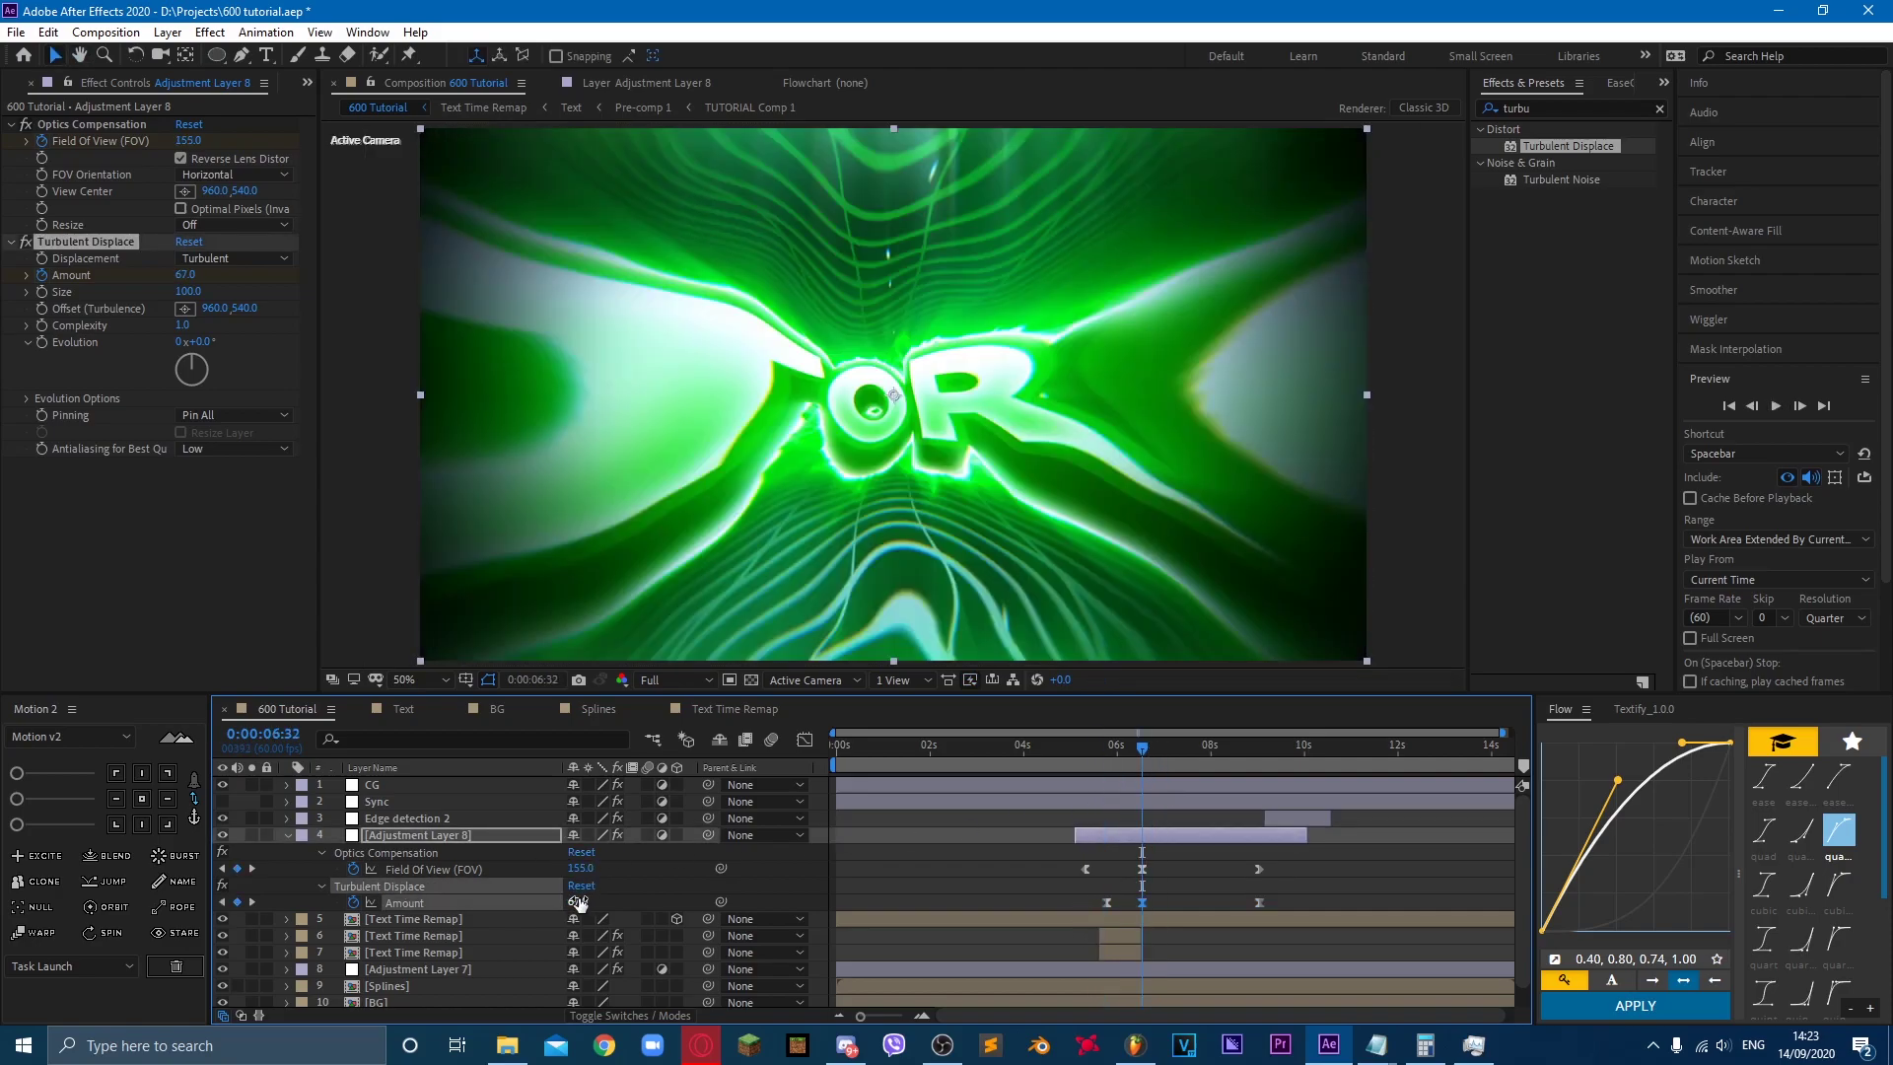
pyautogui.moveTo(586, 900); pyautogui.dragTo(641, 870)
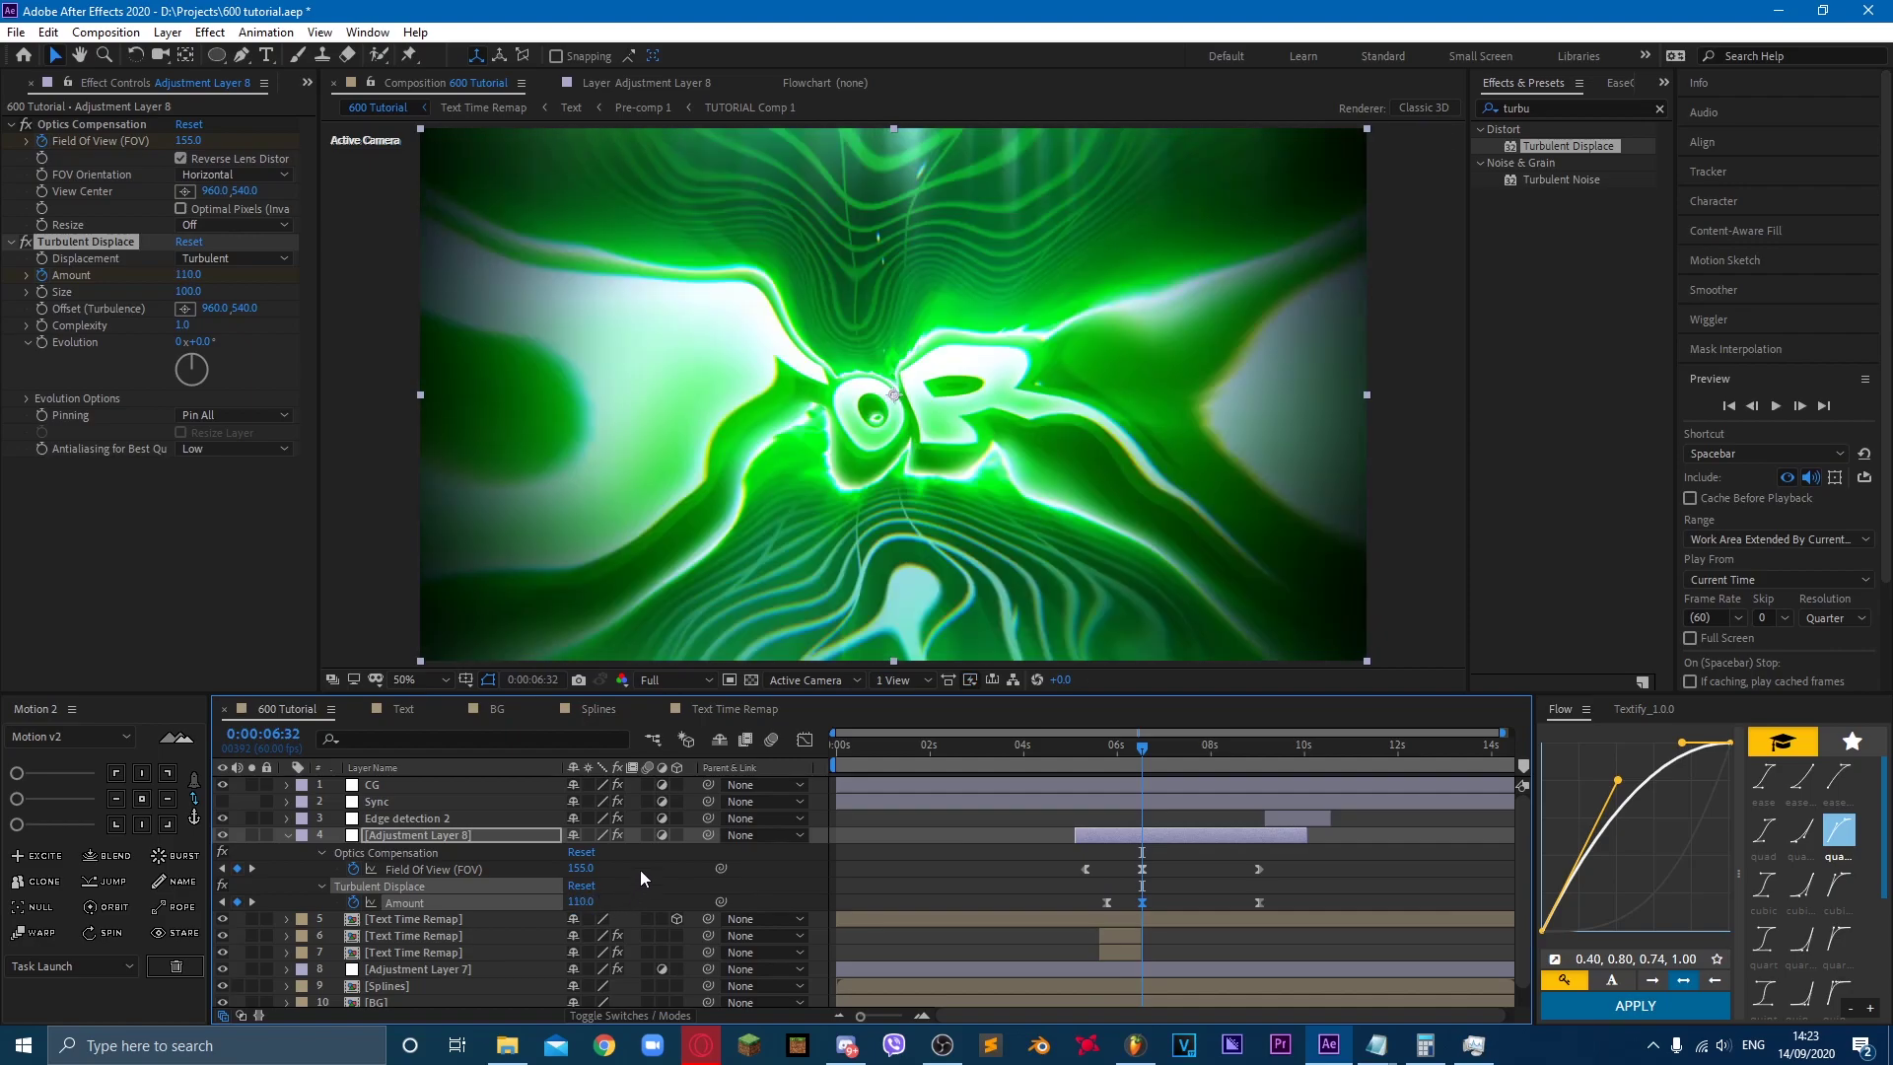
# Step: Keyframe Turbulent Displace Evolution from 0° at 0:00:06:32 to more than one full revolution at 0:00:09:03
pyautogui.click(43, 336)
pyautogui.press('u')
pyautogui.press('u')
pyautogui.moveTo(1157, 771); pyautogui.dragTo(1259, 766)
pyautogui.moveTo(593, 953); pyautogui.dragTo(980, 937)
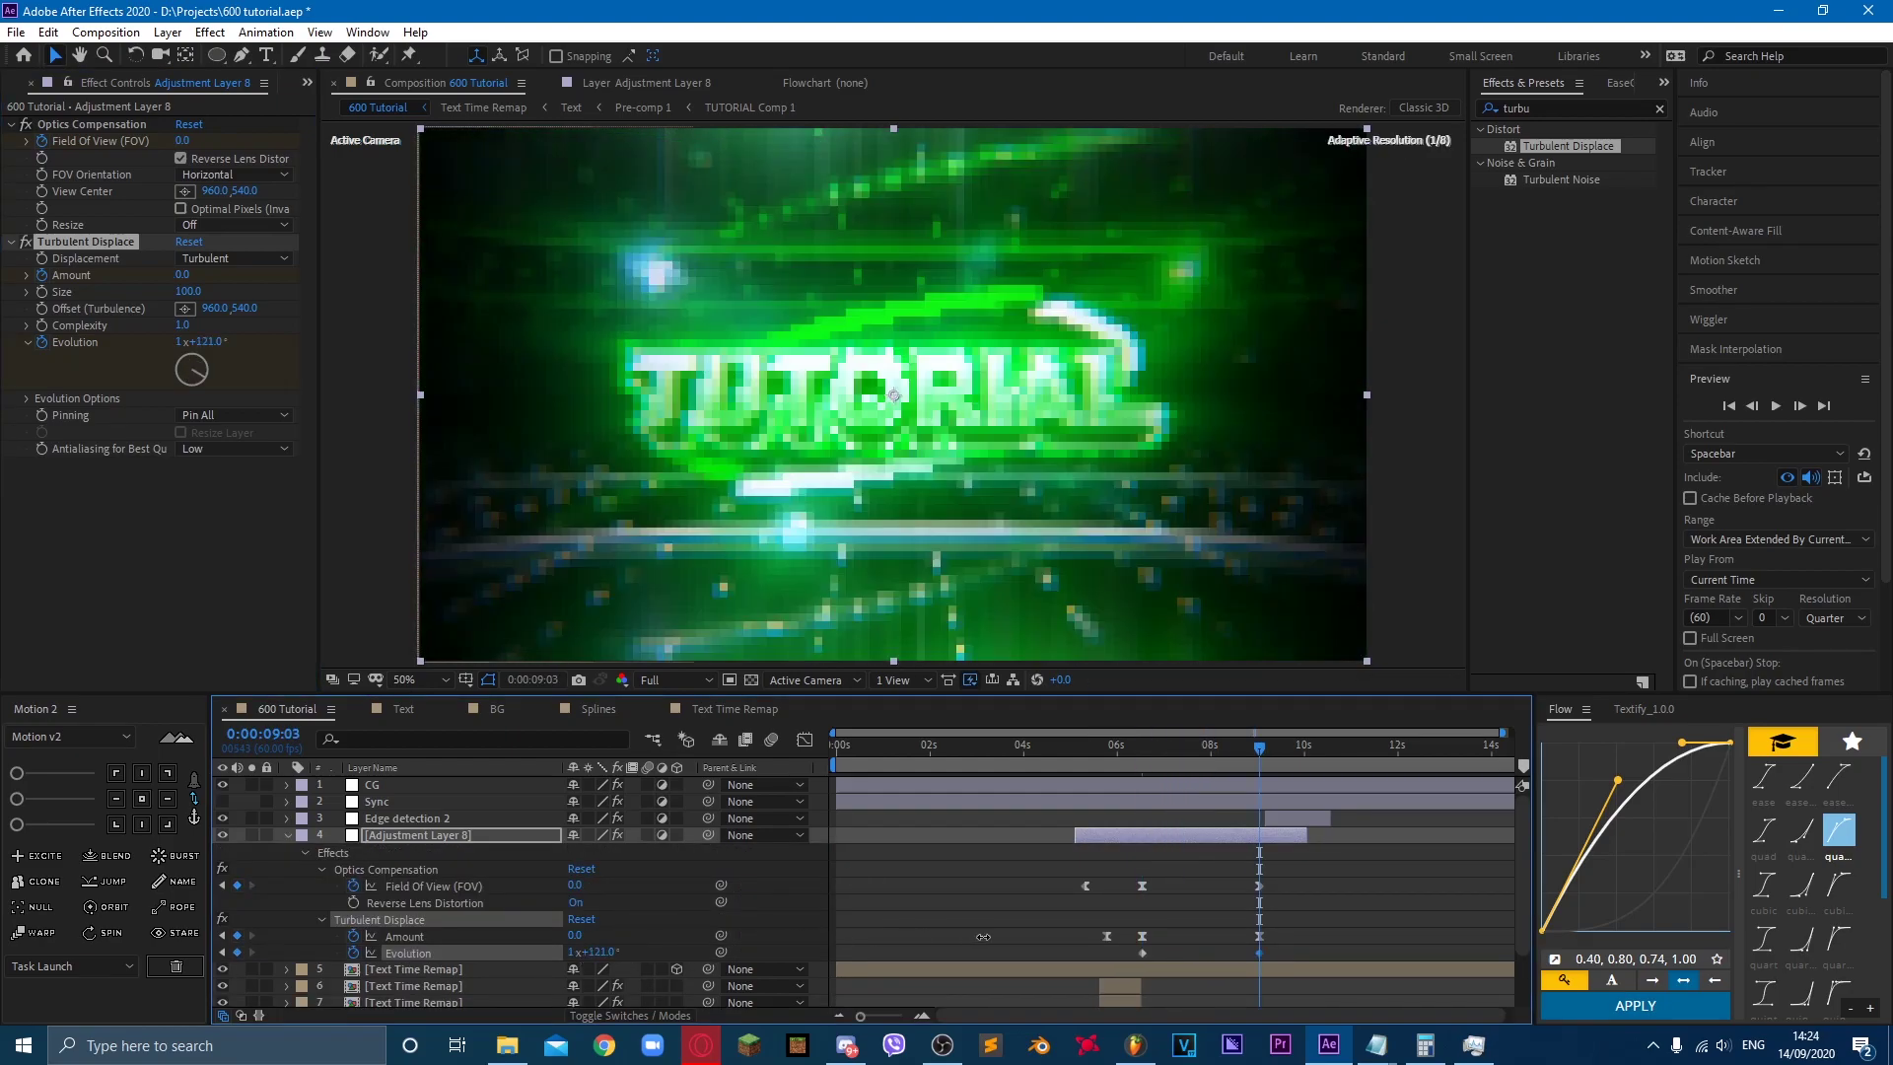
# Step: Preview the evolving turbulence from 0:00:06:41
pyautogui.click(1150, 751)
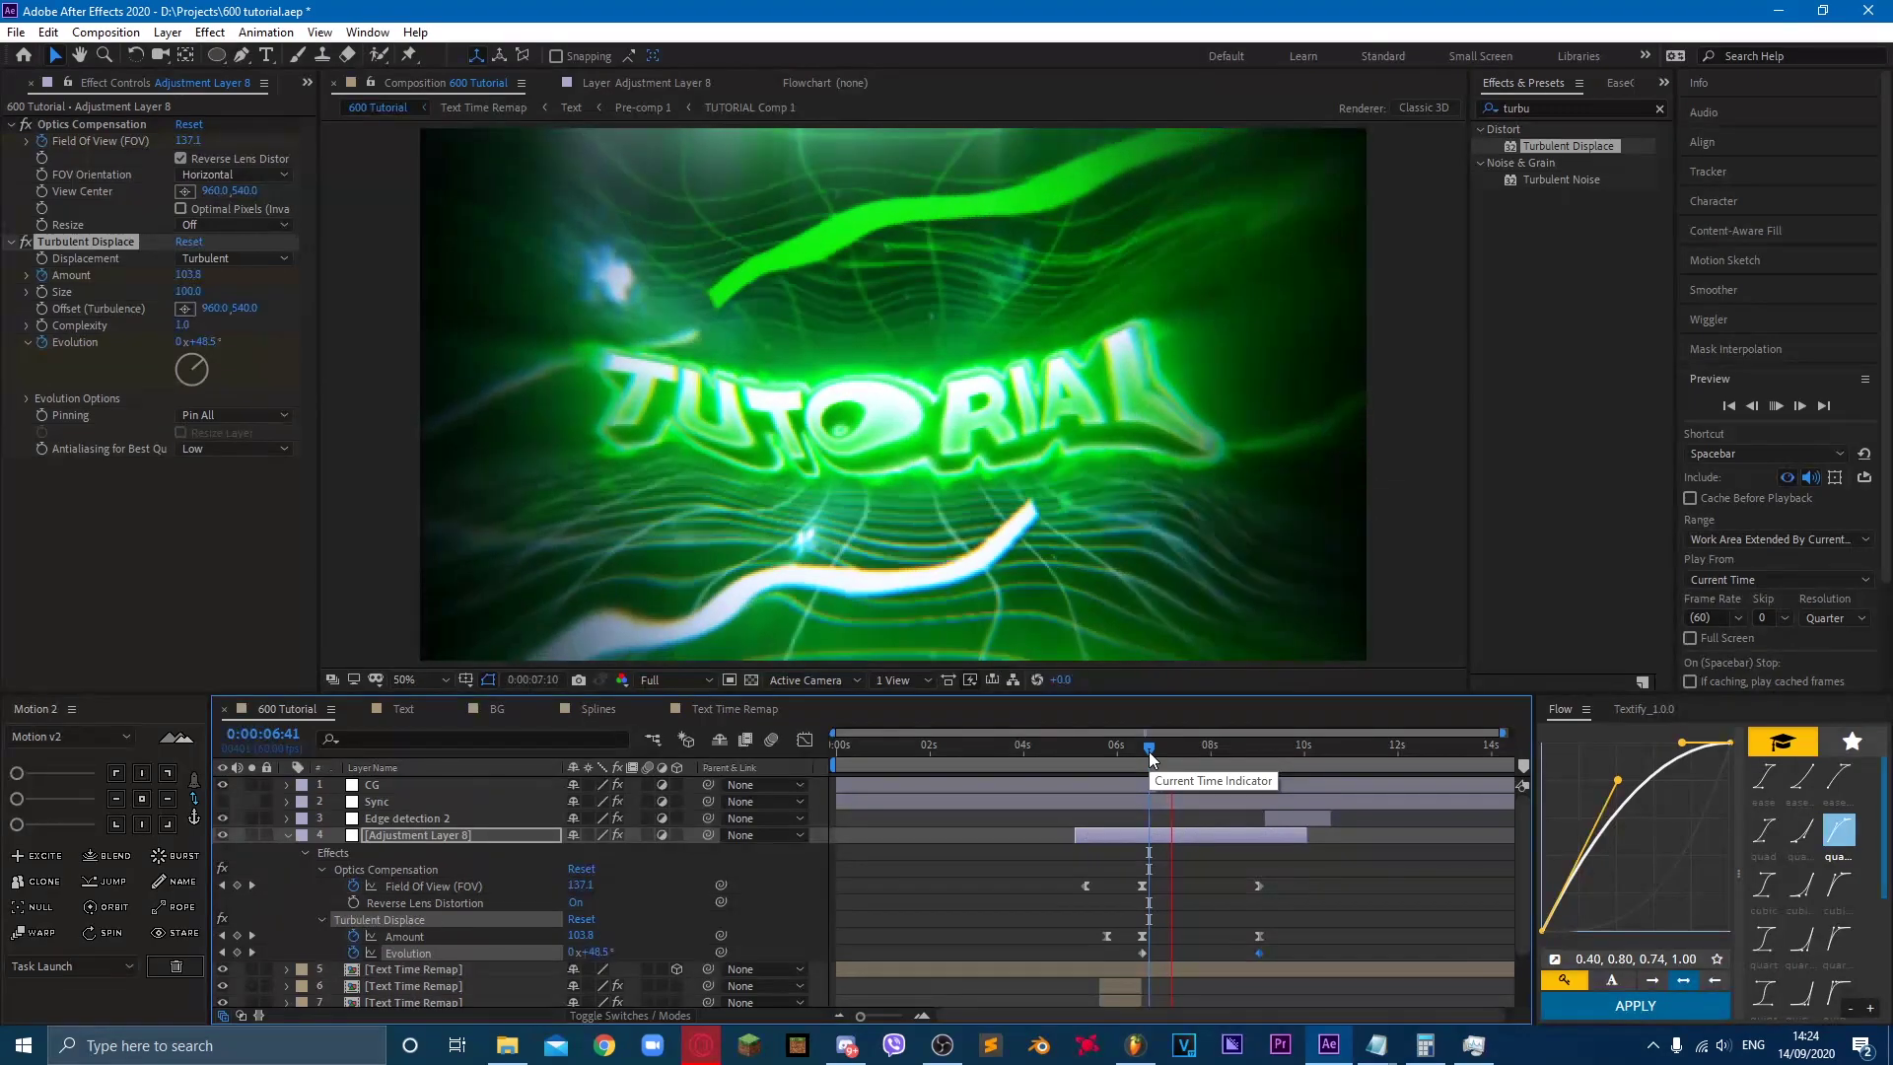
pyautogui.press('space')
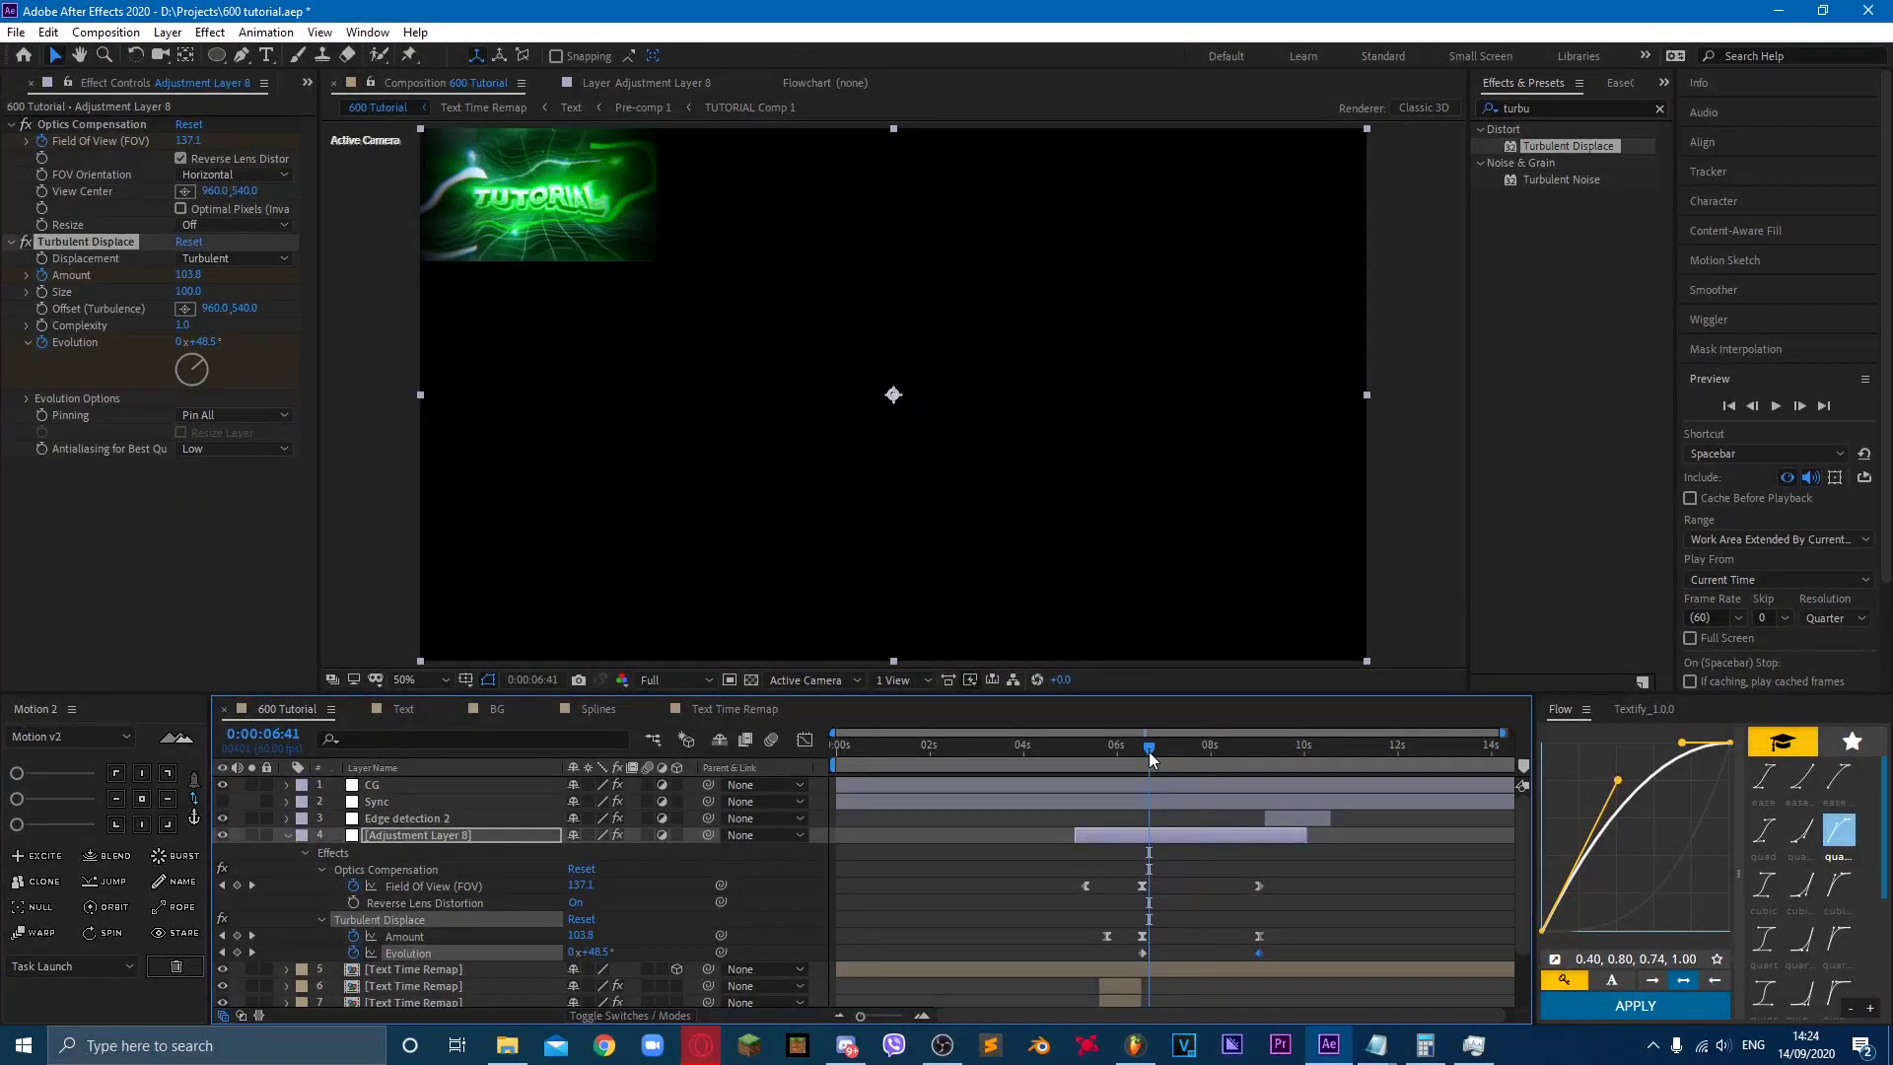
pyautogui.press('space')
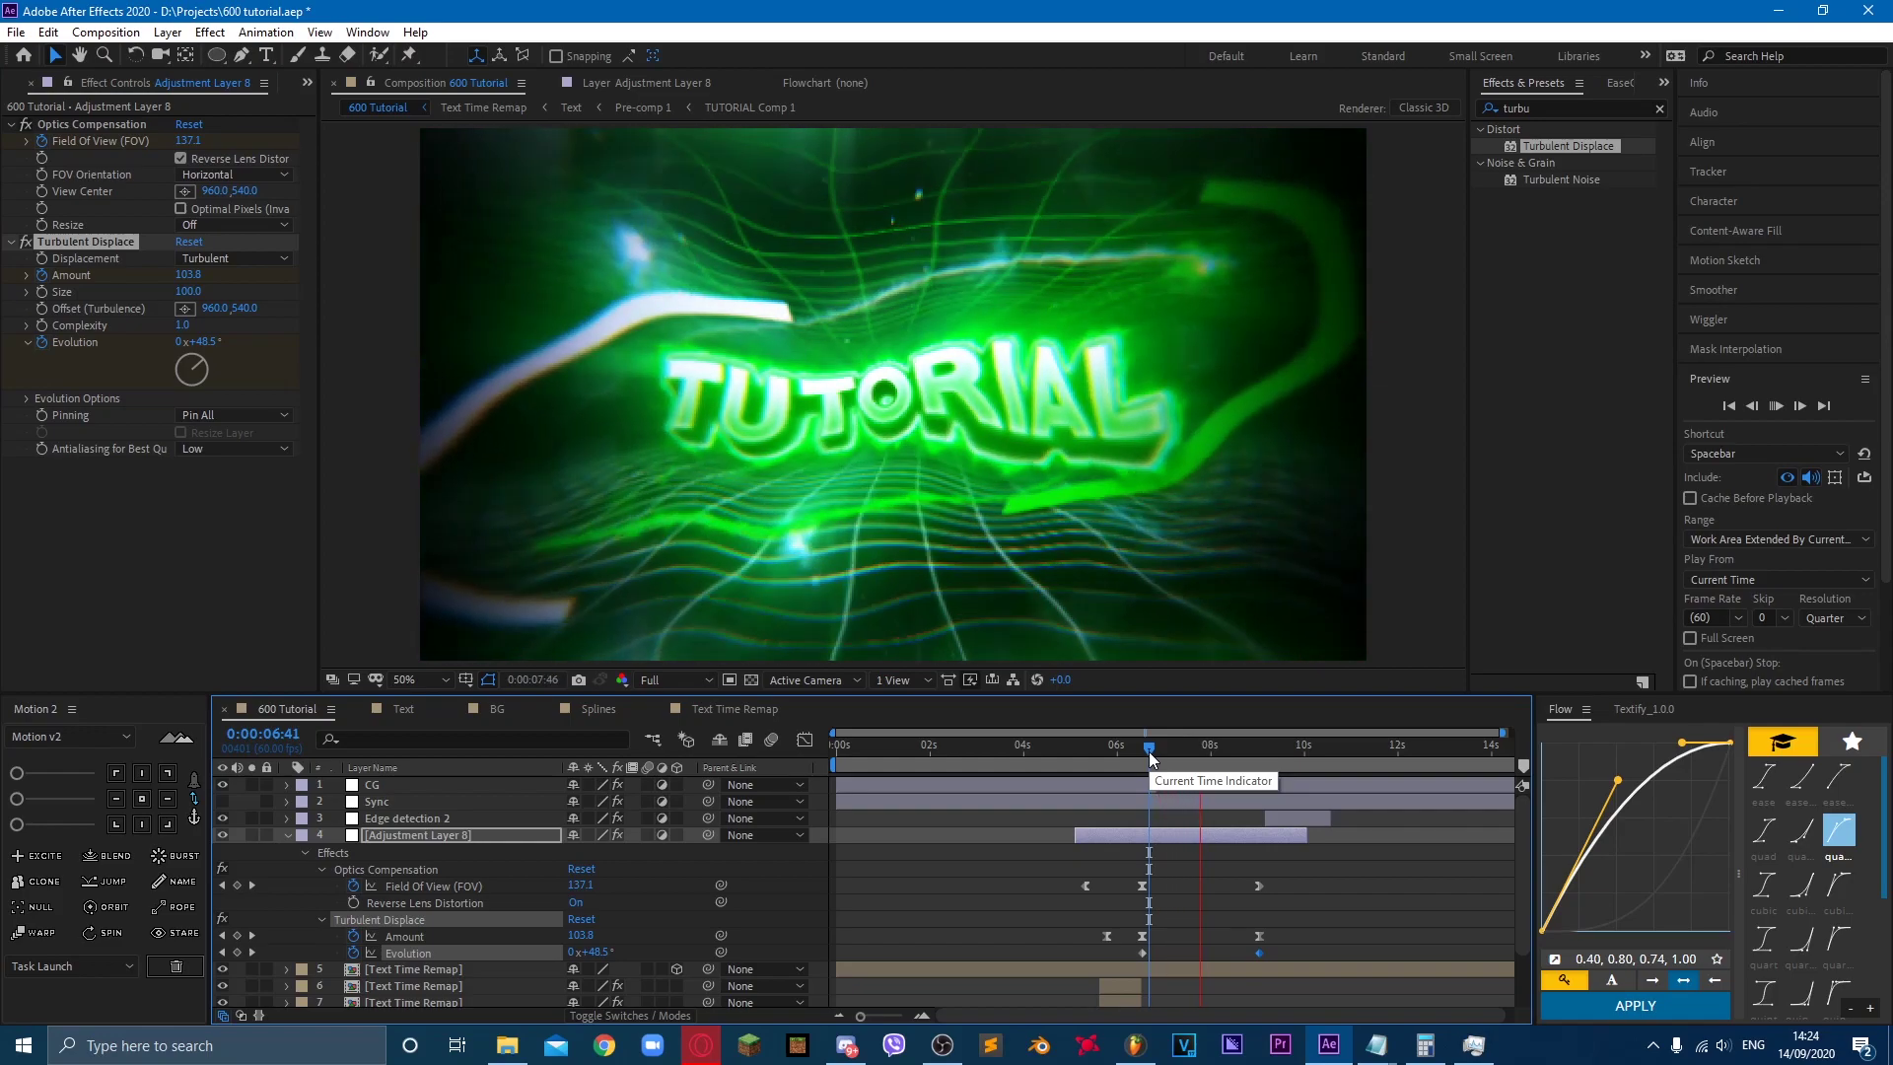
# Step: Move the last Amount keyframe earlier to about 0:00:07:57 and return to 0:00:06:18
pyautogui.moveTo(1150, 752); pyautogui.dragTo(1175, 752)
pyautogui.moveTo(1259, 936); pyautogui.dragTo(1215, 947)
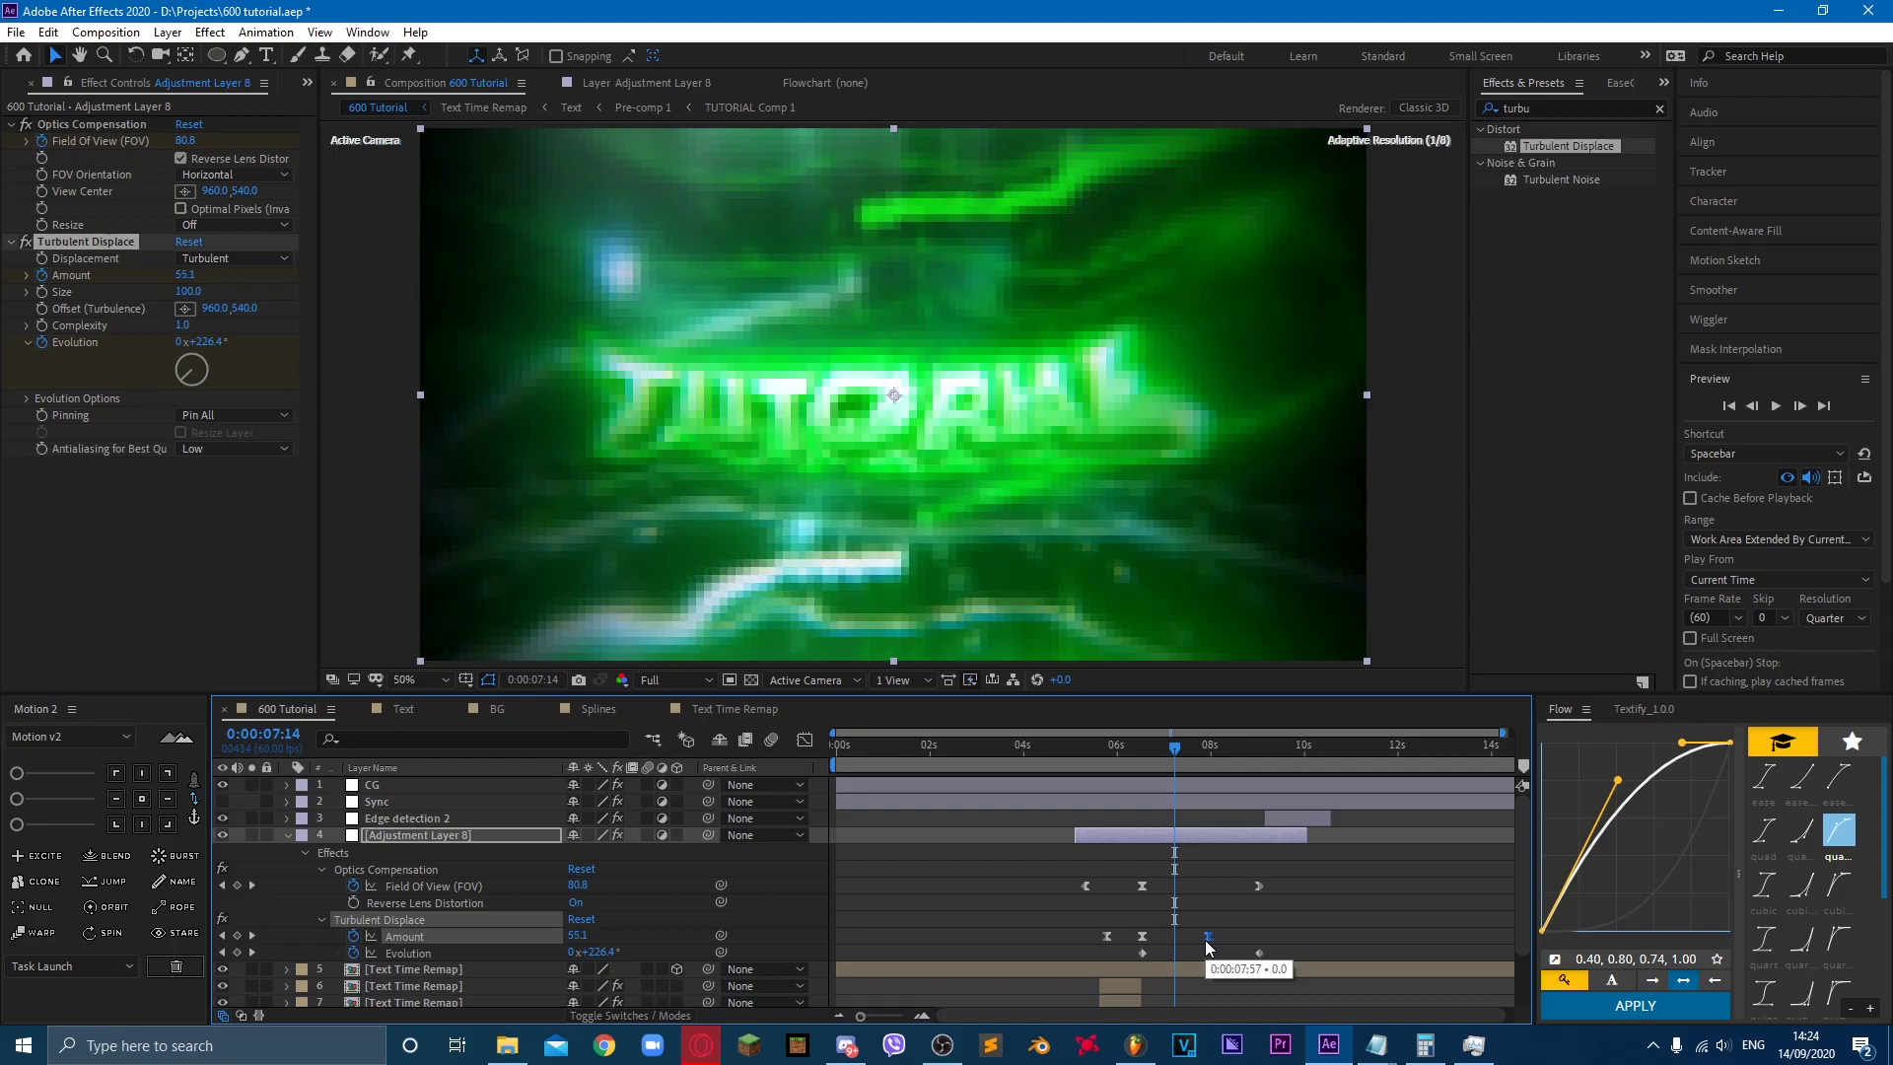
pyautogui.click(1132, 759)
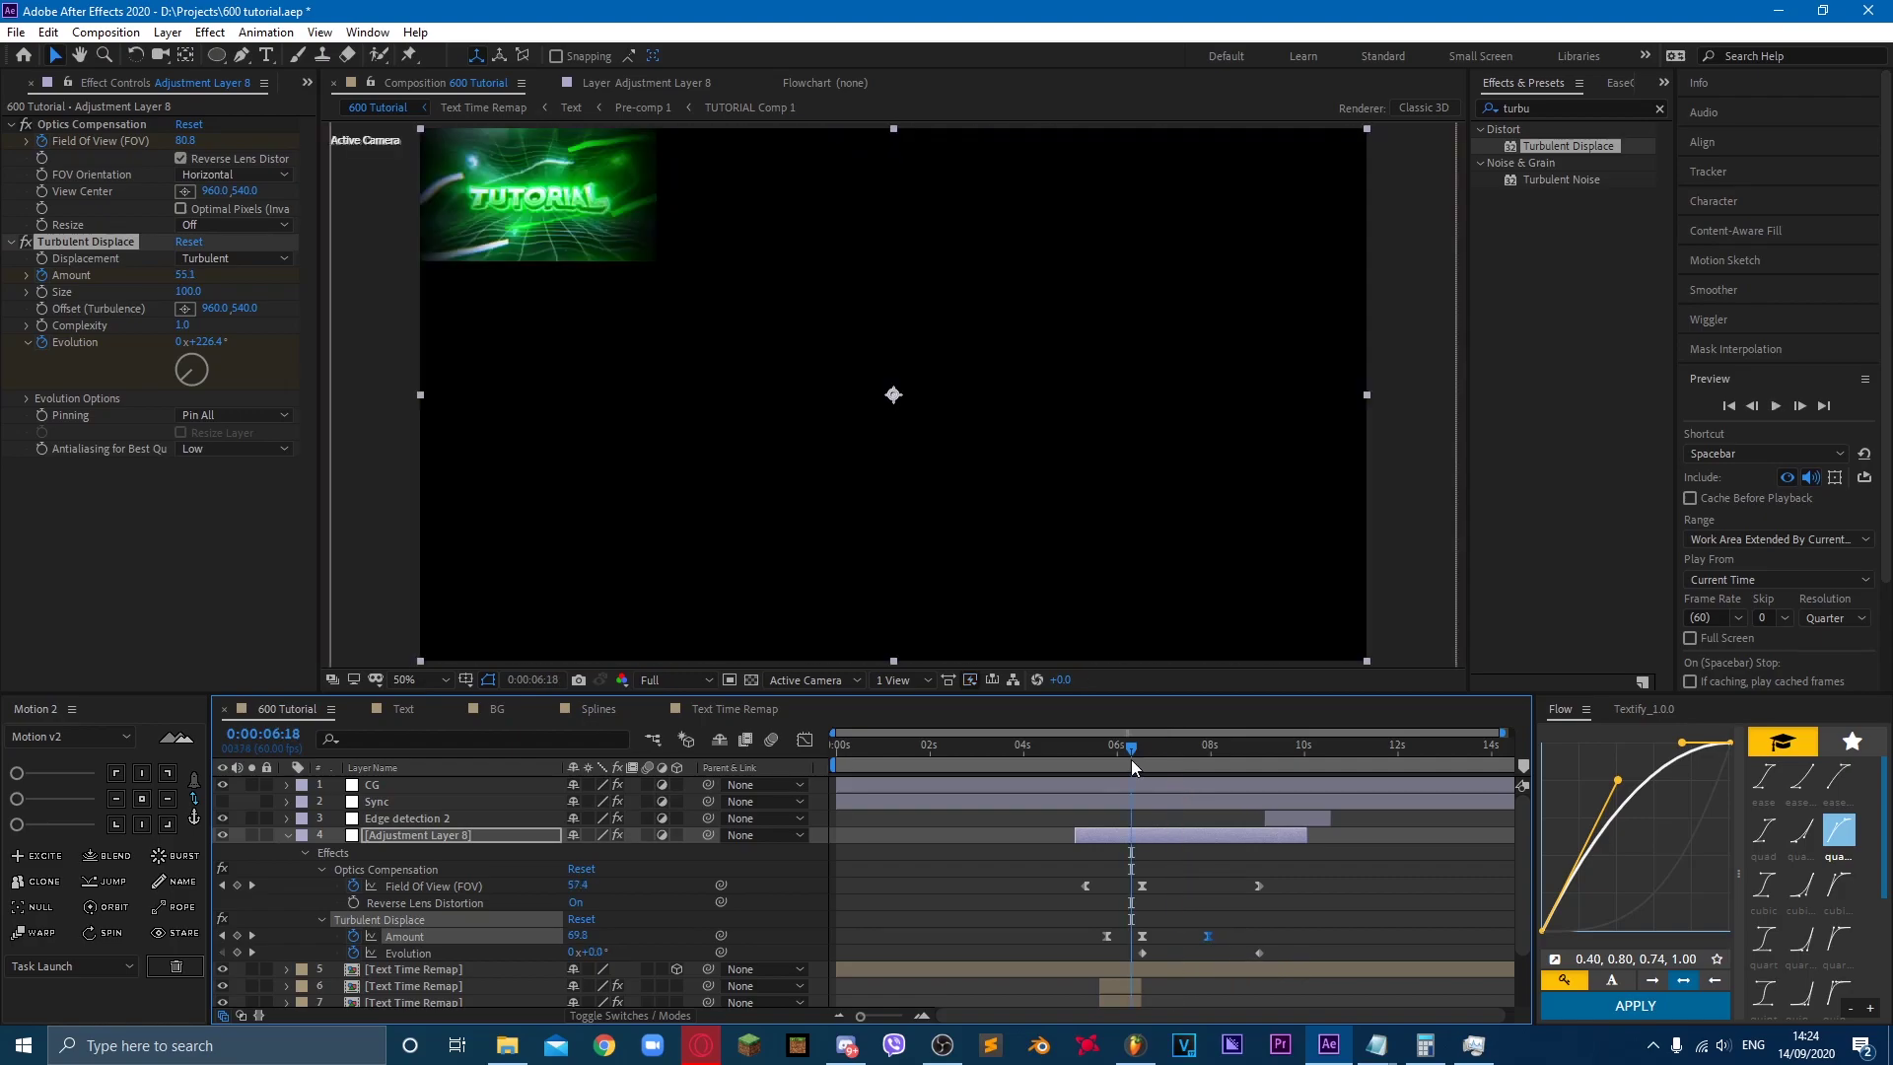
# Step: Apply the quart ease-out curve 0.26, 1.00, 0.48, 1.00 to the last two Turbulent Displace Amount keyframes and preview from 0:00:06:18
pyautogui.keyDown('shift'); pyautogui.click(1142, 937); pyautogui.keyUp('shift')
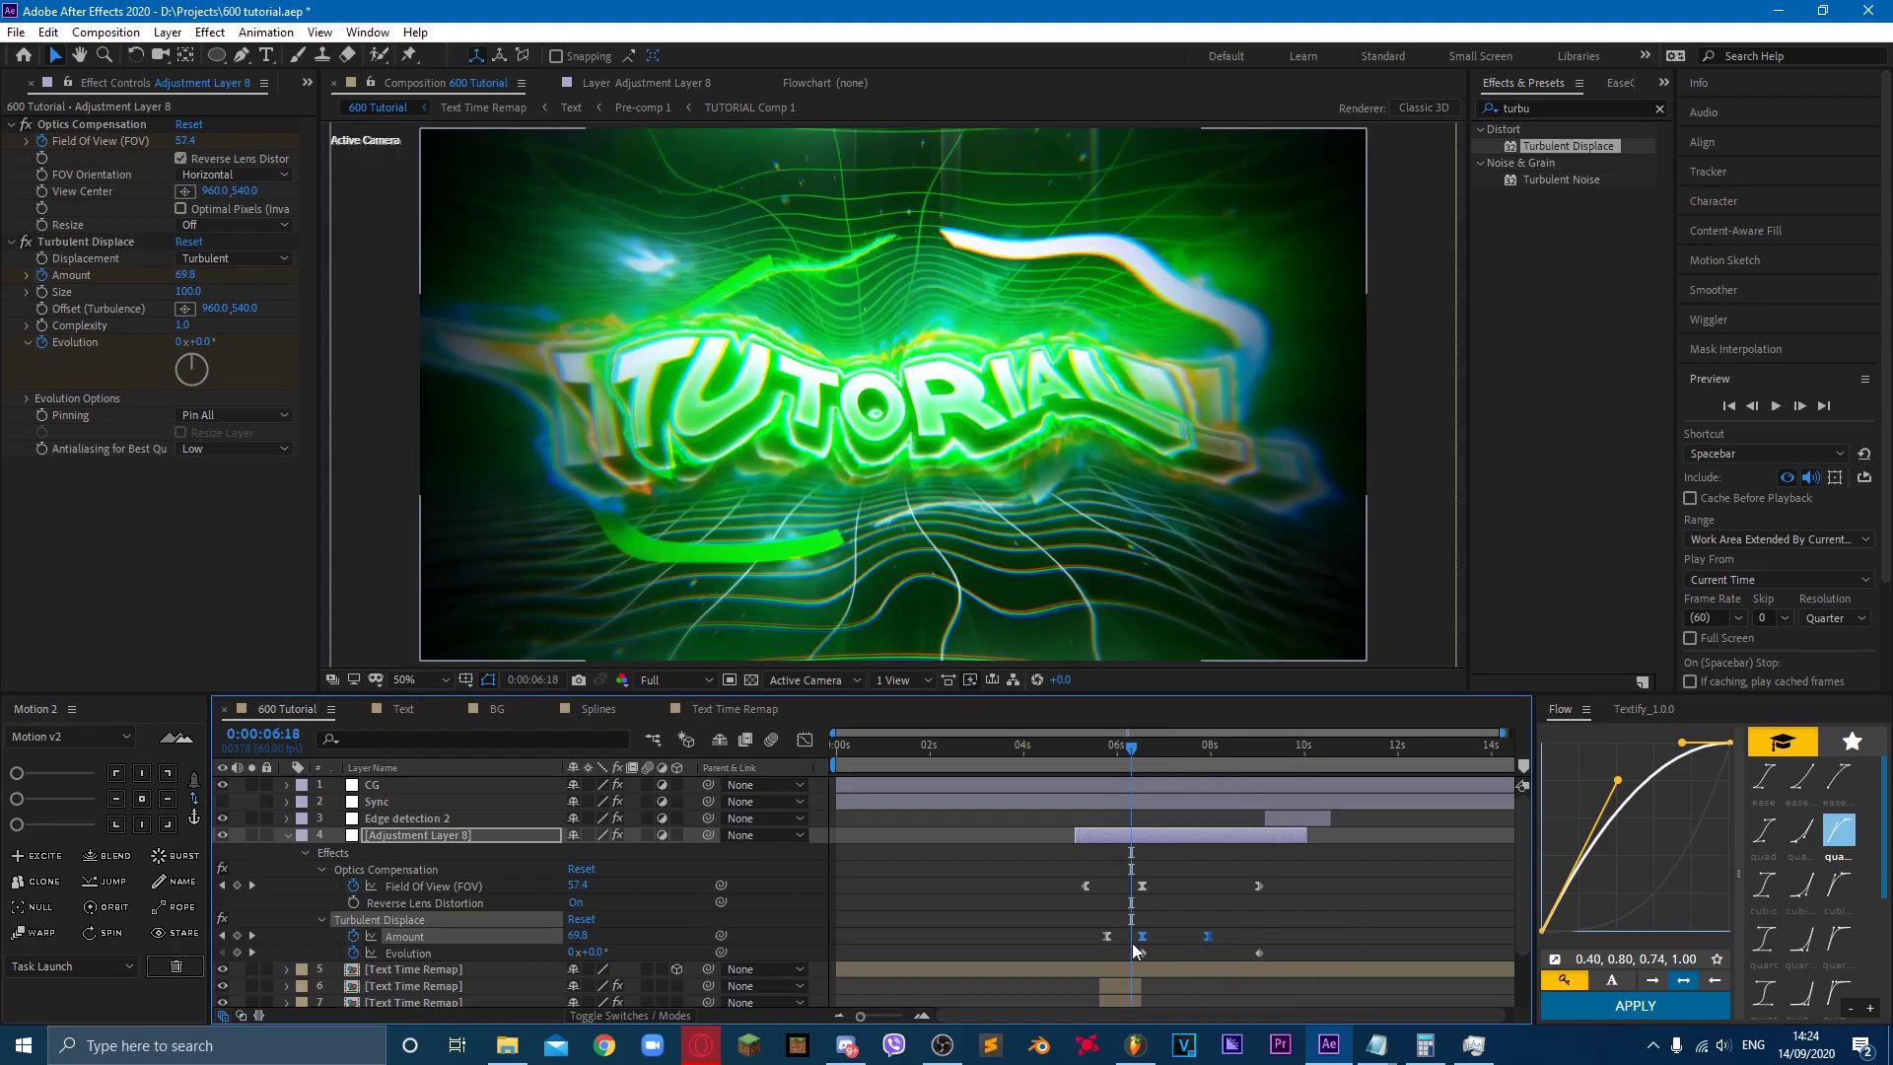
pyautogui.click(1823, 920)
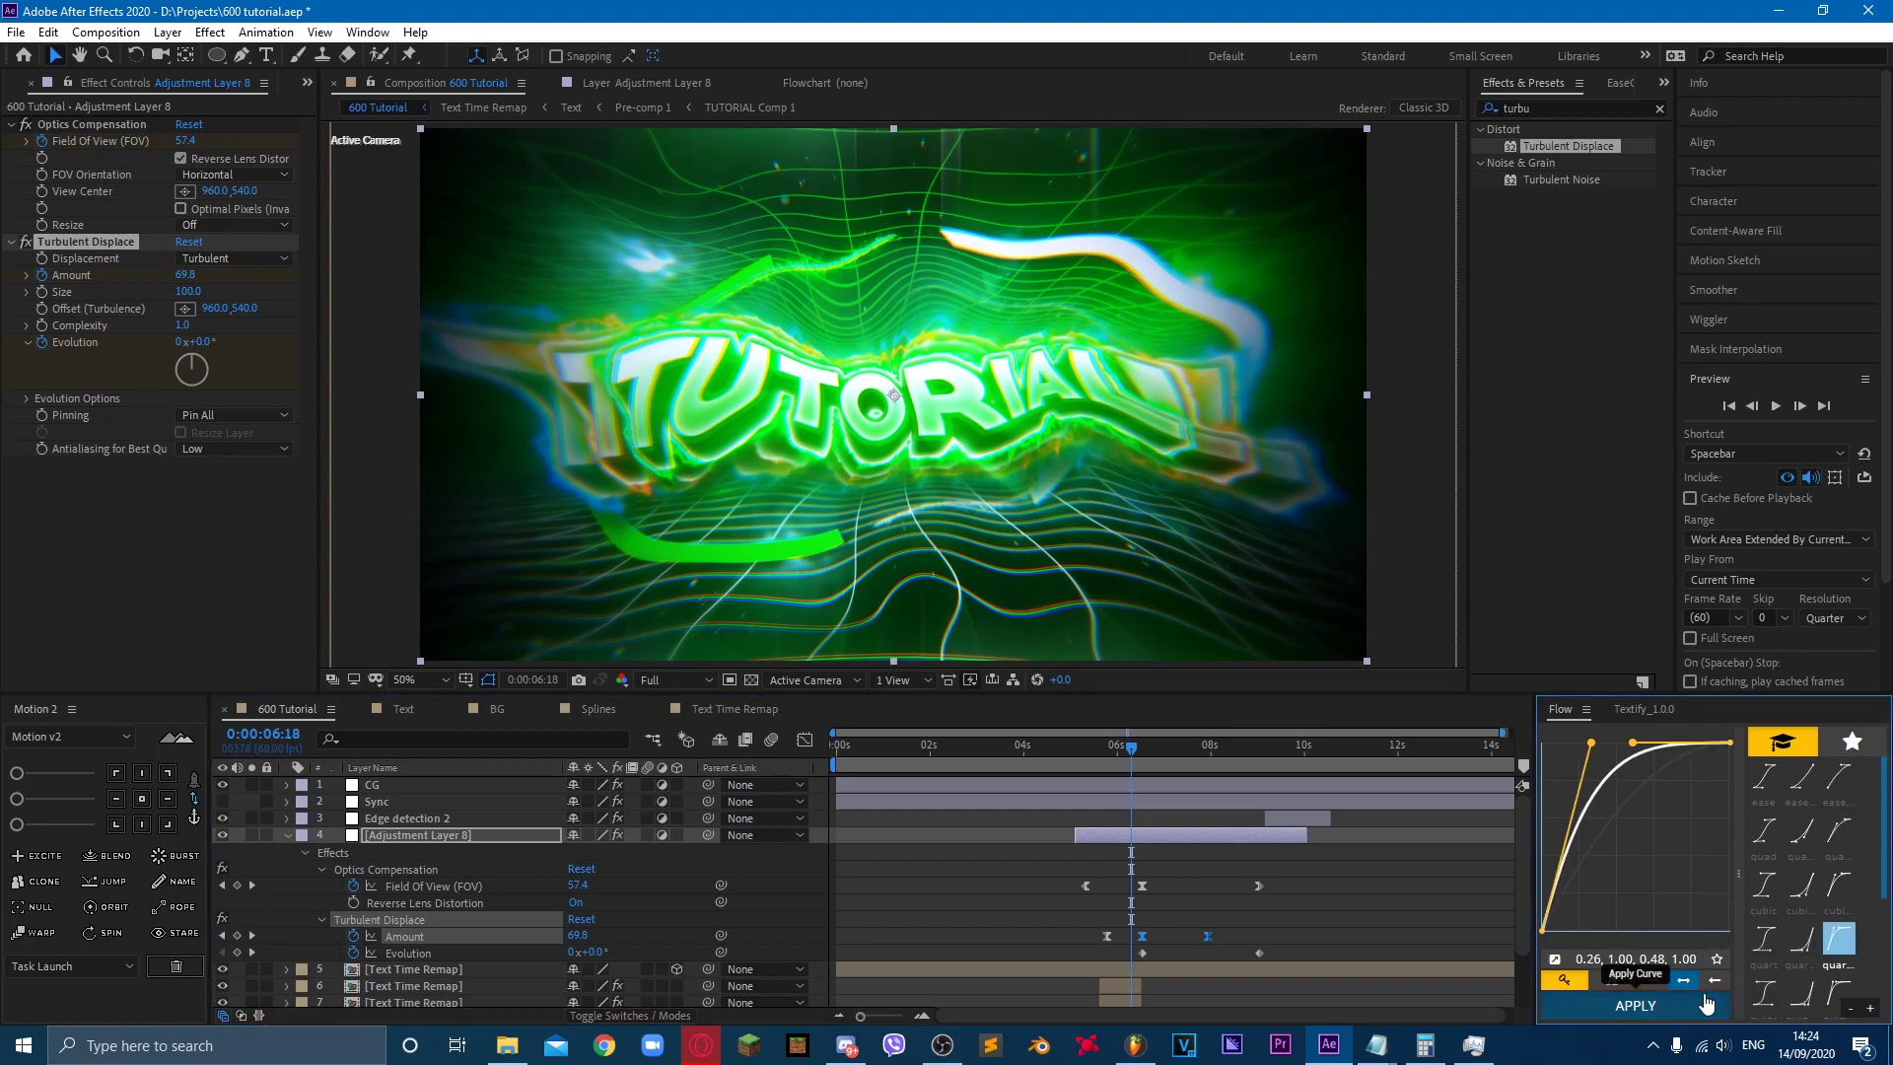
pyautogui.click(1130, 757)
pyautogui.press('space')
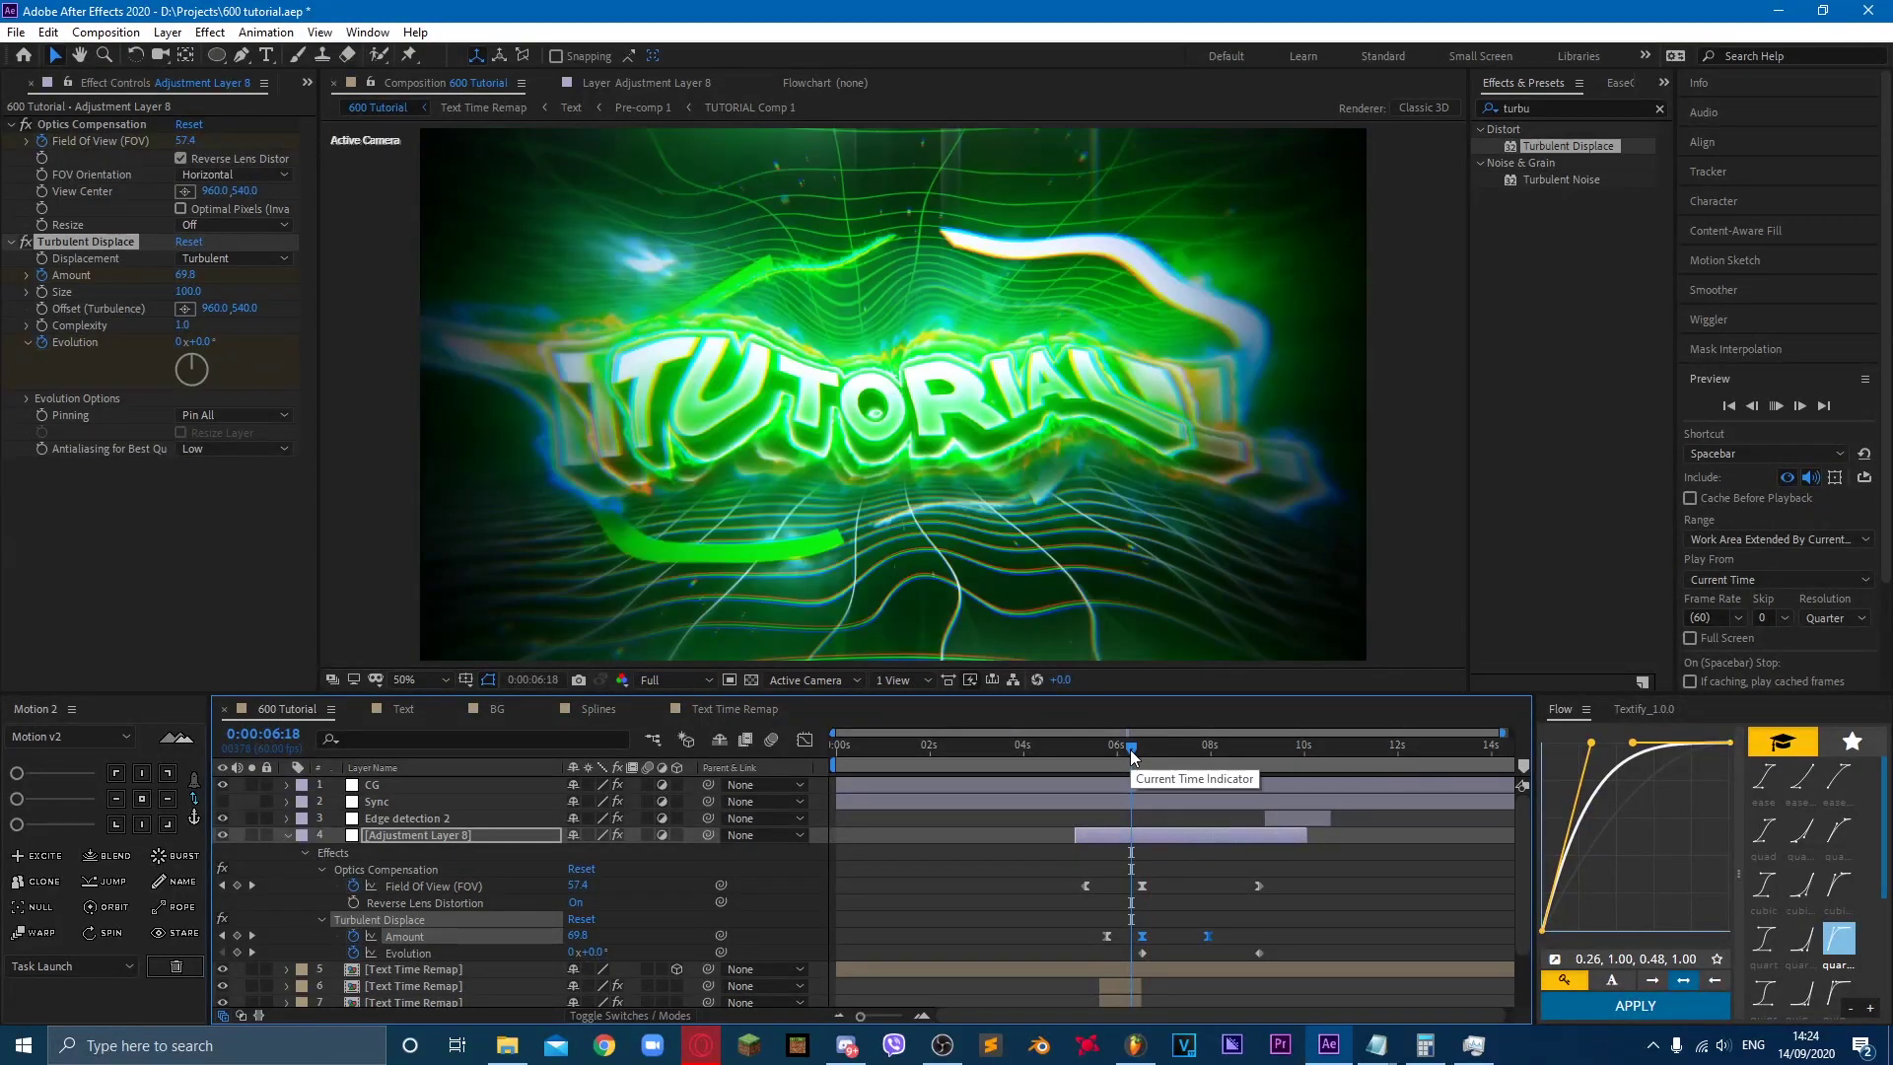
# Step: Apply the same quart ease-out curve to both Turbulent Displace Evolution keyframes and preview the result from 0:00:05:58
pyautogui.moveTo(1130, 750); pyautogui.dragTo(1103, 746)
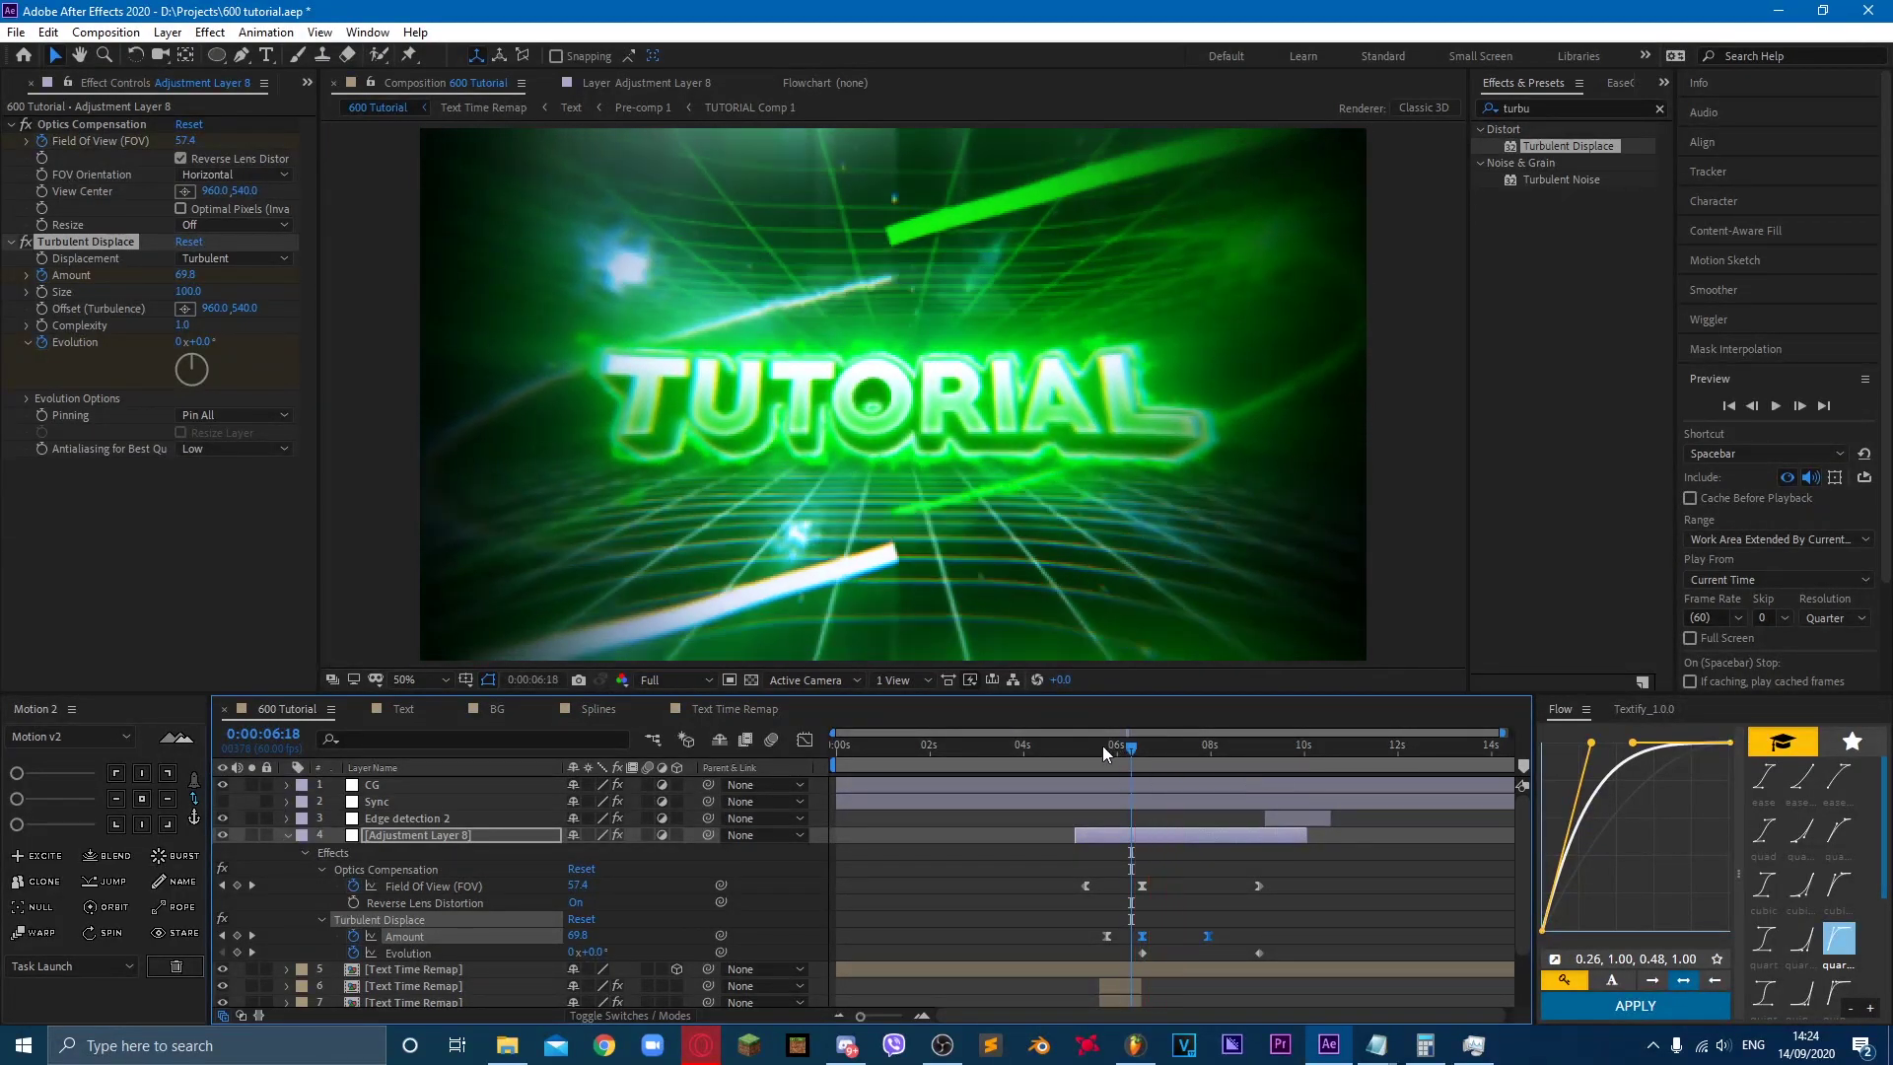
pyautogui.moveTo(1275, 946); pyautogui.dragTo(1128, 965)
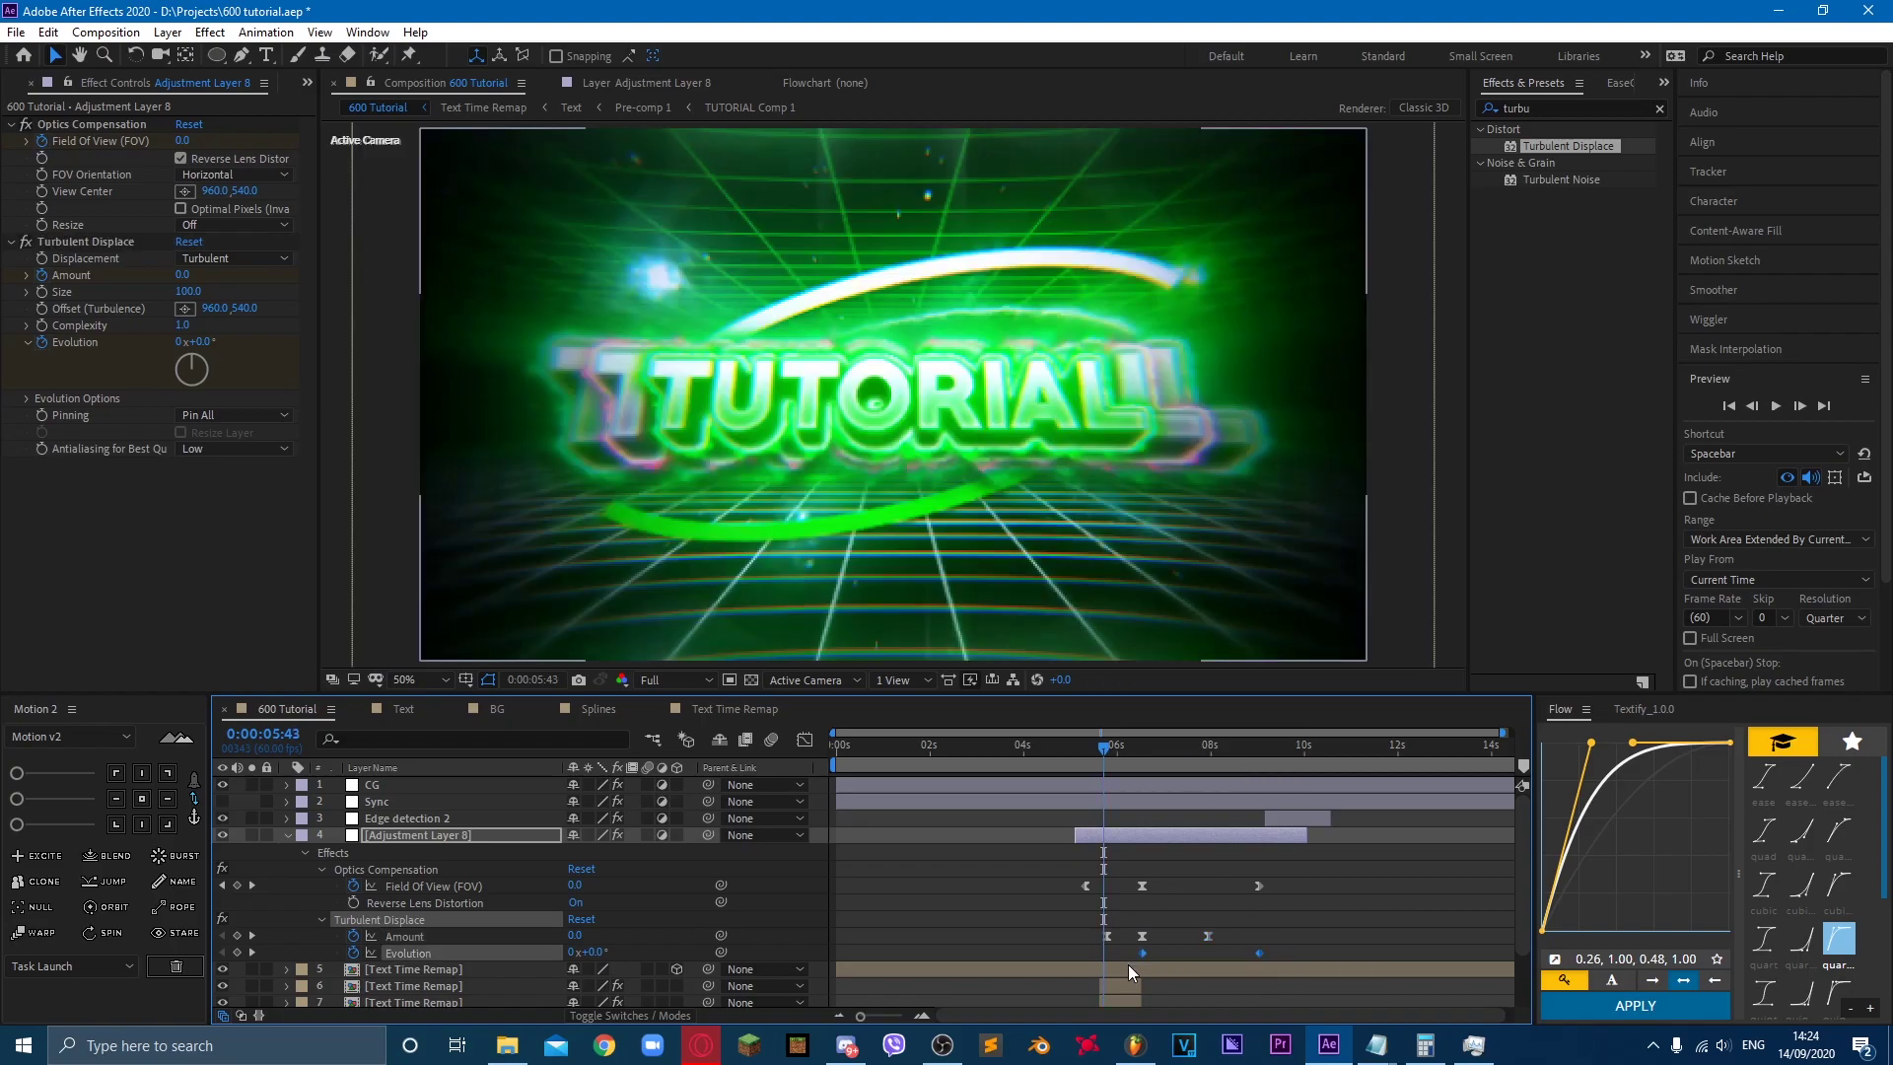
pyautogui.click(1635, 1005)
pyautogui.press('space')
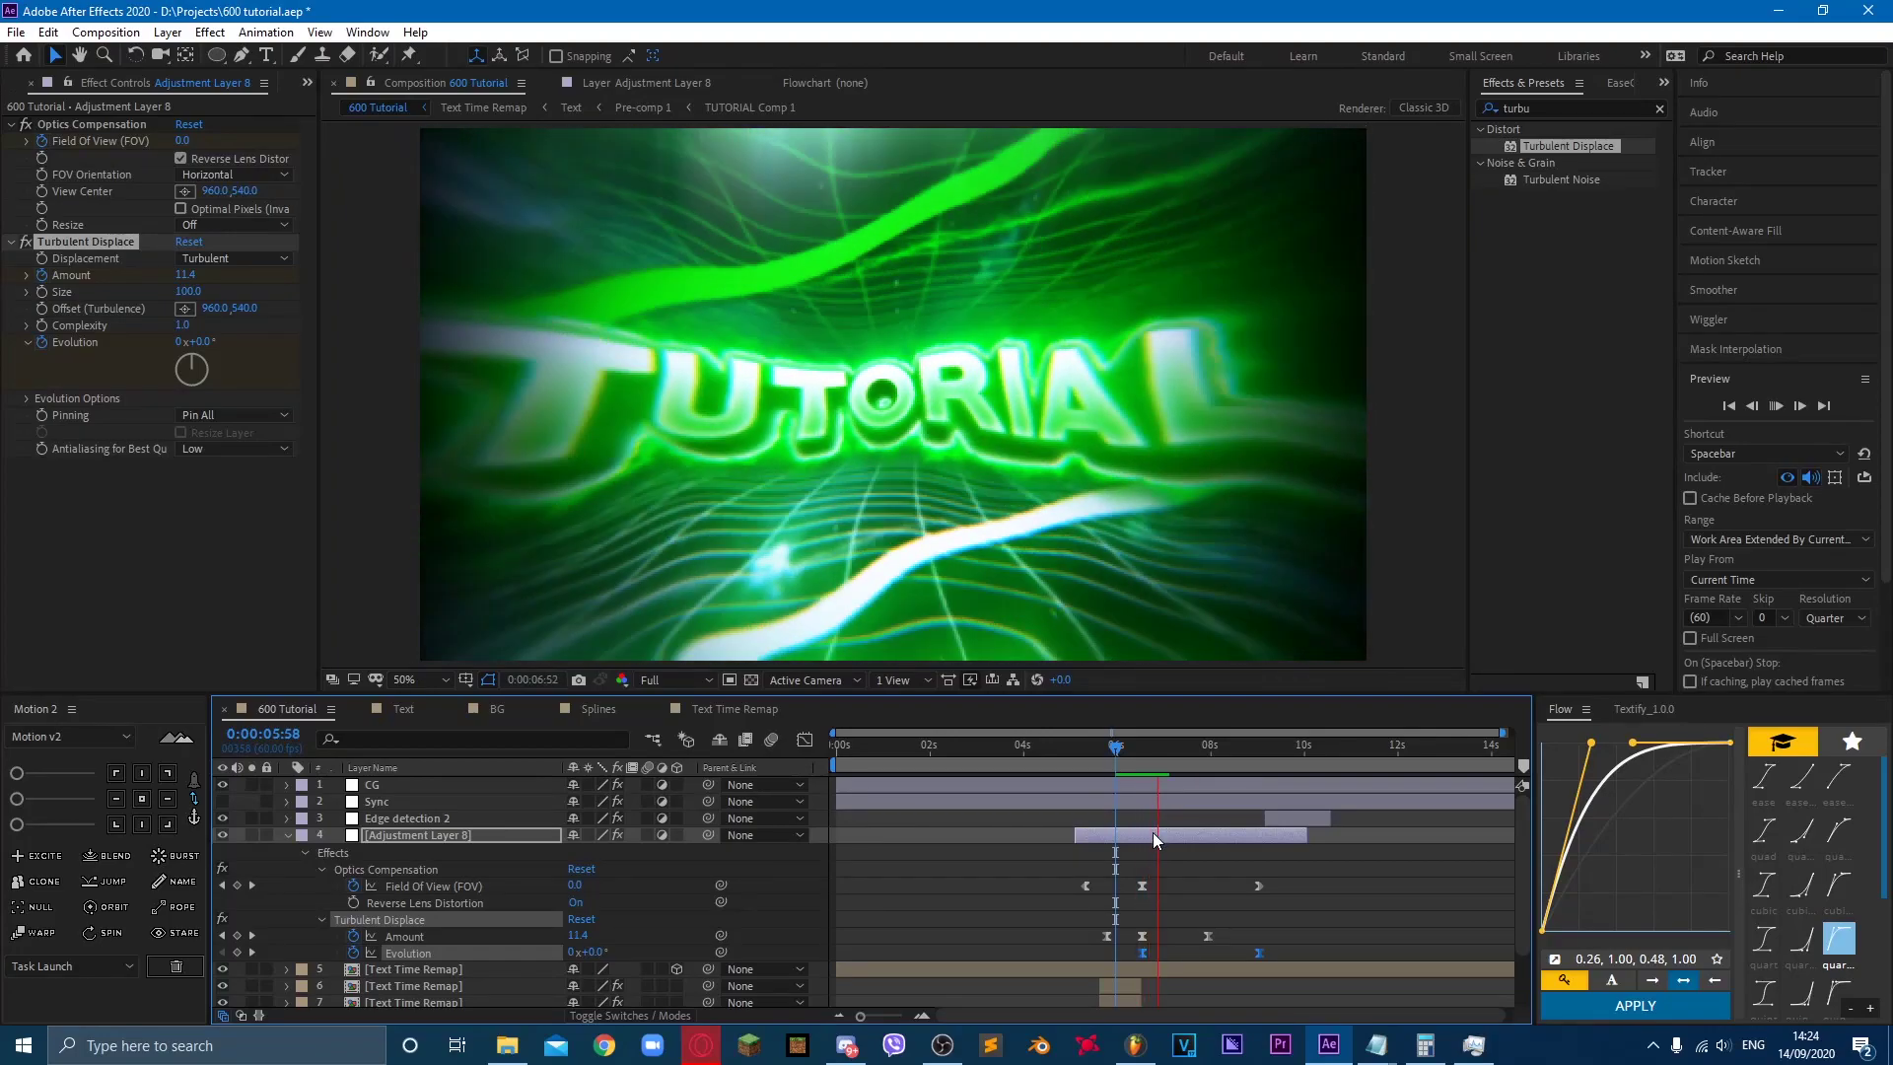
pyautogui.click(1152, 832)
# Step: Move the last Evolution keyframe to about 0:00:09:46 and the first Amount keyframe to about 0:00:06:12, then preview
pyautogui.moveTo(1263, 950); pyautogui.dragTo(1293, 951)
pyautogui.moveTo(1106, 939); pyautogui.dragTo(1125, 937)
pyautogui.click(1115, 755)
pyautogui.press('space')
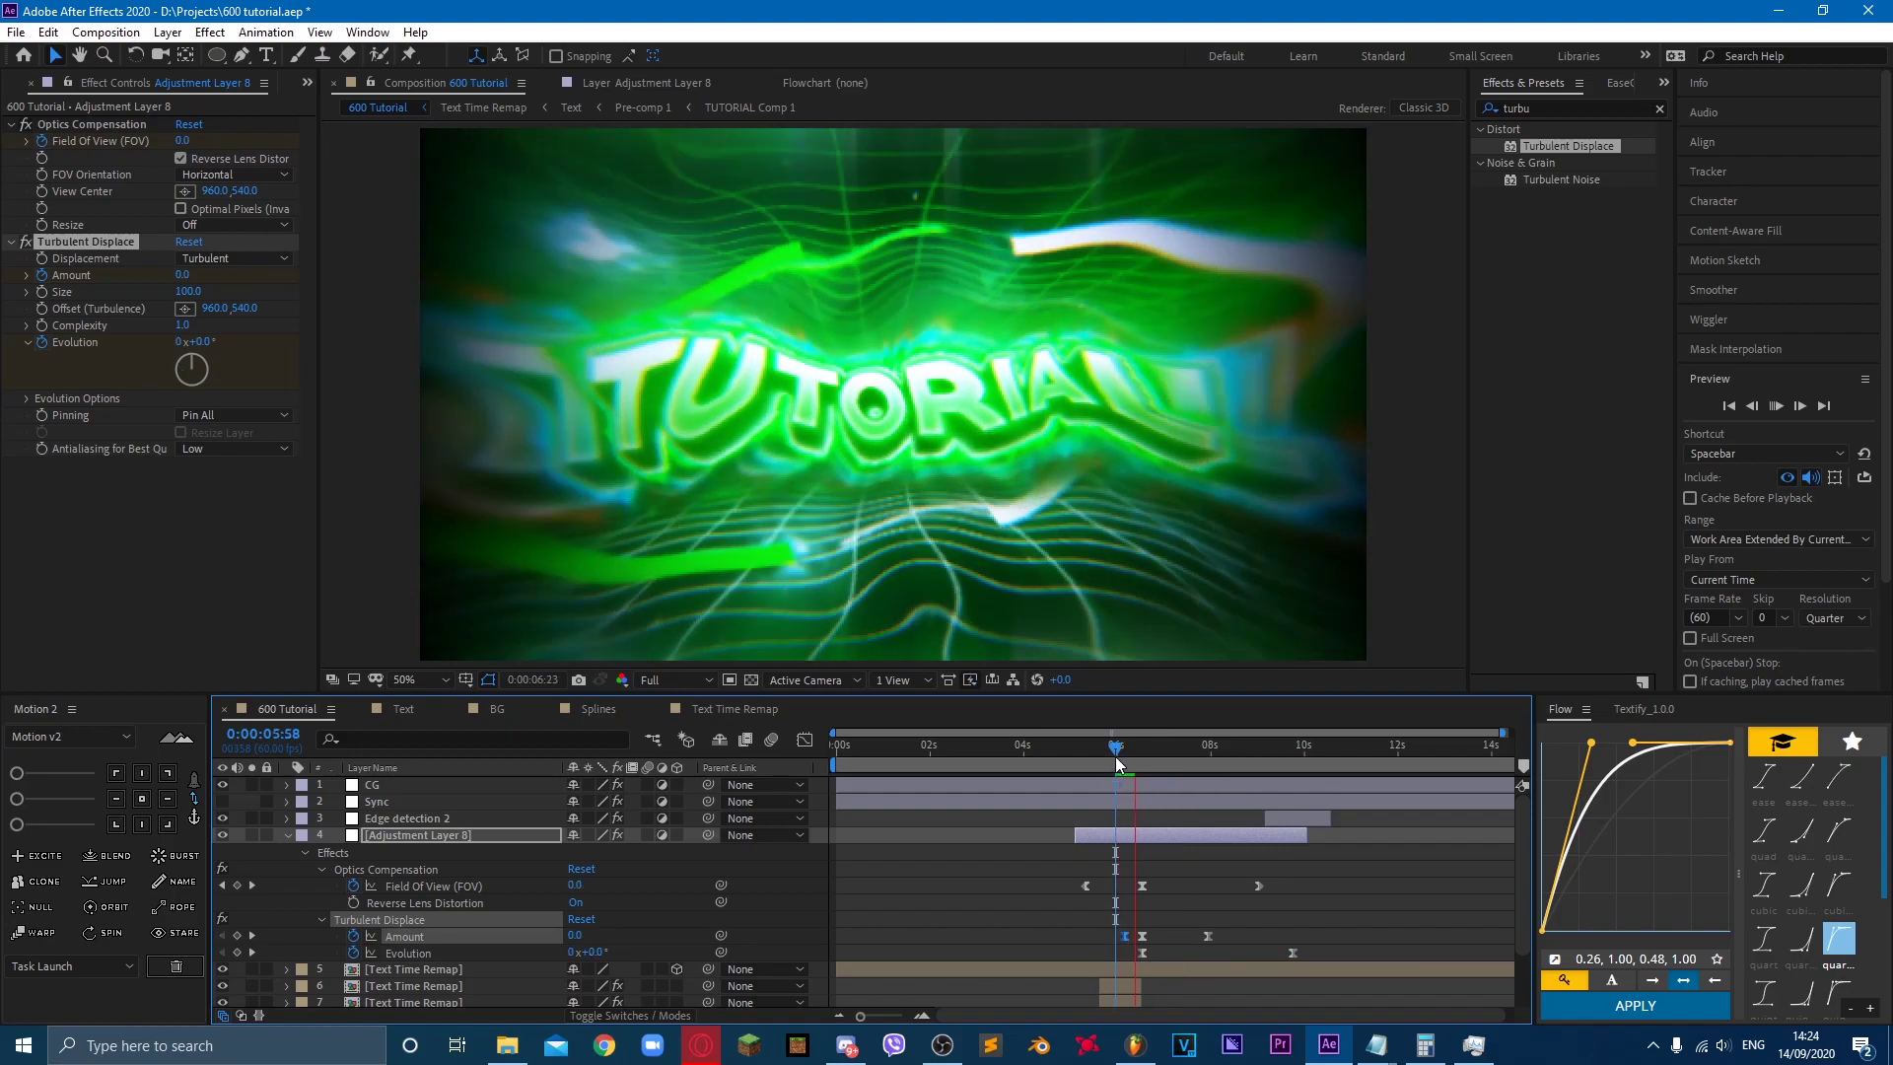
pyautogui.press('space')
pyautogui.press('space')
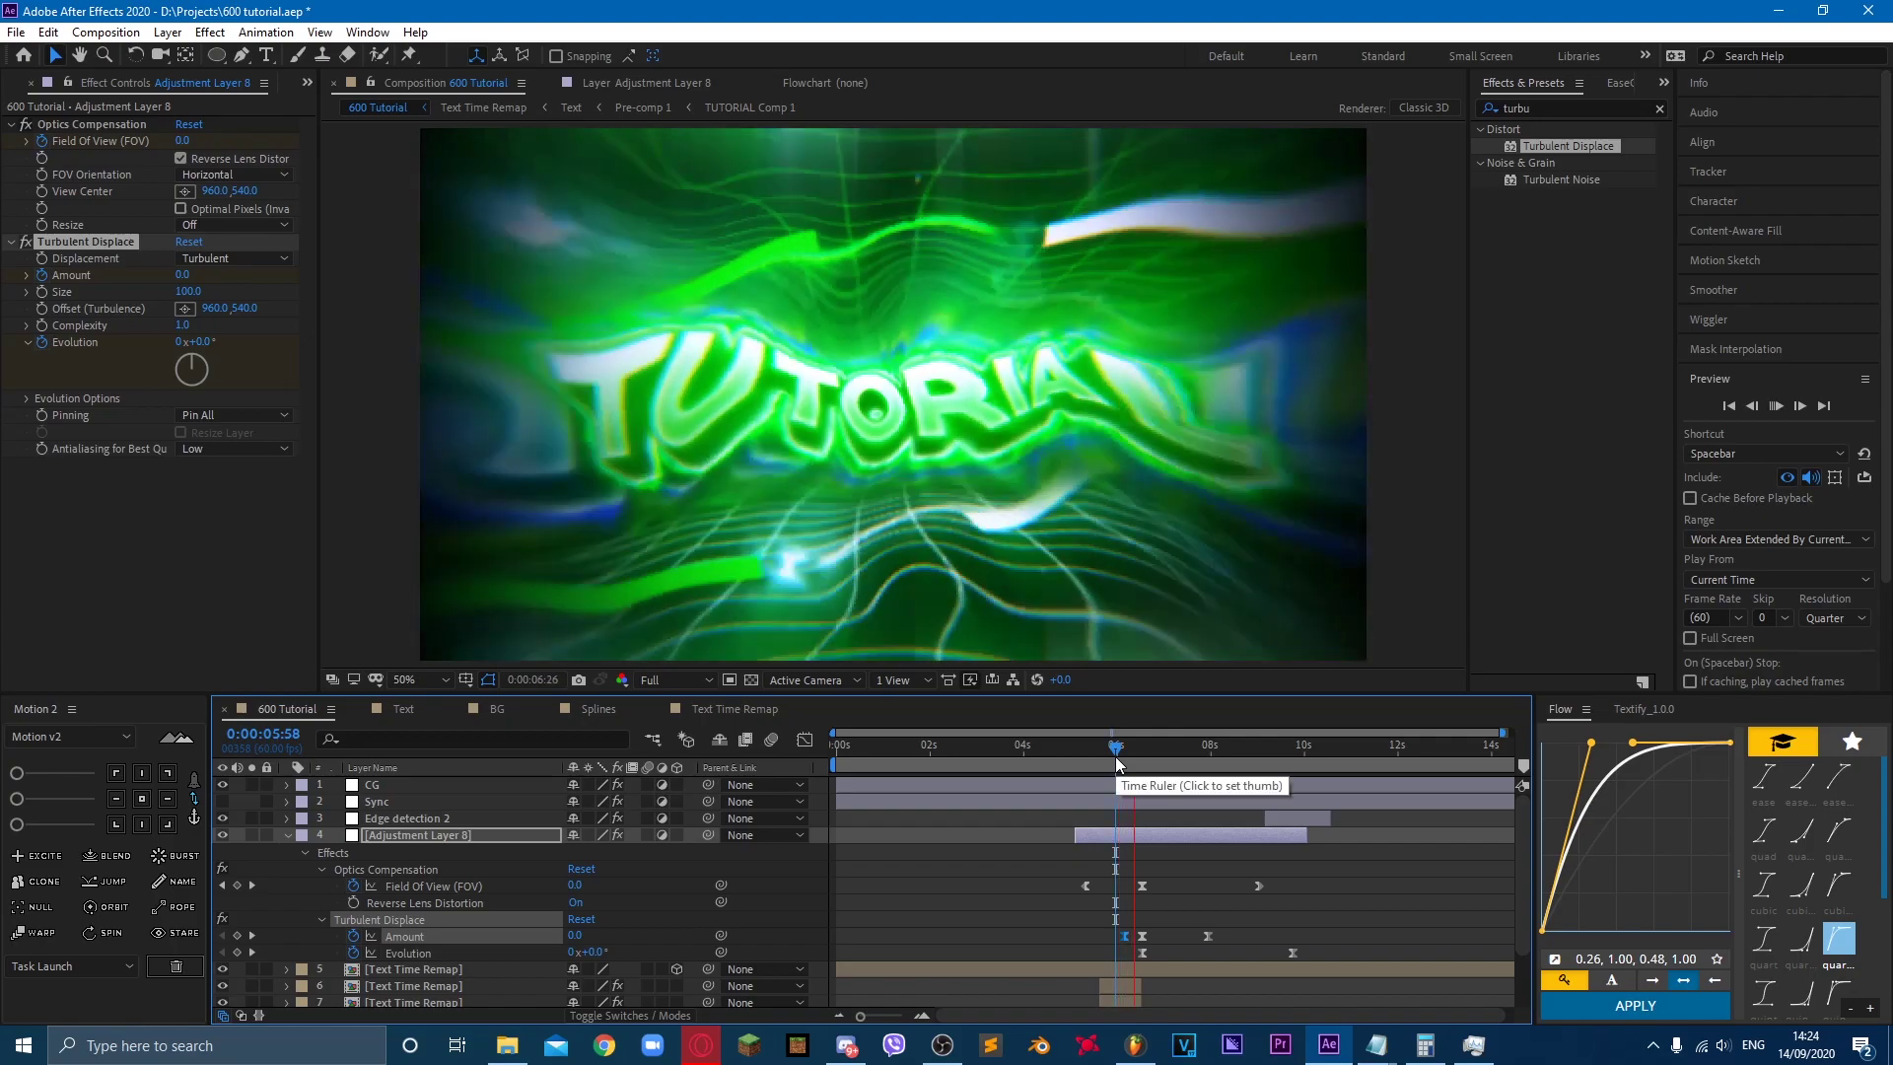
# Step: Try moving the first Amount keyframe right up against the peak keyframe and preview from 0:00:05:58
pyautogui.press('space')
pyautogui.press('space')
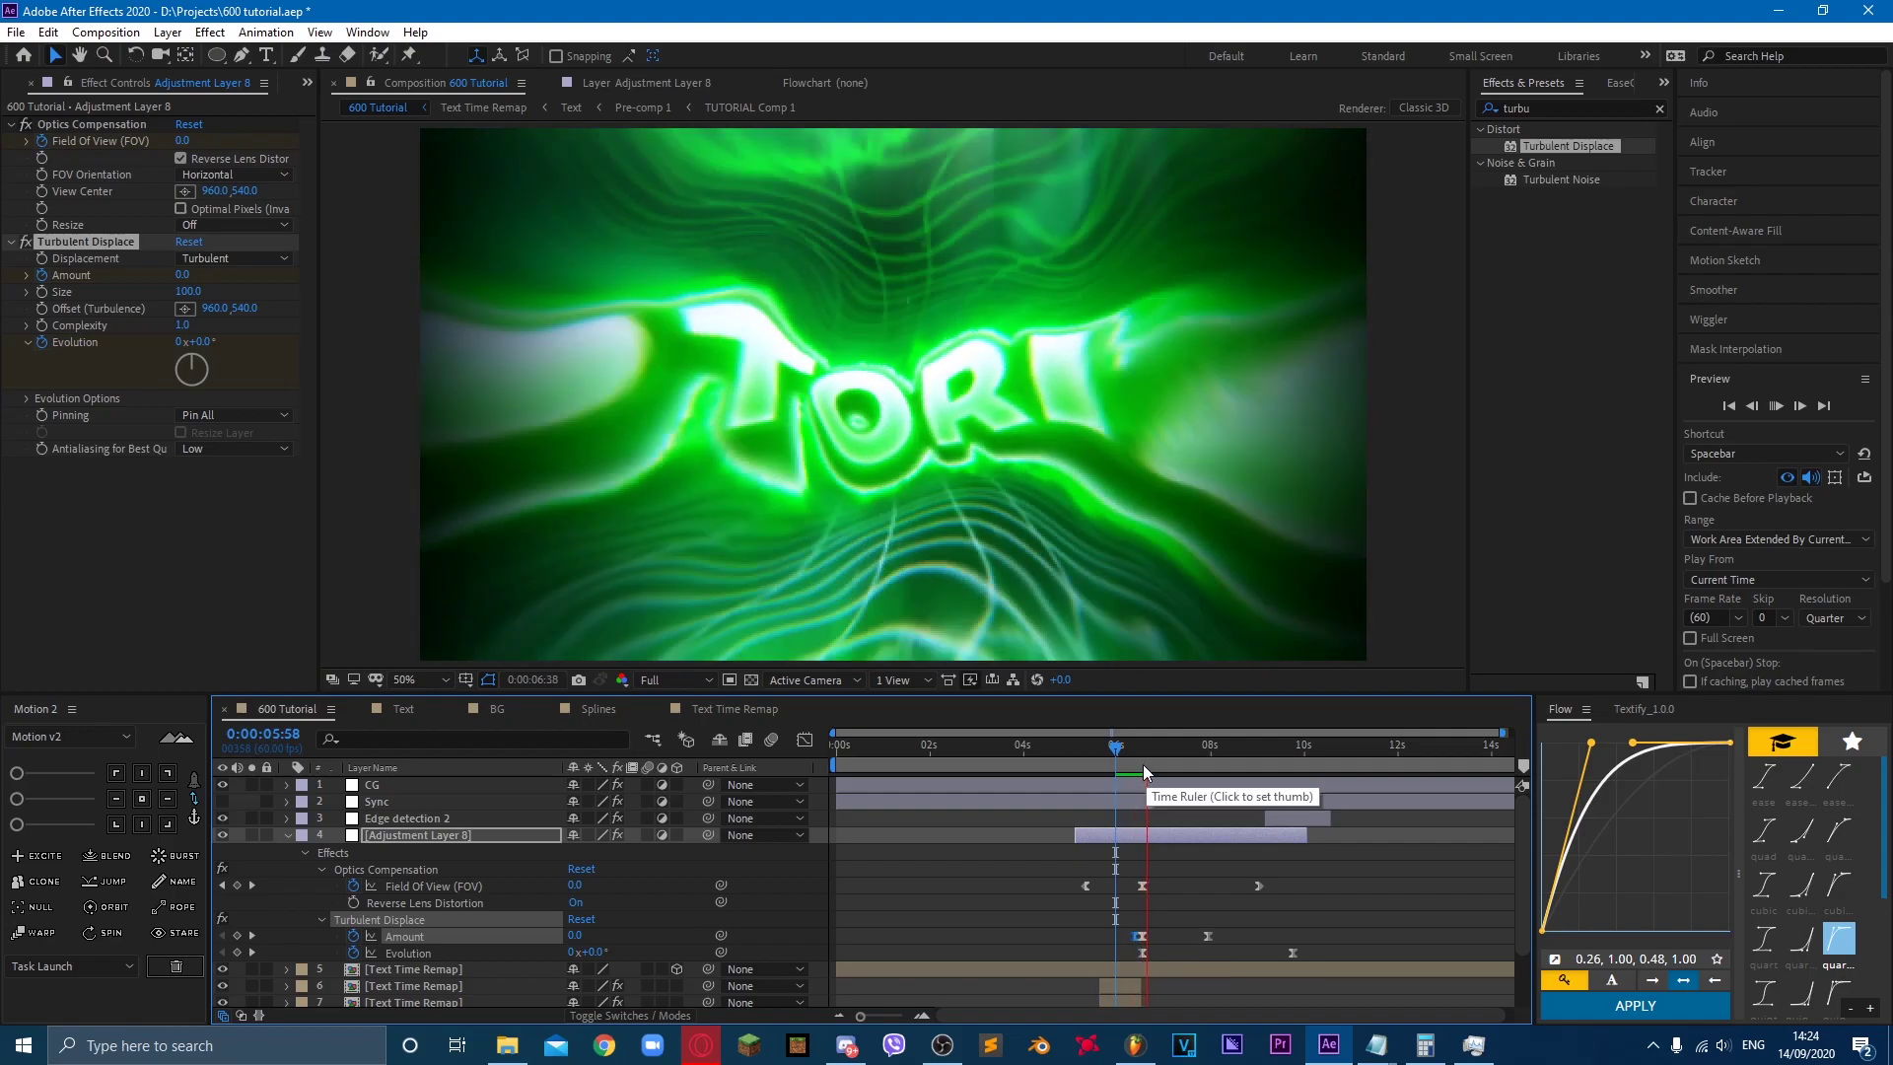
pyautogui.press('space')
pyautogui.press('space')
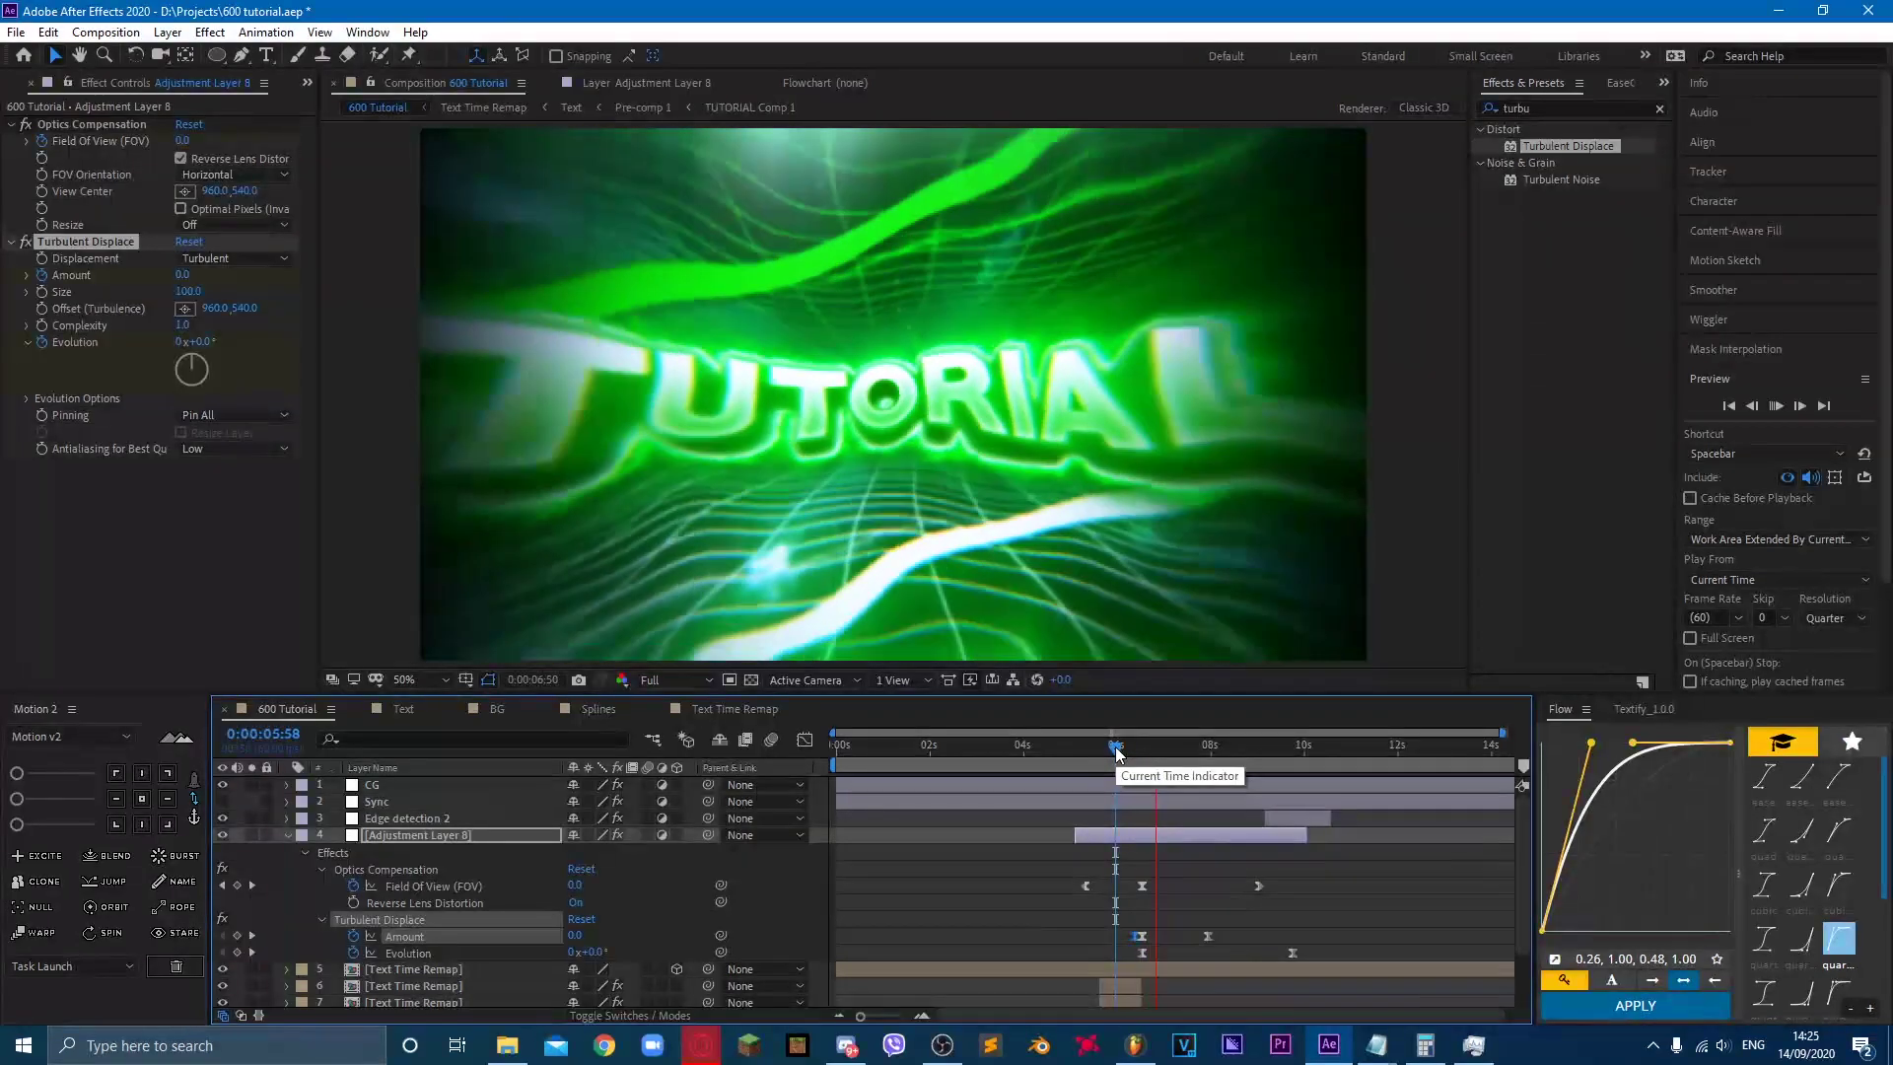
pyautogui.press('space')
pyautogui.press('space')
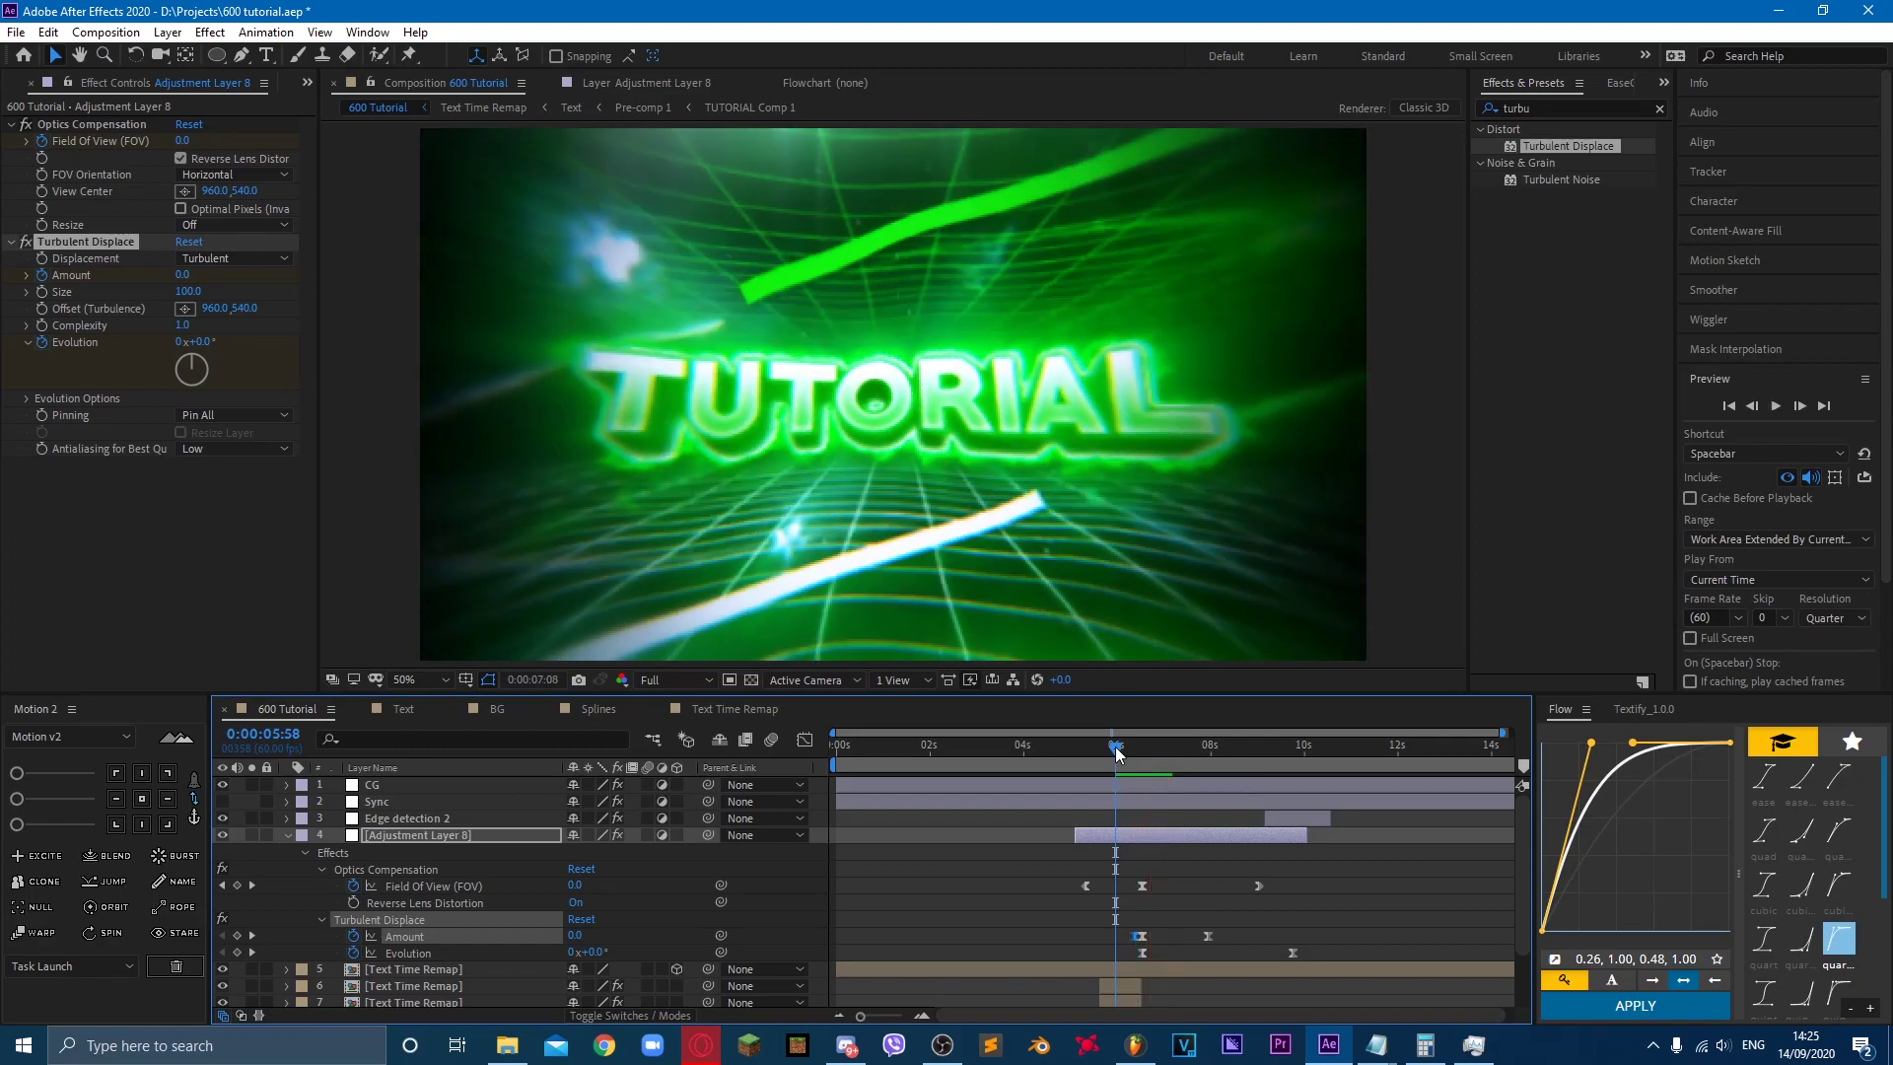
pyautogui.press('space')
# Step: Try moving the last Evolution keyframe out to about 12 seconds and preview around the Amount peak
pyautogui.click(1294, 954)
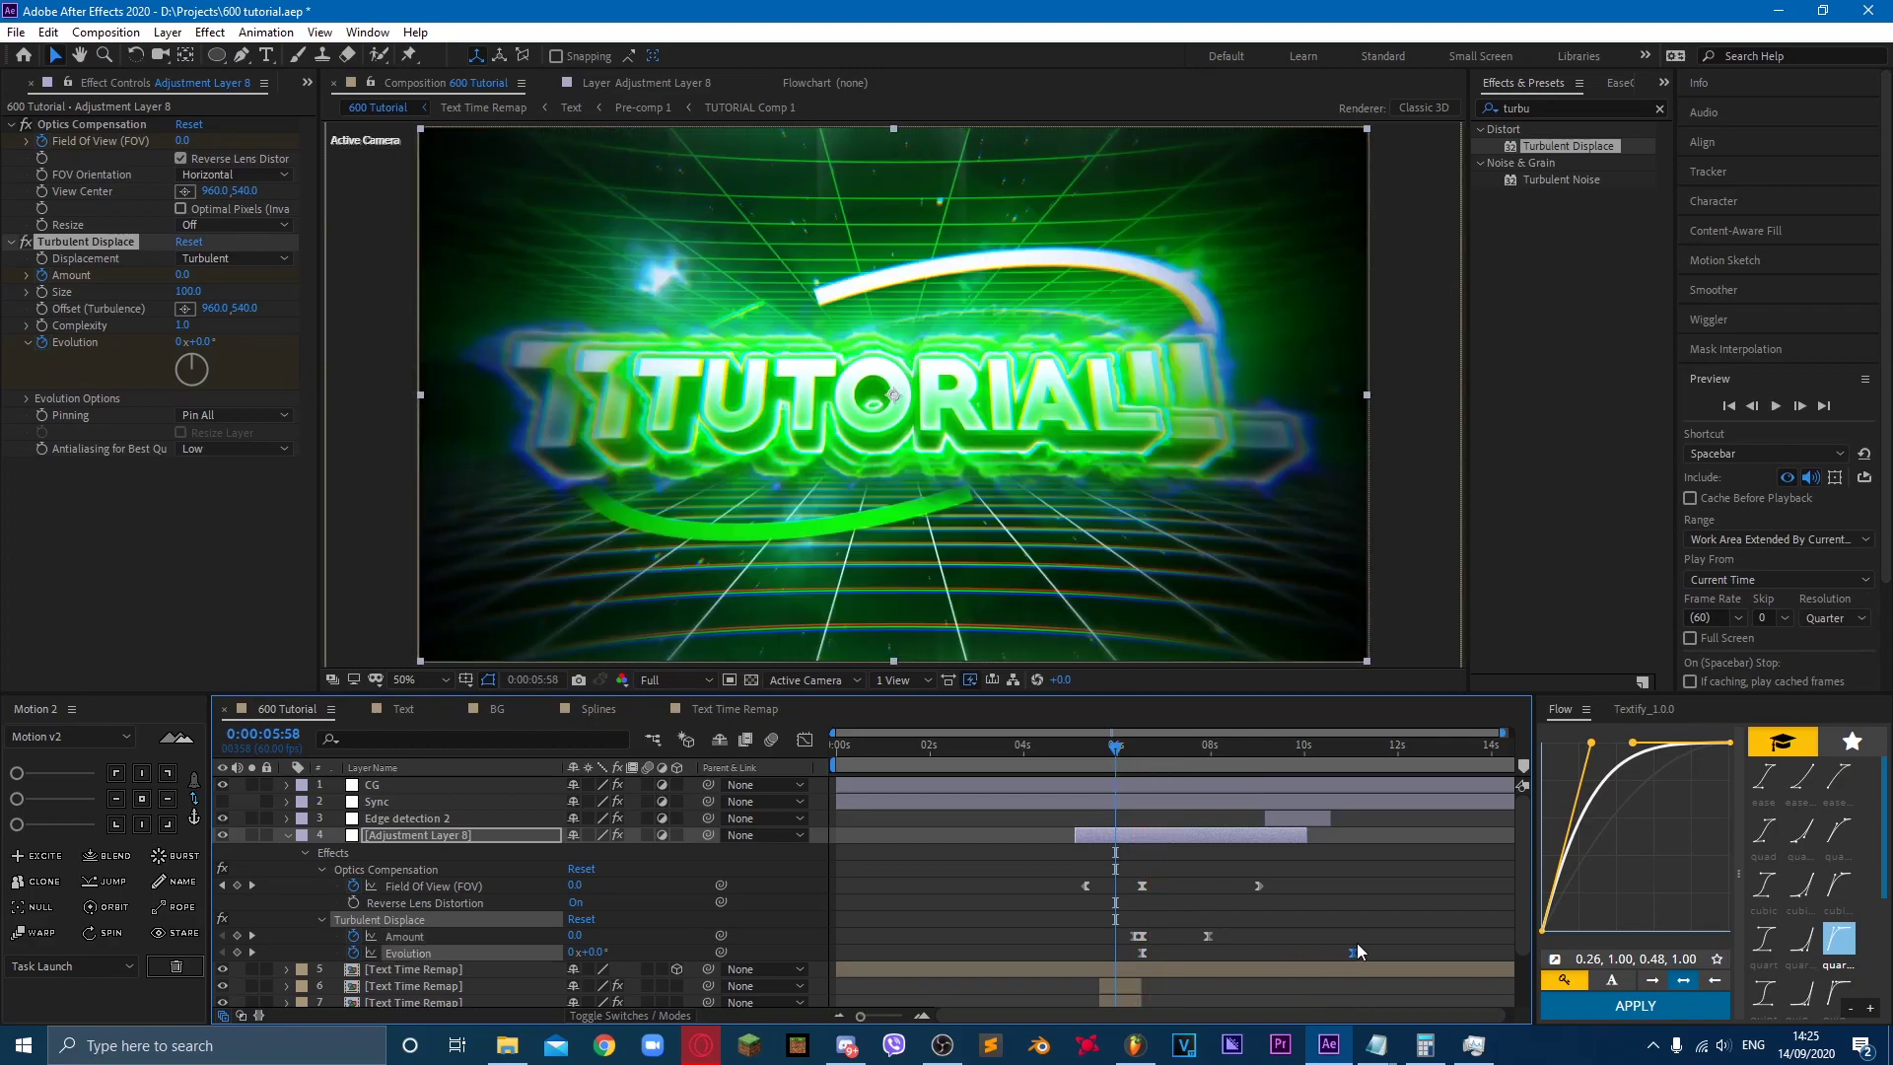
pyautogui.press('space')
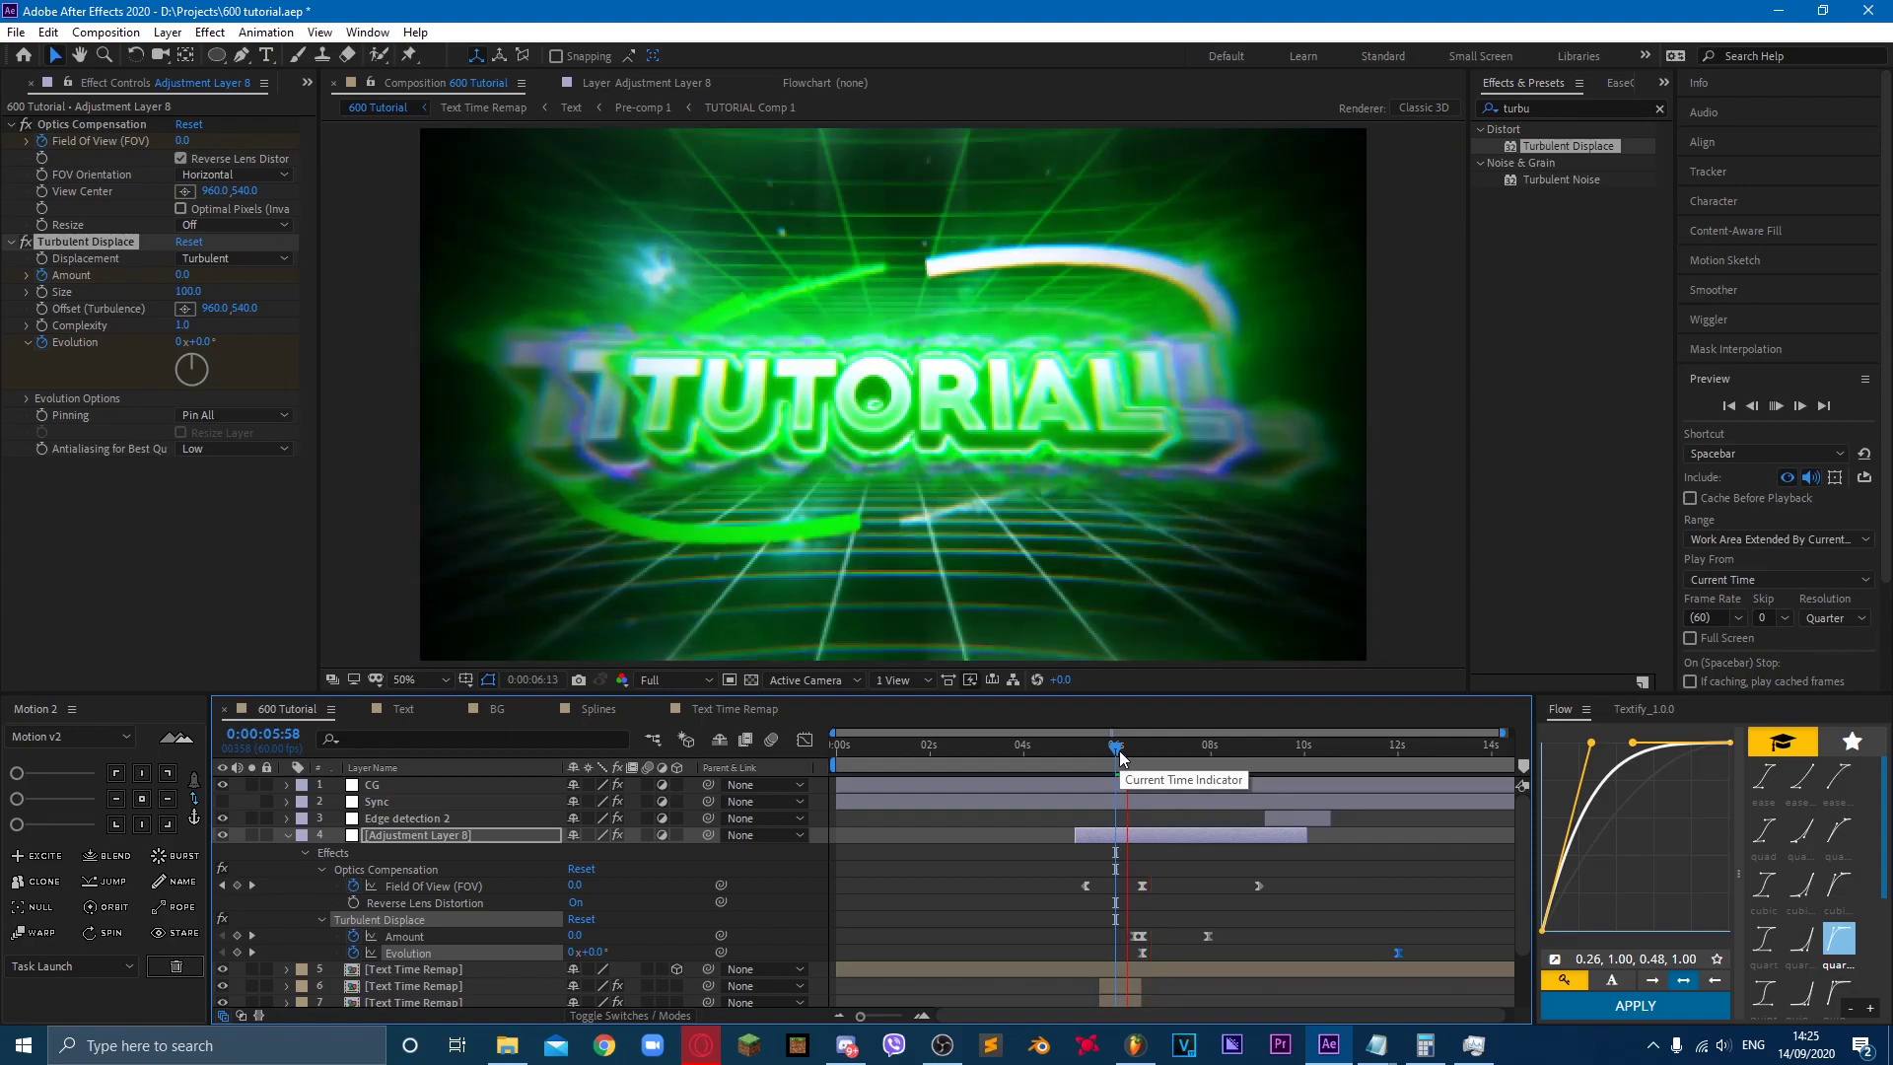
pyautogui.press('space')
pyautogui.press('space')
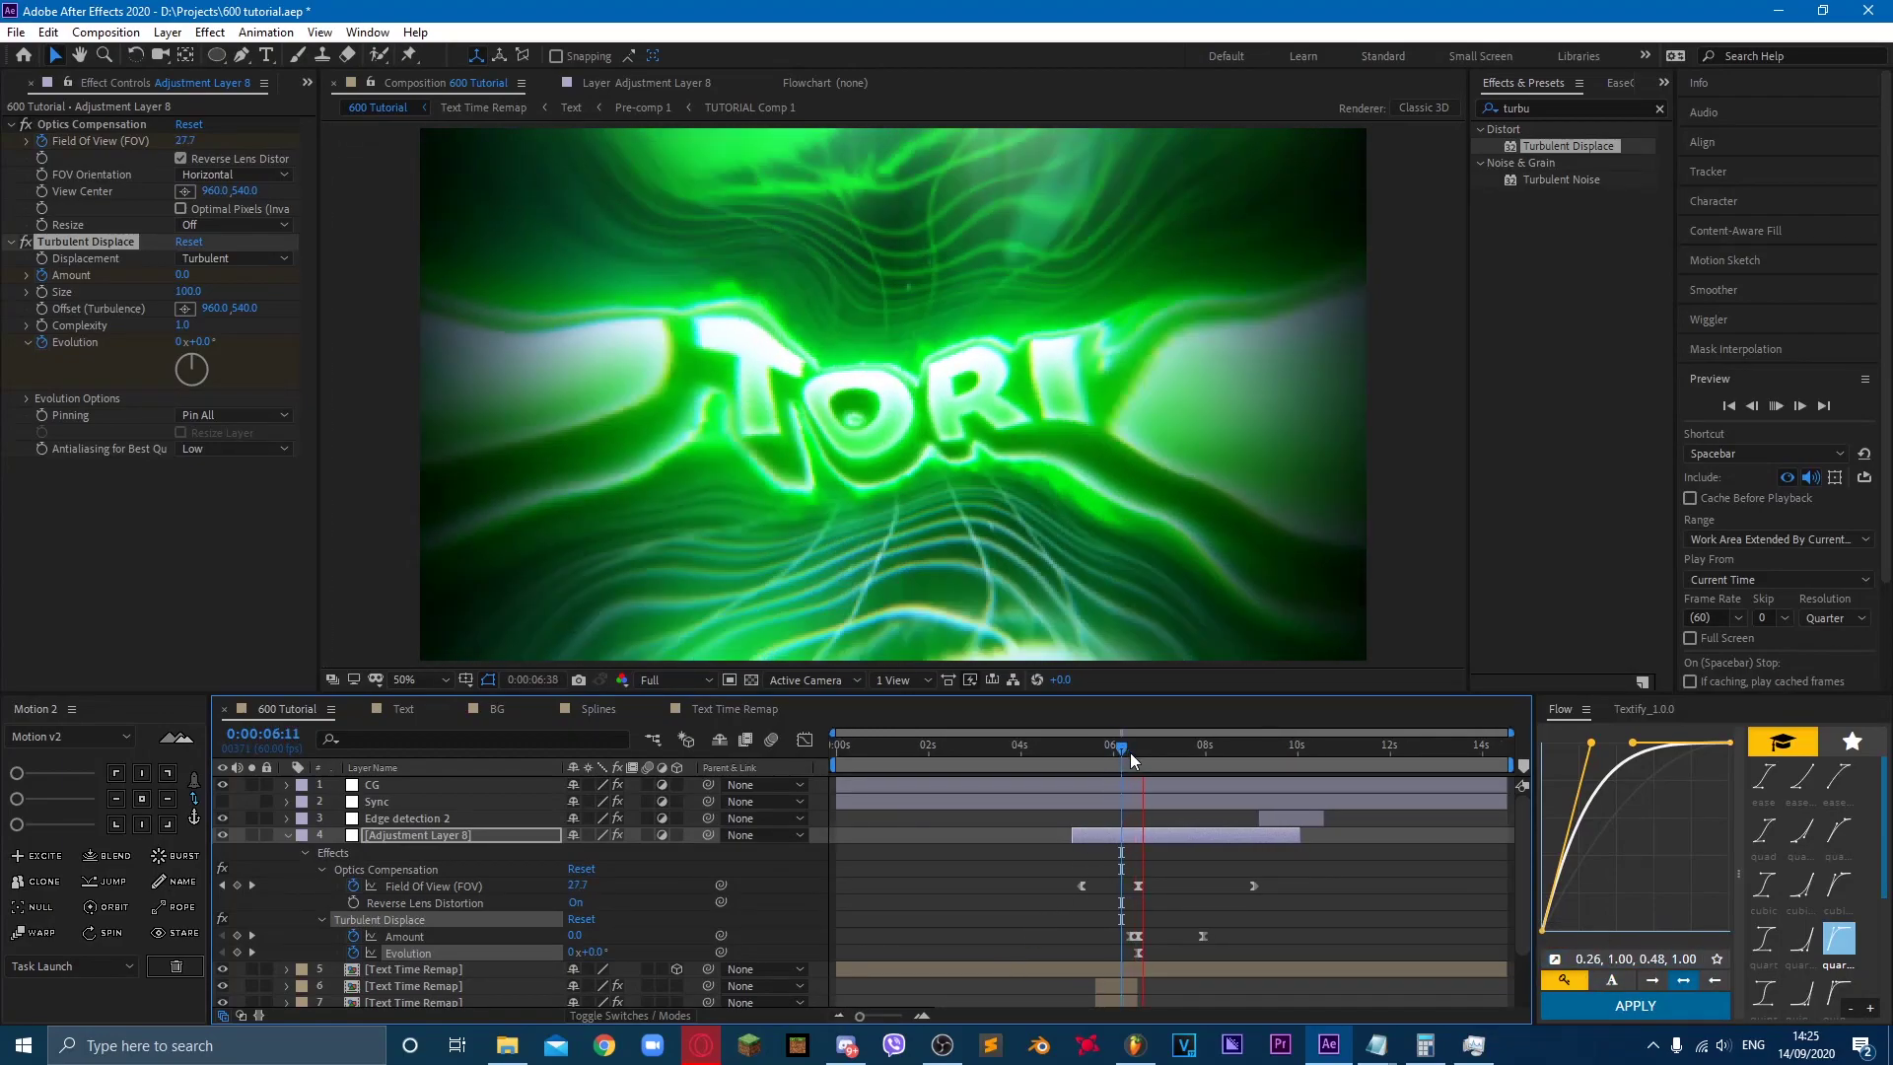
pyautogui.click(1124, 751)
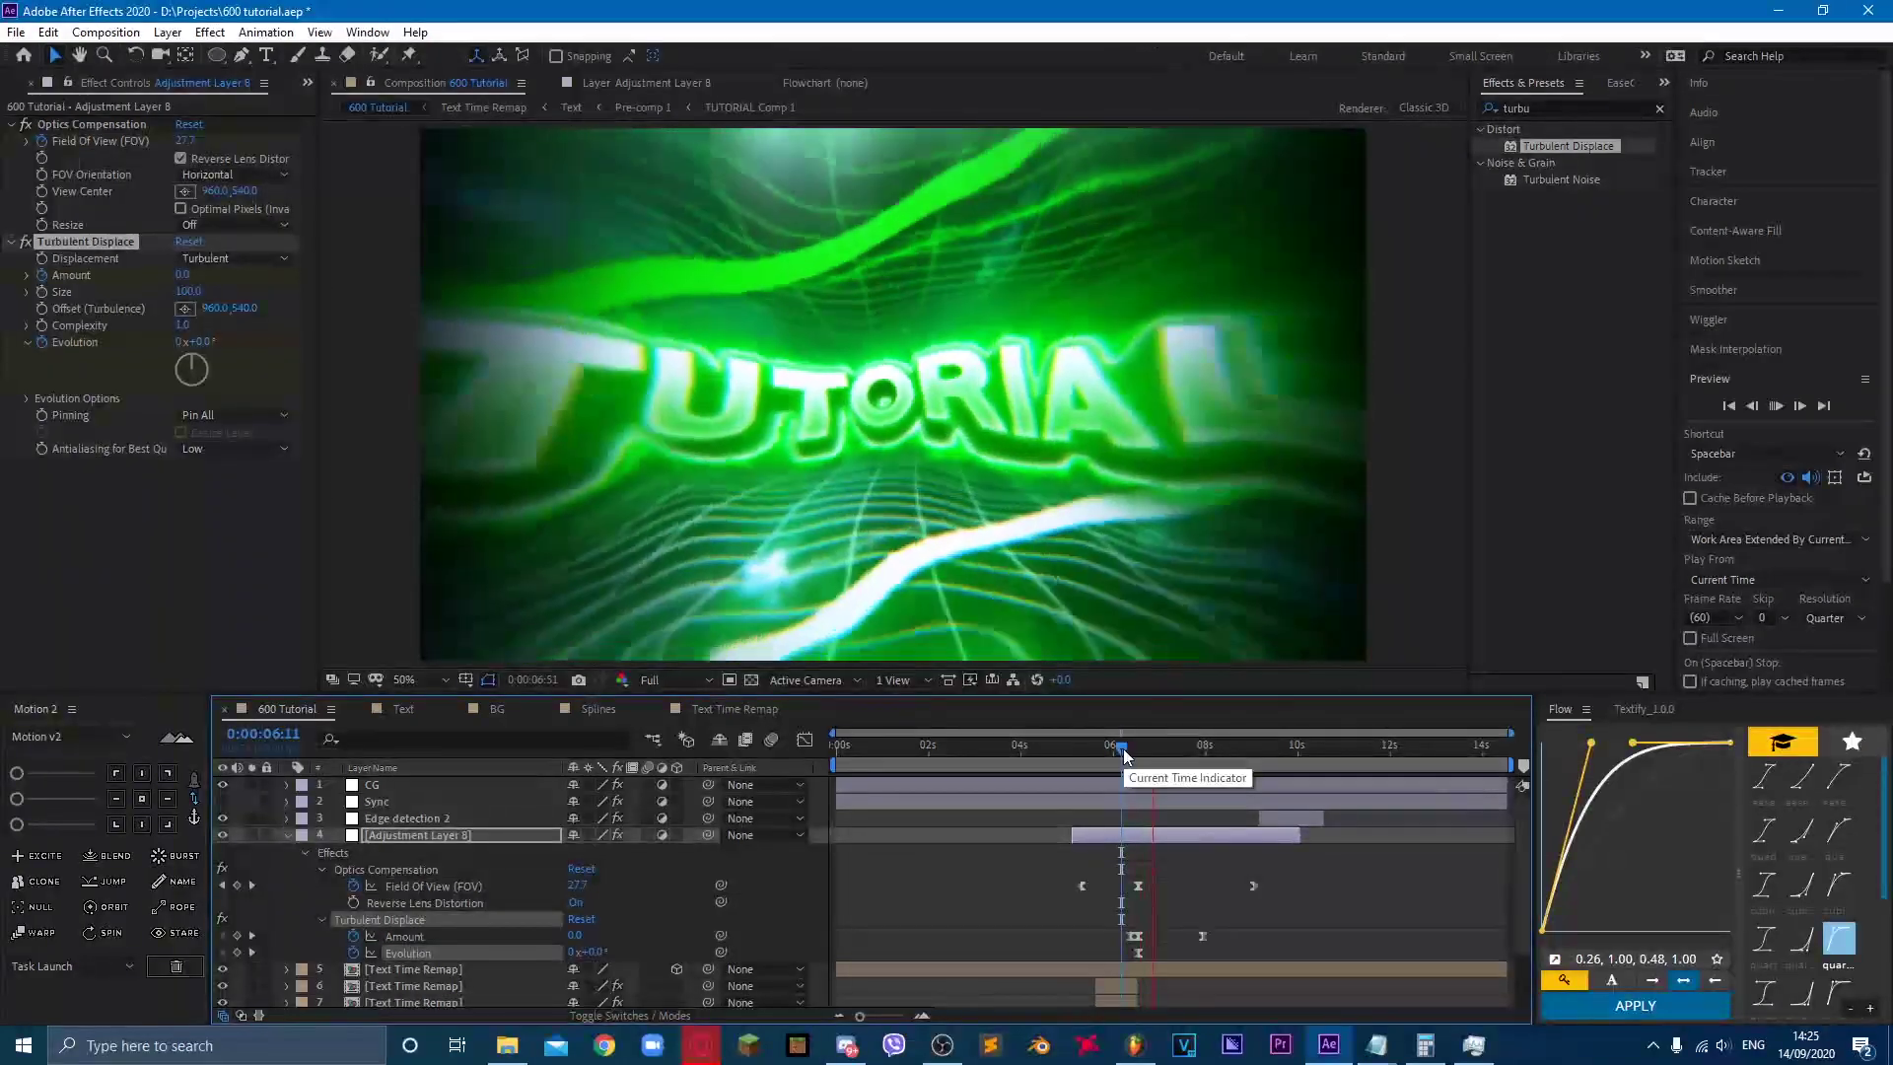
# Step: Undo the last Evolution and Amount keyframe moves and shift the first Amount keyframe to about 0:00:06:20
pyautogui.hotkey('ctrl', 'z')
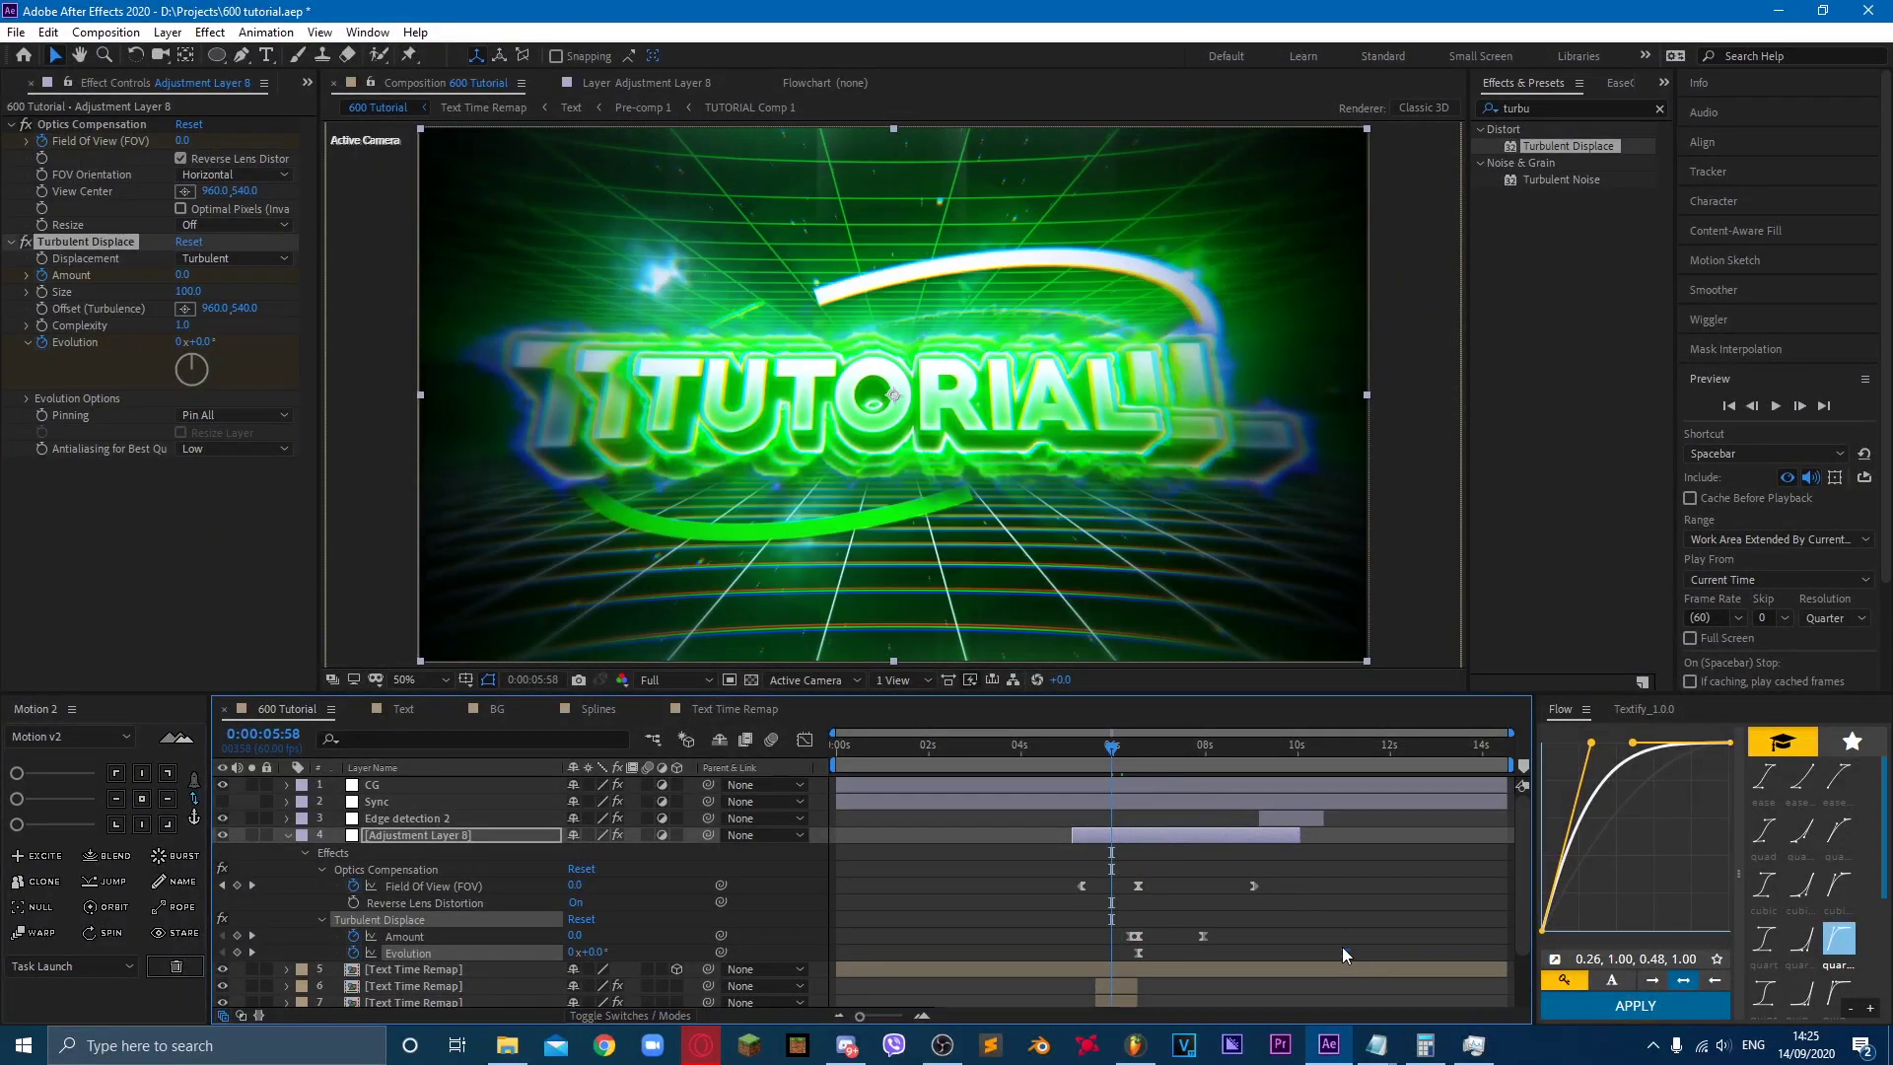
pyautogui.click(1315, 930)
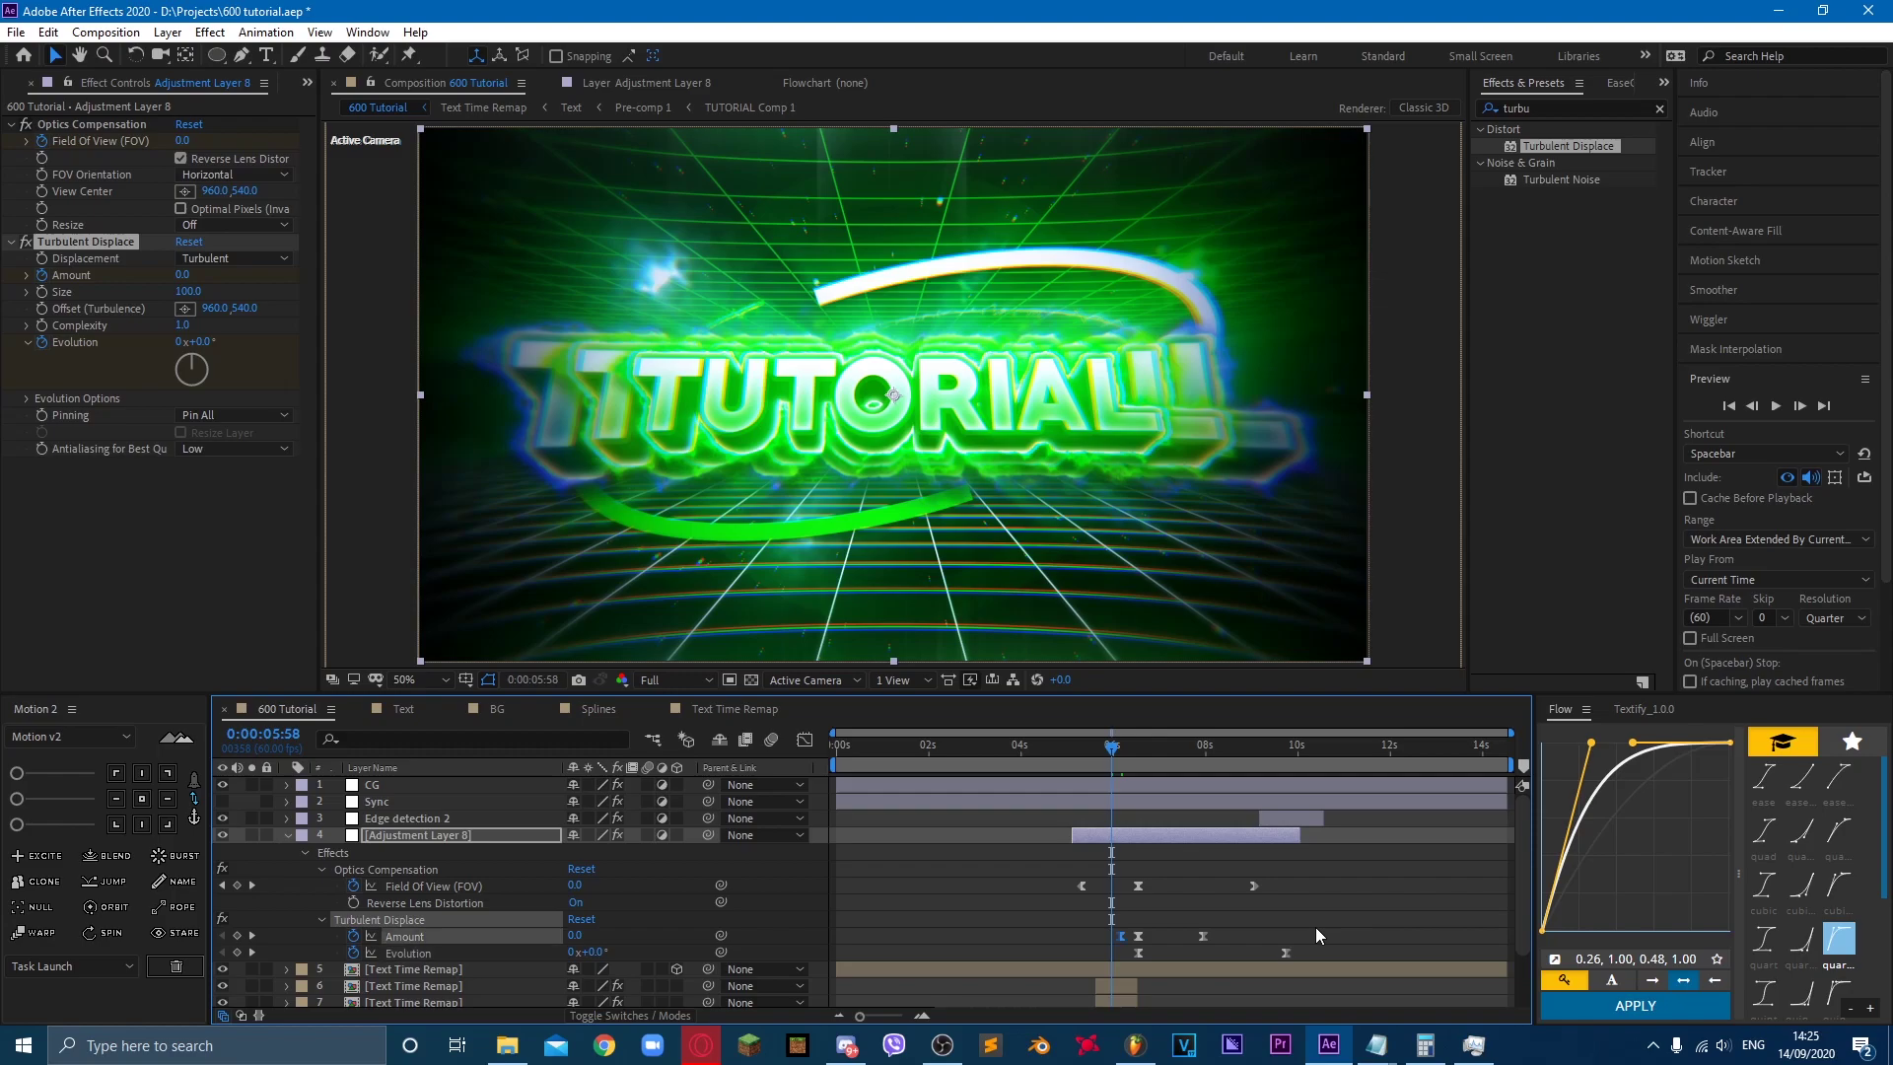
pyautogui.click(1123, 936)
# Step: Convert both Evolution keyframes to linear in the graph editor and return to the layer view
pyautogui.moveTo(1301, 944); pyautogui.dragTo(1129, 962)
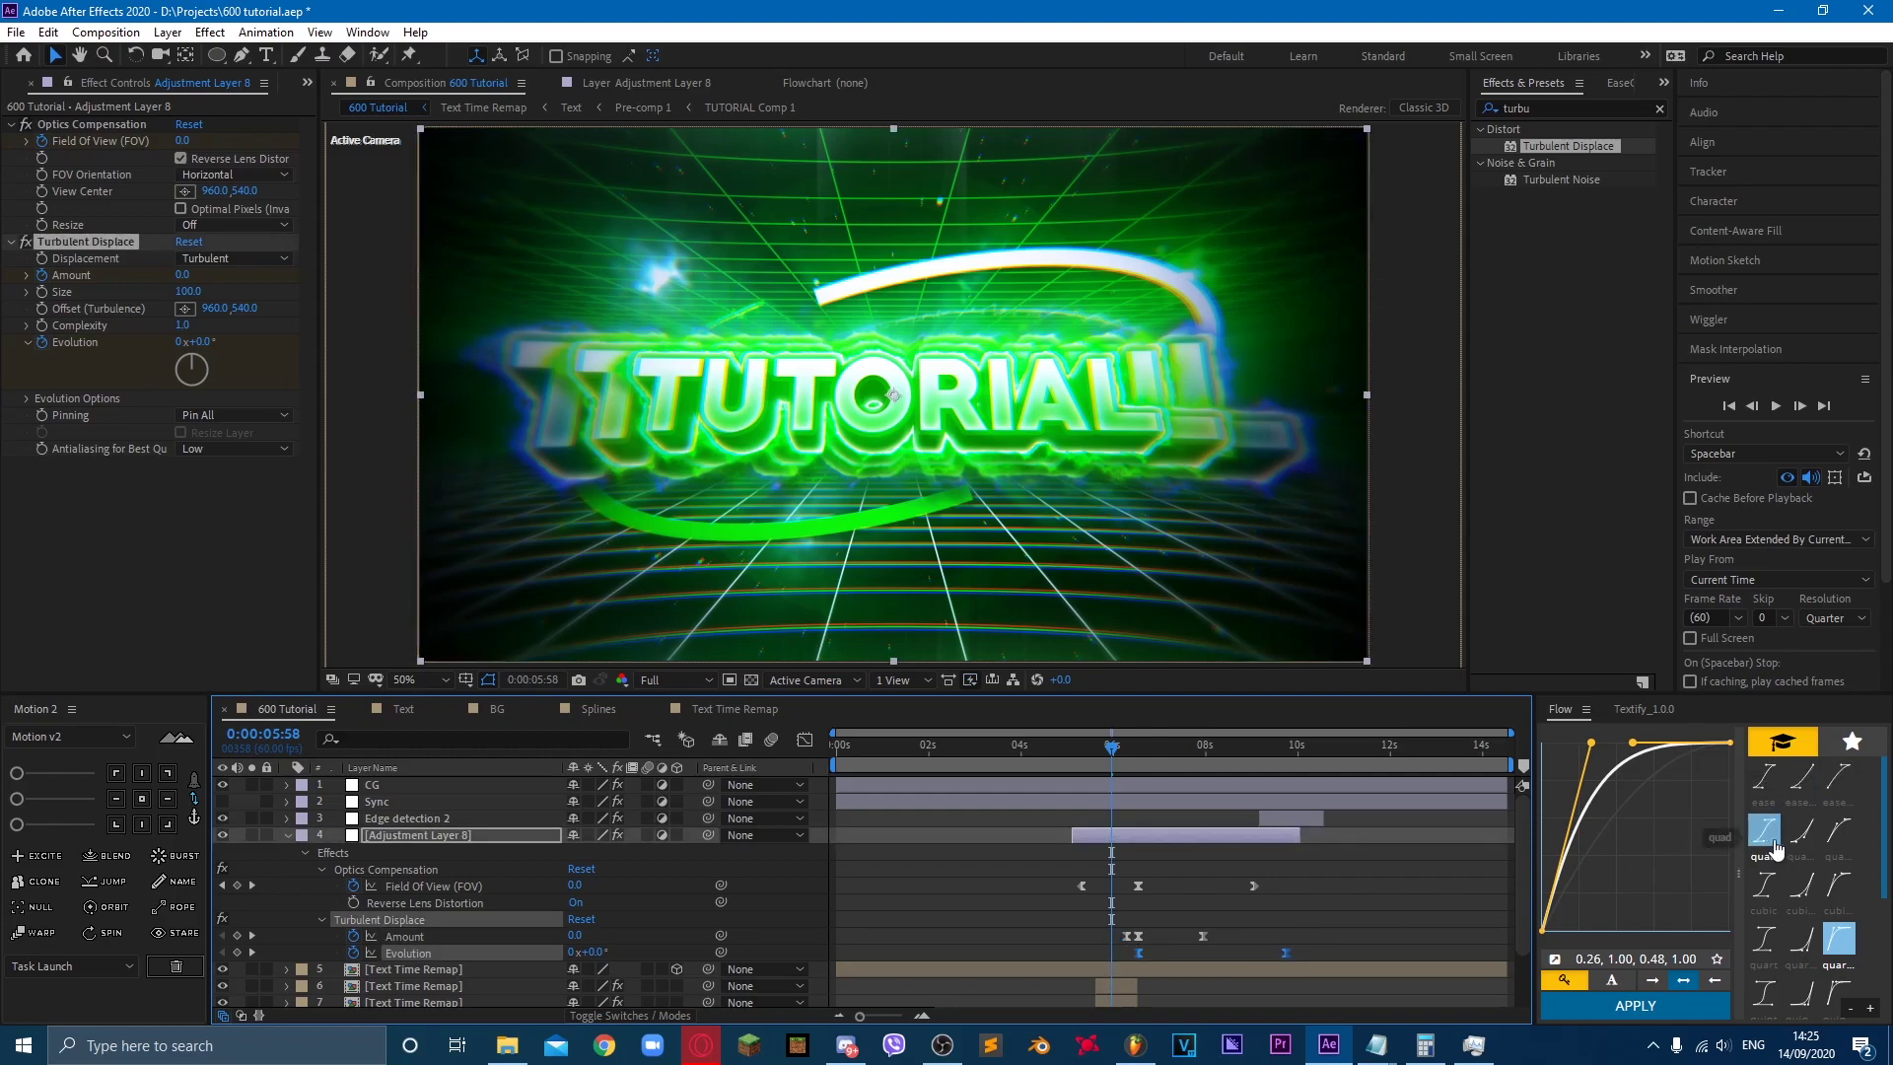
pyautogui.click(805, 739)
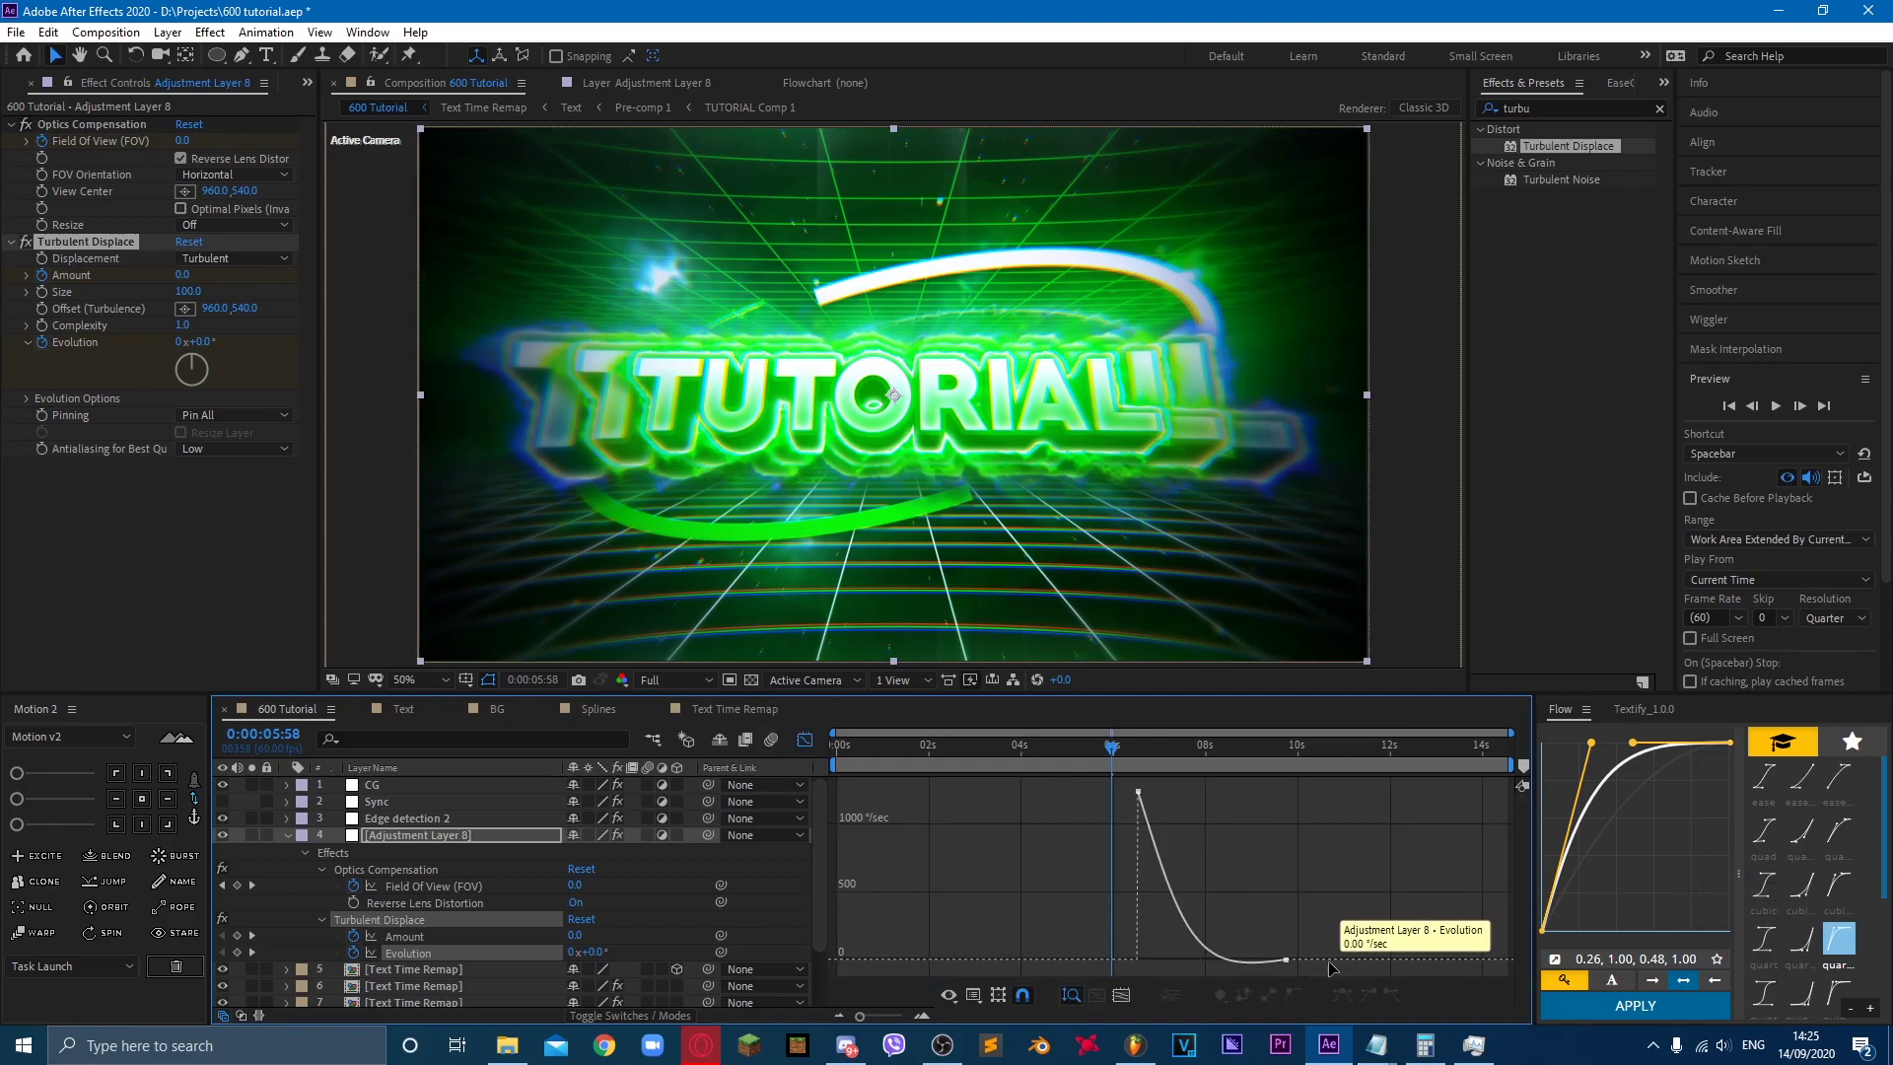
pyautogui.moveTo(1324, 972); pyautogui.dragTo(1095, 779)
pyautogui.click(1268, 994)
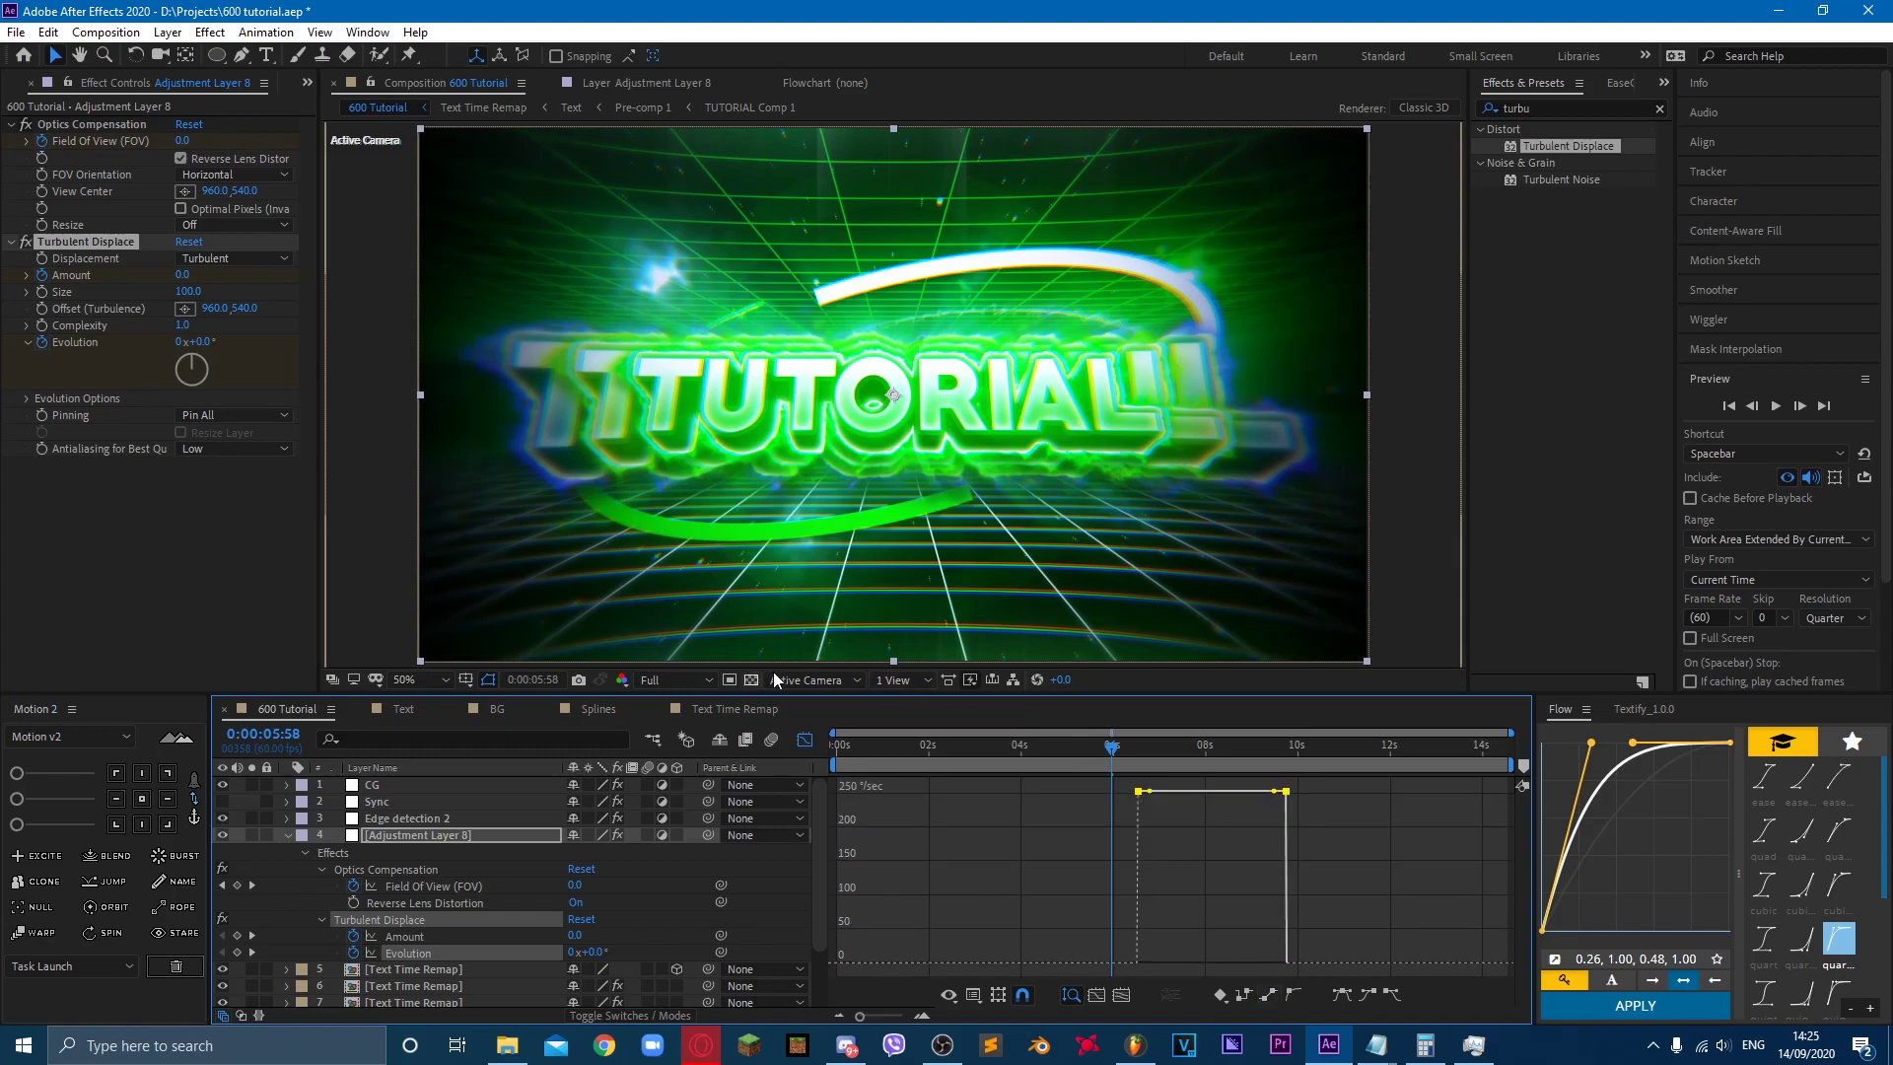
pyautogui.click(805, 741)
# Step: Move the last Evolution keyframe to 0:00:07:48 and set its value to 1x+0.0°
pyautogui.click(1287, 953)
pyautogui.click(1217, 952)
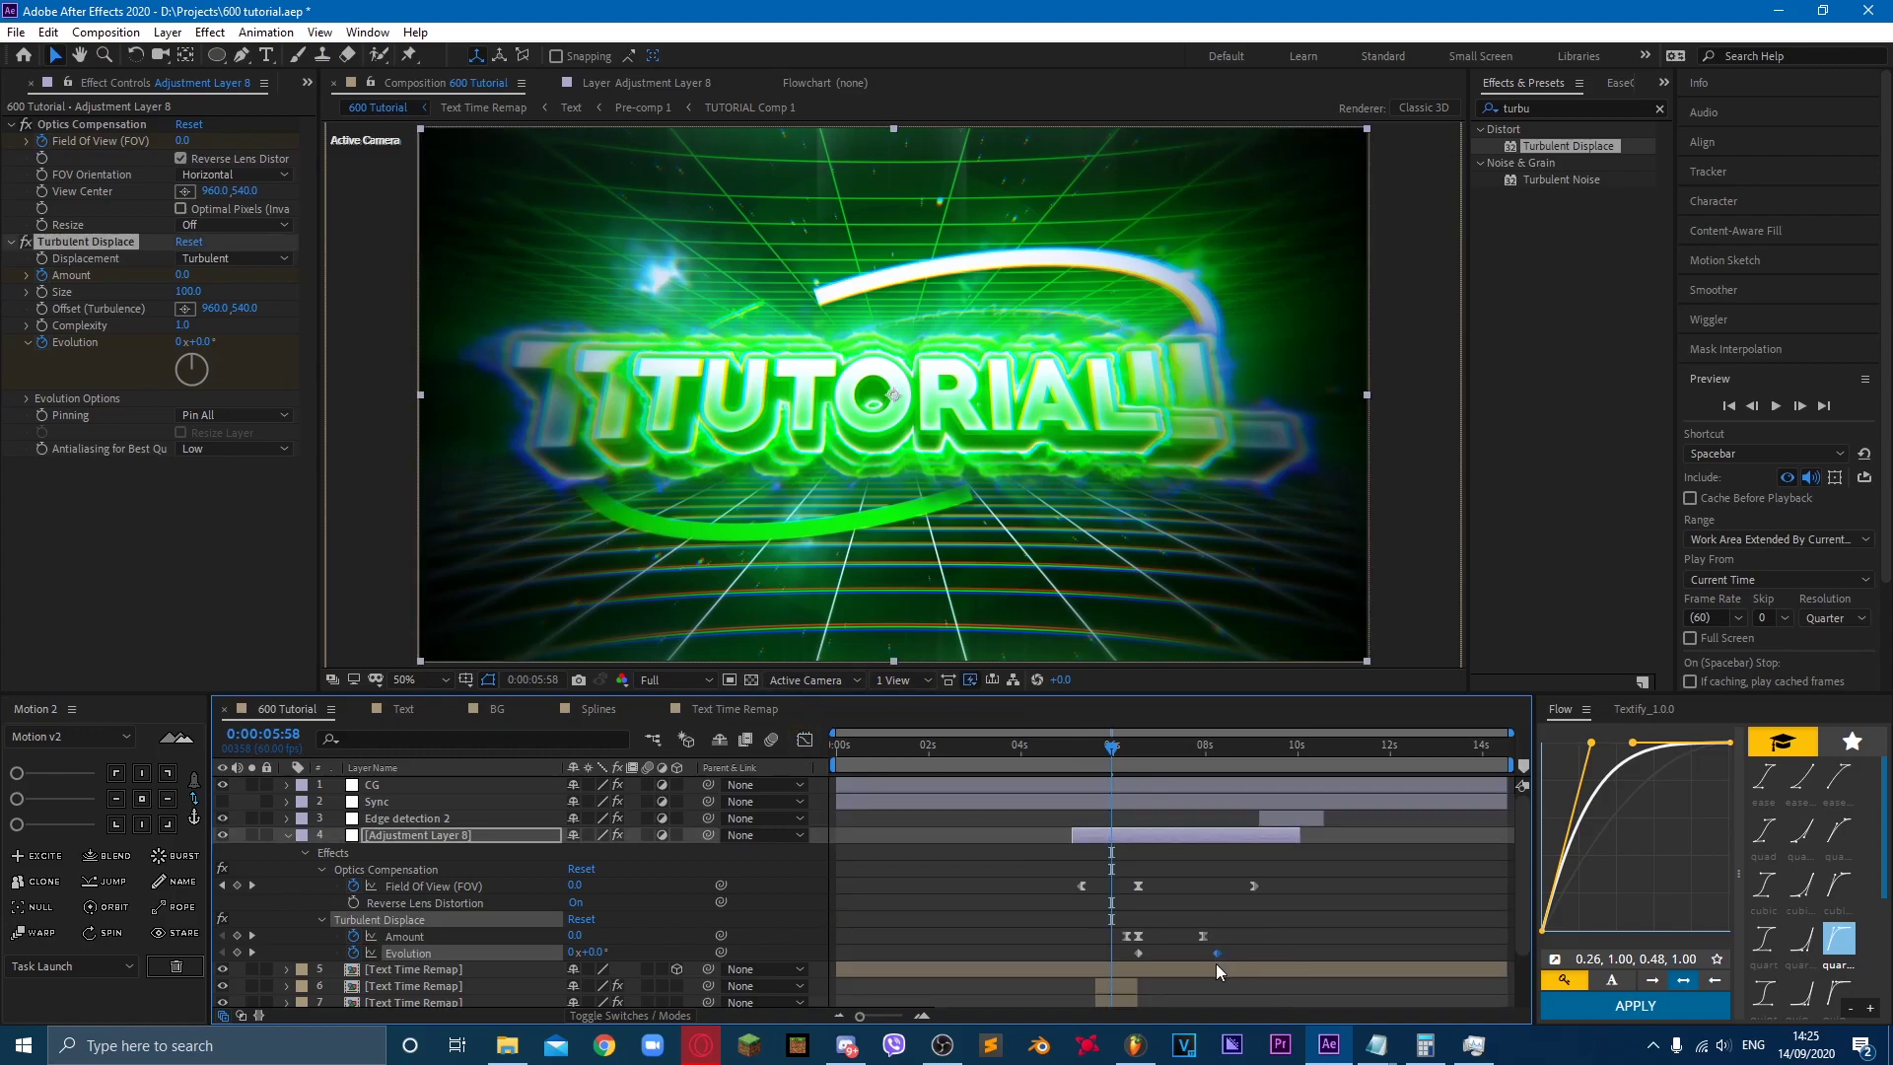
pyautogui.moveTo(1181, 760); pyautogui.dragTo(1196, 759)
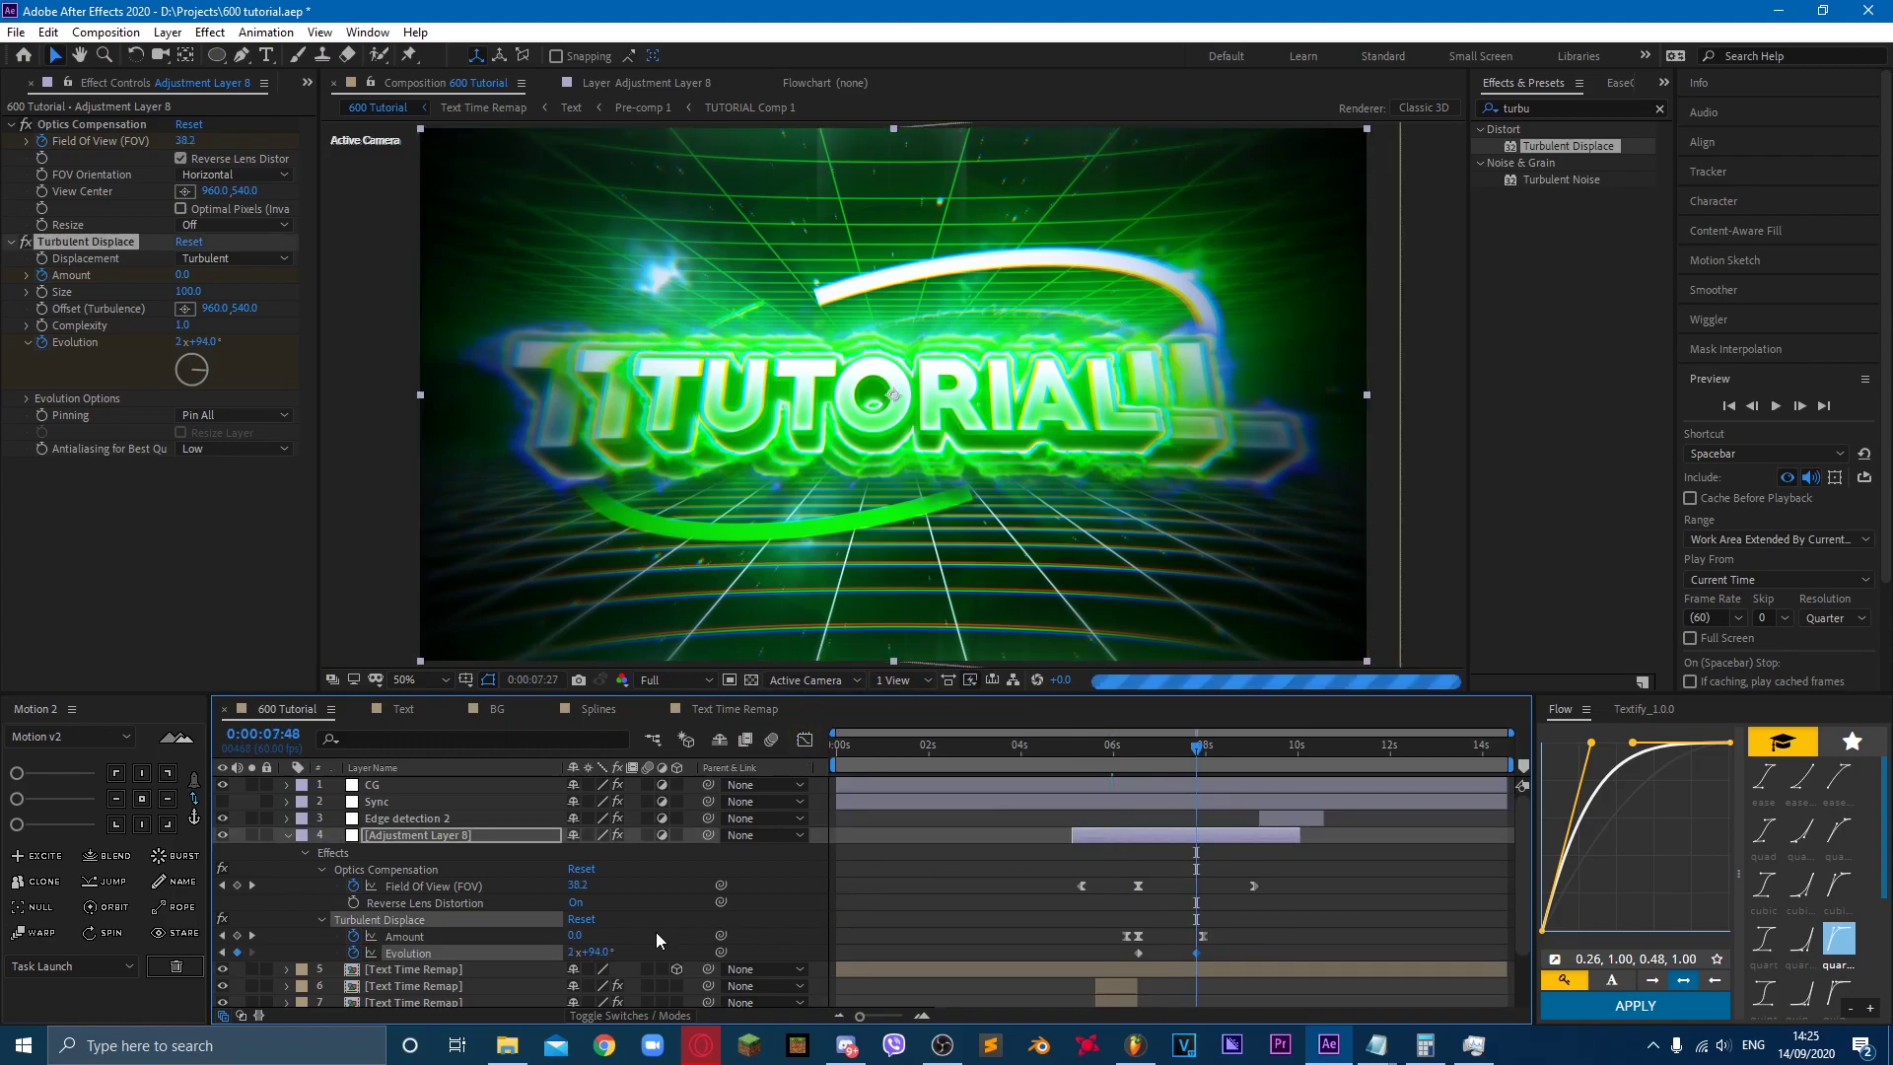
pyautogui.moveTo(595, 951); pyautogui.dragTo(572, 953)
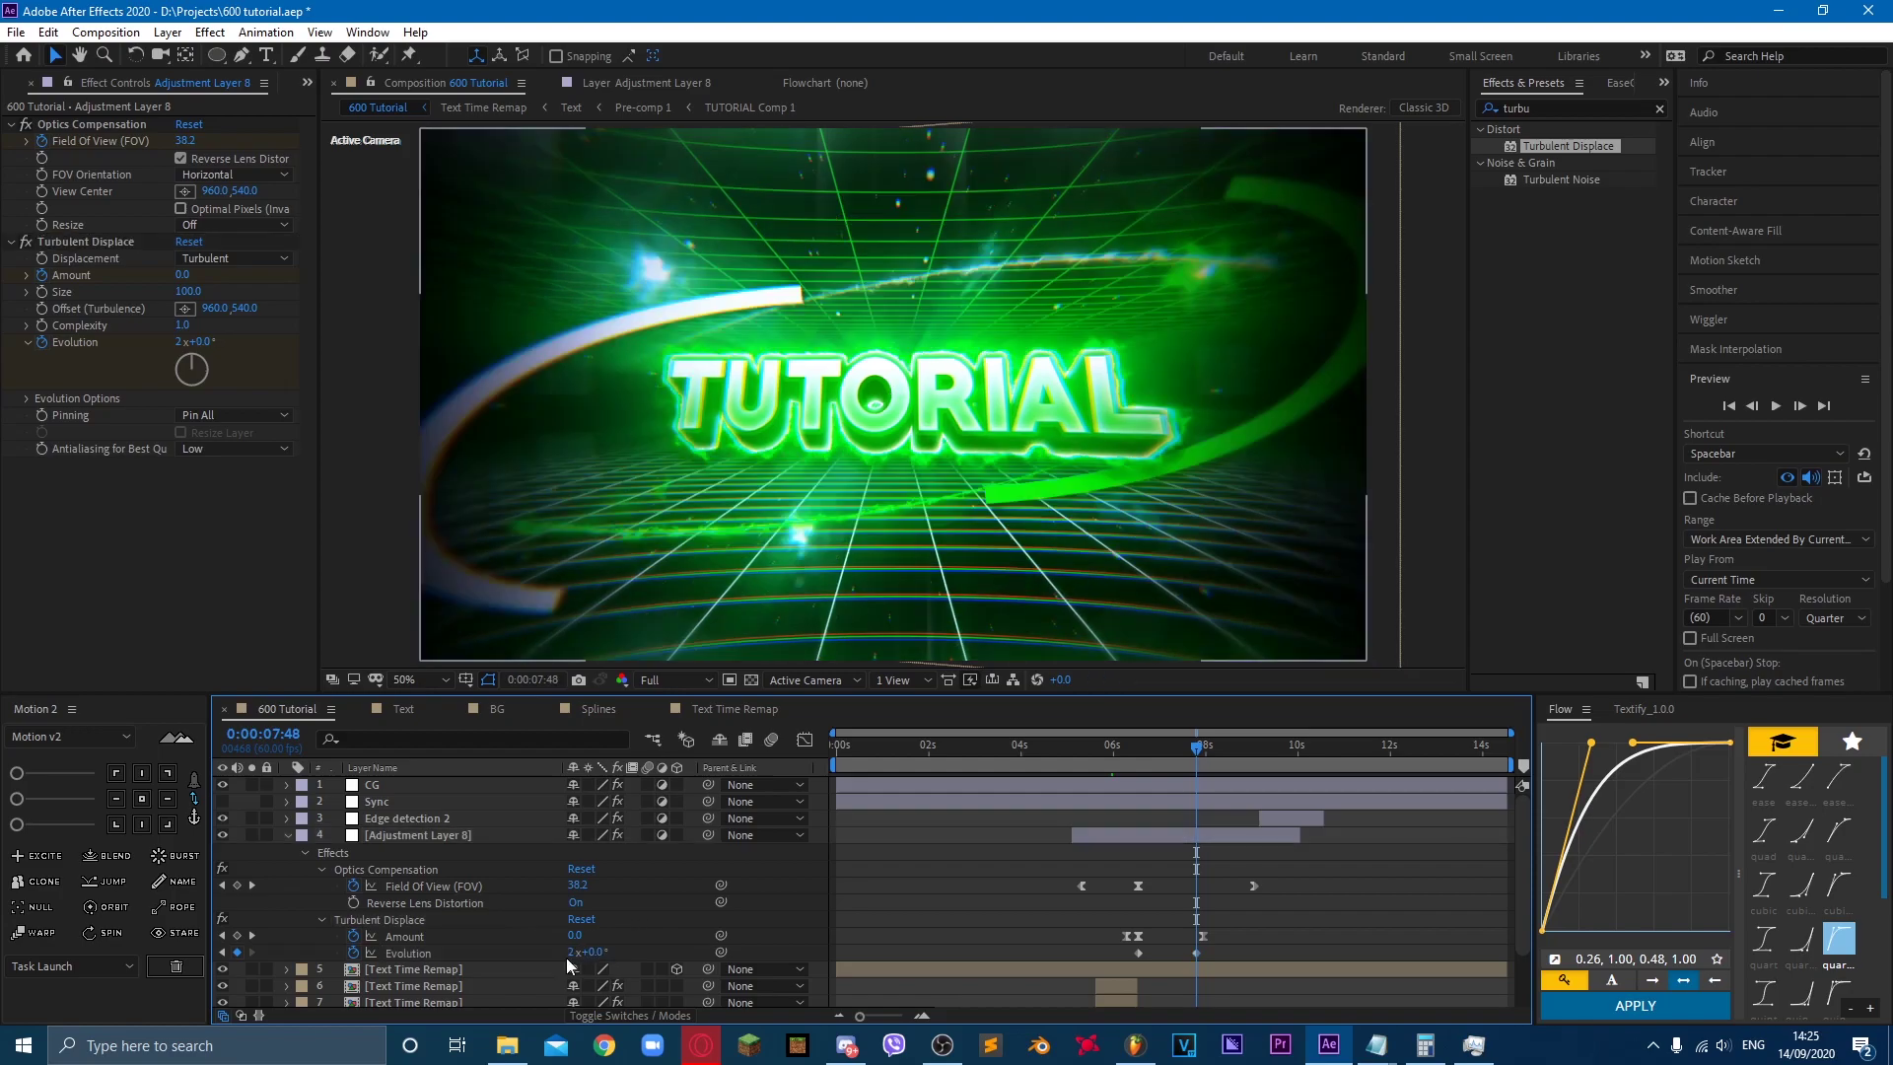
# Step: Preview the turbulence pulse from 0:00:06:12 and again from 0:00:05:47
pyautogui.click(1122, 765)
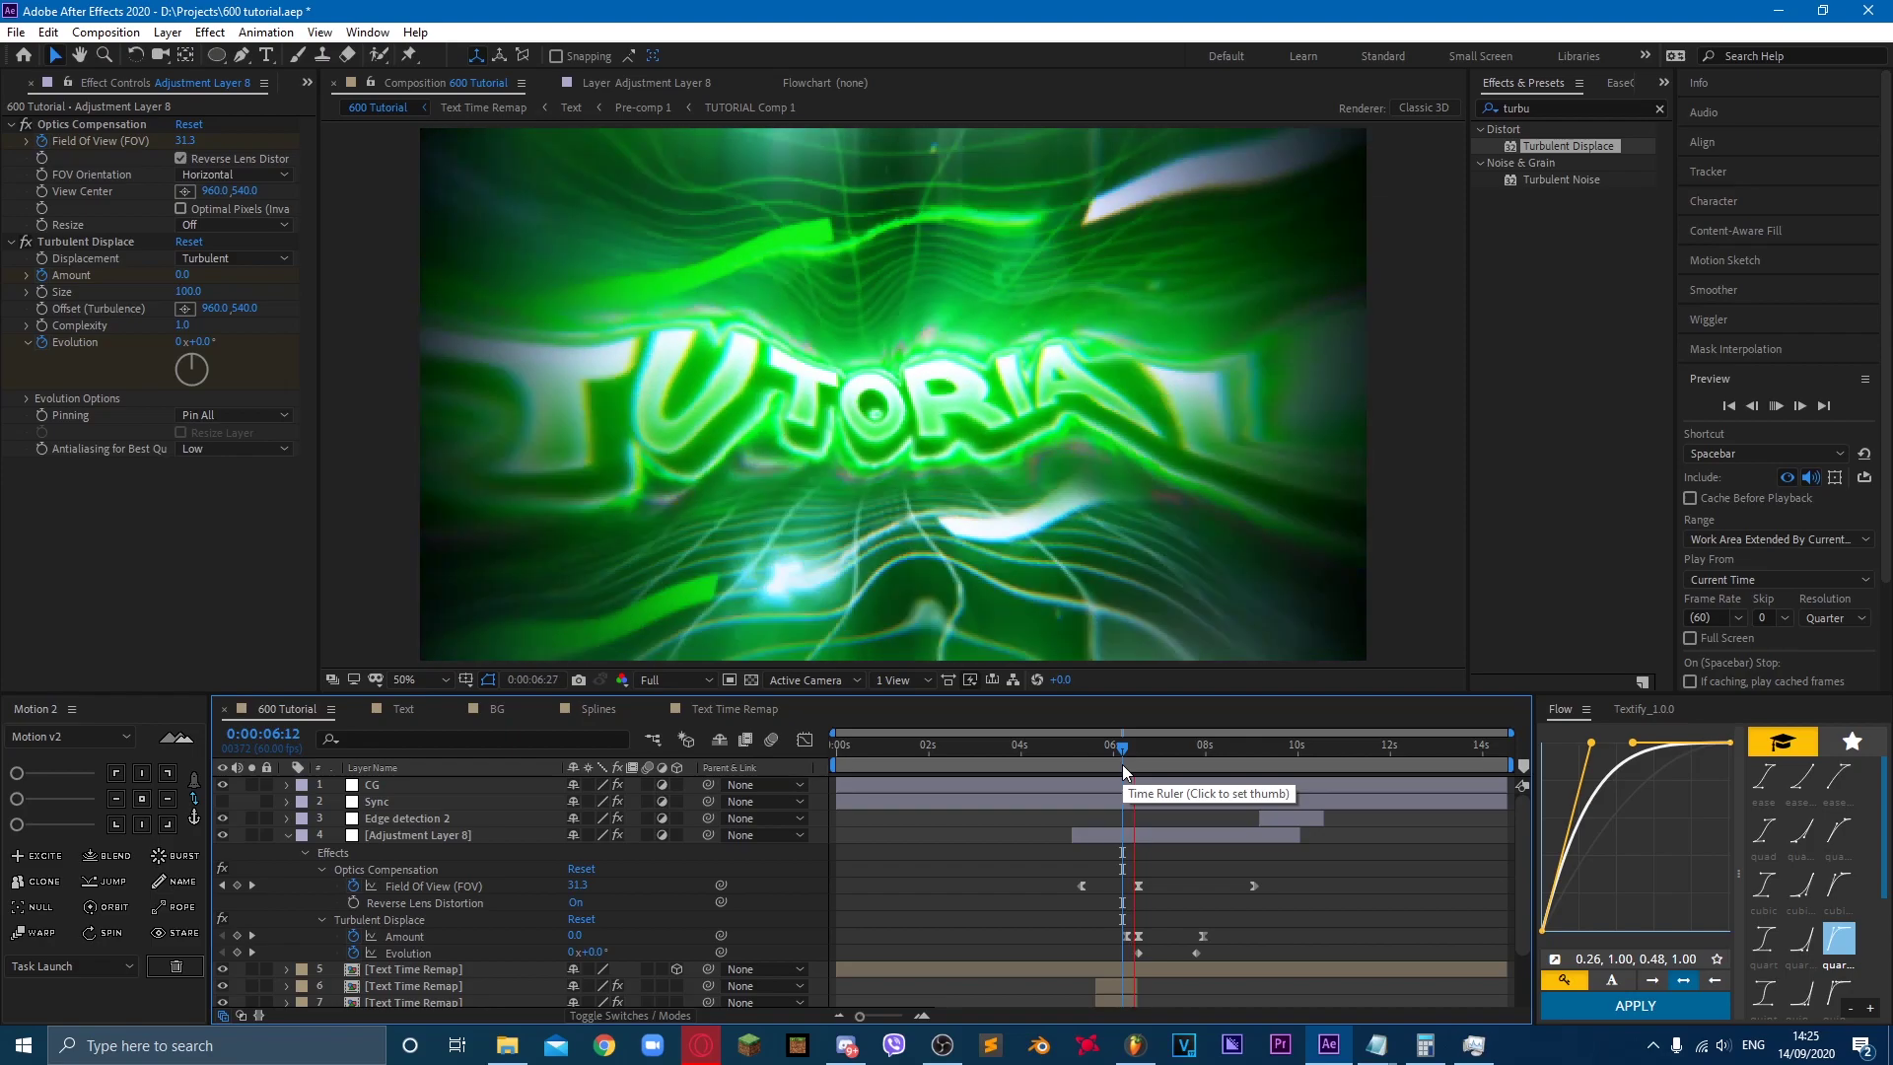
pyautogui.press('space')
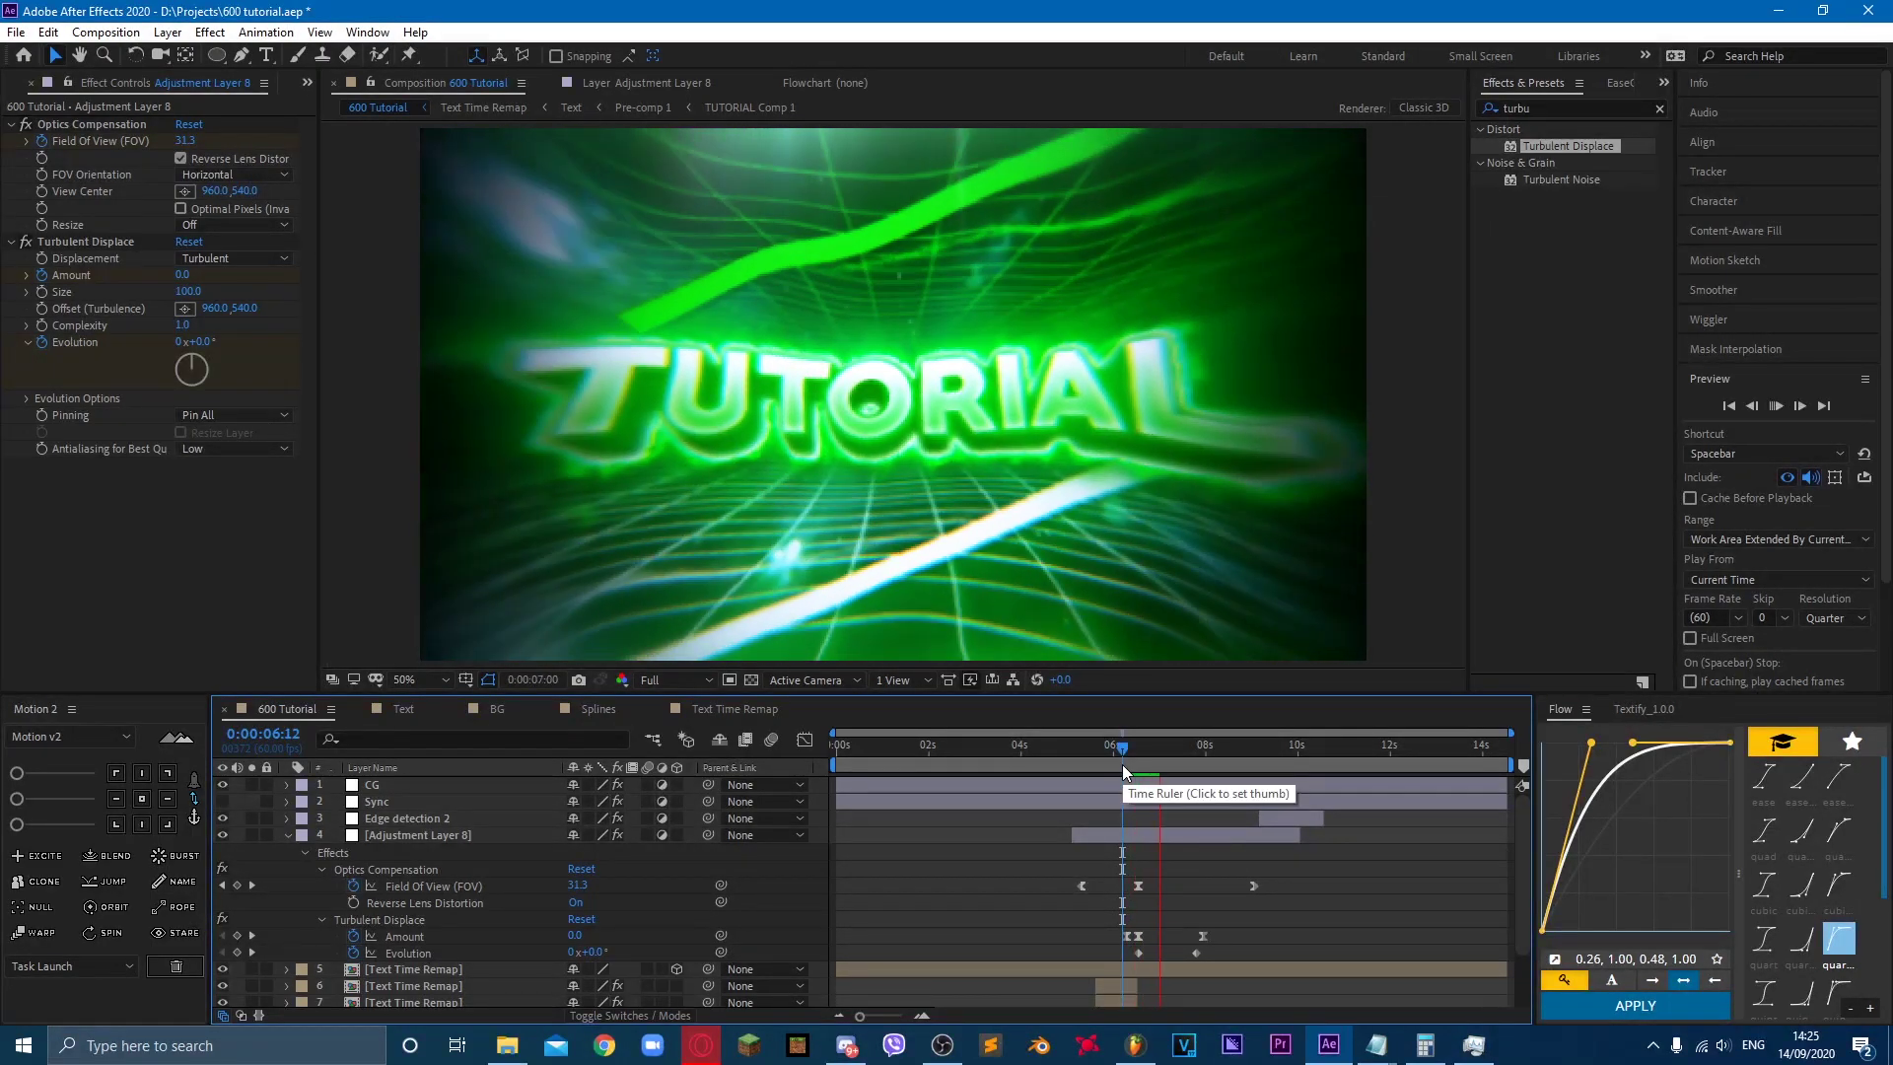
pyautogui.click(1103, 771)
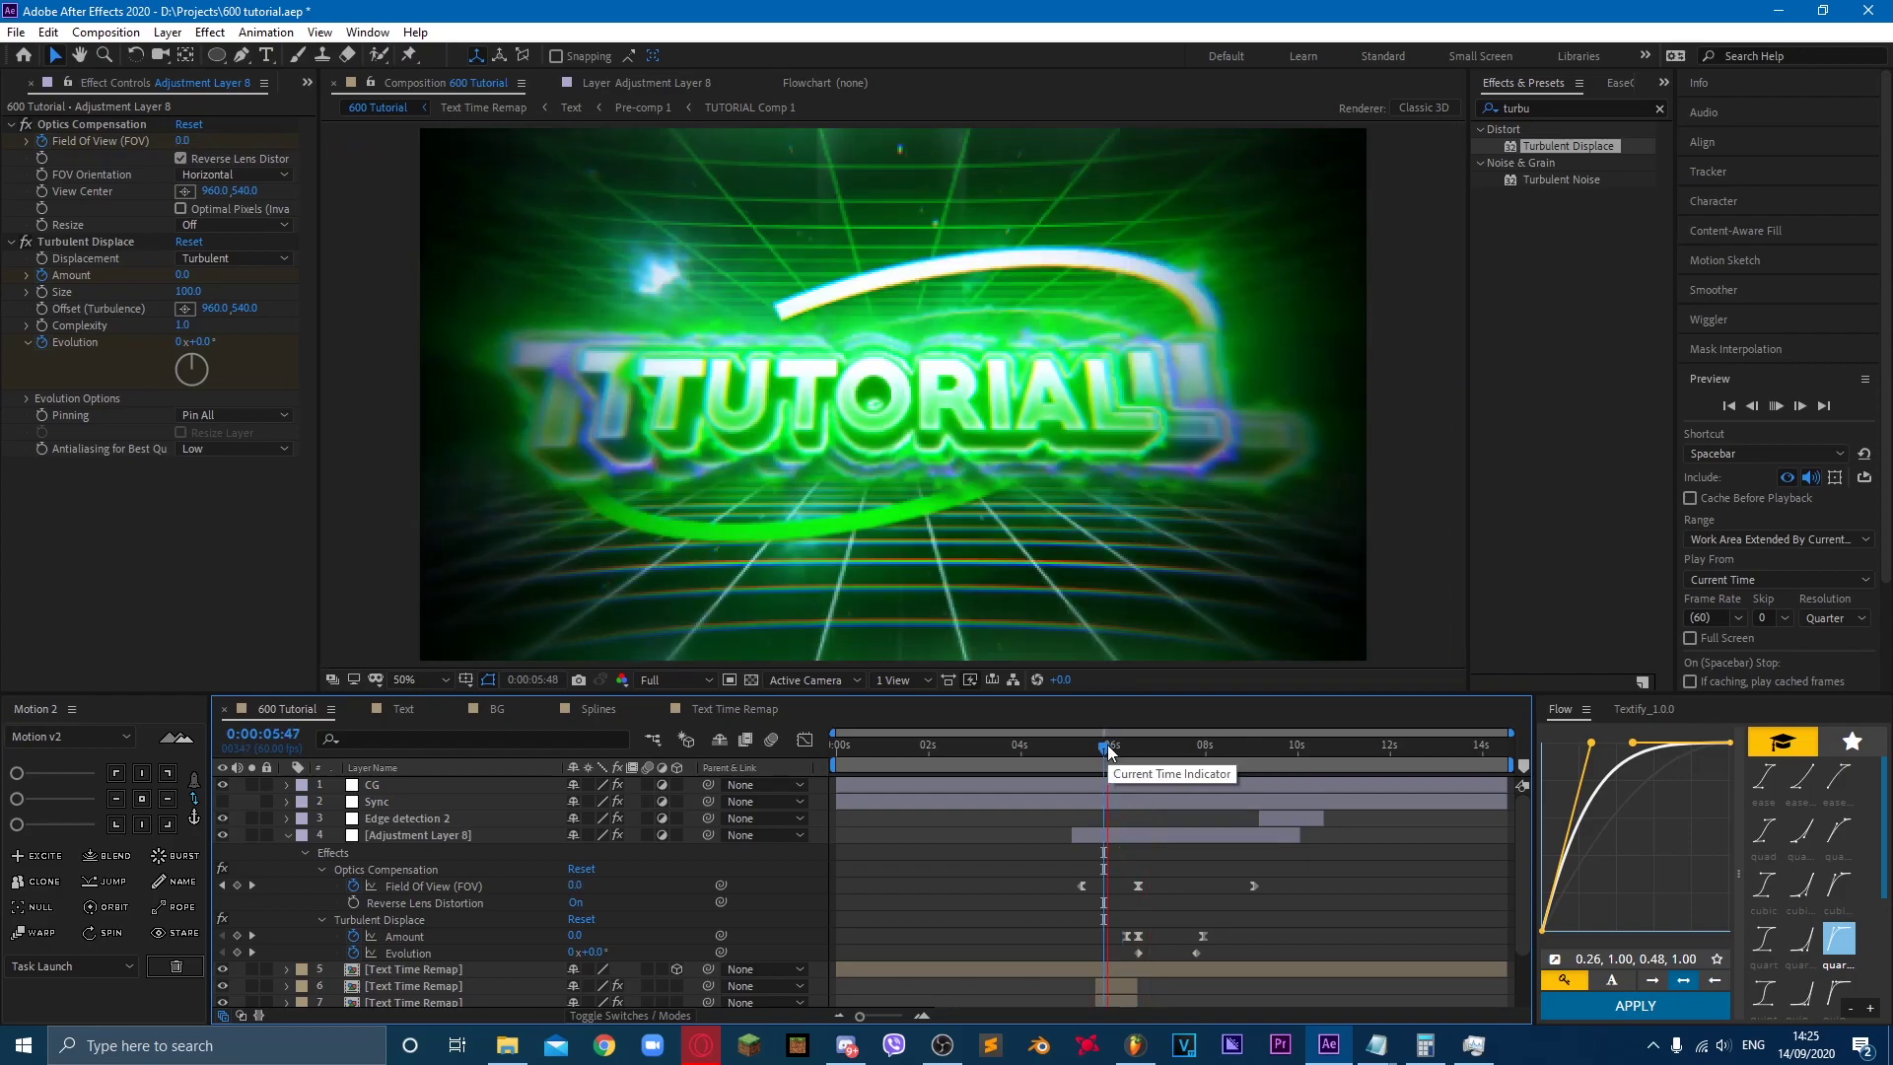
pyautogui.press('space')
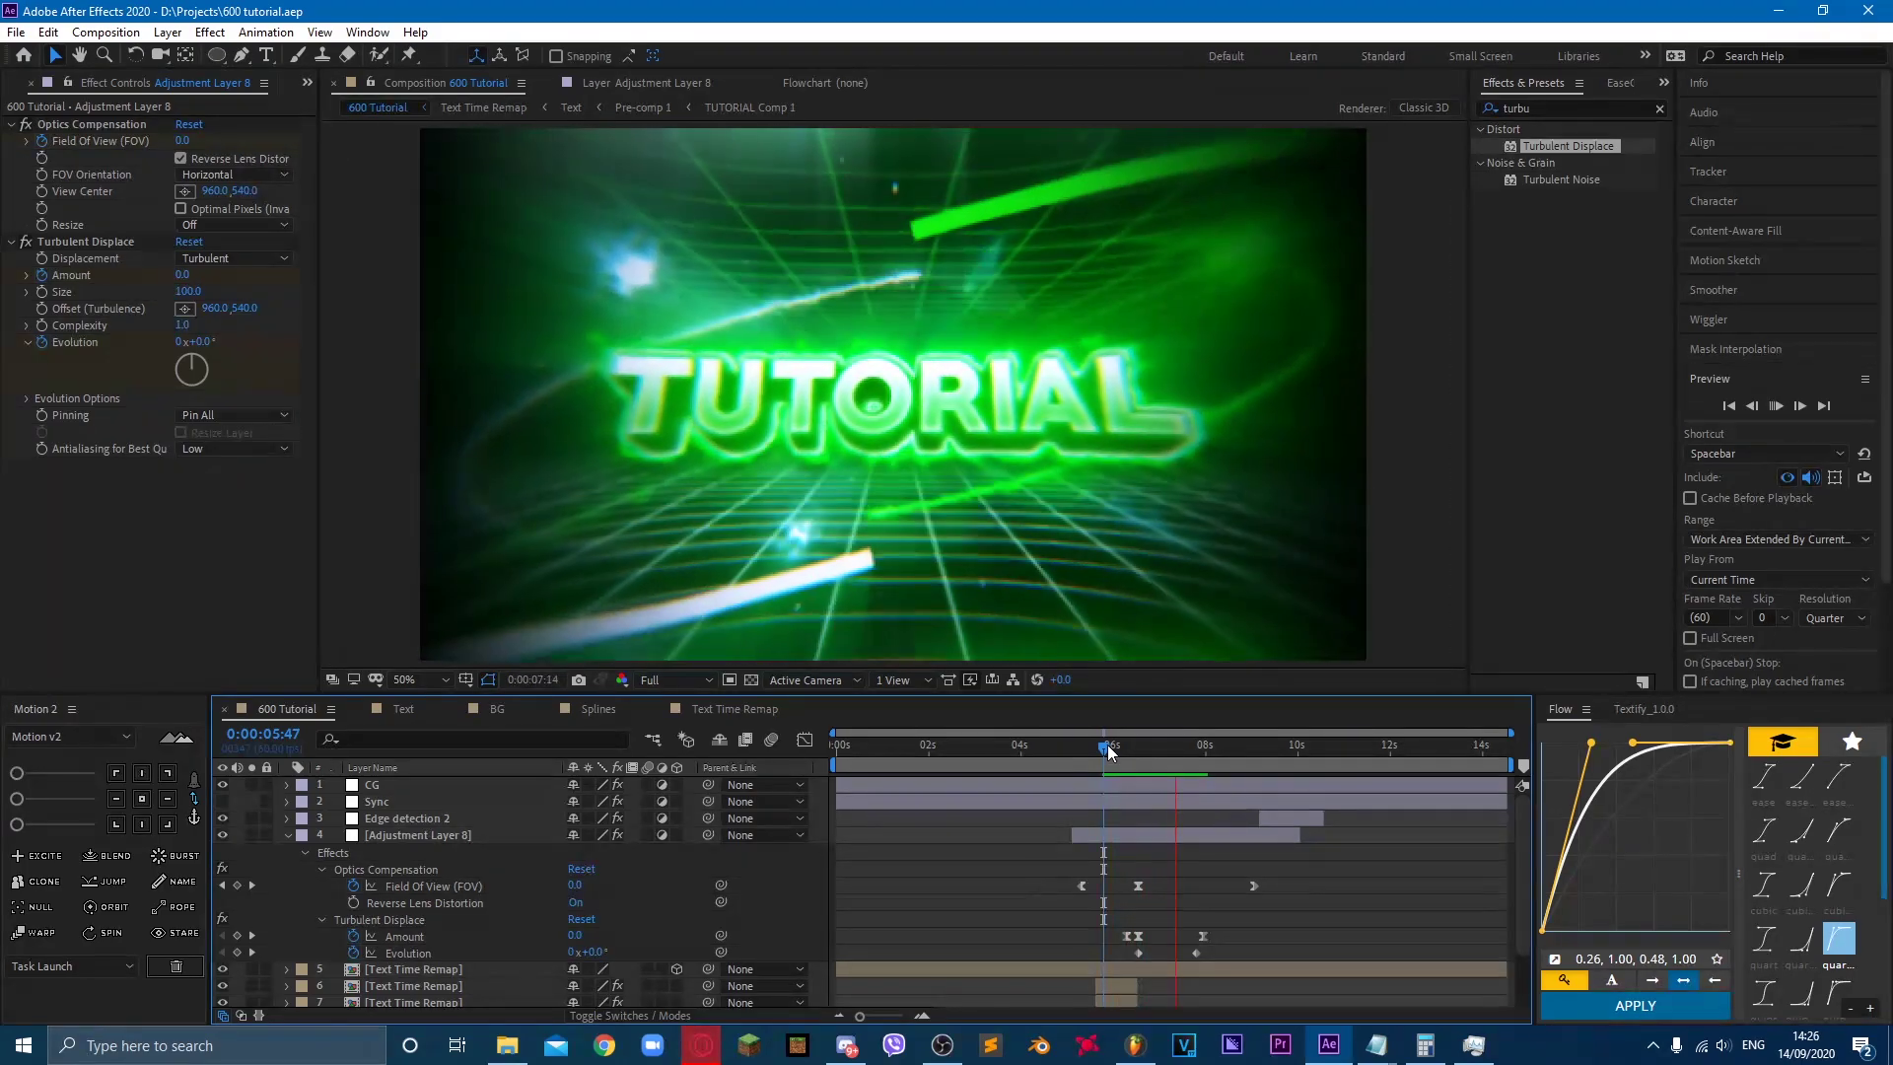
pyautogui.press('space')
# Step: Make the Sync layer visible again and collapse the properties of Adjustment Layer 8
pyautogui.click(224, 802)
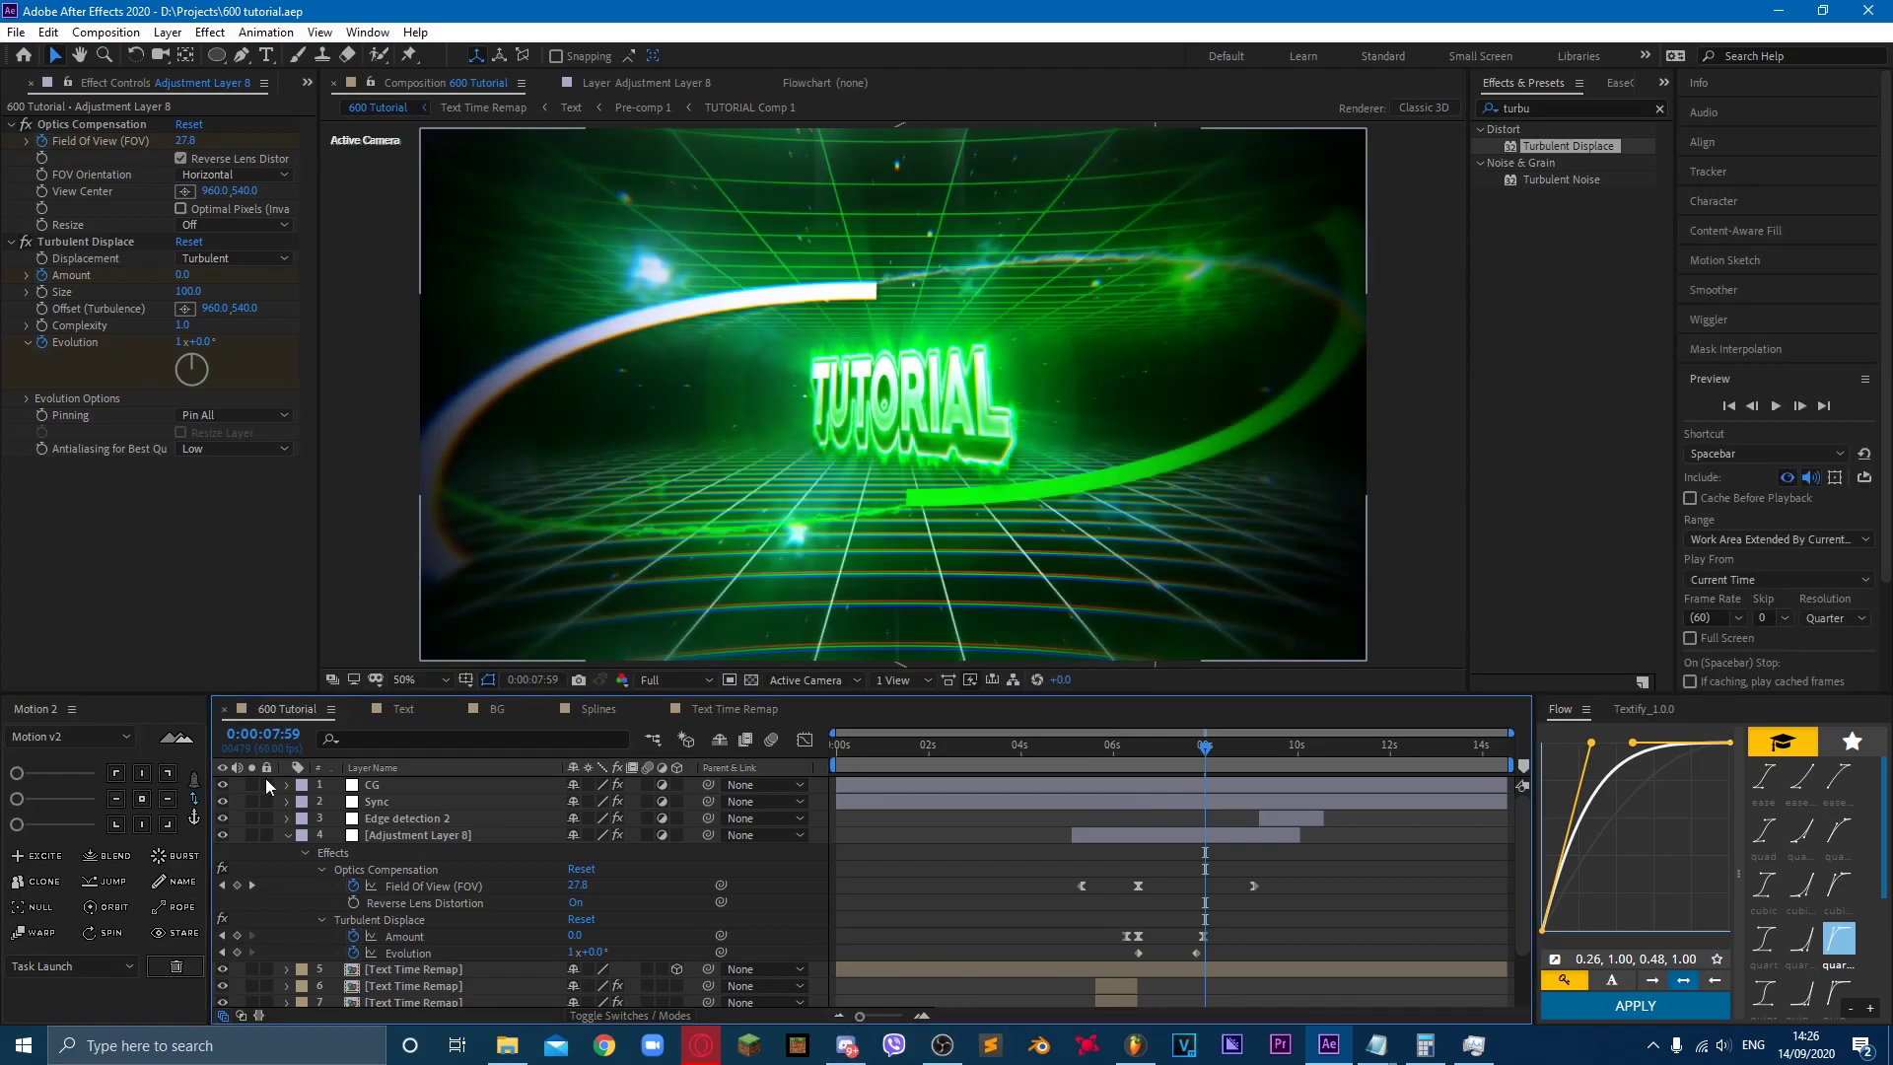
pyautogui.click(286, 835)
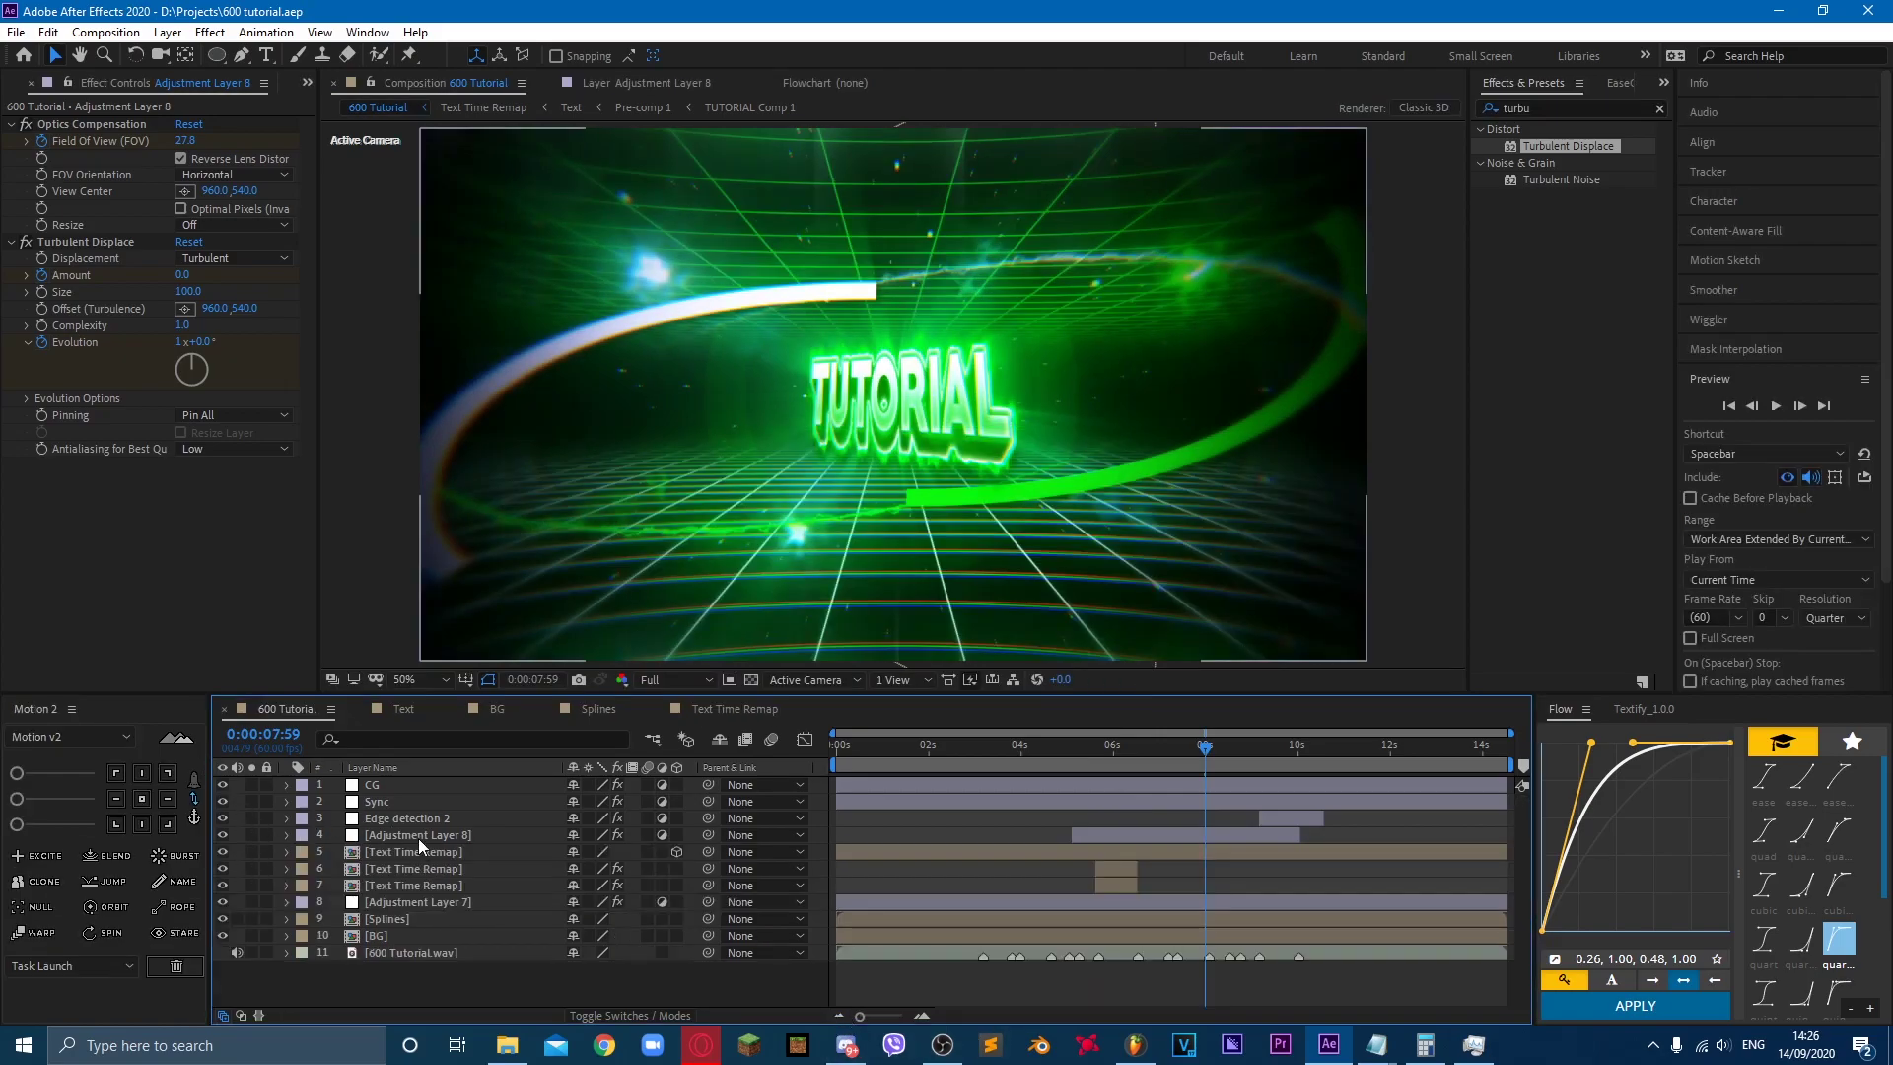
# Step: Create a new adjustment layer, place it directly below CG, and rename it s_wipeline
pyautogui.rightClick(506, 998)
pyautogui.moveTo(562, 789)
pyautogui.click(855, 942)
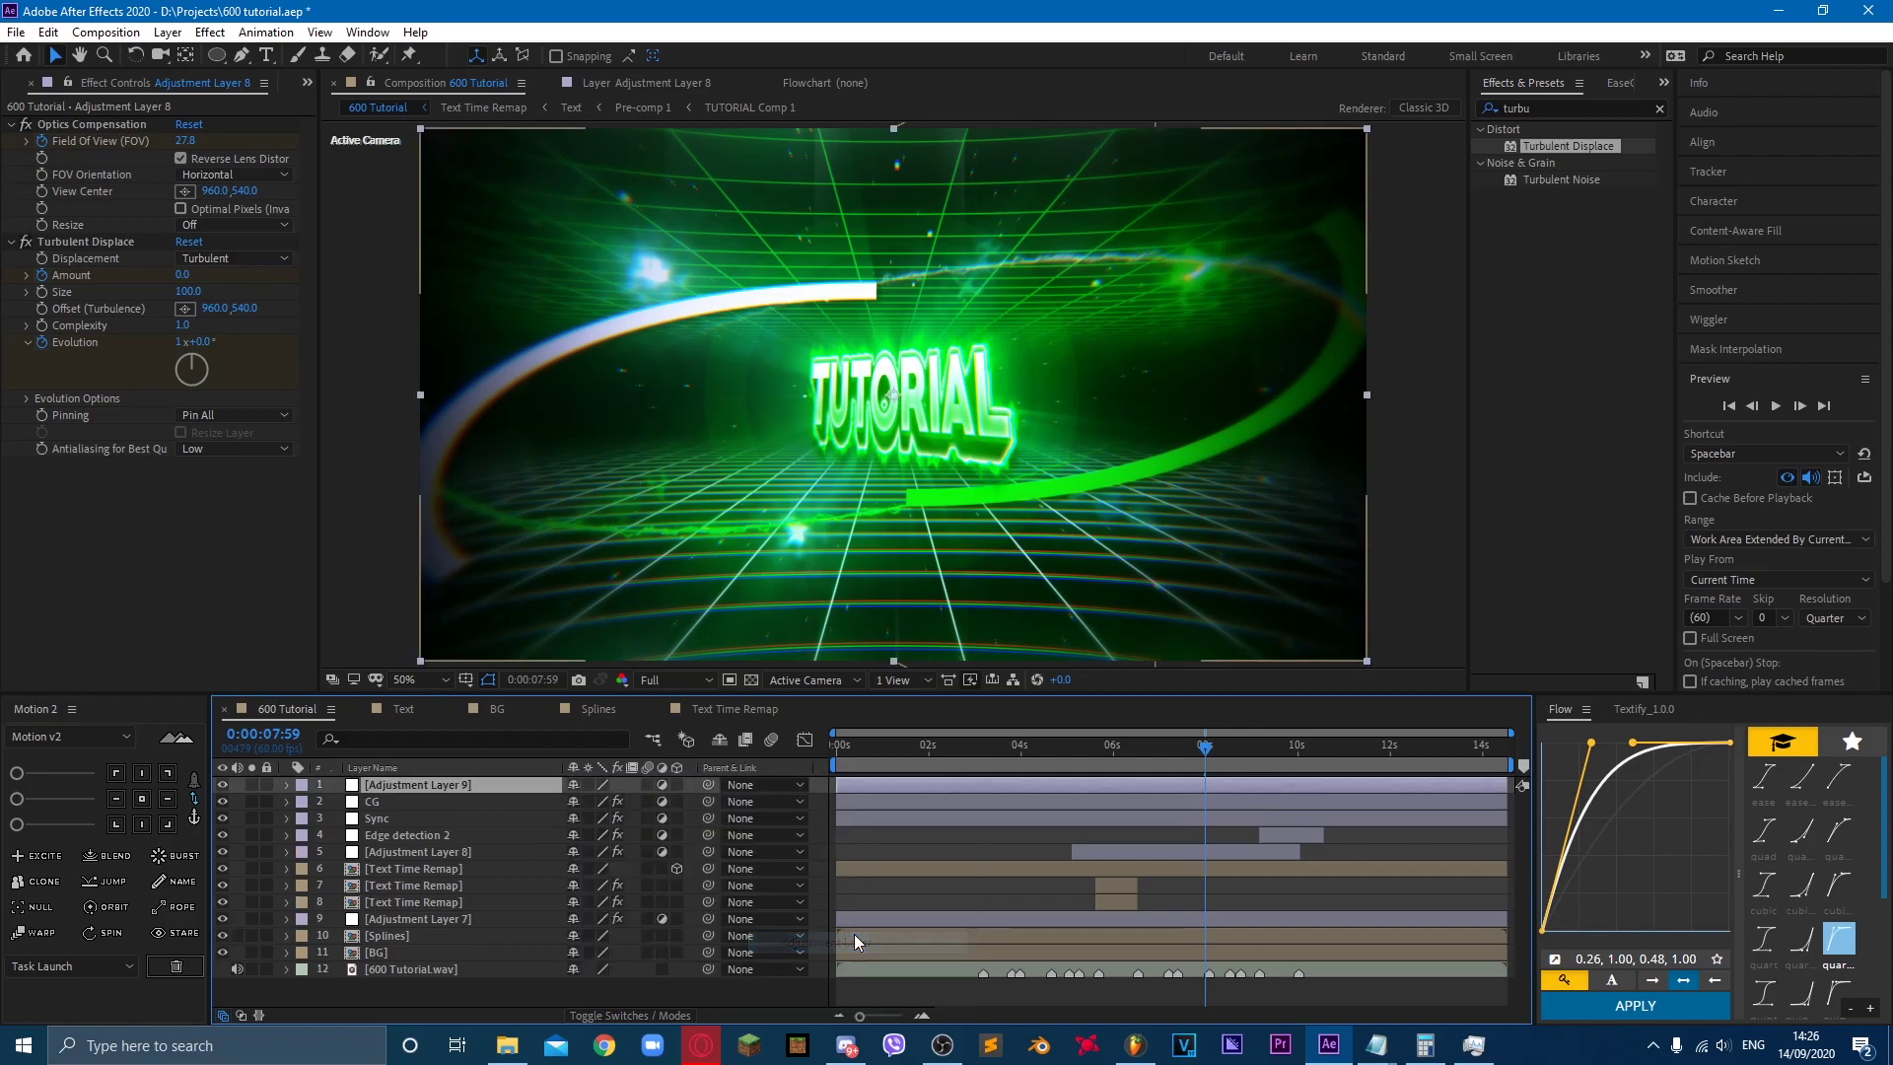
pyautogui.moveTo(427, 781); pyautogui.dragTo(442, 807)
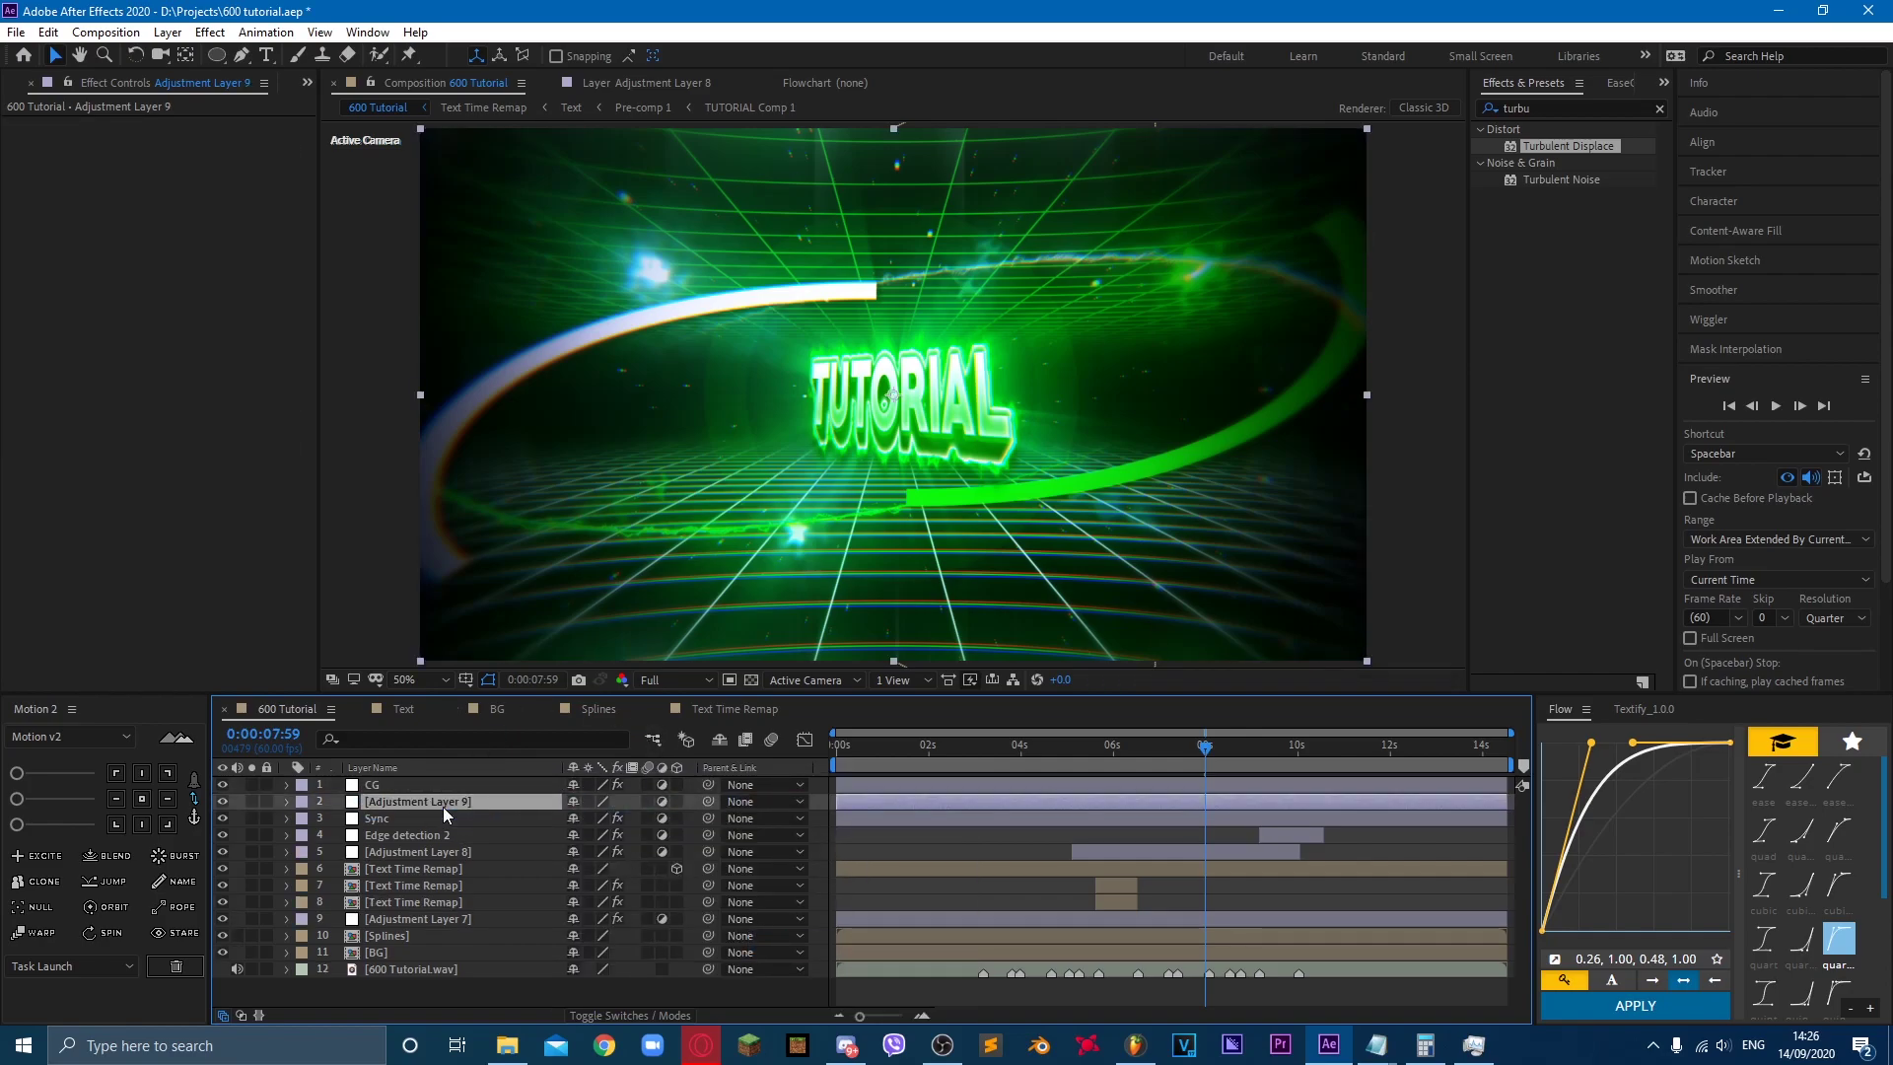
pyautogui.press('Return')
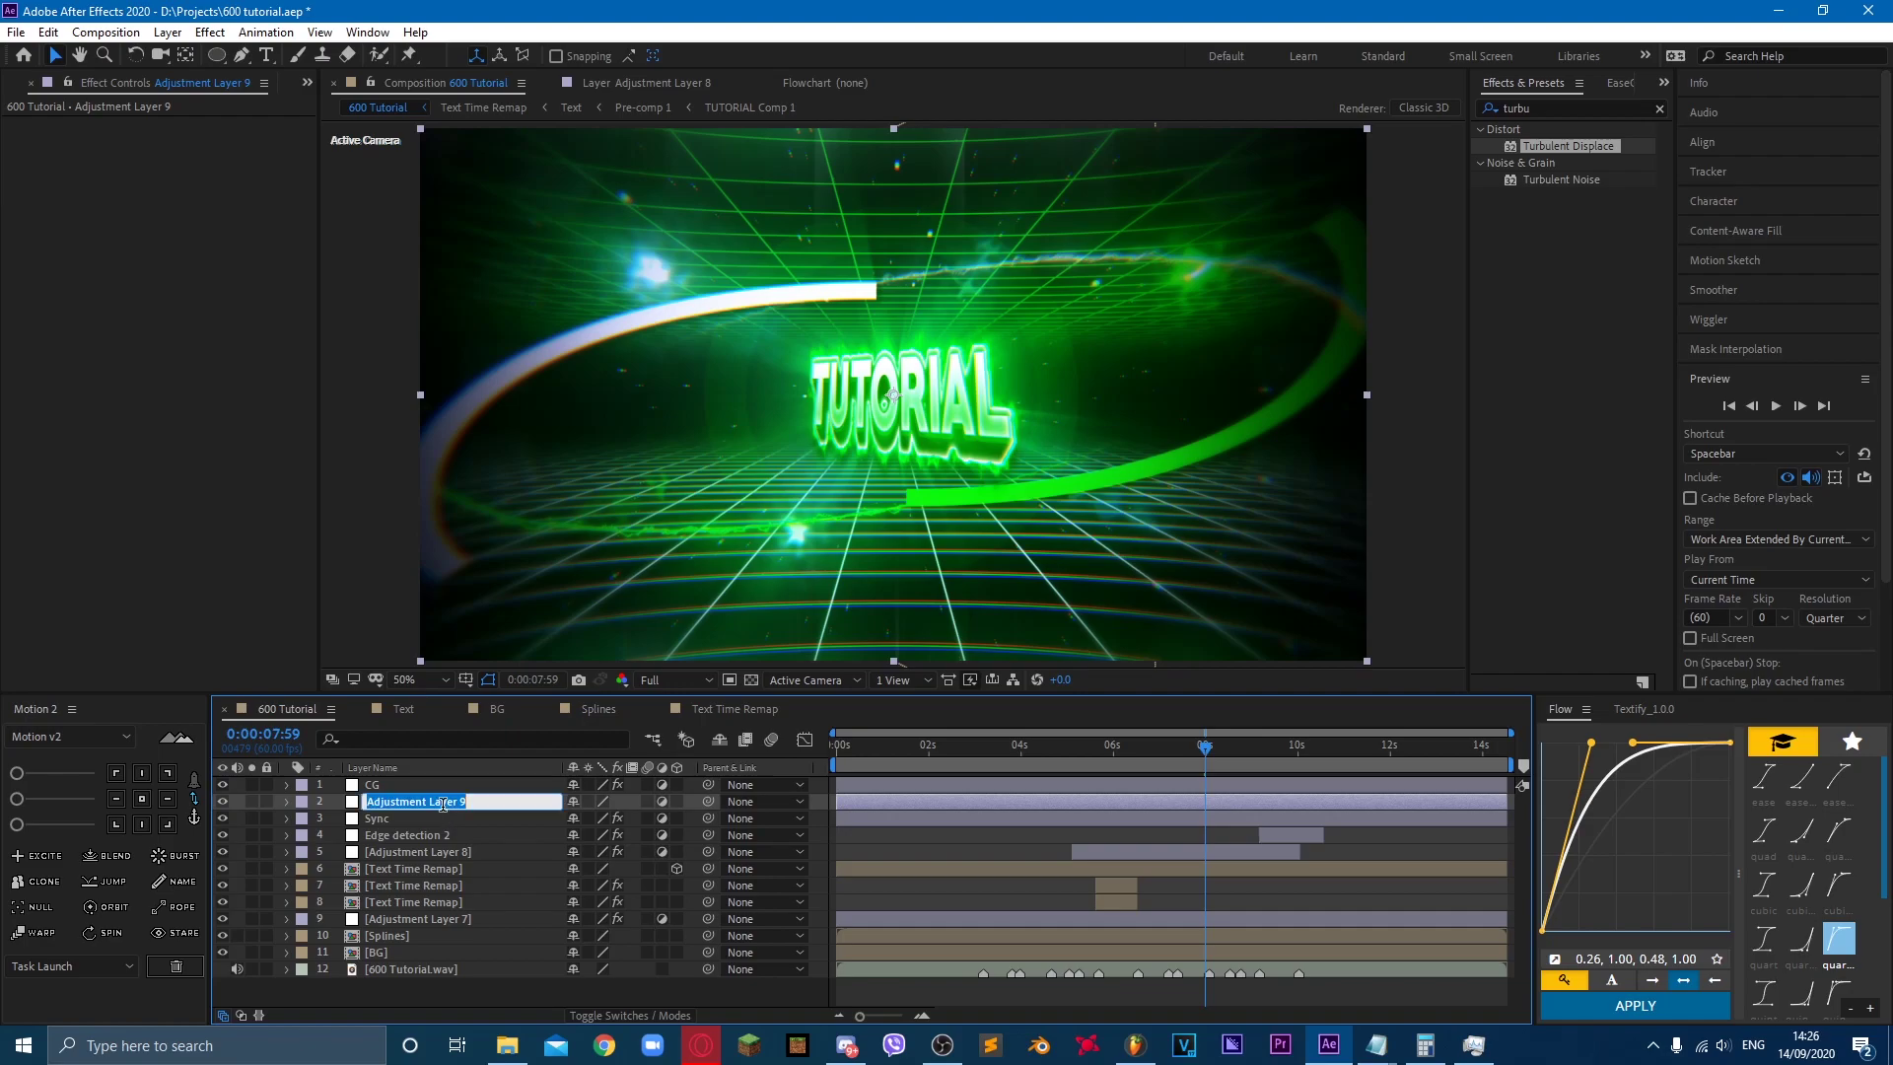
pyautogui.write('s_wipeline')
pyautogui.press('Return')
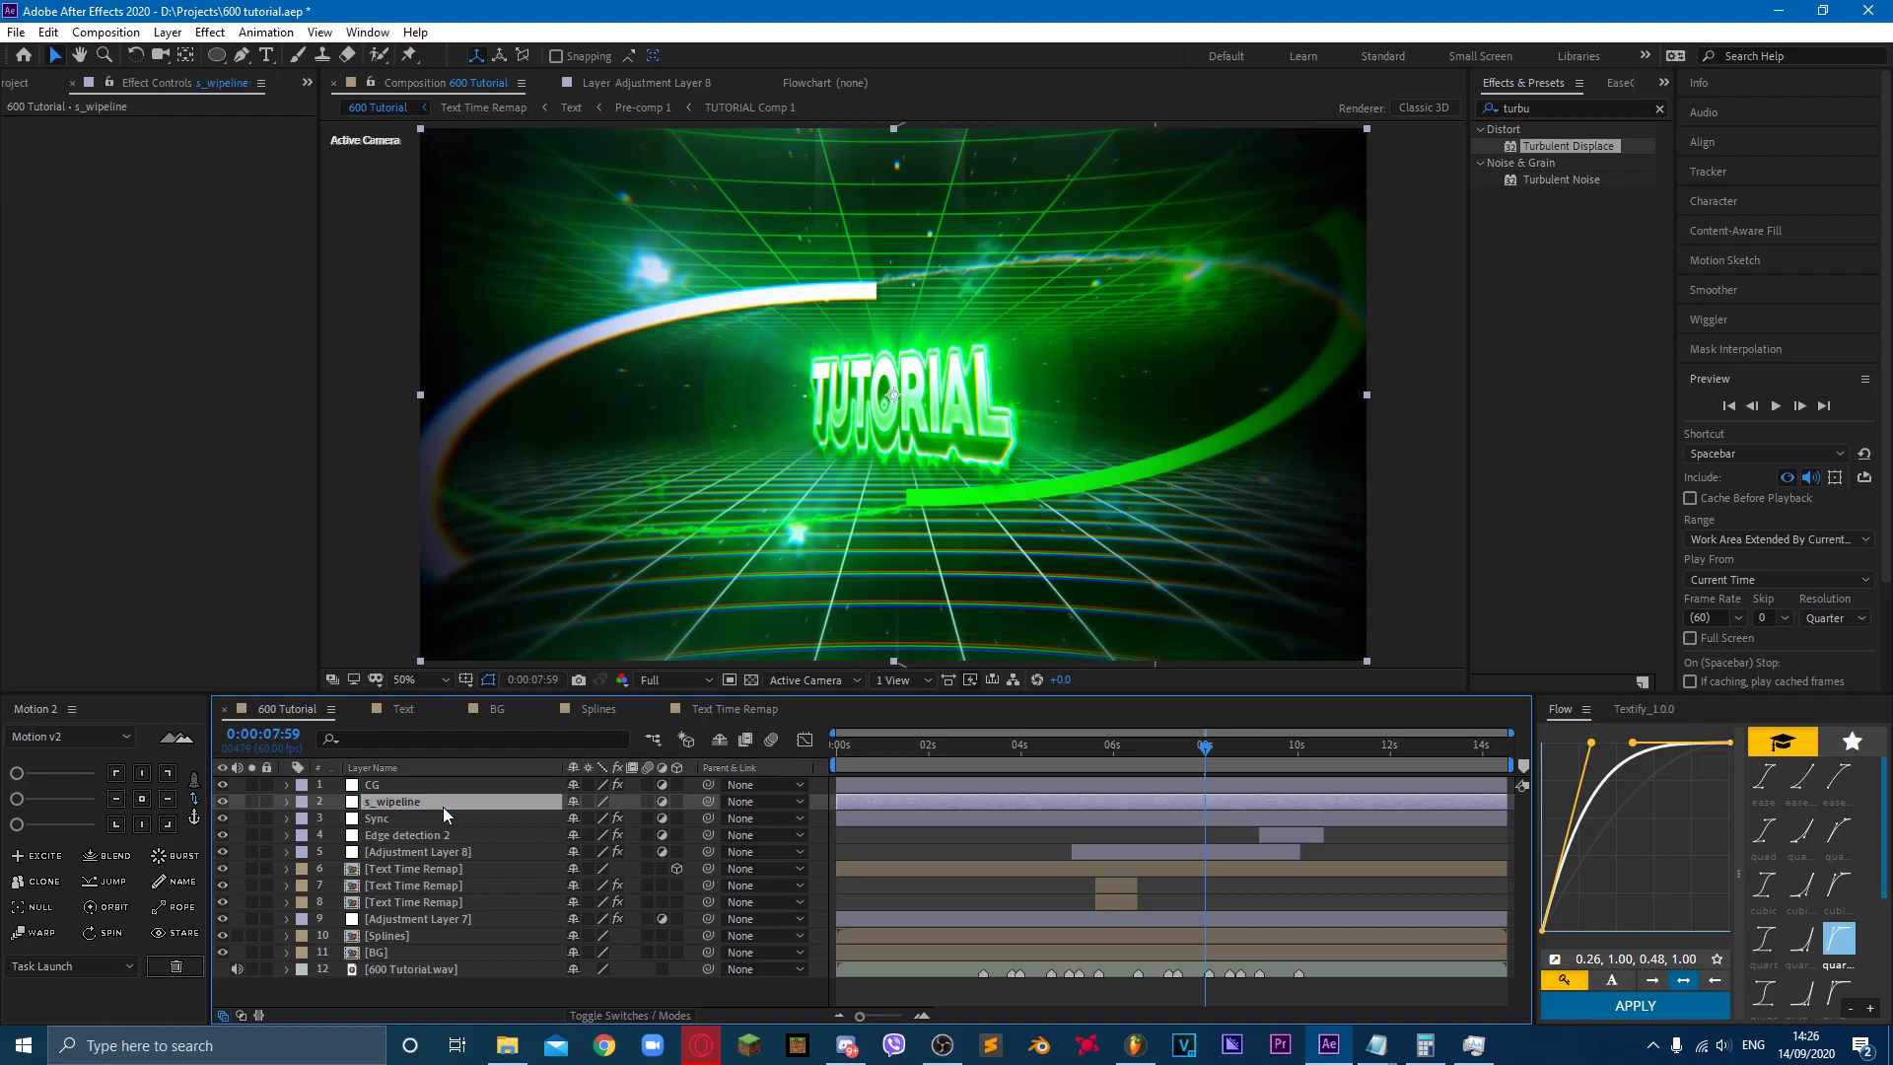
# Step: Find the S_WipeLine effect and apply it to the s_wipeline adjustment layer
pyautogui.doubleClick(1519, 109)
pyautogui.press('BackSpace')
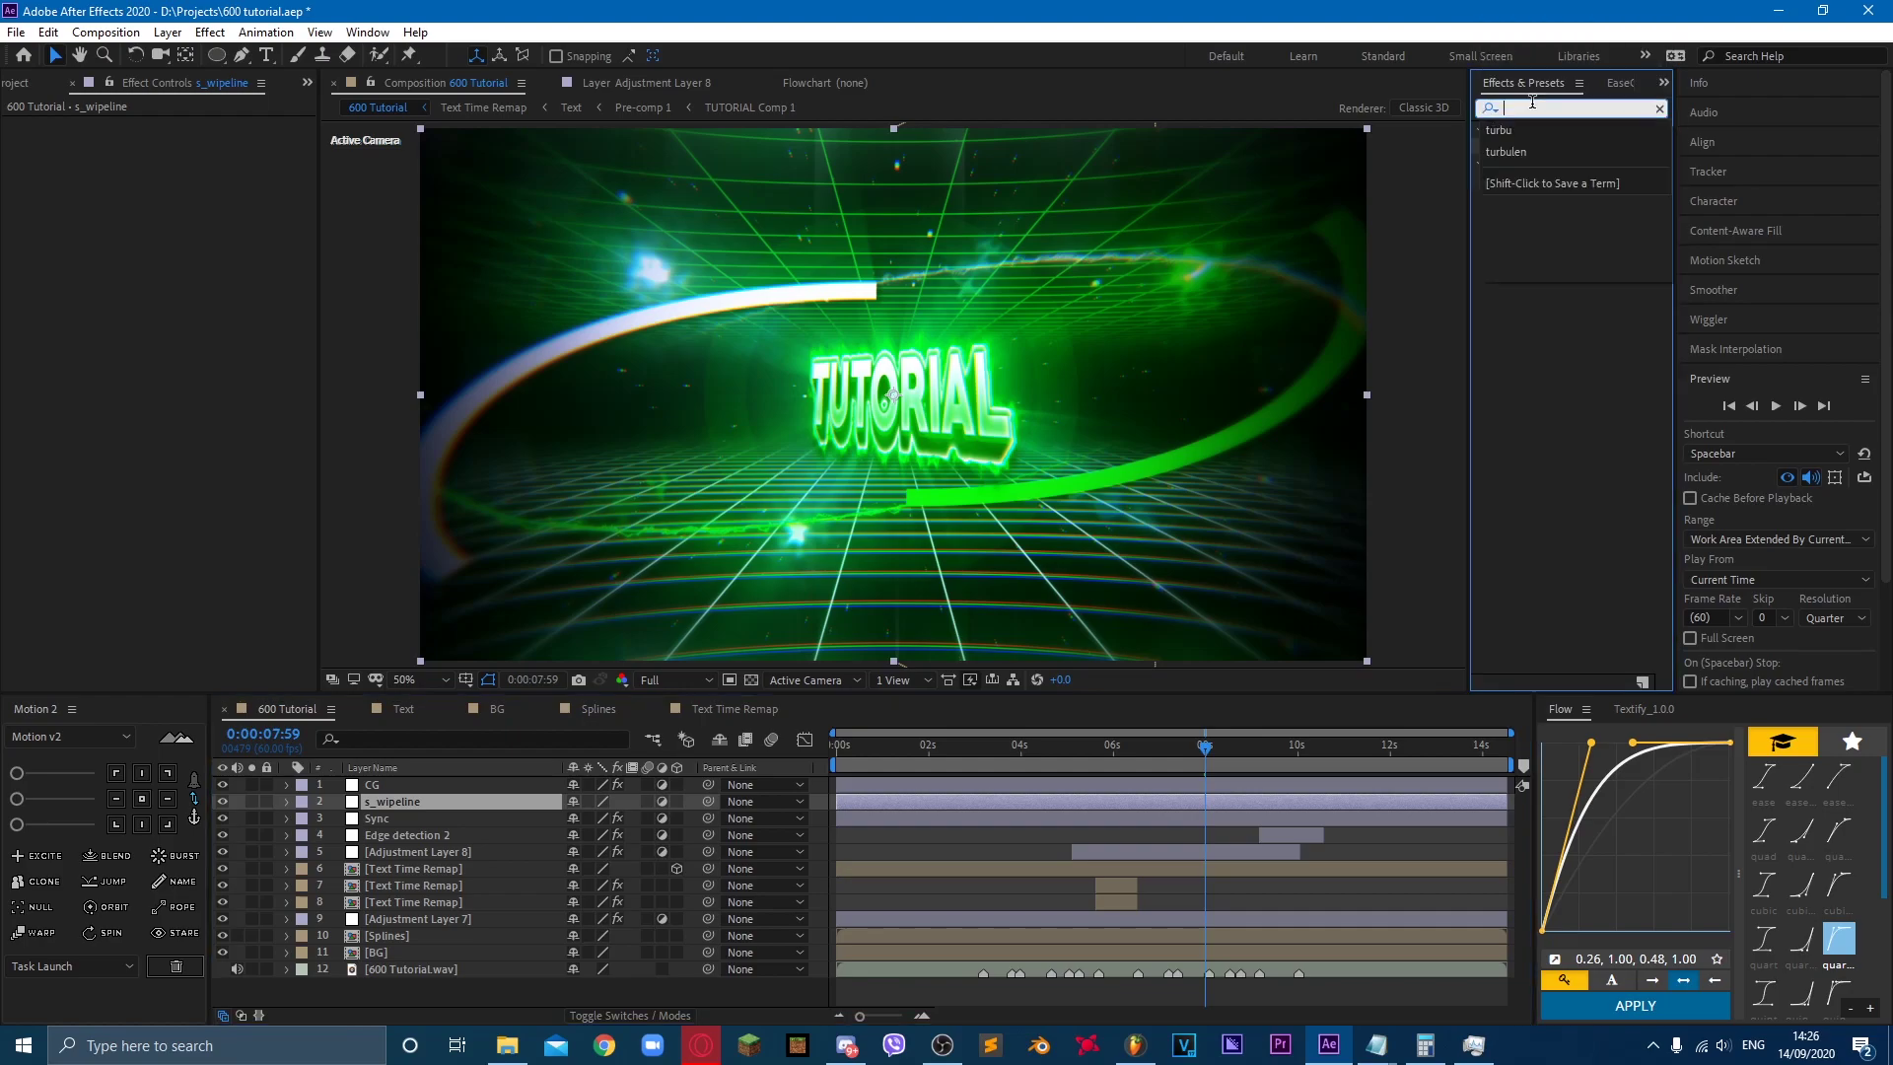
pyautogui.write('_')
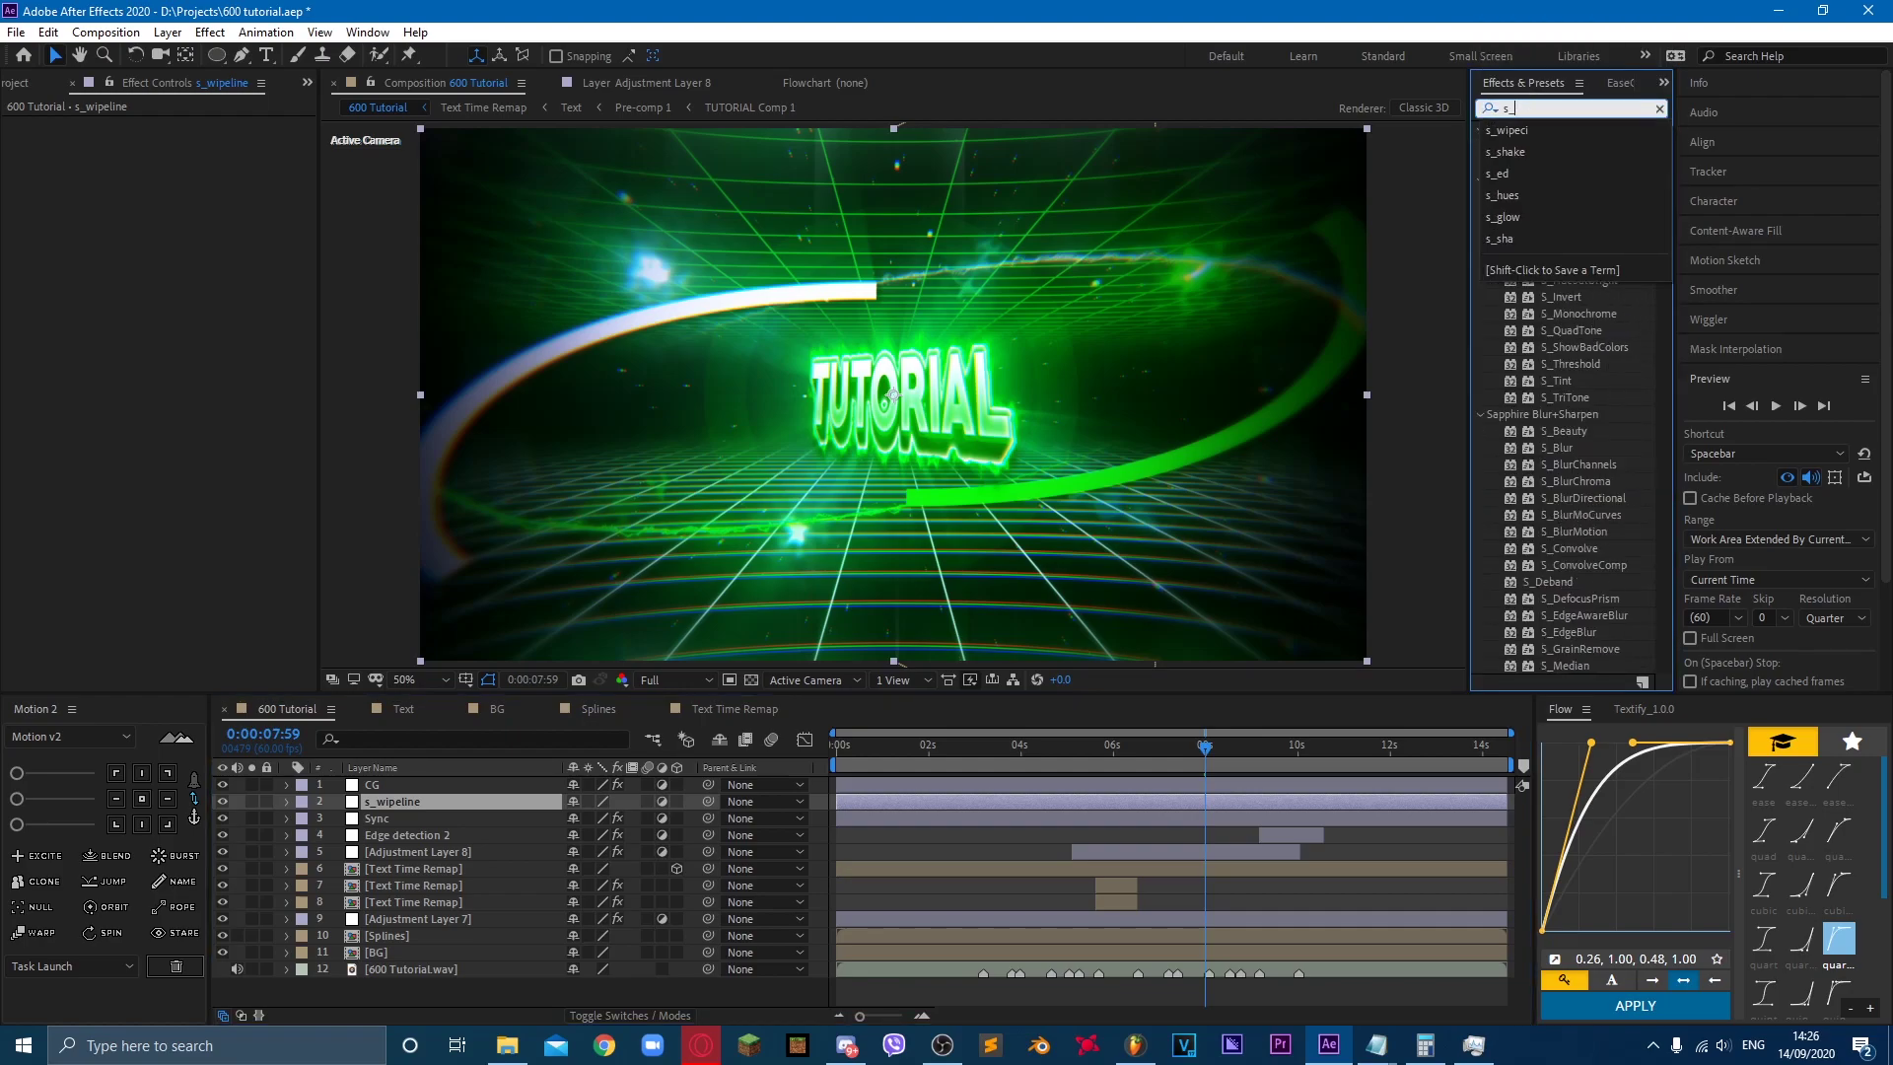
pyautogui.write('wipeline')
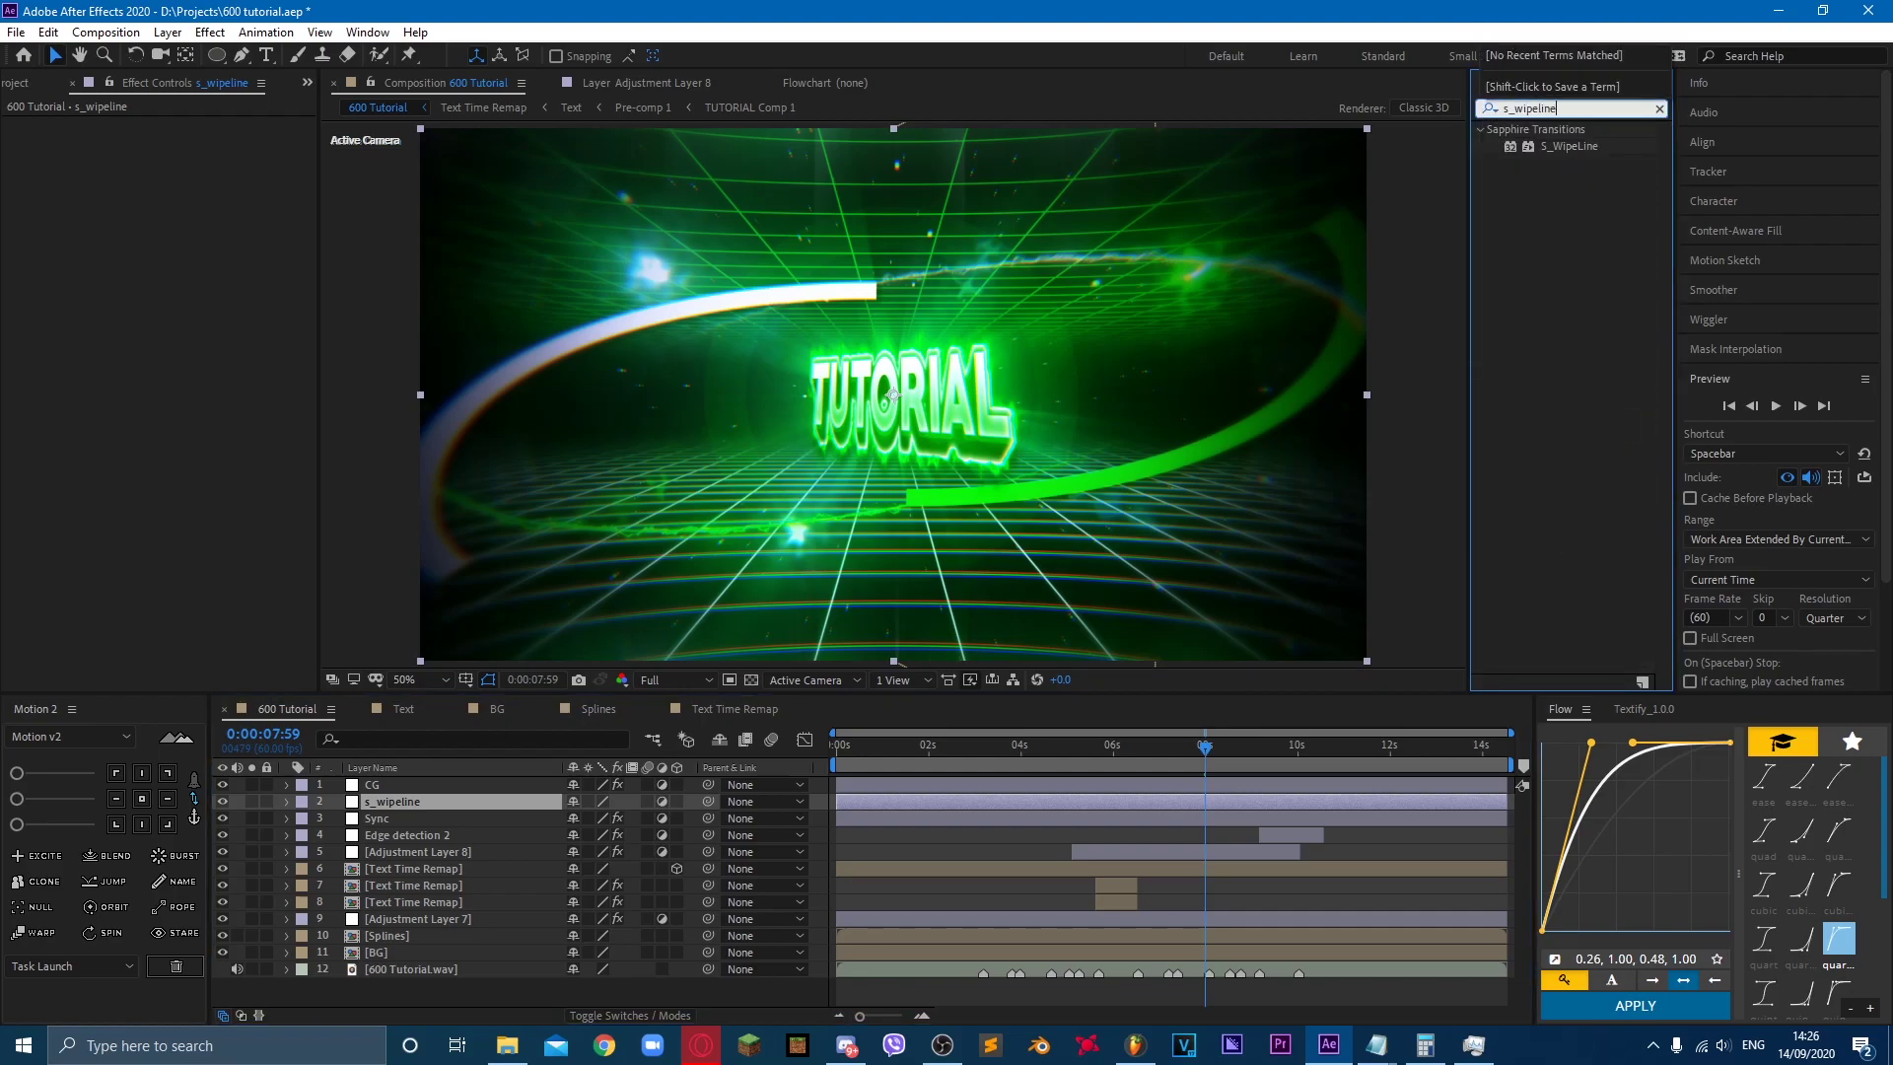
pyautogui.click(1578, 146)
pyautogui.doubleClick(1581, 147)
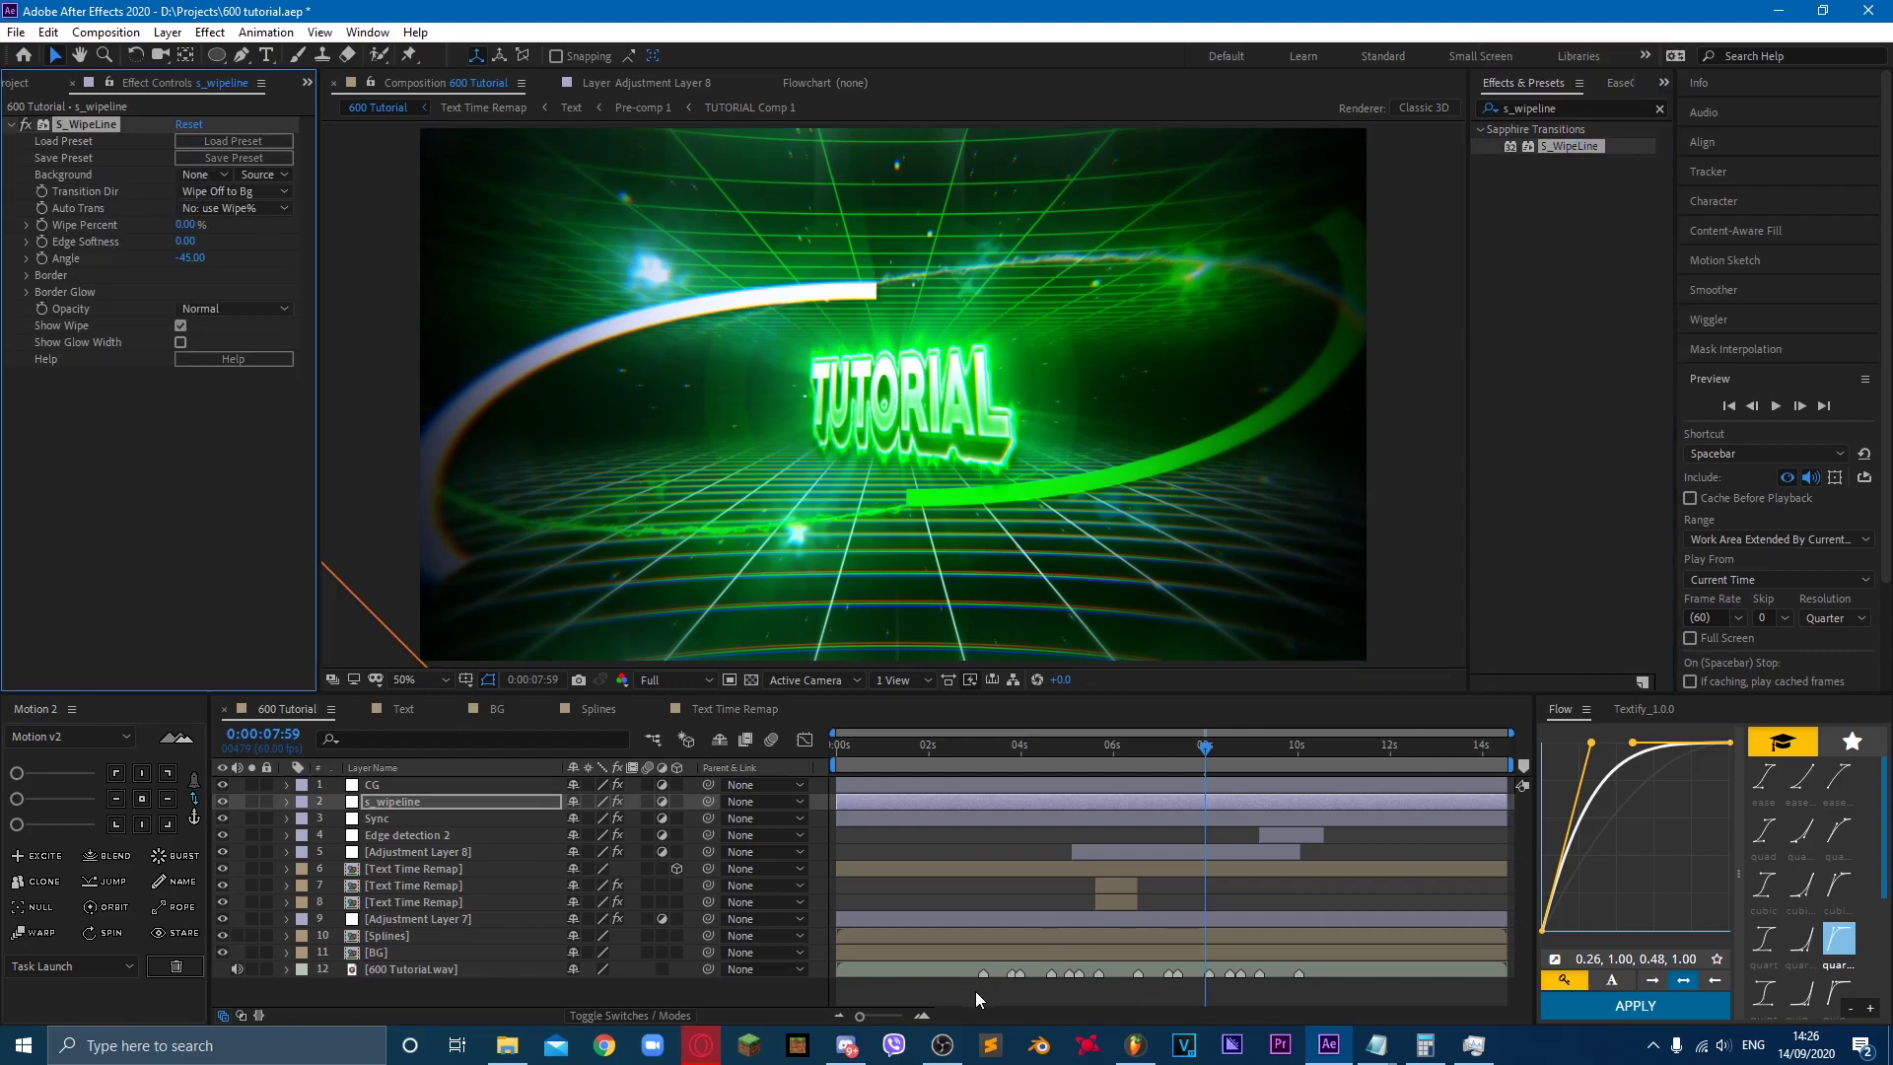
# Step: At 0:00:09:42, set the S_WipeLine angle to 121.00, add a Wipe Percent keyframe at 0%, and reveal it in the timeline
pyautogui.click(1281, 763)
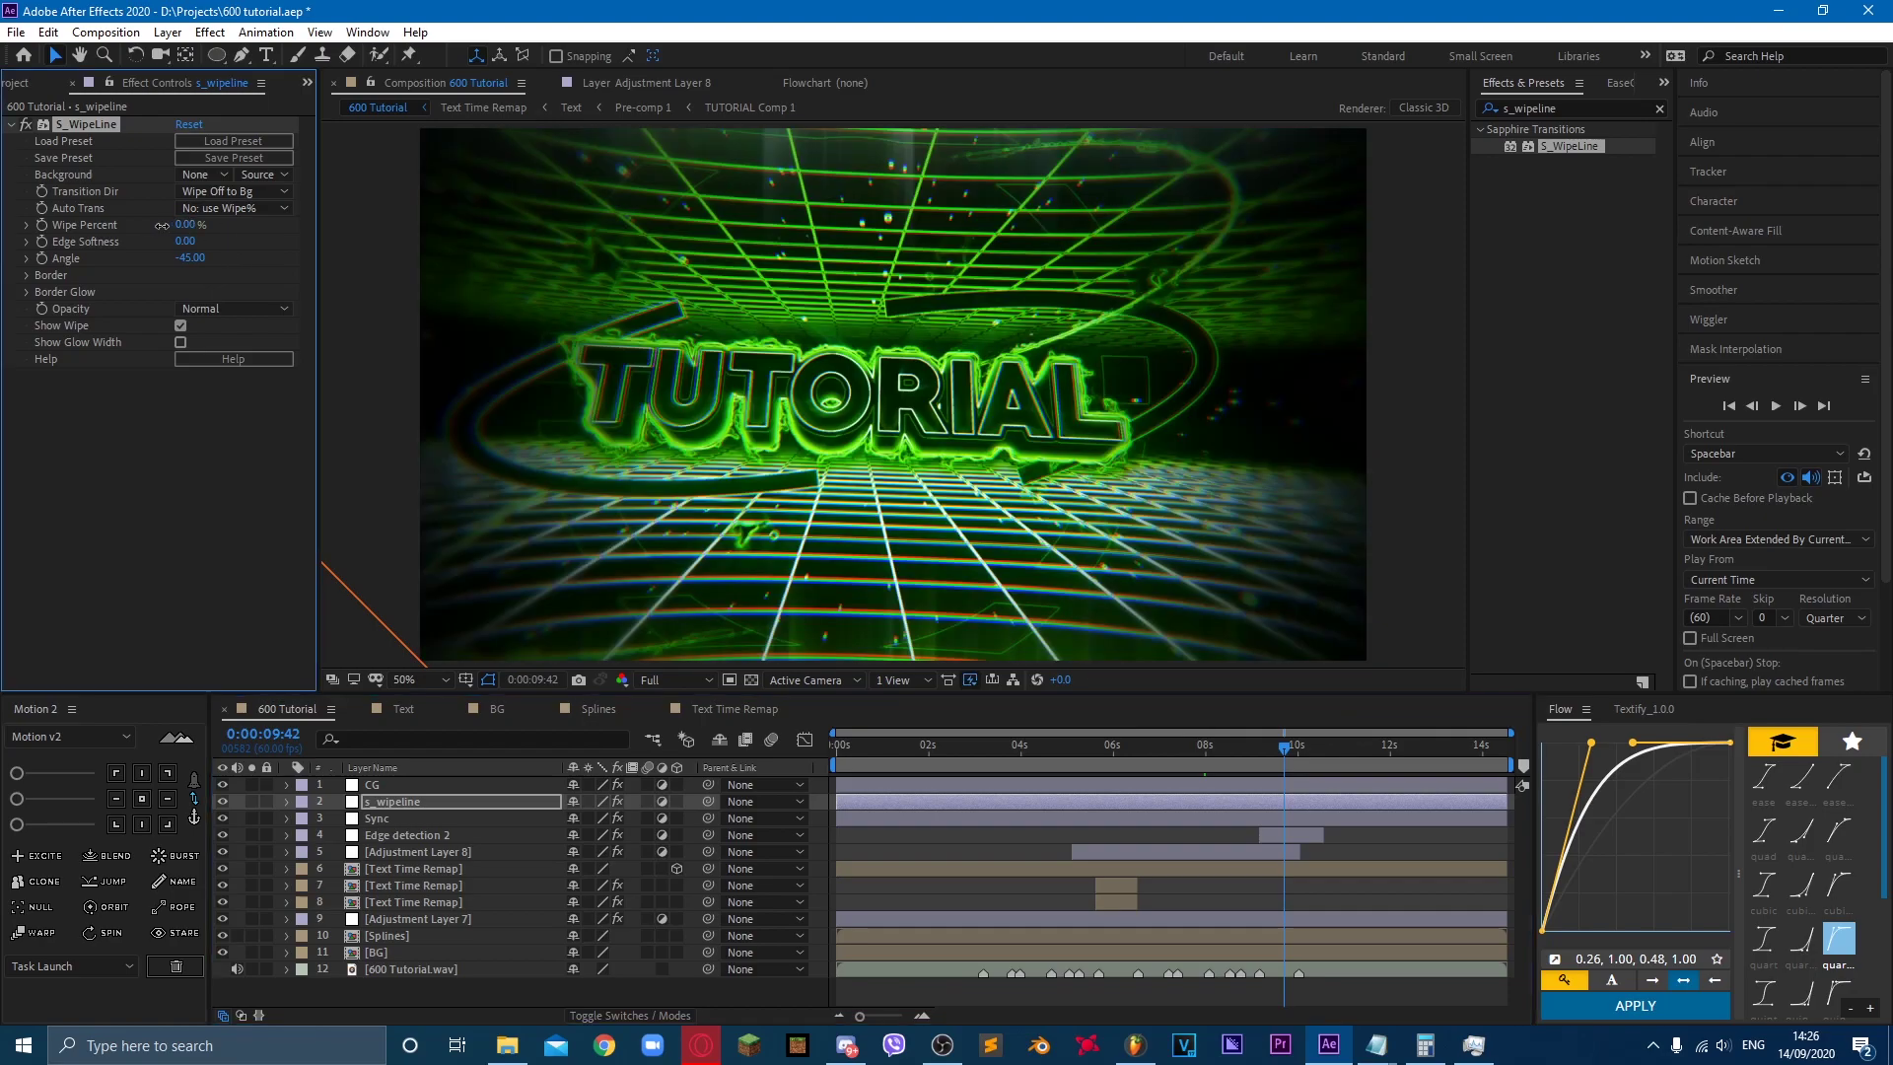
pyautogui.moveTo(193, 258); pyautogui.dragTo(291, 246)
pyautogui.press('u')
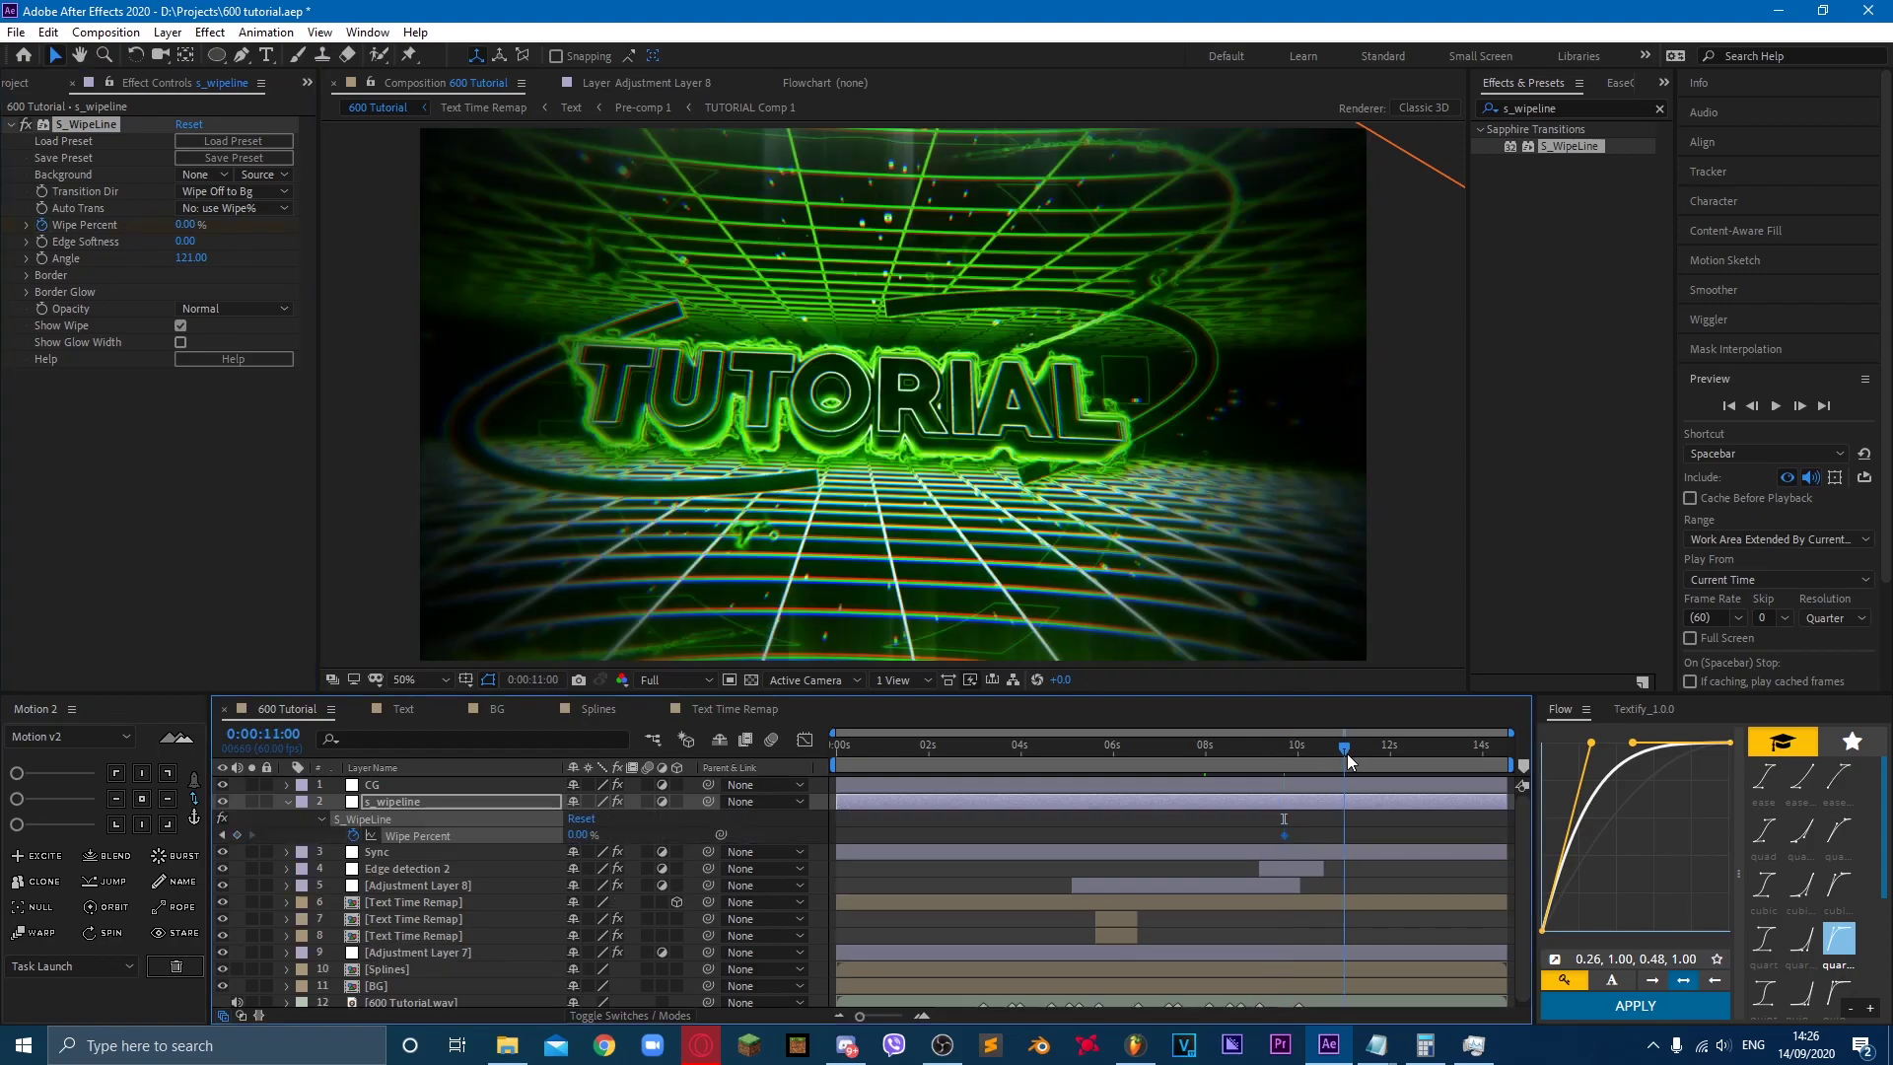
# Step: Add a Wipe Percent keyframe of 100% at 0:00:11:12
pyautogui.click(1350, 754)
pyautogui.click(578, 834)
pyautogui.write('100')
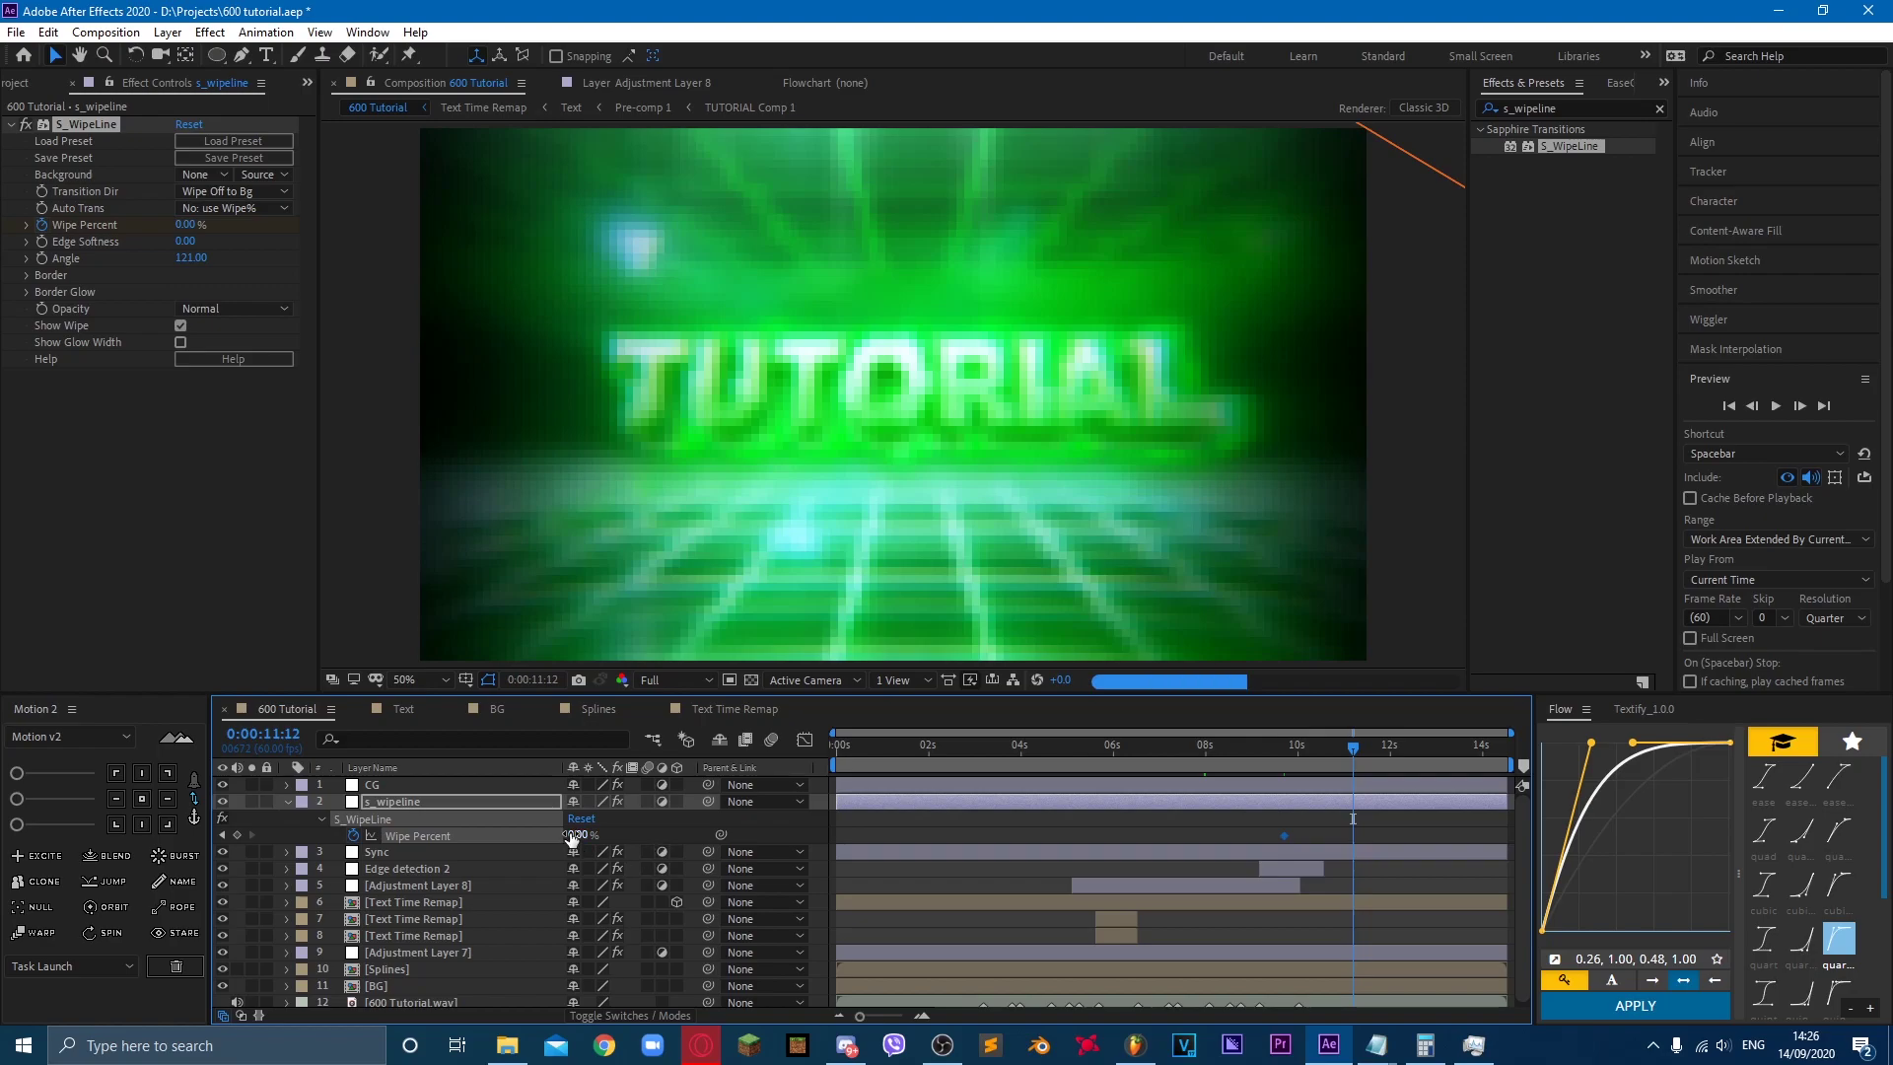
pyautogui.press('Return')
# Step: In the graph editor, reshape the Wipe Percent speed curve to peak near 0:00:10:00 by lengthening the last keyframe's ease-in handle
pyautogui.moveTo(1353, 746); pyautogui.dragTo(1298, 747)
pyautogui.click(805, 739)
pyautogui.click(1284, 967)
pyautogui.click(921, 1017)
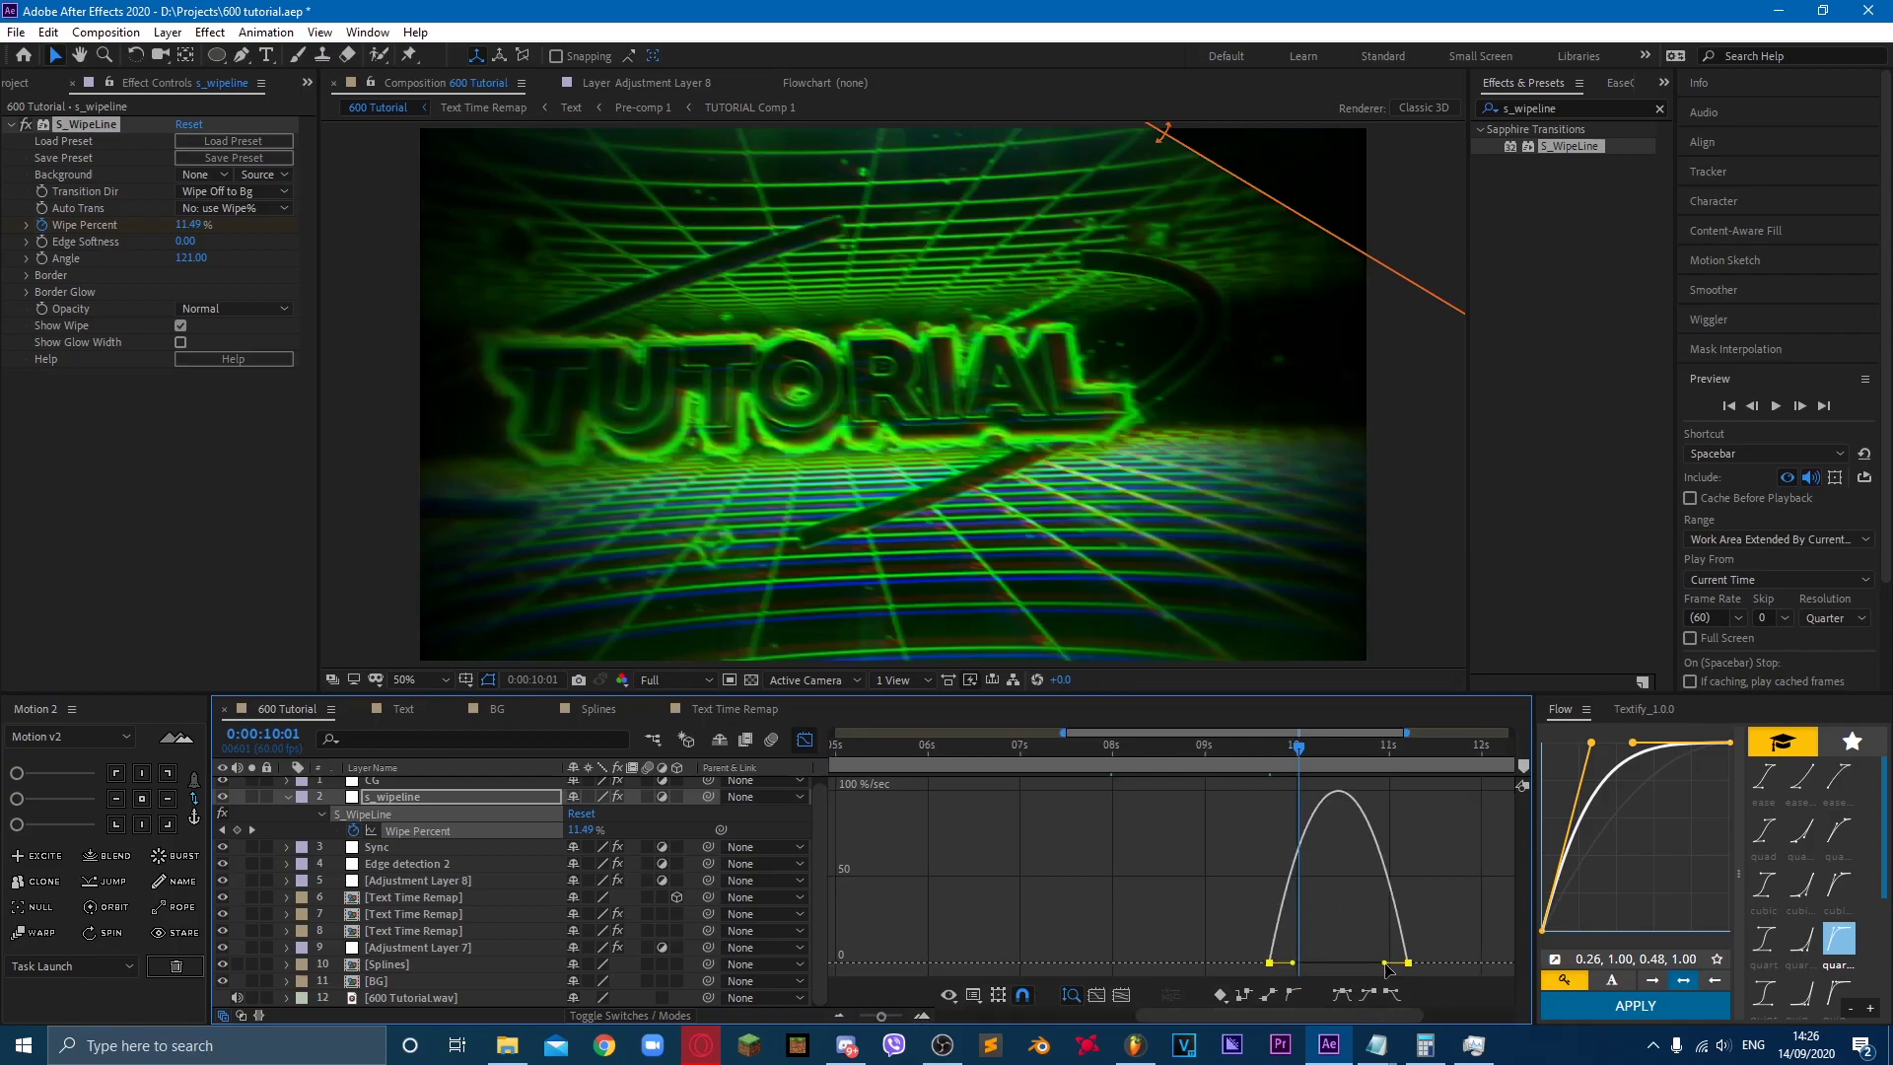
pyautogui.moveTo(1461, 942); pyautogui.dragTo(912, 998)
pyautogui.moveTo(1388, 969); pyautogui.dragTo(1330, 977)
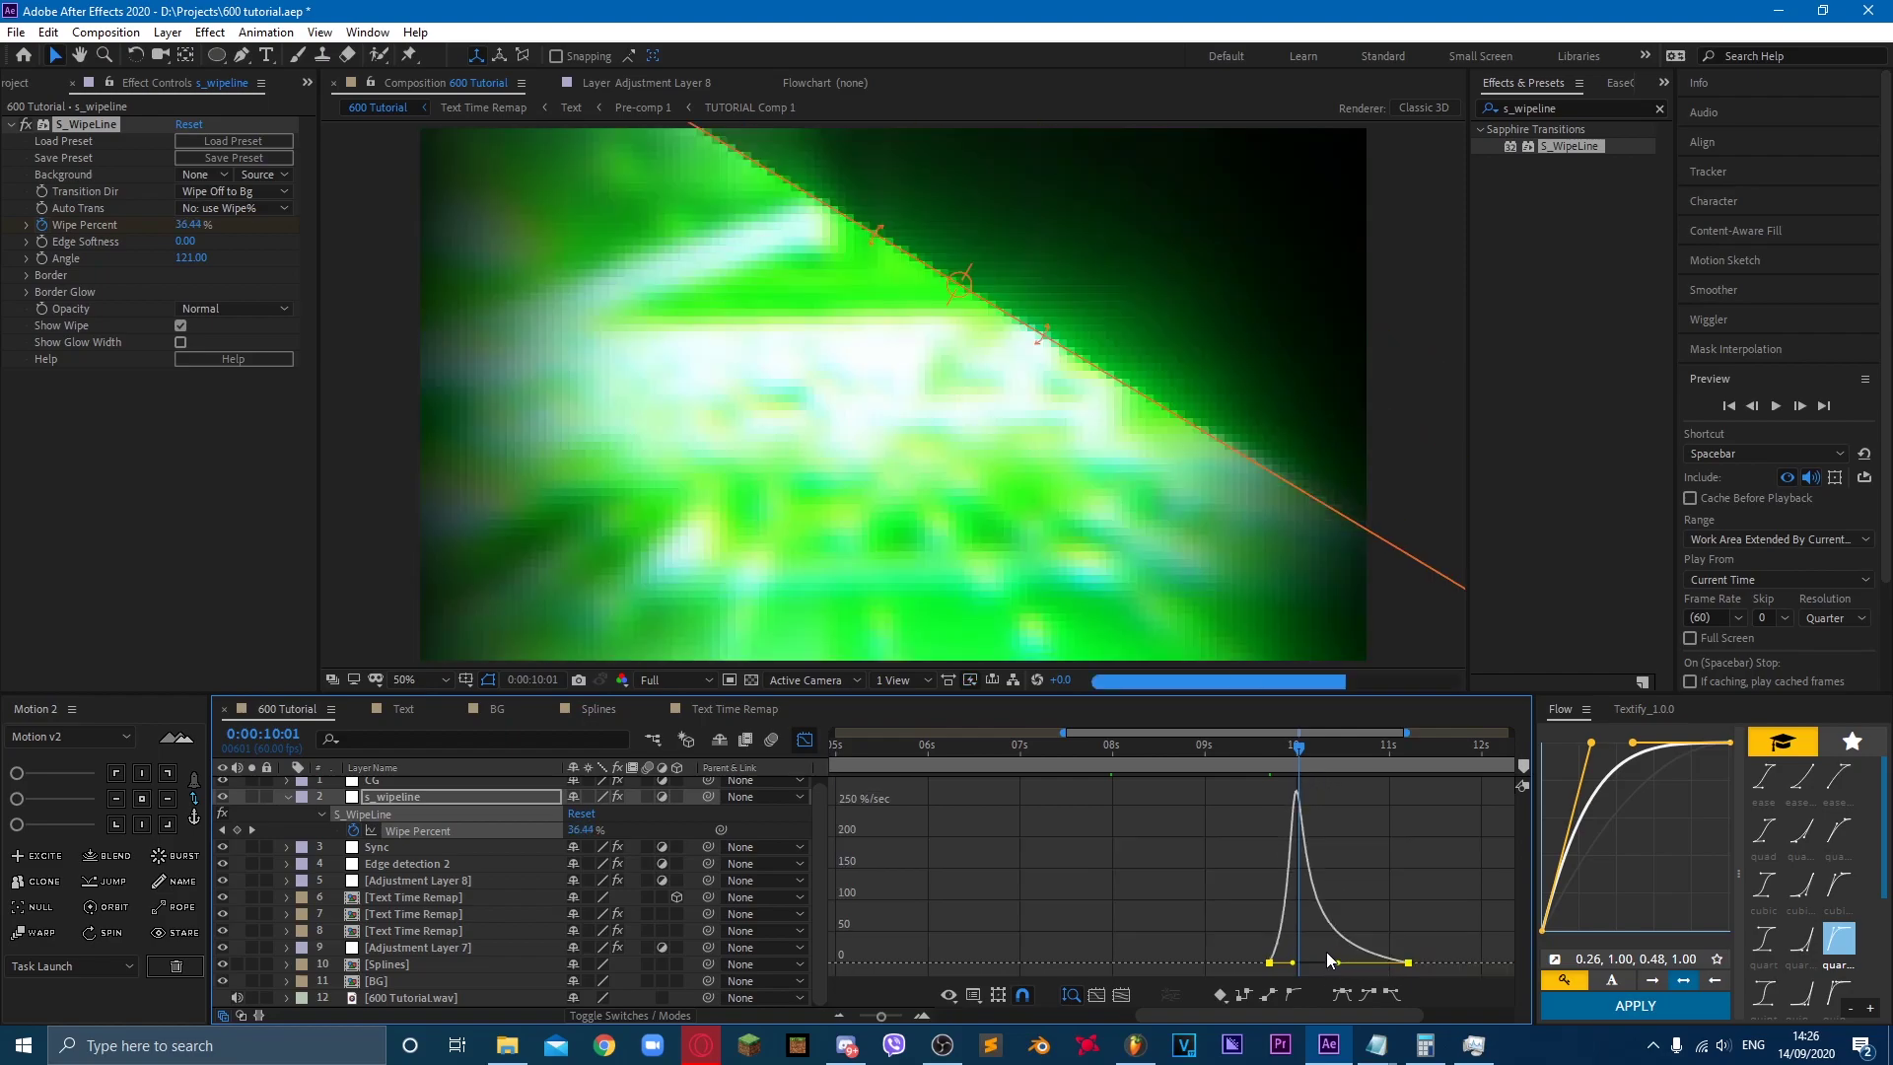
# Step: Preview the line wipe several times from 0:00:09:35
pyautogui.click(1258, 754)
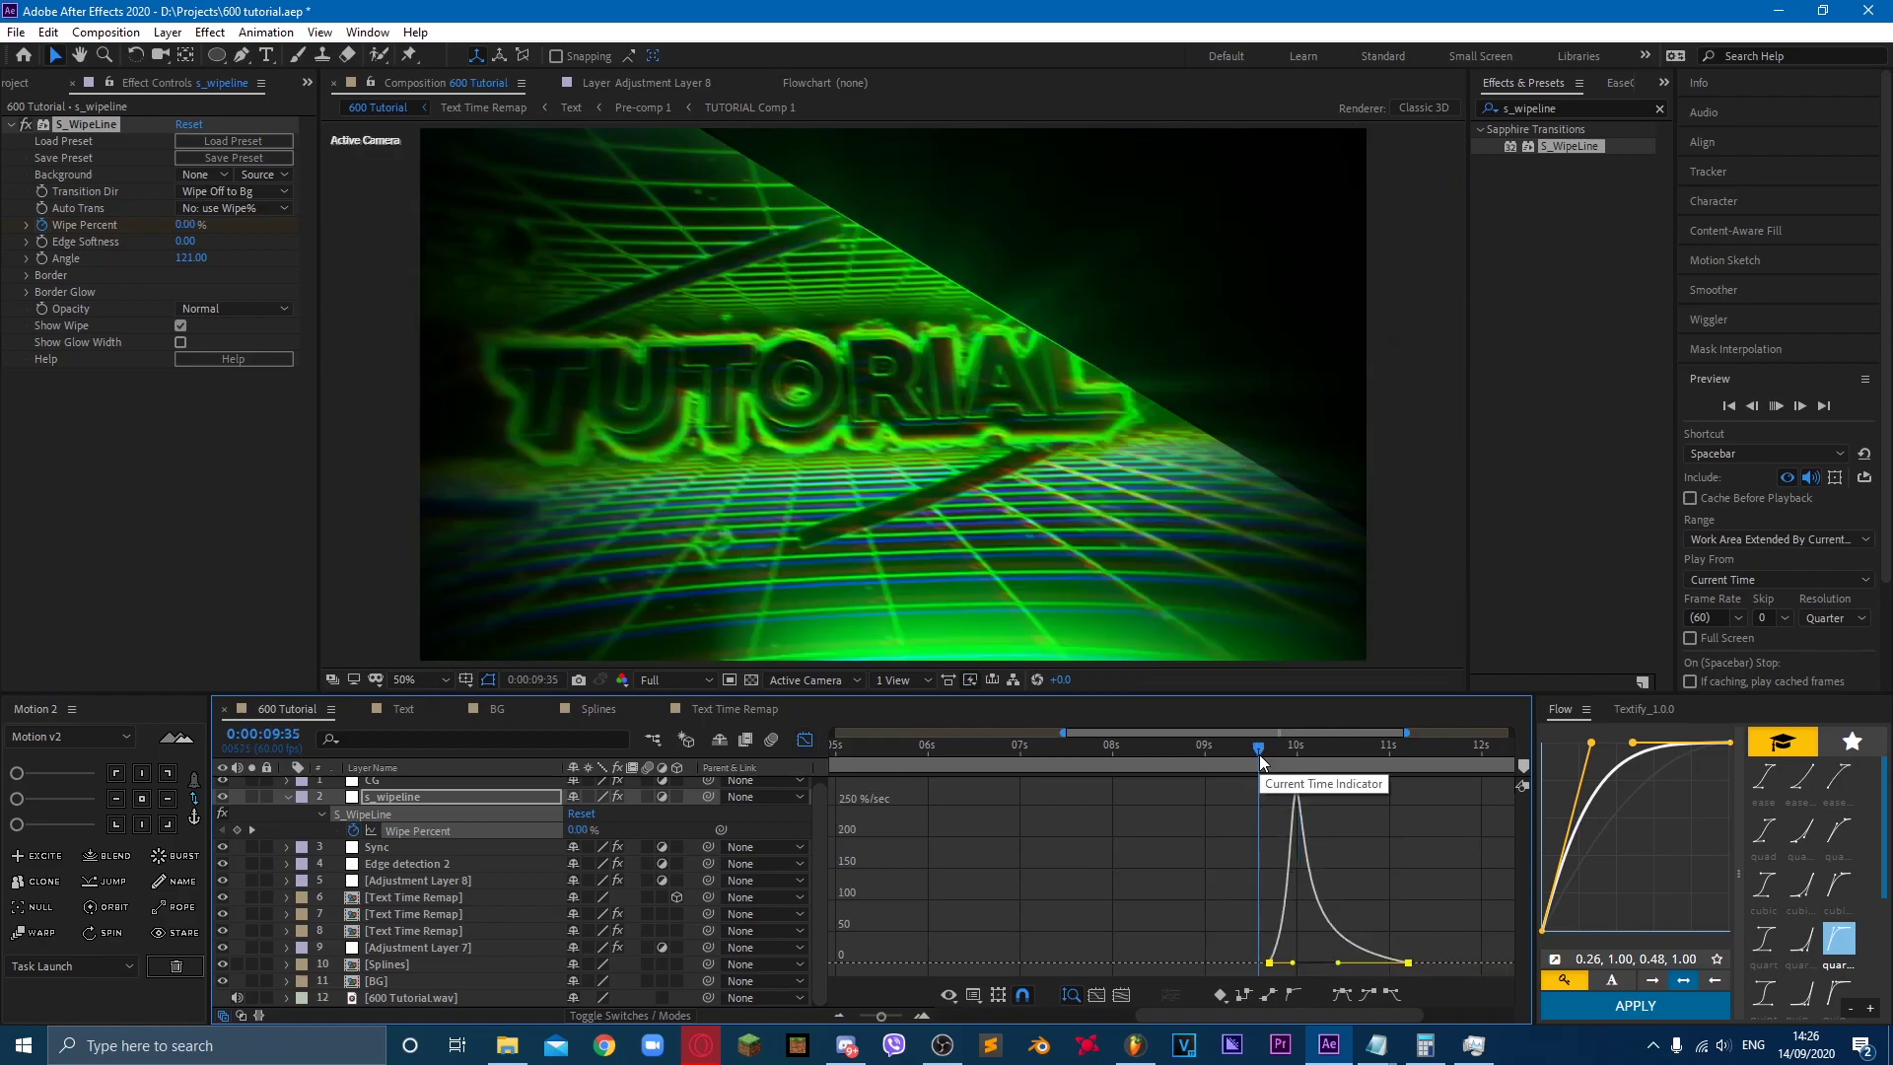
pyautogui.press('space')
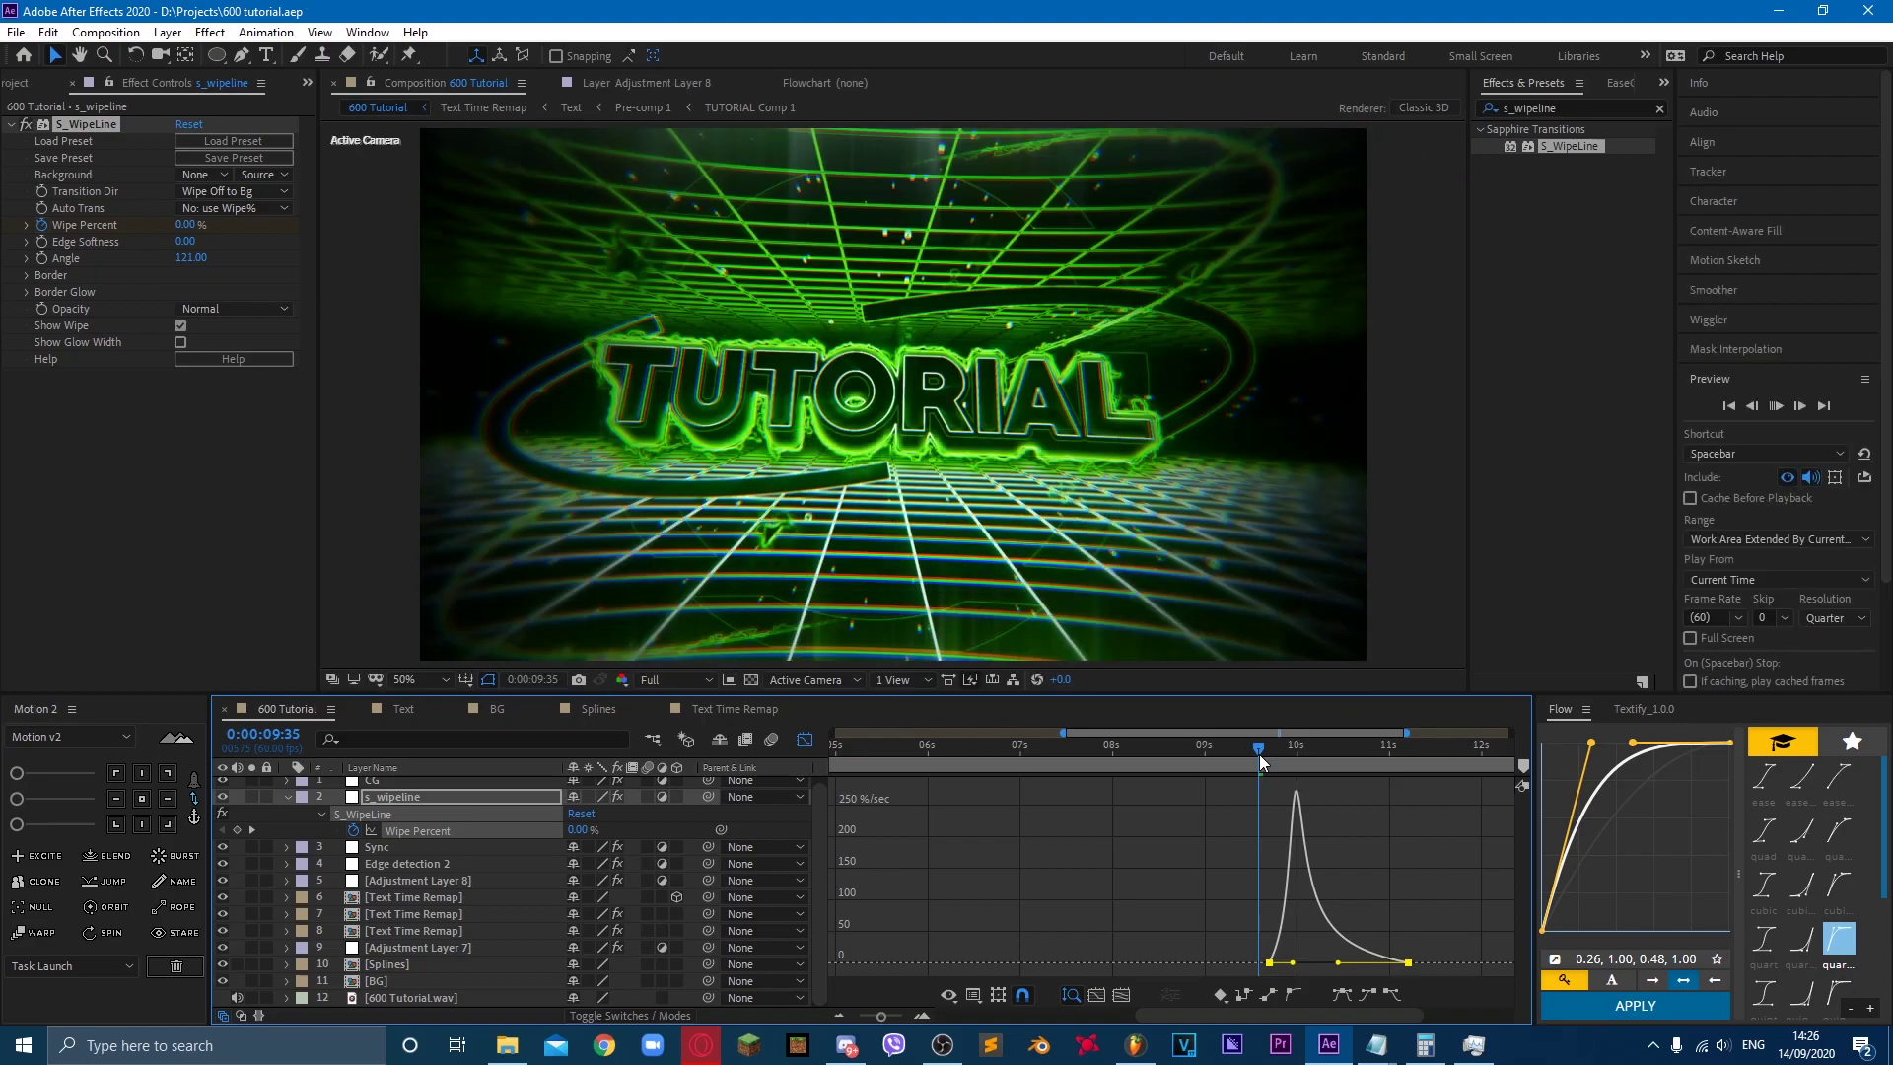
pyautogui.press('space')
pyautogui.press('space')
pyautogui.press('space')
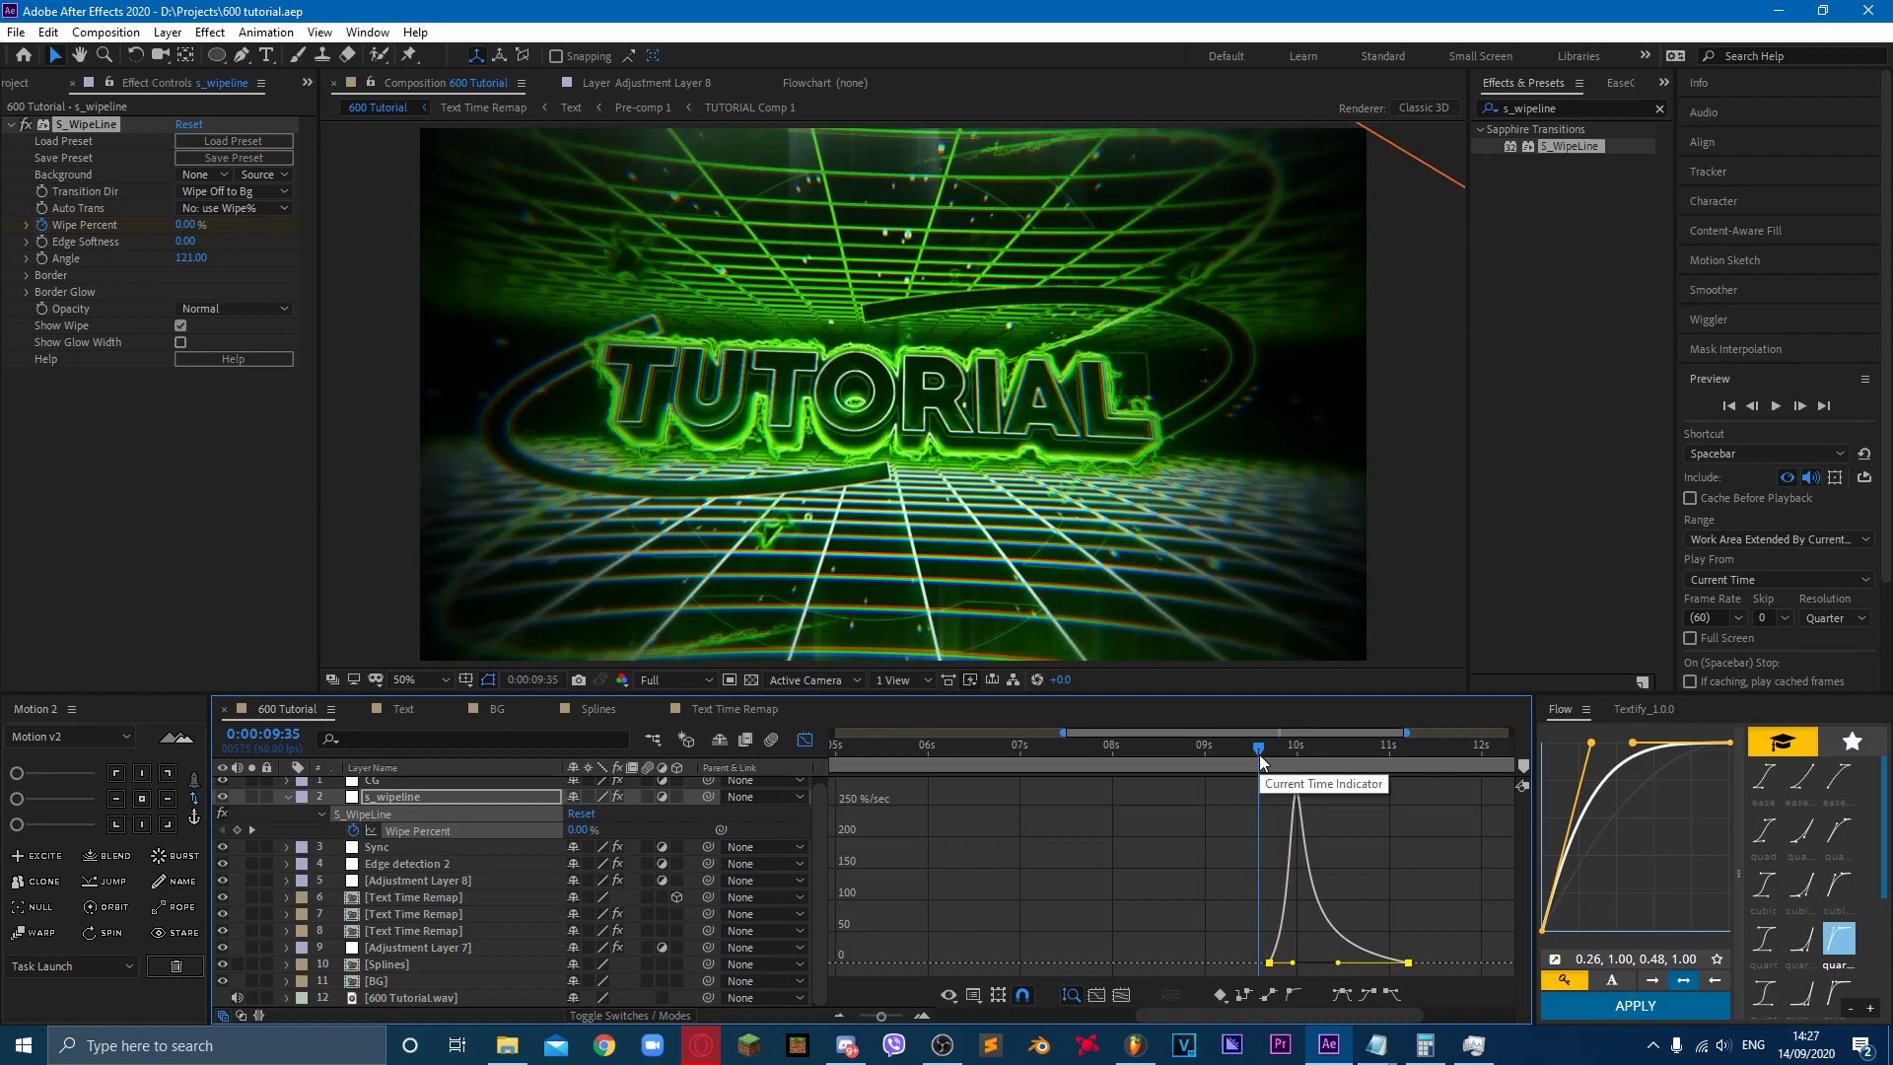
pyautogui.press('space')
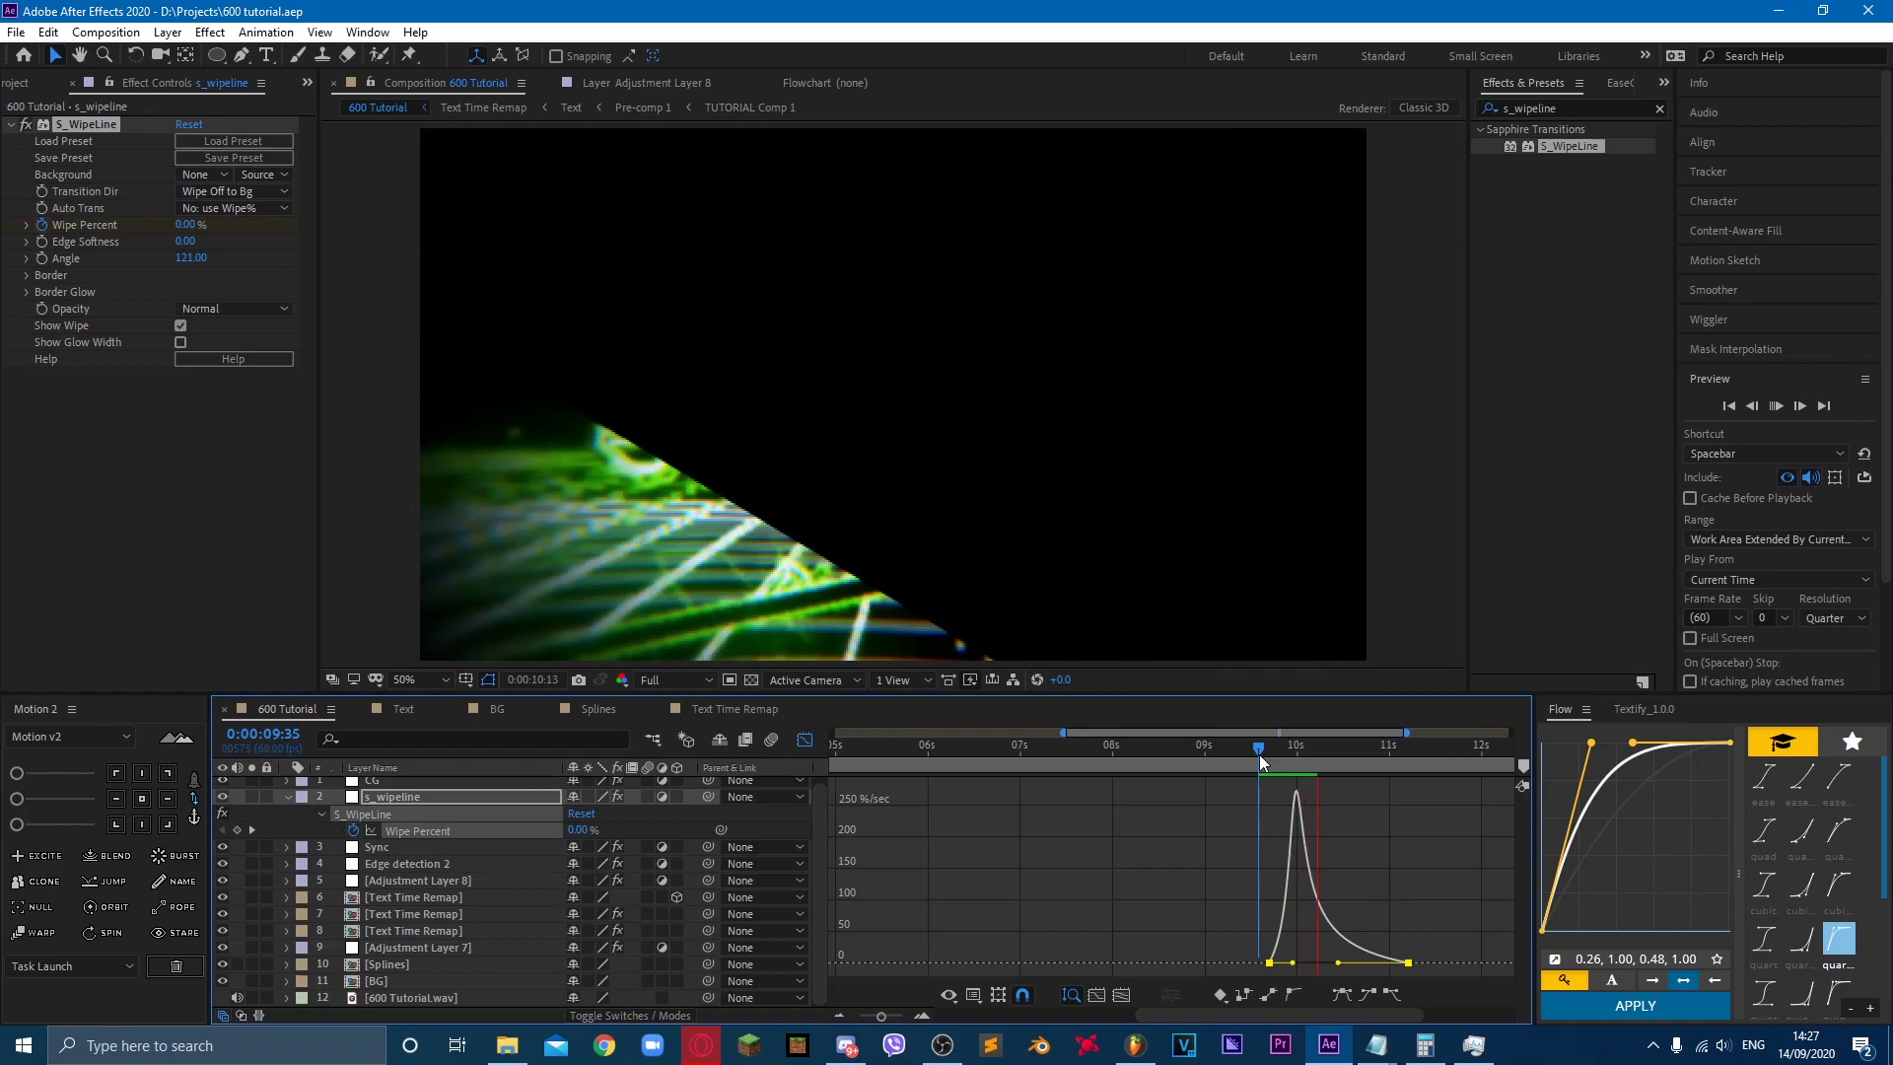
pyautogui.press('space')
pyautogui.press('space')
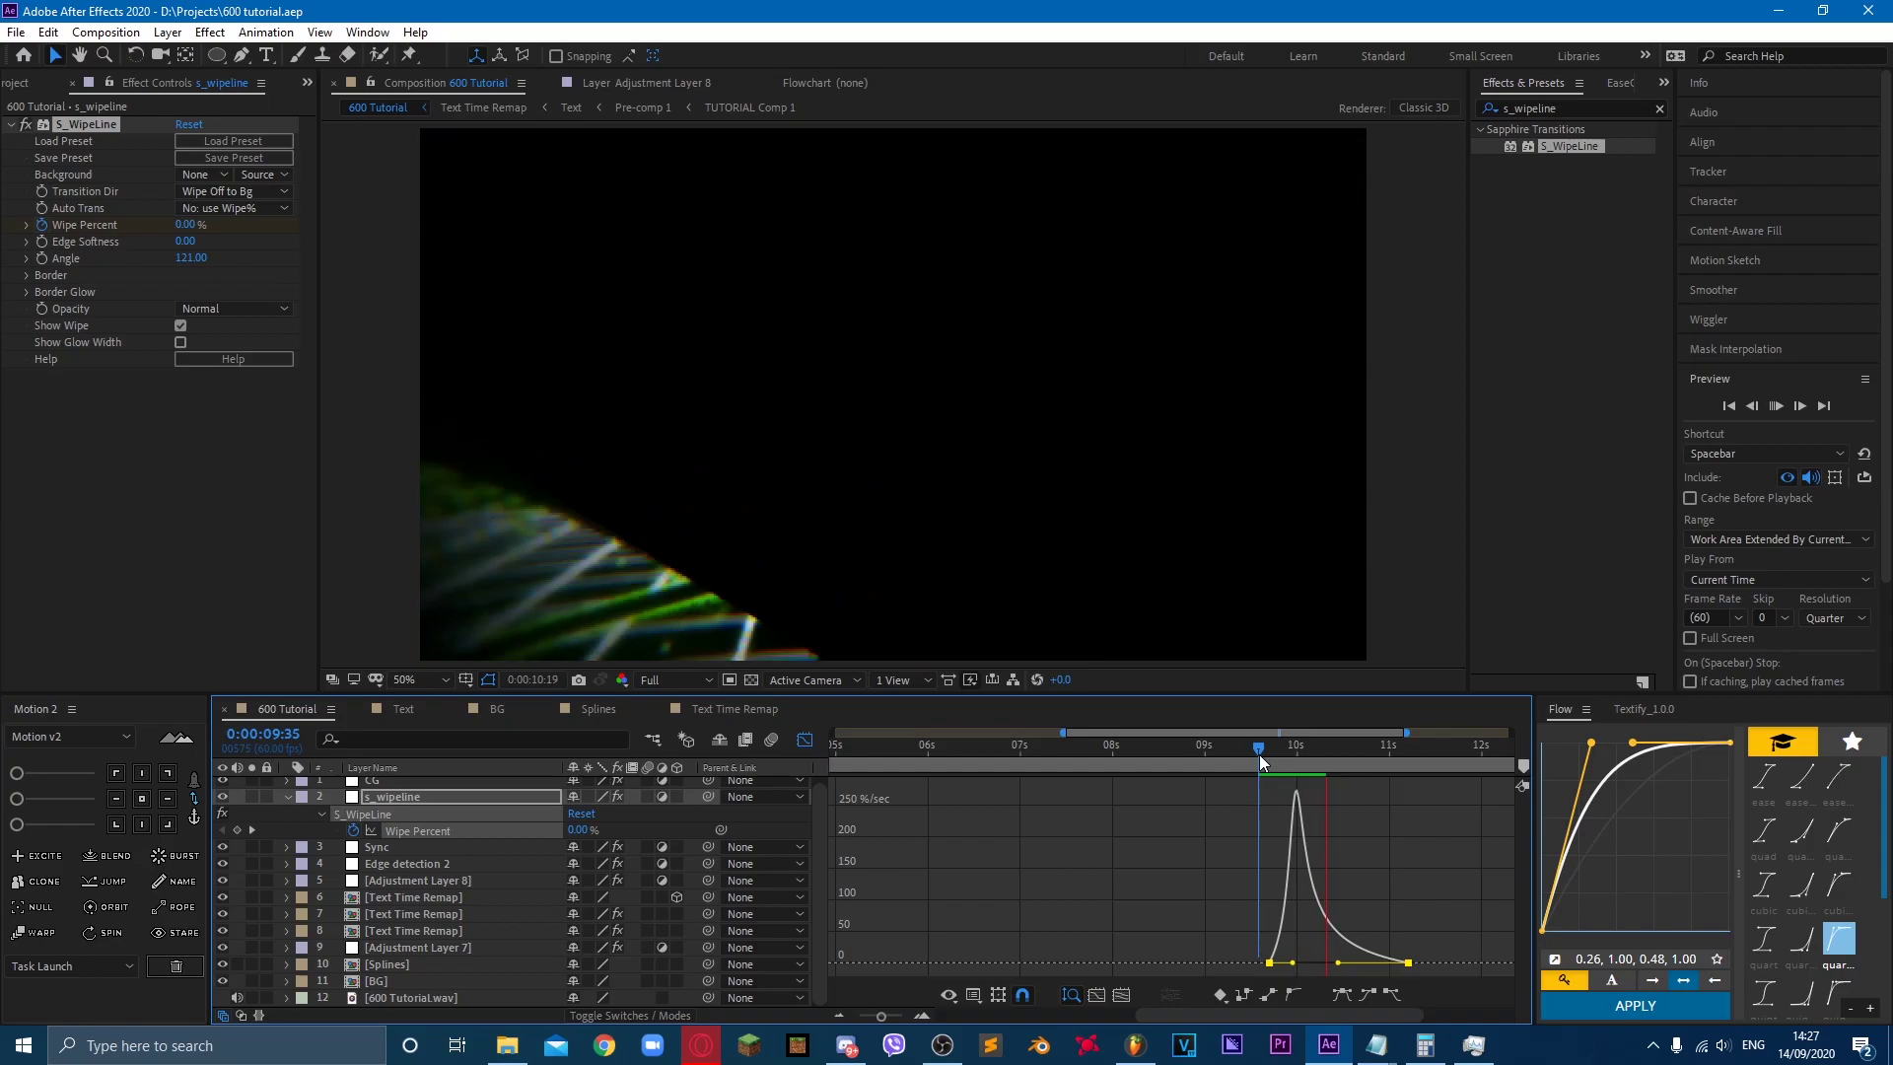
pyautogui.press('space')
pyautogui.press('space')
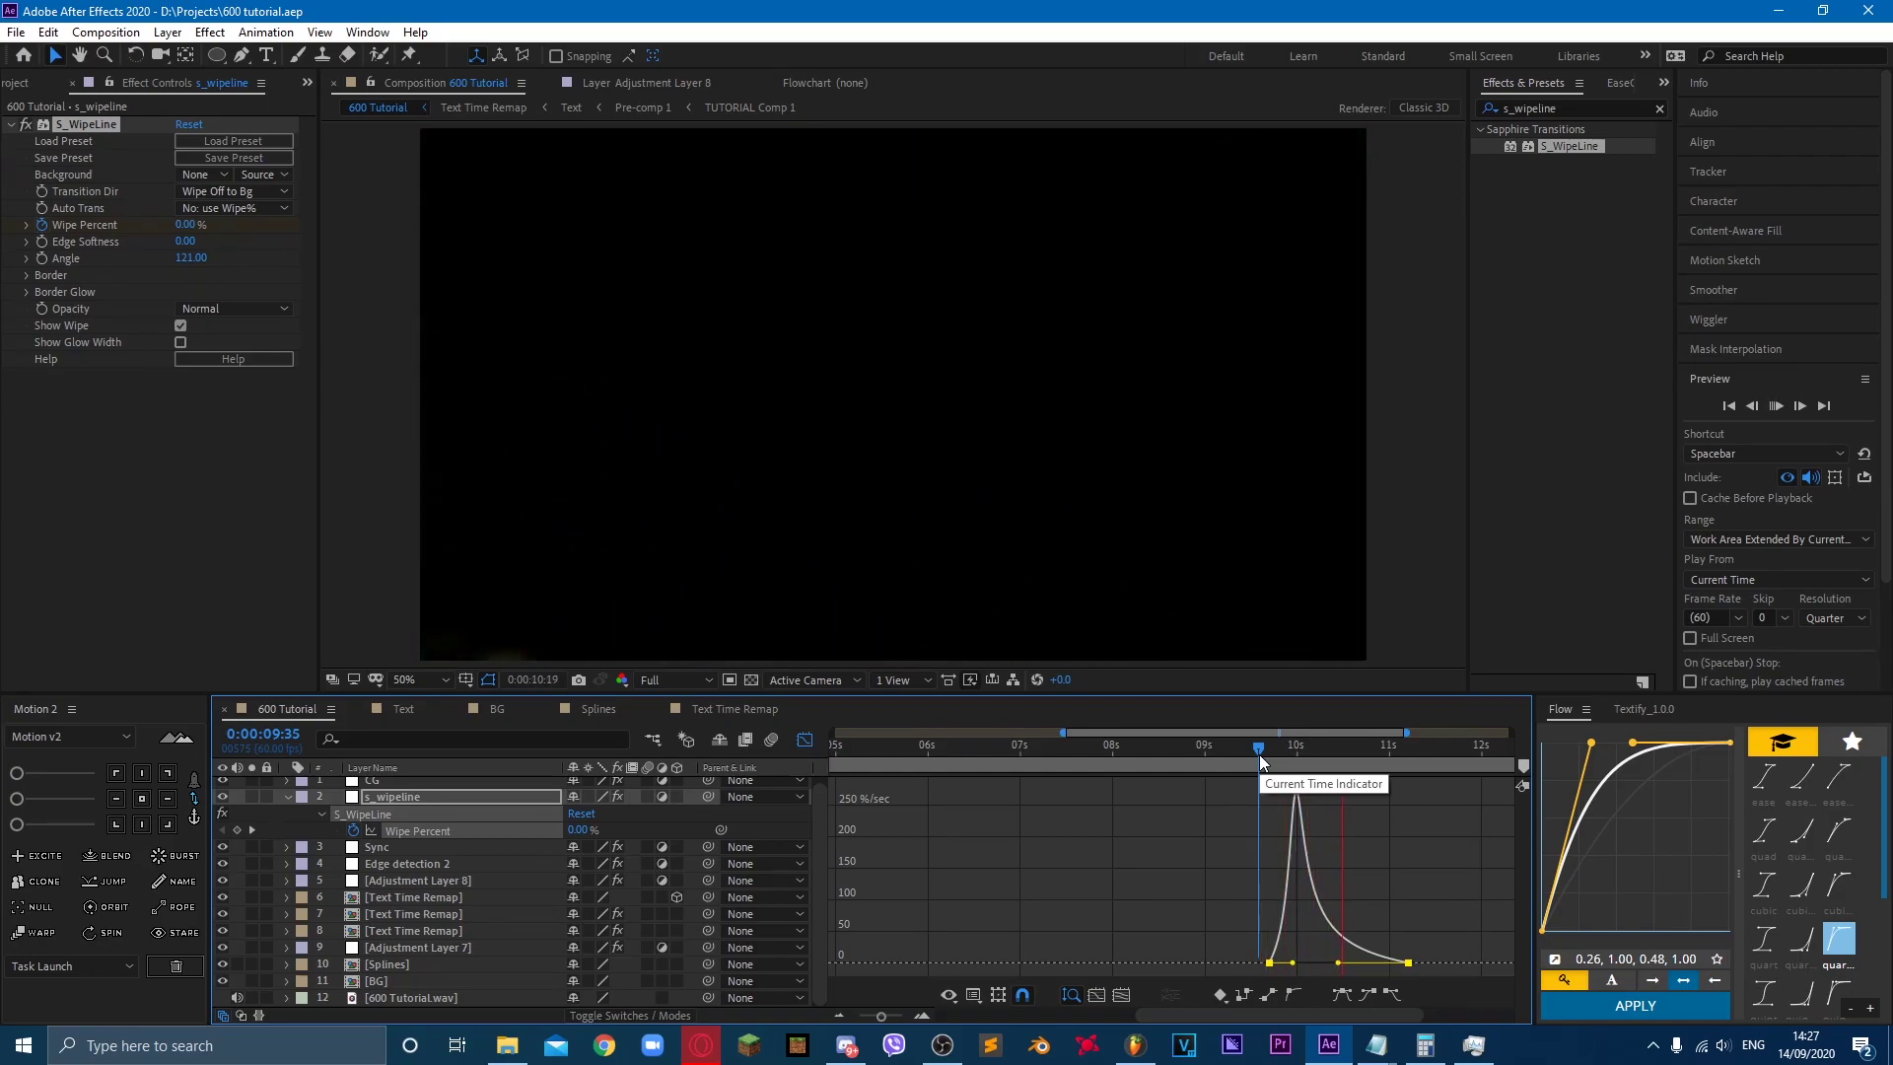
# Step: Close the graph editor, collapse the keyframed properties, and pre-compose all layers from CG down to BG without the audio layer
pyautogui.press('u')
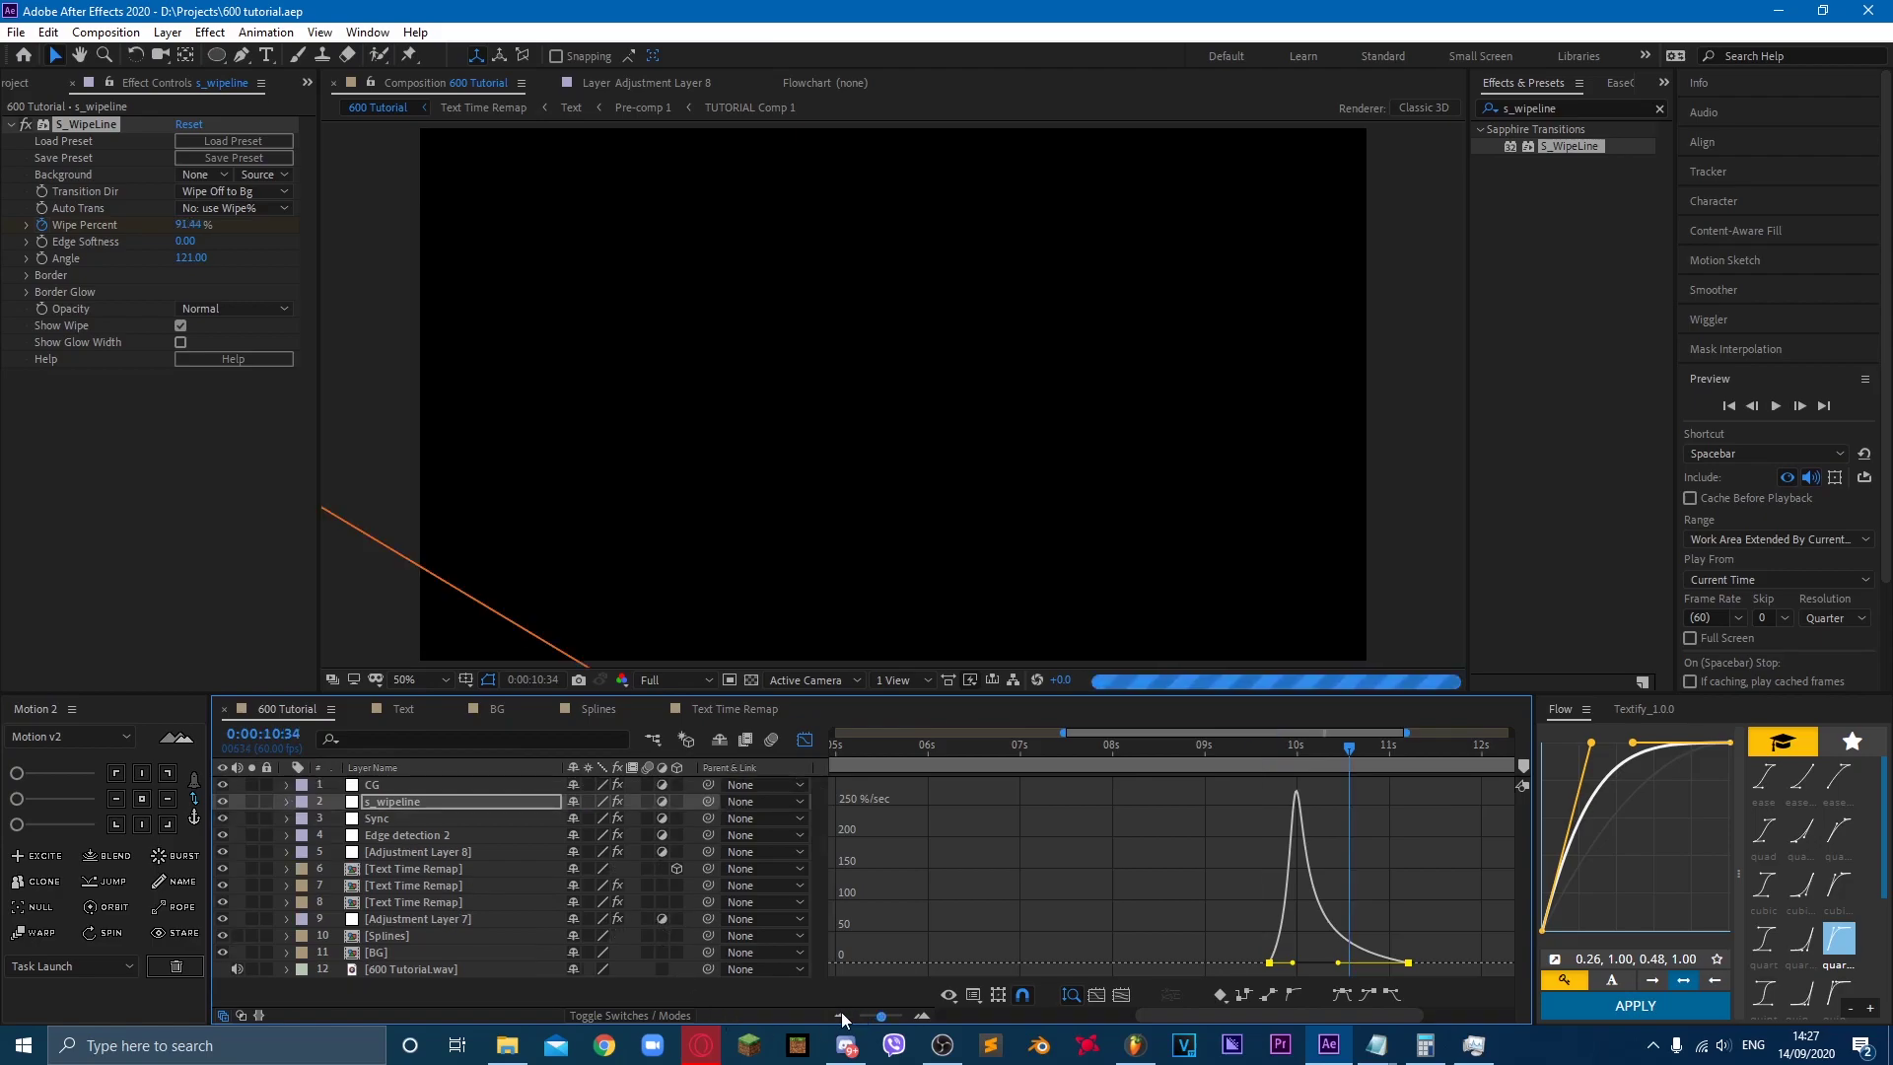
pyautogui.click(804, 740)
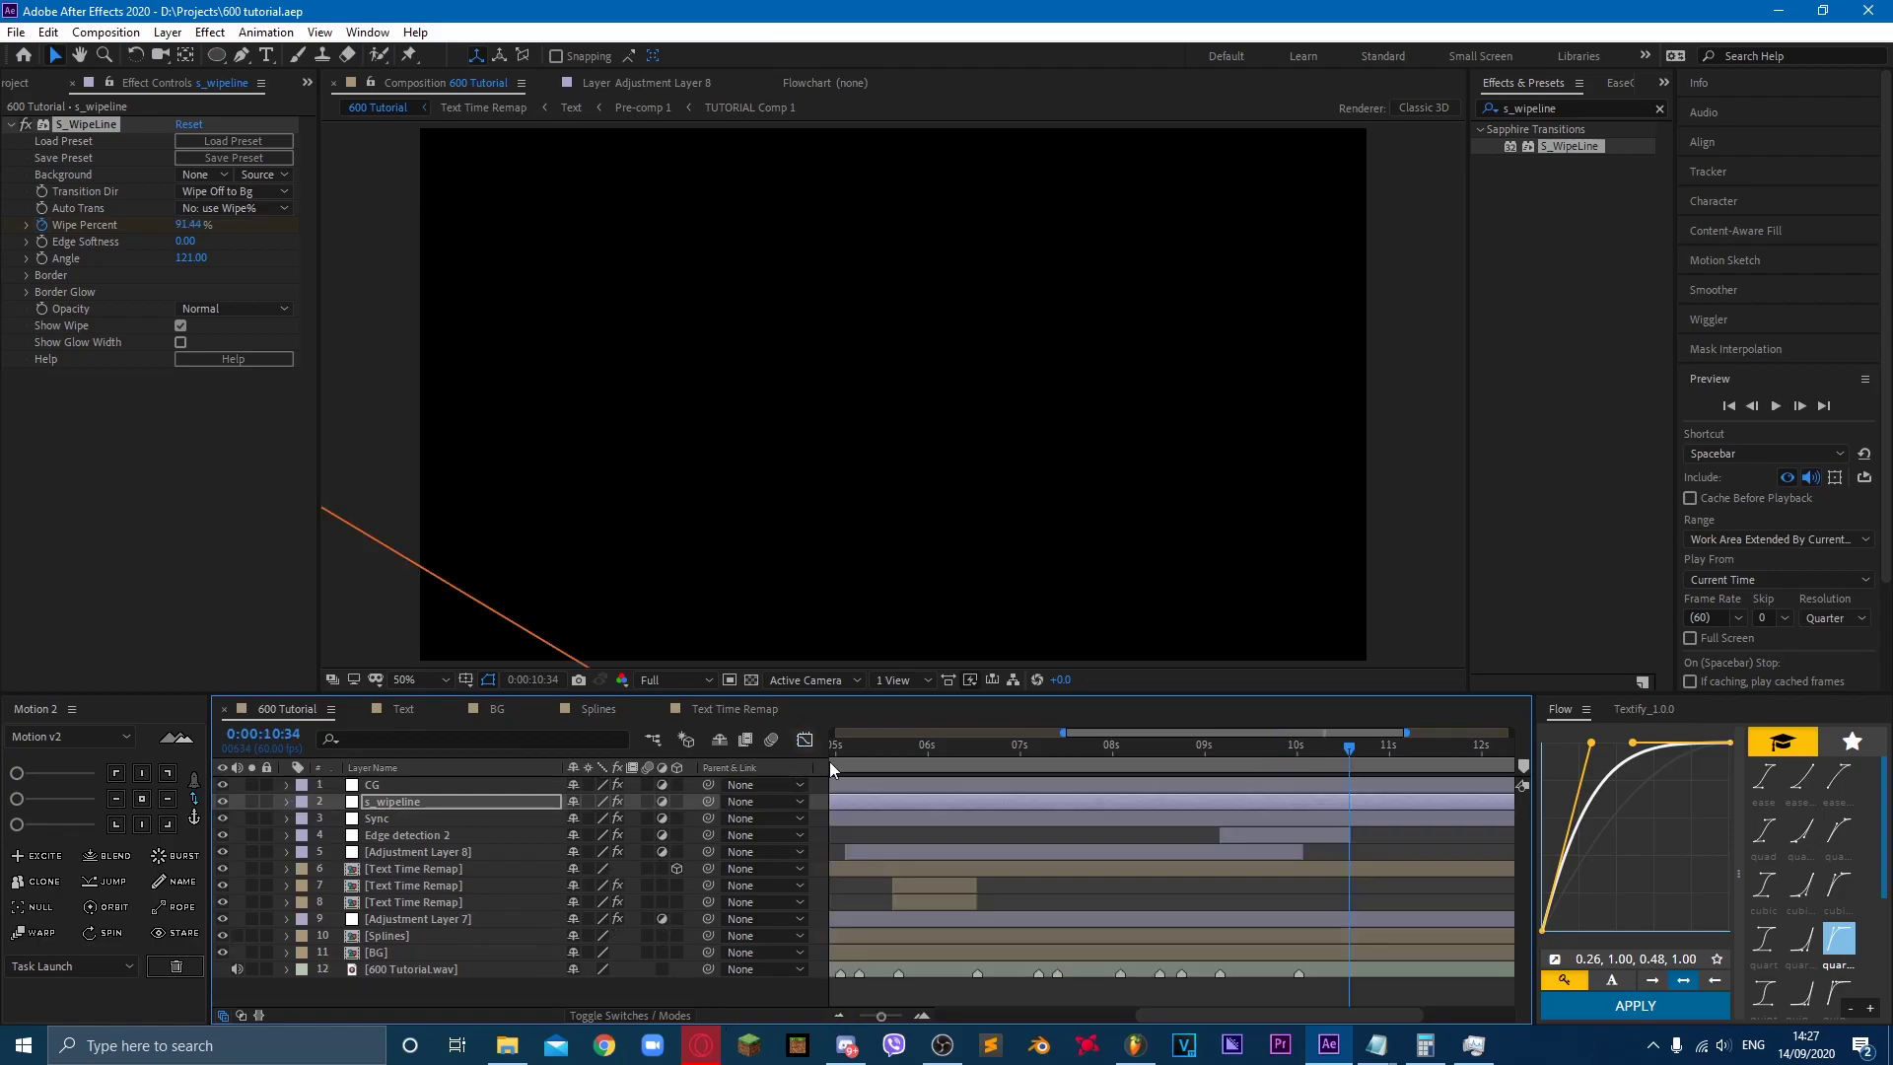
pyautogui.click(839, 1016)
pyautogui.click(432, 951)
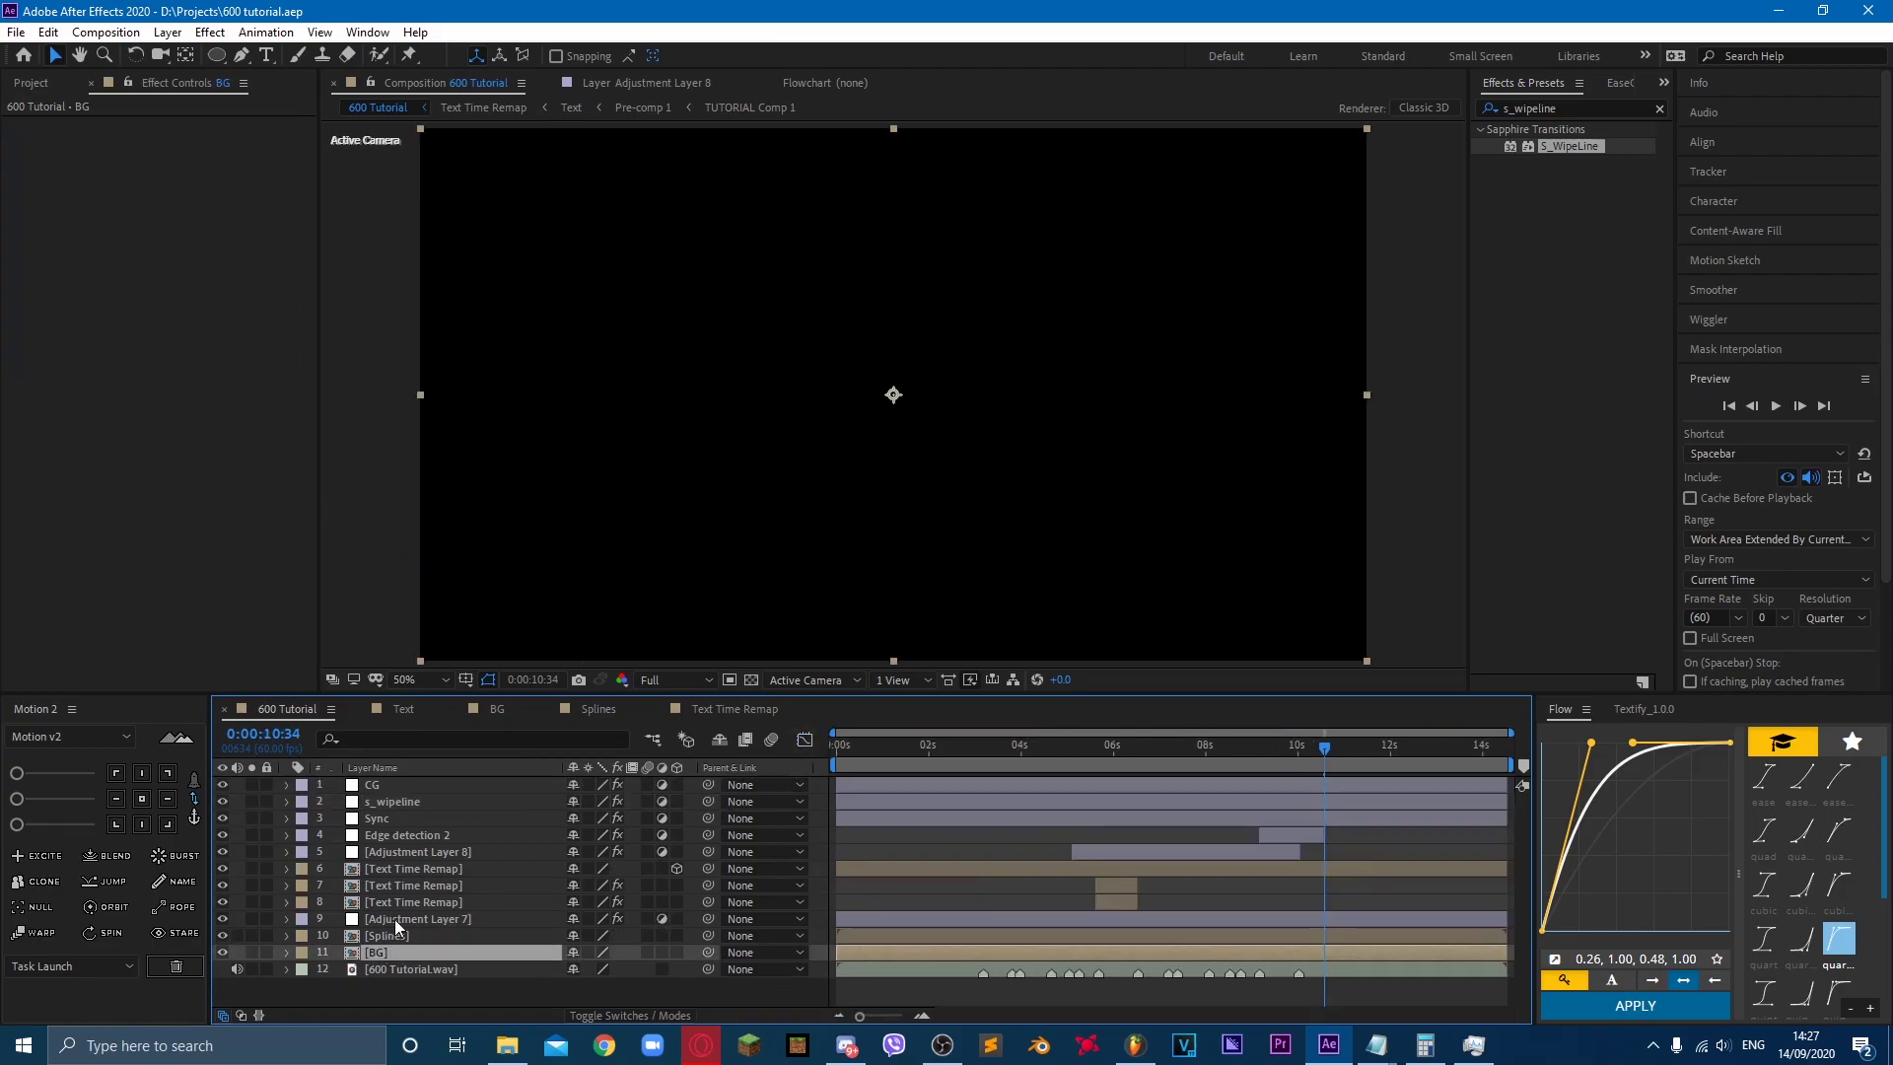
pyautogui.keyDown('shift'); pyautogui.click(391, 789); pyautogui.keyUp('shift')
pyautogui.rightClick(385, 789)
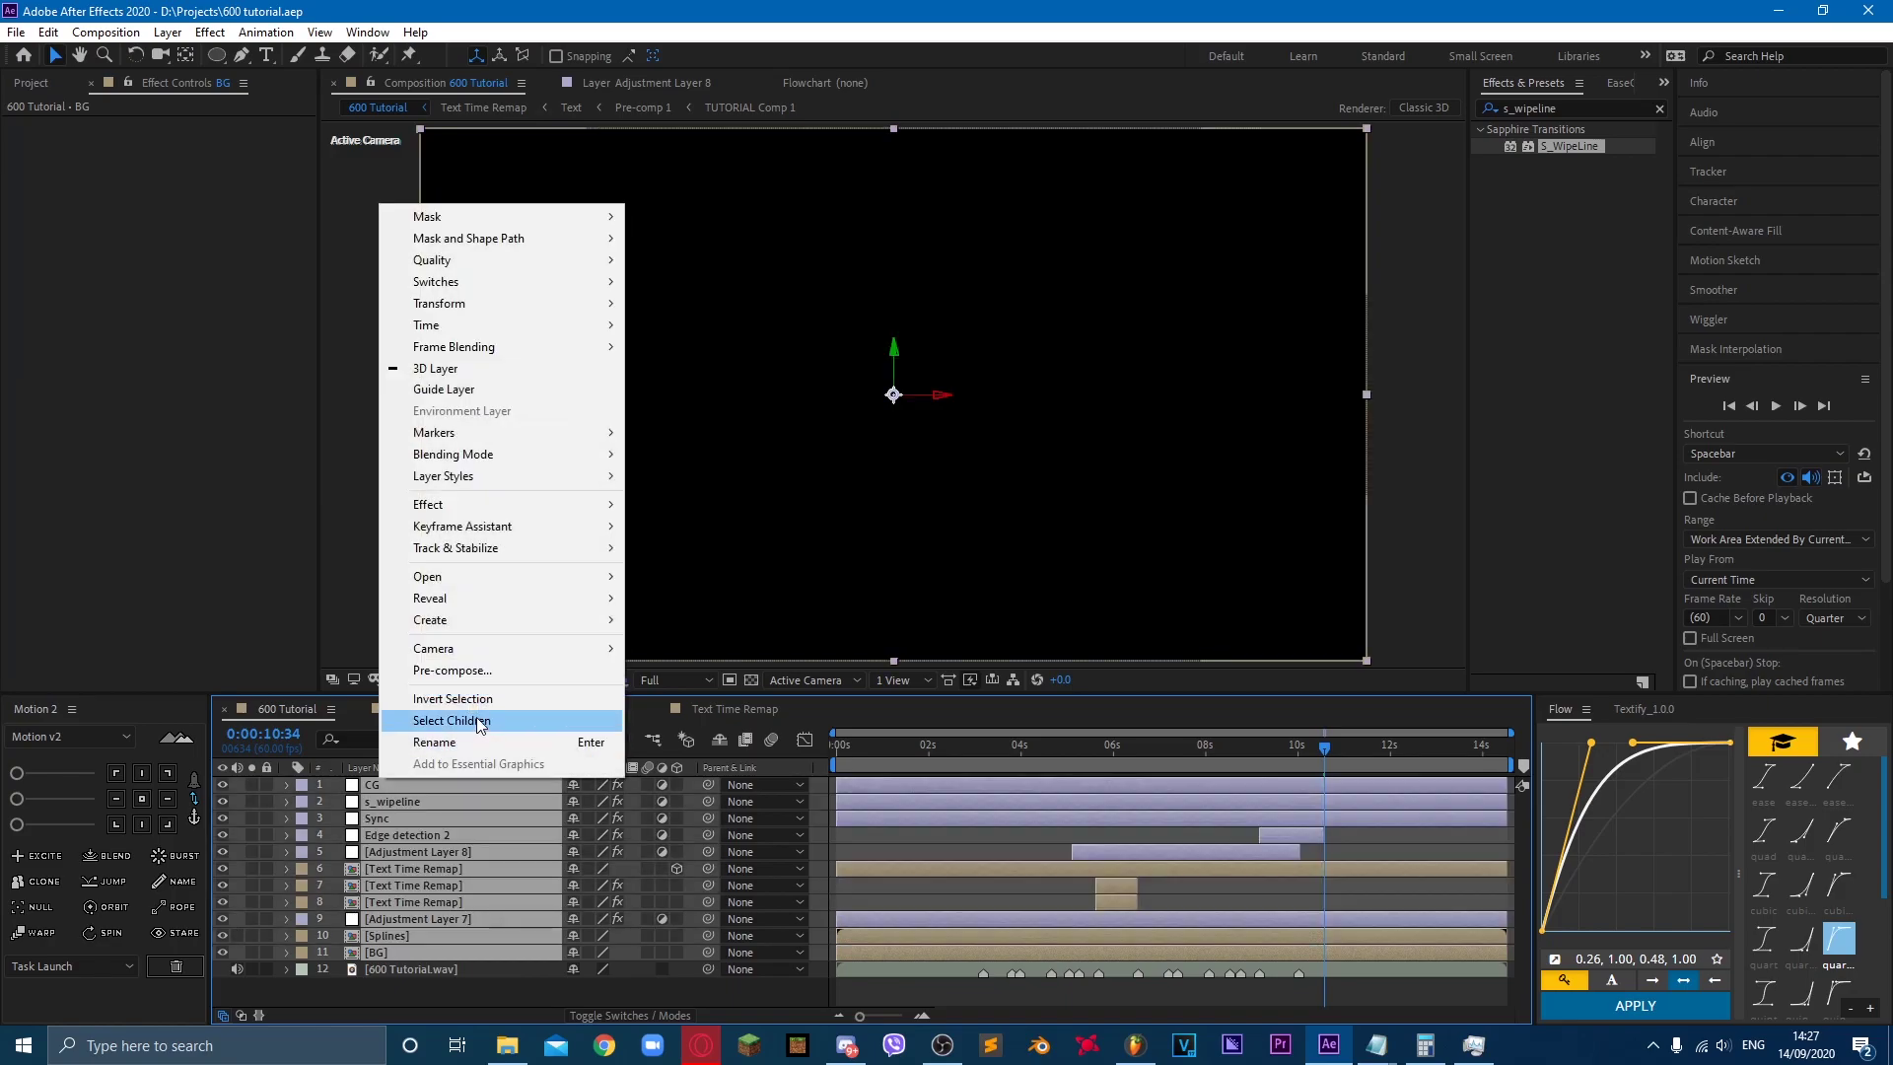
pyautogui.click(472, 671)
pyautogui.press('Return')
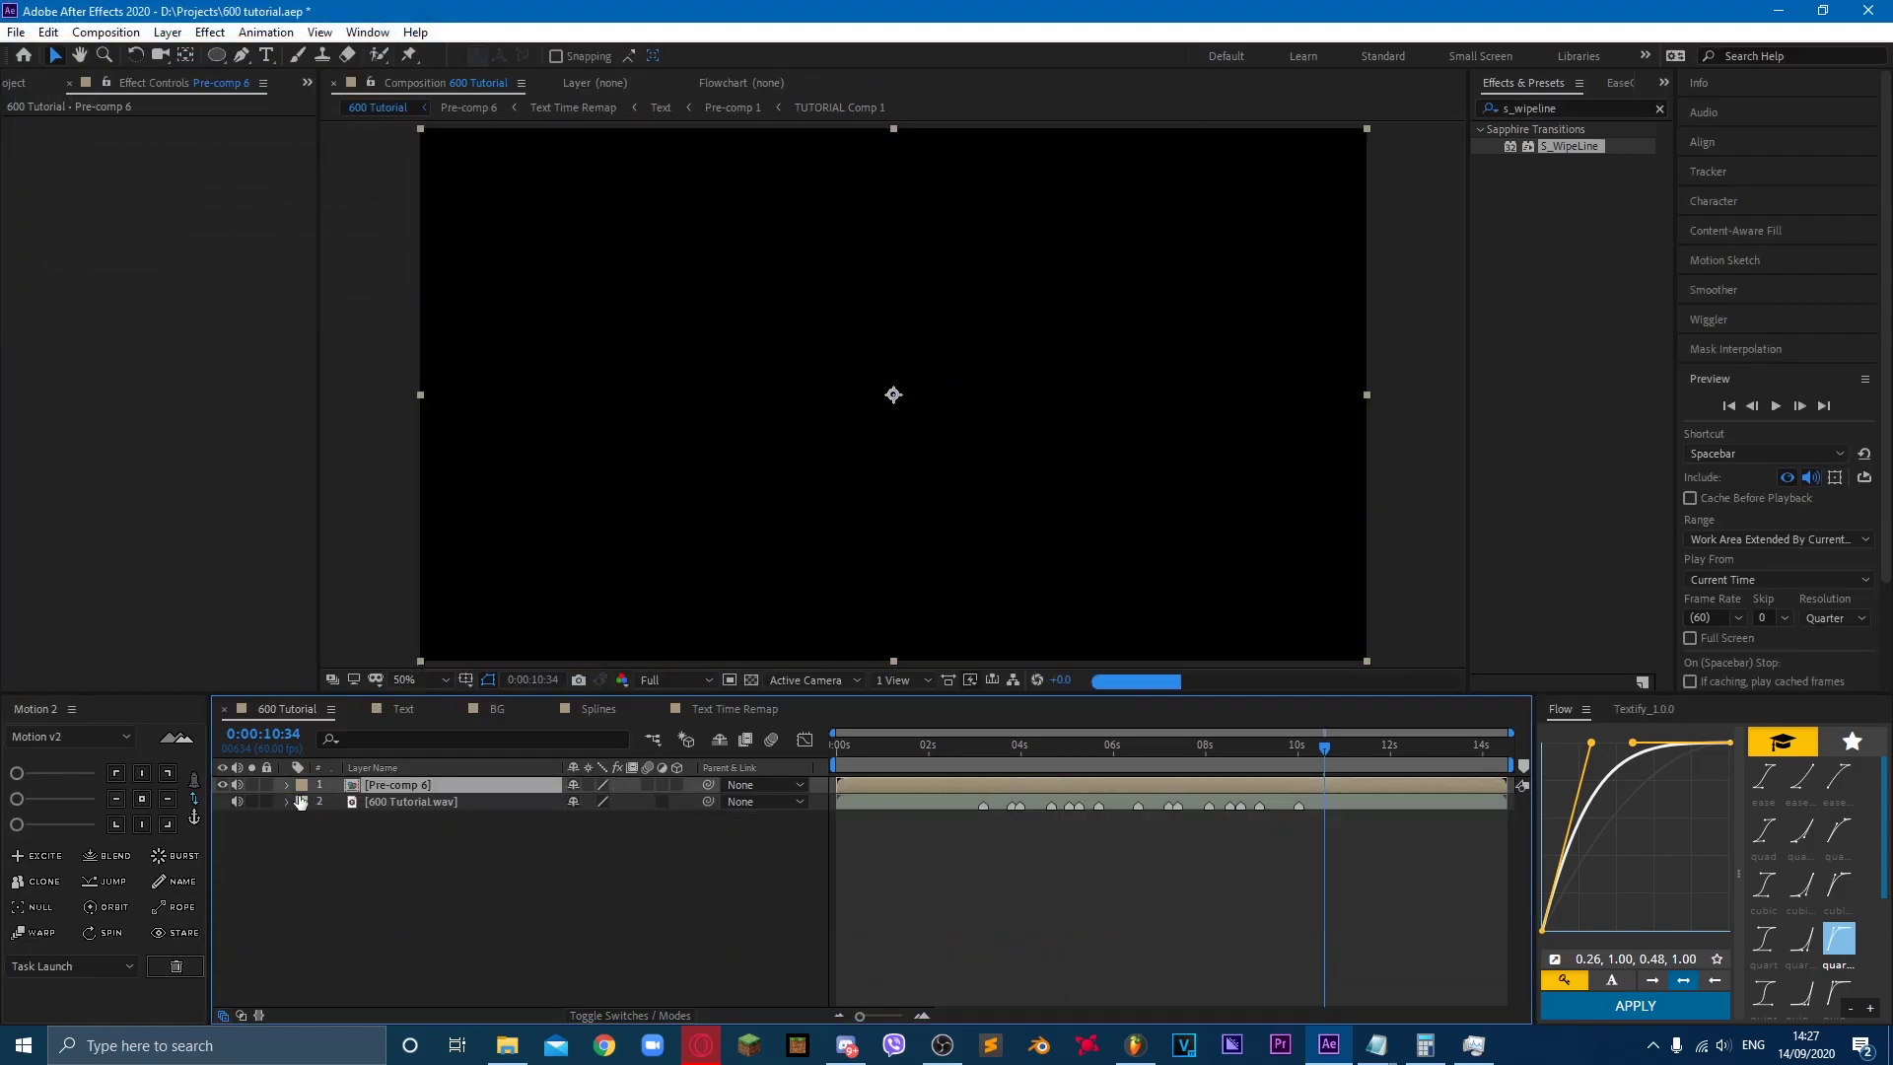
# Step: Step through the frames around the green dot's first appearance and trim the start of Pre-comp 6 to 0:00:03:00
pyautogui.moveTo(986, 760); pyautogui.dragTo(970, 755)
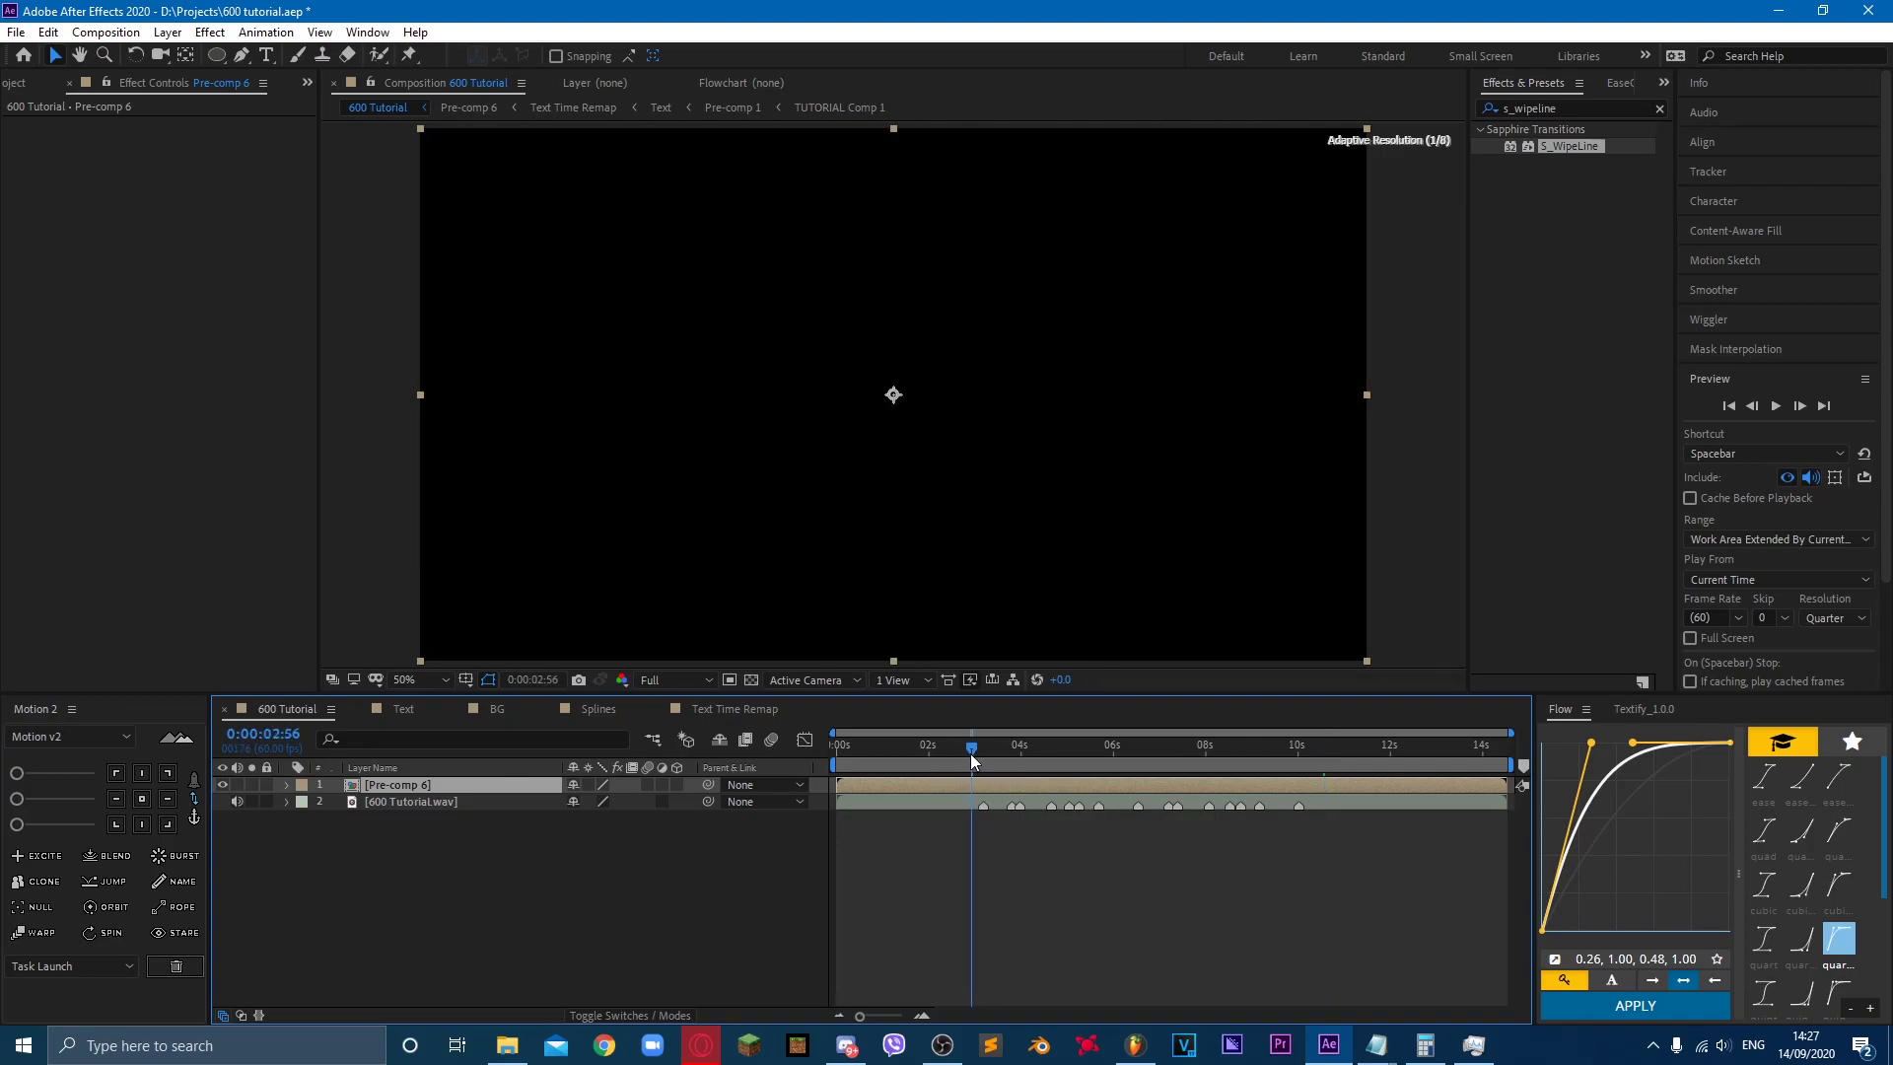
pyautogui.press('pagedown')
pyautogui.press('pagedown')
pyautogui.press('pagedown')
pyautogui.press('pagedown')
pyautogui.press('pagedown')
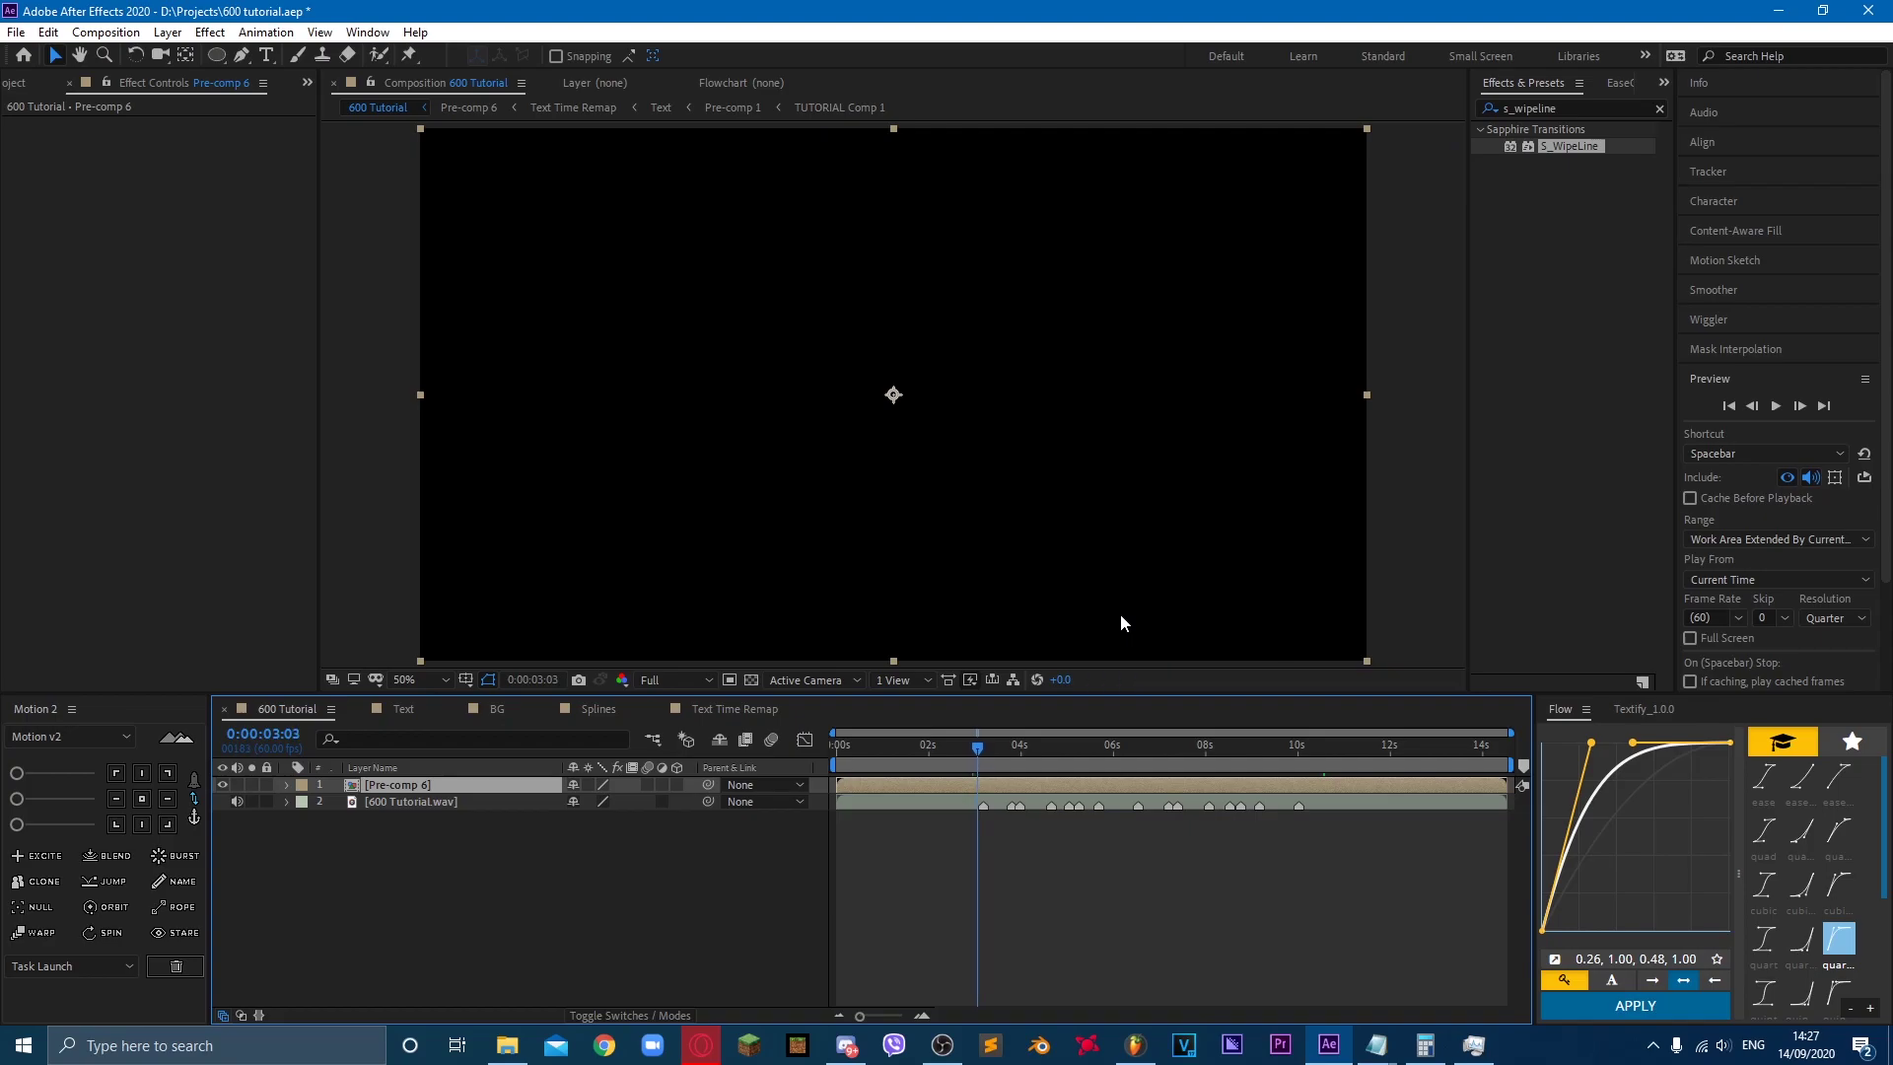
pyautogui.press('pagedown')
pyautogui.click(619, 879)
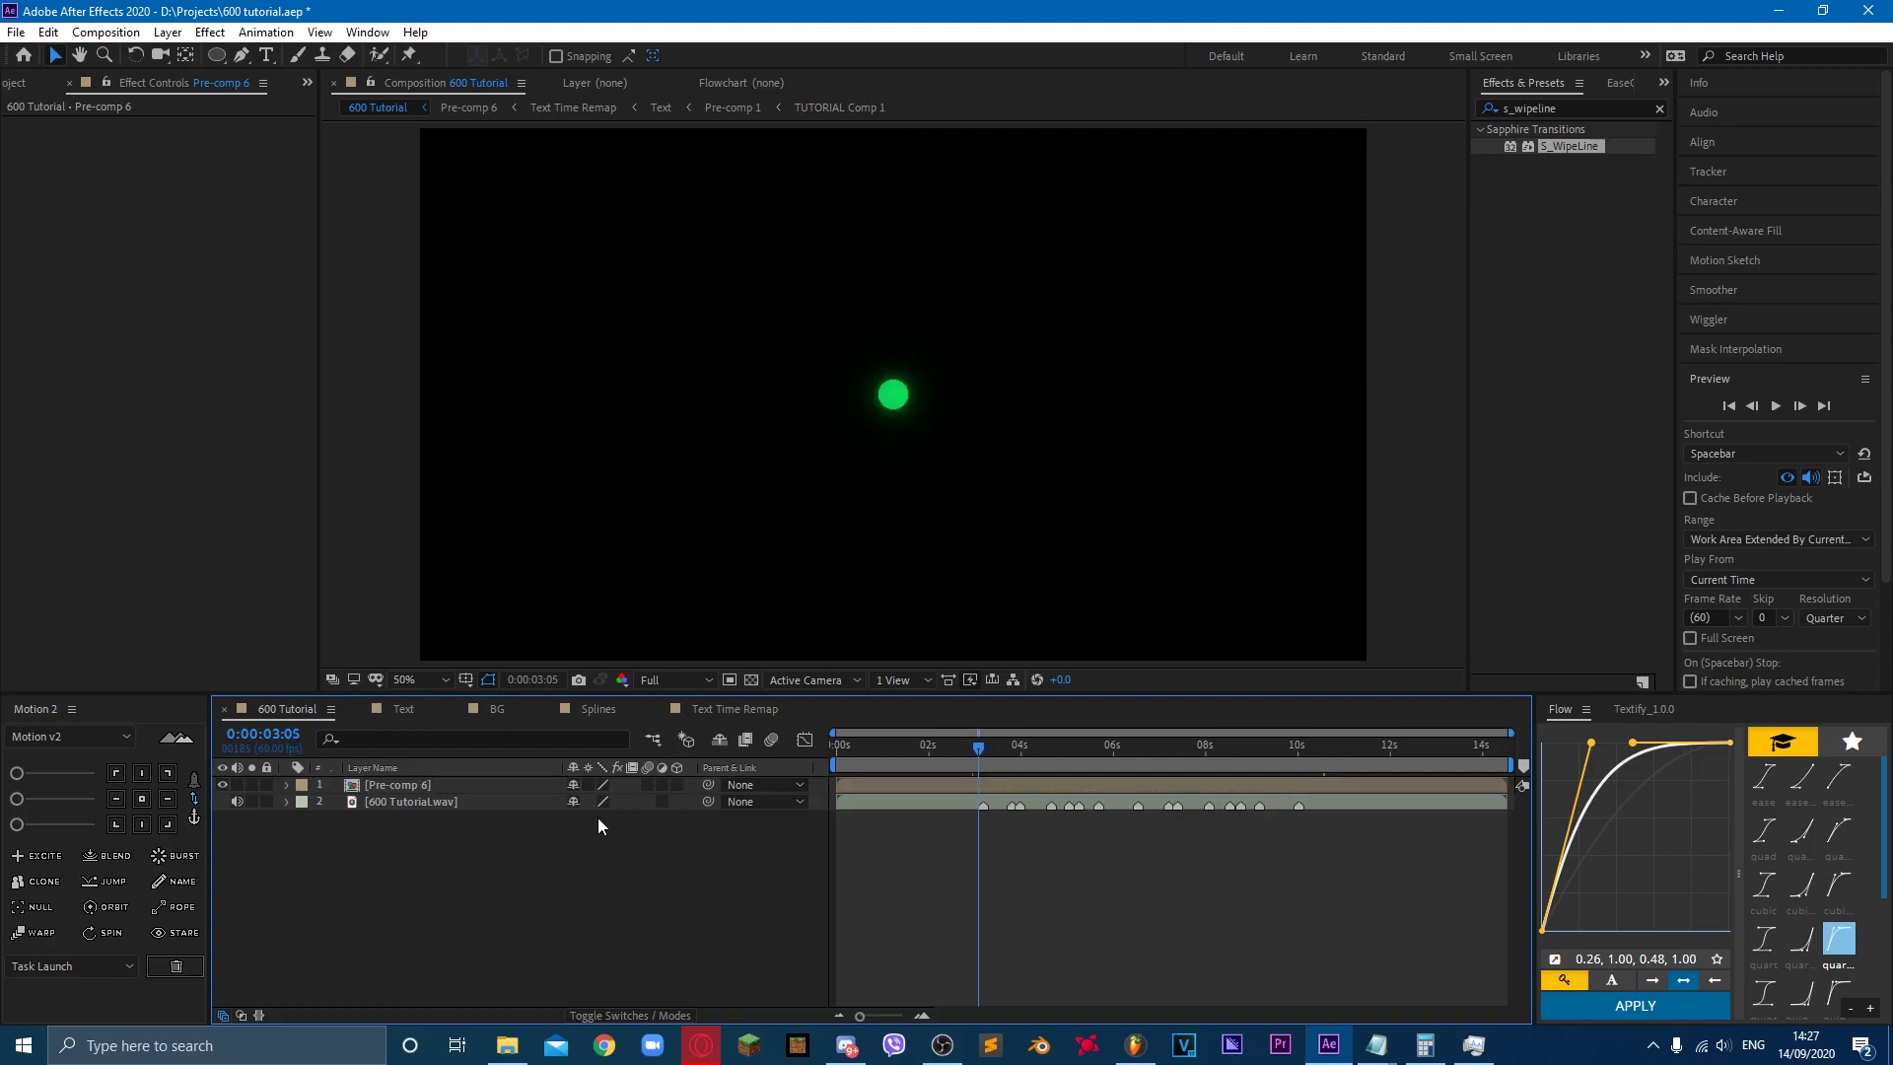
pyautogui.press('pageup')
pyautogui.press('pageup')
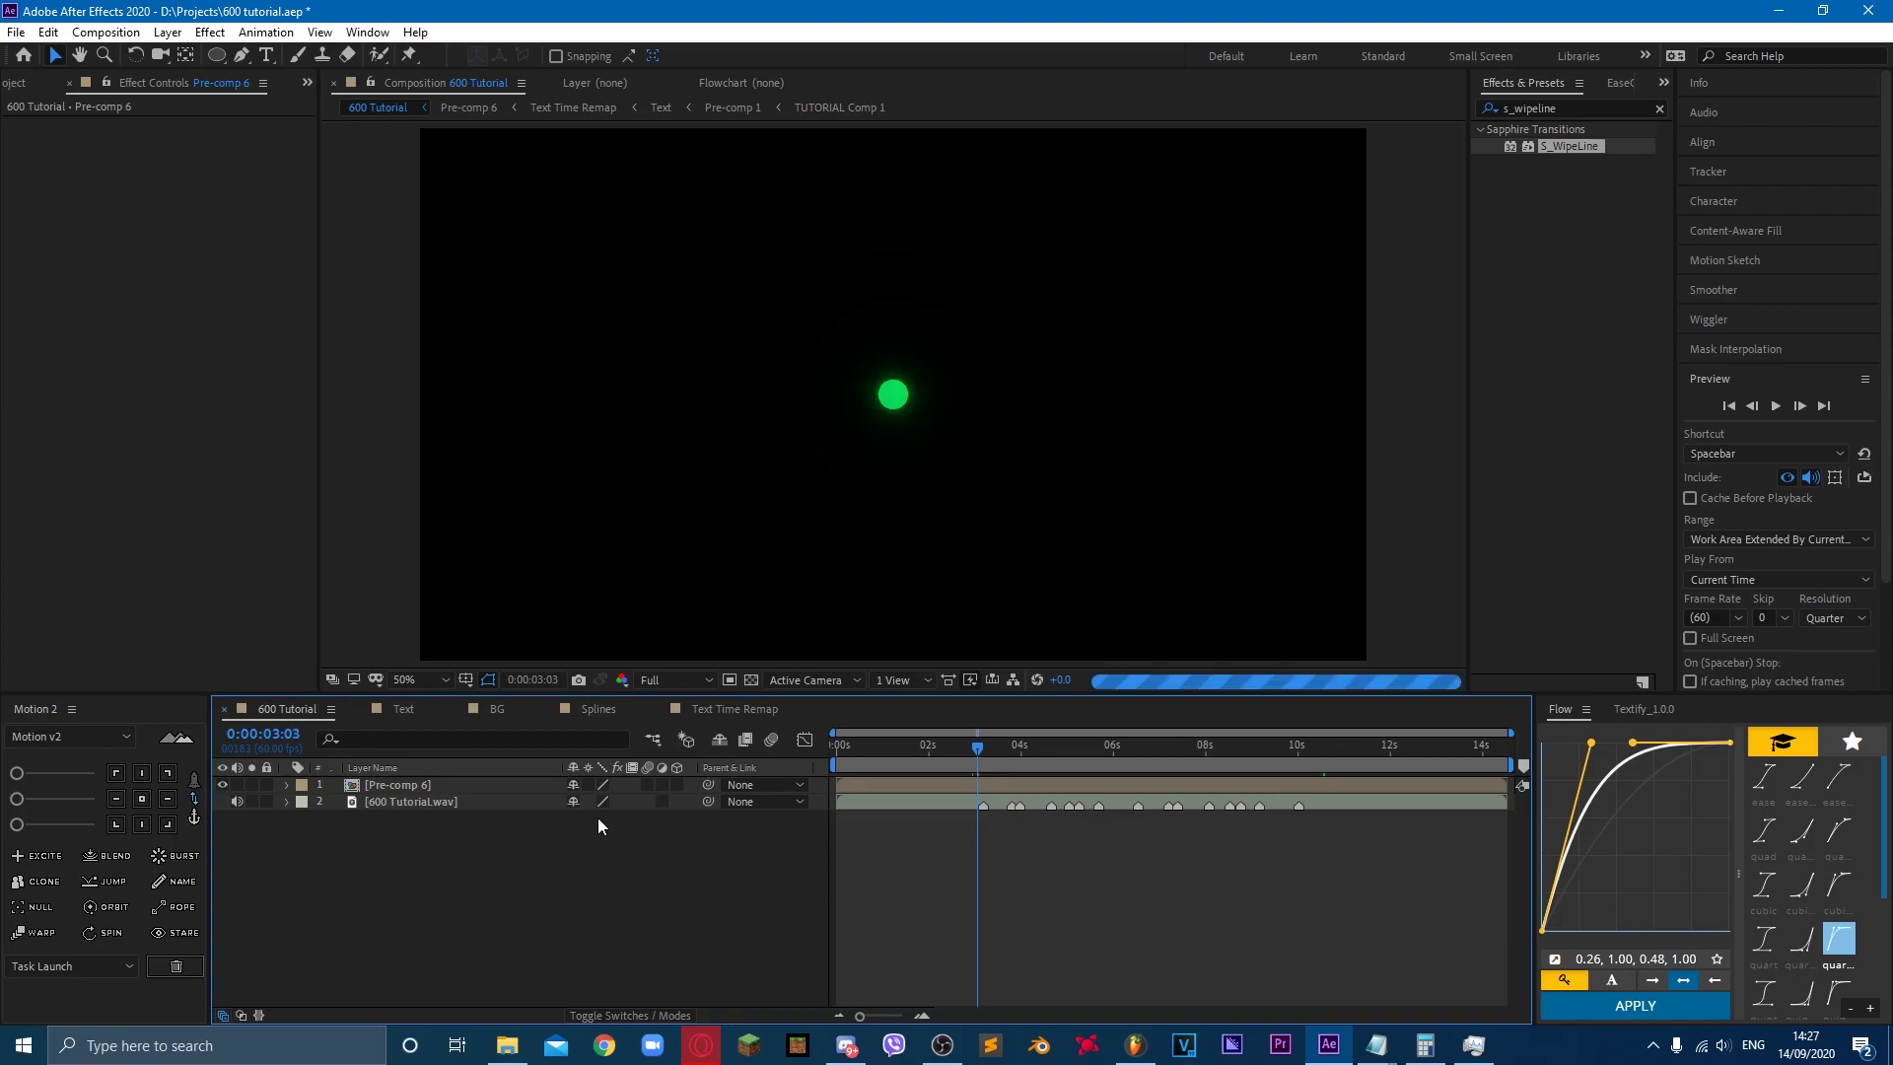
pyautogui.press('pageup')
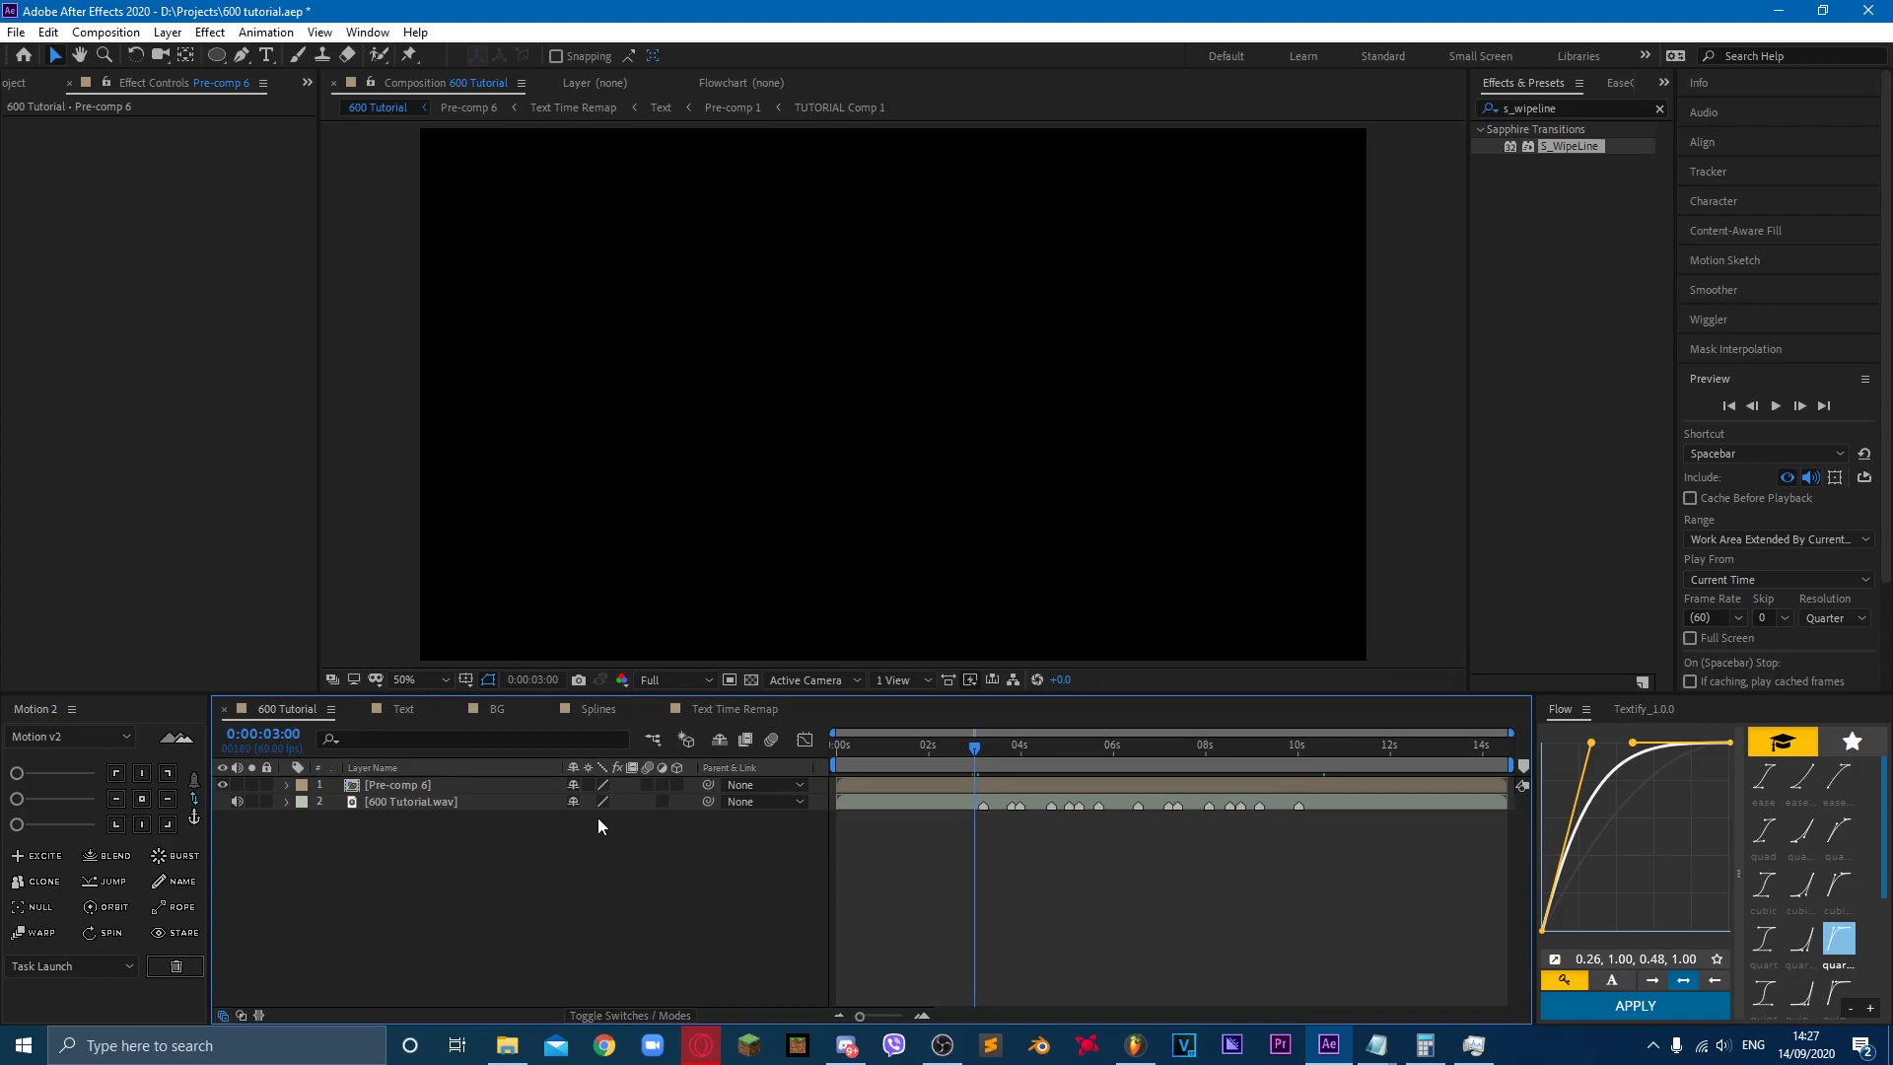
pyautogui.click(489, 784)
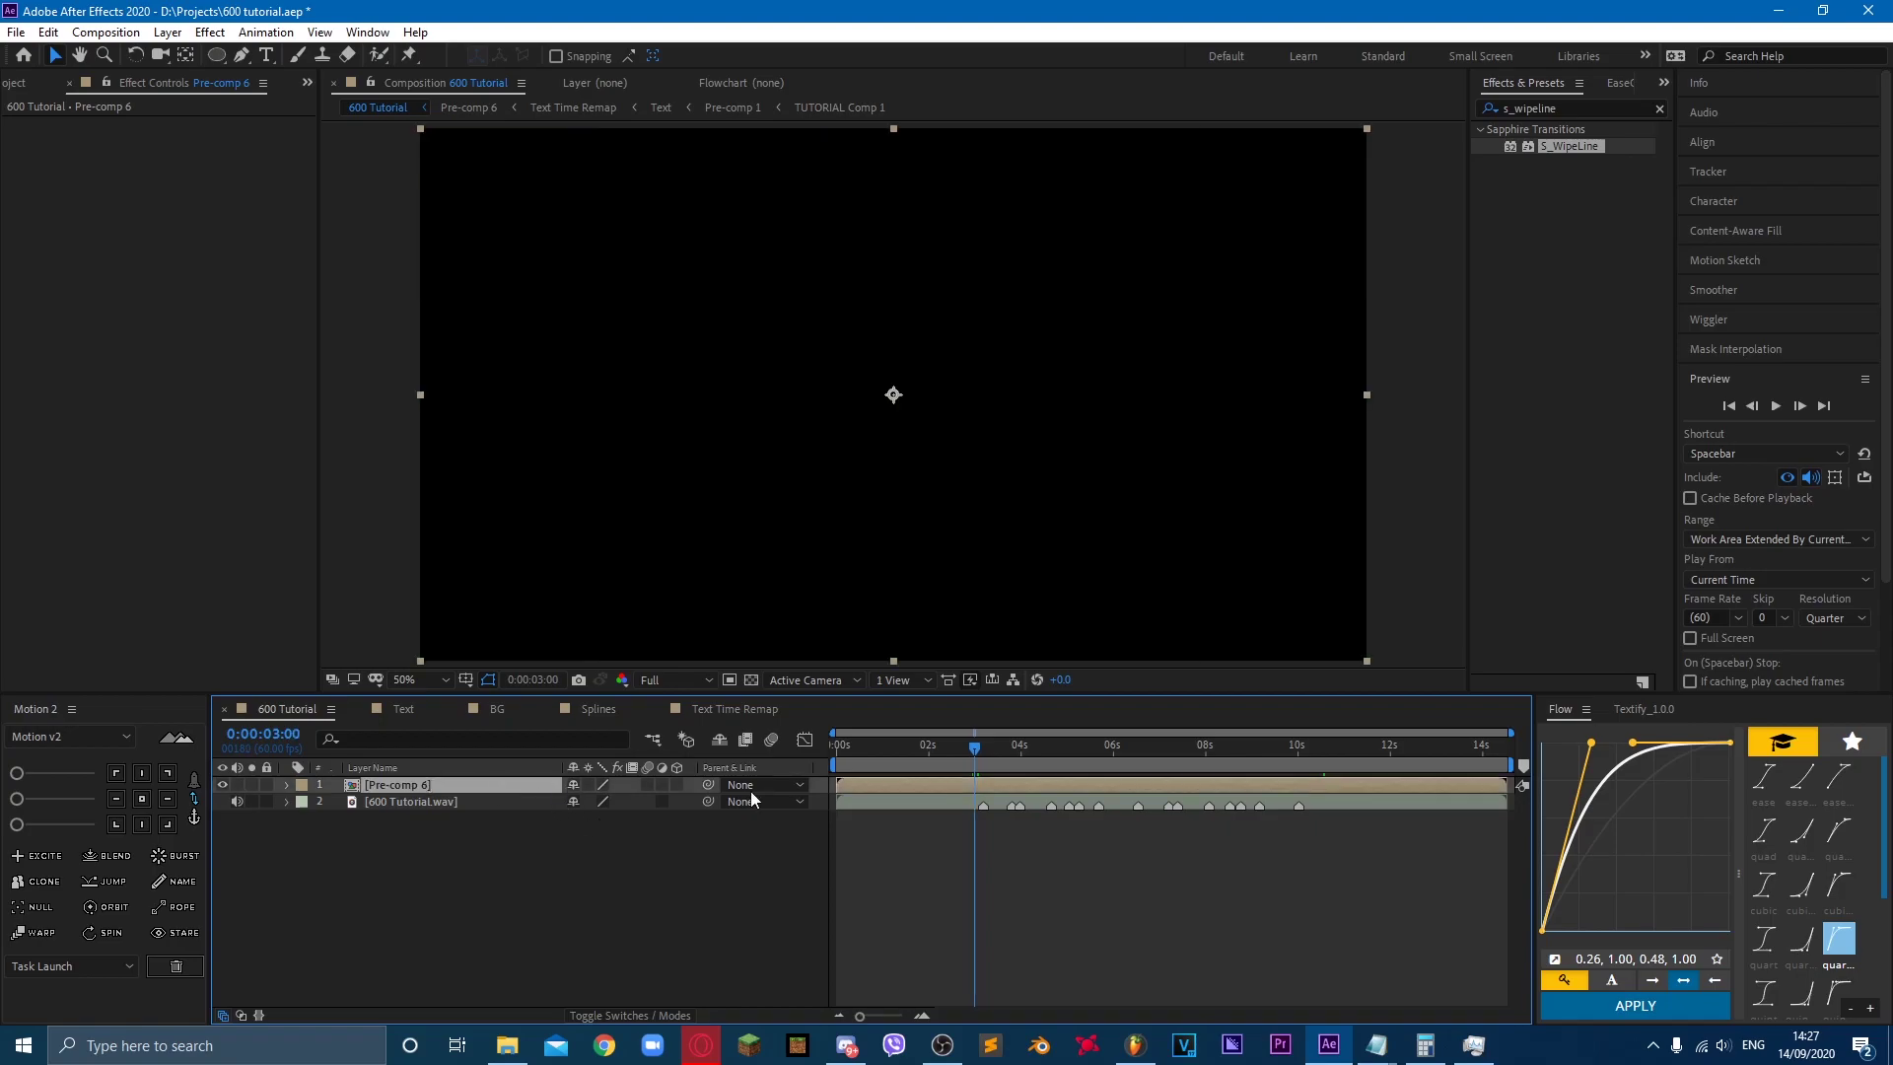
pyautogui.hotkey('alt', '[')
pyautogui.click(953, 818)
# Step: Locate the end of the line wipe inside Pre-comp 6, then trim the layer's end to 0:00:11:12 in 600 Tutorial
pyautogui.click(1311, 746)
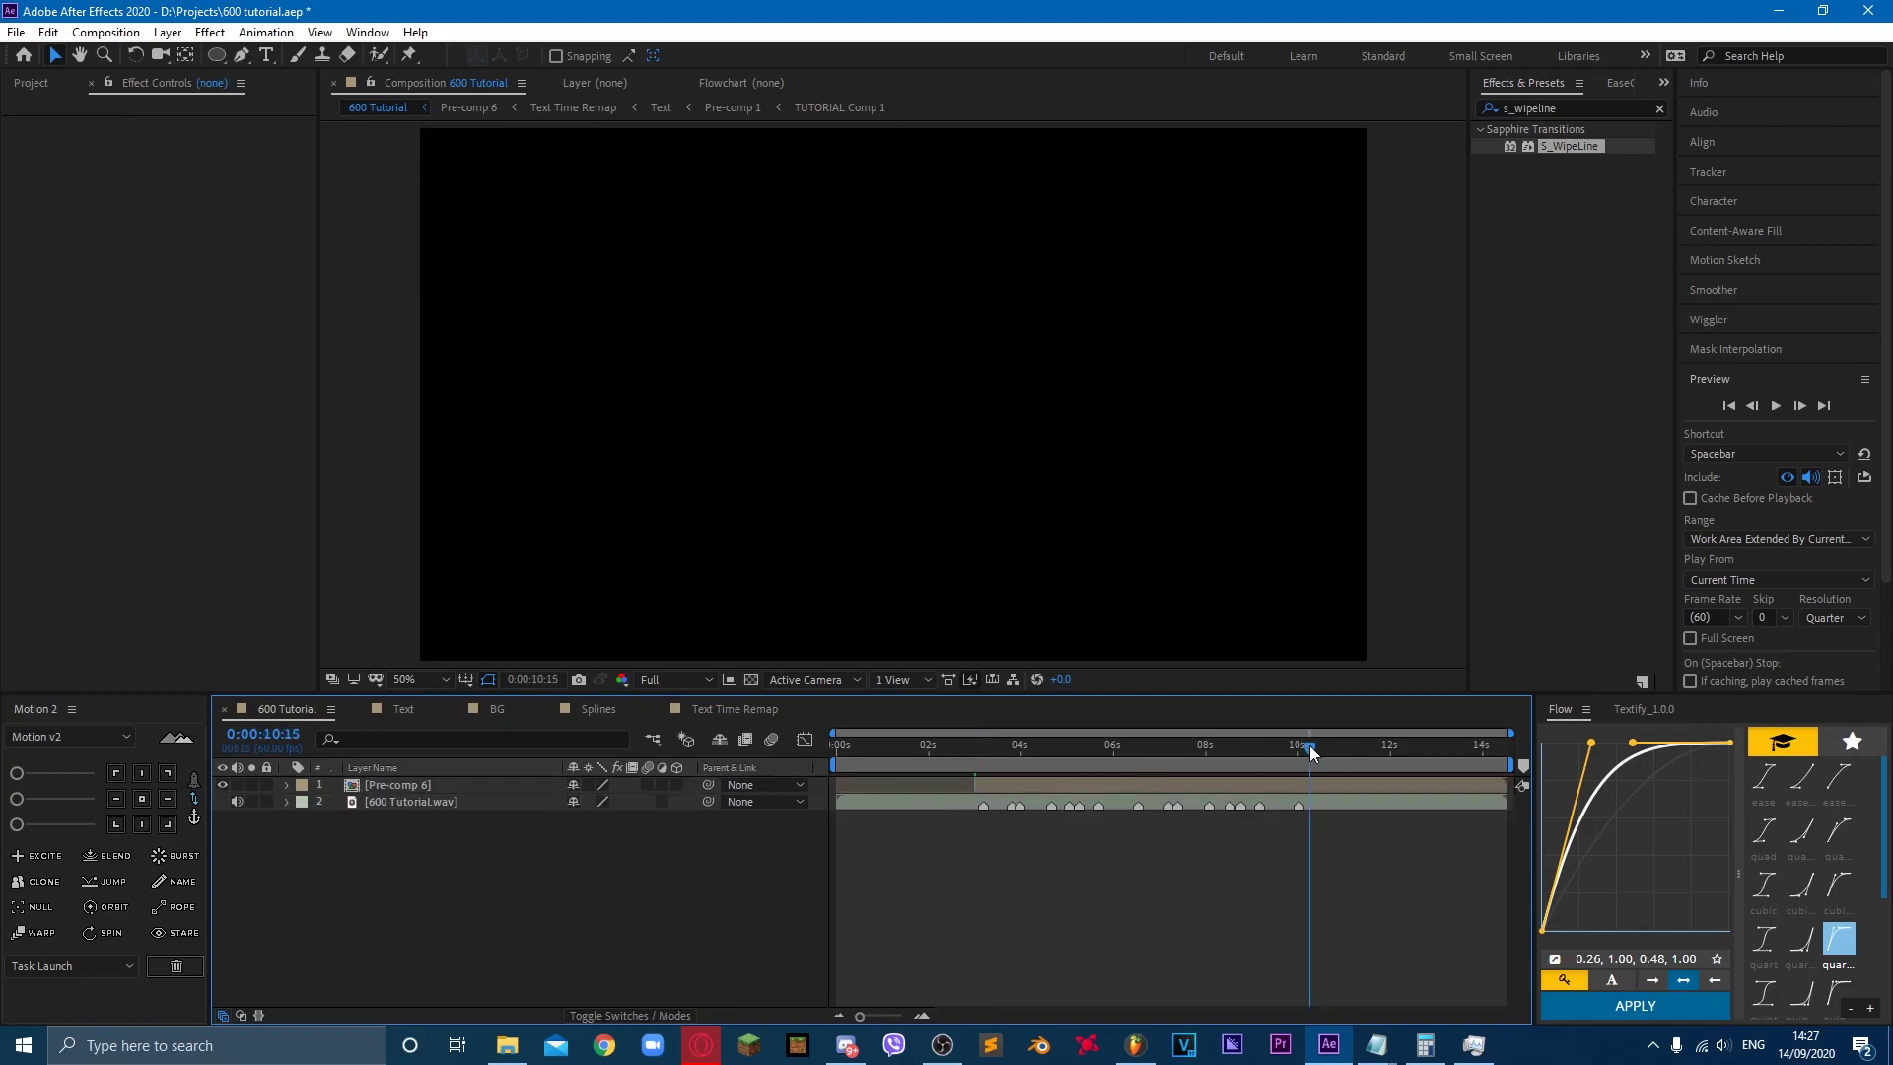
pyautogui.doubleClick(452, 783)
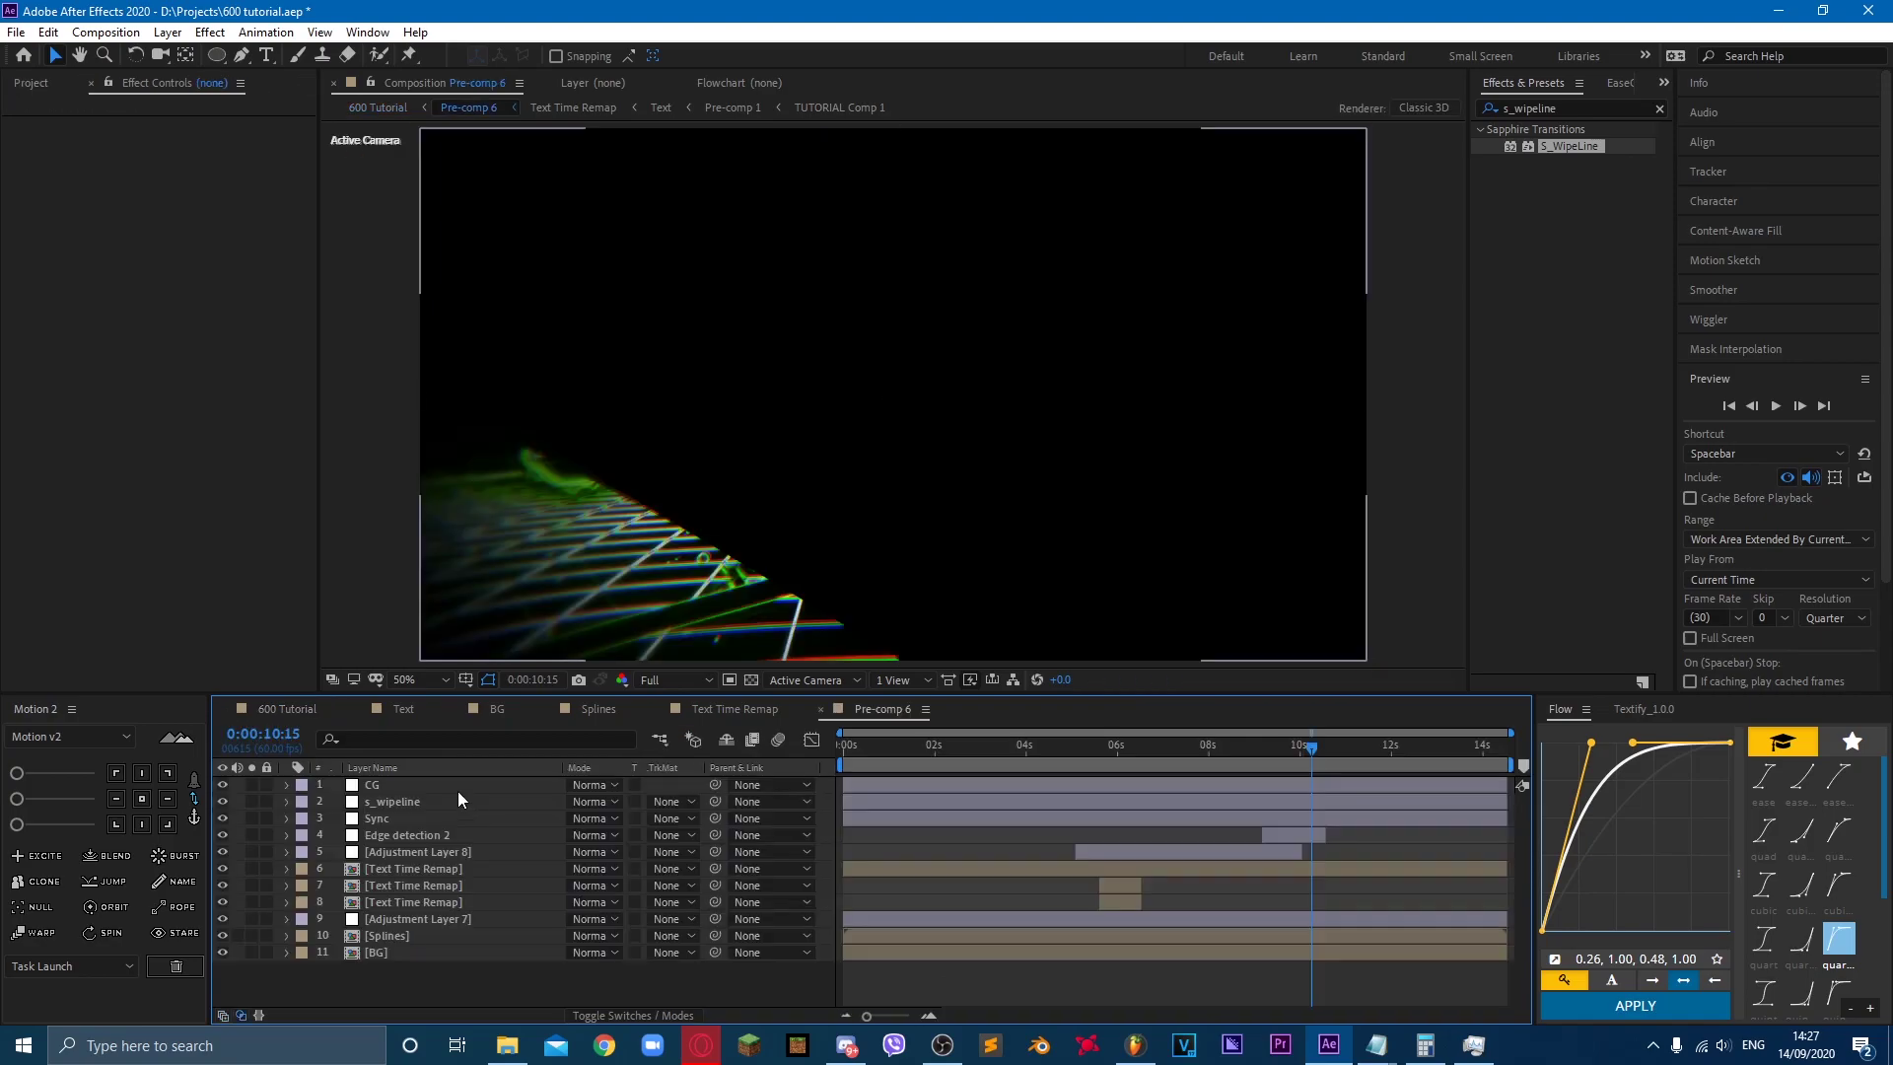
pyautogui.click(452, 784)
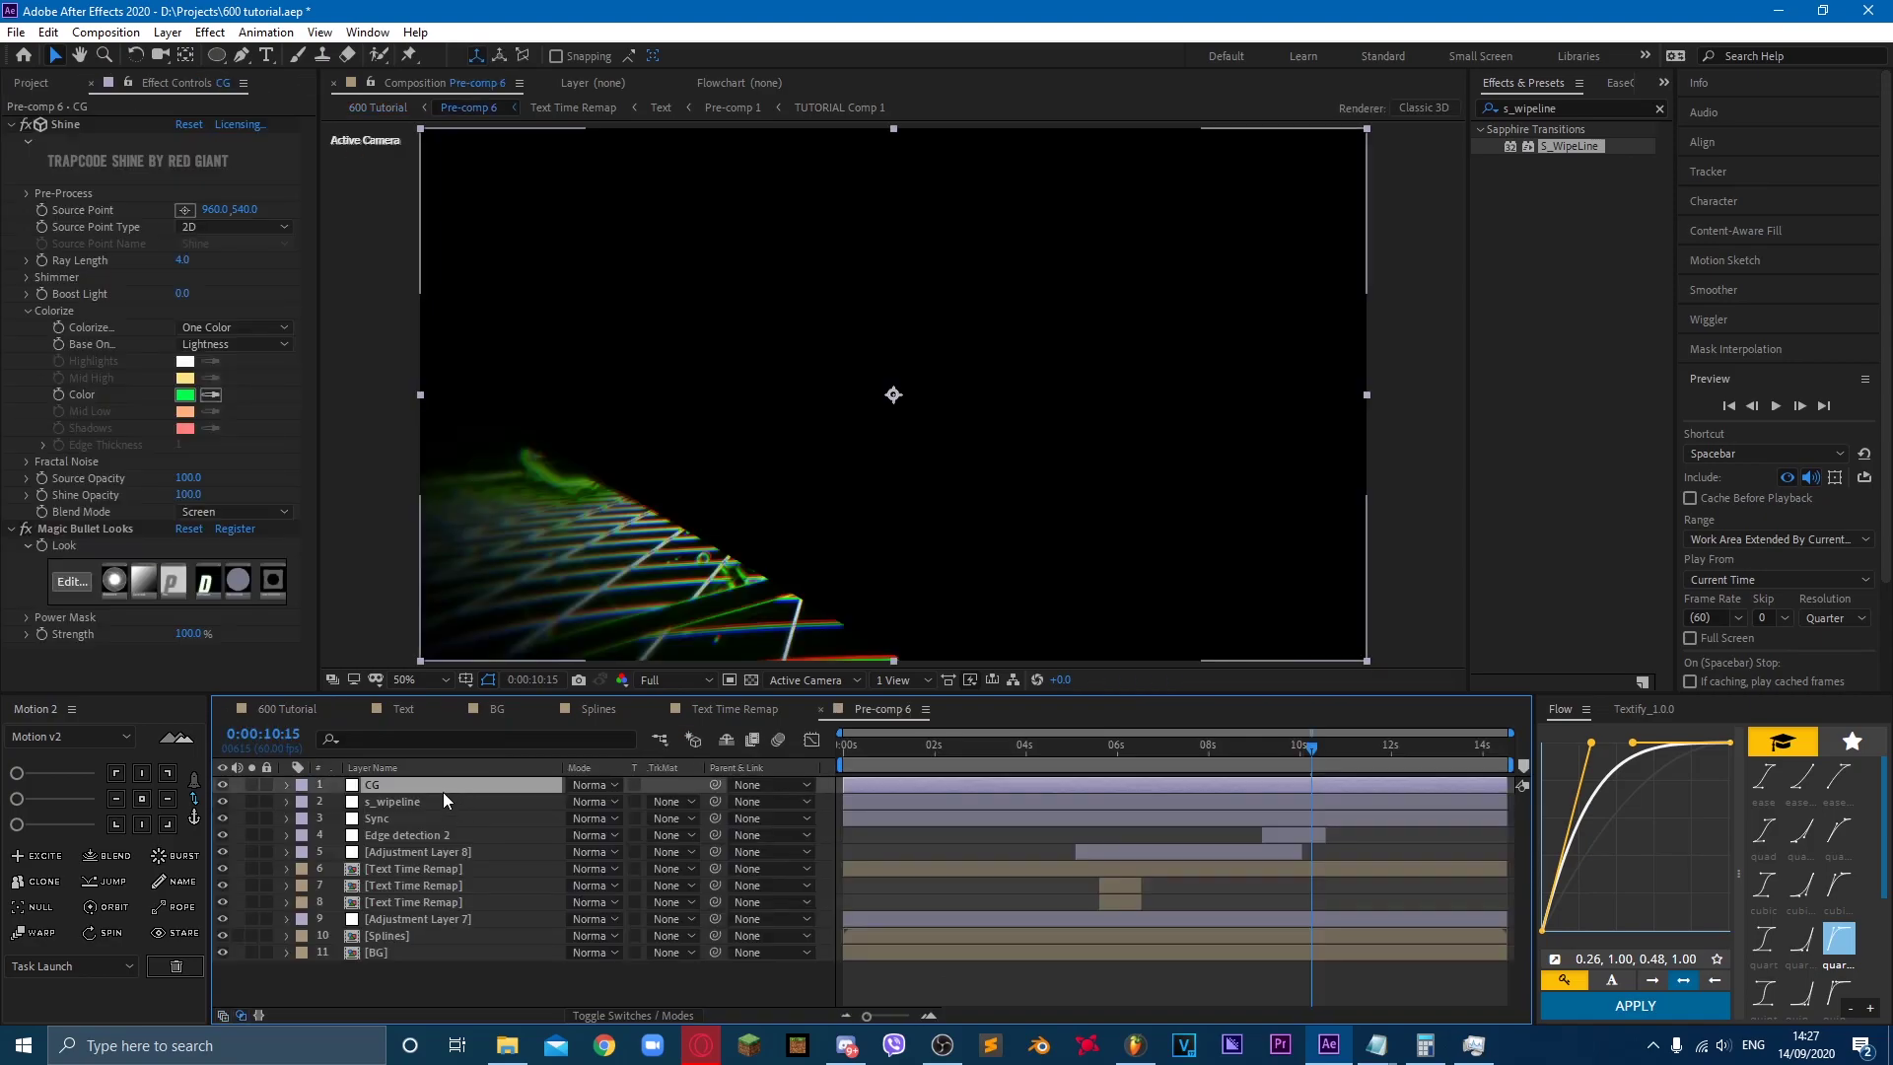
pyautogui.click(446, 801)
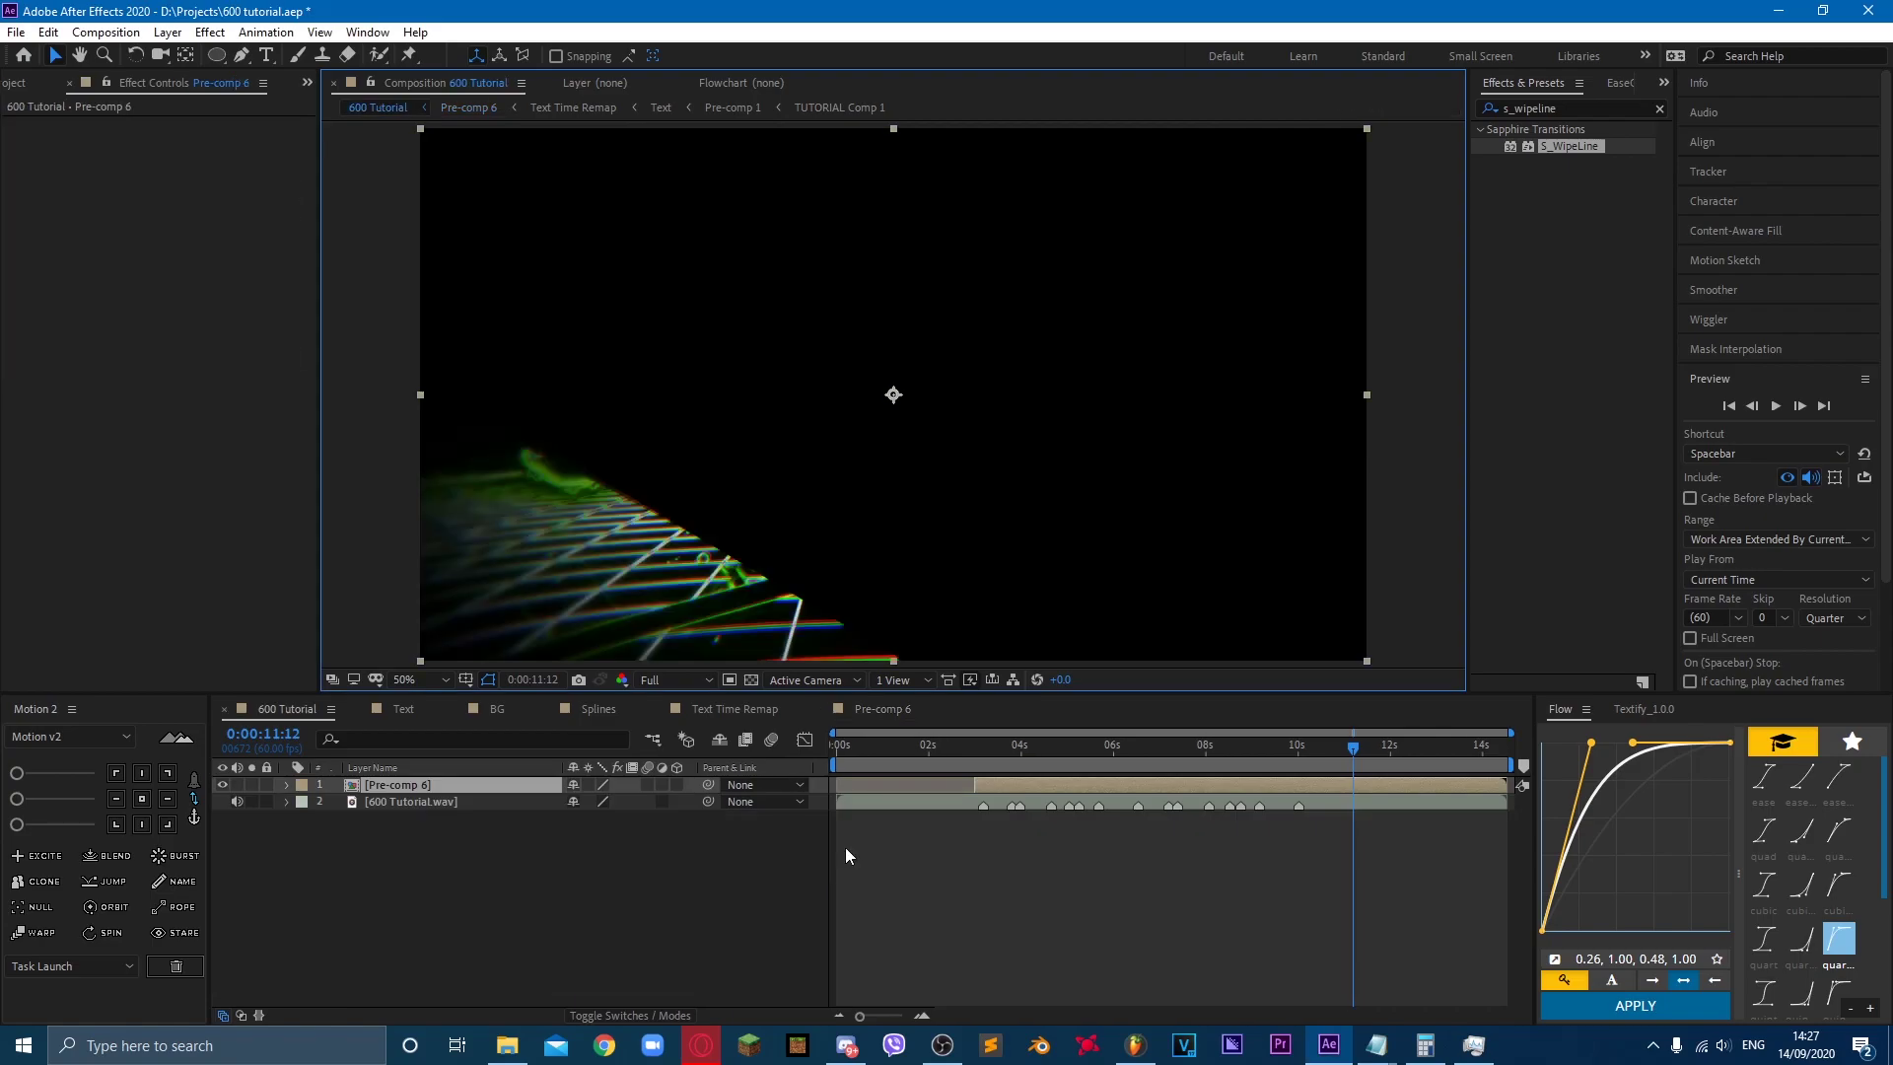
pyautogui.click(412, 779)
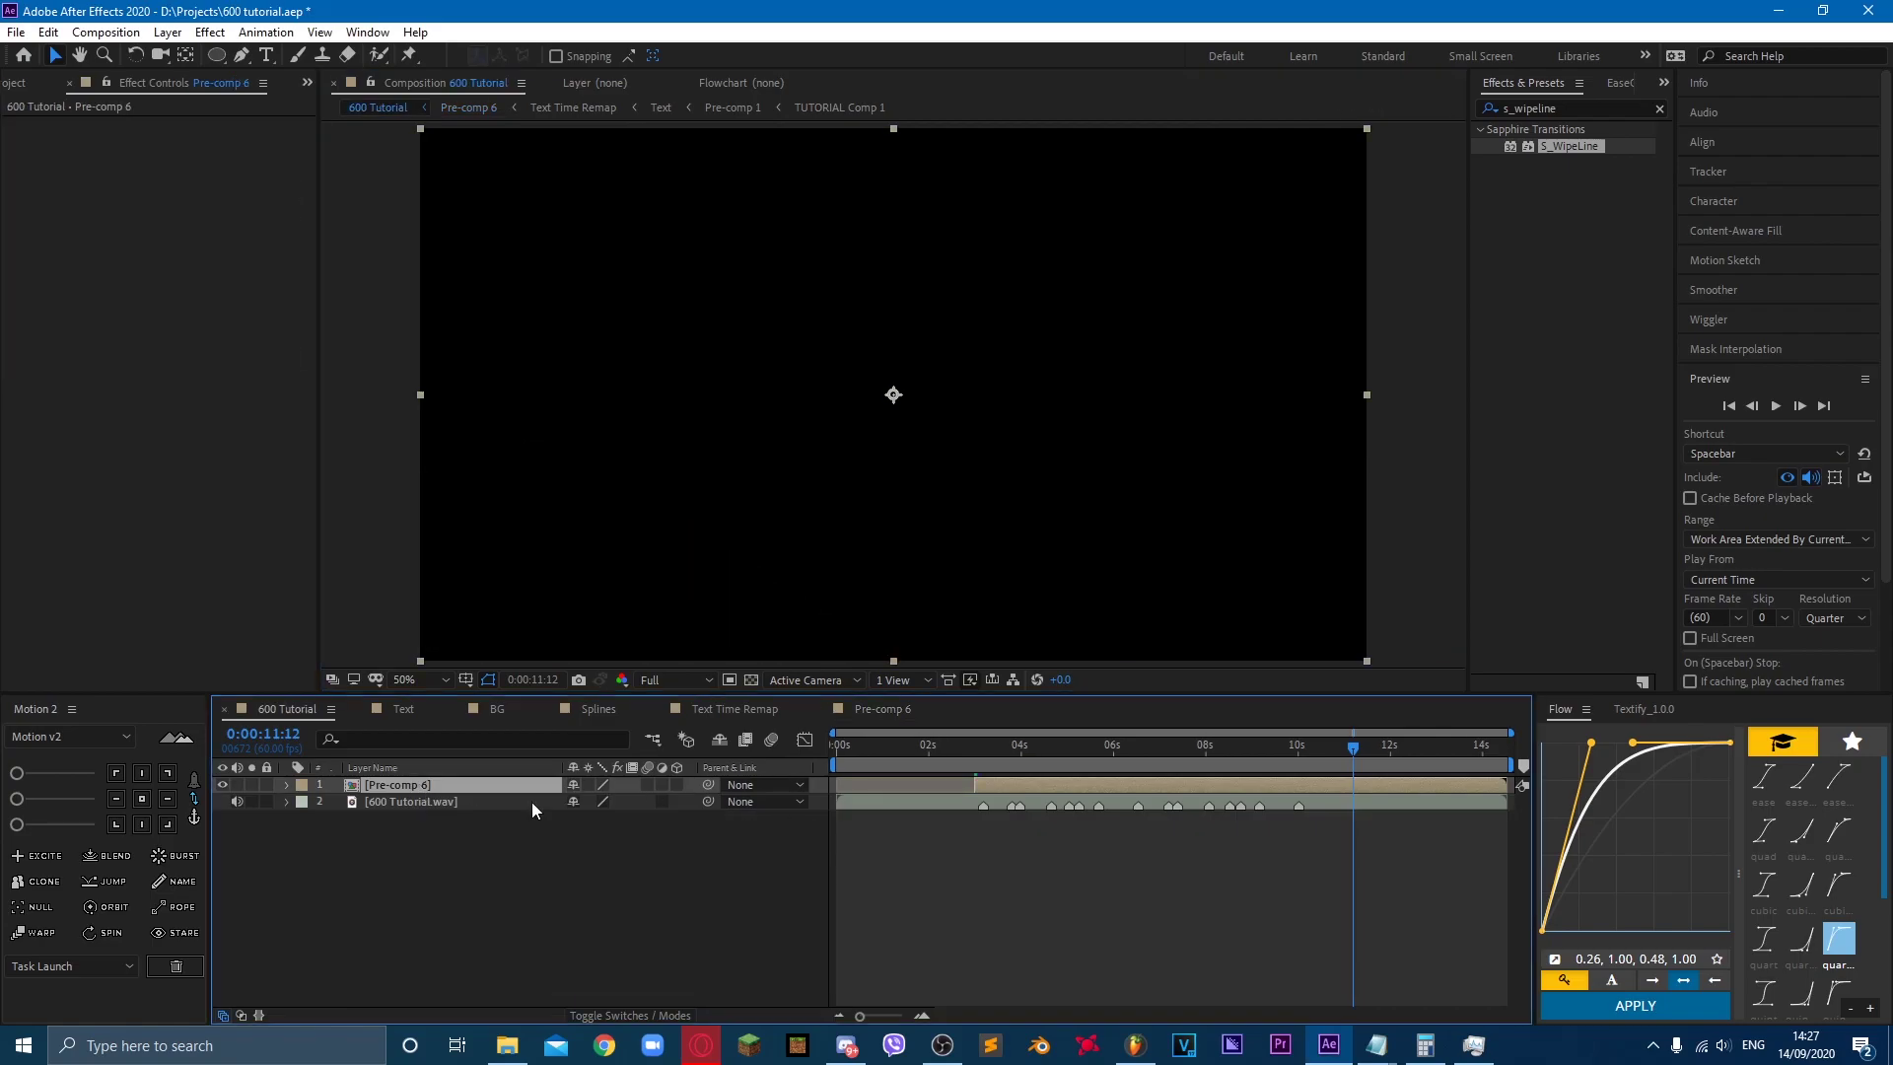
# Step: Apply RSMB Pro to Pre-comp 6 and set its Main_BG blur amount to 0.80
pyautogui.click(1189, 748)
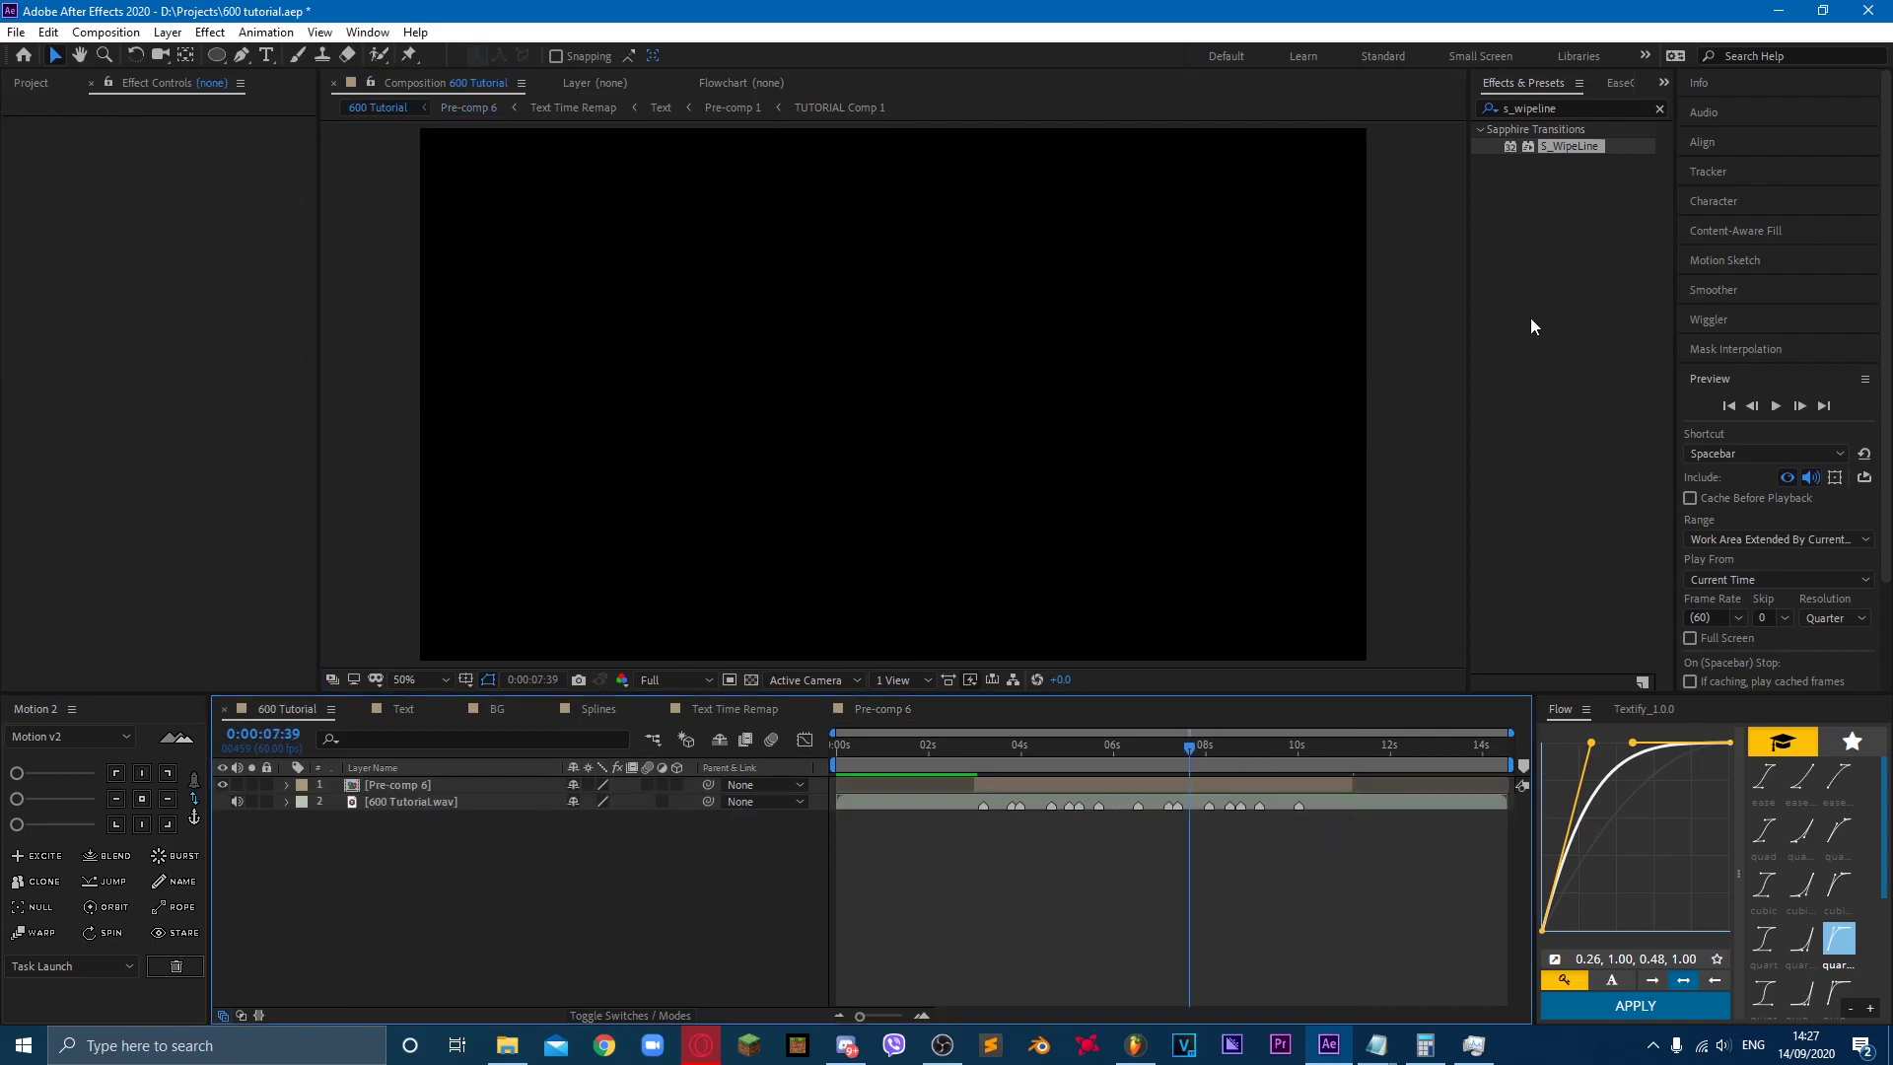
pyautogui.click(1575, 109)
pyautogui.click(546, 819)
pyautogui.click(481, 785)
pyautogui.click(1592, 109)
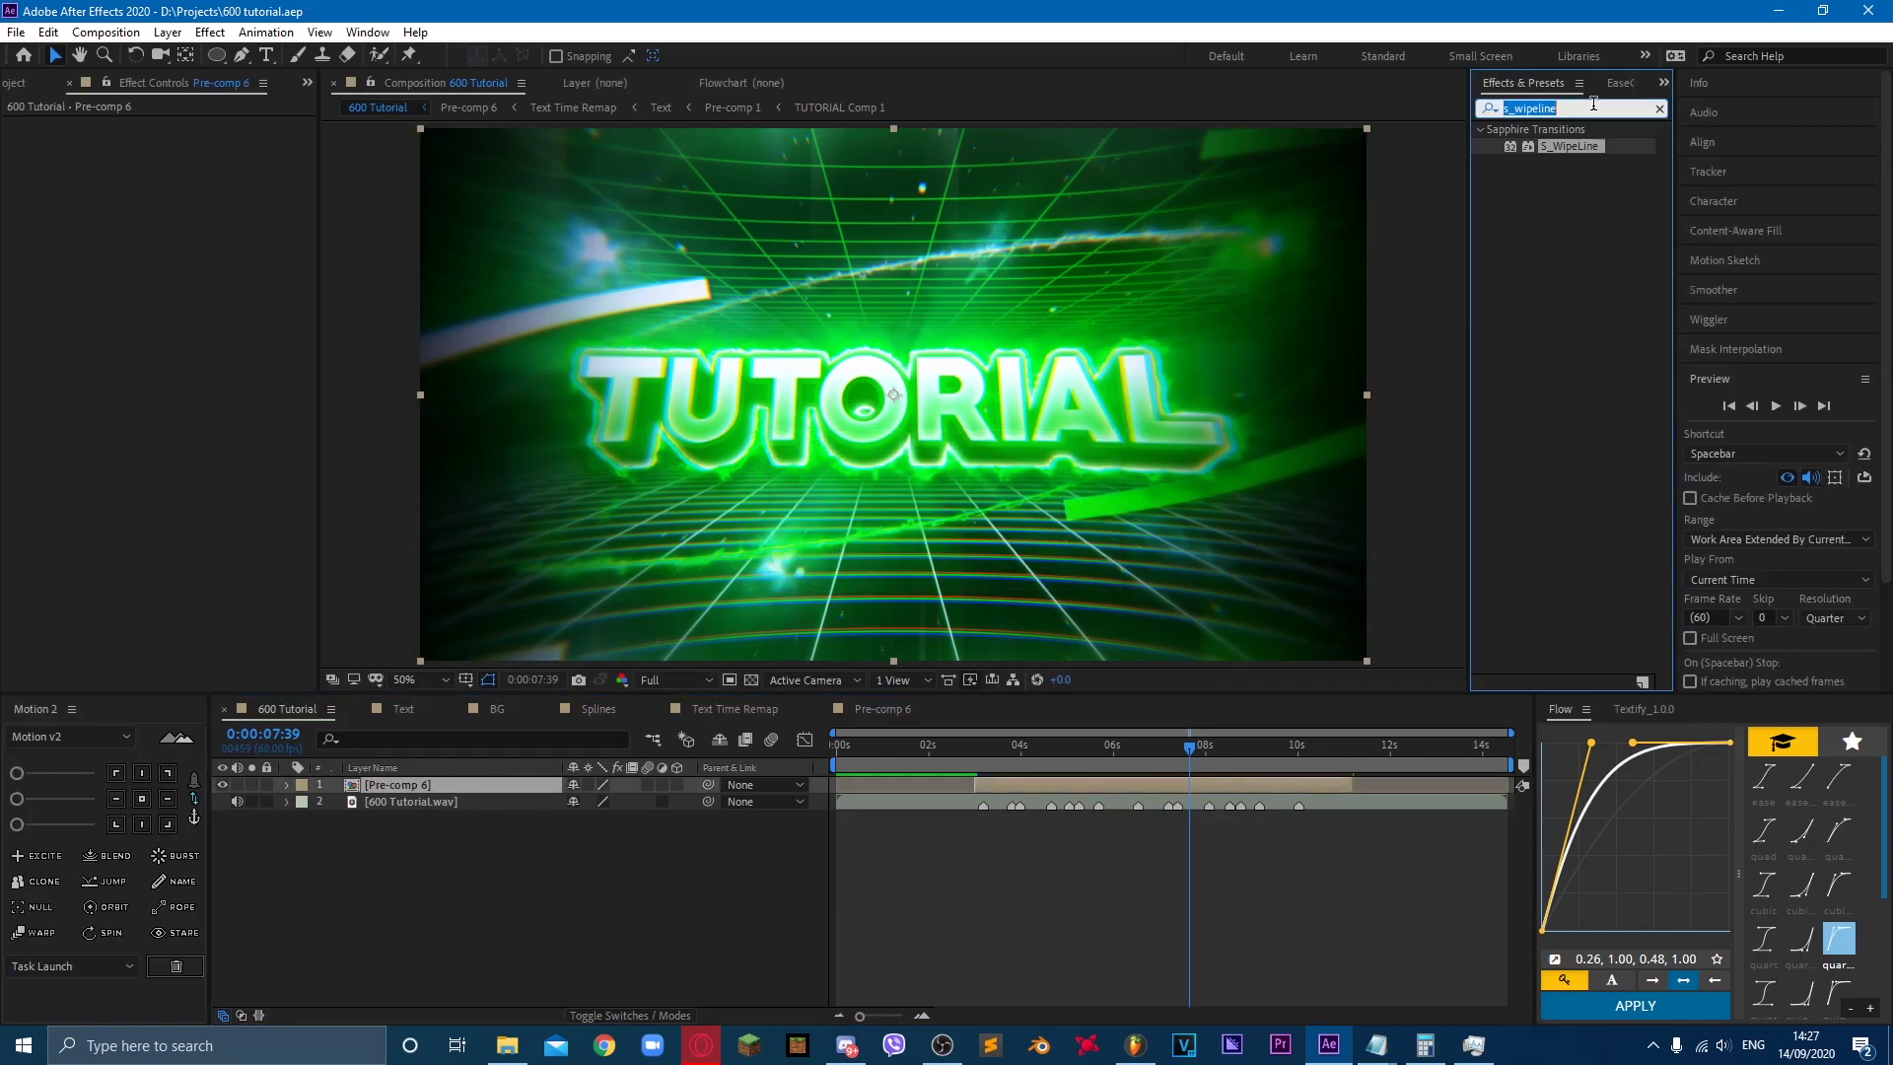
pyautogui.write('rsmb')
pyautogui.click(1549, 164)
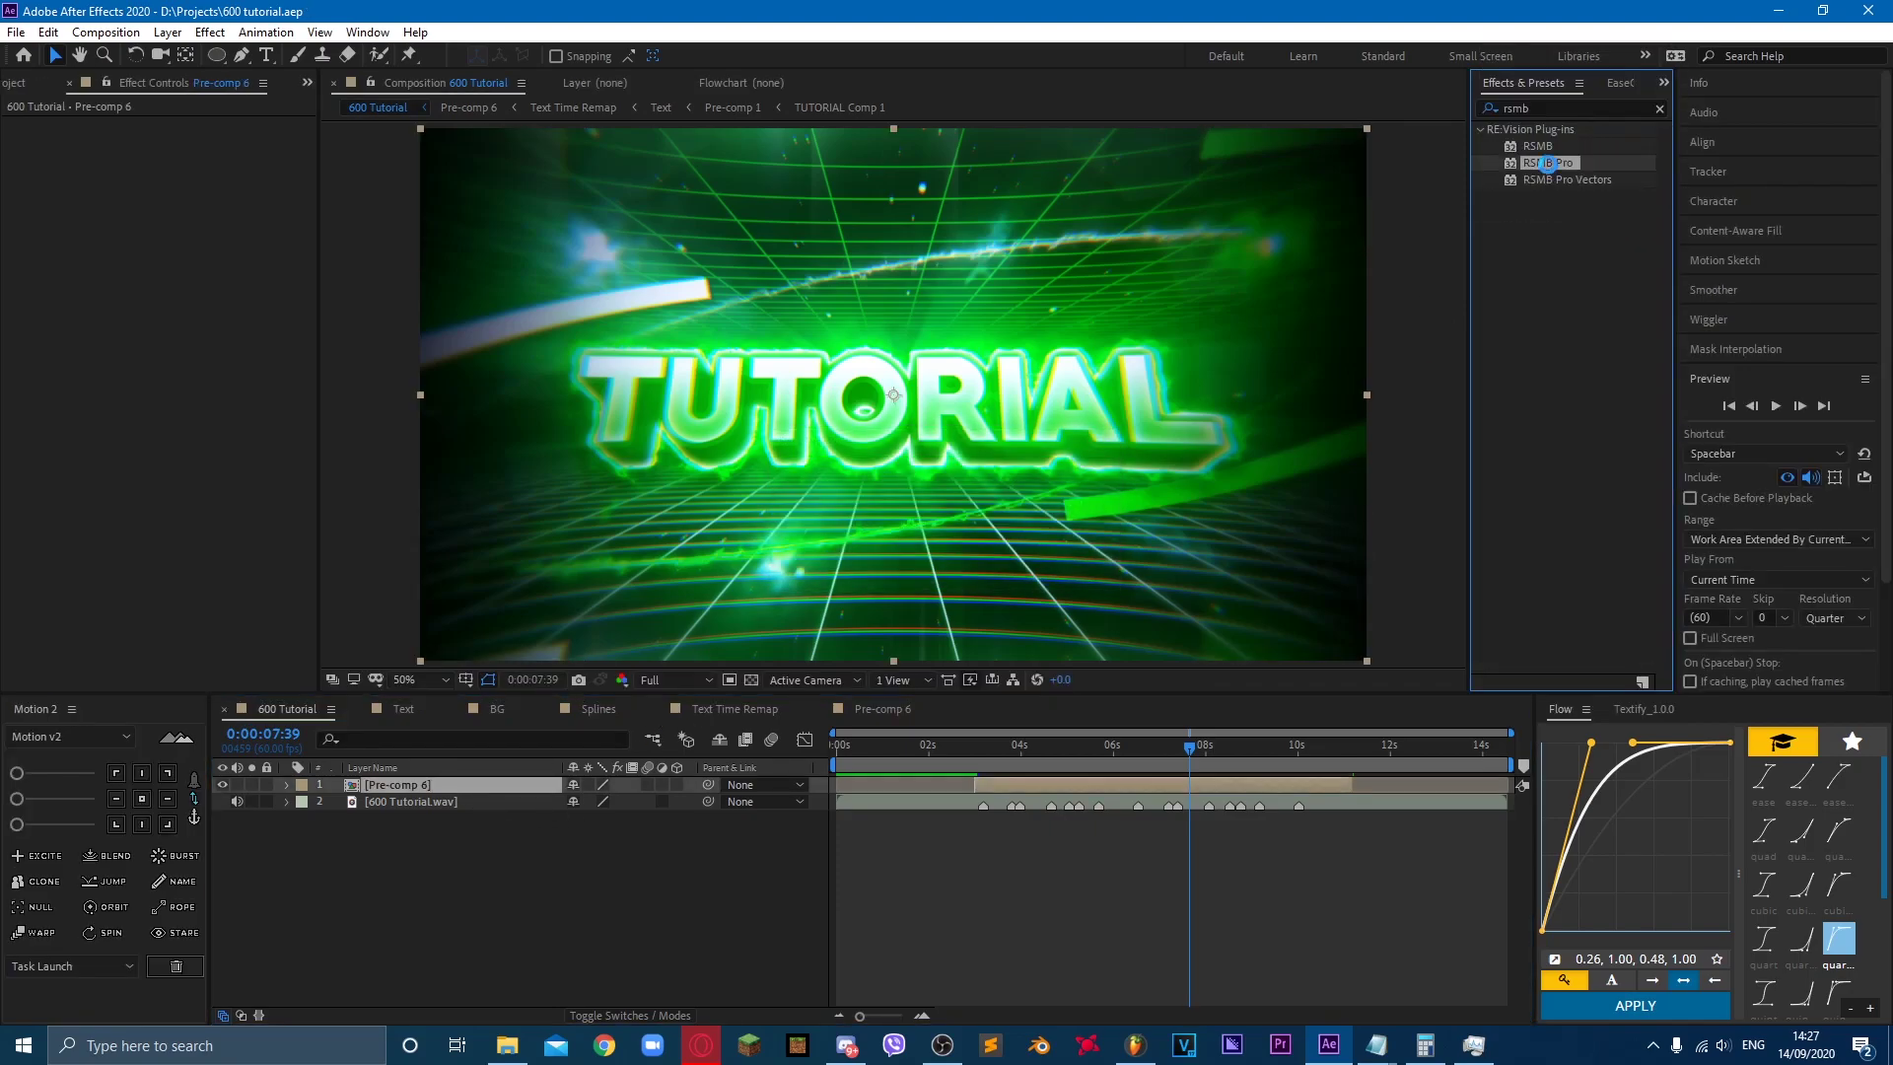
pyautogui.click(184, 224)
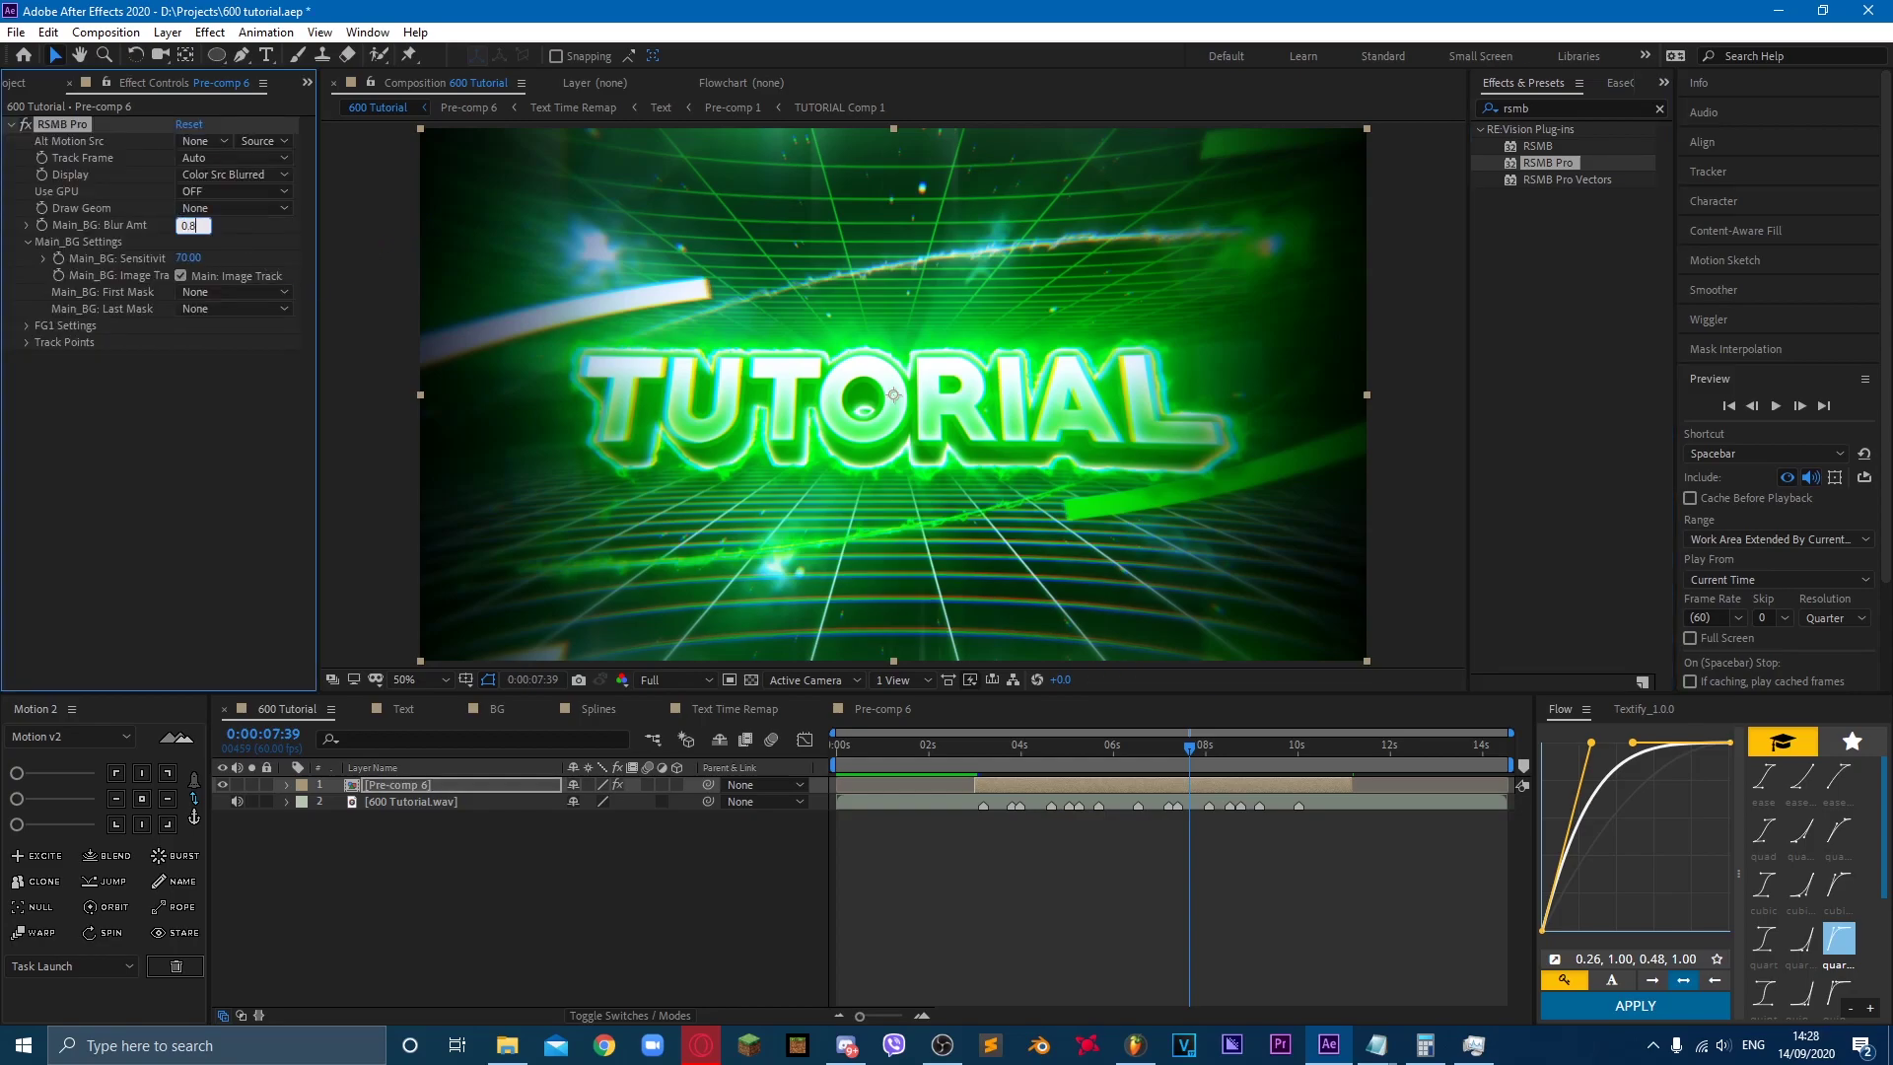
# Step: Check the motion blur on the frames at 0:00:05:27, 0:00:05:18 and 0:00:04:41
pyautogui.click(1089, 748)
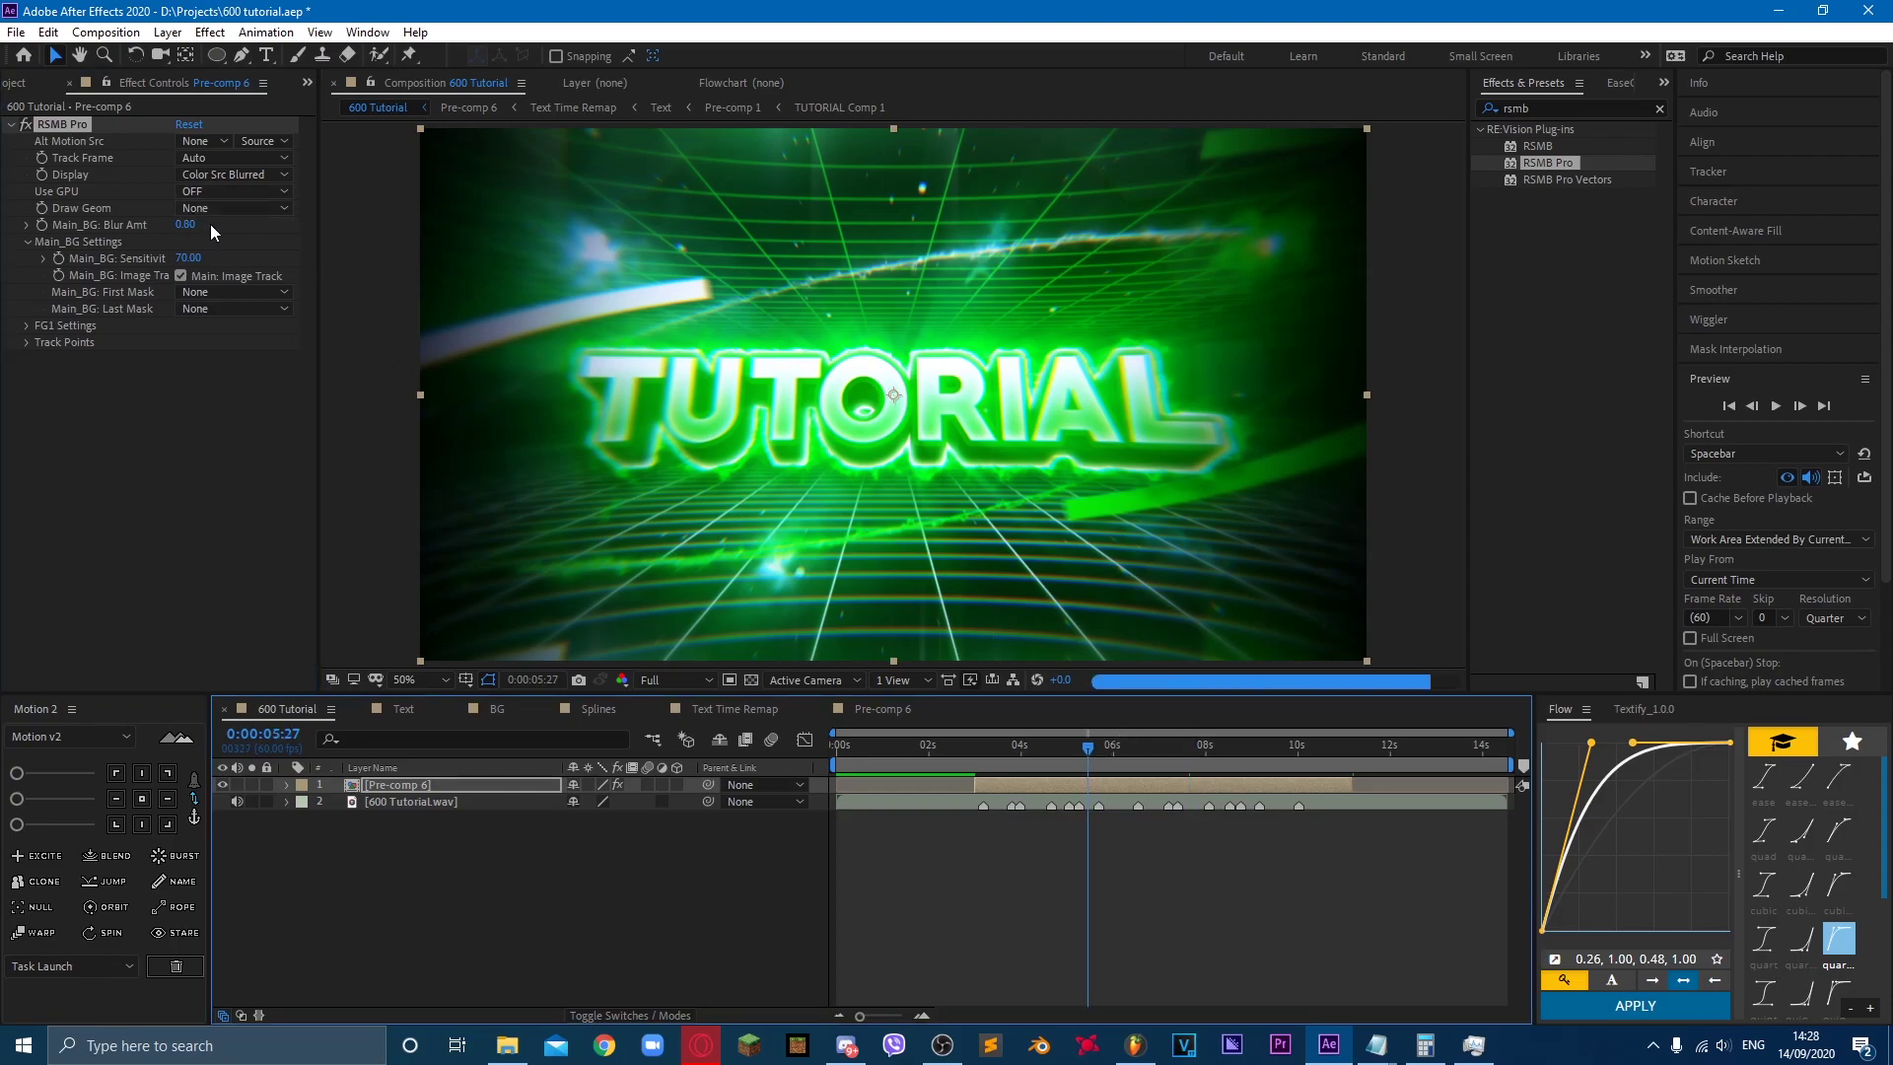
pyautogui.click(1081, 748)
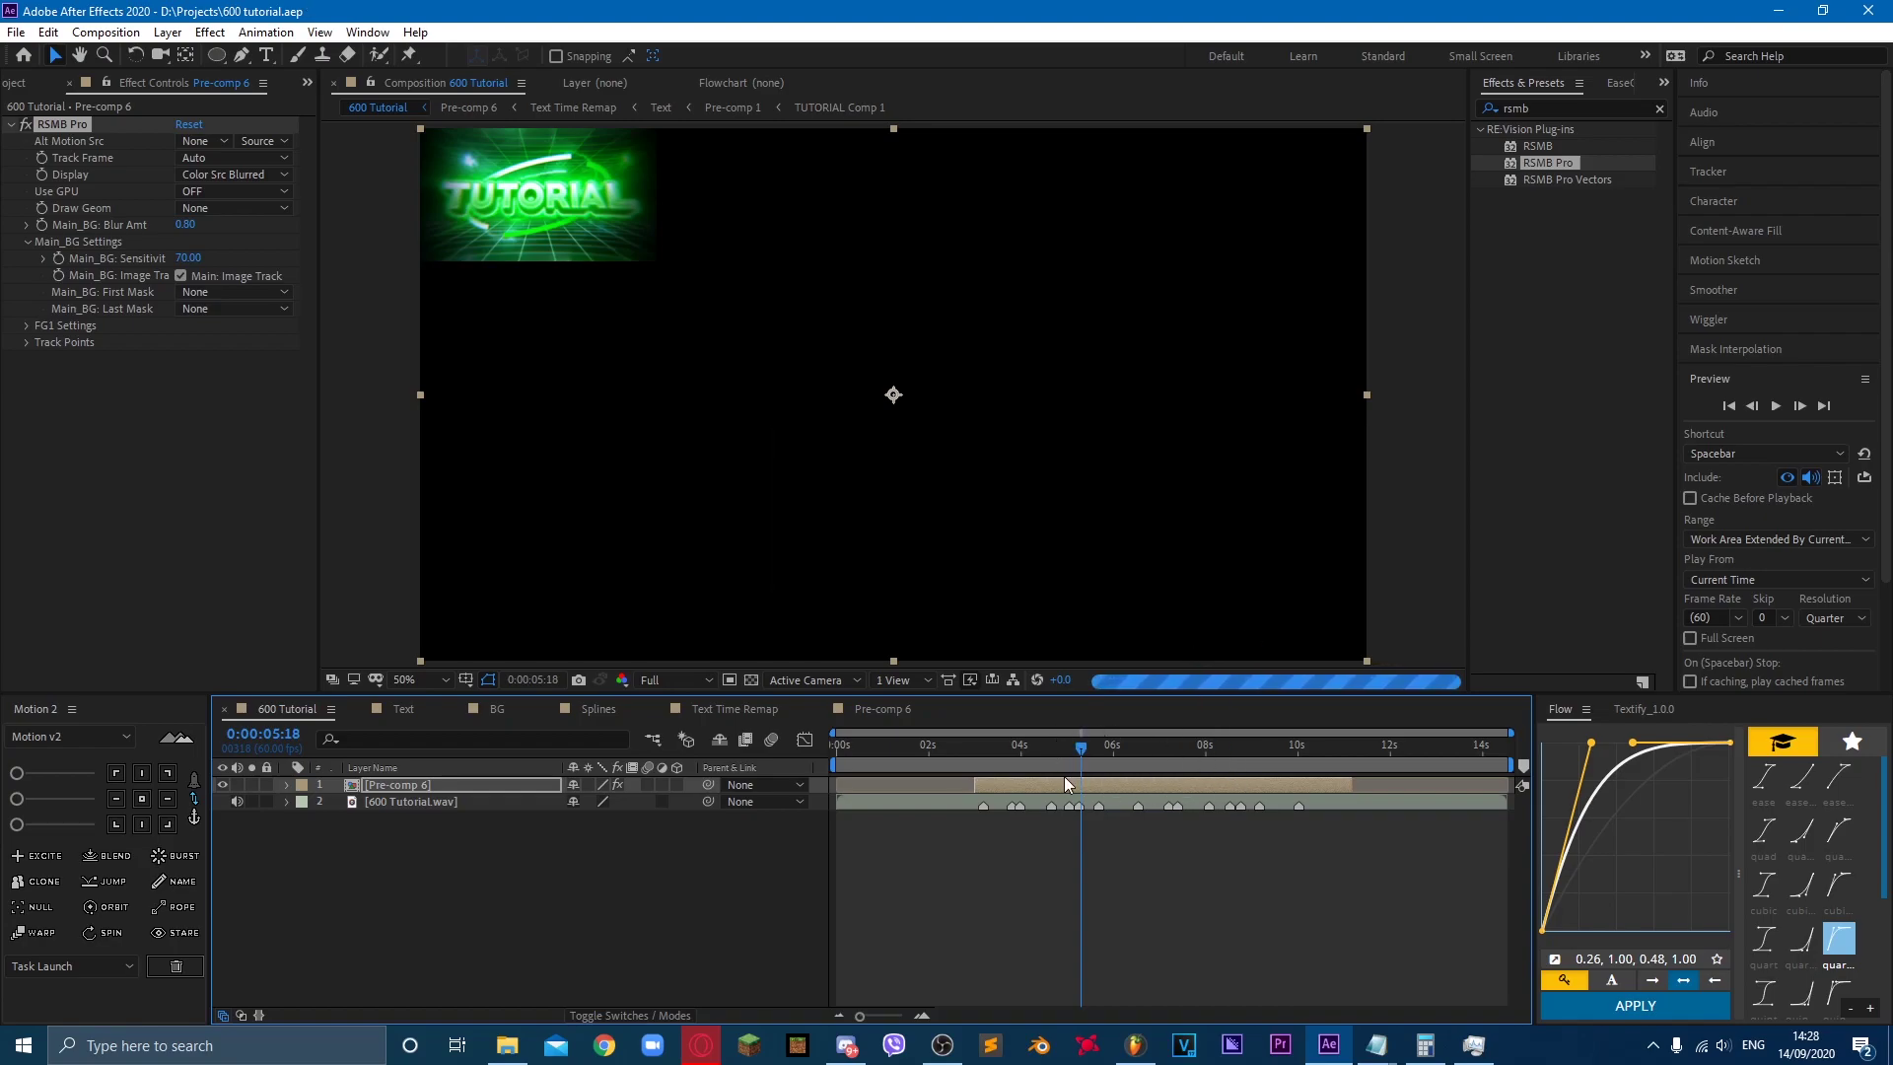
pyautogui.moveTo(1083, 747); pyautogui.dragTo(1055, 754)
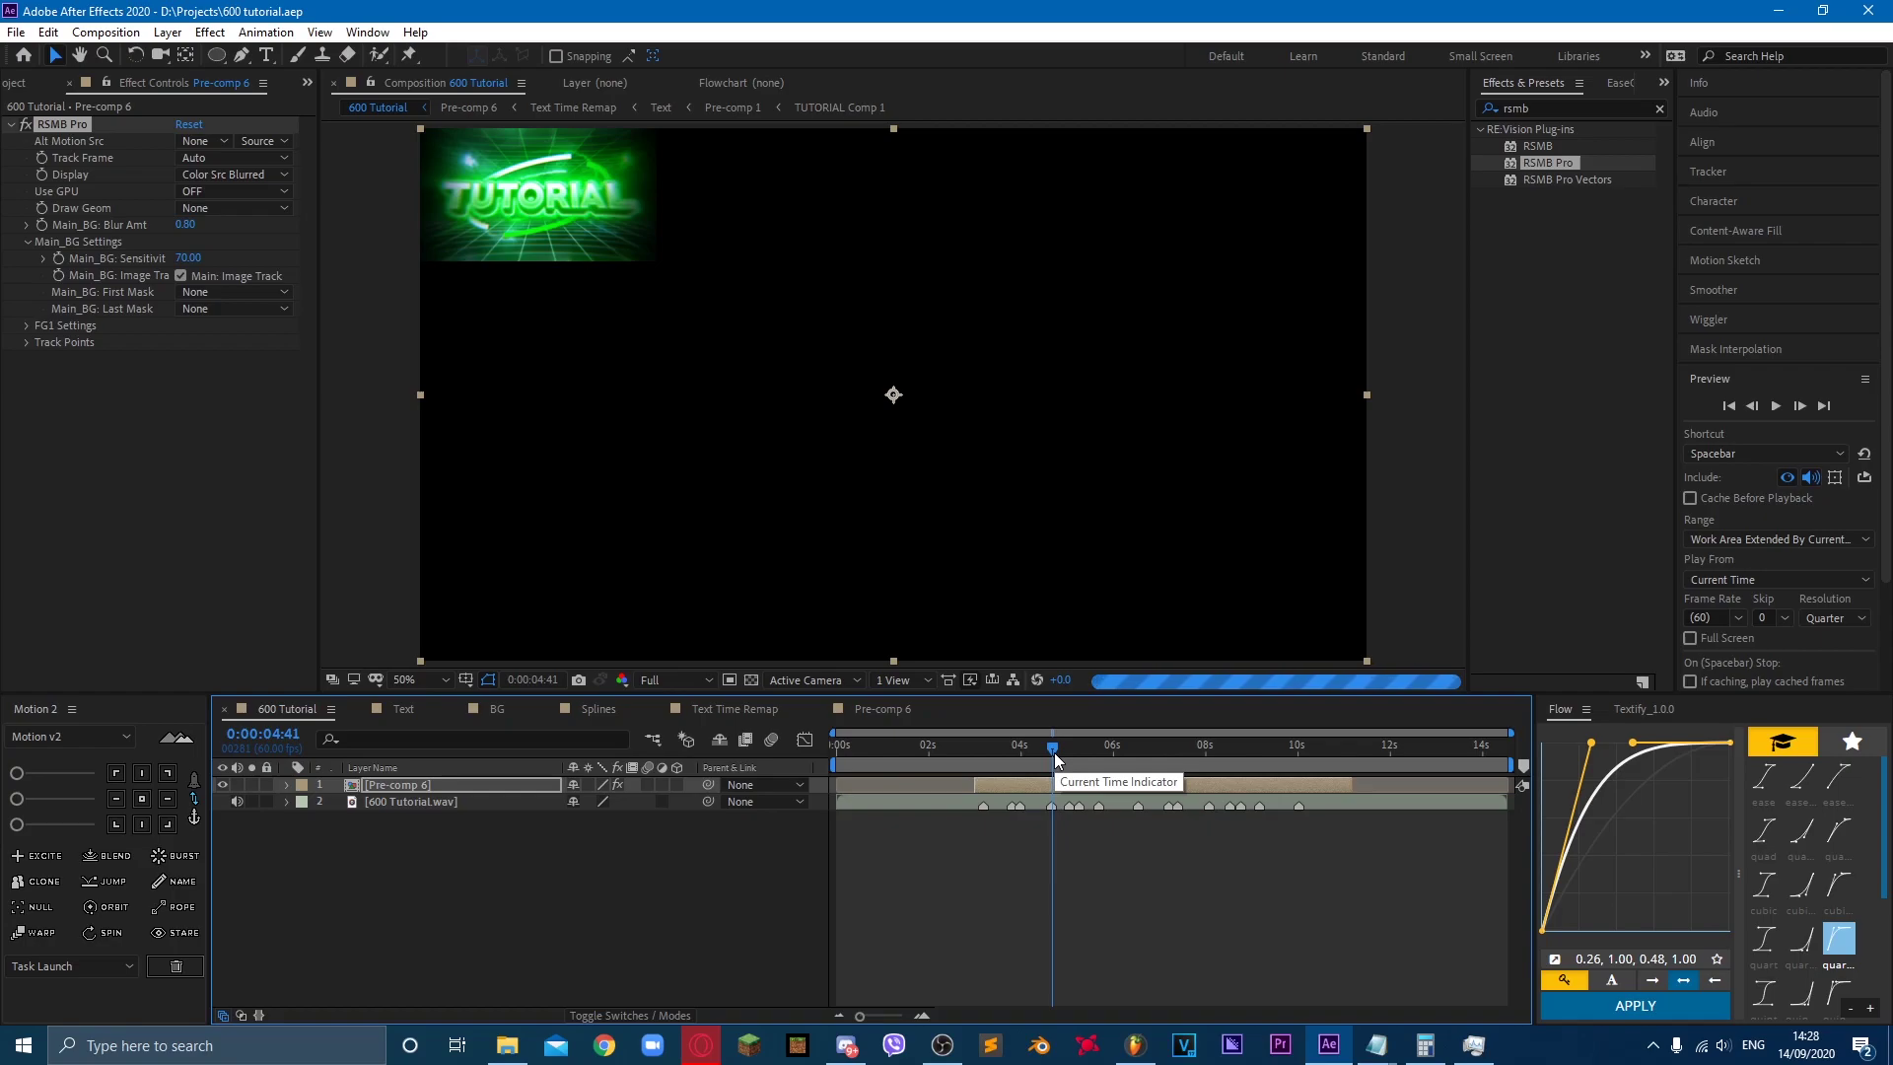
# Step: Create a new 1920 x 1080 solid coloured pure red (FF0000) in 600 Tutorial
pyautogui.rightClick(564, 937)
pyautogui.moveTo(631, 717)
pyautogui.click(854, 767)
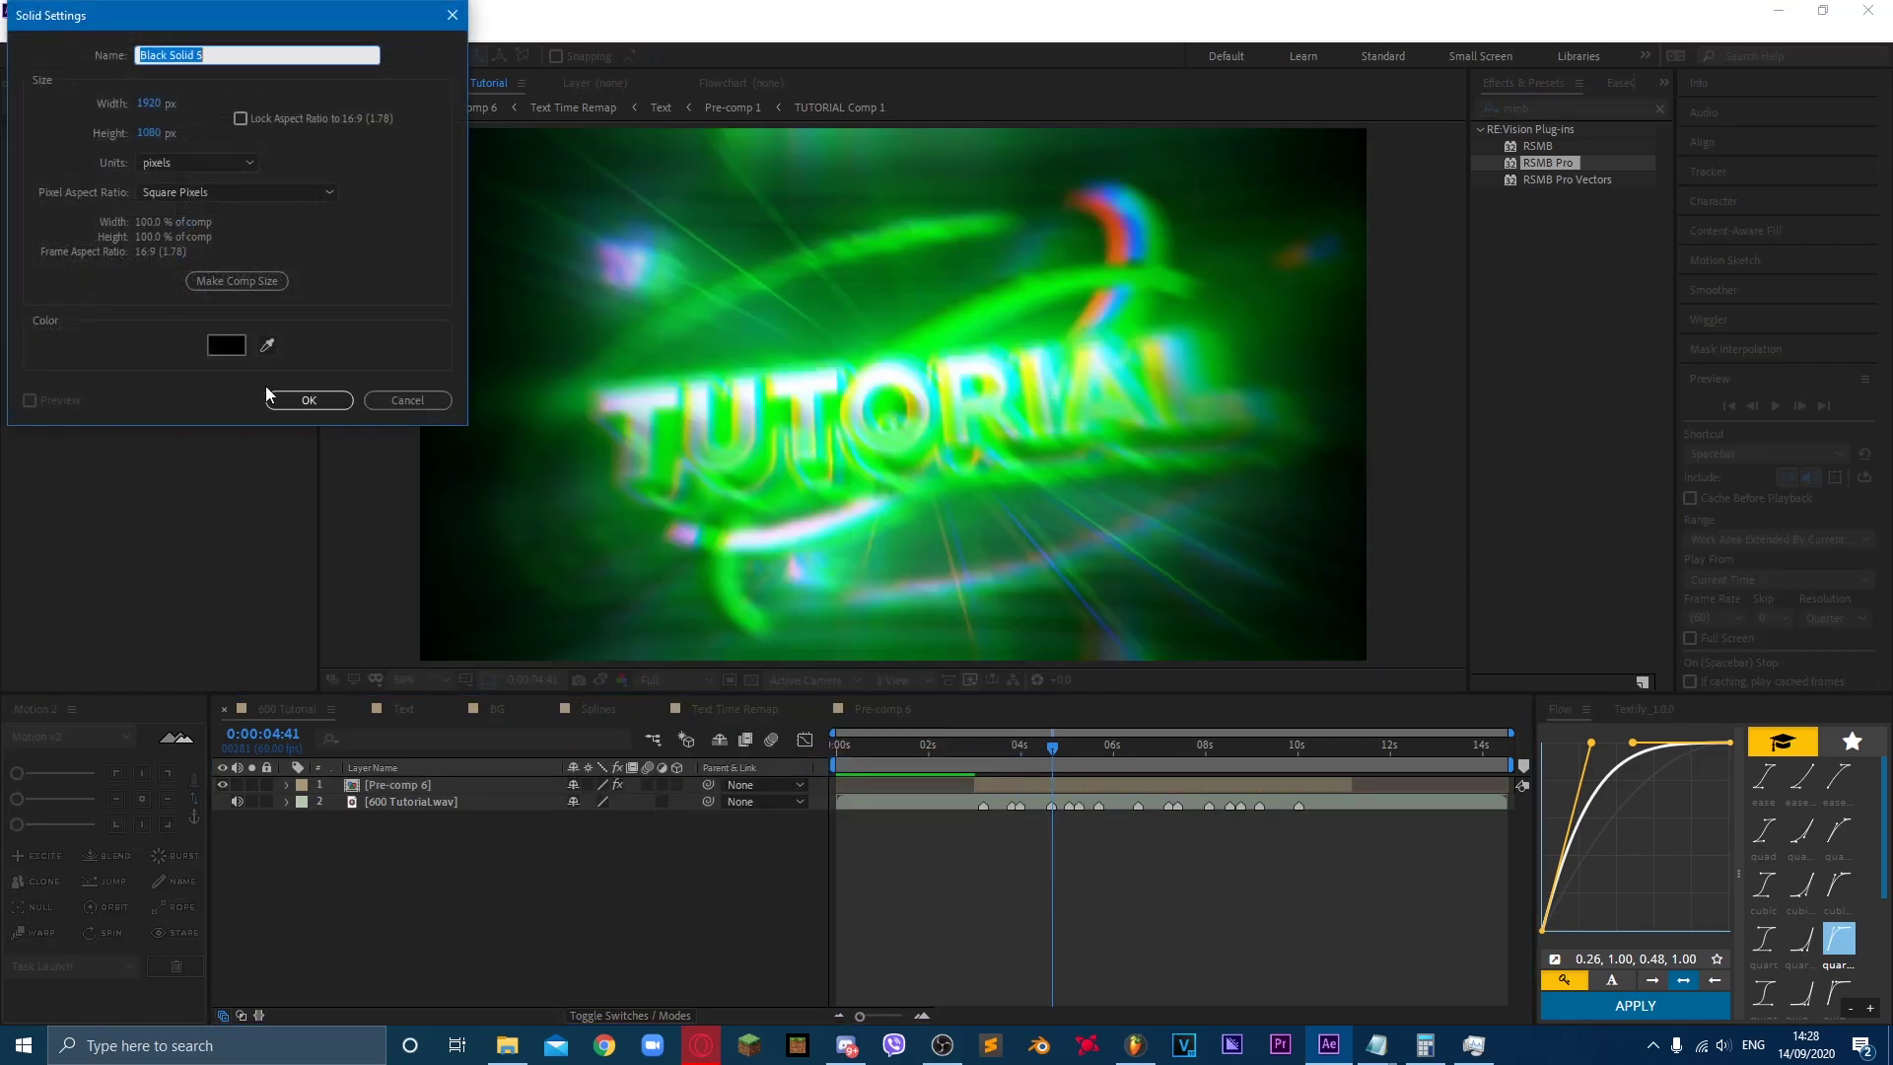
pyautogui.click(226, 344)
pyautogui.moveTo(353, 323); pyautogui.dragTo(937, 90)
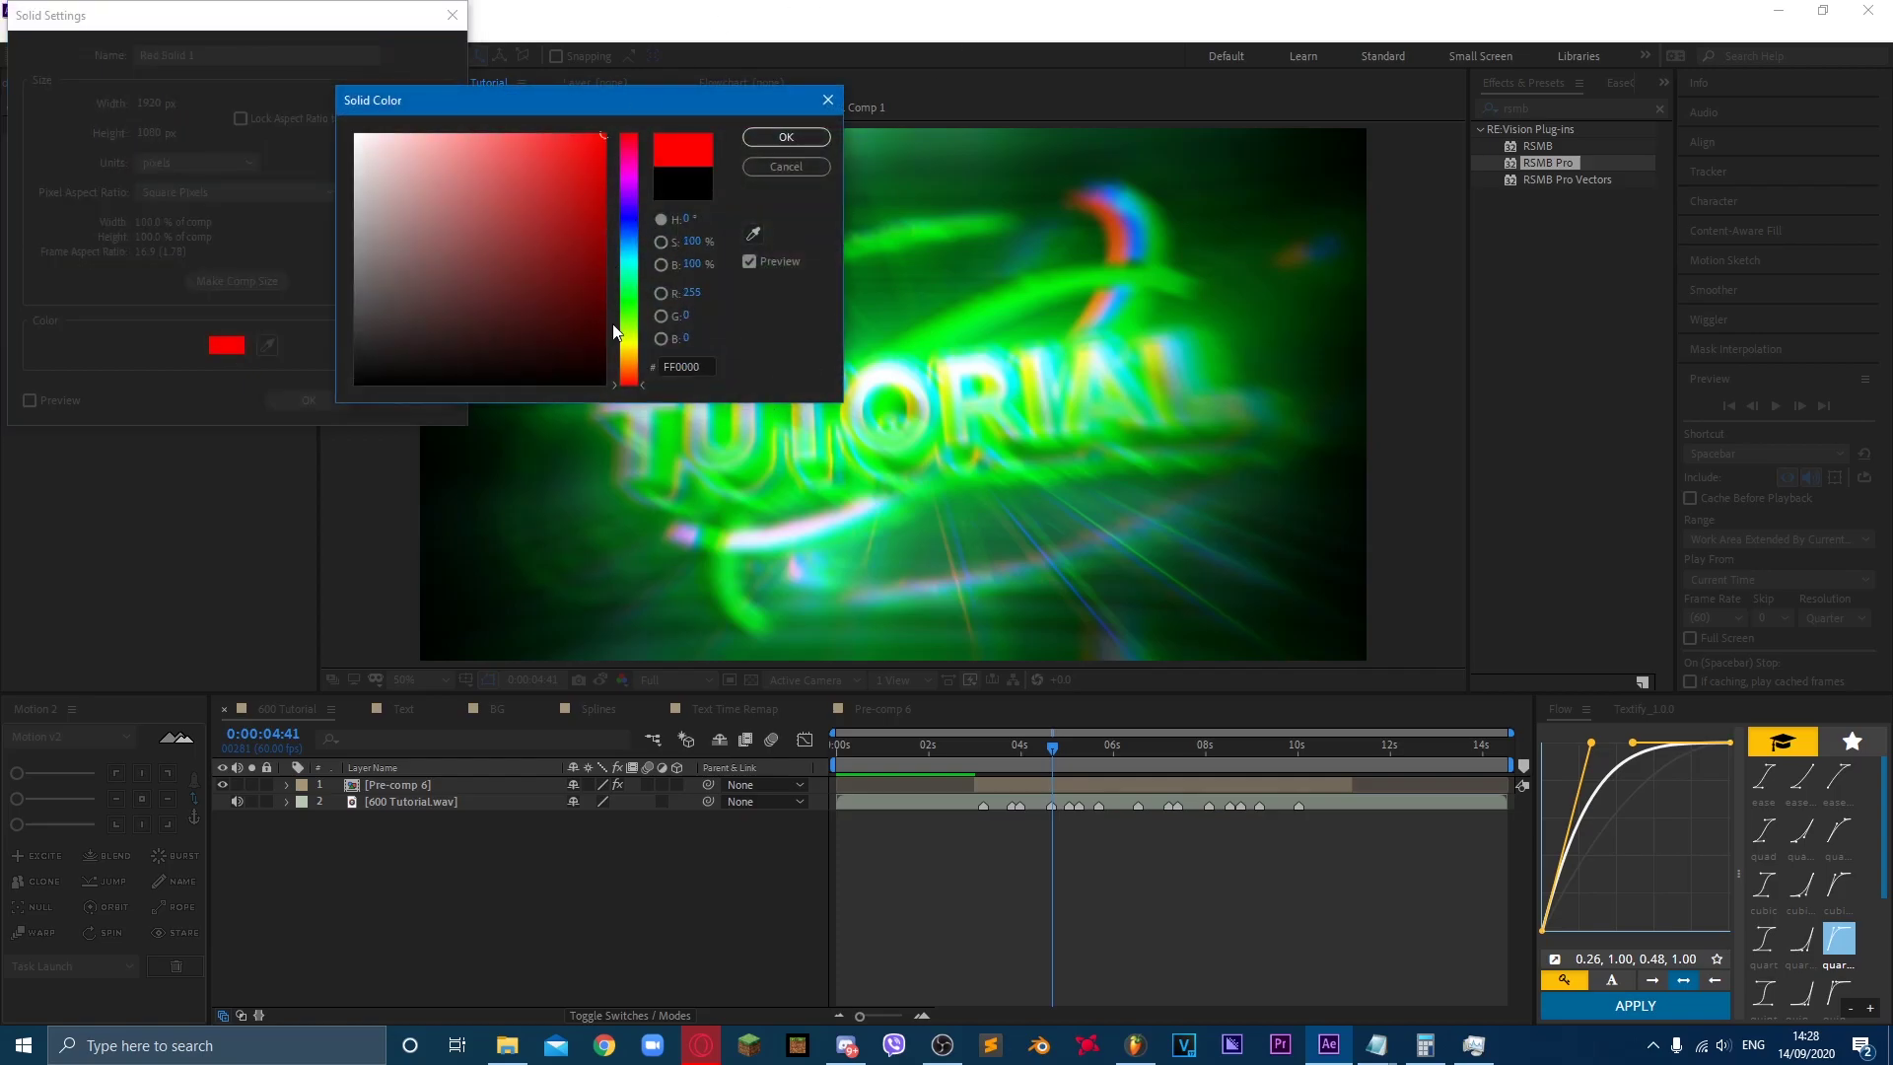
pyautogui.click(786, 136)
pyautogui.click(308, 399)
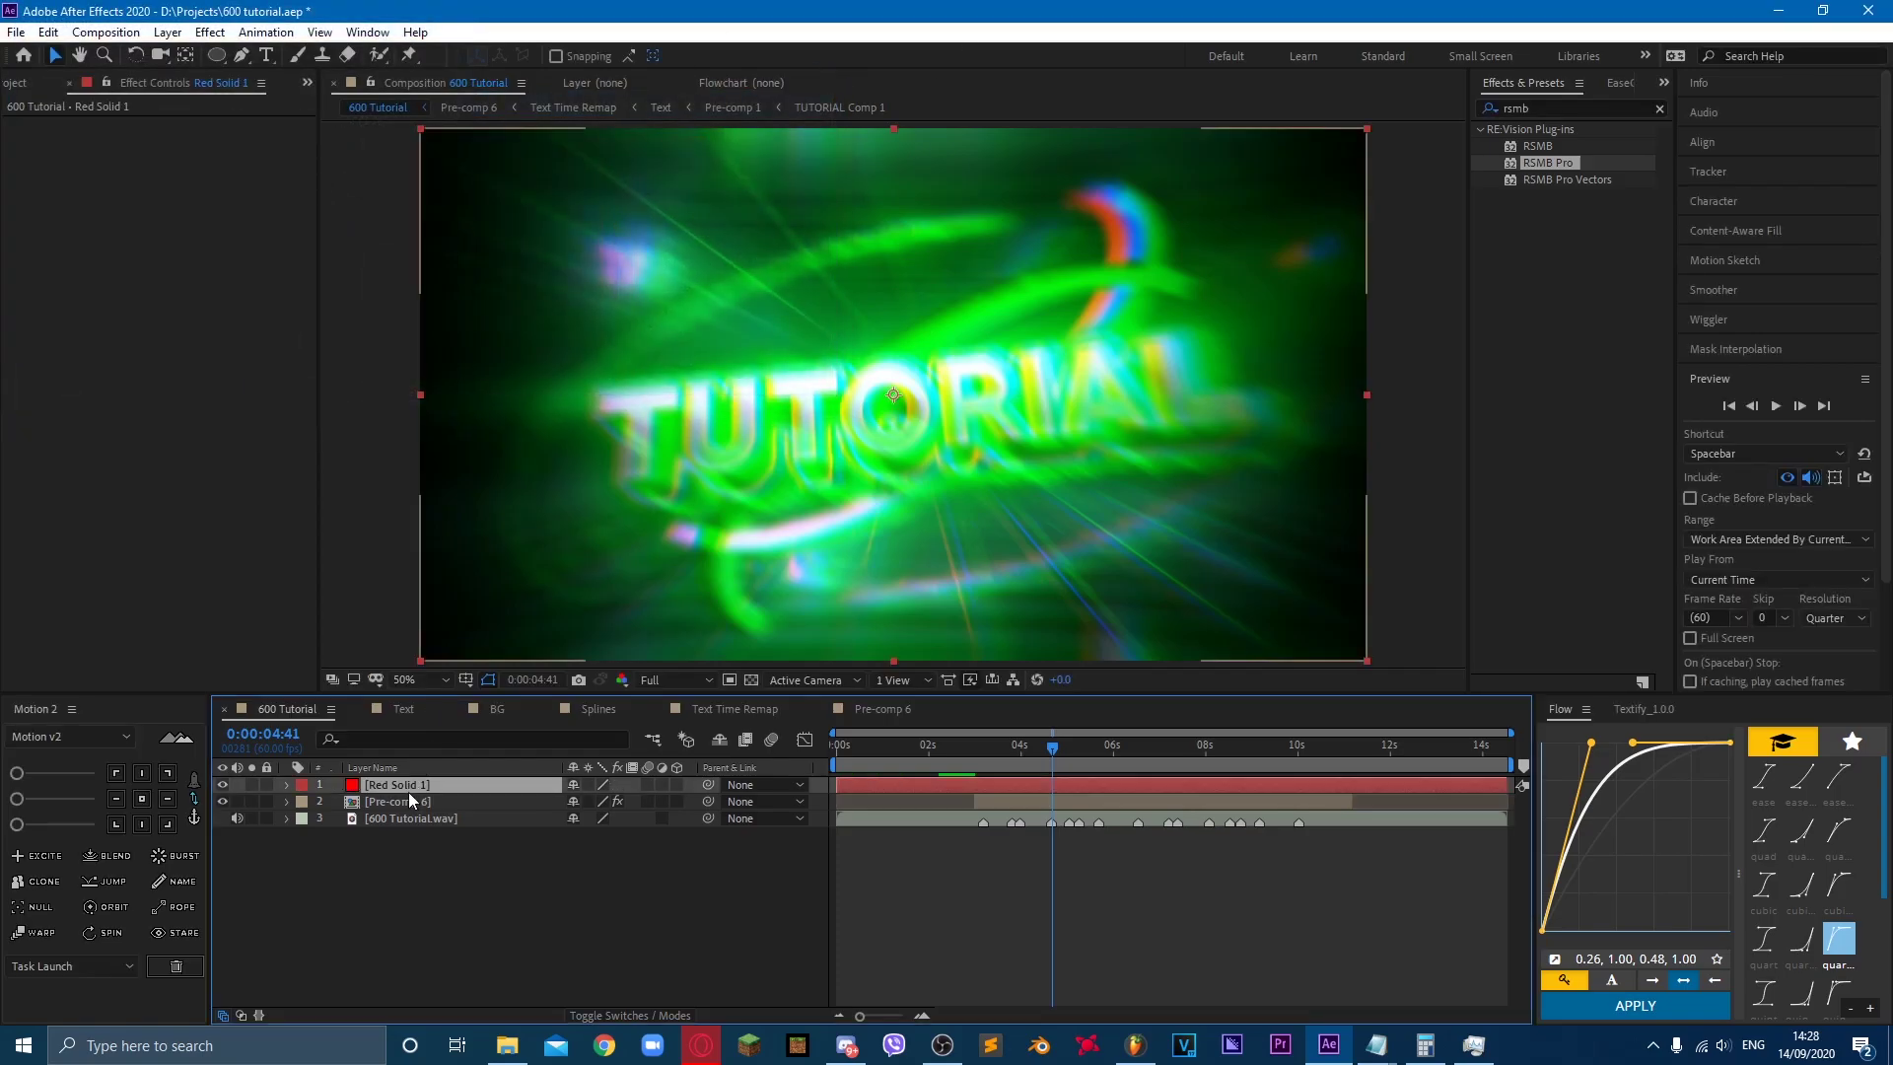
# Step: Place the red solid beneath Pre-comp 6, inspect the transparency around the green dot at 0:00:03:06, and delete the solid
pyautogui.moveTo(416, 806); pyautogui.dragTo(493, 778)
pyautogui.moveTo(990, 743); pyautogui.dragTo(979, 746)
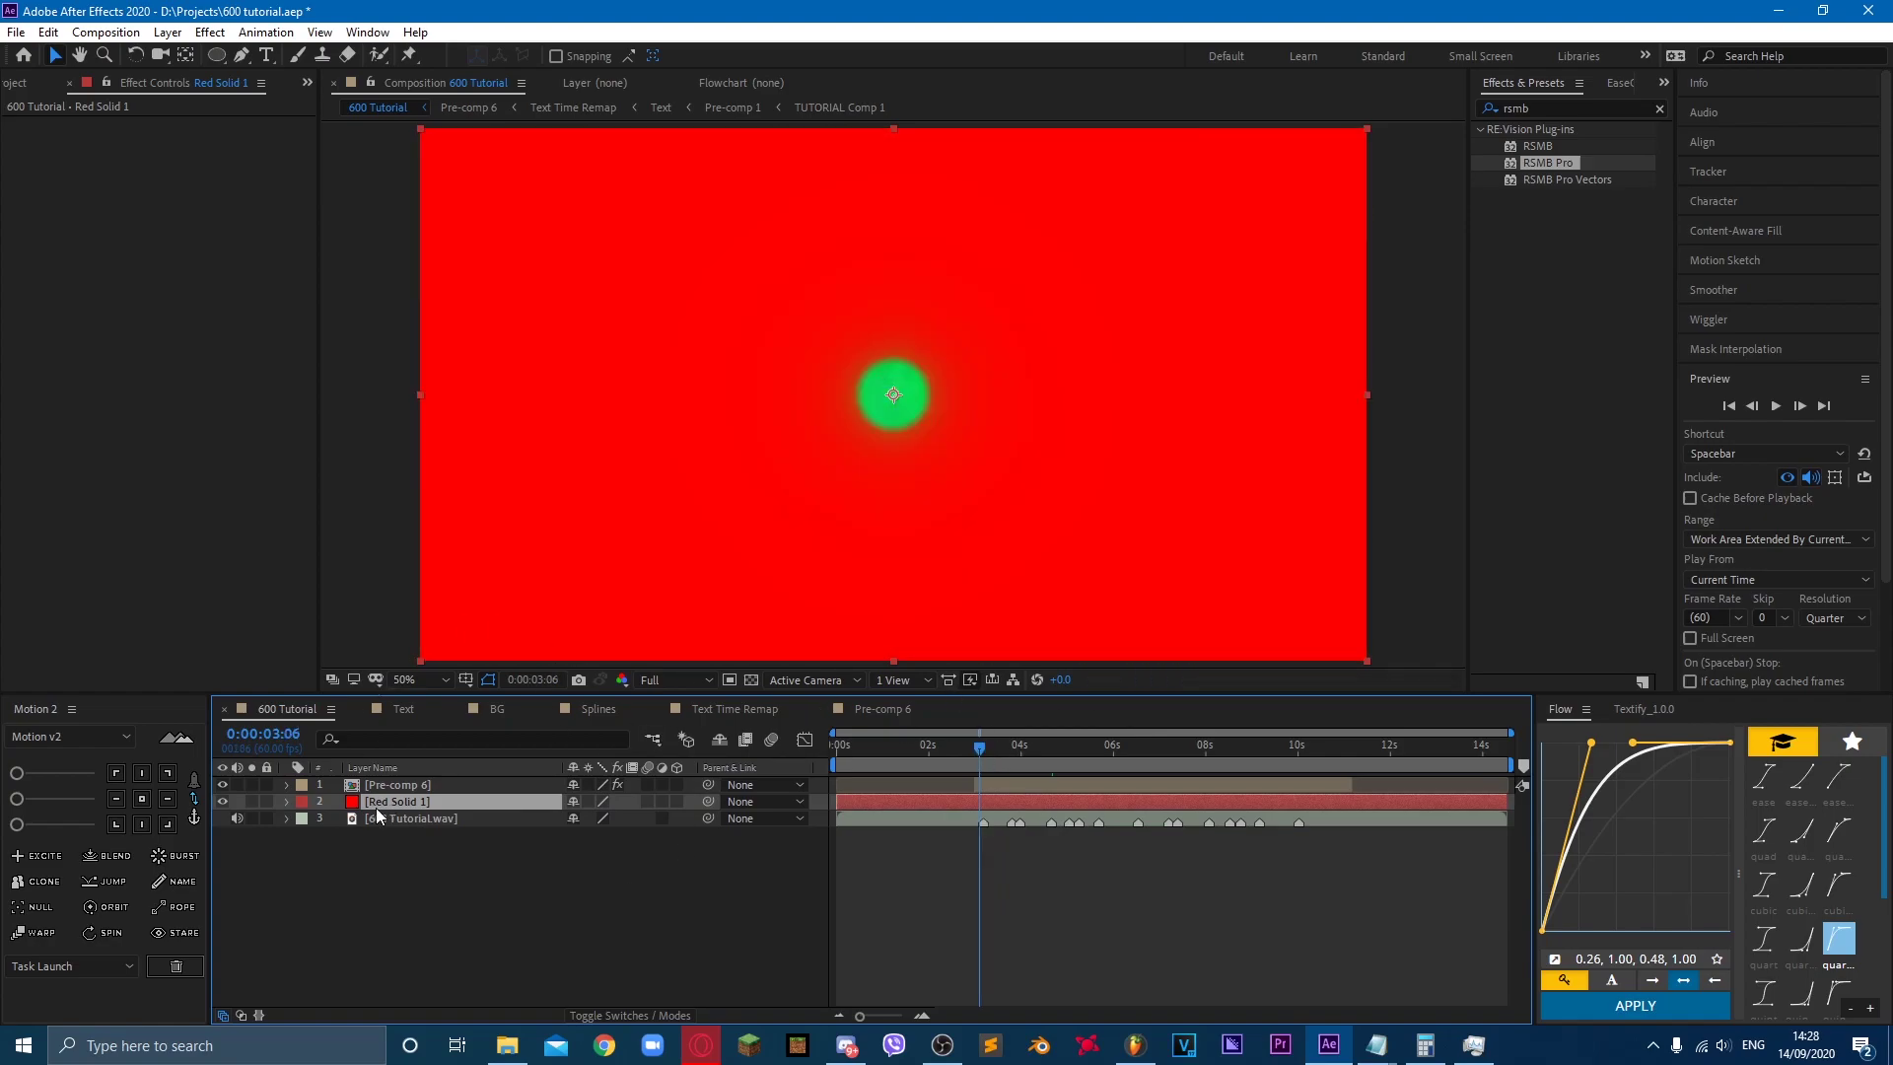
pyautogui.press('Delete')
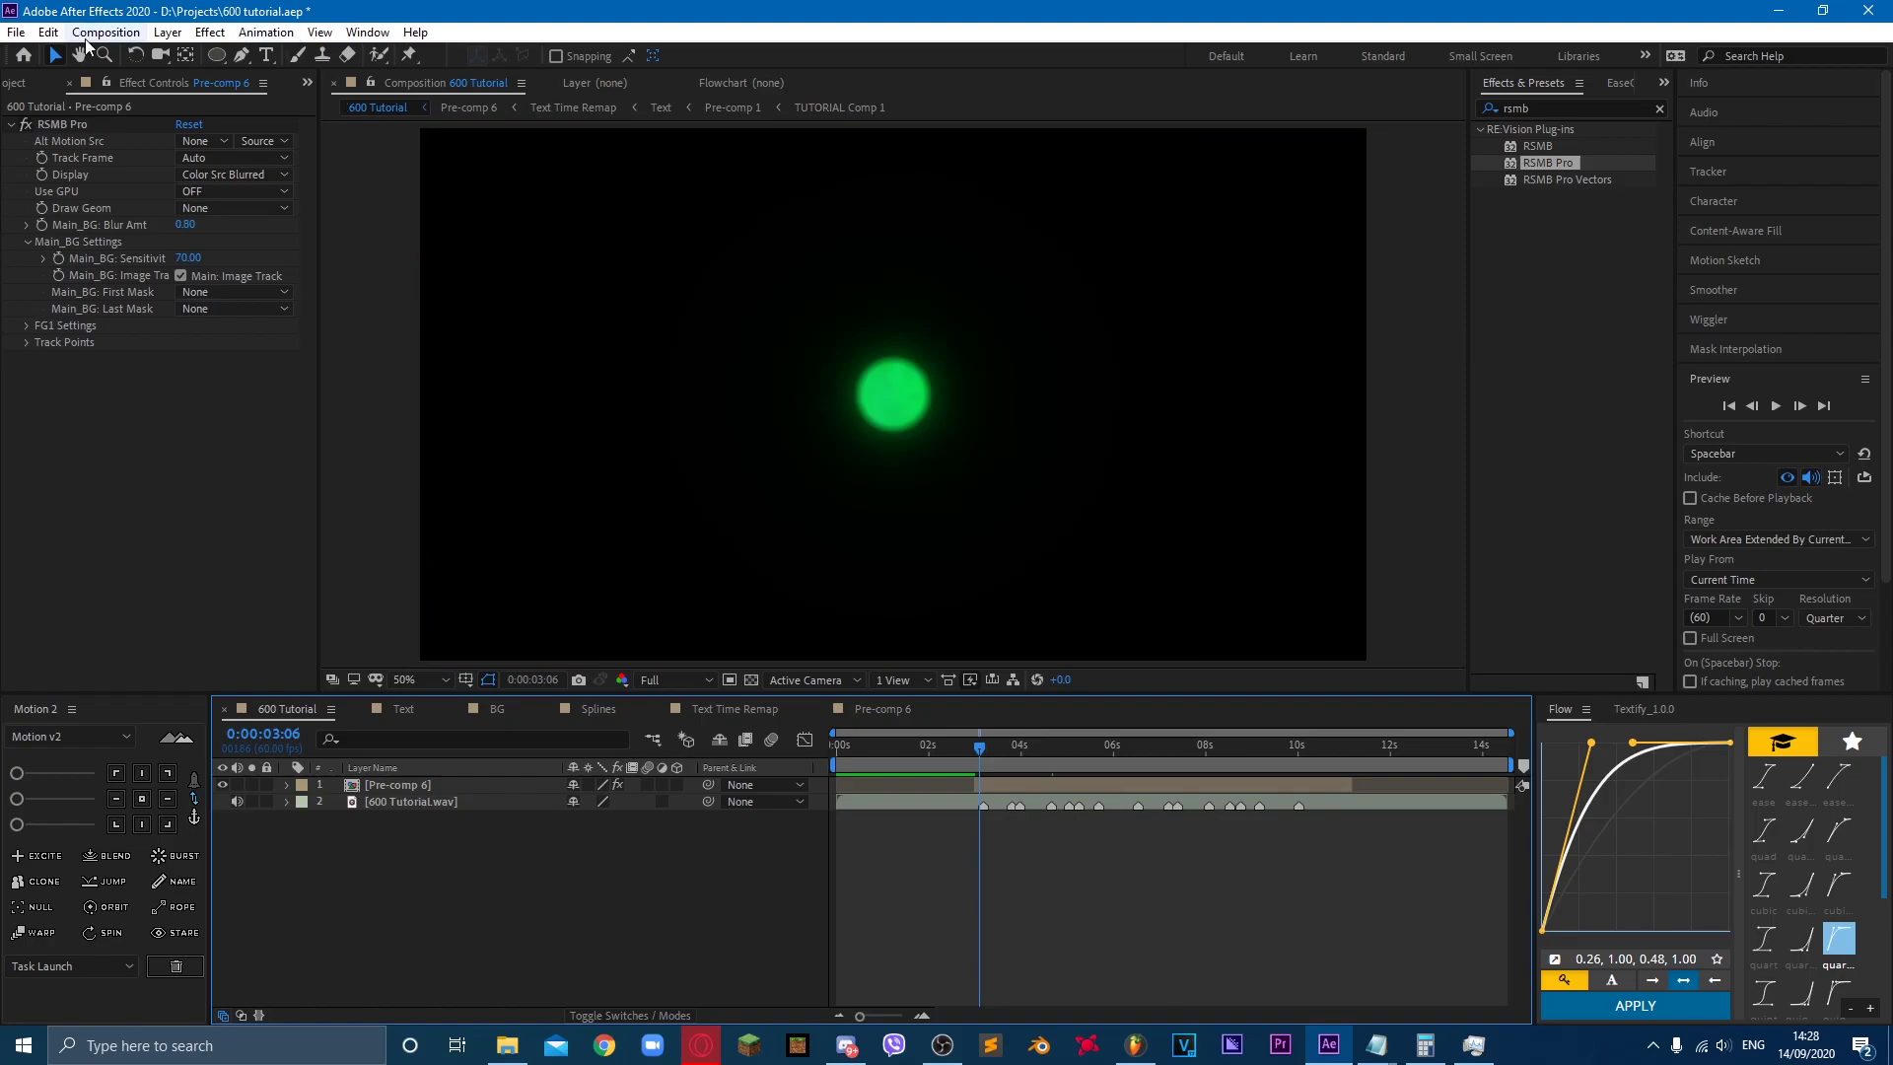
# Step: Add 600 Tutorial to the render queue and configure its output module as QuickTime with RGB + Alpha channels
pyautogui.click(106, 32)
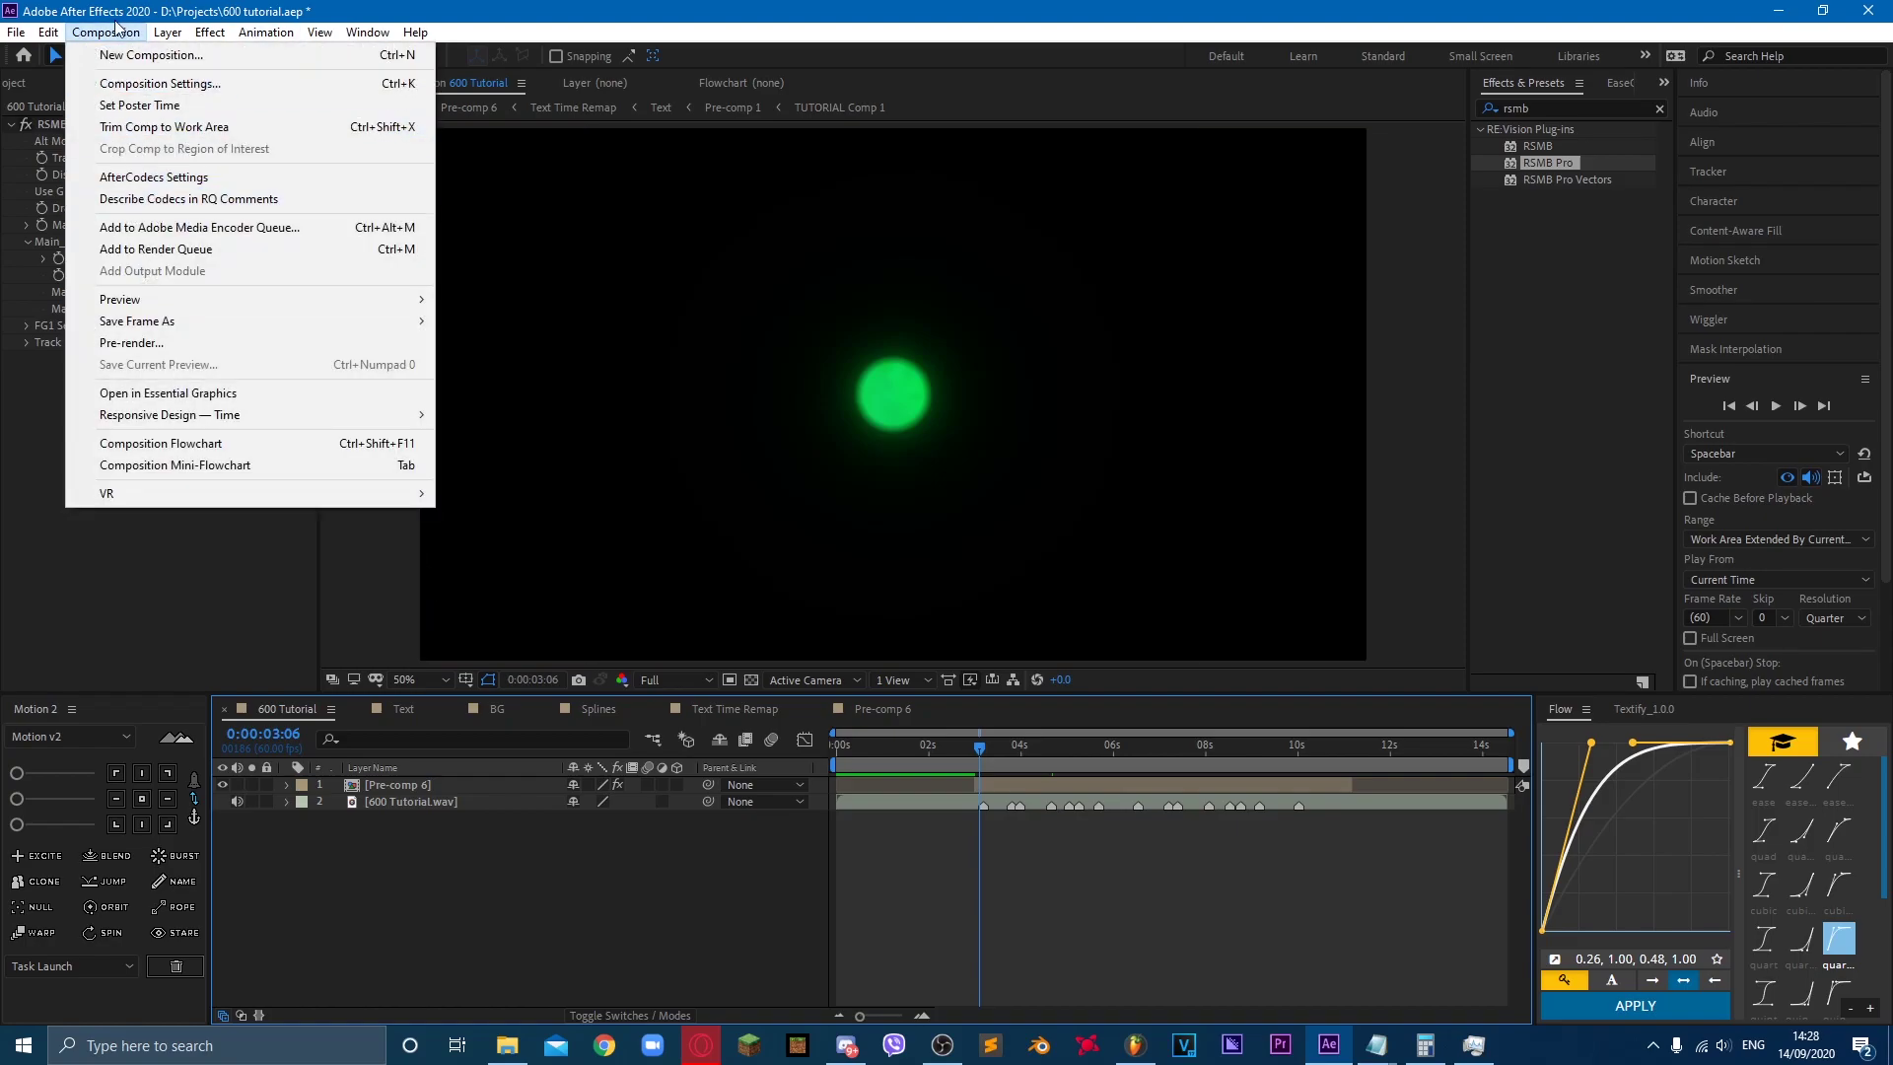
pyautogui.click(168, 248)
pyautogui.click(375, 840)
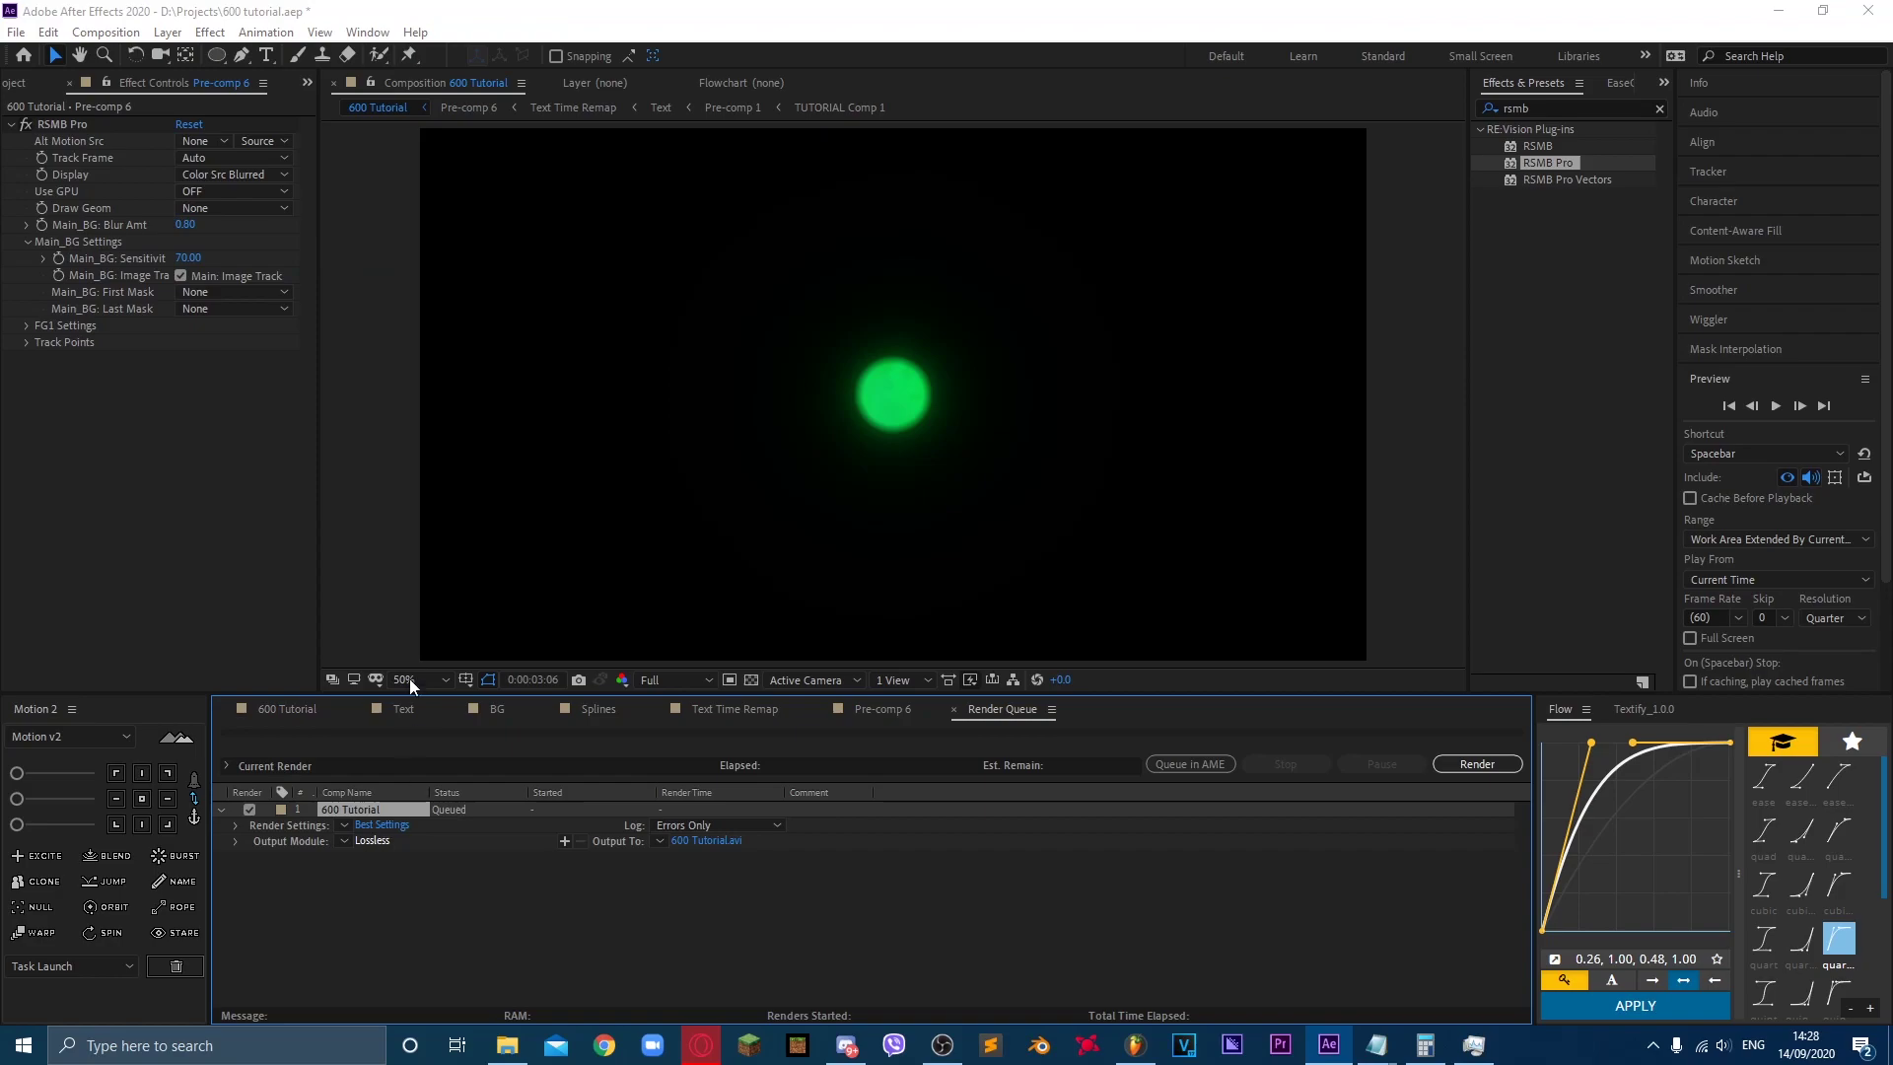
pyautogui.click(220, 115)
pyautogui.click(227, 370)
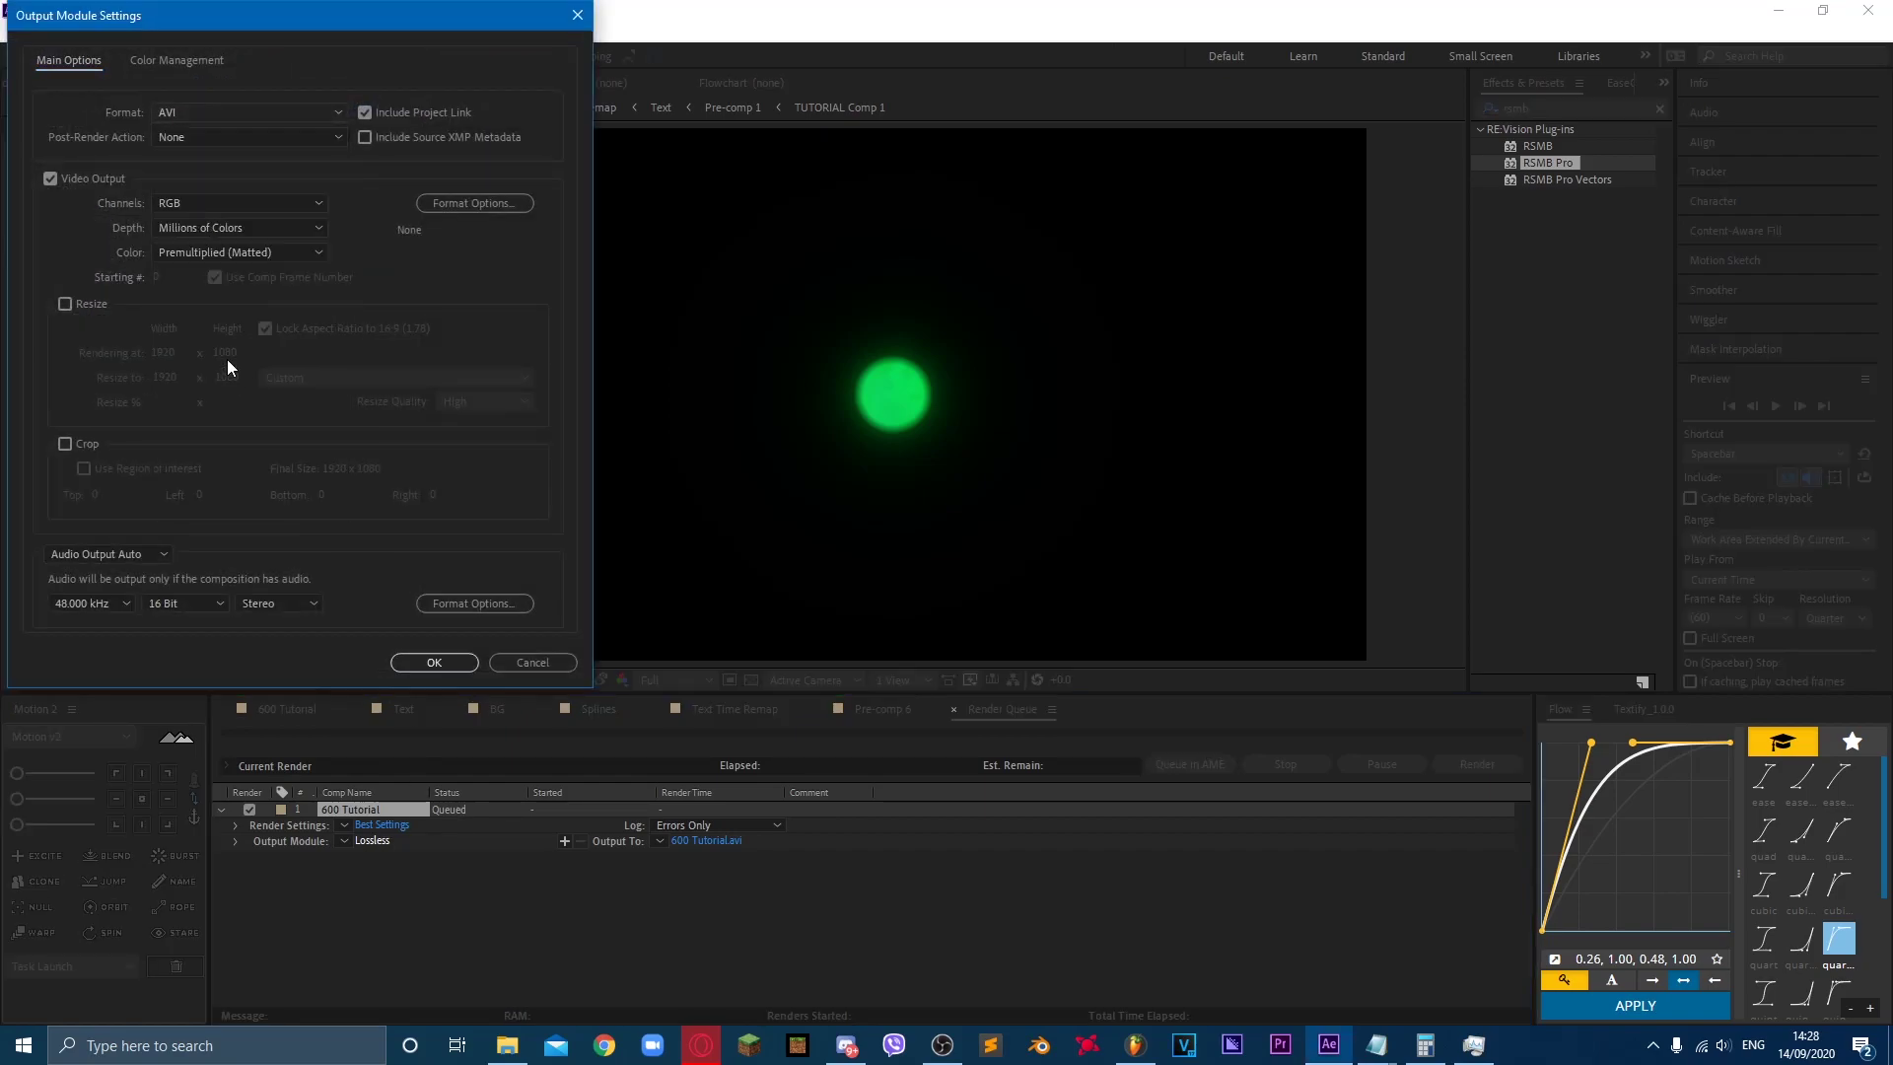
pyautogui.click(203, 208)
pyautogui.click(199, 269)
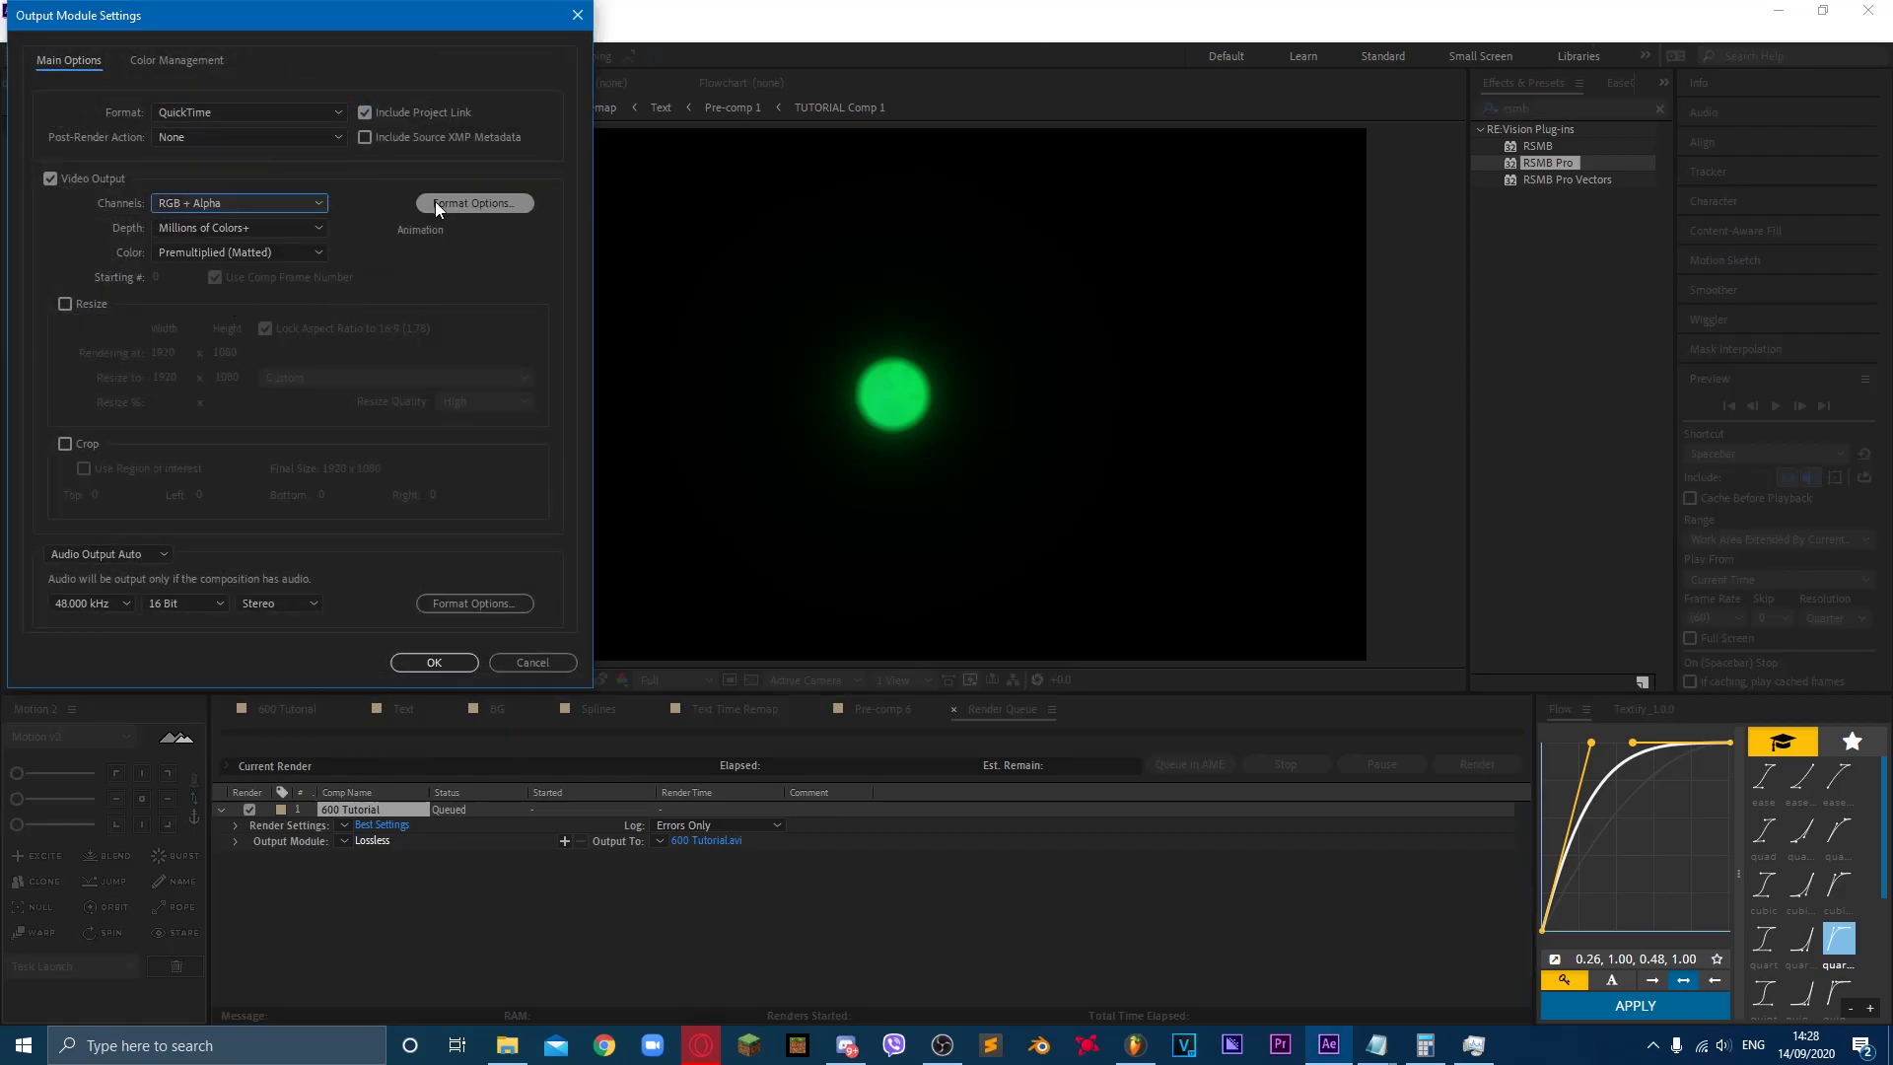
pyautogui.click(434, 662)
# Step: Set the render output to 600 Tutorial.mov in the Videos folder on drive D
pyautogui.click(689, 842)
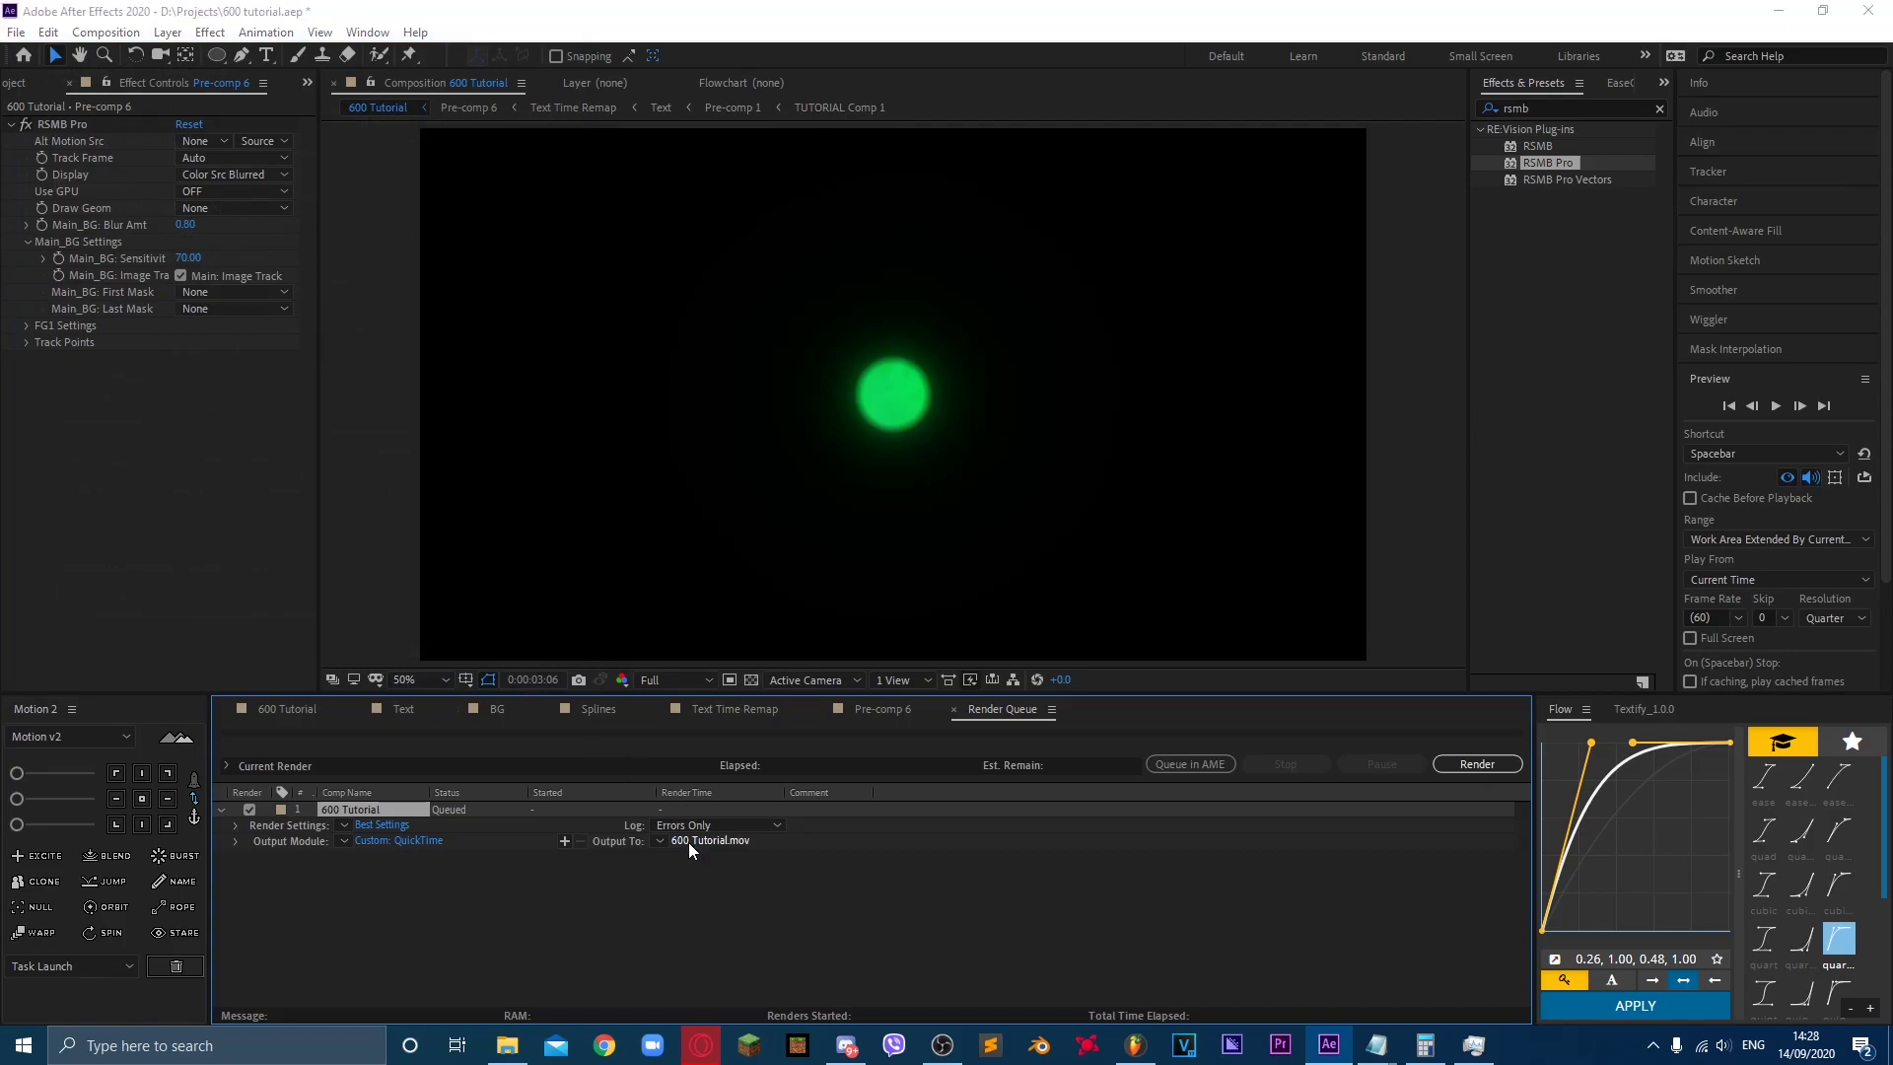
pyautogui.click(284, 474)
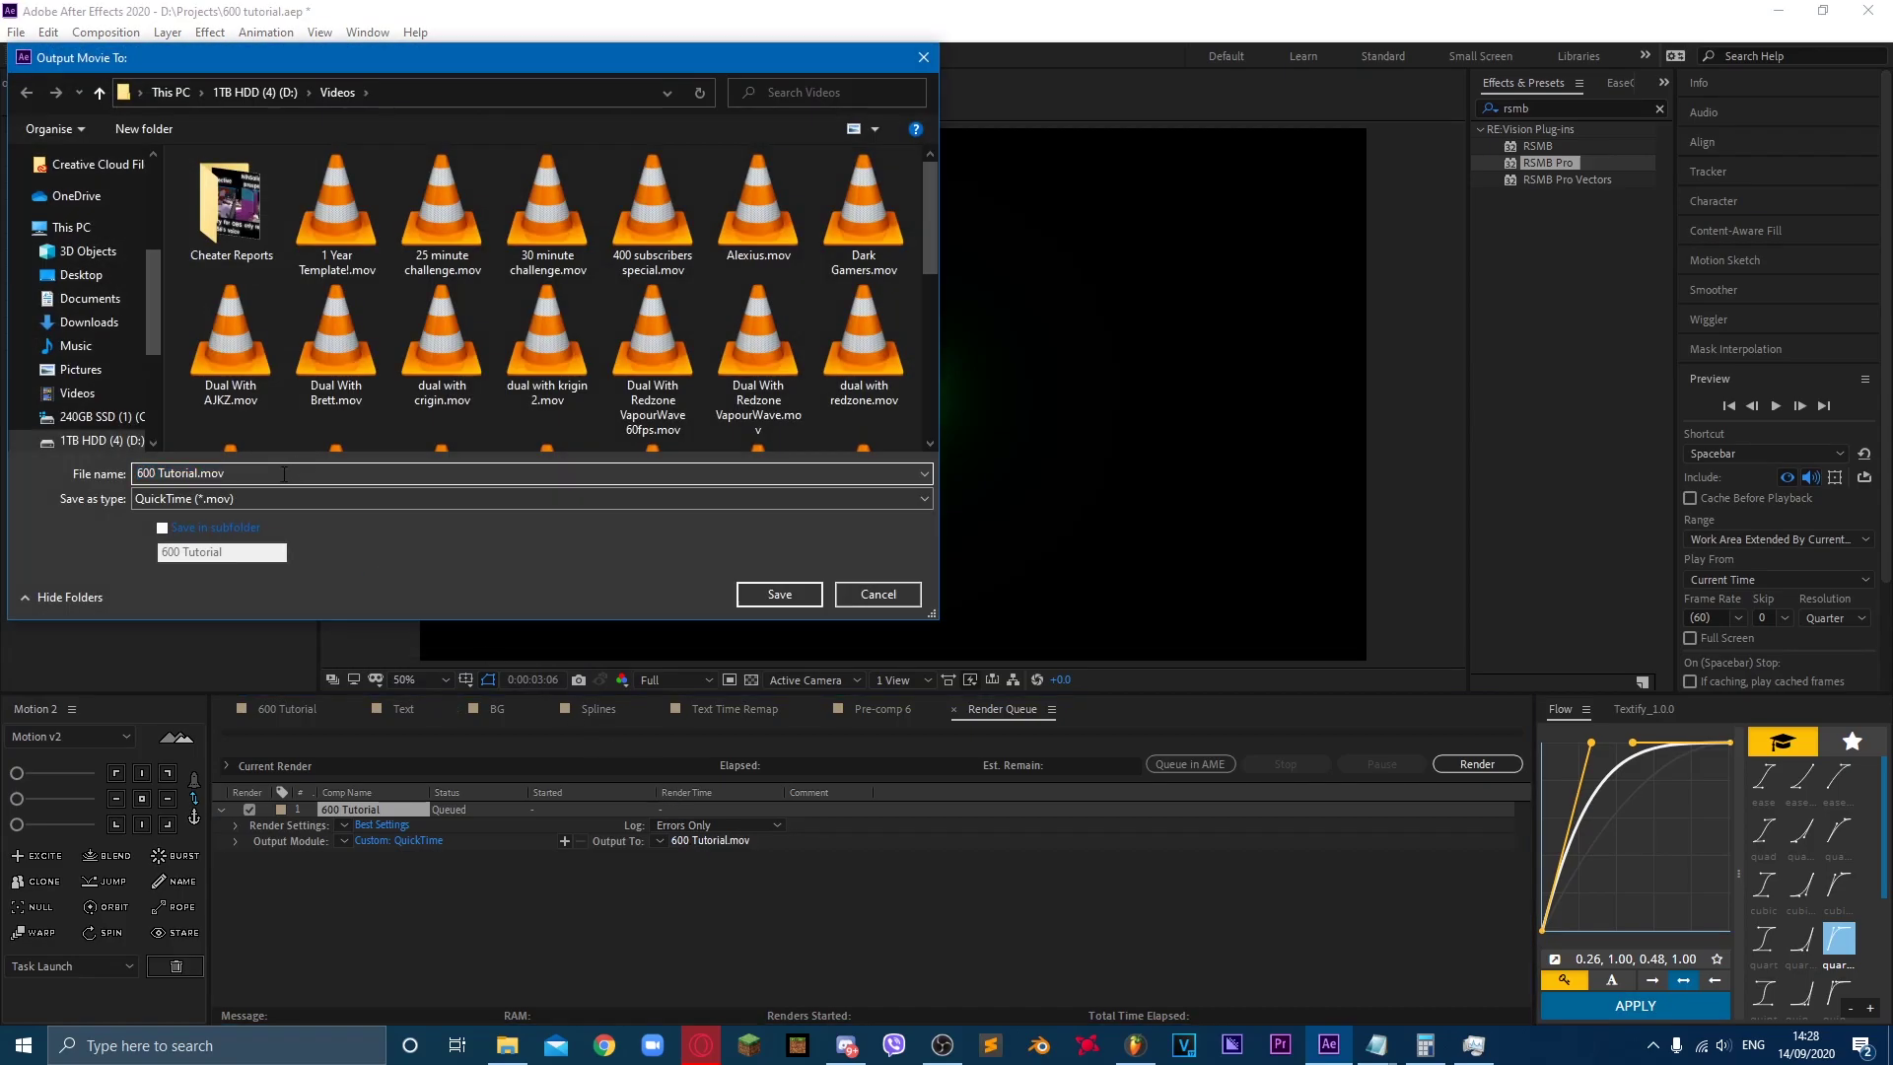
pyautogui.click(779, 602)
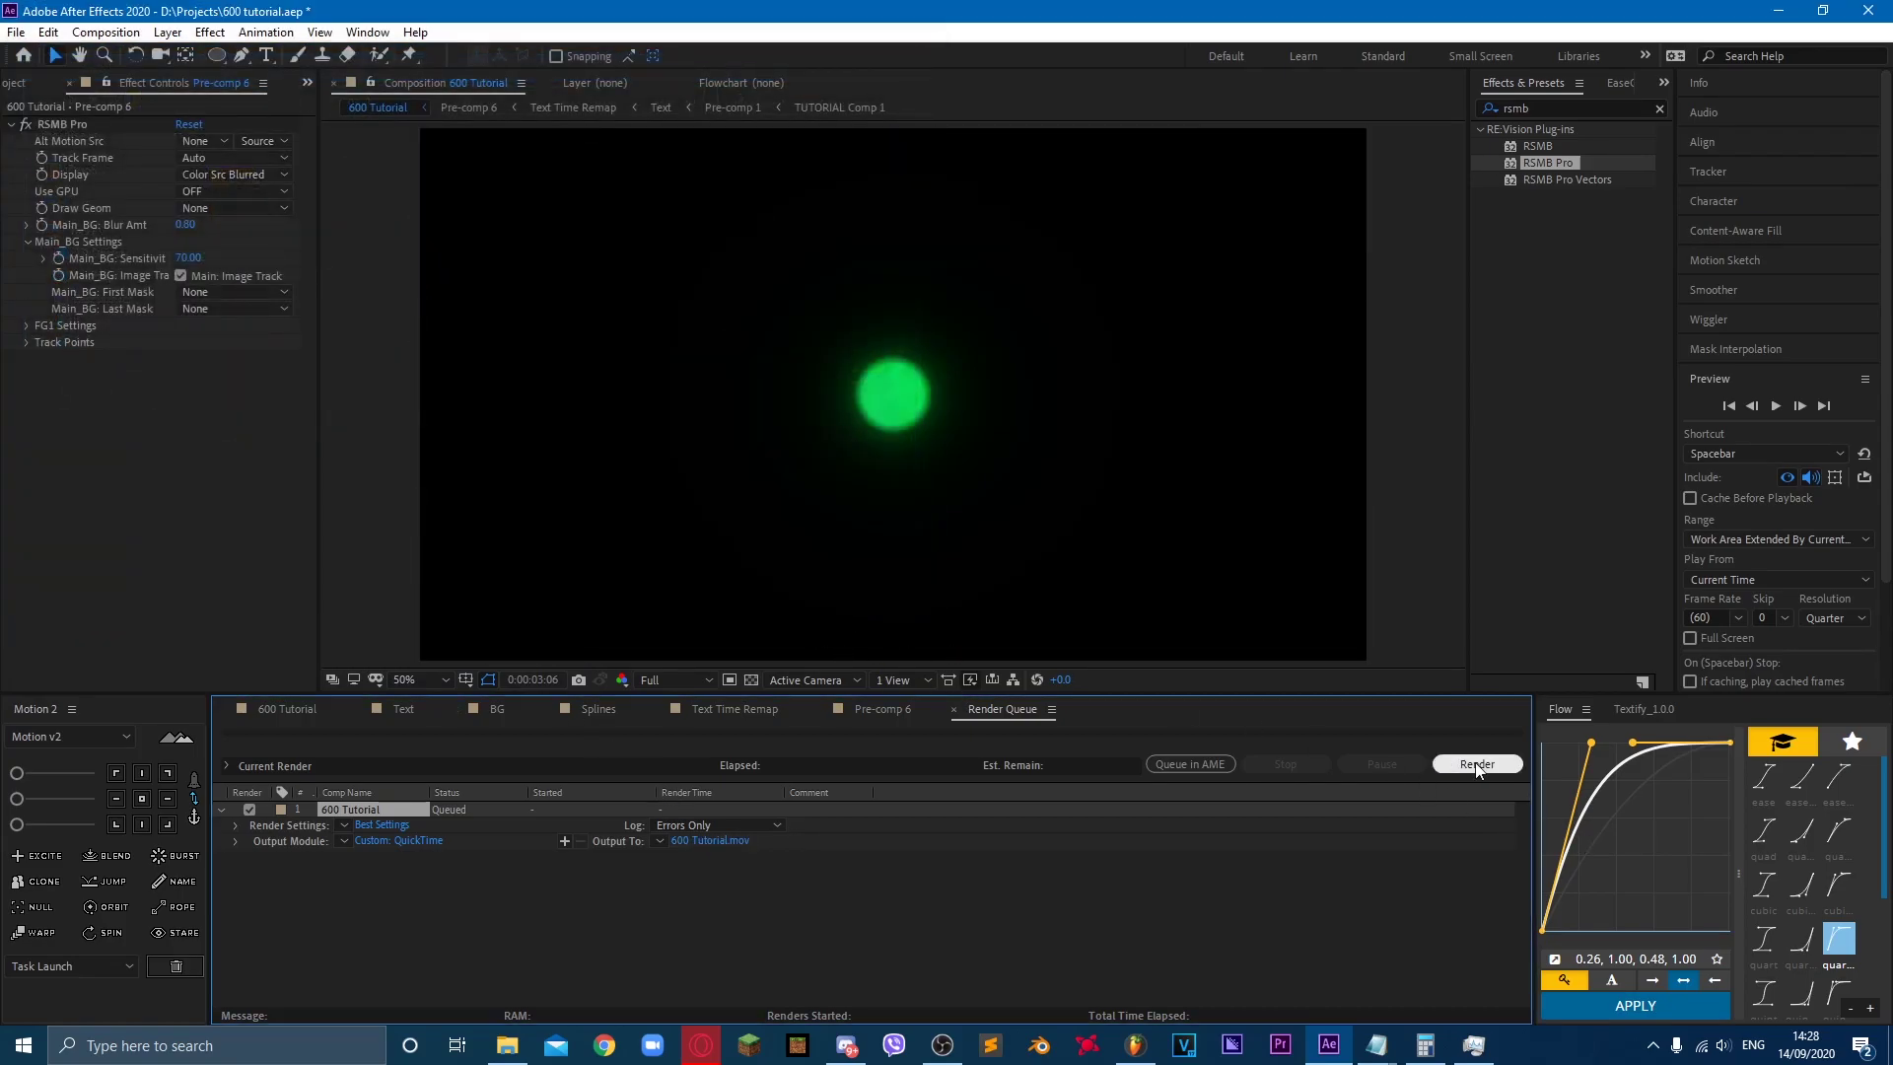
pyautogui.click(1405, 860)
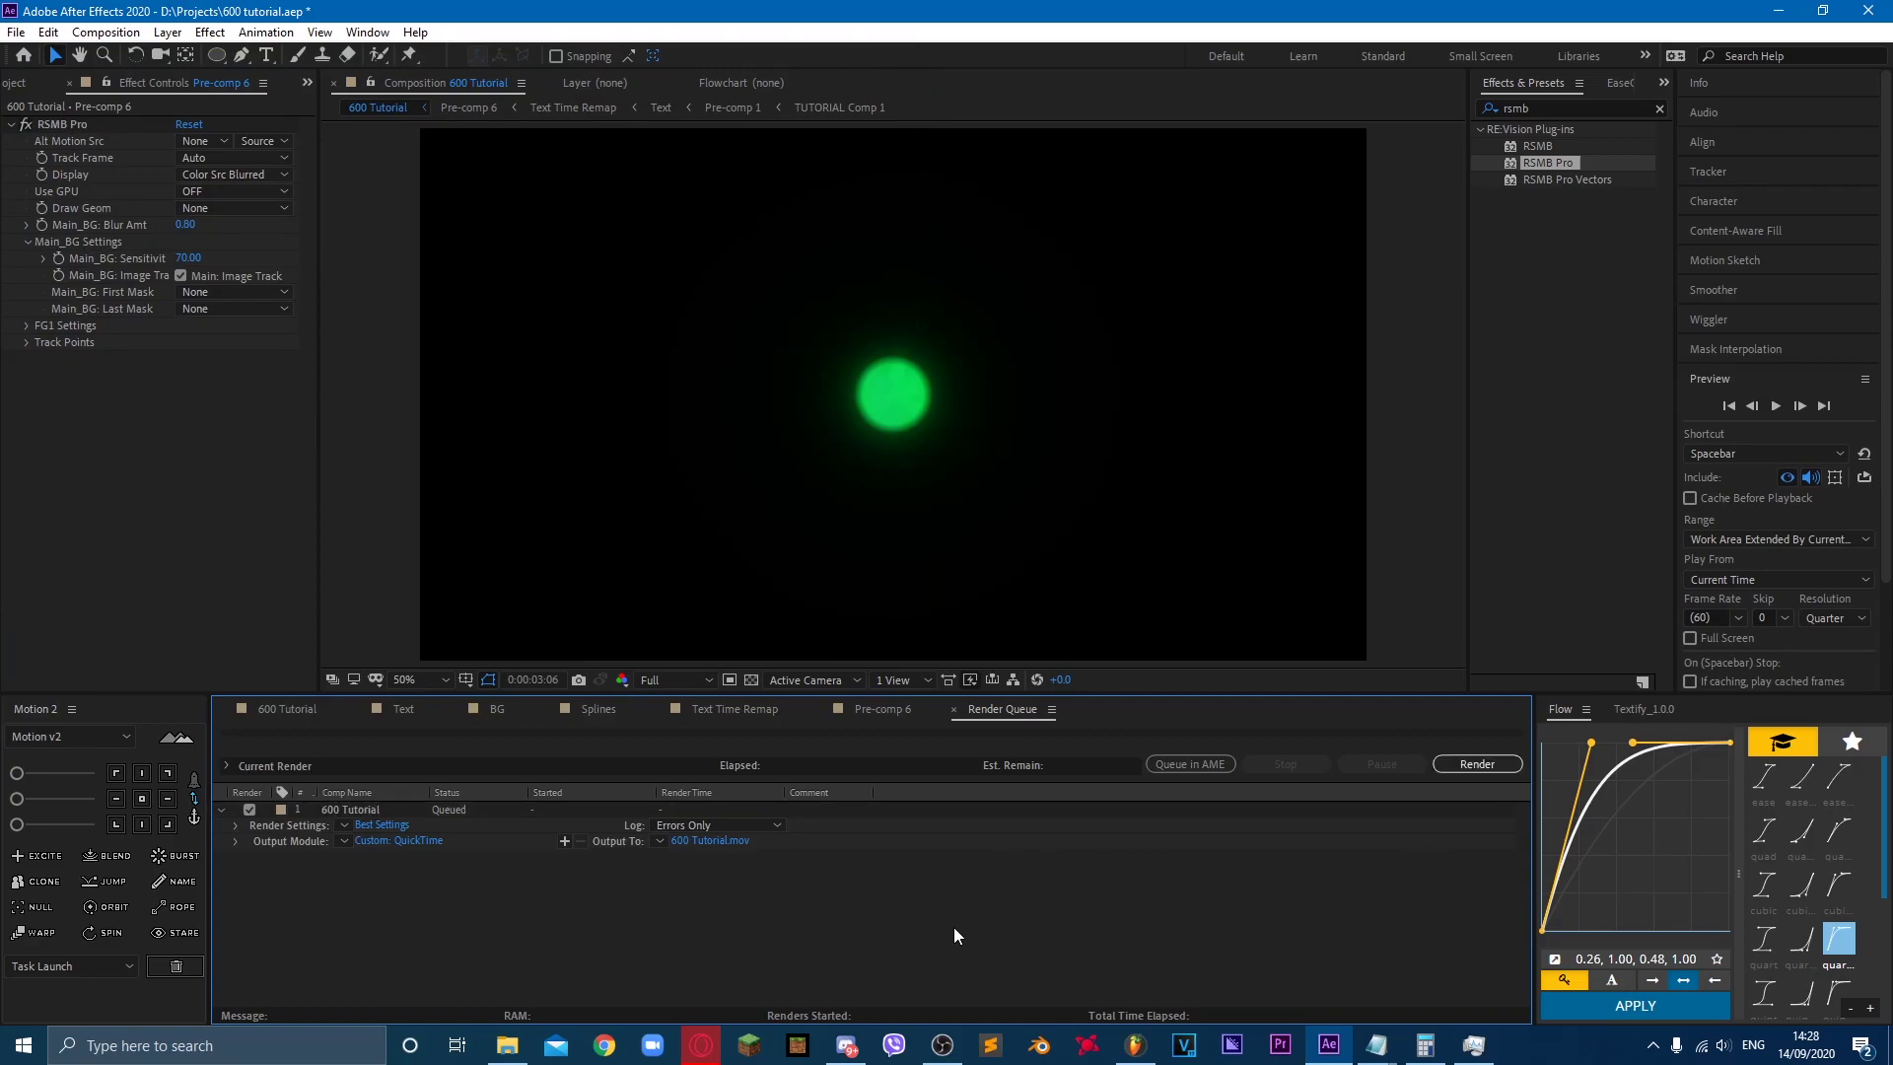
pyautogui.click(942, 1046)
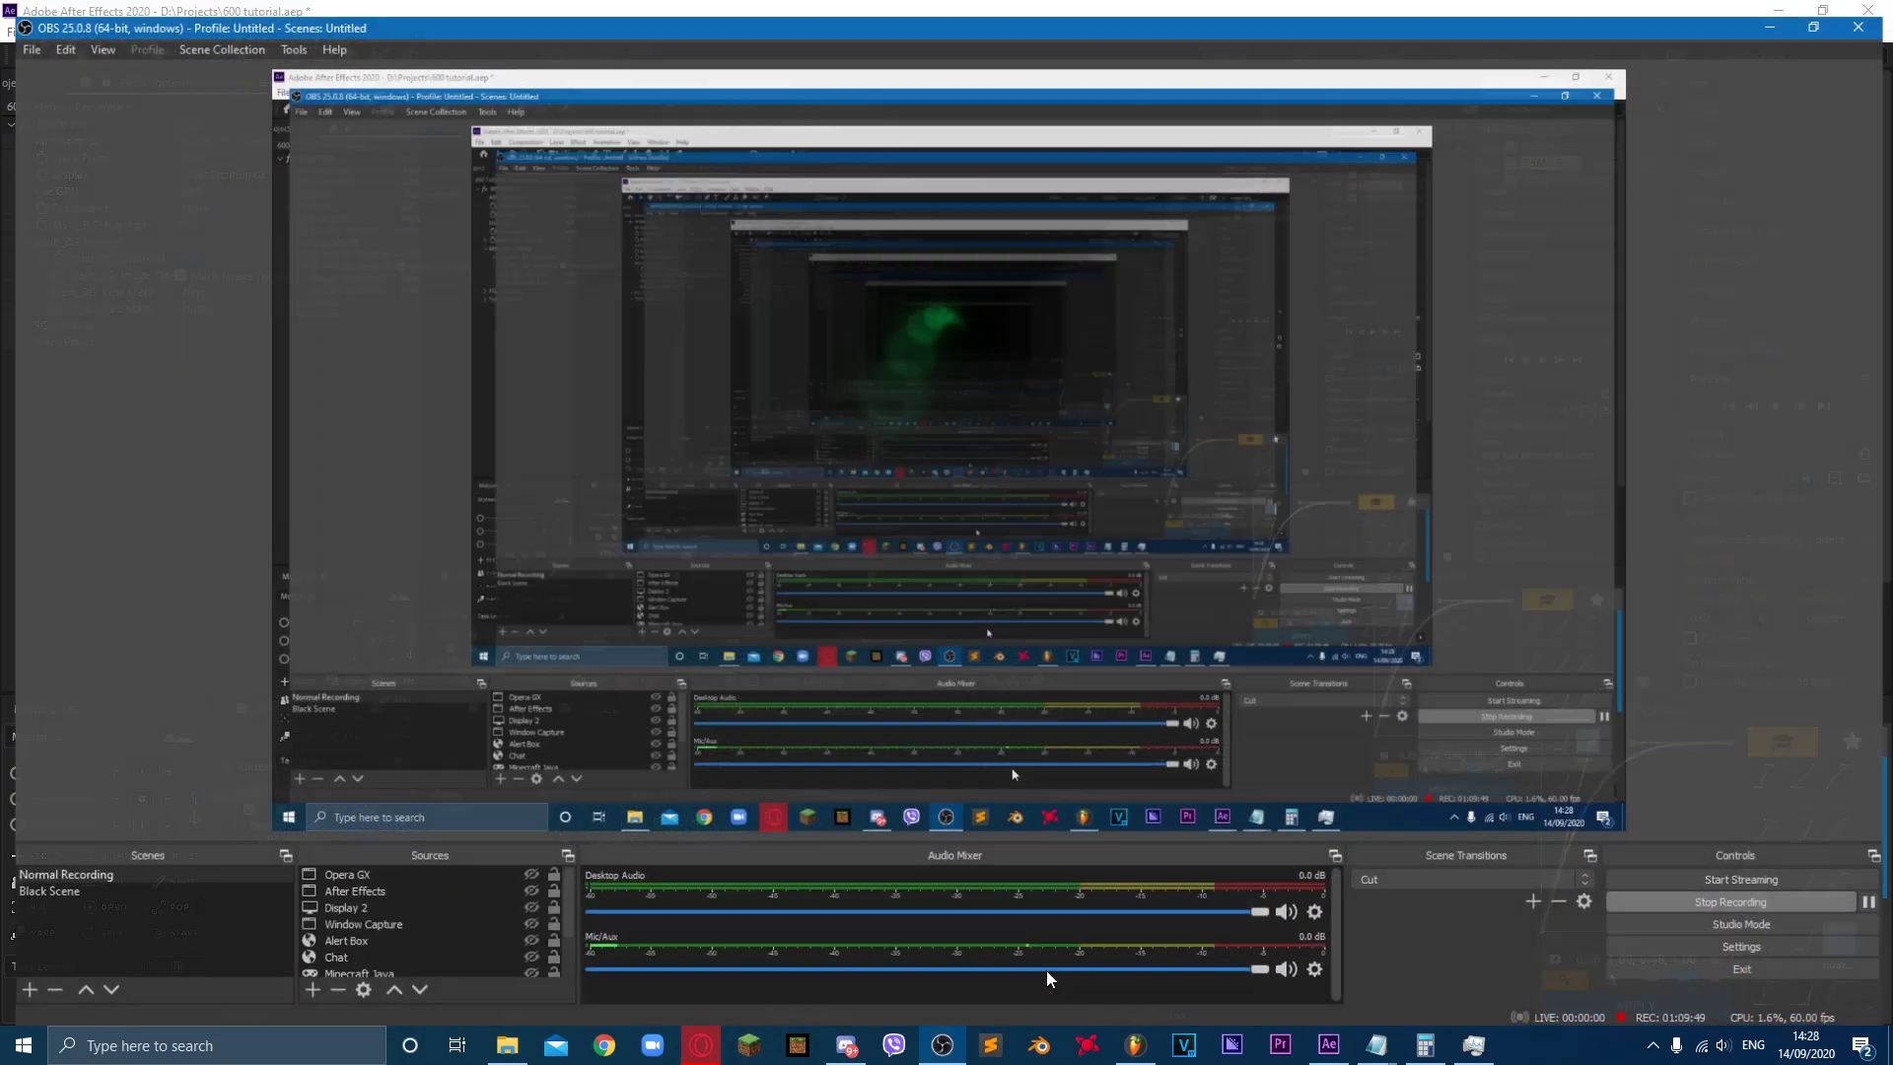